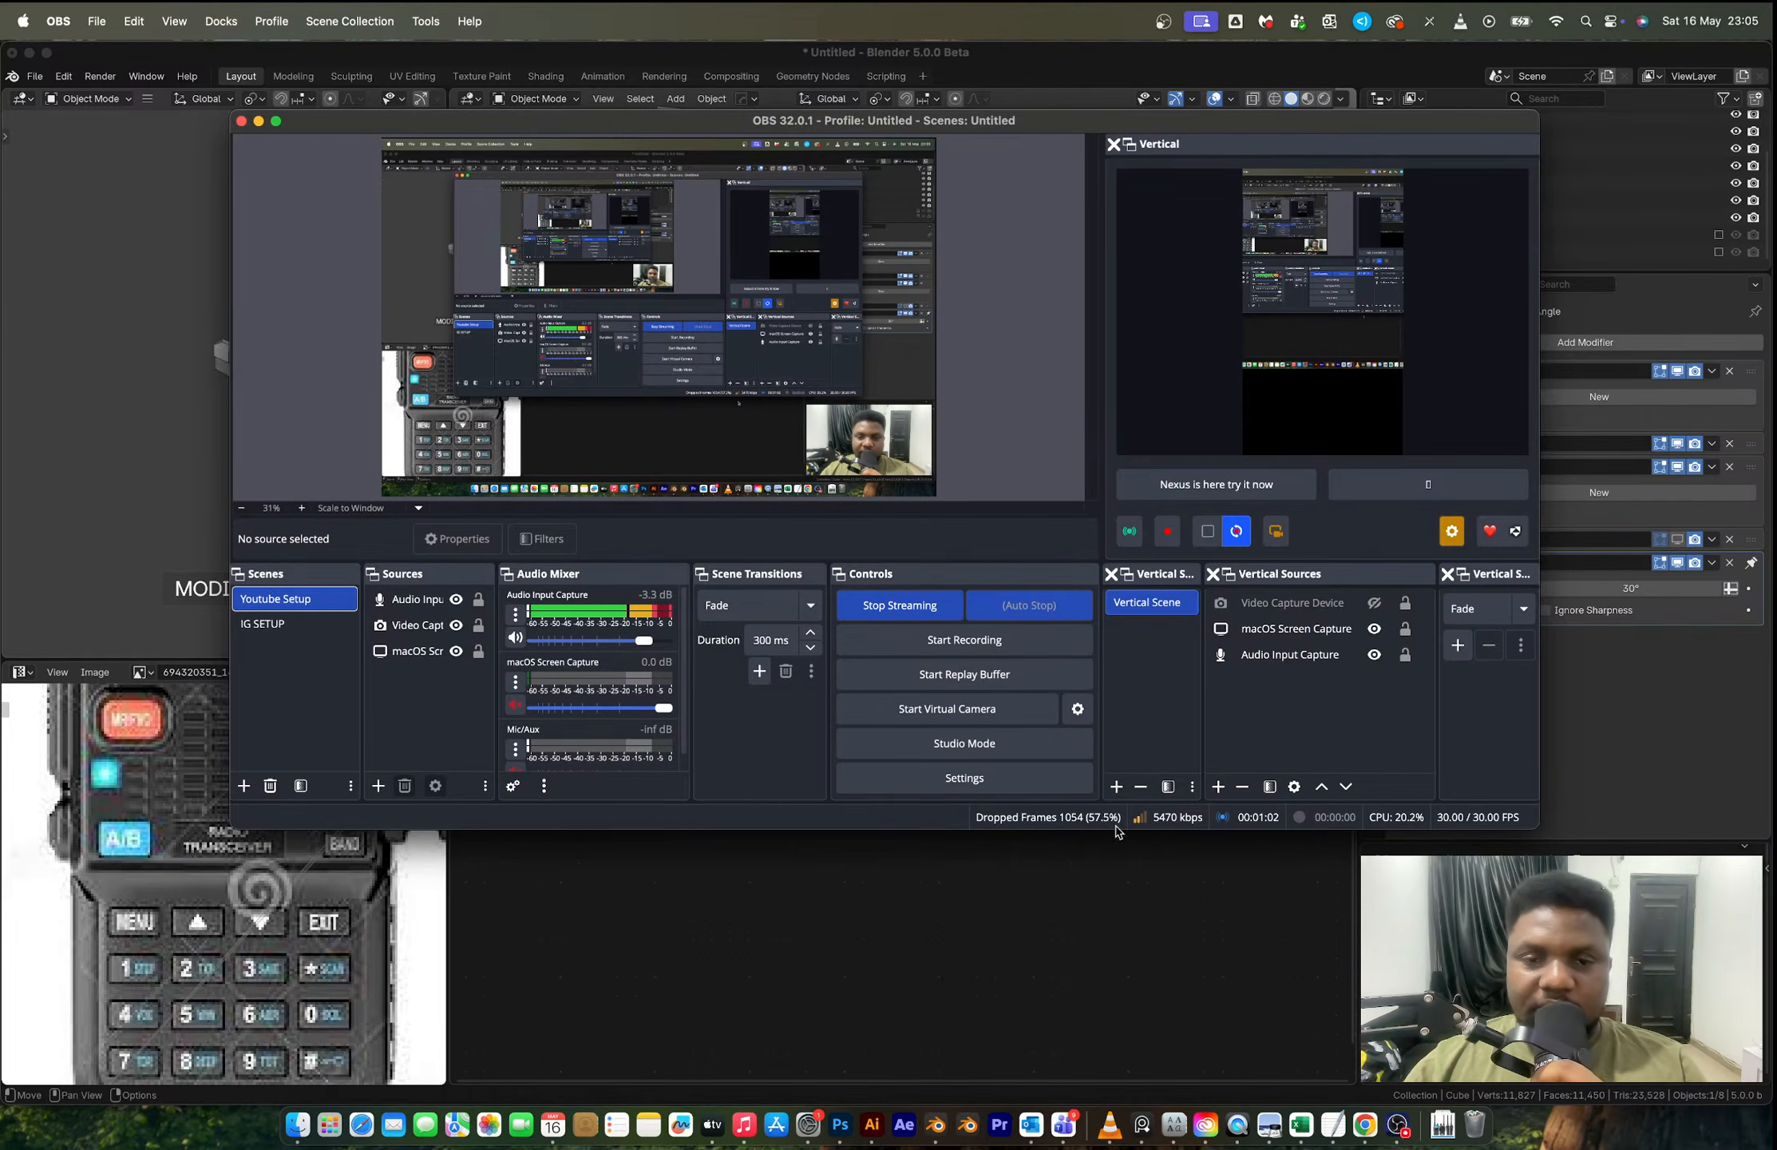
Step: Switch to Blender and compare the radio body with the front reference image in see-through display
{"action": "left_click", "coordinate": [777, 64]}
{"action": "middle_click_drag", "start_coordinate": [827, 420], "coordinate": [770, 397]}
{"action": "key", "text": "KP_1"}
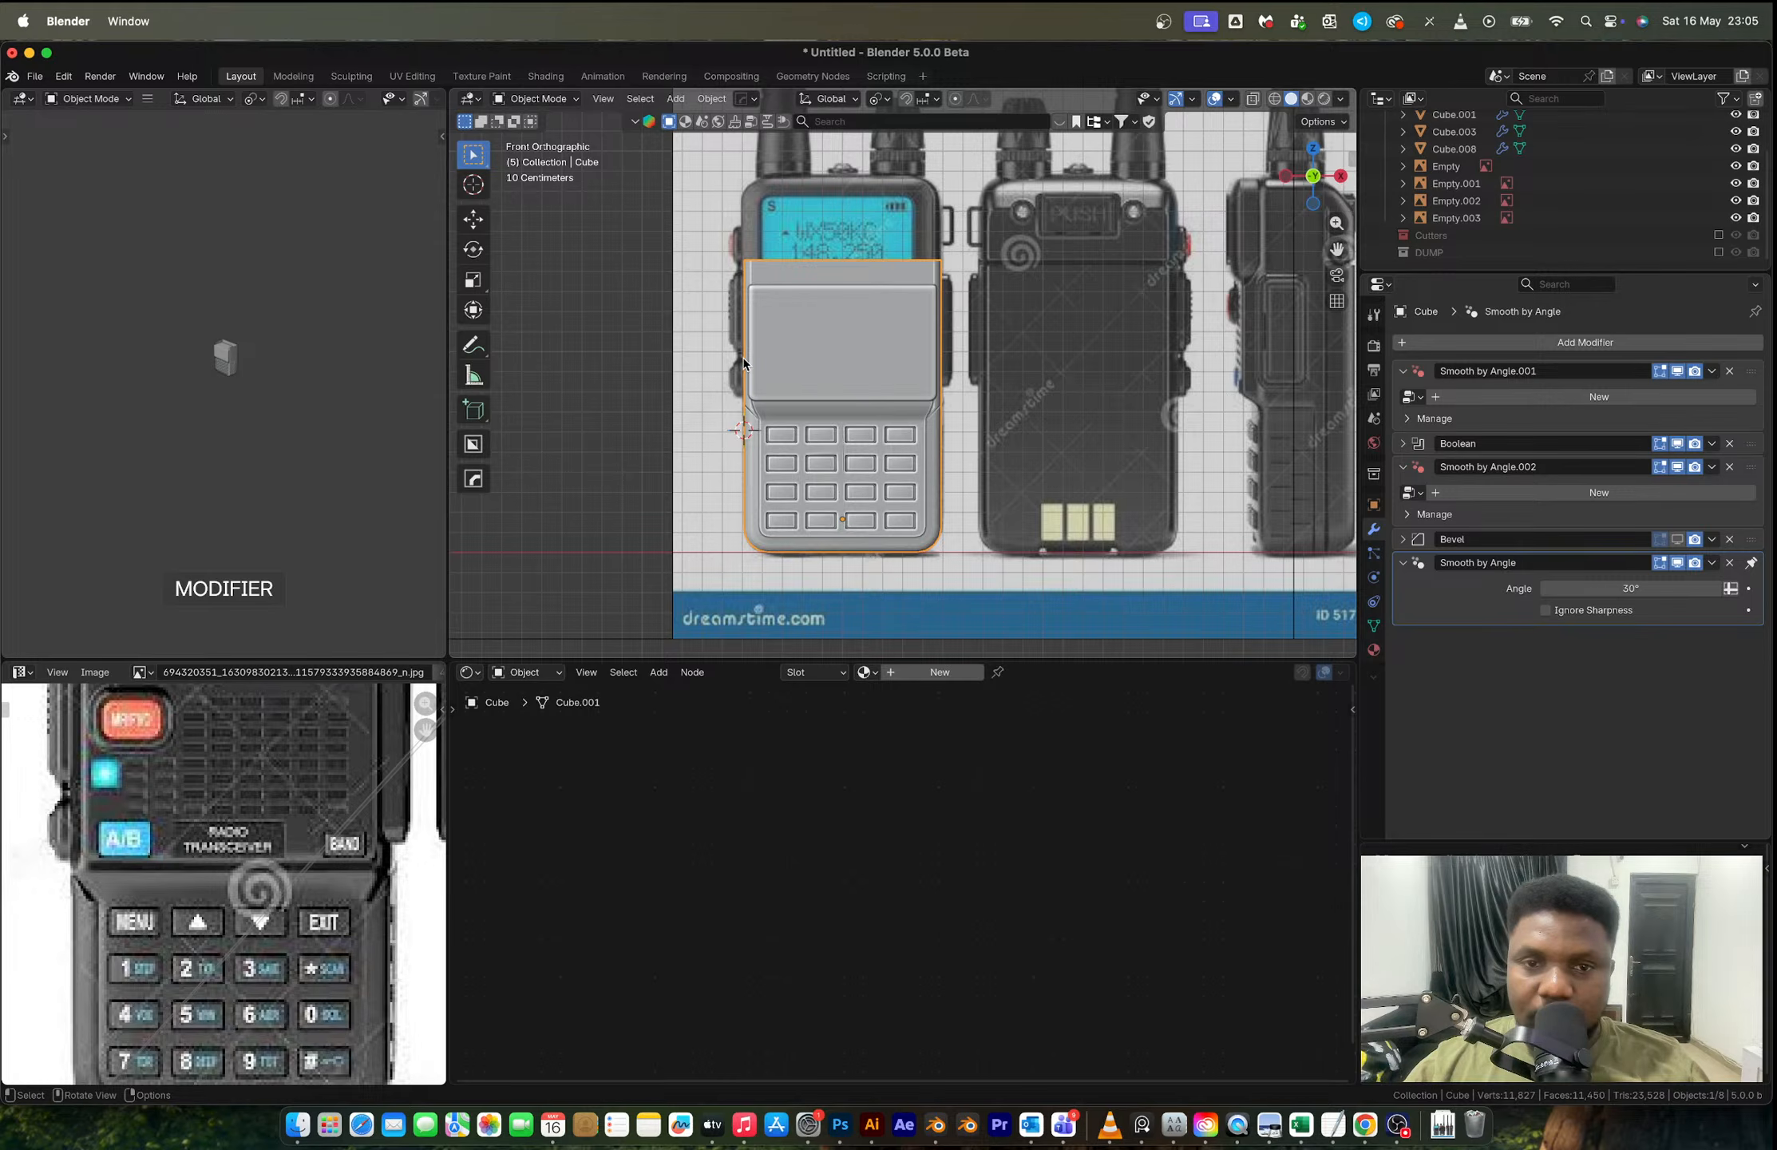
{"action": "scroll", "coordinate": [743, 363], "scroll_direction": "up", "scroll_amount": 3}
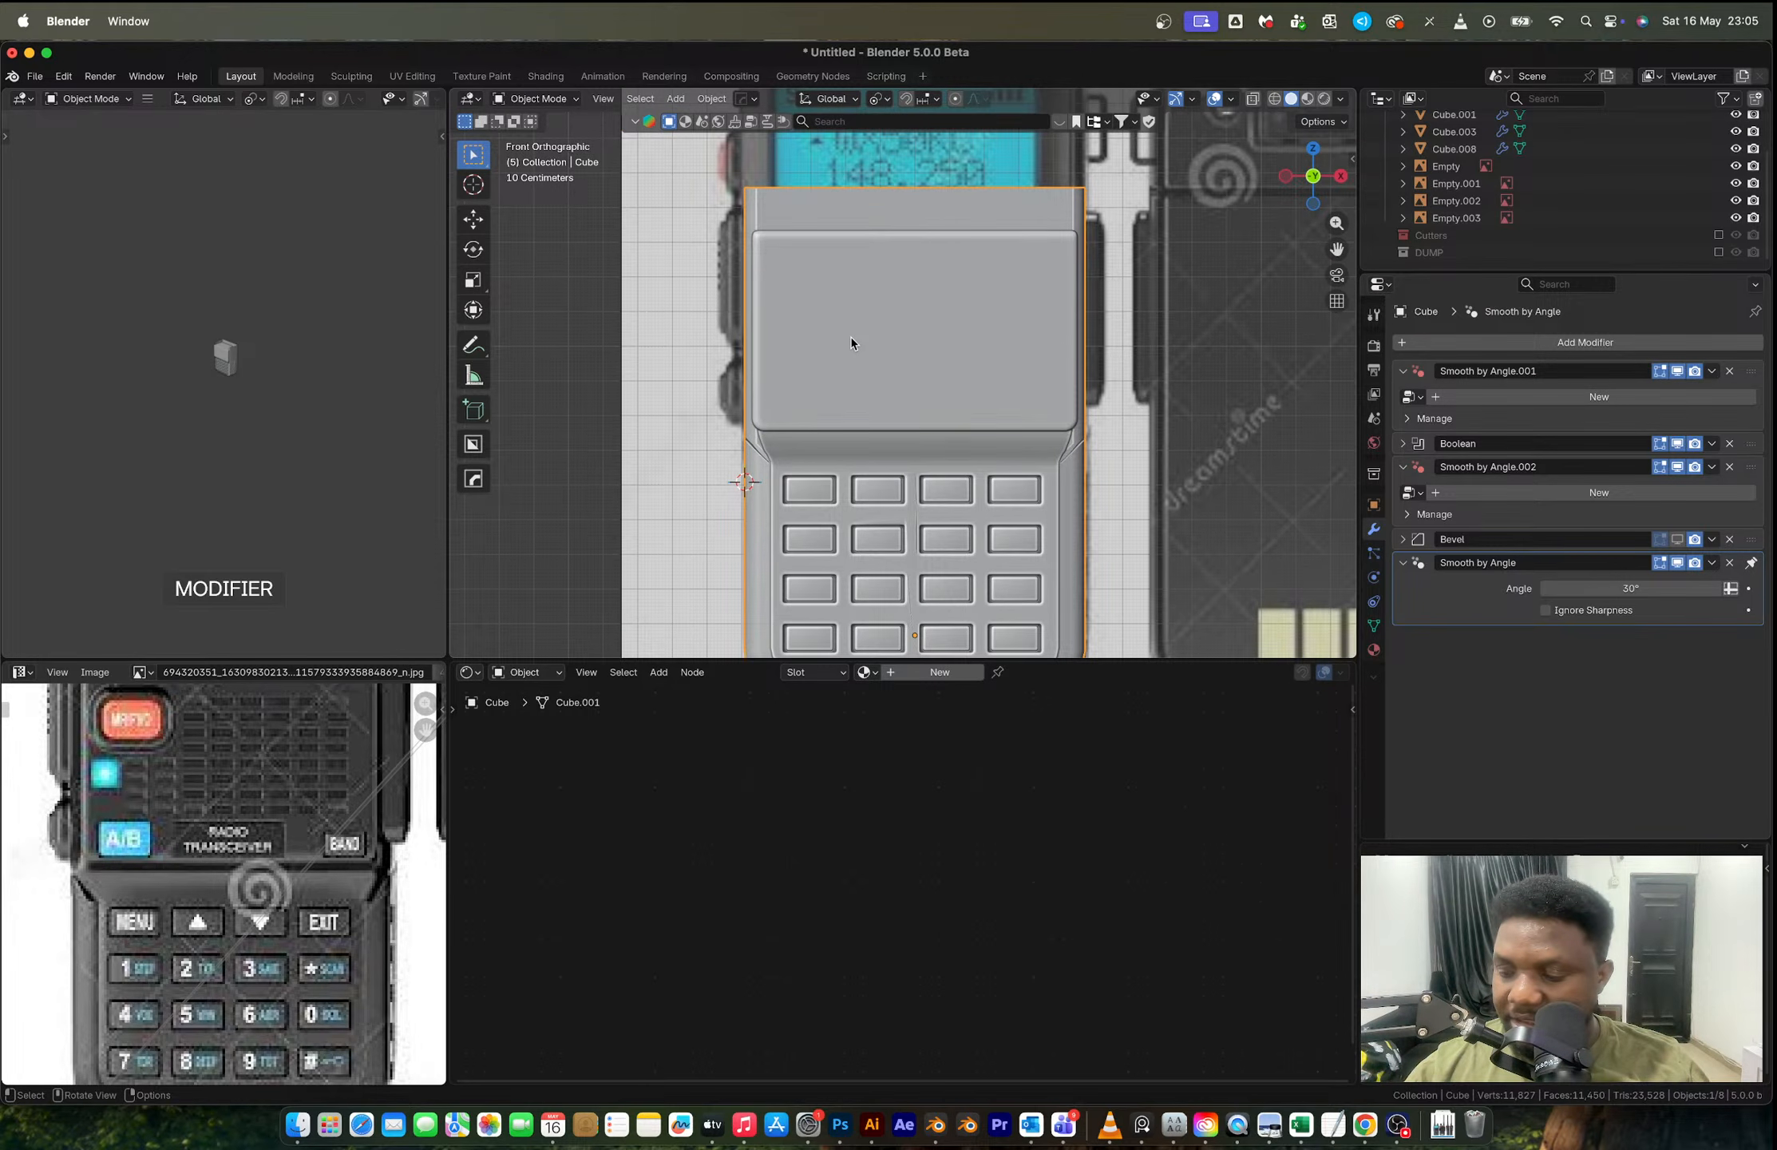
{"action": "key", "text": "alt+z"}
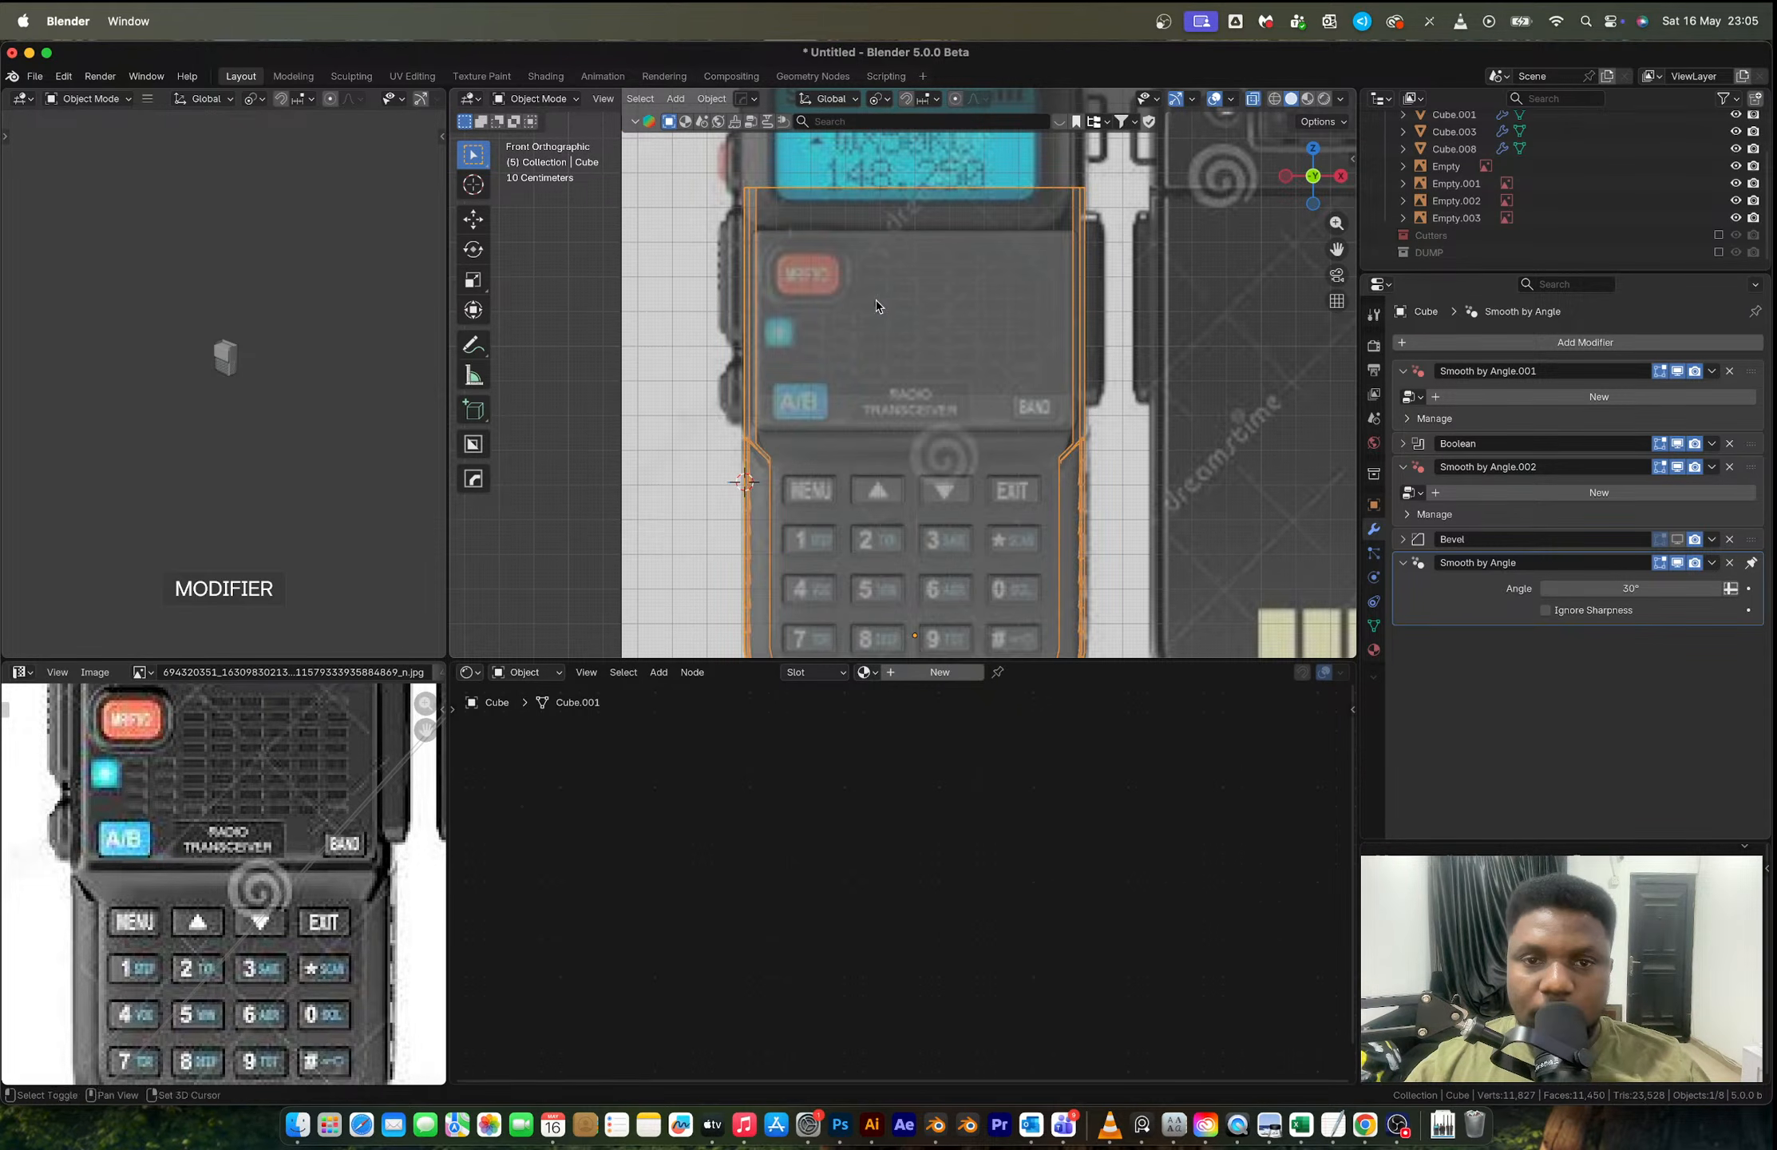
{"action": "middle_click_drag", "start_coordinate": [876, 300], "coordinate": [867, 389], "text": "shift"}
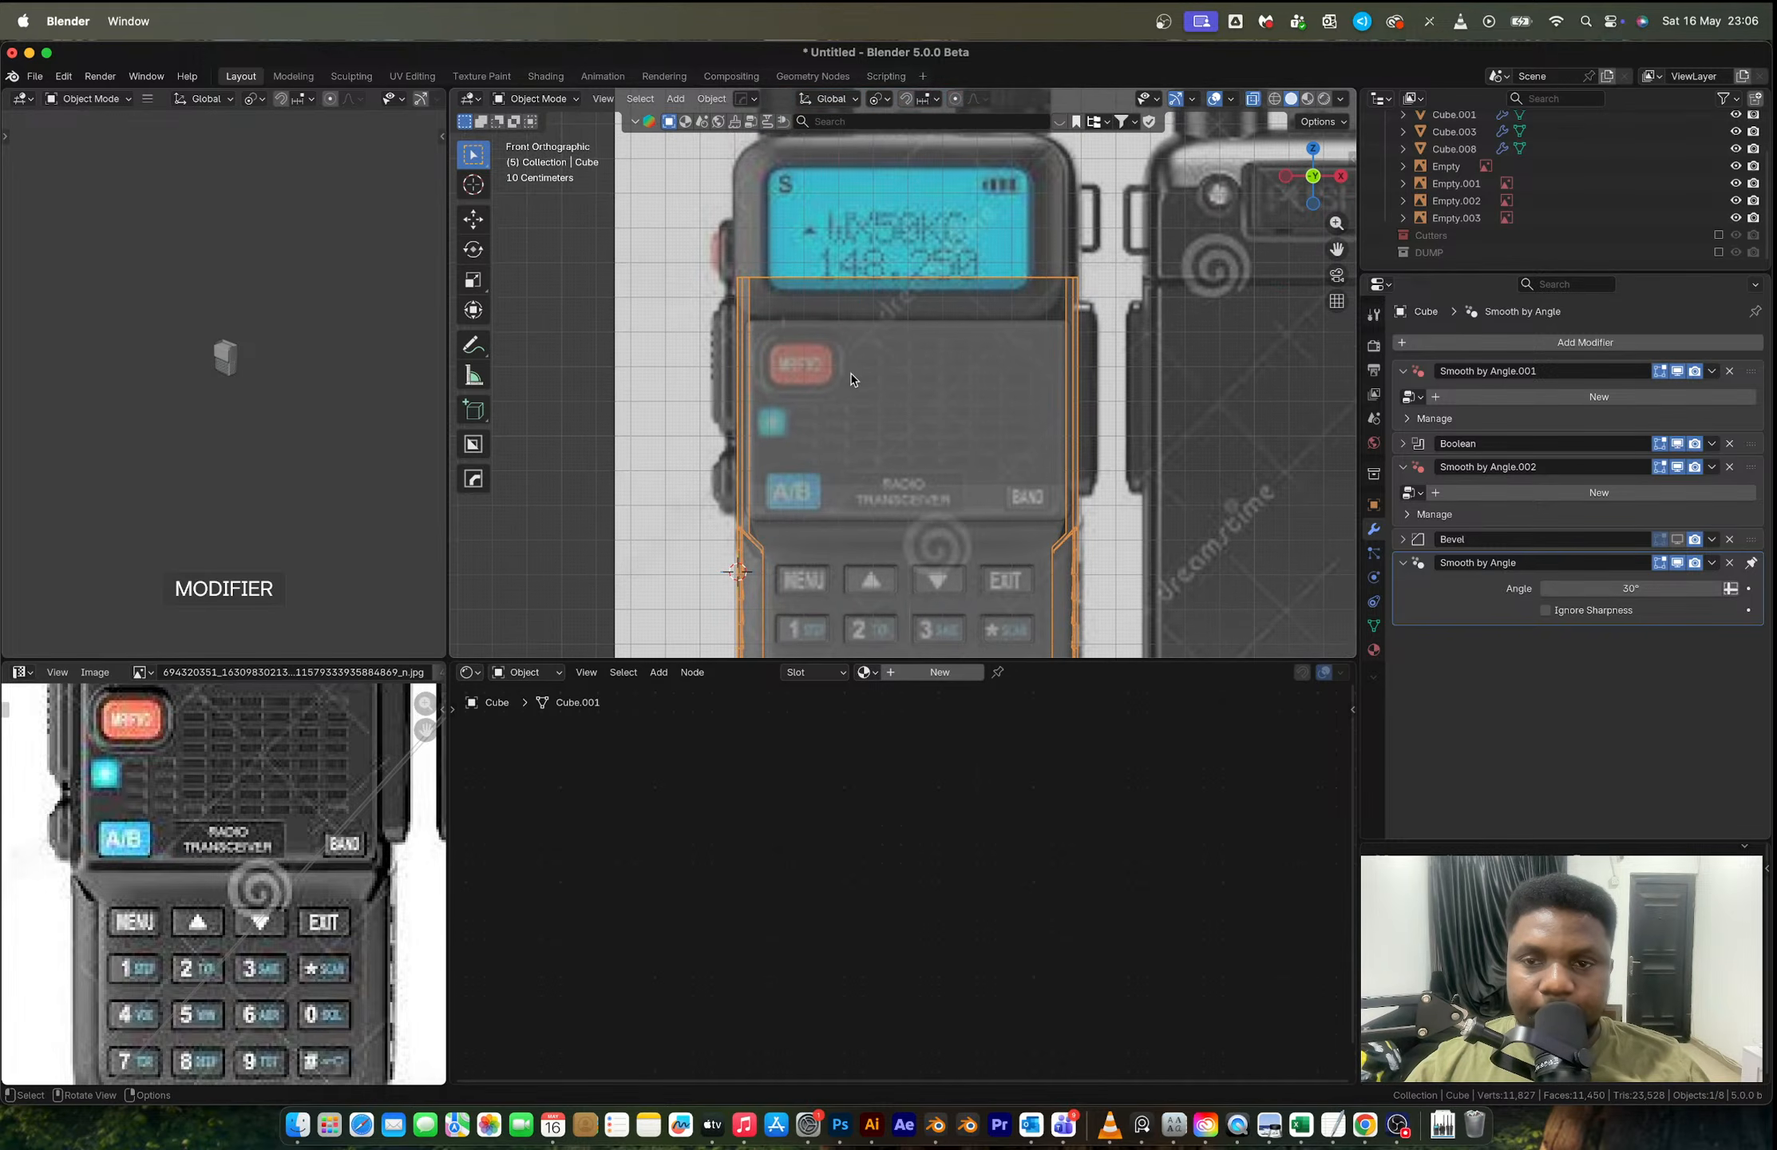
Step: Examine how the radio body lines up with the reference image from the back
{"action": "left_click", "coordinate": [1313, 175]}
{"action": "scroll", "coordinate": [1012, 355], "scroll_direction": "down", "scroll_amount": 3}
{"action": "scroll", "coordinate": [962, 350], "scroll_direction": "up", "scroll_amount": 3}
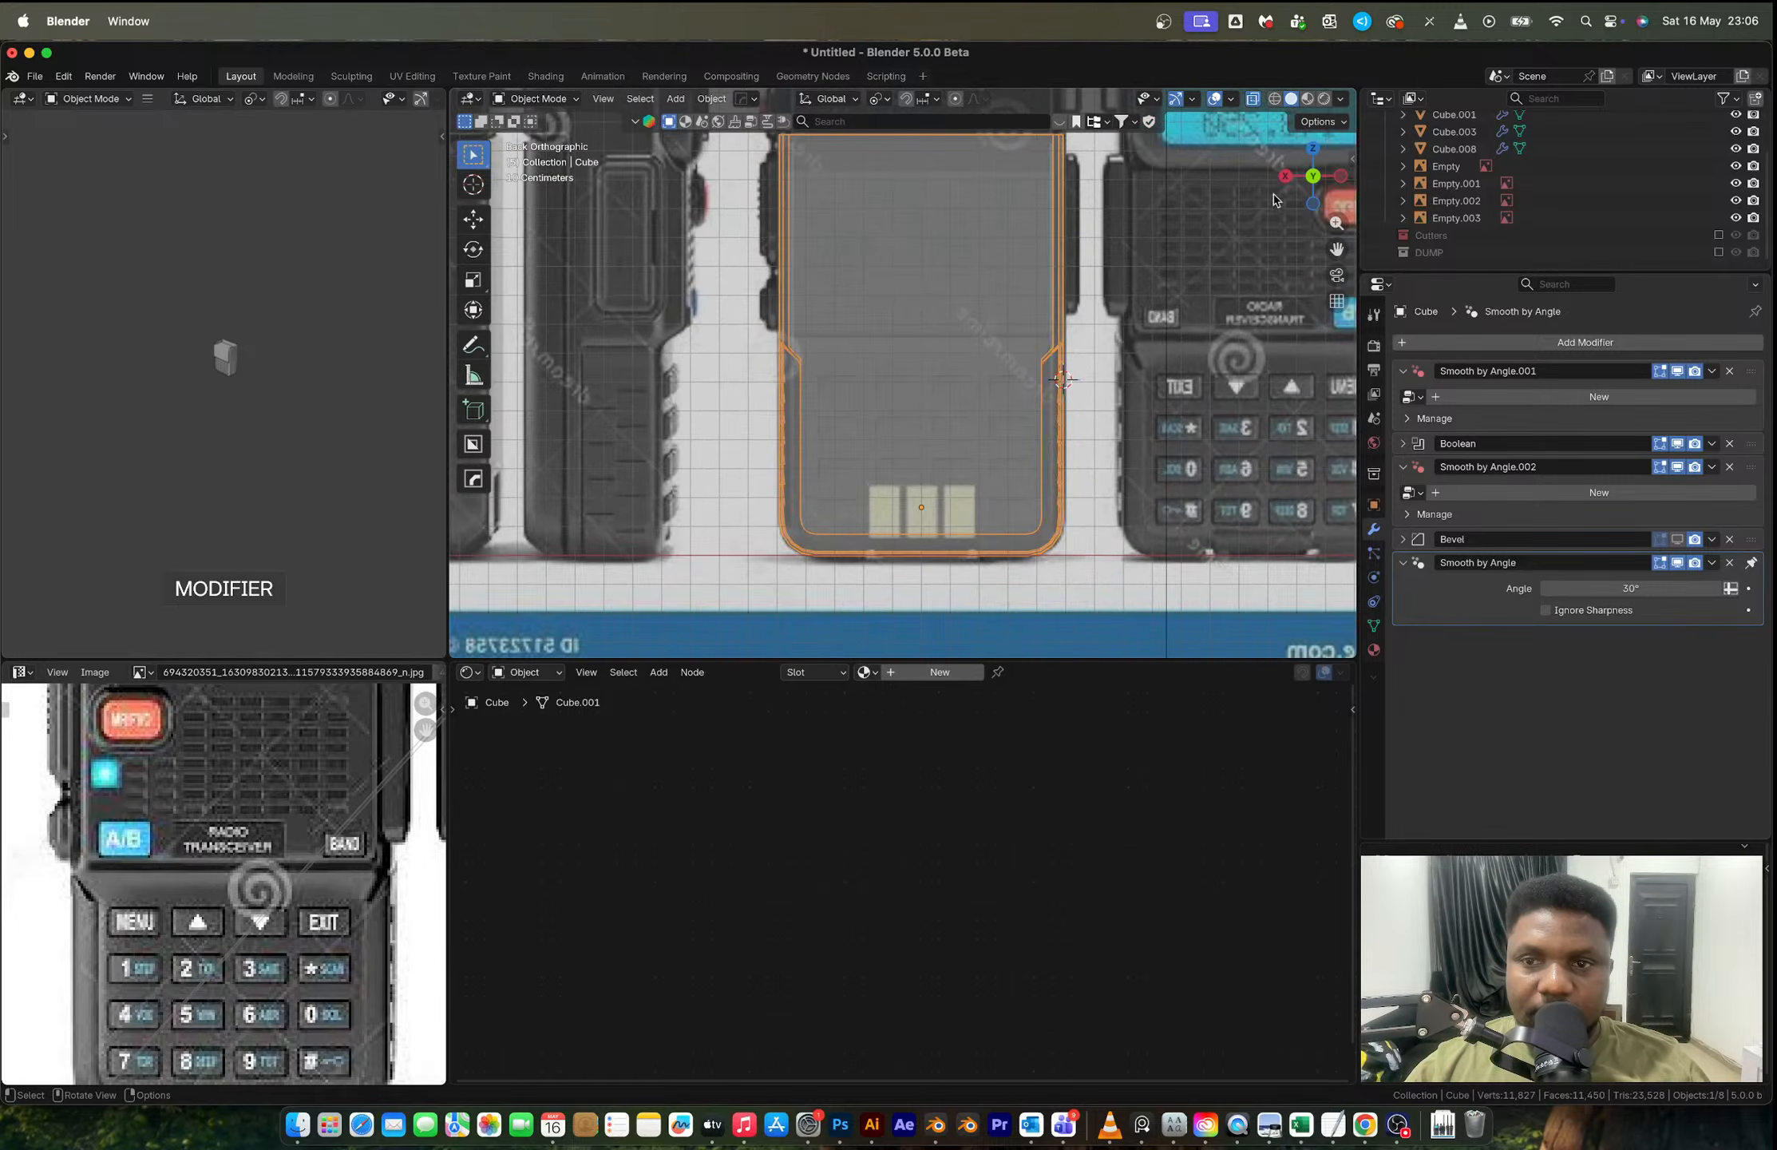
{"action": "middle_click_drag", "start_coordinate": [962, 351], "coordinate": [1117, 375]}
{"action": "scroll", "coordinate": [928, 369], "scroll_direction": "down", "scroll_amount": 6}
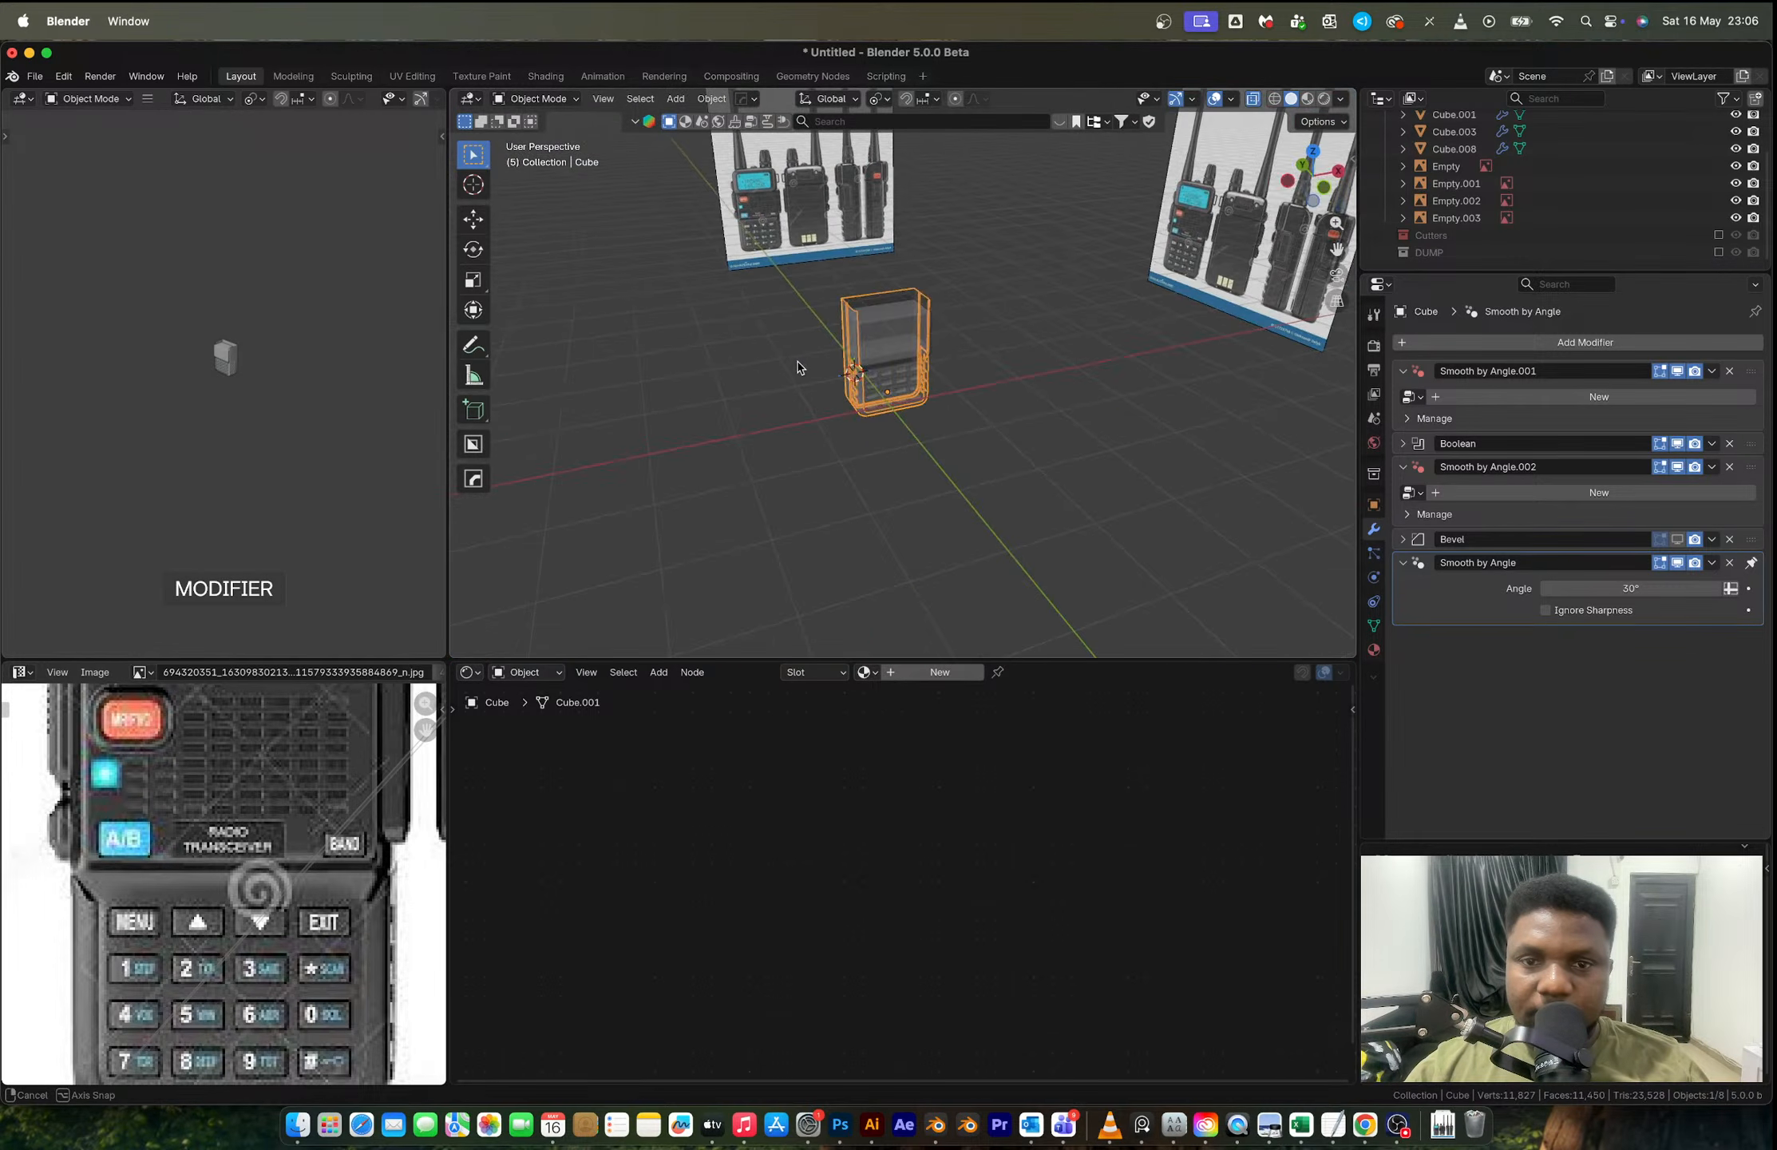
{"action": "middle_click_drag", "start_coordinate": [797, 365], "coordinate": [1349, 274]}
{"action": "left_click", "coordinate": [1311, 183]}
{"action": "scroll", "coordinate": [968, 351], "scroll_direction": "up", "scroll_amount": 4}
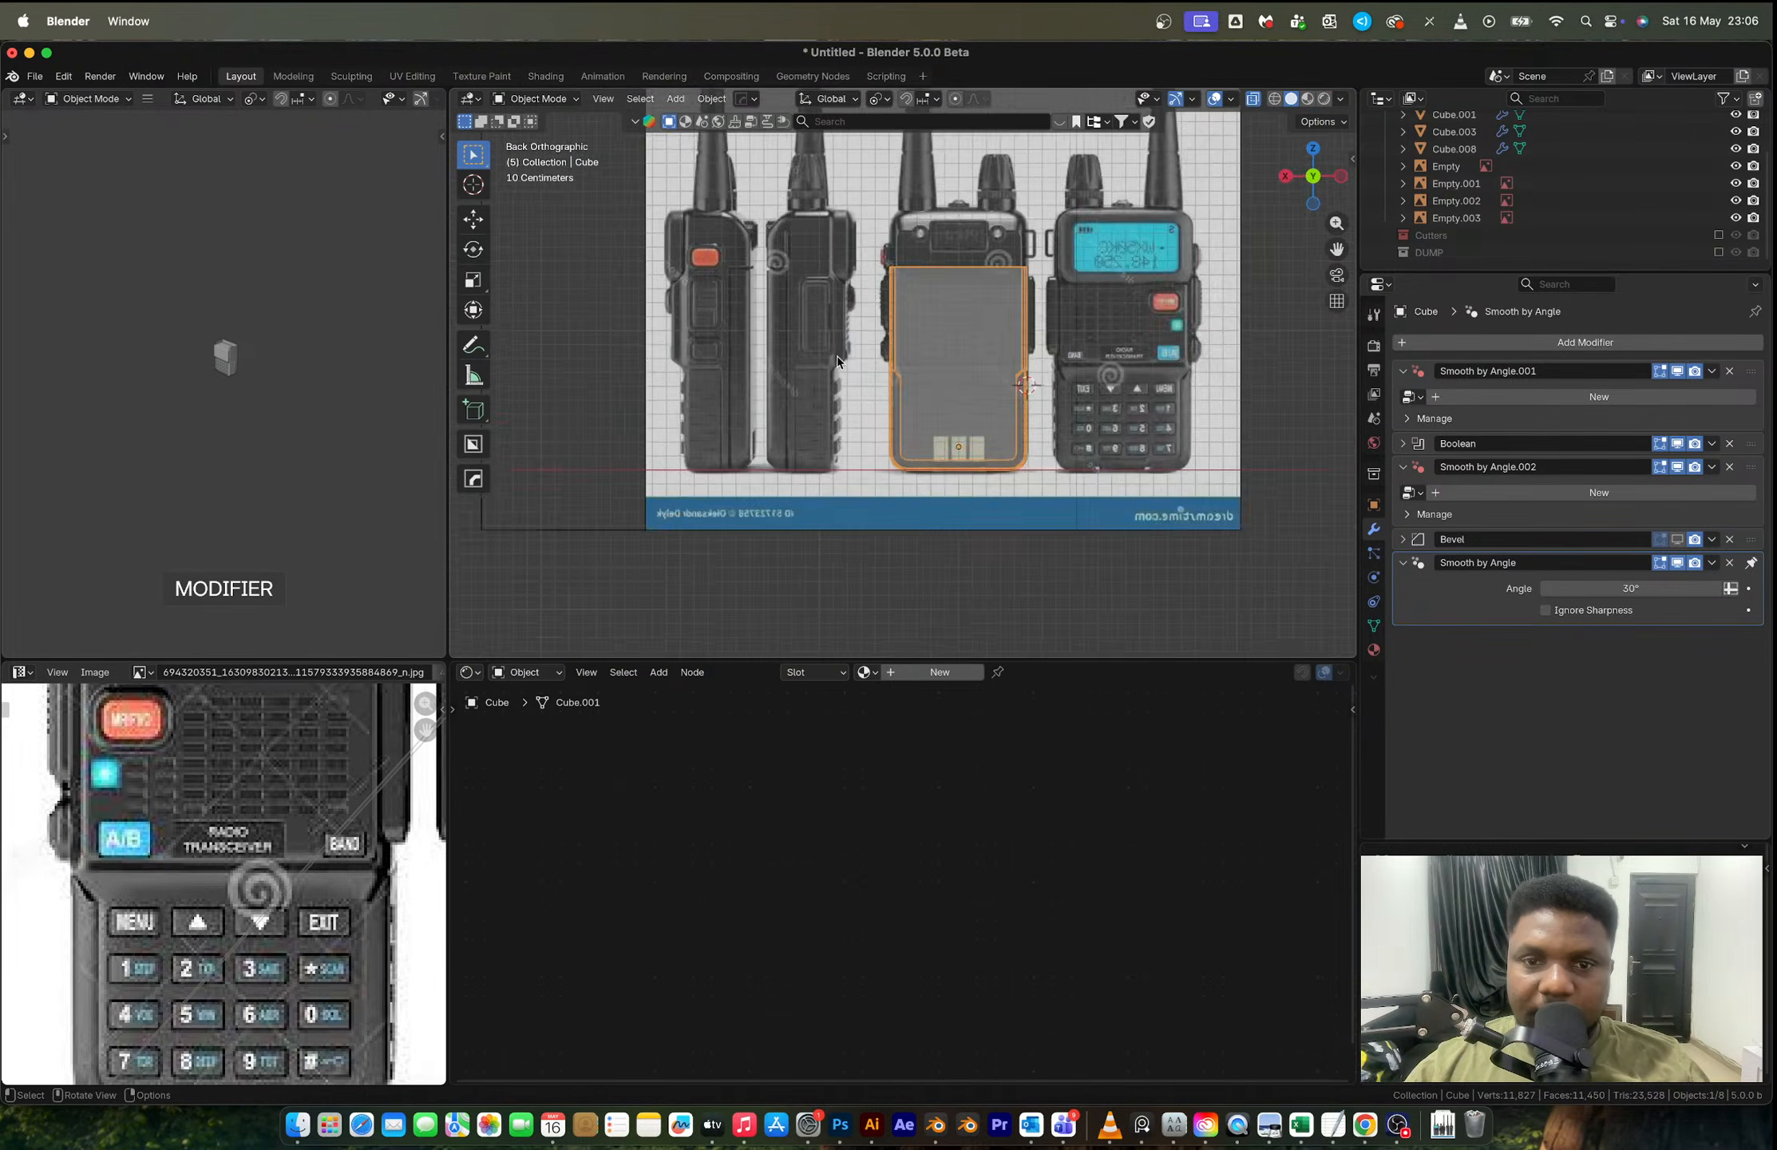
{"action": "key", "text": "alt+z"}
{"action": "key", "text": "alt+z"}
Step: Study the radio's back and side views in the separate reference image for the shape of the rear casing
{"action": "scroll", "coordinate": [240, 838], "scroll_direction": "down", "scroll_amount": 5}
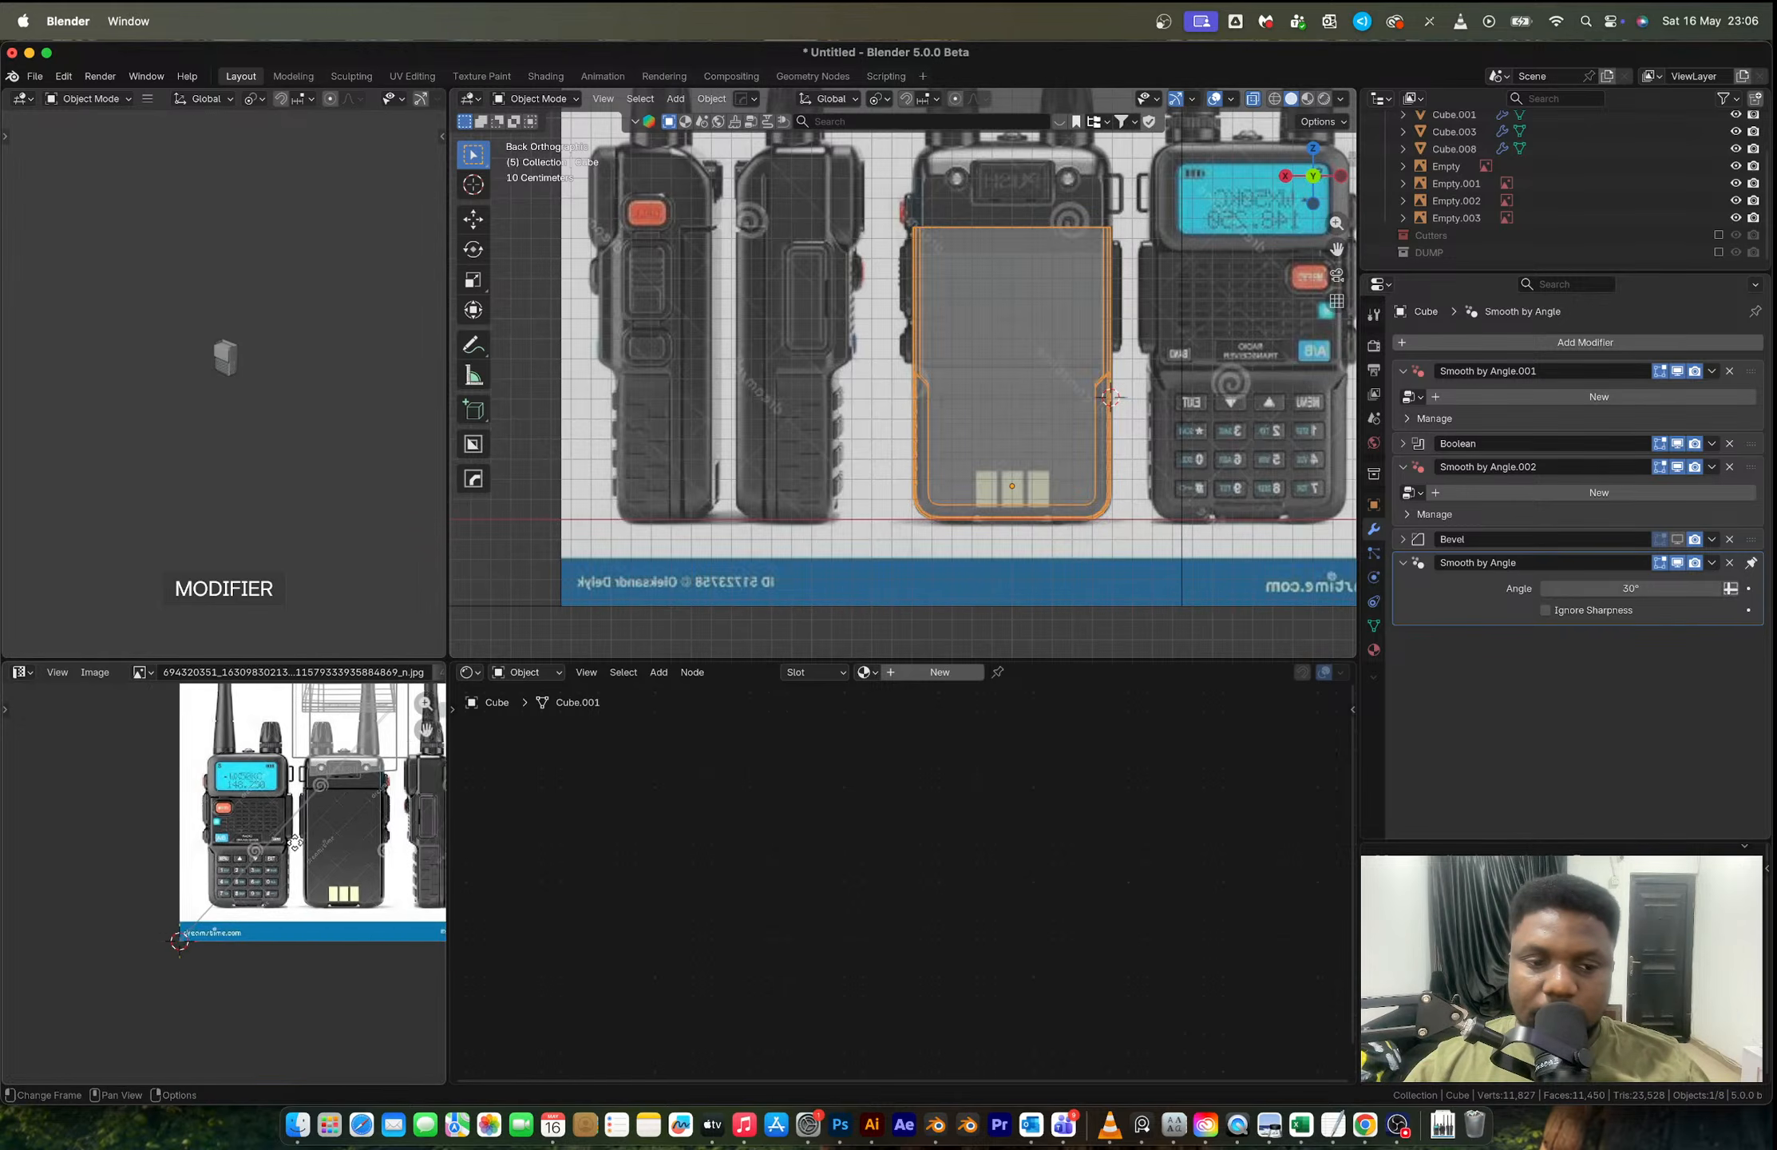
{"action": "scroll", "coordinate": [279, 815], "scroll_direction": "up", "scroll_amount": 5}
{"action": "middle_click_drag", "start_coordinate": [317, 884], "coordinate": [330, 795]}
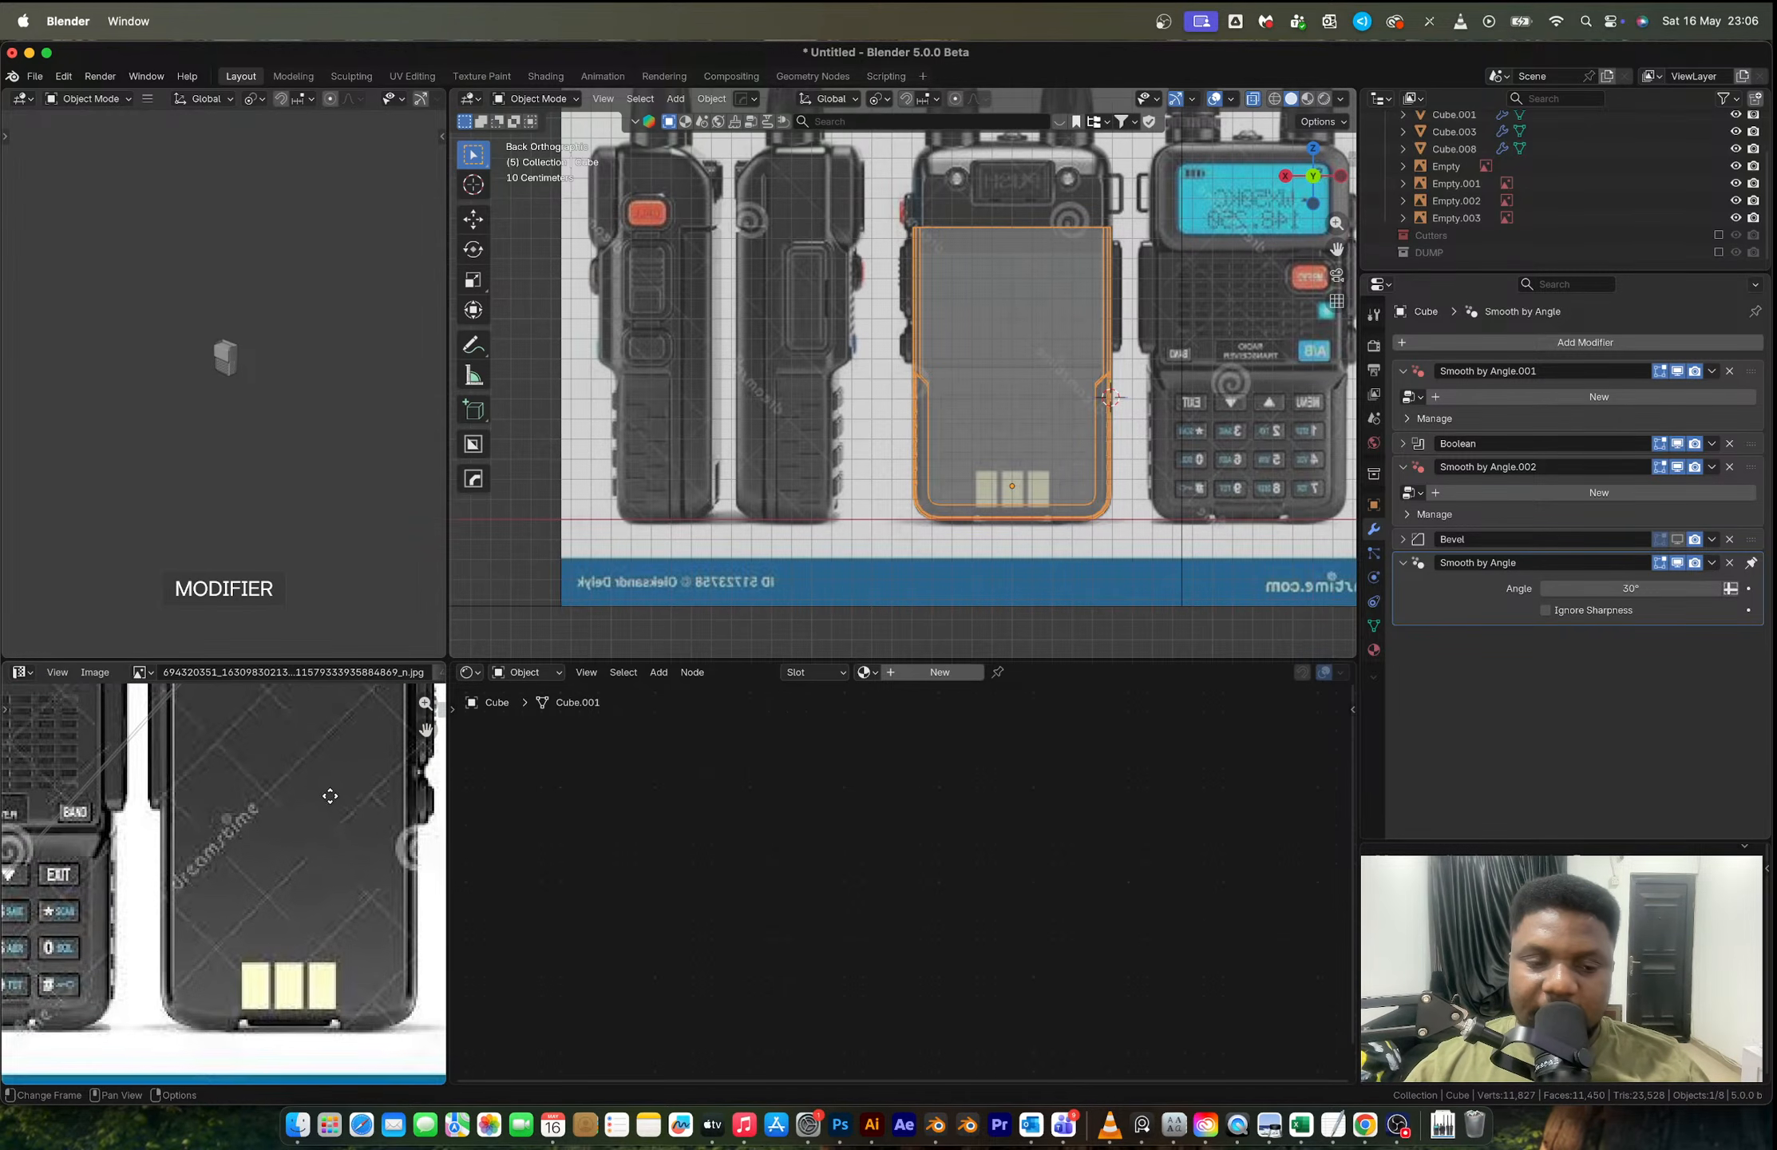
{"action": "scroll", "coordinate": [341, 882], "scroll_direction": "right", "scroll_amount": 3}
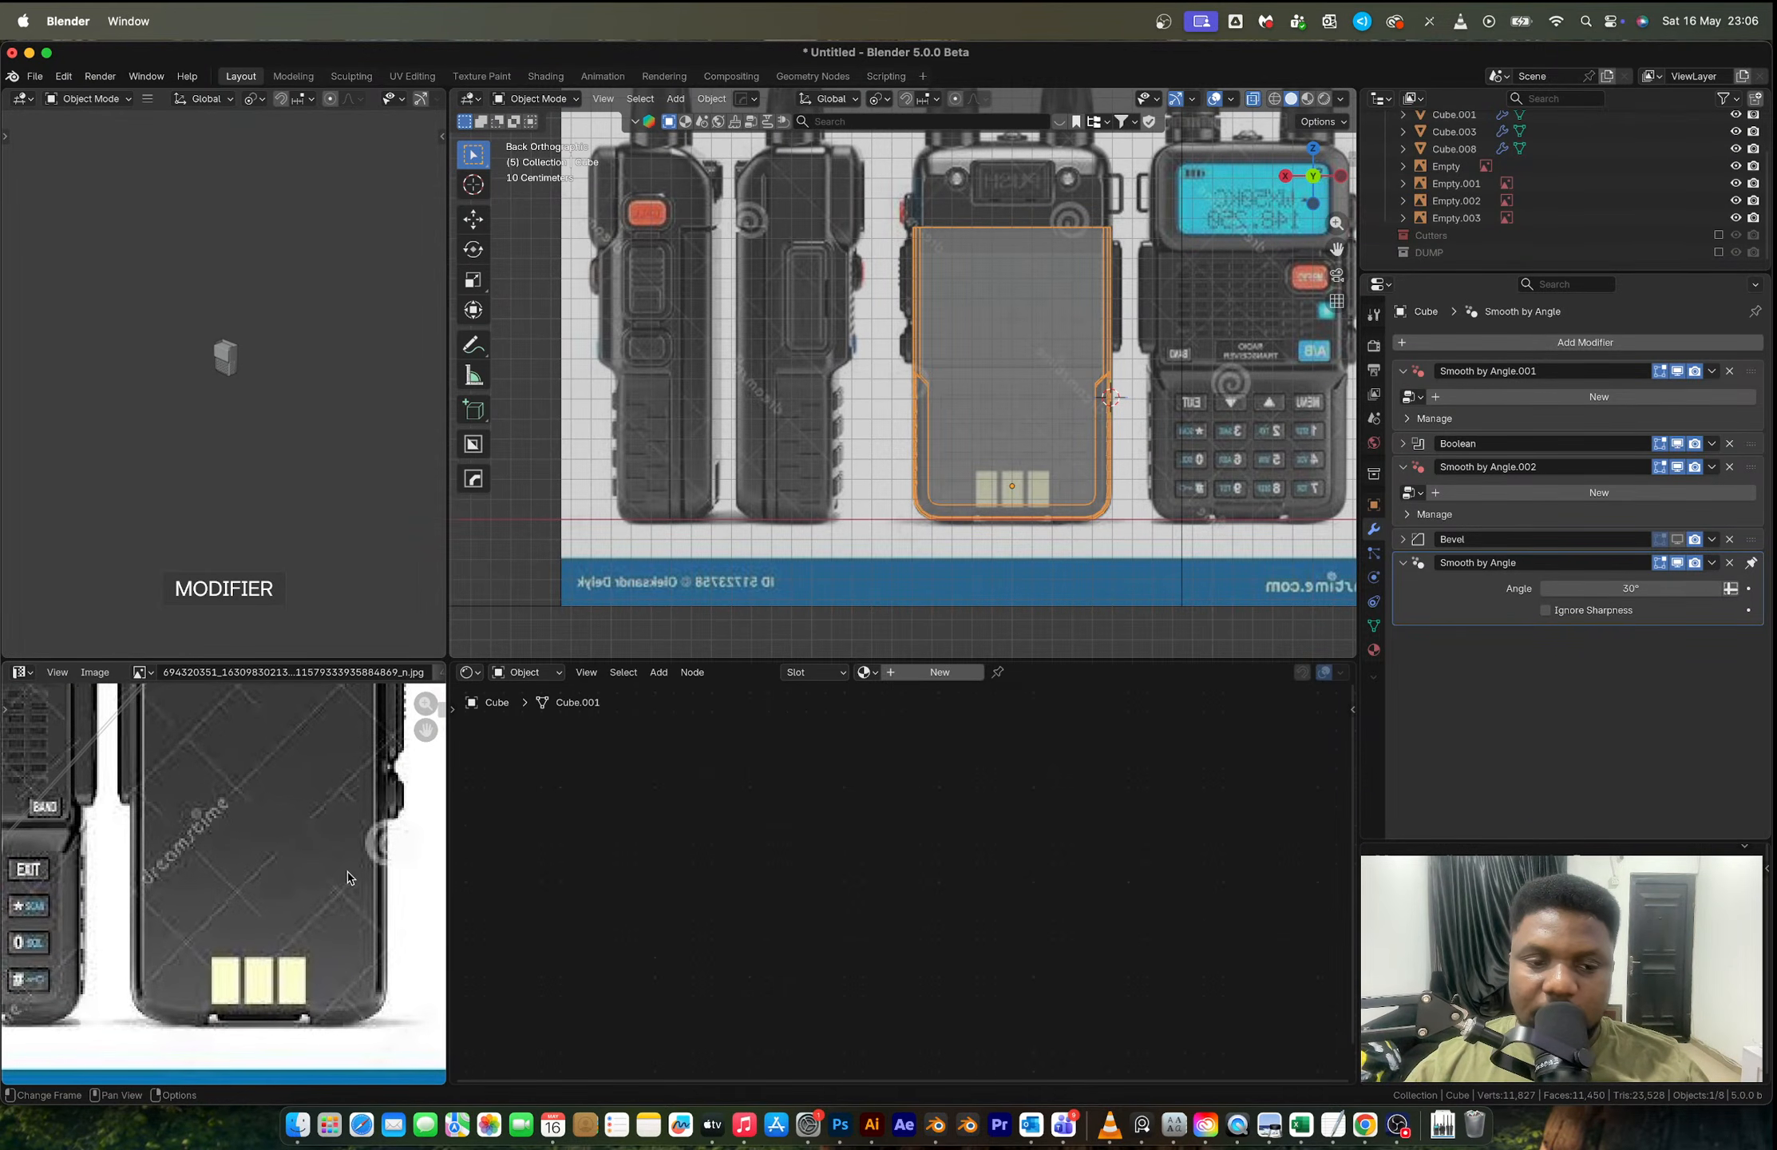
{"action": "scroll", "coordinate": [339, 893], "scroll_direction": "down", "scroll_amount": 5}
{"action": "scroll", "coordinate": [280, 892], "scroll_direction": "up", "scroll_amount": 3}
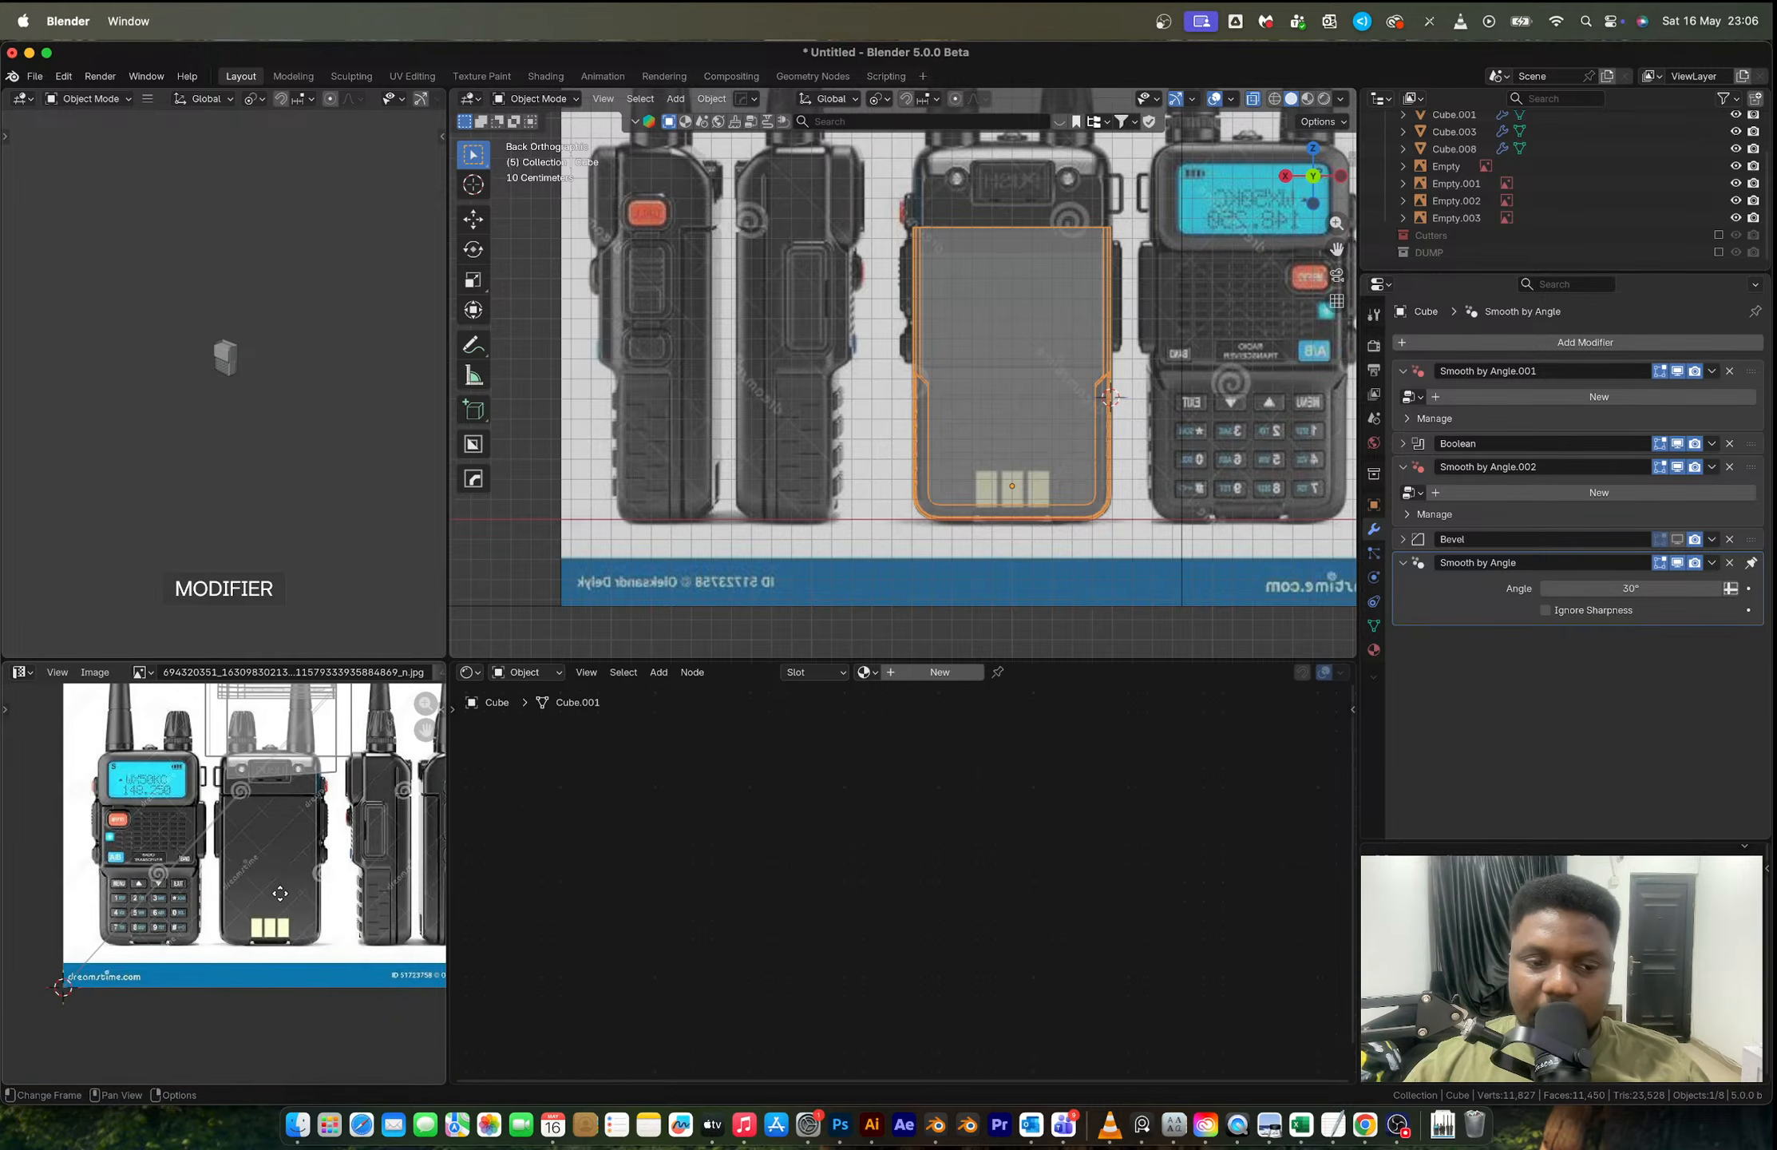
{"action": "scroll", "coordinate": [349, 984], "scroll_direction": "up", "scroll_amount": 5}
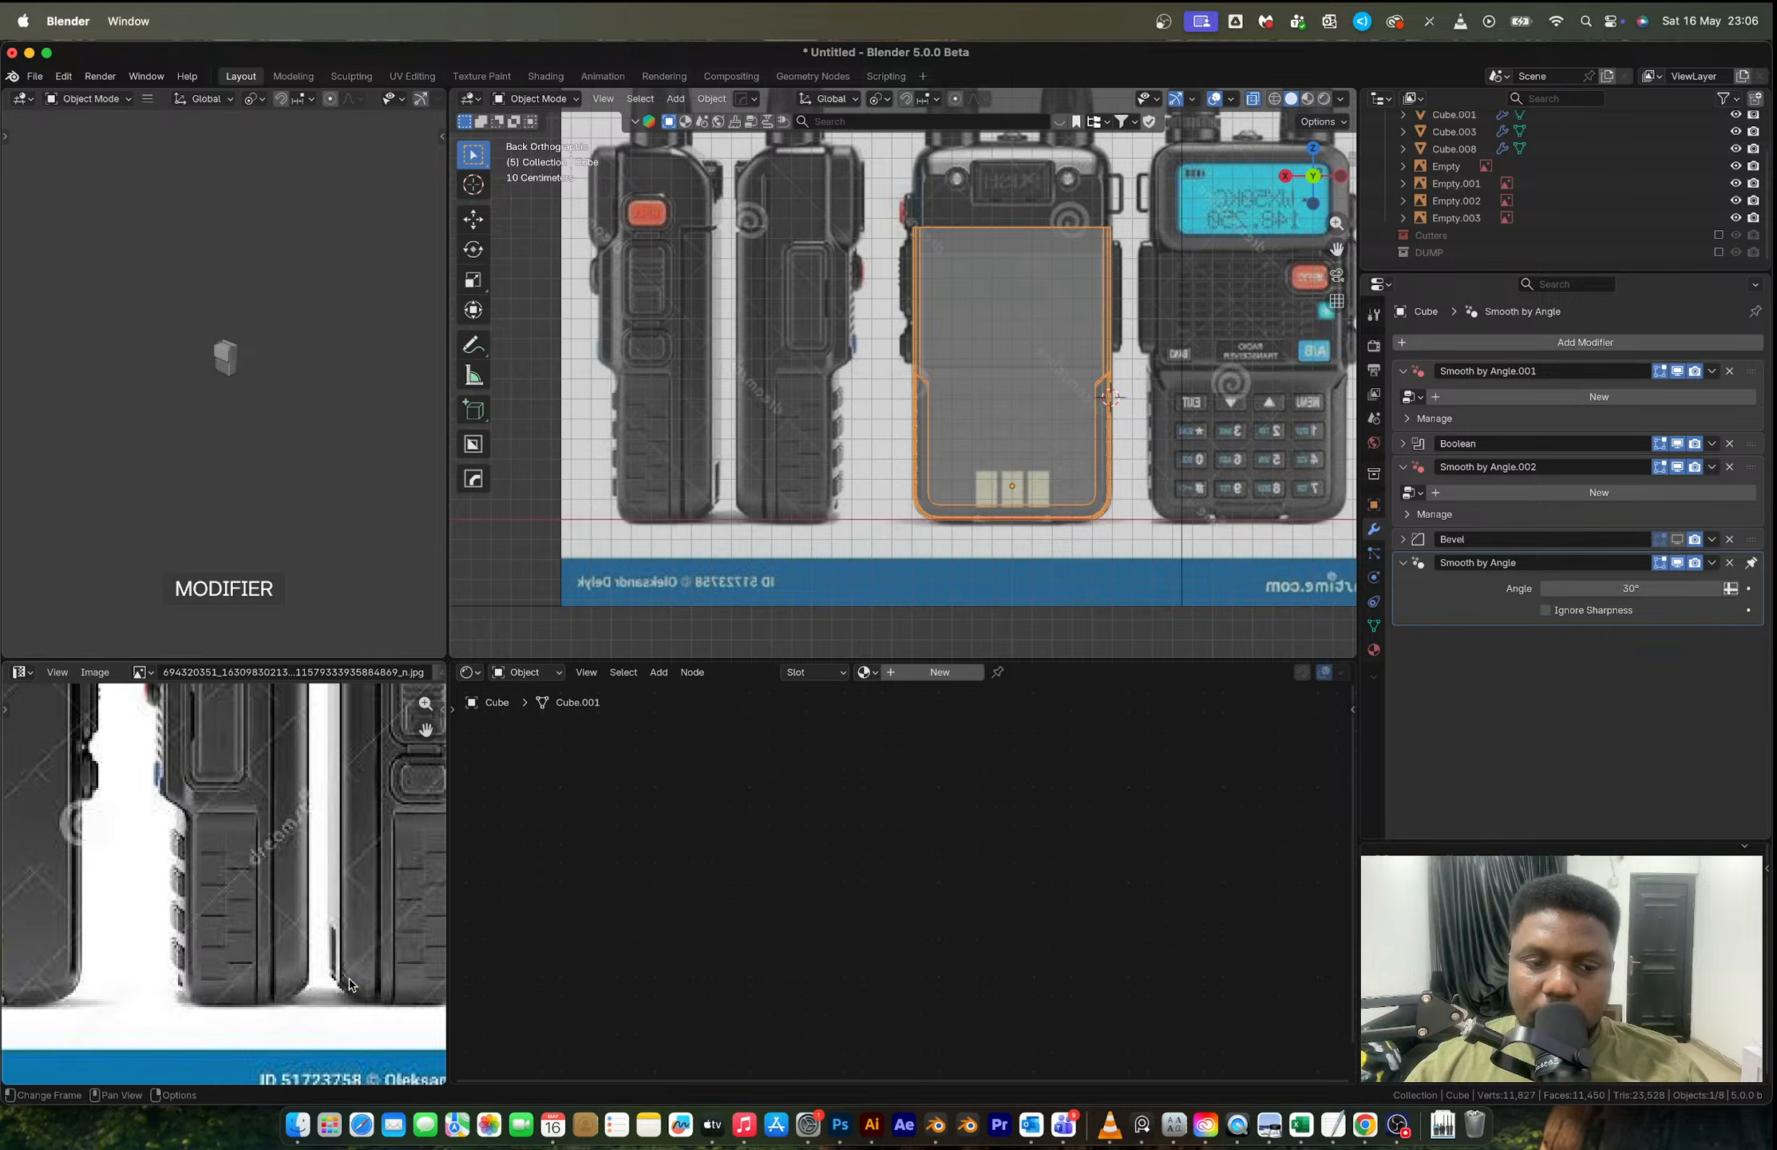
Step: Enter Edit Mode on the radio body and select the outer edge loop around its back face
{"action": "middle_click_drag", "start_coordinate": [998, 400], "coordinate": [858, 374]}
{"action": "key", "text": "Tab"}
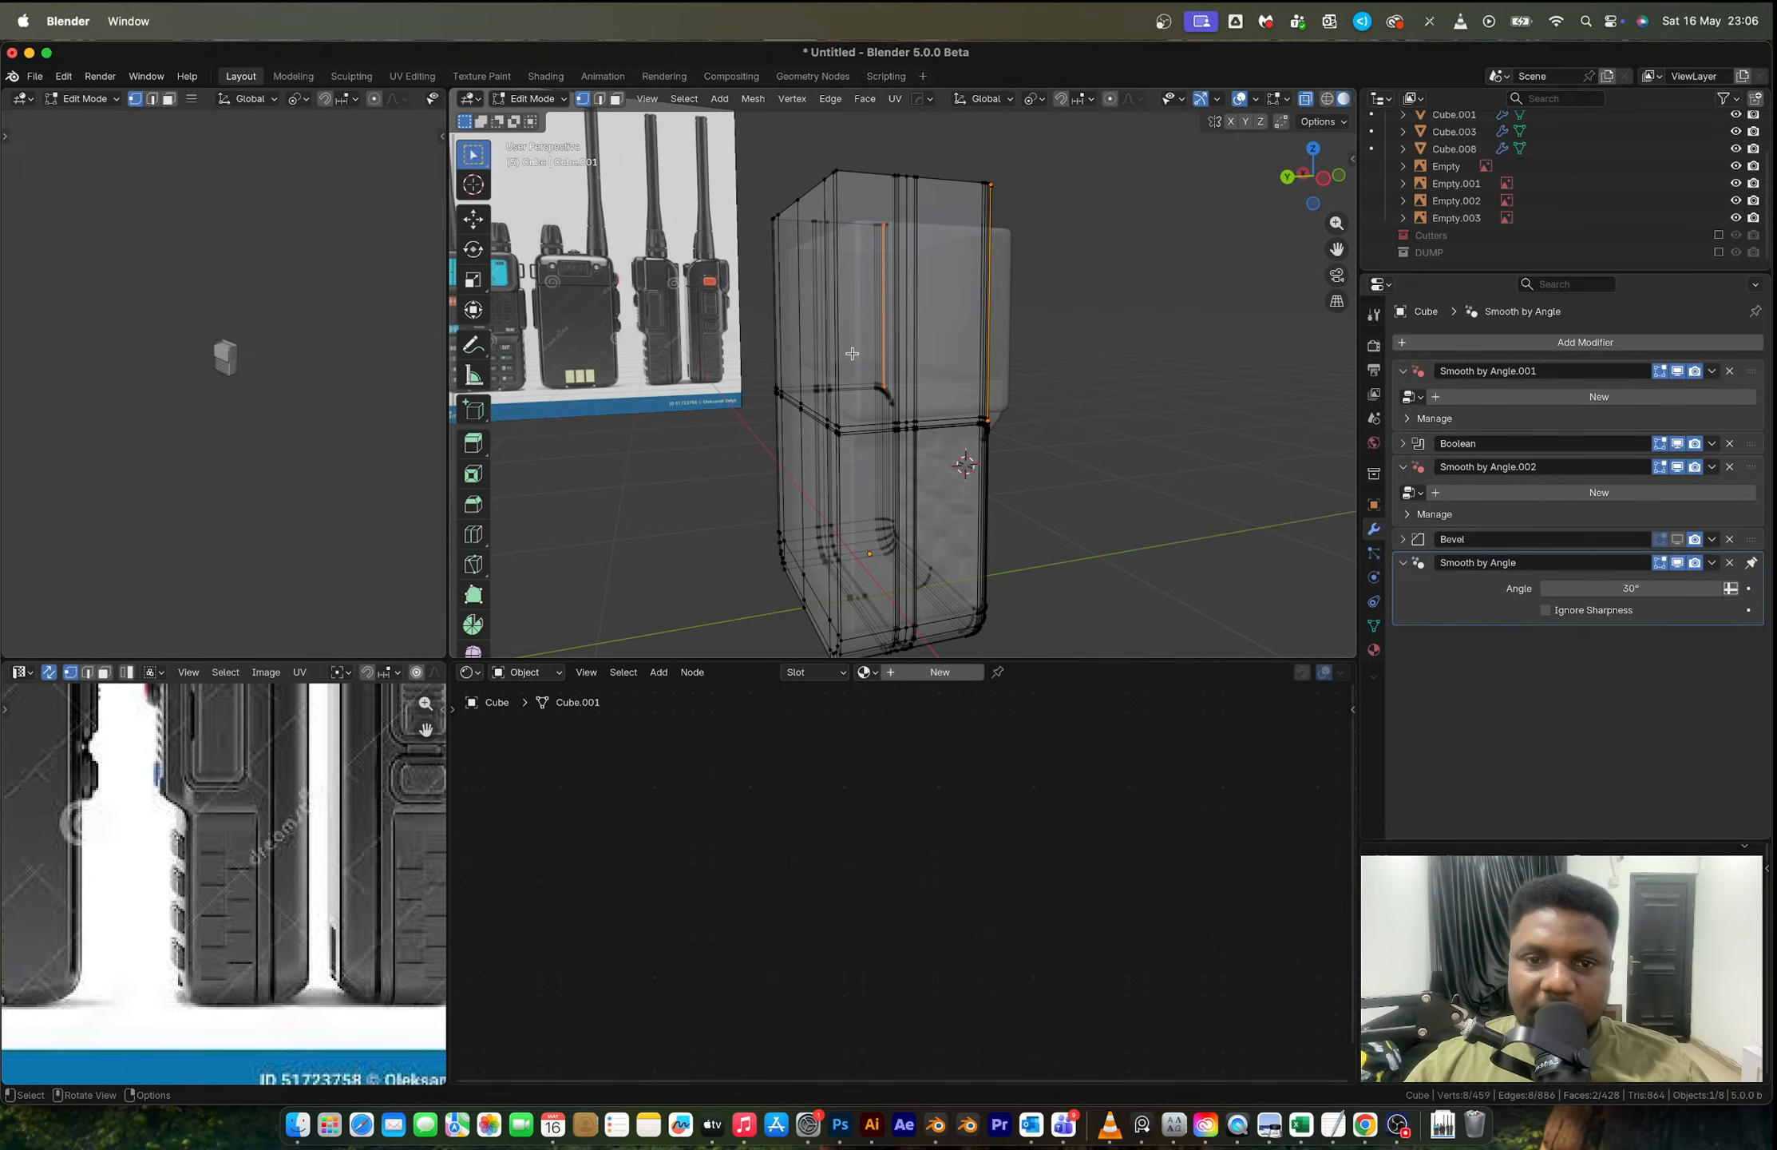
{"action": "middle_click_drag", "start_coordinate": [886, 471], "coordinate": [978, 492]}
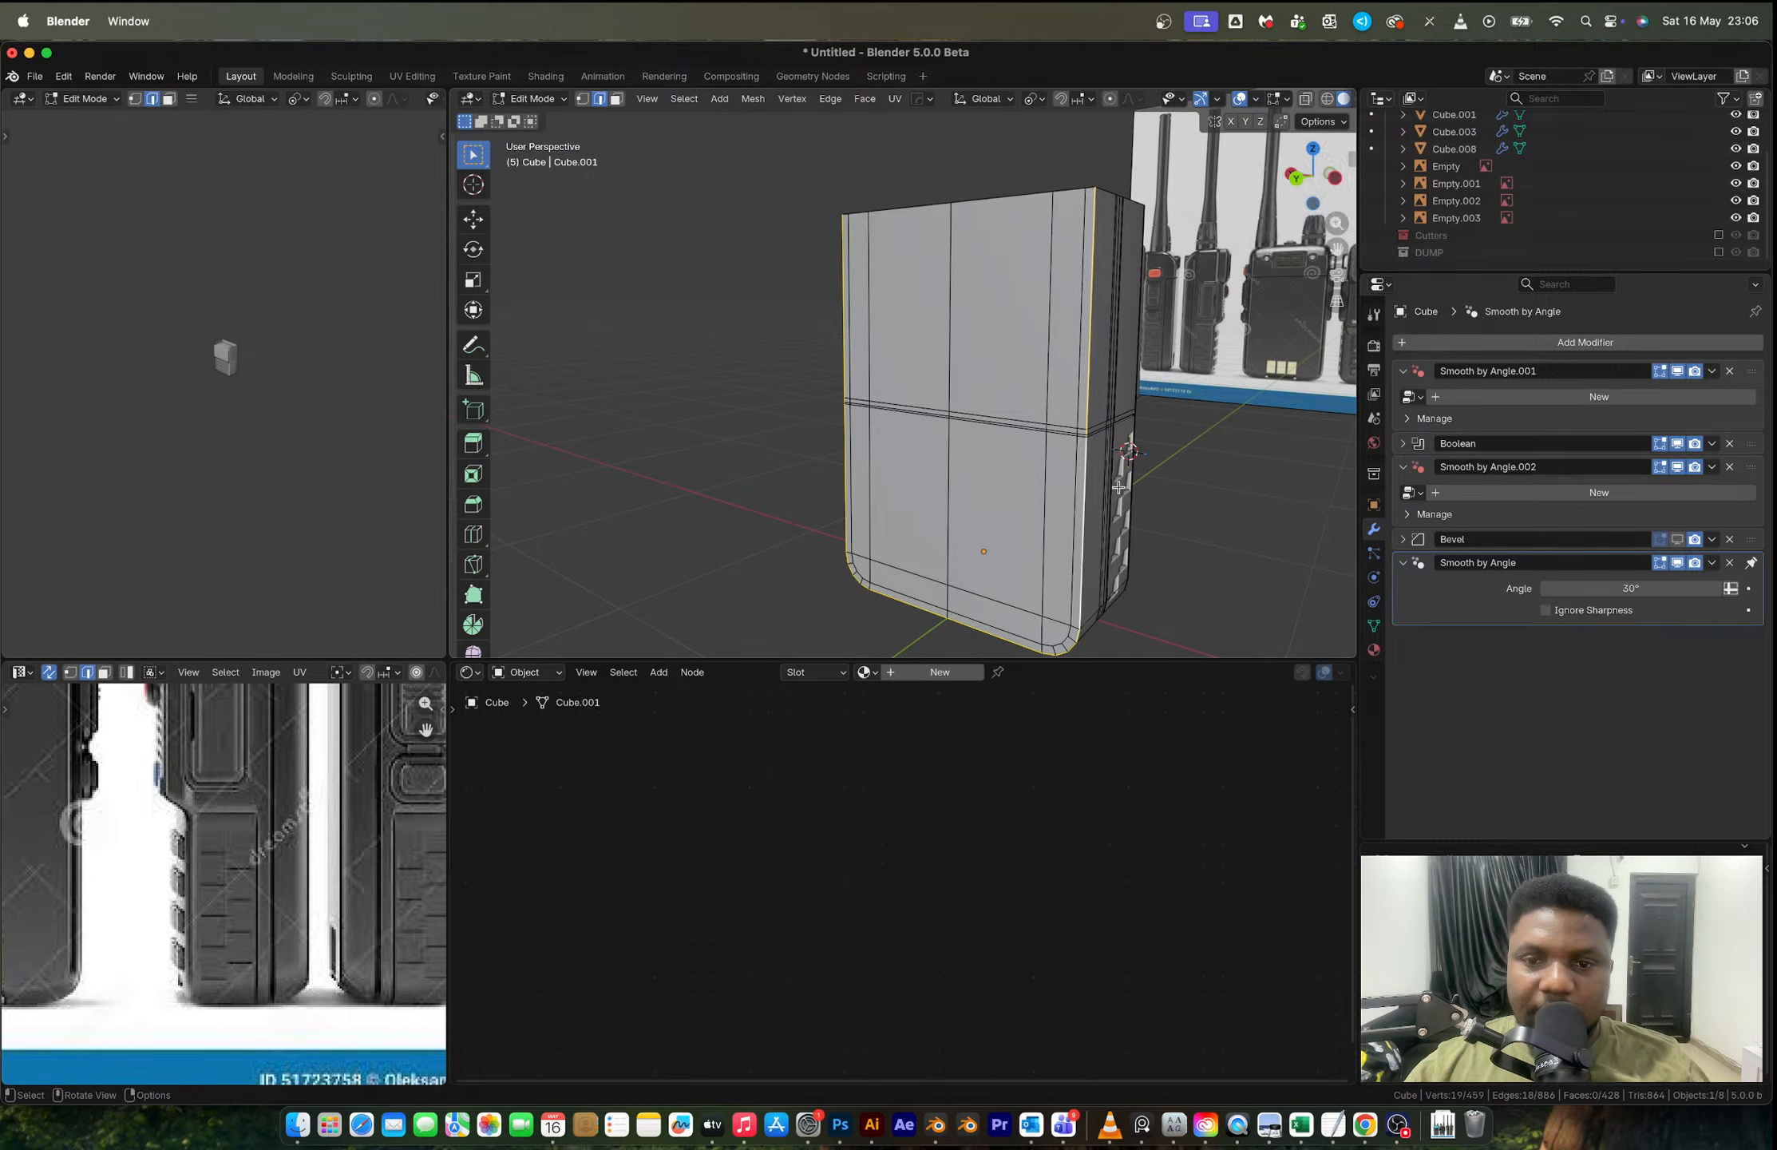
{"action": "middle_click_drag", "start_coordinate": [1071, 569], "coordinate": [1032, 488]}
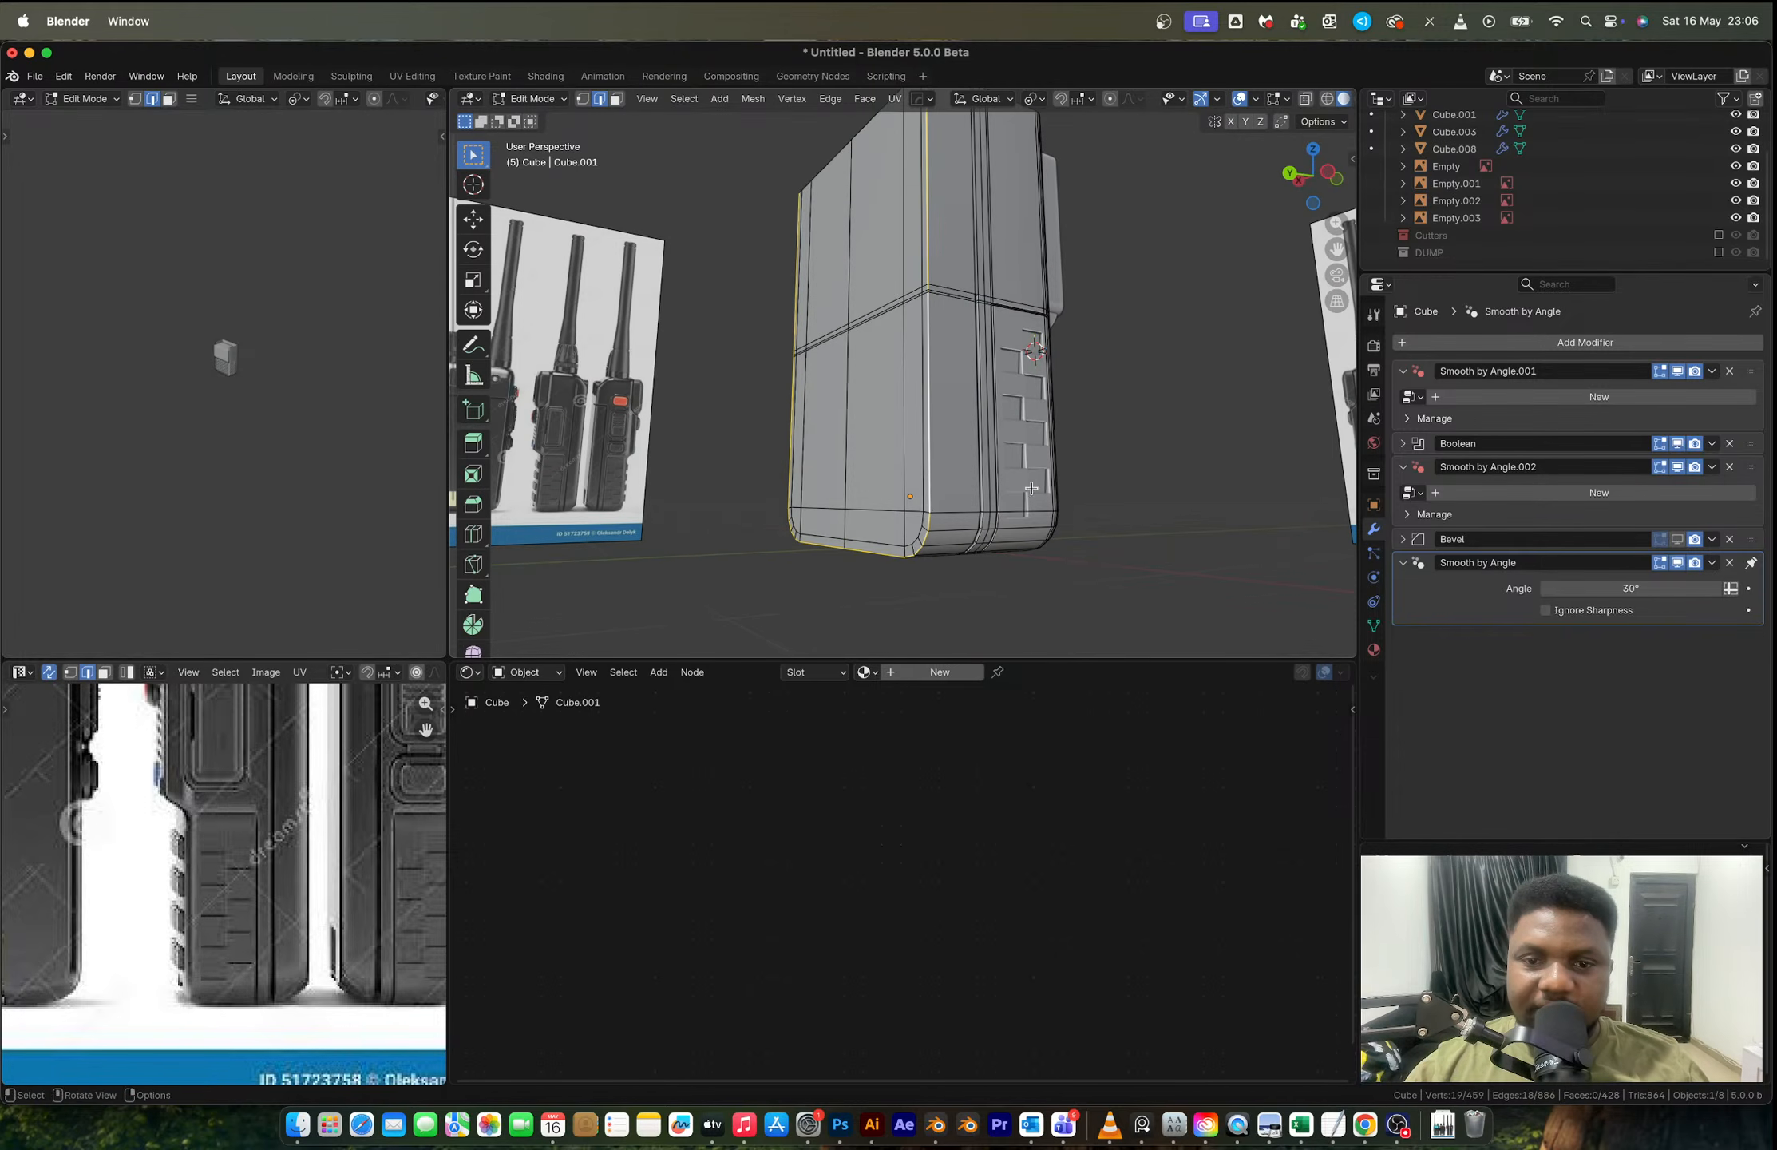
Step: Try to scale down the back edge loops, including the adjacent inner loop
{"action": "left_click", "coordinate": [921, 499], "text": "alt+shift"}
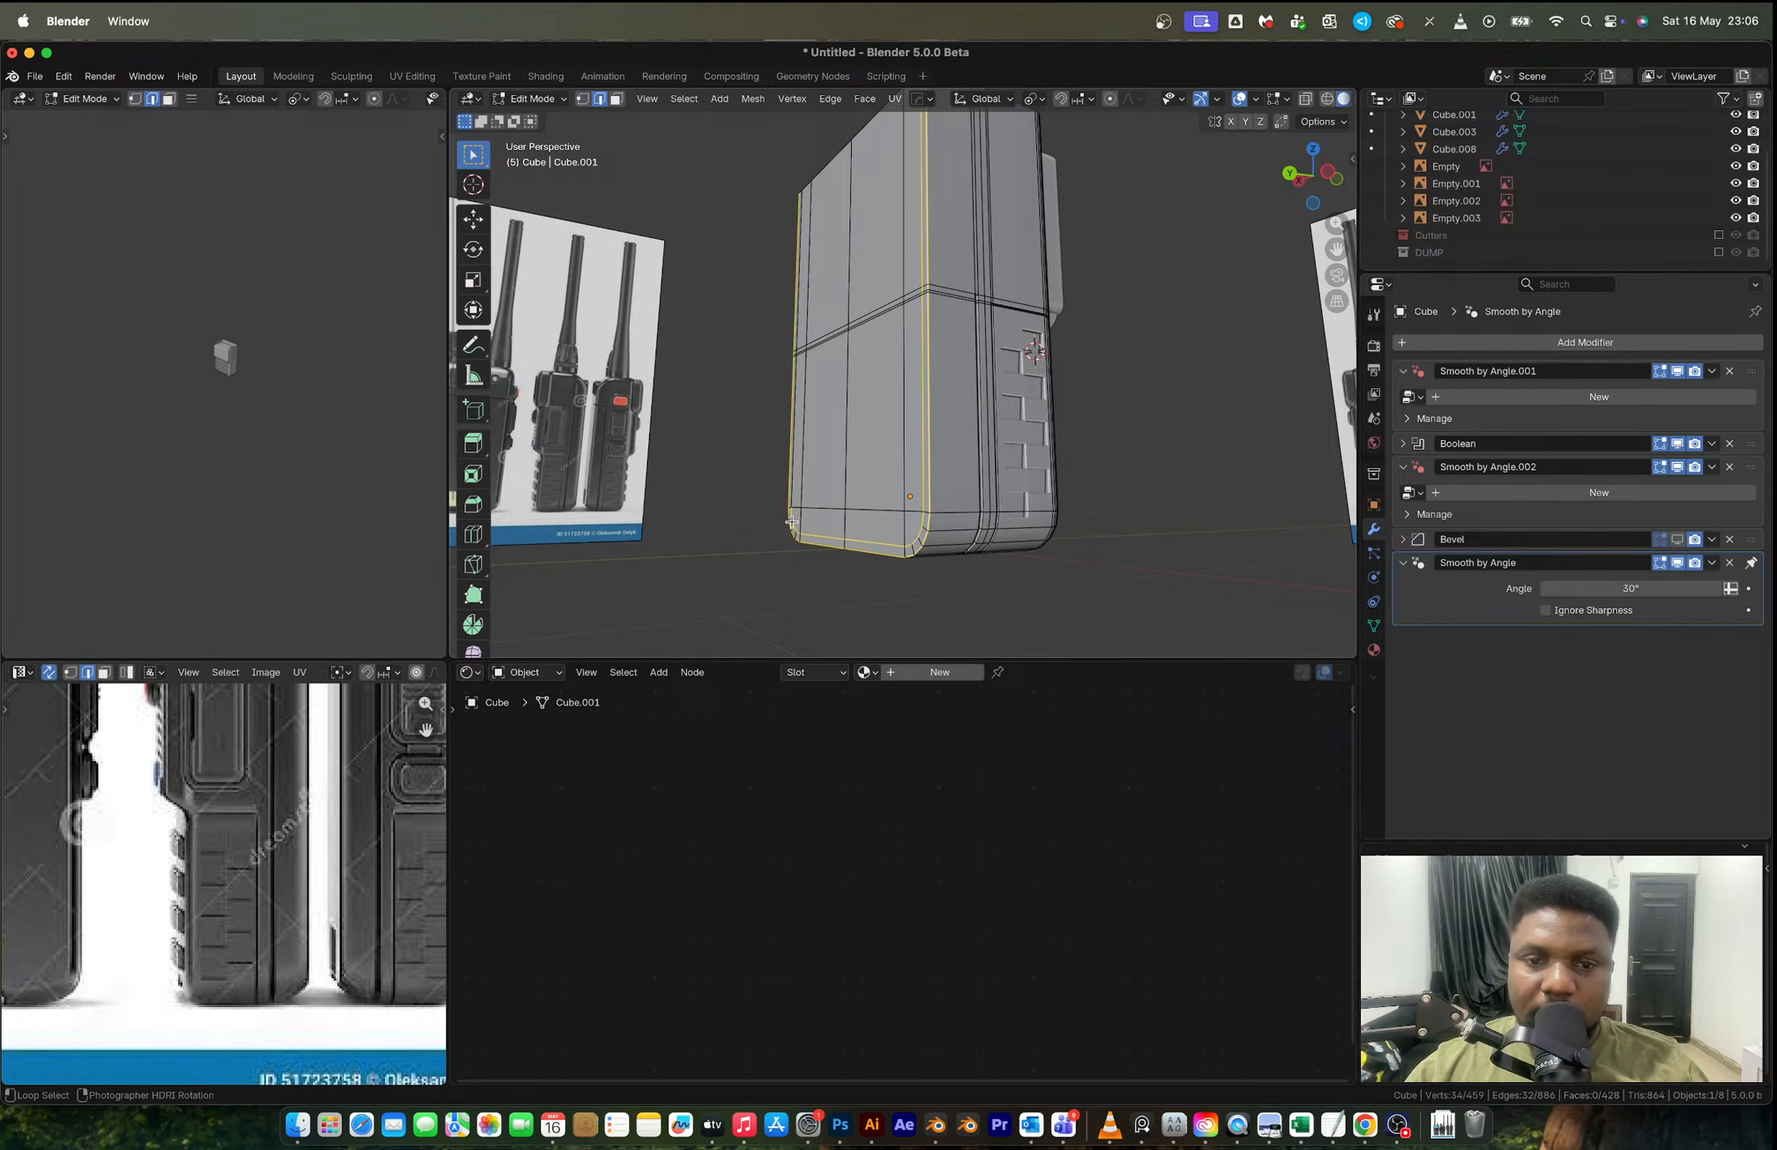
{"action": "middle_click_drag", "start_coordinate": [791, 522], "coordinate": [1188, 530]}
{"action": "key", "text": "s"}
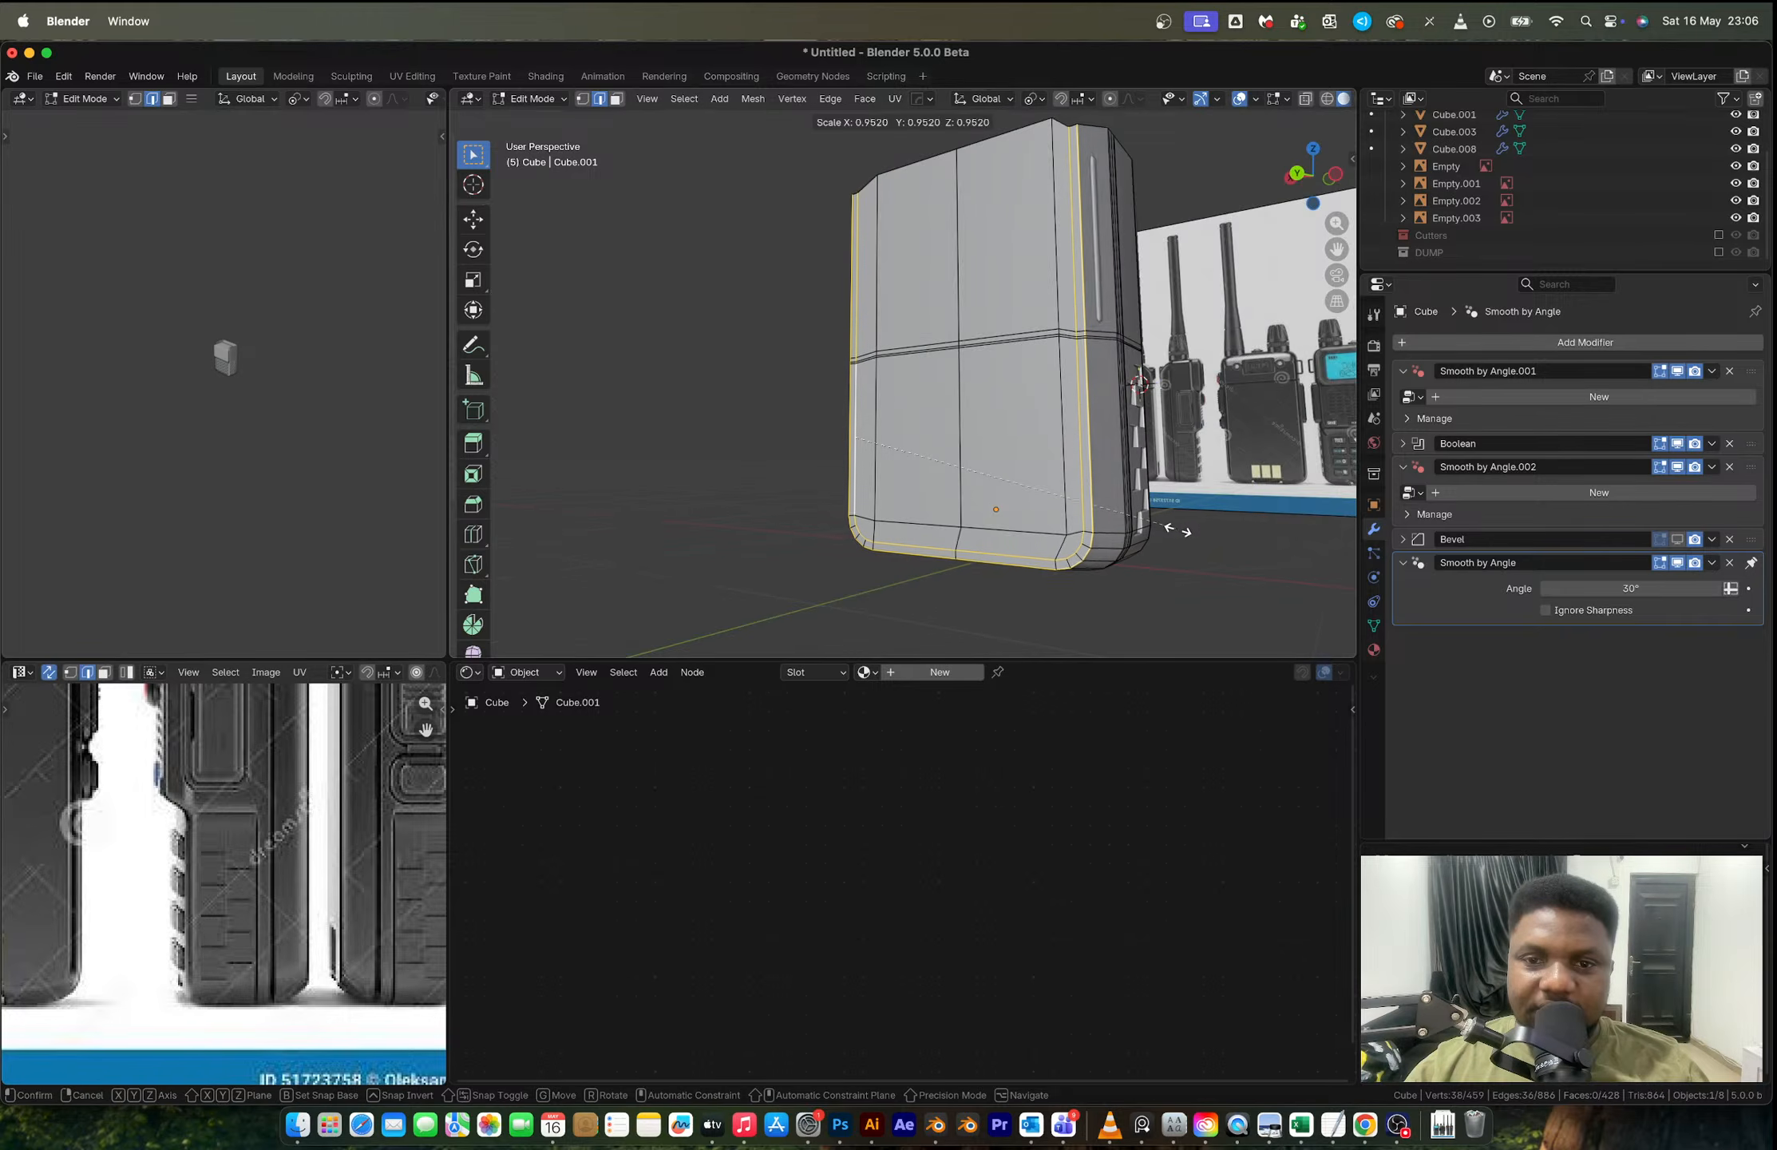
{"action": "right_click", "coordinate": [1182, 530]}
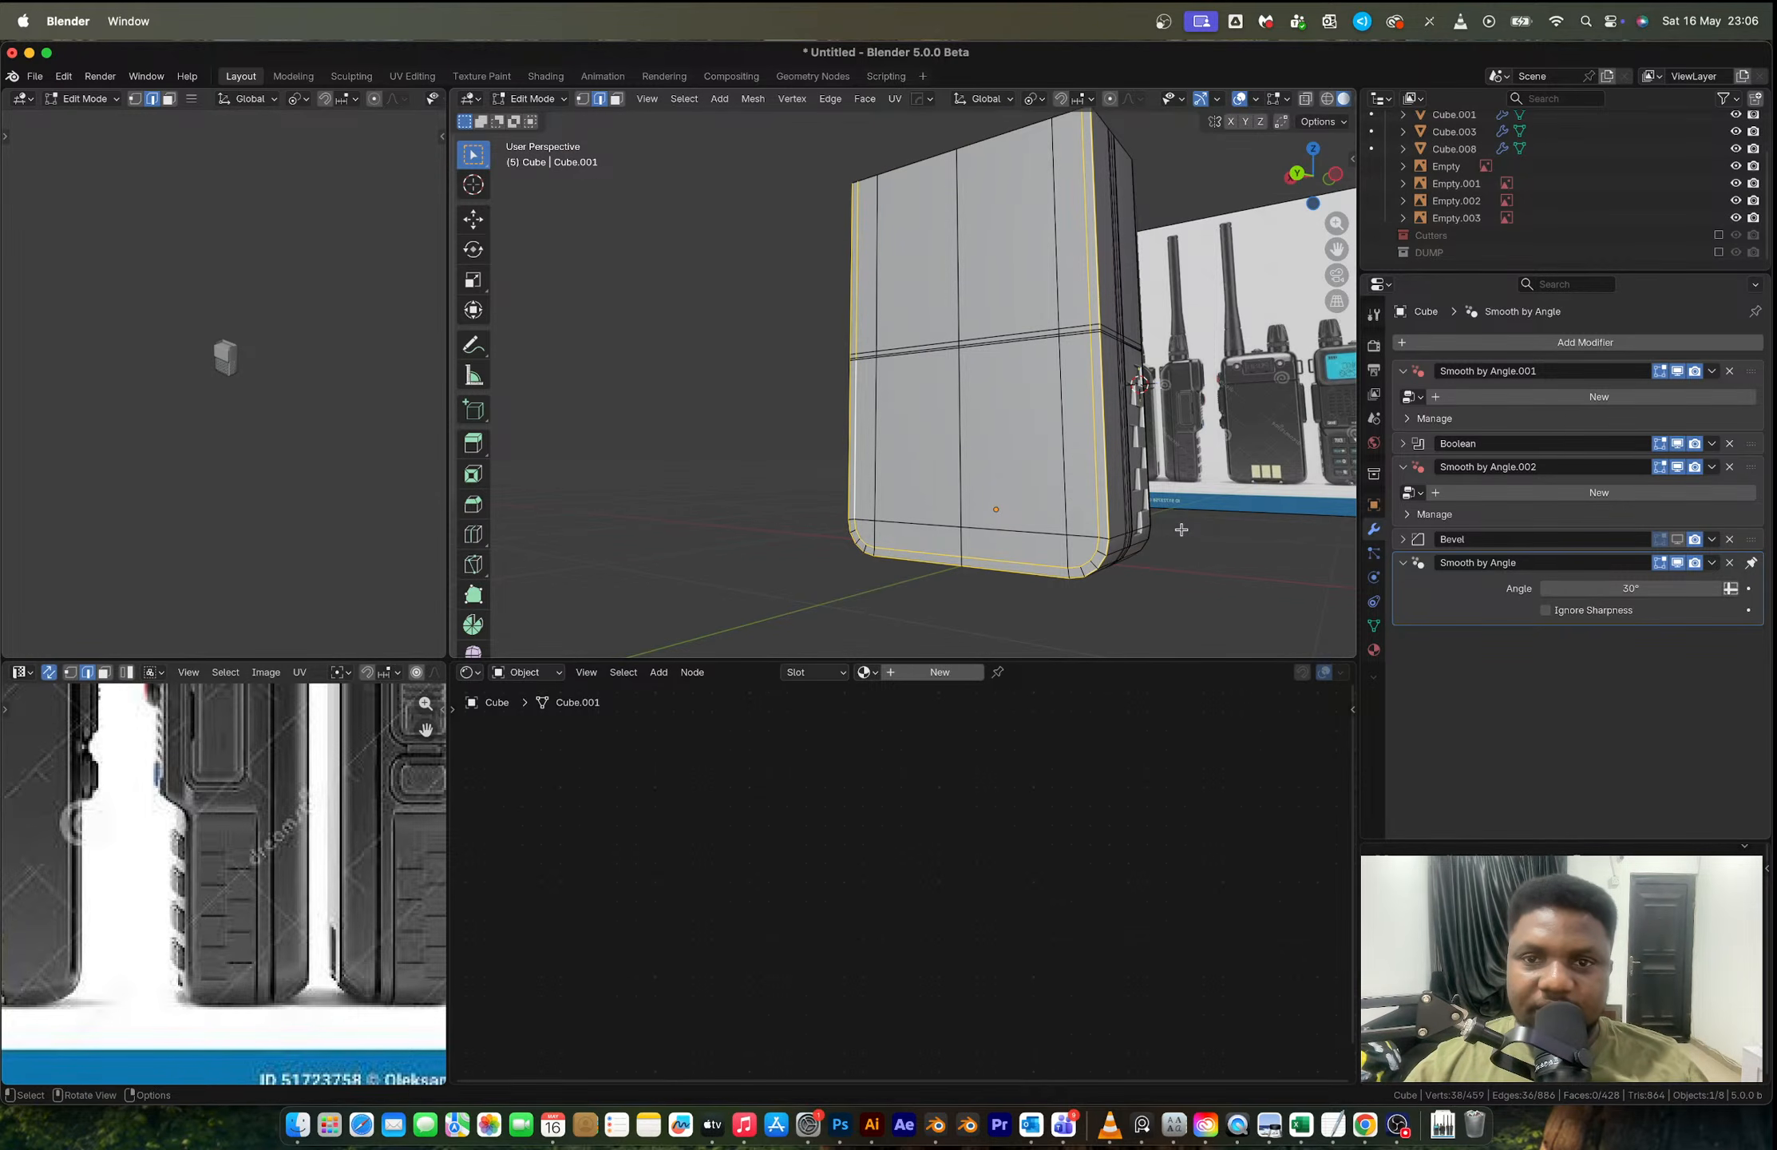
Step: Select all faces on the back of the radio body, including the thin border face loop
{"action": "key", "text": "3"}
{"action": "left_click", "coordinate": [1079, 569], "text": "alt"}
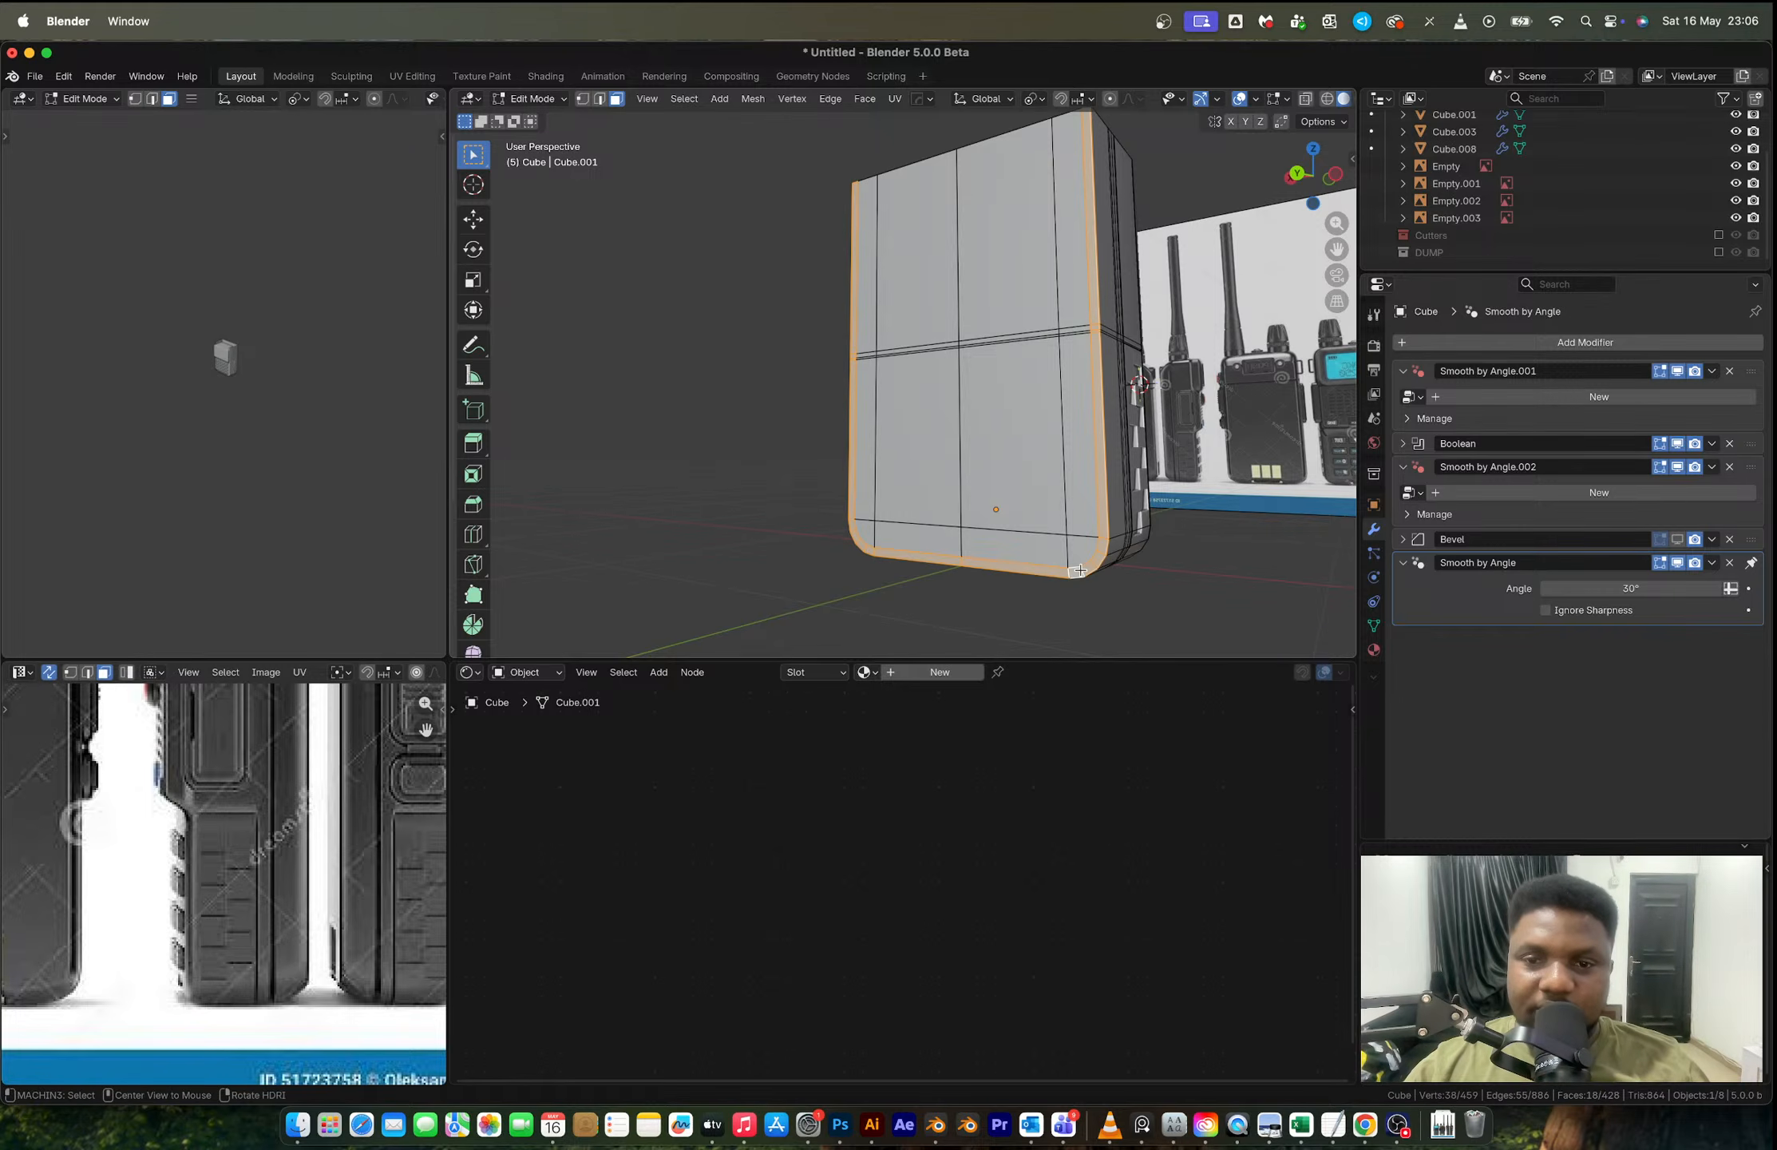
{"action": "left_click", "coordinate": [1081, 549], "text": "shift"}
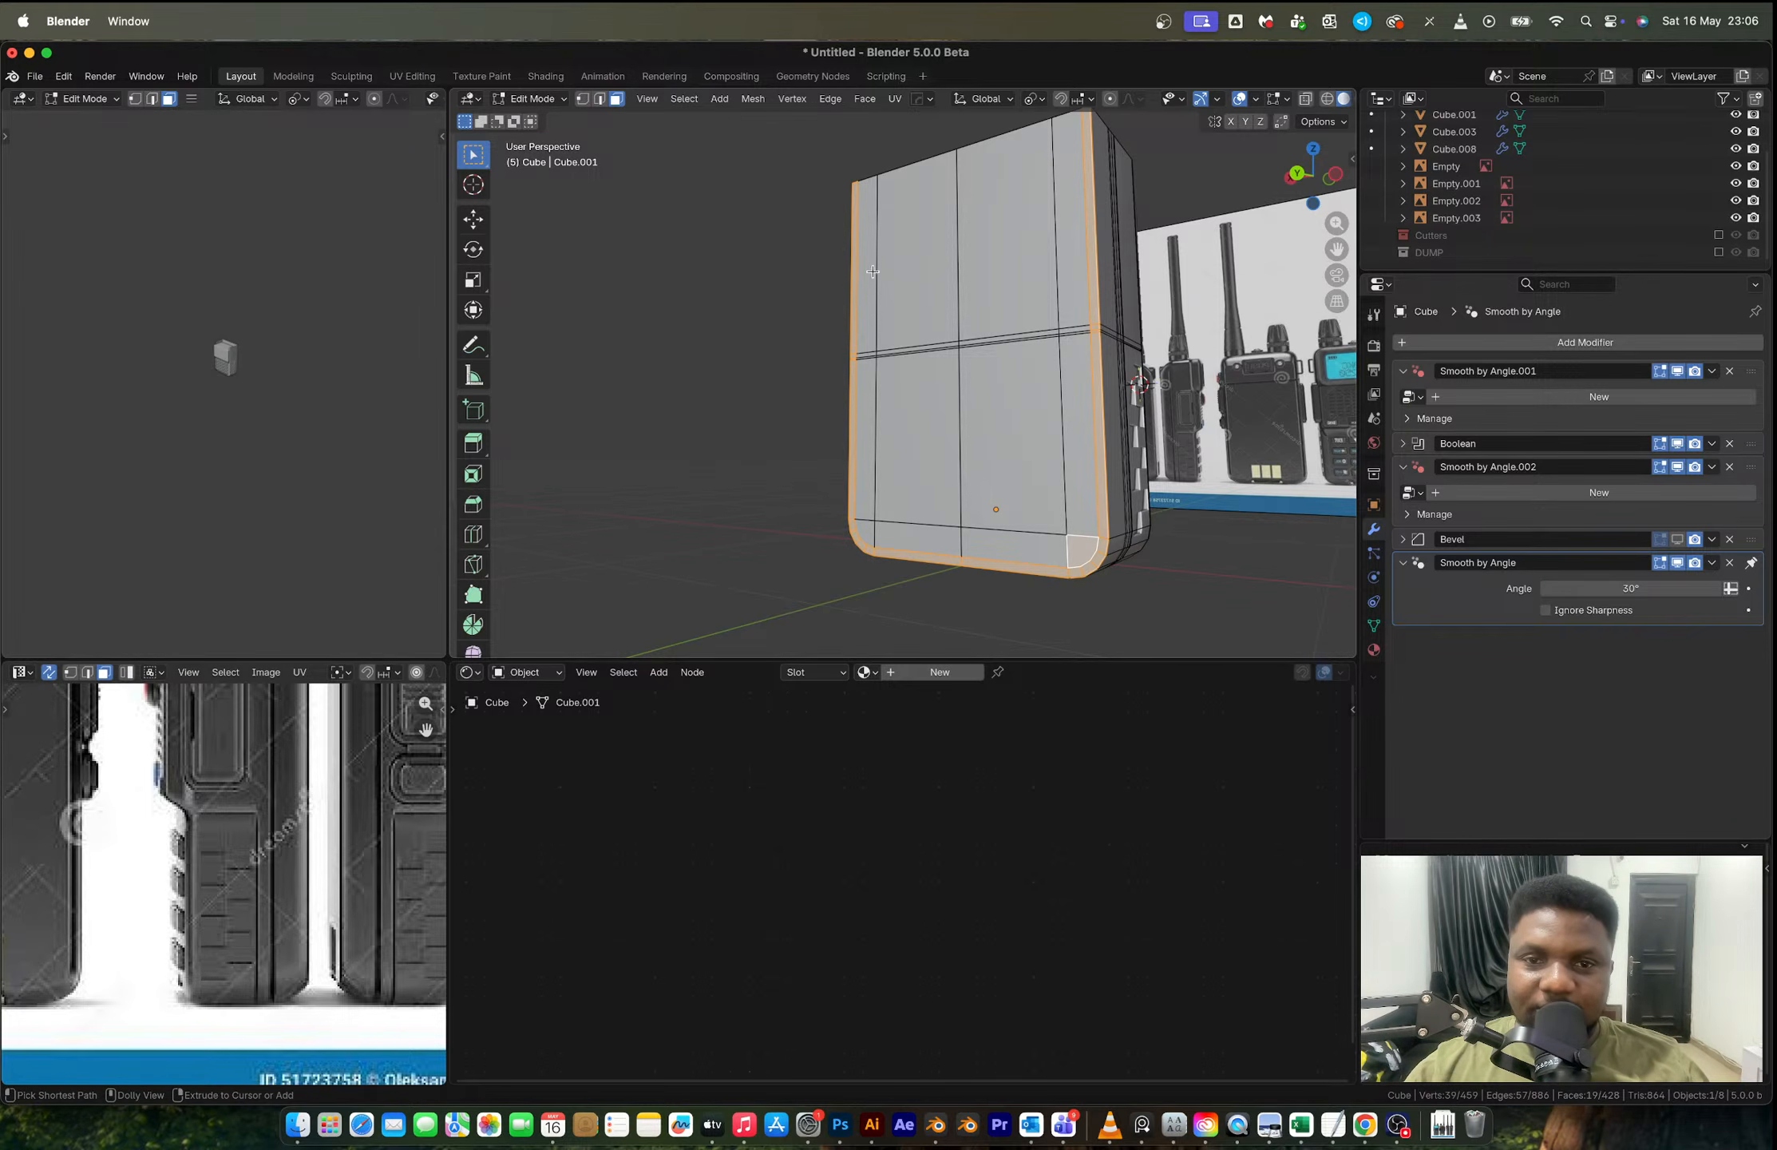
{"action": "left_click", "coordinate": [873, 271], "text": "ctrl+shift"}
Step: Try scaling the back faces to about 0.967 and narrowing them along X, and undo both resizes
{"action": "key", "text": "s"}
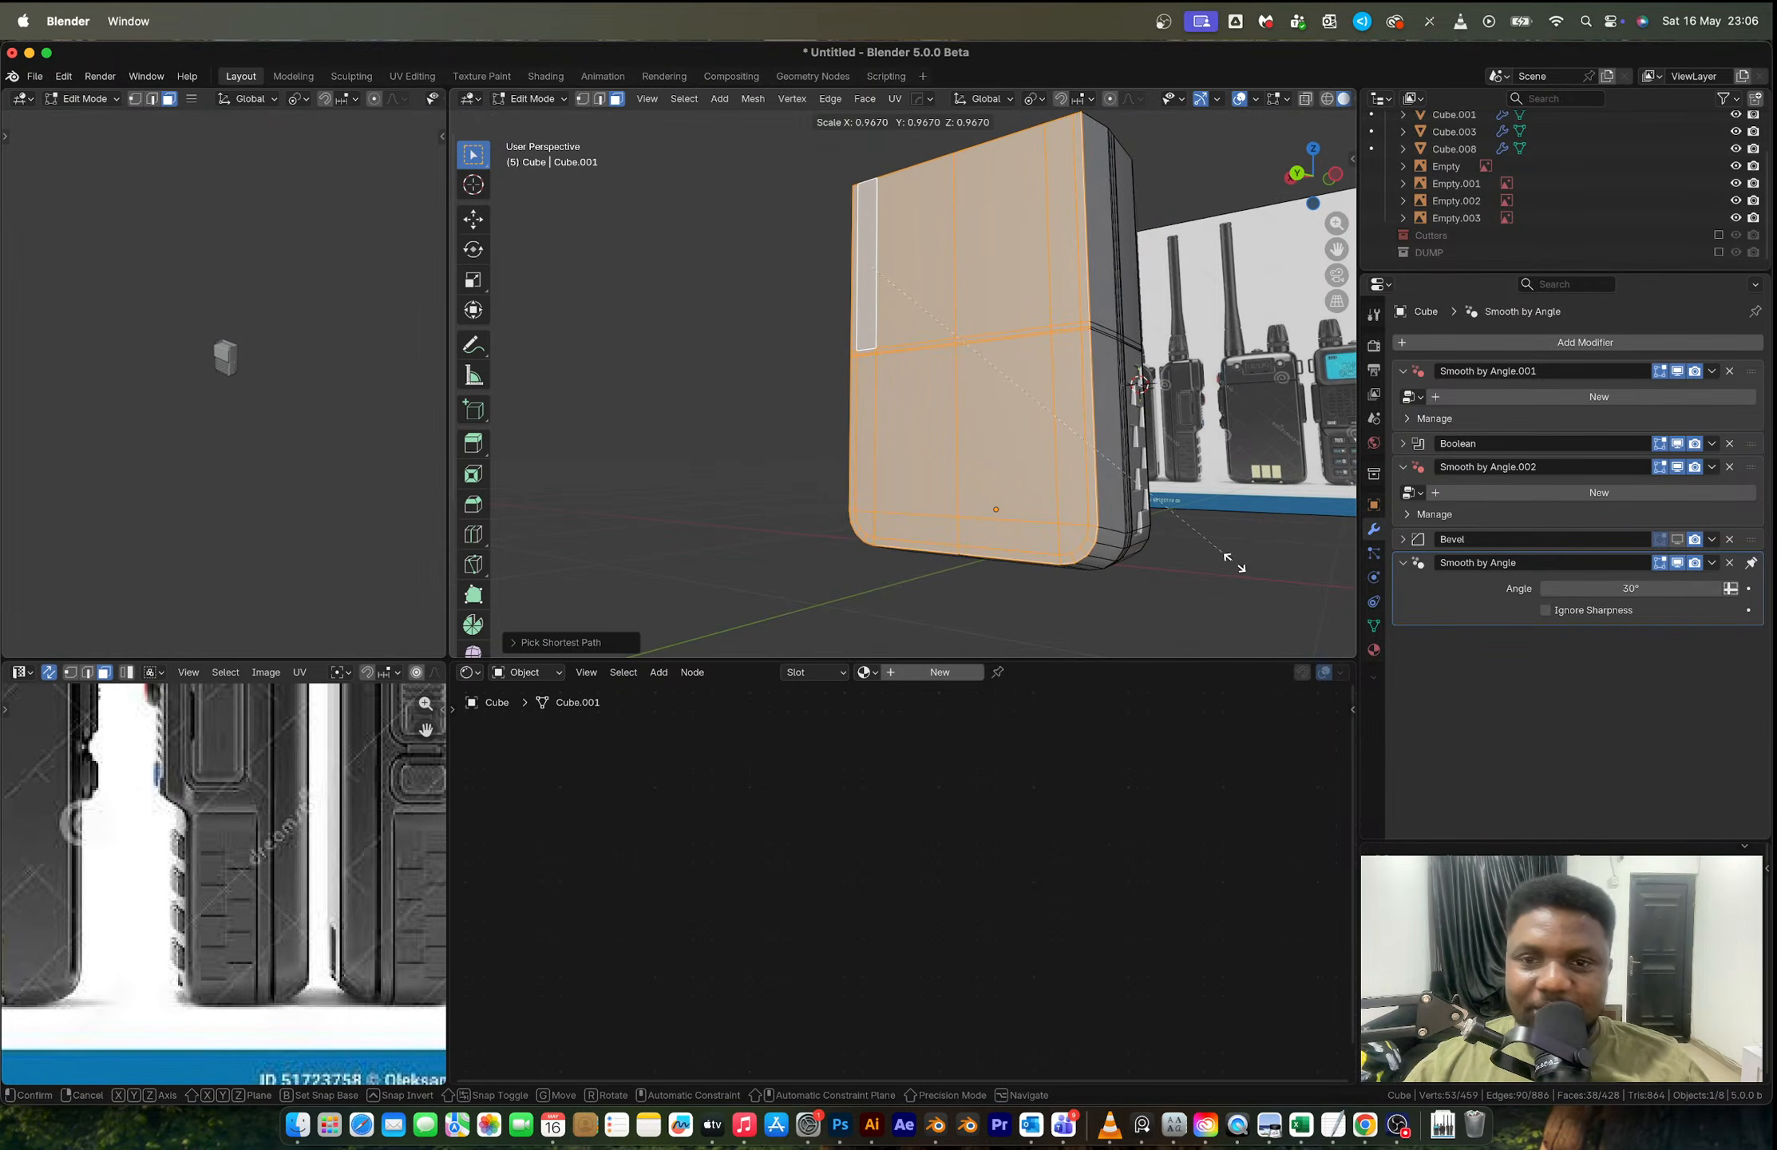
{"action": "left_click", "coordinate": [1233, 563]}
{"action": "left_click", "coordinate": [1297, 172]}
{"action": "scroll", "coordinate": [1120, 443], "scroll_direction": "up", "scroll_amount": 3}
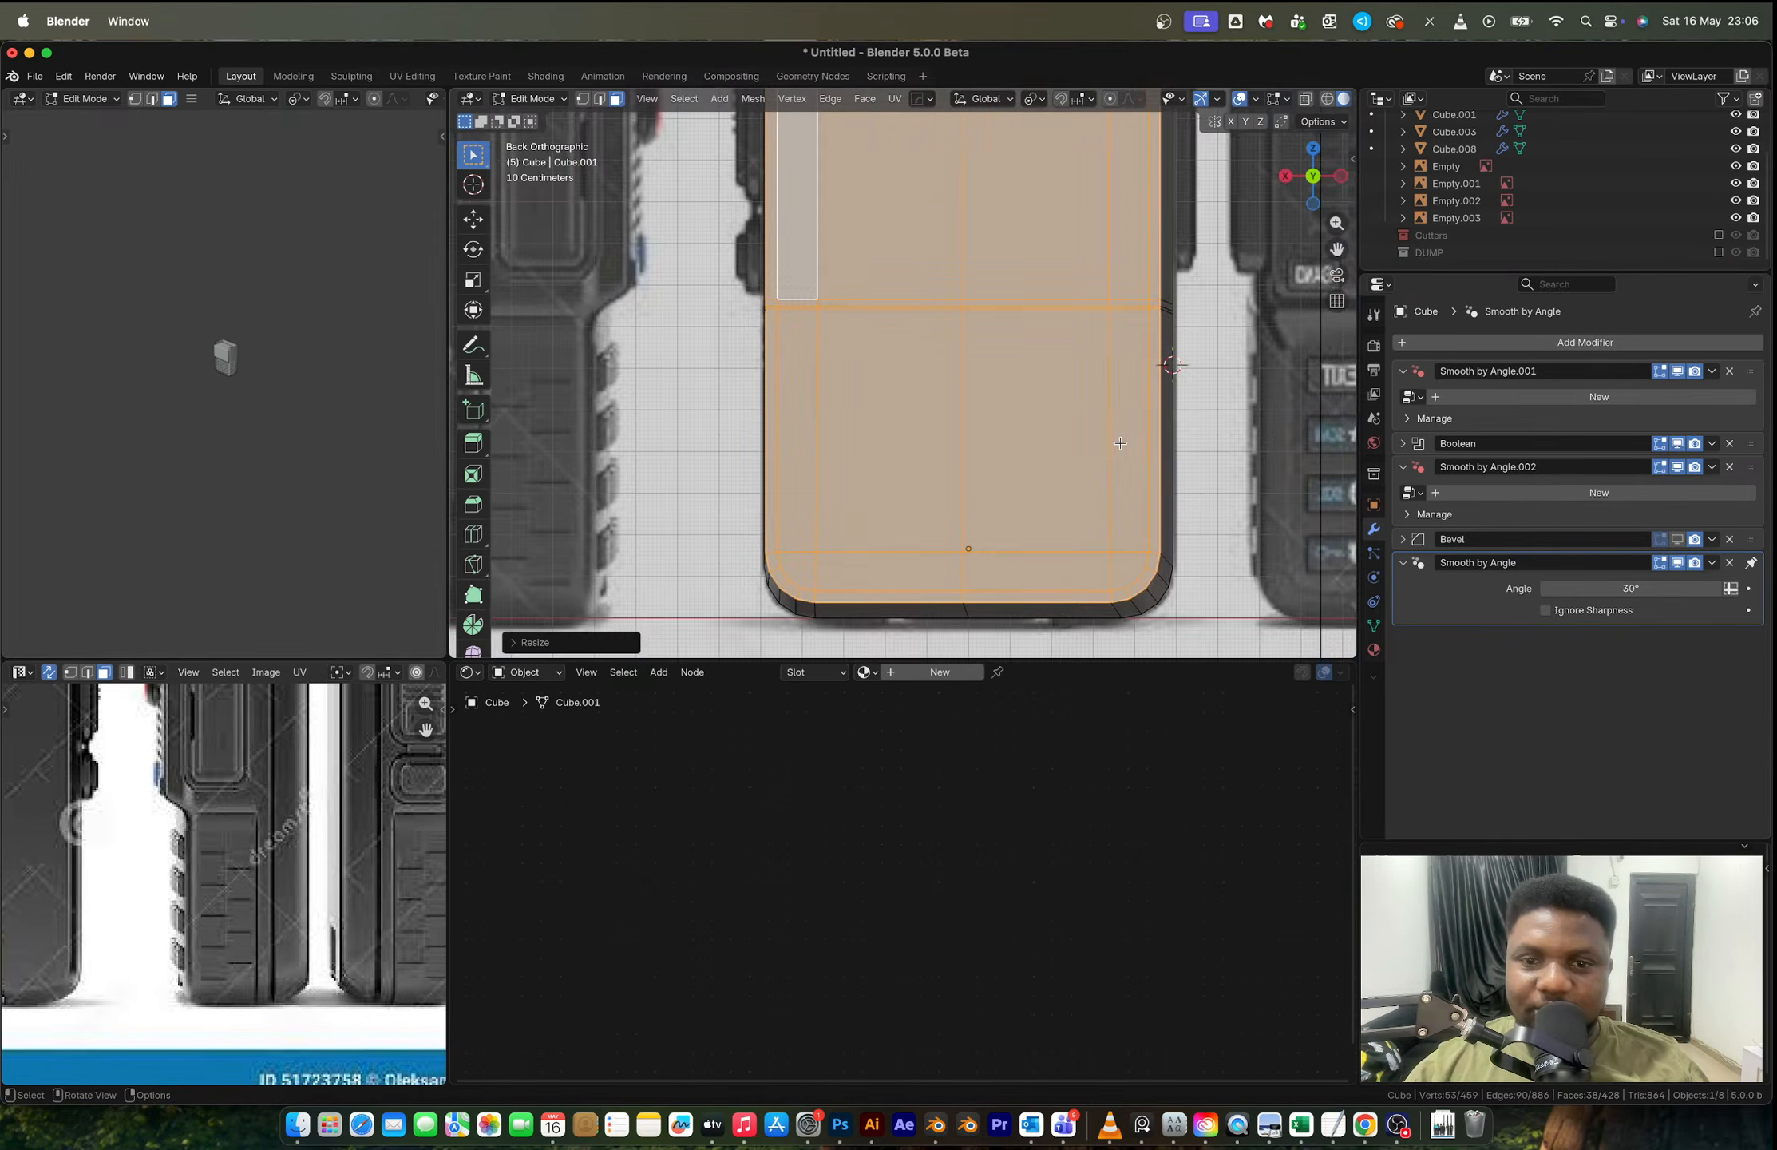
{"action": "key", "text": "s"}
{"action": "key", "text": "x"}
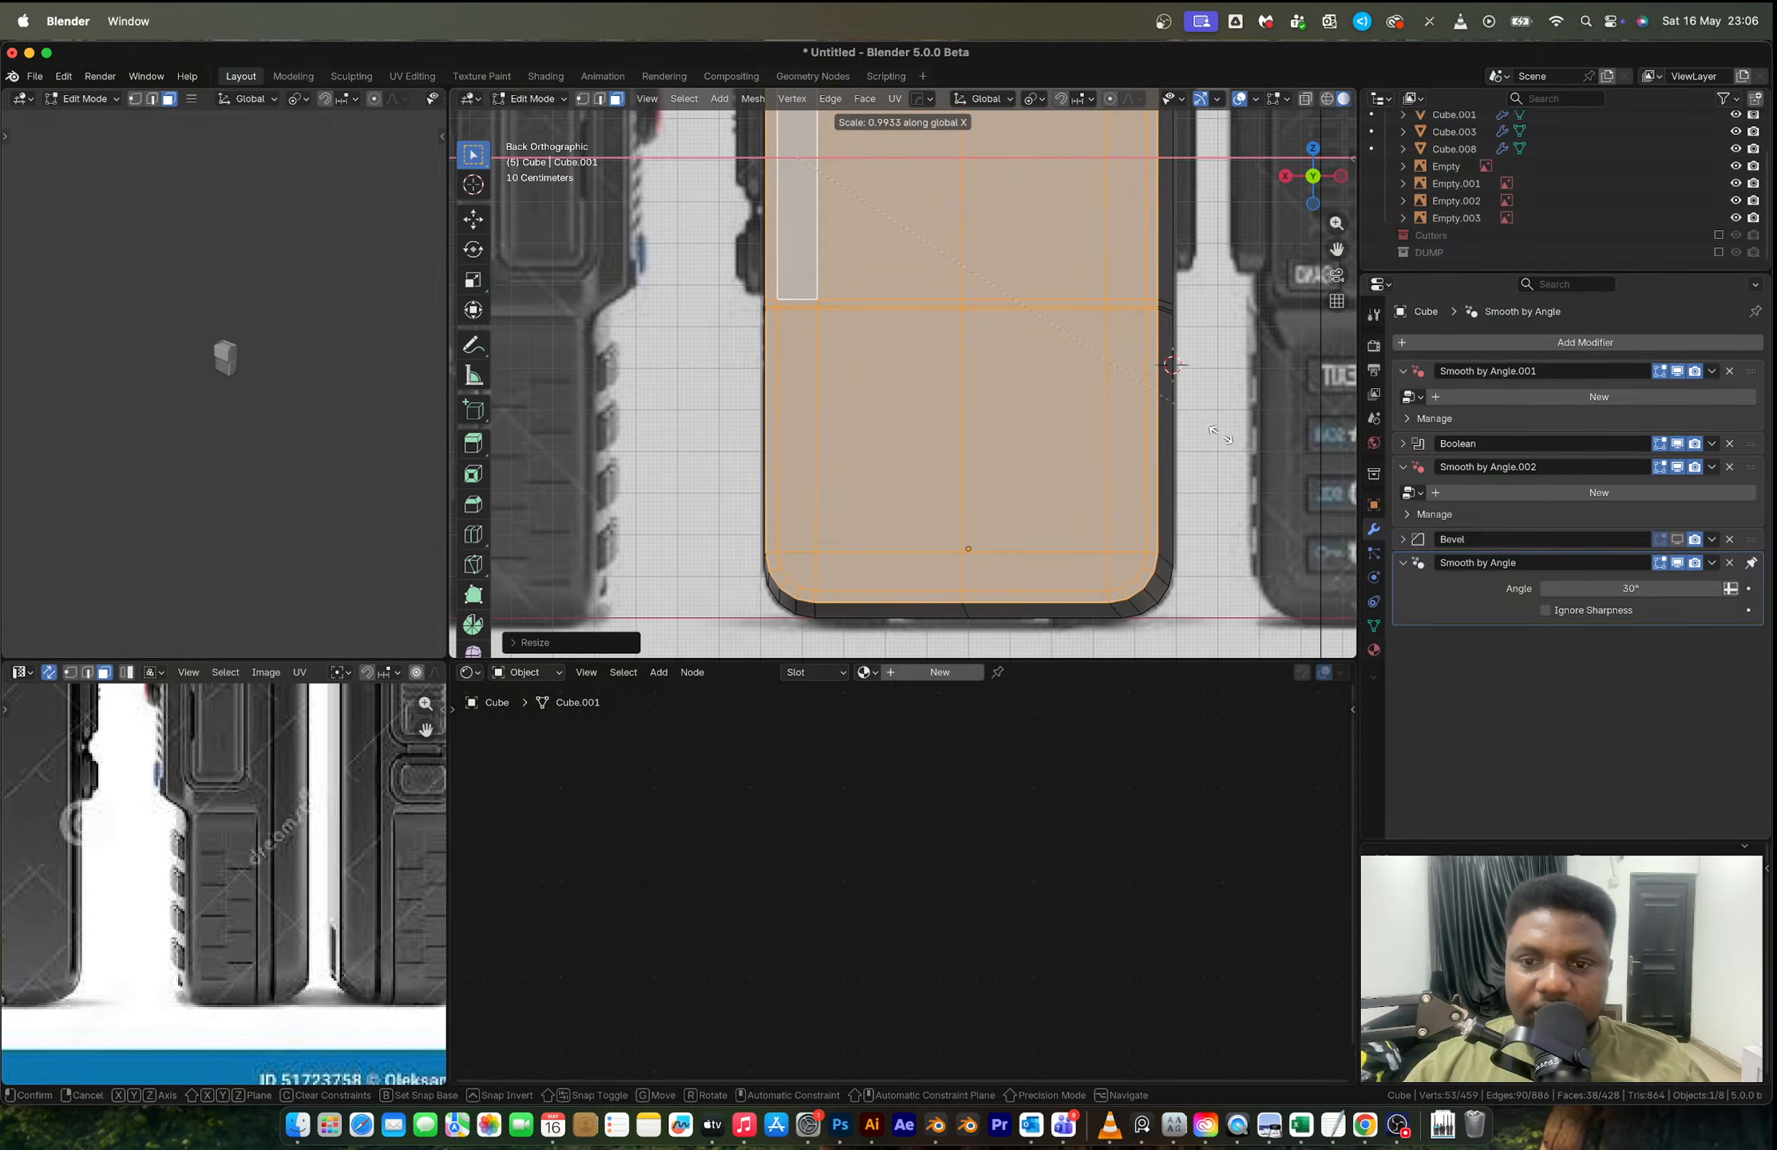
{"action": "left_click", "coordinate": [1204, 438]}
{"action": "key", "text": "super+z"}
{"action": "key", "text": "super+z"}
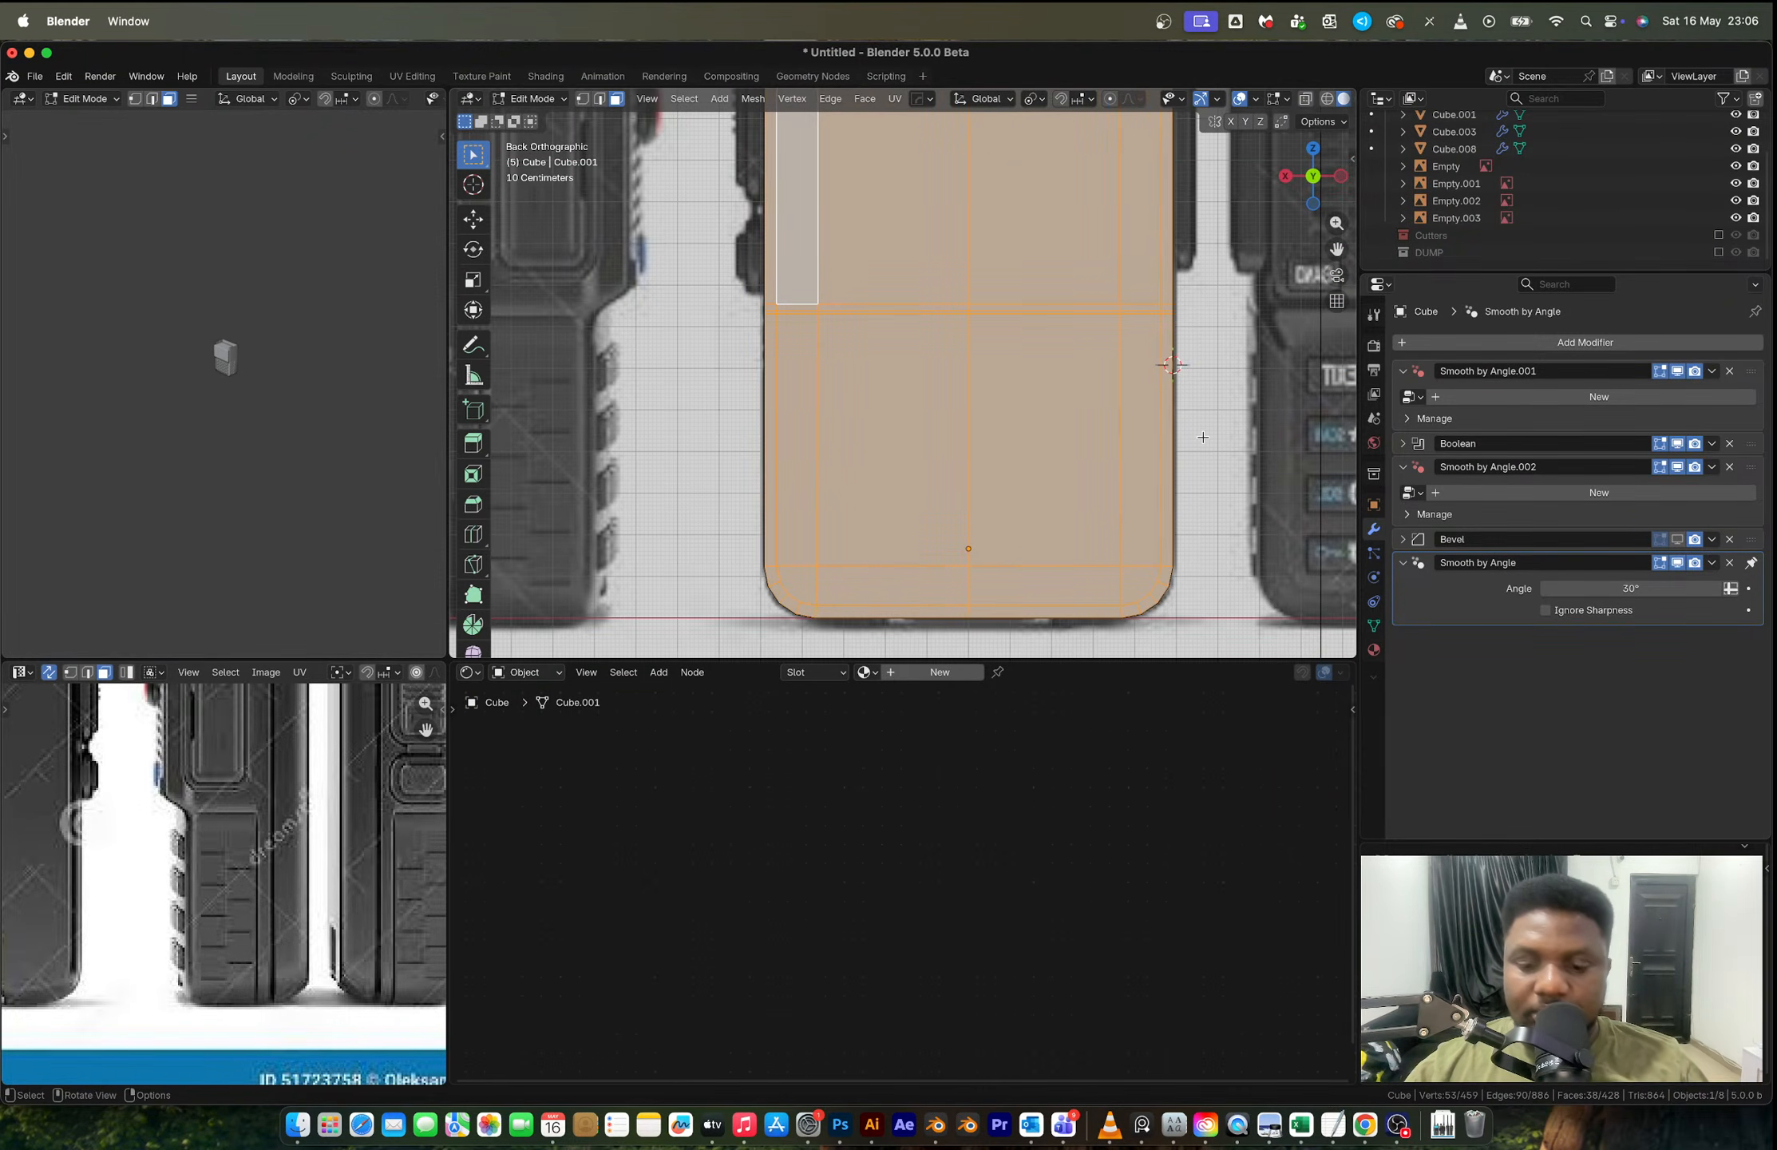
Step: Change the transform pivot point and scale the selected back faces to about 0.91 to taper the rear casing
{"action": "key", "text": "period"}
{"action": "left_click", "coordinate": [1042, 436]}
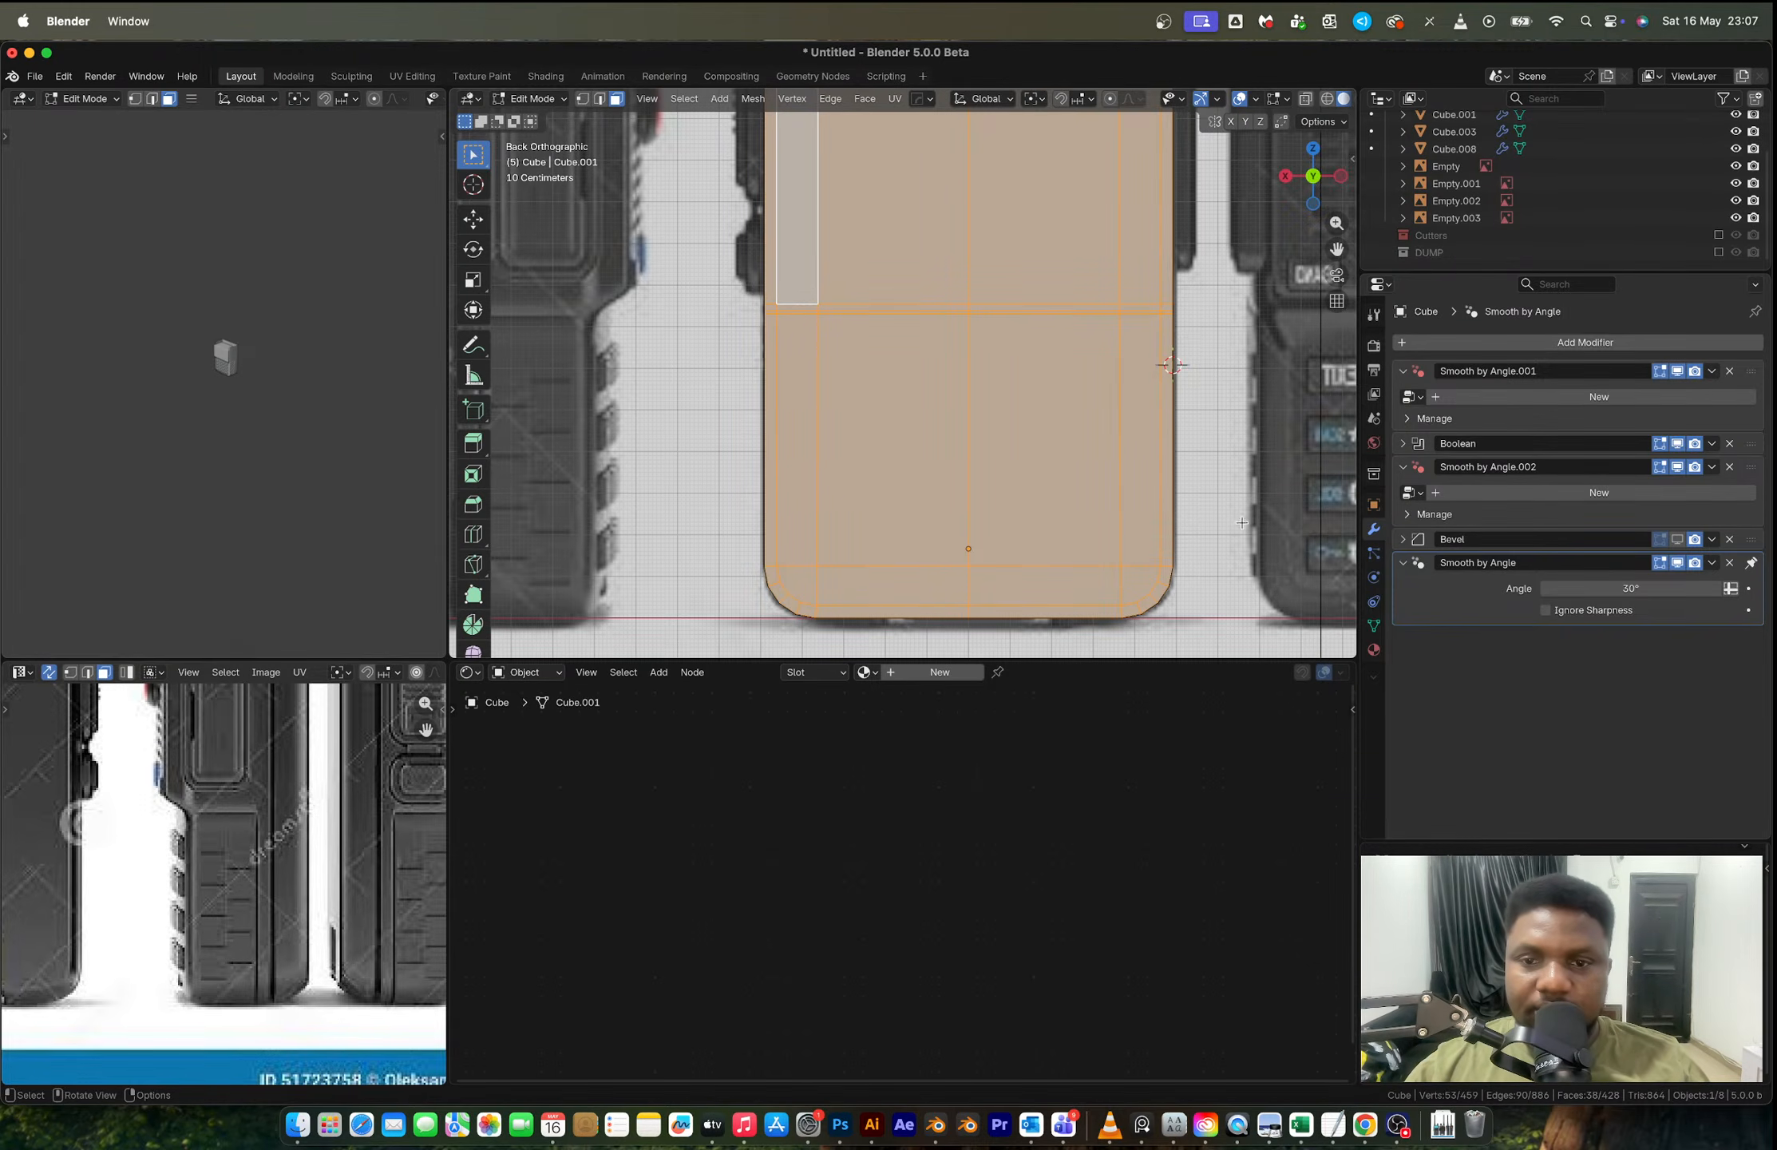
{"action": "key", "text": "s"}
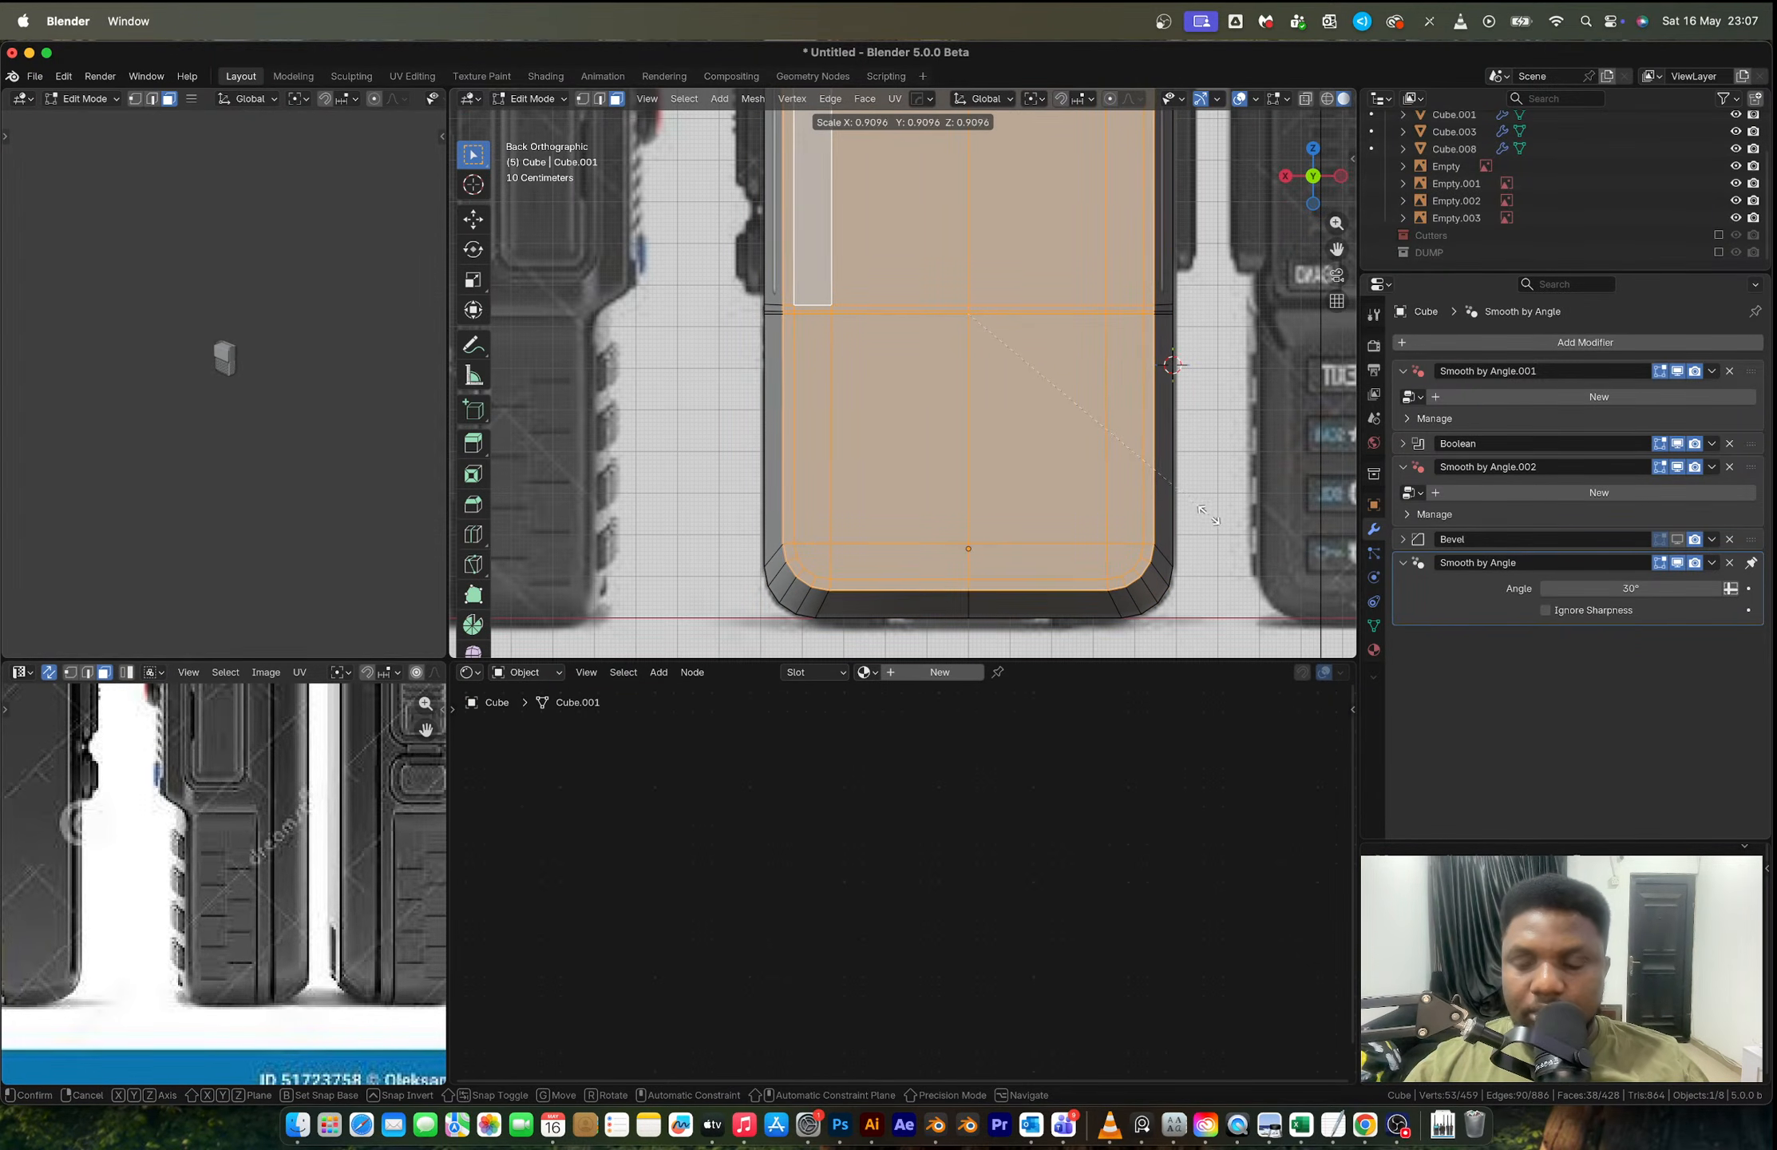
{"action": "left_click", "coordinate": [1208, 515]}
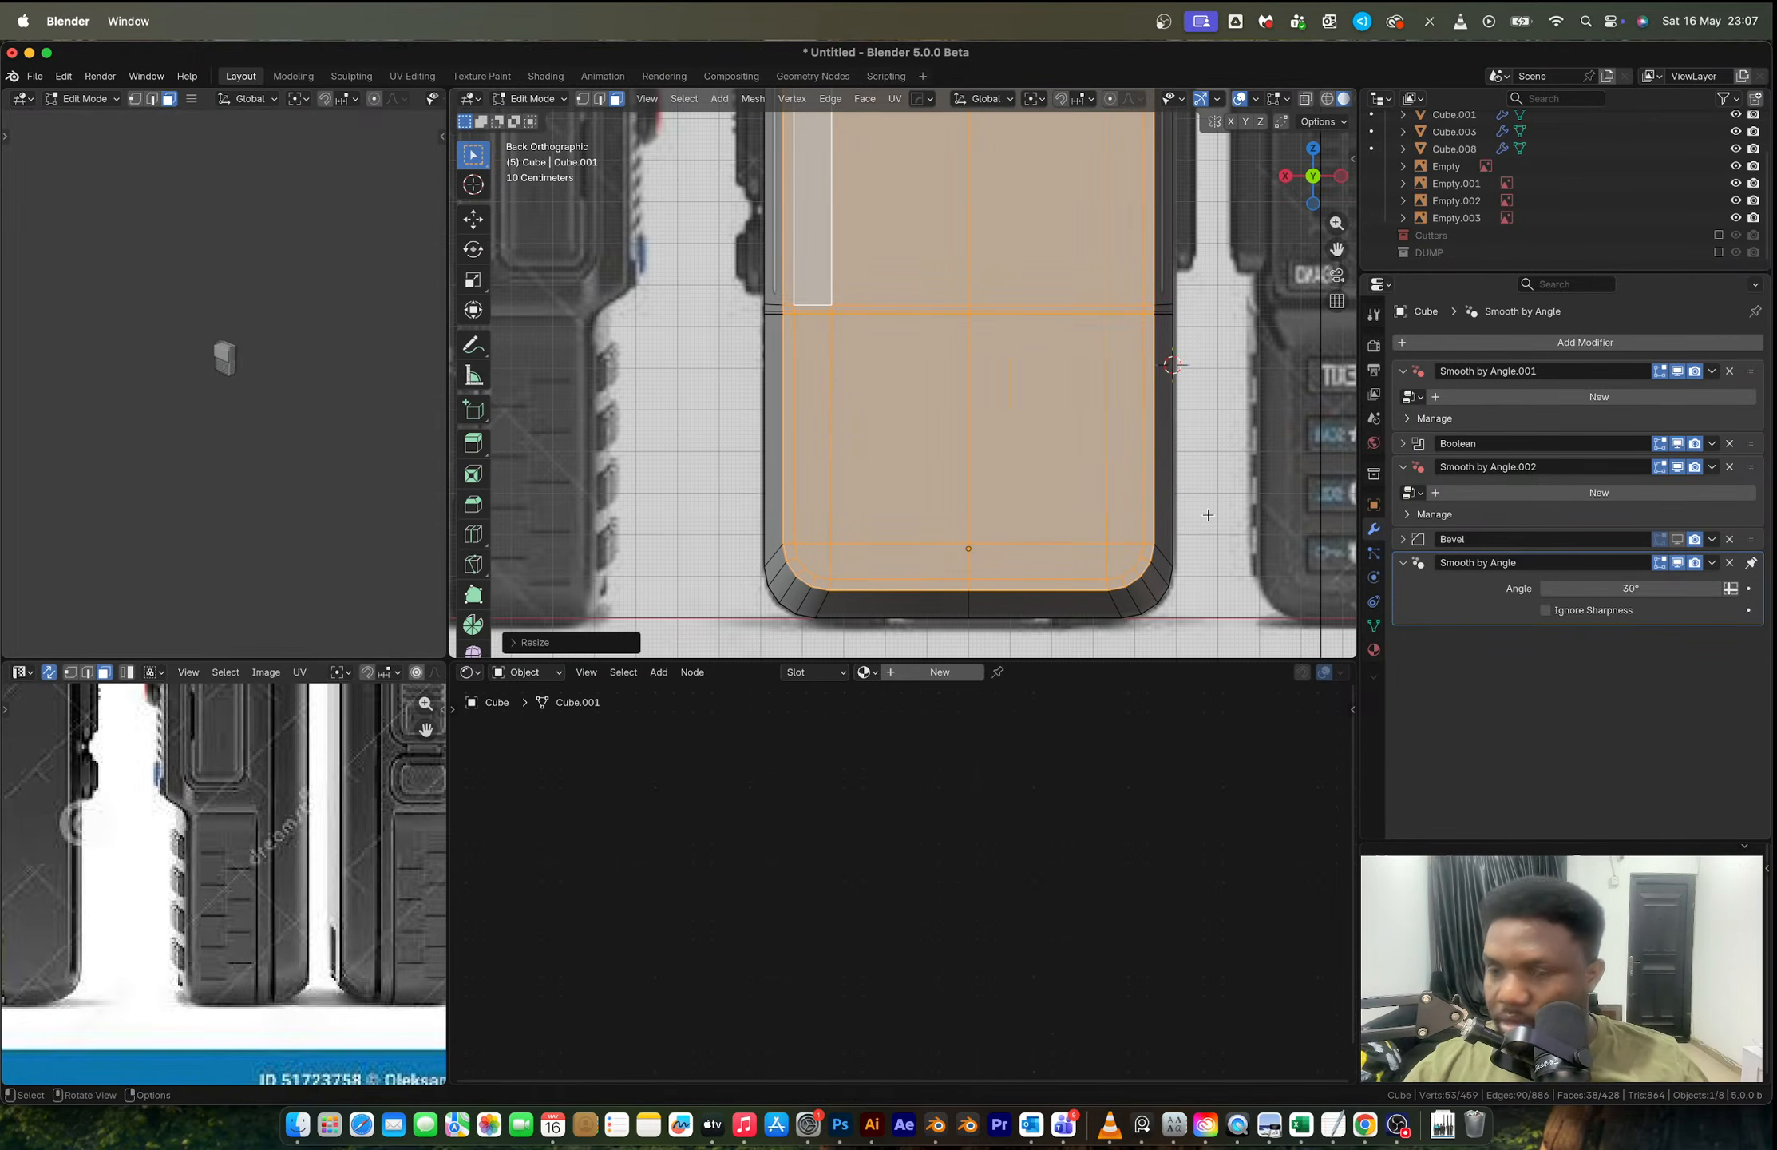
Step: Inspect the tapered body in Object Mode and compare it with the side view in the reference image
{"action": "middle_click_drag", "start_coordinate": [1208, 515], "coordinate": [976, 525]}
{"action": "key", "text": "alt+z"}
{"action": "scroll", "coordinate": [1049, 438], "scroll_direction": "down", "scroll_amount": 6}
{"action": "key", "text": "Tab"}
{"action": "key", "text": "alt+z"}
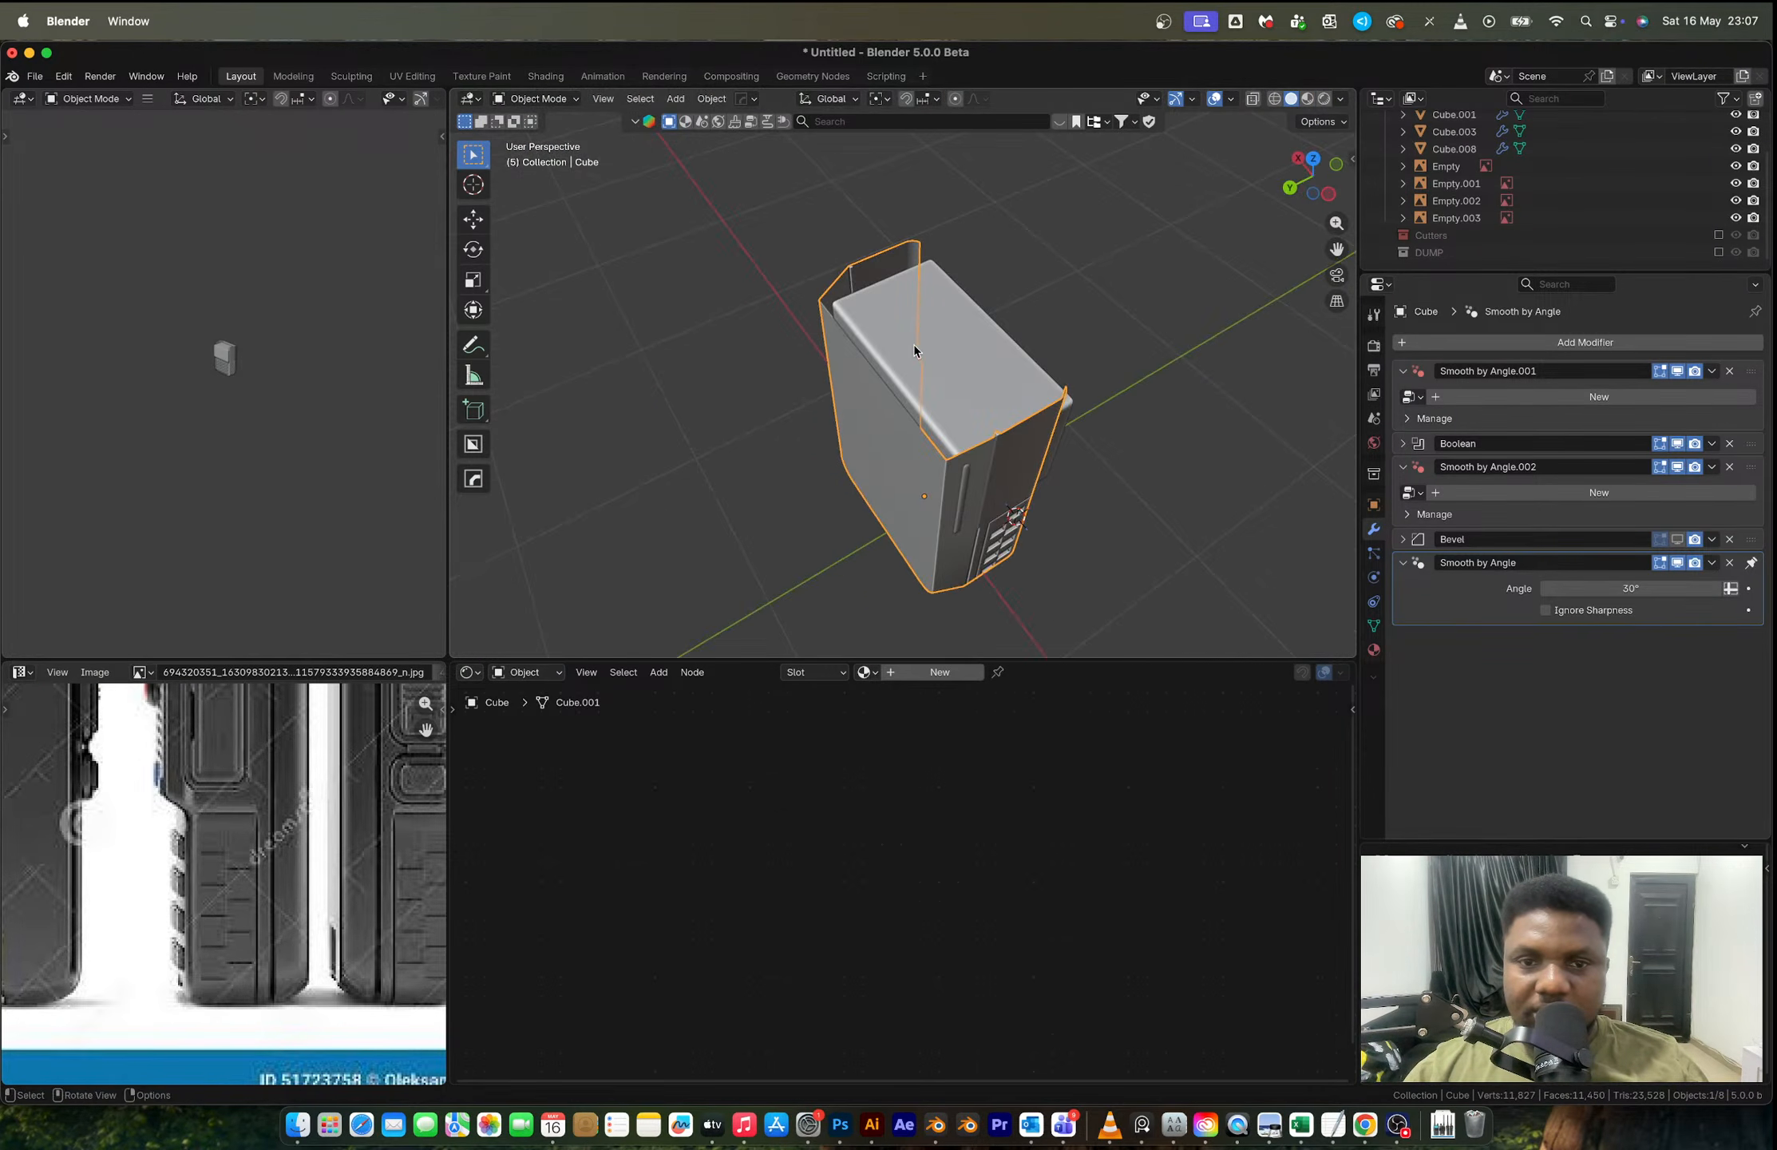
{"action": "left_click", "coordinate": [916, 348]}
{"action": "middle_click_drag", "start_coordinate": [1010, 411], "coordinate": [1171, 246]}
{"action": "scroll", "coordinate": [287, 898], "scroll_direction": "up", "scroll_amount": 1}
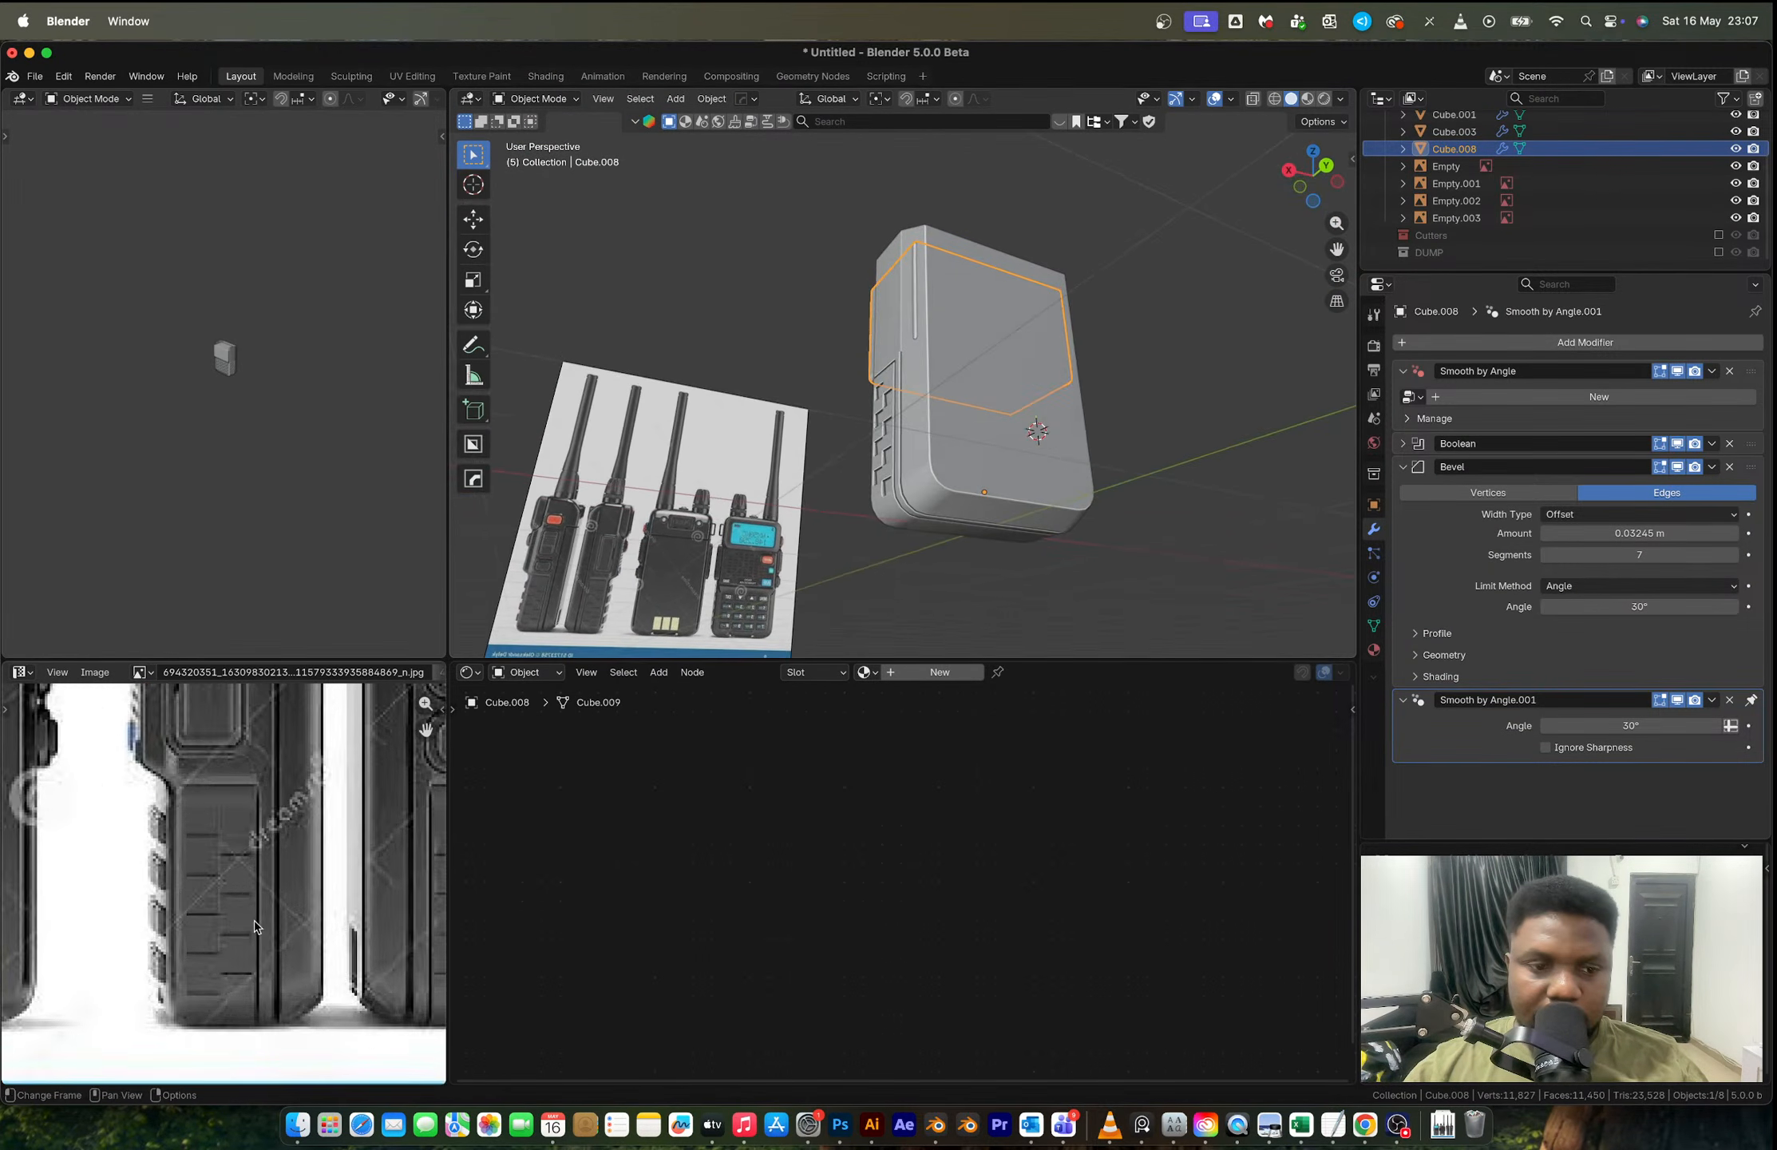
{"action": "scroll", "coordinate": [367, 974], "scroll_direction": "up", "scroll_amount": 1}
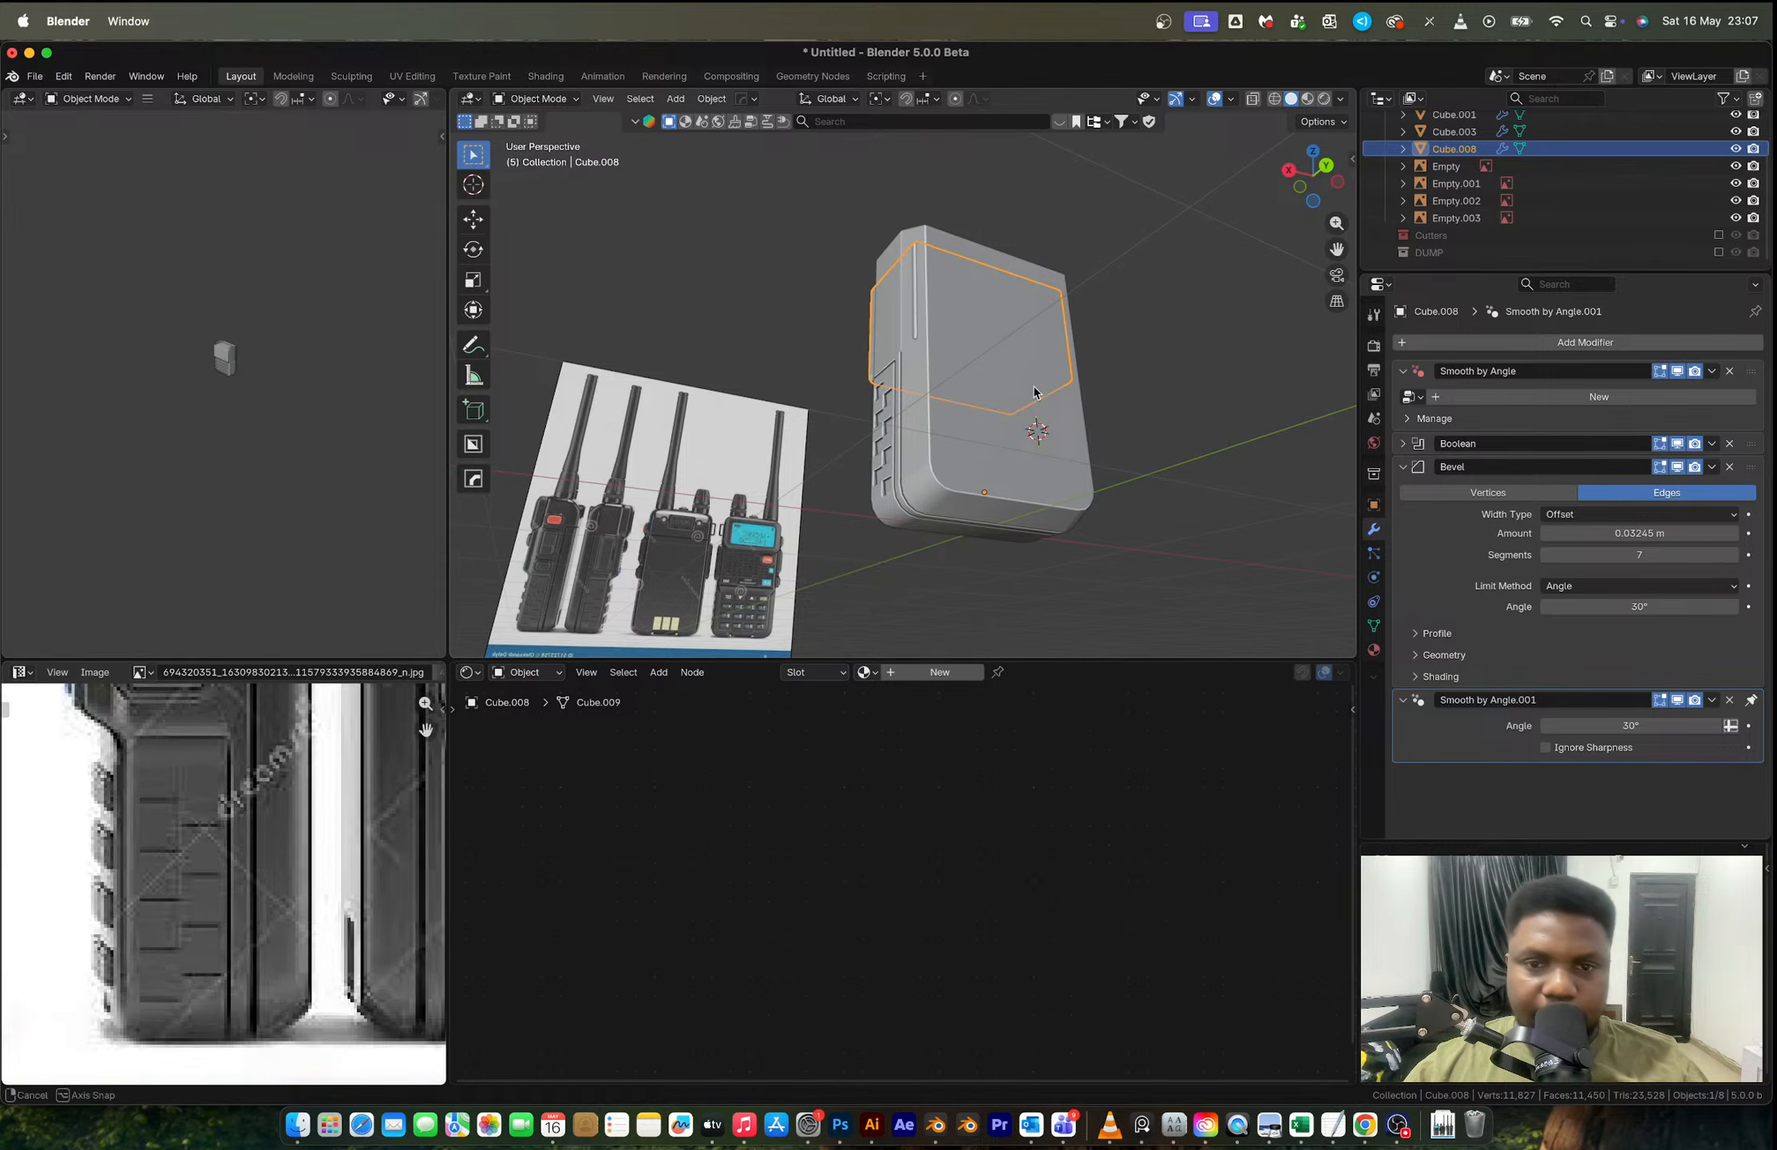
Step: Reselect the main radio body instead of the front panel and enter Edit Mode on it
{"action": "middle_click_drag", "start_coordinate": [1038, 396], "coordinate": [1007, 418]}
{"action": "key", "text": "Tab"}
{"action": "scroll", "coordinate": [1022, 425], "scroll_direction": "up", "scroll_amount": 3}
{"action": "key", "text": "Tab"}
{"action": "left_click", "coordinate": [1024, 427]}
{"action": "key", "text": "Tab"}
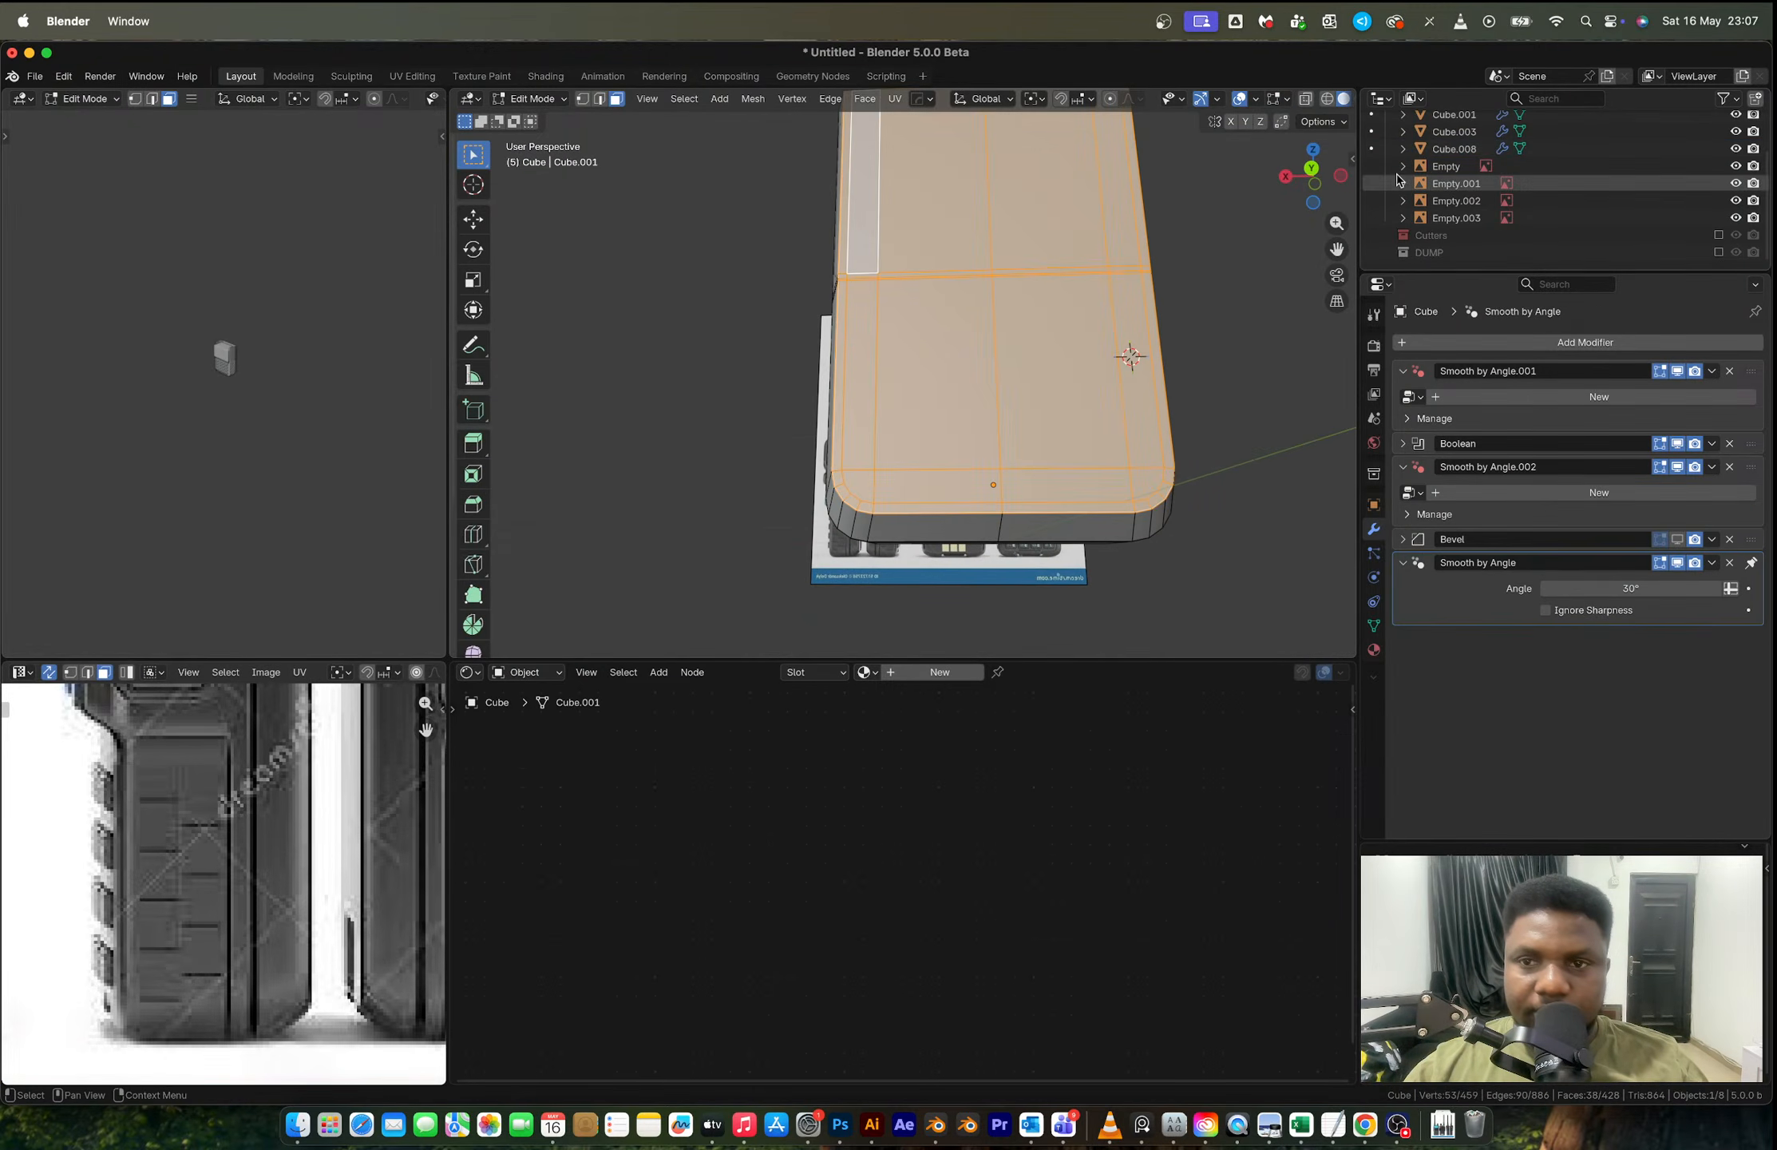
Step: From the back in see-through display, select all top-edge vertices of the body and flatten them by scaling Z to 0
{"action": "left_click", "coordinate": [1309, 174]}
{"action": "key", "text": "alt+z"}
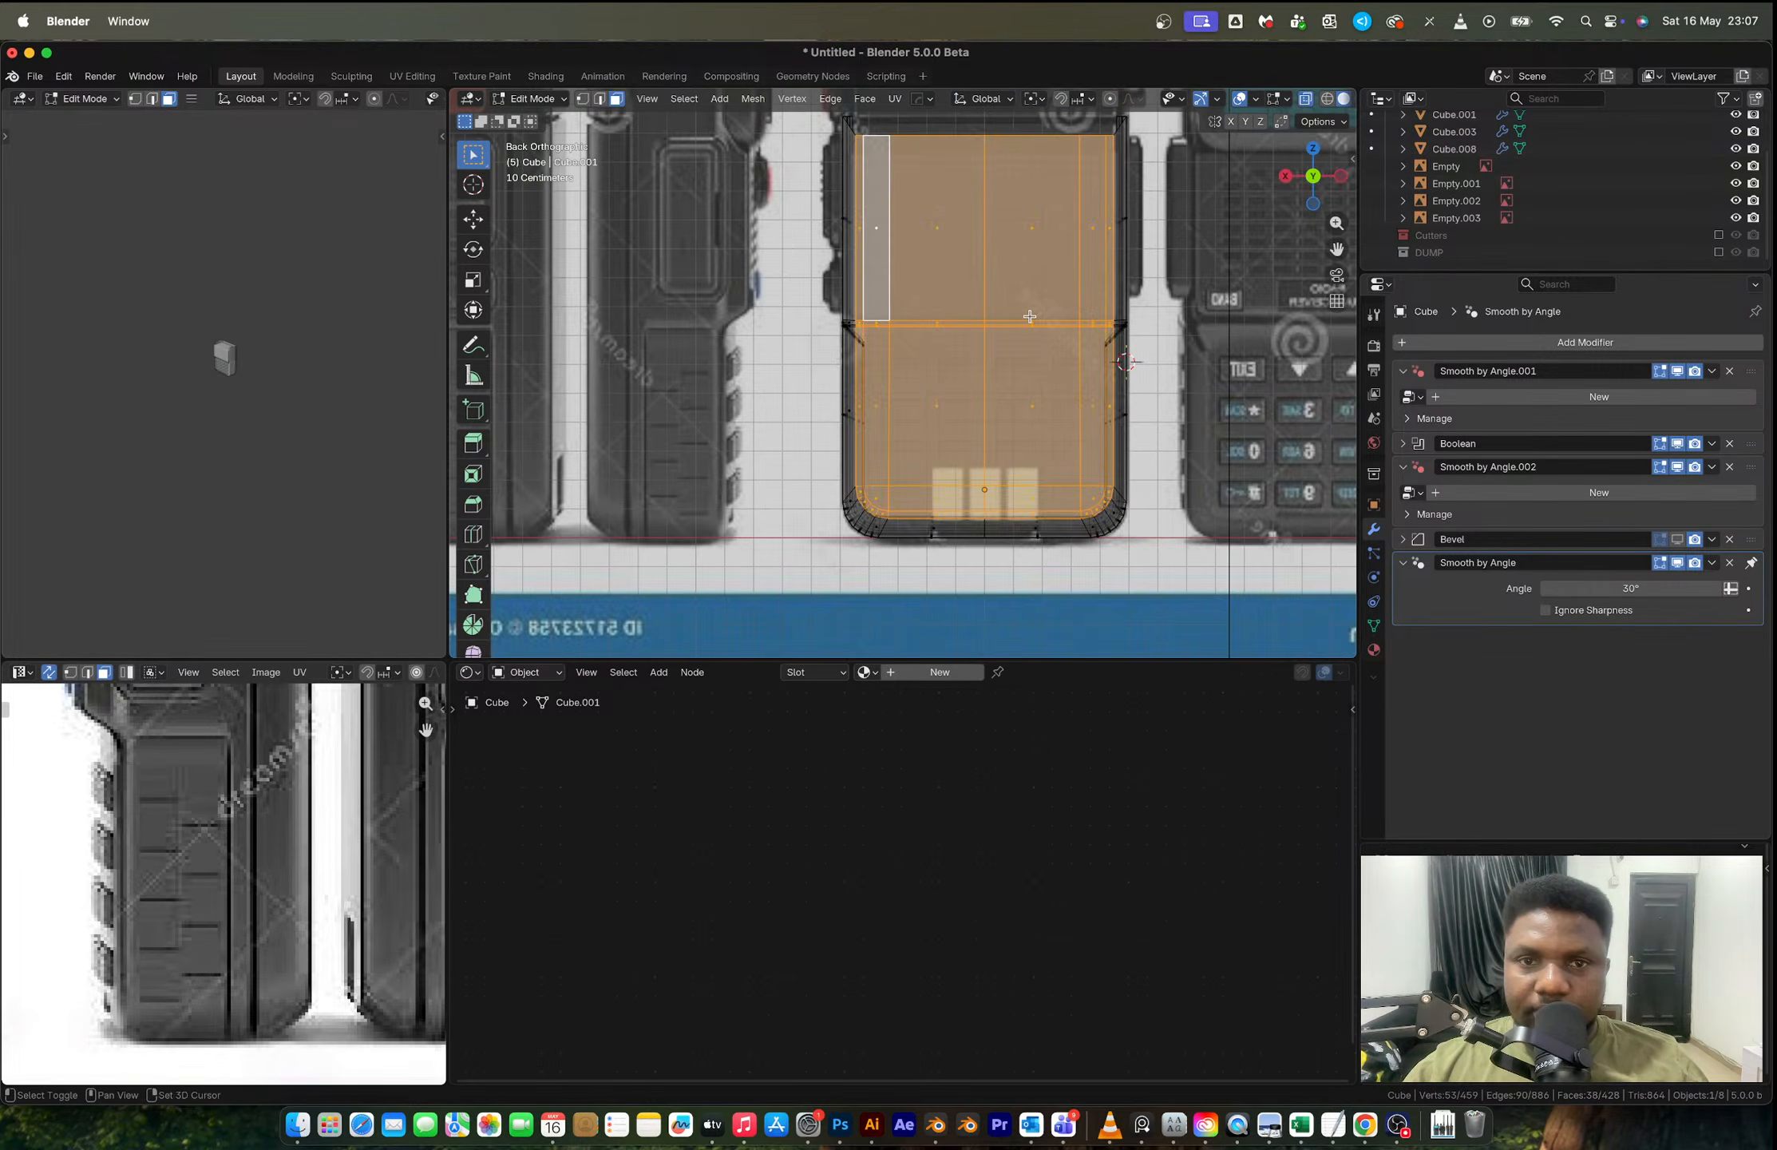
{"action": "middle_click_drag", "start_coordinate": [1068, 200], "coordinate": [1022, 424], "text": "shift"}
{"action": "scroll", "coordinate": [1022, 424], "scroll_direction": "up", "scroll_amount": 2}
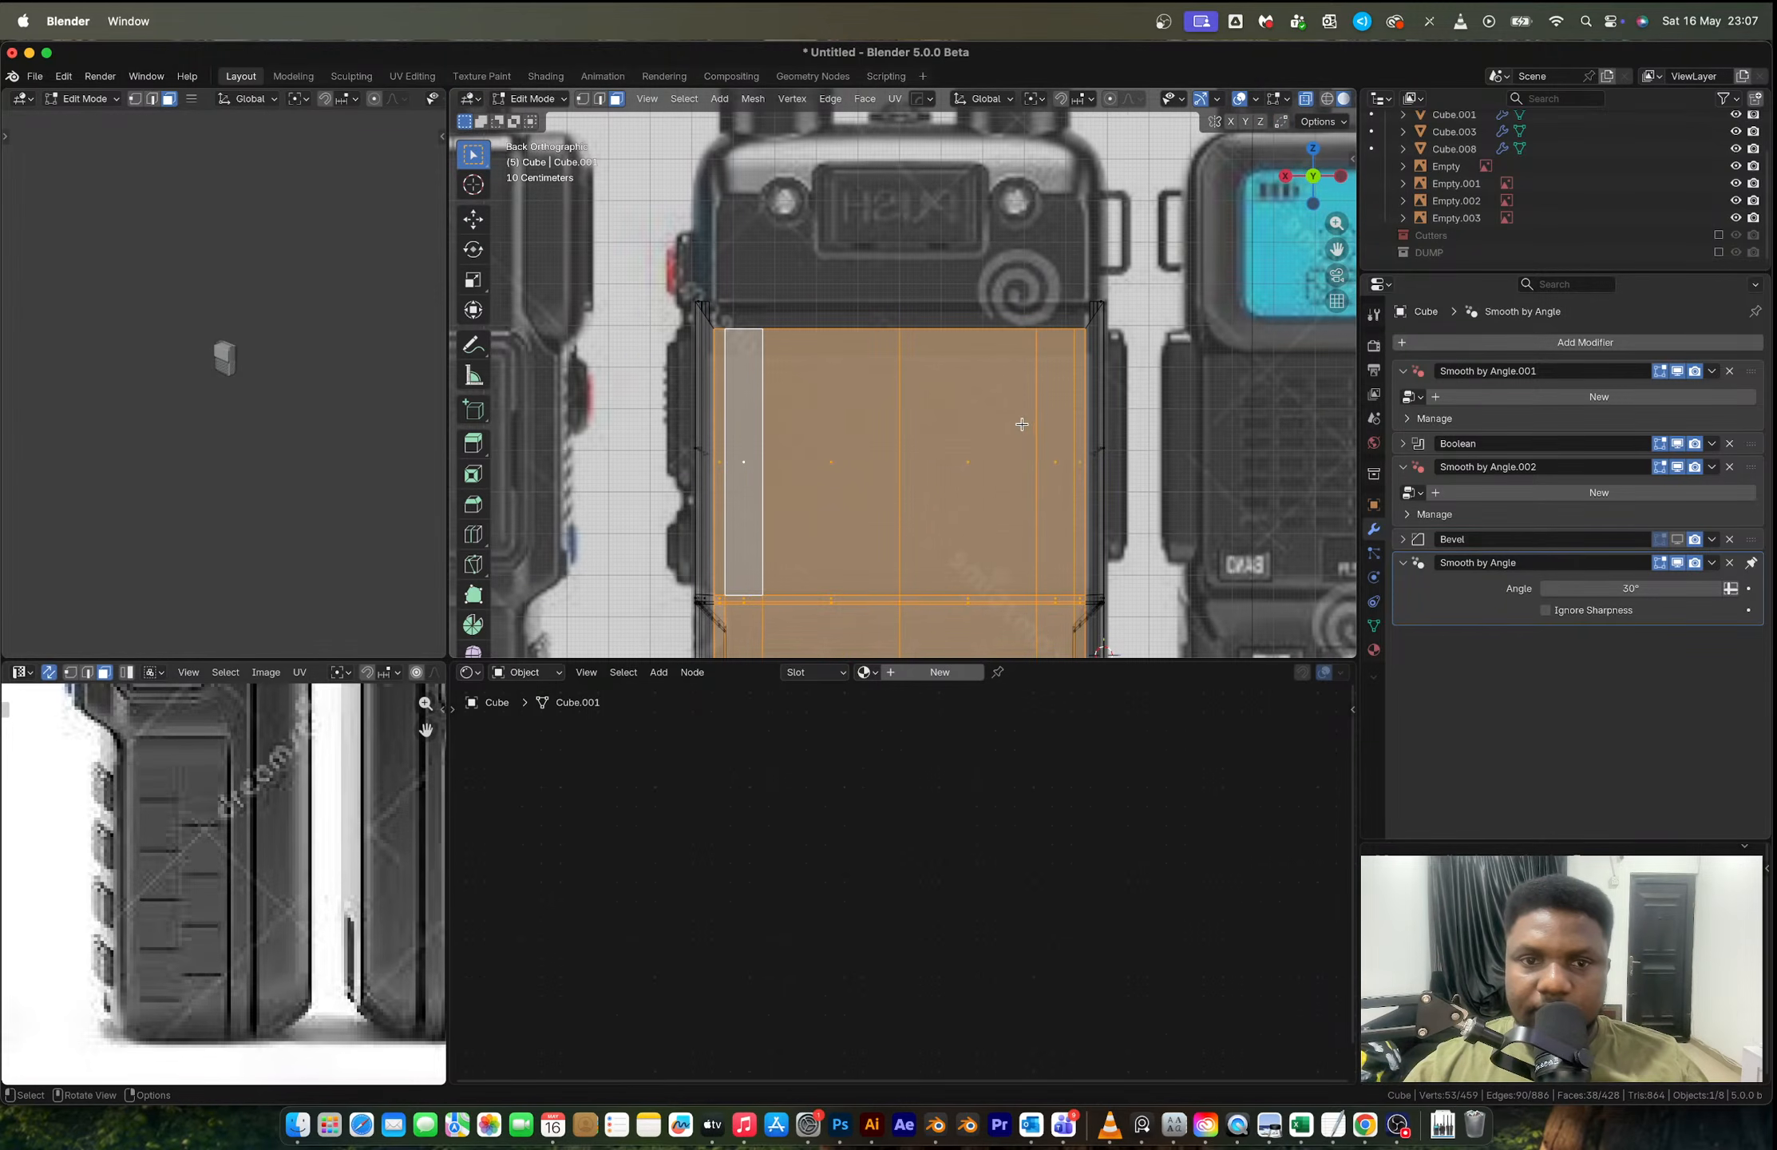
{"action": "key", "text": "1"}
{"action": "left_click_drag", "start_coordinate": [665, 257], "coordinate": [1154, 365]}
{"action": "key", "text": "s"}
{"action": "key", "text": "z"}
{"action": "key", "text": "0"}
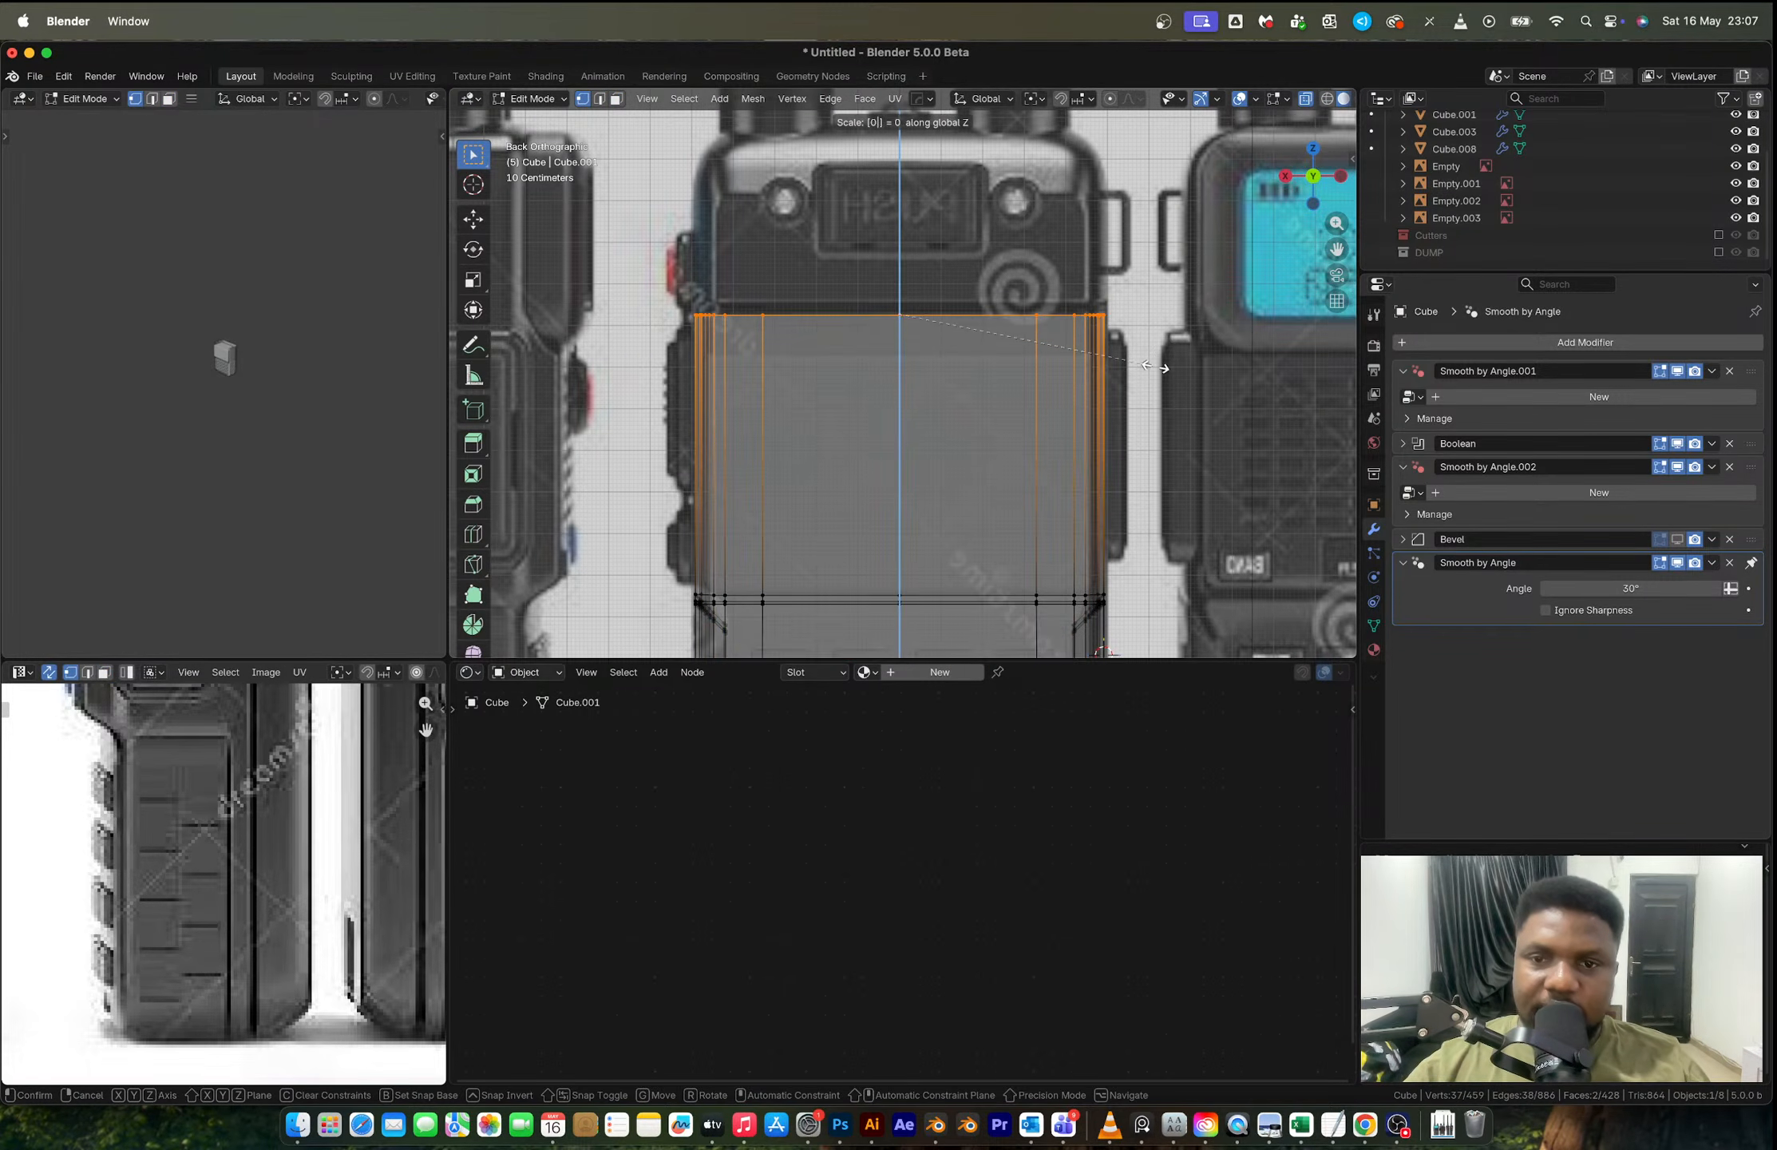
{"action": "key", "text": "Return"}
Step: Move the flattened top-edge vertices of the body along Z to line up with the casing seam in the back reference
{"action": "key", "text": "g"}
{"action": "key", "text": "z"}
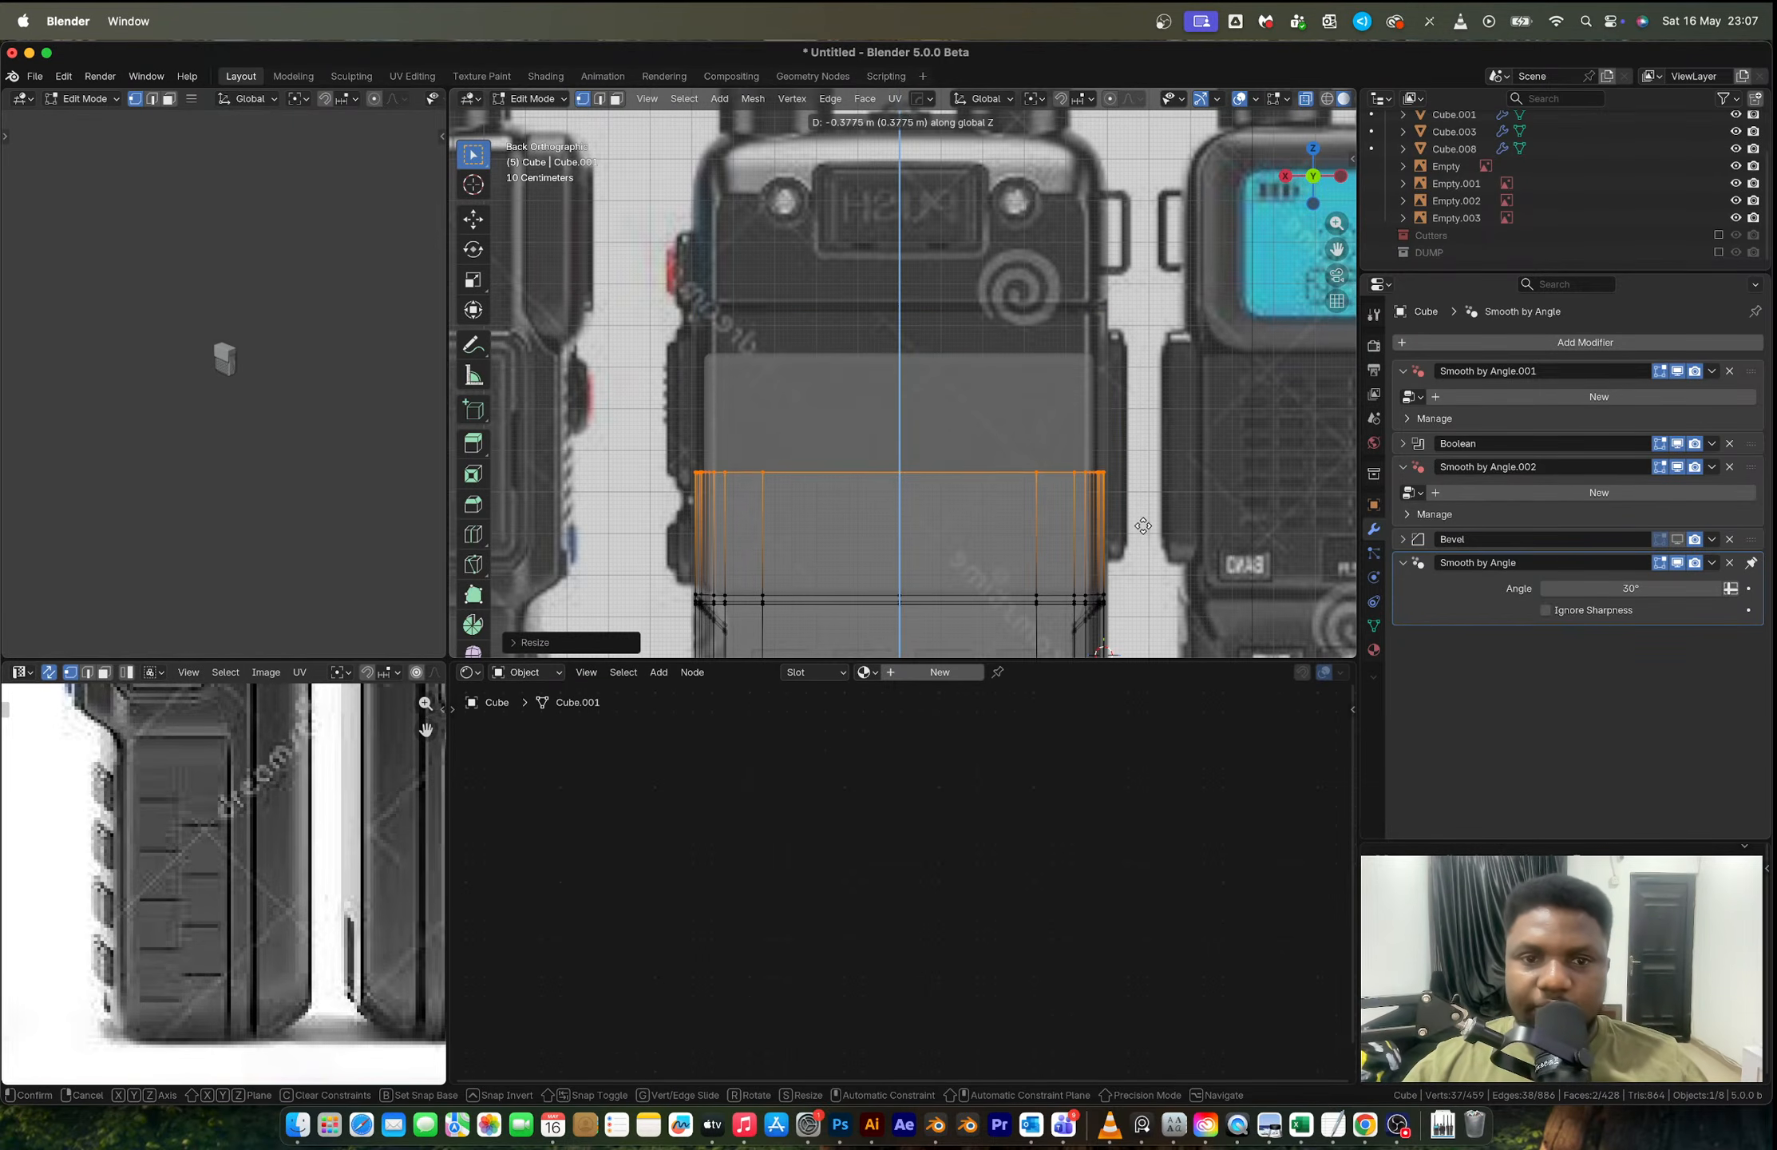
{"action": "left_click", "coordinate": [1168, 365]}
Step: Return to solid display and select the whole edge loop running around the rim of the body's back face
{"action": "middle_click_drag", "start_coordinate": [1168, 365], "coordinate": [1164, 12], "text": "shift"}
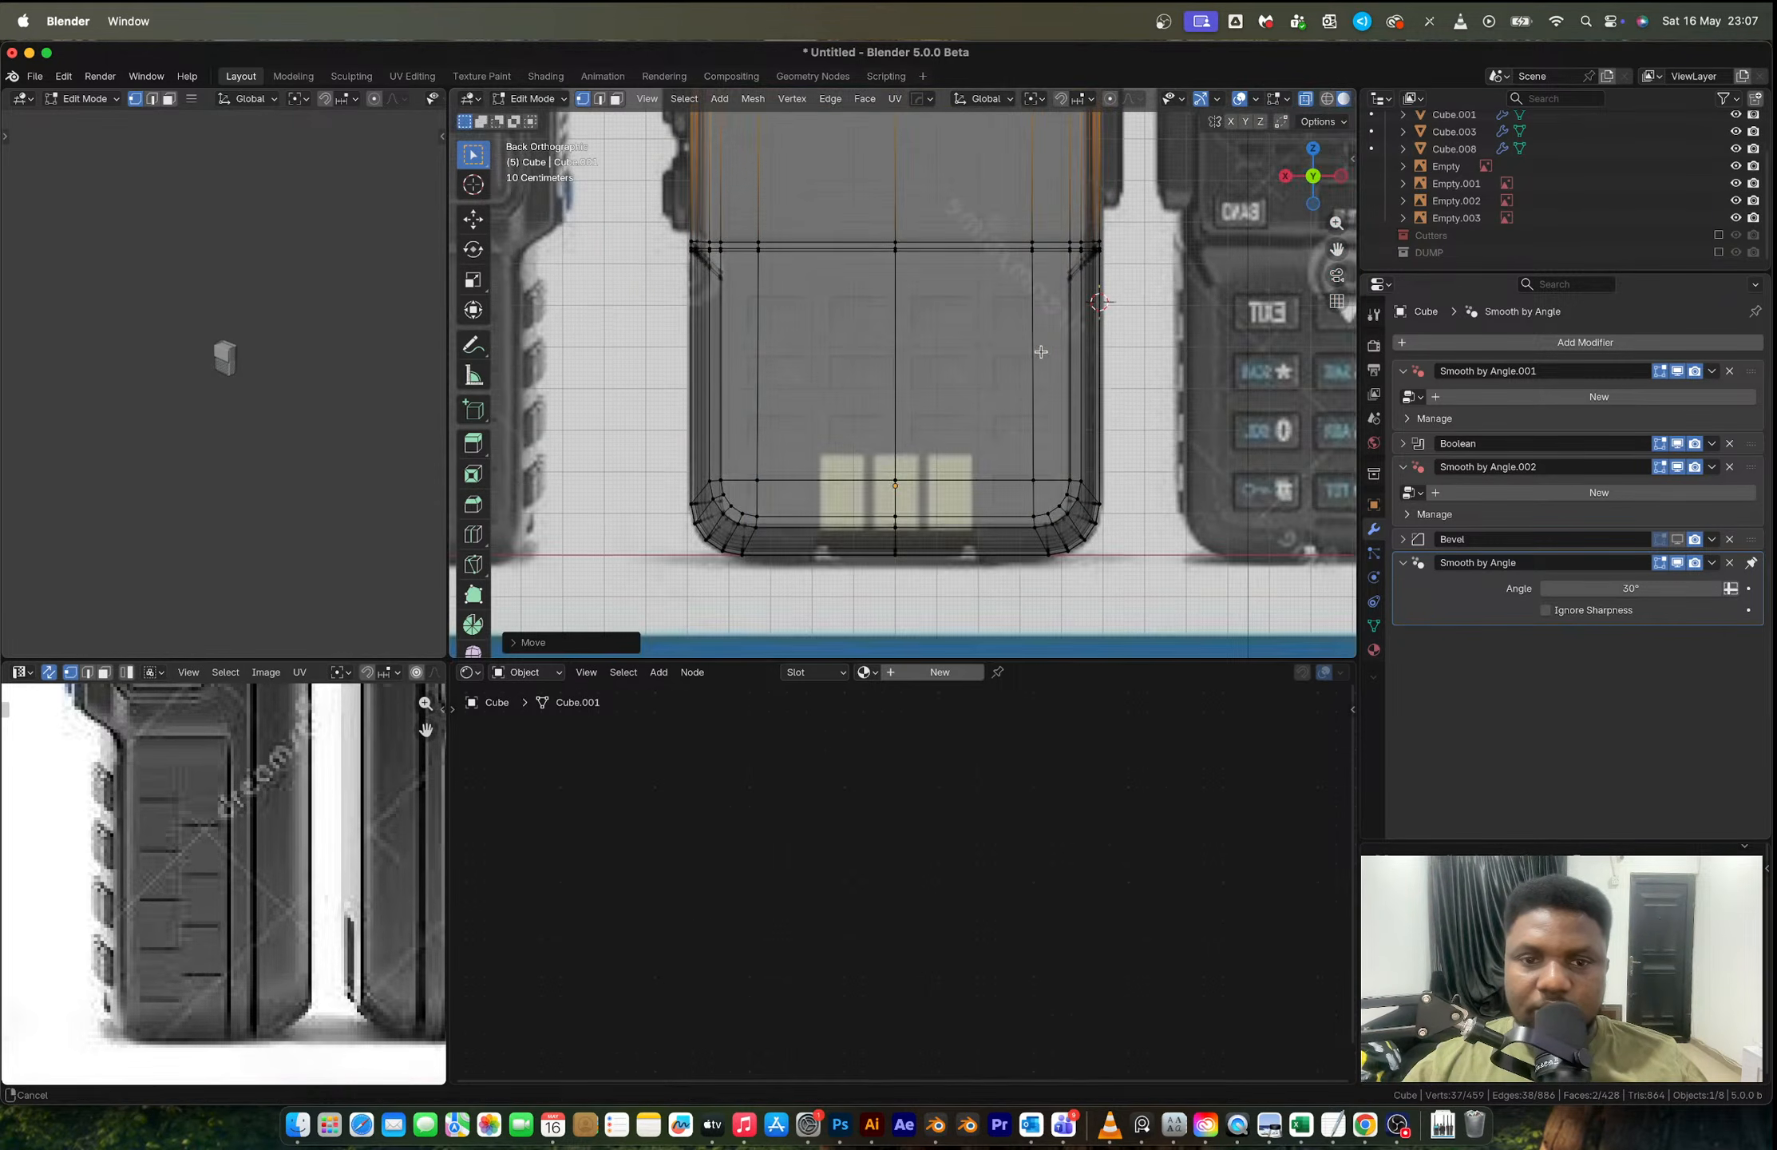
{"action": "key", "text": "alt+z"}
{"action": "key", "text": "3"}
{"action": "key", "text": "2"}
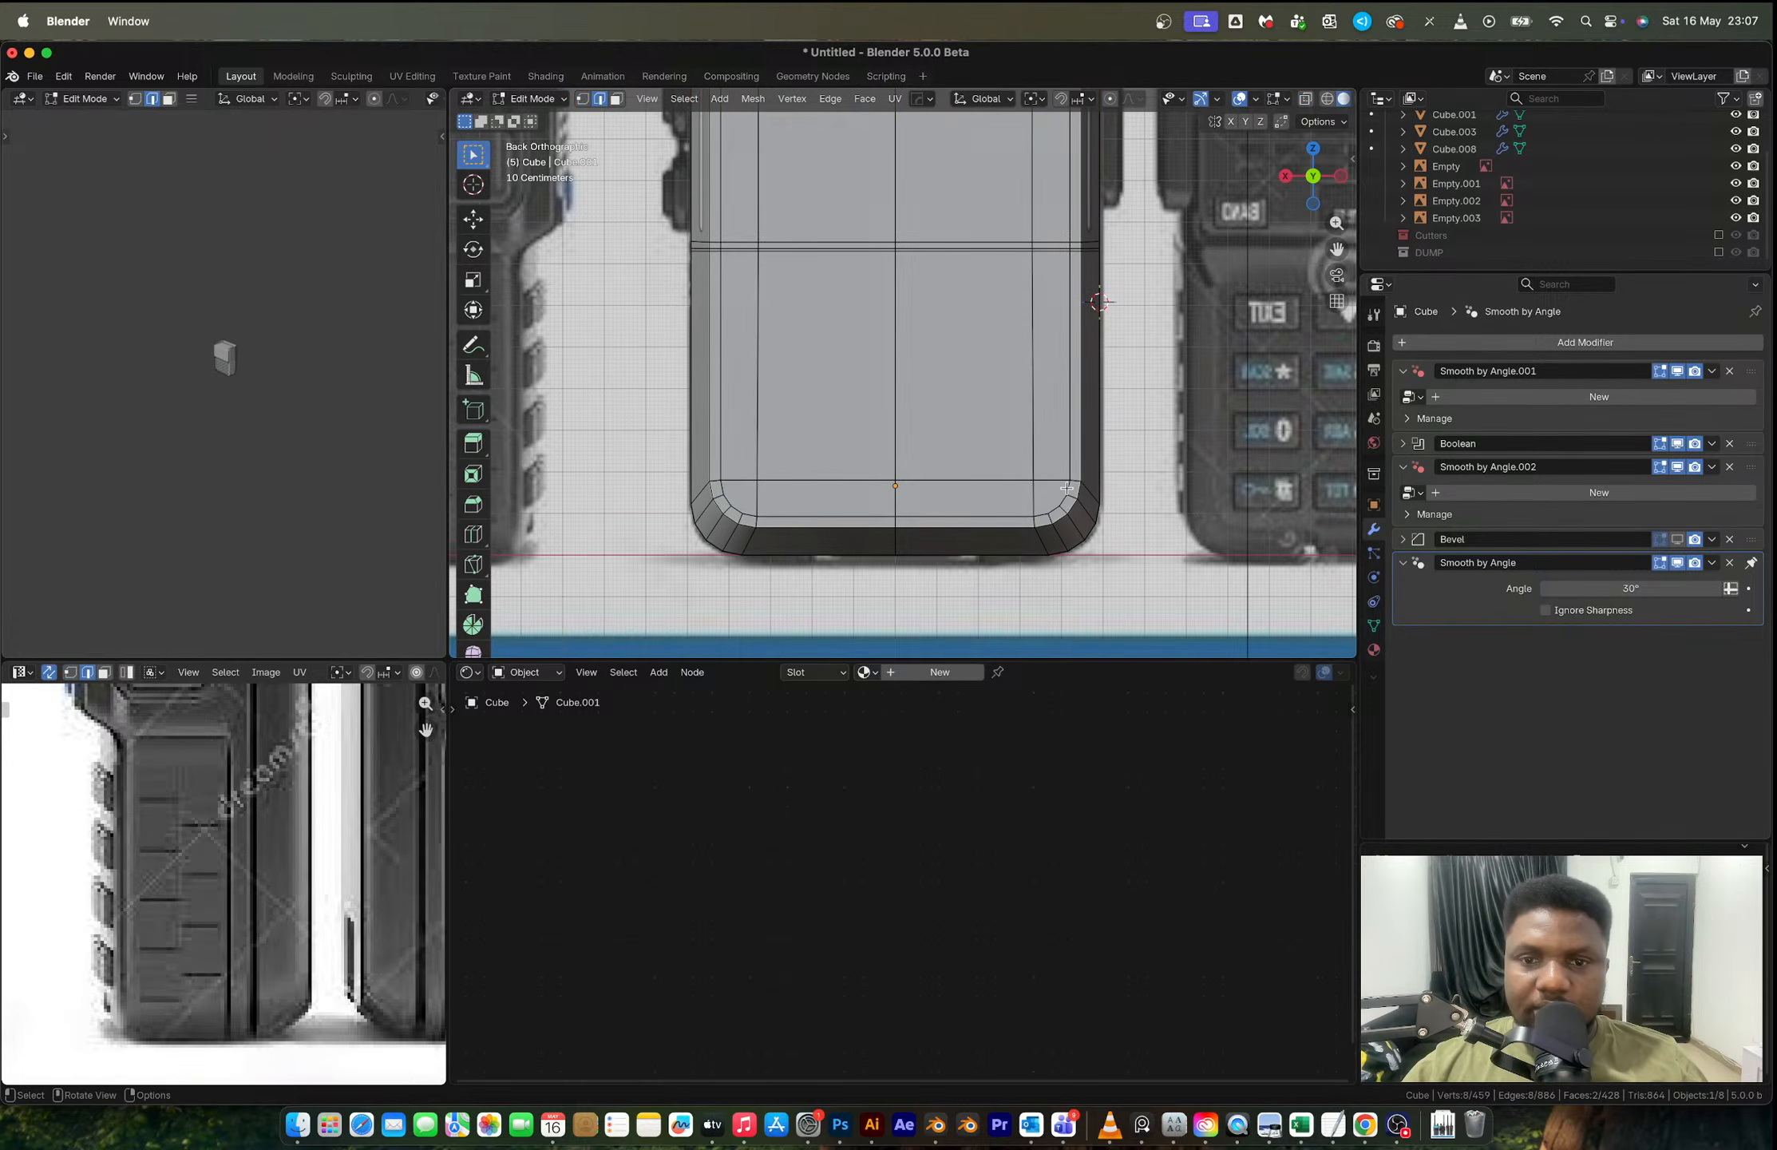
{"action": "left_click", "coordinate": [1066, 490], "text": "alt"}
{"action": "left_click", "coordinate": [1038, 512], "text": "alt+shift"}
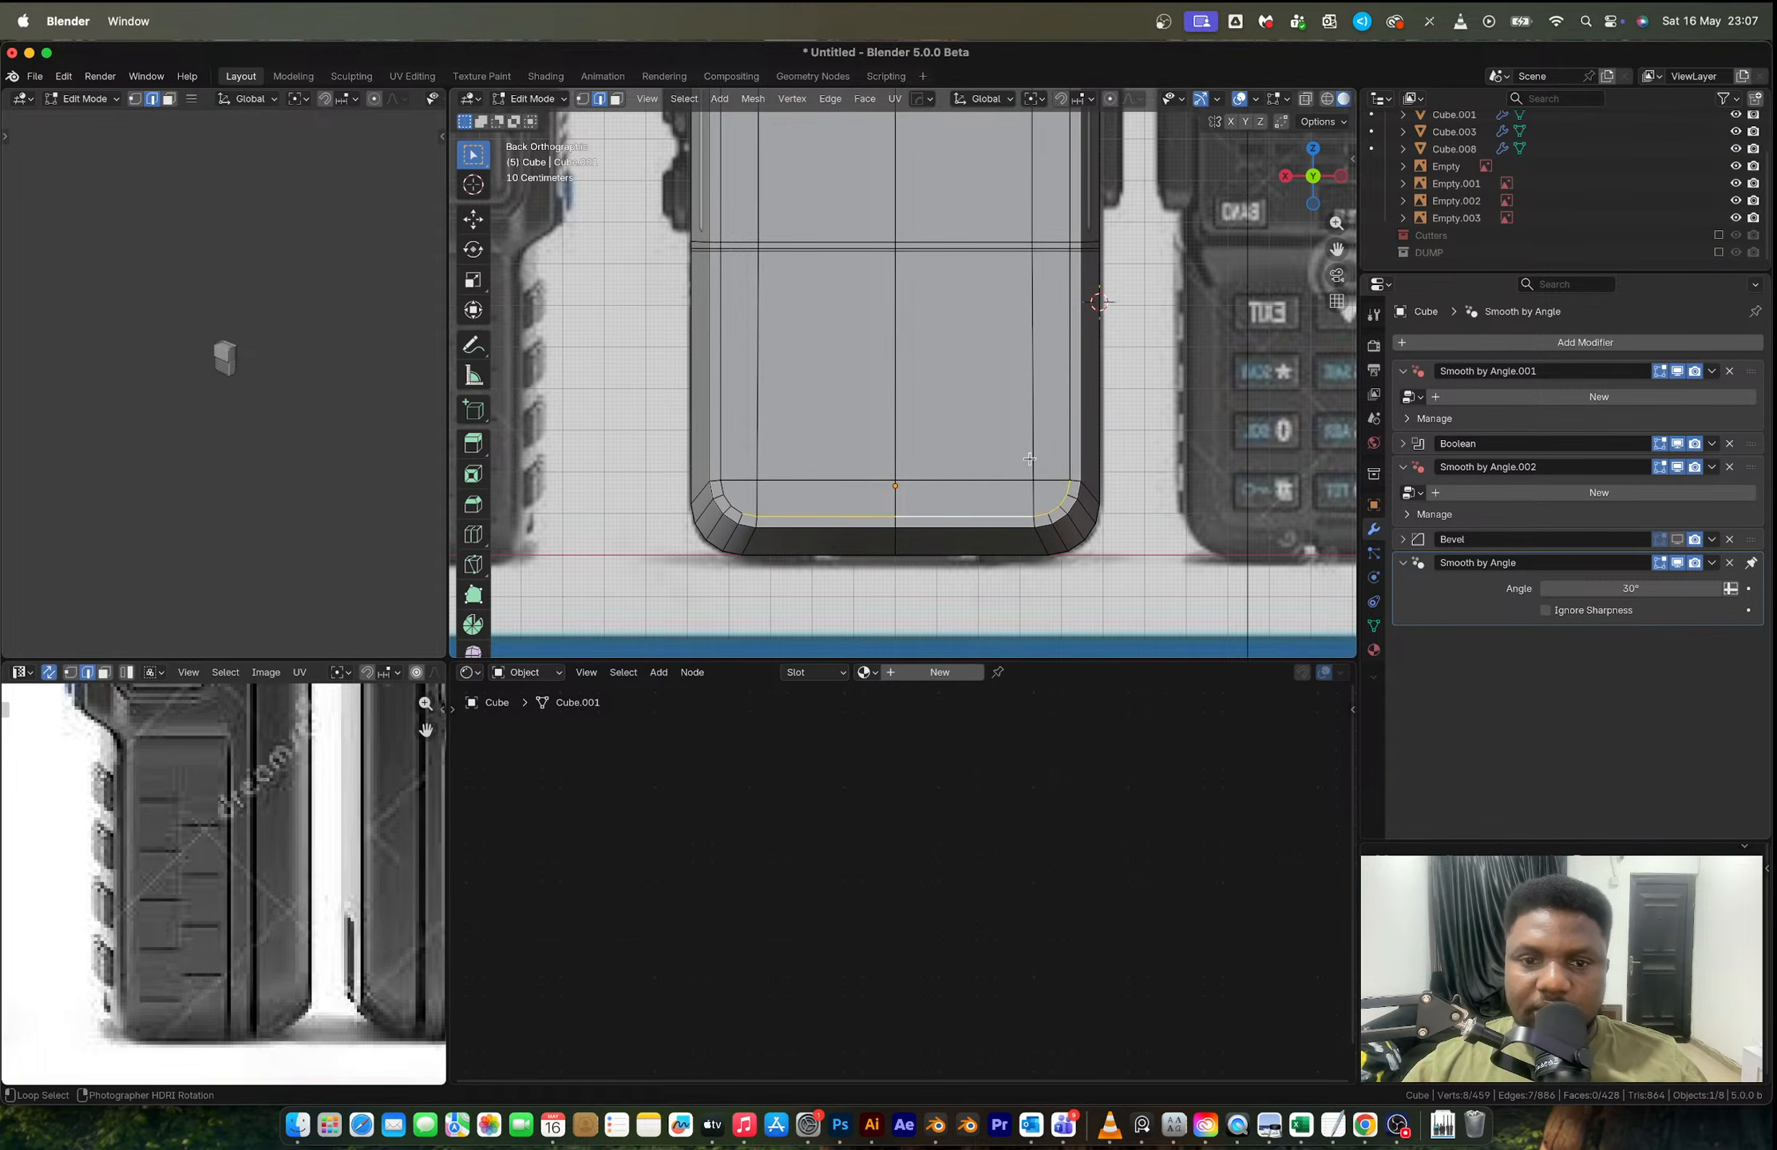
{"action": "left_click", "coordinate": [1064, 431], "text": "alt+shift"}
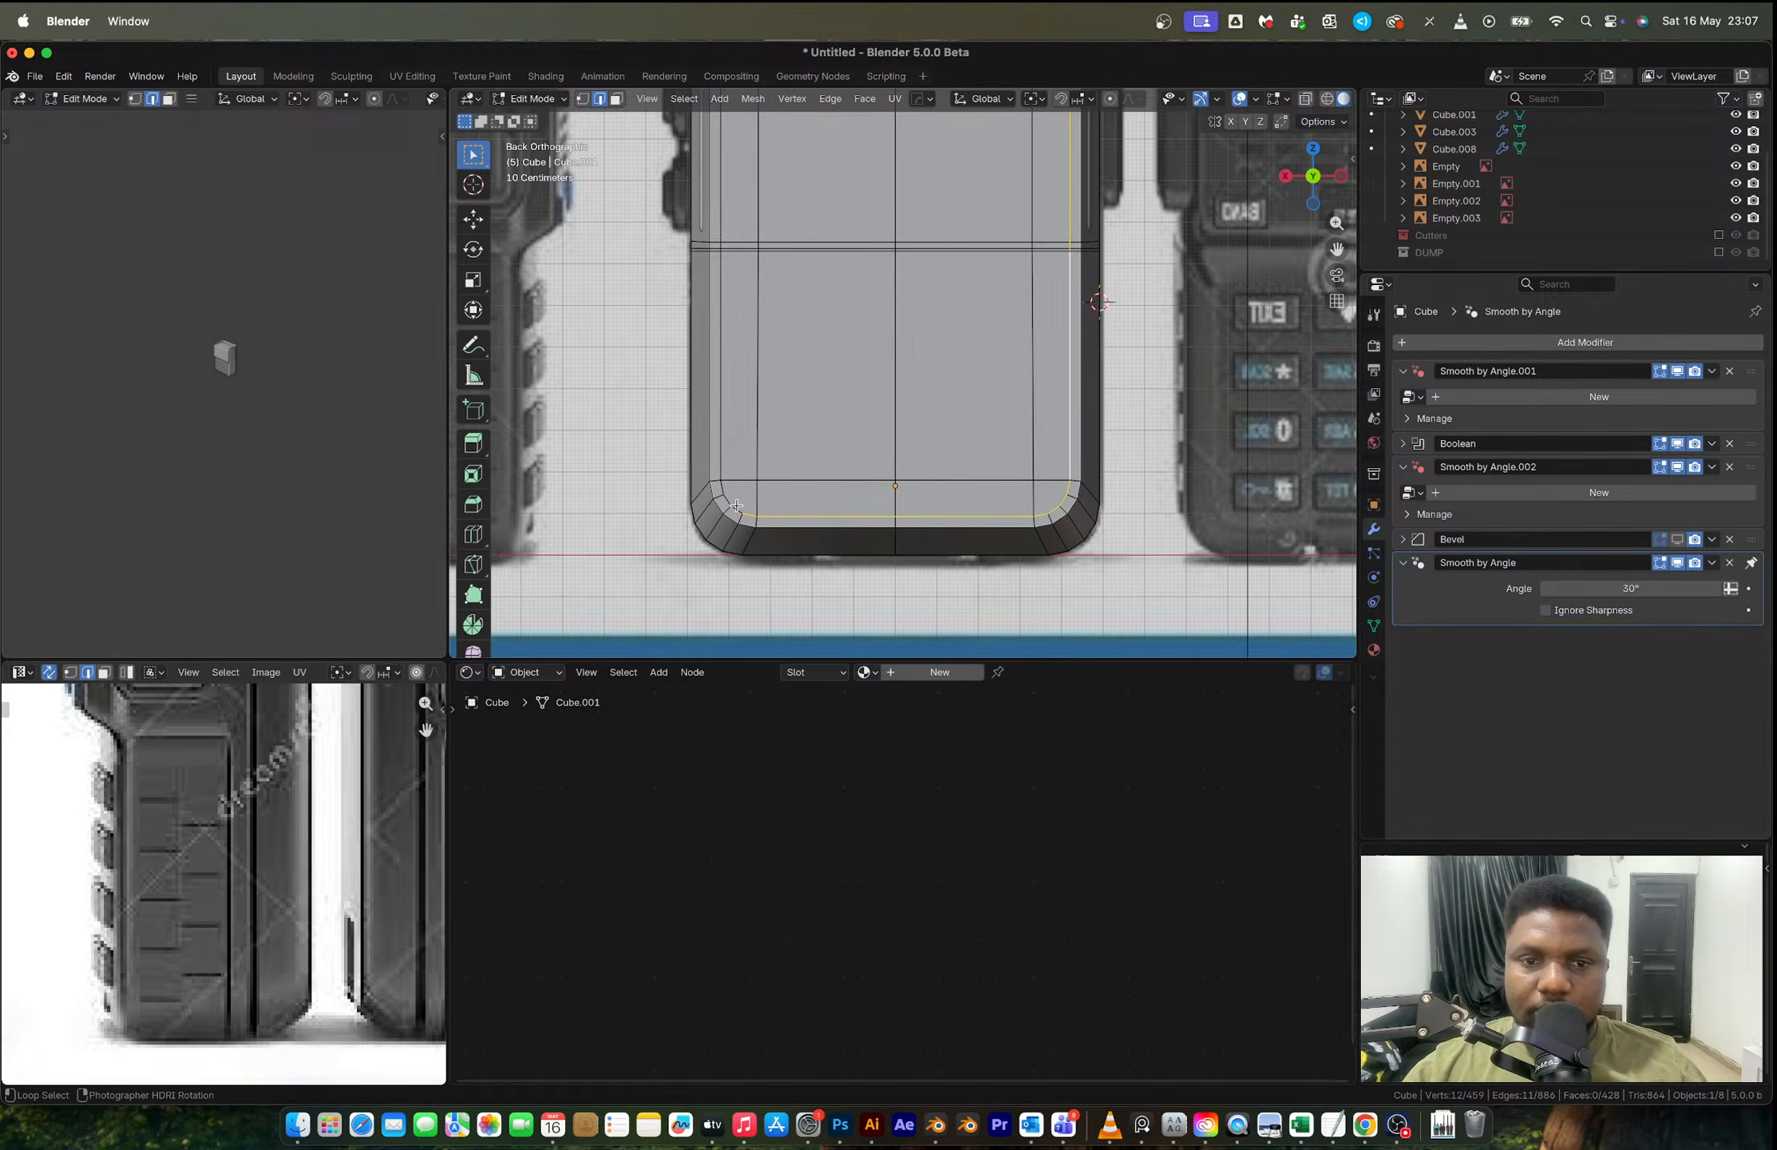
{"action": "left_click", "coordinate": [721, 482], "text": "alt+shift"}
Step: From the back view, bevel the selected rim edge loop into a thin strip
{"action": "middle_click_drag", "start_coordinate": [722, 482], "coordinate": [829, 341]}
{"action": "scroll", "coordinate": [1035, 314], "scroll_direction": "up", "scroll_amount": 4}
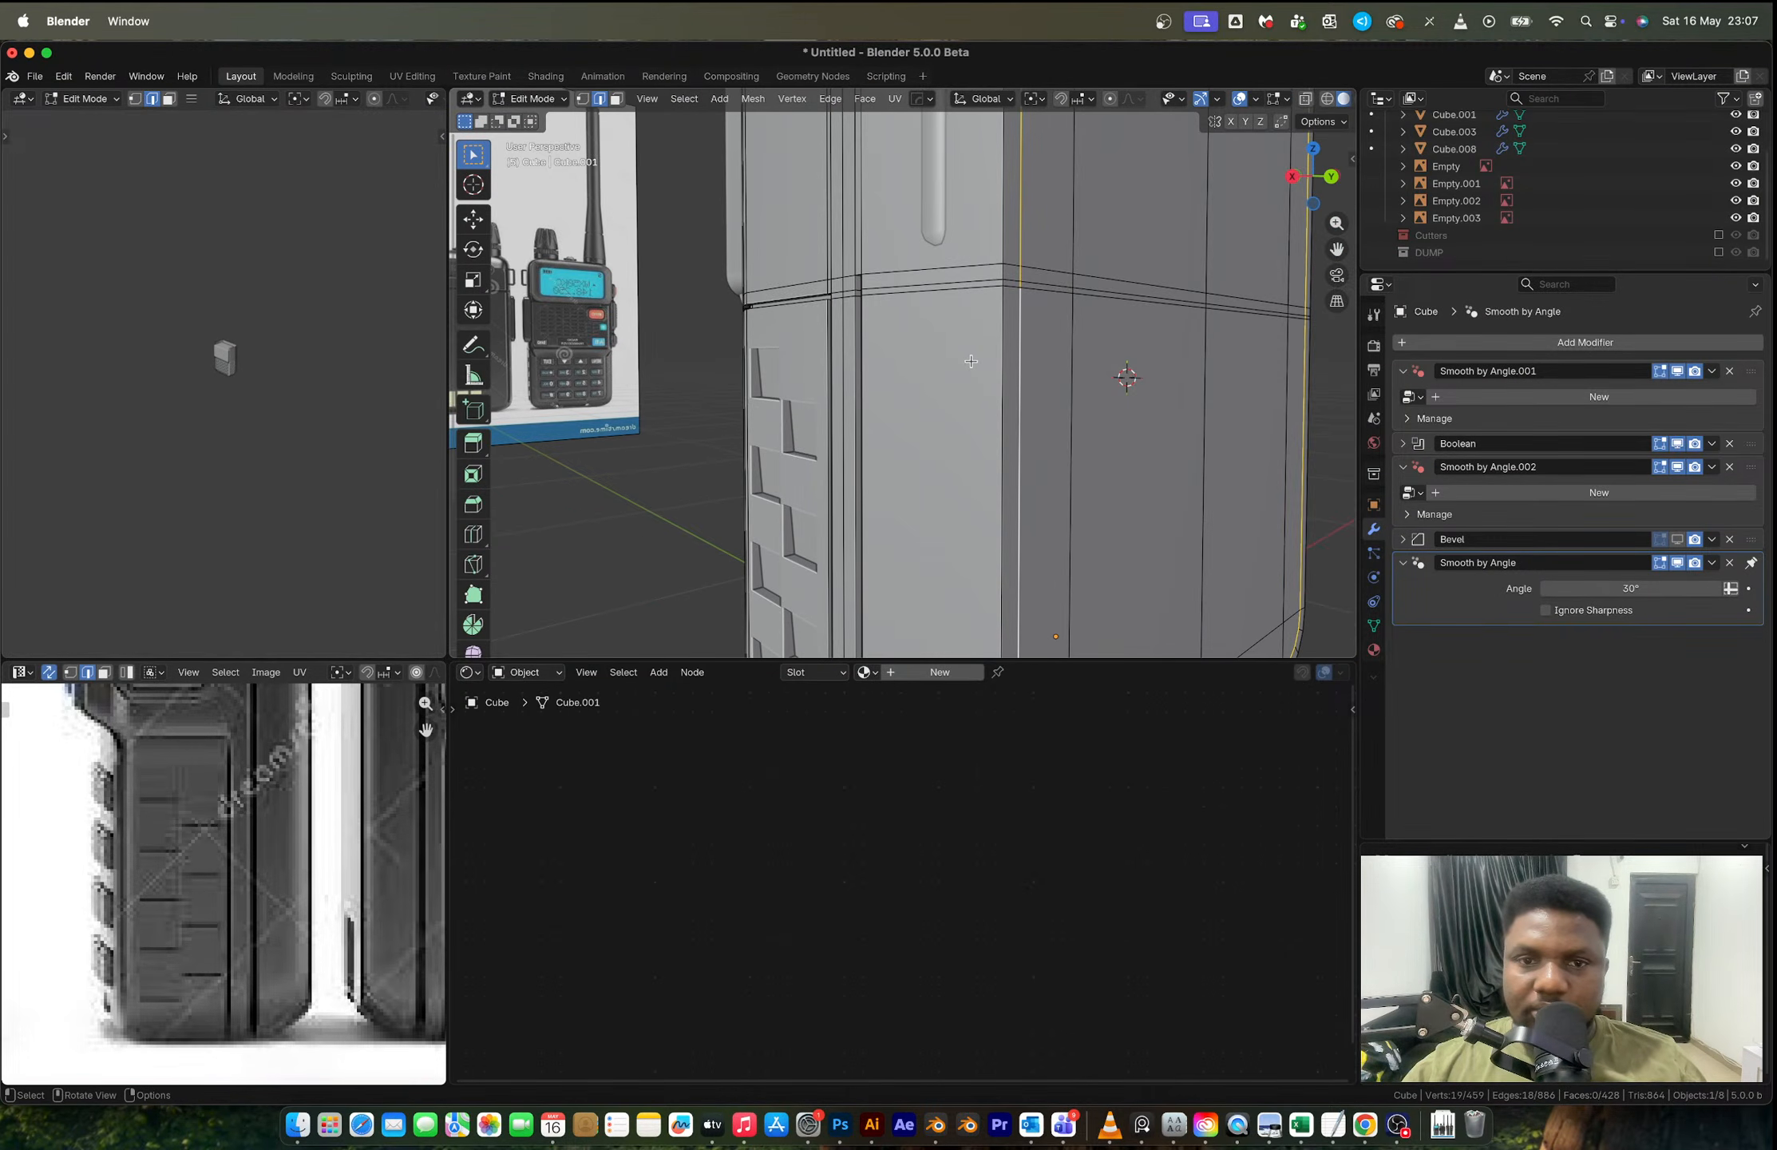
{"action": "scroll", "coordinate": [971, 361], "scroll_direction": "down", "scroll_amount": 4}
{"action": "middle_click_drag", "start_coordinate": [1097, 379], "coordinate": [1198, 374]}
{"action": "left_click", "coordinate": [1317, 177]}
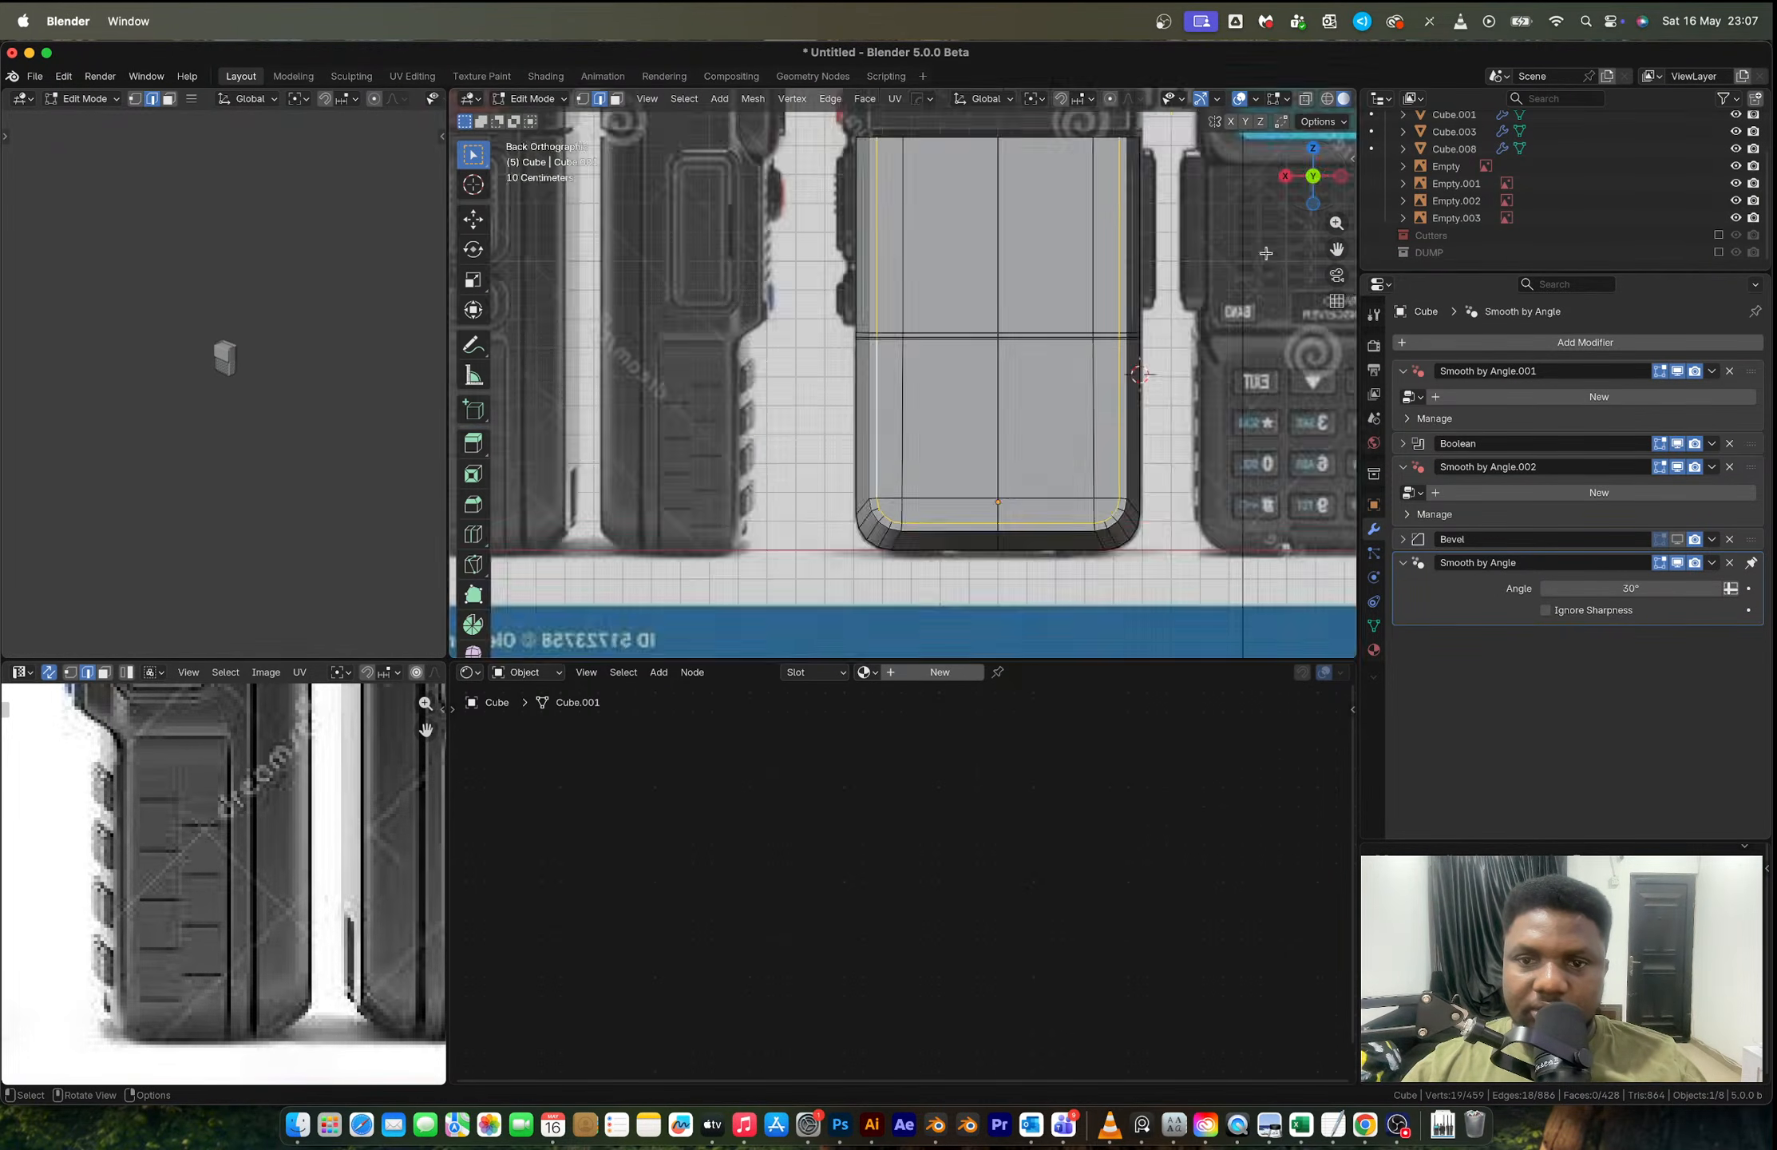
{"action": "scroll", "coordinate": [1166, 483], "scroll_direction": "up", "scroll_amount": 5}
{"action": "middle_click_drag", "start_coordinate": [998, 648], "coordinate": [990, 566], "text": "shift"}
{"action": "scroll", "coordinate": [990, 566], "scroll_direction": "up", "scroll_amount": 3}
{"action": "key", "text": "ctrl+b"}
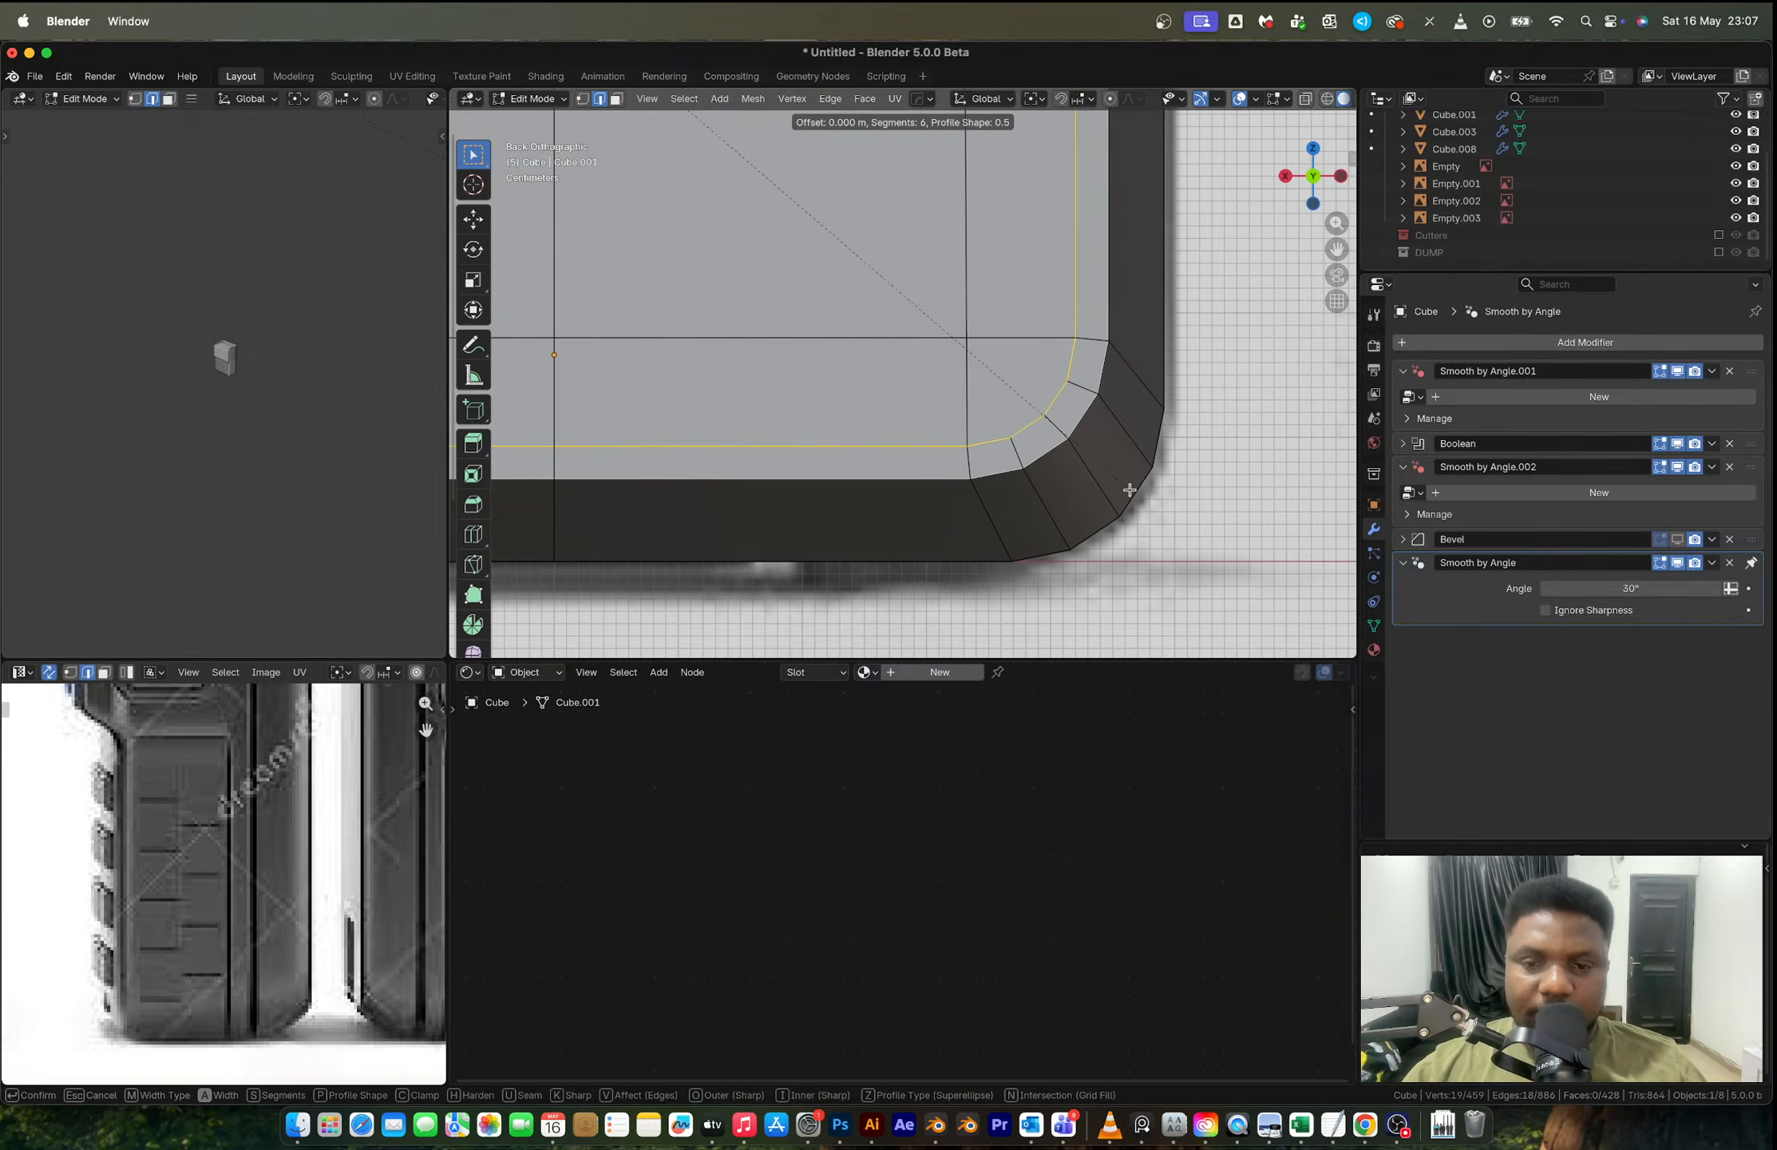
{"action": "left_click", "coordinate": [1066, 444]}
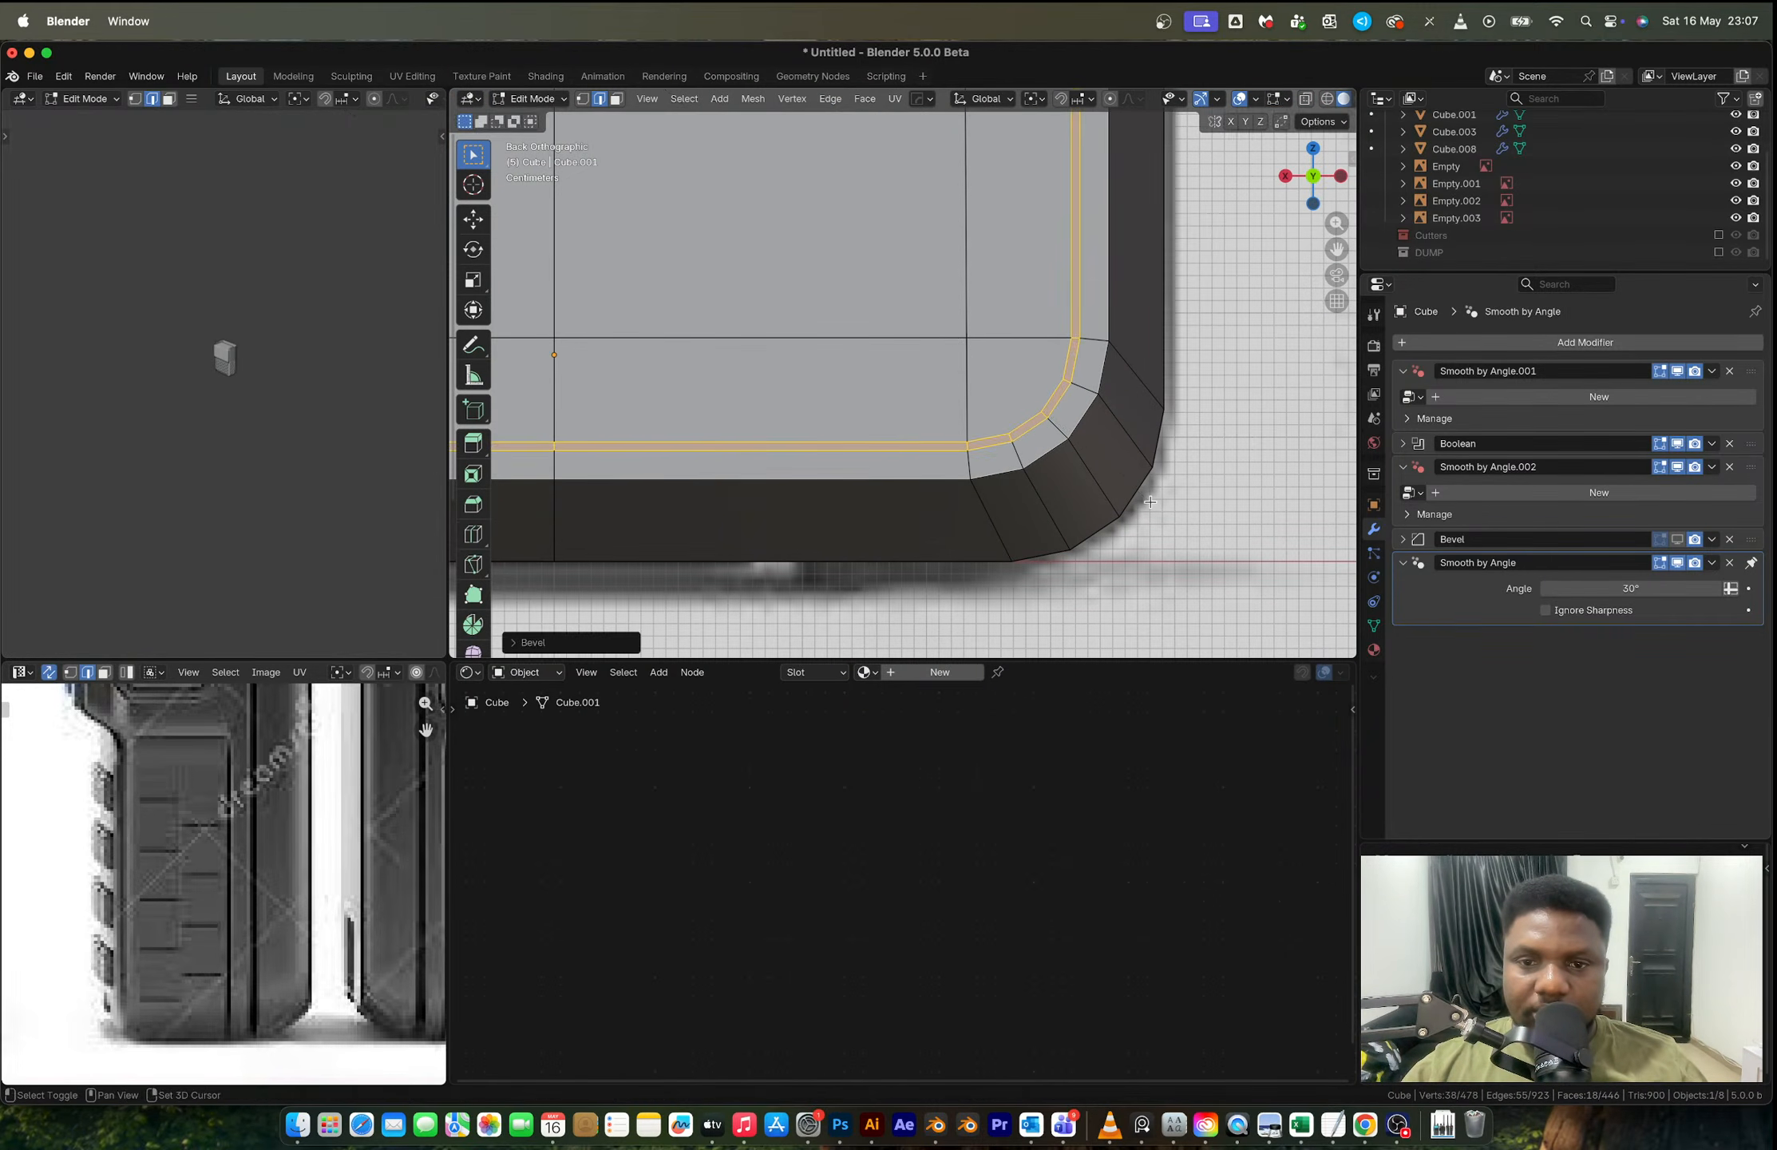
Step: Extrude the thin rim strip slightly inward along its normals to form a narrow groove
{"action": "middle_click_drag", "start_coordinate": [1066, 444], "coordinate": [1174, 416]}
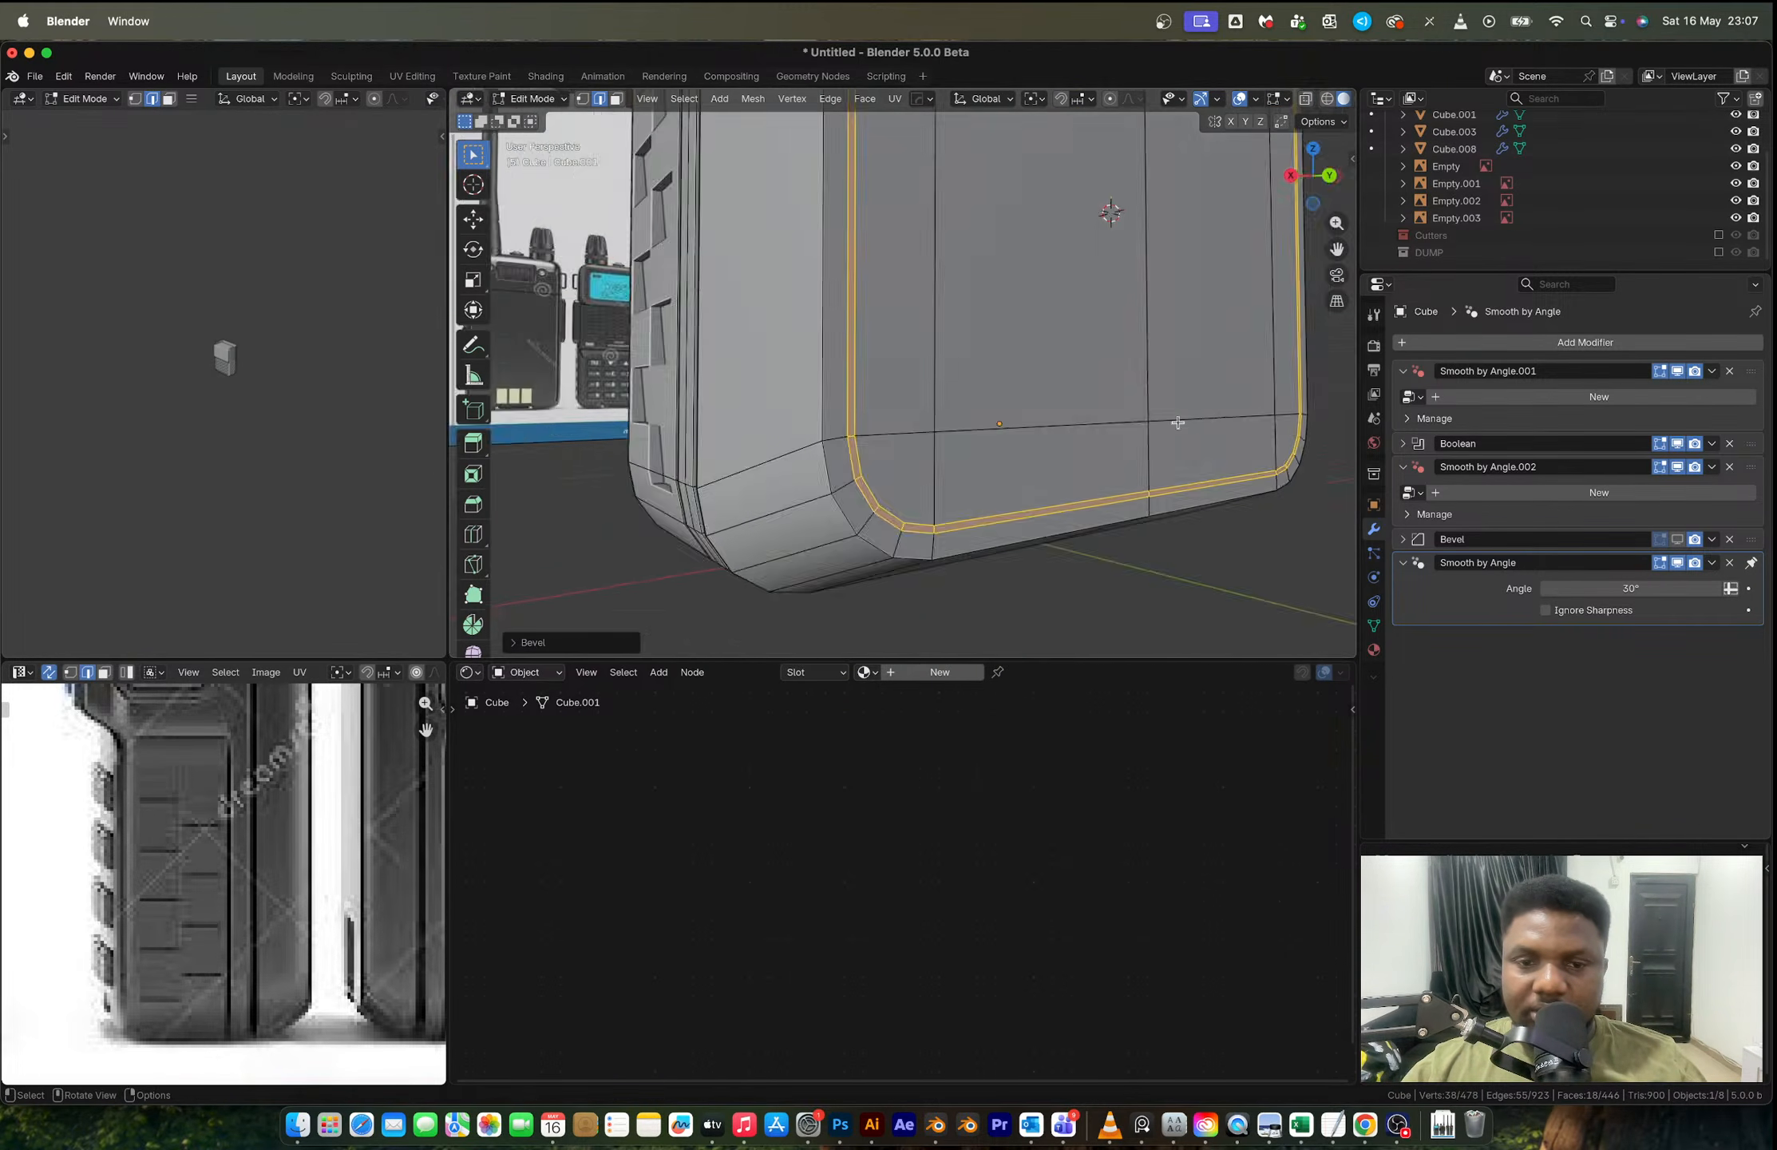
{"action": "key", "text": "alt+e"}
{"action": "left_click", "coordinate": [949, 499]}
{"action": "left_click", "coordinate": [953, 505]}
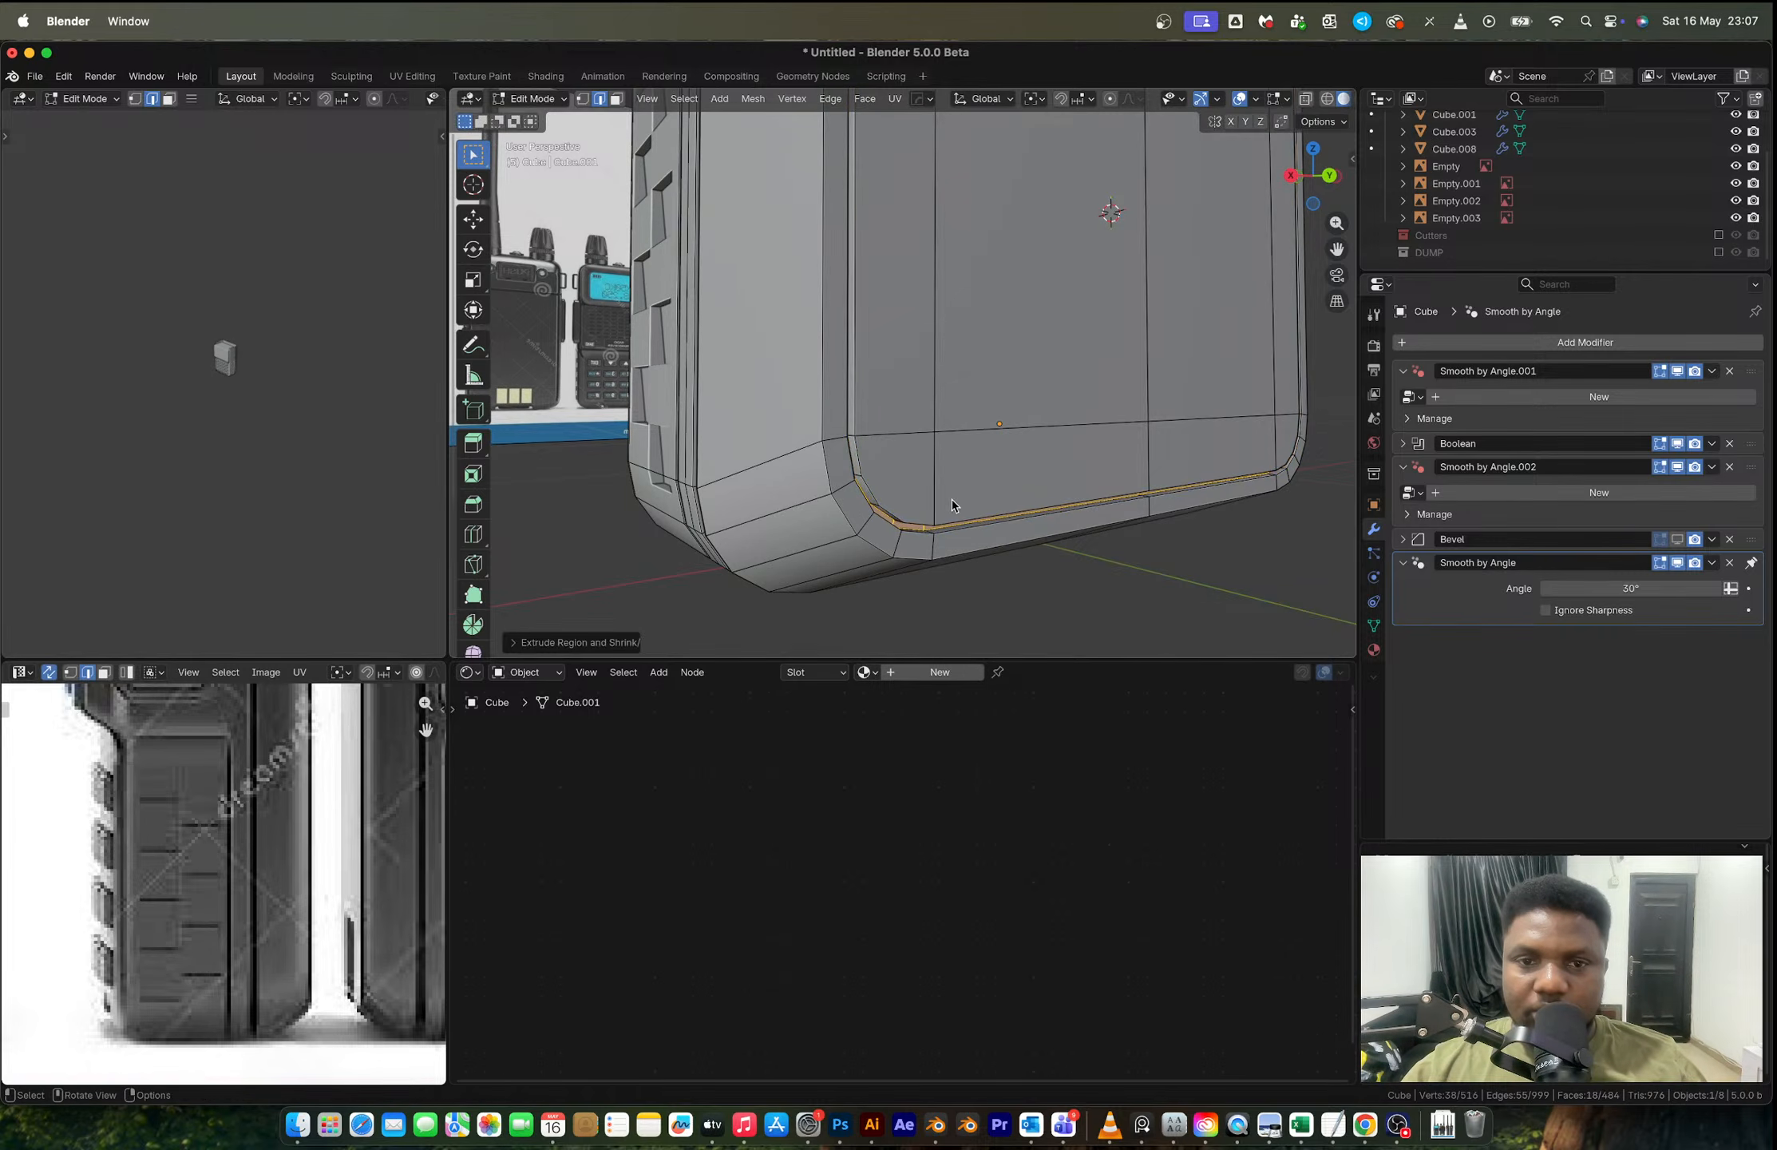
Step: Examine the grooved back in Object Mode and compare it with the lower casing edge in the side reference image
{"action": "key", "text": "Tab"}
{"action": "scroll", "coordinate": [954, 508], "scroll_direction": "down", "scroll_amount": 4}
{"action": "middle_click_drag", "start_coordinate": [1055, 477], "coordinate": [970, 479]}
{"action": "left_click", "coordinate": [1150, 417]}
{"action": "mouse_move", "coordinate": [1151, 418]}
{"action": "middle_mouse_down"}
{"action": "mouse_move", "coordinate": [1075, 460]}
{"action": "mouse_move", "coordinate": [1147, 427]}
{"action": "middle_mouse_up"}
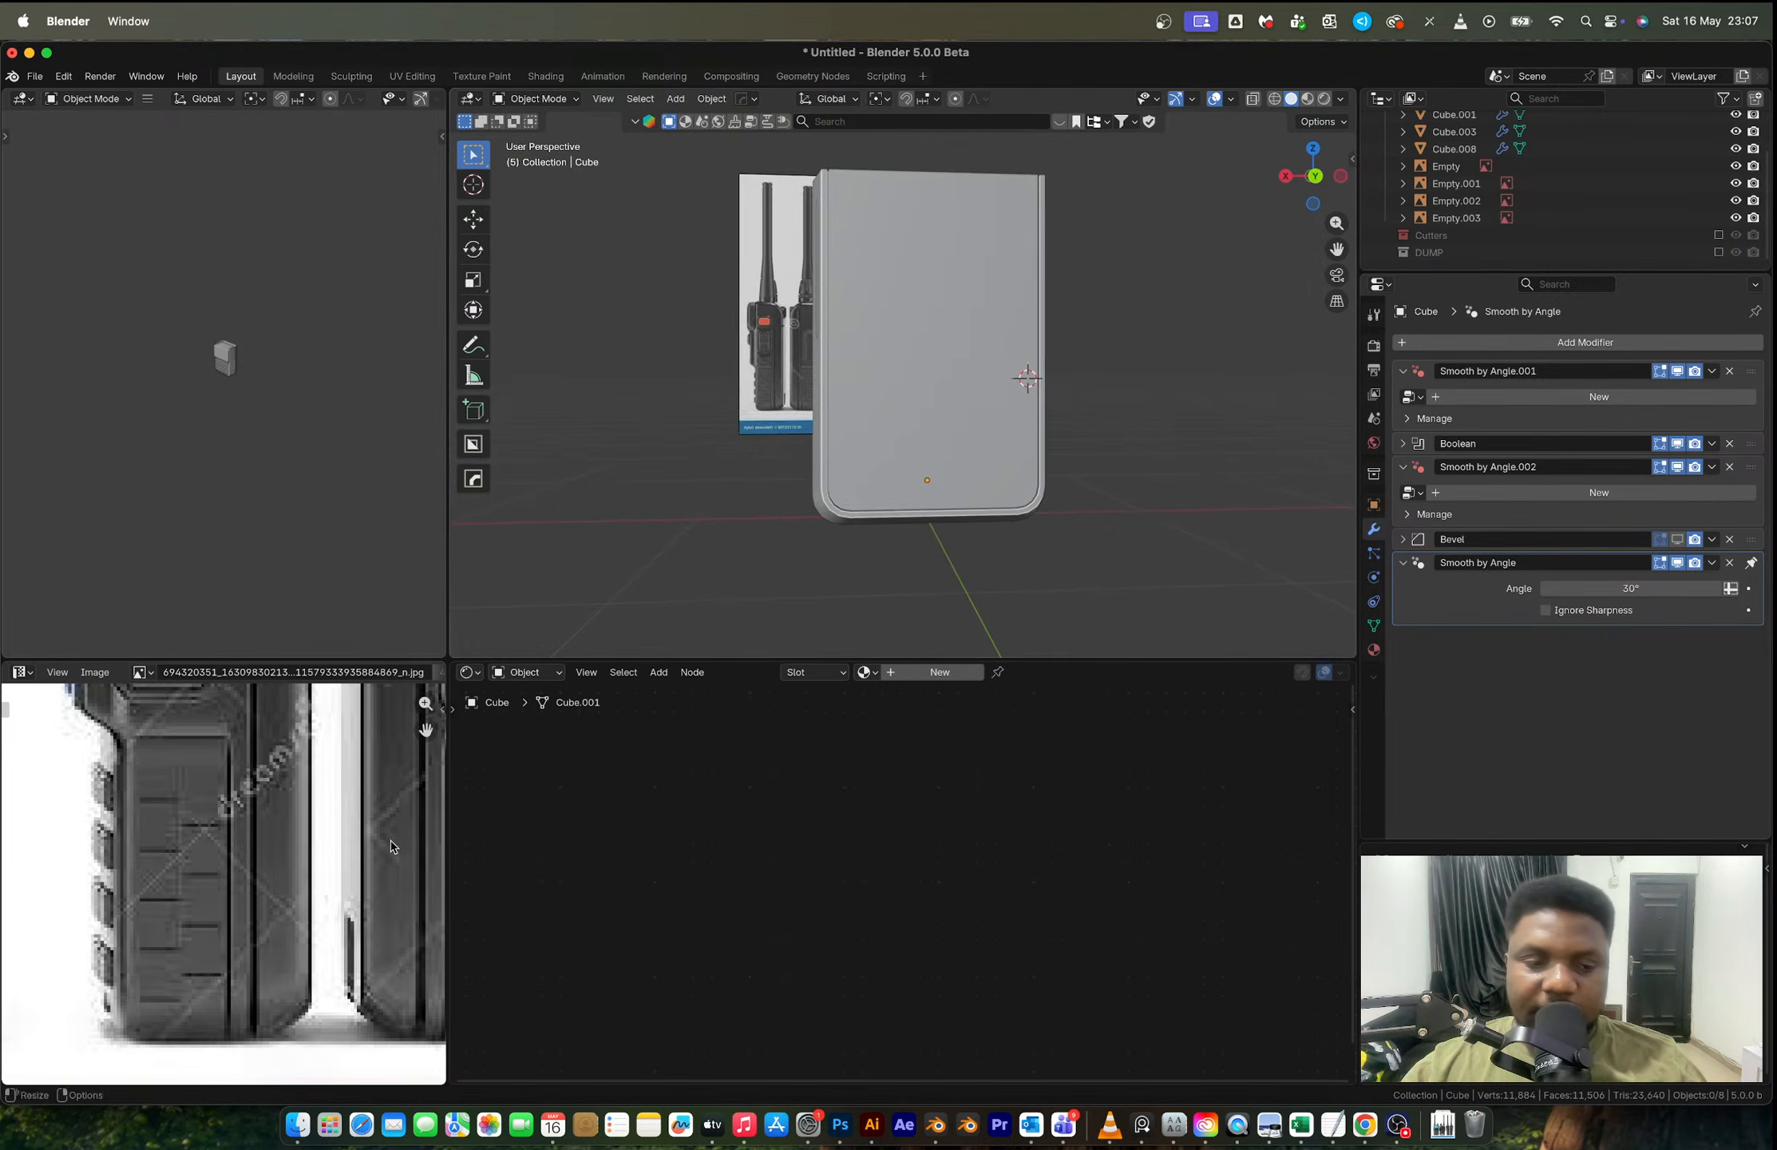
{"action": "middle_click_drag", "start_coordinate": [269, 956], "coordinate": [184, 927]}
{"action": "scroll", "coordinate": [266, 950], "scroll_direction": "up", "scroll_amount": 2}
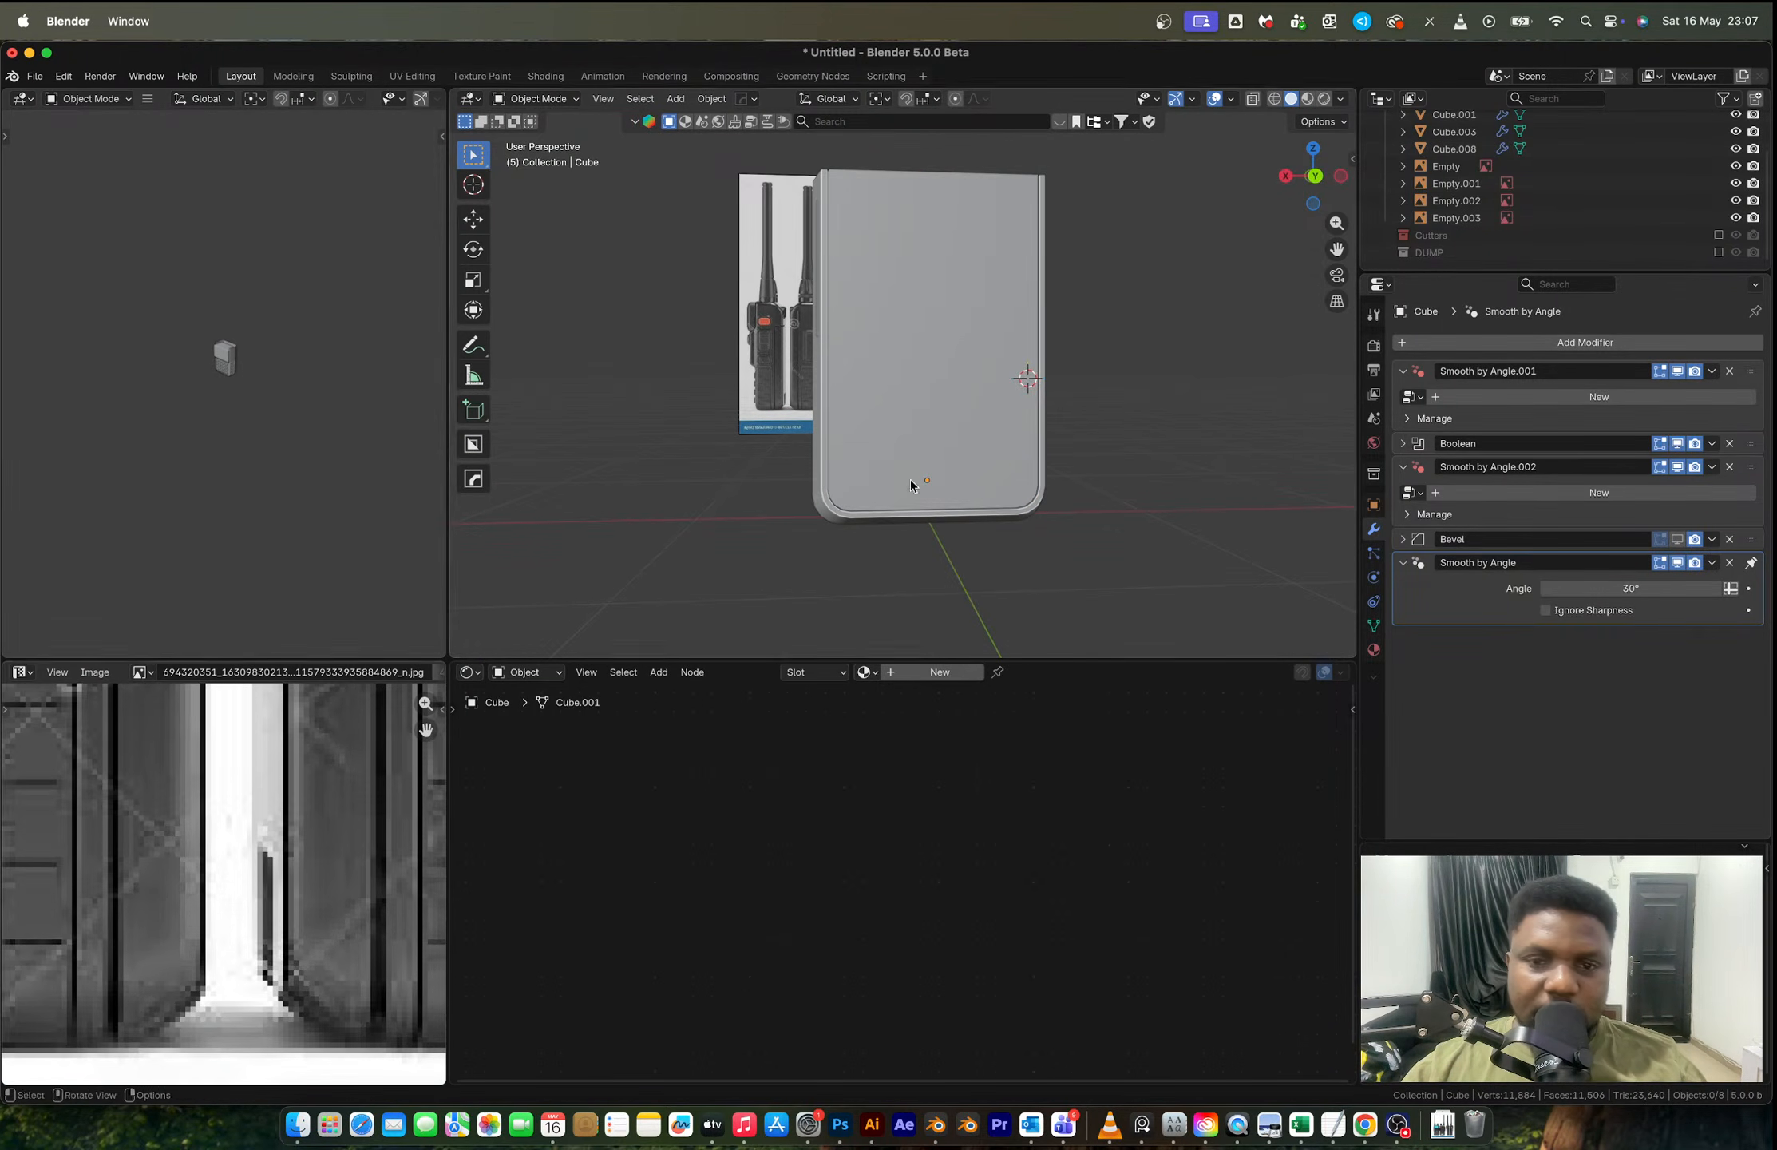
{"action": "middle_click_drag", "start_coordinate": [922, 484], "coordinate": [939, 412]}
Step: Undo the rim groove extrusion and the bevel on the back face
{"action": "scroll", "coordinate": [937, 435], "scroll_direction": "up", "scroll_amount": 4}
{"action": "key", "text": "ctrl+z"}
{"action": "key", "text": "ctrl+z"}
{"action": "key", "text": "ctrl+z"}
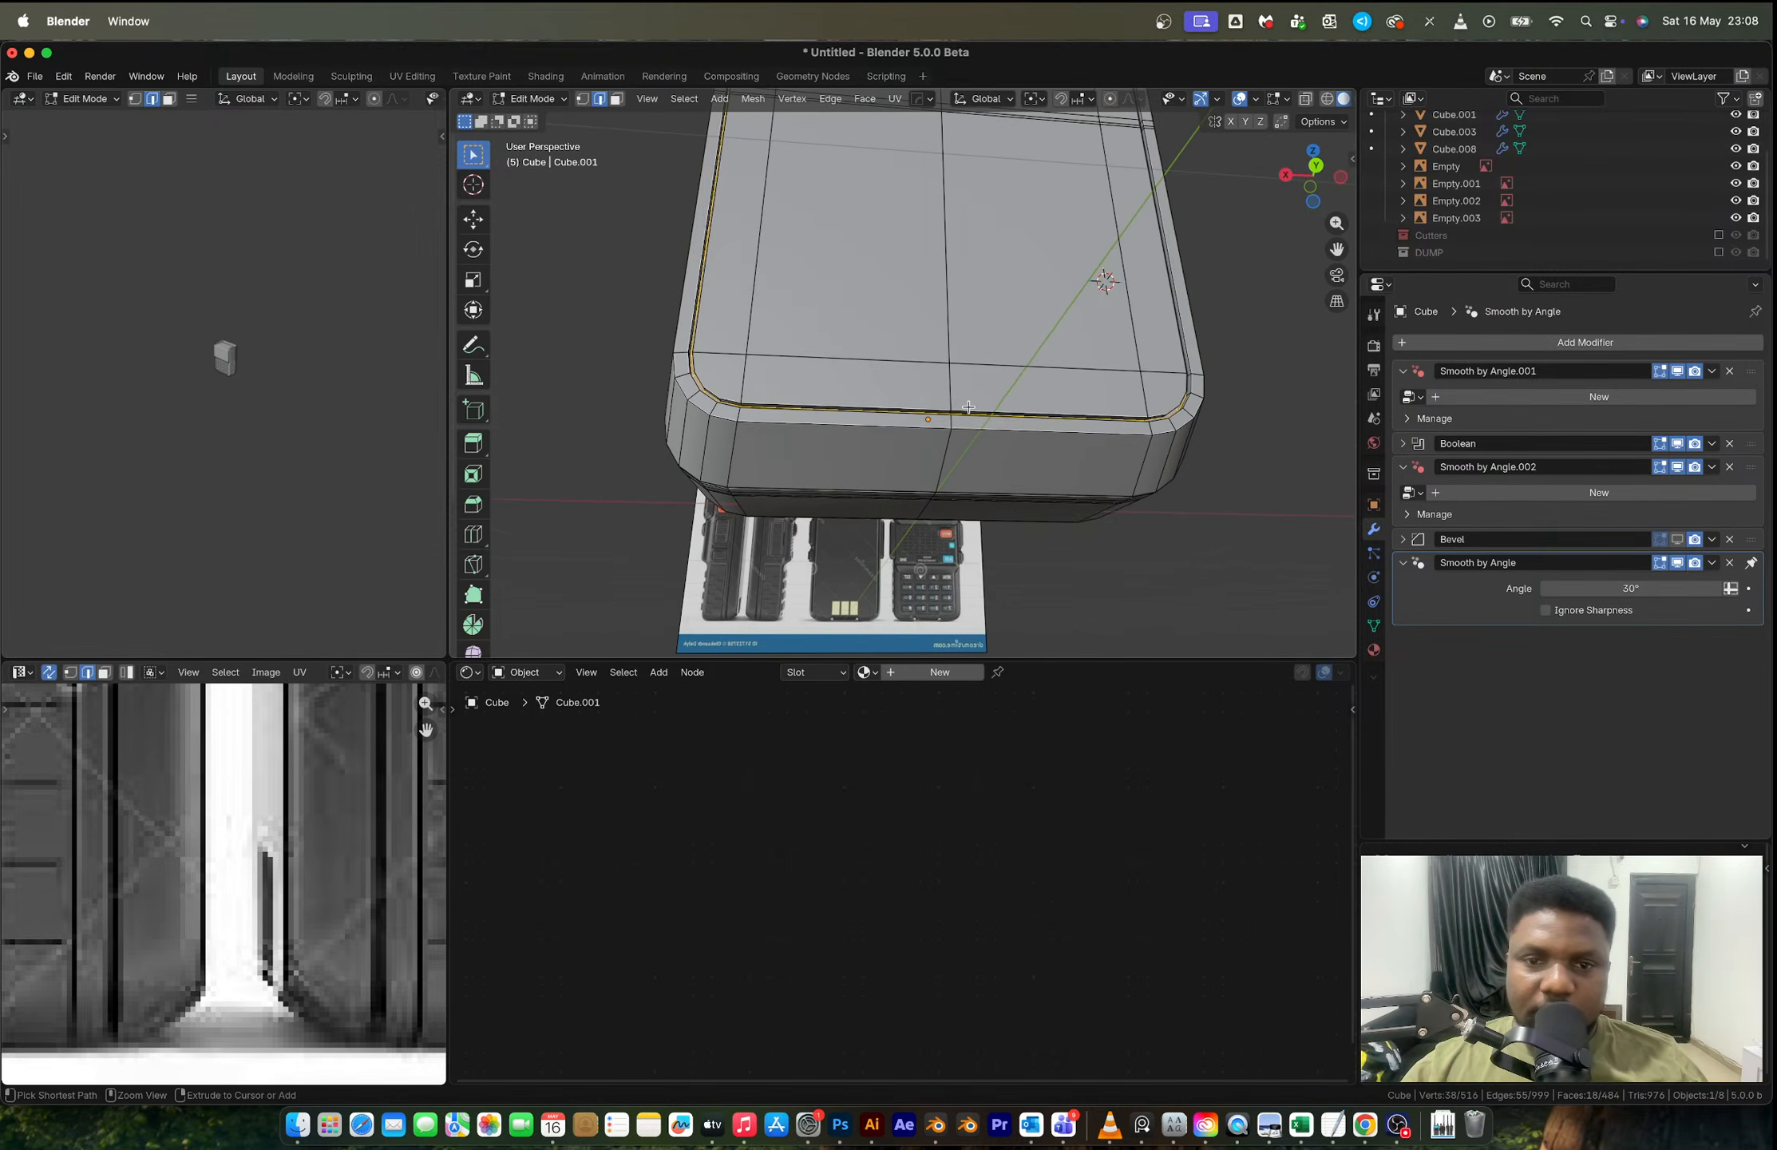
{"action": "key", "text": "ctrl+z"}
{"action": "key", "text": "ctrl+z"}
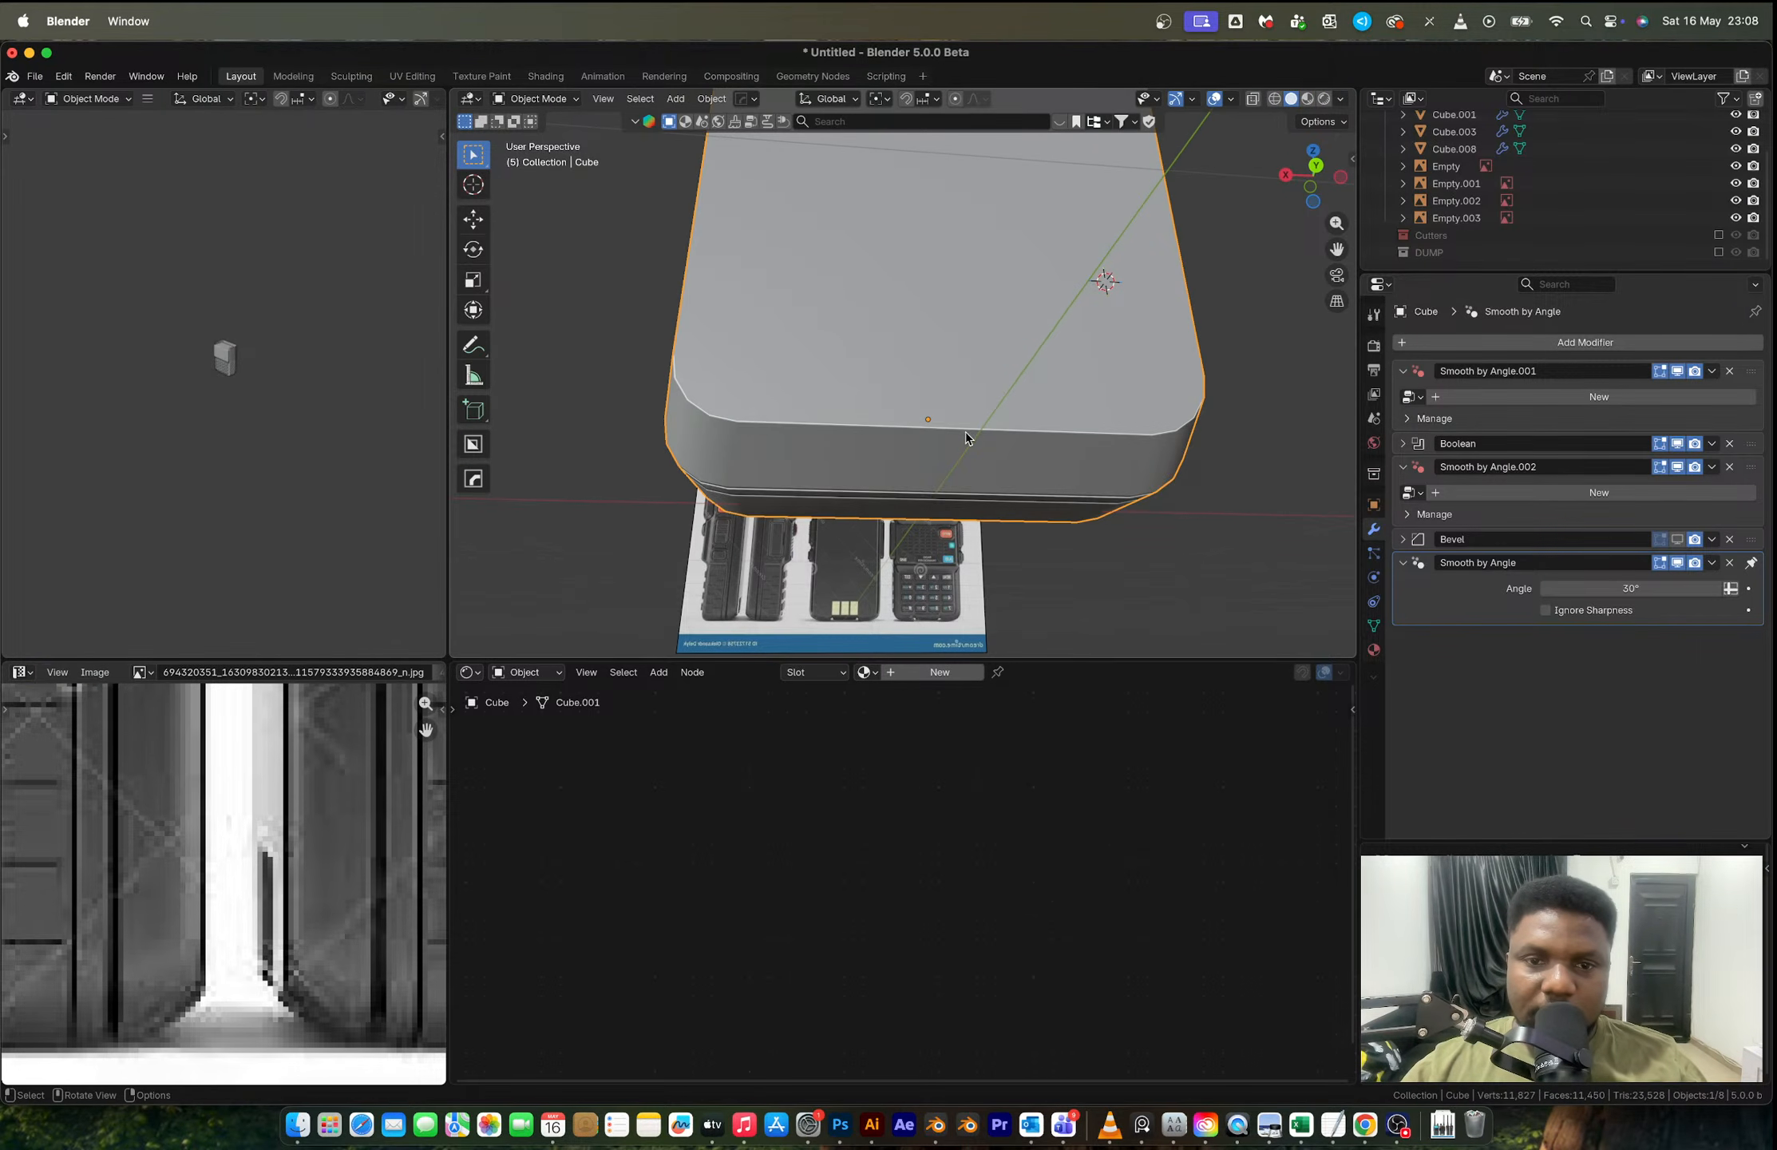
{"action": "key", "text": "Tab"}
{"action": "left_click", "coordinate": [963, 410], "text": "alt"}
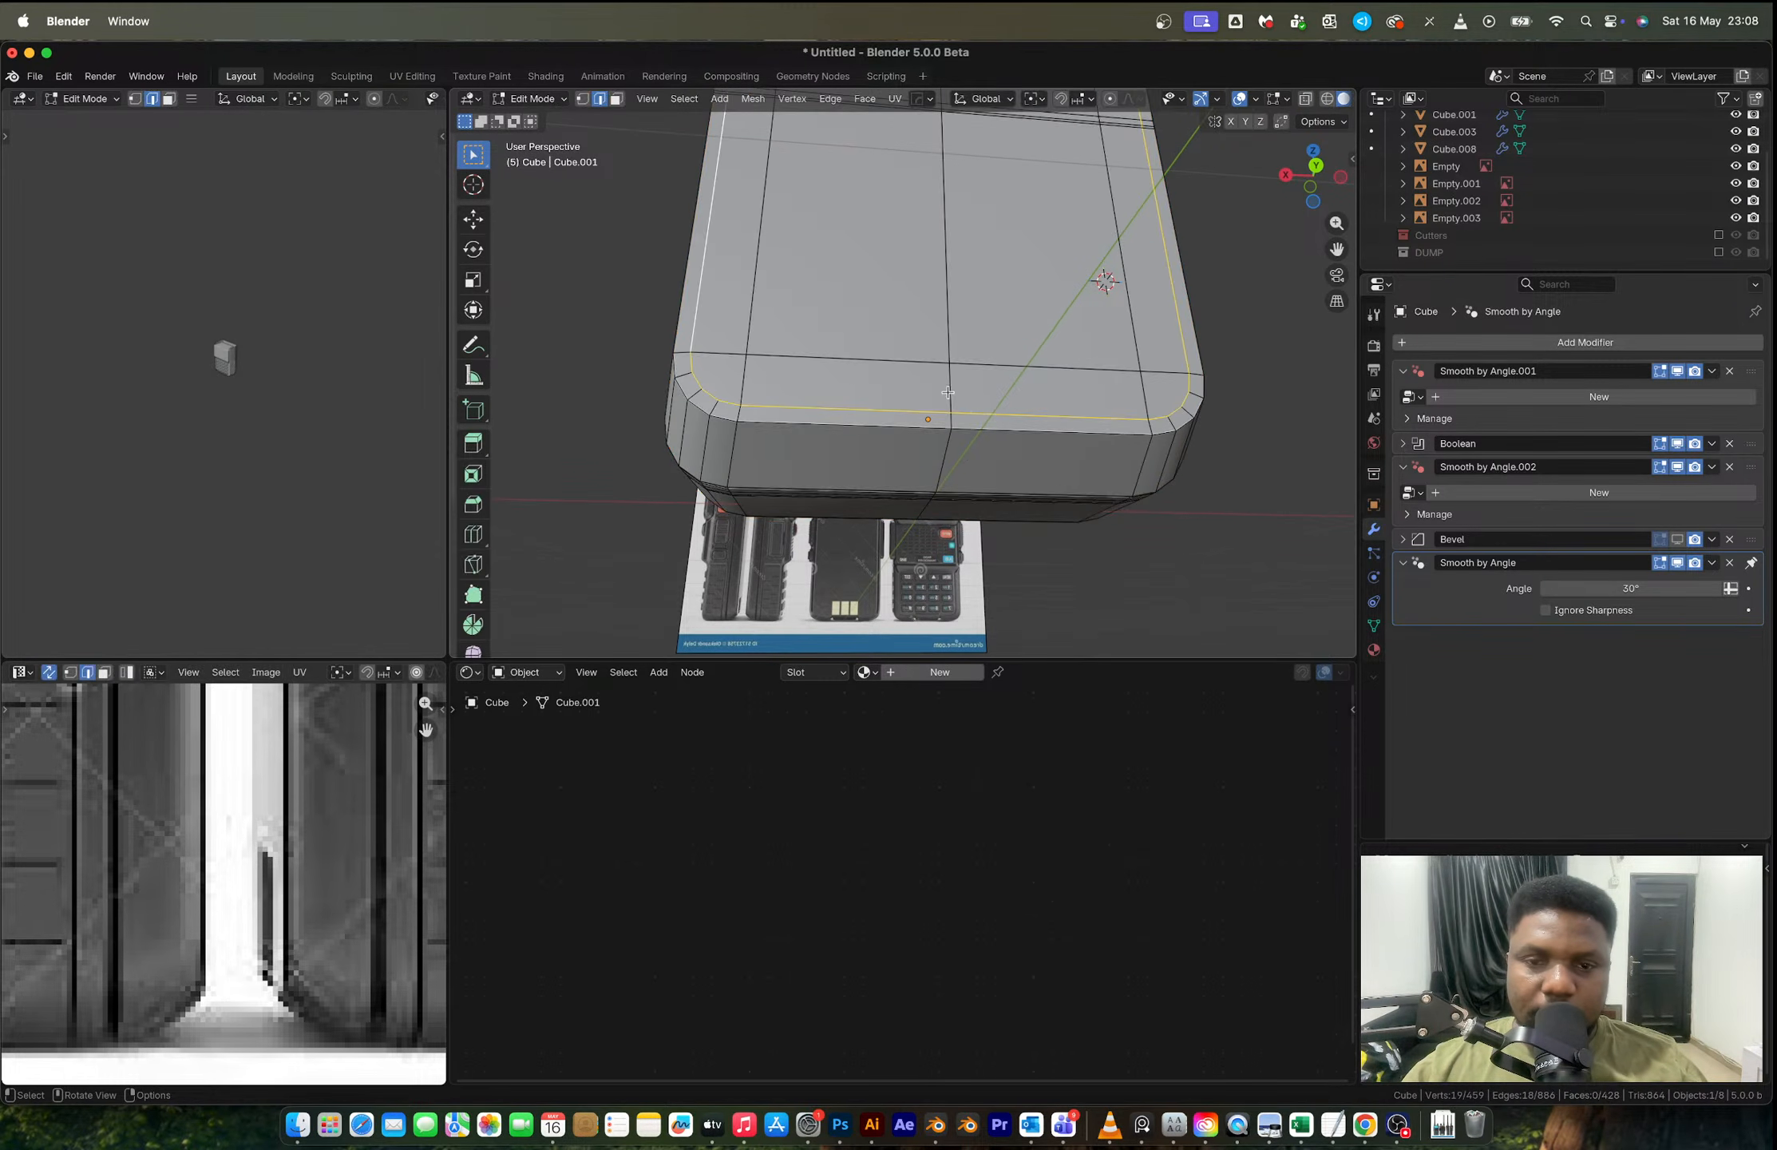
{"action": "left_click", "coordinate": [949, 396], "text": "alt"}
{"action": "key", "text": "Tab"}
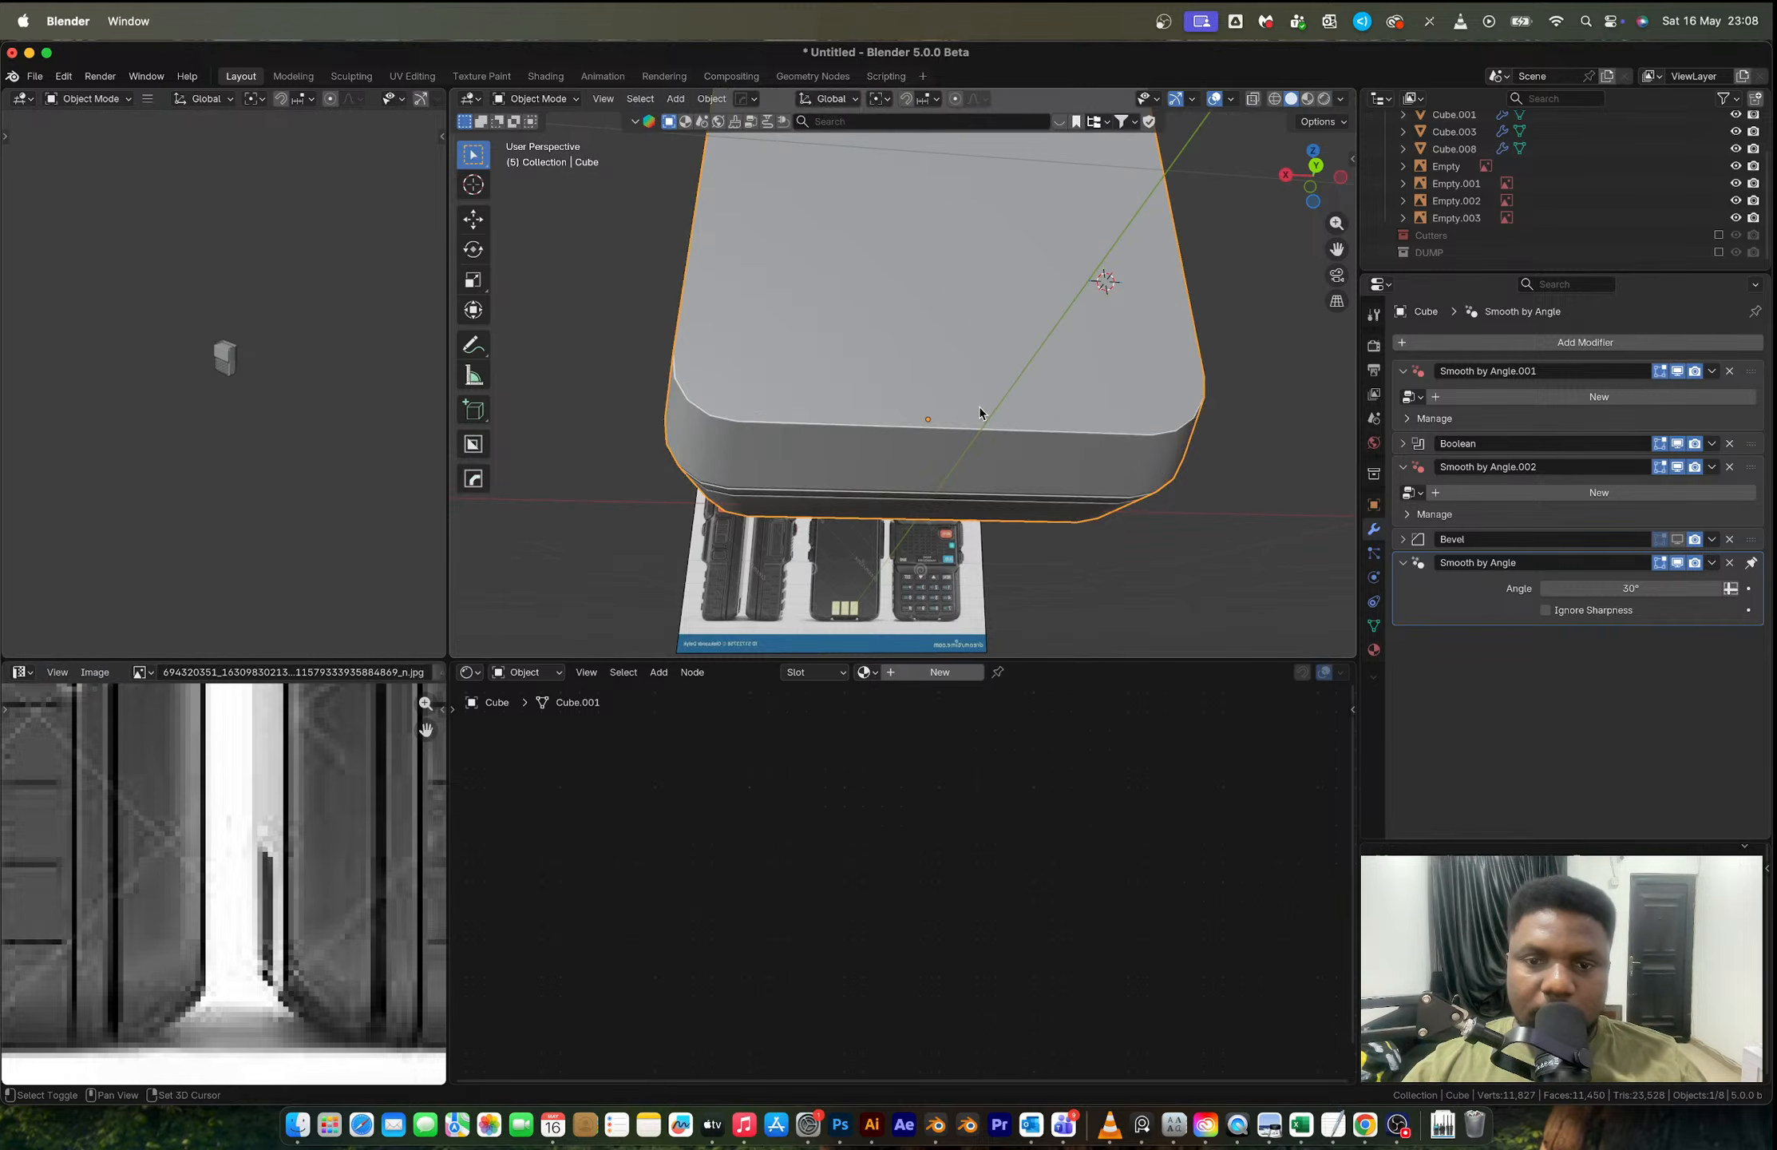
{"action": "key", "text": "shift+a"}
{"action": "mouse_move", "coordinate": [950, 408]}
{"action": "key", "text": "Escape"}
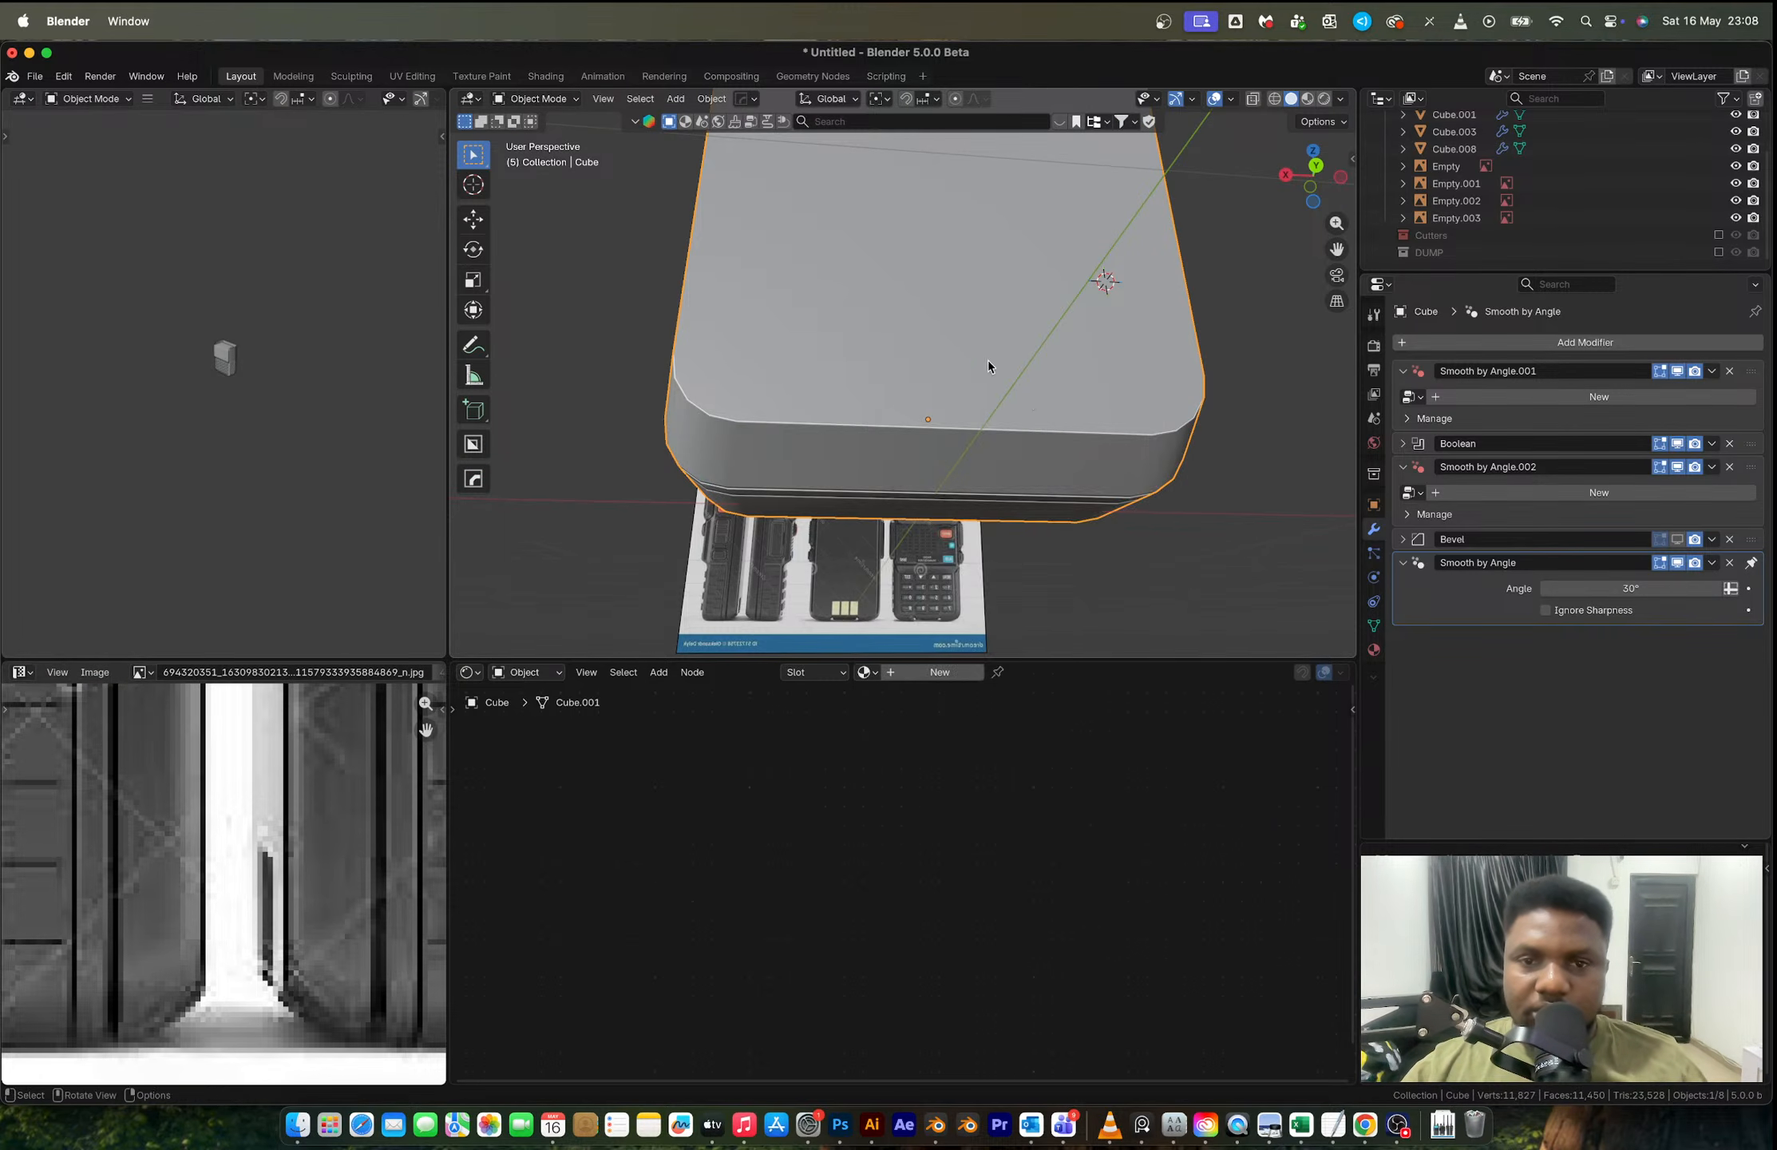
{"action": "key", "text": "Tab"}
{"action": "key", "text": "Tab"}
Step: Add a cube at the lower middle of the body's back and scale it to about 0.12
{"action": "key", "text": "shift+a"}
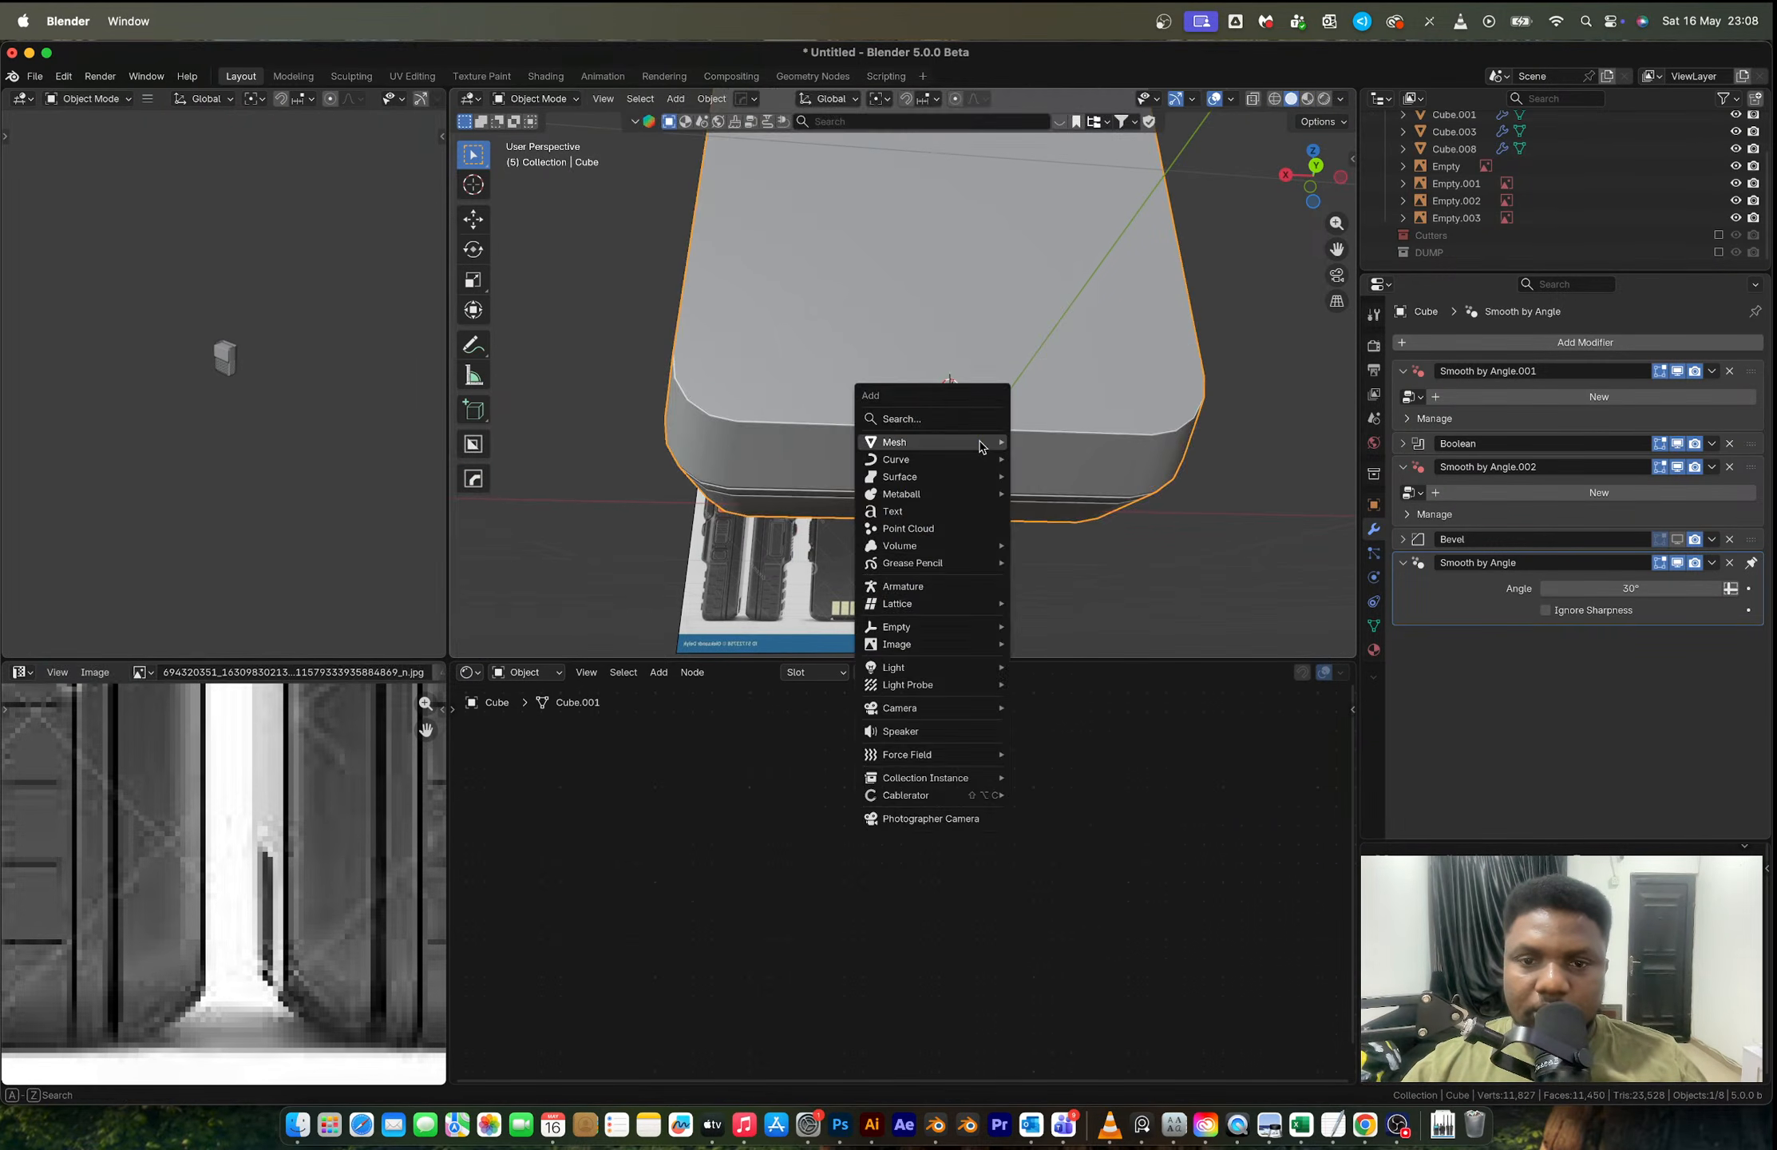
{"action": "left_click", "coordinate": [1083, 466]}
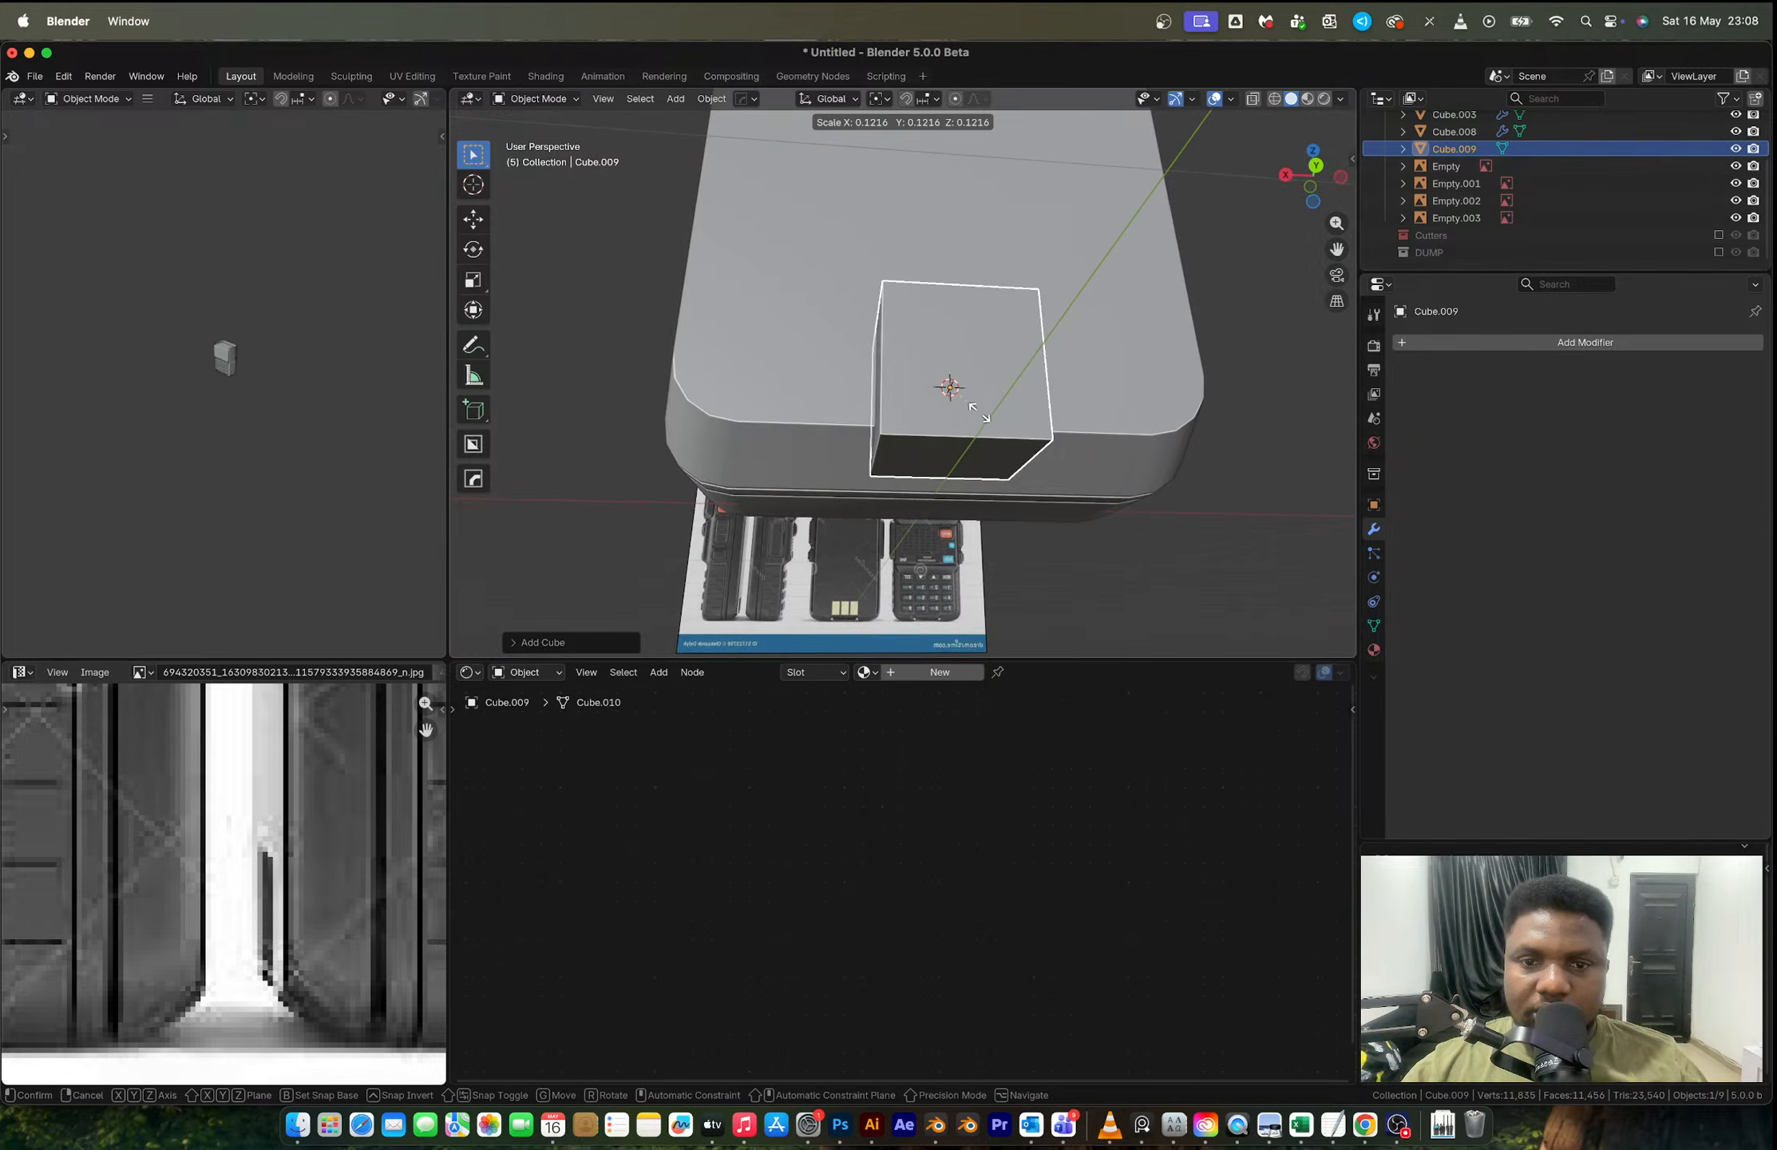
{"action": "left_click", "coordinate": [973, 403]}
Step: Move the cube outward along Y so it only partly overlaps the back, and adjust its height along Z
{"action": "middle_click_drag", "start_coordinate": [973, 404], "coordinate": [1102, 508]}
{"action": "key", "text": "g"}
{"action": "key", "text": "y"}
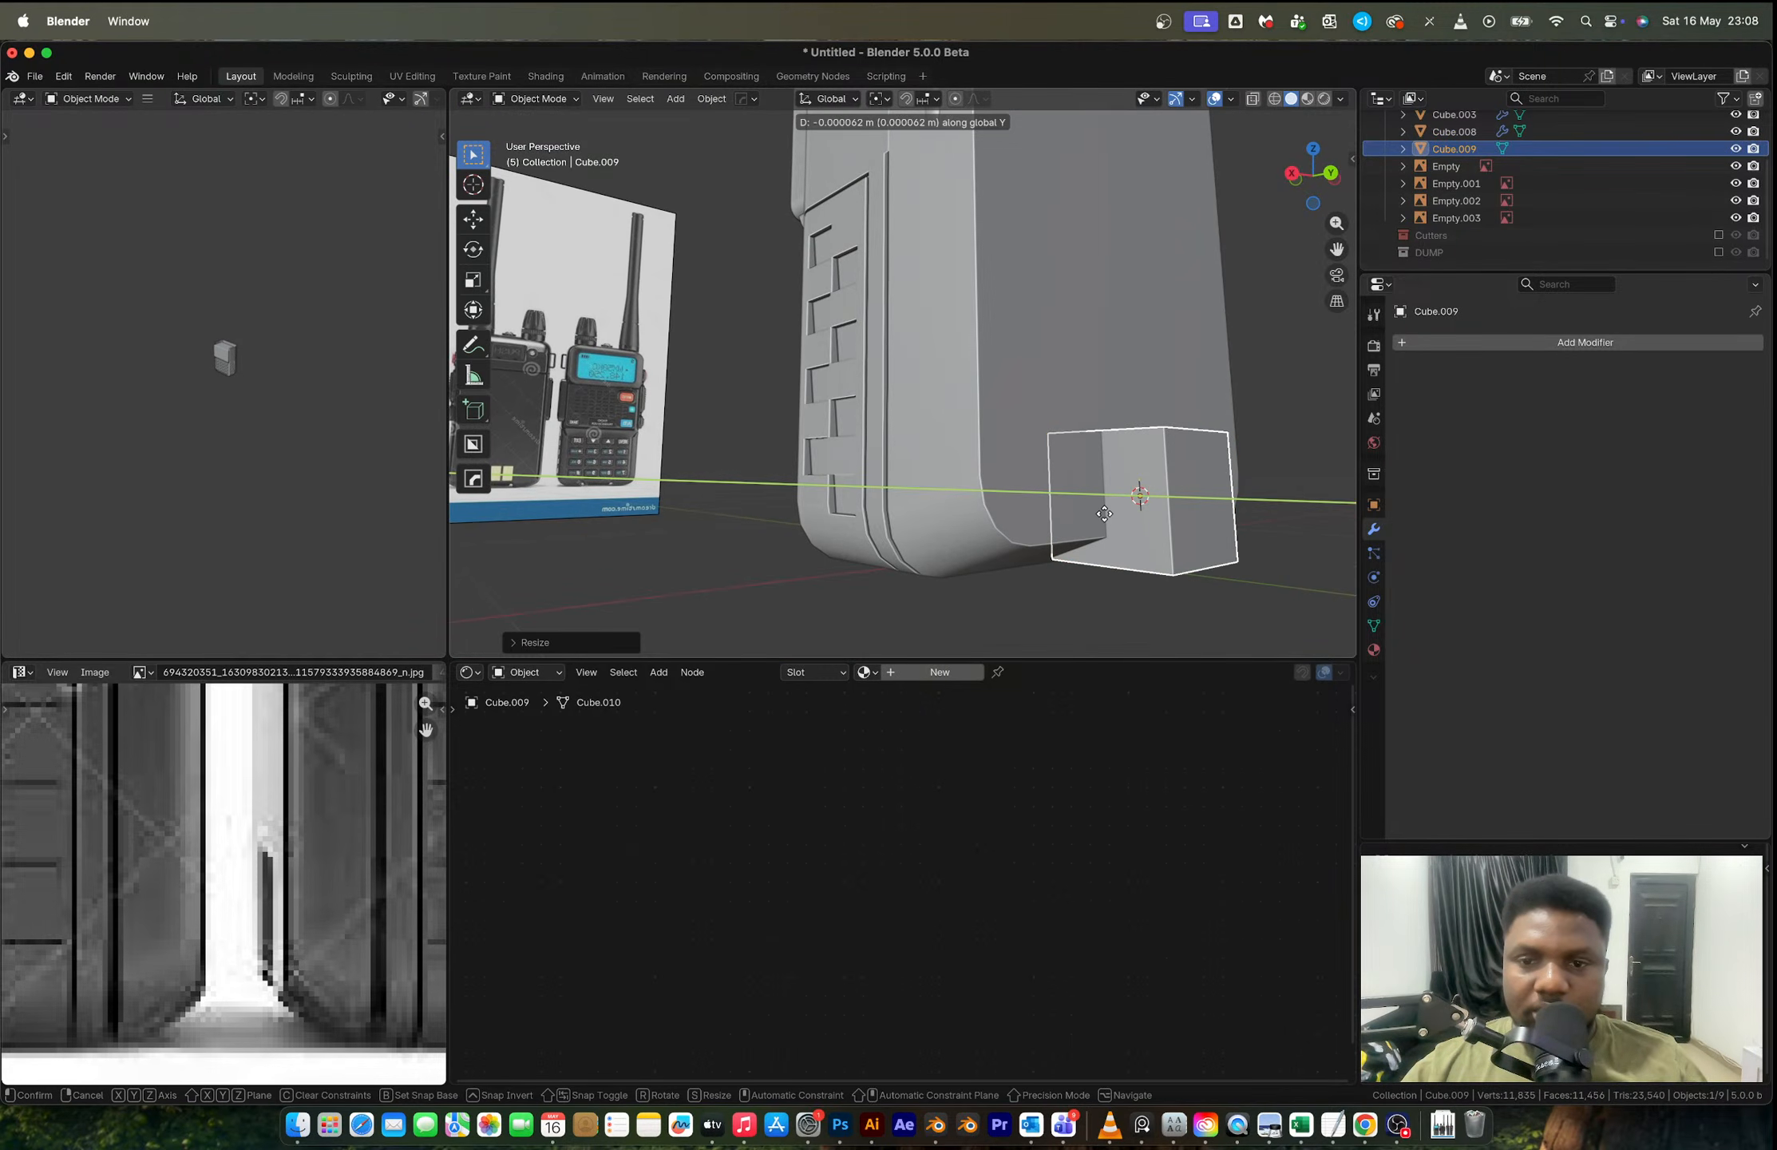
{"action": "key", "text": "x"}
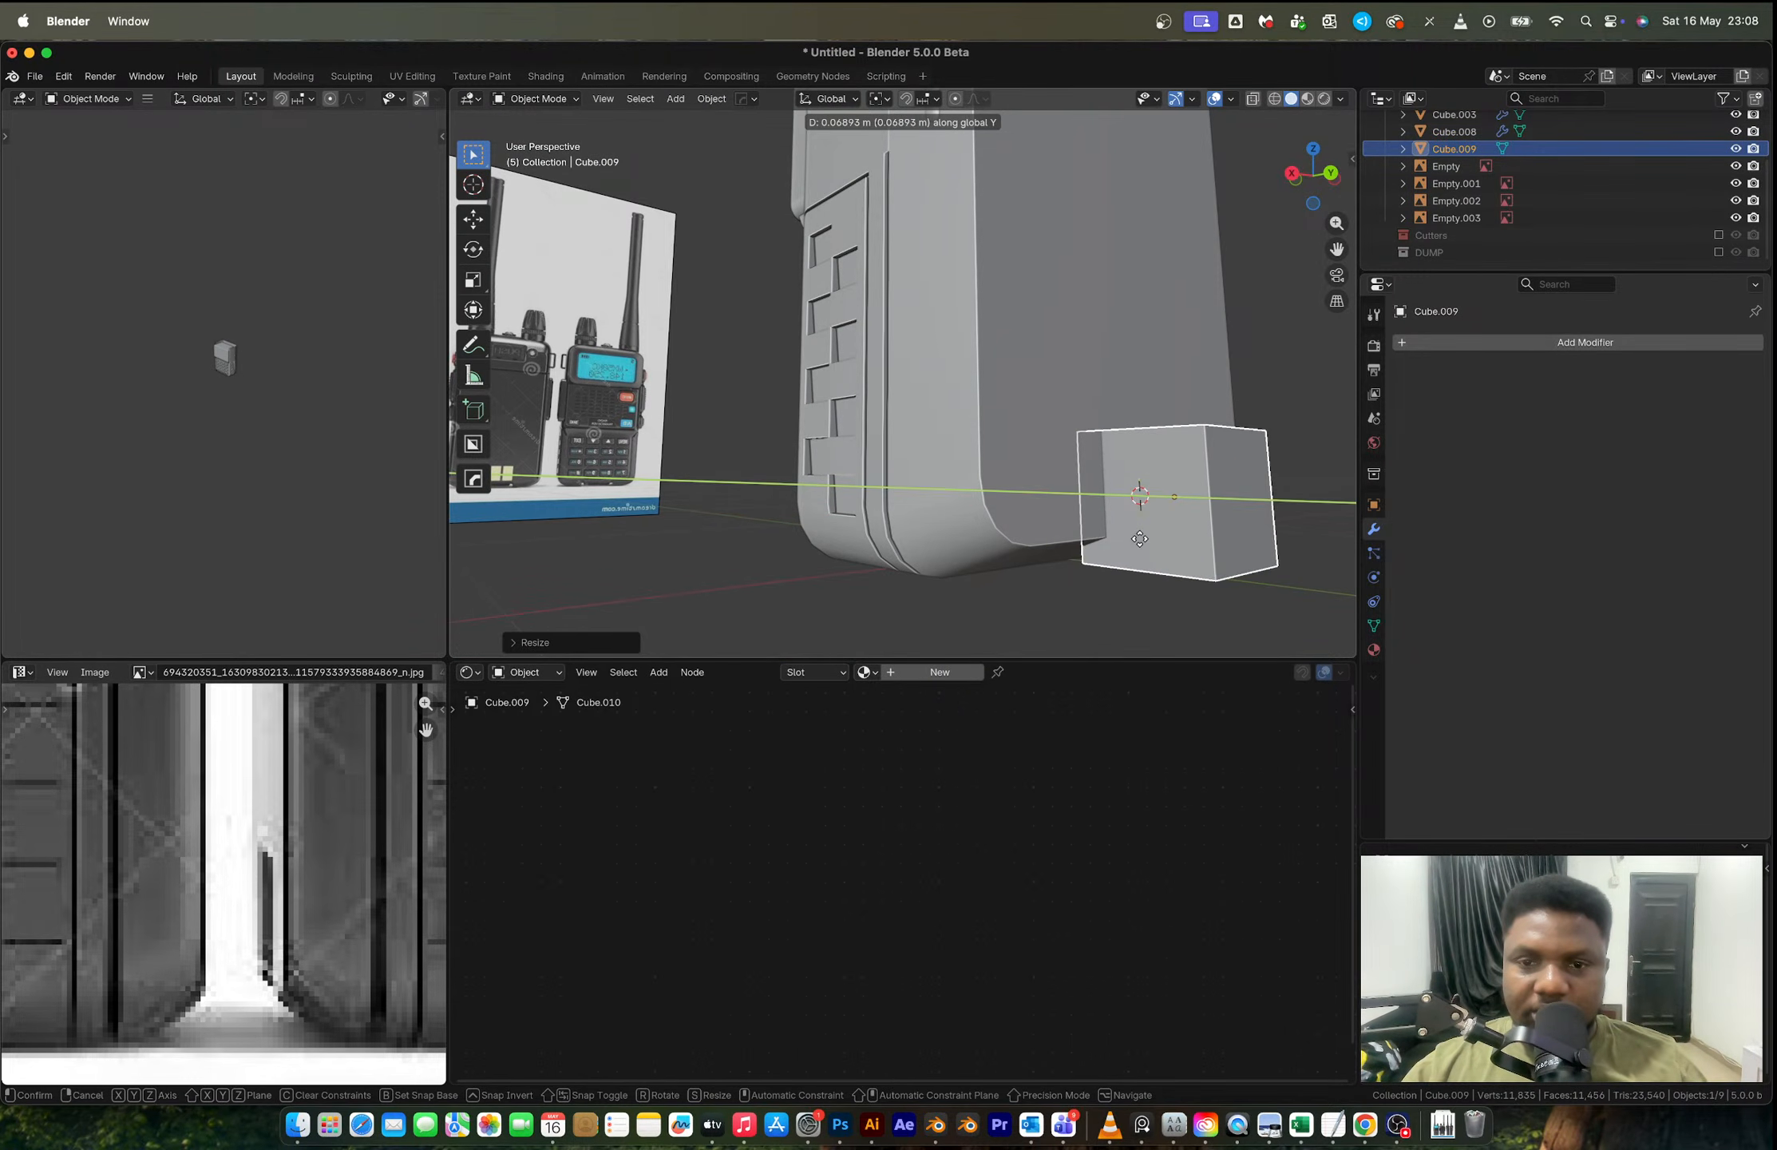
{"action": "left_click", "coordinate": [1135, 568]}
{"action": "key", "text": "s"}
{"action": "key", "text": "z"}
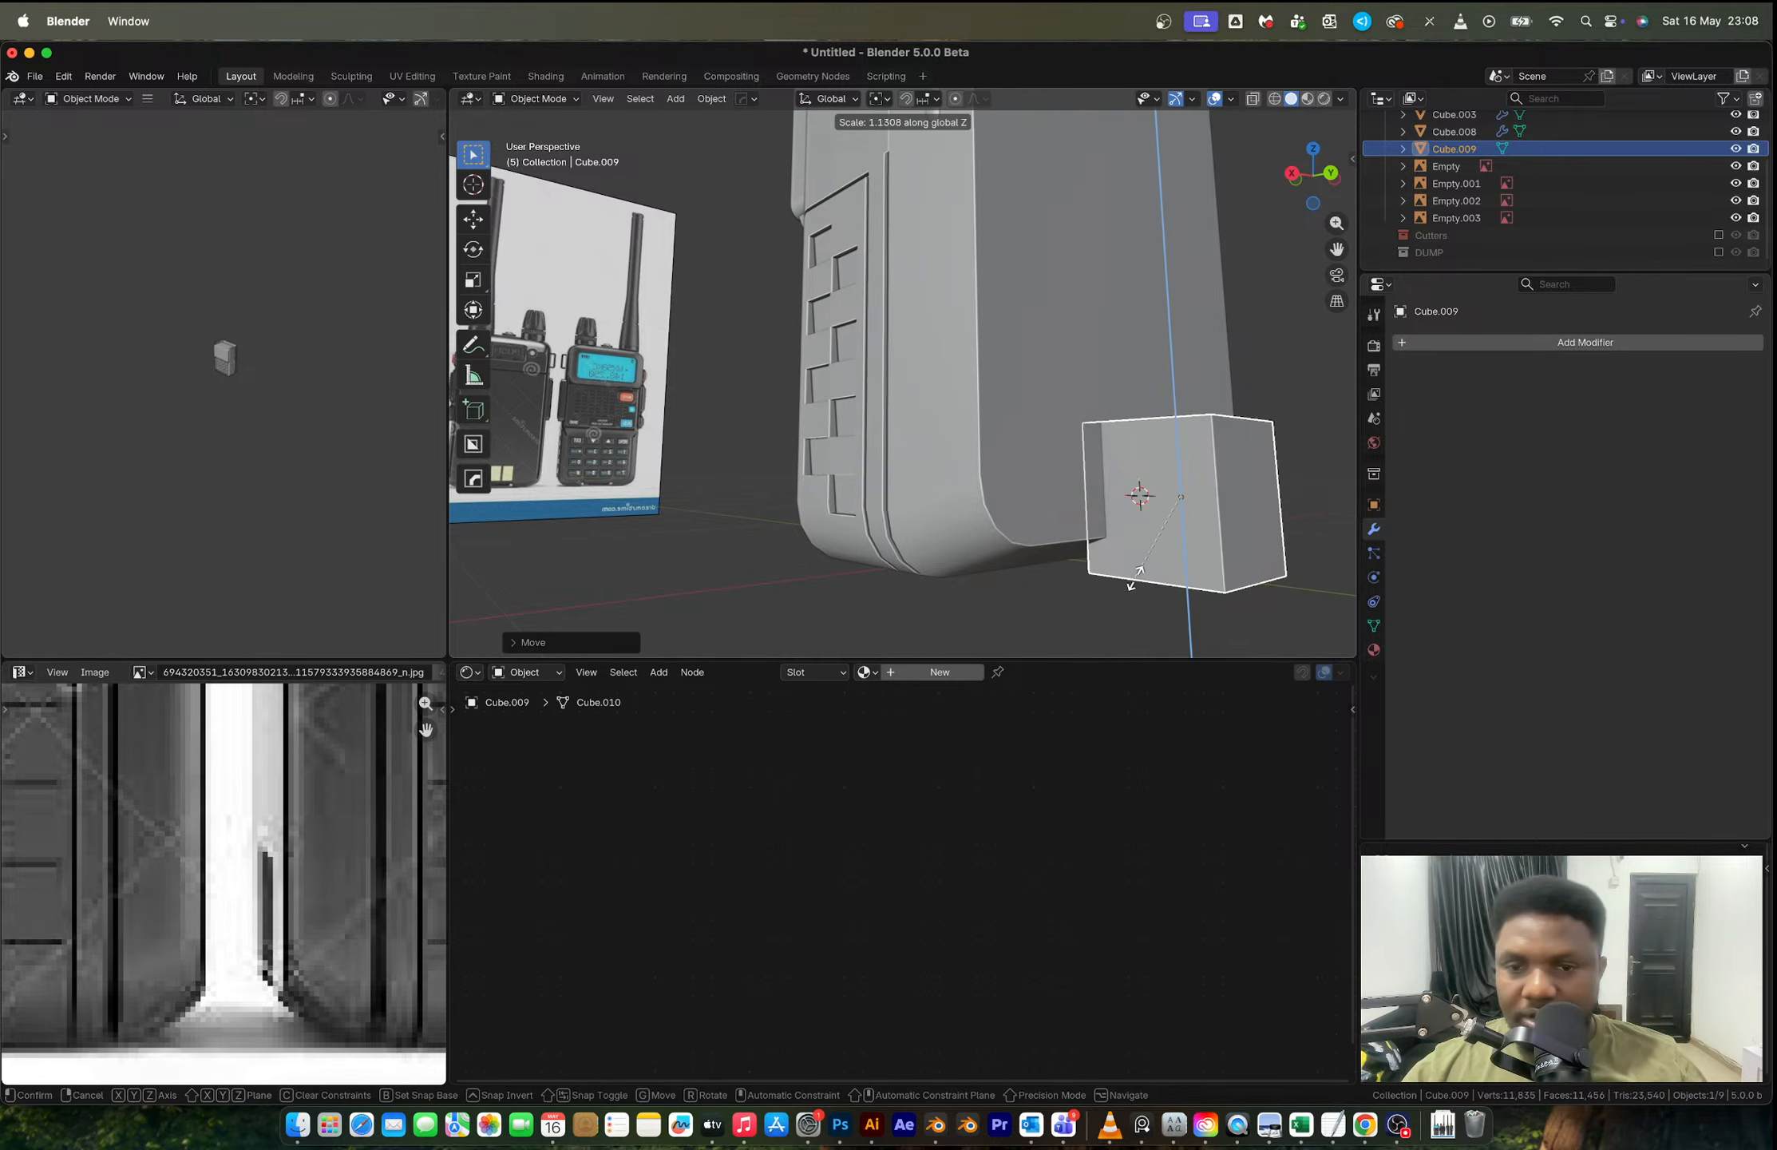
{"action": "left_click", "coordinate": [1152, 558]}
Step: Cut the cube out of the radio body with a Hard Ops Difference boolean
{"action": "middle_click_drag", "start_coordinate": [1152, 558], "coordinate": [945, 574]}
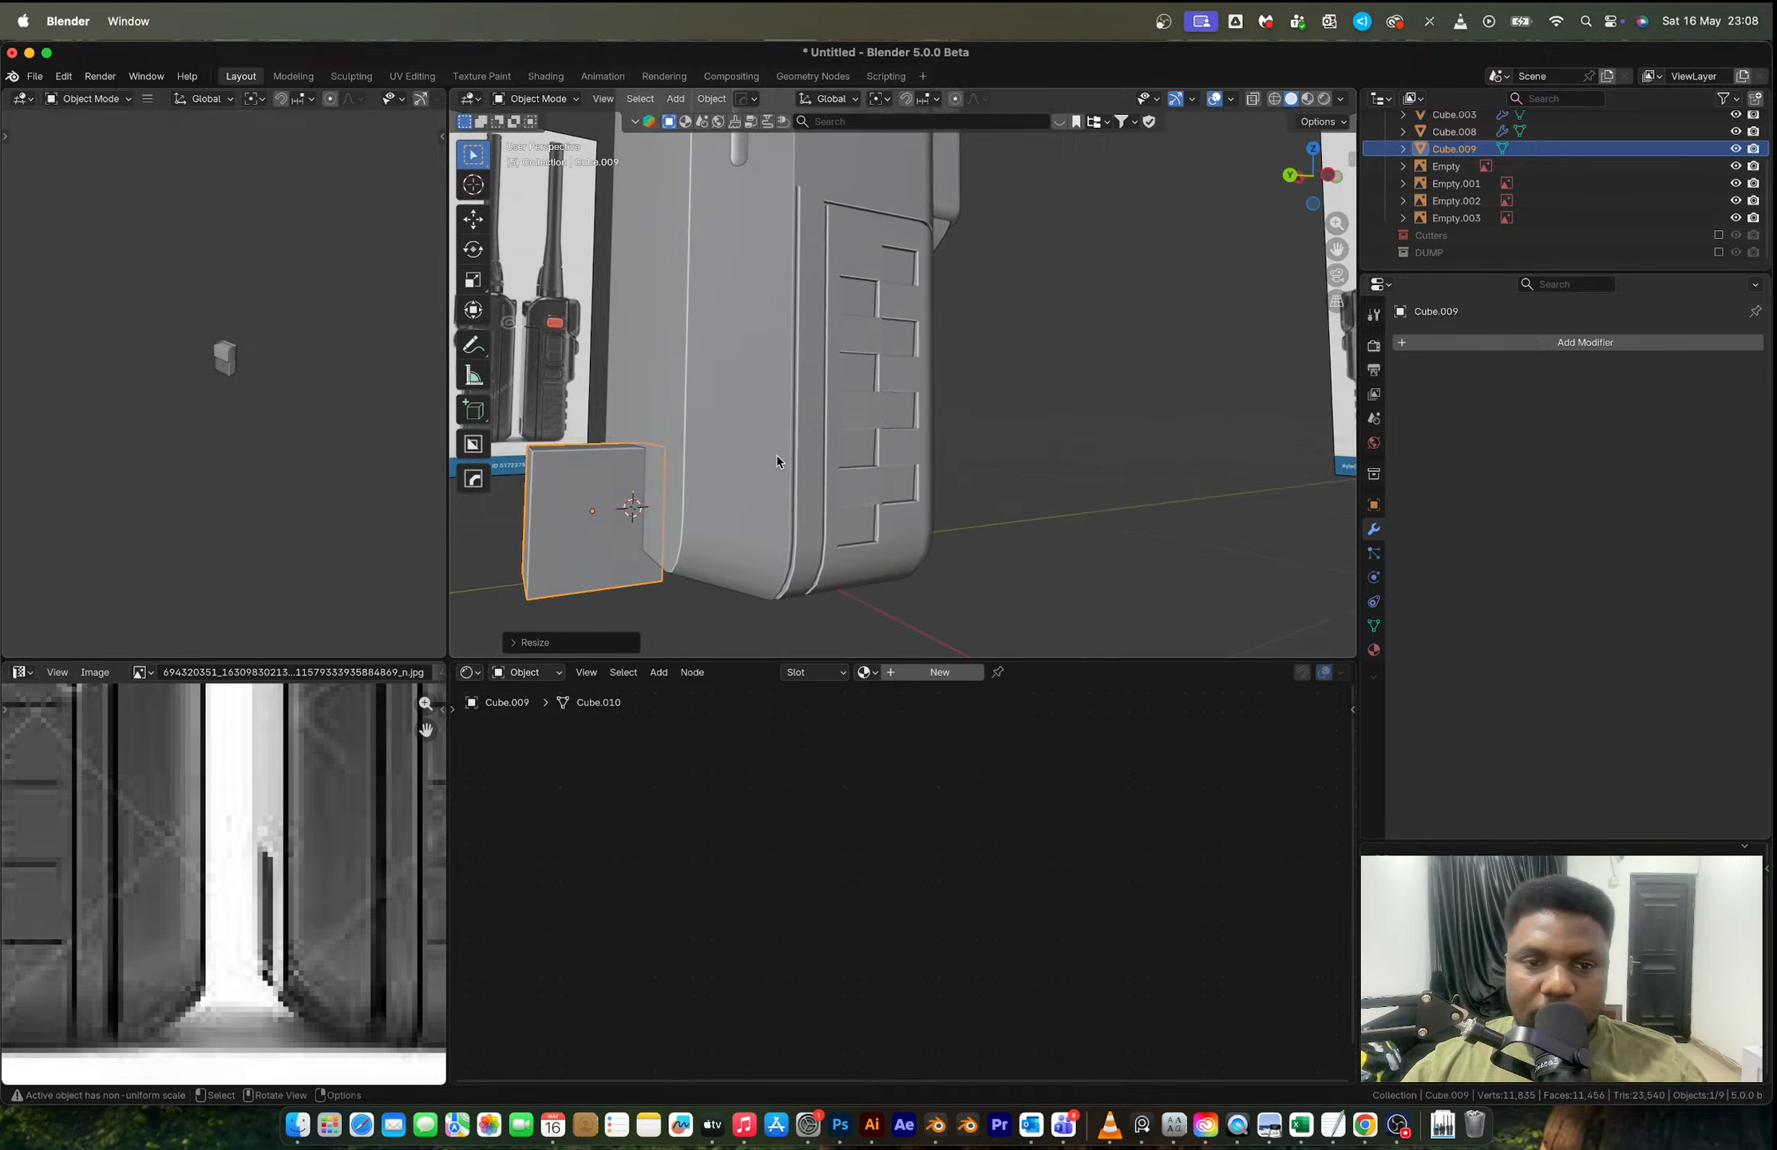
{"action": "scroll", "coordinate": [739, 439], "scroll_direction": "down", "scroll_amount": 1}
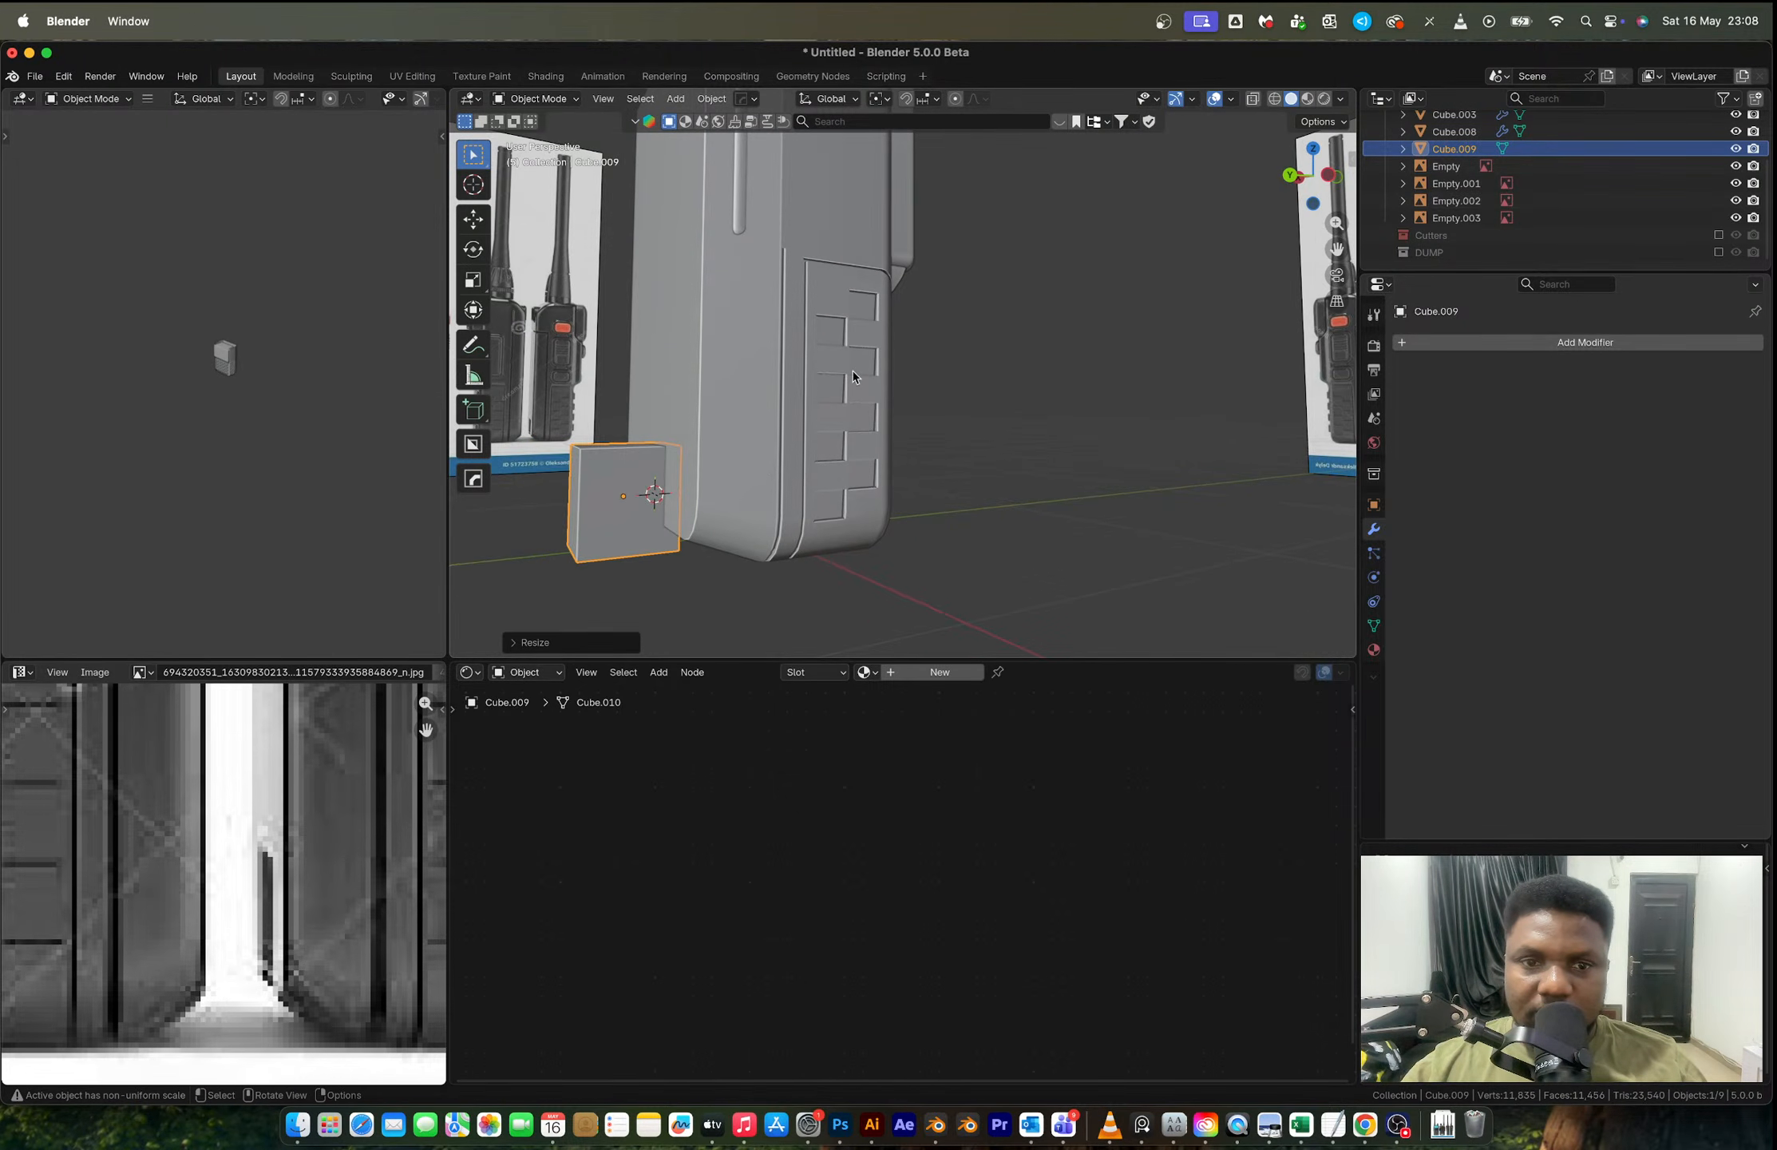
{"action": "left_click", "coordinate": [715, 398], "text": "shift"}
{"action": "key", "text": "q"}
{"action": "left_click", "coordinate": [718, 400]}
Step: From the back in see-through display, move the cutter cube down about 0.02 m along Z
{"action": "middle_click_drag", "start_coordinate": [743, 401], "coordinate": [1042, 427]}
{"action": "left_click", "coordinate": [1322, 173]}
{"action": "scroll", "coordinate": [972, 439], "scroll_direction": "up", "scroll_amount": 4}
{"action": "key", "text": "alt+z"}
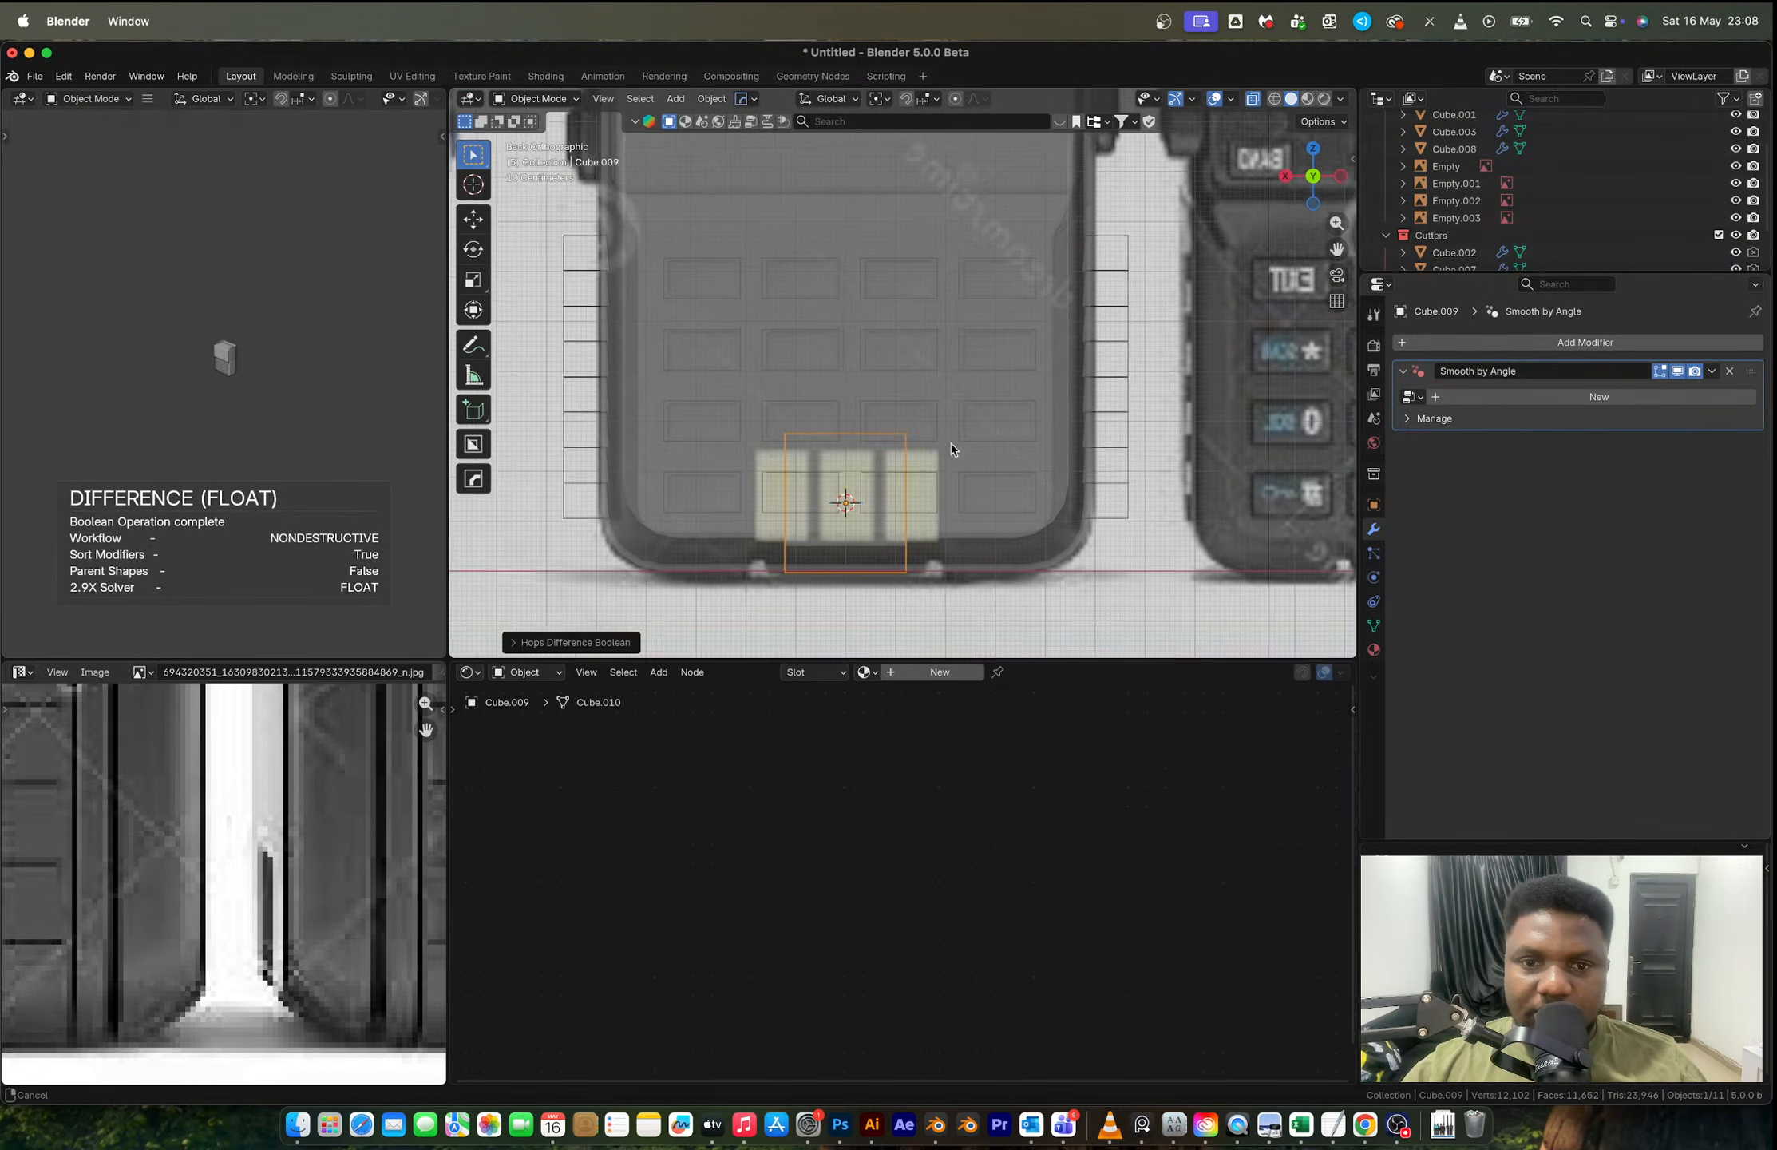
{"action": "scroll", "coordinate": [945, 440], "scroll_direction": "down", "scroll_amount": 1}
{"action": "key", "text": "g"}
{"action": "key", "text": "z"}
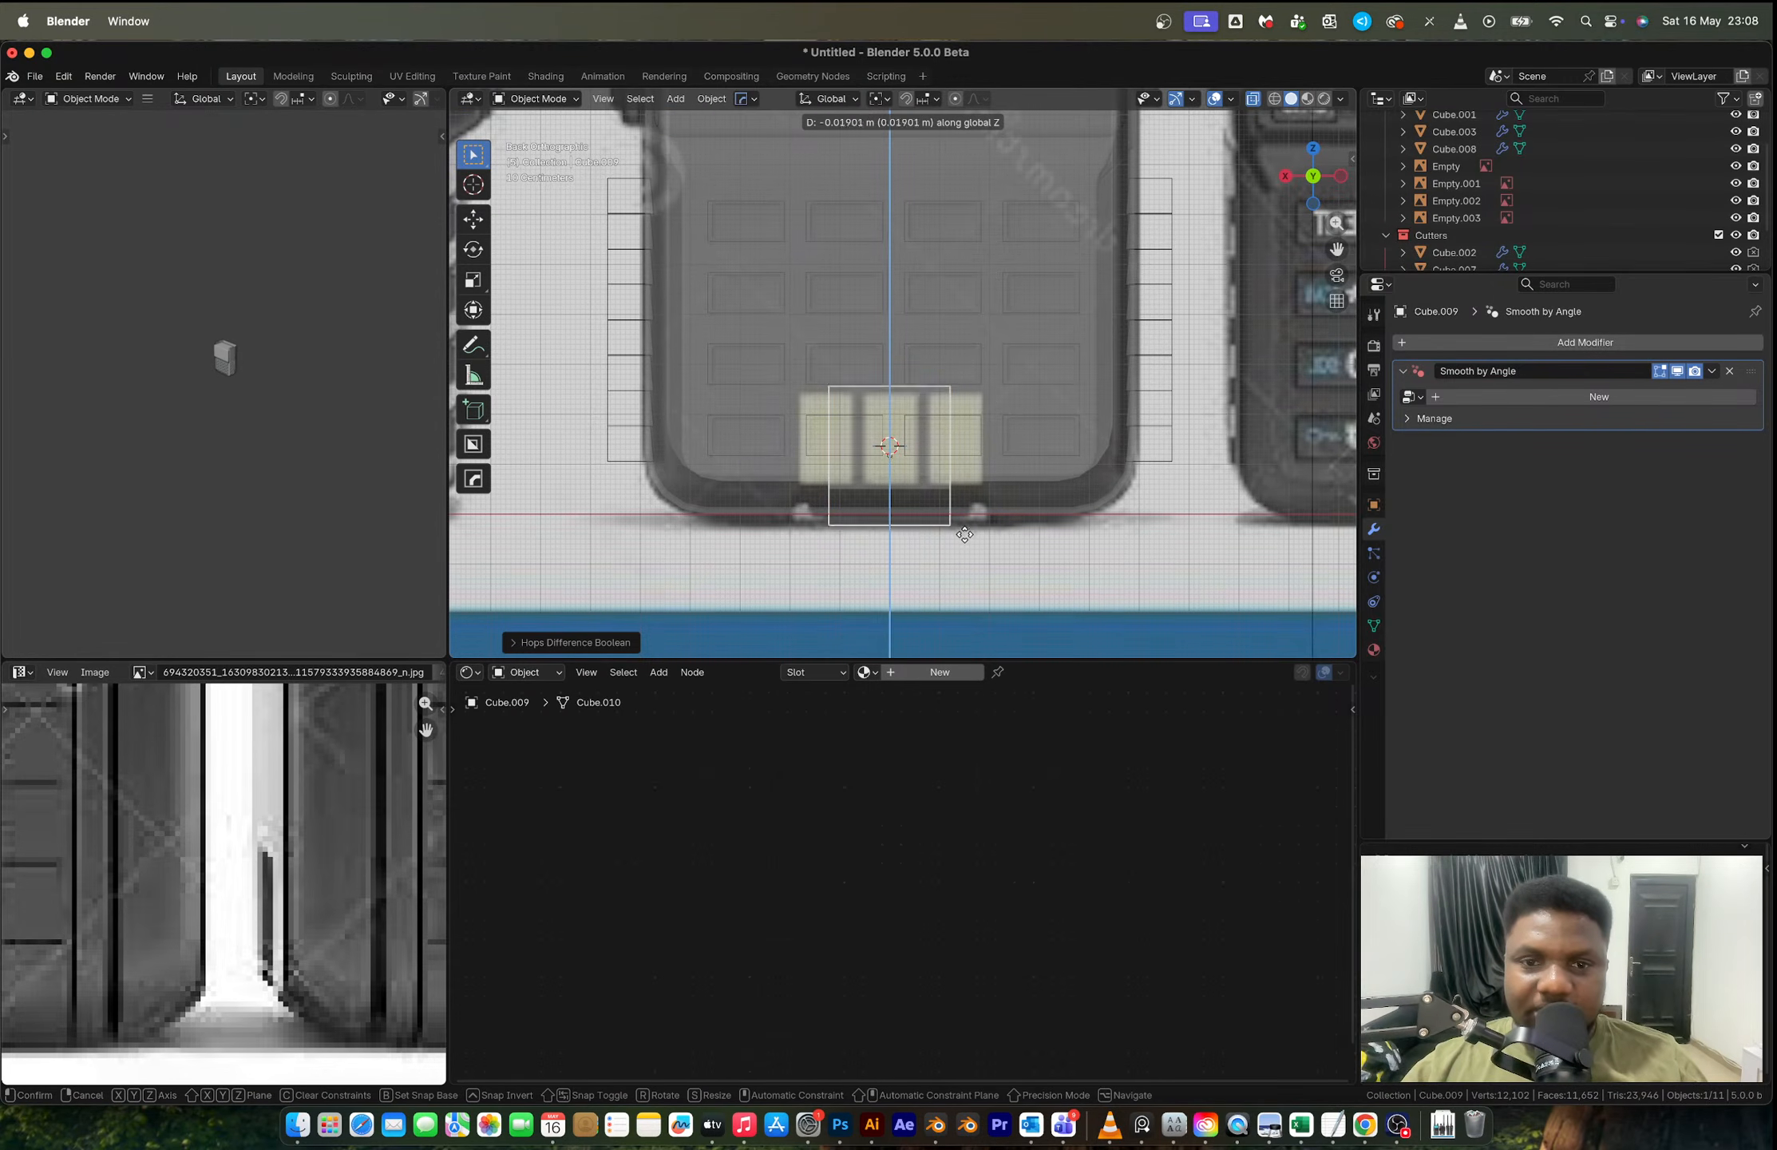
{"action": "left_click", "coordinate": [967, 538]}
Step: Widen the cutter along X to span the three battery contacts in the reference and stretch it slightly along Z
{"action": "key", "text": "s"}
{"action": "key", "text": "x"}
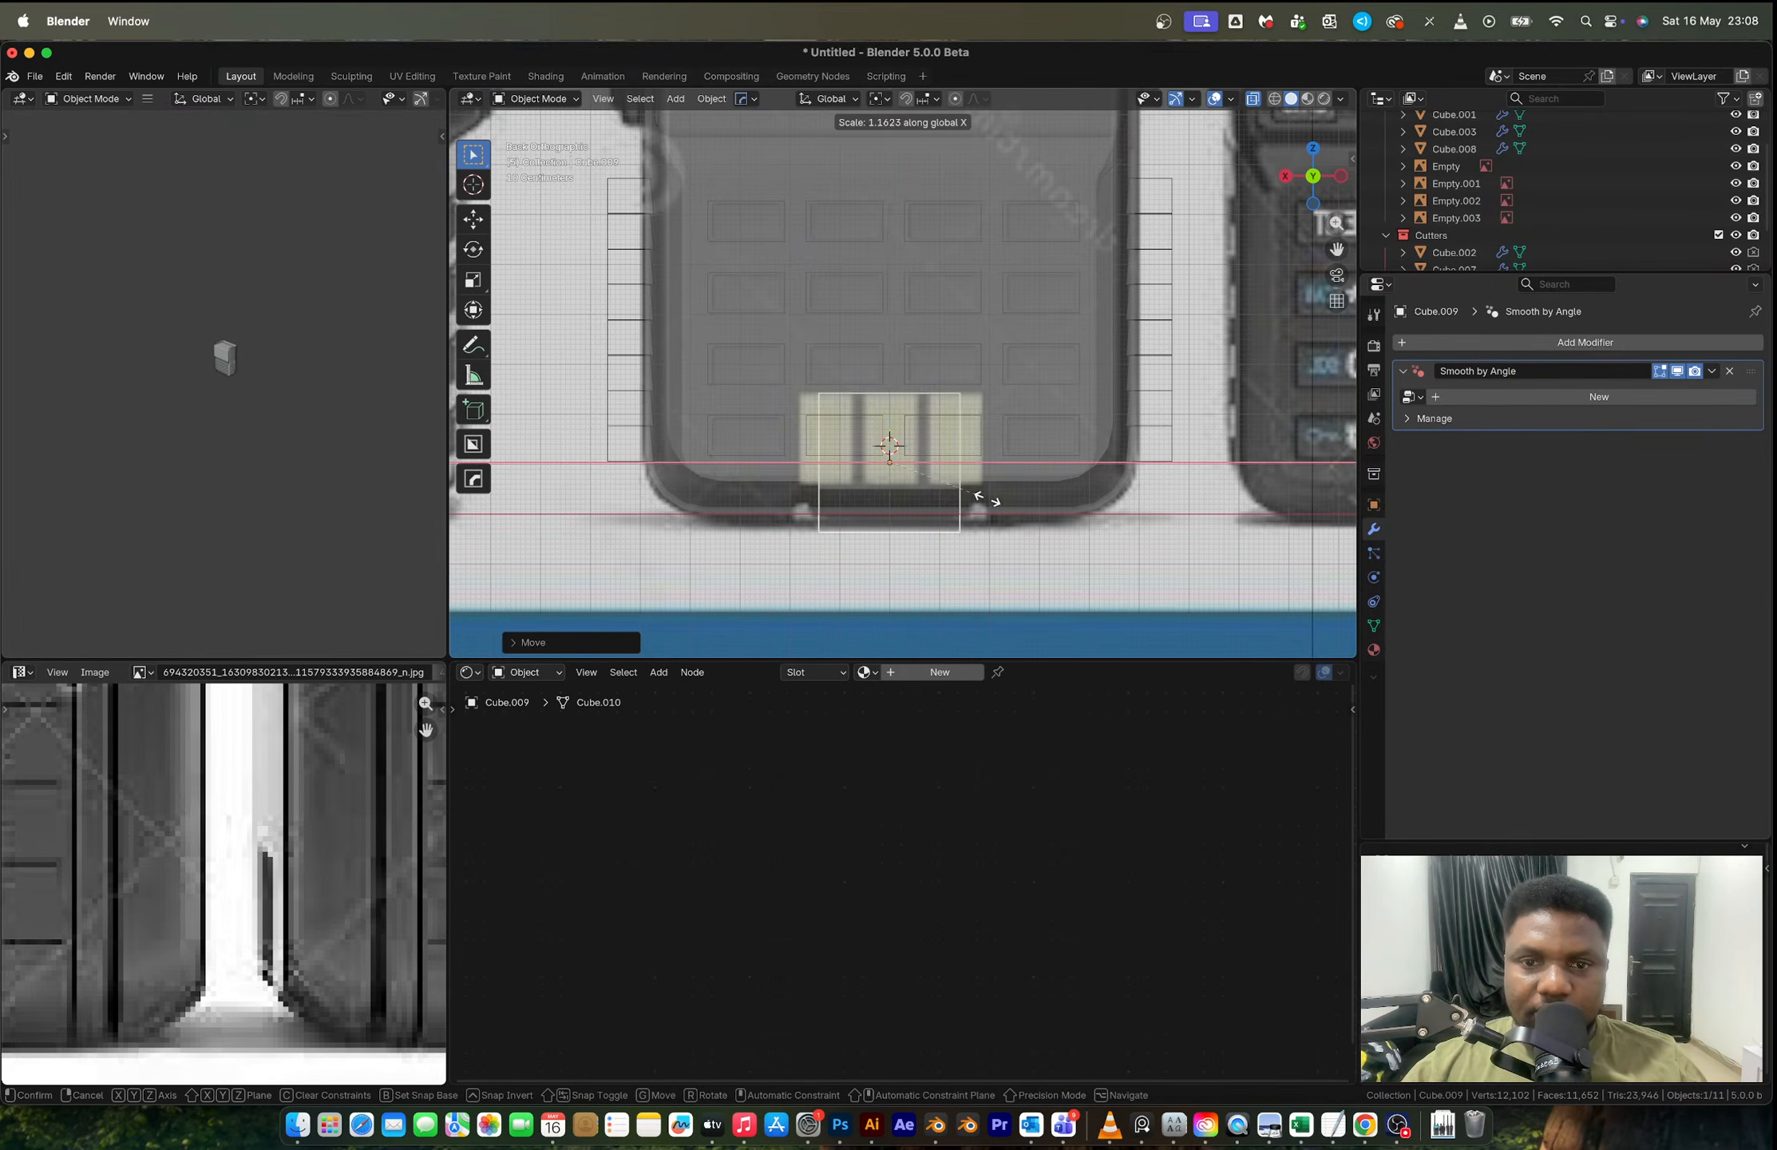
{"action": "left_click", "coordinate": [1020, 503]}
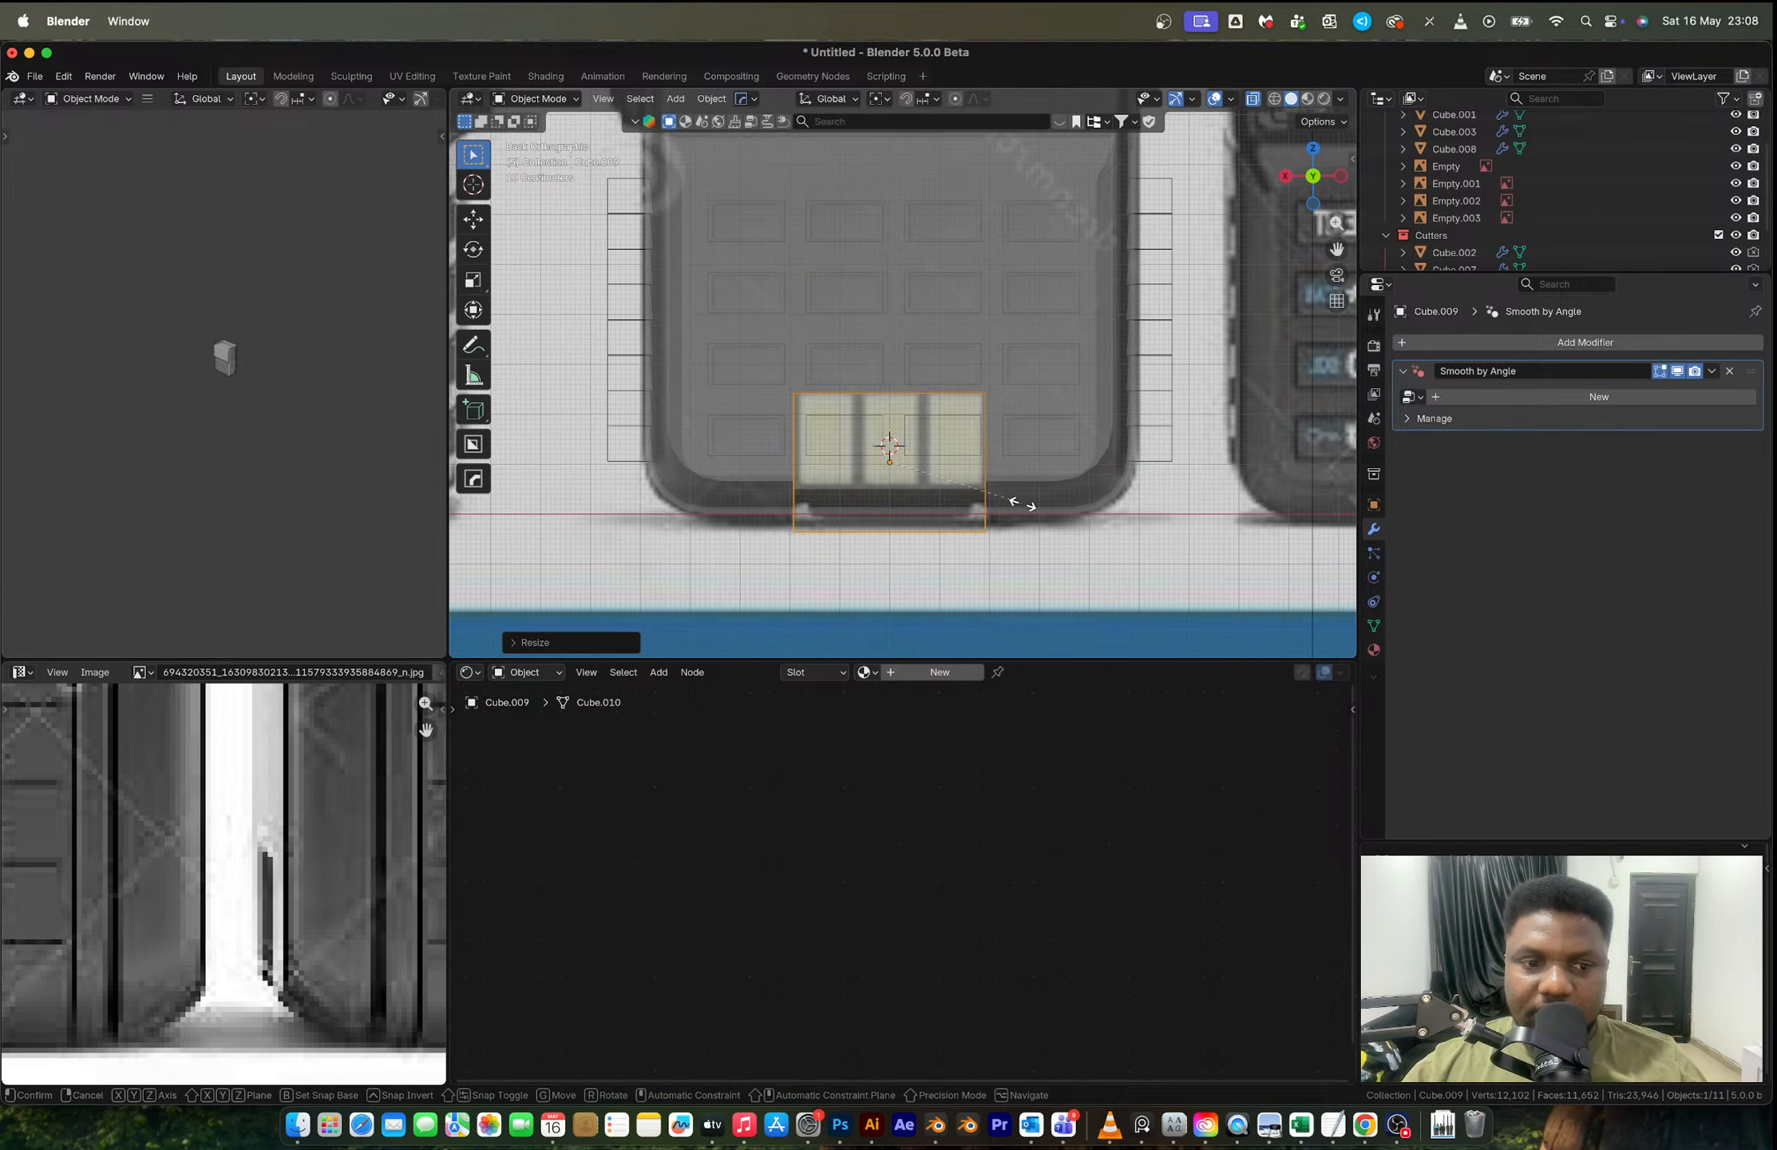
{"action": "key", "text": "s"}
{"action": "key", "text": "z"}
{"action": "left_click", "coordinate": [1022, 521]}
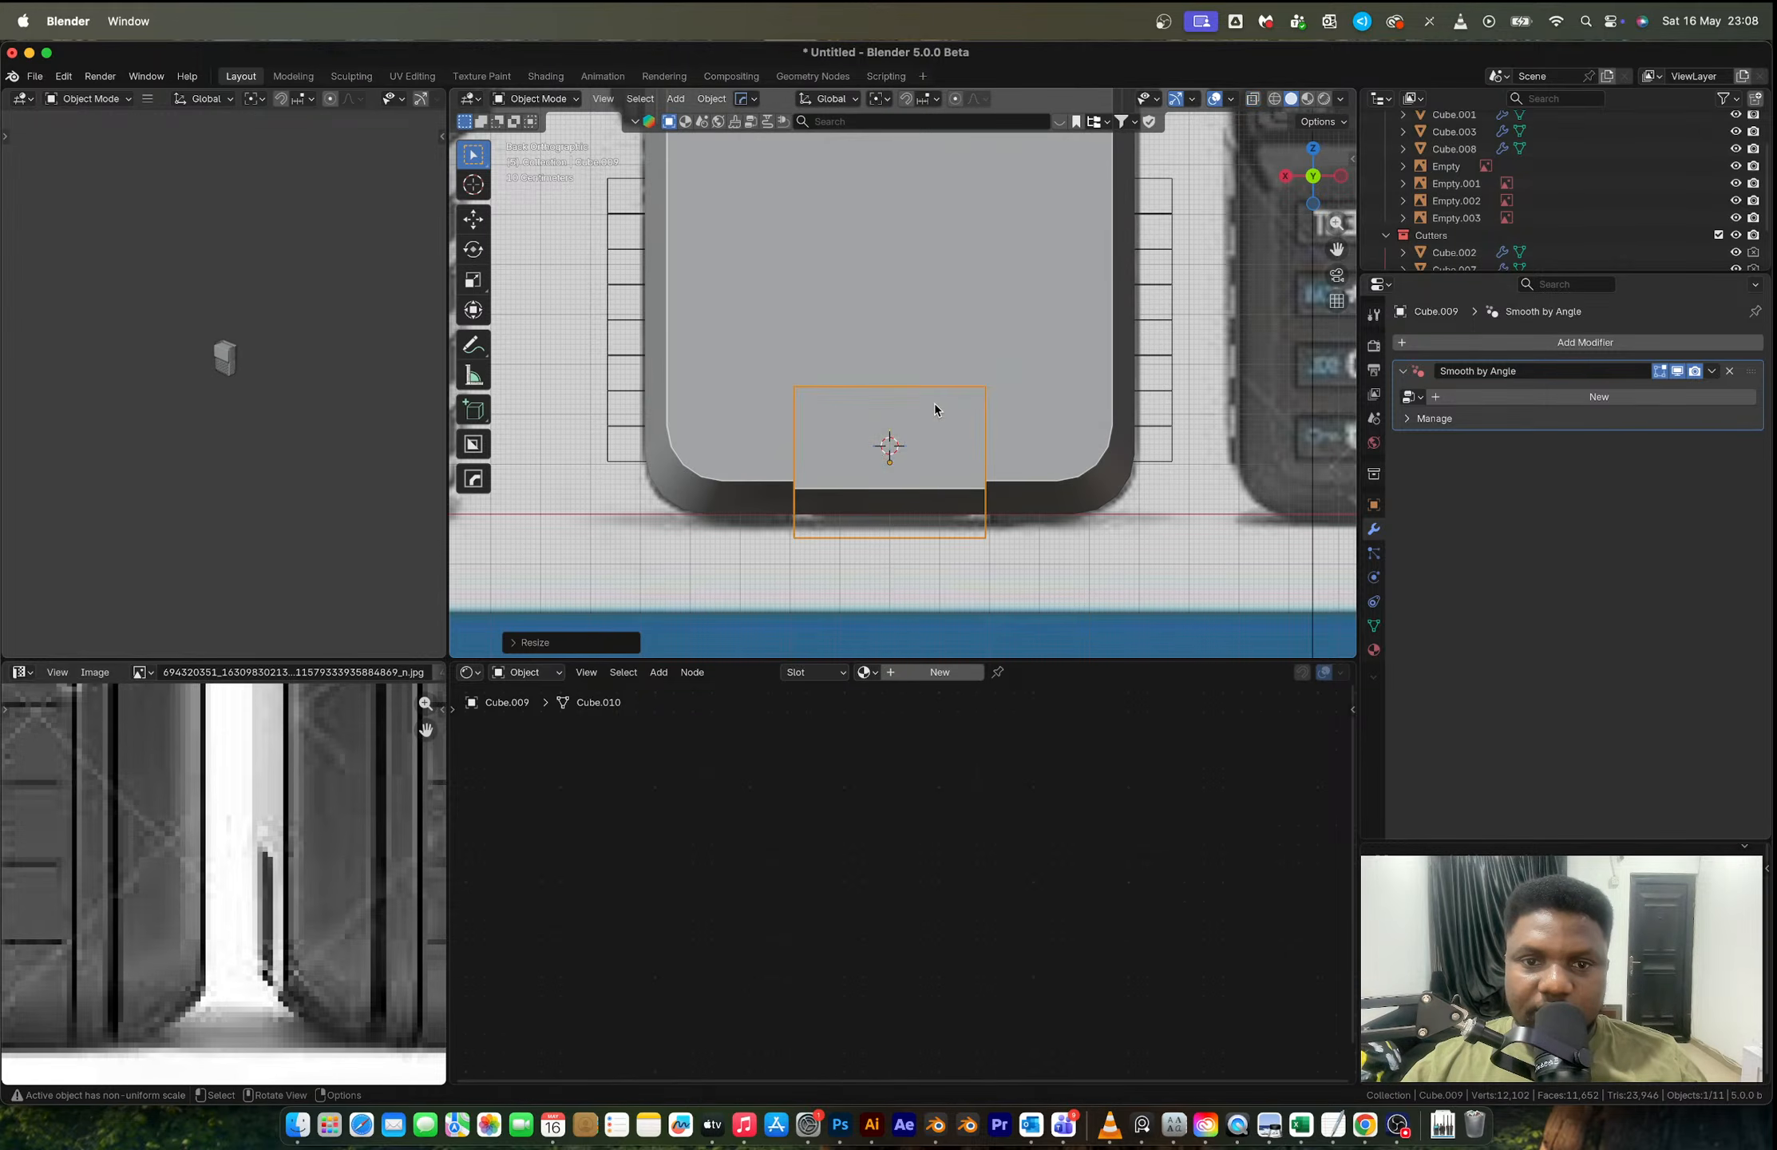
Step: Move the cutter along Y to adjust the depth of the contact recess in the body's back
{"action": "middle_click_drag", "start_coordinate": [934, 403], "coordinate": [1094, 419]}
{"action": "key", "text": "g"}
{"action": "key", "text": "y"}
{"action": "left_click", "coordinate": [1092, 469]}
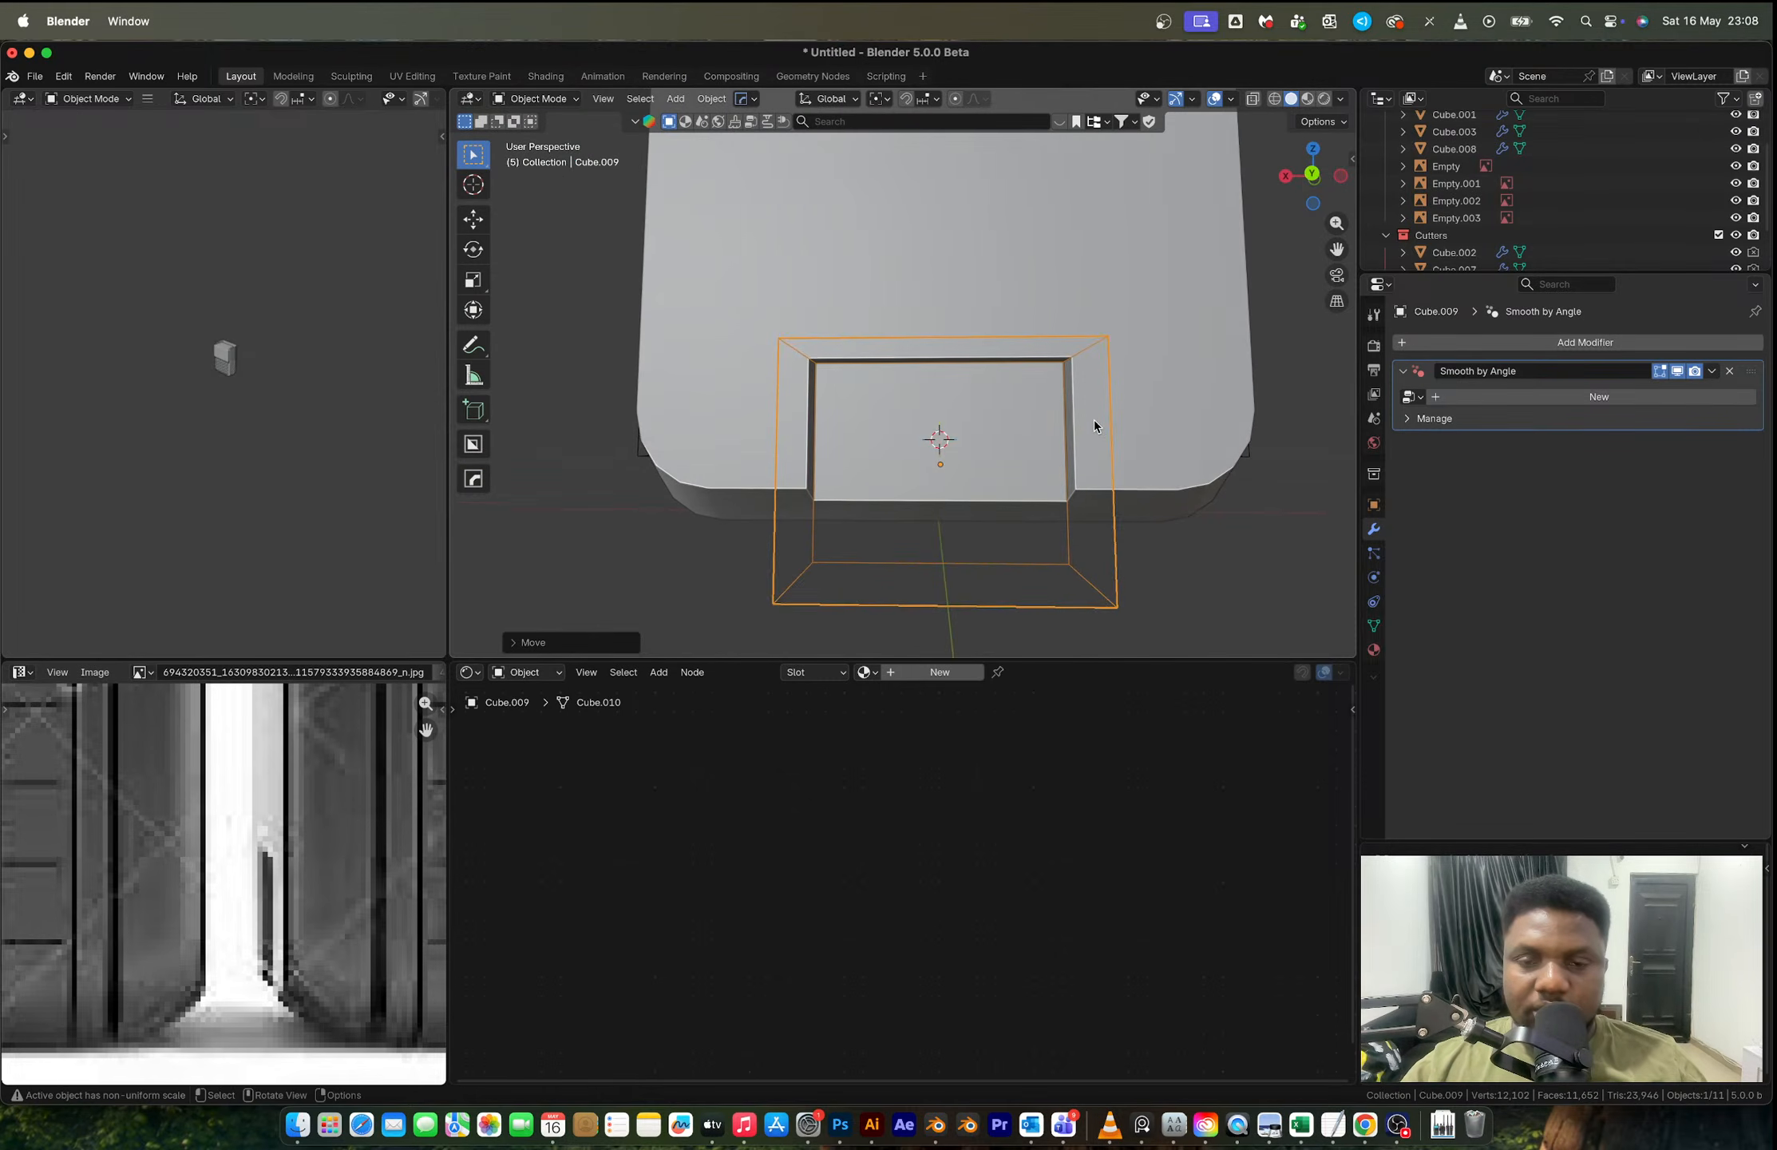
Step: Apply the recess boolean on the radio body and delete the cutter cube
{"action": "left_click", "coordinate": [1180, 411]}
{"action": "key", "text": "ctrl+a"}
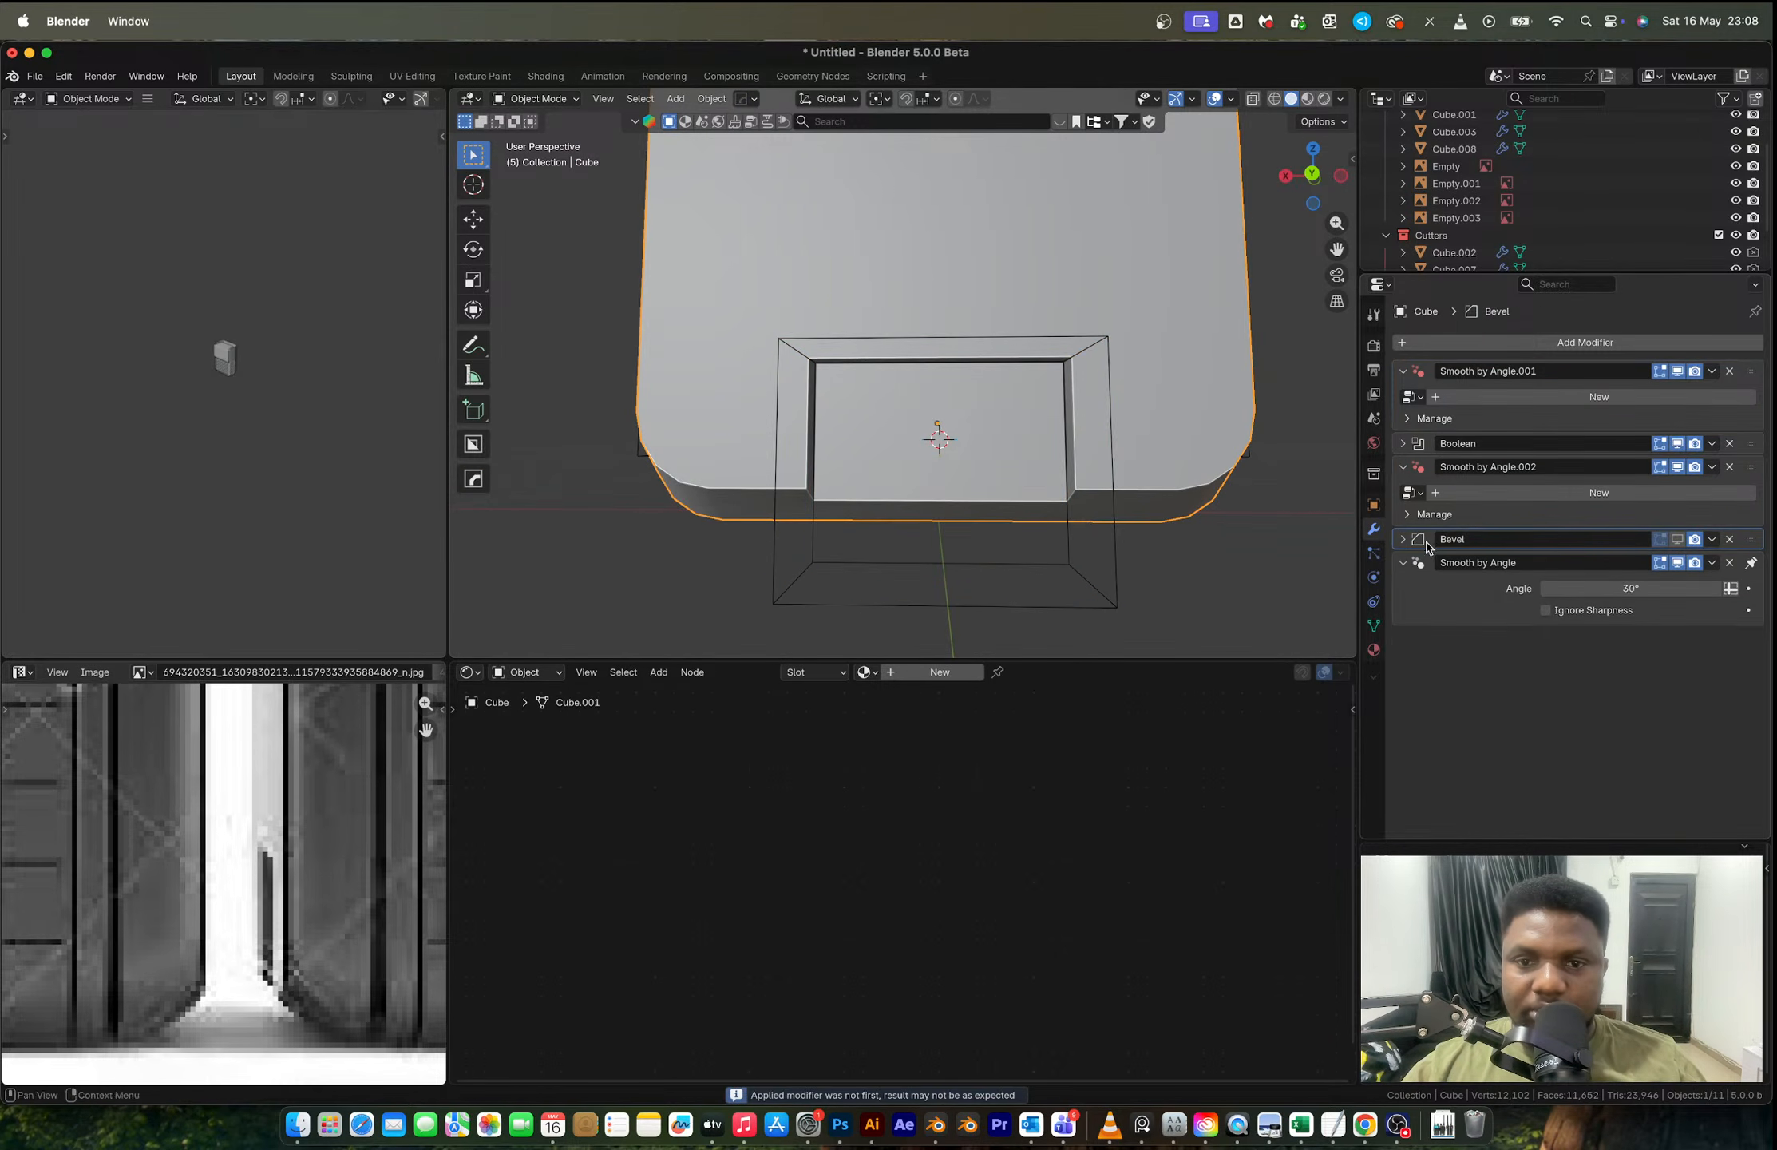
{"action": "left_click", "coordinate": [1109, 356]}
{"action": "key", "text": "x"}
{"action": "left_click", "coordinate": [1109, 357]}
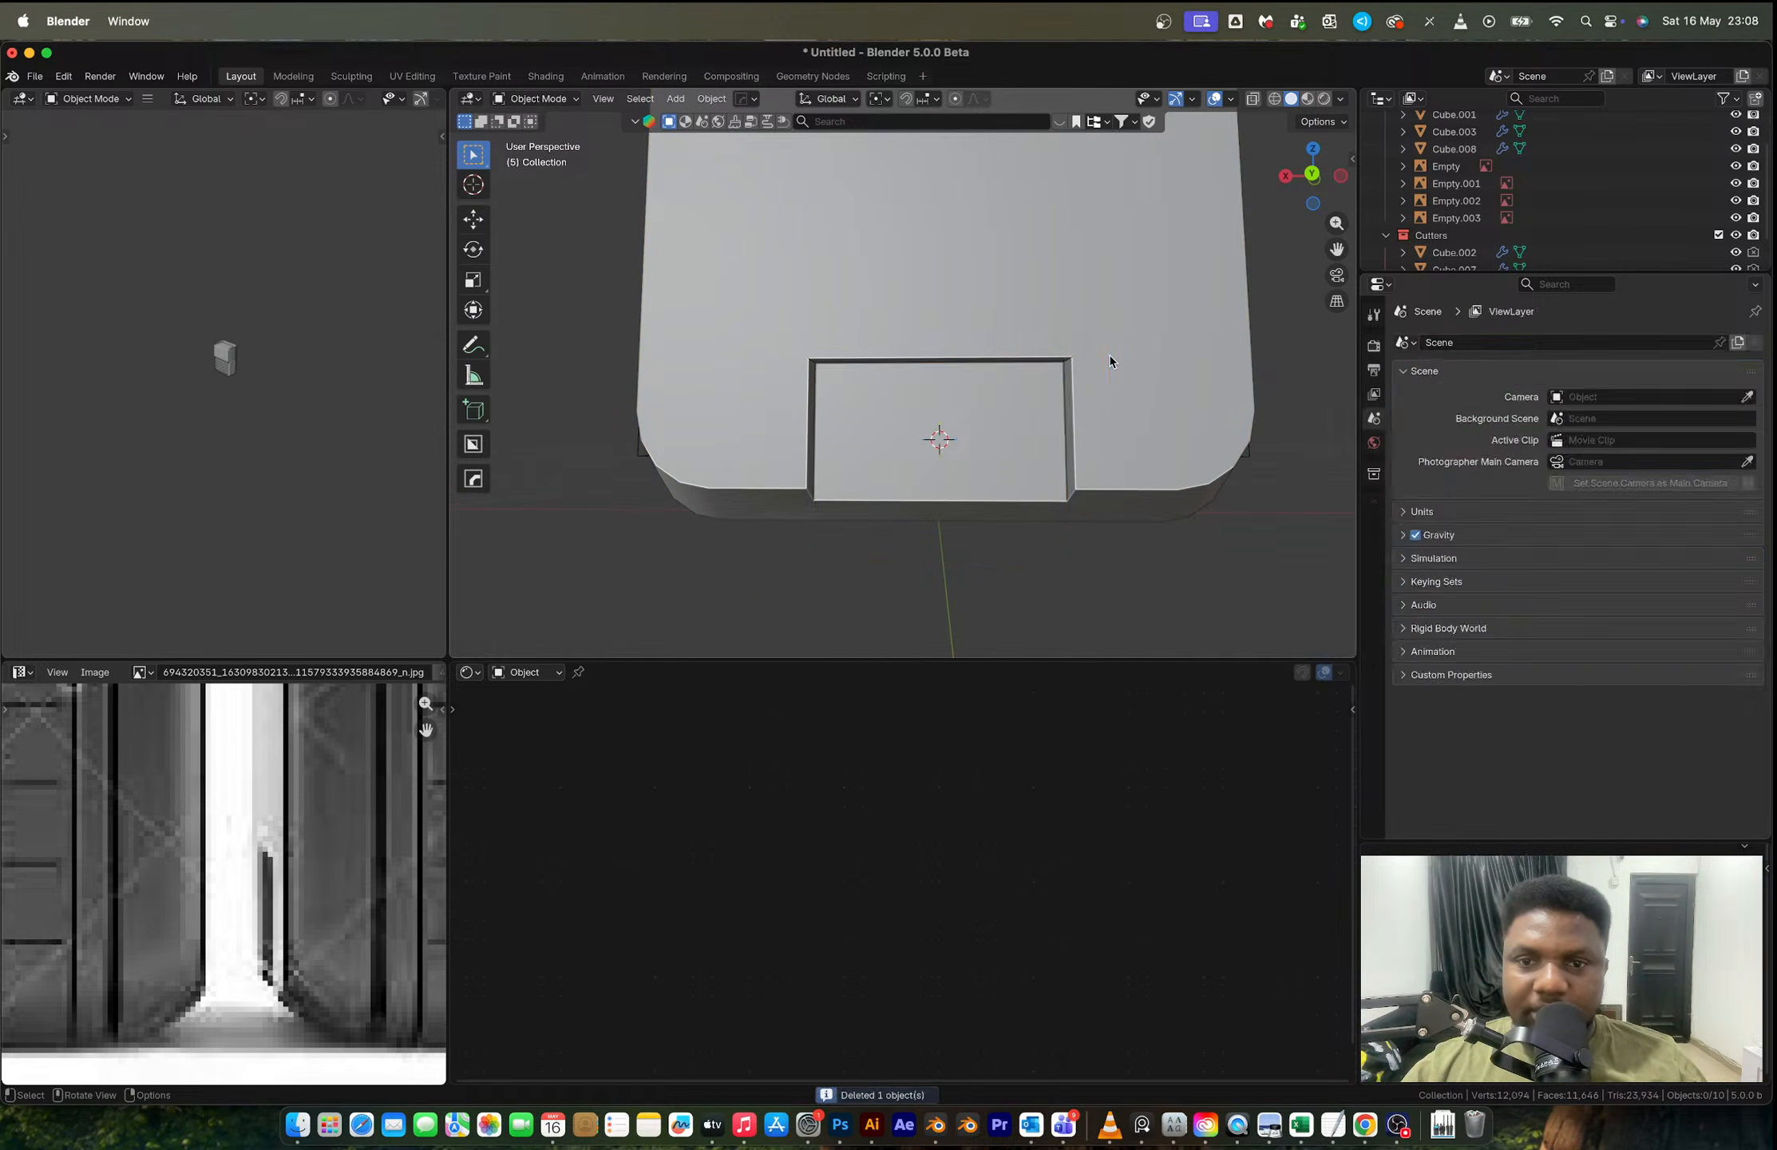
Step: In Edit Mode on the body, add two centred vertical loop cuts above the seam, one on each side of the middle edge
{"action": "left_click", "coordinate": [1112, 359]}
{"action": "key", "text": "Tab"}
{"action": "scroll", "coordinate": [1135, 389], "scroll_direction": "down", "scroll_amount": 3}
{"action": "middle_click_drag", "start_coordinate": [1129, 398], "coordinate": [1030, 320]}
{"action": "key", "text": "ctrl+r"}
{"action": "left_click", "coordinate": [962, 251]}
{"action": "right_click", "coordinate": [962, 251]}
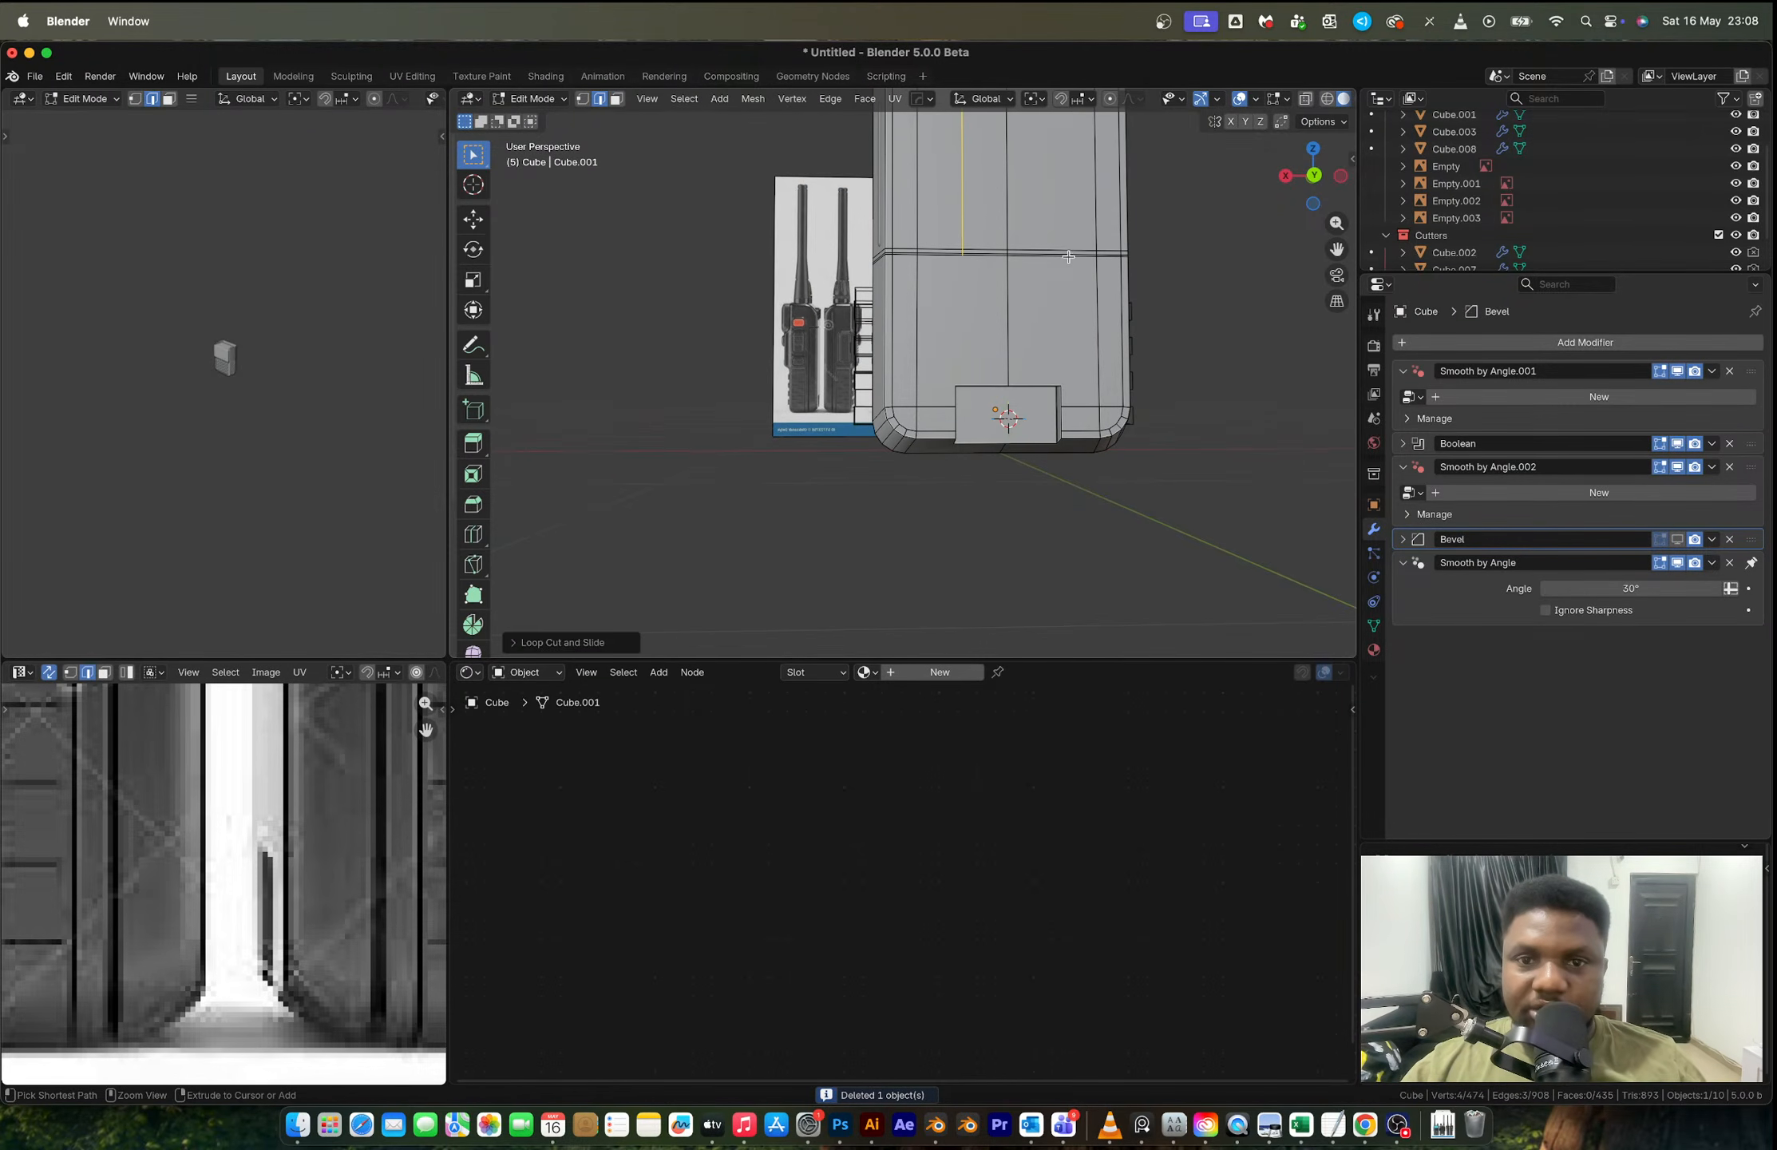
{"action": "key", "text": "ctrl+r"}
{"action": "left_click", "coordinate": [1060, 251]}
{"action": "right_click", "coordinate": [1060, 250]}
Step: Try to connect one vertical loop's vertex at the seam to the recess's upper corner vertex
{"action": "scroll", "coordinate": [1059, 359], "scroll_direction": "up", "scroll_amount": 3}
{"action": "key", "text": "1"}
{"action": "left_click", "coordinate": [1052, 221]}
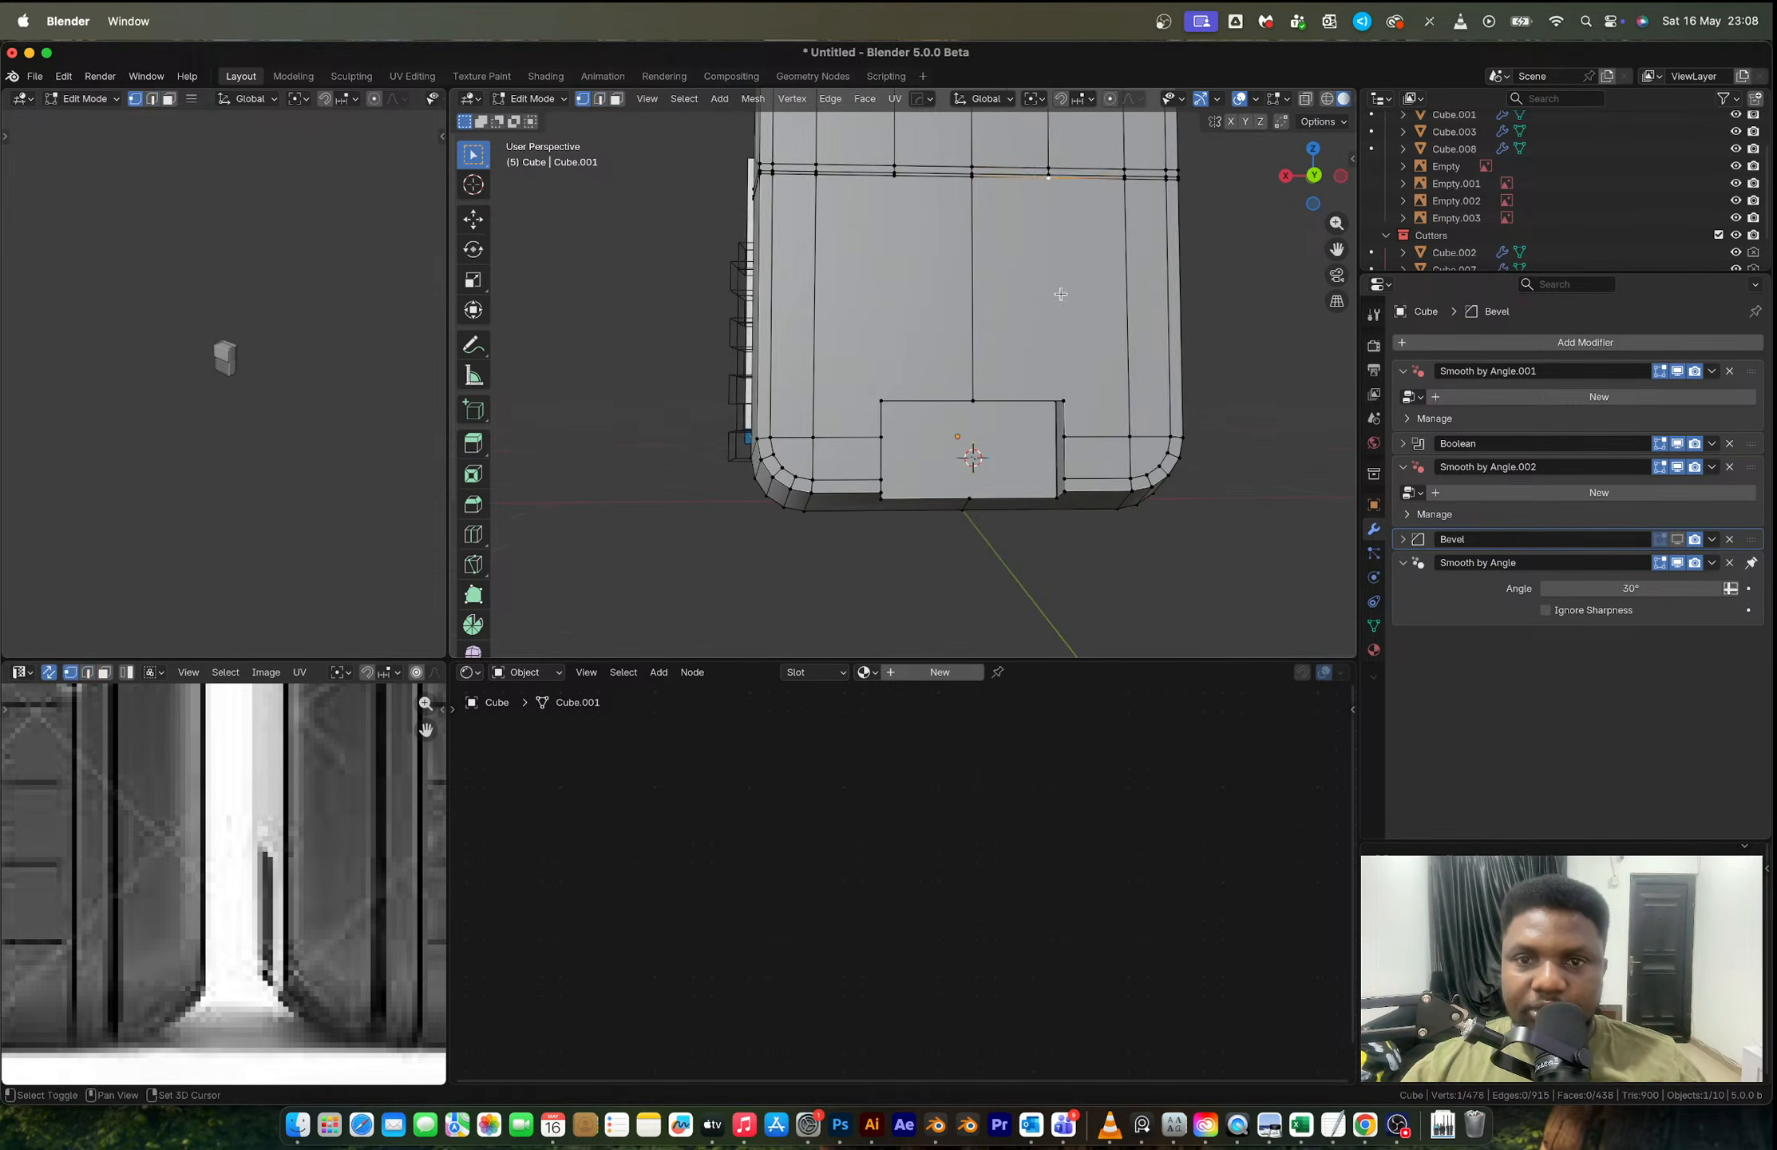
{"action": "left_click", "coordinate": [1062, 394], "text": "shift"}
{"action": "key", "text": "j"}
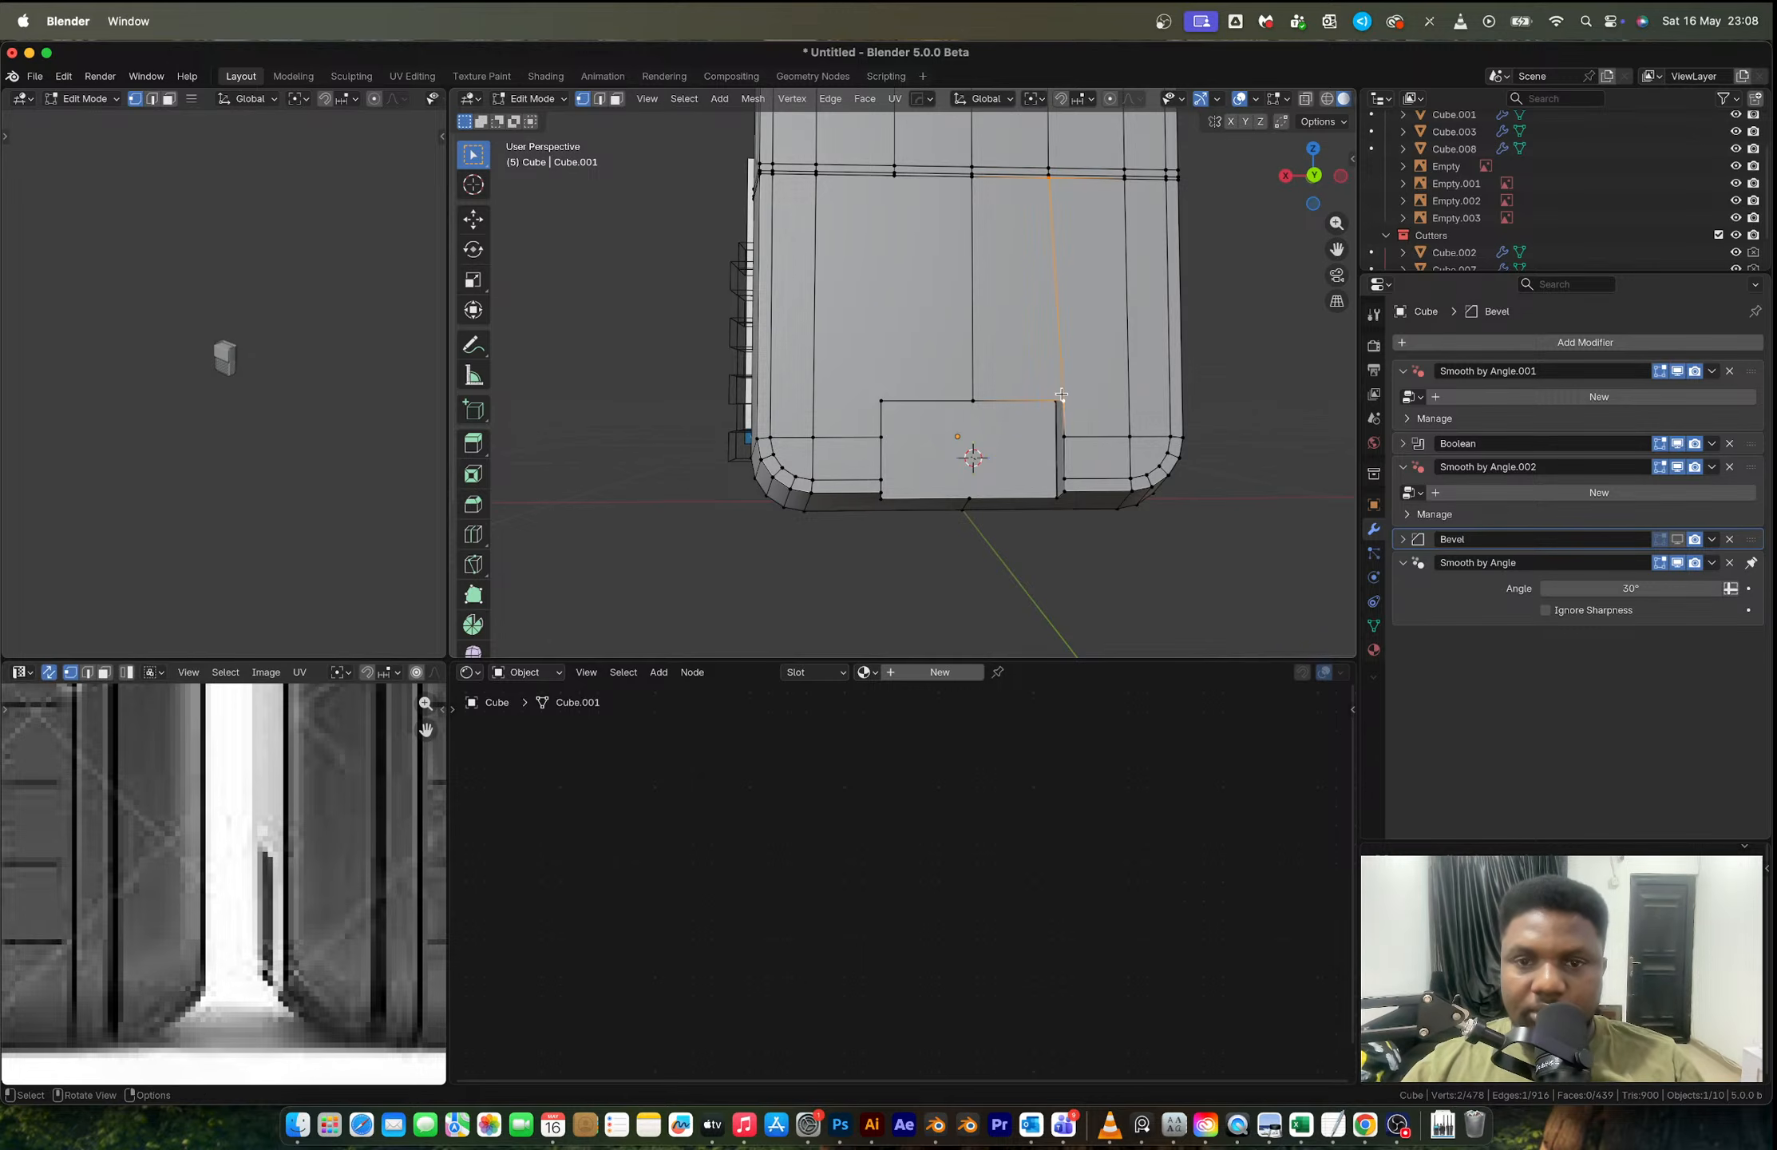
{"action": "left_click", "coordinate": [893, 192]}
{"action": "key", "text": "ctrl+z"}
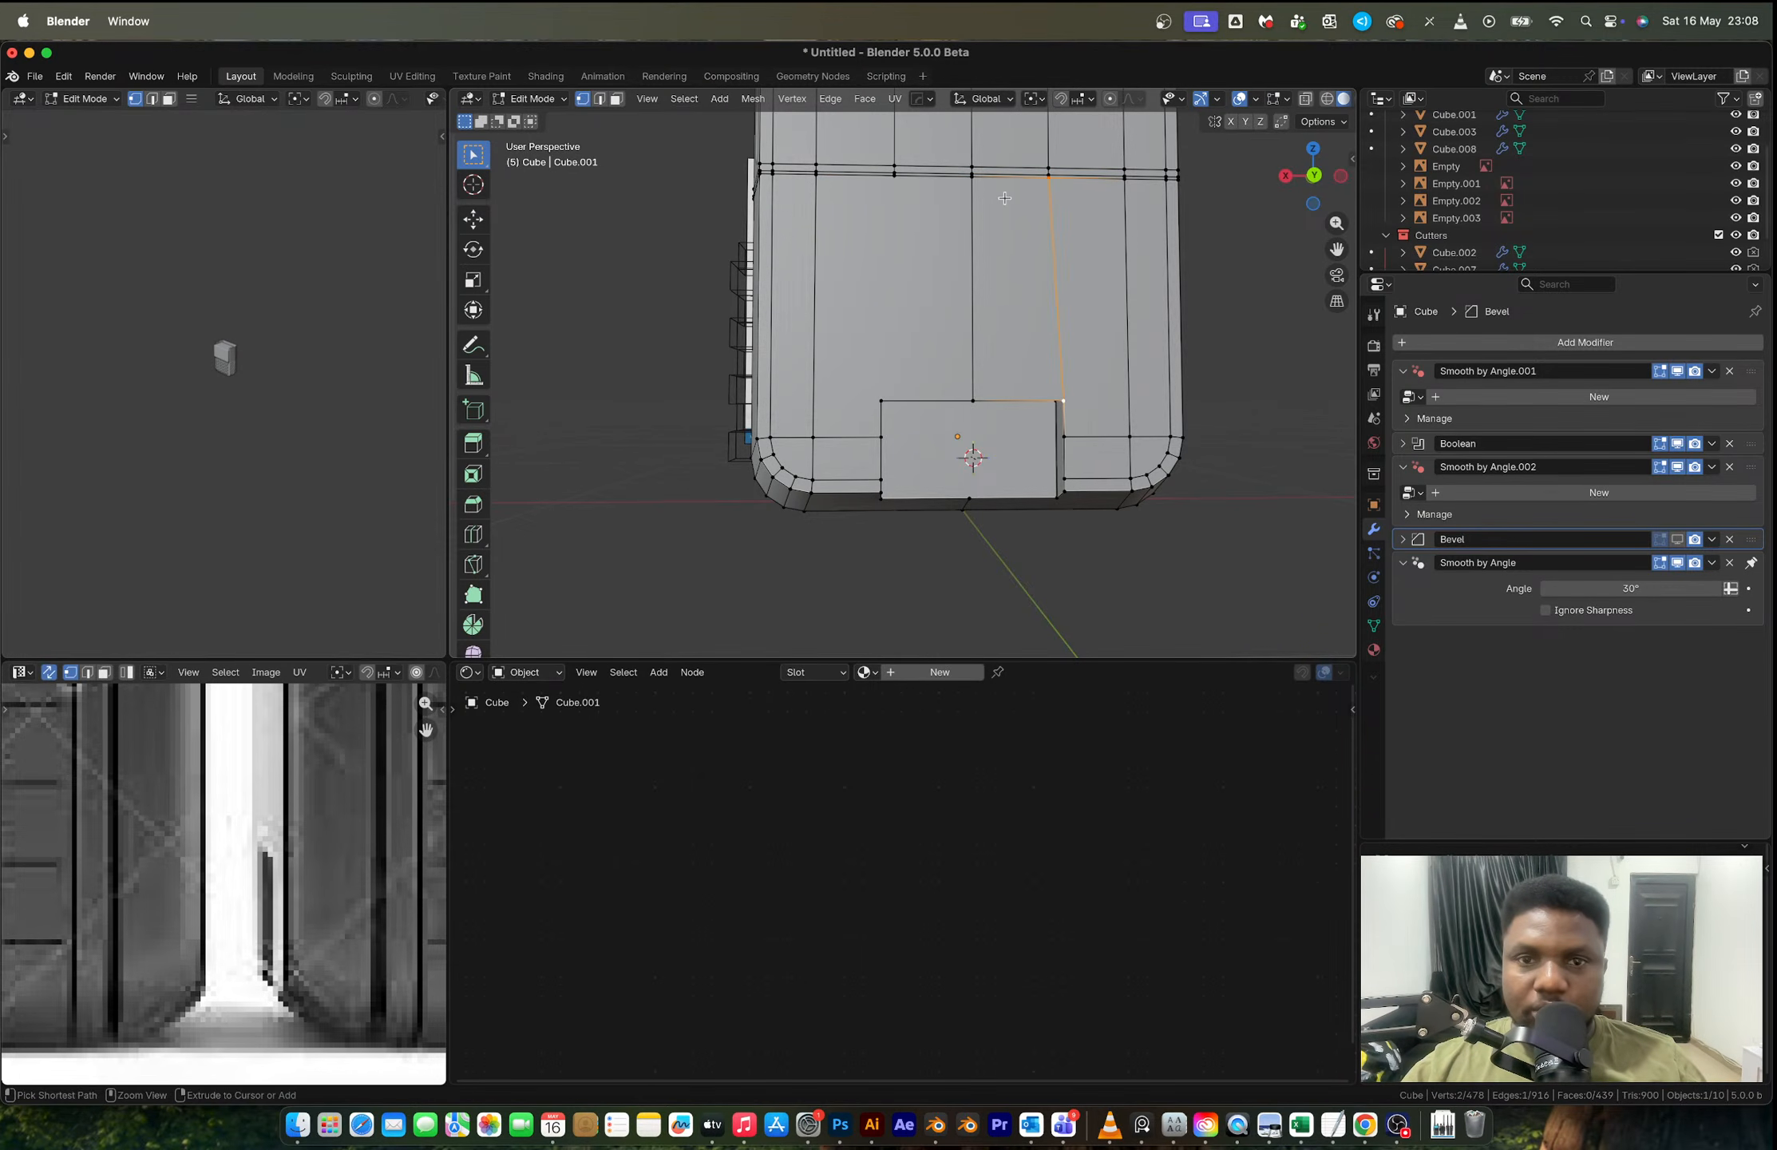
Step: Scale the two vertical edge loops above the seam apart along X by about 1.13 to line up with the recess's sides
{"action": "key", "text": "2"}
{"action": "left_click", "coordinate": [900, 164], "text": "alt"}
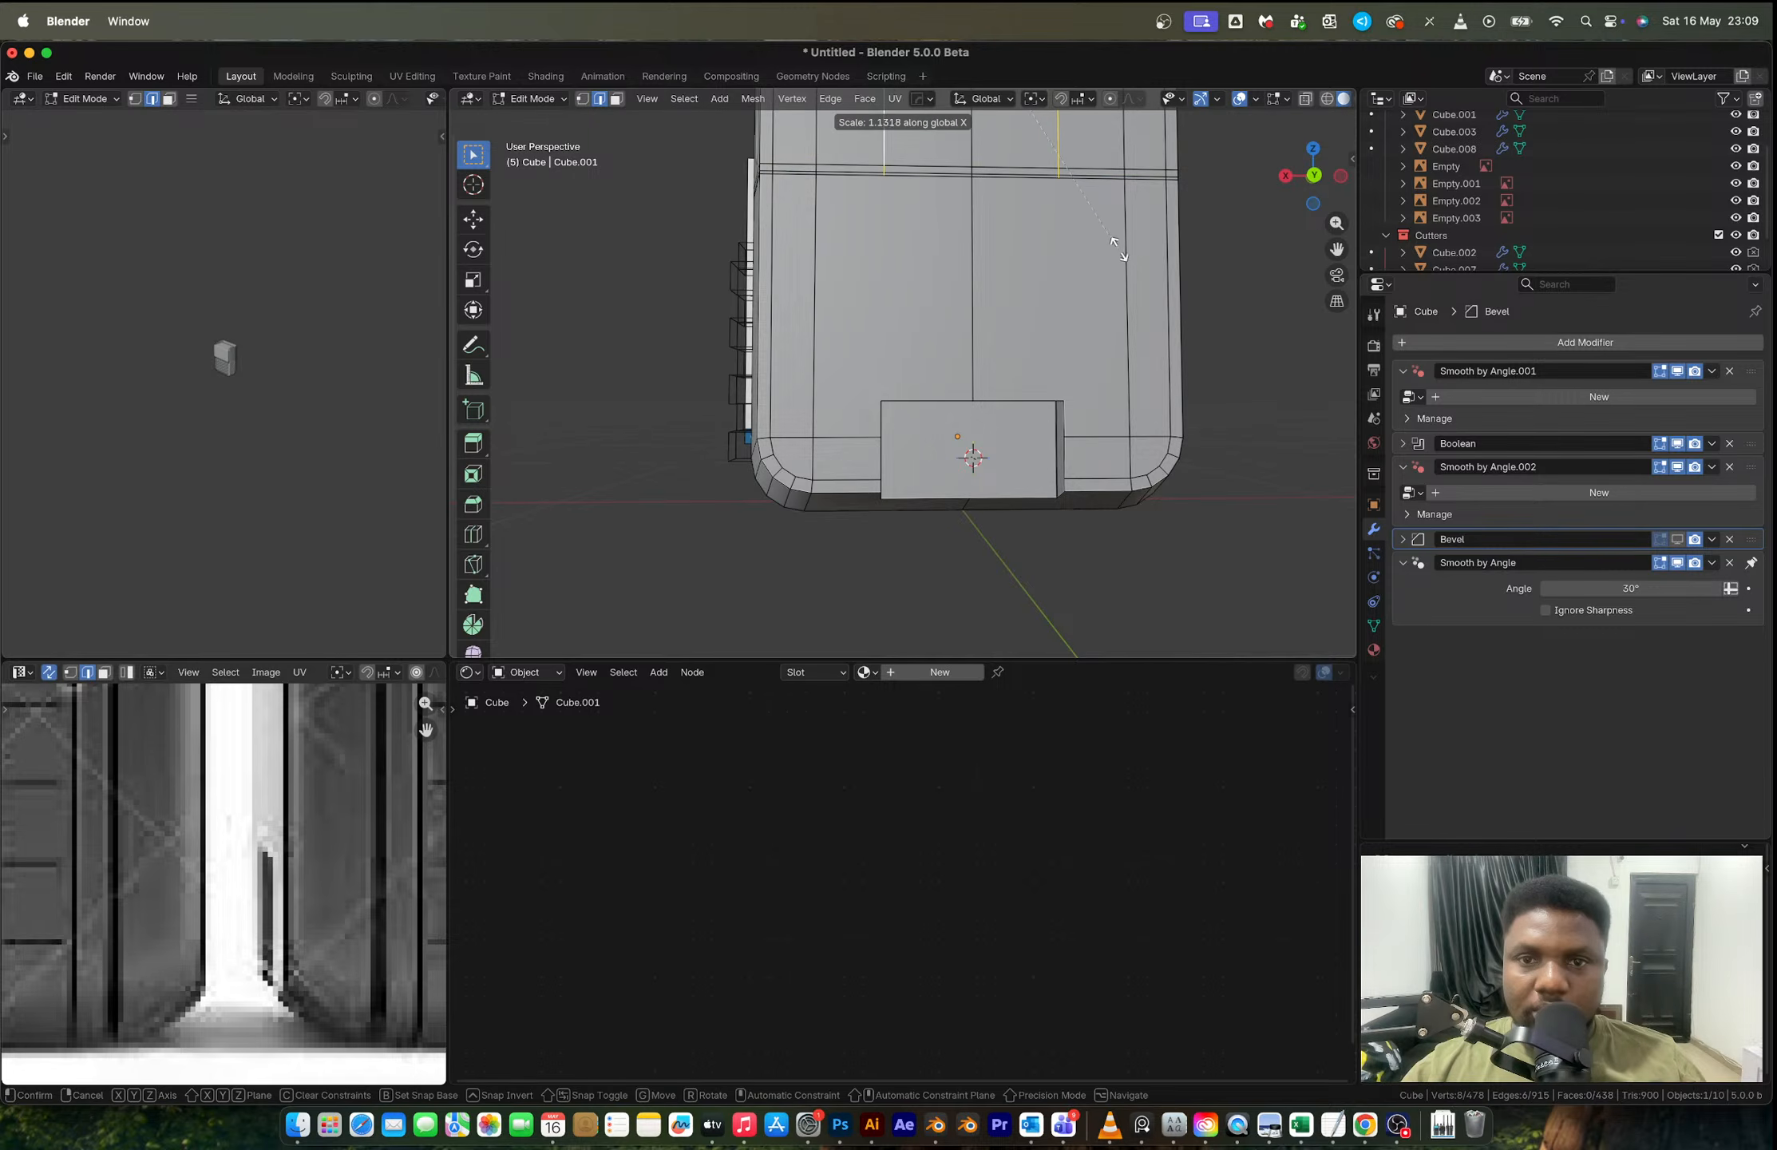
{"action": "left_click", "coordinate": [1118, 242]}
Step: Connect the lower ends of both vertical loops at the seam to the recess's two upper corner vertices
{"action": "key", "text": "1"}
{"action": "left_click", "coordinate": [1074, 201]}
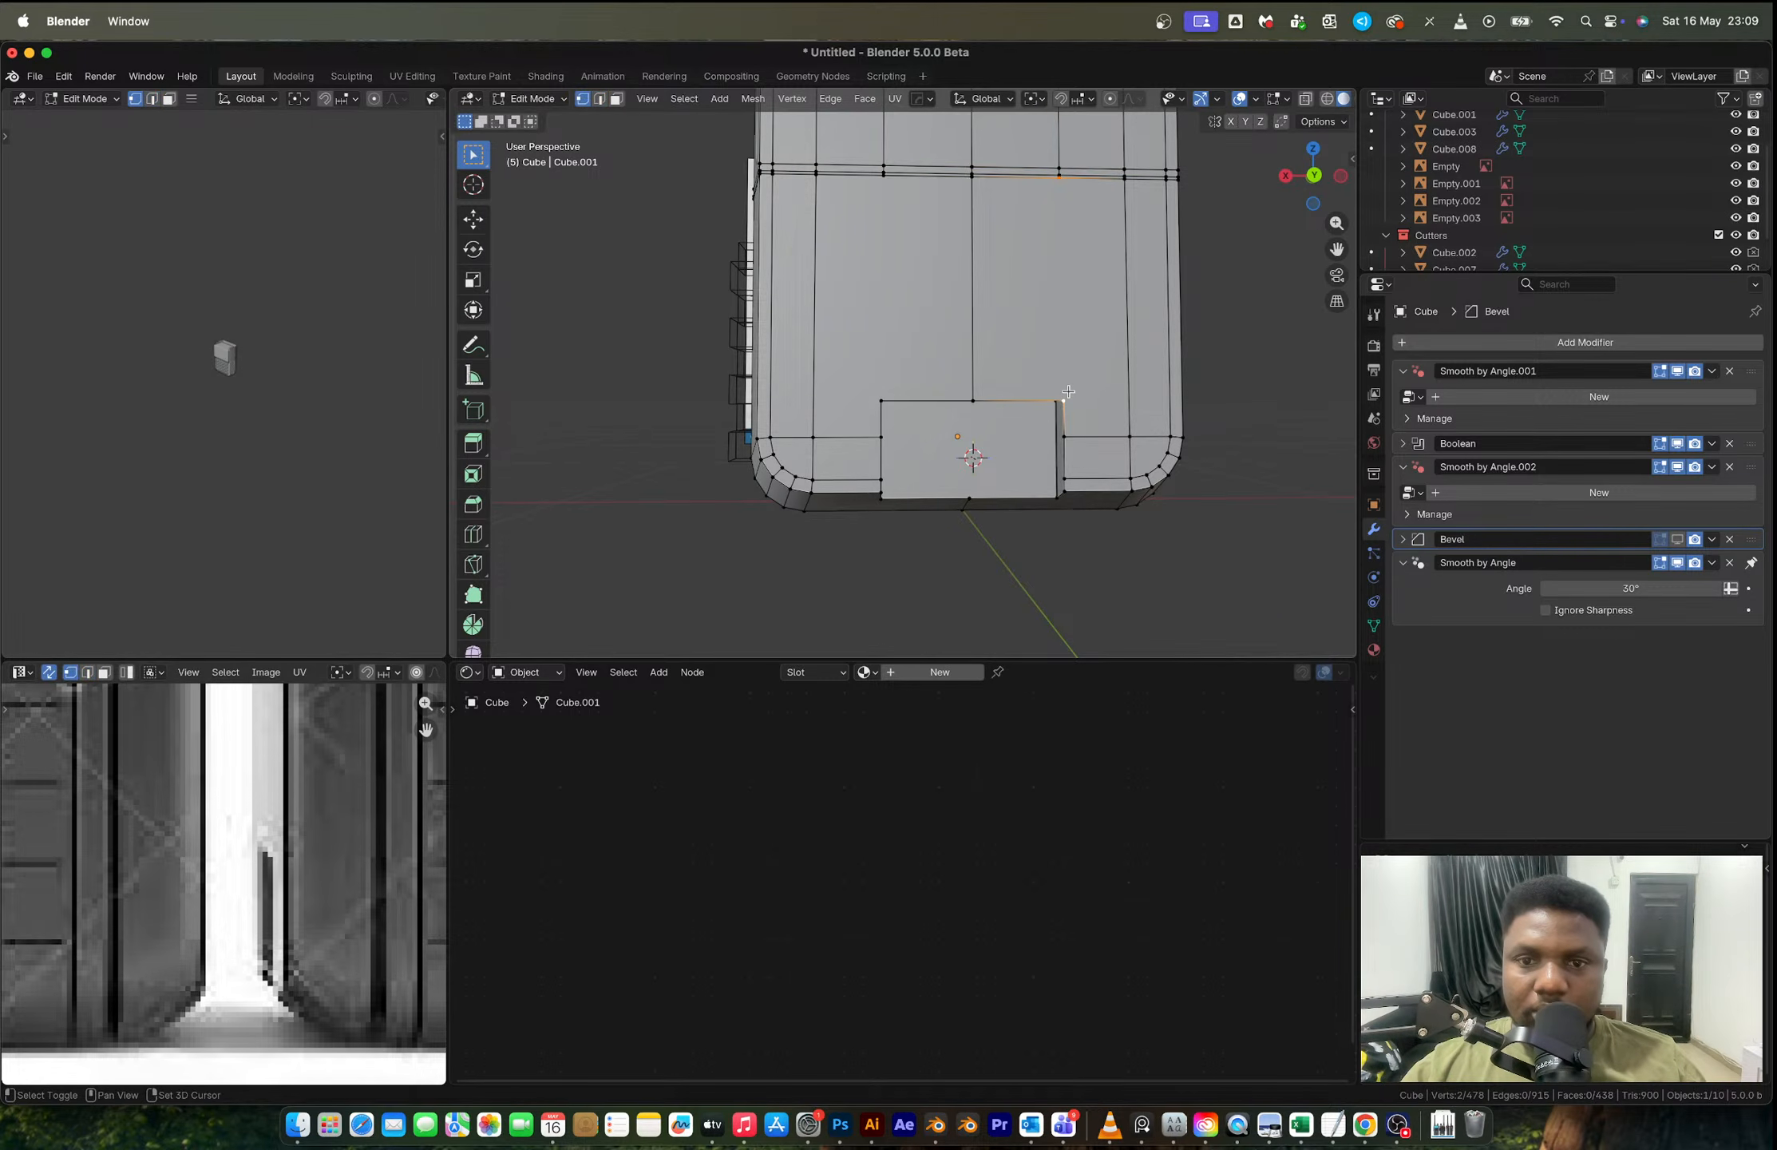
{"action": "key", "text": "j"}
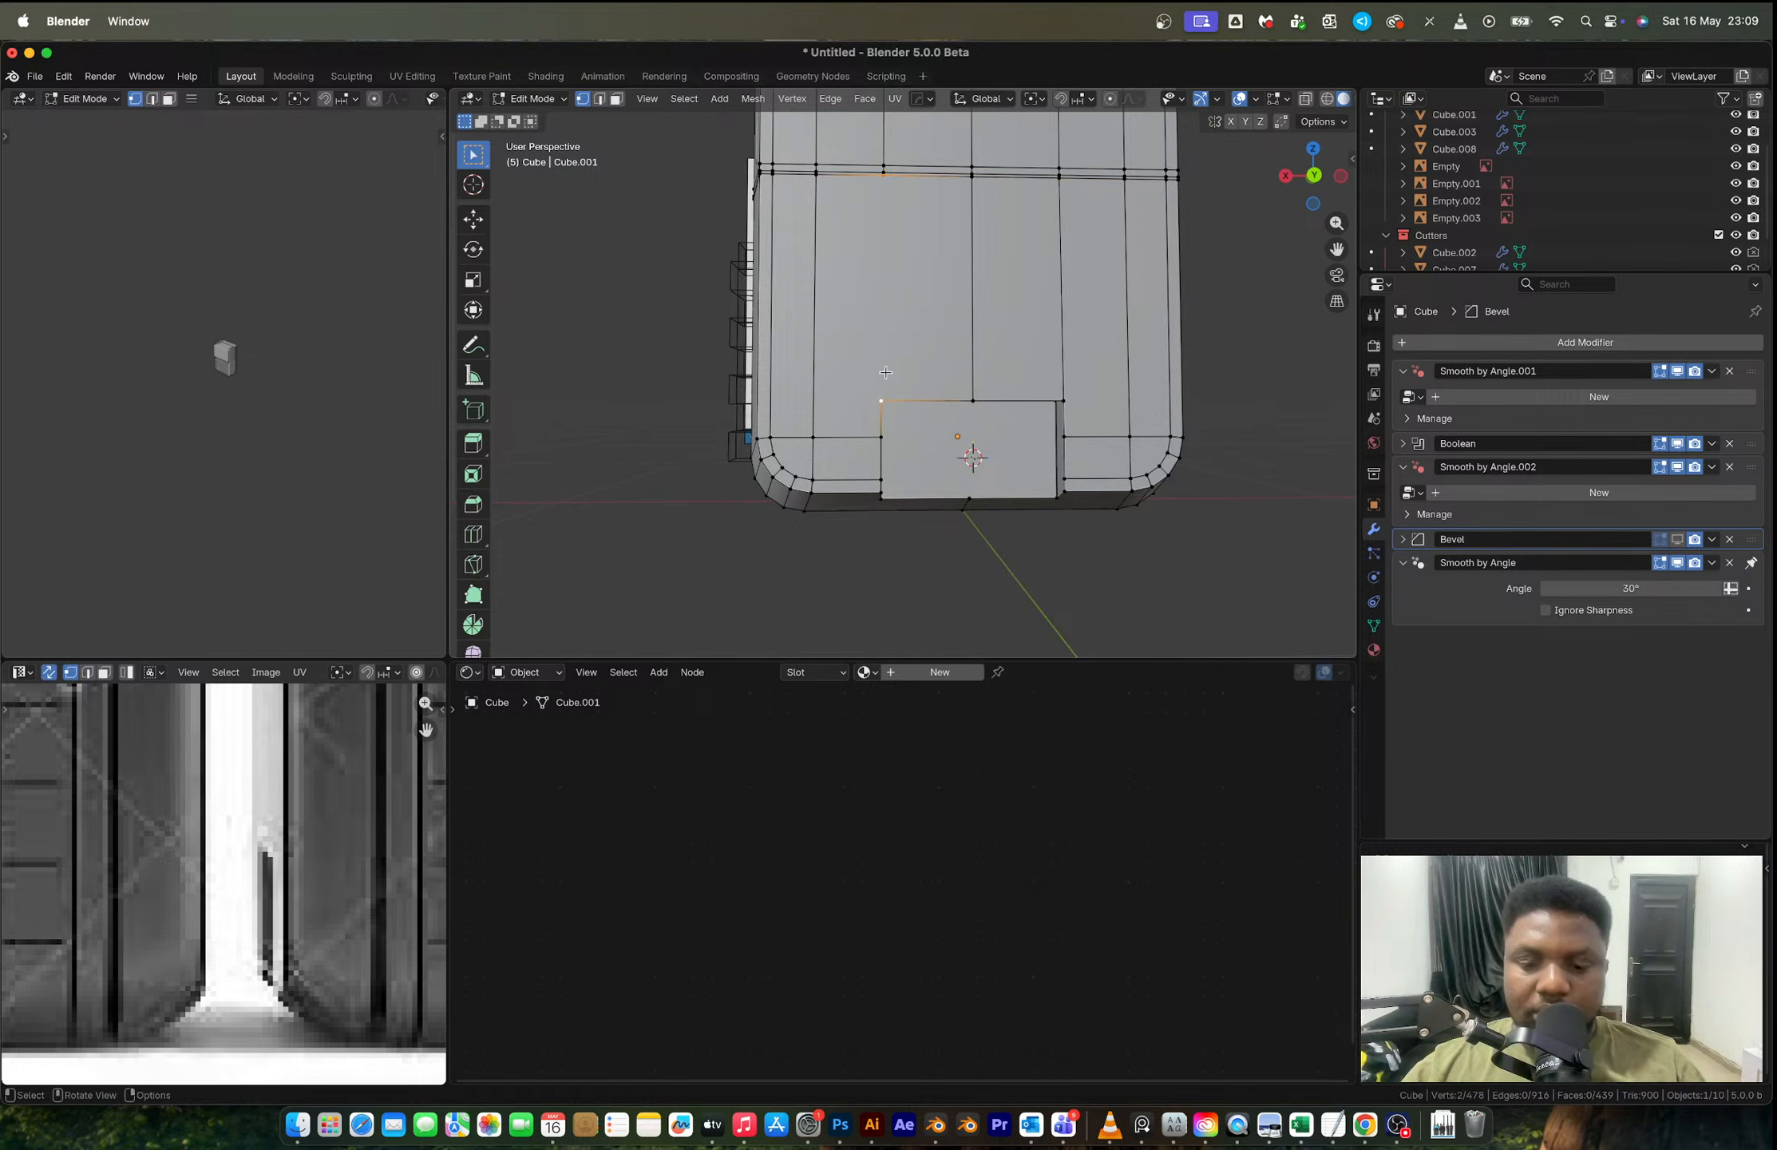
{"action": "middle_click_drag", "start_coordinate": [1068, 391], "coordinate": [939, 399]}
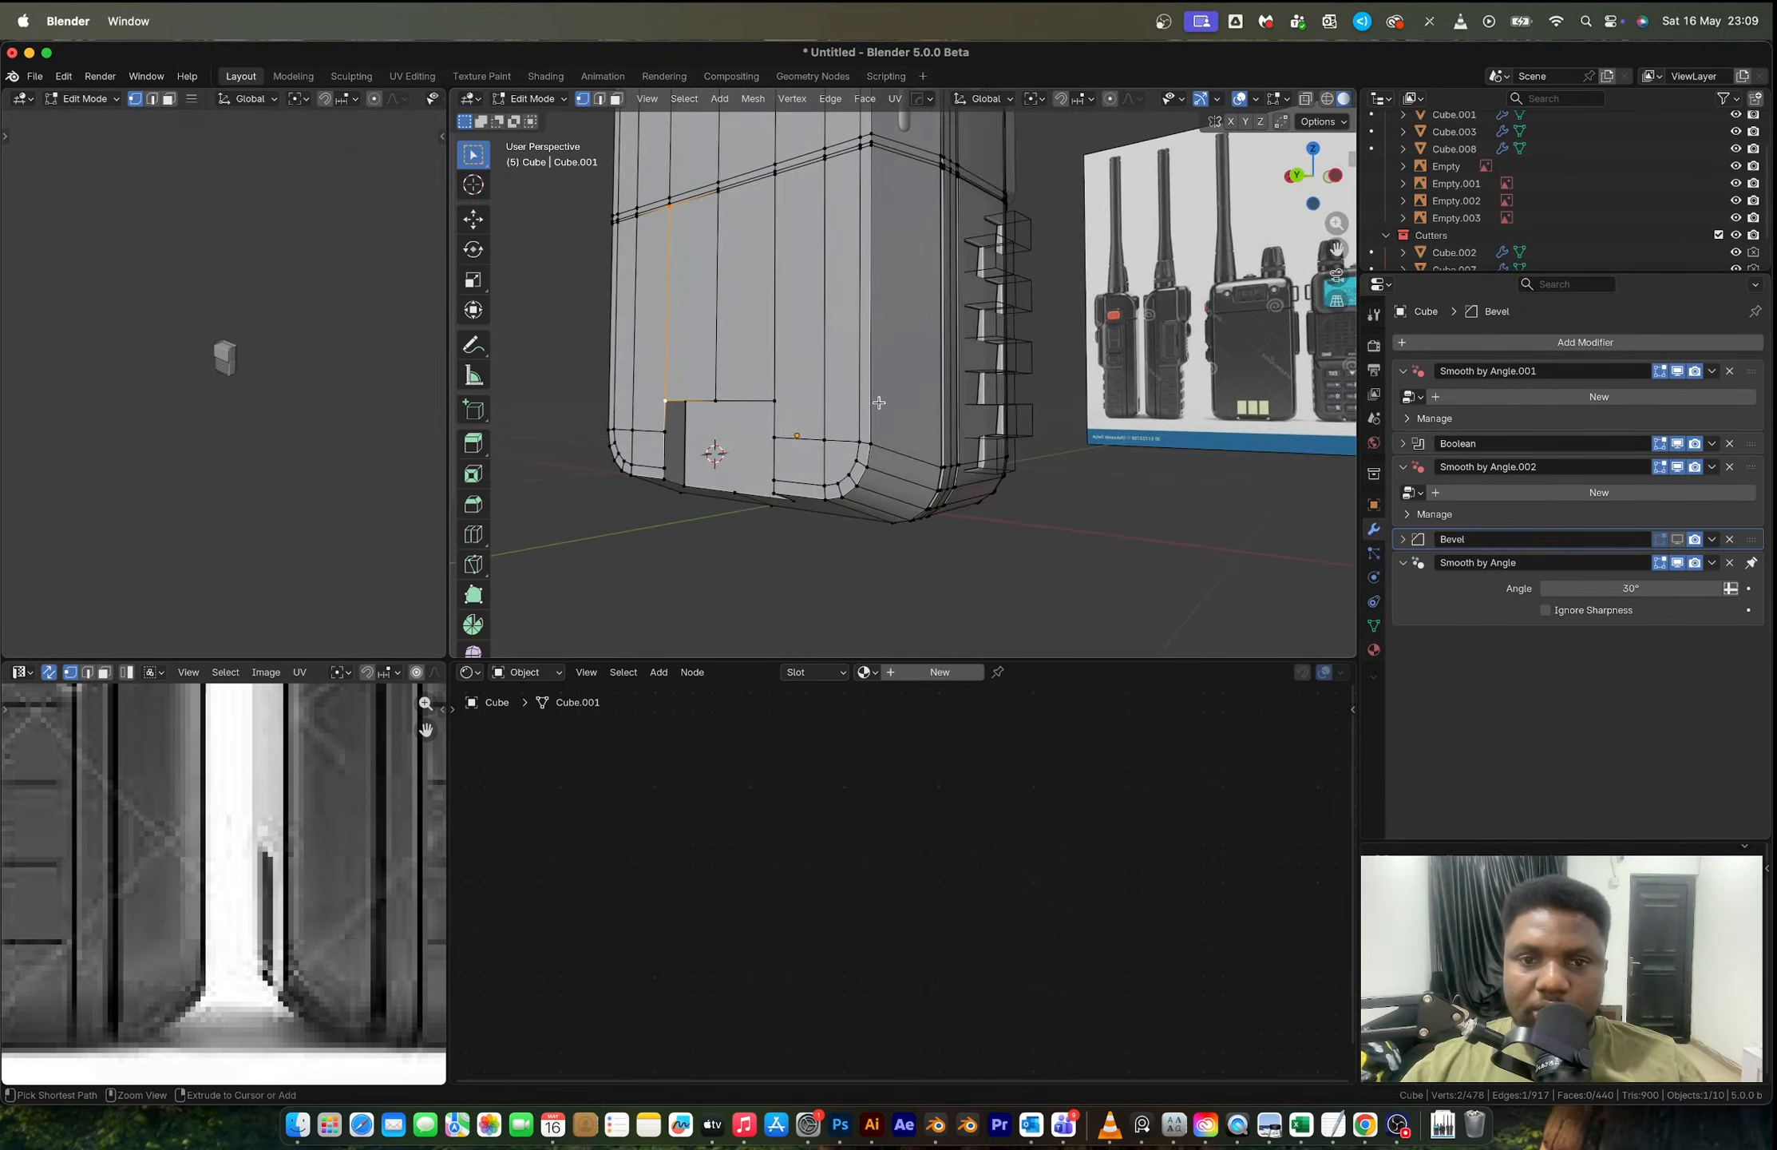
Step: Add a horizontal loop cut around one side of the body, level with the recess's top edge, and connect it to the recess corner
{"action": "key", "text": "ctrl+r"}
{"action": "left_click", "coordinate": [878, 402]}
{"action": "left_click", "coordinate": [875, 506]}
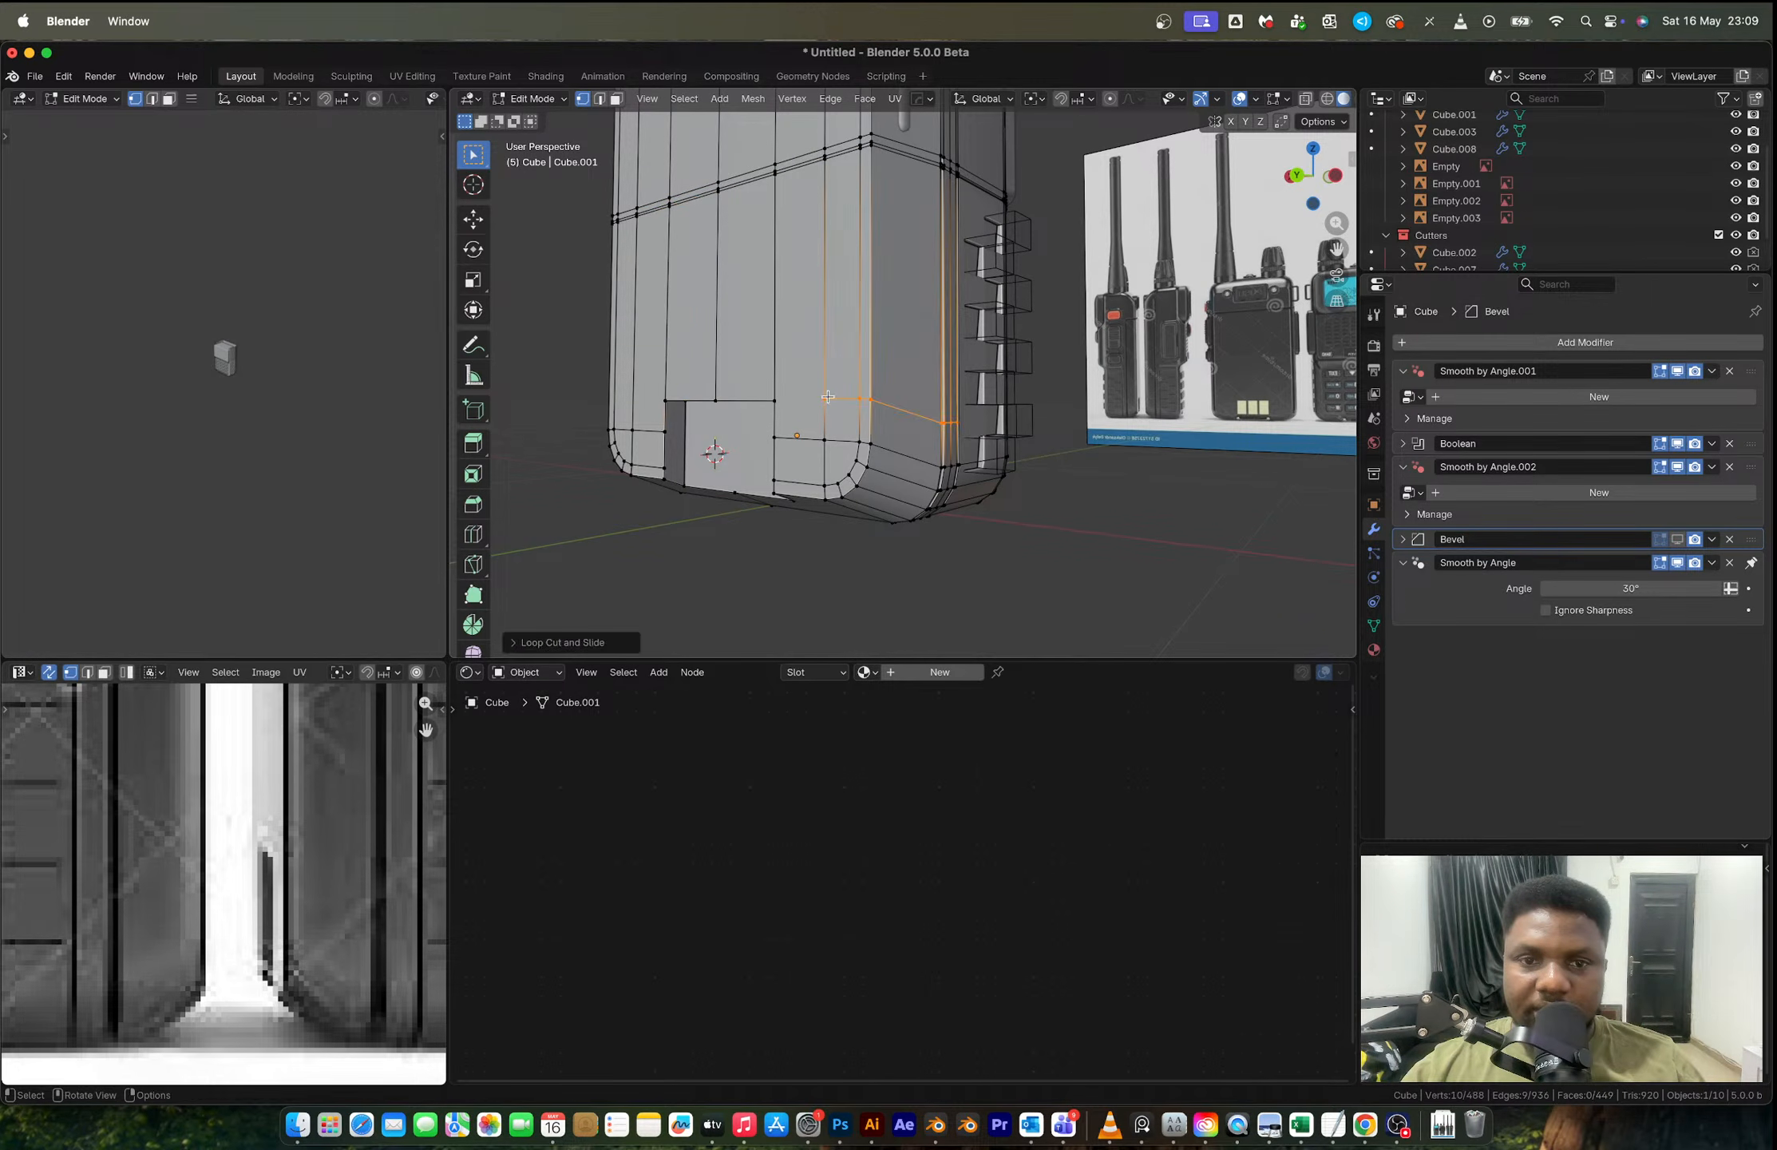
{"action": "left_click", "coordinate": [829, 398]}
{"action": "left_click", "coordinate": [777, 401], "text": "shift"}
{"action": "key", "text": "j"}
Step: Slide a matching loop cut on the body's opposite side level with the recess's top edge and connect it to that recess corner
{"action": "middle_click_drag", "start_coordinate": [861, 411], "coordinate": [798, 456]}
{"action": "key", "text": "g"}
{"action": "key", "text": "g"}
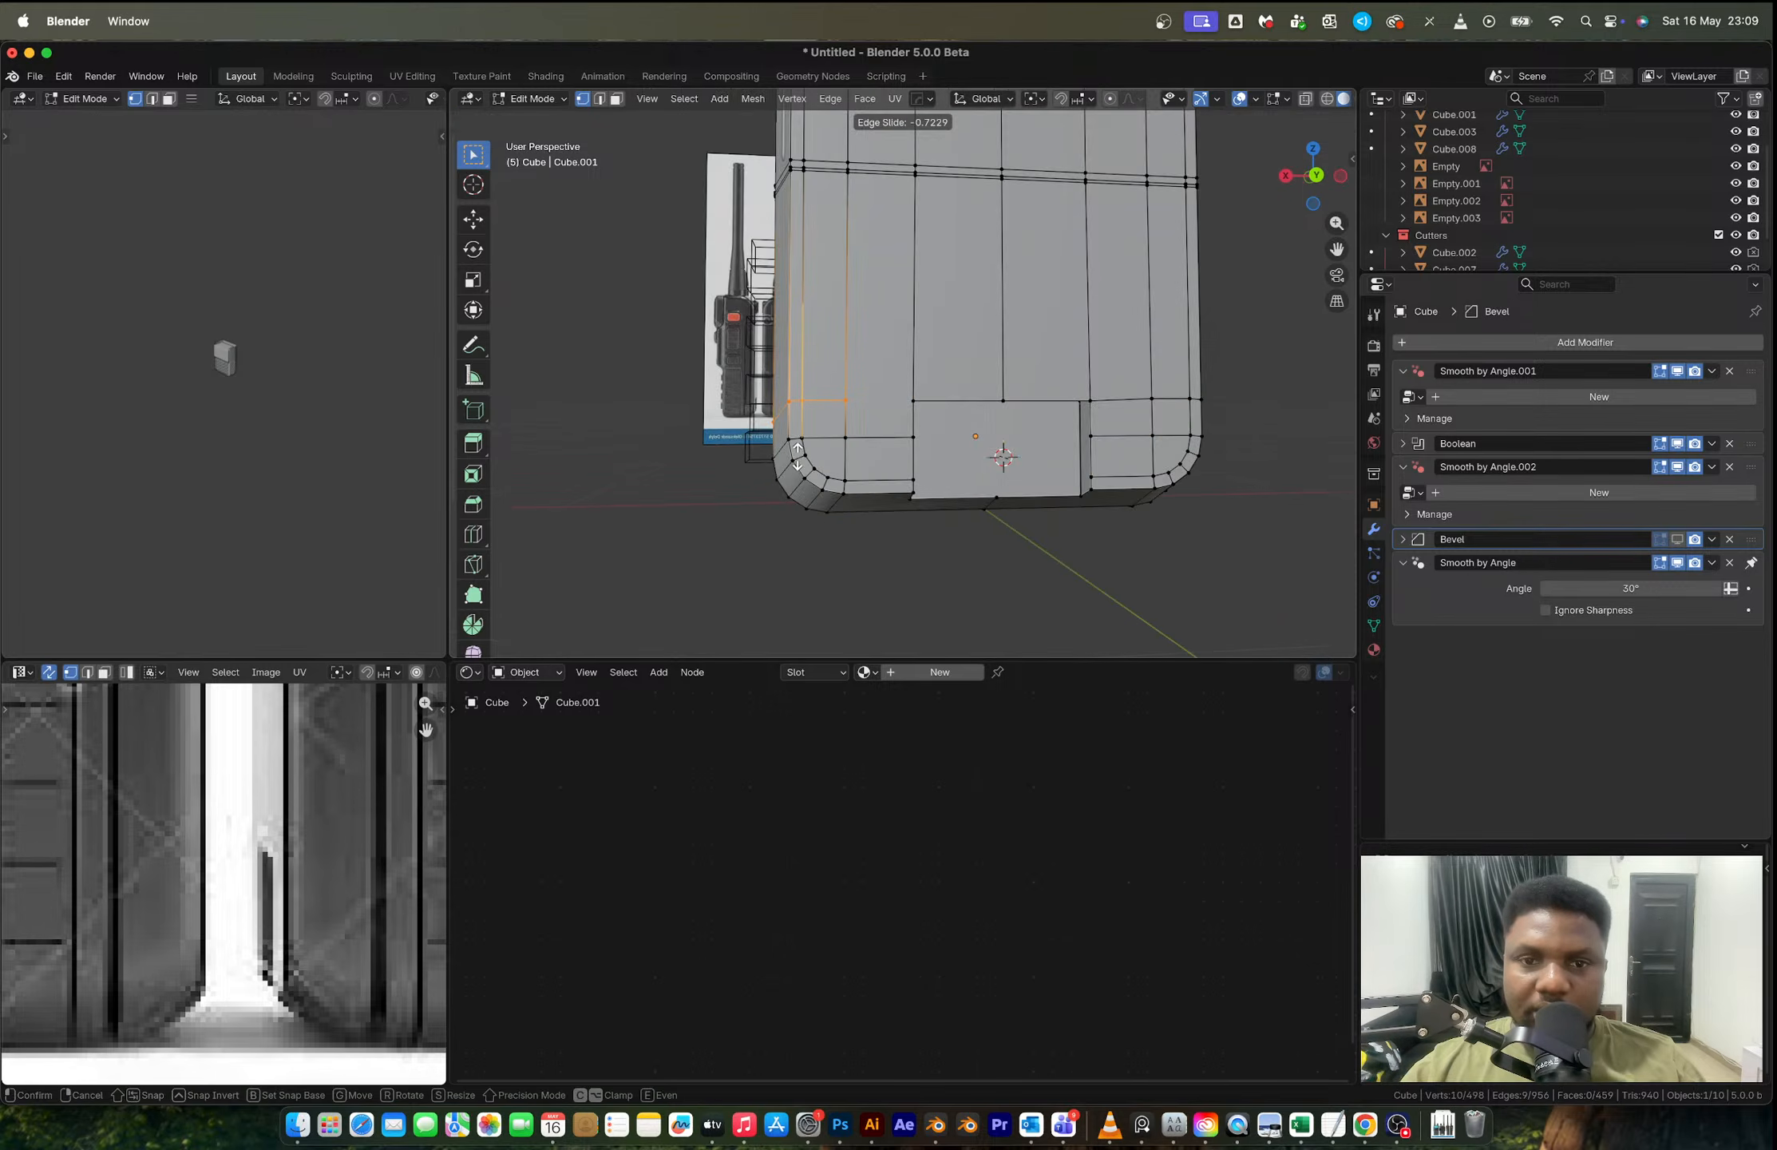
{"action": "left_click", "coordinate": [797, 455]}
{"action": "left_click", "coordinate": [847, 398]}
{"action": "left_click", "coordinate": [914, 401], "text": "shift"}
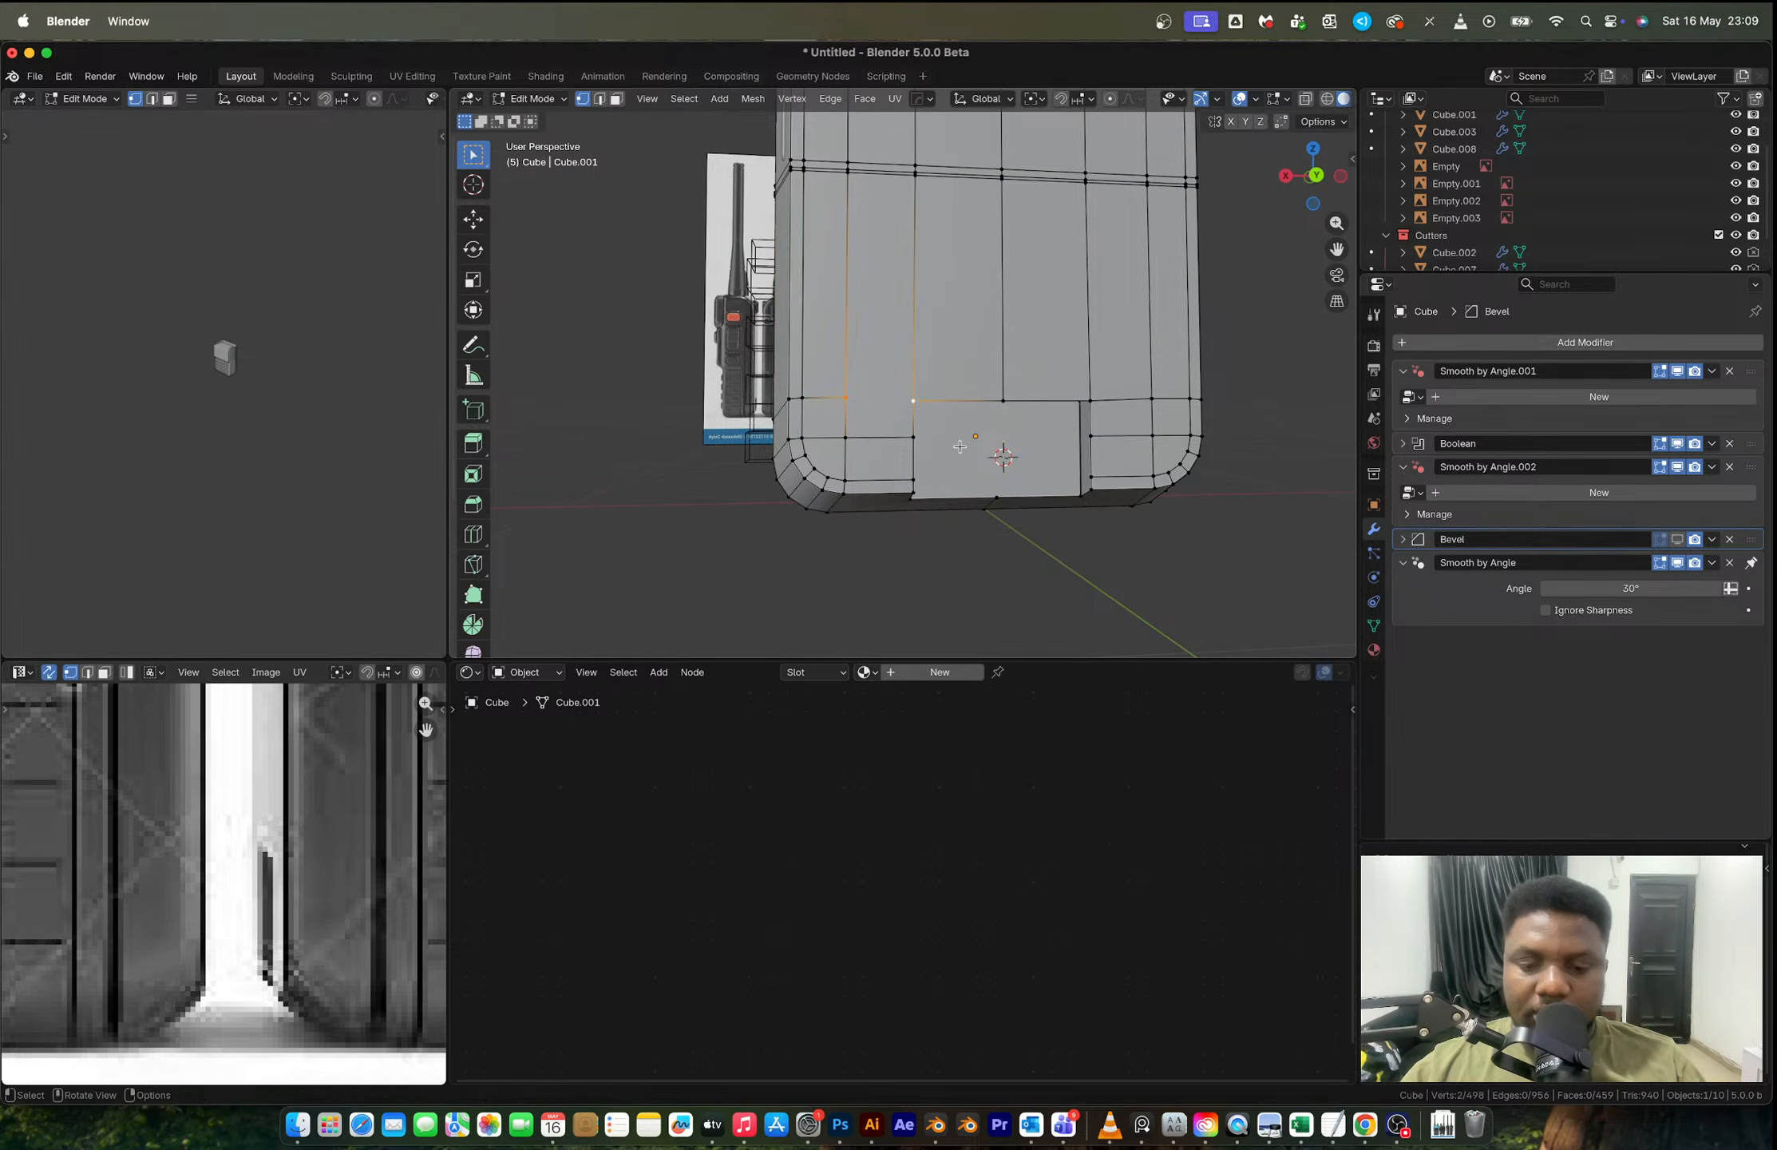
{"action": "key", "text": "j"}
Step: Try a vertical Knife cut through the middle of the recess floor, from its bottom edge to the upper rim
{"action": "mouse_move", "coordinate": [915, 402]}
{"action": "middle_mouse_down"}
{"action": "mouse_move", "coordinate": [1007, 365]}
{"action": "mouse_move", "coordinate": [895, 378]}
{"action": "middle_mouse_up"}
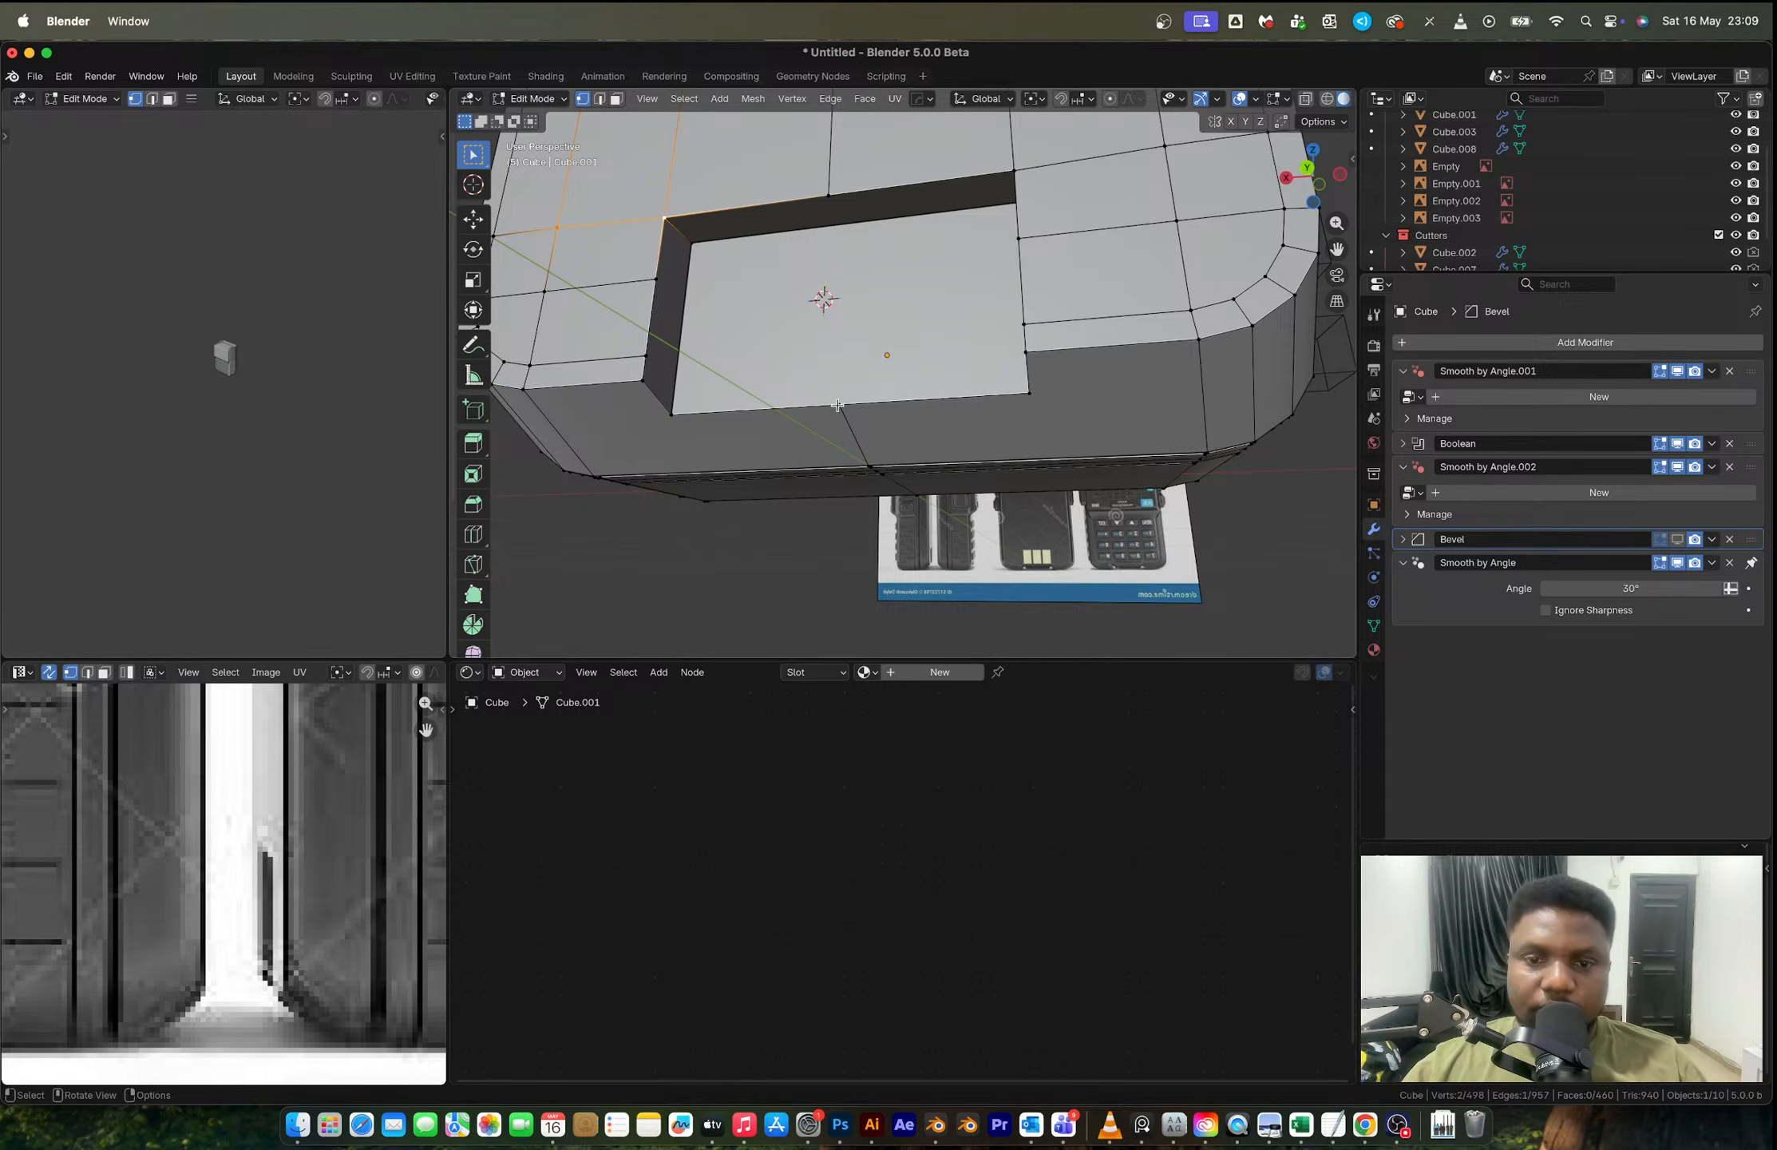
{"action": "key", "text": "k"}
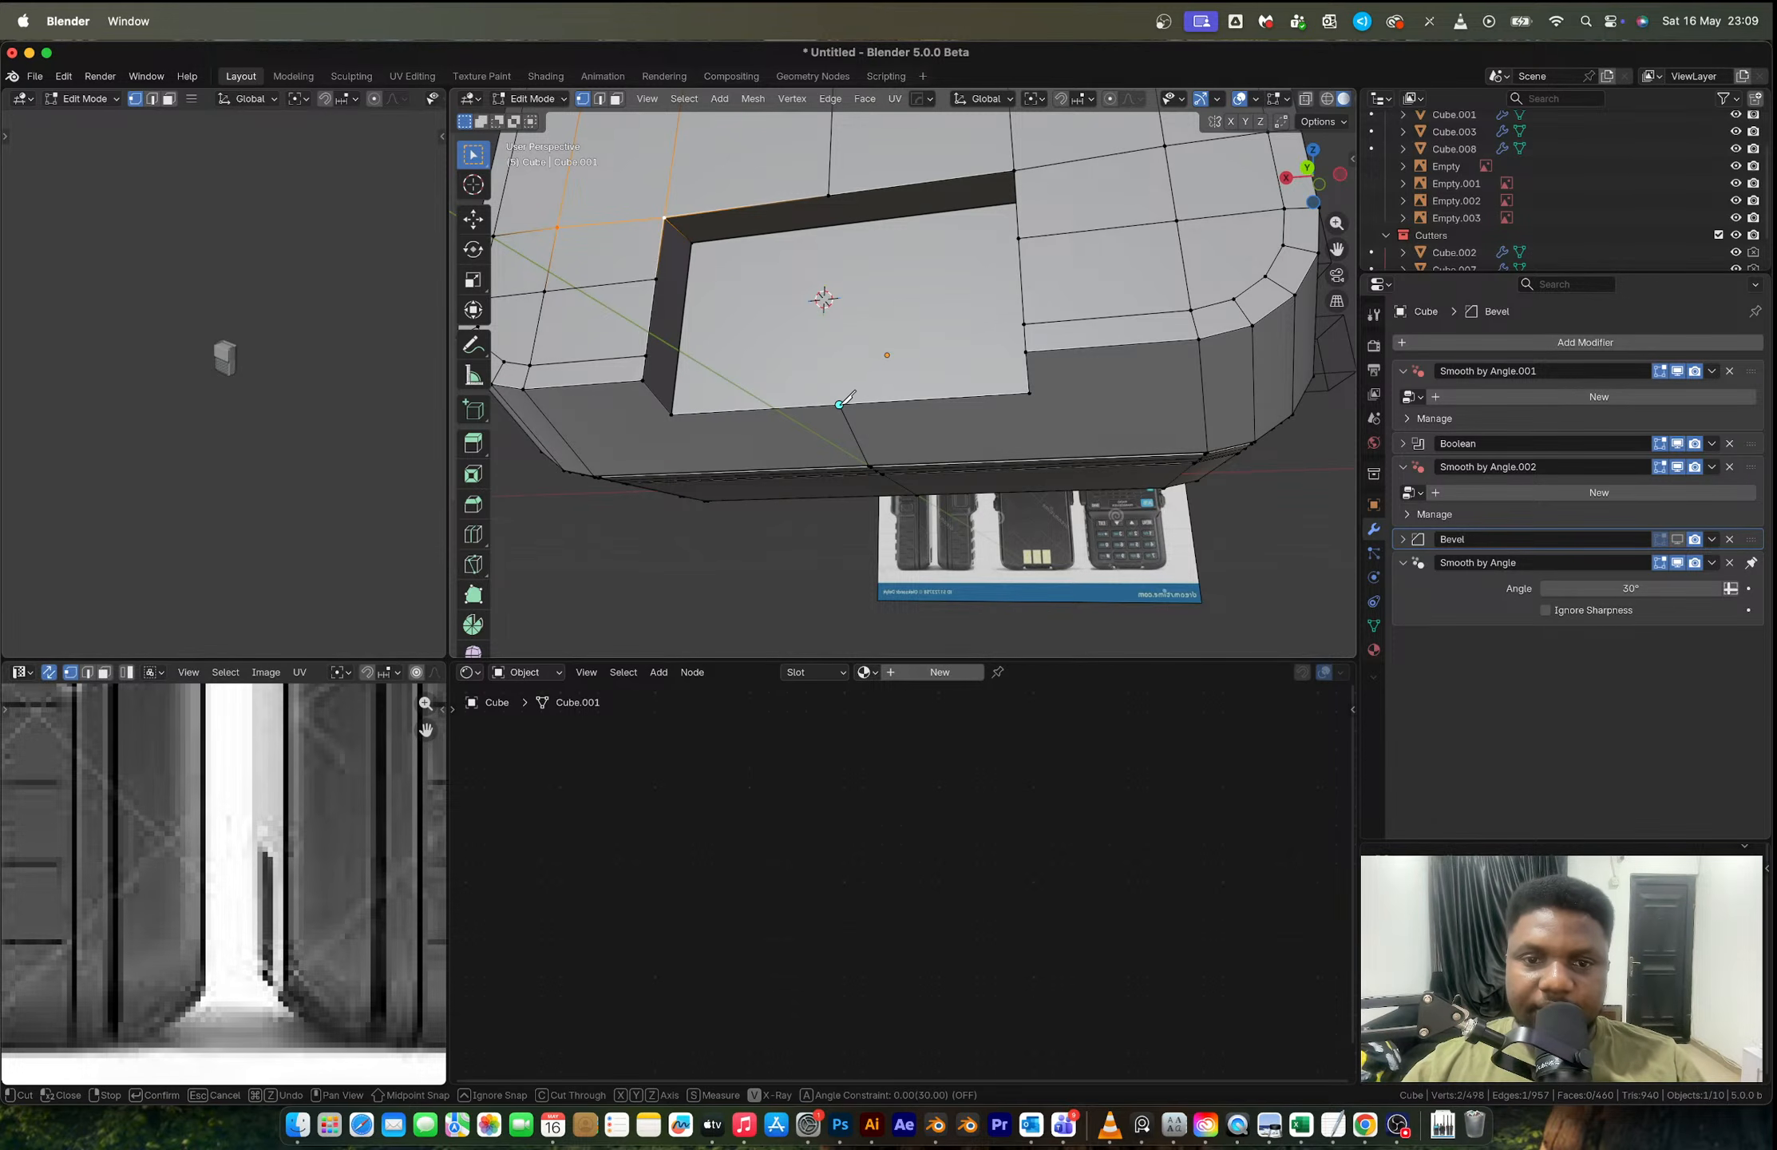
{"action": "left_click", "coordinate": [839, 404]}
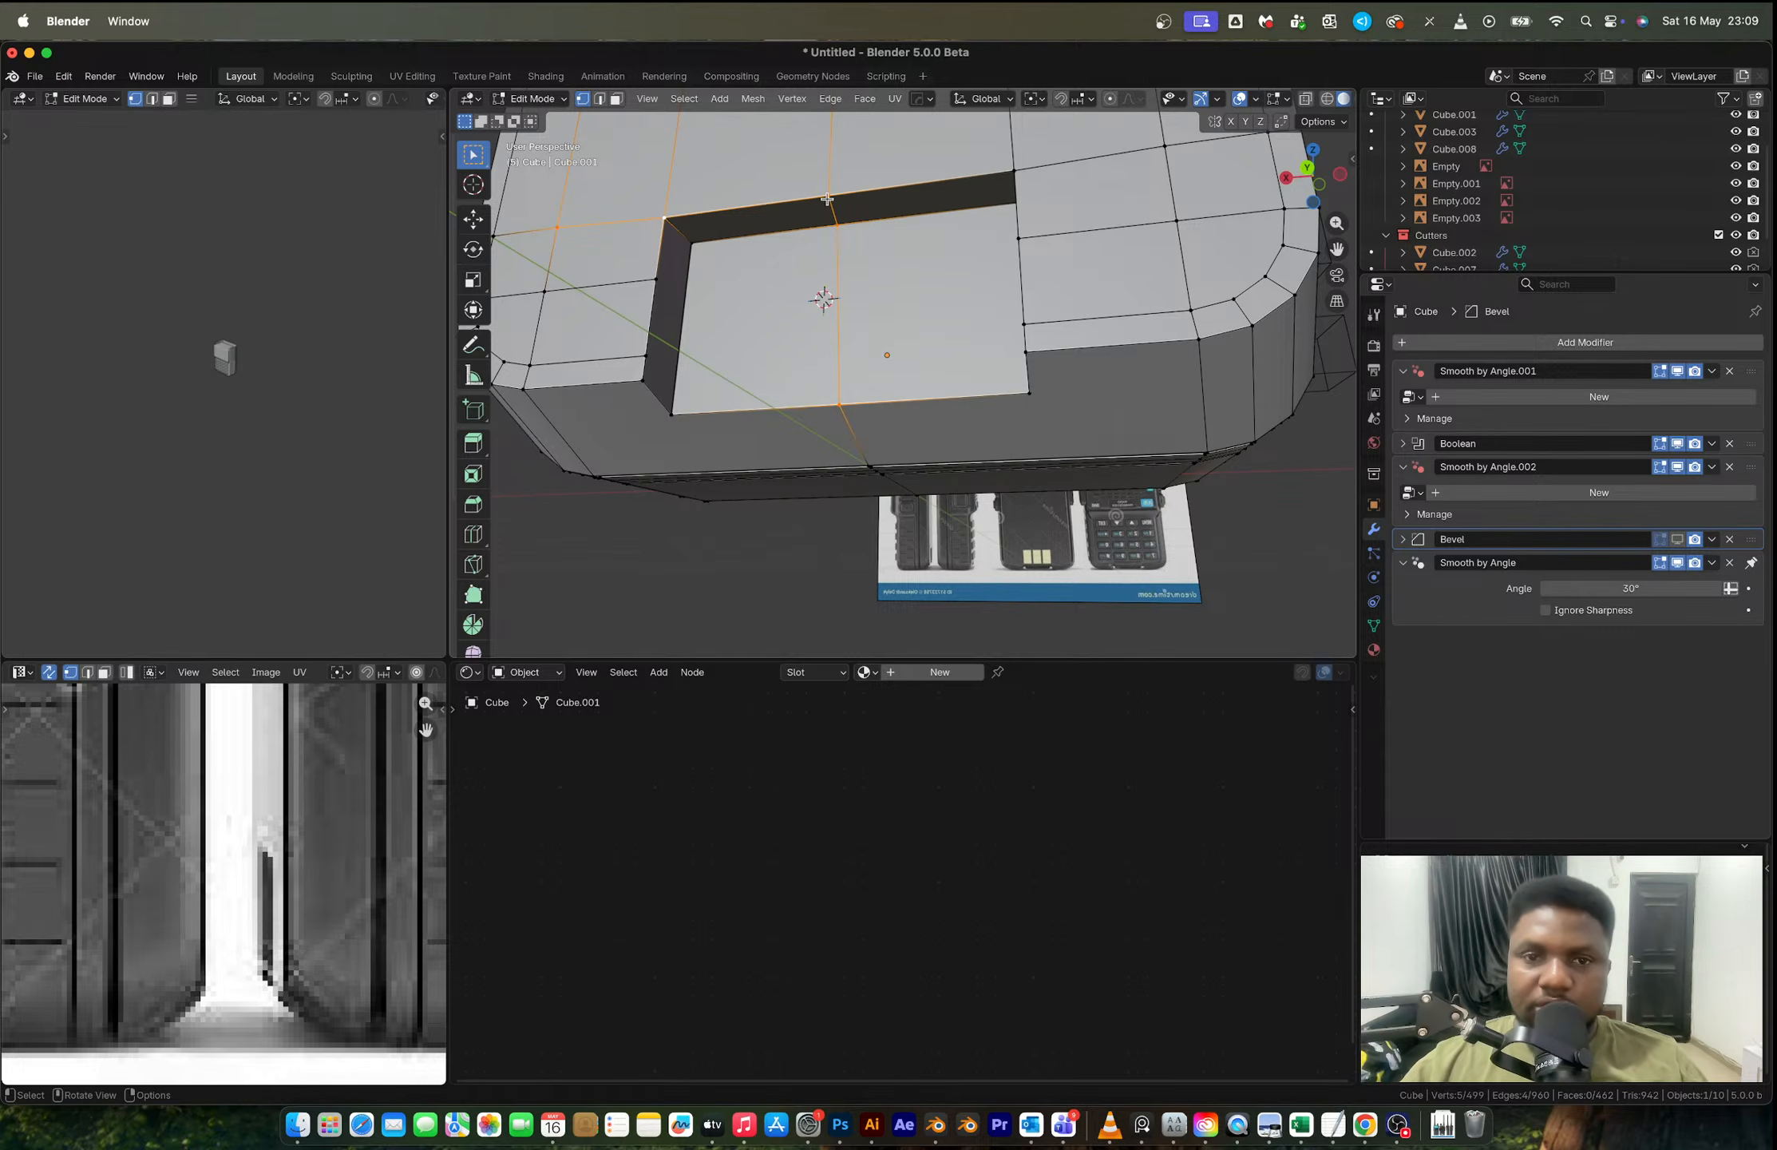
{"action": "key", "text": "Return"}
Step: Try a horizontal Knife cut across the recess floor and side walls, joining the body's edges on both sides
{"action": "middle_click_drag", "start_coordinate": [830, 195], "coordinate": [1000, 301]}
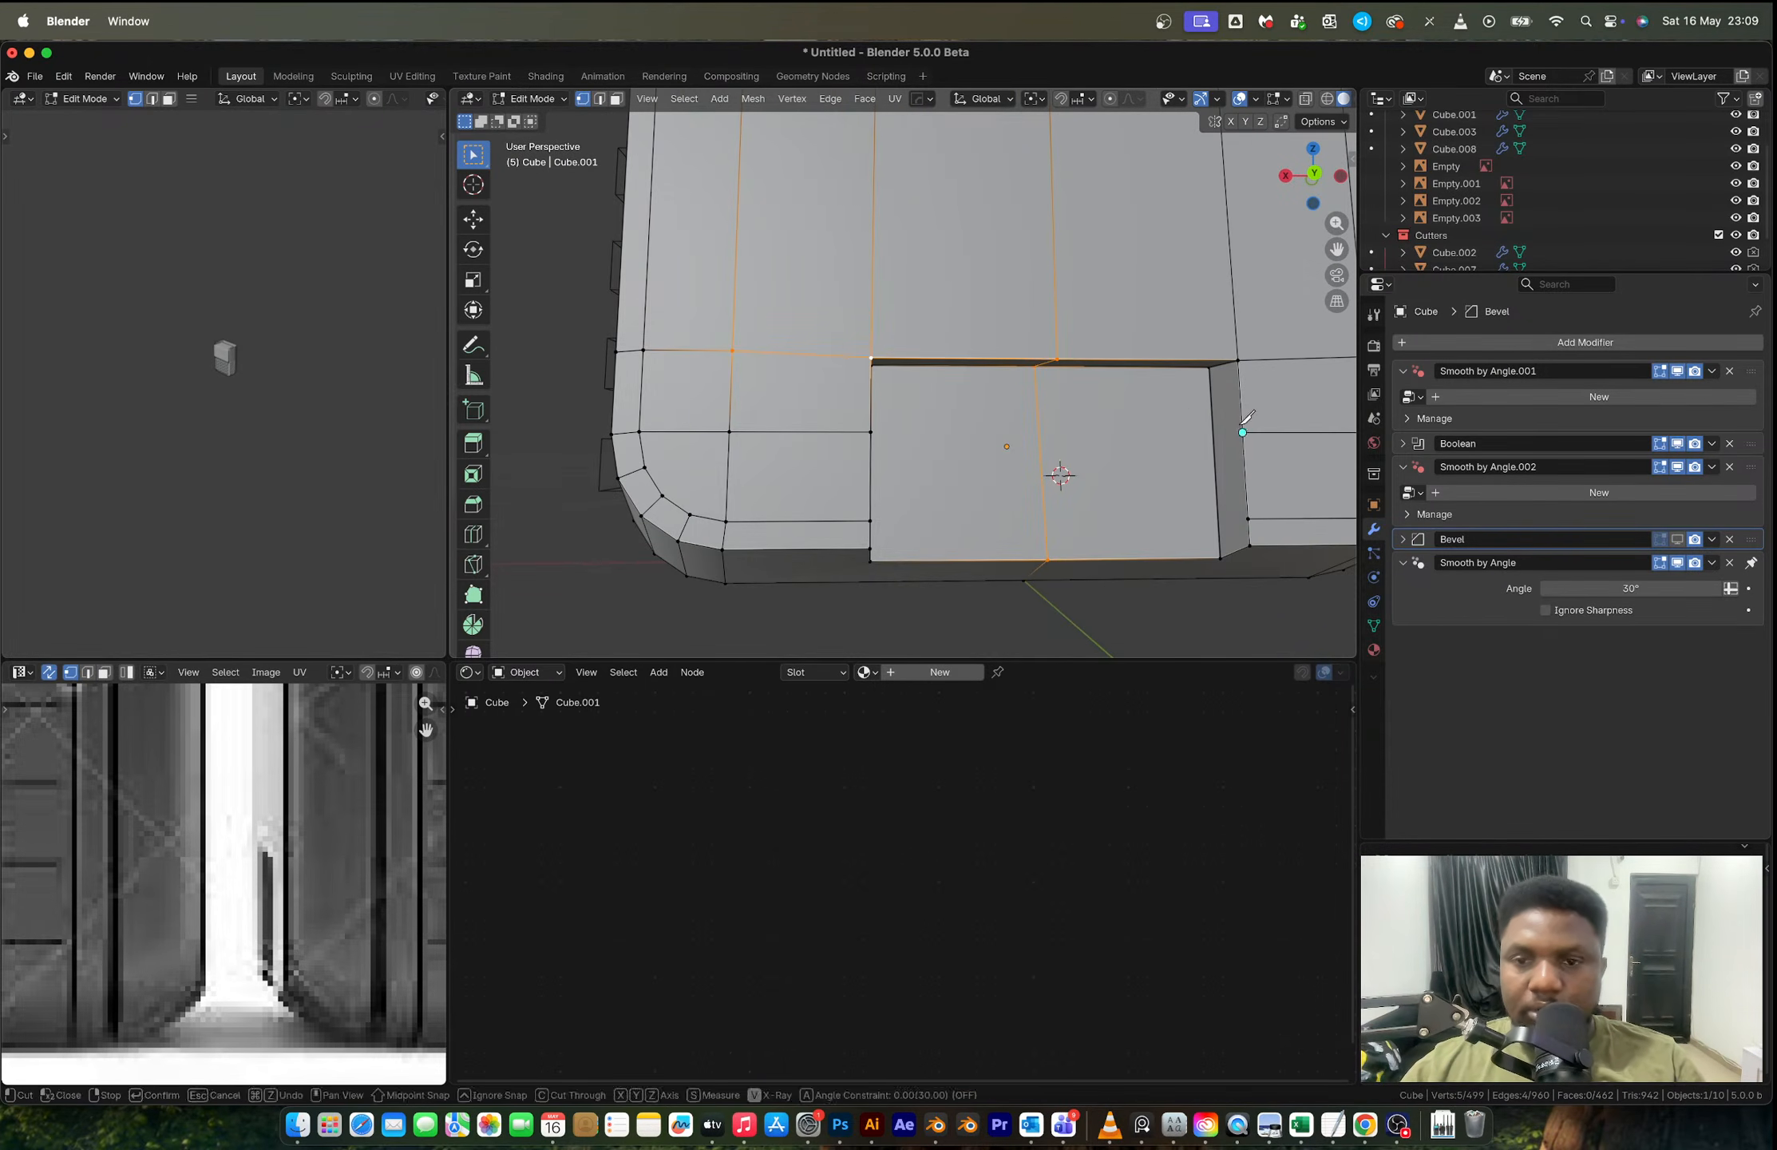
{"action": "key", "text": "k"}
{"action": "left_click", "coordinate": [1212, 436]}
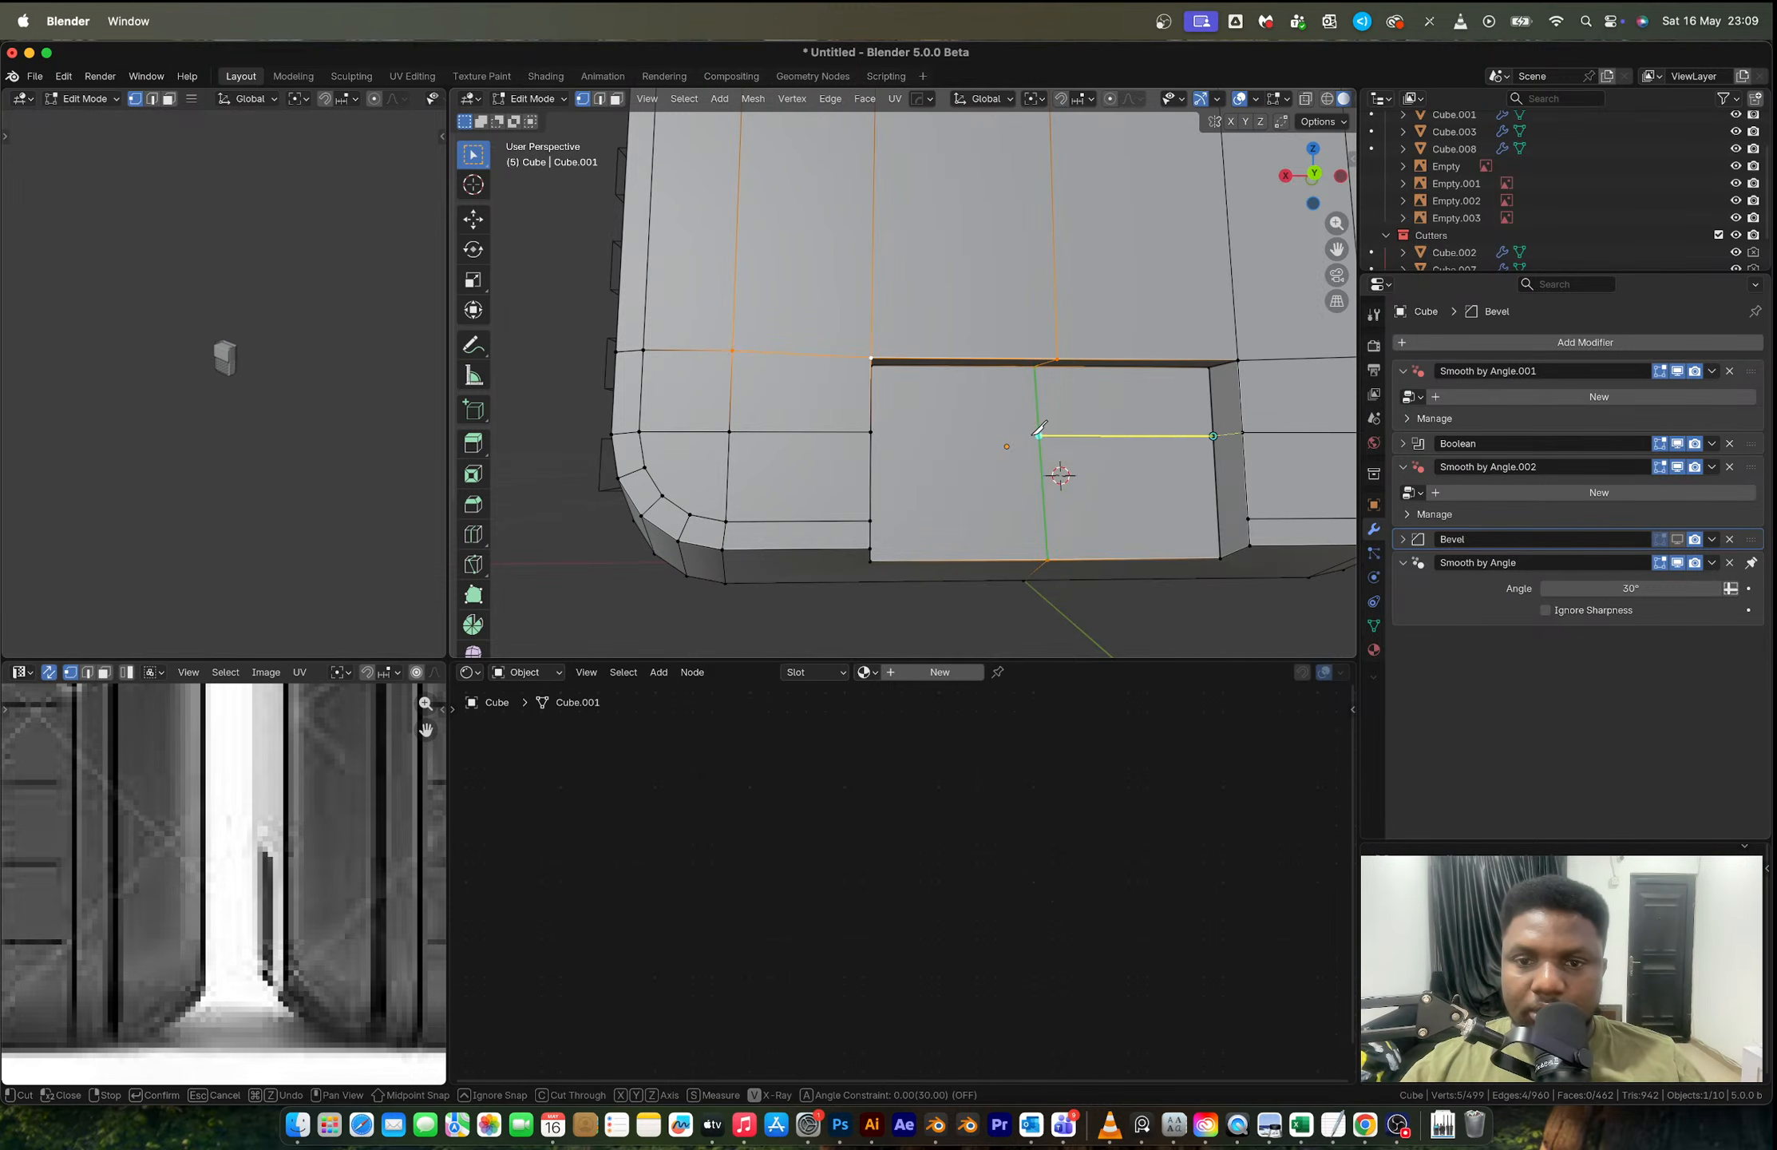
{"action": "left_click", "coordinate": [1038, 431]}
{"action": "middle_click_drag", "start_coordinate": [1038, 432], "coordinate": [774, 408]}
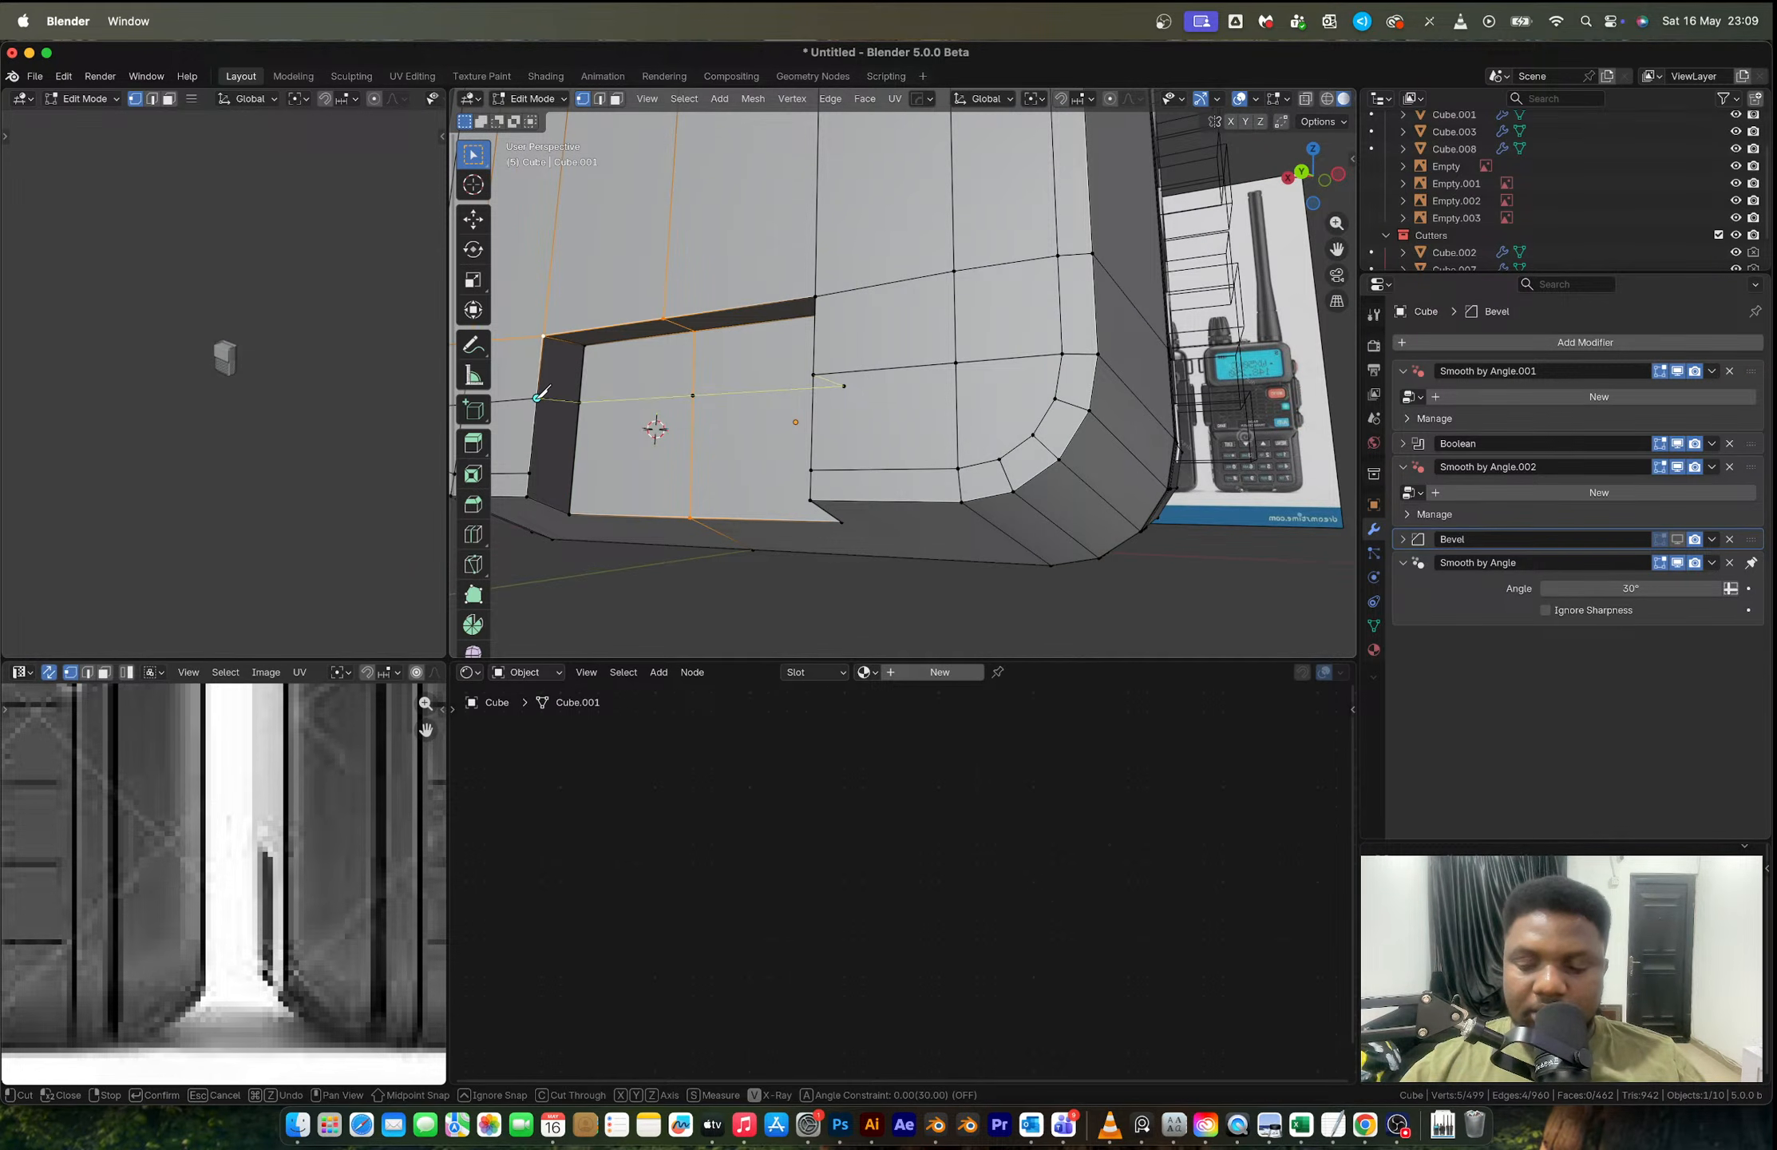
{"action": "middle_click_drag", "start_coordinate": [539, 396], "coordinate": [900, 514]}
{"action": "key", "text": "Return"}
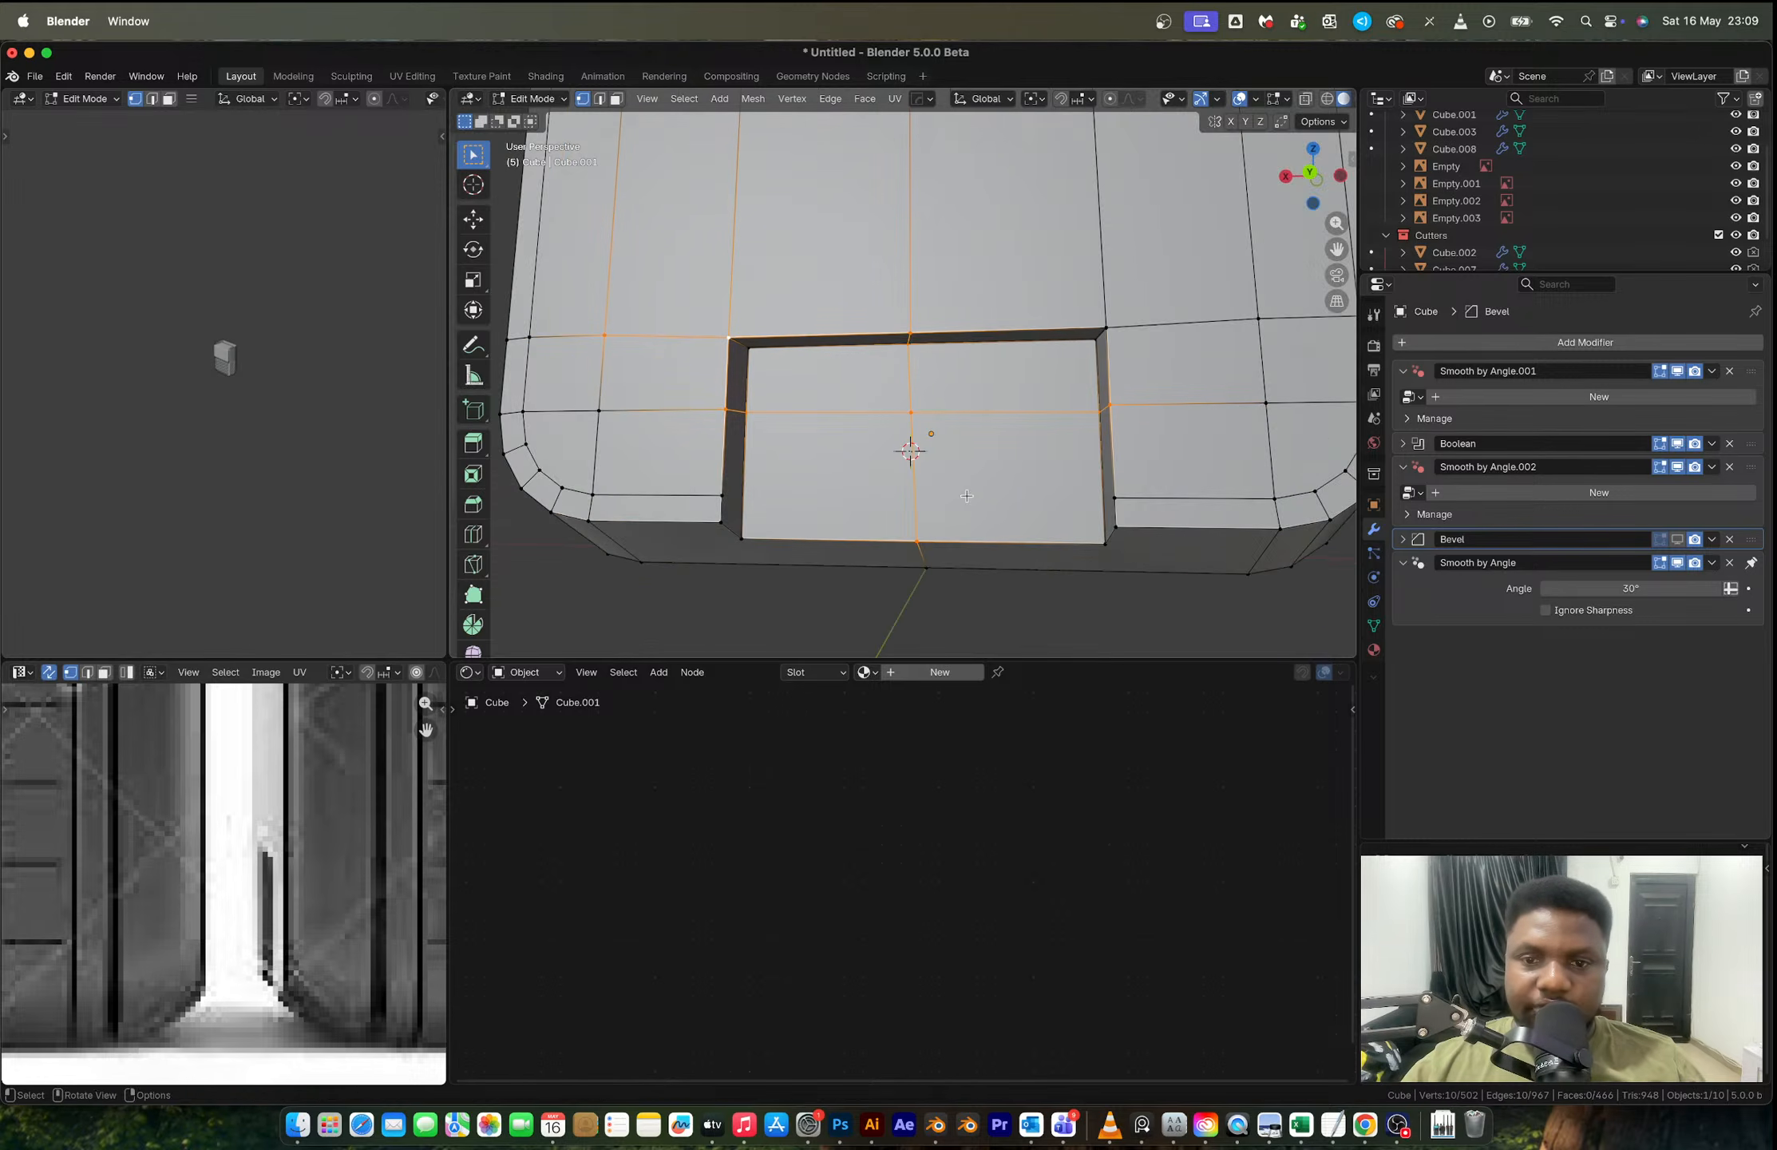
Step: Try a horizontal loop cut across the lower part of the recess floor
{"action": "key", "text": "ctrl+r"}
{"action": "left_click", "coordinate": [906, 513]}
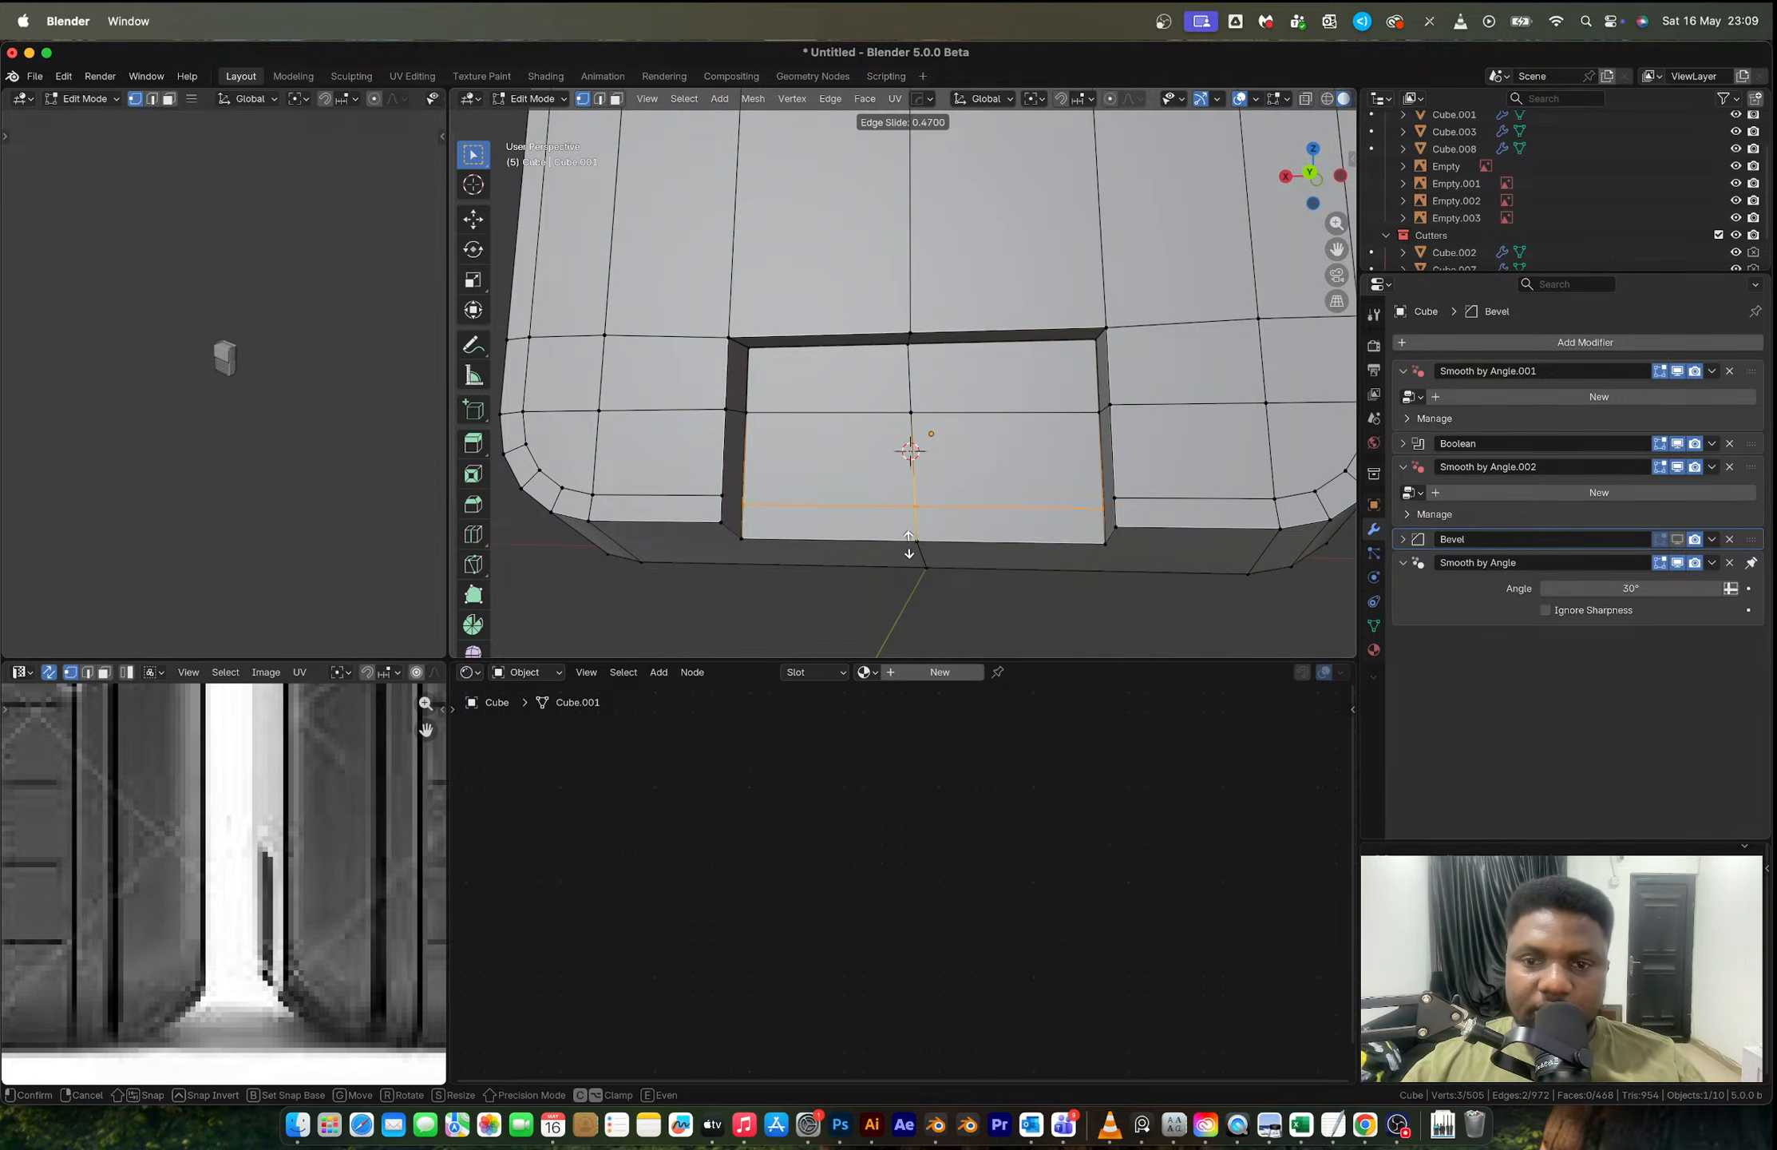
{"action": "left_click", "coordinate": [908, 543]}
{"action": "middle_click_drag", "start_coordinate": [910, 541], "coordinate": [1124, 503]}
Step: Undo the loop cut and both Knife cuts in the recess
{"action": "key", "text": "ctrl+z"}
{"action": "key", "text": "ctrl+z"}
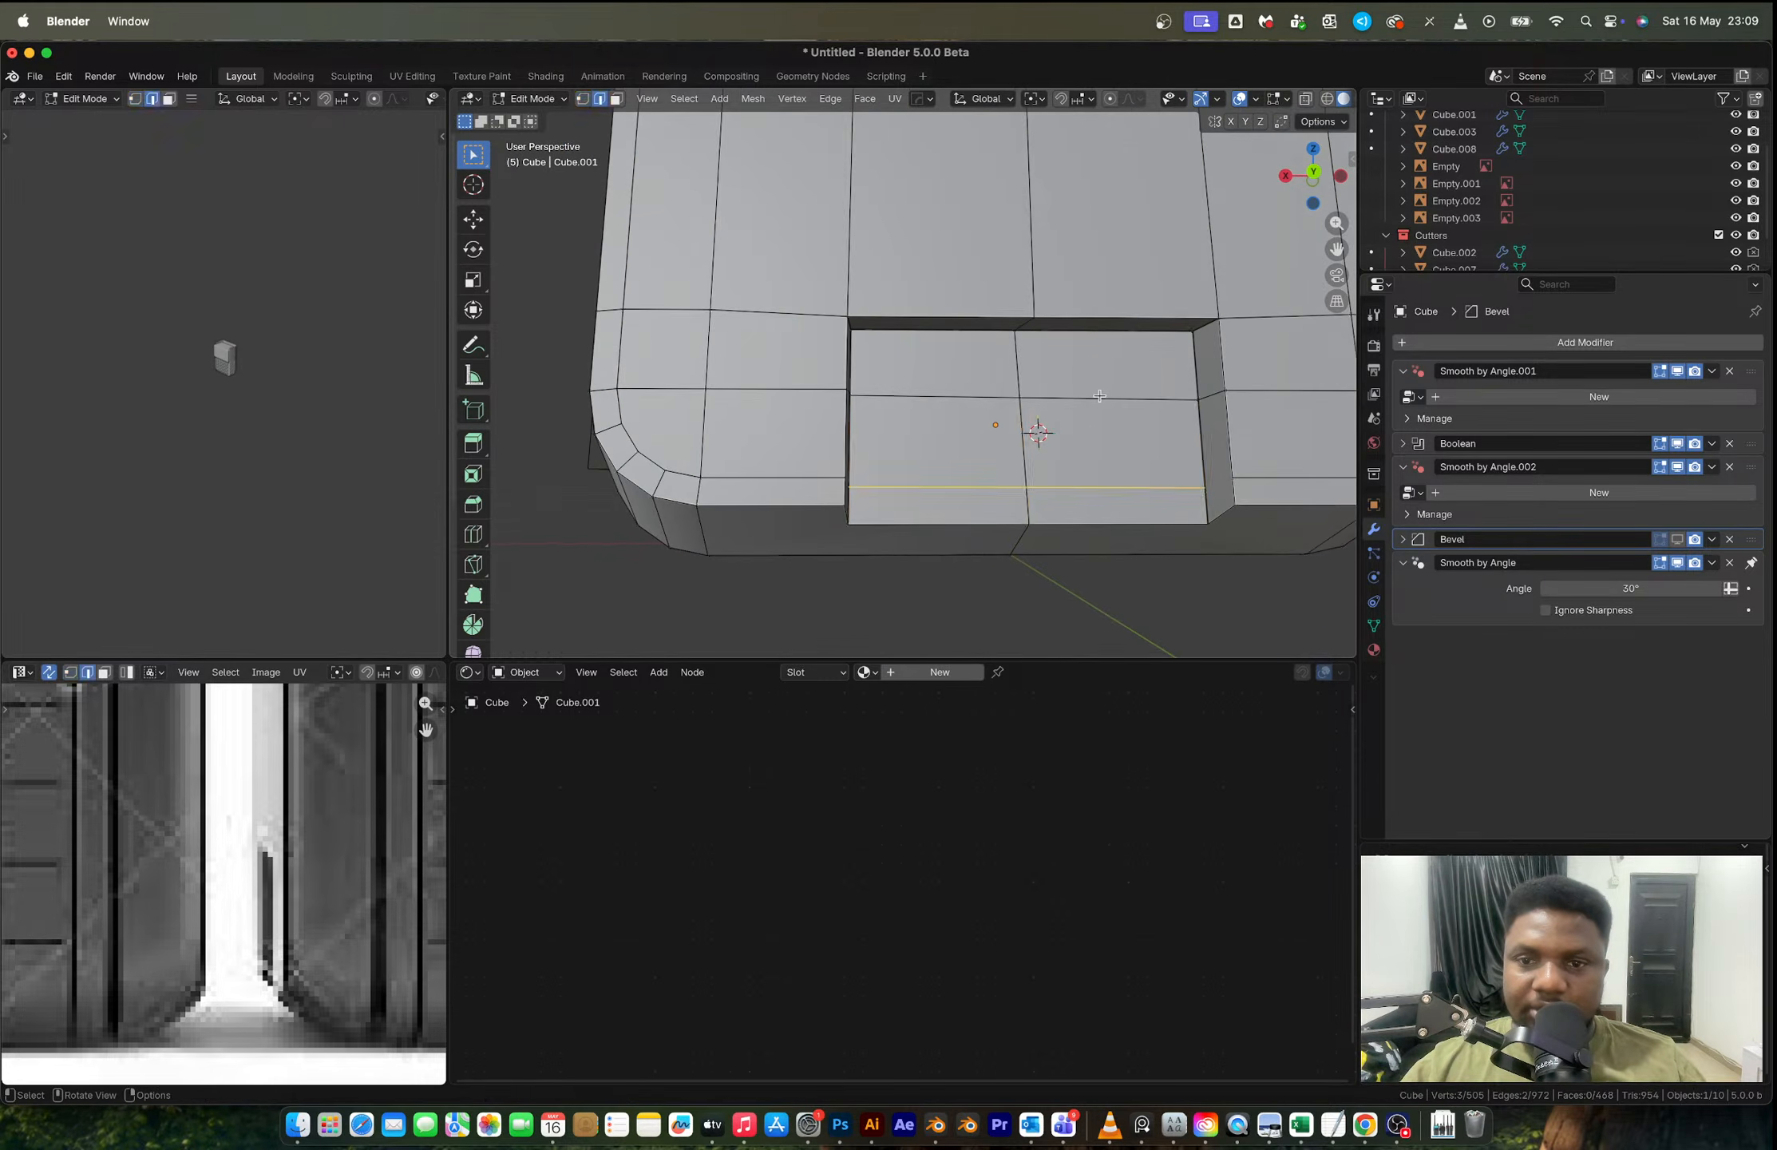
{"action": "middle_click_drag", "start_coordinate": [1099, 395], "coordinate": [1006, 373]}
{"action": "key", "text": "ctrl+z"}
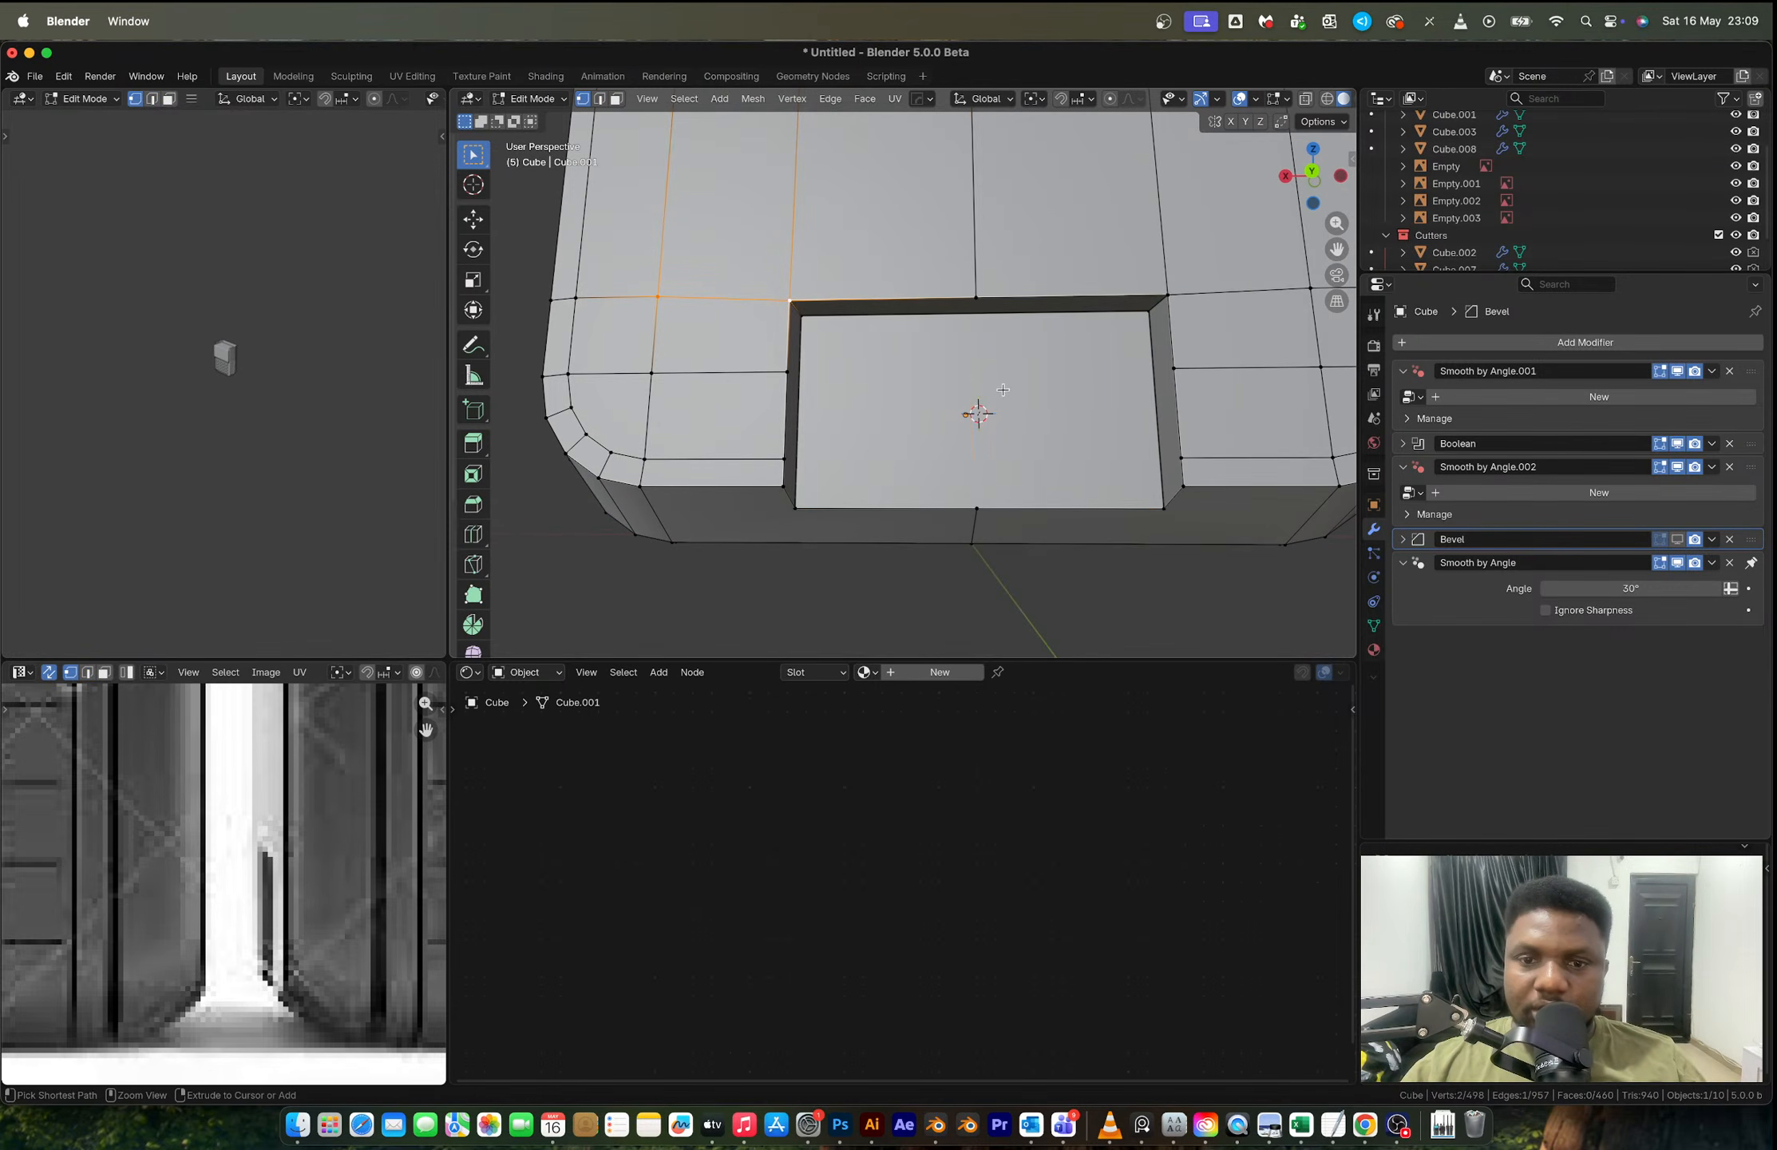
Step: Add a midpoint vertex on the recess floor's top edge and connect it to the middle vertices of the floor's bottom edge and the upper rim
{"action": "key", "text": "ctrl+r"}
{"action": "left_click", "coordinate": [979, 352]}
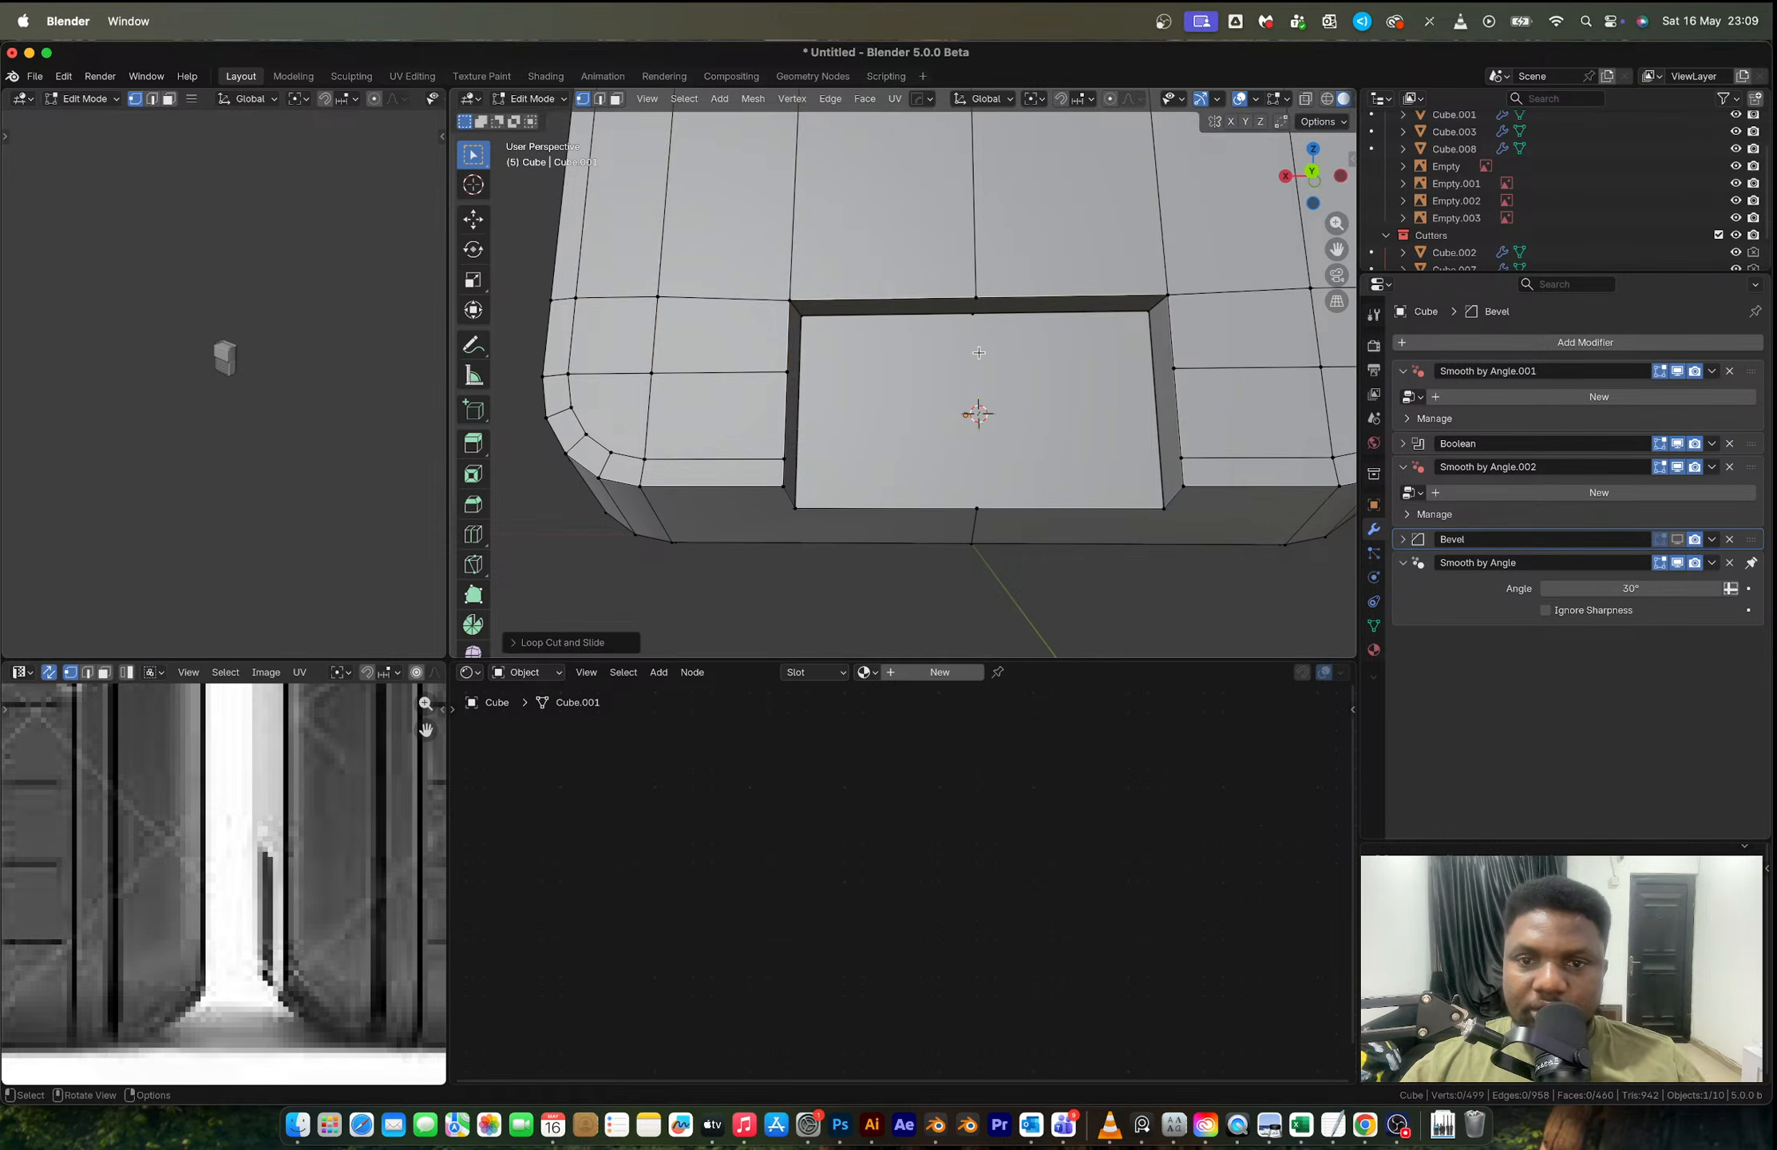
{"action": "left_click", "coordinate": [975, 318]}
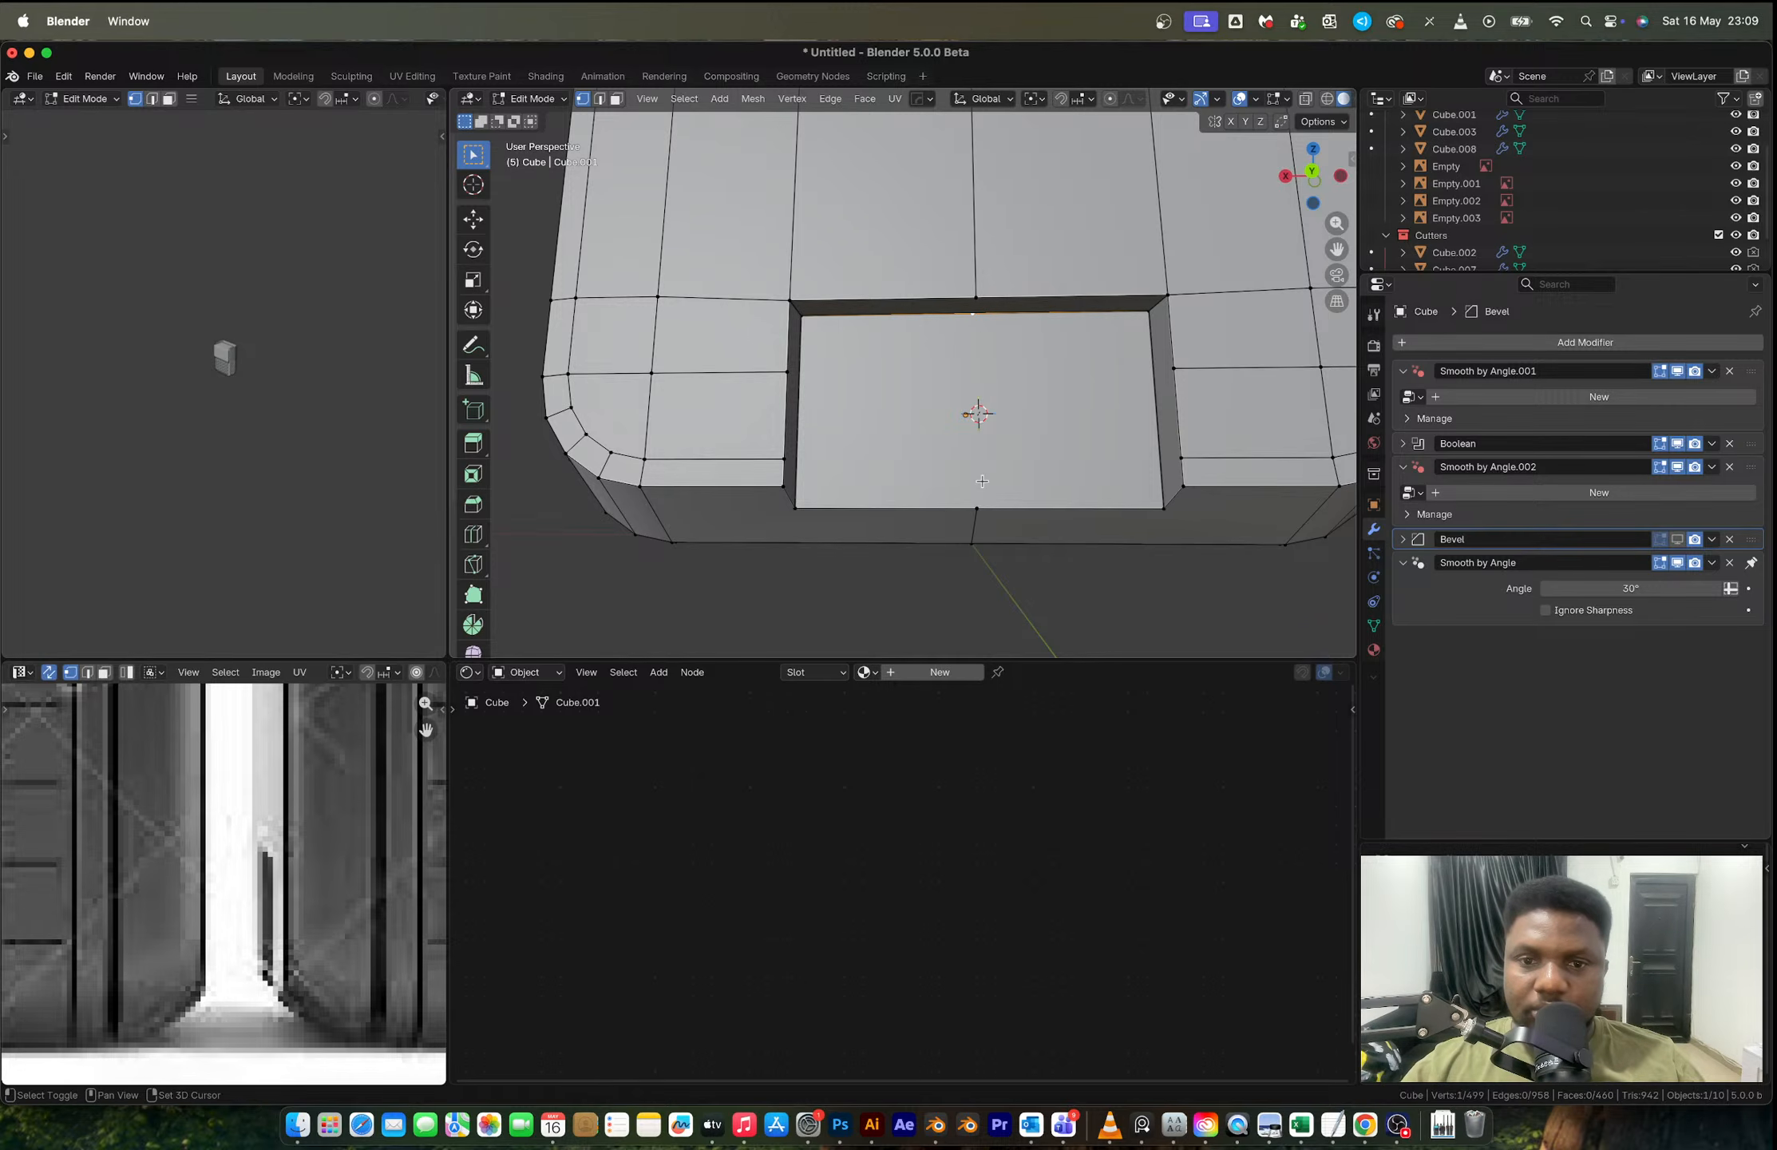
{"action": "left_click", "coordinate": [979, 510], "text": "shift"}
{"action": "key", "text": "j"}
{"action": "left_click", "coordinate": [973, 314]}
{"action": "left_click", "coordinate": [975, 298], "text": "shift"}
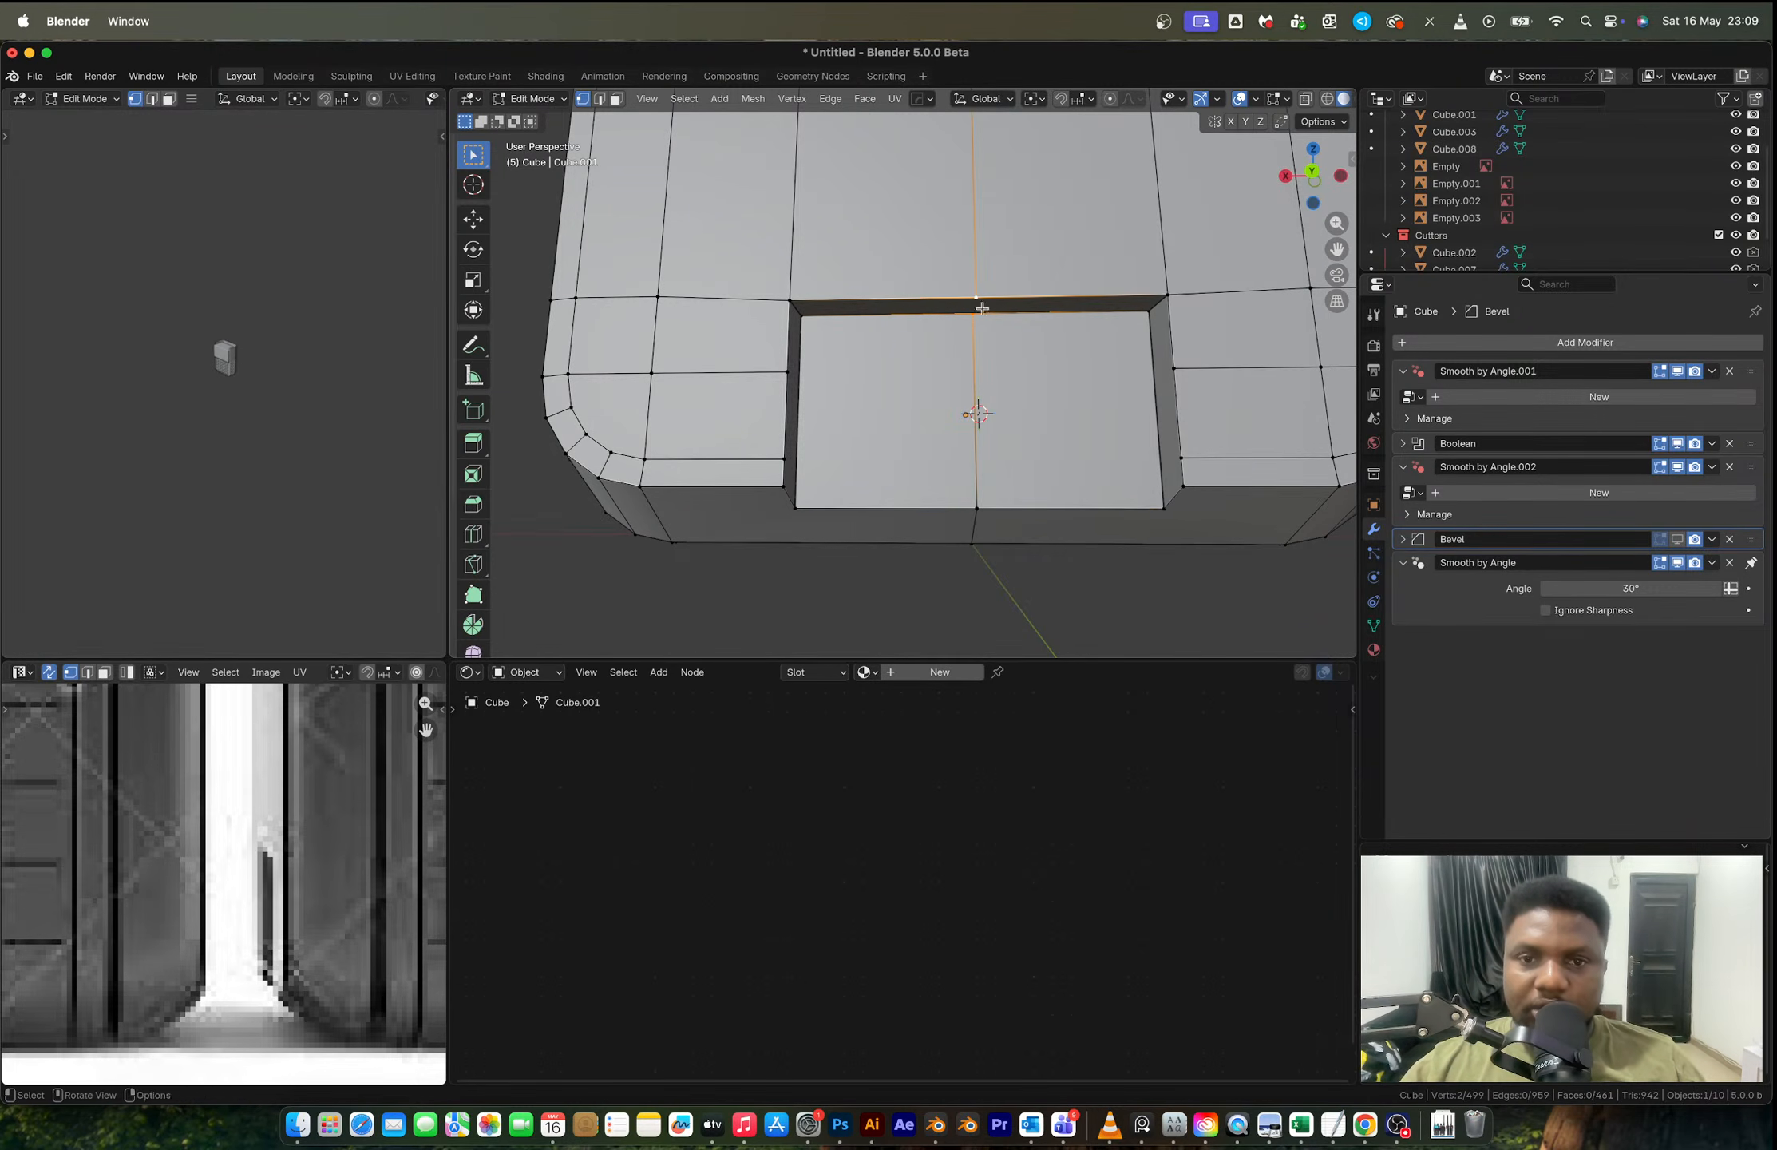
Step: Add two horizontal loop cuts across the recess floor, level with the body's horizontal edges beside the recess
{"action": "key", "text": "ctrl+r"}
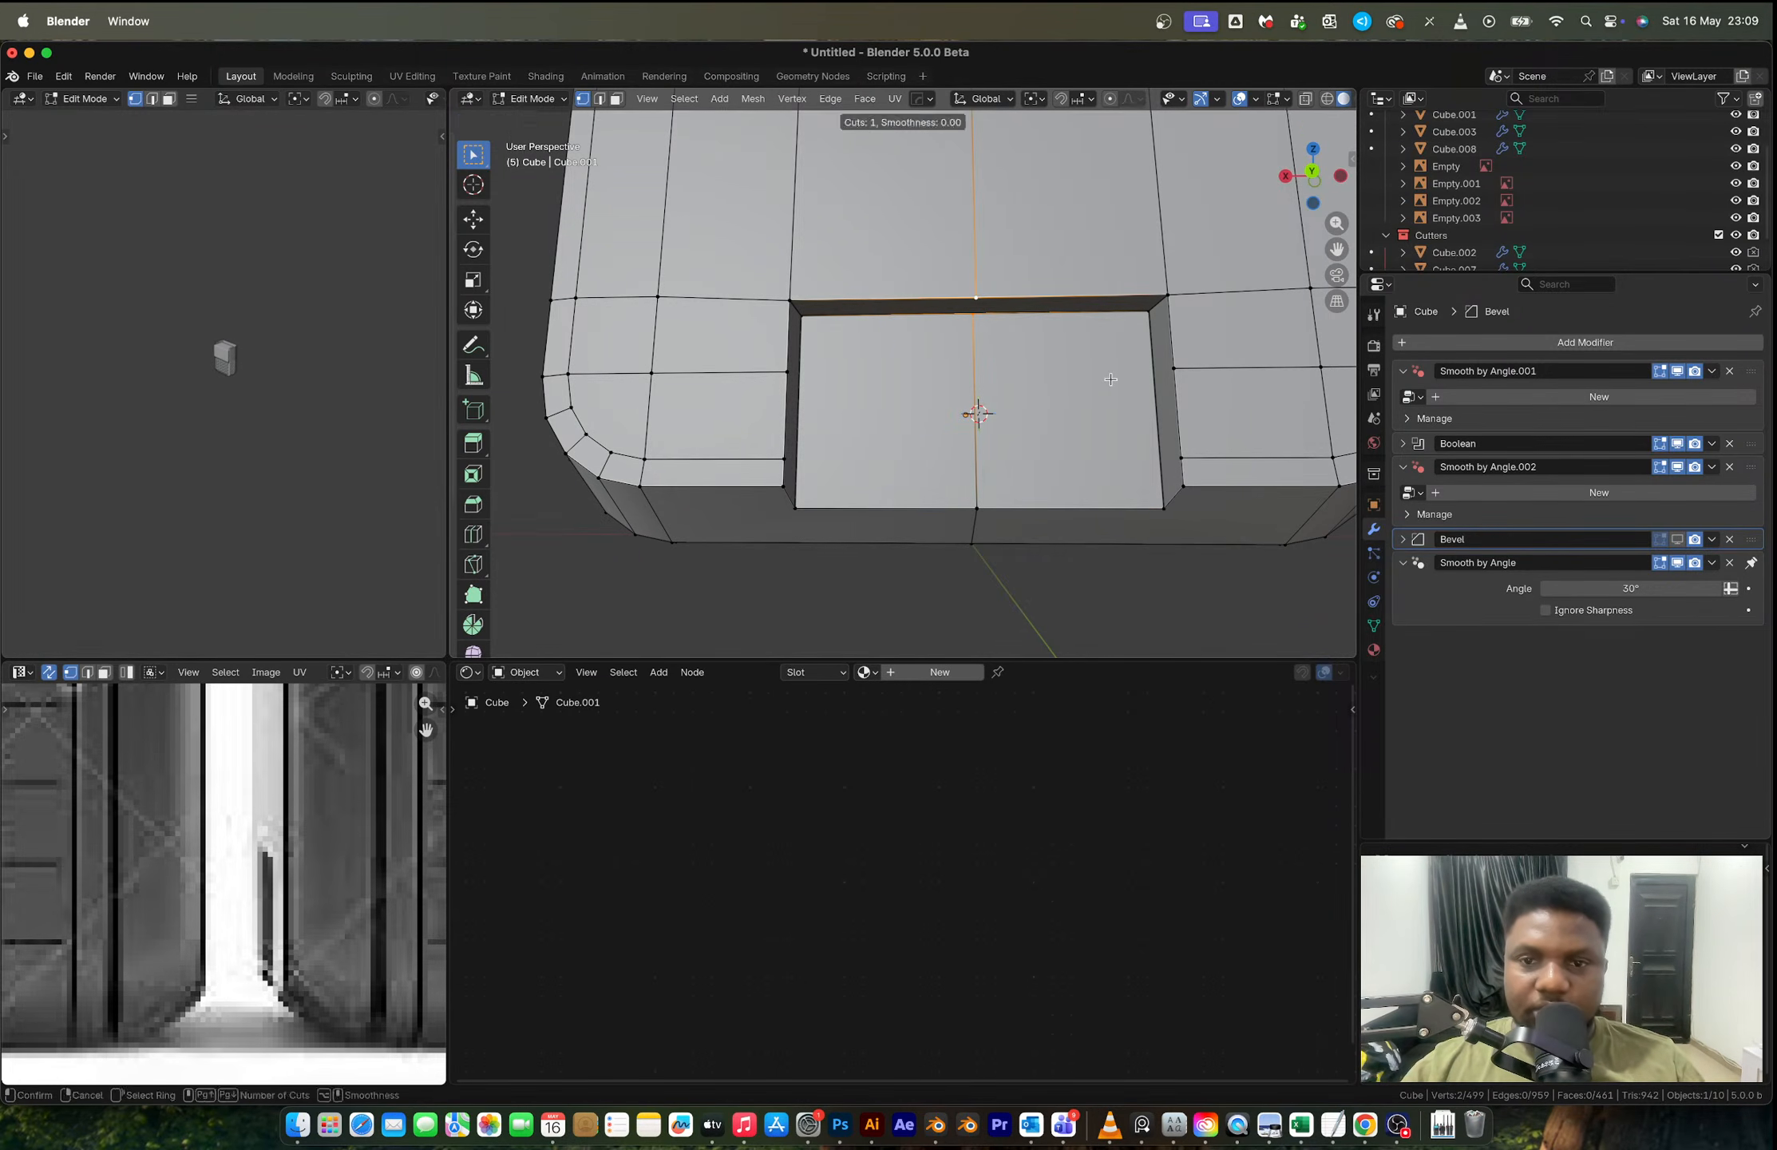
{"action": "left_click", "coordinate": [1128, 376]}
{"action": "left_click", "coordinate": [1129, 354]}
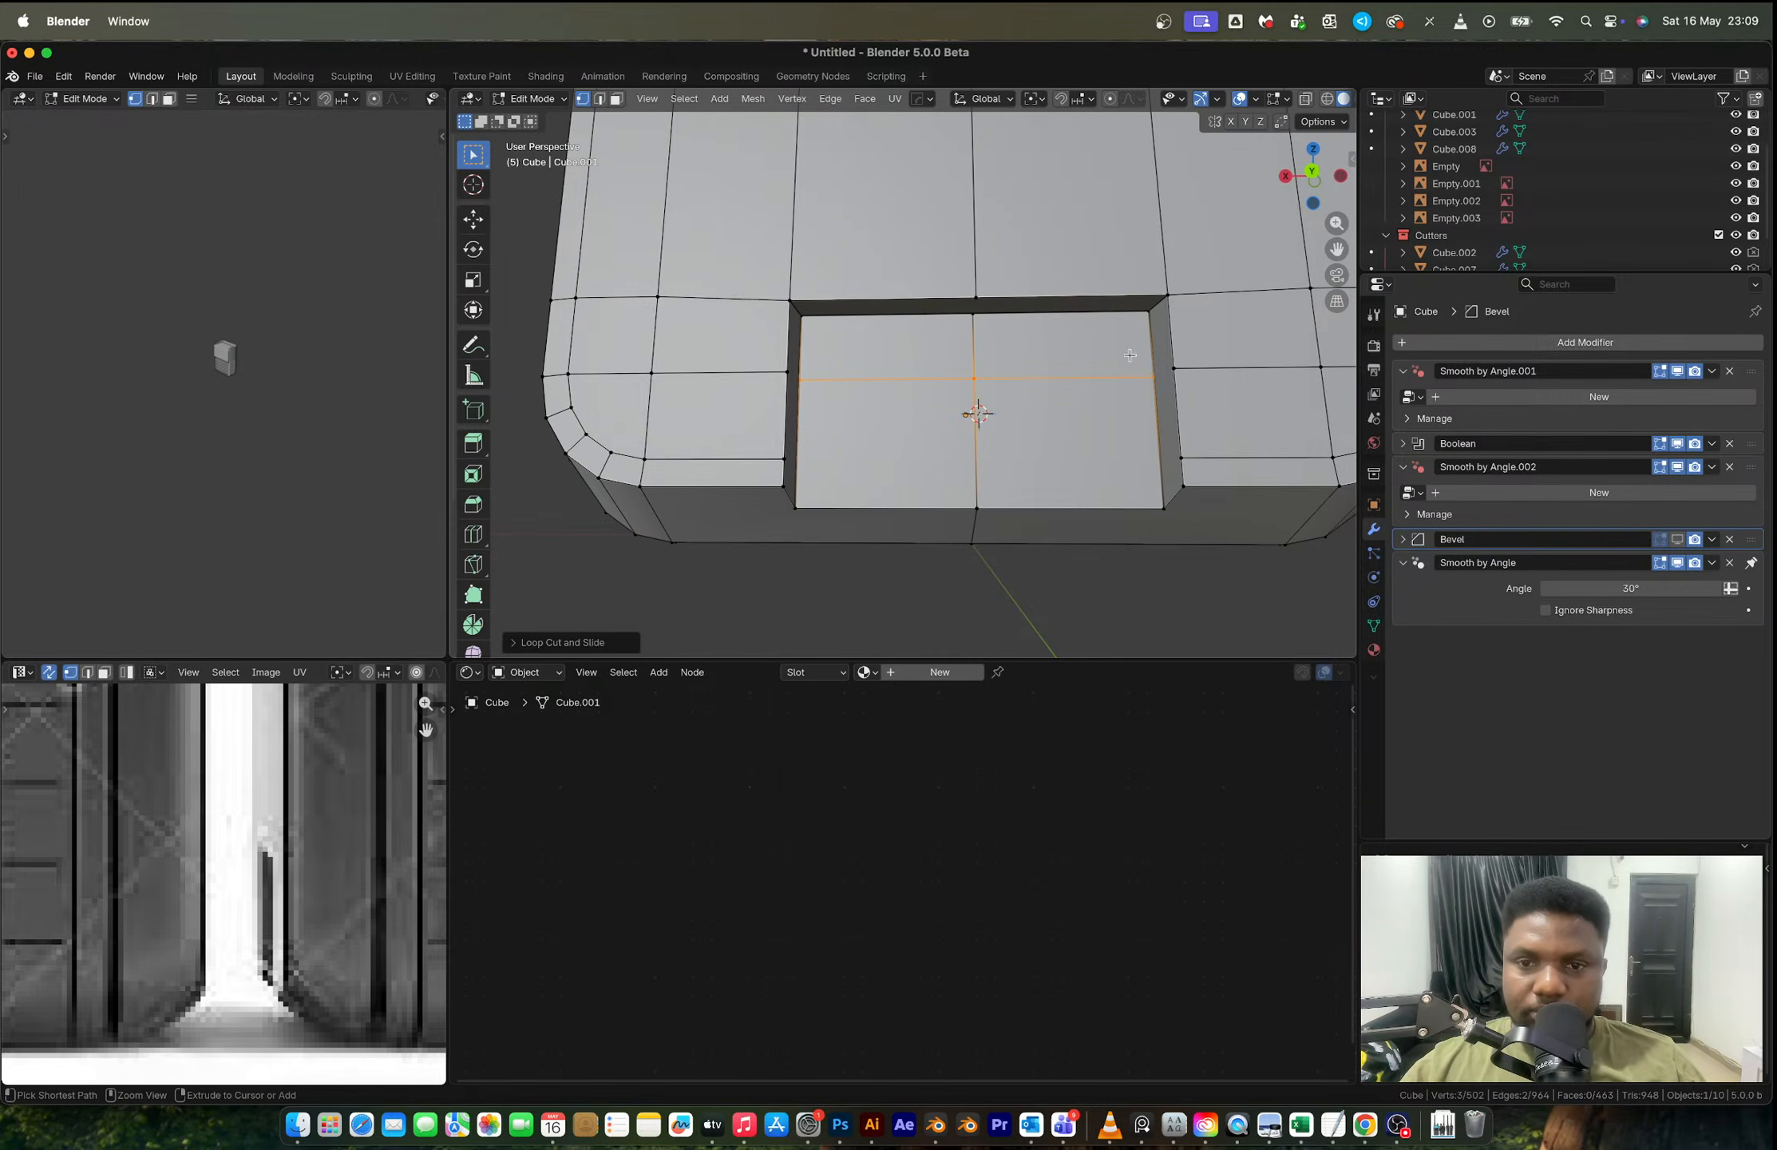
{"action": "key", "text": "ctrl+r"}
{"action": "left_click", "coordinate": [1142, 444]}
{"action": "left_click", "coordinate": [1142, 474]}
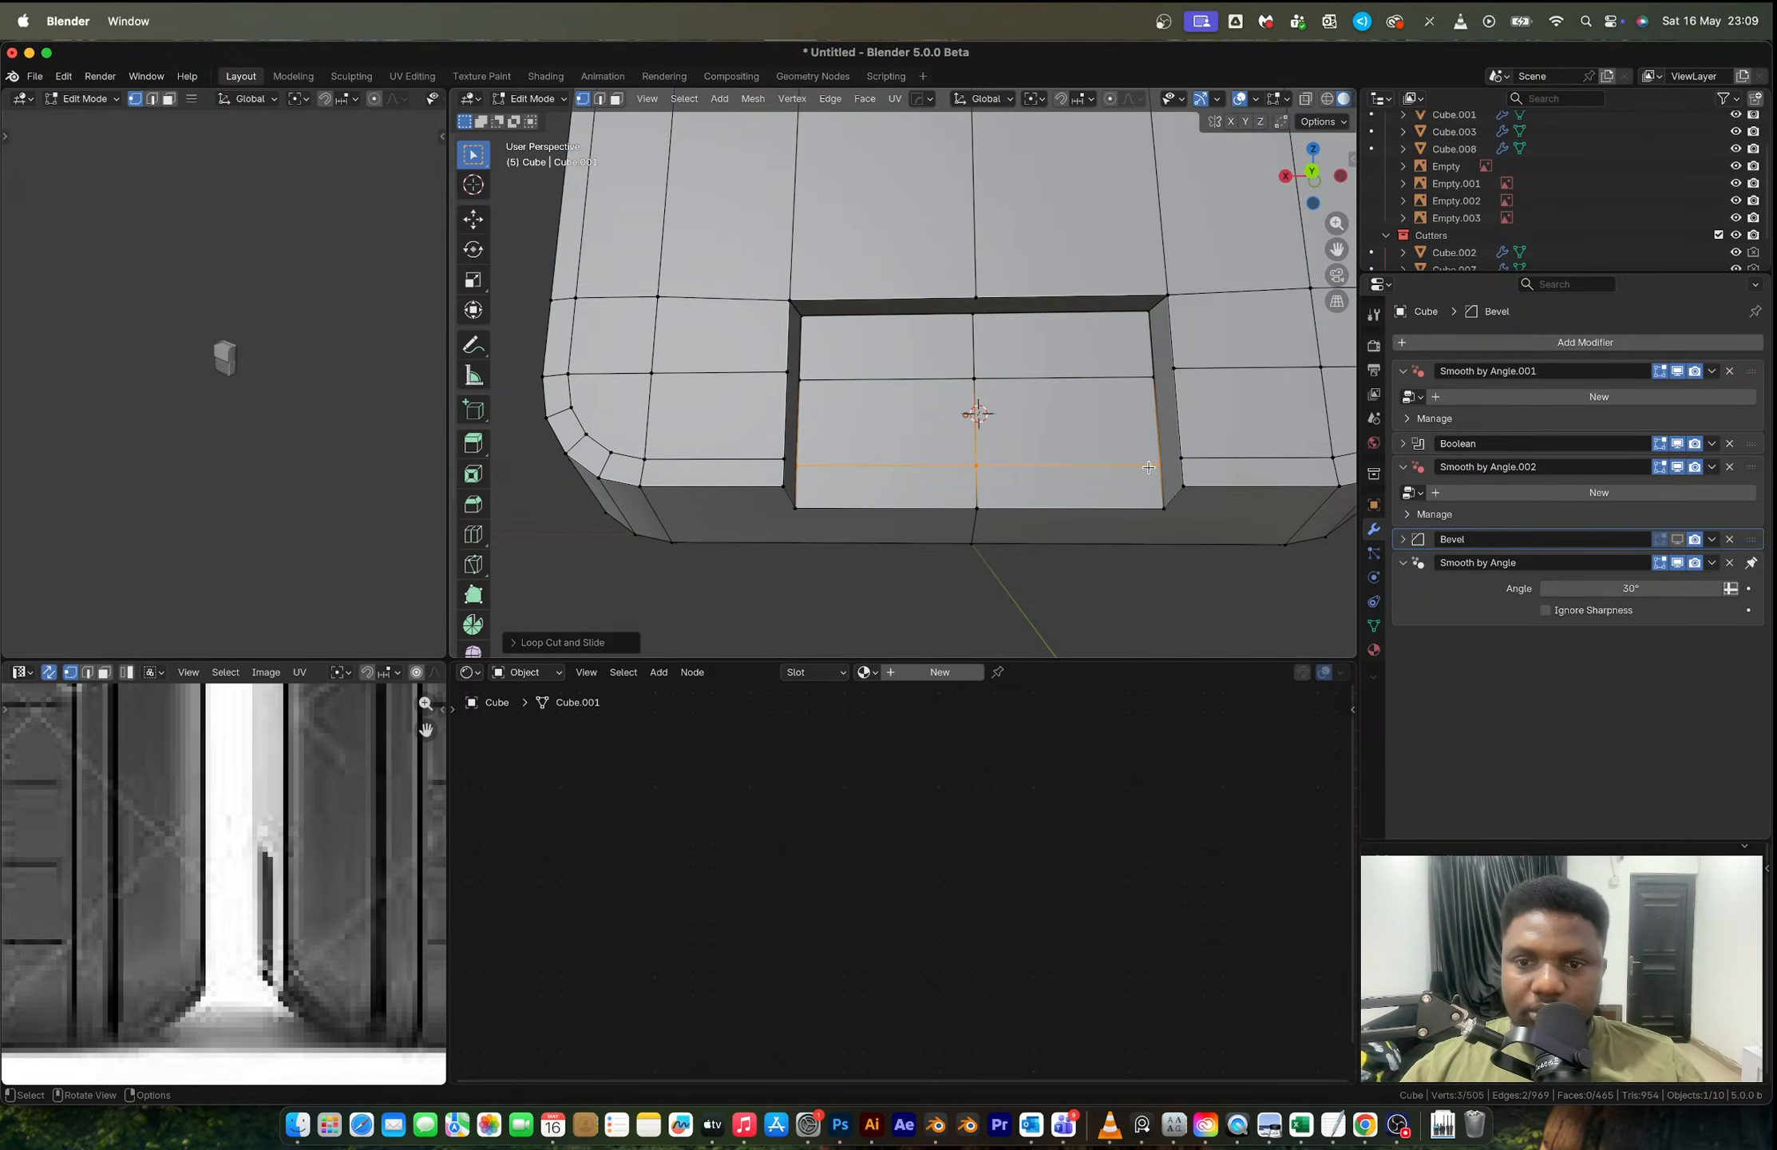
Step: Connect the ends of both floor loops to the adjoining body edge vertices across the recess's two side walls
{"action": "left_click", "coordinate": [1161, 465]}
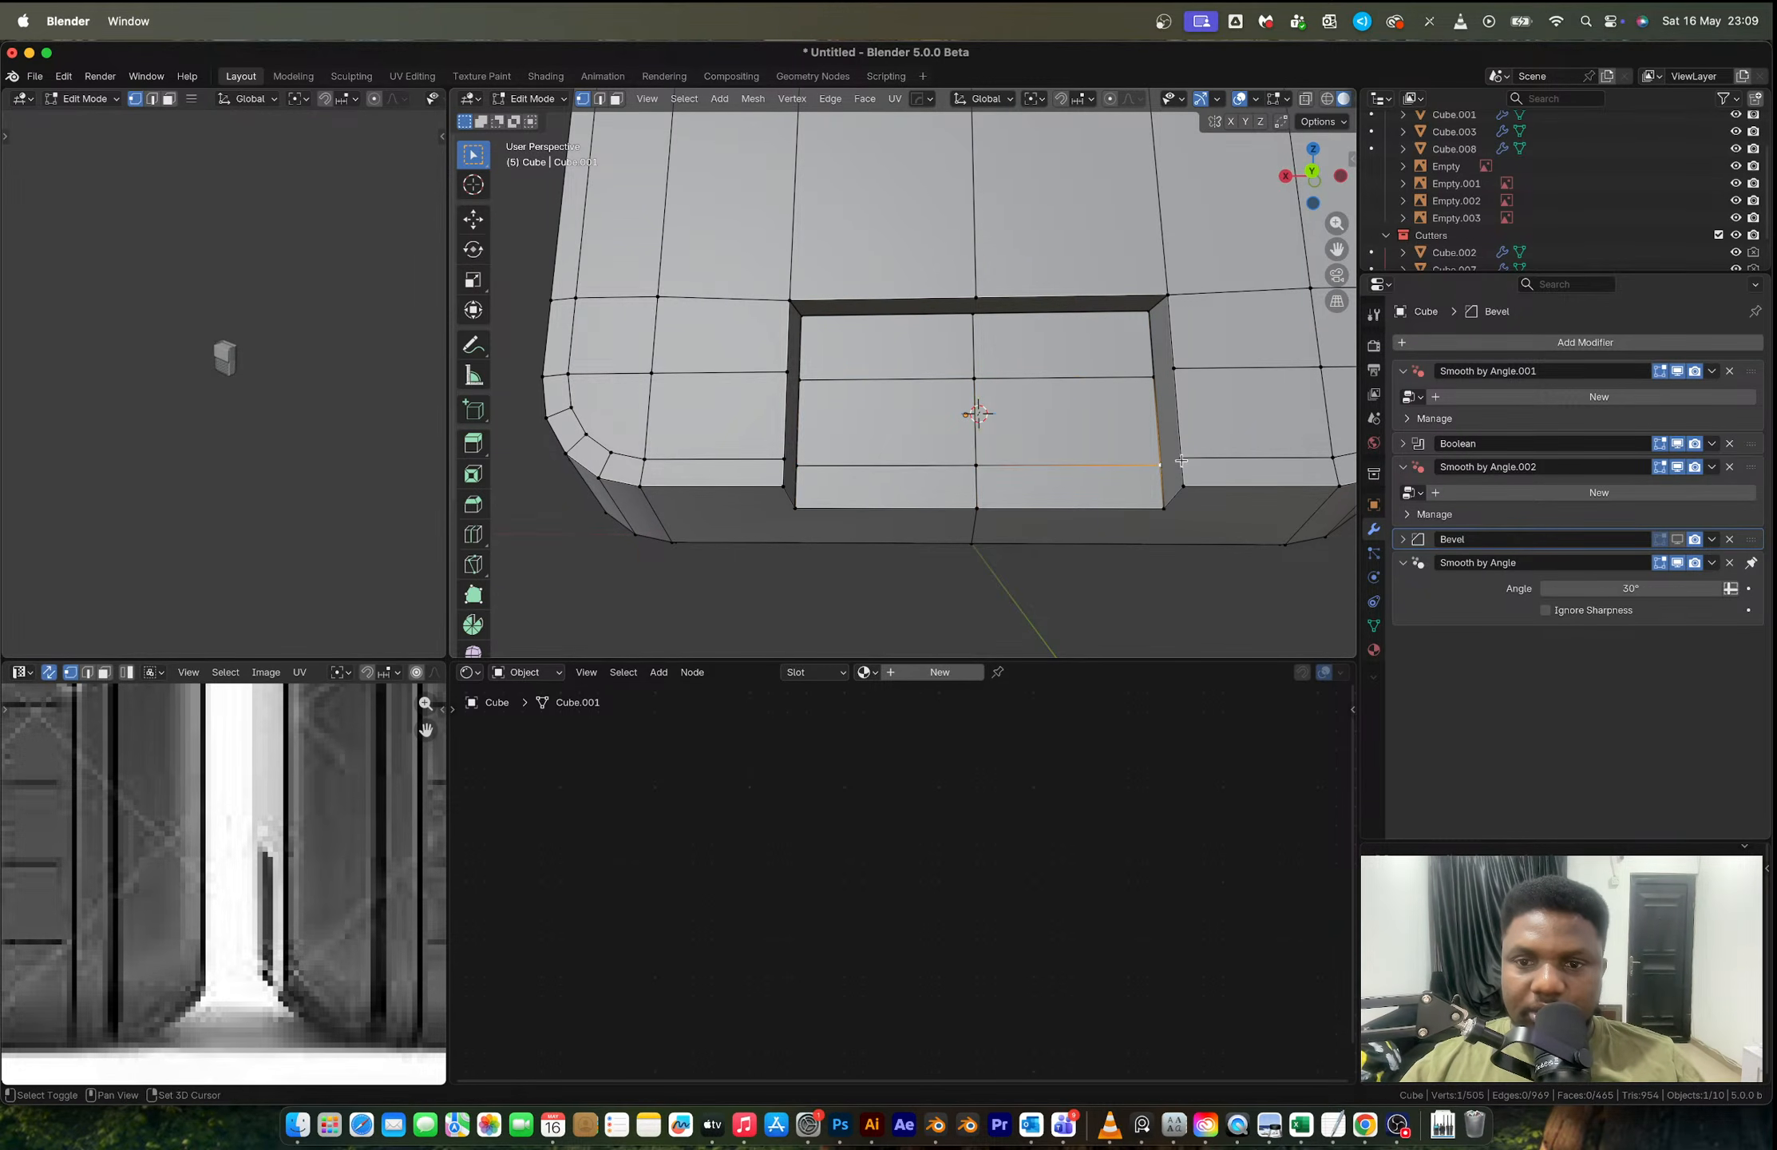
{"action": "left_click", "coordinate": [1171, 372]}
{"action": "middle_click_drag", "start_coordinate": [881, 395], "coordinate": [860, 394]}
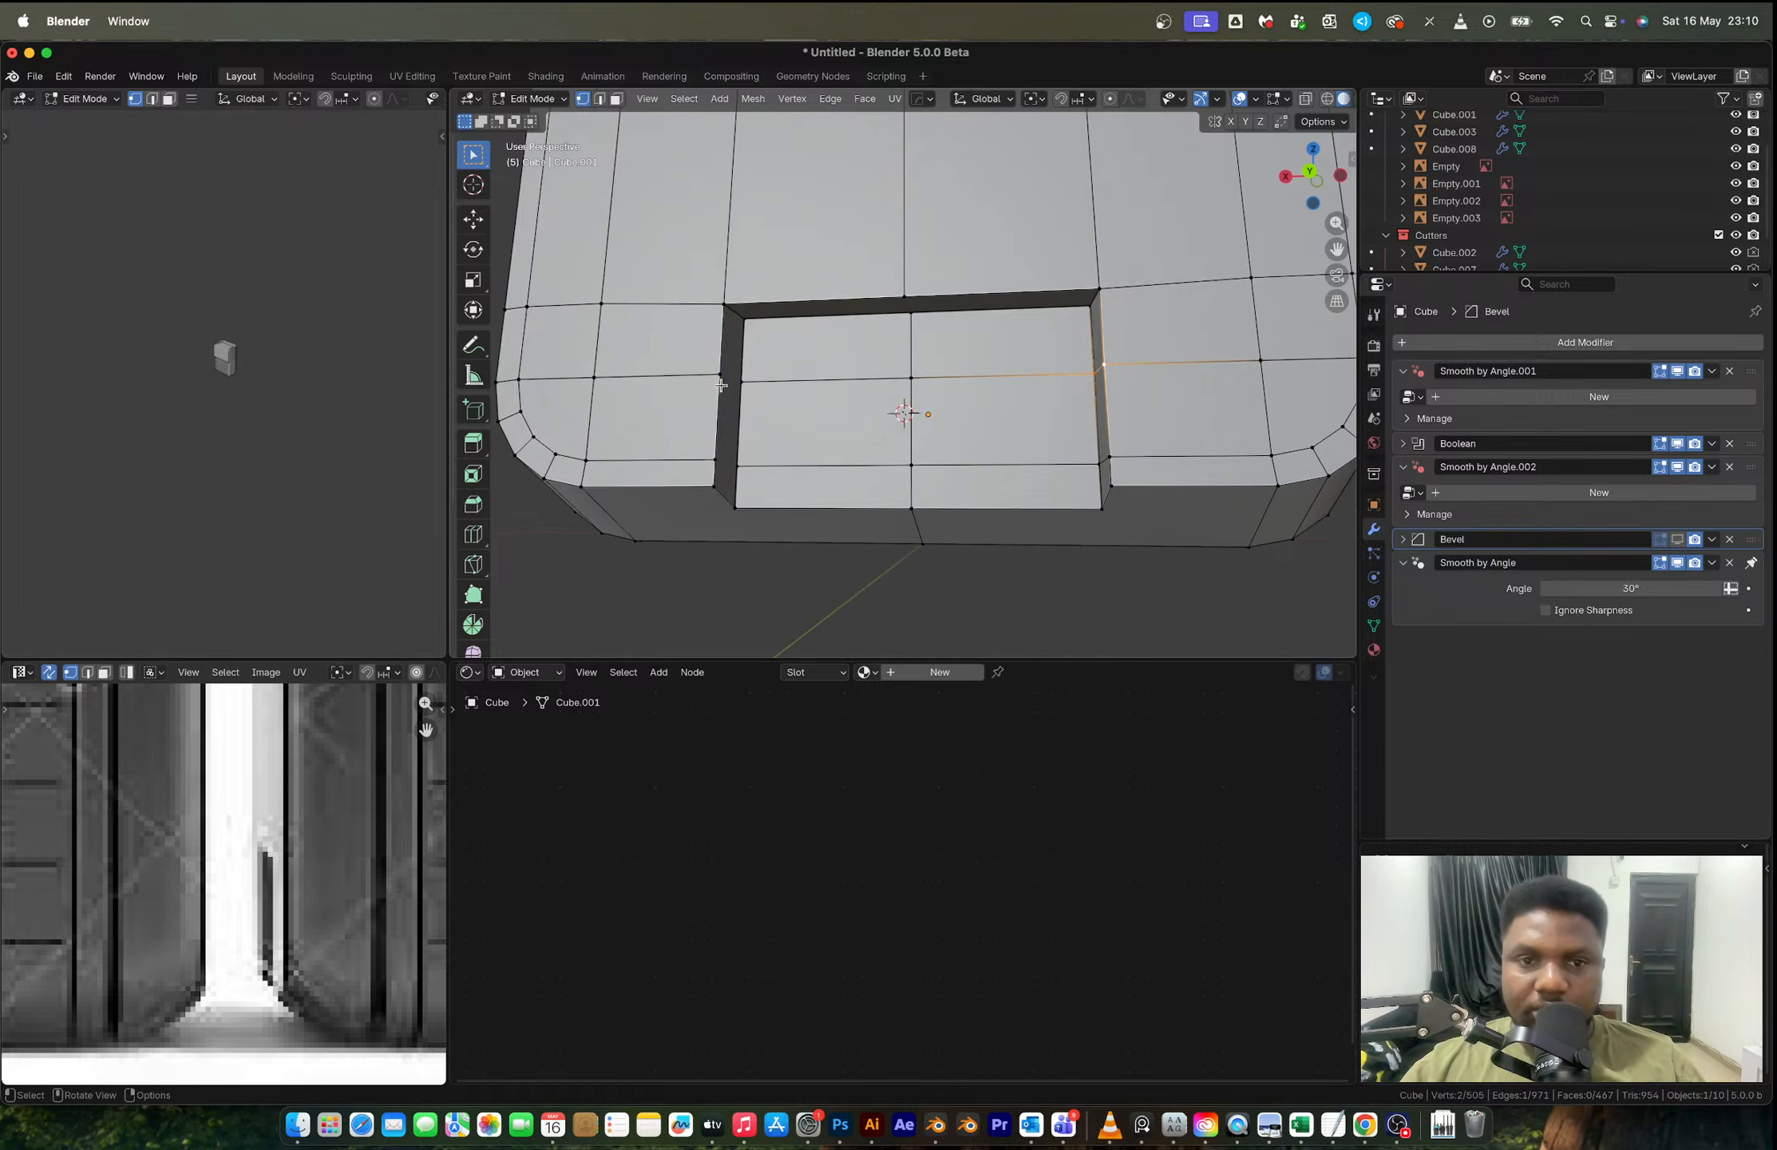
{"action": "left_click", "coordinate": [721, 377]}
{"action": "left_click", "coordinate": [743, 385], "text": "shift"}
{"action": "left_click", "coordinate": [717, 456]}
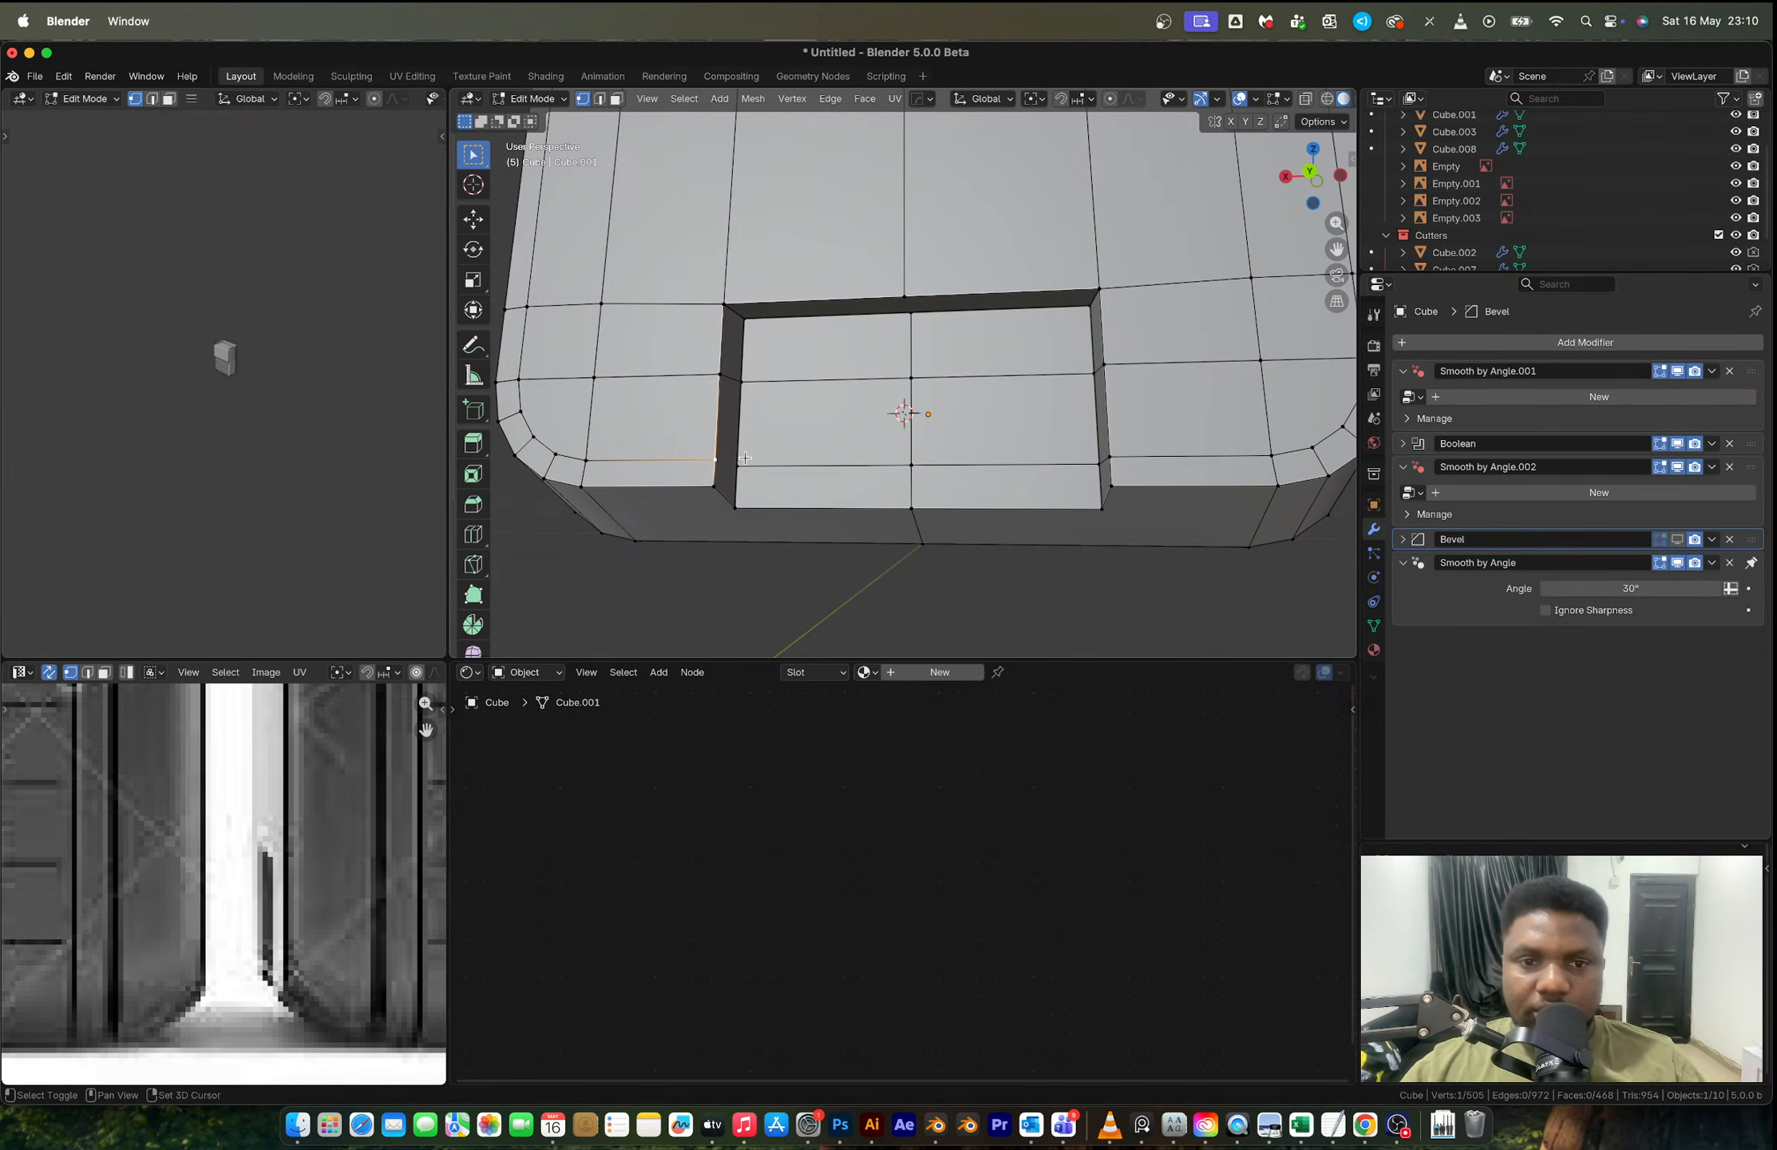
{"action": "left_click", "coordinate": [744, 460], "text": "shift"}
{"action": "middle_click_drag", "start_coordinate": [776, 458], "coordinate": [1018, 424]}
Step: Leave Edit Mode, add a cube at the 3D cursor in the recess and scale it down
{"action": "scroll", "coordinate": [980, 401], "scroll_direction": "down", "scroll_amount": 4}
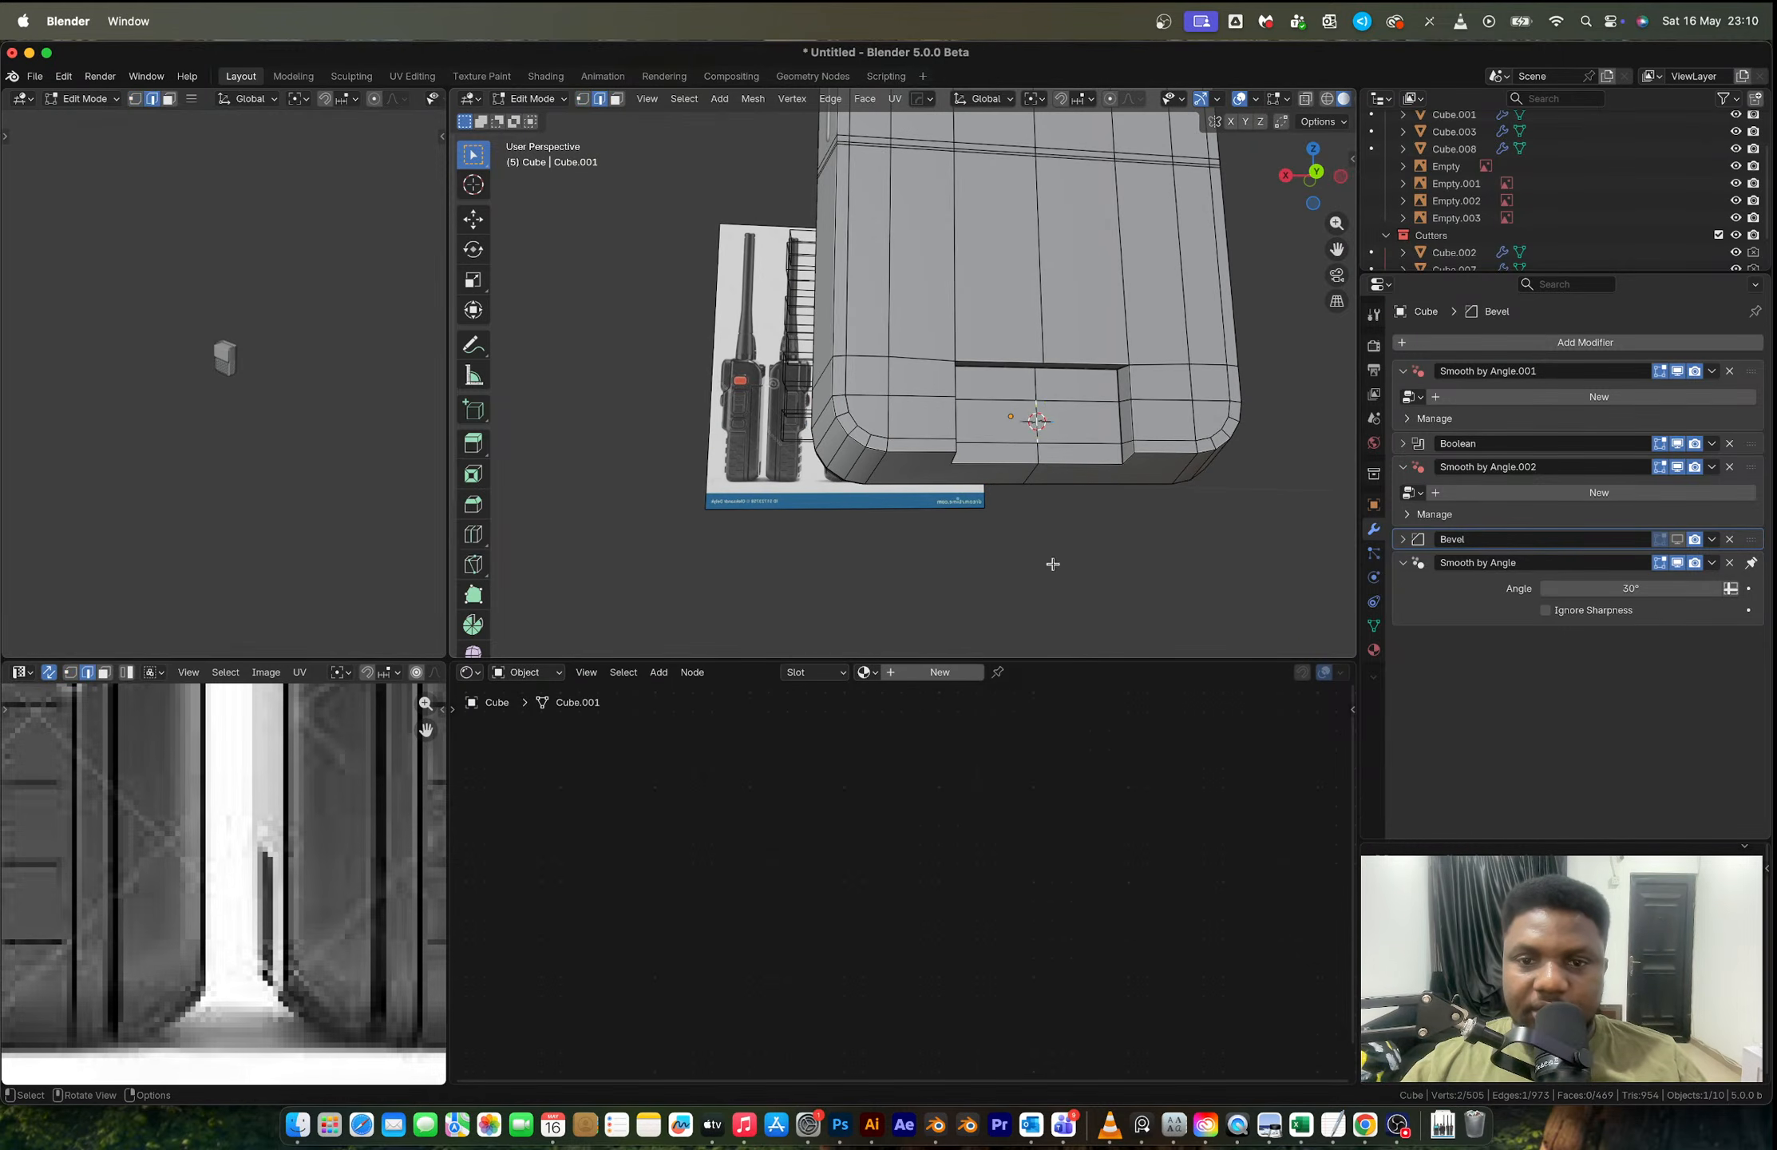
{"action": "key", "text": "Tab"}
{"action": "key", "text": "shift+a"}
{"action": "mouse_move", "coordinate": [1052, 562]}
{"action": "left_click", "coordinate": [1125, 576]}
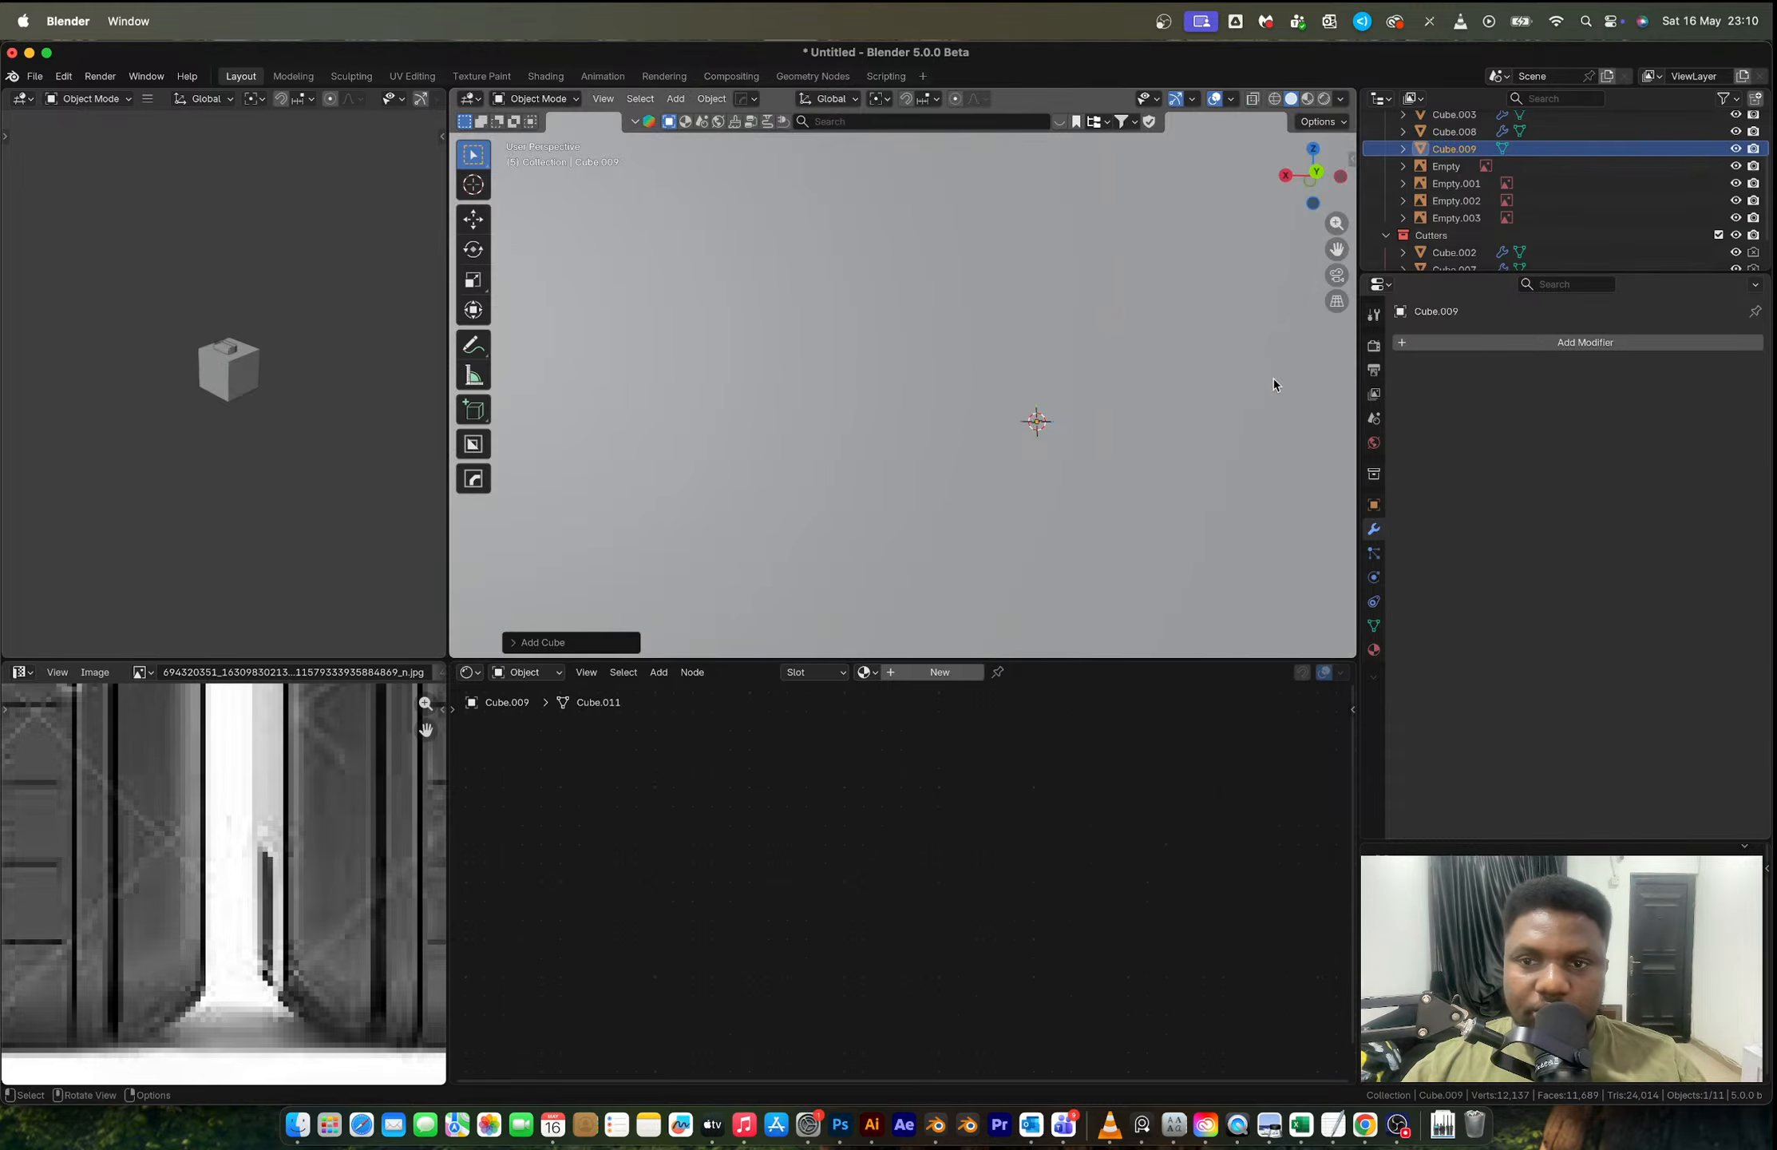
{"action": "key", "text": "s"}
{"action": "left_click", "coordinate": [1093, 466]}
Step: In the back view, scale the cube to about 0.34 and stretch it along Z by about 1.79 to match the reference's middle contact
{"action": "left_click", "coordinate": [1316, 173]}
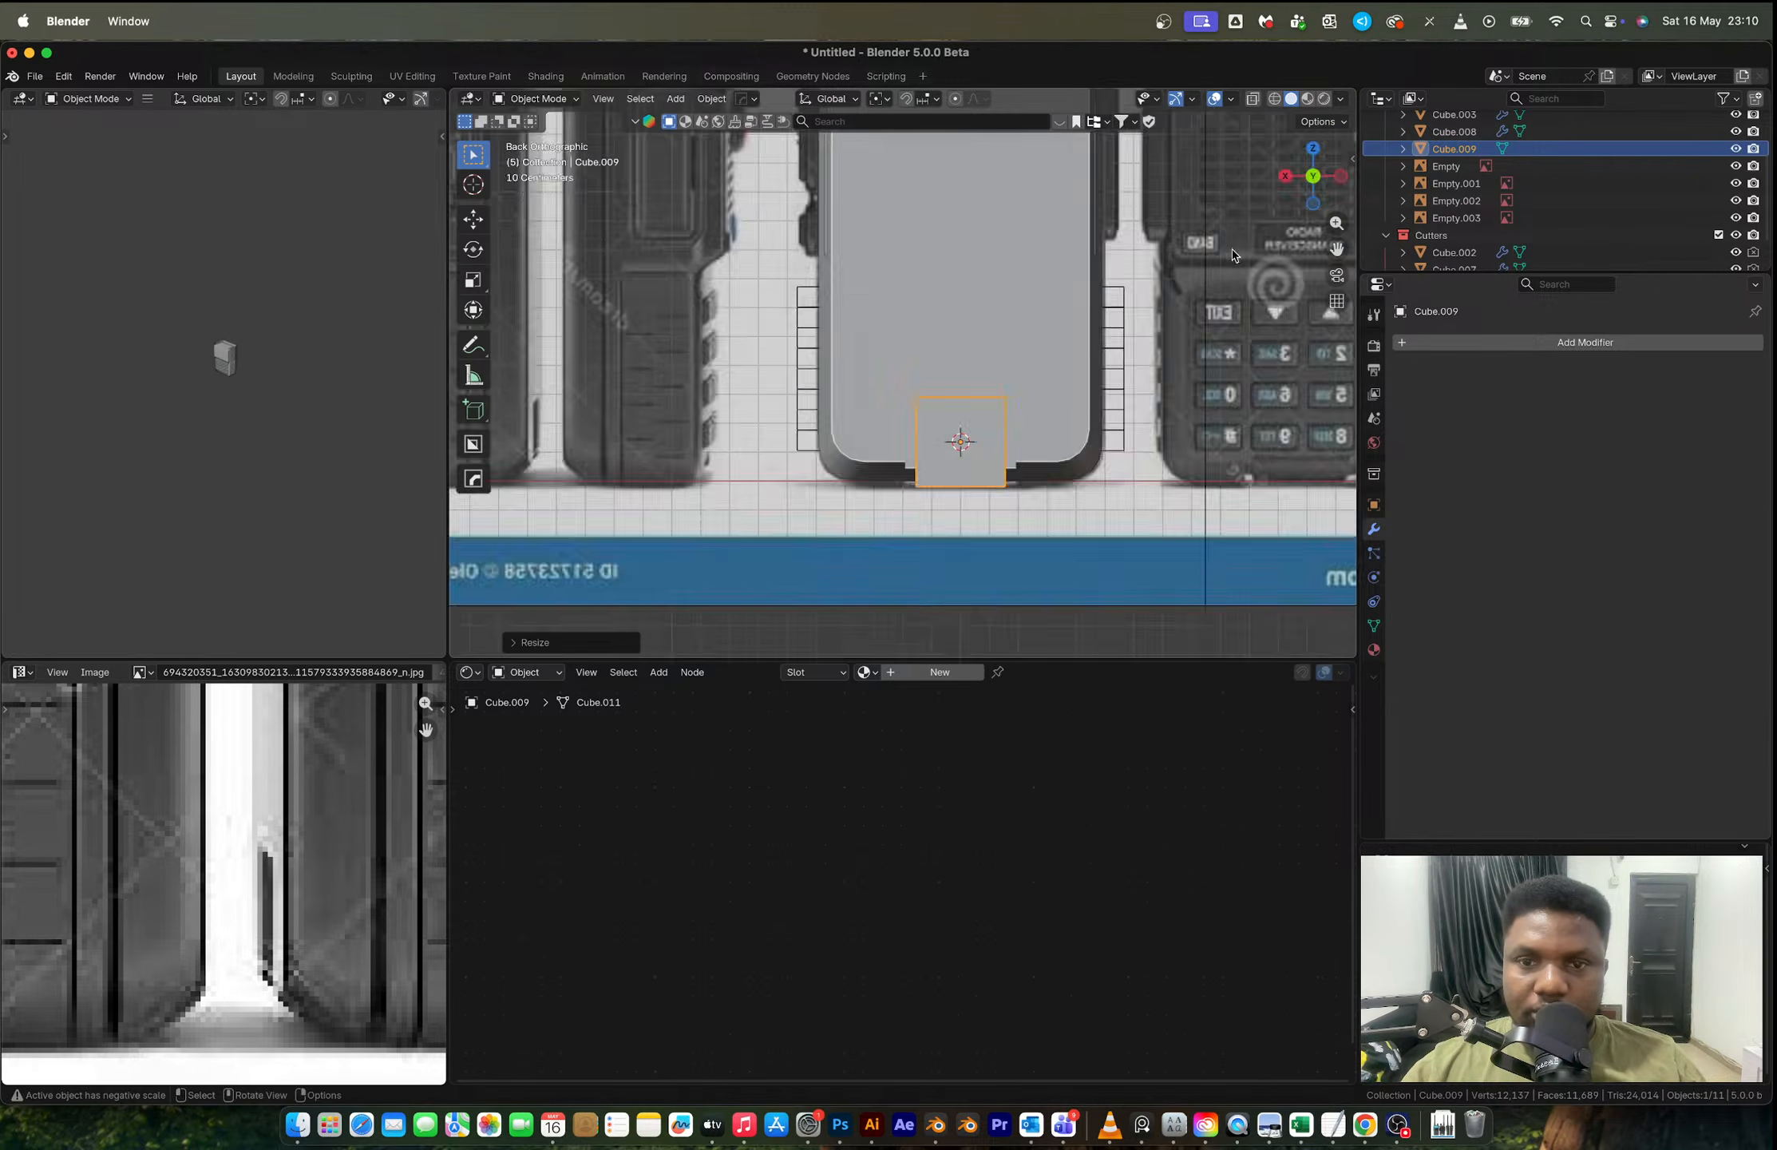
{"action": "key", "text": "alt+z"}
{"action": "scroll", "coordinate": [1018, 388], "scroll_direction": "up", "scroll_amount": 2}
{"action": "middle_click_drag", "start_coordinate": [997, 530], "coordinate": [1010, 461], "text": "shift"}
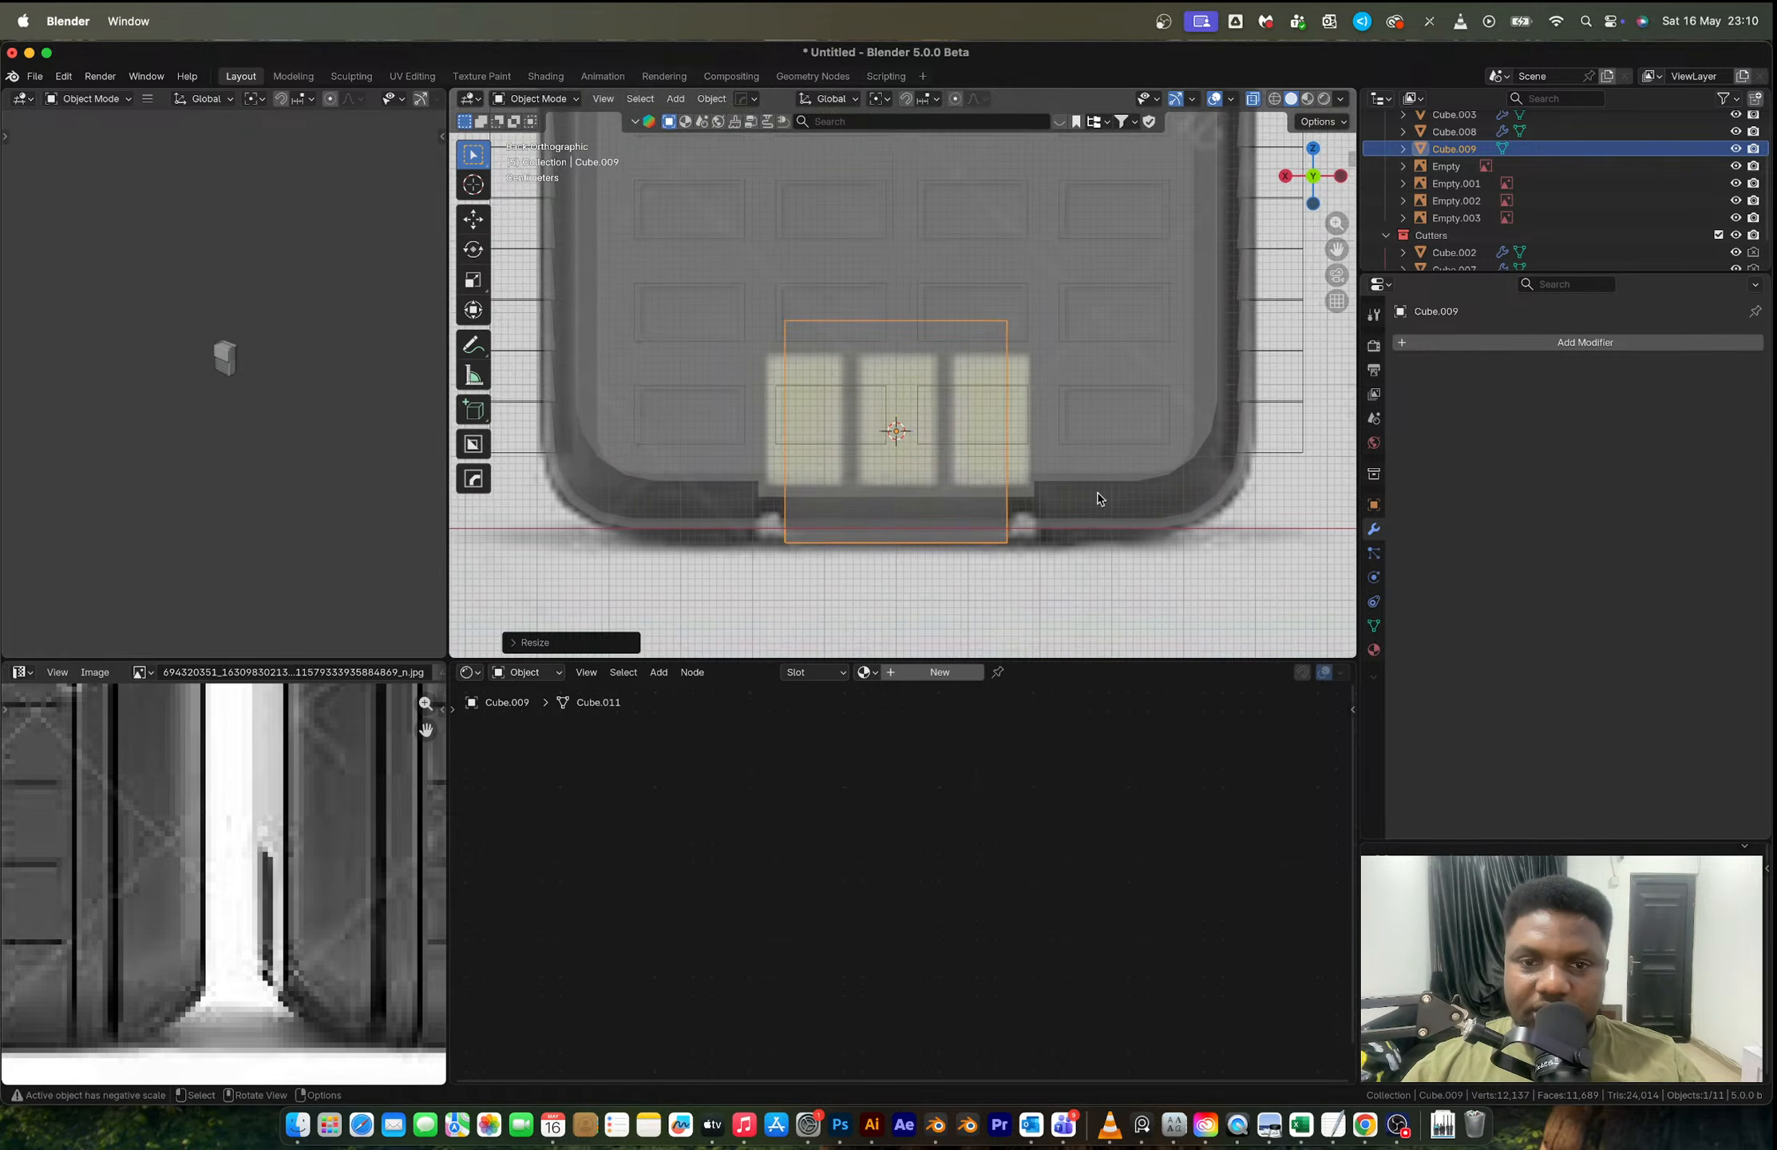
{"action": "key", "text": "s"}
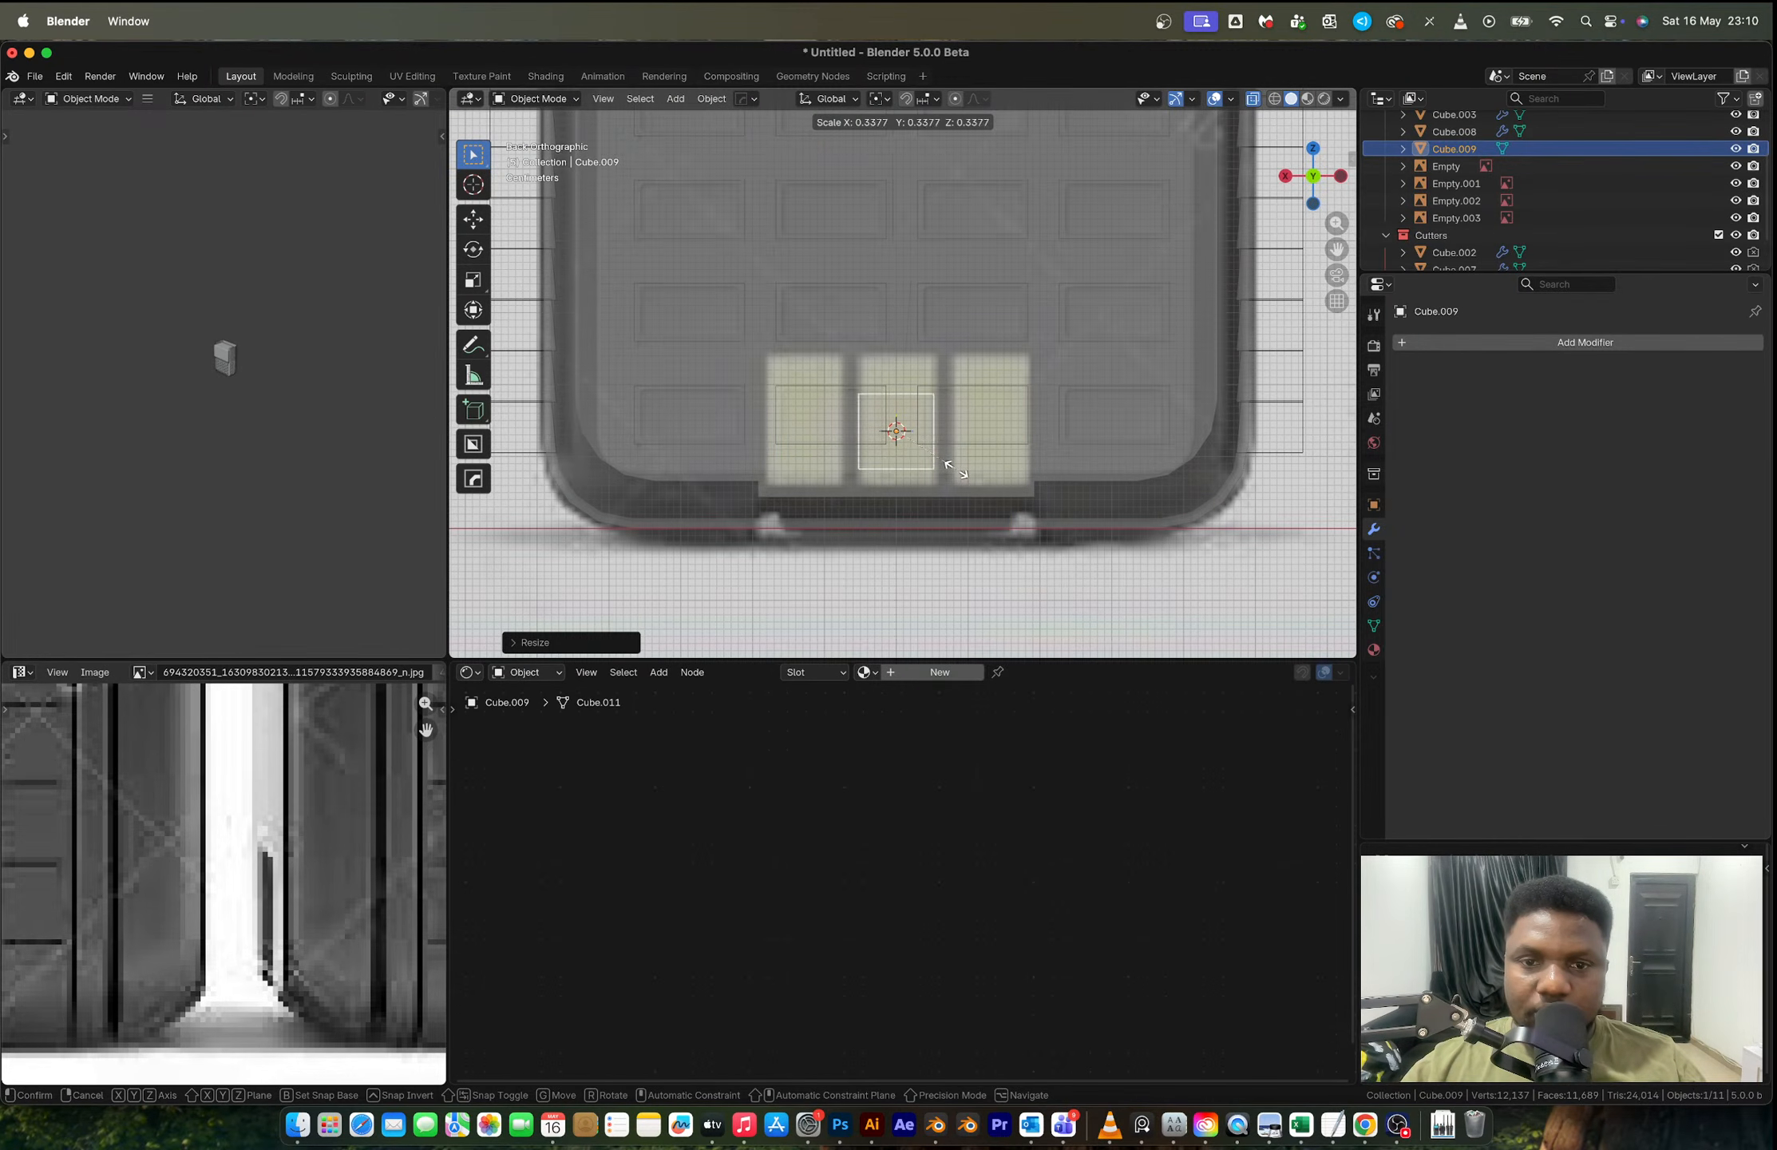
{"action": "key", "text": "z"}
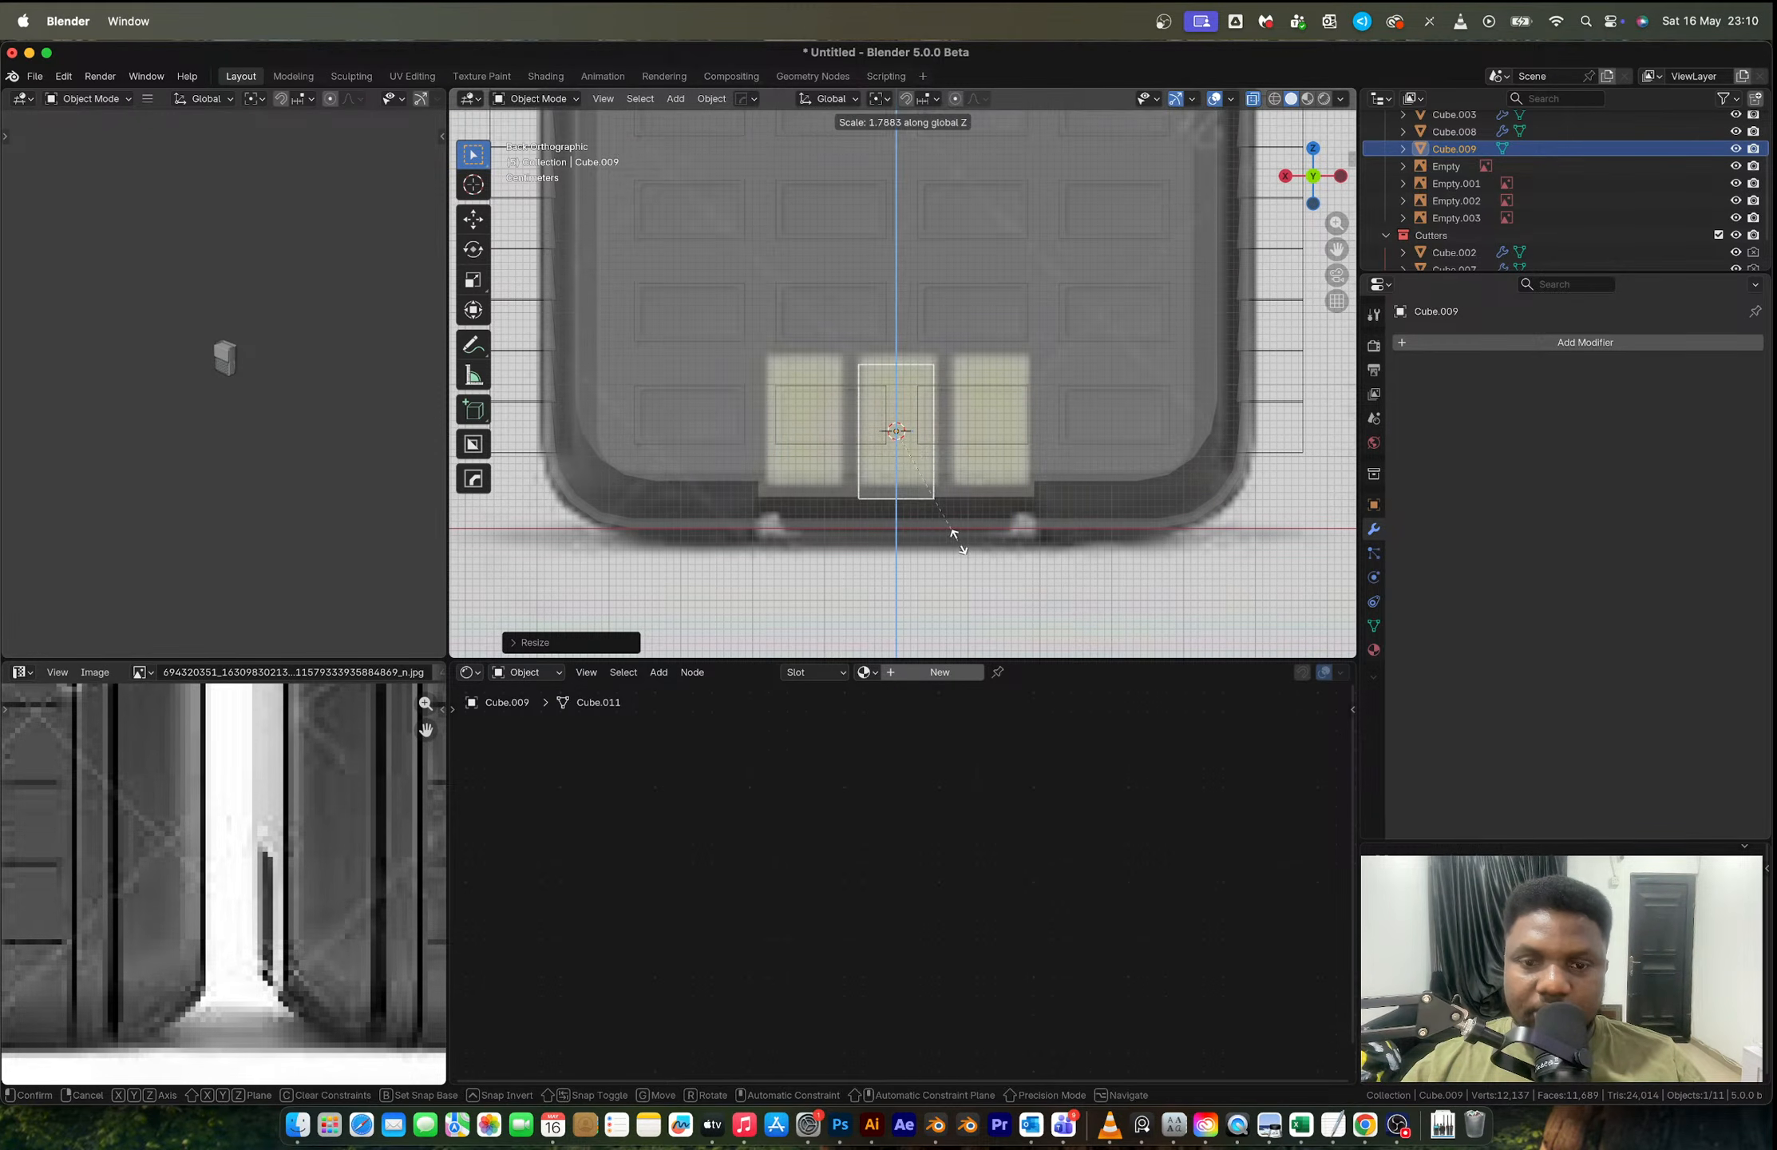
{"action": "left_click", "coordinate": [957, 537]}
Step: Move the cube vertically onto the reference's middle contact and scale it slightly to fit the outline
{"action": "key", "text": "g"}
{"action": "key", "text": "z"}
{"action": "left_click", "coordinate": [959, 528]}
{"action": "key", "text": "s"}
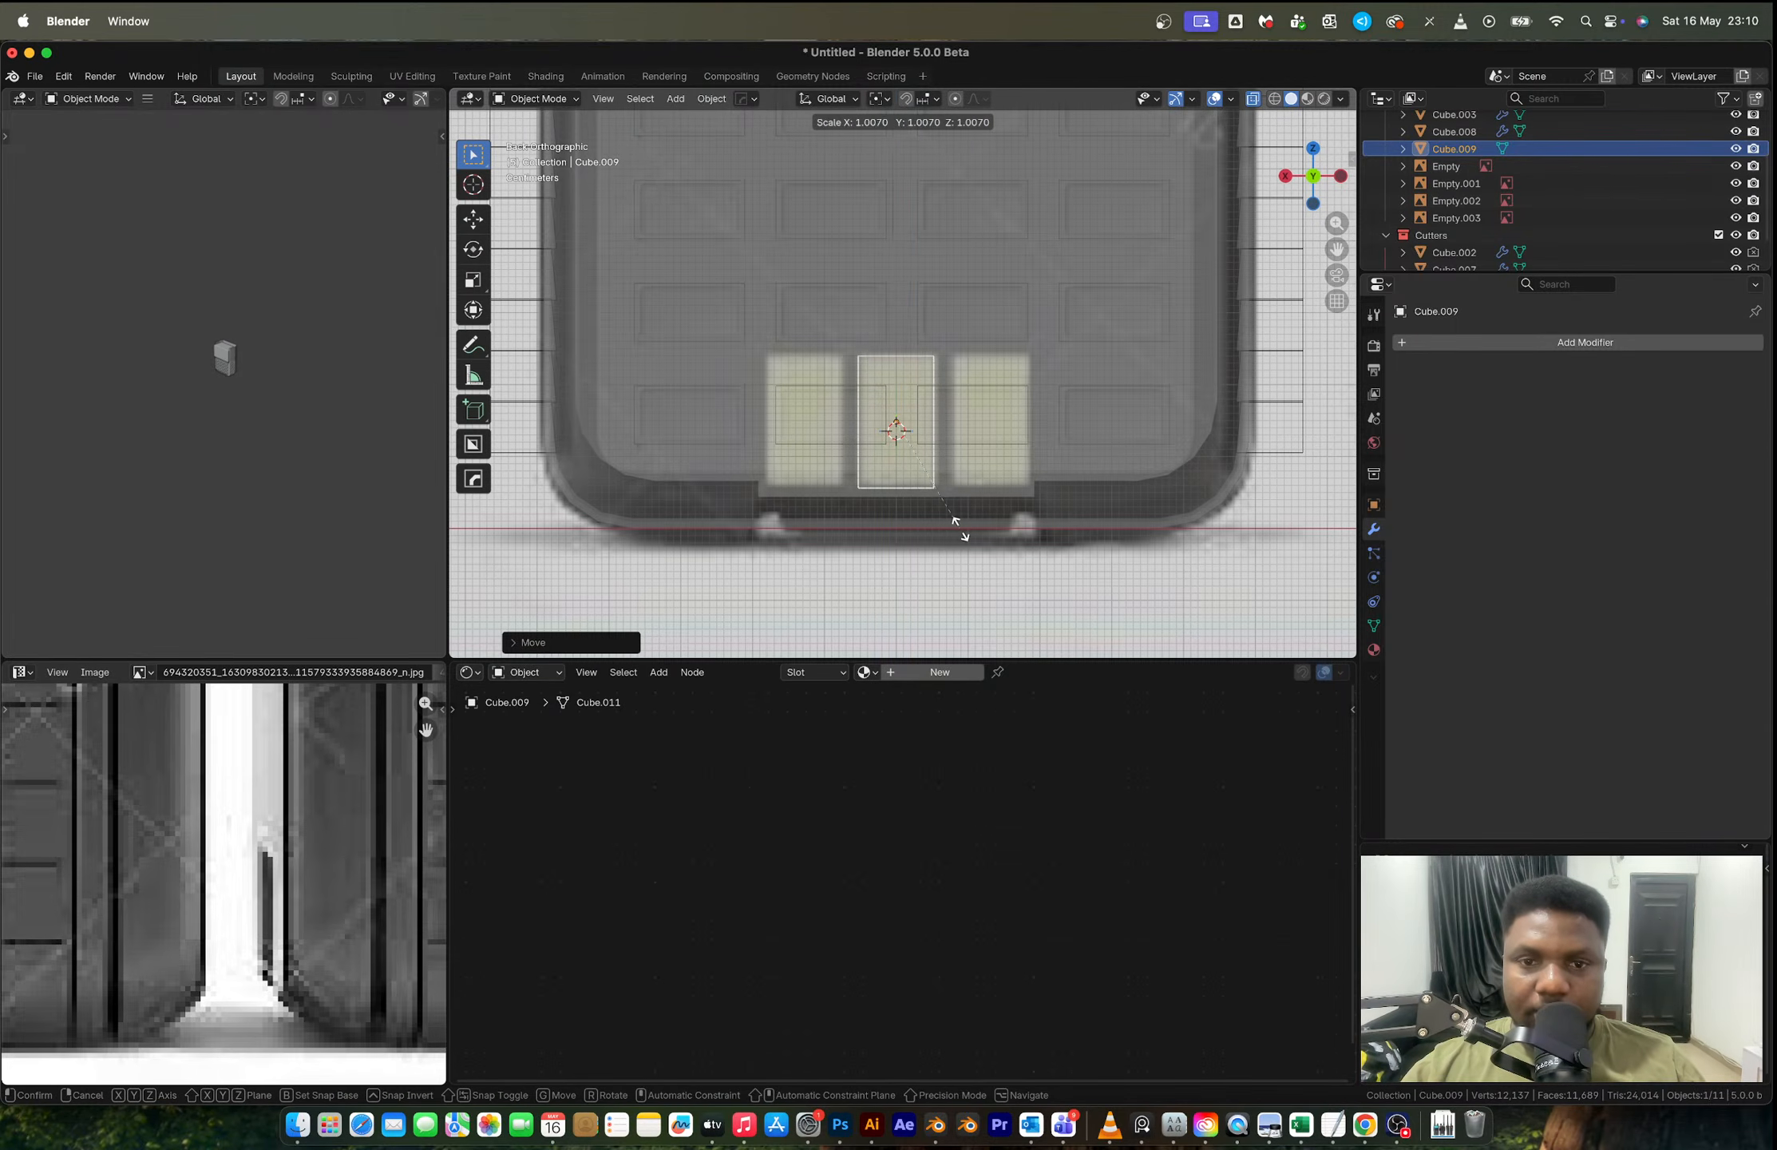
{"action": "left_click", "coordinate": [952, 518]}
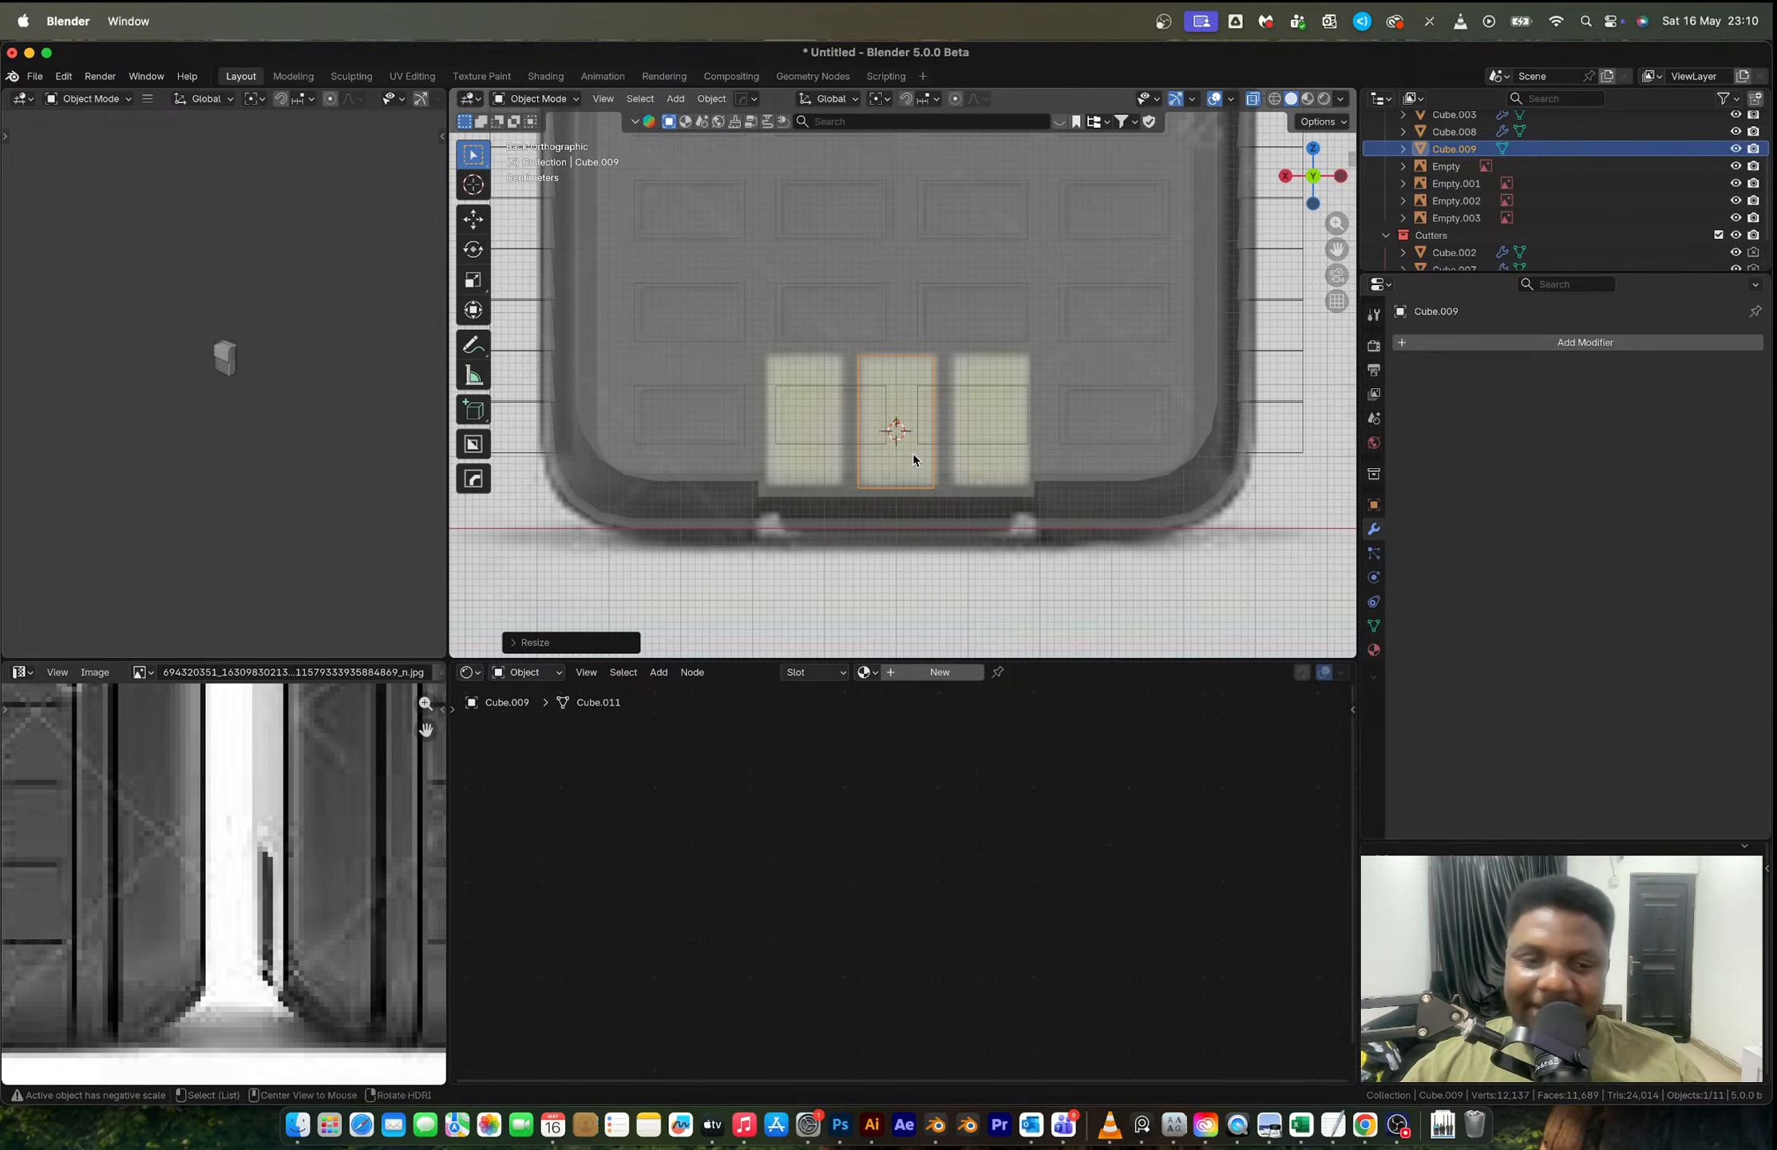
Step: Flatten the contact cube to about 0.2 along Y and stretch it to about 1.09 along Z
{"action": "middle_click_drag", "start_coordinate": [912, 452], "coordinate": [1059, 480]}
{"action": "key", "text": "KP_Decimal"}
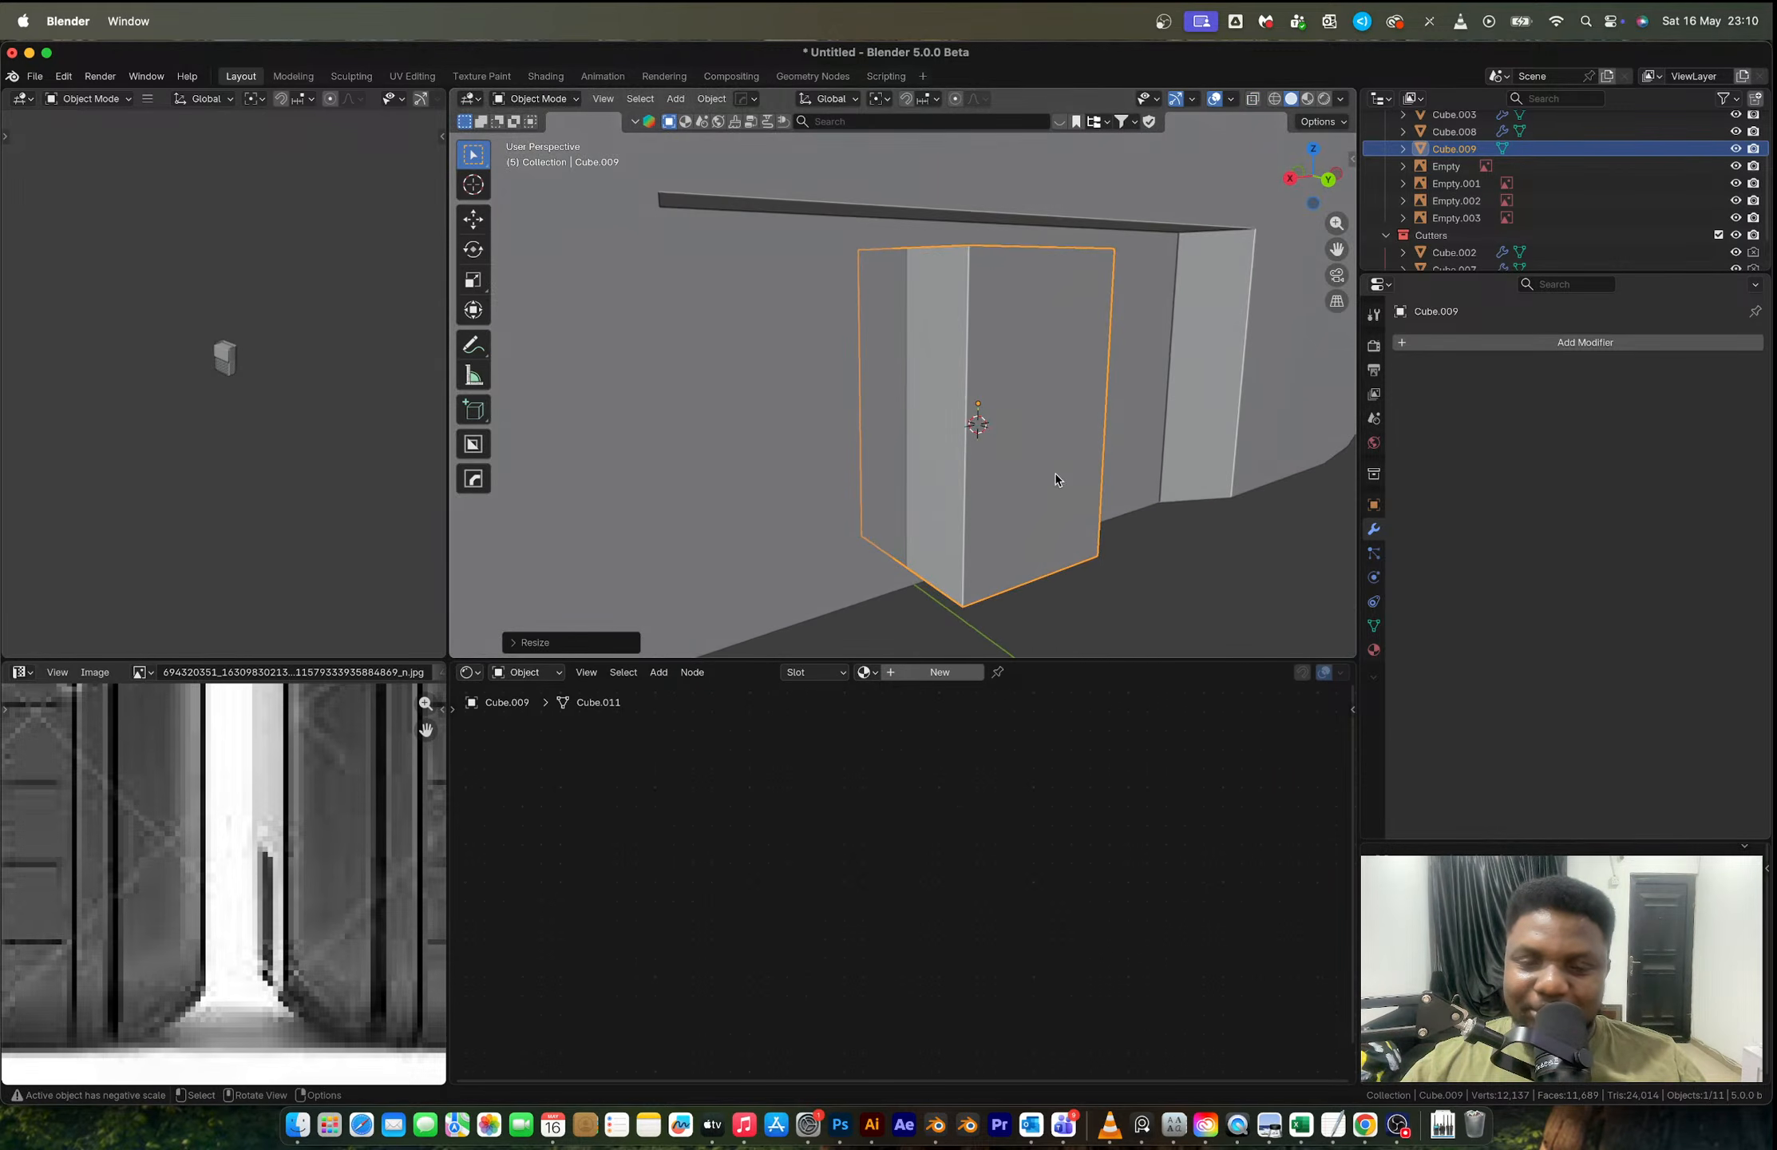
{"action": "key", "text": "s"}
{"action": "key", "text": "y"}
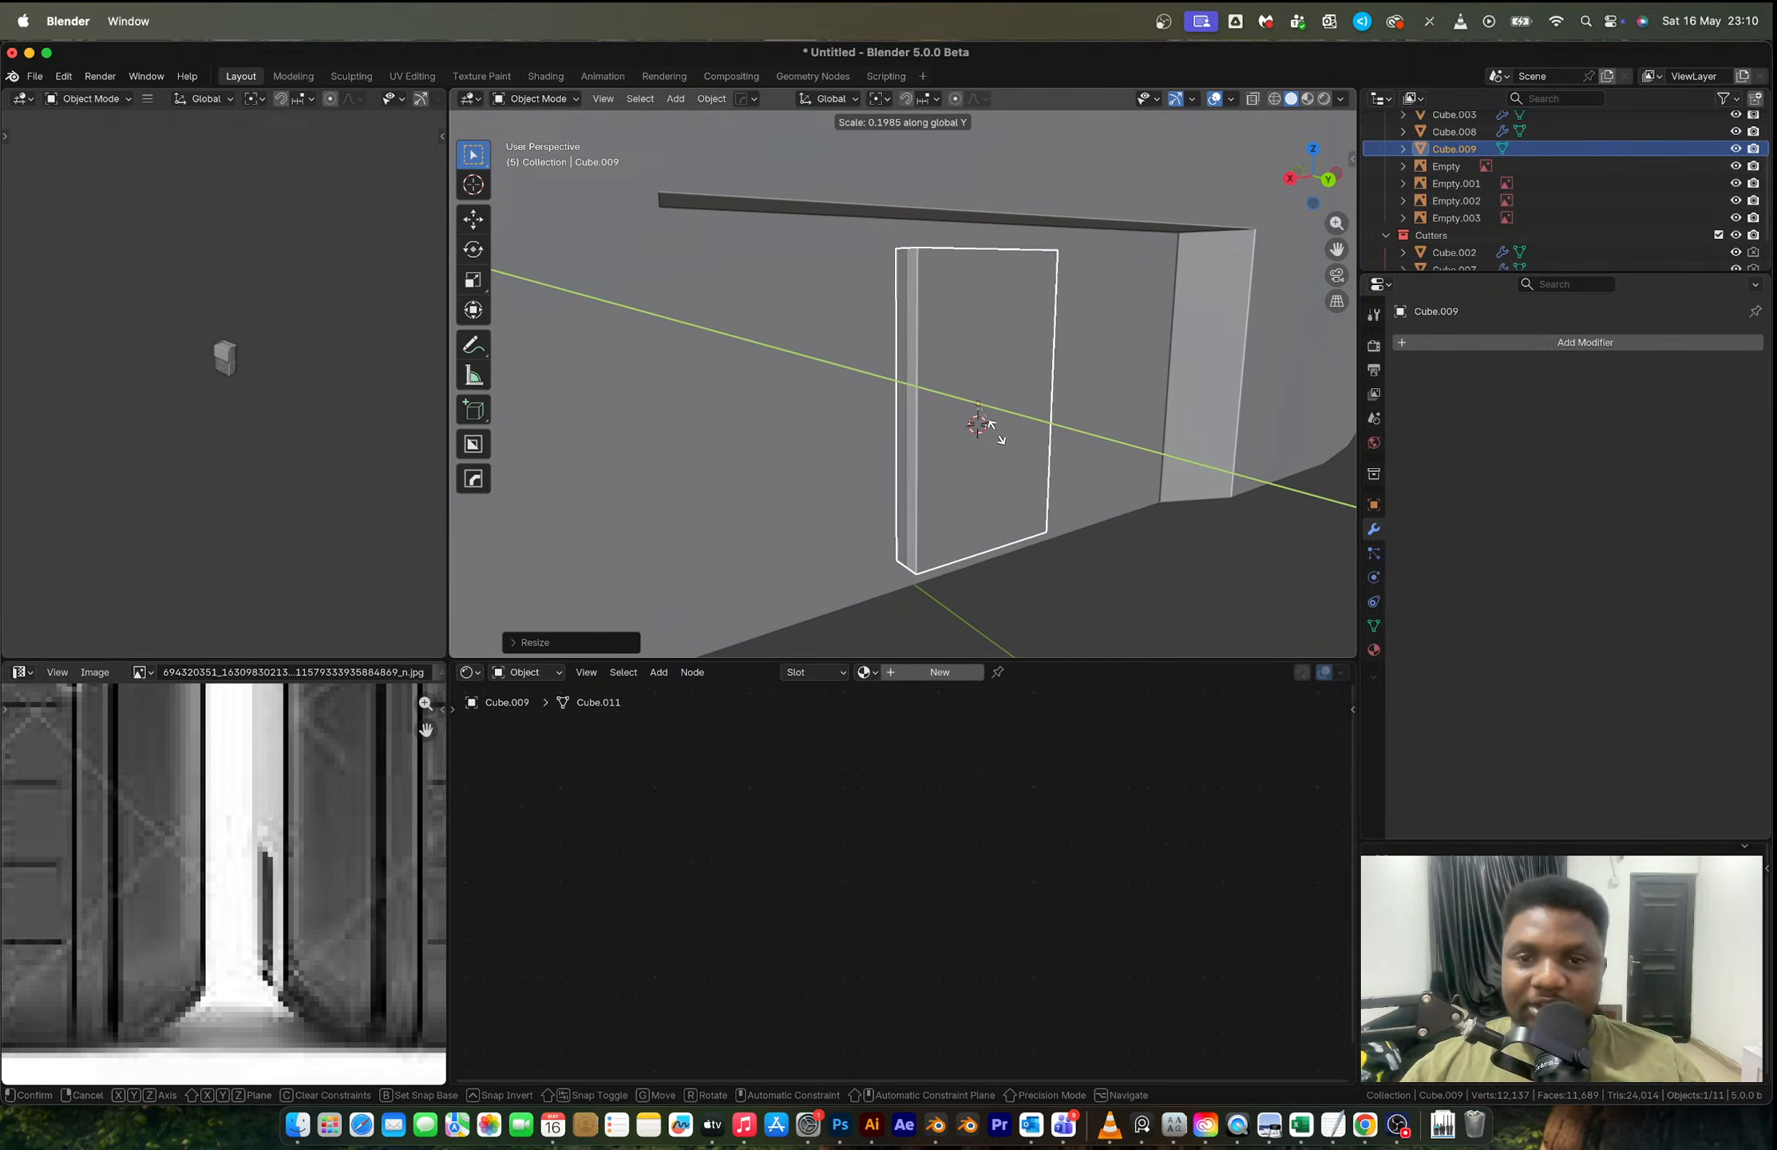
{"action": "left_click", "coordinate": [988, 422]}
{"action": "middle_click_drag", "start_coordinate": [987, 423], "coordinate": [1032, 476]}
{"action": "key", "text": "s"}
{"action": "key", "text": "z"}
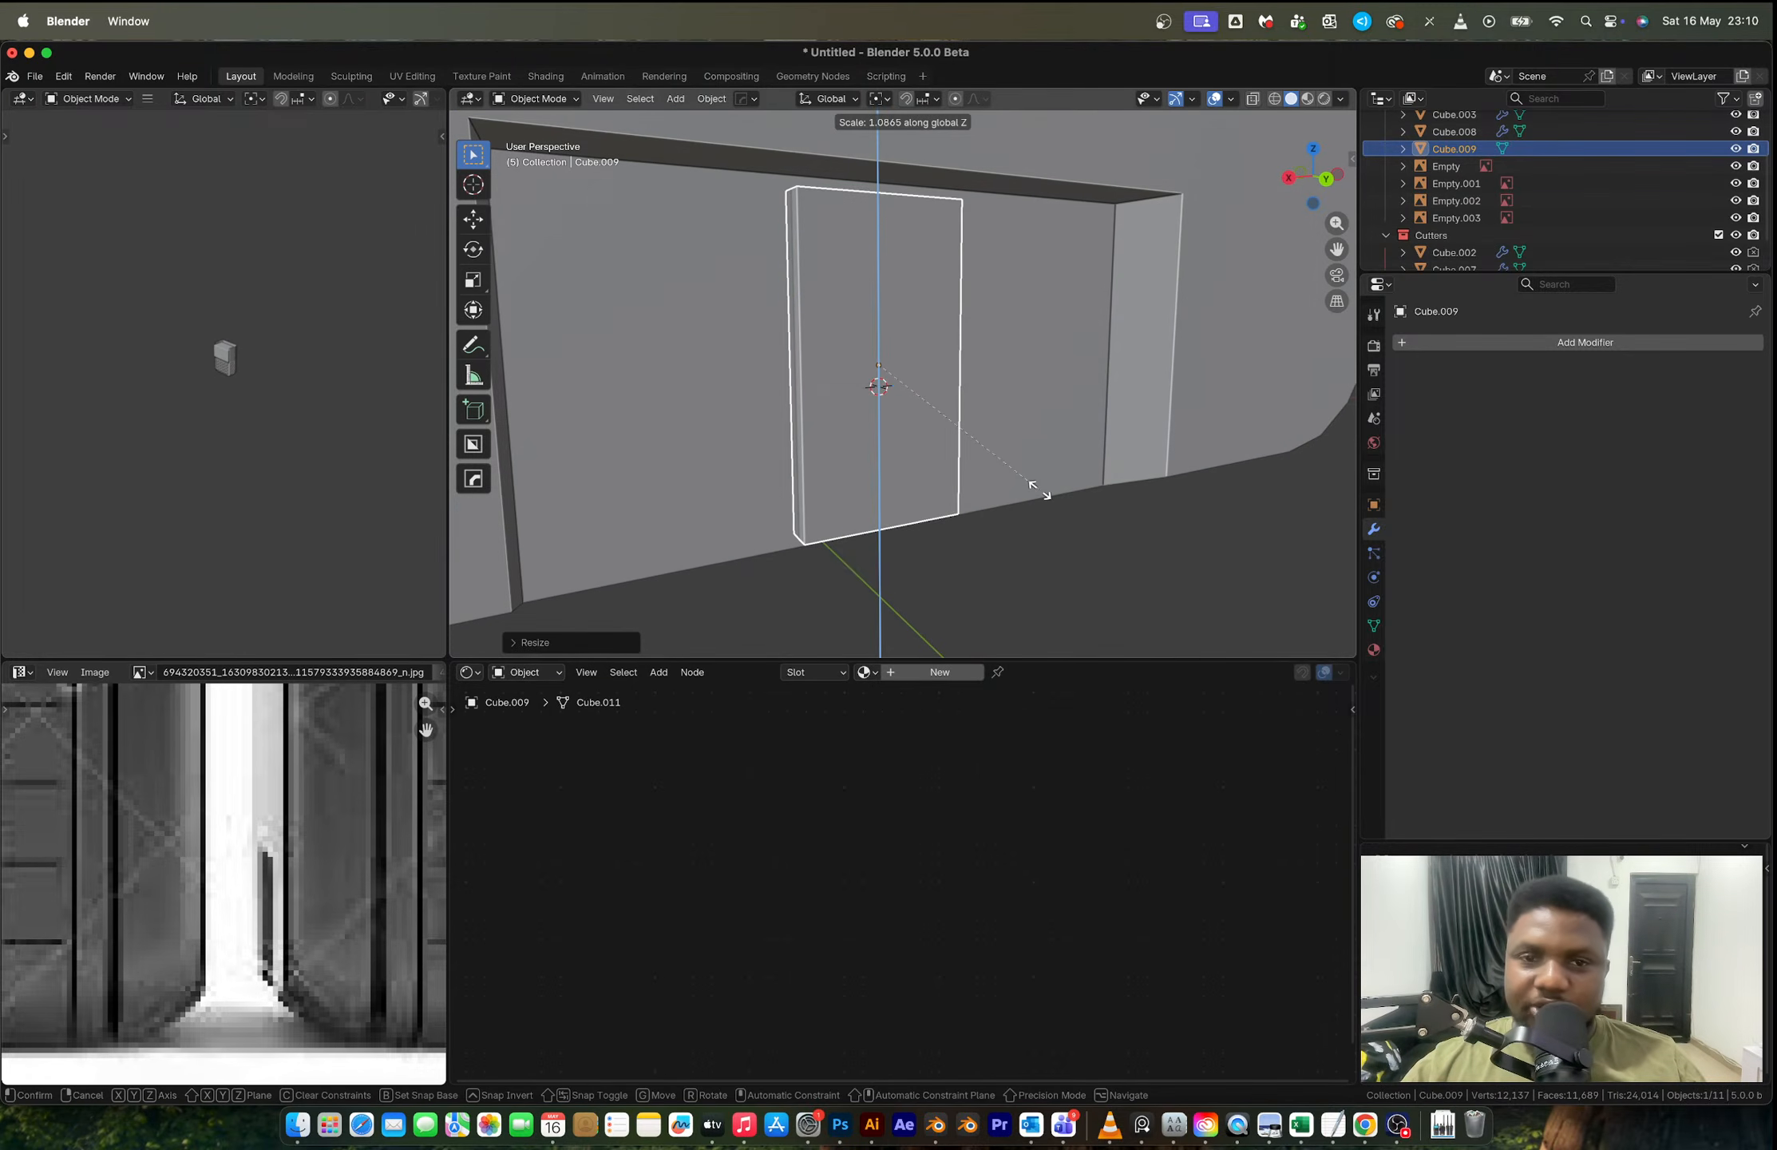
{"action": "left_click", "coordinate": [1040, 490]}
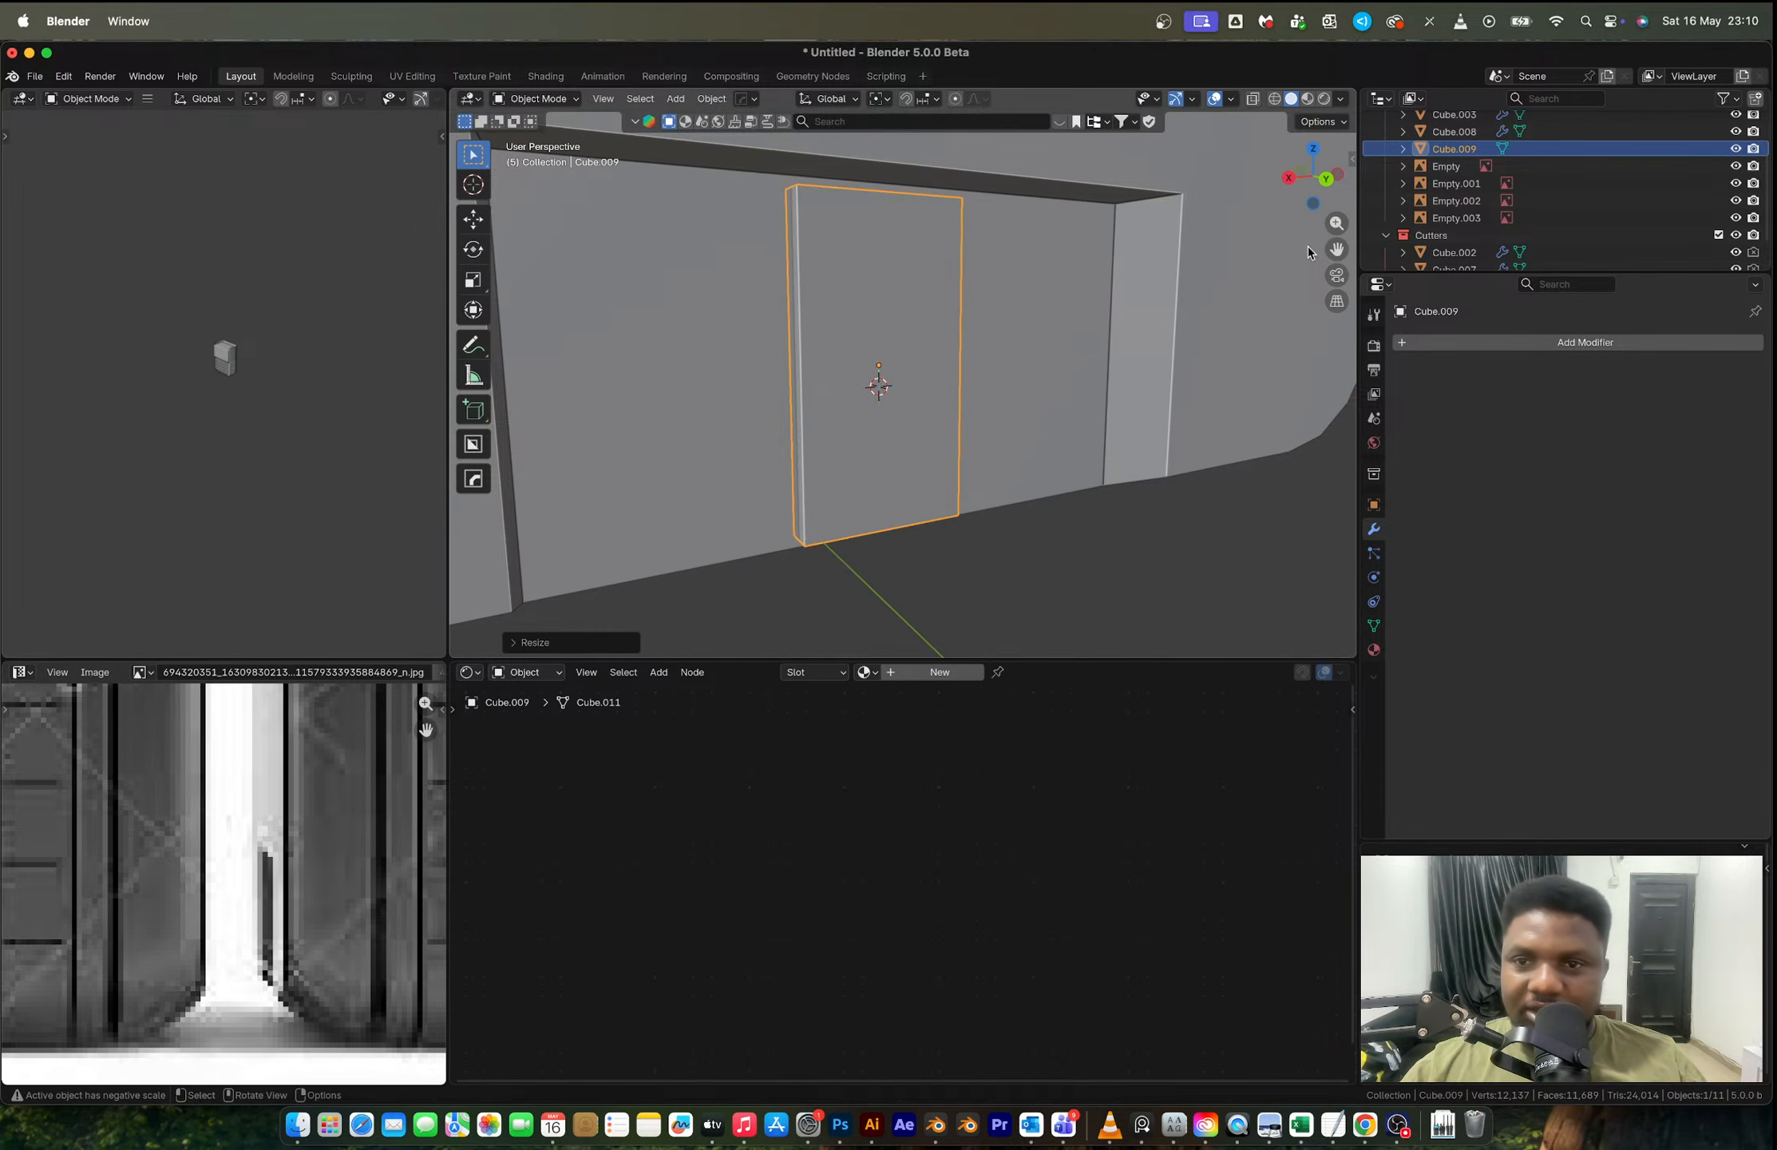
Step: Duplicate the contact mesh twice along X within the same object, aligning the copies with the two outer contacts in the reference
{"action": "left_click", "coordinate": [1325, 177]}
{"action": "middle_click_drag", "start_coordinate": [767, 317], "coordinate": [894, 356], "text": "shift"}
{"action": "key", "text": "alt+z"}
{"action": "scroll", "coordinate": [826, 357], "scroll_direction": "up", "scroll_amount": 3}
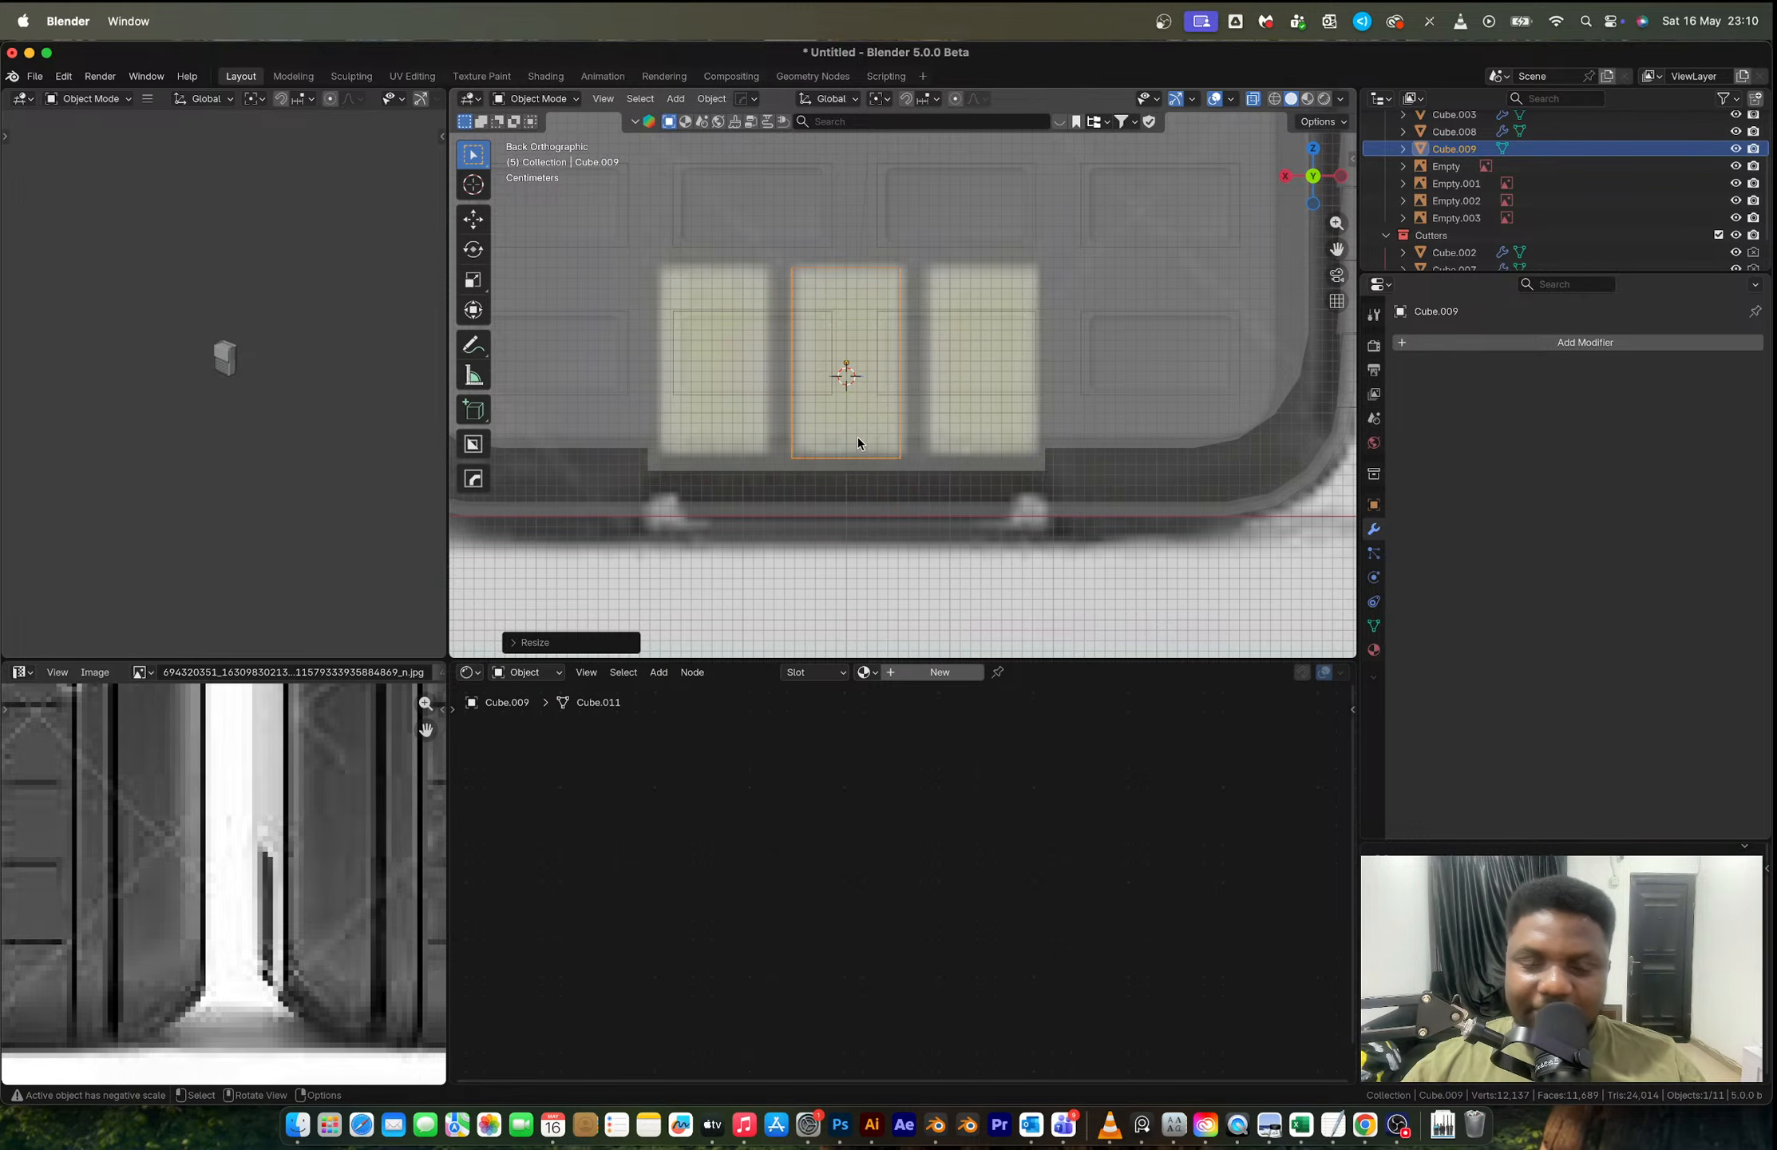
{"action": "key", "text": "Tab"}
{"action": "key", "text": "shift+d"}
{"action": "key", "text": "x"}
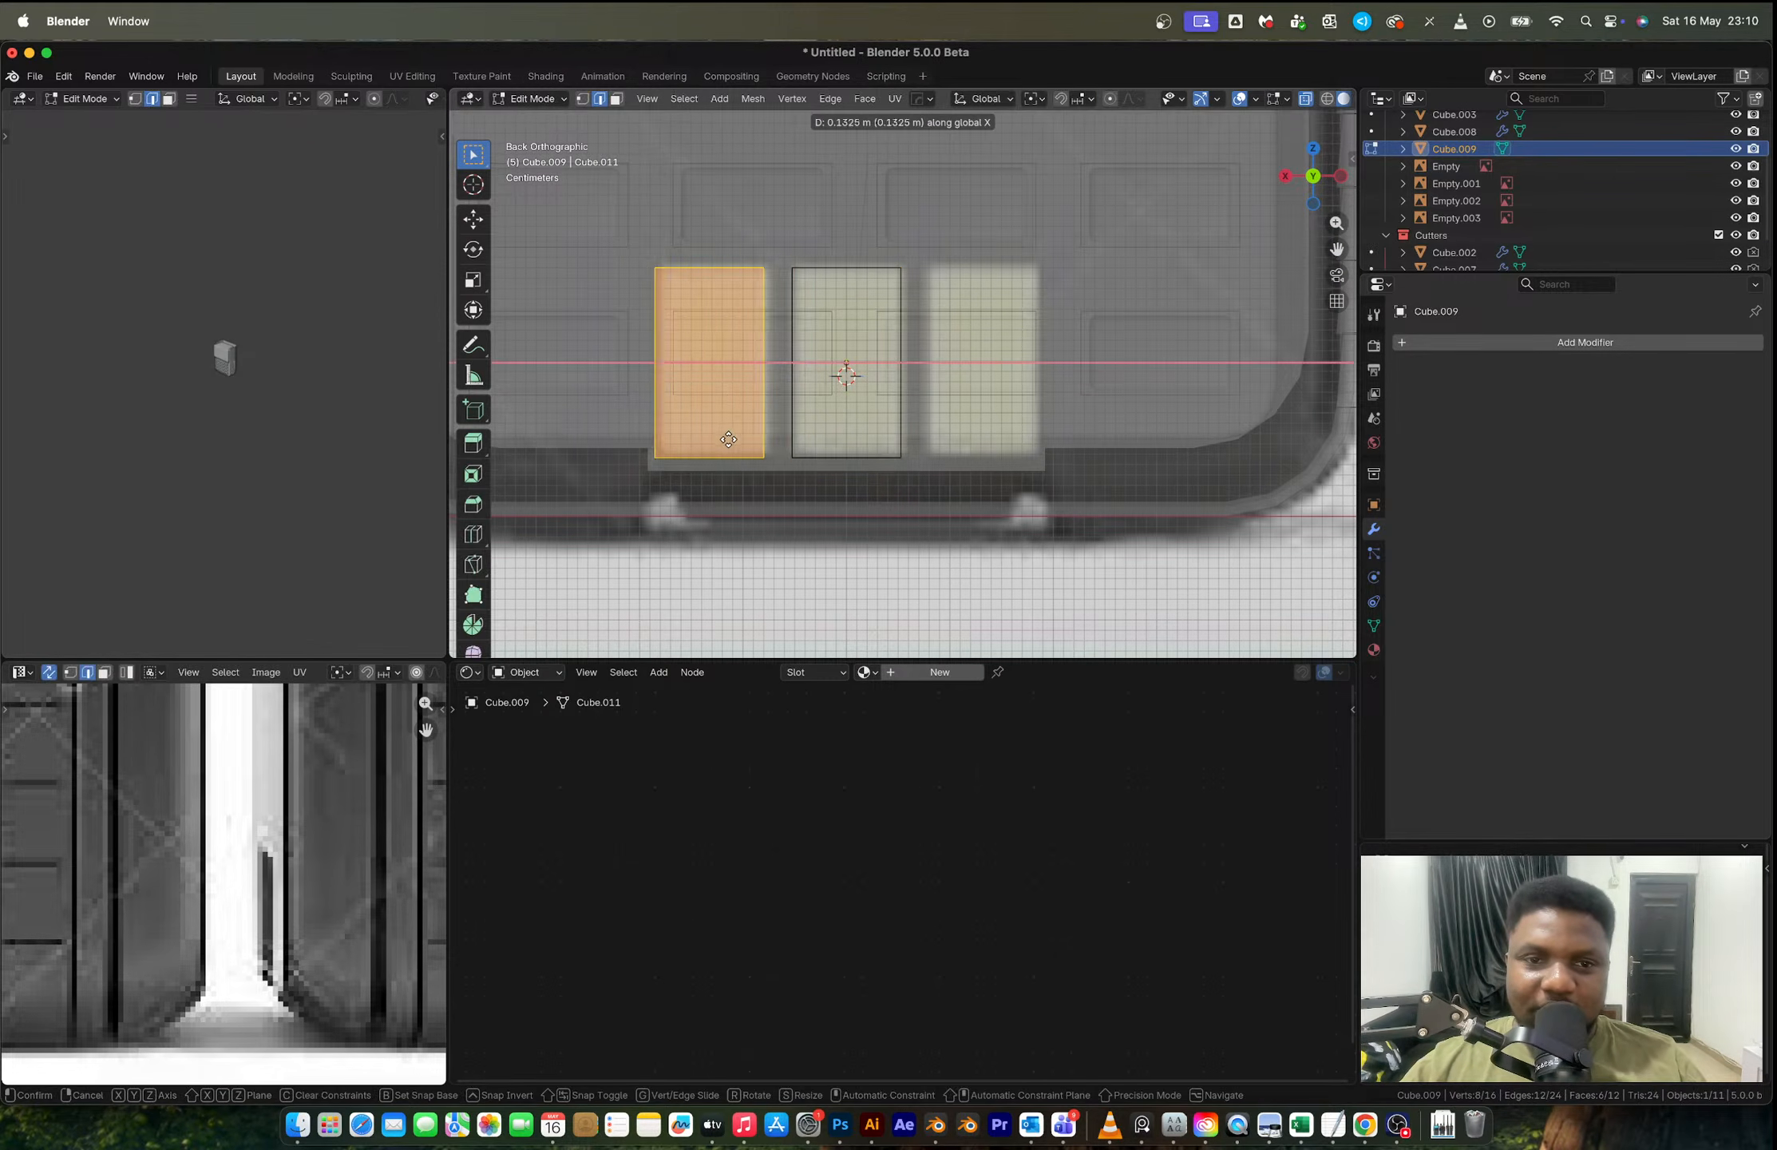
{"action": "left_click", "coordinate": [729, 439]}
{"action": "key", "text": "shift+d"}
{"action": "key", "text": "x"}
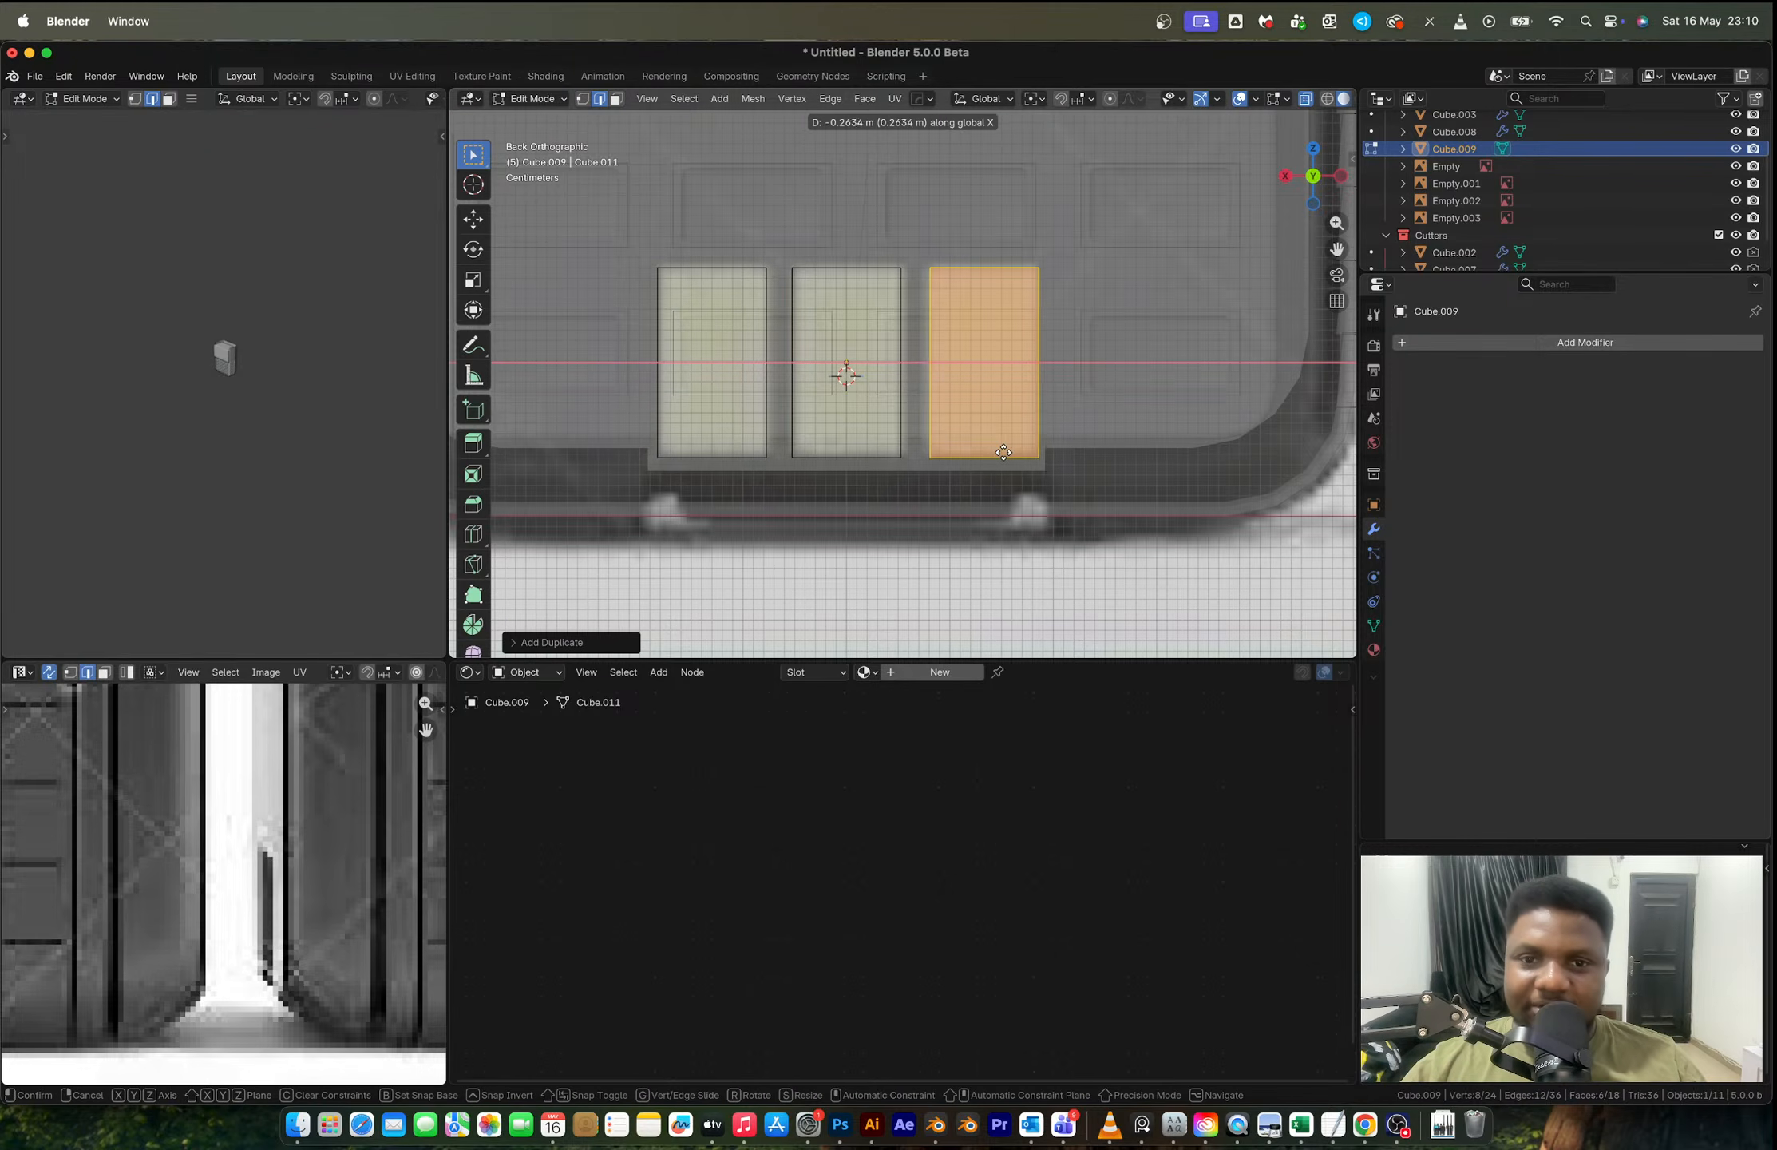
{"action": "left_click", "coordinate": [999, 452]}
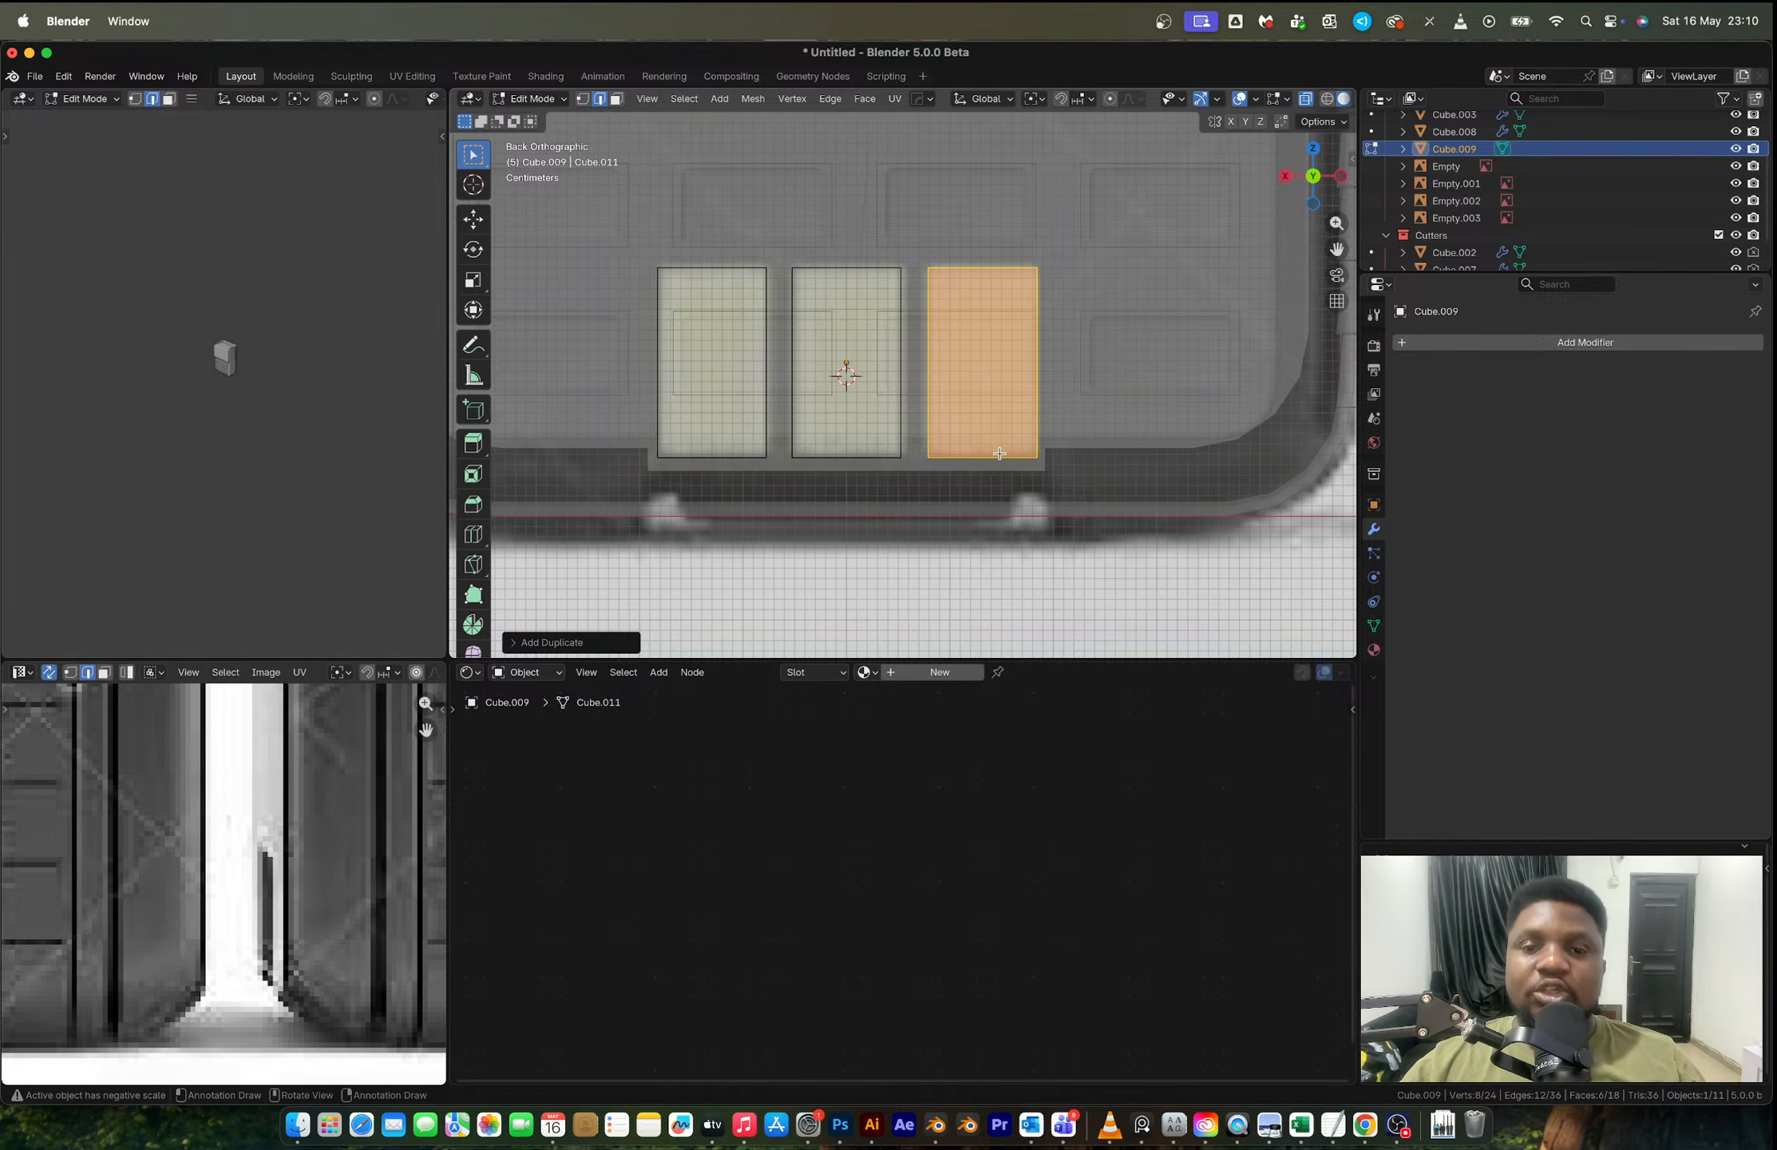
{"action": "key", "text": "Tab"}
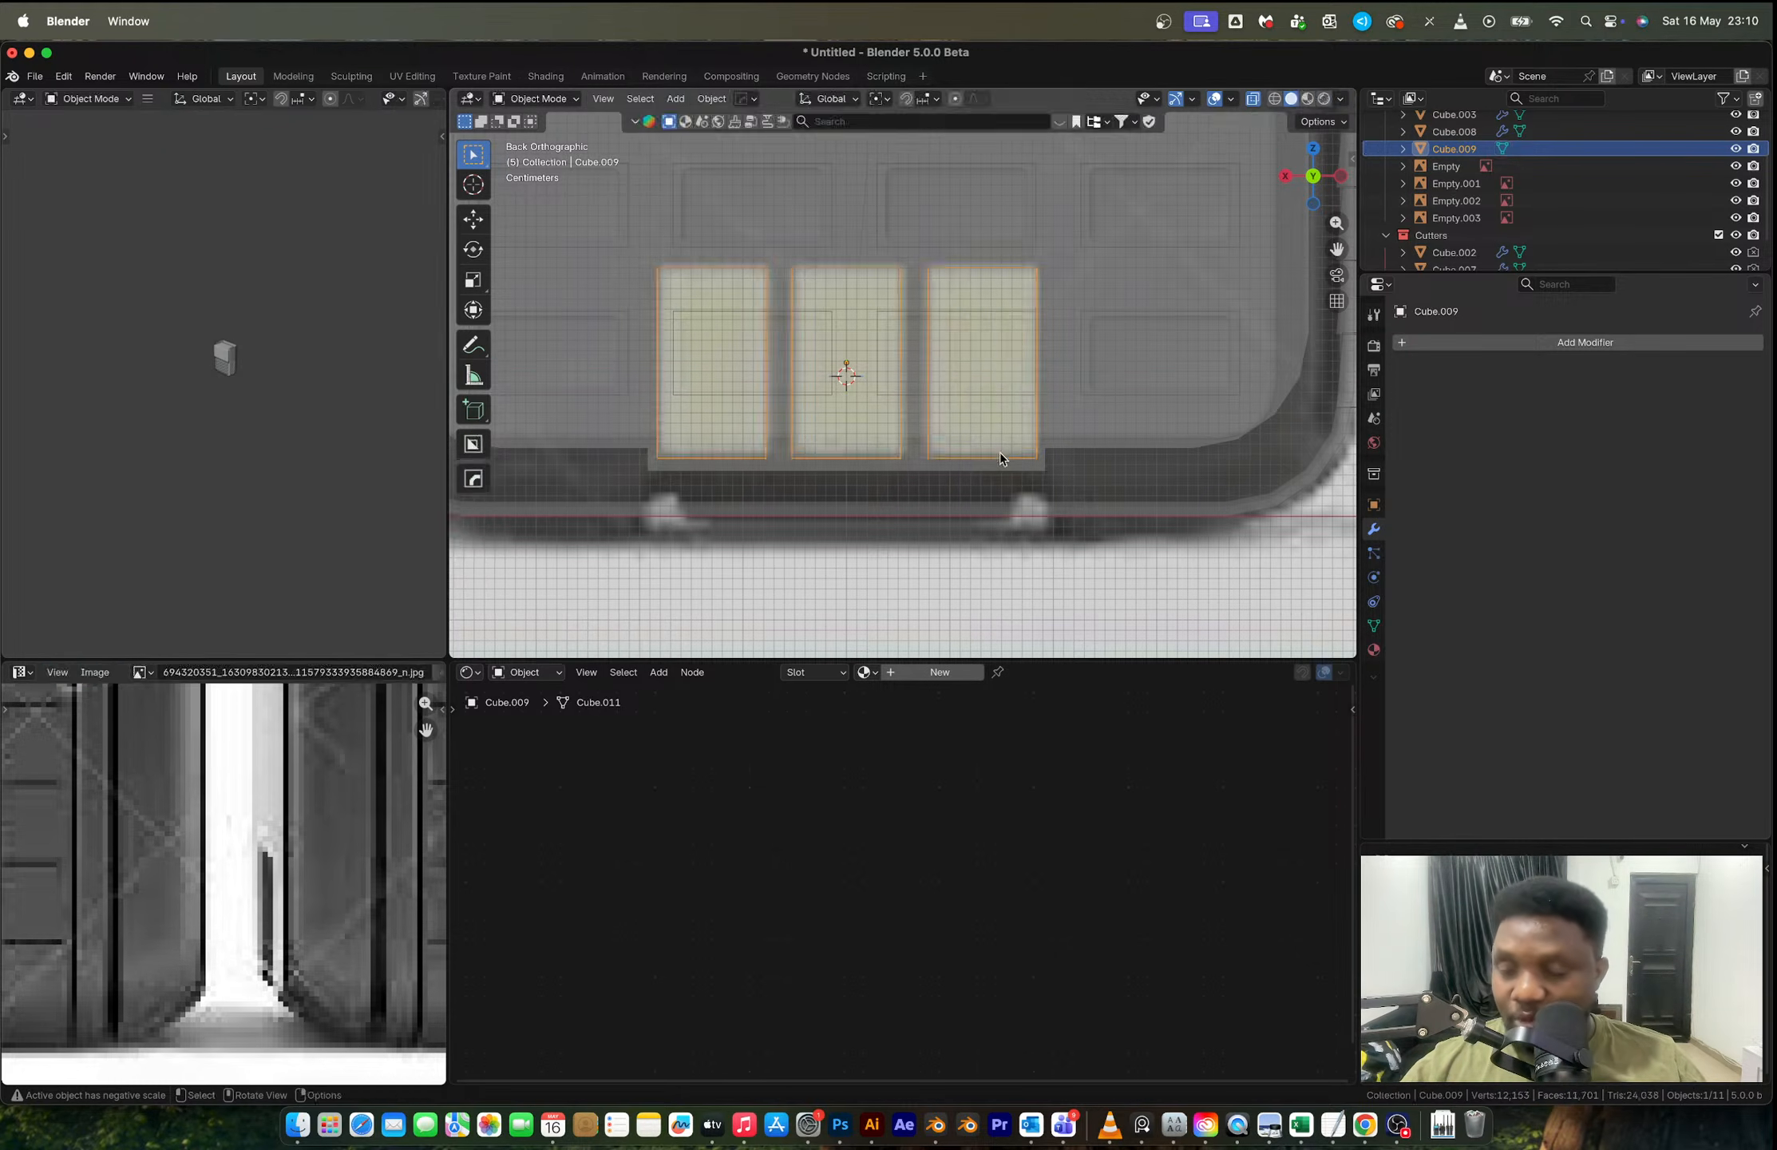
Step: Frame the three contacts and scale them down along Y to make the plates thinner
{"action": "left_click", "coordinate": [603, 99]}
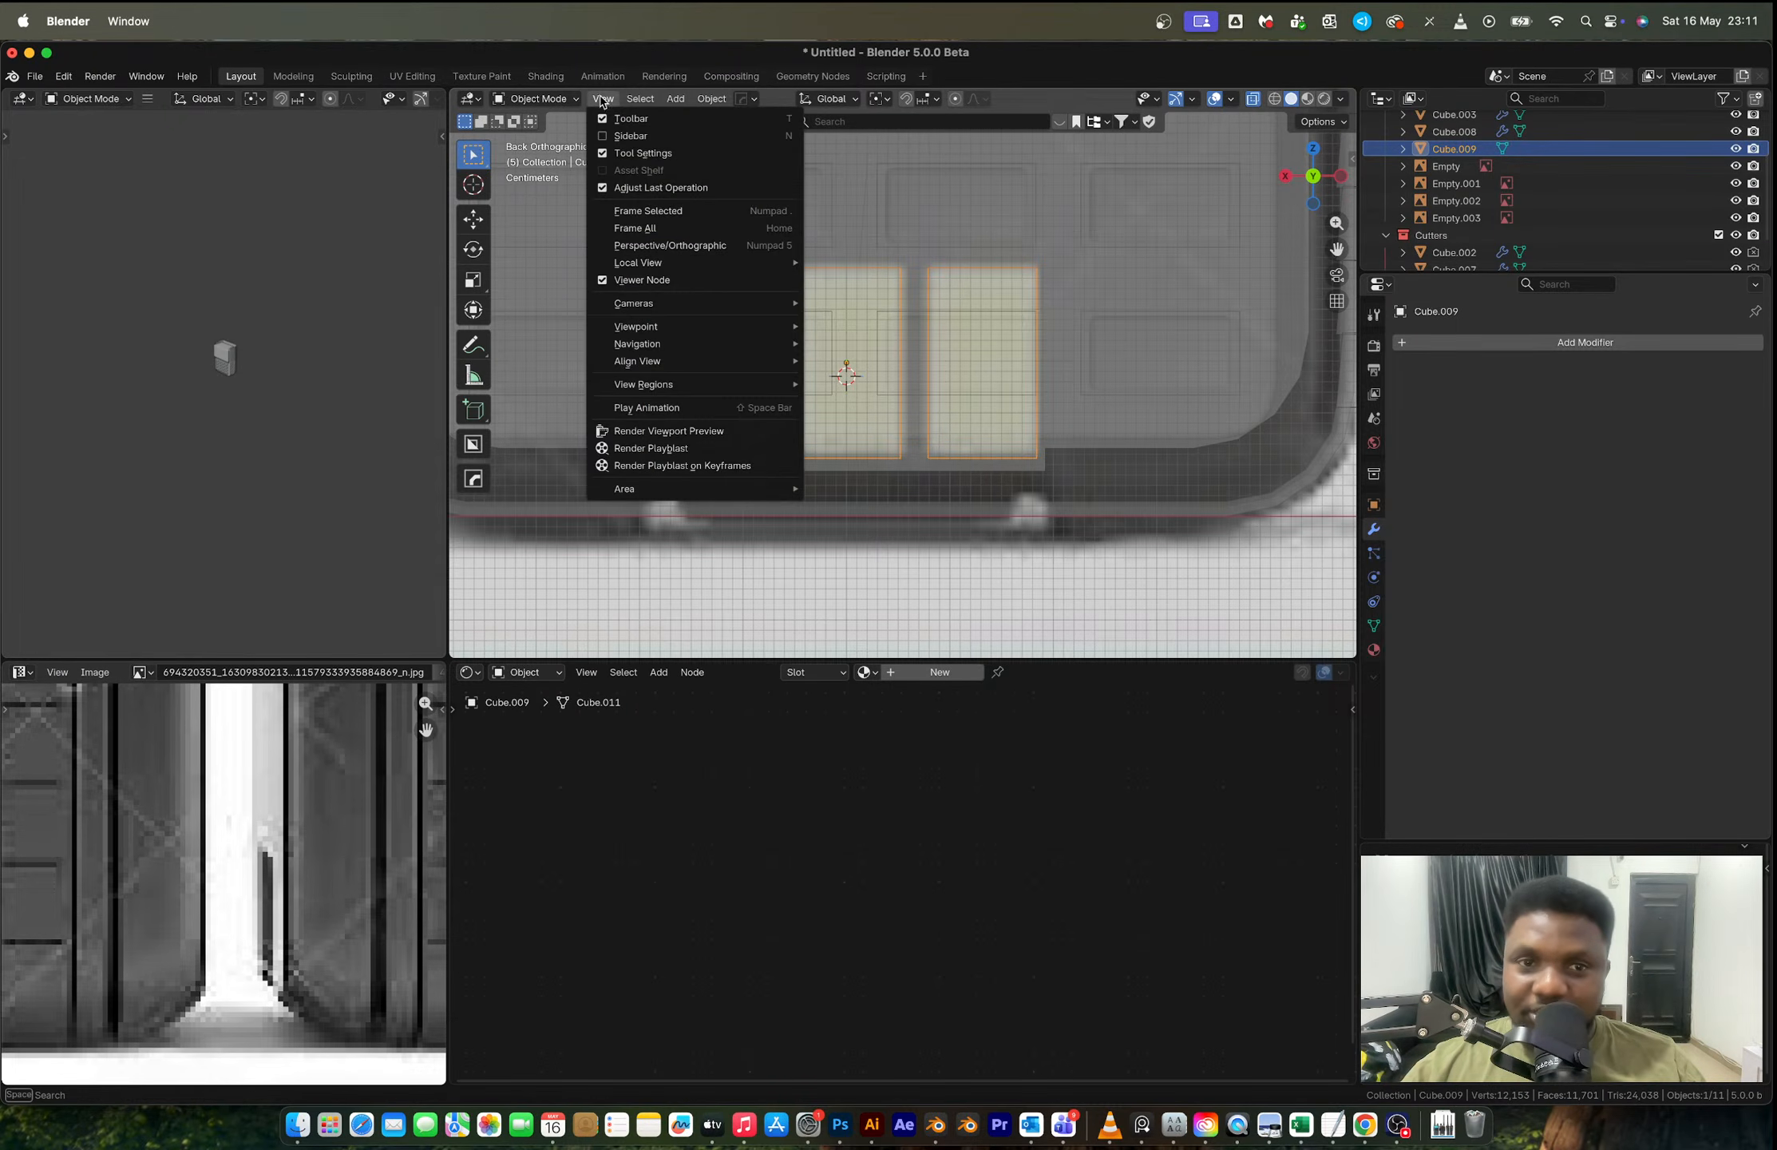
{"action": "left_click", "coordinate": [682, 209]}
{"action": "scroll", "coordinate": [843, 366], "scroll_direction": "down", "scroll_amount": 3}
{"action": "middle_click_drag", "start_coordinate": [844, 366], "coordinate": [1002, 439]}
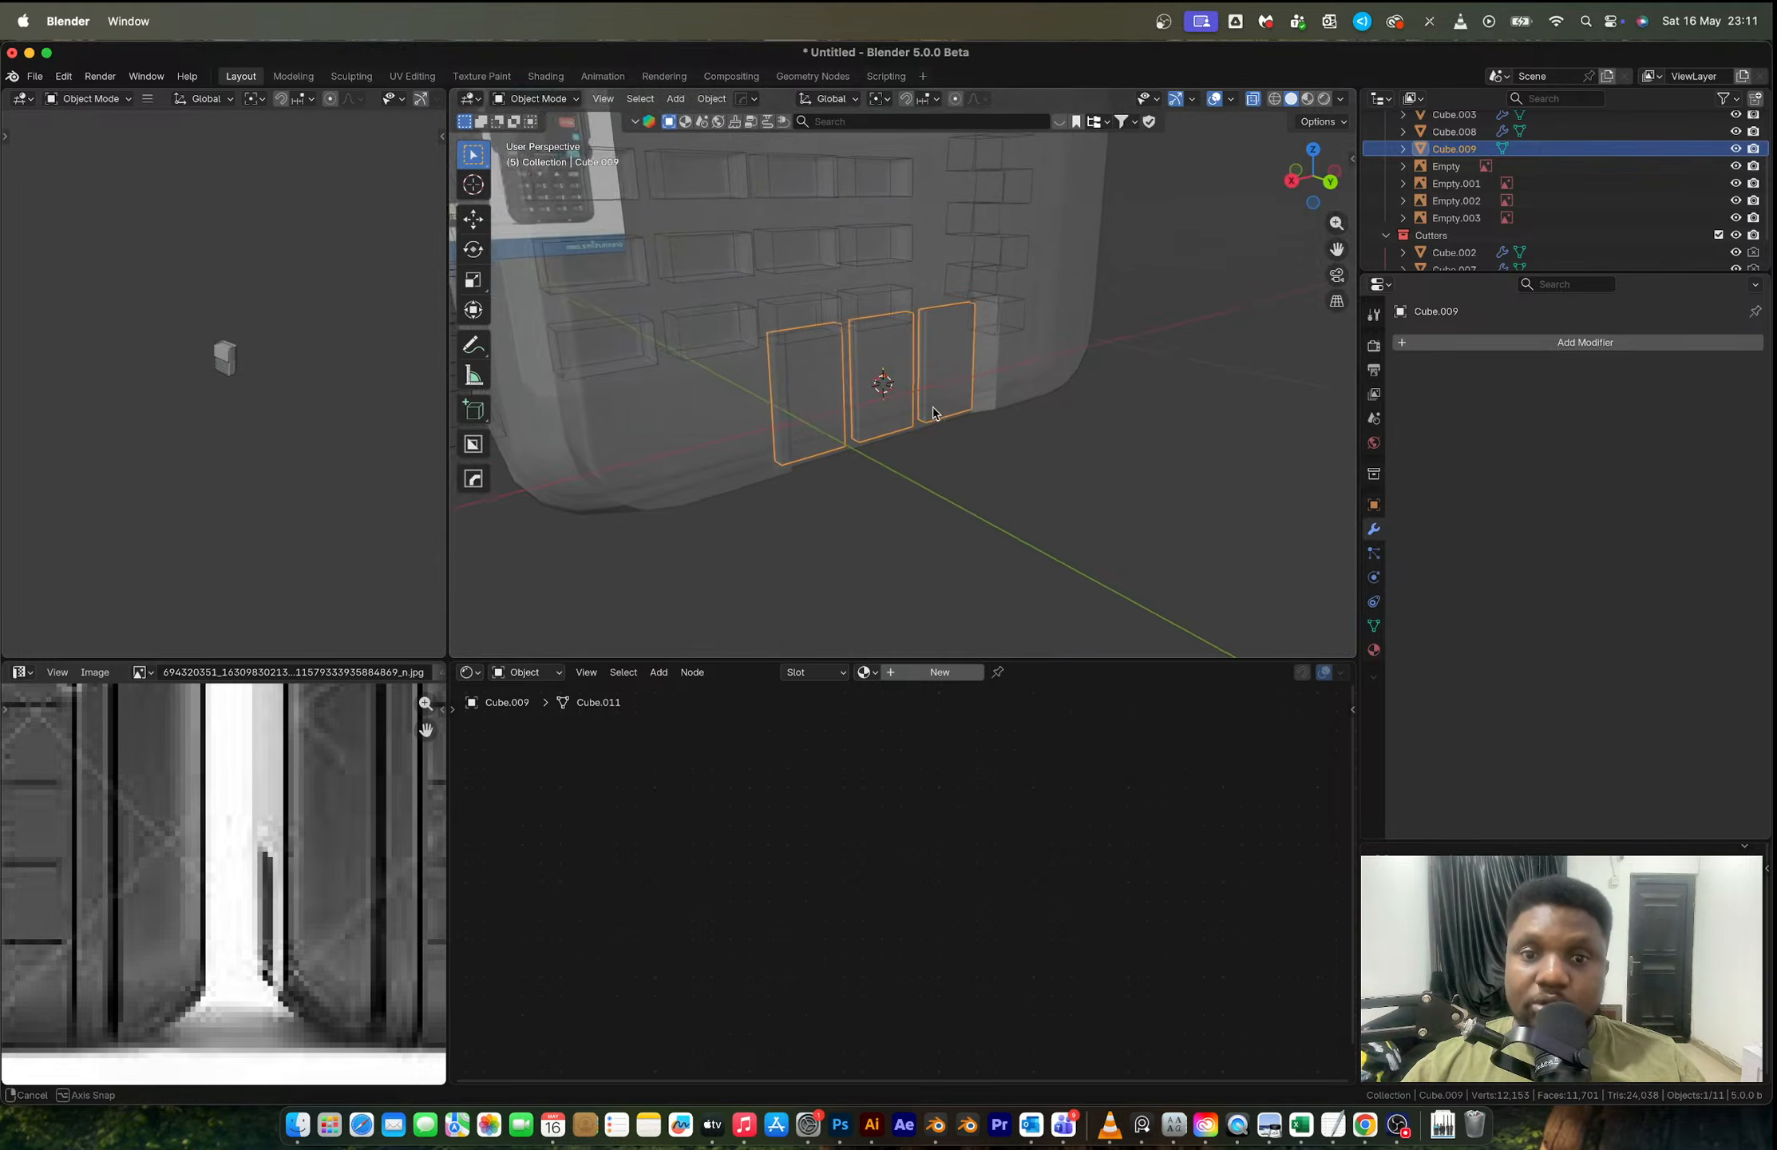
{"action": "key", "text": "alt+z"}
{"action": "scroll", "coordinate": [1005, 441], "scroll_direction": "up", "scroll_amount": 3}
{"action": "key", "text": "s"}
{"action": "key", "text": "x"}
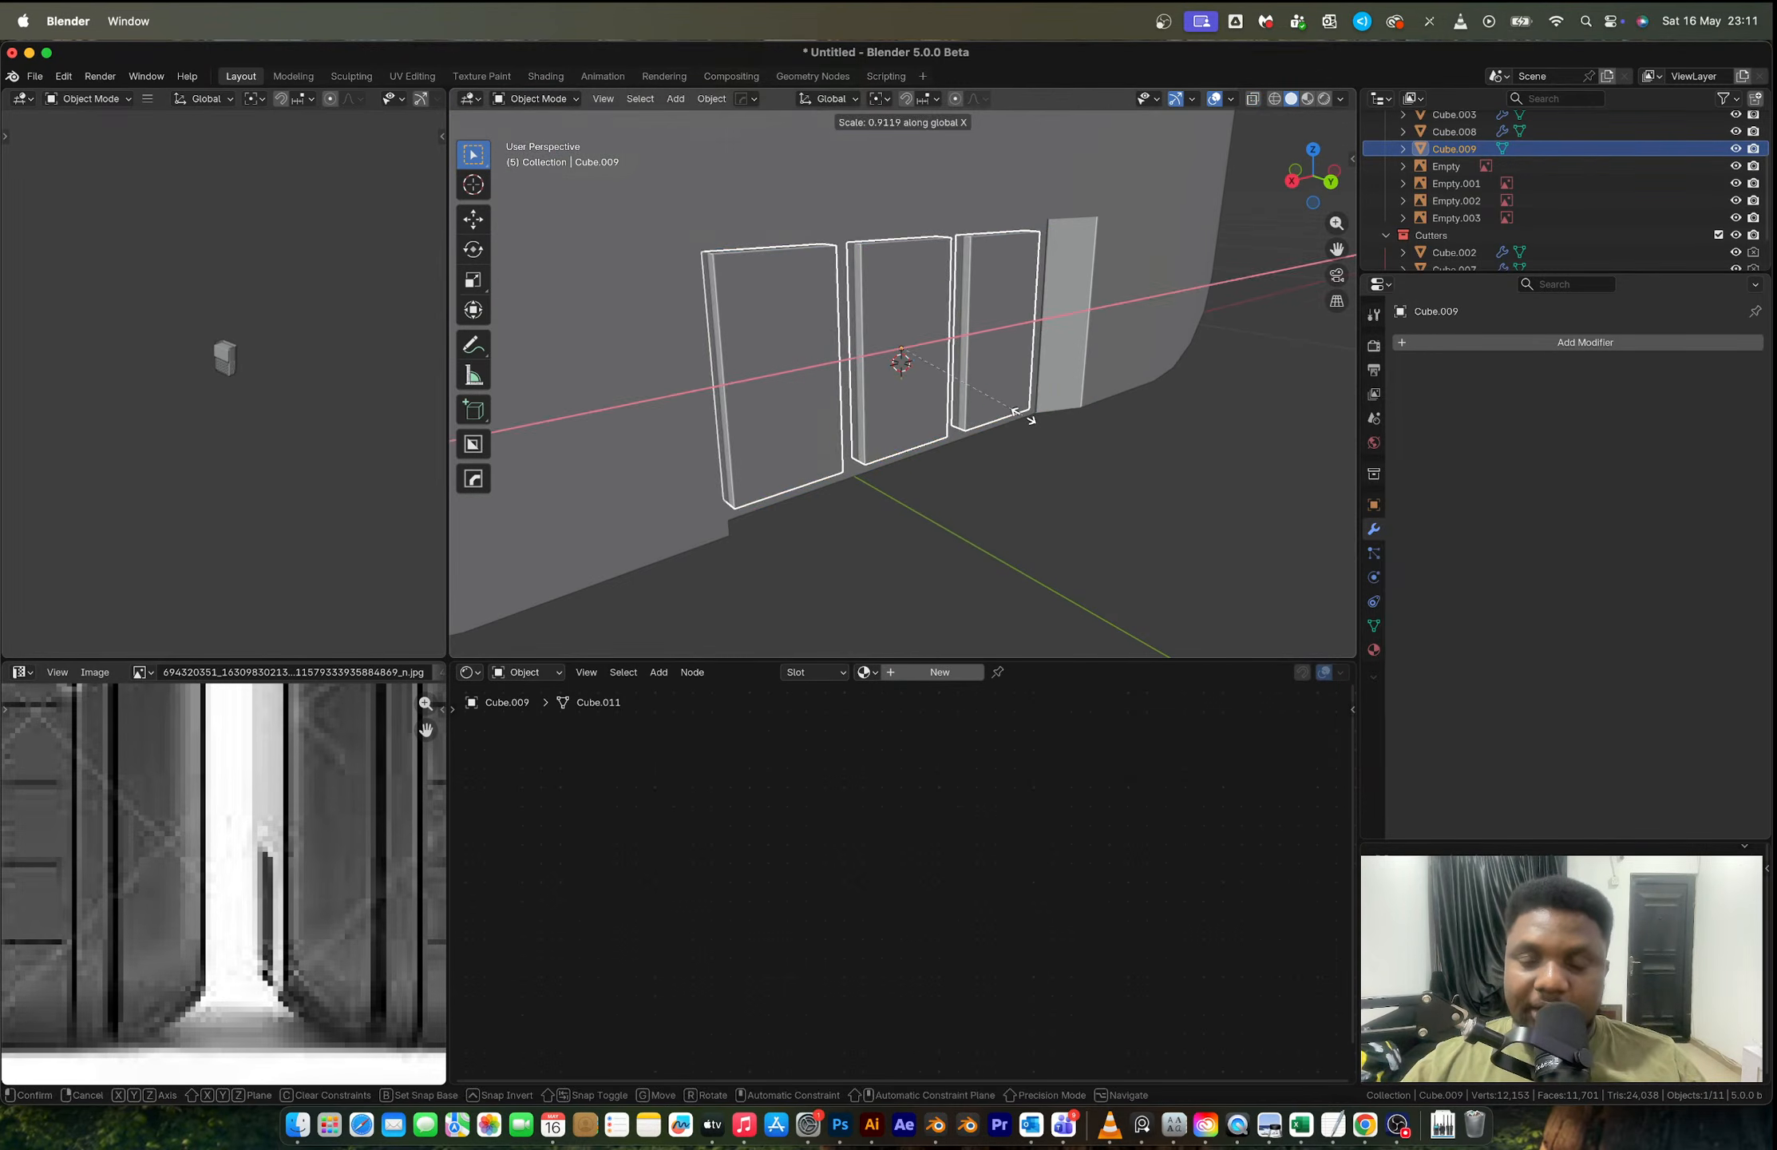
{"action": "key", "text": "y"}
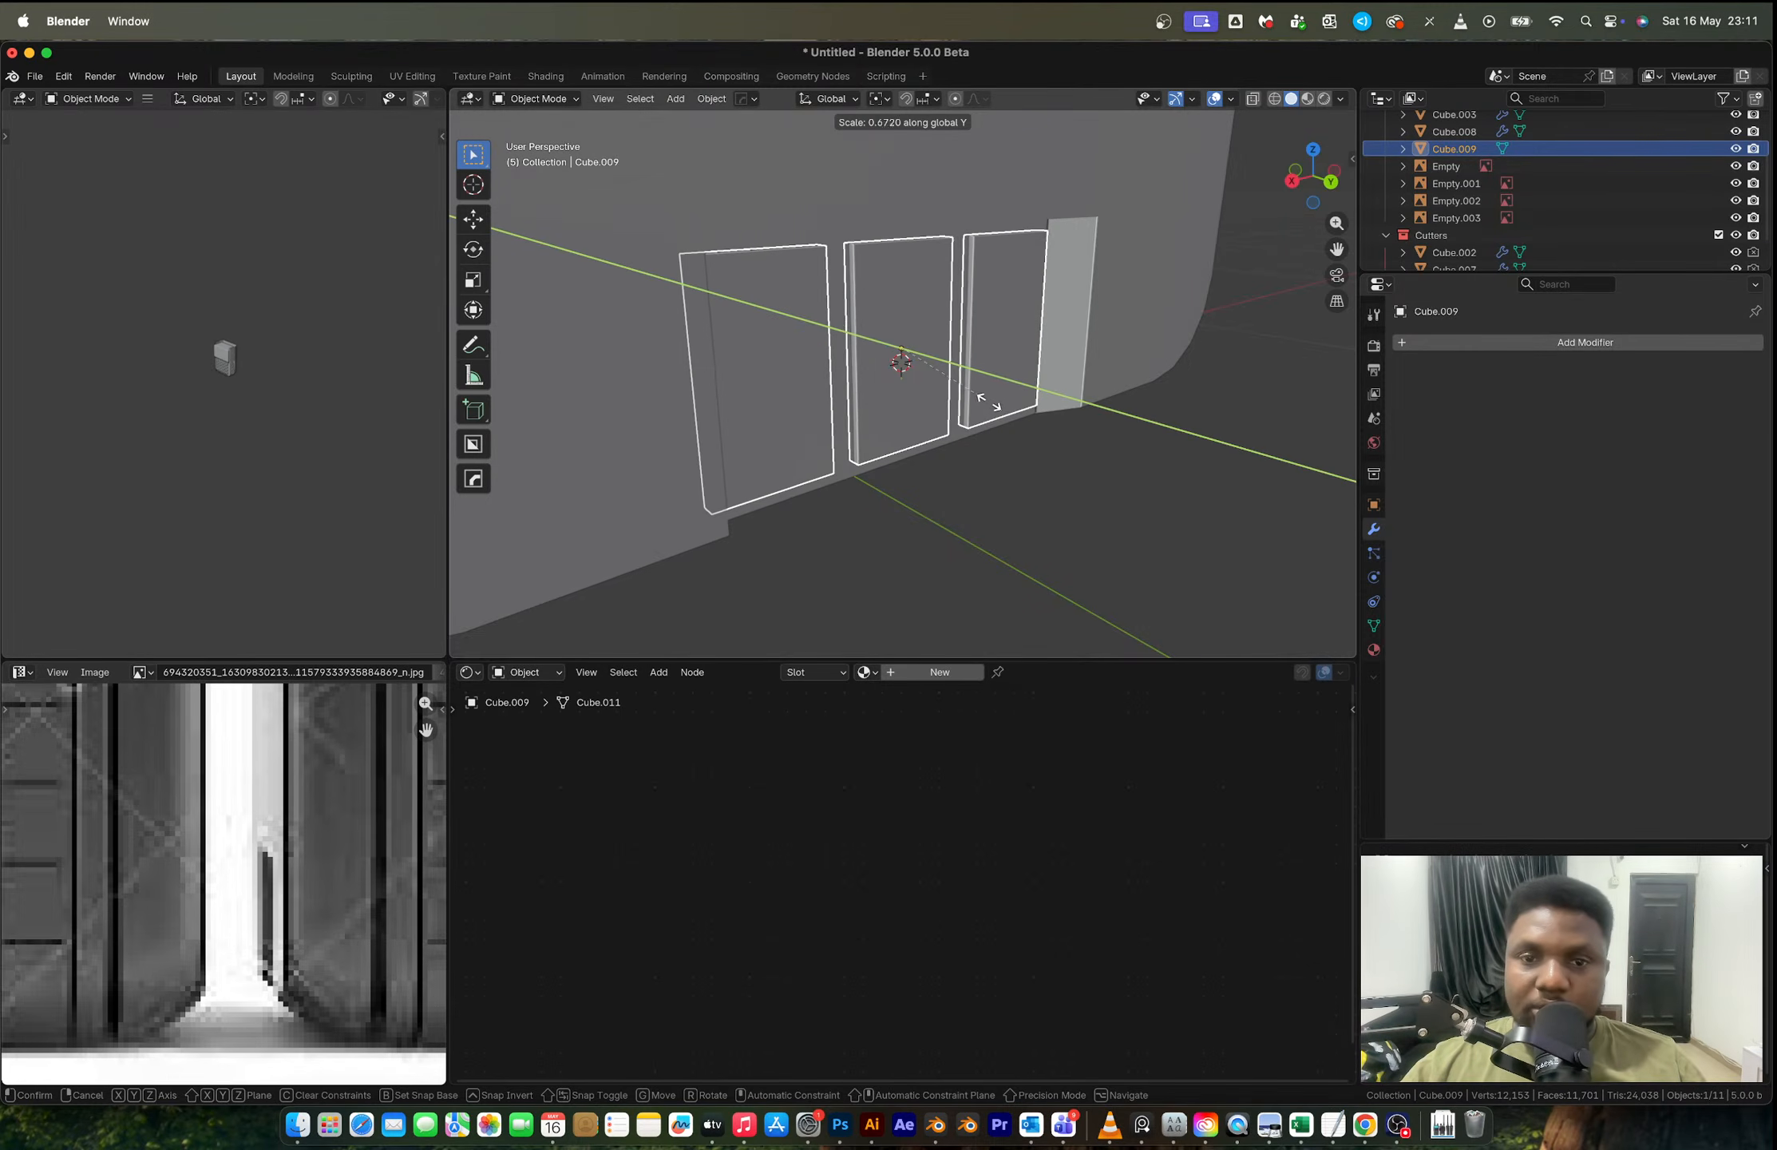
{"action": "left_click", "coordinate": [973, 394]}
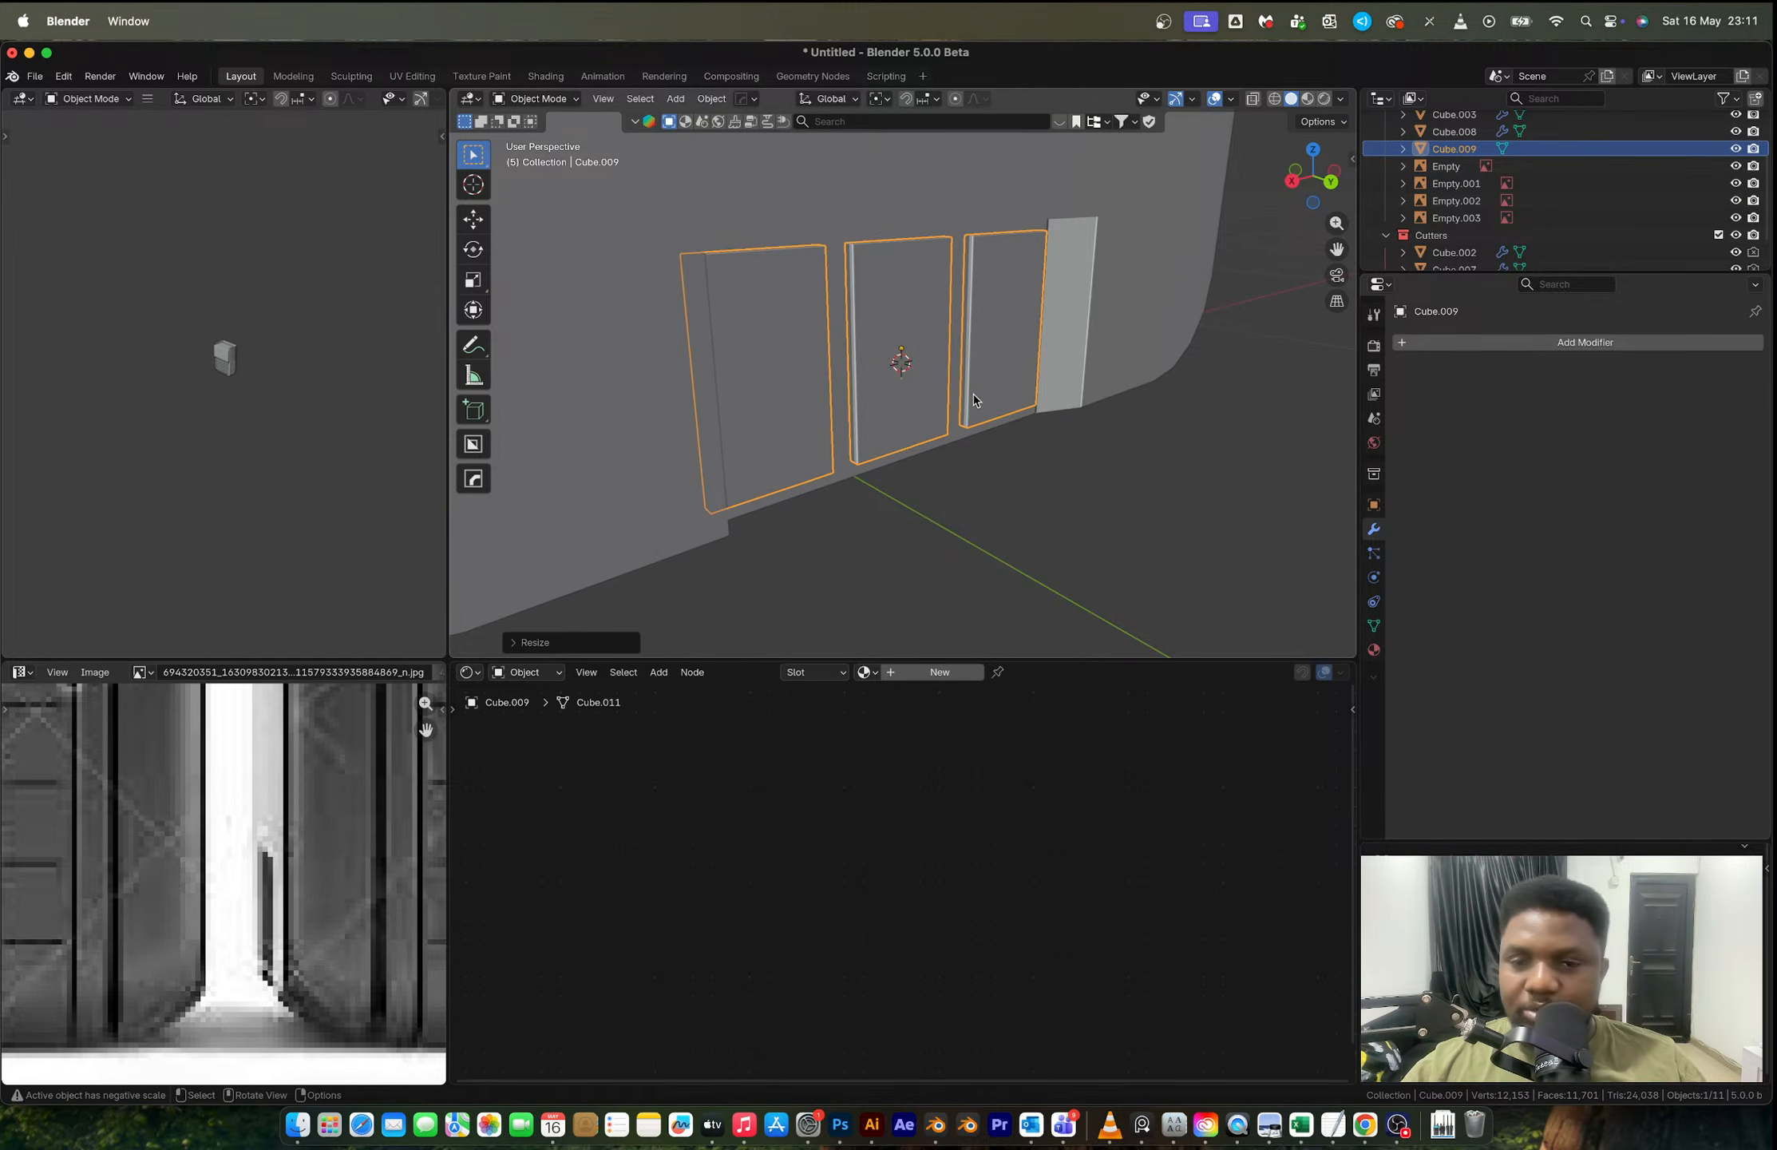
Step: Select the radio body, enter Edit Mode and select the edge loop running around the back panel and past the contact recess
{"action": "middle_click_drag", "start_coordinate": [1046, 423], "coordinate": [1004, 401]}
{"action": "left_click", "coordinate": [952, 508]}
{"action": "middle_click_drag", "start_coordinate": [988, 472], "coordinate": [1229, 359]}
{"action": "left_click", "coordinate": [1145, 450]}
{"action": "scroll", "coordinate": [1145, 449], "scroll_direction": "down", "scroll_amount": 5}
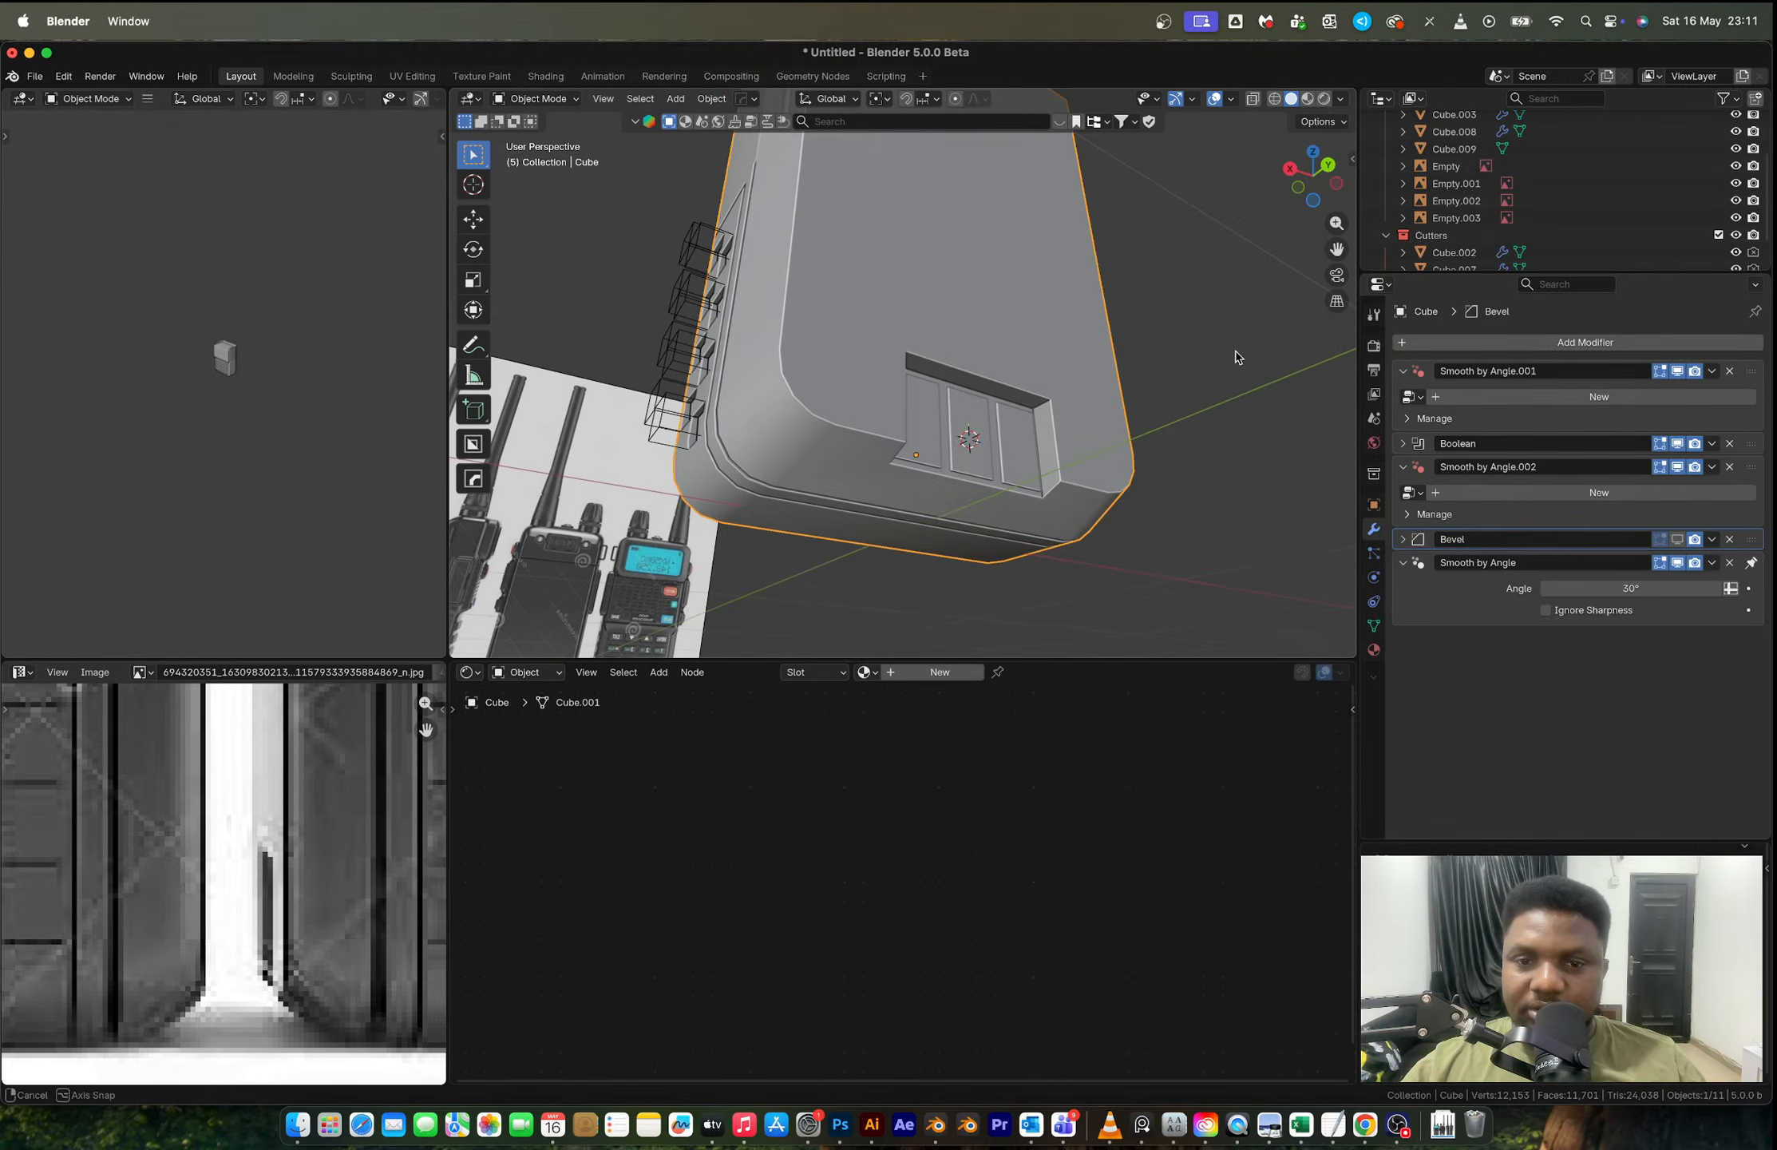
{"action": "key", "text": "q"}
{"action": "key", "text": "Escape"}
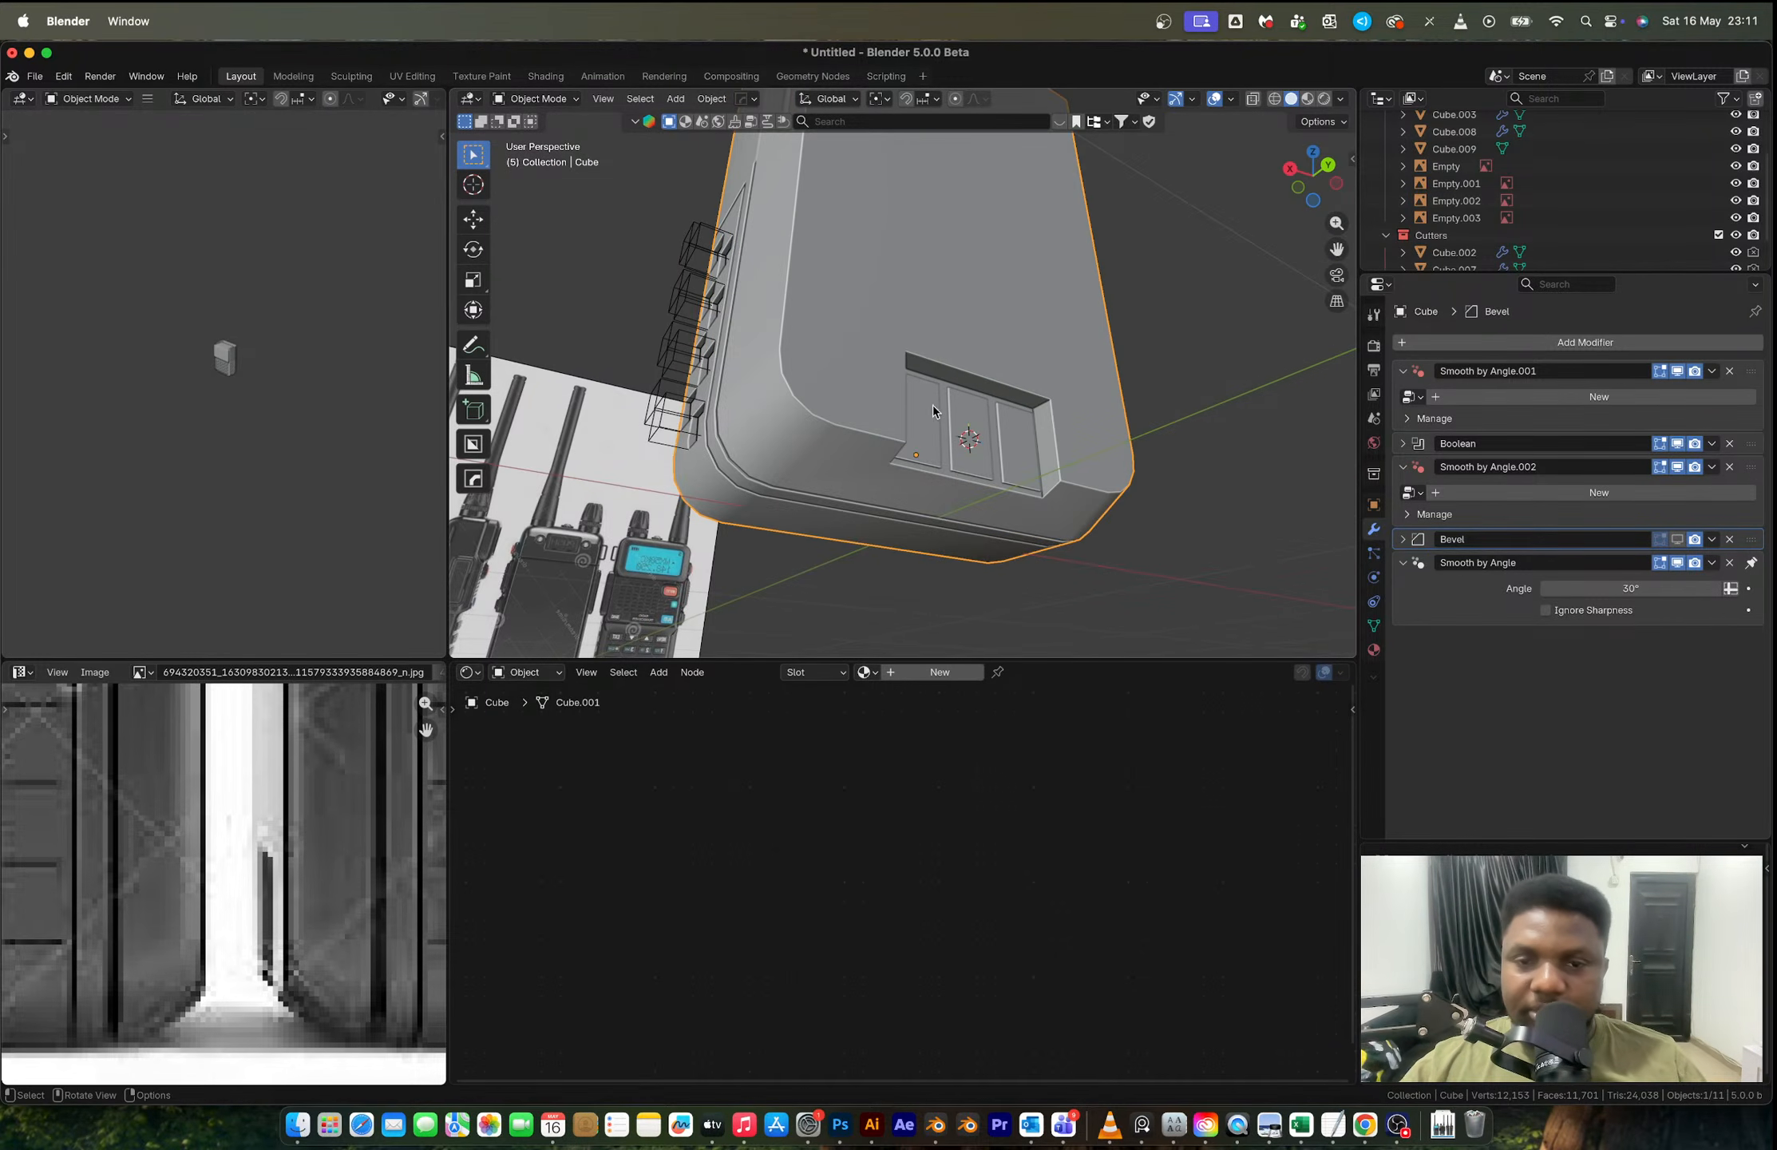
{"action": "key", "text": "Tab"}
{"action": "left_click", "coordinate": [859, 414], "text": "alt"}
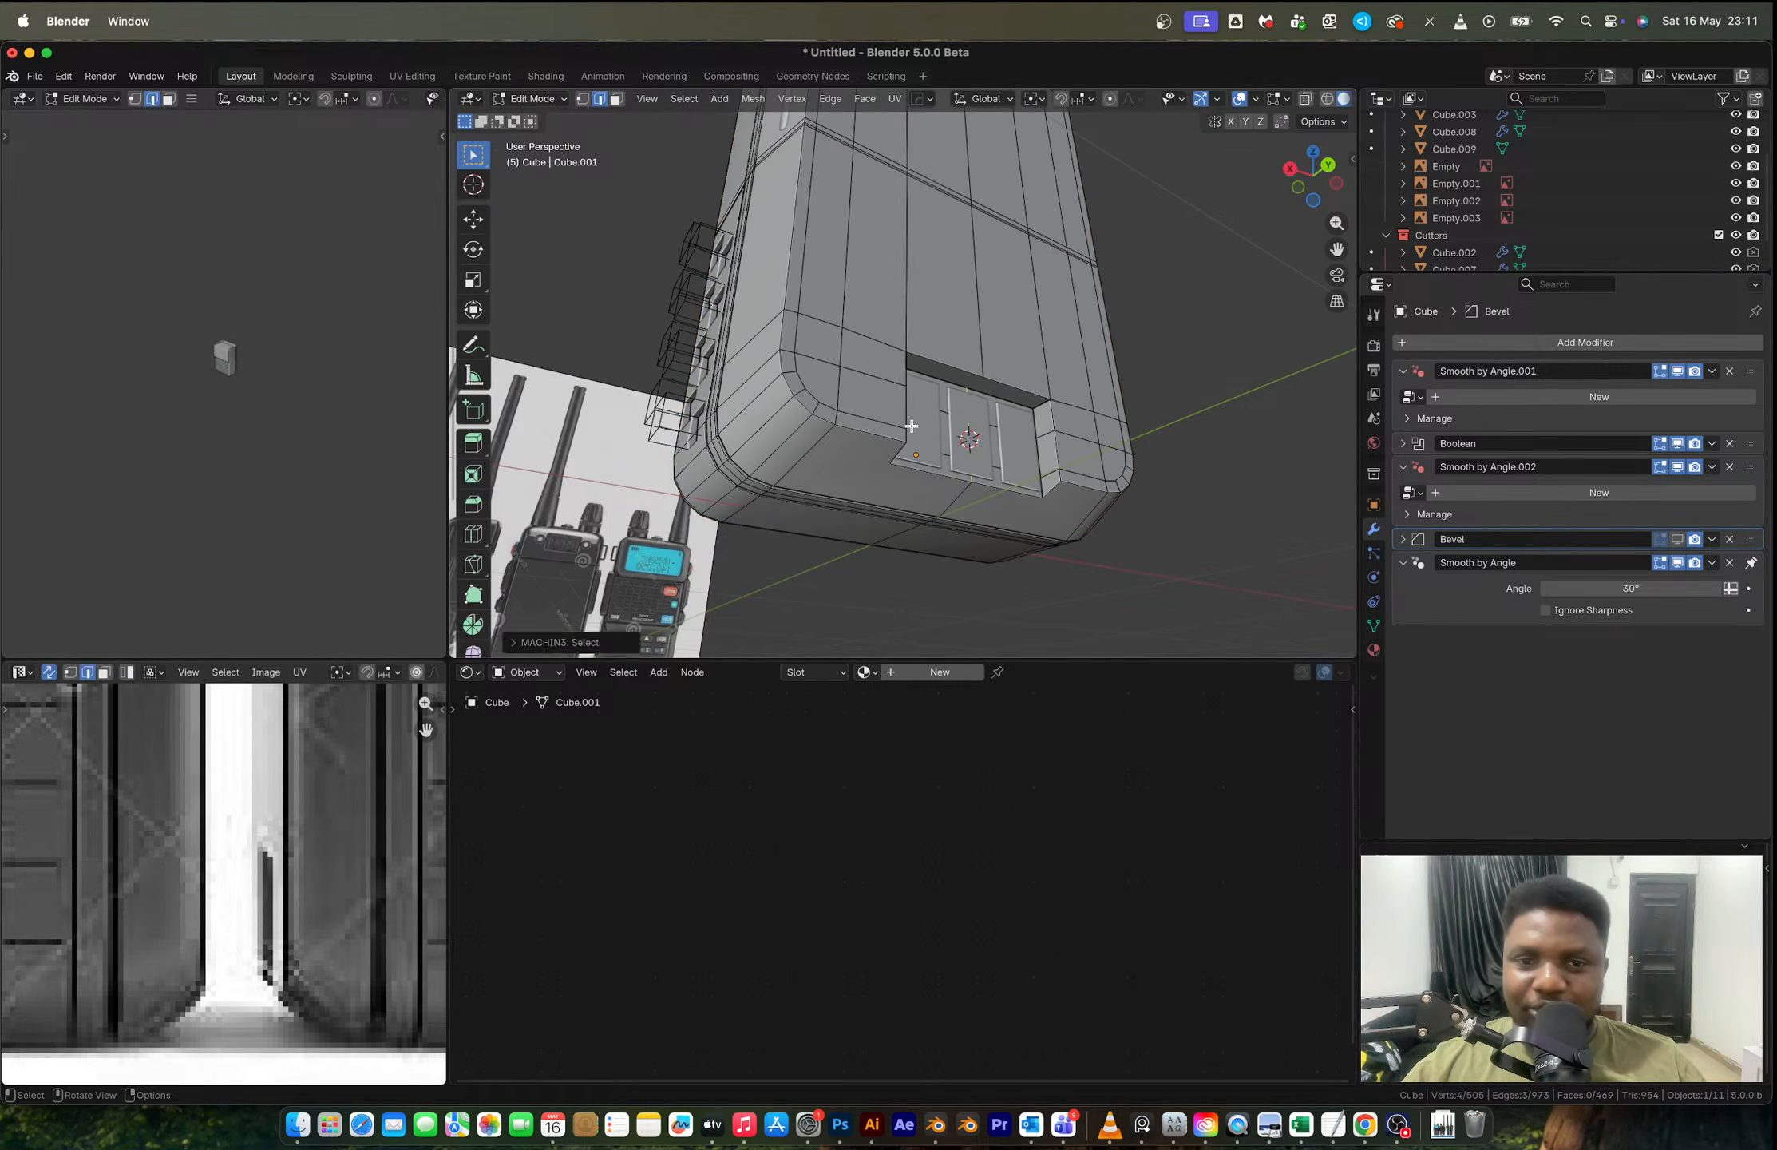
{"action": "middle_click_drag", "start_coordinate": [859, 414], "coordinate": [759, 431]}
{"action": "middle_click_drag", "start_coordinate": [950, 443], "coordinate": [844, 439]}
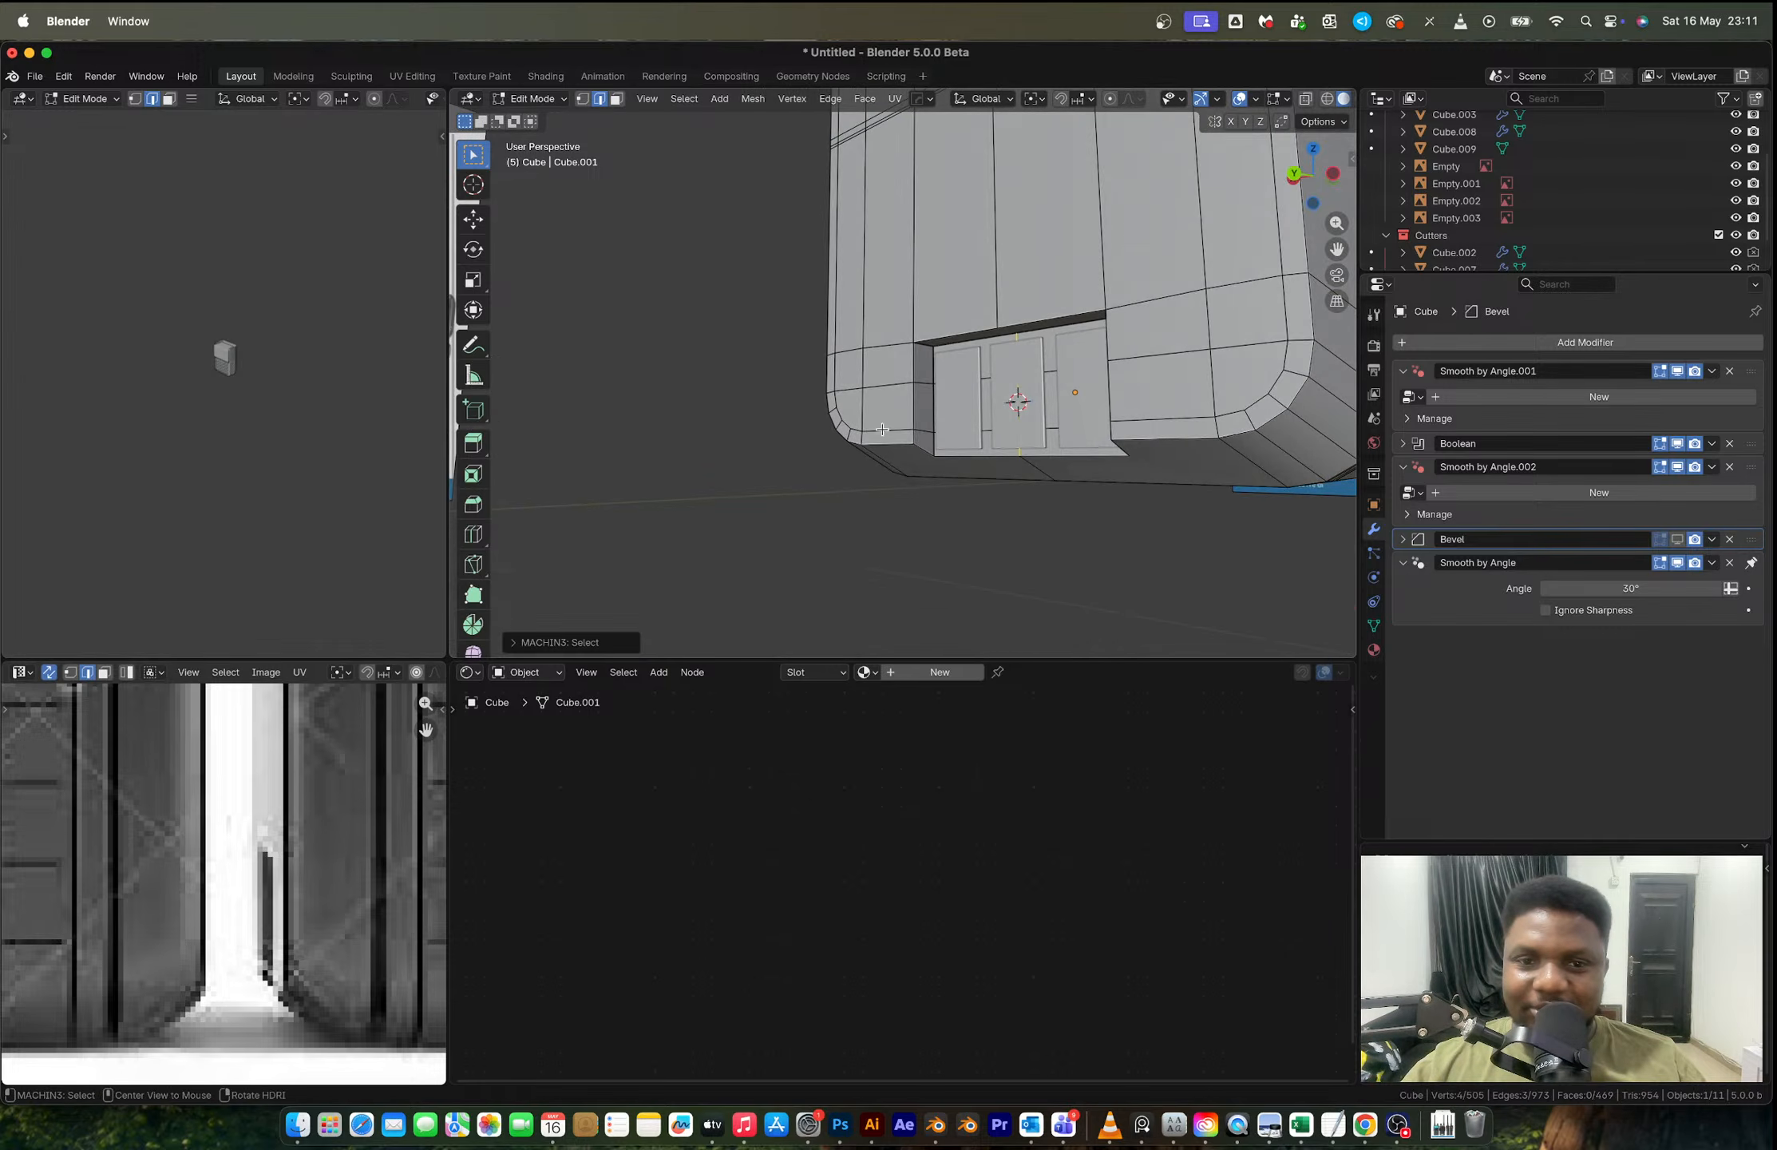
{"action": "left_click", "coordinate": [876, 432], "text": "alt"}
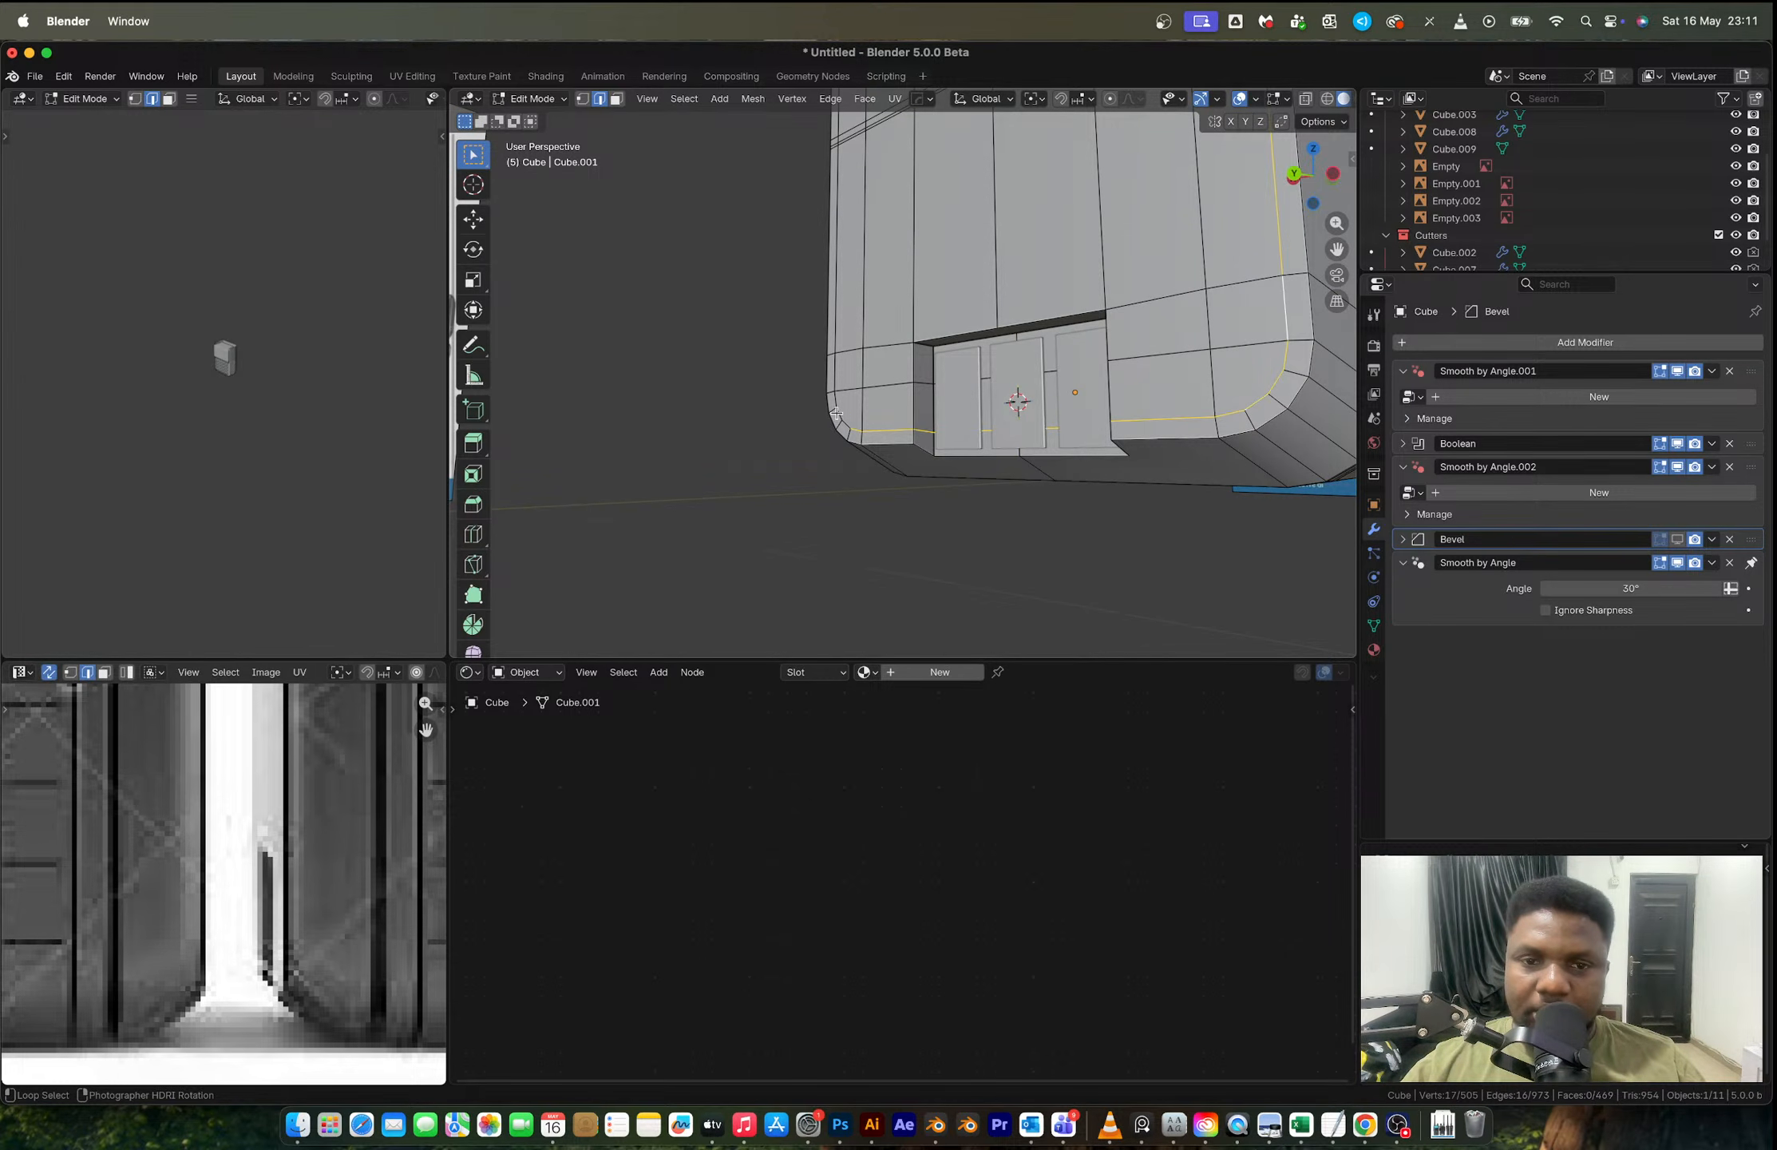
Step: Try to cut a narrow seam along the selected loop by beveling it about 0.0013 m with one segment and extruding it inward
{"action": "middle_click_drag", "start_coordinate": [900, 393], "coordinate": [1149, 391]}
{"action": "scroll", "coordinate": [966, 359], "scroll_direction": "down", "scroll_amount": 3}
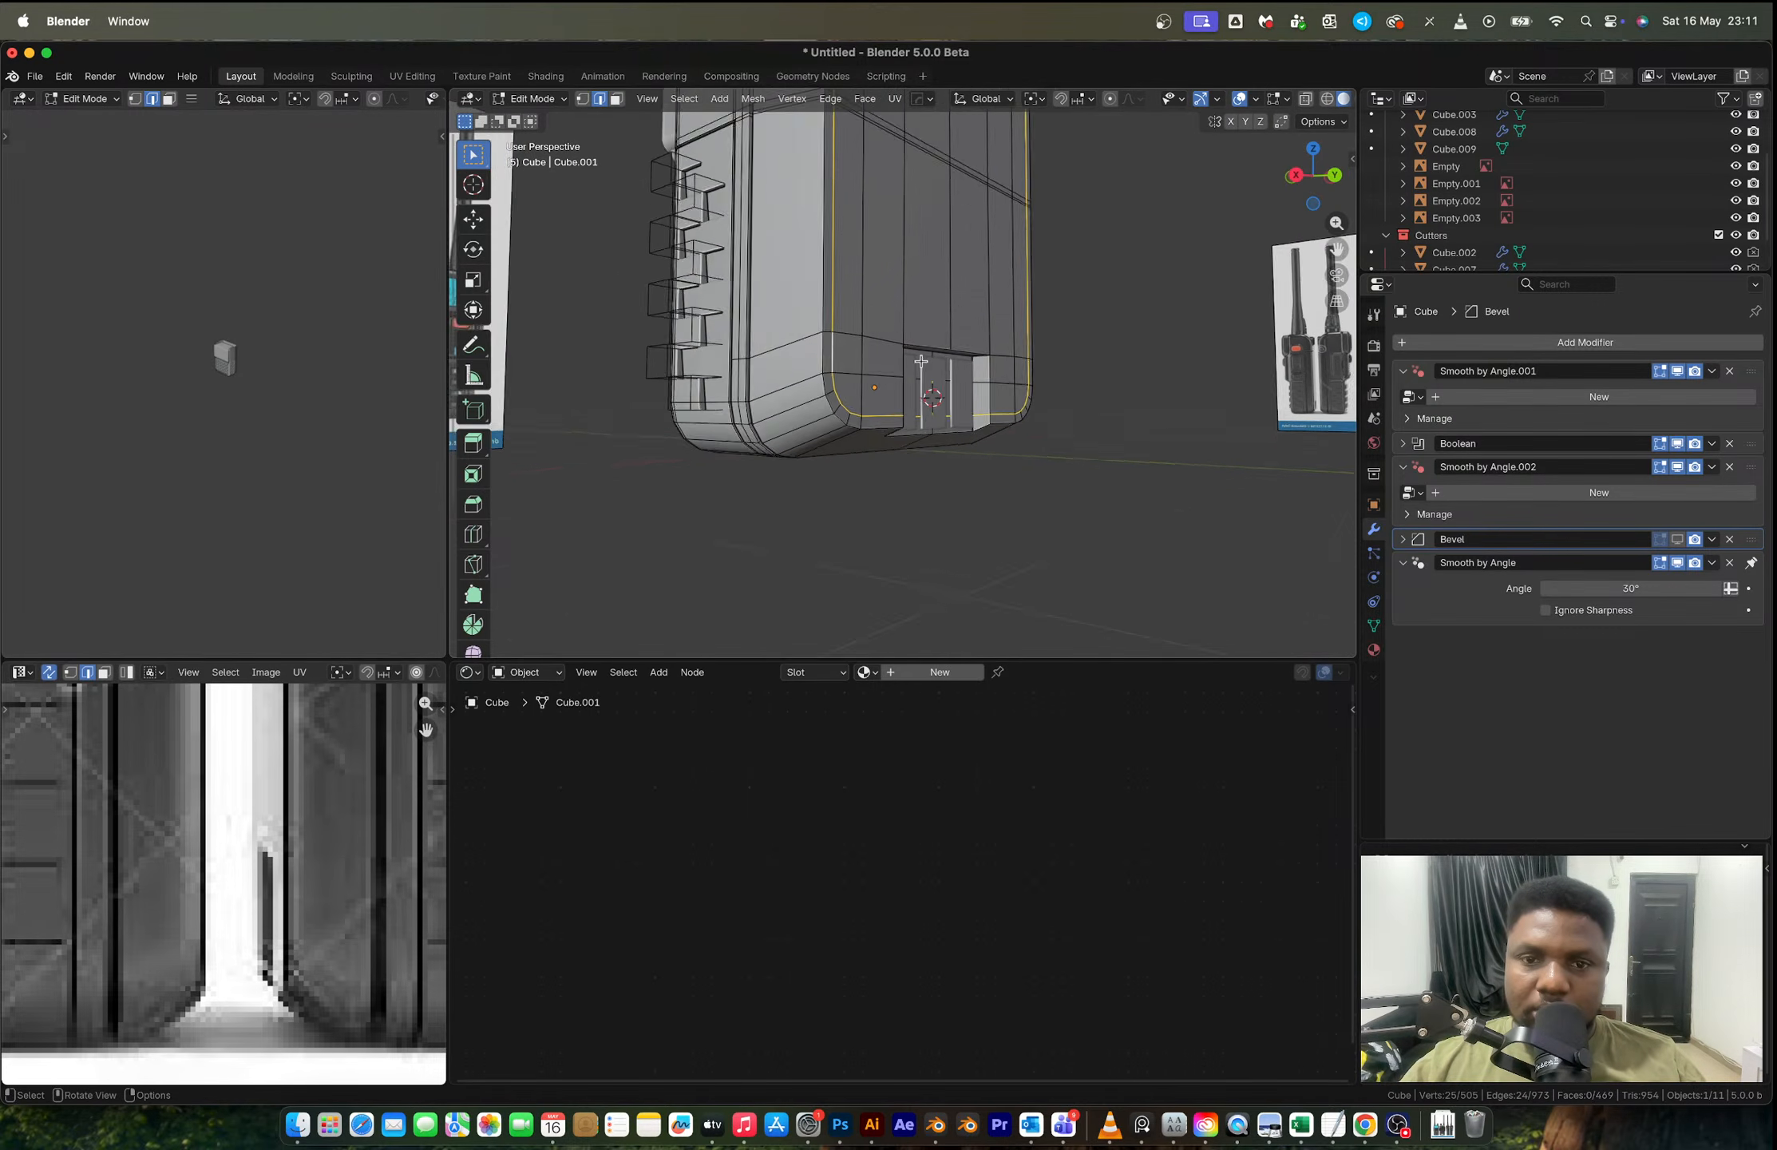
{"action": "middle_click_drag", "start_coordinate": [950, 347], "coordinate": [972, 549], "text": "shift"}
{"action": "scroll", "coordinate": [964, 499], "scroll_direction": "up", "scroll_amount": 5}
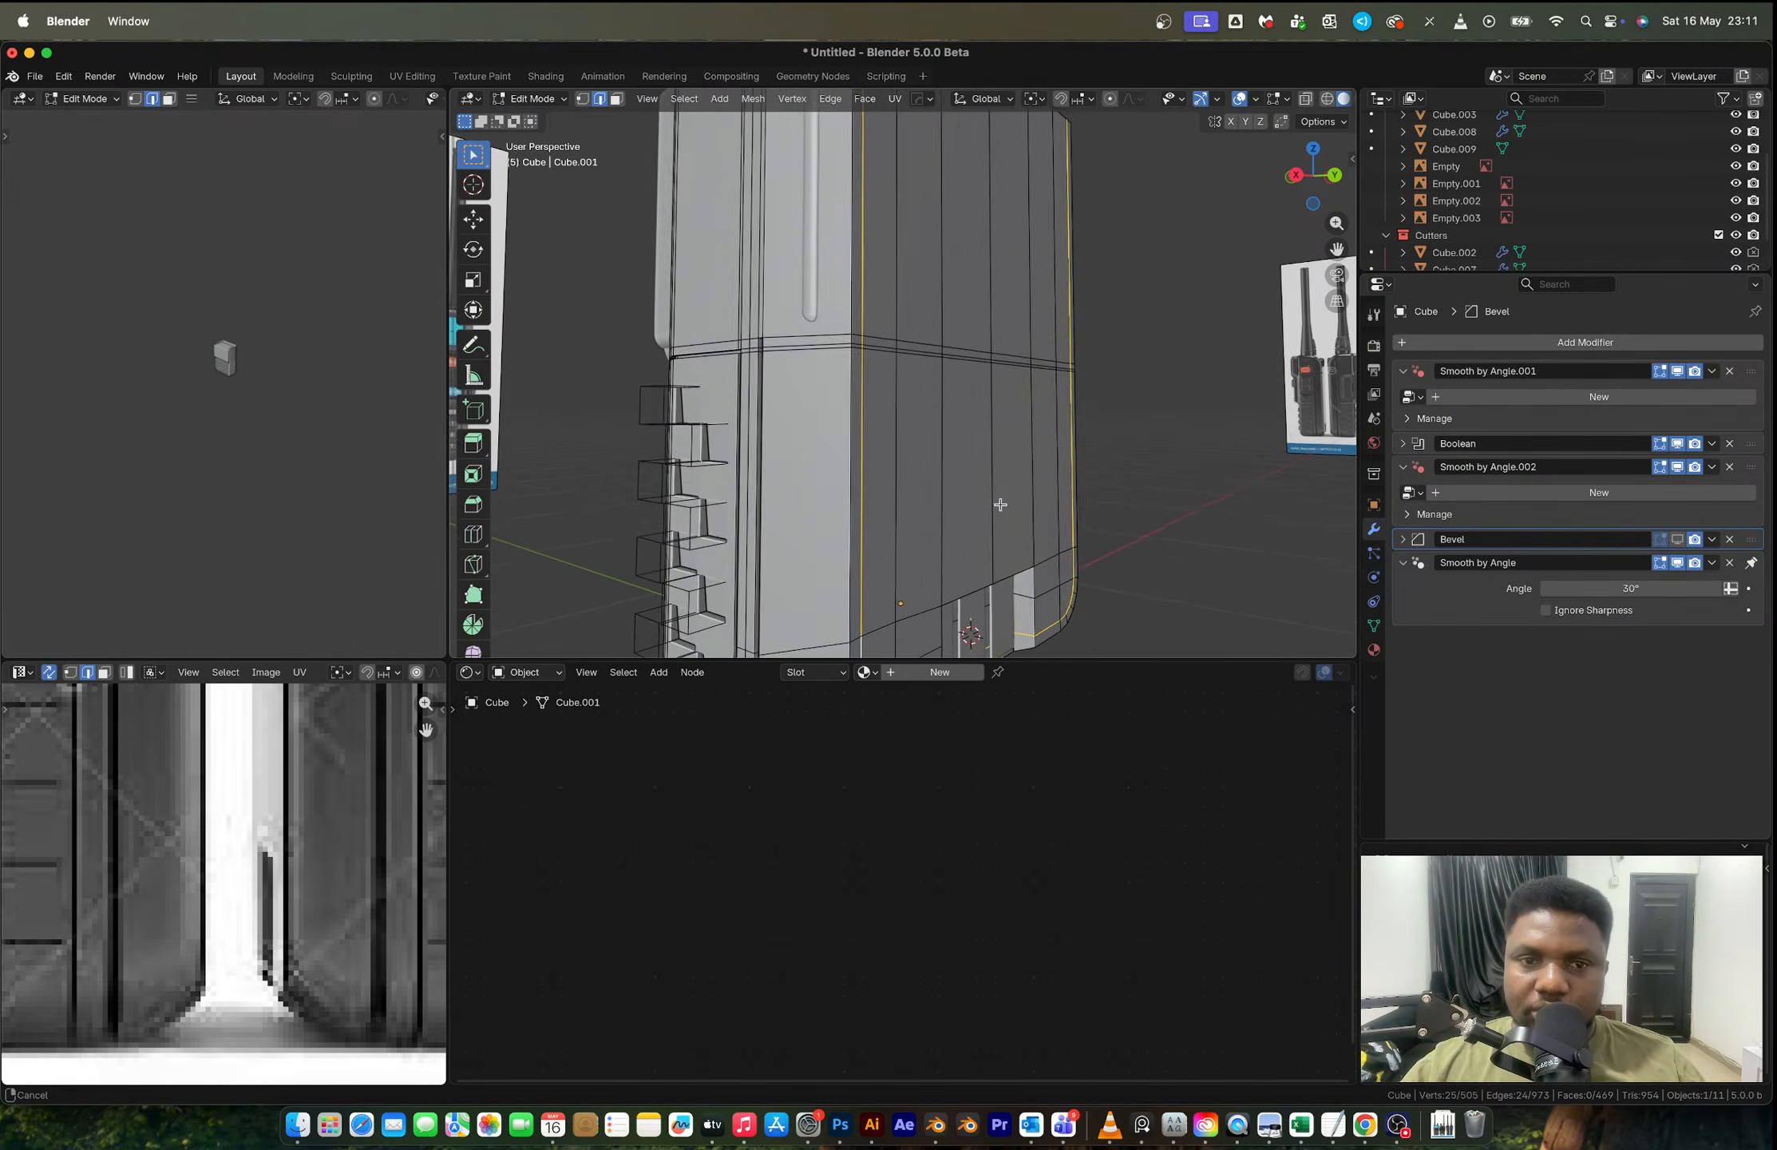
{"action": "middle_click_drag", "start_coordinate": [982, 458], "coordinate": [1071, 546]}
{"action": "scroll", "coordinate": [1072, 548], "scroll_direction": "up", "scroll_amount": 2}
{"action": "key", "text": "ctrl+b"}
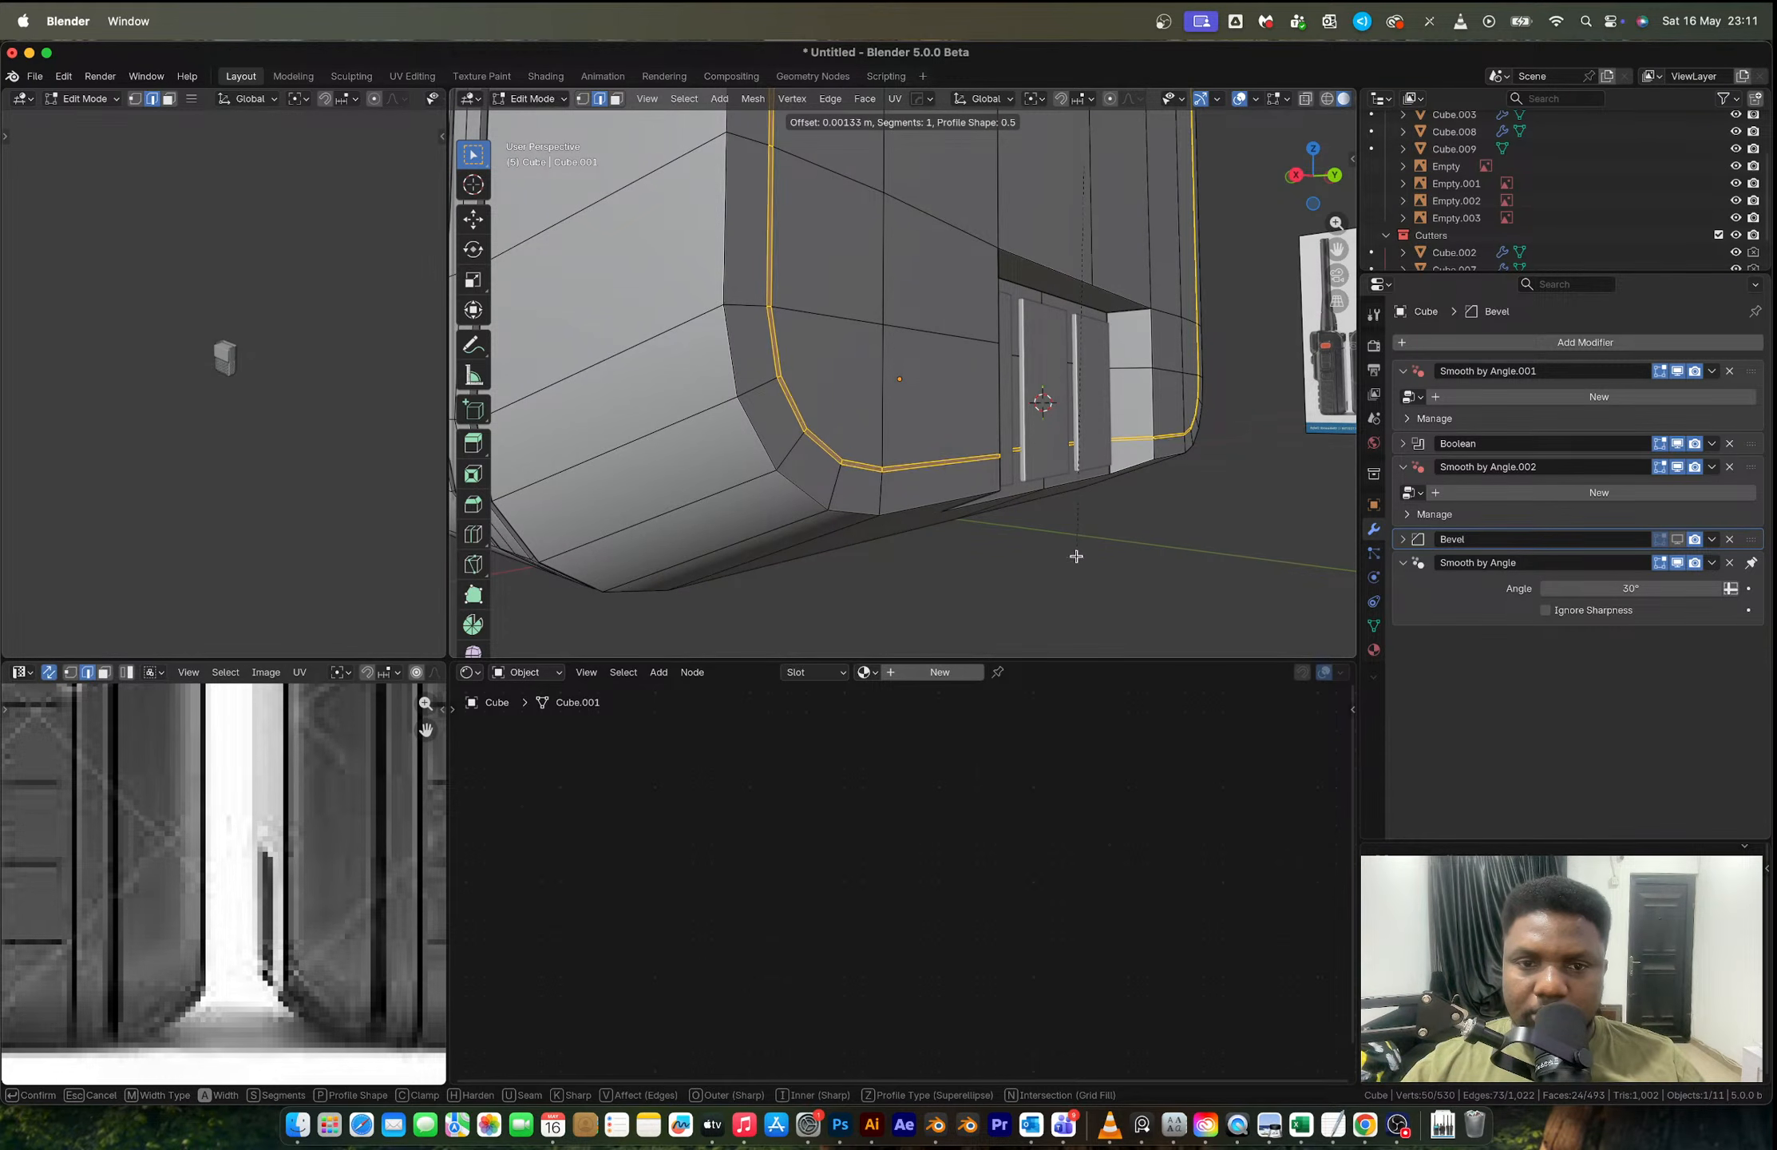
{"action": "left_click", "coordinate": [1076, 556]}
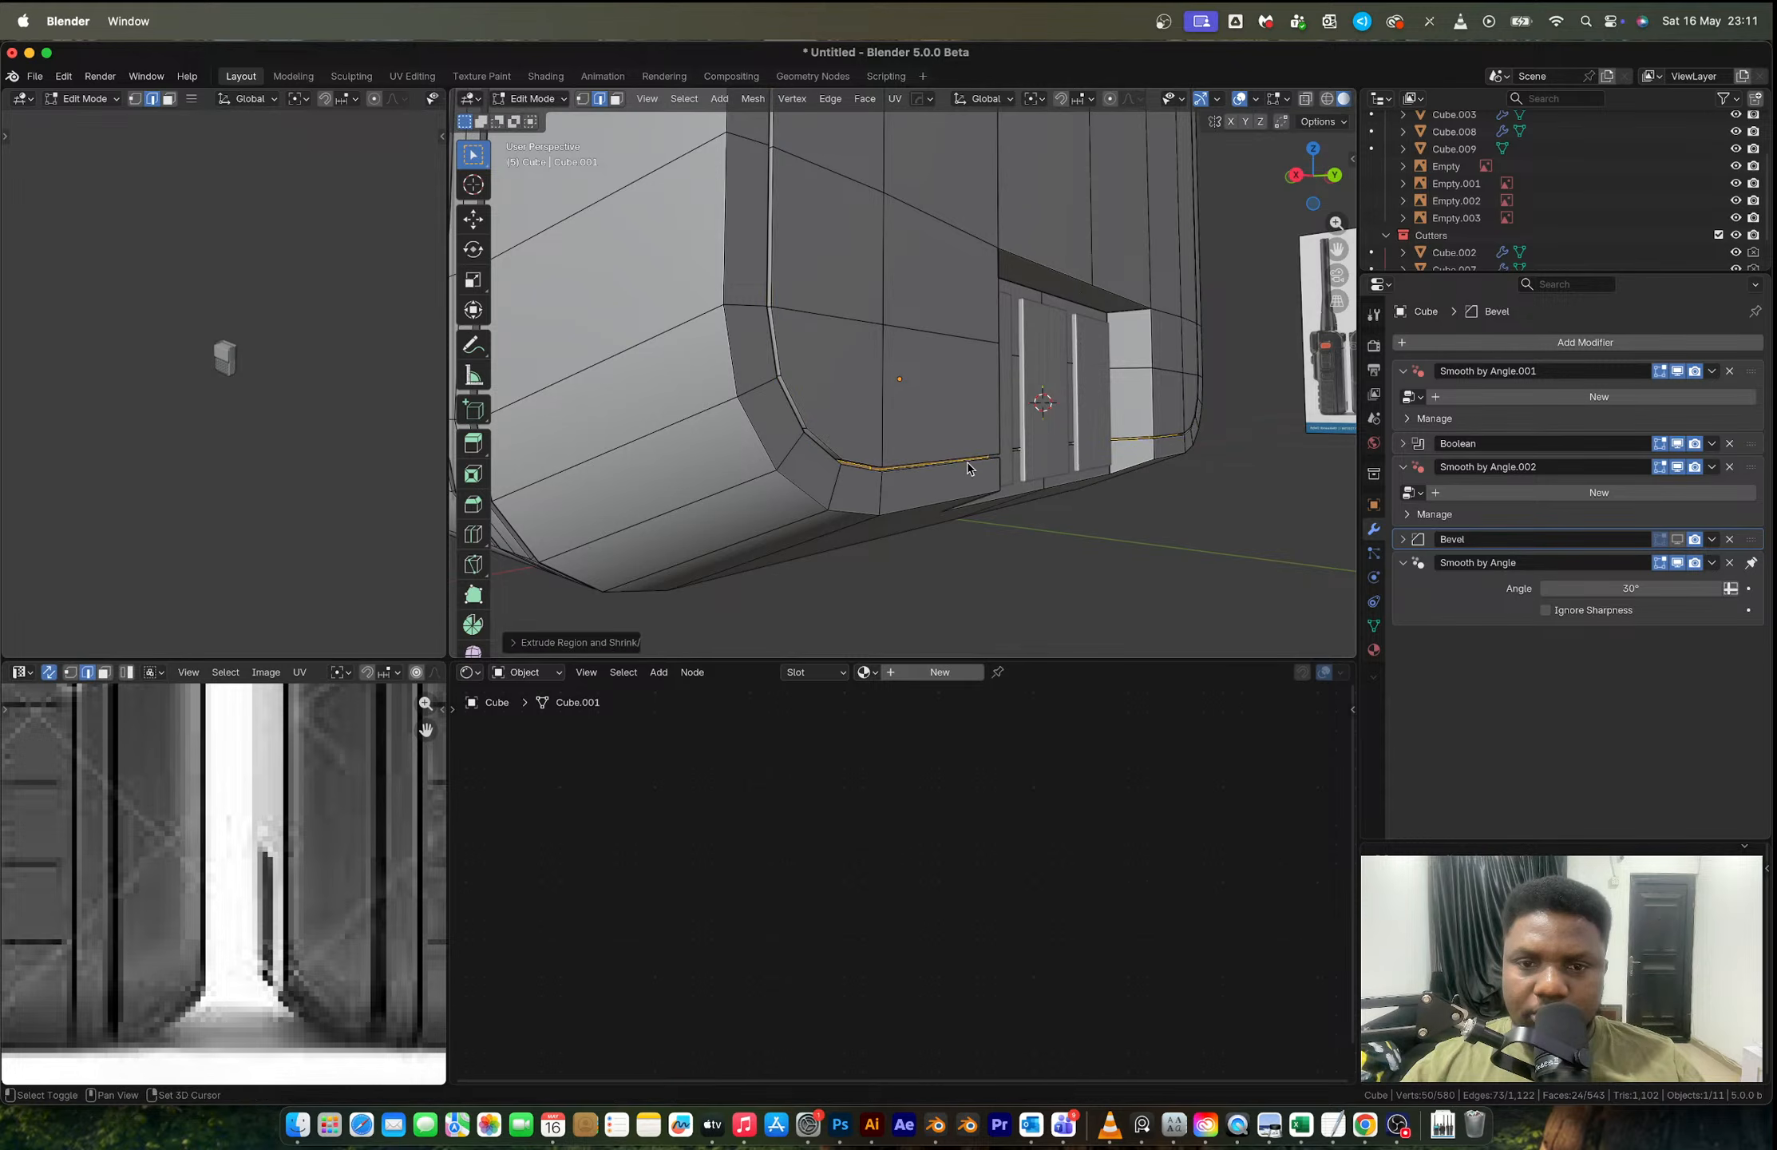
Step: Examine in Object Mode how the new seam runs around the back panel's corner and meets the contact recess
{"action": "key", "text": "Tab"}
{"action": "scroll", "coordinate": [966, 461], "scroll_direction": "down", "scroll_amount": 4}
{"action": "middle_click_drag", "start_coordinate": [966, 461], "coordinate": [799, 464]}
{"action": "left_click", "coordinate": [920, 540]}
{"action": "scroll", "coordinate": [921, 539], "scroll_direction": "up", "scroll_amount": 3}
{"action": "scroll", "coordinate": [799, 464], "scroll_direction": "up", "scroll_amount": 3}
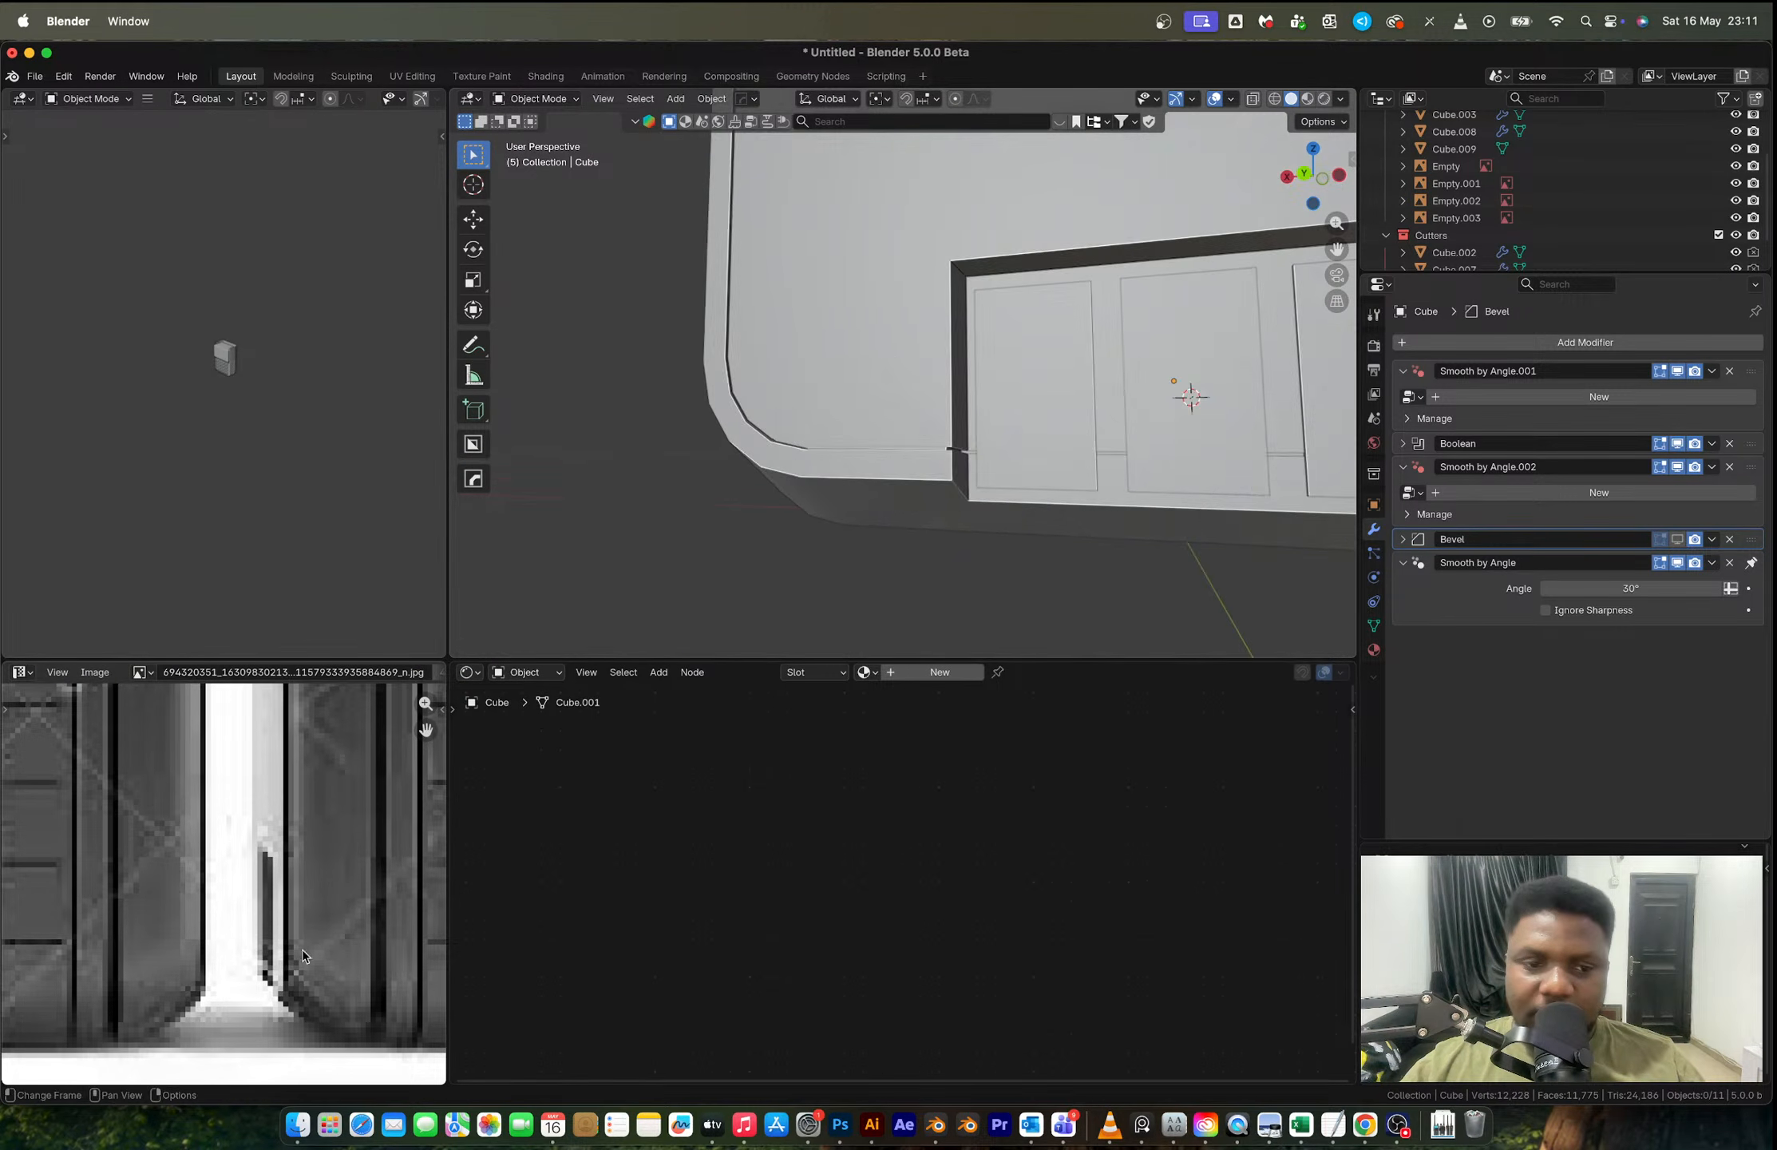
{"action": "middle_click_drag", "start_coordinate": [1153, 464], "coordinate": [884, 445], "text": "shift"}
{"action": "left_click", "coordinate": [1136, 449]}
{"action": "key", "text": "Tab"}
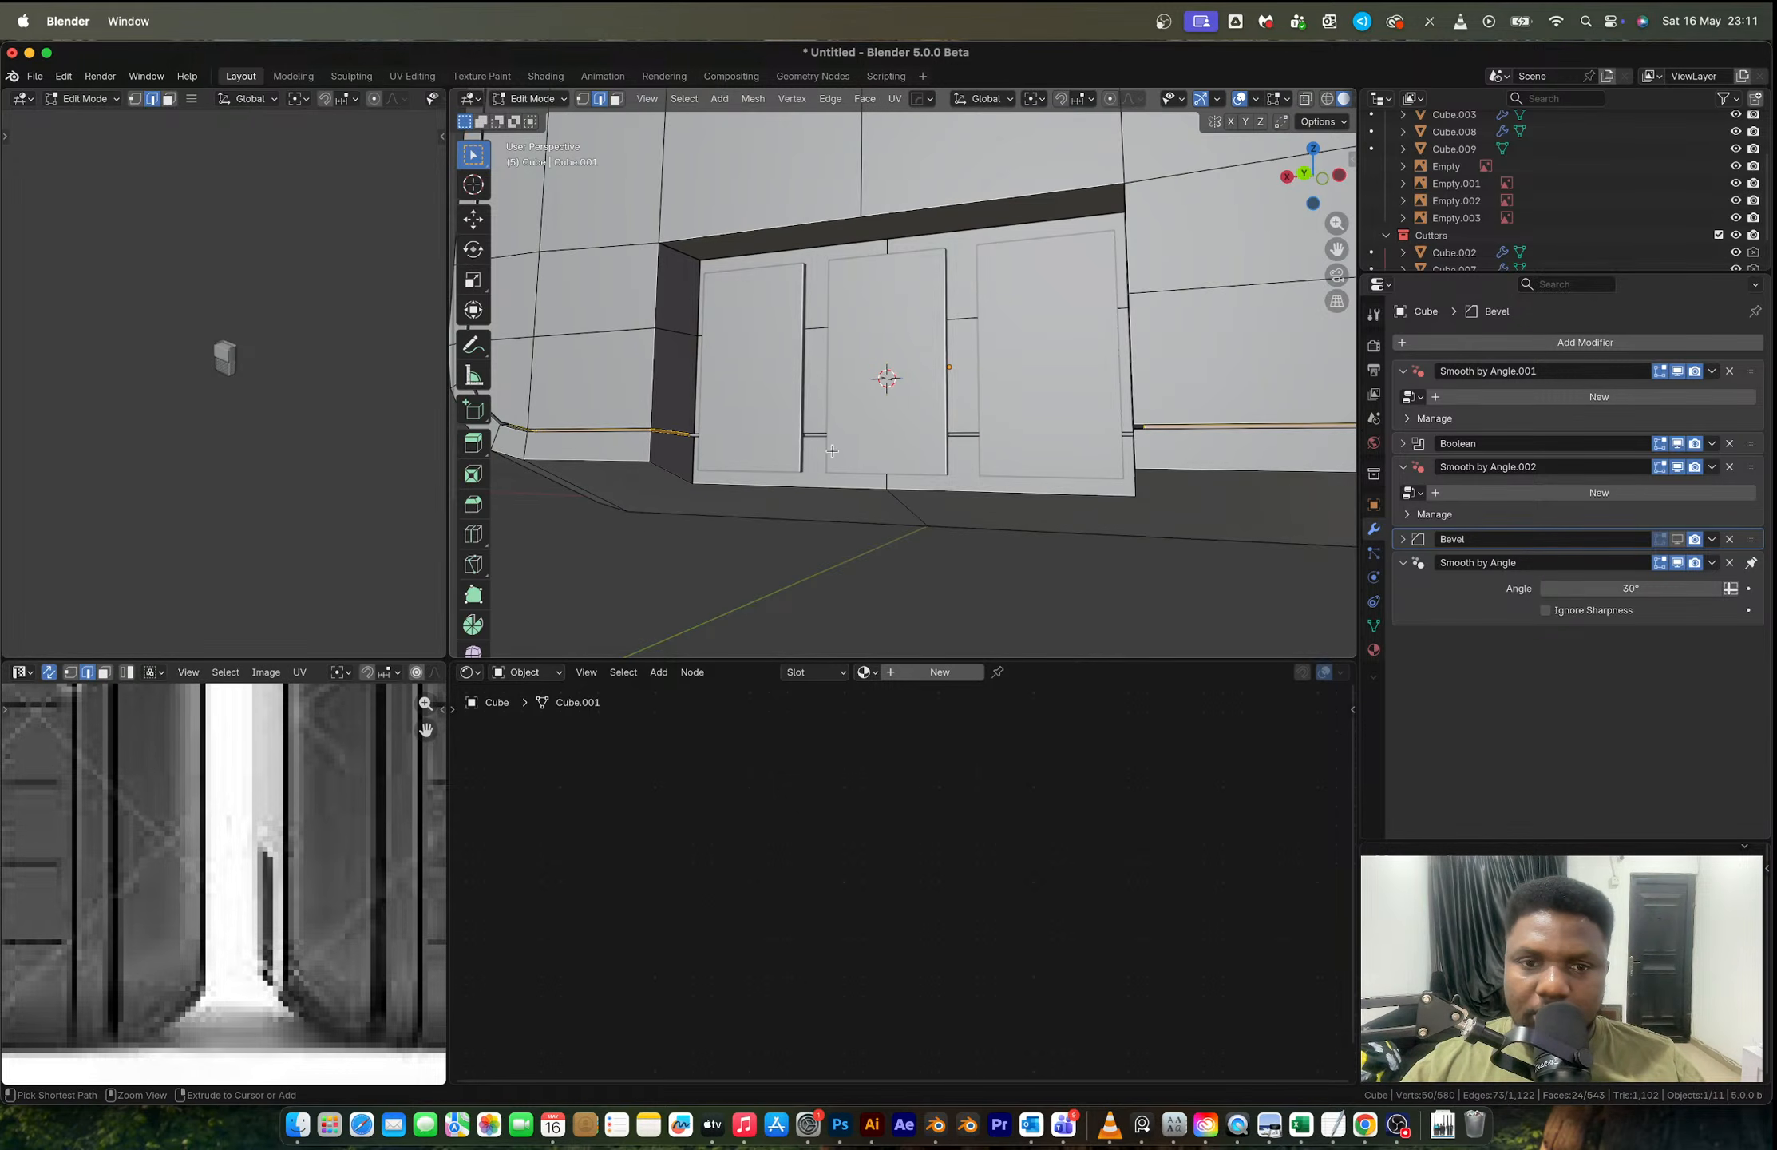
Step: Remove the edges crossing the recess's side walls and floor from the back panel's edge loop selection
{"action": "key", "text": "alt+z"}
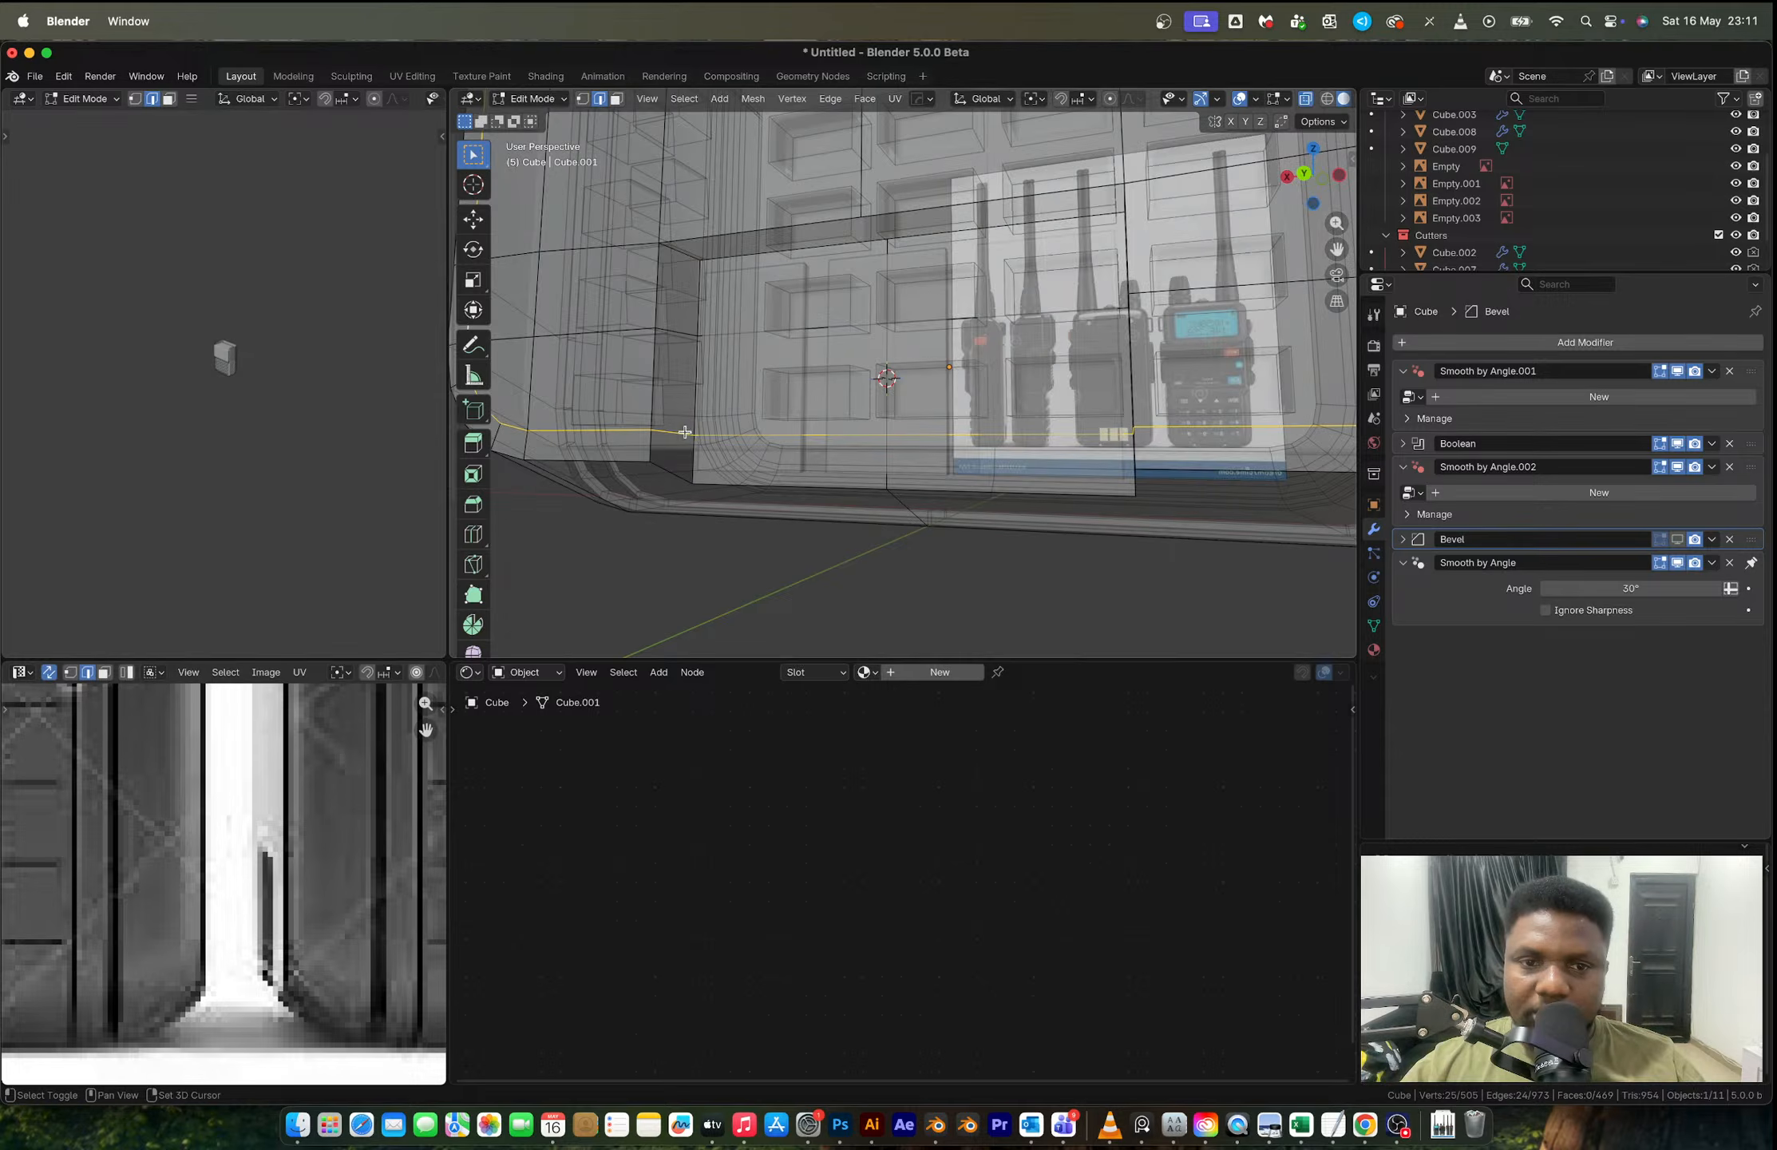
{"action": "left_click_drag", "start_coordinate": [668, 381], "coordinate": [763, 488], "text": "ctrl"}
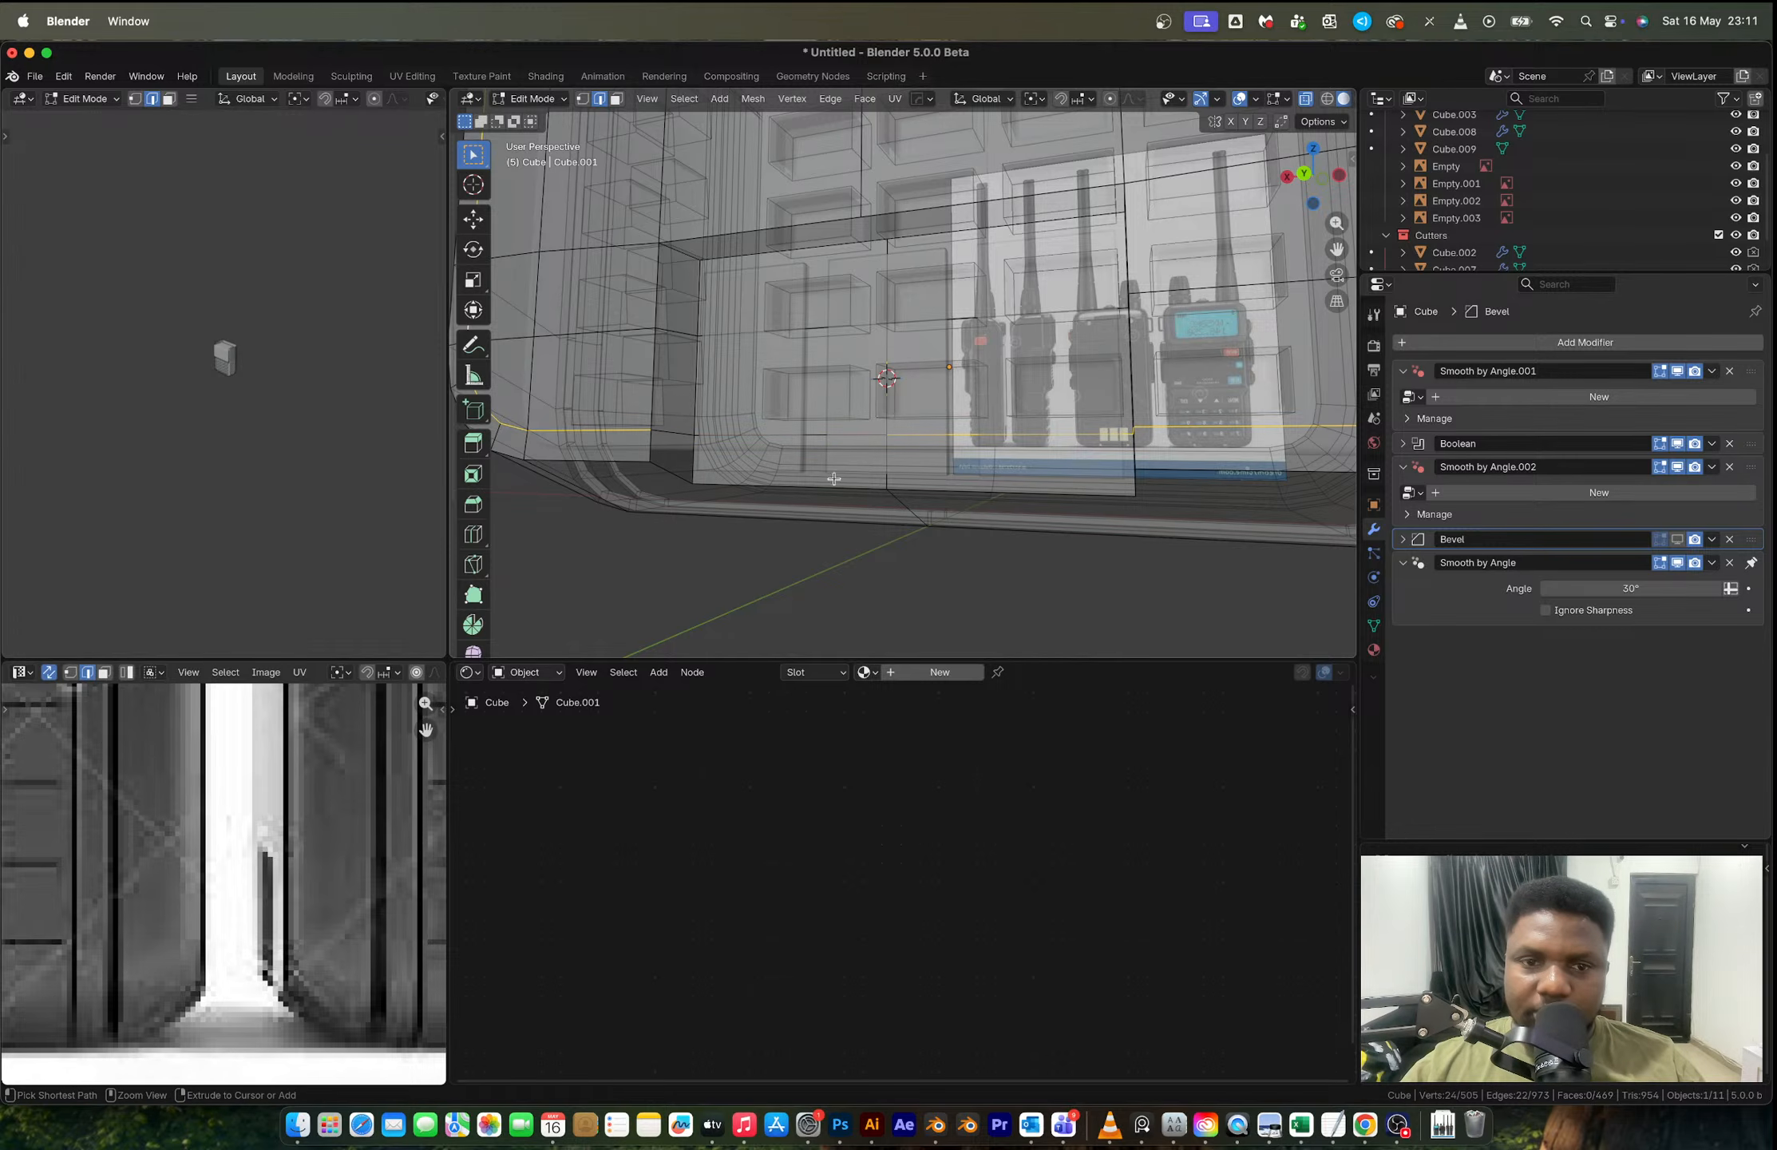
{"action": "left_click_drag", "start_coordinate": [839, 428], "coordinate": [1032, 528], "text": "ctrl"}
{"action": "middle_click_drag", "start_coordinate": [1074, 427], "coordinate": [1143, 419]}
{"action": "left_click_drag", "start_coordinate": [1143, 419], "coordinate": [1197, 489], "text": "ctrl"}
{"action": "key", "text": "alt+z"}
{"action": "middle_click_drag", "start_coordinate": [1099, 499], "coordinate": [1070, 501]}
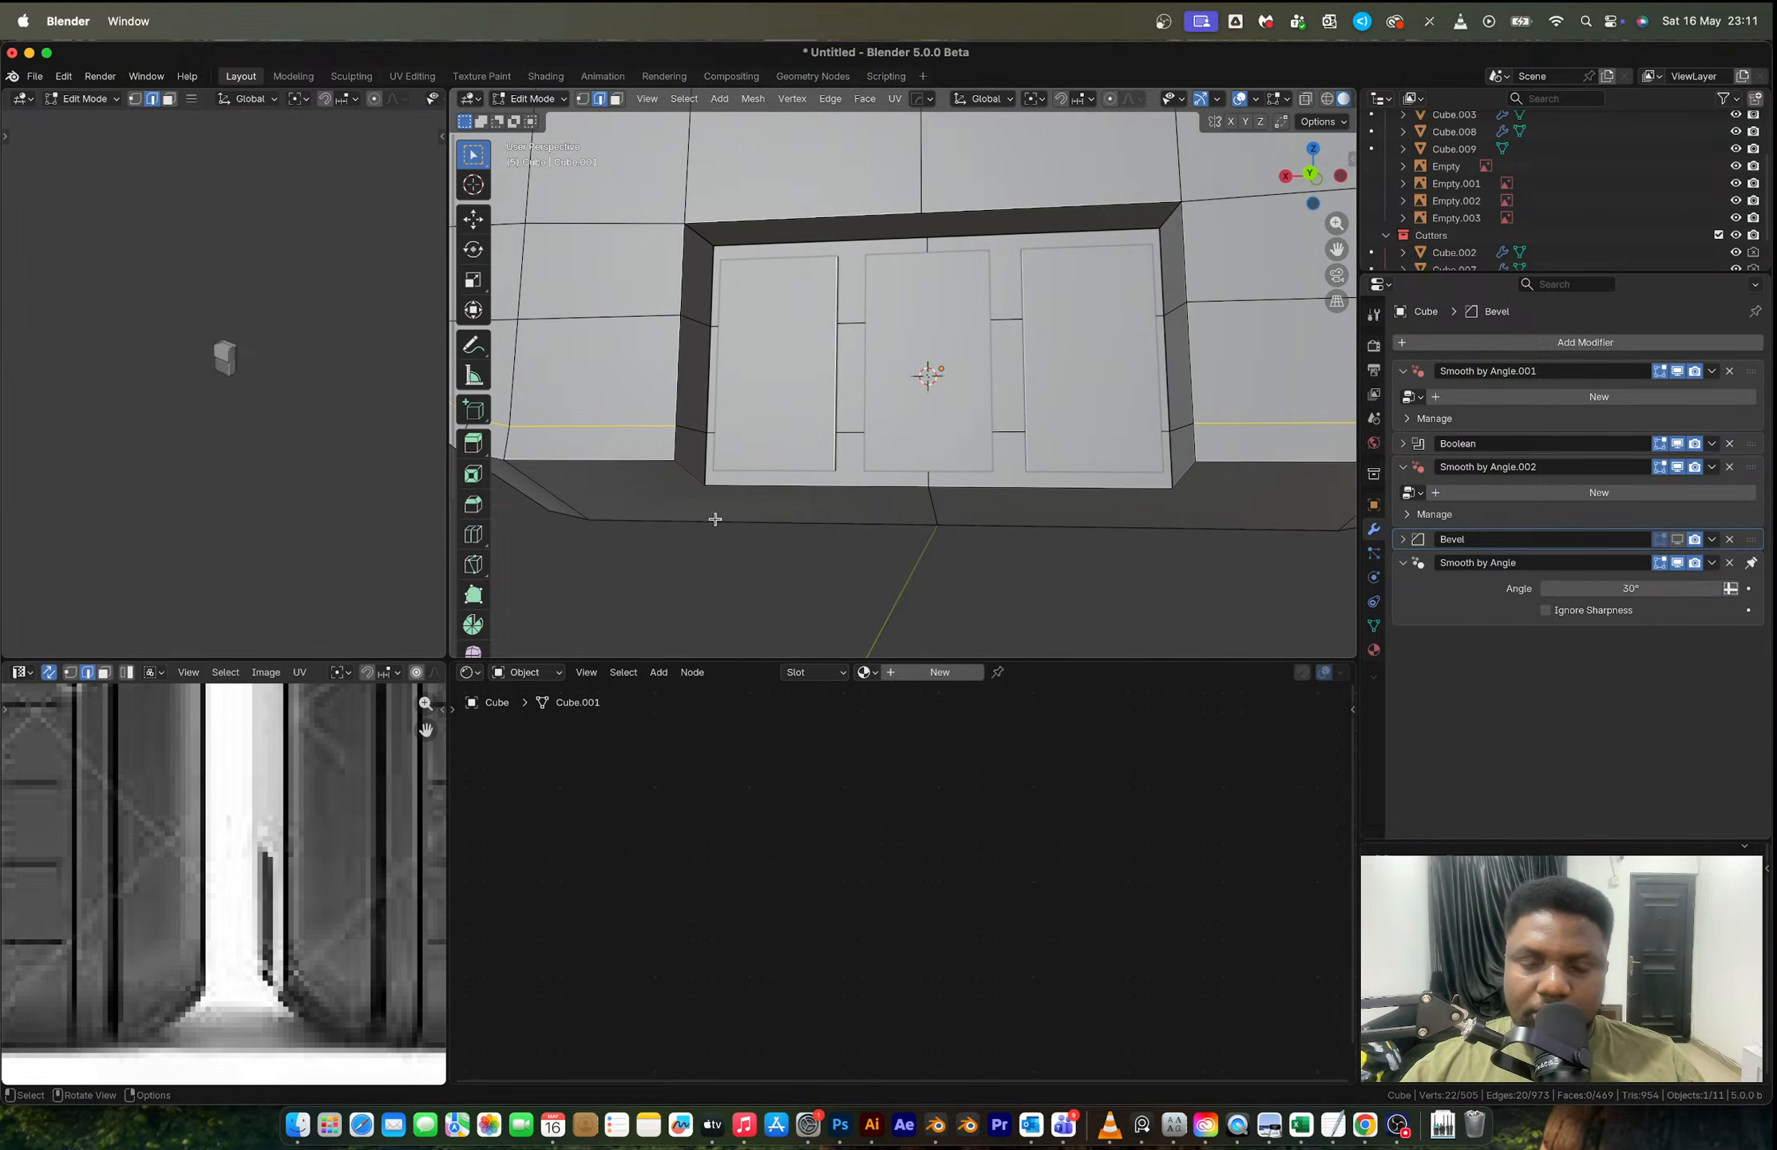
{"action": "scroll", "coordinate": [833, 520], "scroll_direction": "up", "scroll_amount": 5}
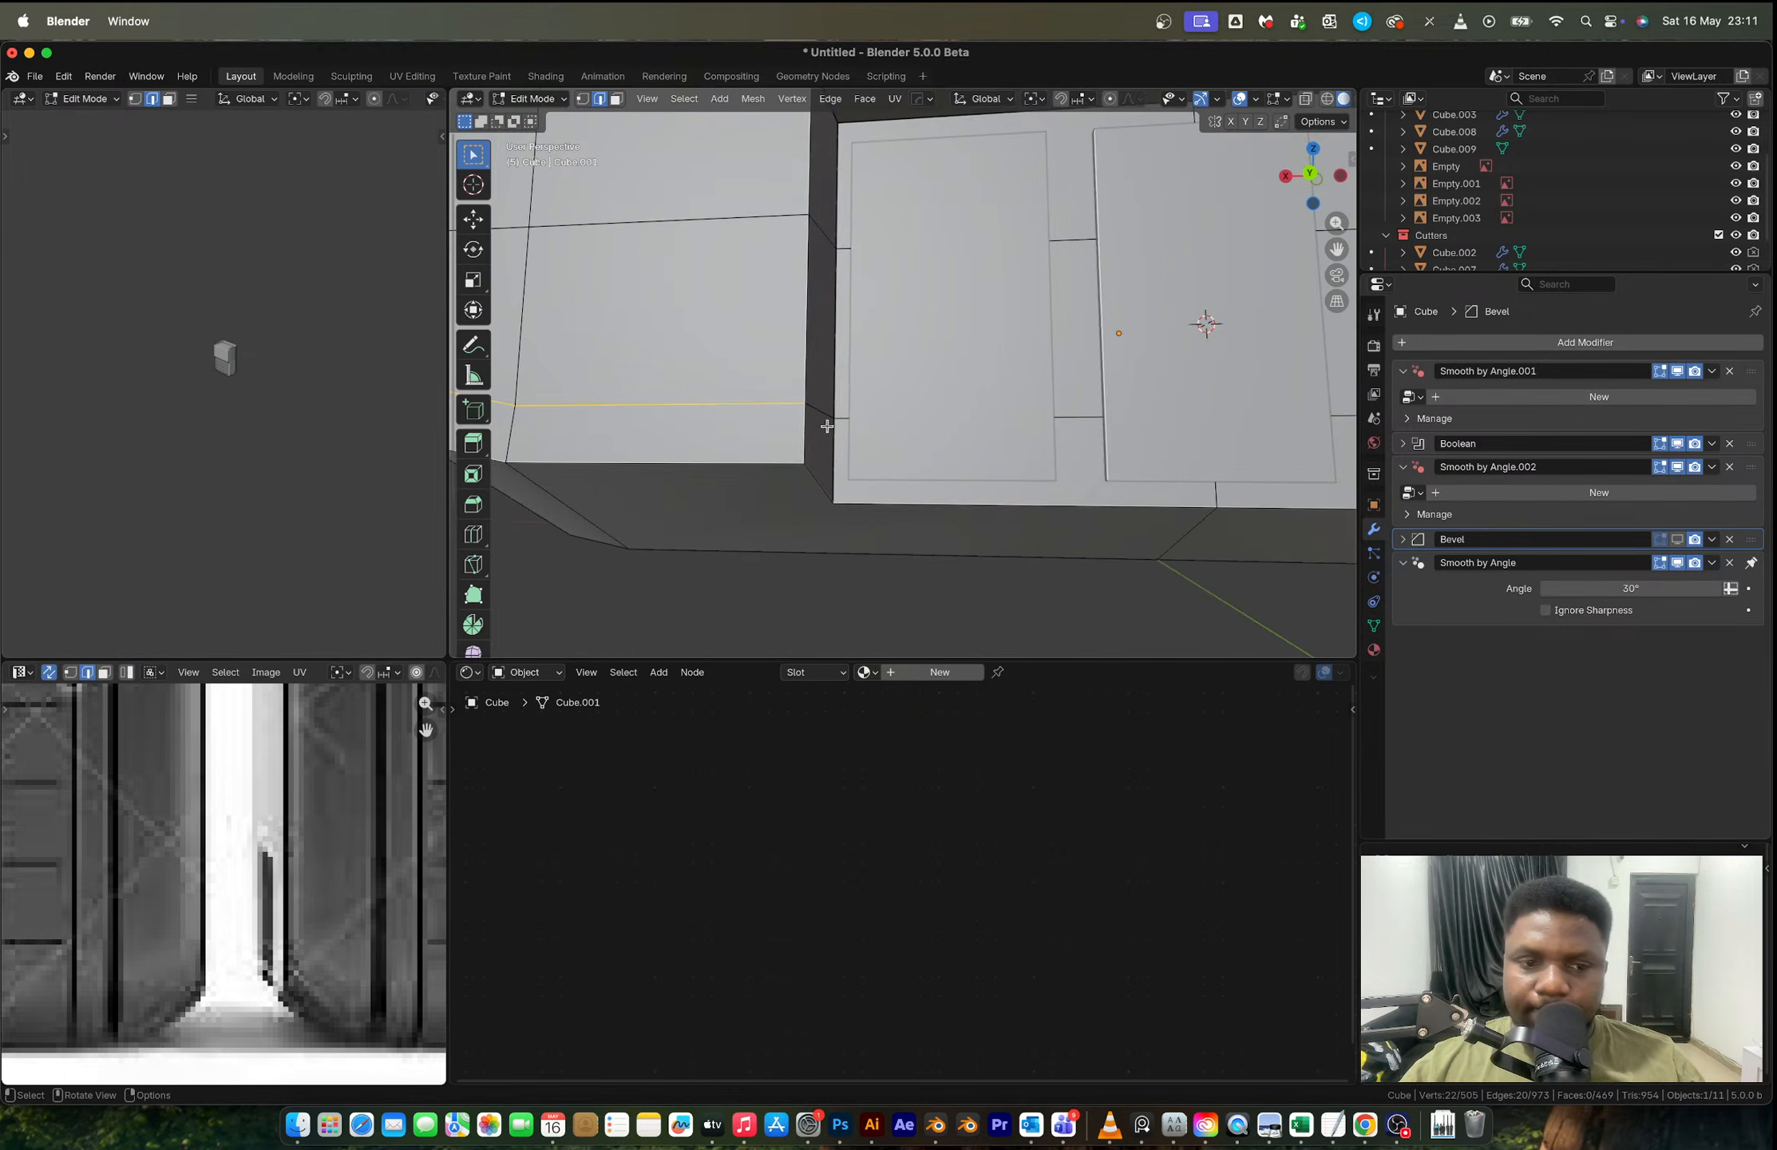
Step: Examine the radio's back view in the reference image, around the battery contacts and the back panel's lower edge
{"action": "scroll", "coordinate": [217, 872], "scroll_direction": "down", "scroll_amount": 6}
{"action": "scroll", "coordinate": [217, 872], "scroll_direction": "up", "scroll_amount": 2}
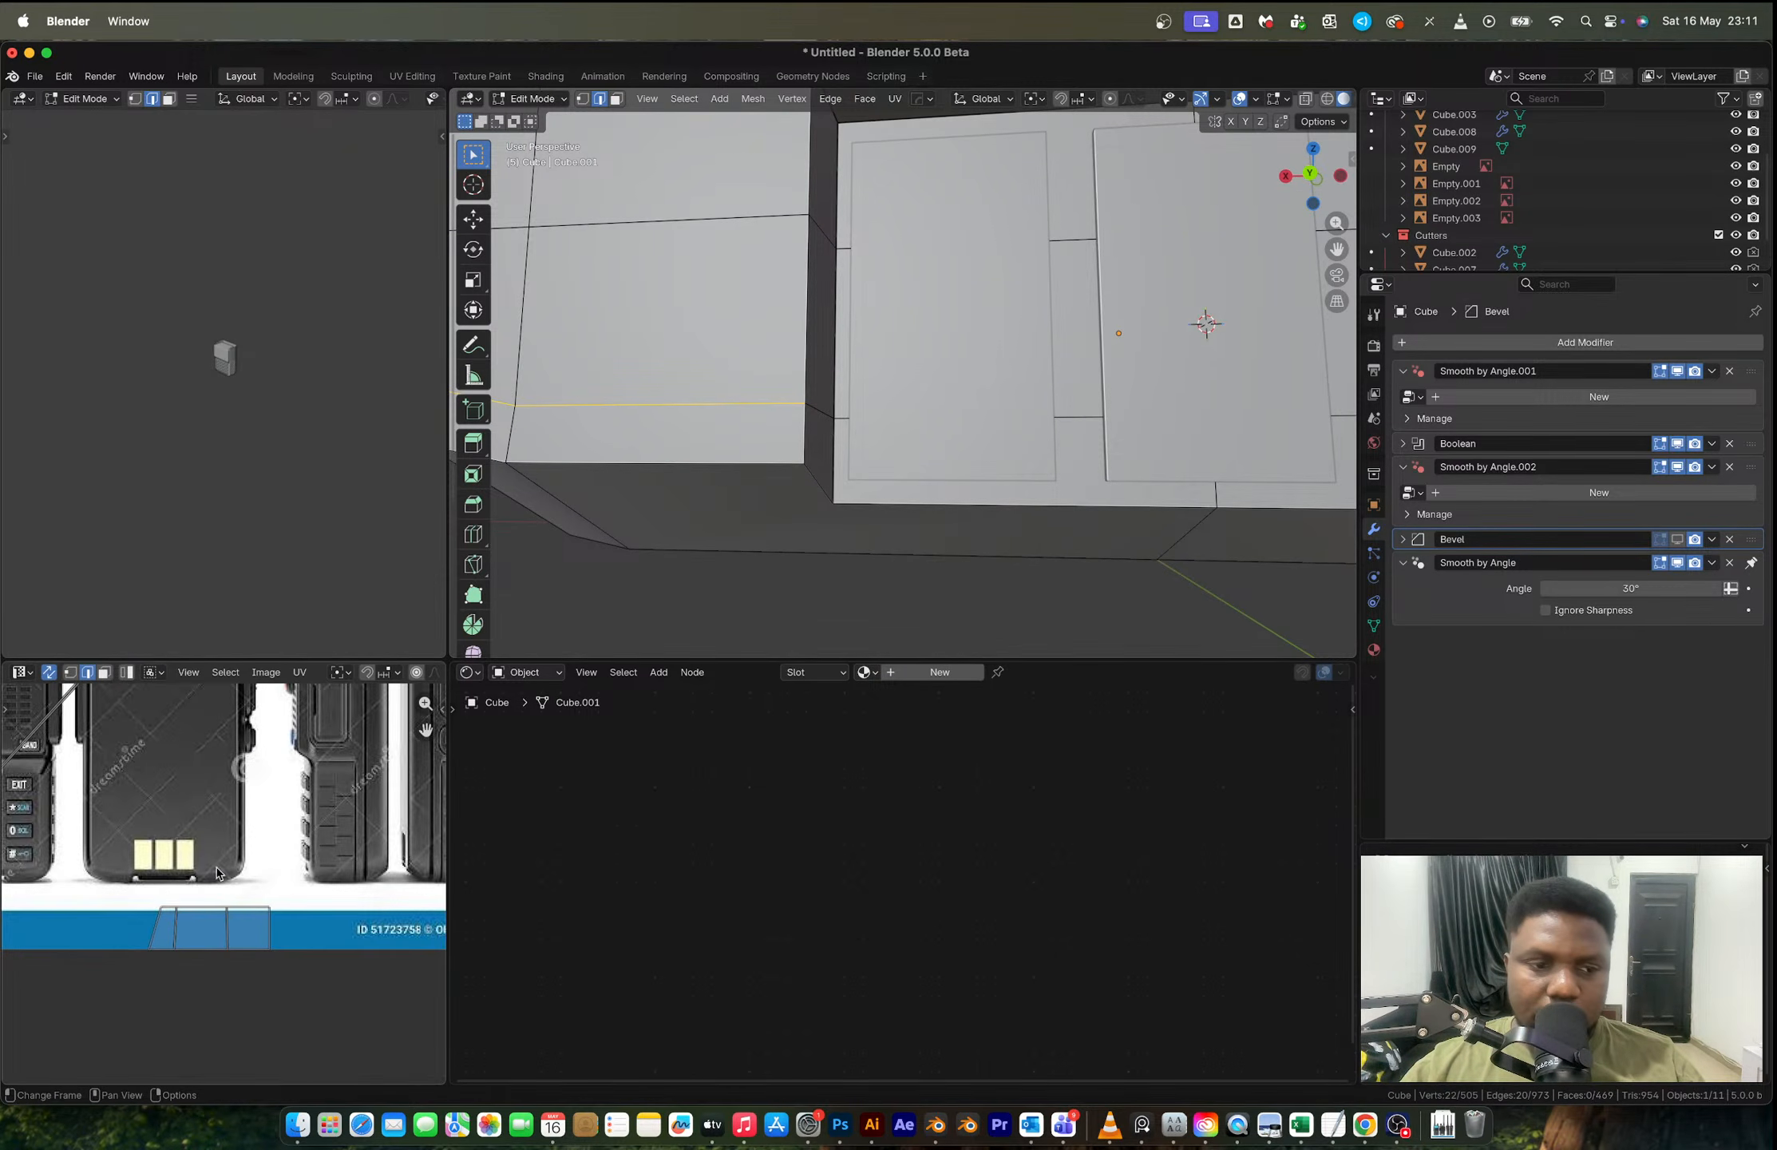
{"action": "scroll", "coordinate": [216, 872], "scroll_direction": "up", "scroll_amount": 3}
{"action": "scroll", "coordinate": [190, 846], "scroll_direction": "down", "scroll_amount": 1}
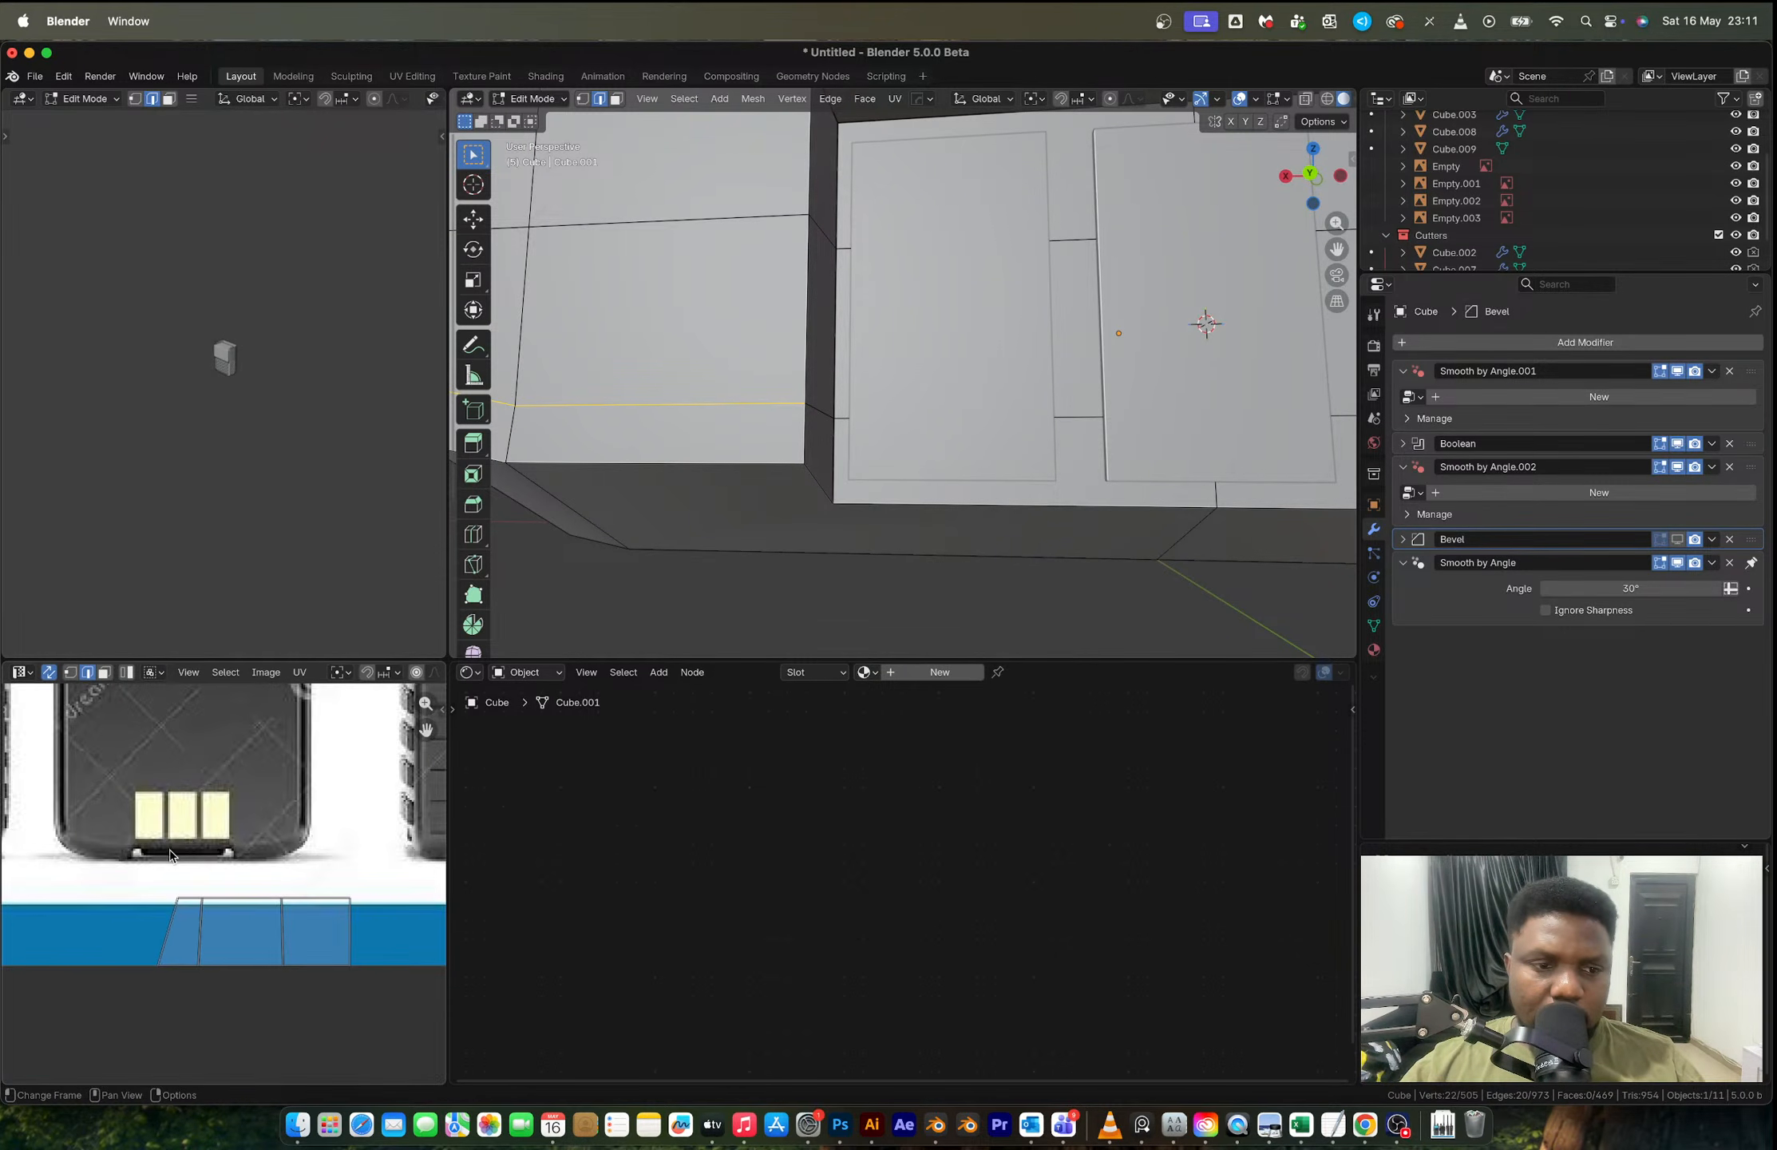
{"action": "scroll", "coordinate": [170, 851], "scroll_direction": "down", "scroll_amount": 2}
{"action": "middle_click_drag", "start_coordinate": [175, 858], "coordinate": [245, 962]}
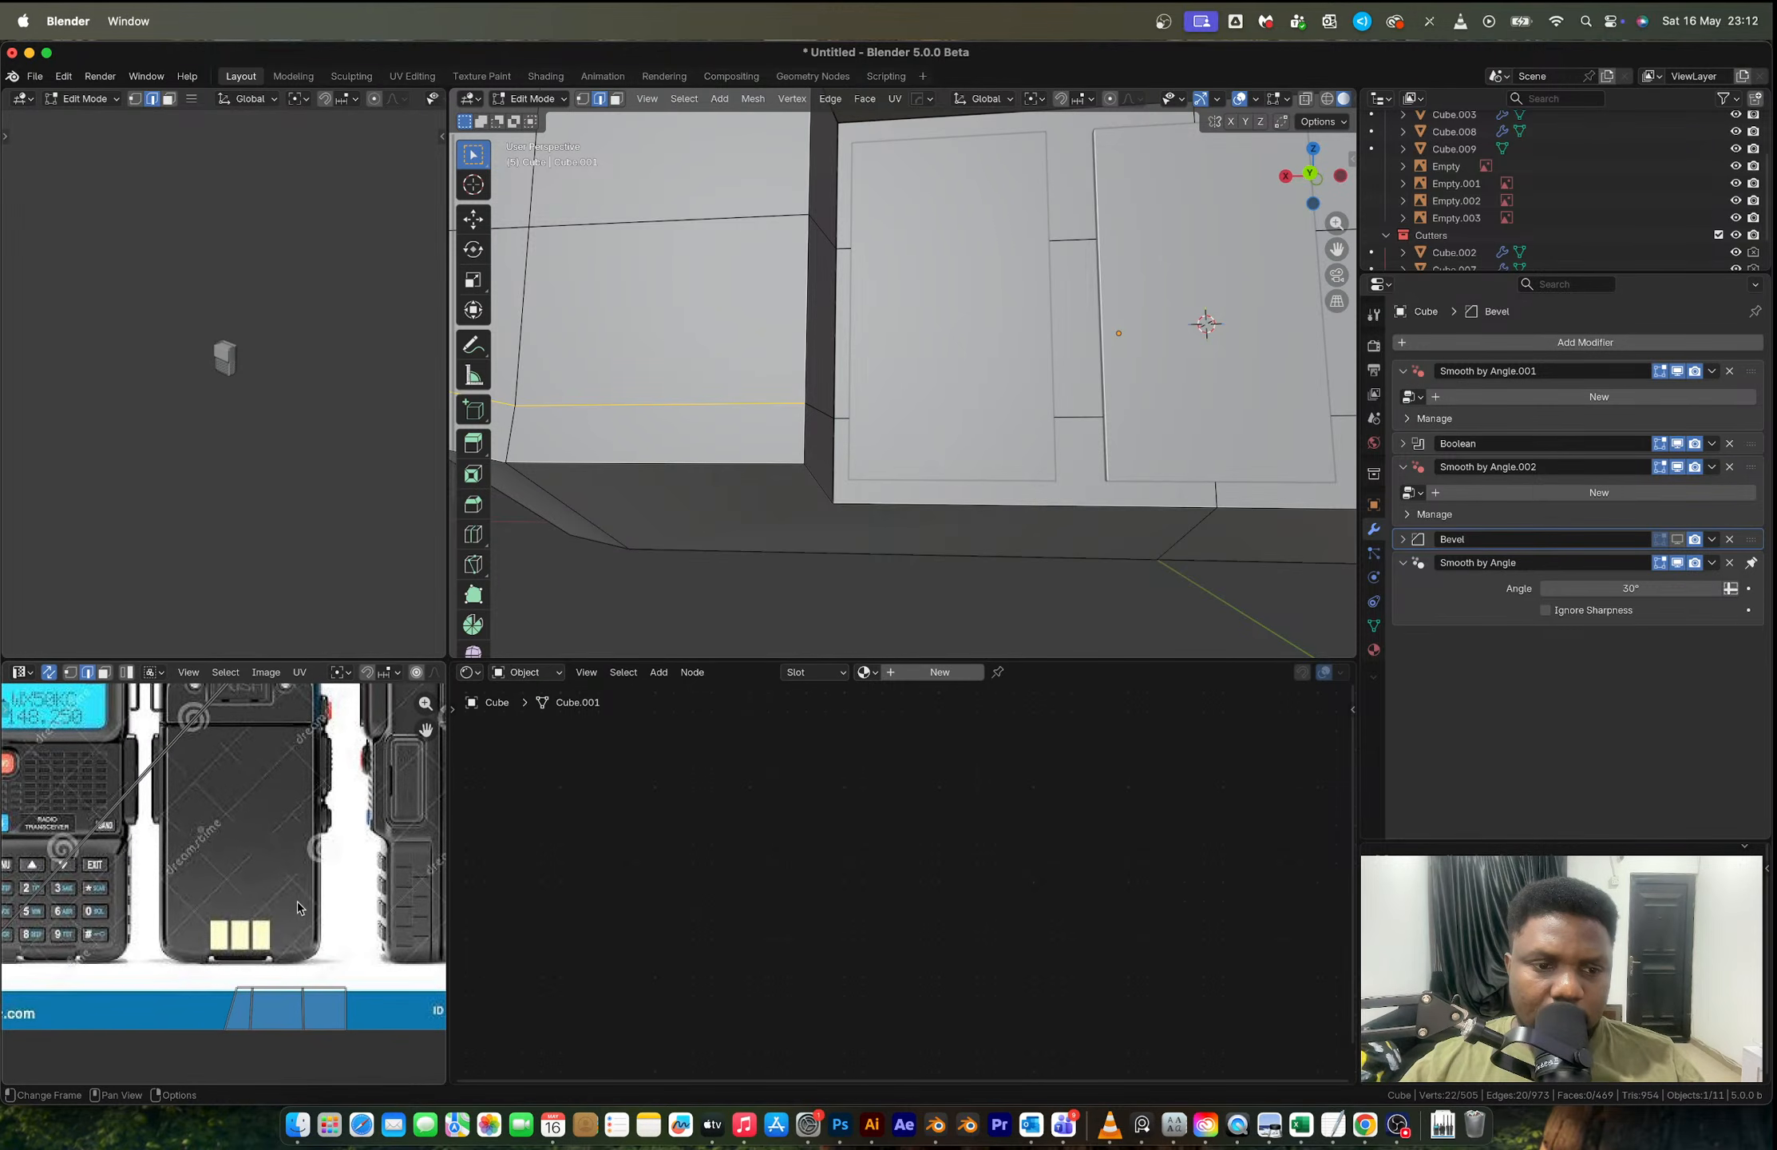
{"action": "middle_click_drag", "start_coordinate": [297, 901], "coordinate": [342, 906]}
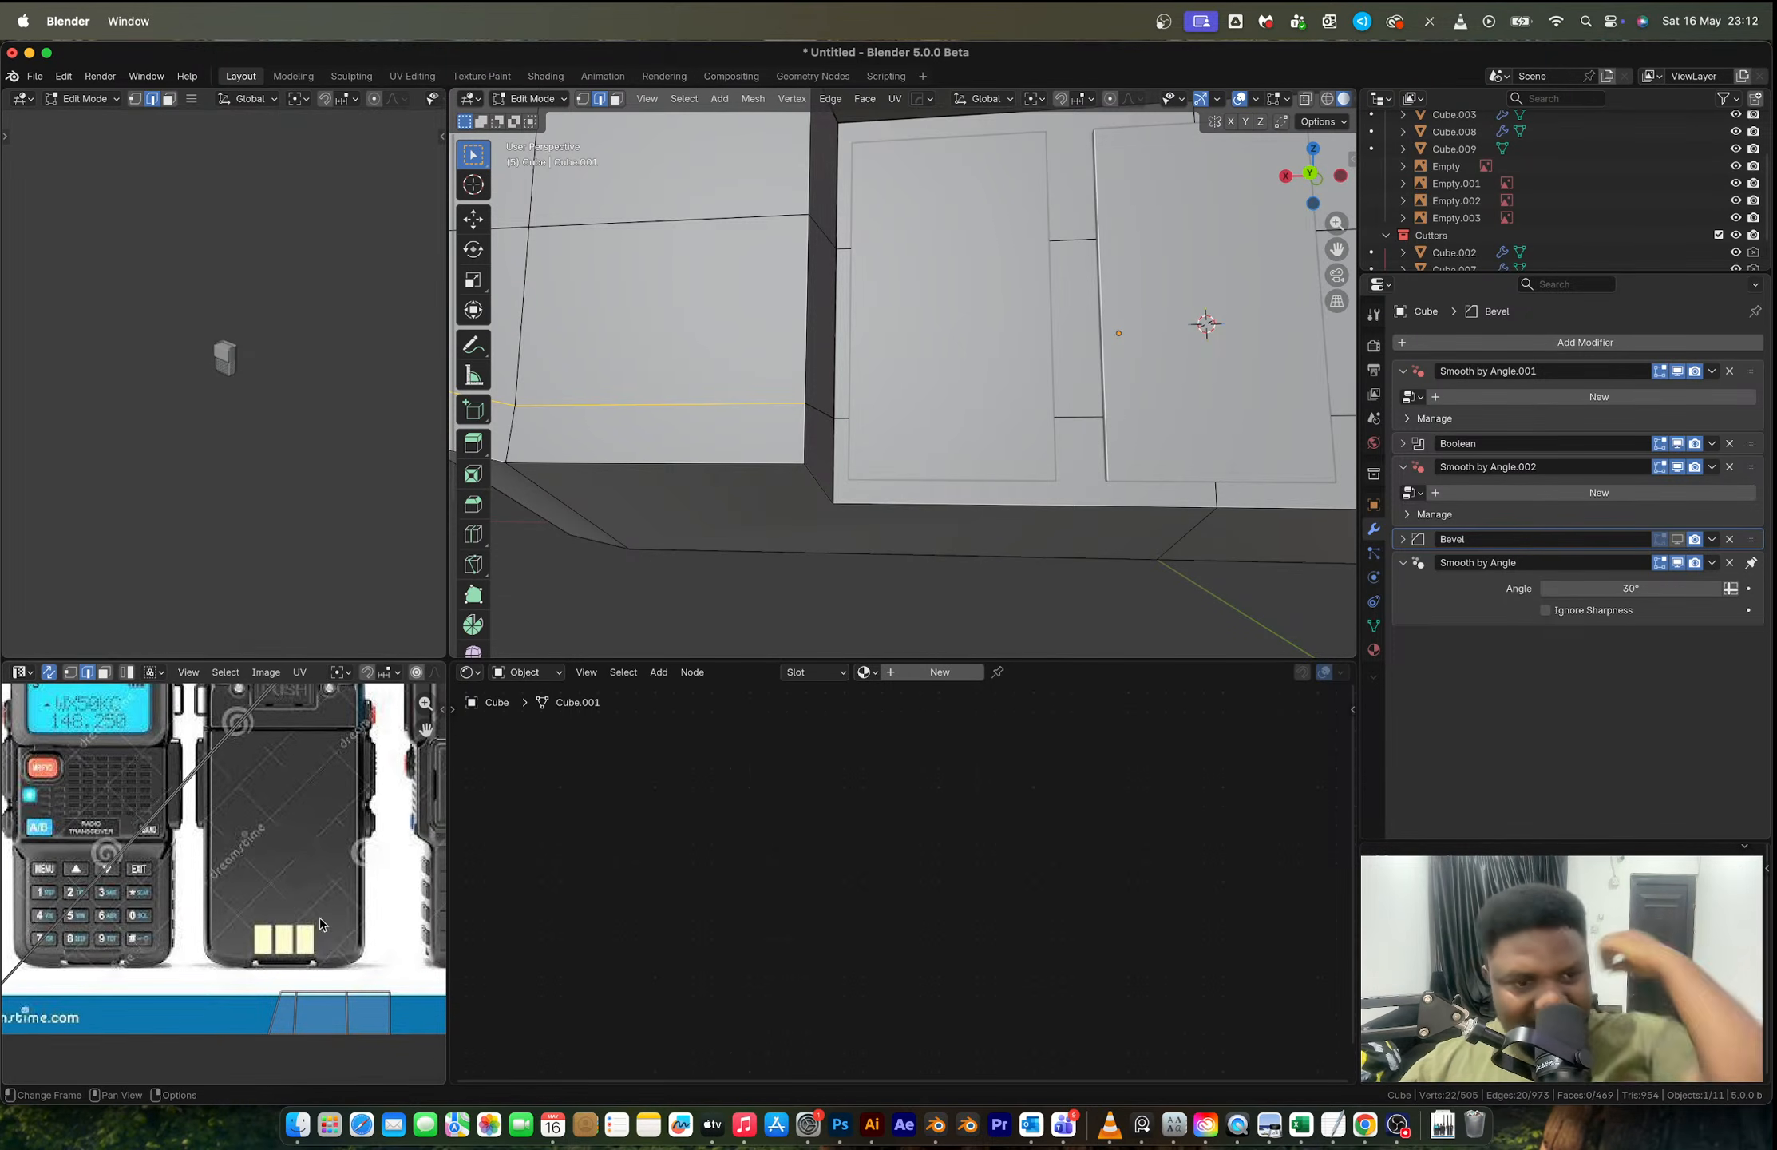
{"action": "scroll", "coordinate": [271, 894], "scroll_direction": "down", "scroll_amount": 3}
{"action": "middle_click_drag", "start_coordinate": [276, 893], "coordinate": [240, 893]}
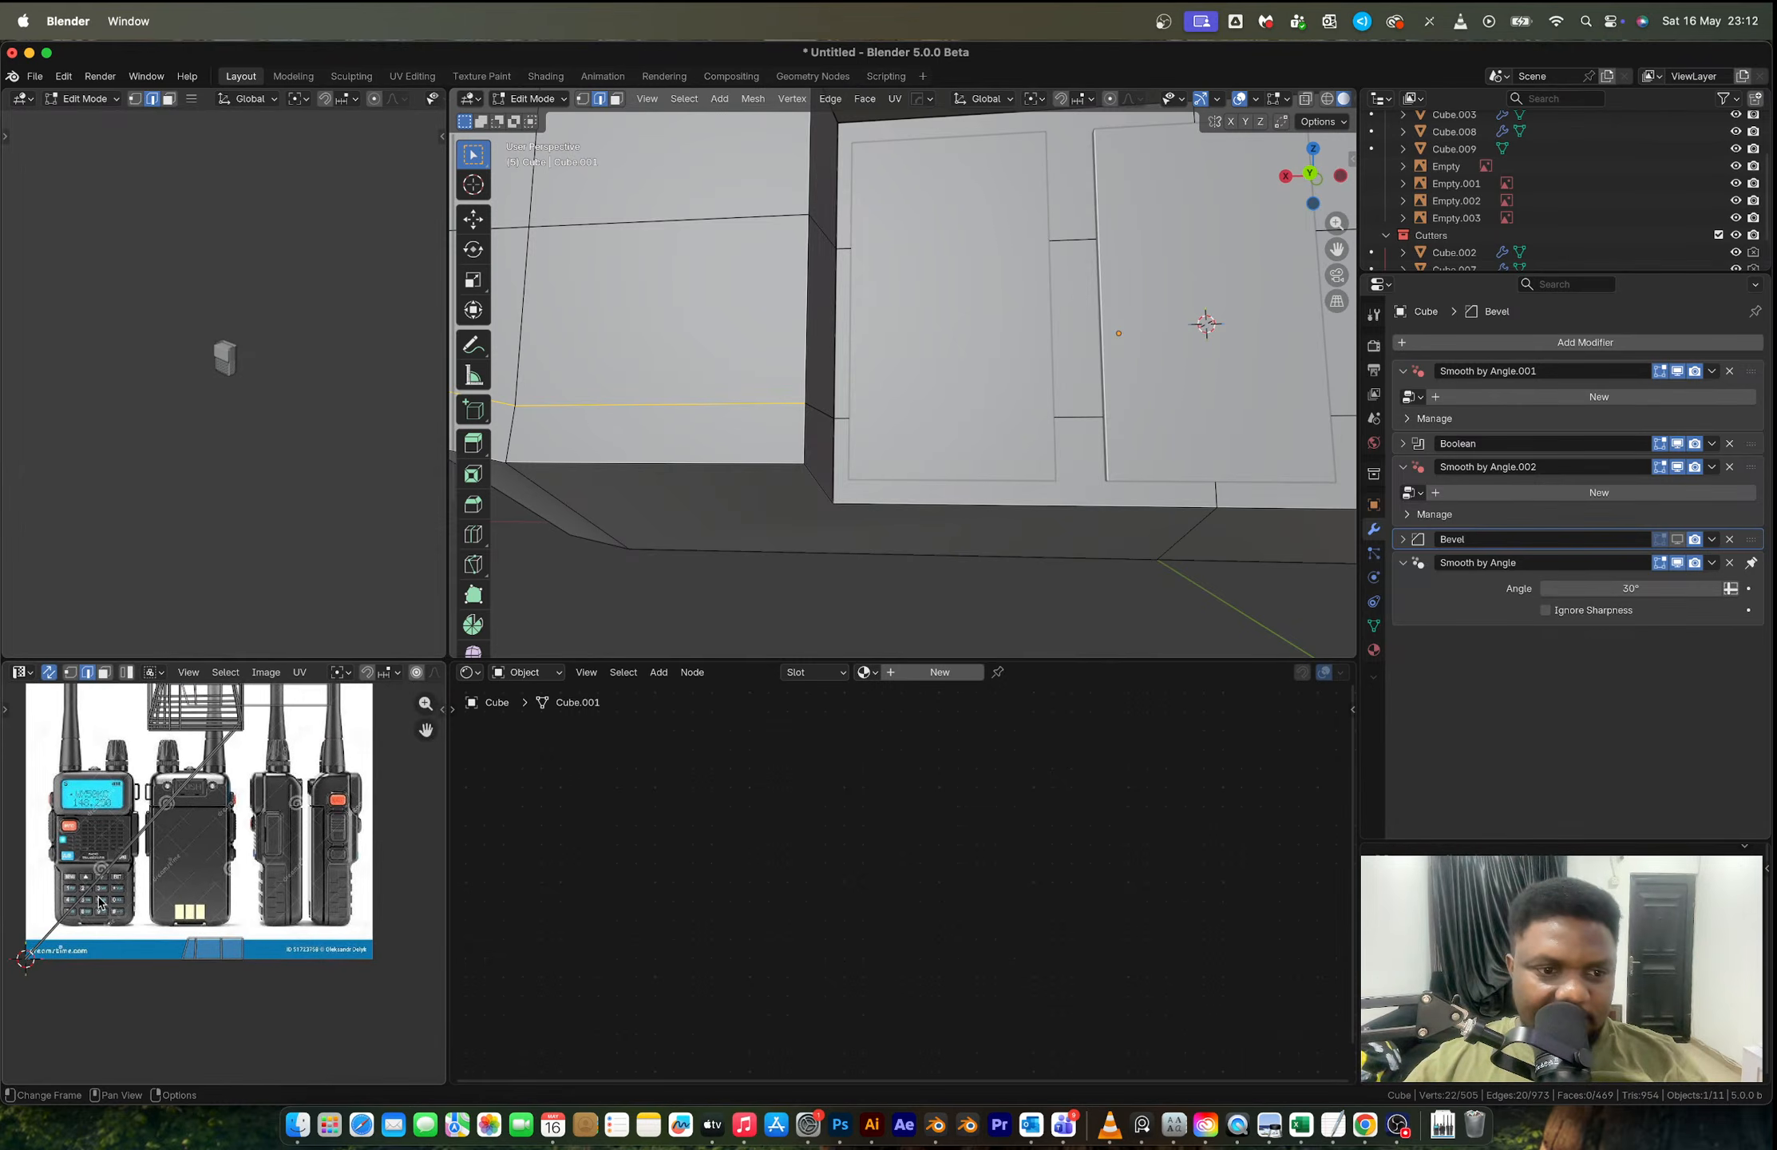
{"action": "scroll", "coordinate": [99, 902], "scroll_direction": "up", "scroll_amount": 3}
{"action": "scroll", "coordinate": [159, 878], "scroll_direction": "down", "scroll_amount": 2}
{"action": "scroll", "coordinate": [223, 862], "scroll_direction": "up", "scroll_amount": 4}
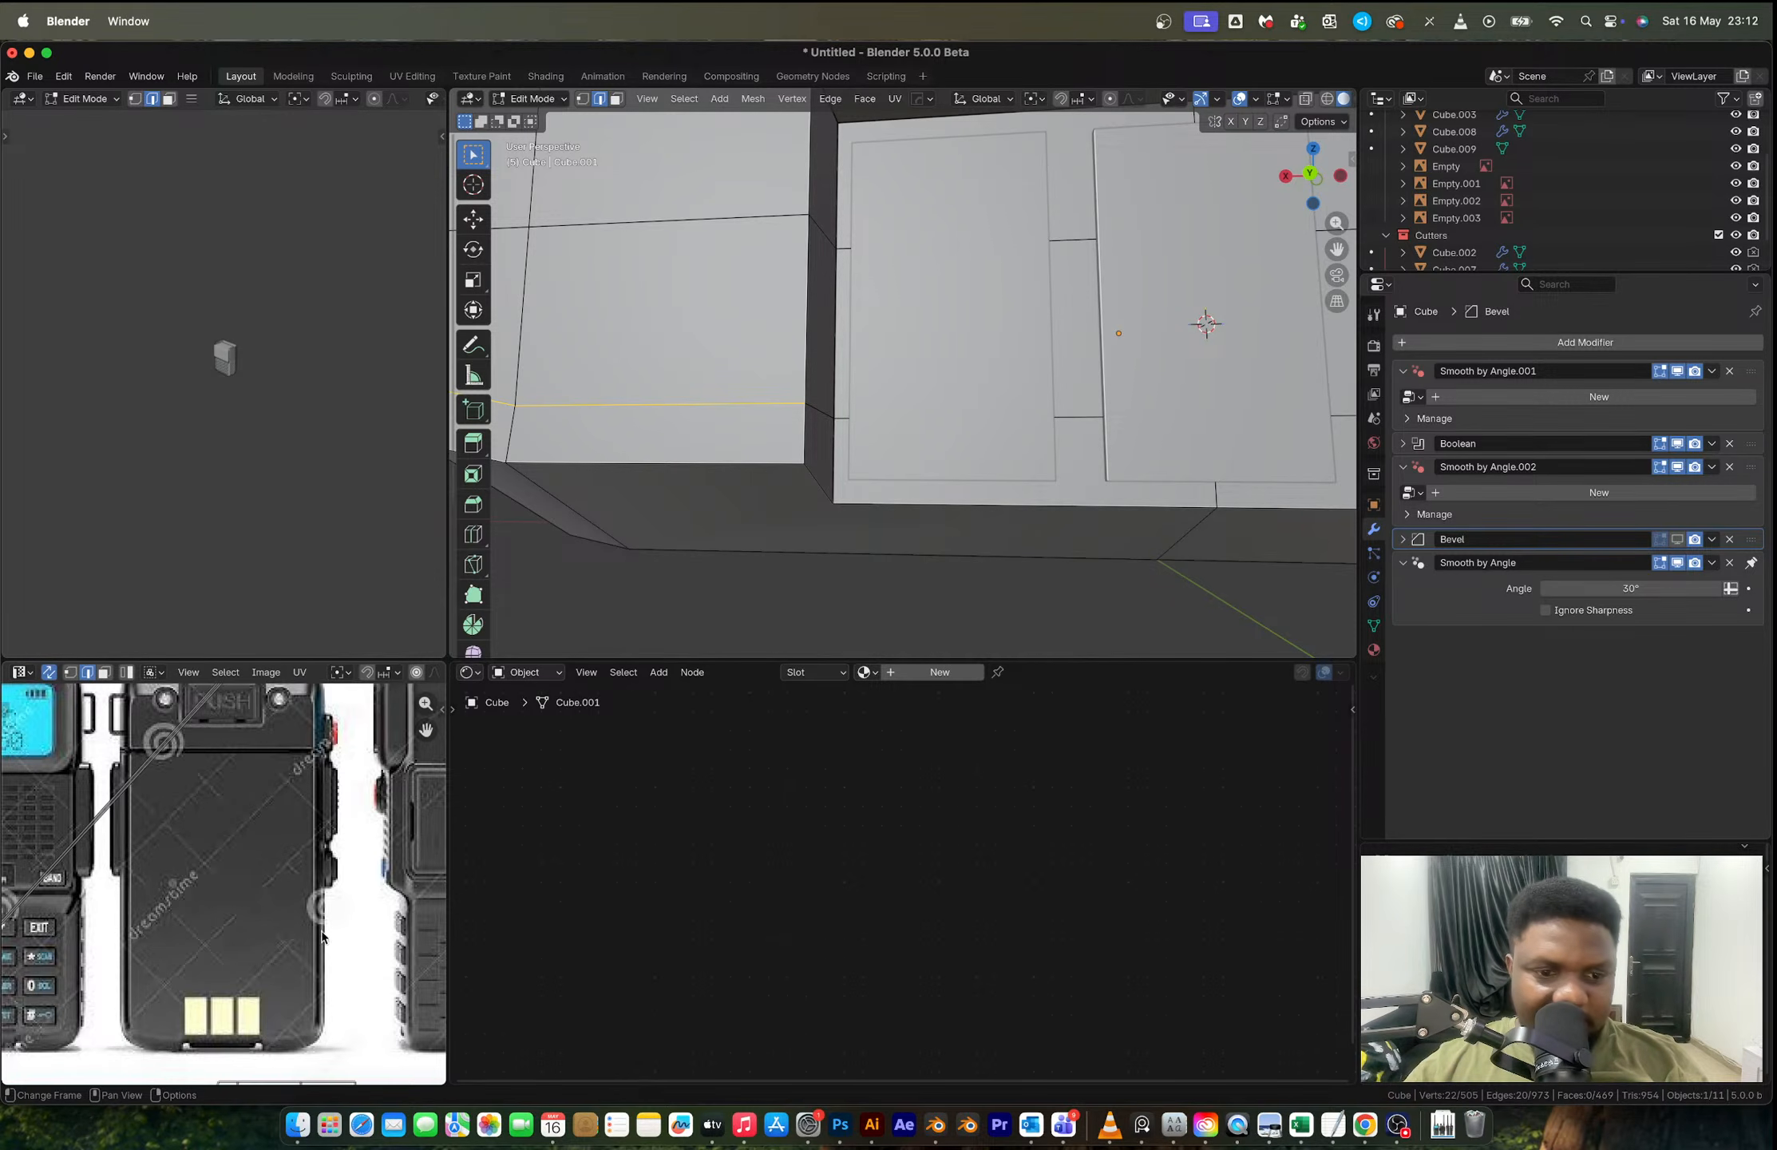
{"action": "middle_click_drag", "start_coordinate": [321, 926], "coordinate": [274, 932]}
{"action": "scroll", "coordinate": [959, 486], "scroll_direction": "down", "scroll_amount": 9}
Step: Switch the body to Object Mode and turn on its Bevel modifier's viewport display
{"action": "key", "text": "Tab"}
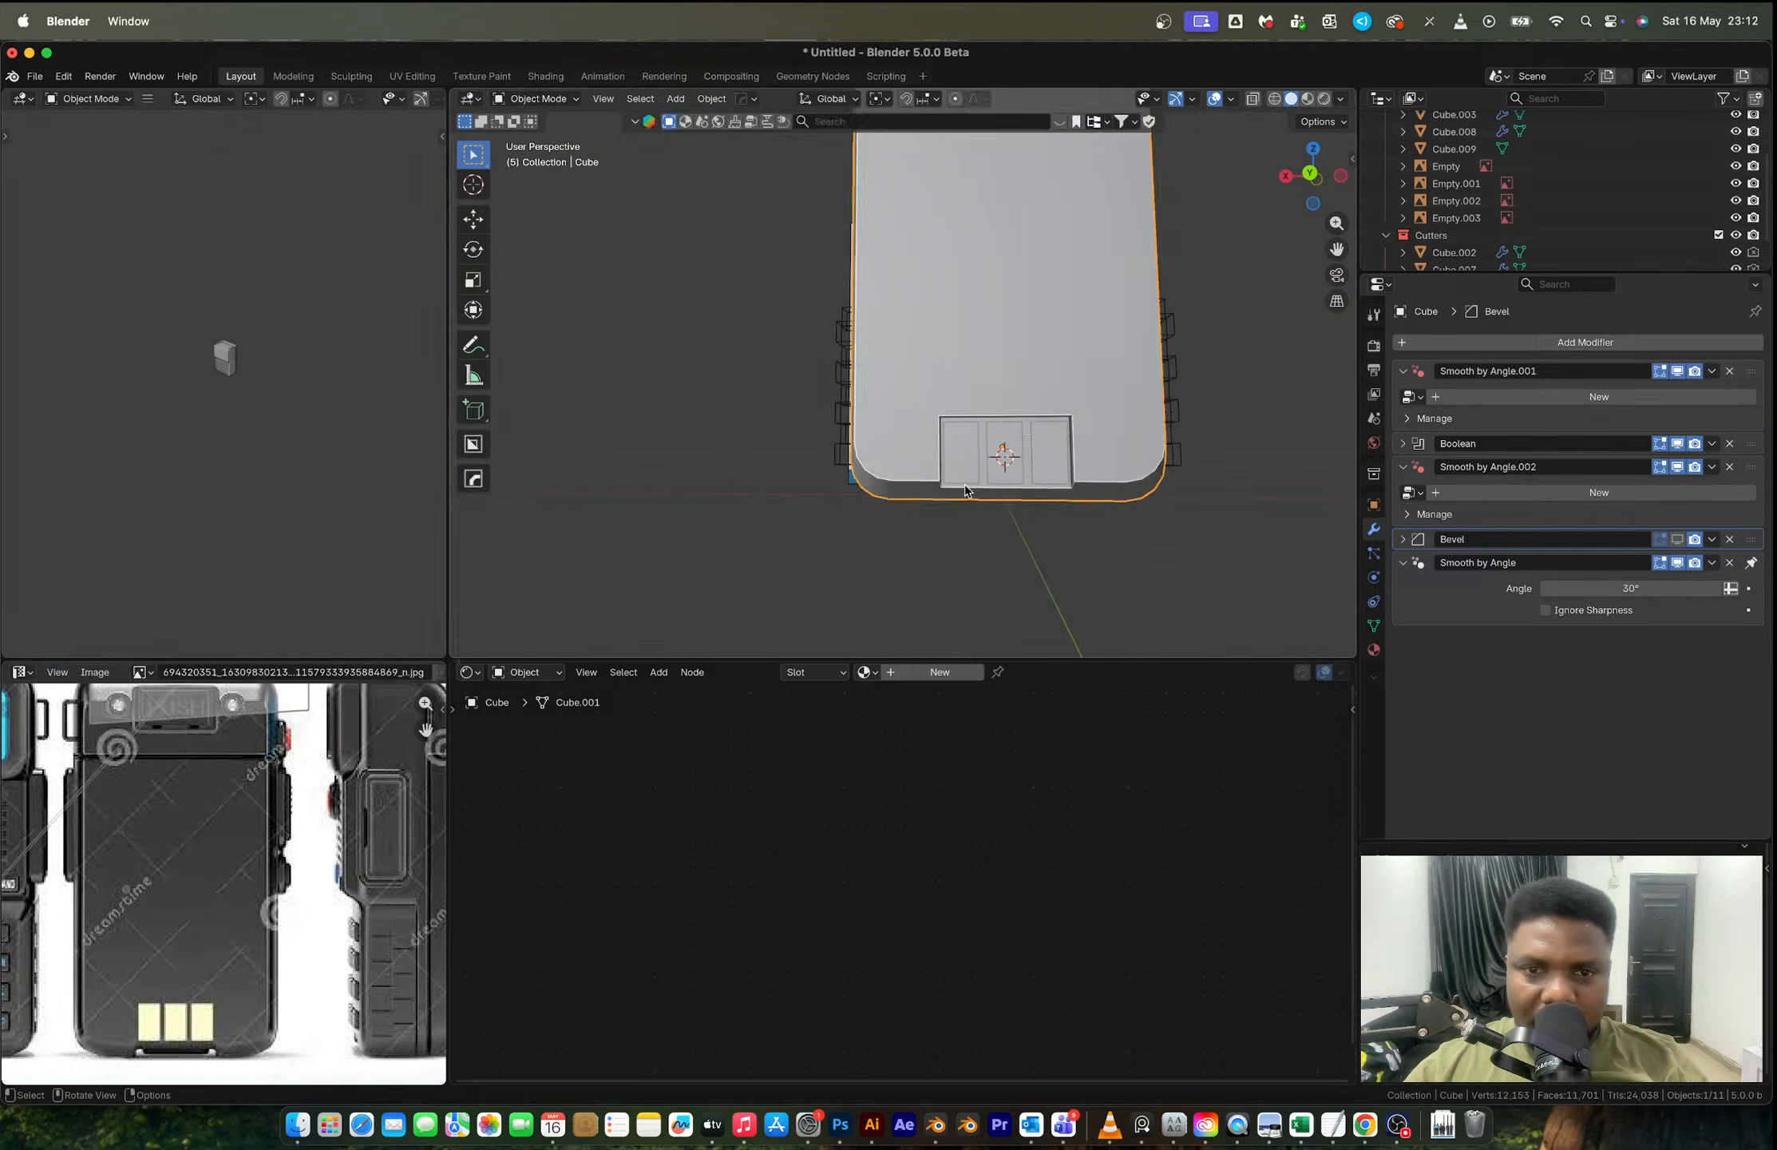
{"action": "middle_click_drag", "start_coordinate": [960, 487], "coordinate": [1119, 513]}
{"action": "scroll", "coordinate": [904, 464], "scroll_direction": "up", "scroll_amount": 3}
{"action": "scroll", "coordinate": [955, 483], "scroll_direction": "down", "scroll_amount": 2}
{"action": "middle_click_drag", "start_coordinate": [977, 446], "coordinate": [1066, 480]}
{"action": "scroll", "coordinate": [887, 433], "scroll_direction": "up", "scroll_amount": 3}
{"action": "middle_click_drag", "start_coordinate": [887, 434], "coordinate": [920, 382]}
{"action": "scroll", "coordinate": [902, 415], "scroll_direction": "up", "scroll_amount": 4}
{"action": "left_click", "coordinate": [1677, 538]}
{"action": "scroll", "coordinate": [920, 384], "scroll_direction": "down", "scroll_amount": 5}
{"action": "middle_click_drag", "start_coordinate": [1022, 419], "coordinate": [1002, 542], "text": "shift"}
Step: Merge all of the body's vertices by distance in Edit Mode
{"action": "key", "text": "Tab"}
{"action": "scroll", "coordinate": [1006, 456], "scroll_direction": "up", "scroll_amount": 3}
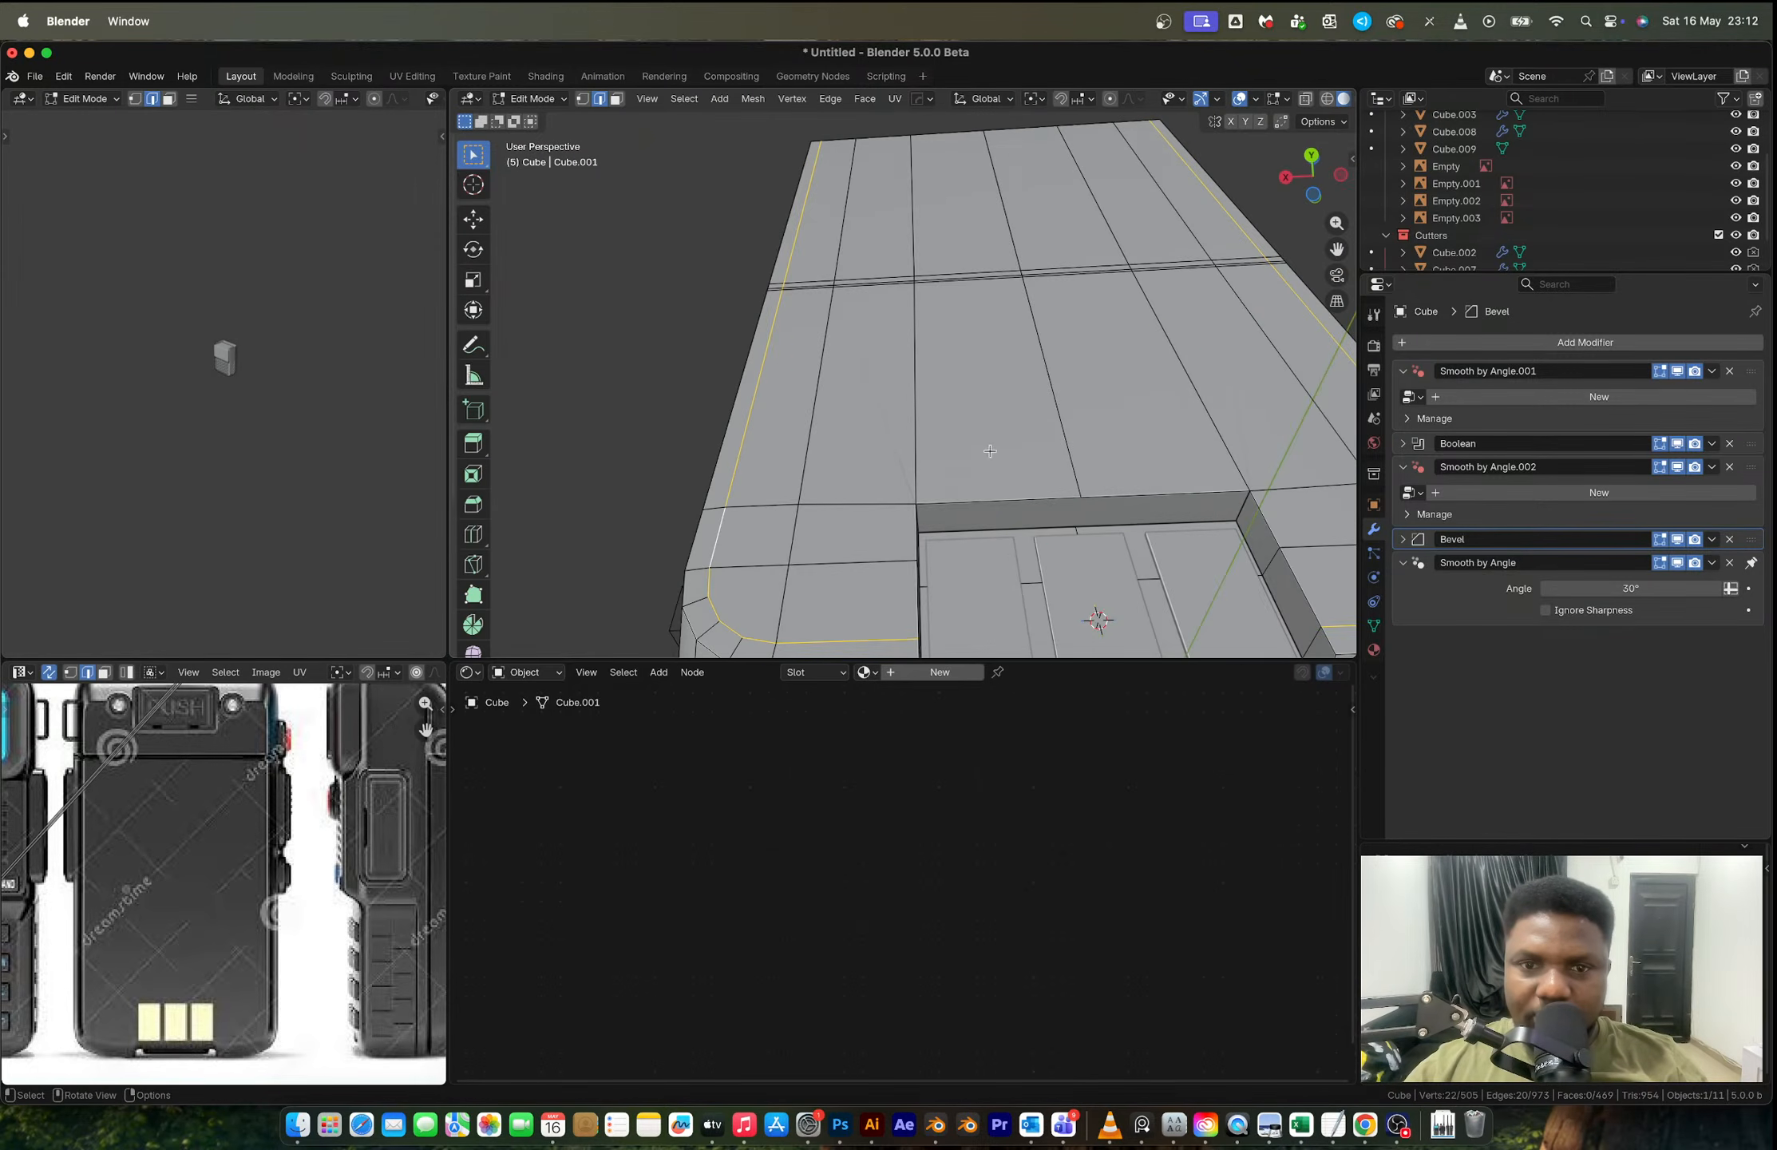
{"action": "scroll", "coordinate": [998, 453], "scroll_direction": "down", "scroll_amount": 2}
{"action": "middle_click_drag", "start_coordinate": [990, 452], "coordinate": [936, 486]}
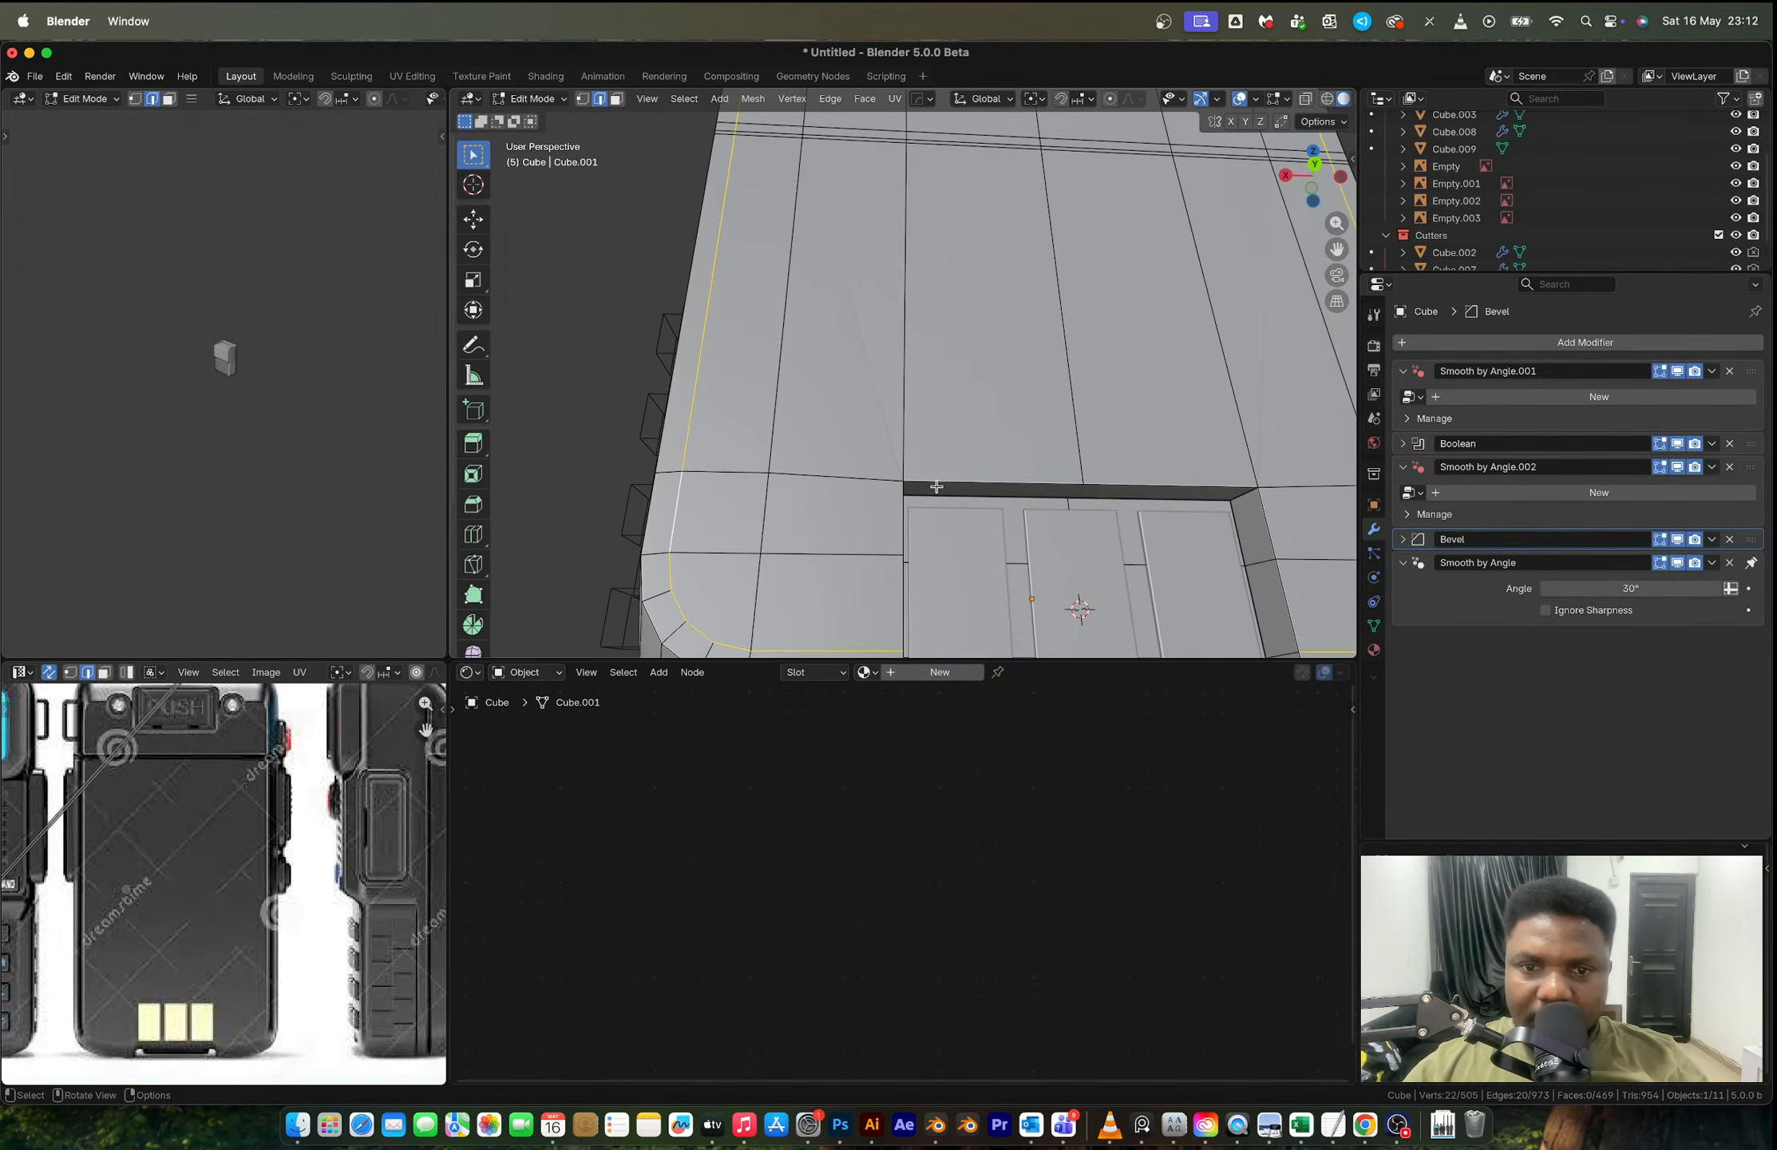
{"action": "key", "text": "a"}
{"action": "key", "text": "m"}
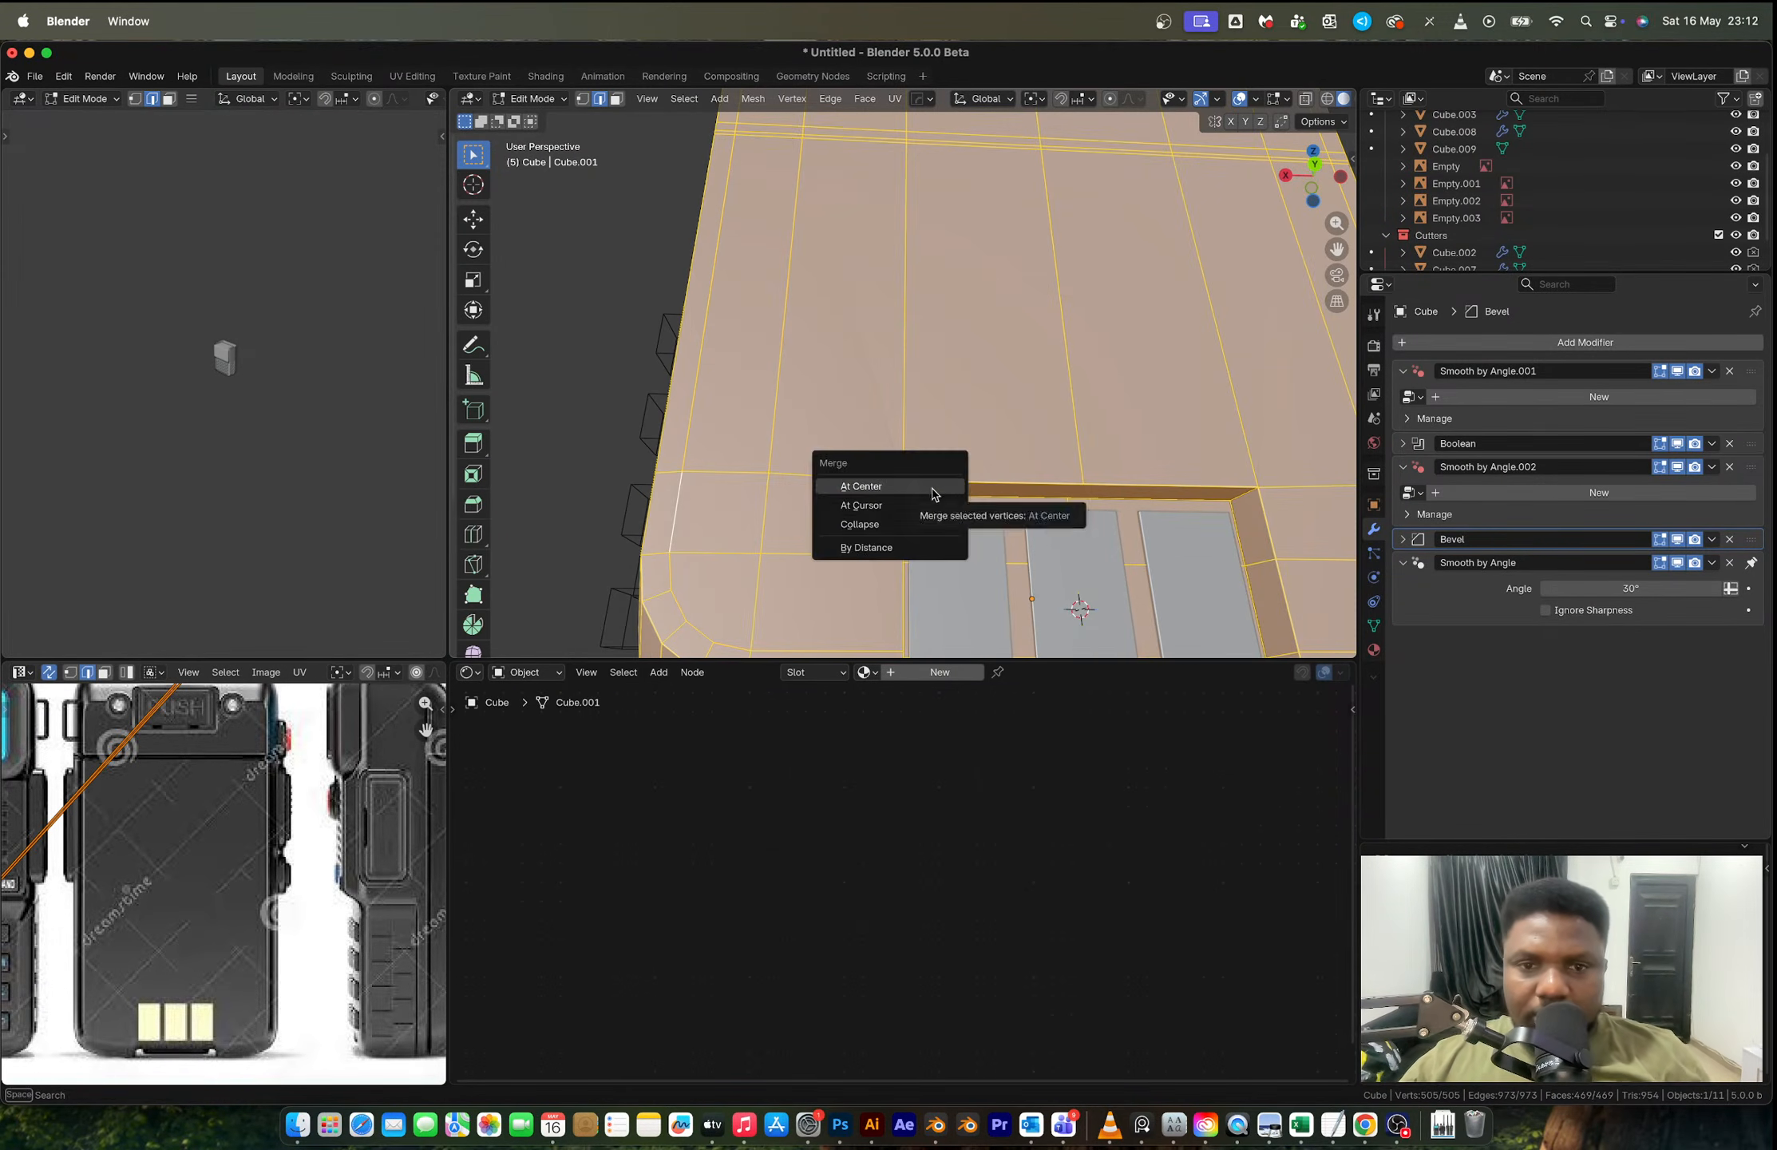
{"action": "left_click", "coordinate": [900, 547]}
{"action": "scroll", "coordinate": [1086, 492], "scroll_direction": "down", "scroll_amount": 5}
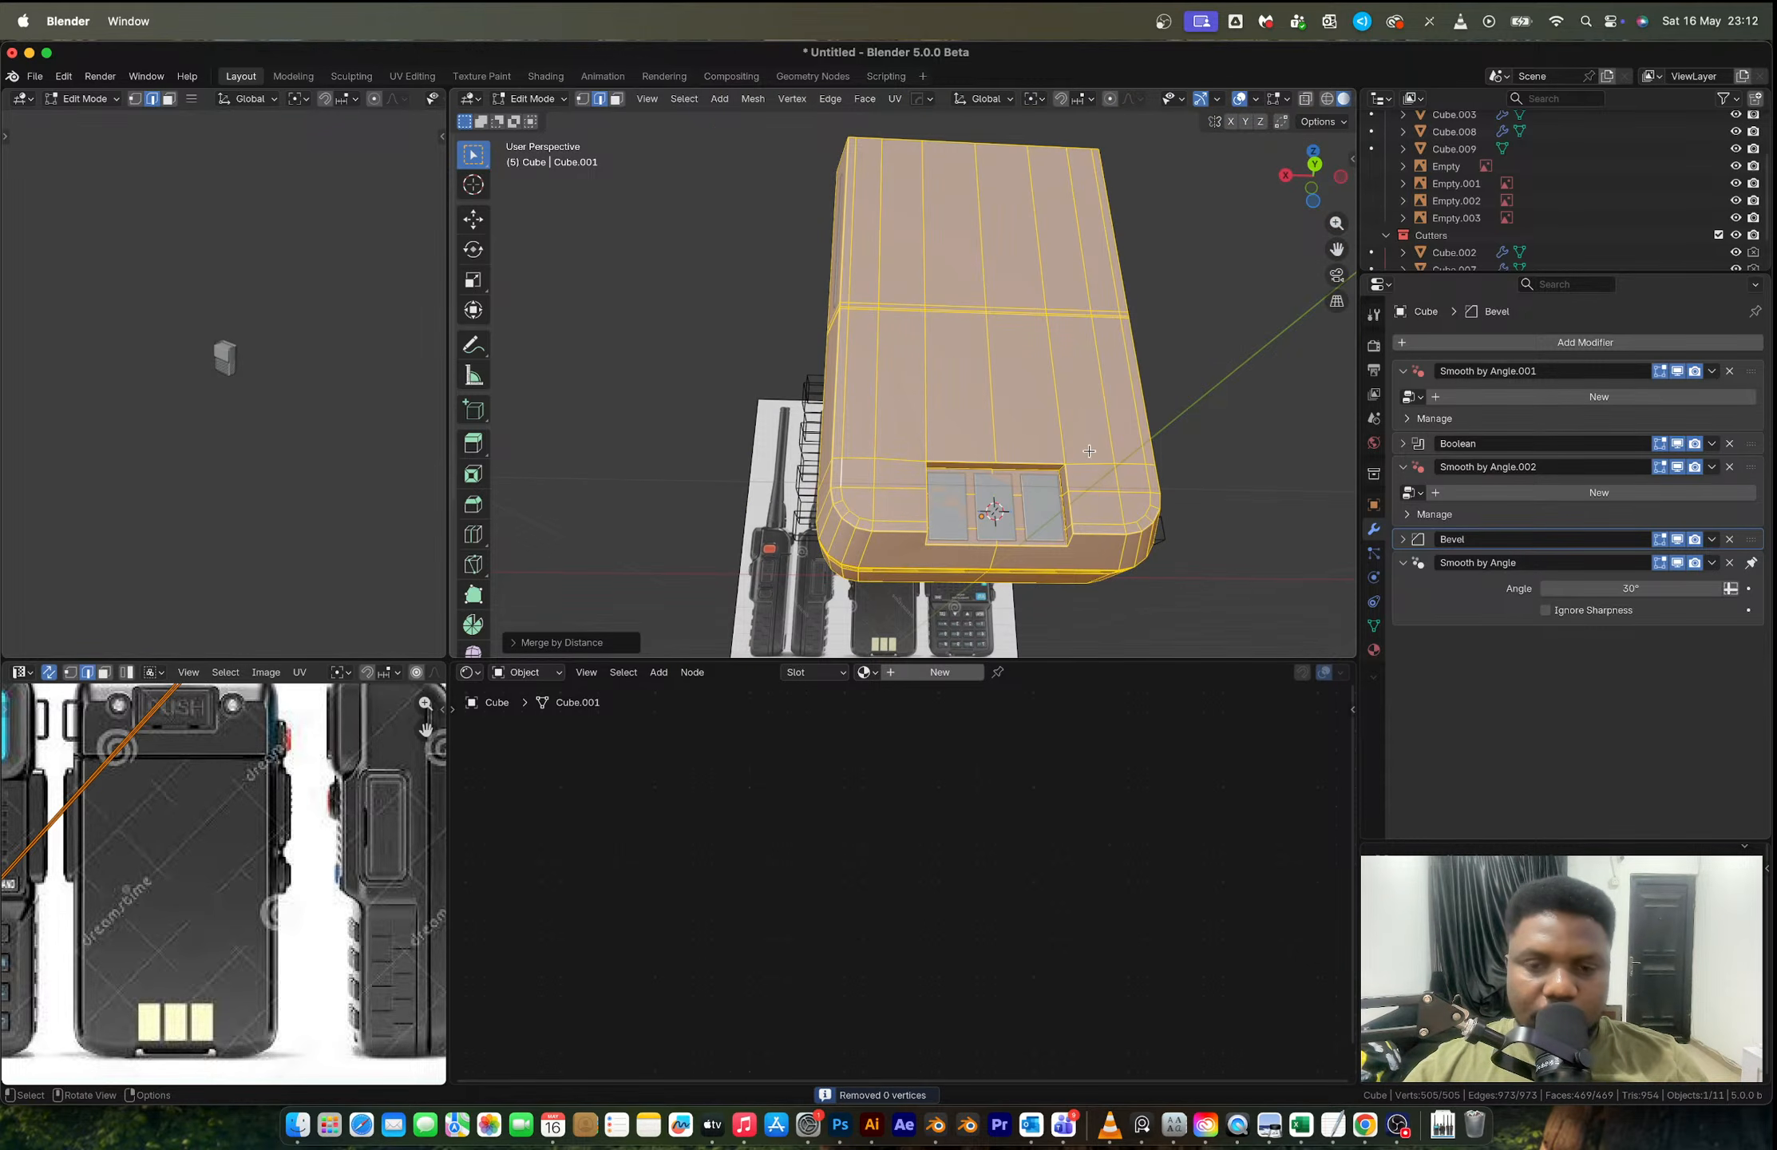
Step: Cut an edge loop through the body's corner beside the contact recess and connect it to the recess's lower corner vertex
{"action": "key", "text": "3"}
{"action": "scroll", "coordinate": [1043, 448], "scroll_direction": "up", "scroll_amount": 2}
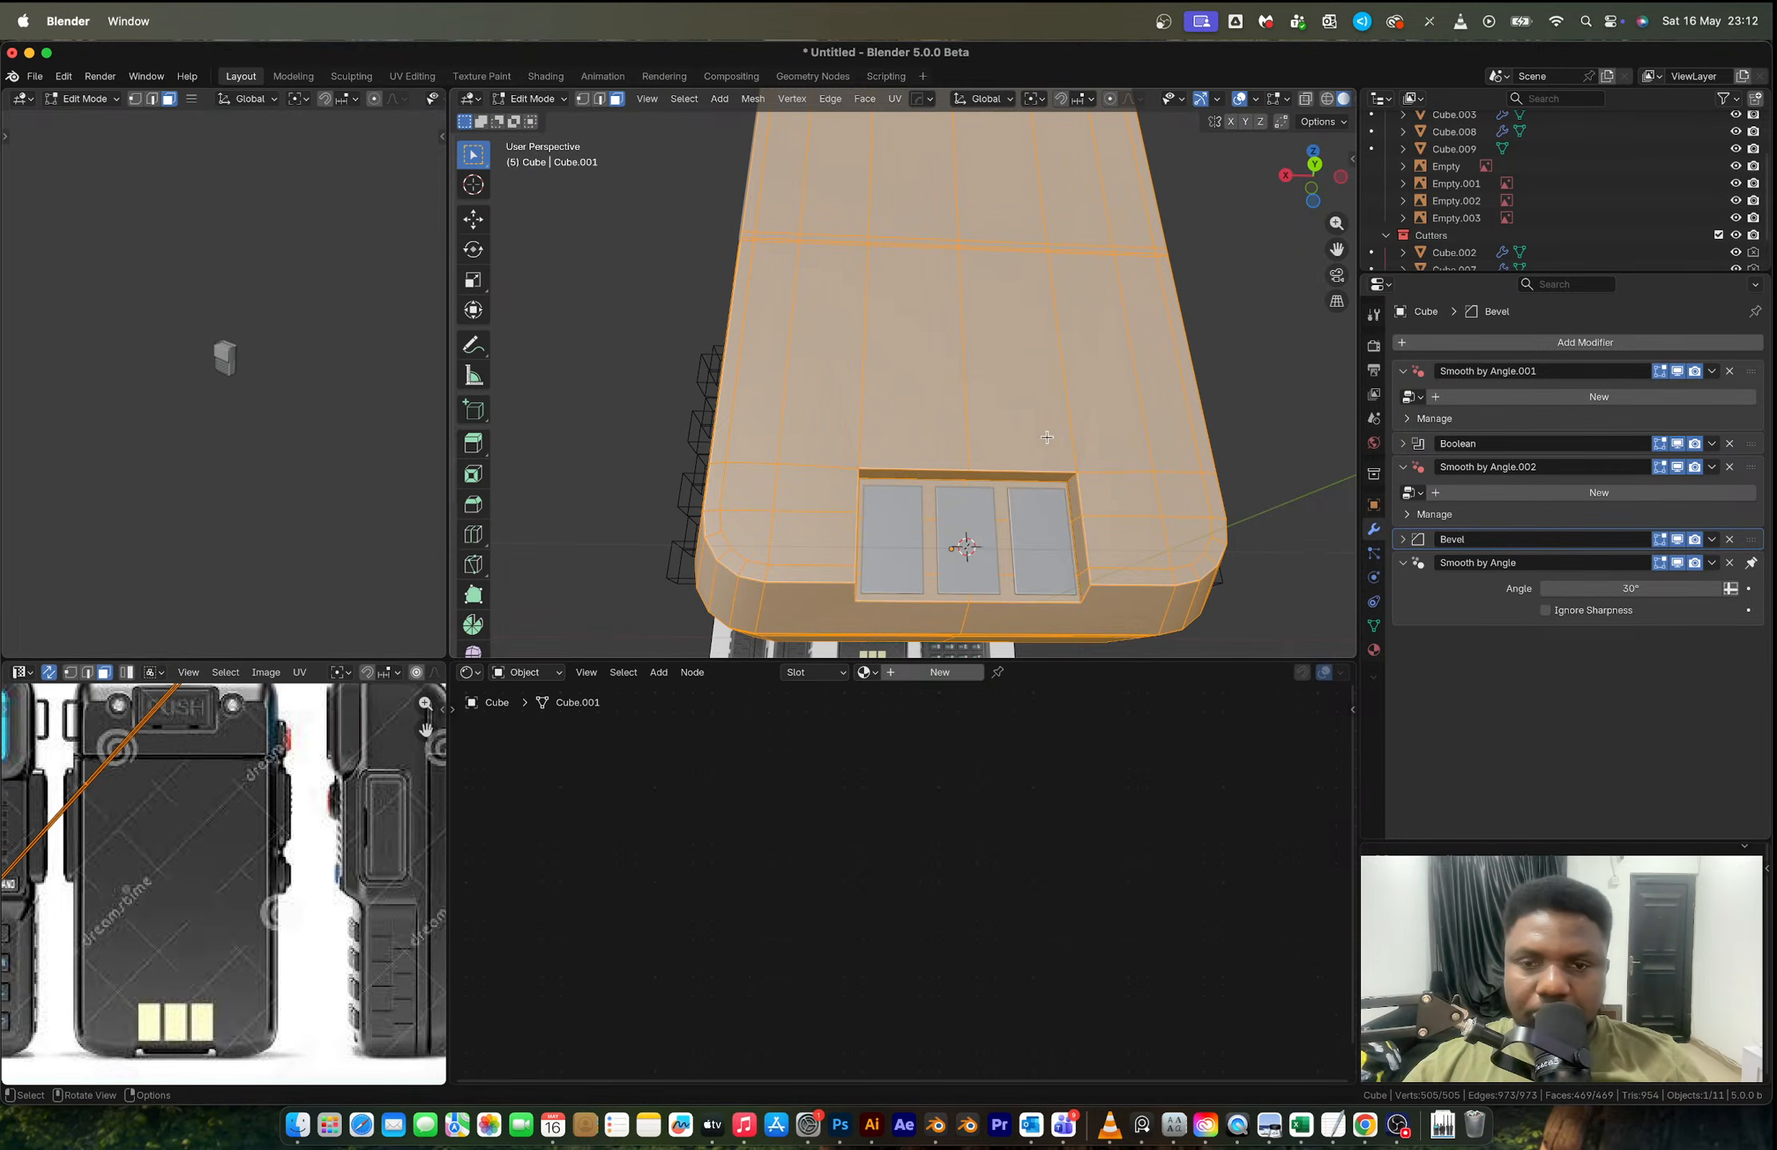
{"action": "key", "text": "2"}
{"action": "left_click", "coordinate": [833, 544], "text": "alt"}
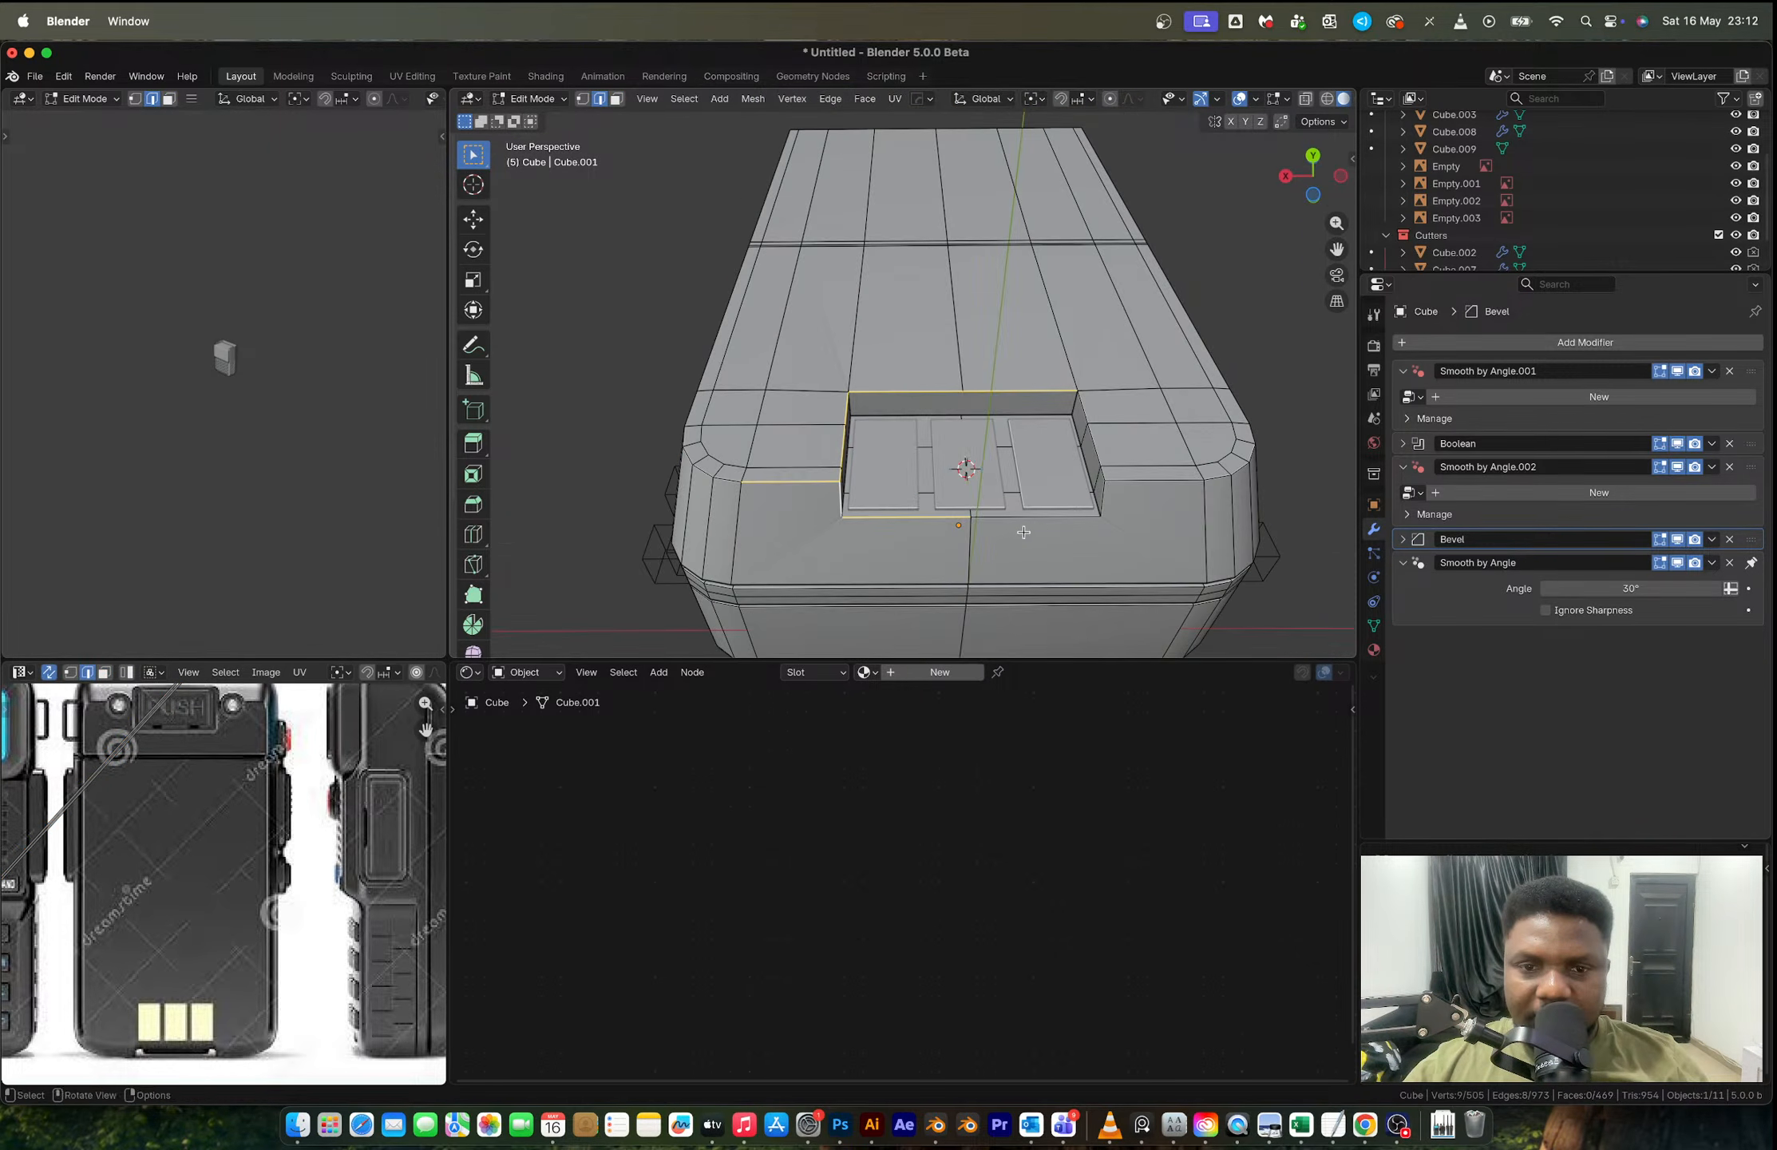
{"action": "scroll", "coordinate": [923, 522], "scroll_direction": "up", "scroll_amount": 2}
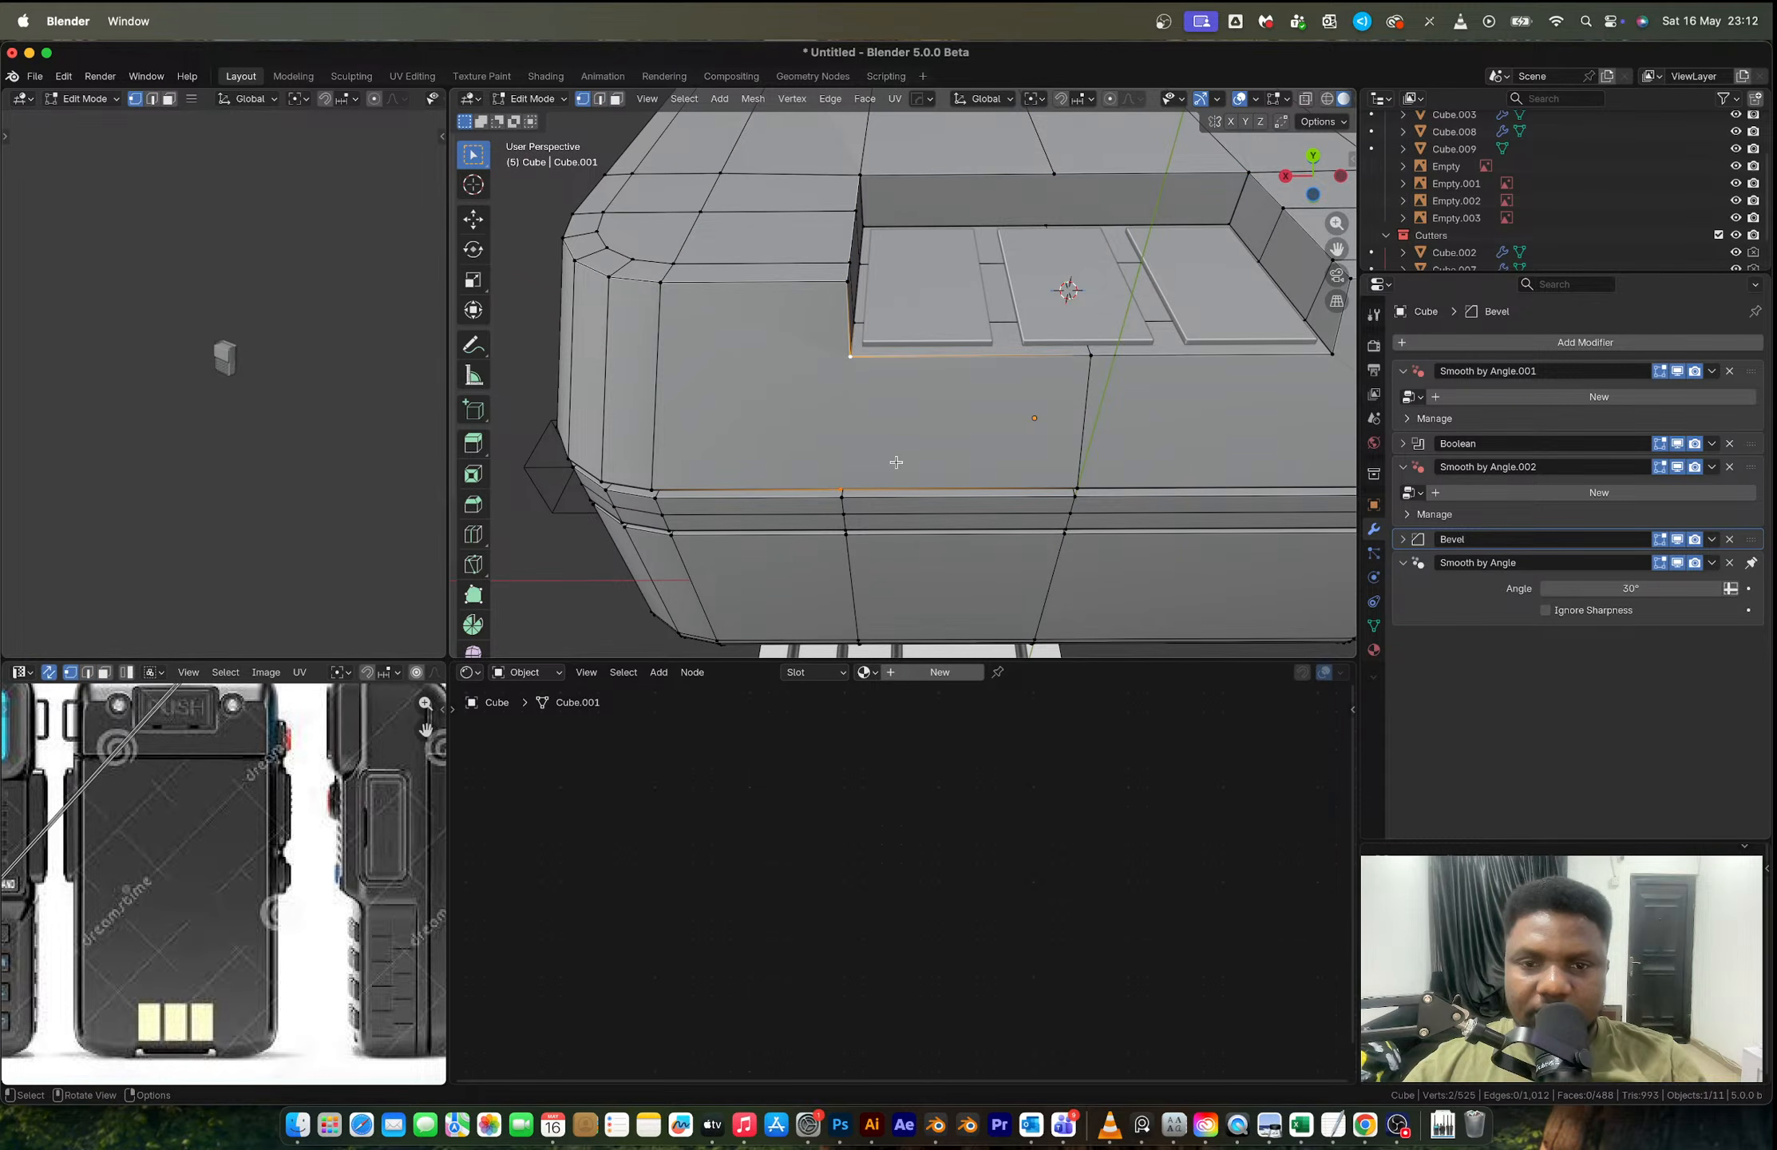
{"action": "key", "text": "ctrl+r"}
{"action": "left_click", "coordinate": [634, 329]}
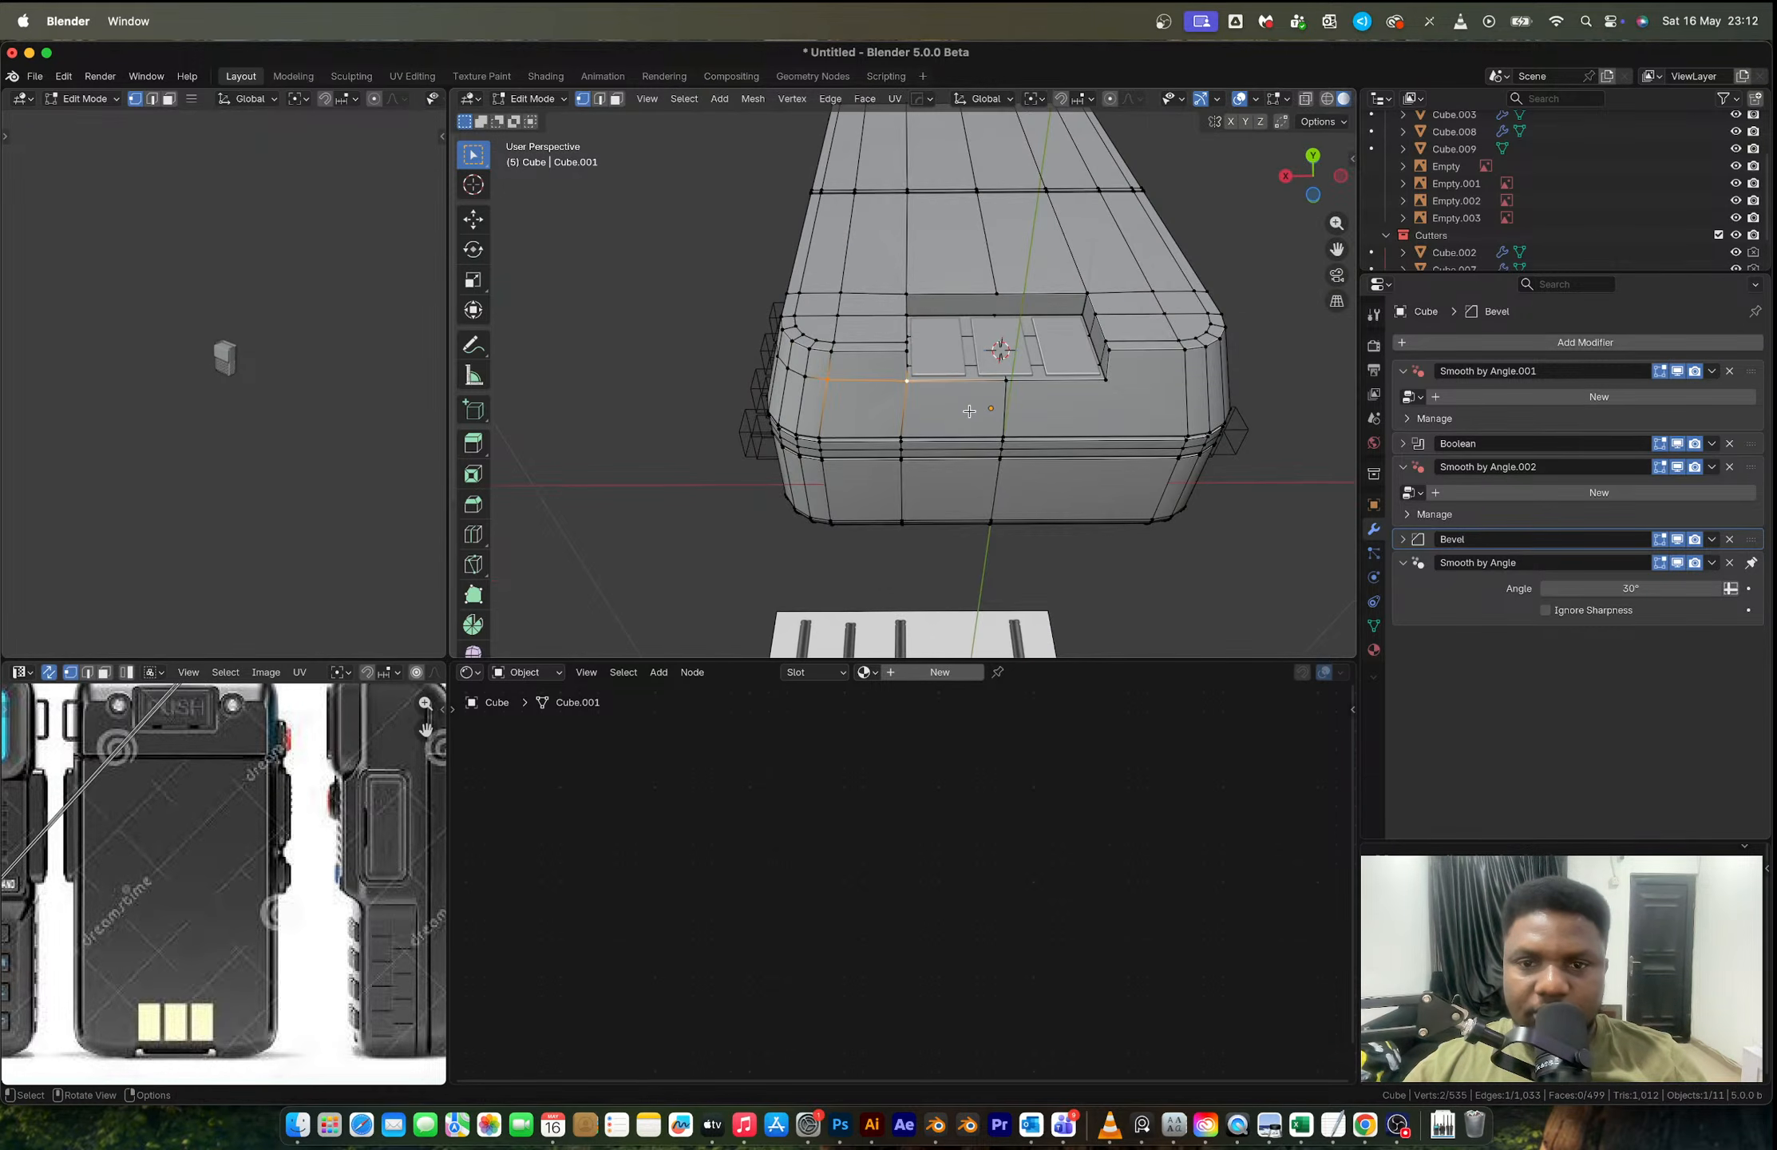
Step: Mirror the body across the X axis with bisect, apply the mirror and return to Edit Mode
{"action": "key", "text": "alt+x"}
{"action": "left_click", "coordinate": [876, 439]}
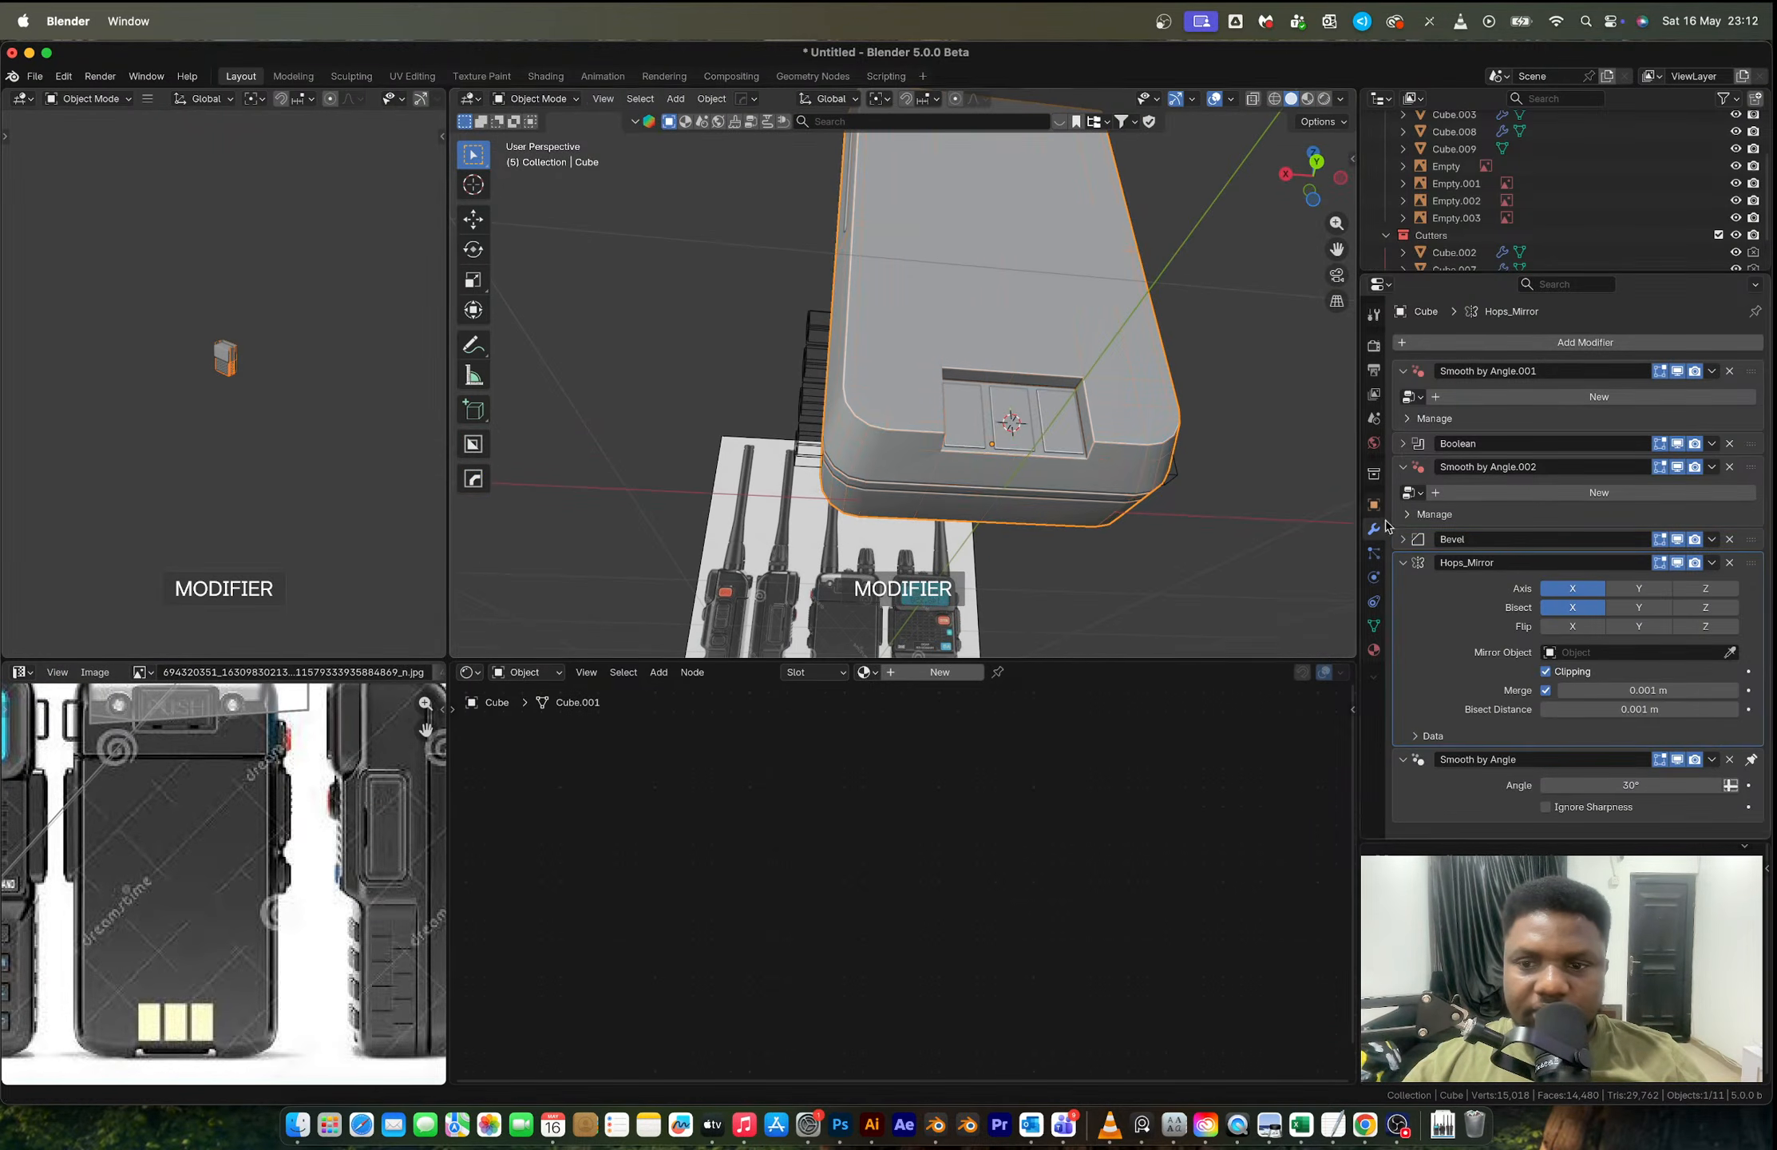
{"action": "key", "text": "ctrl+a"}
{"action": "key", "text": "Tab"}
{"action": "scroll", "coordinate": [955, 397], "scroll_direction": "up", "scroll_amount": 4}
{"action": "scroll", "coordinate": [955, 397], "scroll_direction": "down", "scroll_amount": 2}
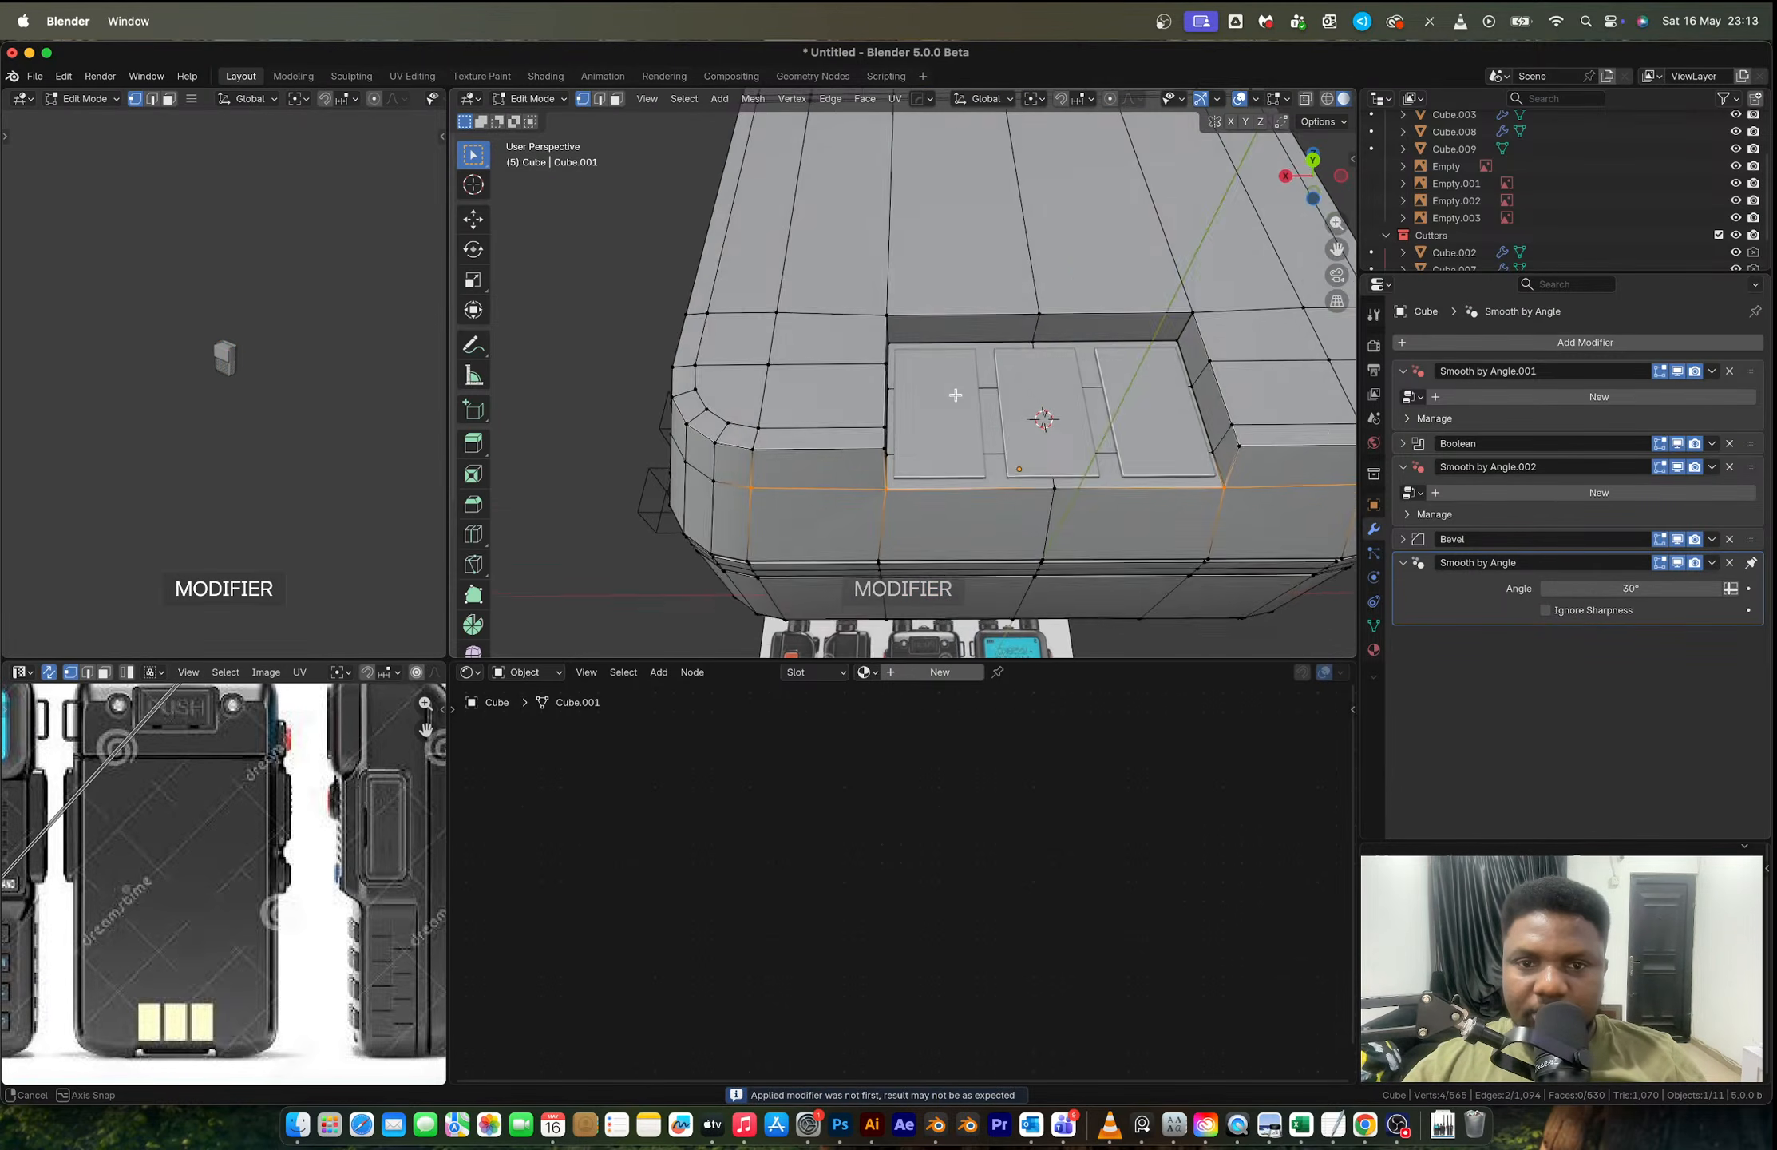
Step: Select all the edges outlining the contact recess's opening, including its bottom edge and lower side corners
{"action": "middle_click_drag", "start_coordinate": [955, 397], "coordinate": [934, 346]}
{"action": "key", "text": "2"}
{"action": "left_click", "coordinate": [962, 348]}
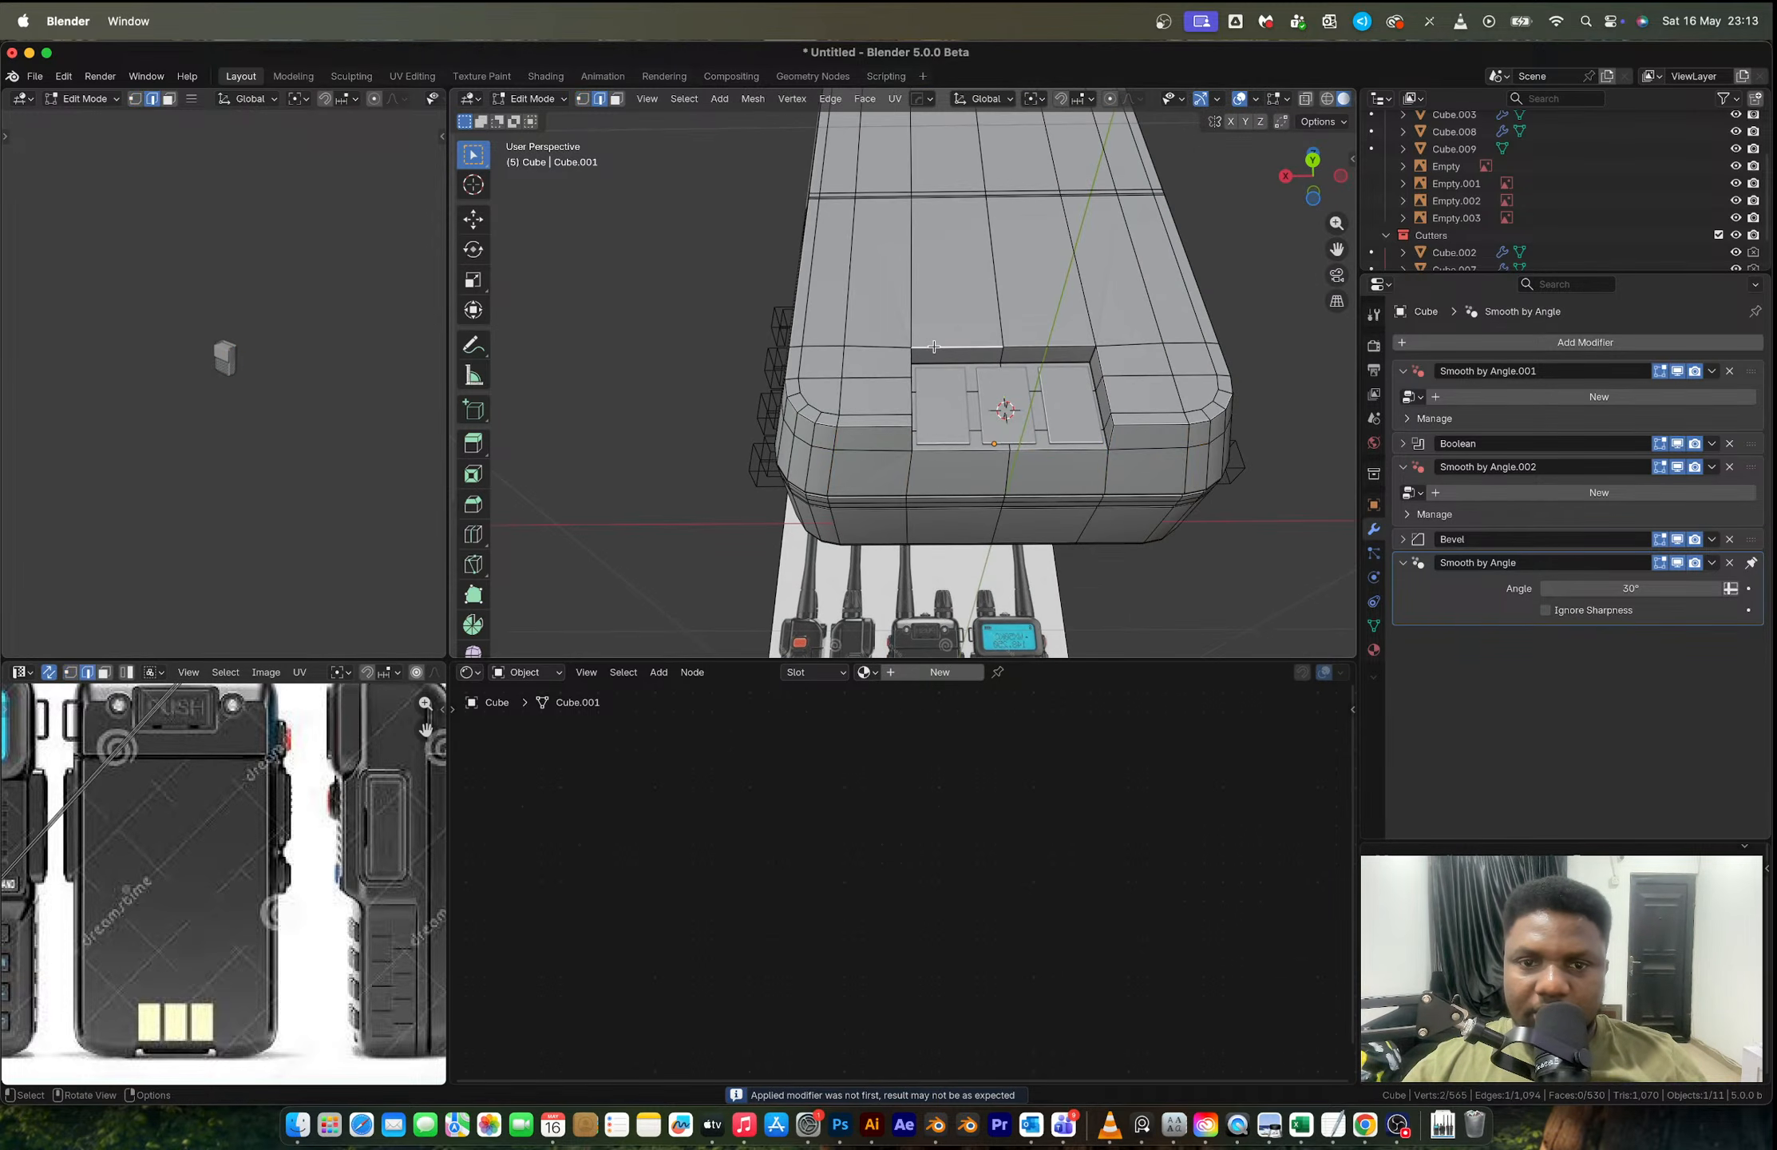
{"action": "left_click", "coordinate": [966, 349], "text": "alt"}
{"action": "left_click", "coordinate": [1033, 350]}
{"action": "left_click", "coordinate": [911, 362], "text": "shift"}
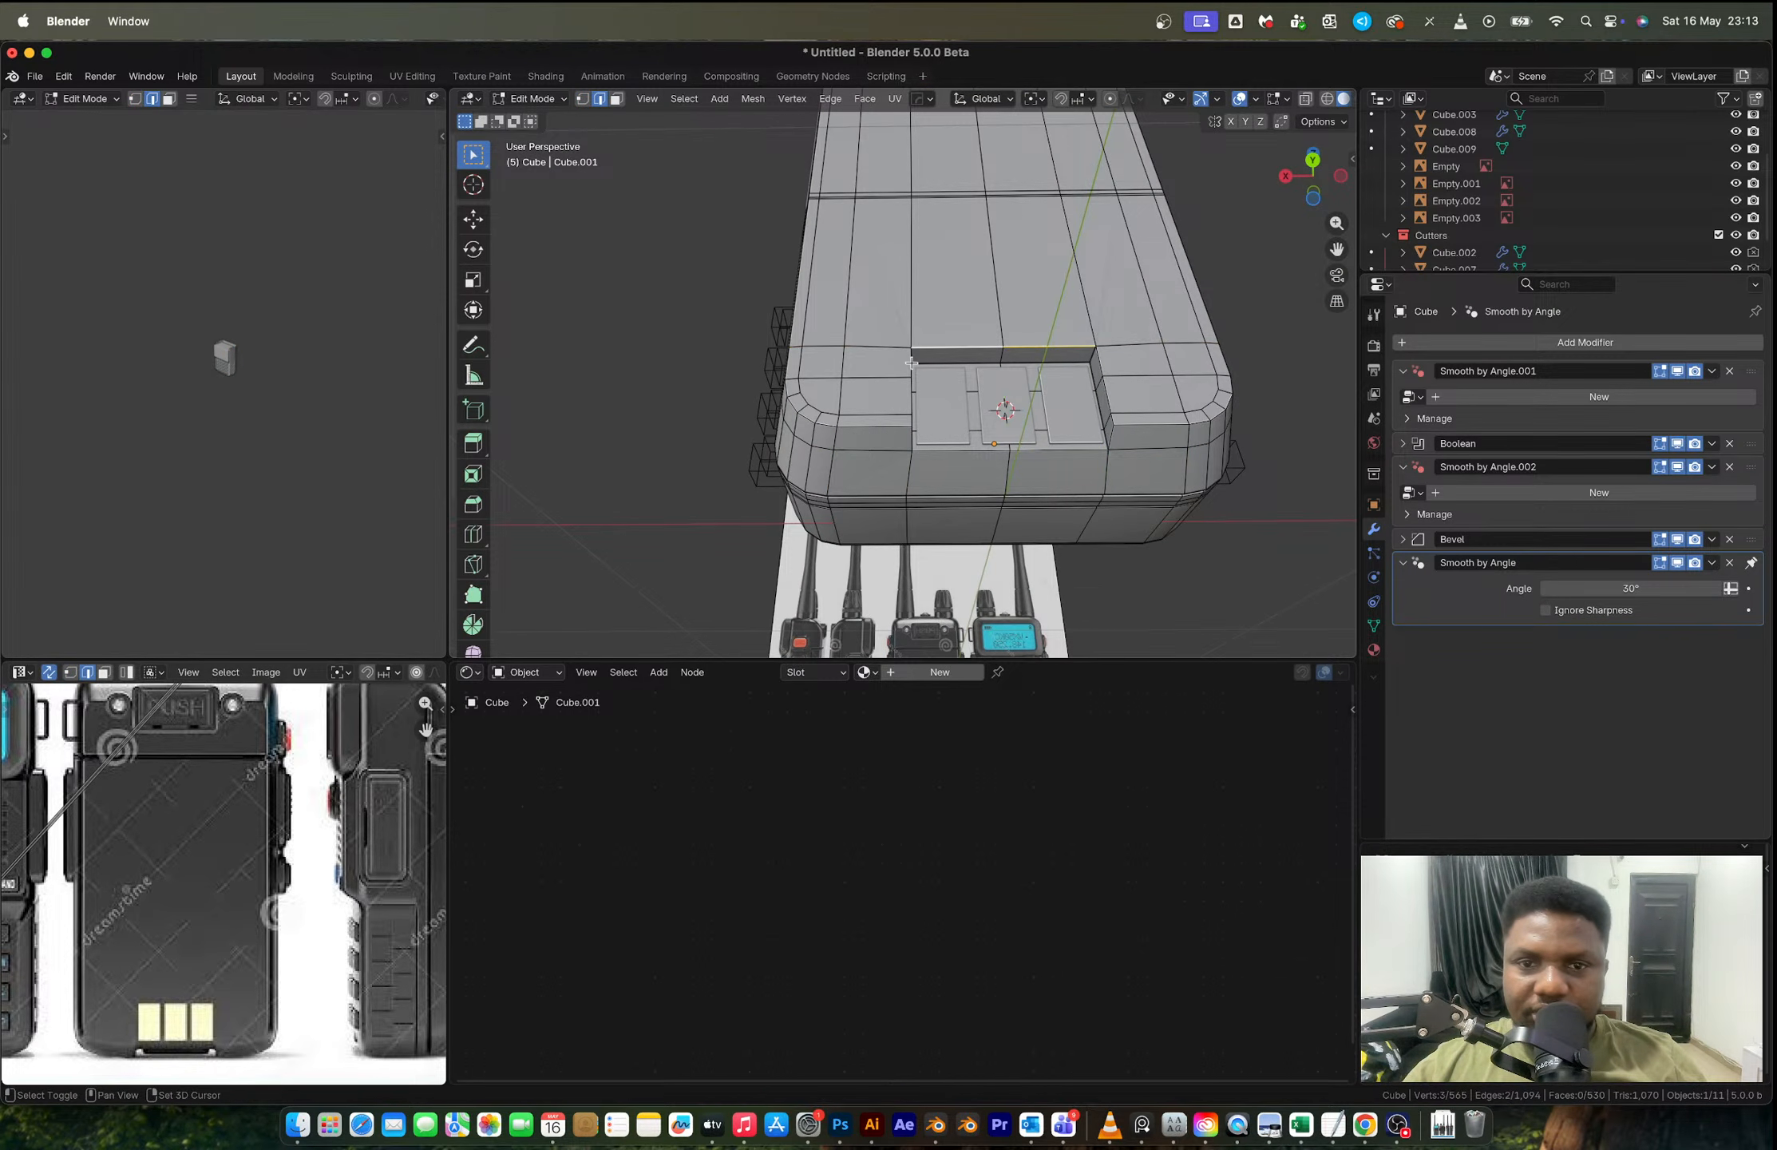
{"action": "left_click", "coordinate": [906, 421], "text": "shift"}
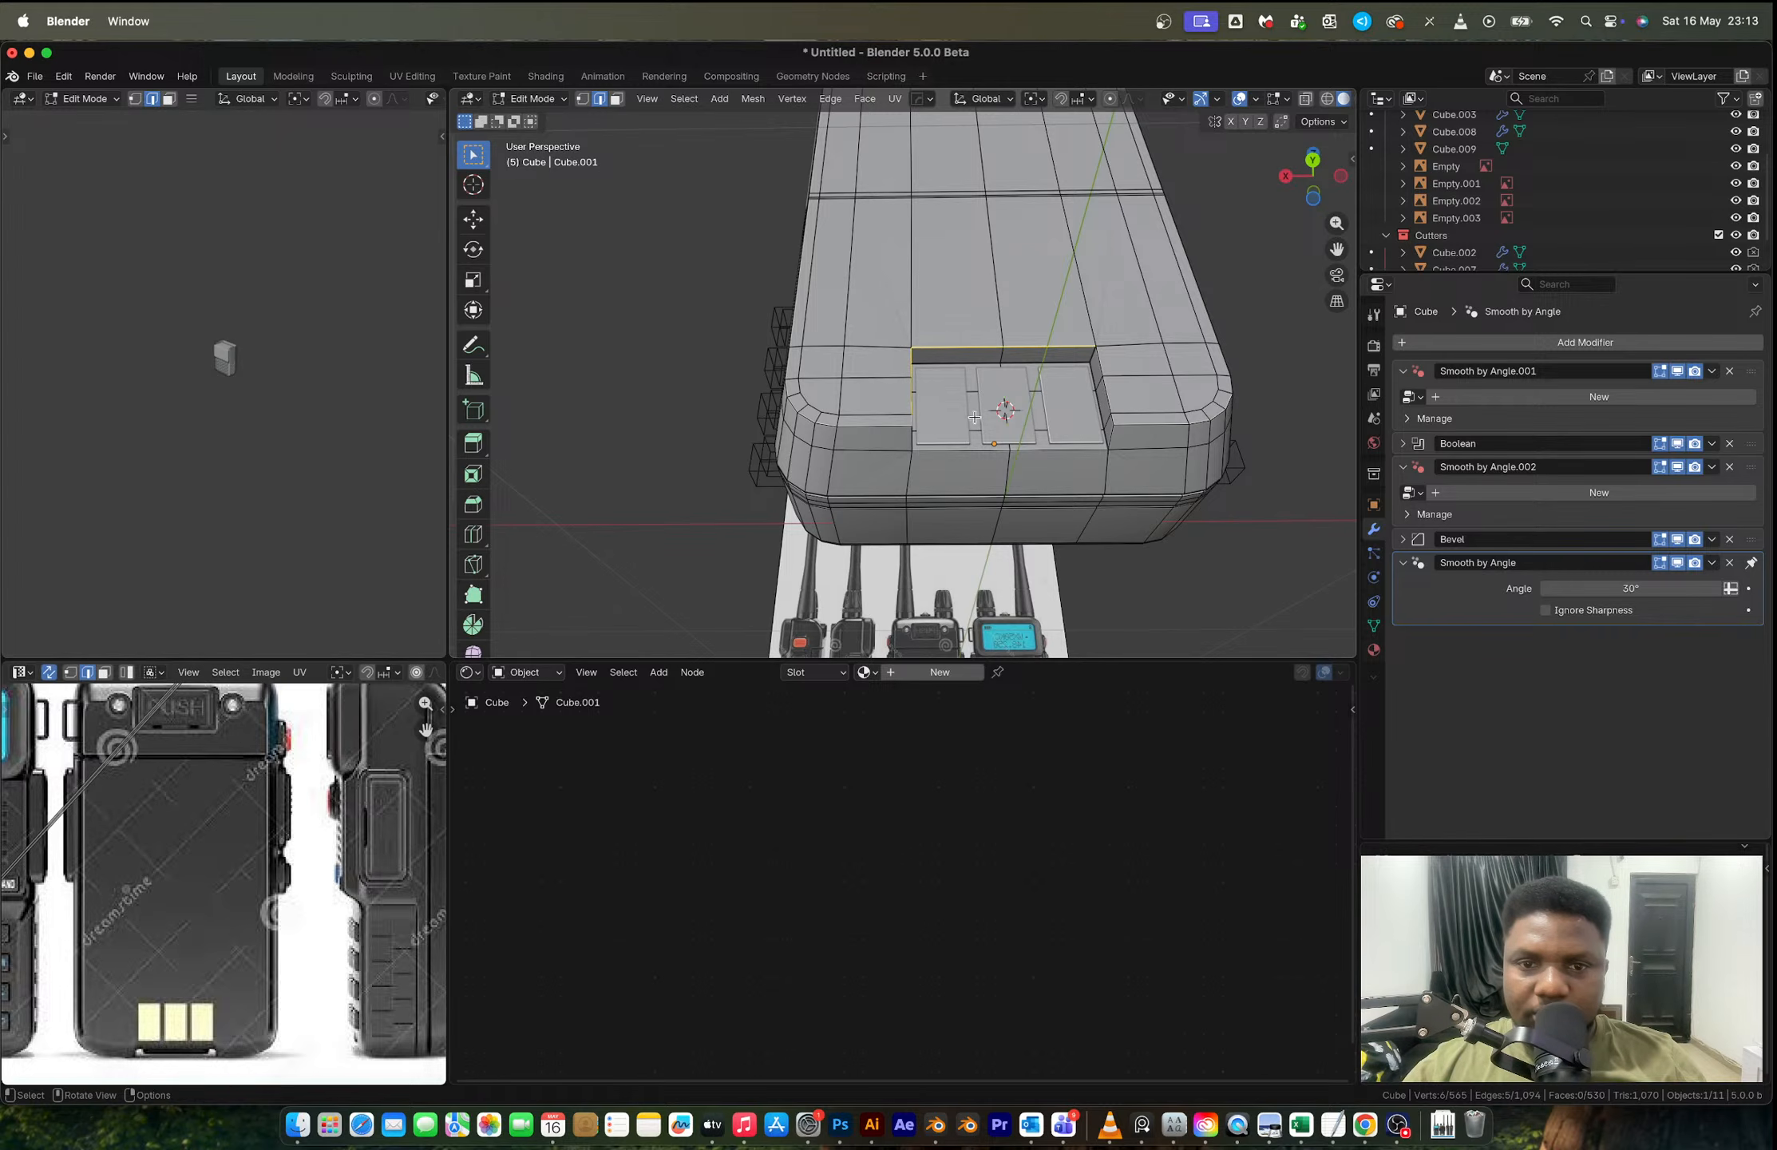
{"action": "scroll", "coordinate": [973, 418], "scroll_direction": "up", "scroll_amount": 3}
{"action": "middle_click_drag", "start_coordinate": [973, 419], "coordinate": [1007, 406]}
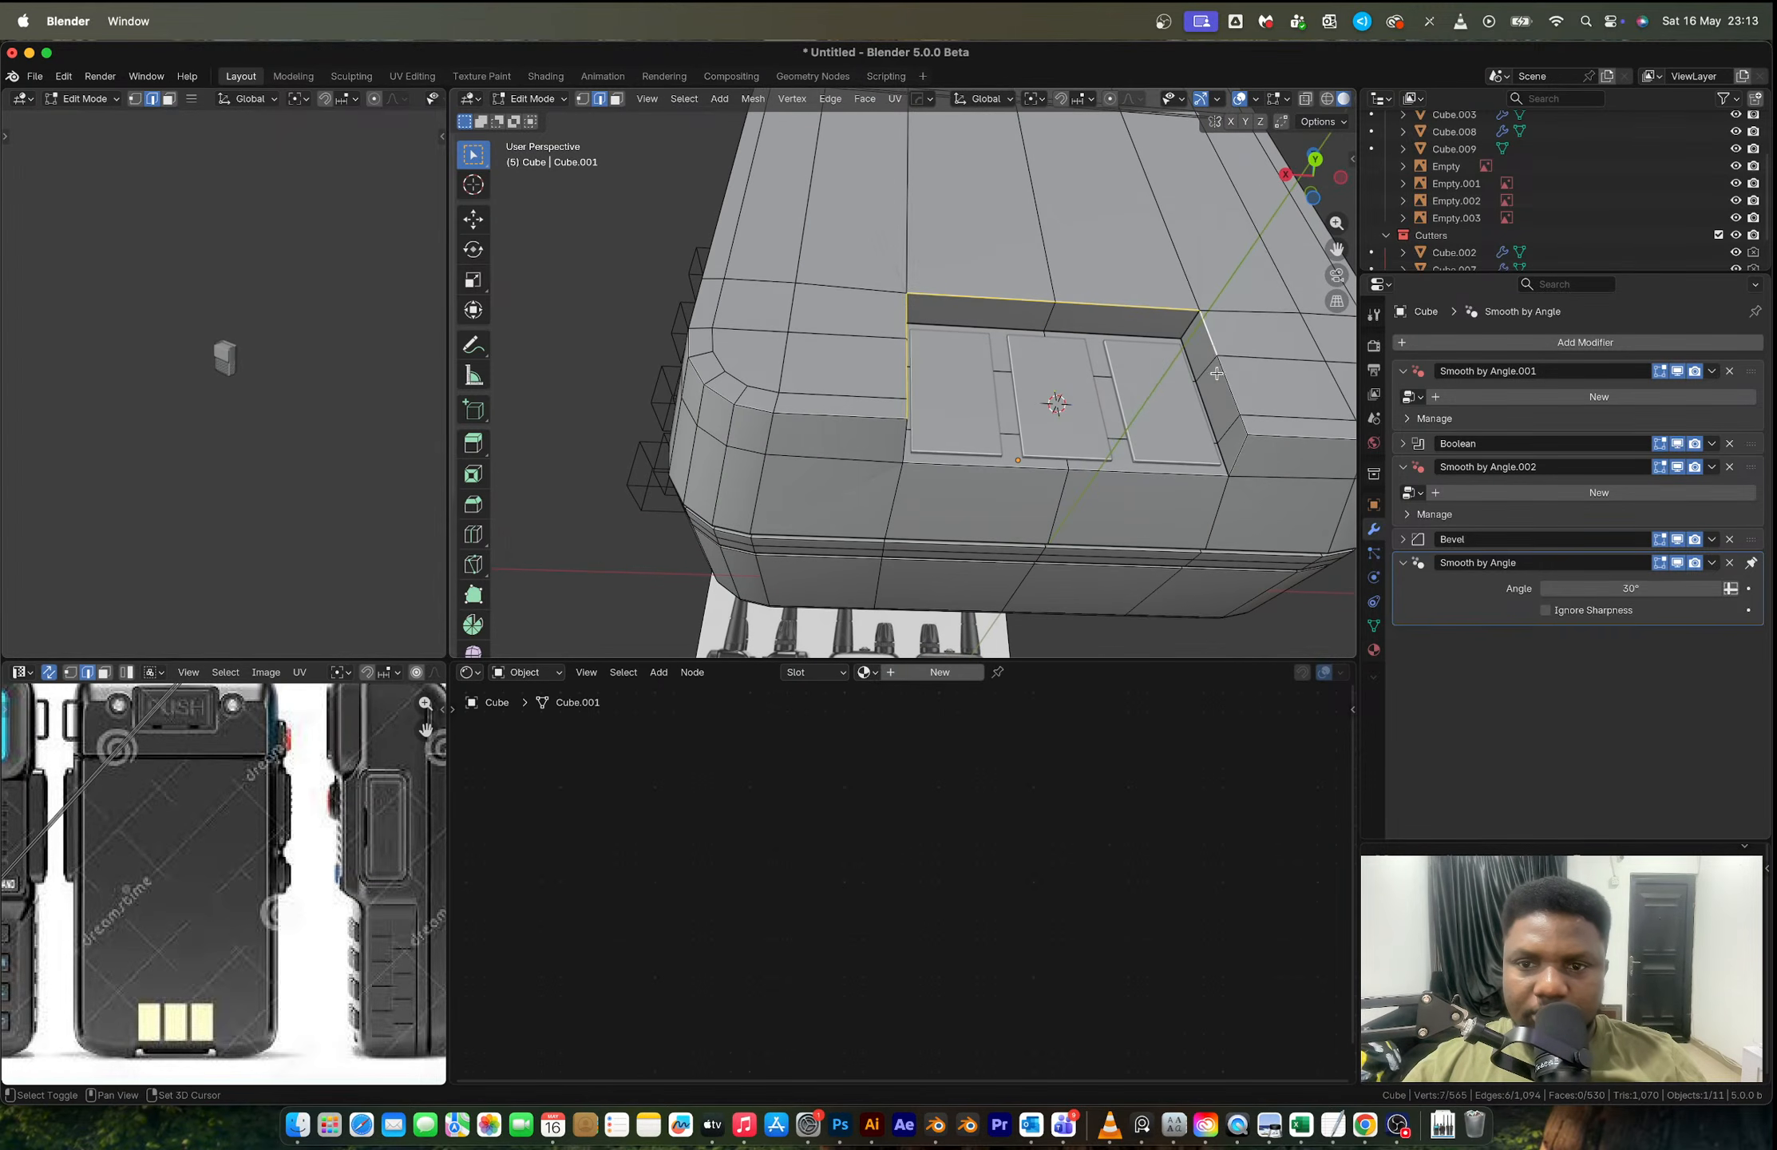
{"action": "left_click", "coordinate": [1242, 460], "text": "shift"}
{"action": "left_click", "coordinate": [1192, 478], "text": "shift"}
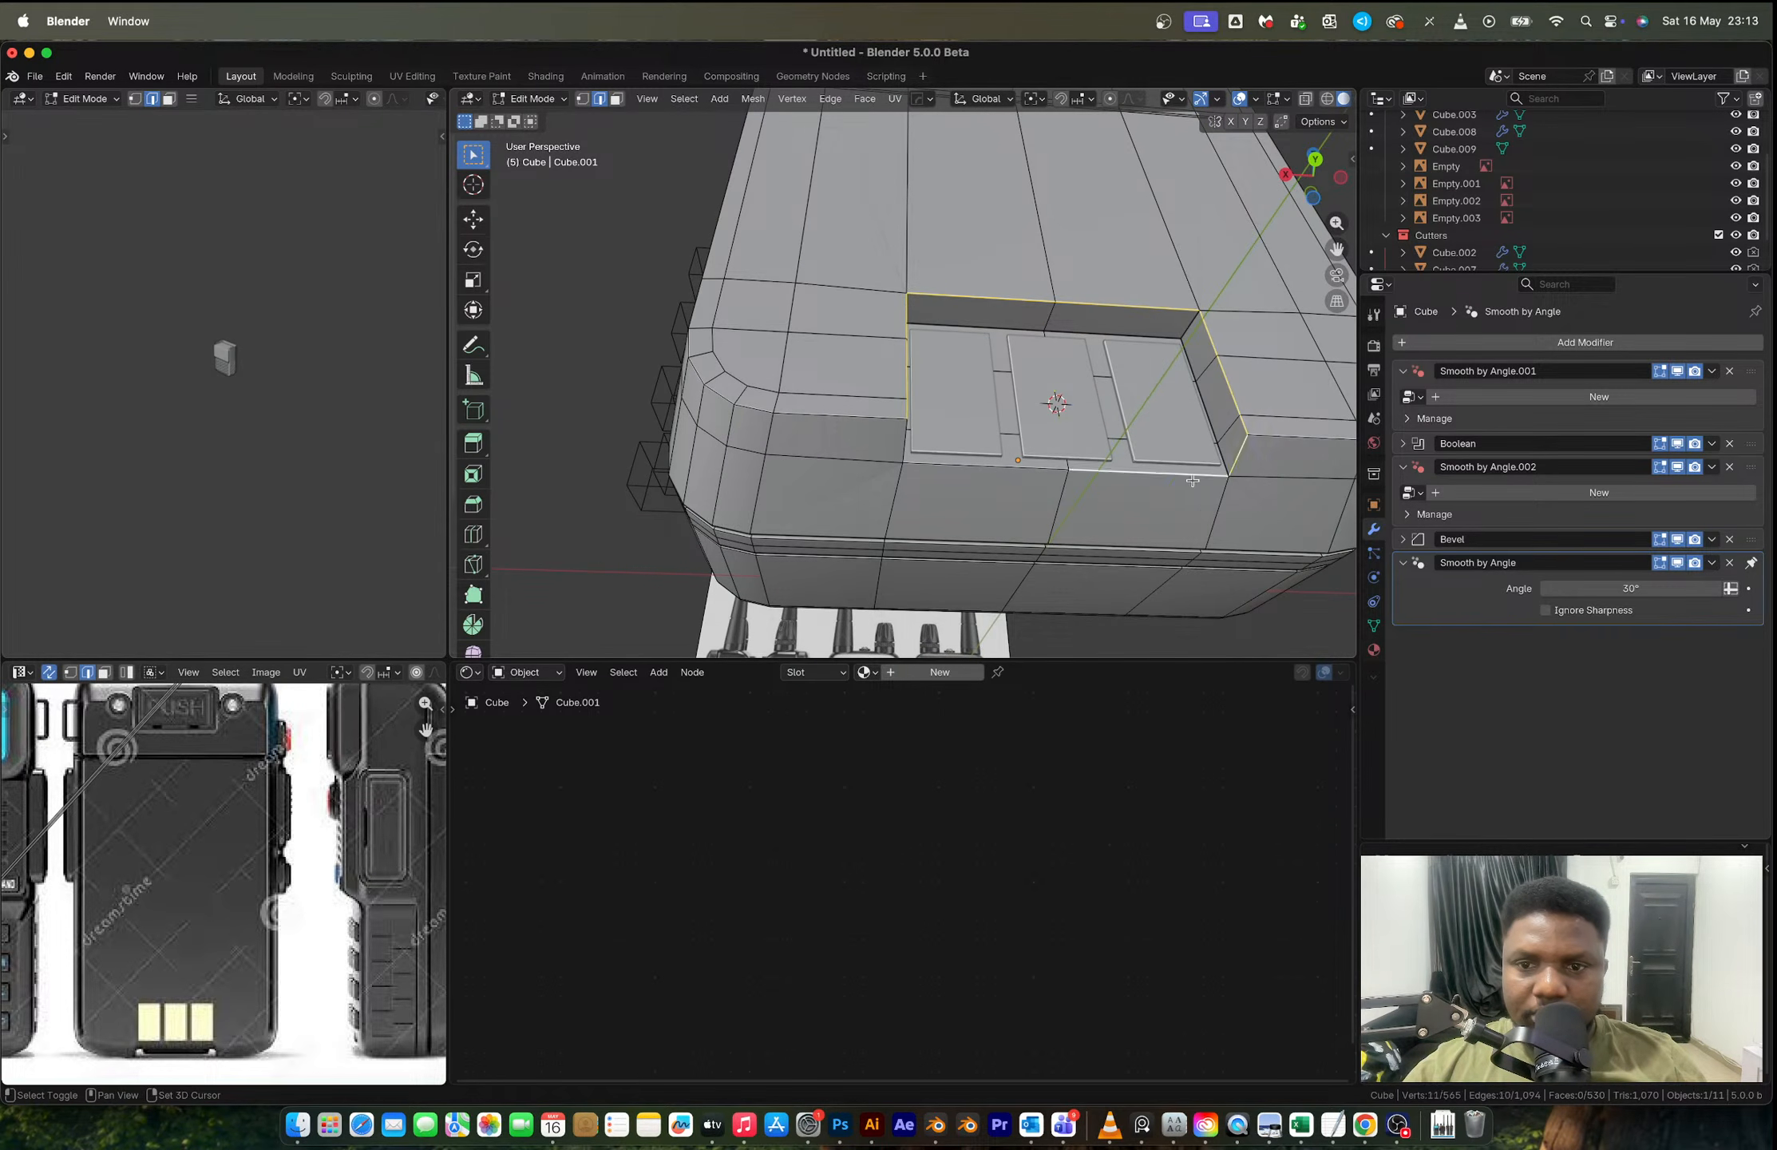
{"action": "left_click", "coordinate": [1022, 468], "text": "shift"}
{"action": "left_click", "coordinate": [902, 456], "text": "shift"}
{"action": "middle_click_drag", "start_coordinate": [902, 455], "coordinate": [934, 440]}
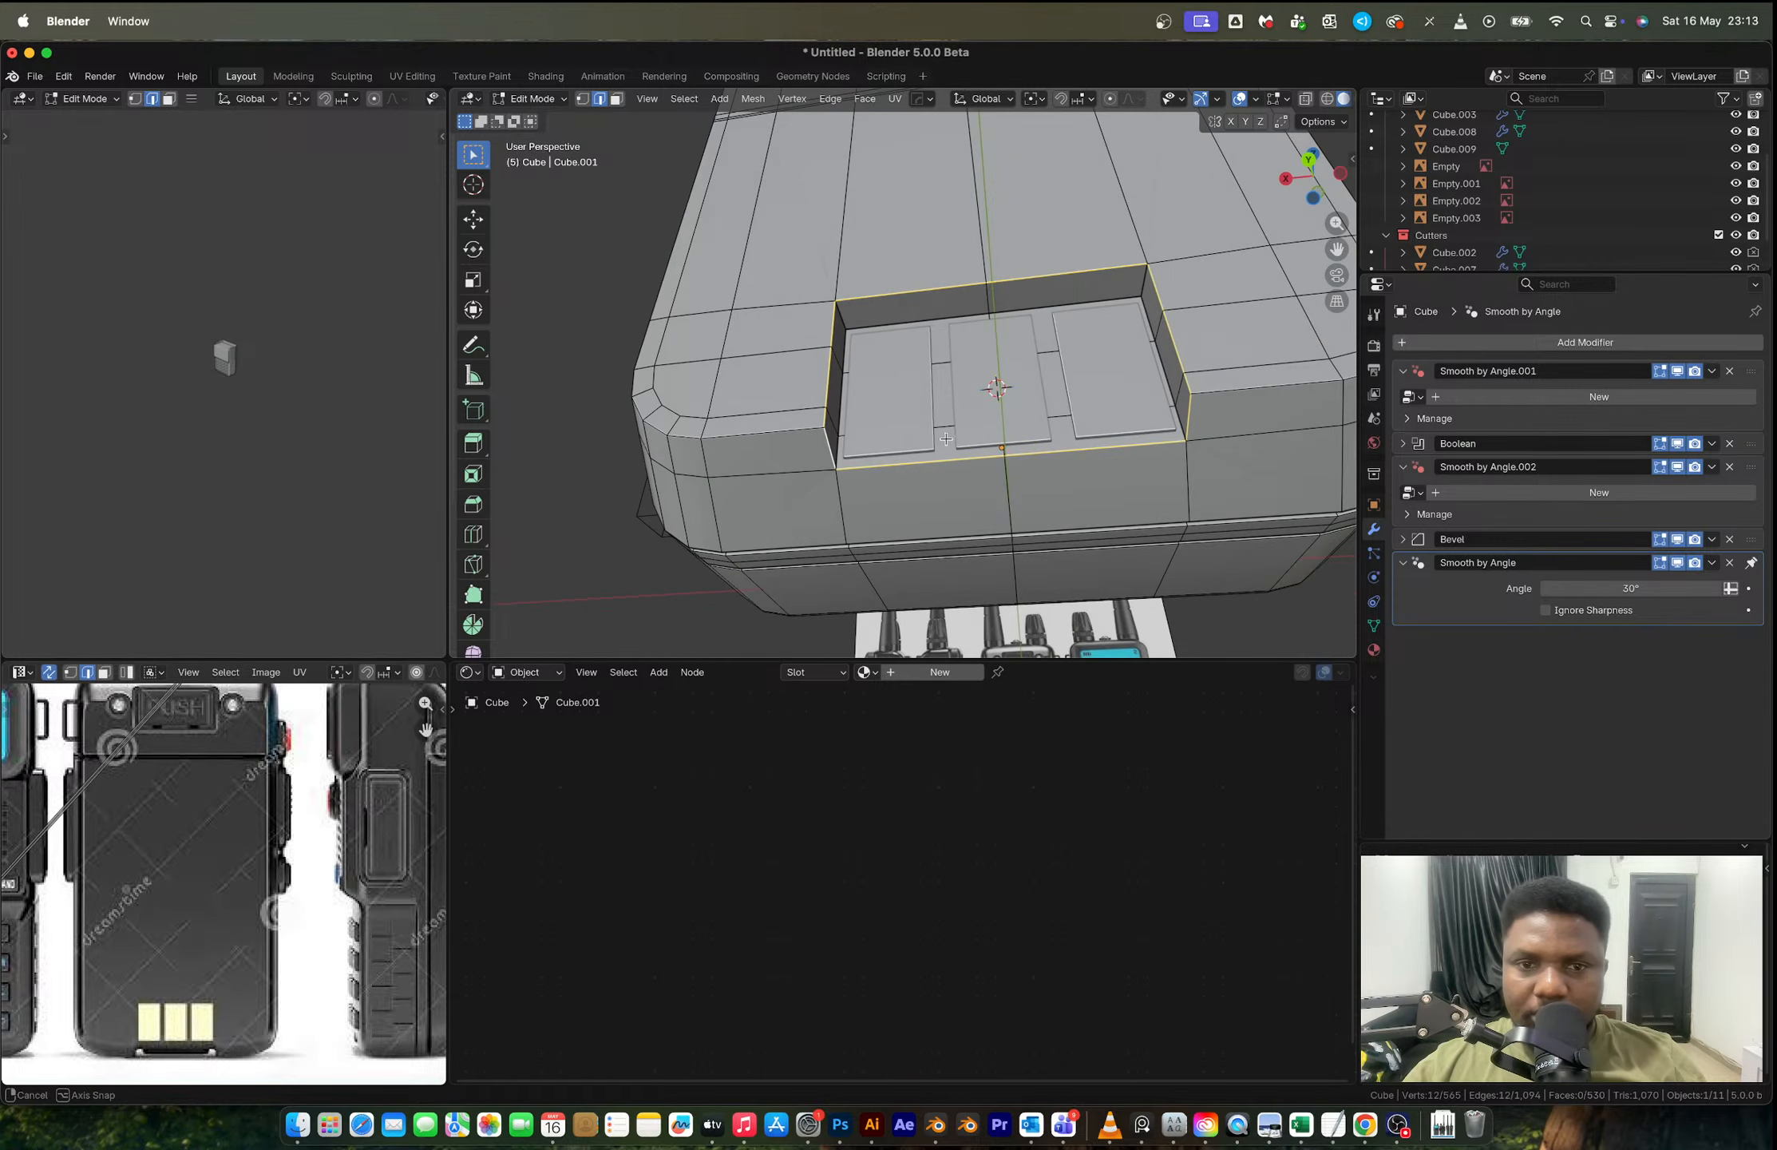
Step: Offset the recess's rim edges onto the surrounding outer faces with MESHmachine Offset, width 0.012 and side B
{"action": "scroll", "coordinate": [934, 439], "scroll_direction": "up", "scroll_amount": 2}
{"action": "key", "text": "q"}
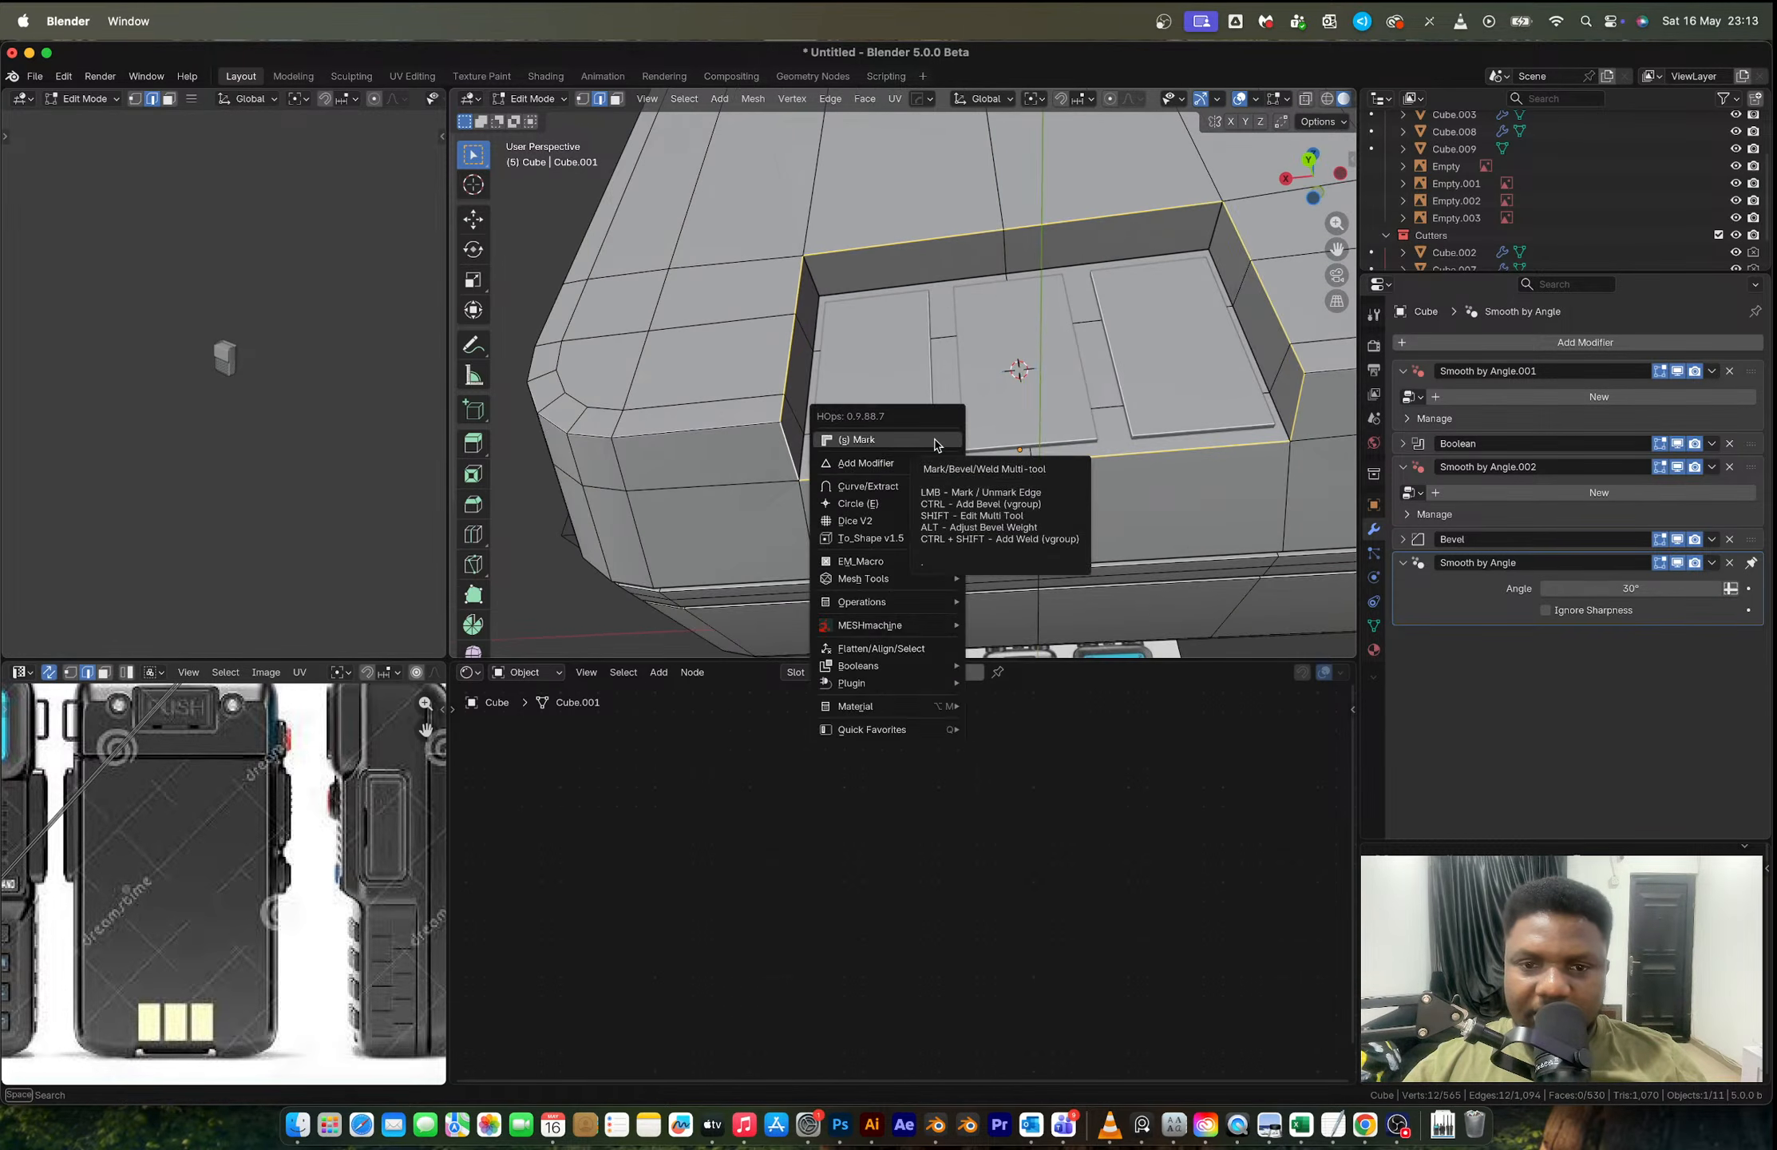
{"action": "key", "text": "Escape"}
{"action": "key", "text": "y"}
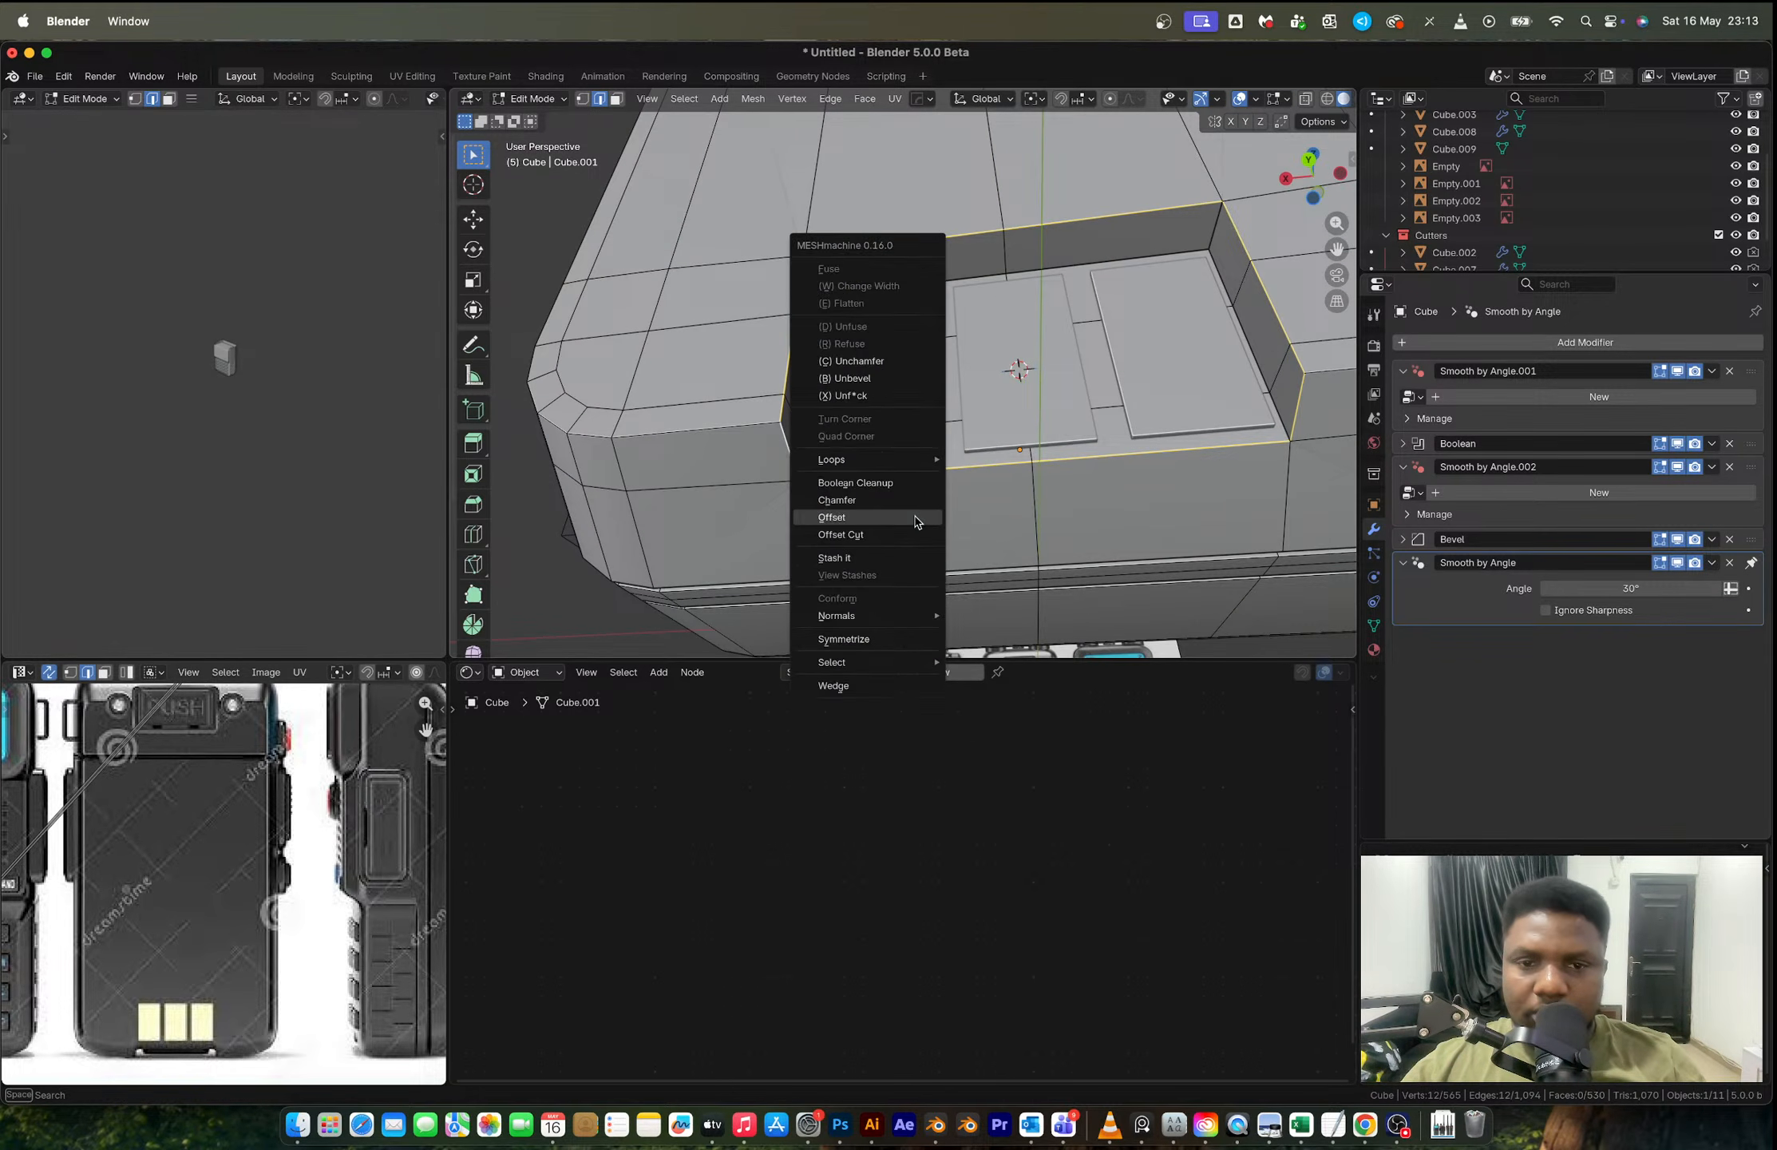
{"action": "left_click", "coordinate": [916, 520]}
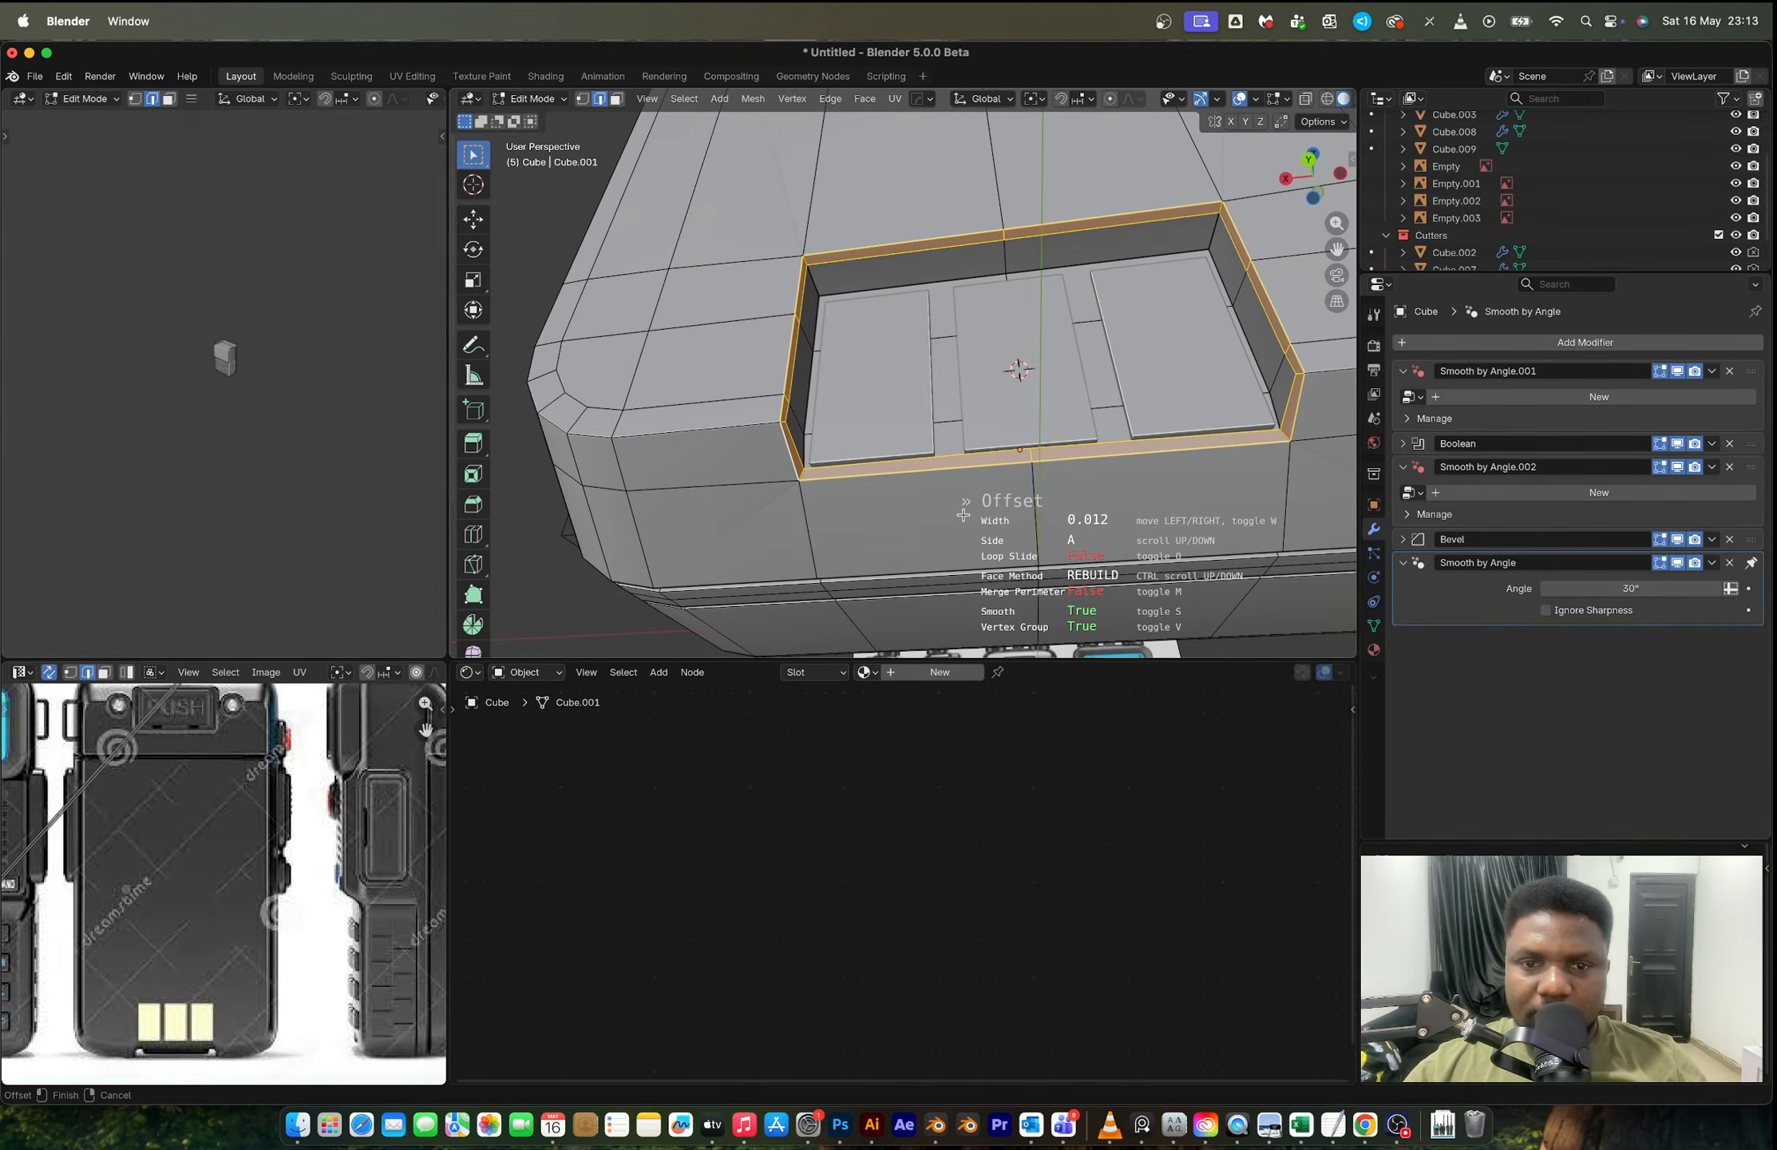
{"action": "scroll", "coordinate": [962, 515], "scroll_direction": "down", "scroll_amount": 1}
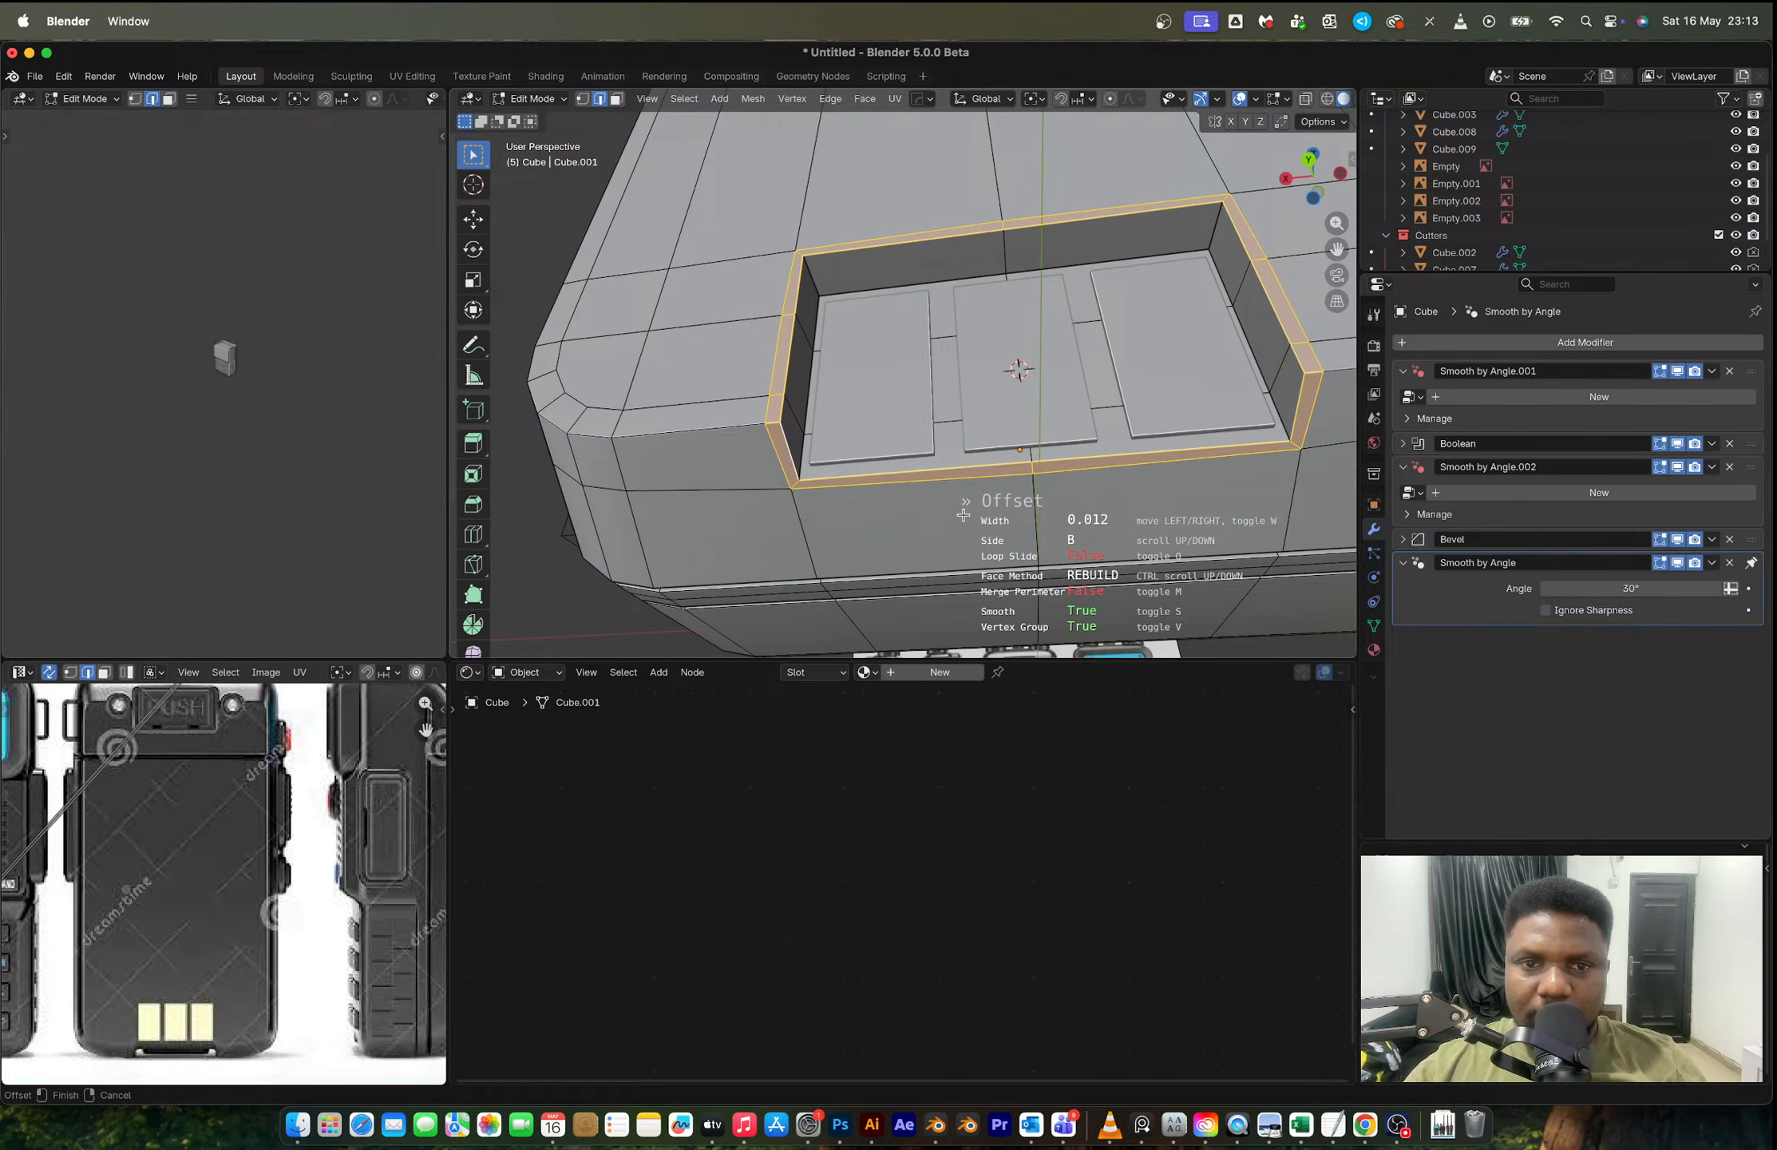
{"action": "left_click", "coordinate": [960, 514]}
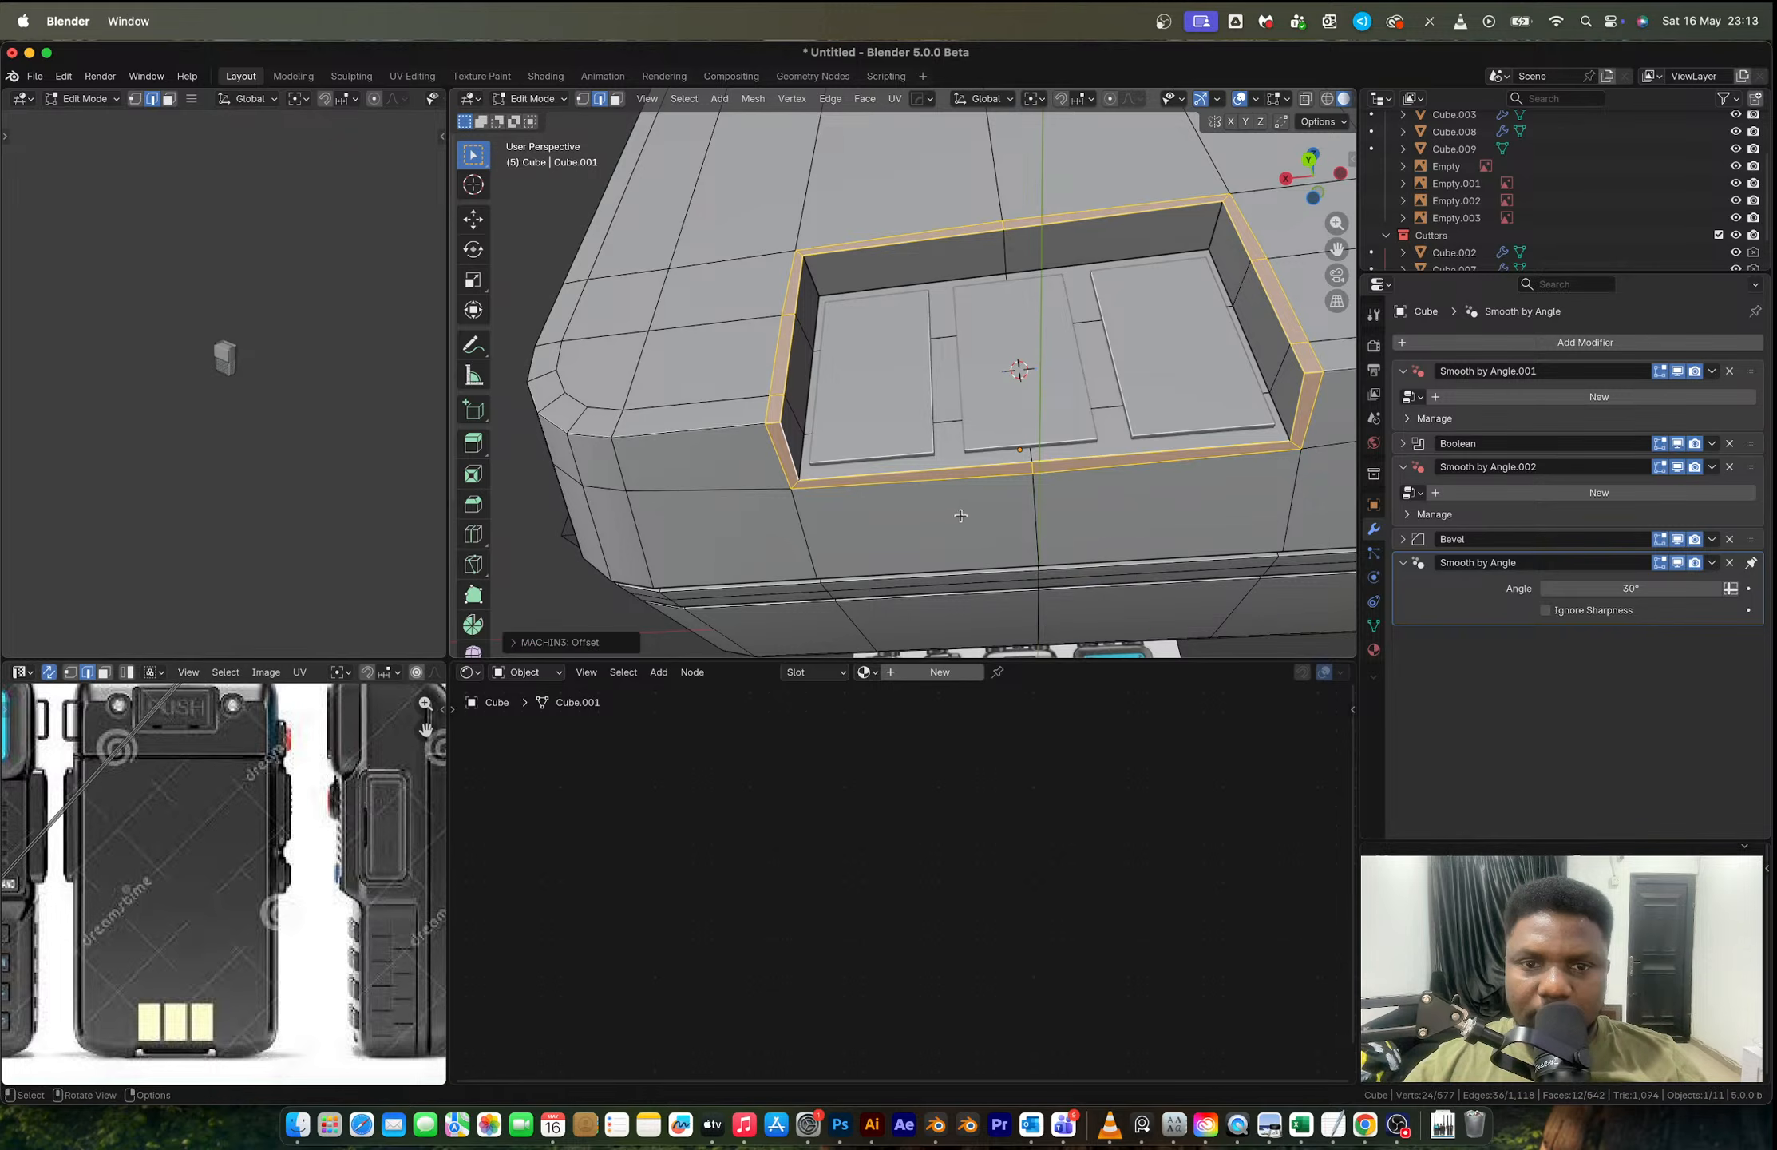
Step: Reselect the recess's original rim loop and offset it onto the recess's inner faces with MESHmachine Offset
{"action": "left_click", "coordinate": [787, 462], "text": "alt"}
{"action": "left_click", "coordinate": [788, 454], "text": "alt"}
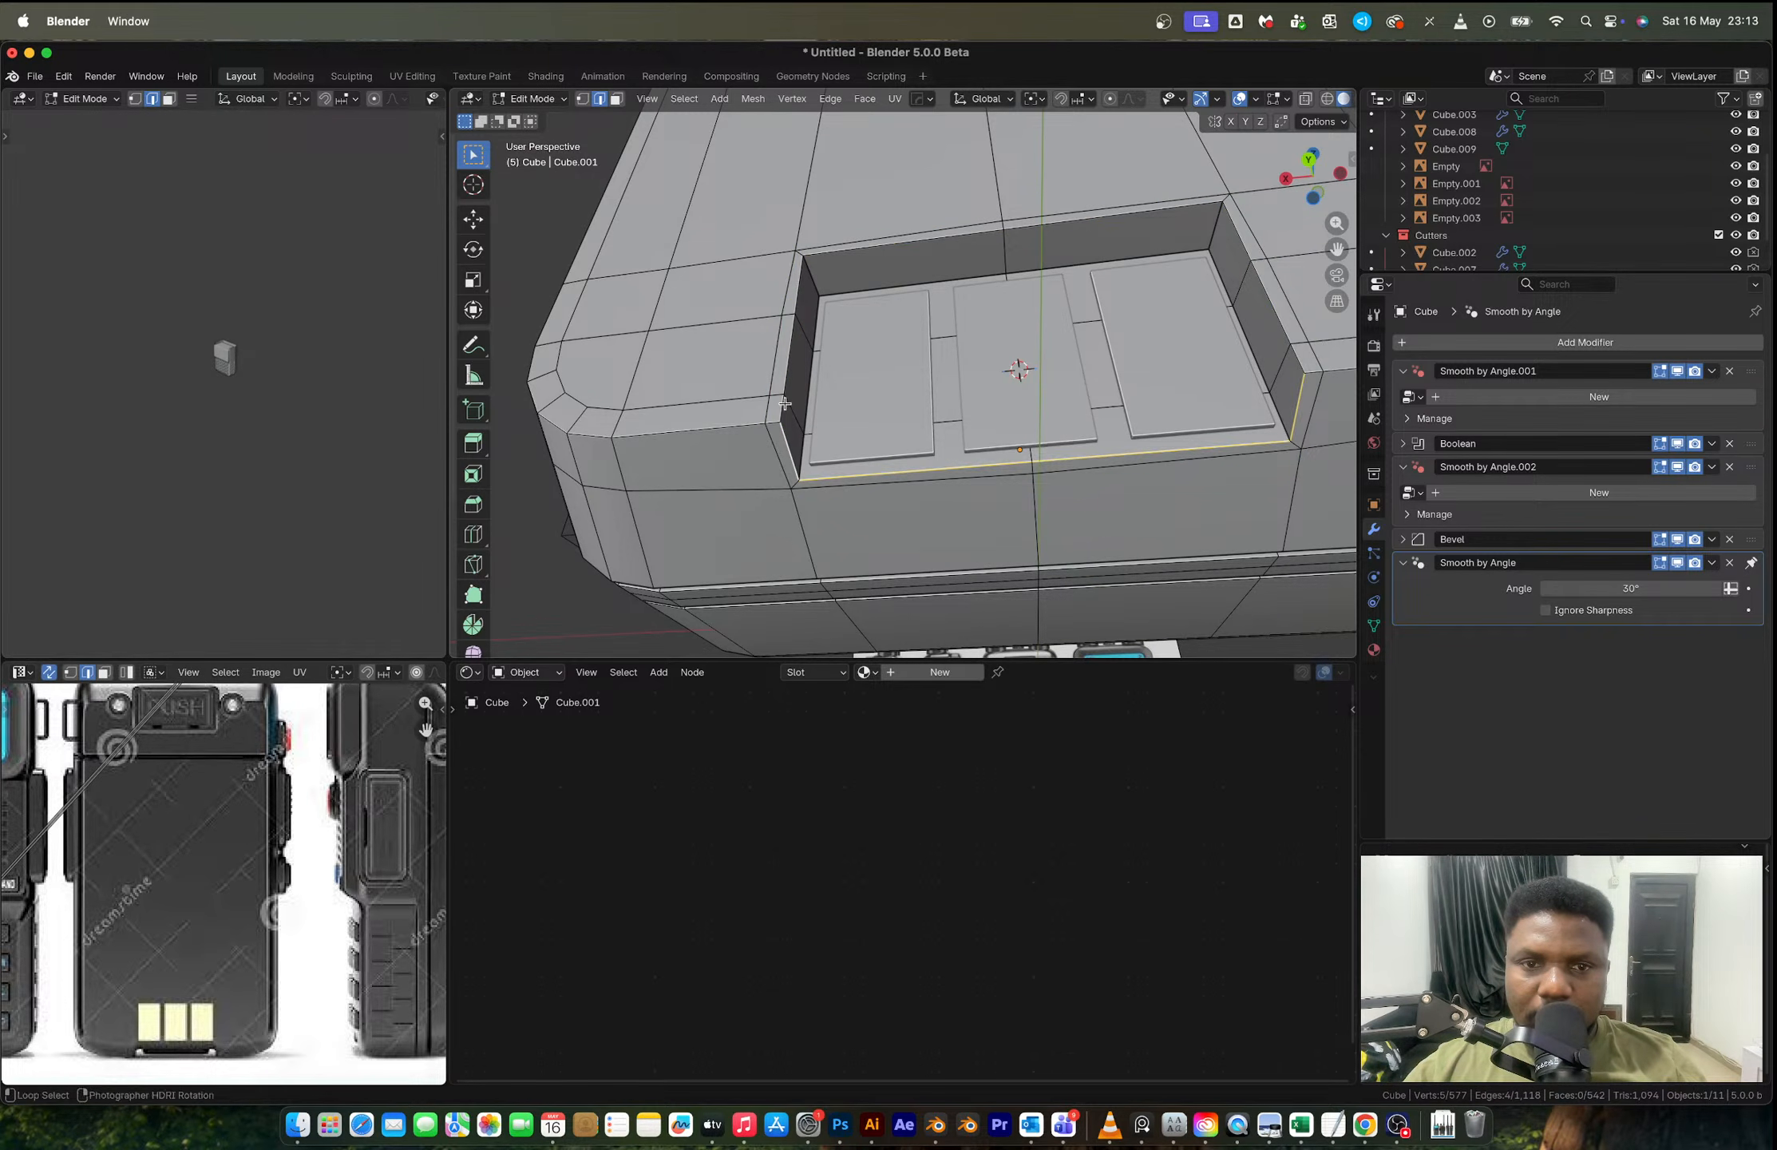
{"action": "left_click", "coordinate": [781, 362], "text": "alt+shift"}
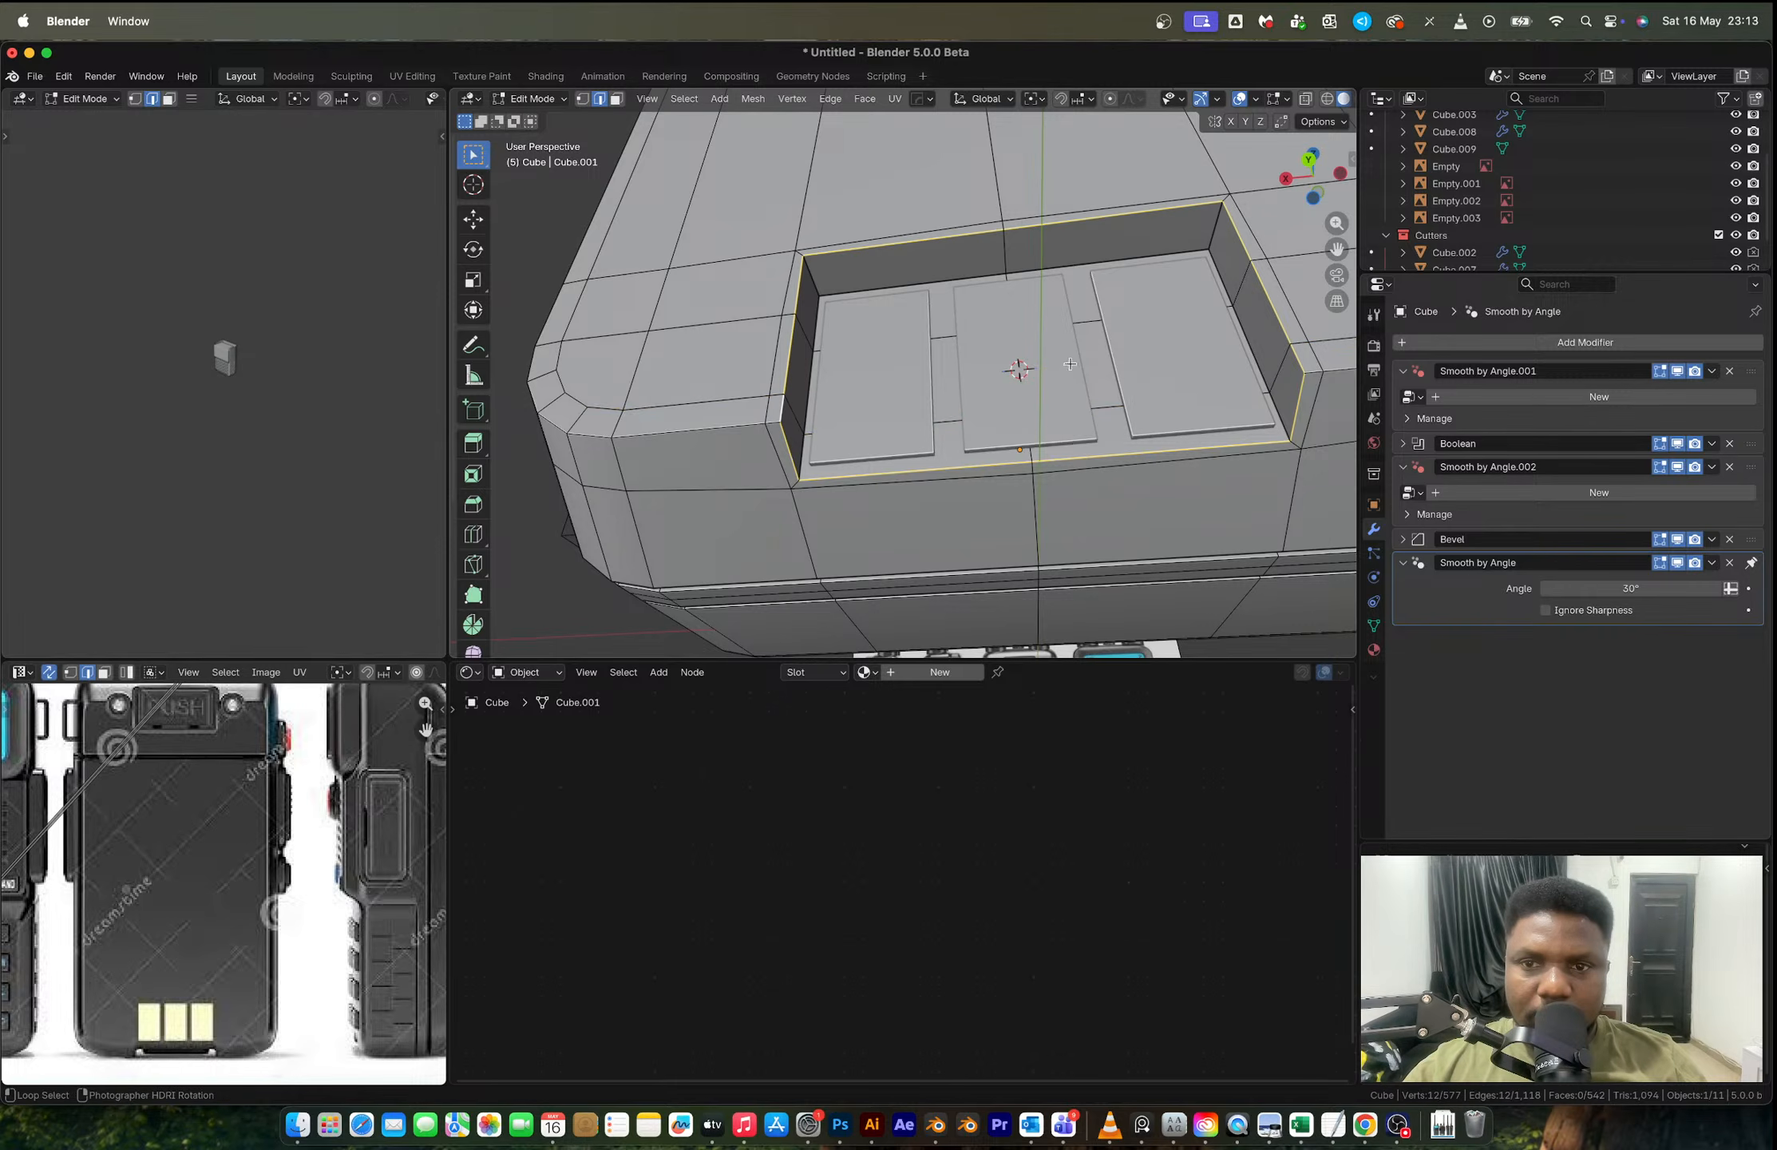
{"action": "key", "text": "y"}
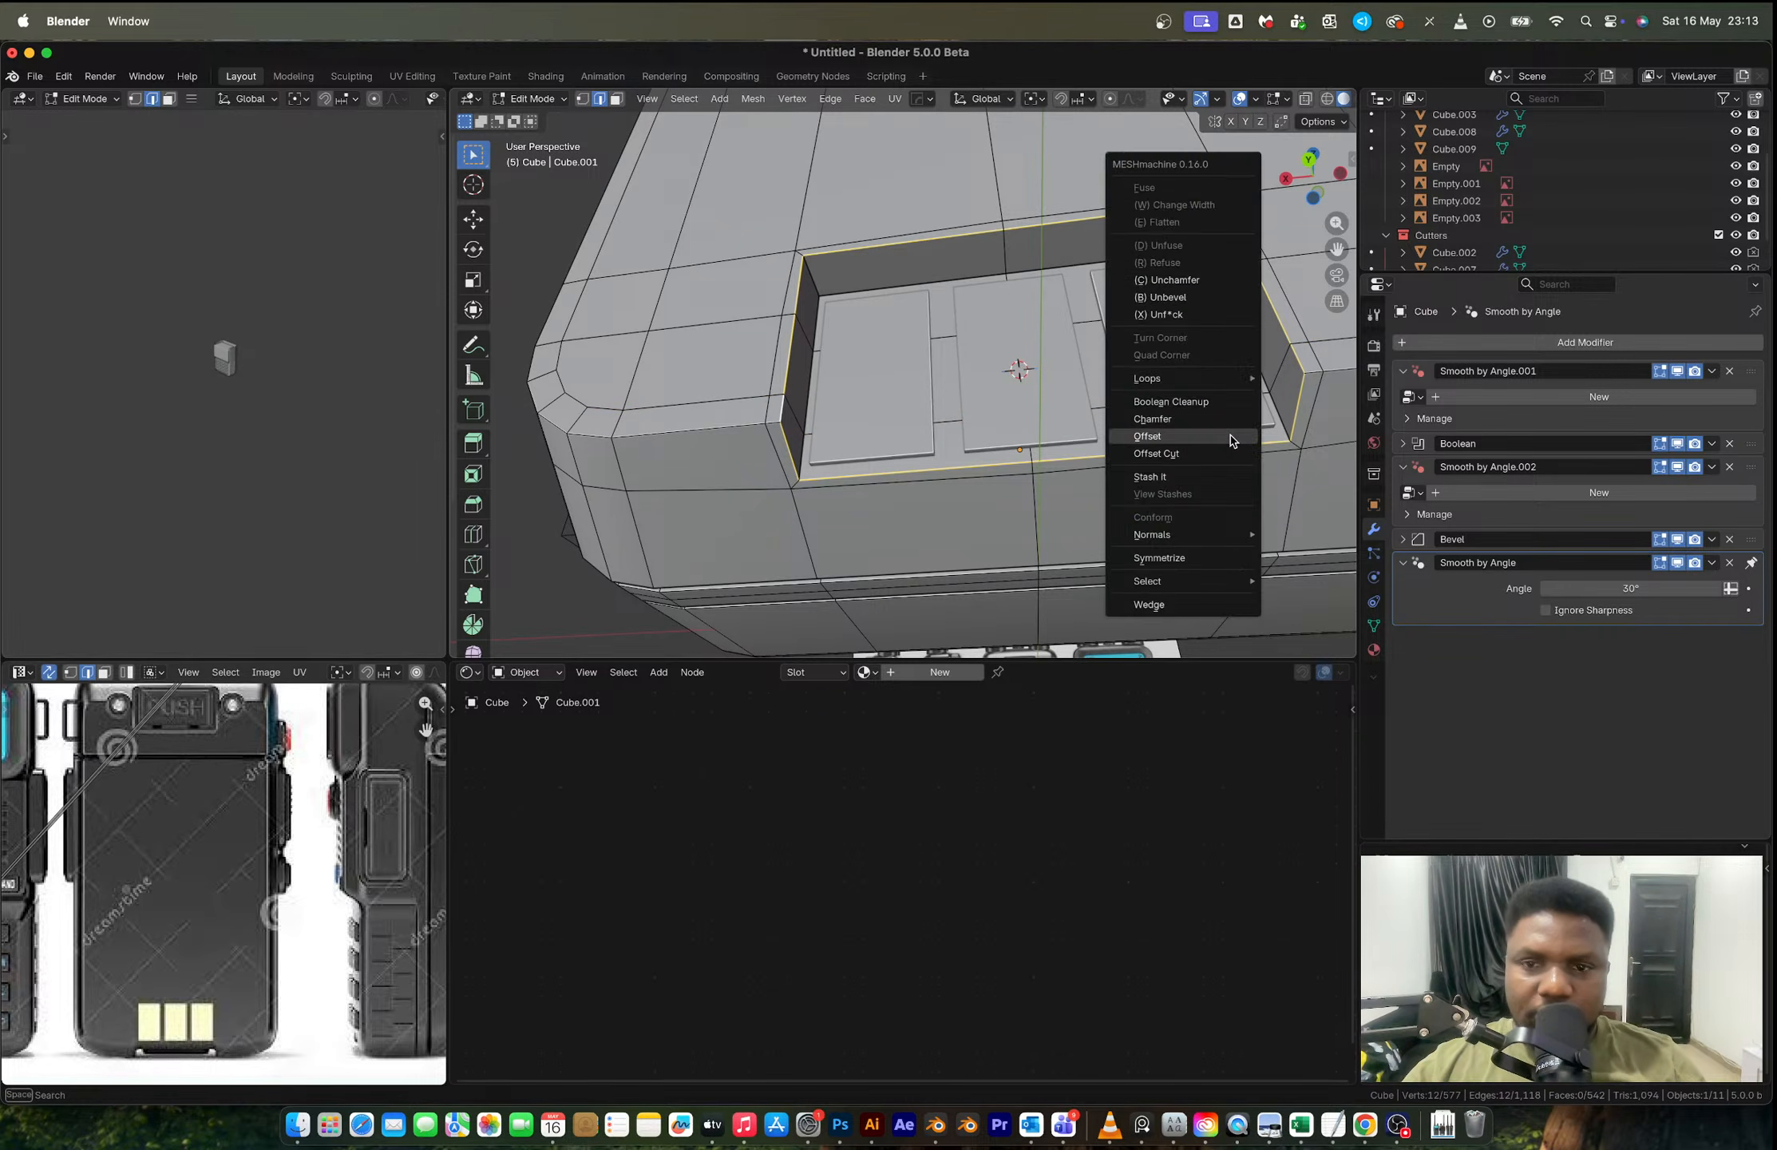
{"action": "left_click", "coordinate": [1230, 437]}
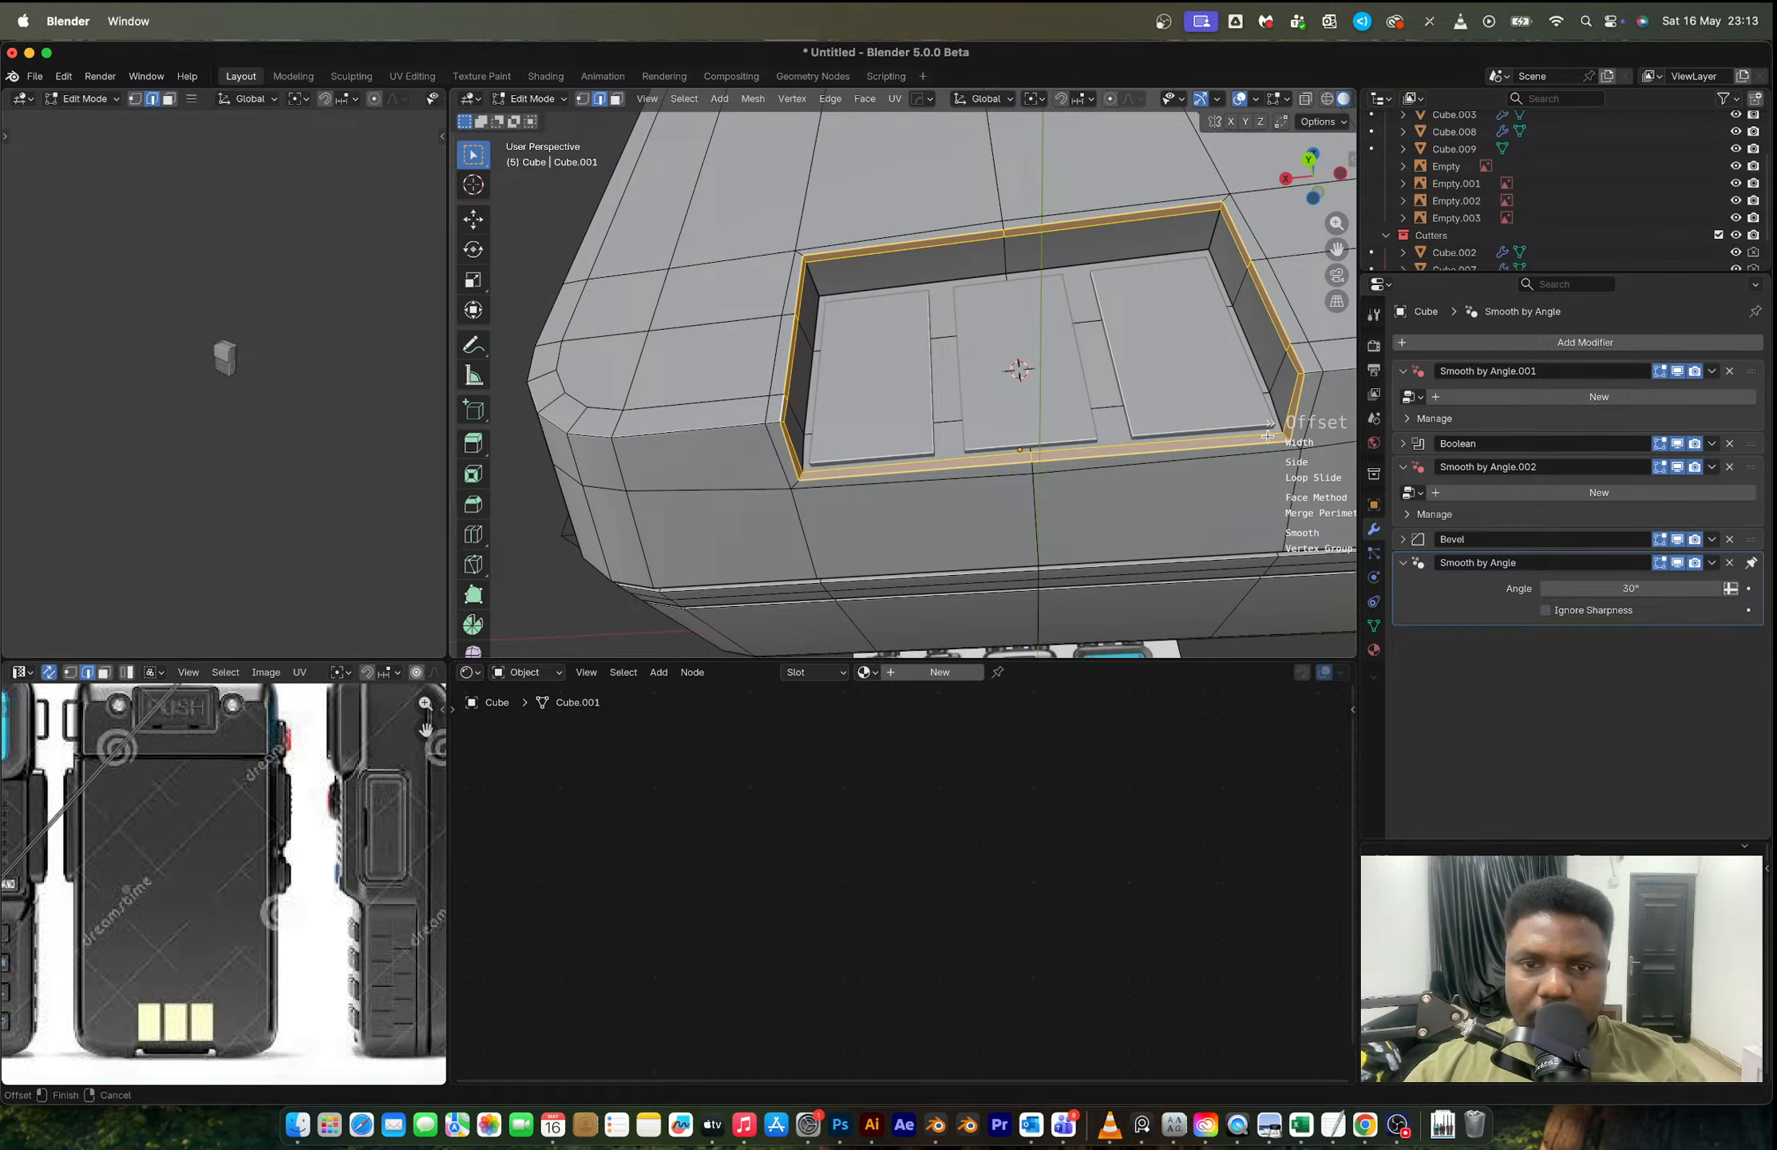
{"action": "left_click", "coordinate": [1278, 435]}
Step: Examine the recess rim in Object Mode and view the body straight from the back against the reference image
{"action": "key", "text": "Tab"}
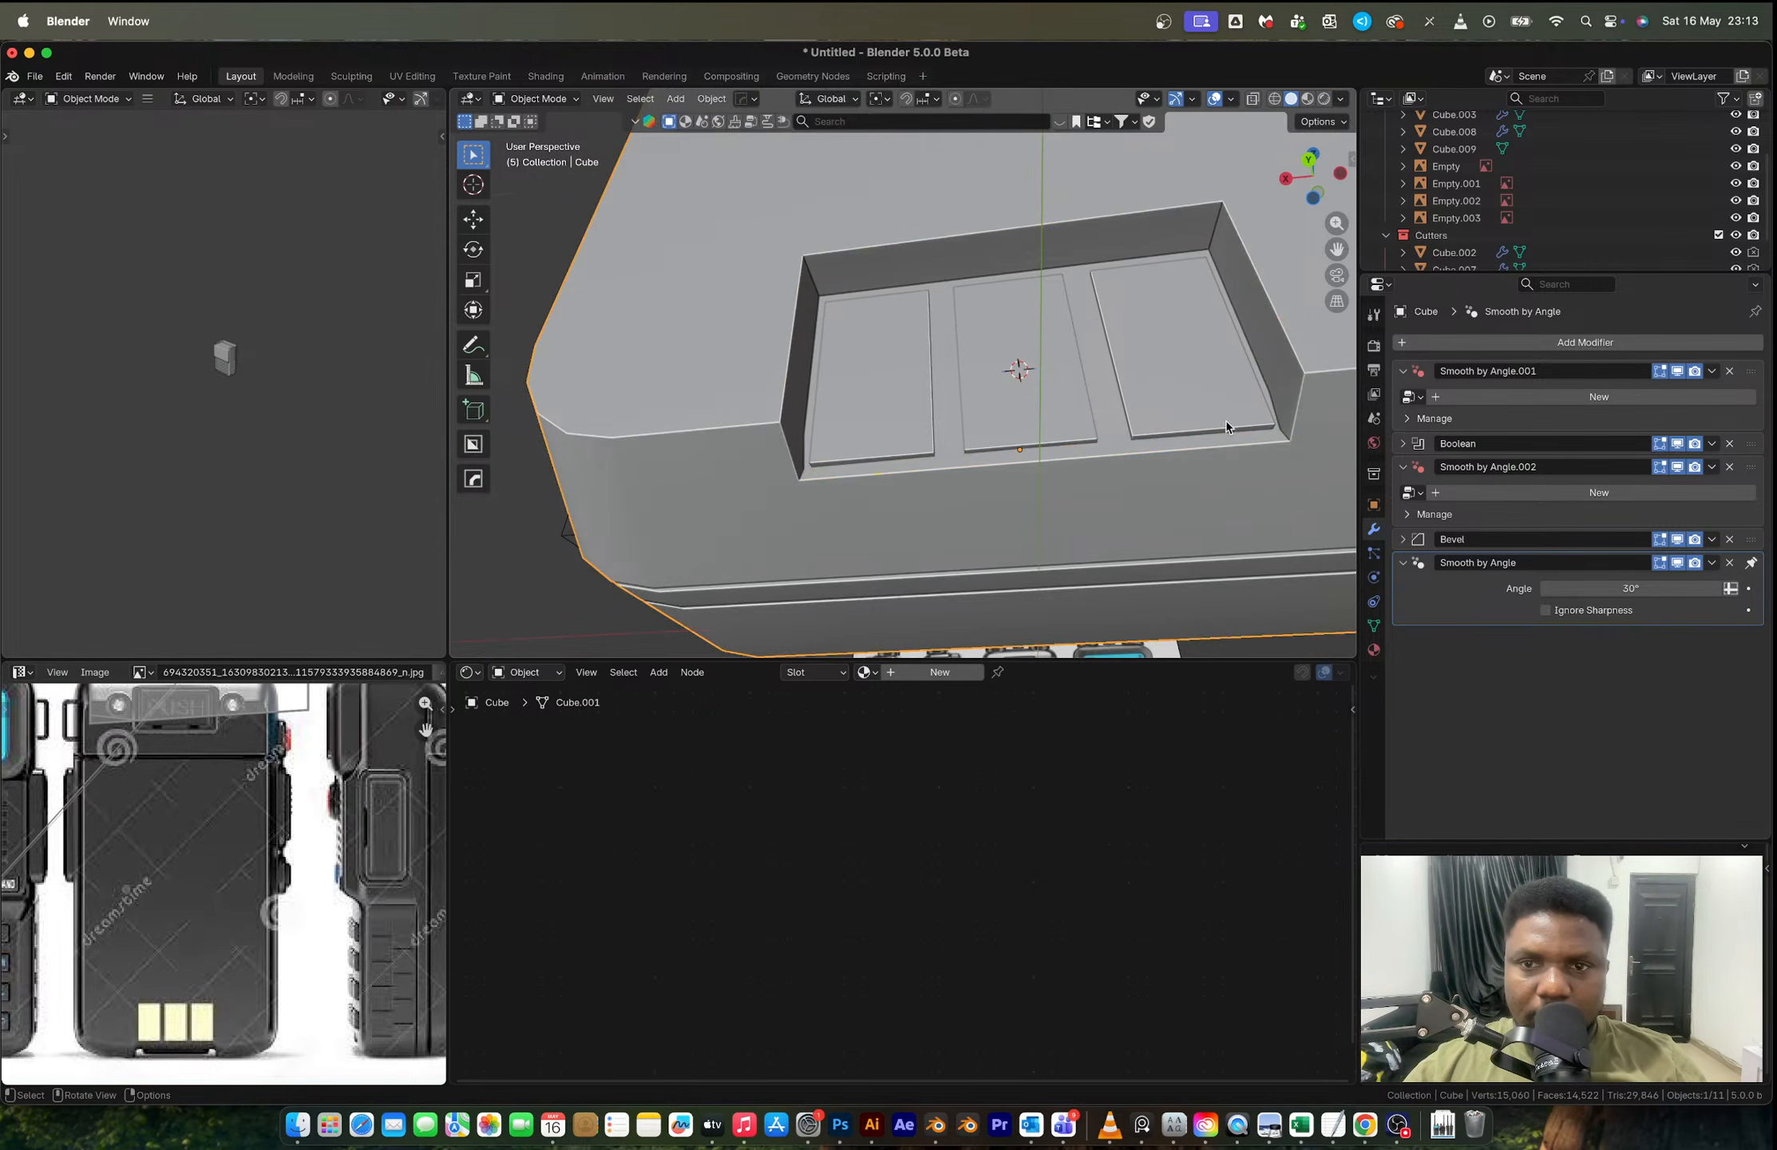
{"action": "middle_click_drag", "start_coordinate": [1226, 419], "coordinate": [1148, 434]}
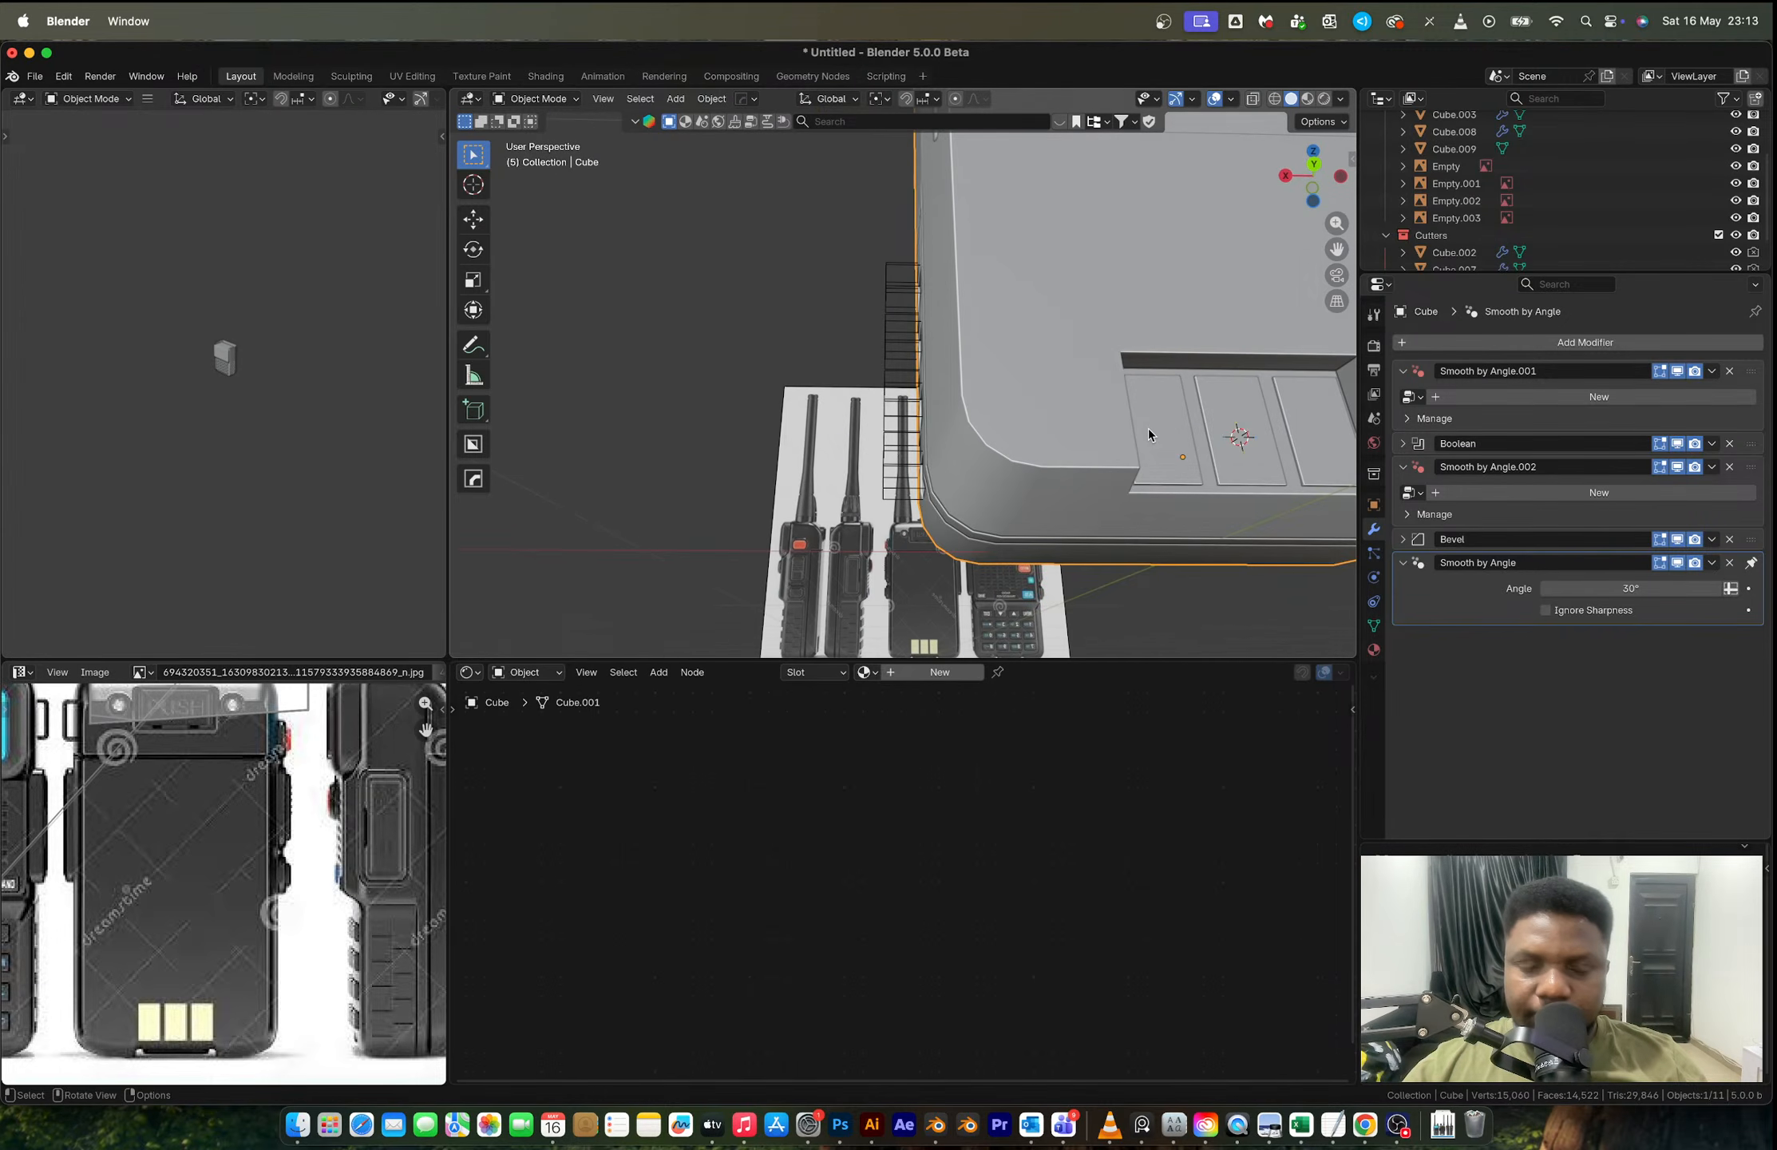
{"action": "scroll", "coordinate": [1148, 435], "scroll_direction": "down", "scroll_amount": 5}
{"action": "middle_click_drag", "start_coordinate": [1112, 223], "coordinate": [975, 374], "text": "shift"}
{"action": "left_click", "coordinate": [1319, 183]}
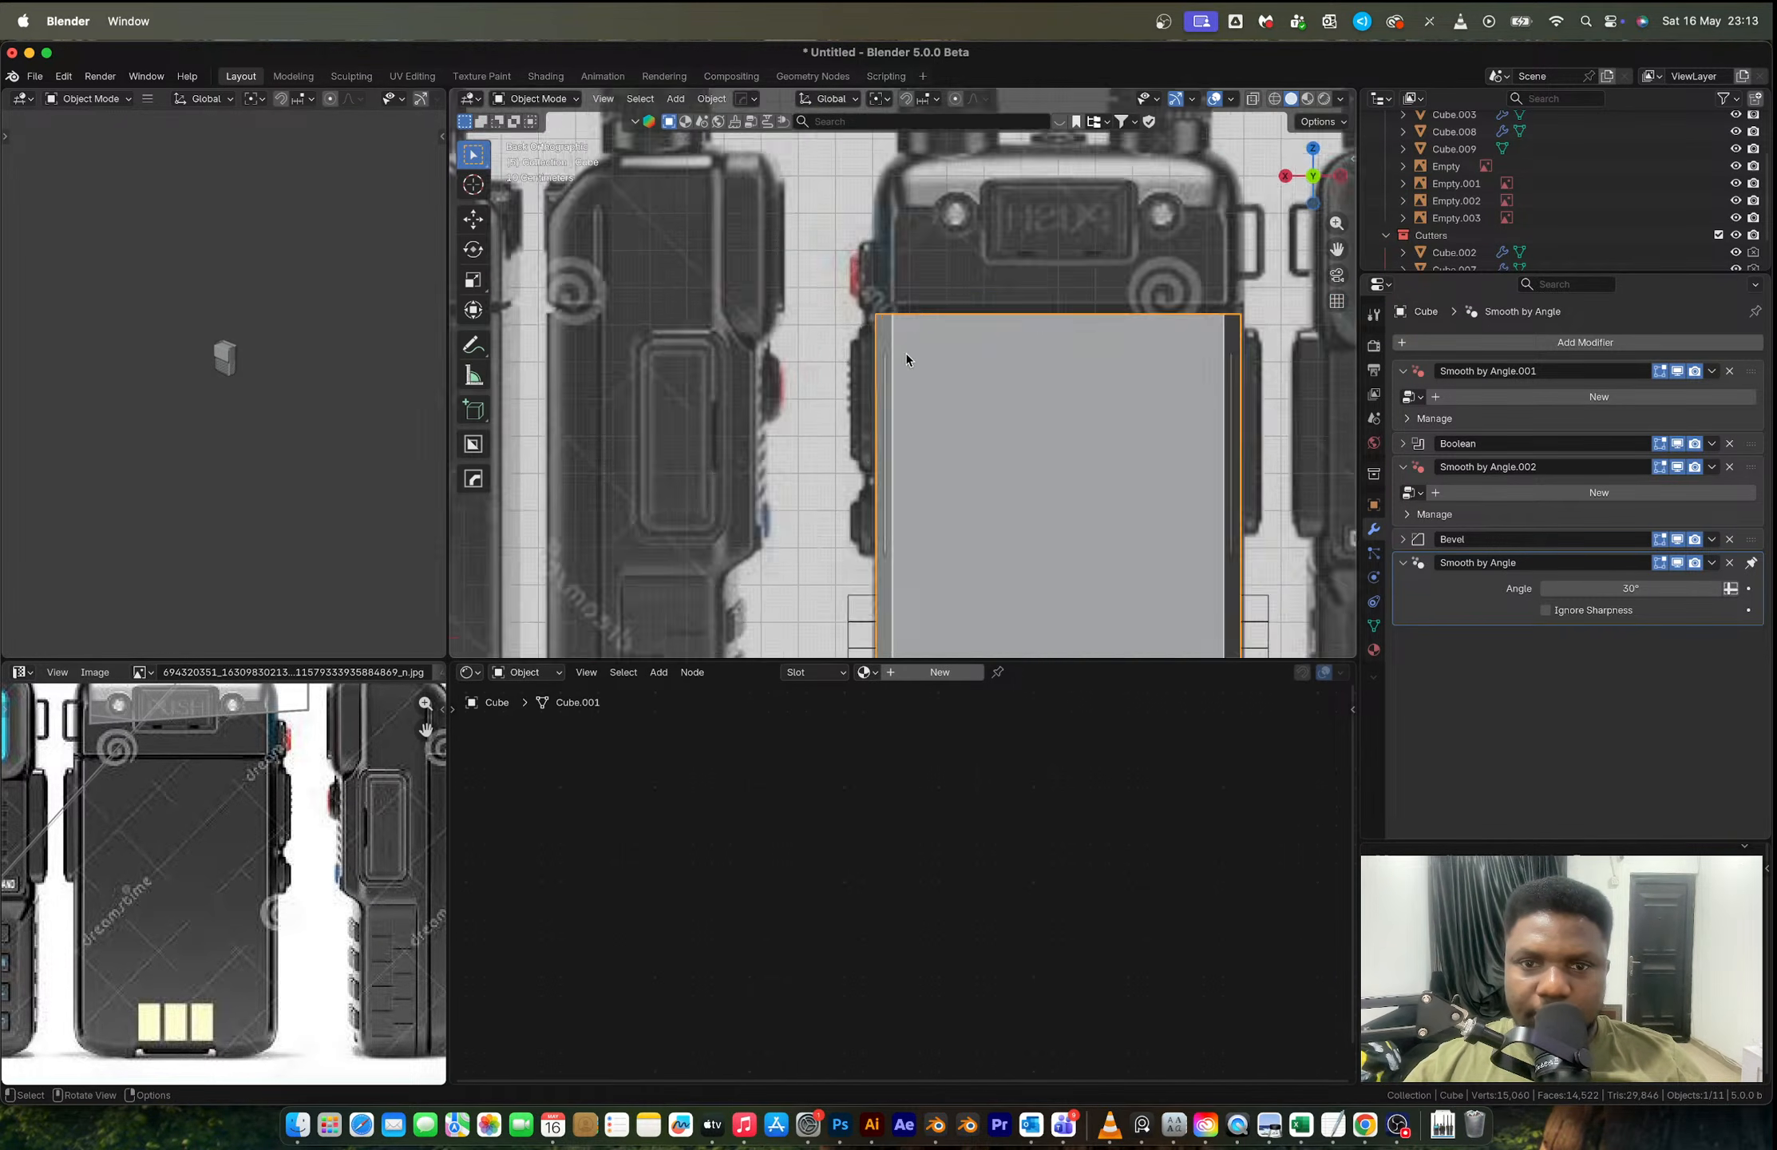
Step: Duplicate the edge loop around the body's top in place and separate the copy into its own object
{"action": "scroll", "coordinate": [986, 345], "scroll_direction": "up", "scroll_amount": 3}
{"action": "key", "text": "Tab"}
{"action": "key", "text": "alt+z"}
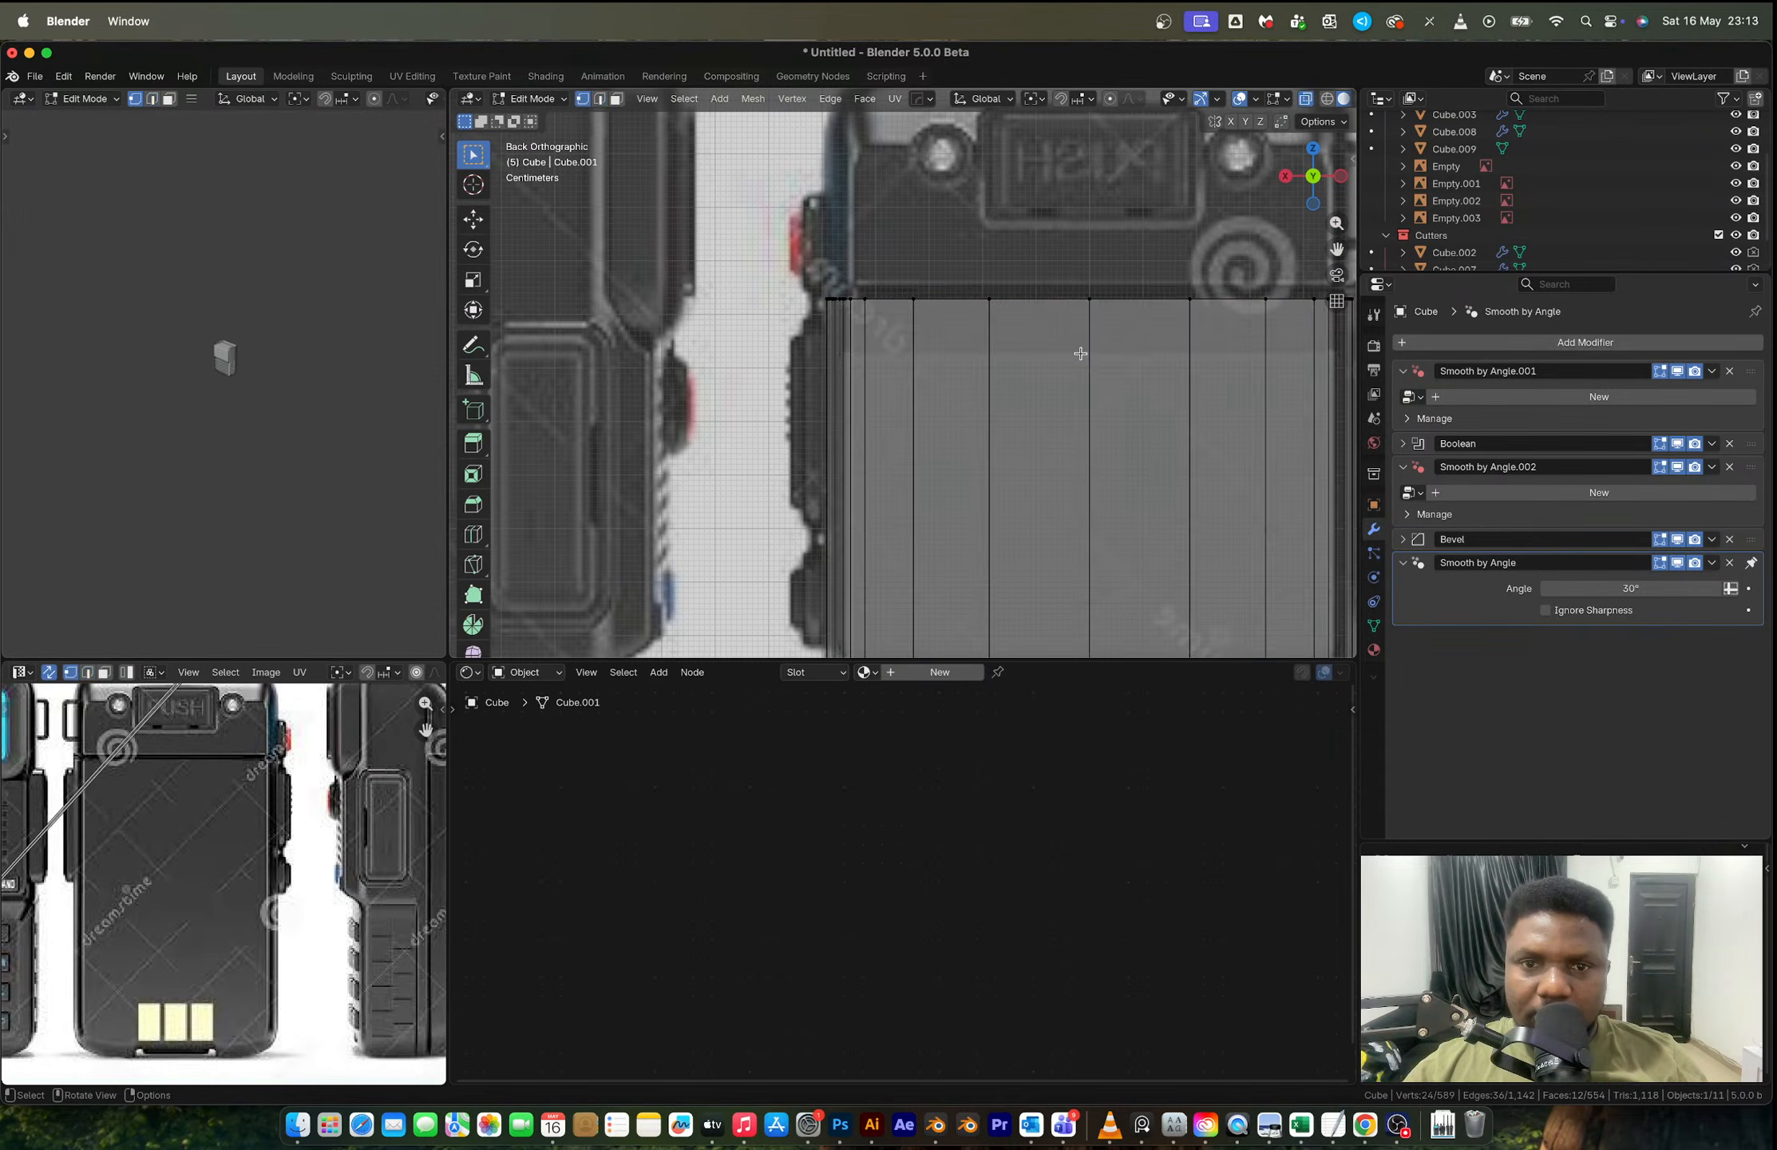
{"action": "middle_click_drag", "start_coordinate": [952, 299], "coordinate": [804, 302], "text": "shift"}
{"action": "left_click_drag", "start_coordinate": [612, 244], "coordinate": [1243, 347]}
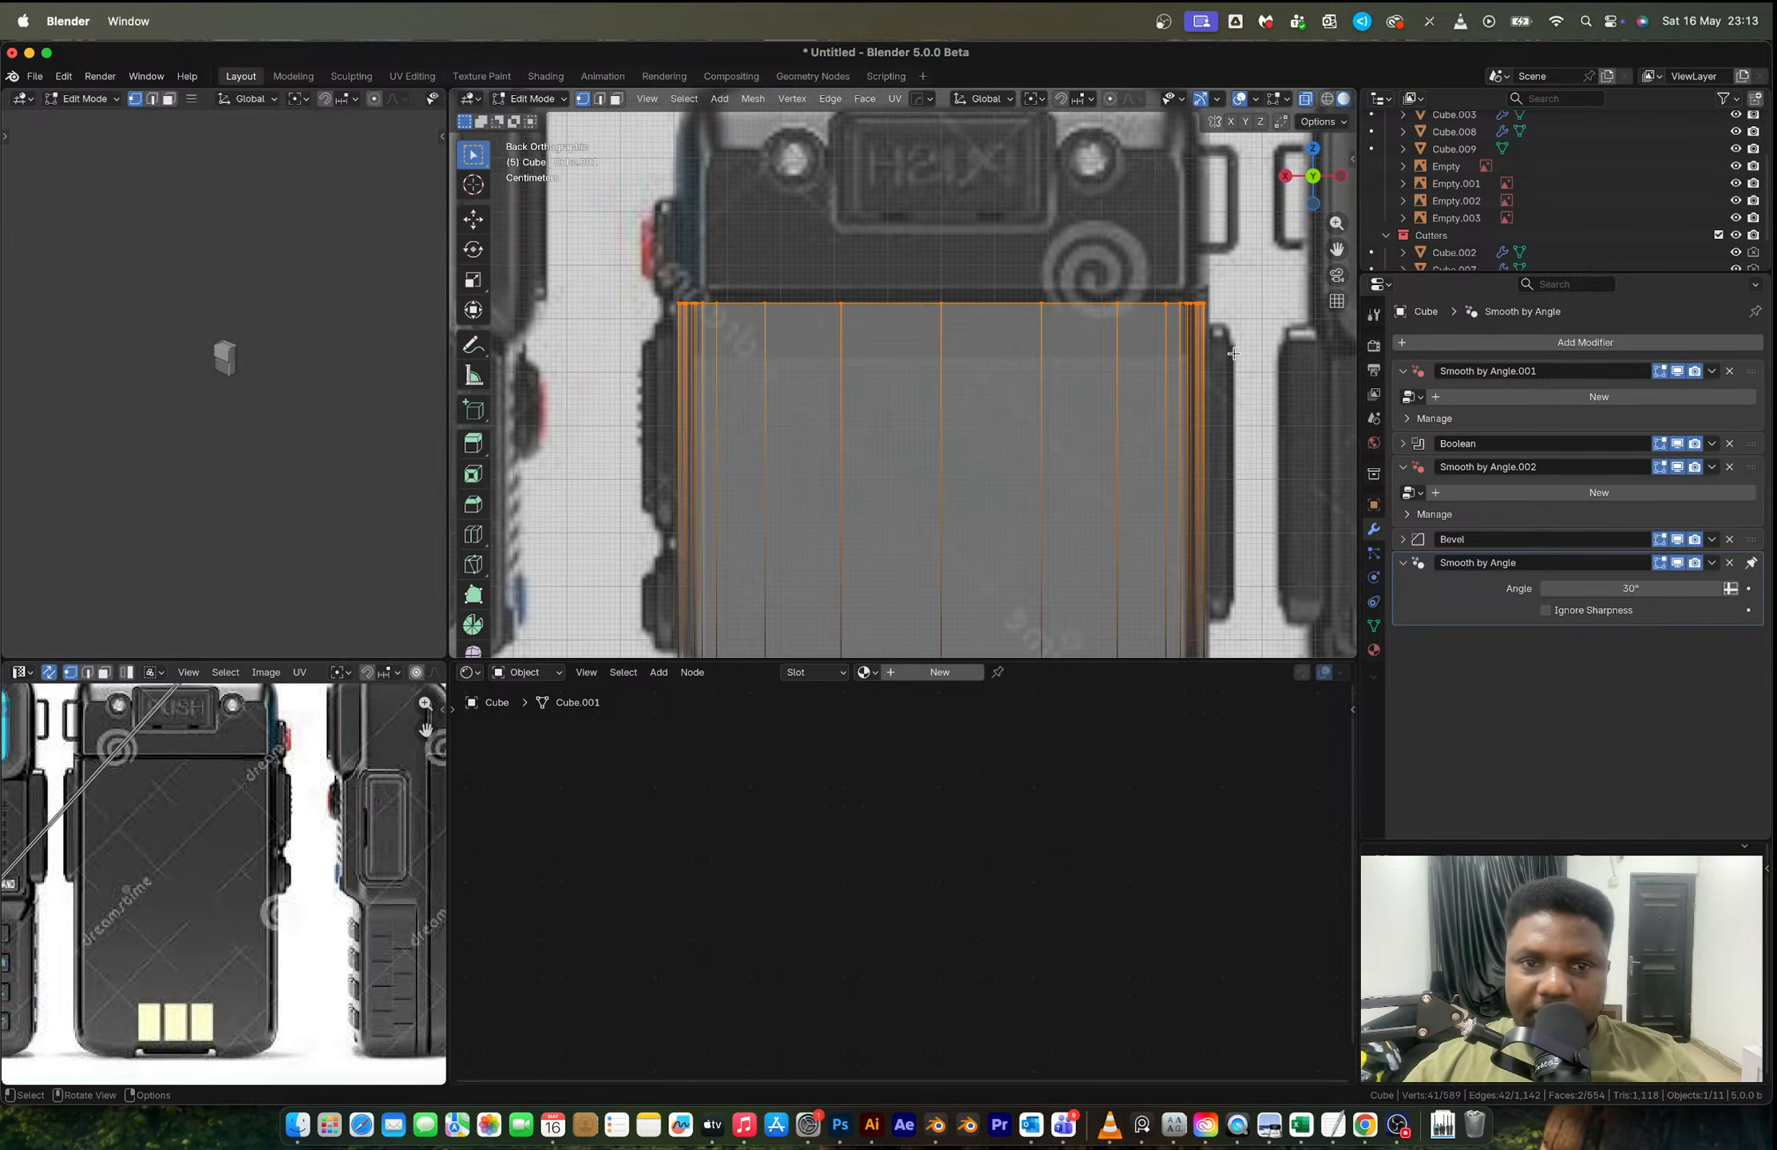
{"action": "key", "text": "shift+d"}
{"action": "key", "text": "z"}
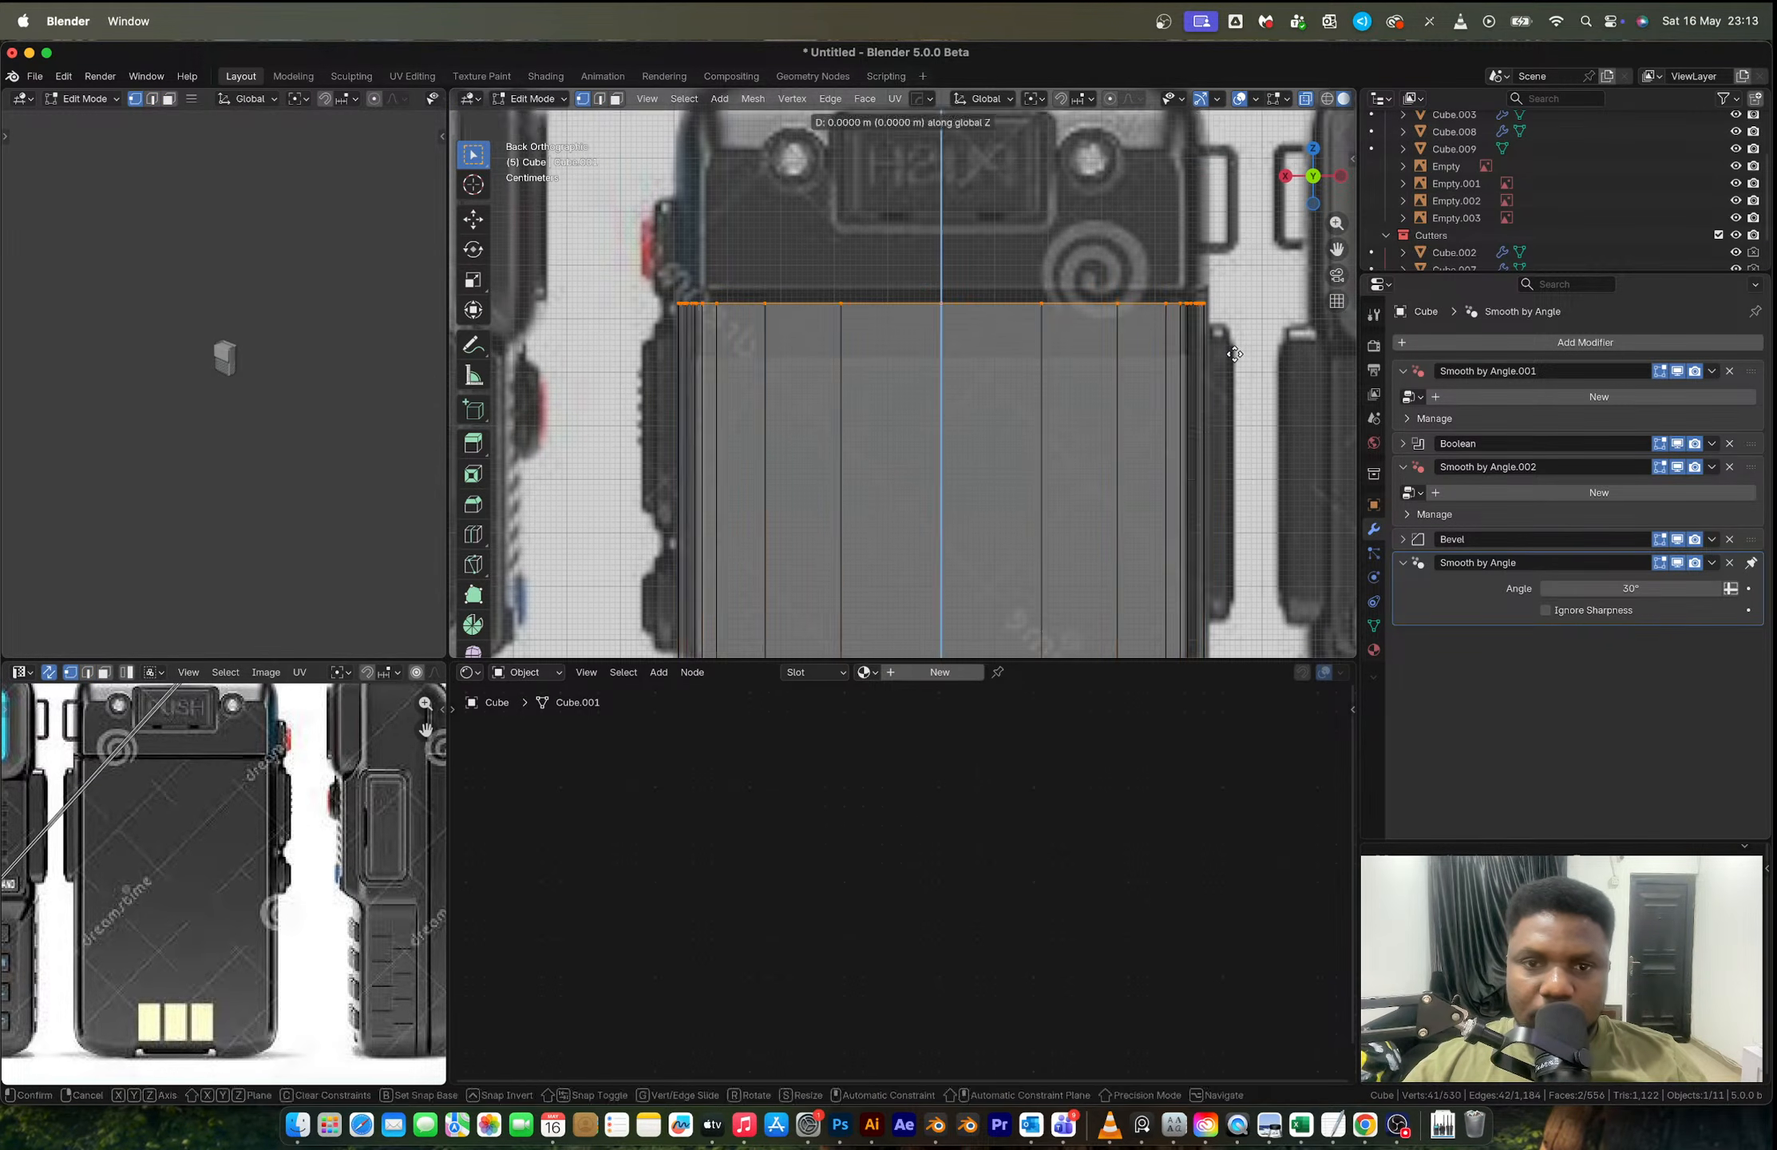
{"action": "right_click", "coordinate": [1237, 292]}
{"action": "key", "text": "p"}
{"action": "left_click", "coordinate": [1238, 292]}
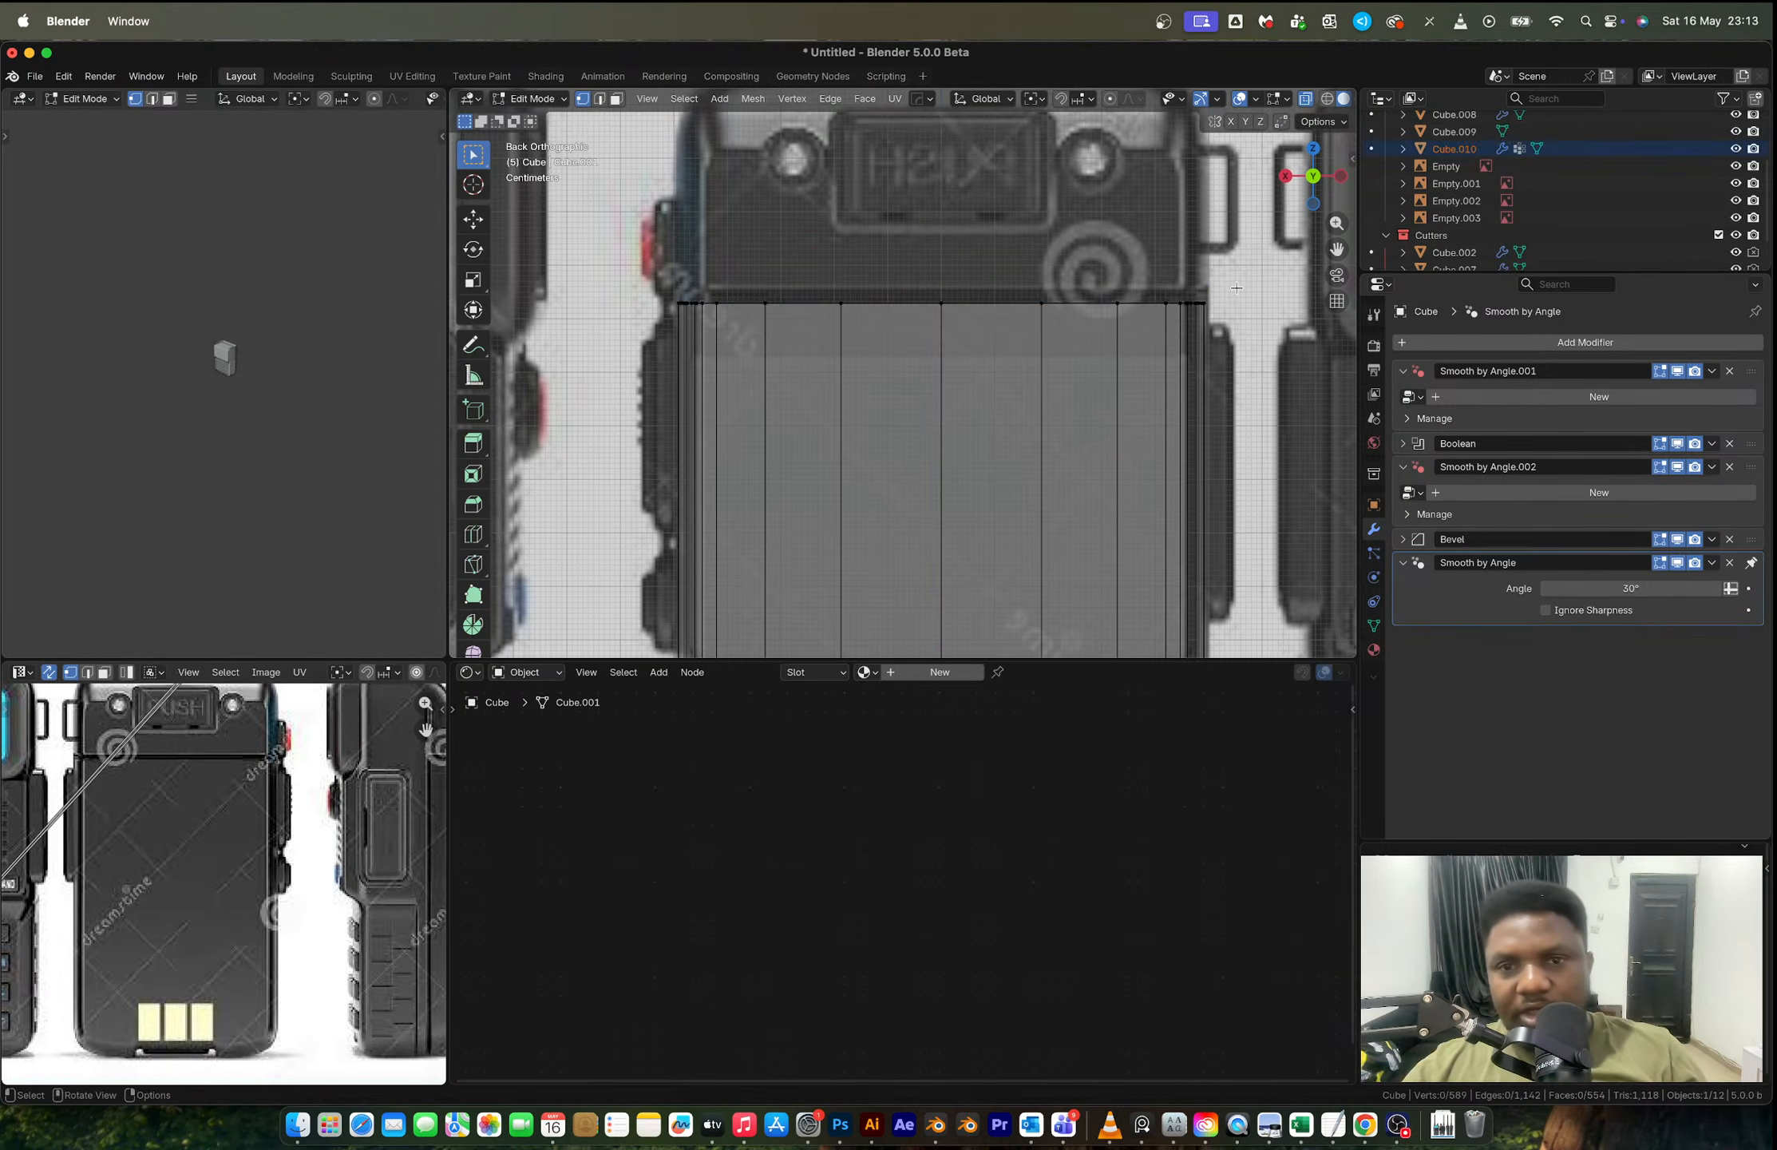
Step: Open the separated loop object for editing and extrude its whole loop upward about 0.27 m along Z
{"action": "key", "text": "Tab"}
{"action": "left_click", "coordinate": [1075, 304]}
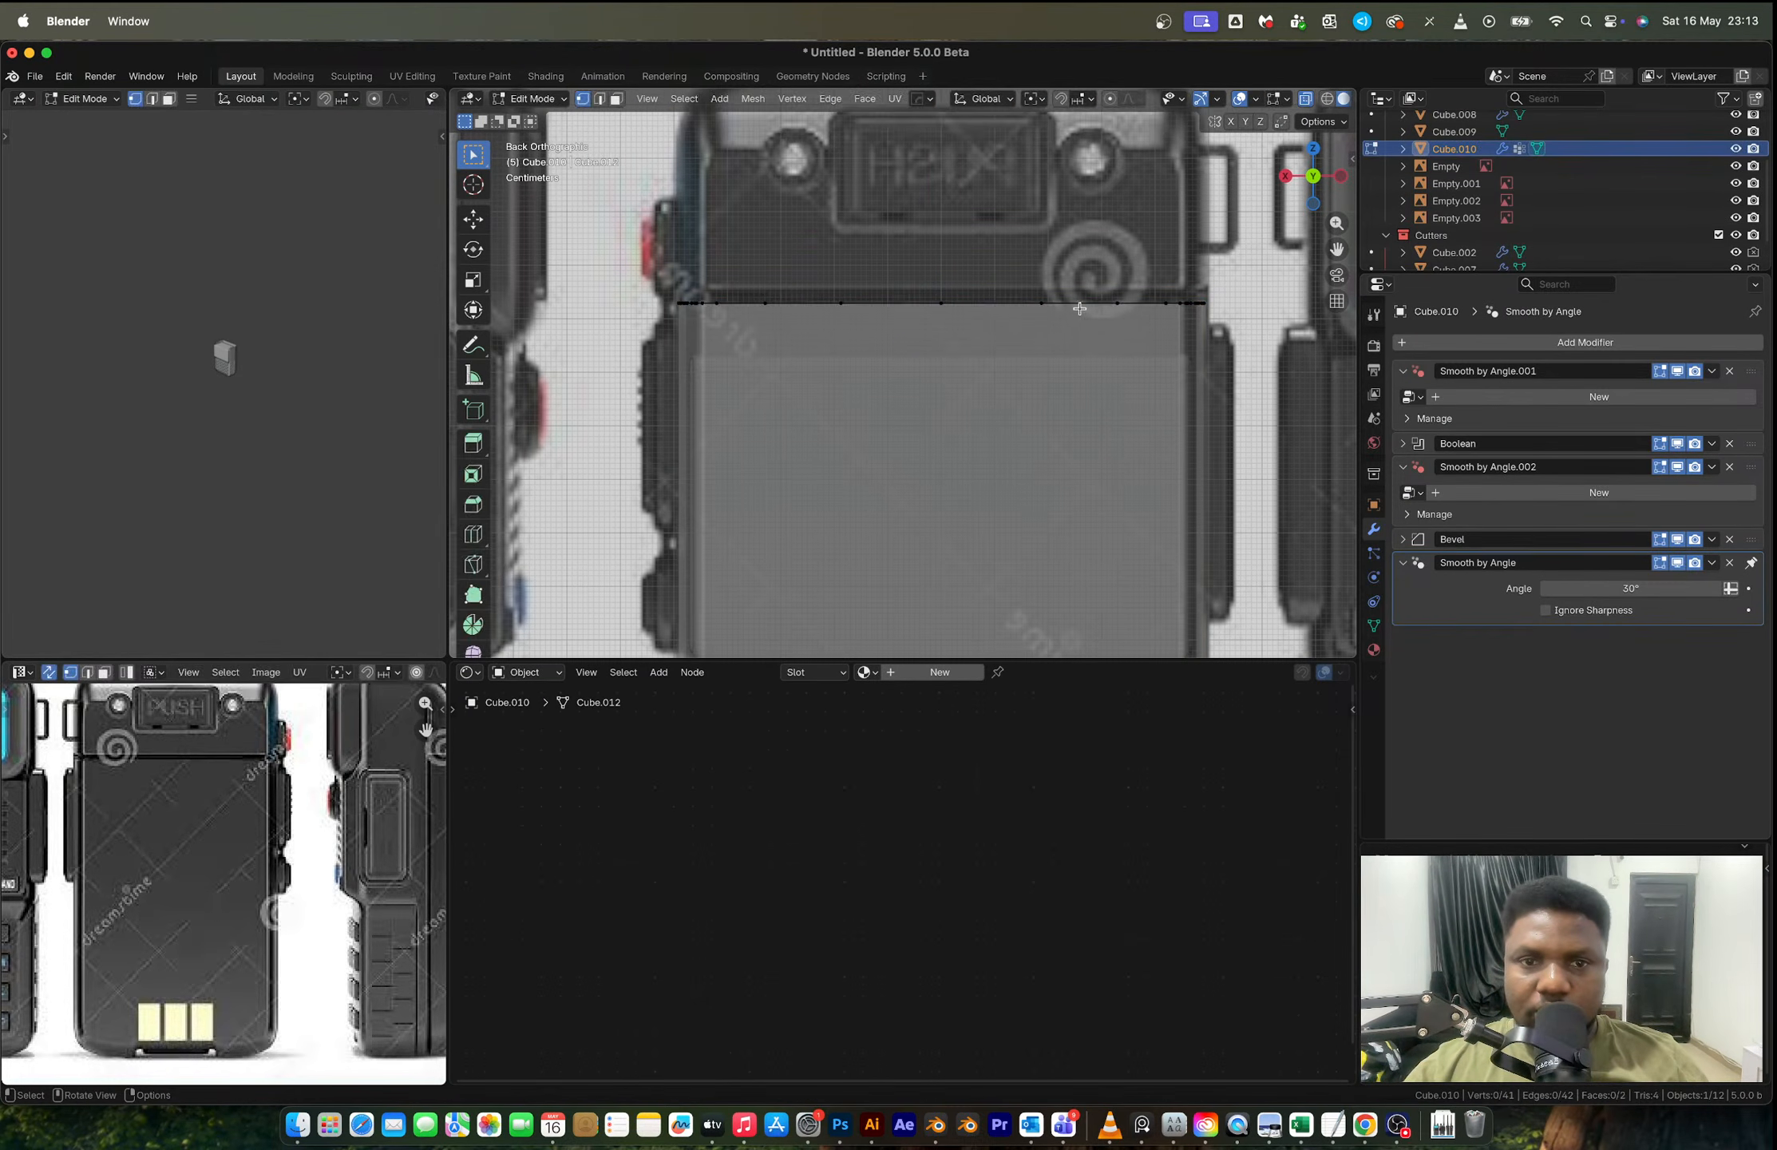
{"action": "key", "text": "Tab"}
{"action": "scroll", "coordinate": [984, 320], "scroll_direction": "down", "scroll_amount": 1}
{"action": "scroll", "coordinate": [984, 320], "scroll_direction": "up", "scroll_amount": 2}
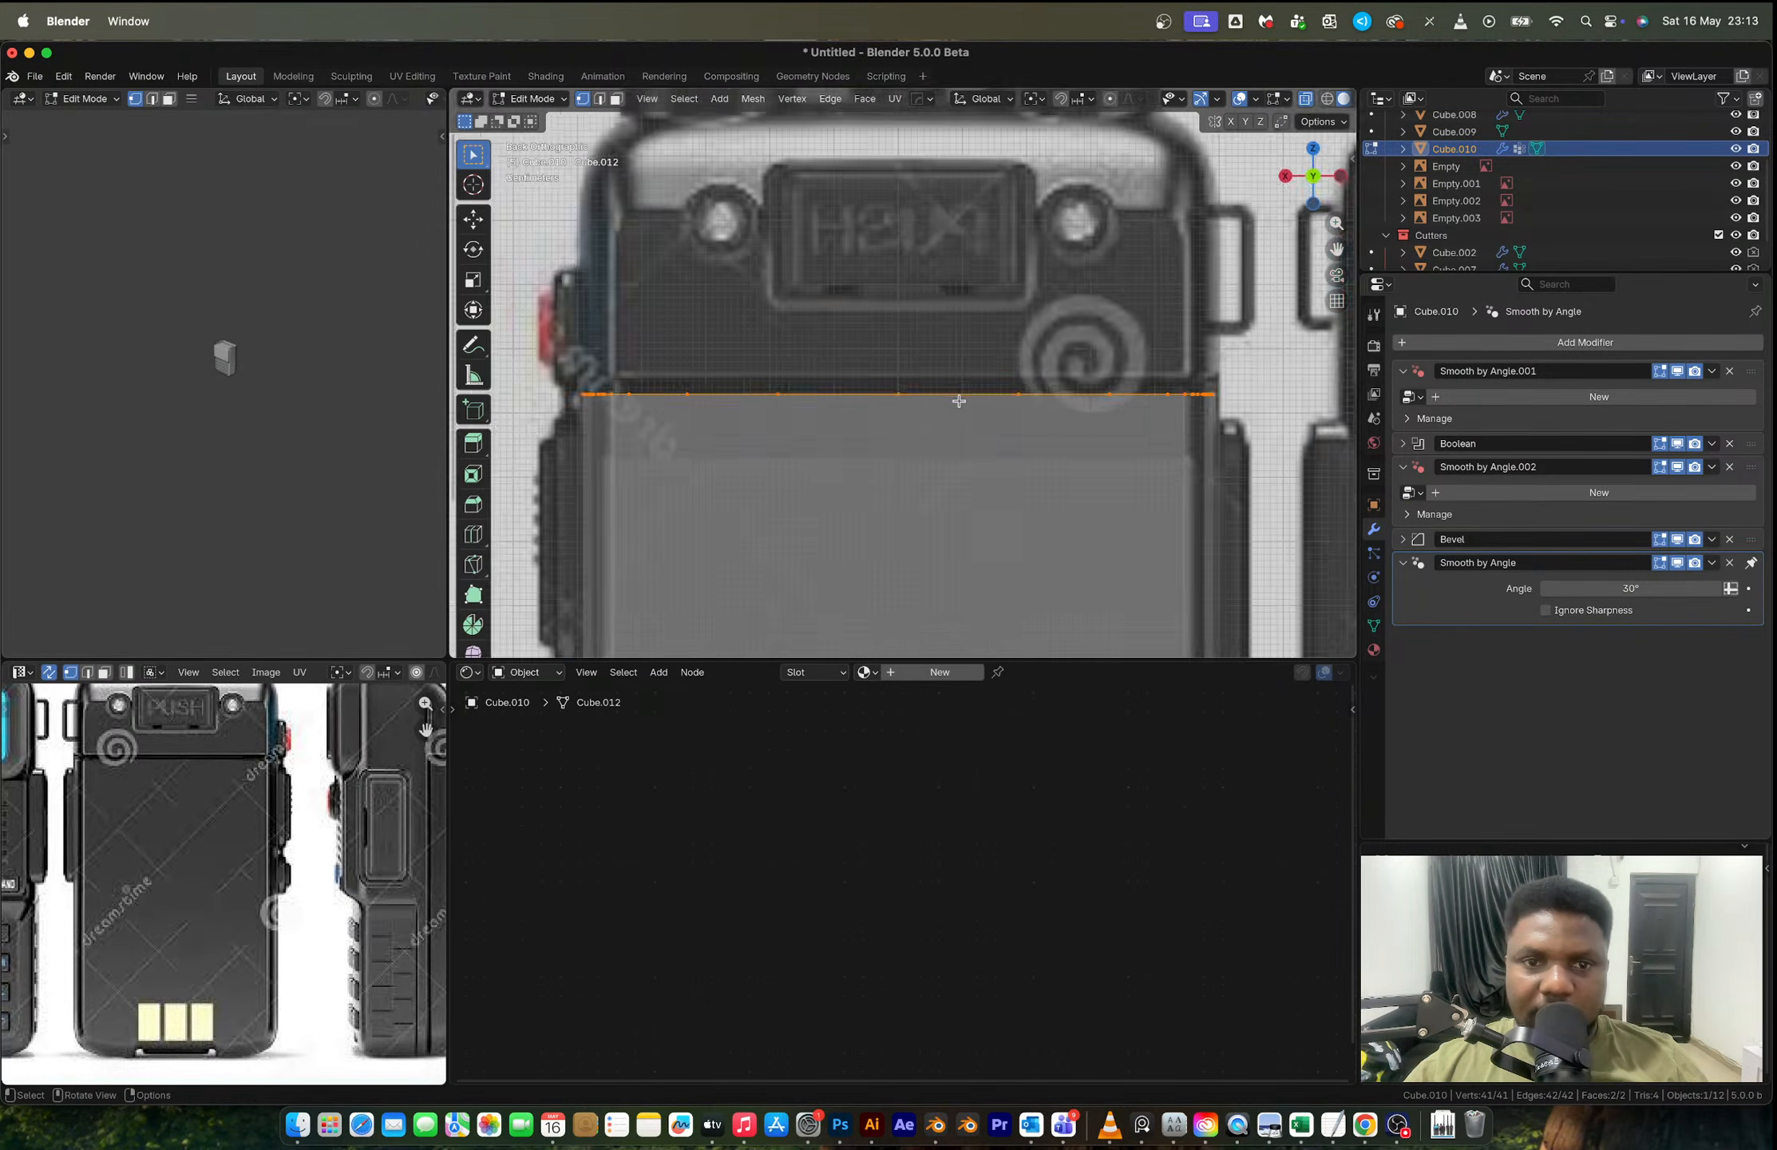
{"action": "key", "text": "e"}
{"action": "key", "text": "z"}
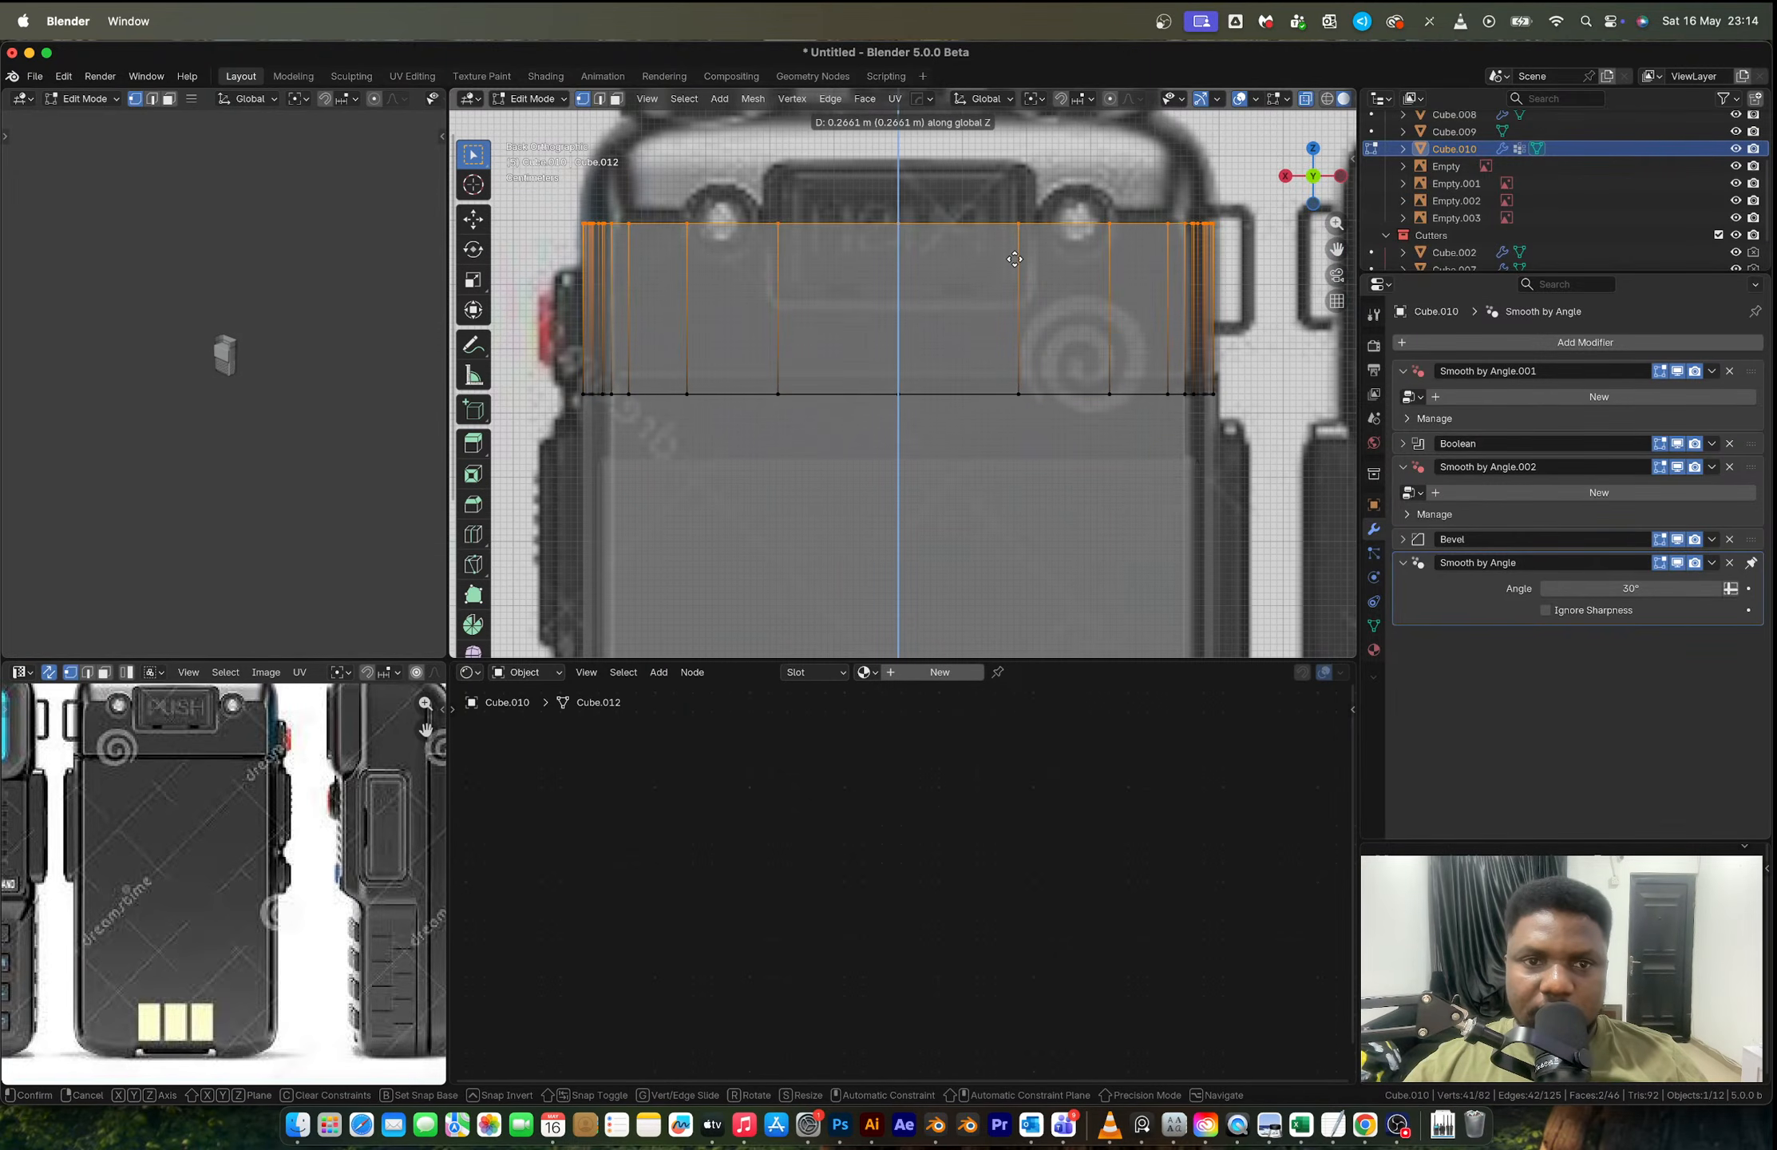
{"action": "left_click", "coordinate": [1014, 250]}
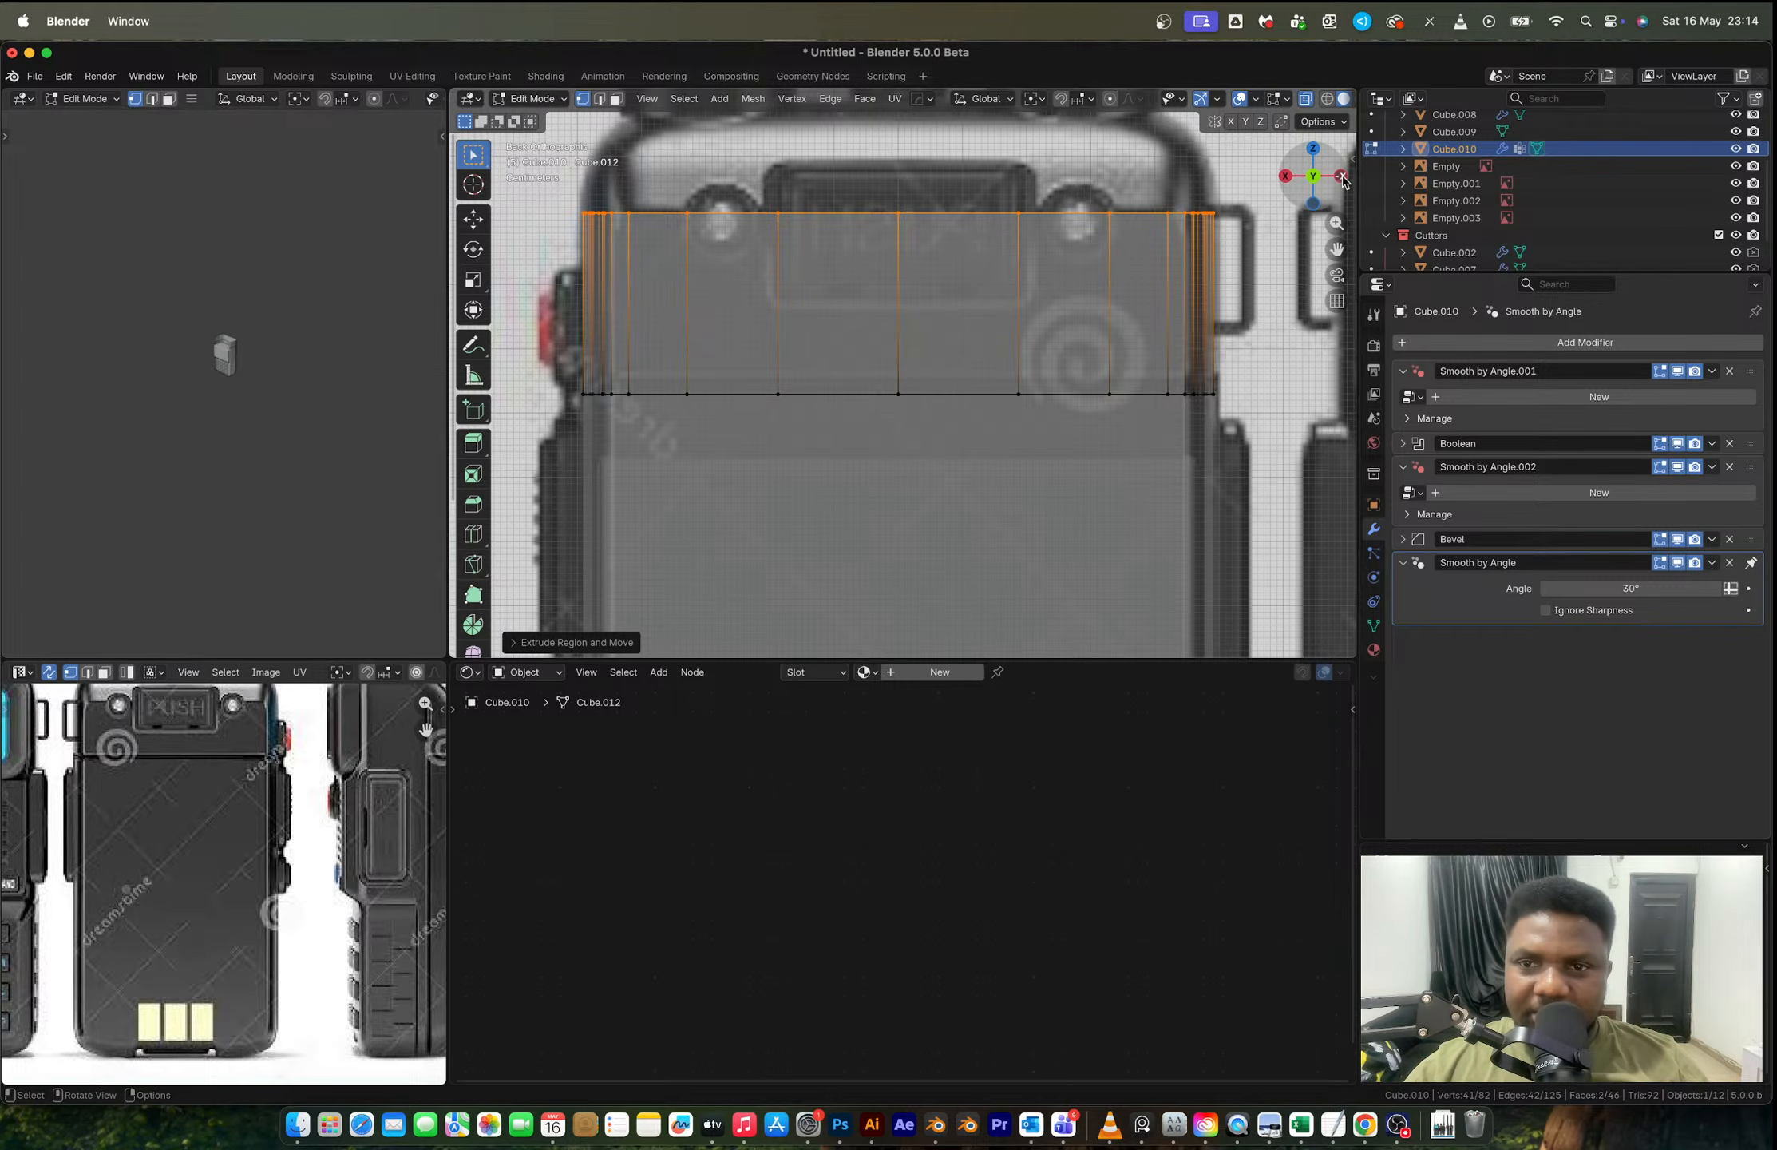
Step: View the extruded band from the left and compare it with the radio's upper body in the side reference
{"action": "key", "text": "ctrl+KP_3"}
{"action": "scroll", "coordinate": [1013, 384], "scroll_direction": "up", "scroll_amount": 1}
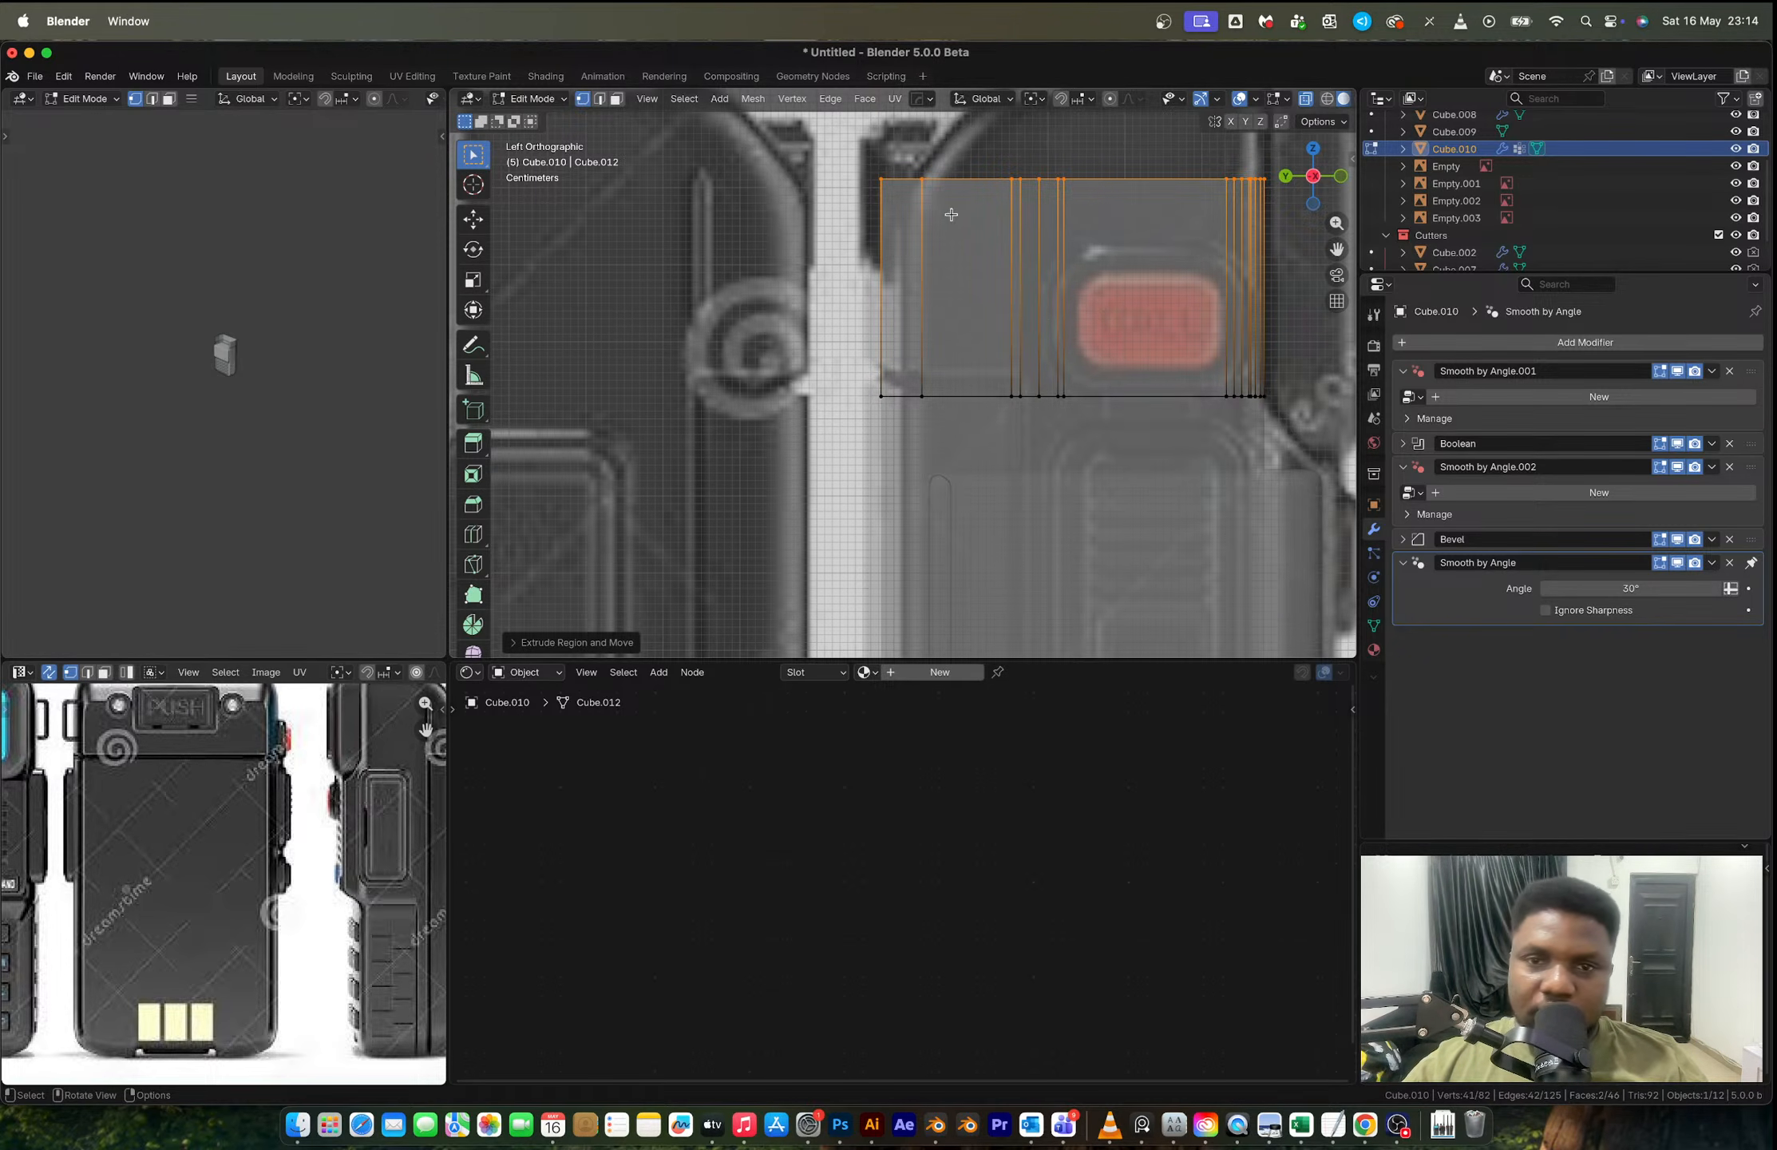
{"action": "scroll", "coordinate": [950, 214], "scroll_direction": "down", "scroll_amount": 4}
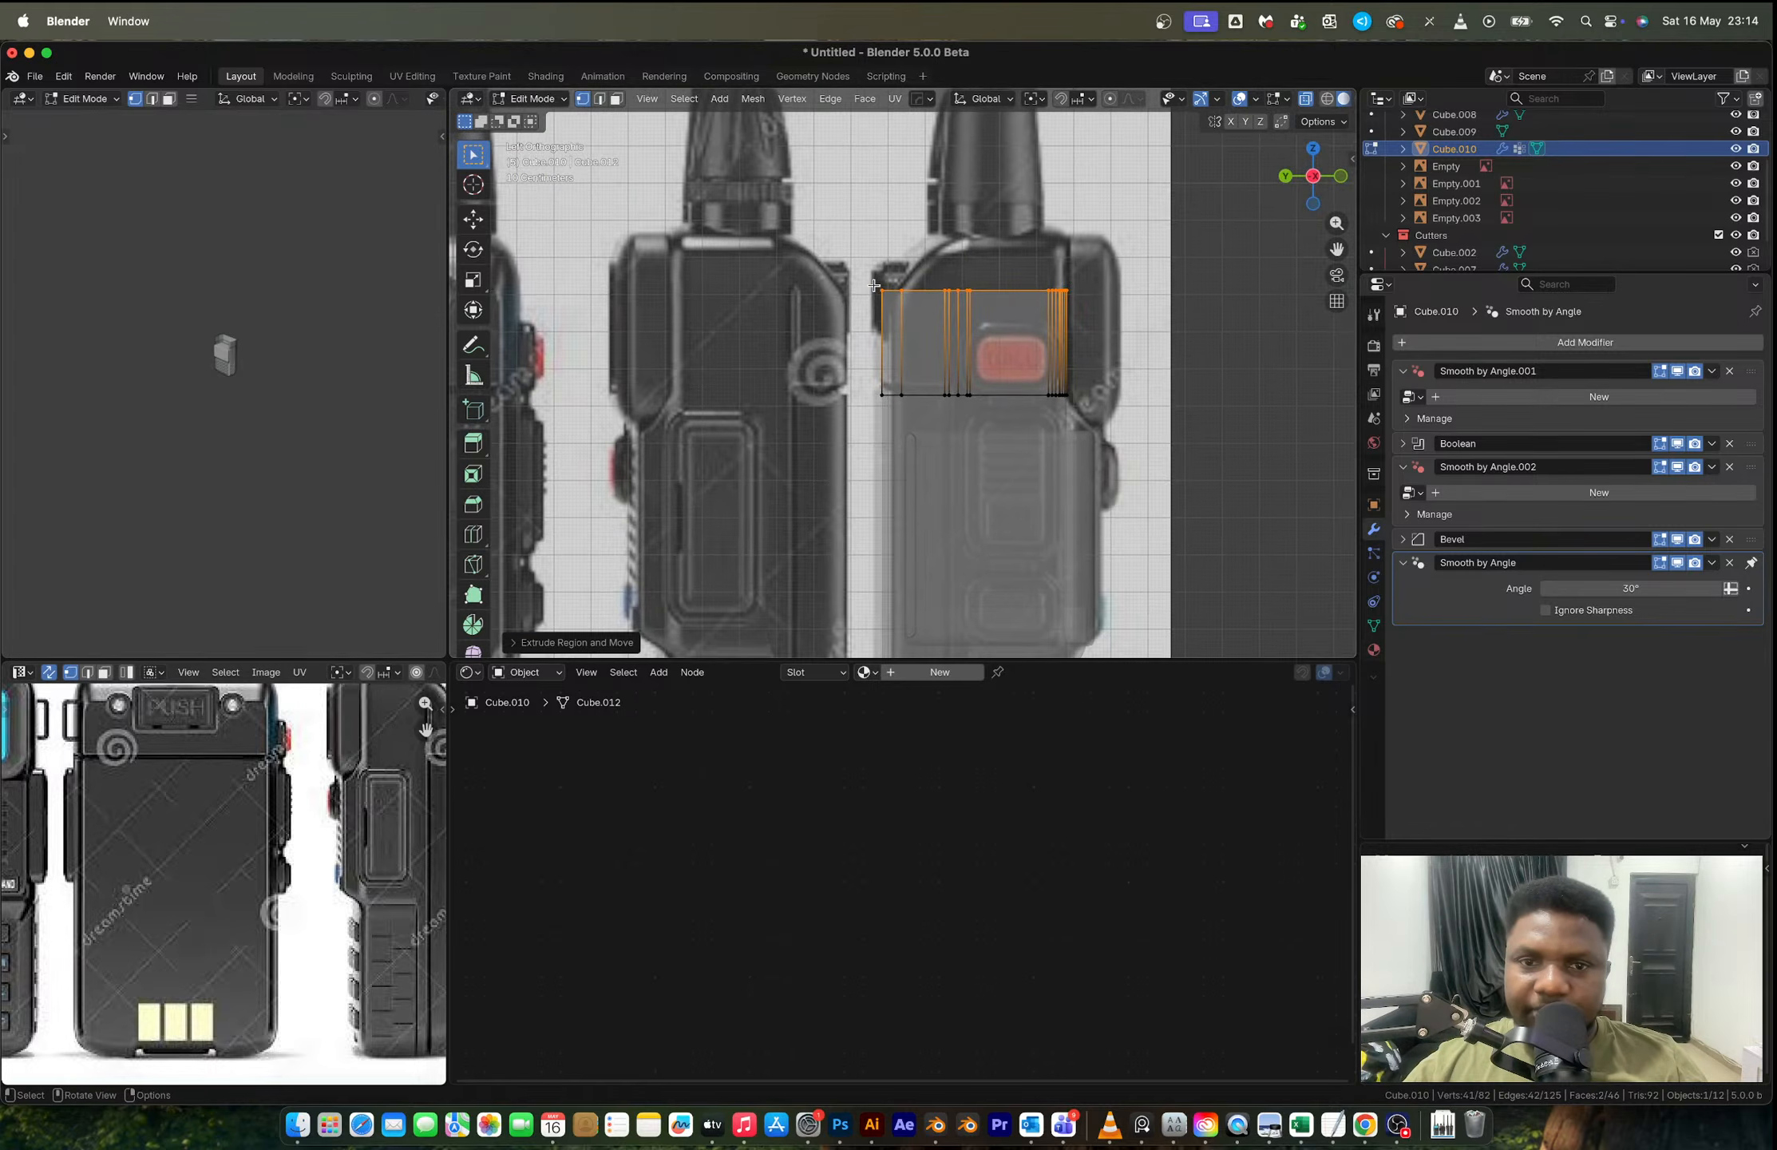
{"action": "scroll", "coordinate": [875, 285], "scroll_direction": "up", "scroll_amount": 3}
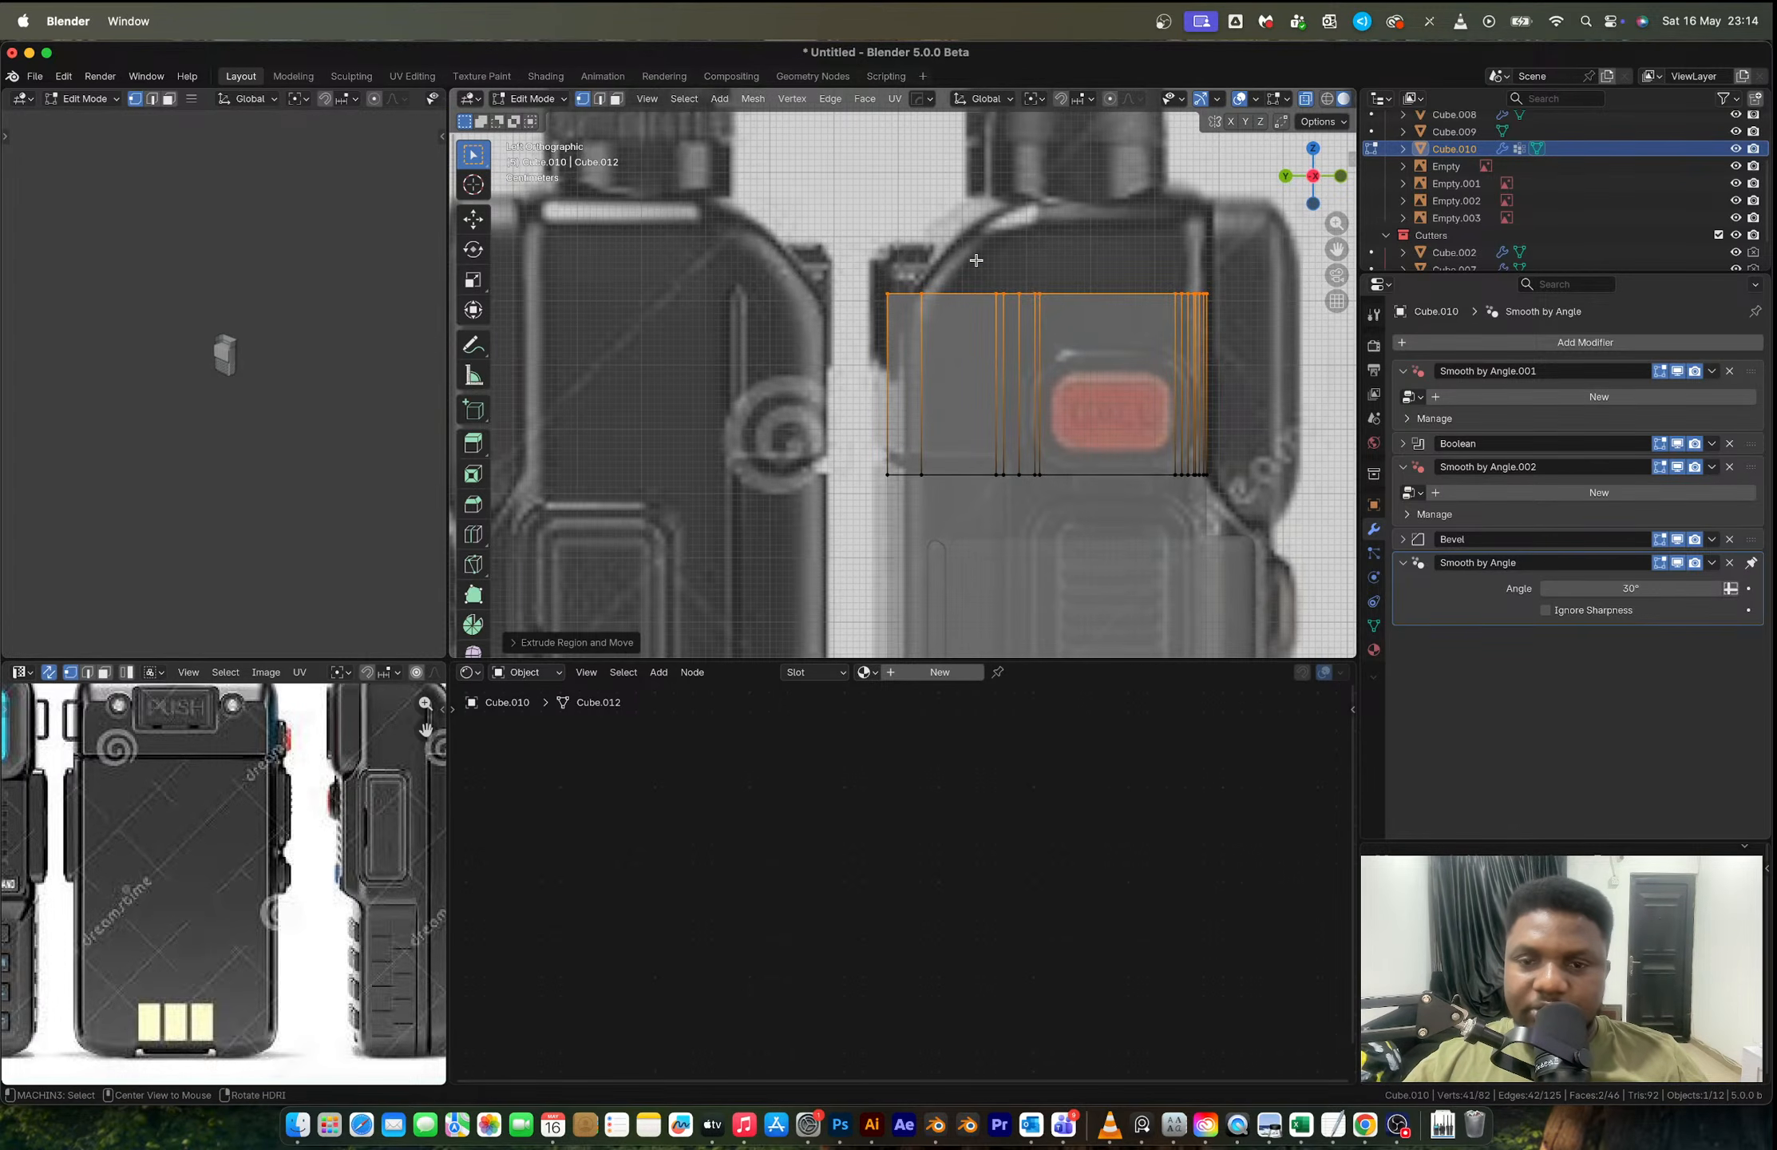
{"action": "key", "text": "alt+z"}
{"action": "key", "text": "b"}
{"action": "left_click_drag", "start_coordinate": [1059, 516], "coordinate": [1039, 407]}
{"action": "left_click_drag", "start_coordinate": [1015, 262], "coordinate": [1014, 261]}
{"action": "key", "text": "alt+z"}
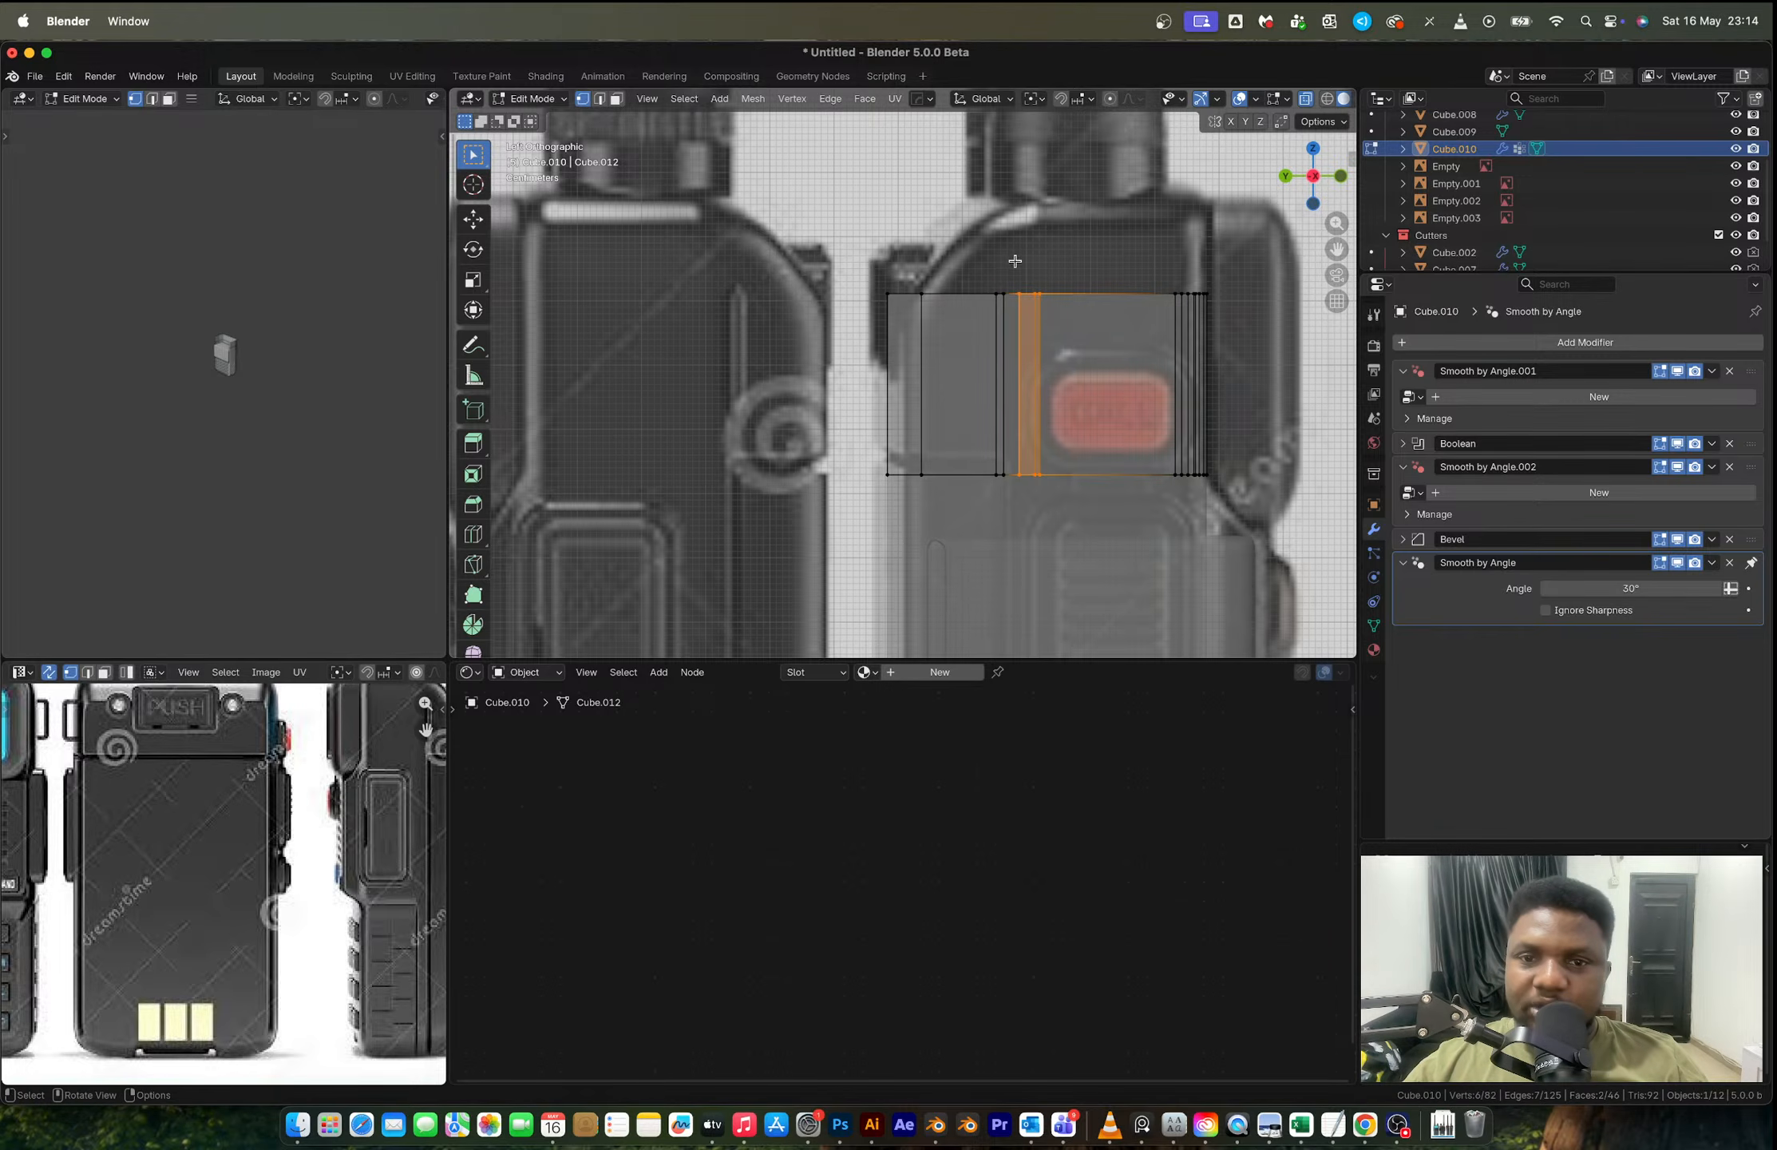
{"action": "key", "text": "g"}
{"action": "key", "text": "x"}
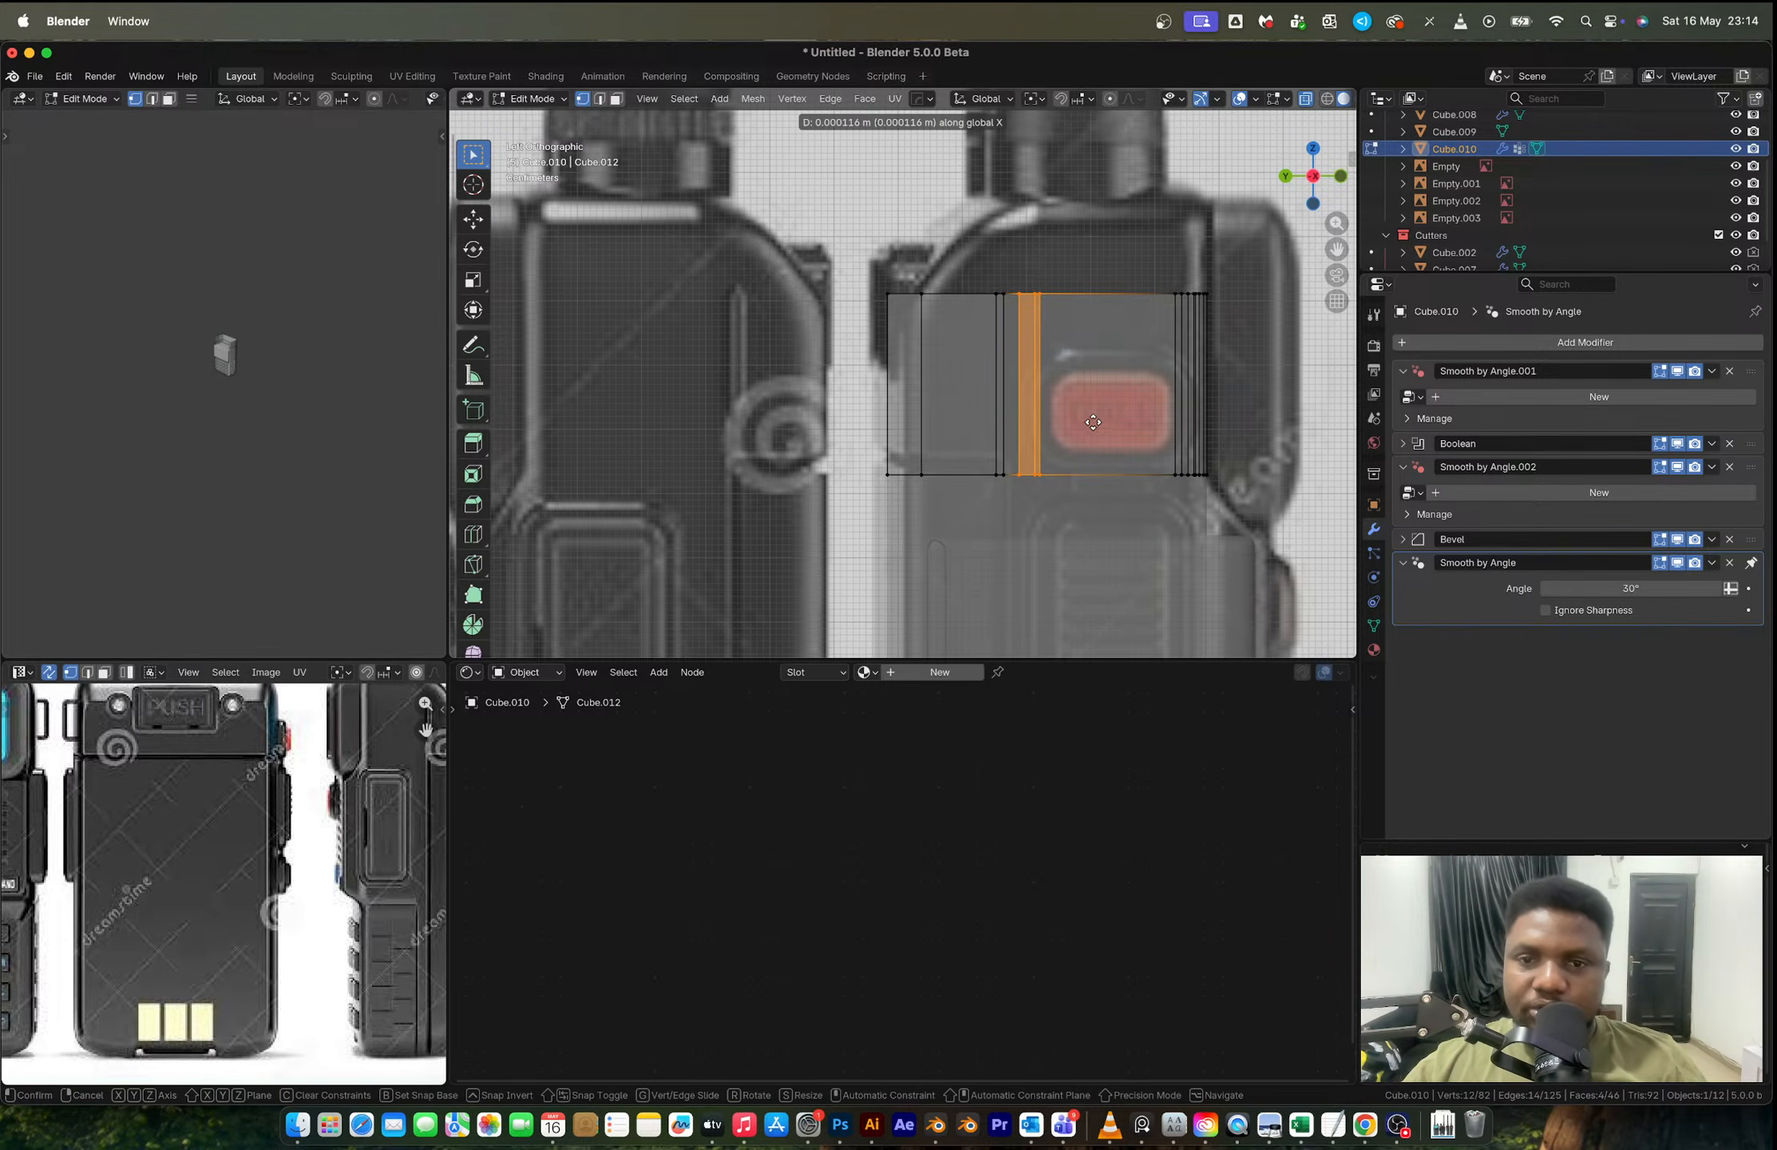
{"action": "key", "text": "y"}
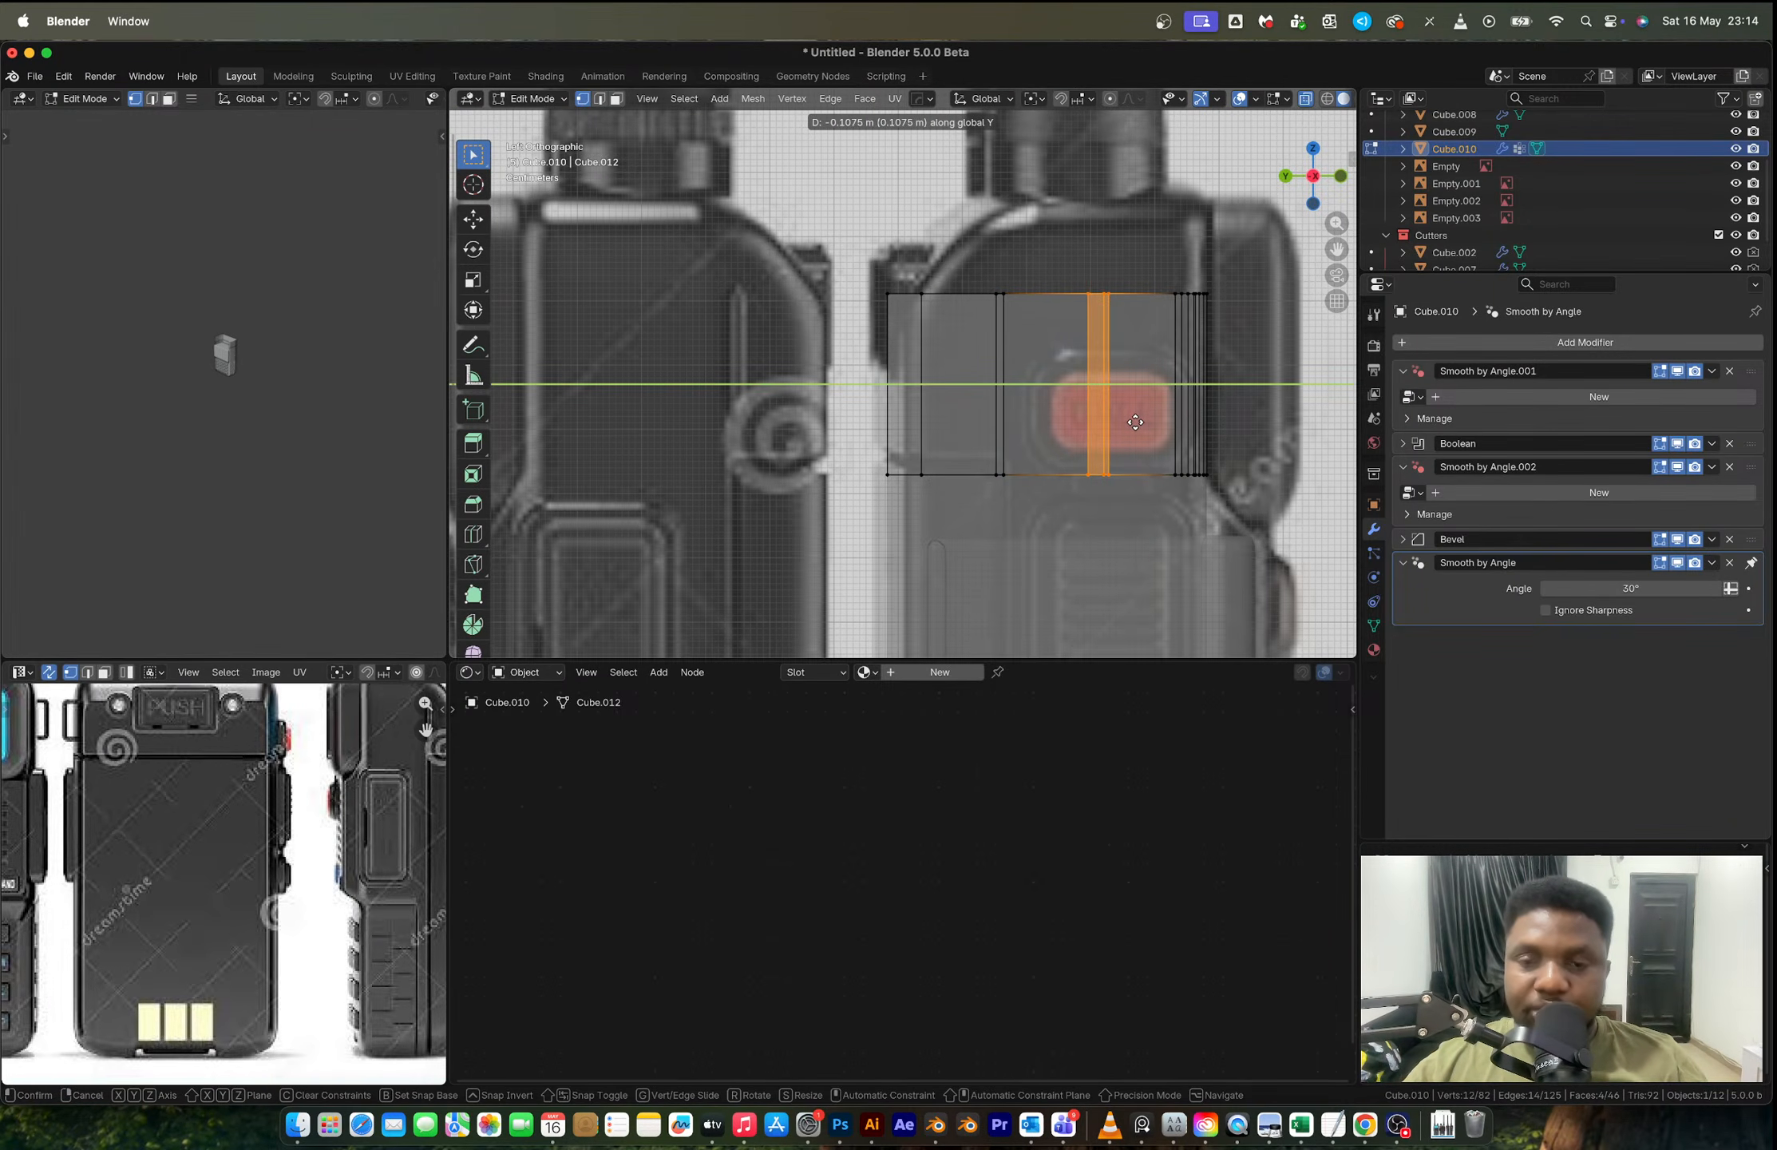
{"action": "key", "text": "Escape"}
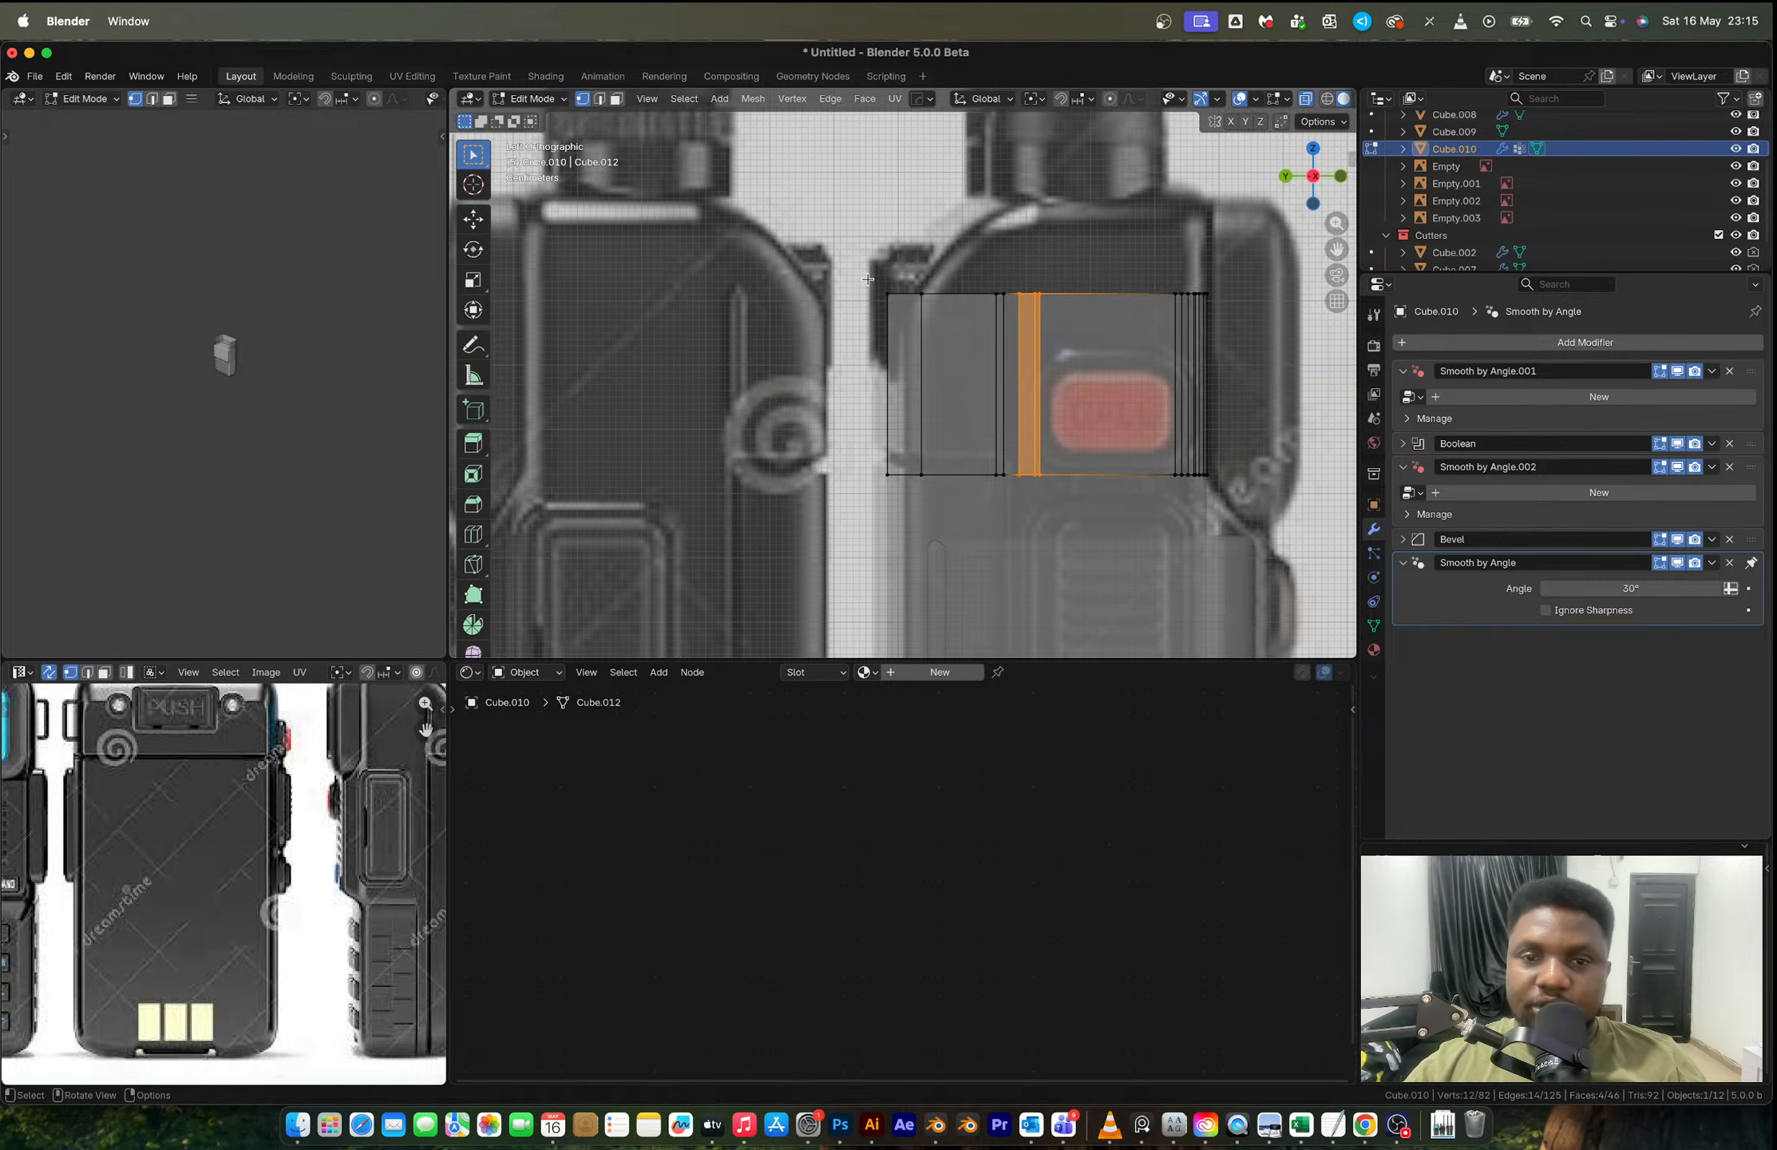
Step: Extrude the band's upper back edges up and forward, rotate them about 90°, and position them along the reference's sloped shoulder
{"action": "left_click_drag", "start_coordinate": [867, 278], "coordinate": [950, 346]}
{"action": "key", "text": "e"}
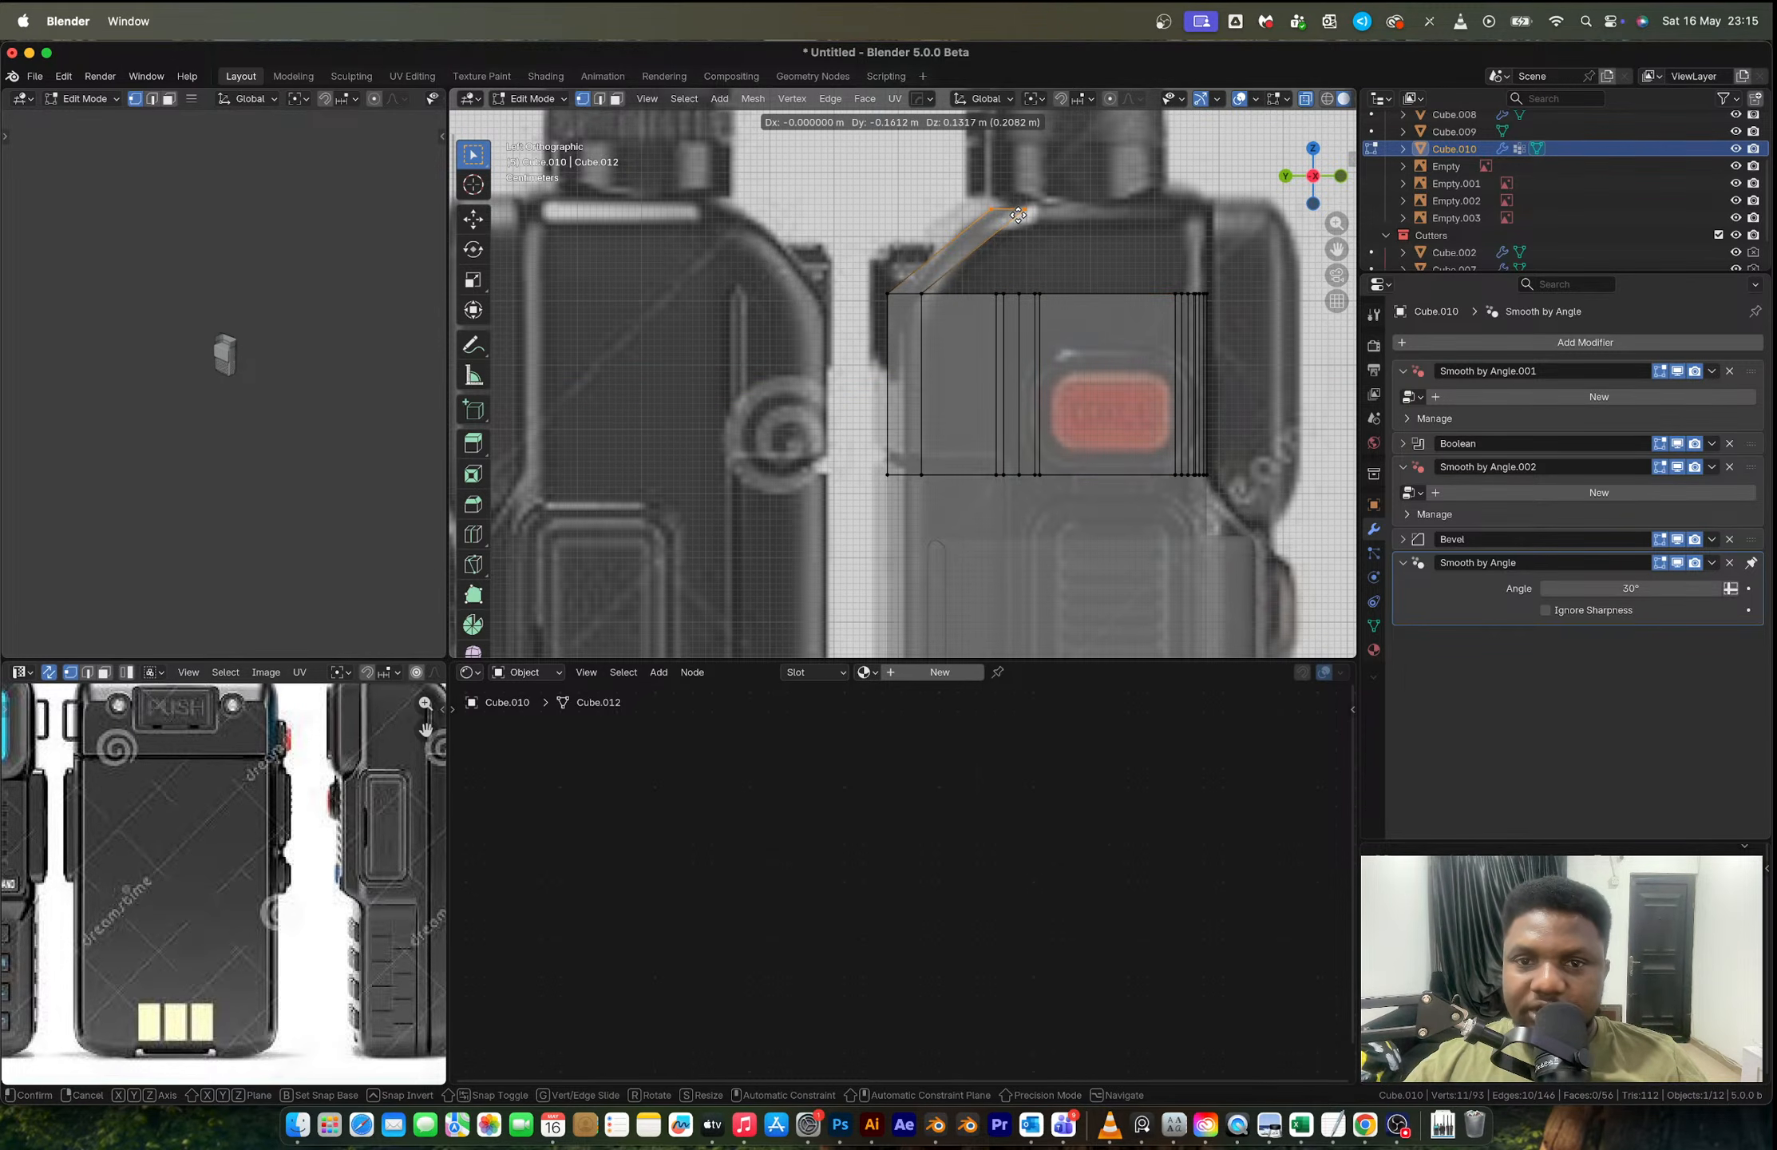
{"action": "left_click", "coordinate": [1017, 216]}
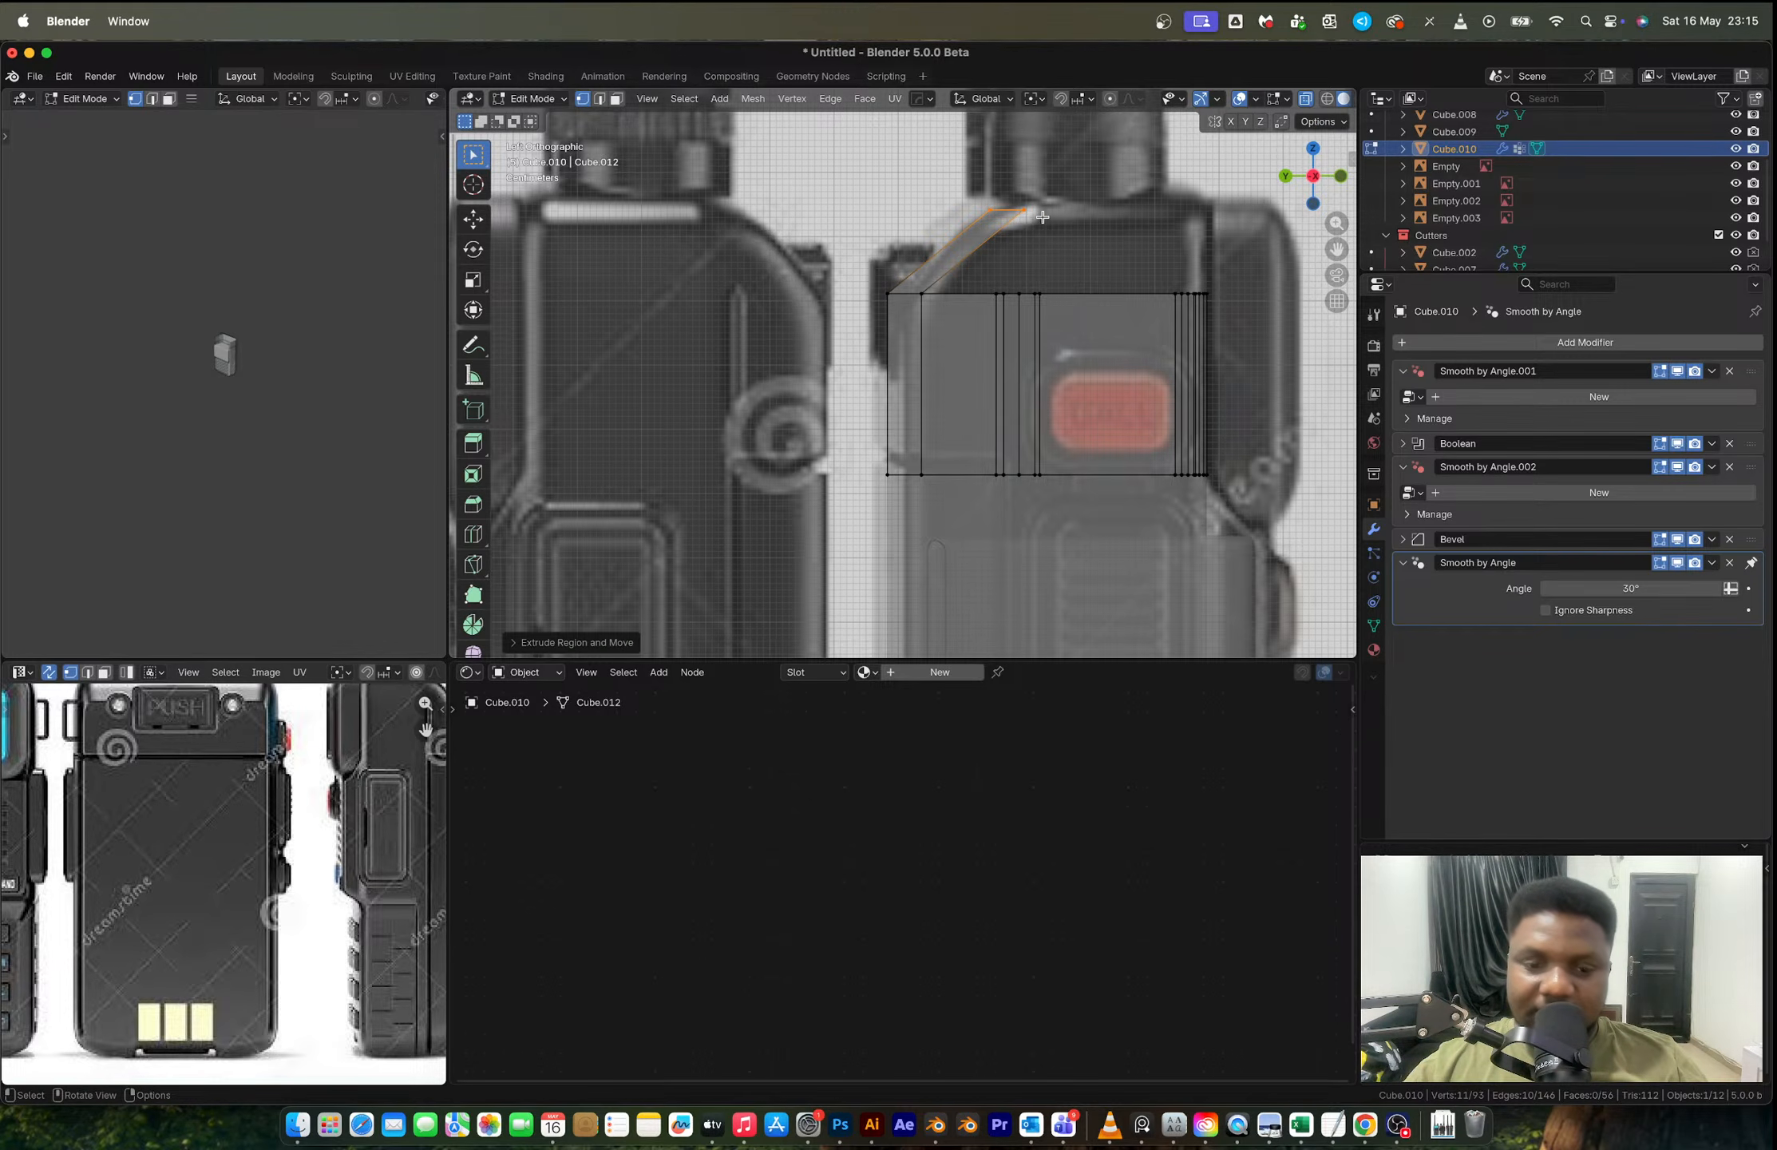
{"action": "key", "text": "r"}
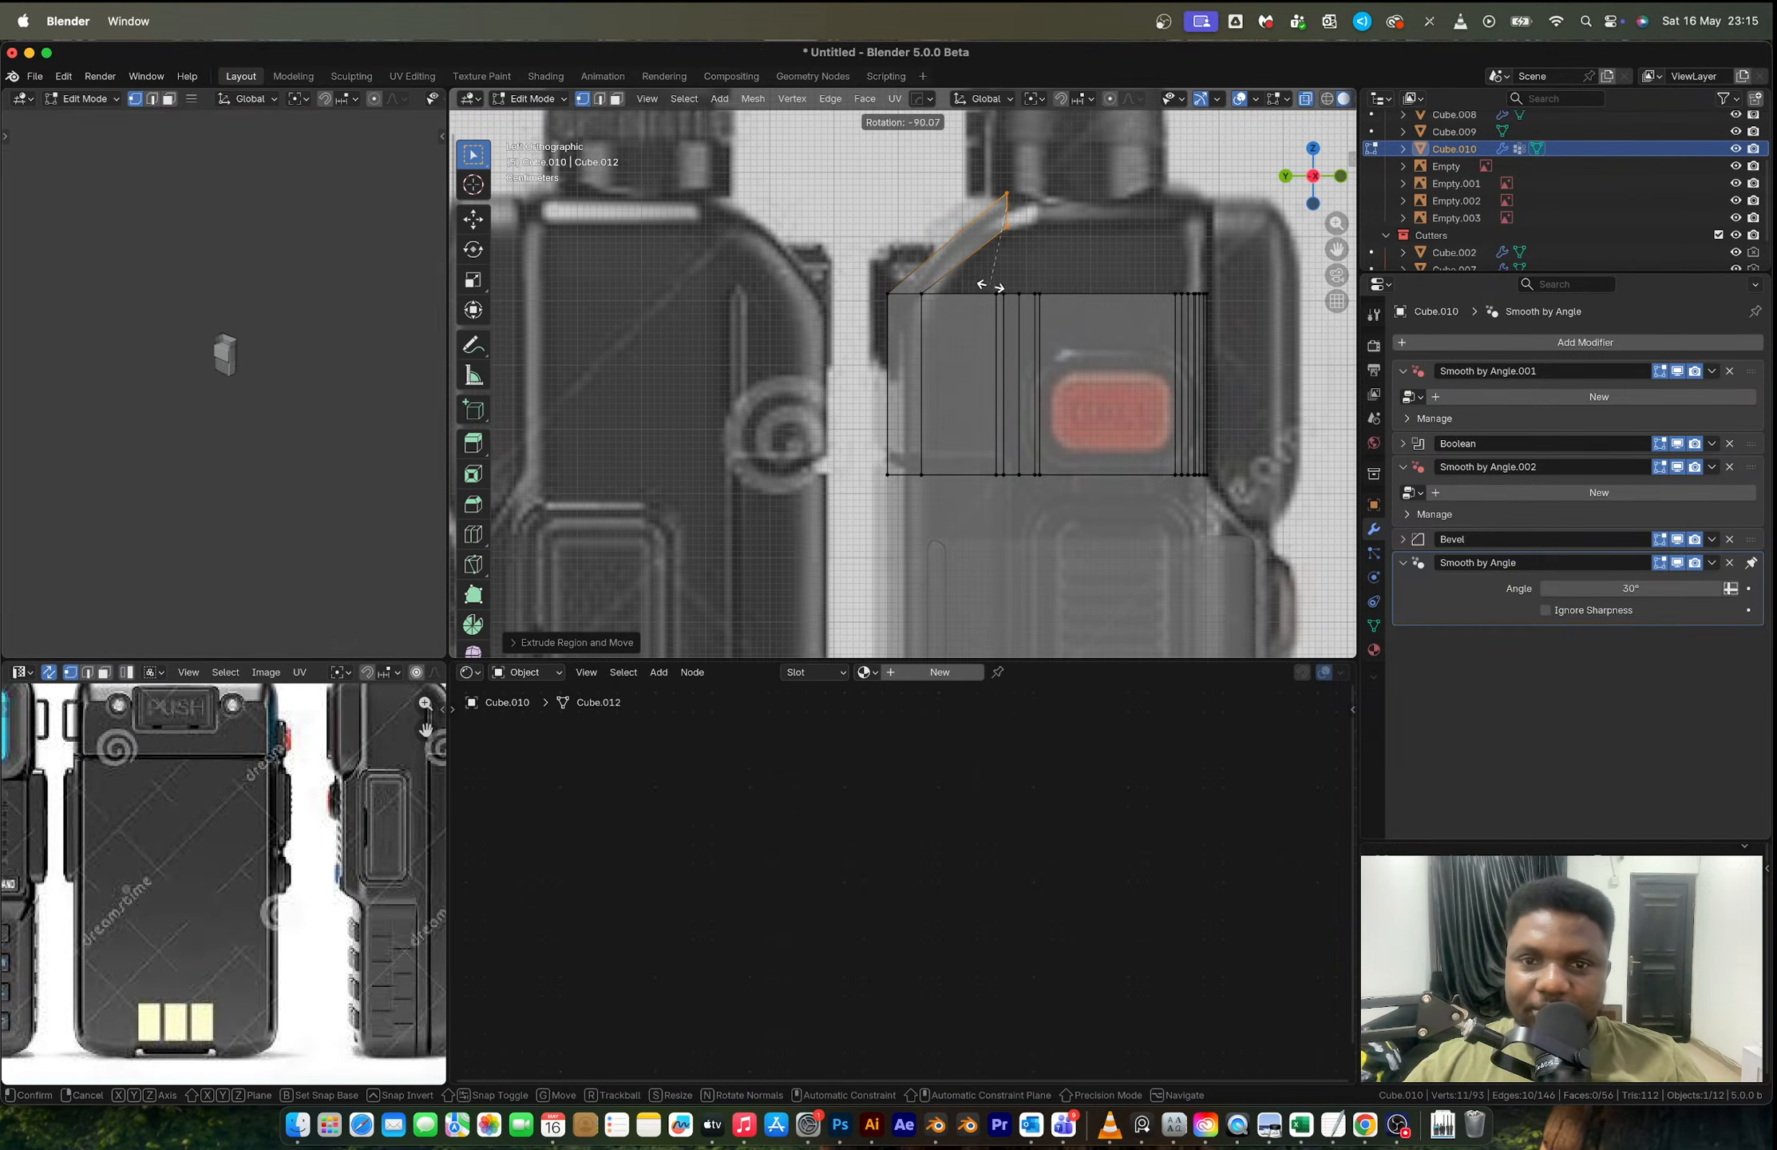
{"action": "left_click", "coordinate": [987, 285]}
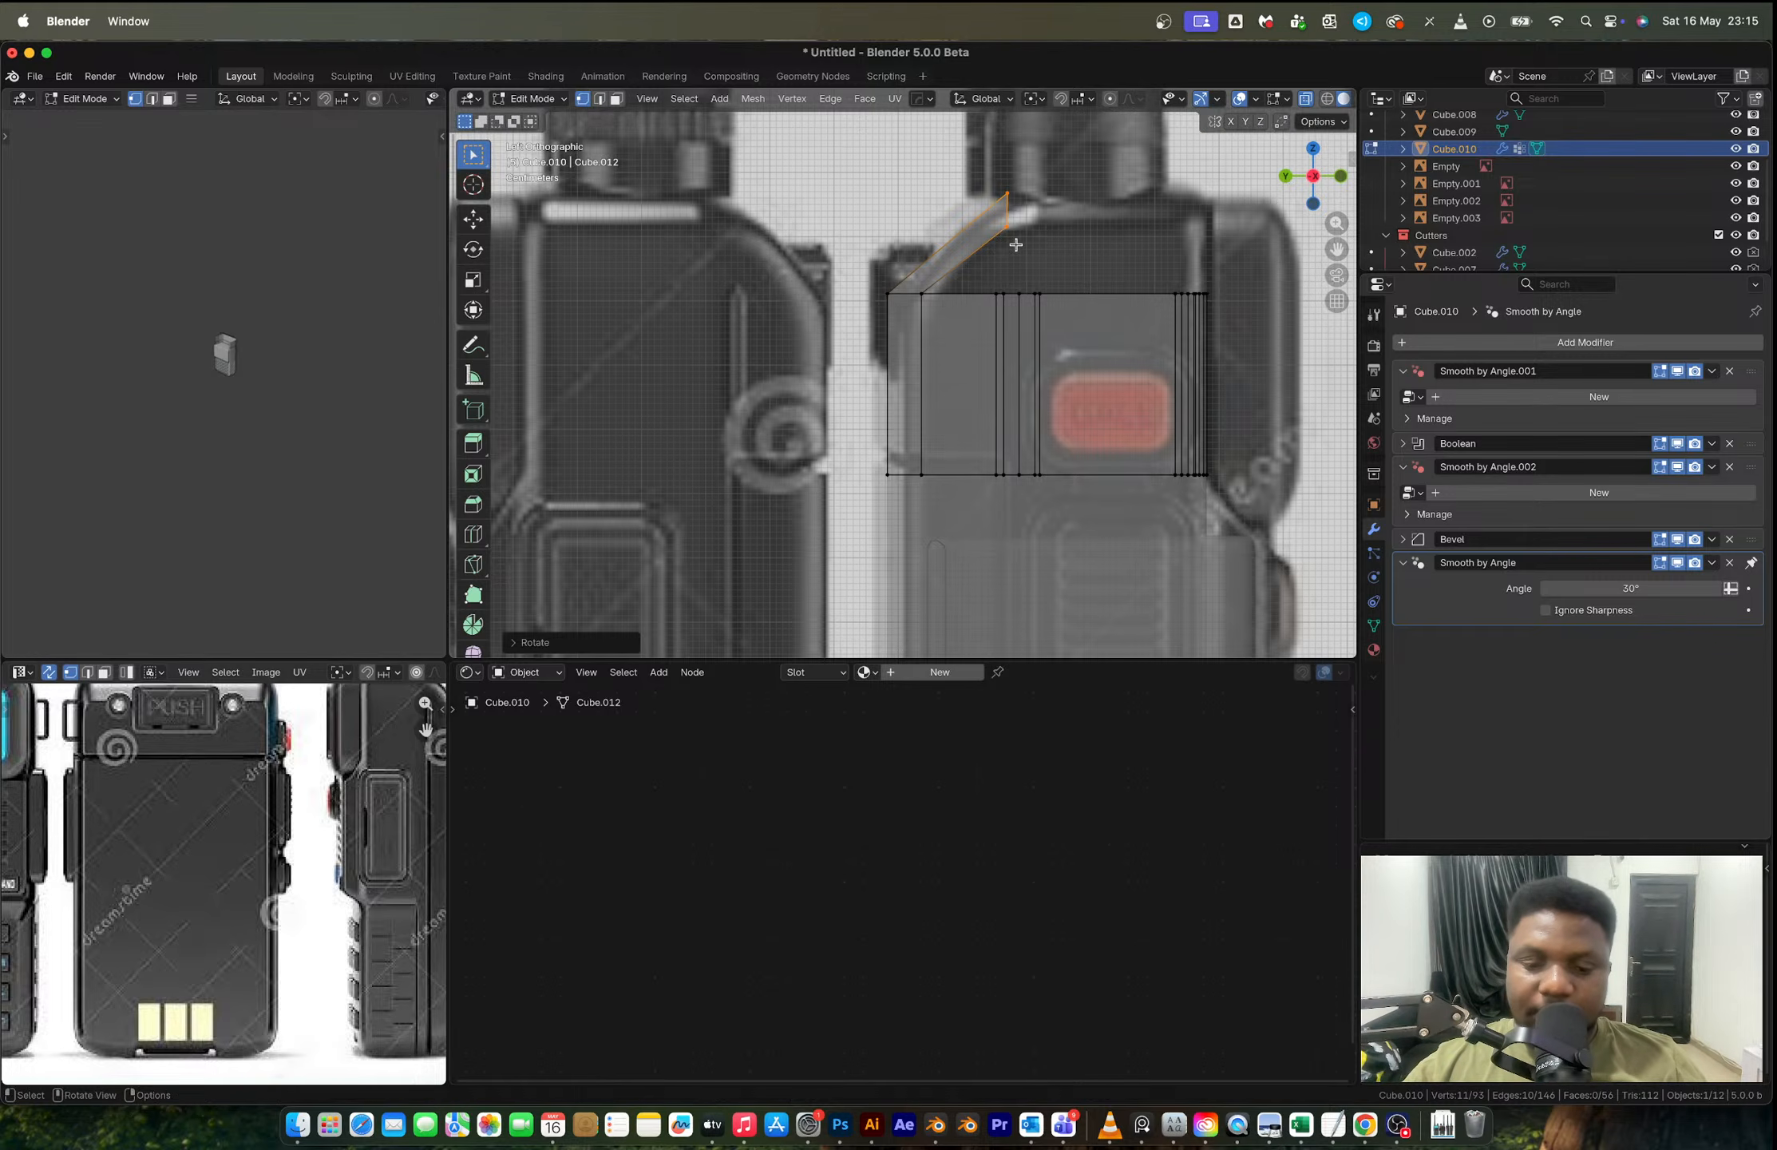
{"action": "key", "text": "g"}
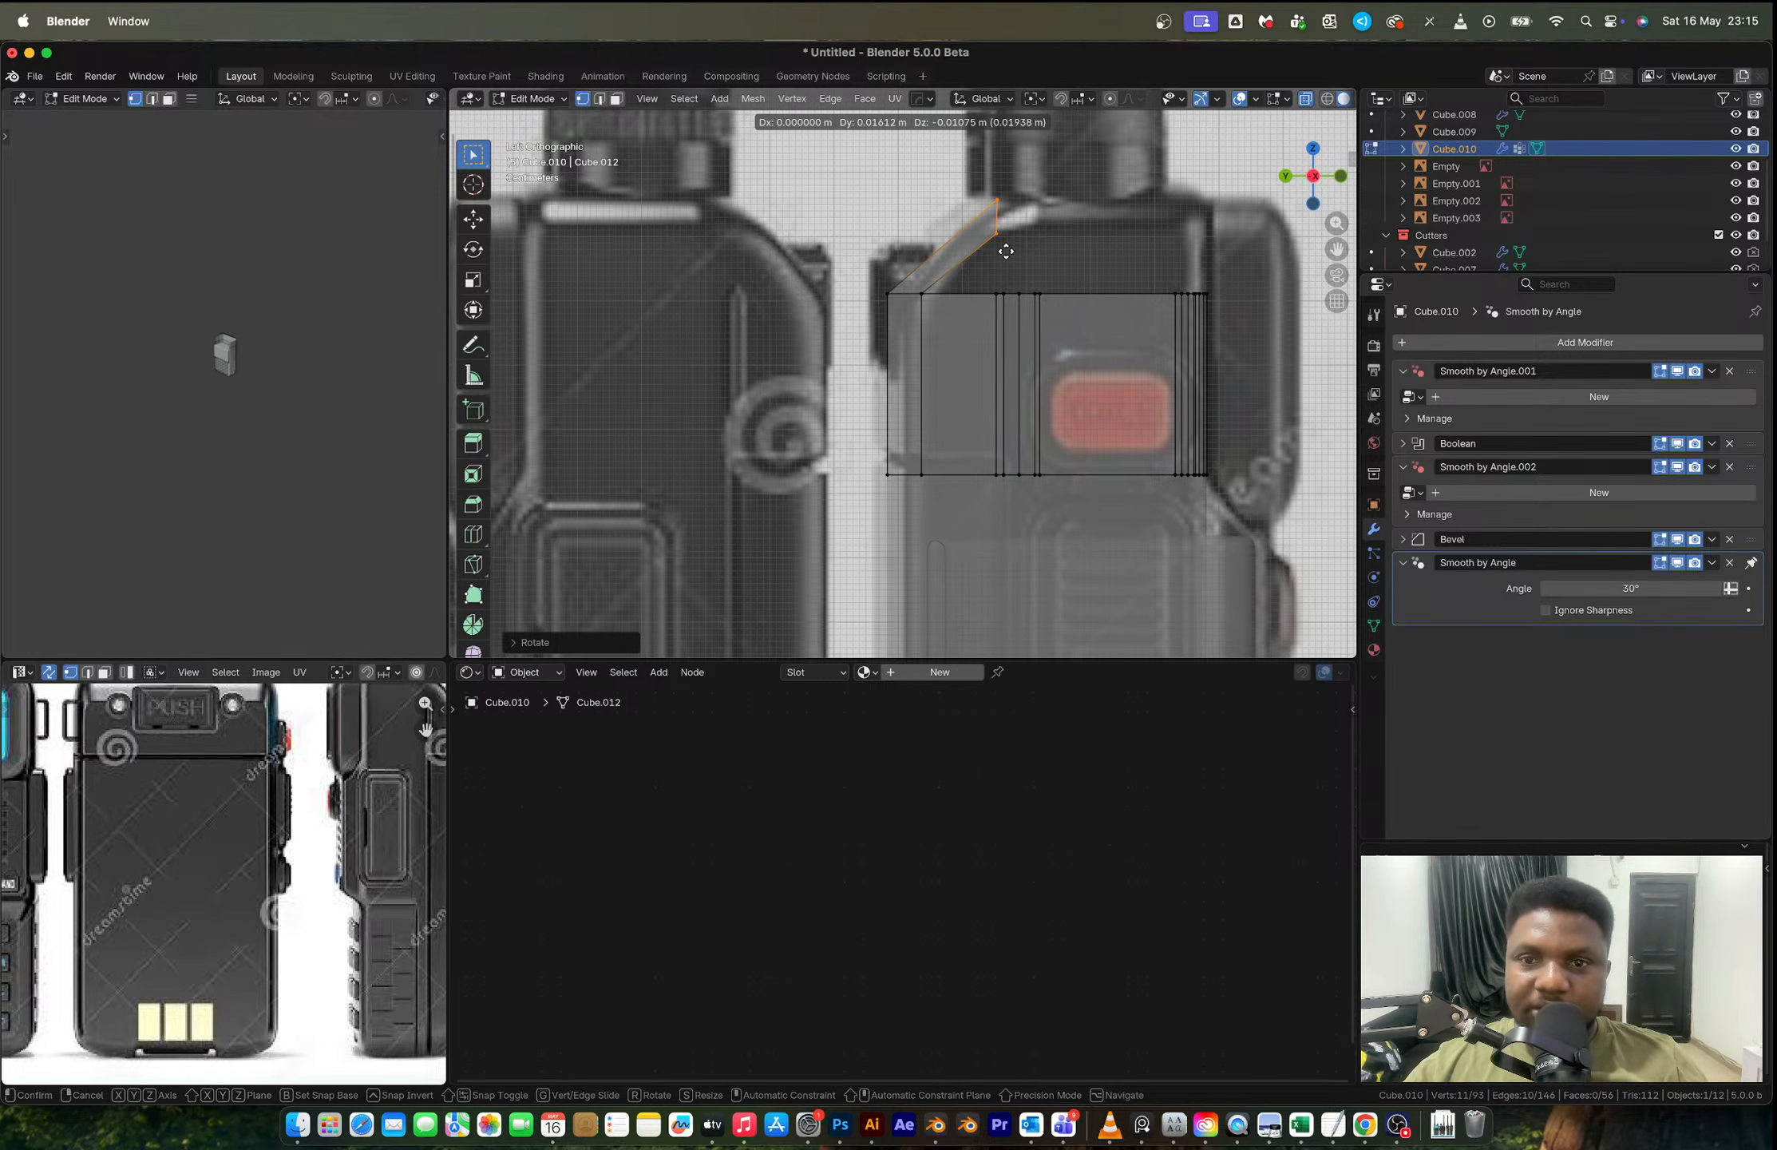
{"action": "left_click", "coordinate": [1006, 252]}
Step: Extrude the upper end of the sloped shoulder along Y to the front of the band to form the top
{"action": "key", "text": "e"}
{"action": "key", "text": "y"}
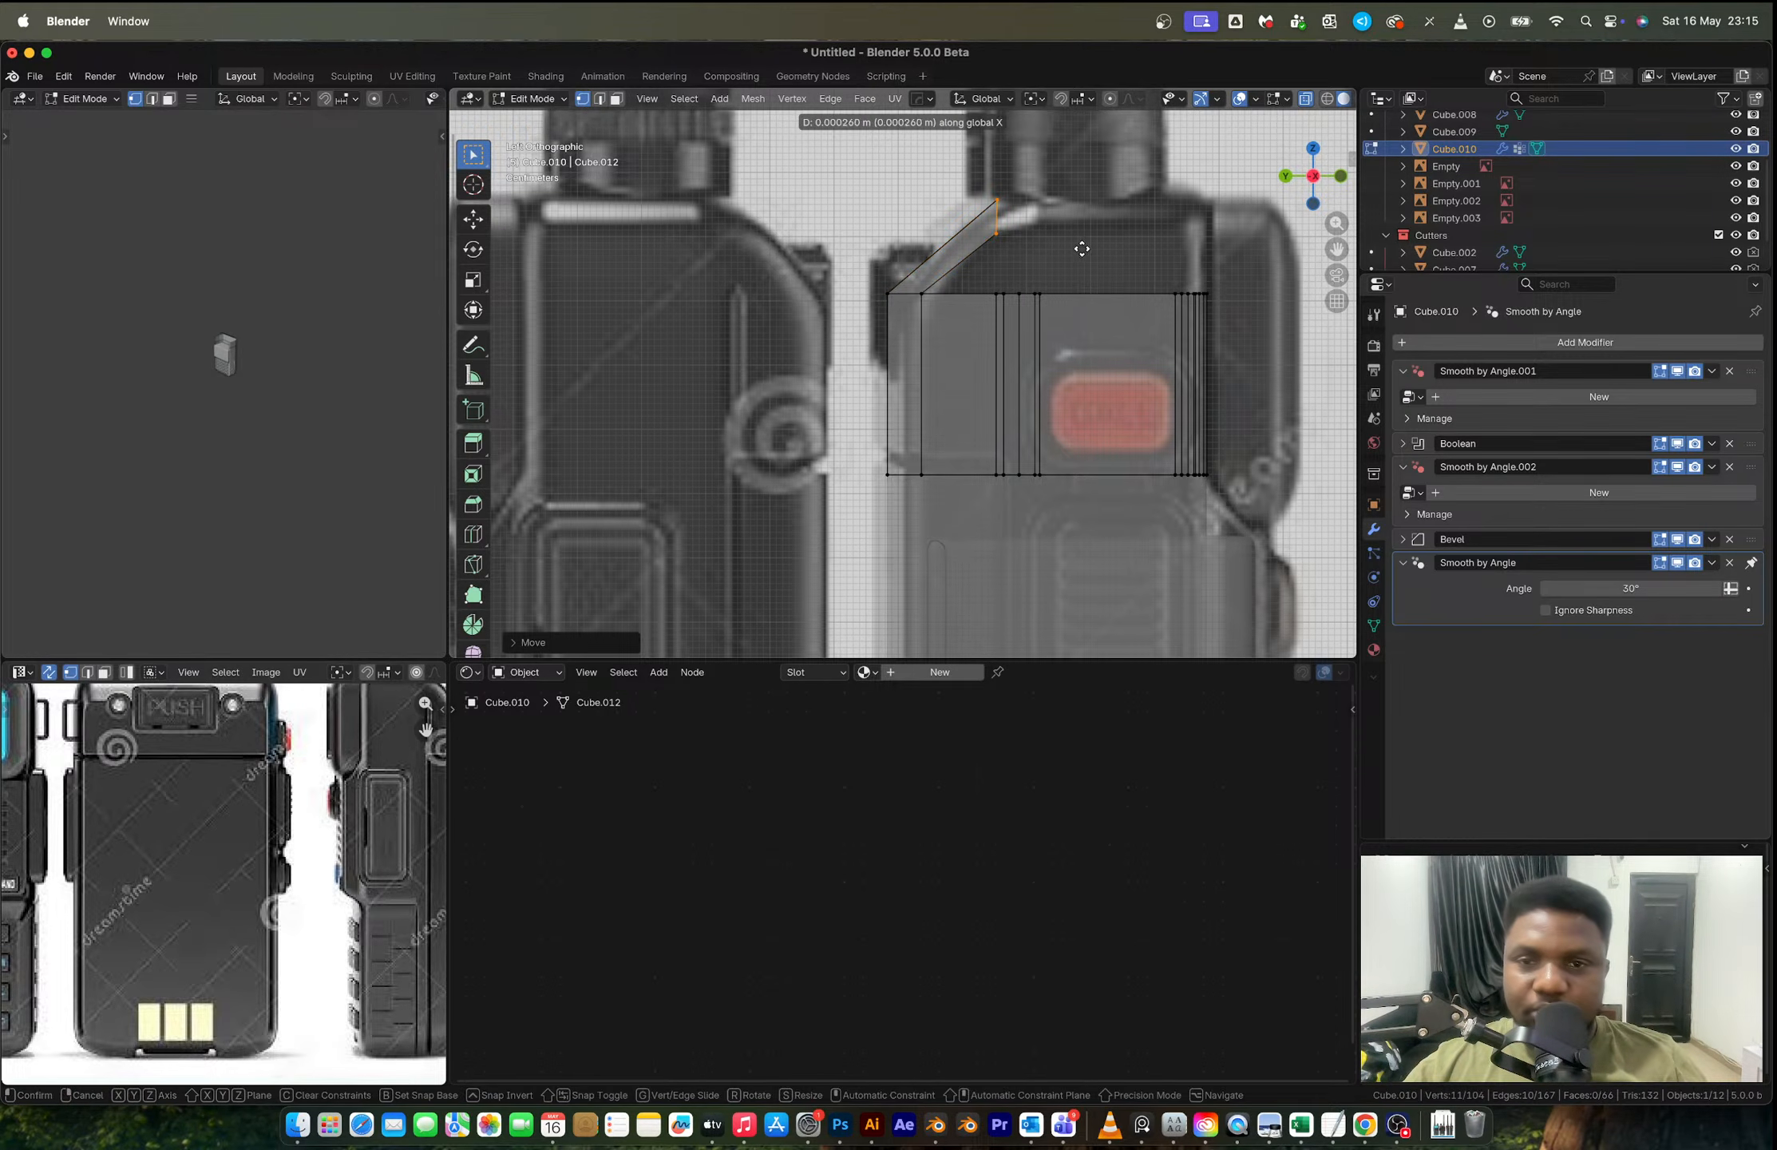
{"action": "left_click", "coordinate": [1216, 245]}
Step: Dissolve the three closely spaced vertical edges in the middle of the band's left side
{"action": "scroll", "coordinate": [1037, 289], "scroll_direction": "up", "scroll_amount": 2}
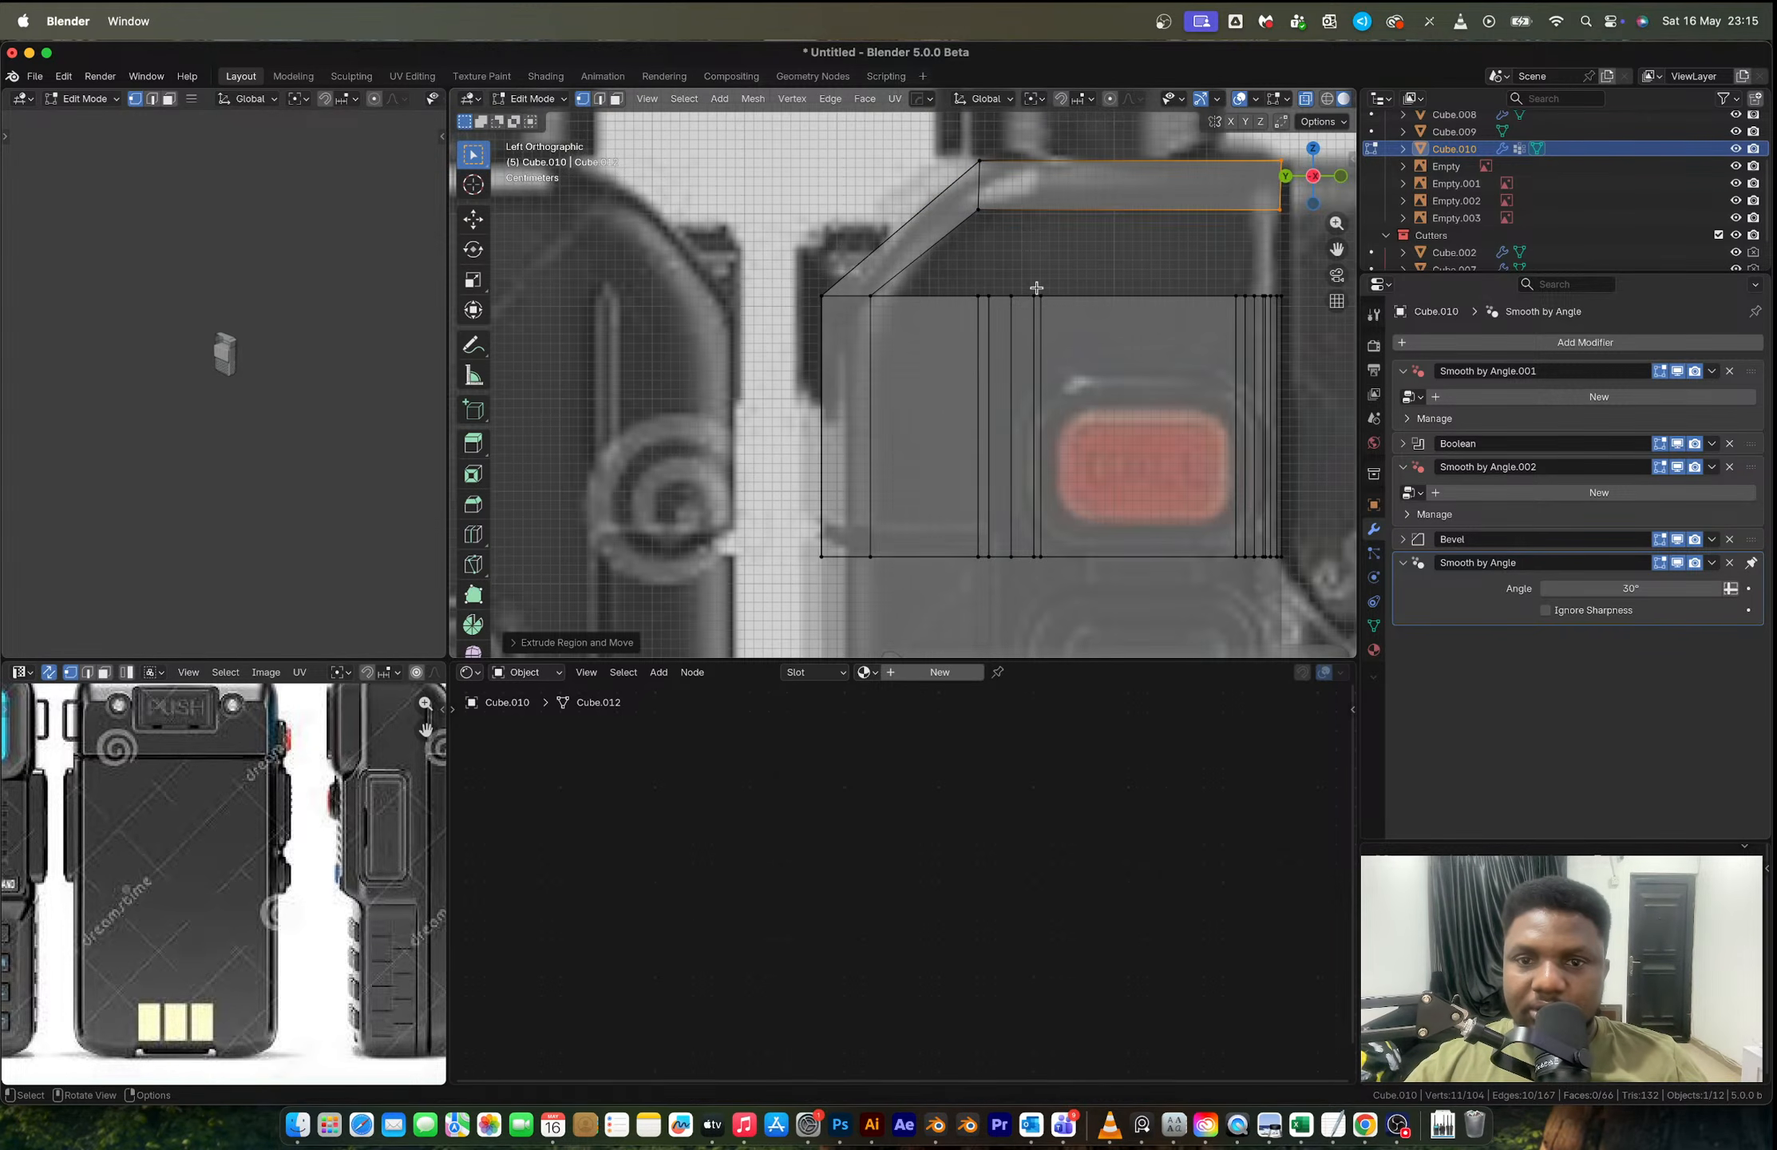
{"action": "key", "text": "2"}
{"action": "left_click", "coordinate": [1034, 332]}
{"action": "left_click", "coordinate": [1035, 336], "text": "alt"}
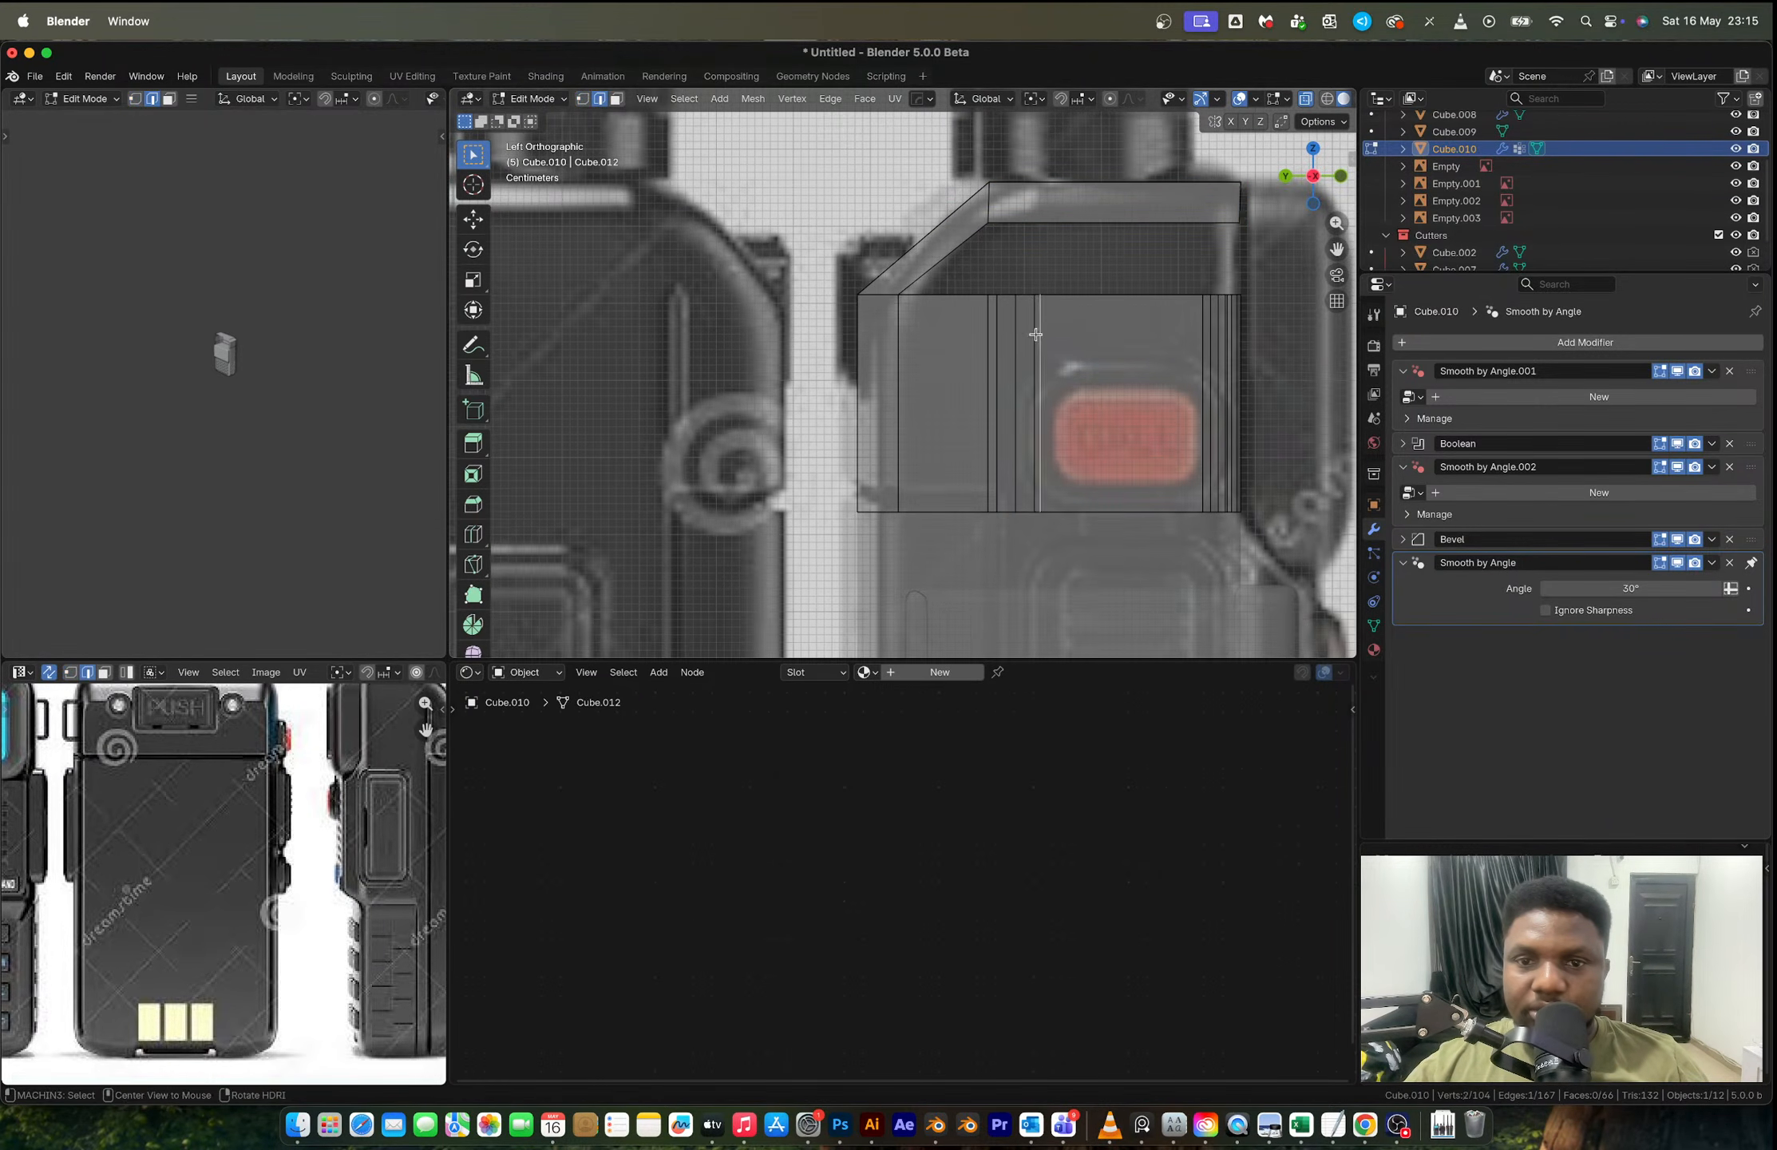
{"action": "key", "text": "alt+z"}
{"action": "left_click", "coordinate": [1034, 345], "text": "shift"}
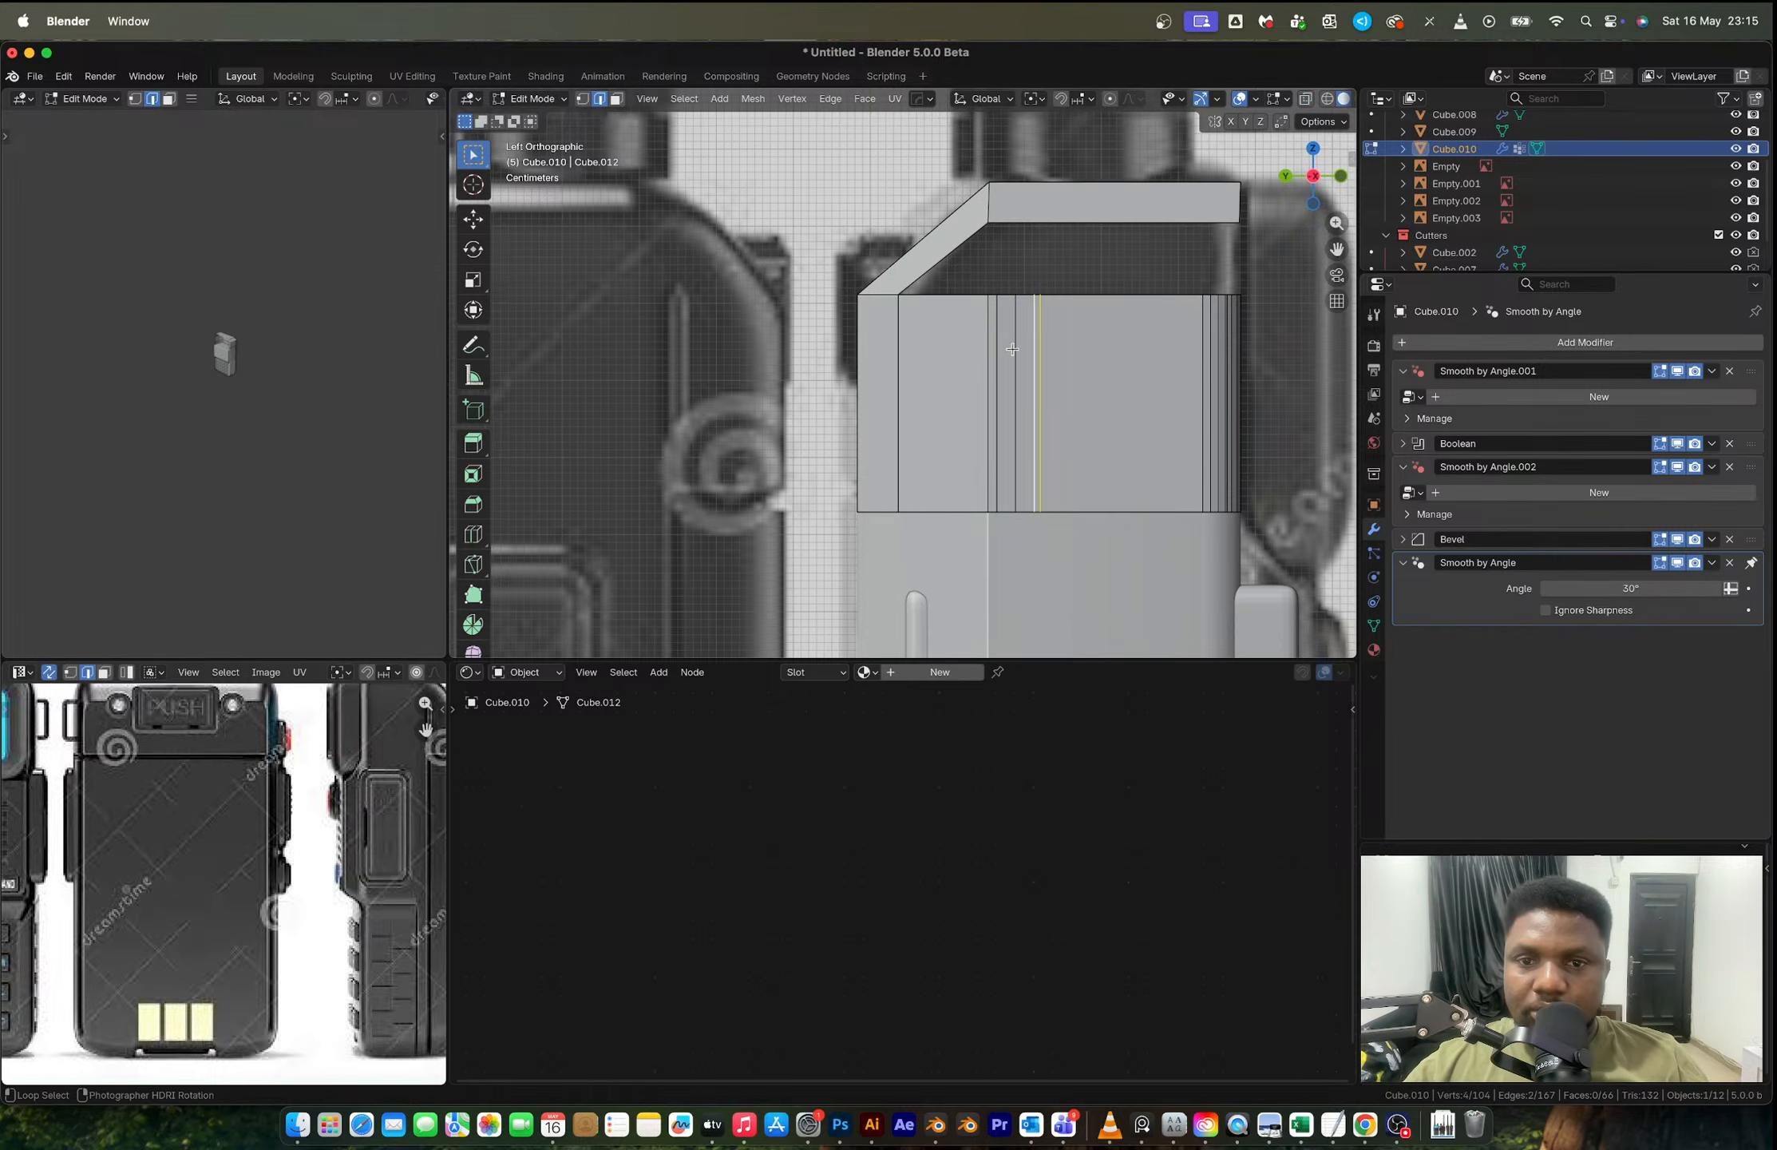
{"action": "left_click", "coordinate": [1010, 350], "text": "shift"}
{"action": "left_click", "coordinate": [999, 353], "text": "shift"}
{"action": "key", "text": "x"}
{"action": "left_click", "coordinate": [1002, 355]}
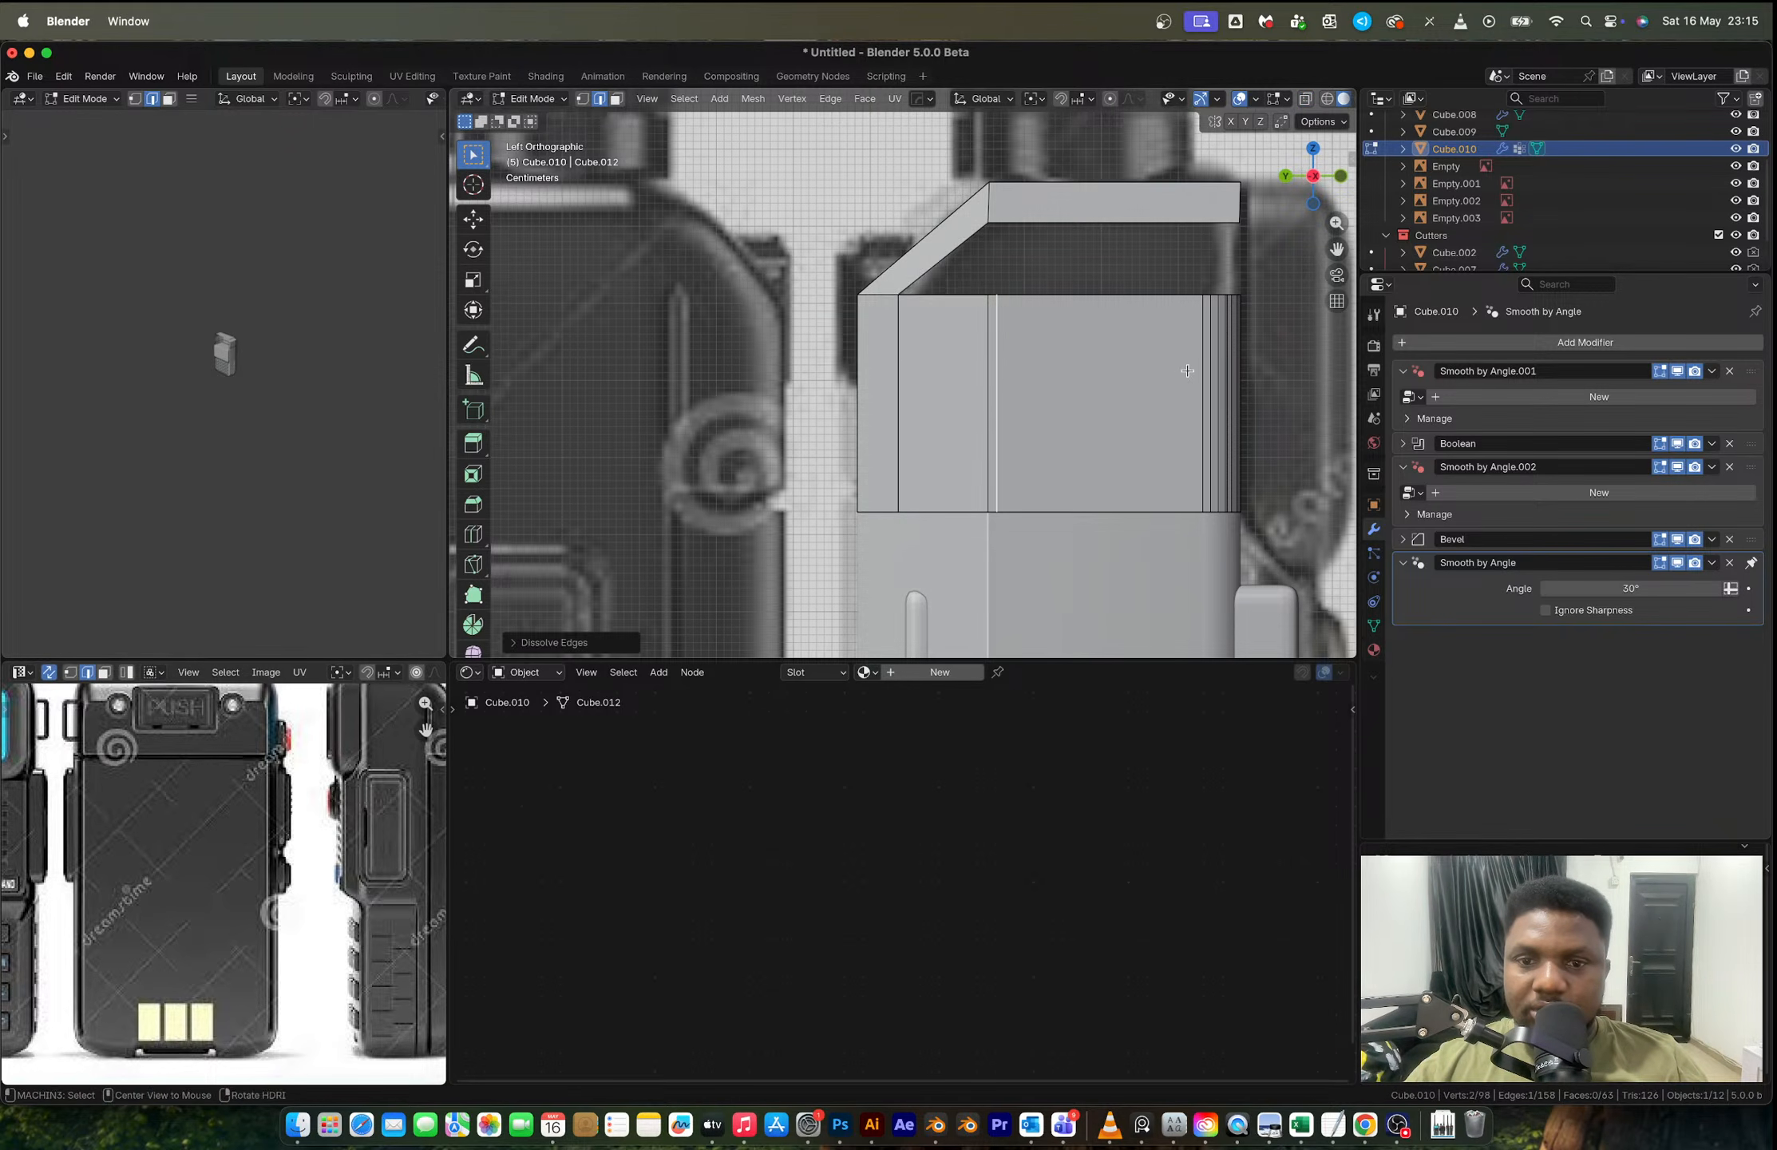
Step: Try to dissolve the remaining middle vertical edge on the band's left side from the side view
{"action": "key", "text": "x"}
{"action": "left_click", "coordinate": [1027, 390]}
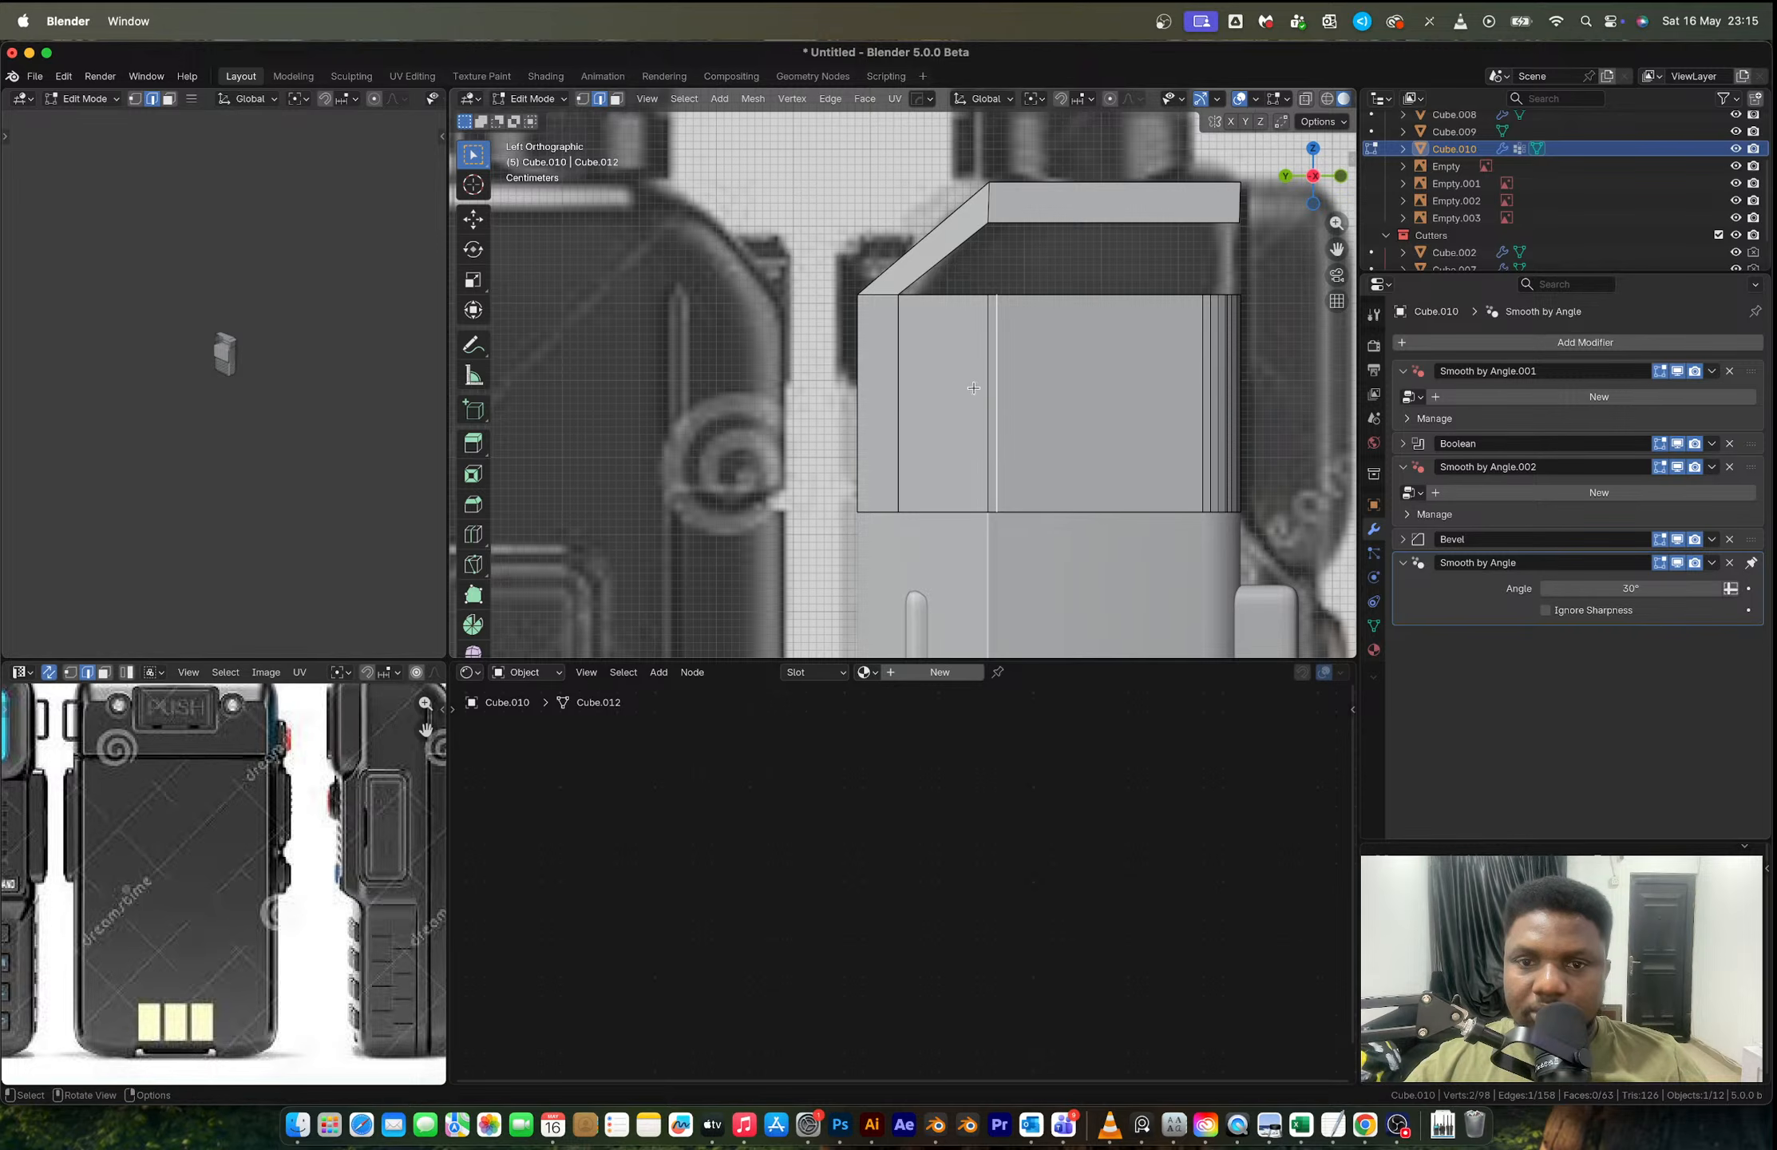
{"action": "left_click", "coordinate": [994, 392]}
{"action": "left_click", "coordinate": [996, 392]}
{"action": "key", "text": "x"}
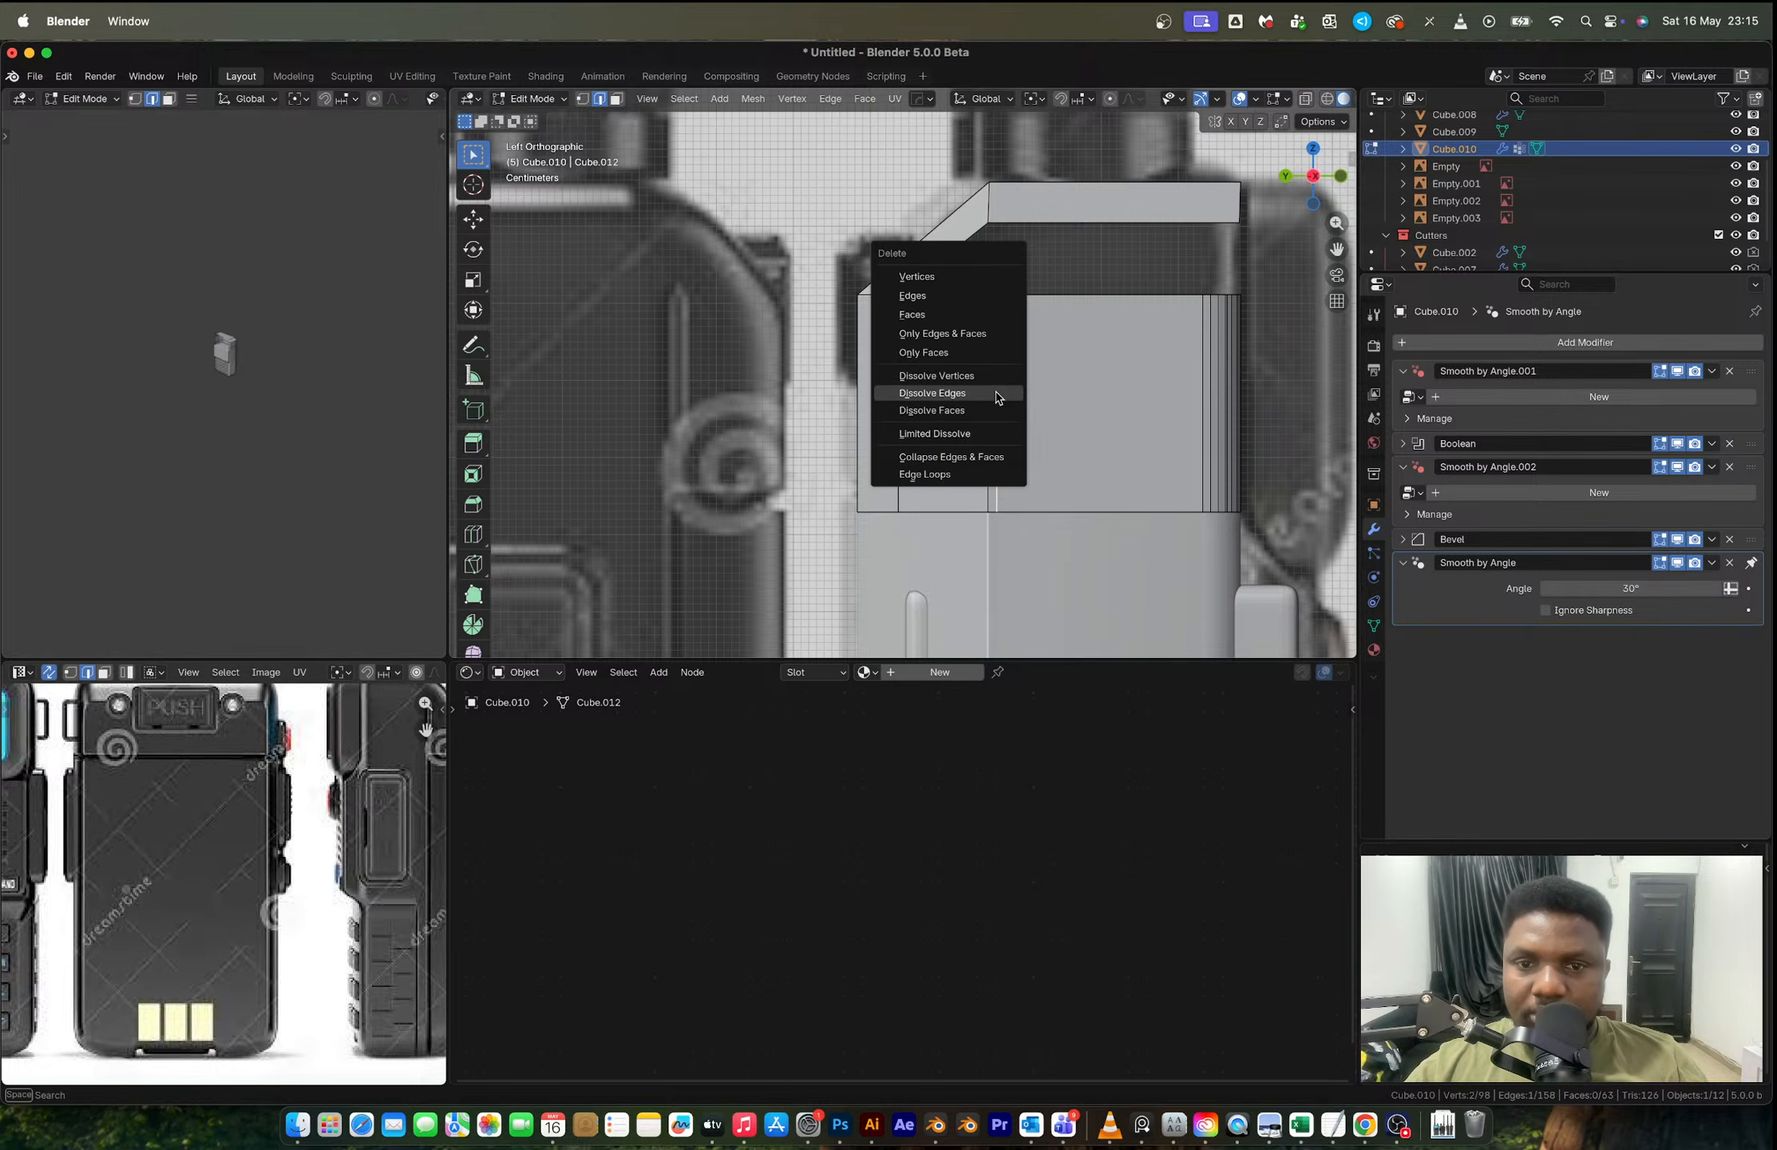
{"action": "left_click", "coordinate": [996, 393]}
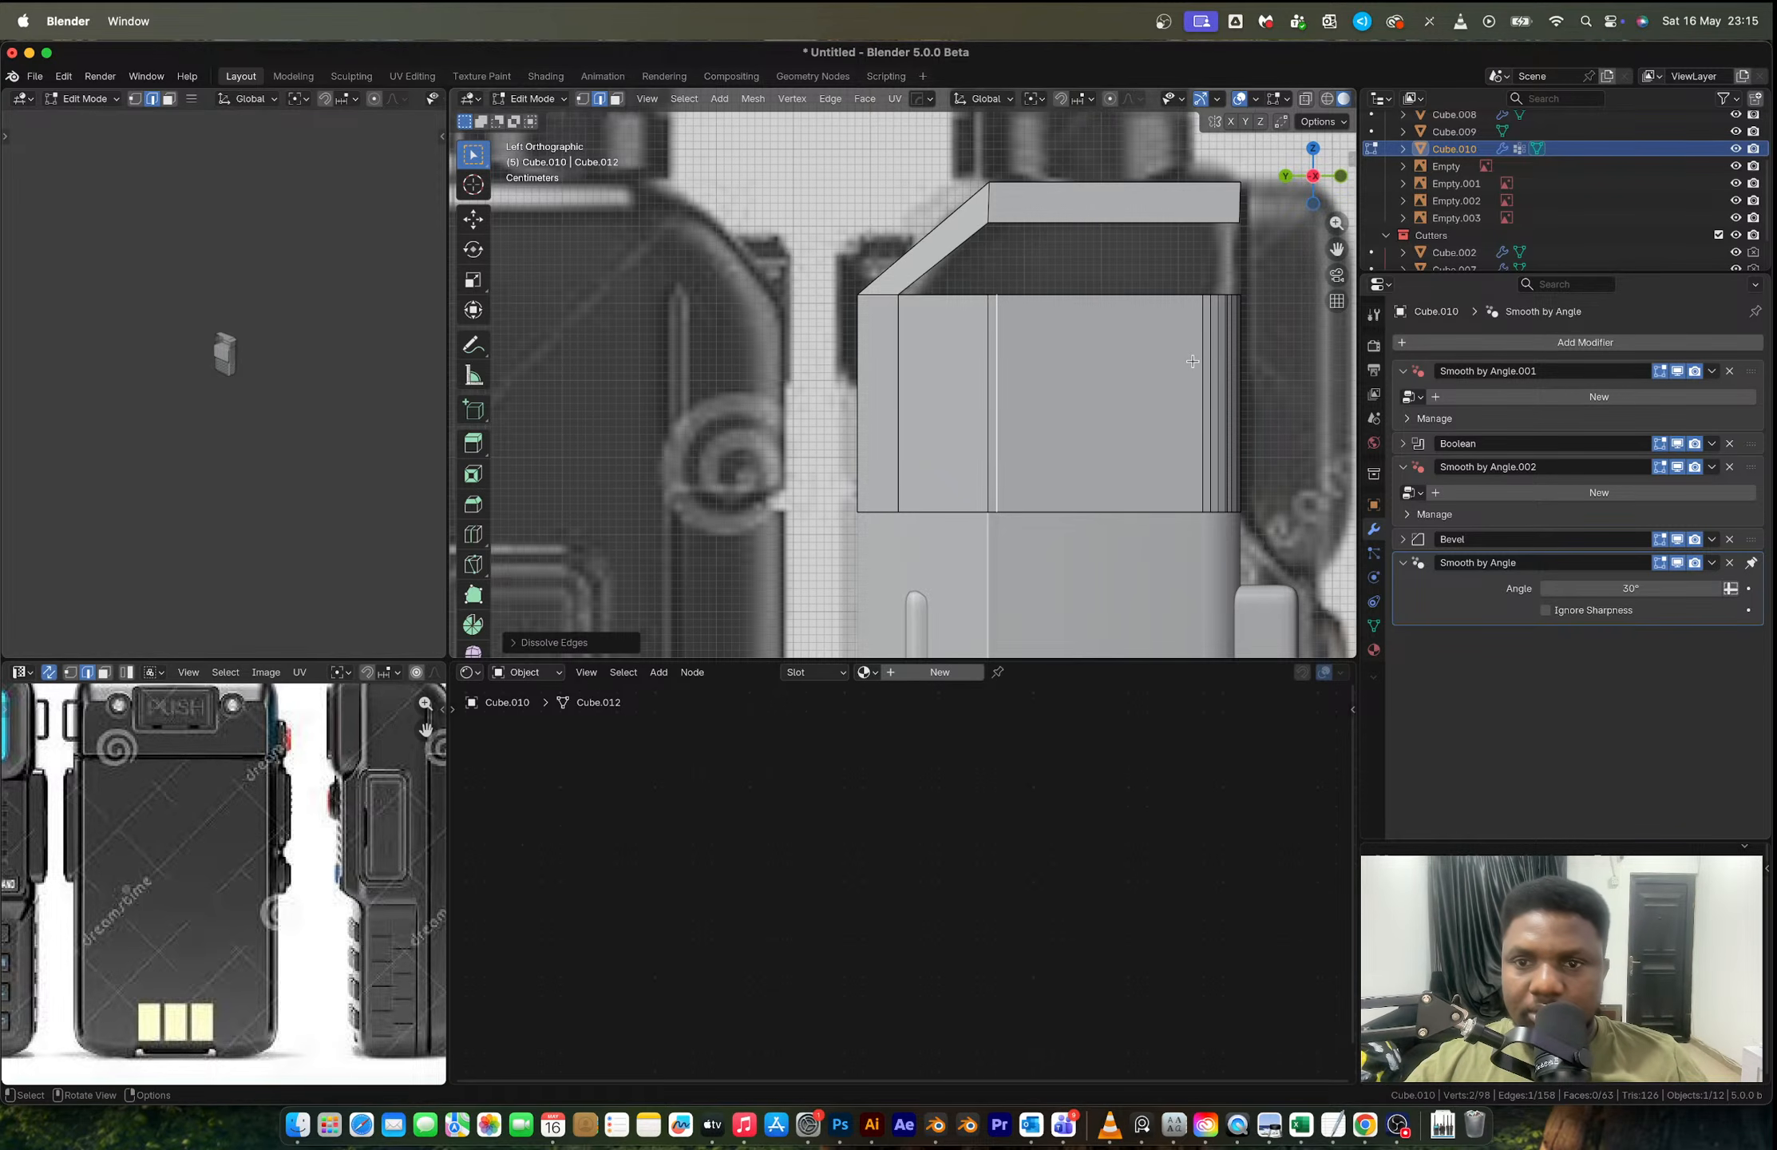
Step: Select the doubled vertical edges left in the band's side wall from inside the shell and dissolve them
{"action": "middle_click_drag", "start_coordinate": [1218, 284], "coordinate": [688, 359], "text": "shift"}
{"action": "left_click", "coordinate": [649, 324]}
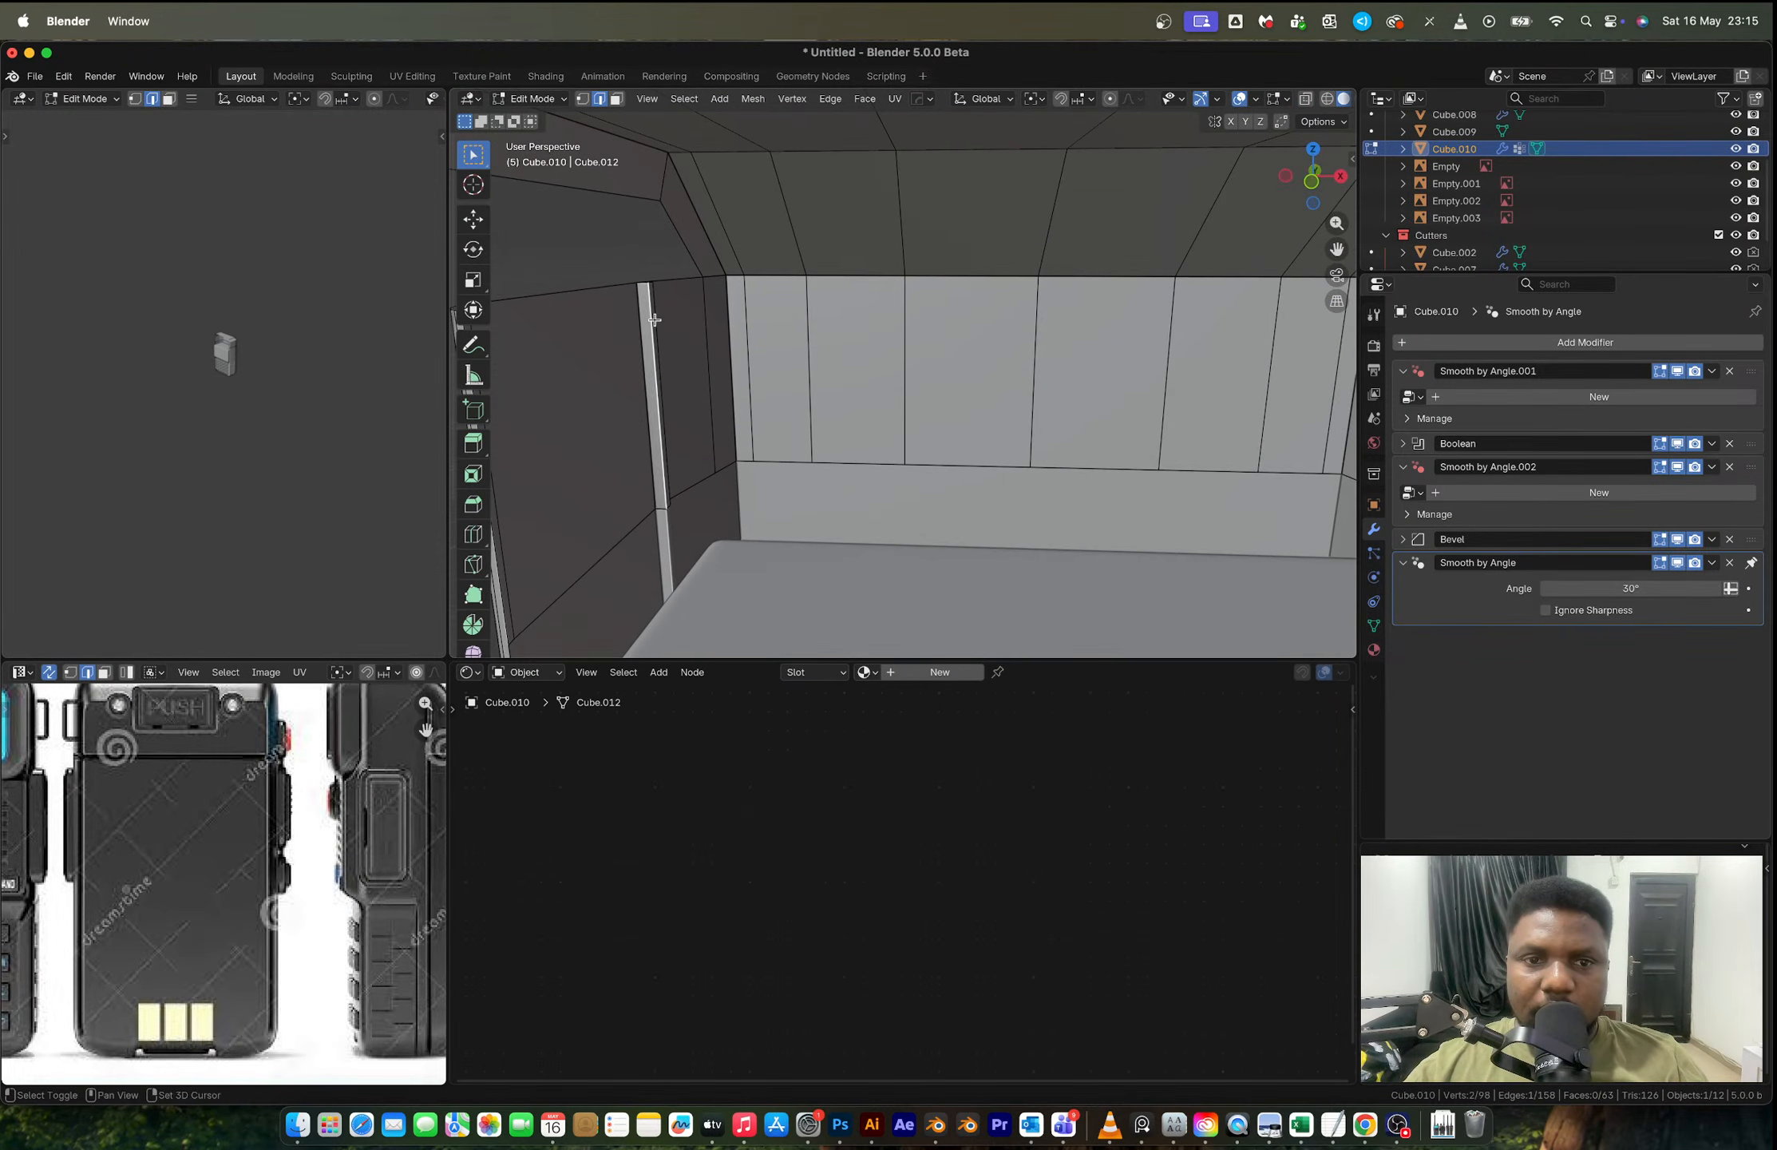
{"action": "left_click", "coordinate": [654, 322], "text": "shift"}
{"action": "key", "text": "x"}
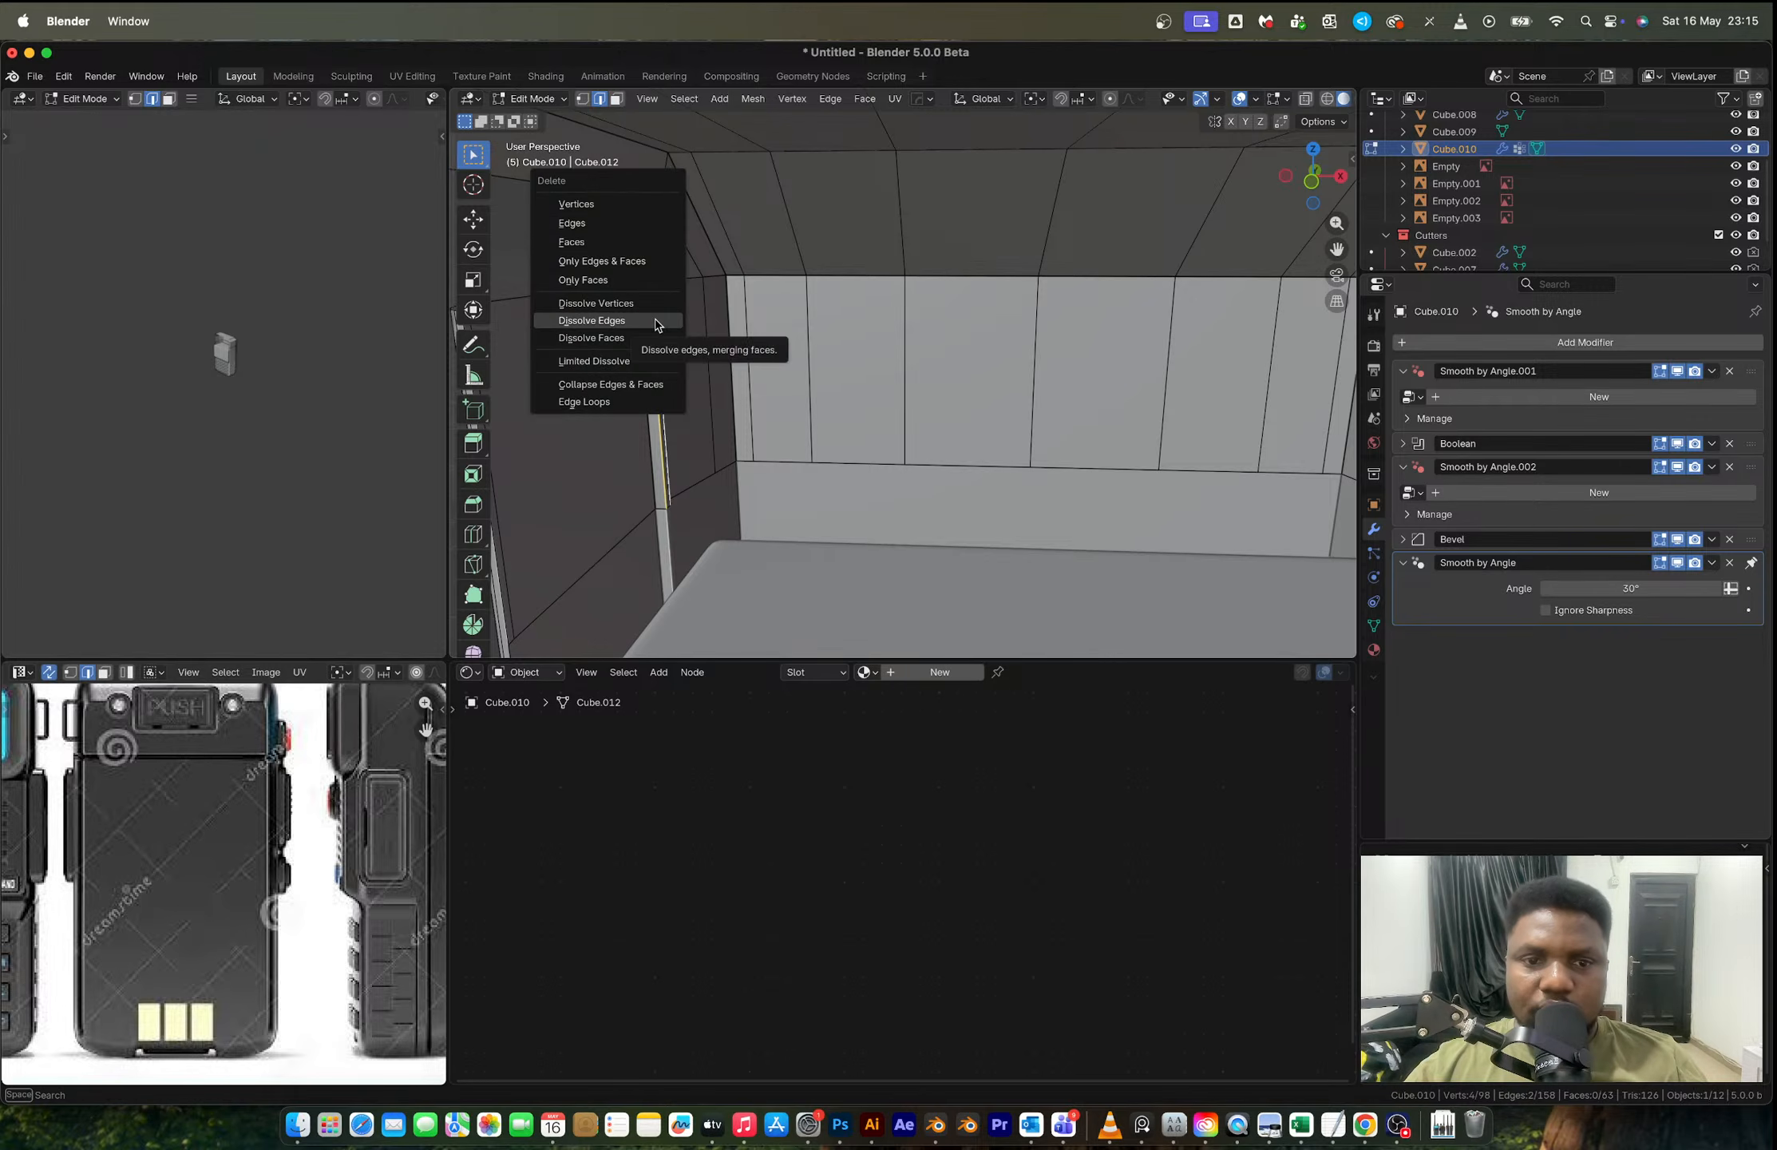
{"action": "key", "text": "Escape"}
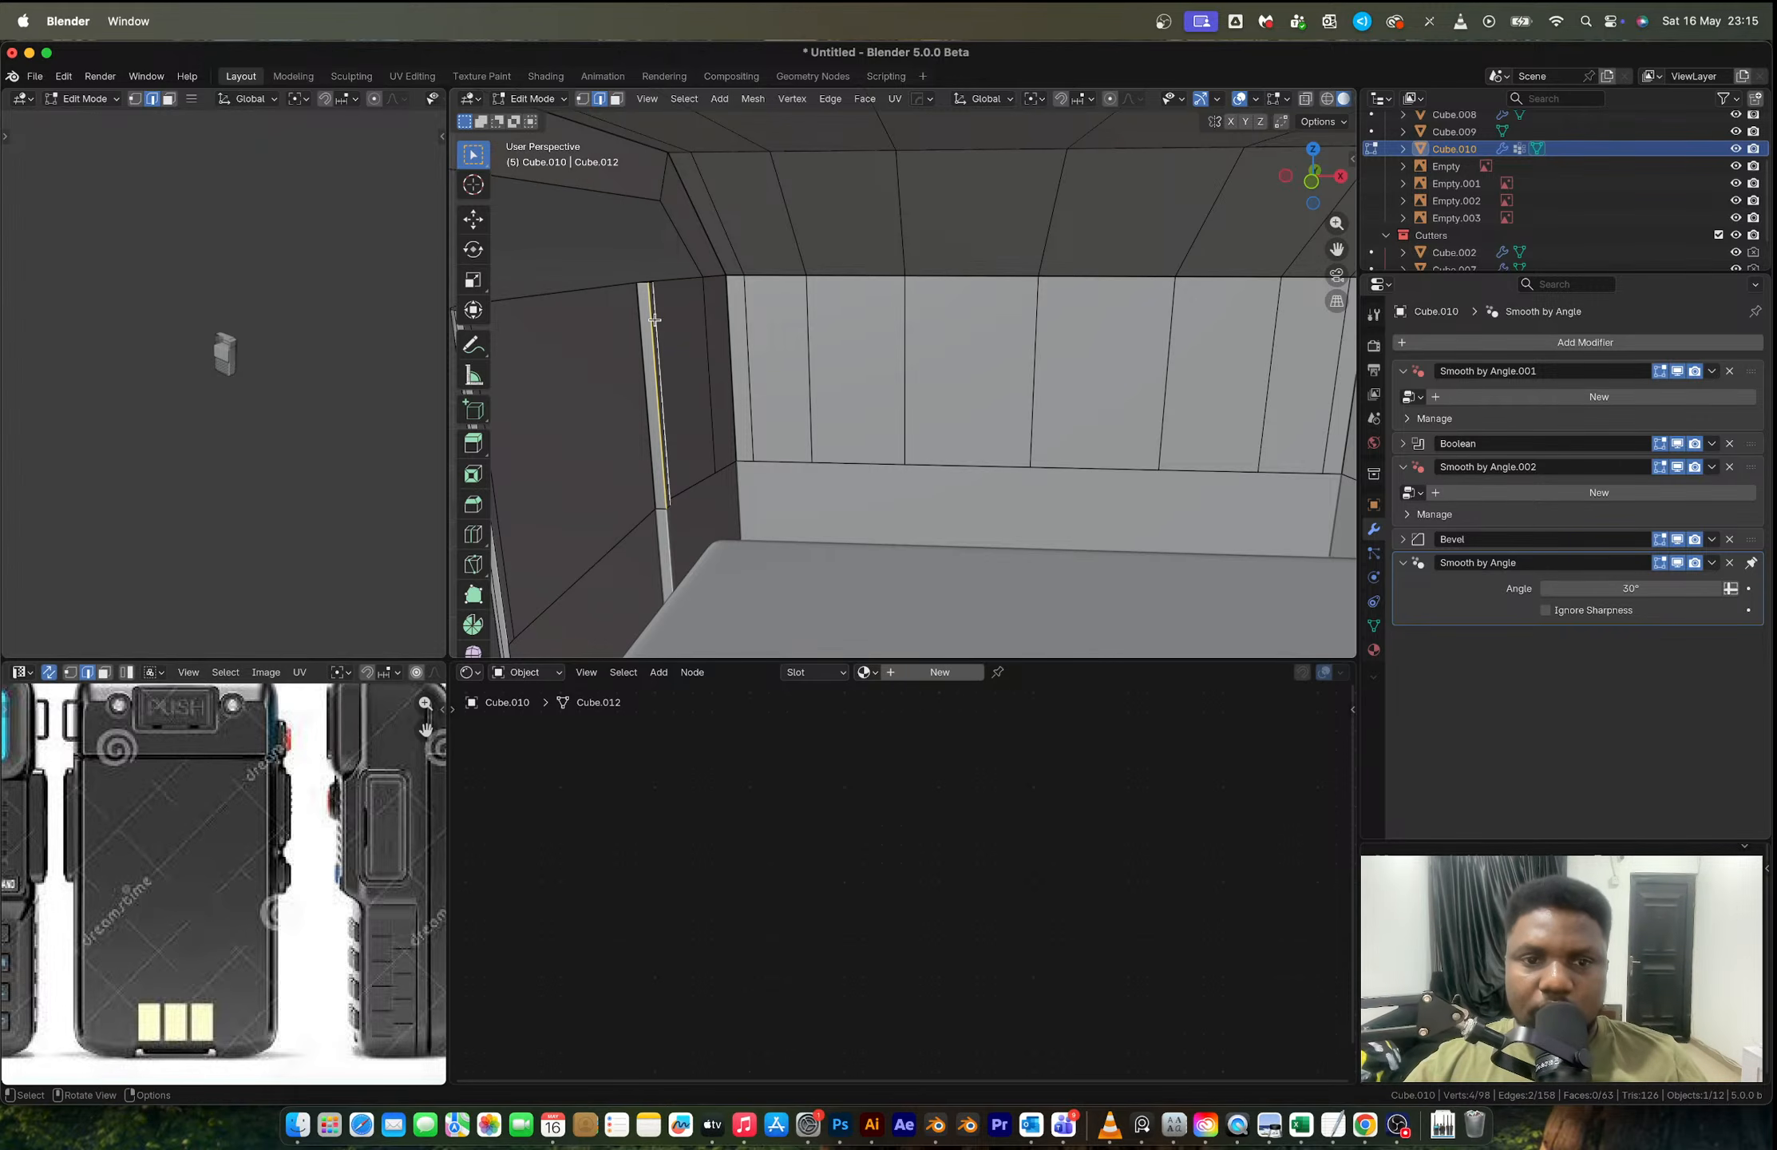
{"action": "key", "text": "XF86MonBrightnessUp"}
{"action": "key", "text": "XF86MonBrightnessUp"}
{"action": "key", "text": "XF86MonBrightnessUp"}
{"action": "key", "text": "x"}
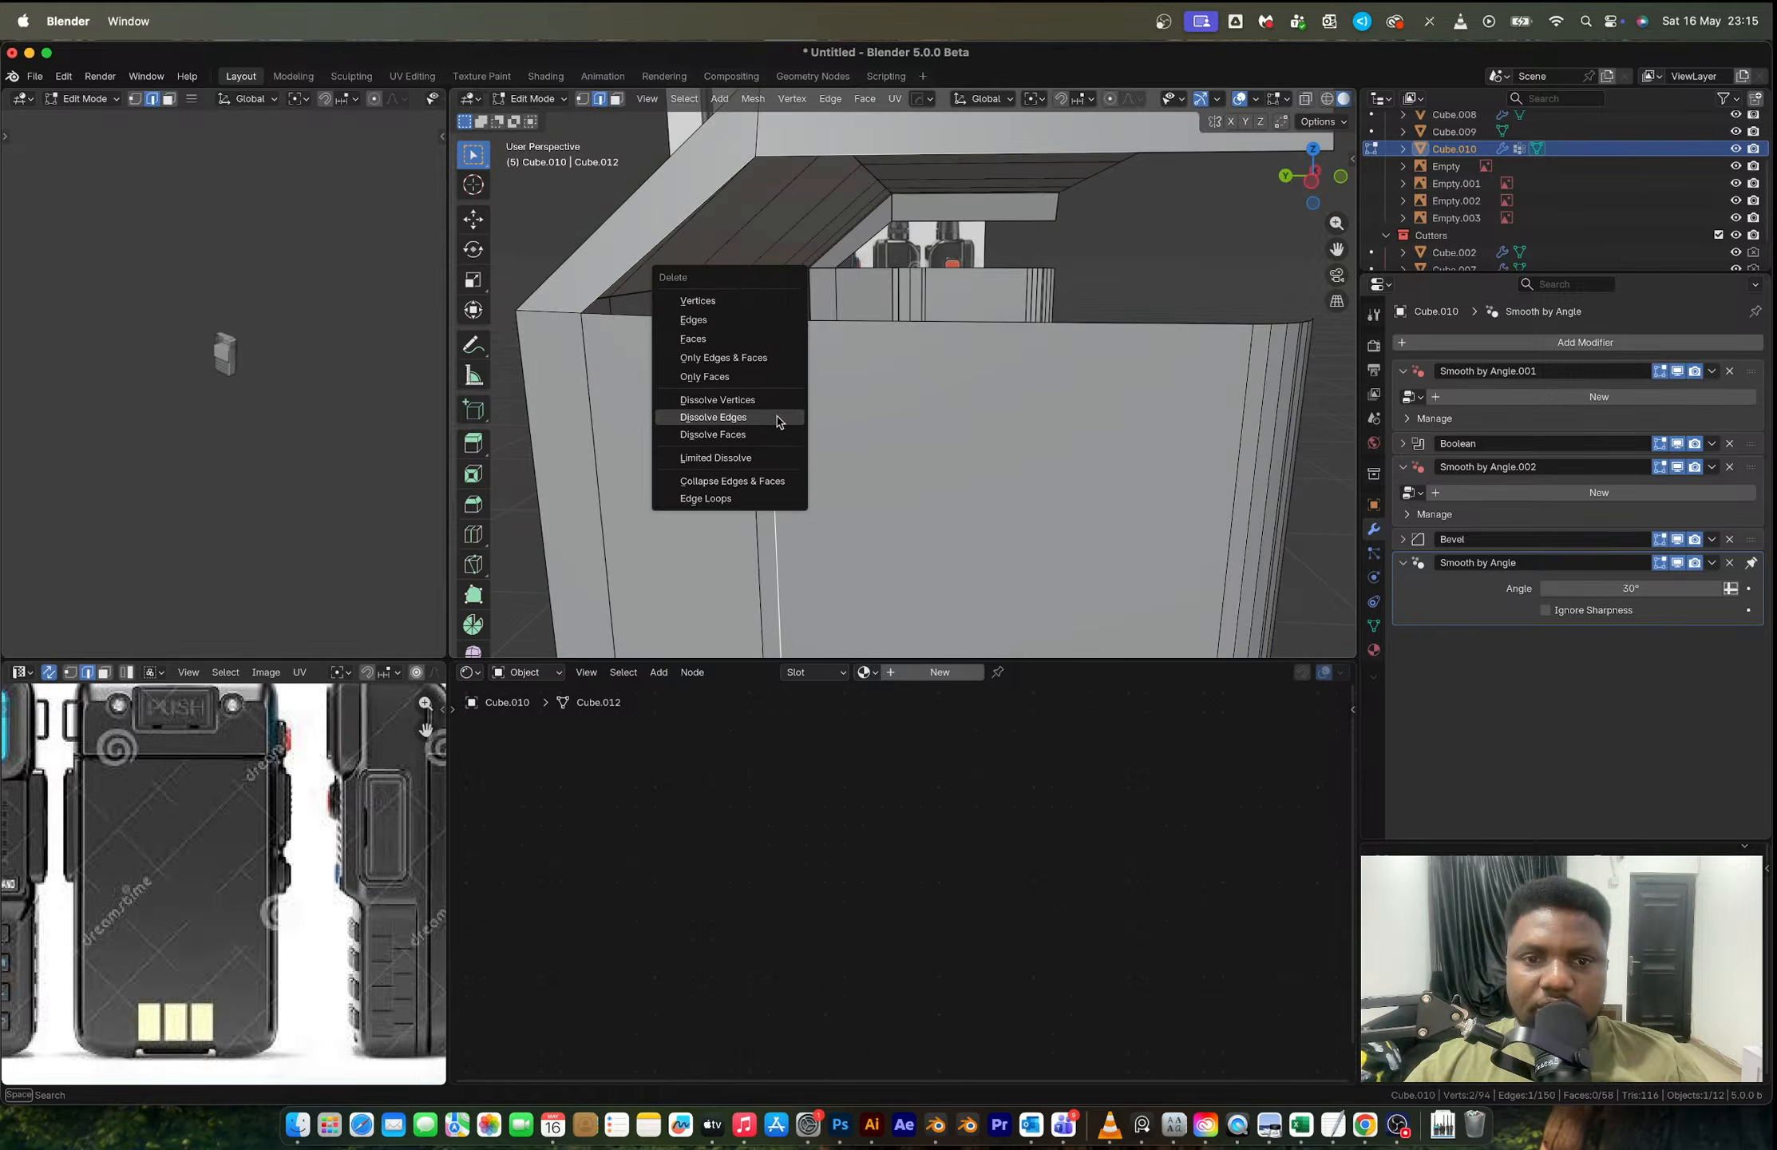
{"action": "left_click", "coordinate": [779, 418]}
Step: Examine the upper shell in perspective and view it straight from the front against the reference image
{"action": "scroll", "coordinate": [873, 424], "scroll_direction": "down", "scroll_amount": 5}
{"action": "middle_click_drag", "start_coordinate": [873, 424], "coordinate": [786, 429]}
{"action": "scroll", "coordinate": [876, 407], "scroll_direction": "up", "scroll_amount": 1}
{"action": "scroll", "coordinate": [880, 404], "scroll_direction": "down", "scroll_amount": 1}
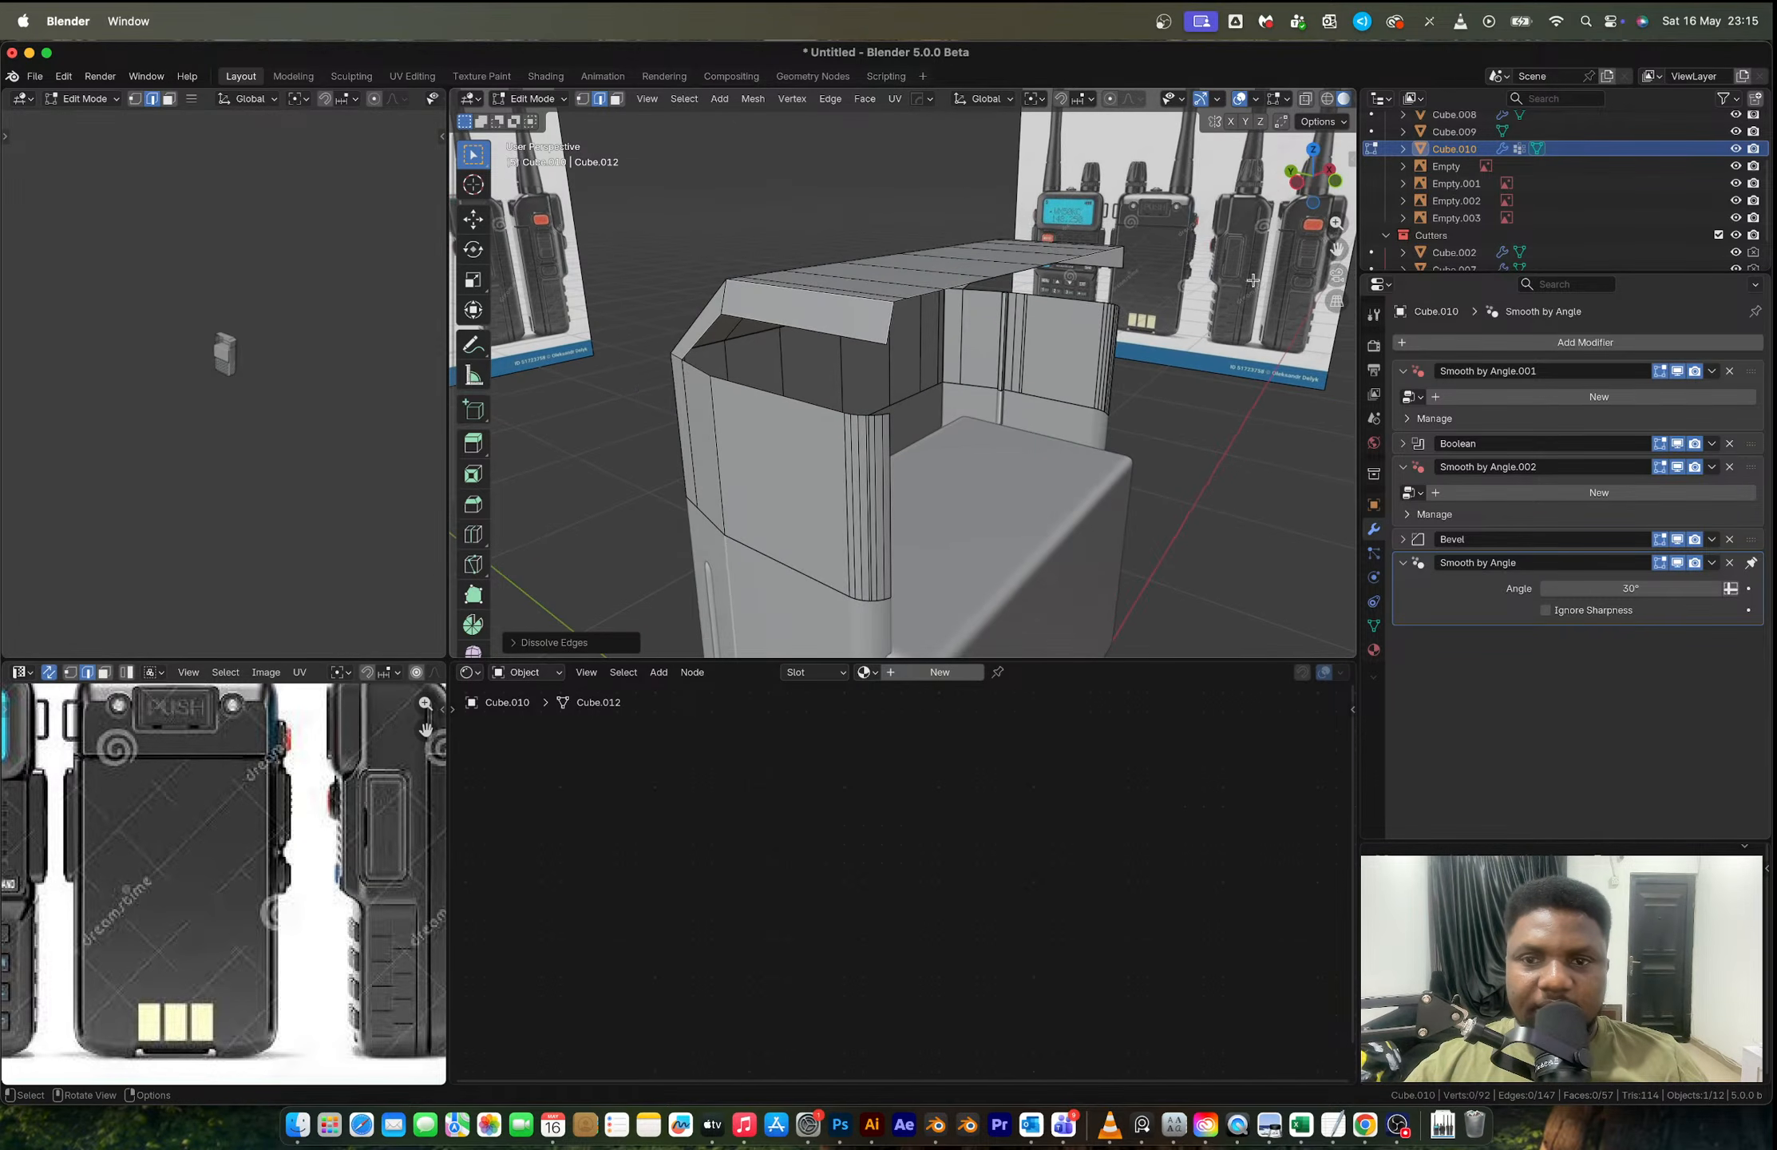
{"action": "left_click", "coordinate": [1336, 184]}
{"action": "middle_click_drag", "start_coordinate": [1088, 343], "coordinate": [719, 575]}
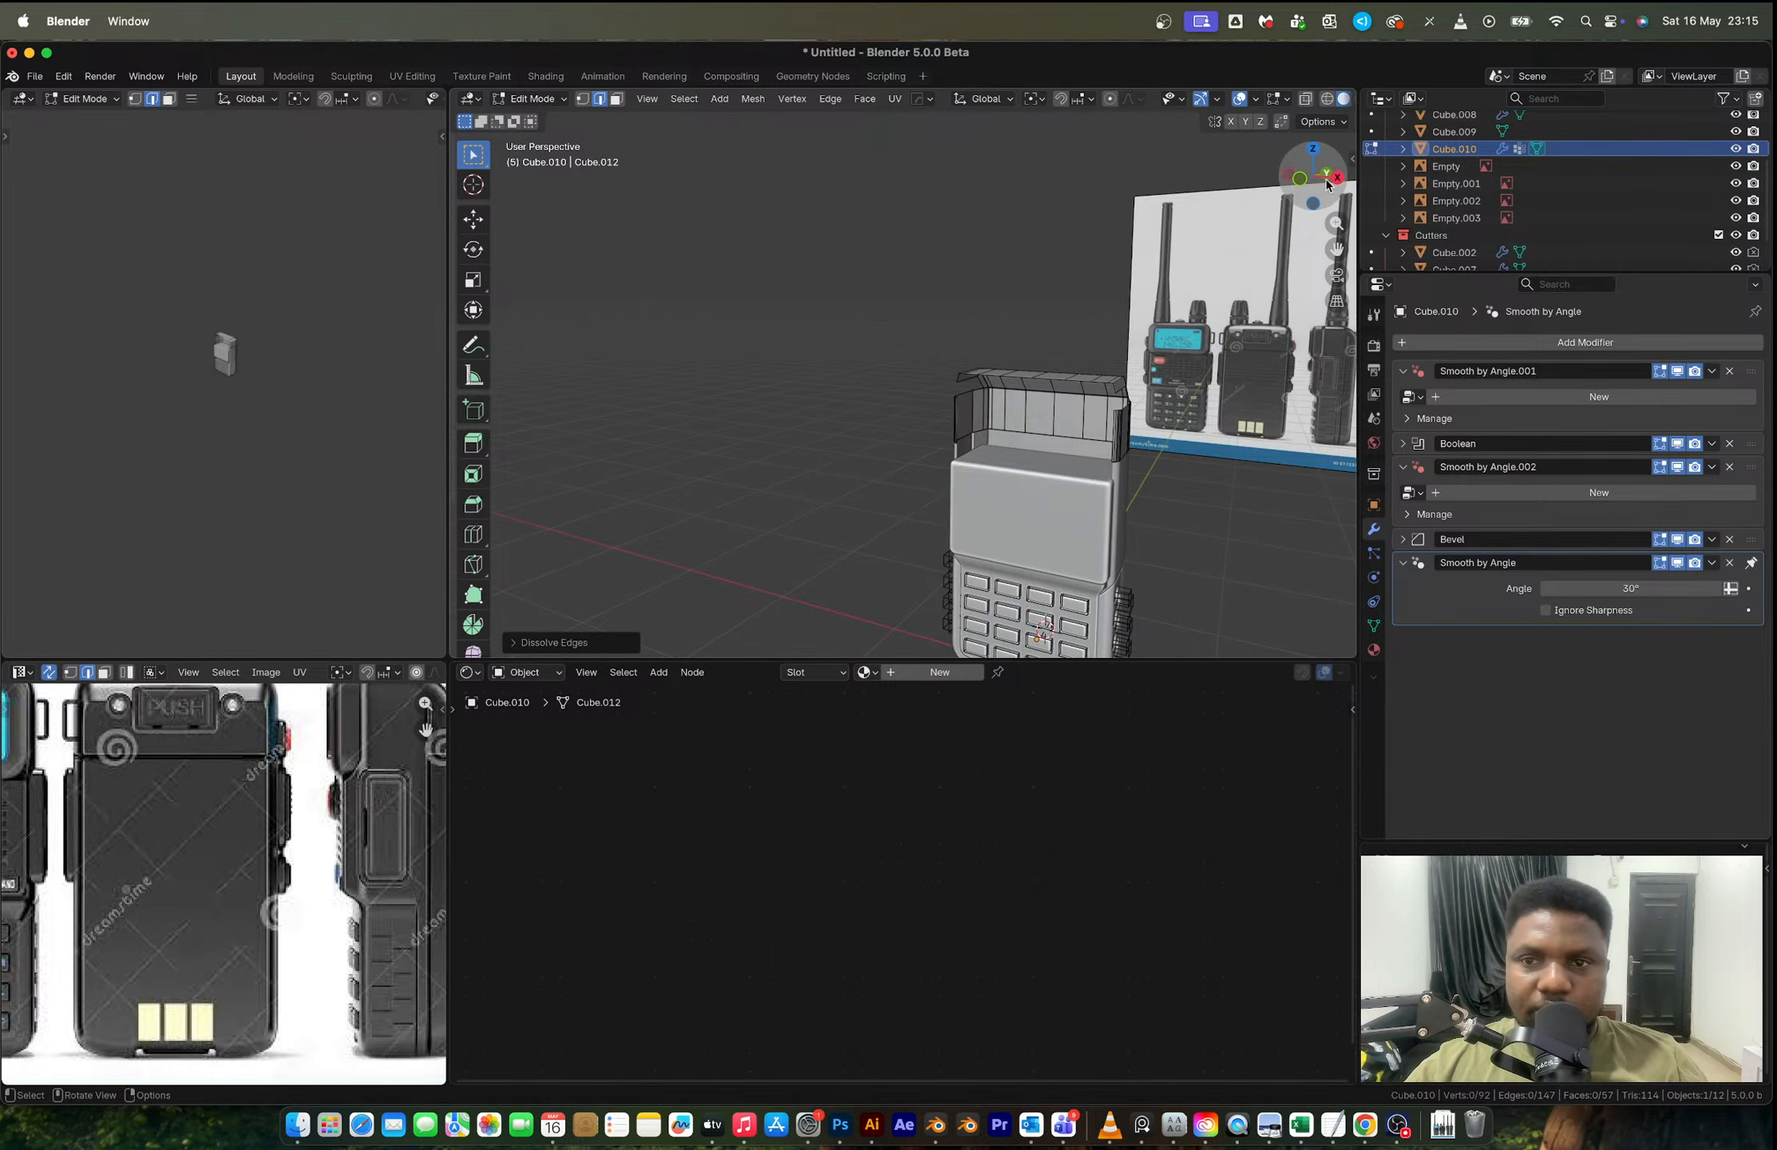
{"action": "left_click", "coordinate": [1300, 178]}
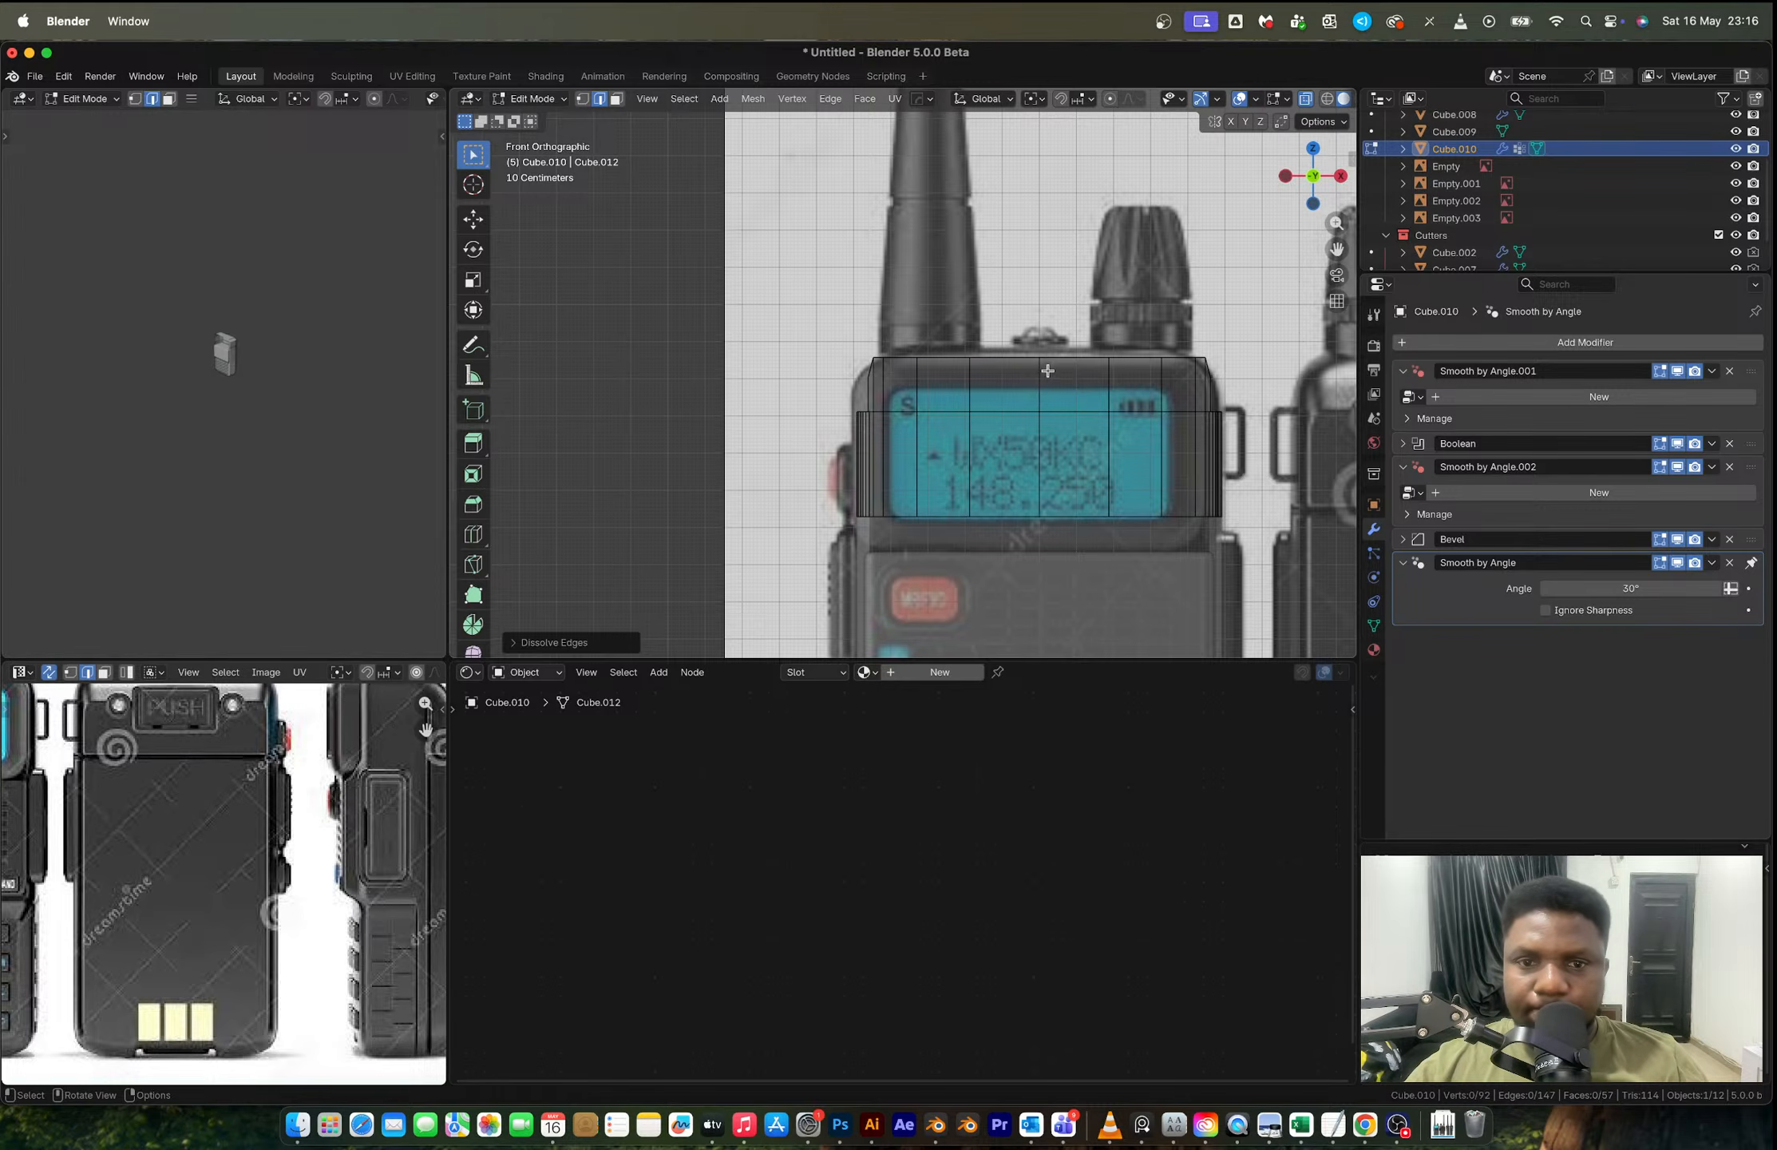
Step: Grow a selection across the closely spaced vertical edges at the shell band's front side corner and delete only their faces
{"action": "middle_click_drag", "start_coordinate": [1047, 370], "coordinate": [1293, 431]}
{"action": "scroll", "coordinate": [302, 779], "scroll_direction": "down", "scroll_amount": 3}
{"action": "scroll", "coordinate": [302, 779], "scroll_direction": "up", "scroll_amount": 5}
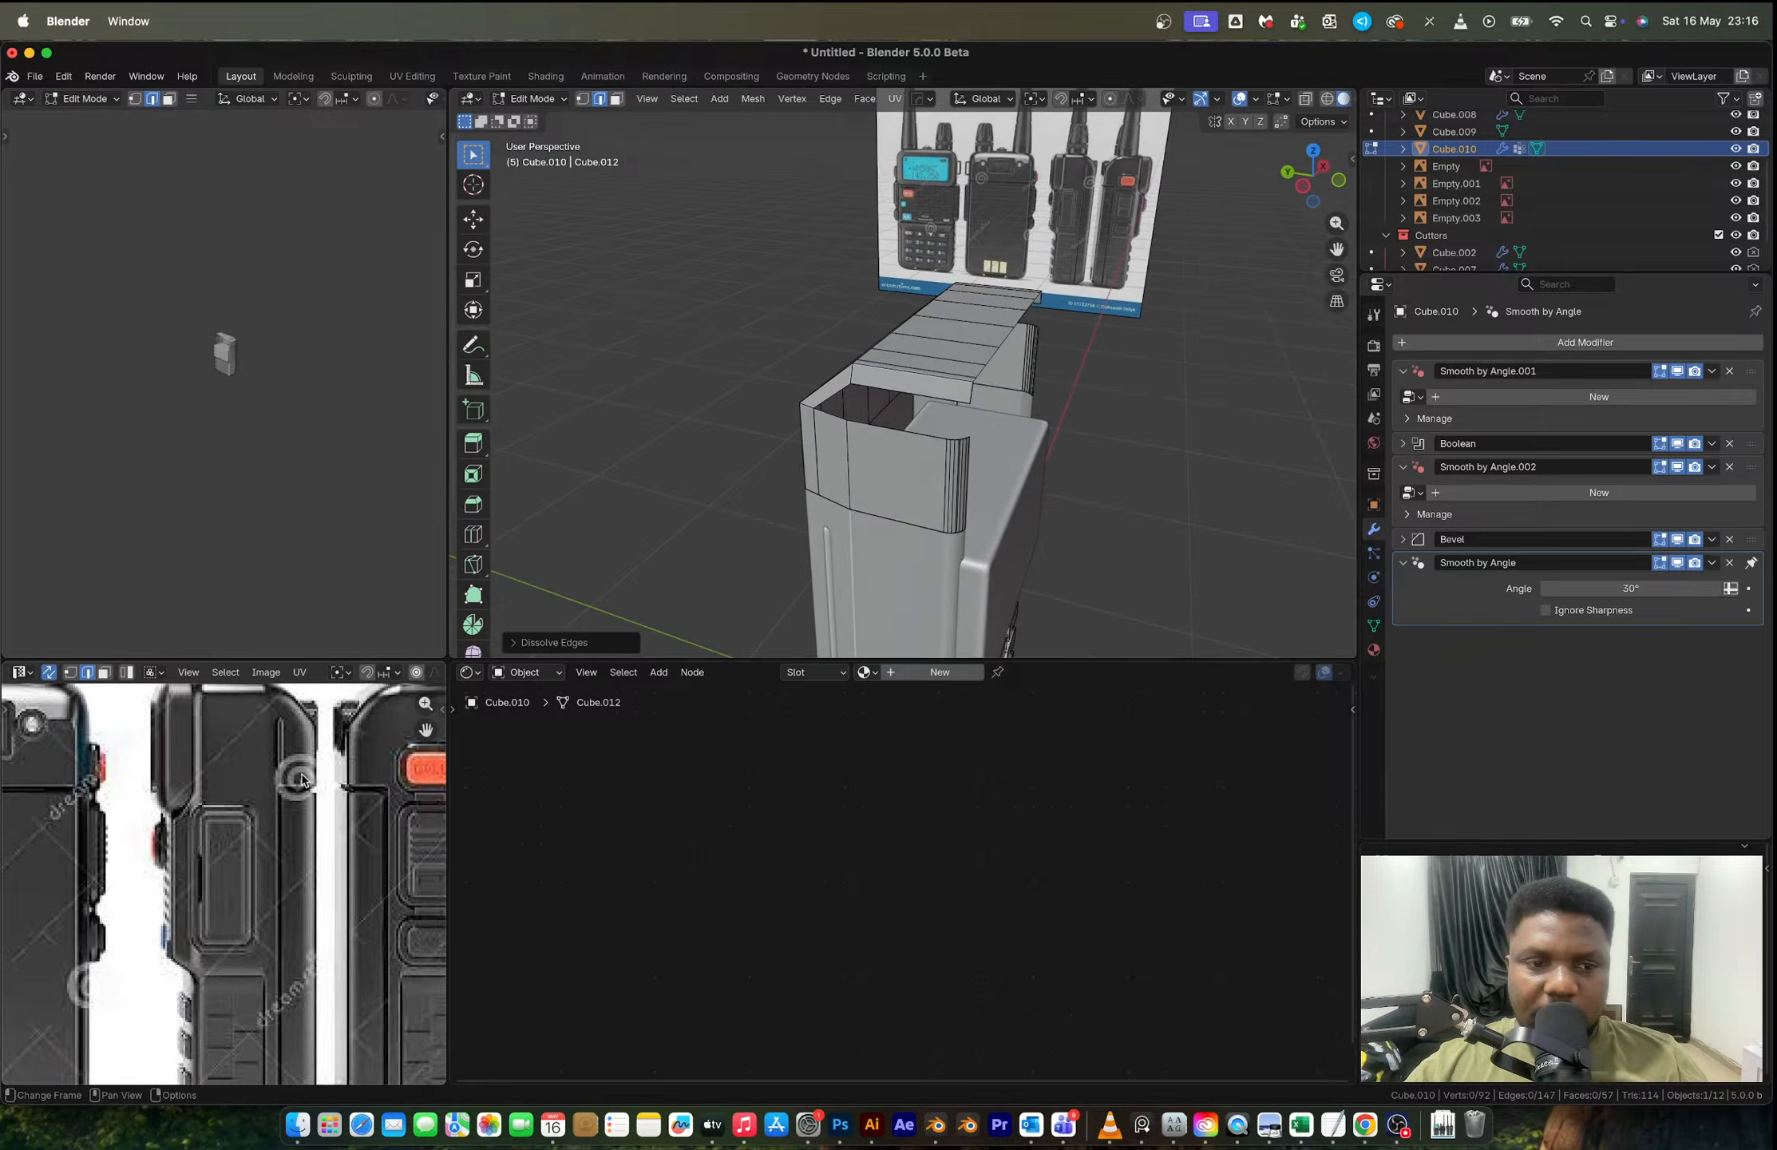
{"action": "scroll", "coordinate": [302, 778], "scroll_direction": "down", "scroll_amount": 3}
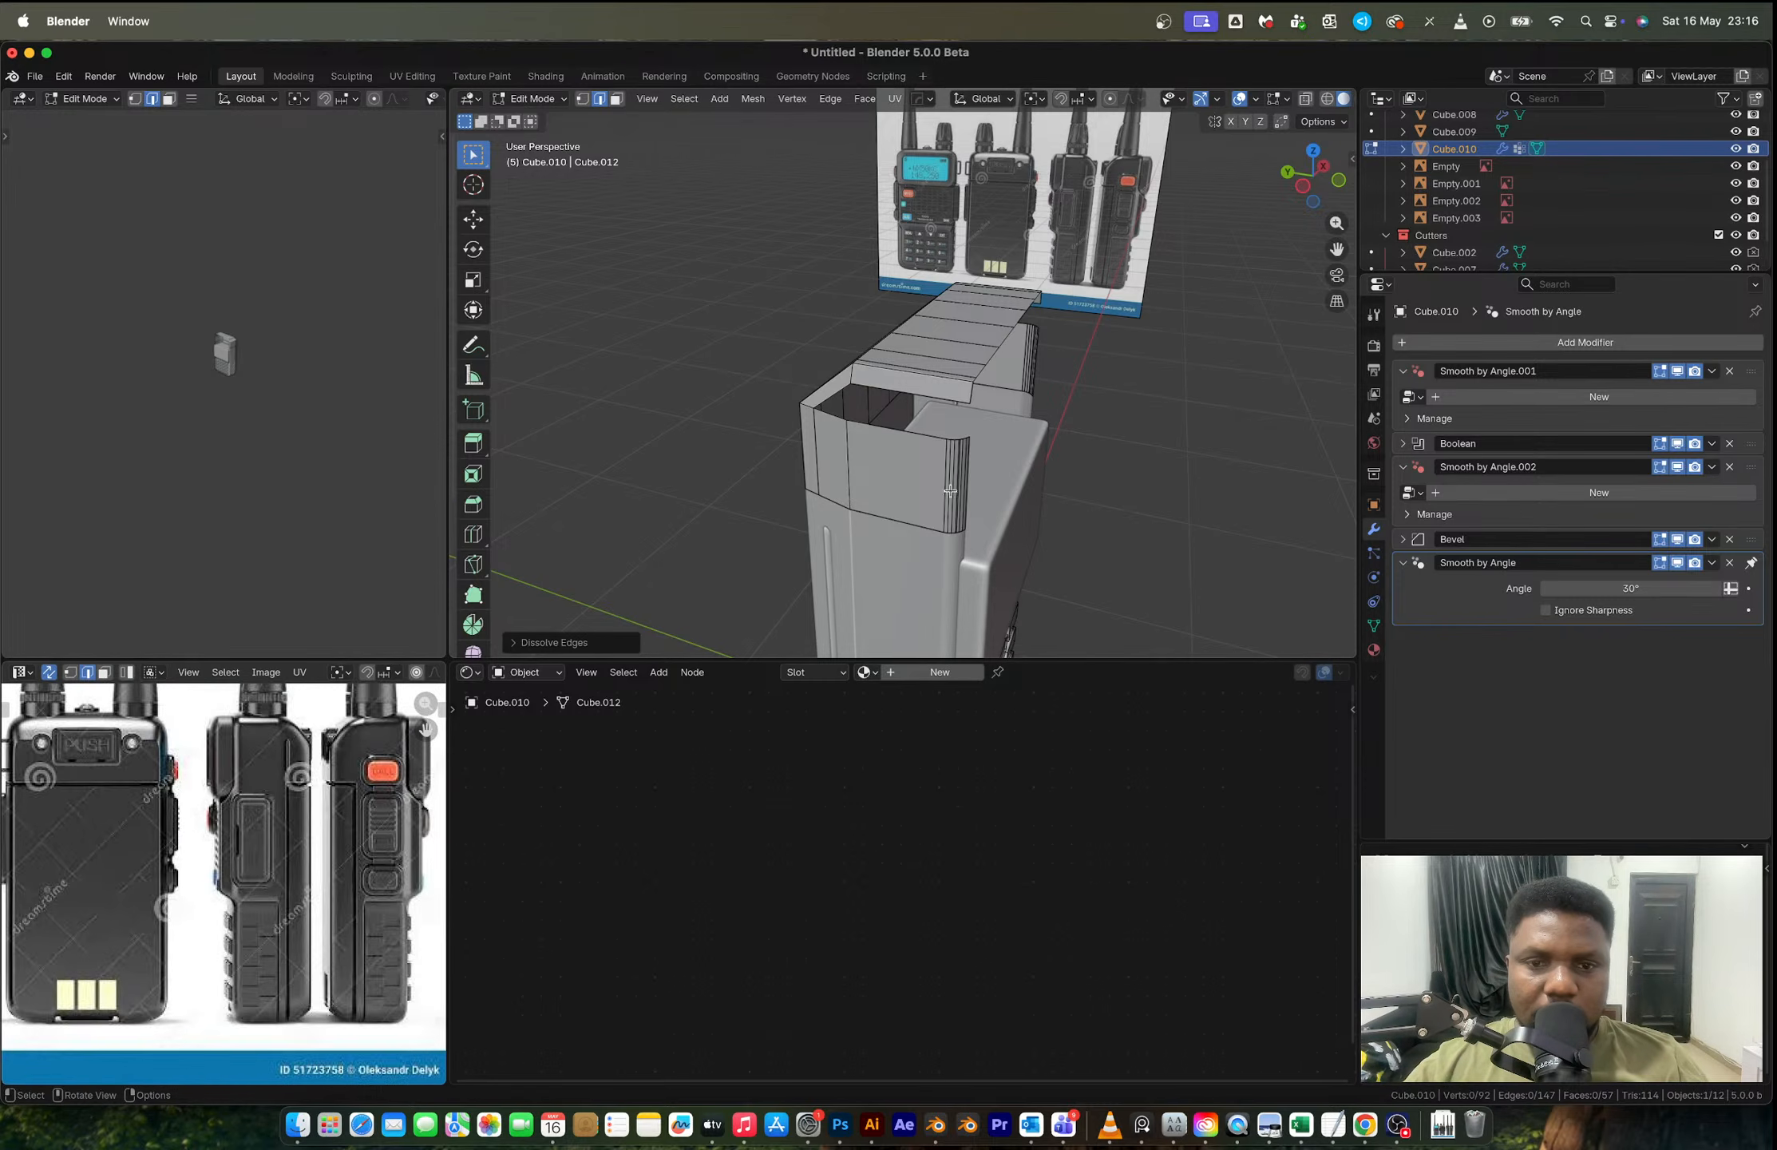
{"action": "mouse_move", "coordinate": [951, 490]}
{"action": "middle_mouse_down"}
{"action": "mouse_move", "coordinate": [969, 453]}
{"action": "mouse_move", "coordinate": [965, 509]}
{"action": "mouse_move", "coordinate": [957, 483]}
{"action": "middle_mouse_up"}
{"action": "scroll", "coordinate": [967, 494], "scroll_direction": "up", "scroll_amount": 1}
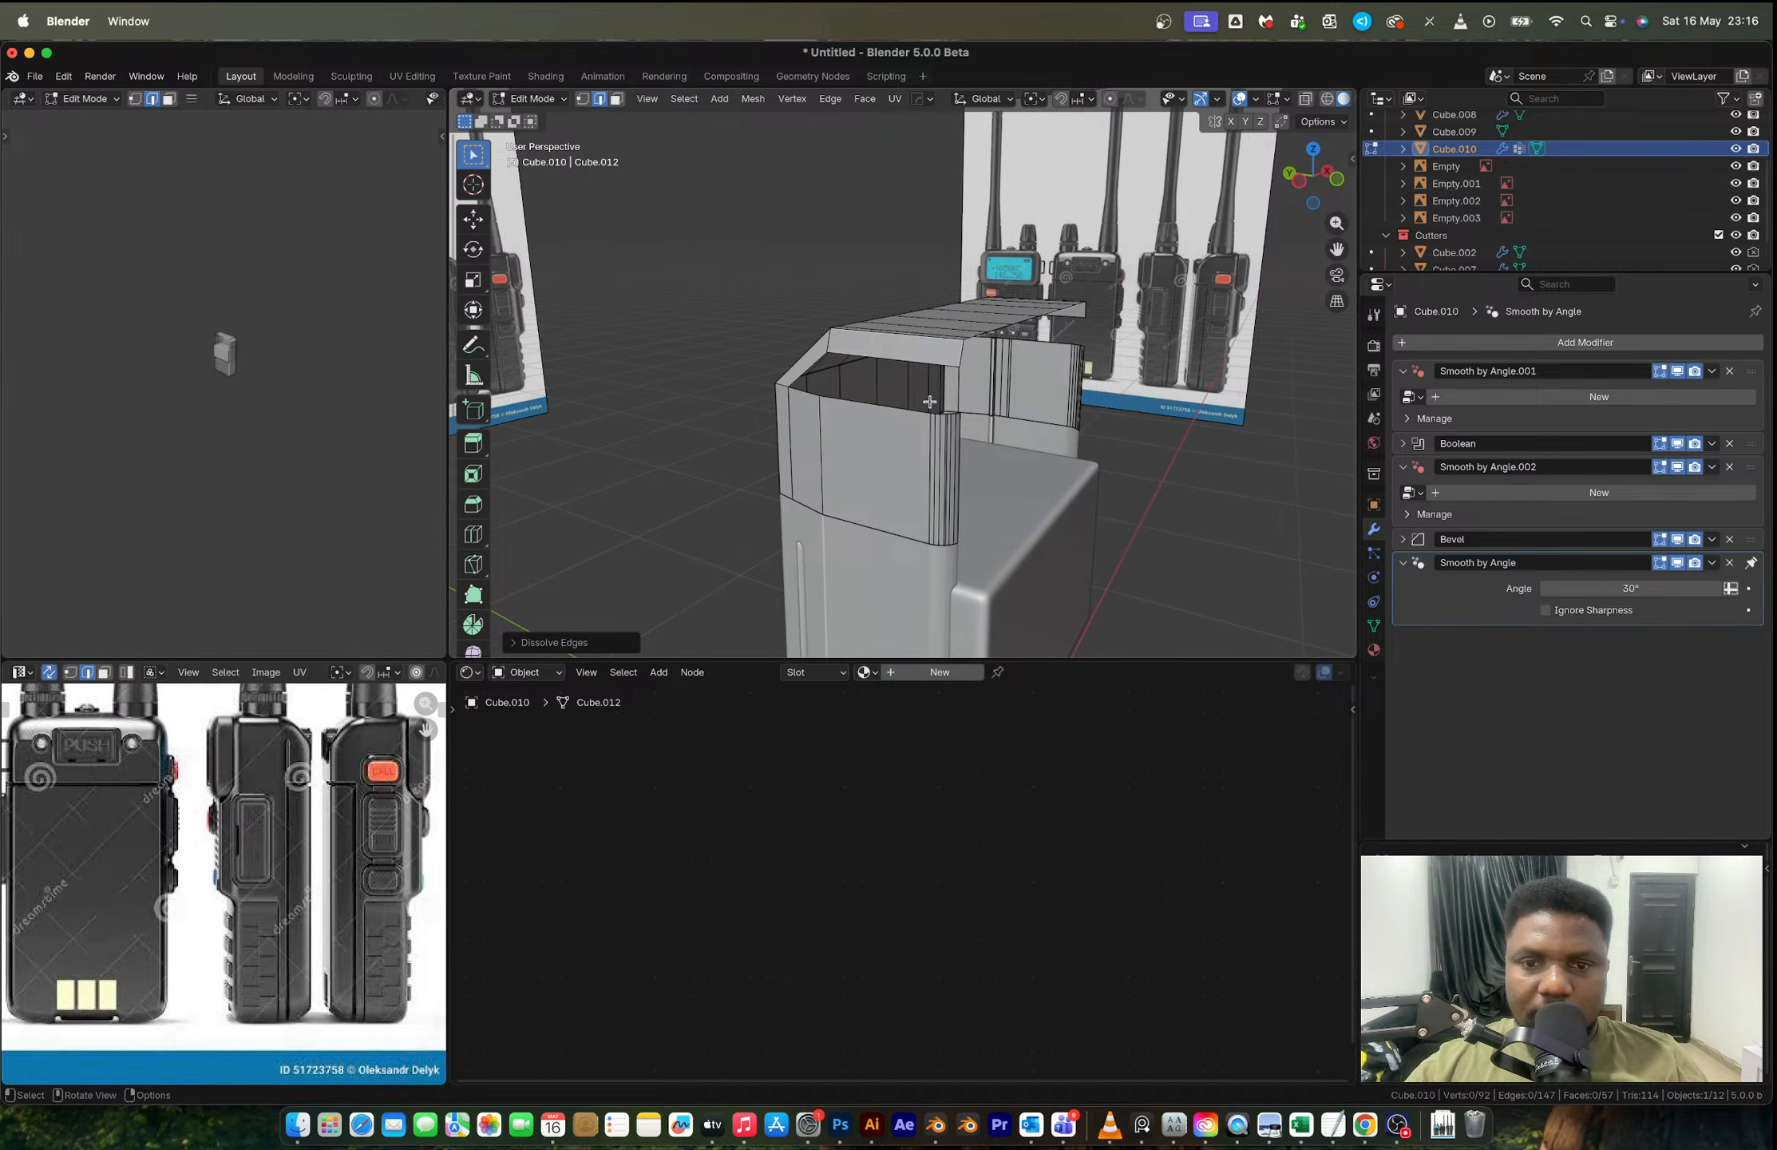
{"action": "left_click", "coordinate": [965, 475]}
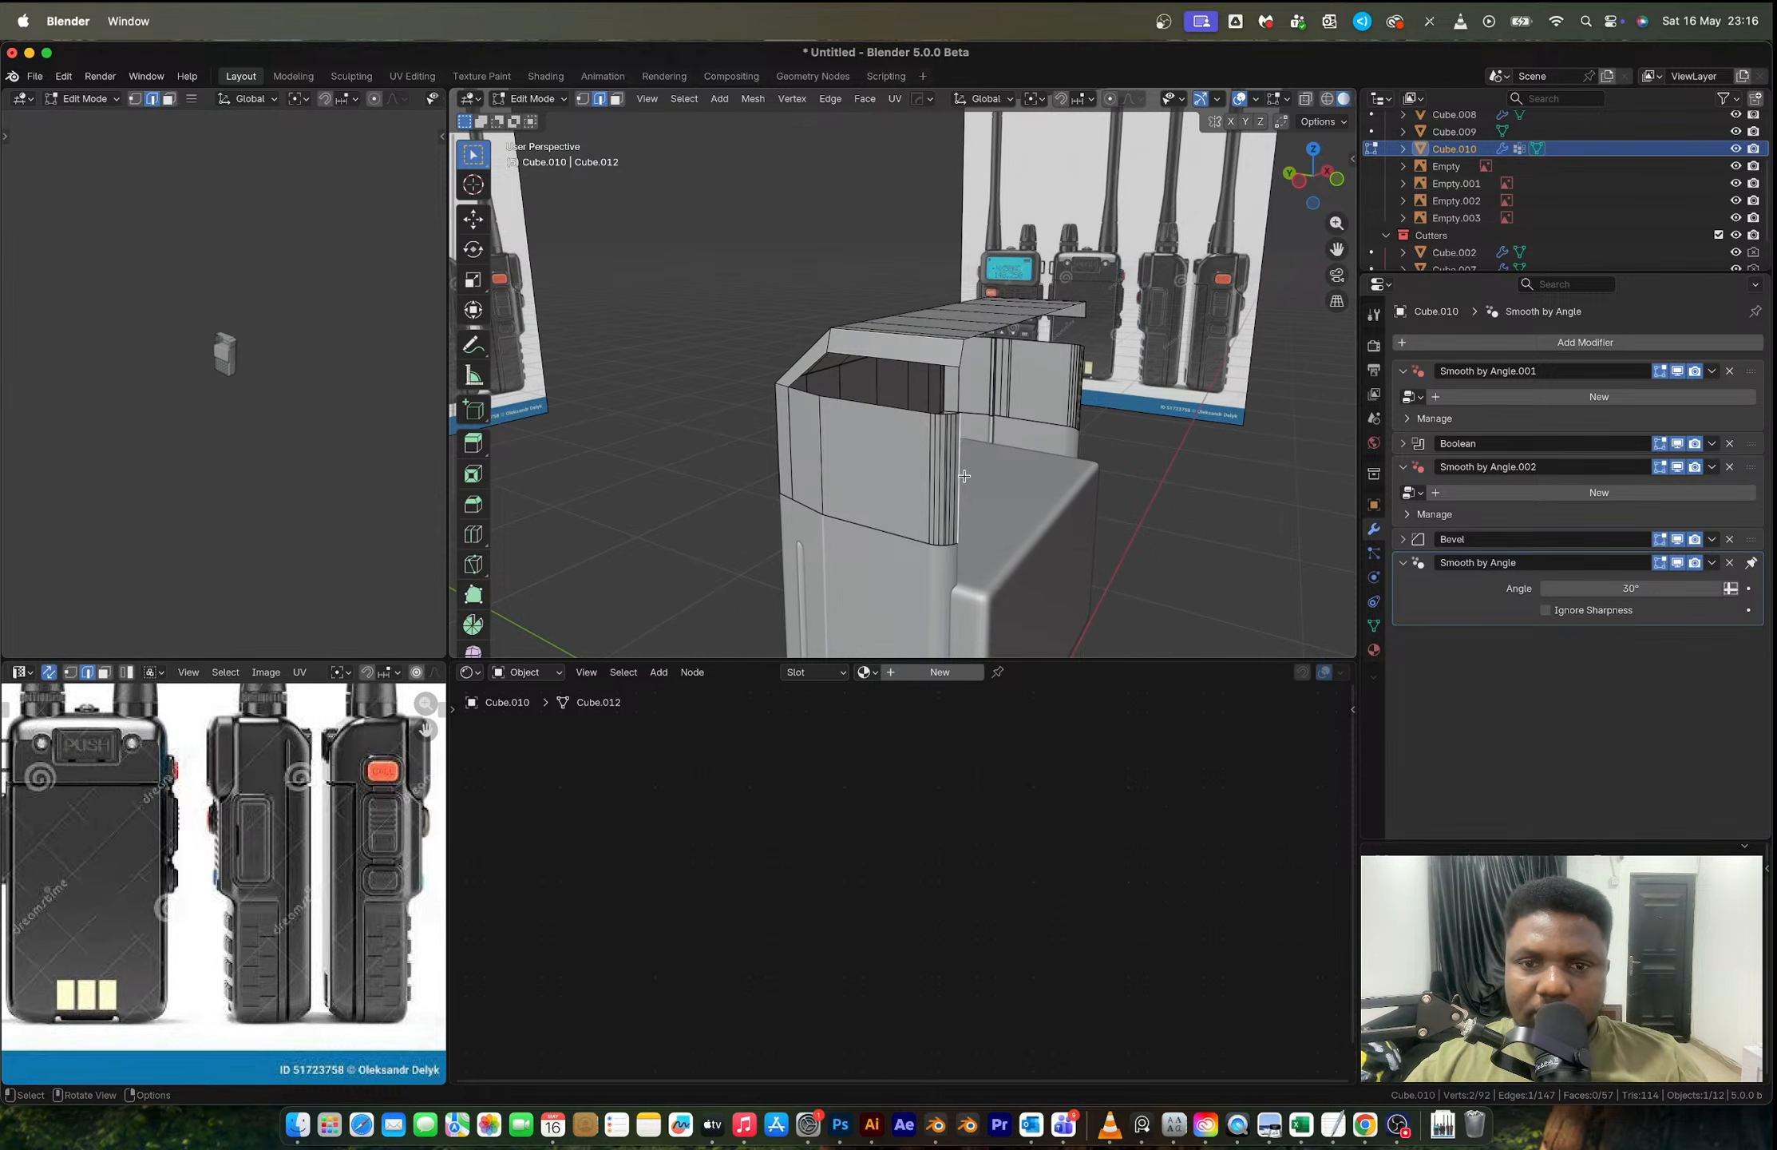
{"action": "left_click", "coordinate": [684, 98]}
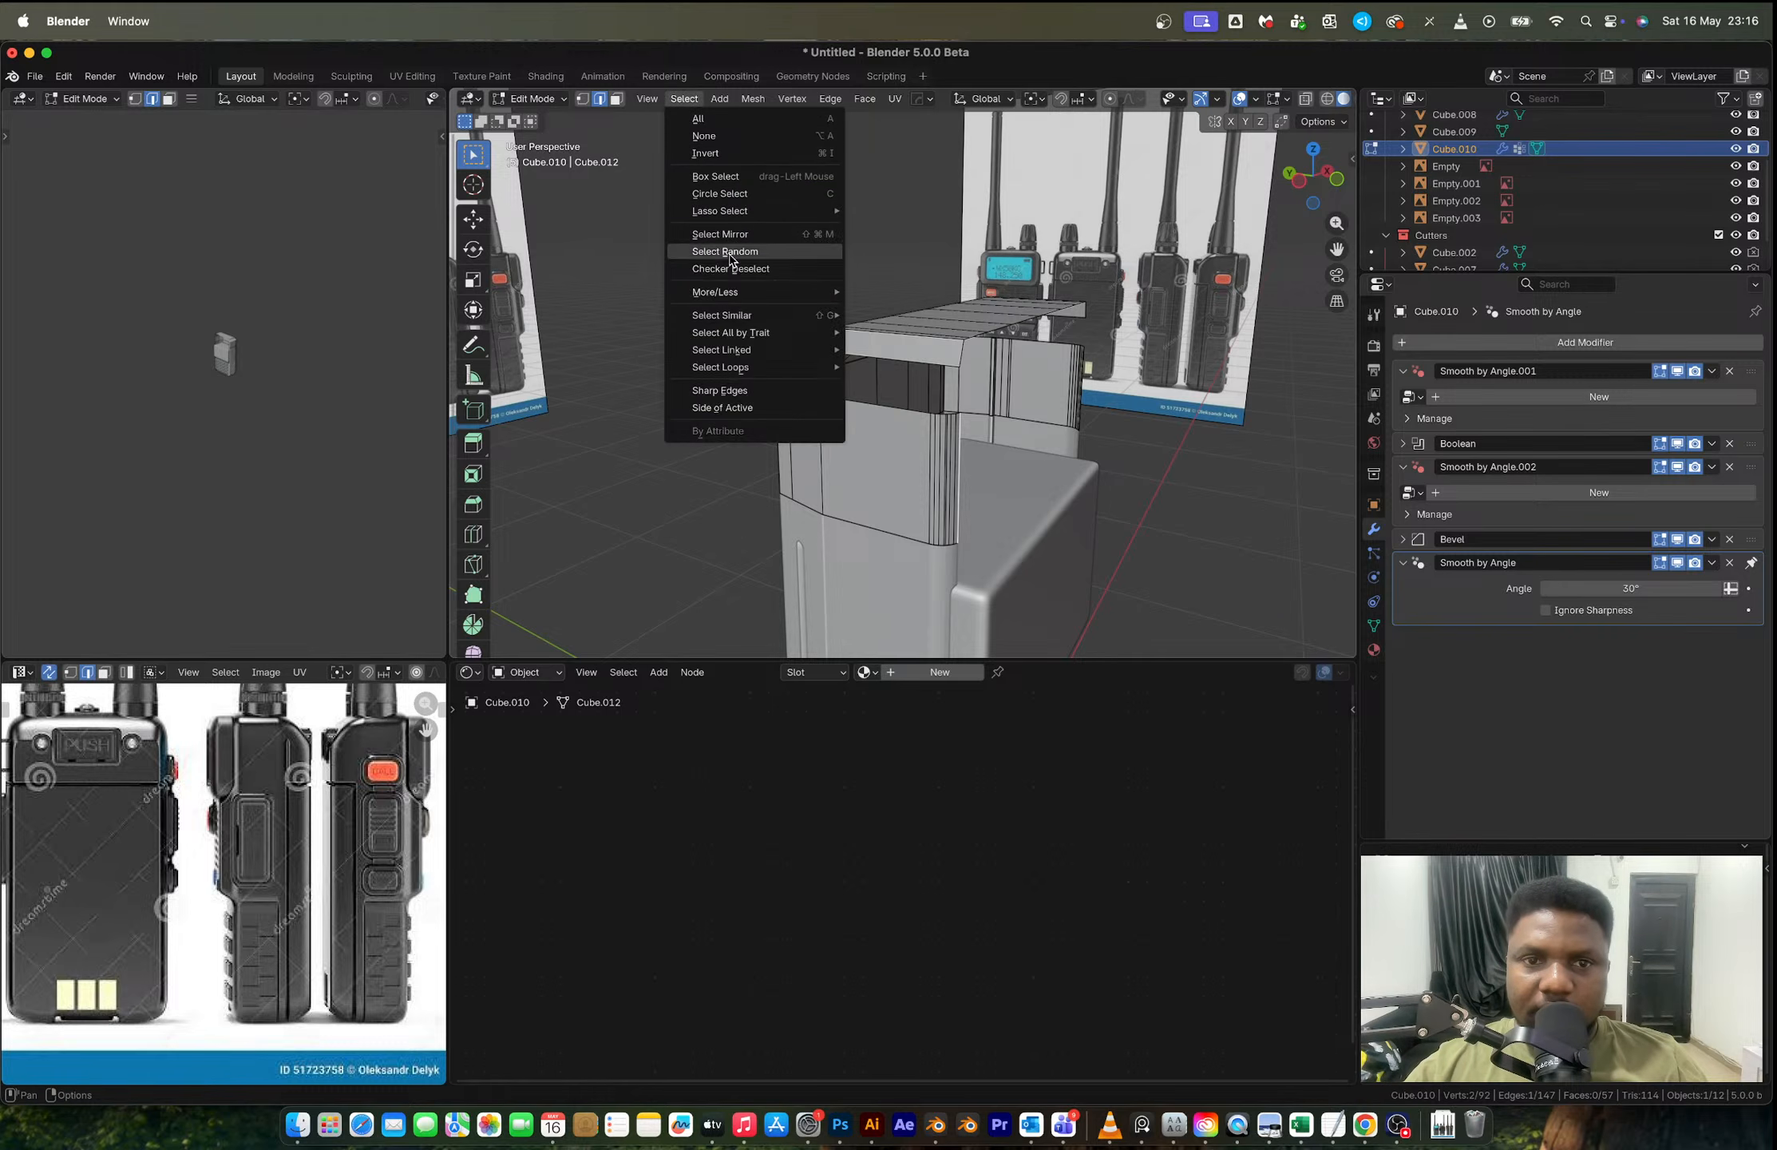
{"action": "mouse_move", "coordinate": [736, 295]}
{"action": "left_click", "coordinate": [898, 292]}
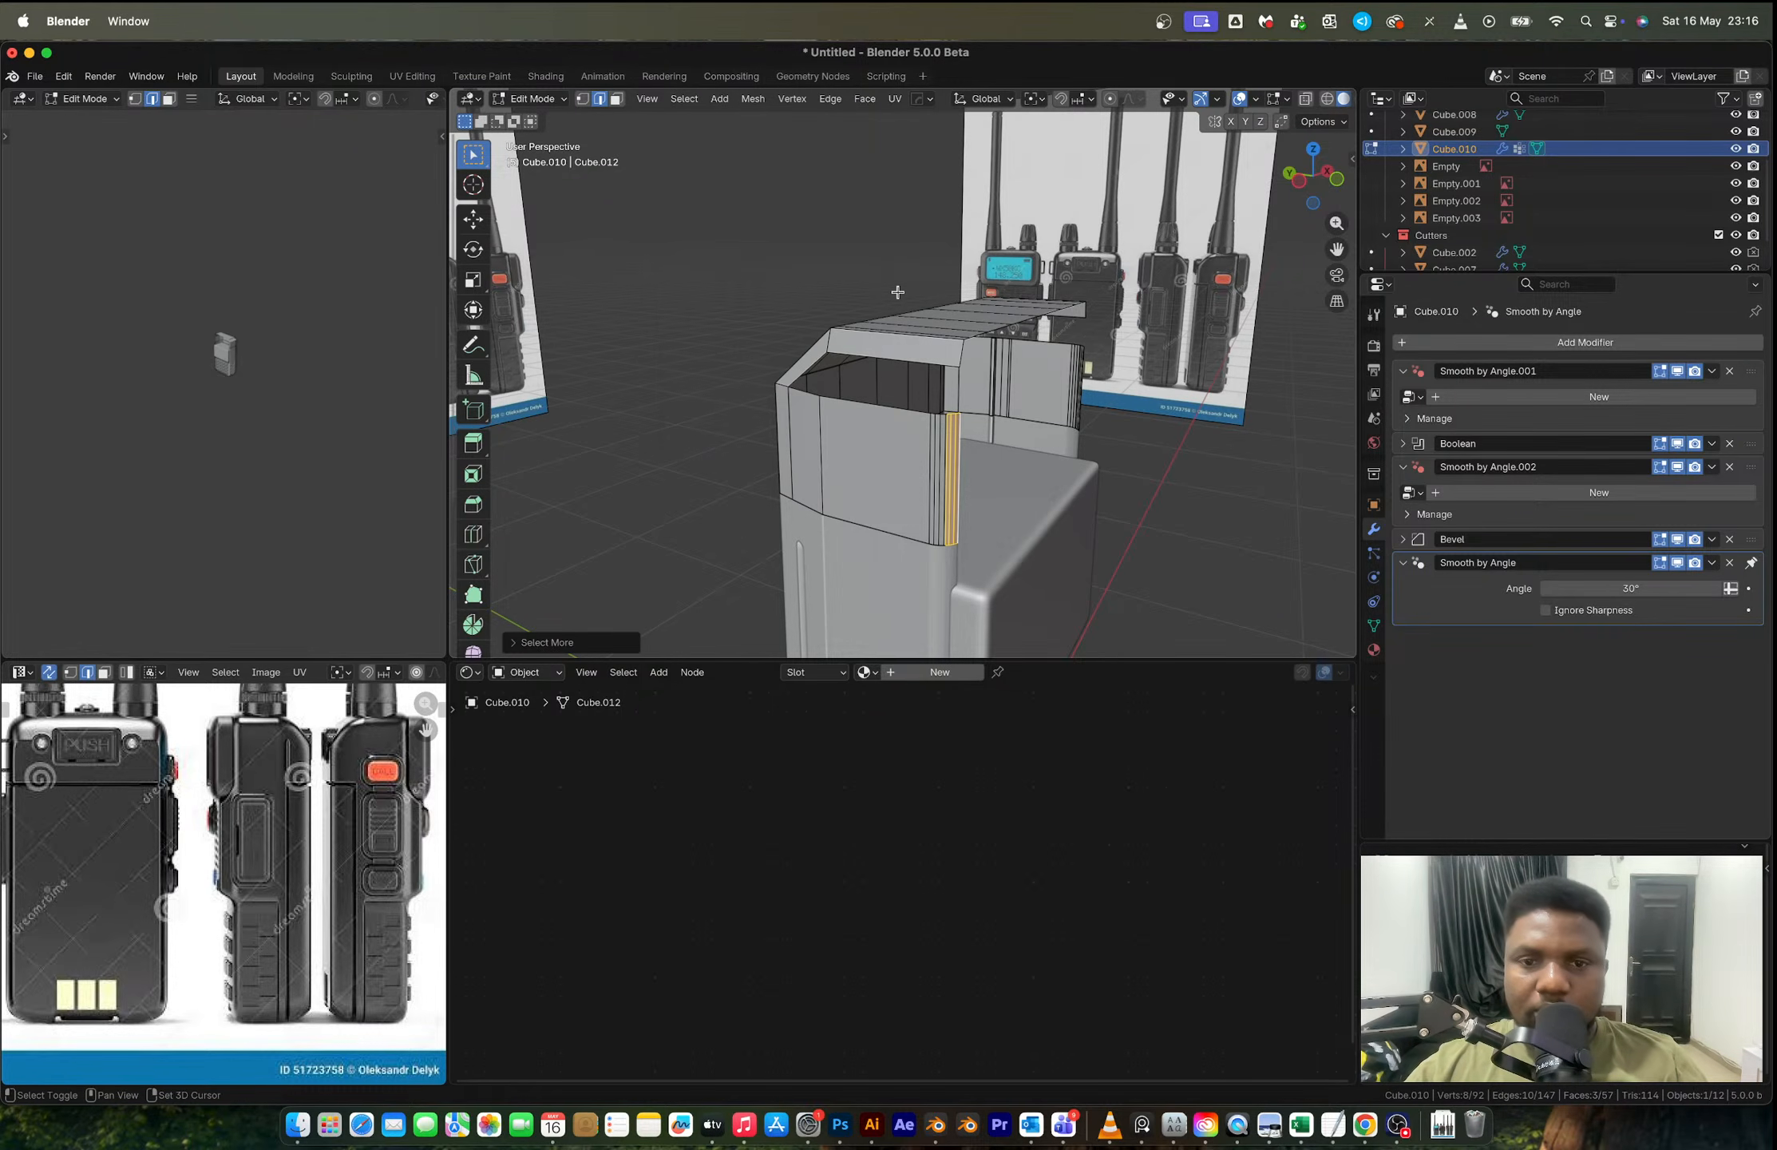
{"action": "key", "text": "x"}
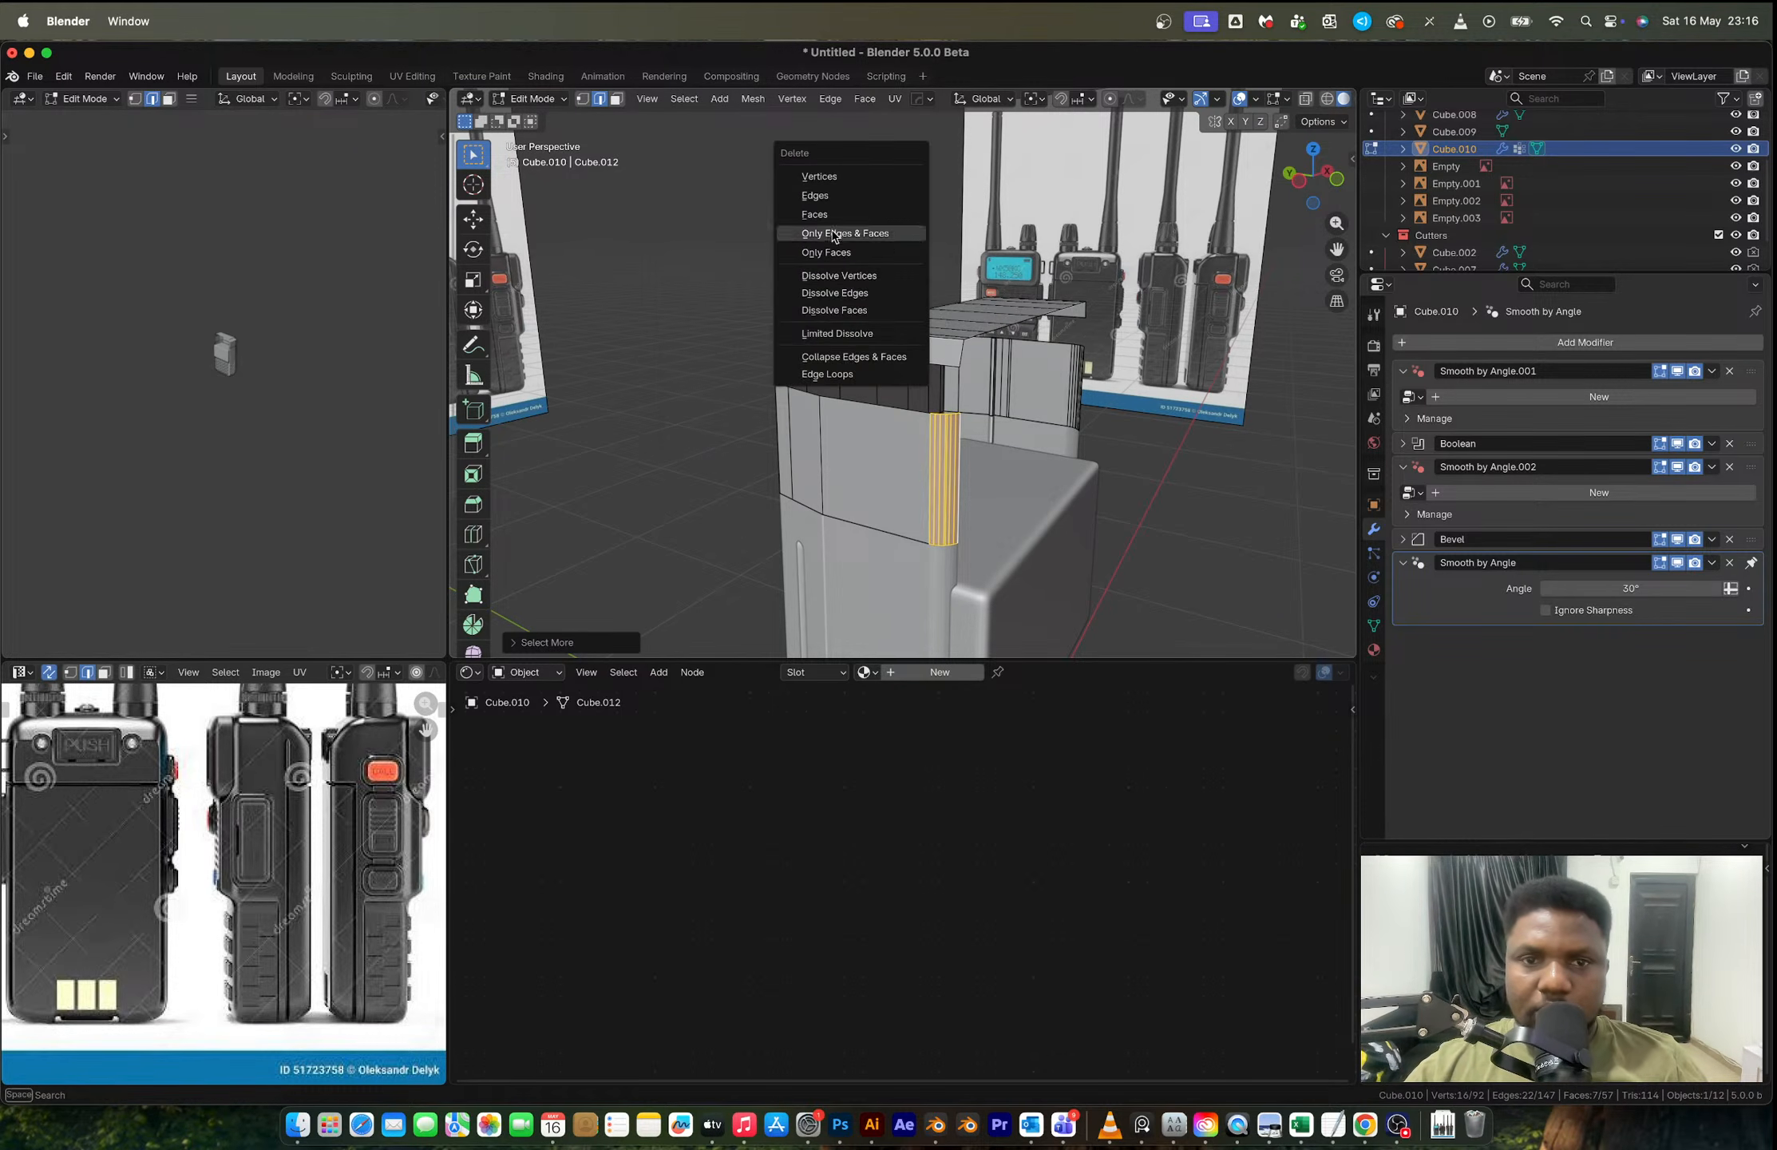
{"action": "left_click", "coordinate": [856, 247]}
{"action": "middle_click_drag", "start_coordinate": [855, 247], "coordinate": [939, 381]}
{"action": "key", "text": "Tab"}
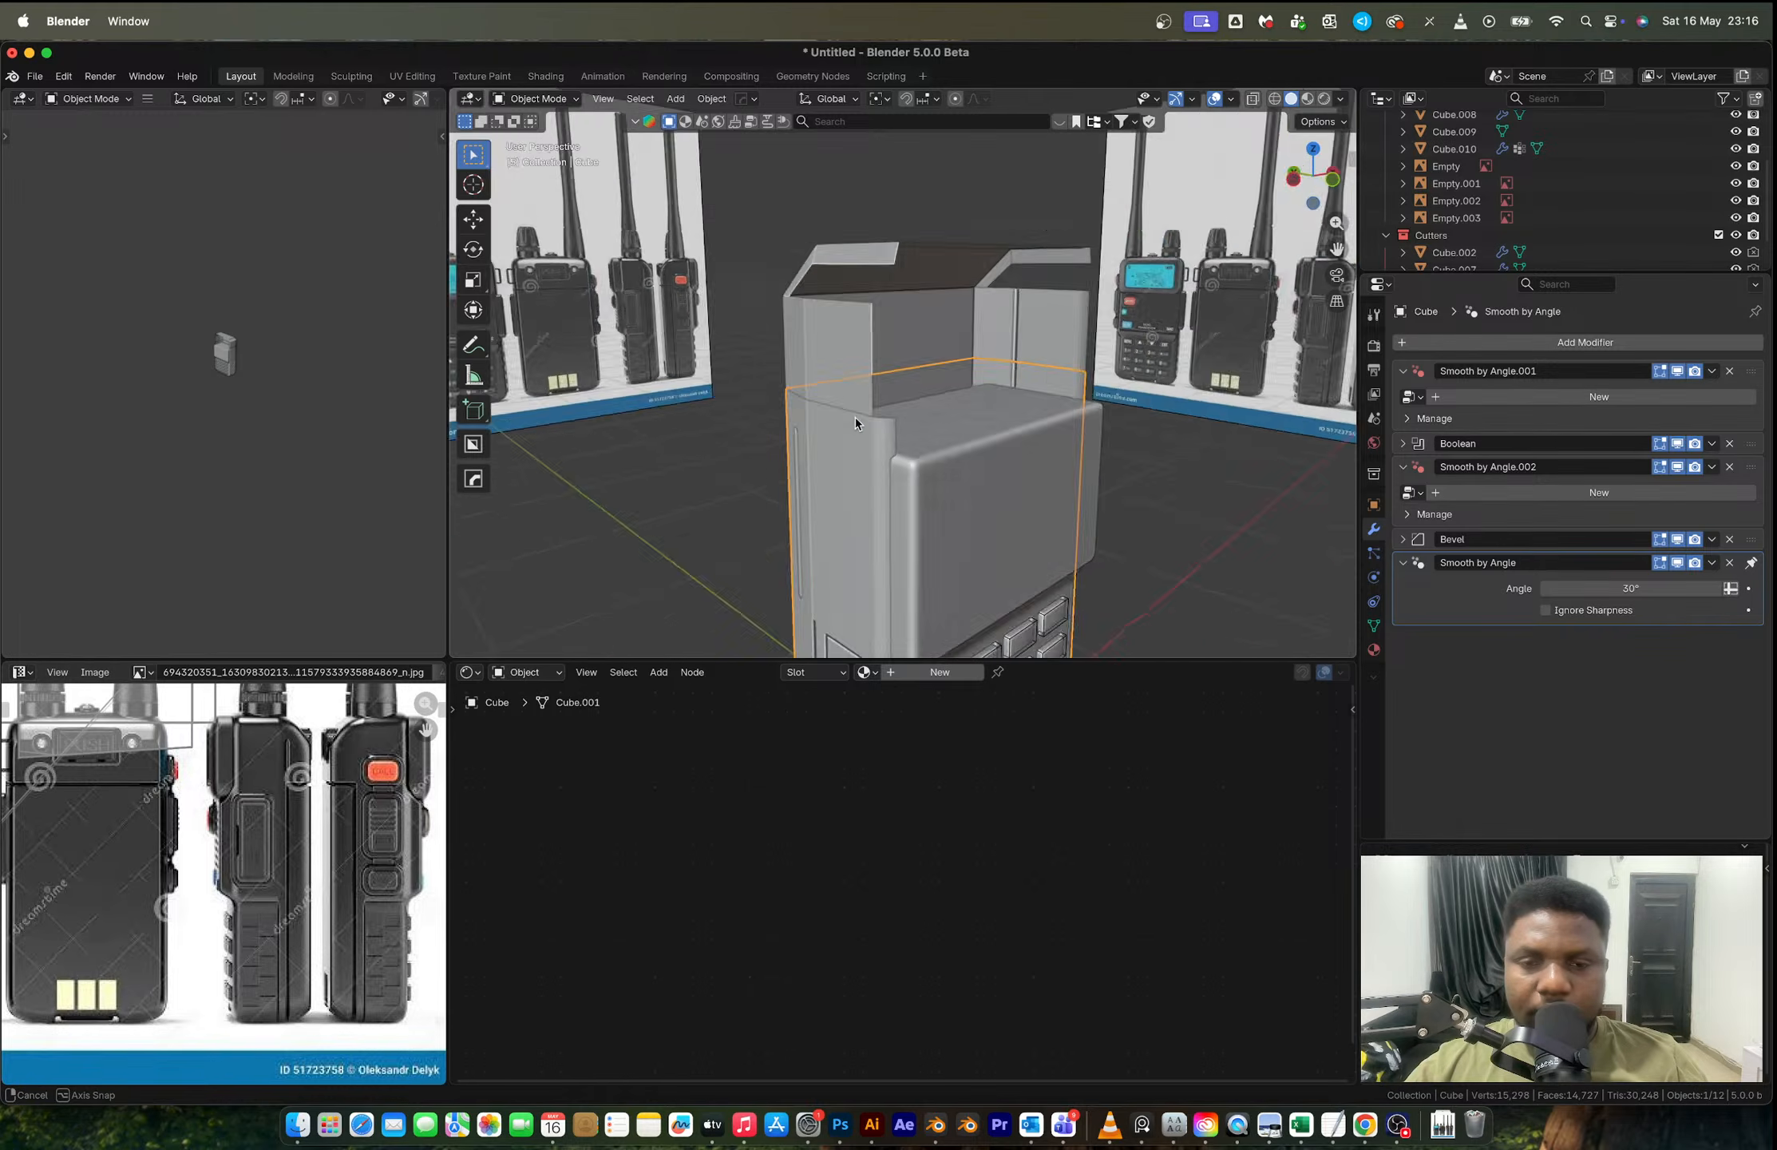
Step: Delete the upper shell object and select the main radio body
{"action": "middle_click_drag", "start_coordinate": [854, 417], "coordinate": [968, 424]}
{"action": "left_click", "coordinate": [901, 431]}
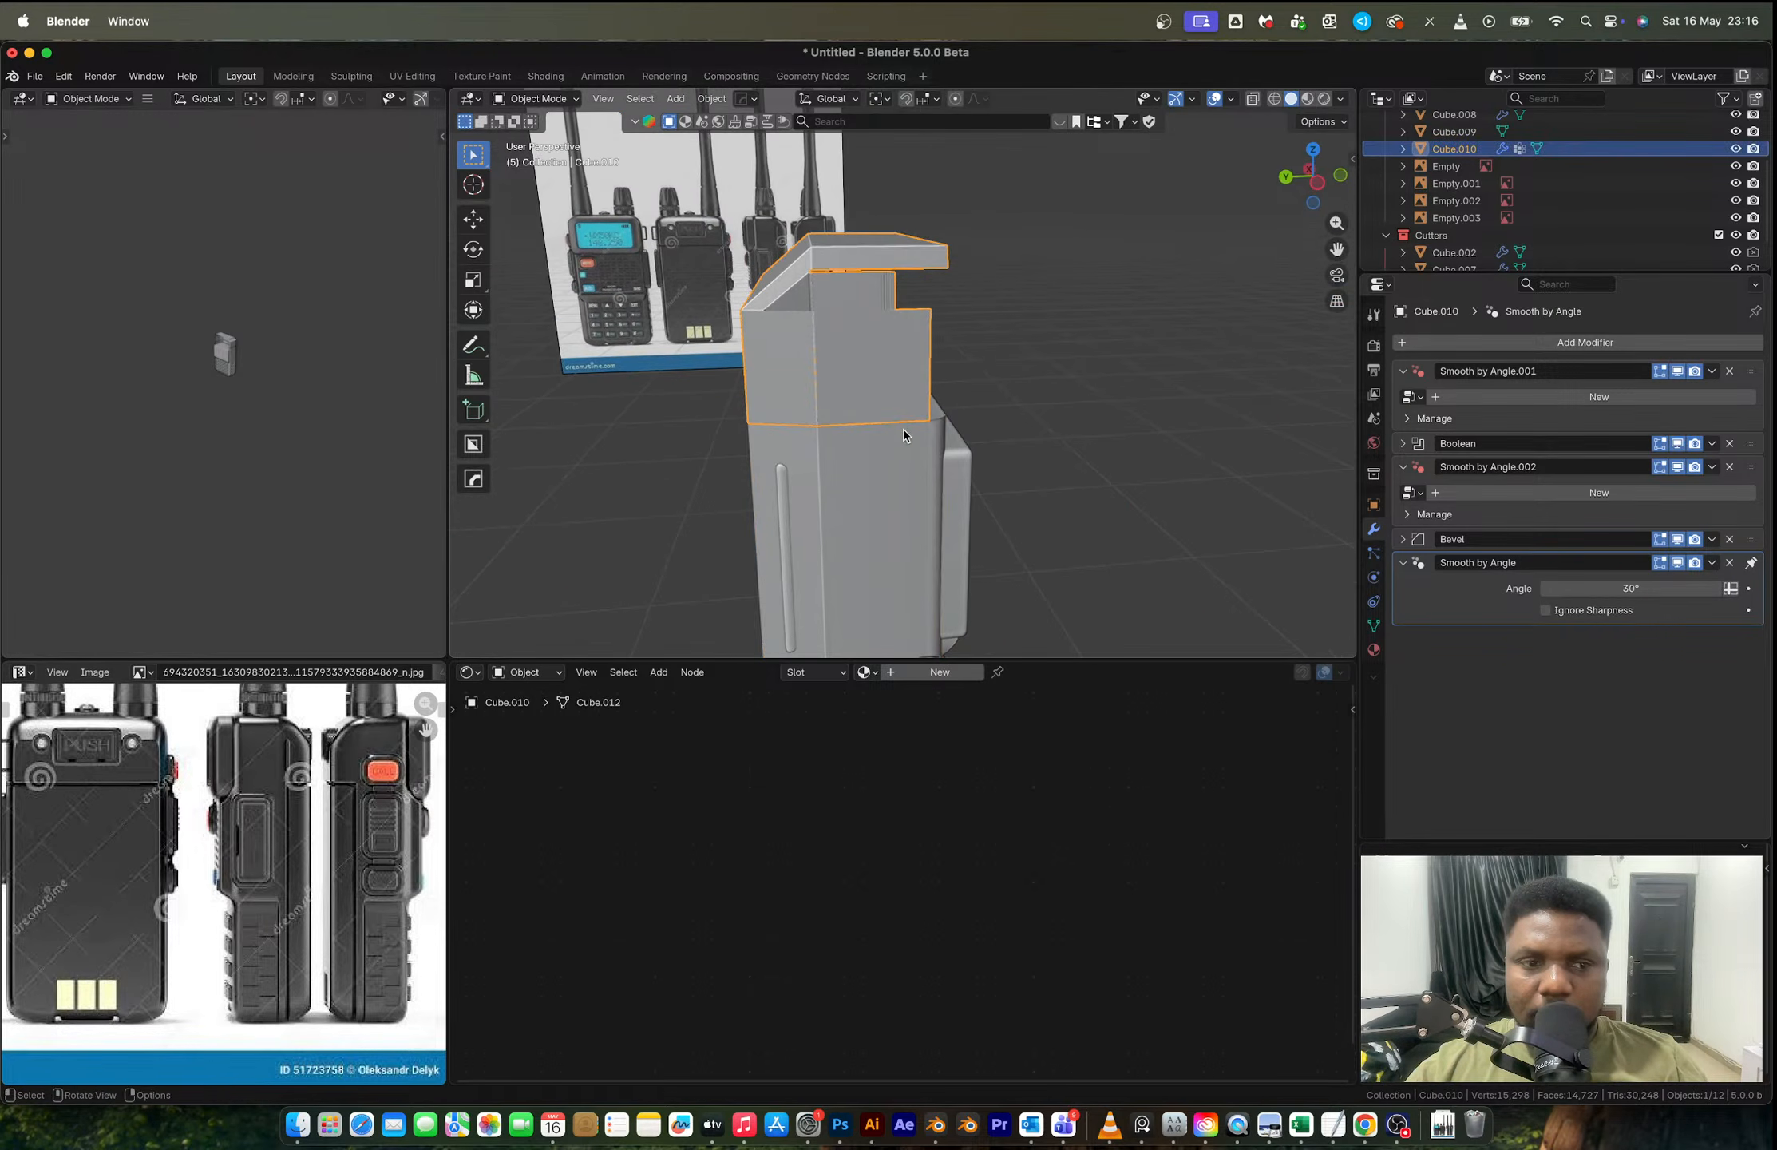
{"action": "key", "text": "x"}
{"action": "left_click", "coordinate": [902, 428]}
{"action": "left_click", "coordinate": [924, 443]}
Step: Add a vertical loop cut to the raised front block and slide it level with the body's front face in the left view
{"action": "middle_click_drag", "start_coordinate": [924, 444], "coordinate": [1255, 256]}
{"action": "left_click", "coordinate": [1303, 176]}
{"action": "scroll", "coordinate": [998, 383], "scroll_direction": "up", "scroll_amount": 10}
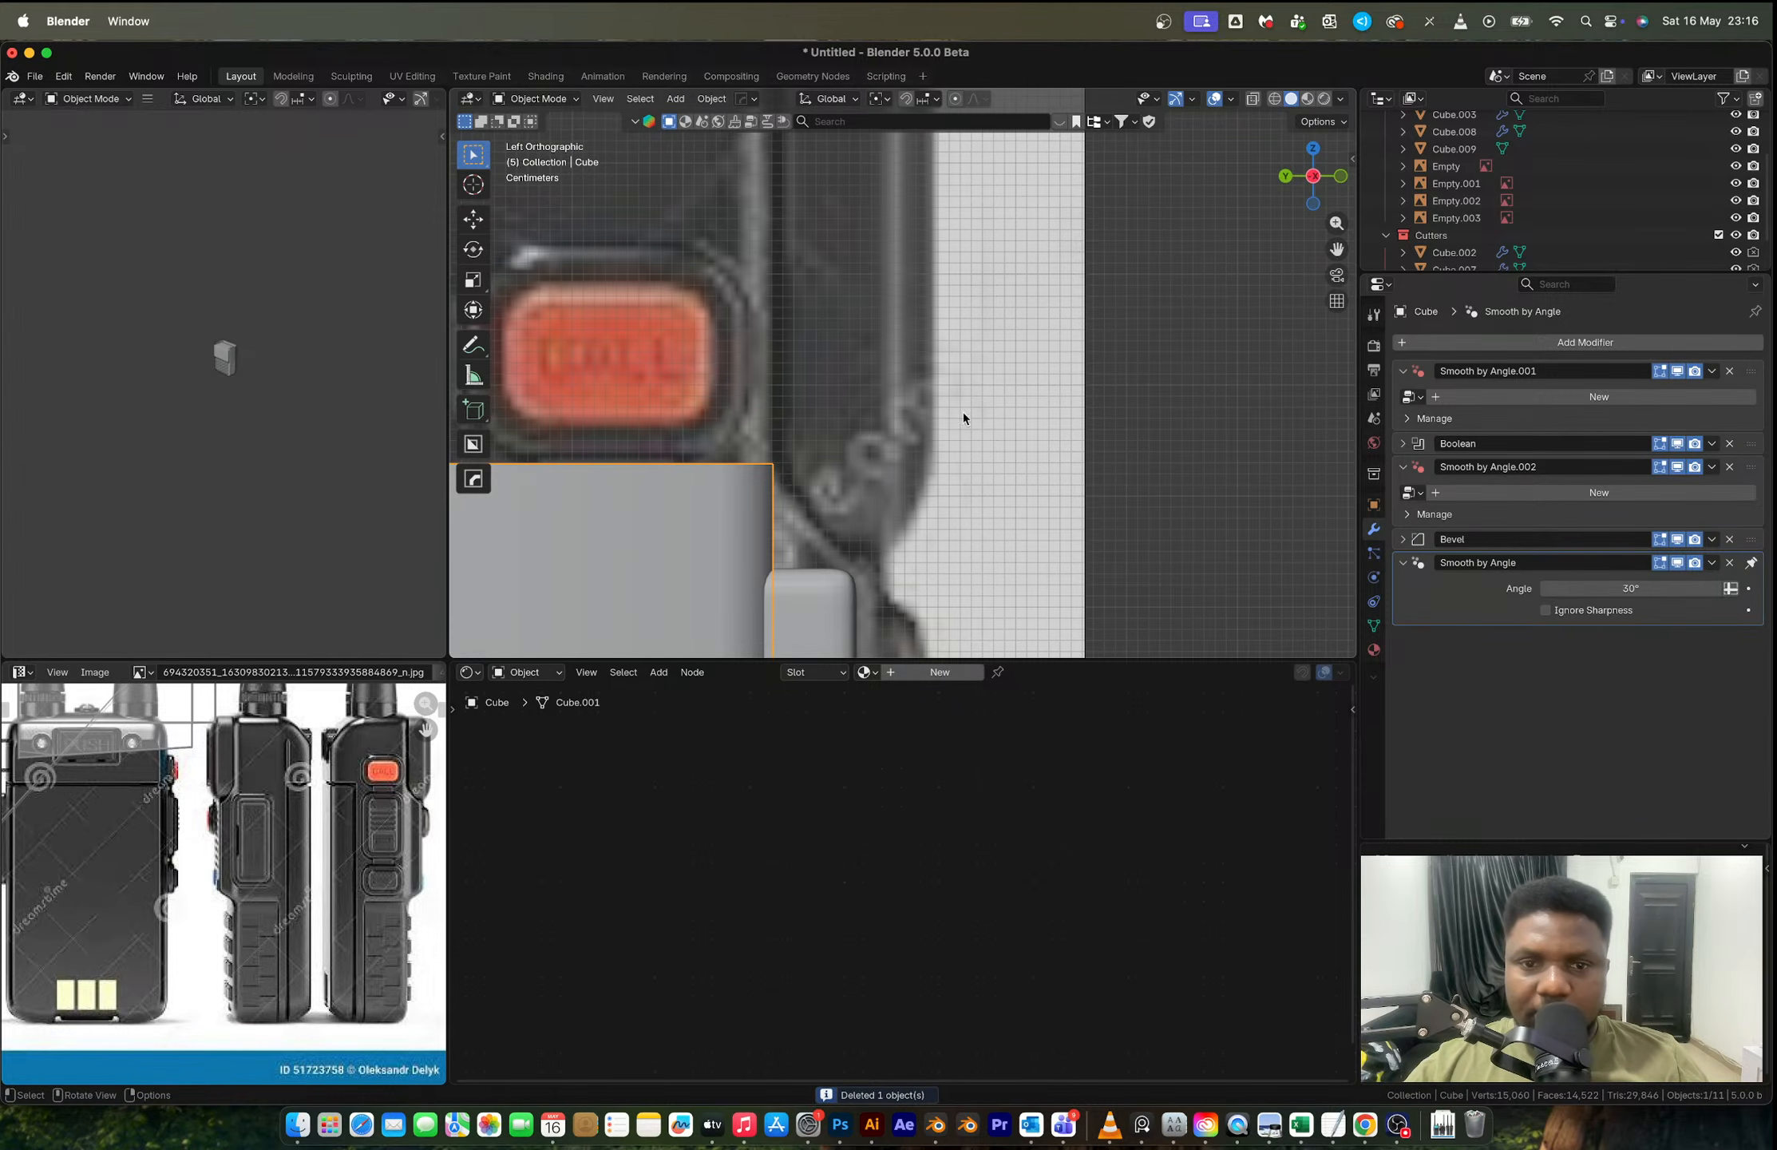
{"action": "scroll", "coordinate": [924, 476], "scroll_direction": "down", "scroll_amount": 2}
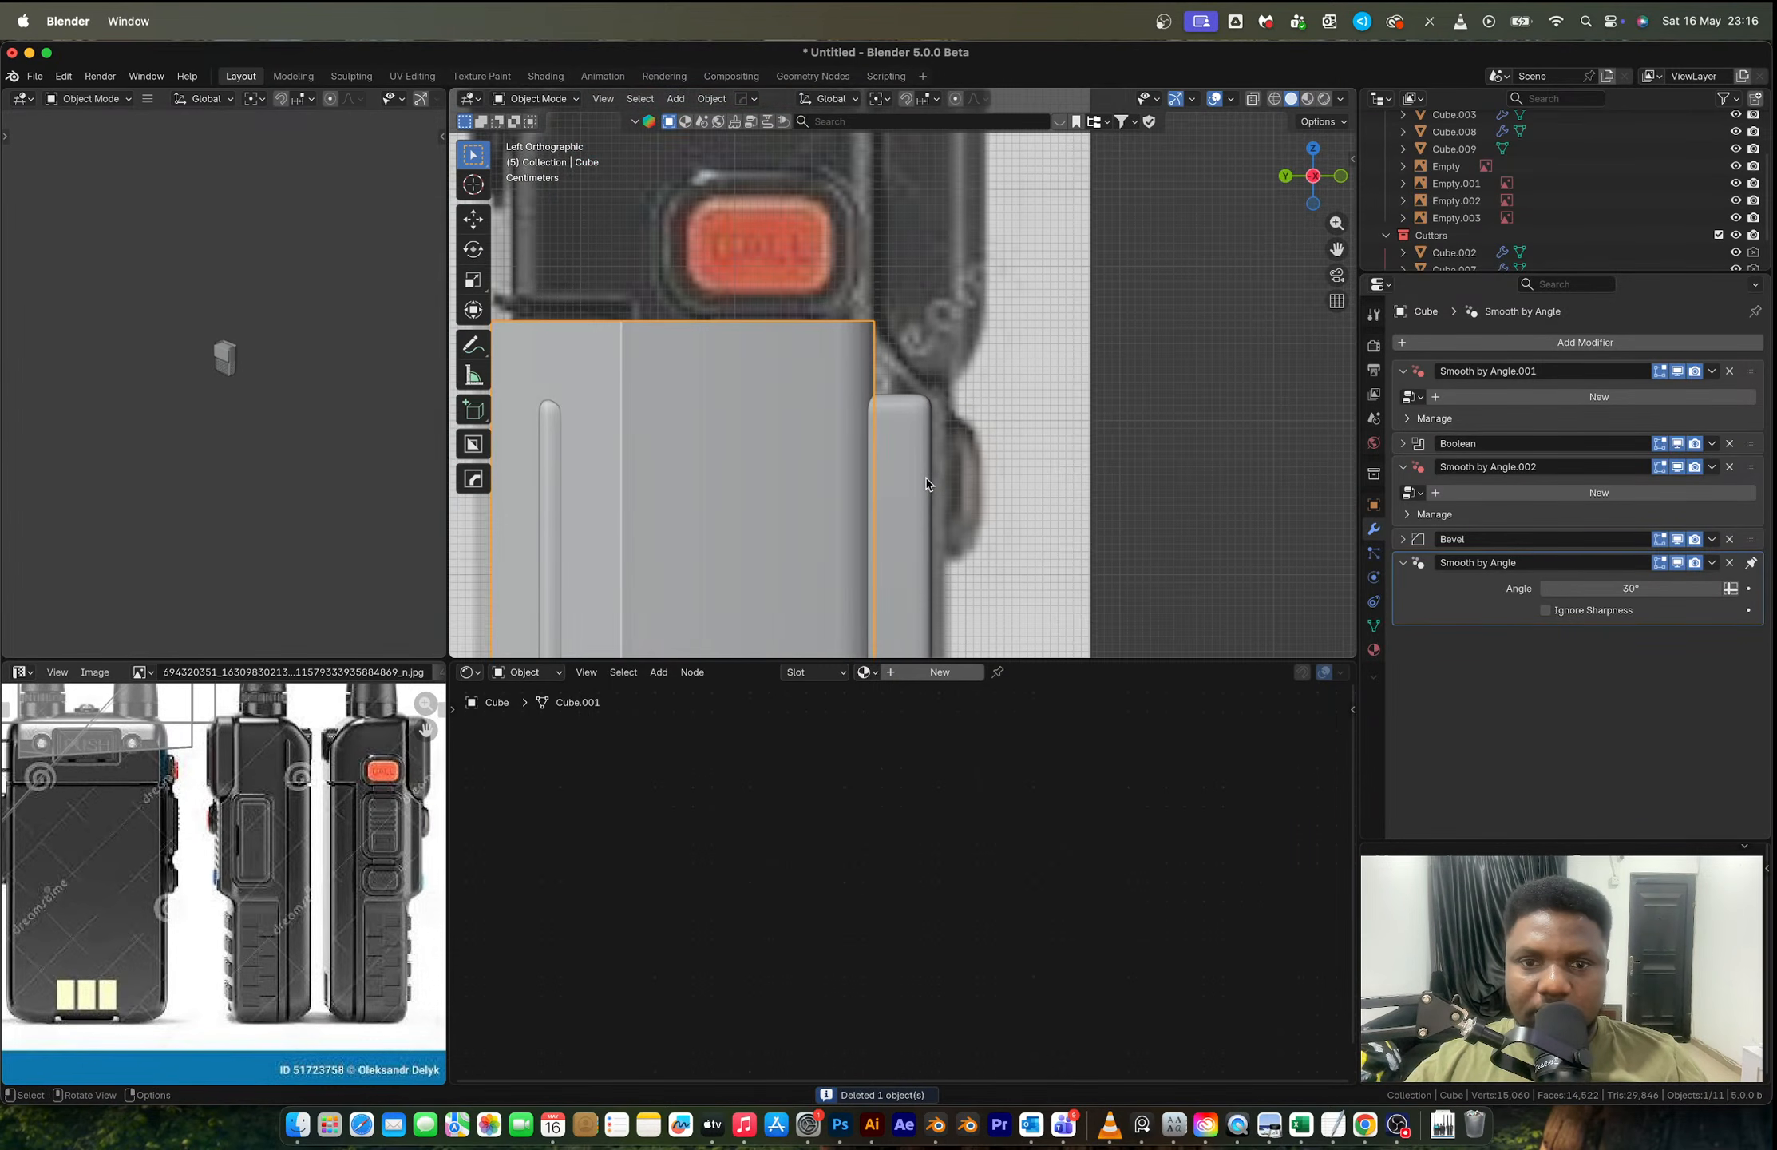
{"action": "scroll", "coordinate": [953, 488], "scroll_direction": "down", "scroll_amount": 3}
{"action": "scroll", "coordinate": [945, 484], "scroll_direction": "up", "scroll_amount": 2}
{"action": "left_click", "coordinate": [926, 447]}
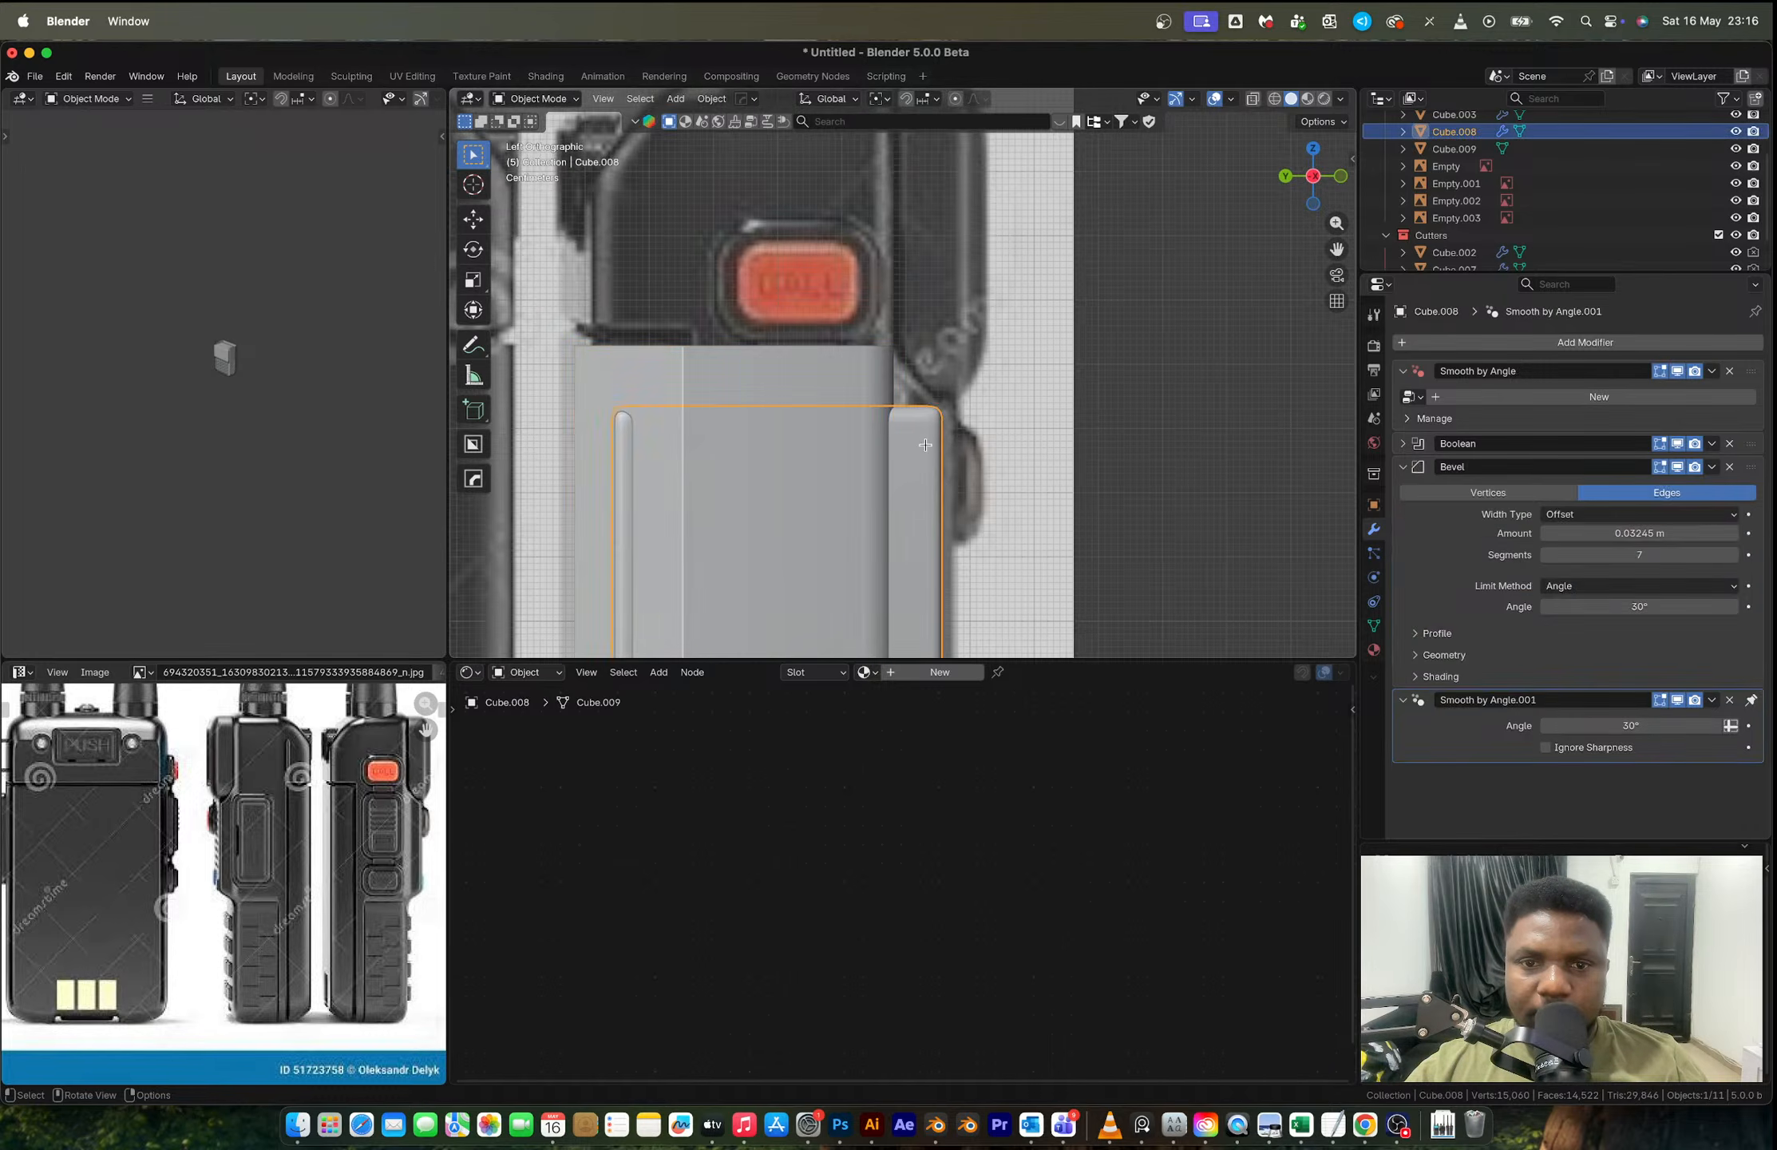
{"action": "key", "text": "Tab"}
{"action": "key", "text": "alt+z"}
{"action": "key", "text": "ctrl+r"}
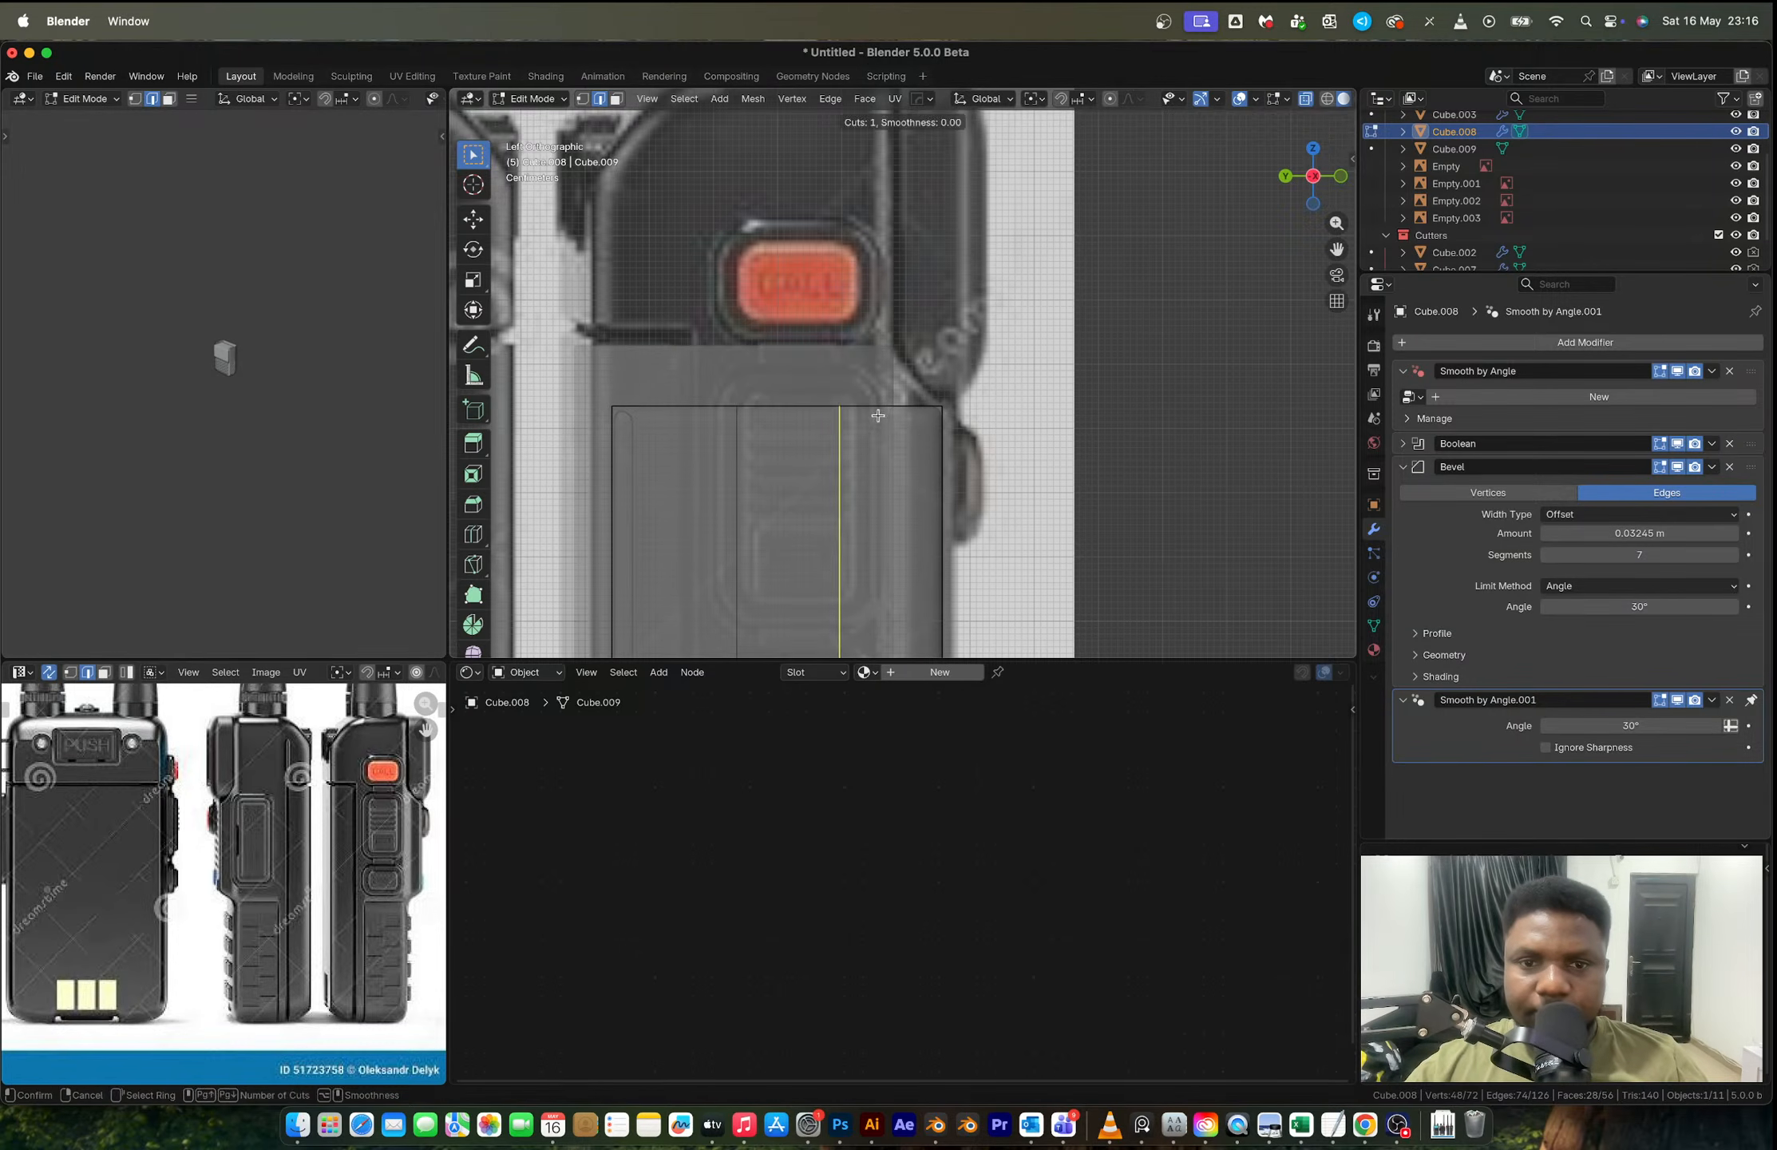
{"action": "left_click", "coordinate": [874, 416]}
{"action": "left_click", "coordinate": [928, 416]}
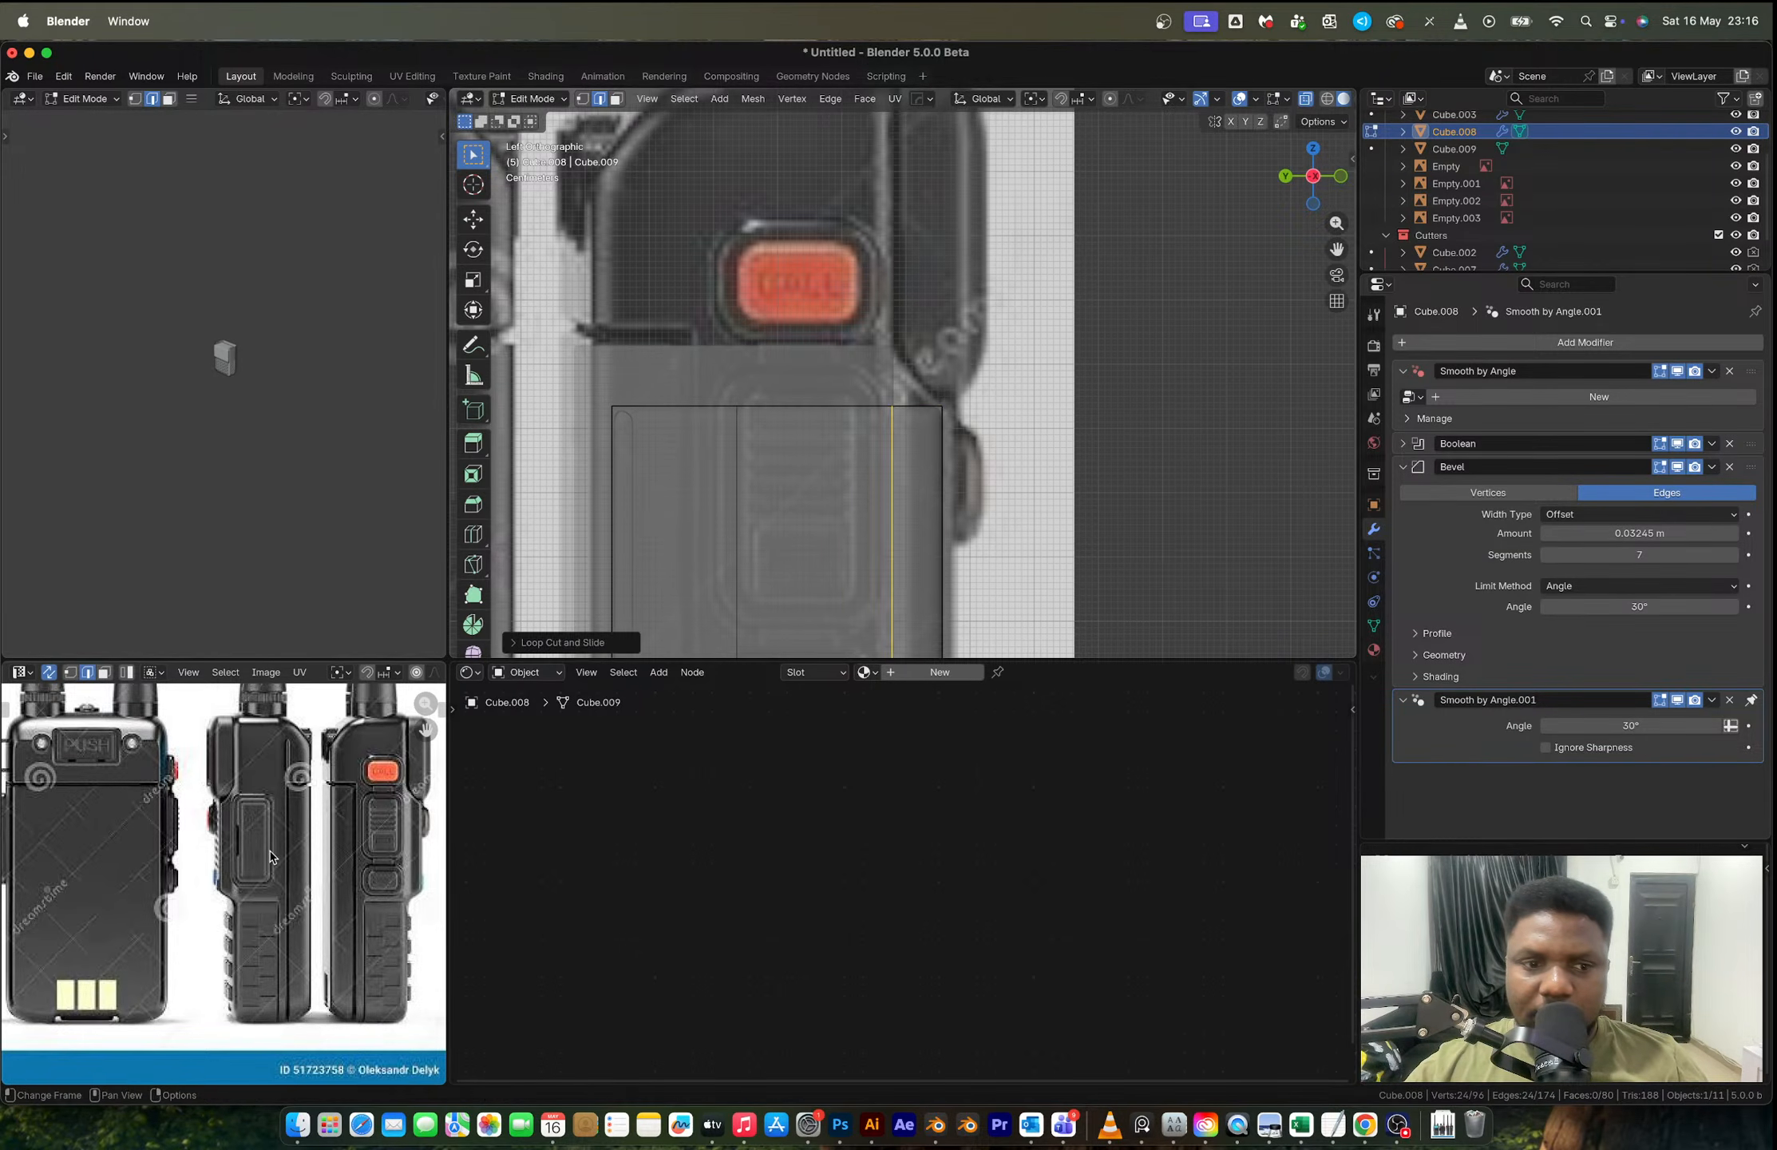
Step: Try to raise the front block's top vertices behind the new loop cut along Z, using the side reference
{"action": "scroll", "coordinate": [270, 855], "scroll_direction": "up", "scroll_amount": 3}
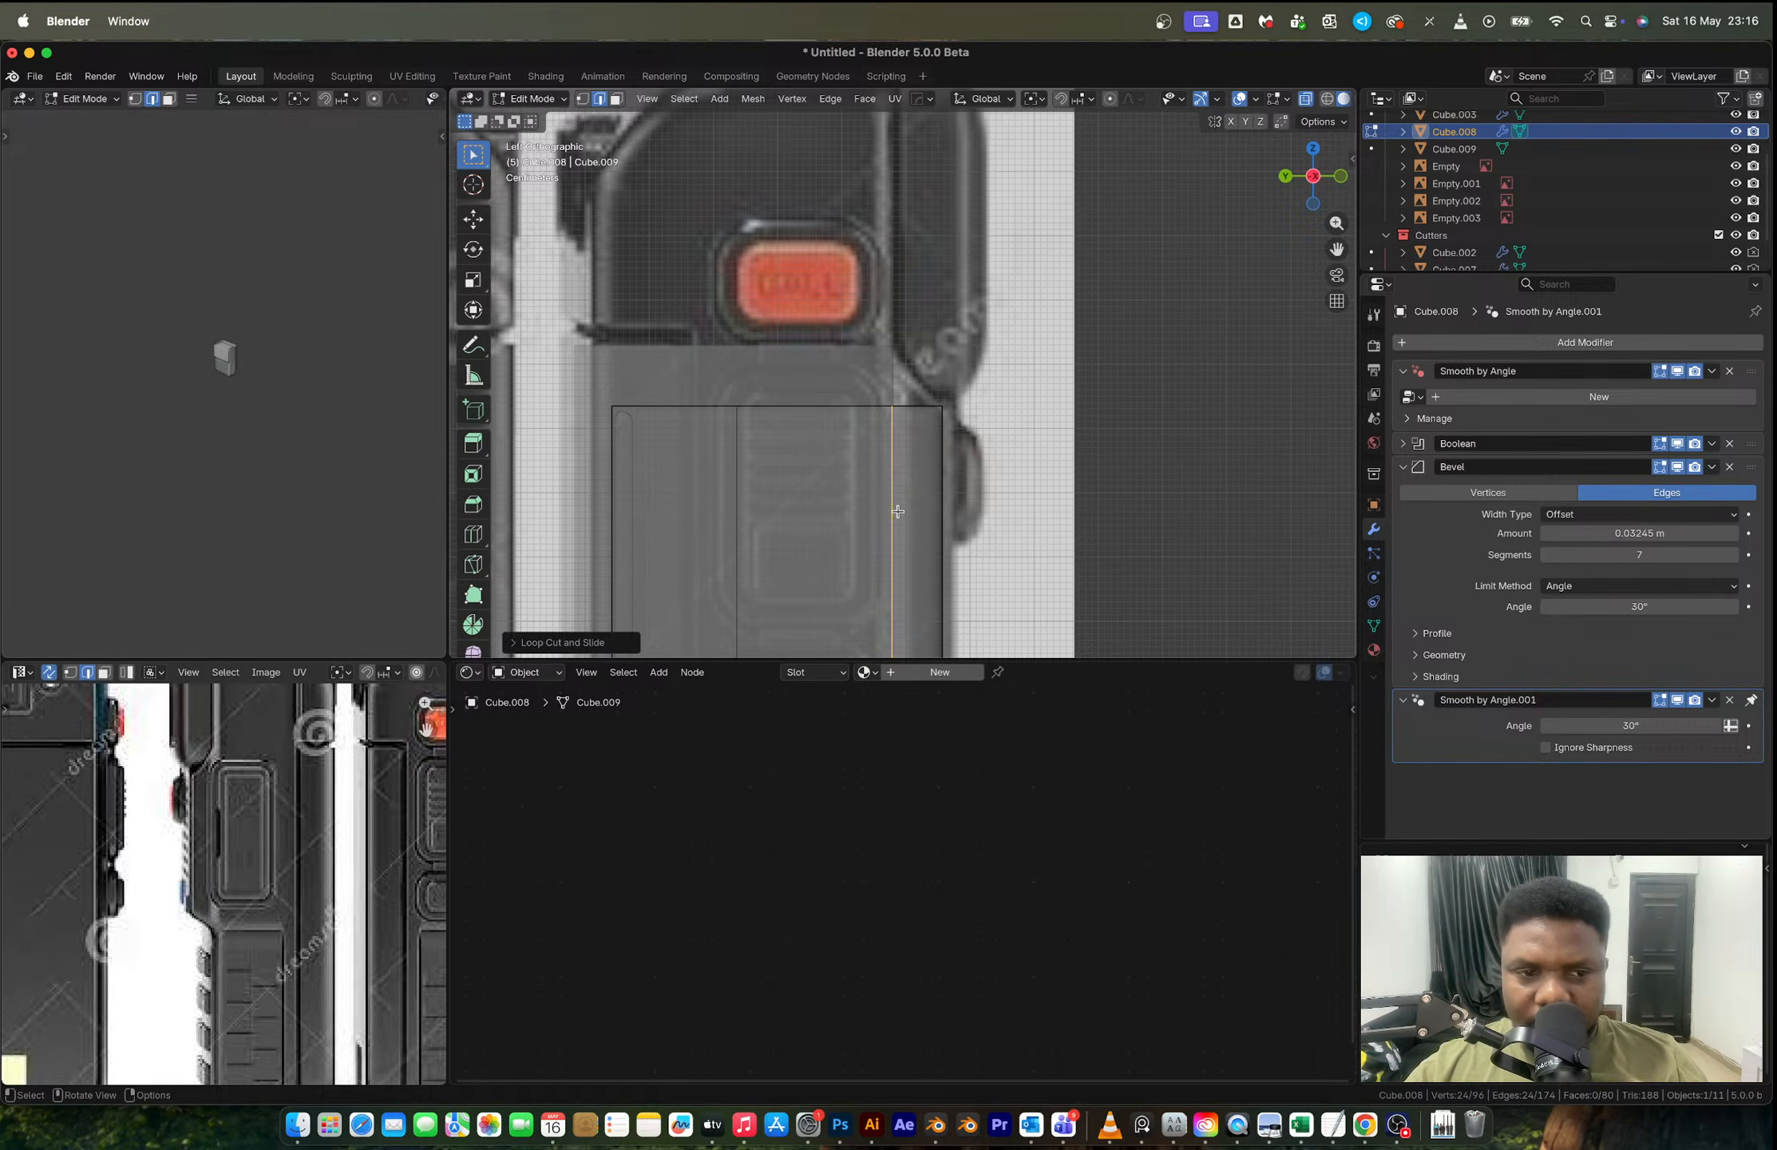
{"action": "scroll", "coordinate": [198, 853], "scroll_direction": "down", "scroll_amount": 3}
{"action": "scroll", "coordinate": [198, 853], "scroll_direction": "up", "scroll_amount": 3}
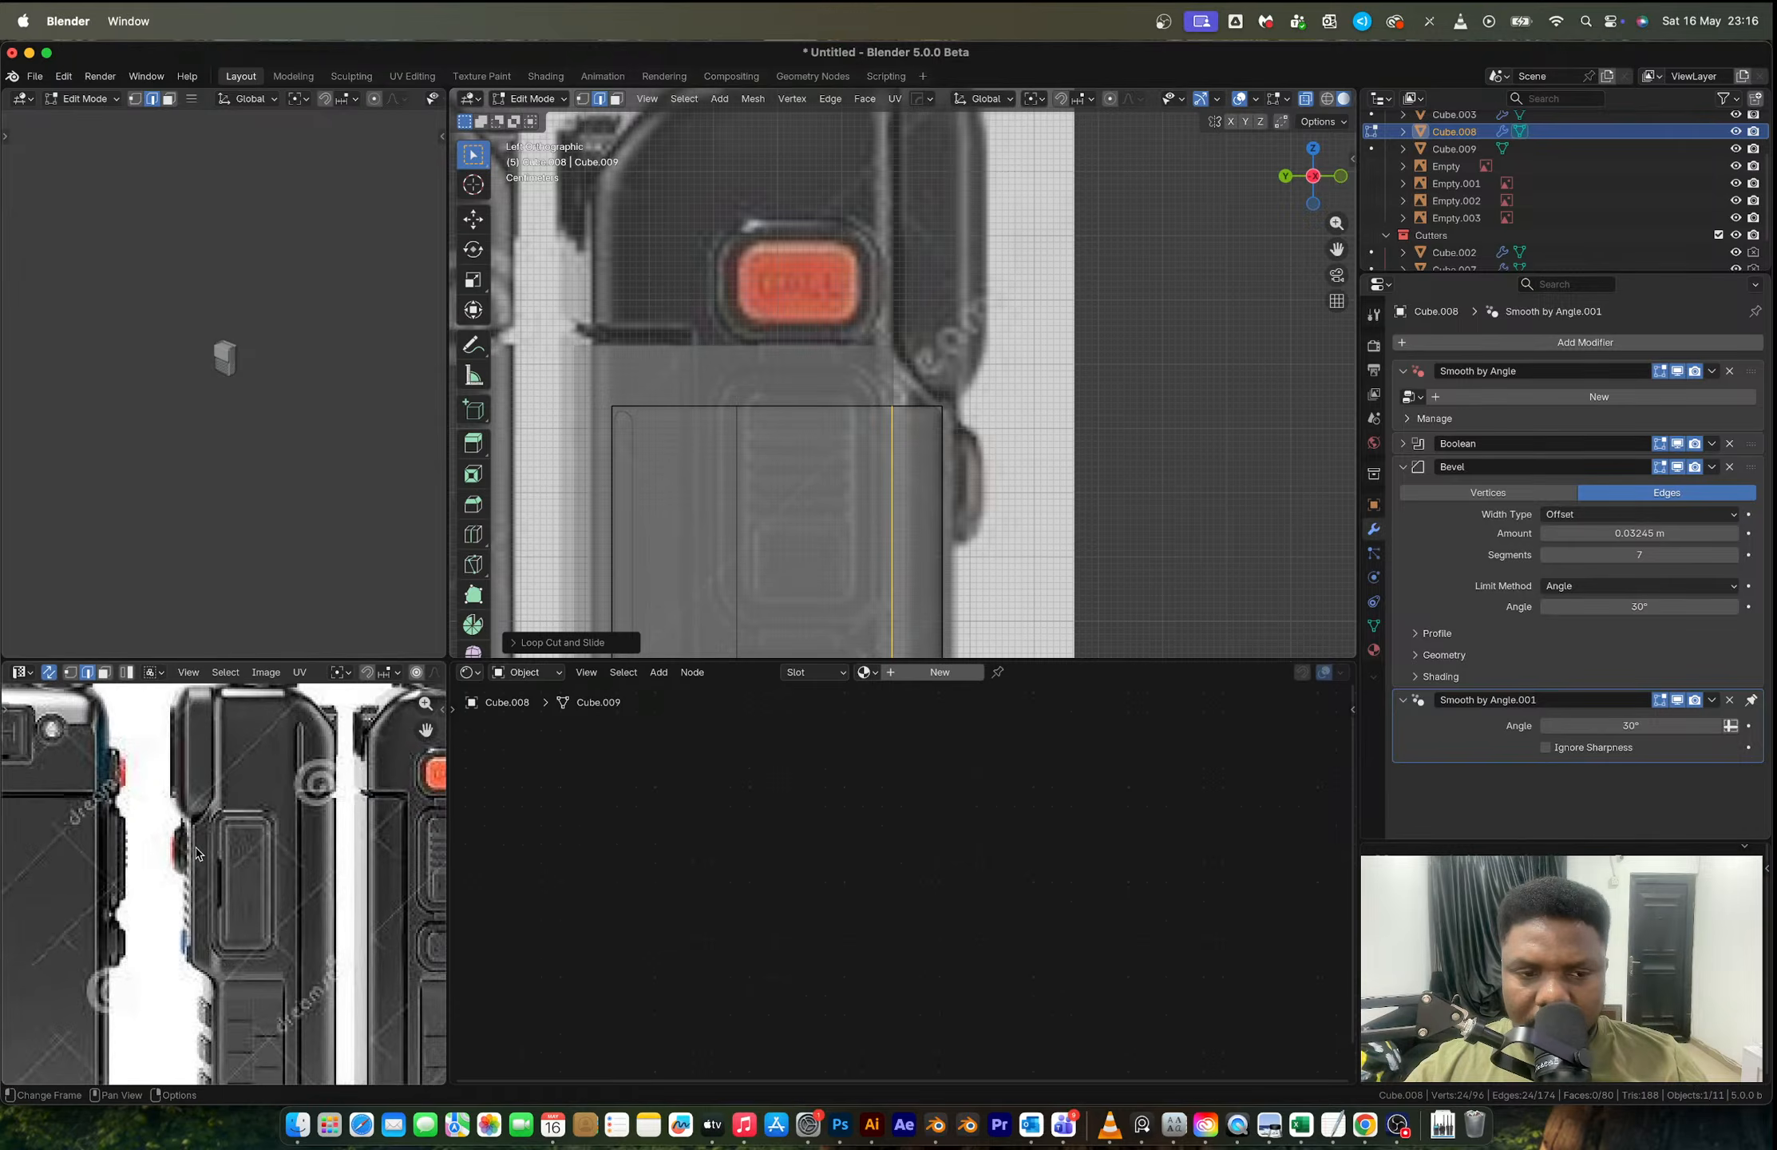
{"action": "scroll", "coordinate": [198, 852], "scroll_direction": "up", "scroll_amount": 2}
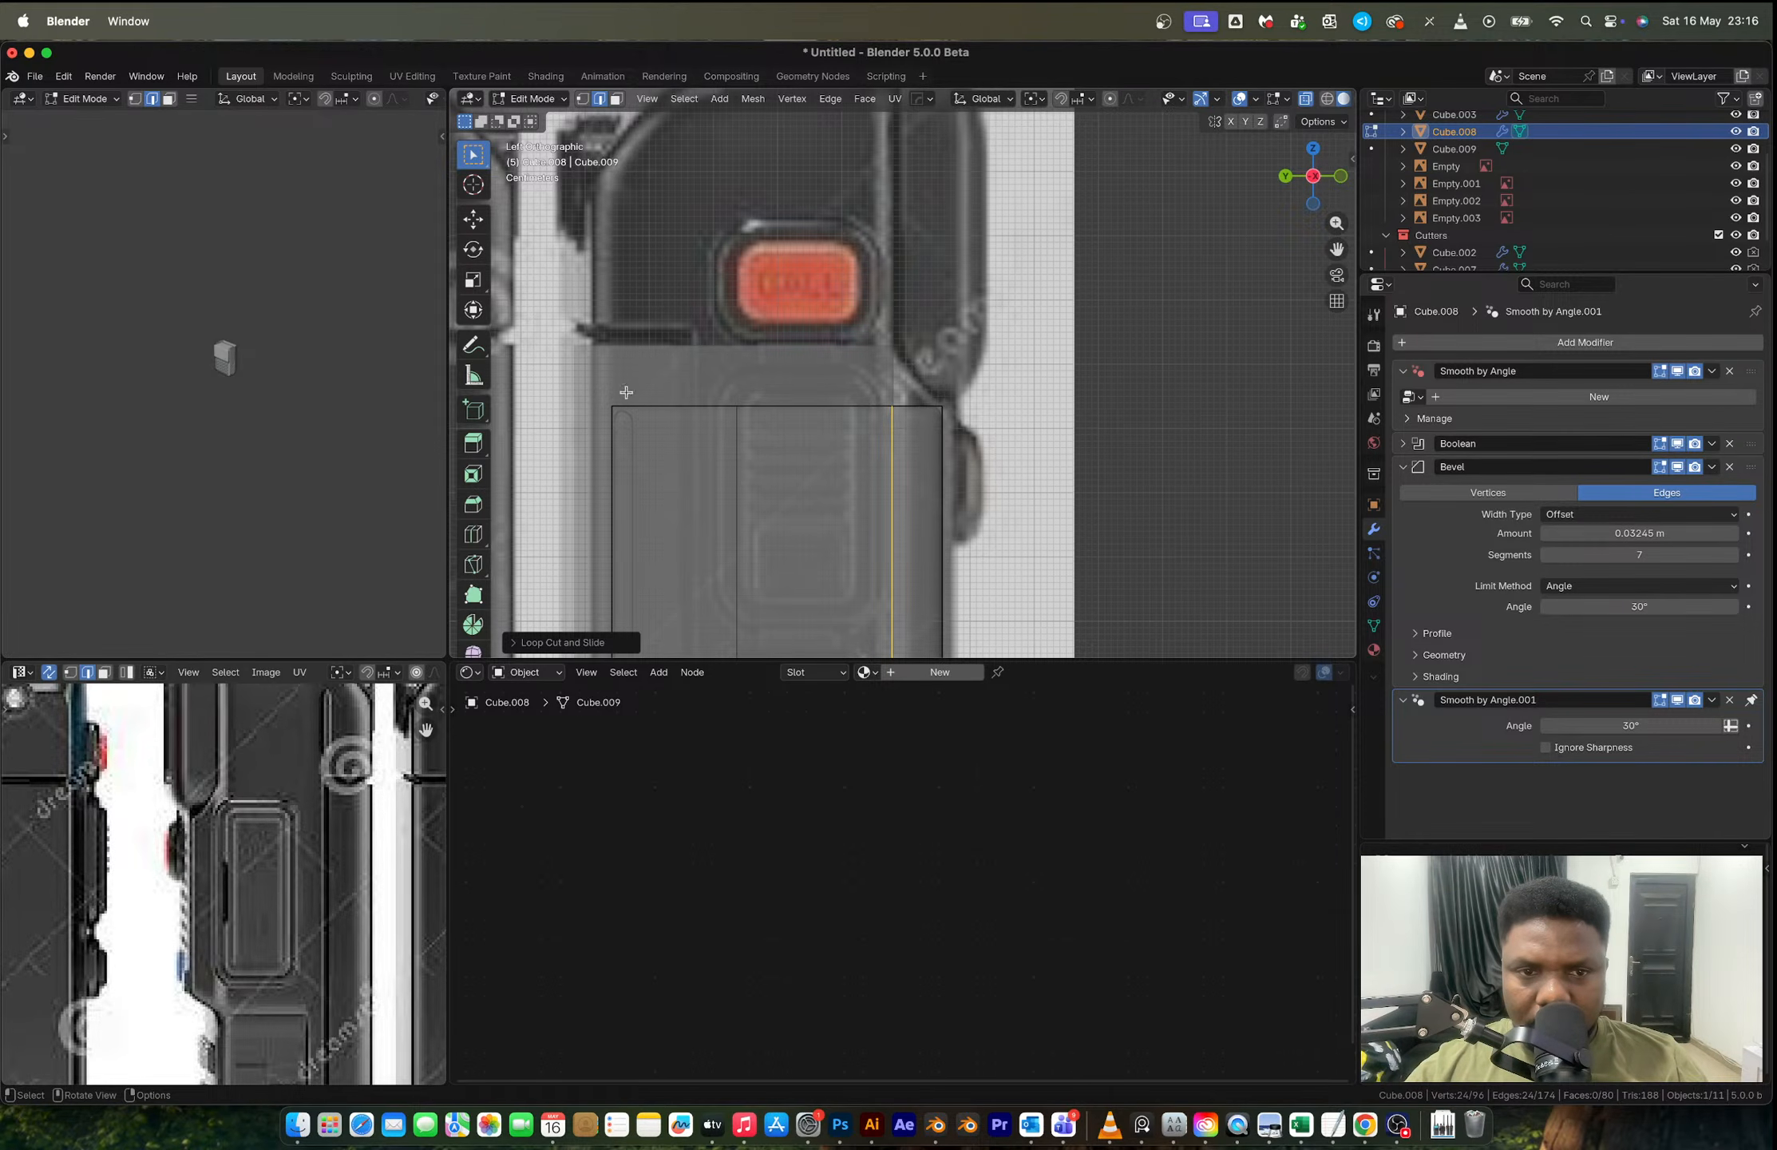
{"action": "key", "text": "1"}
{"action": "left_click_drag", "start_coordinate": [589, 358], "coordinate": [926, 451]}
{"action": "key", "text": "g"}
{"action": "key", "text": "z"}
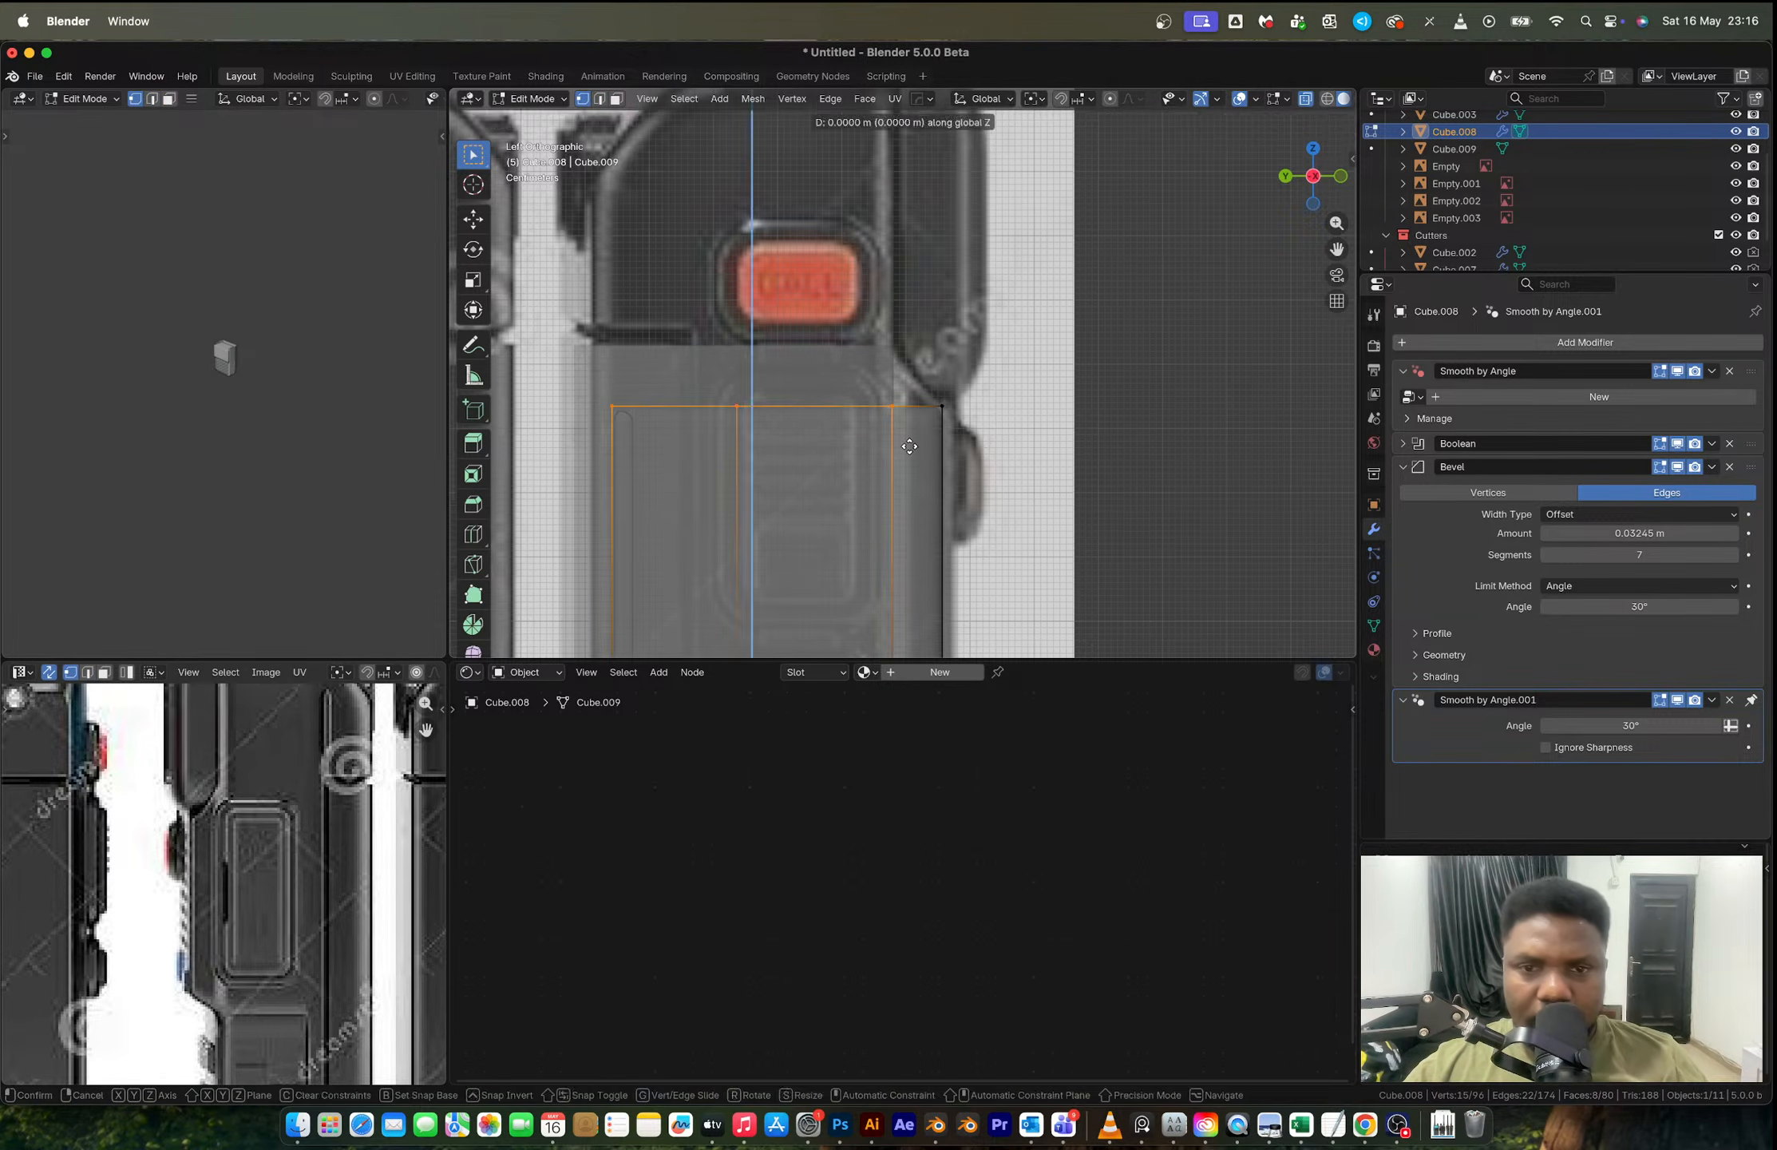
{"action": "left_click", "coordinate": [910, 399]}
{"action": "key", "text": "Tab"}
{"action": "middle_click_drag", "start_coordinate": [910, 399], "coordinate": [935, 461]}
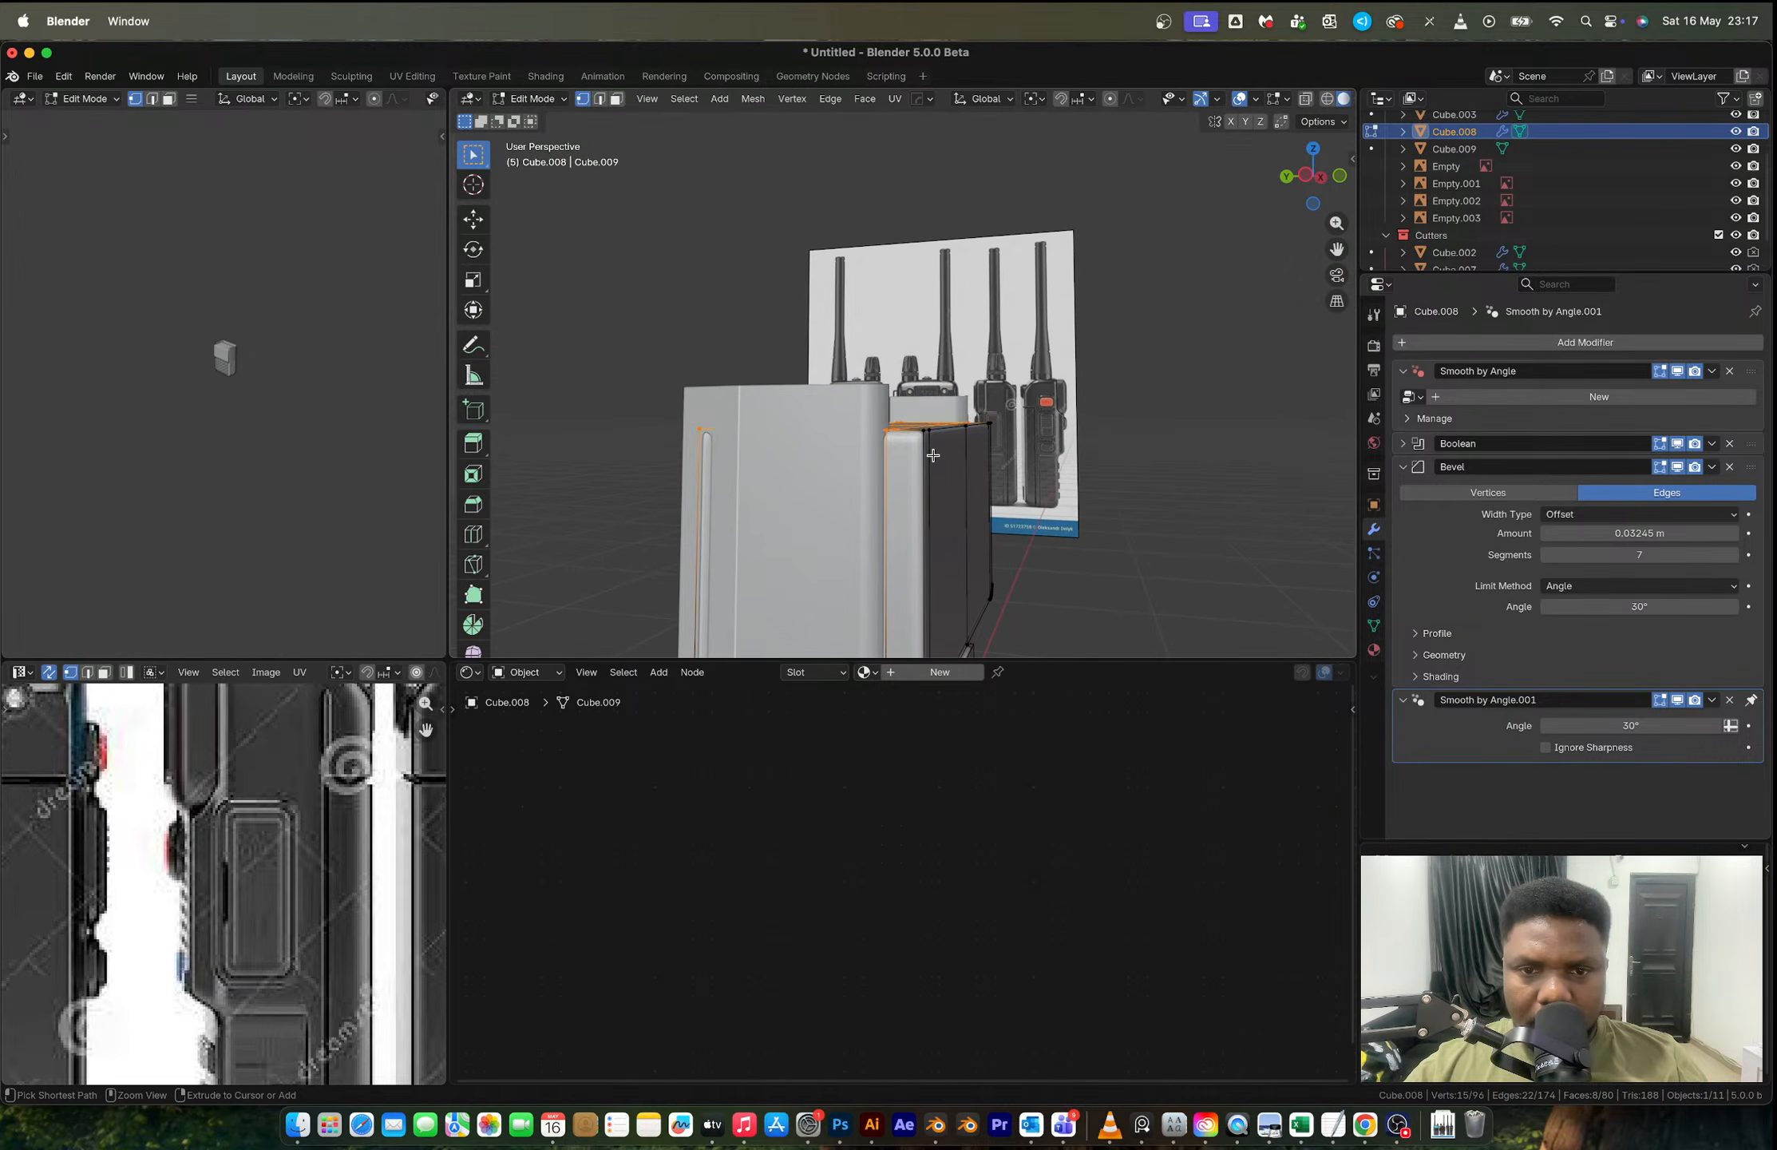
{"action": "left_click", "coordinate": [870, 408]}
{"action": "middle_click_drag", "start_coordinate": [1130, 344], "coordinate": [966, 496]}
{"action": "key", "text": "Tab"}
{"action": "key", "text": "Tab"}
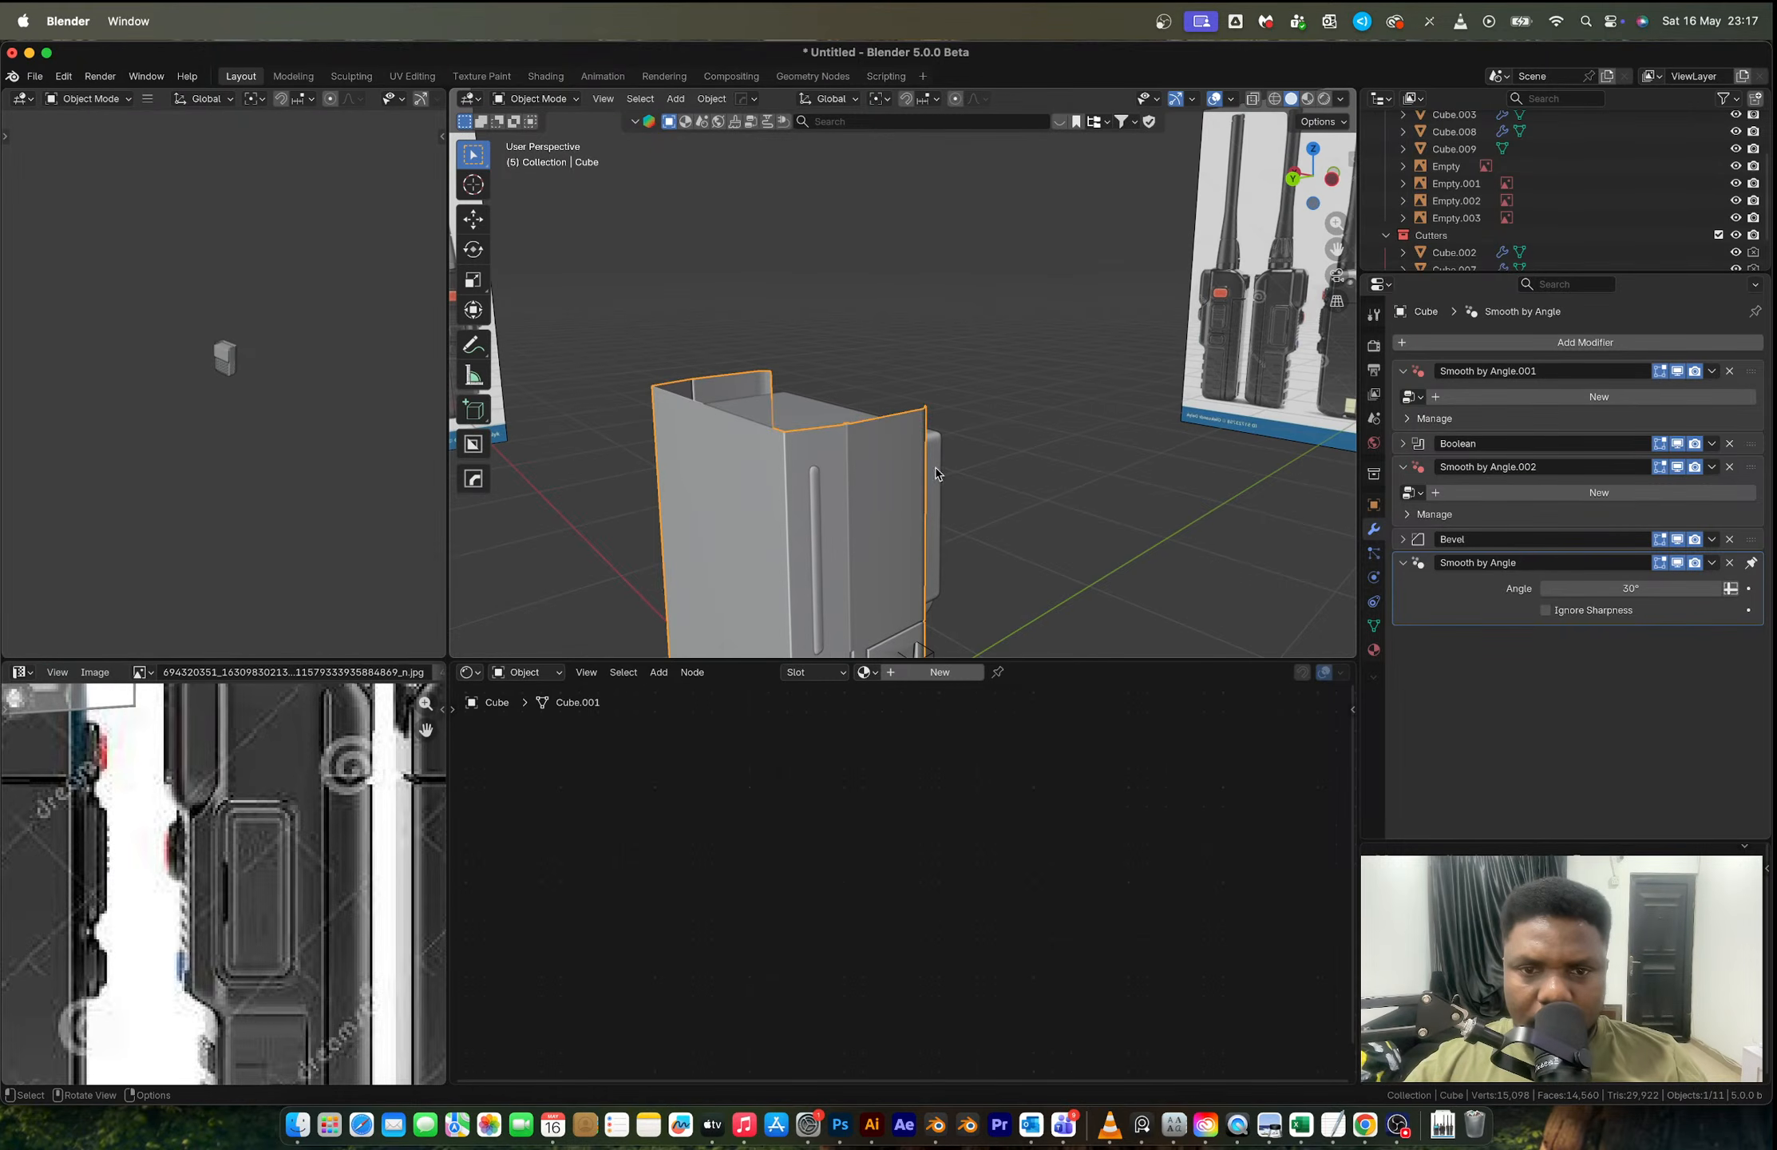
Step: Select the front block's rear vertices in see-through top view and scale them inward along X so they sit inside the body
{"action": "left_click", "coordinate": [815, 511]}
{"action": "key", "text": "Tab"}
{"action": "key", "text": "2"}
{"action": "left_click", "coordinate": [811, 526]}
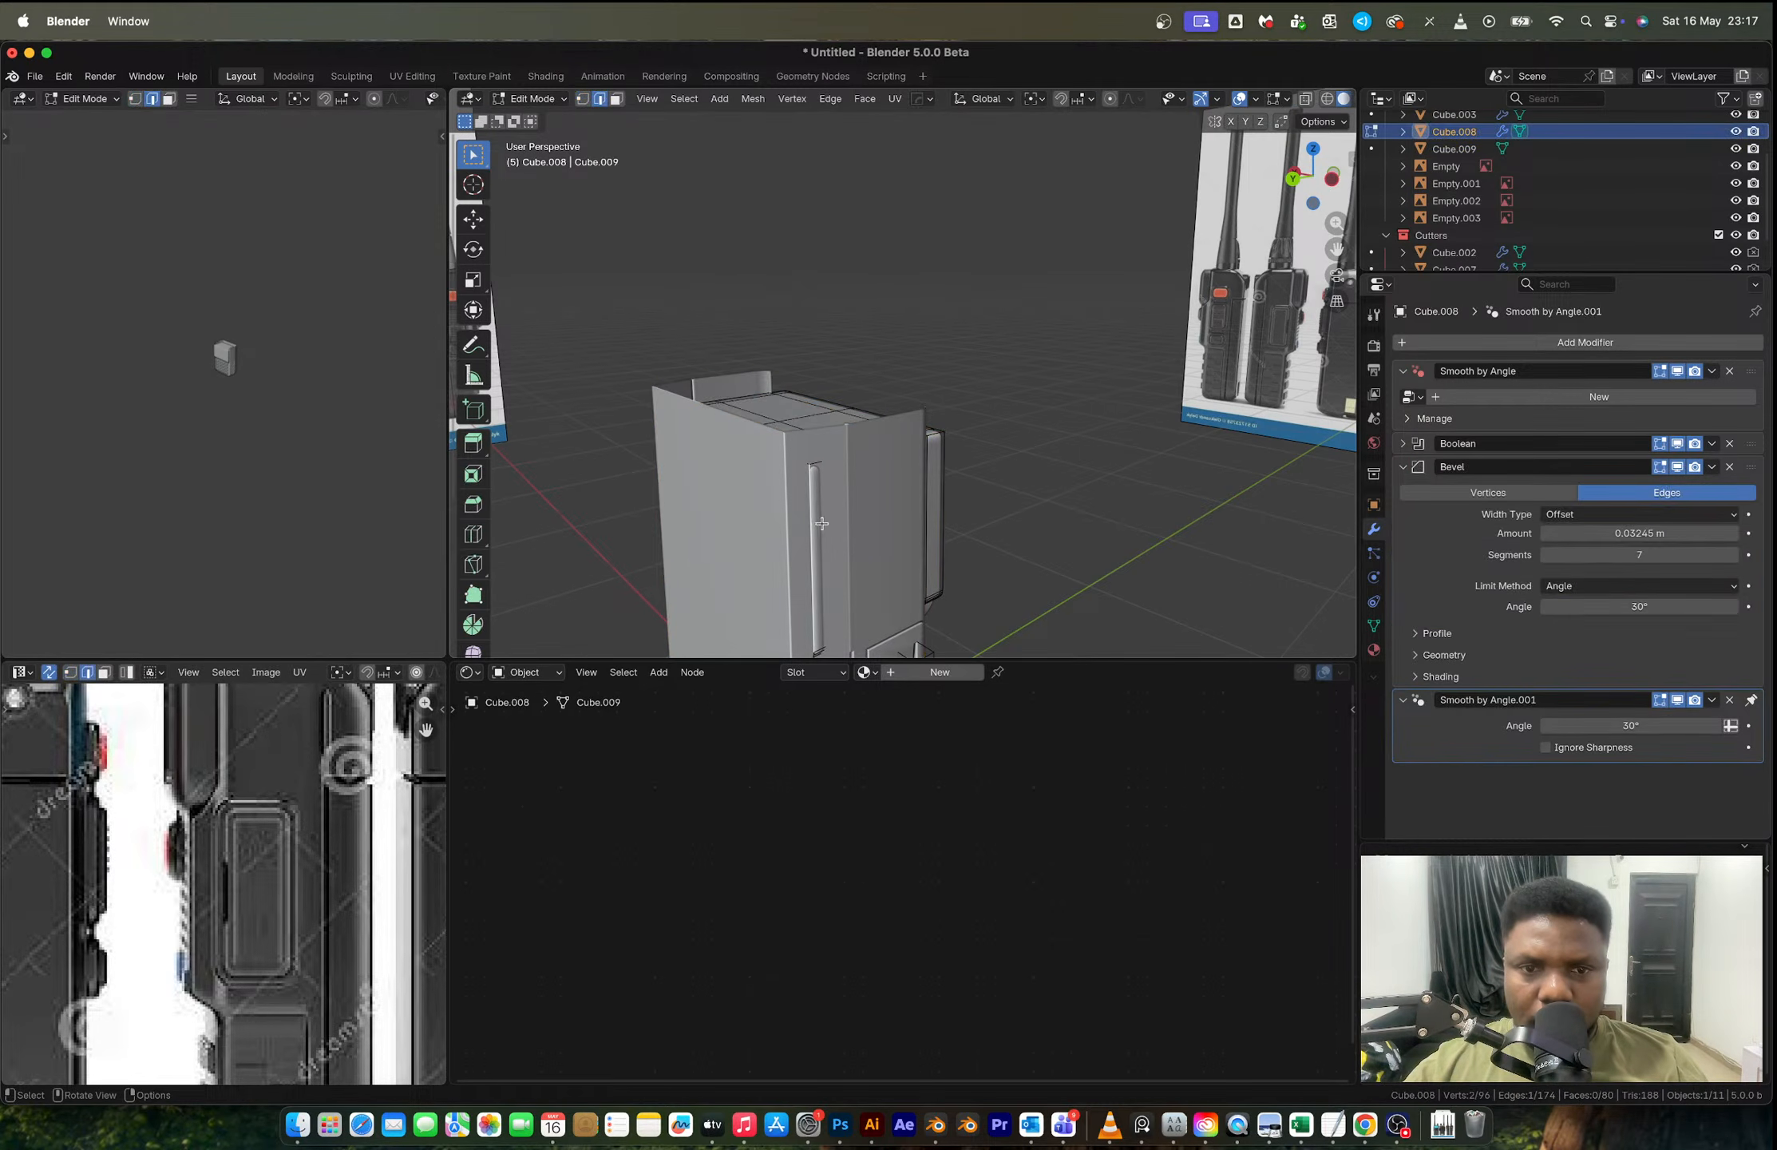
{"action": "middle_click_drag", "start_coordinate": [811, 526], "coordinate": [972, 587]}
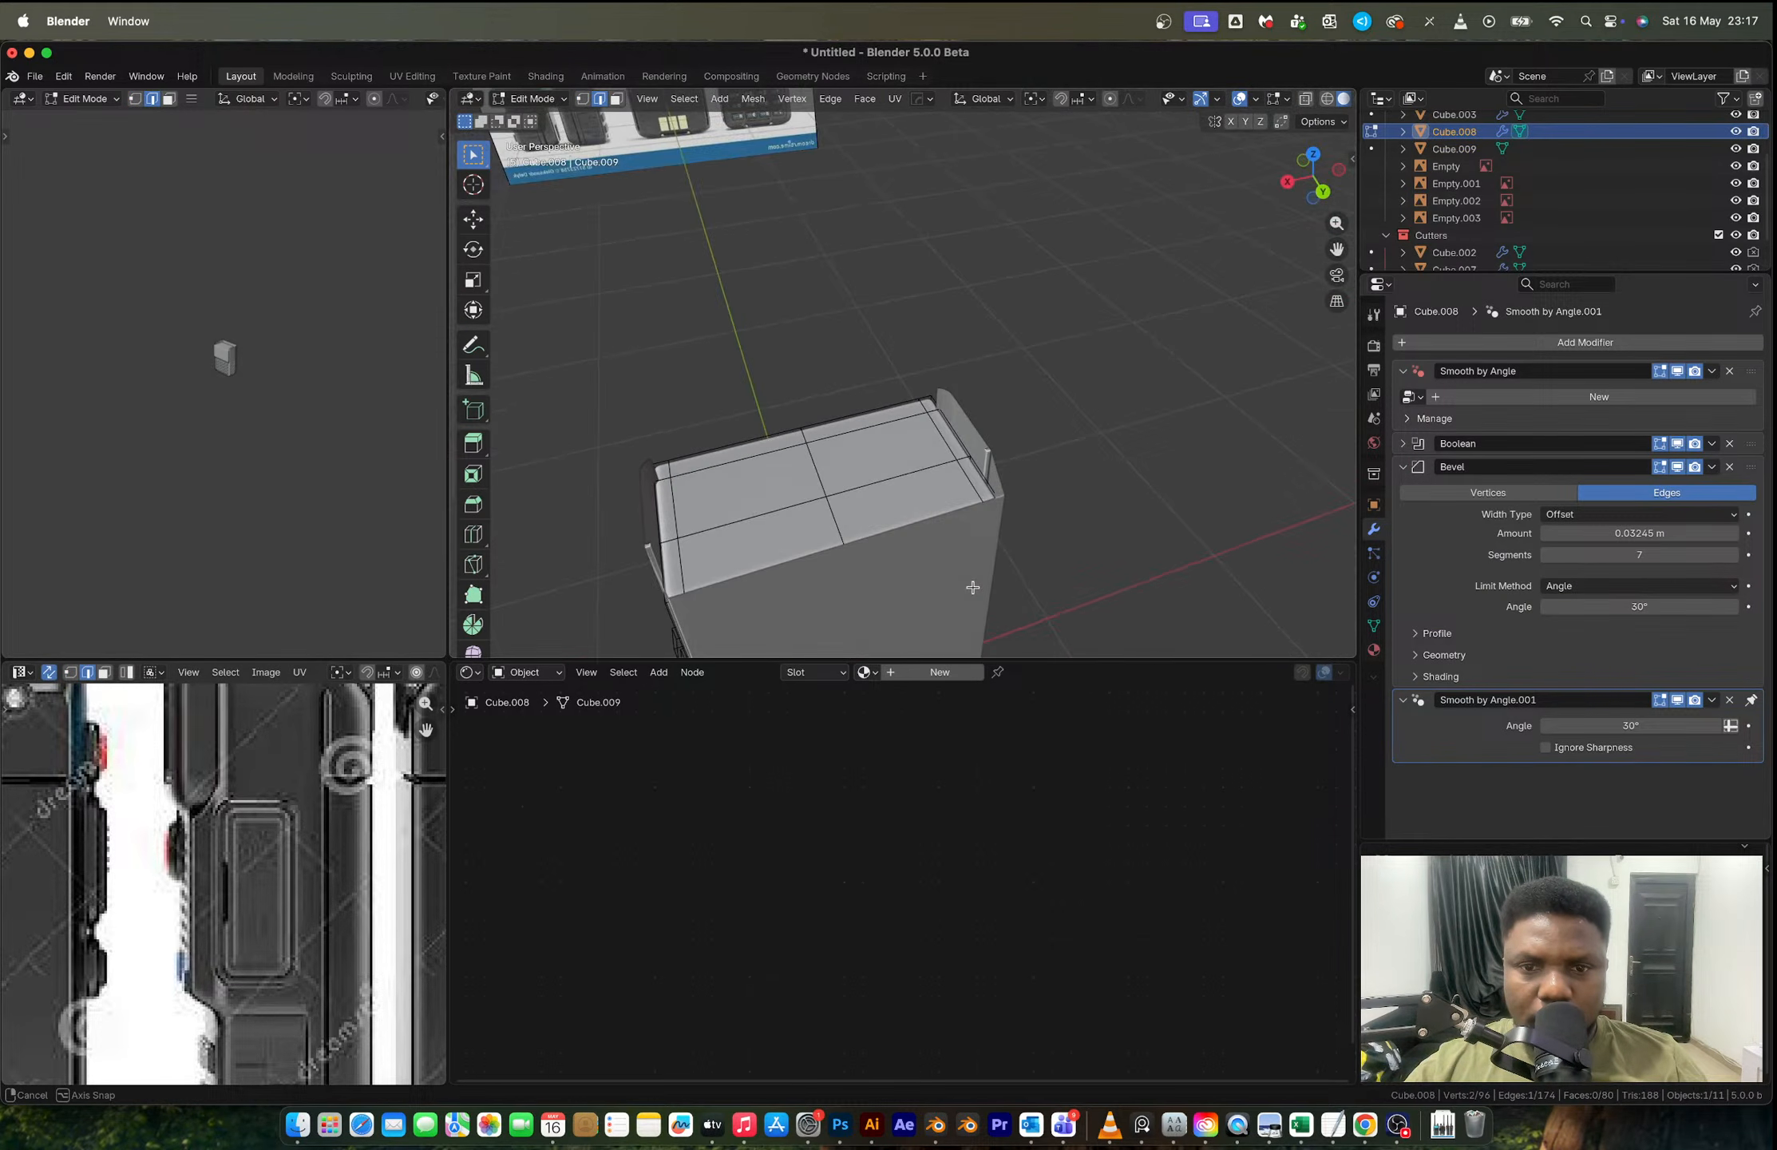
{"action": "key", "text": "alt+z"}
{"action": "left_click", "coordinate": [1313, 156]}
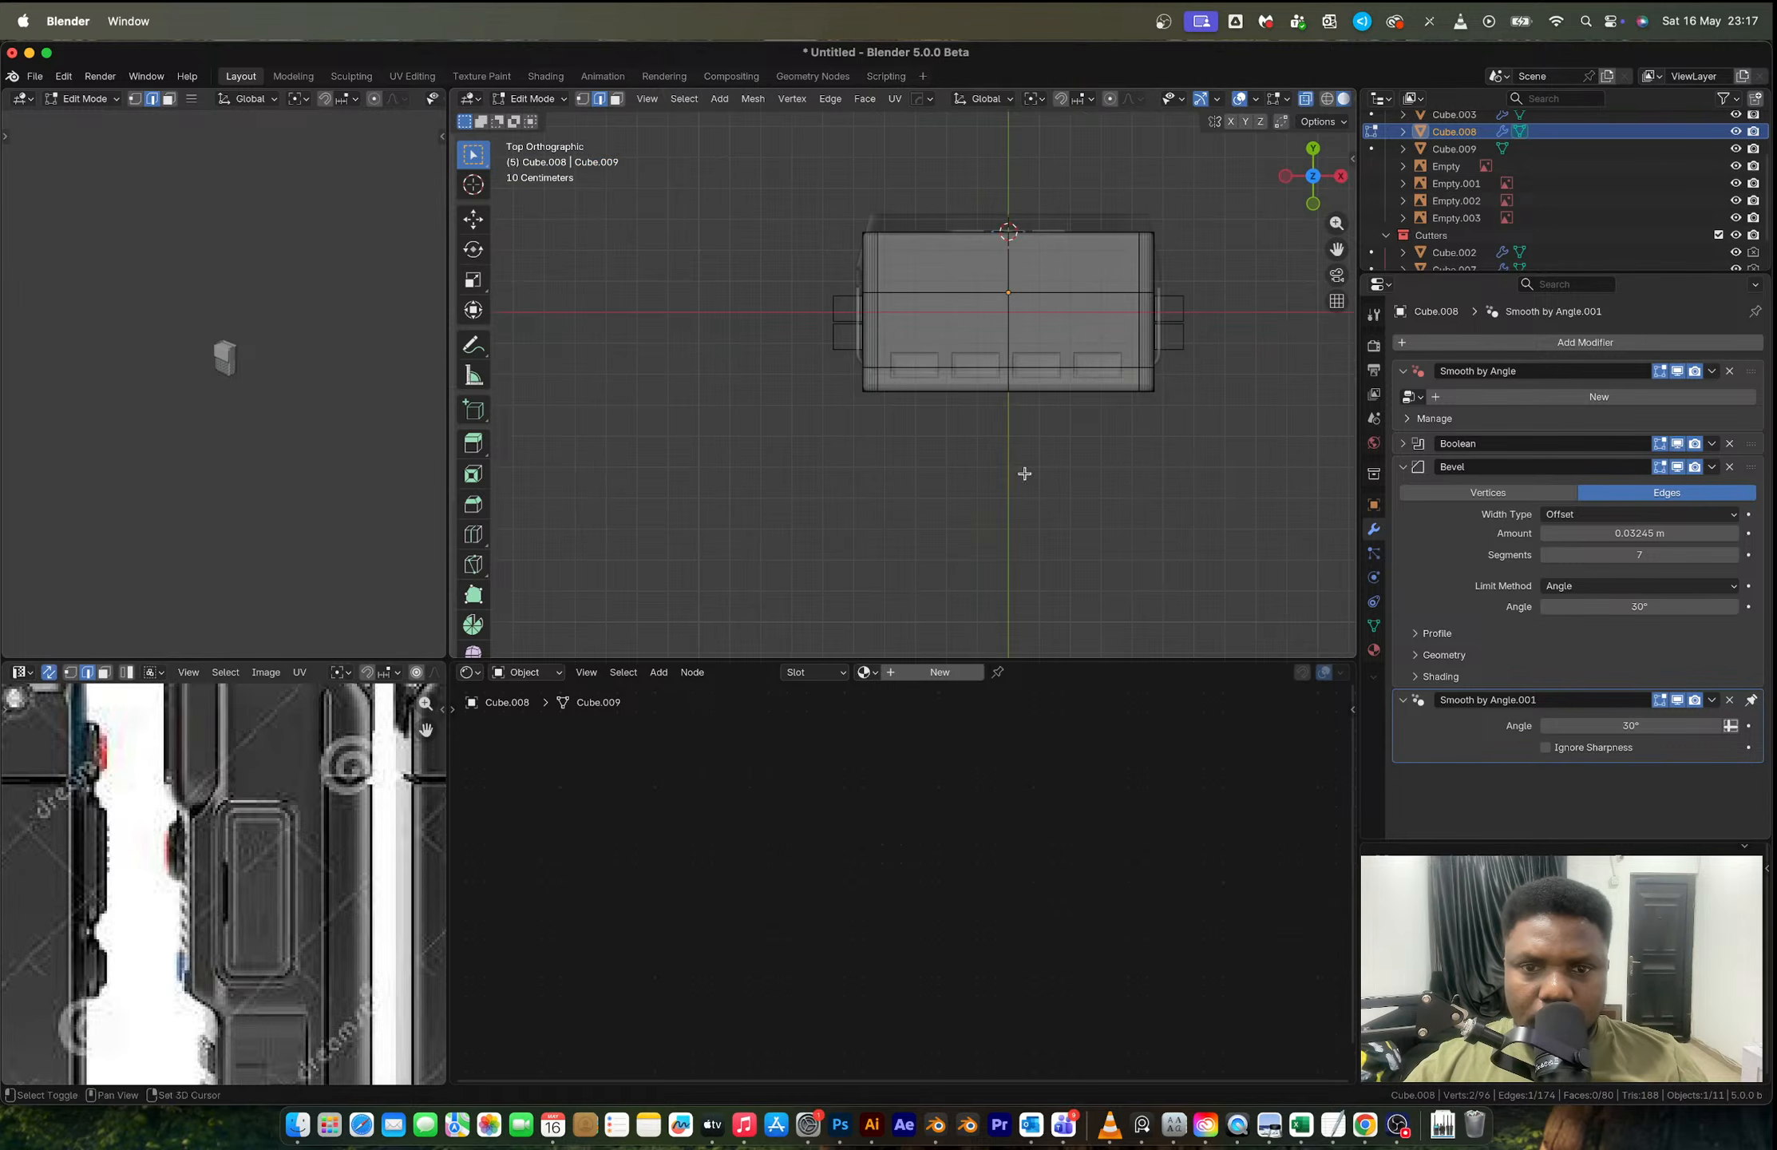
{"action": "middle_click_drag", "start_coordinate": [1016, 358], "coordinate": [1005, 431], "text": "shift"}
{"action": "key", "text": "1"}
{"action": "left_click_drag", "start_coordinate": [783, 253], "coordinate": [1182, 306]}
{"action": "key", "text": "alt+z"}
{"action": "middle_click_drag", "start_coordinate": [1170, 337], "coordinate": [912, 337]}
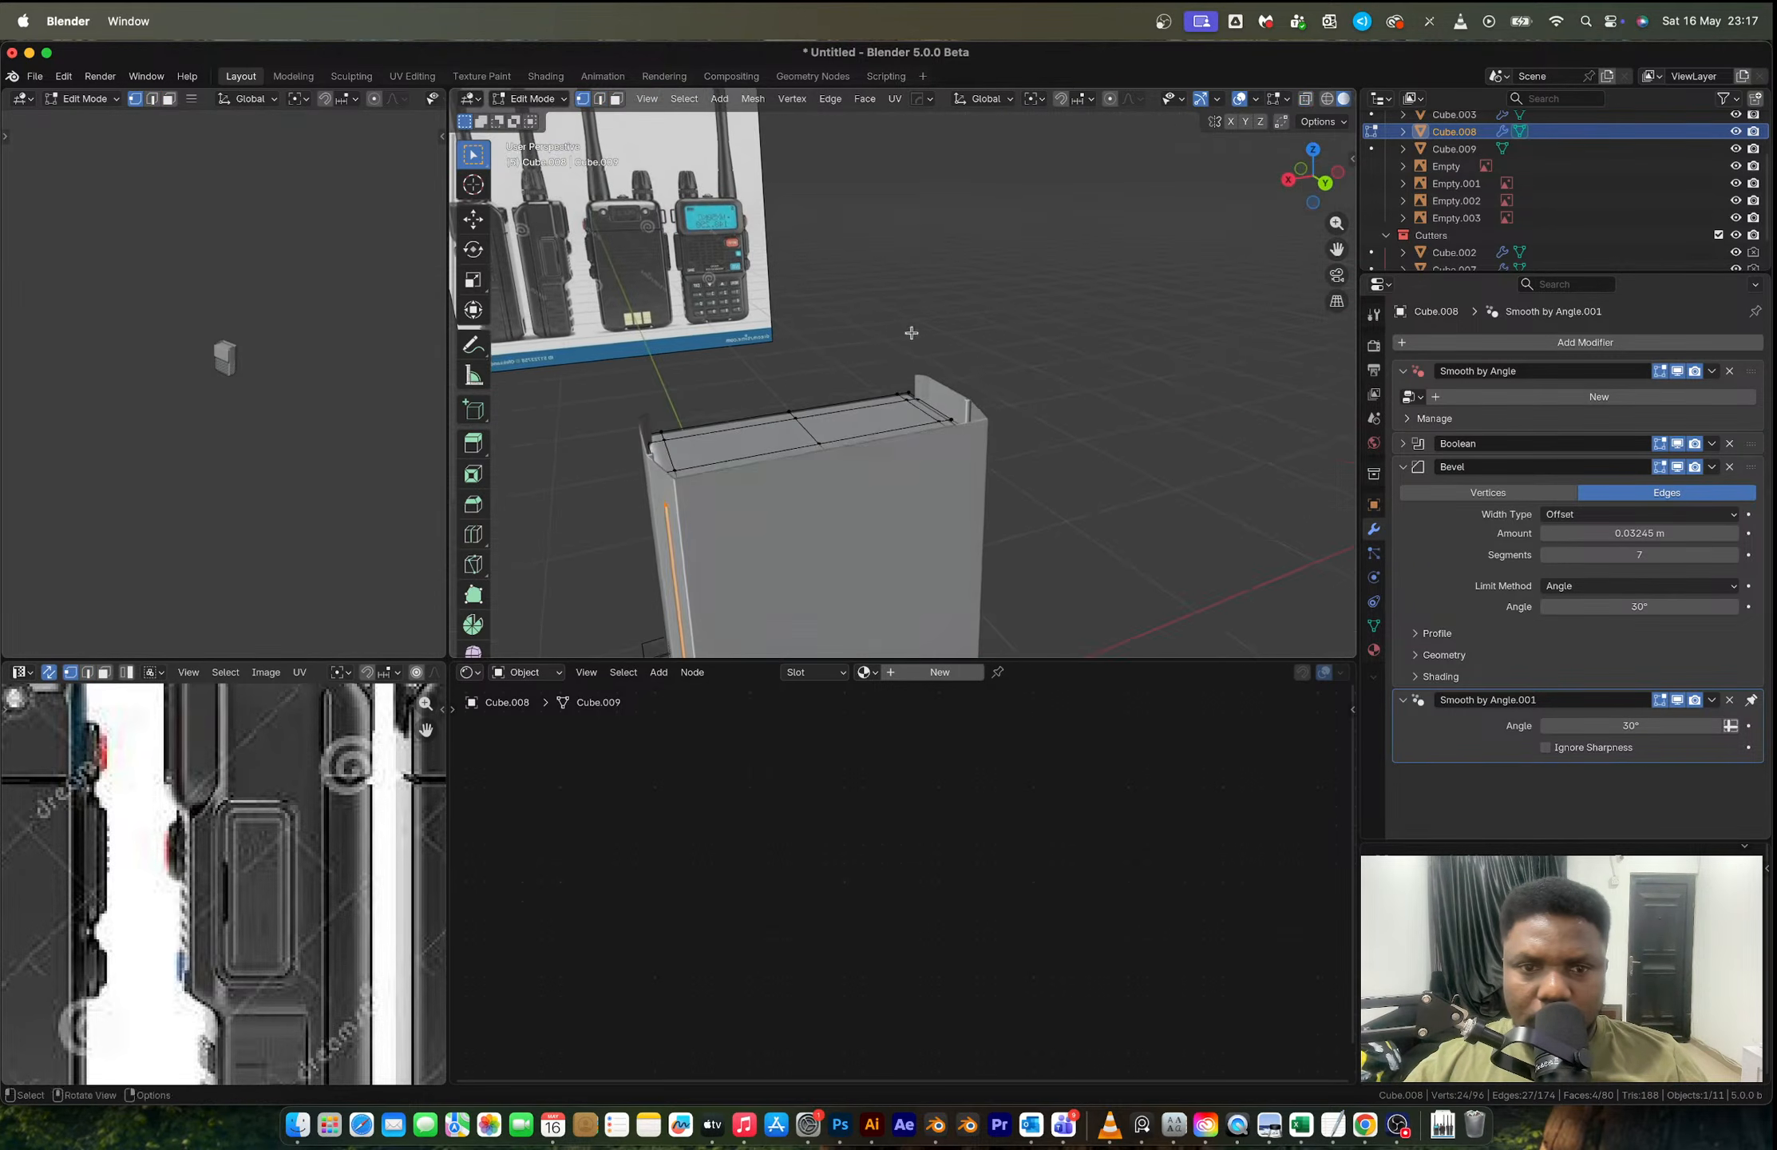
{"action": "key", "text": "s"}
{"action": "key", "text": "x"}
{"action": "left_click", "coordinate": [1074, 435]}
{"action": "key", "text": "Tab"}
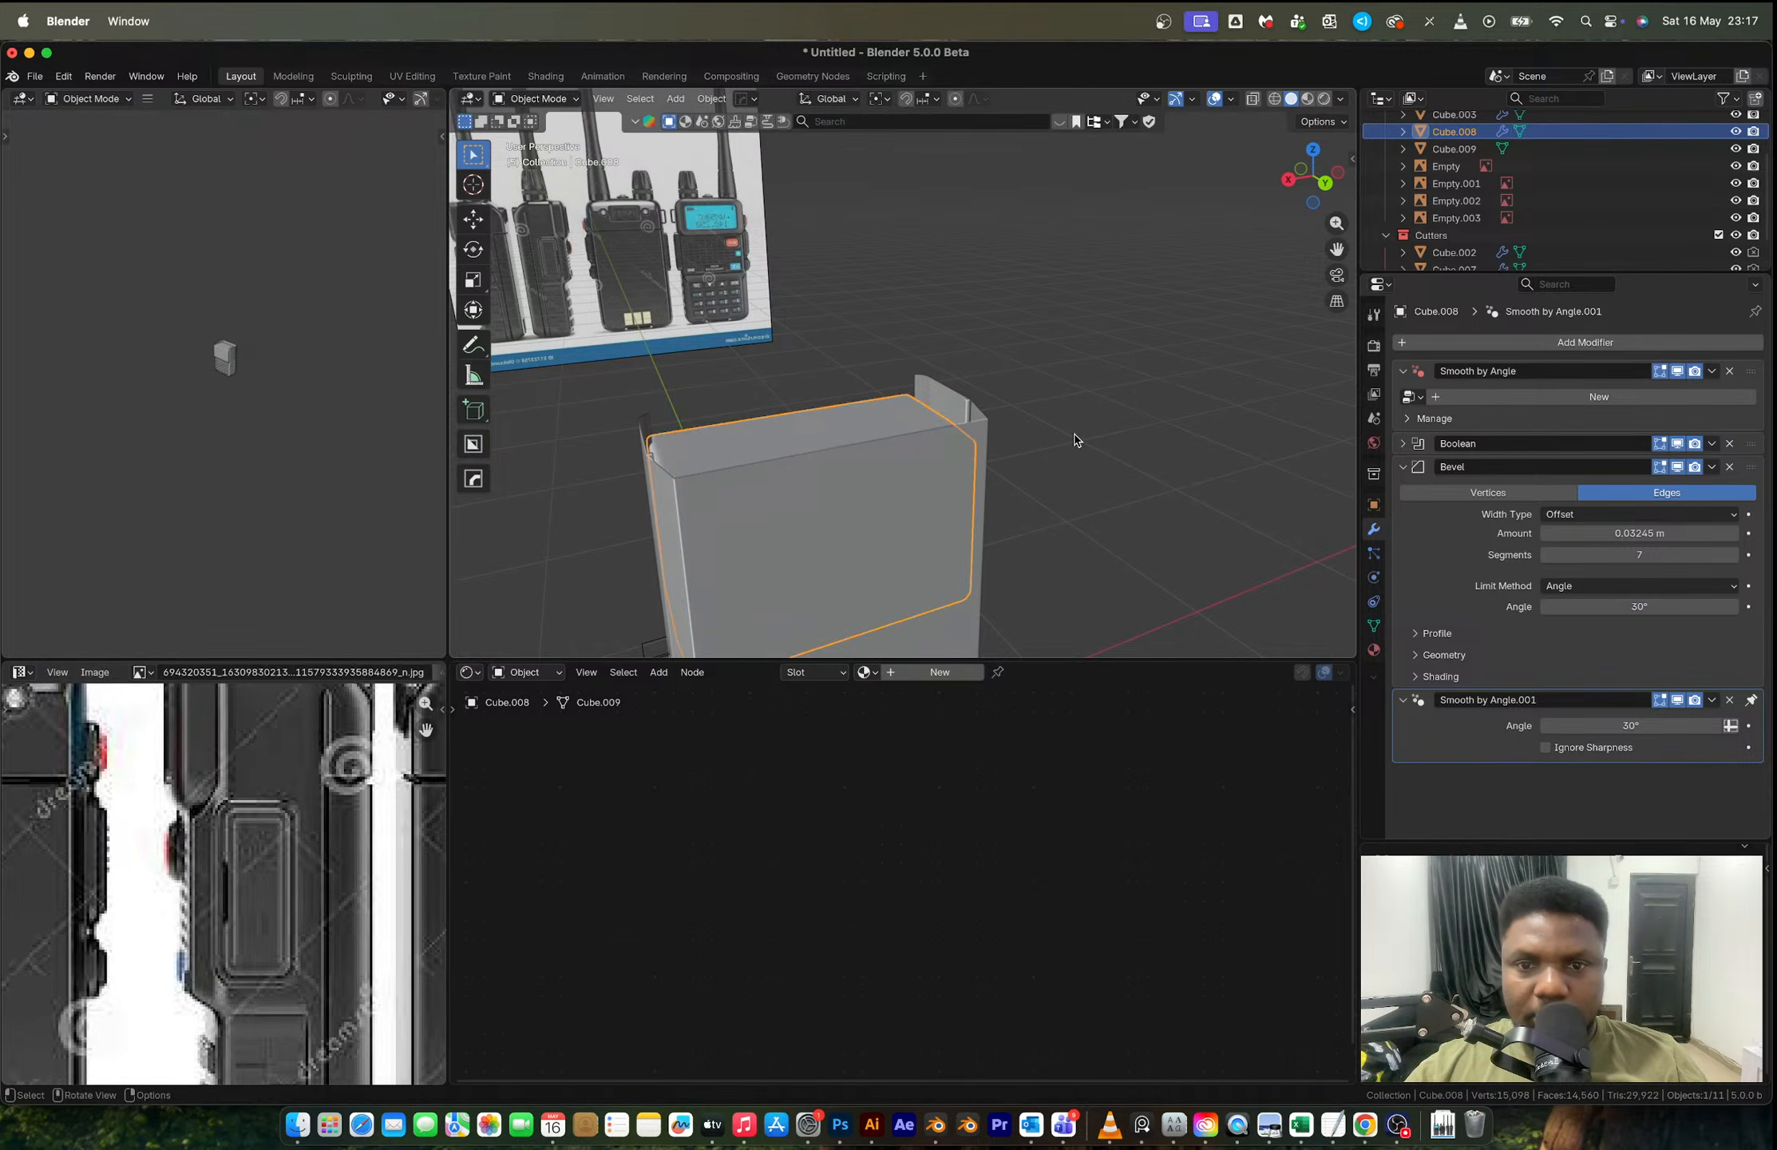
Step: Inspect the body and front block in perspective and front view, and compare them with the side profile in the reference image
{"action": "middle_click_drag", "start_coordinate": [1075, 437], "coordinate": [896, 523]}
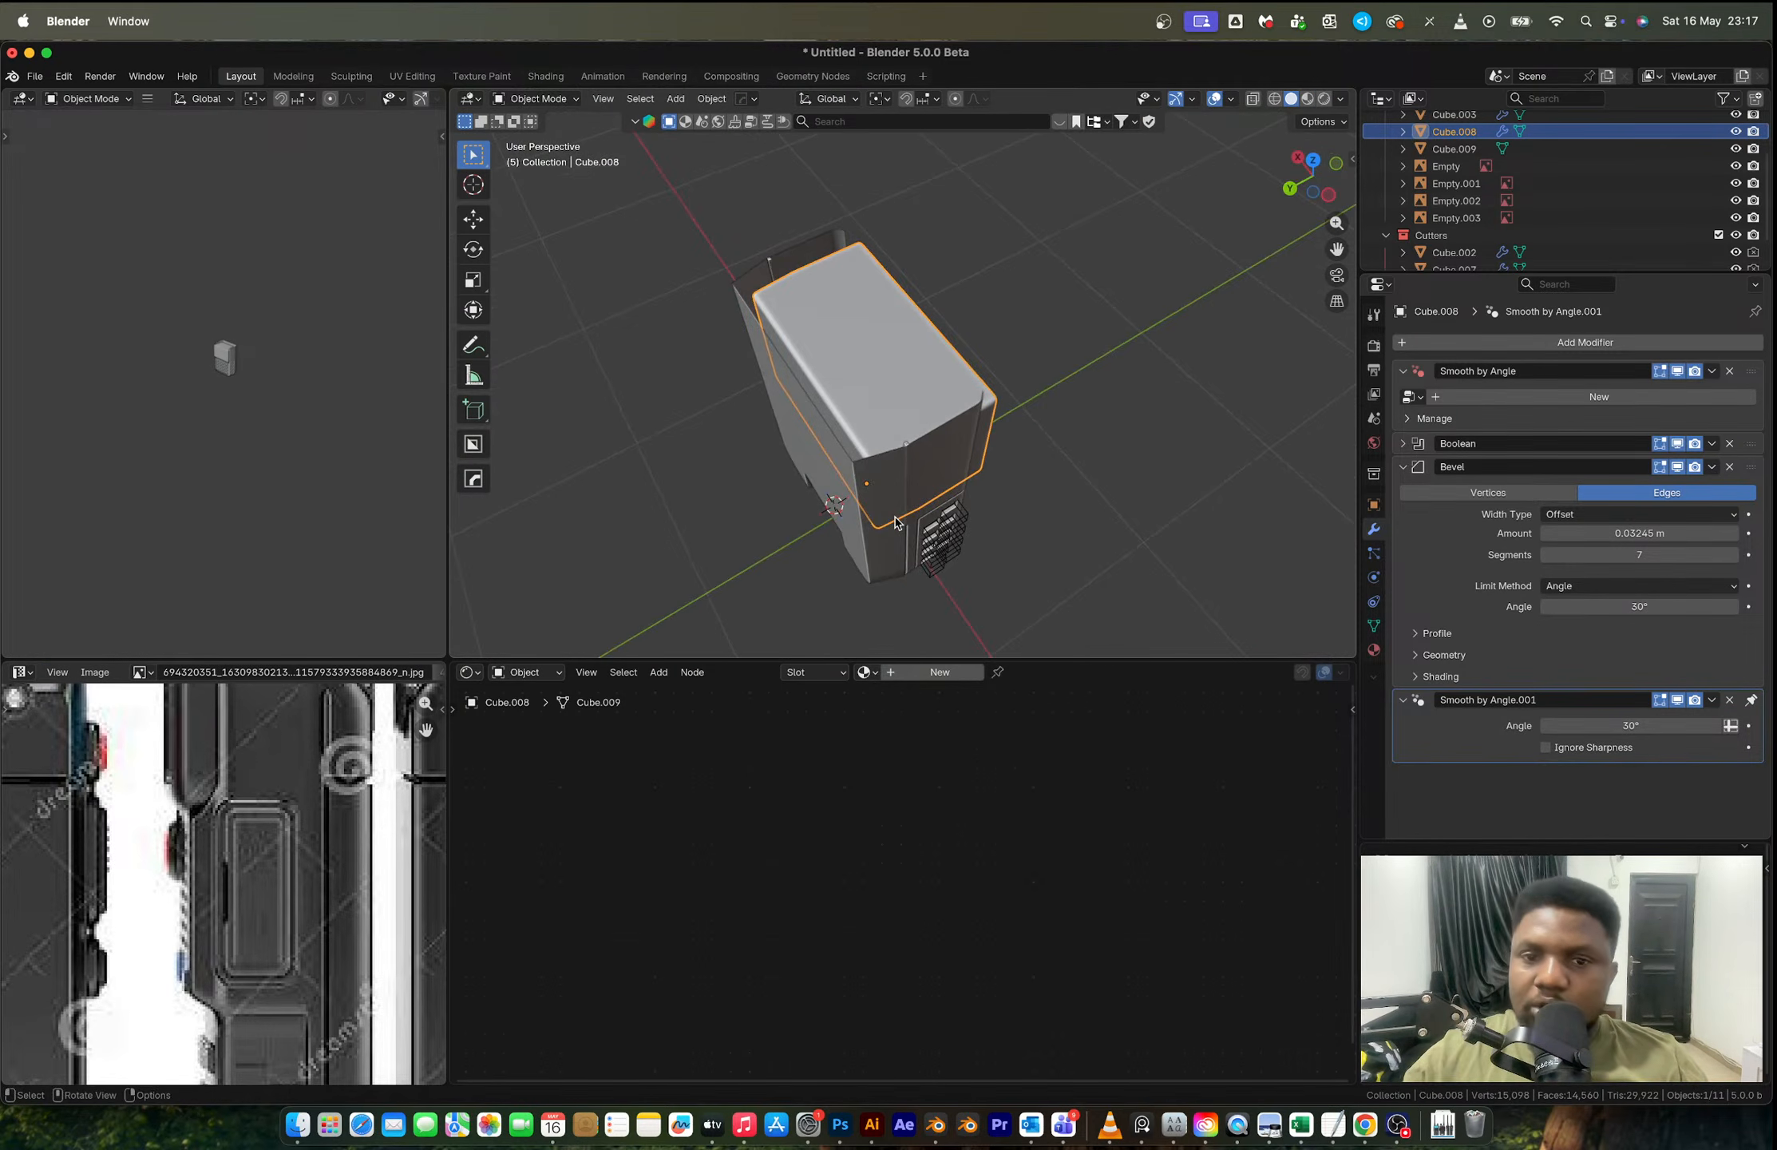
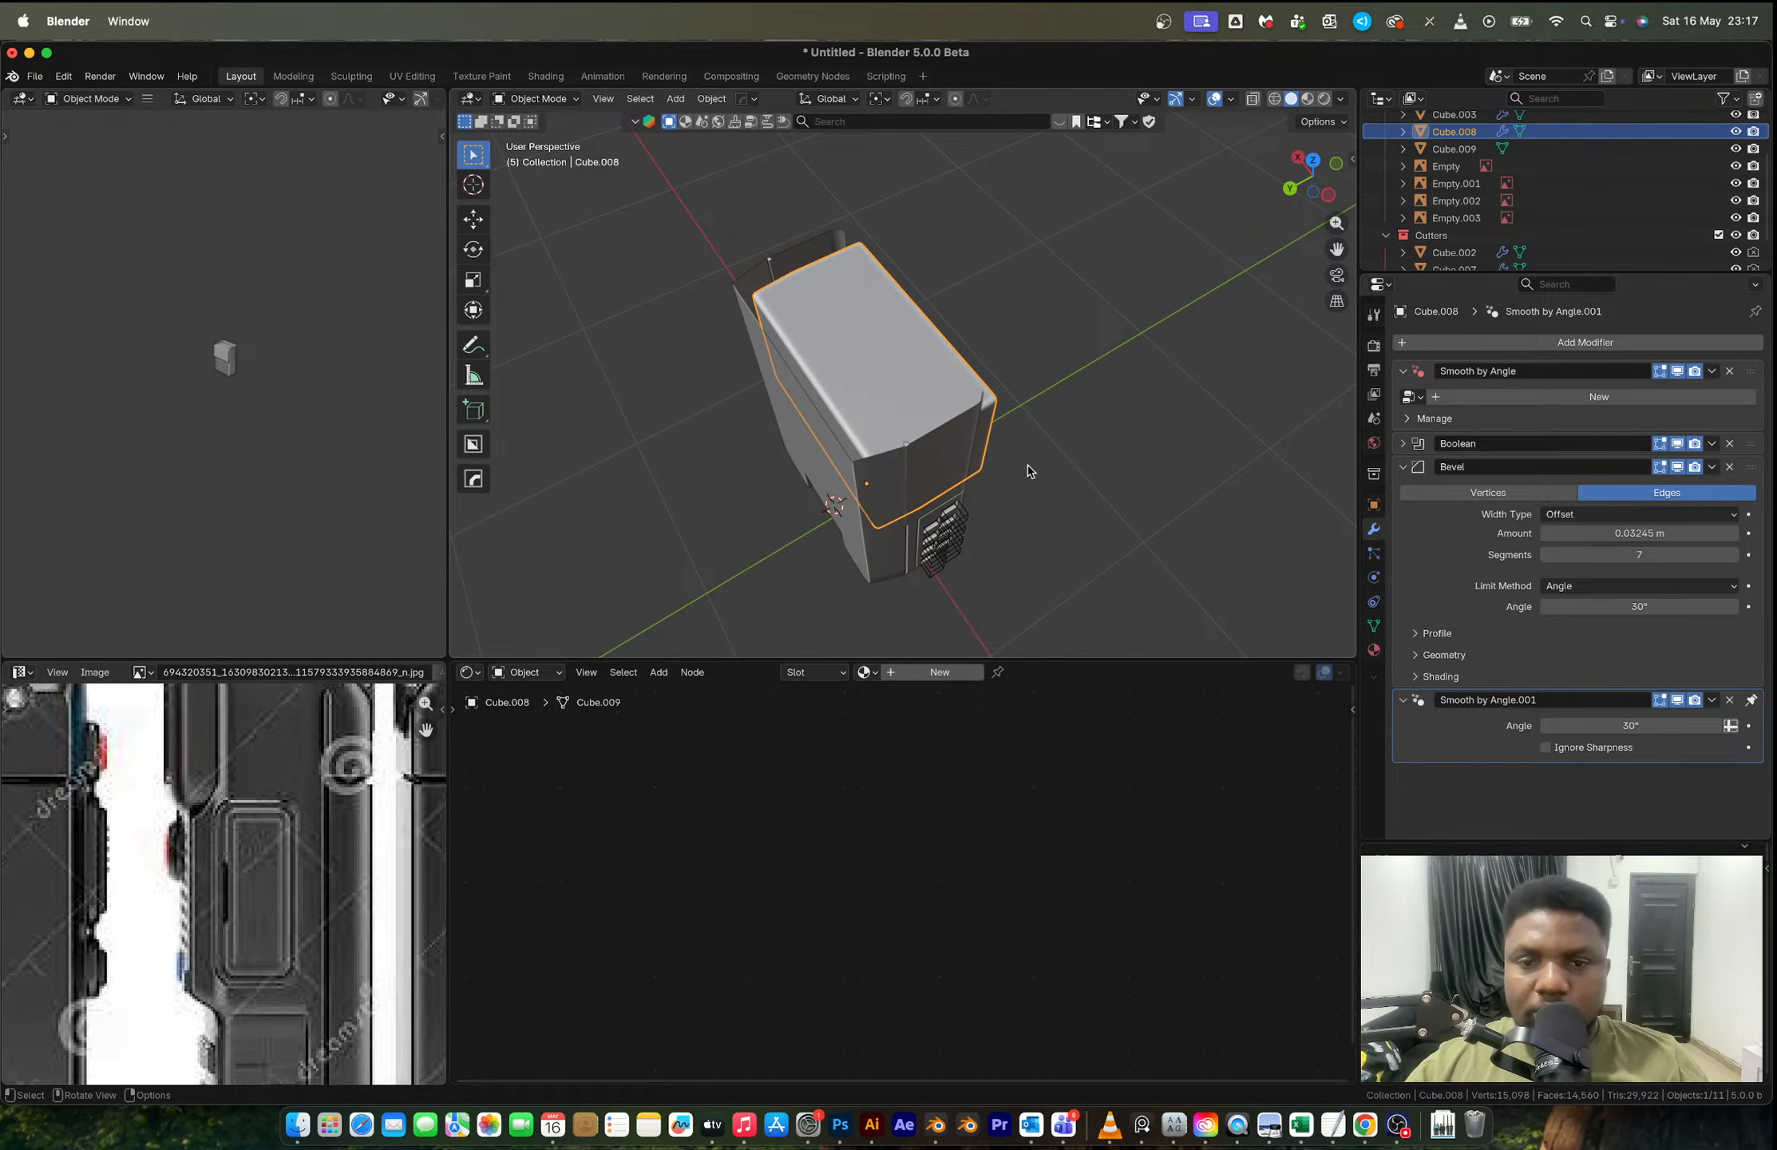
{"action": "middle_click_drag", "start_coordinate": [1027, 467], "coordinate": [1082, 396]}
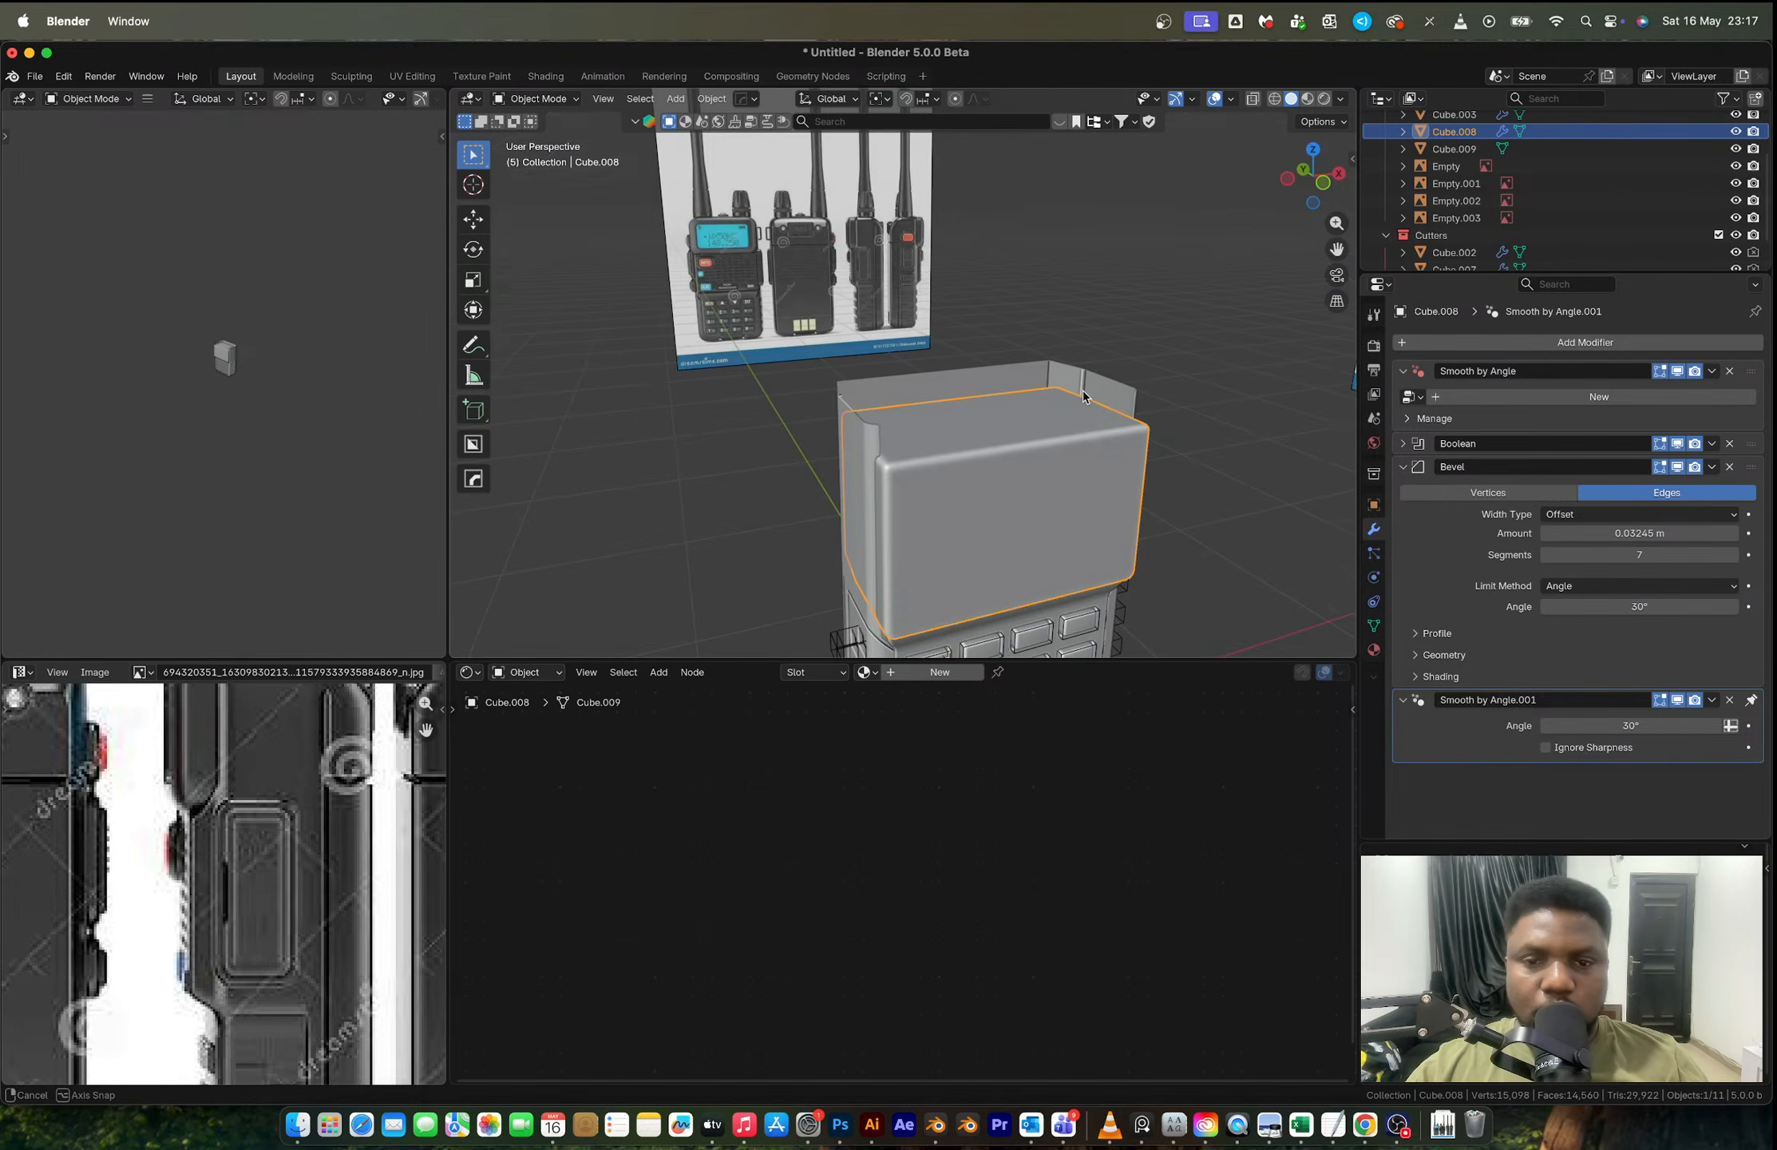
{"action": "left_click", "coordinate": [827, 350]}
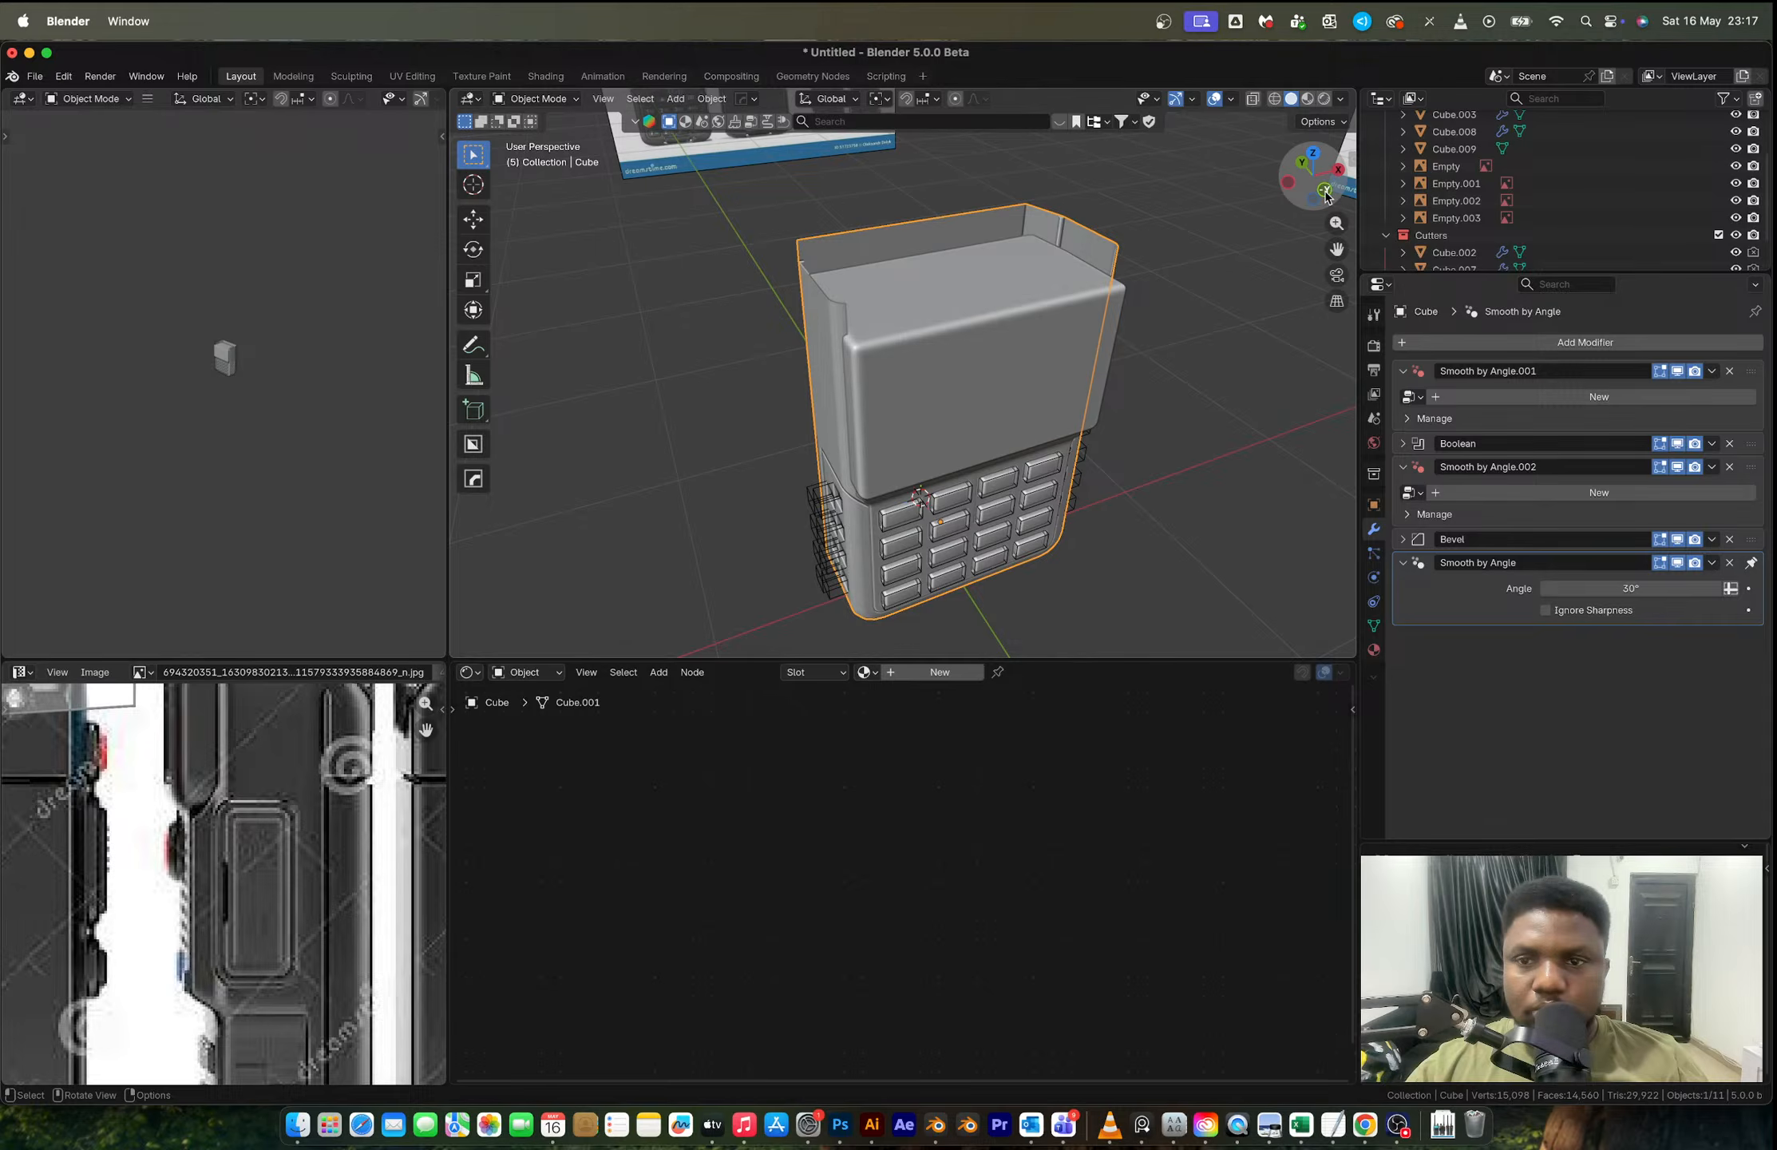
{"action": "key", "text": "KP_1"}
{"action": "scroll", "coordinate": [827, 350], "scroll_direction": "up", "scroll_amount": 3}
{"action": "key", "text": "alt+z"}
{"action": "middle_click_drag", "start_coordinate": [902, 283], "coordinate": [892, 322], "text": "shift"}
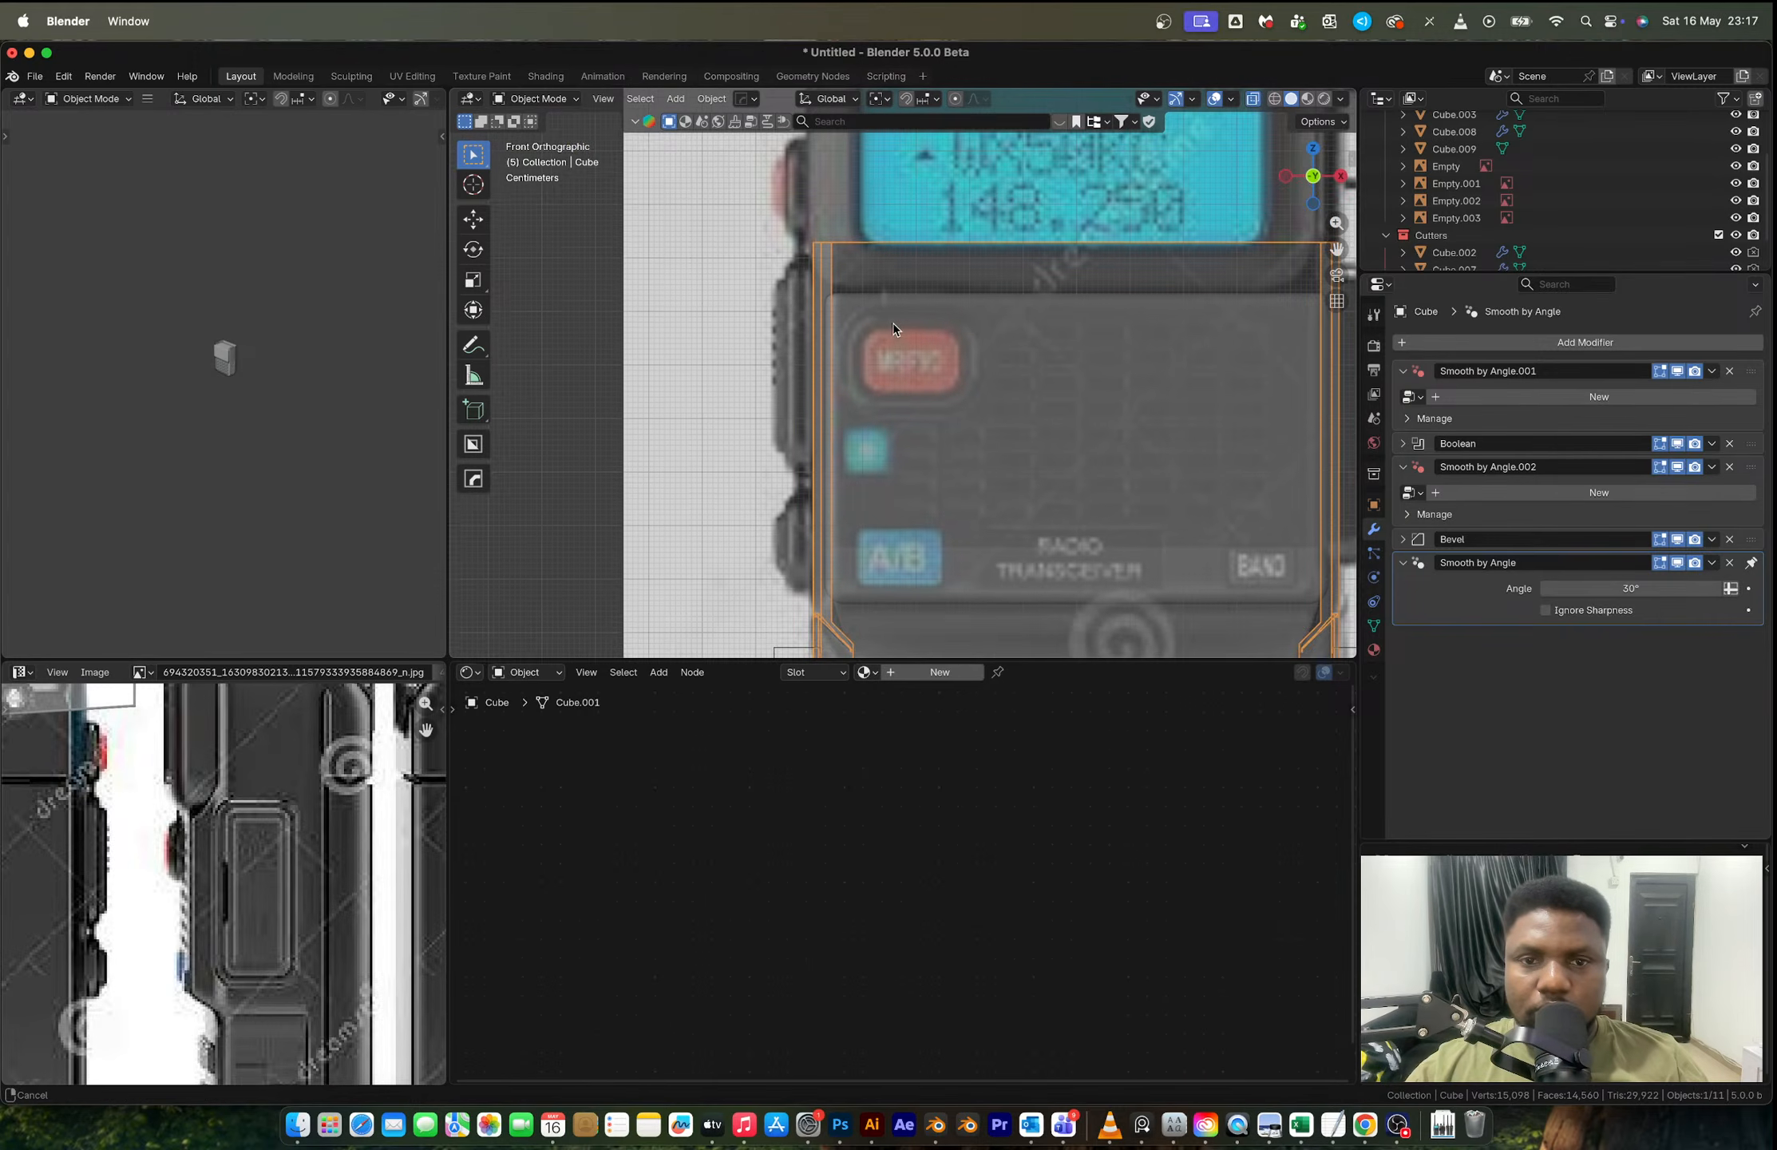
{"action": "scroll", "coordinate": [273, 796], "scroll_direction": "down", "scroll_amount": 2}
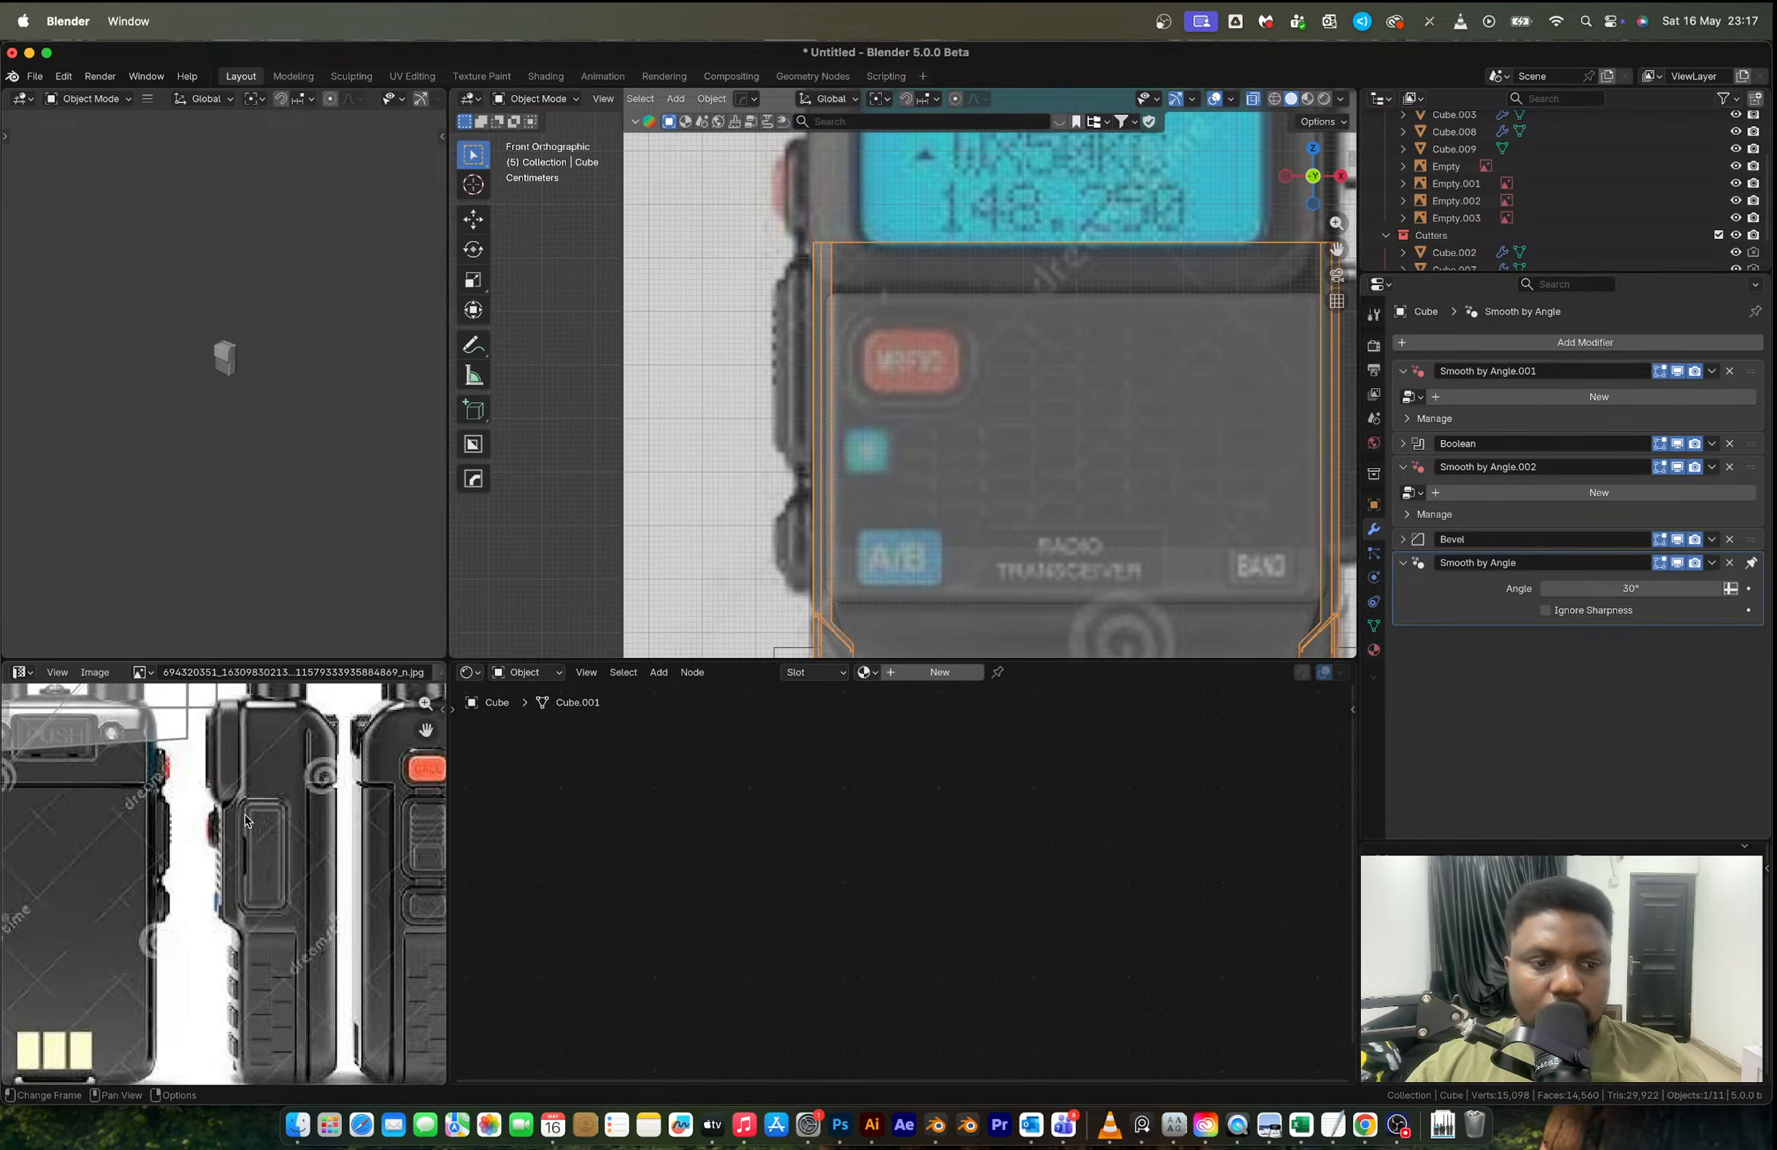
{"action": "middle_click_drag", "start_coordinate": [245, 816], "coordinate": [254, 870]}
{"action": "scroll", "coordinate": [239, 876], "scroll_direction": "up", "scroll_amount": 2}
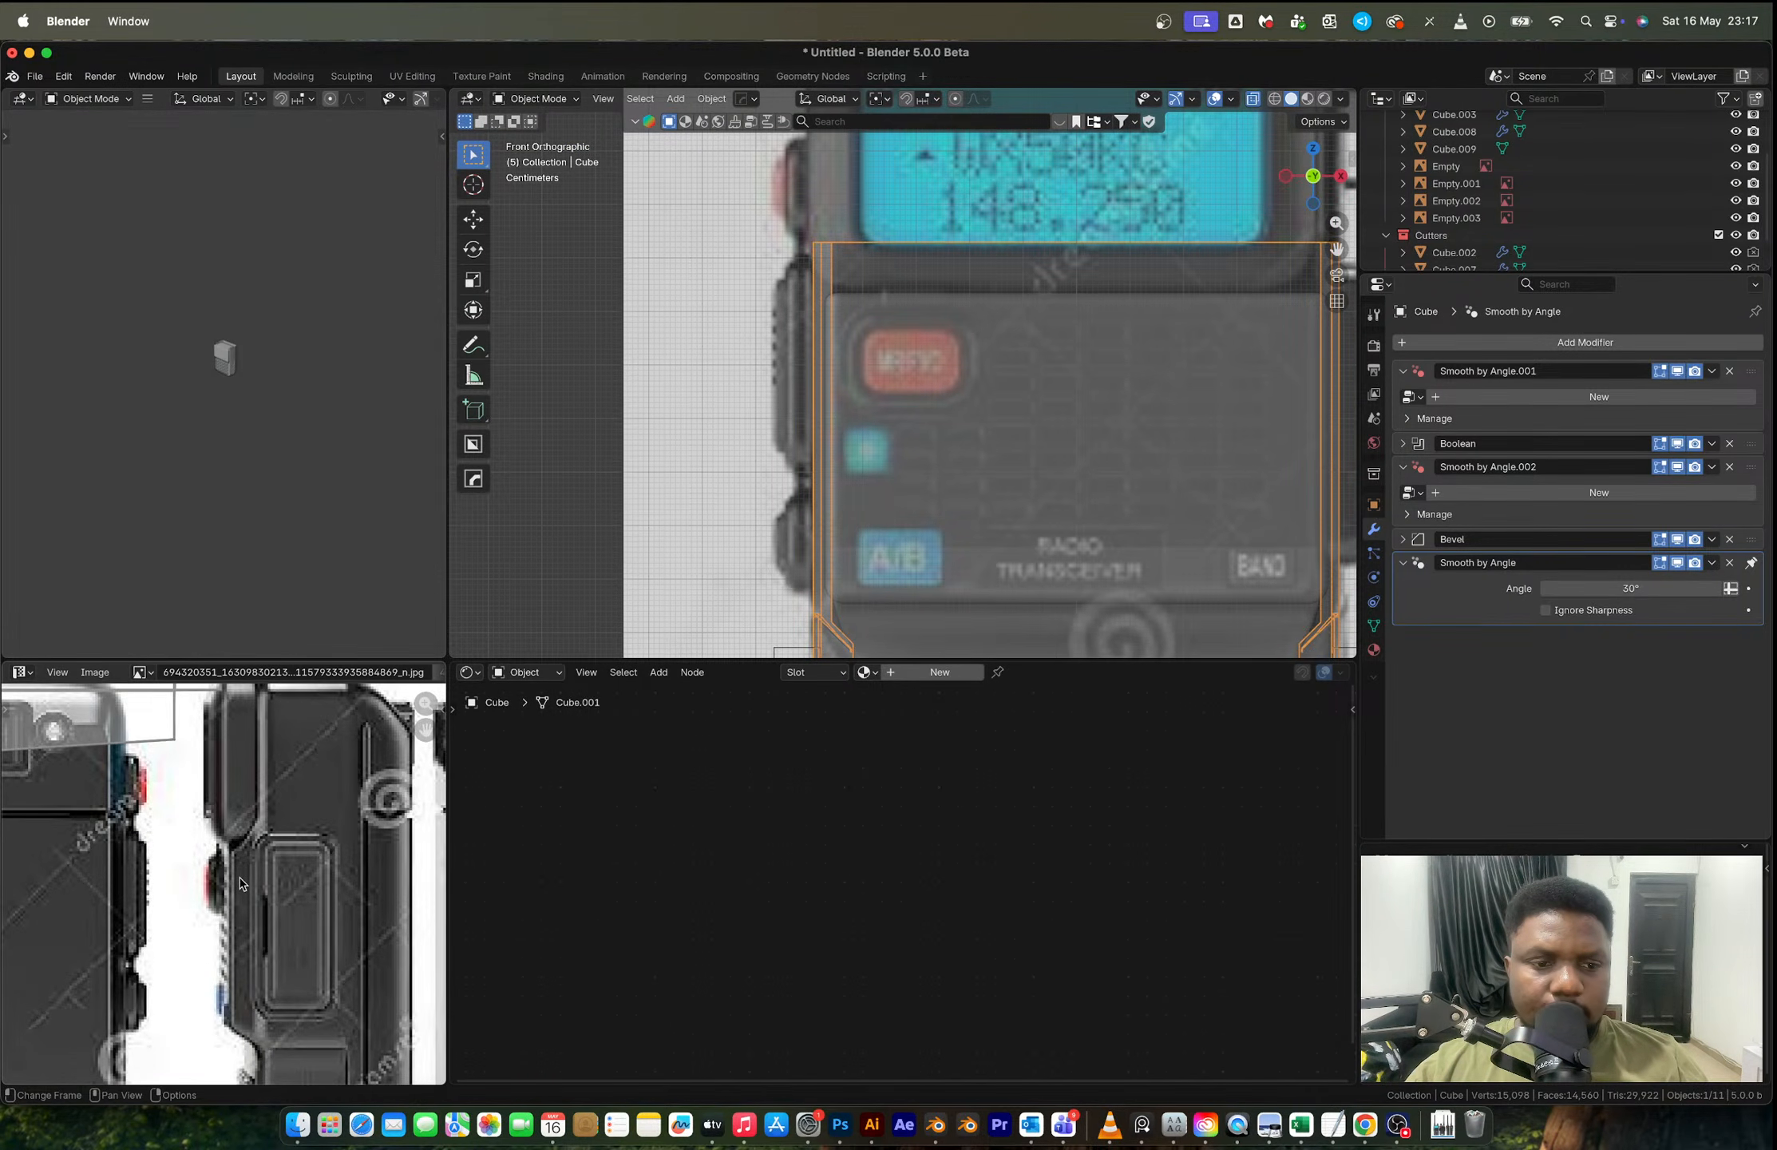
Step: Examine the raised front block and body from the side and compare their outlines with the side reference in left view
{"action": "middle_click_drag", "start_coordinate": [847, 416], "coordinate": [934, 330]}
{"action": "left_click", "coordinate": [930, 326]}
{"action": "key", "text": "Tab"}
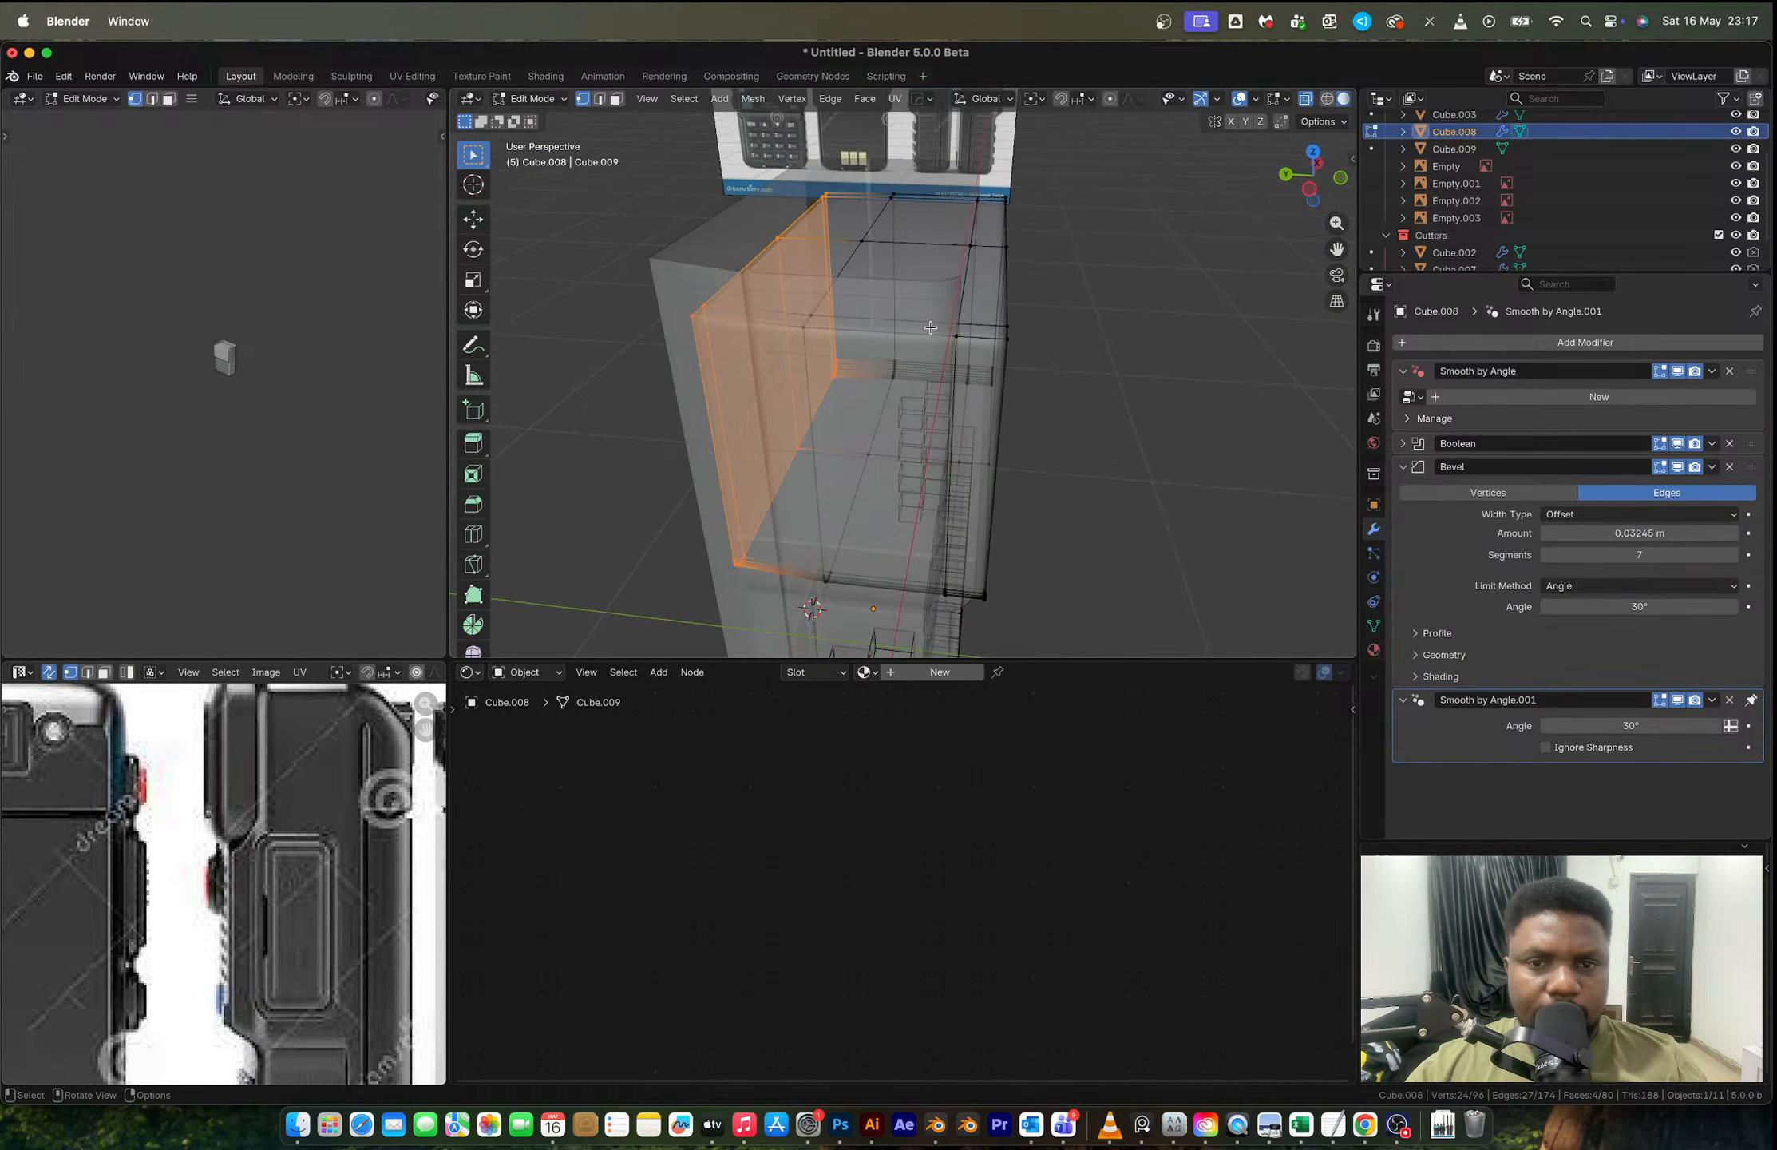
{"action": "key", "text": "Tab"}
{"action": "left_click", "coordinate": [918, 318]}
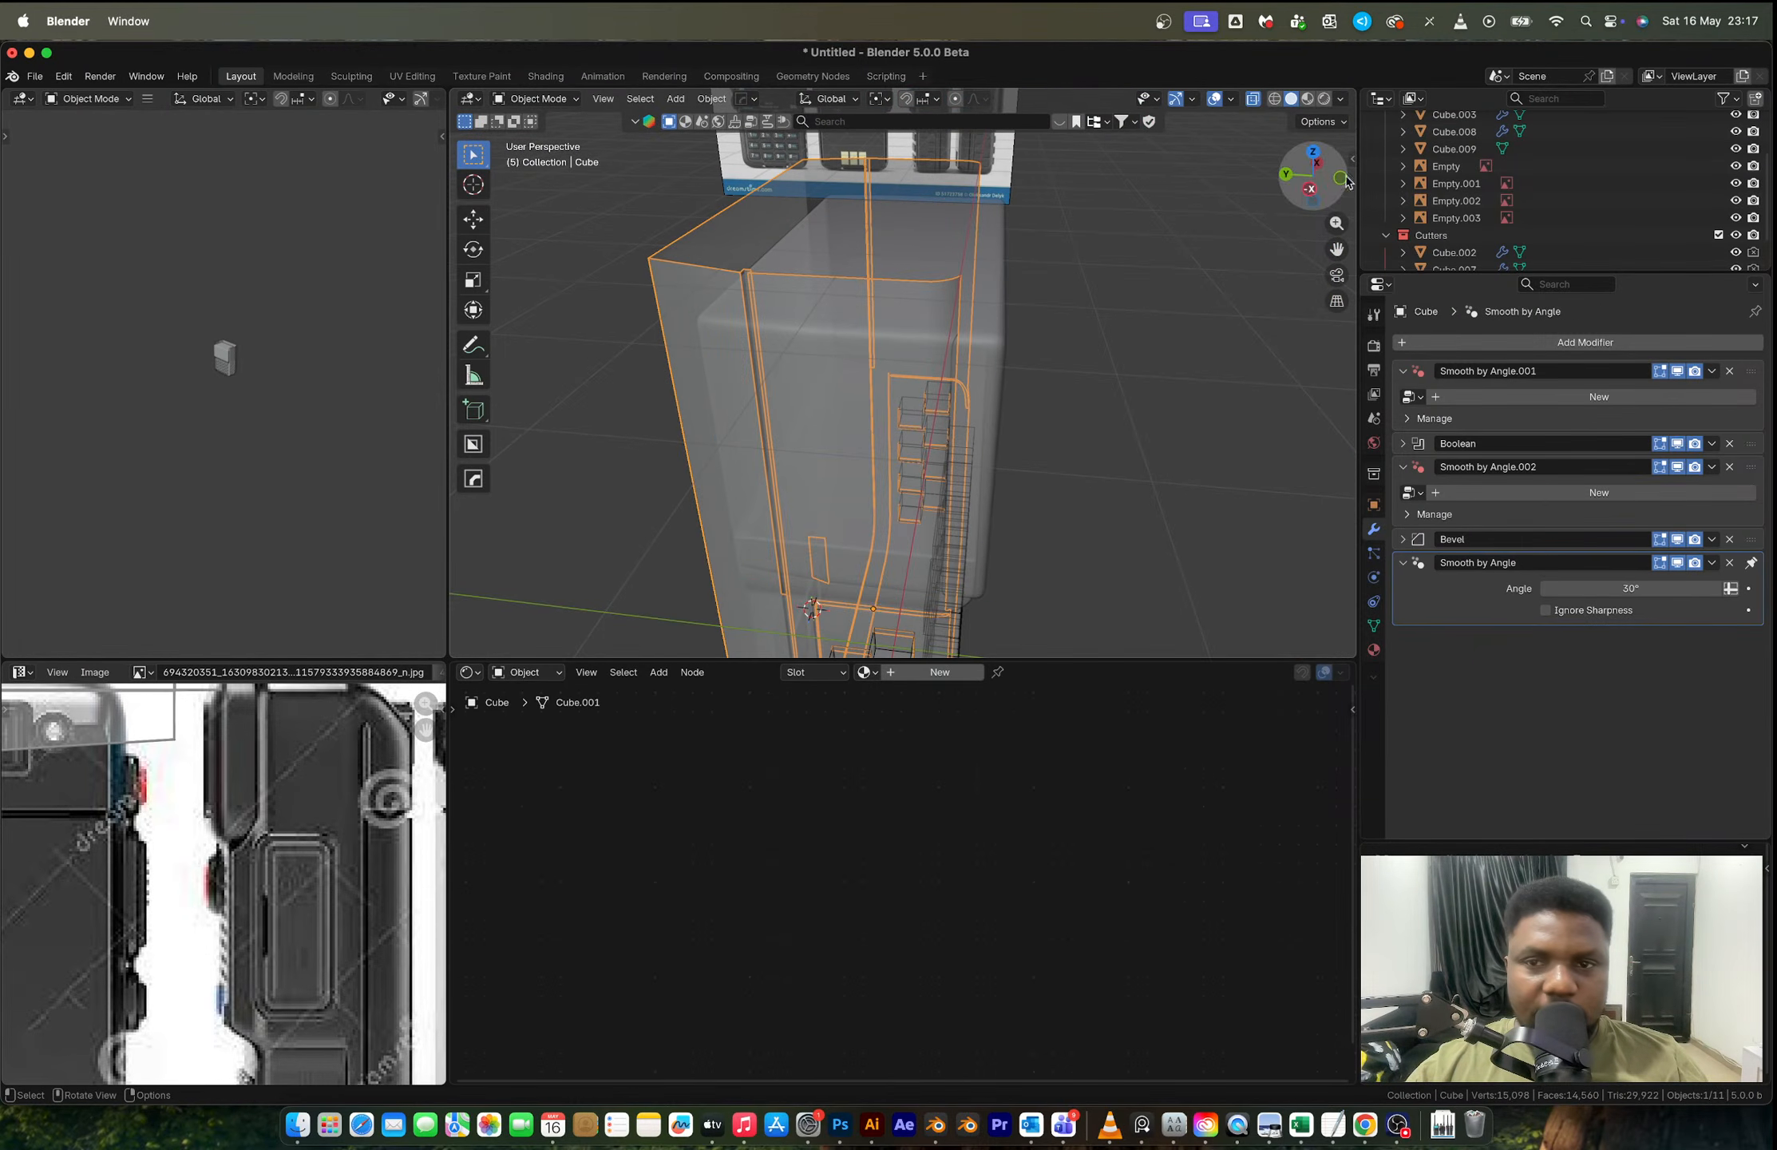
{"action": "left_click", "coordinate": [1308, 191]}
{"action": "scroll", "coordinate": [985, 304], "scroll_direction": "up", "scroll_amount": 3}
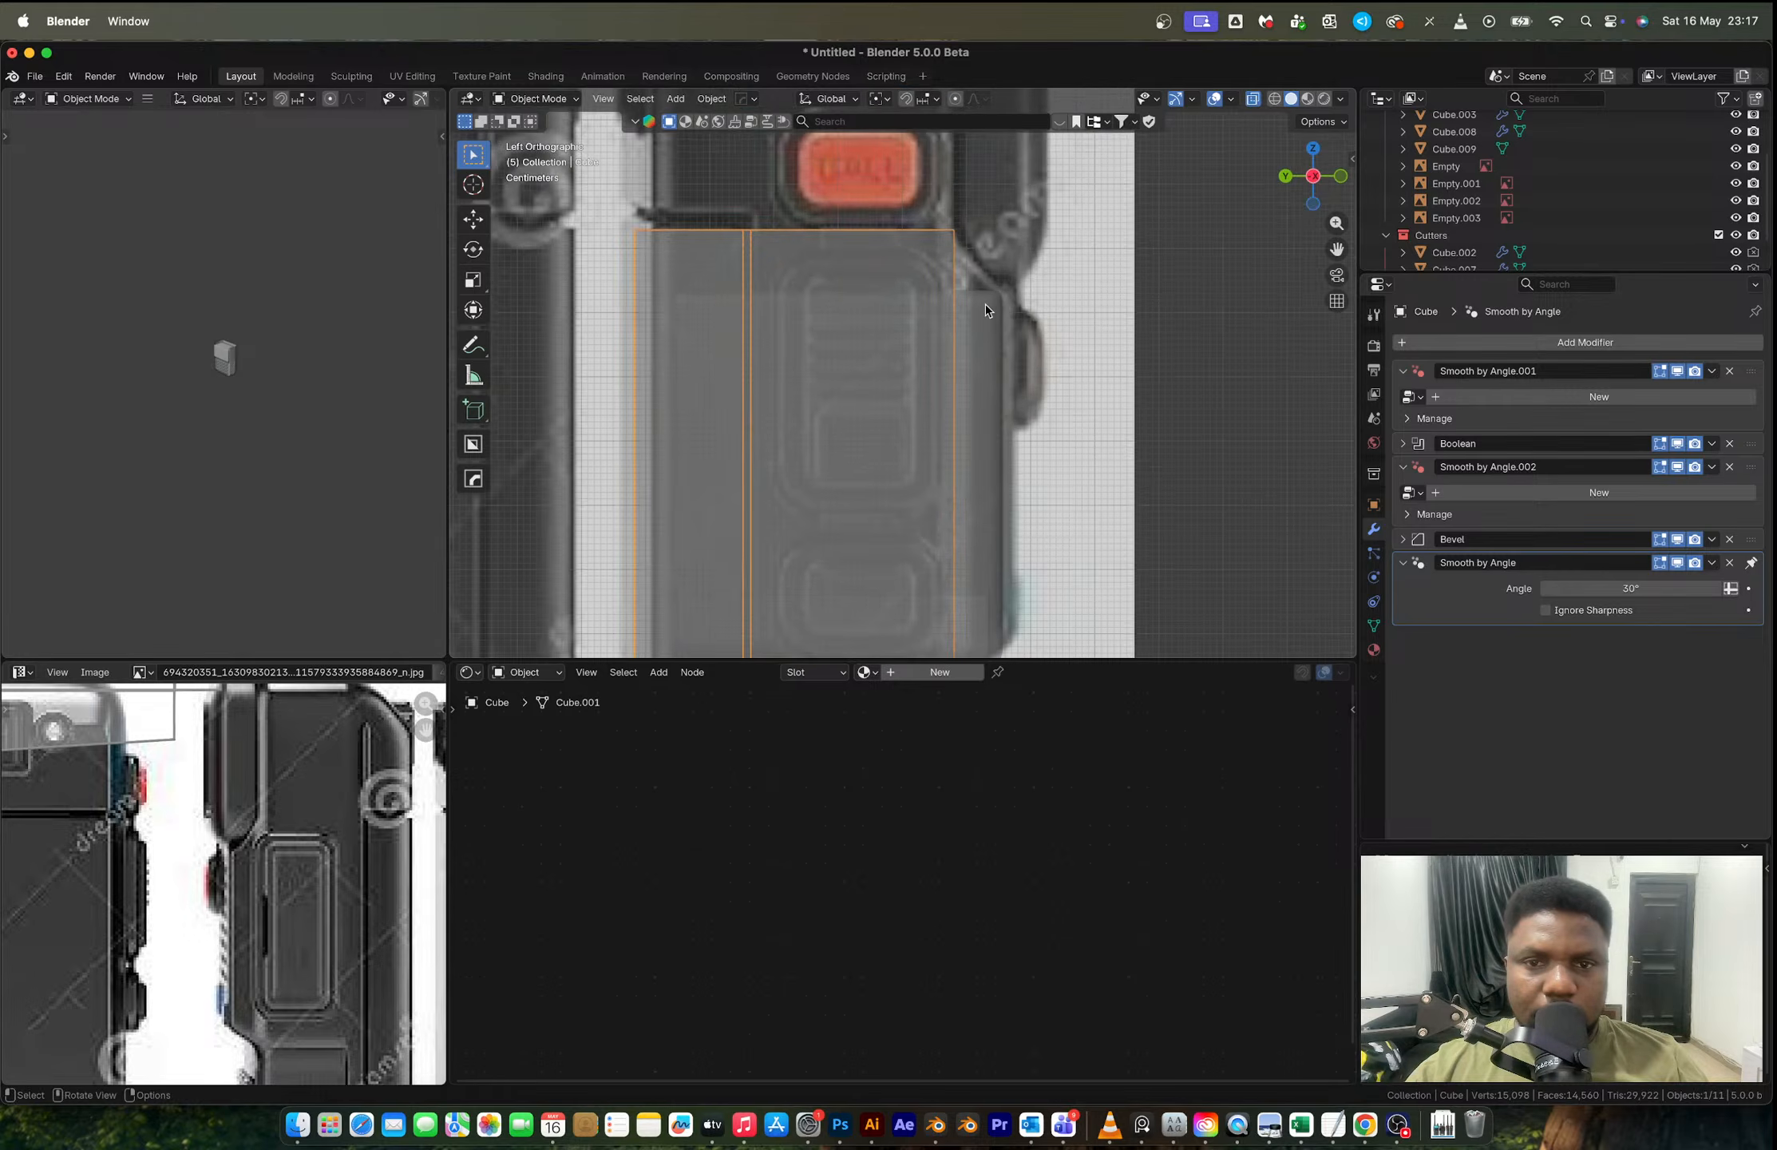
{"action": "scroll", "coordinate": [988, 336], "scroll_direction": "down", "scroll_amount": 3}
{"action": "middle_click_drag", "start_coordinate": [990, 370], "coordinate": [919, 318], "text": "shift"}
Step: Try moving the front block clear of the body in the left view and undo the move
{"action": "left_click", "coordinate": [926, 304]}
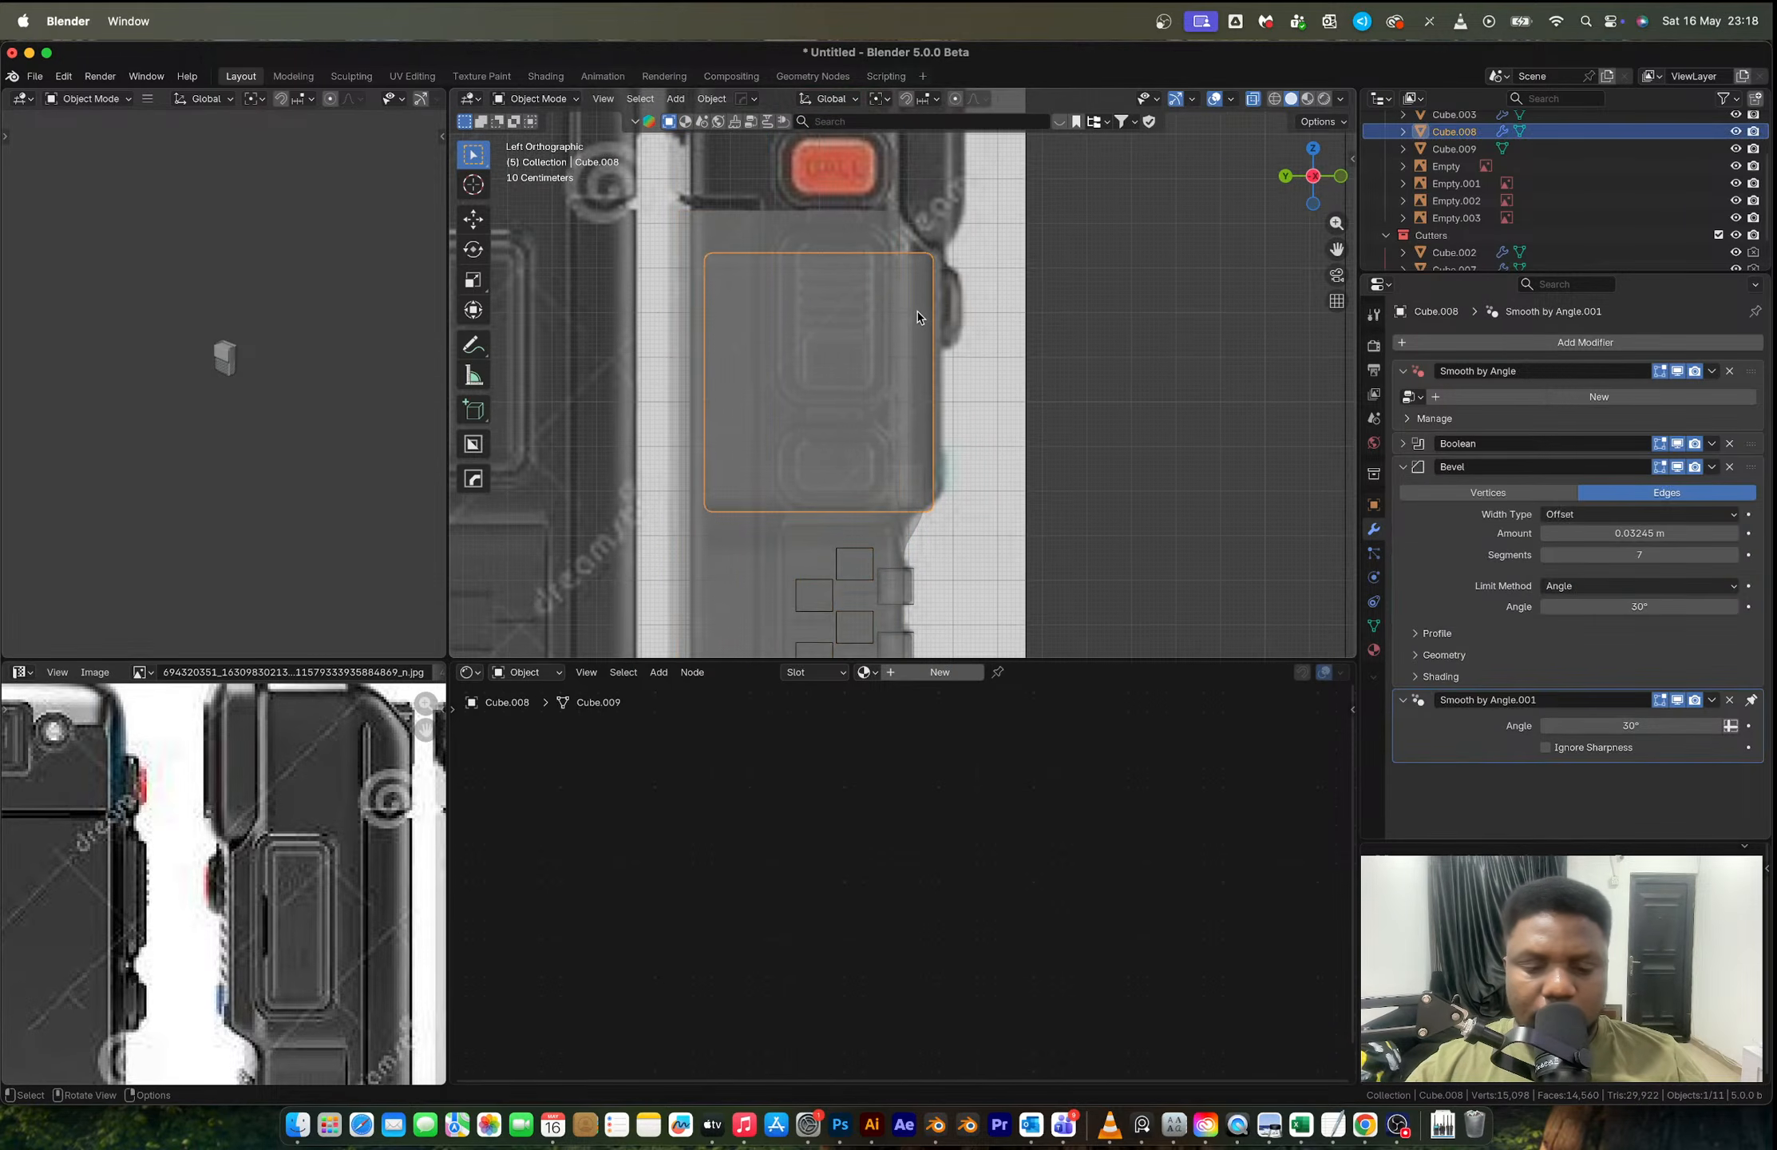
{"action": "left_click_drag", "start_coordinate": [926, 304], "coordinate": [1272, 329]}
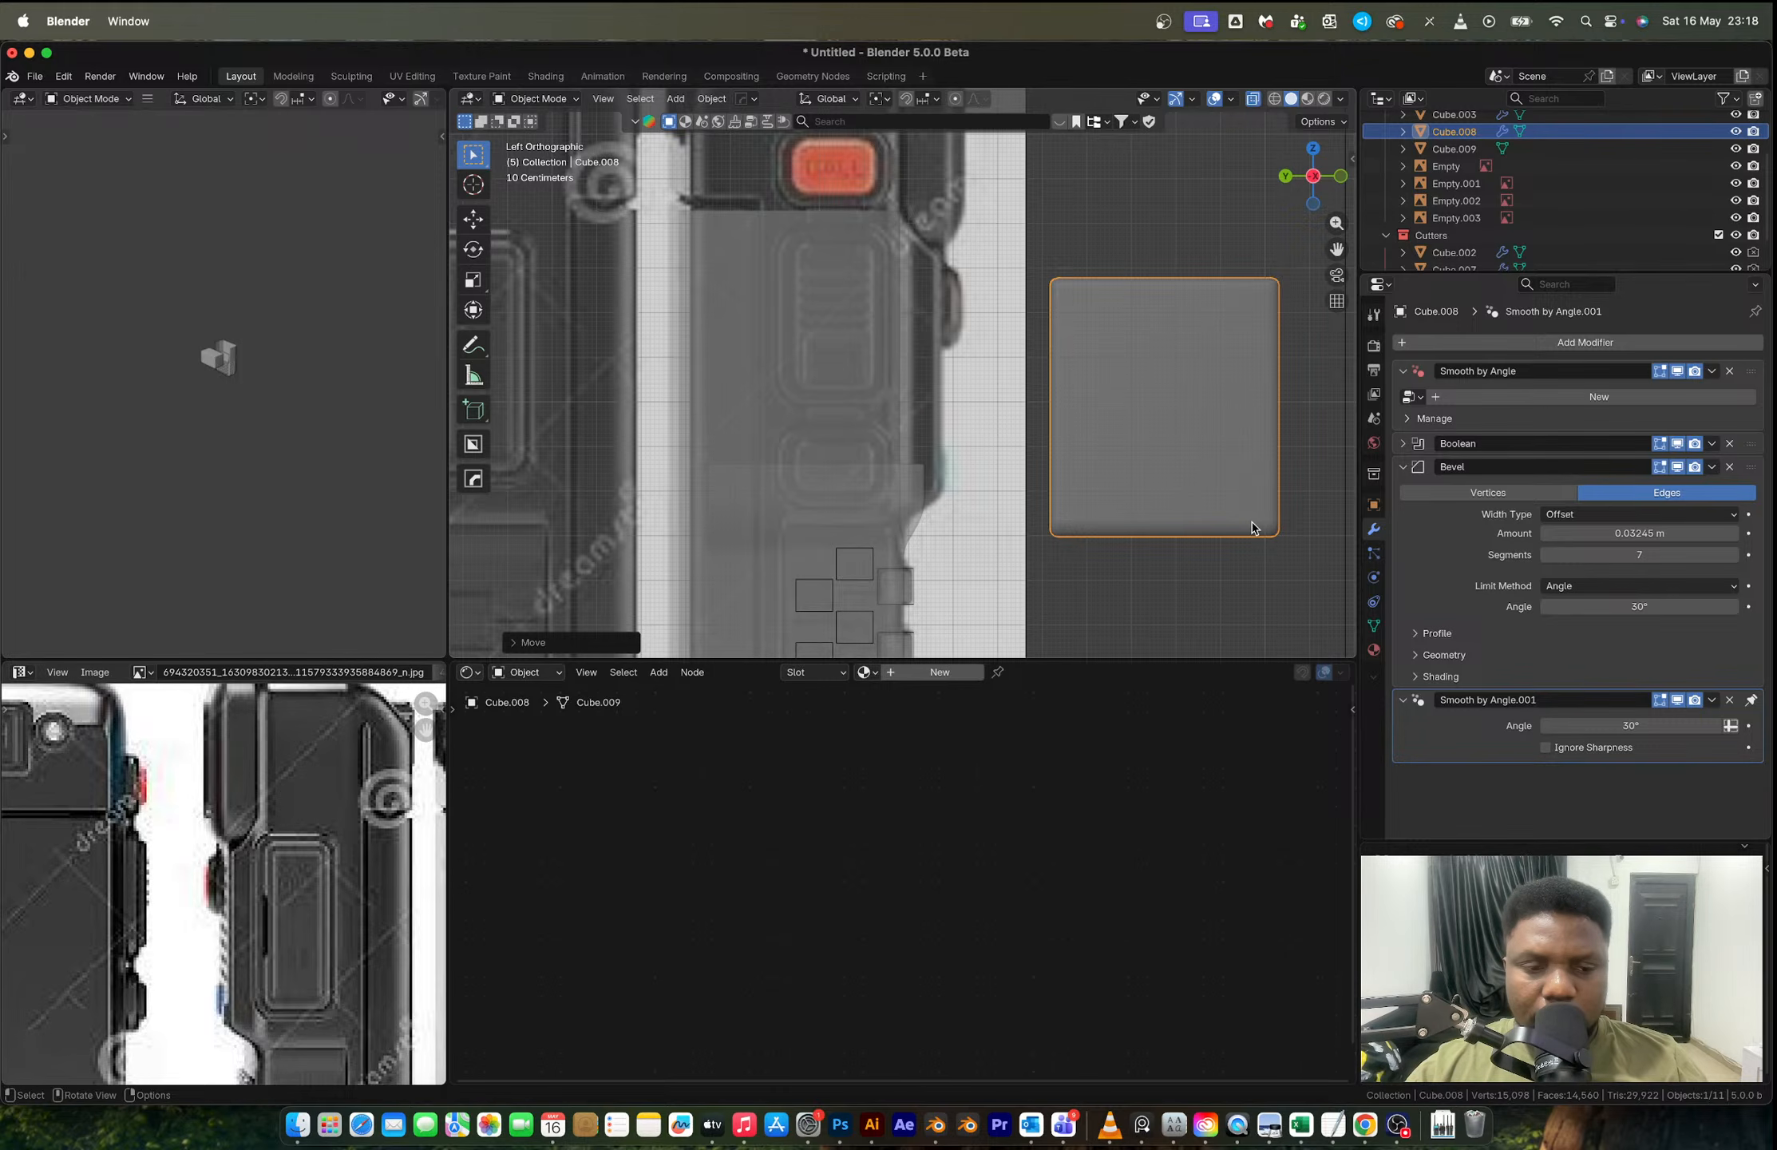
{"action": "key", "text": "ctrl+z"}
{"action": "key", "text": "ctrl+z"}
{"action": "key", "text": "ctrl+z"}
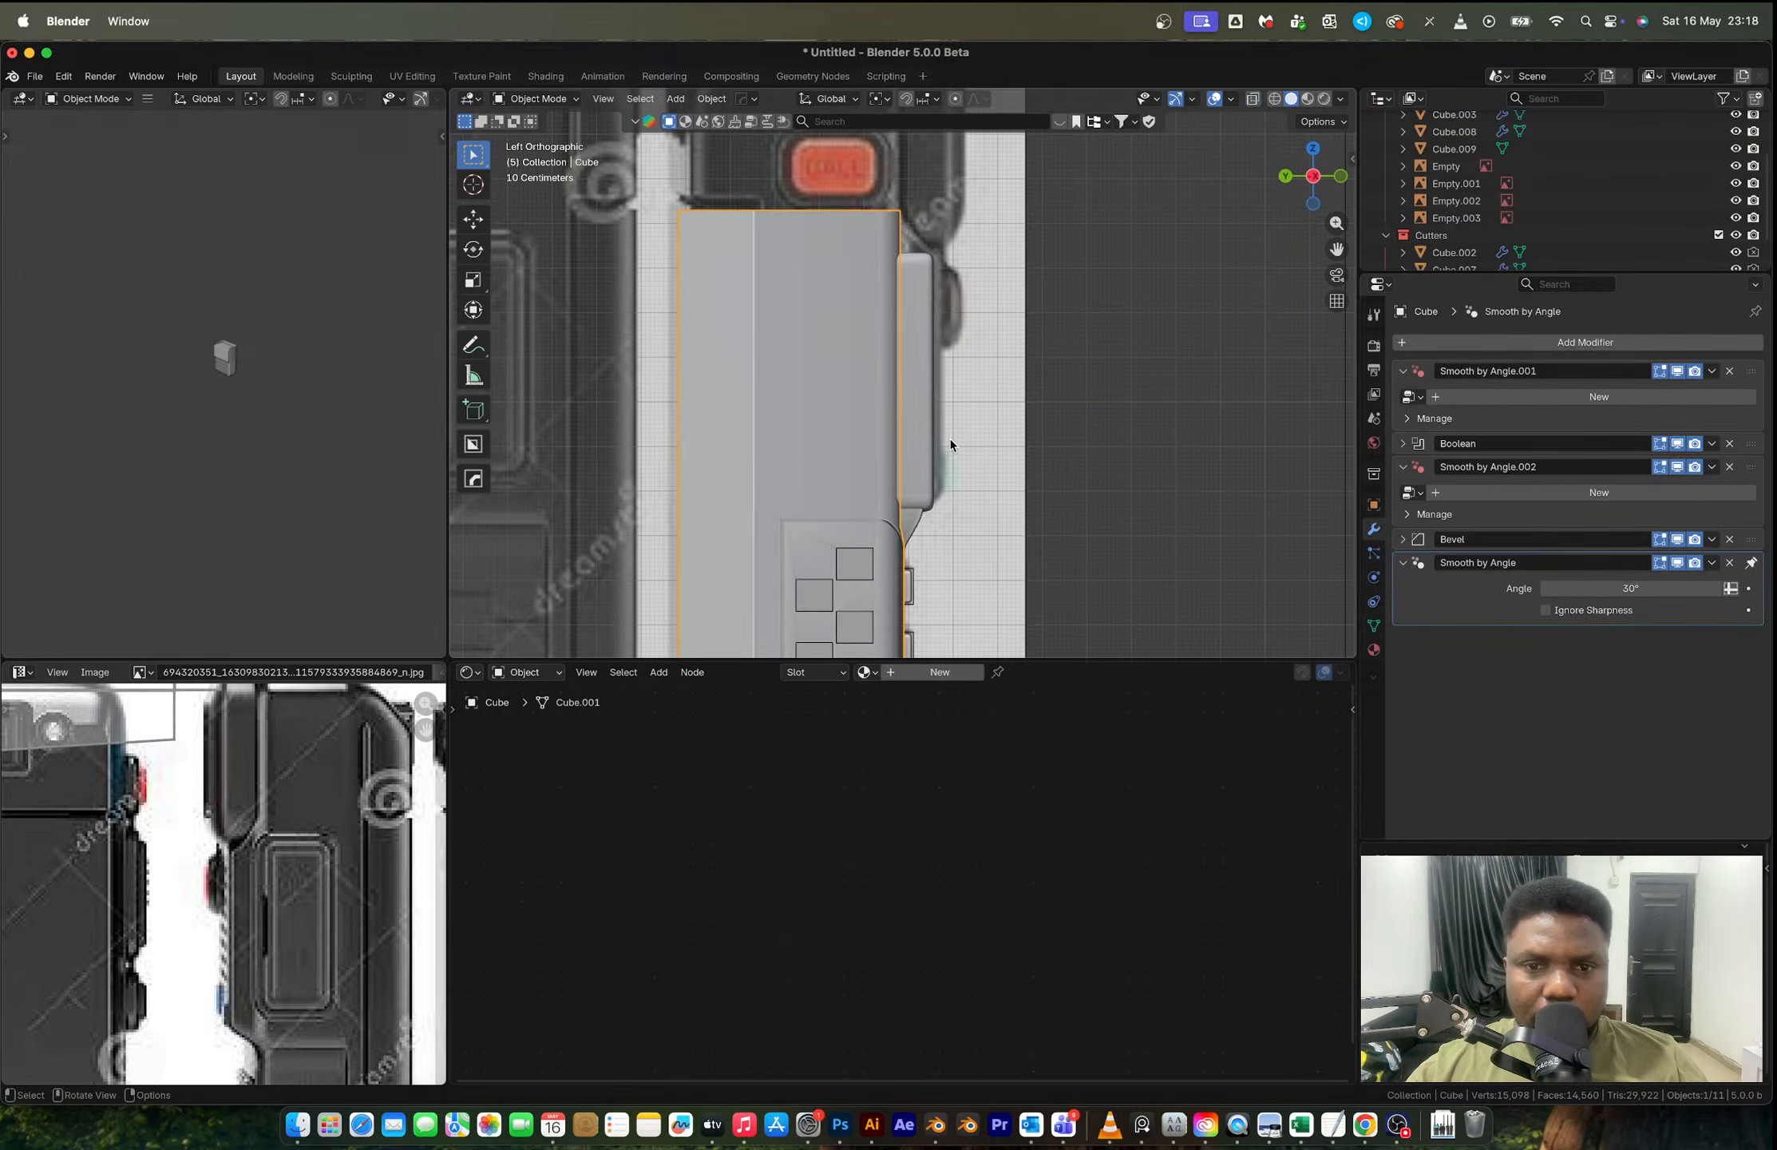
Step: Edit the body mesh and select the vertices of the narrow vertical strip on its side beside the front block
{"action": "middle_click_drag", "start_coordinate": [950, 439], "coordinate": [907, 503]}
{"action": "middle_click_drag", "start_coordinate": [890, 306], "coordinate": [869, 333]}
{"action": "key", "text": "Tab"}
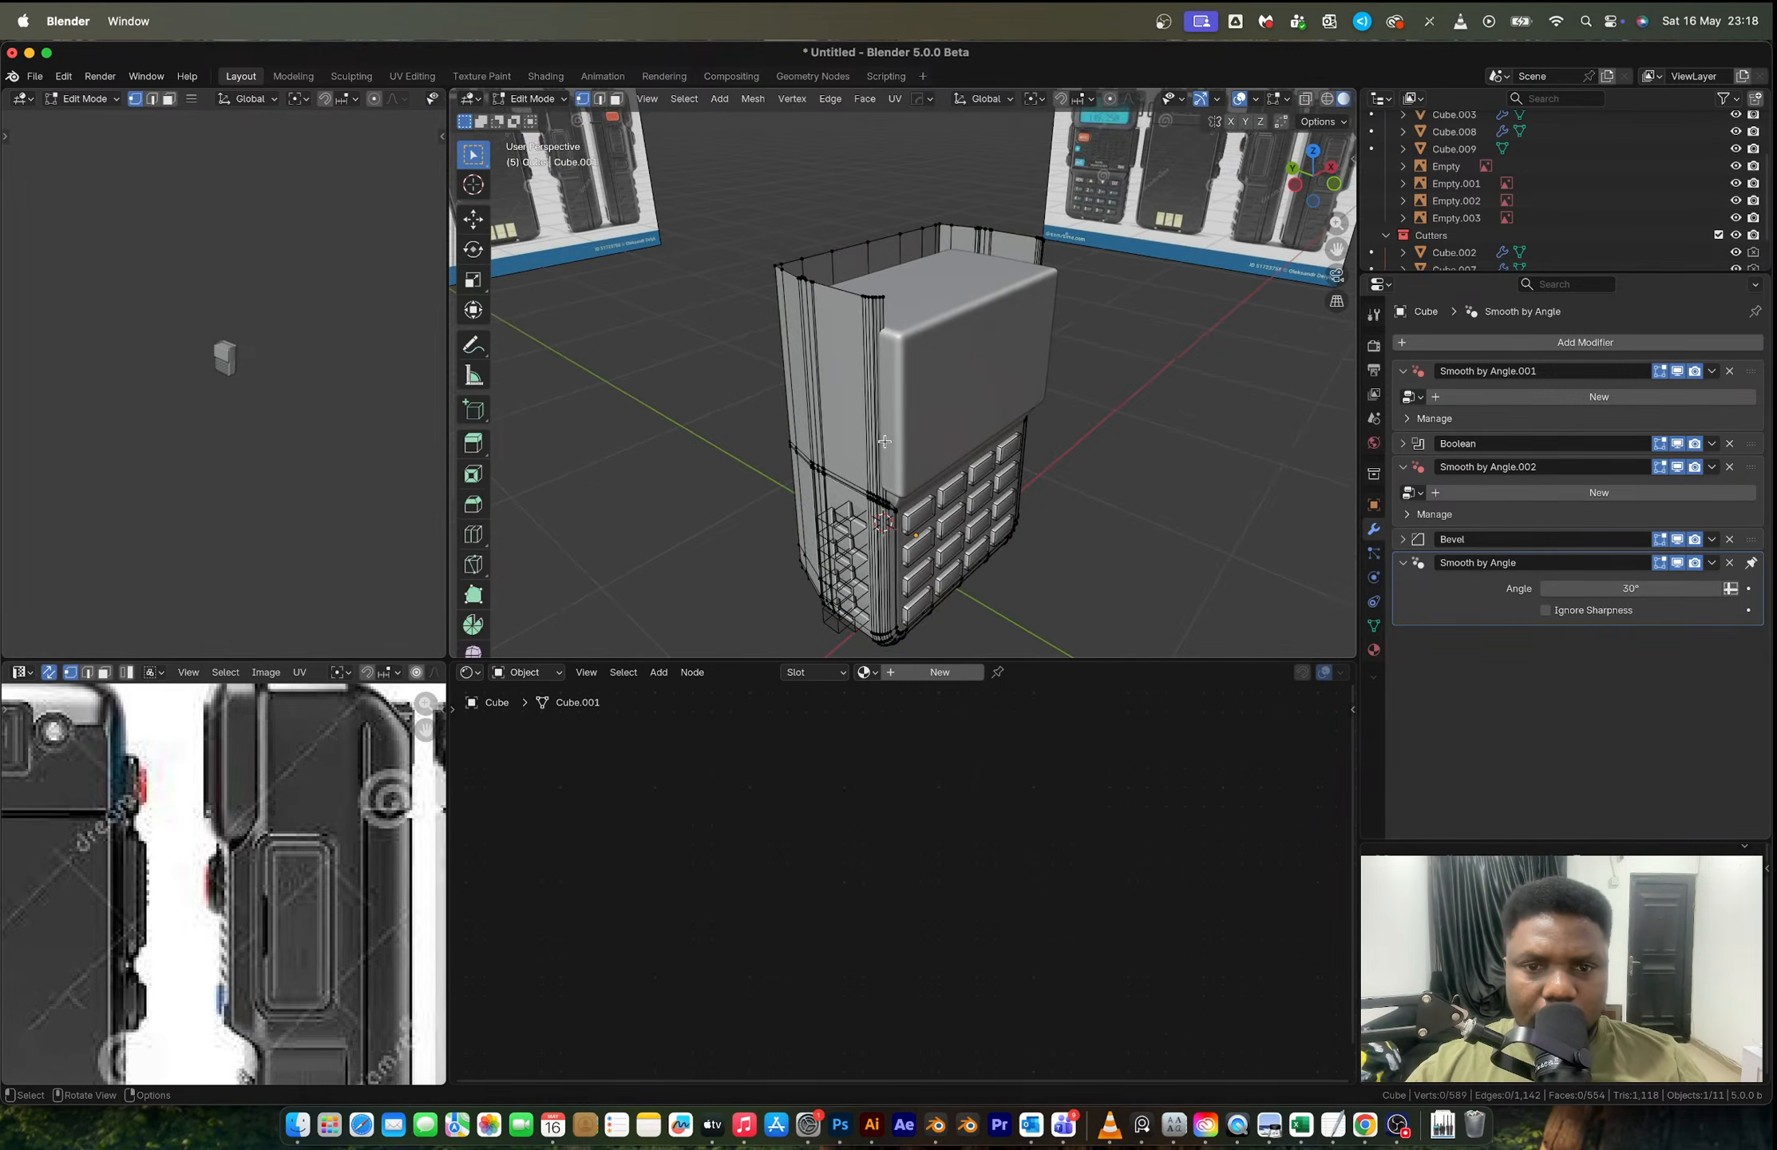
{"action": "scroll", "coordinate": [893, 412], "scroll_direction": "up", "scroll_amount": 4}
{"action": "key", "text": "2"}
{"action": "left_click", "coordinate": [884, 166]}
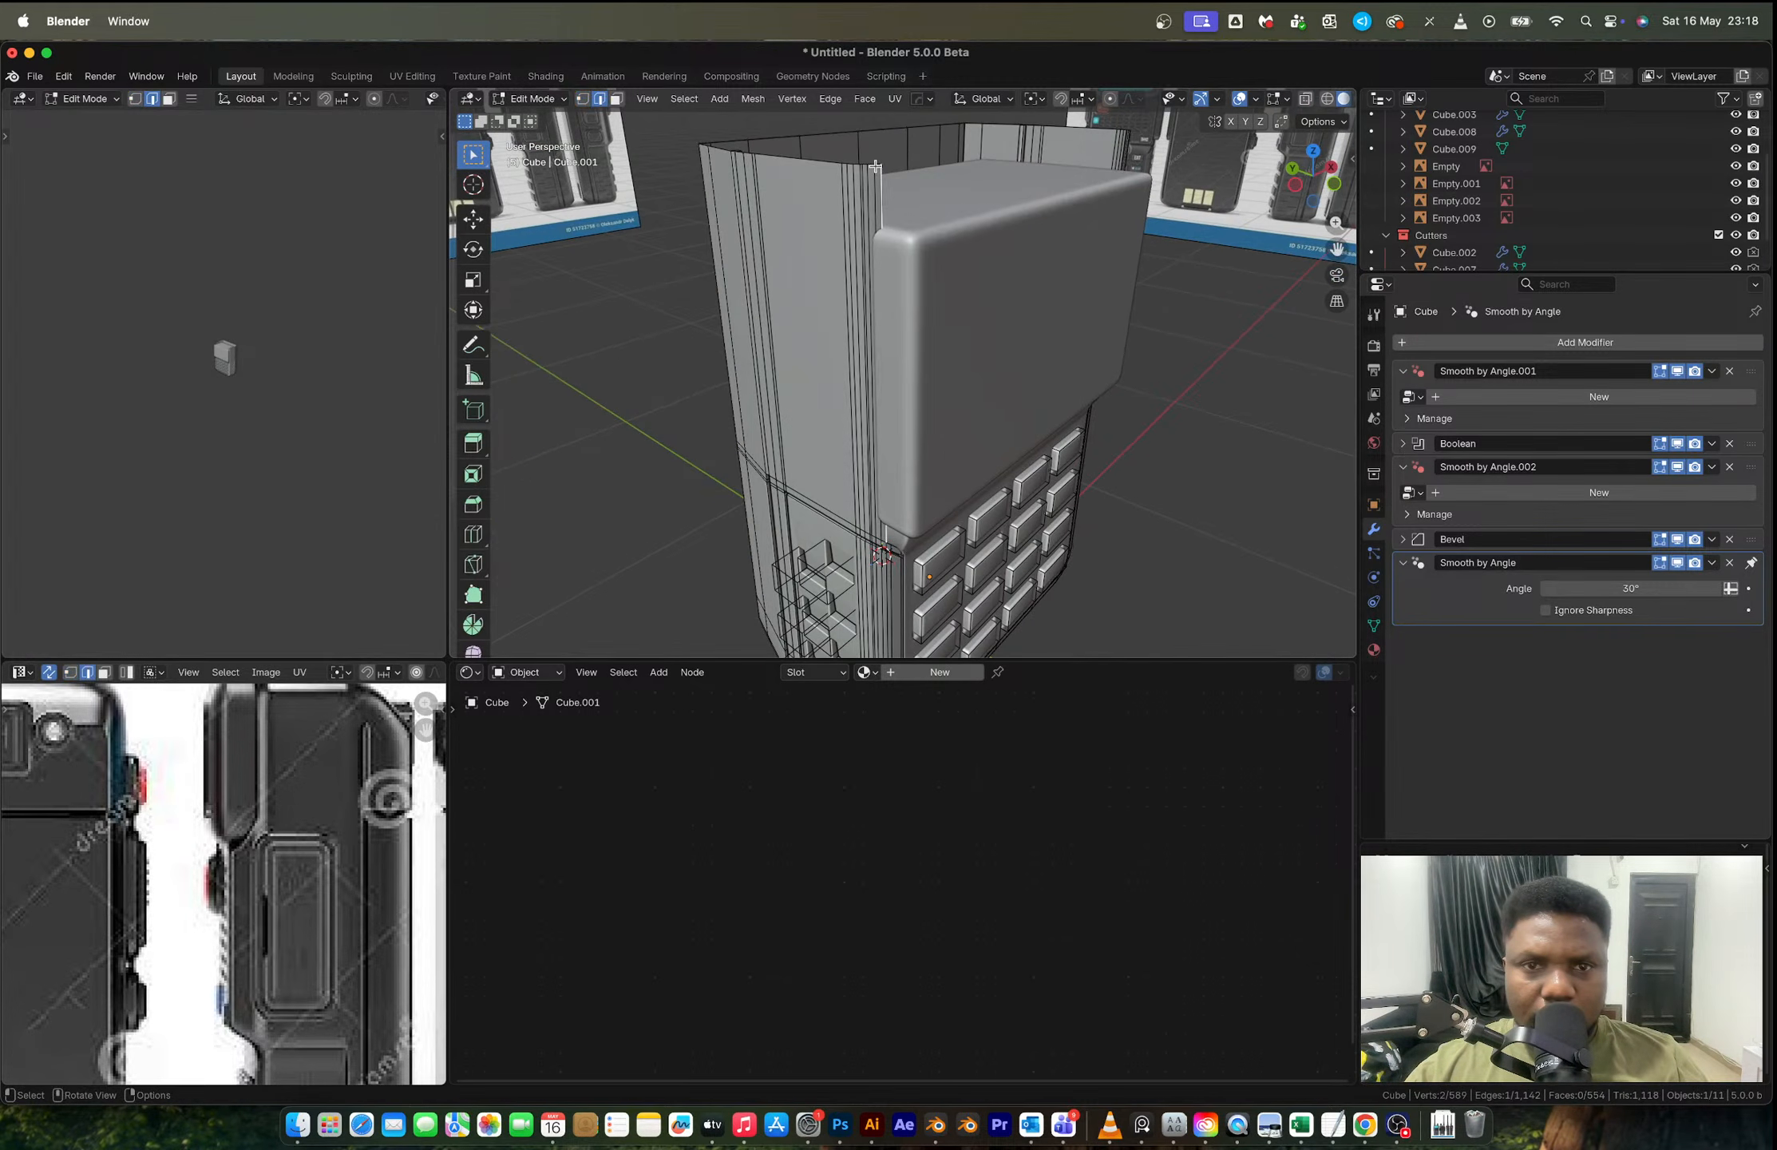
{"action": "key", "text": "1"}
{"action": "left_click", "coordinate": [876, 164]}
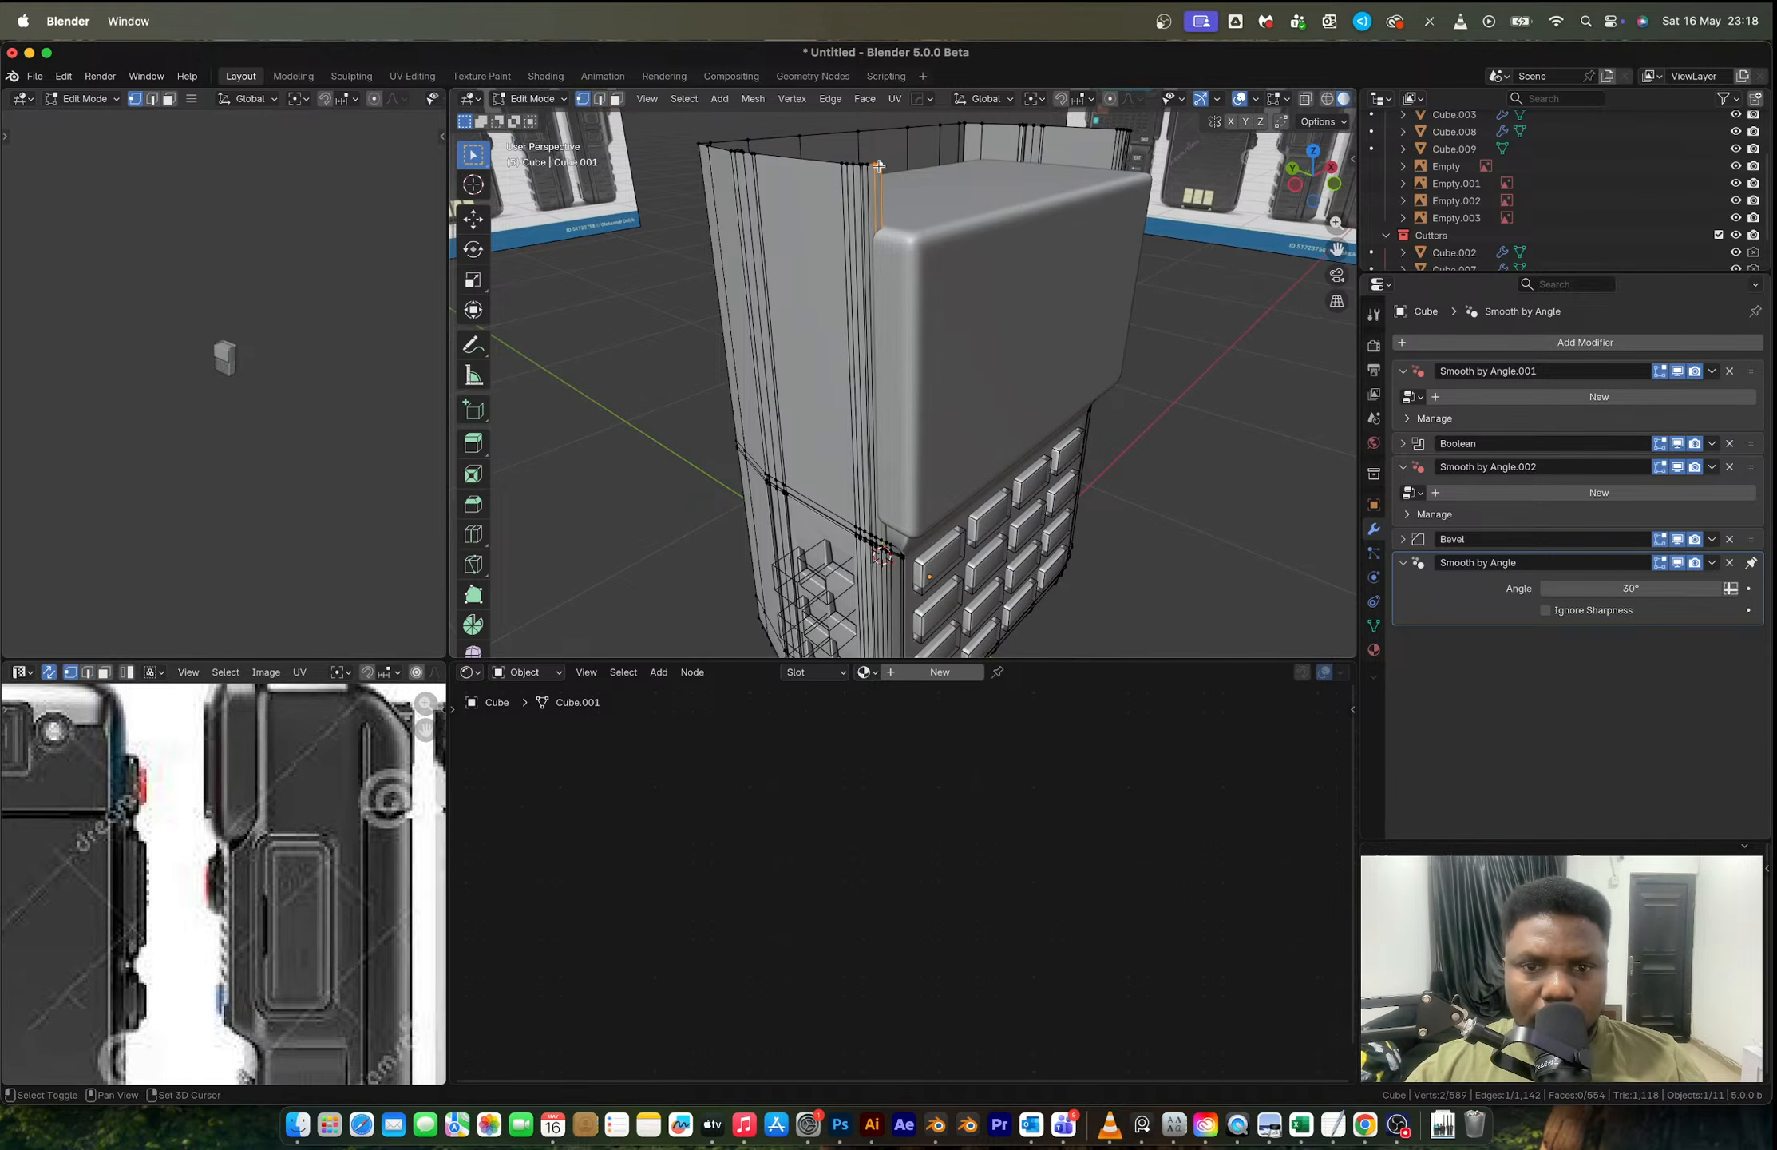
{"action": "middle_click_drag", "start_coordinate": [886, 545], "coordinate": [886, 494]}
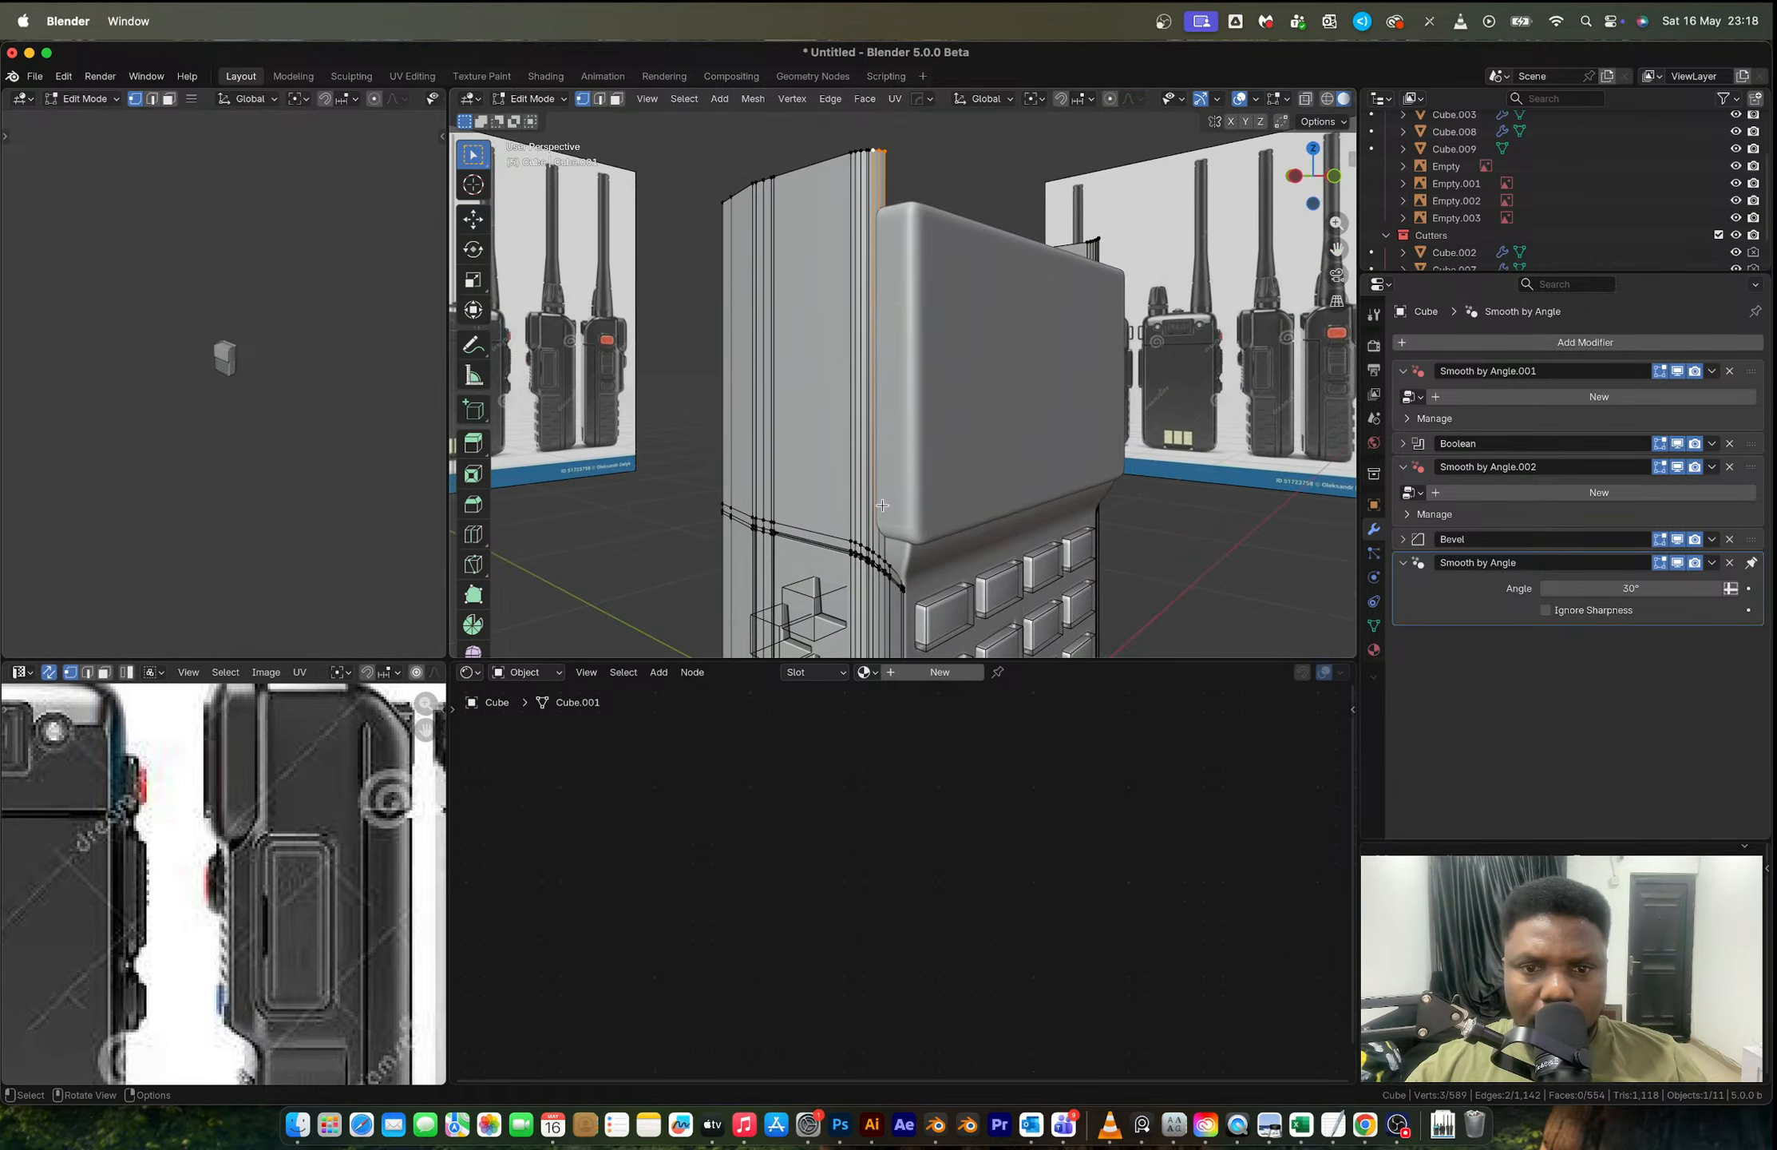
{"action": "scroll", "coordinate": [886, 536], "scroll_direction": "up", "scroll_amount": 4}
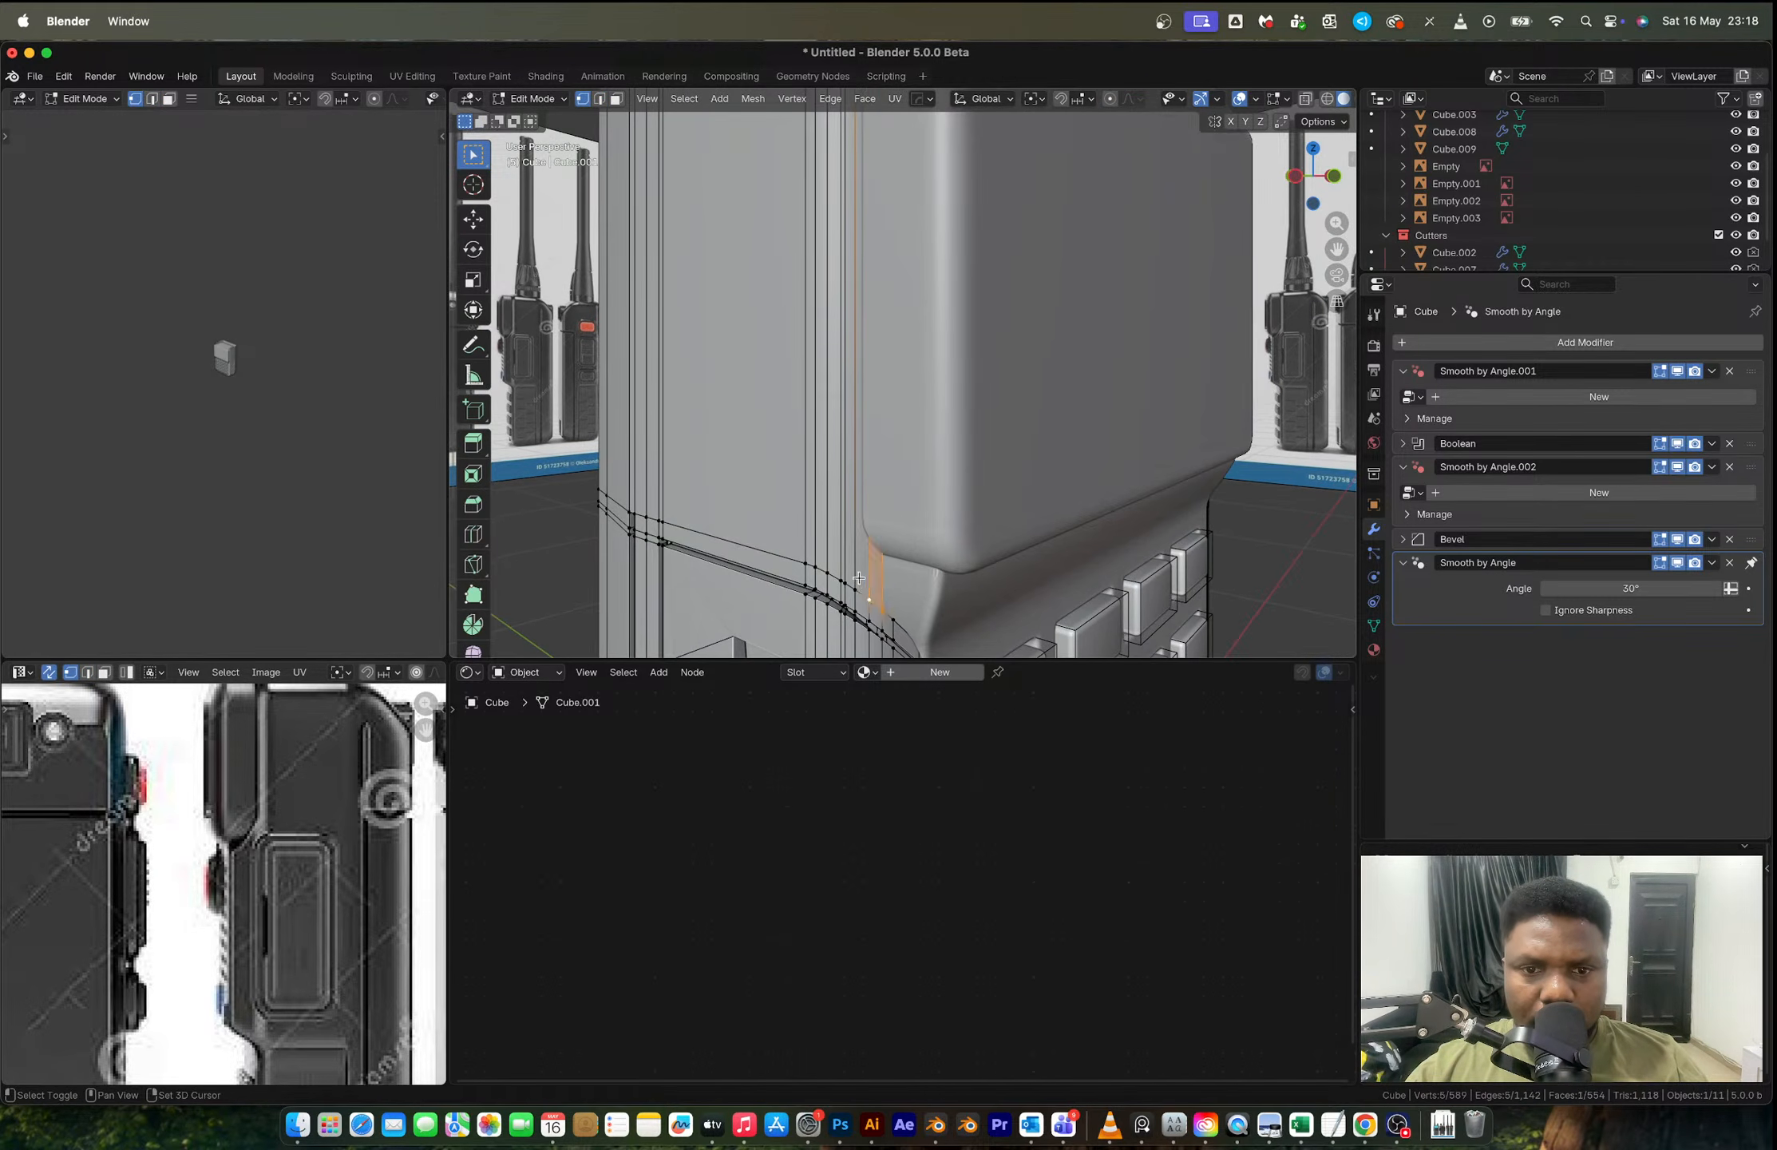
{"action": "left_click", "coordinate": [858, 577], "text": "shift"}
Step: Try deleting the selected strip's vertices from the body, and undo the deletion
{"action": "key", "text": "x"}
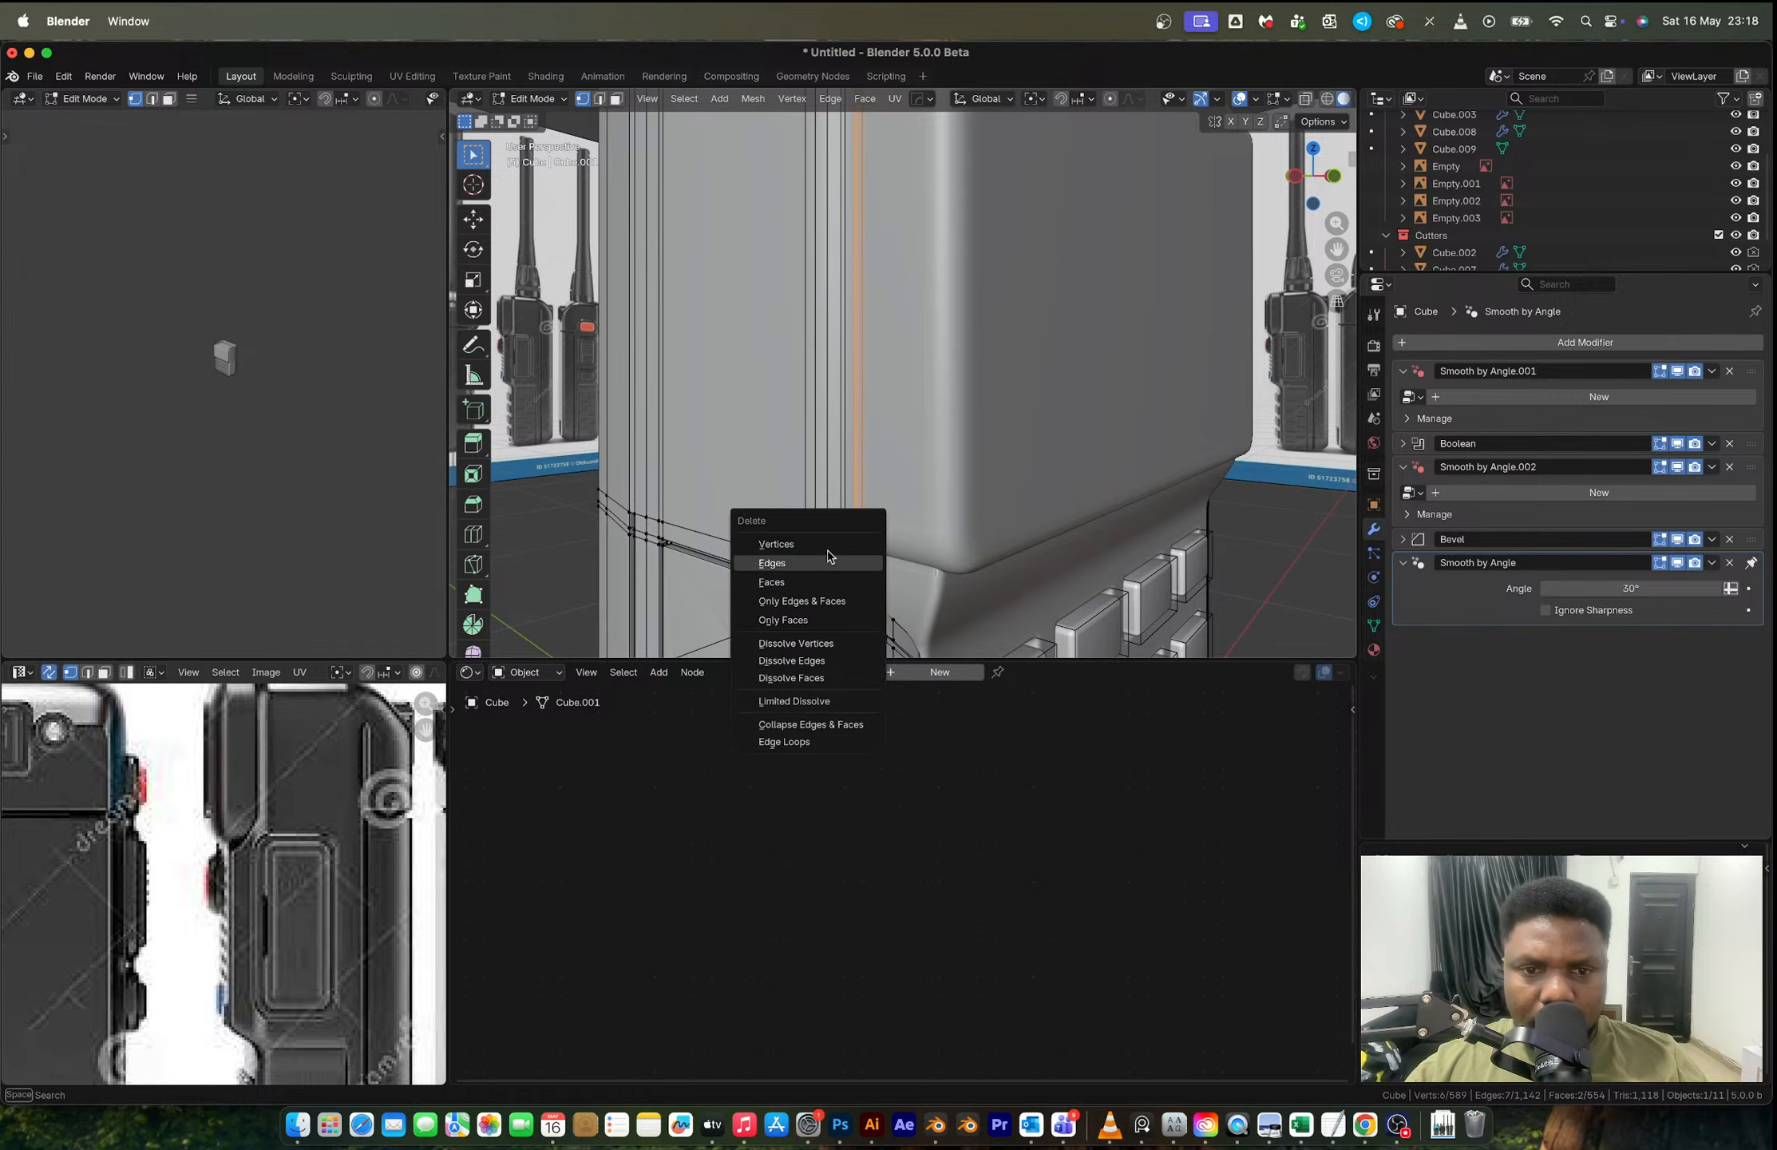
{"action": "left_click", "coordinate": [823, 544]}
{"action": "middle_click_drag", "start_coordinate": [823, 545], "coordinate": [878, 589]}
{"action": "key", "text": "2"}
{"action": "left_click", "coordinate": [836, 507], "text": "alt"}
{"action": "key", "text": "alt+a"}
{"action": "key", "text": "ctrl+z"}
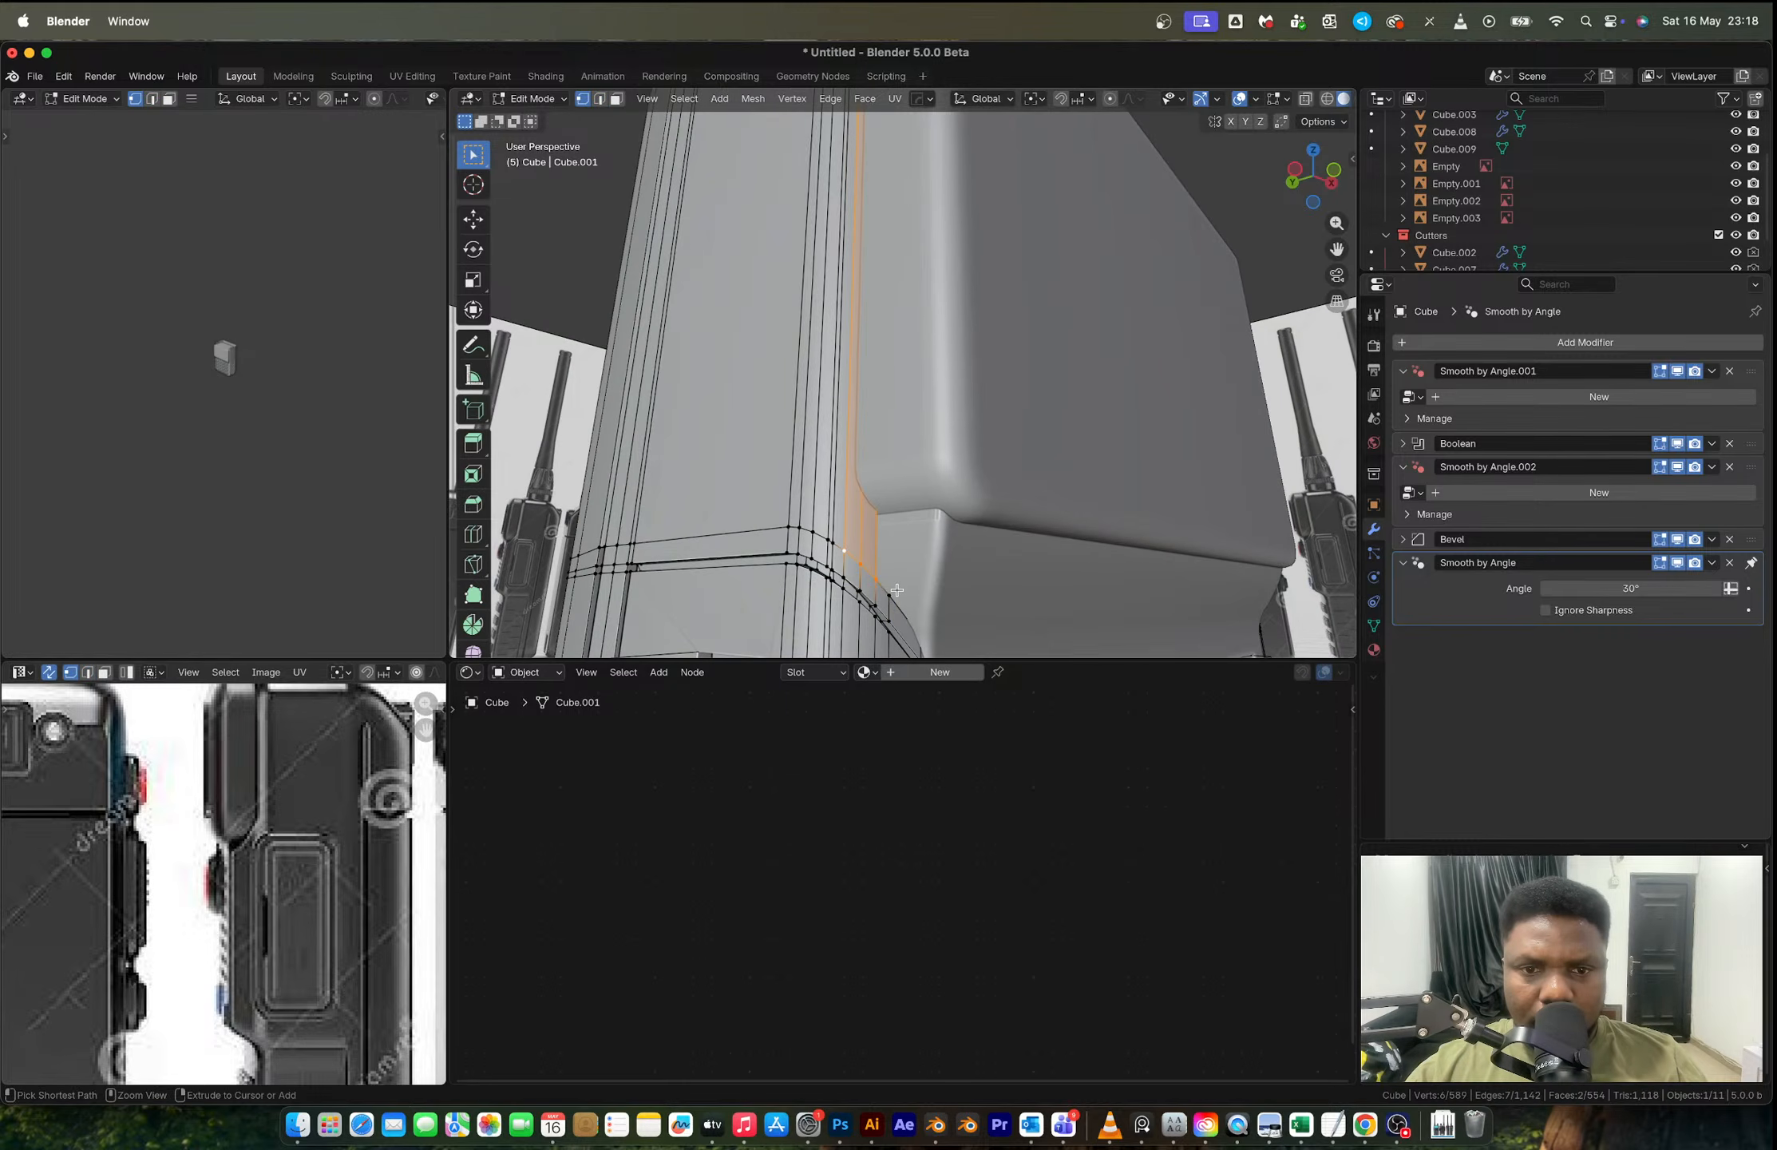
Step: Delete the faces of the selected narrow strip on the body's side beside the front block
{"action": "key", "text": "x"}
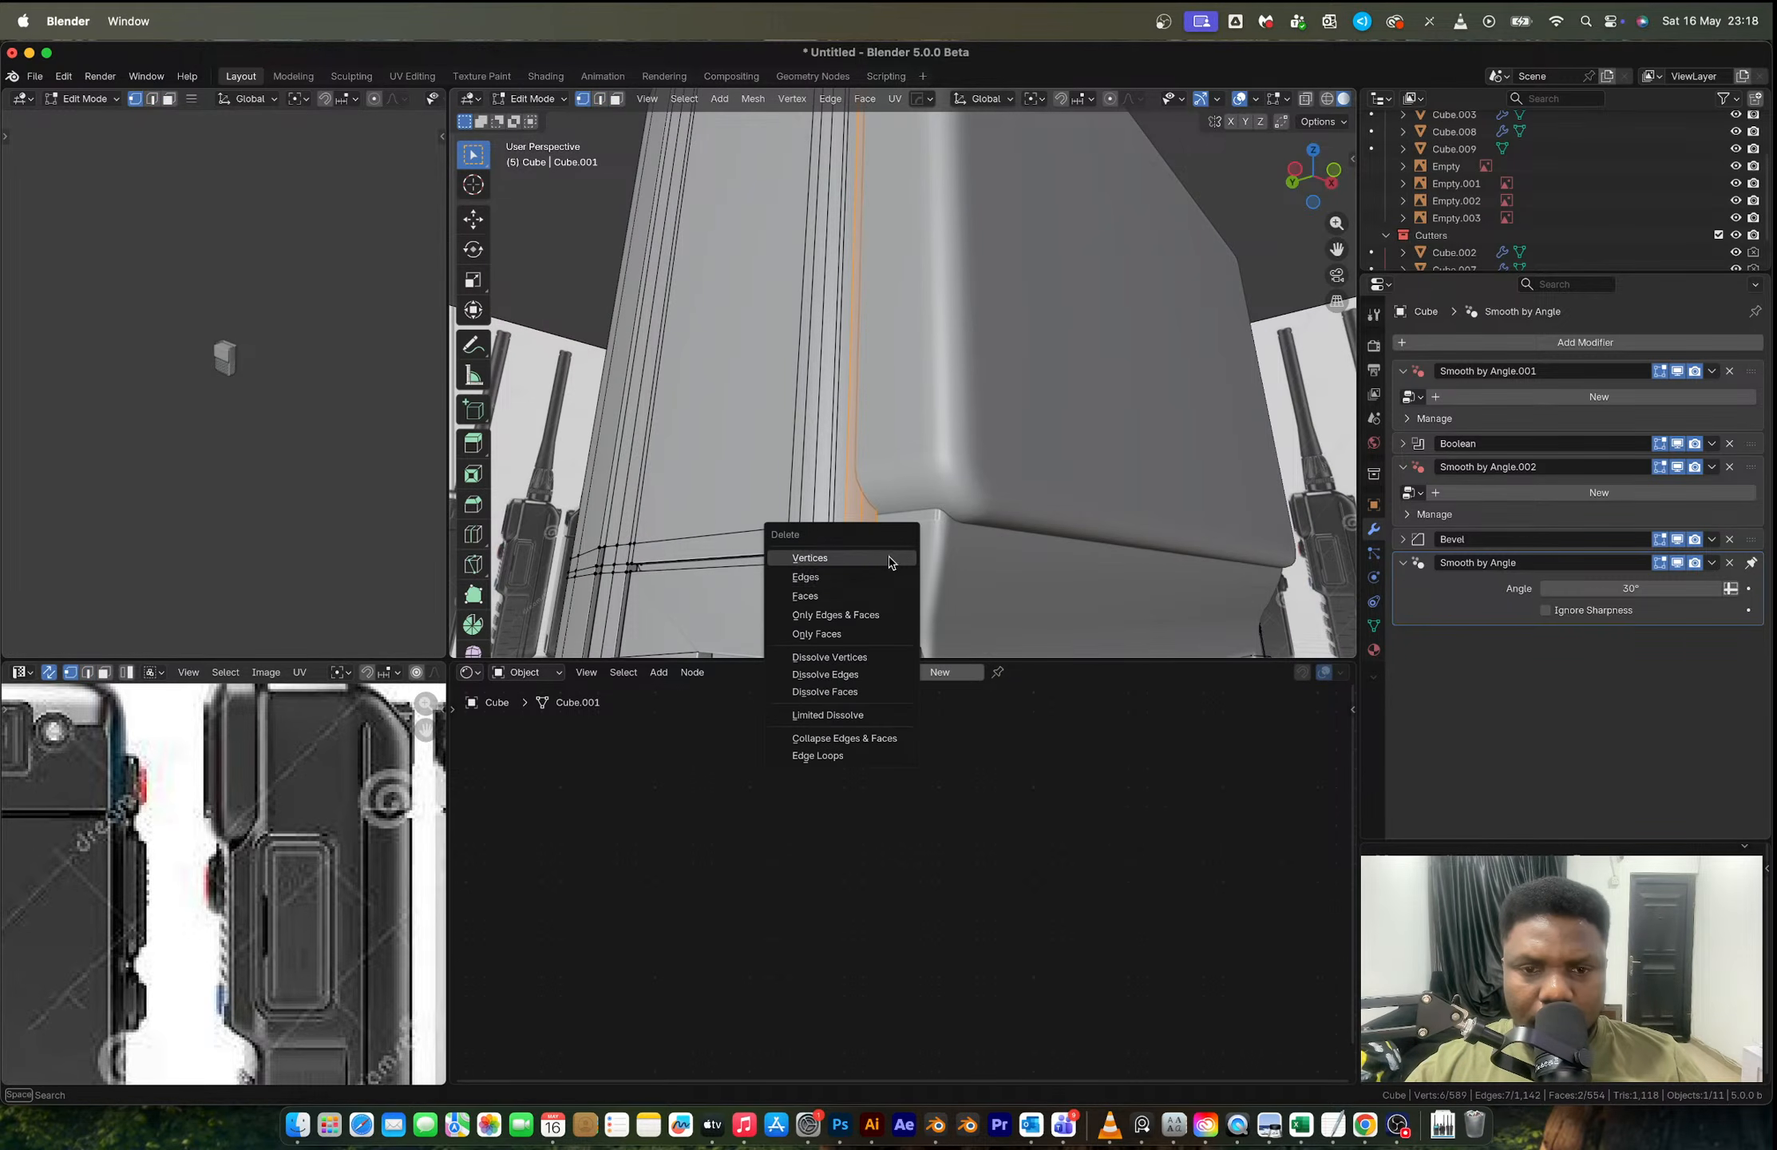
{"action": "left_click", "coordinate": [848, 599]}
{"action": "middle_click_drag", "start_coordinate": [848, 599], "coordinate": [907, 513]}
Step: Select the exposed vertical edge on the body's side and extrude it about 0.075 m forward along Y in see-through left view
{"action": "key", "text": "2"}
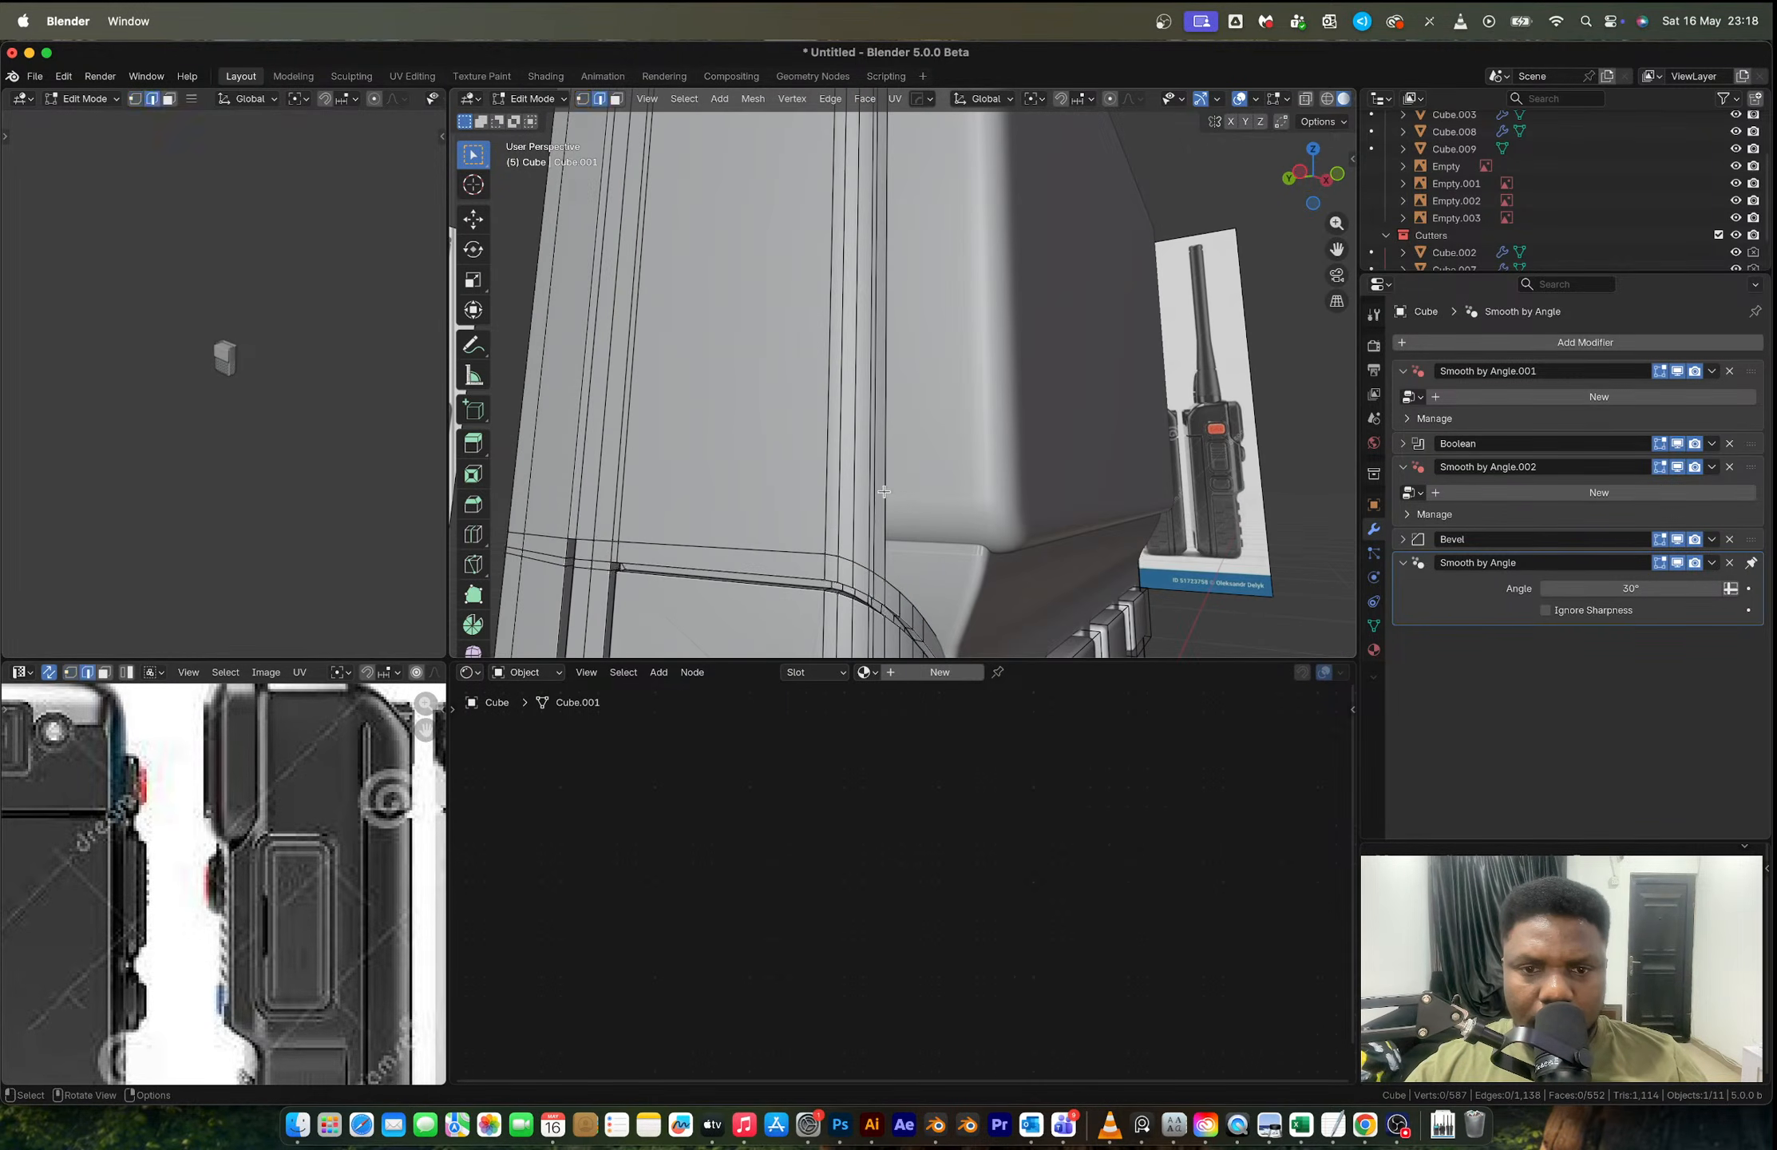
{"action": "left_click", "coordinate": [907, 513], "text": "alt"}
{"action": "key", "text": "ctrl+z"}
{"action": "left_click", "coordinate": [890, 458]}
{"action": "left_click", "coordinate": [1298, 172]}
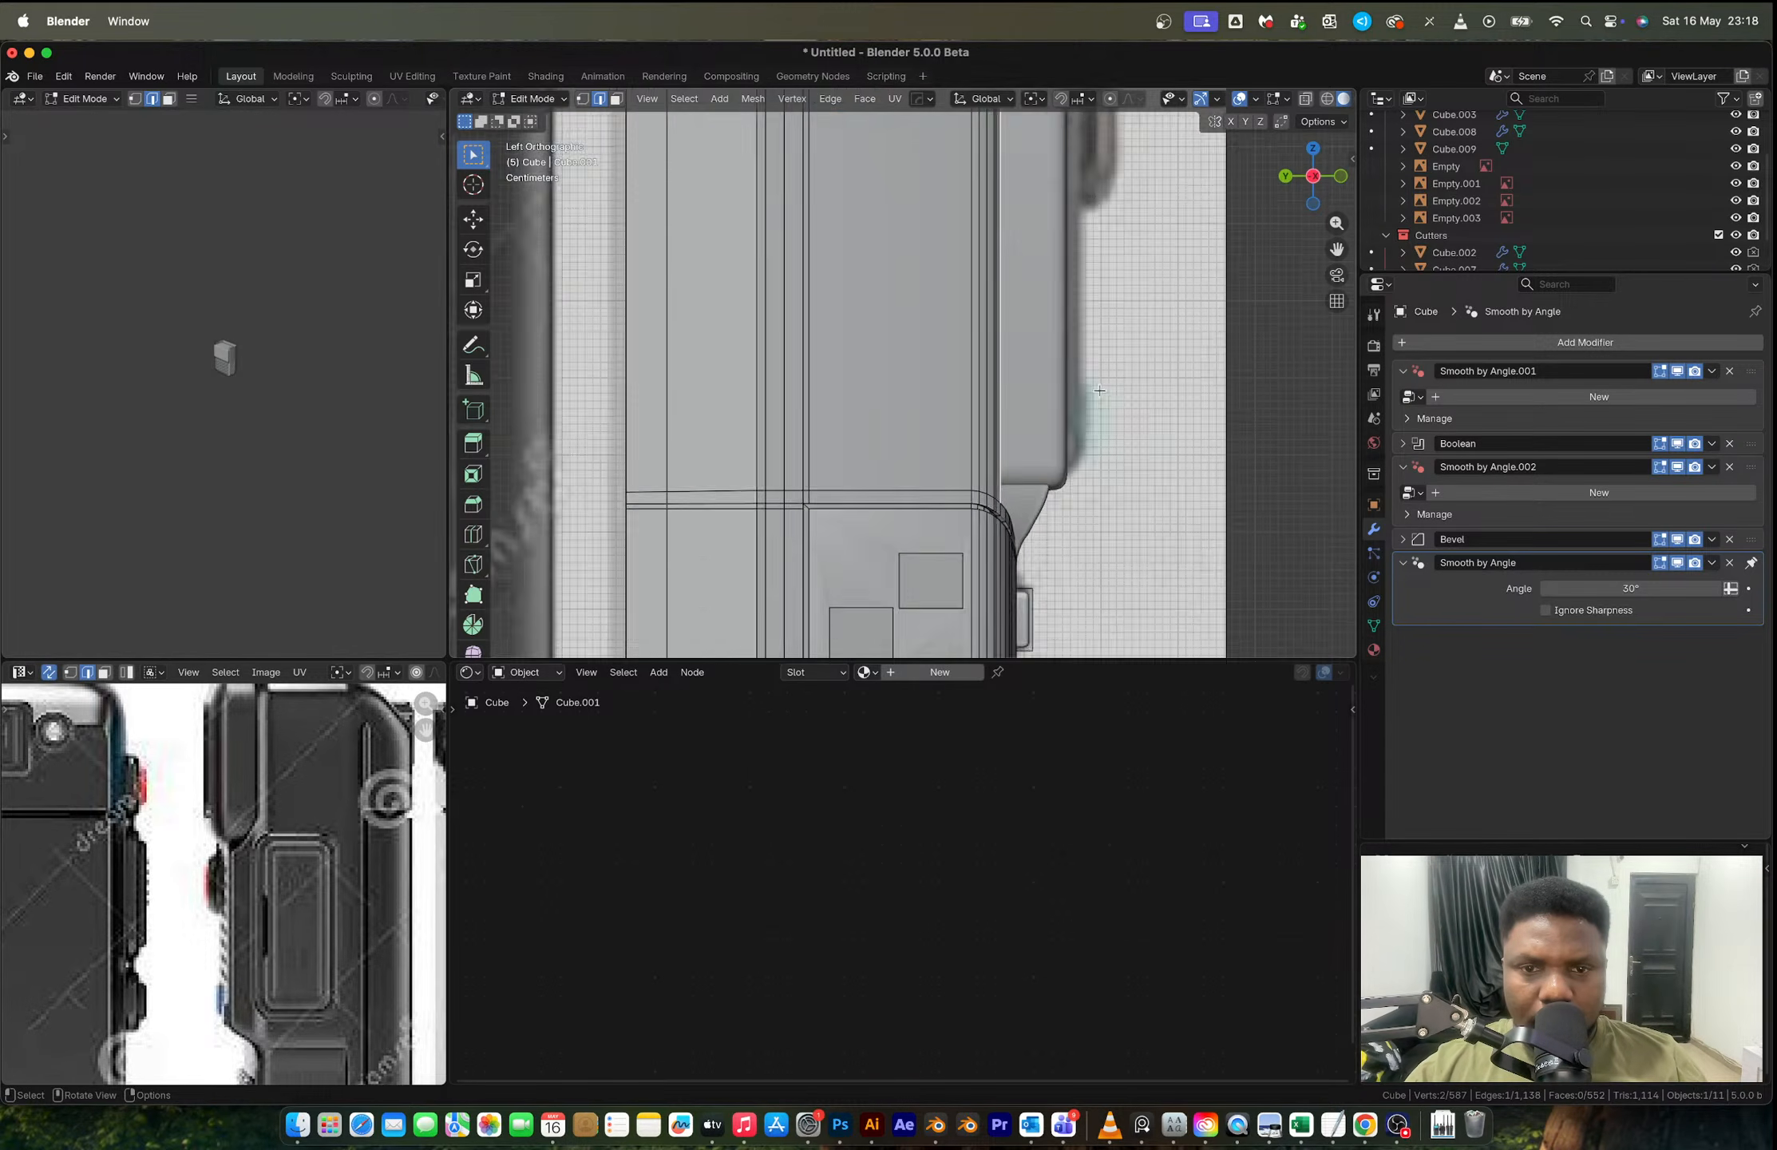
{"action": "key", "text": "alt+z"}
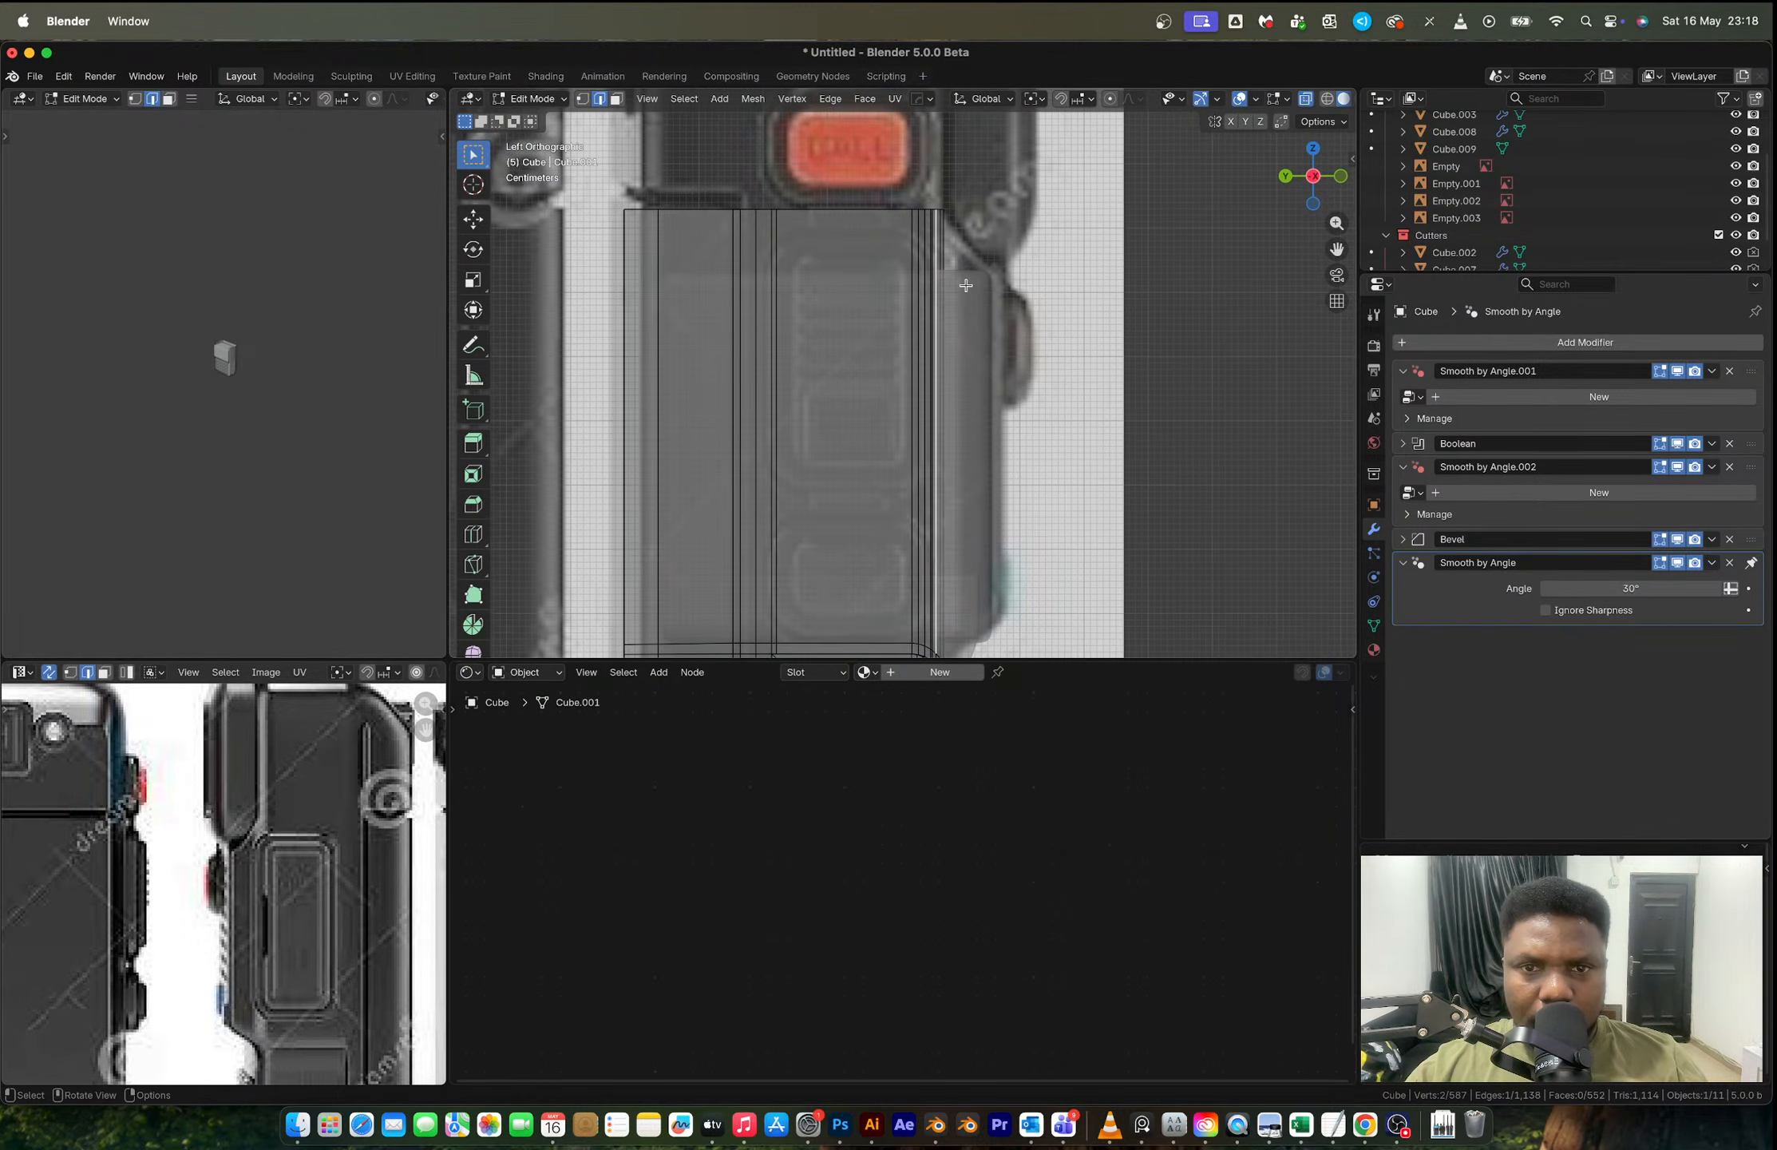
{"action": "scroll", "coordinate": [966, 285], "scroll_direction": "up", "scroll_amount": 1}
{"action": "middle_click_drag", "start_coordinate": [966, 285], "coordinate": [919, 64], "text": "shift"}
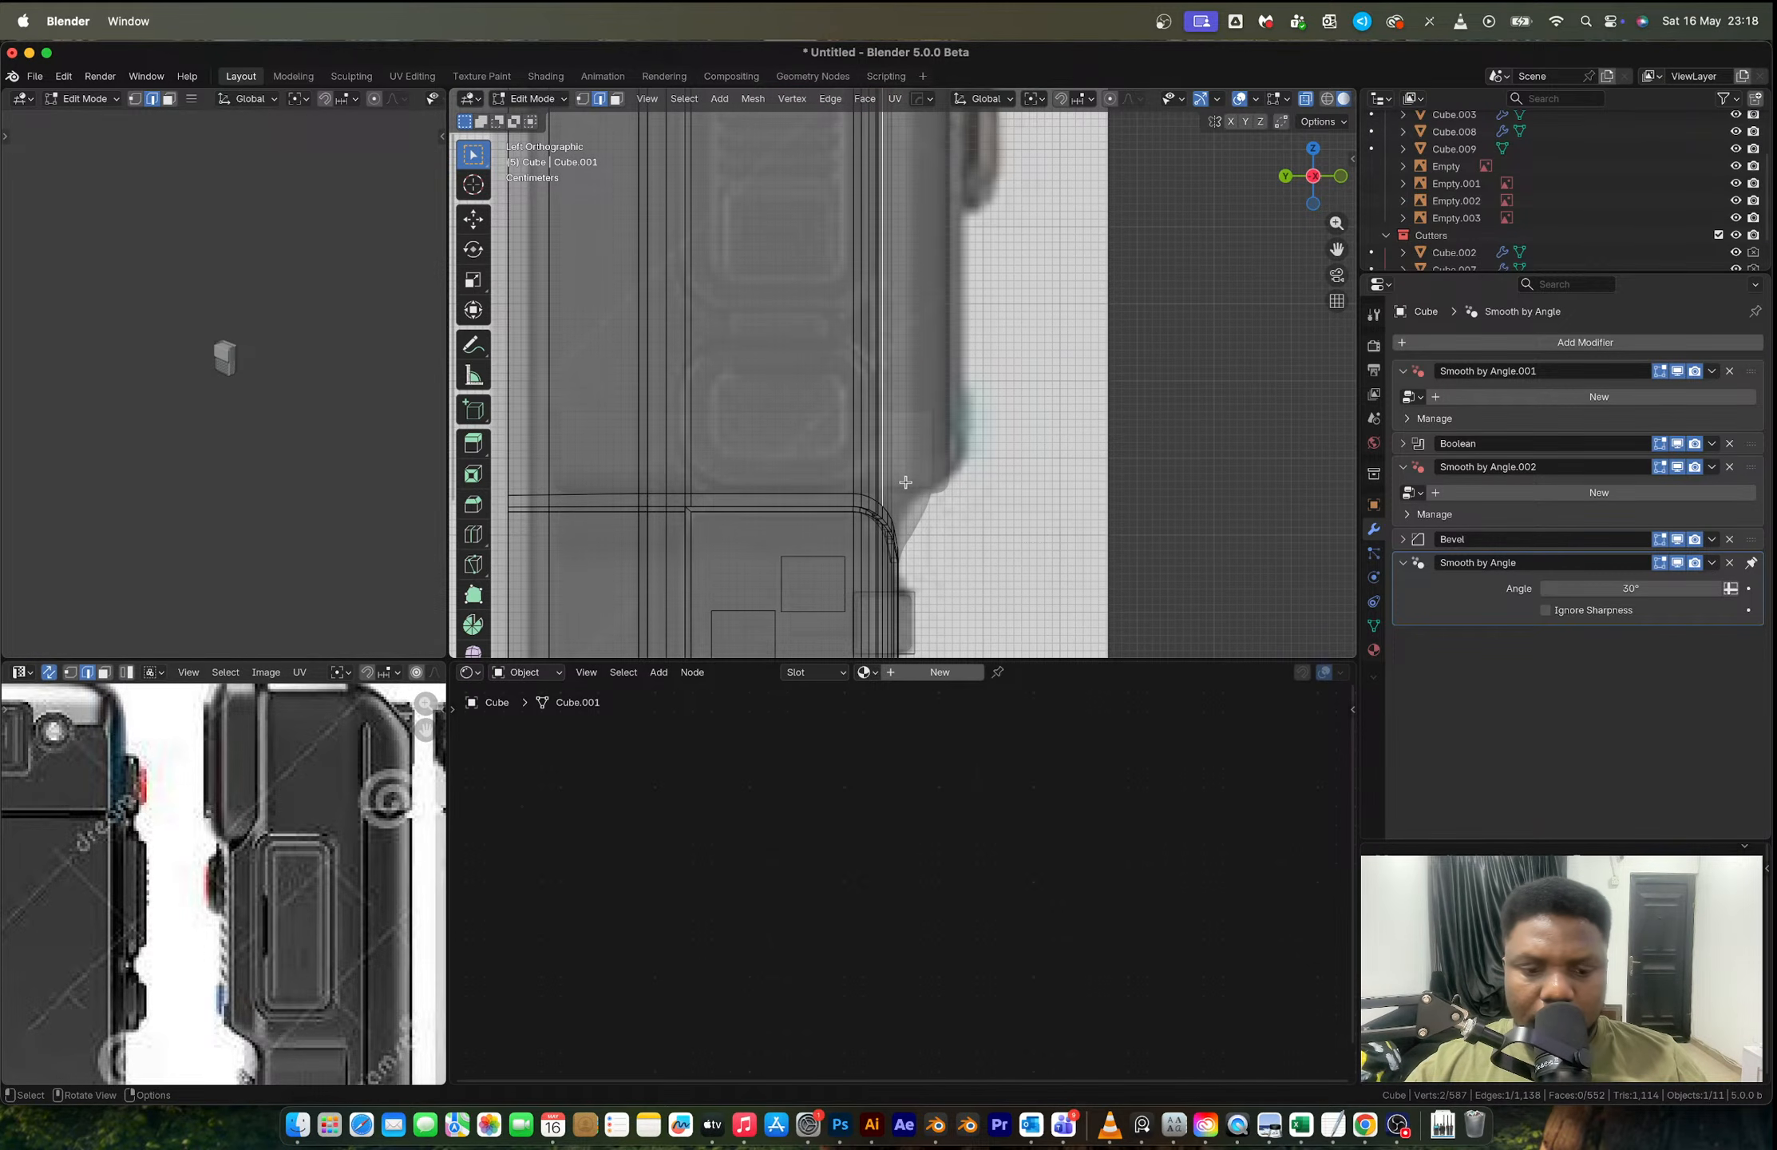
{"action": "key", "text": "e"}
{"action": "key", "text": "y"}
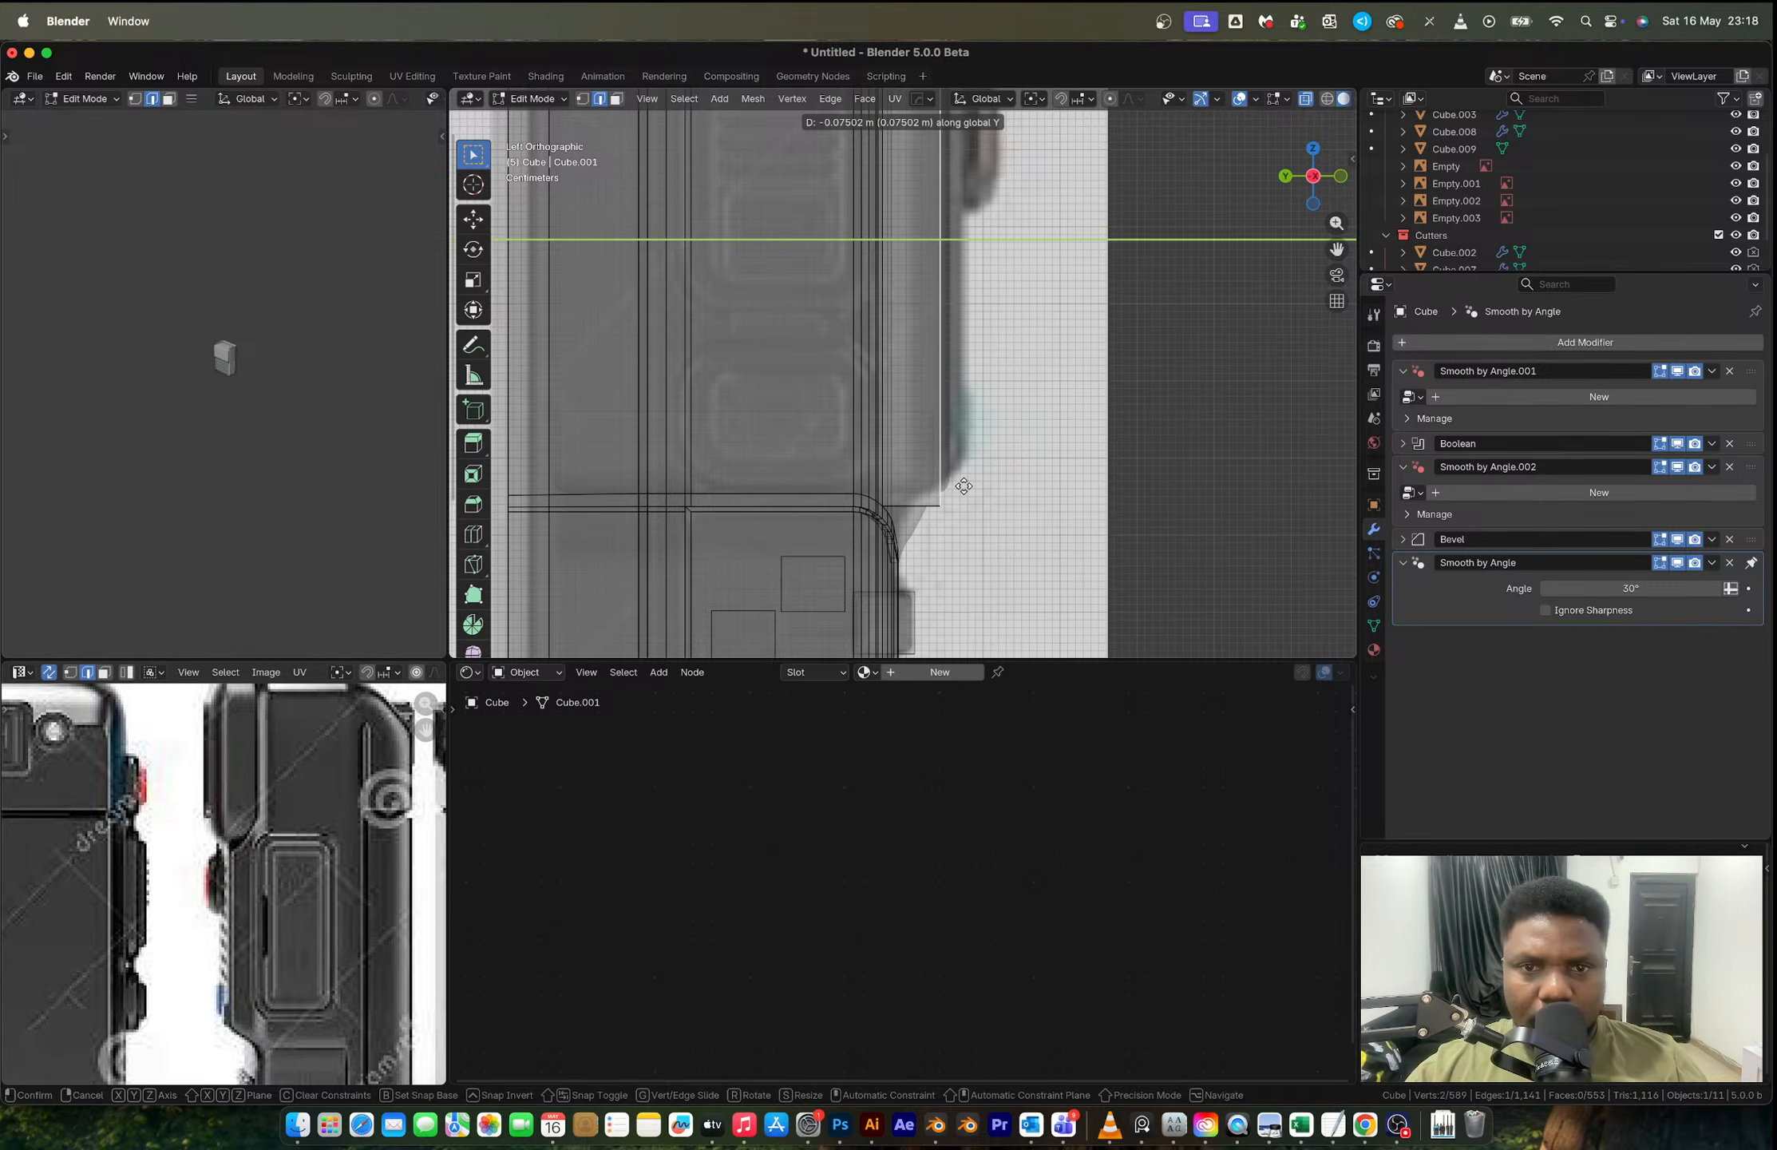
{"action": "left_click", "coordinate": [963, 485]}
{"action": "mouse_move", "coordinate": [964, 486]}
{"action": "middle_mouse_down"}
{"action": "mouse_move", "coordinate": [956, 396]}
{"action": "mouse_move", "coordinate": [782, 460]}
{"action": "mouse_move", "coordinate": [834, 448]}
{"action": "mouse_move", "coordinate": [998, 481]}
{"action": "middle_mouse_up"}
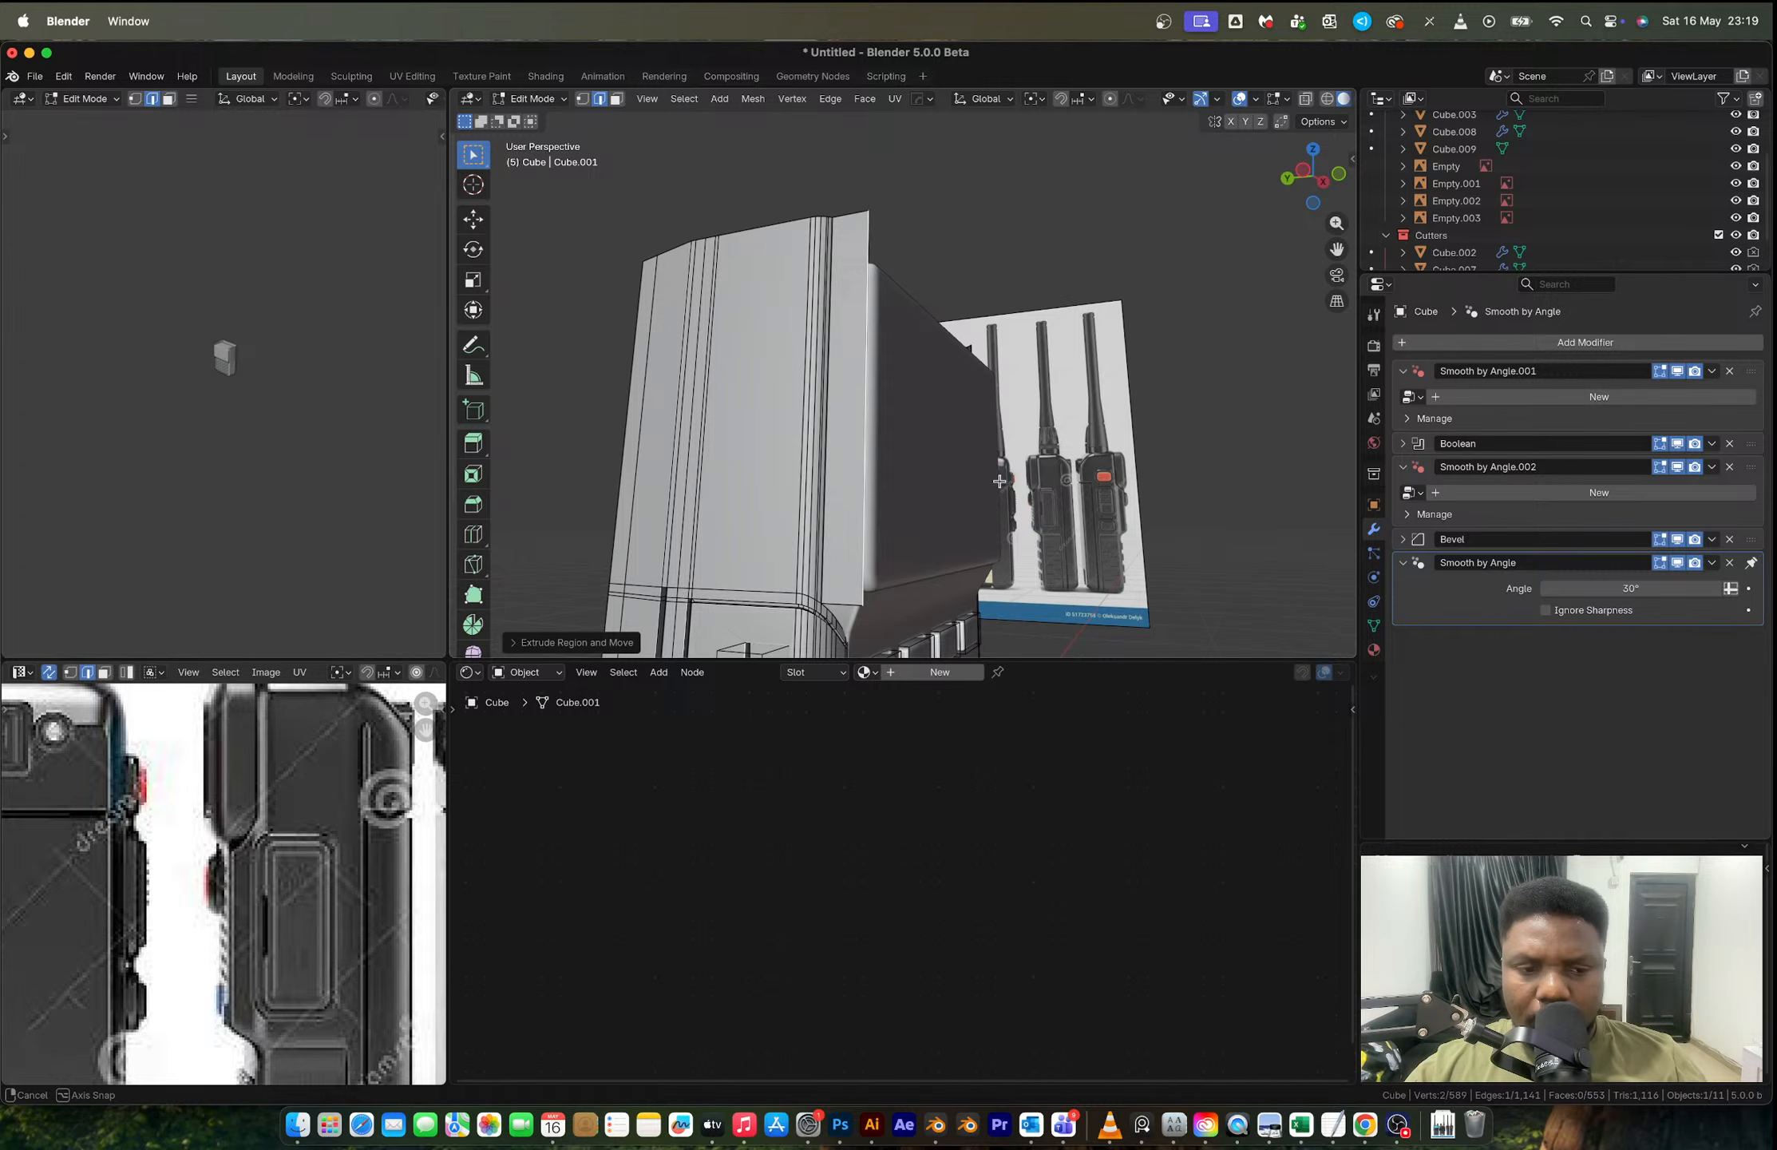
Step: Add three evenly spaced vertical loop cuts to the extruded side strip without sliding them
{"action": "middle_click_drag", "start_coordinate": [936, 529], "coordinate": [815, 320]}
{"action": "key", "text": "ctrl+r"}
{"action": "scroll", "coordinate": [815, 321], "scroll_direction": "up", "scroll_amount": 1}
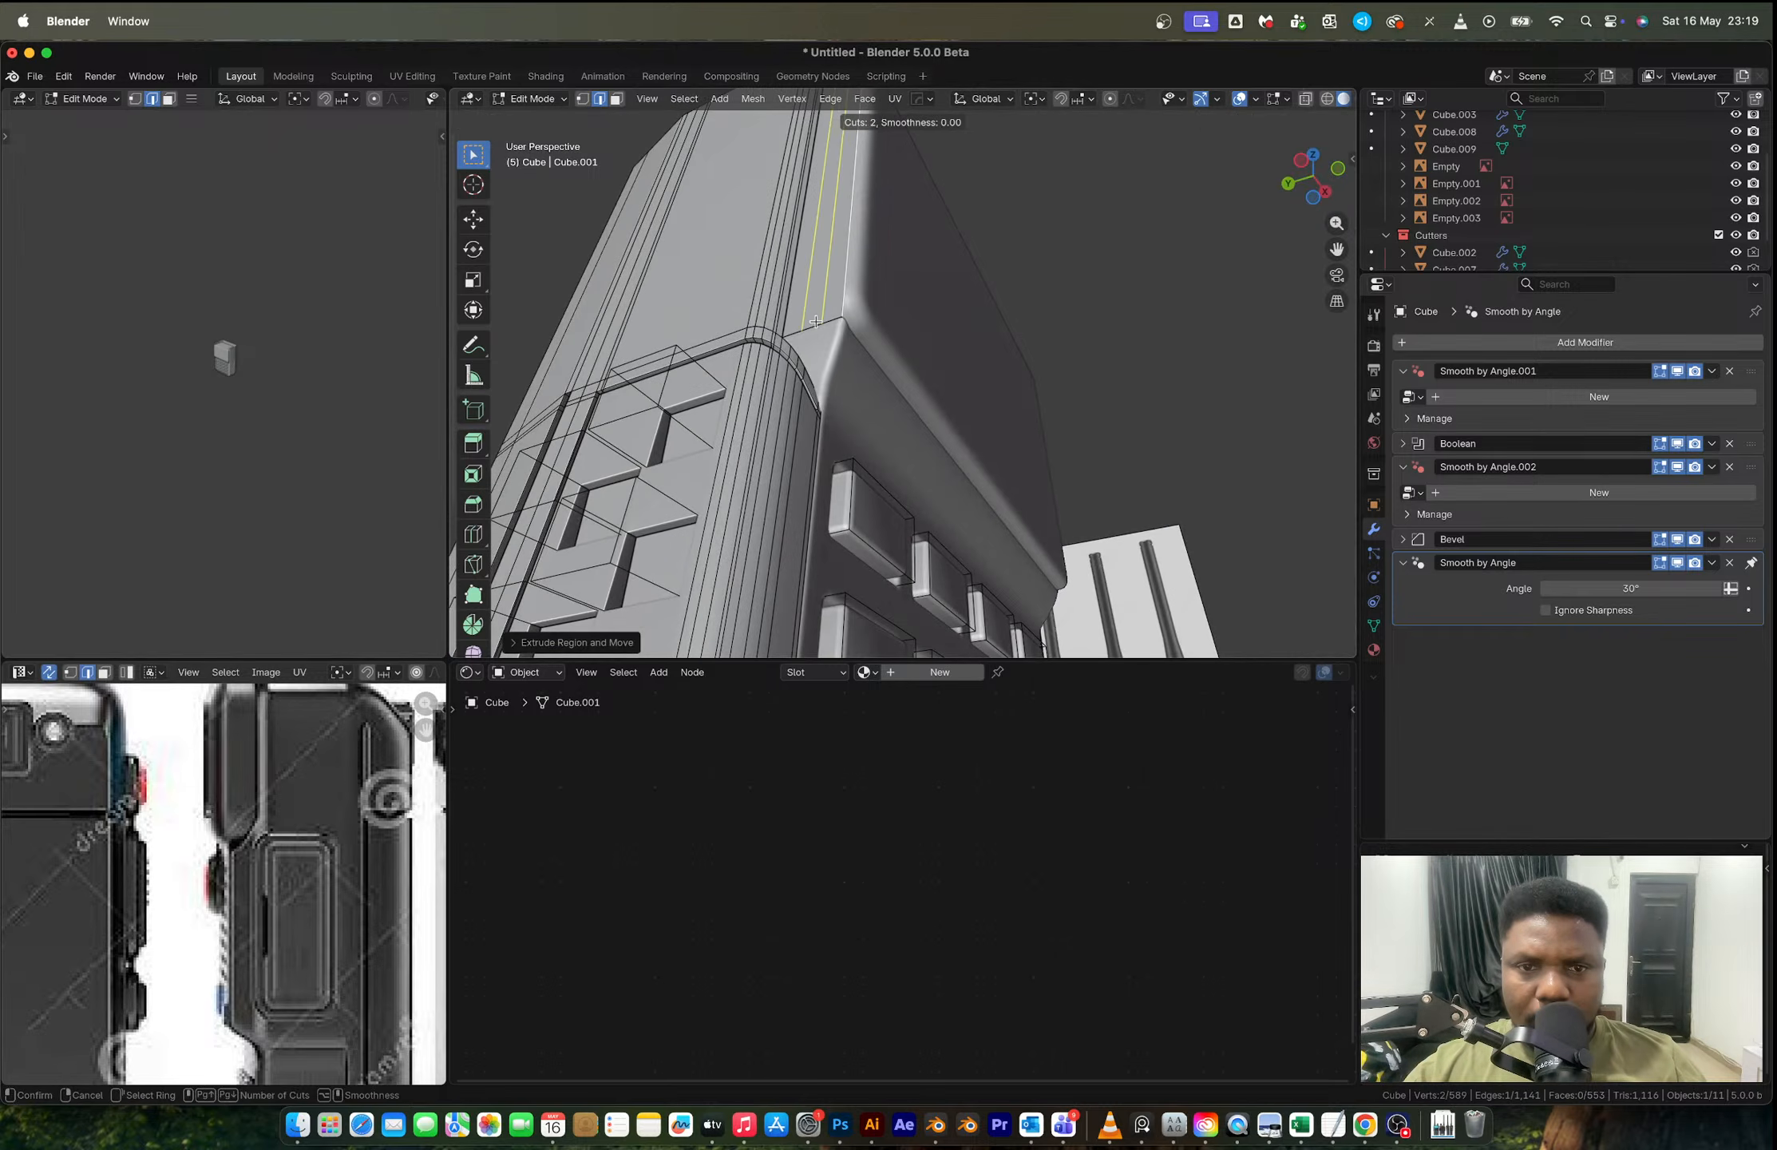
{"action": "scroll", "coordinate": [815, 321], "scroll_direction": "up", "scroll_amount": 1}
{"action": "left_click", "coordinate": [815, 320]}
{"action": "right_click", "coordinate": [814, 323]}
Step: Merge the lower vertices of the loop cuts one by one into the curved edge's vertices below, using At Last
{"action": "scroll", "coordinate": [808, 341], "scroll_direction": "up", "scroll_amount": 3}
{"action": "key", "text": "1"}
{"action": "left_click", "coordinate": [789, 327]}
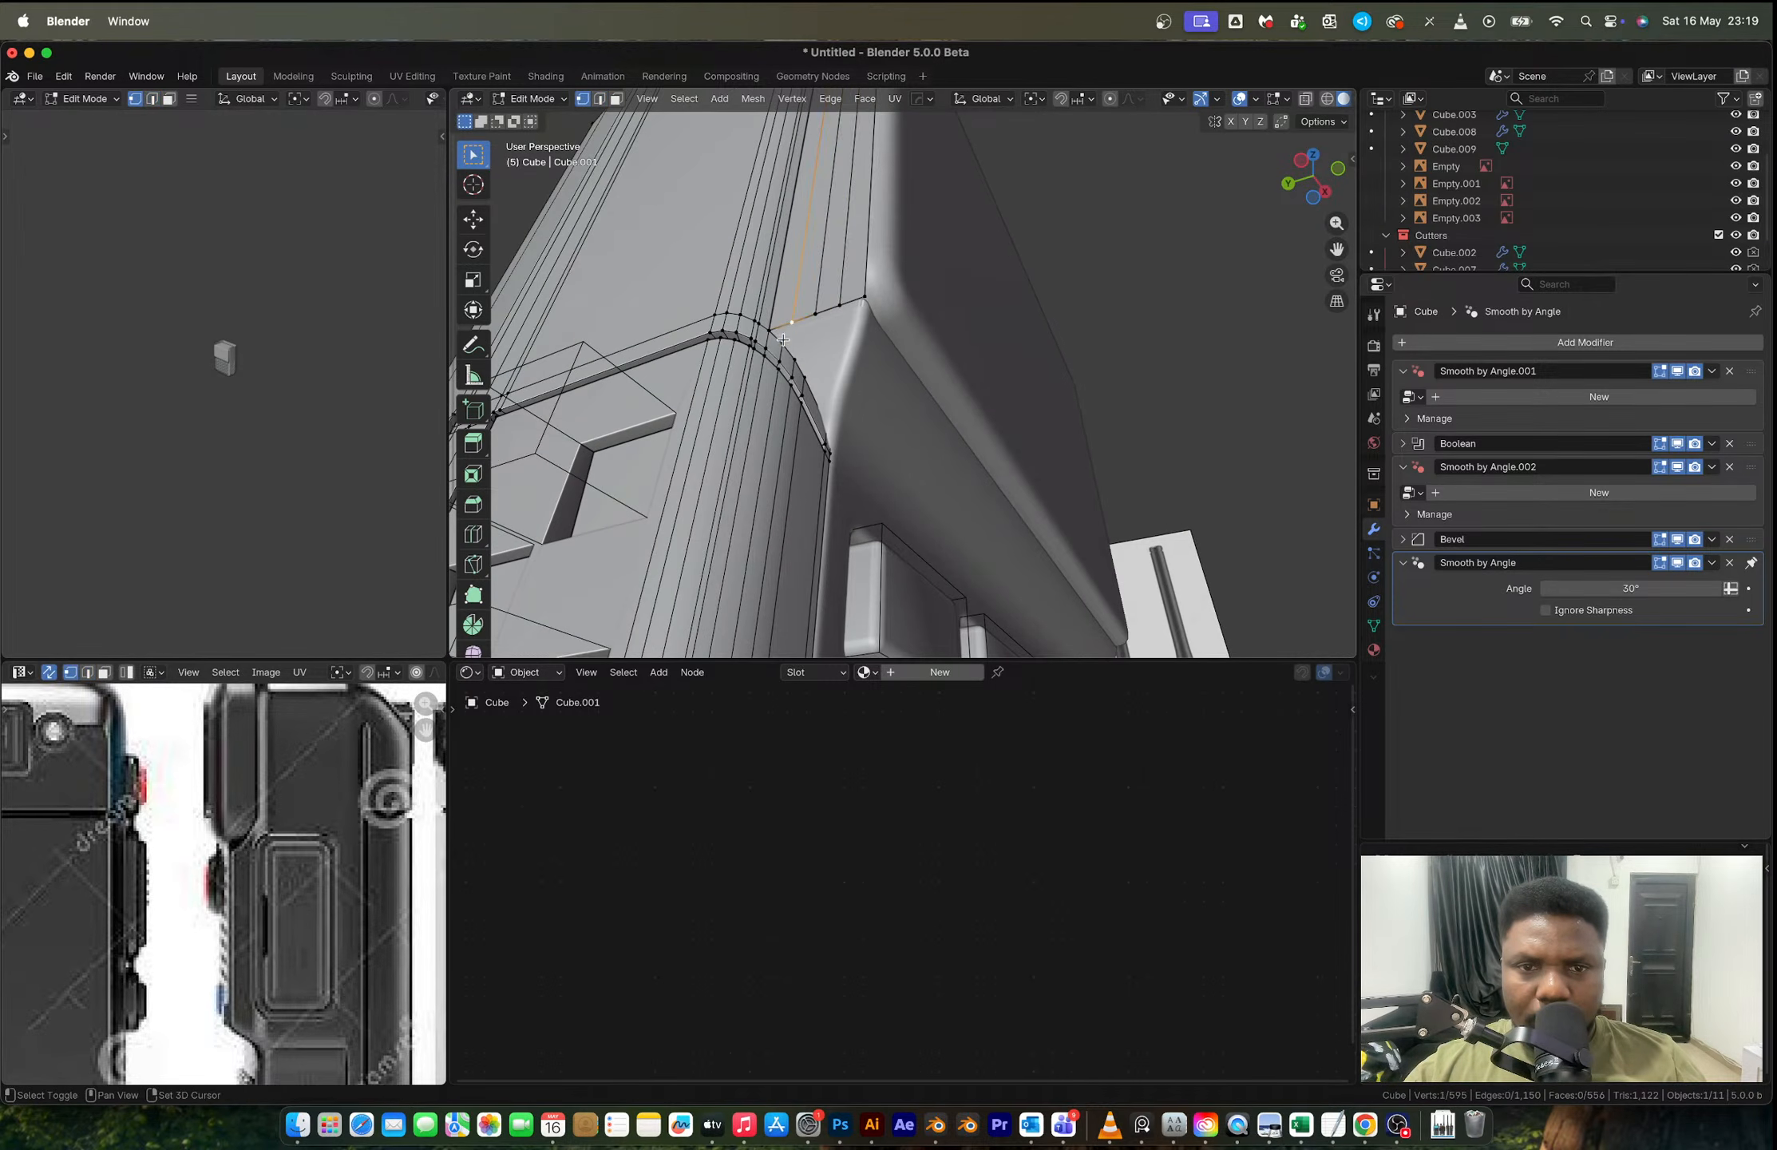
{"action": "left_click", "coordinate": [783, 339], "text": "shift"}
{"action": "key", "text": "m"}
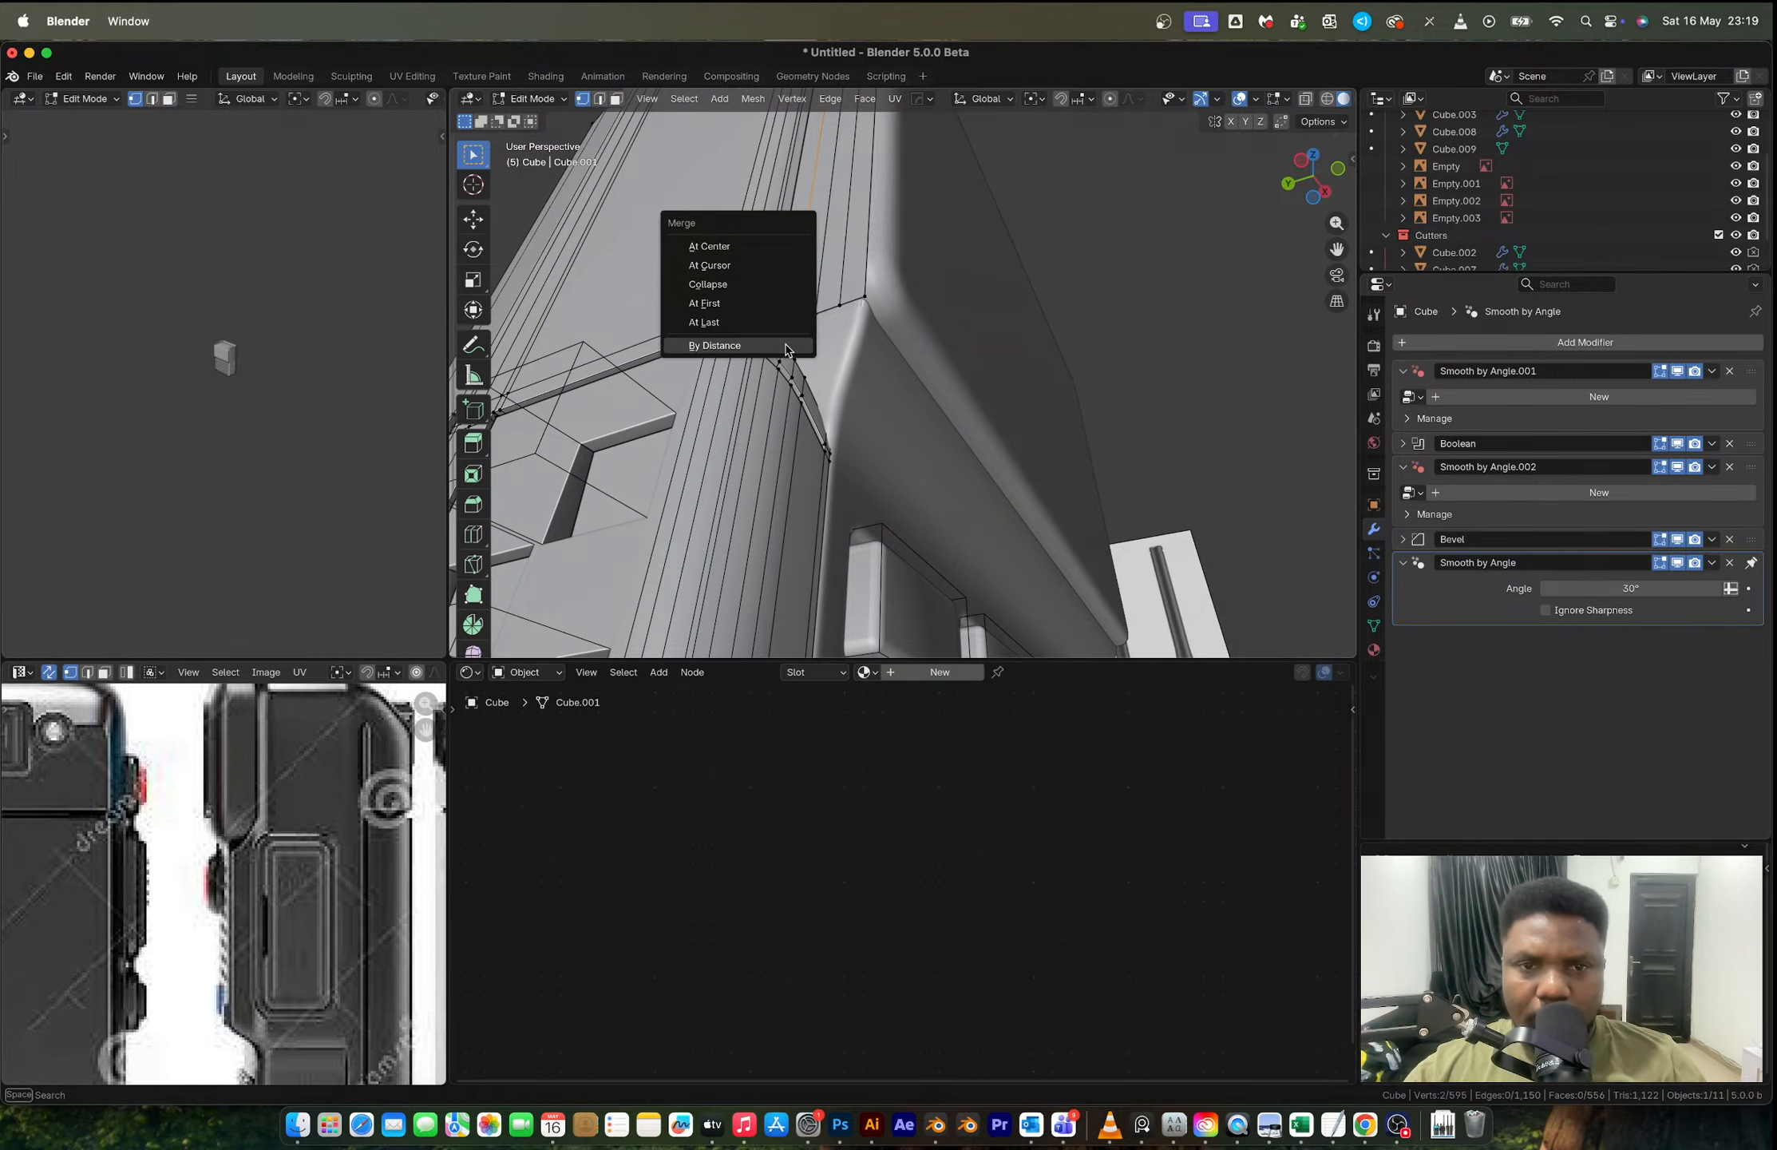
{"action": "left_click", "coordinate": [732, 321]}
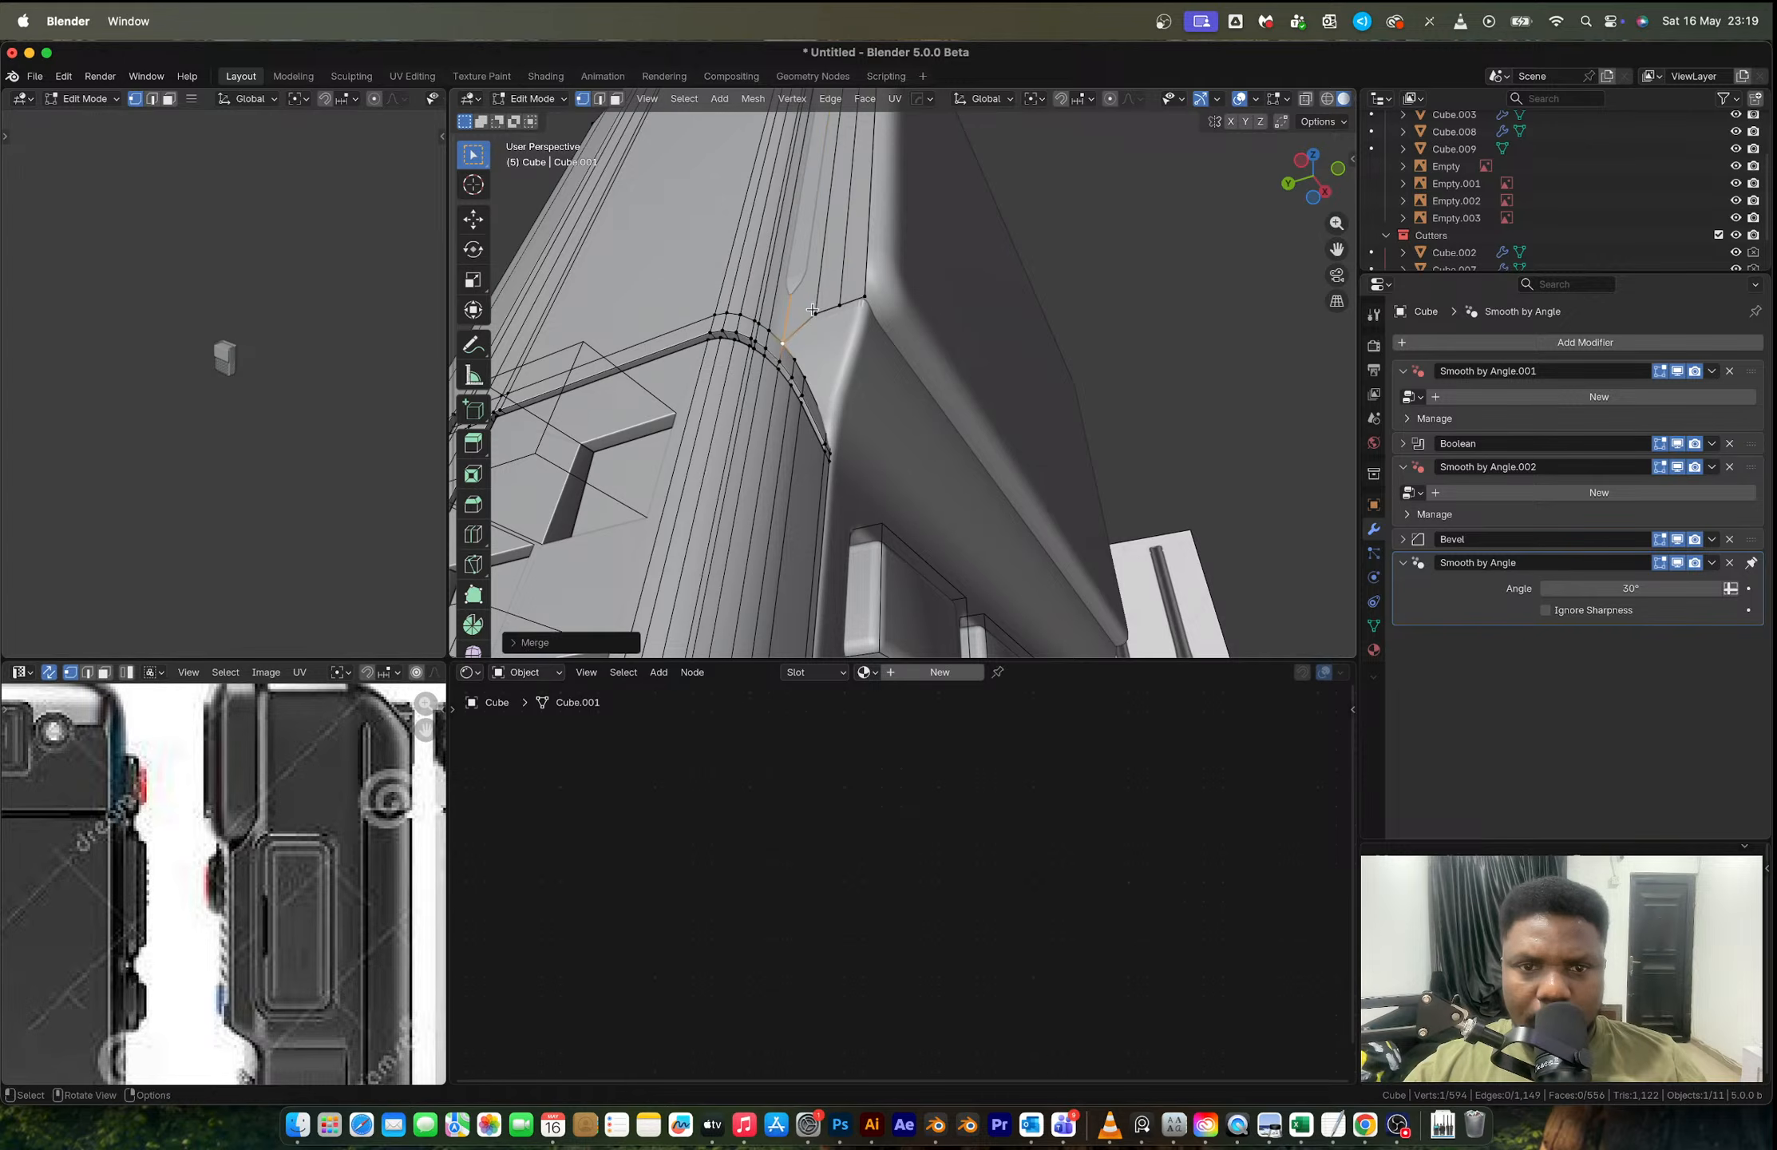
{"action": "key", "text": "m"}
{"action": "left_click", "coordinate": [796, 354]}
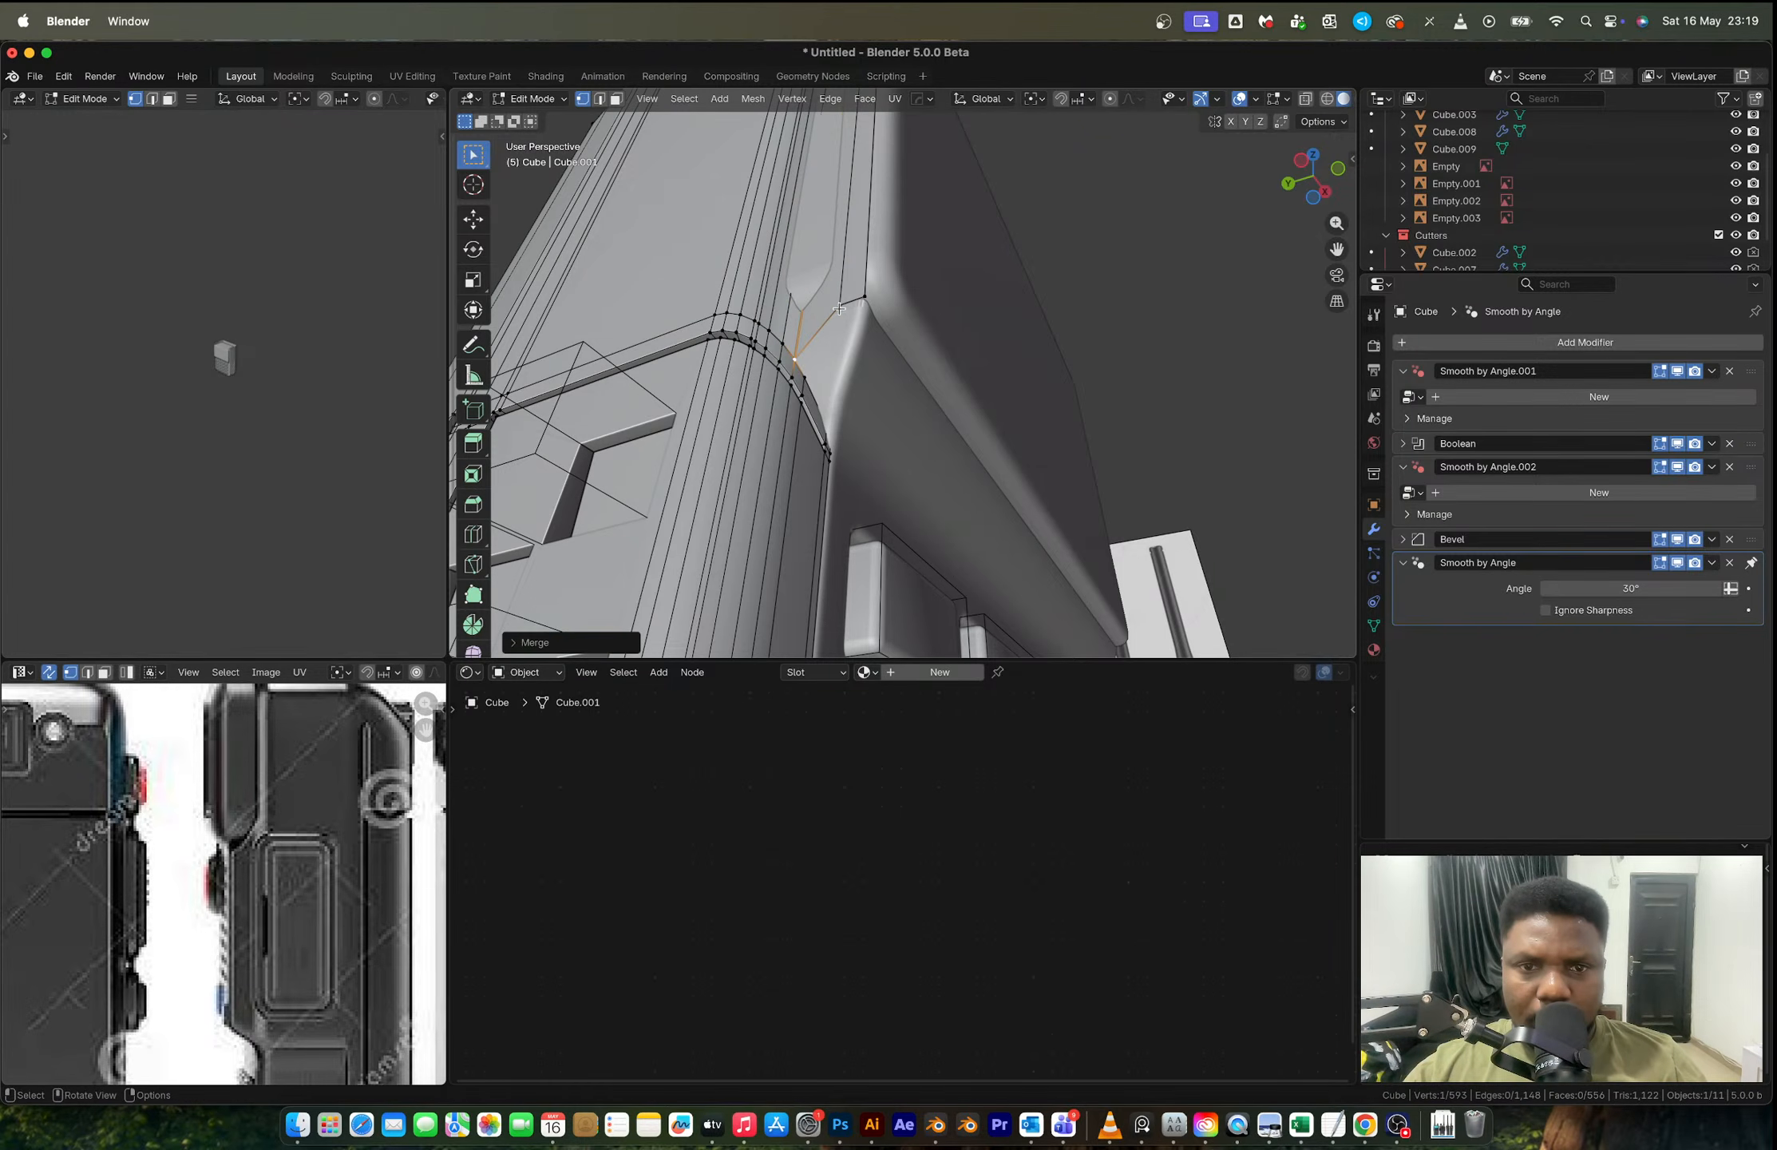
{"action": "key", "text": "m"}
{"action": "left_click", "coordinate": [804, 385]}
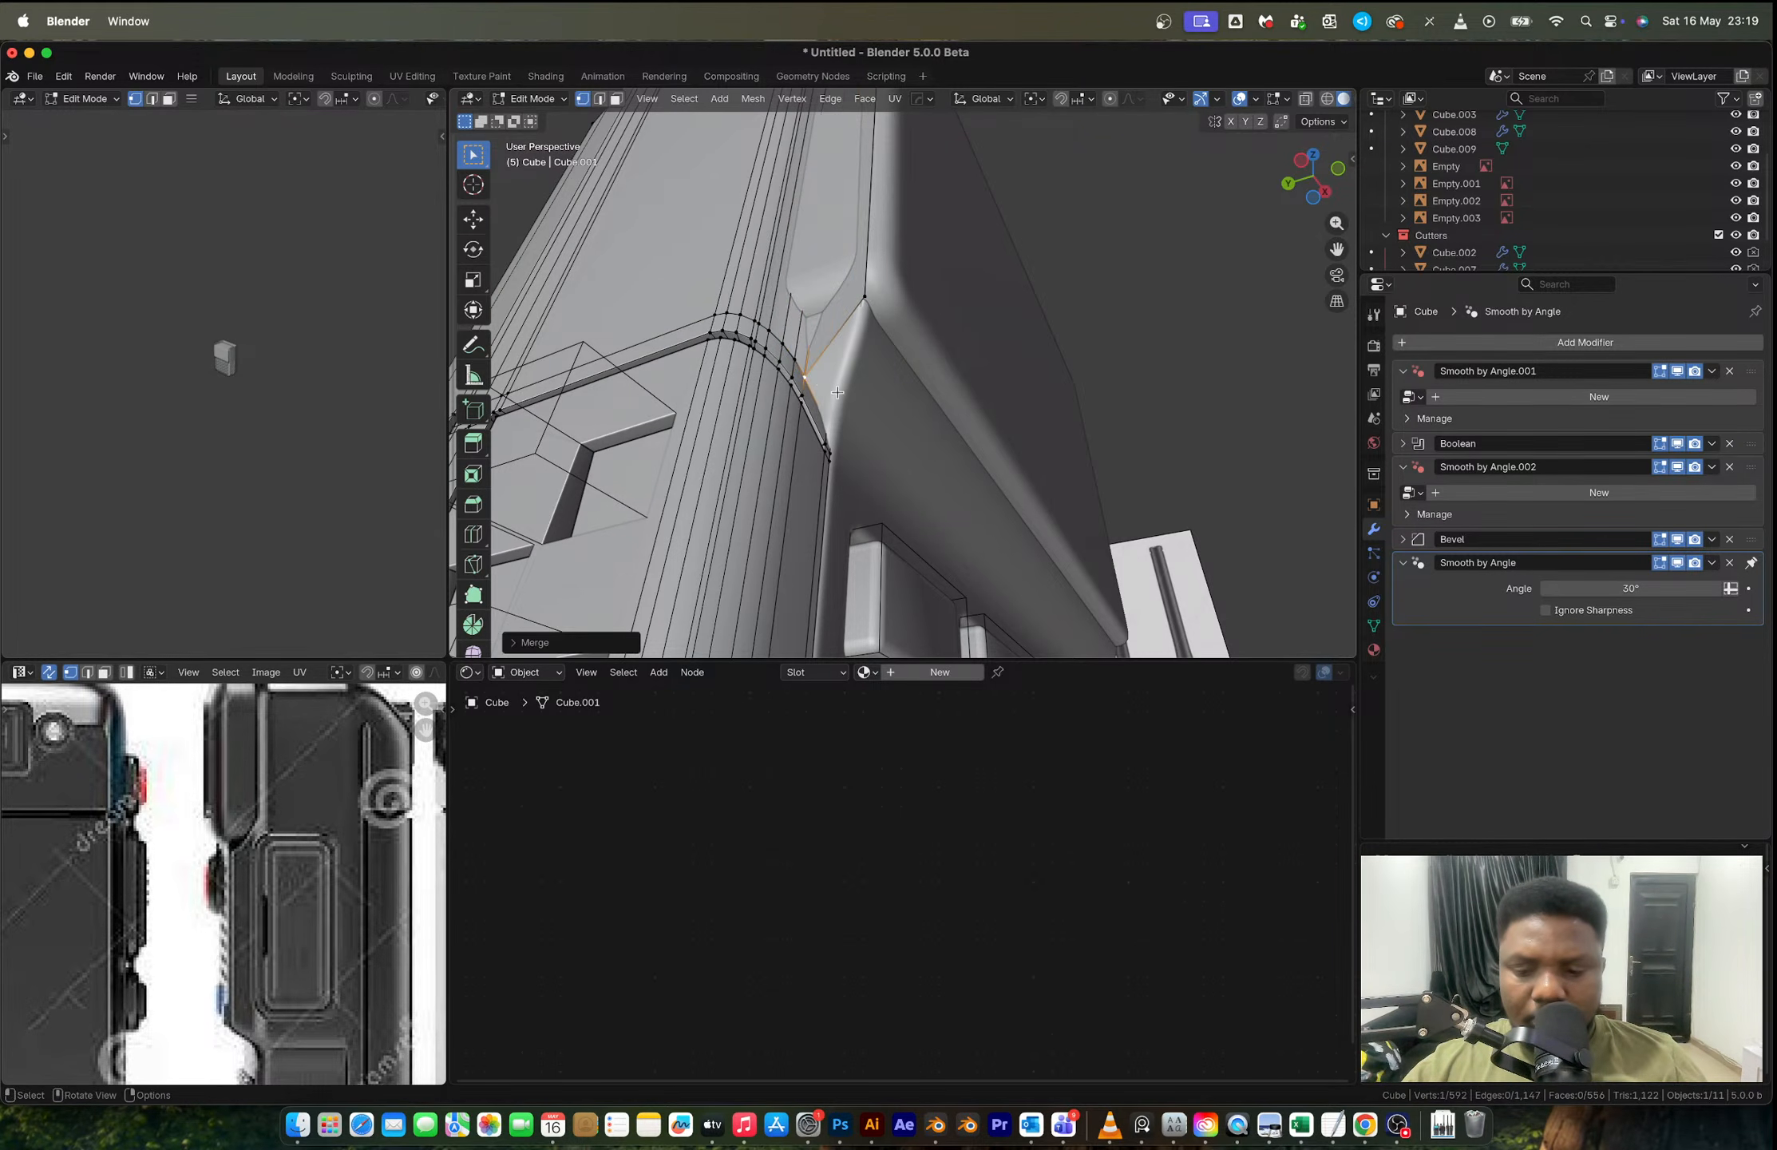
Step: Isolate the body, delete the vertices of the extruded strip's free outer edge, and return to the full scene
{"action": "key", "text": "slash"}
{"action": "scroll", "coordinate": [858, 278], "scroll_direction": "up", "scroll_amount": 6}
{"action": "middle_click_drag", "start_coordinate": [902, 249], "coordinate": [883, 328]}
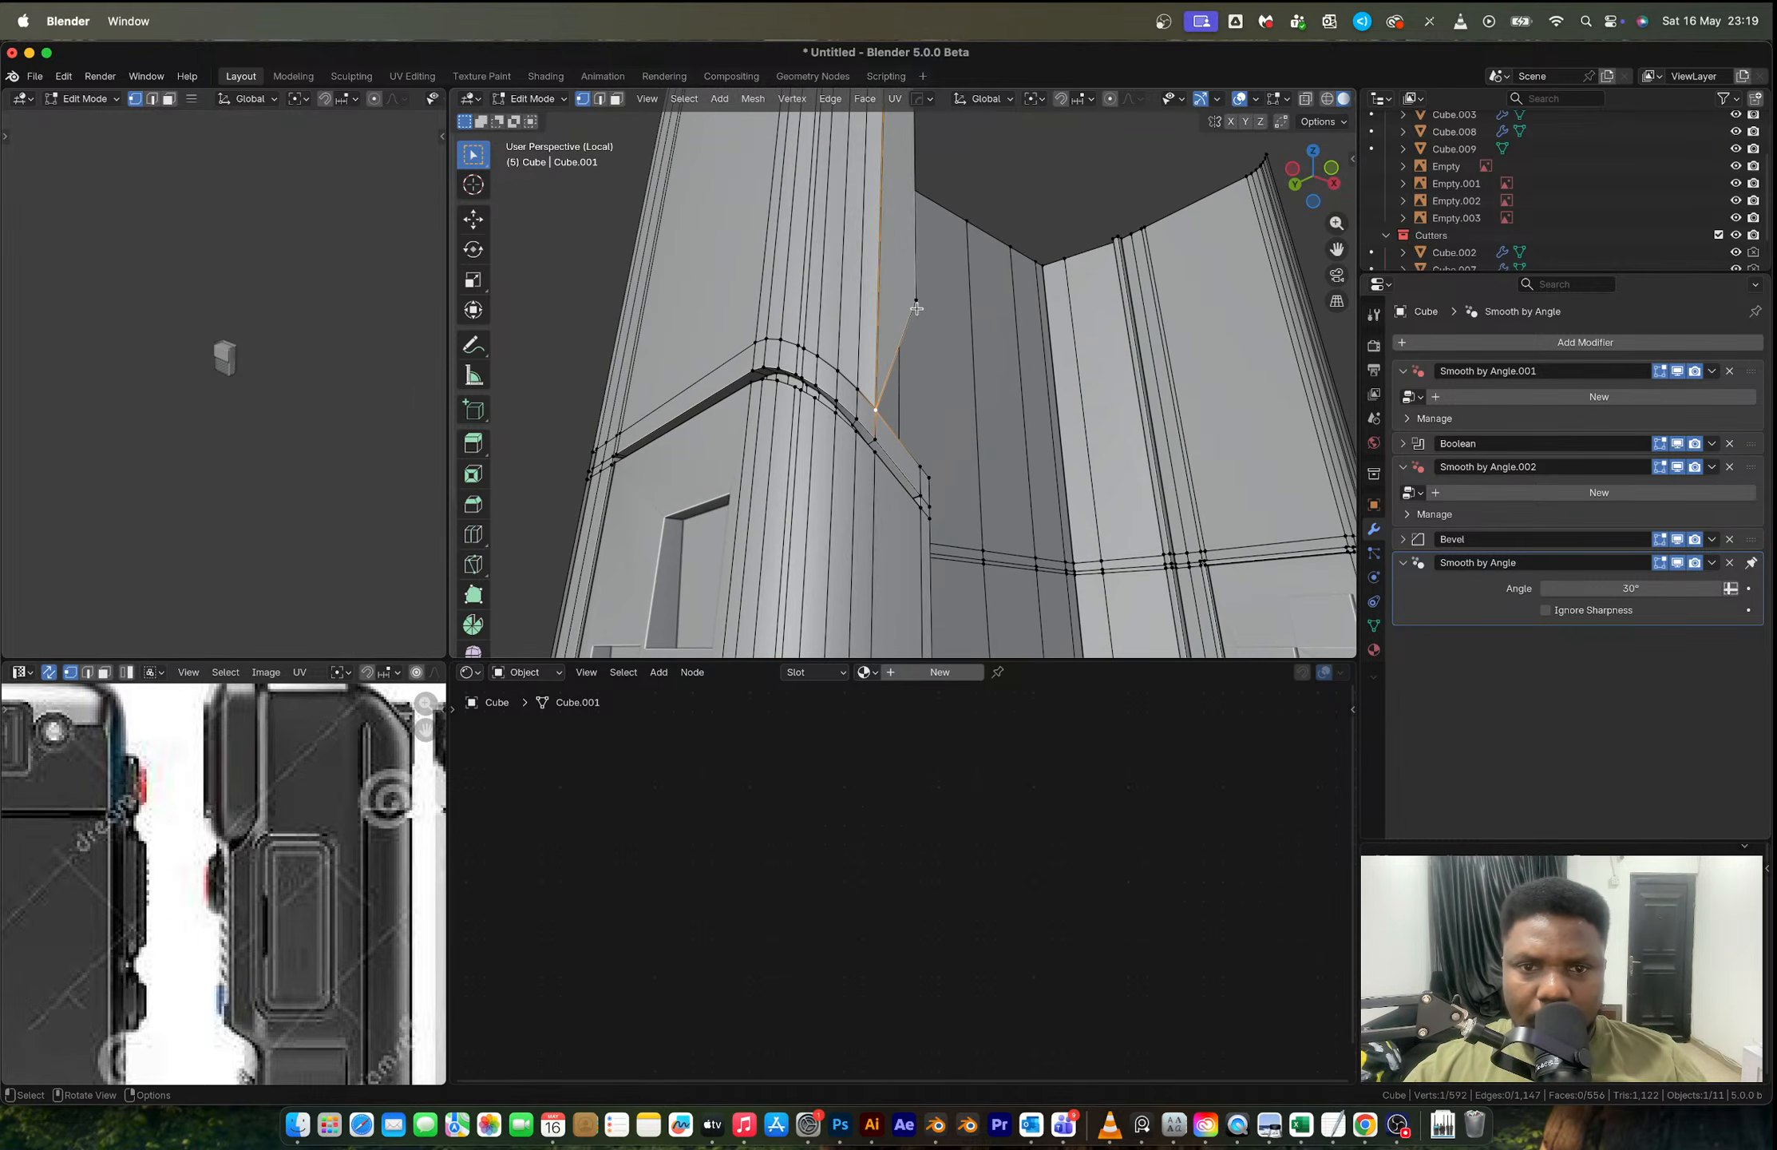
{"action": "left_click", "coordinate": [916, 308]}
{"action": "key", "text": "2"}
{"action": "left_click", "coordinate": [913, 283]}
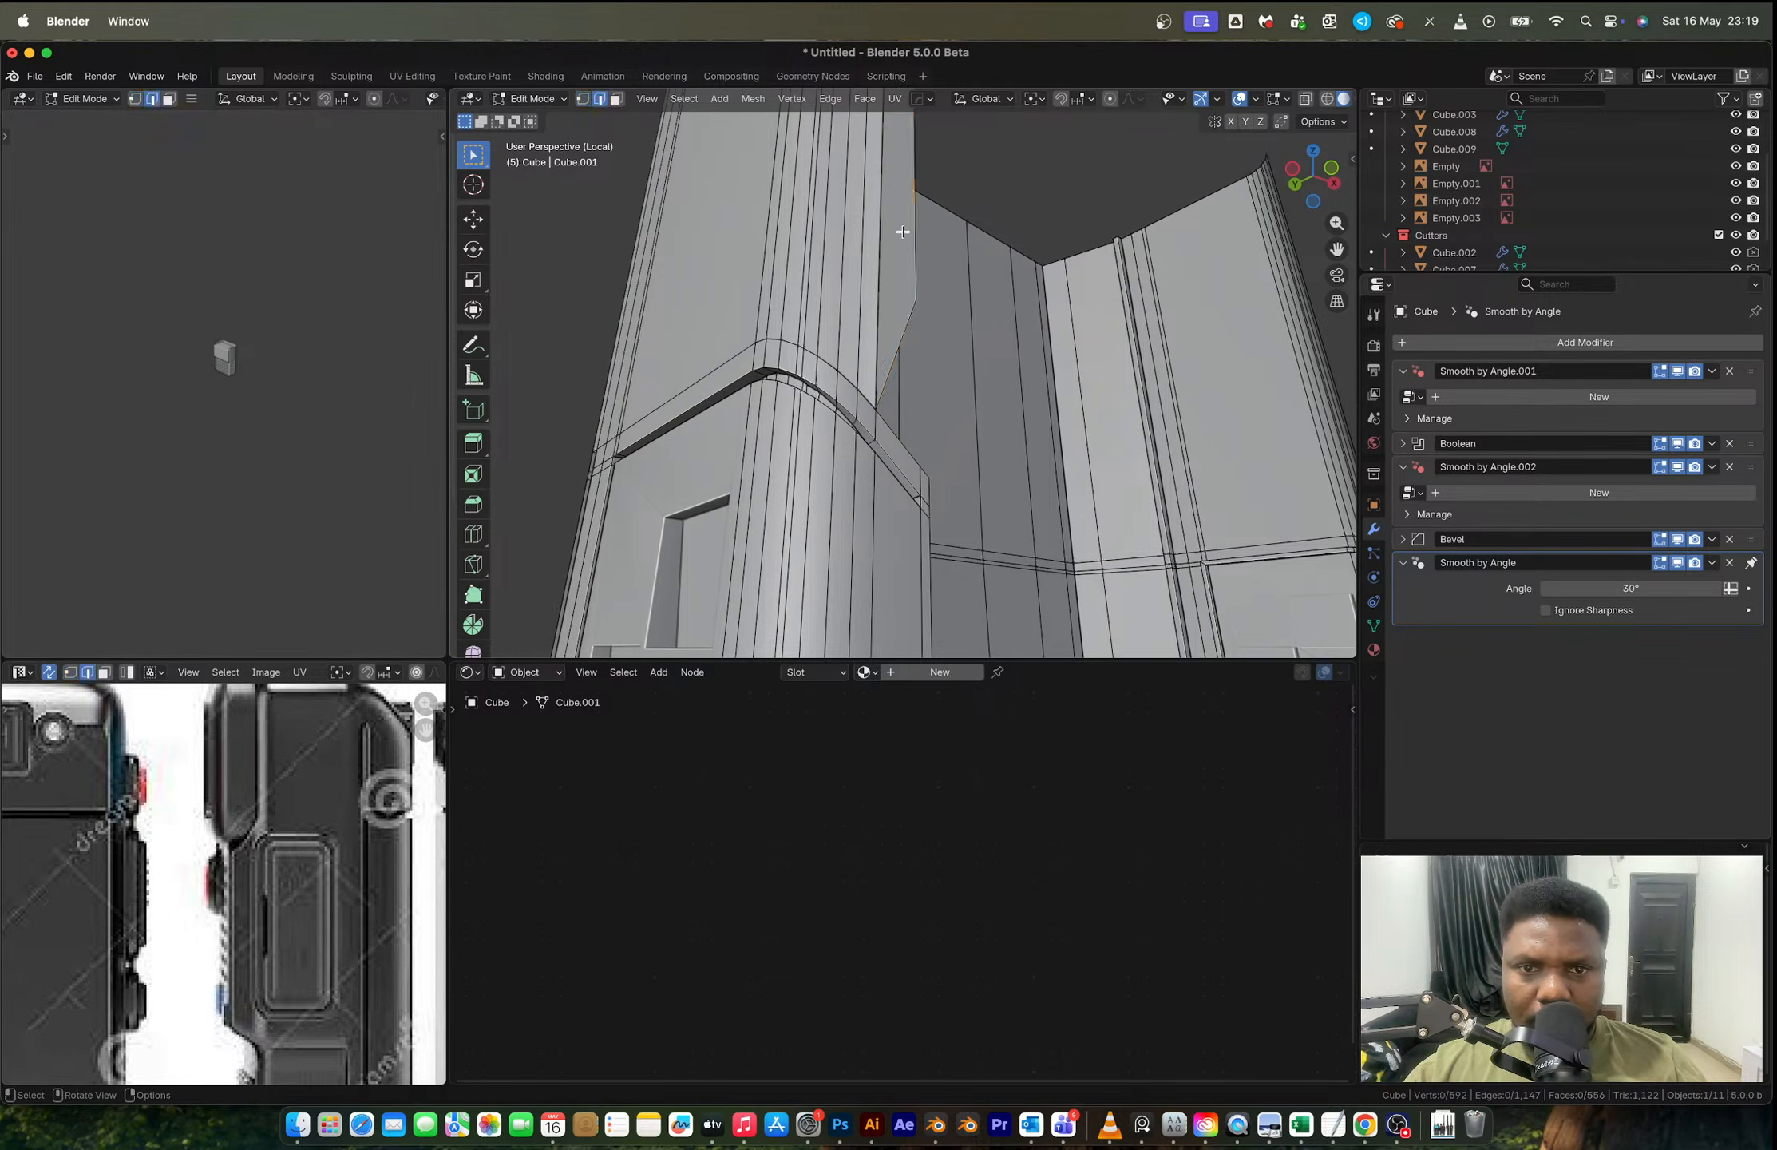
{"action": "key", "text": "x"}
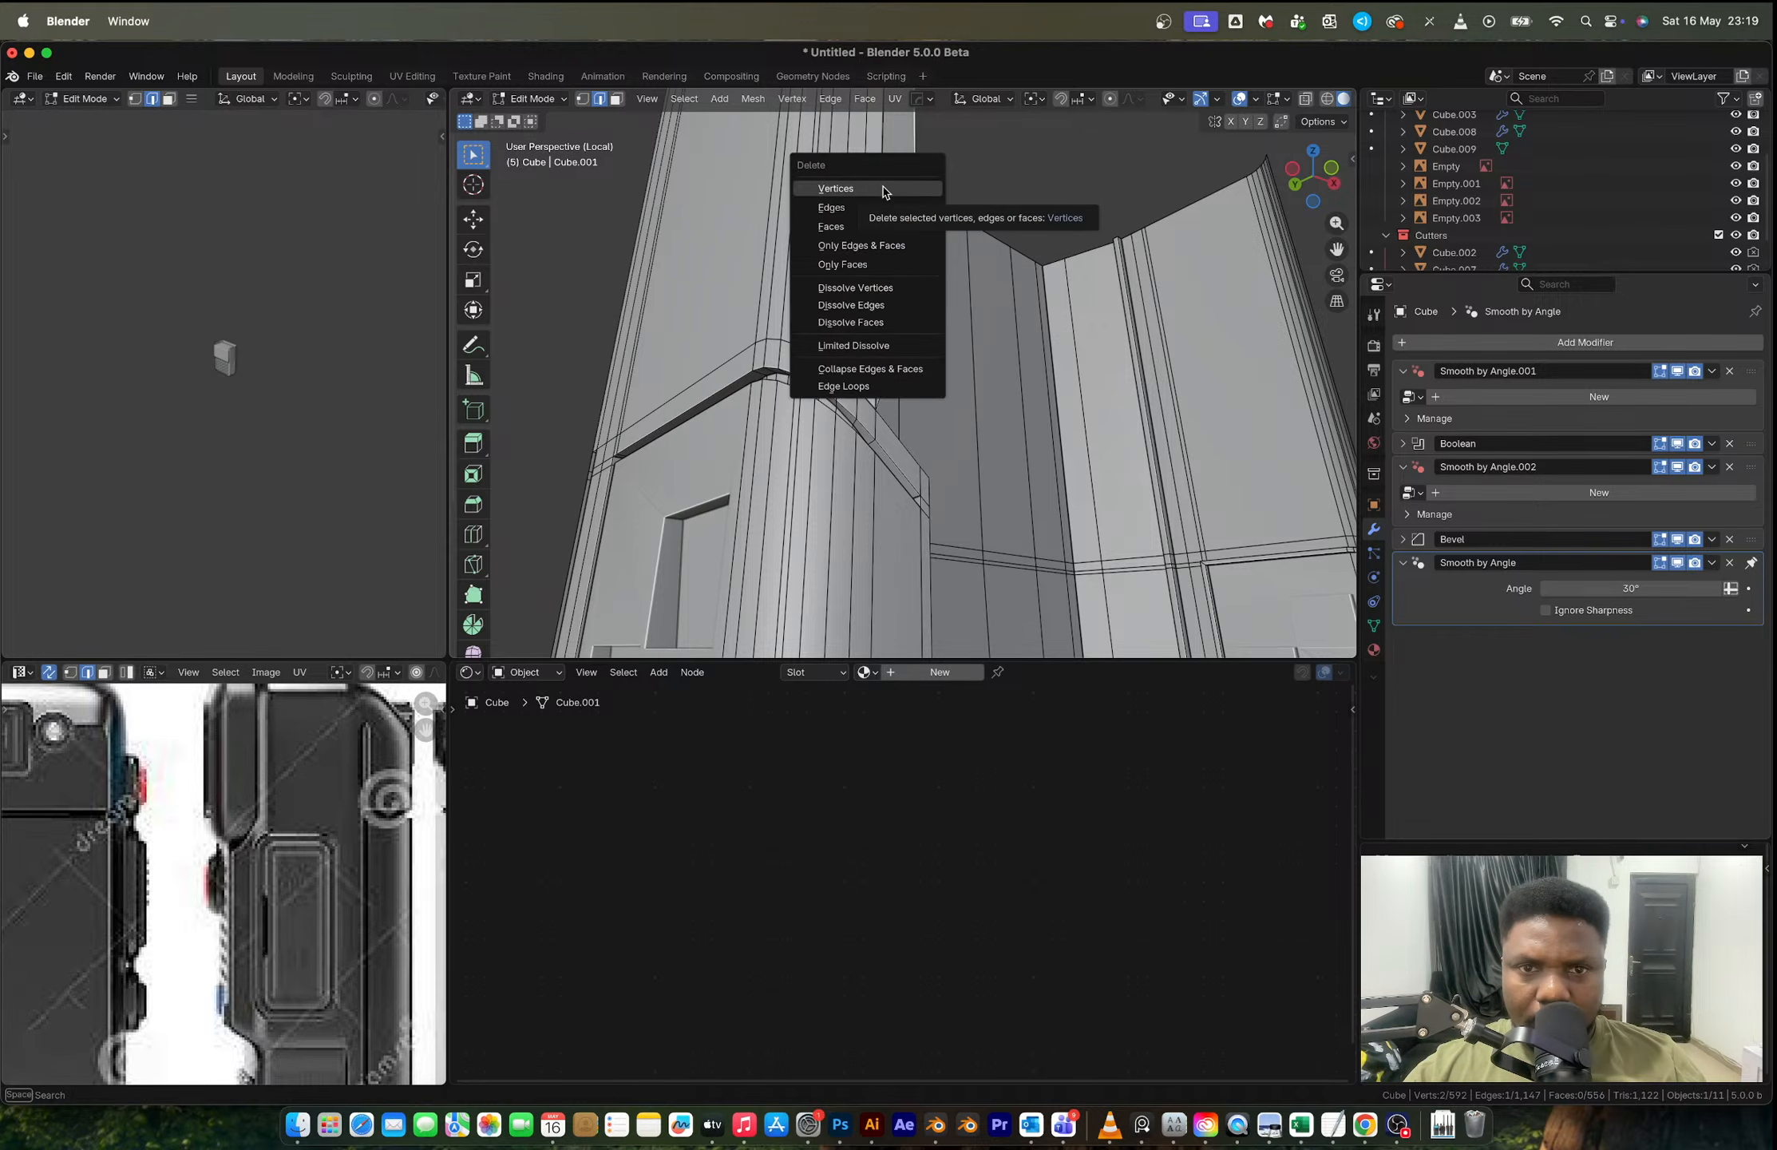
{"action": "left_click", "coordinate": [883, 190]}
{"action": "scroll", "coordinate": [917, 296], "scroll_direction": "up", "scroll_amount": 5}
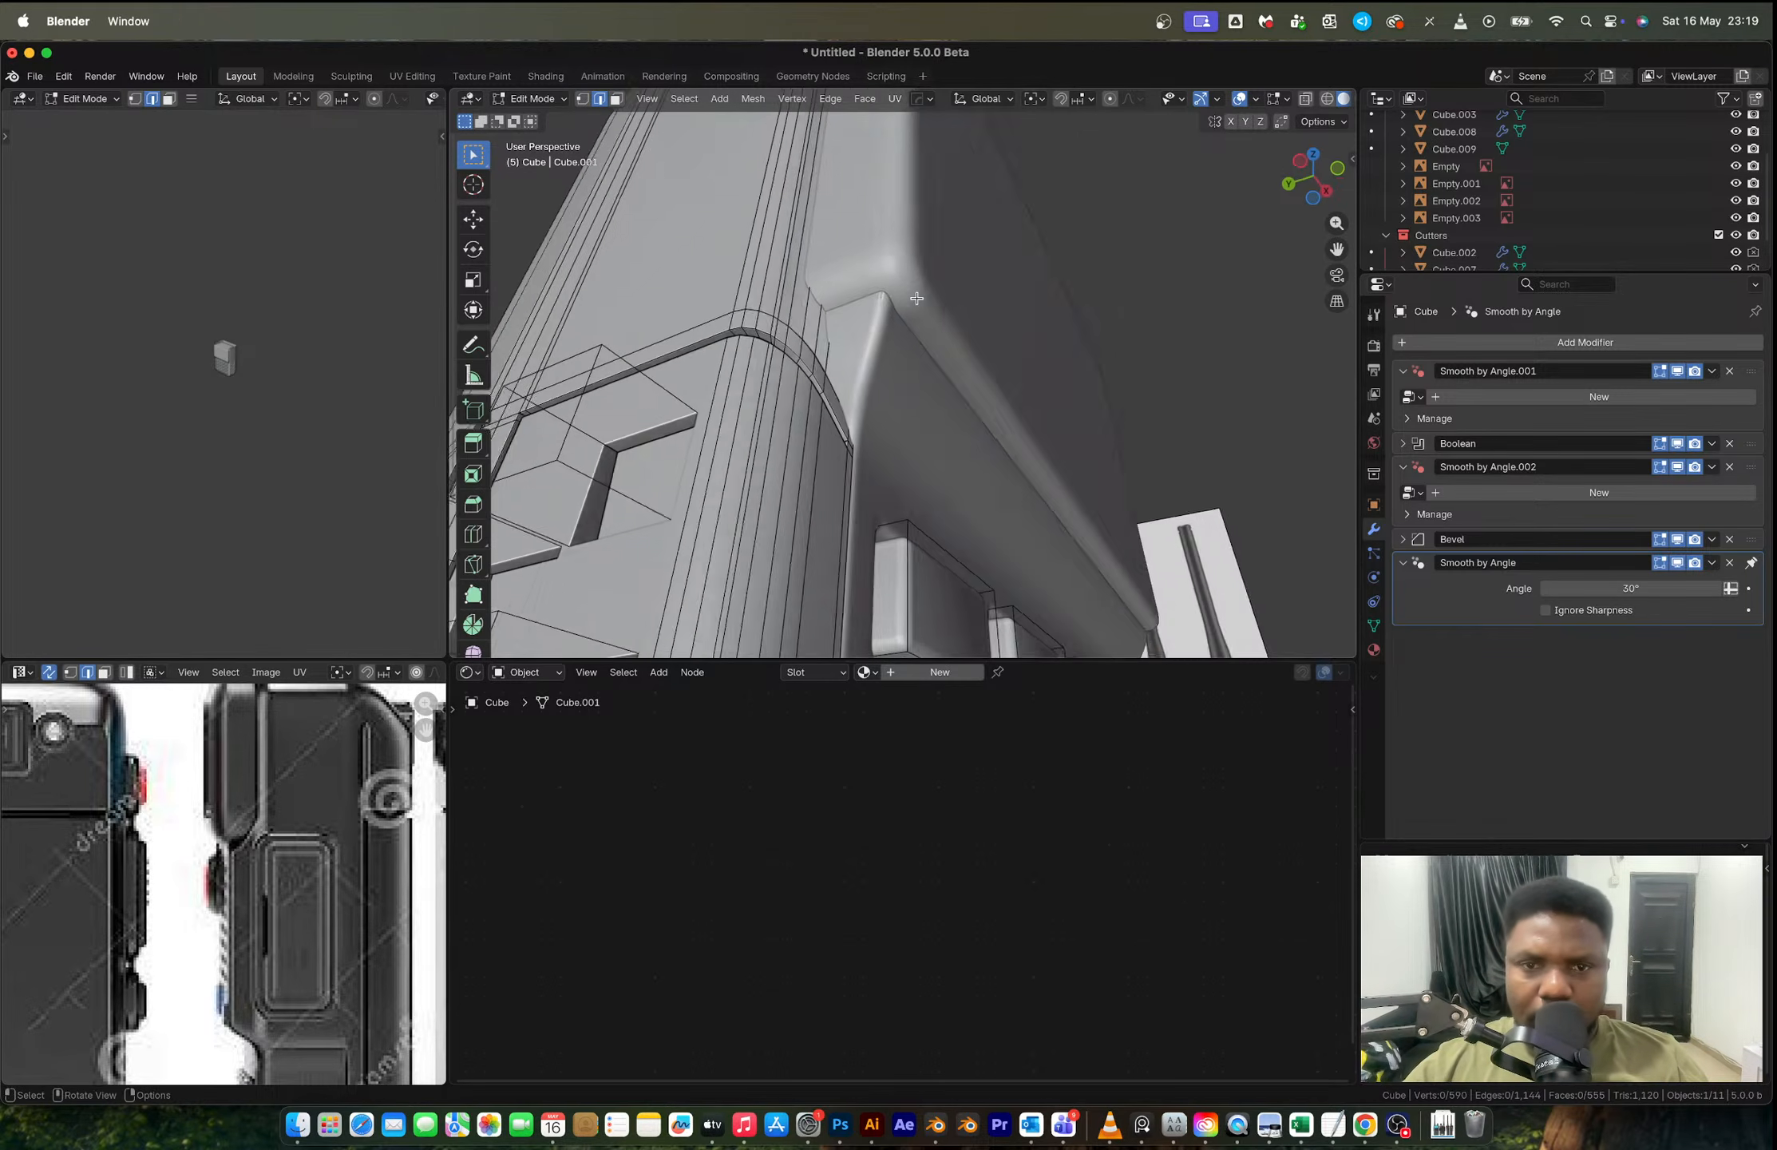
Step: Undo the outer edge deletion and the most recent vertex merges on the side strip
{"action": "scroll", "coordinate": [917, 298], "scroll_direction": "down", "scroll_amount": 5}
{"action": "middle_click_drag", "start_coordinate": [918, 308], "coordinate": [948, 533], "text": "shift"}
{"action": "key", "text": "super+z"}
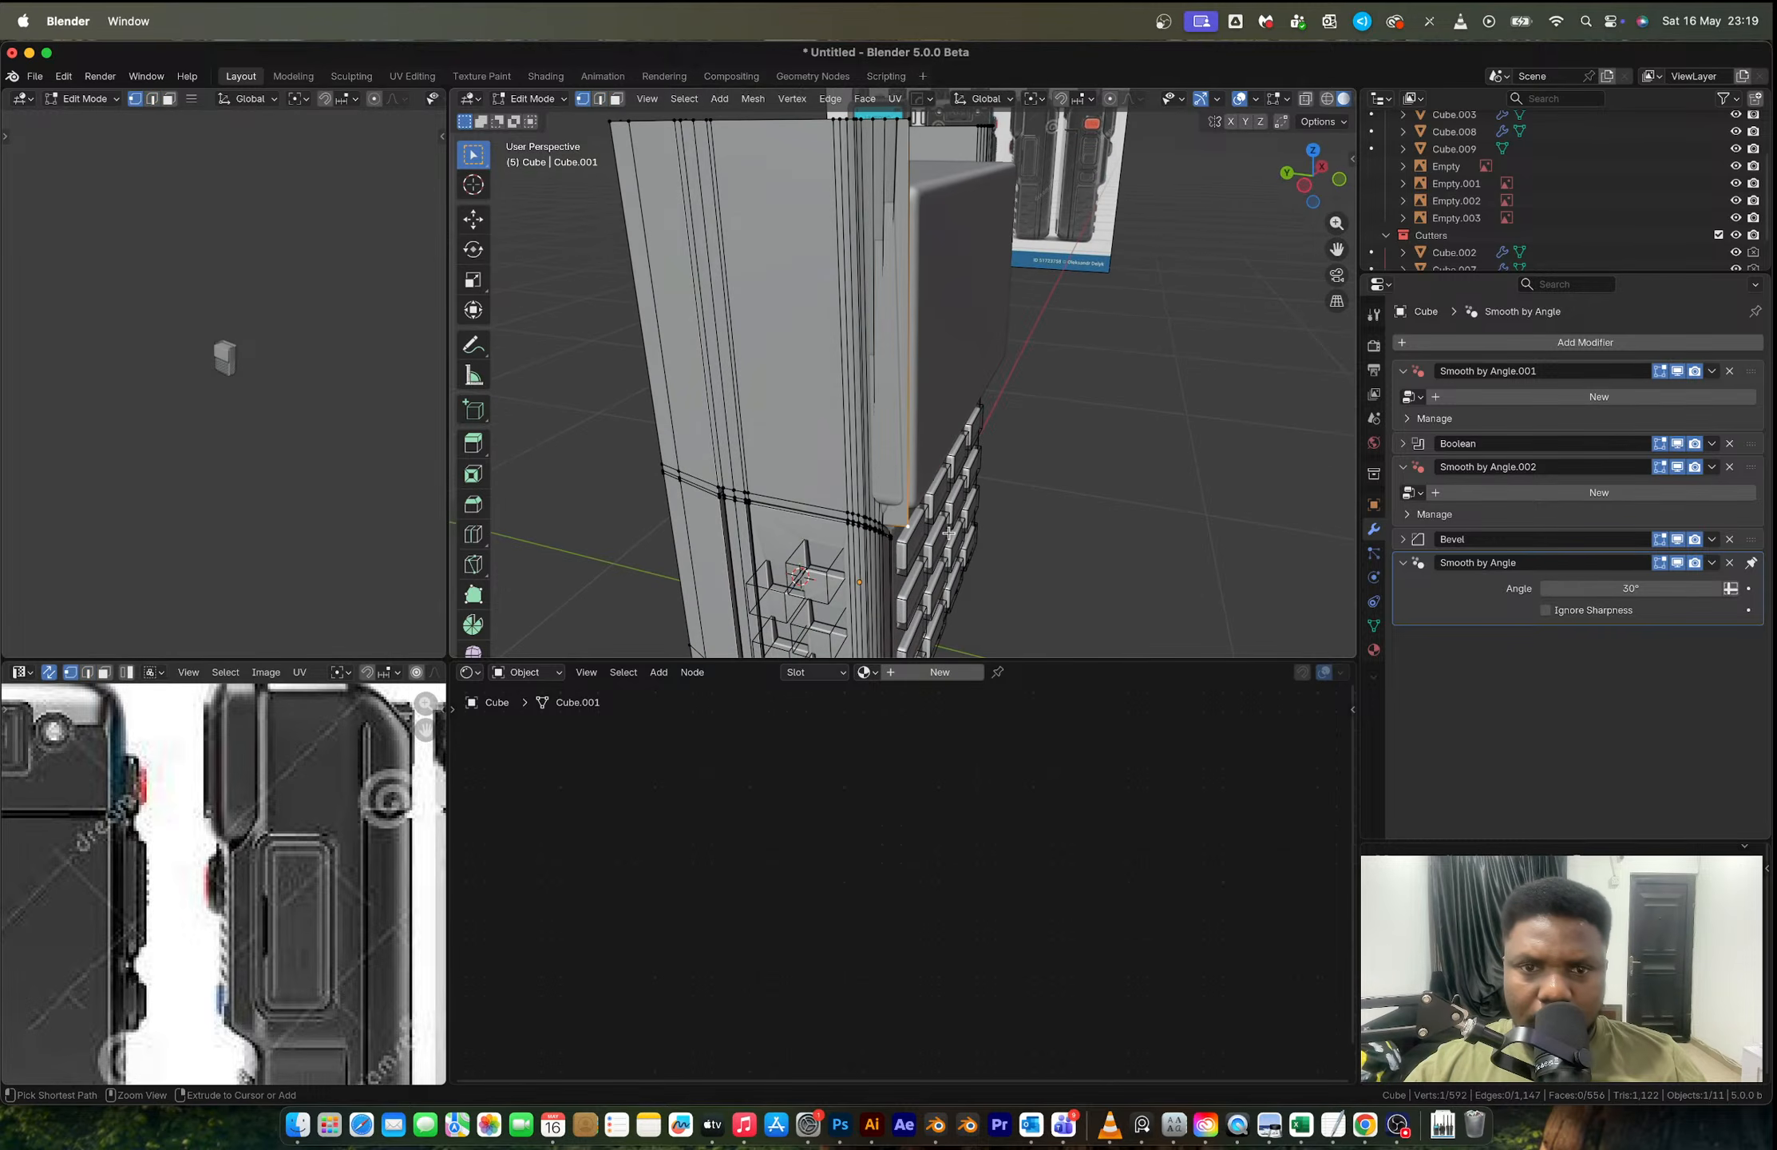
{"action": "key", "text": "super+z"}
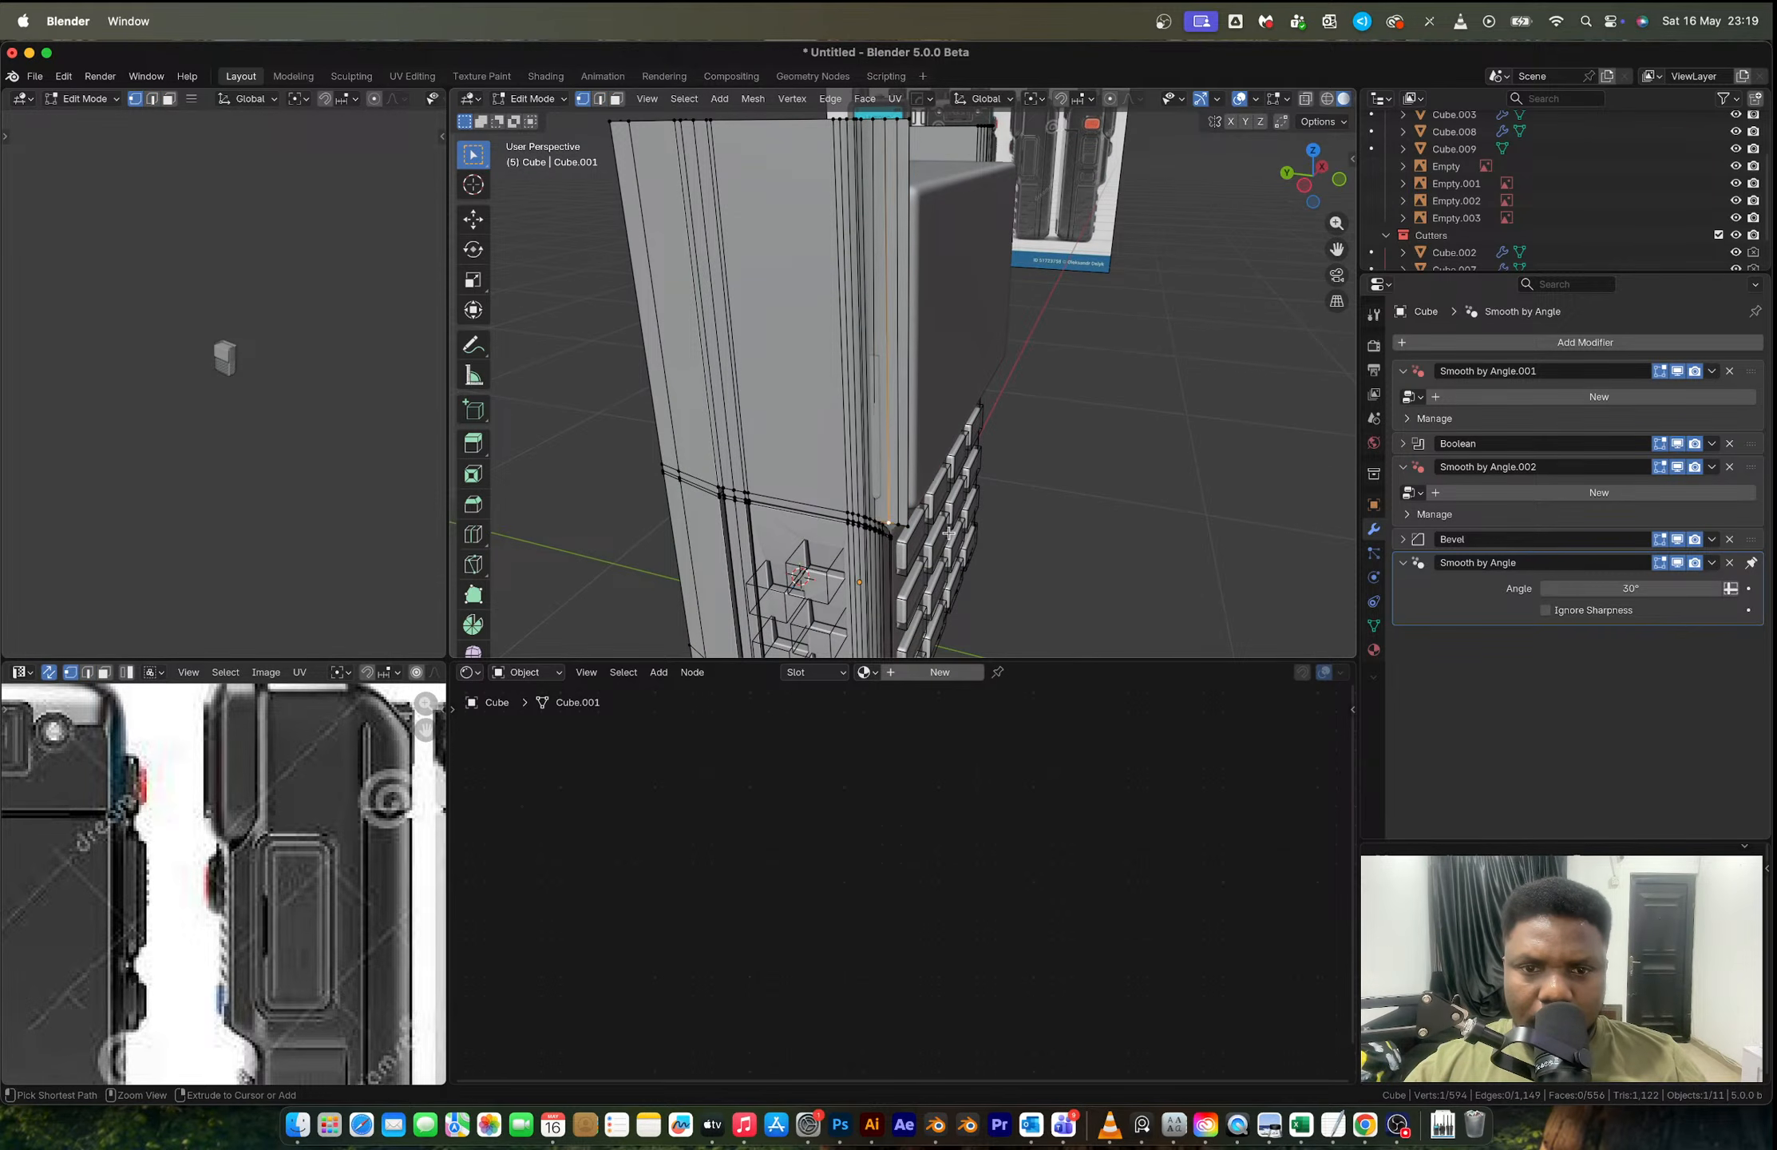
Step: Compare the body's side edge and the front block with the side and front views in the reference image
{"action": "key", "text": "Tab"}
{"action": "scroll", "coordinate": [319, 854], "scroll_direction": "down", "scroll_amount": 2}
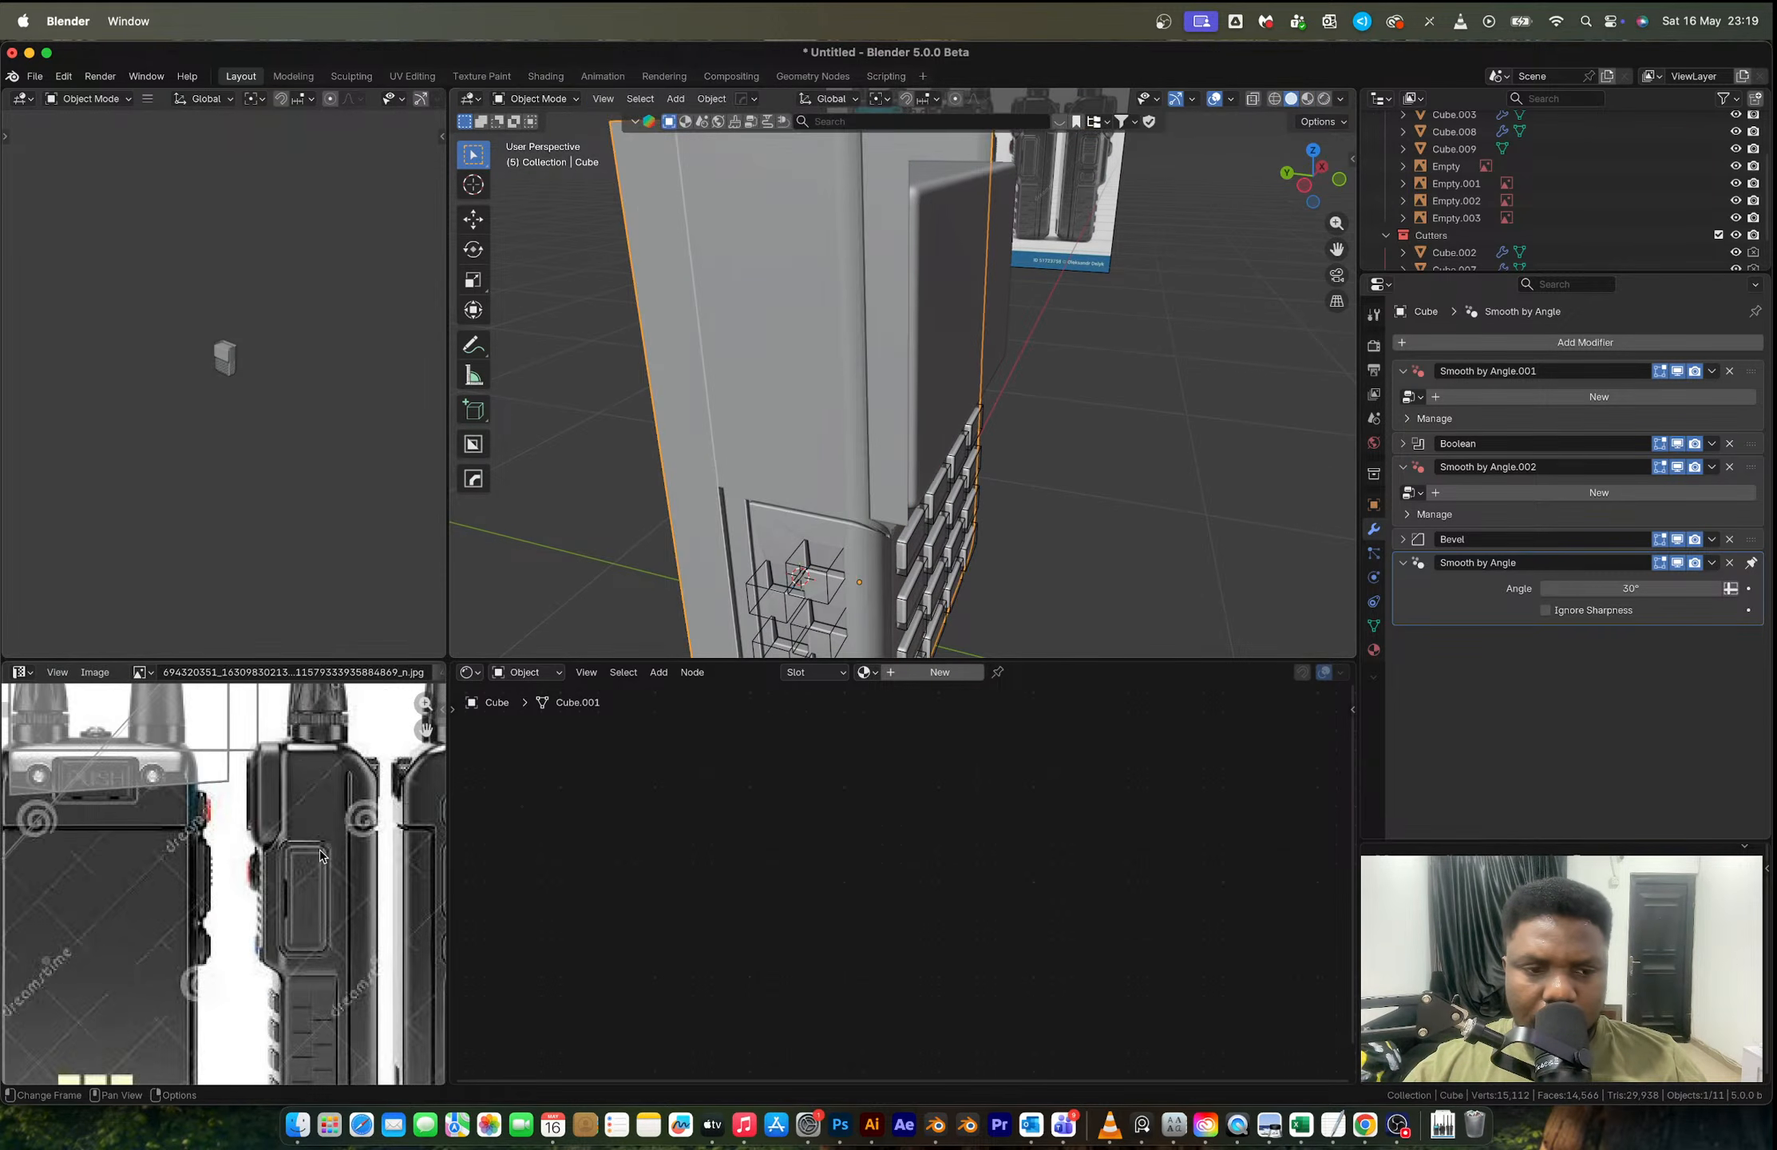
{"action": "scroll", "coordinate": [319, 854], "scroll_direction": "down", "scroll_amount": 1}
{"action": "middle_click_drag", "start_coordinate": [929, 307], "coordinate": [808, 306]}
{"action": "key", "text": "Tab"}
{"action": "key", "text": "Tab"}
{"action": "scroll", "coordinate": [263, 900], "scroll_direction": "down", "scroll_amount": 3}
{"action": "scroll", "coordinate": [150, 866], "scroll_direction": "up", "scroll_amount": 8}
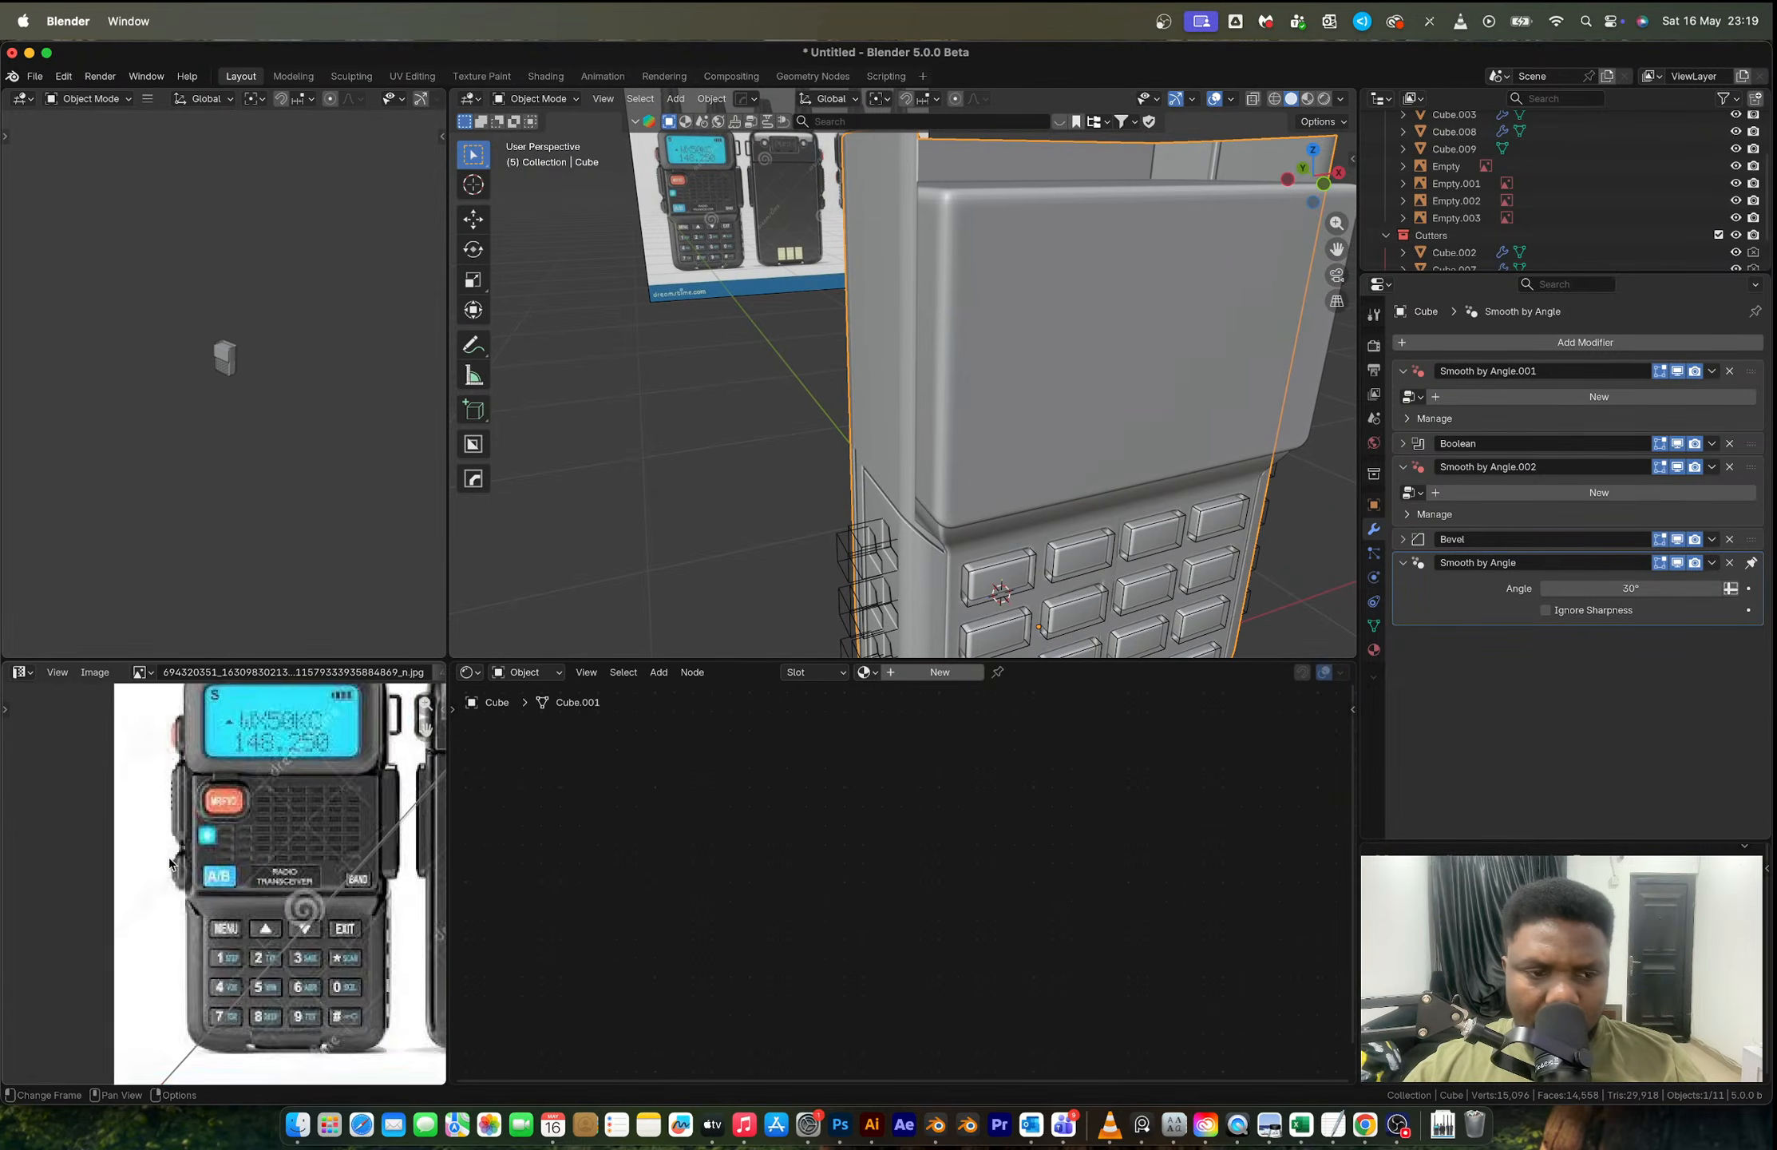
{"action": "scroll", "coordinate": [150, 868], "scroll_direction": "up", "scroll_amount": 1}
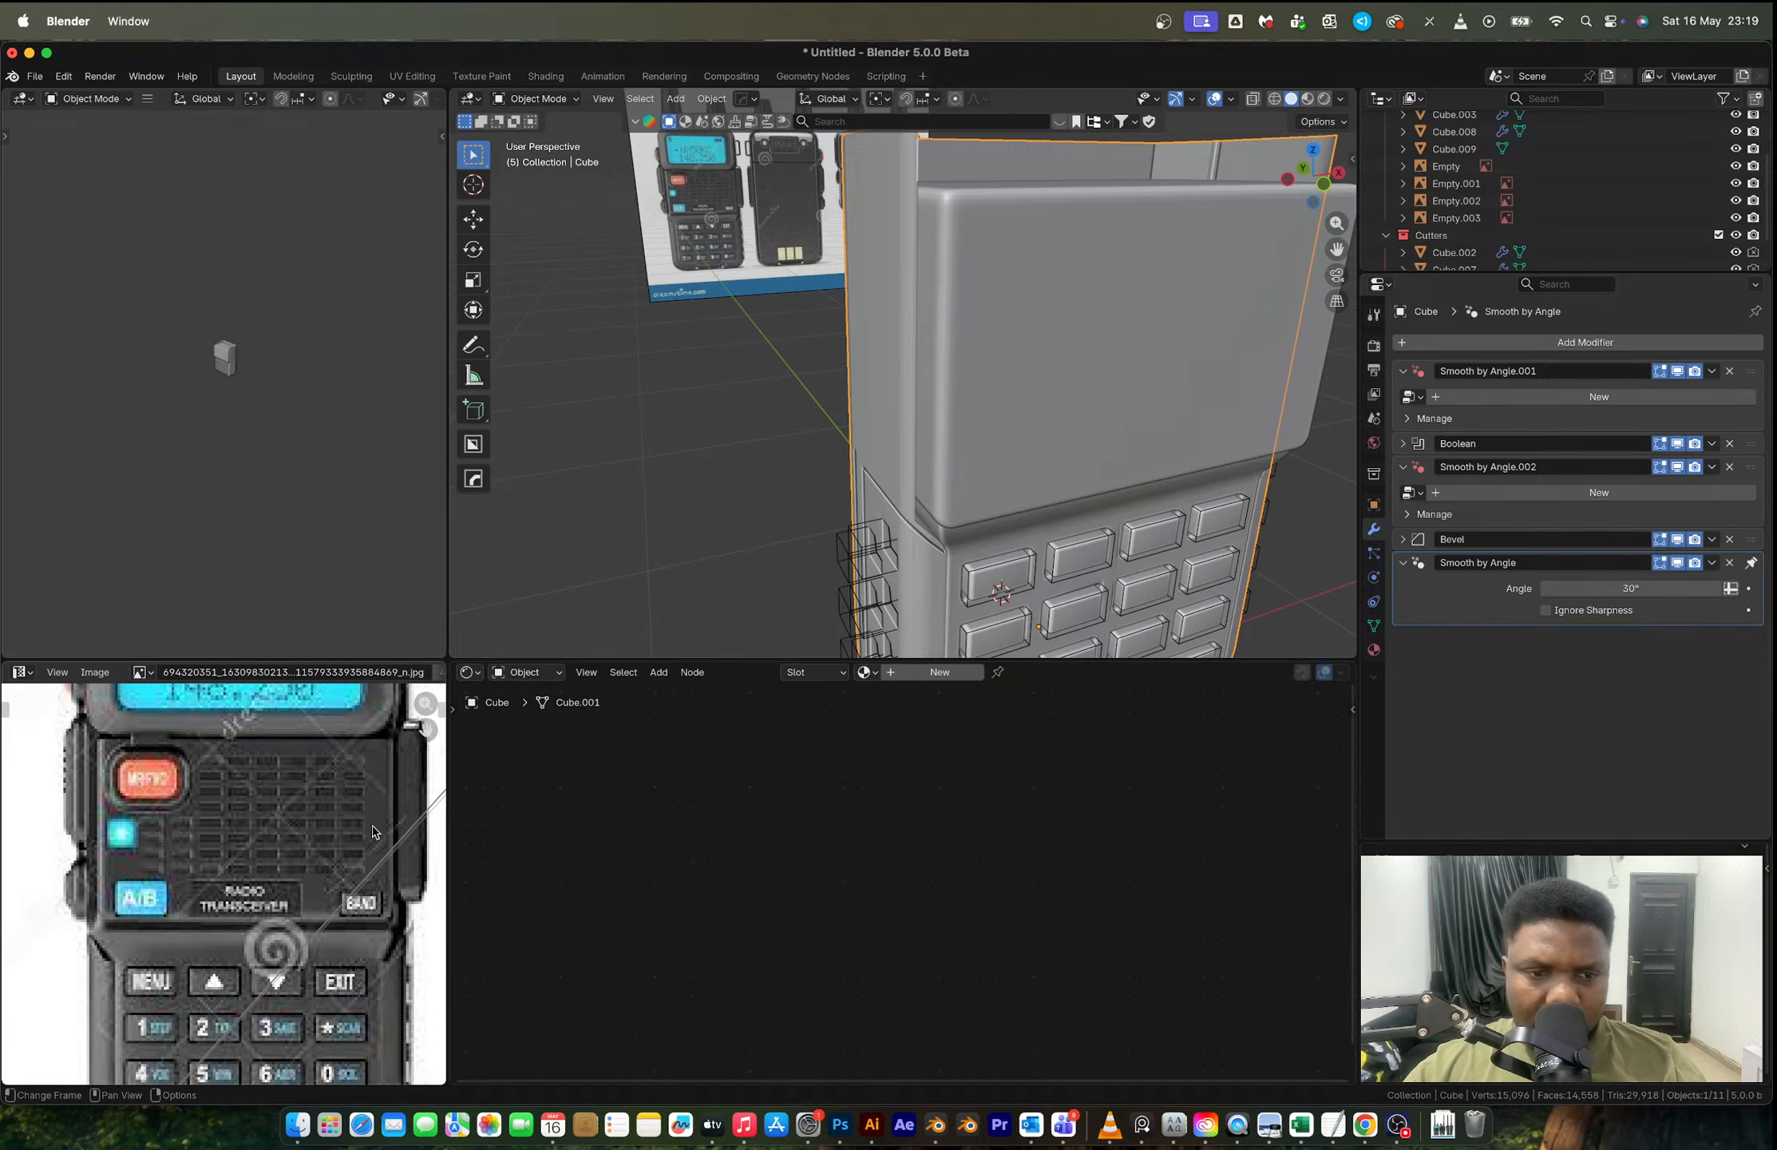
Step: Compare the body's side outline with the side-view reference image and turn off the body's Bevel modifier in the viewport
{"action": "scroll", "coordinate": [373, 832], "scroll_direction": "right", "scroll_amount": 3}
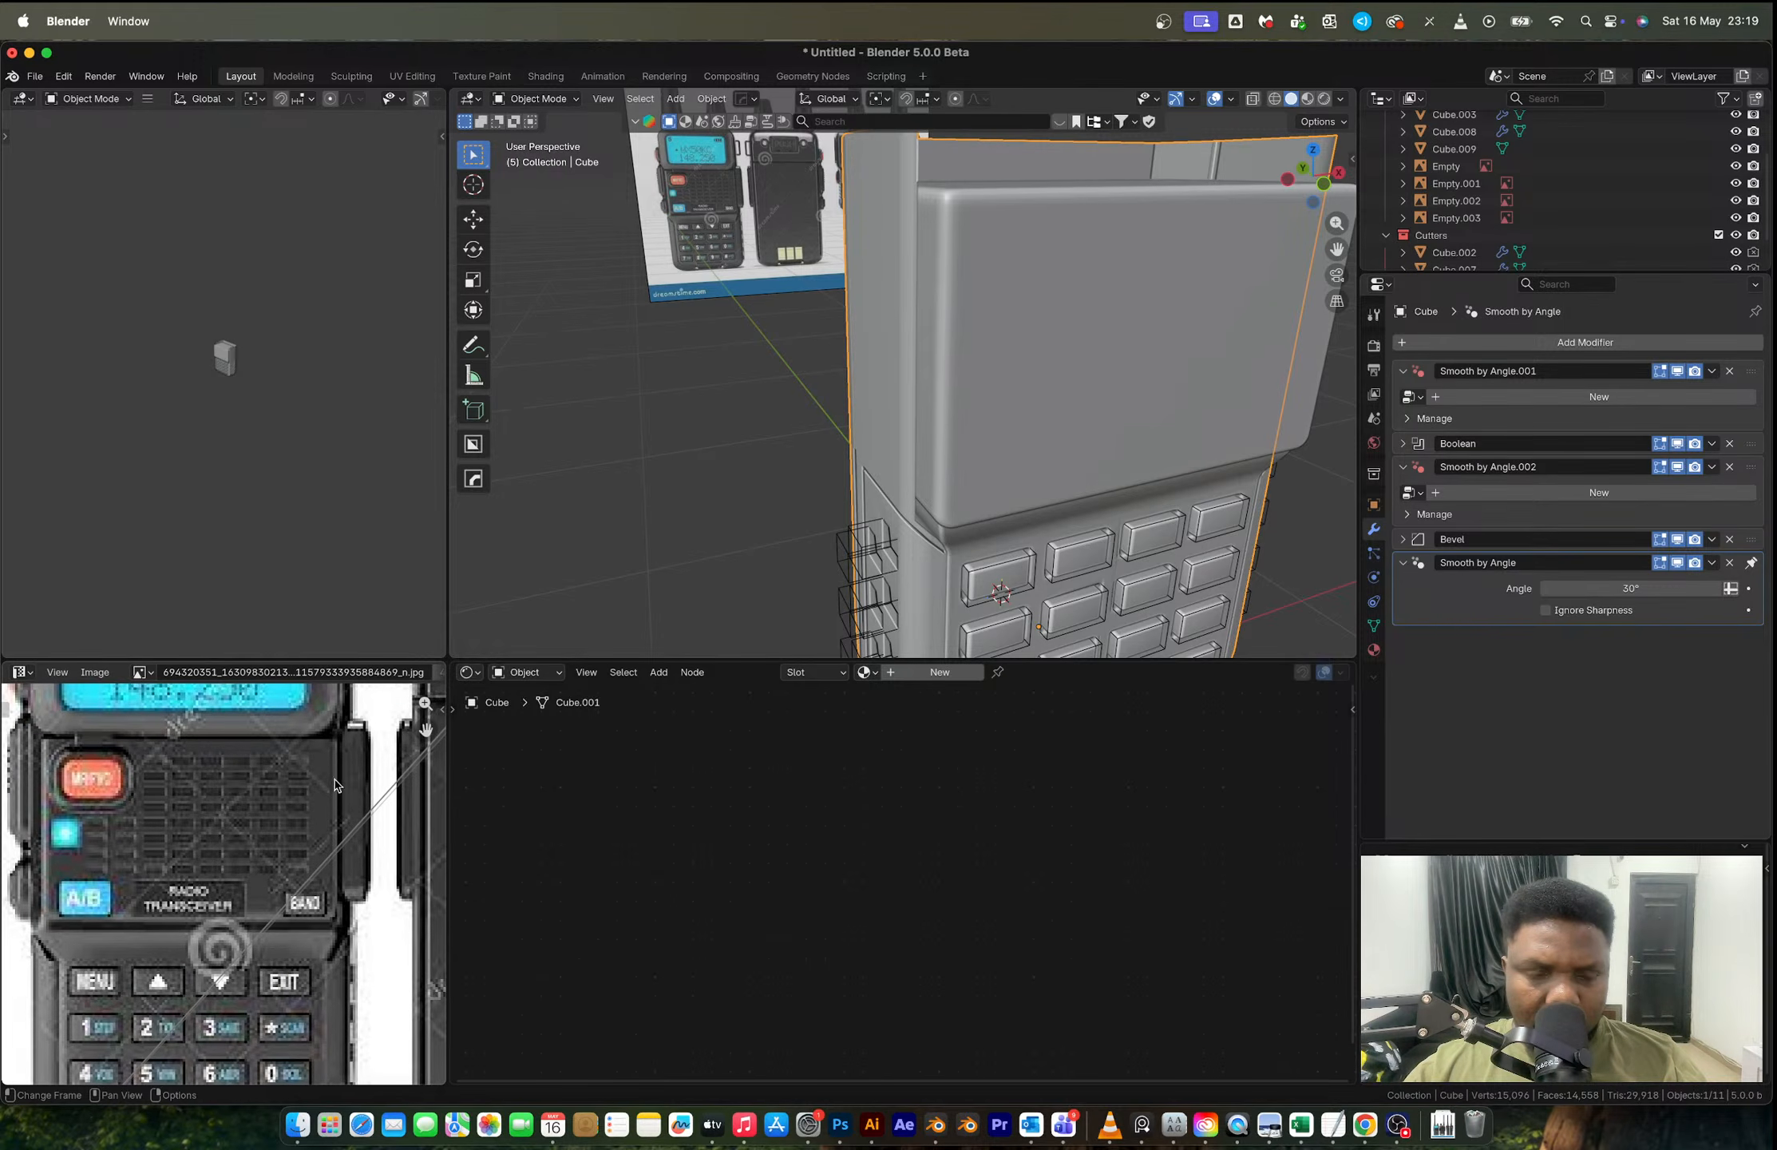
{"action": "scroll", "coordinate": [1022, 402], "scroll_direction": "down", "scroll_amount": 6}
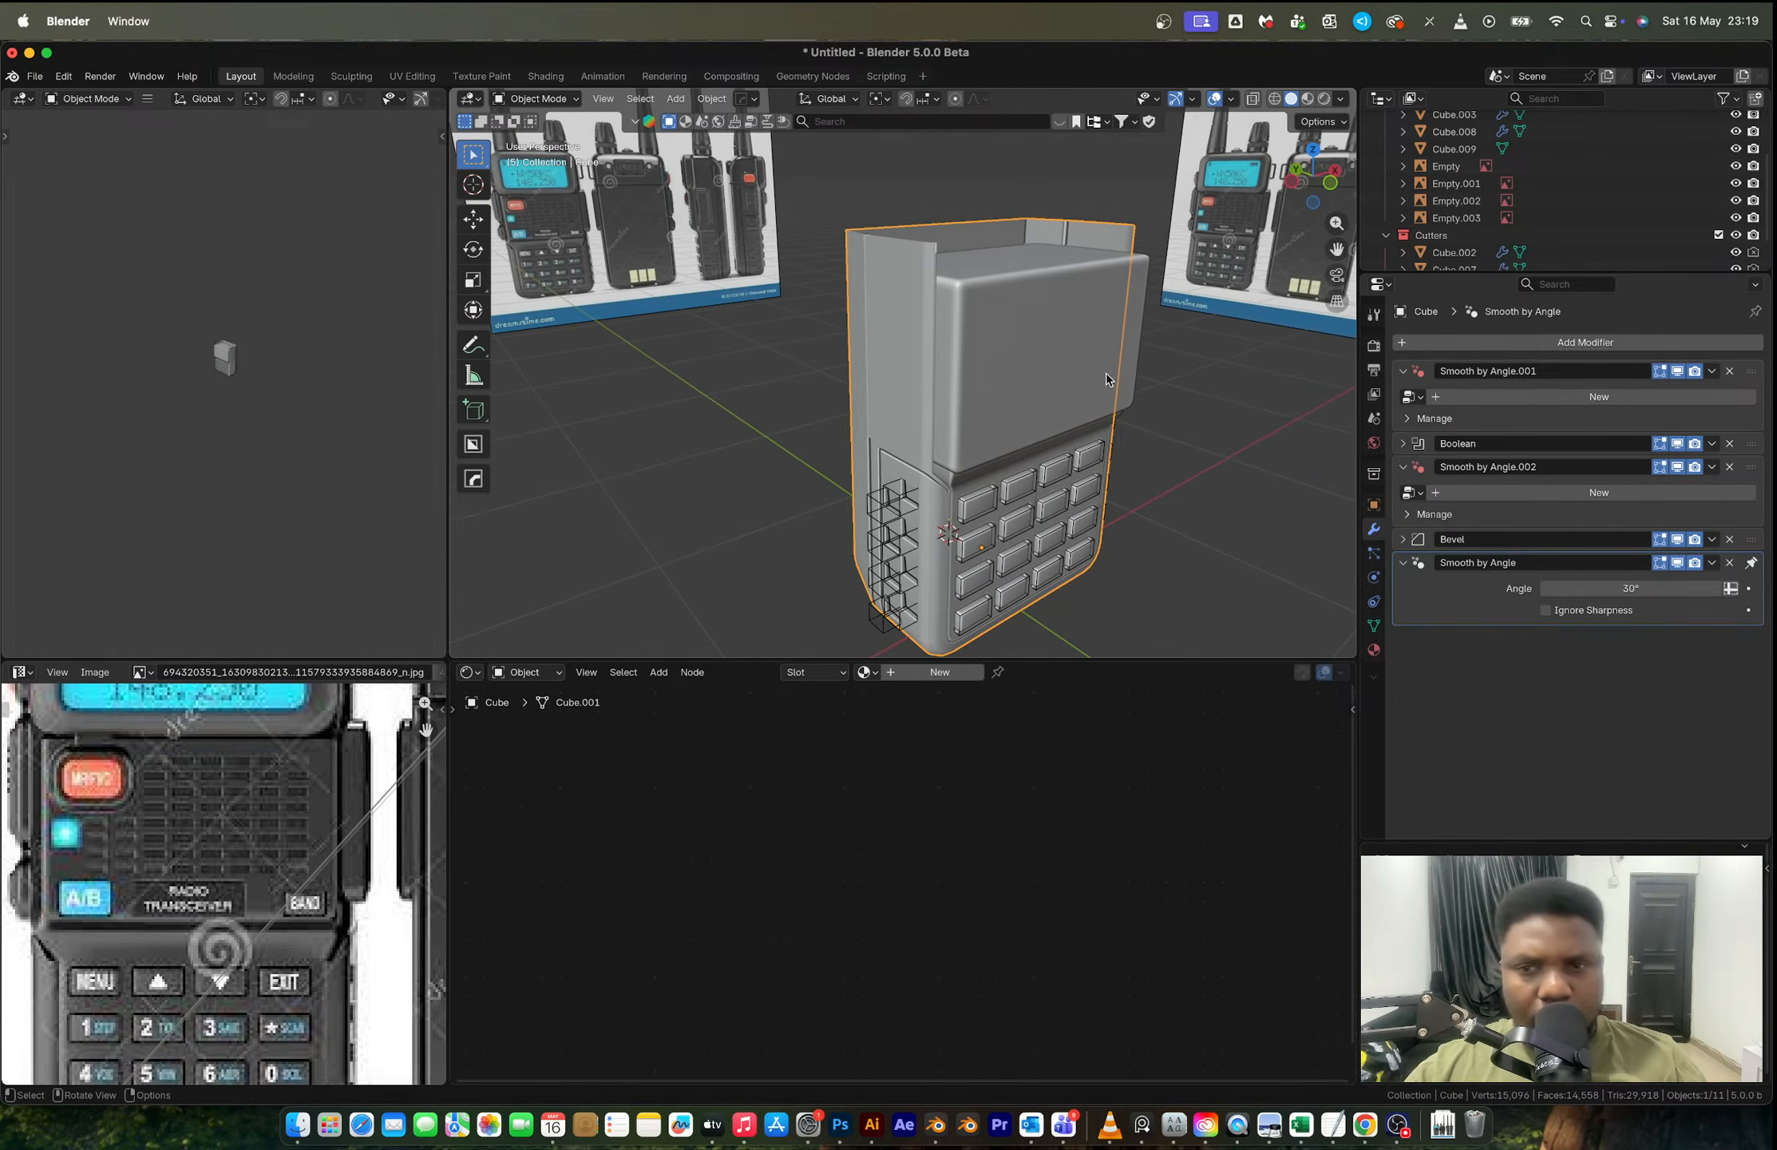
{"action": "key", "text": "ctrl+KP_3"}
{"action": "key", "text": "alt+z"}
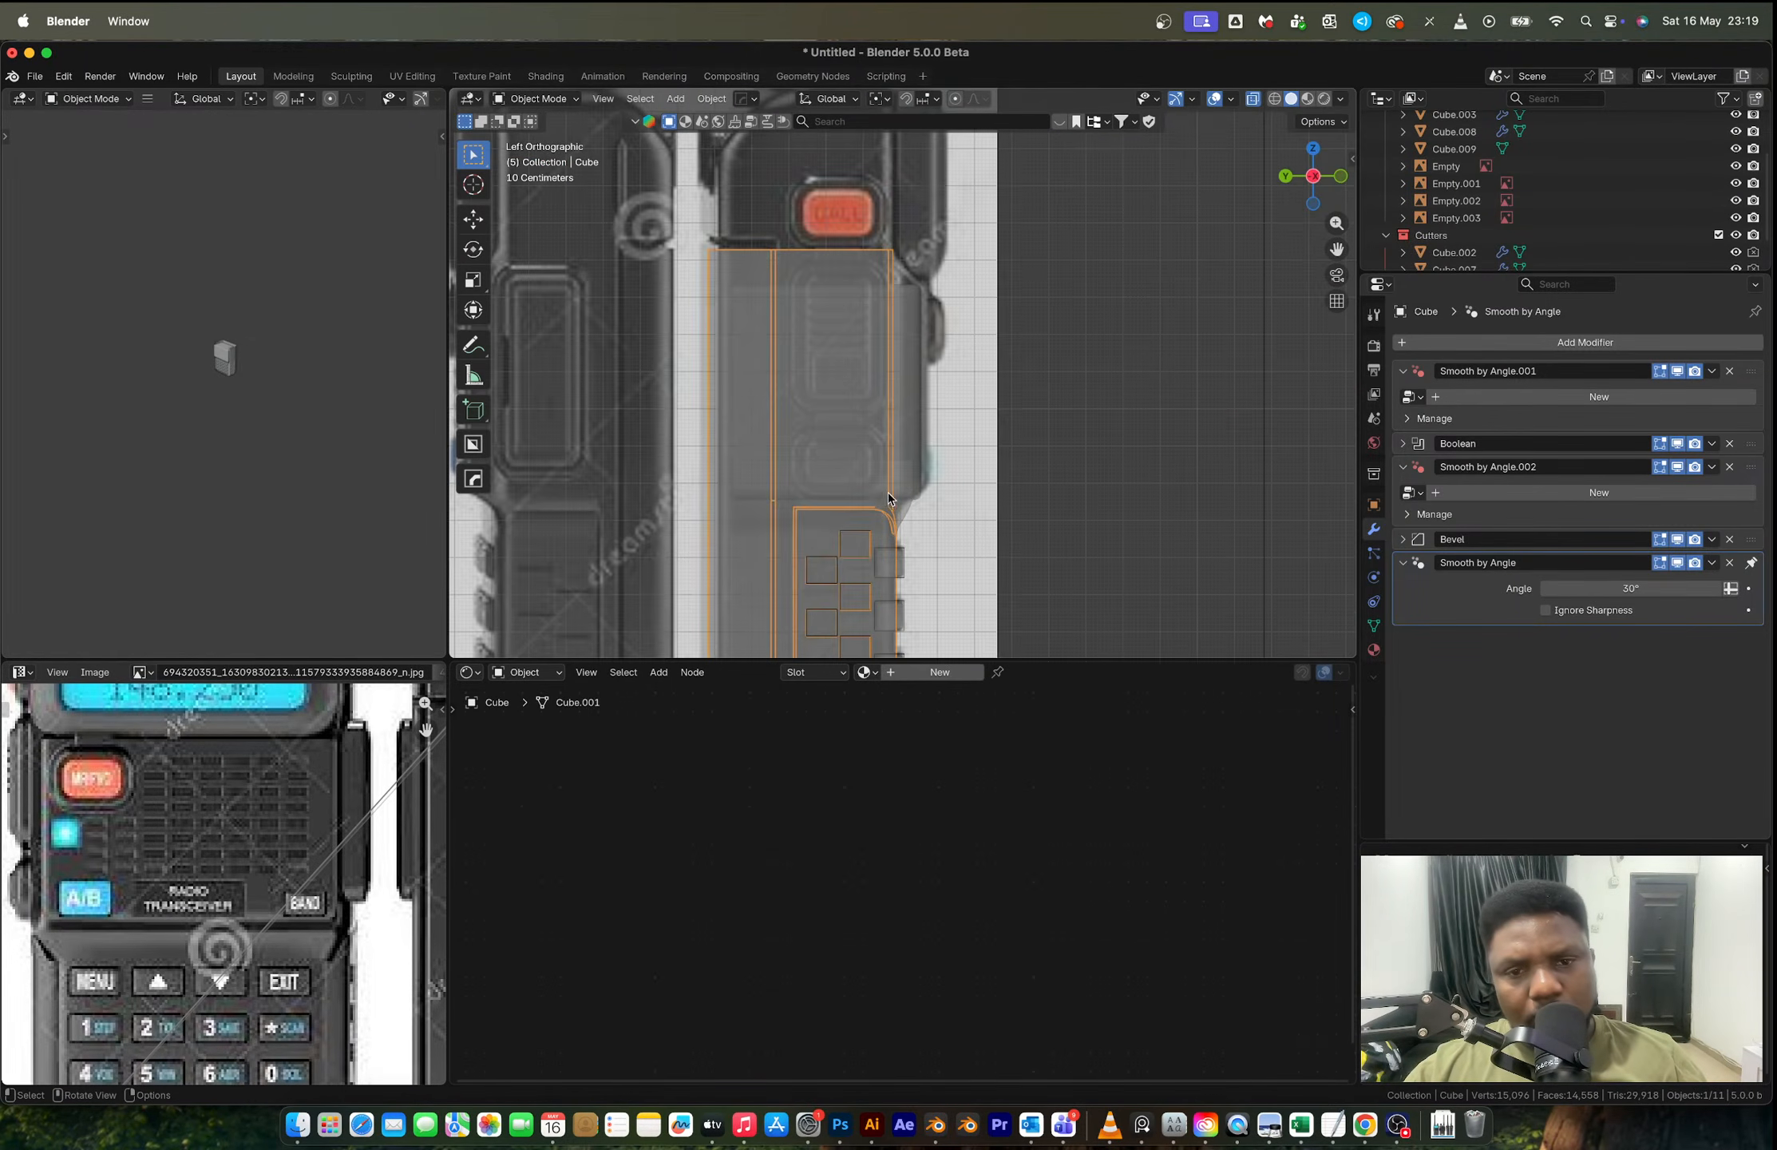
{"action": "scroll", "coordinate": [887, 492], "scroll_direction": "up", "scroll_amount": 3}
{"action": "middle_click_drag", "start_coordinate": [887, 492], "coordinate": [822, 491]}
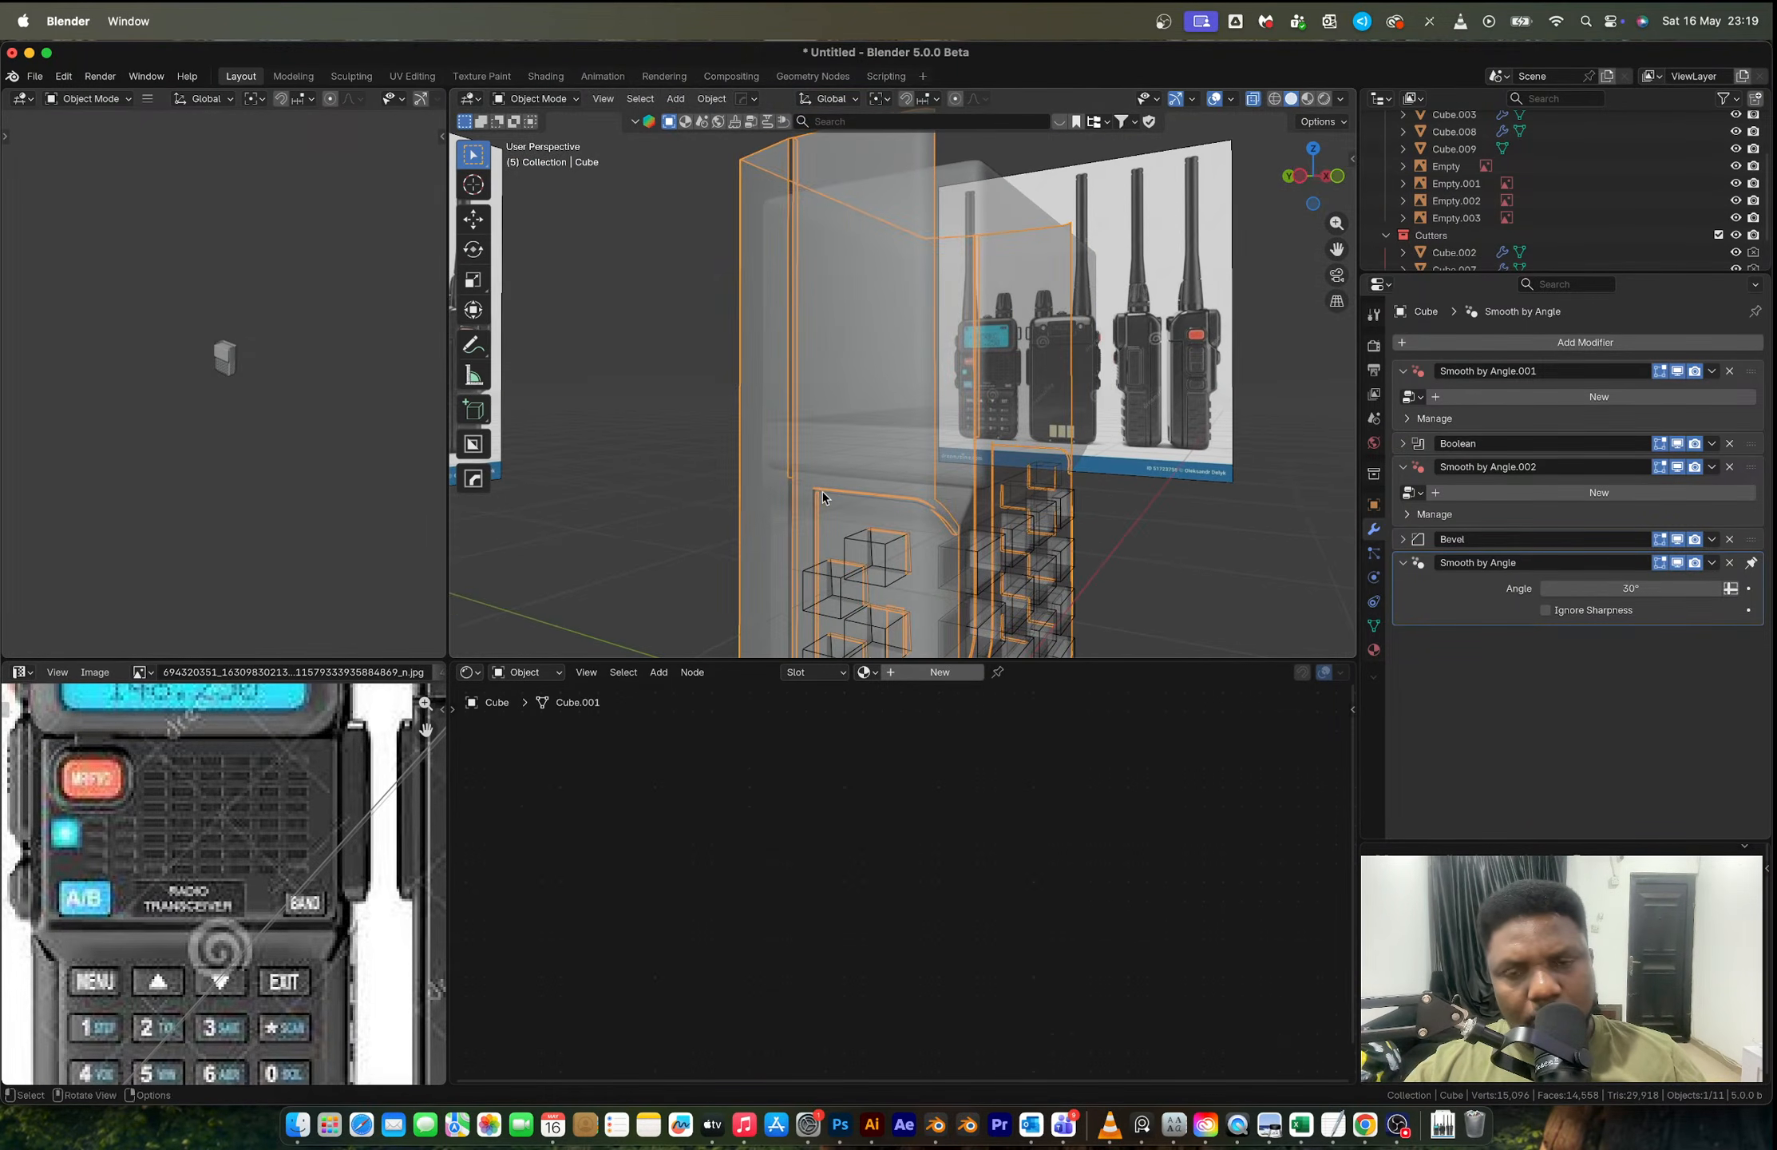
{"action": "left_click", "coordinate": [1301, 177]}
{"action": "key", "text": "alt+z"}
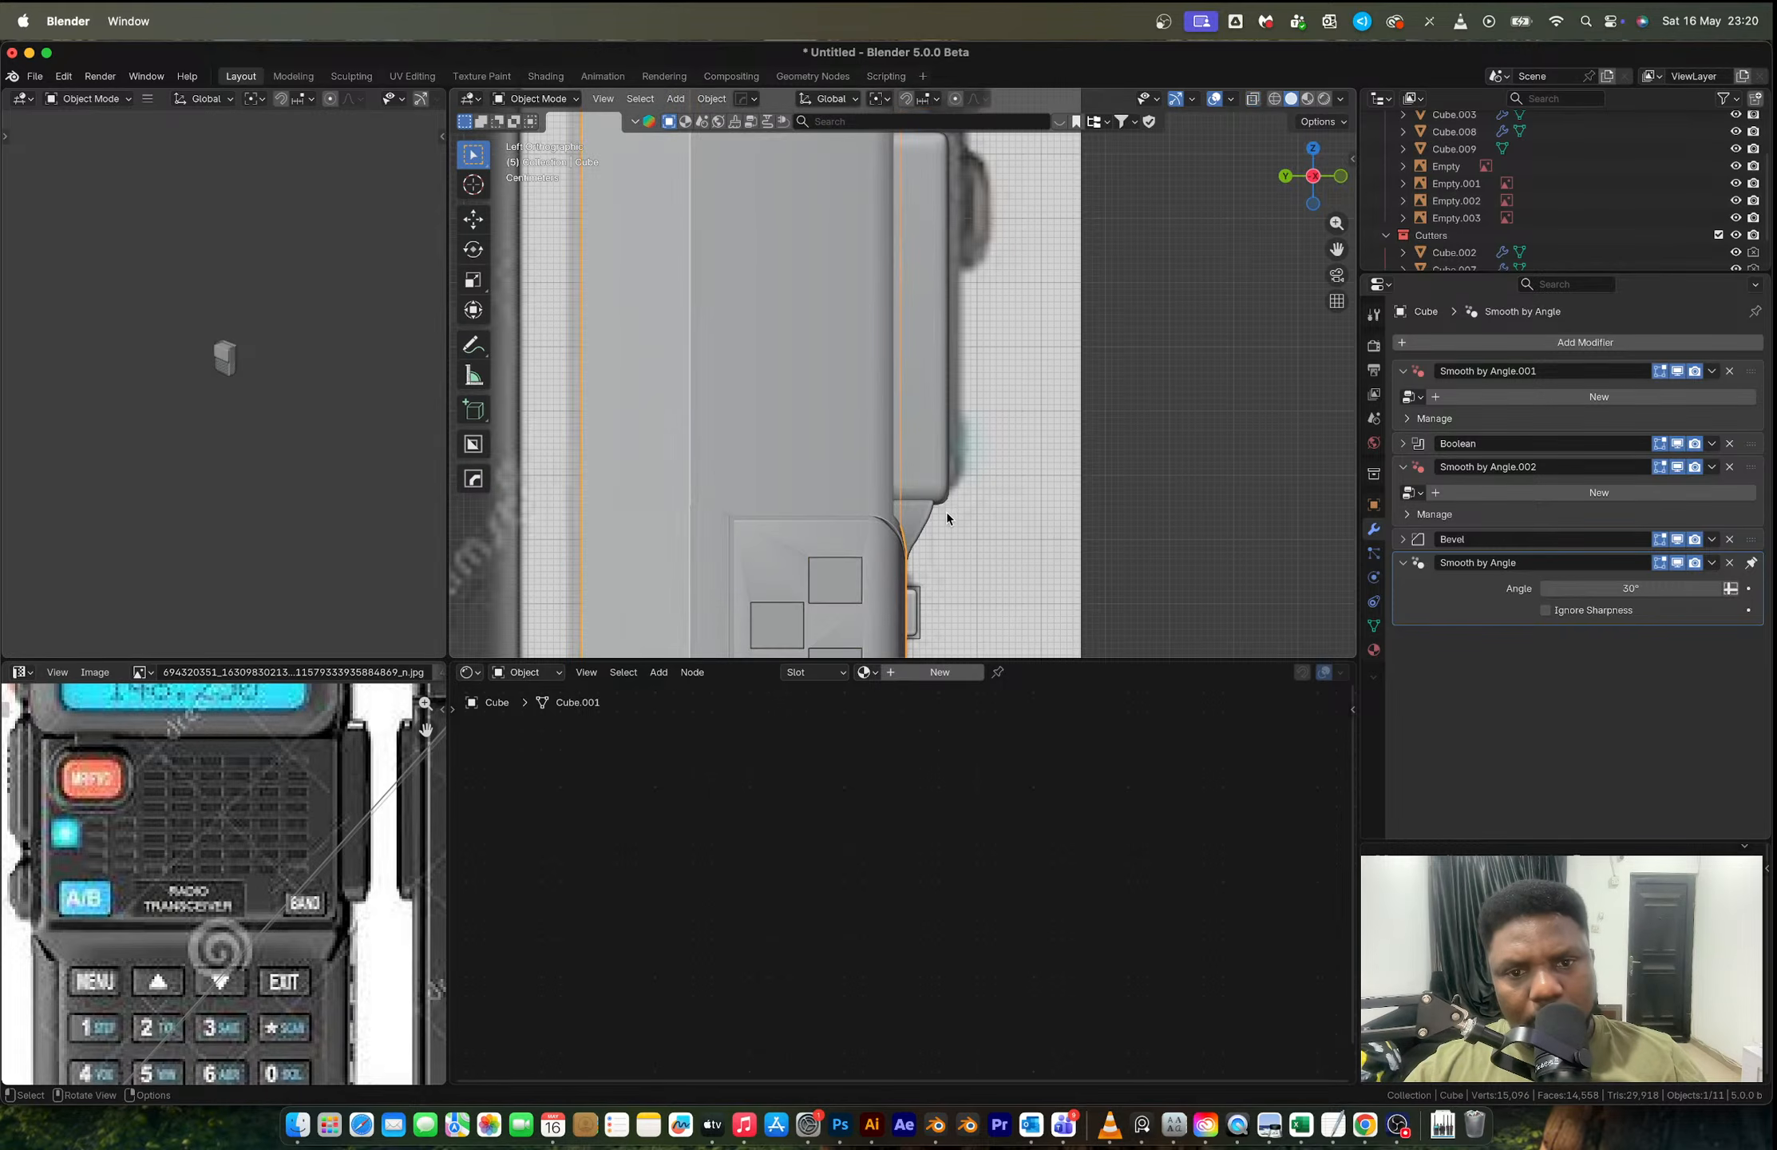
{"action": "key", "text": "alt+z"}
{"action": "scroll", "coordinate": [849, 545], "scroll_direction": "down", "scroll_amount": 5}
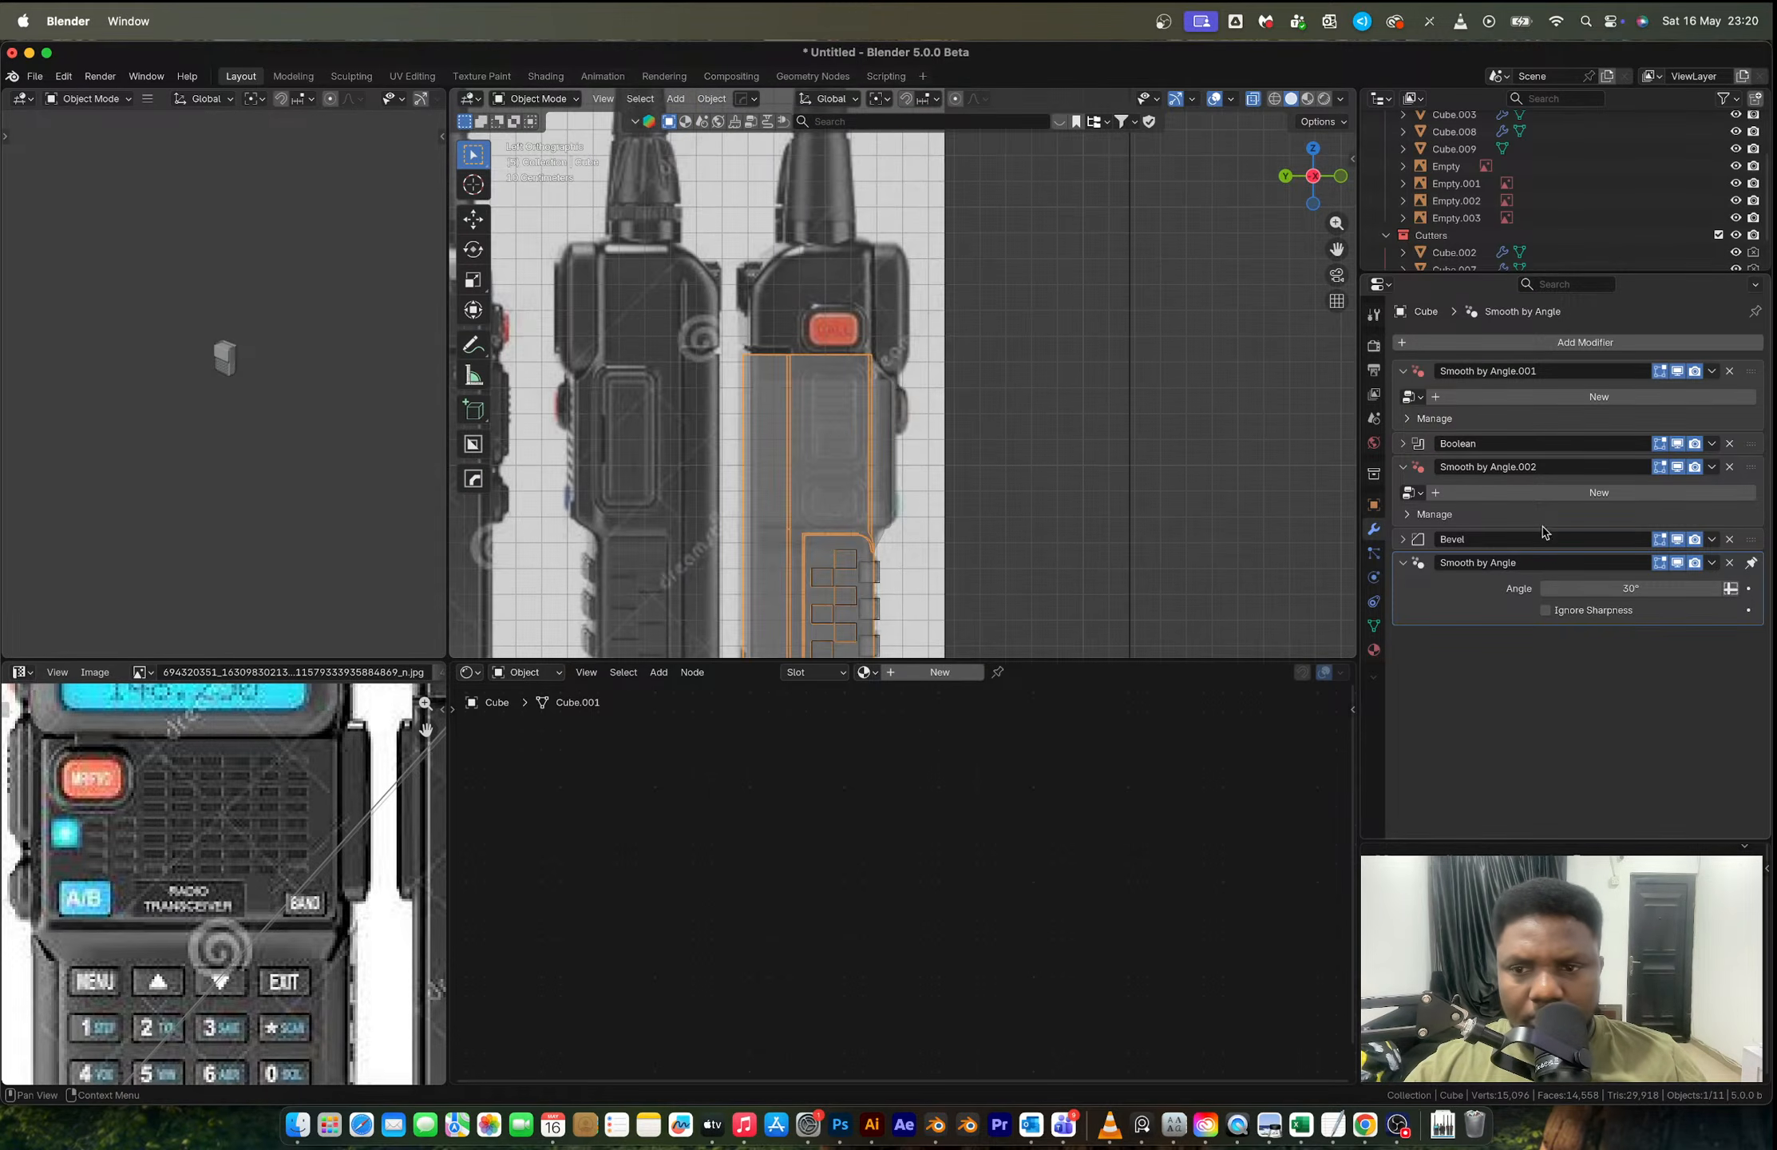
{"action": "mouse_move", "coordinate": [981, 495]}
{"action": "middle_mouse_down"}
{"action": "mouse_move", "coordinate": [922, 485]}
{"action": "mouse_move", "coordinate": [880, 347]}
{"action": "mouse_move", "coordinate": [955, 479]}
{"action": "middle_mouse_up"}
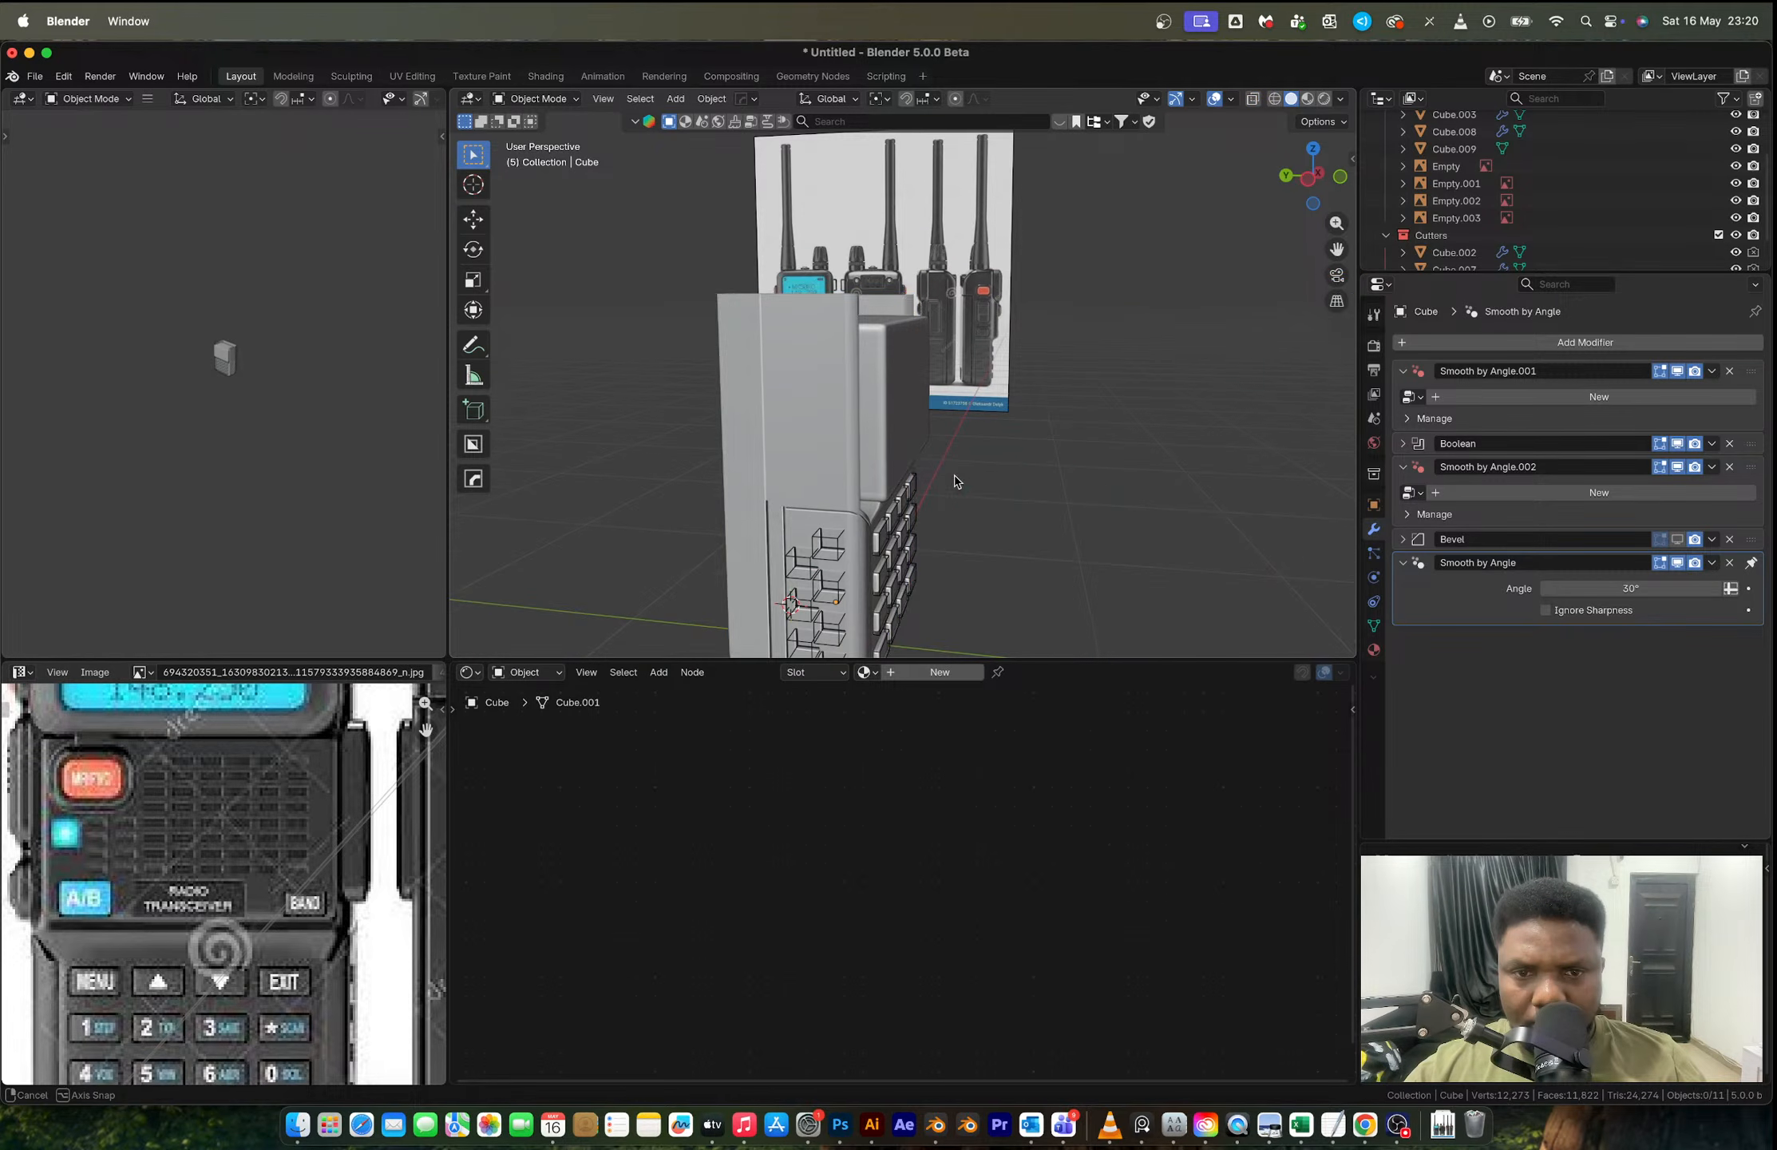
Step: Duplicate the body's top rim vertices in place and separate the copy into its own object
{"action": "left_click", "coordinate": [1309, 179]}
{"action": "key", "text": "Tab"}
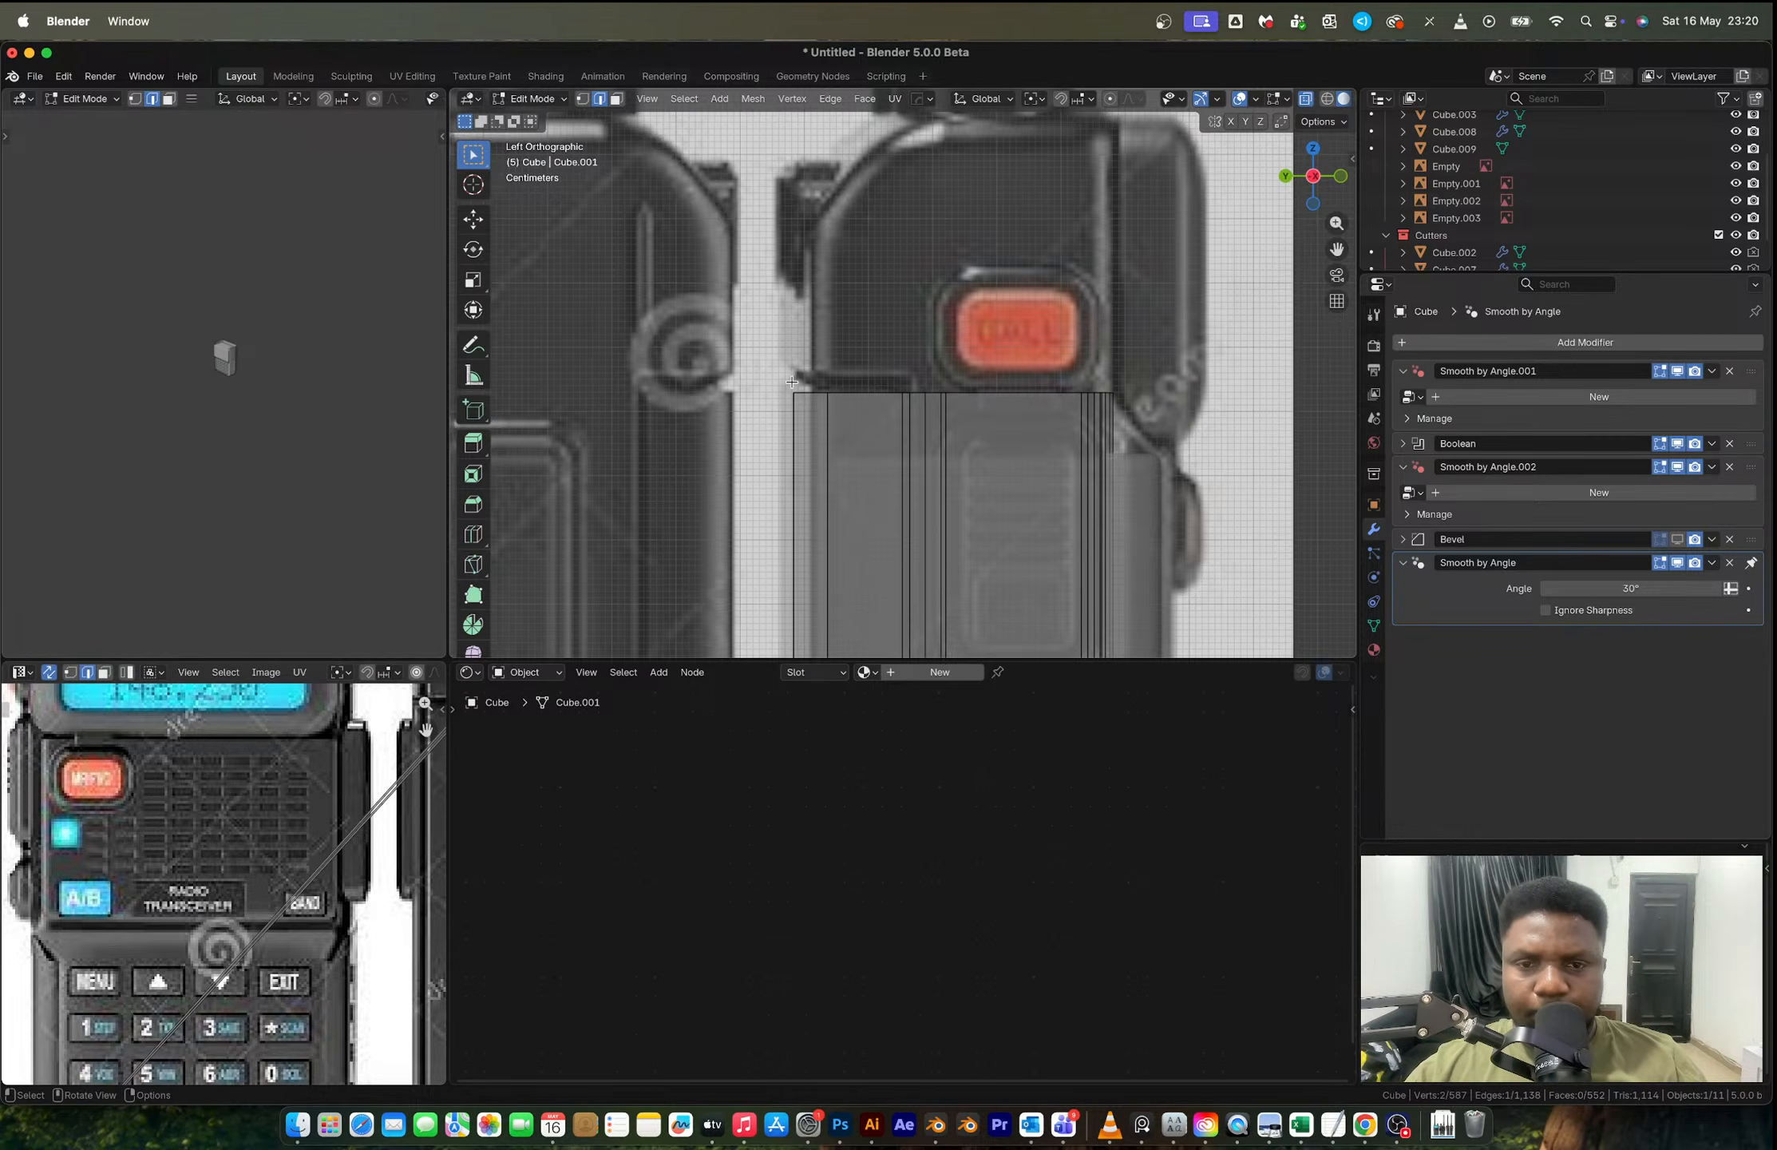
{"action": "key", "text": "1"}
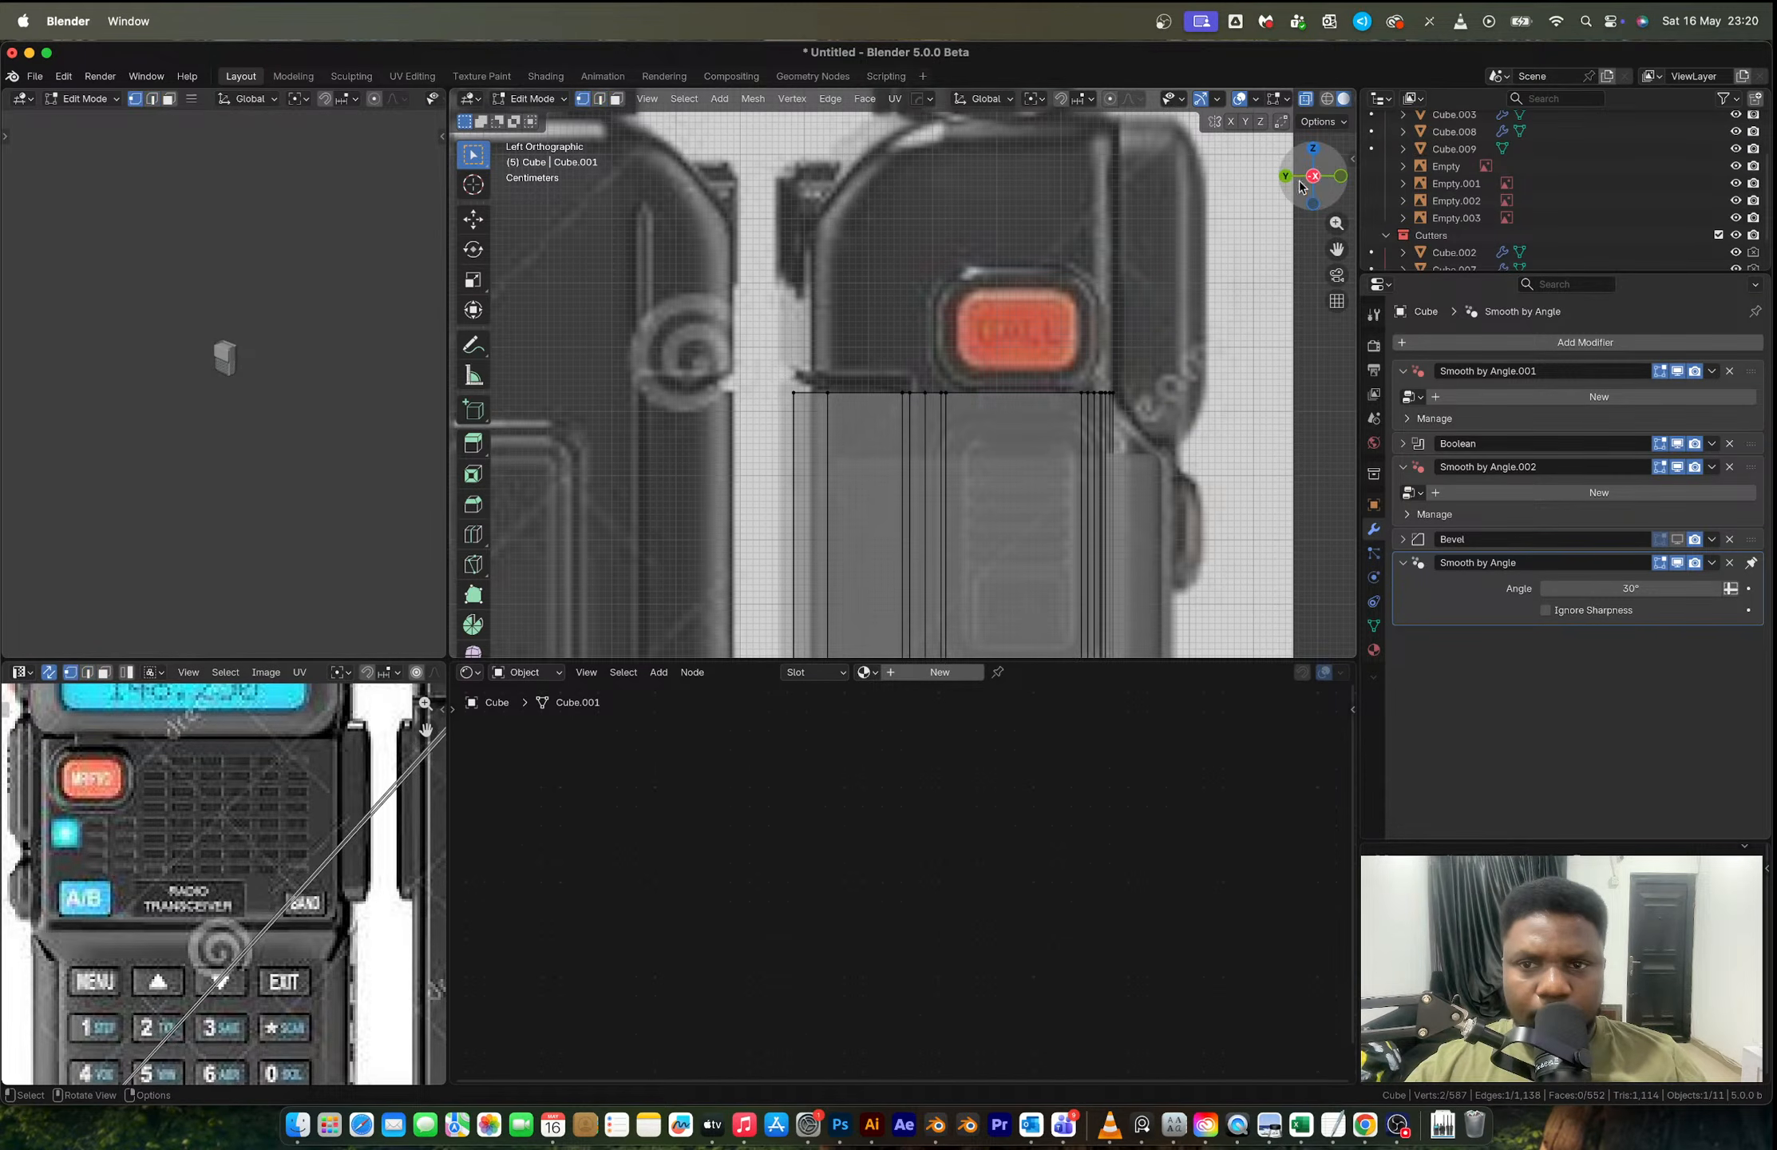
{"action": "left_click", "coordinate": [1286, 176]}
{"action": "scroll", "coordinate": [1022, 357], "scroll_direction": "up", "scroll_amount": 4}
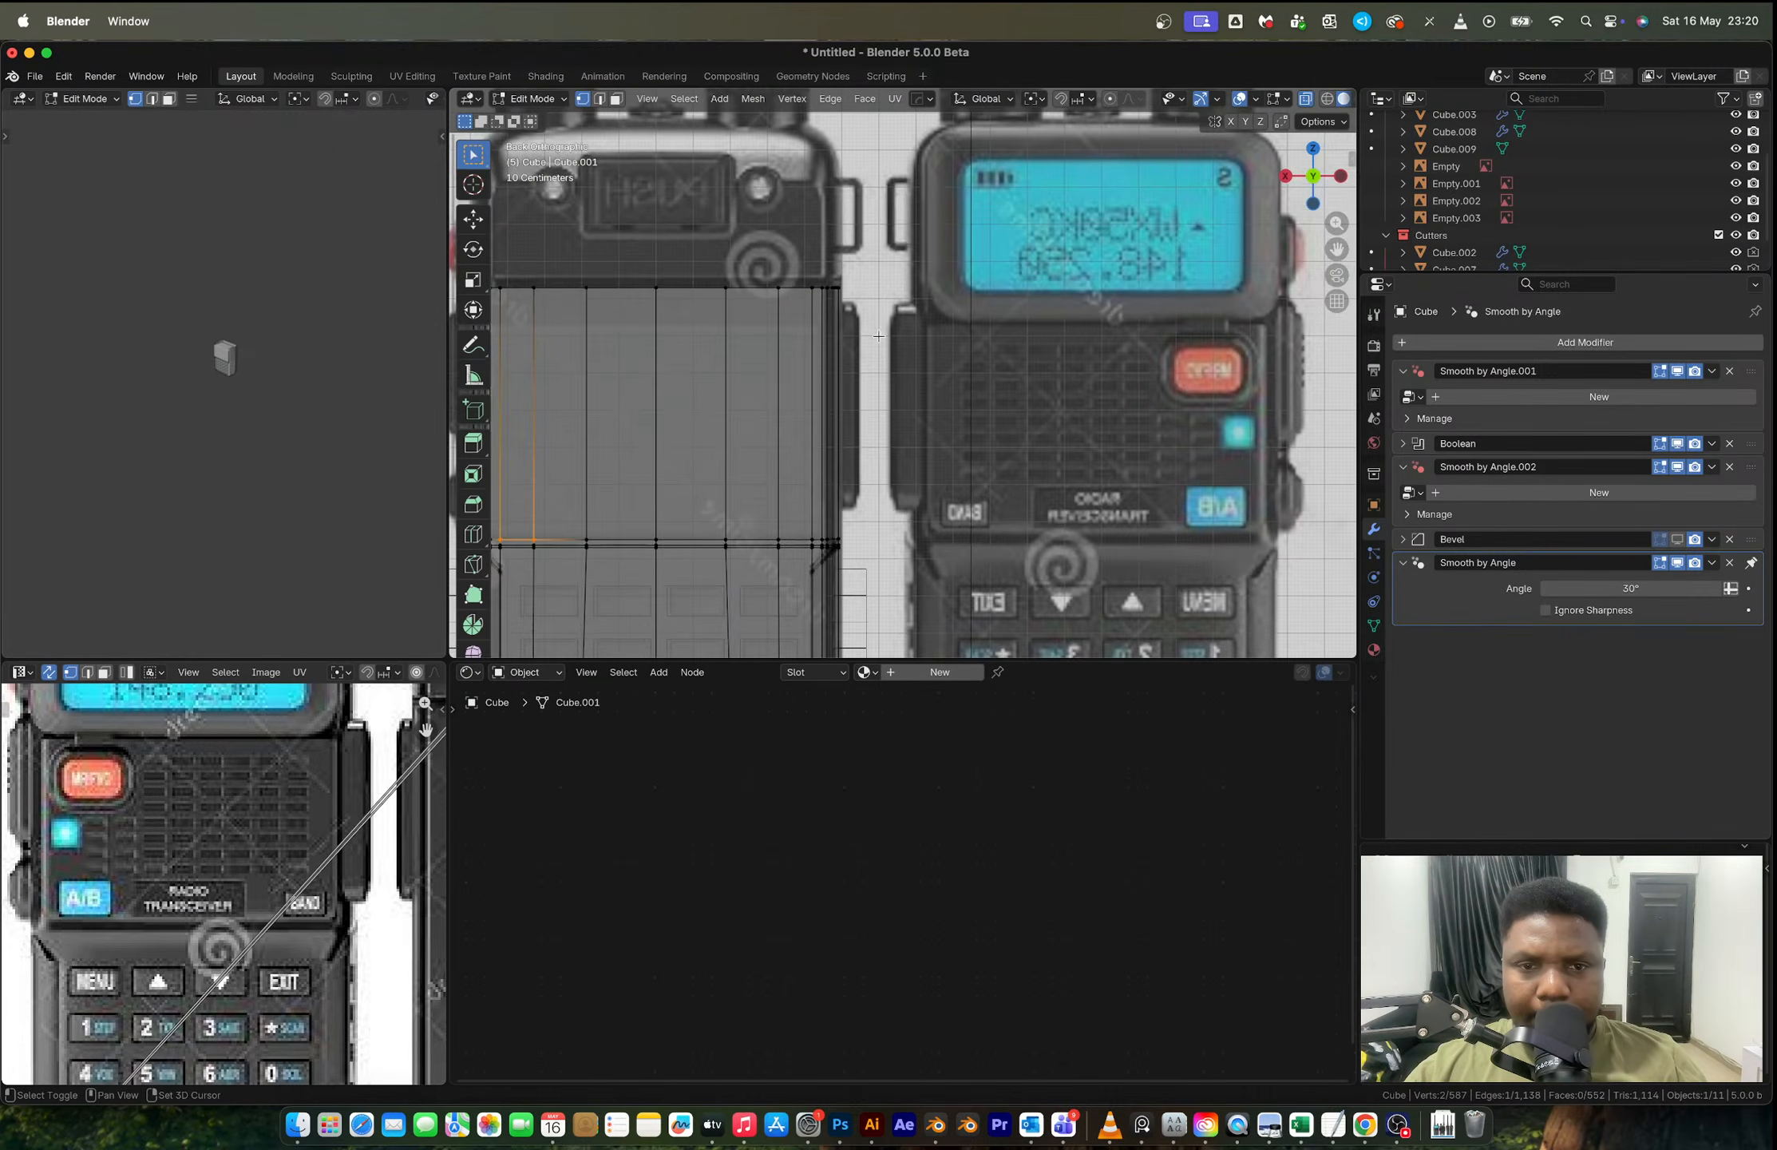
{"action": "left_click_drag", "start_coordinate": [697, 260], "coordinate": [1140, 324]}
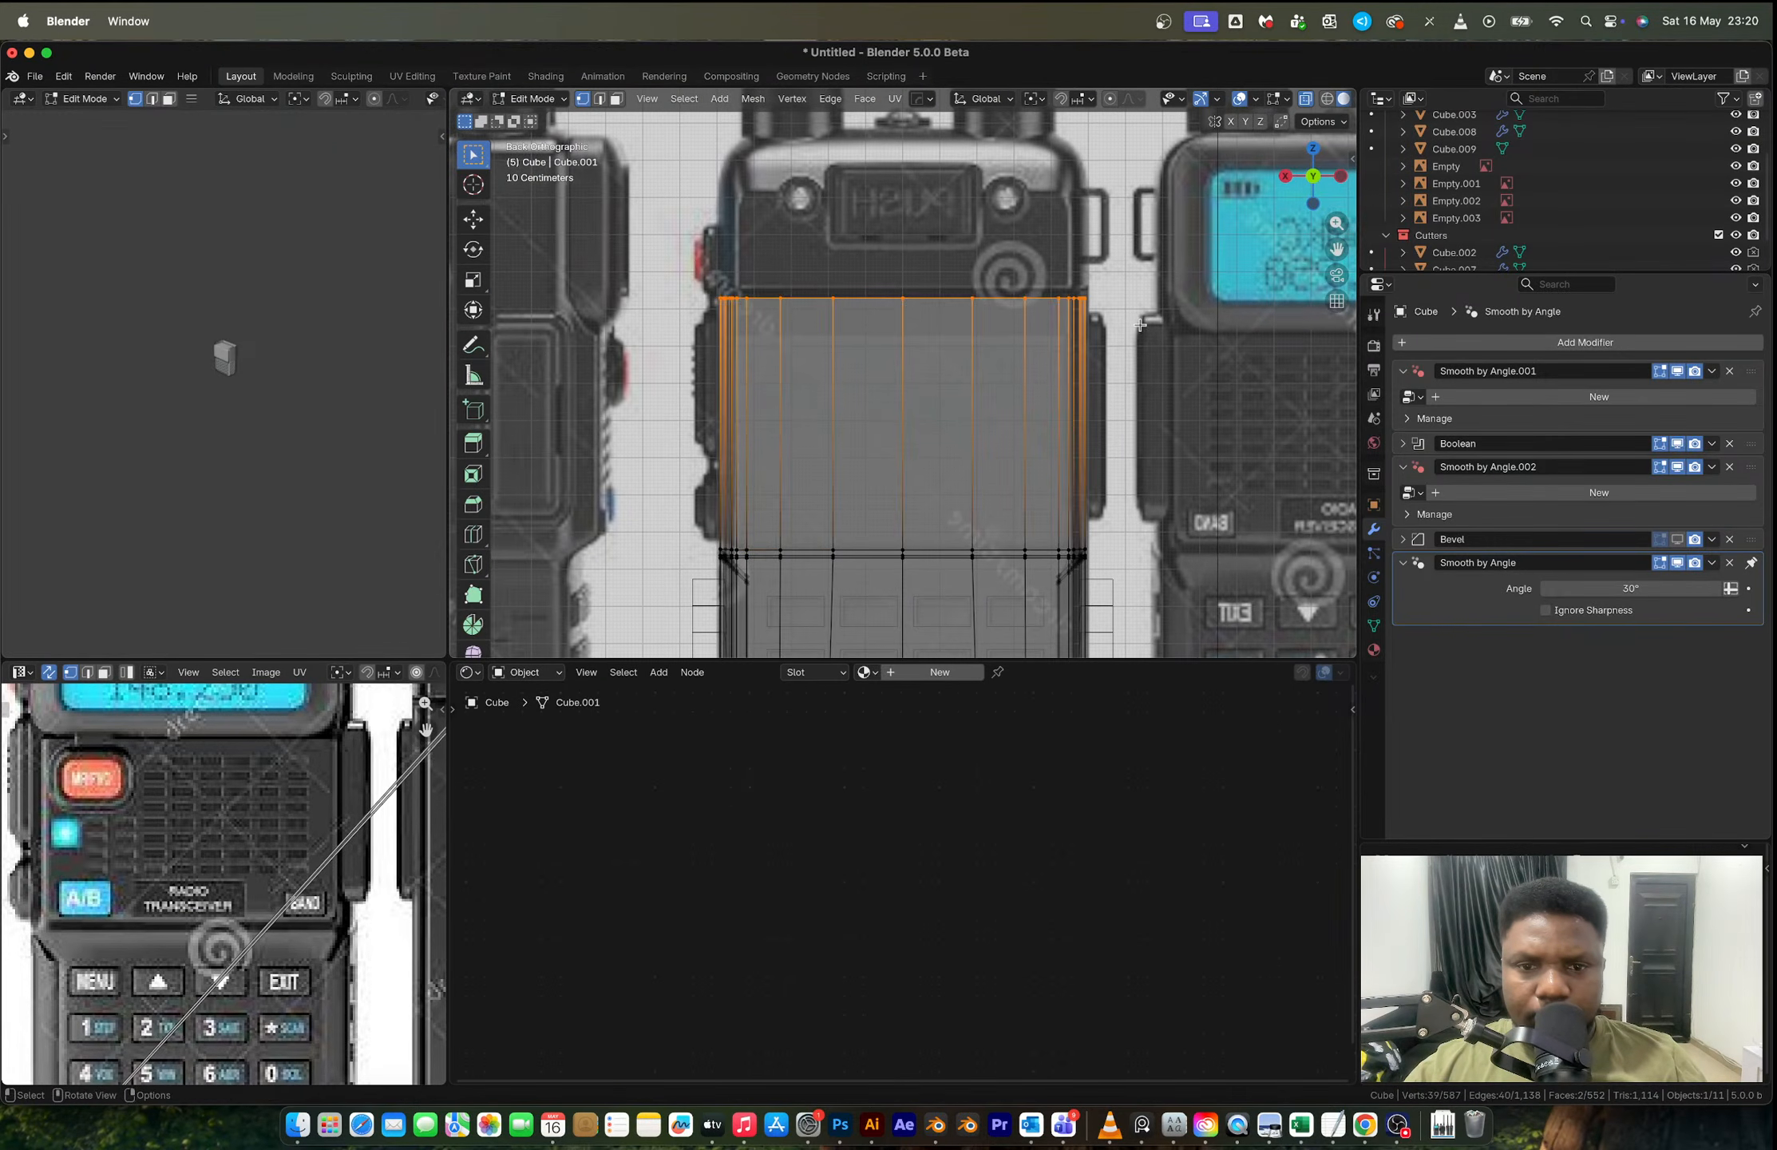
{"action": "key", "text": "p"}
{"action": "left_click", "coordinate": [1117, 326]}
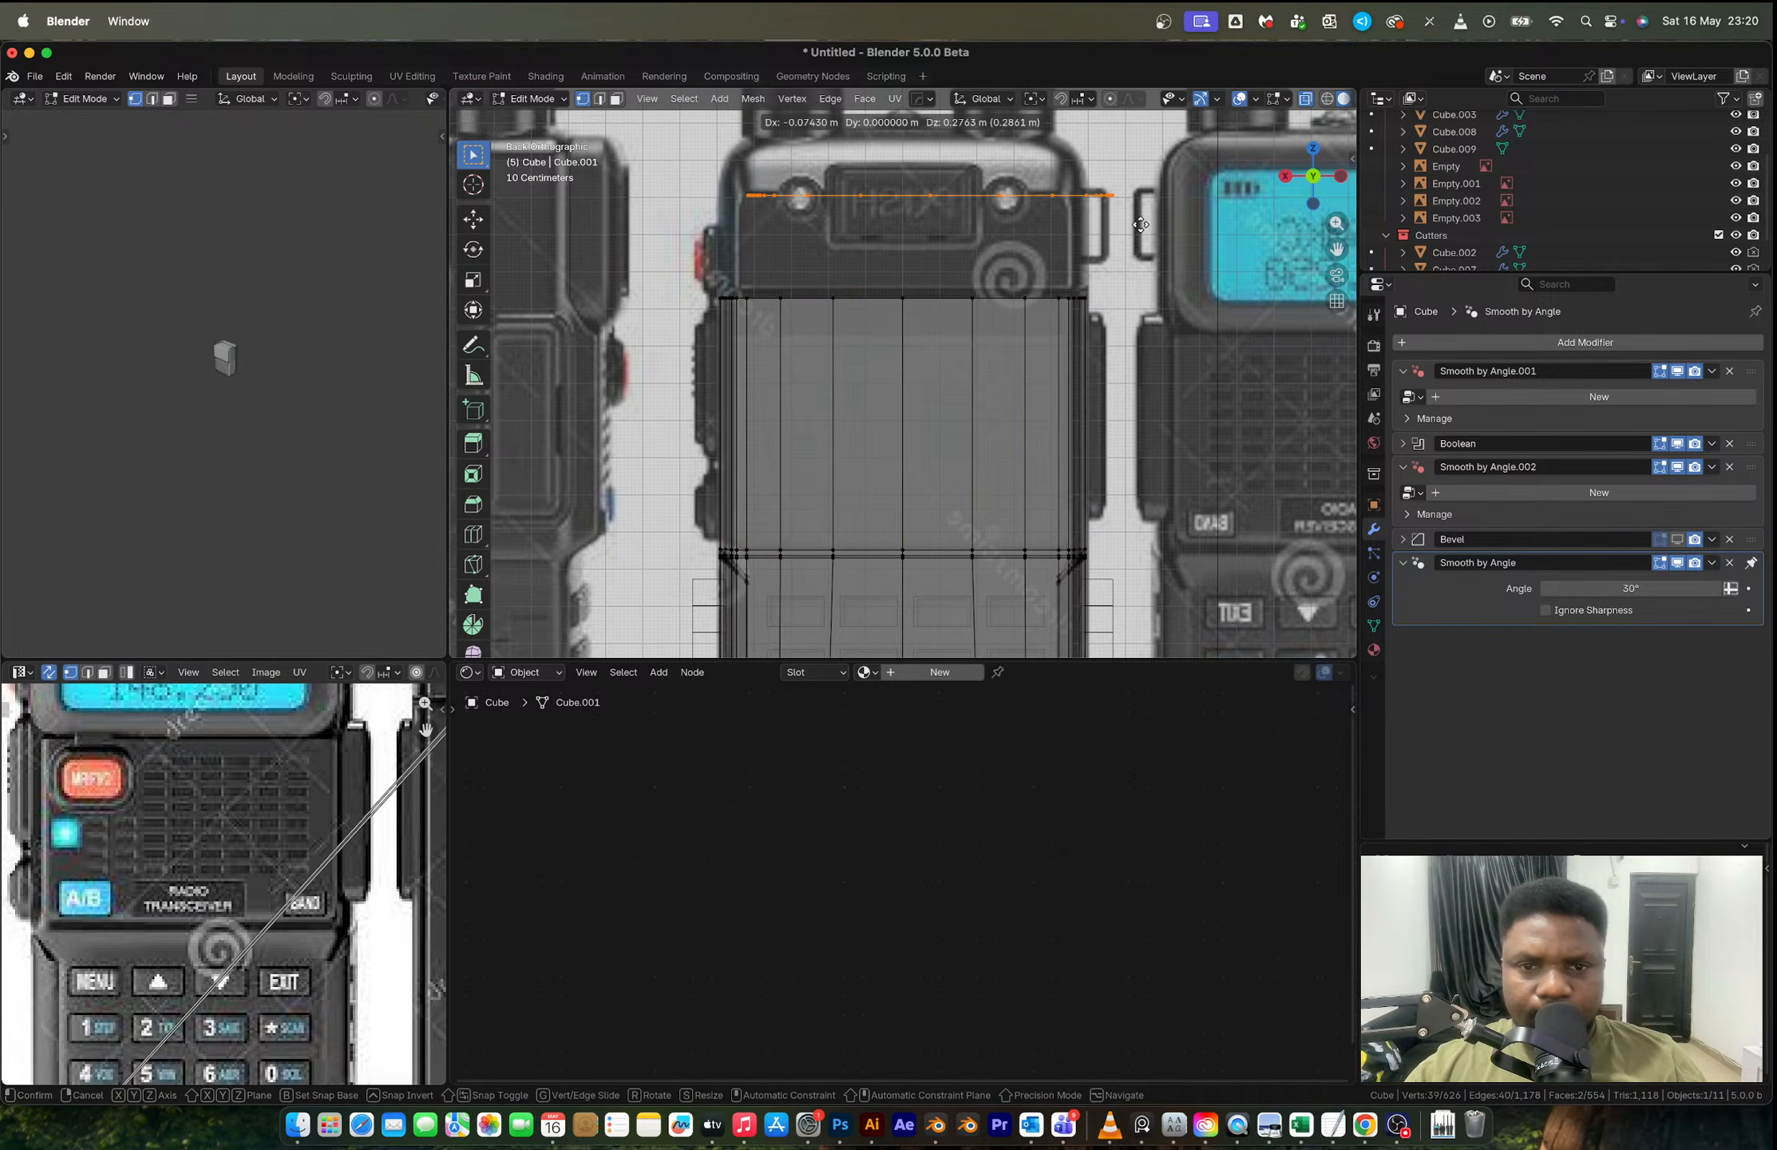
Step: Select the separated top rim object and open its mesh for editing
{"action": "key", "text": "Tab"}
{"action": "left_click", "coordinate": [903, 300]}
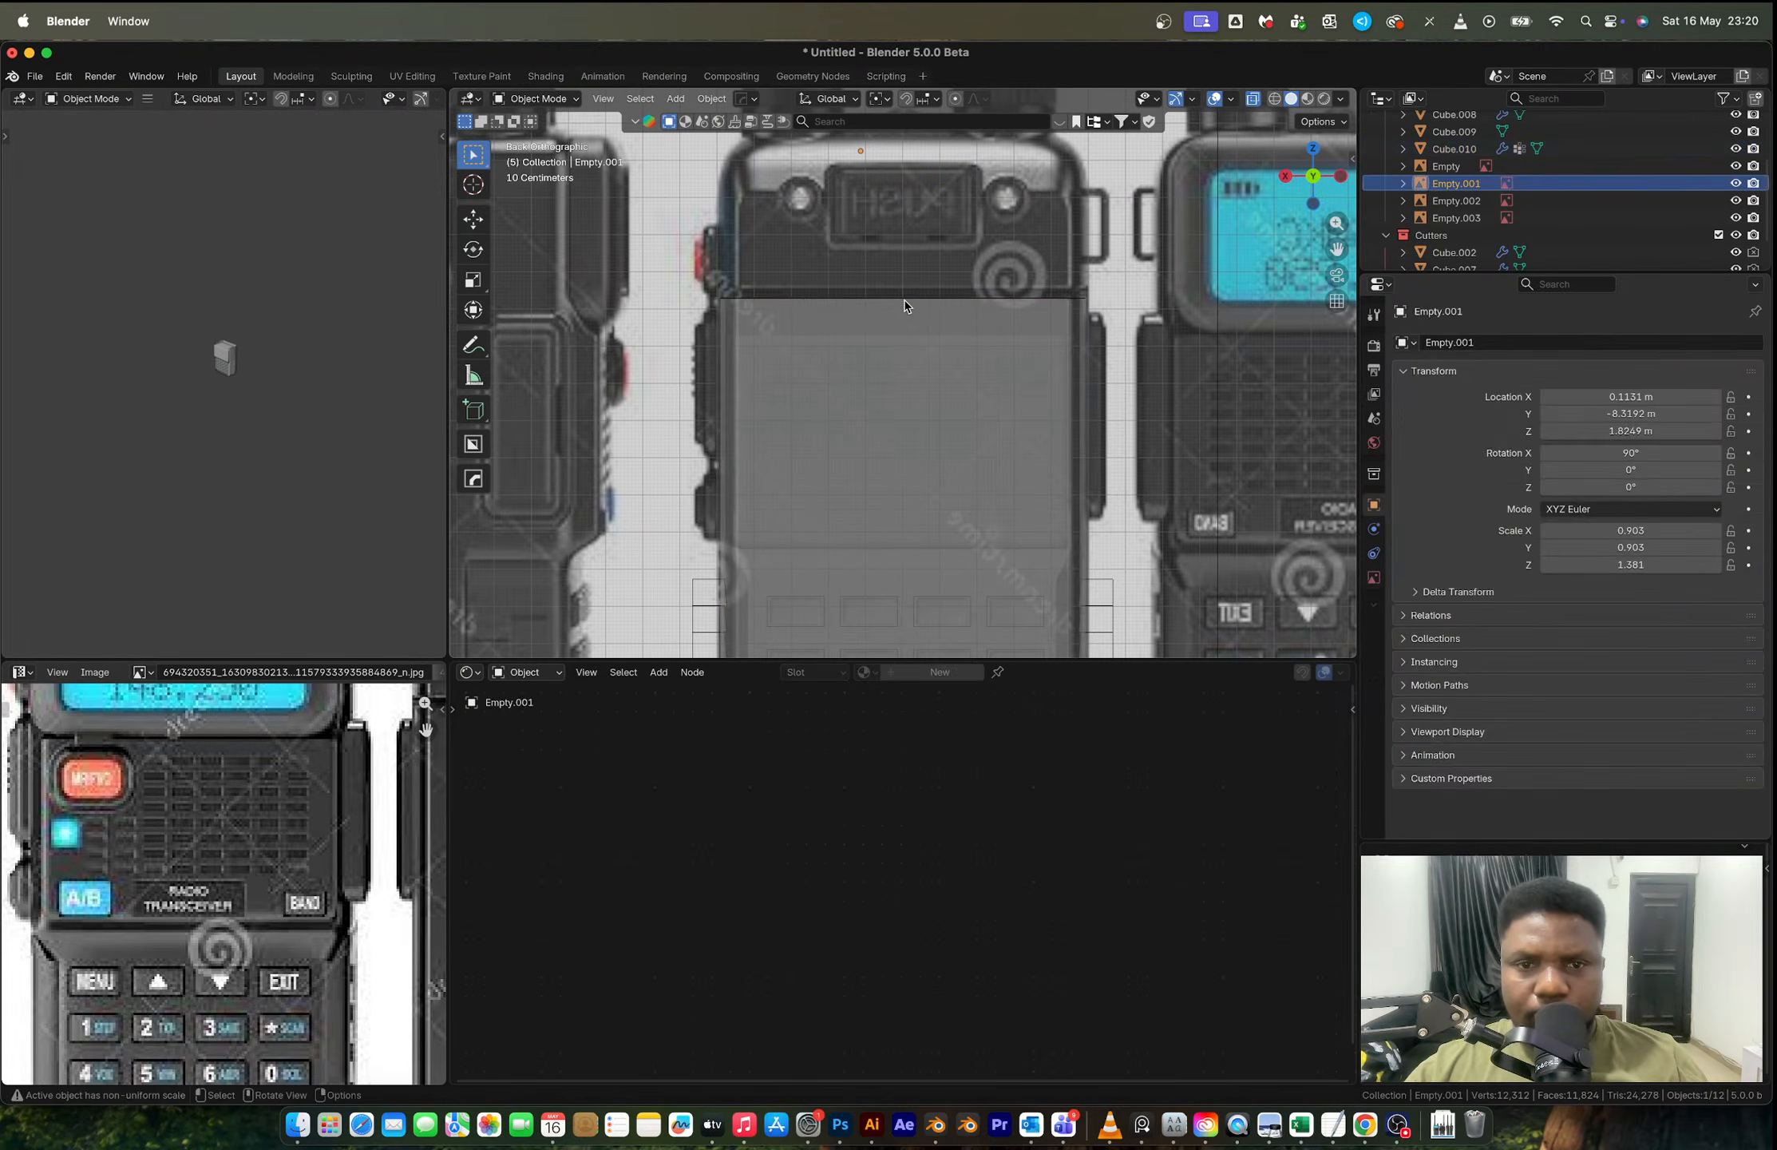
{"action": "left_click", "coordinate": [900, 299]}
{"action": "left_click", "coordinate": [899, 298]}
{"action": "key", "text": "a"}
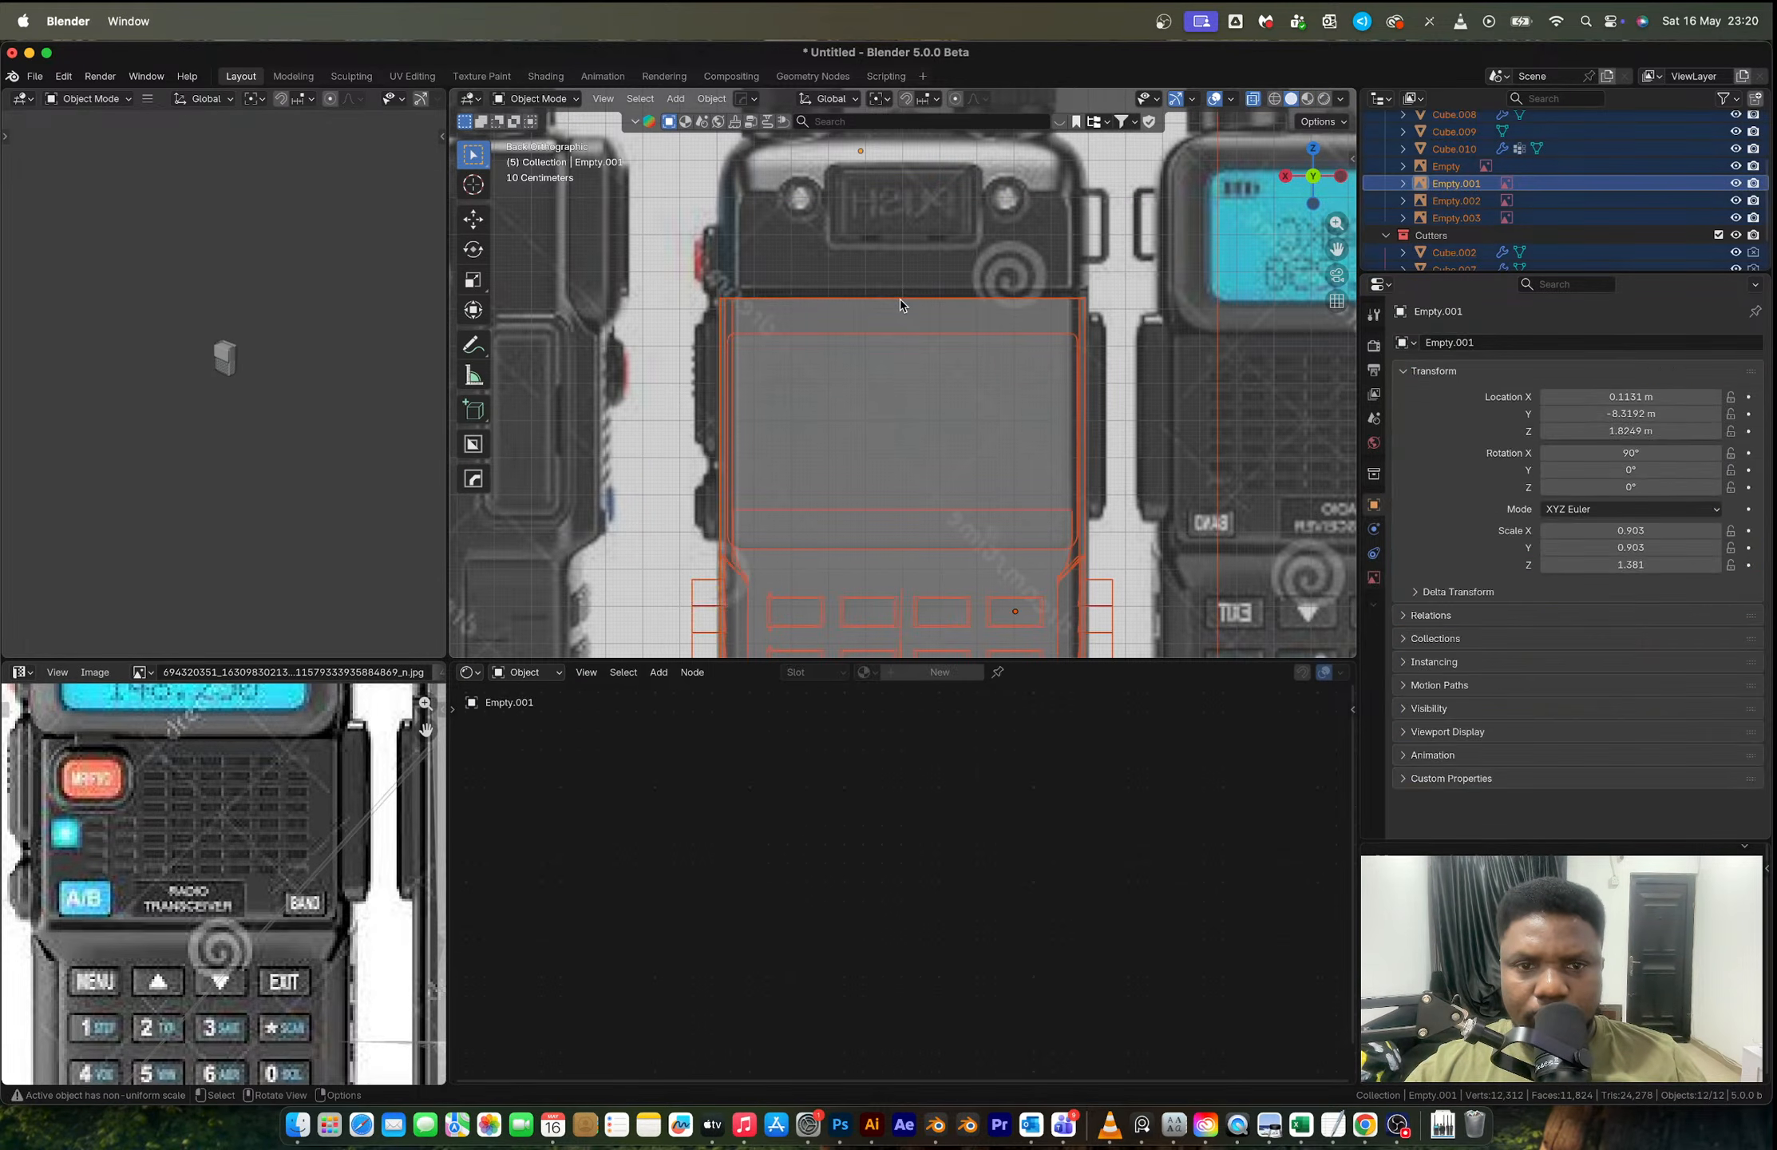
{"action": "left_click", "coordinate": [900, 298]}
{"action": "left_click", "coordinate": [897, 298]}
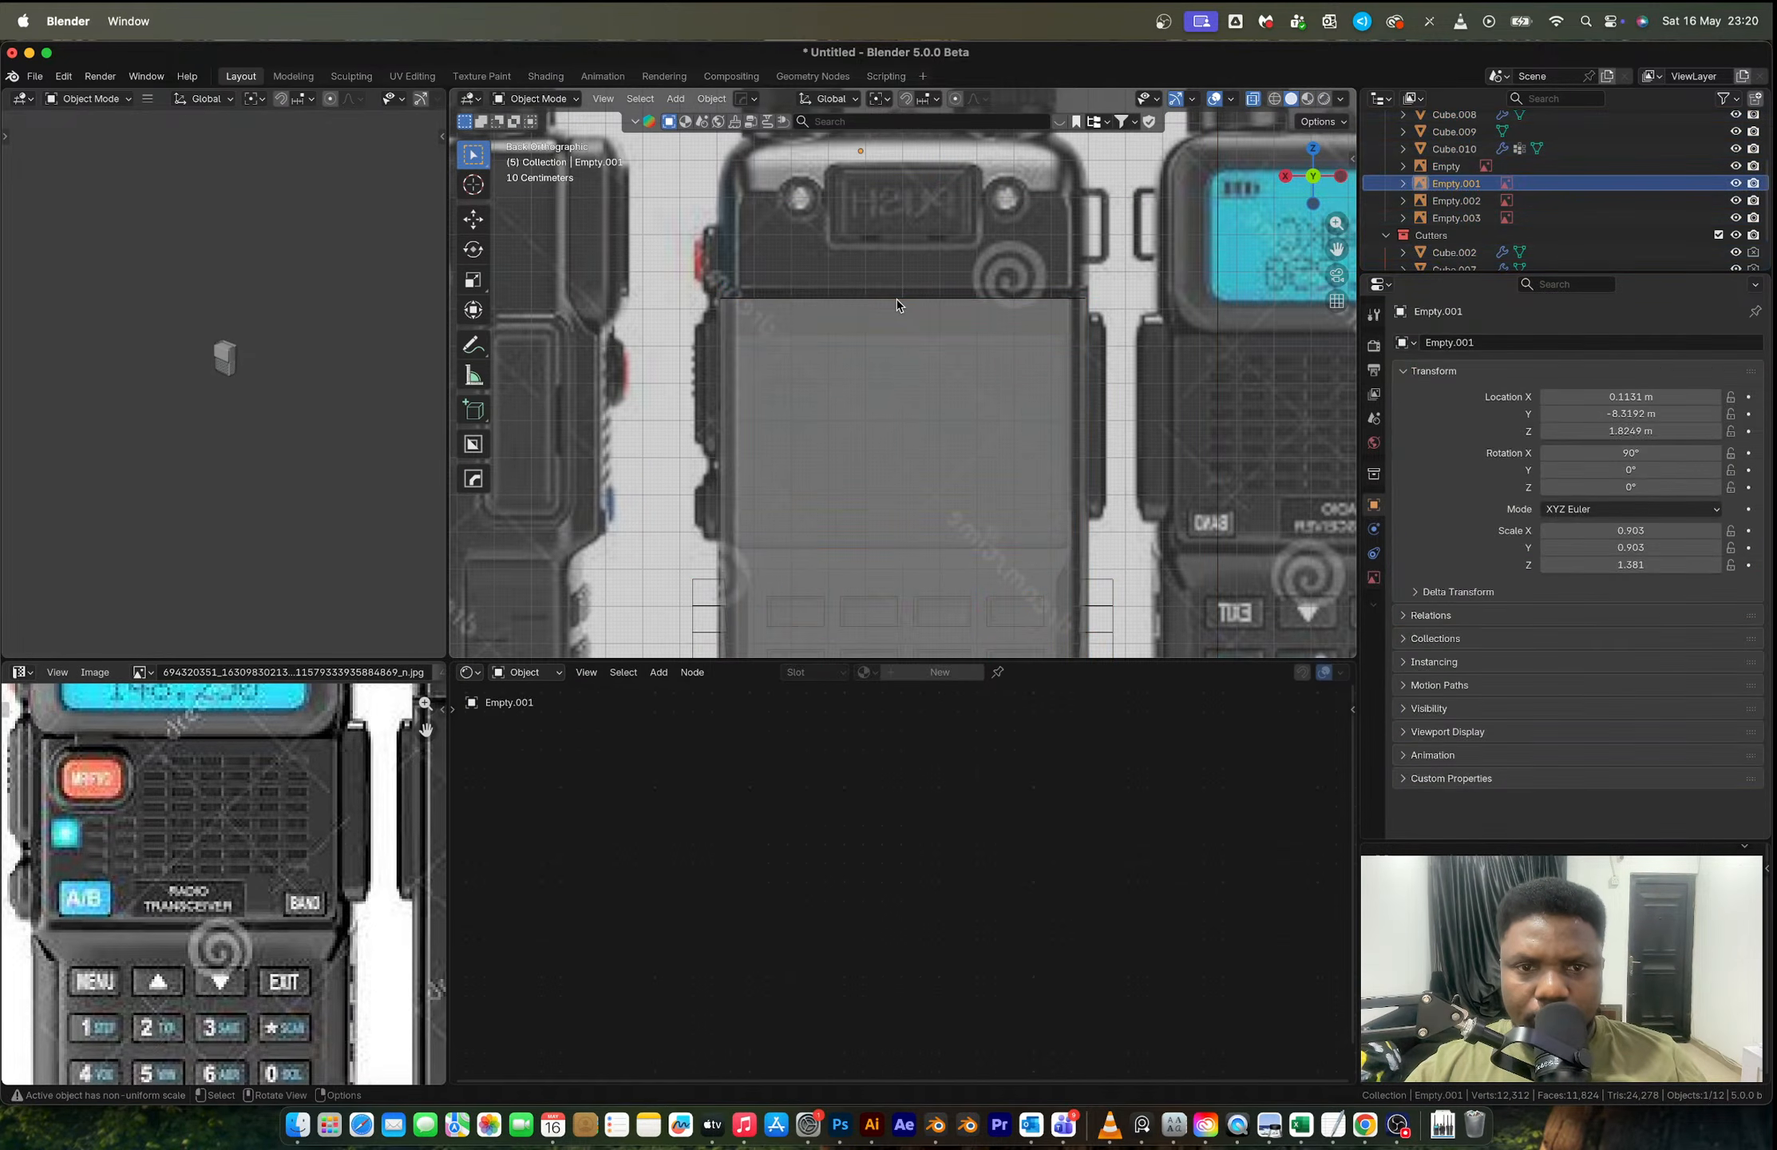
{"action": "left_click", "coordinate": [895, 300]}
{"action": "key", "text": "Tab"}
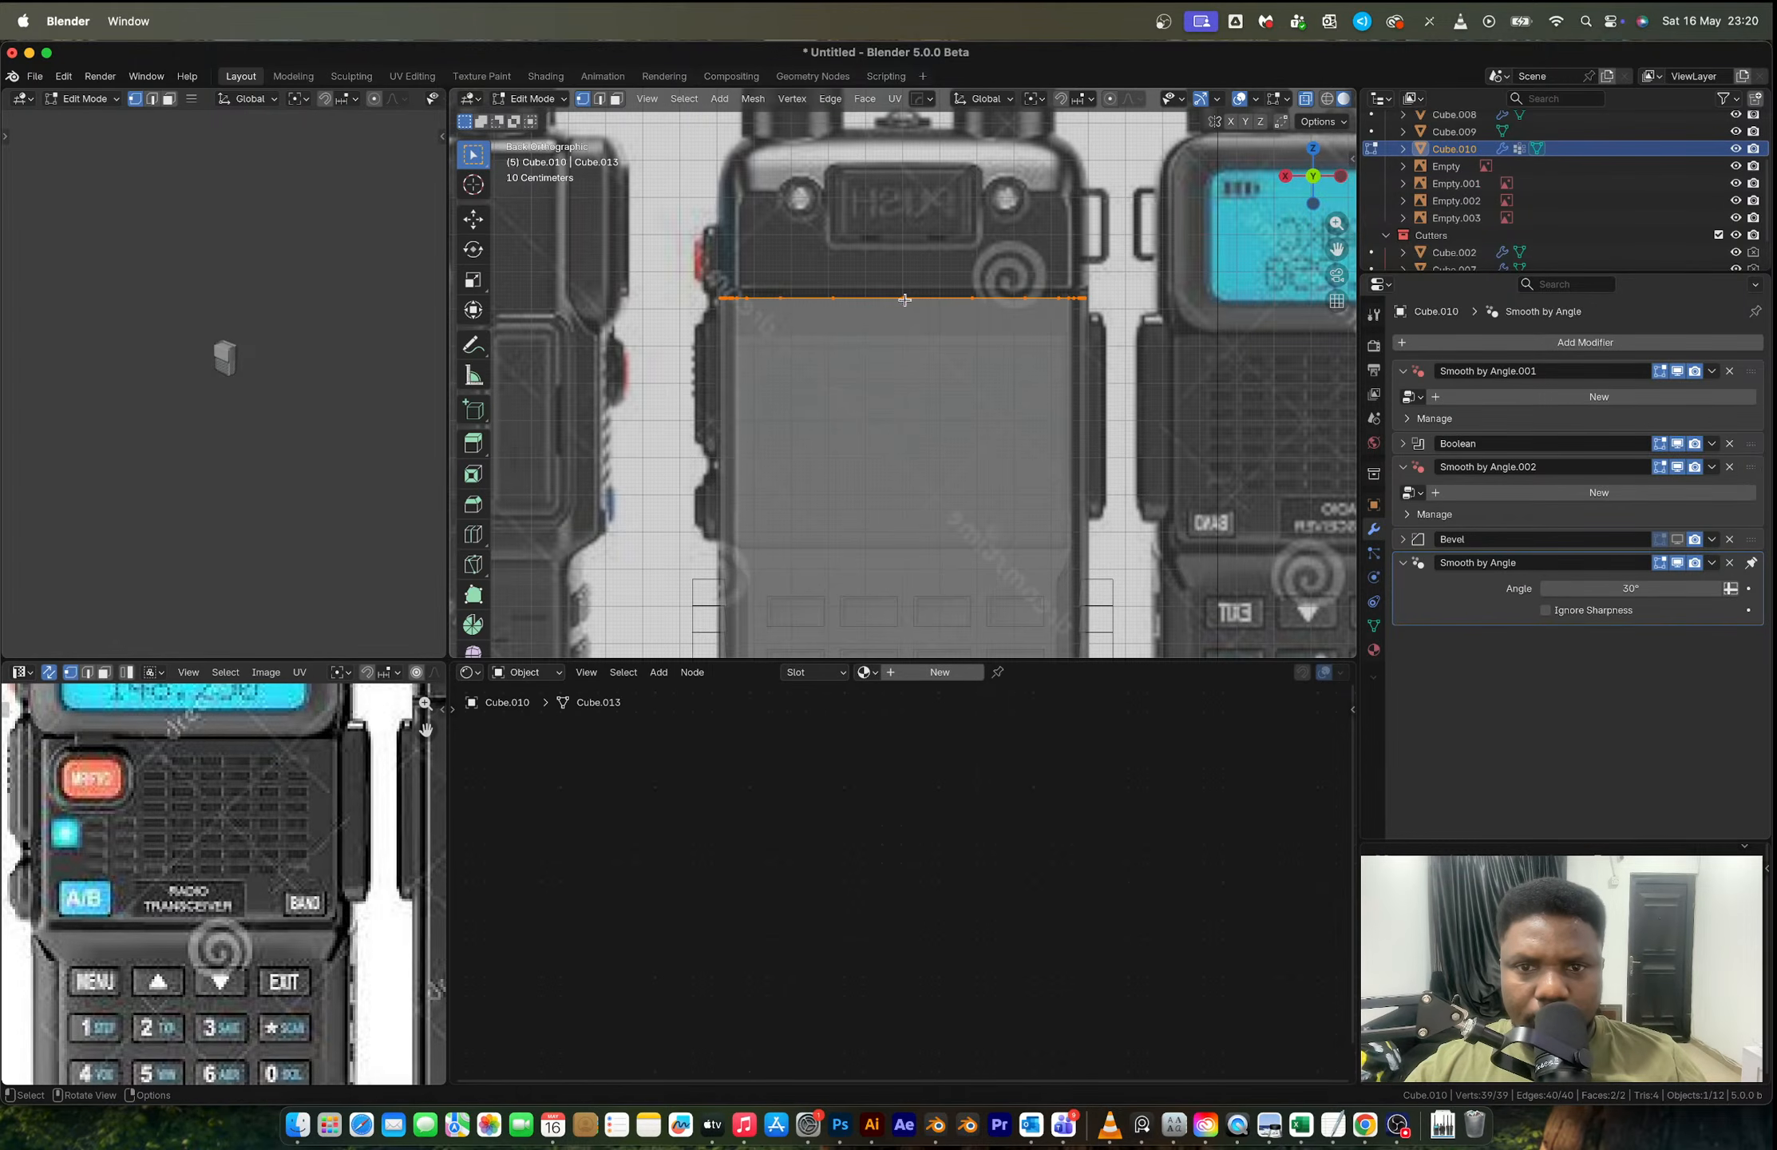
Step: Extrude the rim upward, then lower its new upper edge about 0.03 m along Z to fit the side-view reference
{"action": "key", "text": "e"}
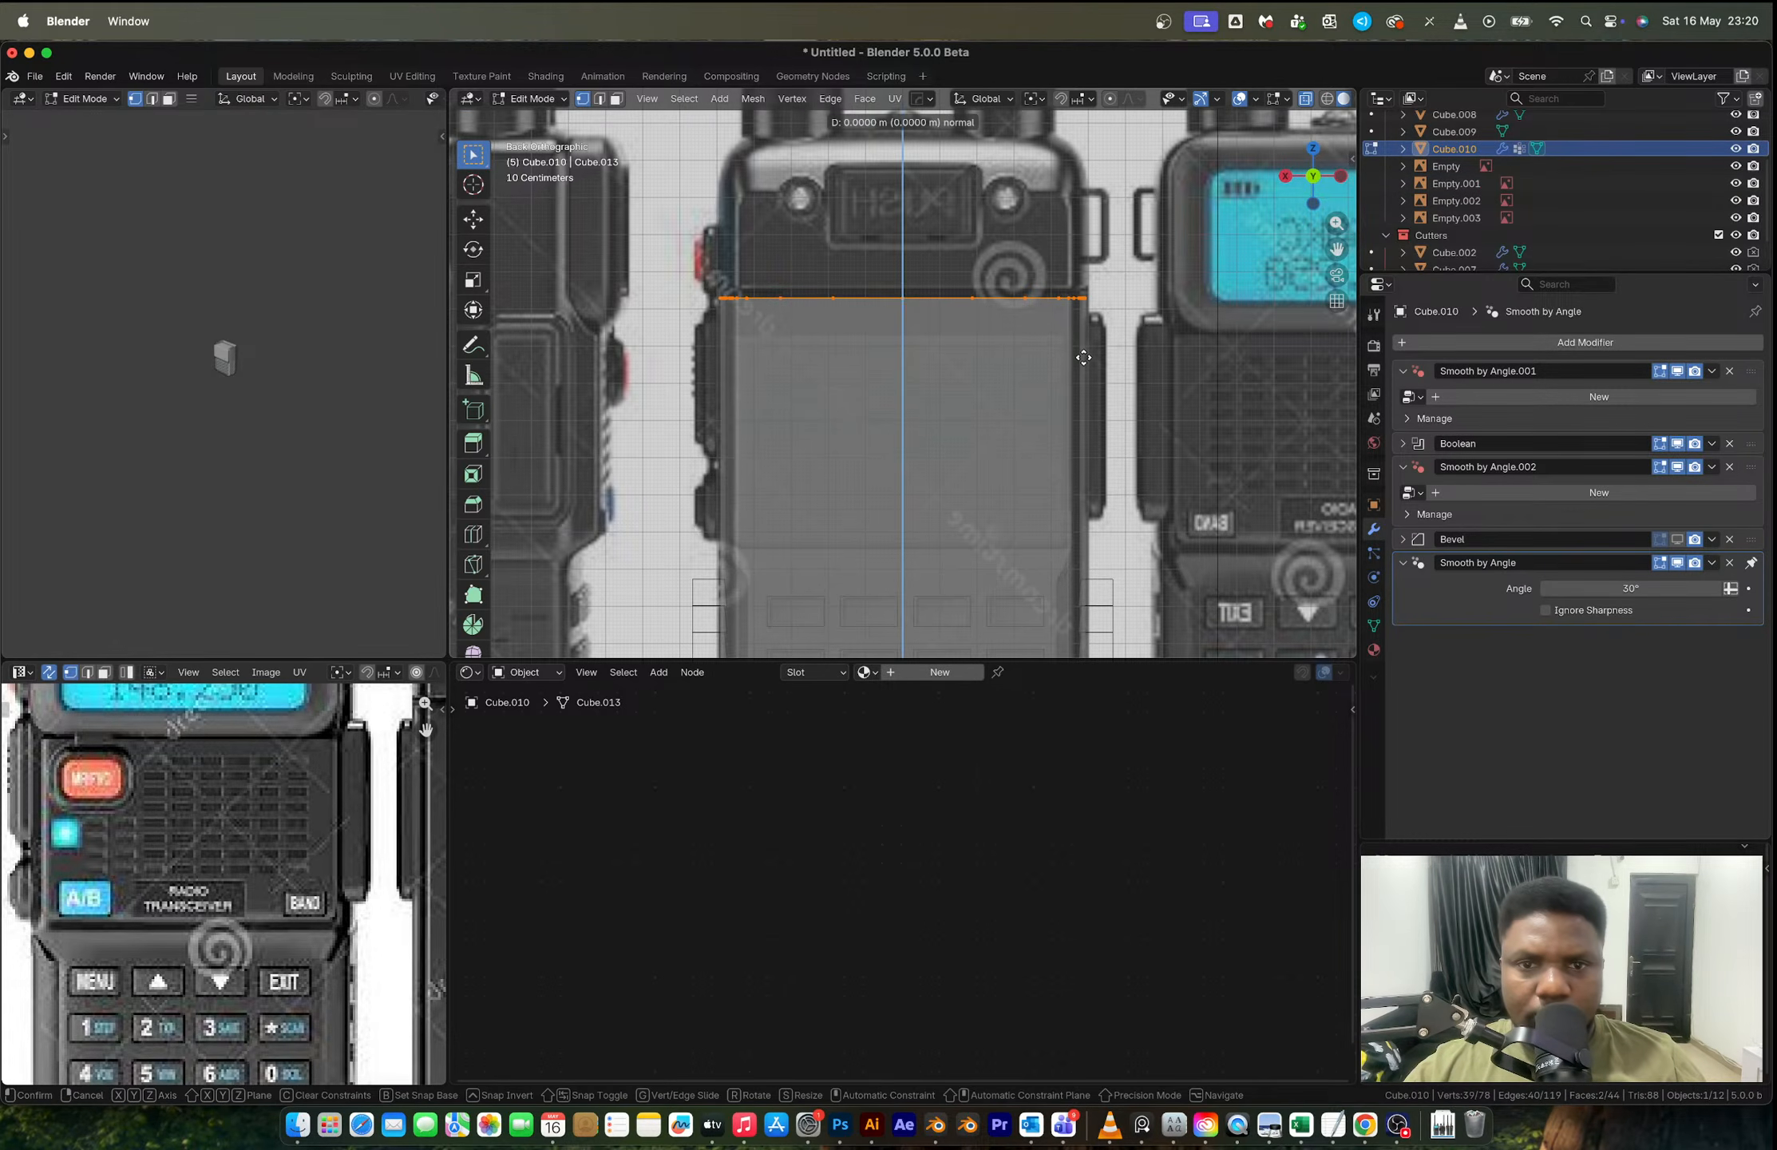
{"action": "left_click", "coordinate": [1099, 252]}
{"action": "middle_click_drag", "start_coordinate": [1099, 252], "coordinate": [1309, 206]}
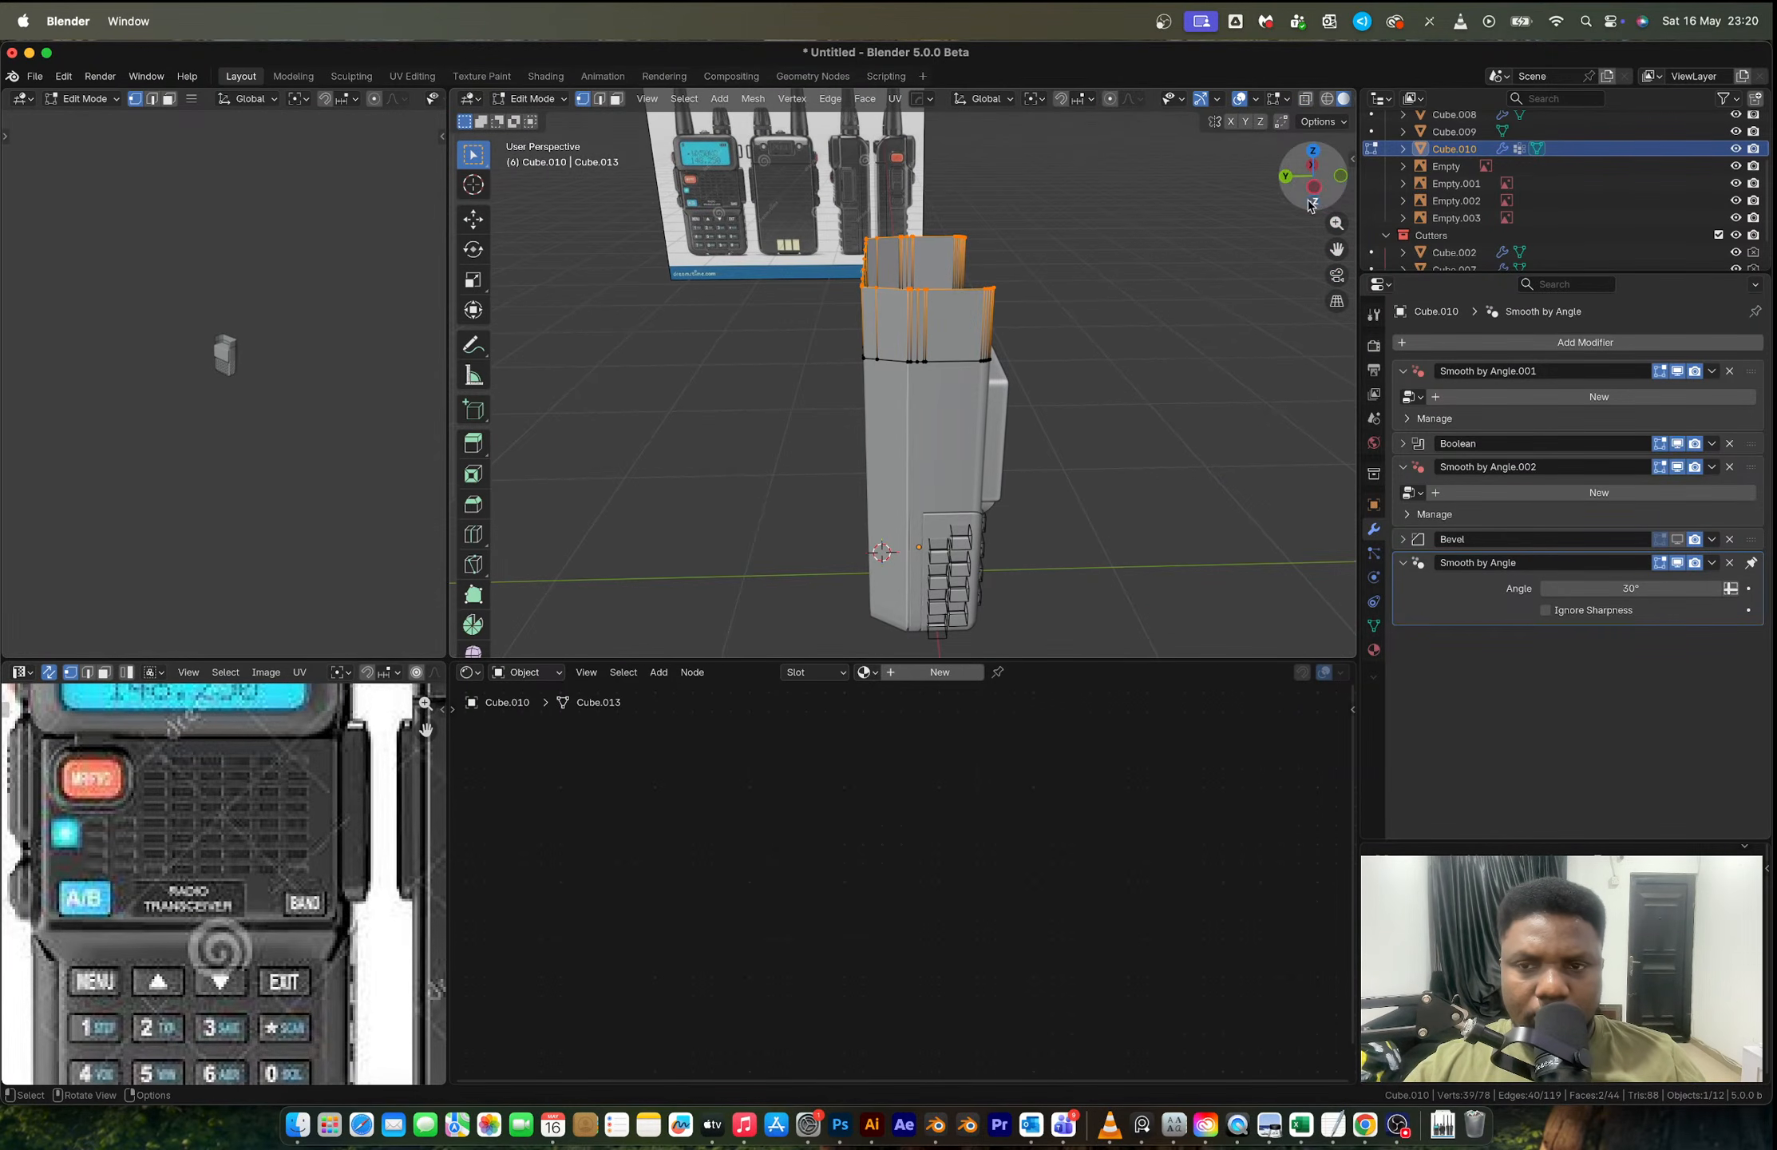
{"action": "left_click", "coordinate": [1317, 194]}
{"action": "scroll", "coordinate": [875, 421], "scroll_direction": "up", "scroll_amount": 6}
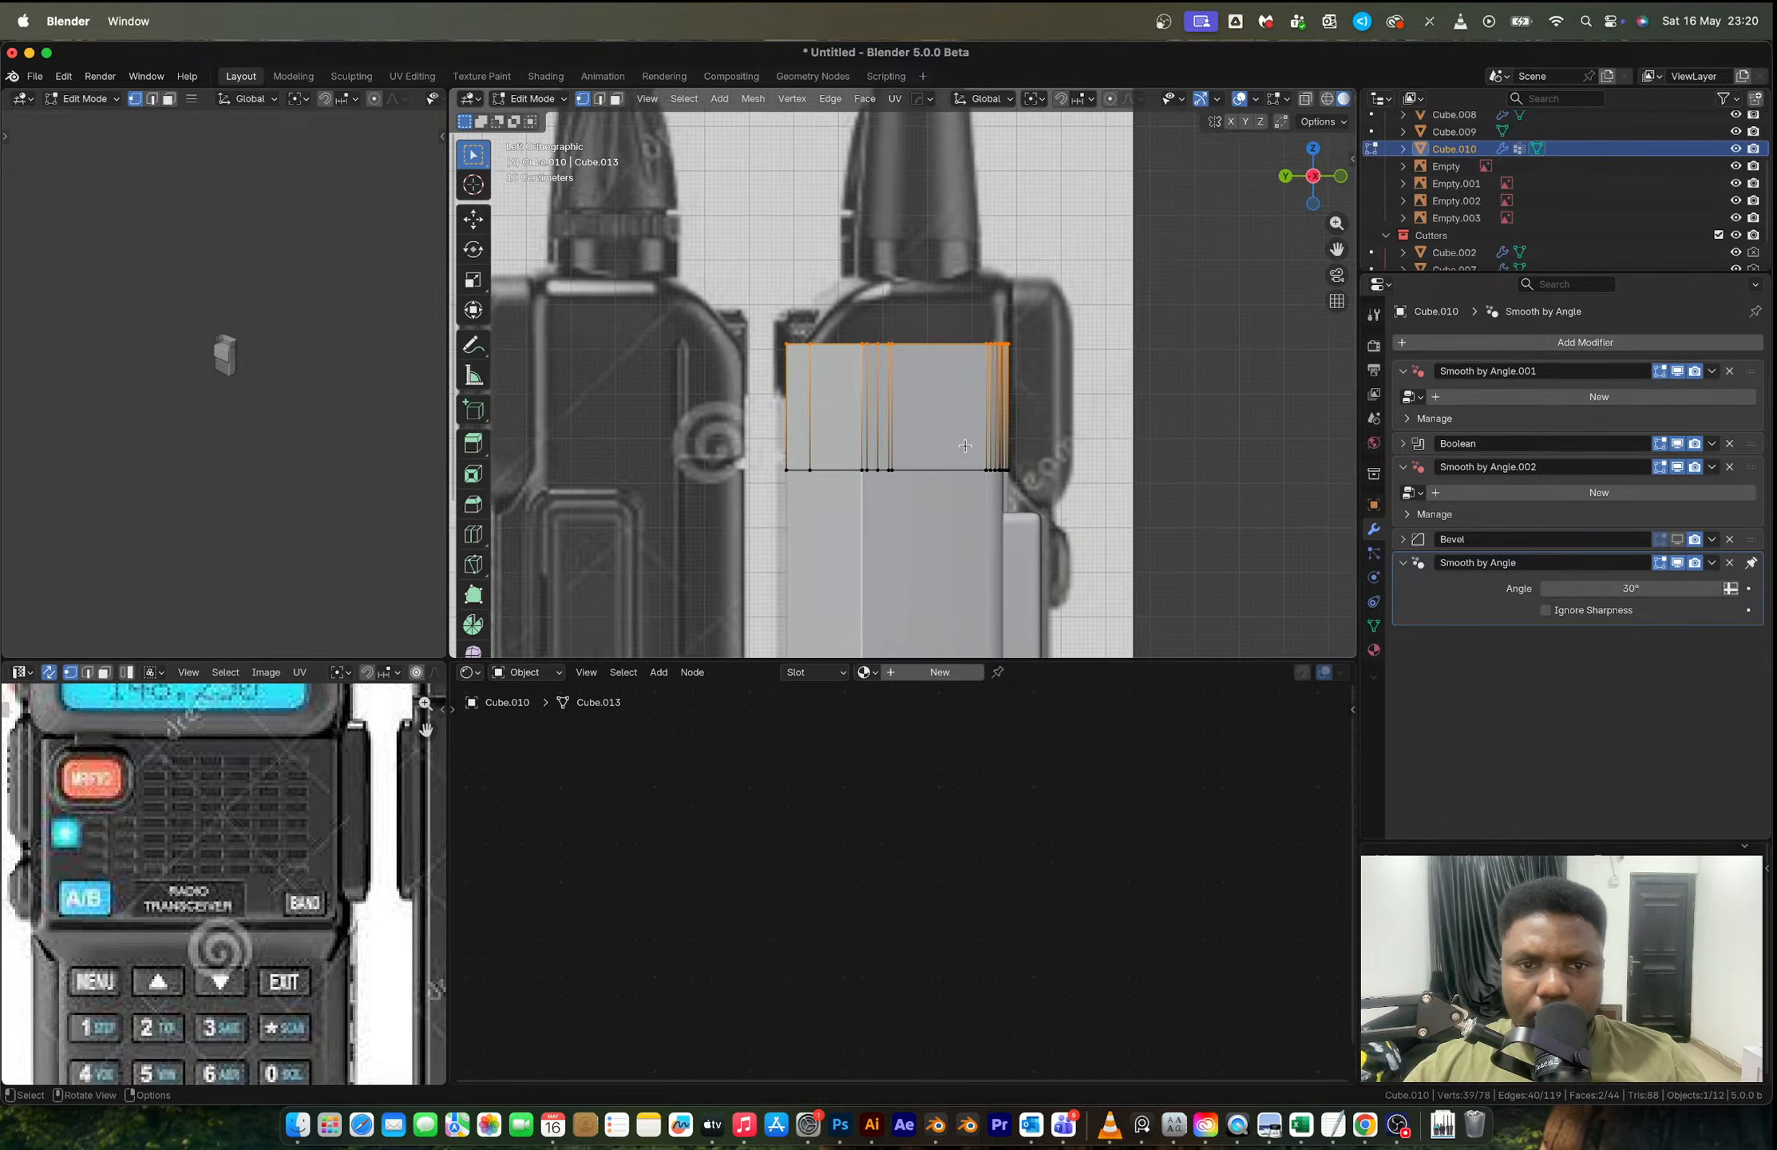
{"action": "scroll", "coordinate": [875, 421], "scroll_direction": "up", "scroll_amount": 3}
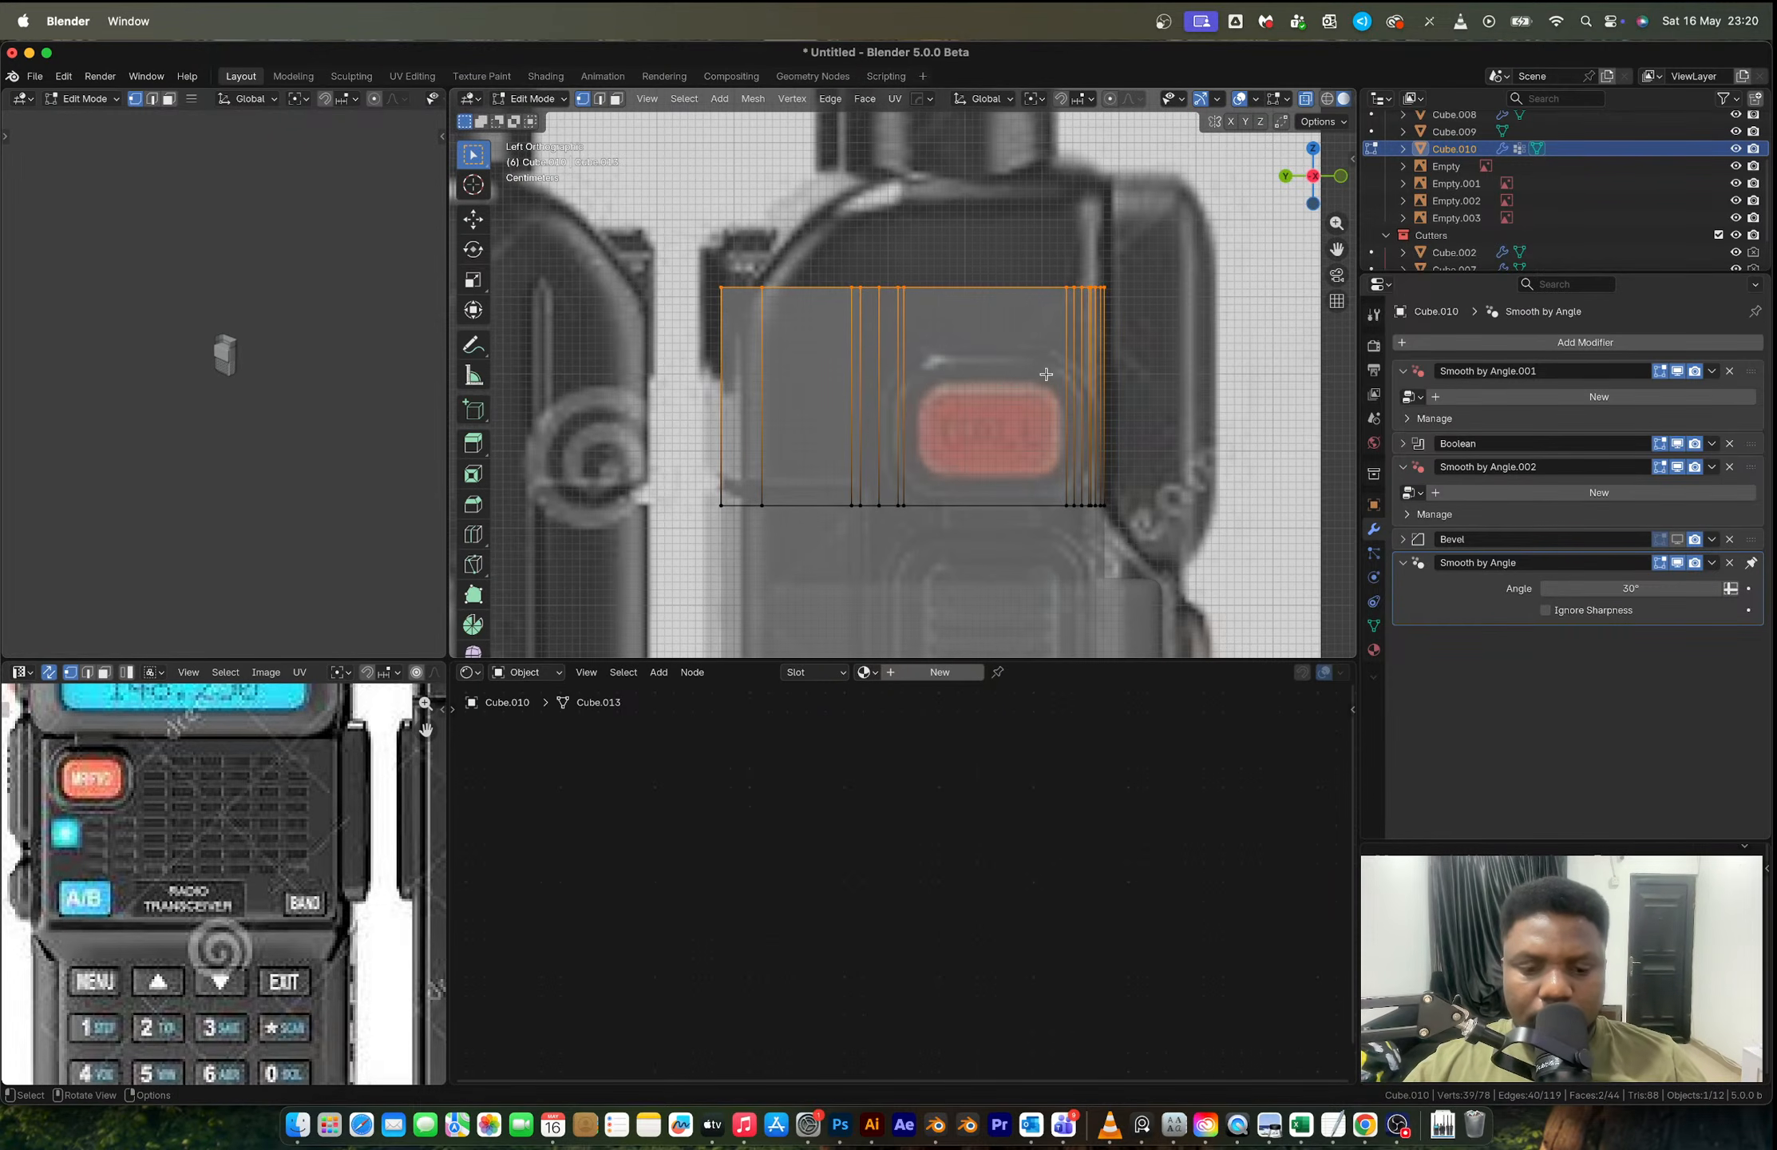
{"action": "key", "text": "g"}
{"action": "key", "text": "z"}
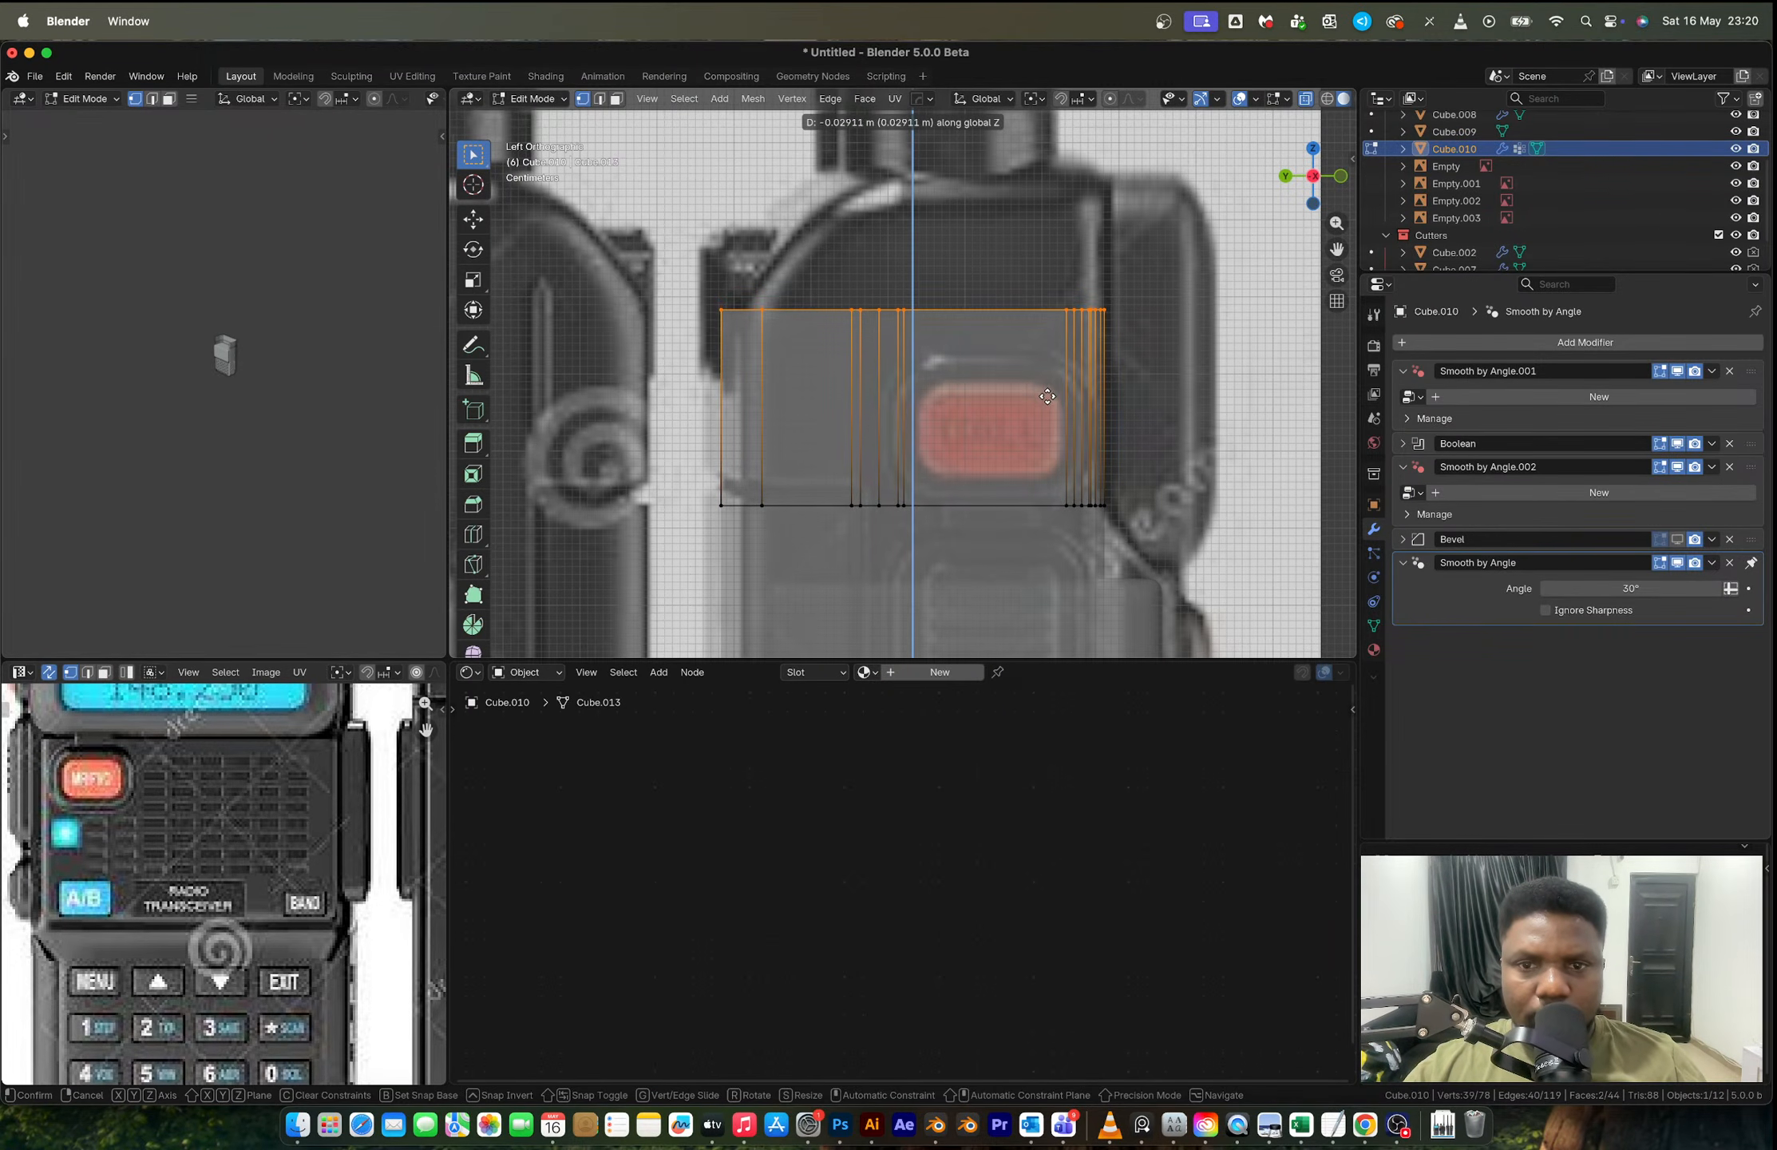
{"action": "left_click", "coordinate": [1047, 397]}
Step: Extrude the upper edge again about 0.17 m along Z, up to the radio's top in the side reference
{"action": "key", "text": "e"}
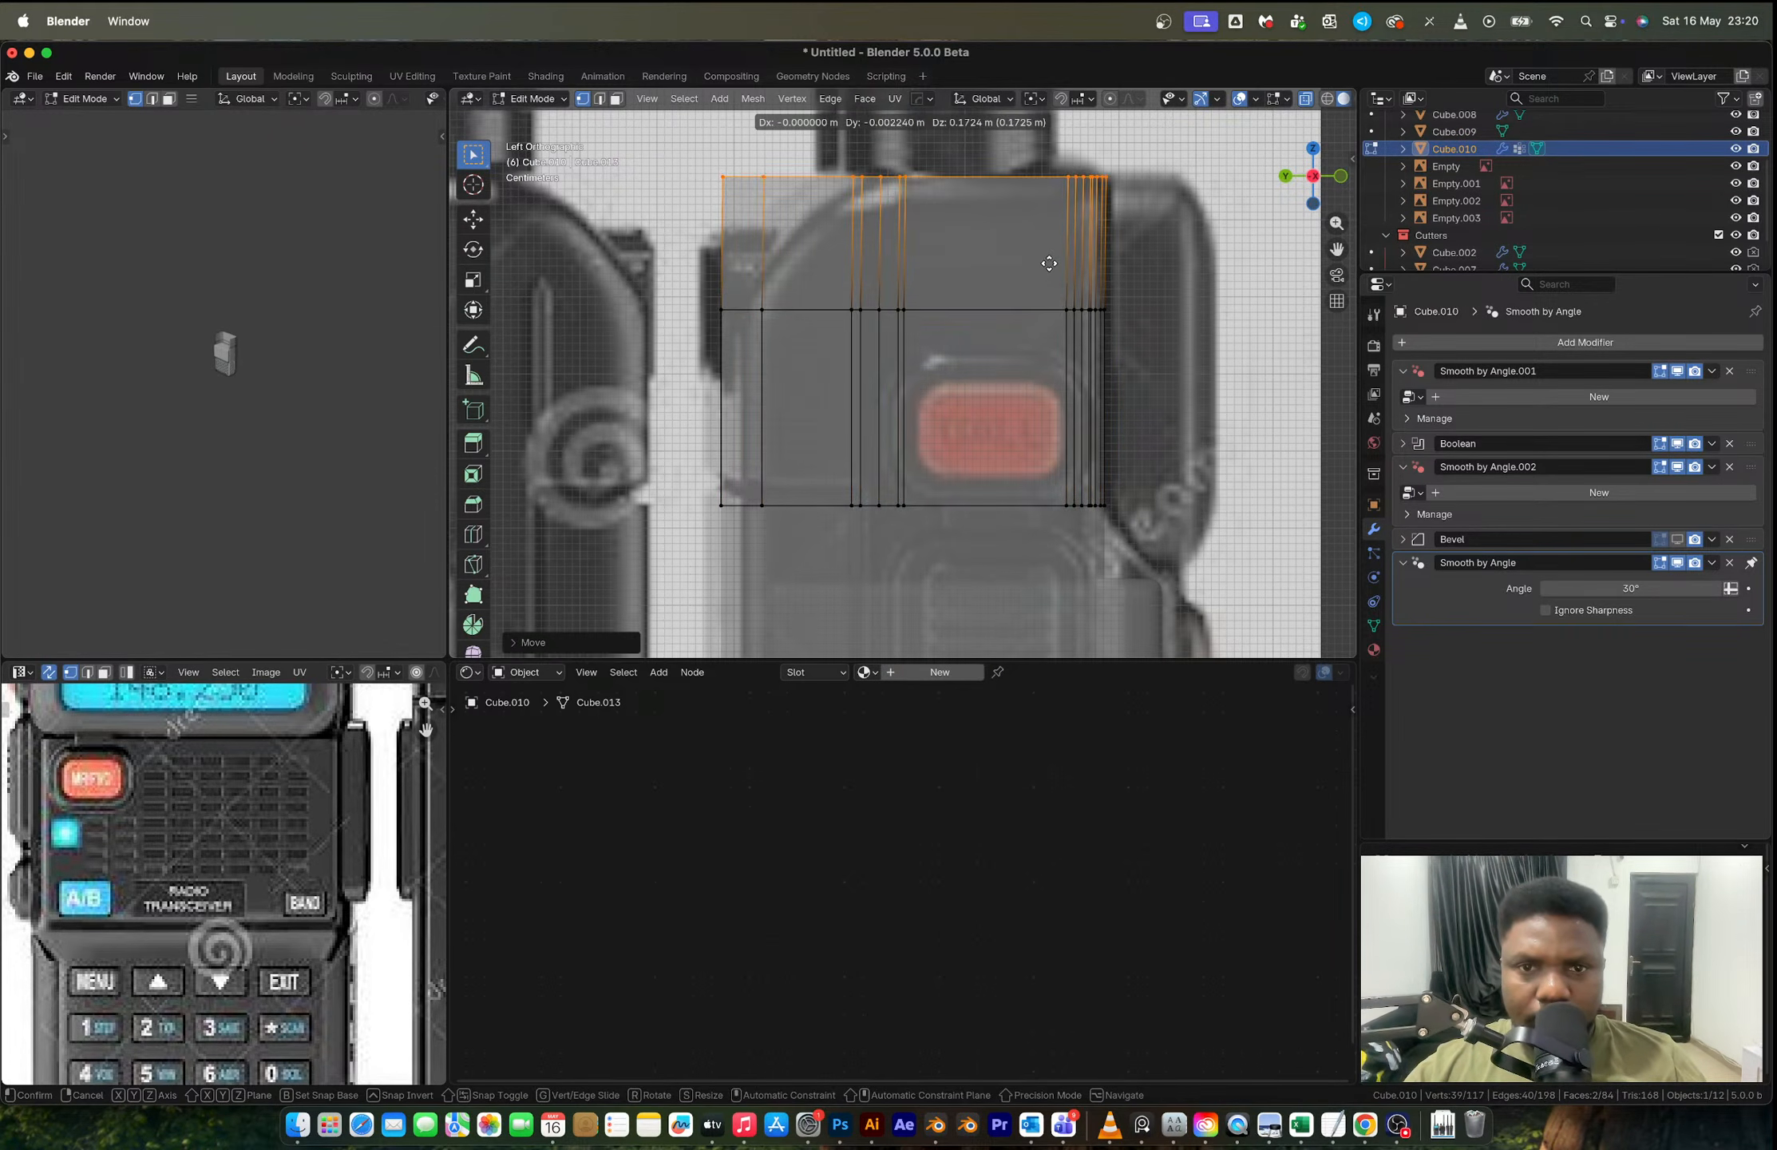
{"action": "key", "text": "z"}
{"action": "left_click", "coordinate": [1050, 262]}
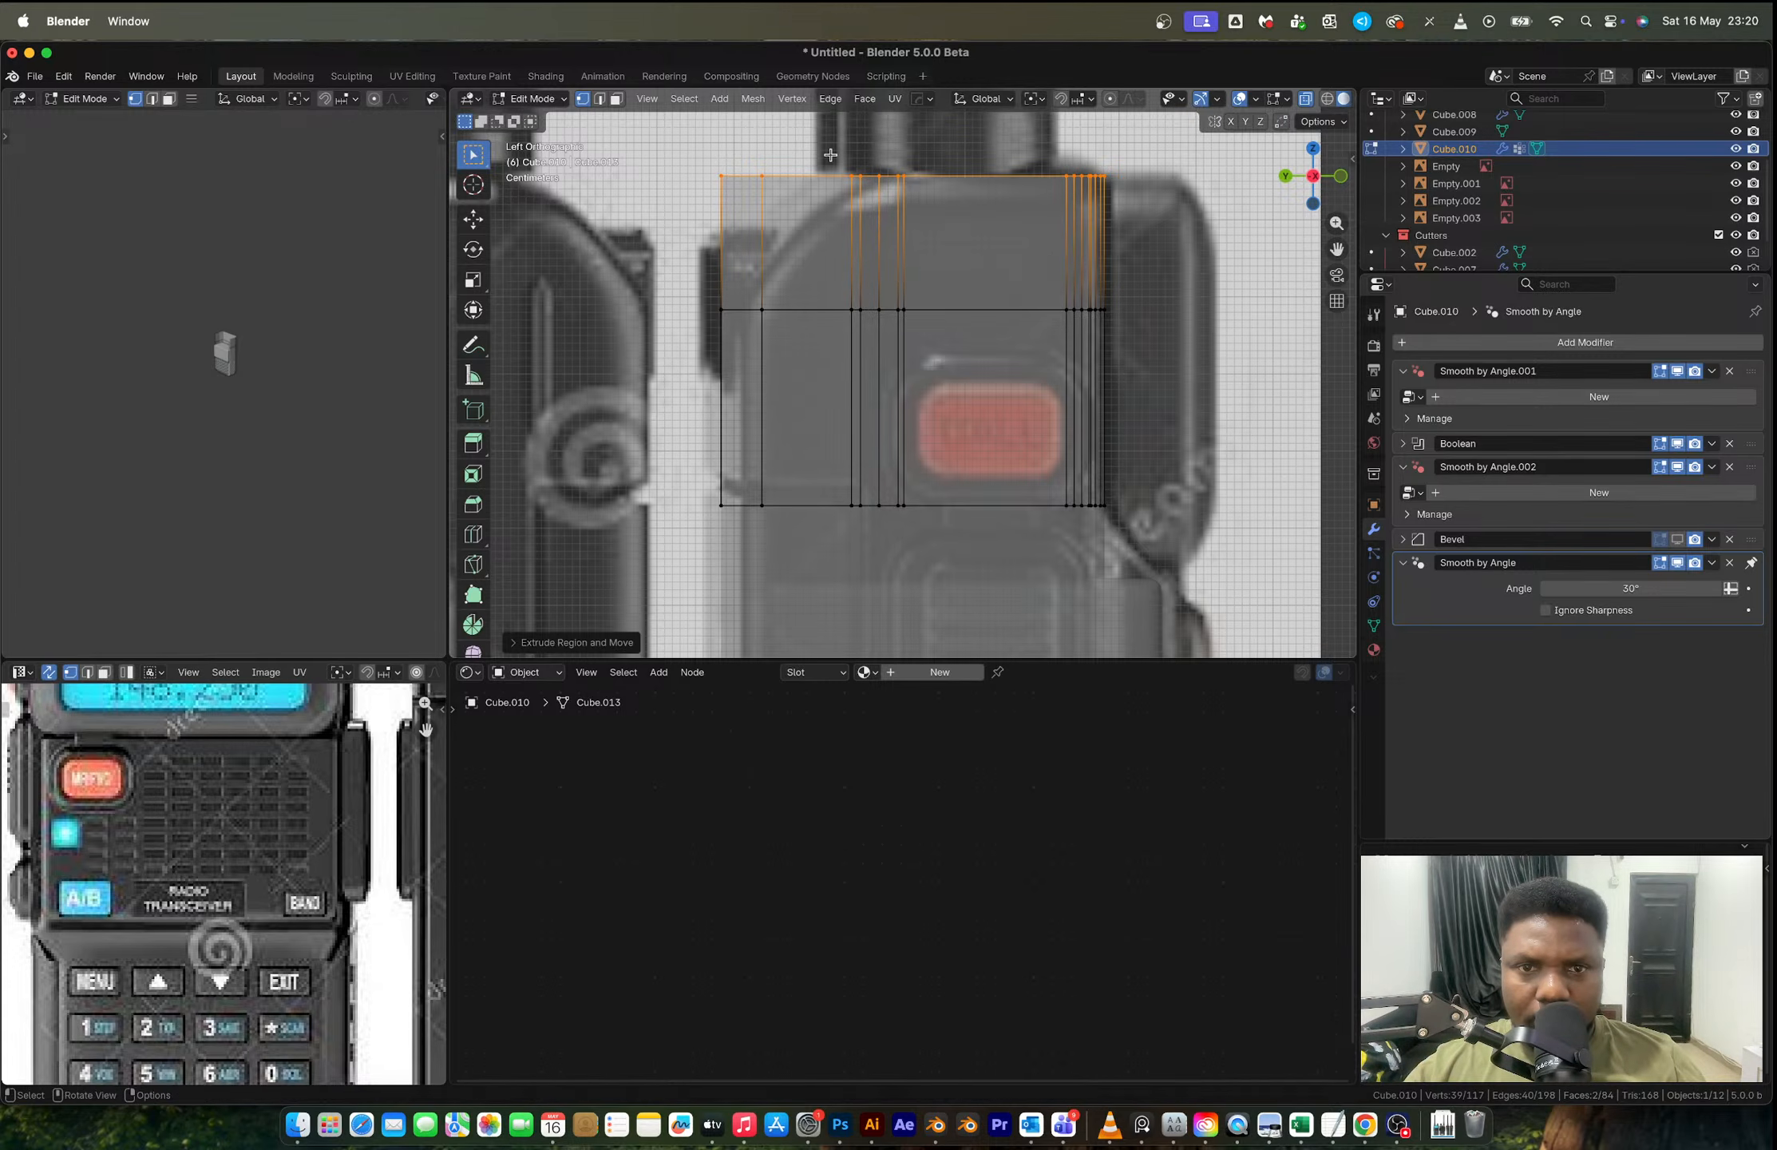
Step: Move the middle and rear groups of top vertices forward along Y to slope the rear of the top section
{"action": "left_click_drag", "start_coordinate": [830, 154], "coordinate": [932, 214]}
{"action": "key", "text": "g"}
{"action": "key", "text": "x"}
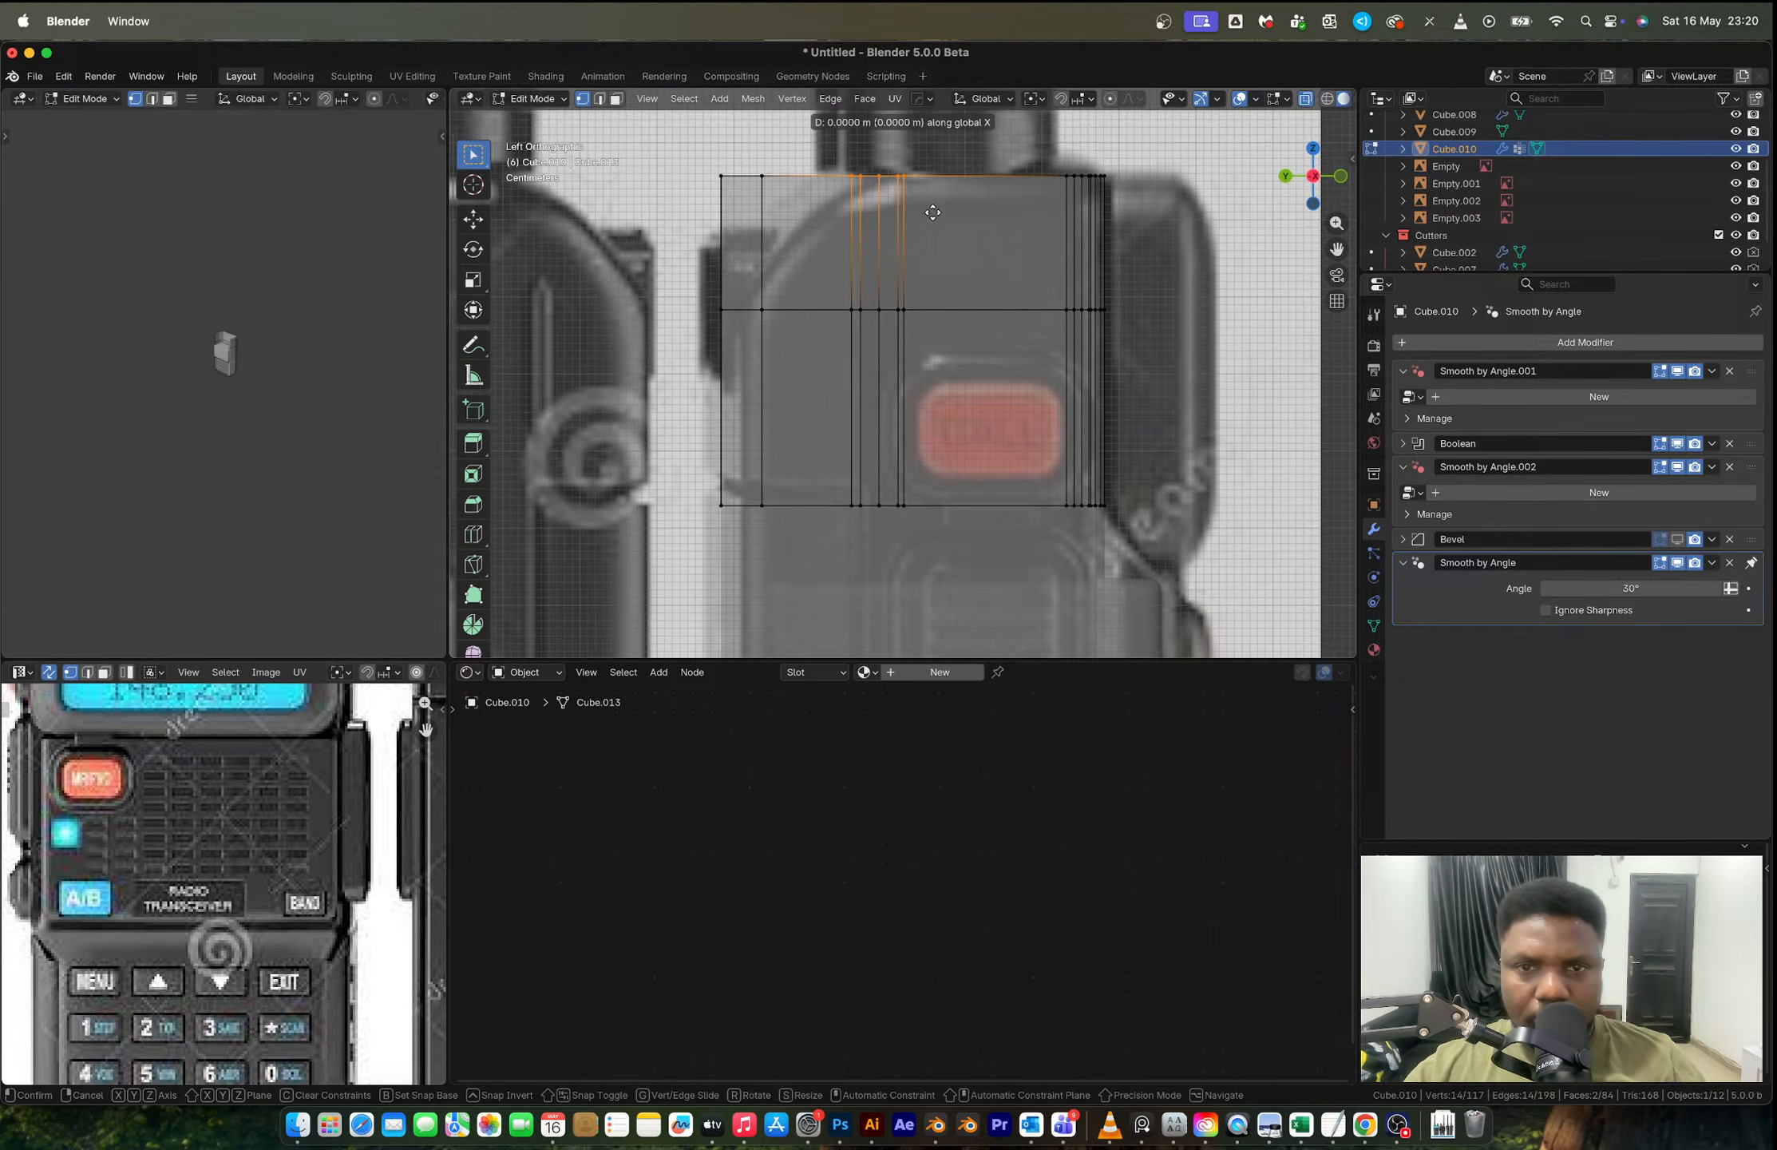
{"action": "key", "text": "y"}
{"action": "left_click", "coordinate": [1045, 222]}
{"action": "left_click_drag", "start_coordinate": [667, 138], "coordinate": [788, 209]}
{"action": "key", "text": "g"}
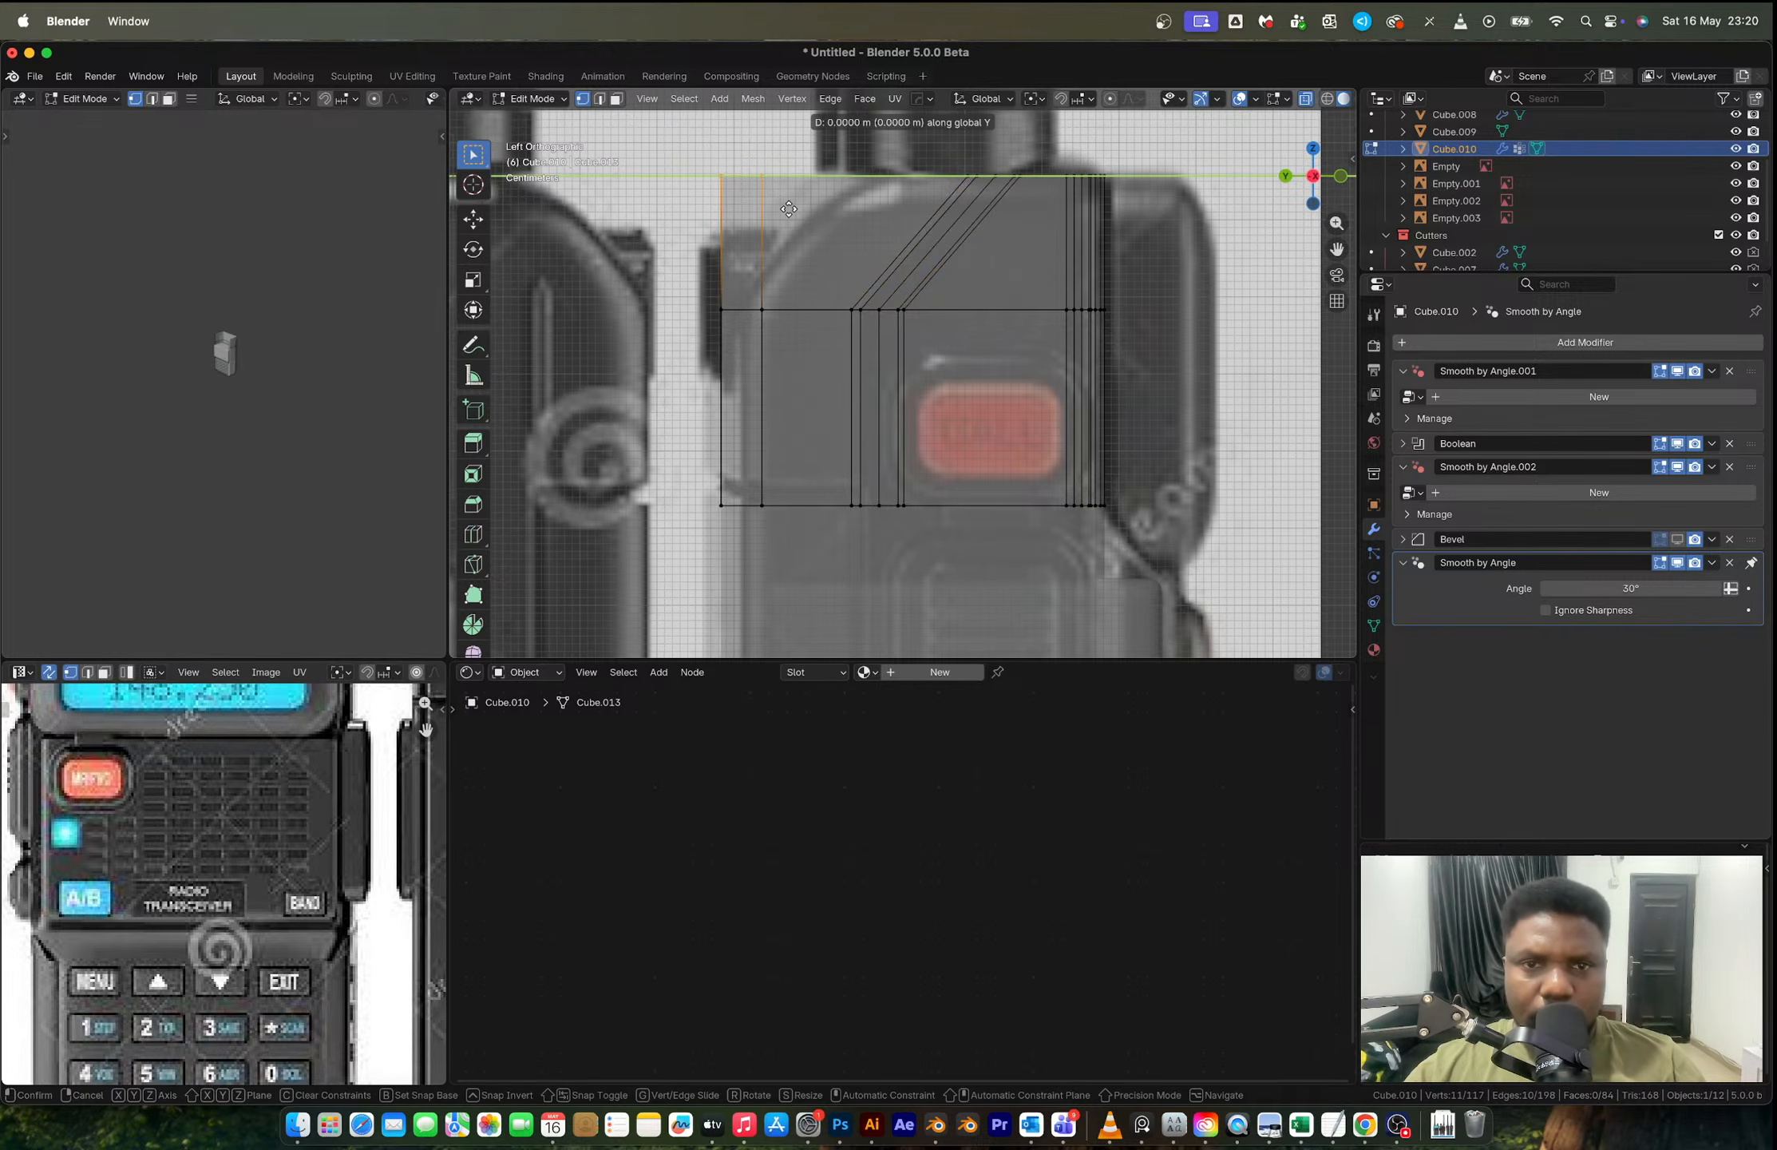
{"action": "key", "text": "y"}
{"action": "left_click", "coordinate": [926, 227]}
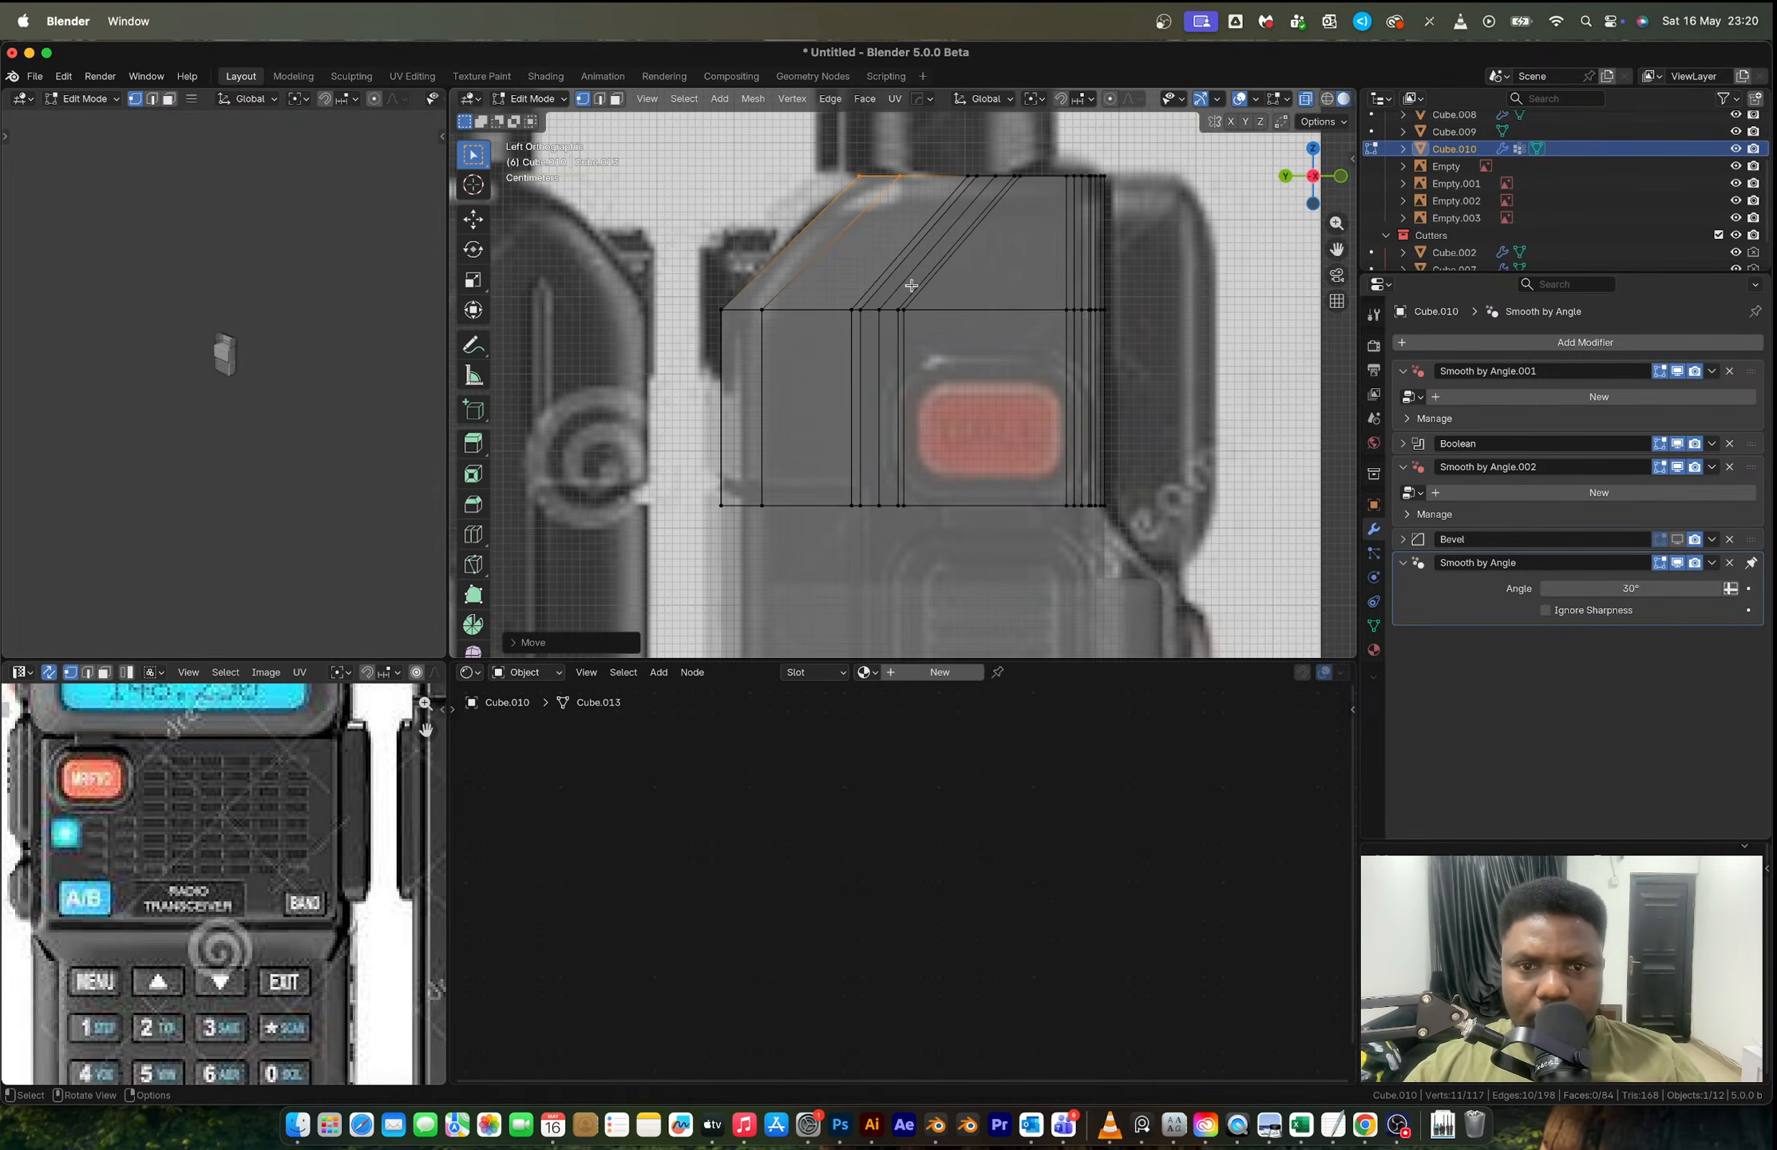
Step: Dissolve three closely spaced vertical edge loops on the side wall of the top section
{"action": "key", "text": "2"}
{"action": "key", "text": "alt+z"}
{"action": "middle_click_drag", "start_coordinate": [869, 389], "coordinate": [858, 403]}
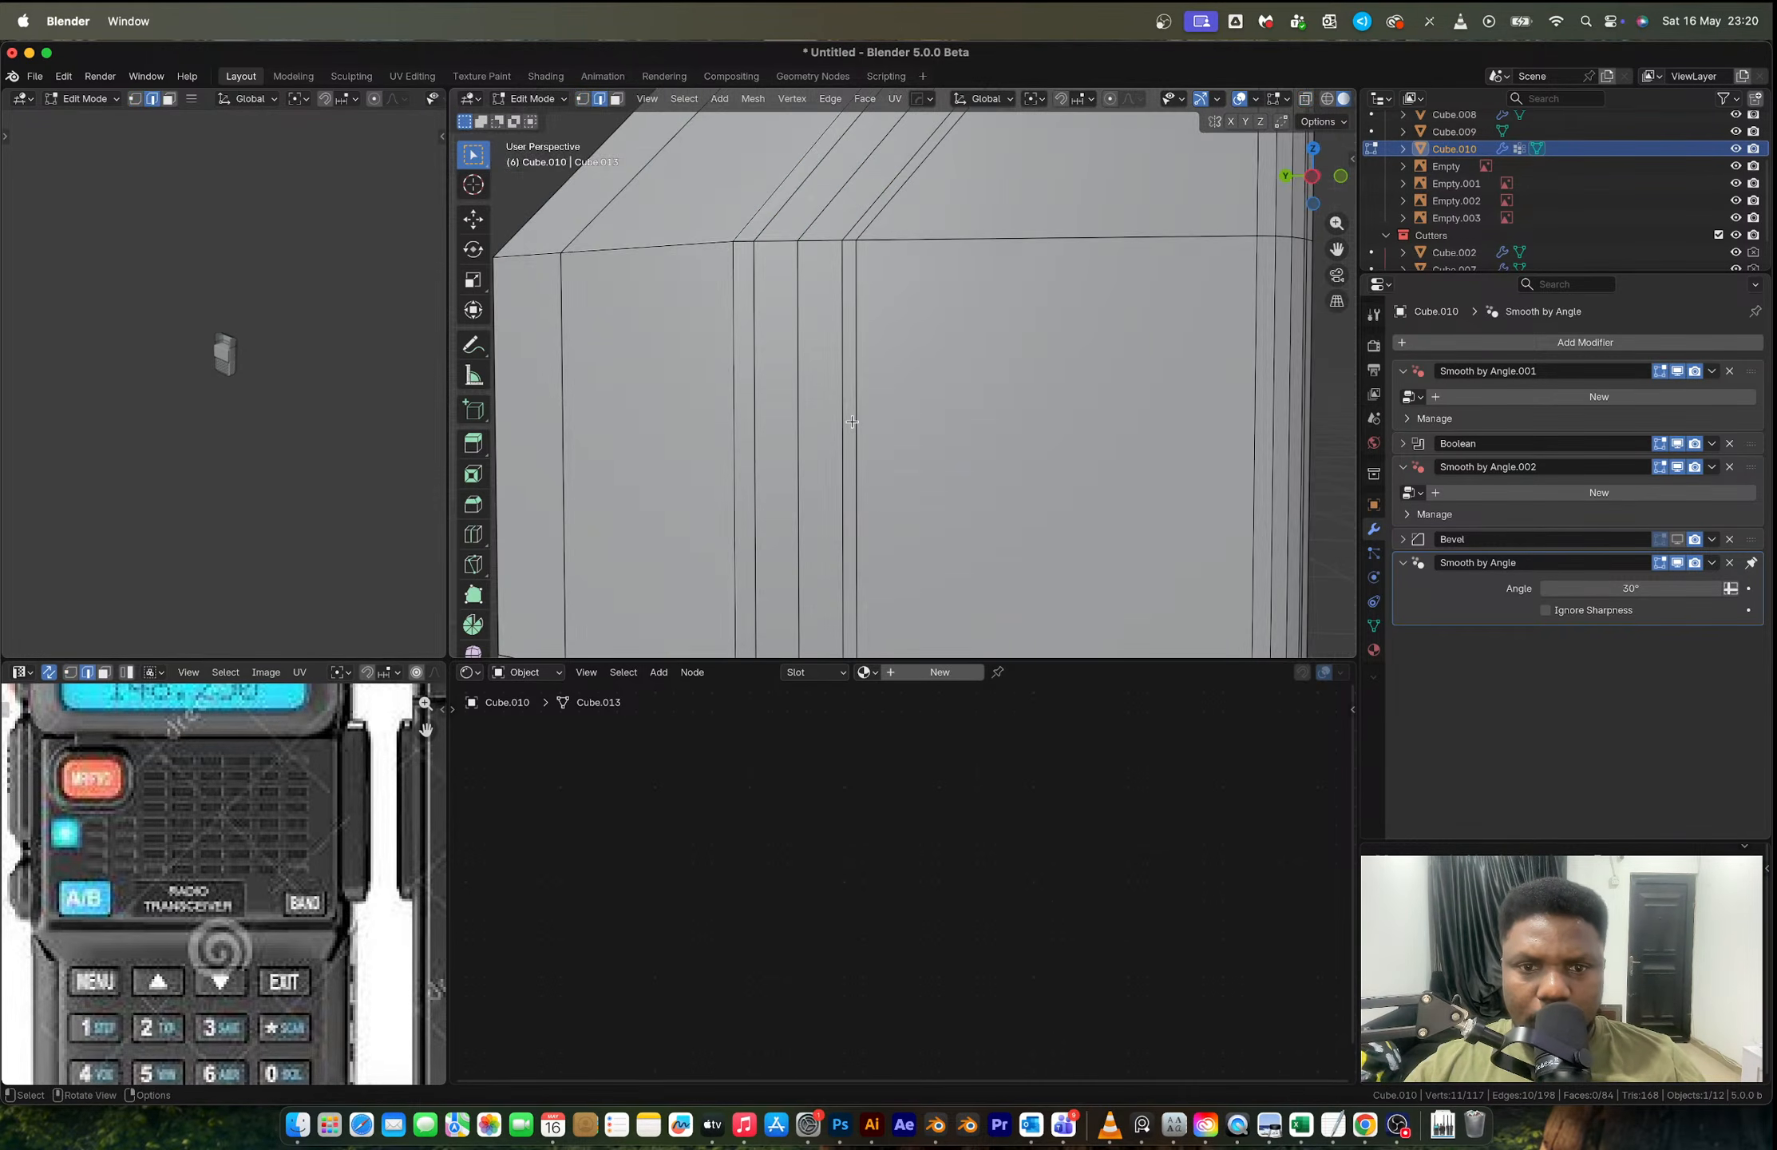
{"action": "scroll", "coordinate": [854, 415], "scroll_direction": "down", "scroll_amount": 6}
{"action": "key", "text": "3"}
{"action": "key", "text": "2"}
{"action": "left_click", "coordinate": [853, 427], "text": "alt"}
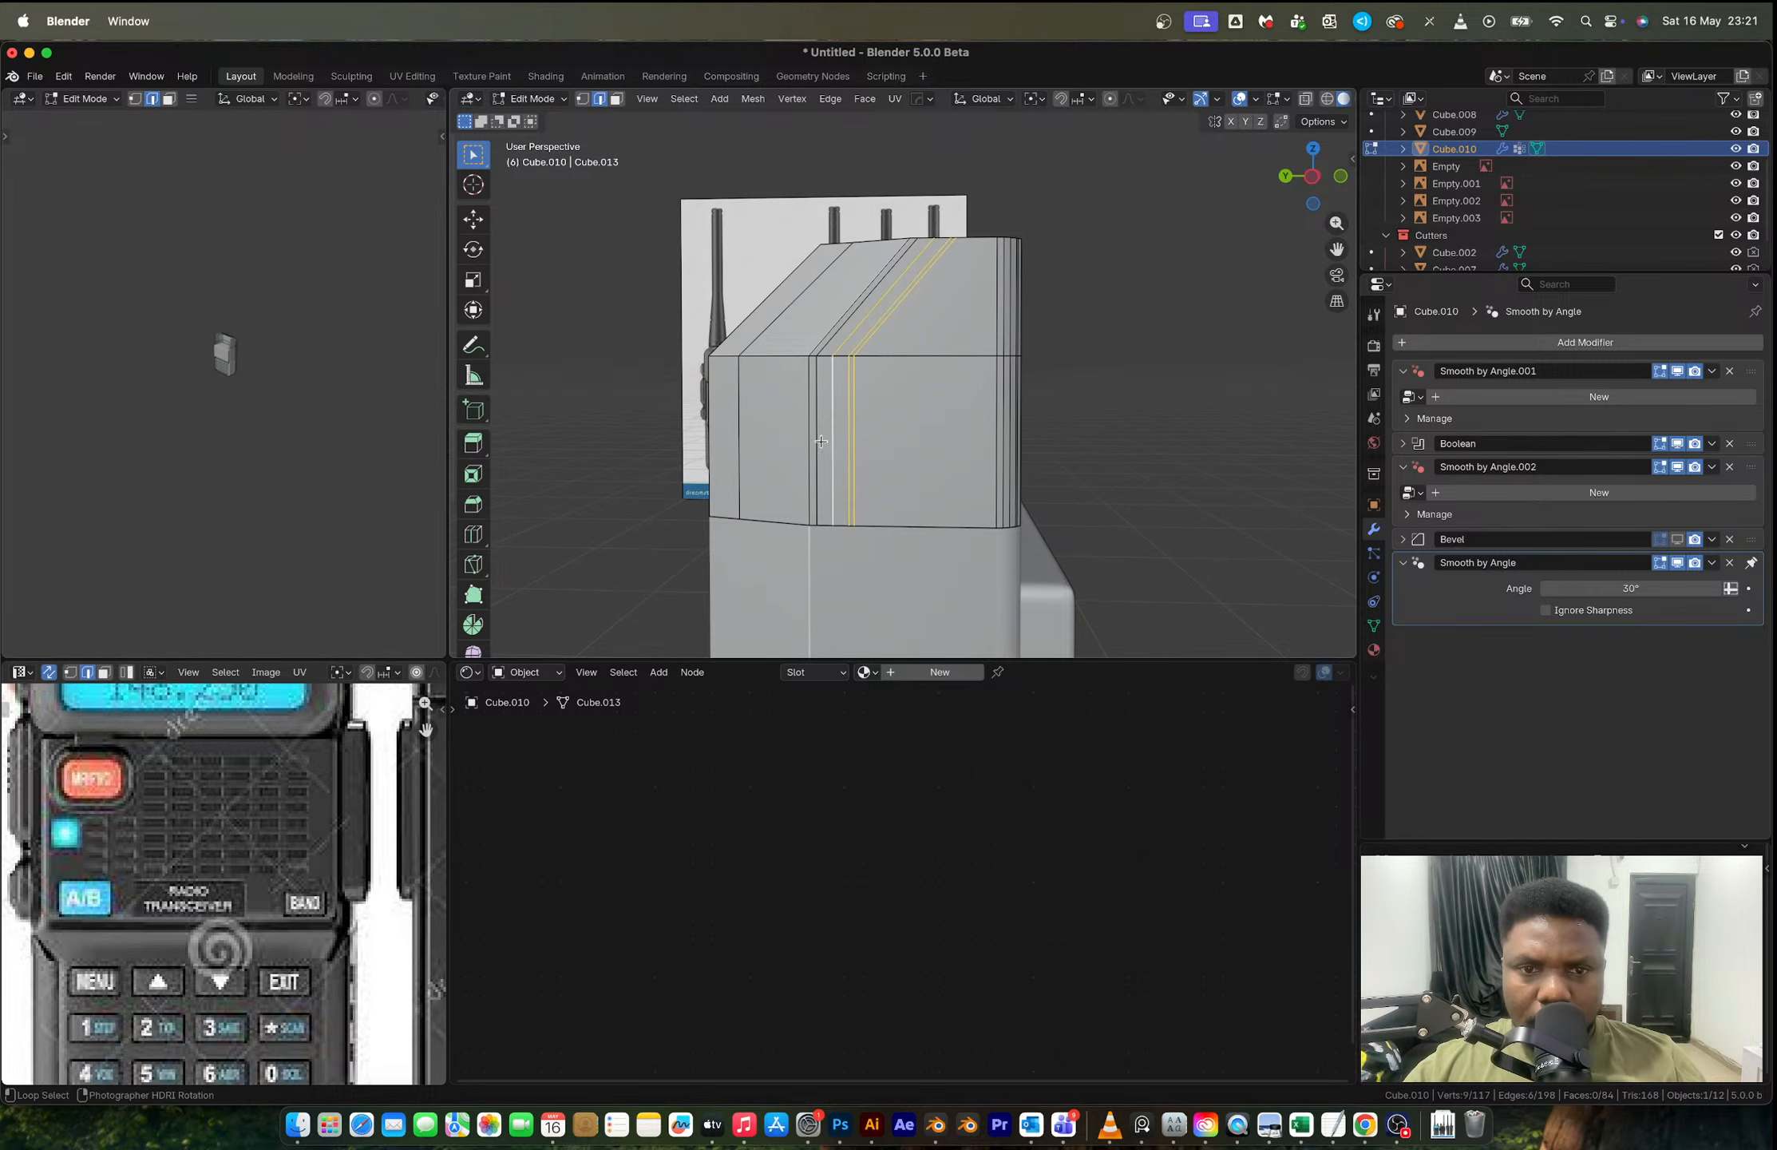
{"action": "key", "text": "x"}
{"action": "left_click", "coordinate": [793, 562]}
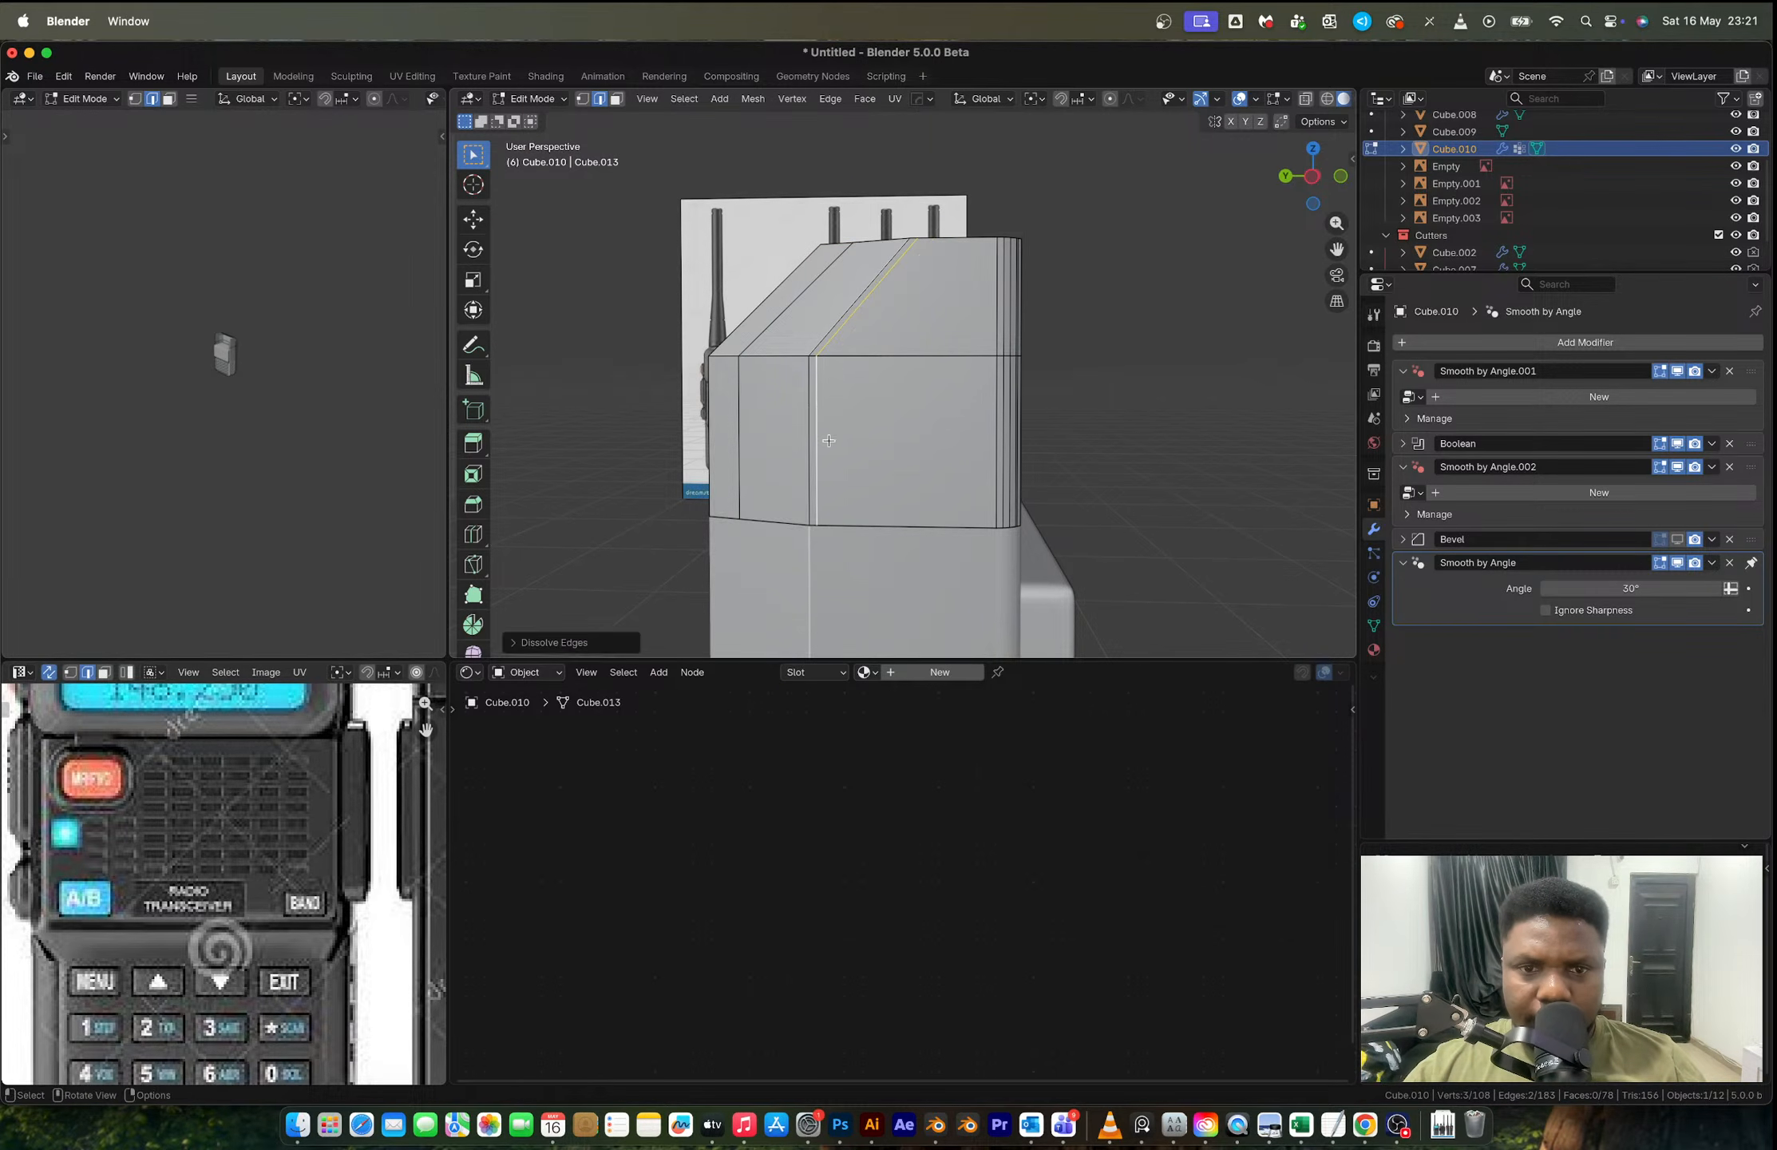
Step: Dissolve further redundant edge loops near the vertical bend in the top section's side wall
{"action": "left_click", "coordinate": [810, 423]}
{"action": "middle_click_drag", "start_coordinate": [809, 420], "coordinate": [755, 456]}
{"action": "scroll", "coordinate": [782, 407], "scroll_direction": "up", "scroll_amount": 5}
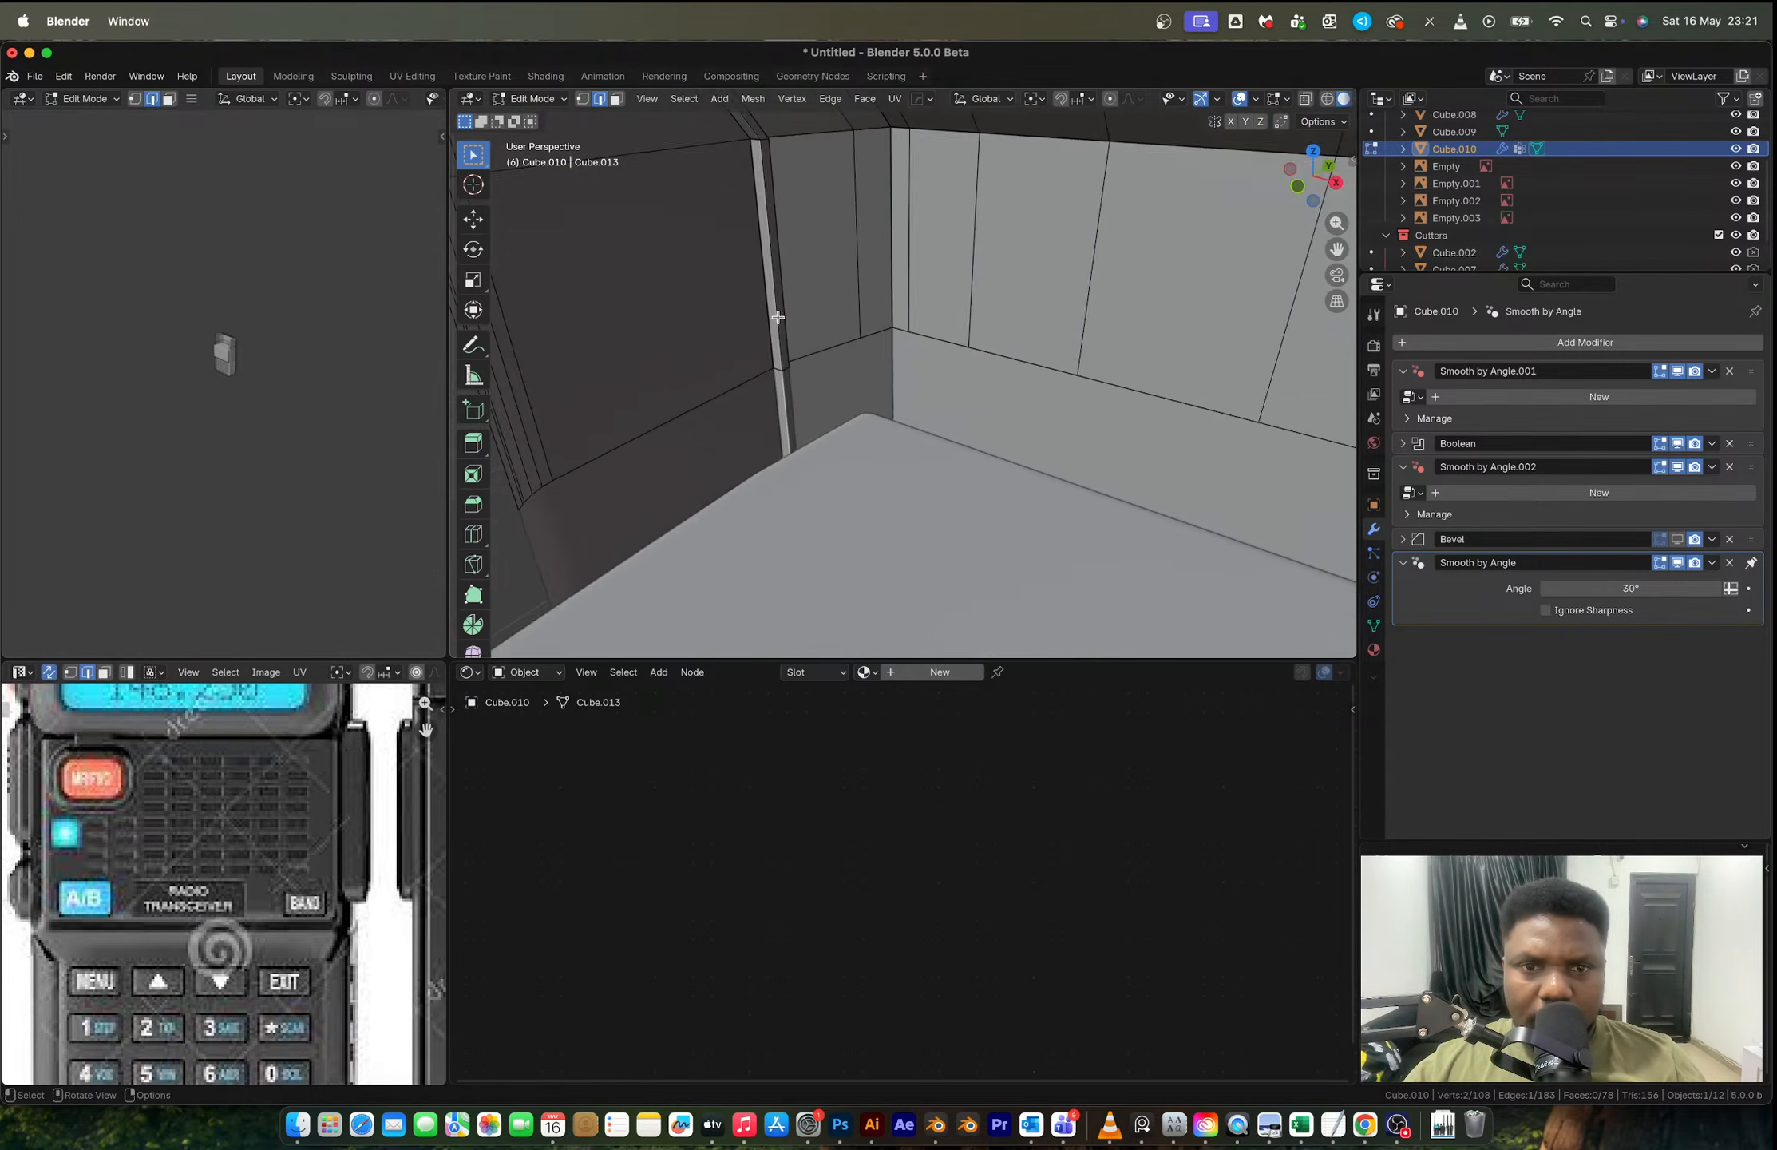
{"action": "middle_click_drag", "start_coordinate": [777, 317], "coordinate": [782, 297]}
{"action": "left_click", "coordinate": [779, 287], "text": "alt"}
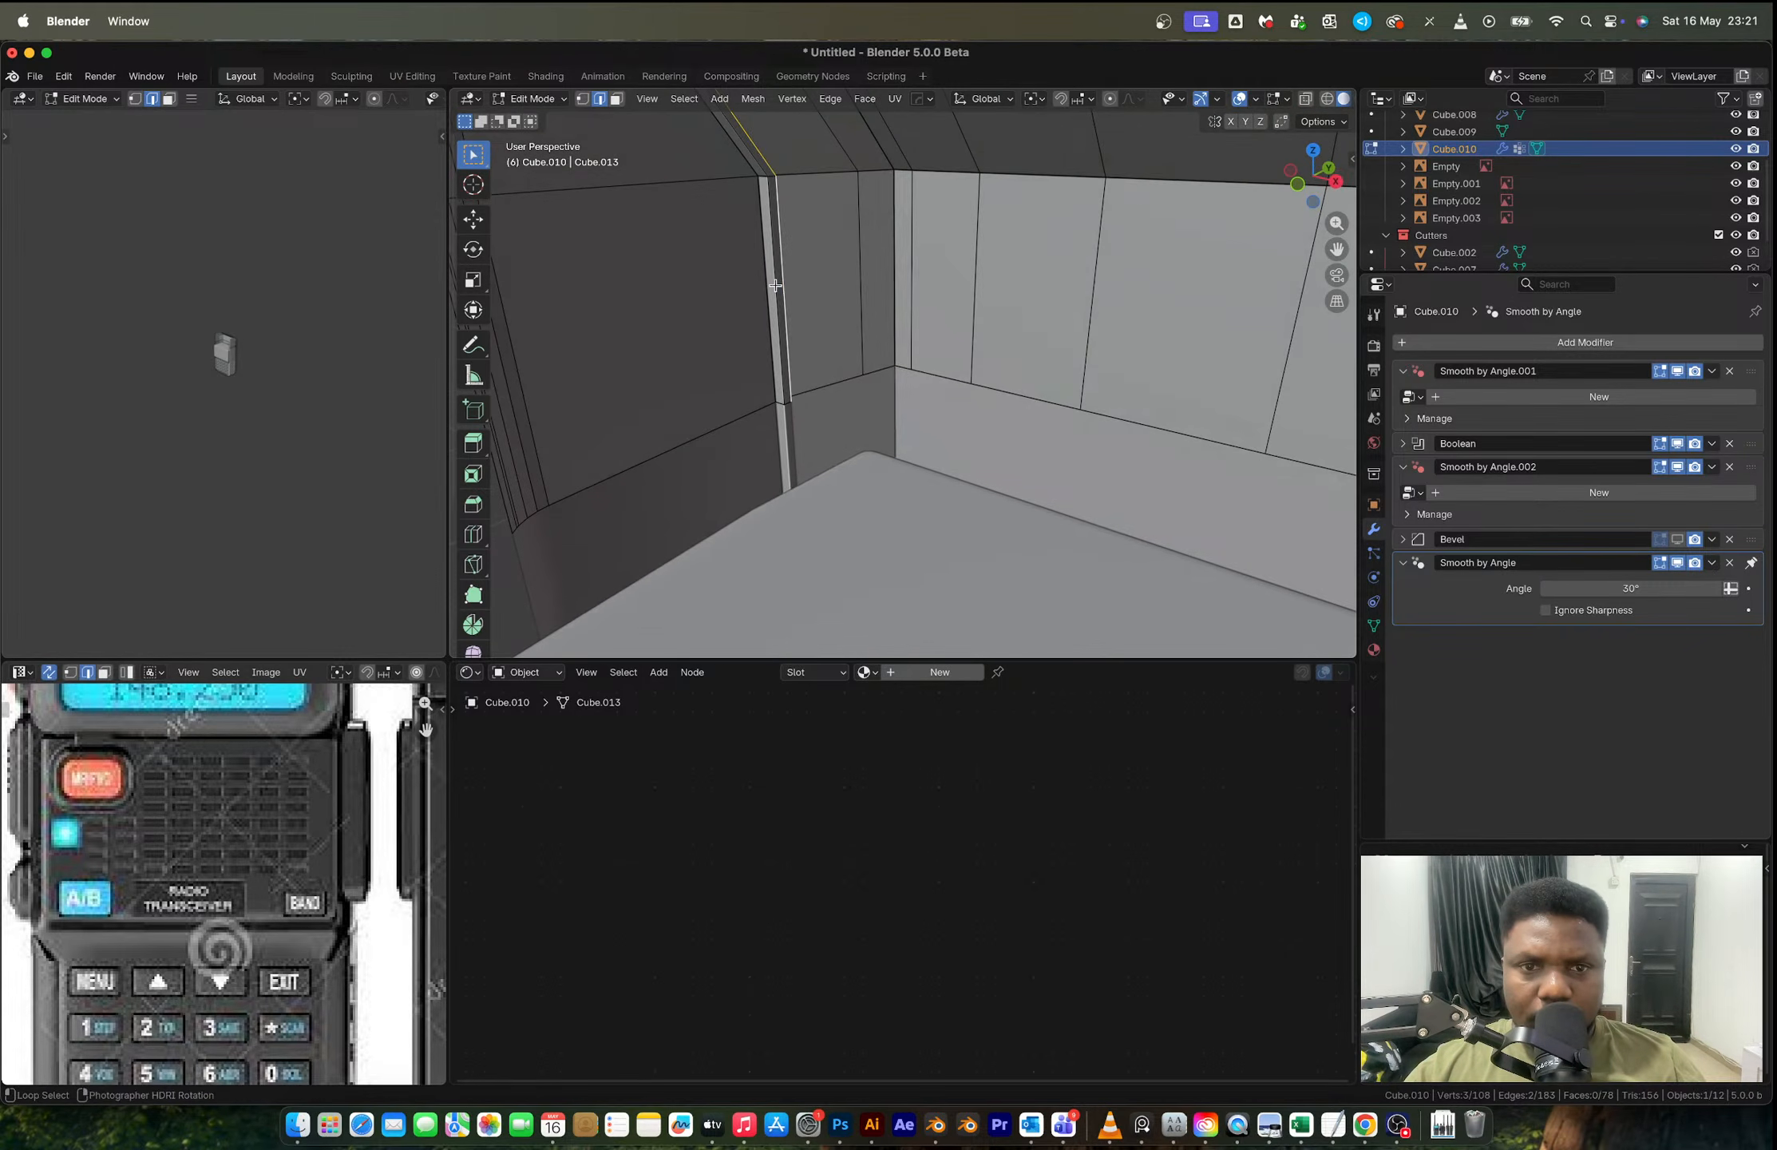
{"action": "key", "text": "x"}
{"action": "left_click", "coordinate": [781, 289]}
{"action": "middle_click_drag", "start_coordinate": [794, 290], "coordinate": [1104, 263]}
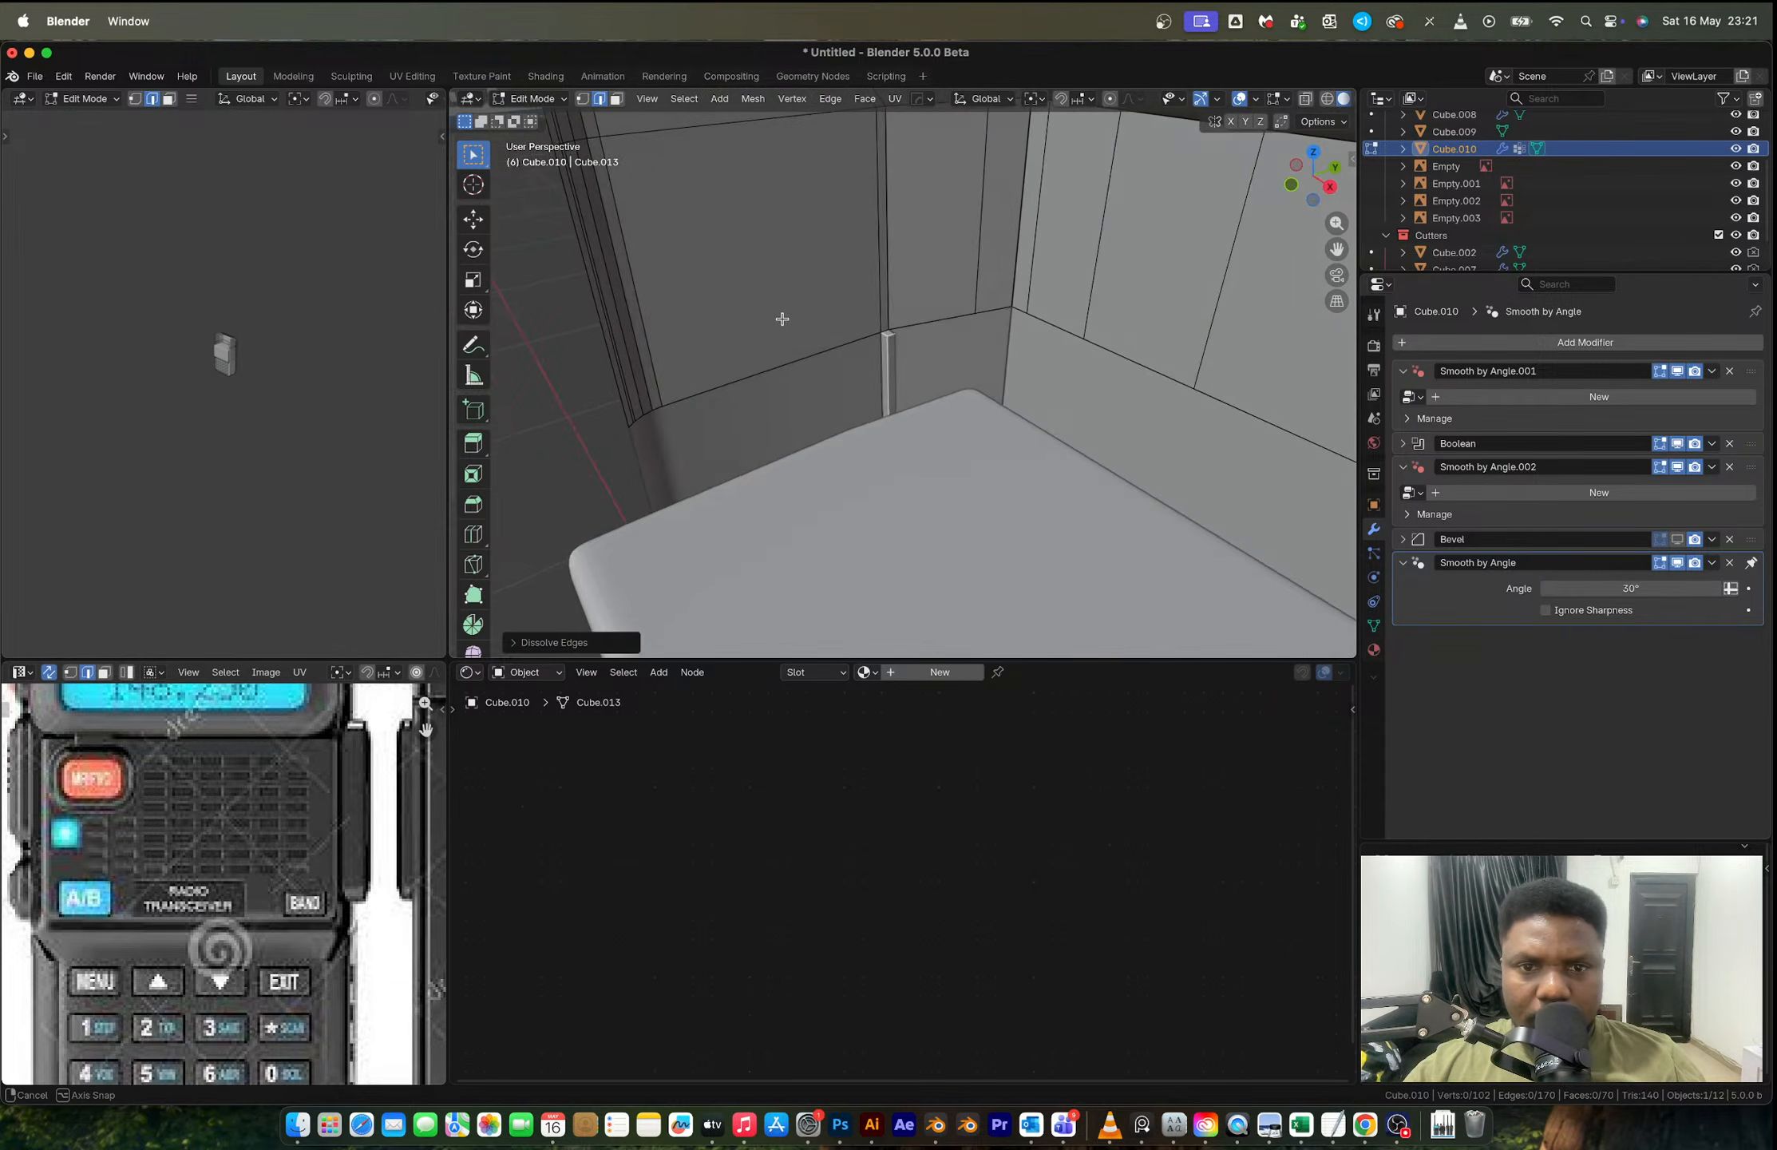
{"action": "scroll", "coordinate": [781, 319], "scroll_direction": "down", "scroll_amount": 4}
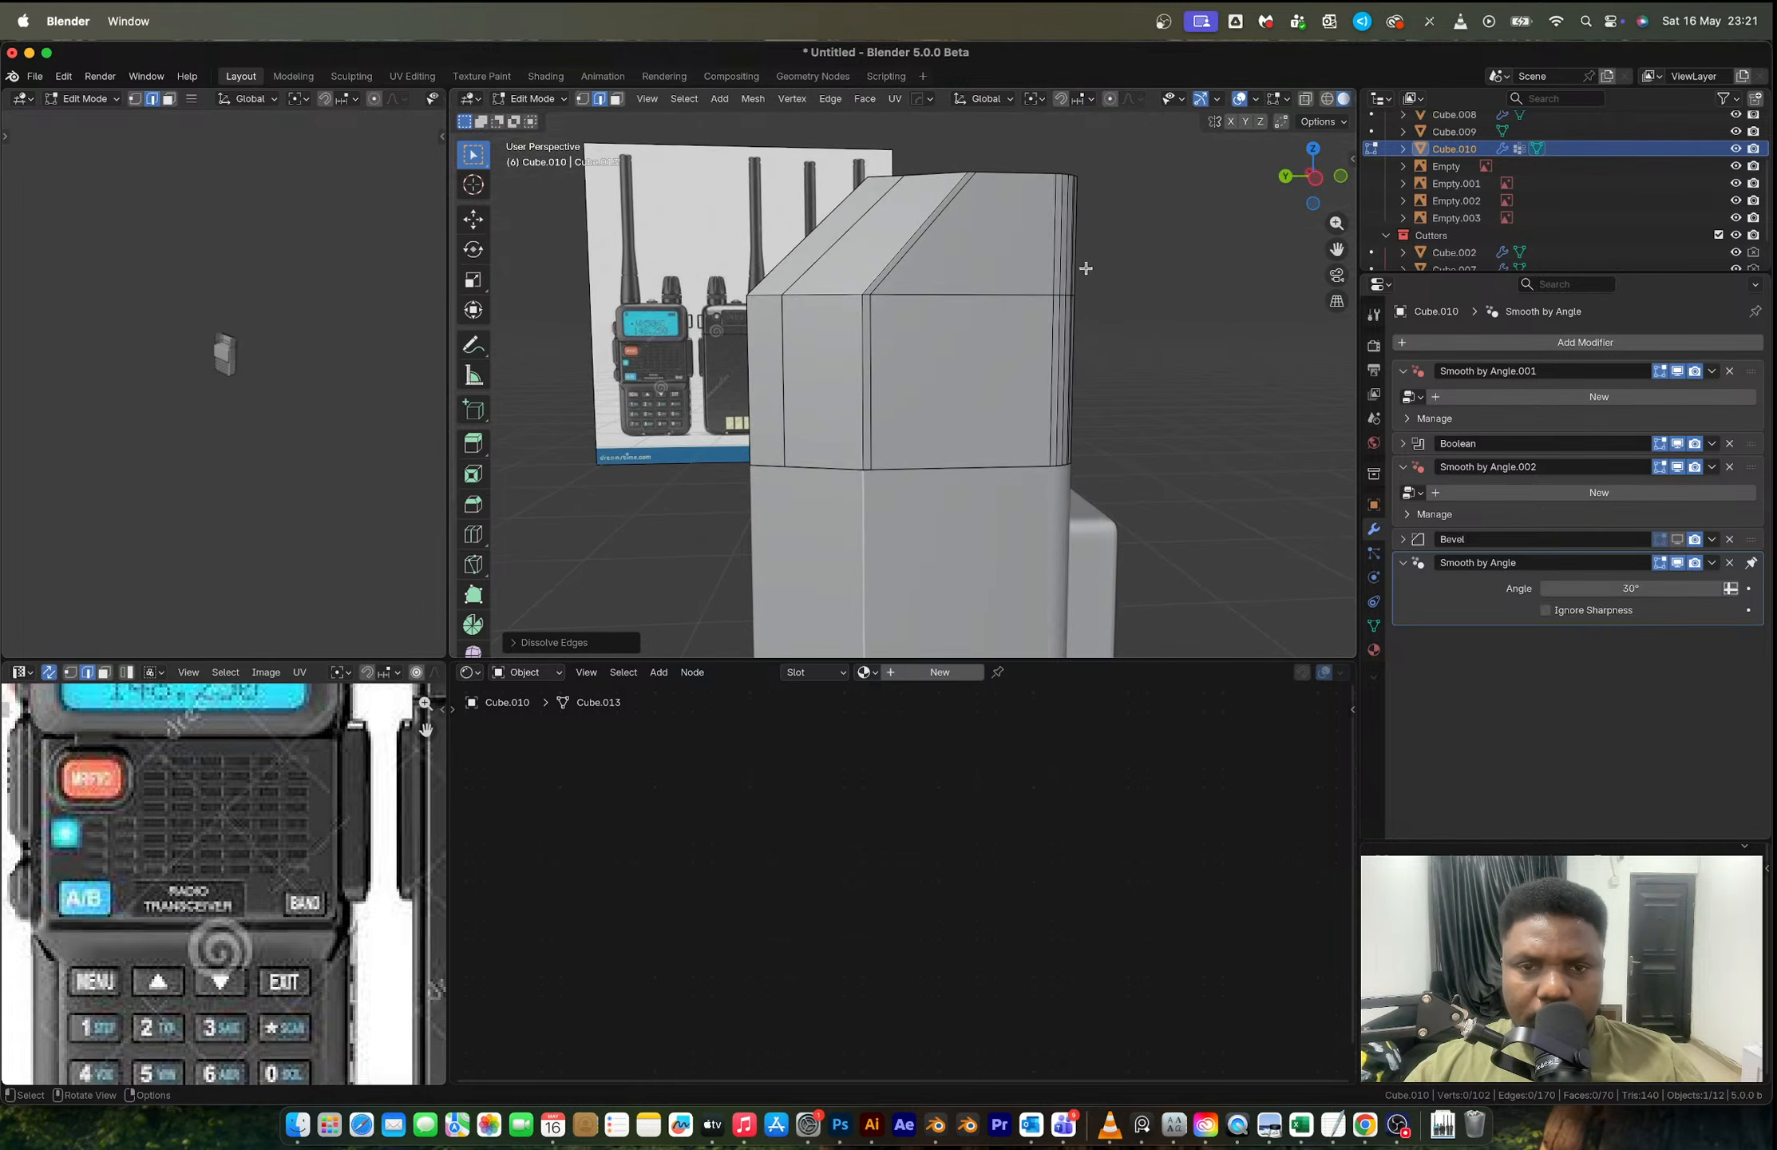
{"action": "left_click", "coordinate": [862, 329], "text": "alt"}
{"action": "key", "text": "x"}
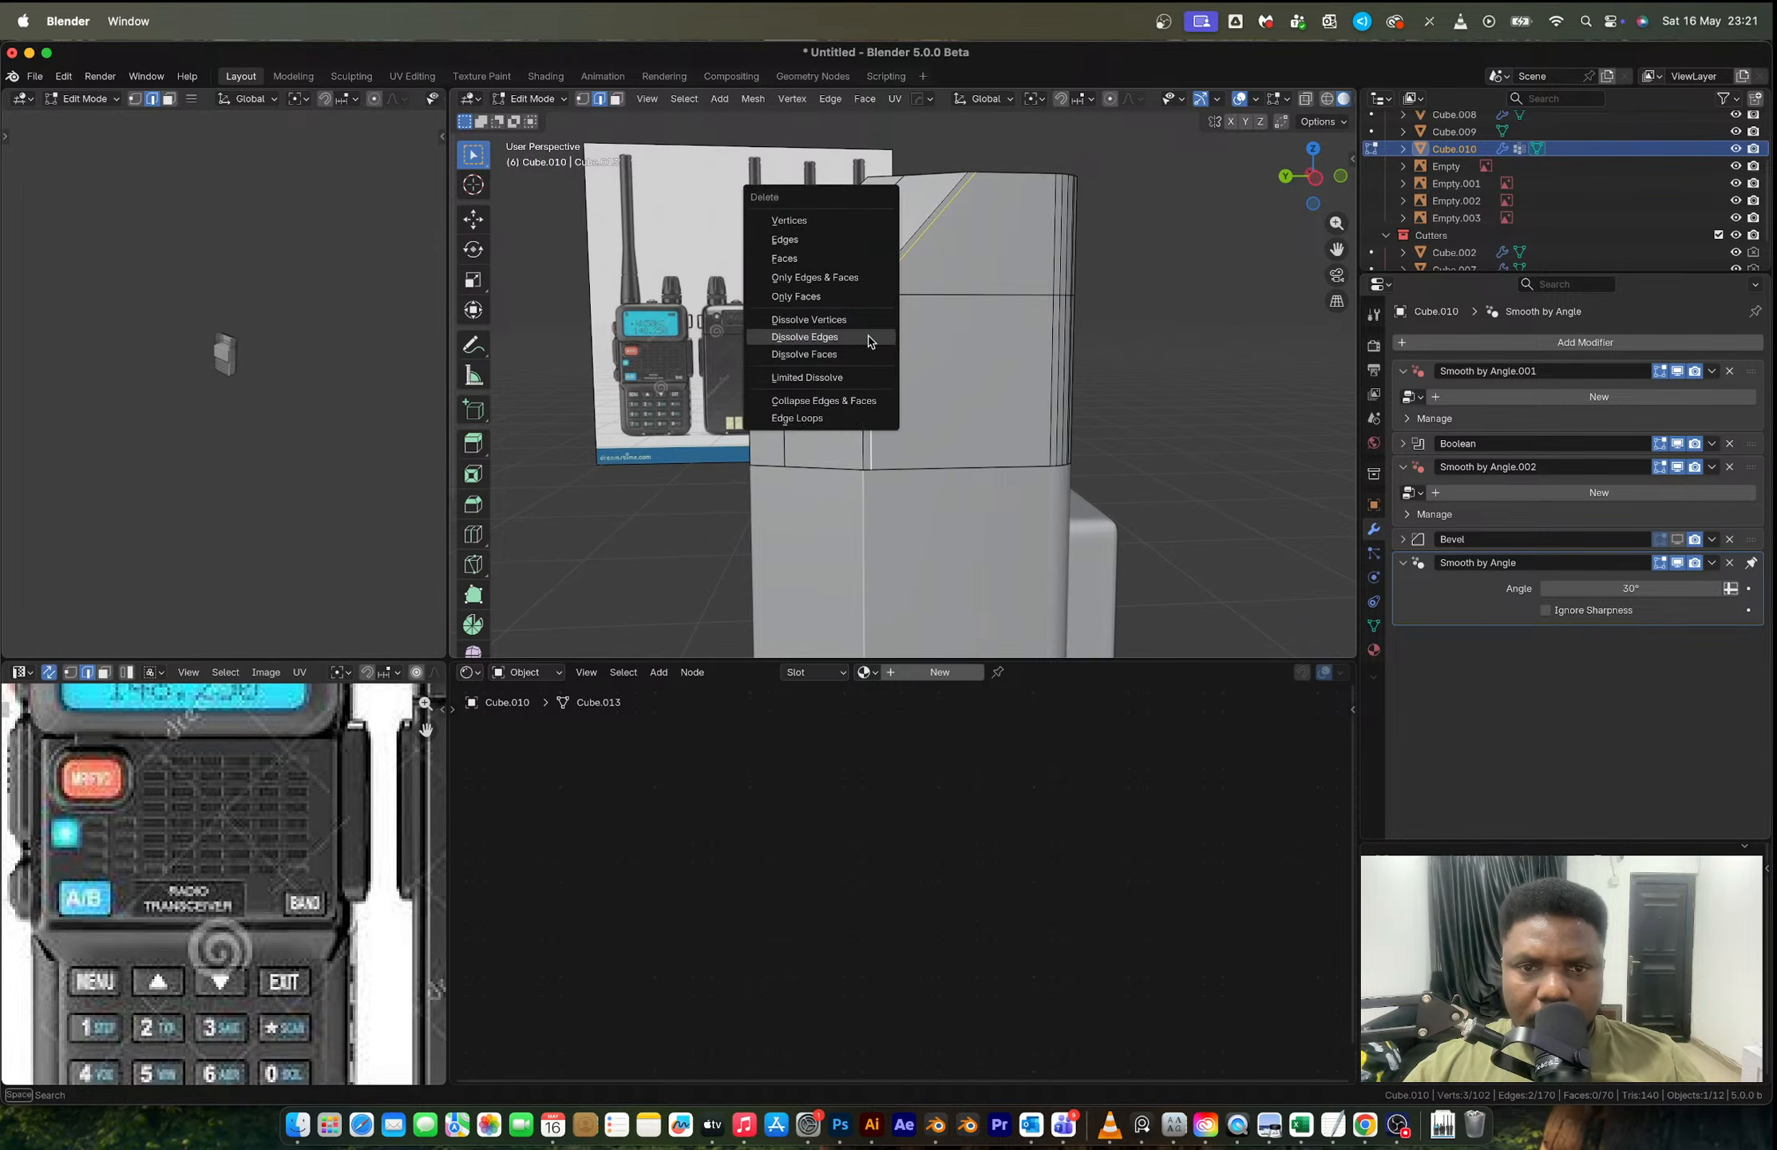
{"action": "left_click", "coordinate": [869, 336]}
{"action": "middle_click_drag", "start_coordinate": [868, 336], "coordinate": [715, 440]}
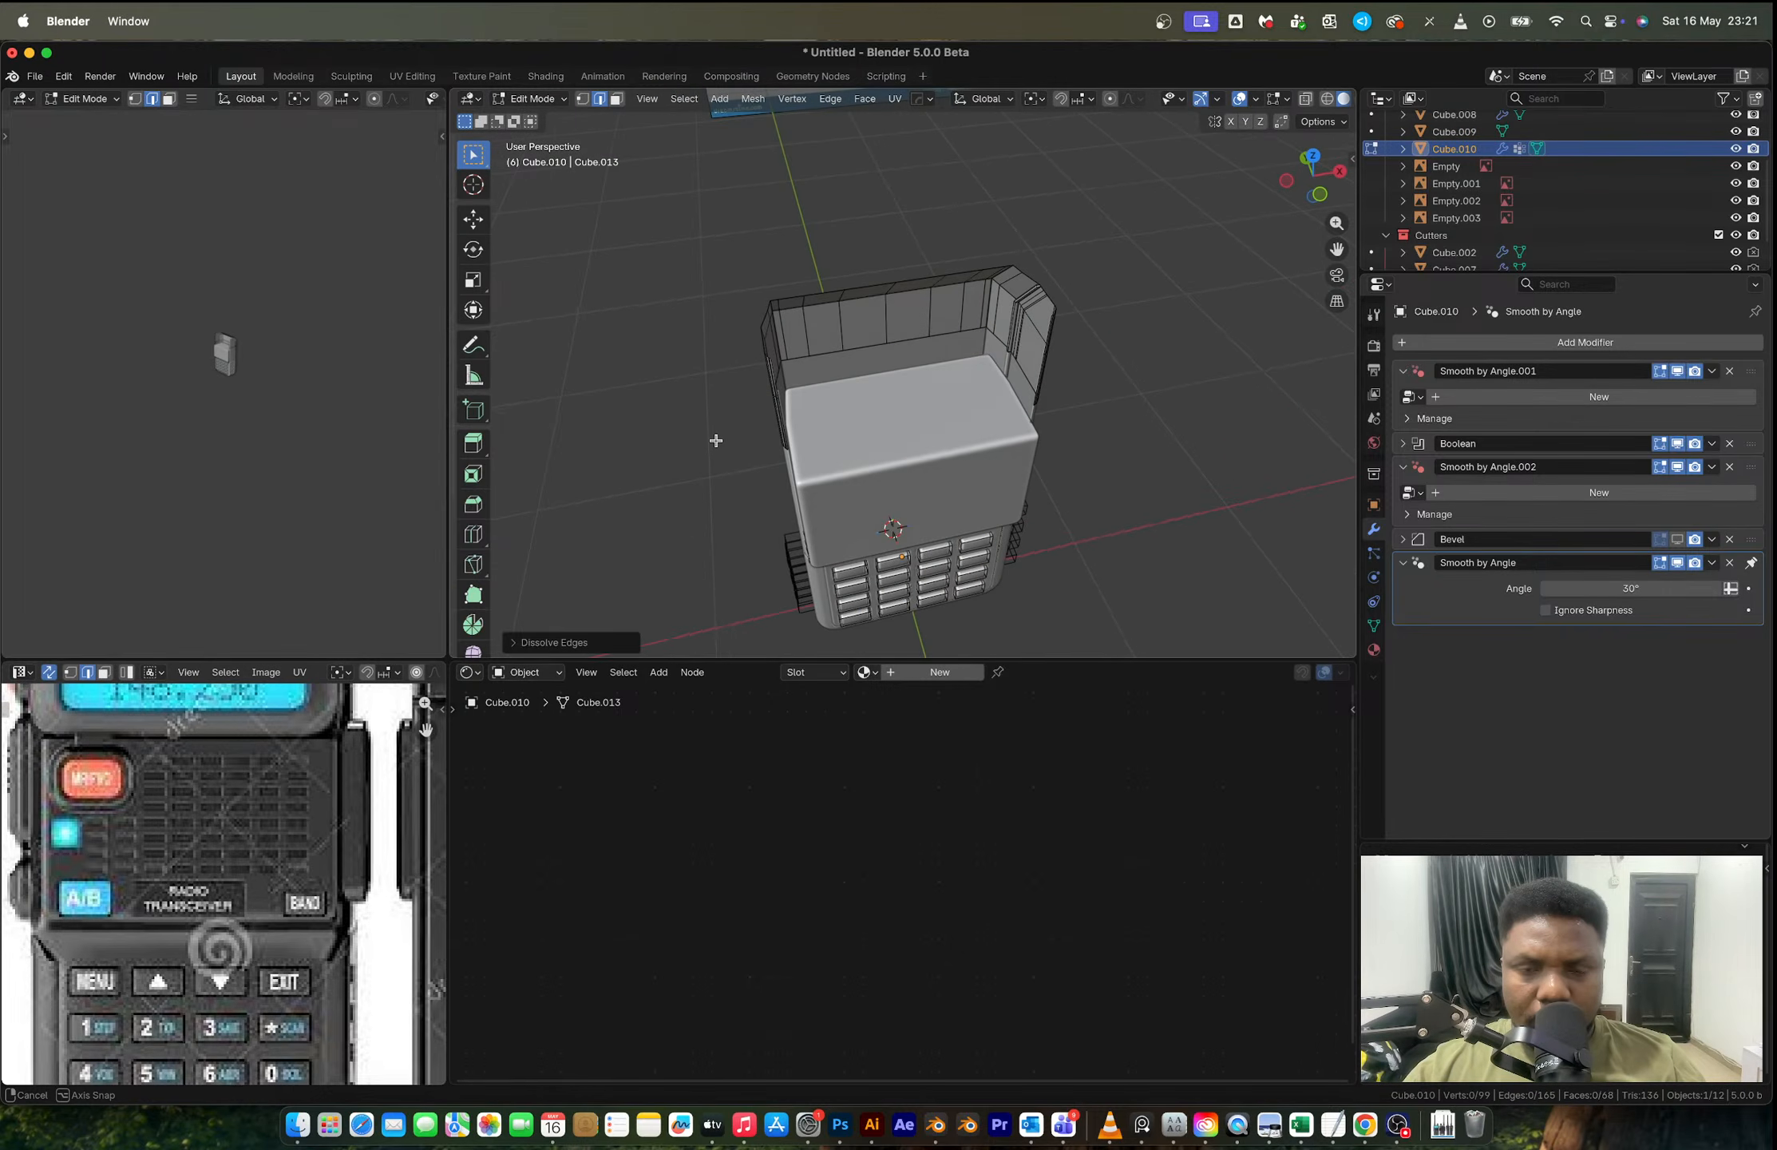
Step: Mirror the top section across the X axis with the HardOps mirror and apply the modifiers into its mesh
{"action": "middle_click_drag", "start_coordinate": [922, 316], "coordinate": [932, 374]}
{"action": "key", "text": "Tab"}
{"action": "key", "text": "alt+x"}
{"action": "left_click", "coordinate": [789, 584]}
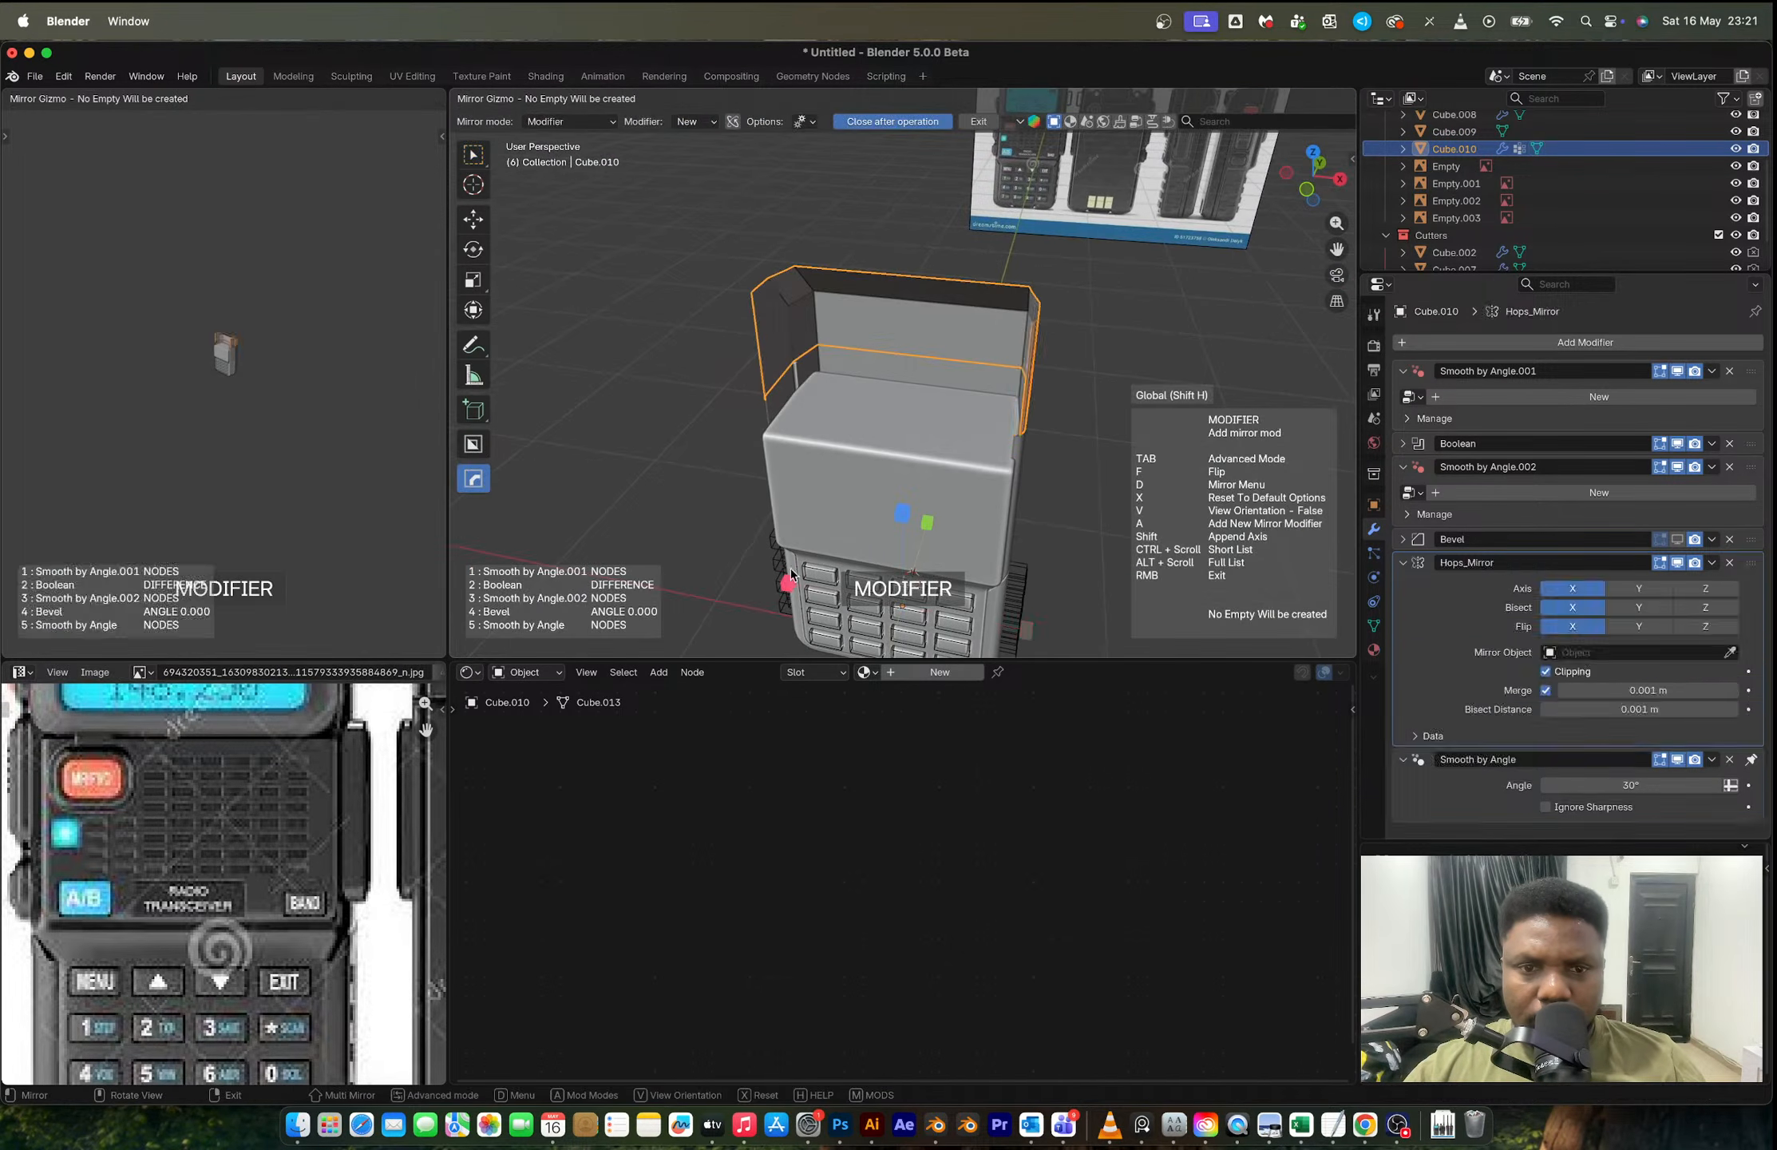
{"action": "key", "text": "ctrl+a"}
{"action": "middle_click_drag", "start_coordinate": [1233, 536], "coordinate": [968, 350]}
{"action": "key", "text": "Tab"}
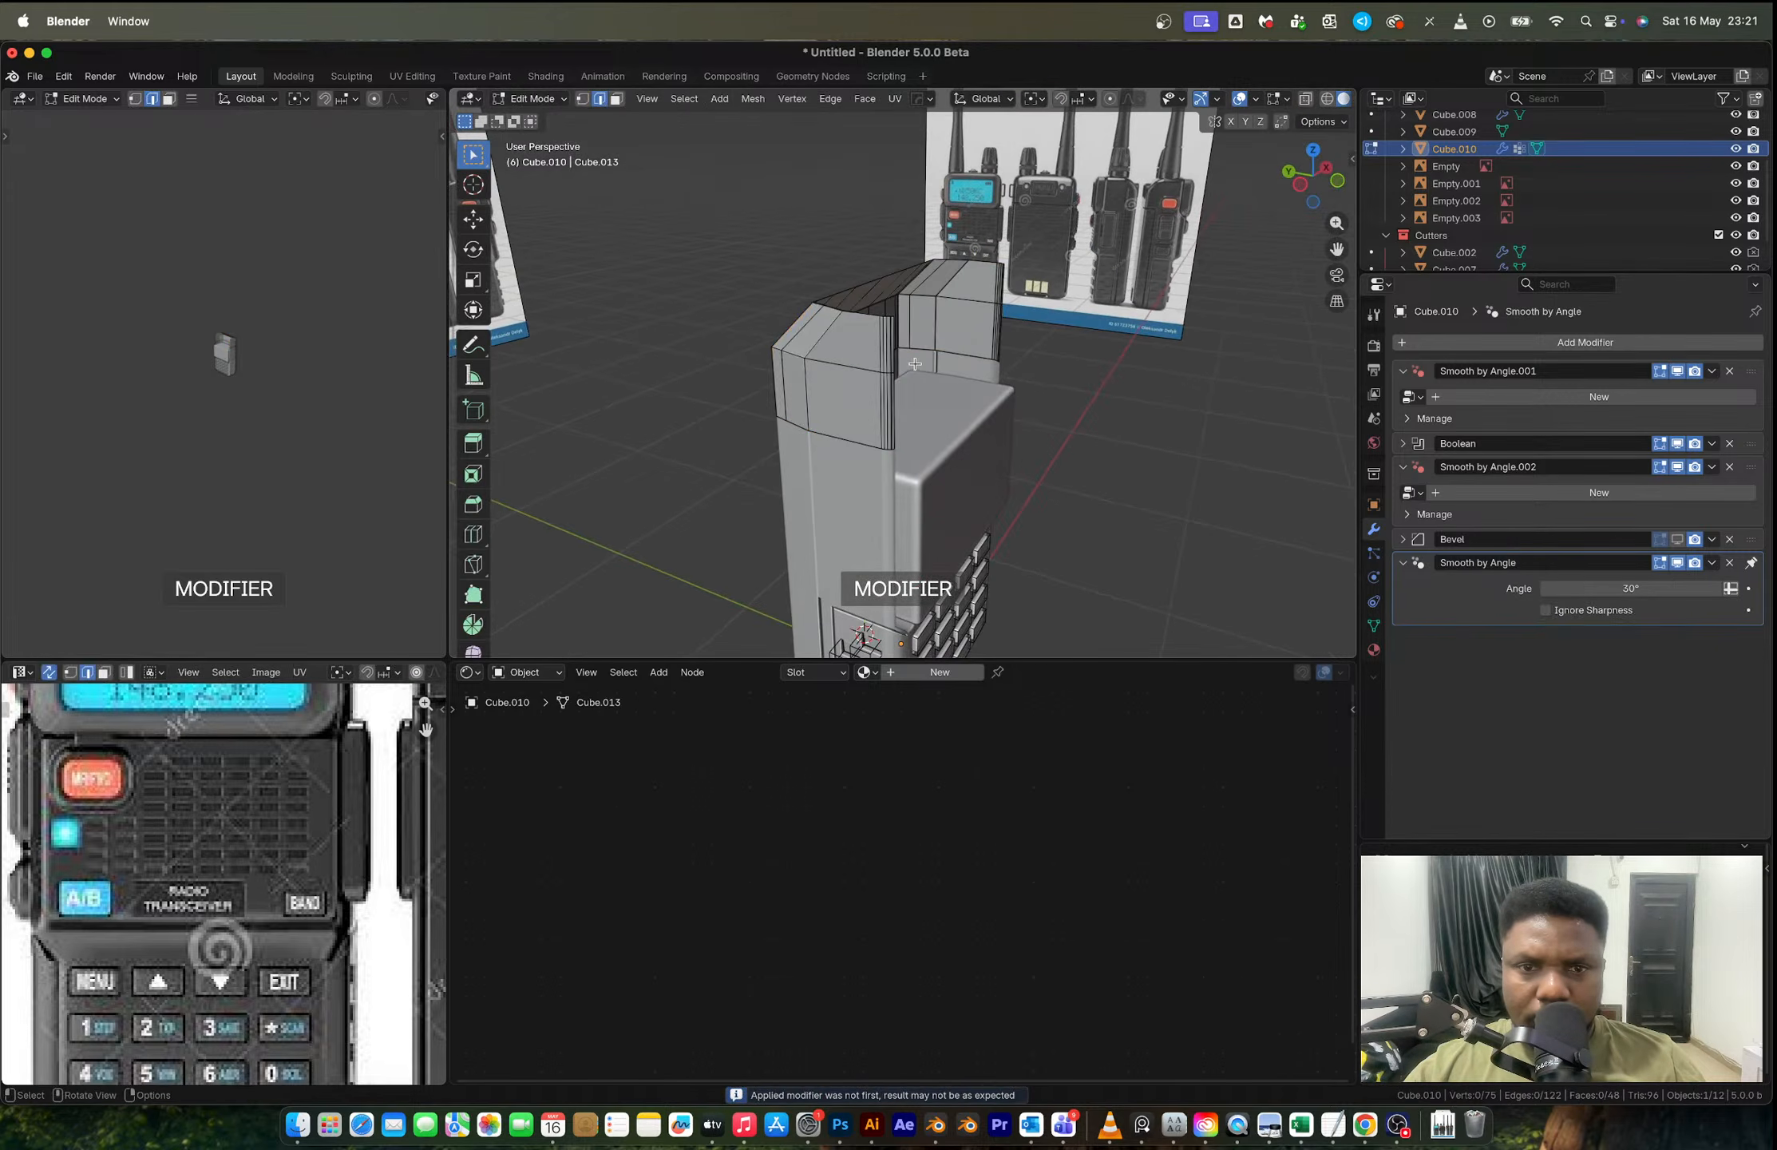
Step: Add a cube at the 3D cursor on the top section's rear wall and scale it to roughly the radio's width
{"action": "scroll", "coordinate": [913, 364], "scroll_direction": "up", "scroll_amount": 3}
{"action": "key", "text": "KP_1"}
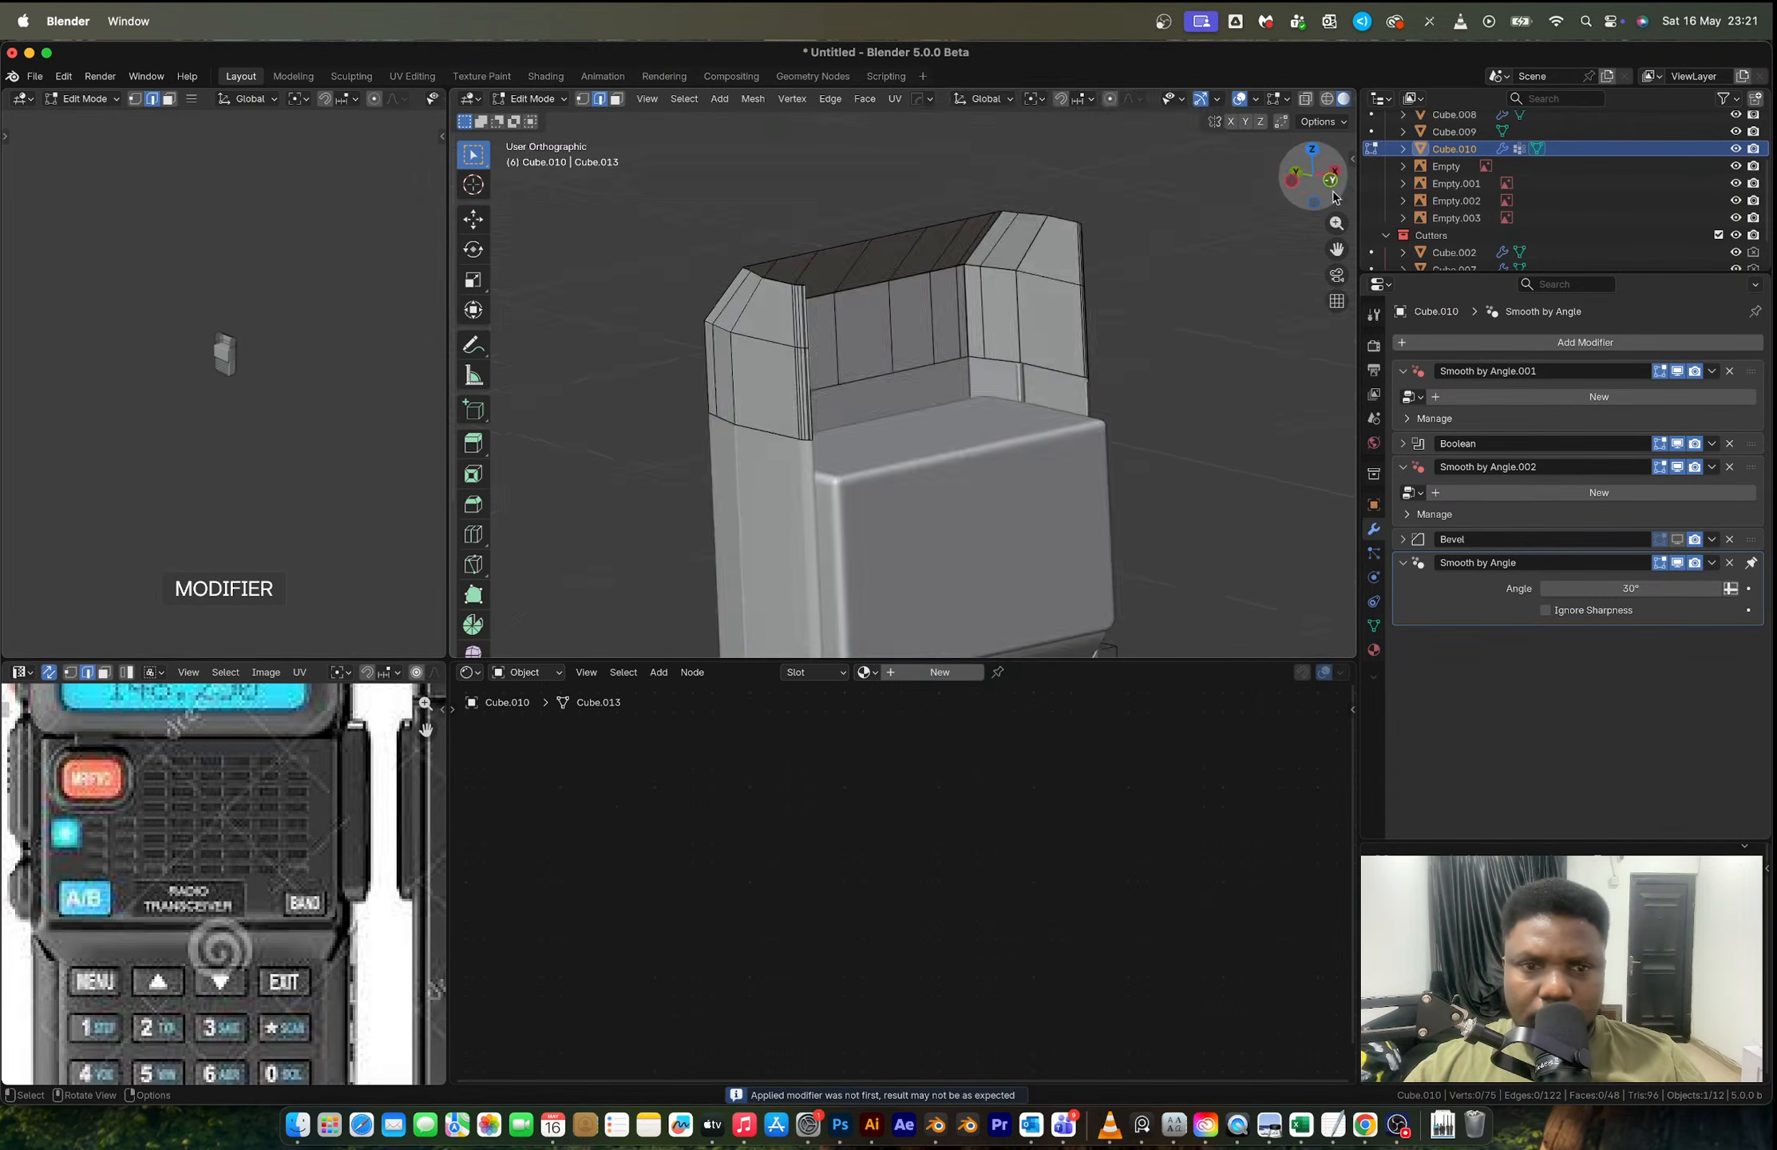
{"action": "key", "text": "alt+z"}
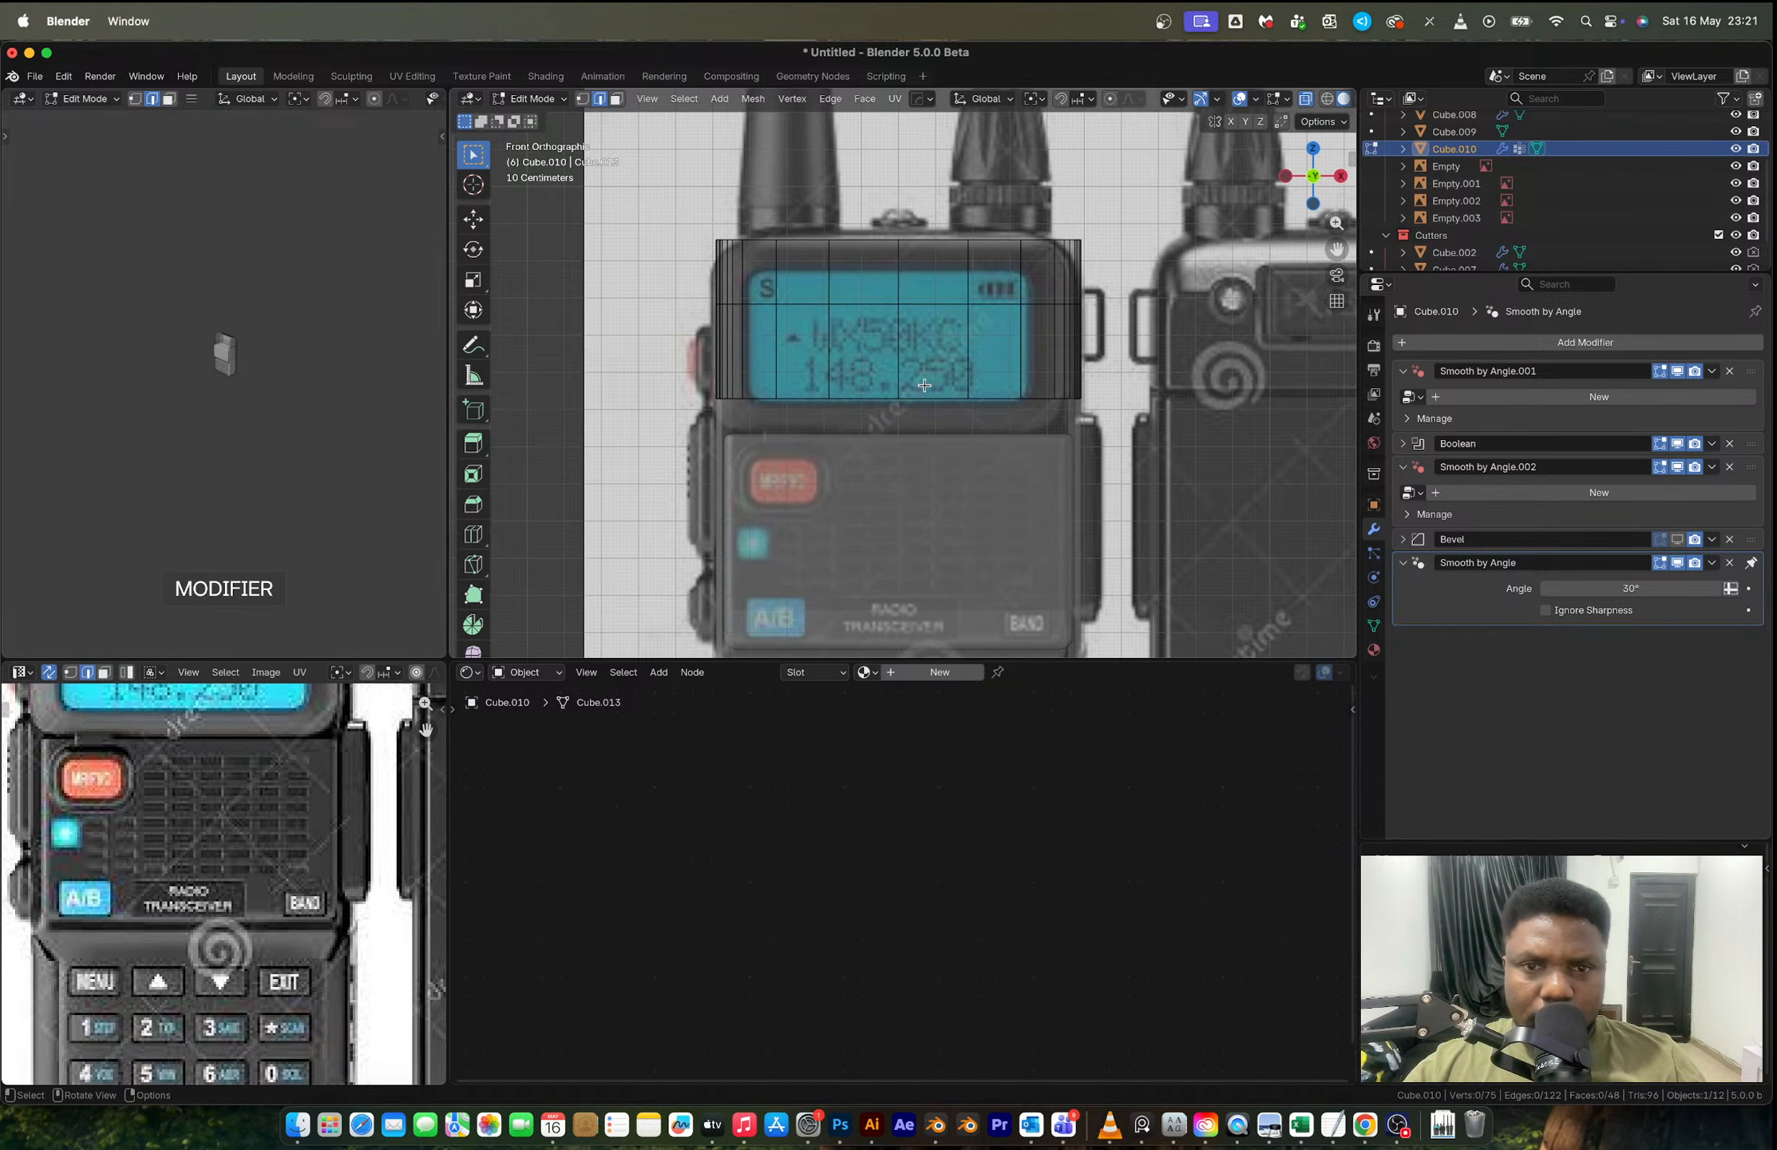
{"action": "key", "text": "Tab"}
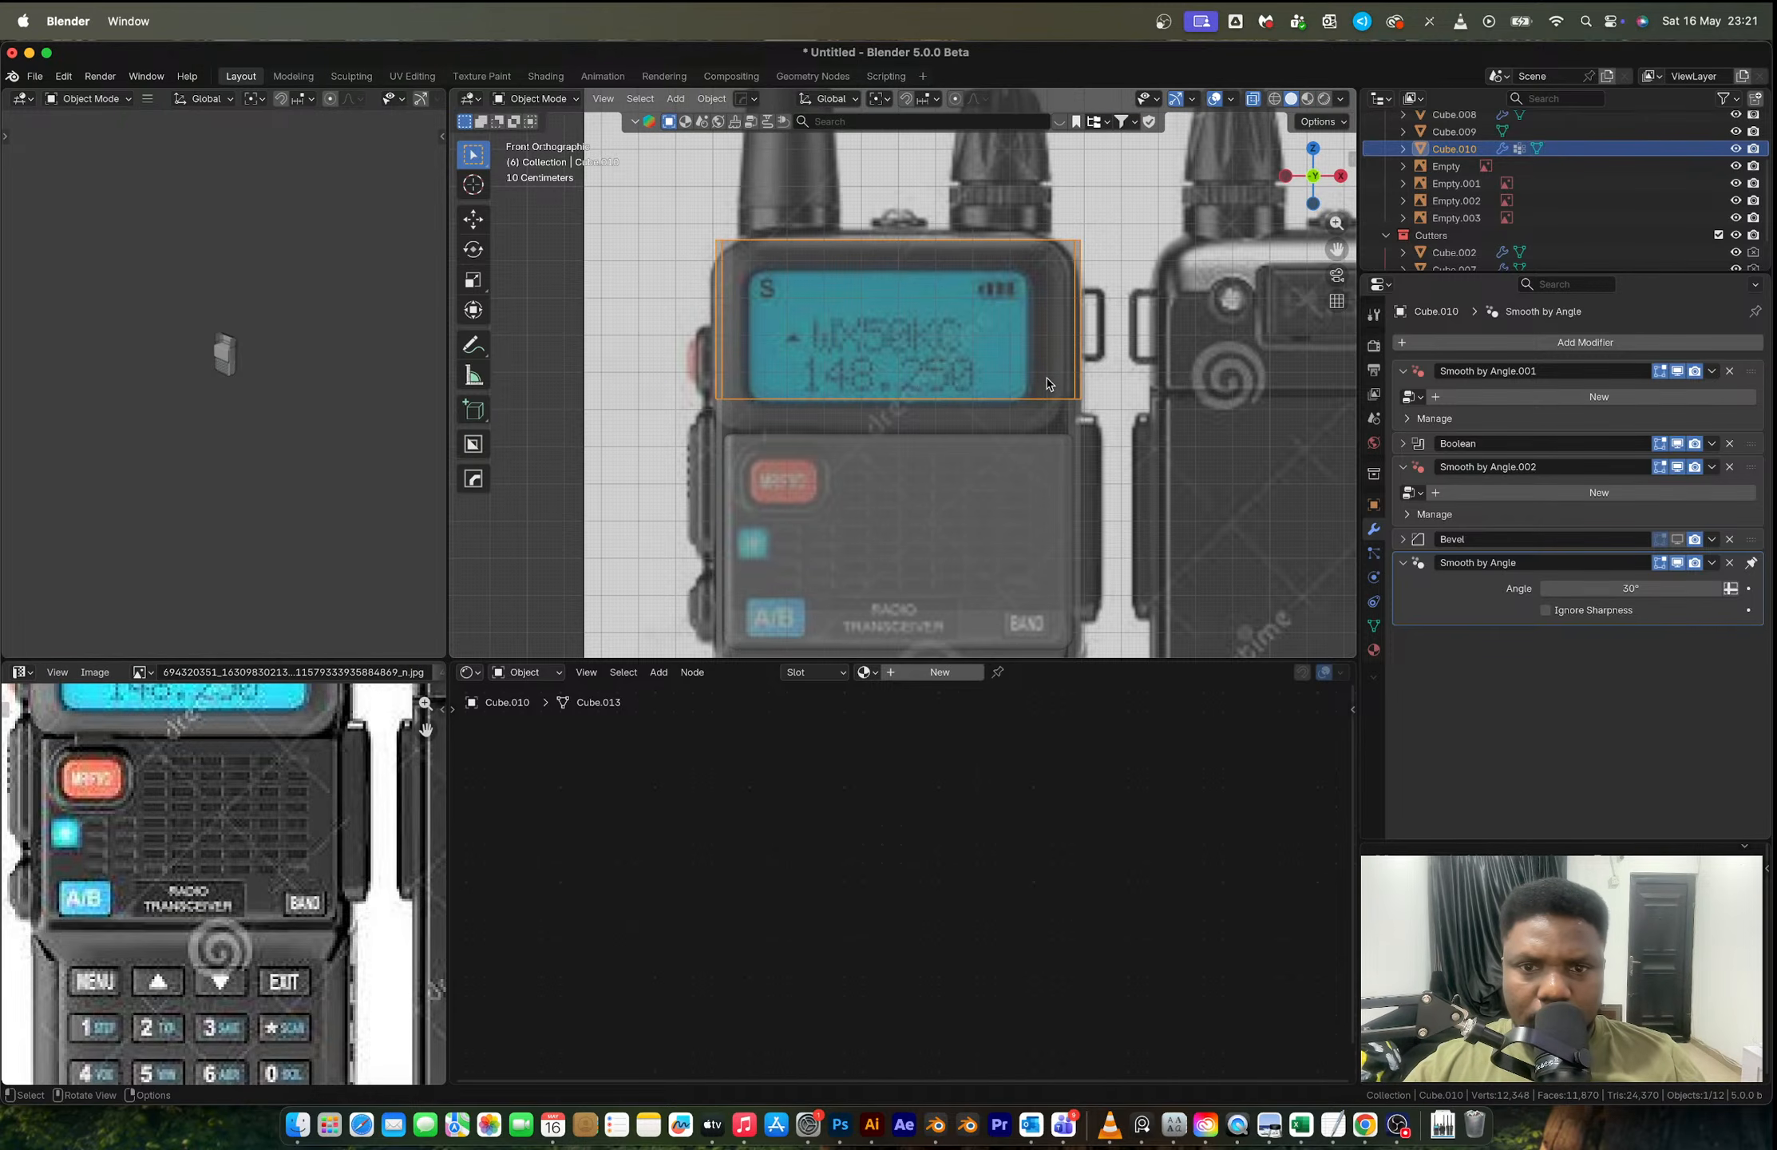
{"action": "middle_click_drag", "start_coordinate": [1046, 379], "coordinate": [965, 348]}
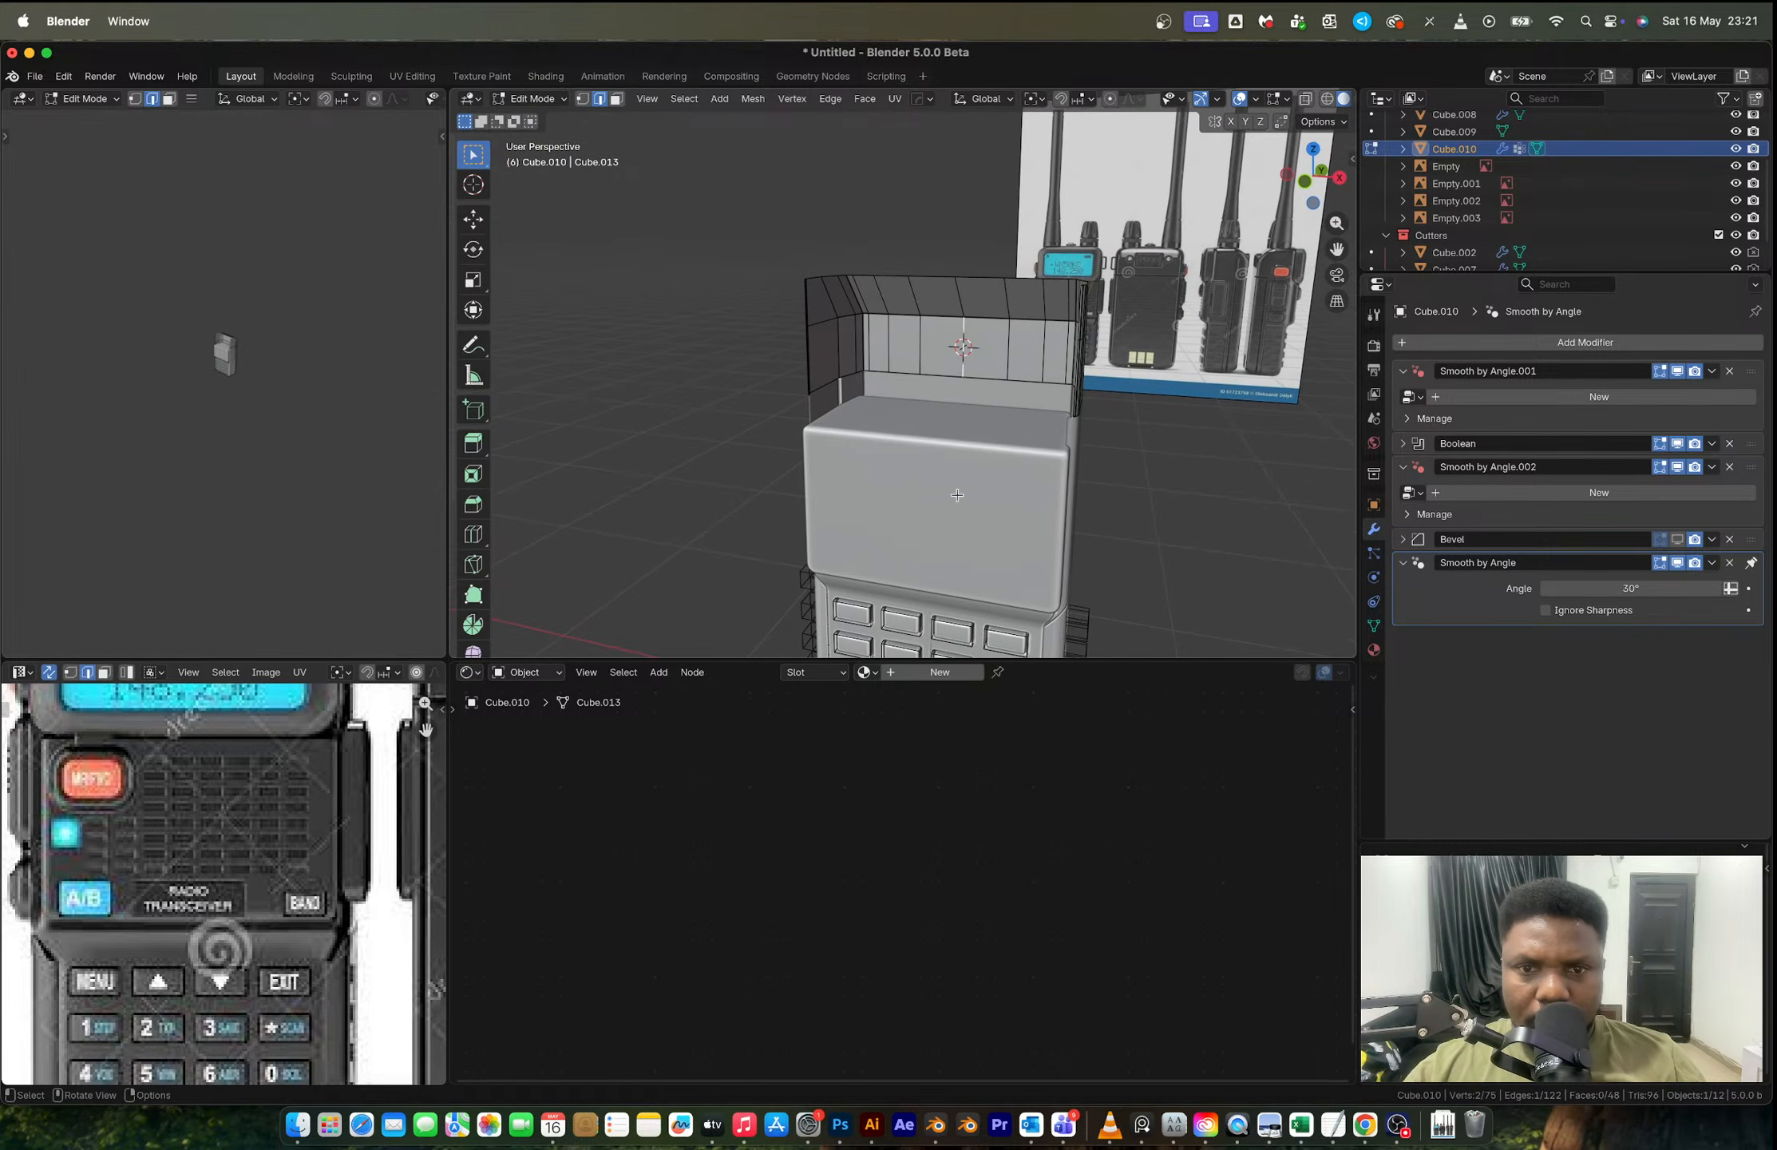
{"action": "key", "text": "Tab"}
{"action": "key", "text": "shift+a"}
{"action": "mouse_move", "coordinate": [998, 429]}
{"action": "left_click", "coordinate": [1061, 445]}
{"action": "key", "text": "s"}
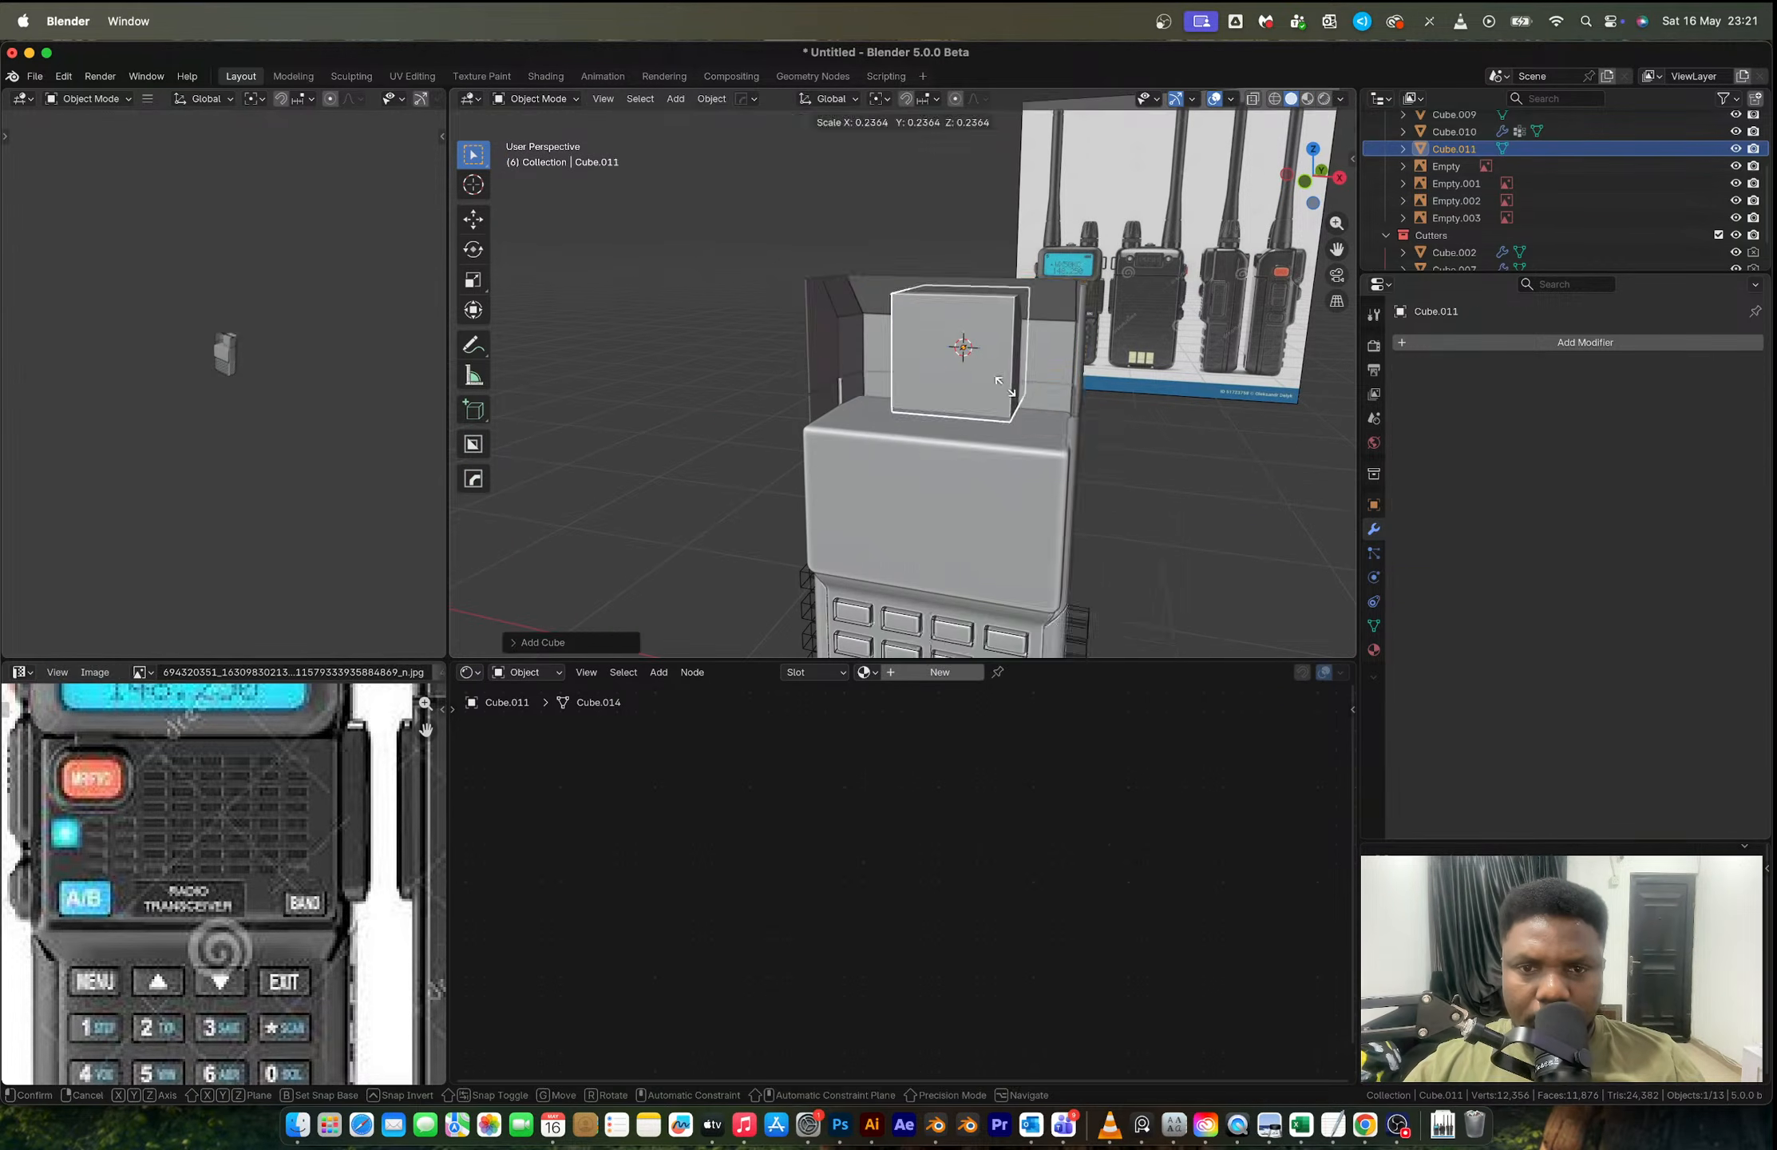
{"action": "left_click", "coordinate": [1056, 413]}
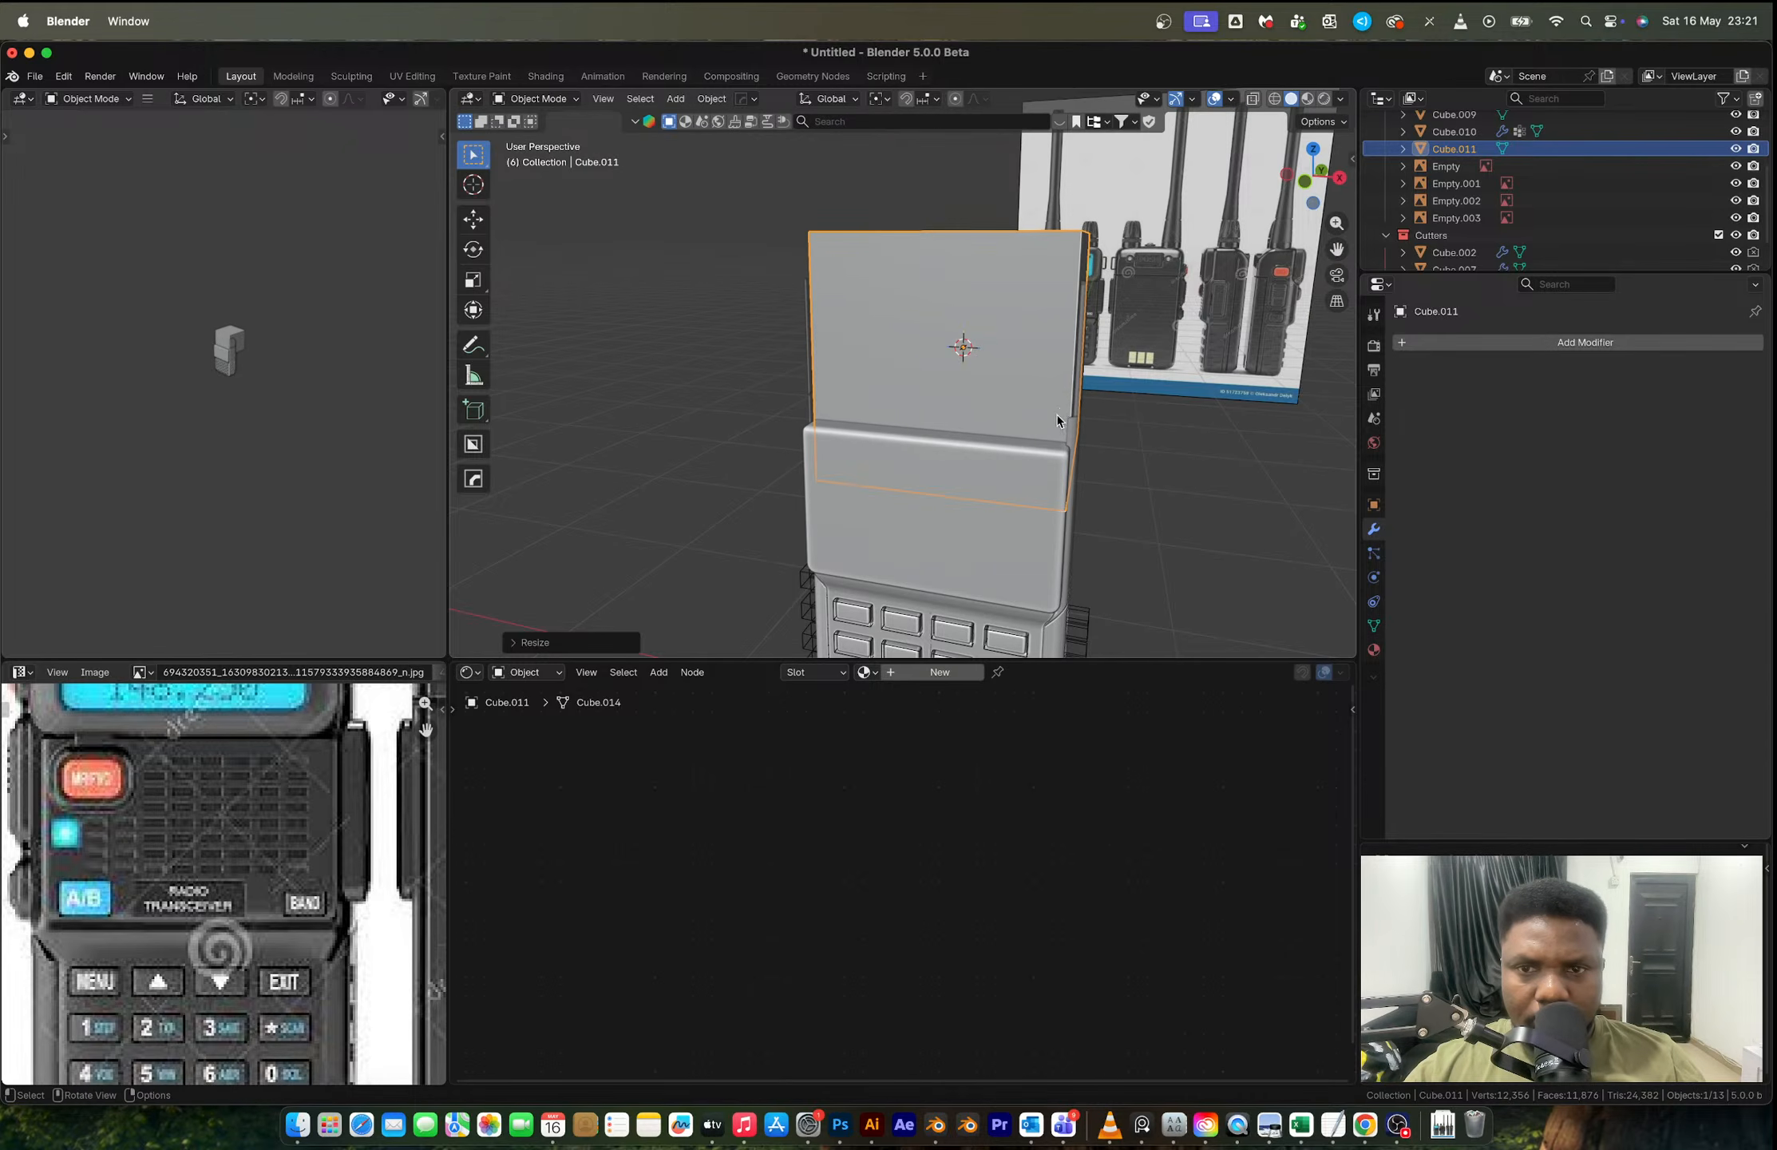
Step: In front view, scale the cube to about 0.56 along Z and raise it about 0.03 m over the display housing
{"action": "left_click", "coordinate": [1304, 181]}
{"action": "scroll", "coordinate": [980, 389], "scroll_direction": "up", "scroll_amount": 4}
{"action": "key", "text": "alt+z"}
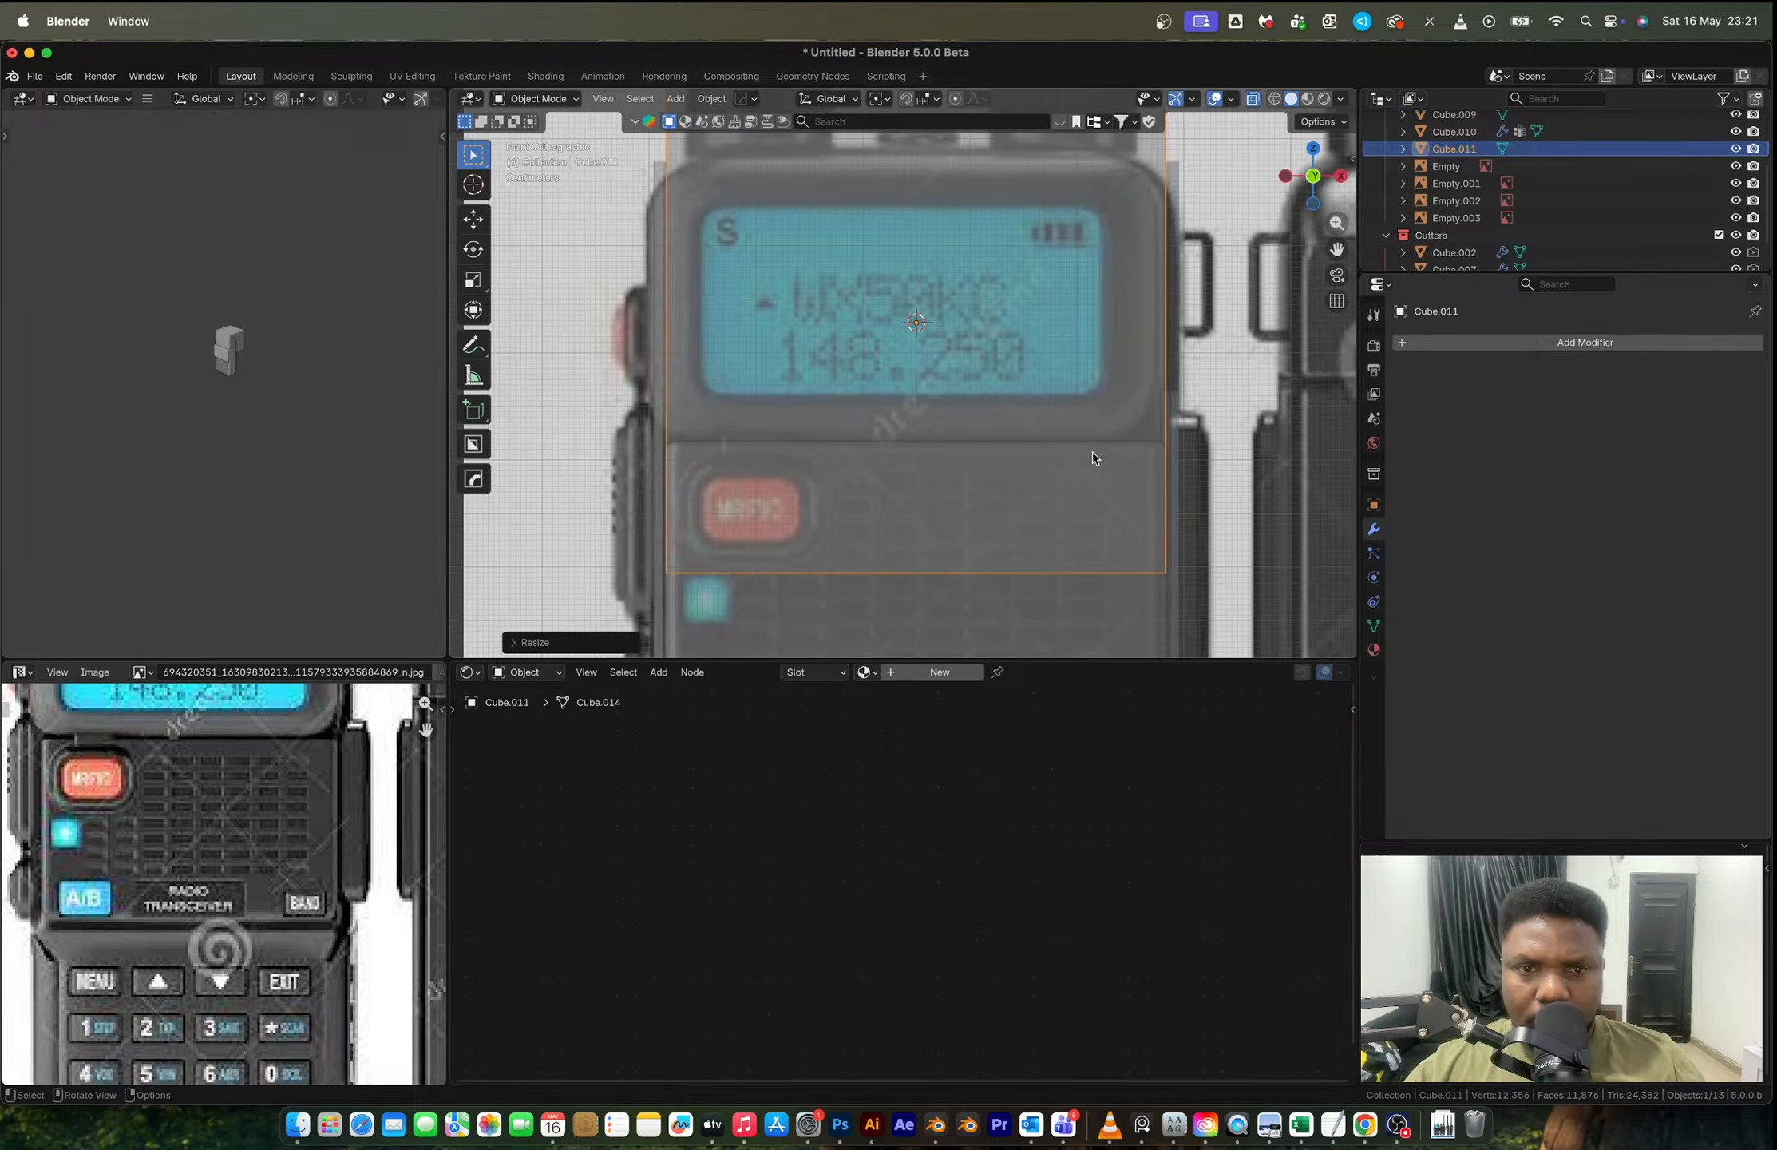
{"action": "key", "text": "s"}
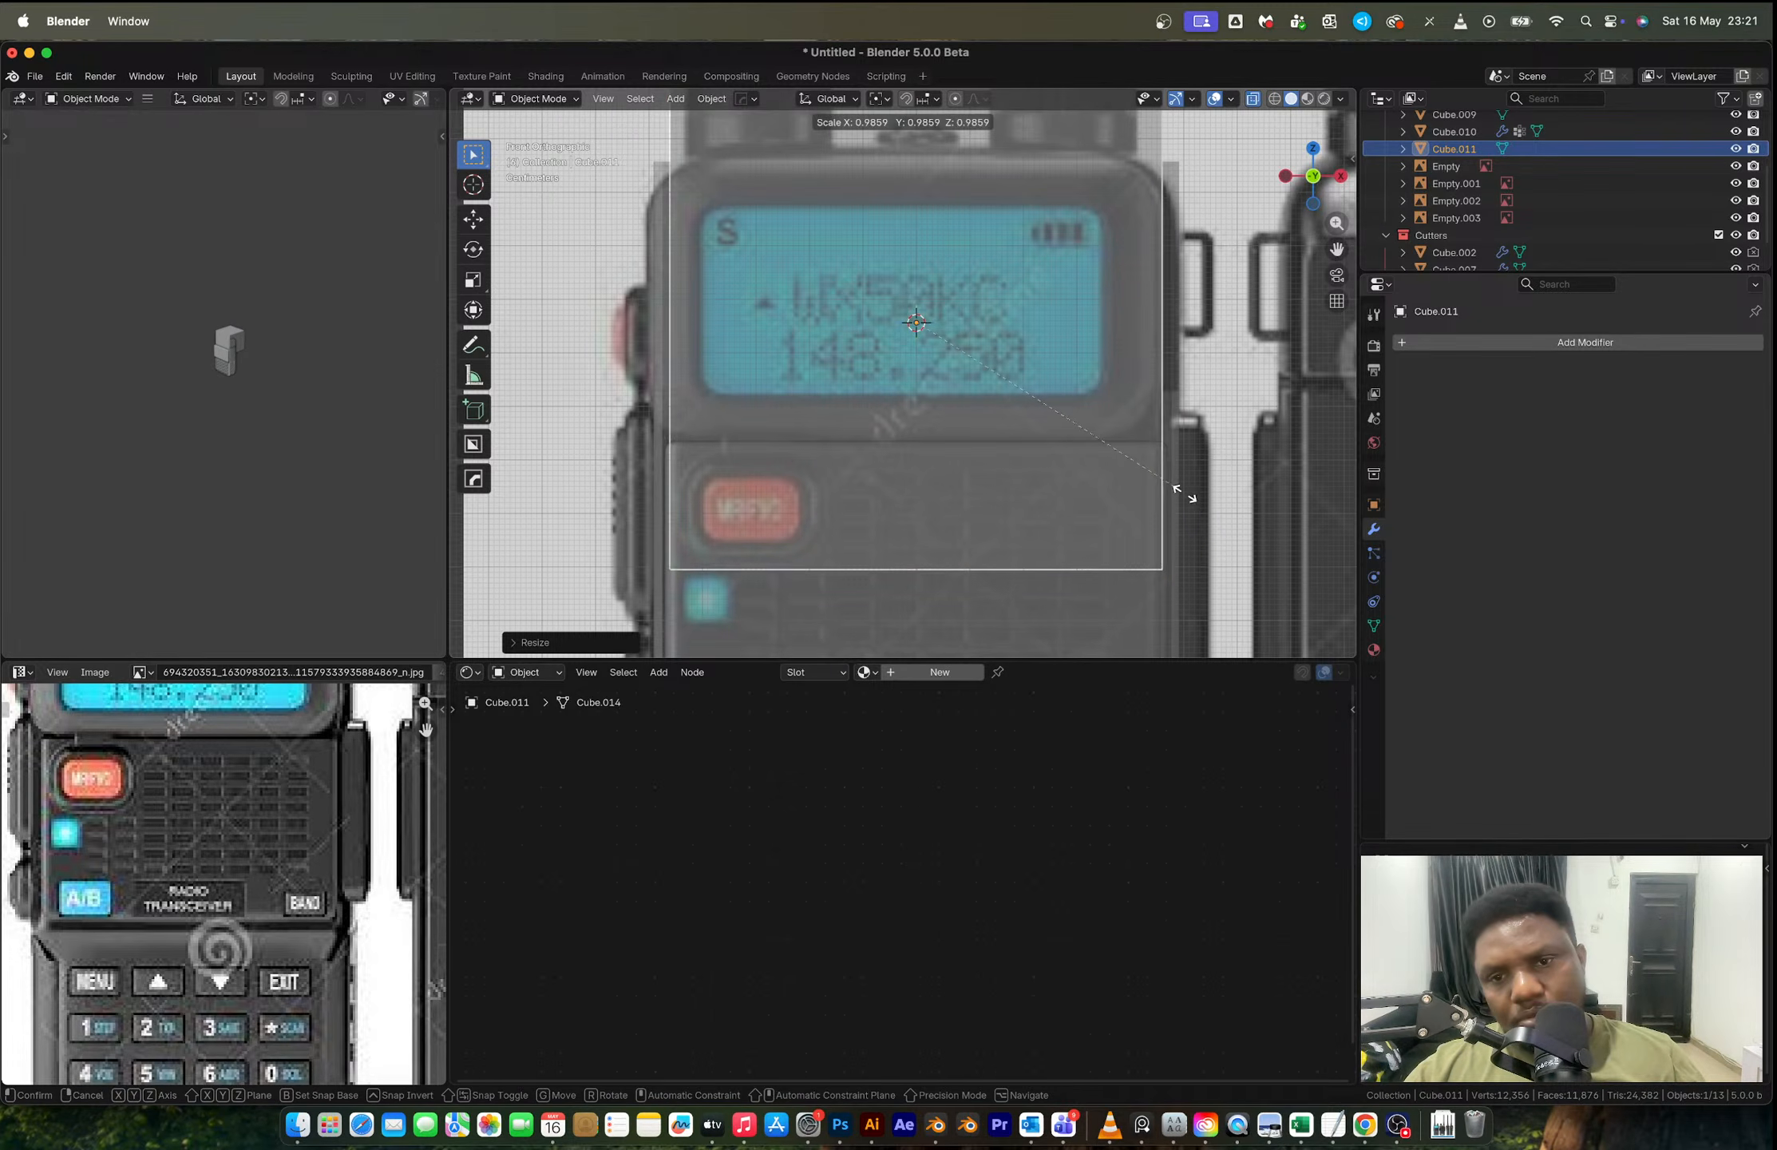
{"action": "key", "text": "z"}
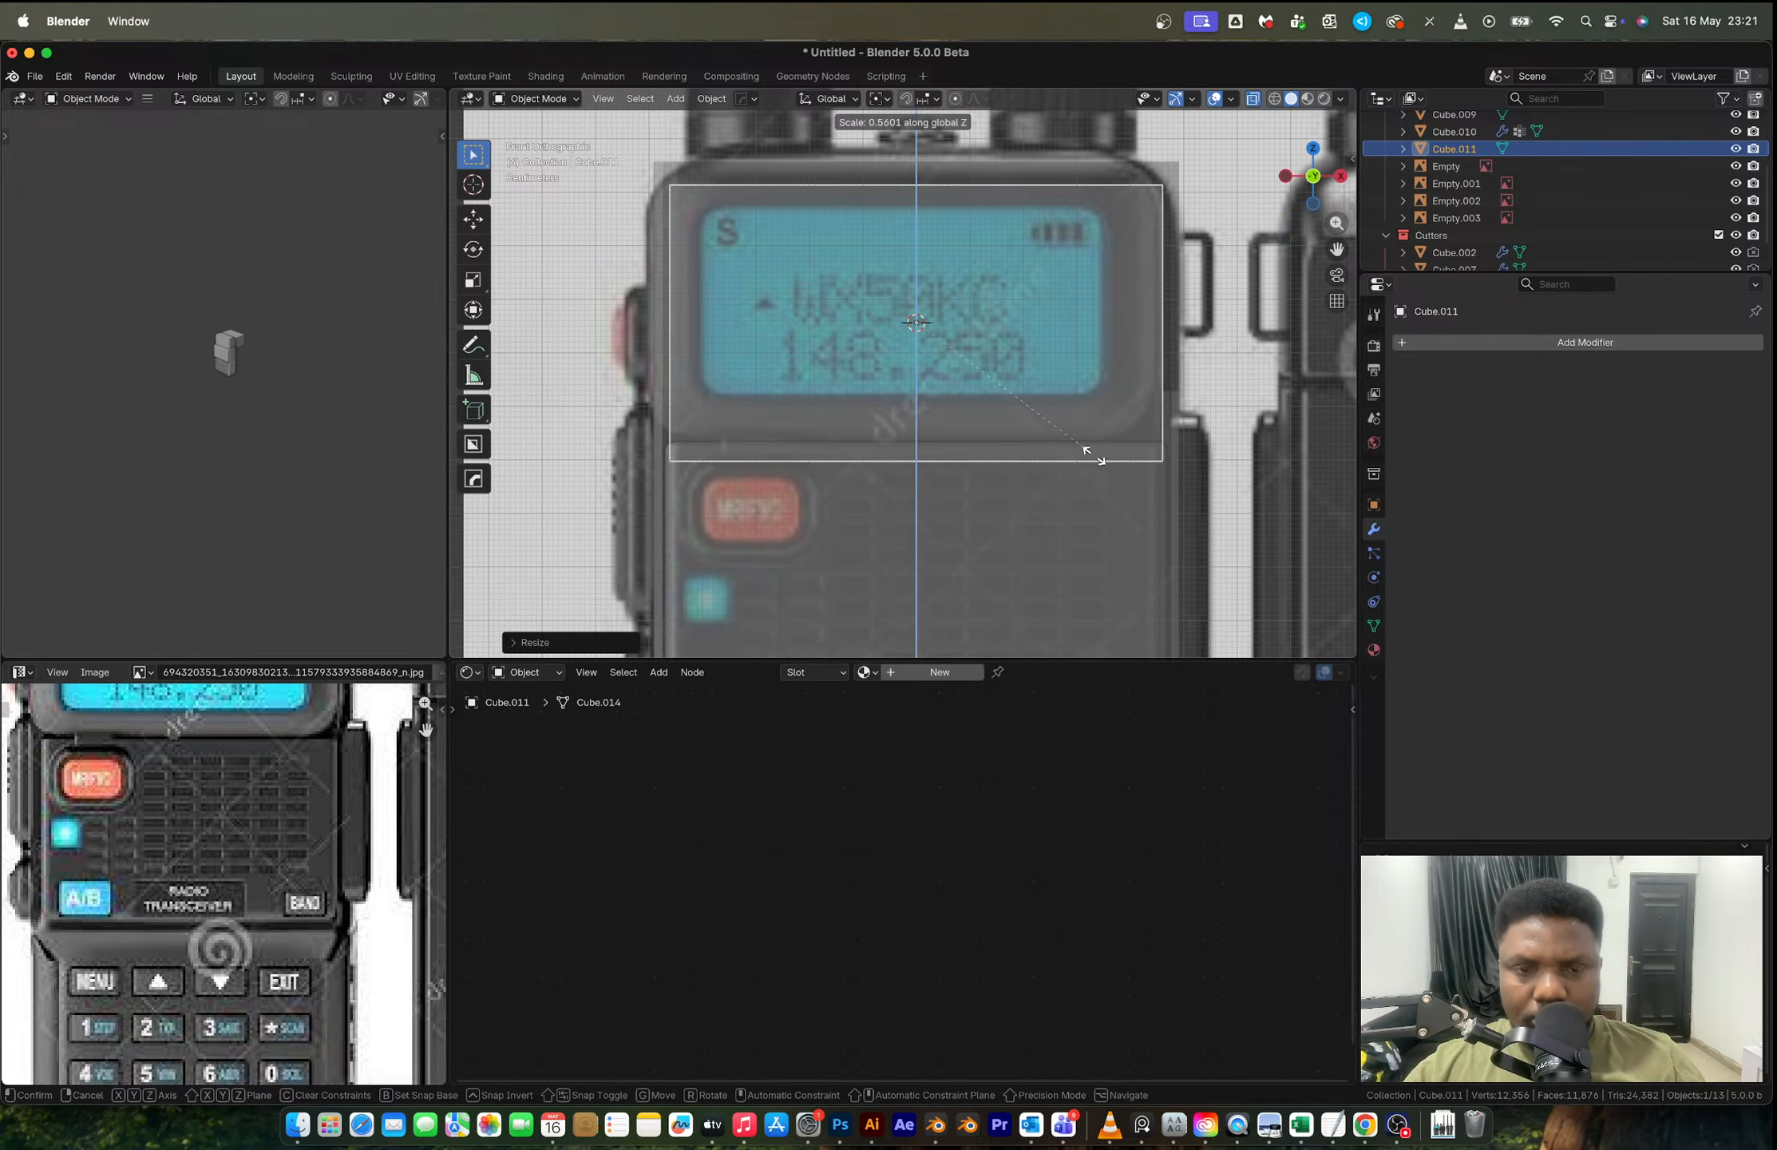
{"action": "left_click", "coordinate": [1095, 457]}
{"action": "key", "text": "g"}
{"action": "key", "text": "z"}
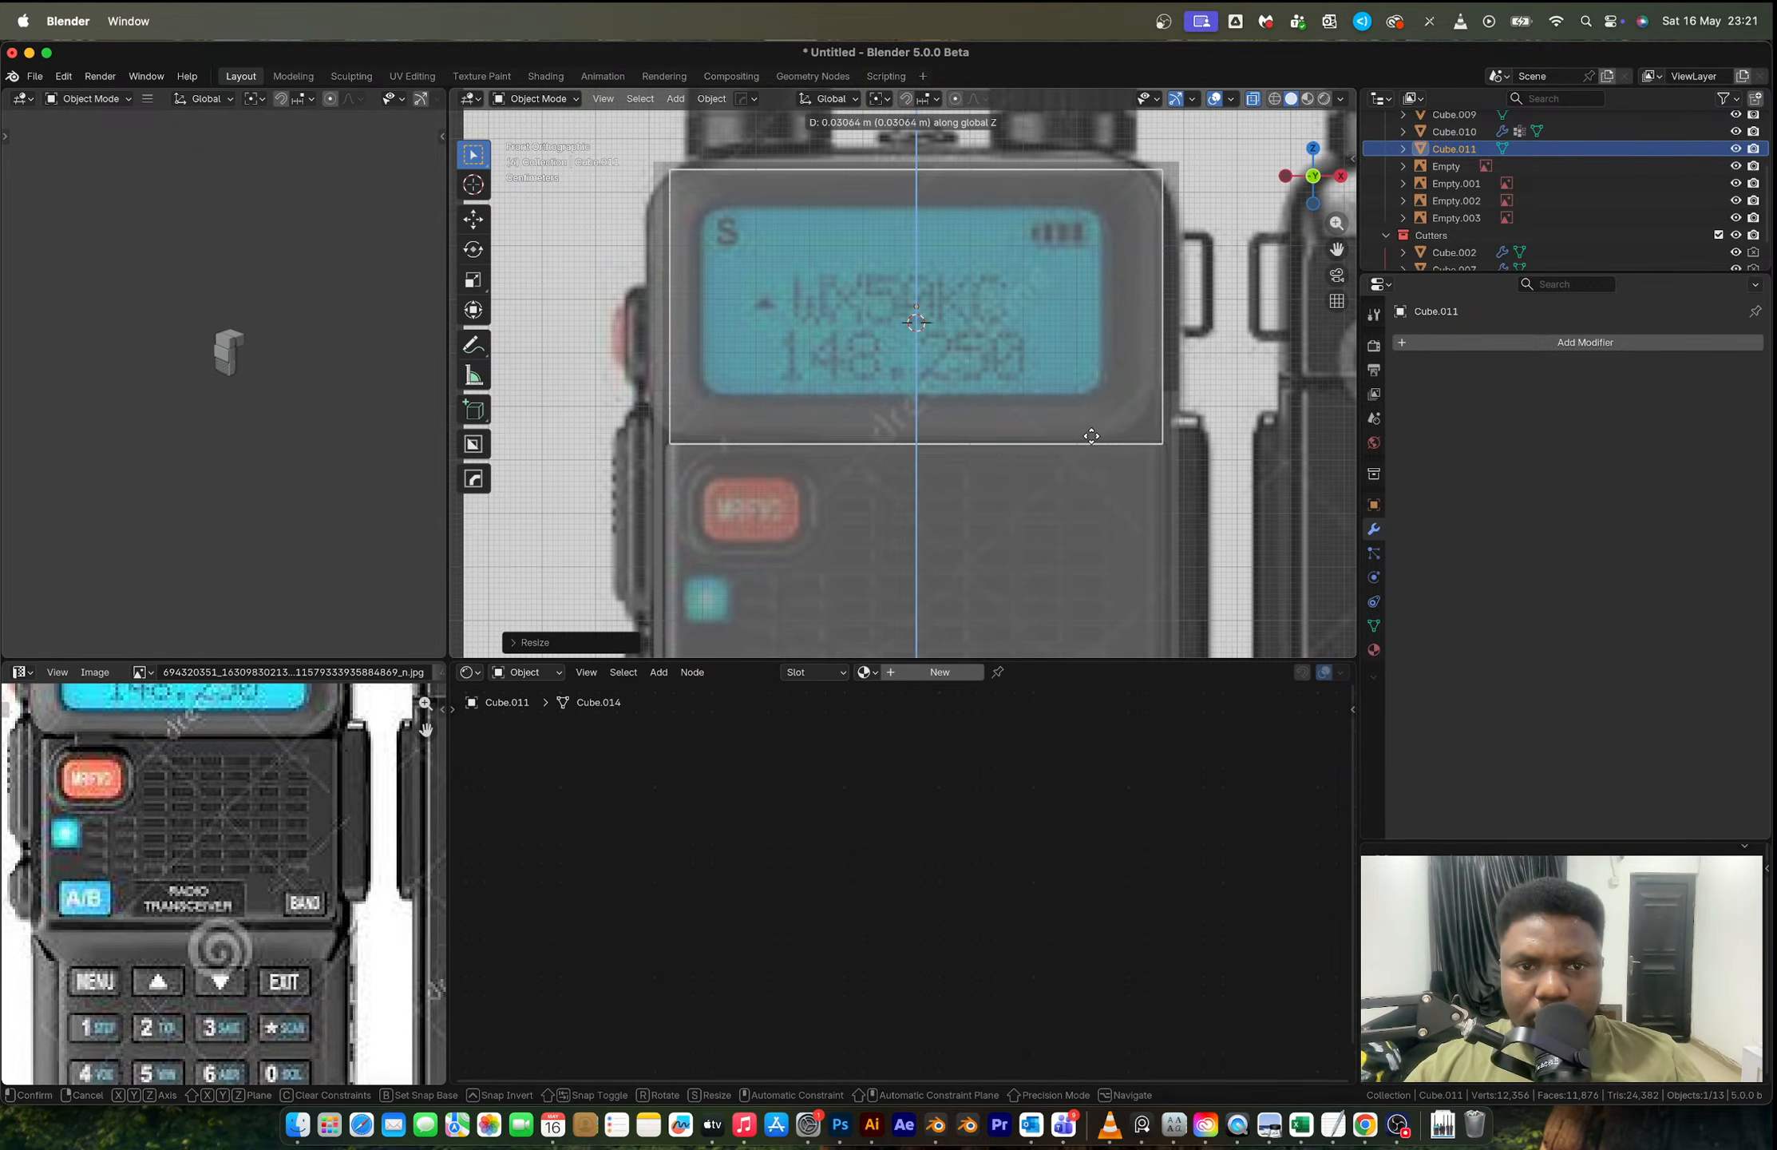
{"action": "left_click", "coordinate": [1193, 488]}
Step: Fine-tune the cube's overall size and raise it about 0.013 m along Z to match the display housing's outline
{"action": "key", "text": "s"}
{"action": "left_click", "coordinate": [1204, 490]}
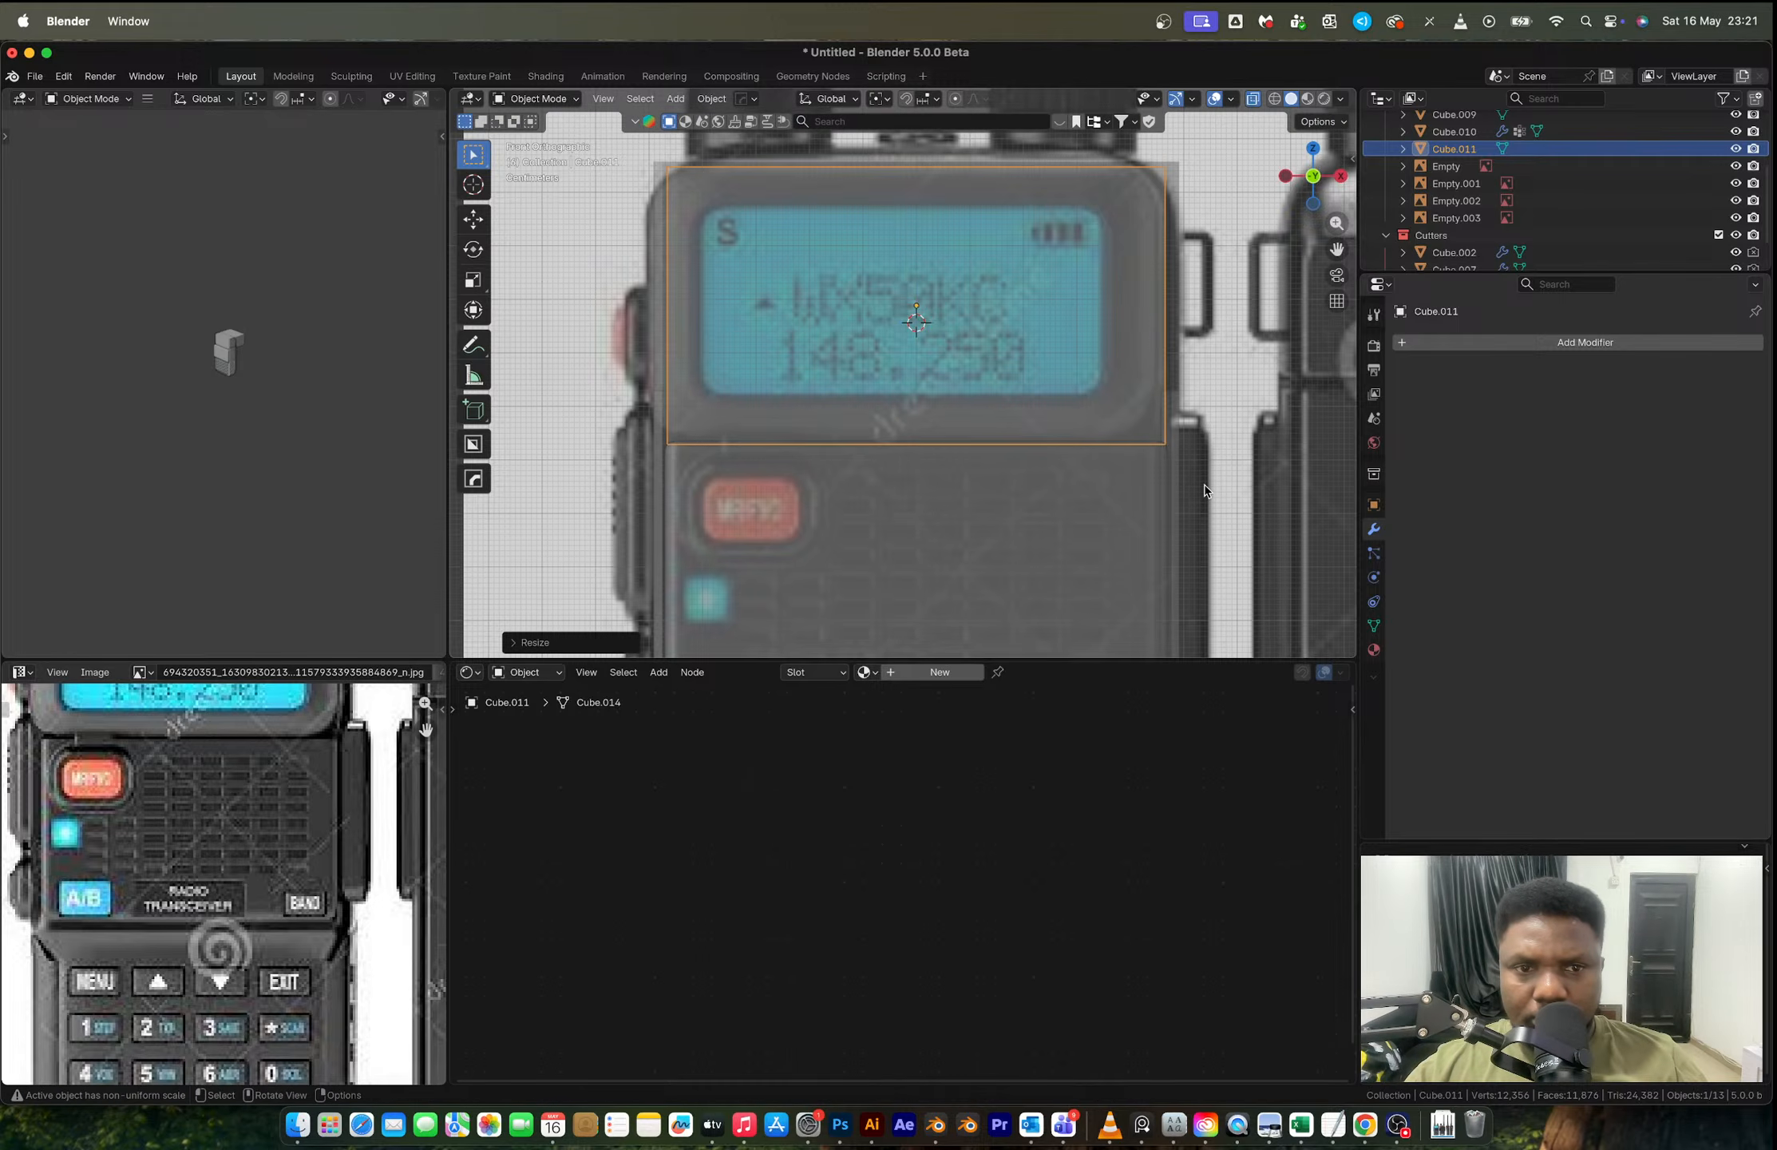
{"action": "key", "text": "g"}
{"action": "key", "text": "z"}
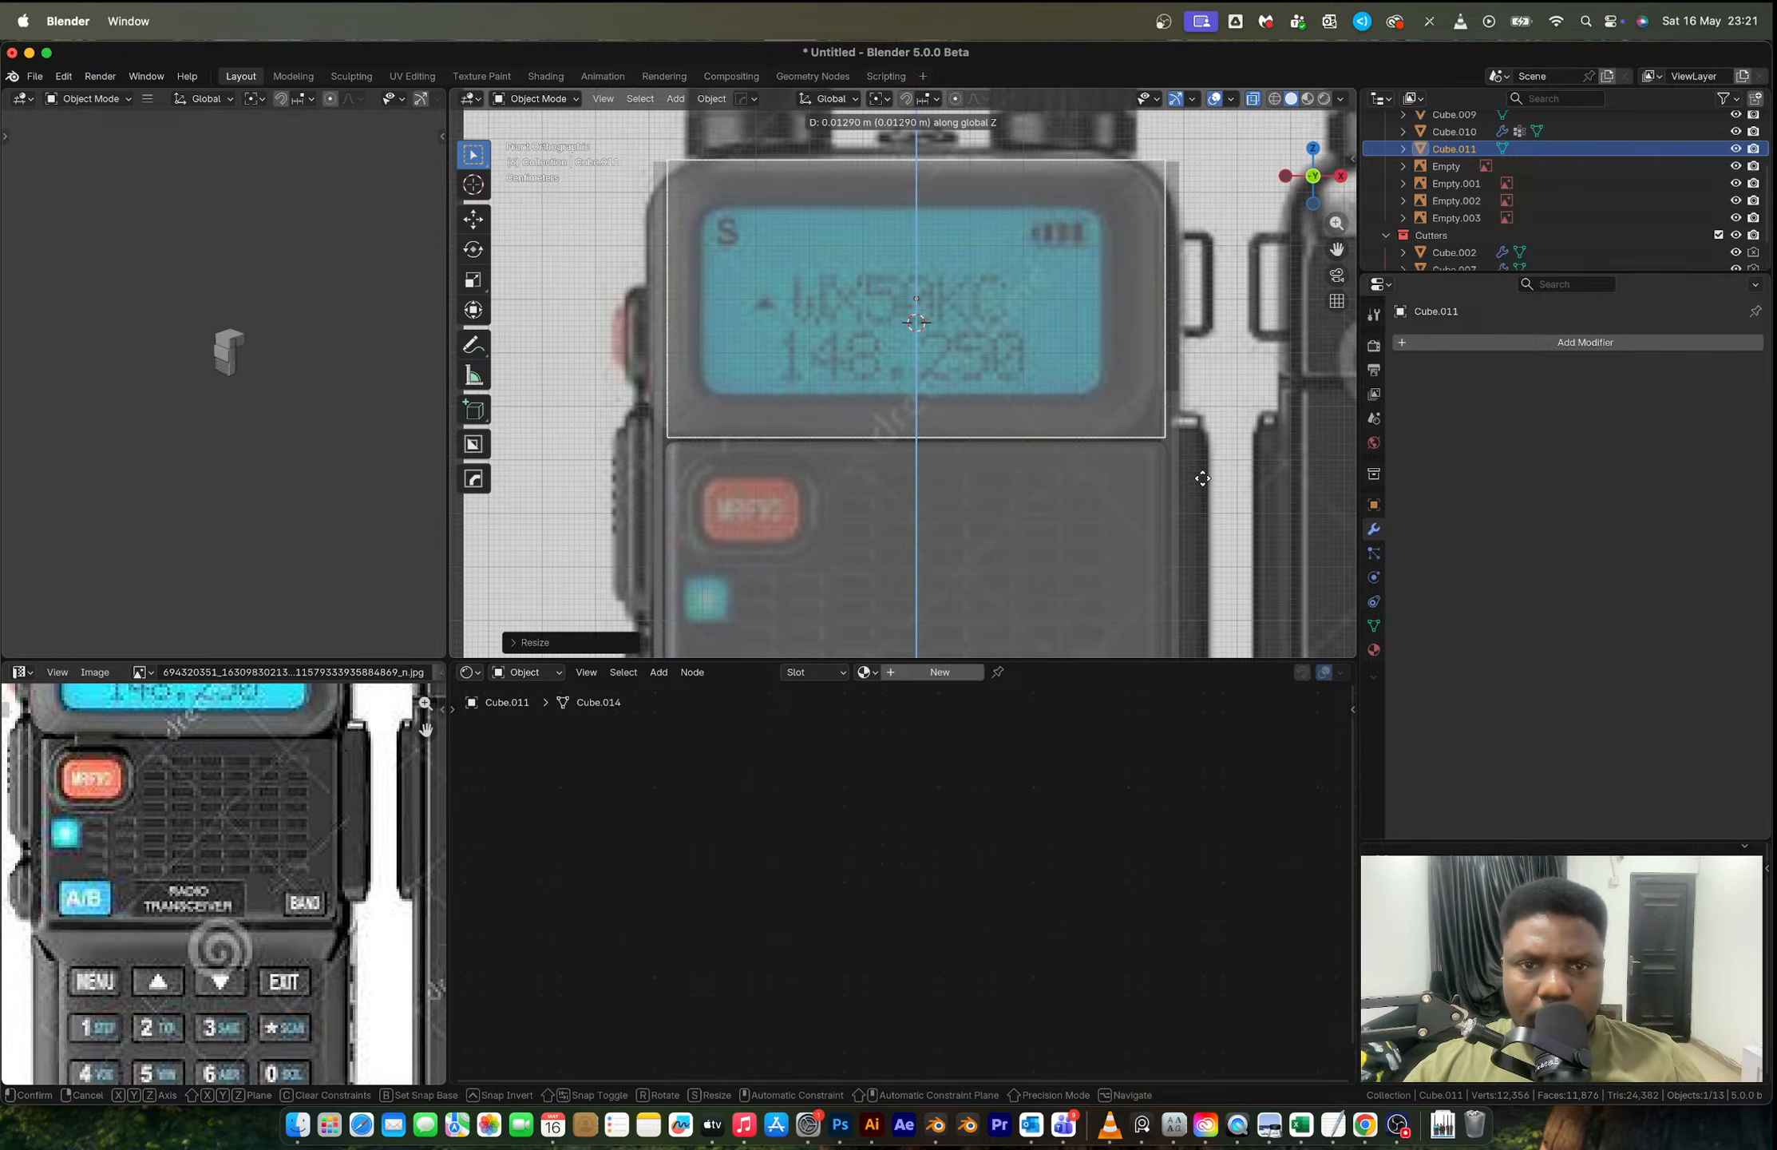
{"action": "left_click", "coordinate": [1203, 477]}
{"action": "key", "text": "s"}
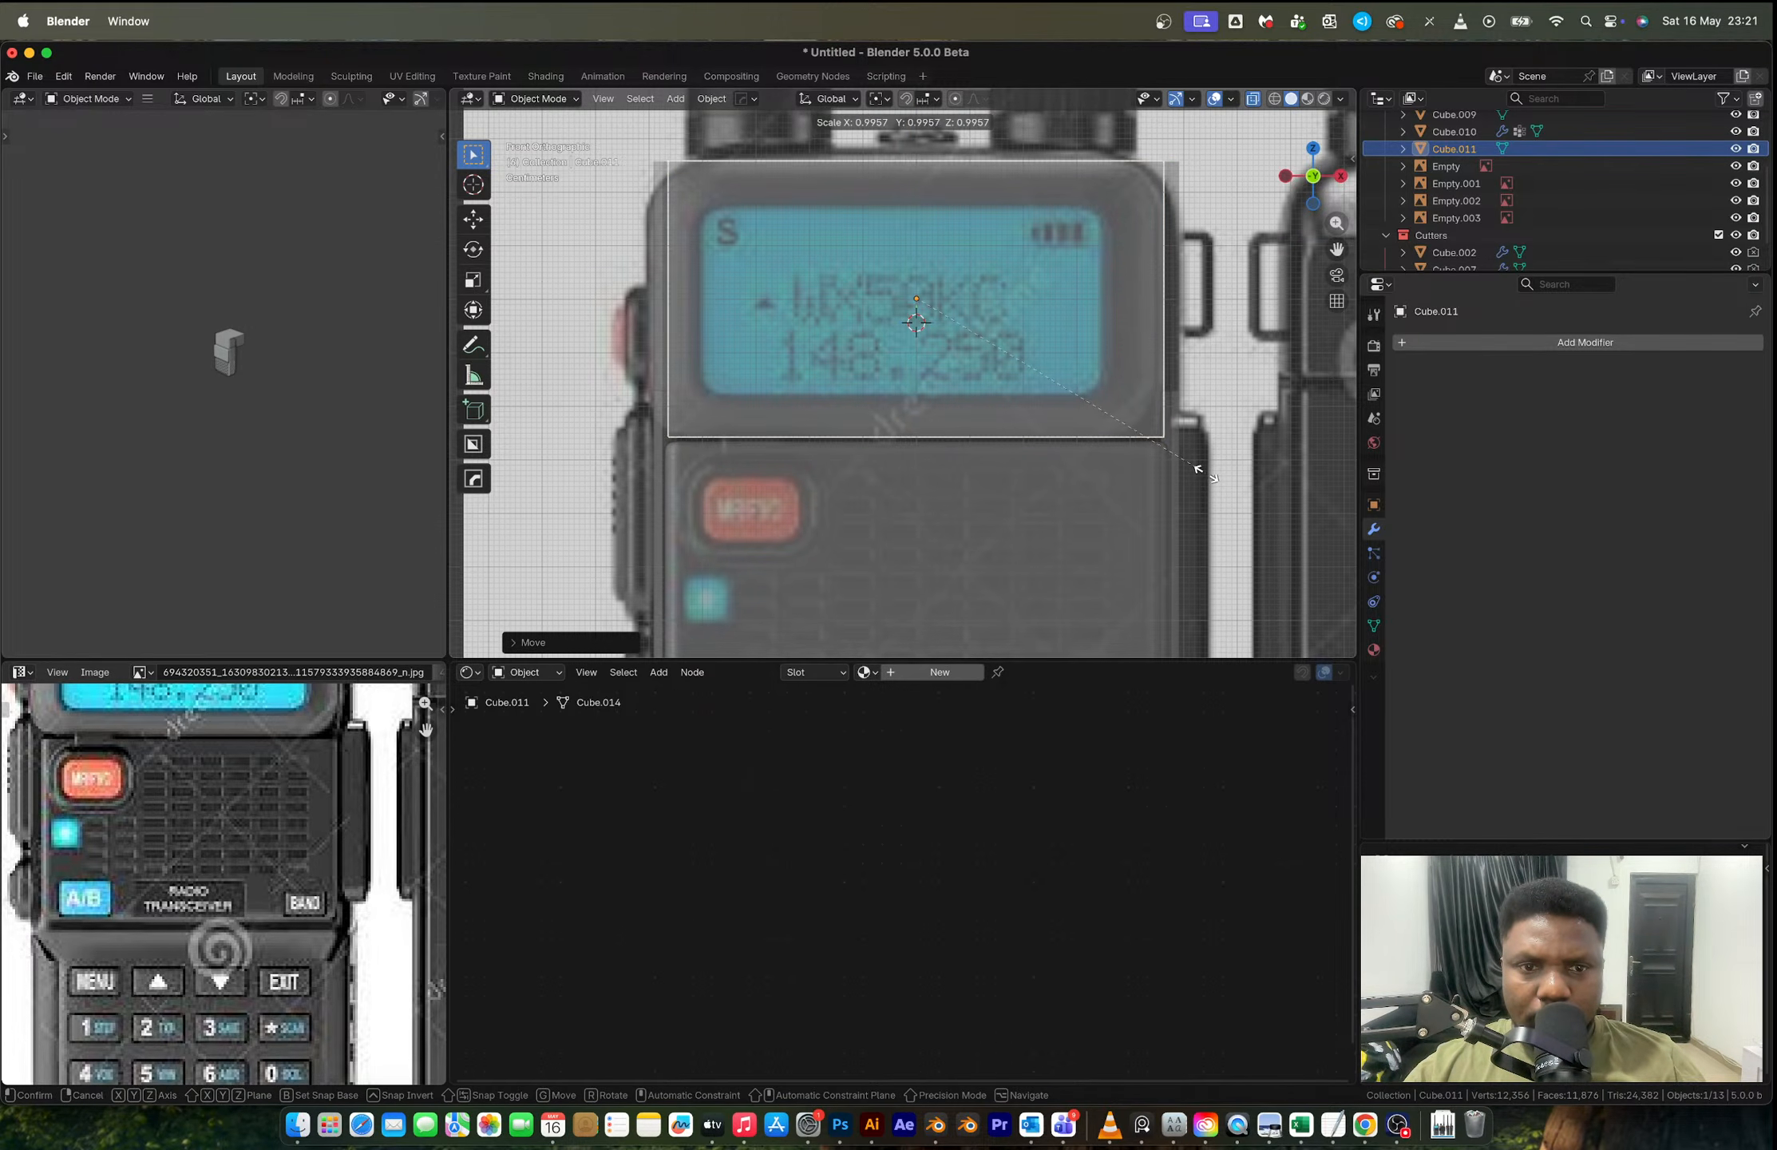
{"action": "left_click", "coordinate": [1161, 470]}
Step: Scale the cube to about 0.49 along Y to reduce its depth
{"action": "mouse_move", "coordinate": [1161, 469]}
{"action": "middle_mouse_down"}
{"action": "mouse_move", "coordinate": [1034, 423]}
{"action": "mouse_move", "coordinate": [1175, 464]}
{"action": "middle_mouse_up"}
{"action": "key", "text": "s"}
{"action": "key", "text": "x"}
{"action": "key", "text": "y"}
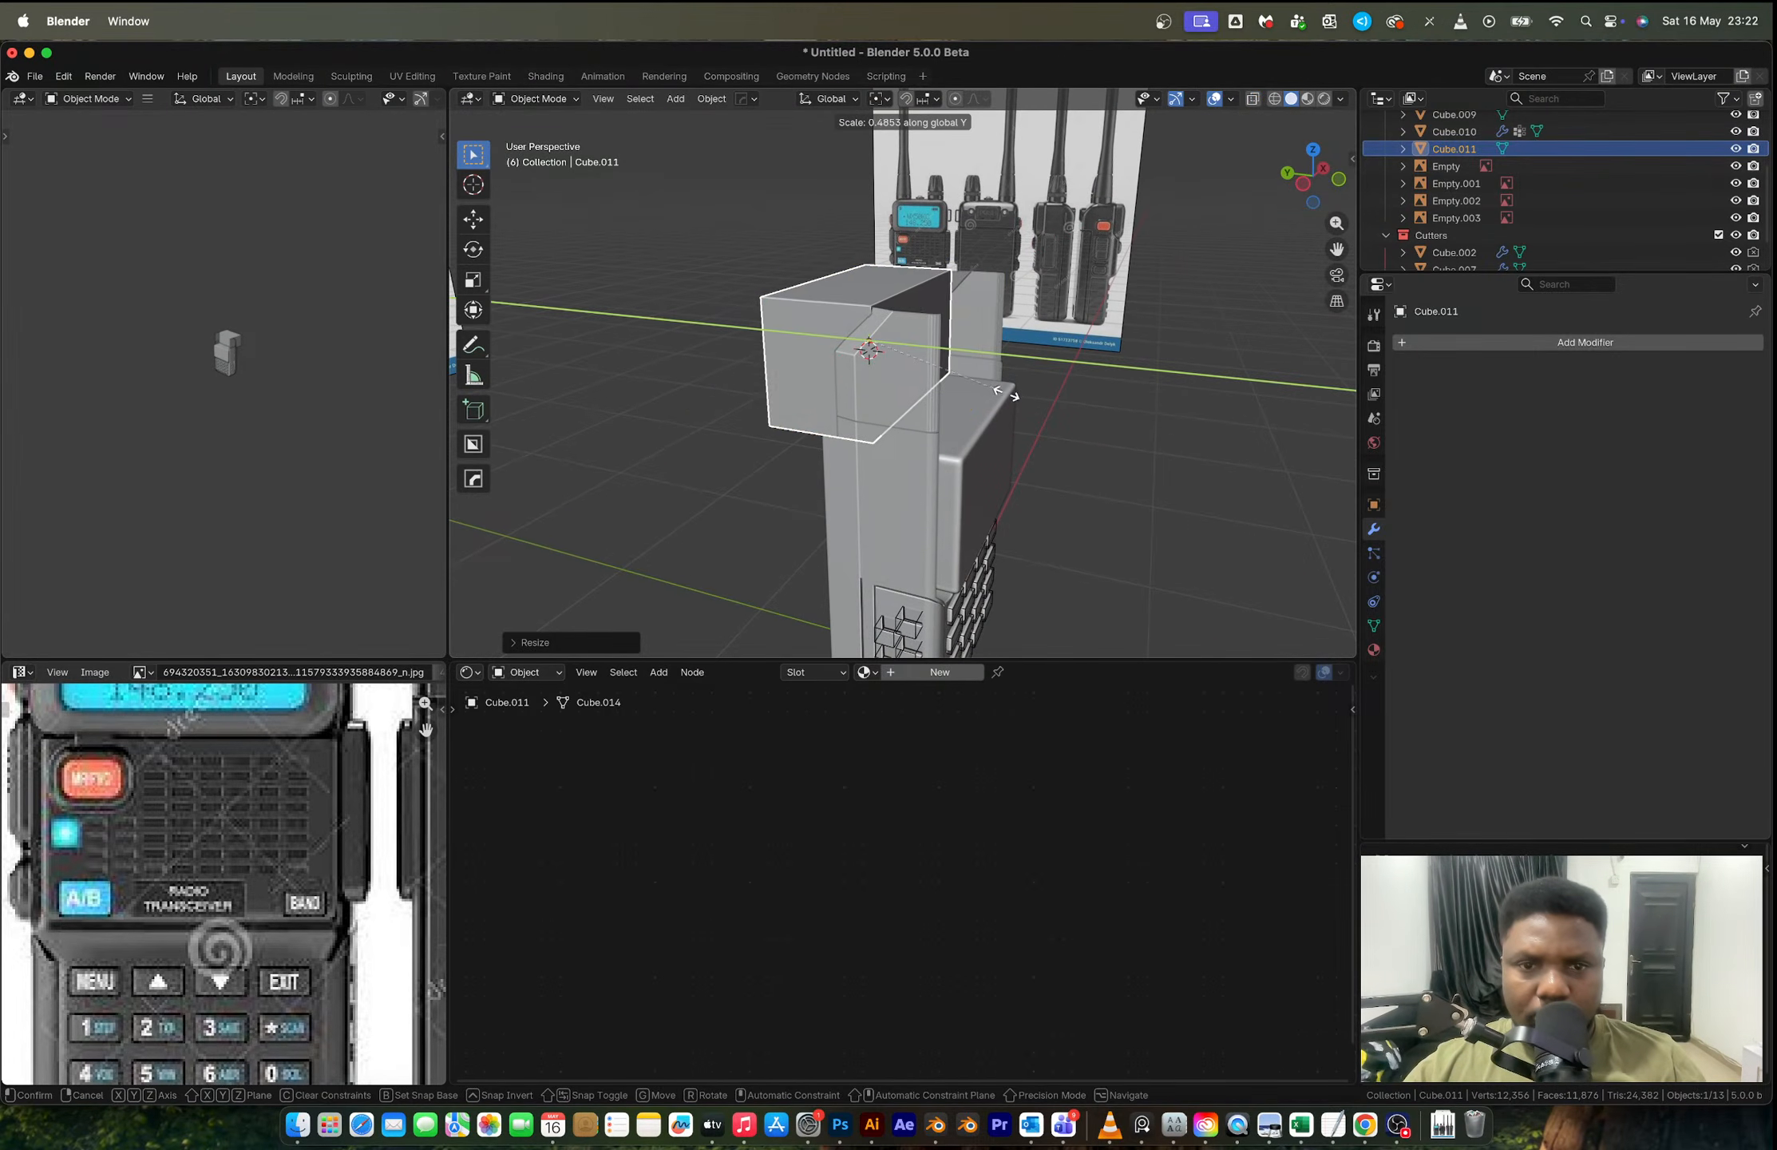
{"action": "left_click", "coordinate": [1007, 395]}
{"action": "key", "text": "h"}
{"action": "key", "text": "super+z"}
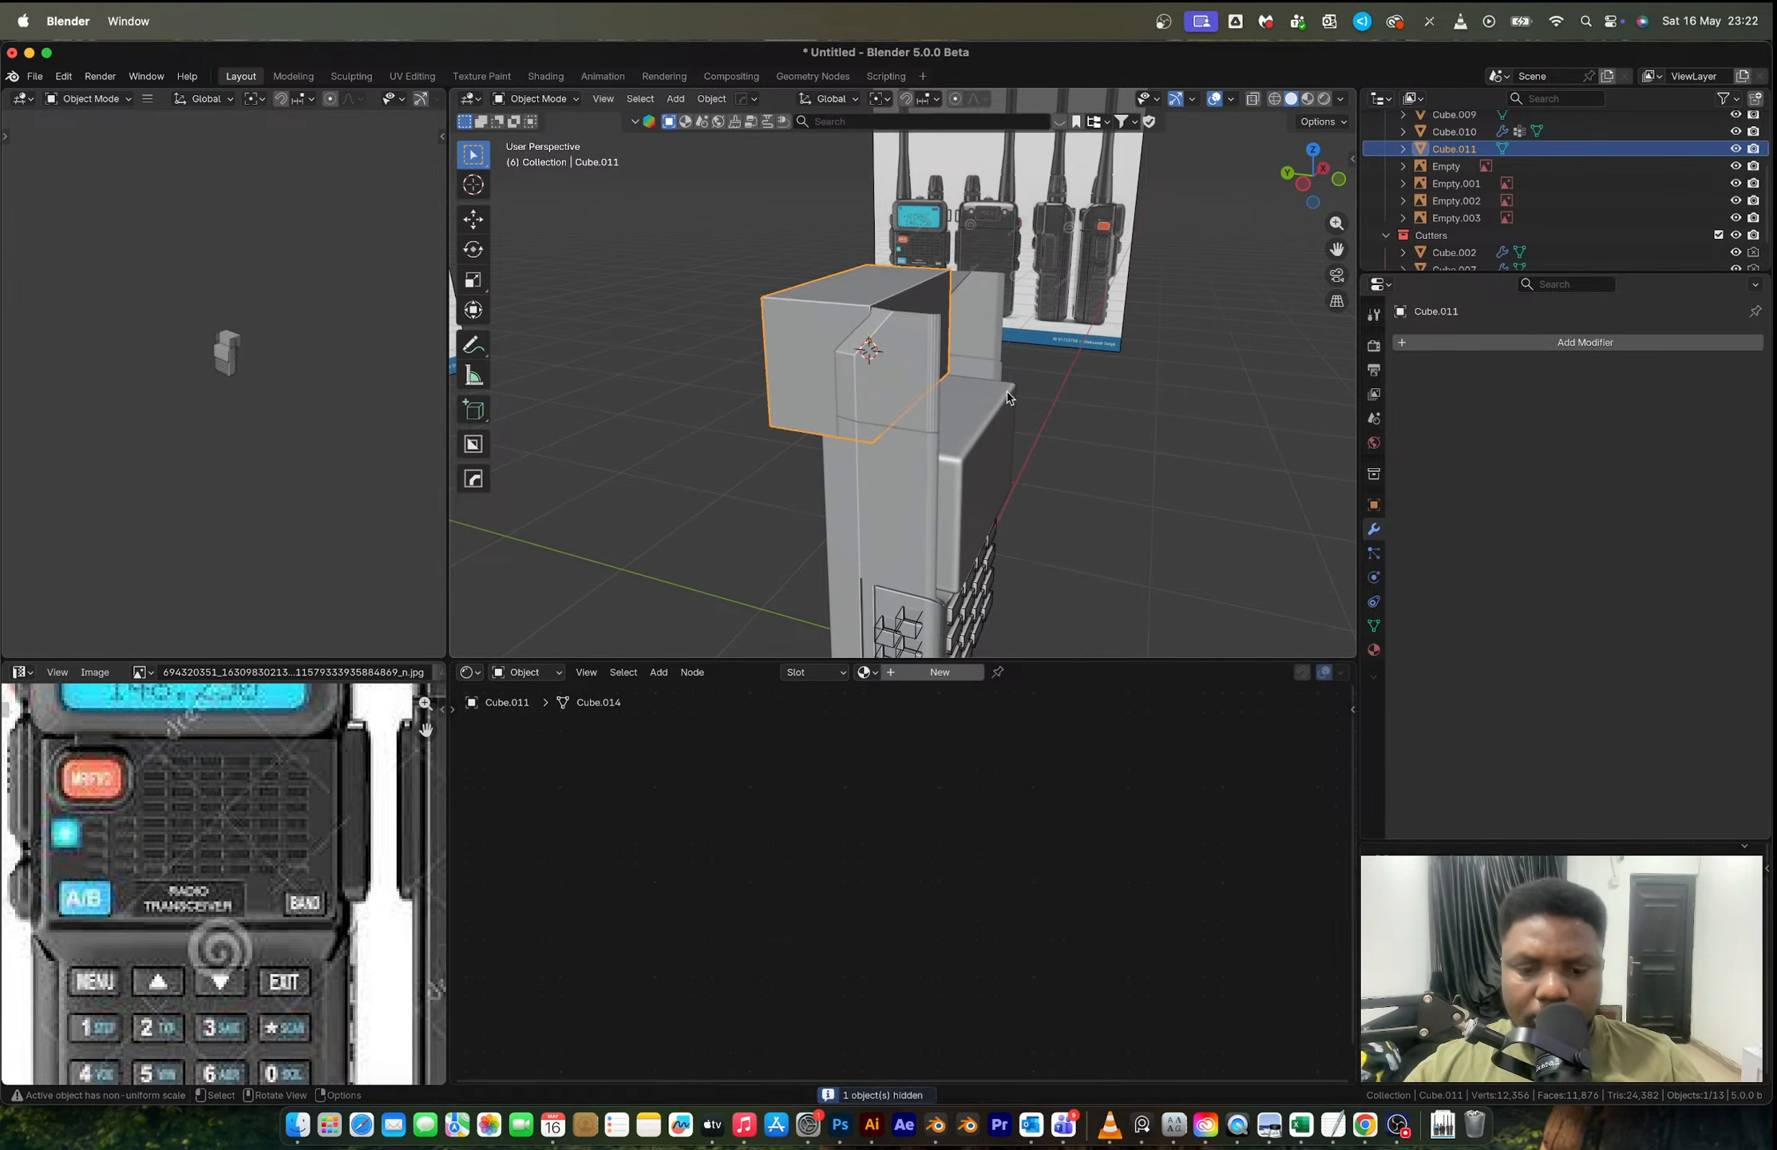
Step: Move the cube forward along Y by about 0.31 m, then about 0.06 m more, to sit over the radio's front
{"action": "key", "text": "g"}
{"action": "key", "text": "y"}
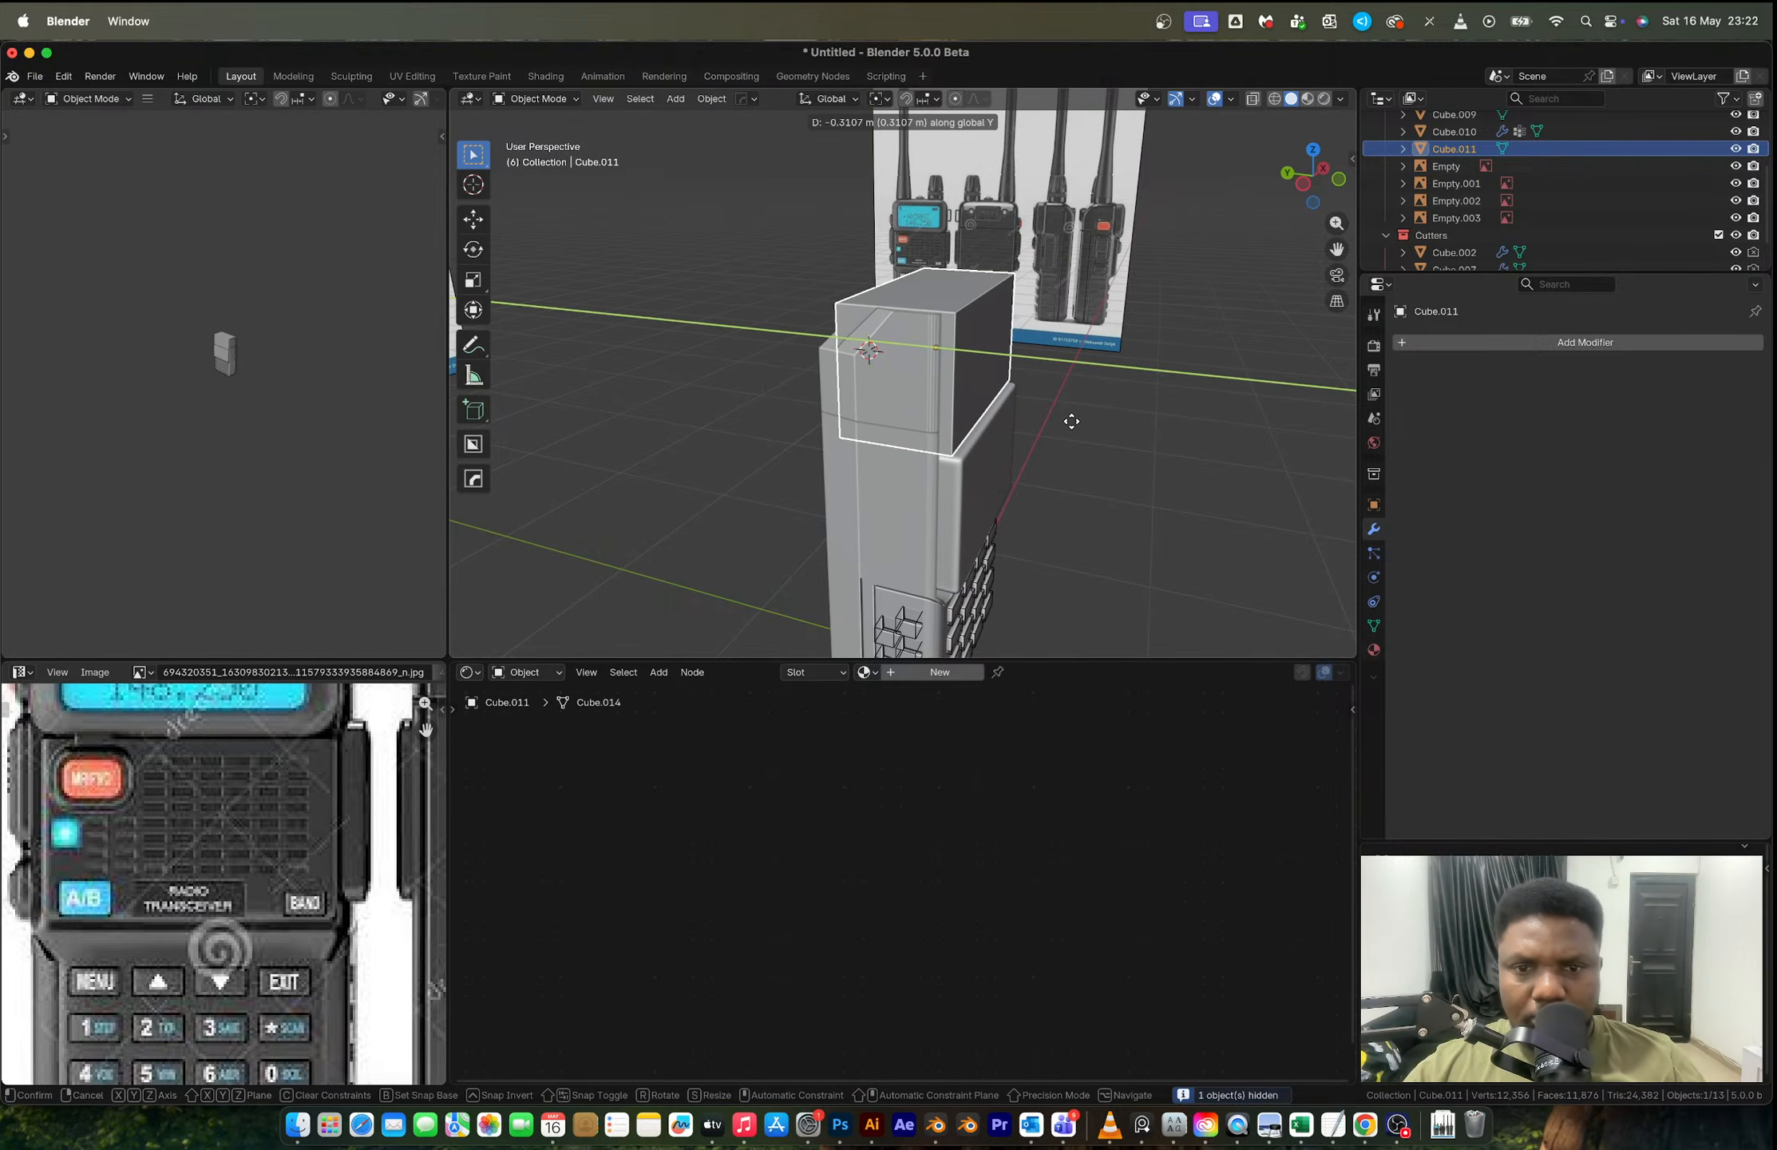
{"action": "left_click", "coordinate": [1070, 419]}
{"action": "scroll", "coordinate": [273, 810], "scroll_direction": "down", "scroll_amount": 3}
{"action": "scroll", "coordinate": [274, 809], "scroll_direction": "up", "scroll_amount": 5}
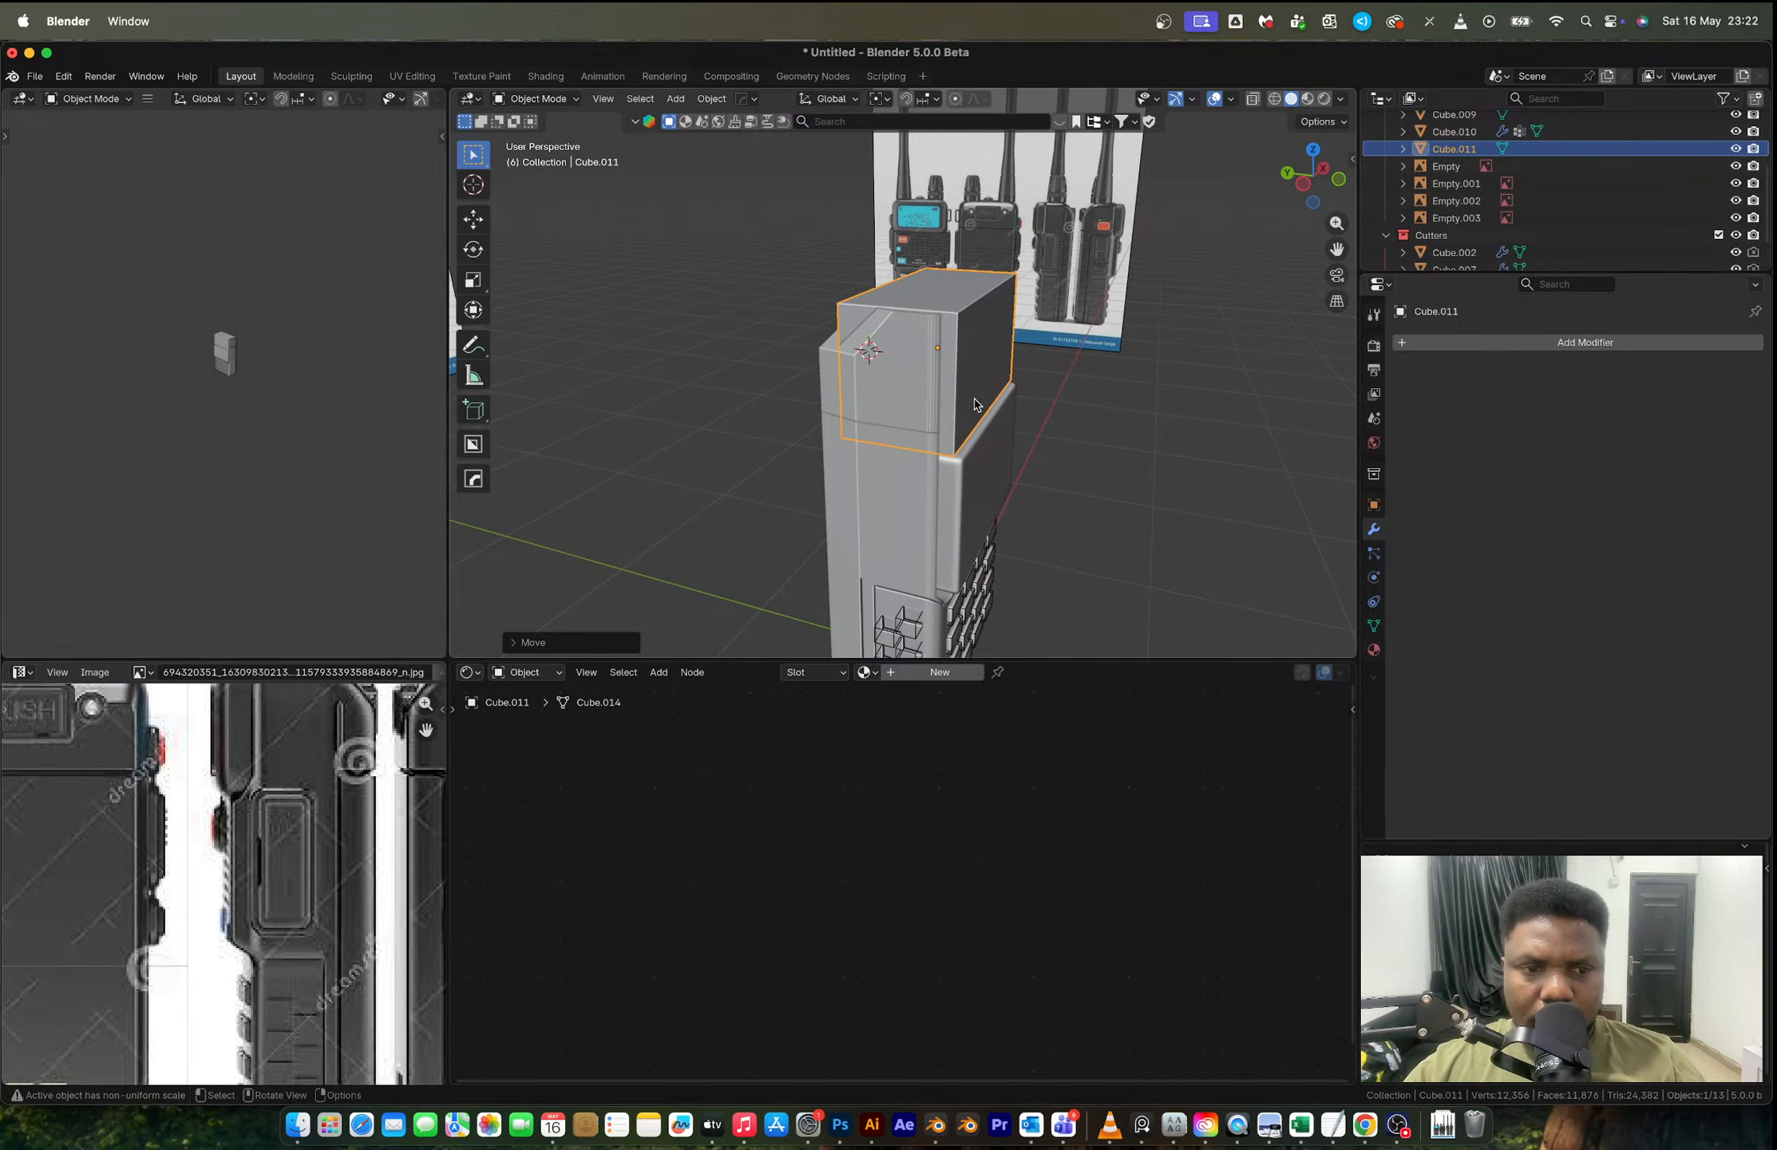
{"action": "key", "text": "g"}
{"action": "key", "text": "y"}
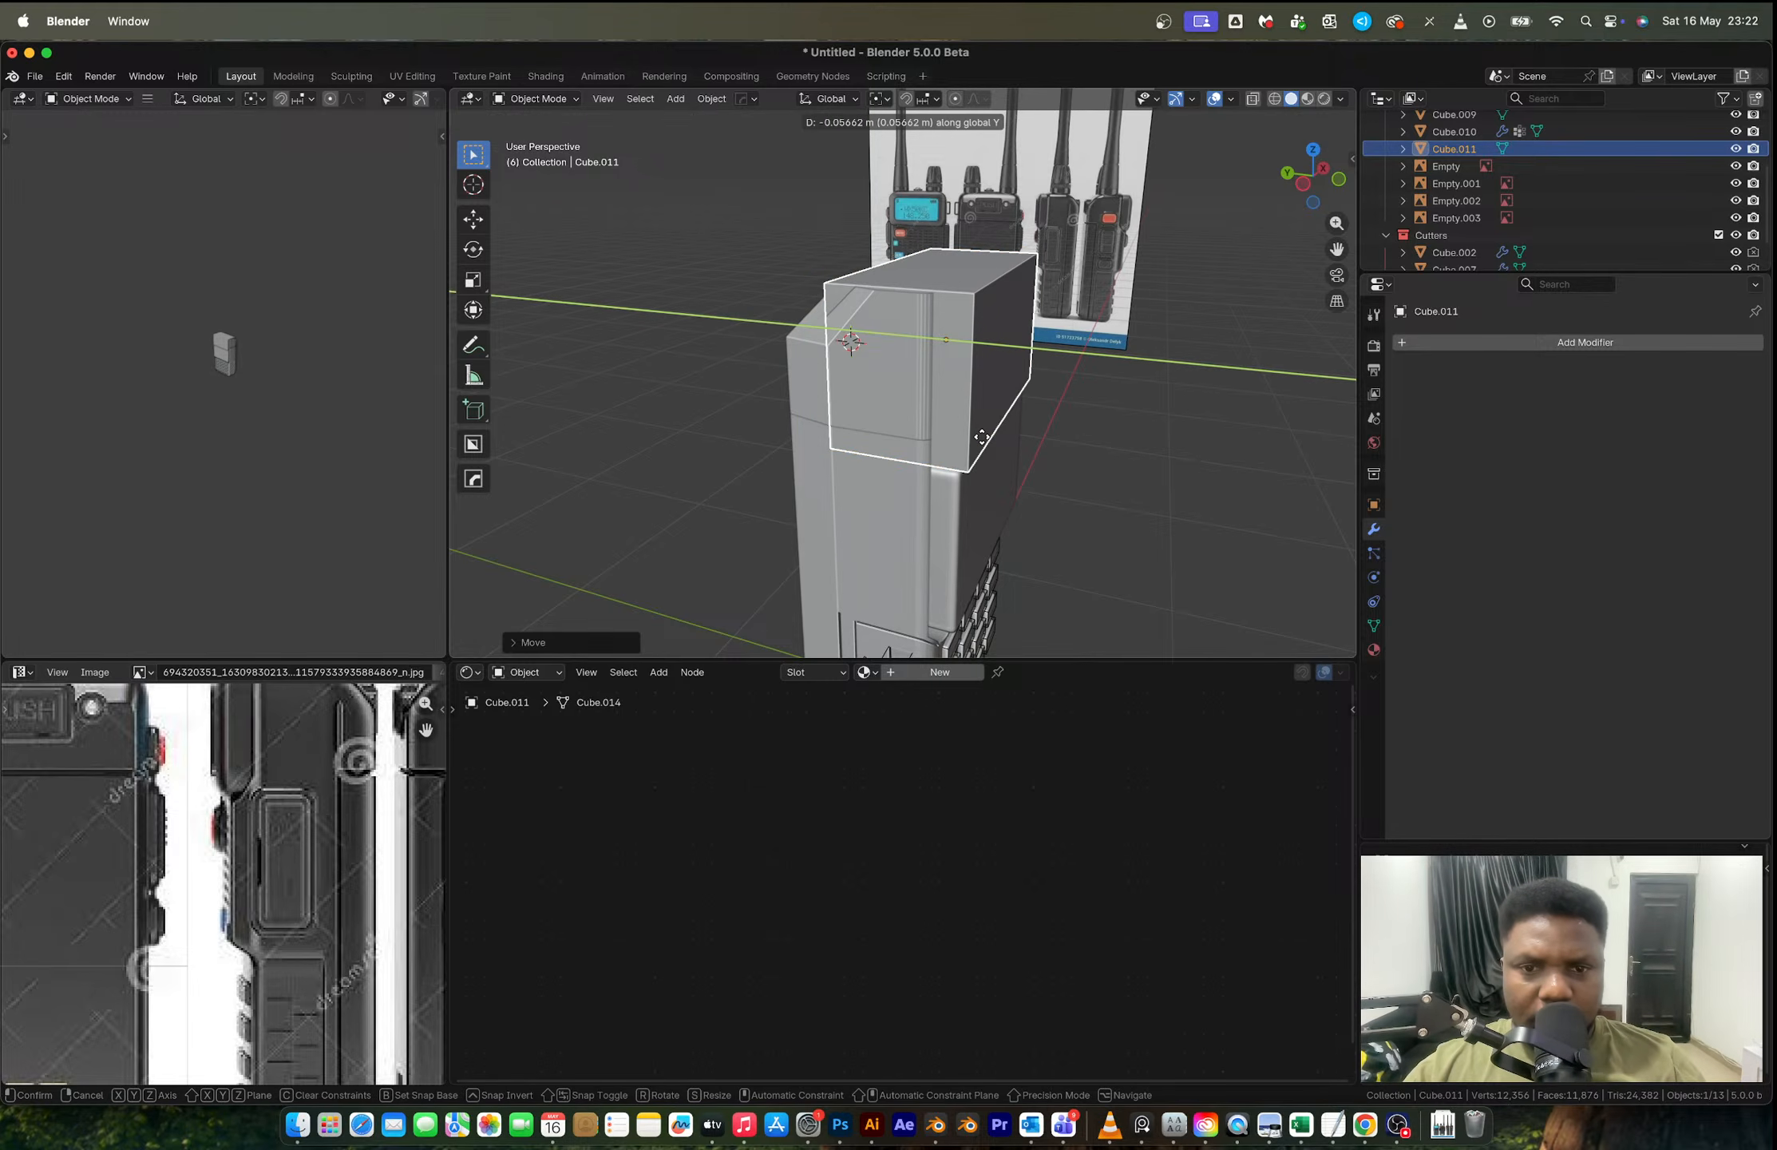
{"action": "left_click", "coordinate": [982, 437]}
Step: Apply Shade Auto Smooth to the sloped top section
{"action": "left_click", "coordinate": [894, 402]}
{"action": "right_click", "coordinate": [894, 401]}
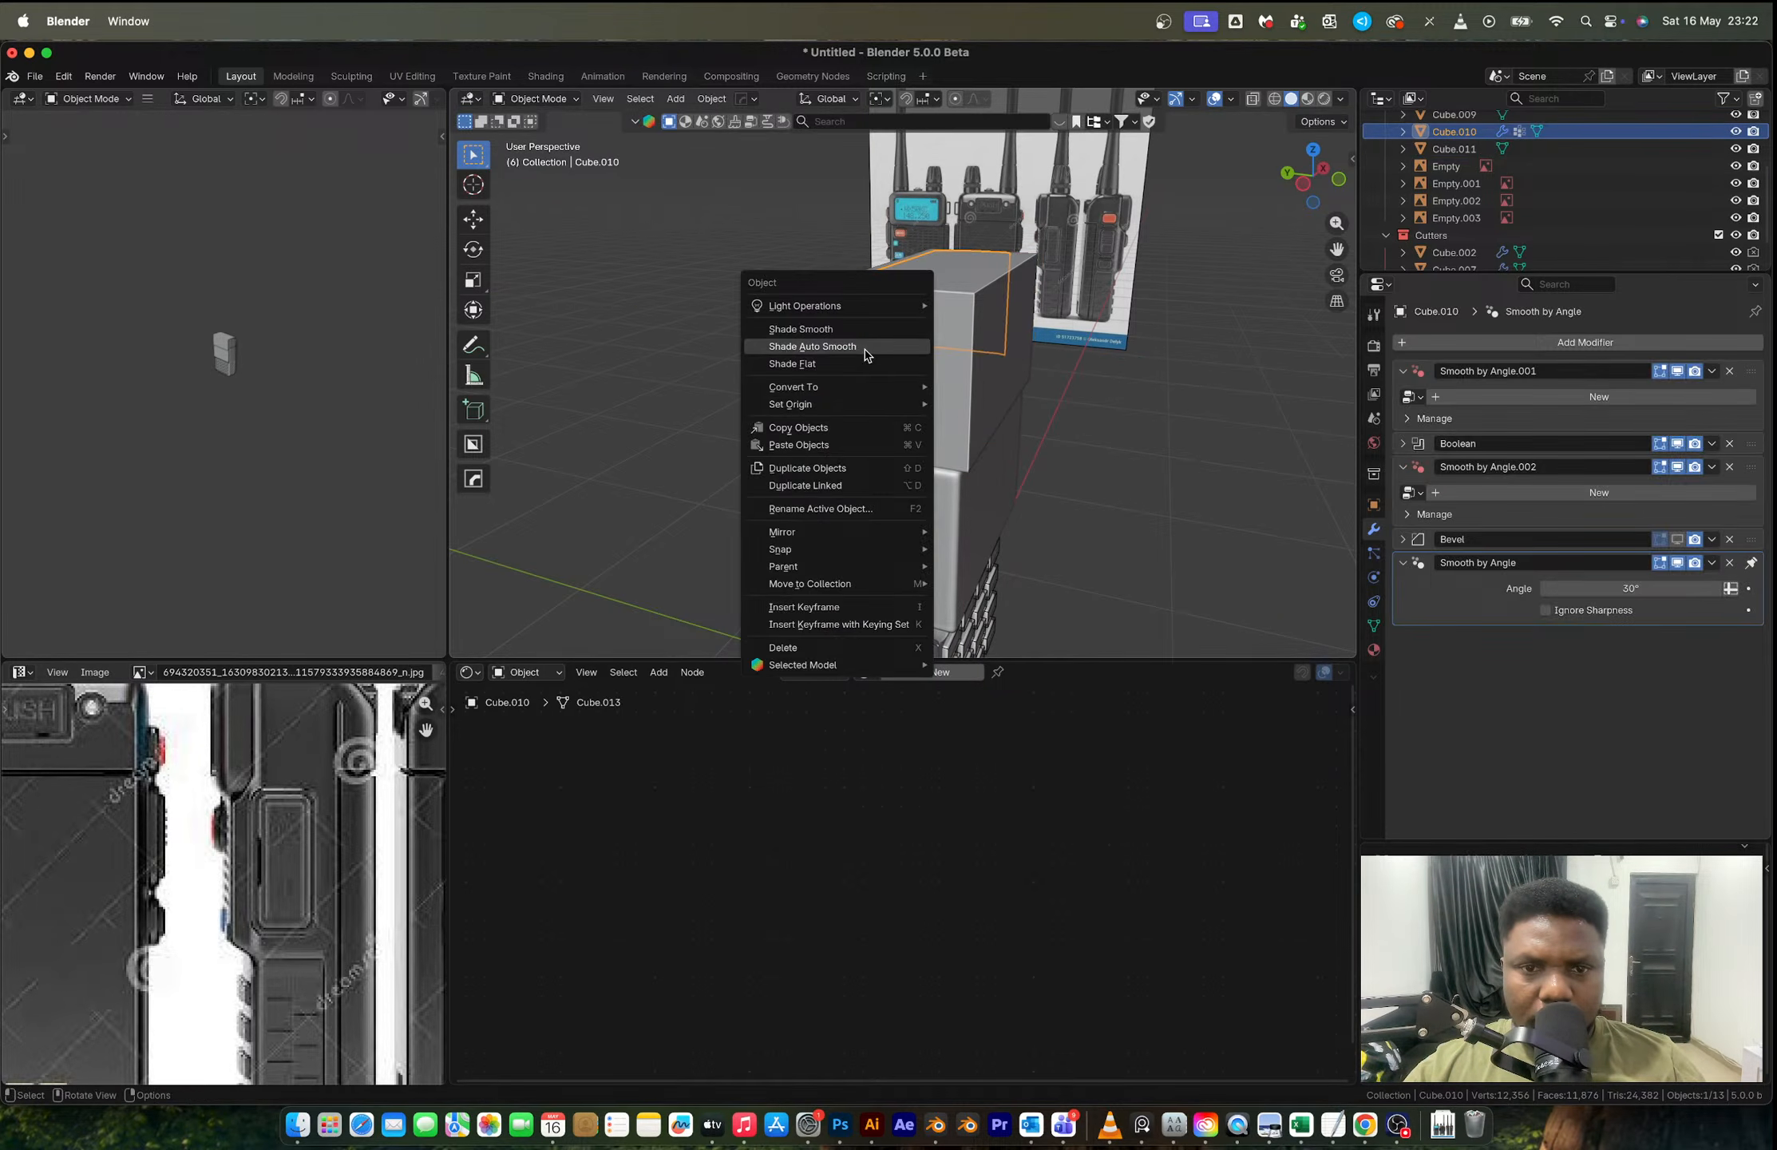
{"action": "left_click", "coordinate": [918, 347]}
{"action": "middle_click_drag", "start_coordinate": [958, 363], "coordinate": [998, 374]}
{"action": "left_click", "coordinate": [825, 363]}
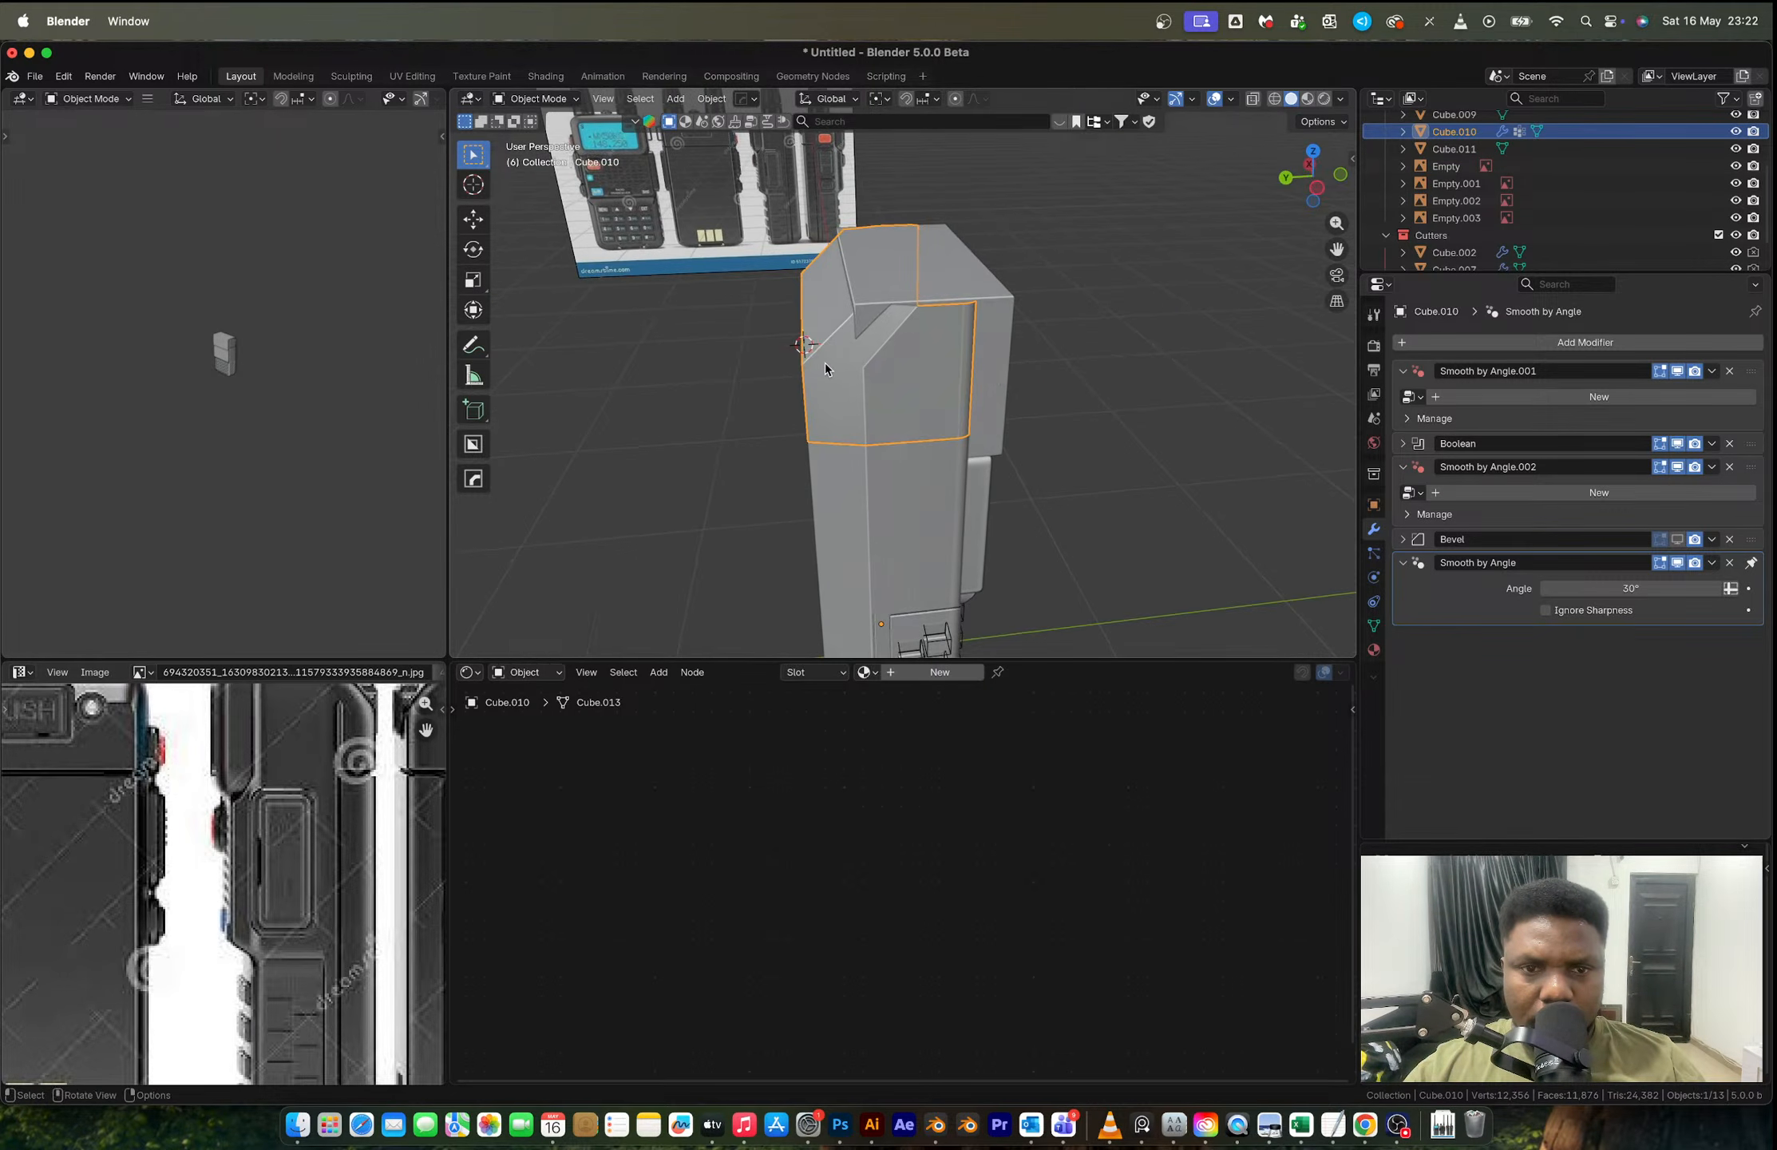
Step: Examine the top section's rear slope and edges against the radio's side view in the reference image
{"action": "middle_click_drag", "start_coordinate": [824, 362], "coordinate": [1058, 299]}
{"action": "key", "text": "Tab"}
{"action": "scroll", "coordinate": [955, 372], "scroll_direction": "up", "scroll_amount": 2}
{"action": "key", "text": "alt+z"}
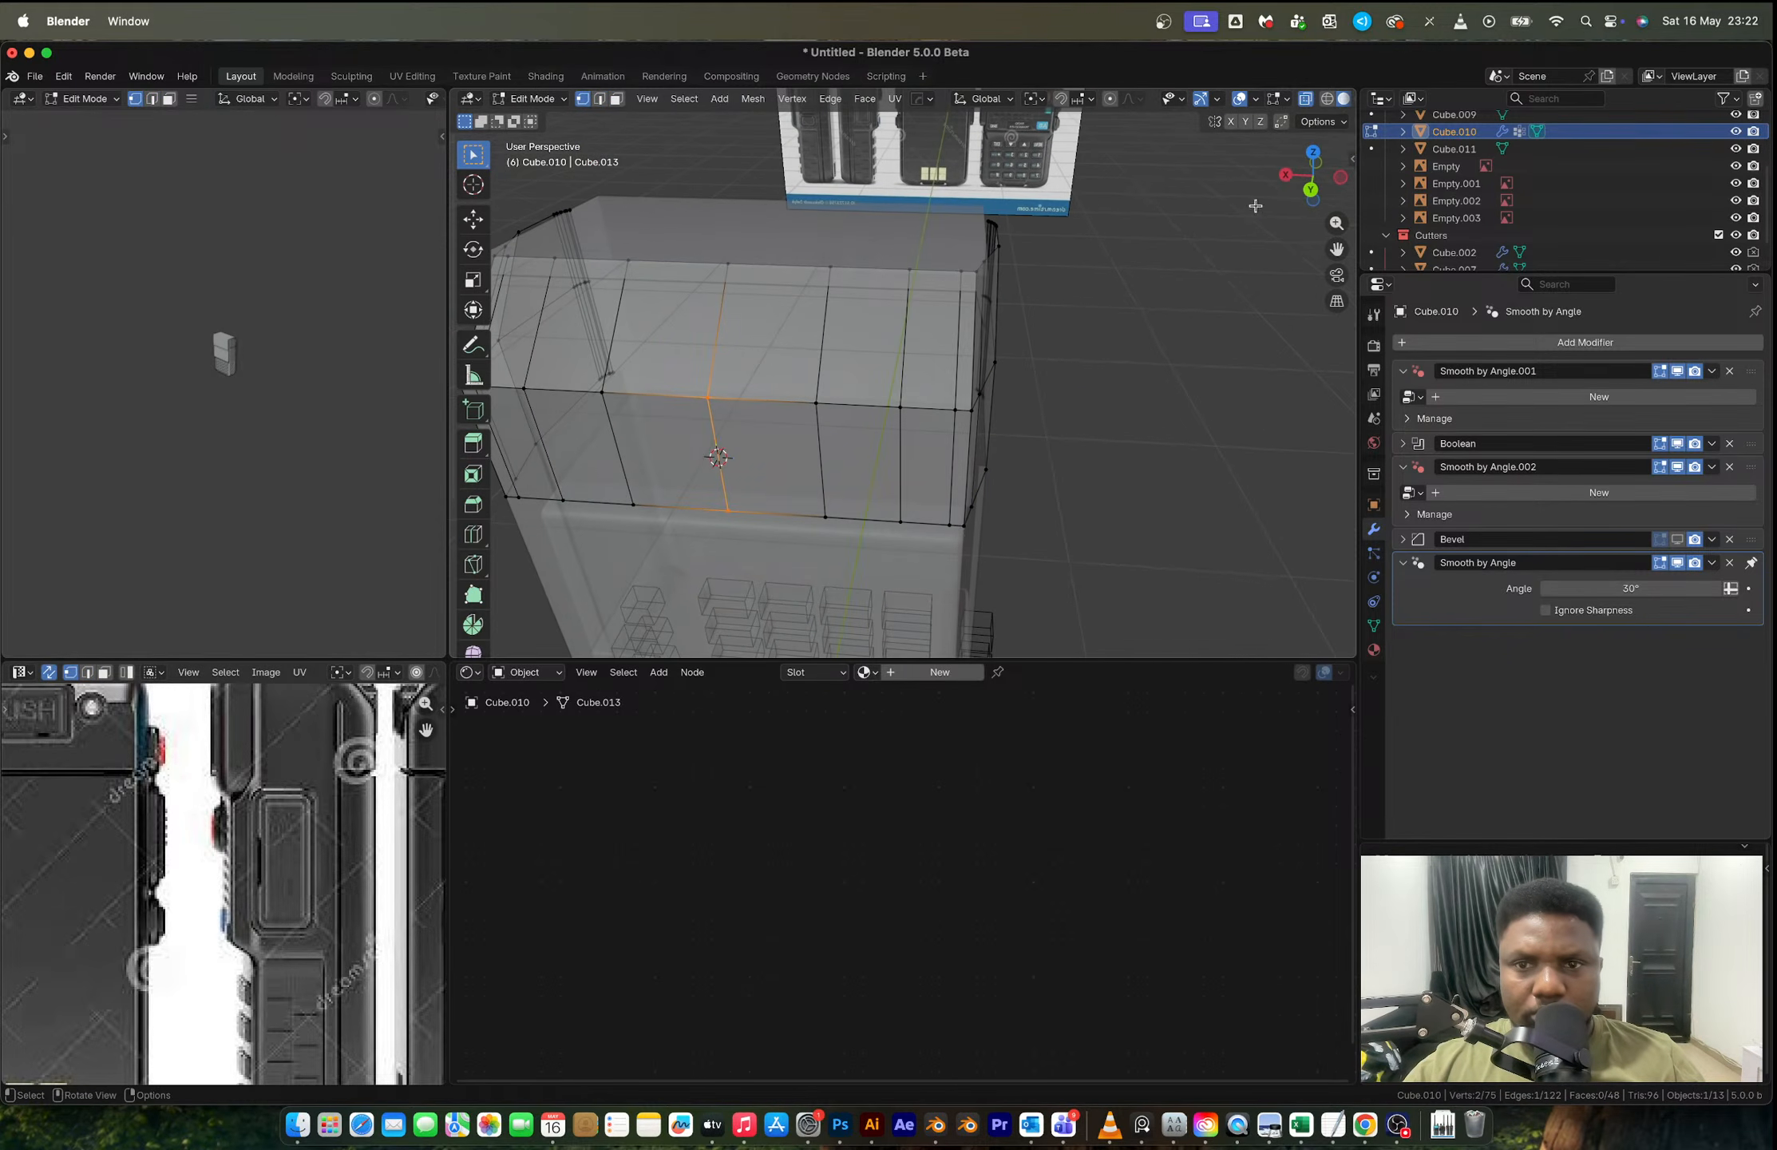
{"action": "key", "text": "alt+z"}
{"action": "middle_click_drag", "start_coordinate": [1055, 445], "coordinate": [862, 471]}
{"action": "scroll", "coordinate": [339, 848], "scroll_direction": "down", "scroll_amount": 3}
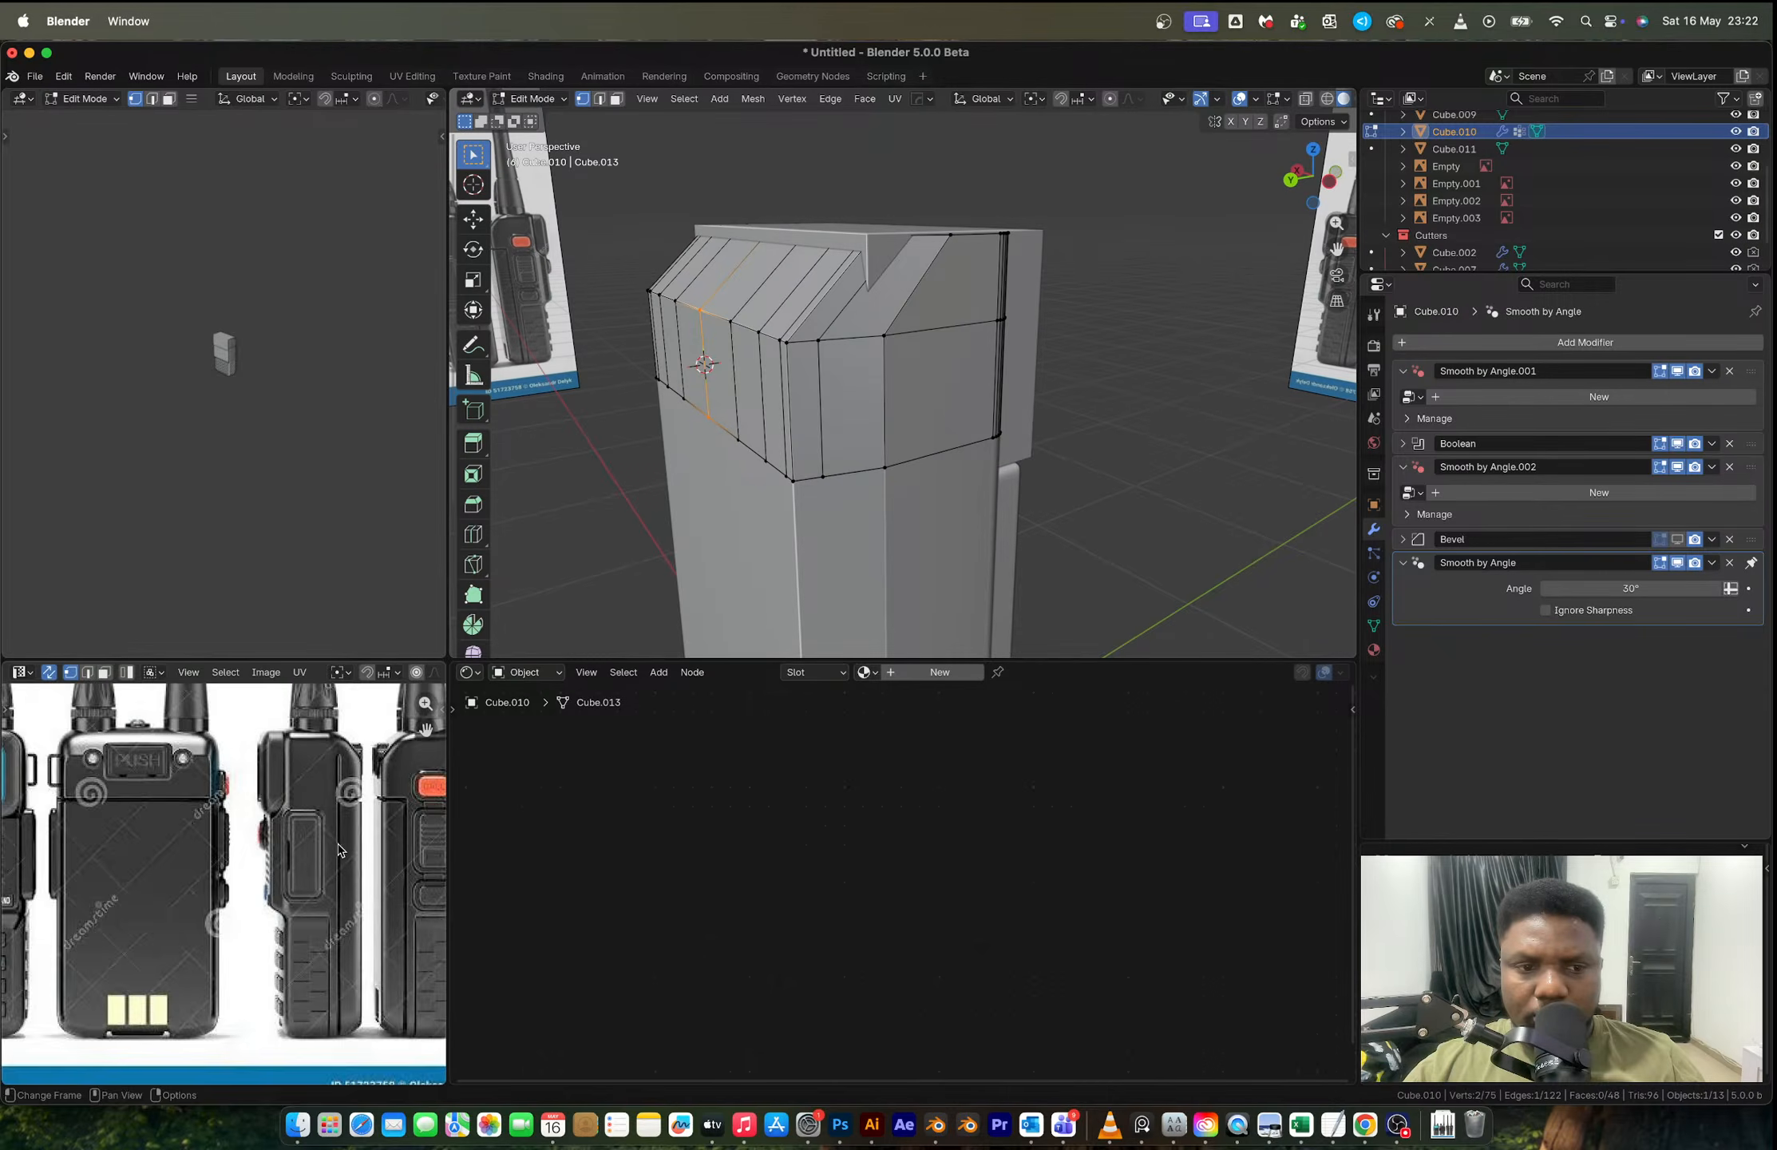
{"action": "scroll", "coordinate": [272, 785], "scroll_direction": "up", "scroll_amount": 5}
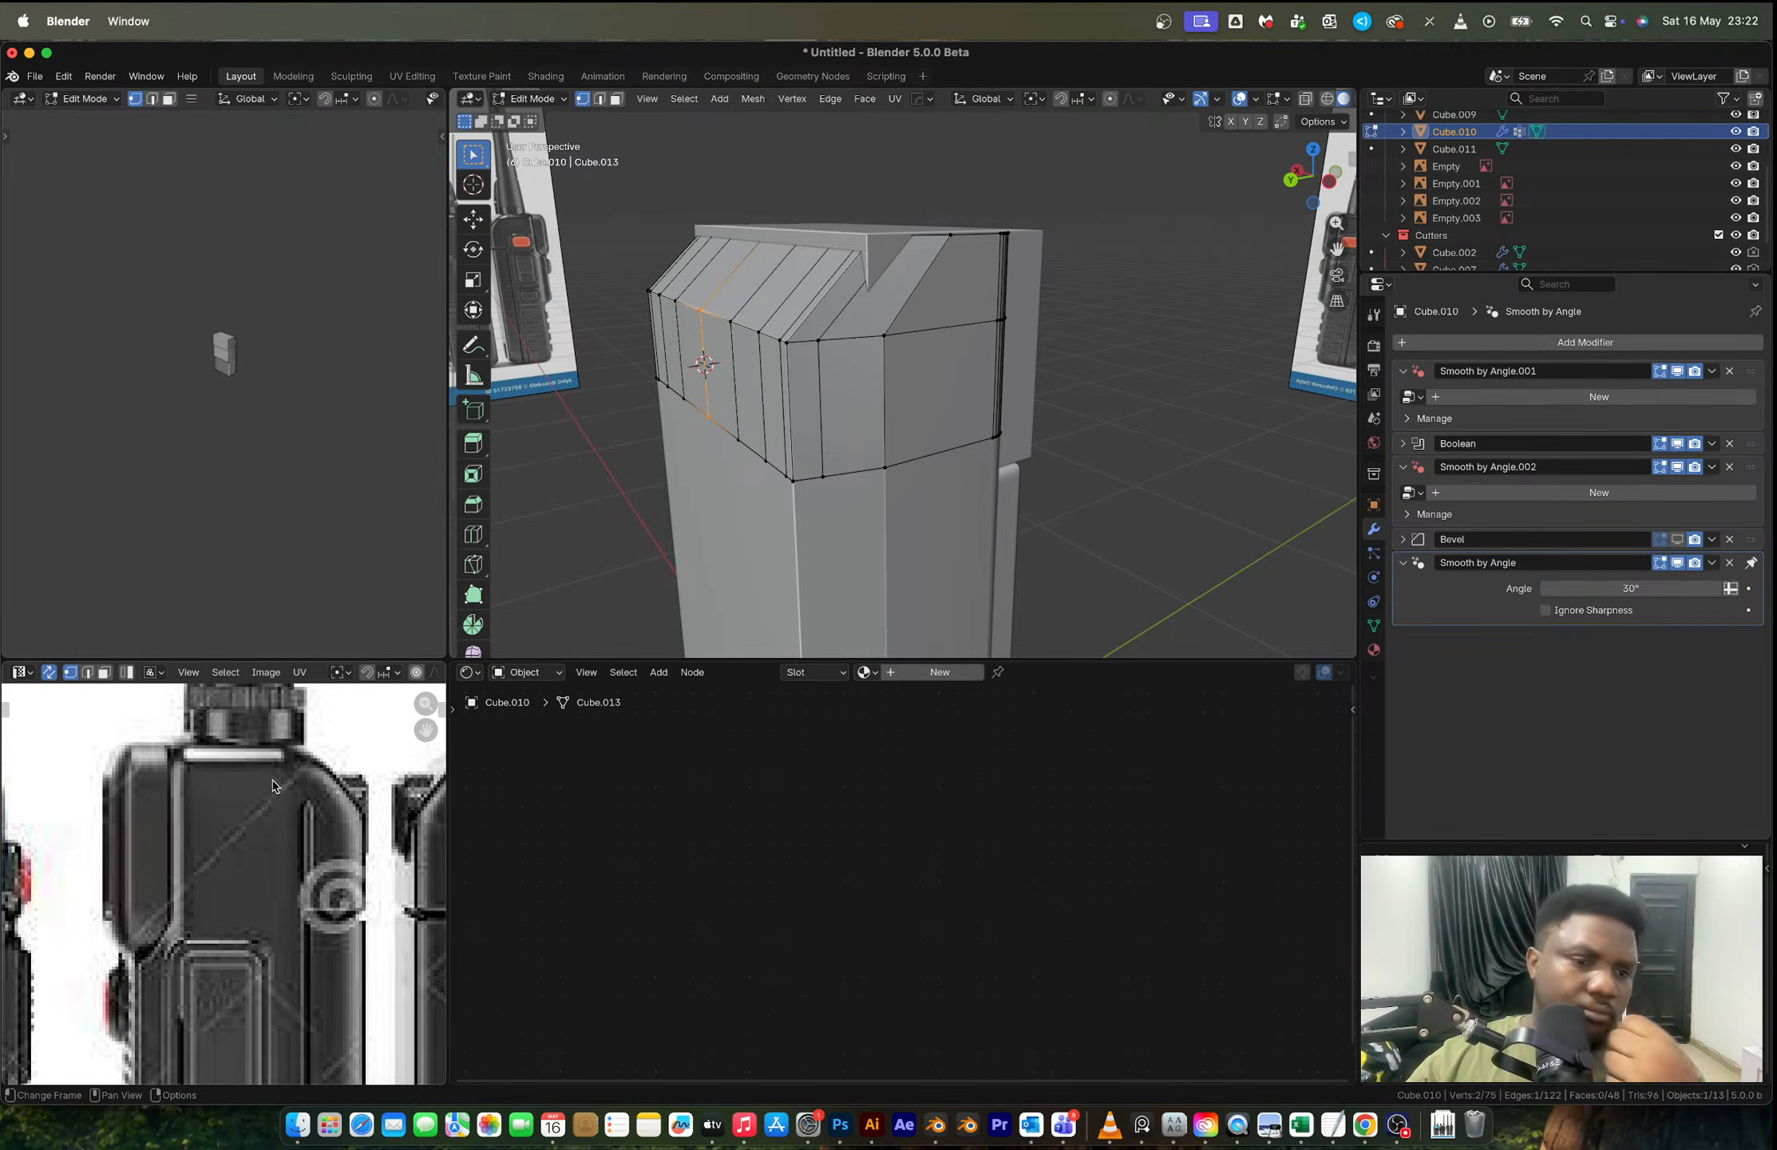
{"action": "key", "text": "Tab"}
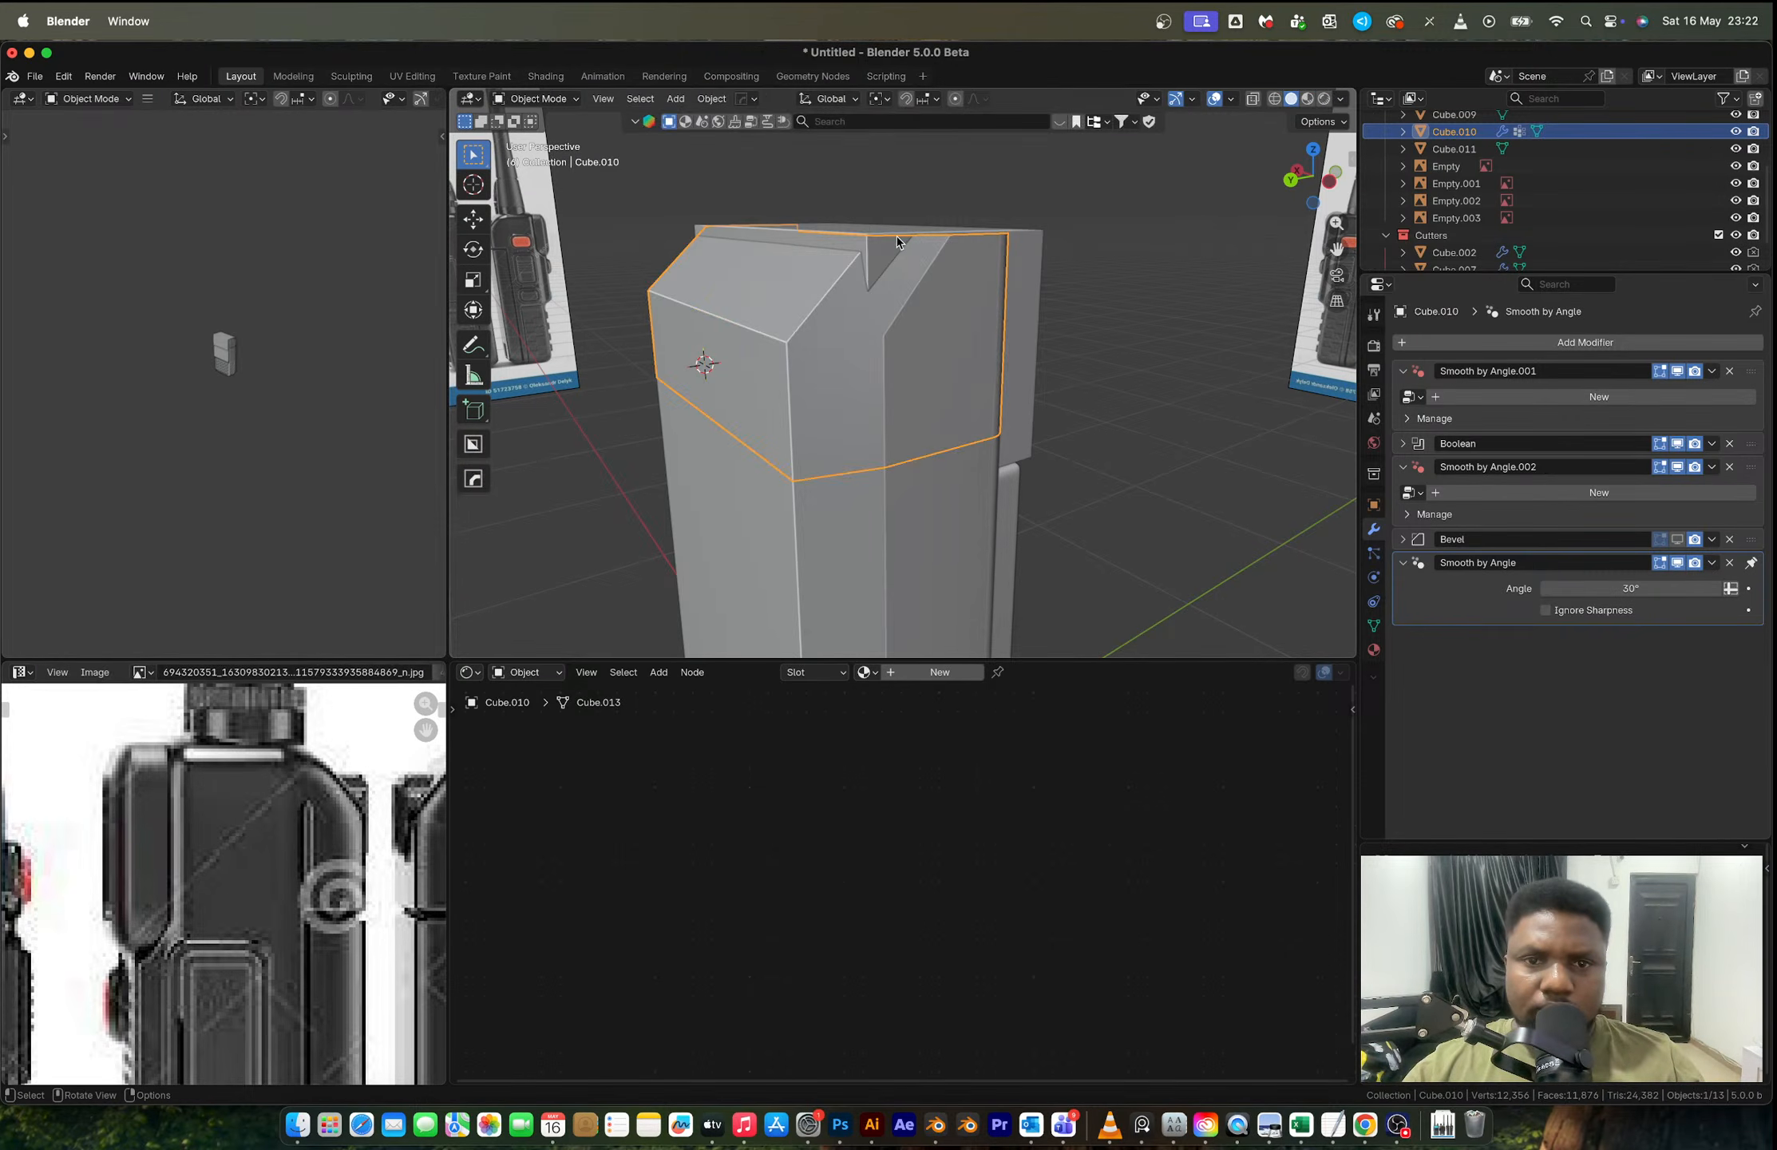
Step: Add a centred loop cut dividing the display cube into front and rear halves, and select the rear half's face loop
{"action": "left_click", "coordinate": [887, 261]}
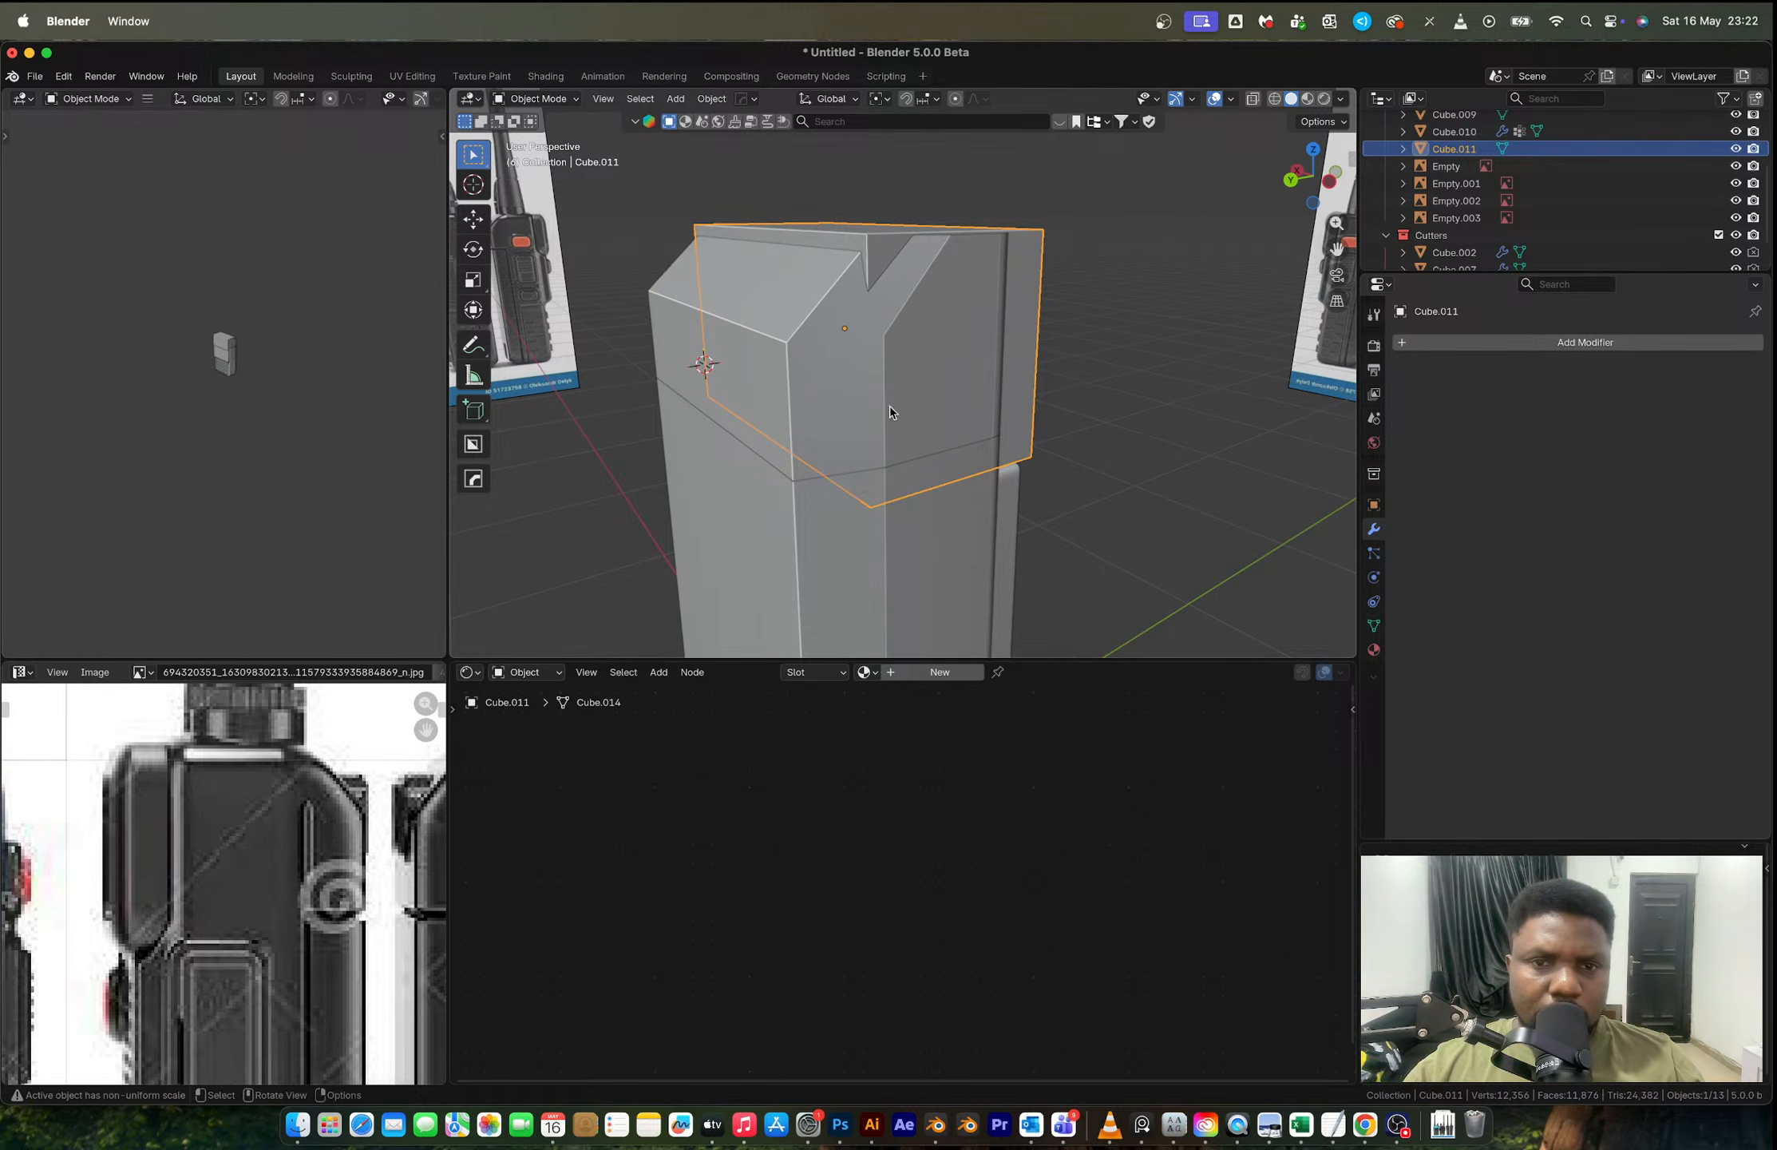
{"action": "key", "text": "Tab"}
{"action": "key", "text": "ctrl+r"}
{"action": "left_click", "coordinate": [893, 231]}
{"action": "right_click", "coordinate": [894, 232]}
{"action": "key", "text": "2"}
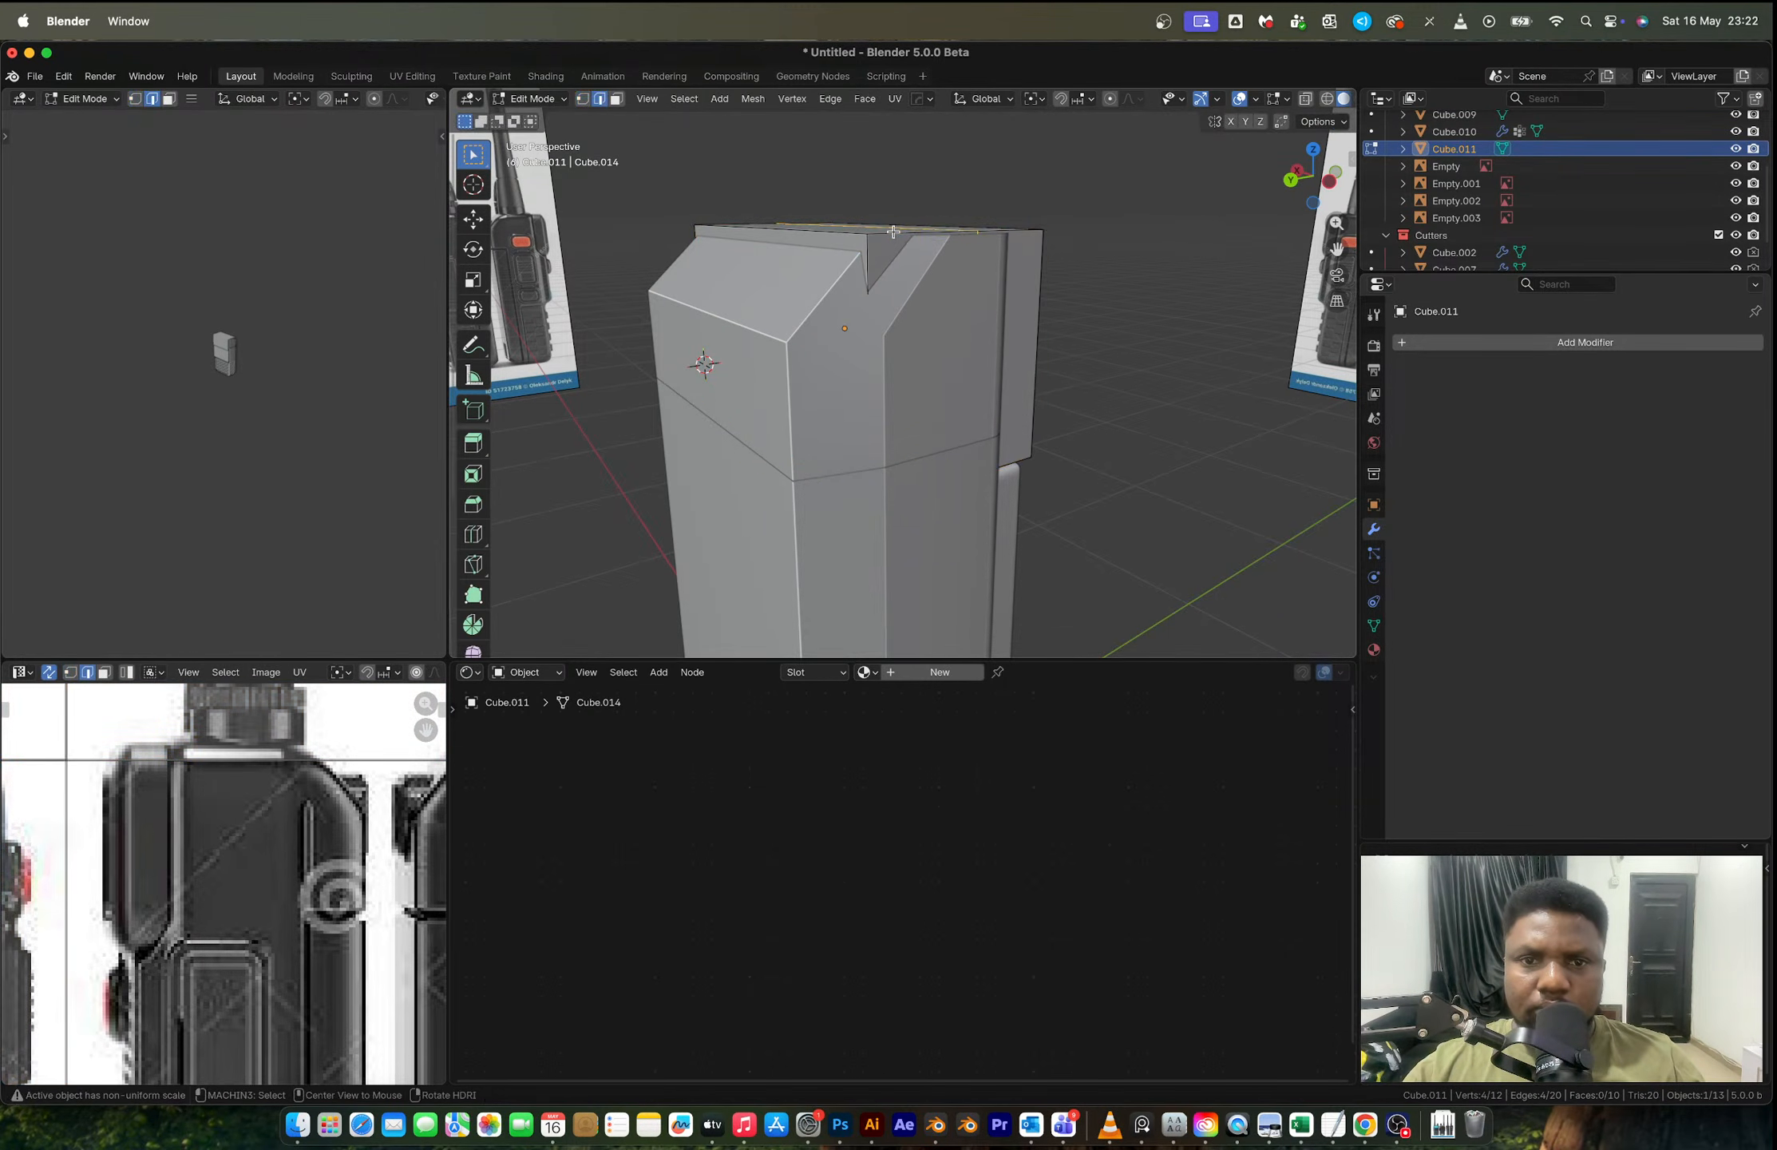
{"action": "key", "text": "3"}
{"action": "left_click", "coordinate": [882, 240], "text": "alt"}
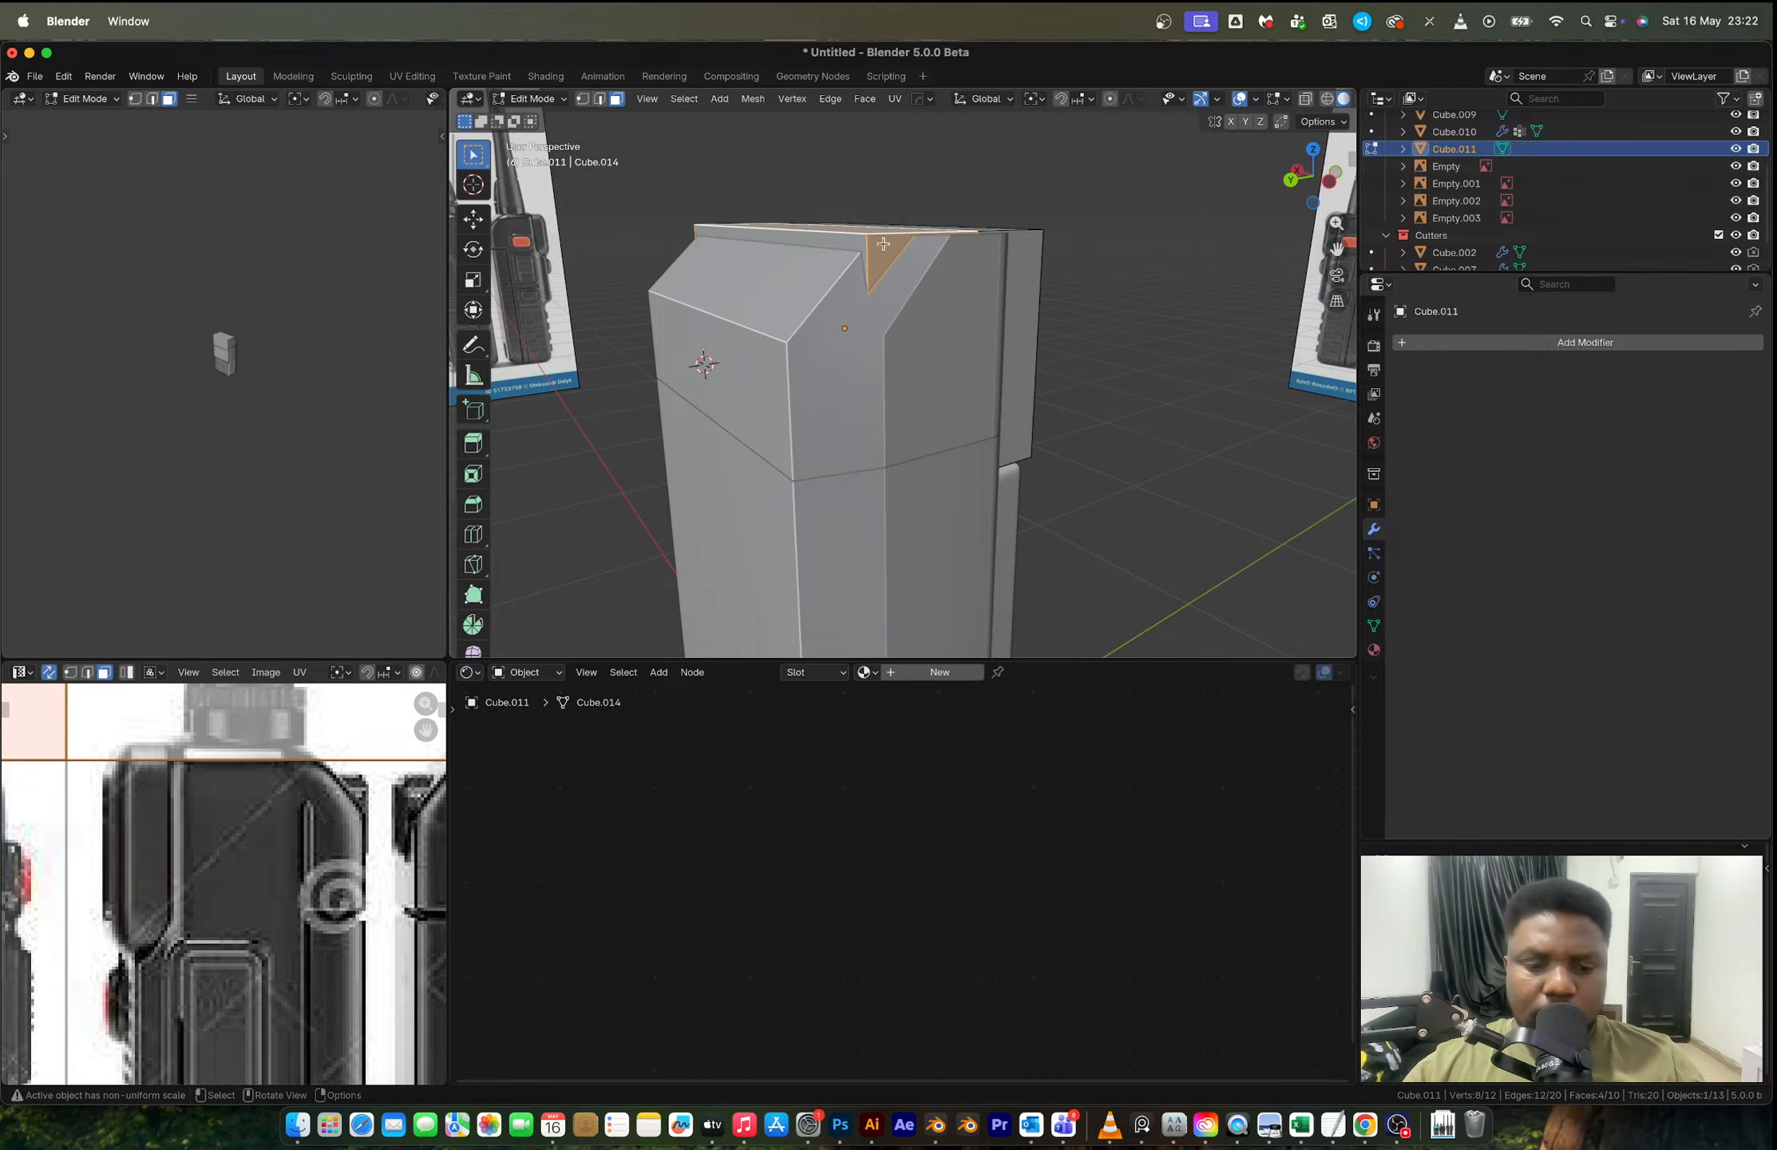
Step: Try Extrude Faces Along Normals on the cube's rear face loop
{"action": "key", "text": "alt+e"}
{"action": "left_click", "coordinate": [937, 305]}
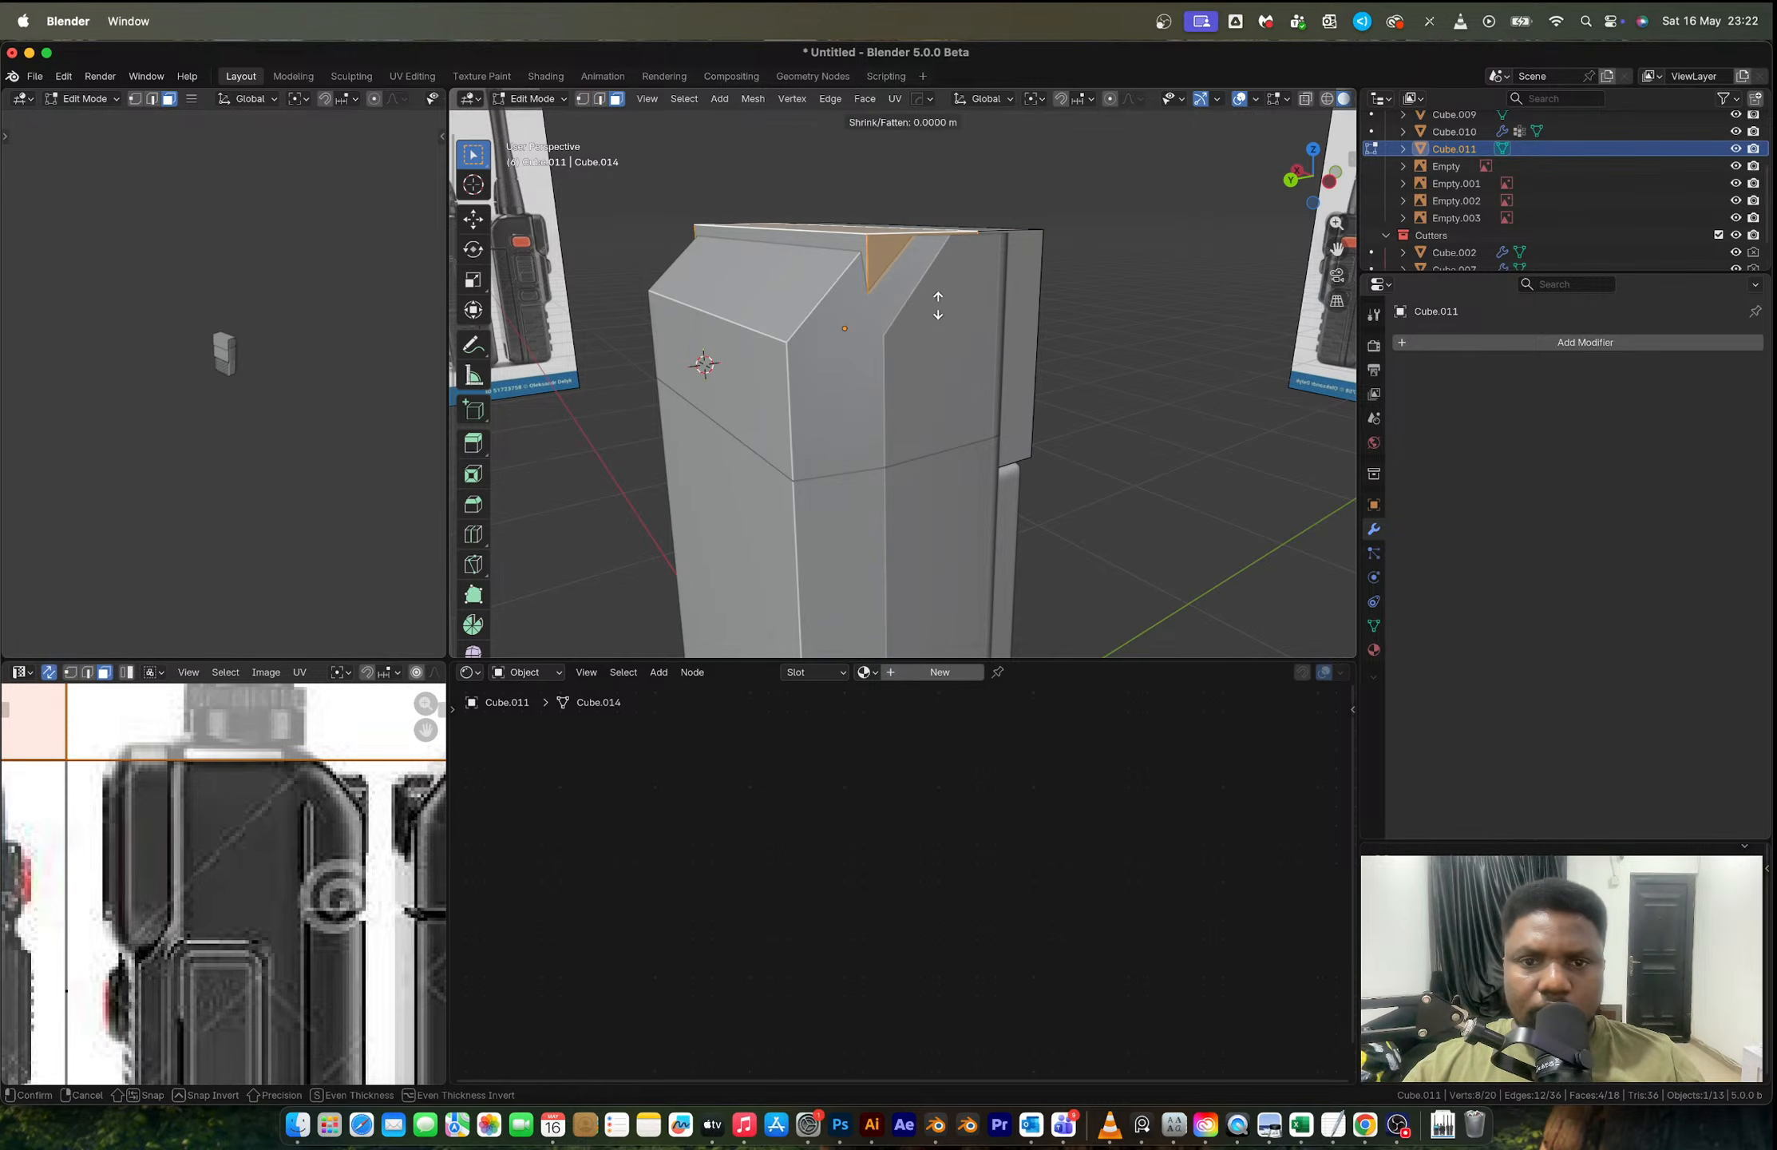
{"action": "left_click", "coordinate": [950, 324]}
{"action": "key", "text": "super+z"}
Step: Try lowering the cube's rear face loop with Extrude Manifold, inspect the shape, and undo it
{"action": "key", "text": "alt+e"}
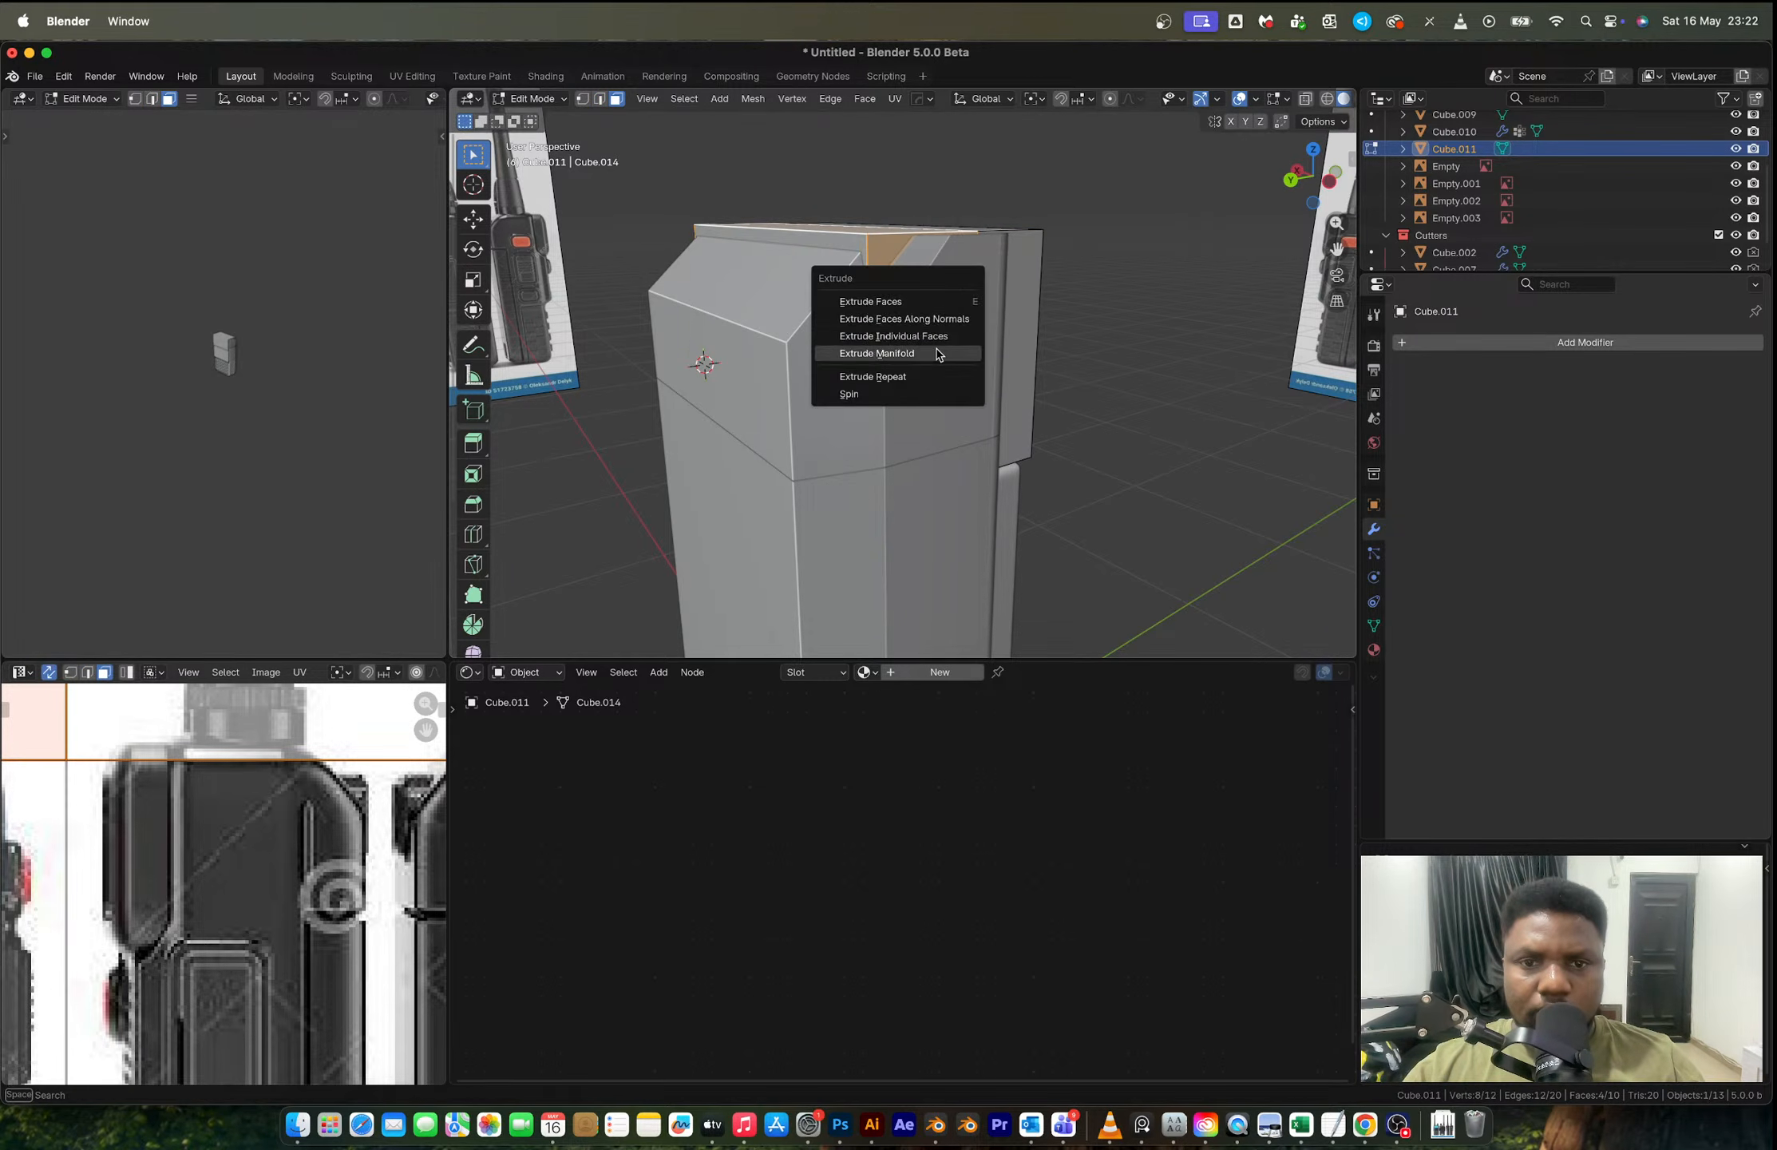
{"action": "left_click", "coordinate": [937, 351]}
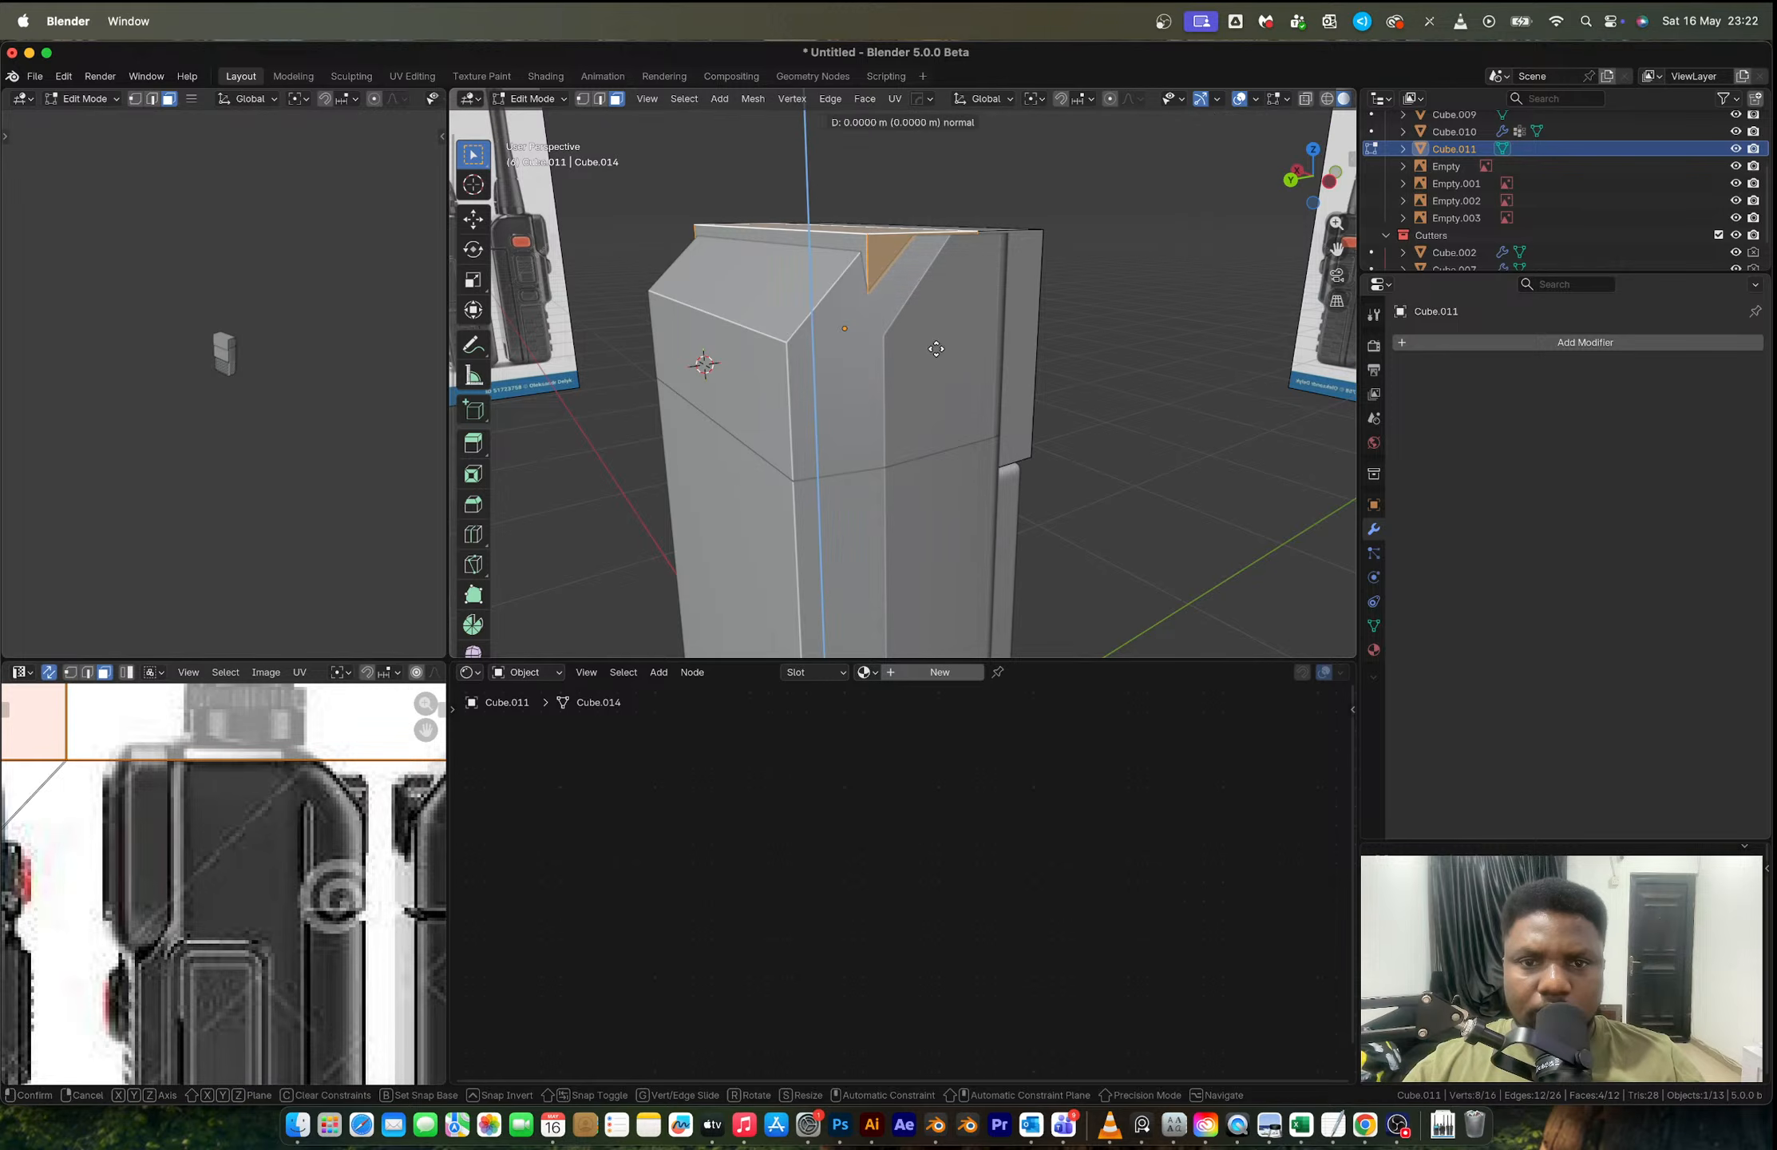
{"action": "left_click", "coordinate": [959, 394]}
{"action": "middle_click_drag", "start_coordinate": [967, 317], "coordinate": [814, 355]}
{"action": "key", "text": "Tab"}
{"action": "middle_click_drag", "start_coordinate": [958, 359], "coordinate": [939, 317]}
{"action": "key", "text": "Tab"}
{"action": "key", "text": "super+z"}
Step: Use Extrude Manifold to lower the cube's rear face loop by about 0.083 m along the normal
{"action": "key", "text": "alt+e"}
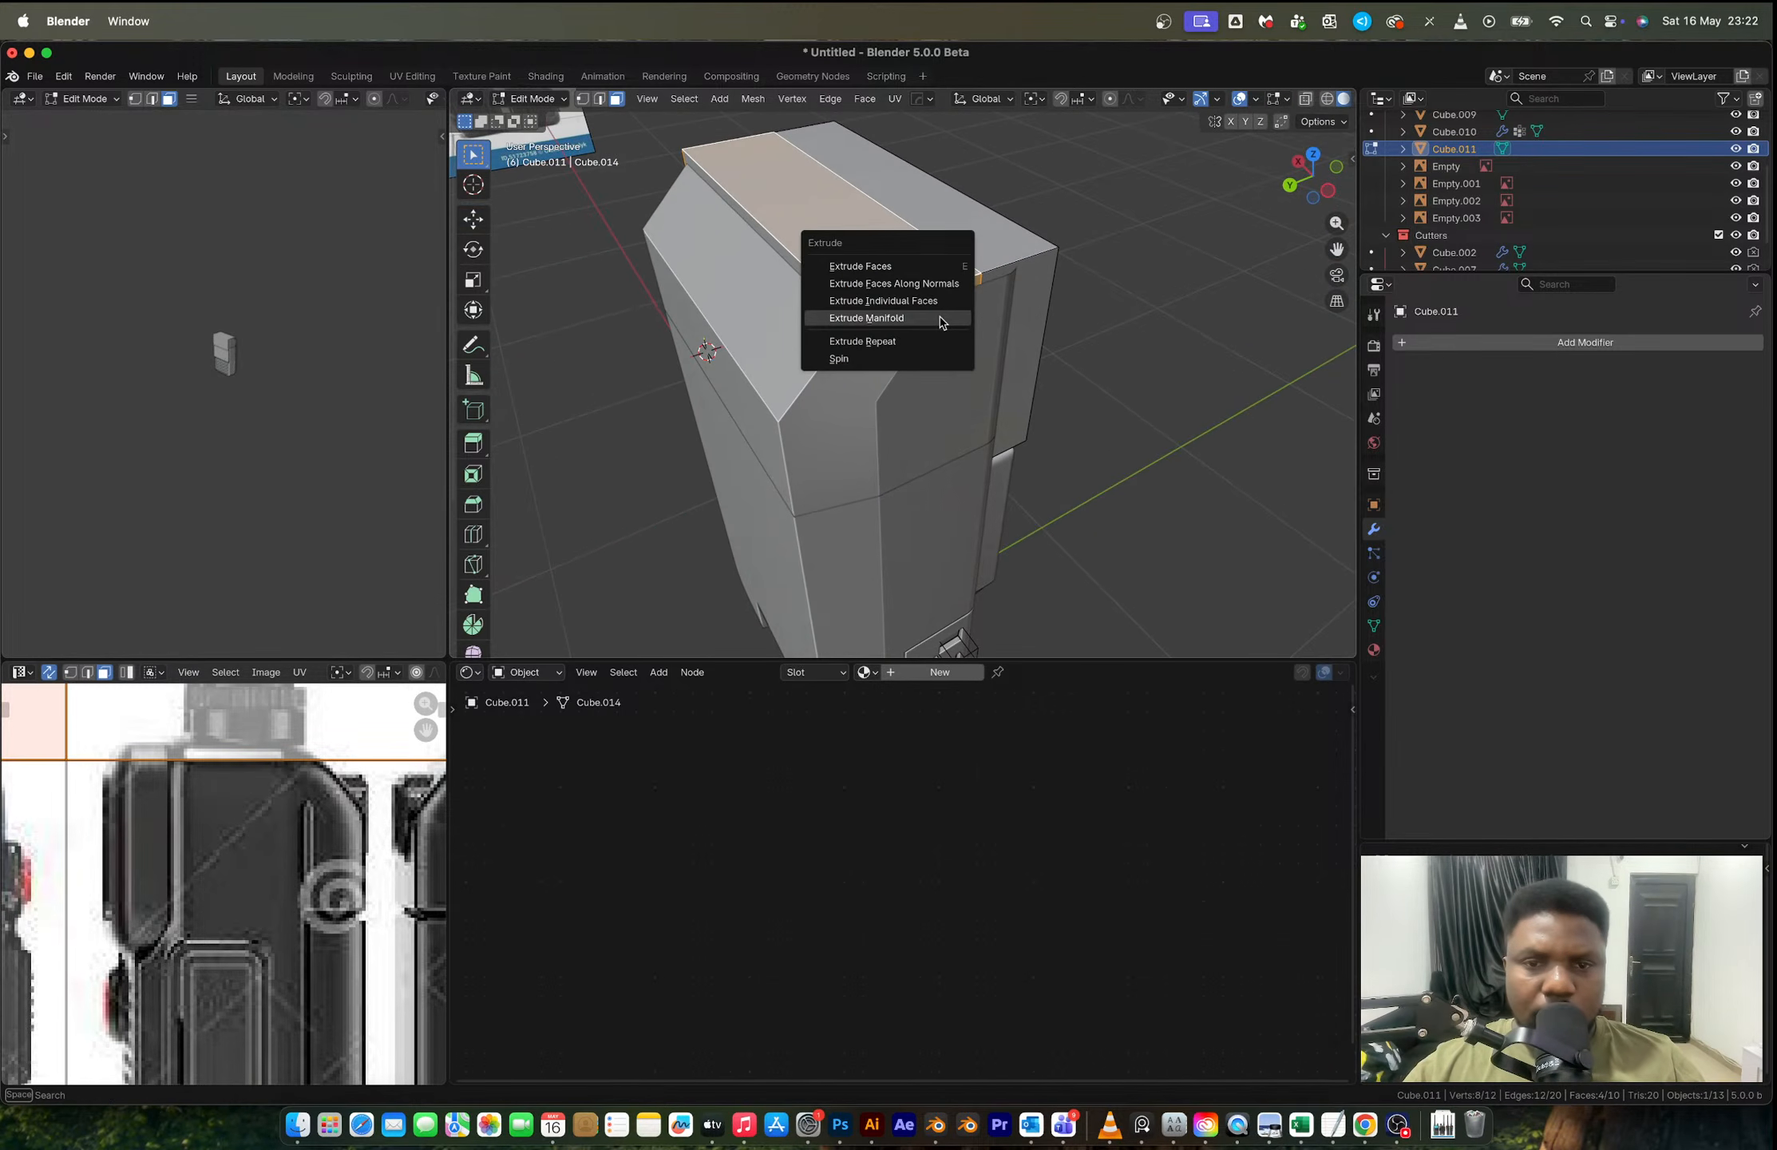
{"action": "left_click", "coordinate": [938, 320]}
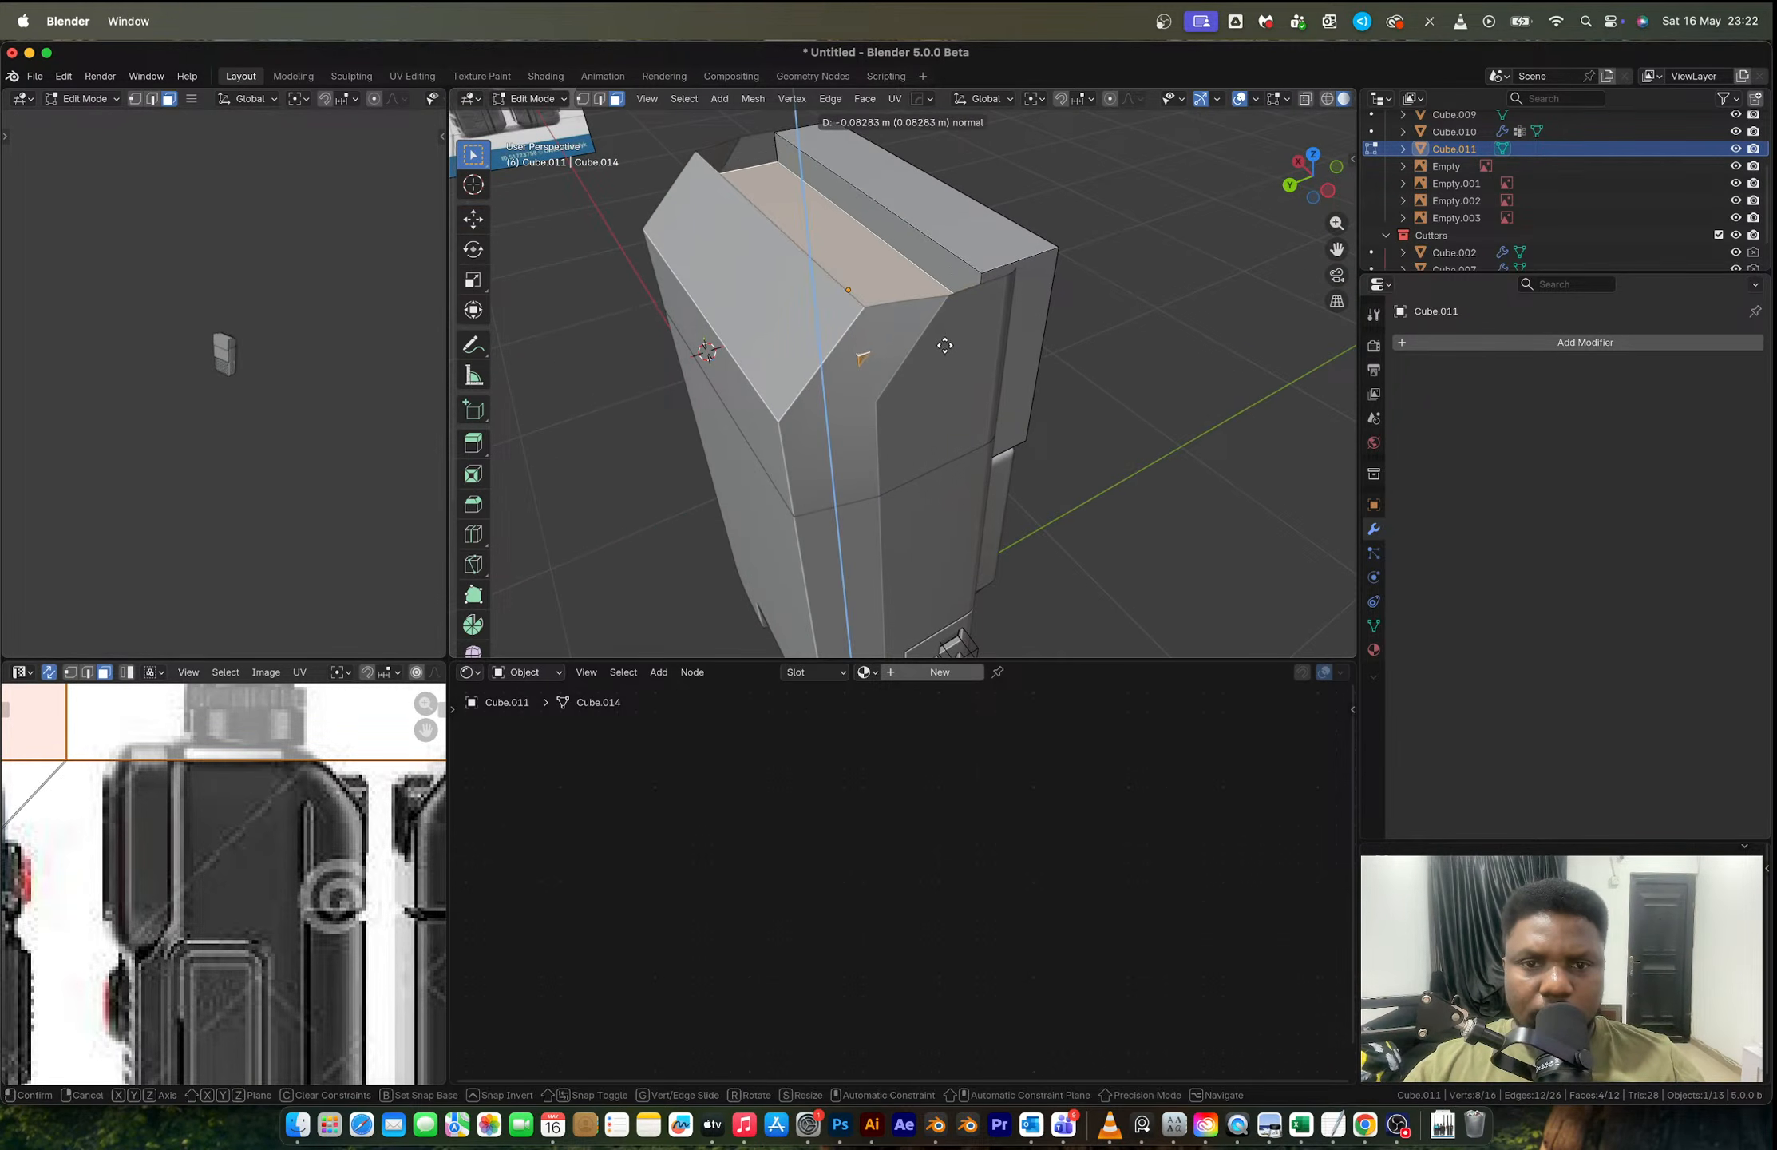
{"action": "left_click", "coordinate": [945, 345]}
{"action": "key", "text": "Tab"}
{"action": "middle_click_drag", "start_coordinate": [945, 345], "coordinate": [808, 327]}
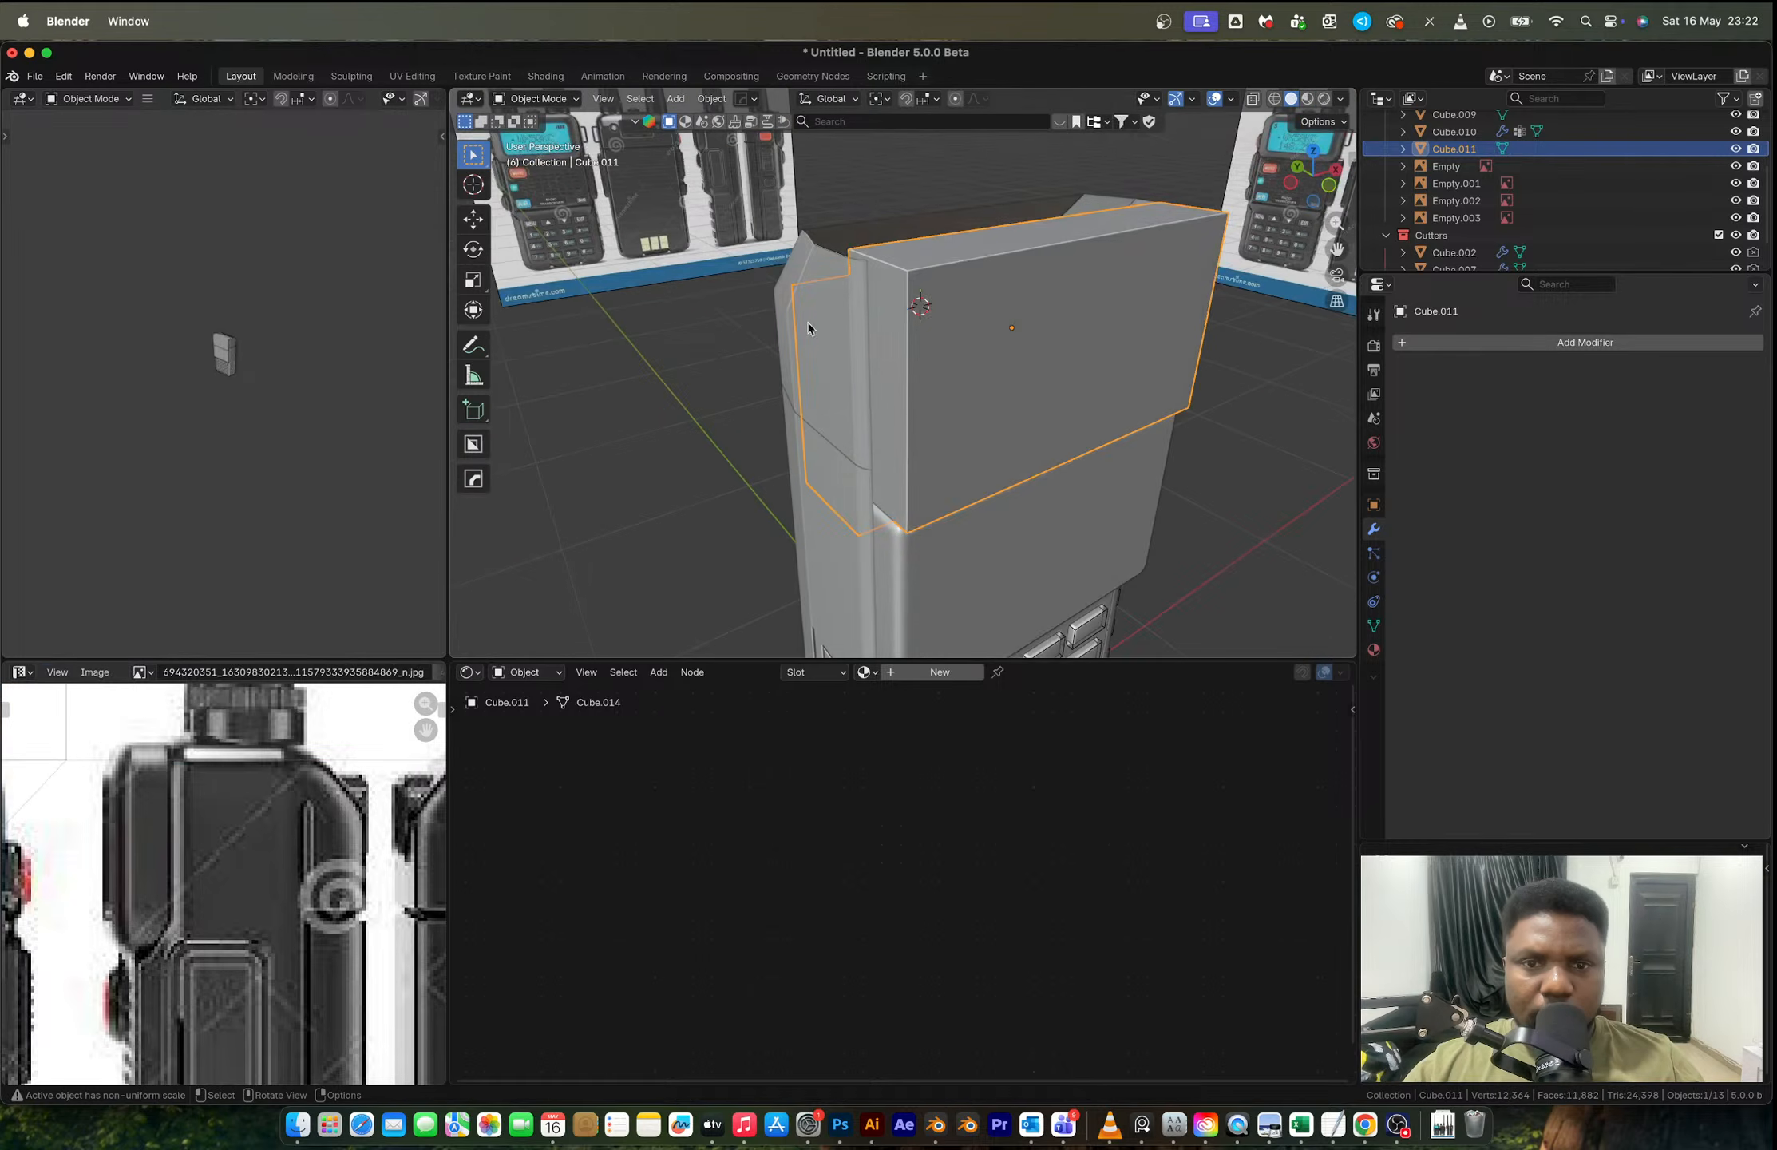
Step: Examine the stepped display block from several angles and against the front reference image
{"action": "left_click", "coordinate": [1256, 379]}
{"action": "mouse_move", "coordinate": [1256, 380]}
{"action": "middle_mouse_down"}
{"action": "mouse_move", "coordinate": [1205, 379]}
{"action": "mouse_move", "coordinate": [1231, 364]}
{"action": "middle_mouse_up"}
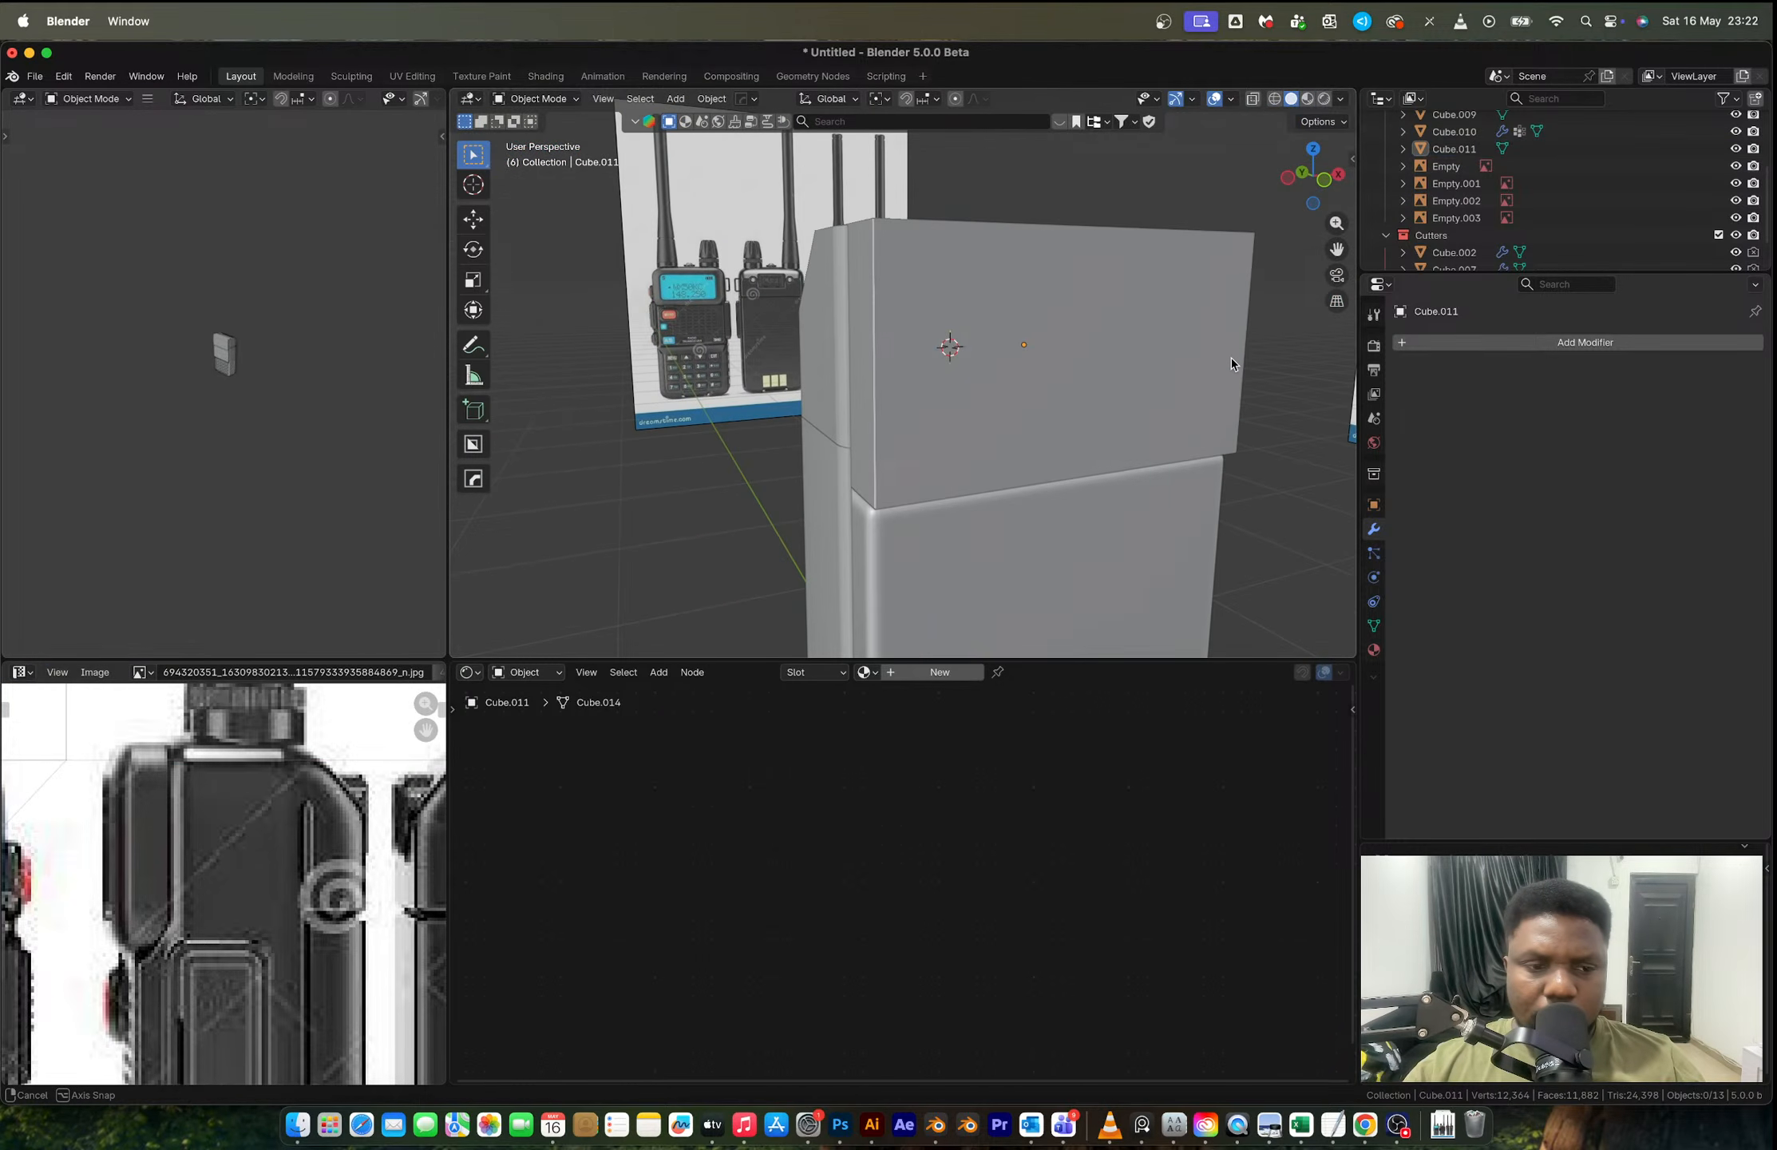
{"action": "left_click", "coordinate": [987, 423]}
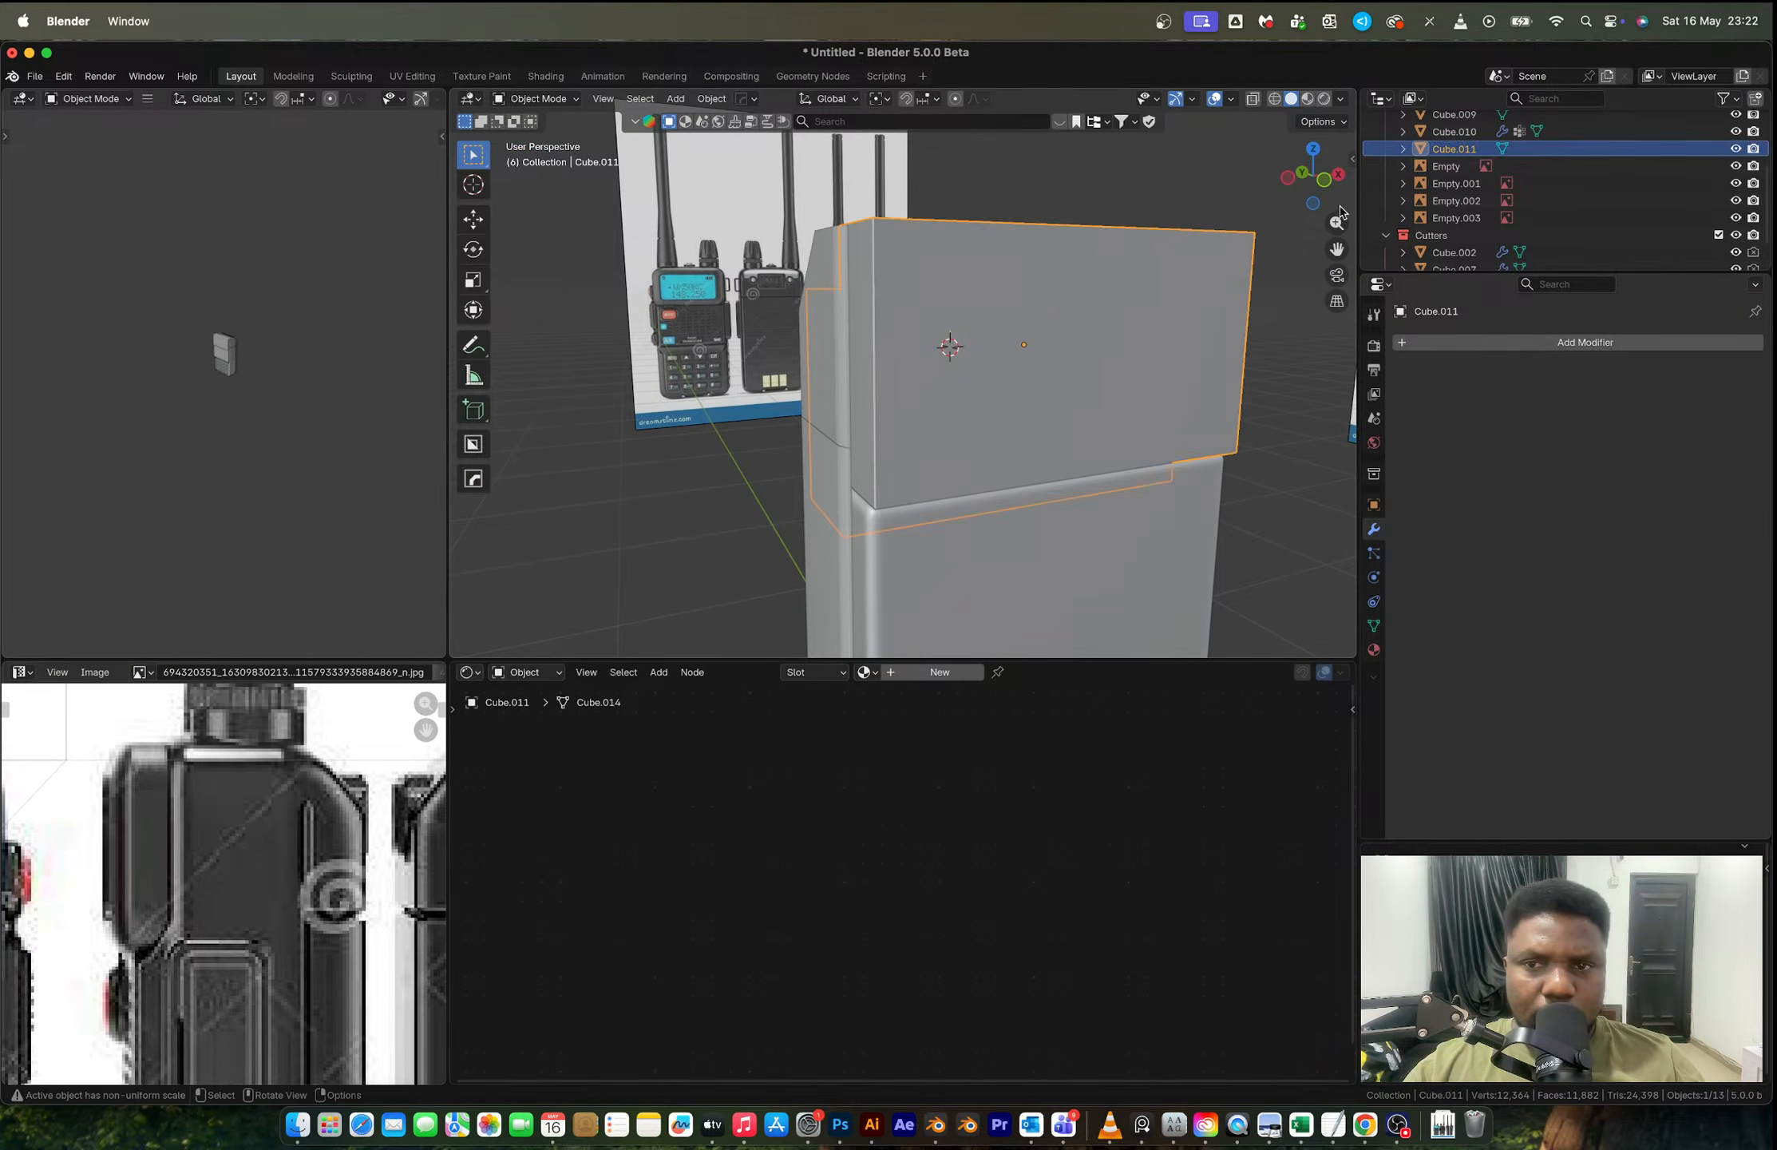
{"action": "left_click", "coordinate": [1324, 180]}
{"action": "scroll", "coordinate": [968, 338], "scroll_direction": "up", "scroll_amount": 2}
{"action": "key", "text": "alt+z"}
{"action": "middle_click_drag", "start_coordinate": [1134, 370], "coordinate": [1027, 388], "text": "shift"}
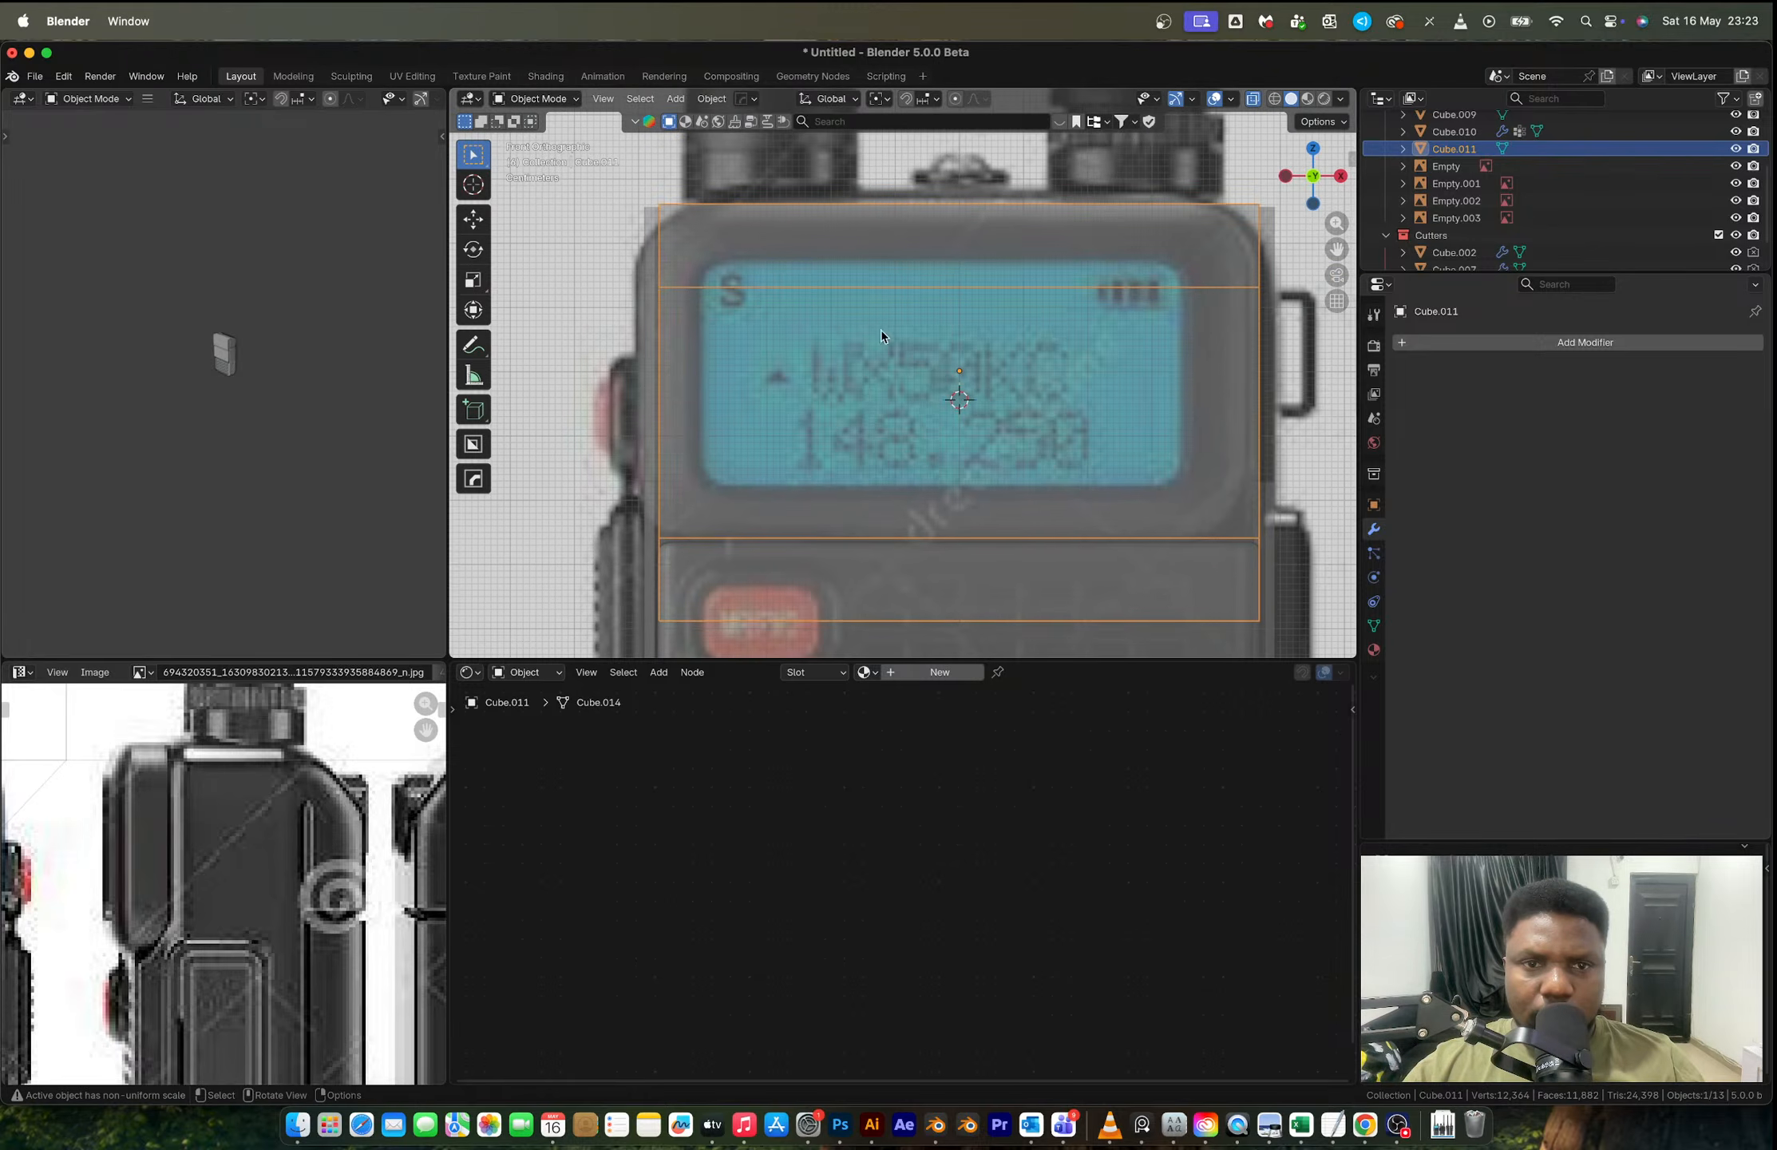
{"action": "key", "text": "Tab"}
{"action": "middle_click_drag", "start_coordinate": [719, 254], "coordinate": [876, 372]}
{"action": "key", "text": "Tab"}
{"action": "key", "text": "alt+a"}
{"action": "left_click", "coordinate": [872, 382]}
{"action": "key", "text": "Tab"}
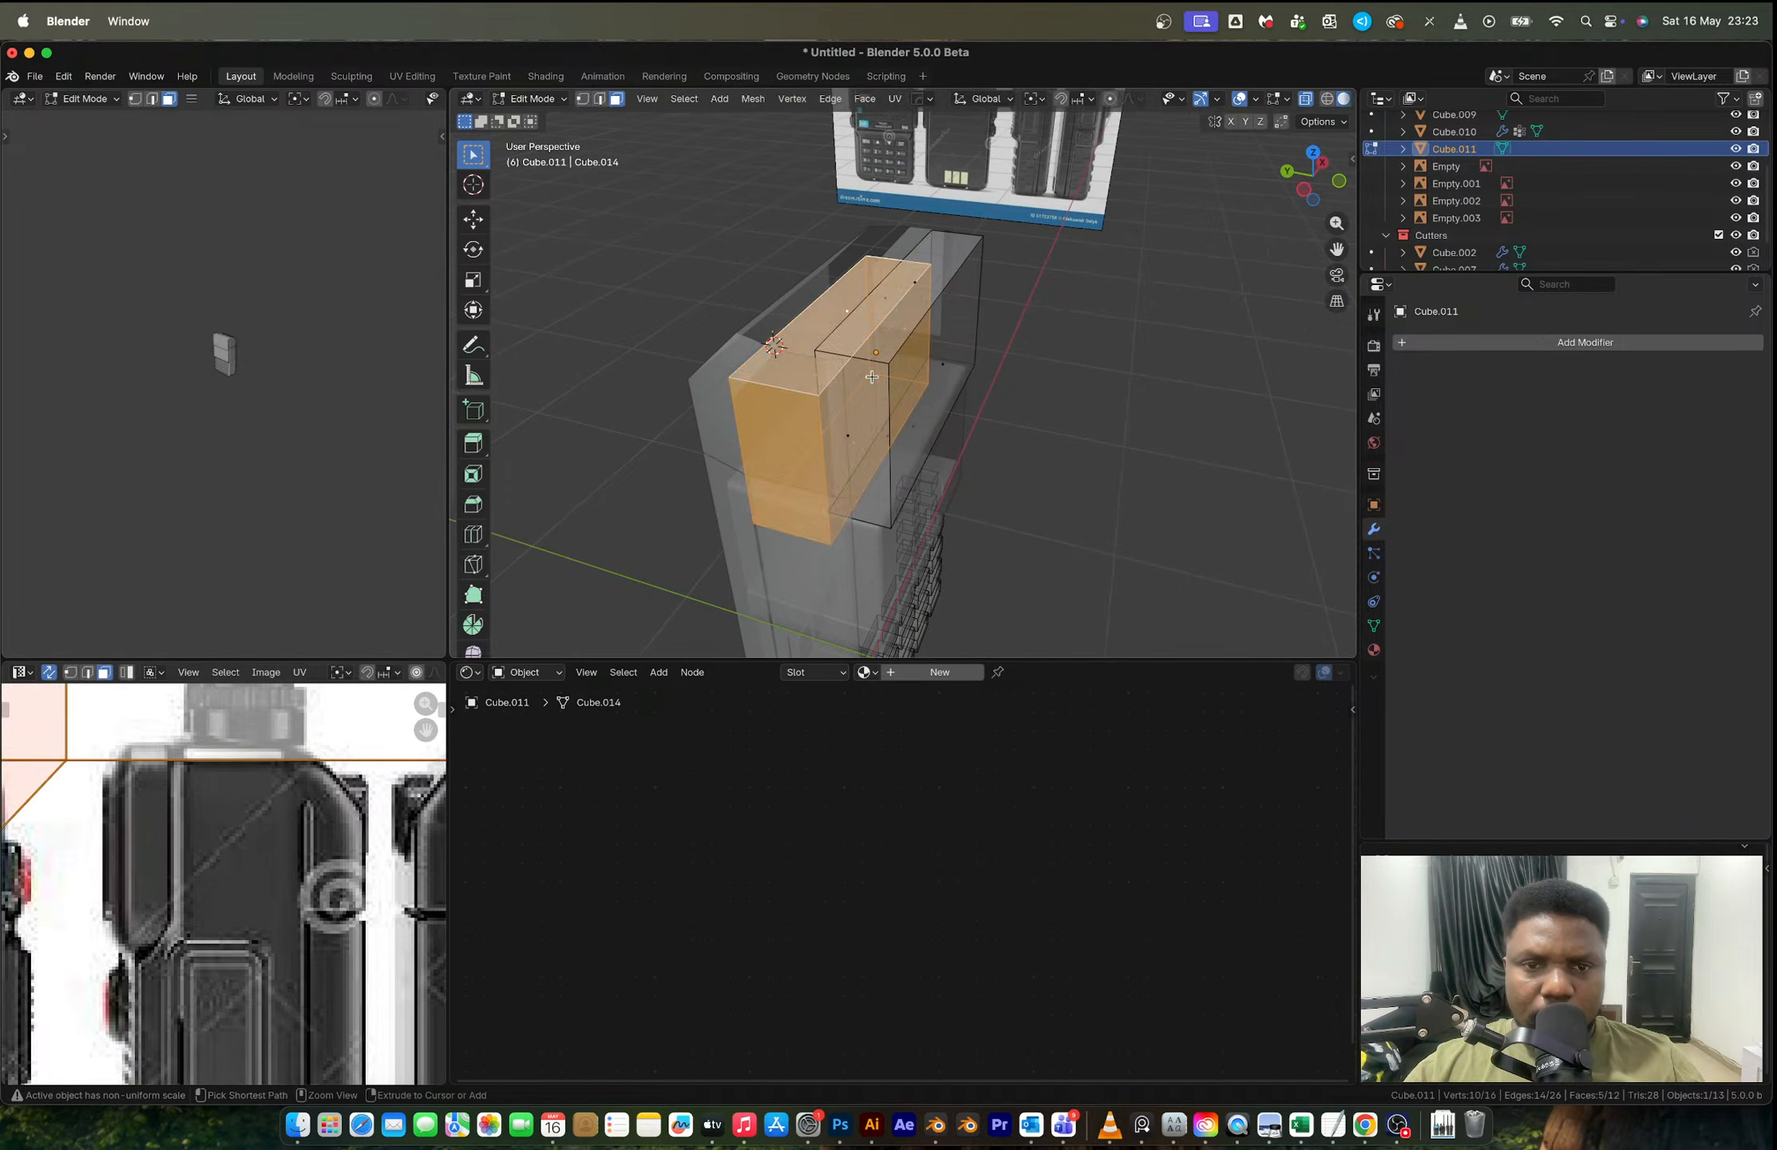
Step: Revert the display block's lowered rear half and dissolve the centre edge loop, restoring a plain box
{"action": "key", "text": "alt+a"}
{"action": "middle_click_drag", "start_coordinate": [871, 376], "coordinate": [906, 373]}
{"action": "key", "text": "alt+z"}
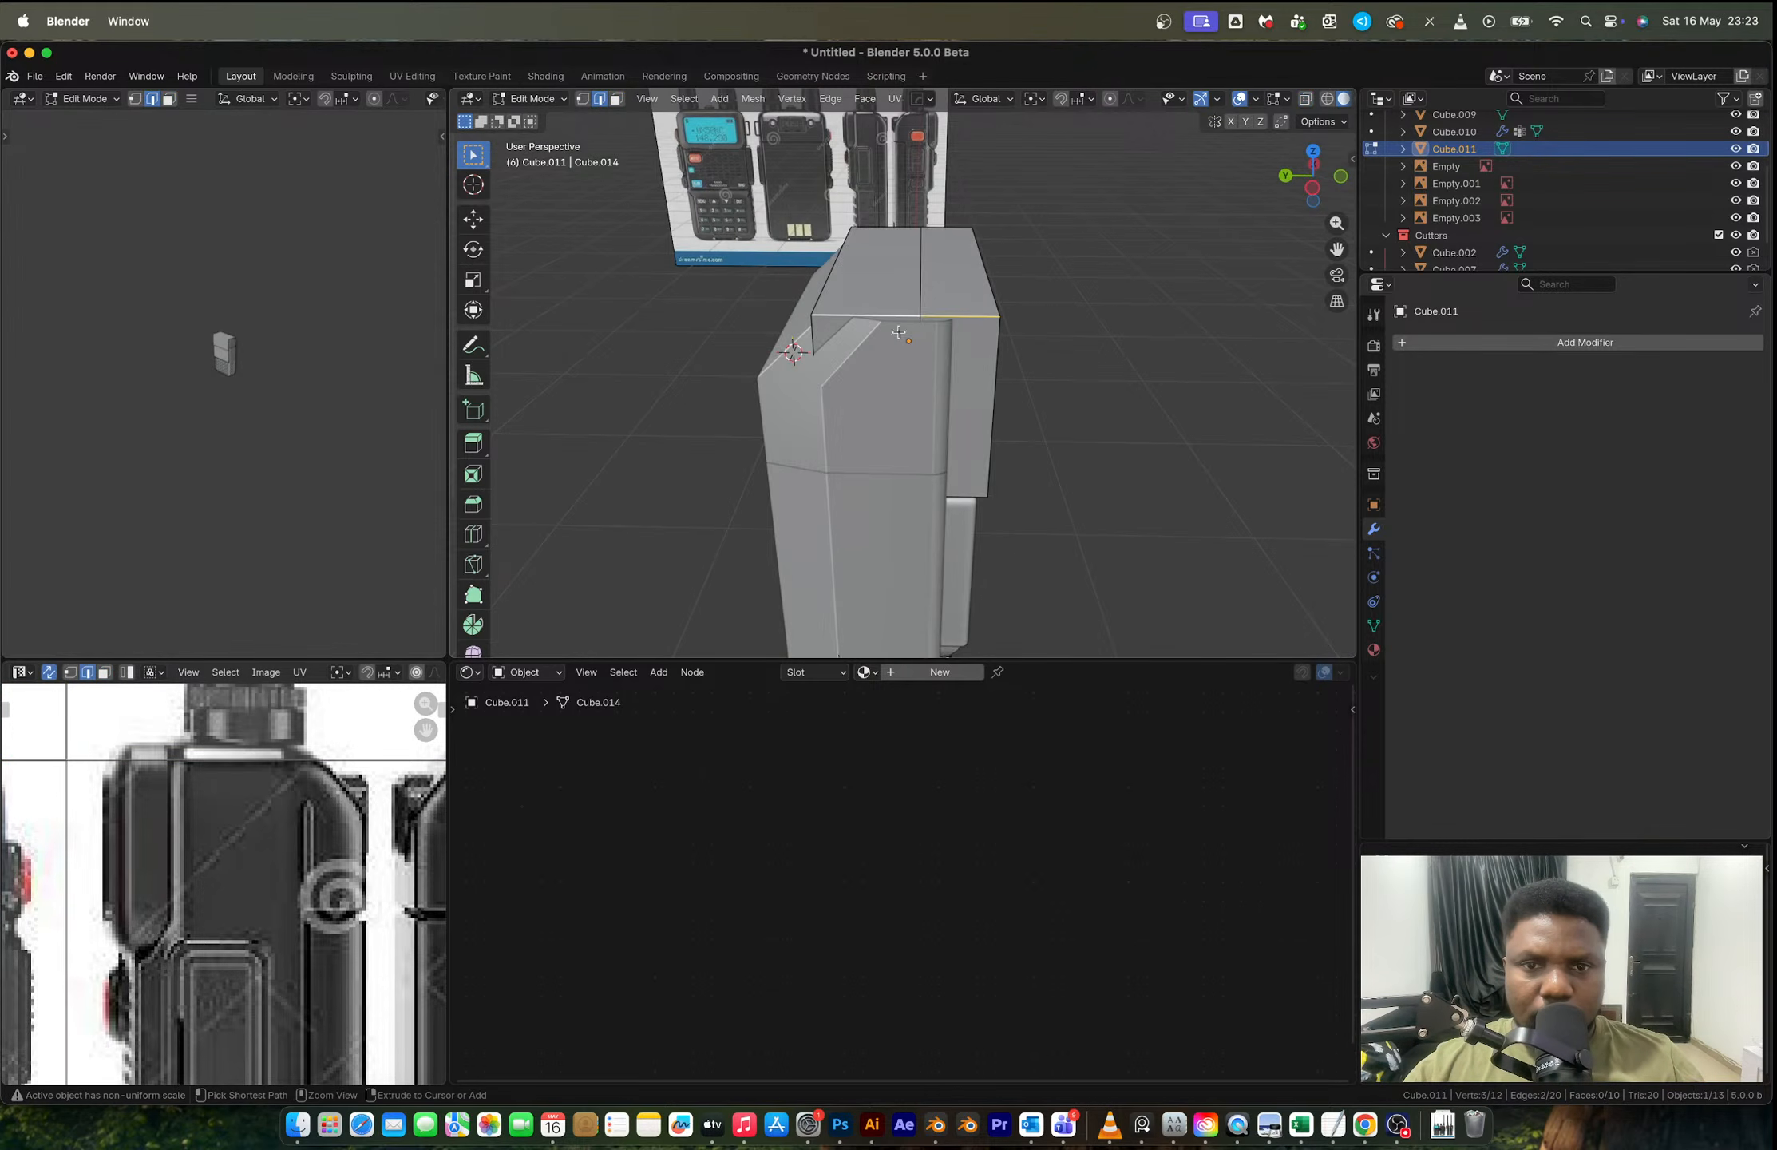
{"action": "left_click", "coordinate": [918, 288], "text": "shift"}
{"action": "key", "text": "x"}
{"action": "left_click", "coordinate": [907, 289]}
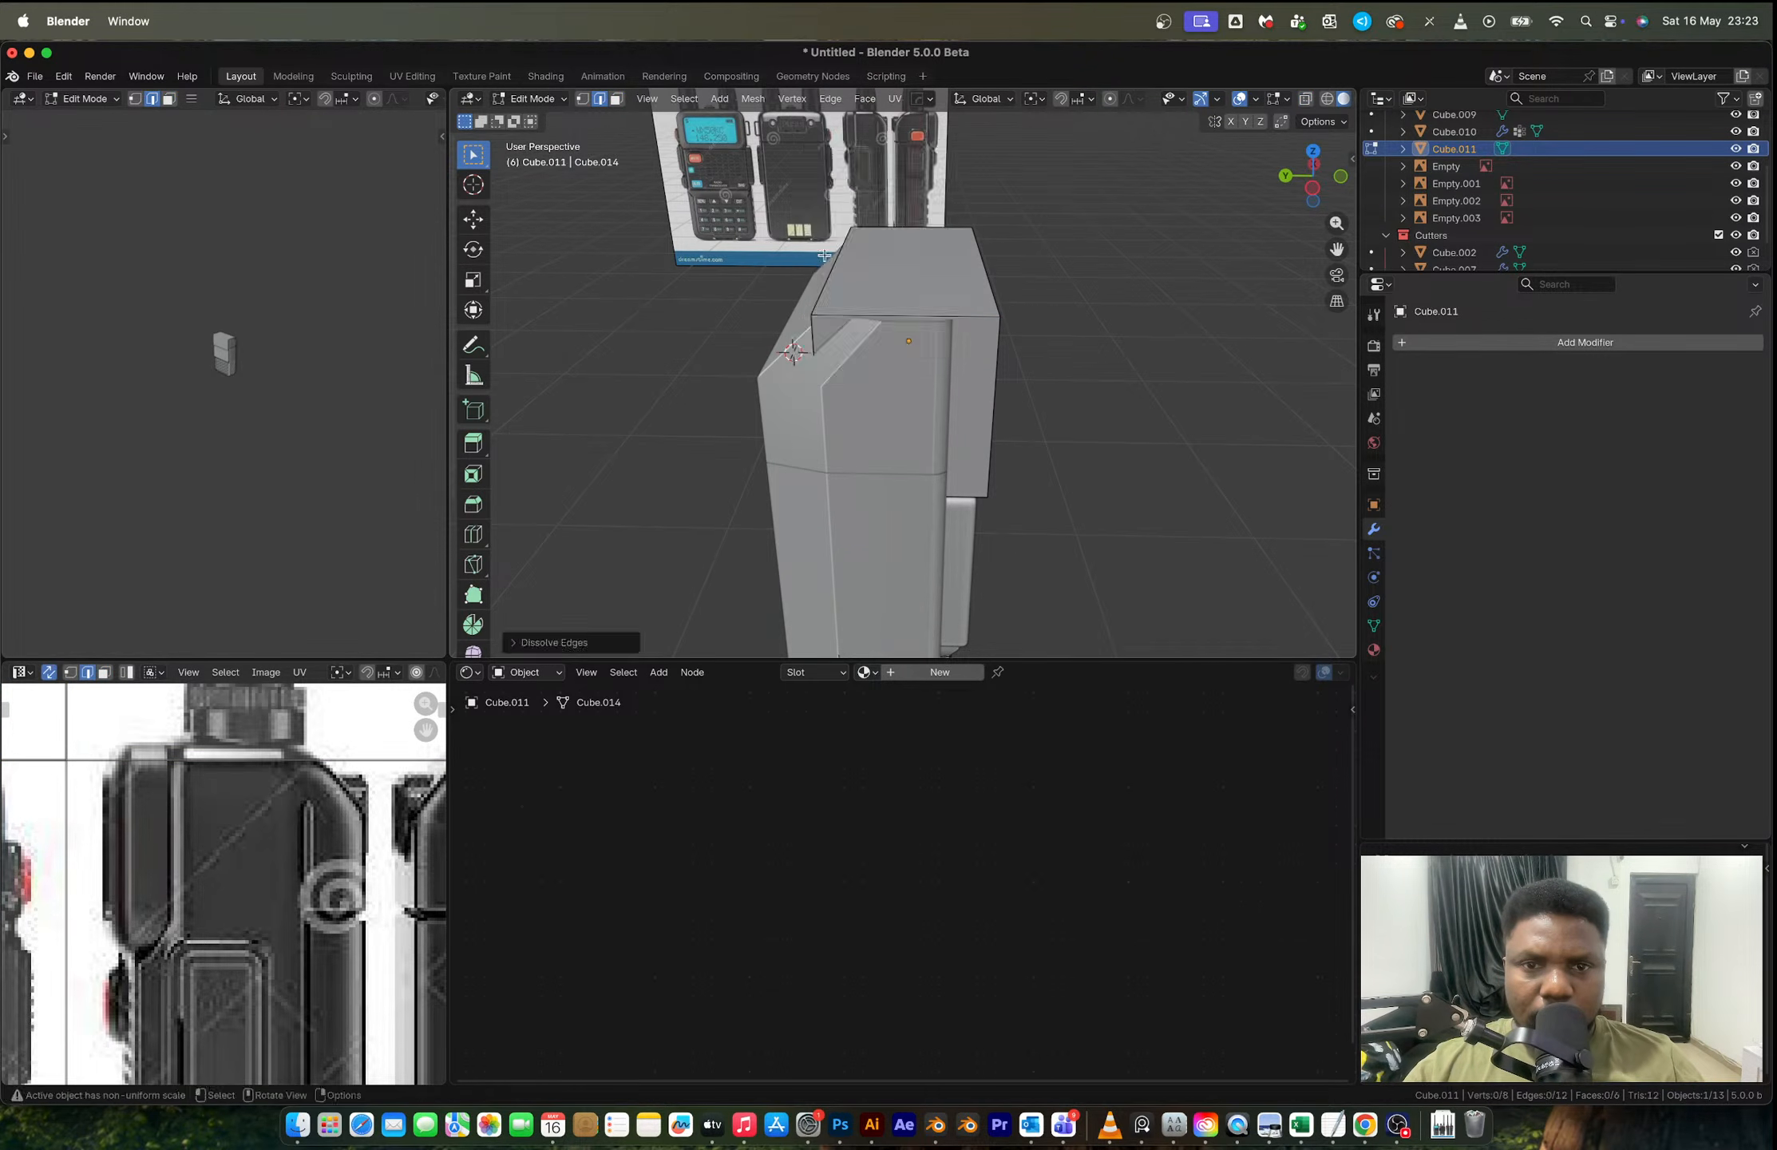
Step: Move the display block's rear vertices along Y toward the front to make the block thinner
{"action": "key", "text": "1"}
{"action": "key", "text": "alt+z"}
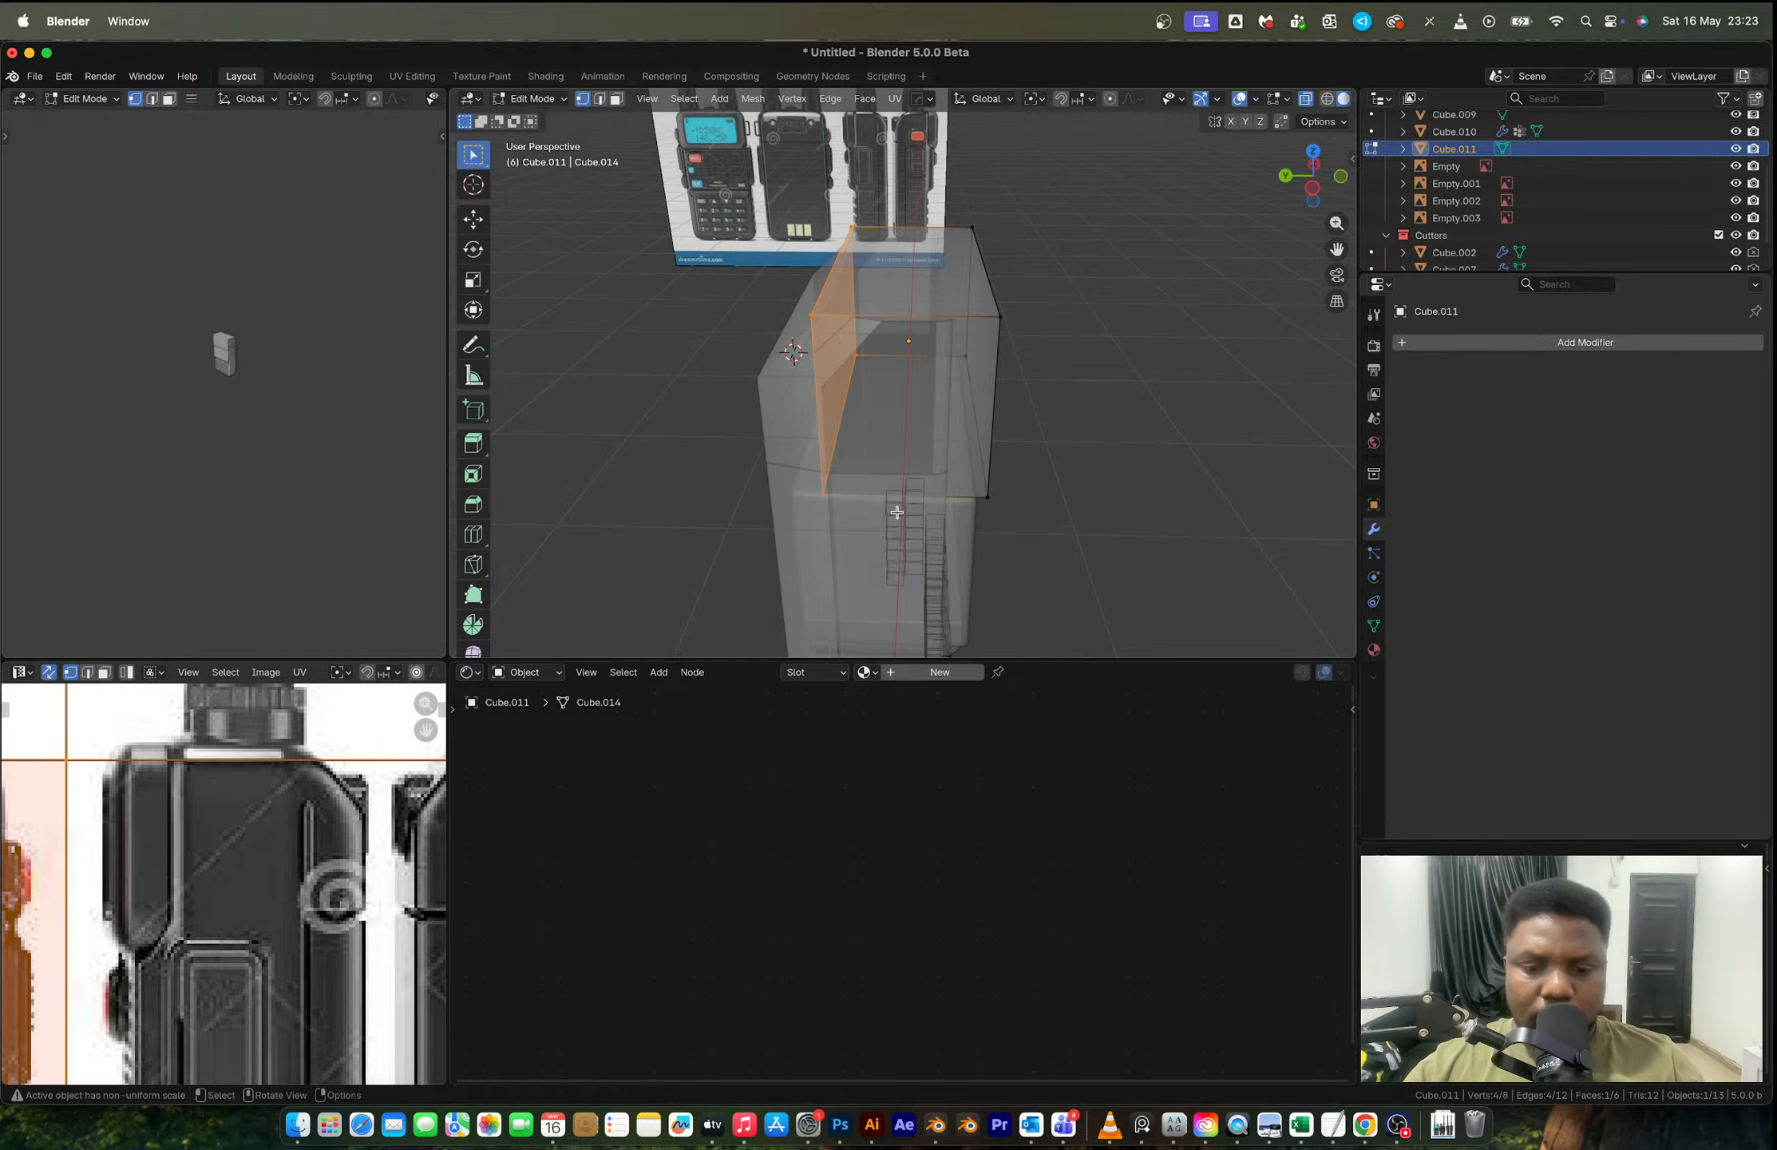
{"action": "key", "text": "g"}
{"action": "key", "text": "y"}
{"action": "left_click", "coordinate": [957, 524]}
{"action": "key", "text": "Tab"}
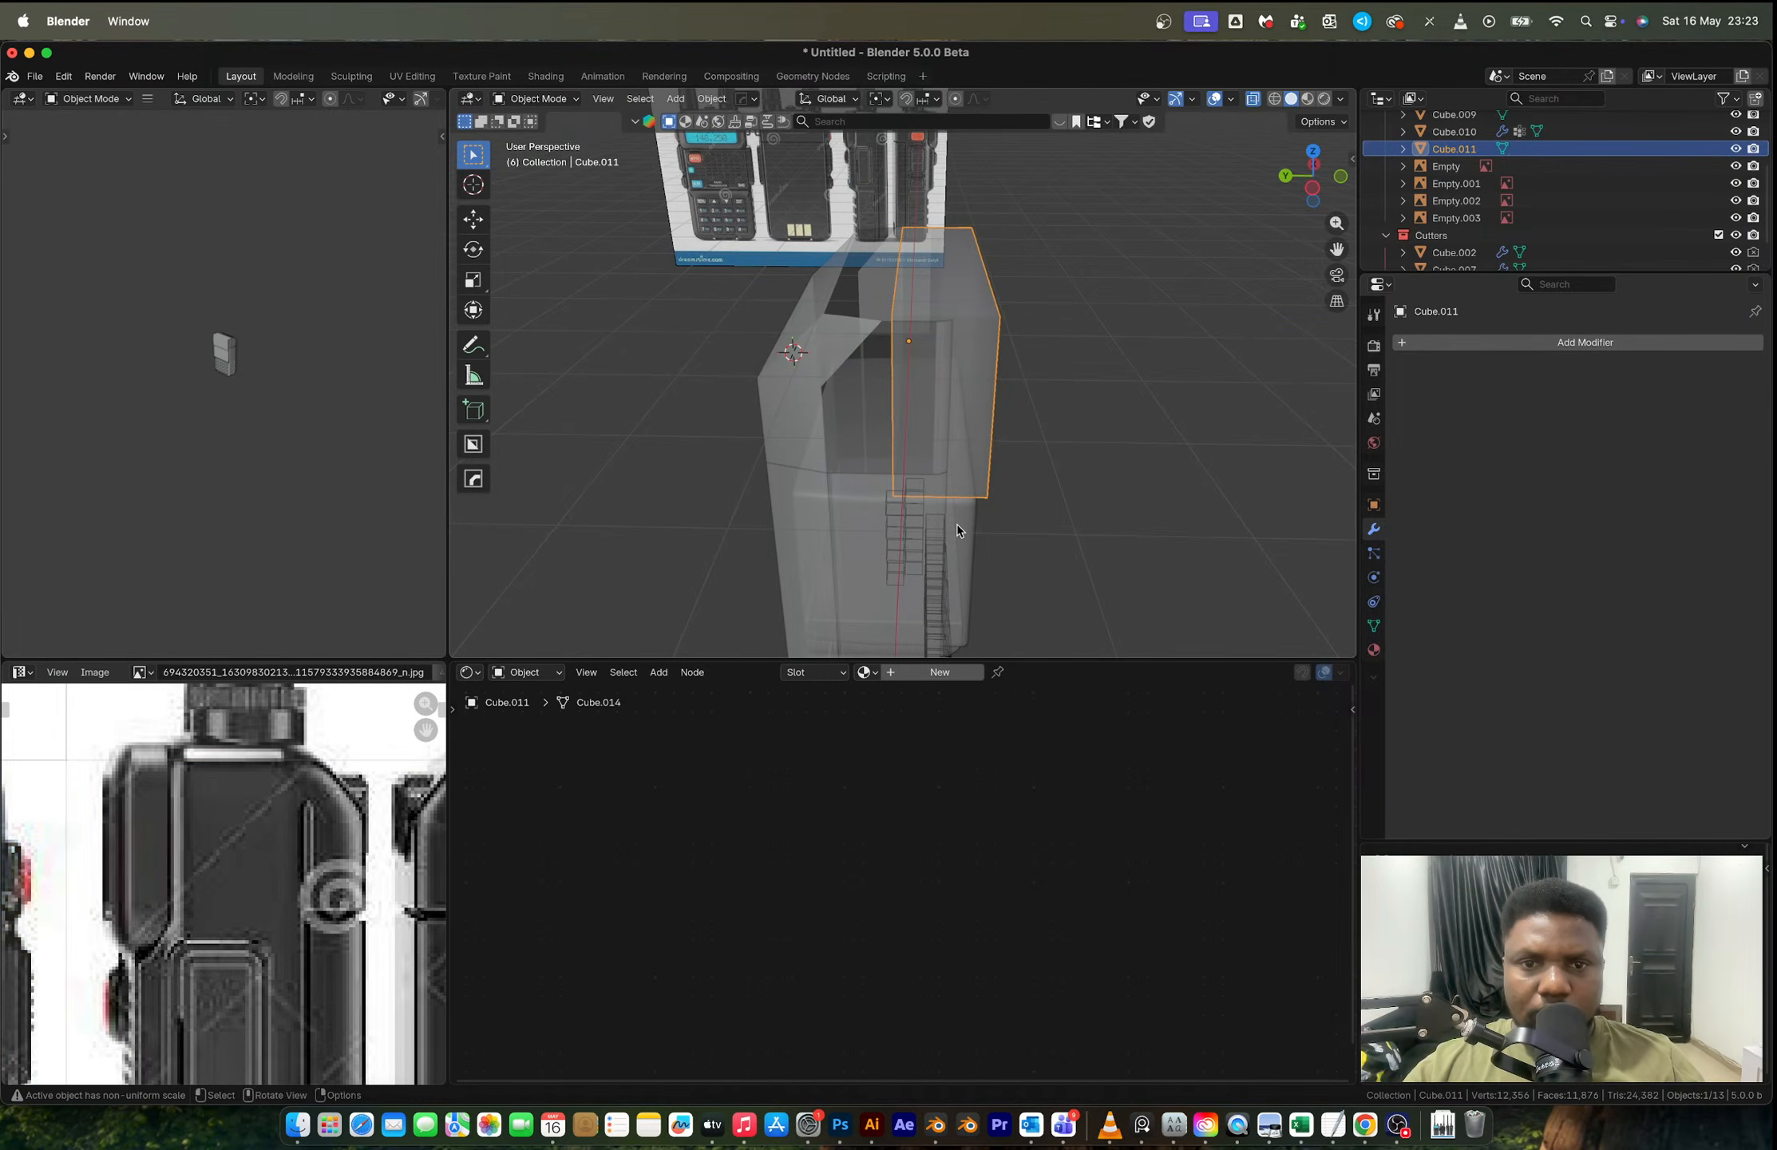
{"action": "key", "text": "alt+z"}
{"action": "middle_click_drag", "start_coordinate": [957, 519], "coordinate": [905, 467]}
{"action": "scroll", "coordinate": [785, 342], "scroll_direction": "up", "scroll_amount": 1}
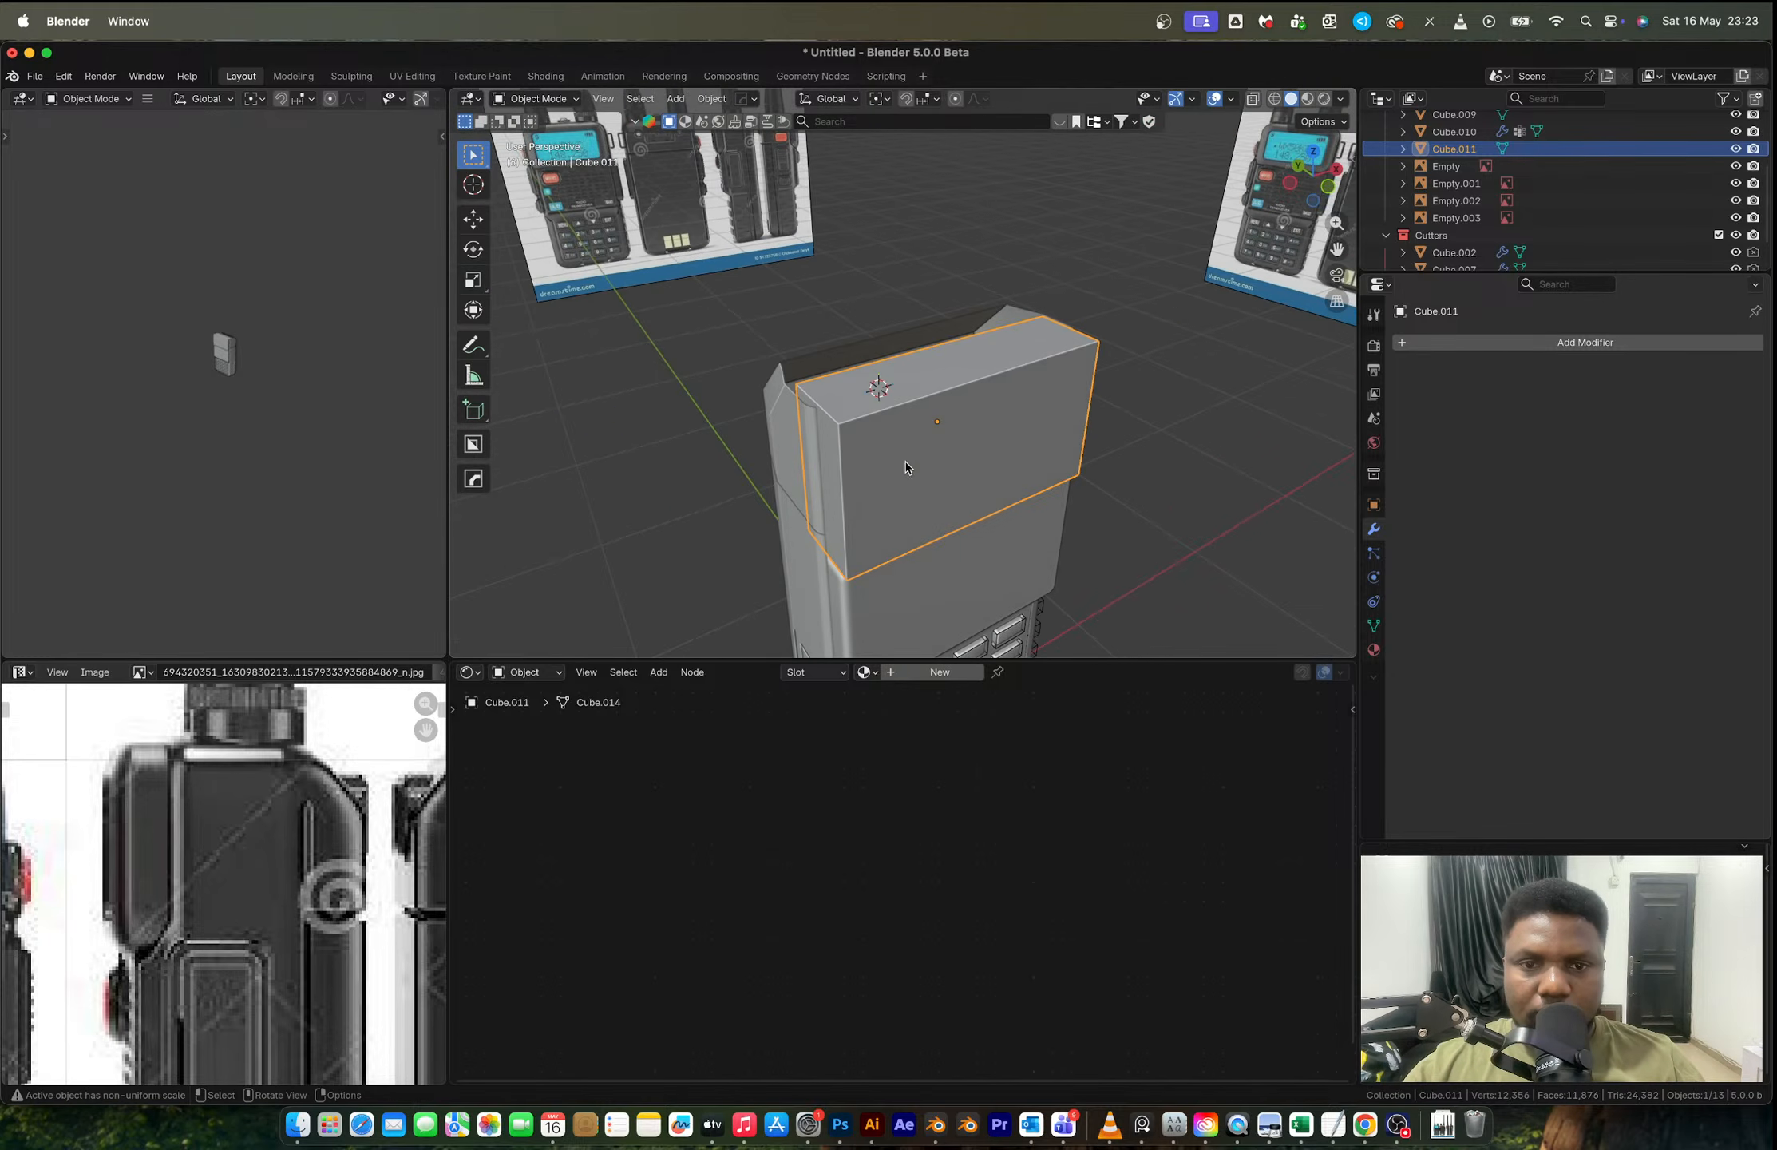
Step: Scale the display block up slightly in front view and stretch it slightly along Z to match the reference housing
{"action": "left_click", "coordinate": [1325, 187]}
{"action": "scroll", "coordinate": [739, 512], "scroll_direction": "up", "scroll_amount": 3}
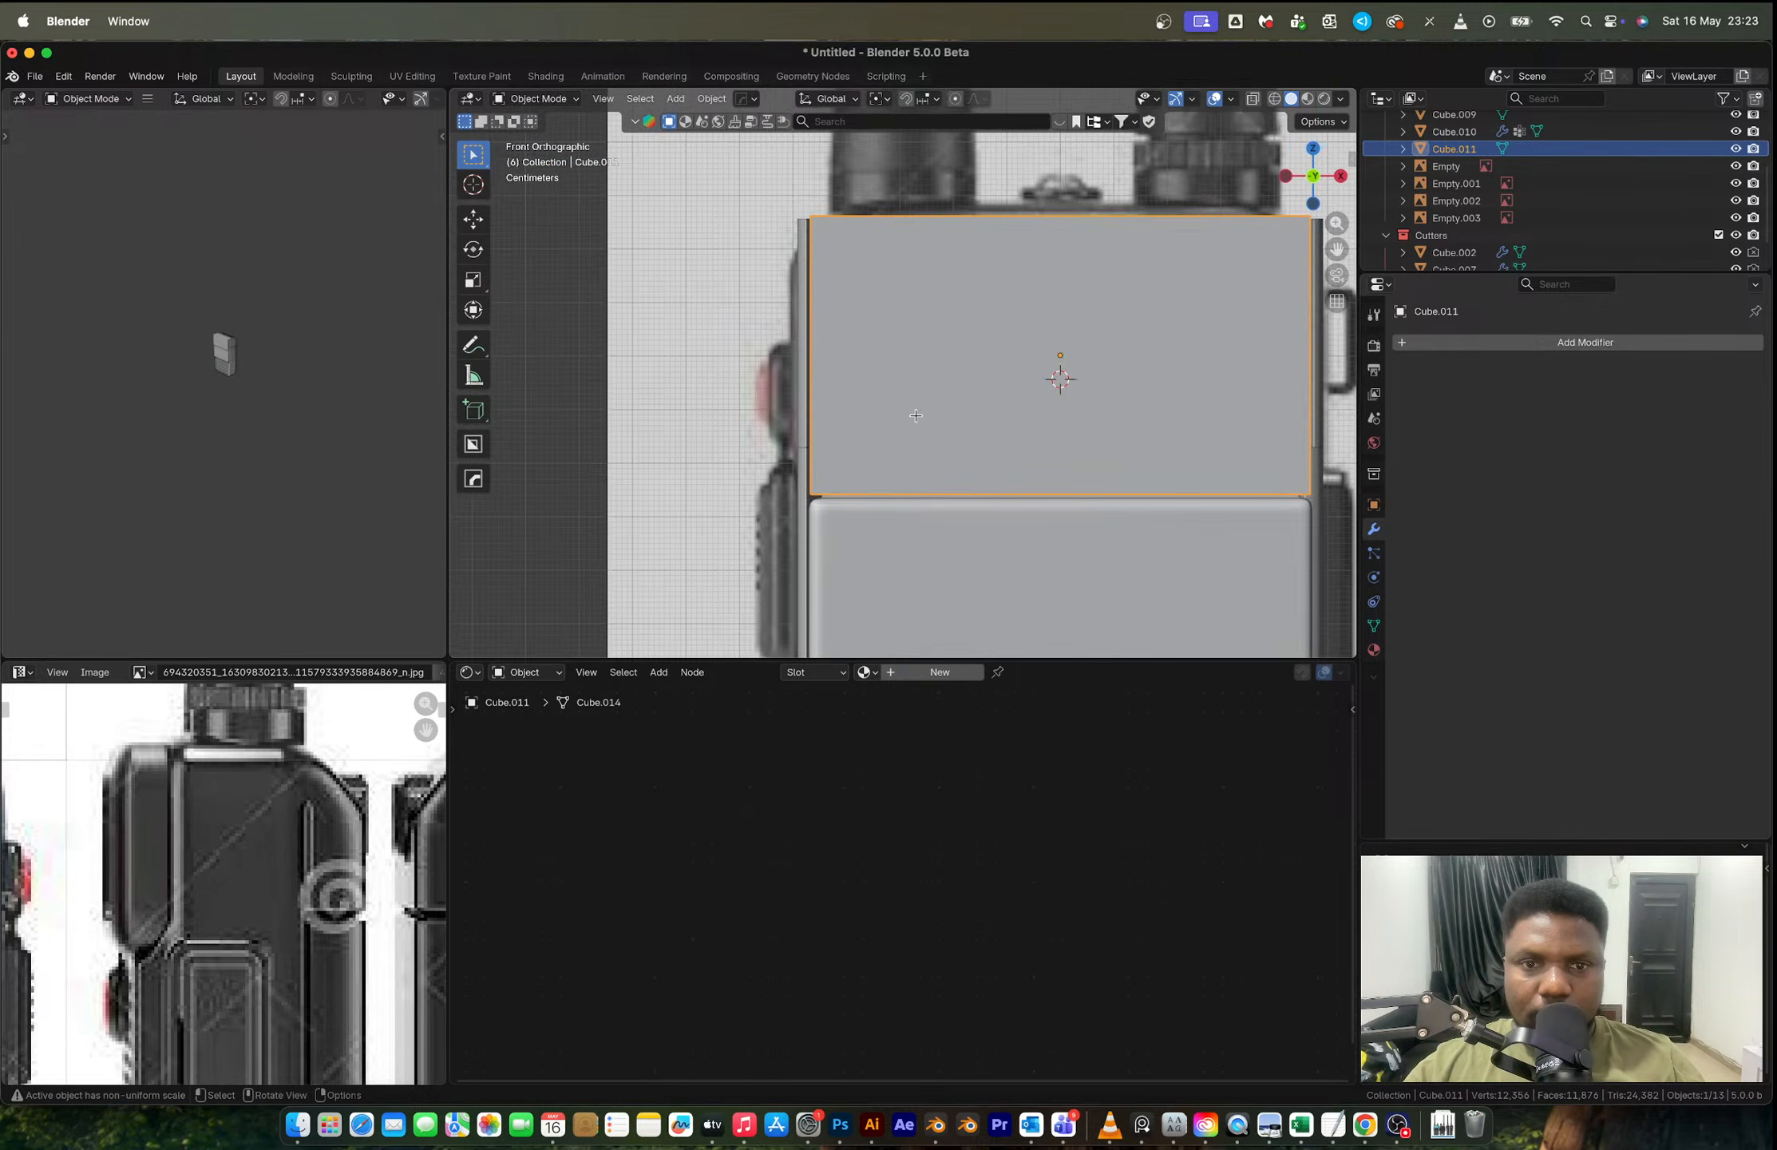
{"action": "key", "text": "Tab"}
{"action": "key", "text": "Tab"}
{"action": "middle_click_drag", "start_coordinate": [1010, 424], "coordinate": [1092, 503], "text": "shift"}
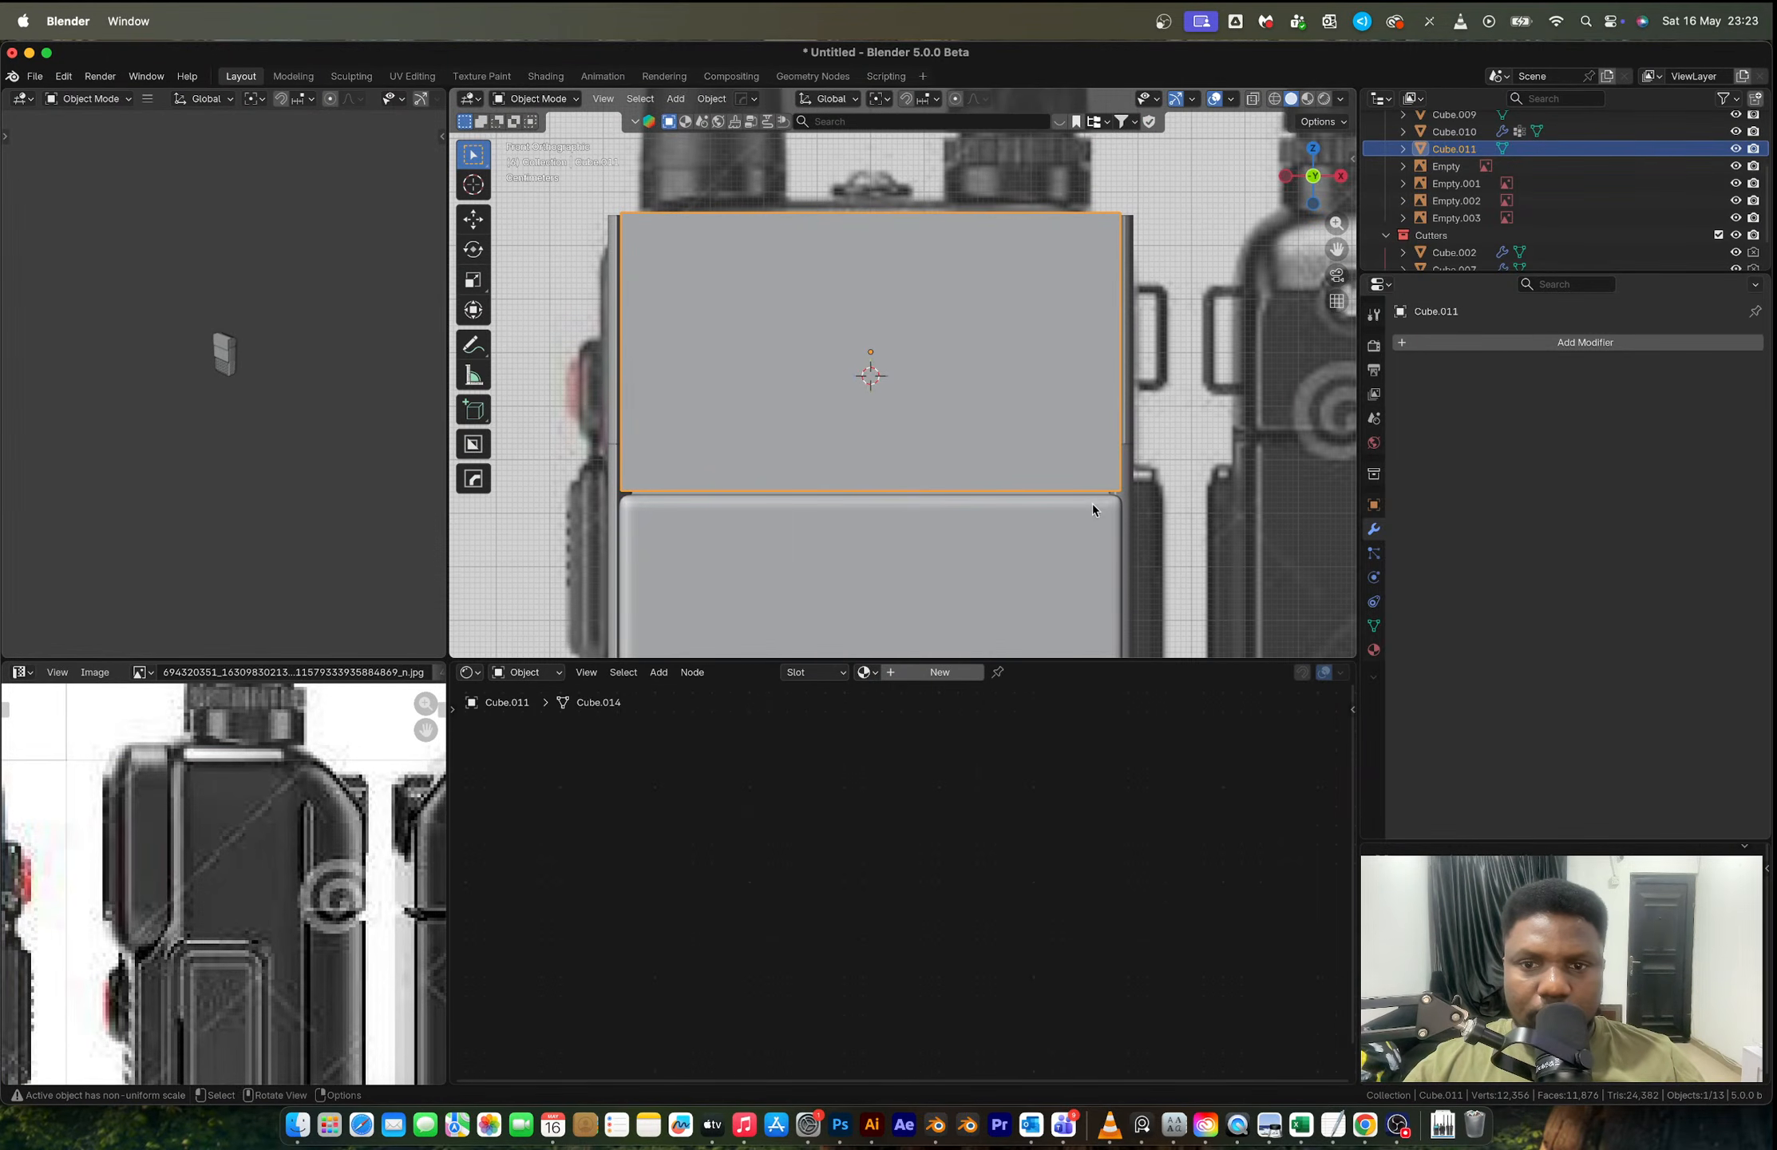
{"action": "key", "text": "s"}
{"action": "left_click", "coordinate": [1144, 513]}
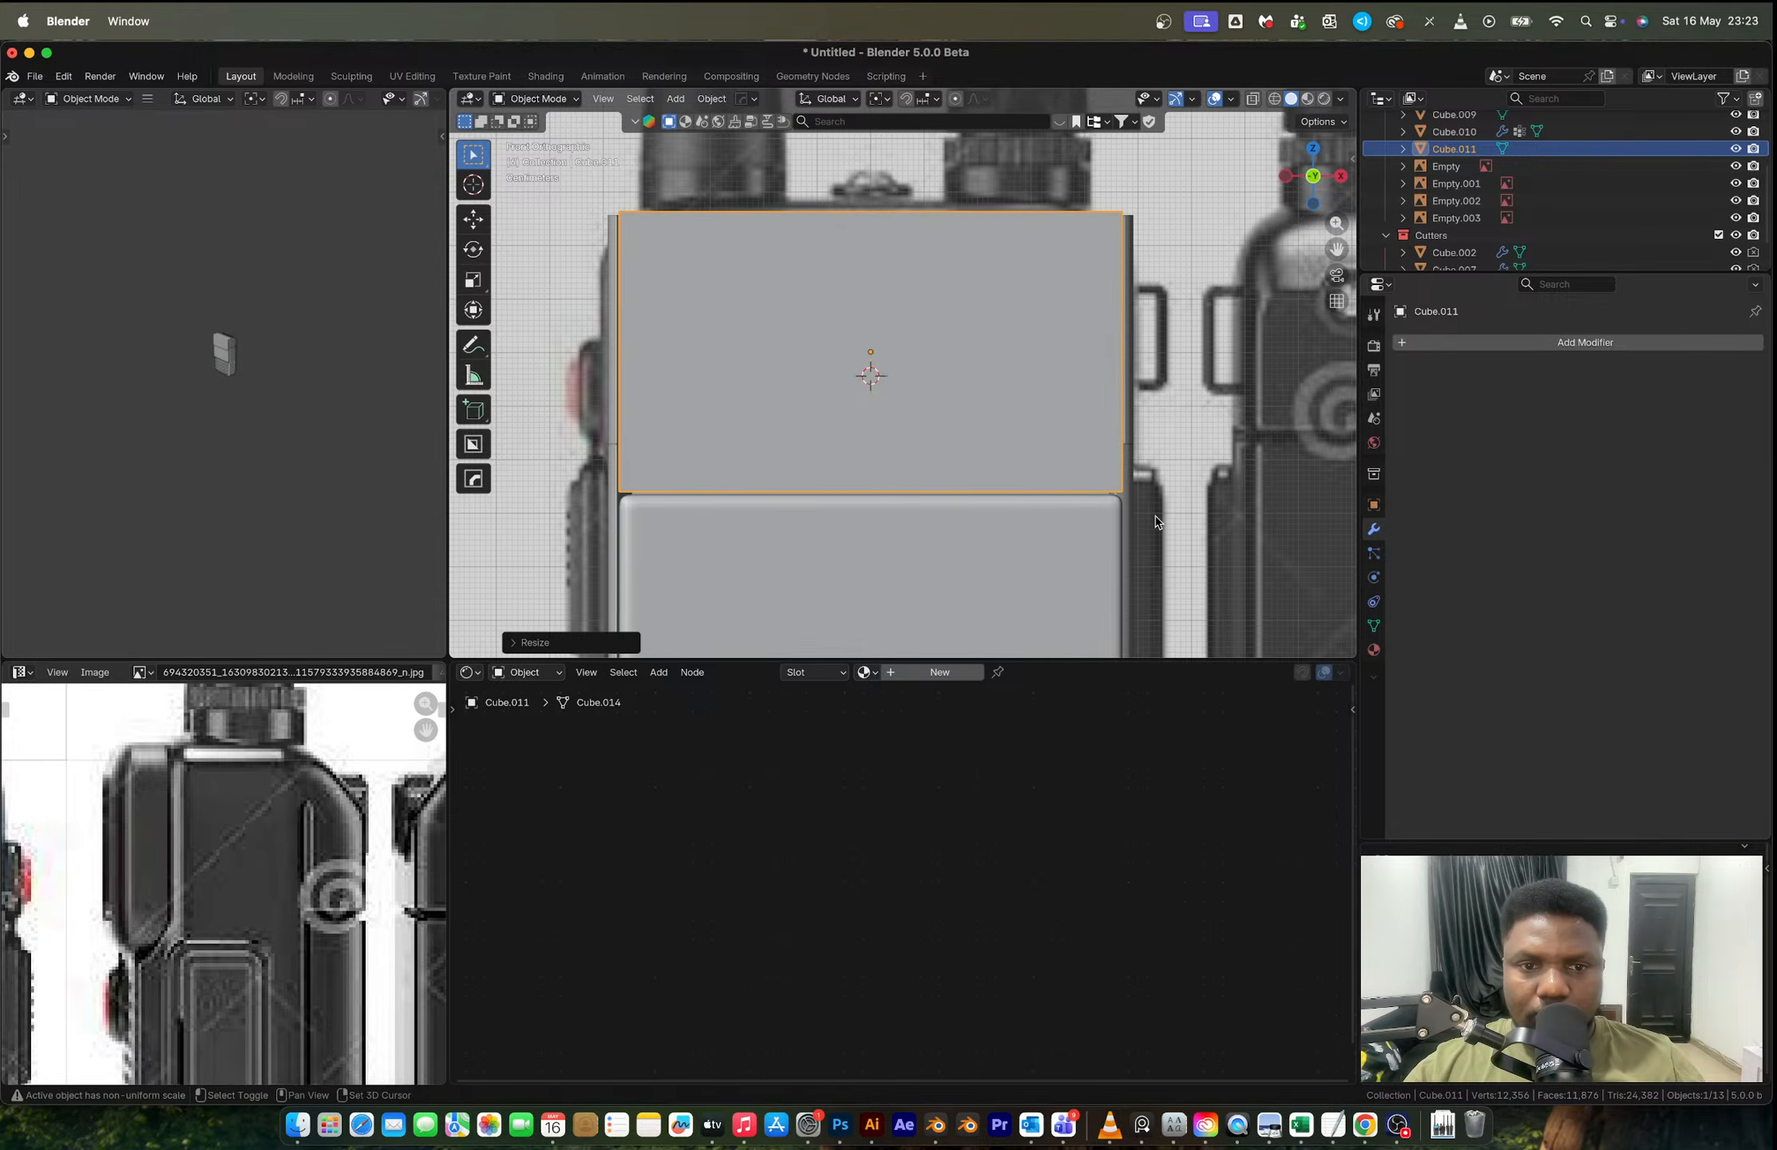
{"action": "key", "text": "s"}
{"action": "key", "text": "z"}
{"action": "left_click", "coordinate": [1153, 521]}
Step: Select the display block's four front-to-back corner edges and apply the object's scale
{"action": "key", "text": "Tab"}
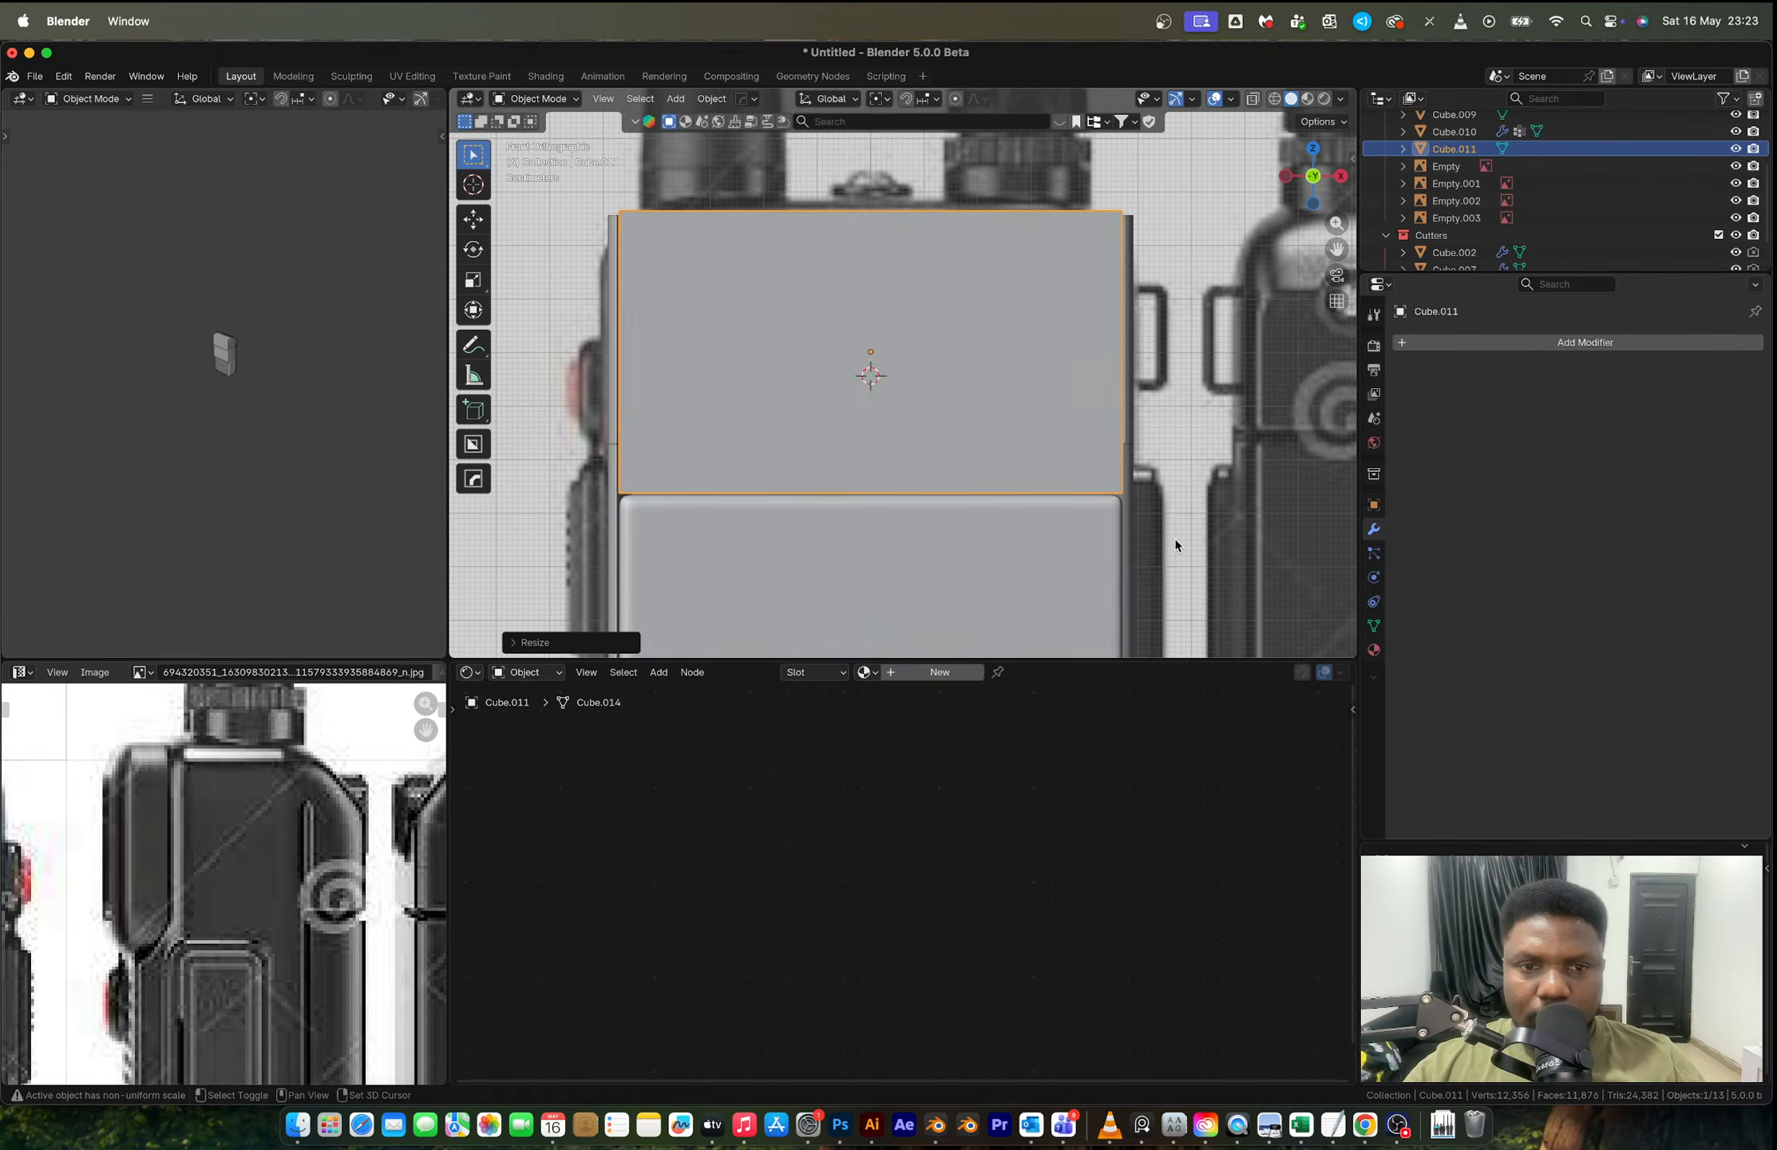
{"action": "key", "text": "alt+z"}
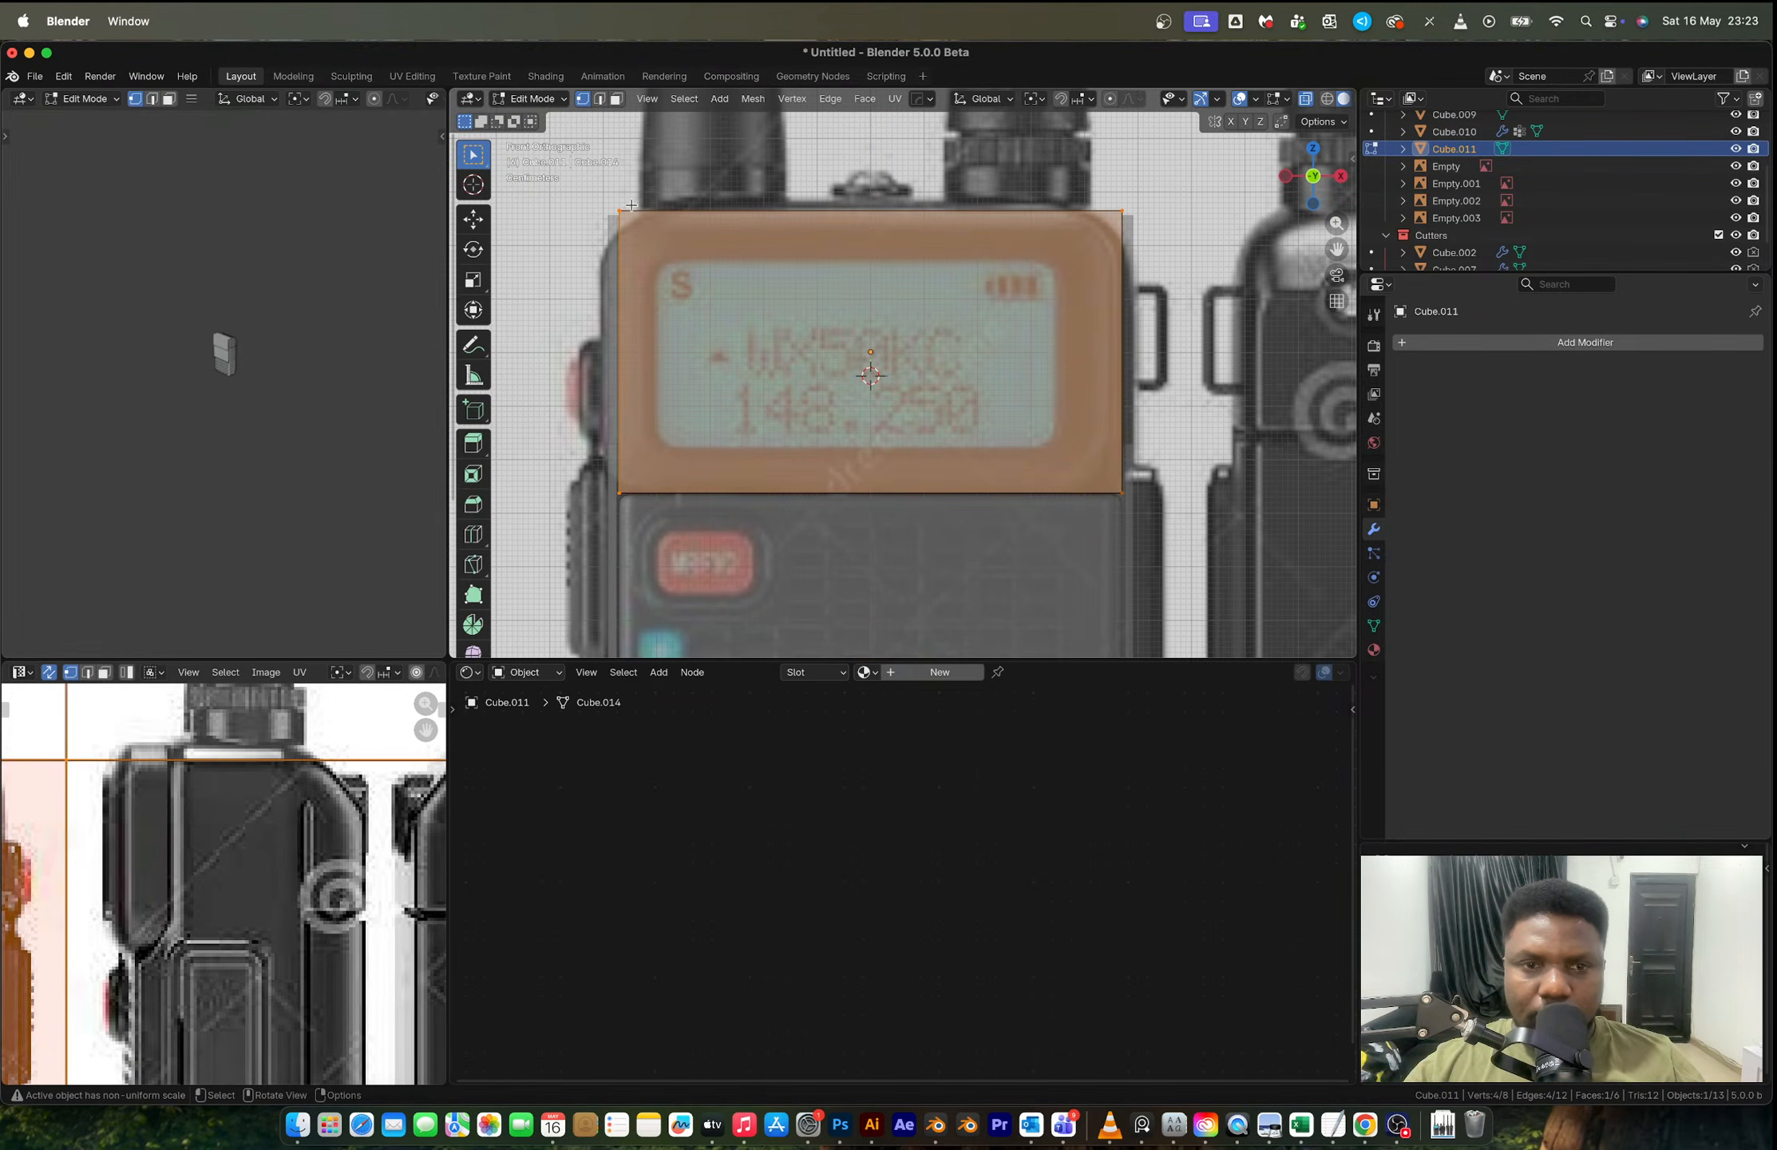
{"action": "left_click_drag", "start_coordinate": [564, 166], "coordinate": [677, 244]}
{"action": "left_click_drag", "start_coordinate": [580, 405], "coordinate": [641, 522], "text": "shift"}
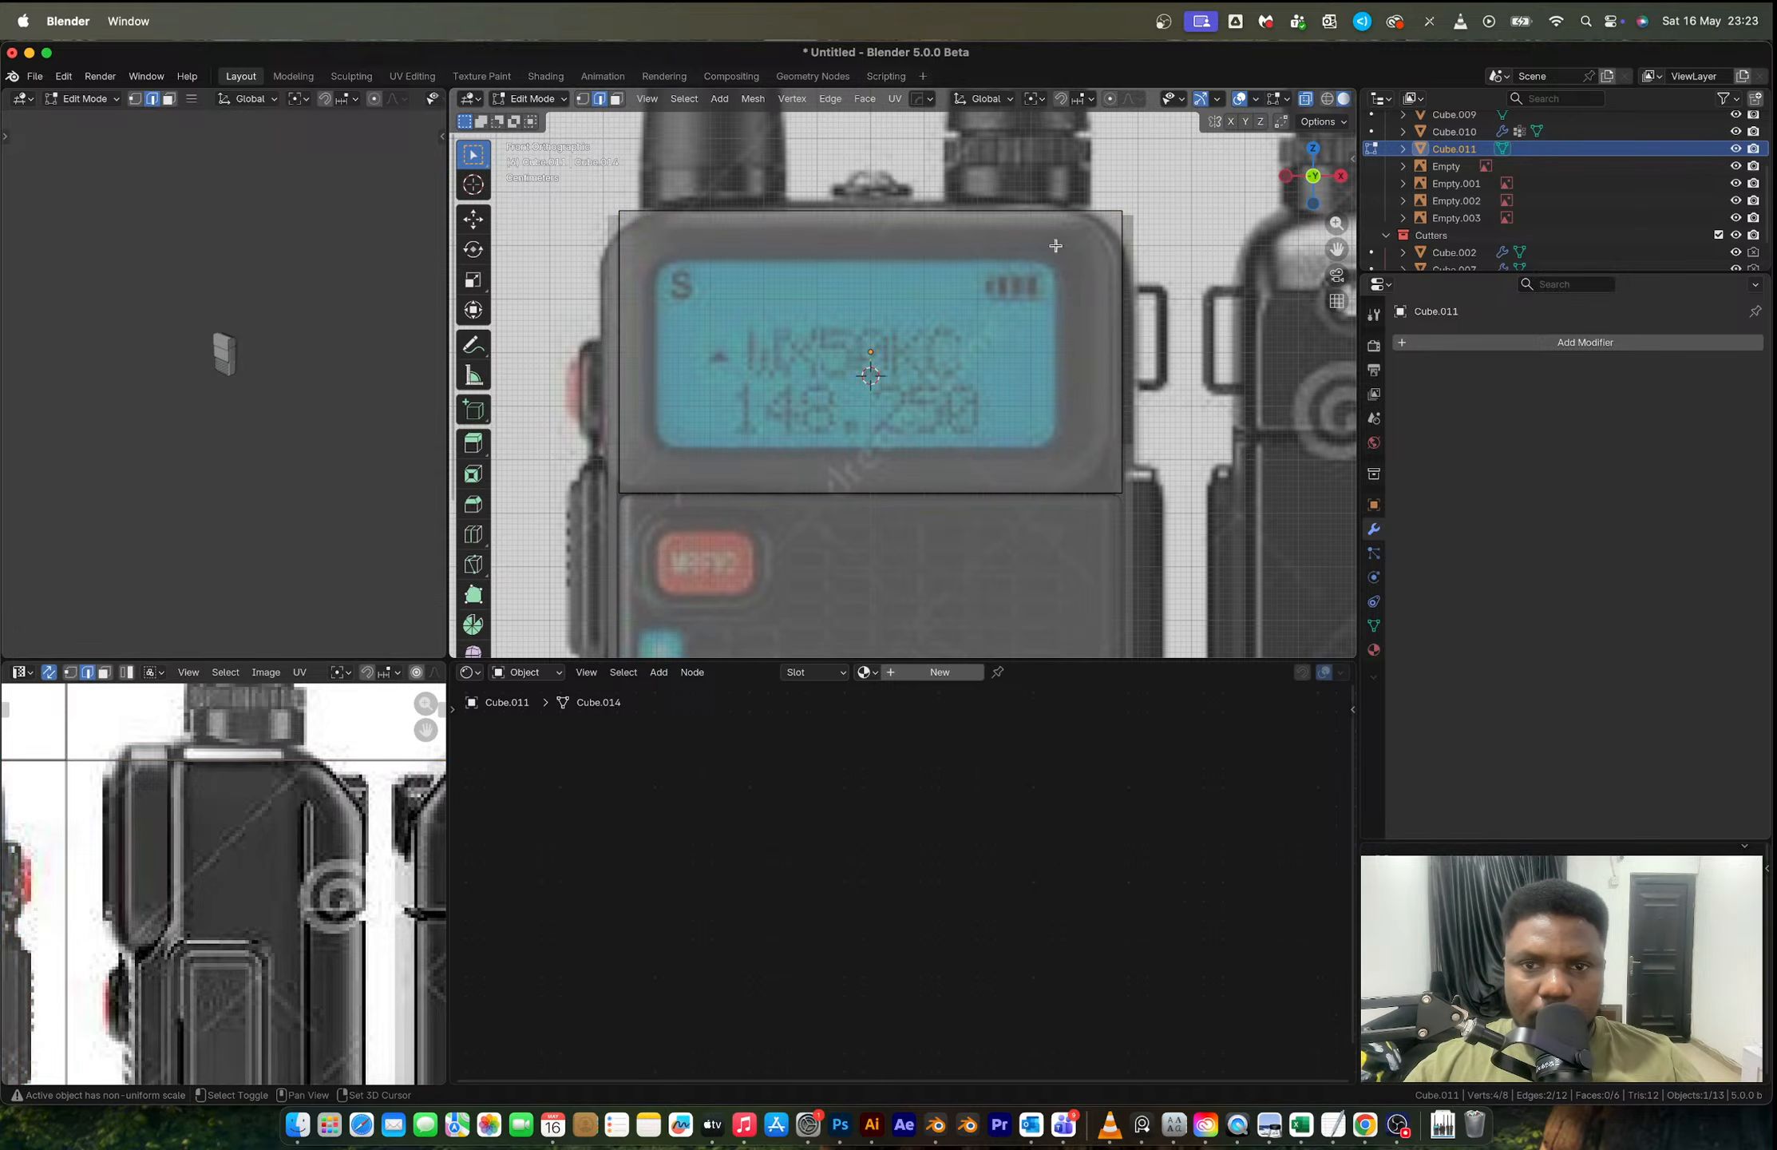
{"action": "left_click_drag", "start_coordinate": [1098, 457], "coordinate": [1166, 550], "text": "shift"}
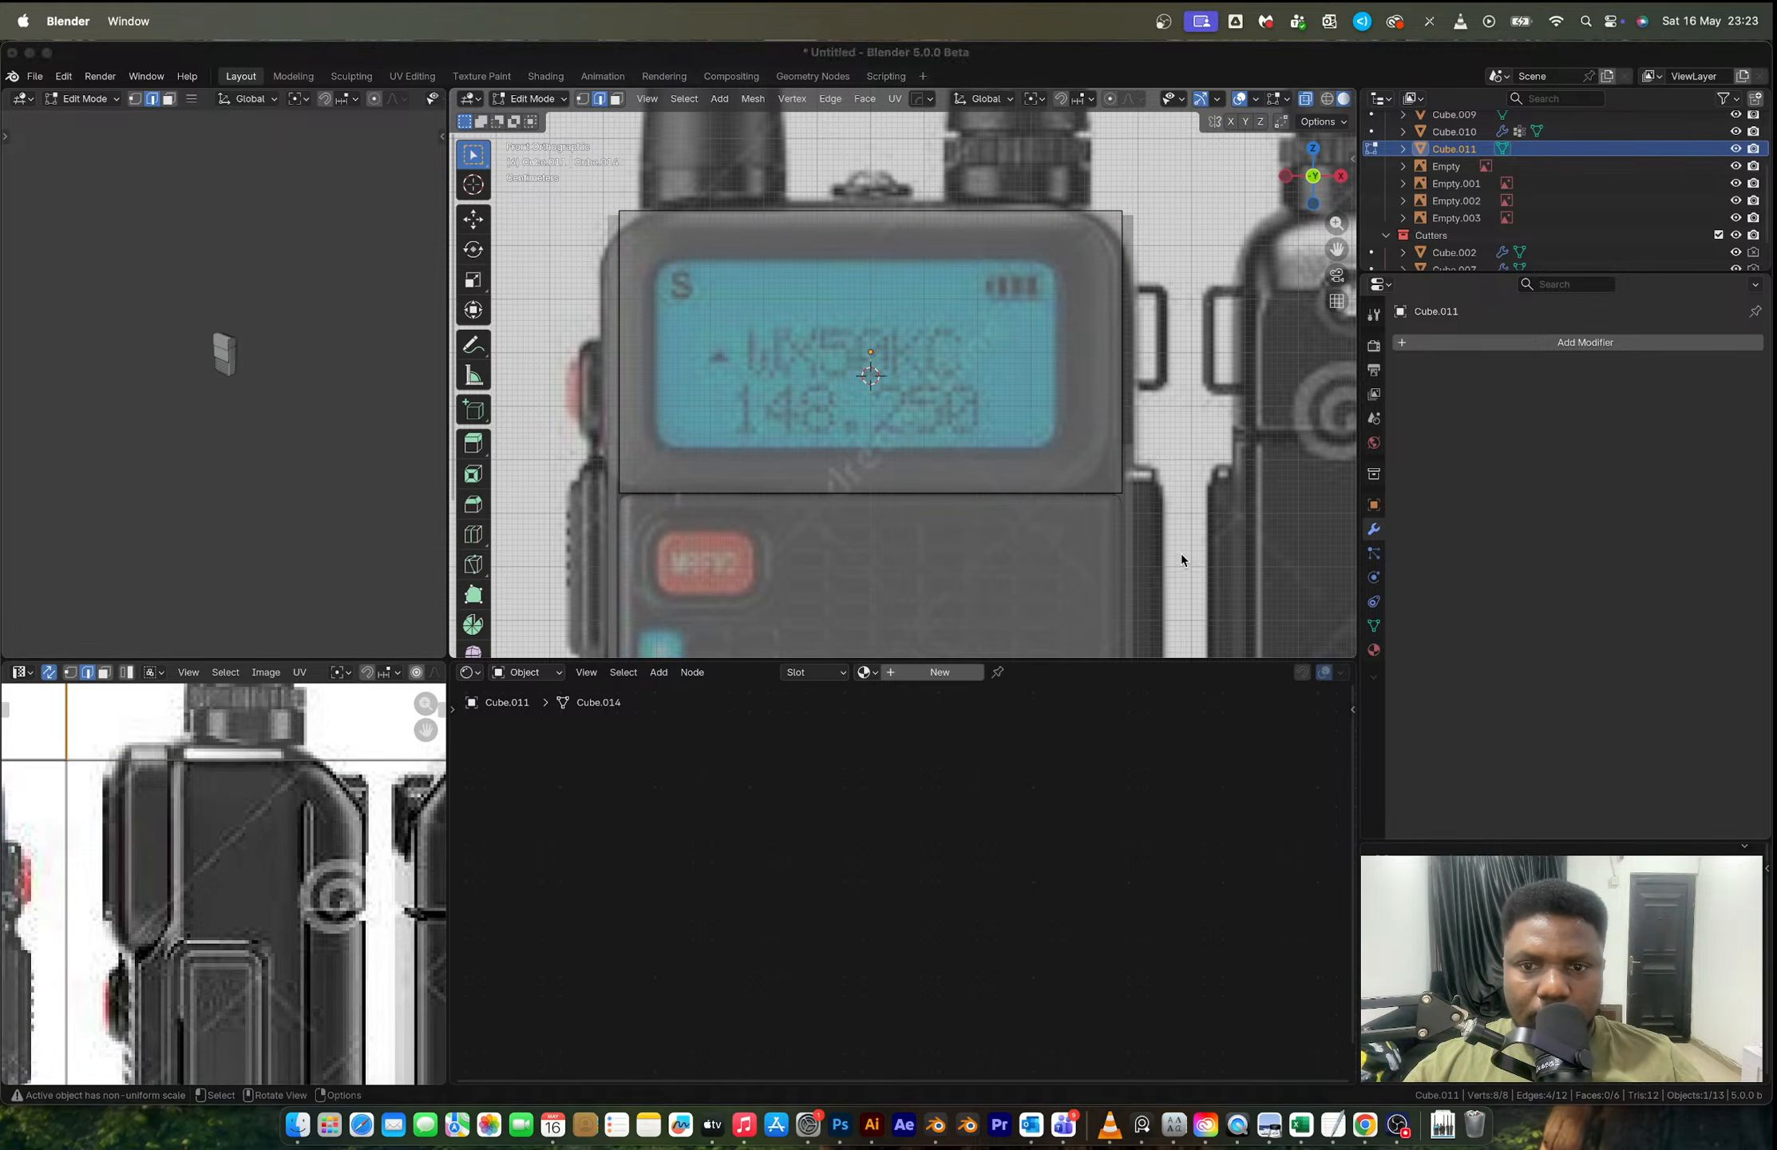
{"action": "key", "text": "Tab"}
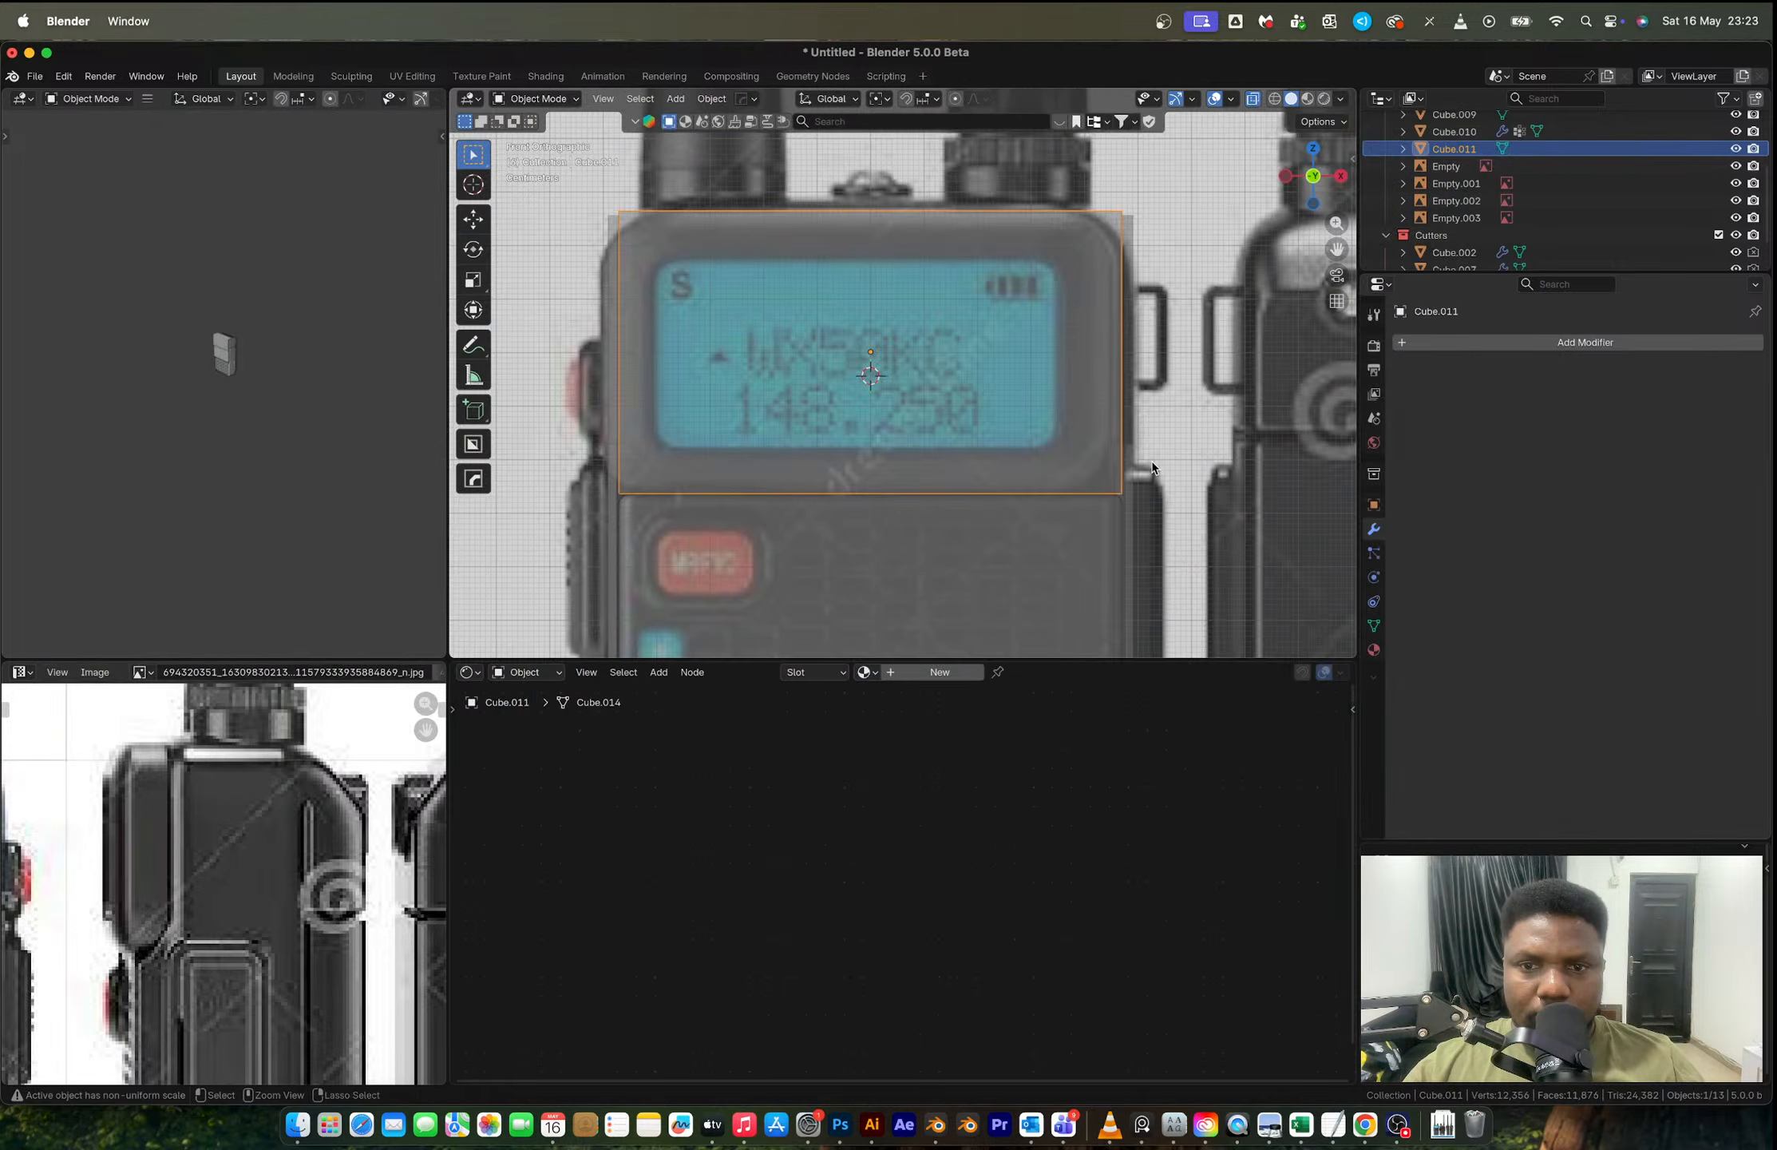
{"action": "key", "text": "ctrl+a"}
{"action": "left_click", "coordinate": [1151, 463]}
{"action": "key", "text": "Tab"}
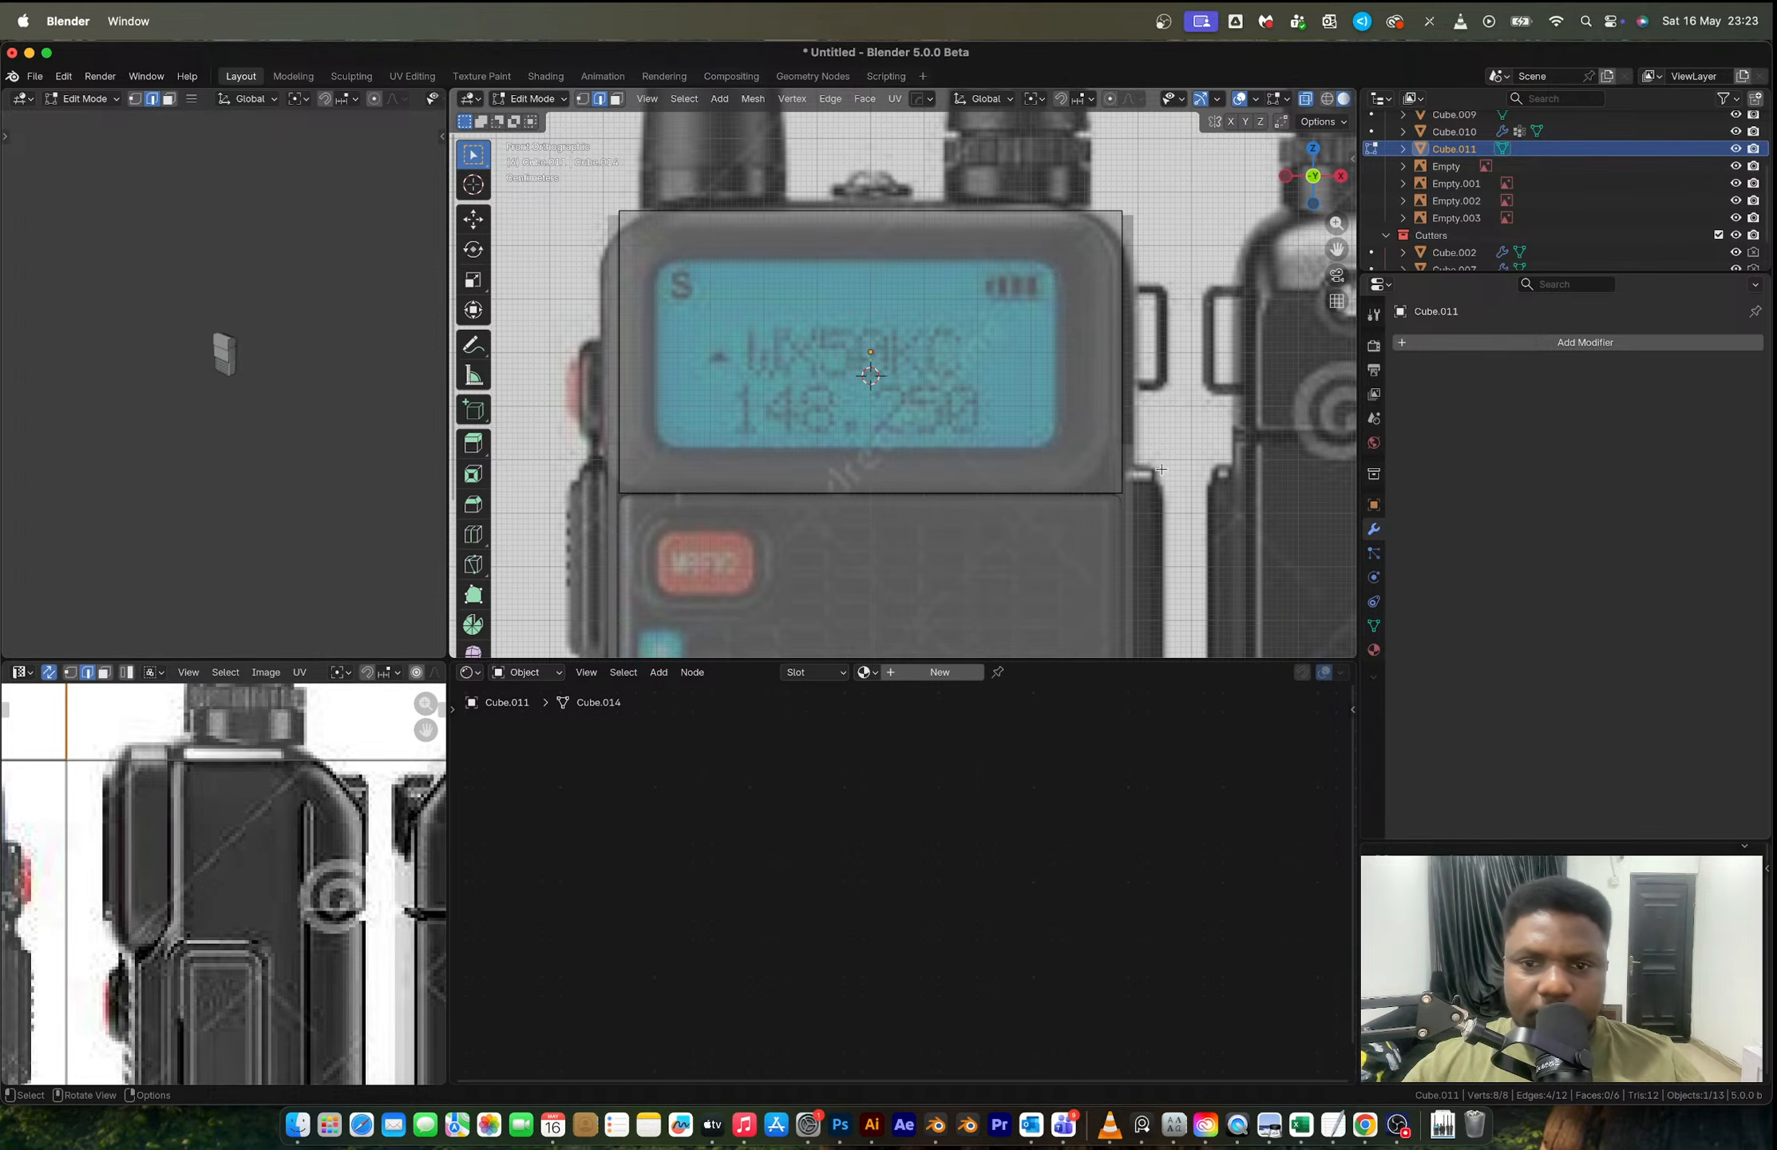
Step: Try beveling the four corner edges by about 0.096 m with 5 segments, inspect the rounding, and undo it
{"action": "key", "text": "ctrl+b"}
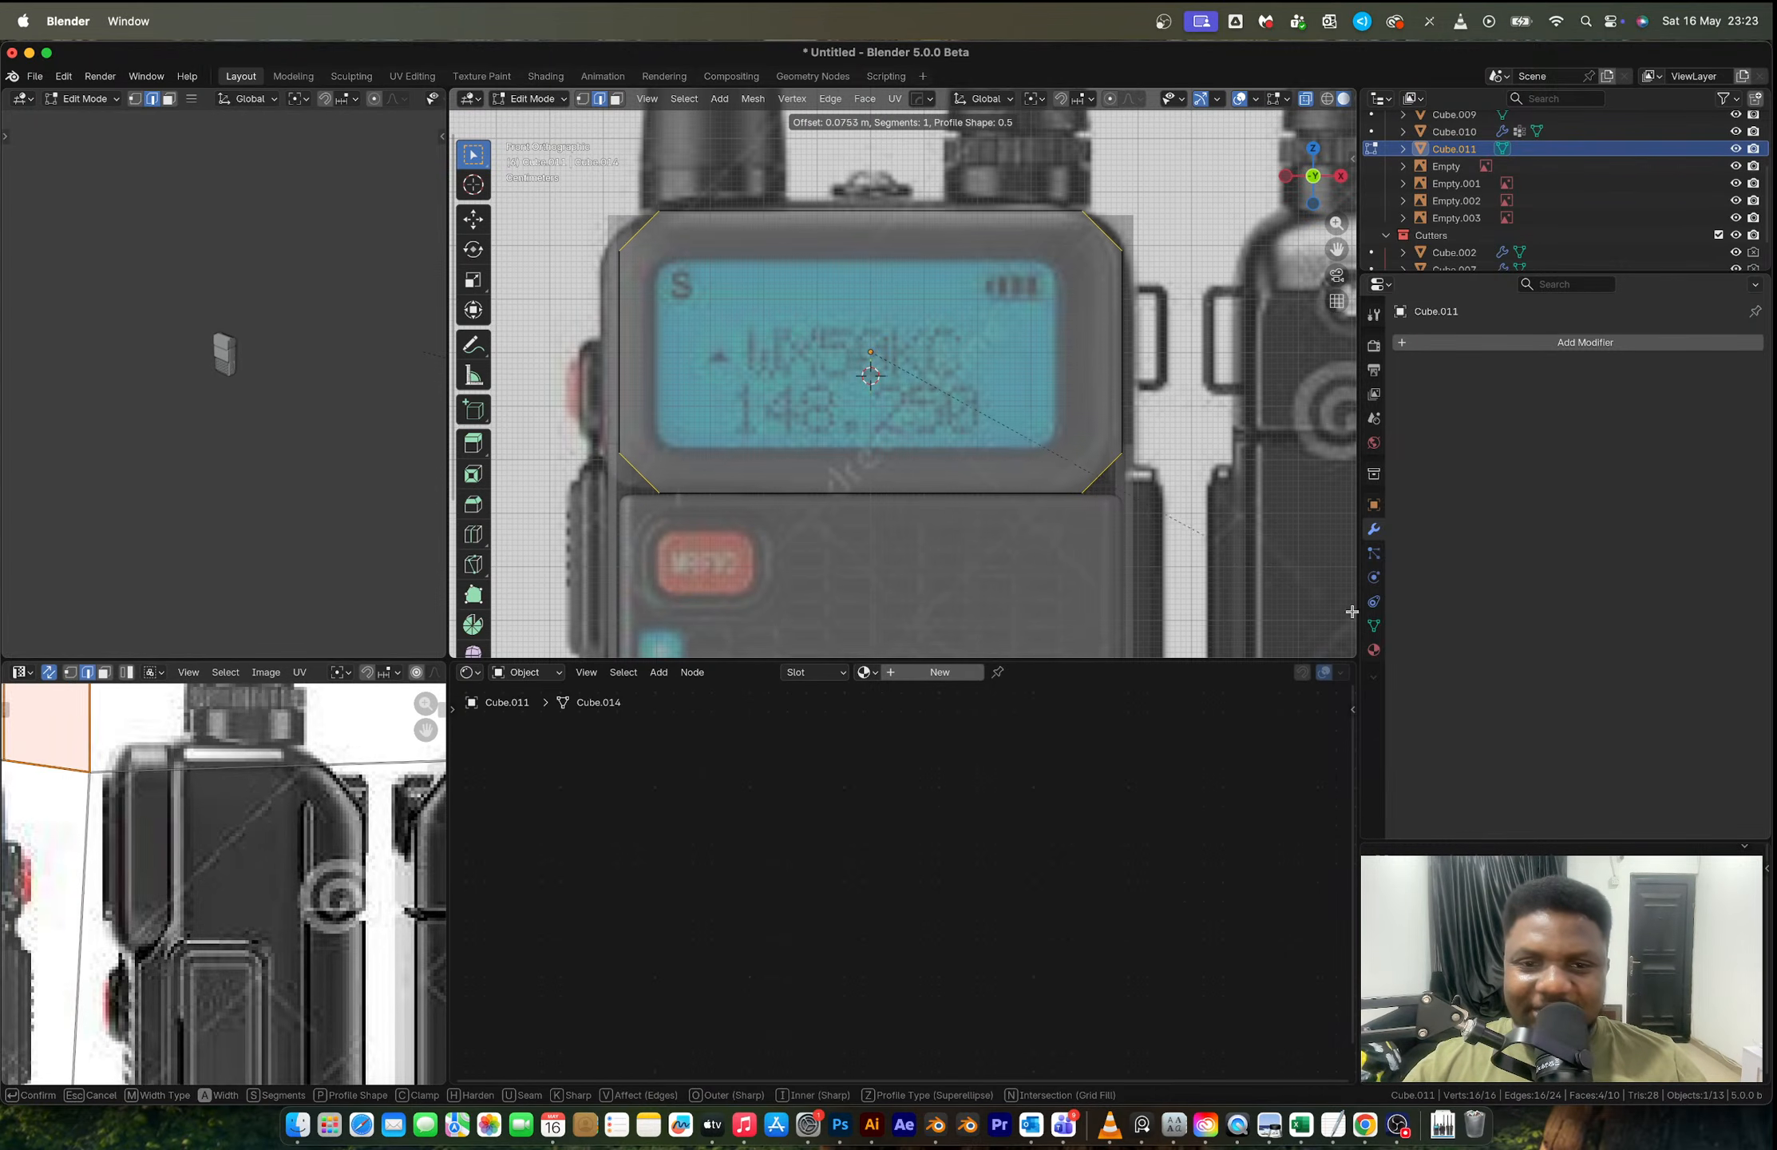
{"action": "scroll", "coordinate": [484, 620], "scroll_direction": "up", "scroll_amount": 3}
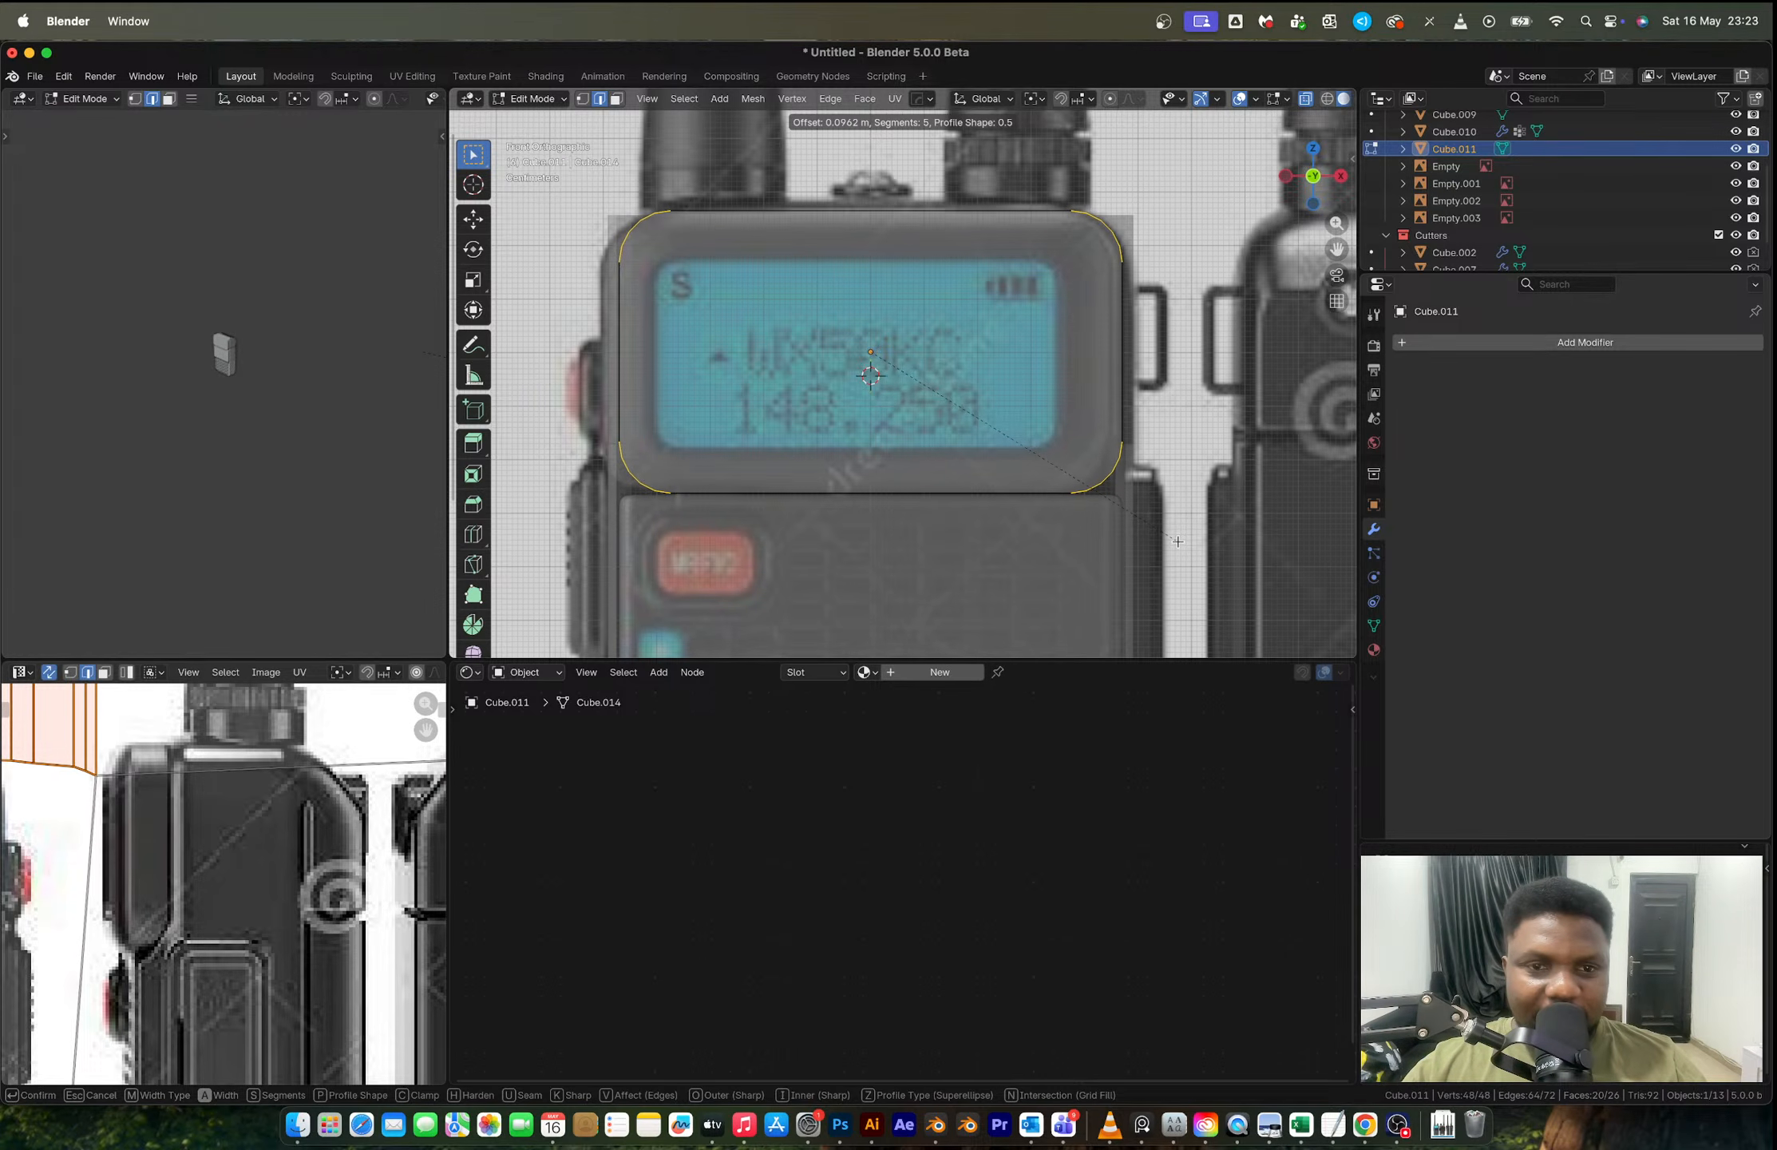
{"action": "left_click", "coordinate": [1175, 541]}
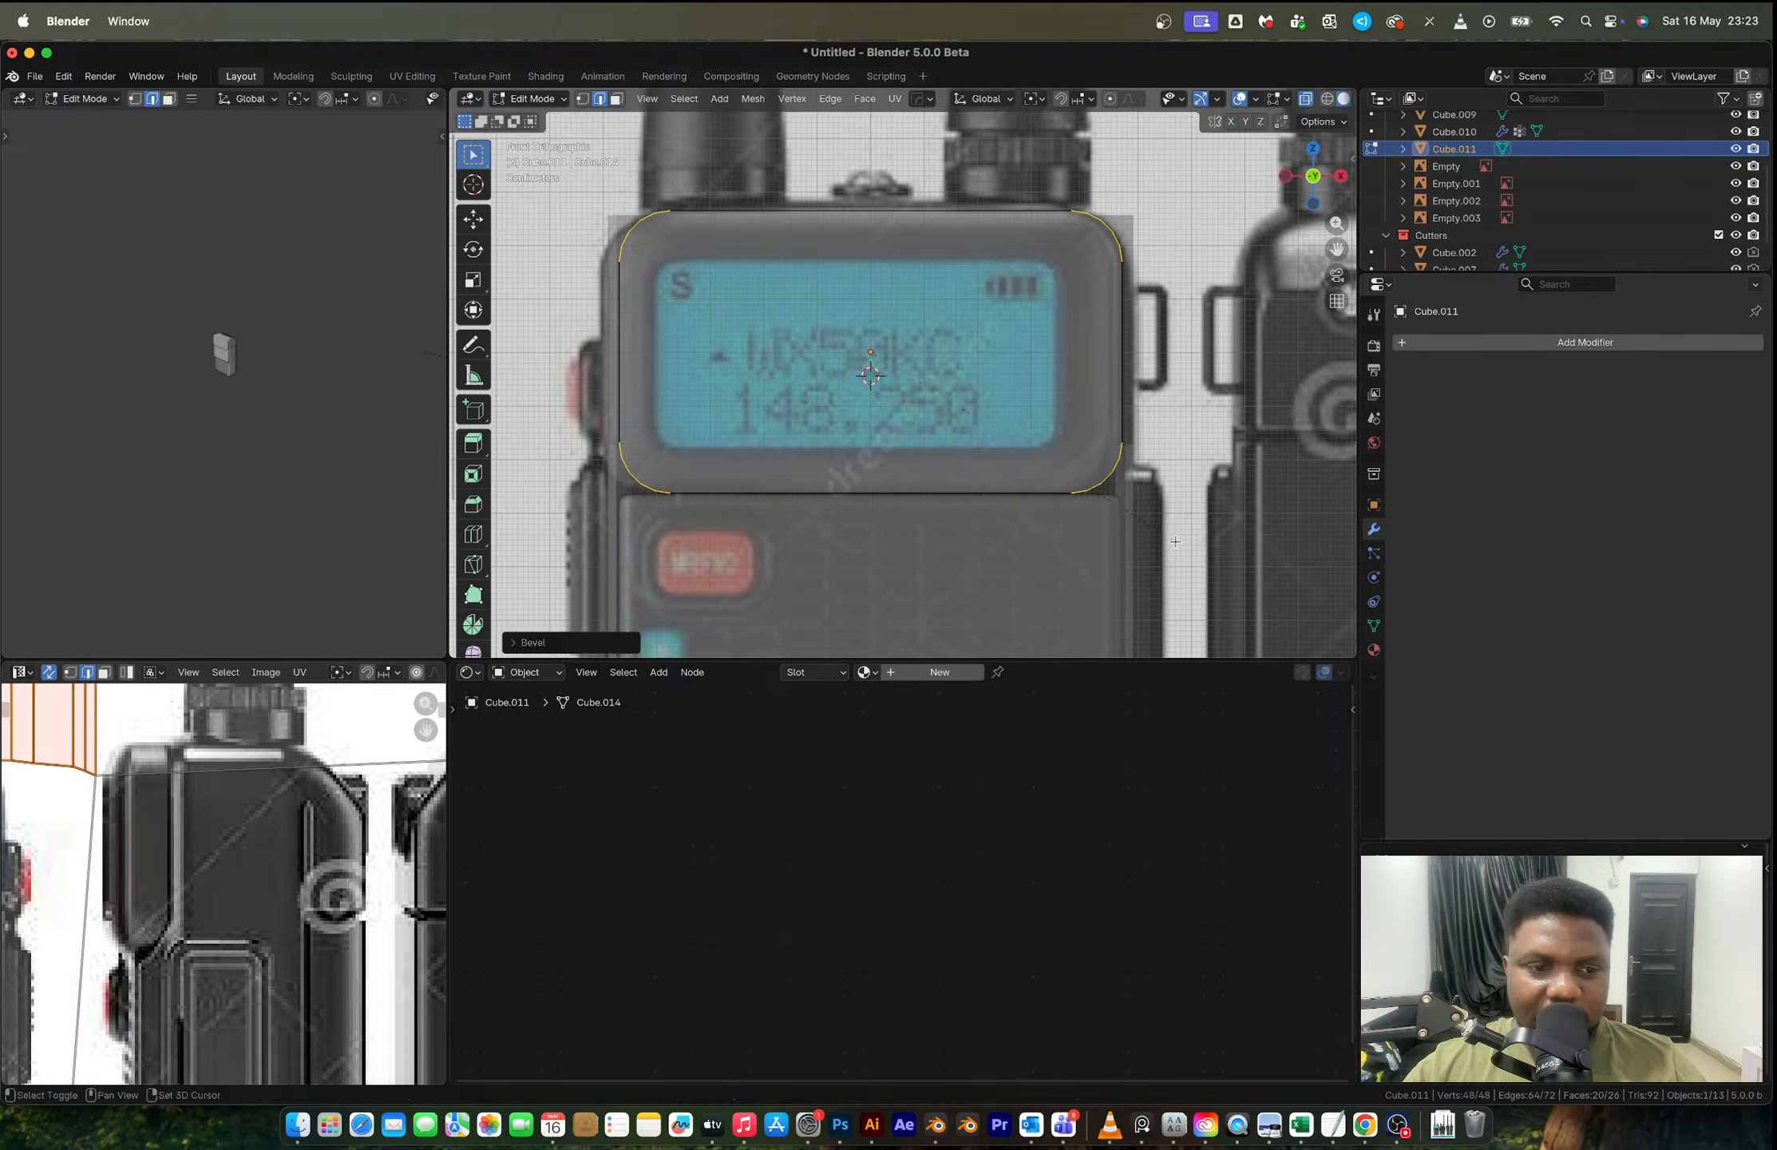
{"action": "key", "text": "alt+z"}
{"action": "middle_click_drag", "start_coordinate": [928, 408], "coordinate": [927, 458]}
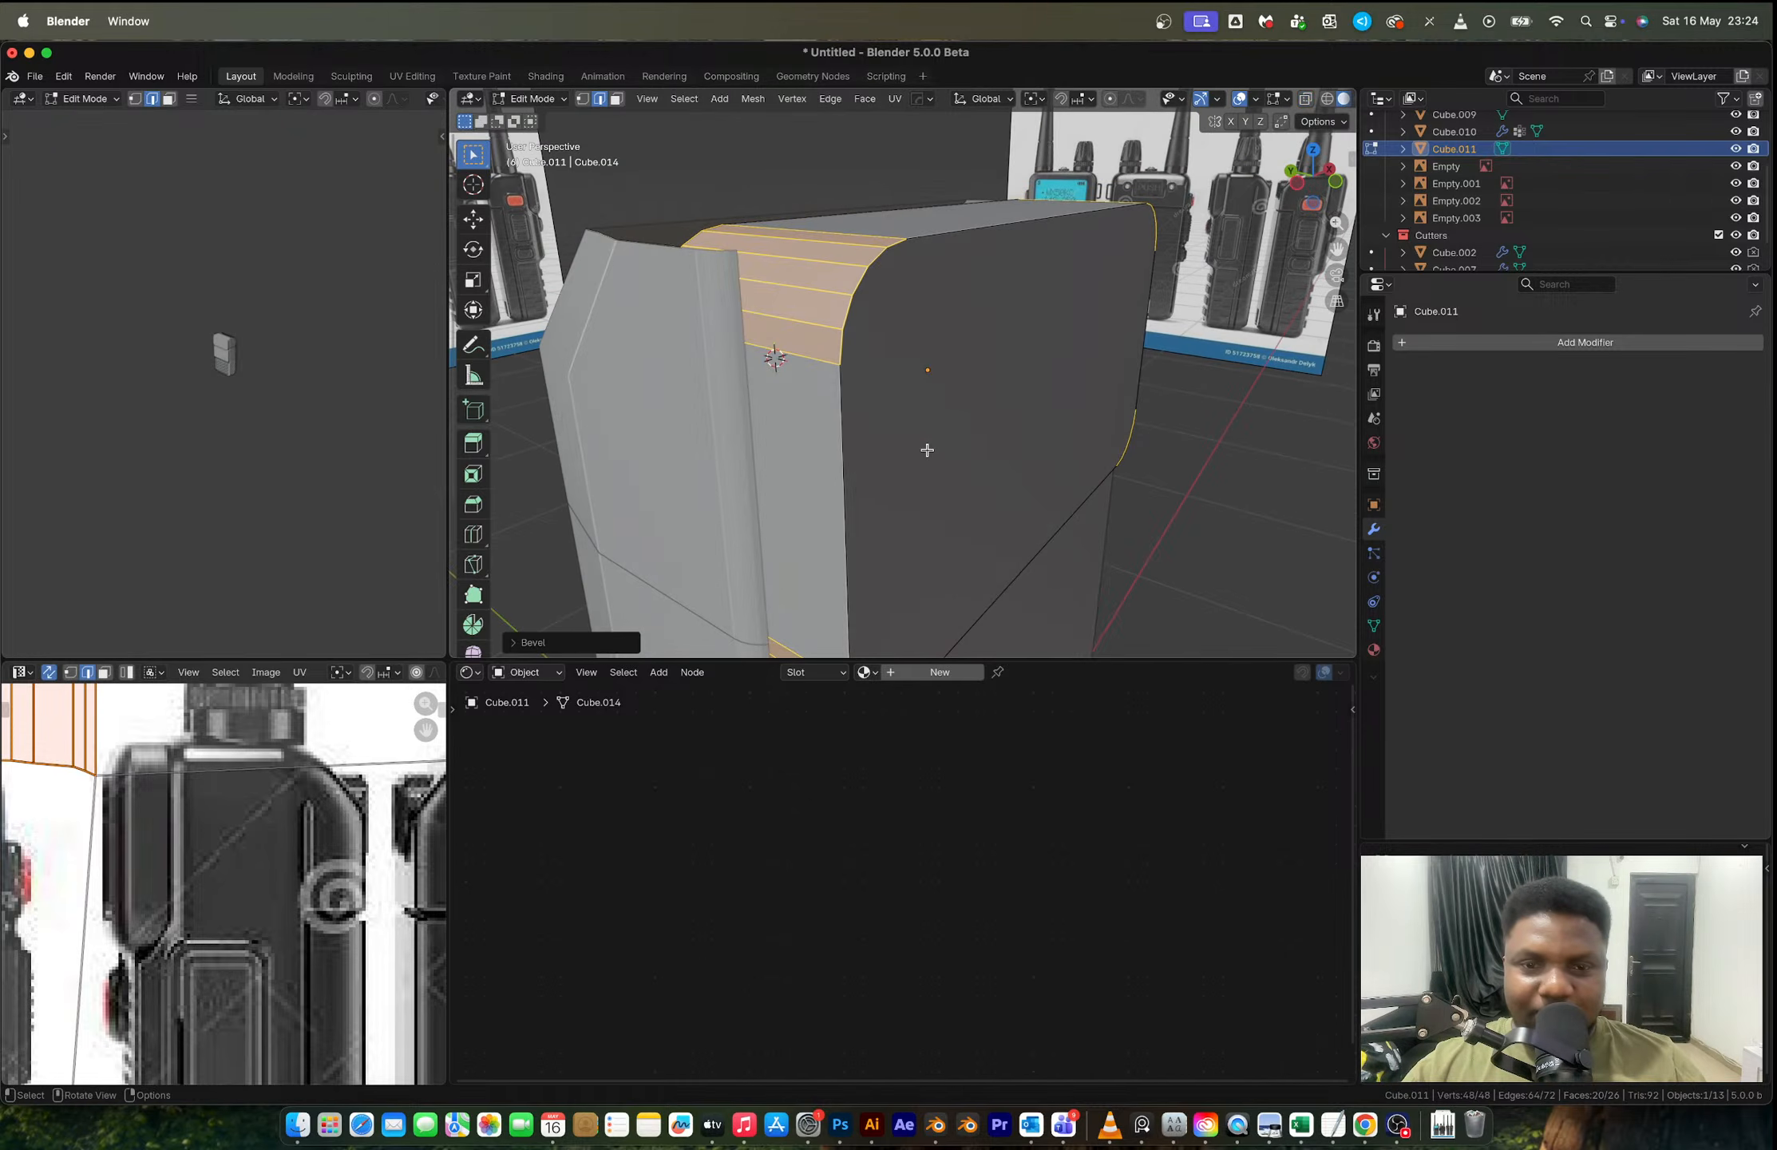
{"action": "key", "text": "ctrl+z"}
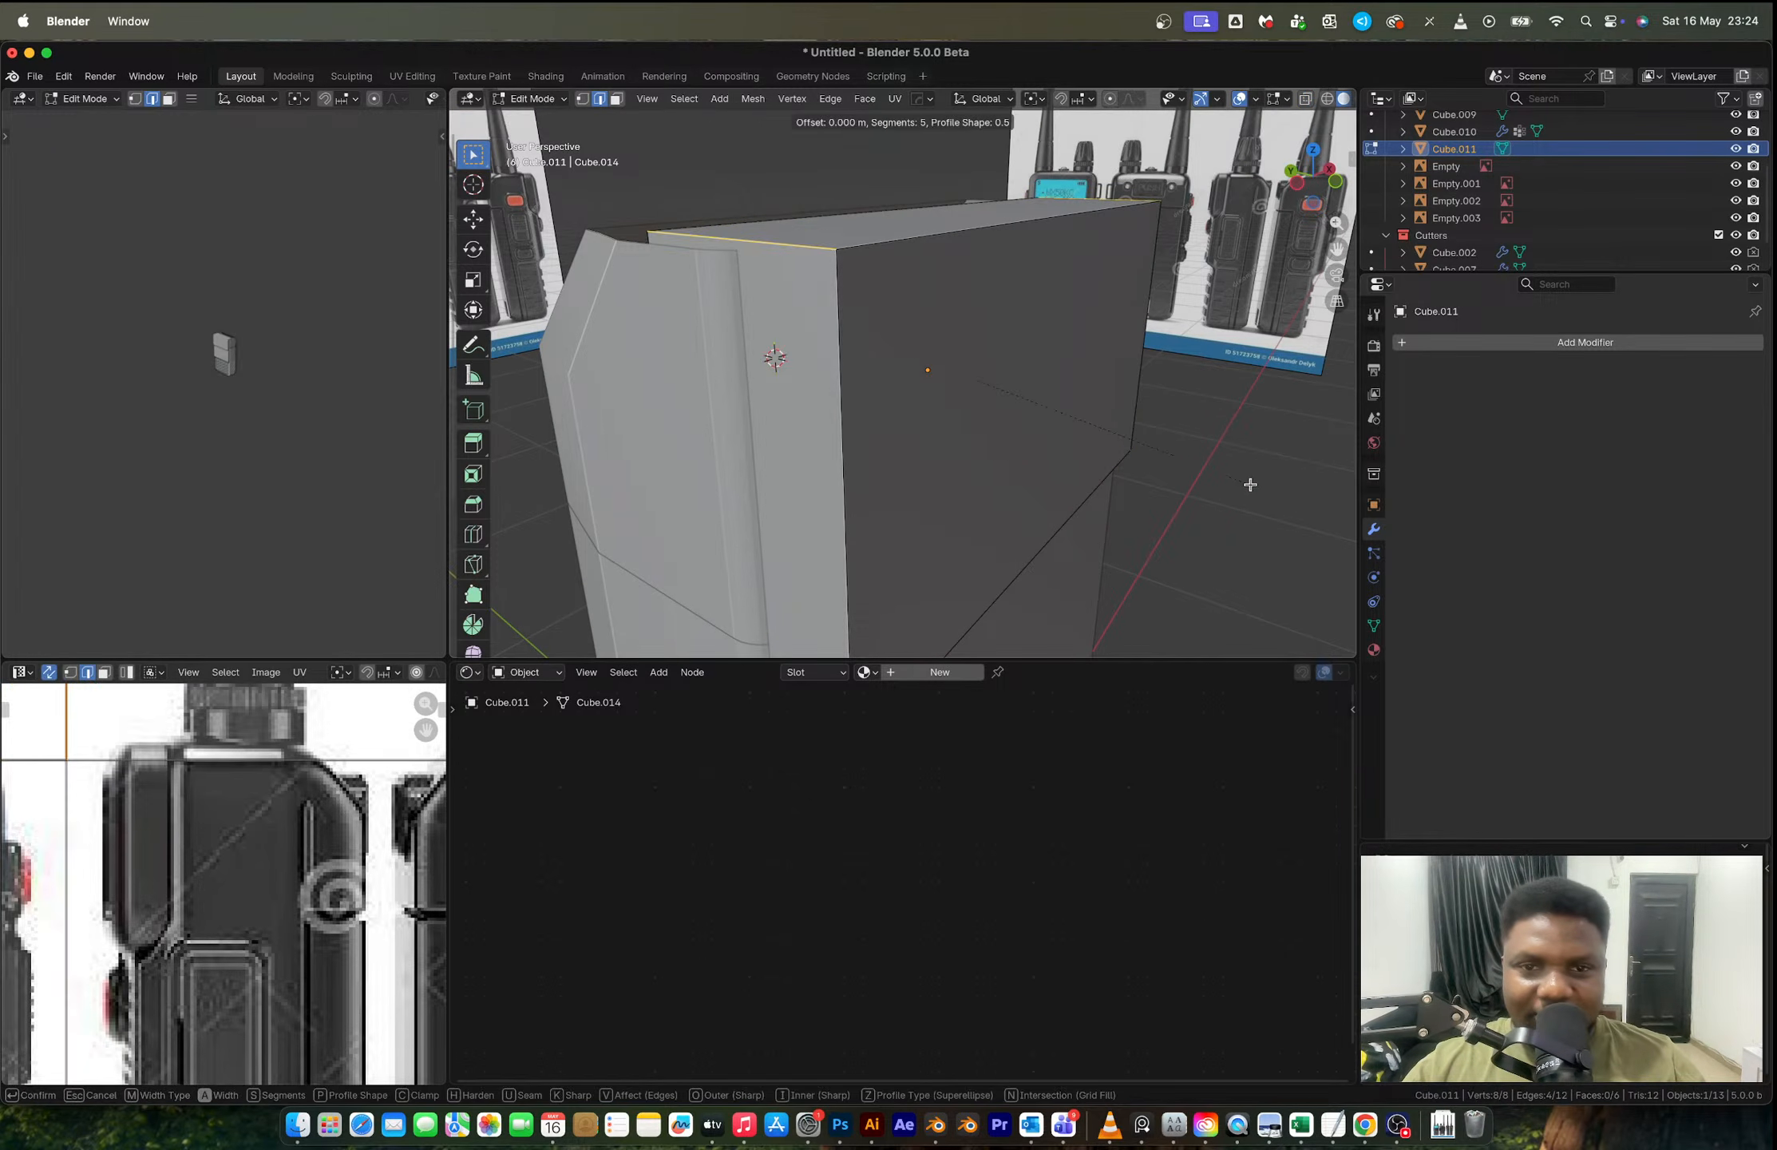
{"action": "key", "text": "Tab"}
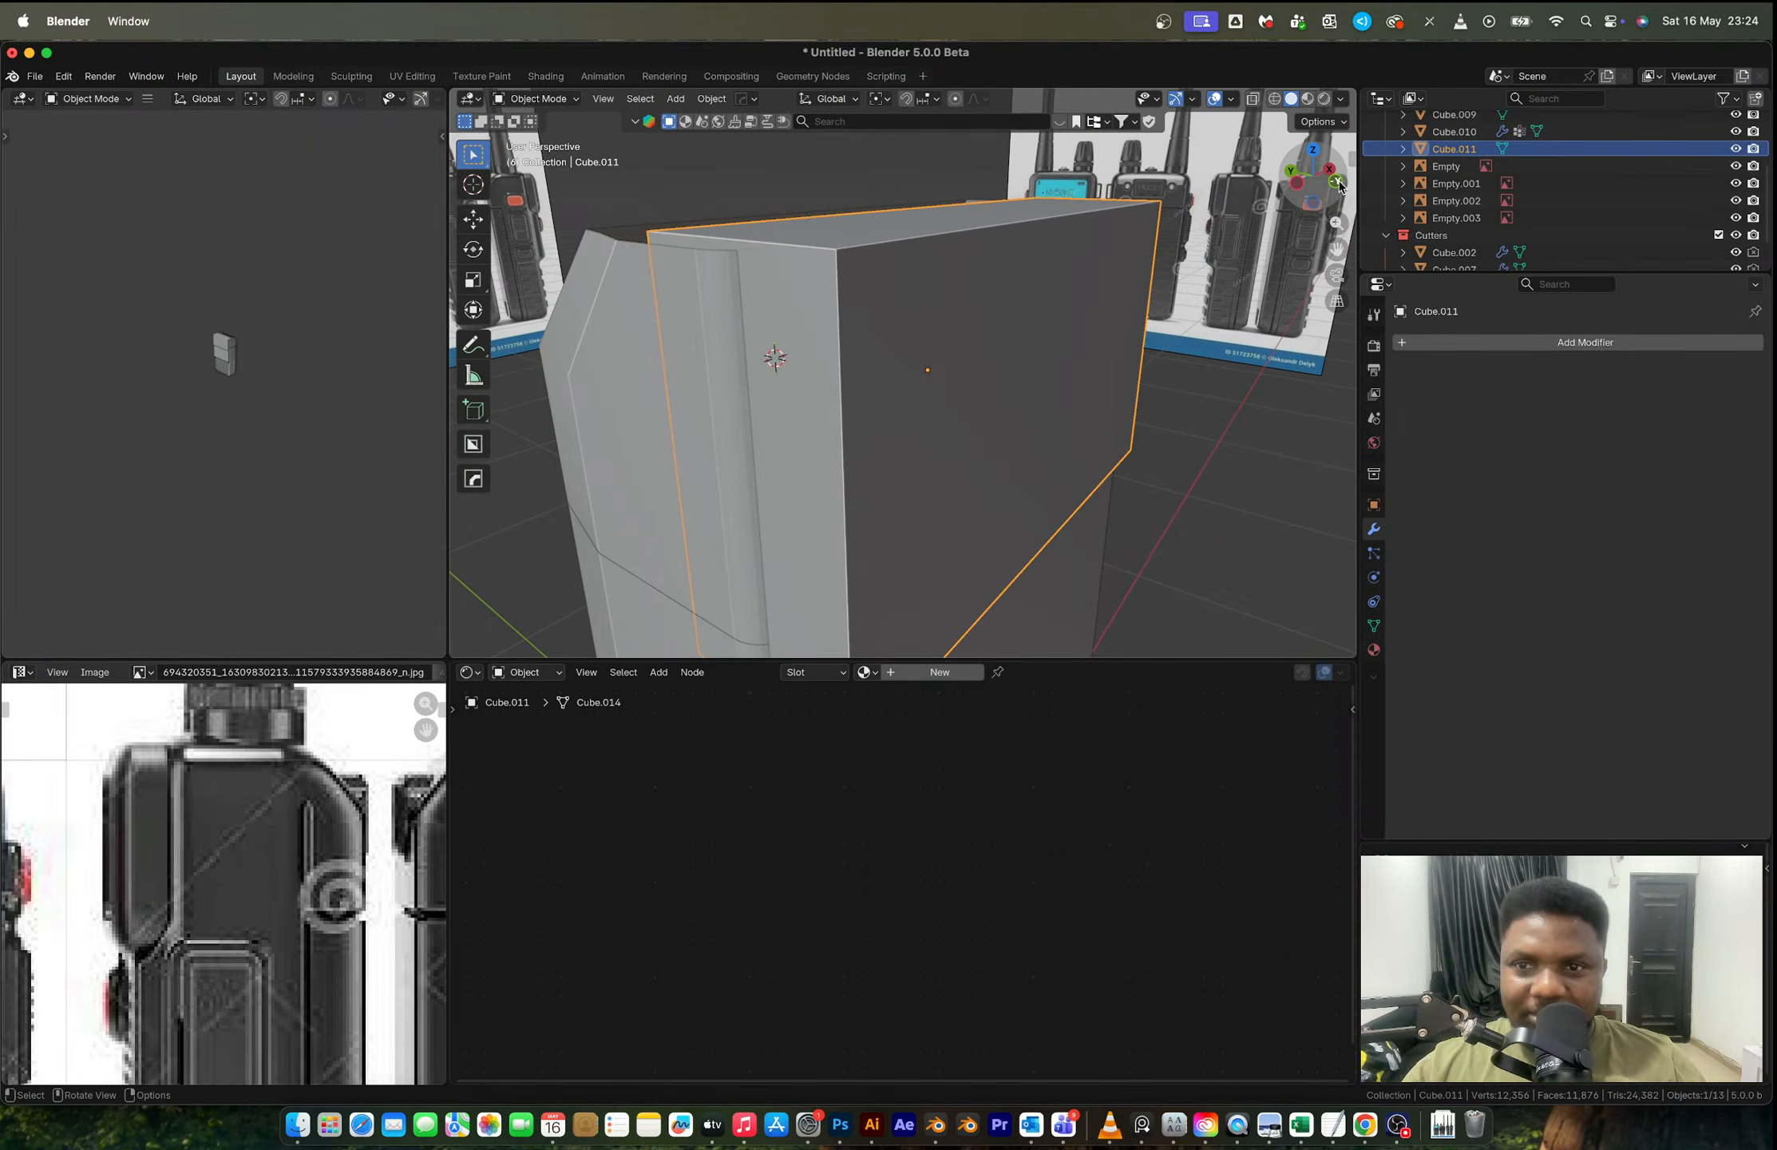
Step: Bevel the display block's four corner edges by about 0.116 m with 11 segments, matching the rounded reference outline
{"action": "left_click", "coordinate": [1338, 184]}
{"action": "scroll", "coordinate": [838, 380], "scroll_direction": "up", "scroll_amount": 3}
{"action": "key", "text": "Tab"}
{"action": "key", "text": "alt+z"}
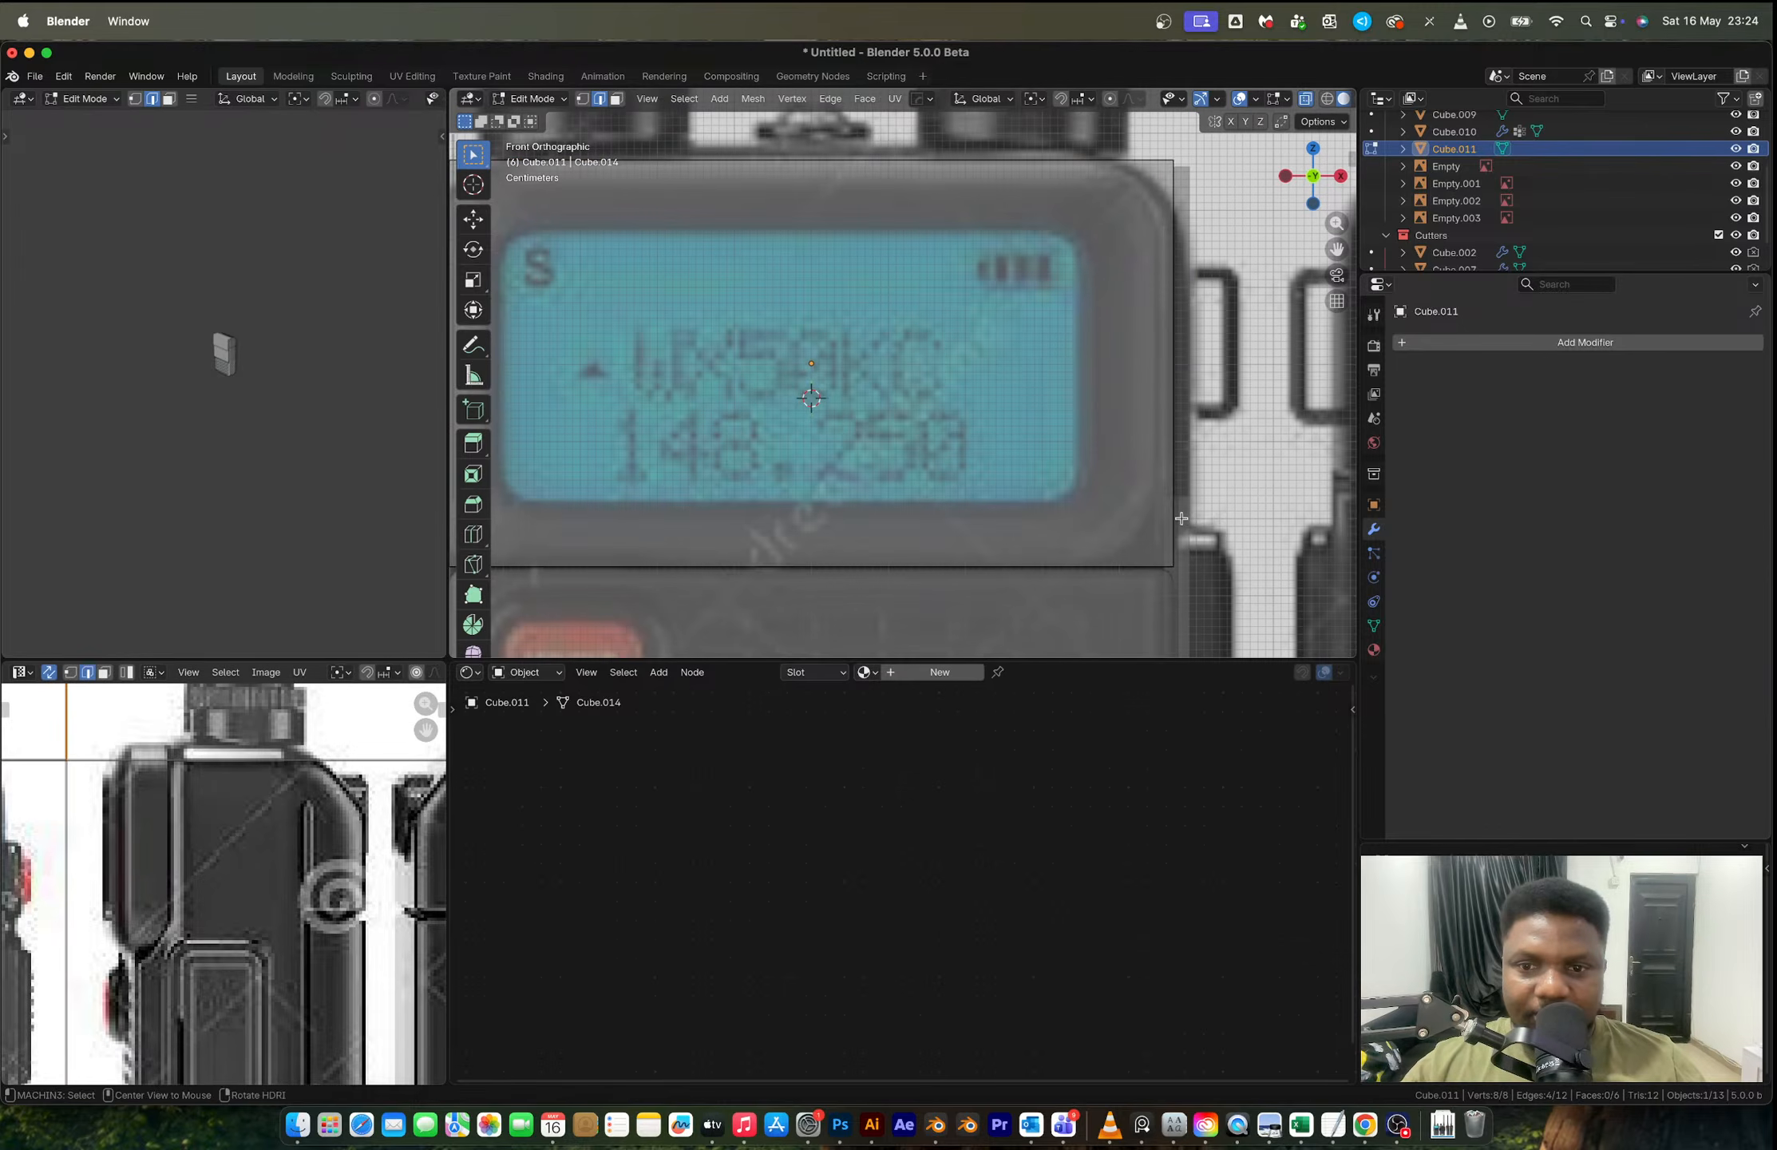
{"action": "key", "text": "ctrl+b"}
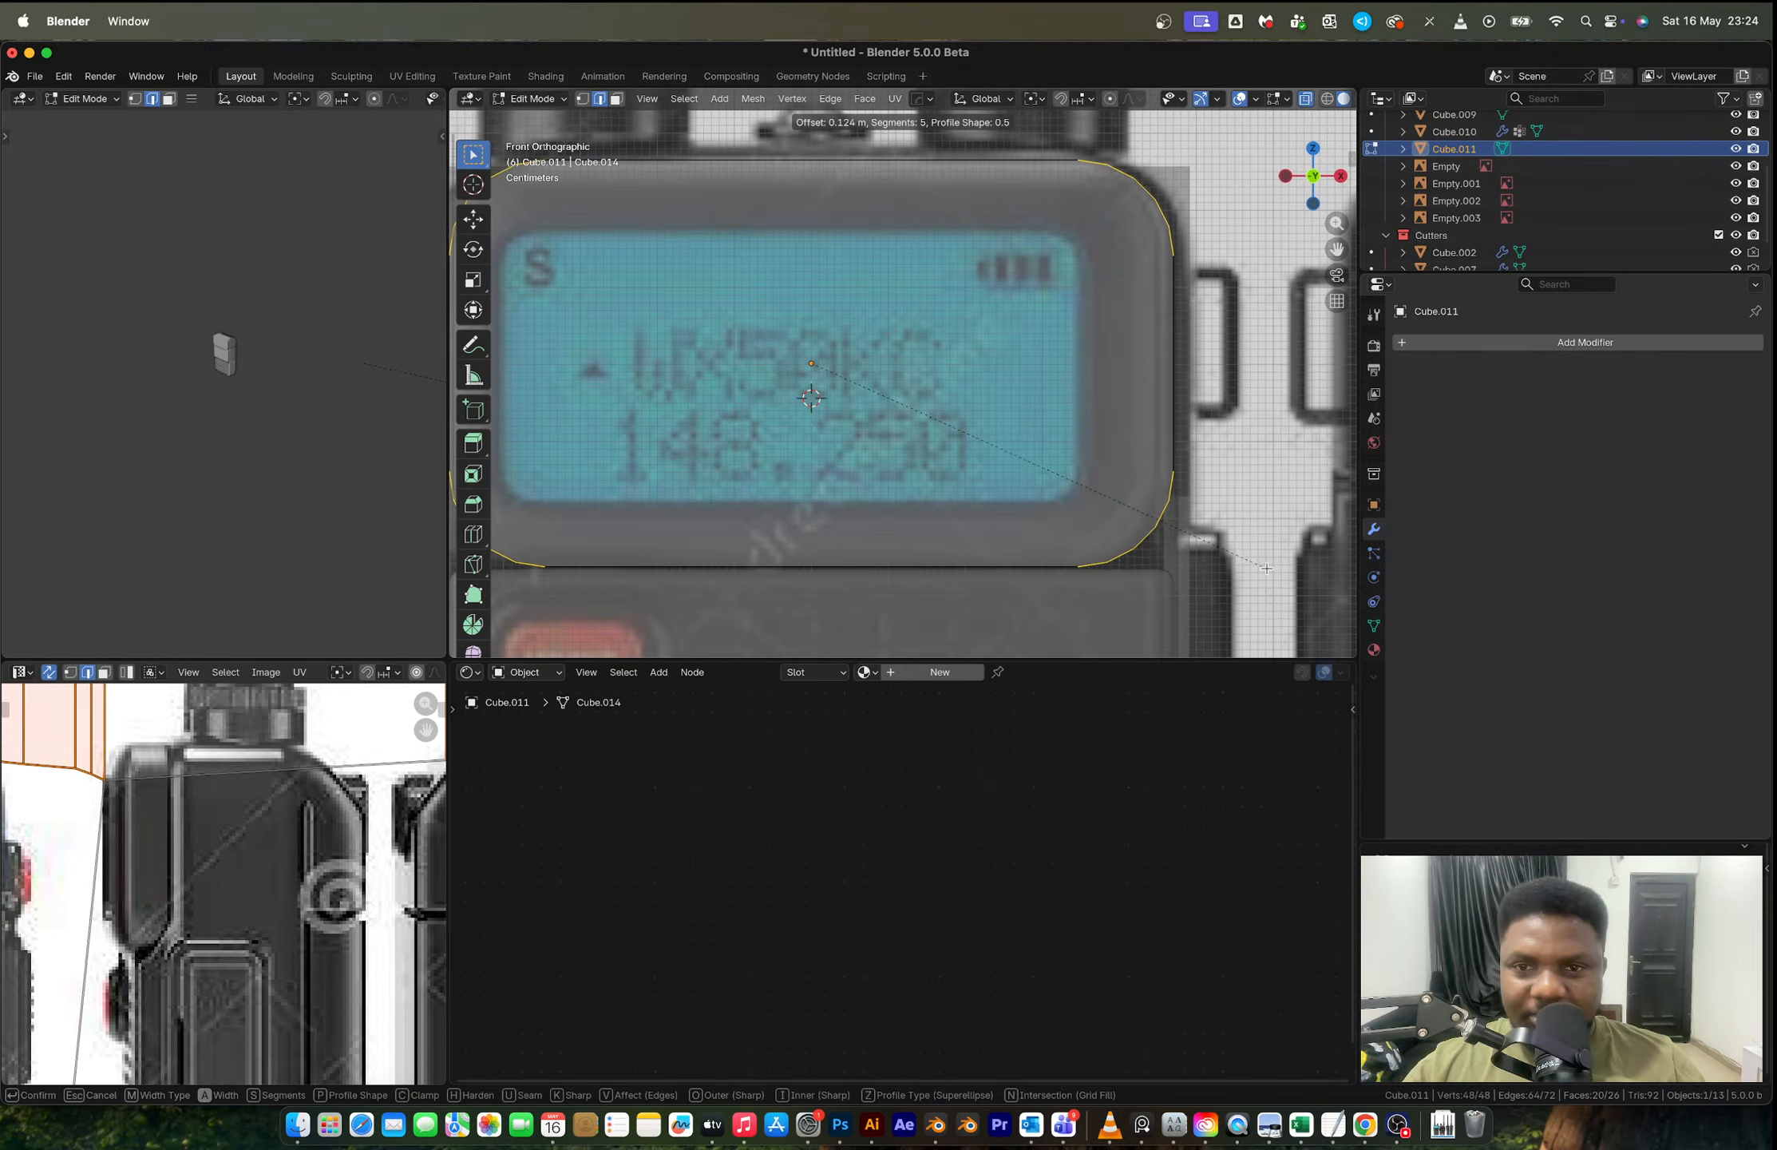
{"action": "scroll", "coordinate": [1262, 567], "scroll_direction": "up", "scroll_amount": 6}
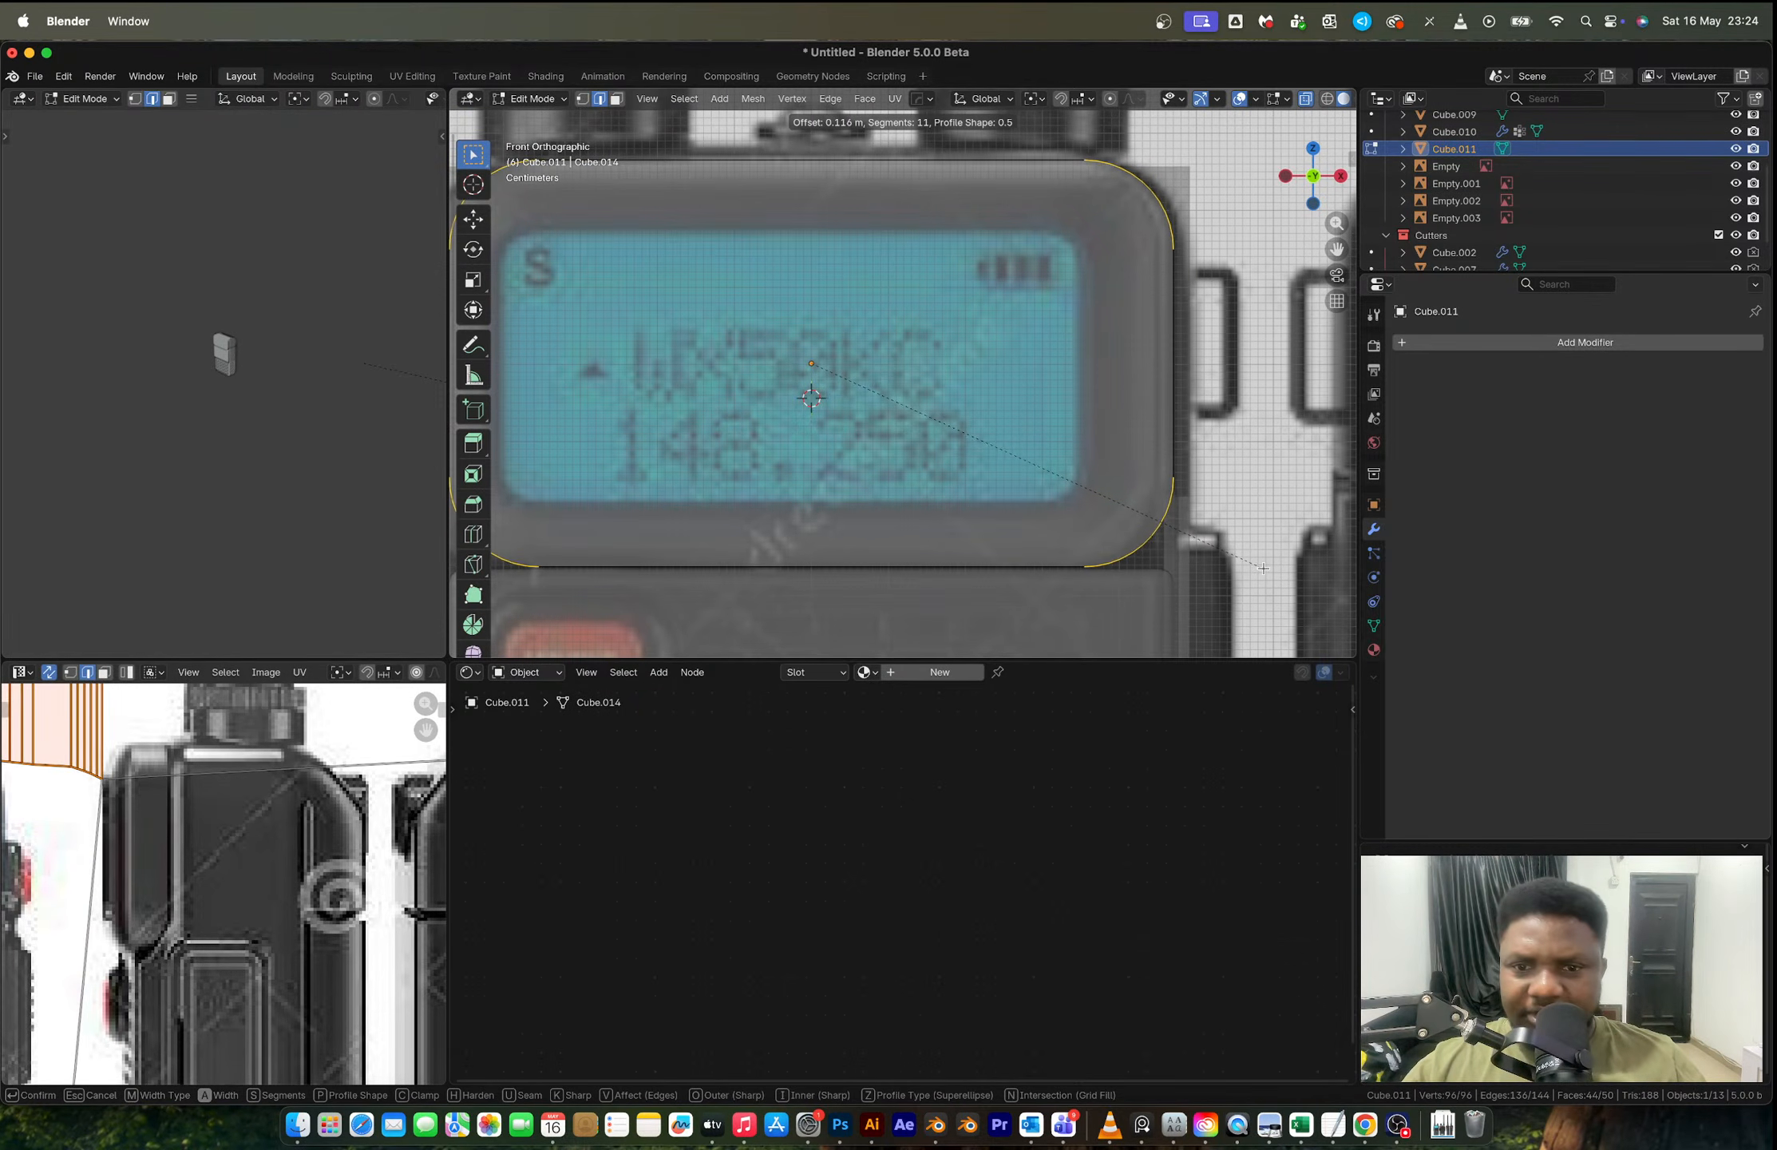
{"action": "left_click", "coordinate": [1262, 568]}
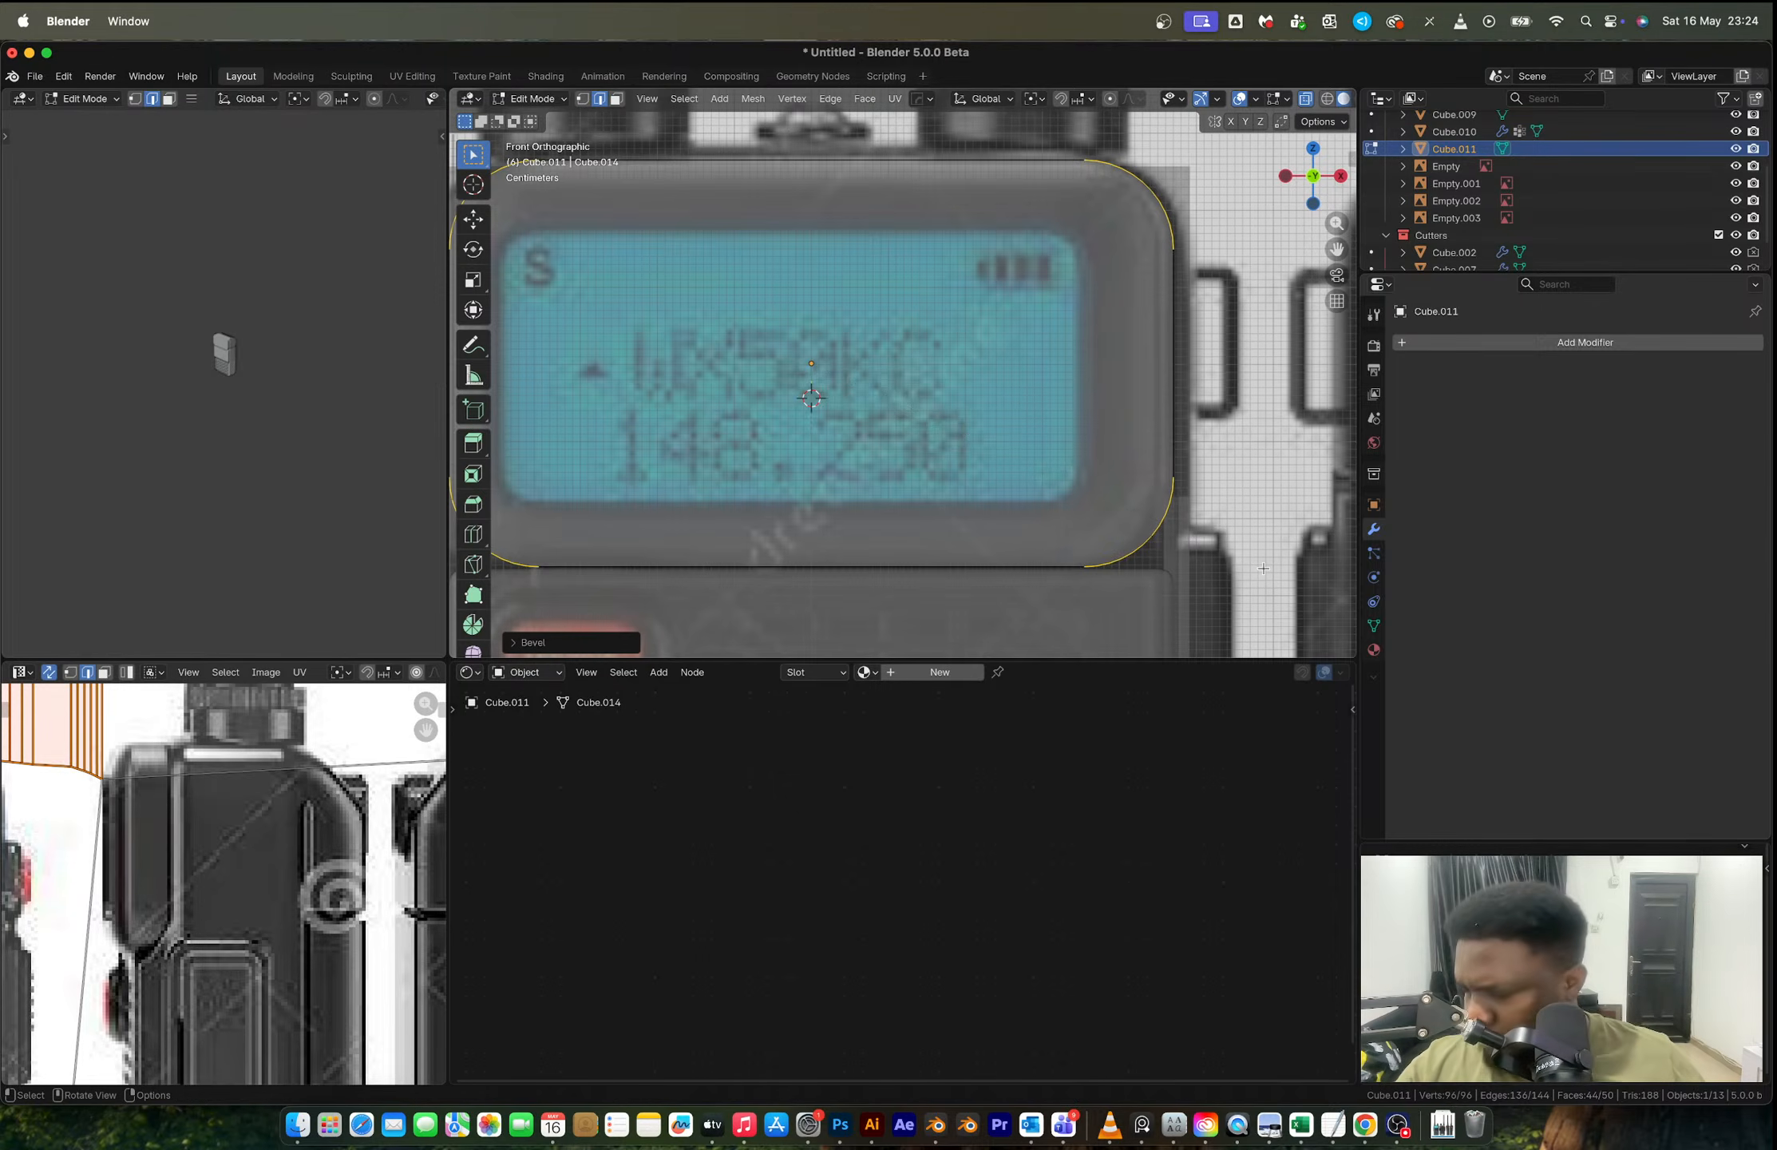
{"action": "scroll", "coordinate": [1099, 479], "scroll_direction": "down", "scroll_amount": 3}
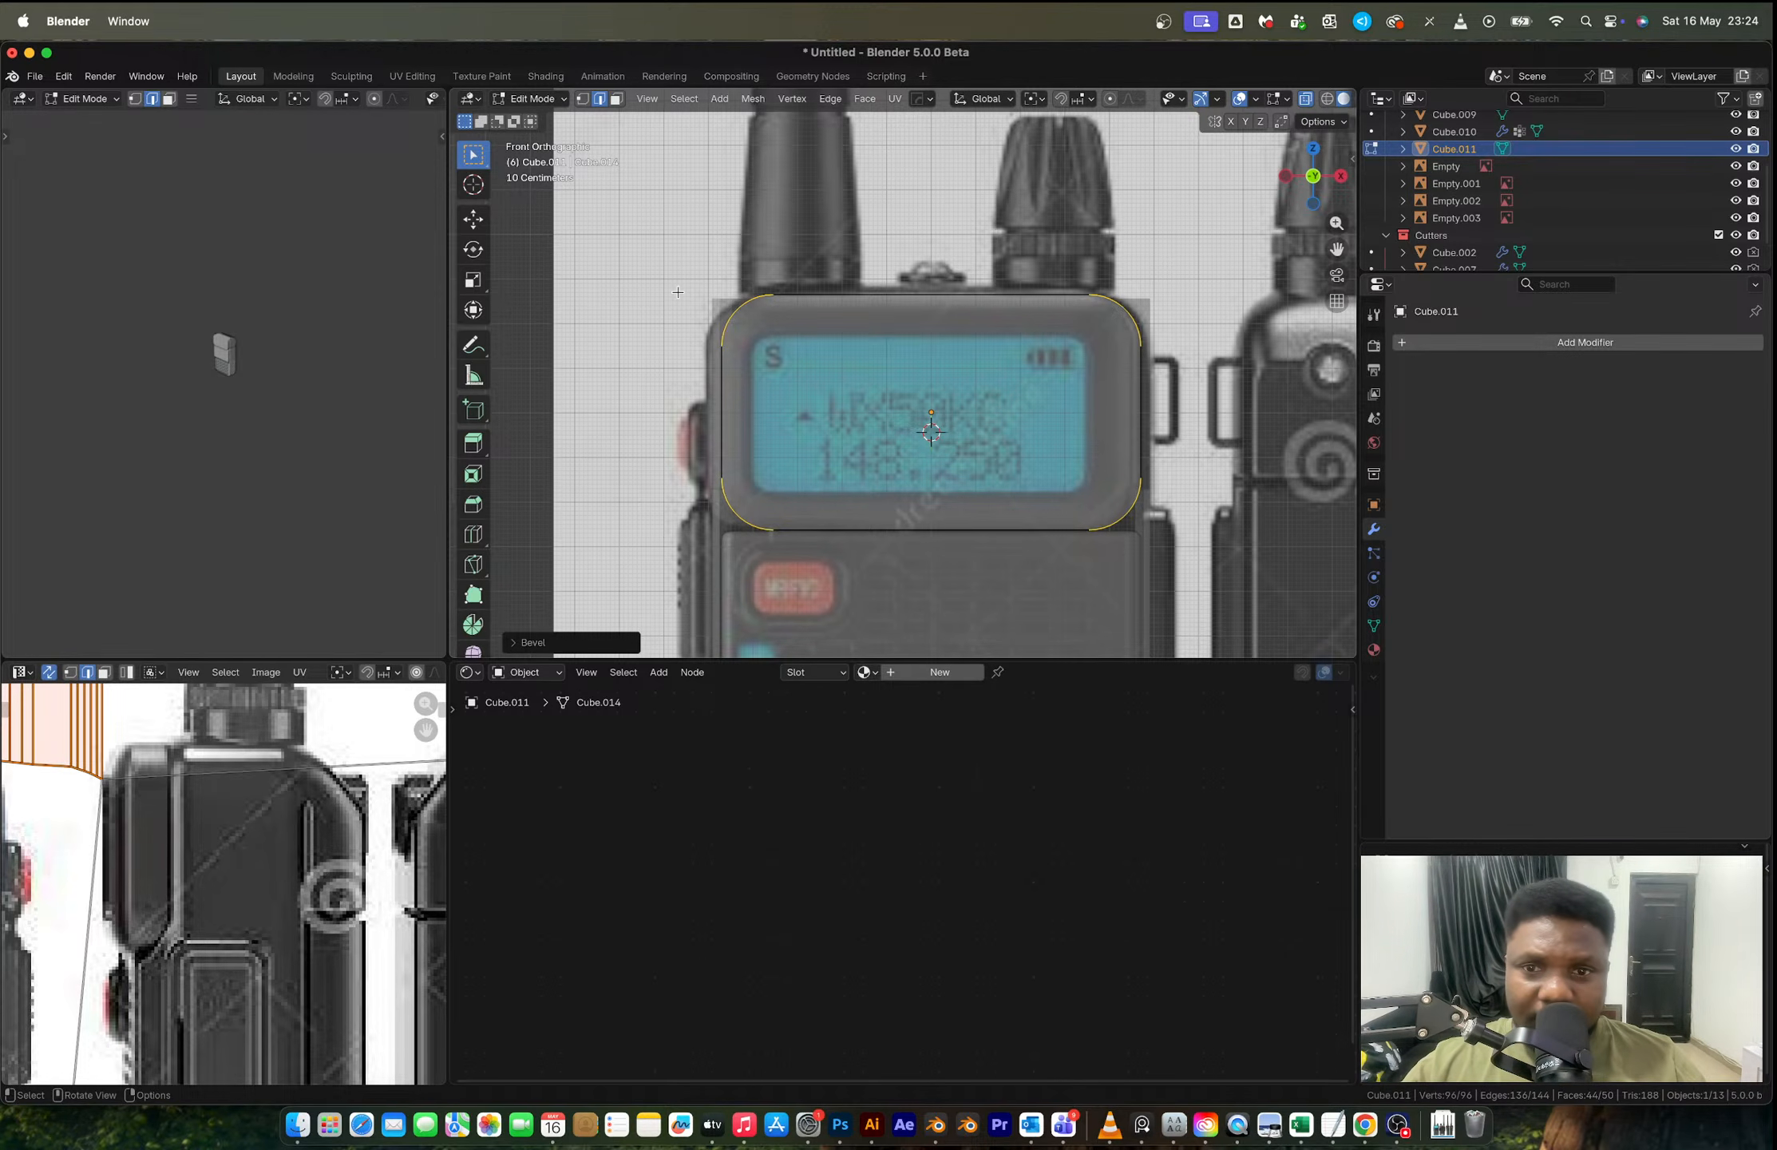
Step: Apply auto smooth shading to the display block with a 30° Smooth by Angle modifier
{"action": "key", "text": "Tab"}
{"action": "mouse_move", "coordinate": [1044, 409]}
{"action": "middle_mouse_down"}
{"action": "mouse_move", "coordinate": [999, 440]}
{"action": "mouse_move", "coordinate": [916, 385]}
{"action": "mouse_move", "coordinate": [989, 432]}
{"action": "mouse_move", "coordinate": [1044, 431]}
{"action": "middle_mouse_up"}
{"action": "right_click", "coordinate": [987, 442]}
{"action": "left_click", "coordinate": [975, 438]}
Step: Inset the display block's front face by about 0.057 m, following the reference bezel around the screen
{"action": "key", "text": "Tab"}
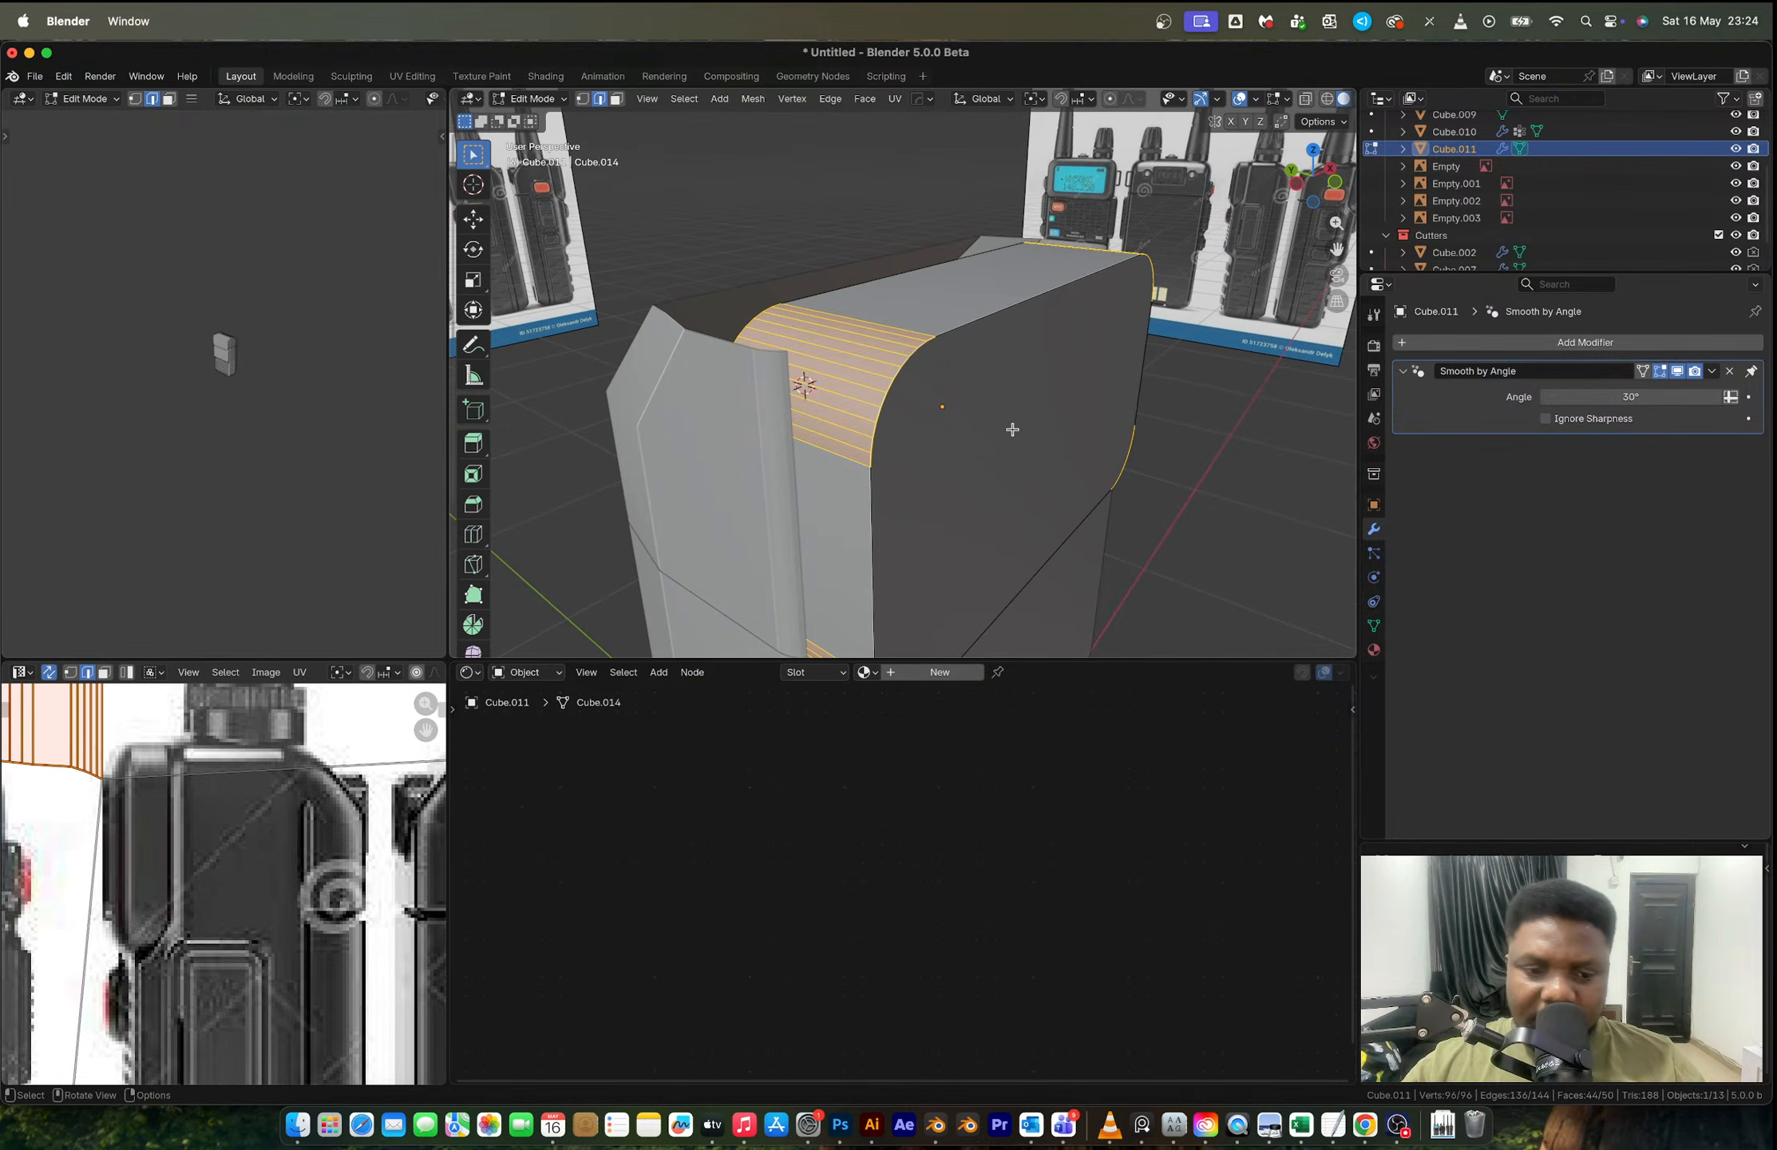
{"action": "key", "text": "alt+z"}
{"action": "left_click", "coordinate": [1035, 435]}
{"action": "middle_click_drag", "start_coordinate": [1050, 421], "coordinate": [983, 399]}
{"action": "key", "text": "alt+z"}
{"action": "left_click", "coordinate": [1323, 185]}
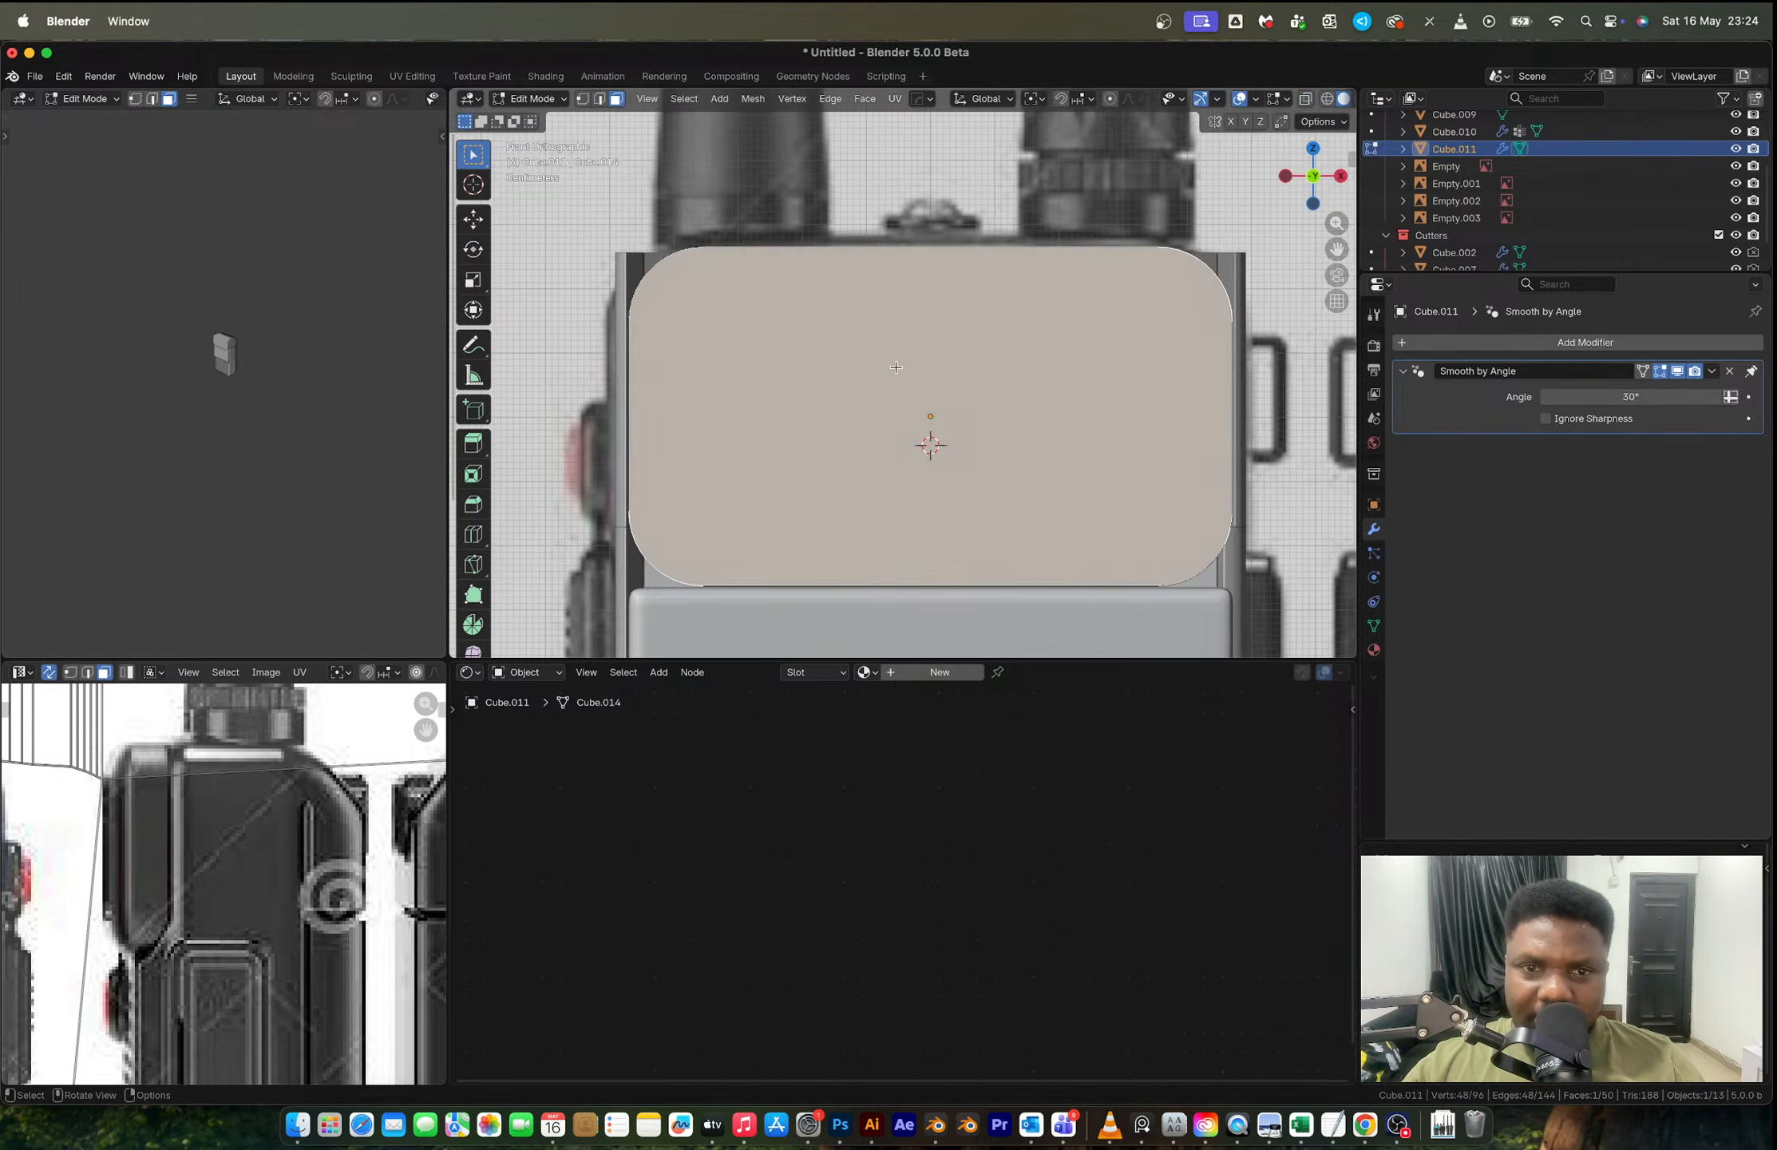
{"action": "key", "text": "alt+z"}
{"action": "key", "text": "i"}
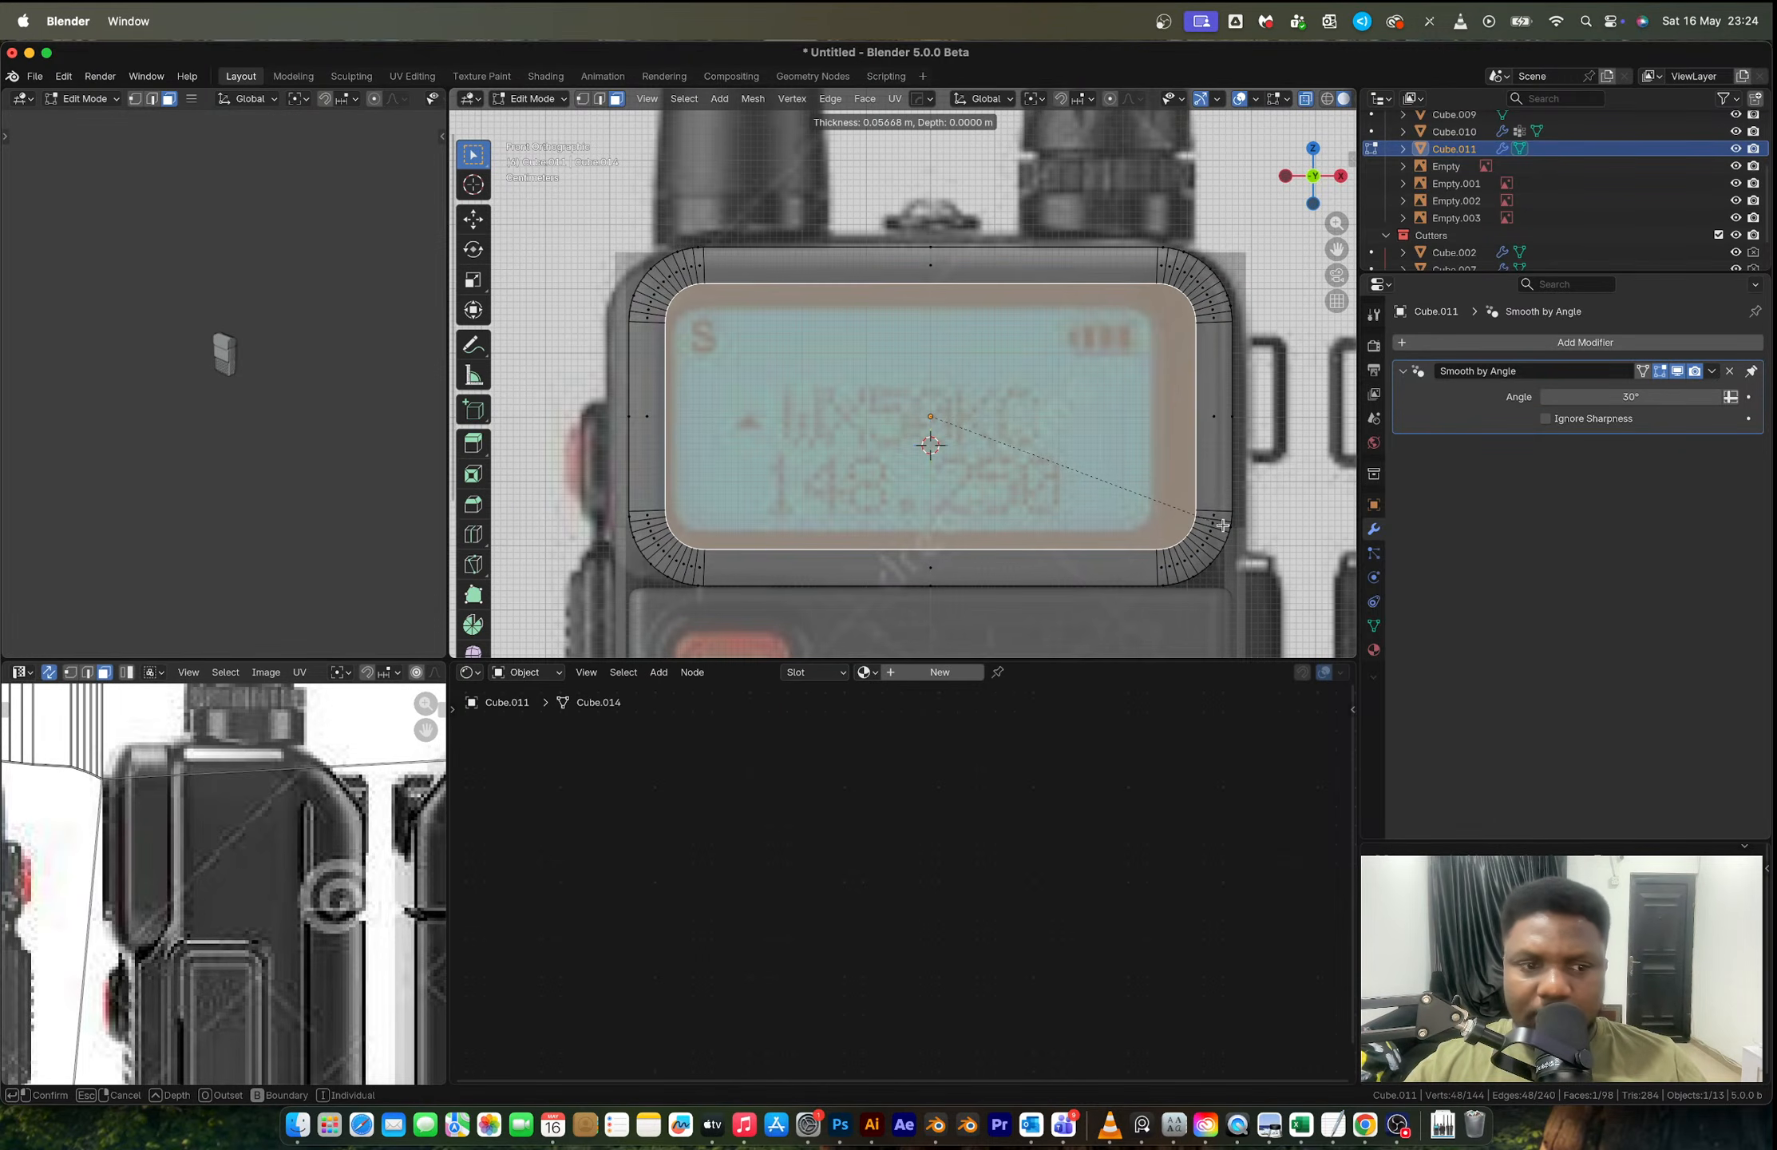
{"action": "left_click", "coordinate": [1222, 524]}
Step: Extrude the inset front face slightly and inset it again by about 0.02 m
{"action": "middle_click_drag", "start_coordinate": [1222, 525], "coordinate": [1046, 398]}
{"action": "key", "text": "e"}
{"action": "left_click", "coordinate": [1027, 412]}
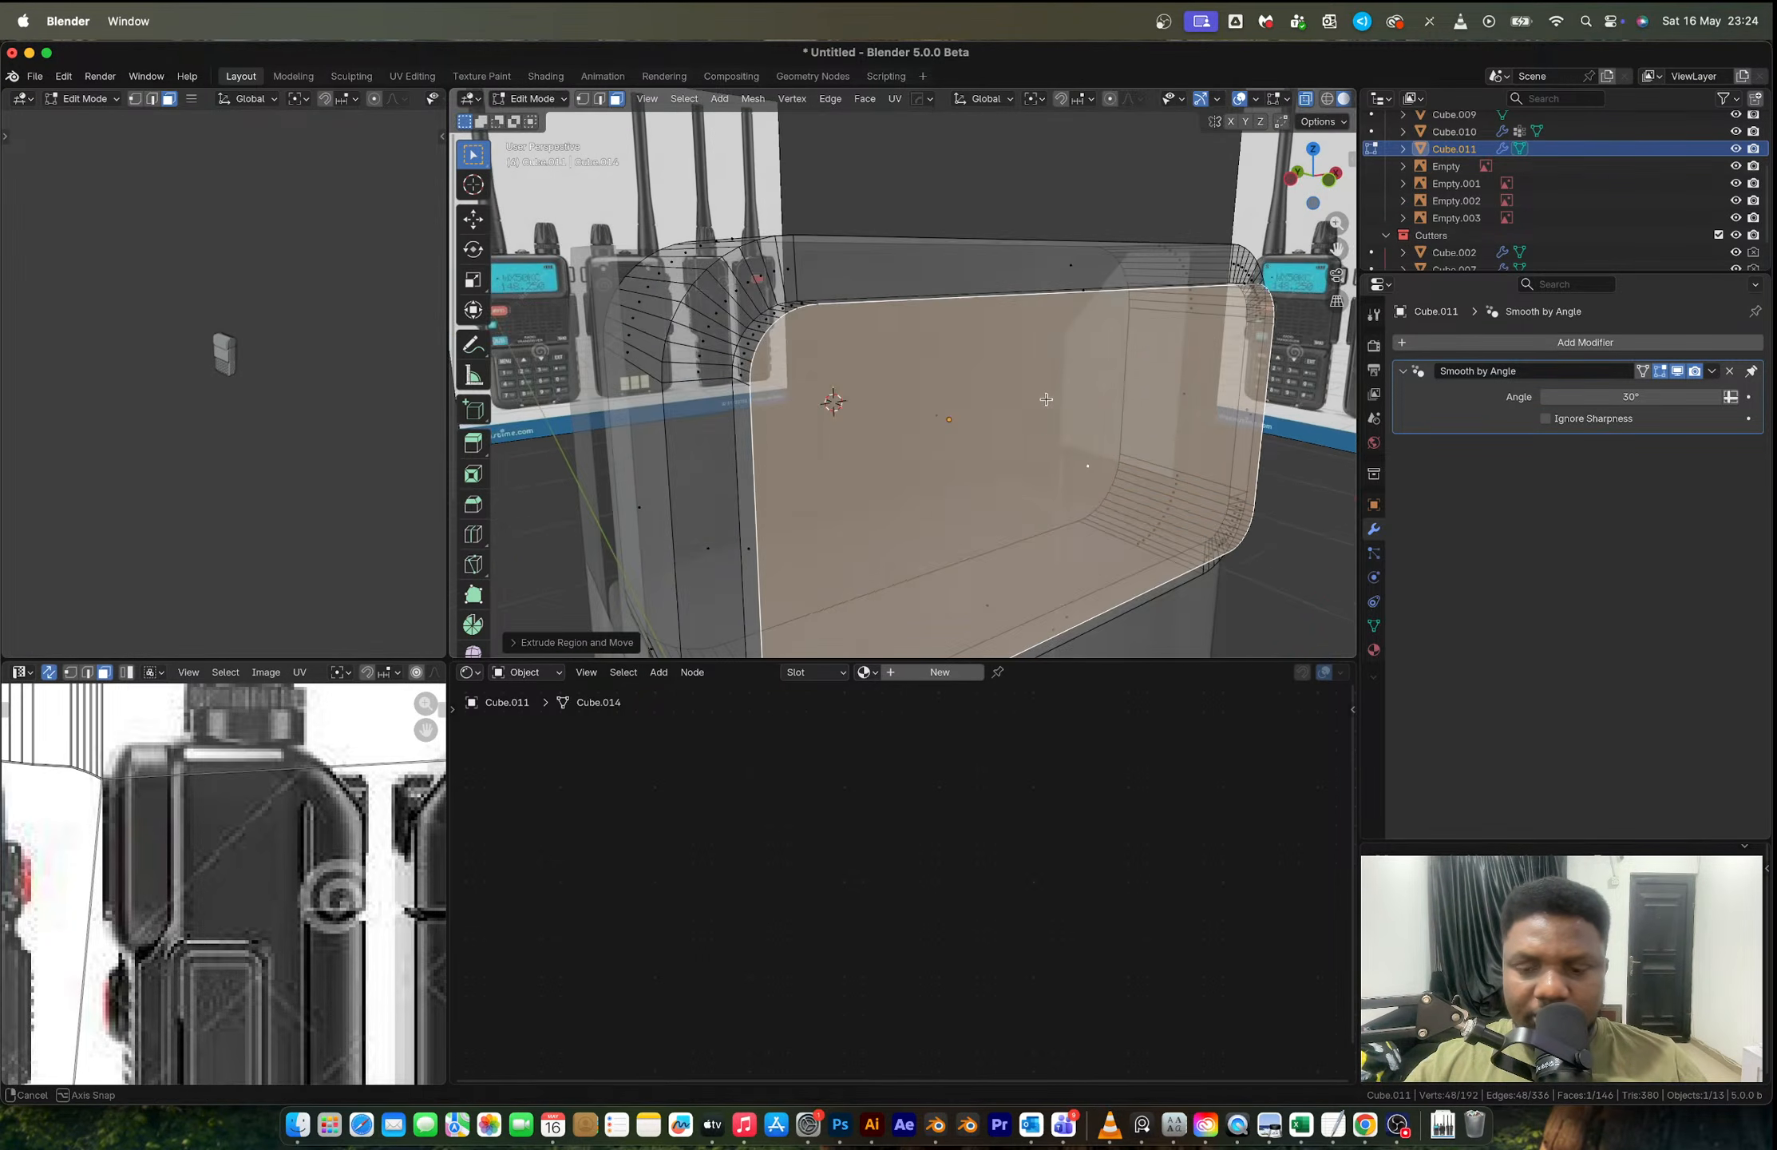
{"action": "key", "text": "i"}
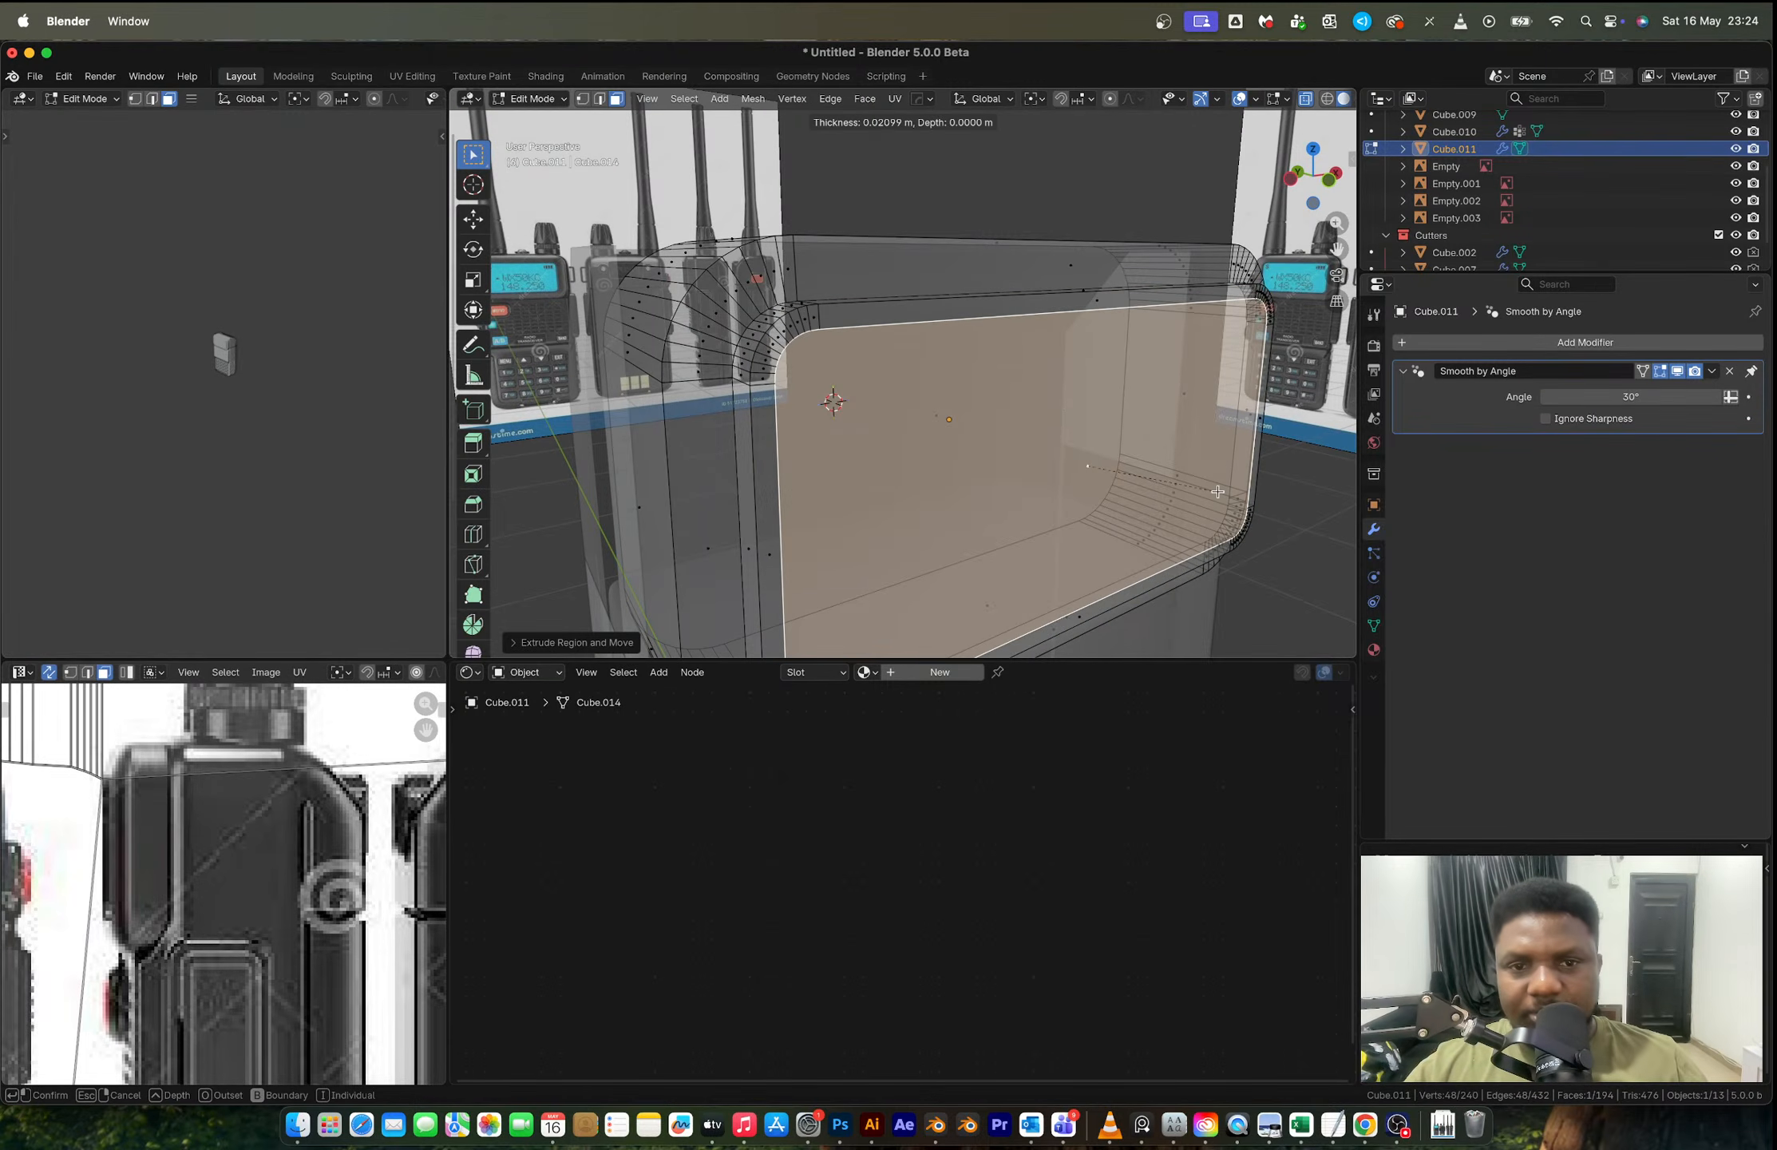
{"action": "left_click", "coordinate": [1215, 491]}
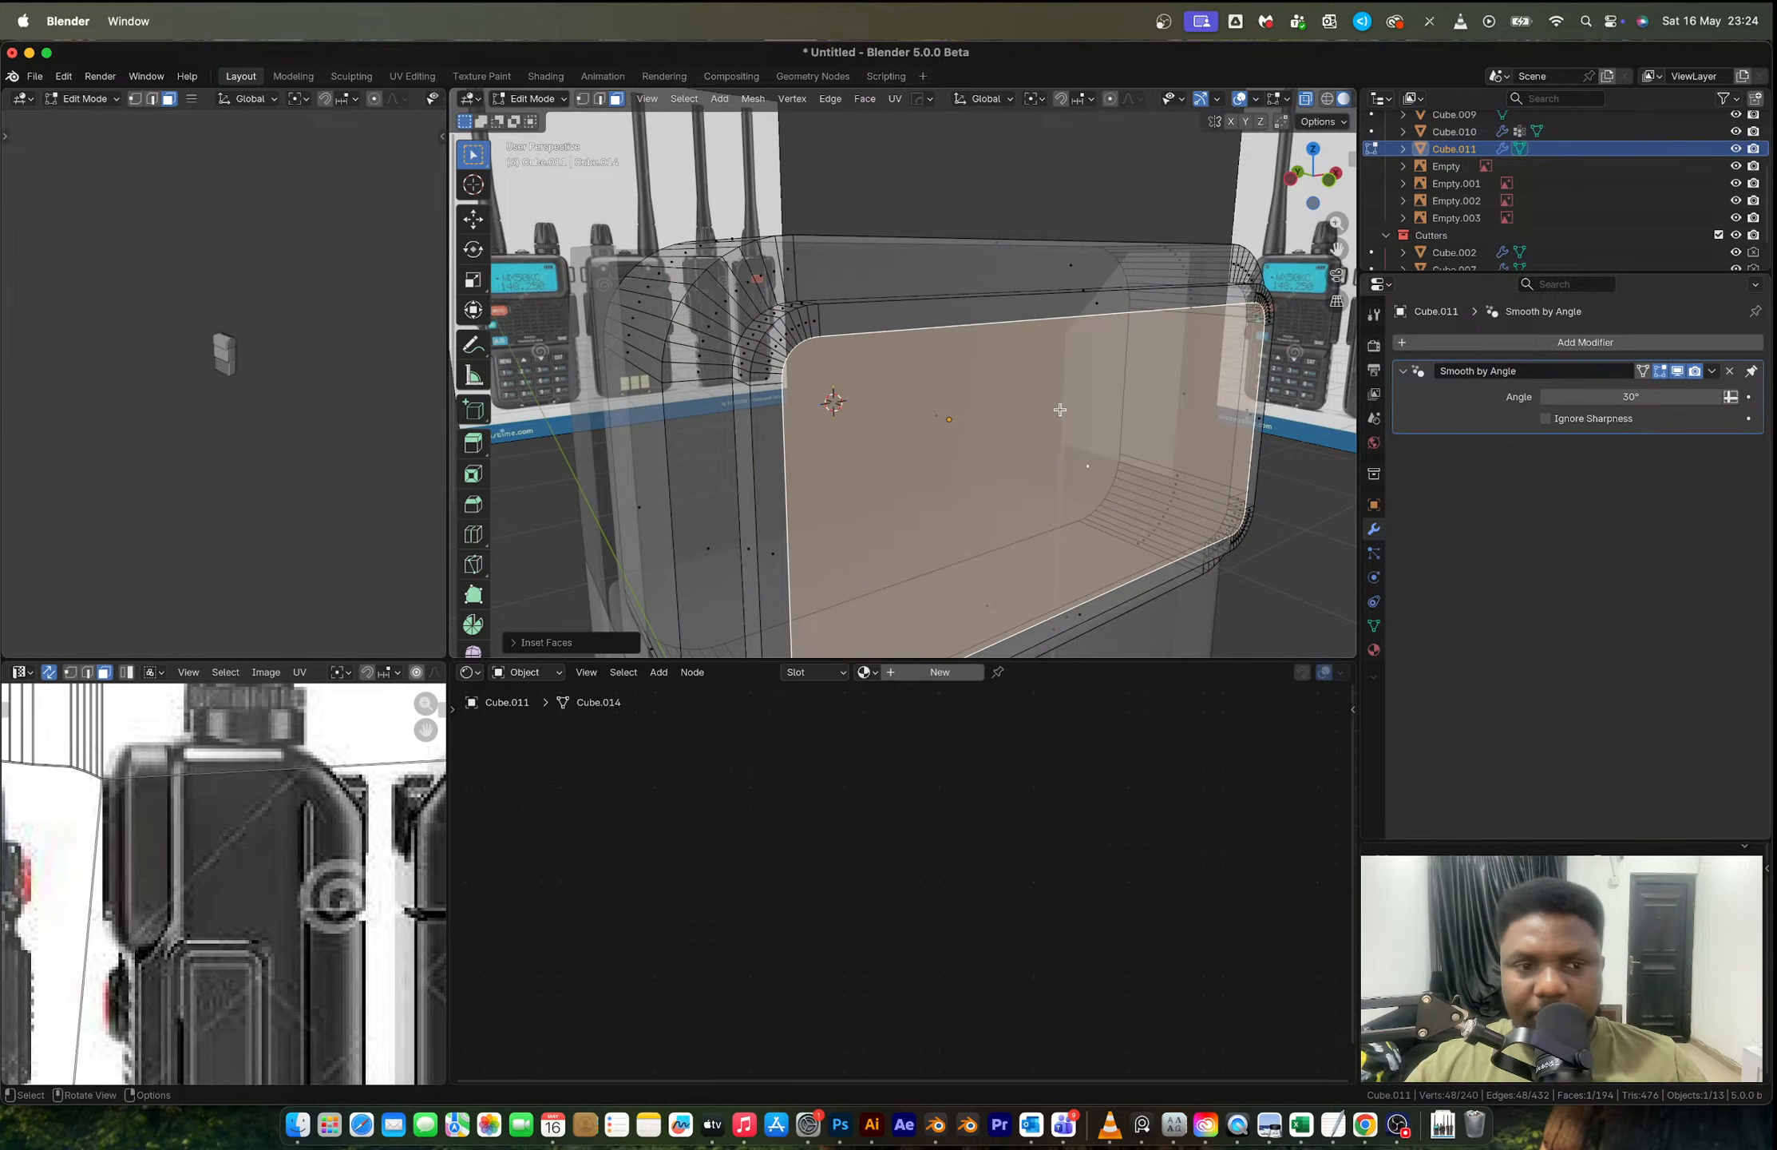
Step: Extrude the display block's inner screen face inward by about 0.04 m to form the screen recess
{"action": "key", "text": "e"}
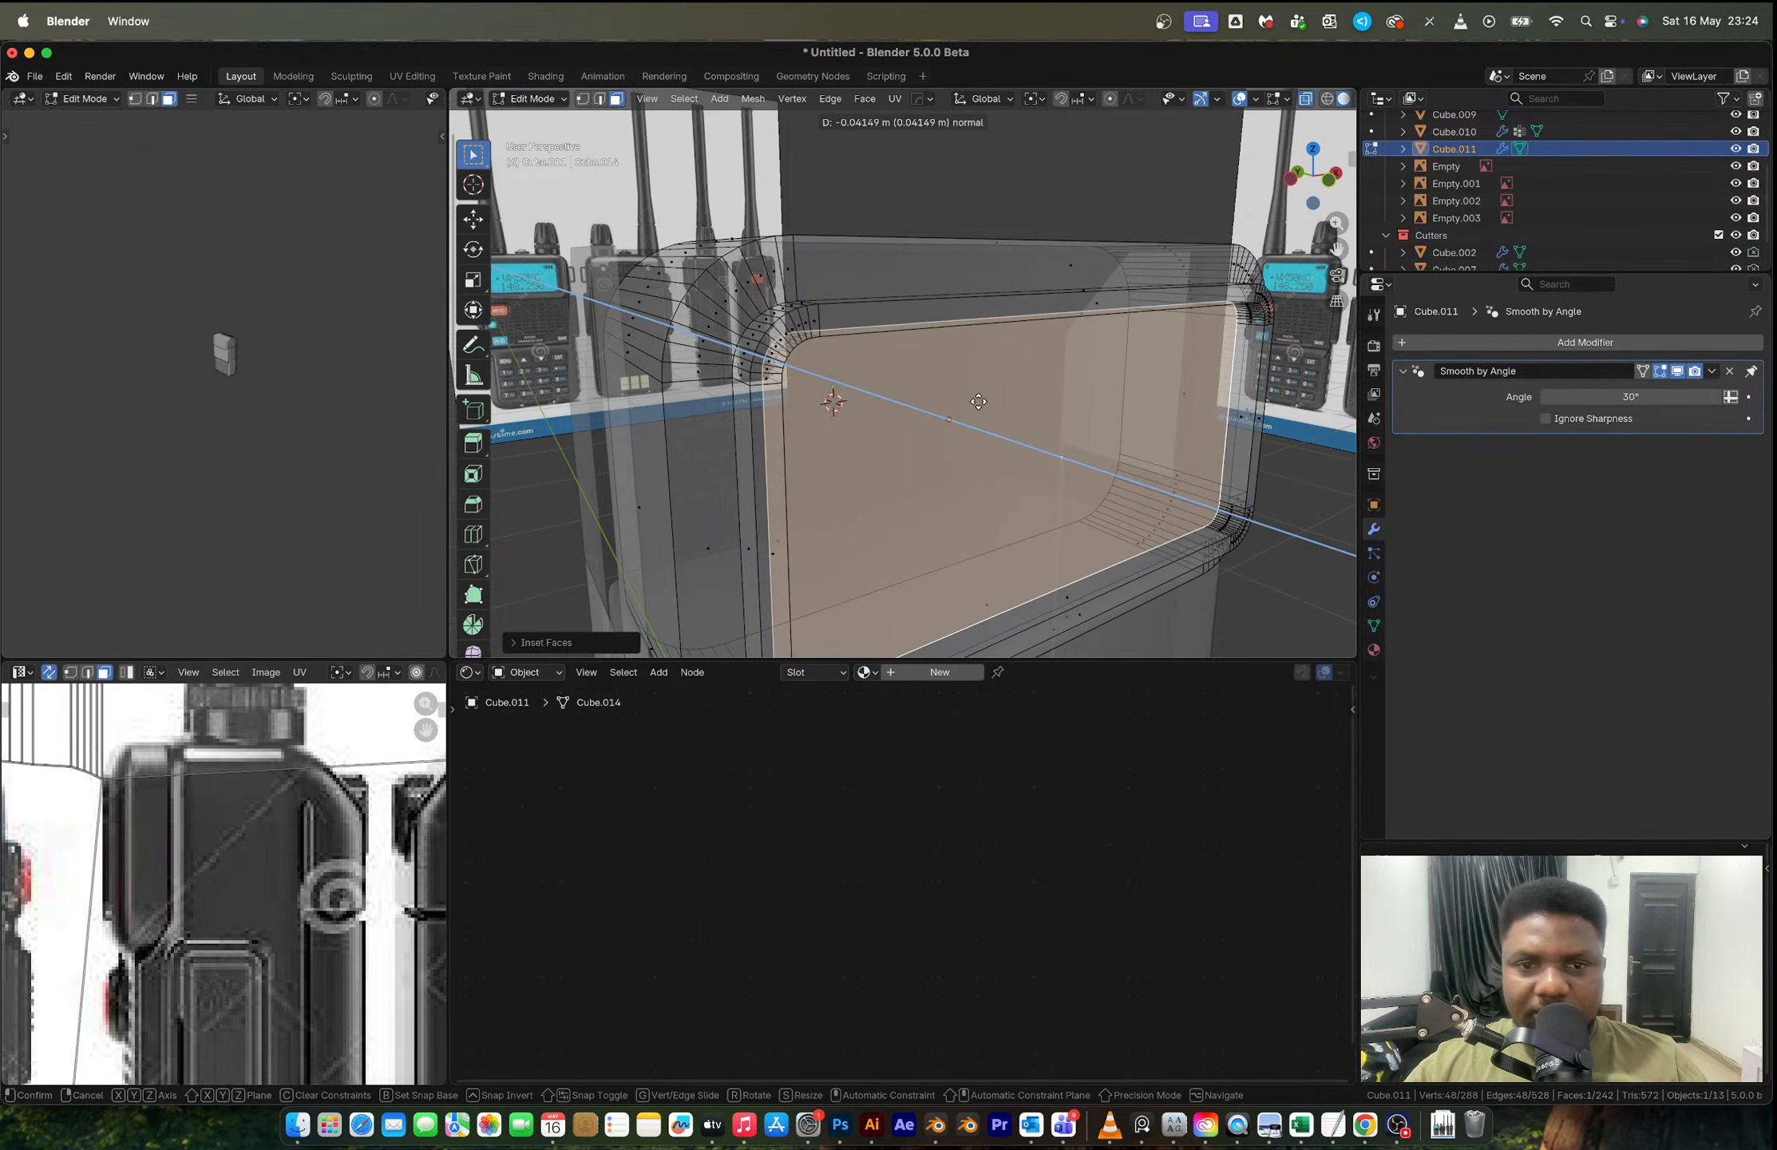
{"action": "left_click", "coordinate": [973, 401]}
{"action": "key", "text": "alt+z"}
{"action": "key", "text": "Tab"}
{"action": "scroll", "coordinate": [975, 400], "scroll_direction": "down", "scroll_amount": 3}
{"action": "middle_click_drag", "start_coordinate": [974, 400], "coordinate": [942, 509]}
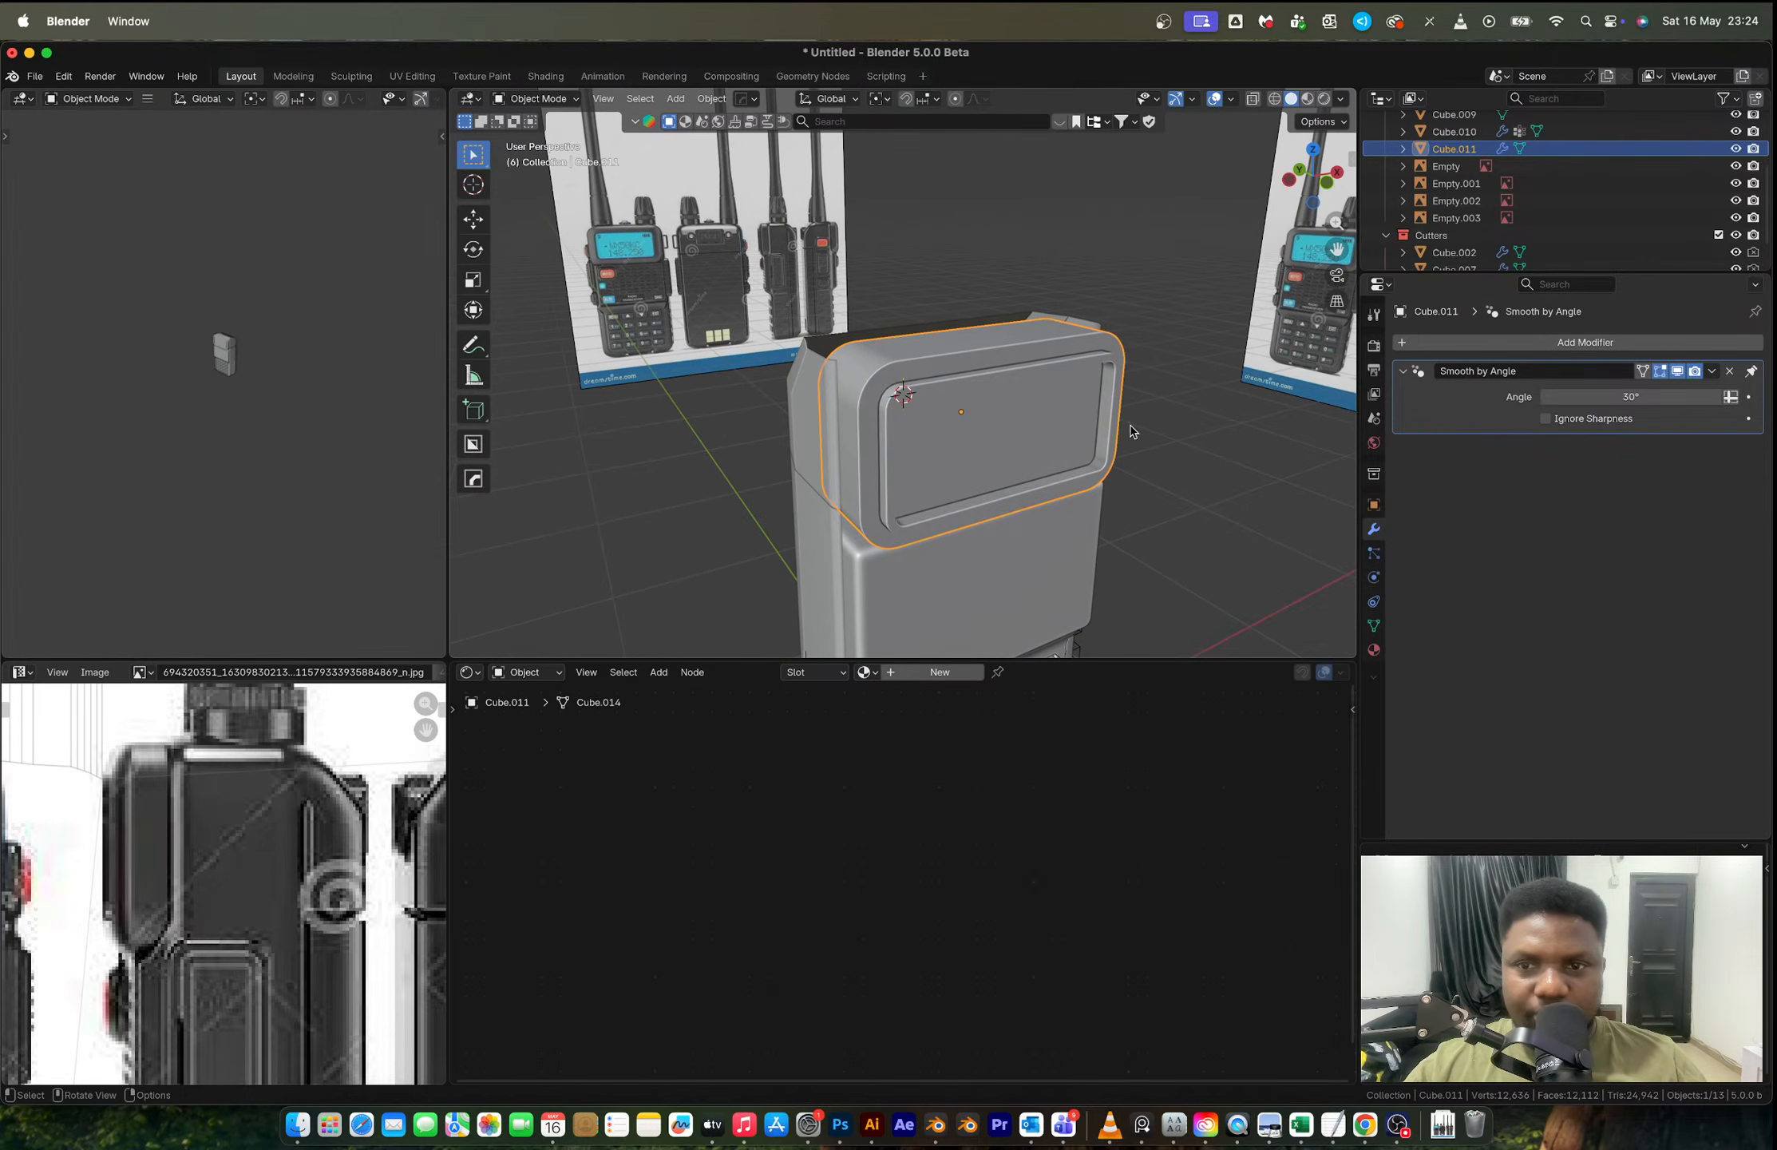
{"action": "scroll", "coordinate": [1033, 442], "scroll_direction": "up", "scroll_amount": 2}
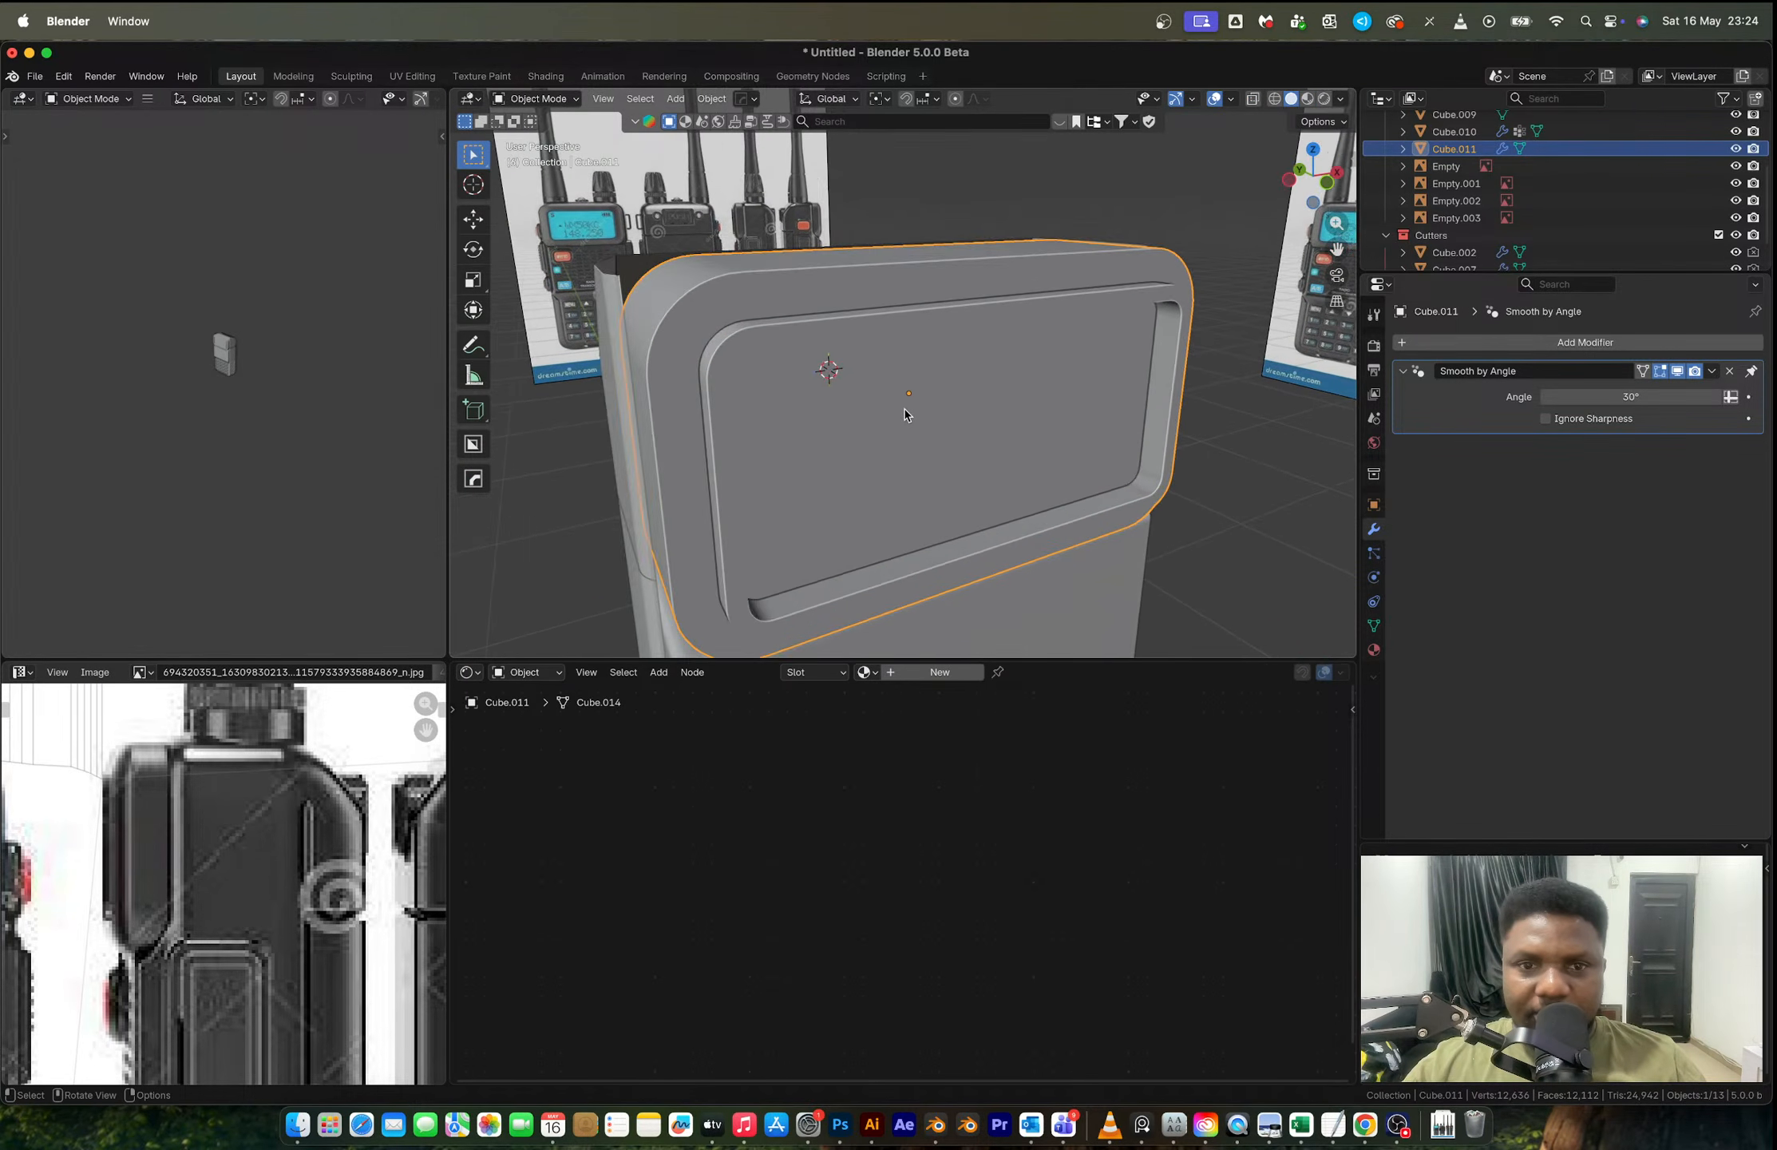
Step: Add a HardOps bevel to the display block with 7 segments, a width of about 0.006 and a 30° angle limit
{"action": "key", "text": "q"}
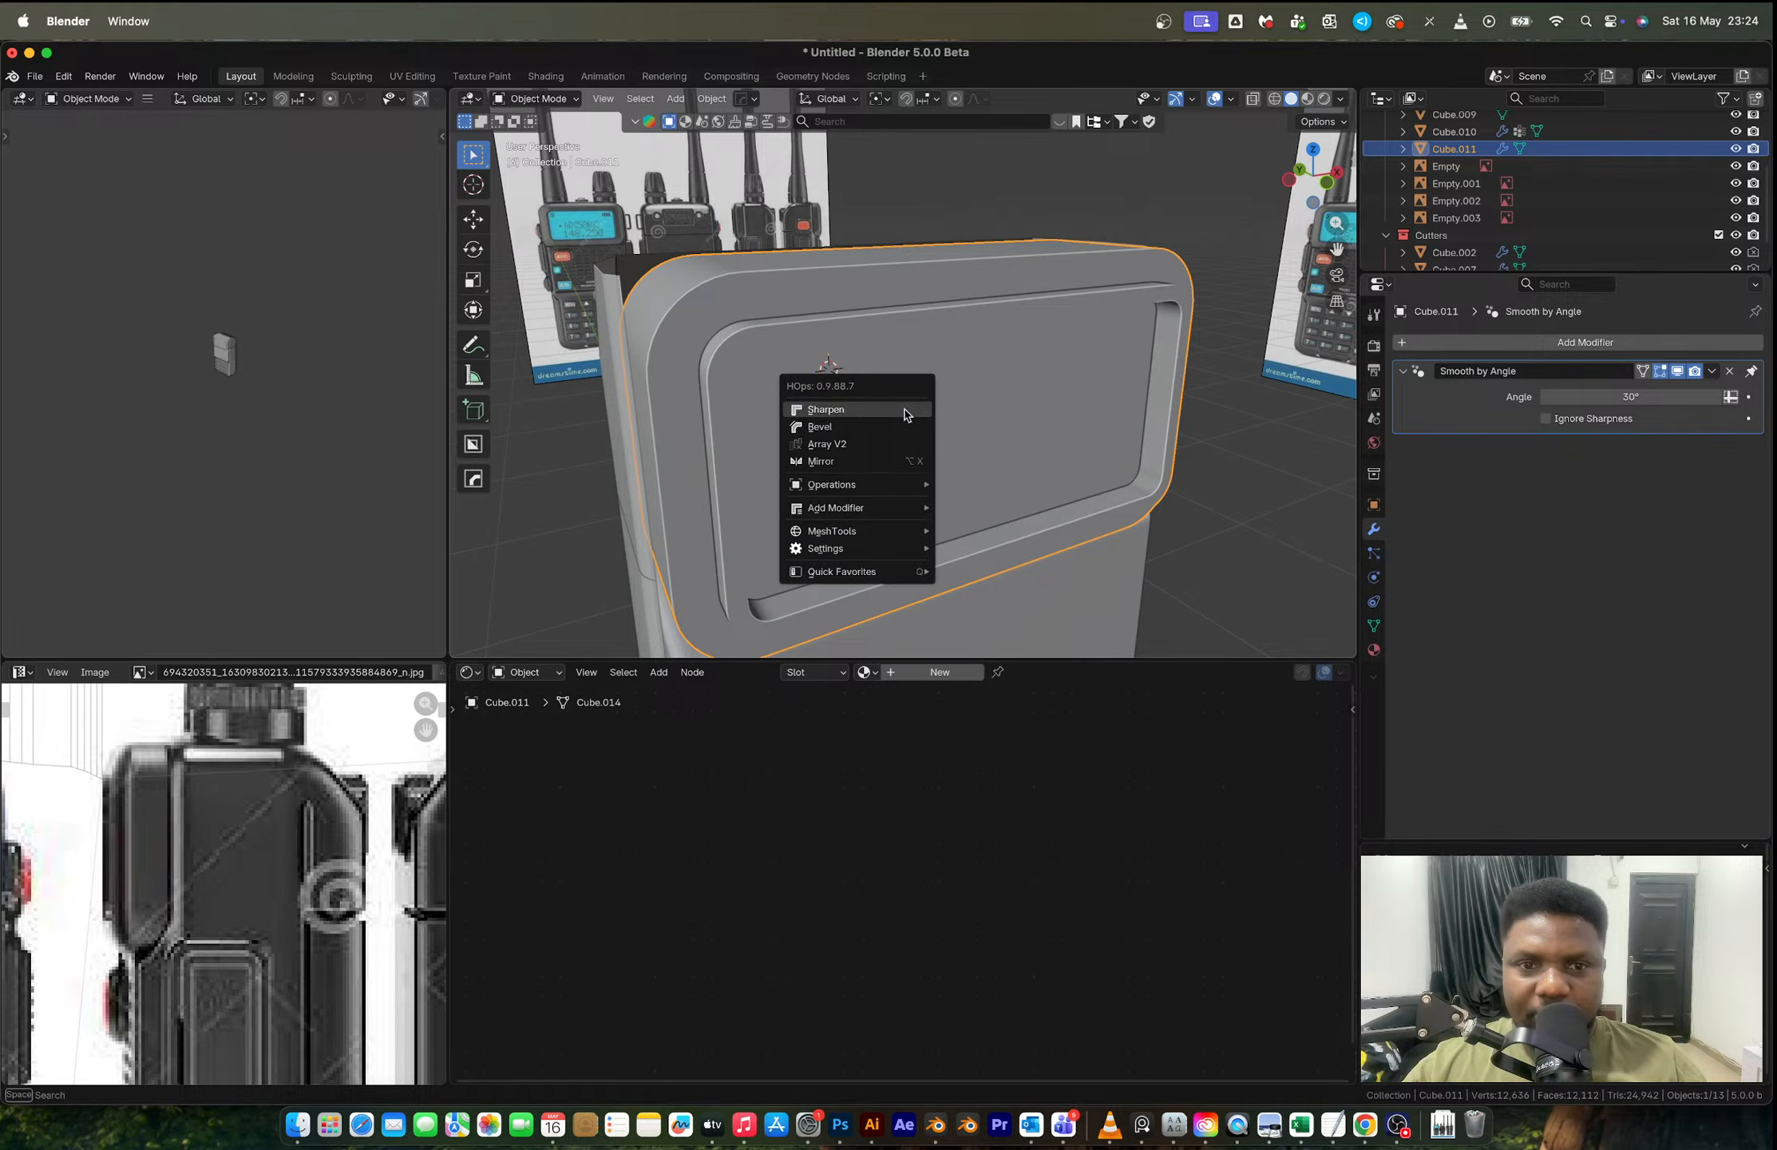
{"action": "left_click", "coordinate": [844, 432]}
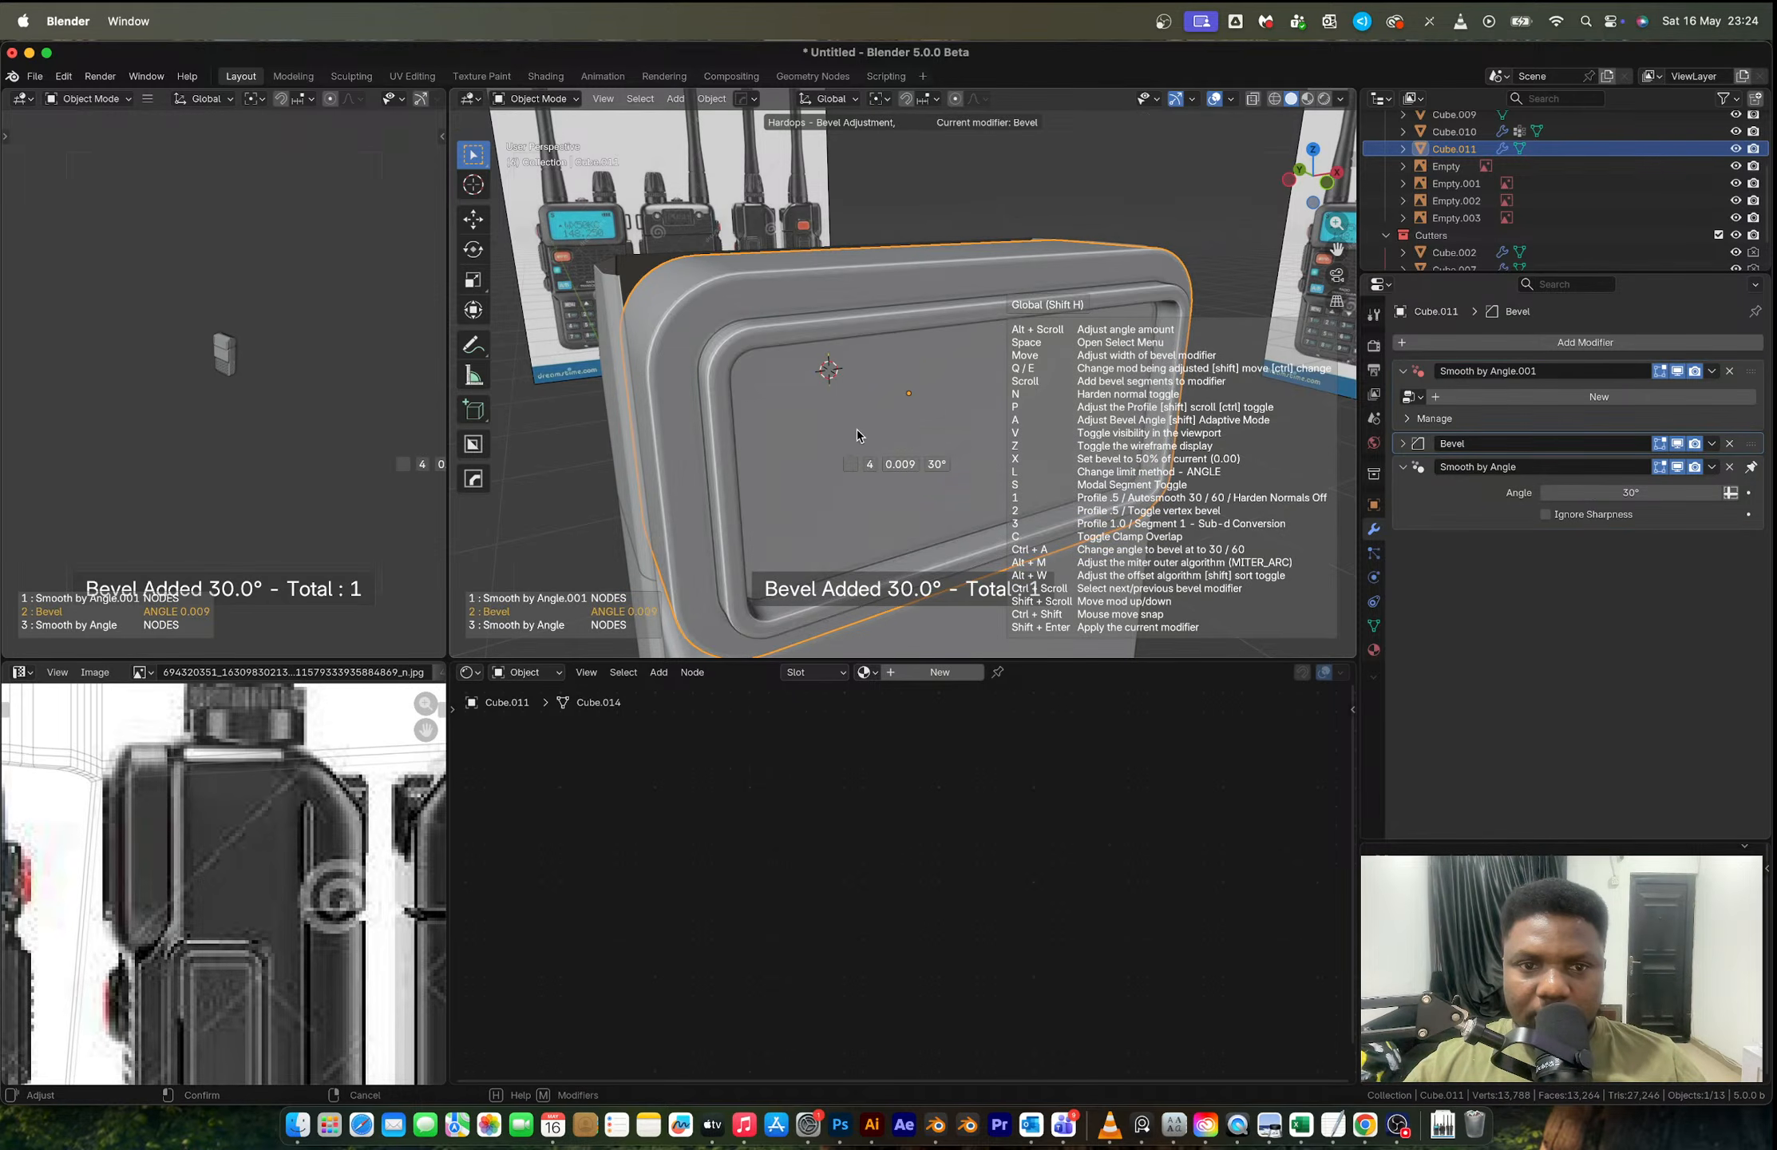
{"action": "scroll", "coordinate": [857, 435], "scroll_direction": "up", "scroll_amount": 3}
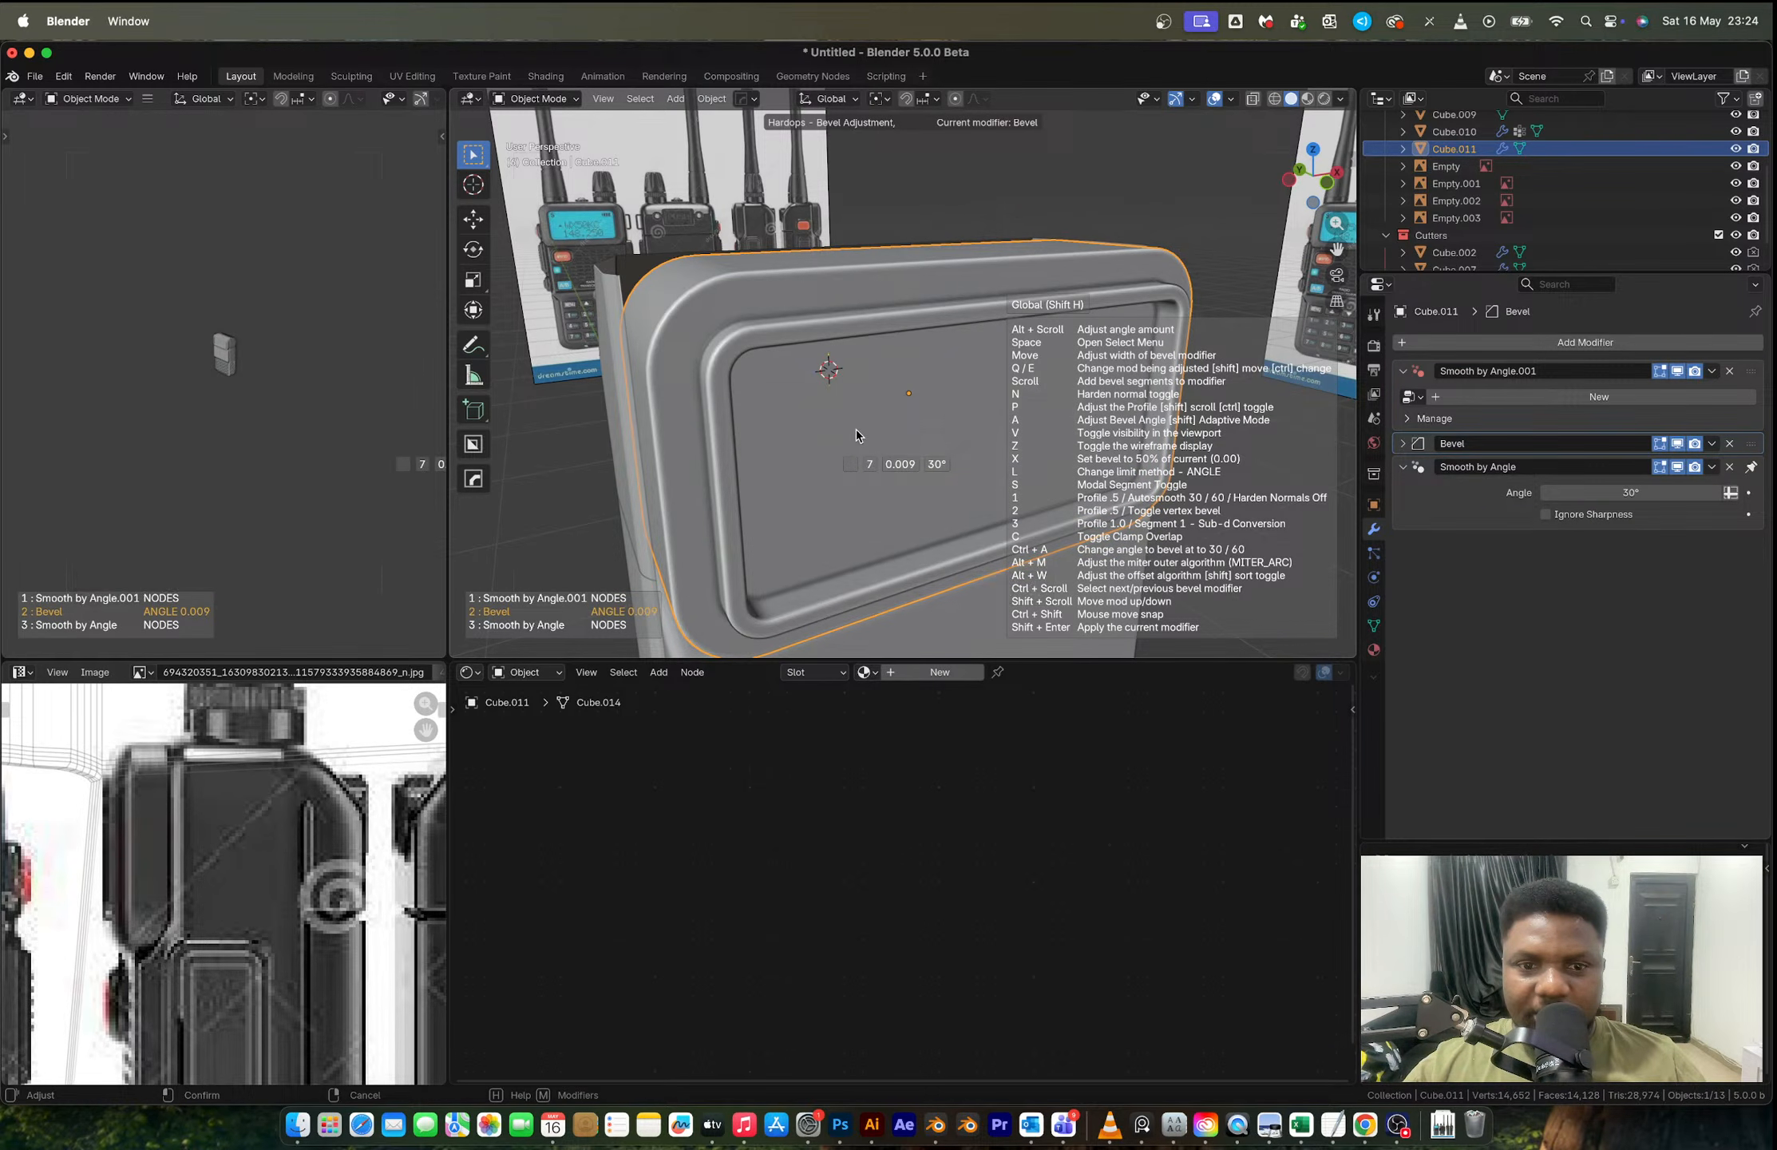
{"action": "mouse_move", "coordinate": [893, 434]}
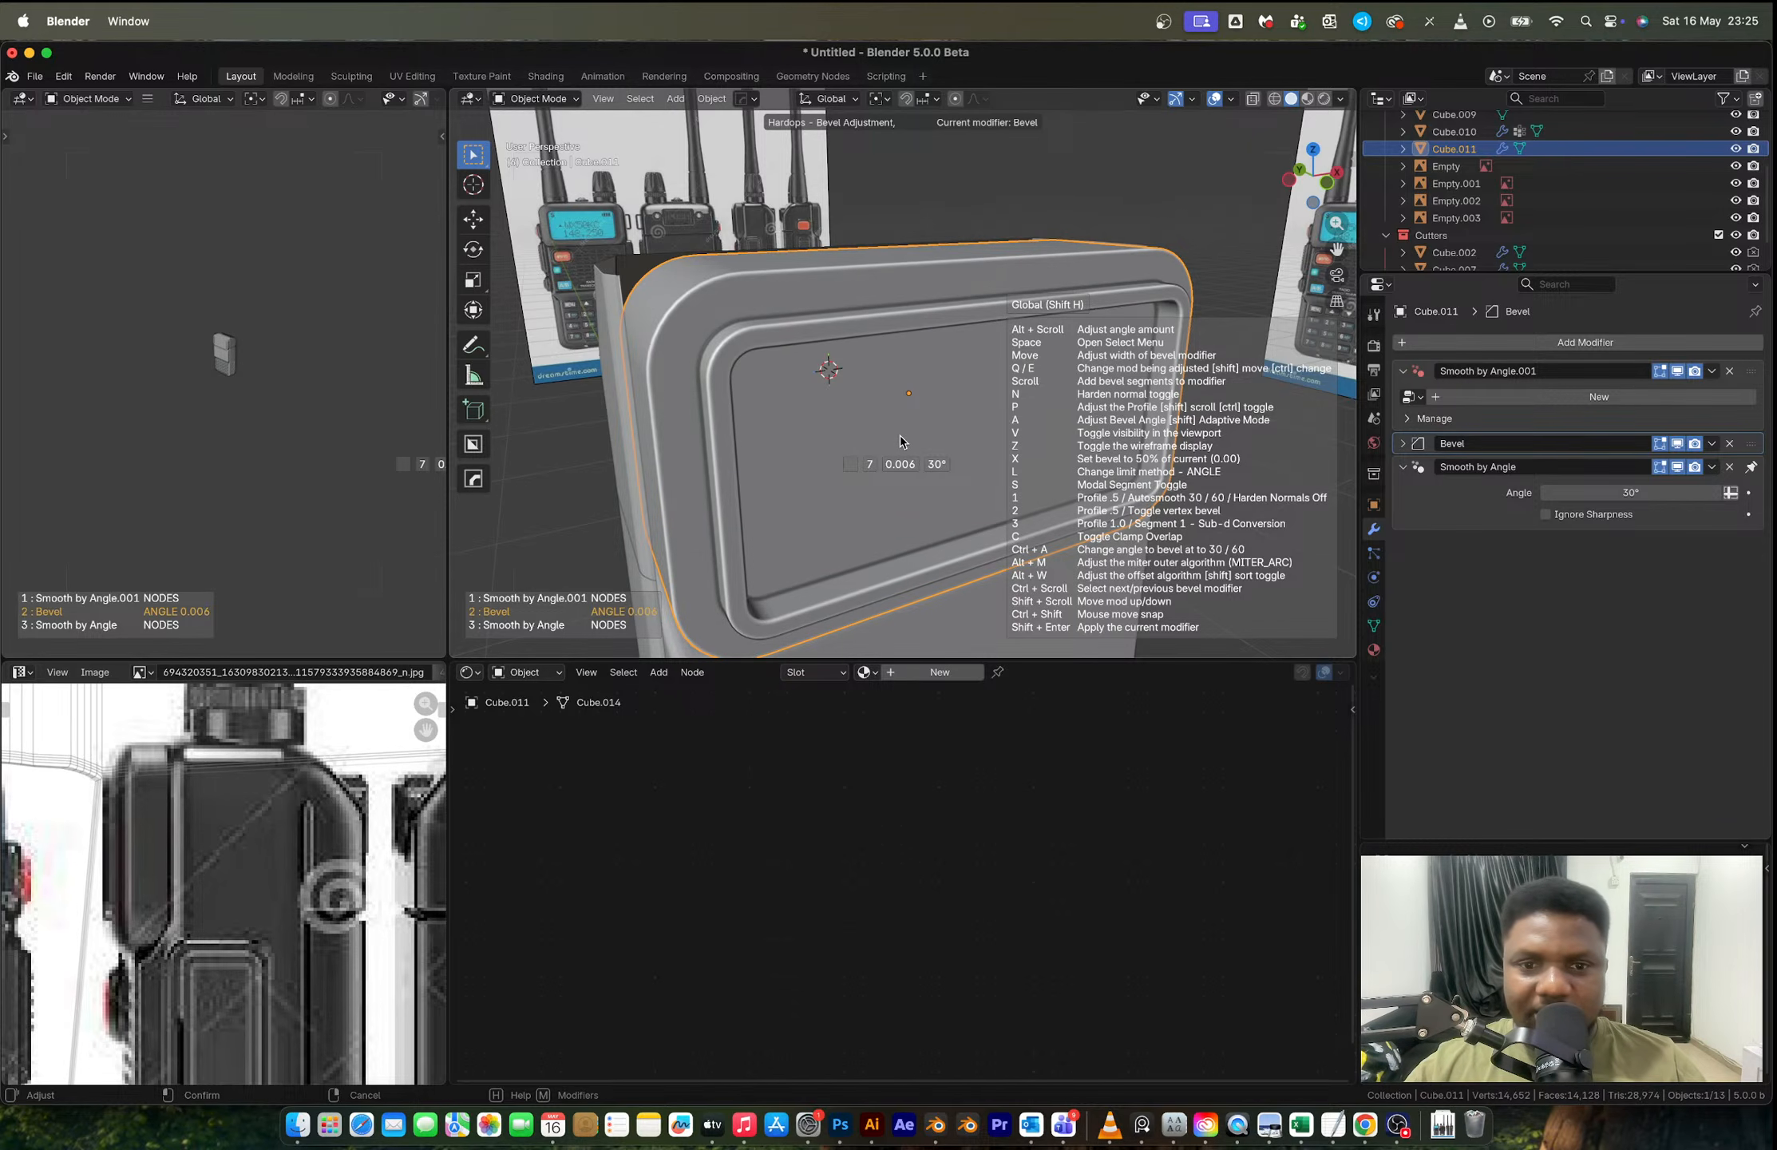
{"action": "left_click", "coordinate": [901, 441]}
Step: Bridge the two opposite open edge chains across the top of the radio's main body with LoopTools to close the gap
{"action": "mouse_move", "coordinate": [901, 442]}
{"action": "middle_mouse_down"}
{"action": "mouse_move", "coordinate": [797, 343]}
{"action": "mouse_move", "coordinate": [1144, 350]}
{"action": "mouse_move", "coordinate": [863, 361]}
{"action": "mouse_move", "coordinate": [913, 409]}
{"action": "middle_mouse_up"}
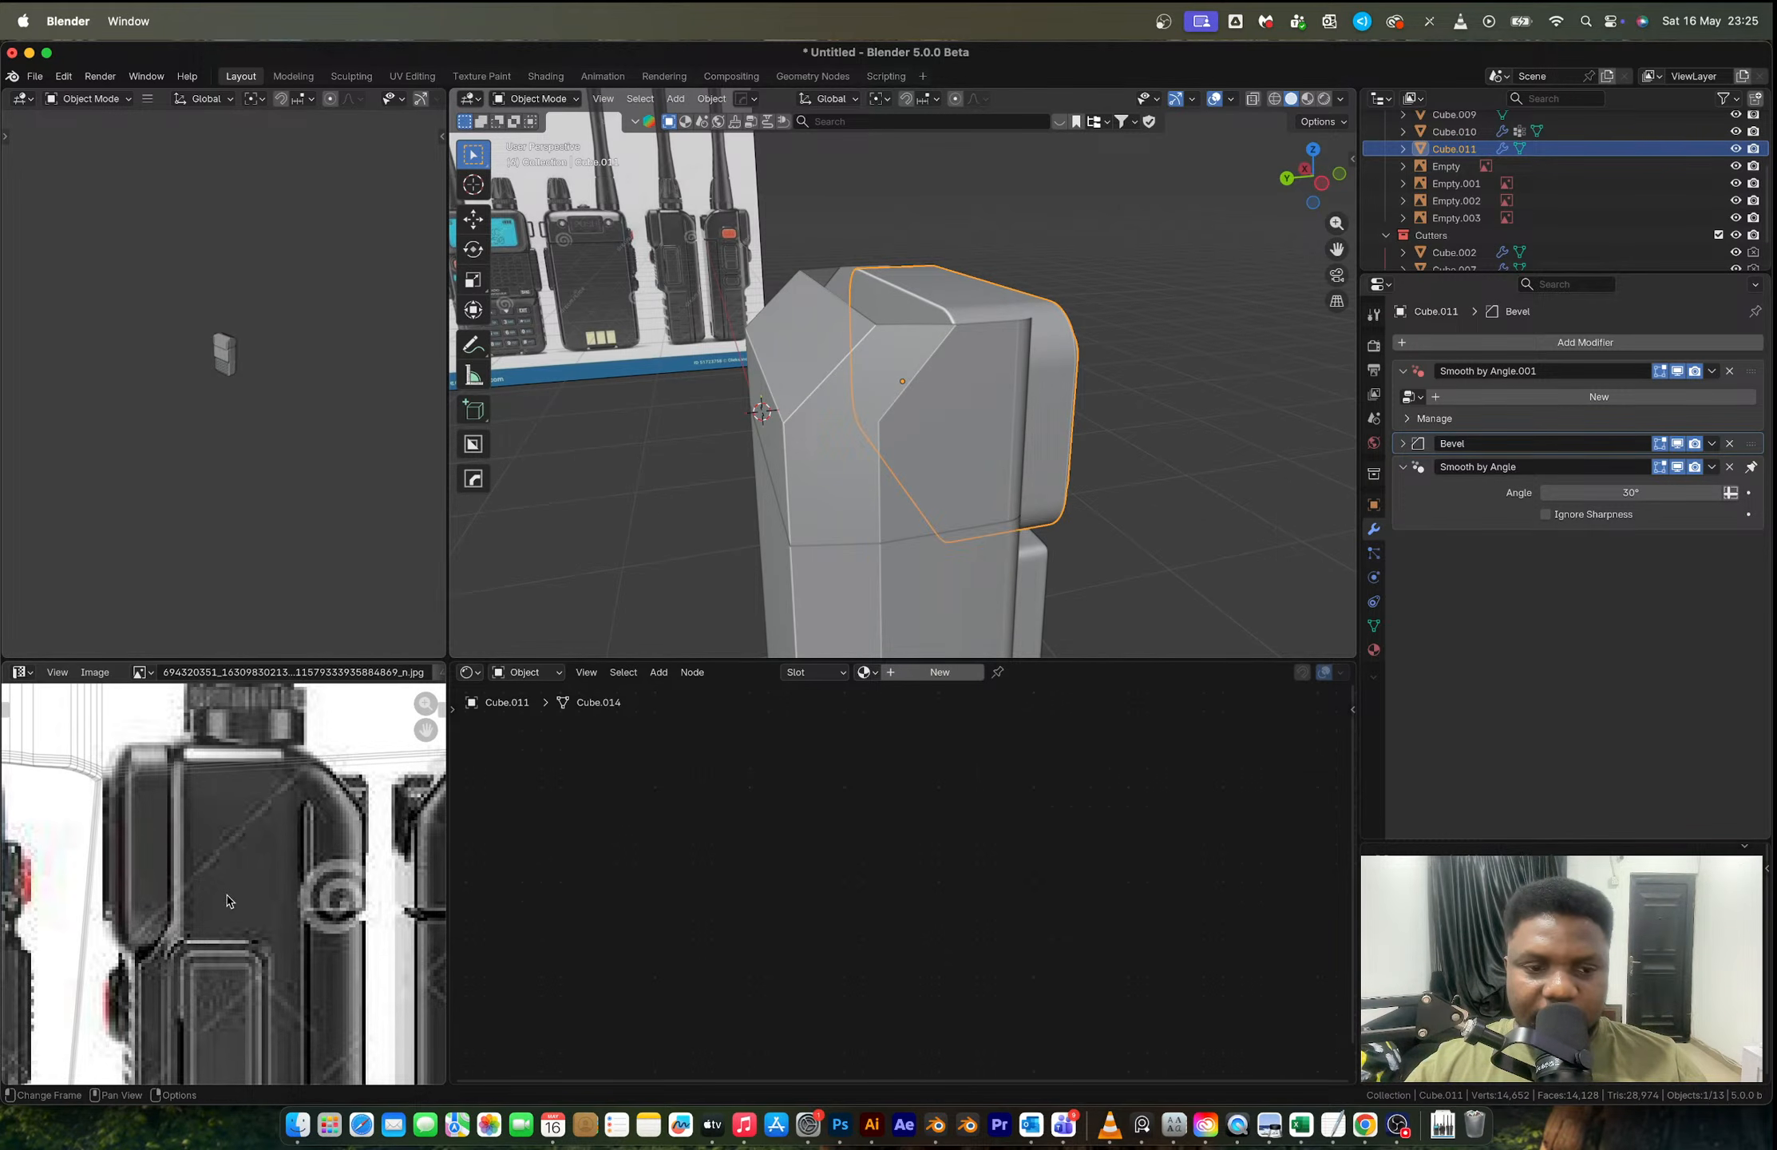
{"action": "scroll", "coordinate": [308, 902], "scroll_direction": "down", "scroll_amount": 1}
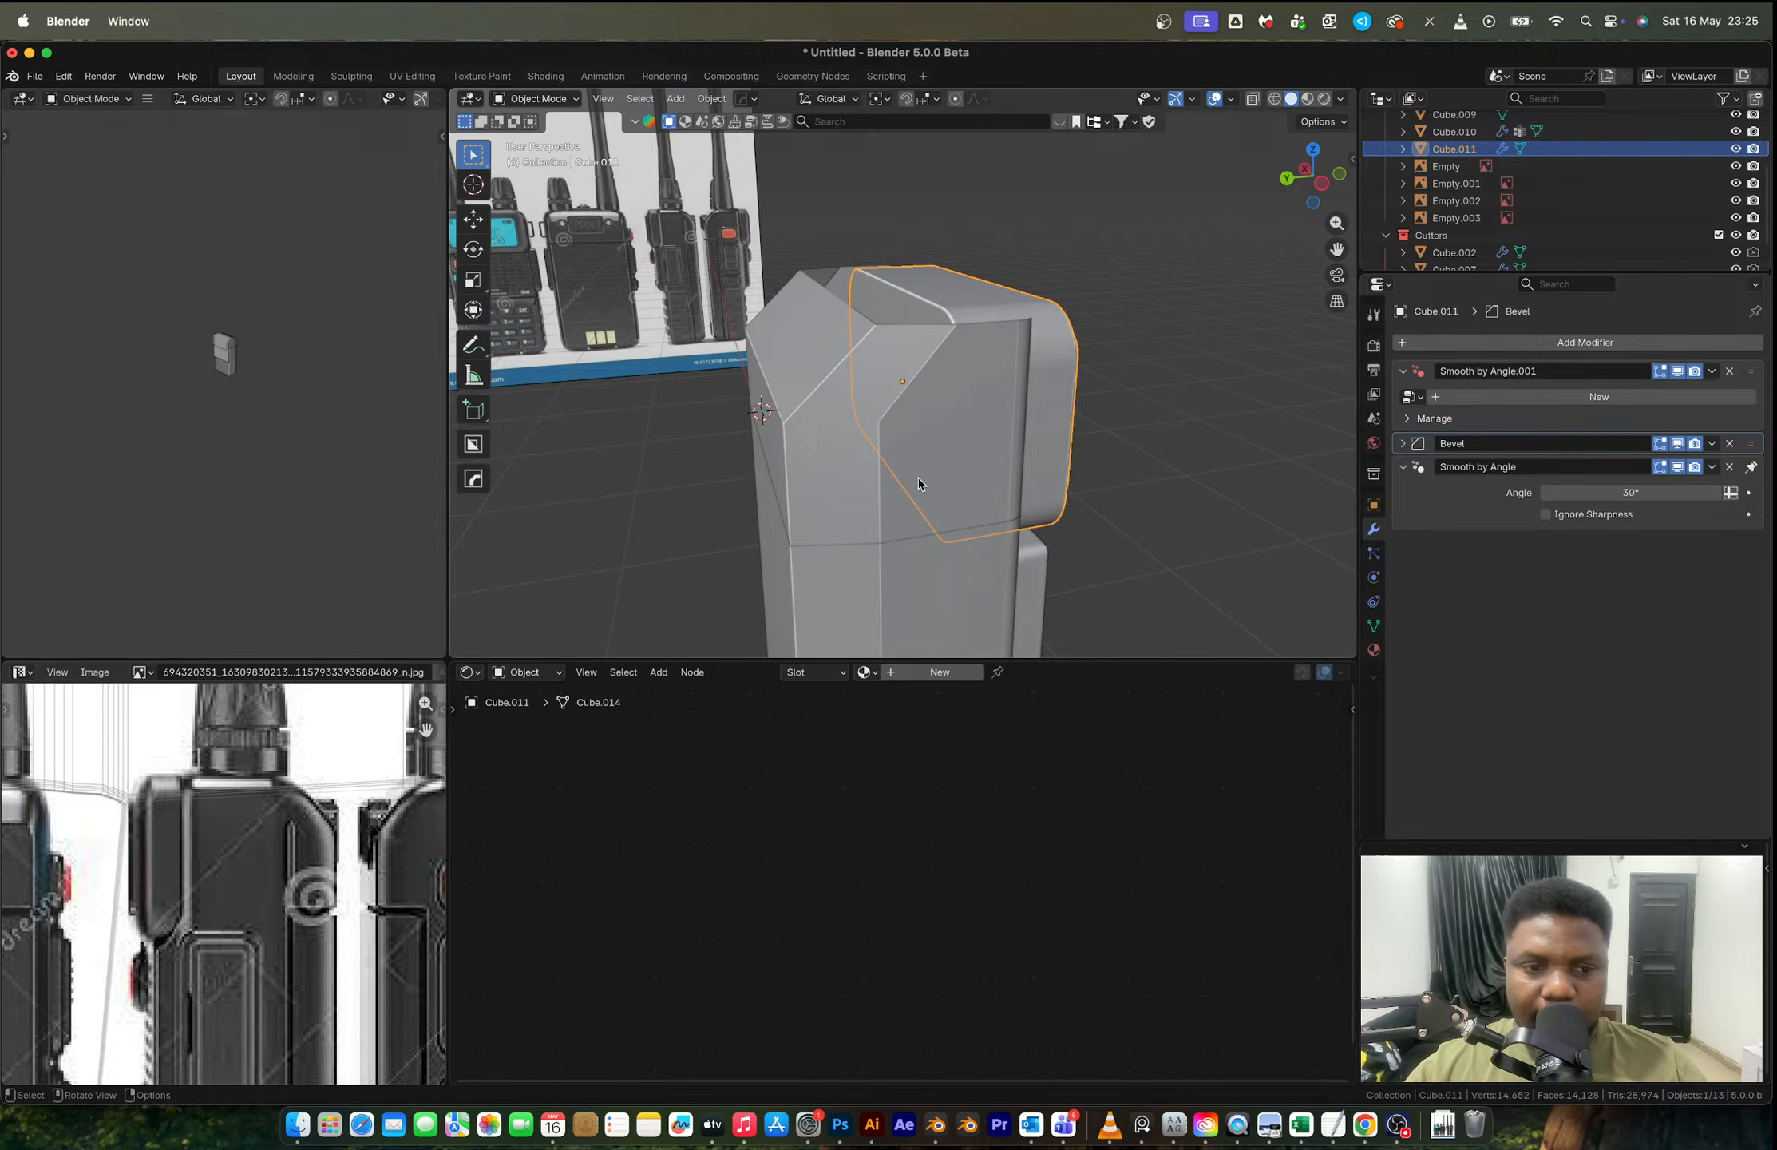
{"action": "mouse_move", "coordinate": [918, 477]}
{"action": "middle_mouse_down"}
{"action": "mouse_move", "coordinate": [997, 444]}
{"action": "mouse_move", "coordinate": [910, 451]}
{"action": "middle_mouse_up"}
{"action": "left_click", "coordinate": [971, 448]}
{"action": "key", "text": "Tab"}
{"action": "middle_click_drag", "start_coordinate": [1003, 399], "coordinate": [892, 494]}
{"action": "key", "text": "1"}
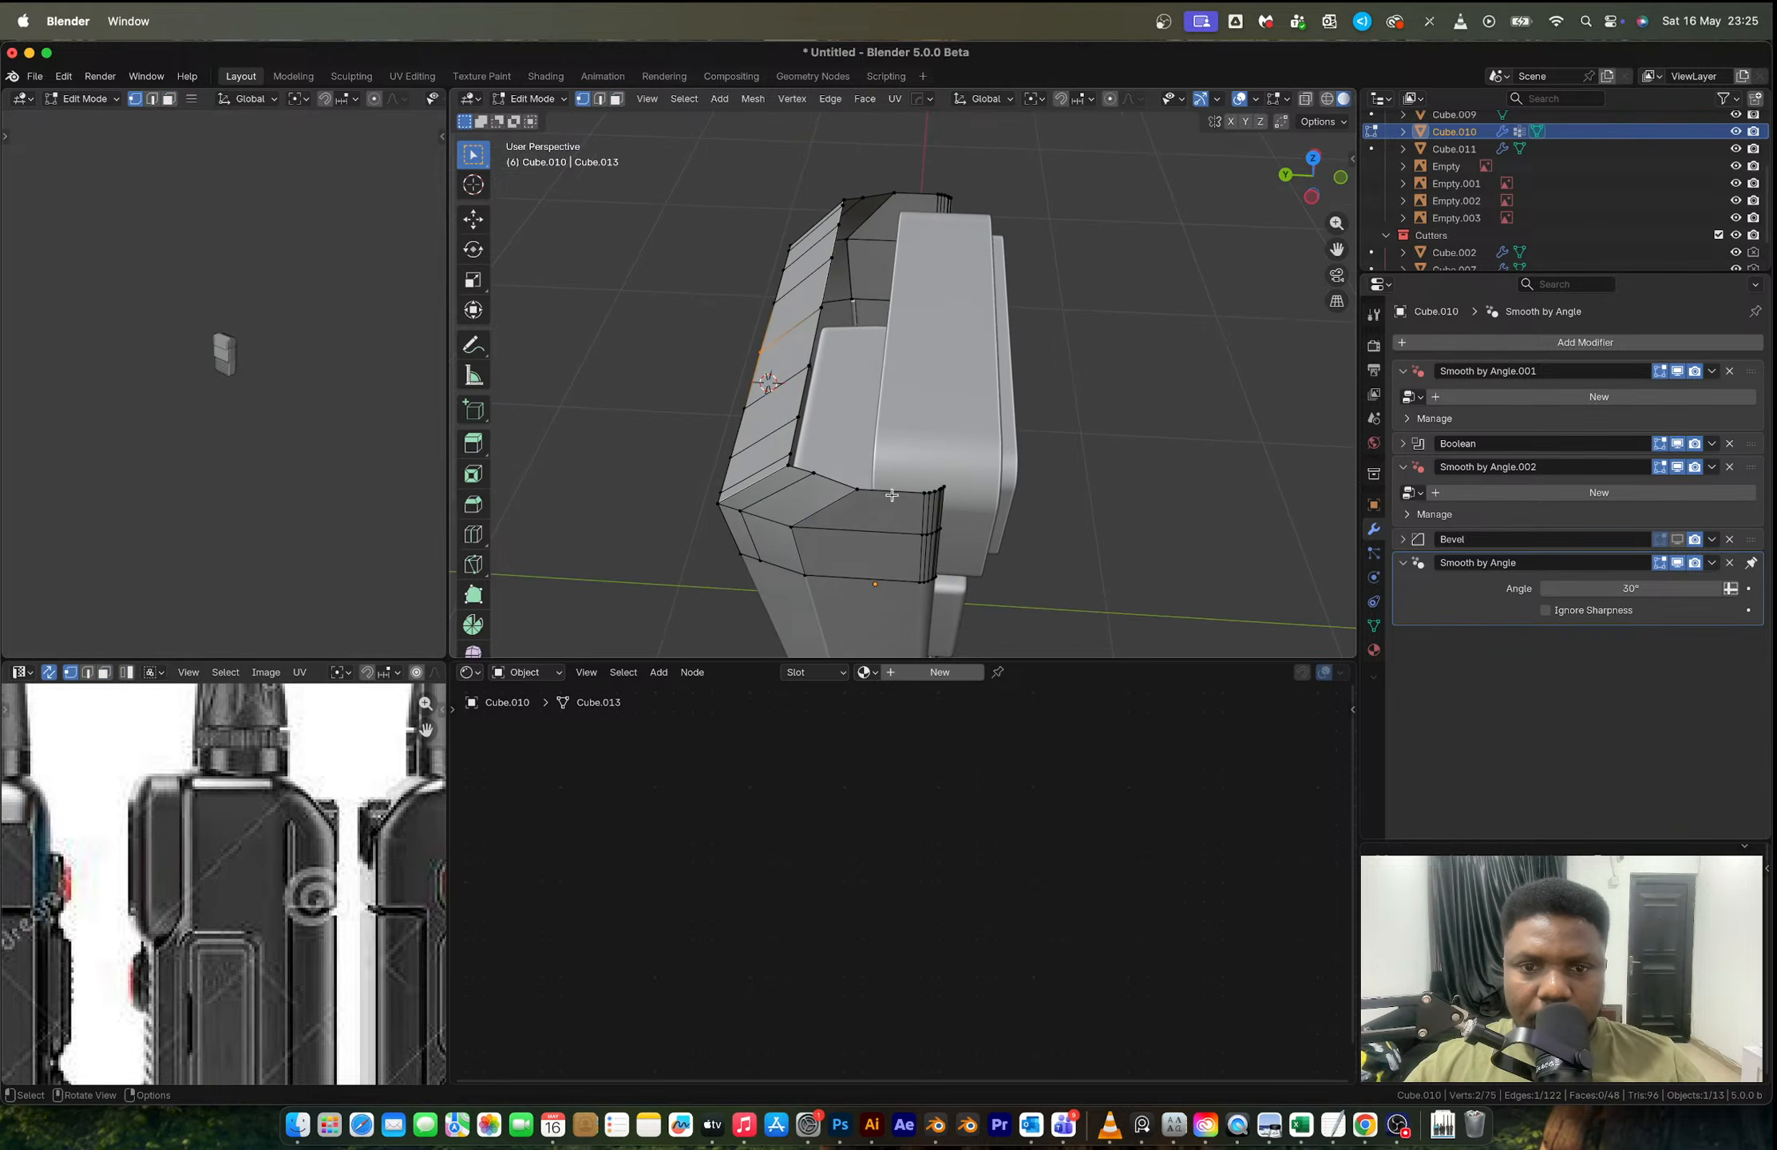
{"action": "left_click", "coordinate": [946, 484]}
{"action": "left_click", "coordinate": [794, 464], "text": "ctrl"}
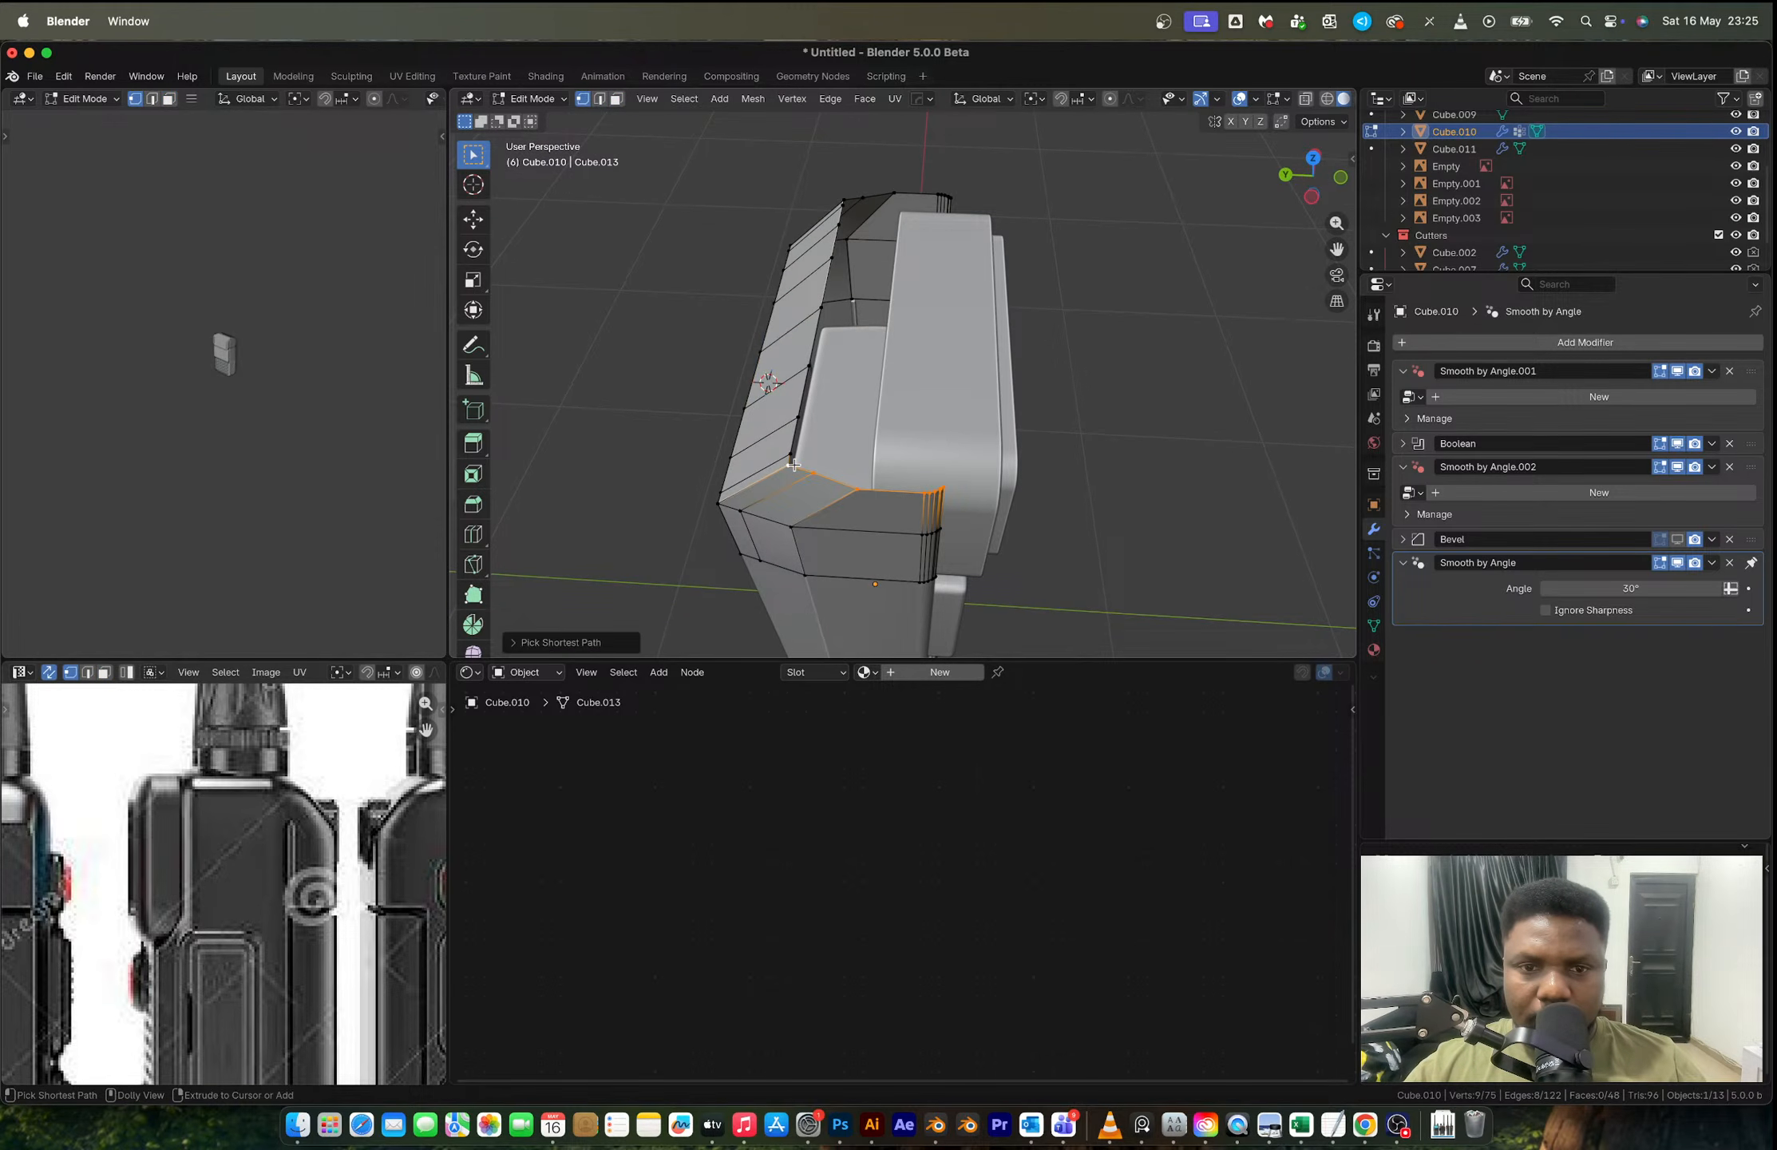
{"action": "left_click", "coordinate": [951, 200], "text": "shift"}
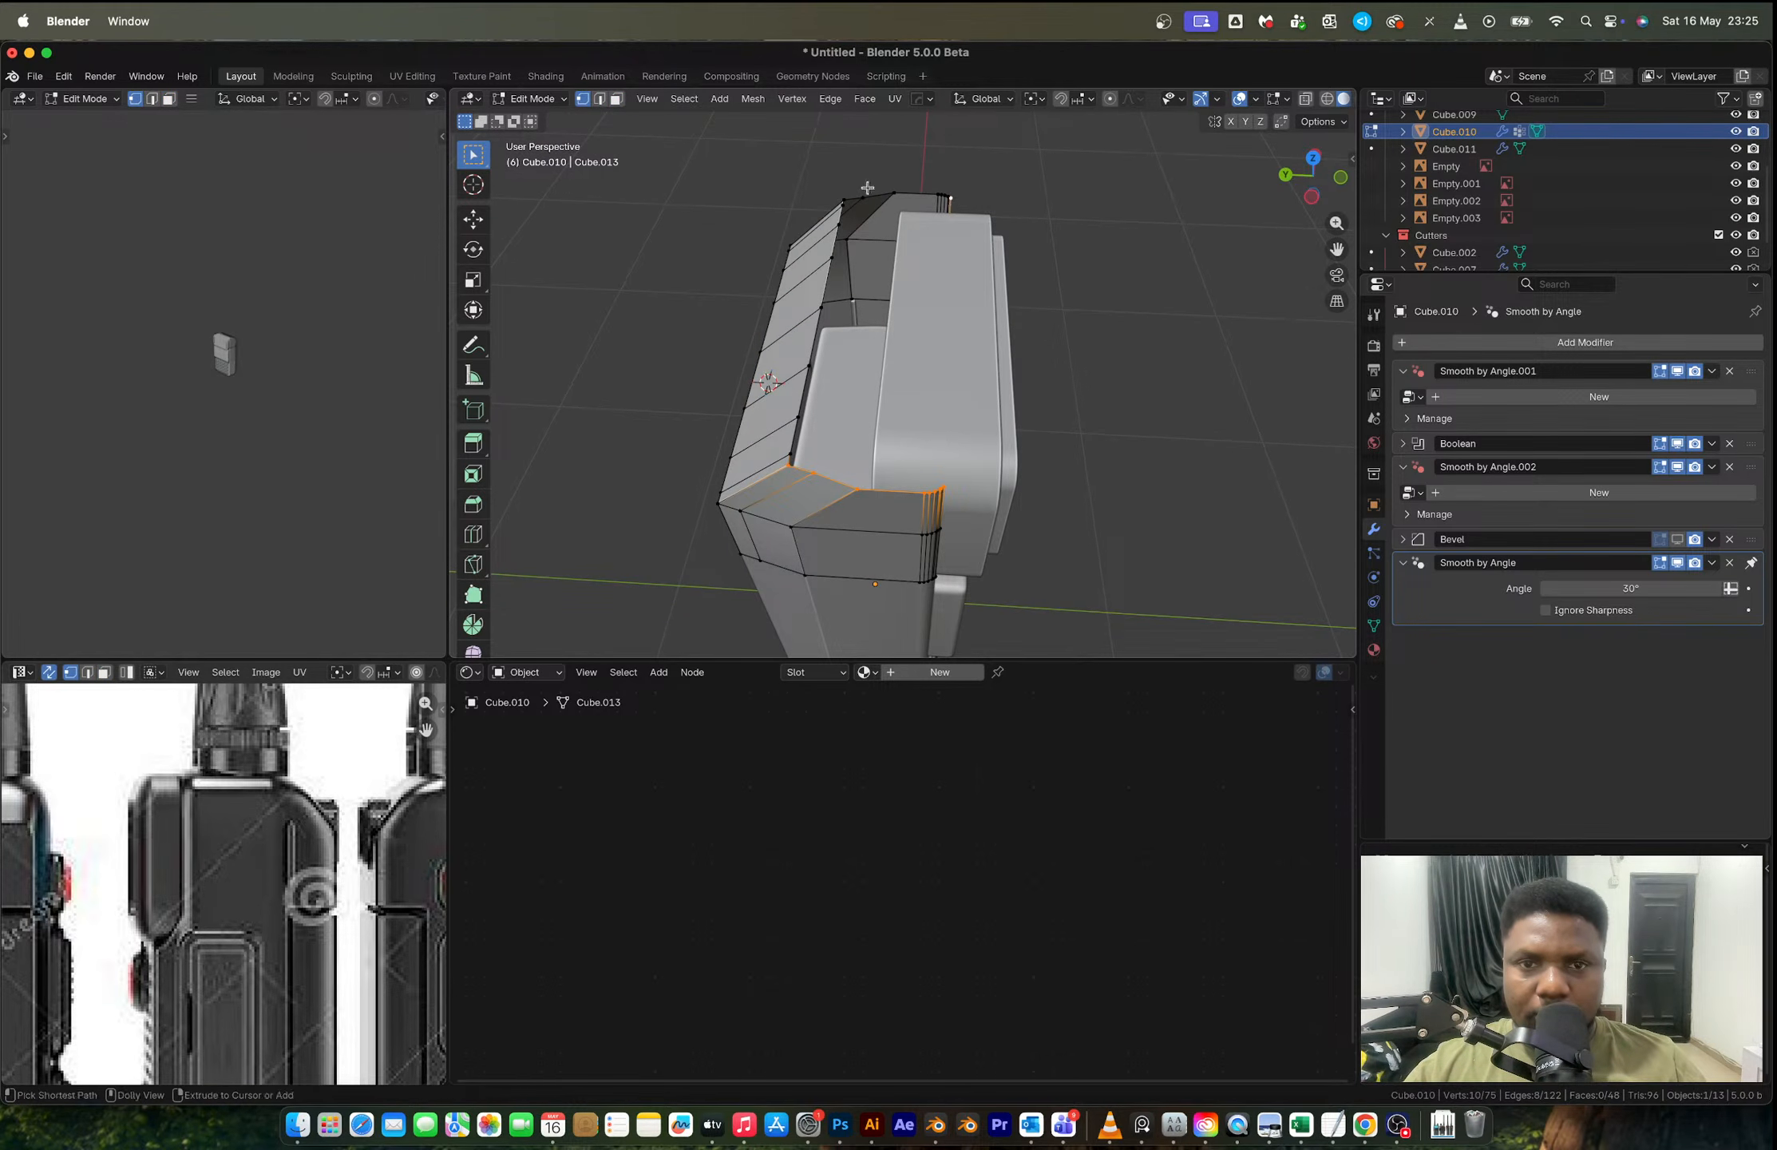
{"action": "left_click", "coordinate": [848, 191], "text": "ctrl"}
{"action": "right_click", "coordinate": [894, 204]}
{"action": "mouse_move", "coordinate": [894, 203]}
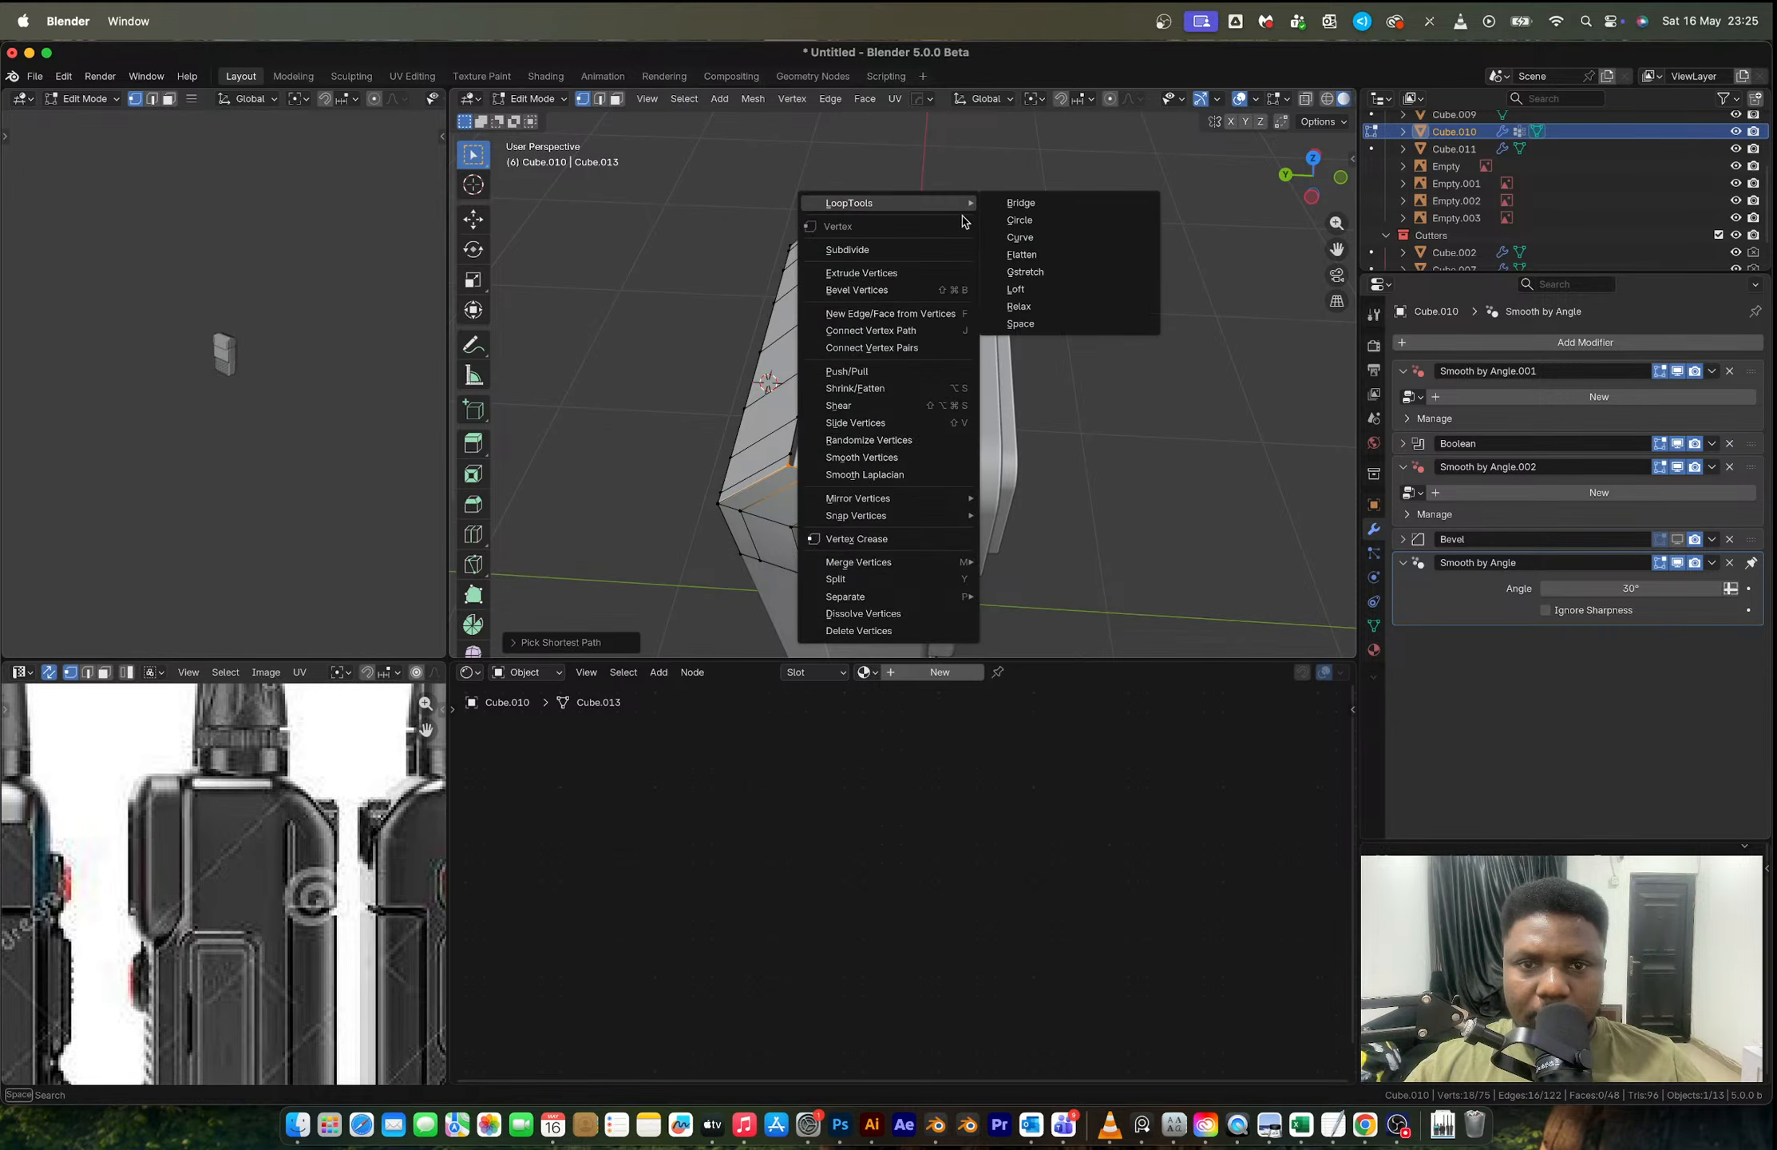
{"action": "left_click", "coordinate": [1020, 203]}
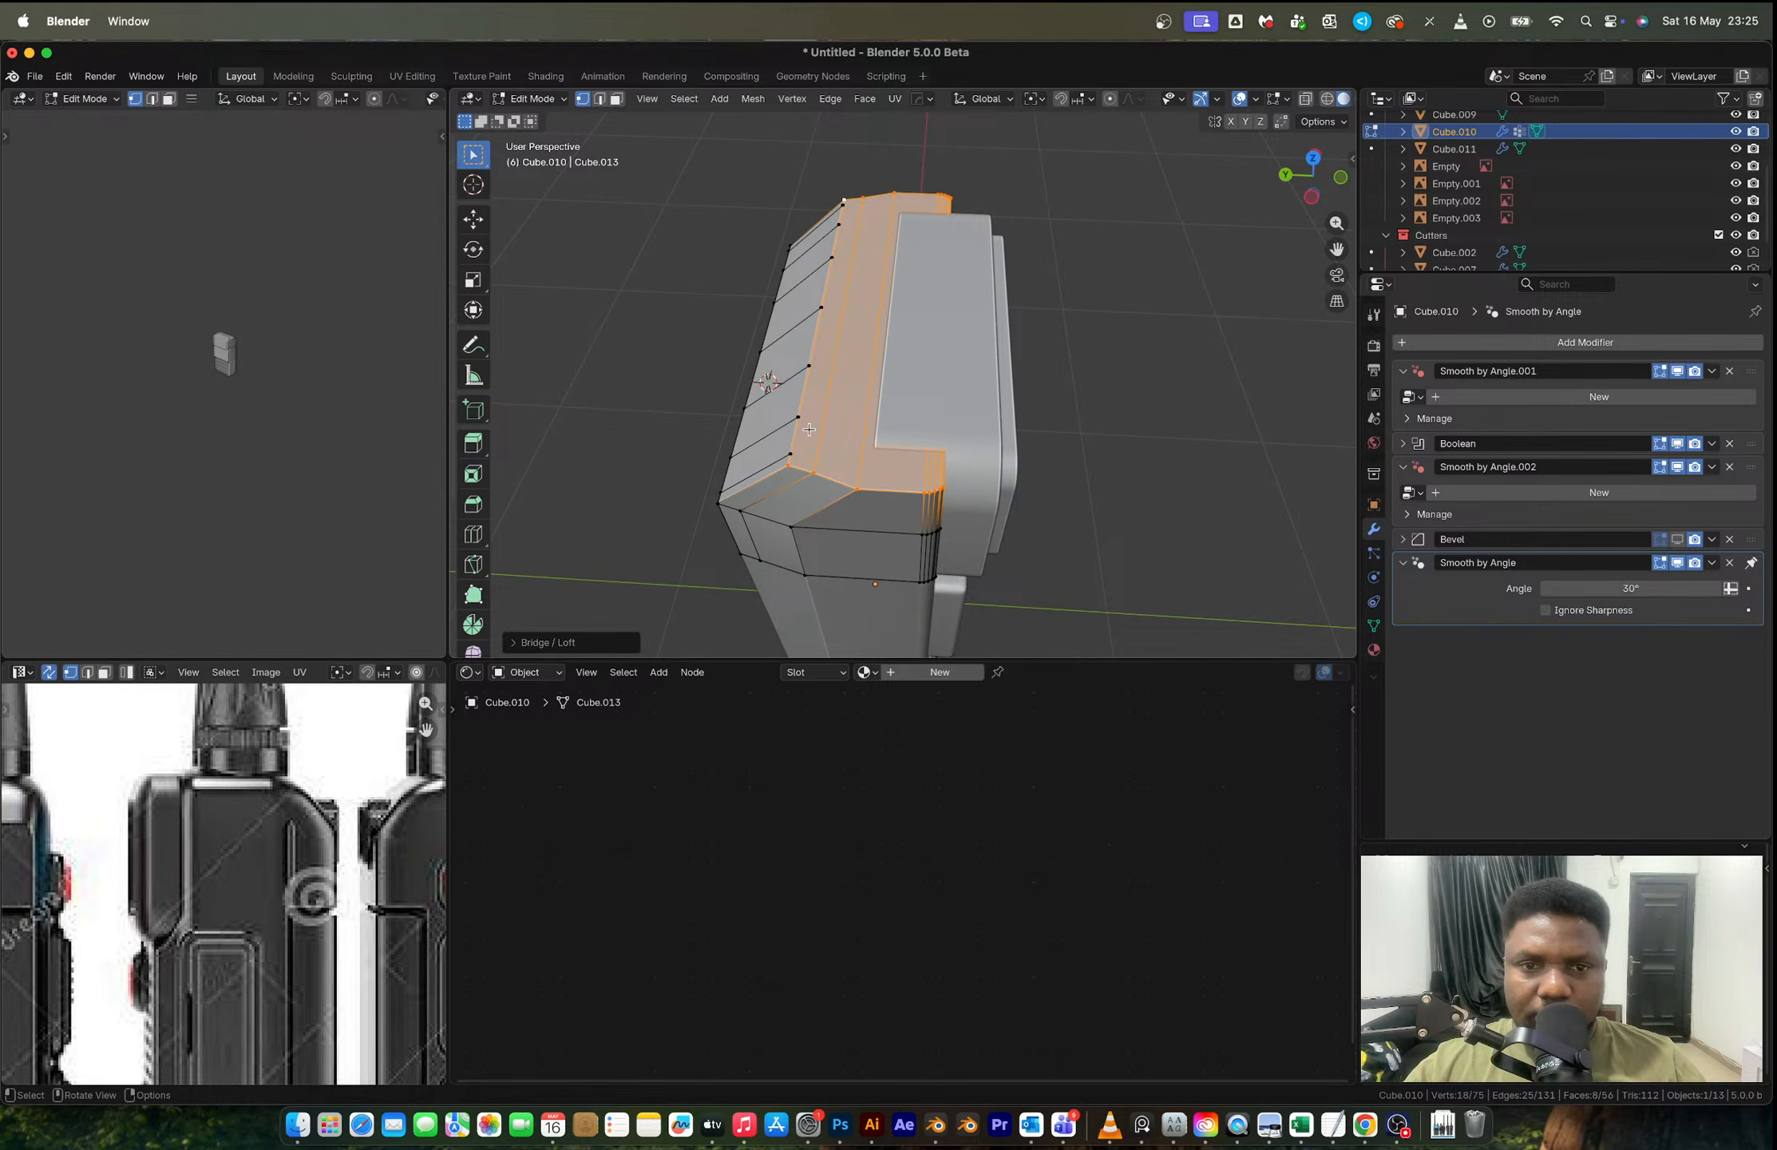
Step: Add one loop cut across the bridged top faces and slide it close to the far side edge
{"action": "scroll", "coordinate": [809, 431], "scroll_direction": "up", "scroll_amount": 1}
{"action": "key", "text": "ctrl+r"}
{"action": "scroll", "coordinate": [976, 429], "scroll_direction": "up", "scroll_amount": 4}
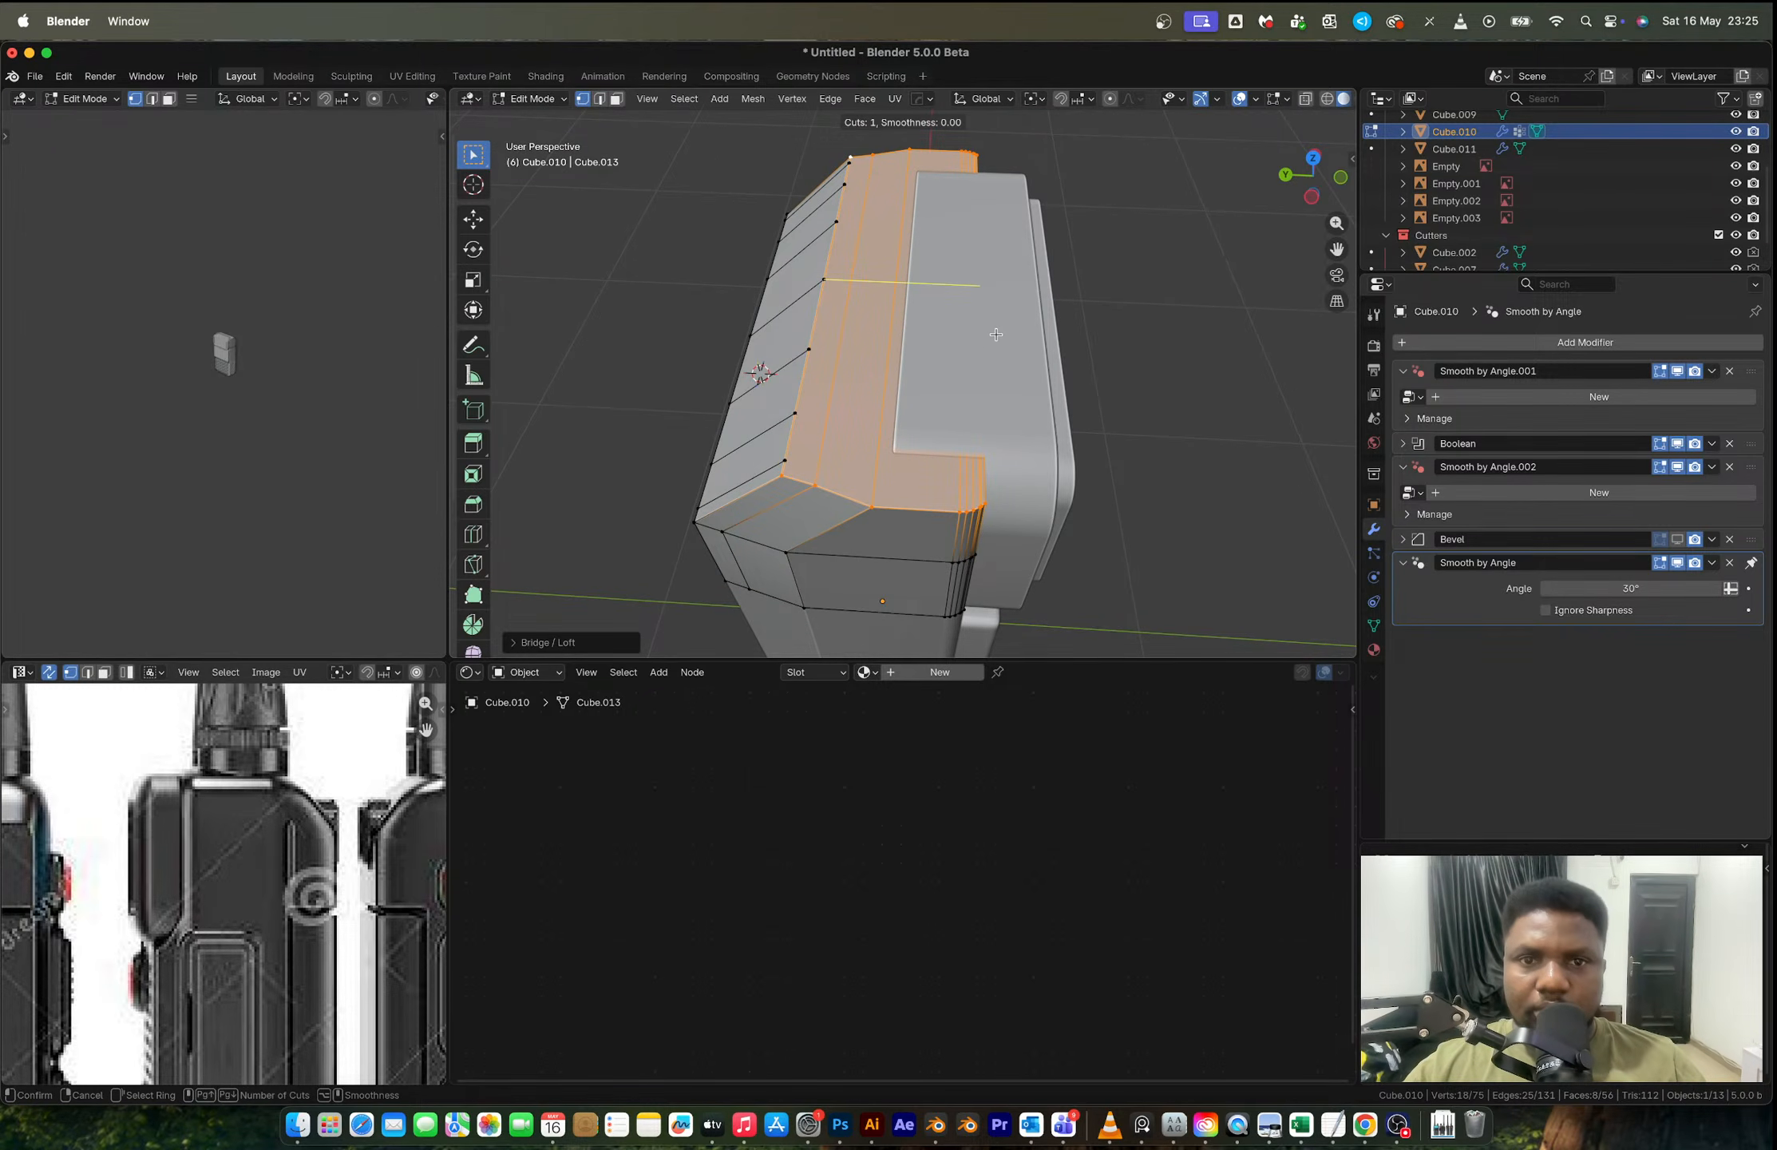
{"action": "left_click", "coordinate": [987, 210]}
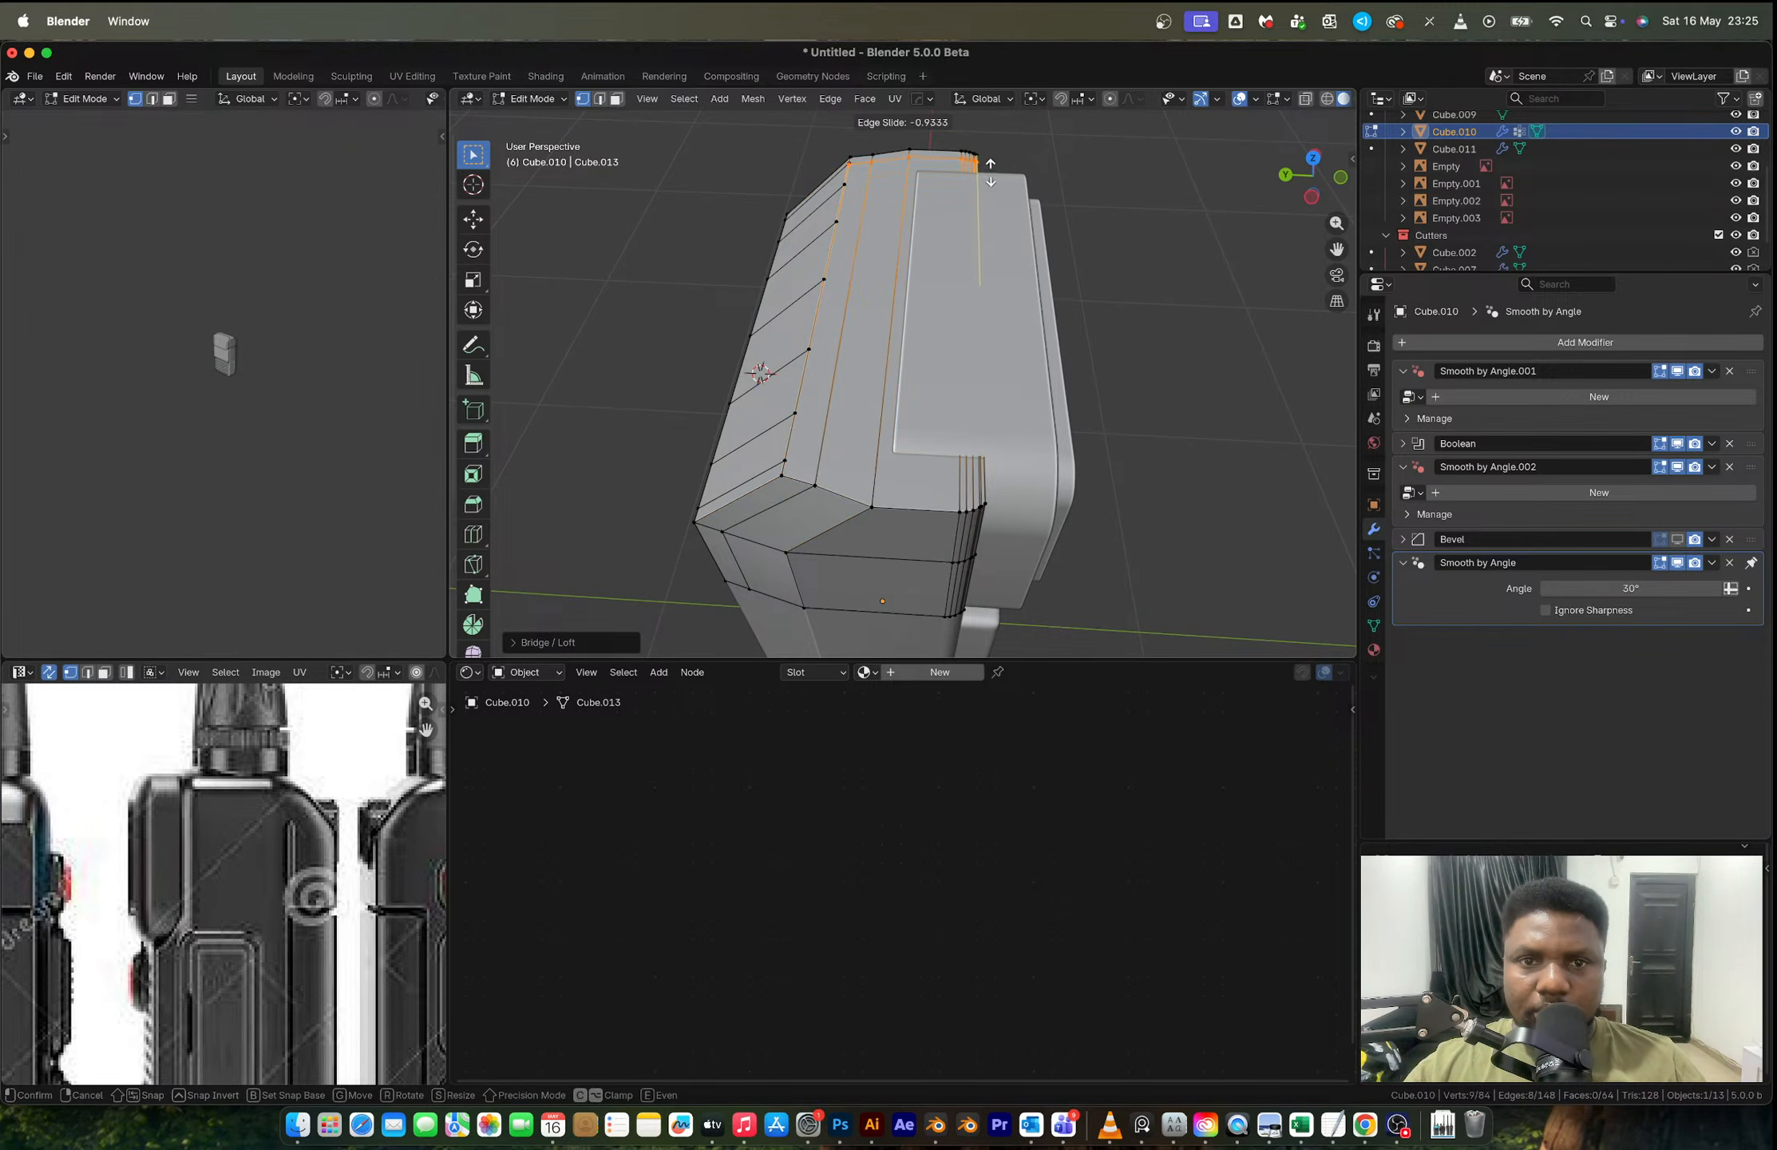
Step: Add loop cuts close to both ends of the bridged strip of faces on the top housing
{"action": "left_click", "coordinate": [991, 171]}
{"action": "key", "text": "ctrl+r"}
{"action": "left_click", "coordinate": [954, 515]}
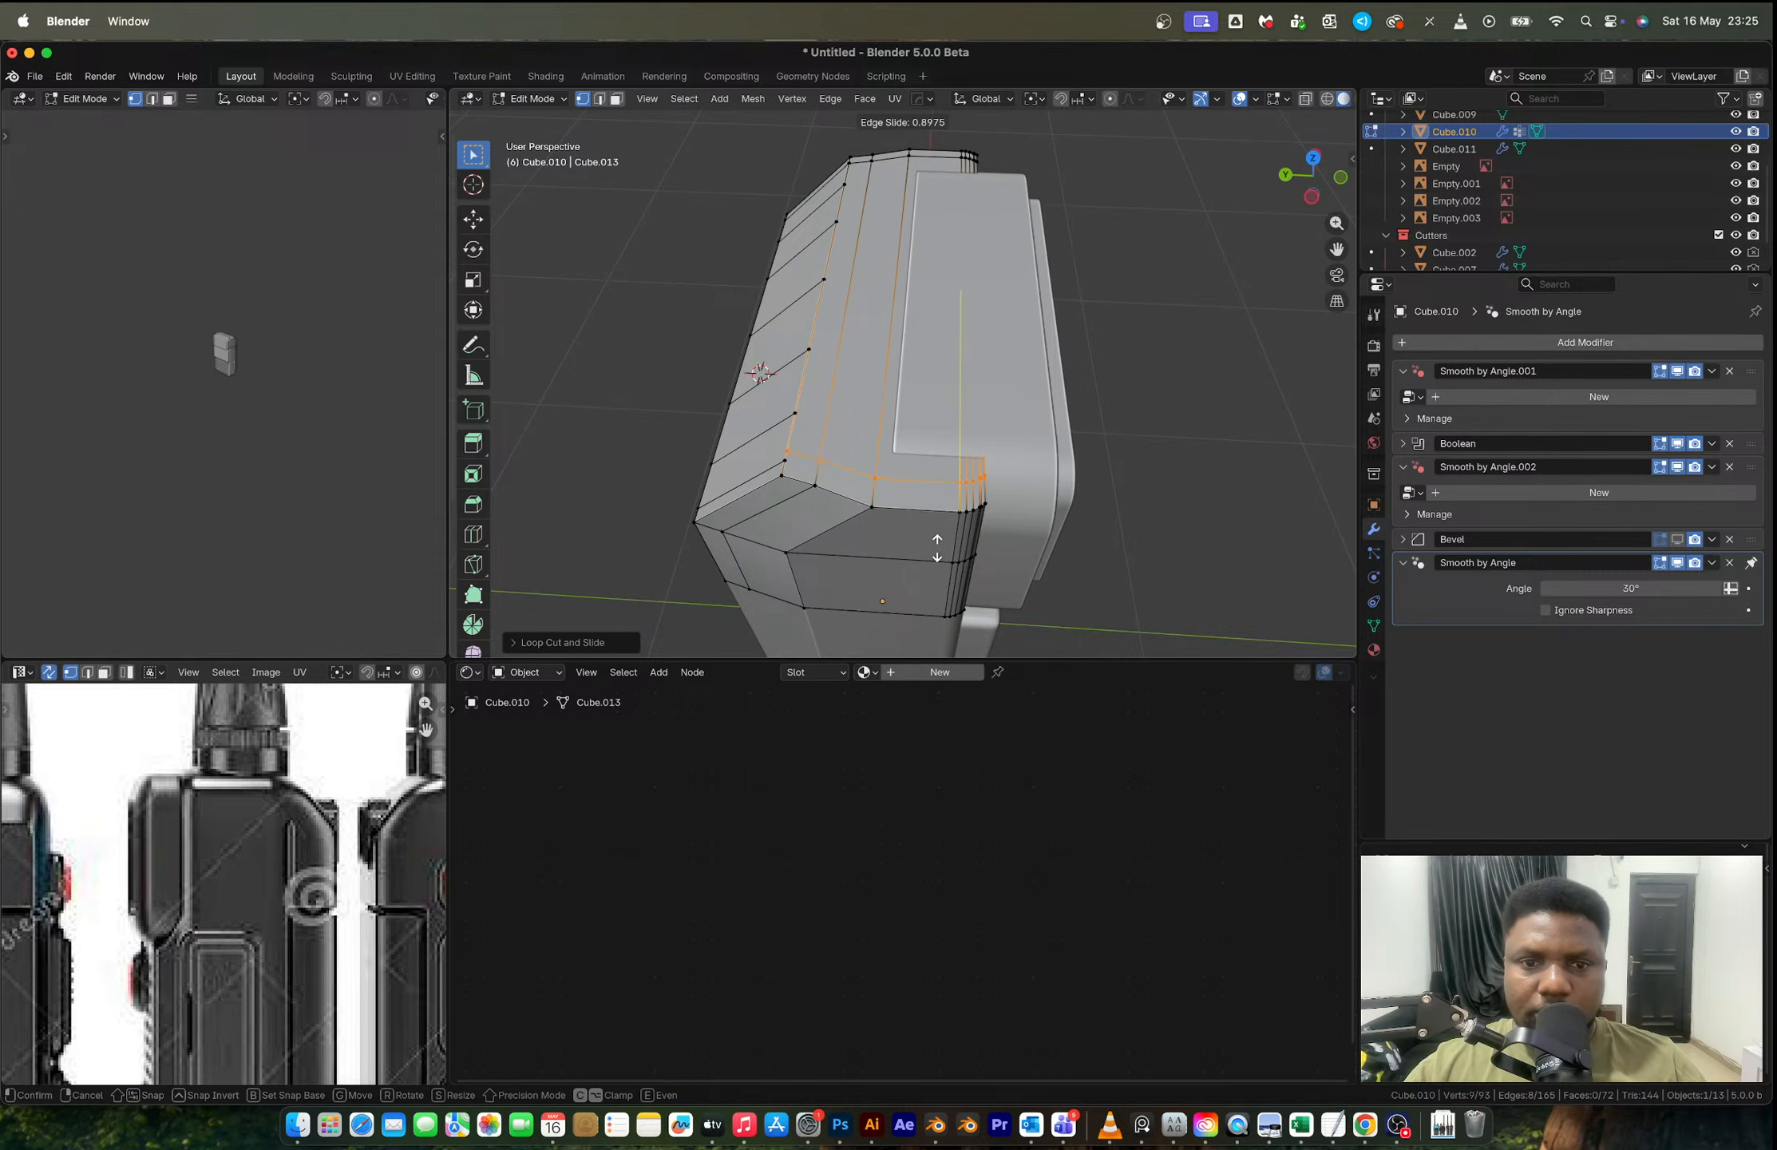
{"action": "left_click", "coordinate": [940, 554]}
{"action": "key", "text": "ctrl+r"}
{"action": "scroll", "coordinate": [968, 348], "scroll_direction": "up", "scroll_amount": 5}
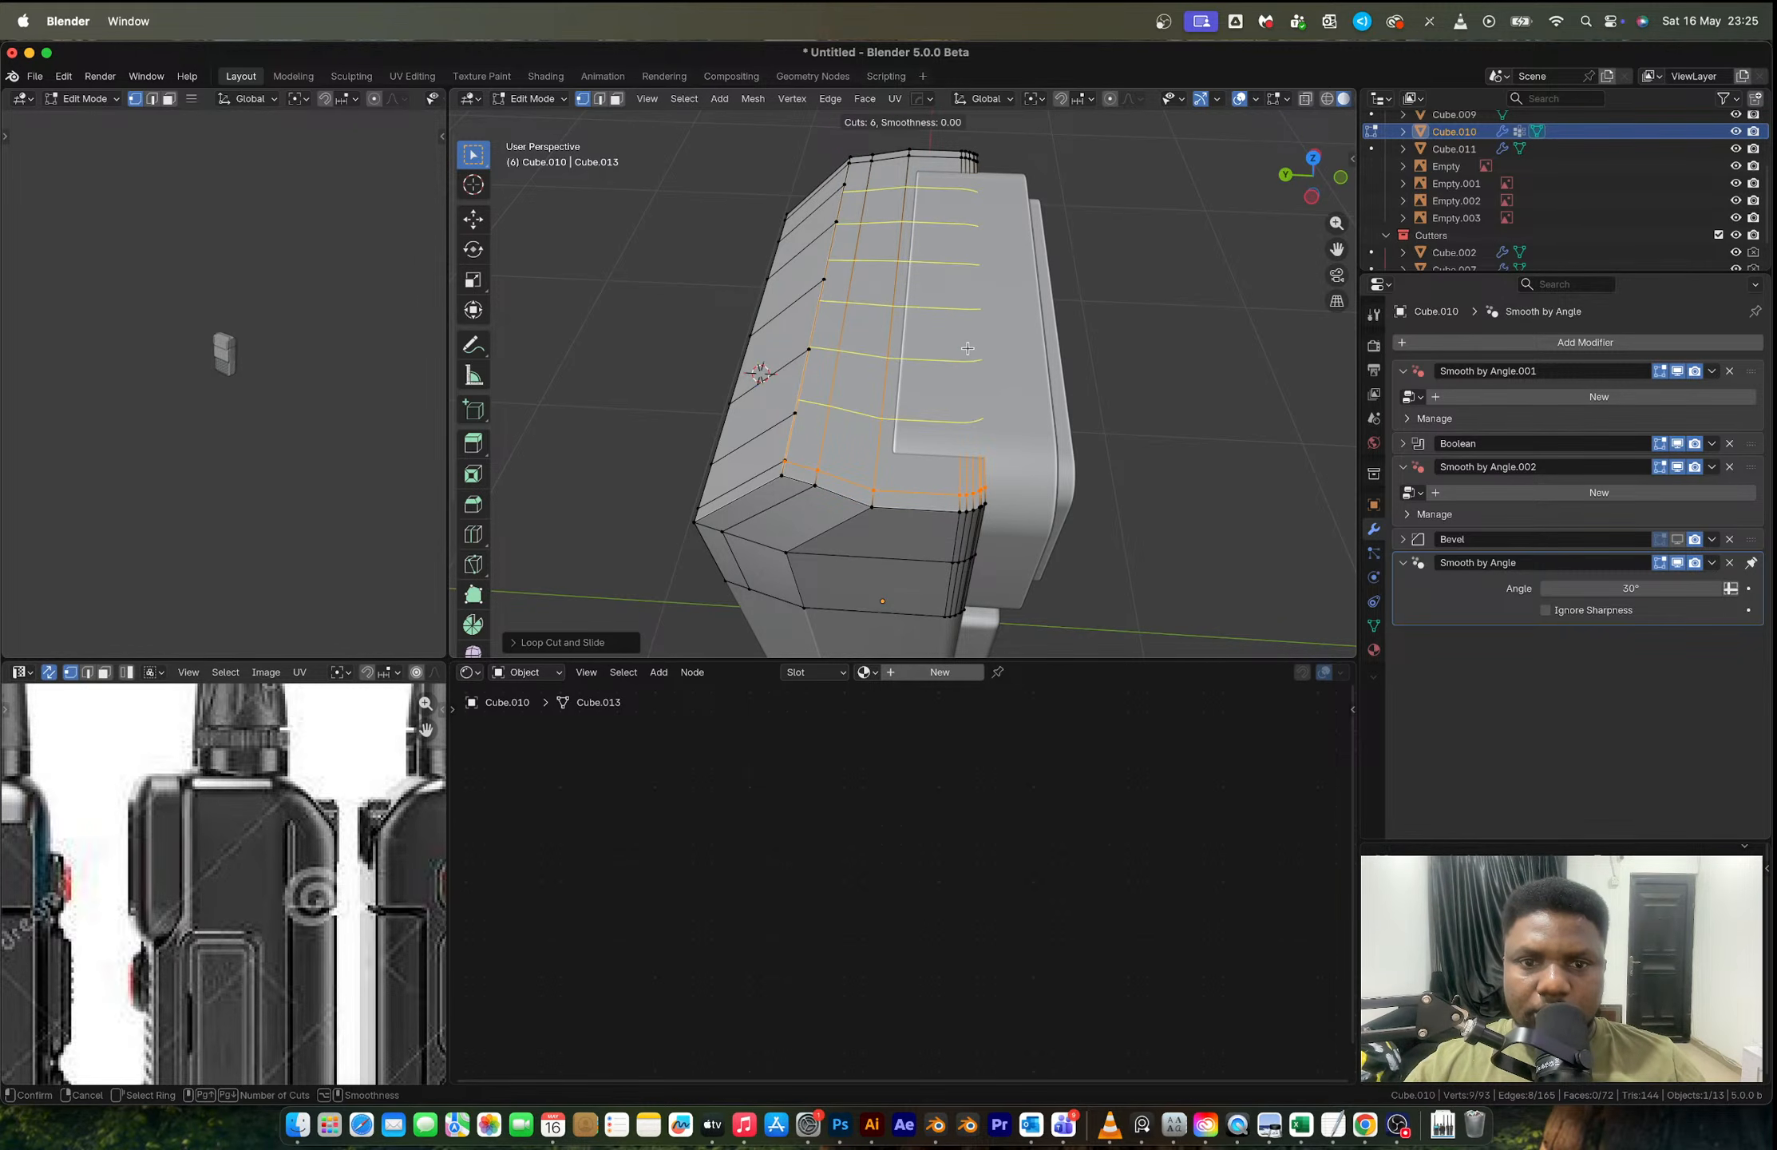
{"action": "scroll", "coordinate": [967, 348], "scroll_direction": "down", "scroll_amount": 1}
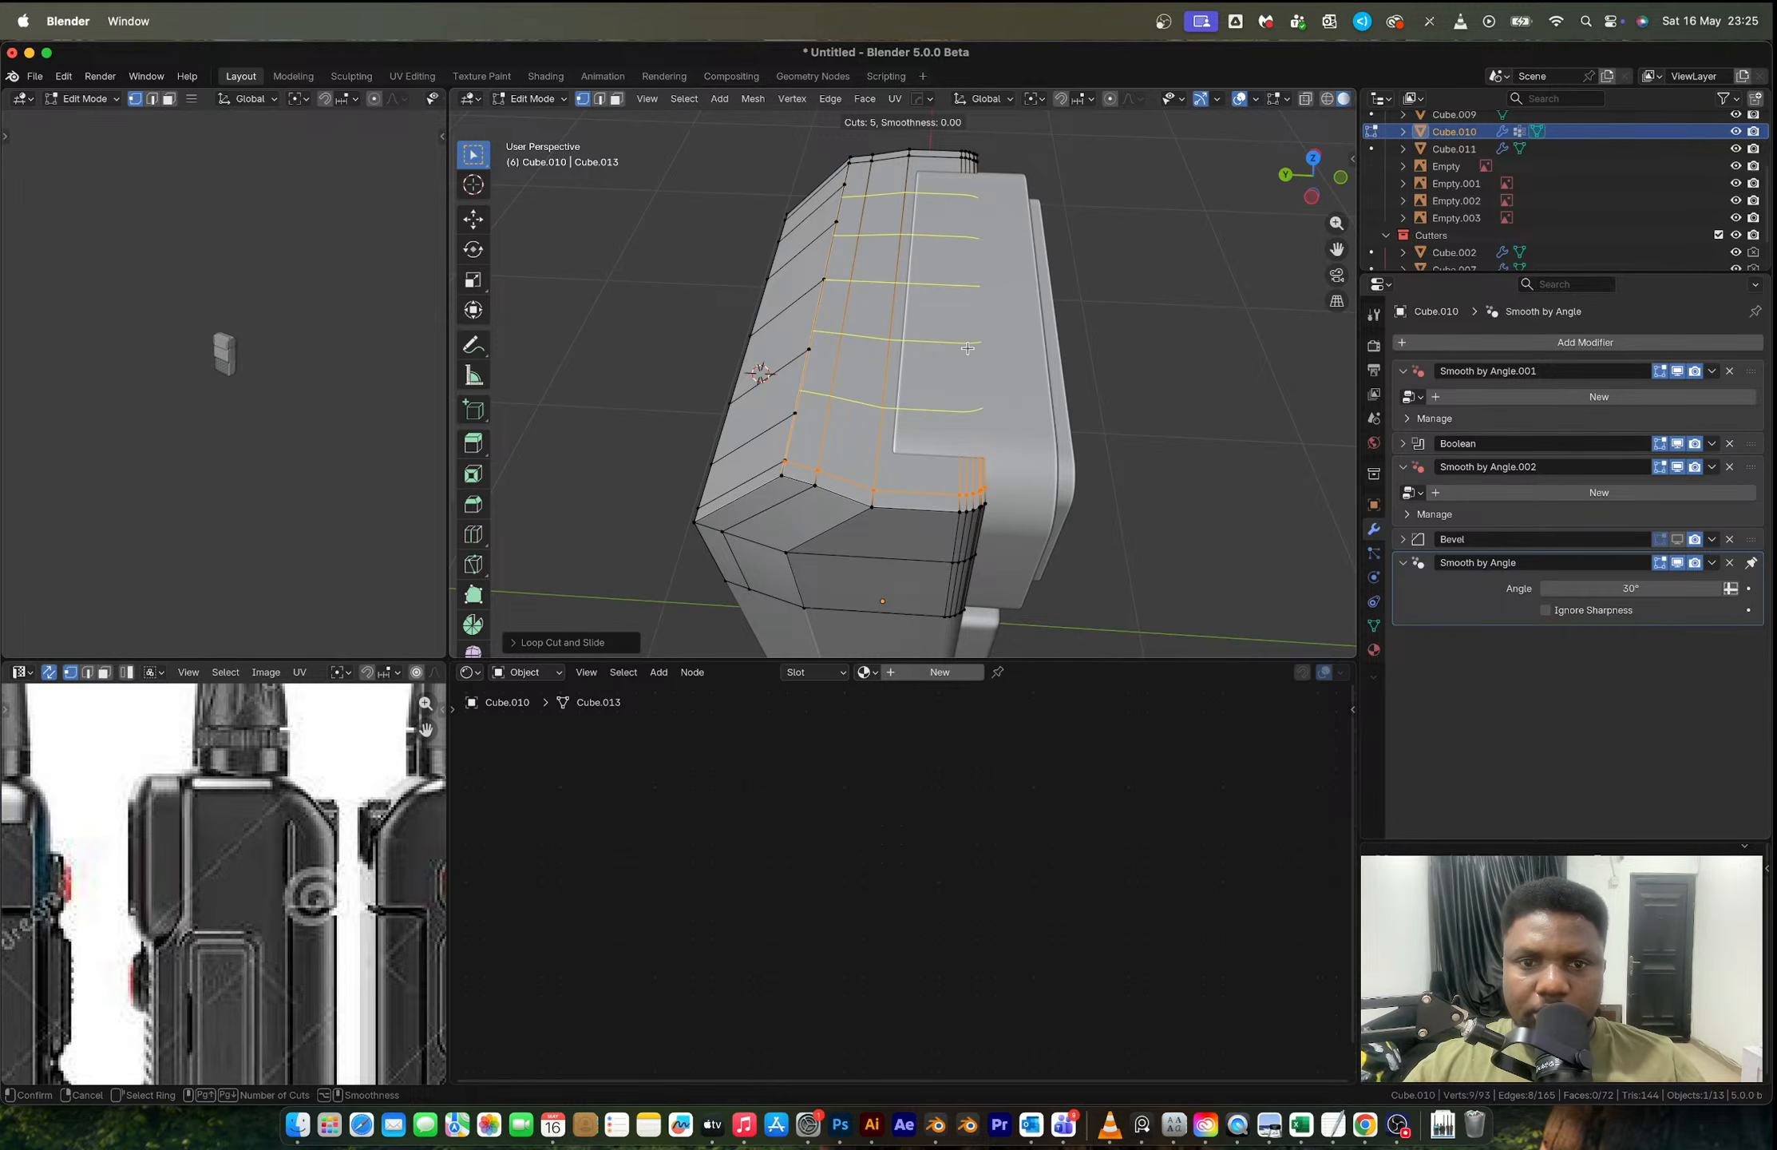
{"action": "key", "text": "Escape"}
Step: Add two loop cuts across the bridged faces, sliding them onto the outermost unmatched vertices of the adjoining chamfered face
{"action": "key", "text": "ctrl+r"}
{"action": "left_click", "coordinate": [967, 348]}
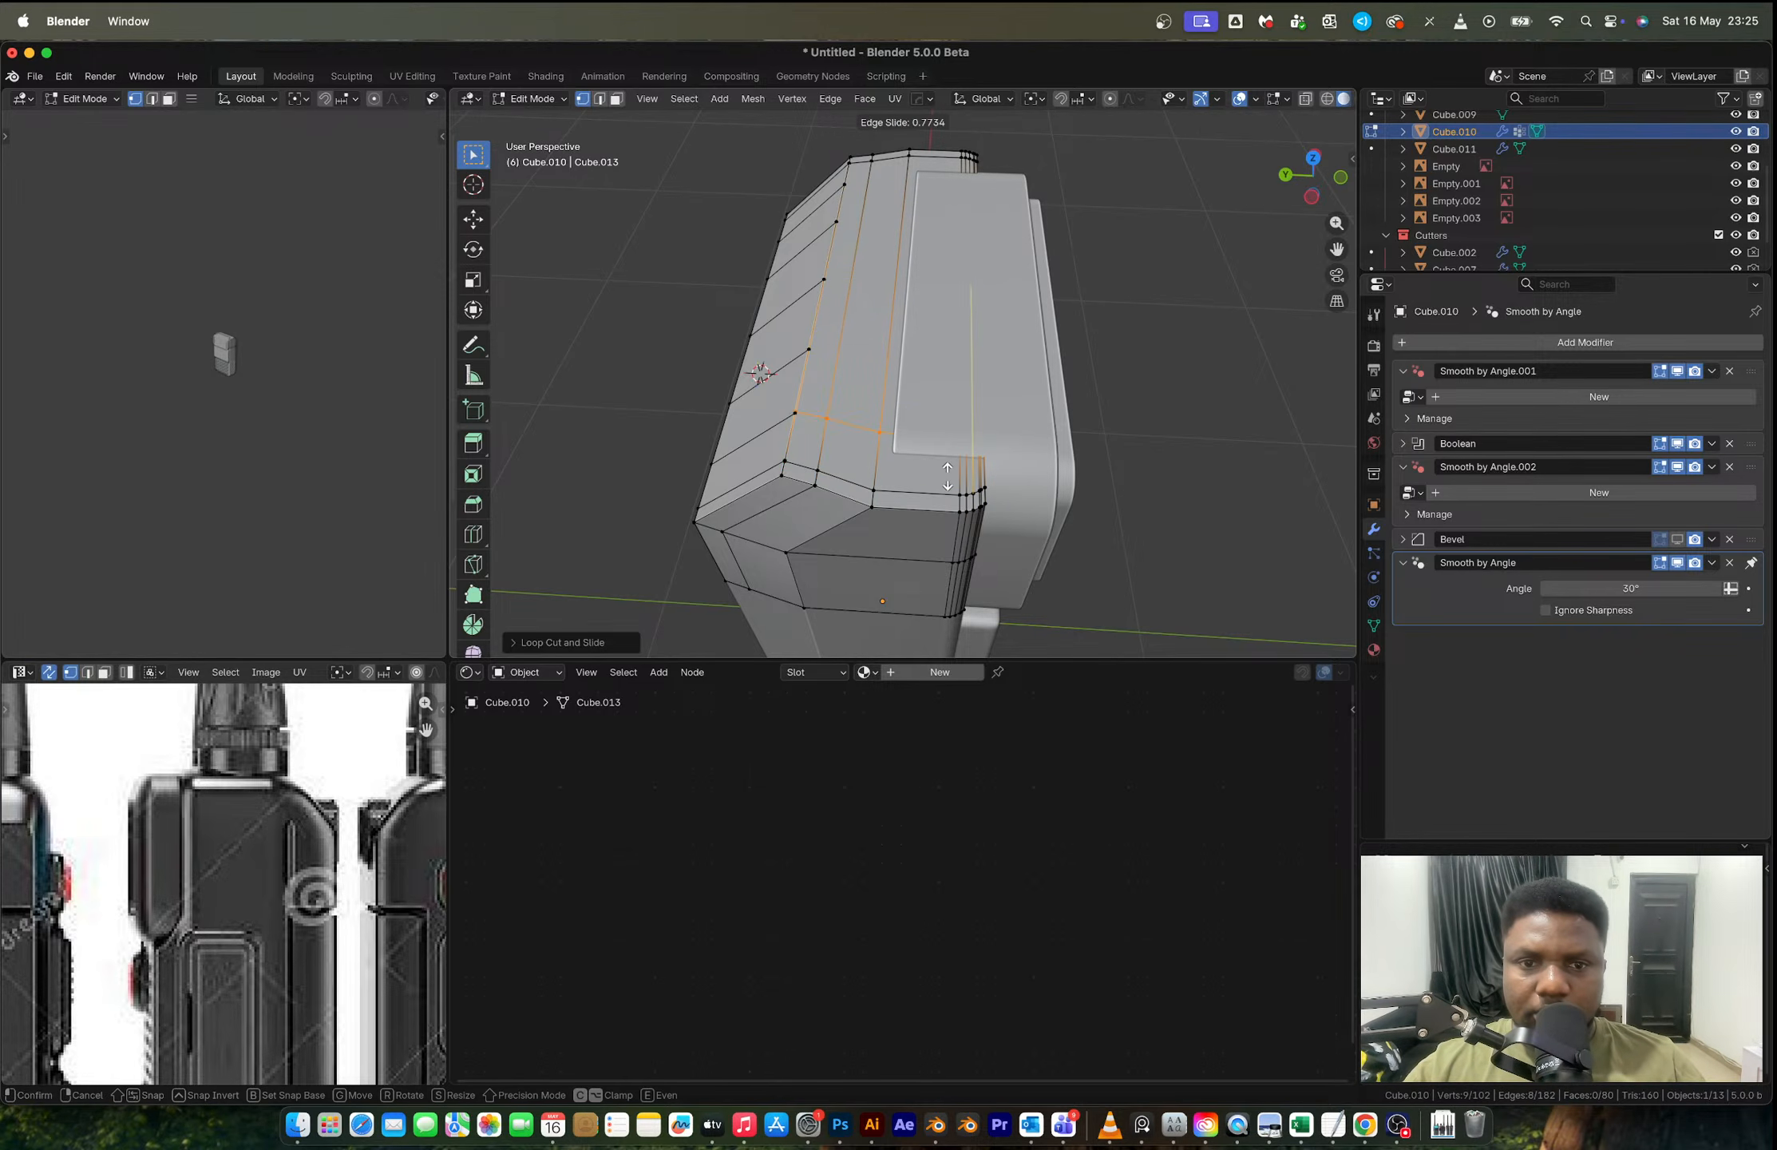
{"action": "left_click", "coordinate": [947, 477]}
{"action": "key", "text": "ctrl+r"}
{"action": "left_click", "coordinate": [964, 259]}
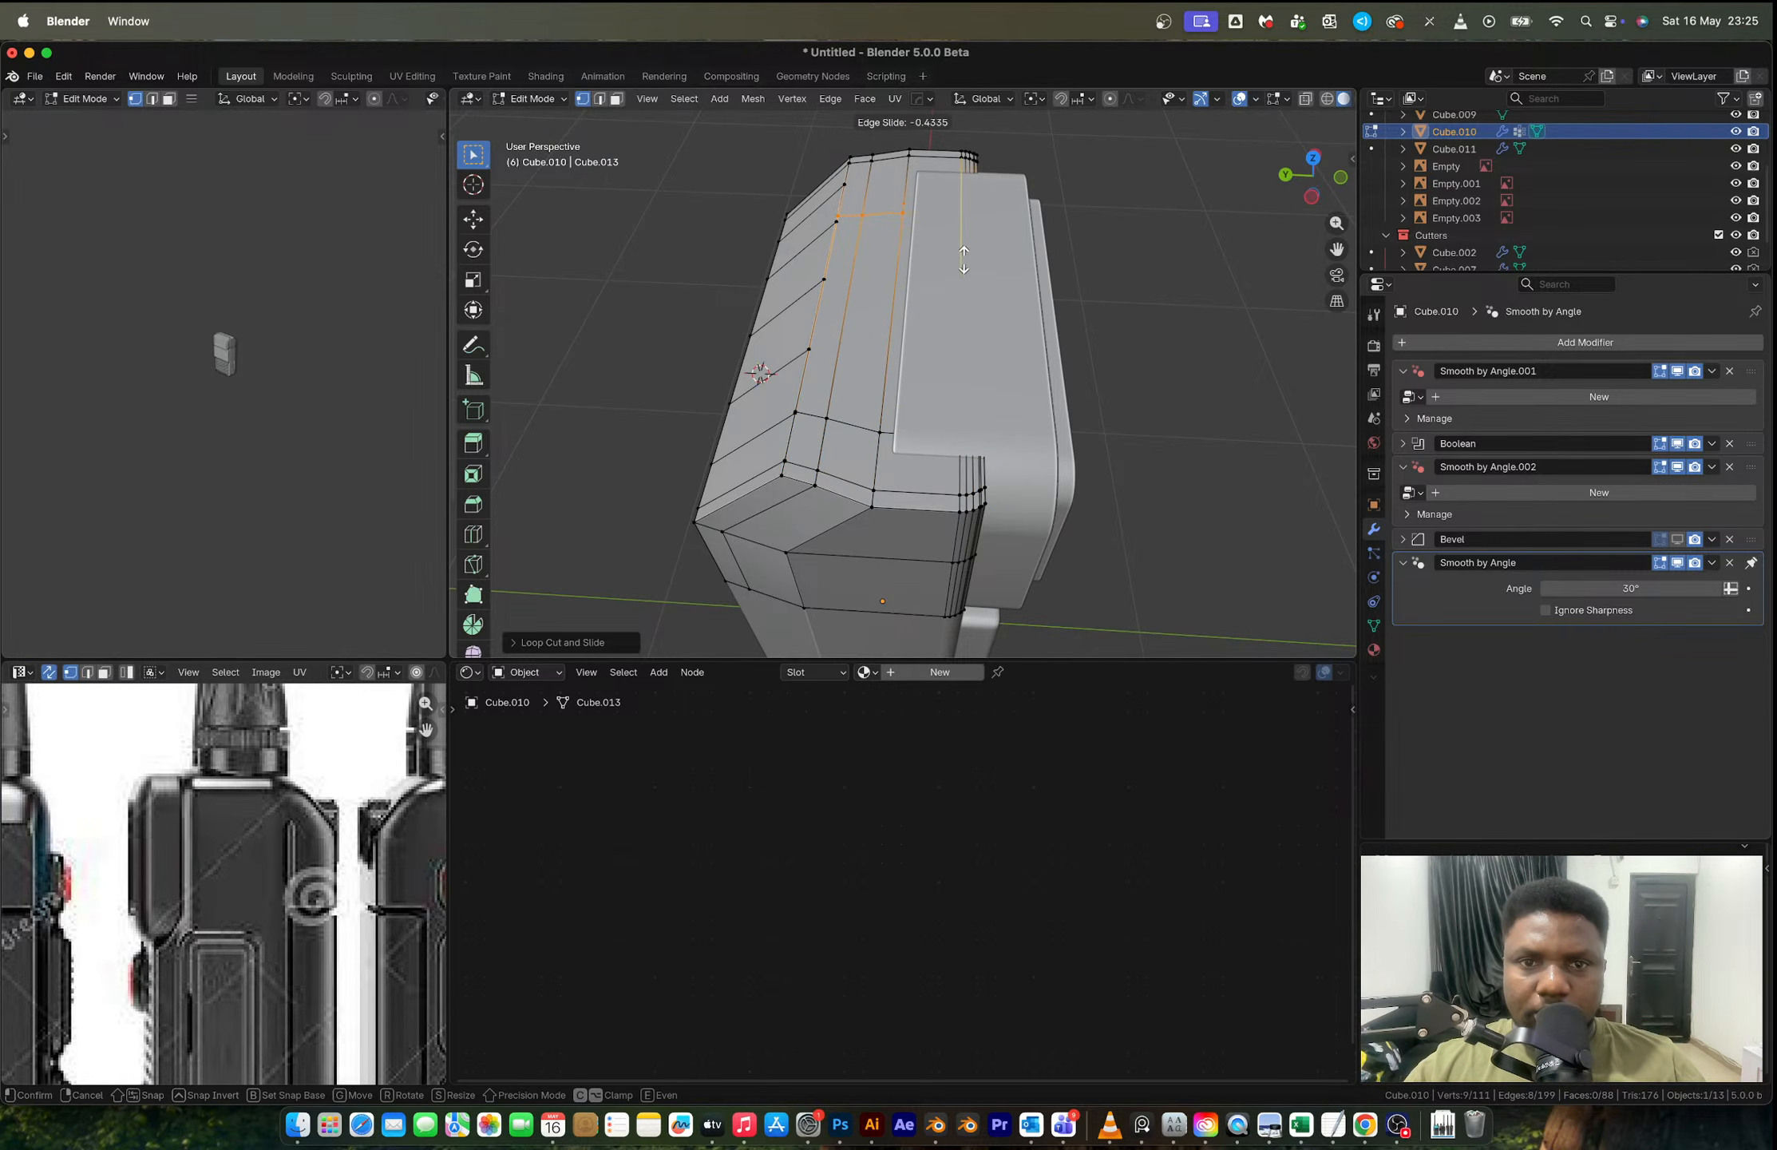
{"action": "left_click", "coordinate": [960, 217]}
Step: Add three more loop cuts across the bridged faces, each aligned with a remaining vertex along the chamfer seam
{"action": "key", "text": "ctrl+r"}
{"action": "left_click", "coordinate": [959, 302]}
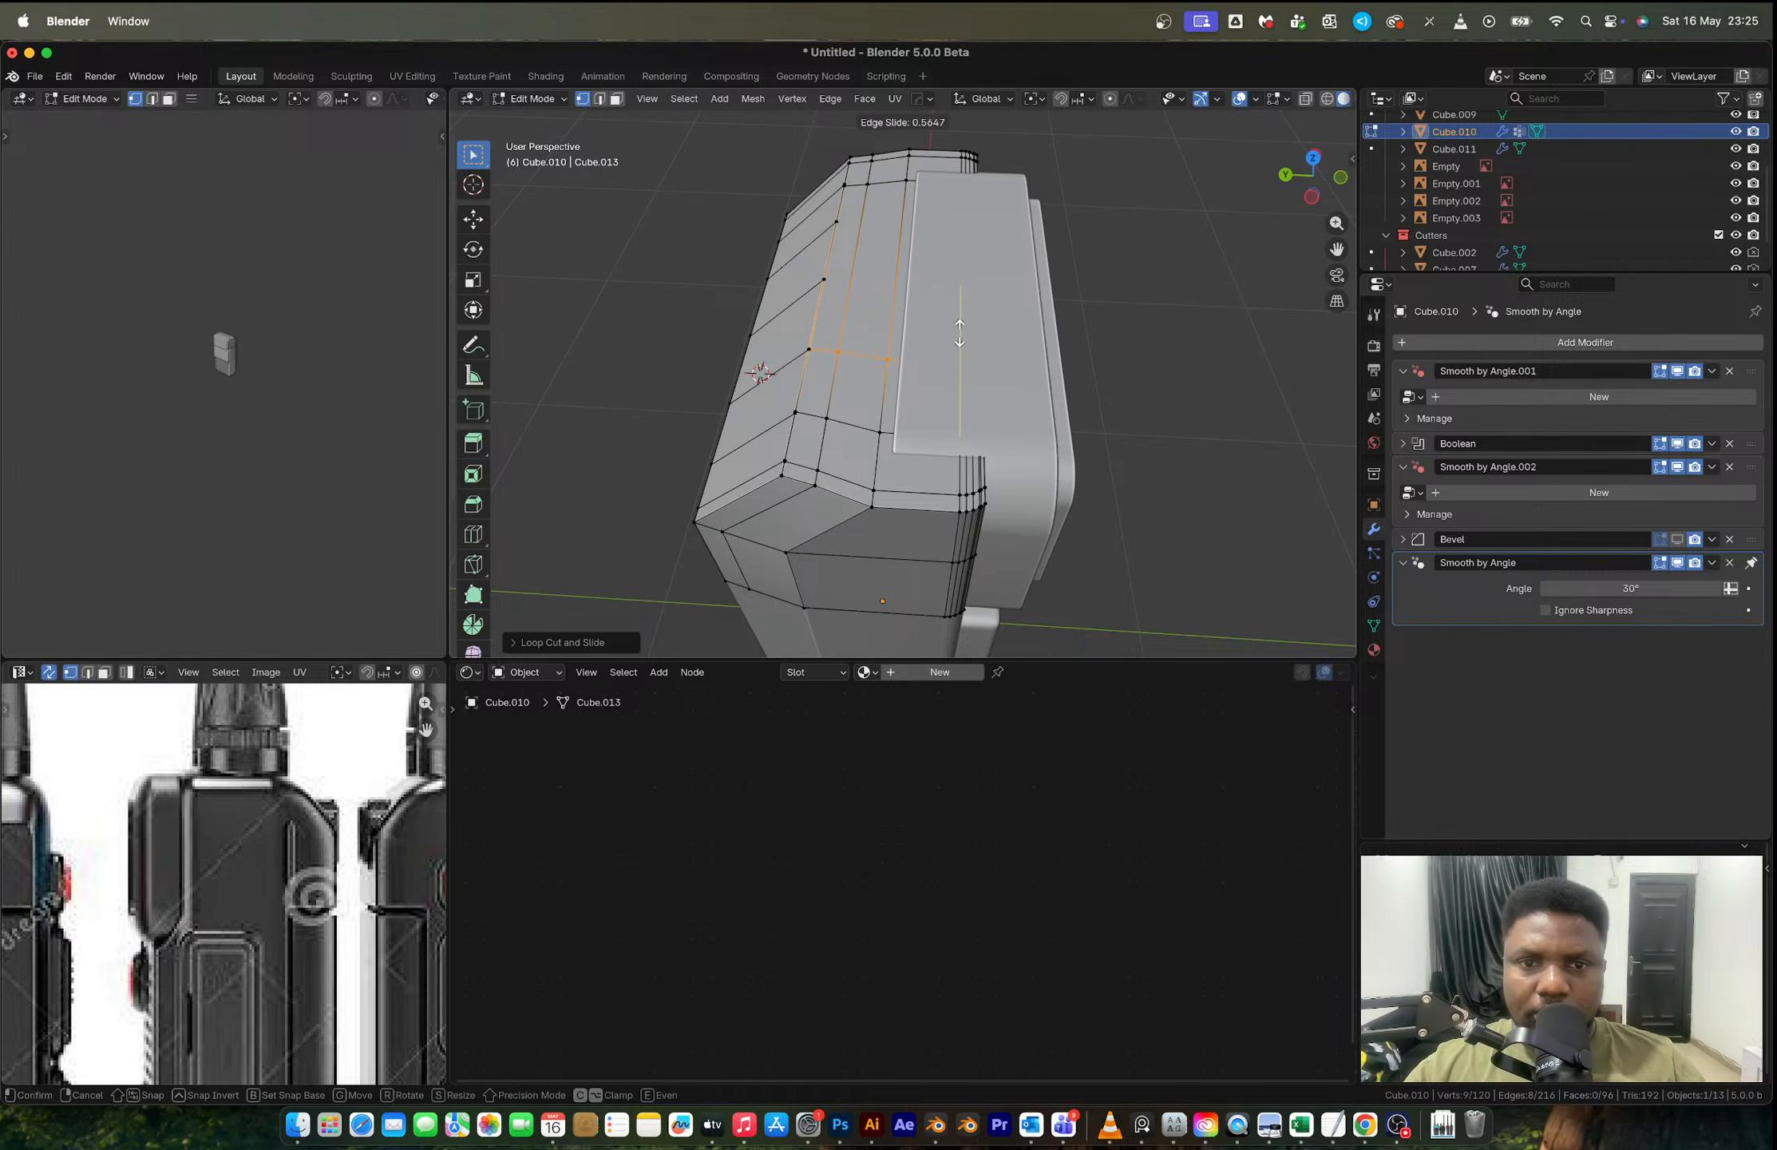
{"action": "left_click", "coordinate": [960, 333]}
{"action": "key", "text": "ctrl+r"}
{"action": "left_click", "coordinate": [965, 263]}
{"action": "left_click", "coordinate": [965, 260]}
{"action": "key", "text": "ctrl+r"}
{"action": "left_click", "coordinate": [961, 265]}
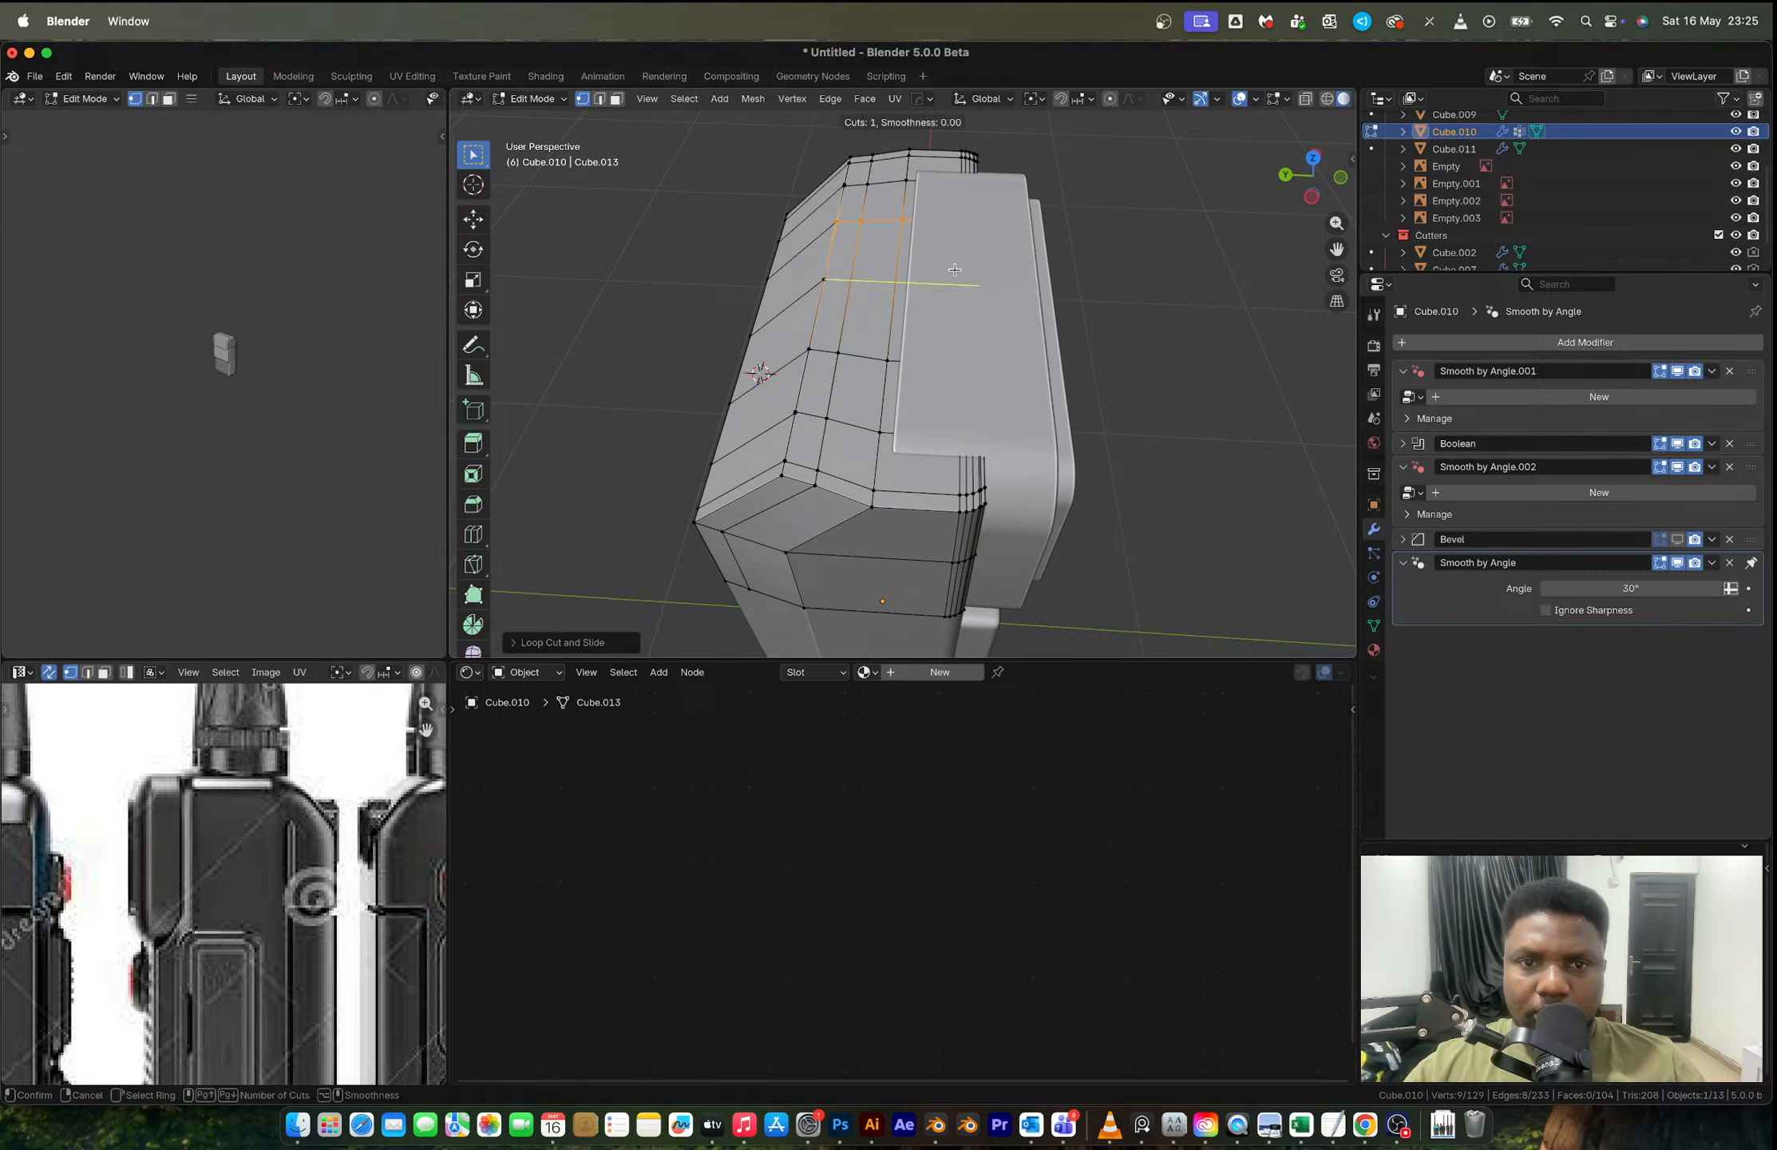
{"action": "left_click", "coordinate": [955, 270]}
Step: Merge the three lower overlapping vertex pairs where the new loops meet the chamfer seam
{"action": "left_click", "coordinate": [797, 414]}
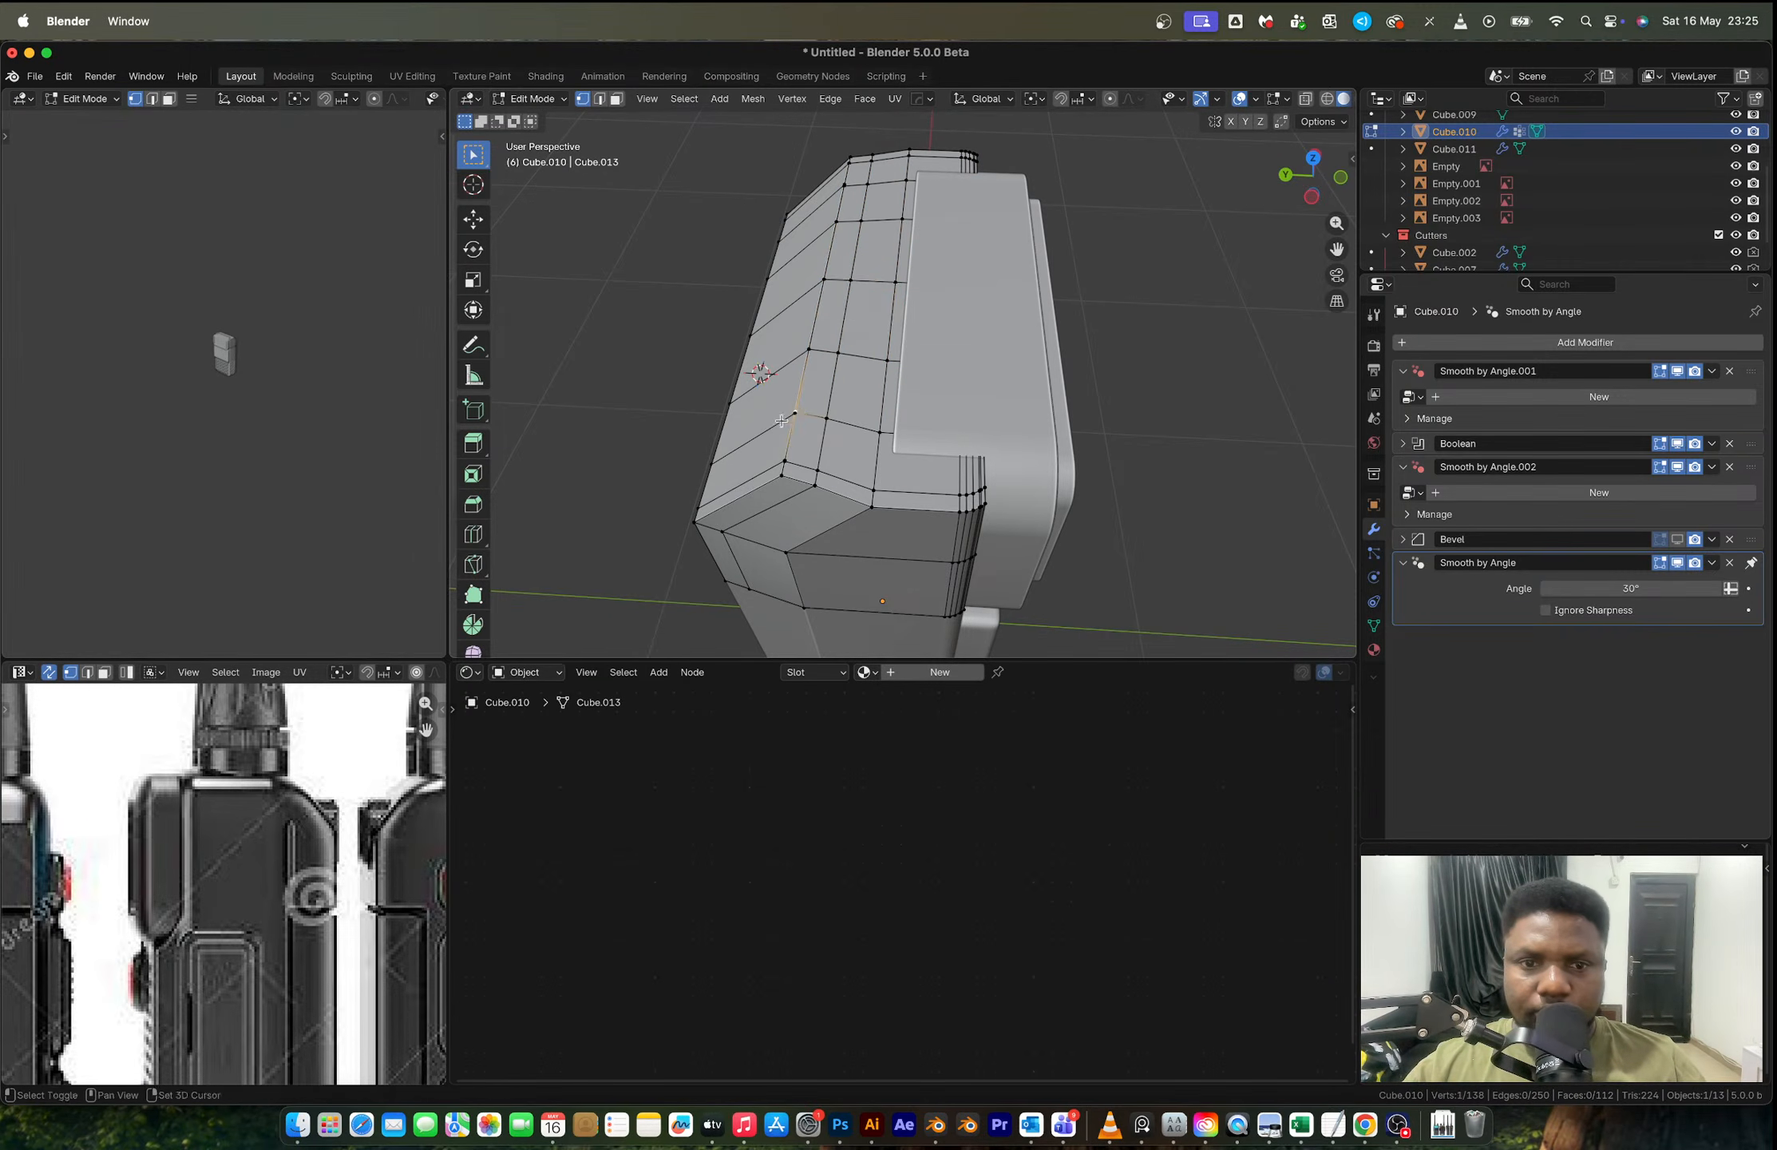
{"action": "left_click", "coordinate": [797, 414], "text": "shift"}
{"action": "key", "text": "m"}
{"action": "left_click", "coordinate": [812, 437]}
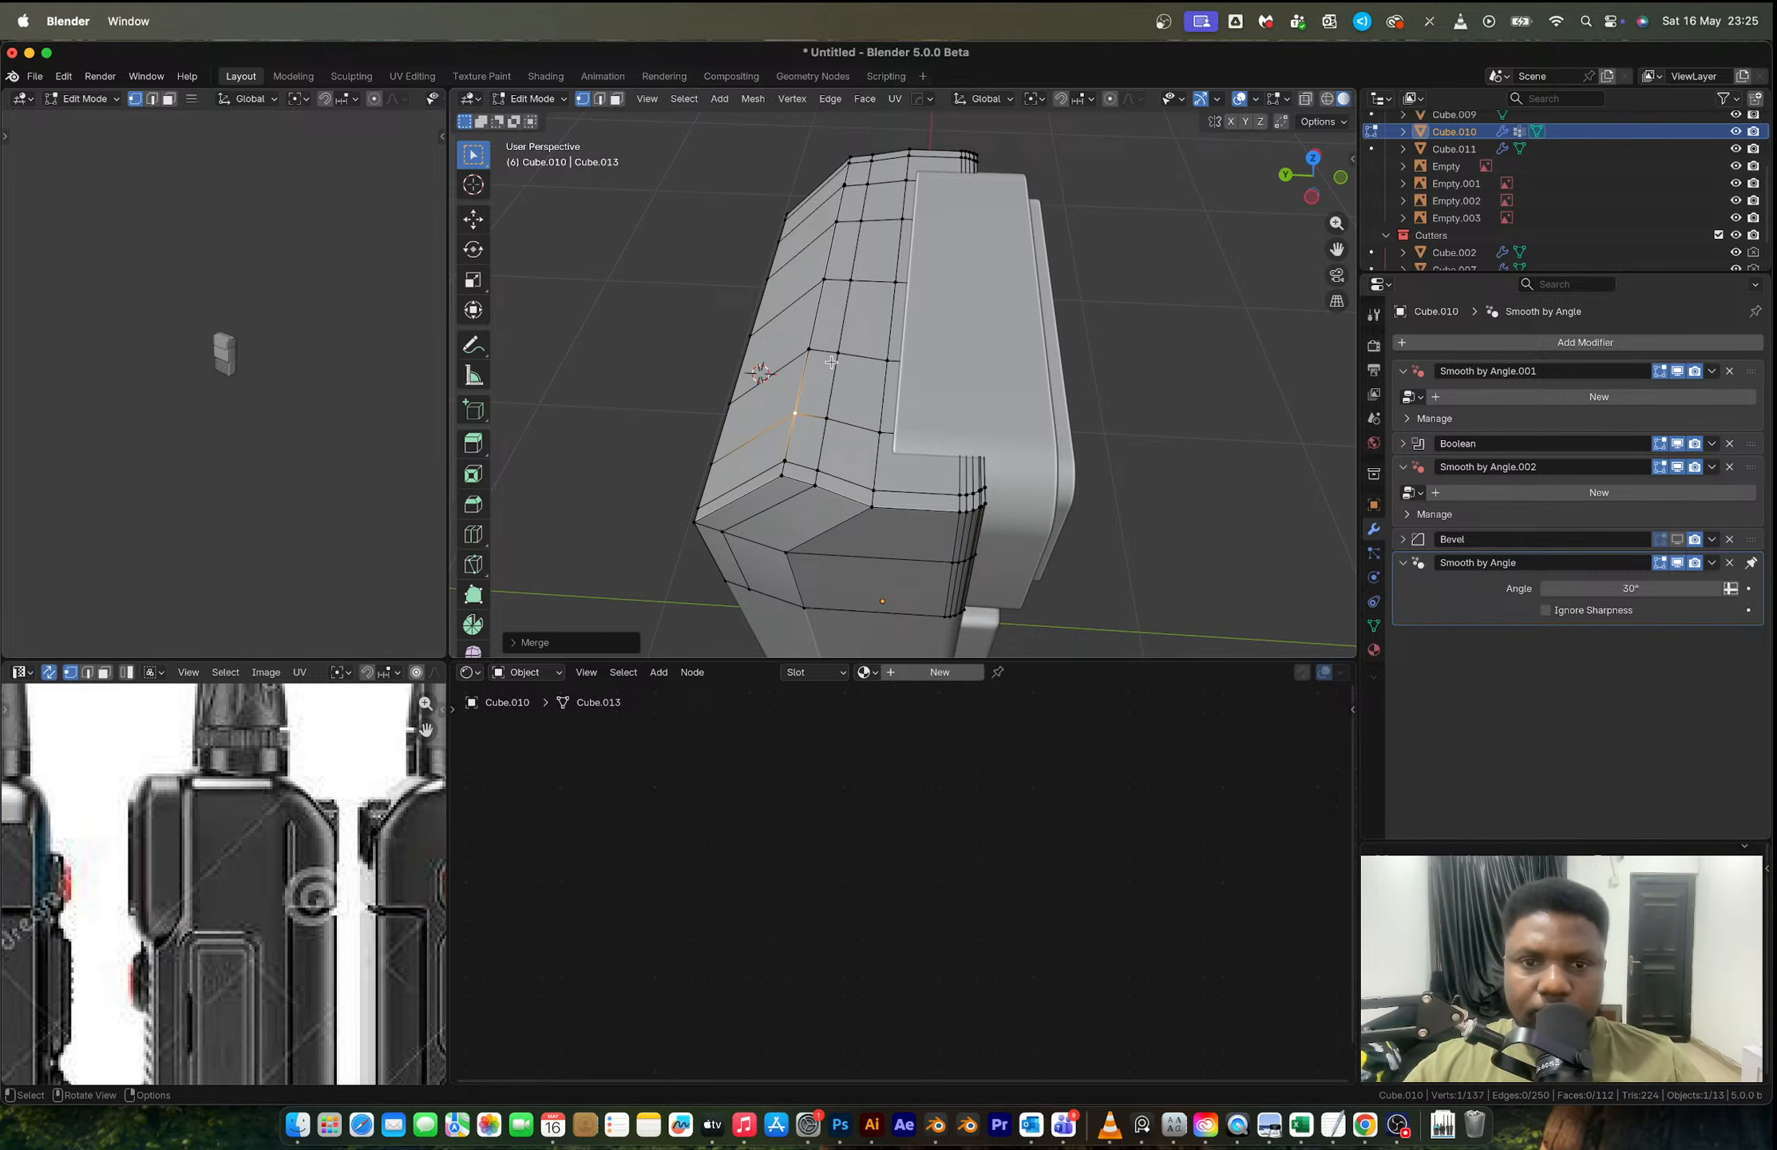
{"action": "left_click", "coordinate": [822, 363]}
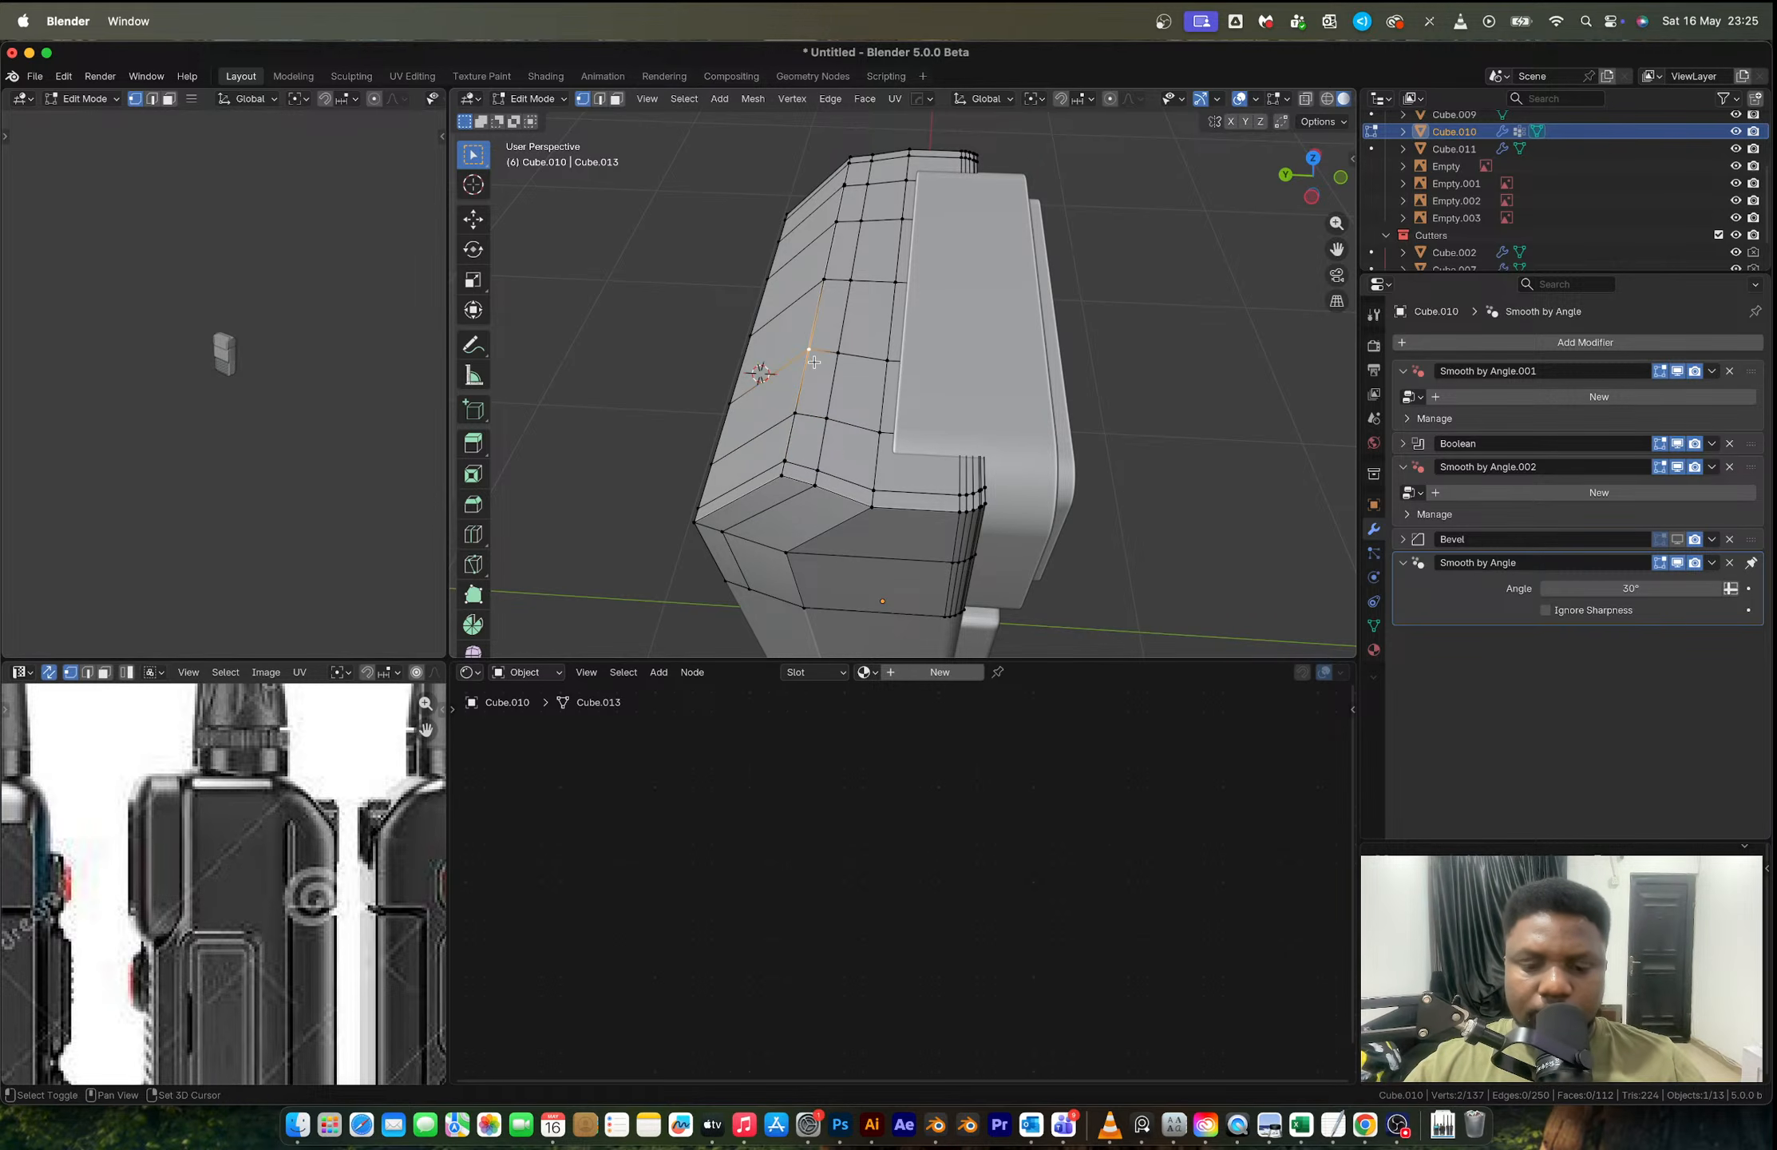
{"action": "key", "text": "shift+r"}
{"action": "left_click", "coordinate": [816, 284]}
{"action": "left_click", "coordinate": [815, 283], "text": "shift"}
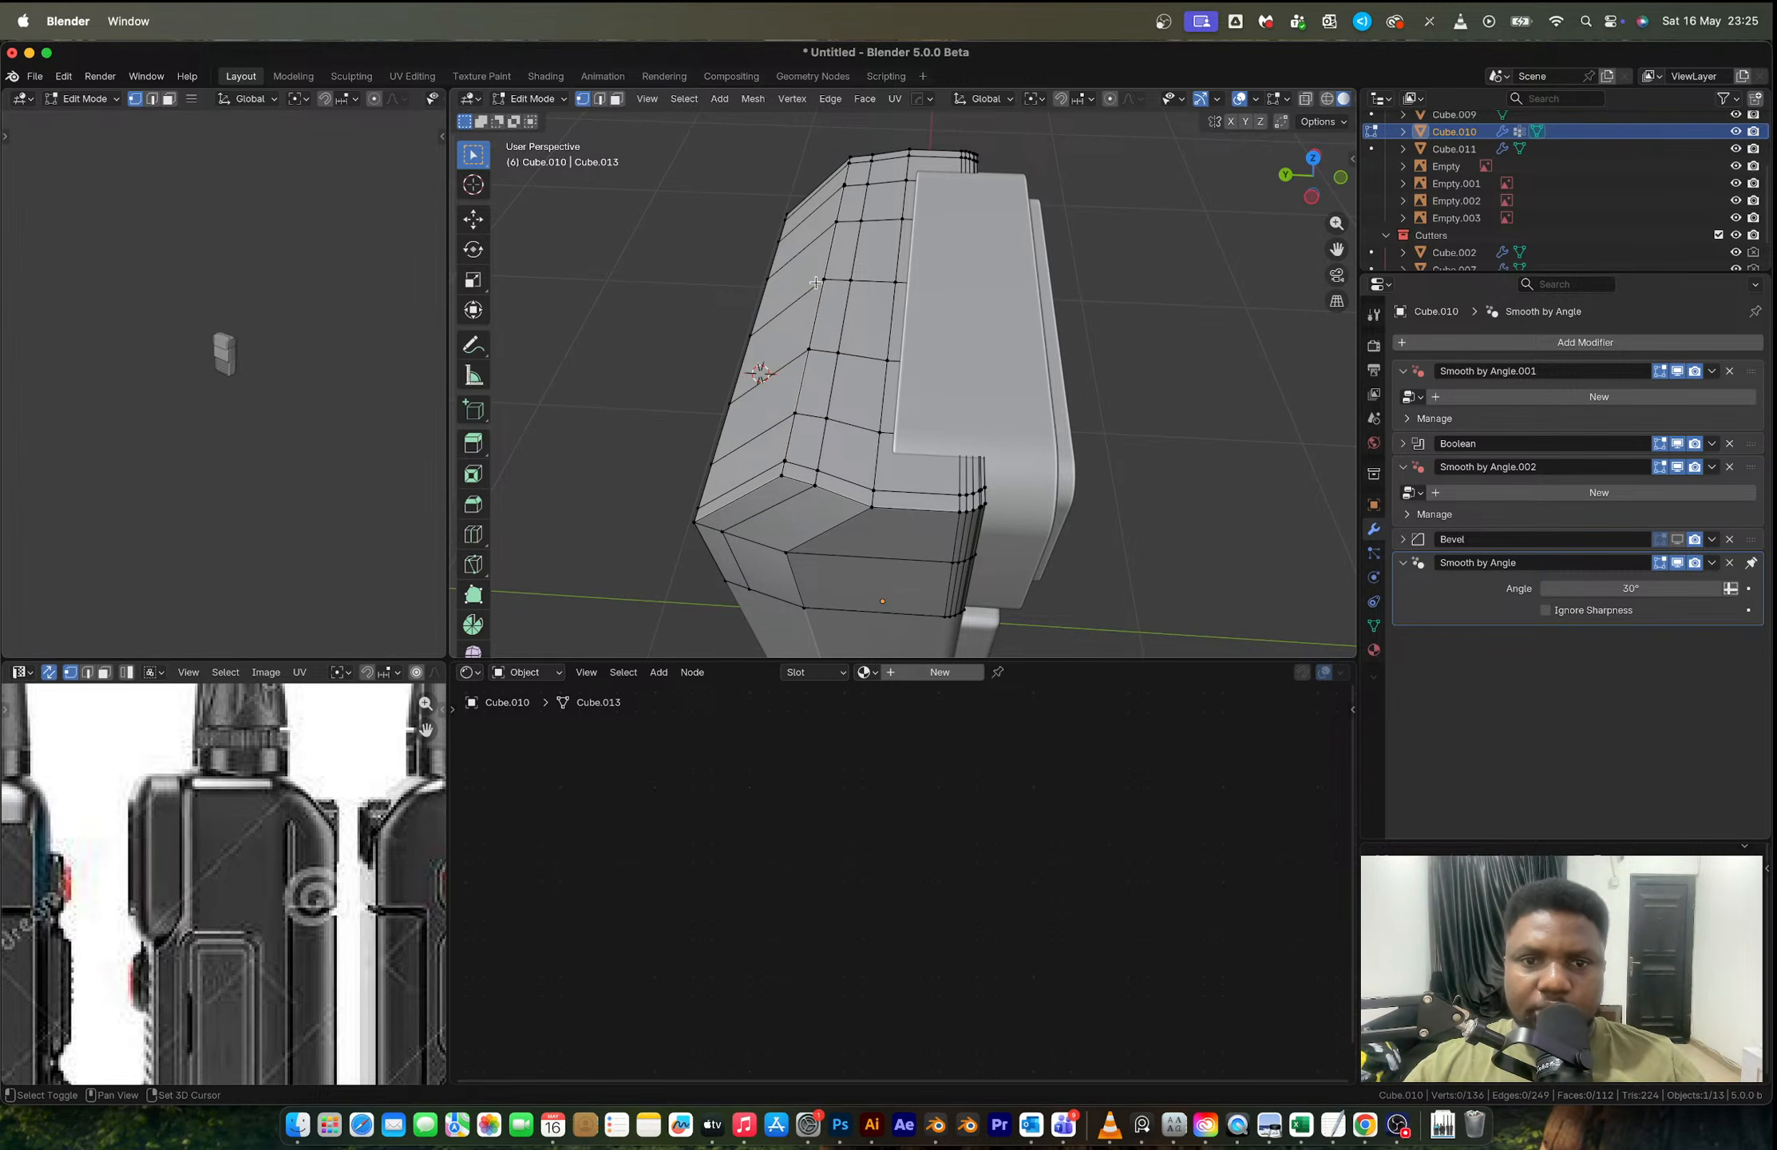
{"action": "left_click", "coordinate": [819, 276], "text": "shift"}
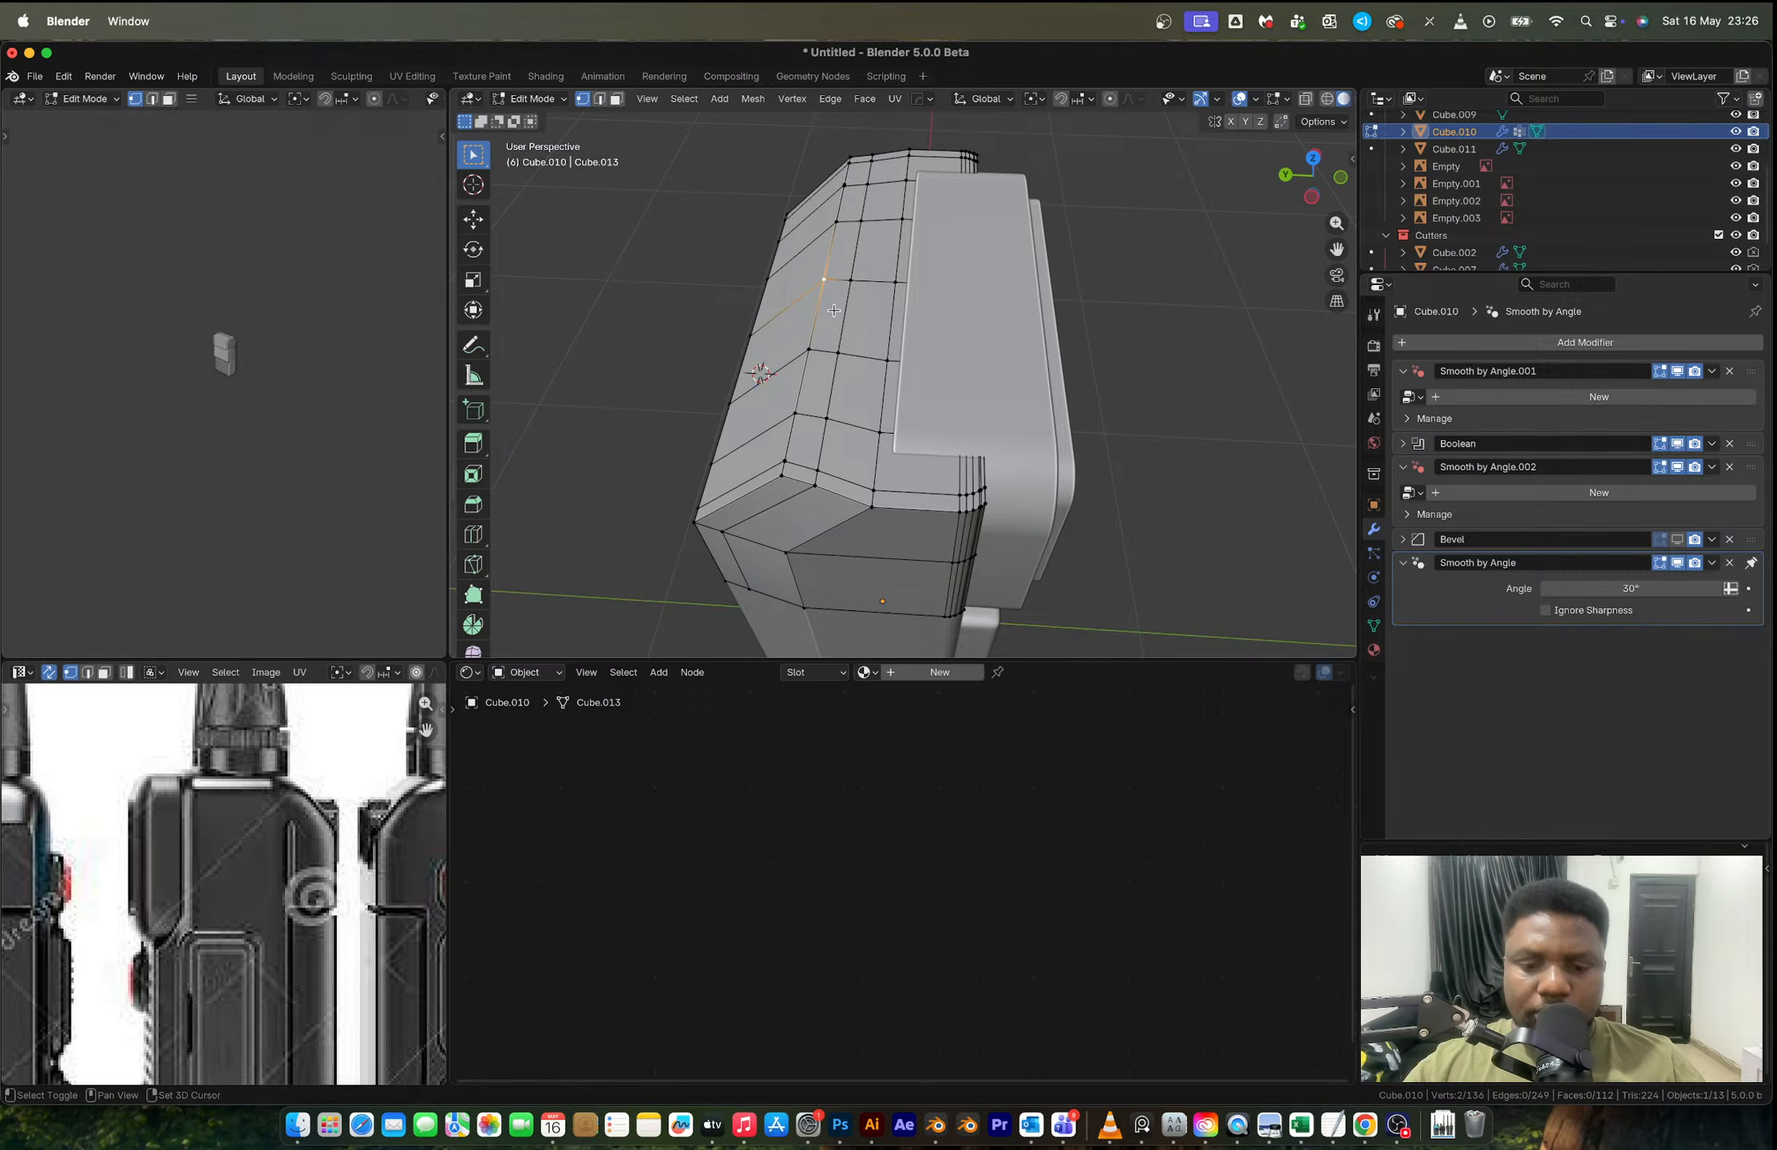
{"action": "key", "text": "shift+r"}
Step: Slide the next seam vertex off its overlapping twin and merge the pair At Last to close the gap
{"action": "left_click", "coordinate": [837, 227]}
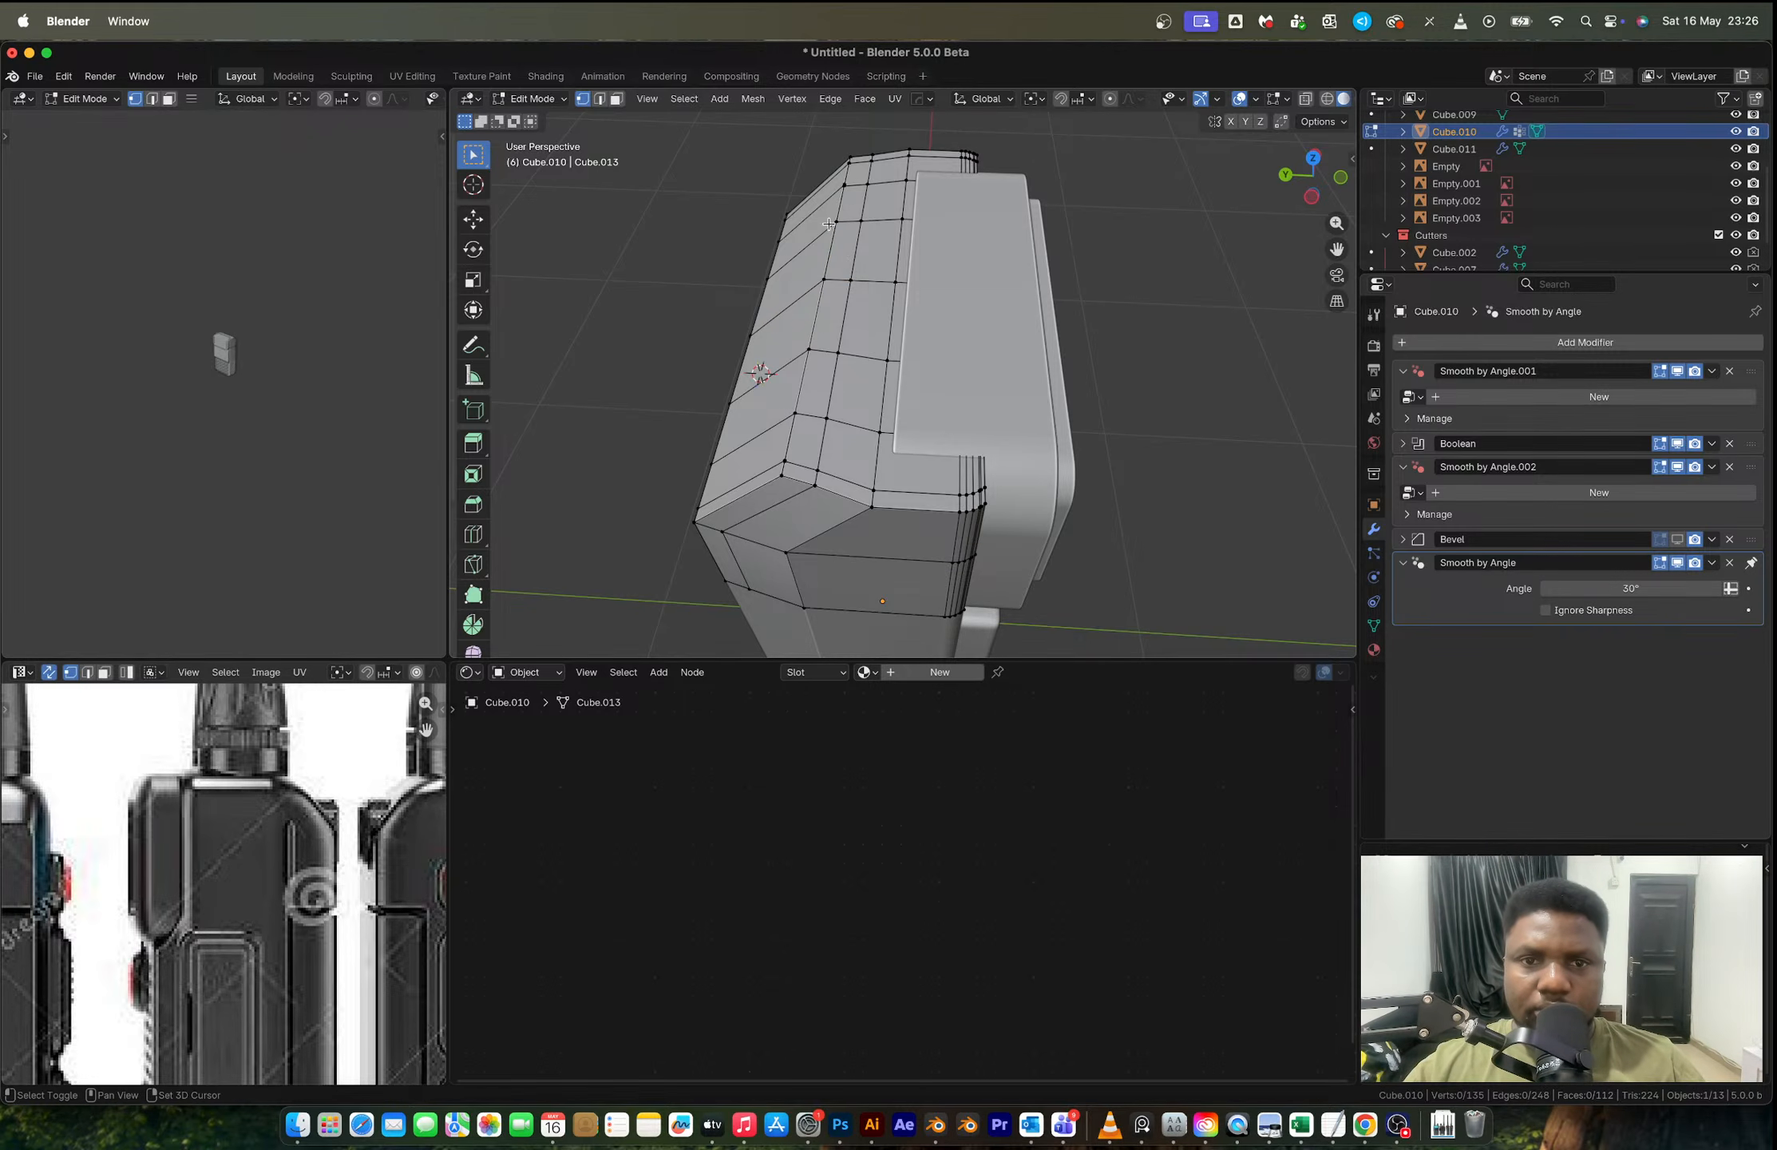
{"action": "left_click", "coordinate": [838, 226], "text": "shift"}
{"action": "middle_click_drag", "start_coordinate": [848, 259], "coordinate": [955, 380]}
{"action": "scroll", "coordinate": [853, 278], "scroll_direction": "up", "scroll_amount": 5}
{"action": "scroll", "coordinate": [1065, 379], "scroll_direction": "up", "scroll_amount": 2}
{"action": "middle_click_drag", "start_coordinate": [1065, 379], "coordinate": [1049, 317]}
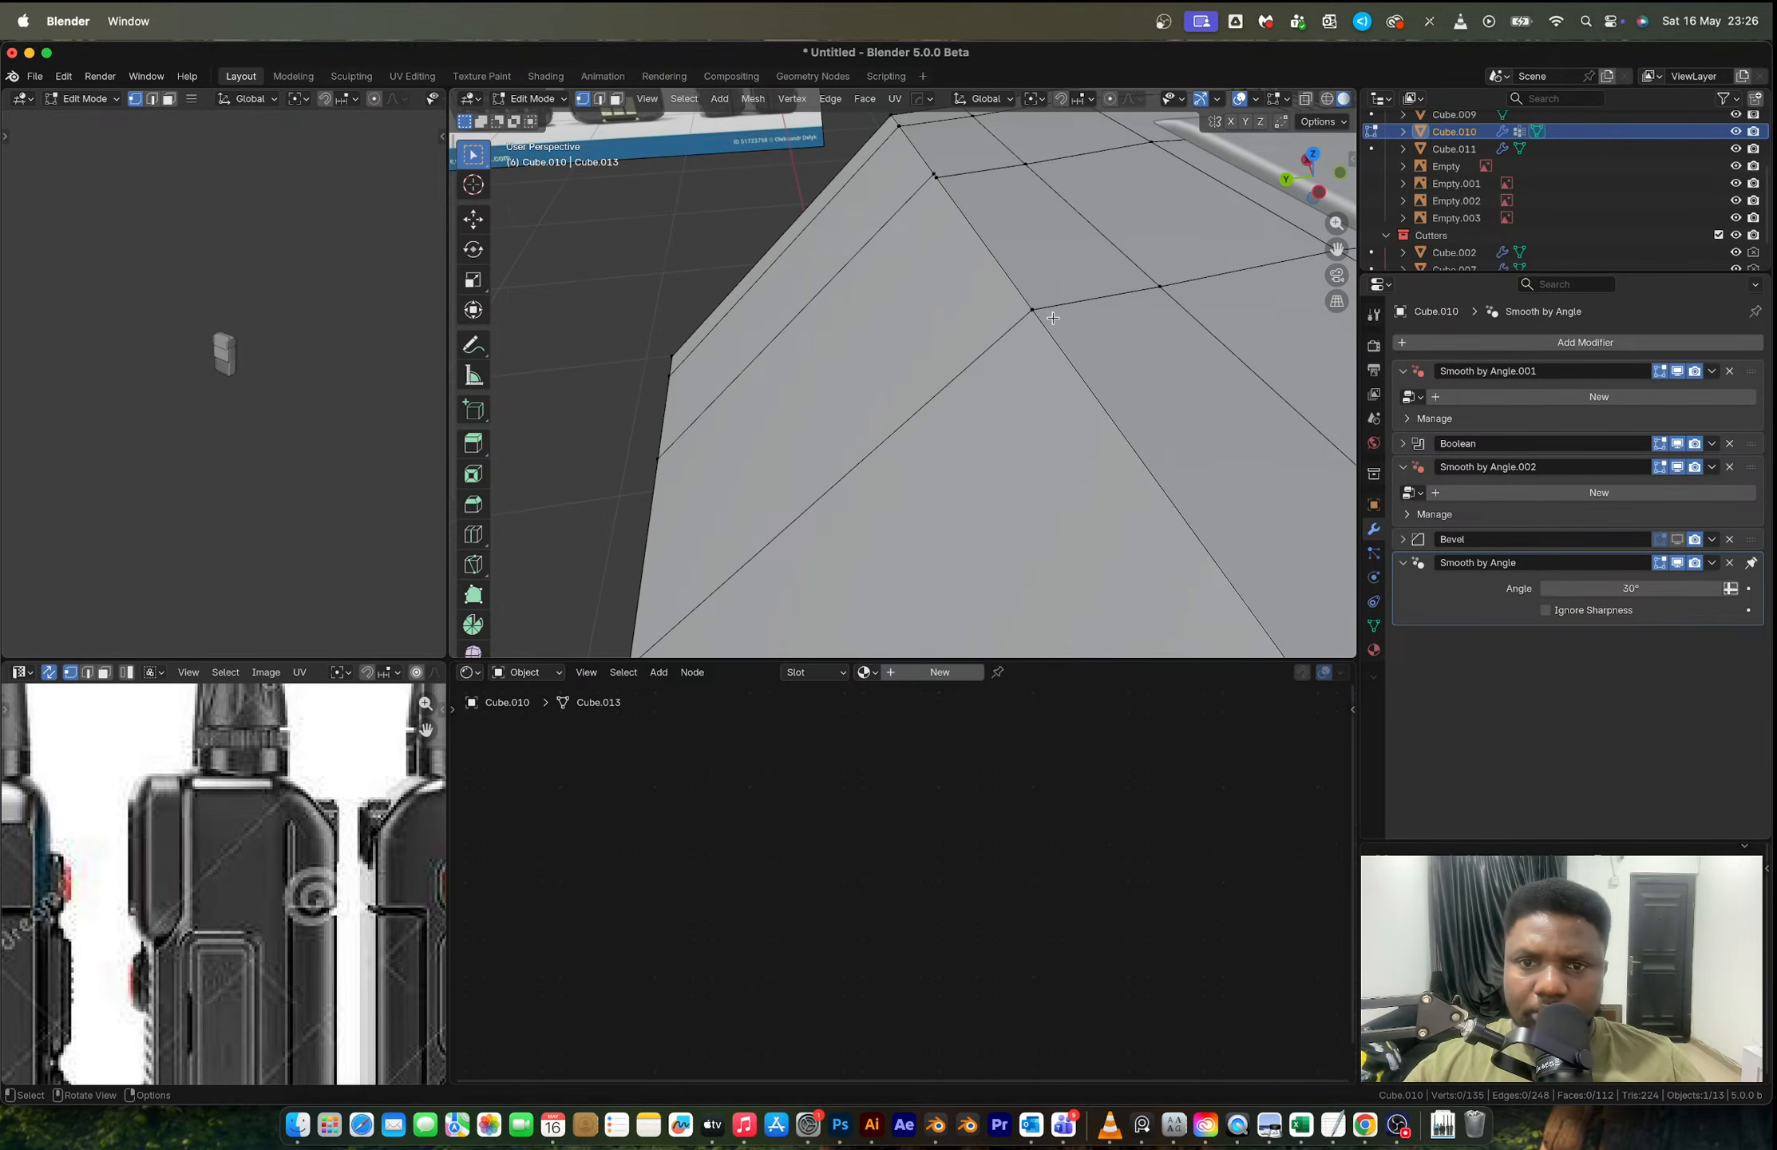
{"action": "left_click", "coordinate": [1049, 317]}
{"action": "key", "text": "g"}
{"action": "key", "text": "g"}
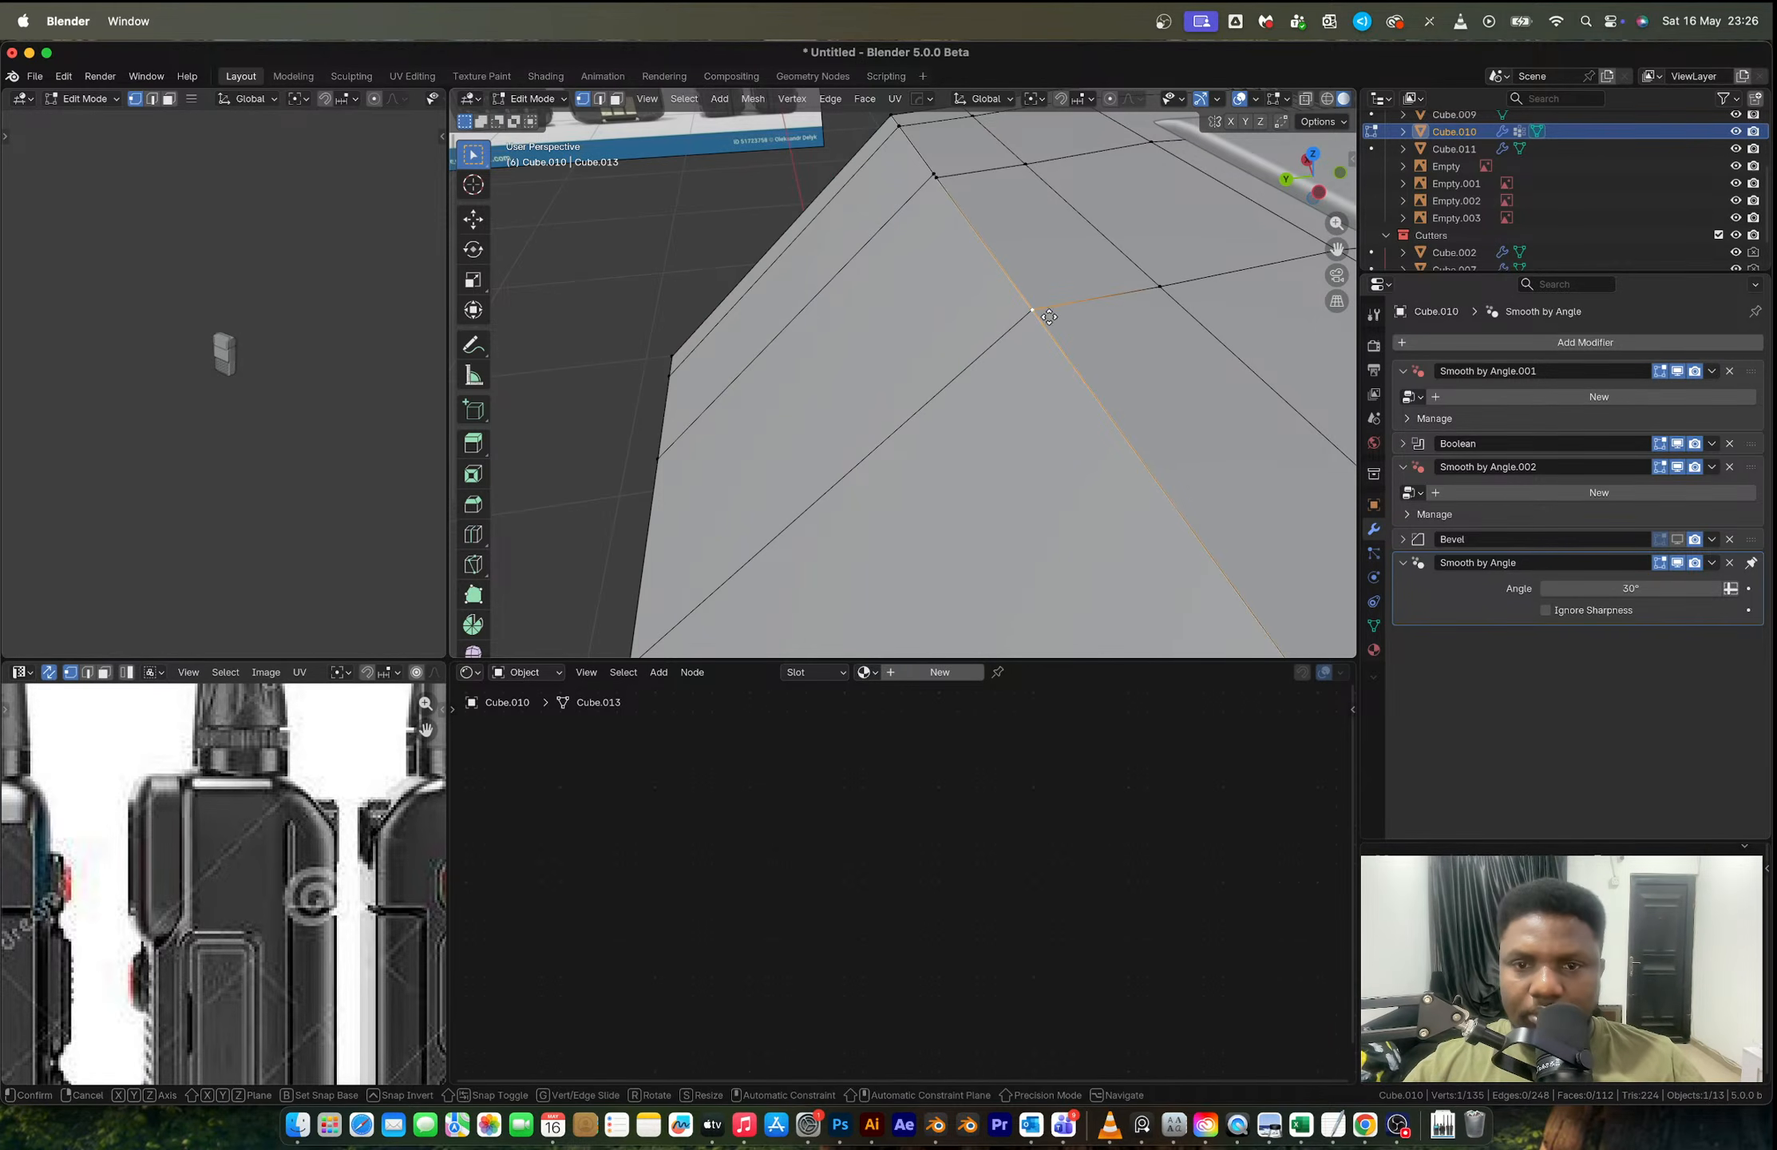
{"action": "left_click", "coordinate": [1070, 311]}
{"action": "left_click", "coordinate": [1034, 332], "text": "shift"}
{"action": "key", "text": "m"}
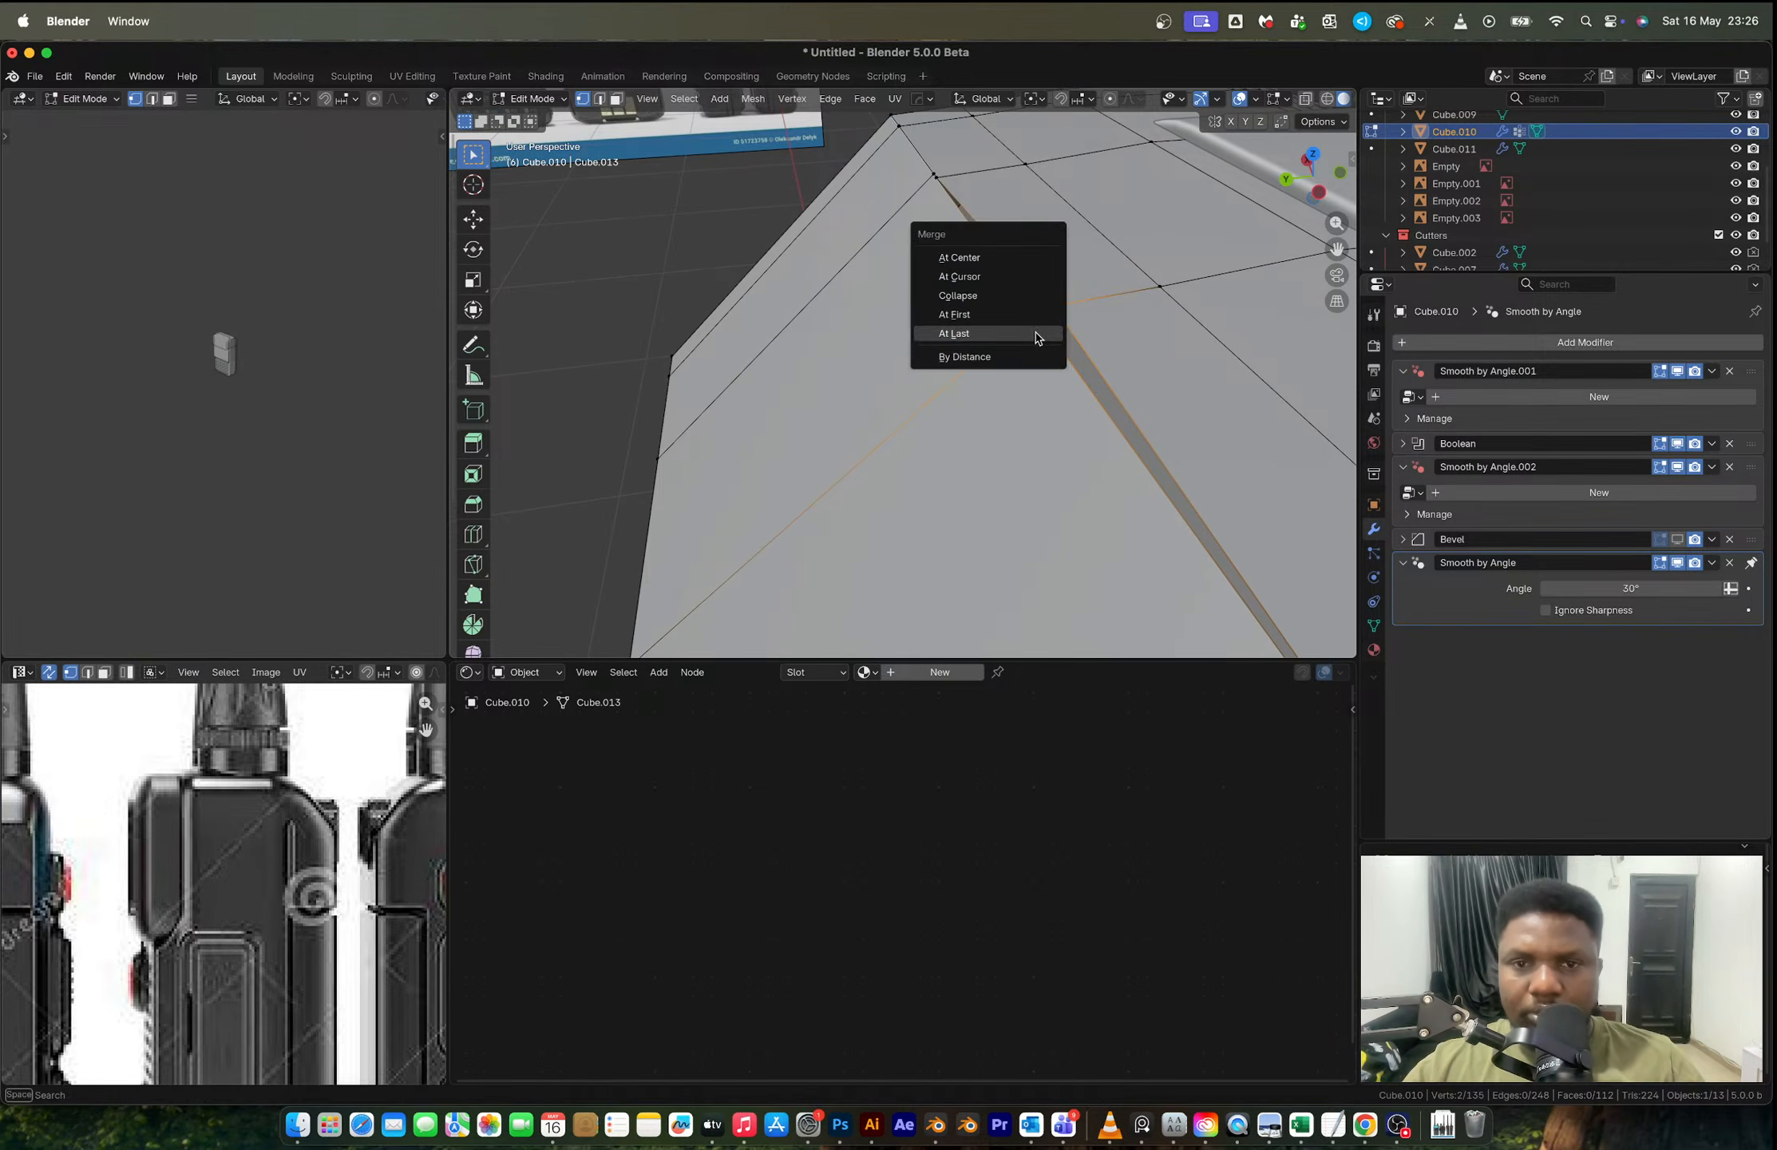
{"action": "left_click", "coordinate": [1039, 337]}
Step: Merge the remaining overlapping vertex pair near the end of the seam and return to Object Mode
{"action": "left_click", "coordinate": [935, 168]}
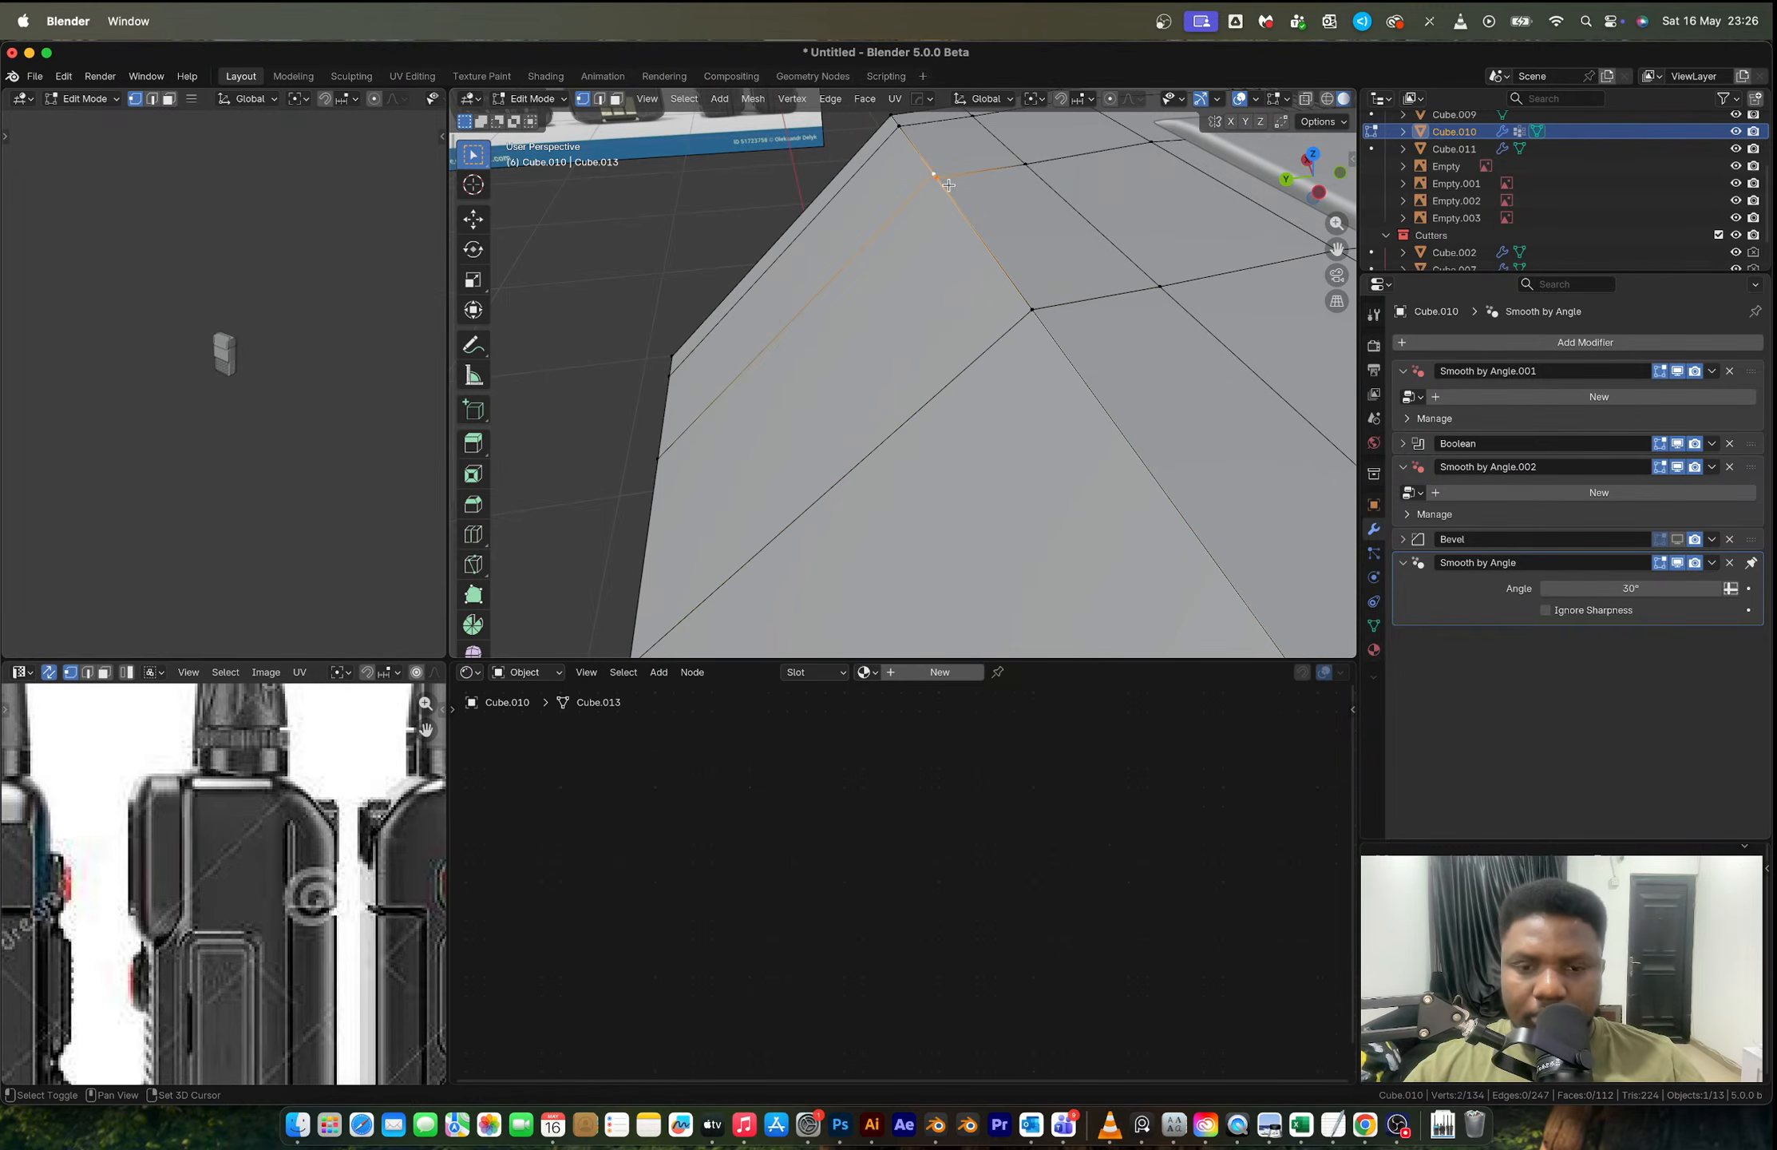
{"action": "scroll", "coordinate": [948, 184], "scroll_direction": "down", "scroll_amount": 10}
{"action": "key", "text": "Tab"}
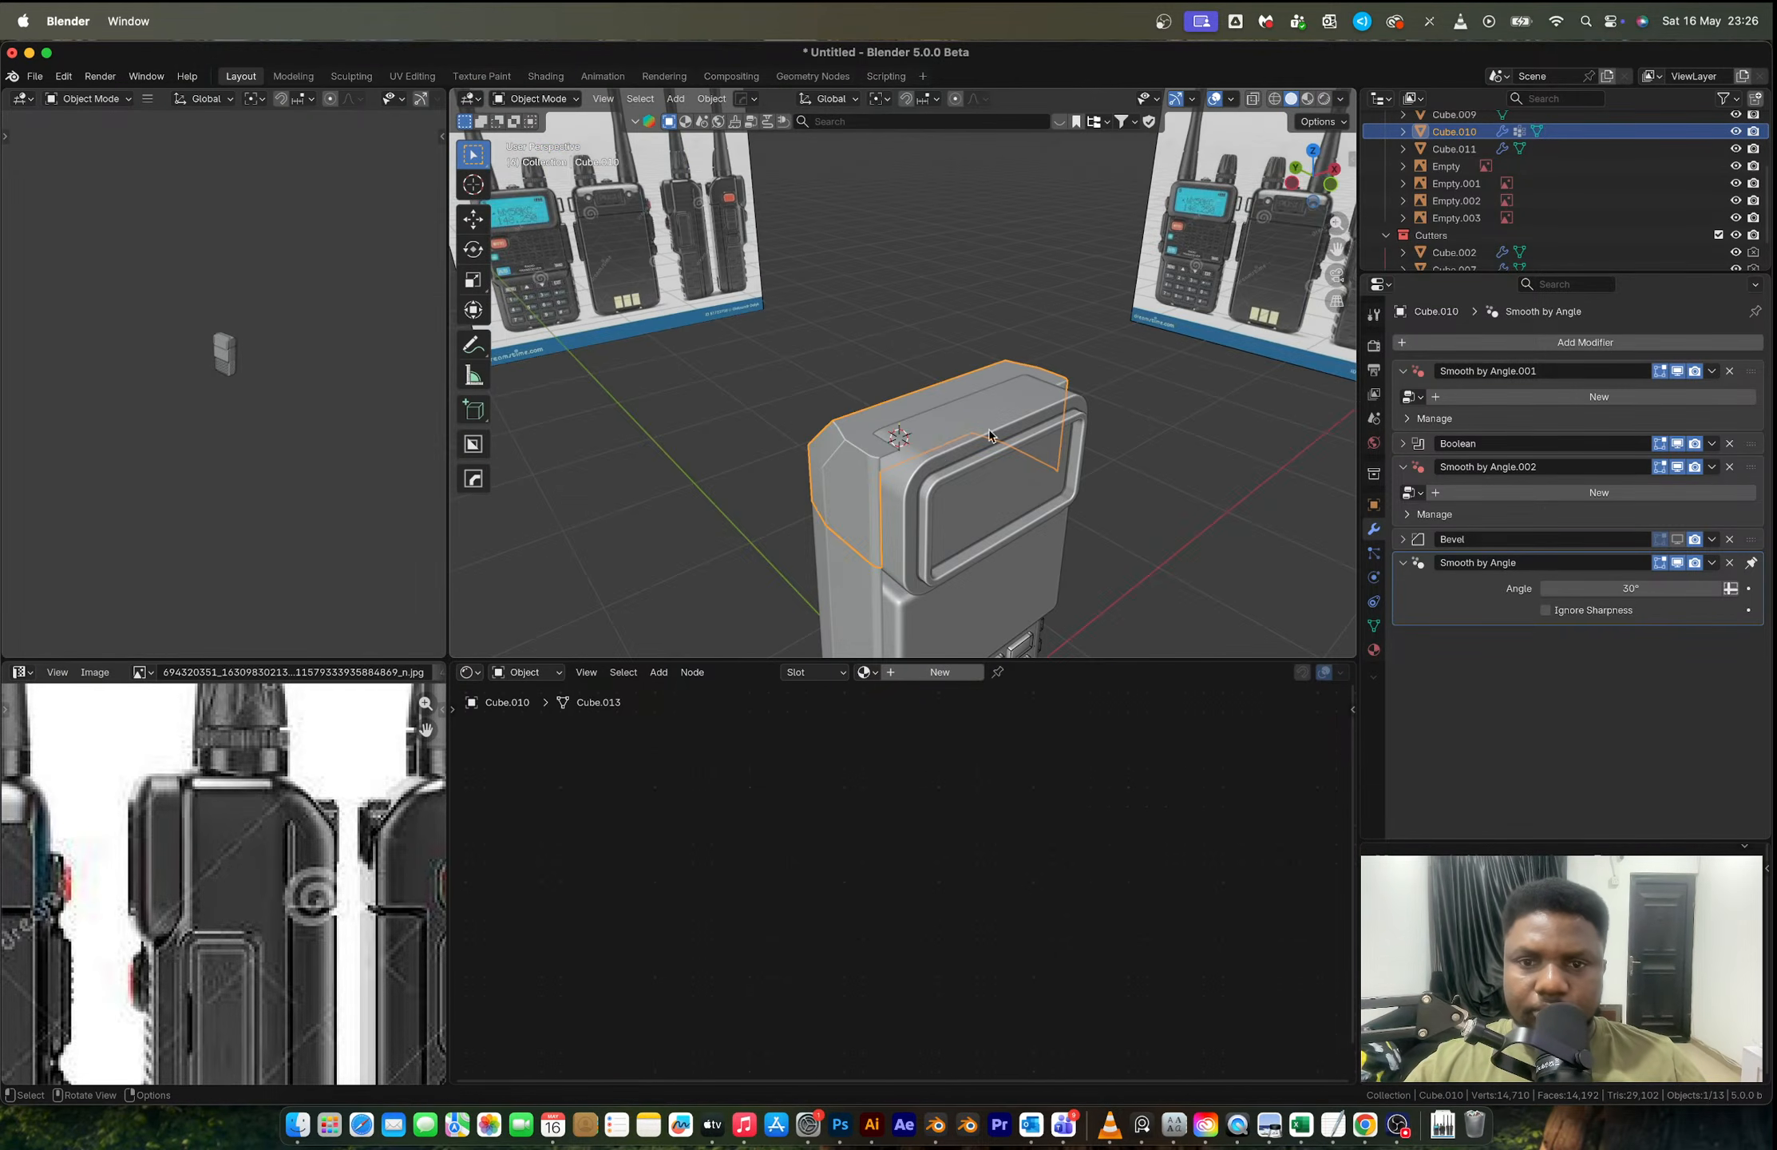
Step: Raise the top housing's upper vertices slightly along Z in the side view, using the reference image as a guide
{"action": "middle_click_drag", "start_coordinate": [932, 444], "coordinate": [1148, 348]}
{"action": "left_click", "coordinate": [1312, 187]}
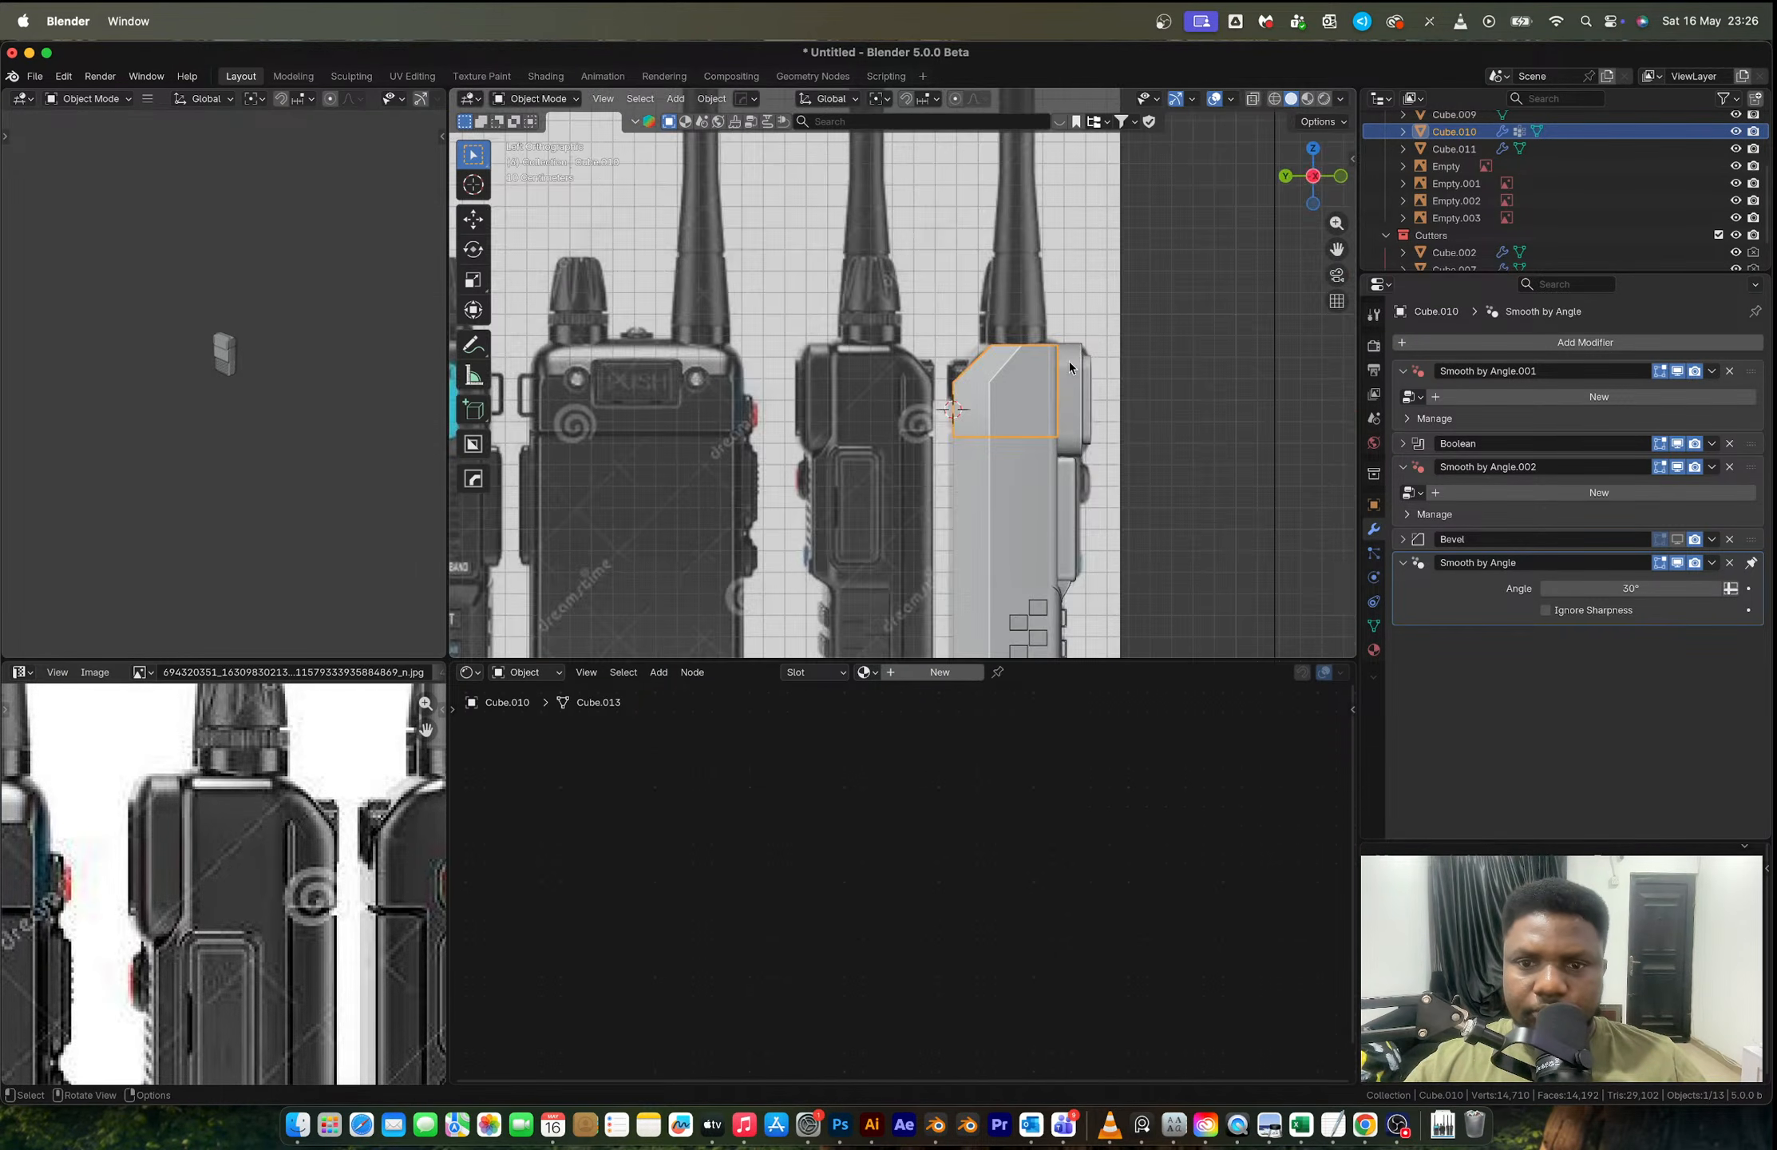
{"action": "scroll", "coordinate": [1070, 367], "scroll_direction": "up", "scroll_amount": 3}
{"action": "key", "text": "Tab"}
{"action": "key", "text": "alt+z"}
{"action": "left_click_drag", "start_coordinate": [884, 284], "coordinate": [1064, 340]}
{"action": "key", "text": "g"}
{"action": "key", "text": "z"}
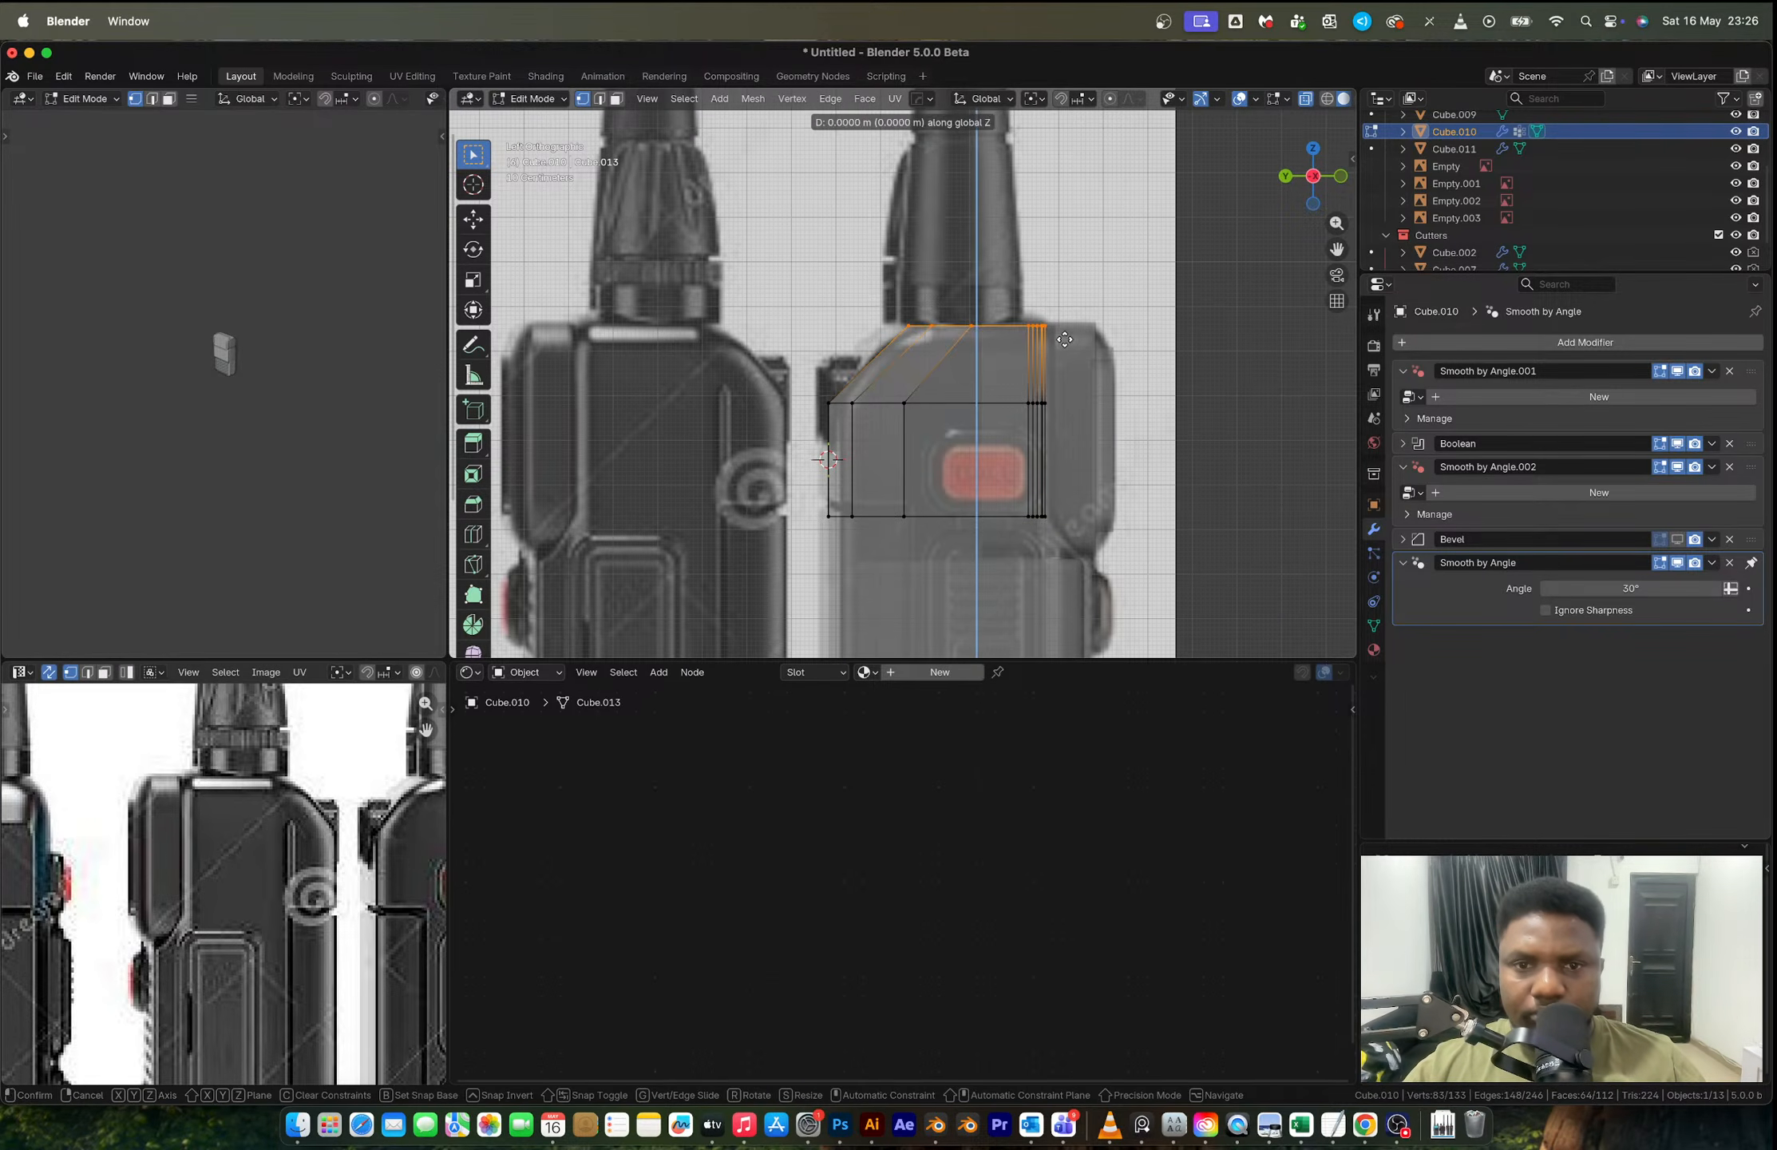
{"action": "left_click", "coordinate": [1068, 329]}
{"action": "key", "text": "Tab"}
{"action": "key", "text": "alt+z"}
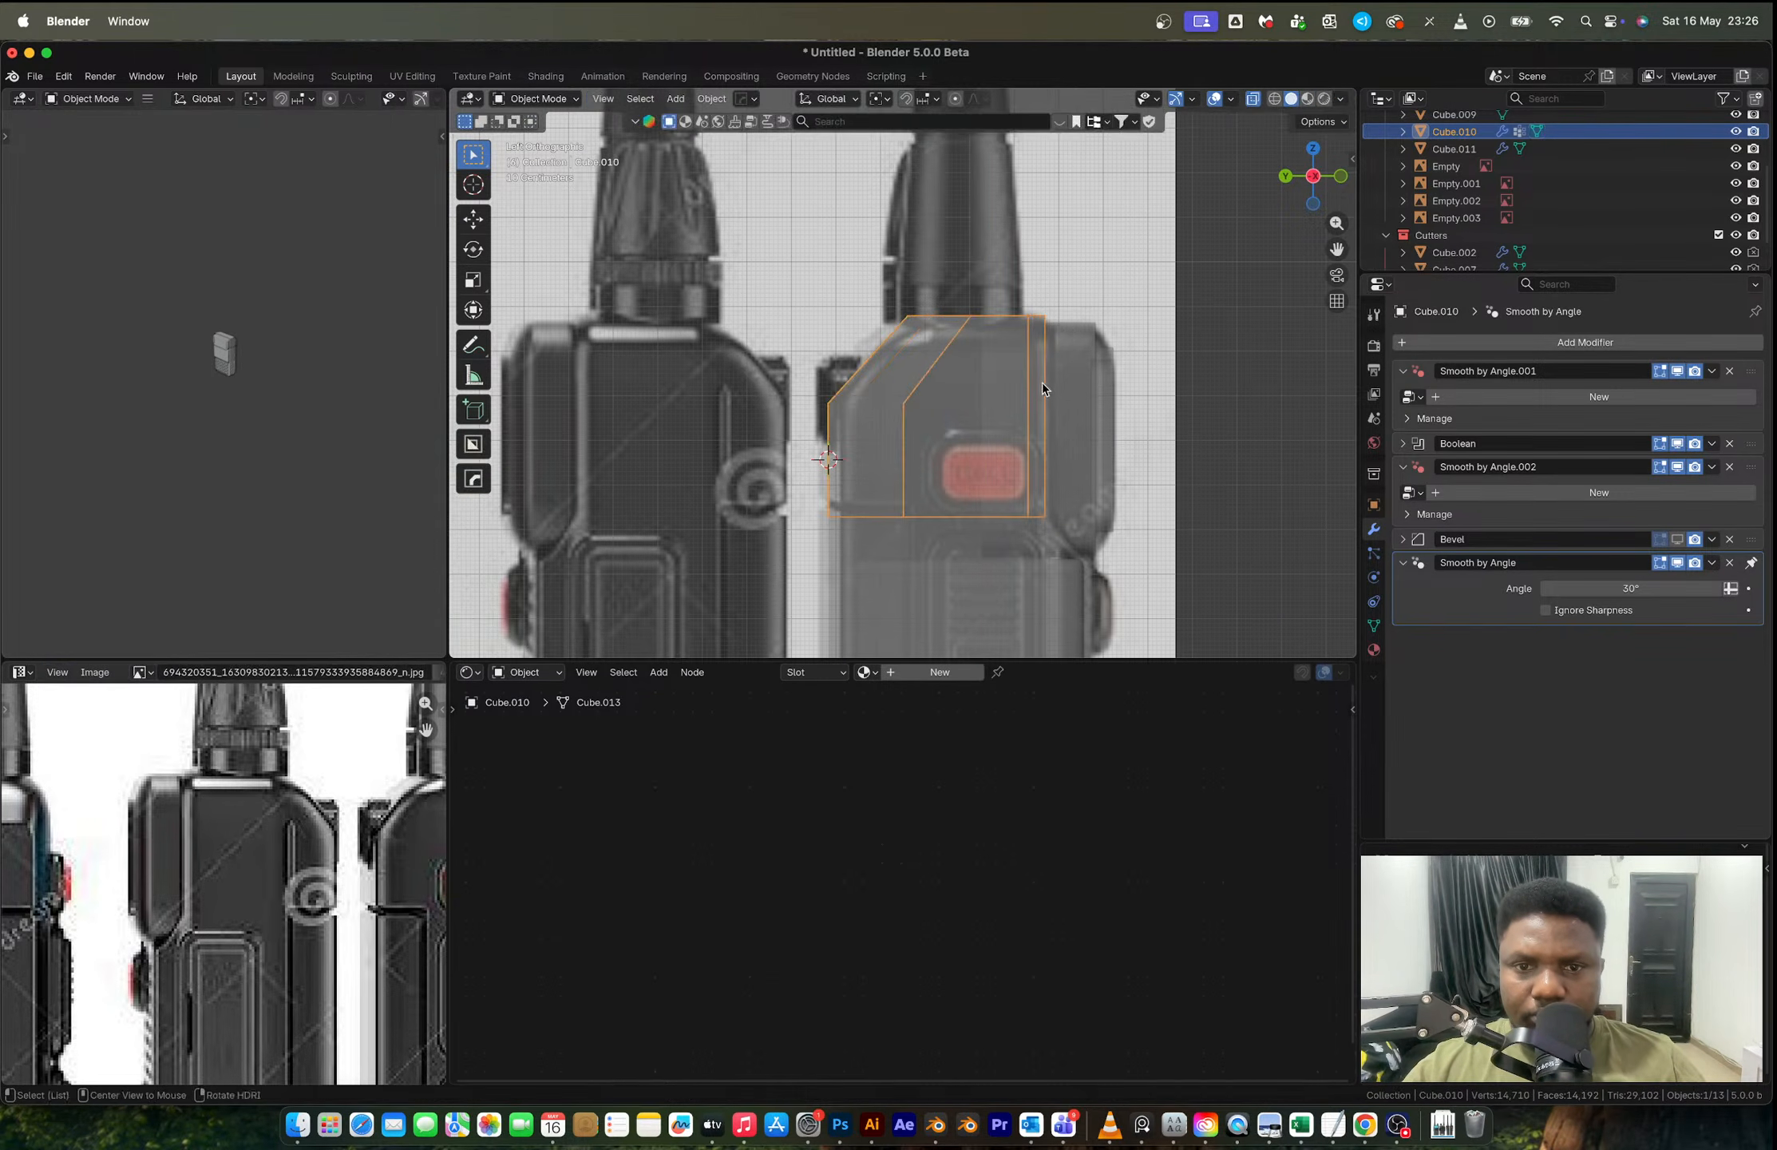
{"action": "middle_click_drag", "start_coordinate": [1068, 329], "coordinate": [1018, 445]}
{"action": "left_click", "coordinate": [1018, 445]}
Step: Select the middle front panel below the screen and compare its outline with the front reference image in see-through display
{"action": "scroll", "coordinate": [901, 384], "scroll_direction": "up", "scroll_amount": 3}
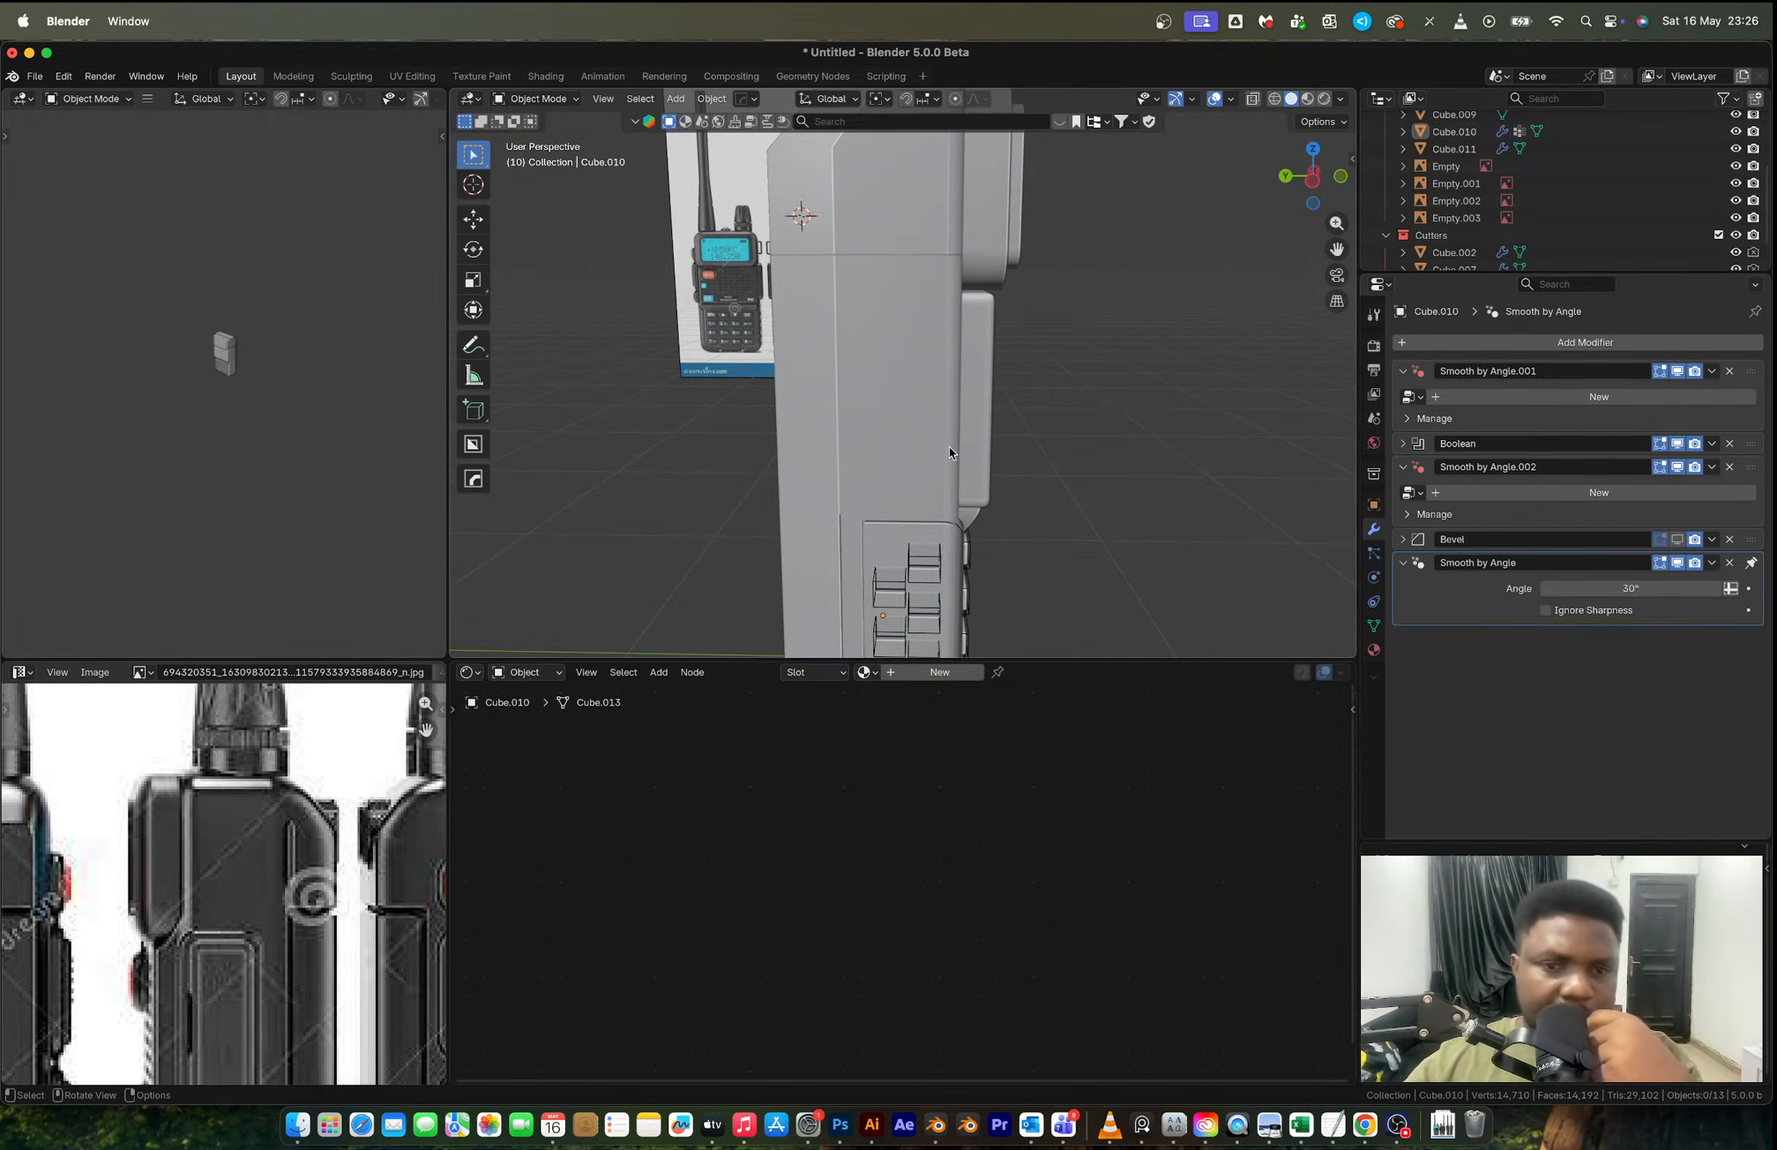
{"action": "middle_click_drag", "start_coordinate": [949, 448], "coordinate": [924, 384]}
{"action": "left_click", "coordinate": [924, 385]}
{"action": "left_click", "coordinate": [1318, 180]}
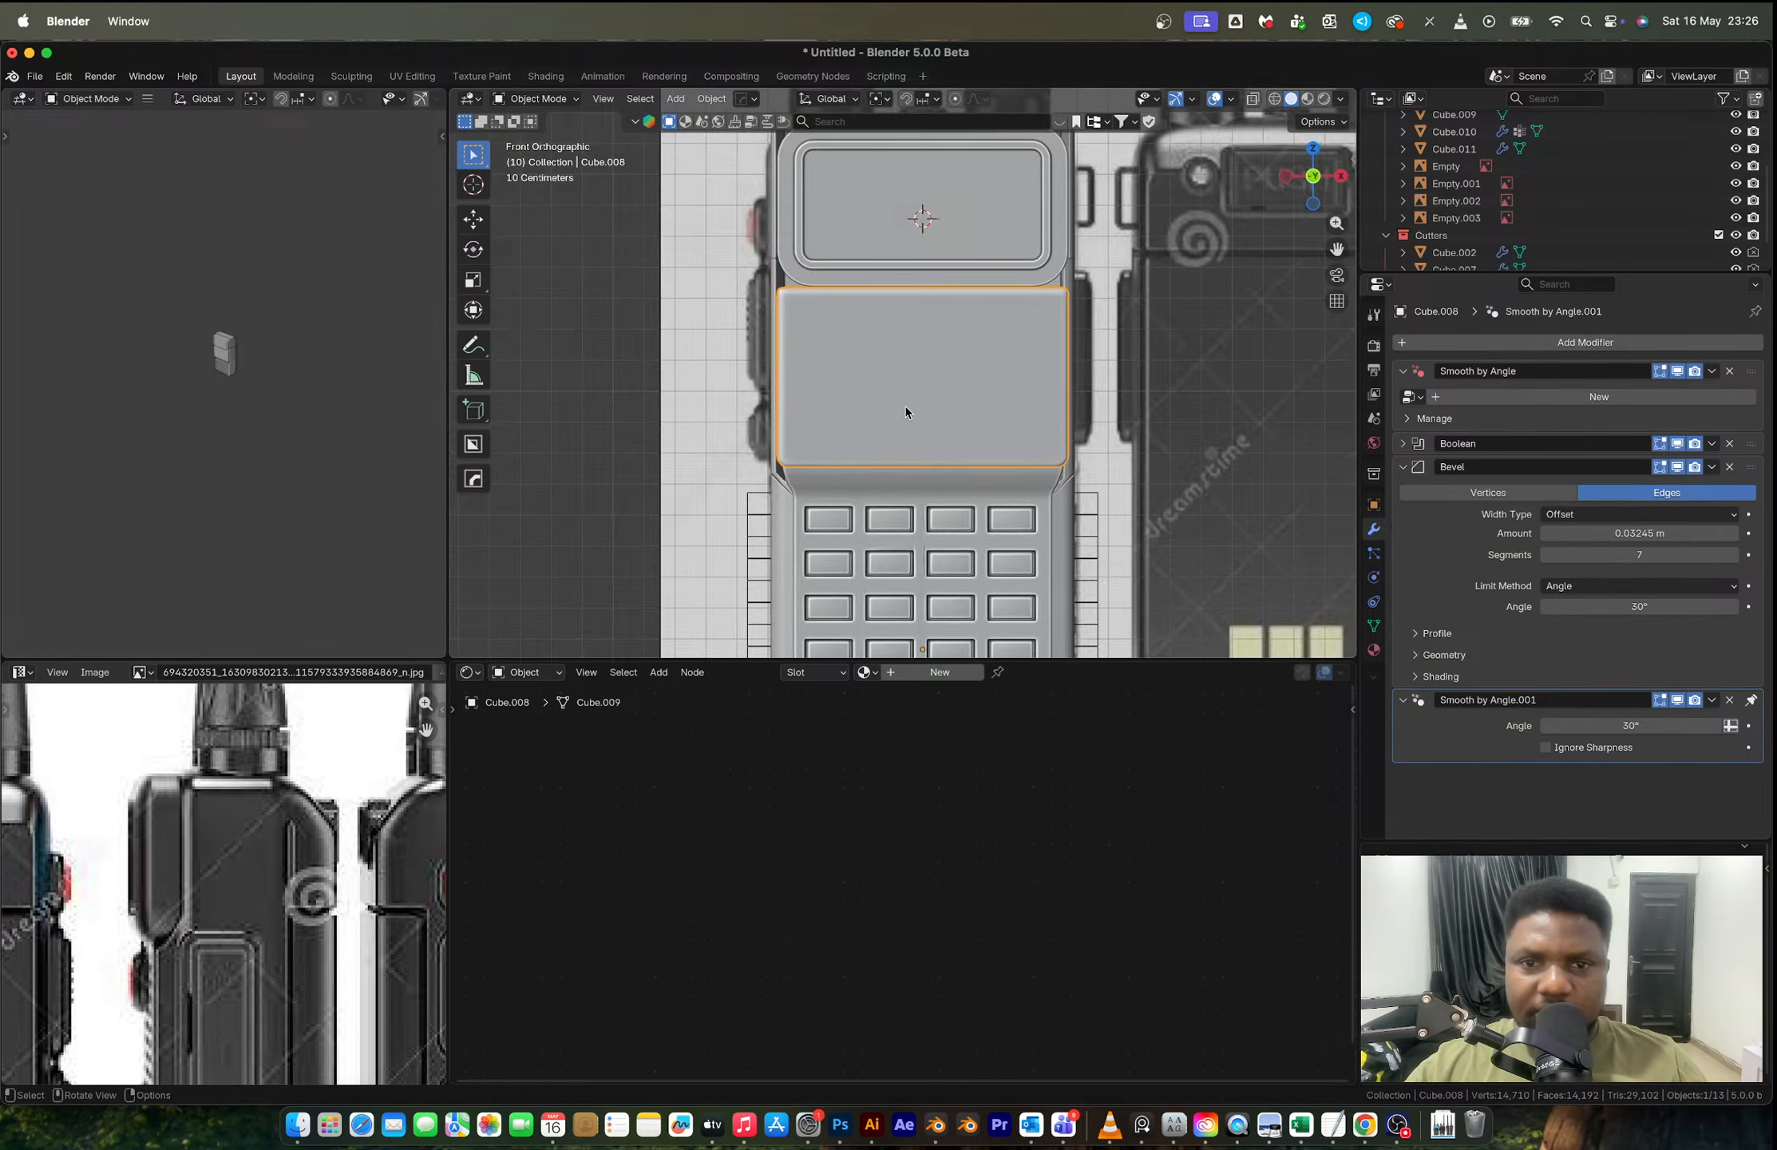
{"action": "scroll", "coordinate": [905, 412], "scroll_direction": "up", "scroll_amount": 3}
{"action": "key", "text": "alt+z"}
{"action": "scroll", "coordinate": [1060, 456], "scroll_direction": "right", "scroll_amount": 2}
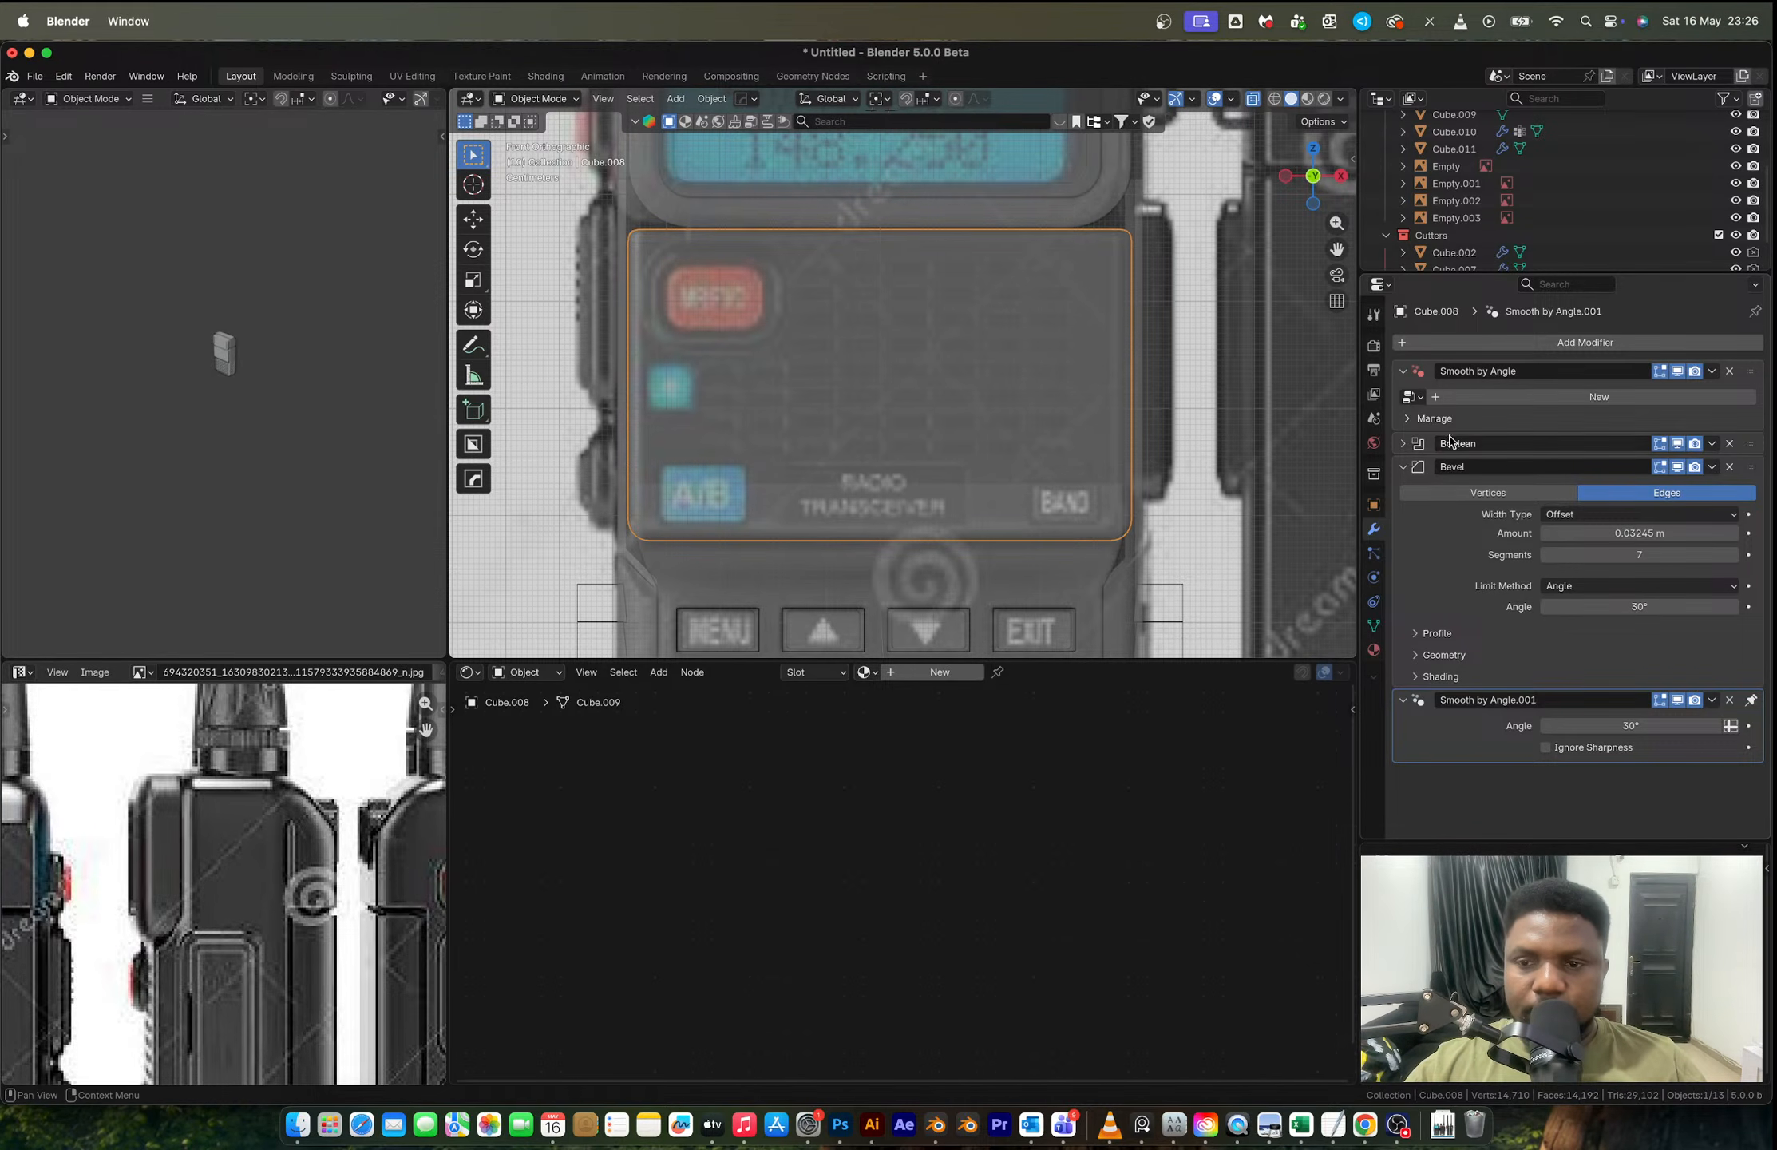
{"action": "key", "text": "Tab"}
{"action": "key", "text": "Tab"}
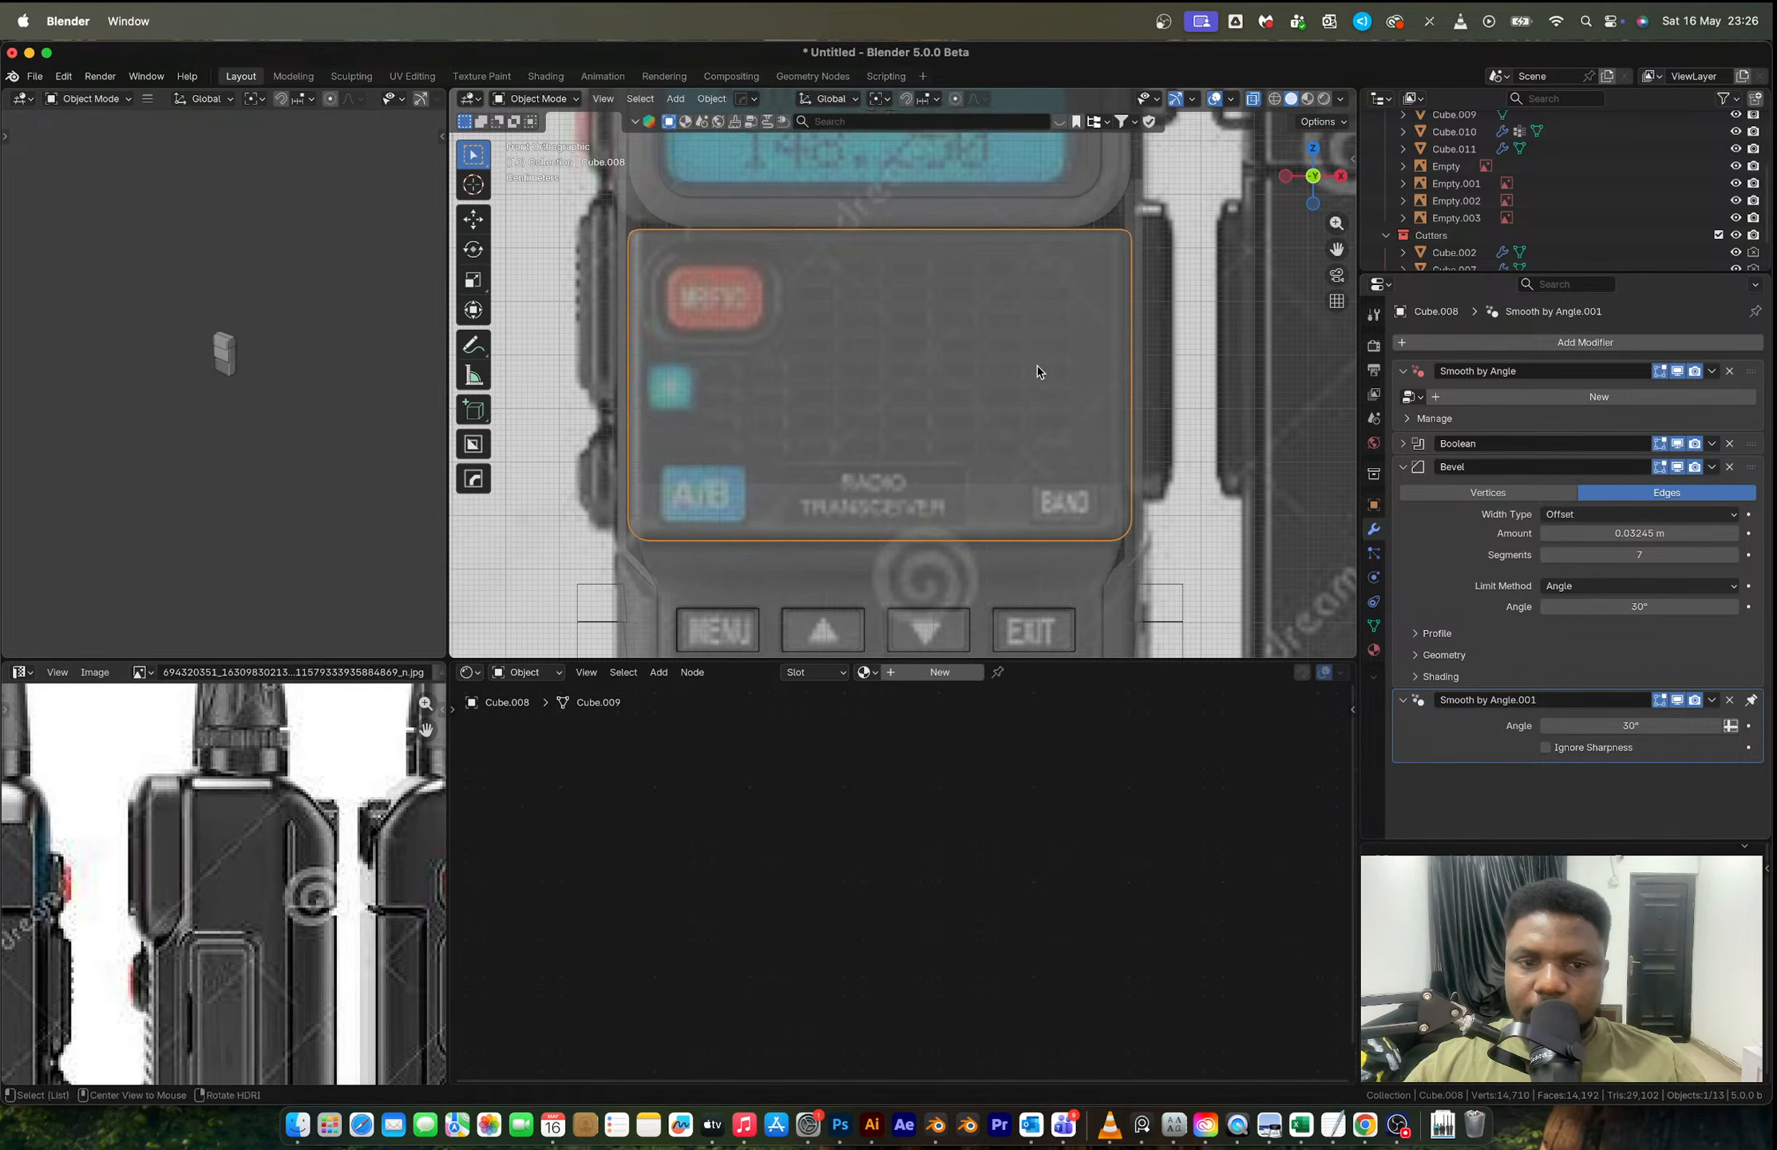
{"action": "key", "text": "alt+z"}
Step: Set the Bevel modifier amount on the middle front panel to 0.05045 m
{"action": "scroll", "coordinate": [1038, 367], "scroll_direction": "down", "scroll_amount": 4}
{"action": "middle_click_drag", "start_coordinate": [1024, 370], "coordinate": [968, 387]}
{"action": "scroll", "coordinate": [968, 387], "scroll_direction": "up", "scroll_amount": 3}
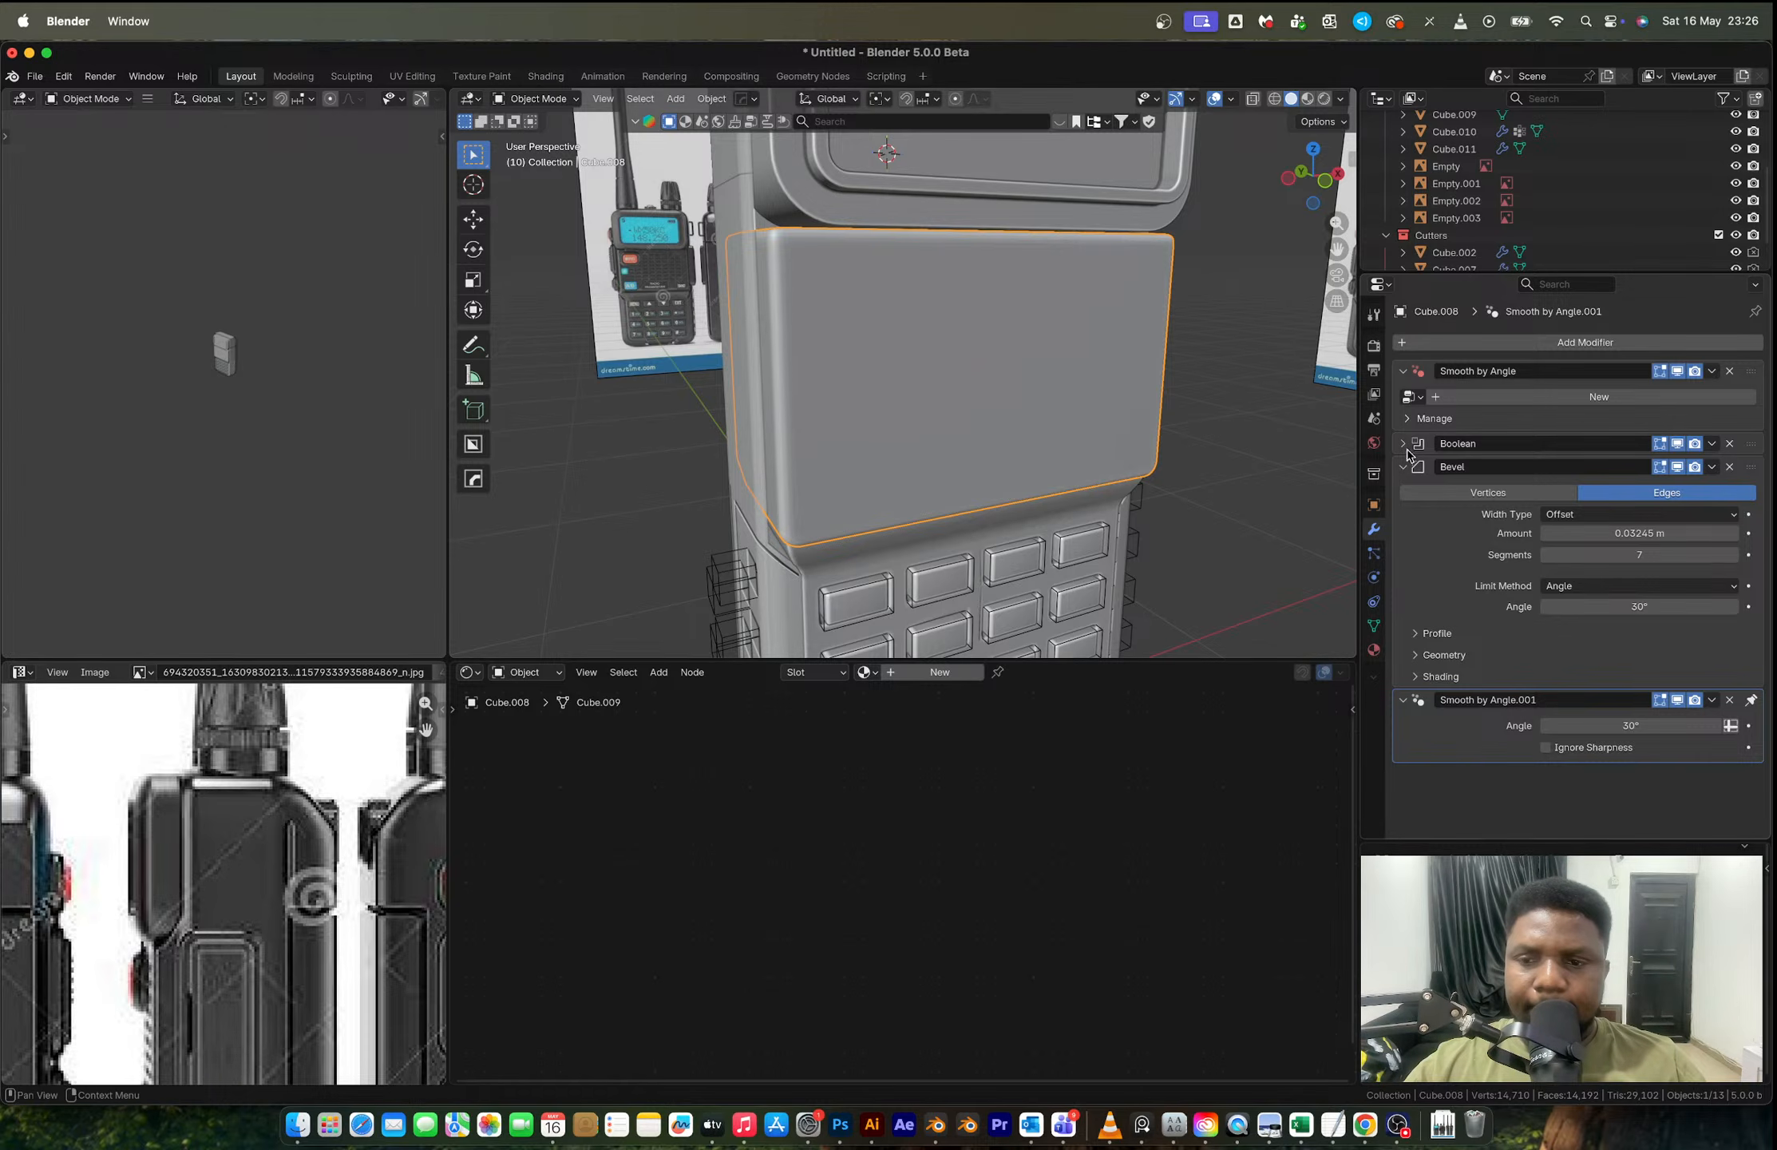
{"action": "left_click_drag", "start_coordinate": [1639, 532], "coordinate": [1665, 533]}
Step: Check the radio's sides in the reference image, apply the panel's Bevel modifier, and dissolve its central edge loop
{"action": "scroll", "coordinate": [208, 858], "scroll_direction": "down", "scroll_amount": 4}
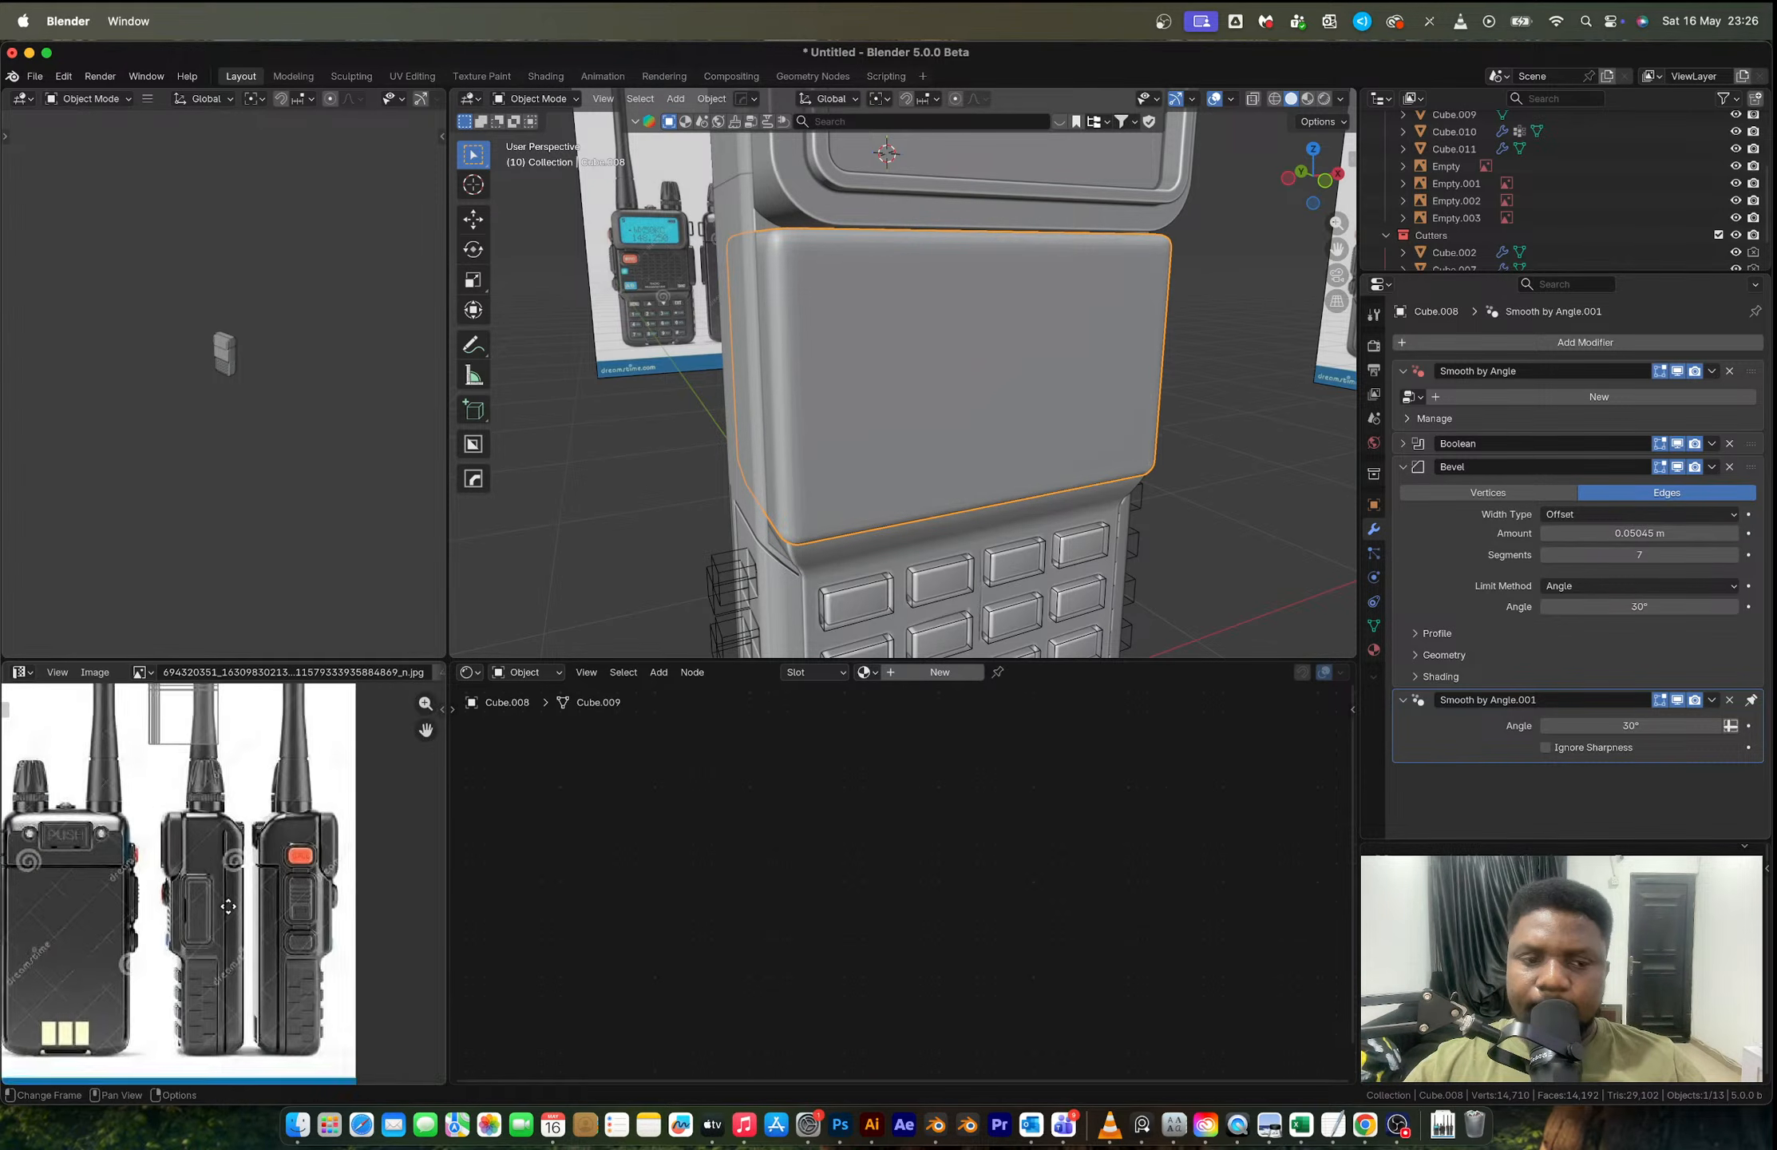
{"action": "scroll", "coordinate": [232, 874], "scroll_direction": "up", "scroll_amount": 3}
{"action": "middle_click_drag", "start_coordinate": [247, 926], "coordinate": [142, 879]}
{"action": "scroll", "coordinate": [243, 877], "scroll_direction": "up", "scroll_amount": 1}
{"action": "scroll", "coordinate": [243, 876], "scroll_direction": "down", "scroll_amount": 1}
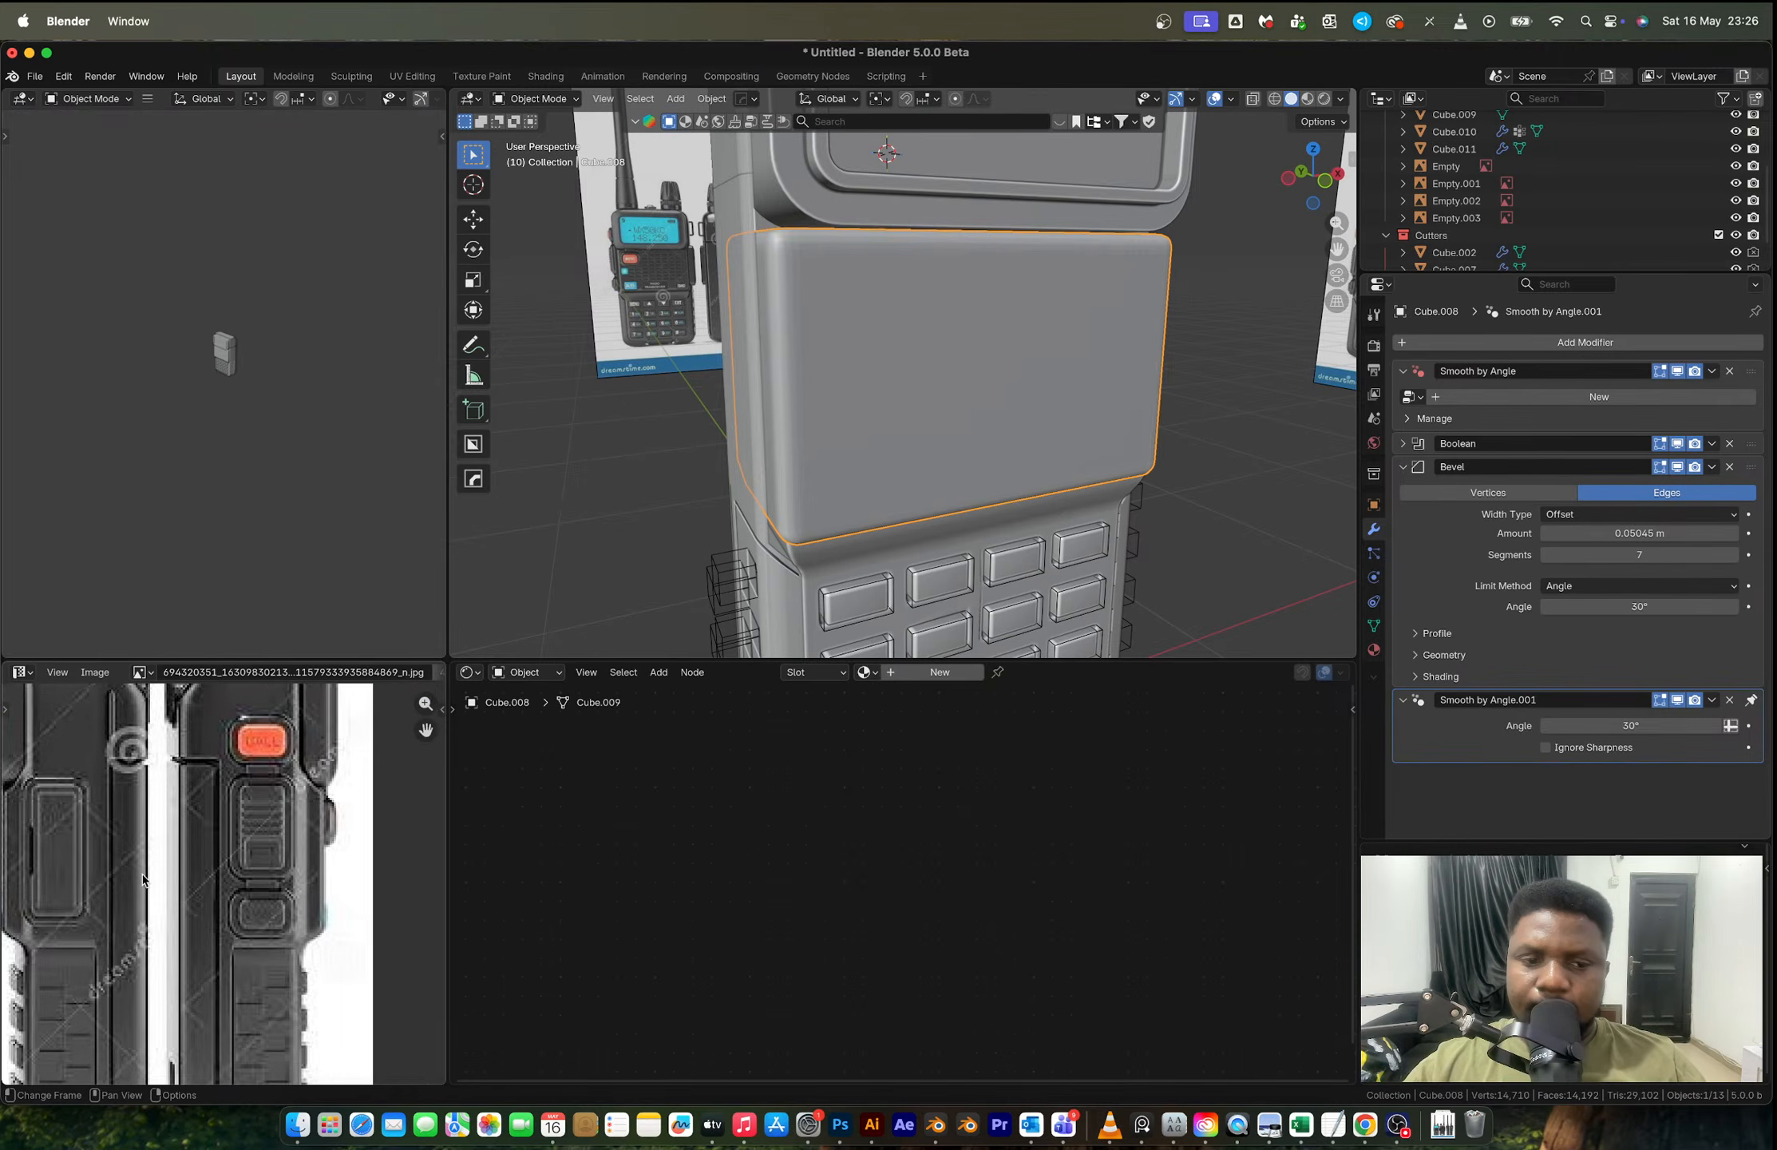
{"action": "middle_click_drag", "start_coordinate": [803, 479], "coordinate": [895, 471]}
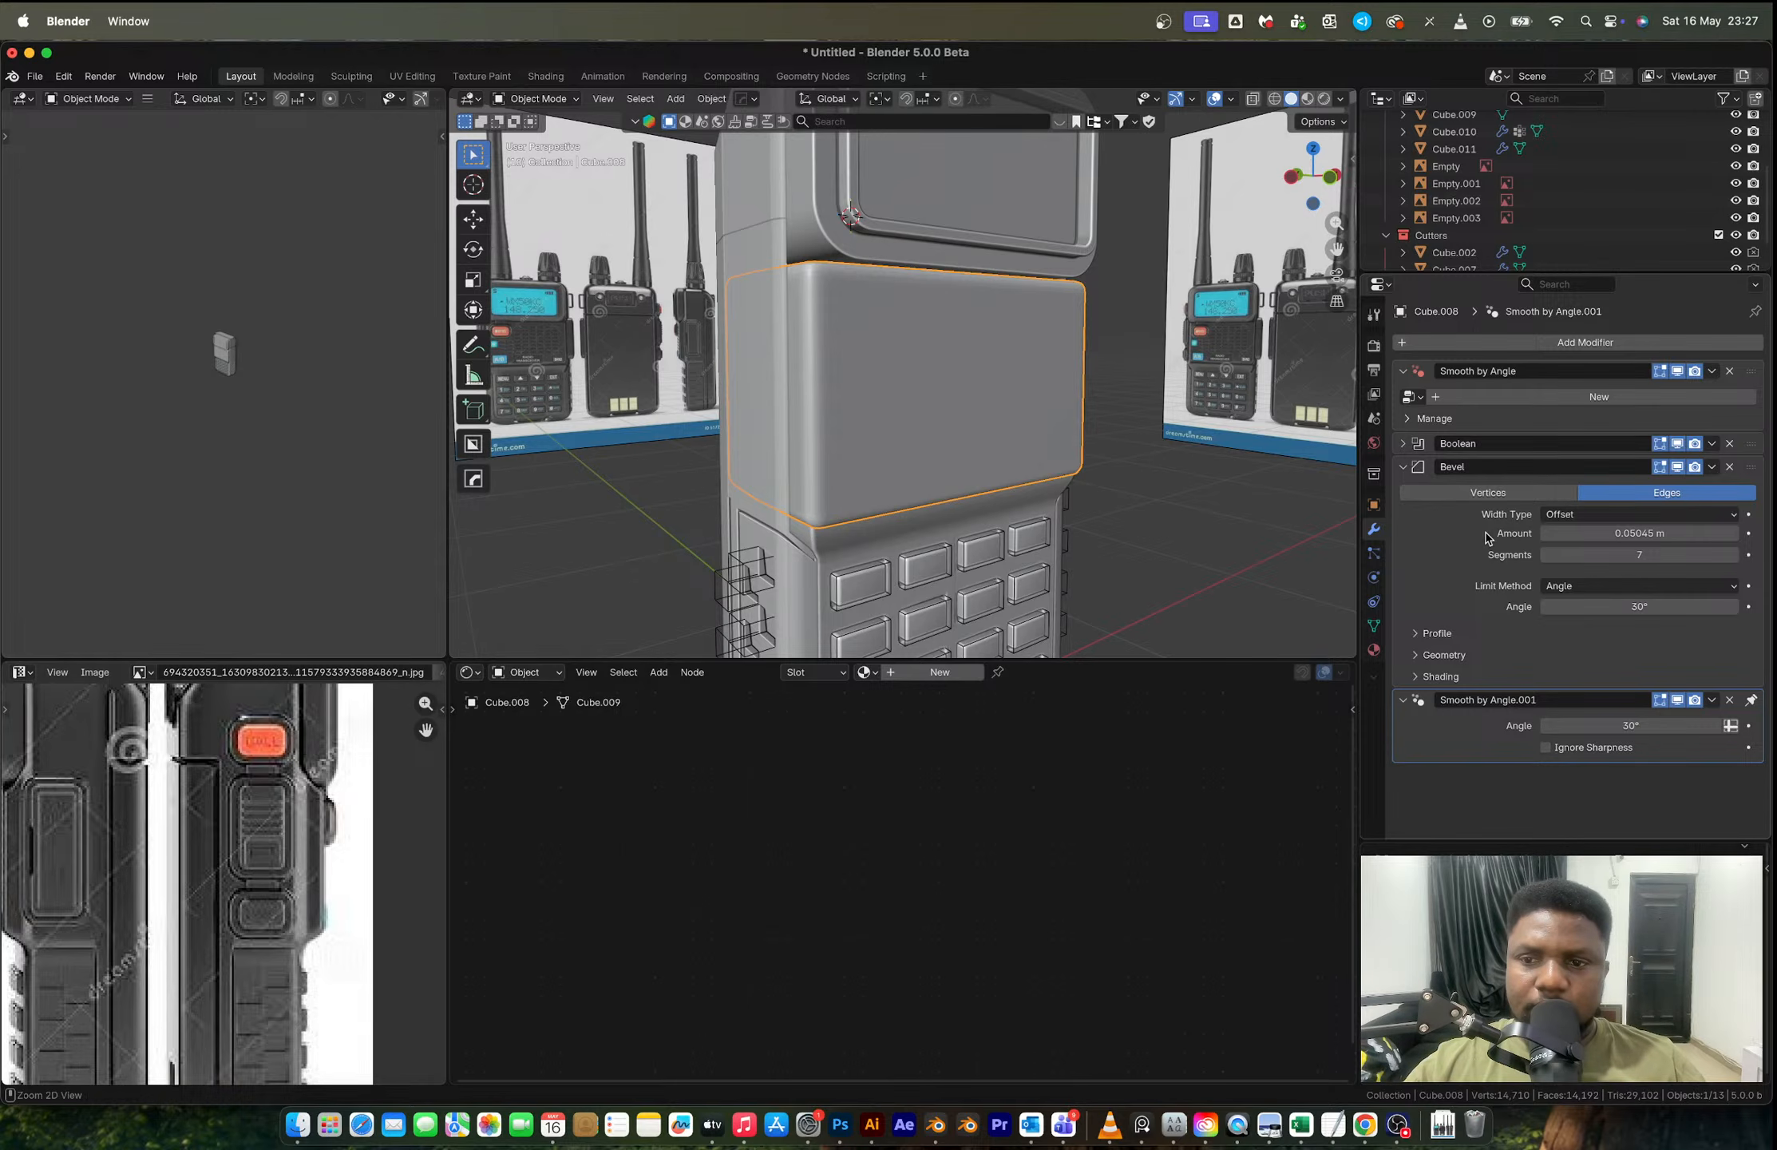
{"action": "key", "text": "ctrl+a"}
{"action": "key", "text": "Tab"}
{"action": "middle_click_drag", "start_coordinate": [1011, 349], "coordinate": [926, 318]}
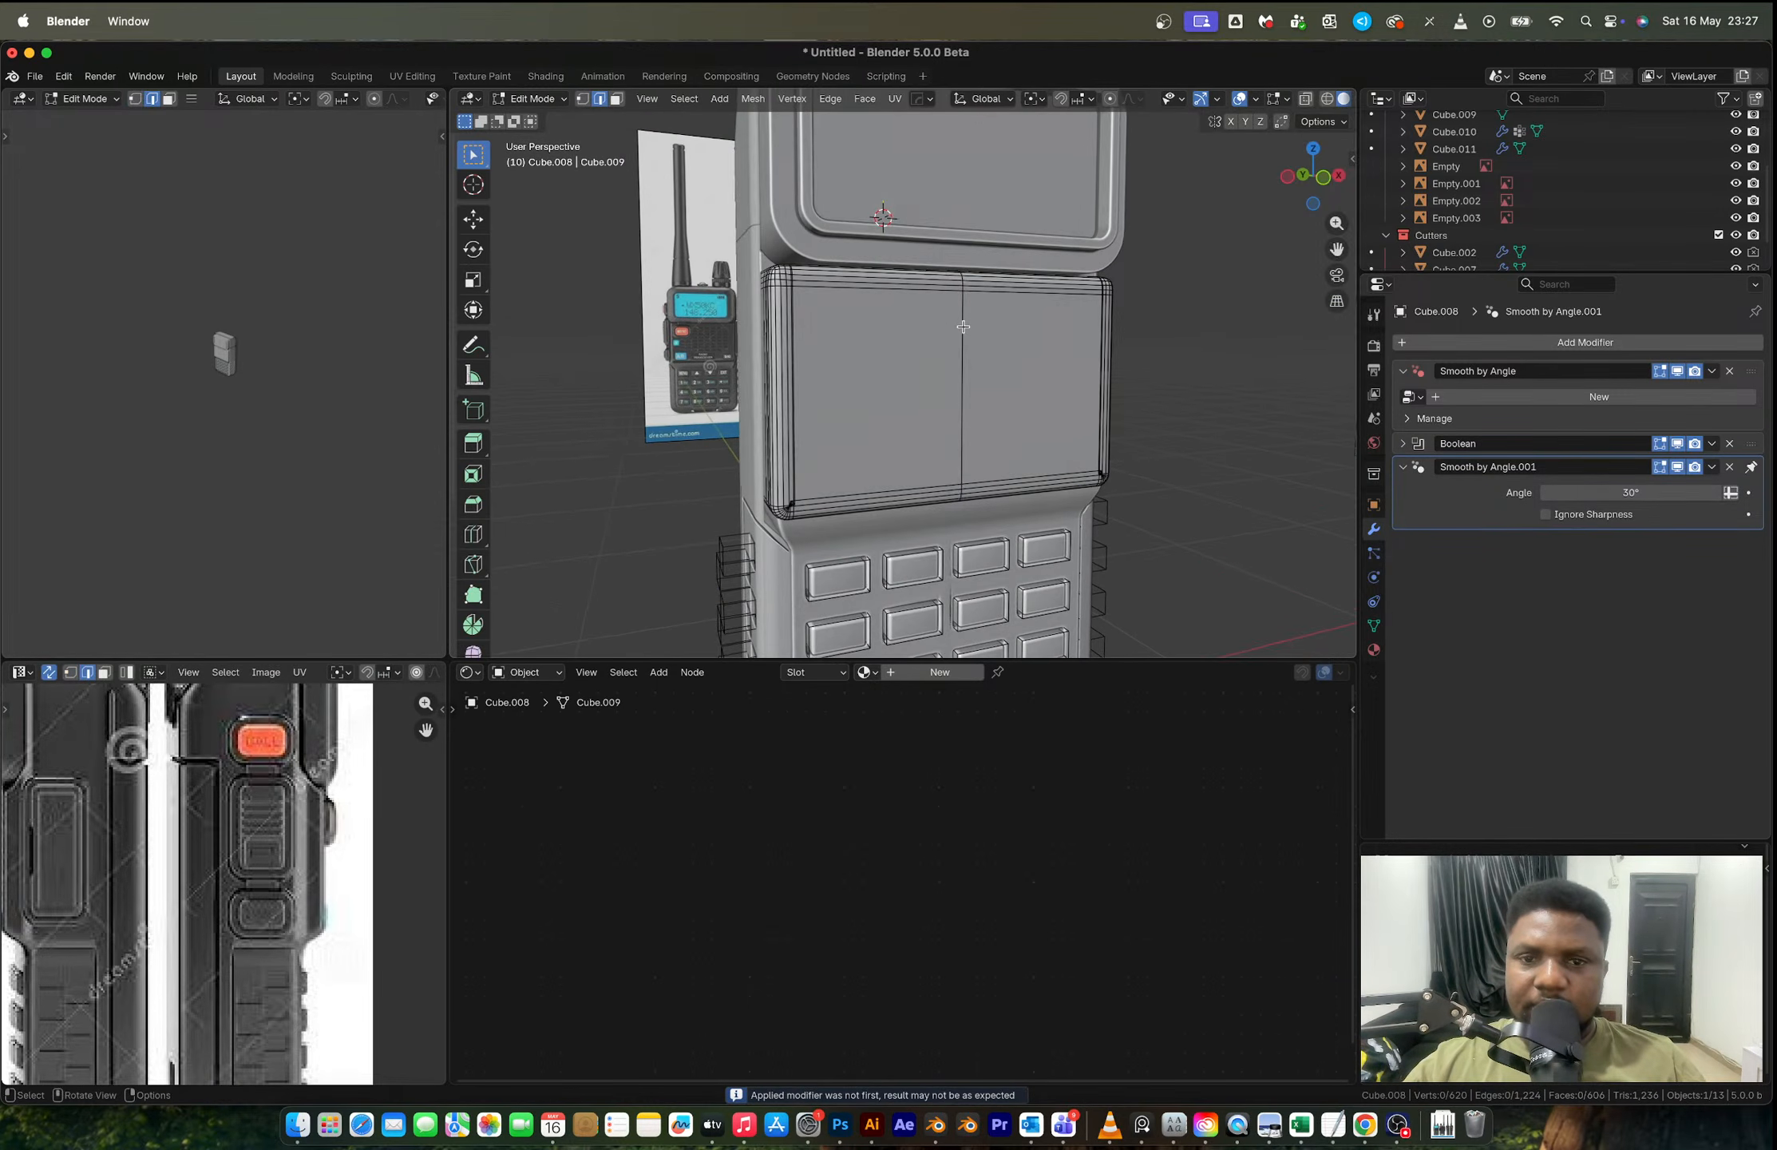
{"action": "left_click", "coordinate": [963, 326], "text": "alt"}
{"action": "key", "text": "x"}
{"action": "left_click", "coordinate": [954, 328]}
Step: Add a dense set of evenly spaced vertical loop cuts across the front of the middle panel
{"action": "key", "text": "ctrl+r"}
{"action": "scroll", "coordinate": [961, 285], "scroll_direction": "up", "scroll_amount": 7}
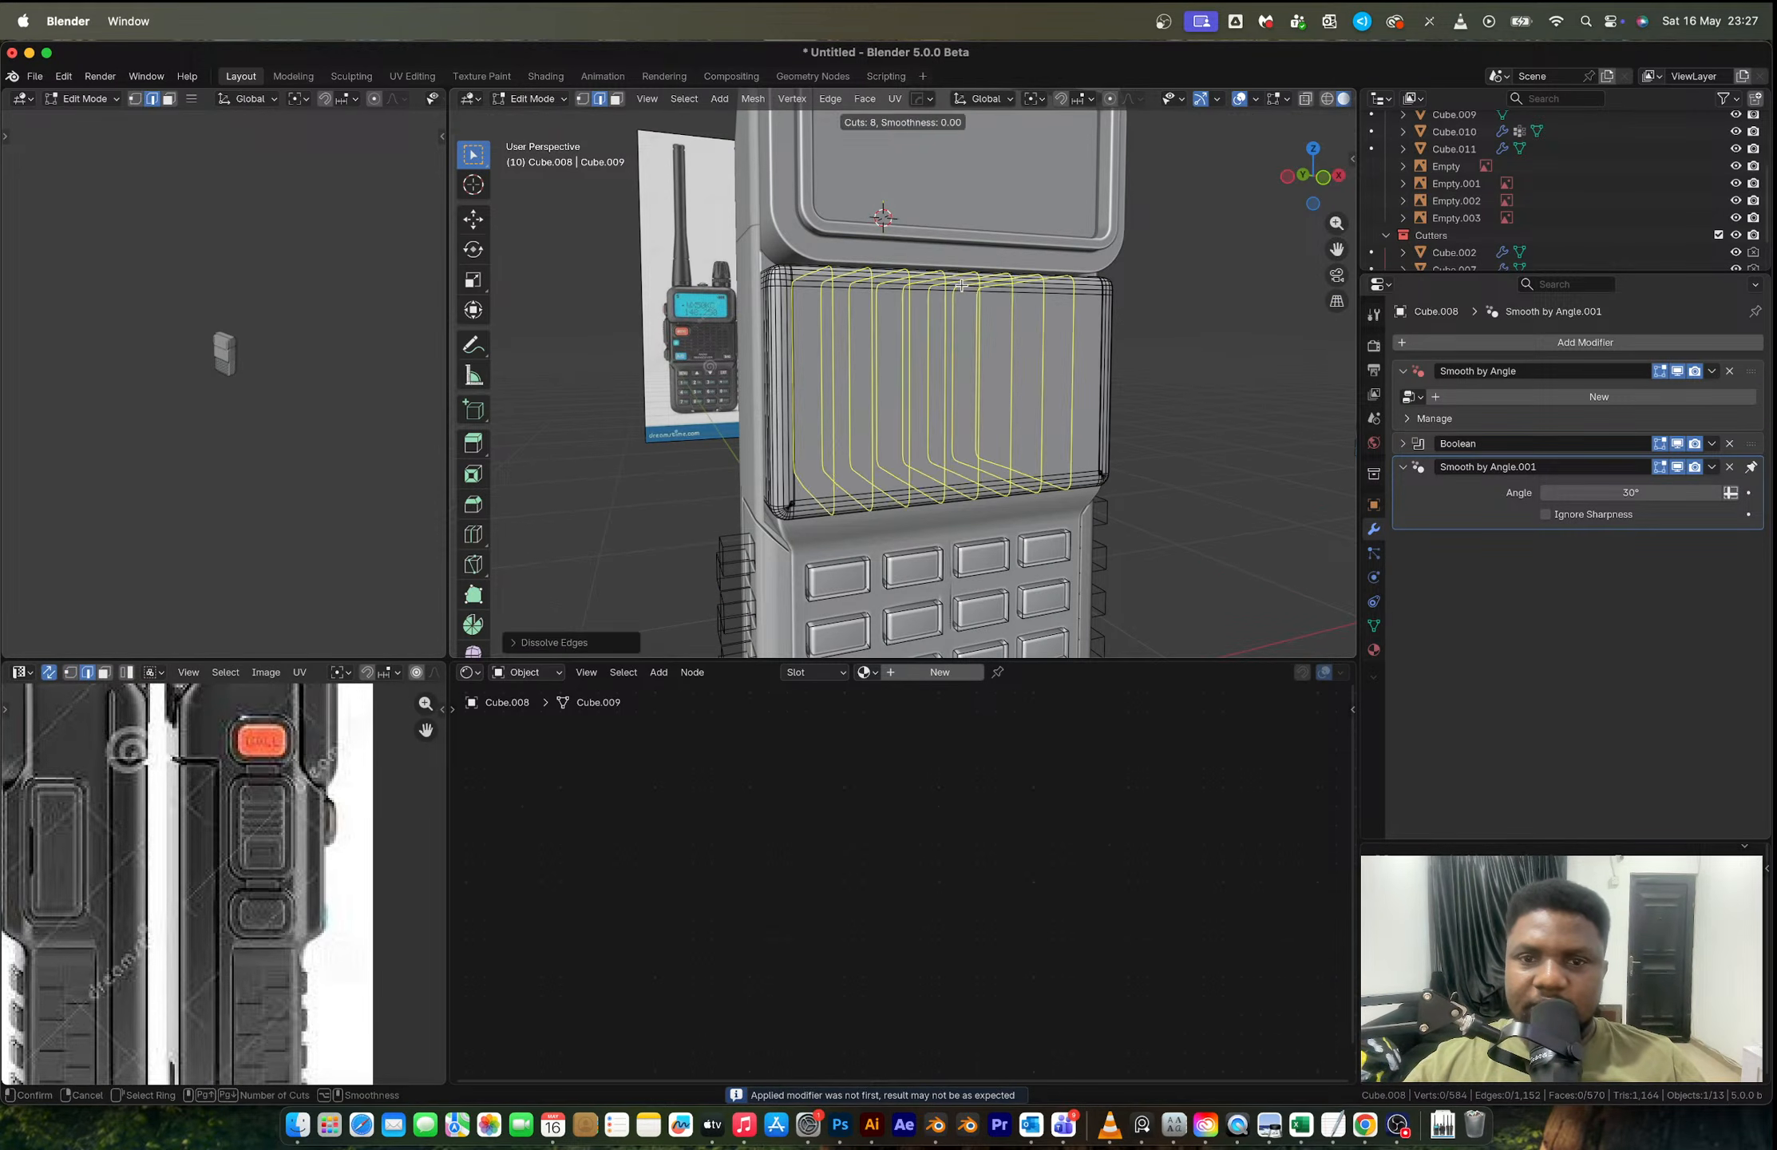
{"action": "scroll", "coordinate": [961, 285], "scroll_direction": "up", "scroll_amount": 16}
{"action": "left_click", "coordinate": [961, 285]}
{"action": "right_click", "coordinate": [961, 285]}
{"action": "key", "text": "ctrl+r"}
{"action": "scroll", "coordinate": [1099, 375], "scroll_direction": "up", "scroll_amount": 5}
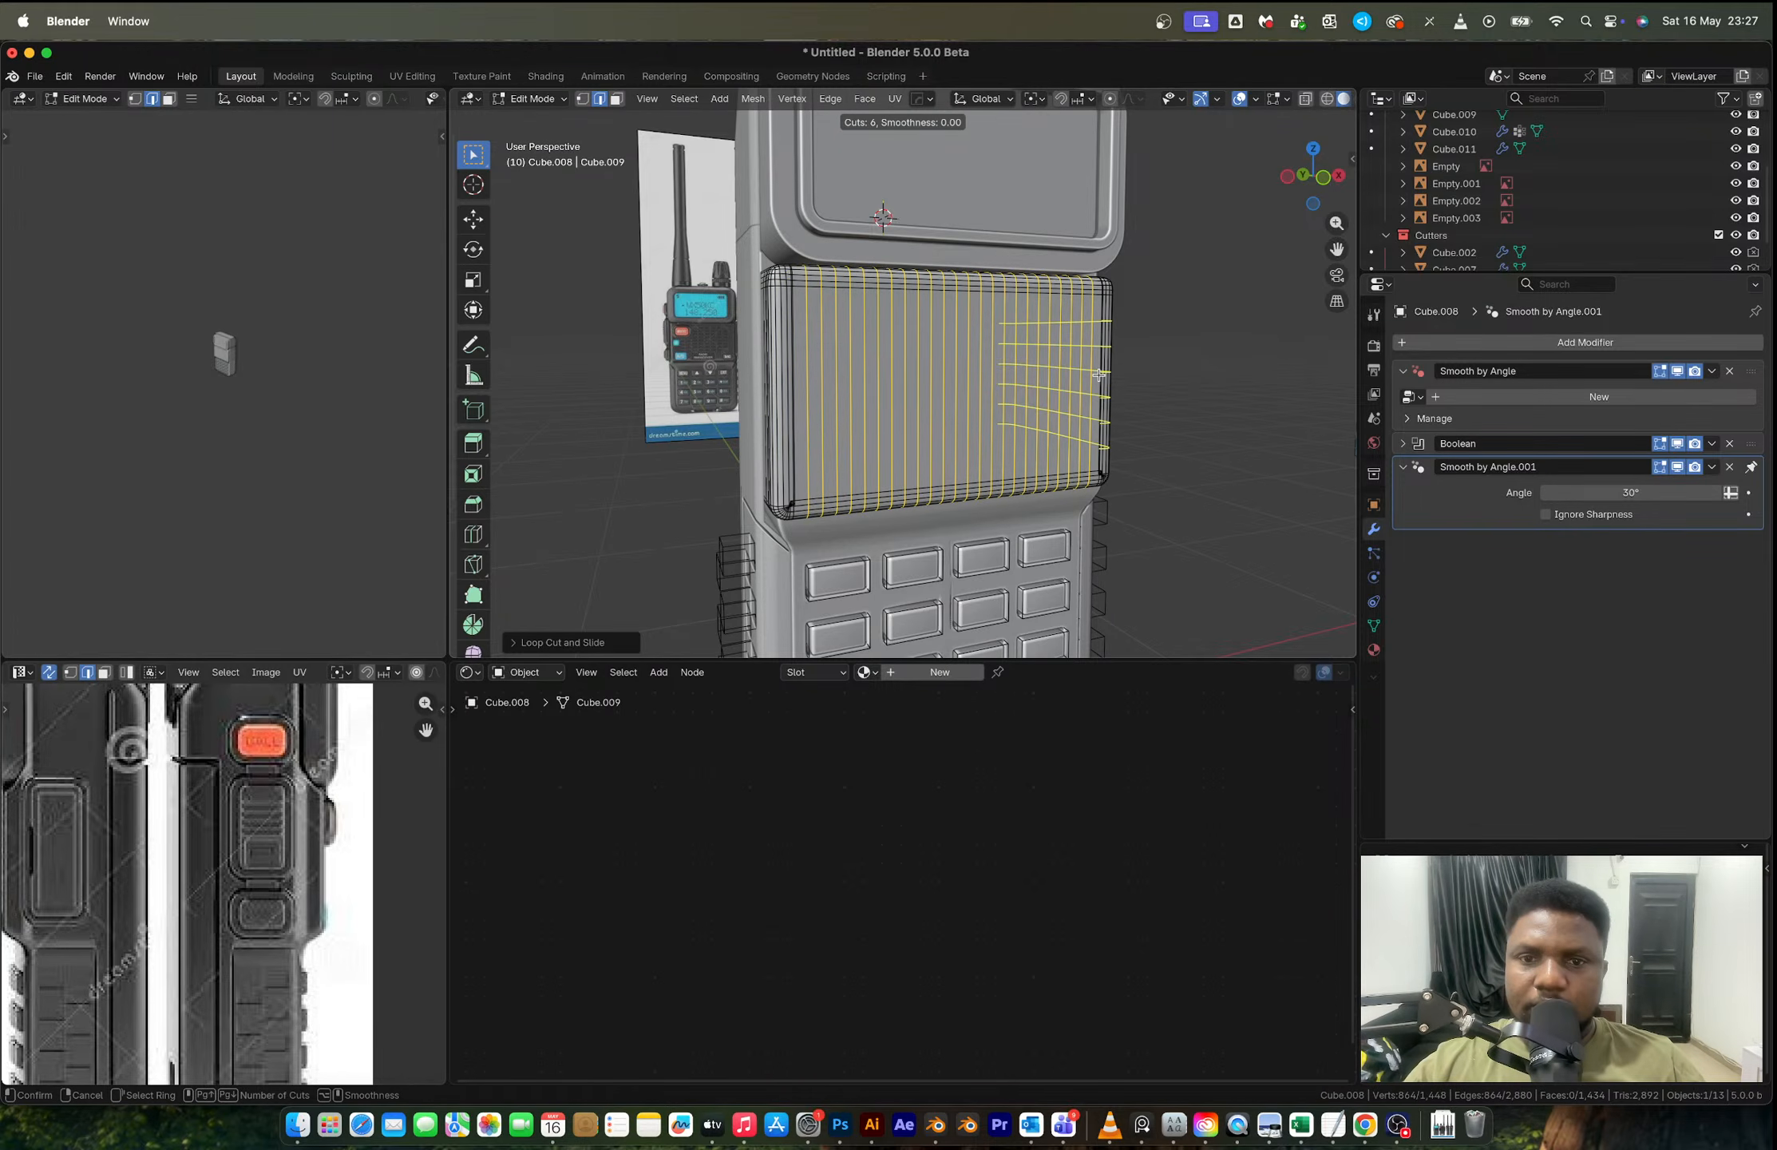
{"action": "right_click", "coordinate": [1098, 374]}
{"action": "scroll", "coordinate": [817, 410], "scroll_direction": "up", "scroll_amount": 6}
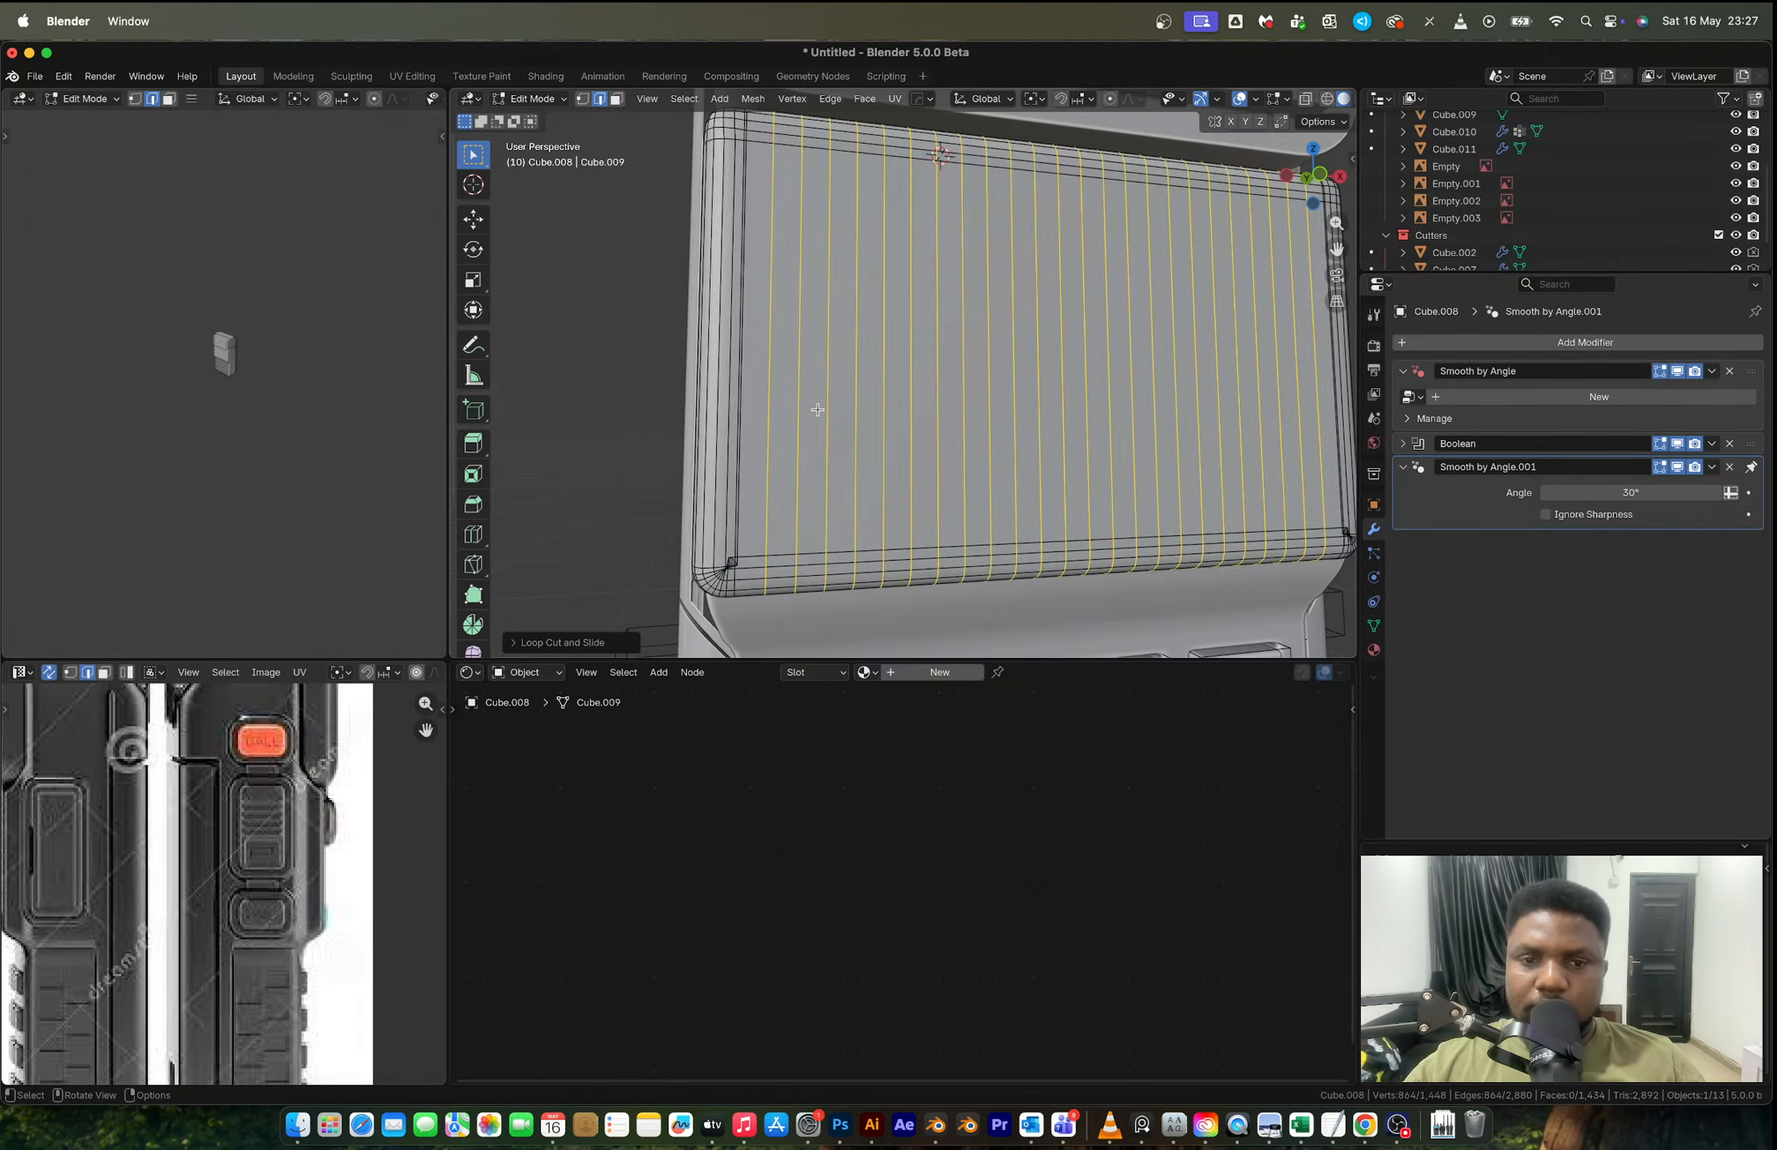
Step: Undo the panel's loop cuts, the edge dissolve and the Bevel modifier application
{"action": "key", "text": "ctrl+z"}
{"action": "key", "text": "ctrl+z"}
{"action": "key", "text": "ctrl+z"}
{"action": "key", "text": "ctrl+z"}
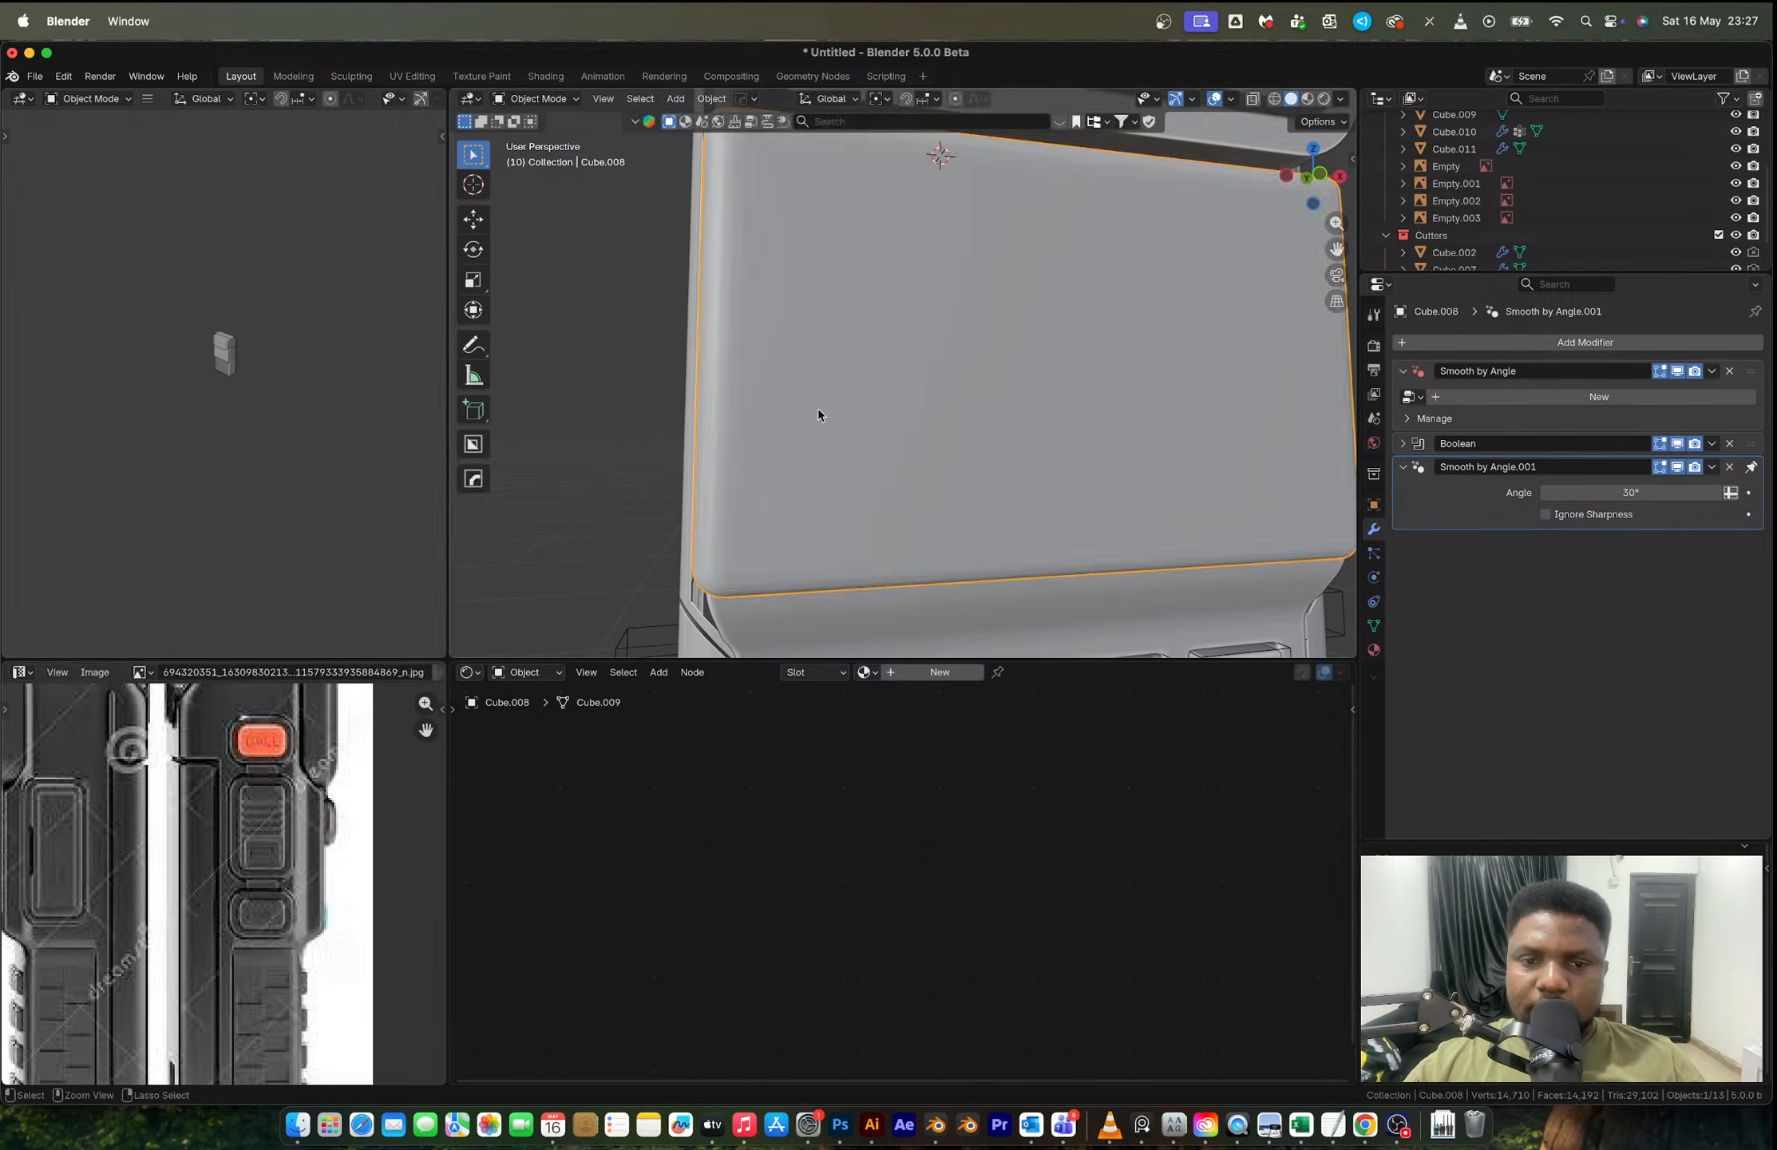
Step: Try removing the Bevel modifier from the middle front panel, inspect its mesh, and undo
{"action": "left_click", "coordinate": [1728, 467]}
{"action": "key", "text": "Tab"}
{"action": "scroll", "coordinate": [1087, 473], "scroll_direction": "down", "scroll_amount": 3}
{"action": "key", "text": "ctrl+z"}
{"action": "key", "text": "ctrl+z"}
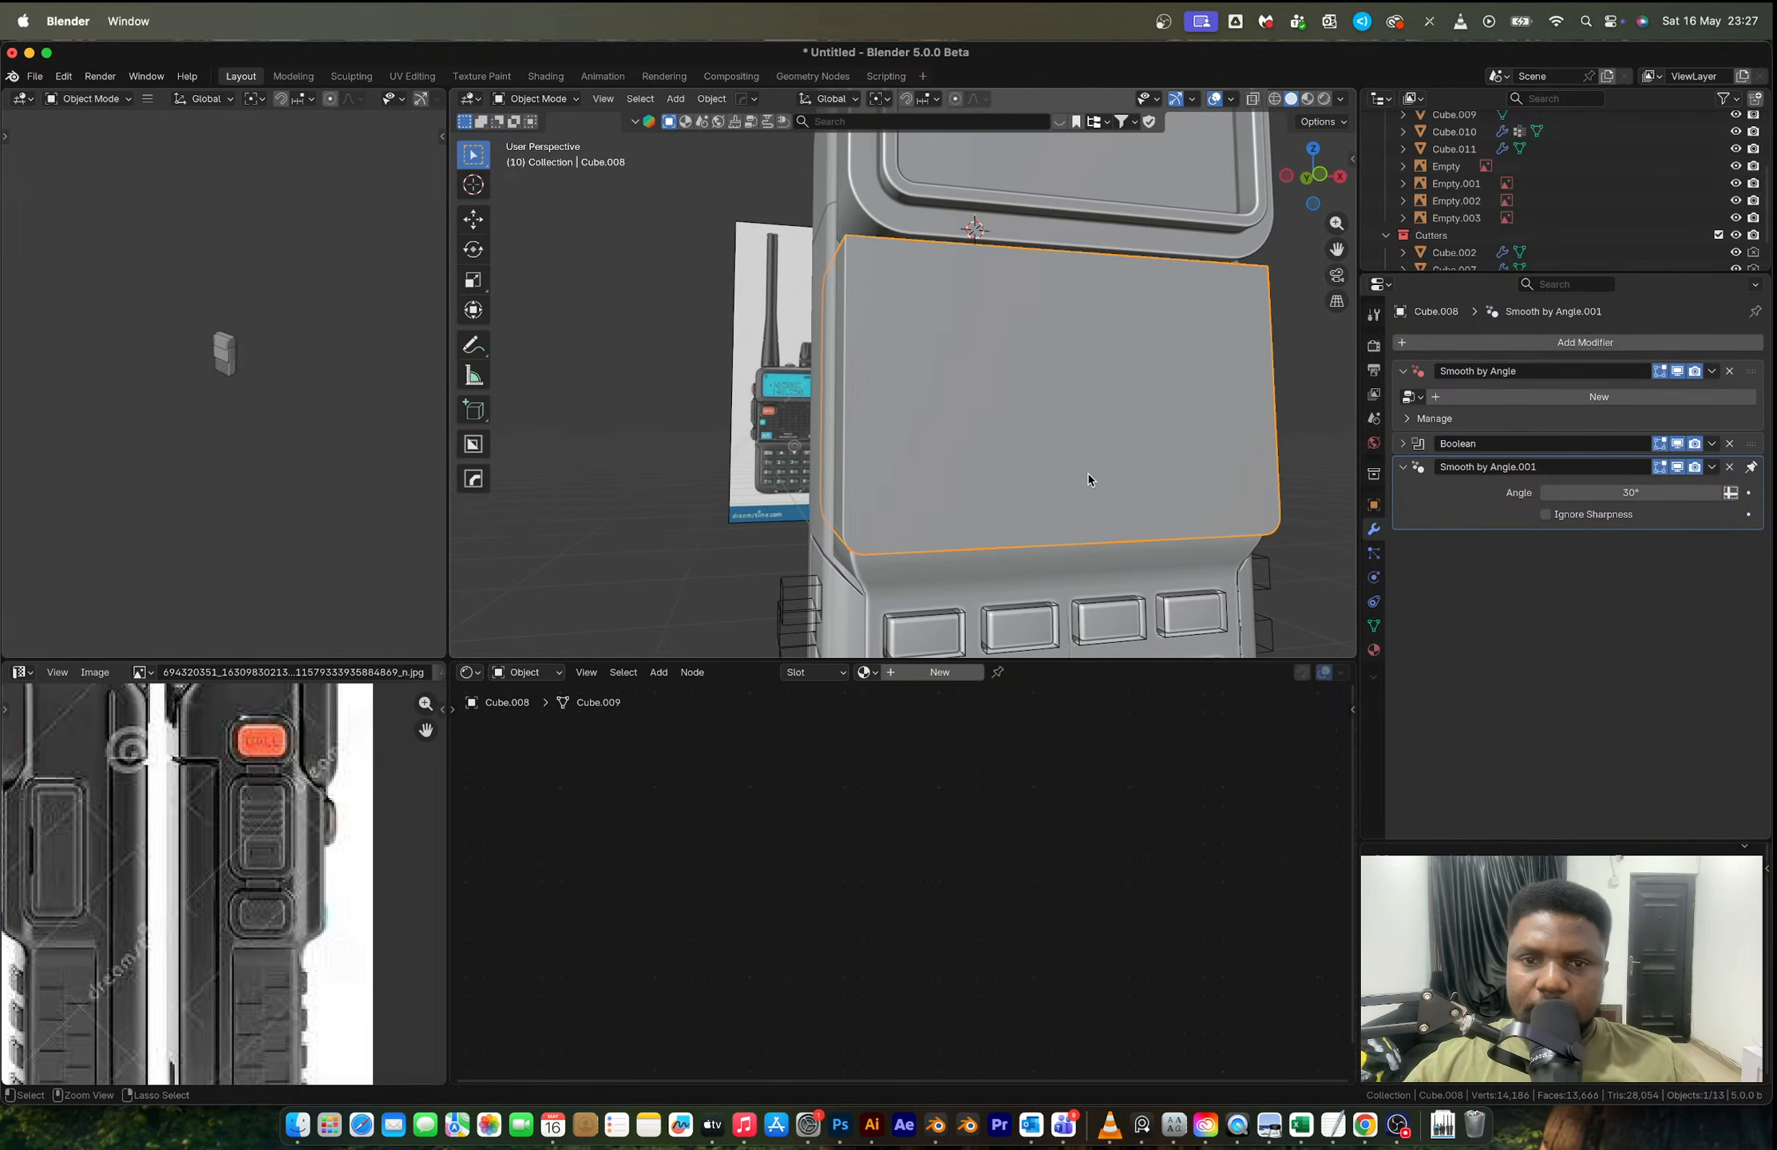
Step: Apply the middle front panel's Bevel modifier and turn on X-ray so the reference image shows through the model
{"action": "mouse_move", "coordinate": [1087, 473]}
{"action": "middle_mouse_down"}
{"action": "mouse_move", "coordinate": [1118, 482]}
{"action": "mouse_move", "coordinate": [1062, 488]}
{"action": "middle_mouse_up"}
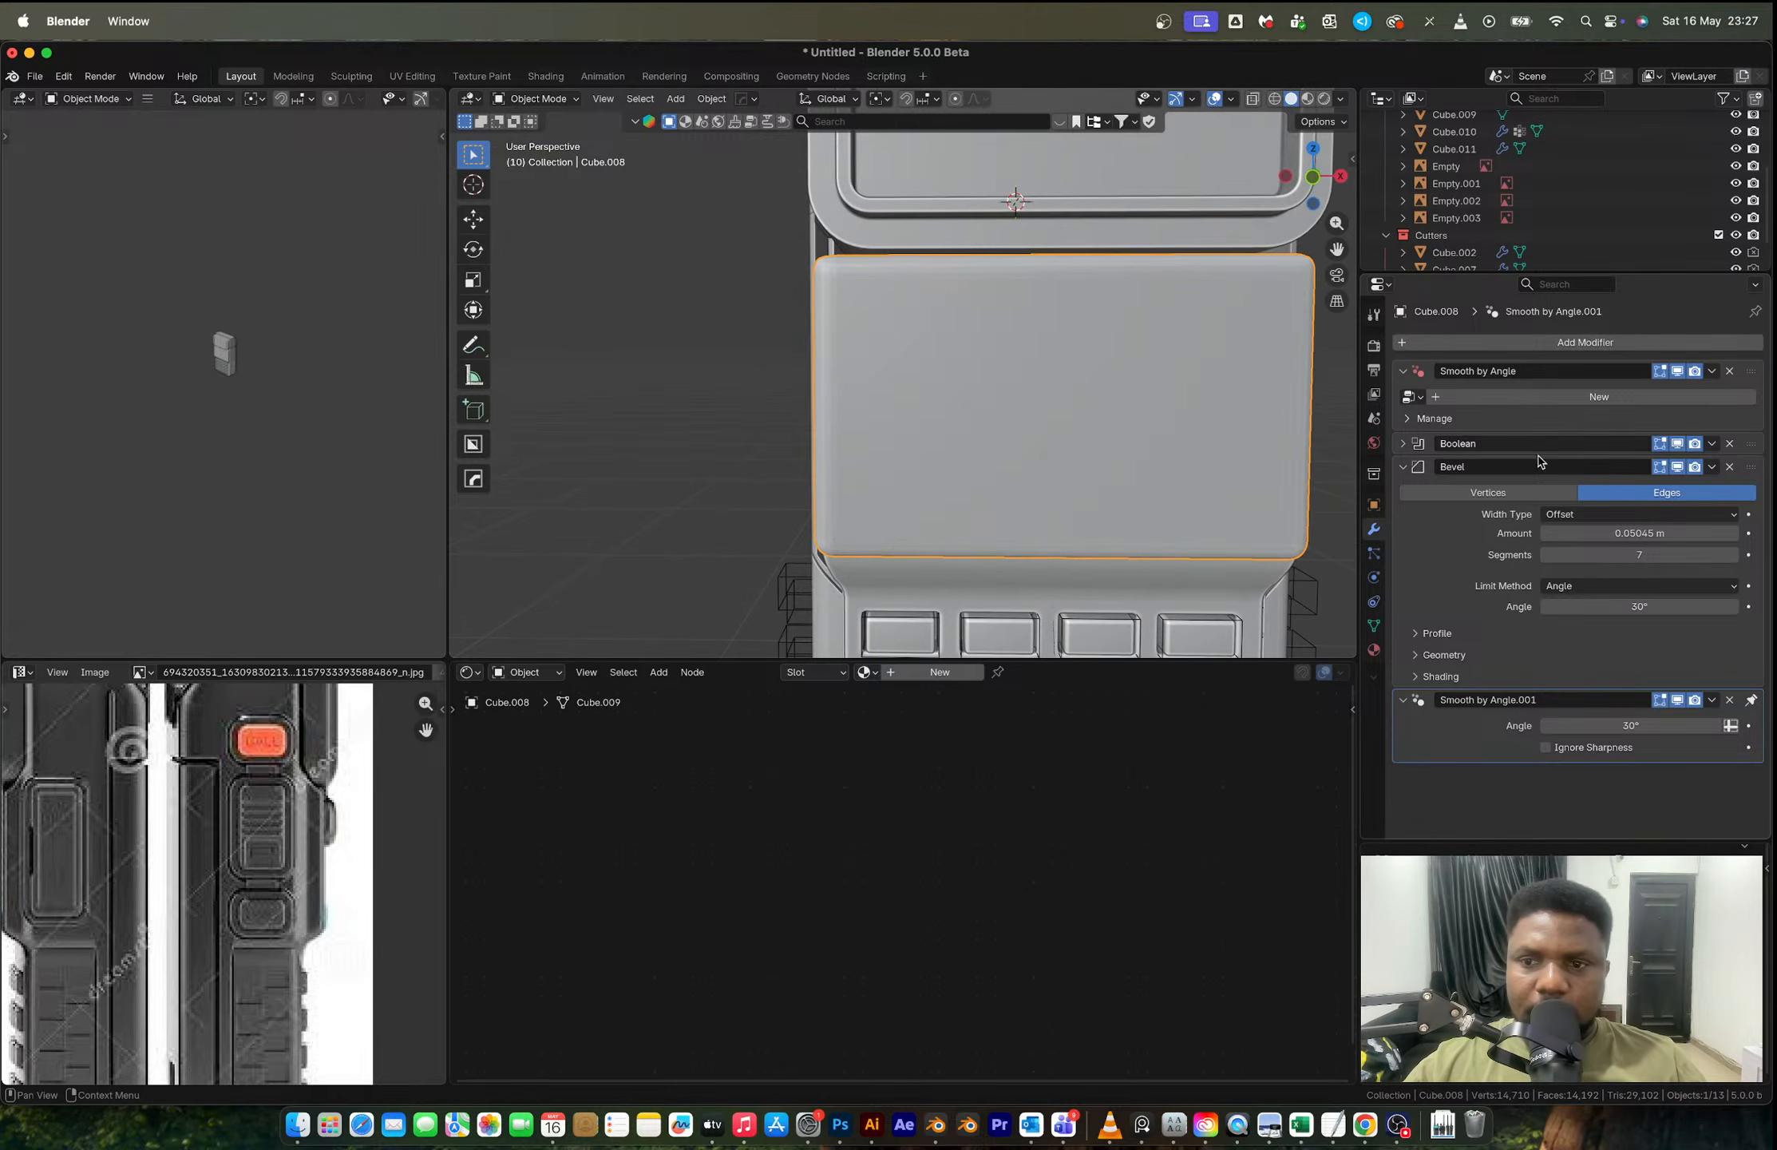
{"action": "key", "text": "ctrl+a"}
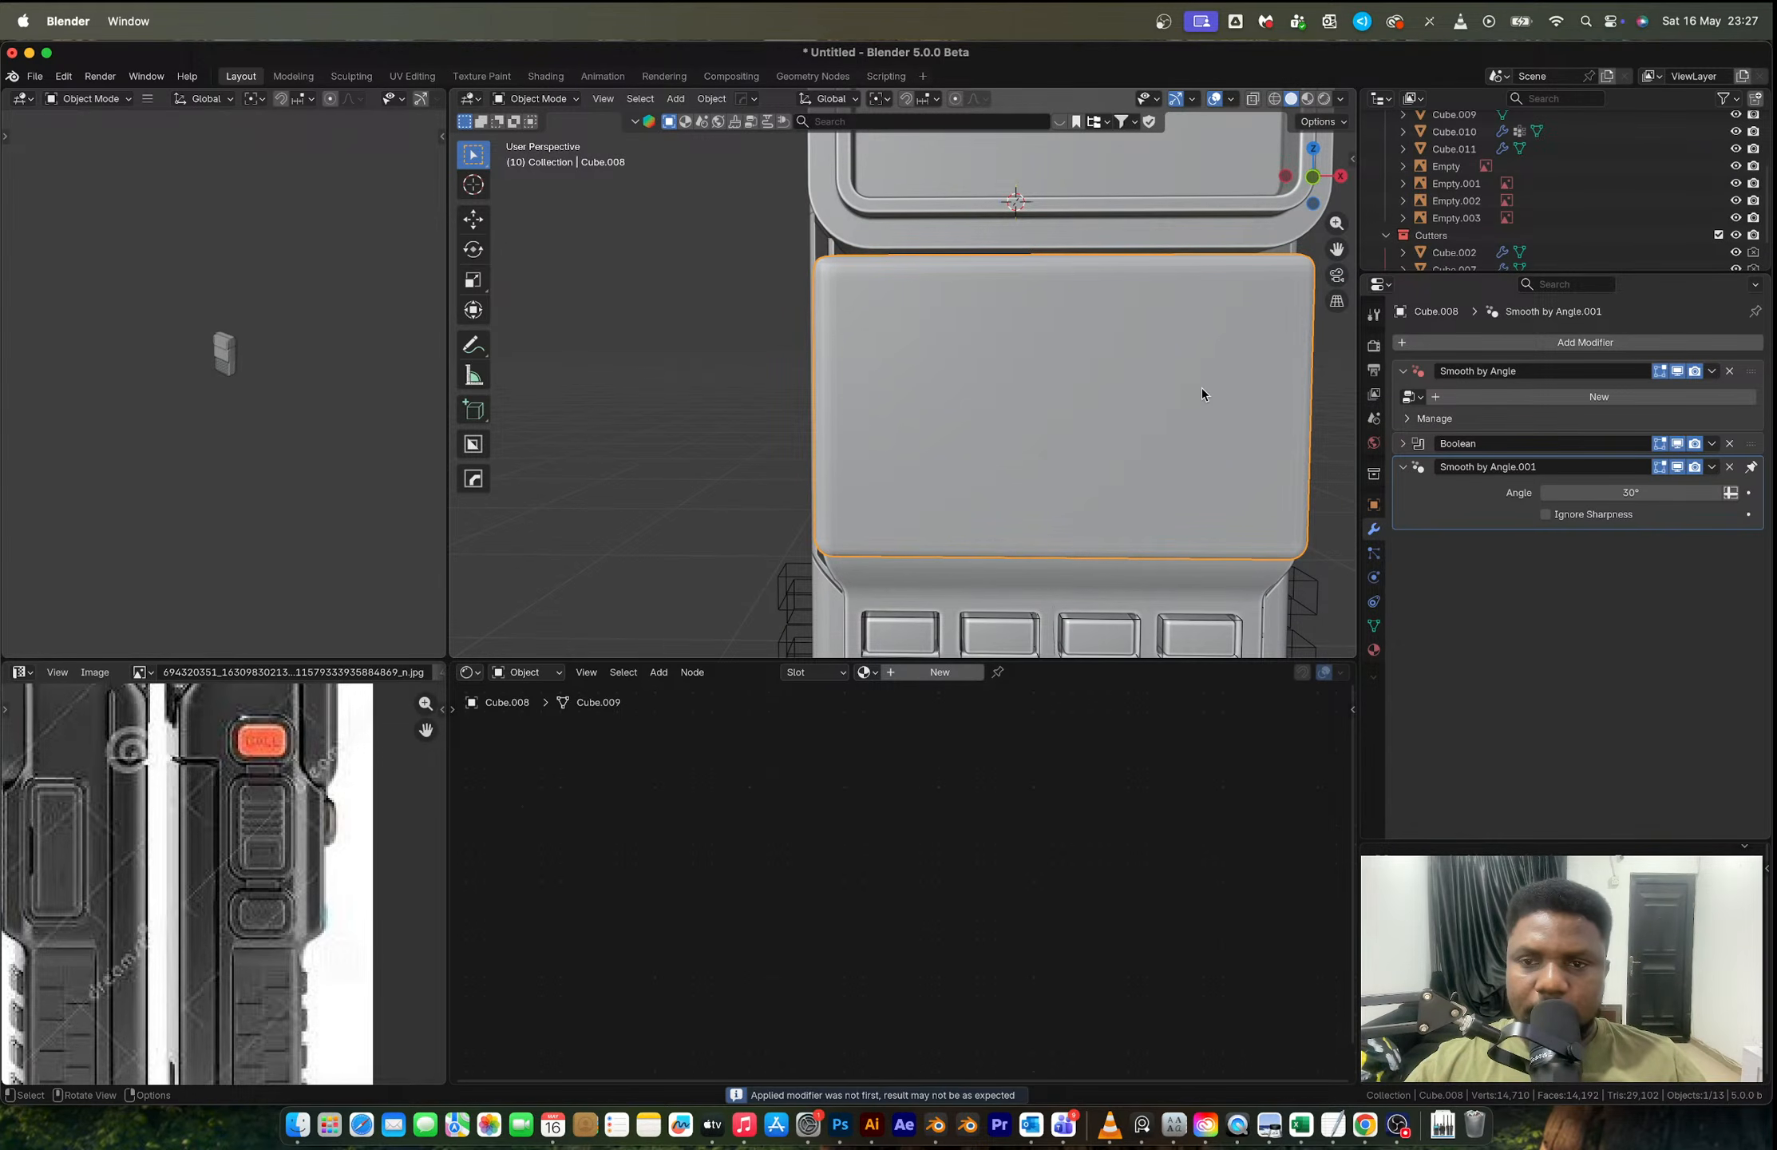
{"action": "key", "text": "ctrl+KP_1"}
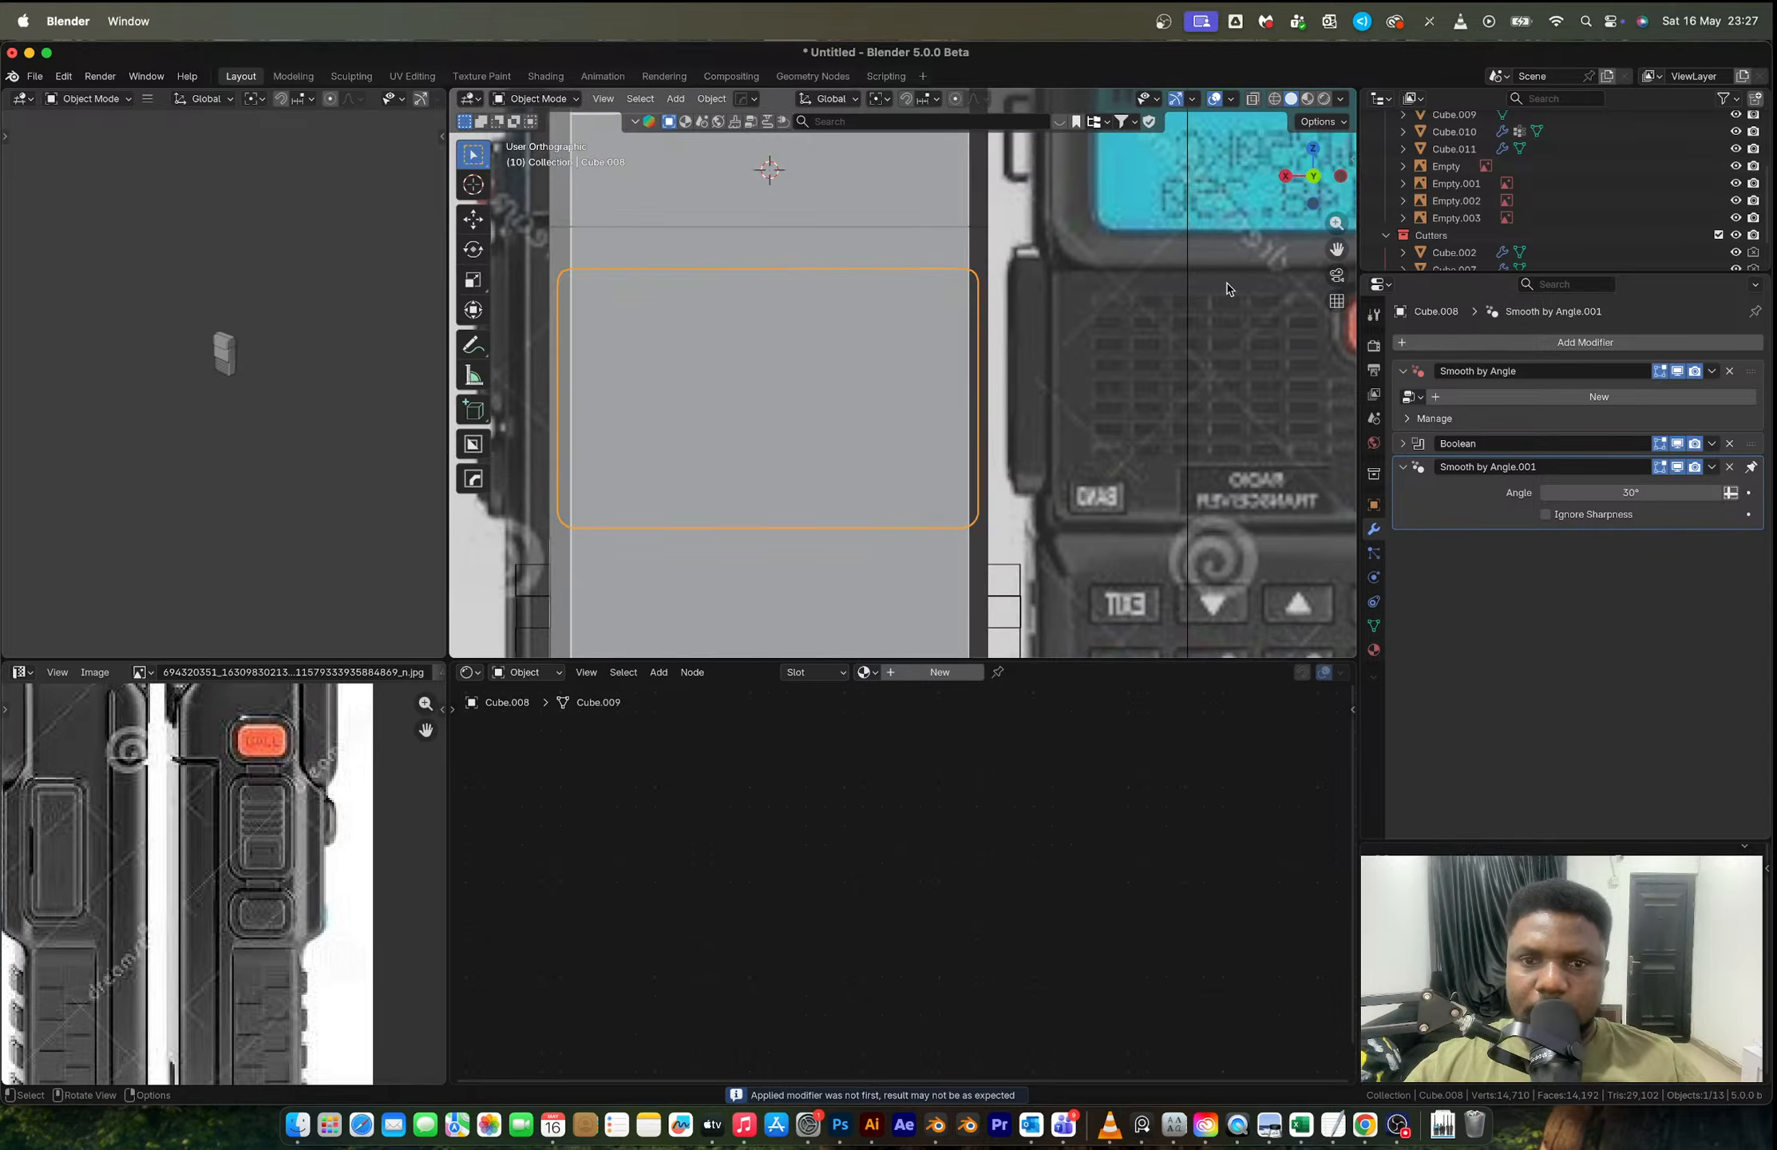
{"action": "key", "text": "KP_1"}
{"action": "scroll", "coordinate": [1182, 367], "scroll_direction": "up", "scroll_amount": 2}
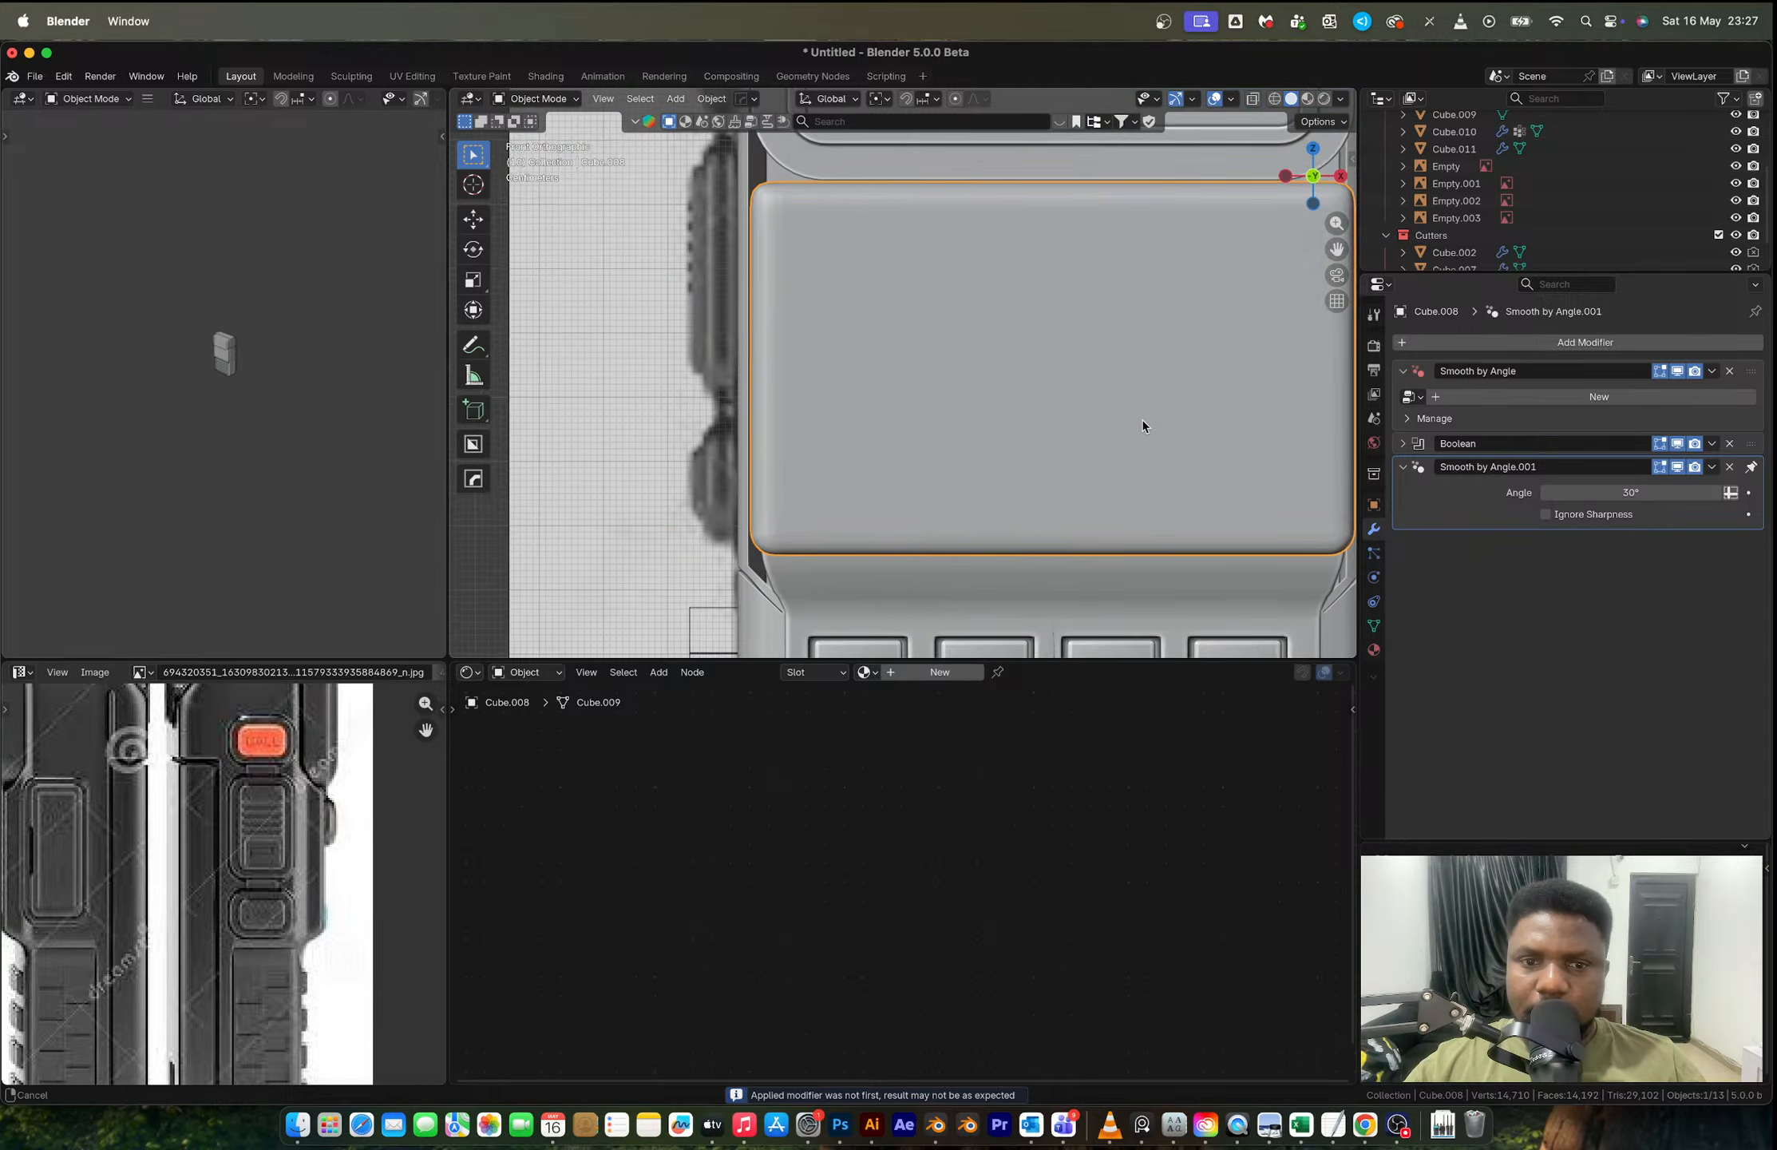
{"action": "middle_click_drag", "start_coordinate": [1141, 419], "coordinate": [1116, 432], "text": "shift"}
{"action": "key", "text": "alt+z"}
{"action": "scroll", "coordinate": [1114, 431], "scroll_direction": "up", "scroll_amount": 1}
{"action": "middle_click_drag", "start_coordinate": [962, 278], "coordinate": [854, 349], "text": "shift"}
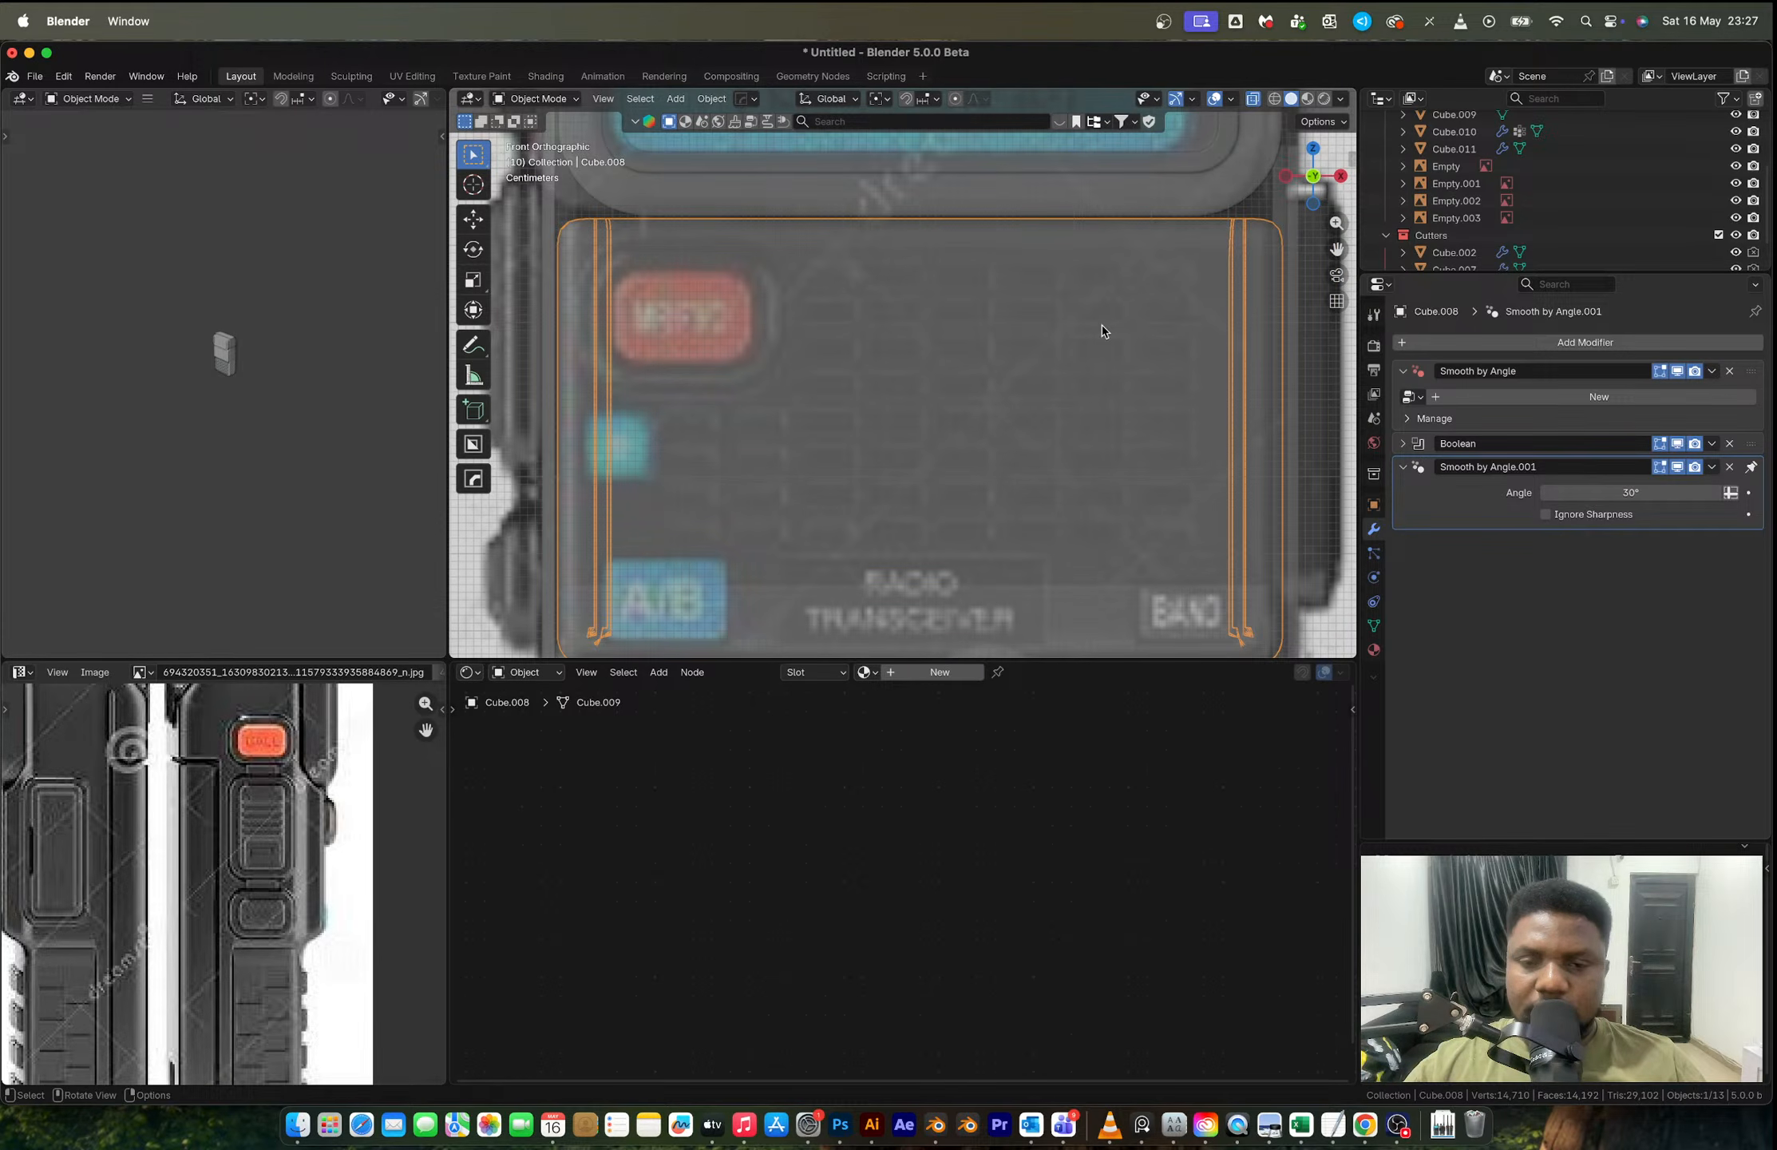
Step: Add one vertical loop cut through the right half of the middle panel, slid towards its bevelled side edge
{"action": "key", "text": "Tab"}
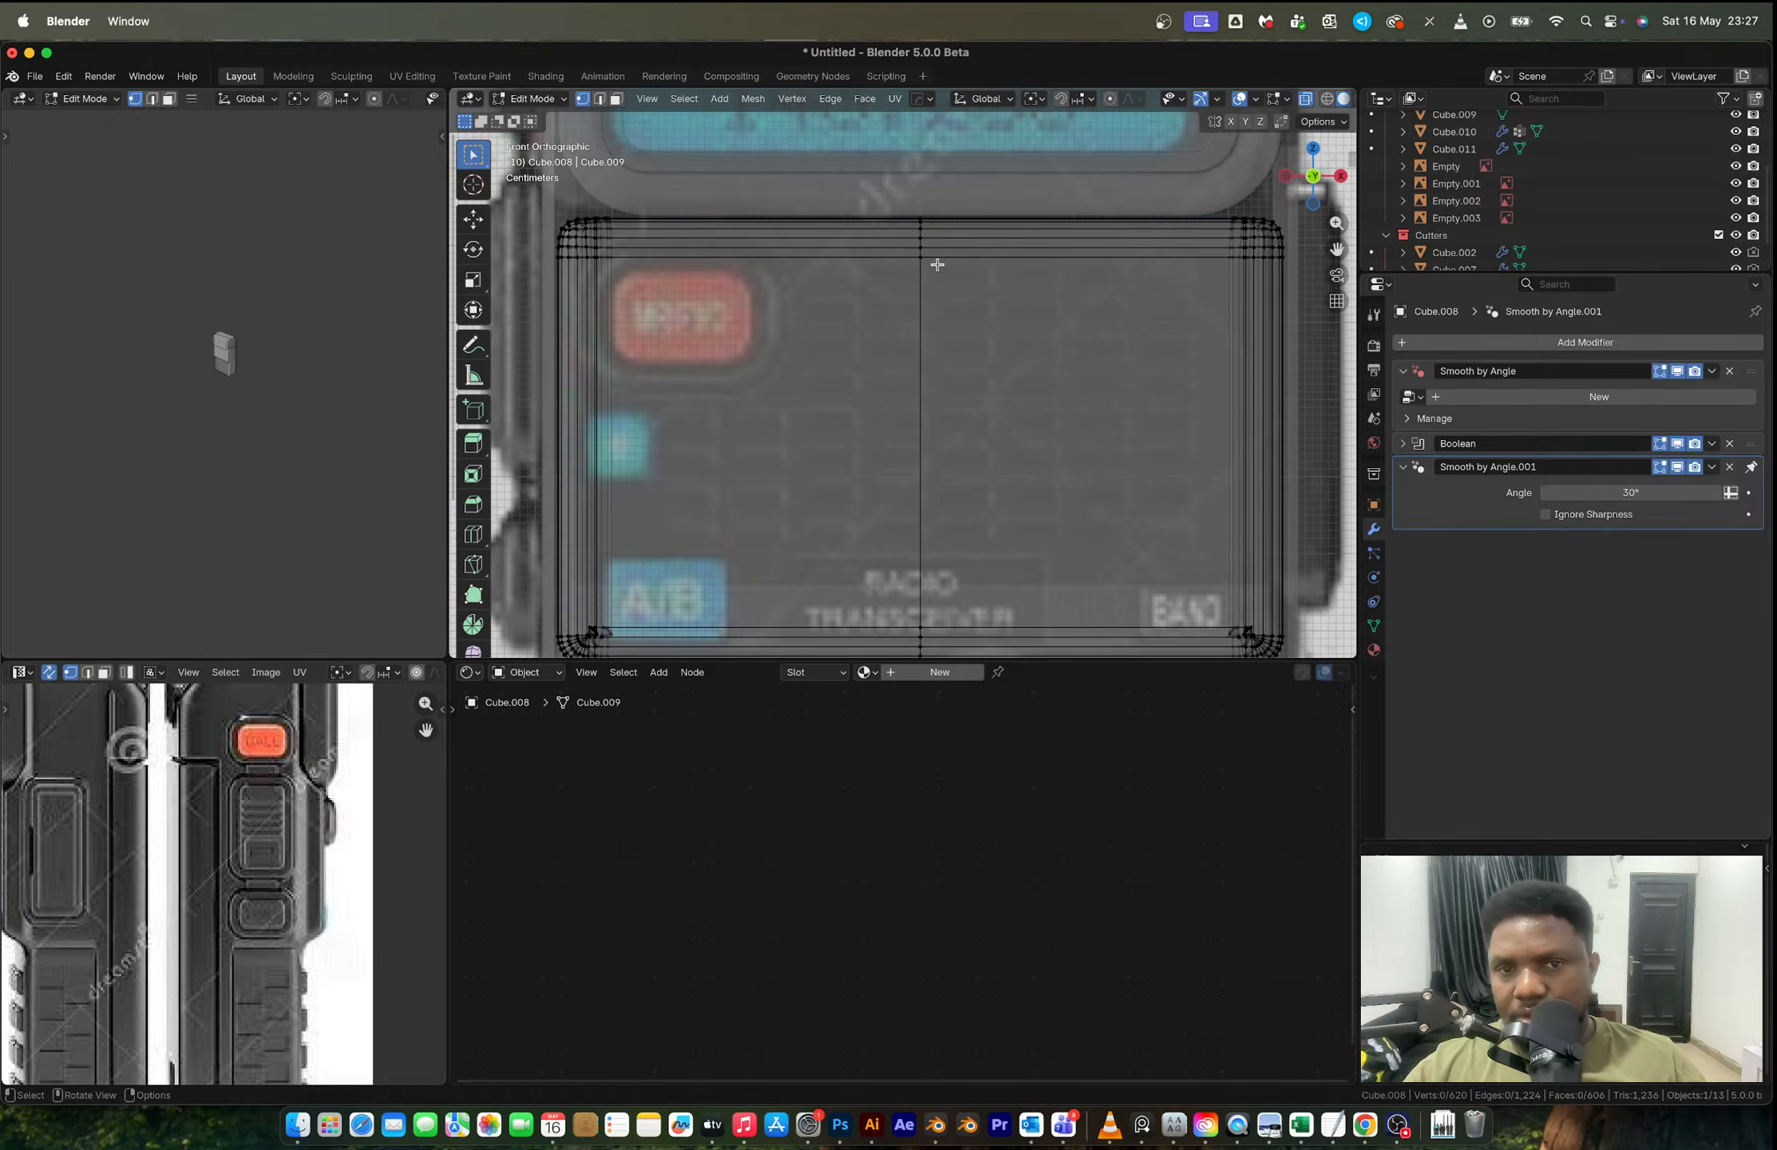
{"action": "key", "text": "2"}
{"action": "left_click", "coordinate": [921, 368], "text": "alt"}
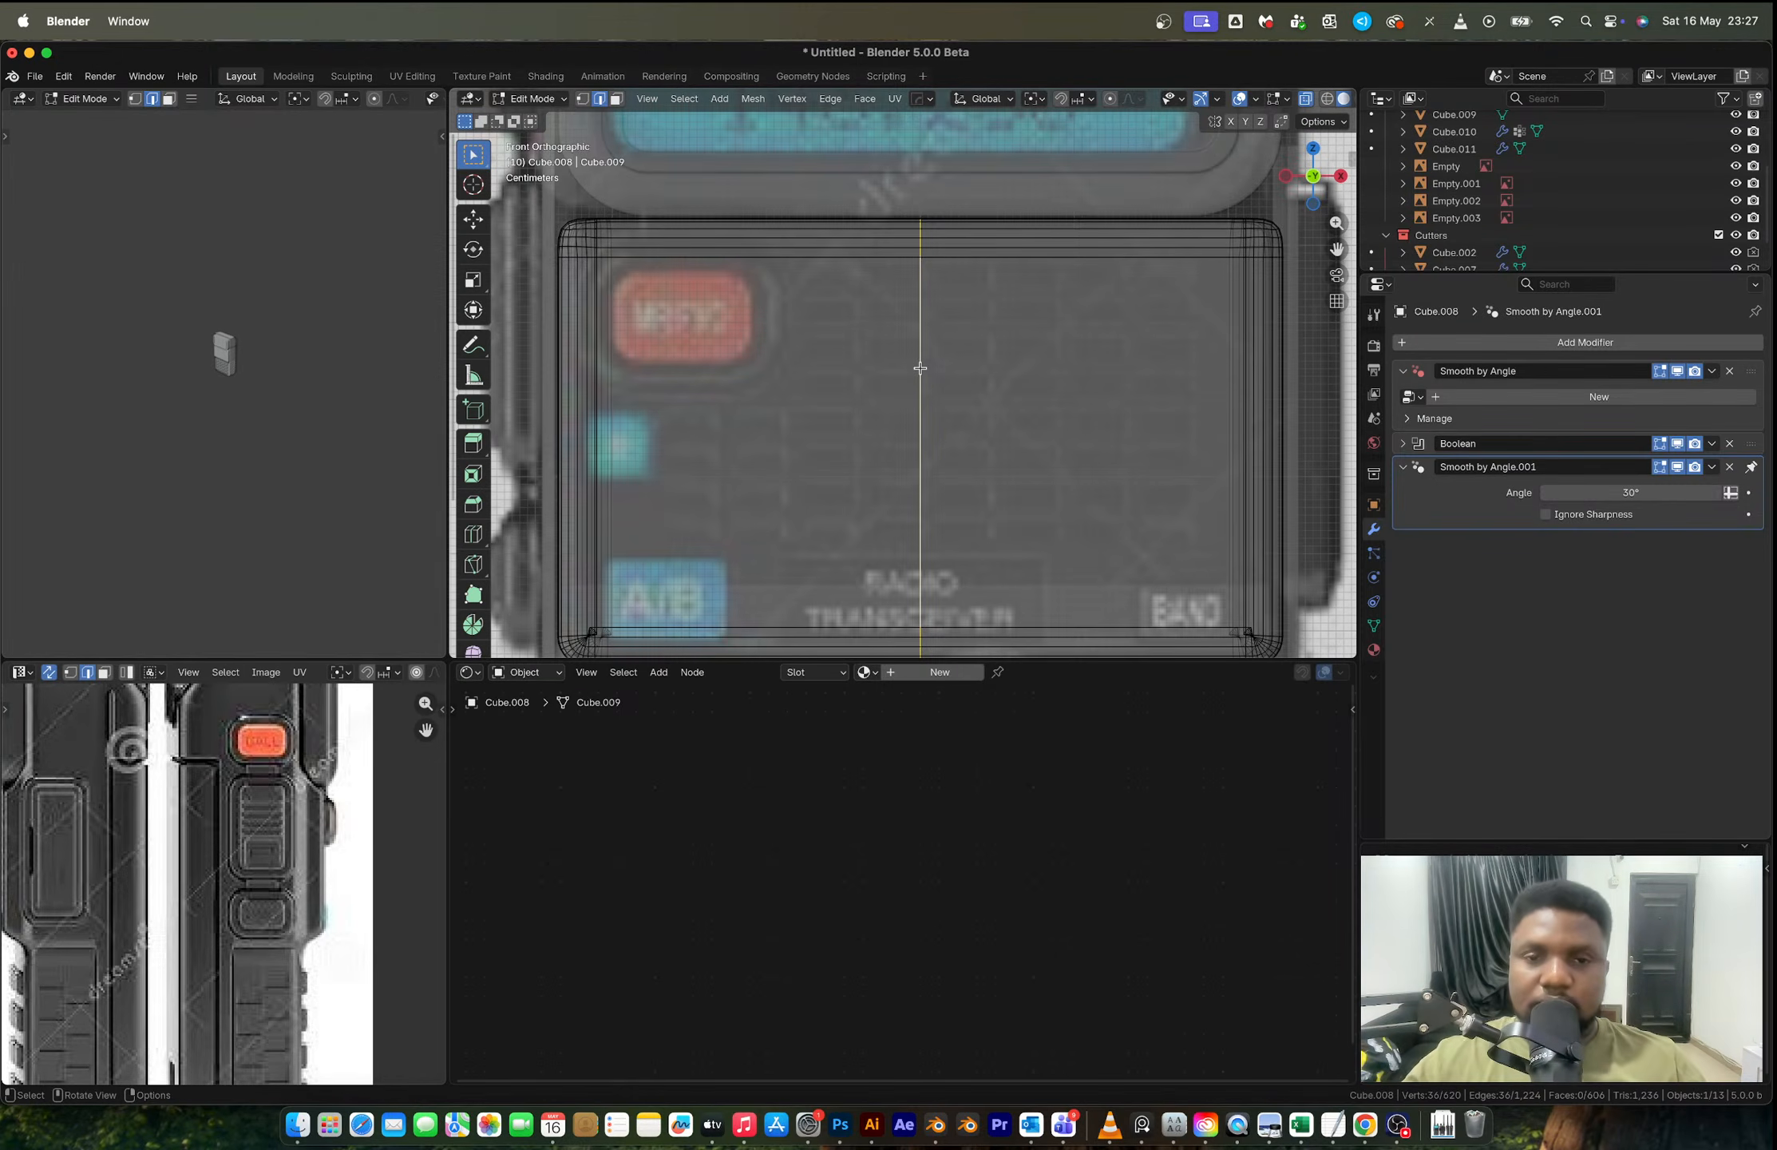
{"action": "key", "text": "ctrl+r"}
{"action": "left_click", "coordinate": [1187, 250]}
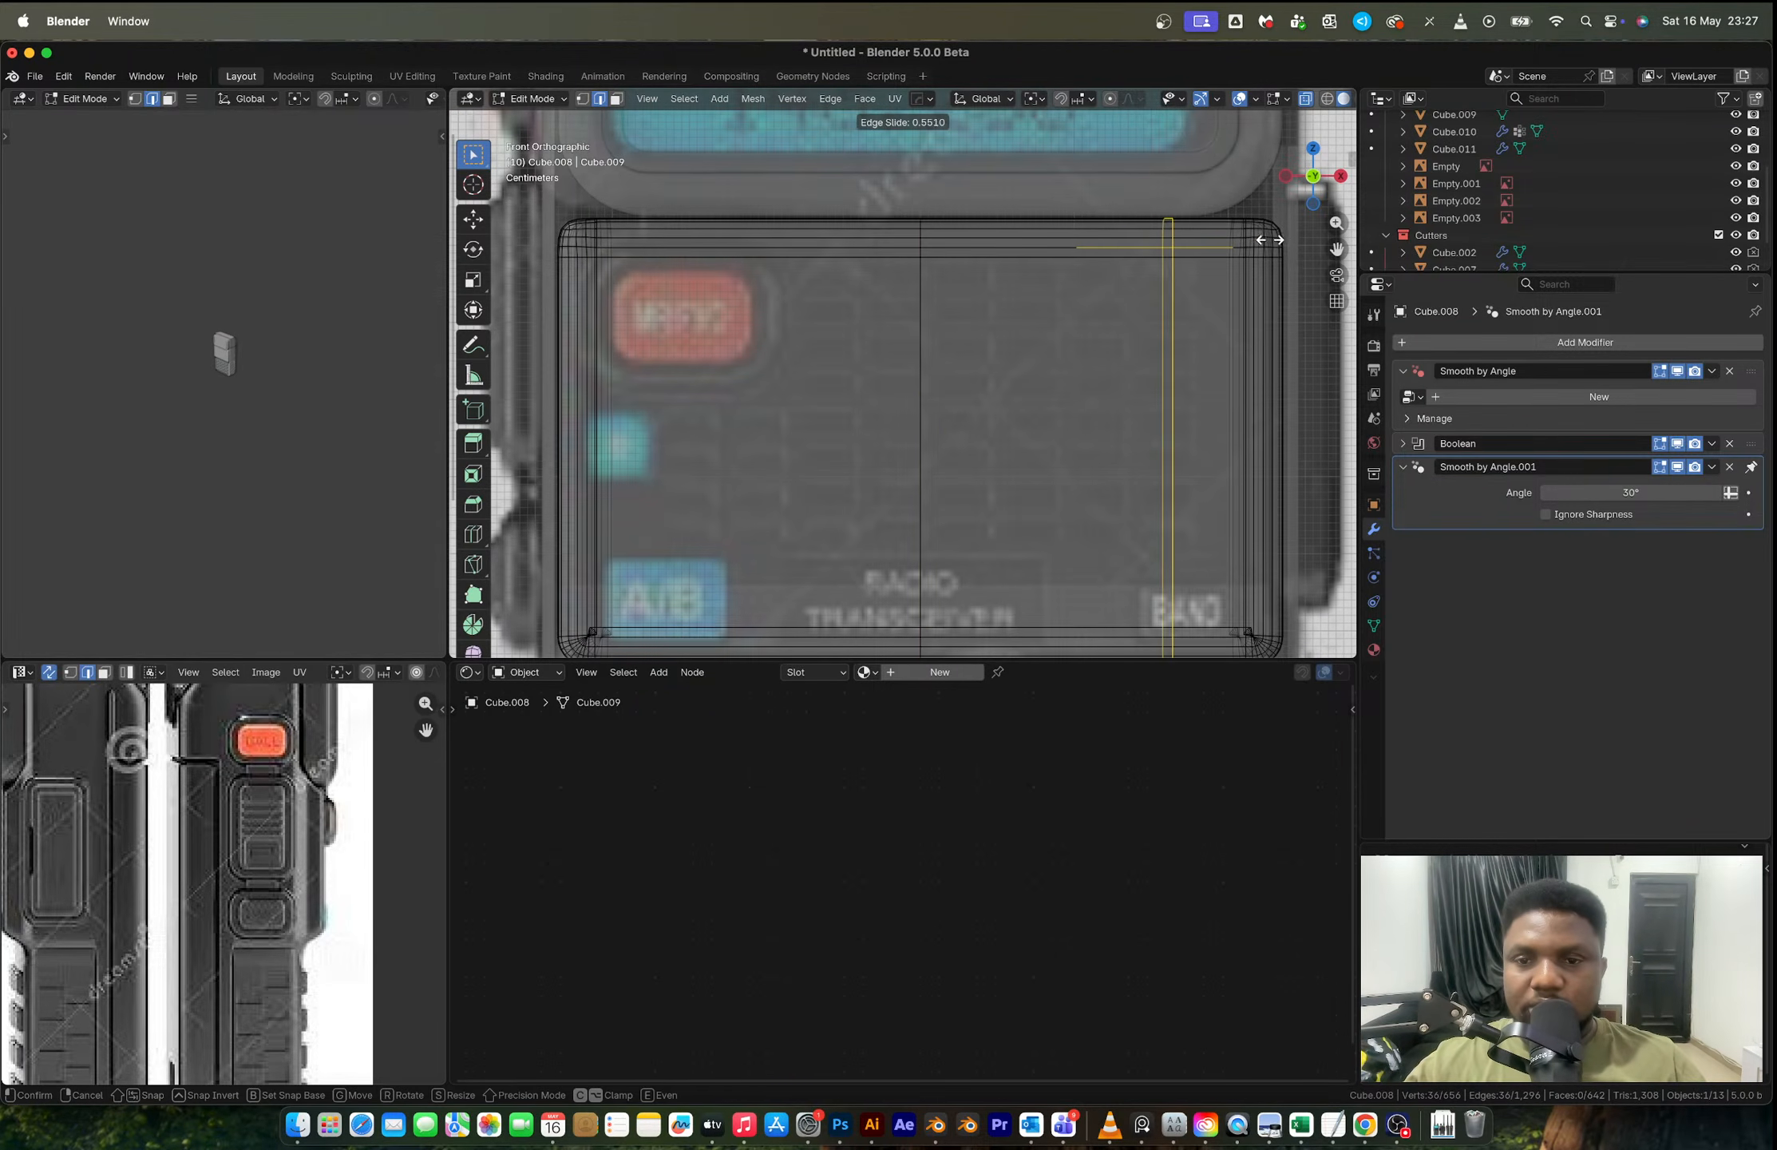
{"action": "left_click", "coordinate": [1290, 236]}
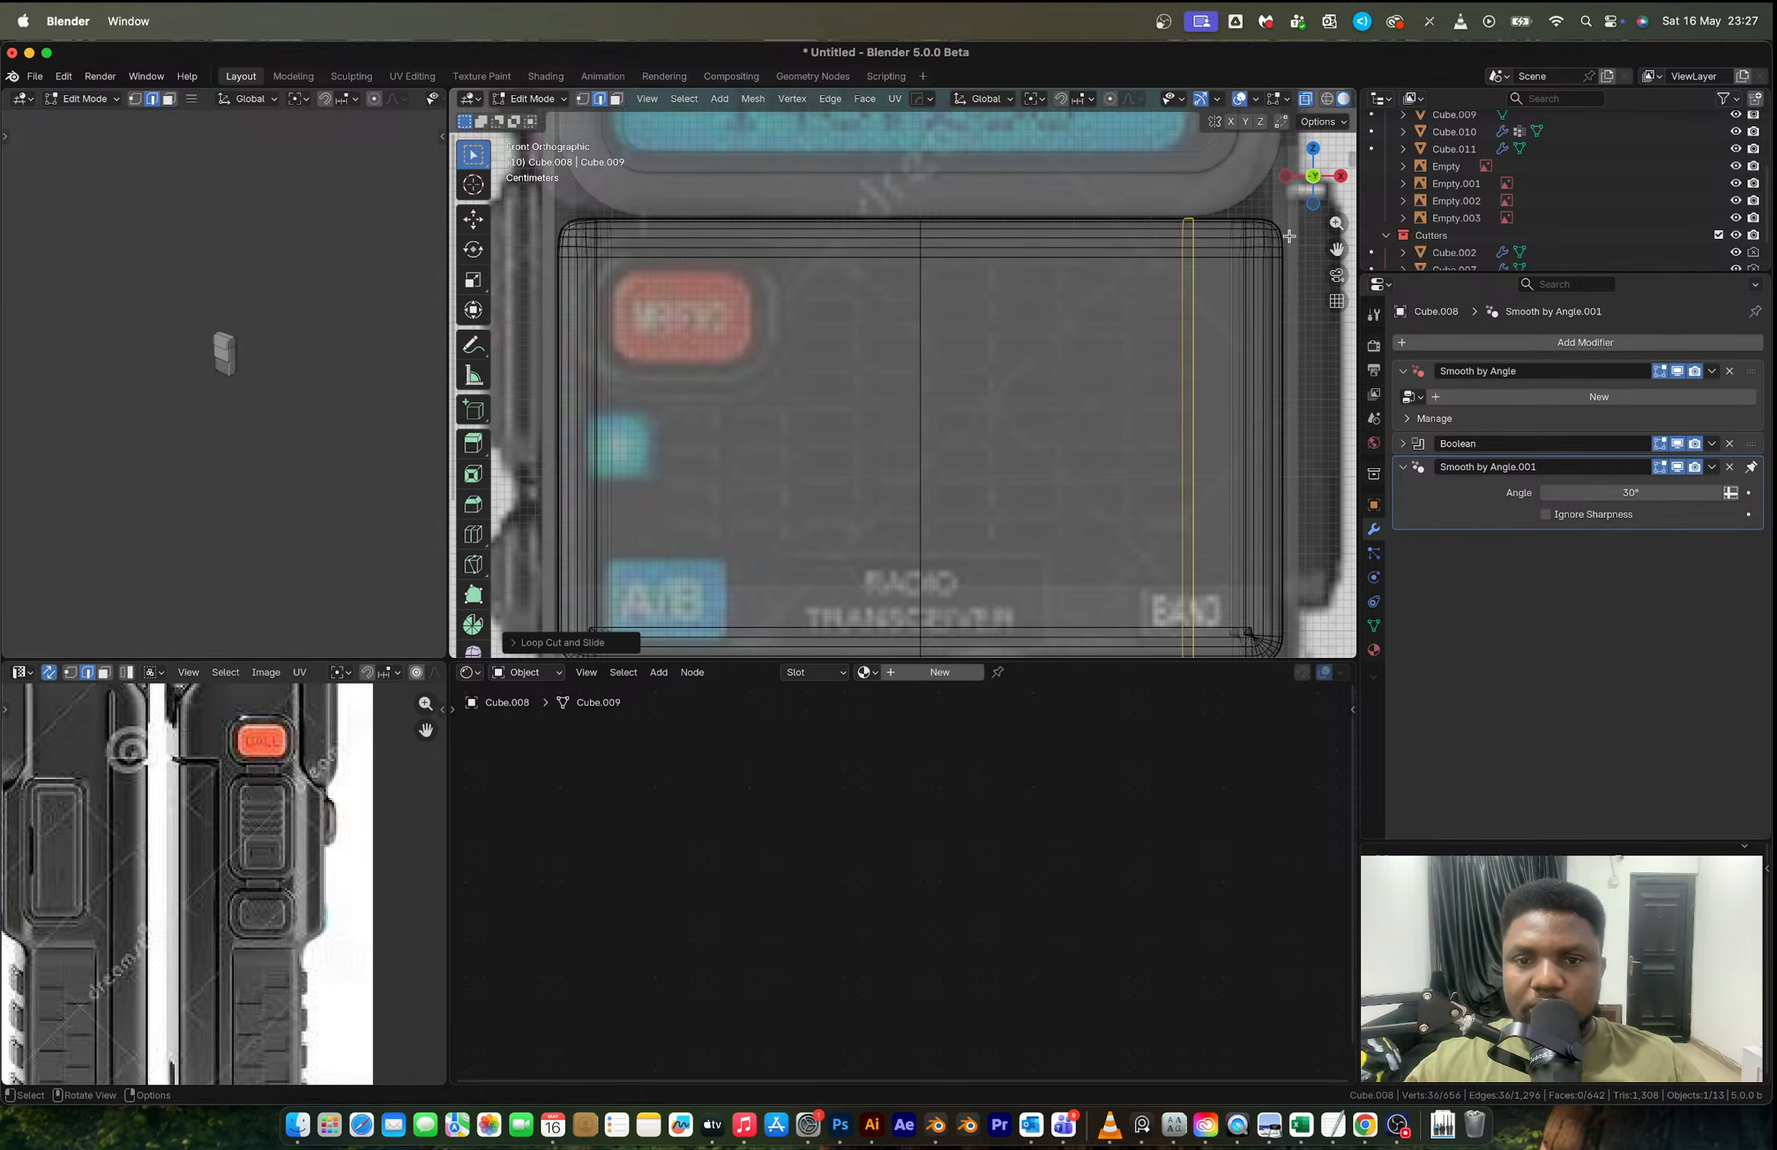
Step: Add a cube, shrink it to a small block, and place it at the speaker grille's upper-left slot in the reference
{"action": "key", "text": "Tab"}
{"action": "key", "text": "shift+a"}
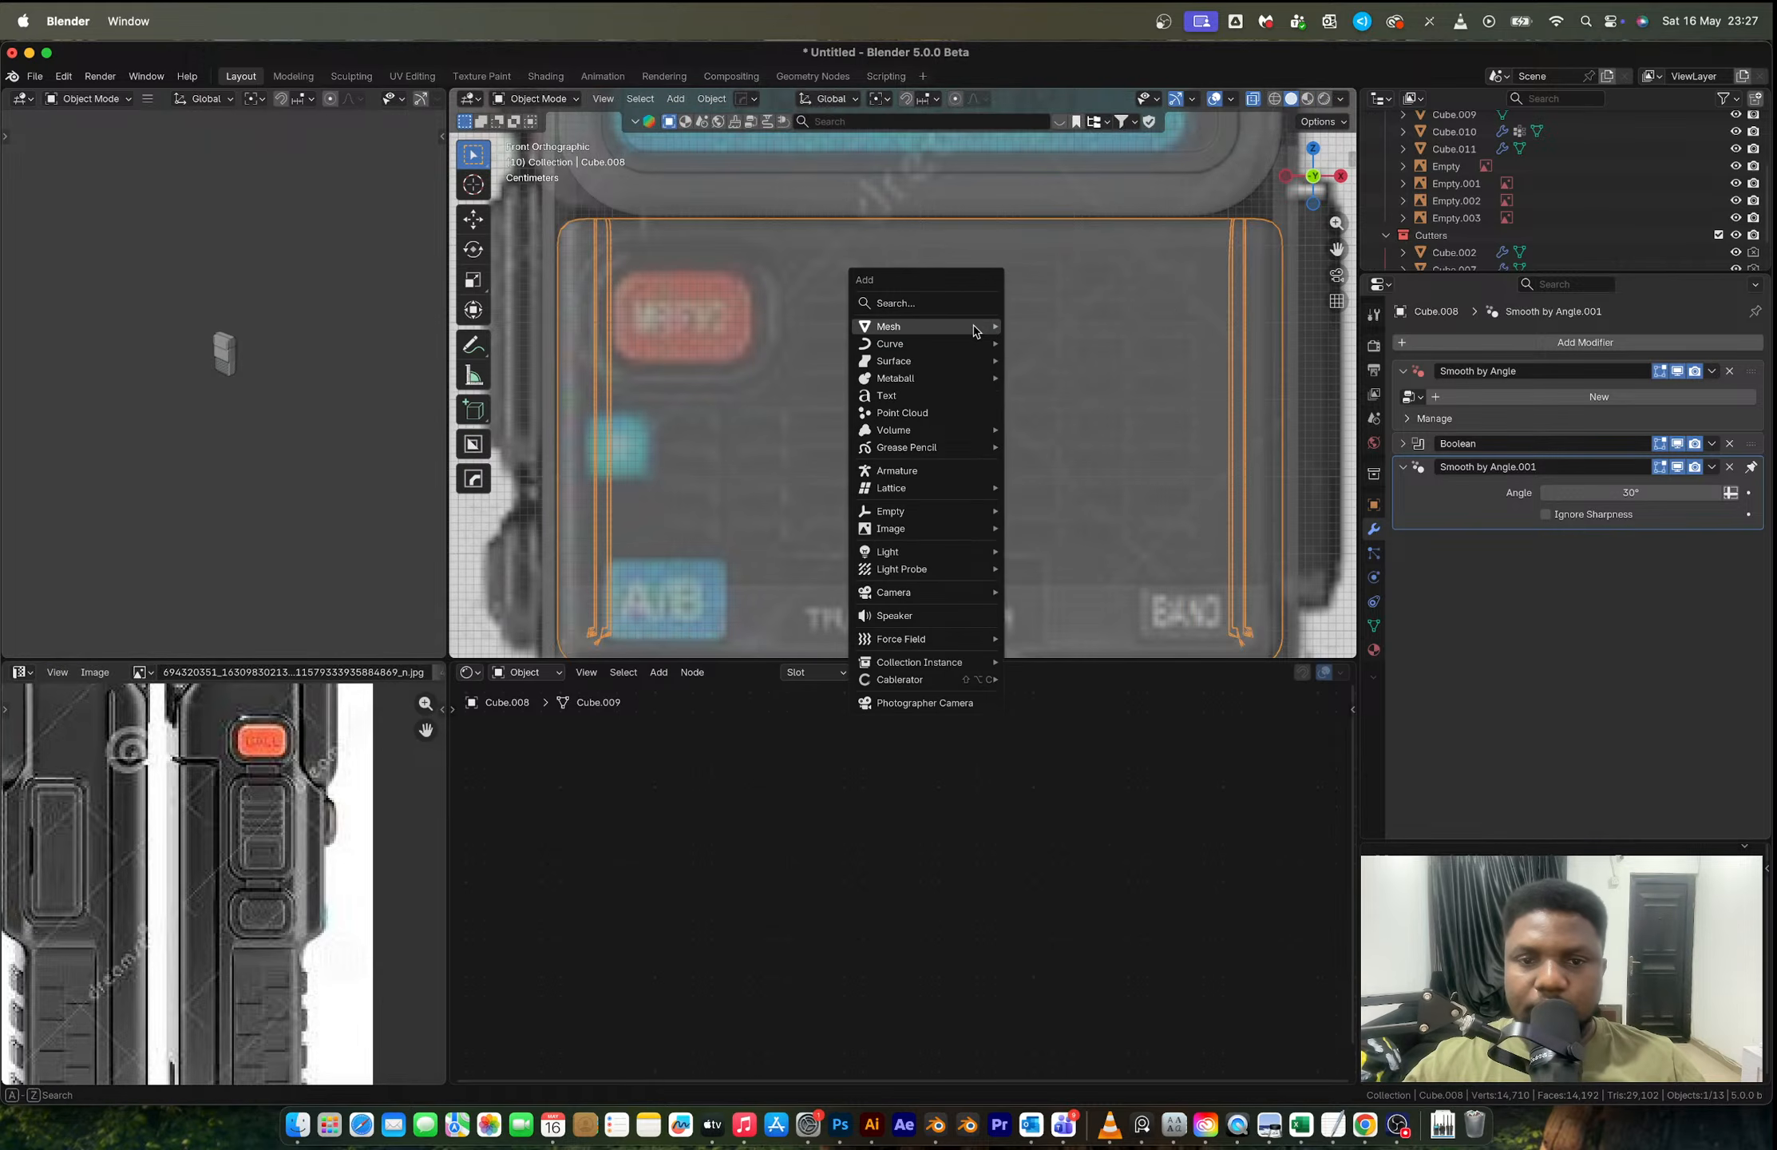
{"action": "mouse_move", "coordinate": [881, 325]}
{"action": "left_click", "coordinate": [1038, 343]}
{"action": "key", "text": "s"}
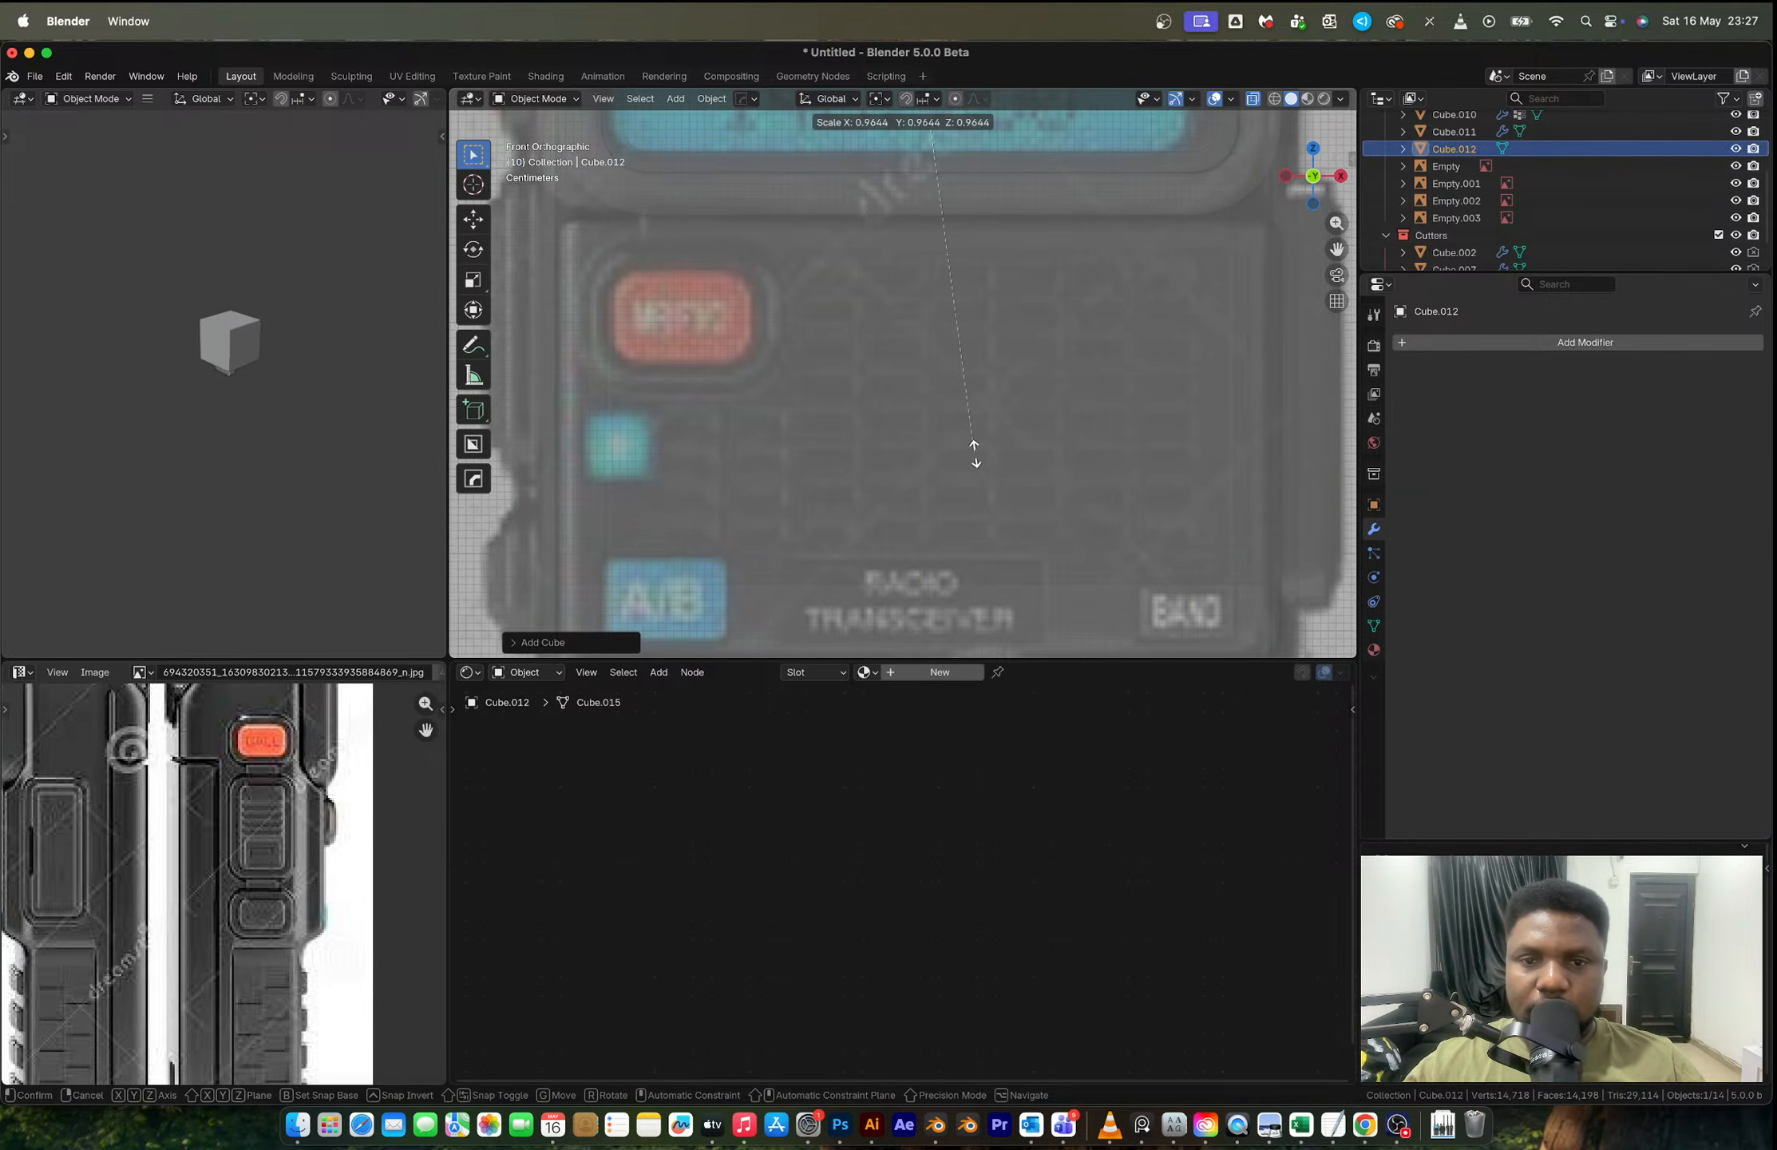
{"action": "left_click", "coordinate": [1002, 274]}
{"action": "key", "text": "g"}
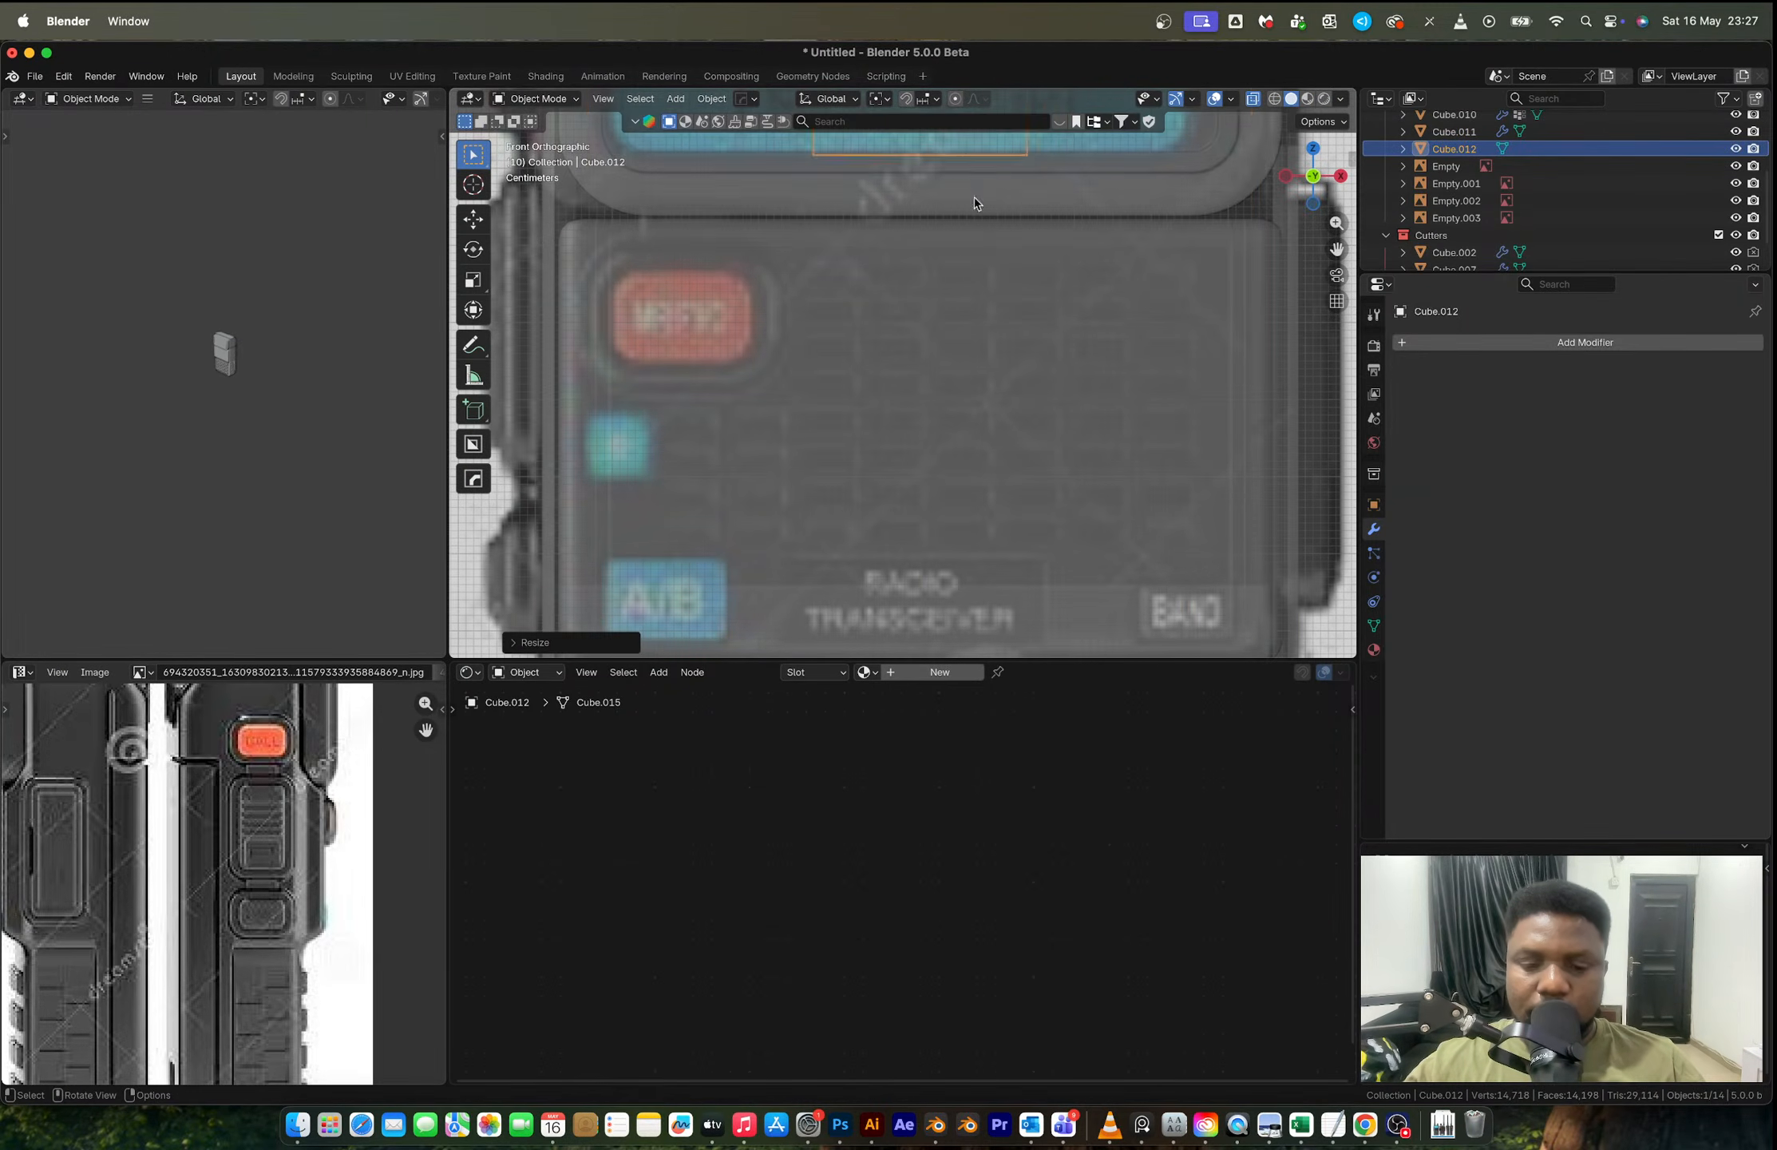
{"action": "left_click", "coordinate": [878, 425]}
{"action": "key", "text": "s"}
{"action": "left_click", "coordinate": [843, 297]}
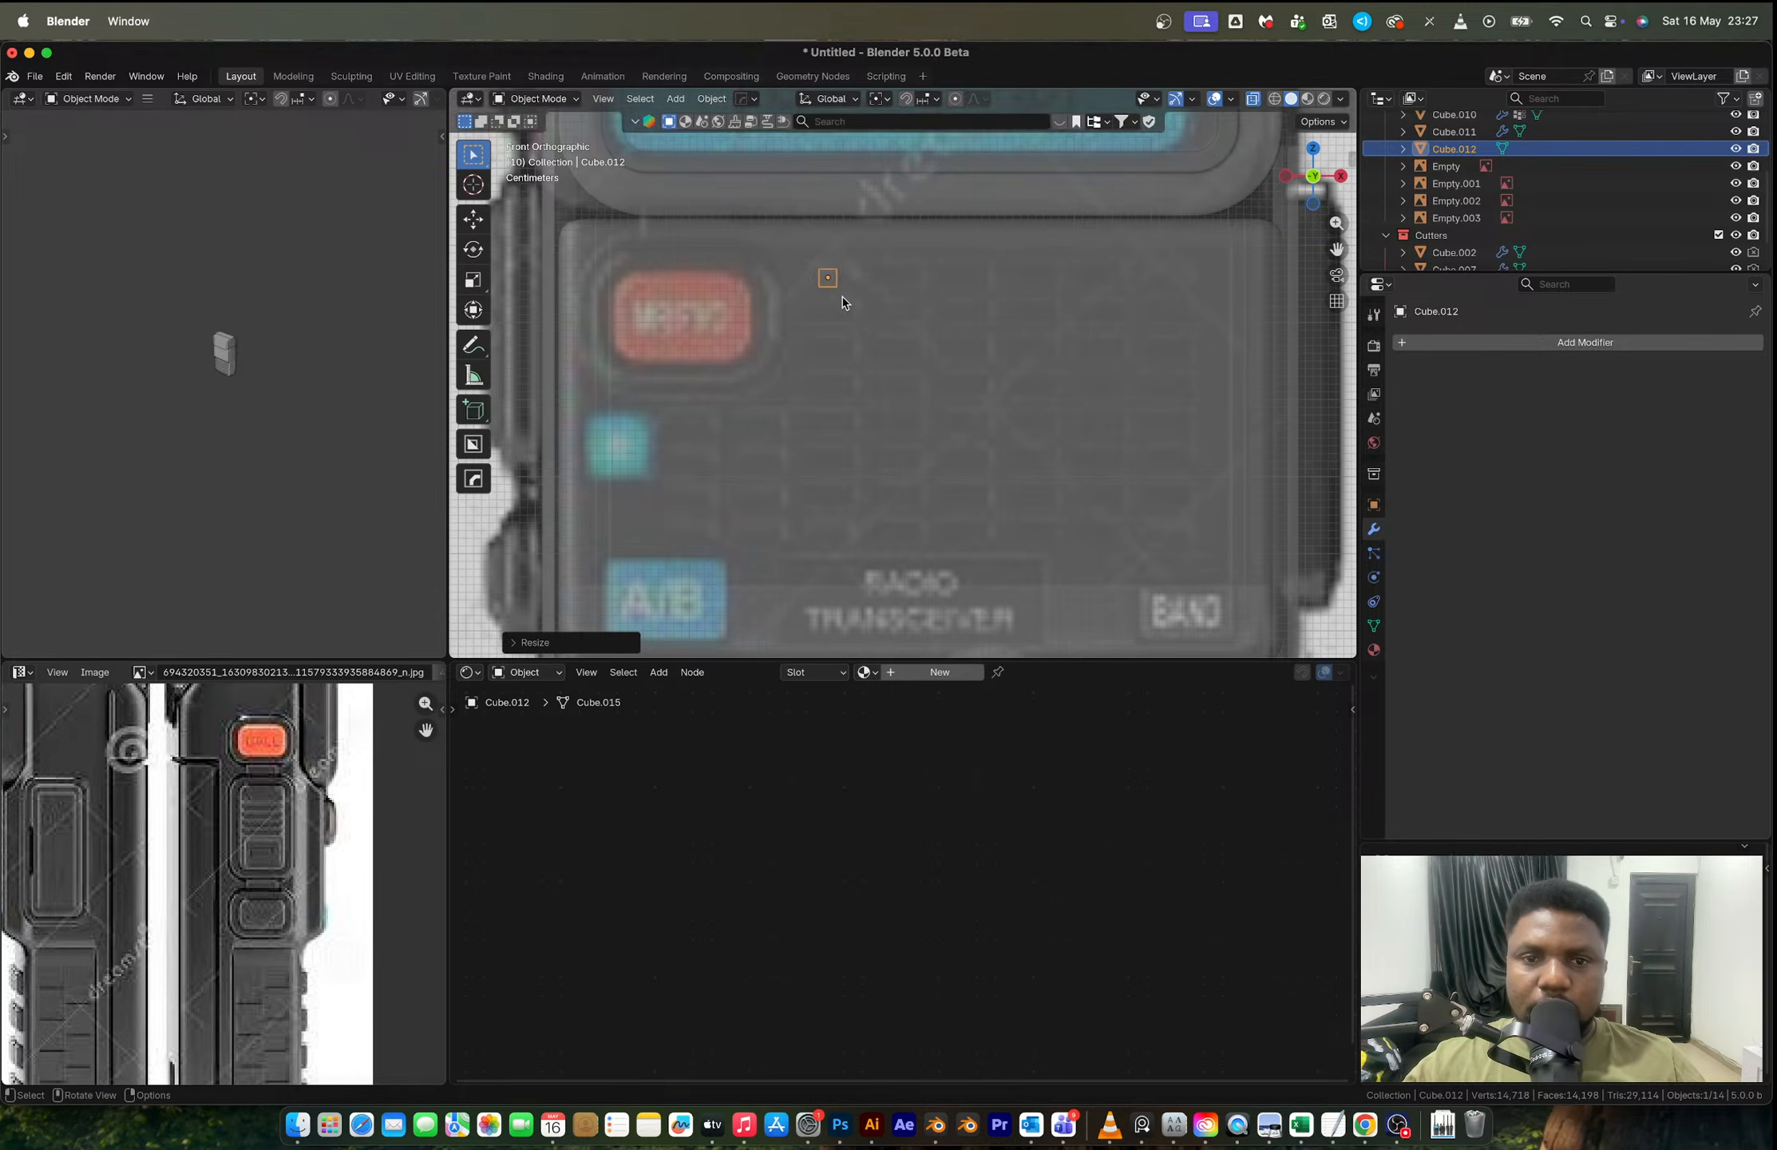
Step: Stretch the small cube along X into a slot shape and align it with the first grille slot in the reference
{"action": "scroll", "coordinate": [843, 297], "scroll_direction": "up", "scroll_amount": 5}
{"action": "middle_click_drag", "start_coordinate": [843, 298], "coordinate": [923, 408], "text": "shift"}
{"action": "scroll", "coordinate": [940, 417], "scroll_direction": "down", "scroll_amount": 5}
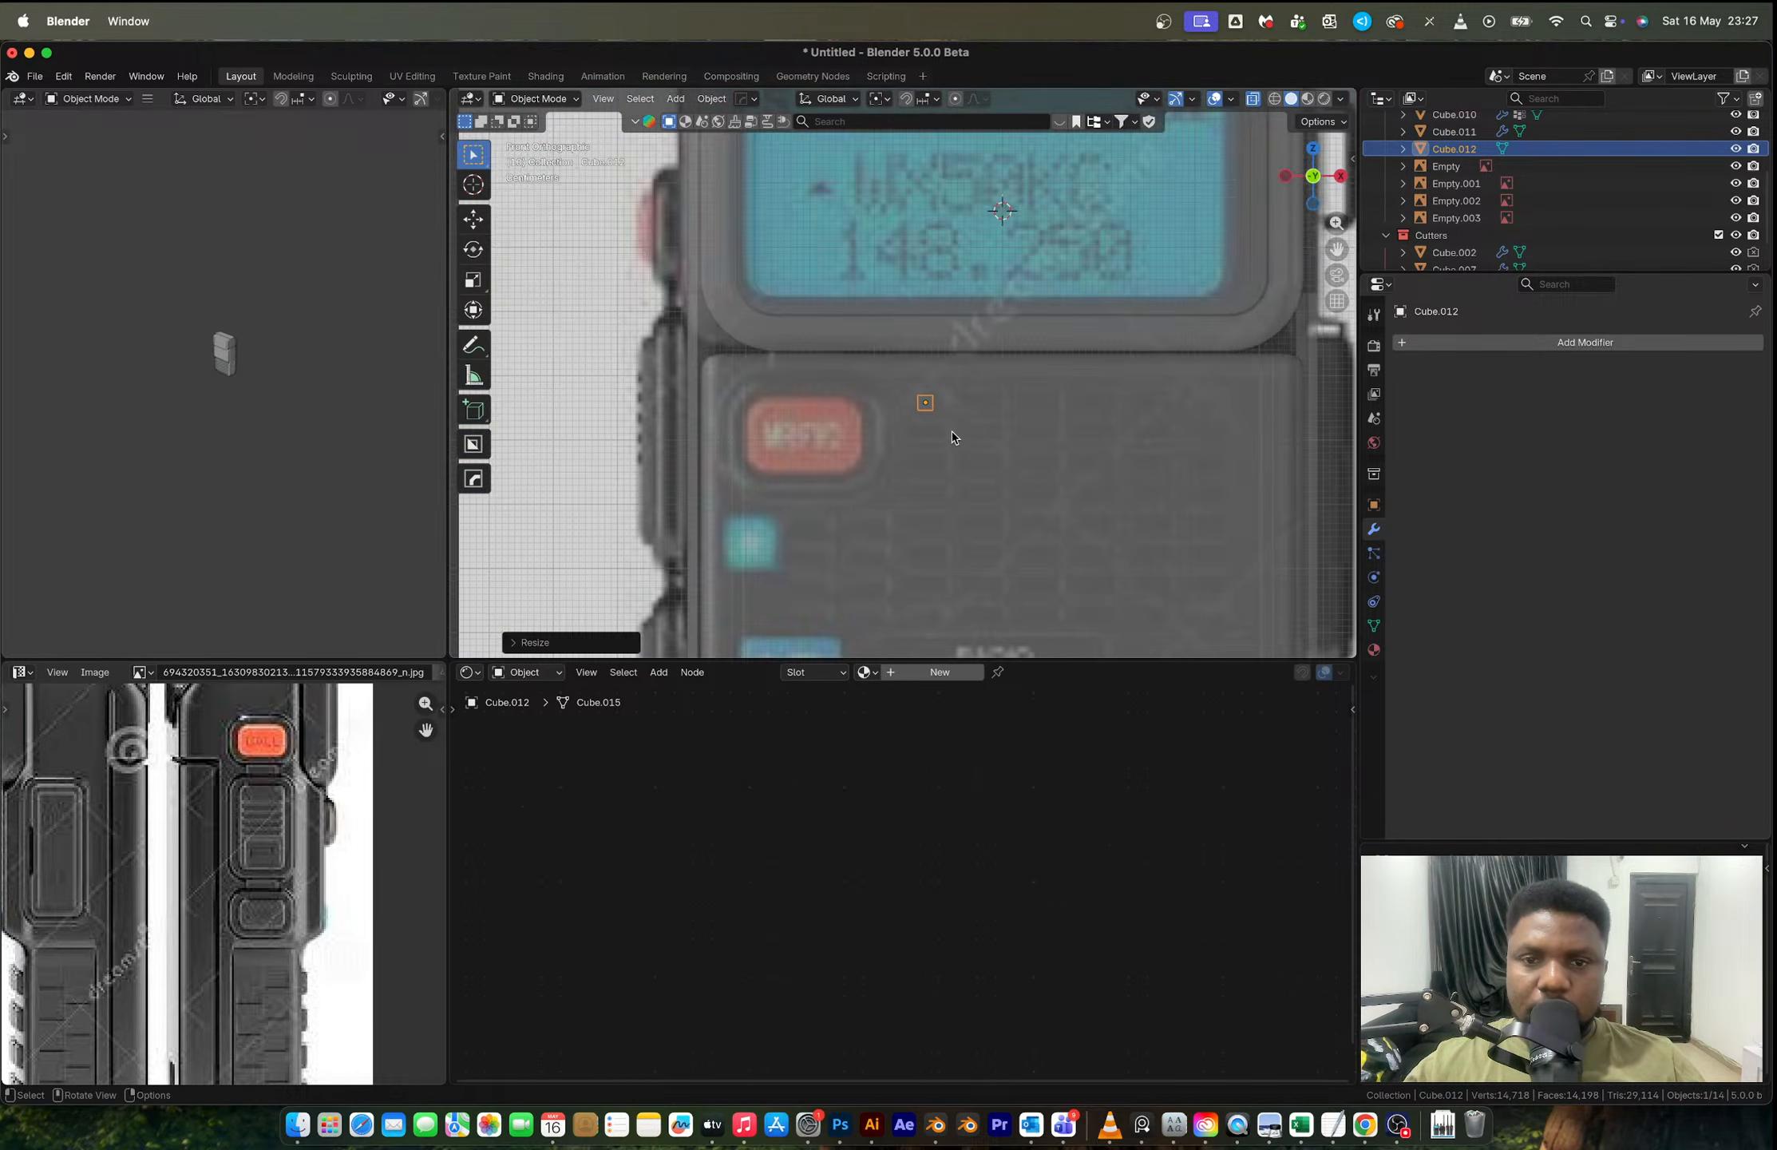
{"action": "key", "text": "s"}
{"action": "key", "text": "x"}
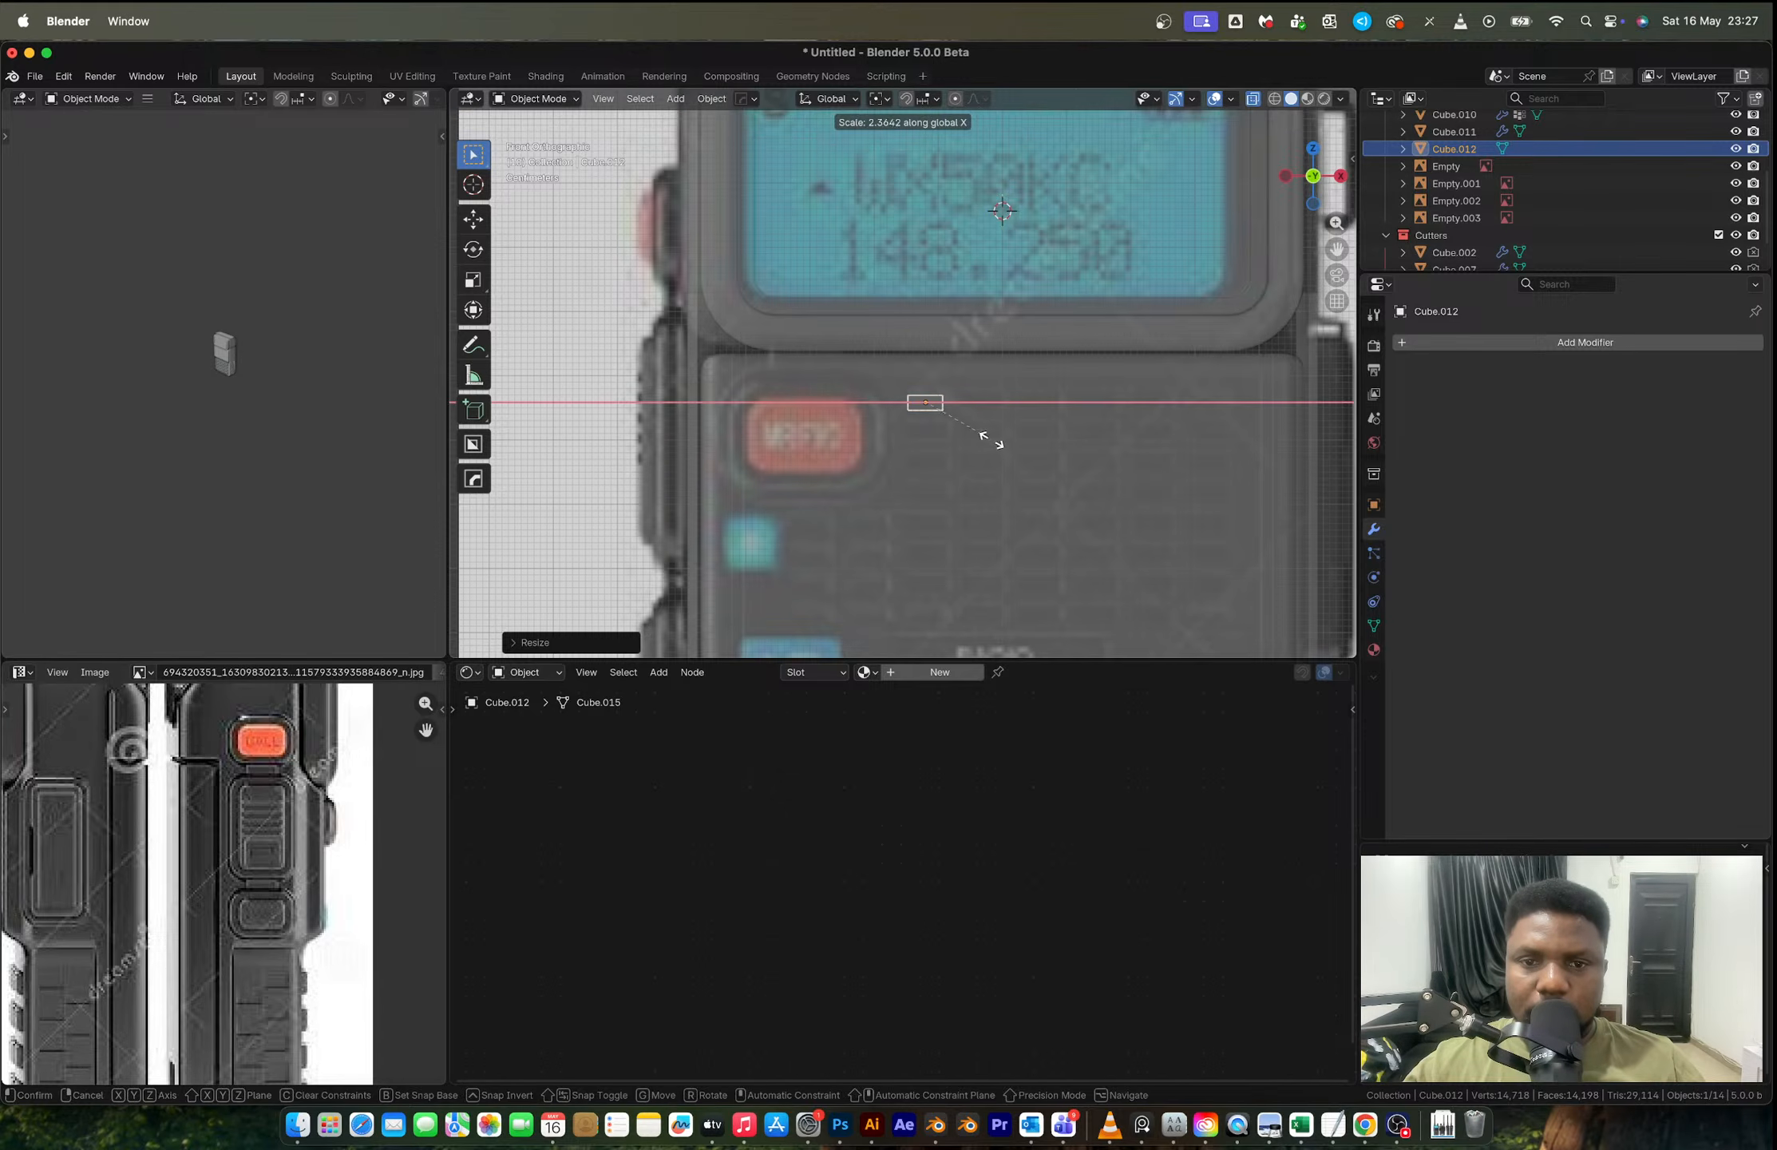
{"action": "left_click", "coordinate": [1007, 445]}
{"action": "scroll", "coordinate": [958, 439], "scroll_direction": "up", "scroll_amount": 5}
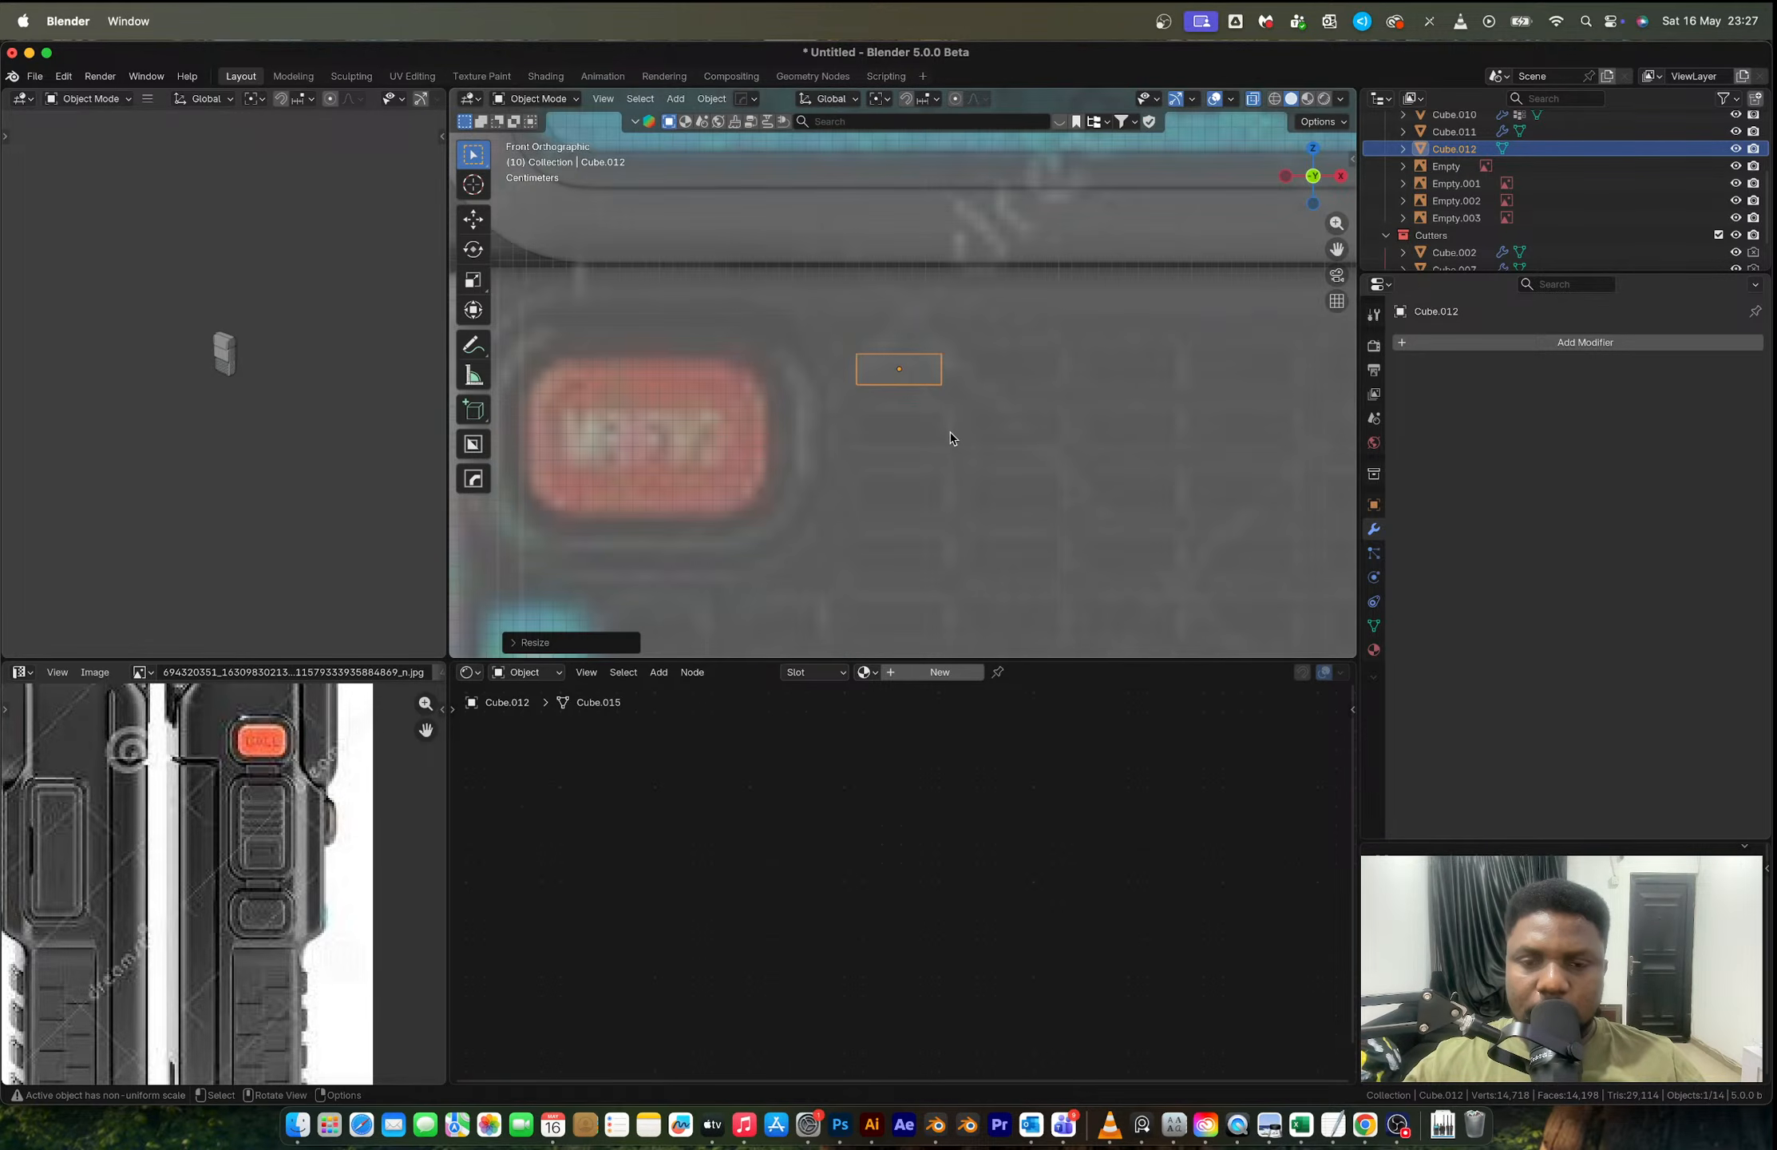
{"action": "key", "text": "g"}
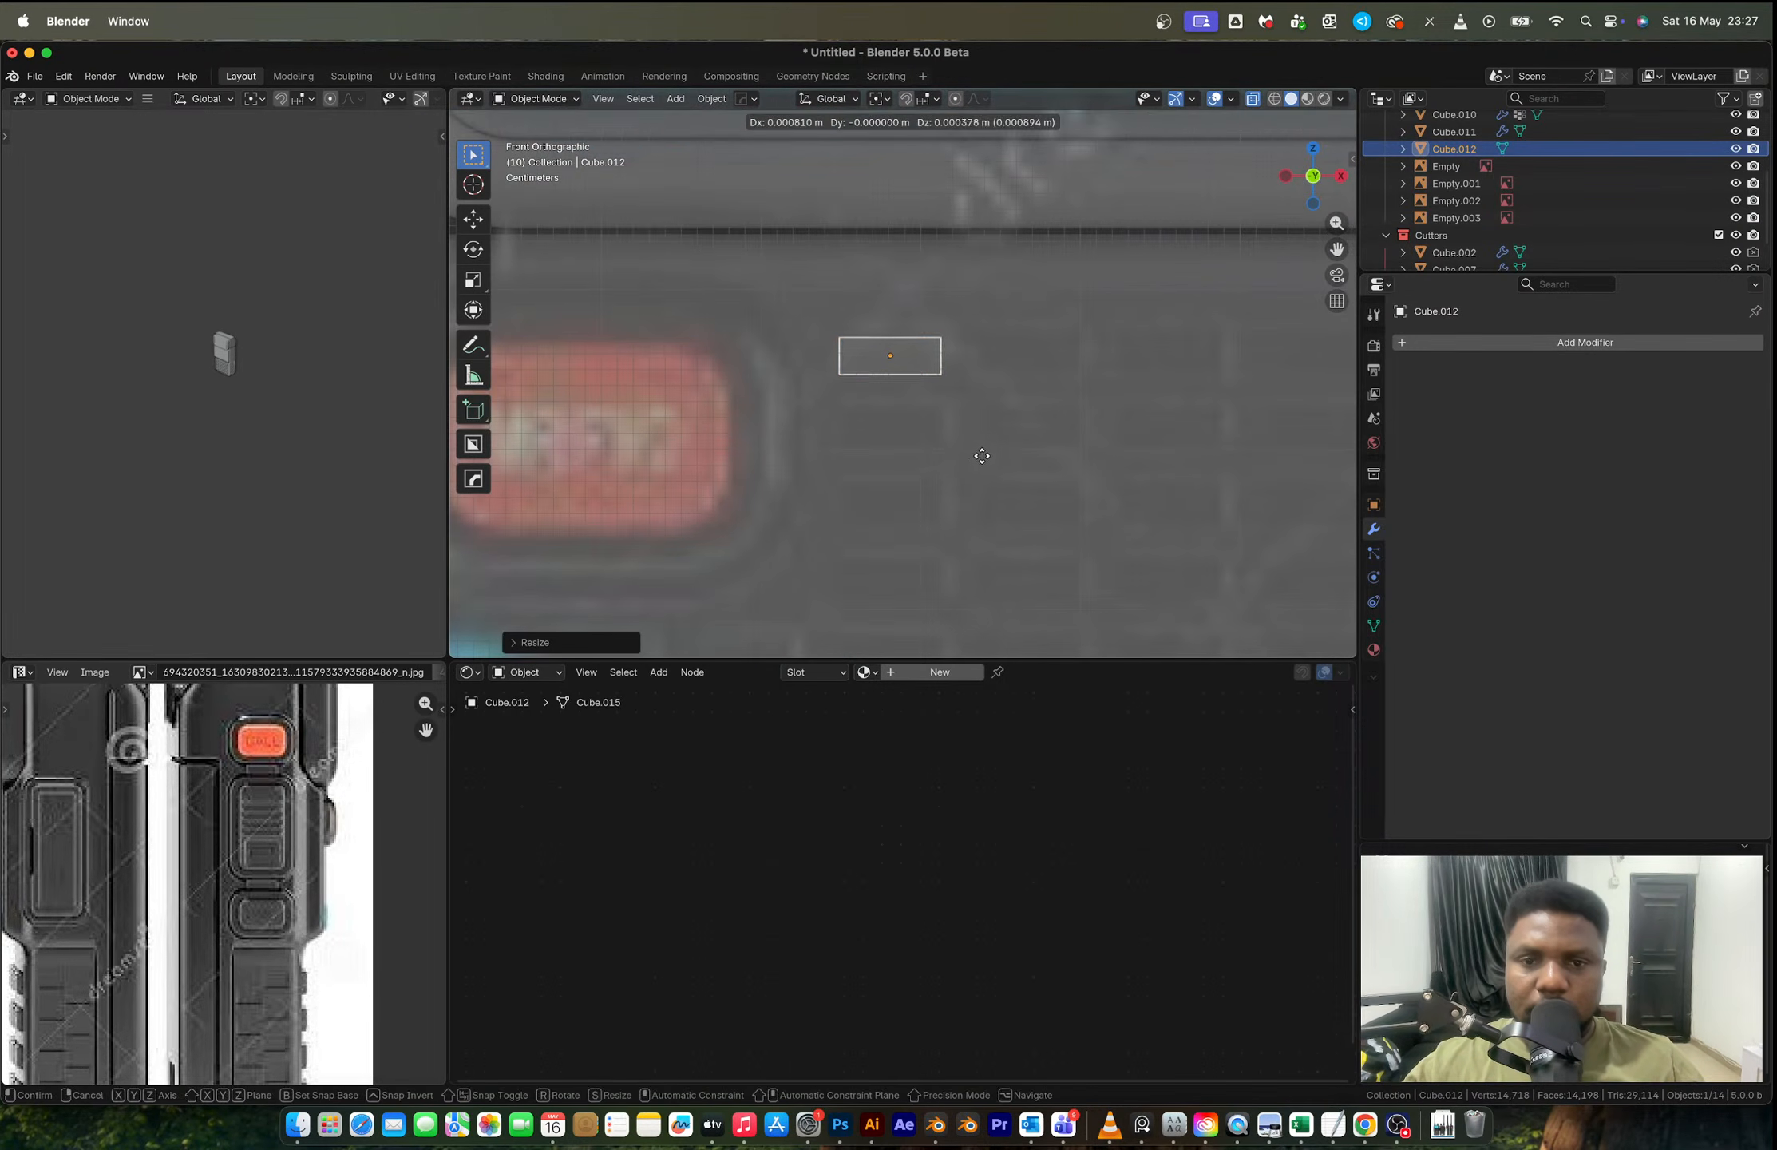
{"action": "left_click", "coordinate": [994, 448]}
{"action": "scroll", "coordinate": [966, 400], "scroll_direction": "down", "scroll_amount": 3}
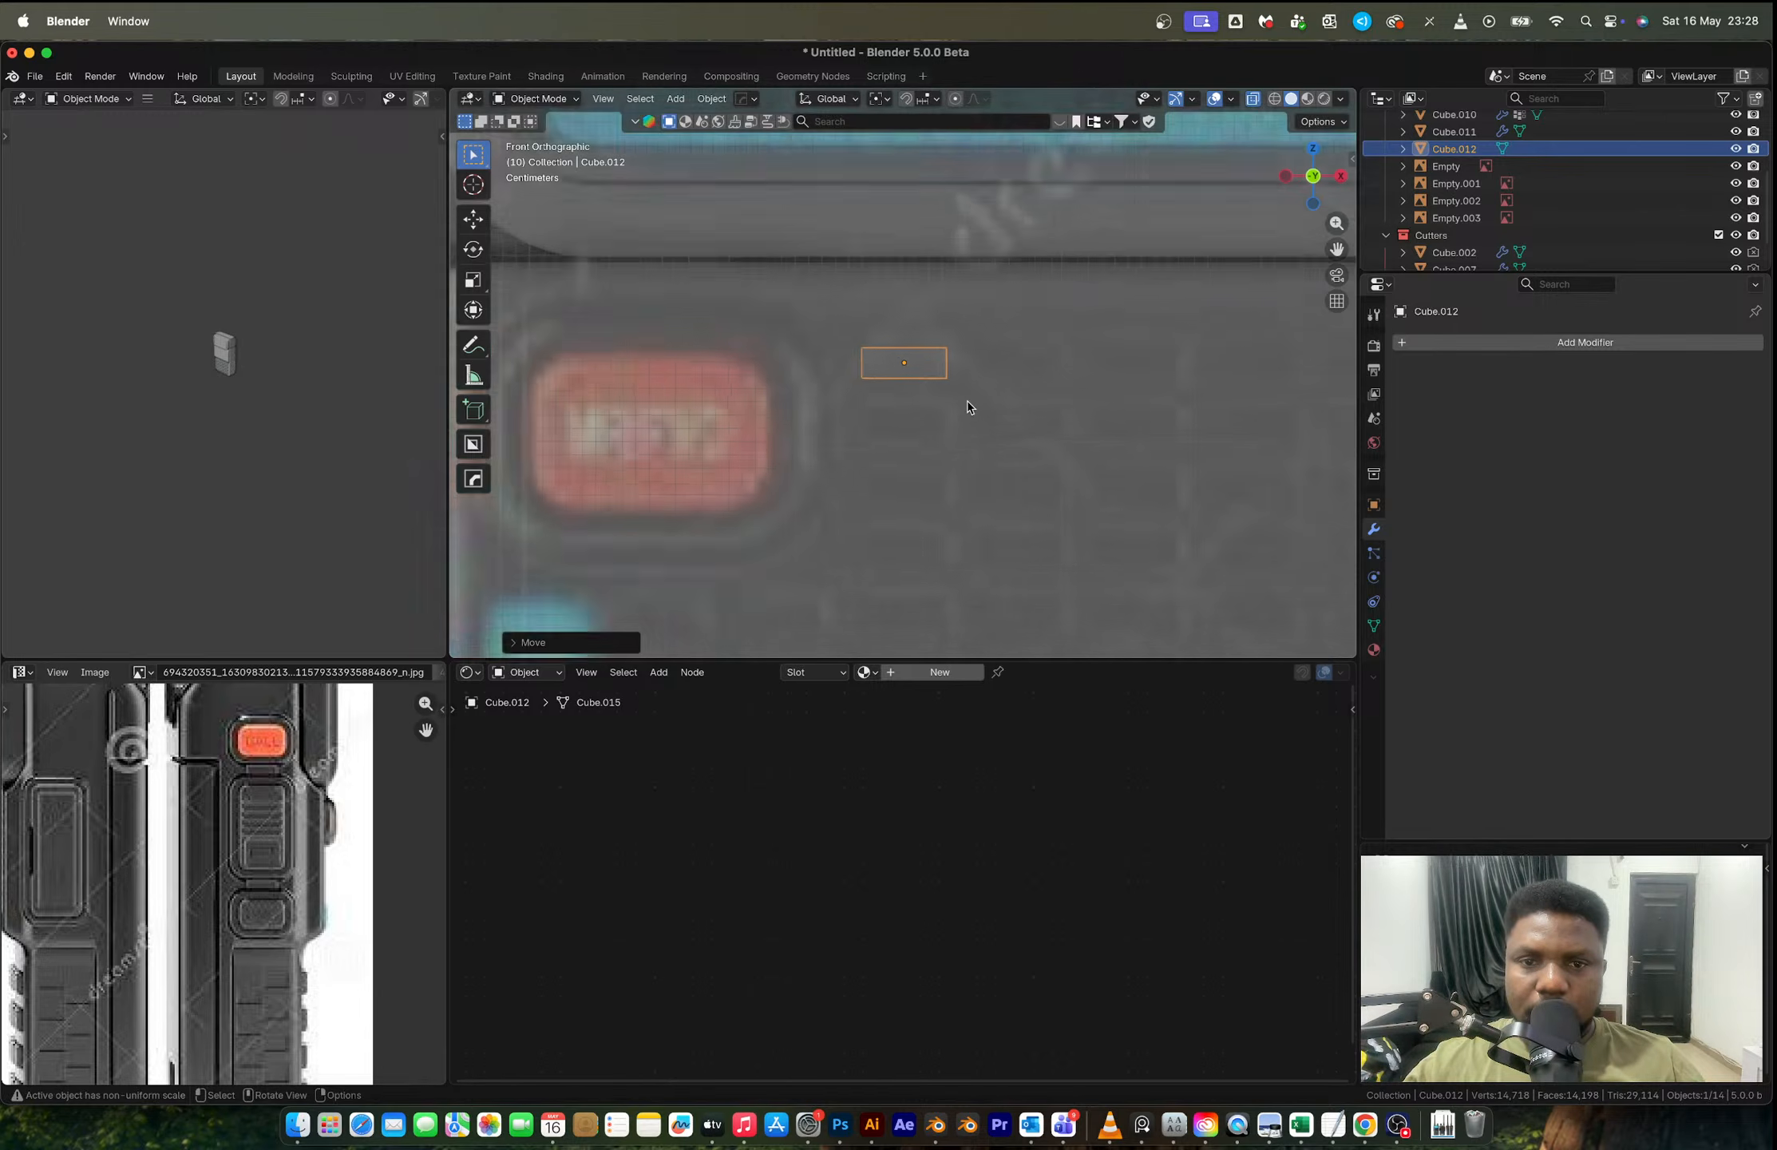
Step: Duplicate the slot block along X within the same mesh and repeat the duplication to make a row of six
{"action": "key", "text": "Tab"}
{"action": "key", "text": "shift+d"}
{"action": "key", "text": "x"}
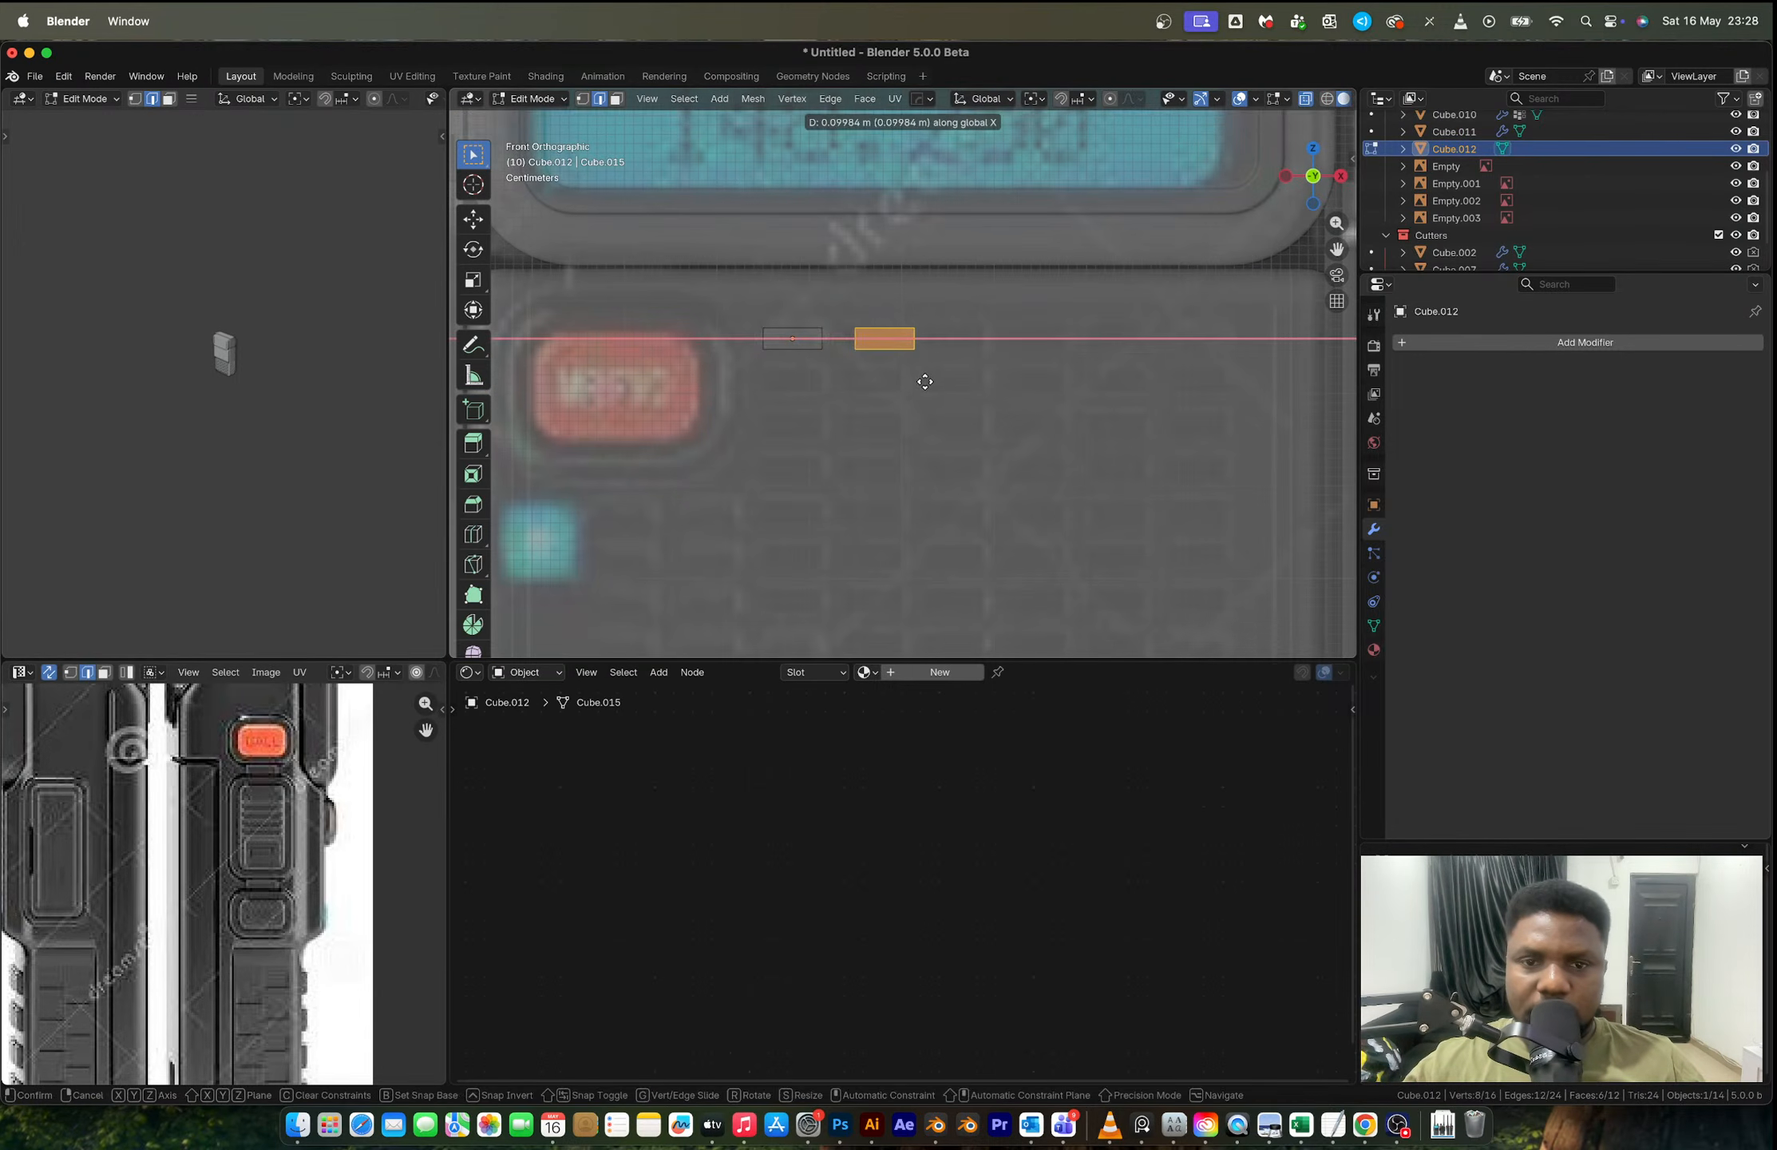
{"action": "left_click", "coordinate": [912, 382]}
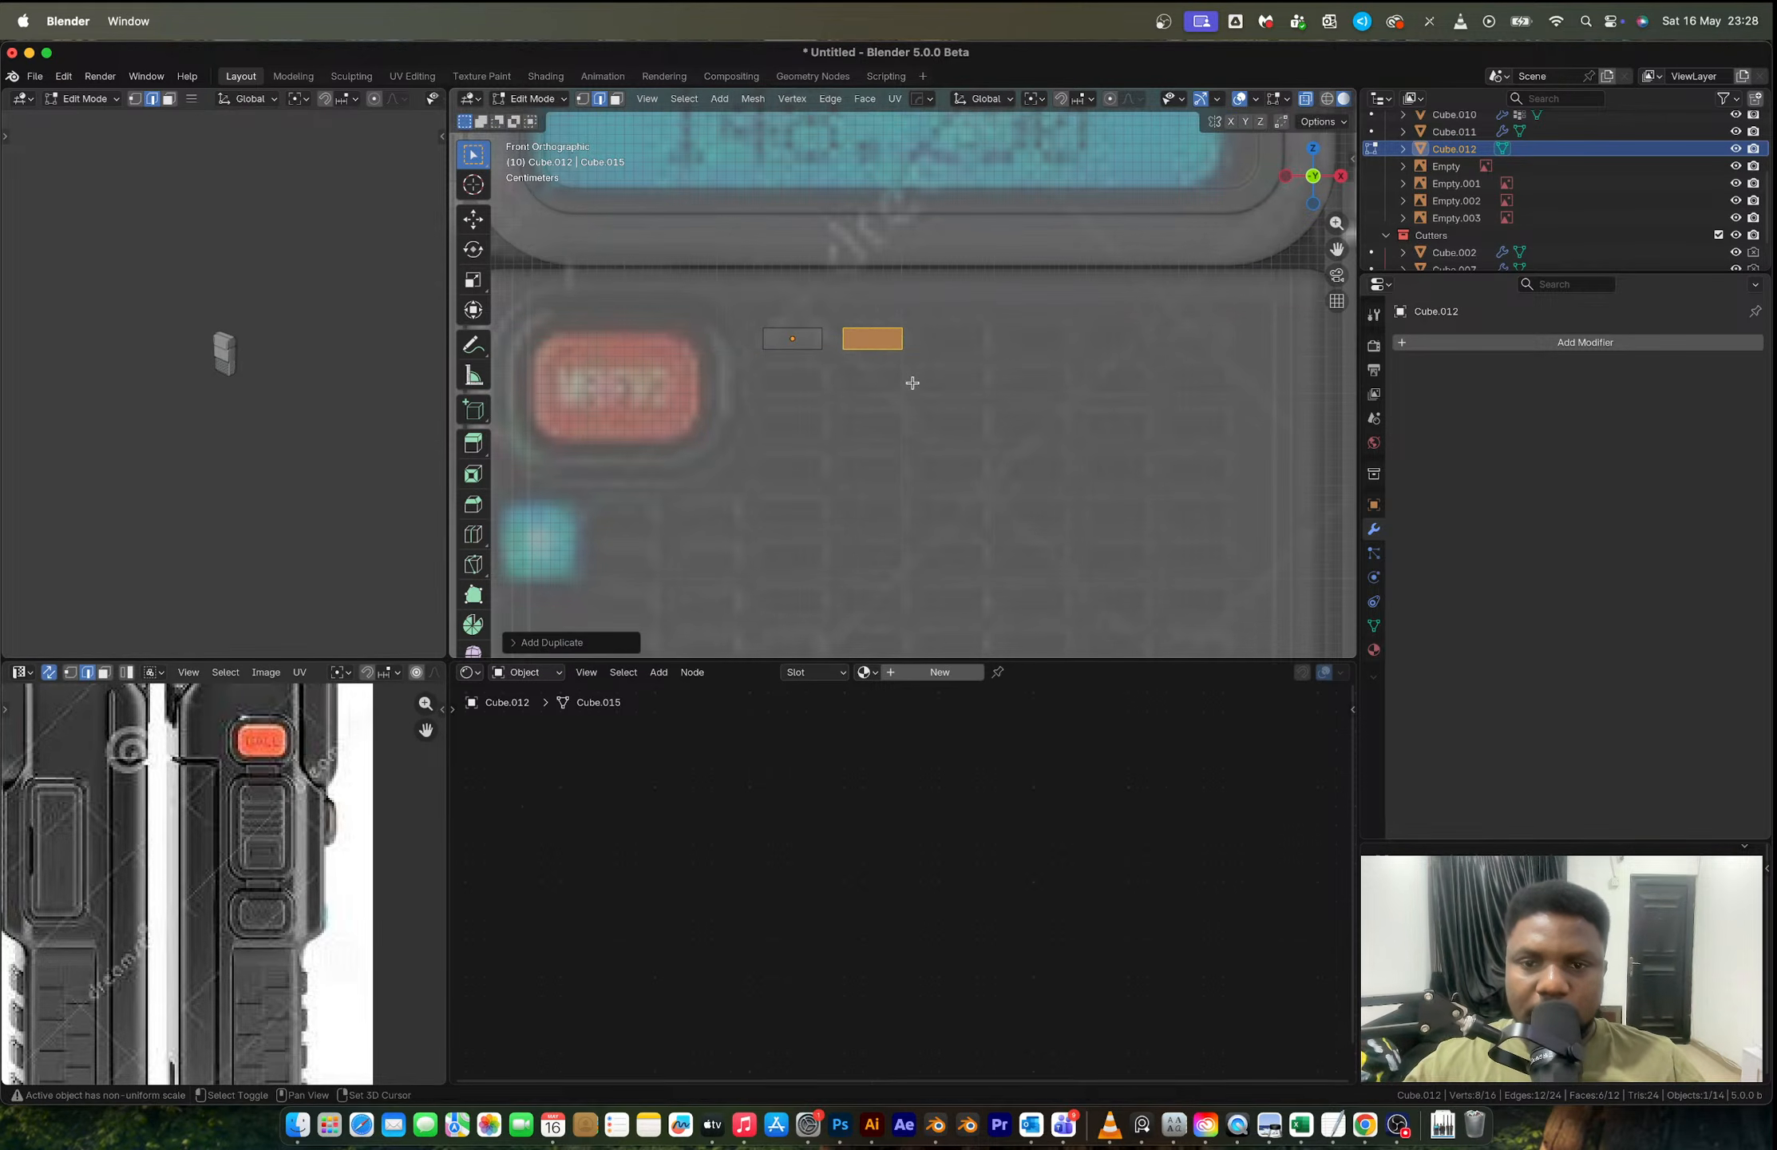
{"action": "key", "text": "shift+r"}
{"action": "key", "text": "shift+r"}
{"action": "key", "text": "shift+r"}
{"action": "key", "text": "shift+r"}
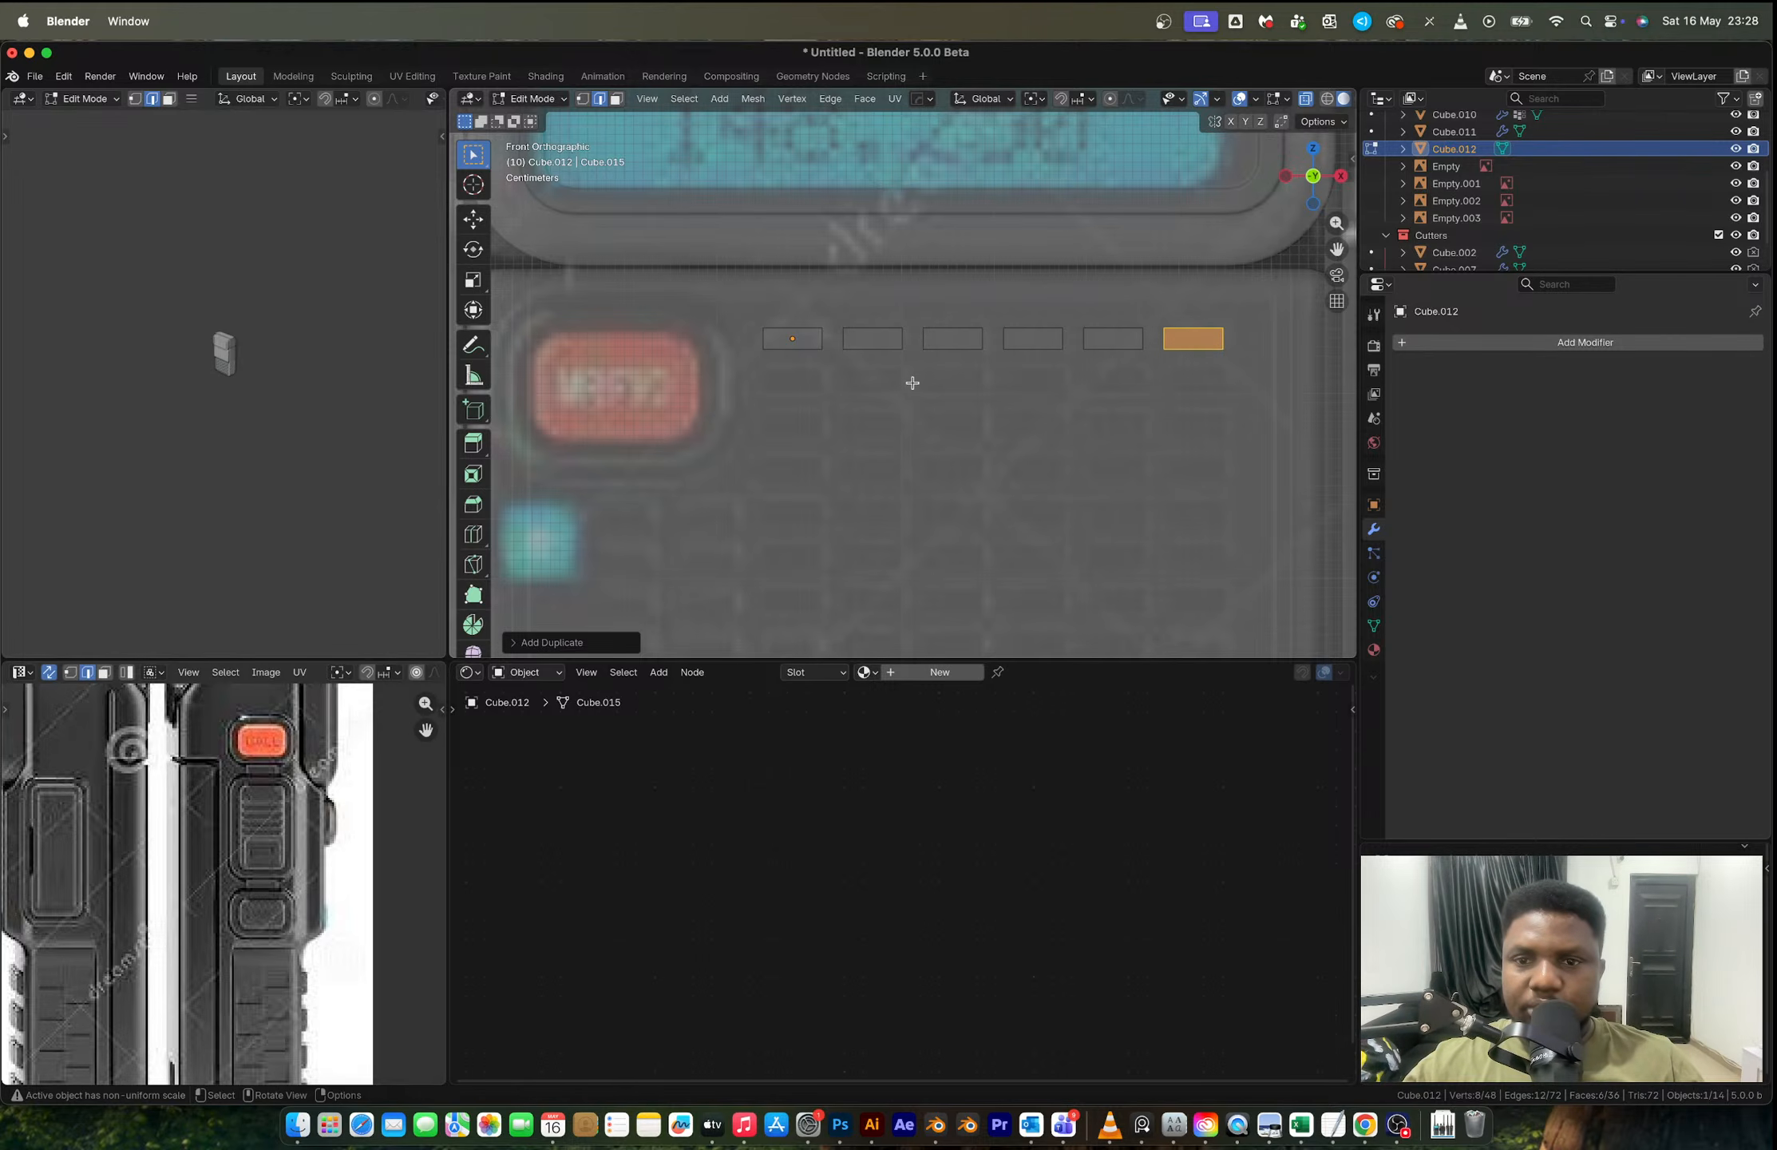
Step: Duplicate the whole row of slots downwards along Z and repeat it to build eight evenly spaced rows
{"action": "key", "text": "a"}
{"action": "key", "text": "shift+d"}
{"action": "key", "text": "z"}
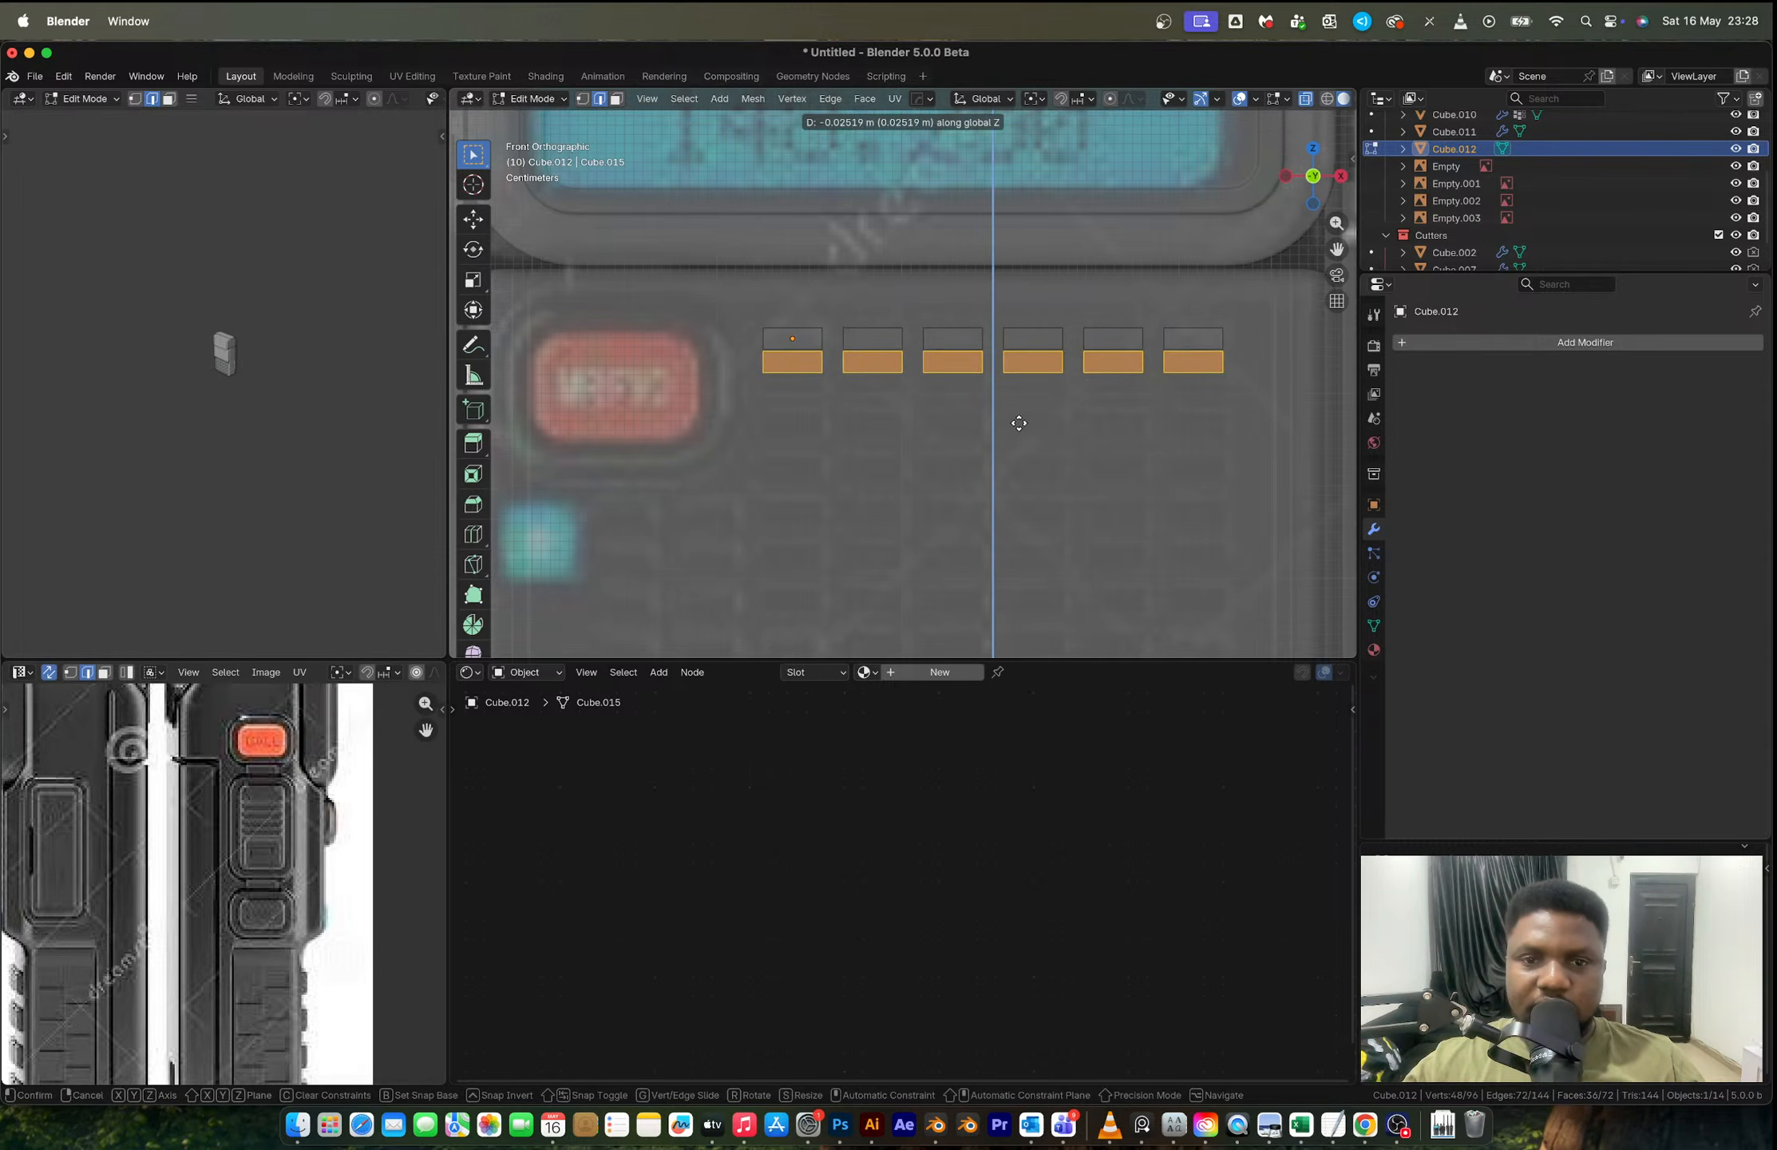
{"action": "left_click", "coordinate": [1019, 424]}
{"action": "key", "text": "shift+r"}
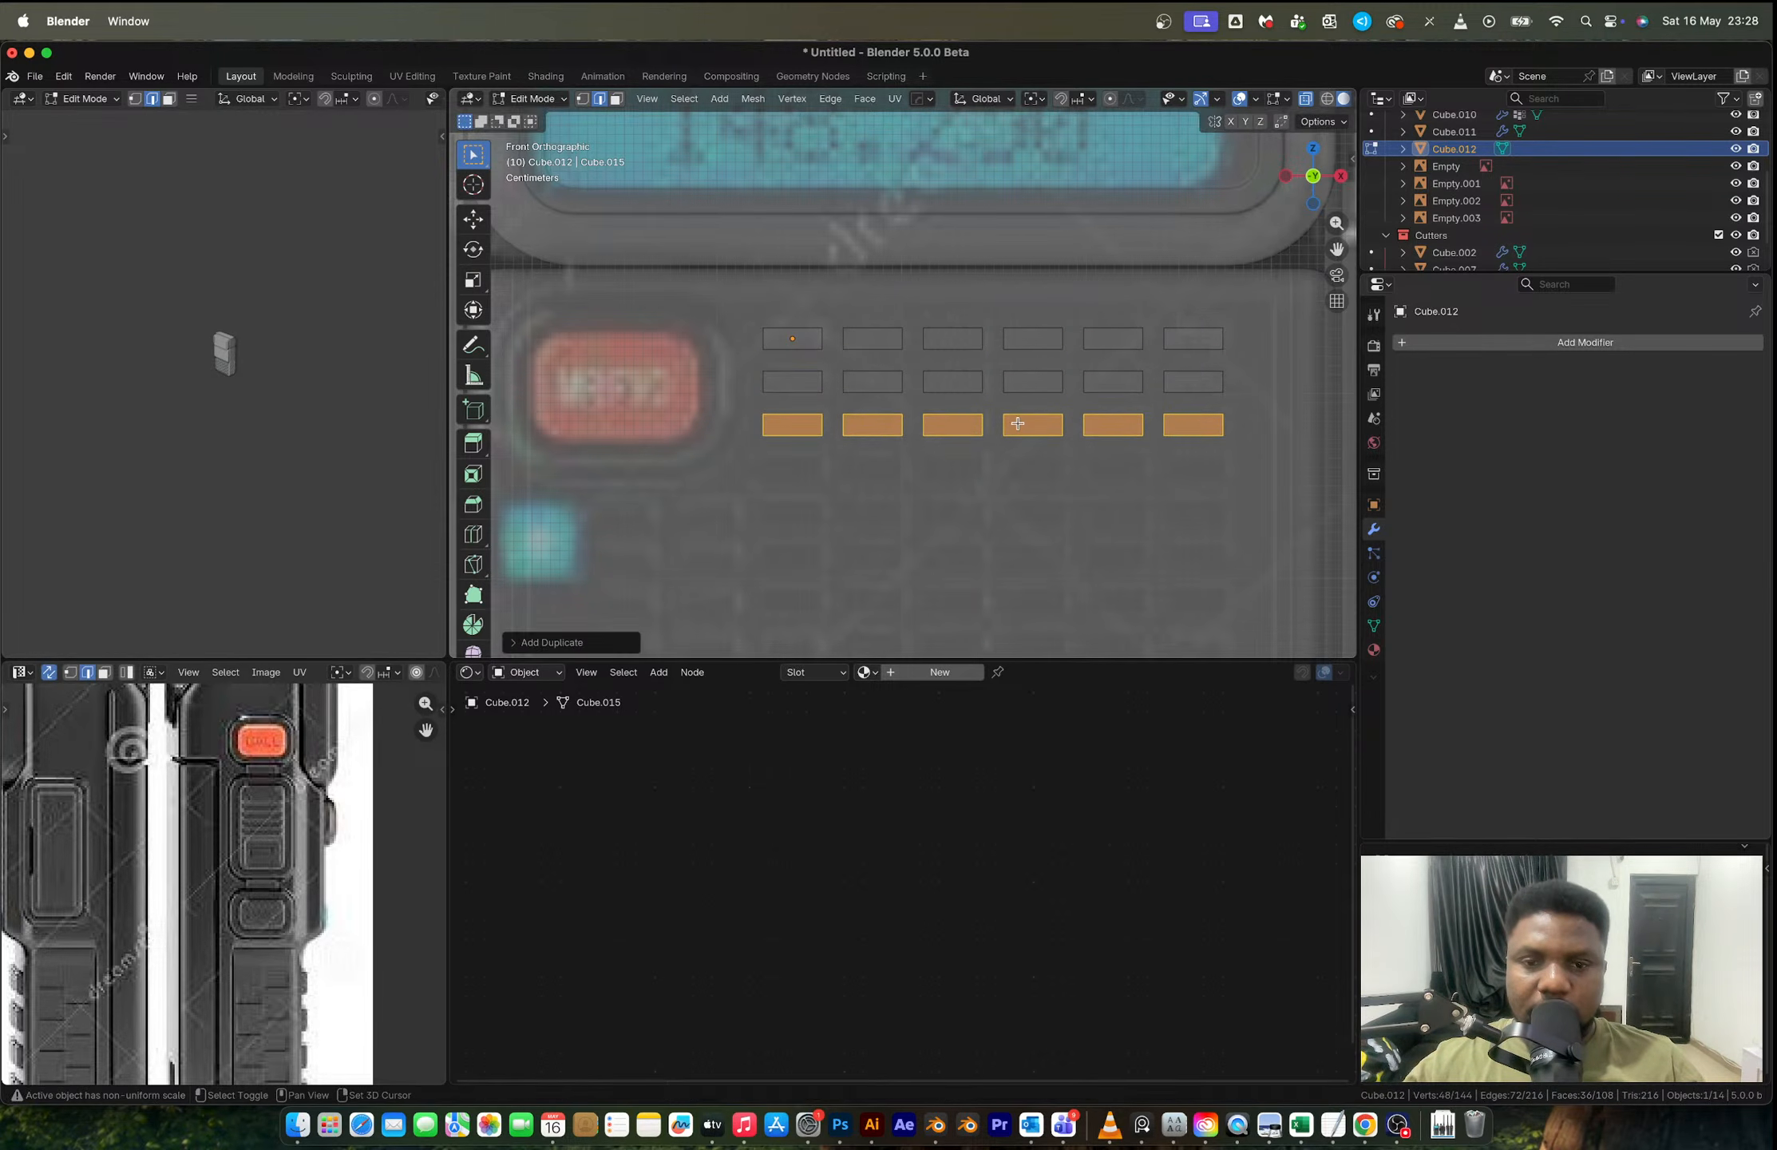
{"action": "key", "text": "shift+r"}
{"action": "key", "text": "shift+r"}
{"action": "key", "text": "shift+r"}
{"action": "scroll", "coordinate": [1018, 424], "scroll_direction": "down", "scroll_amount": 3}
{"action": "key", "text": "shift+r"}
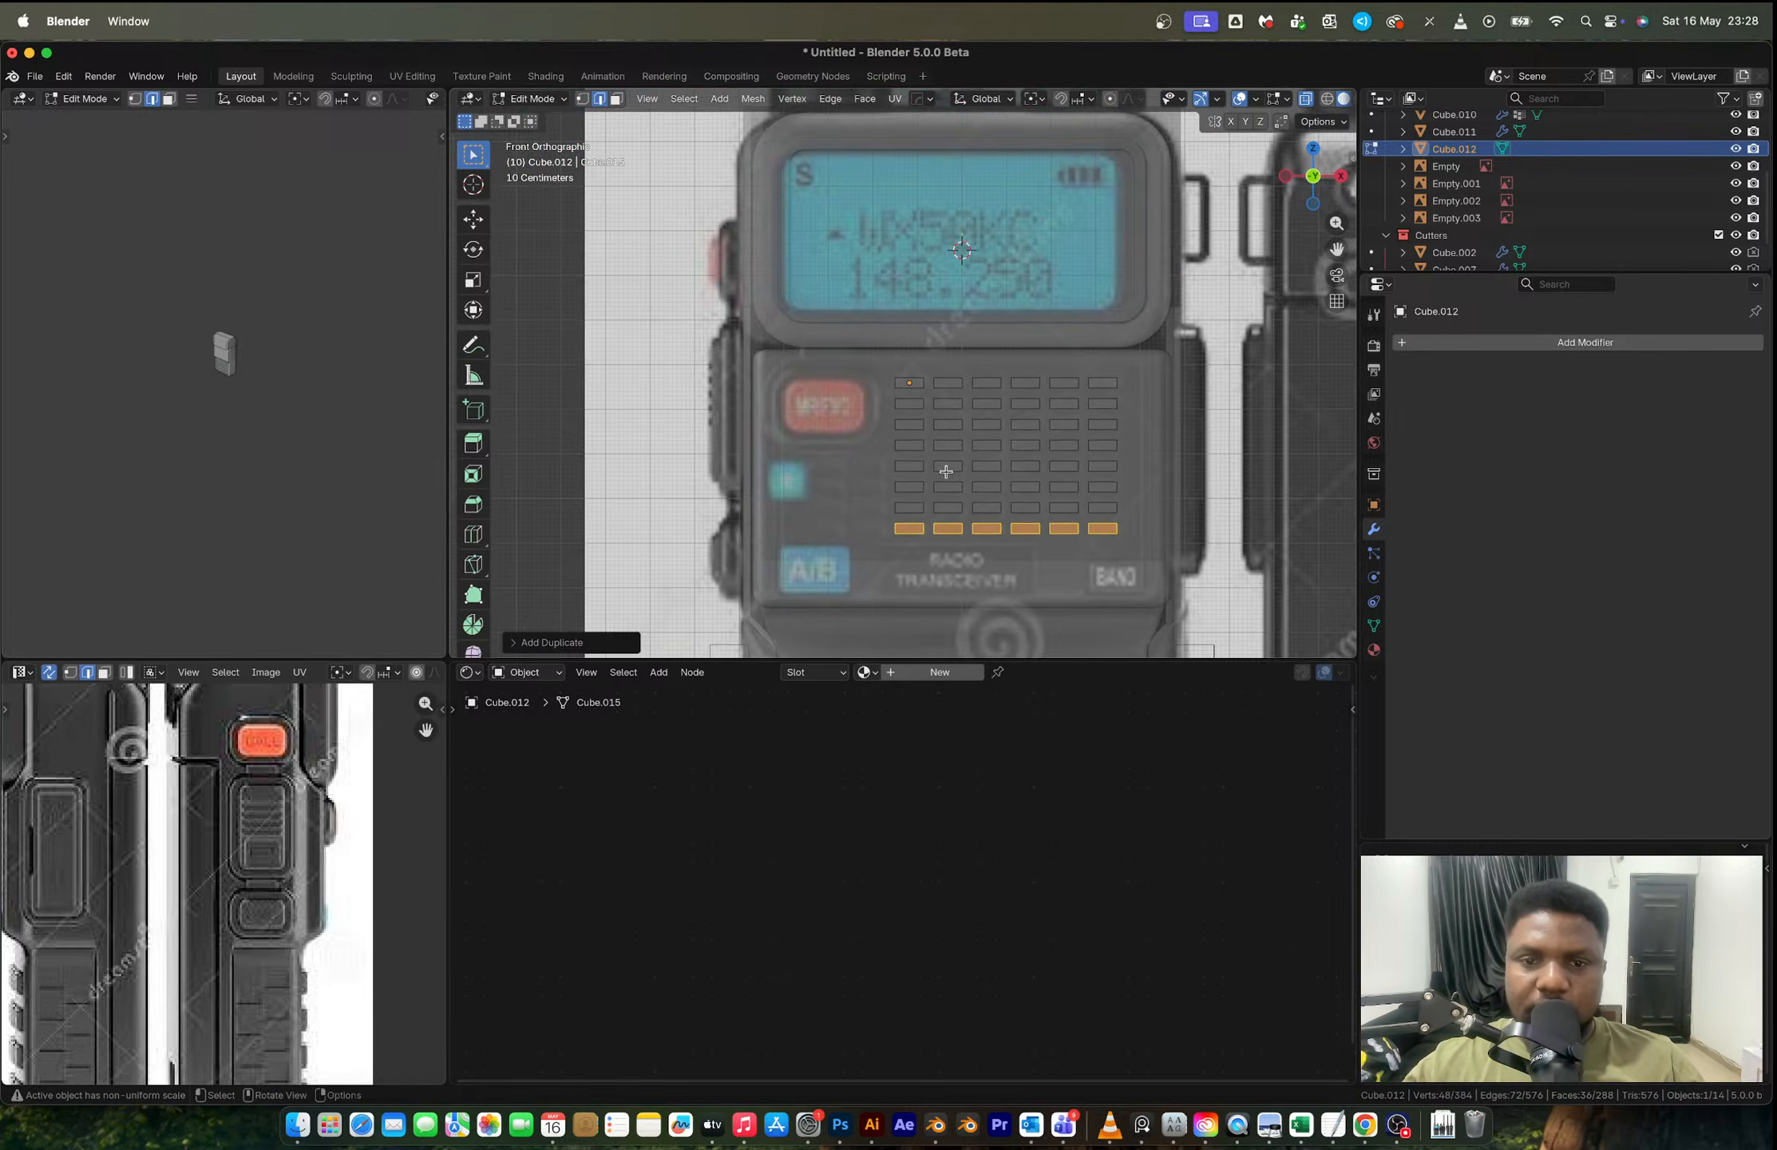
Step: Duplicate the lower four slots of the leftmost column to the left along X, repeating once for two extra columns
{"action": "scroll", "coordinate": [1017, 423], "scroll_direction": "up", "scroll_amount": 3}
{"action": "left_click_drag", "start_coordinate": [904, 351], "coordinate": [983, 501]}
{"action": "key", "text": "shift+d"}
{"action": "key", "text": "x"}
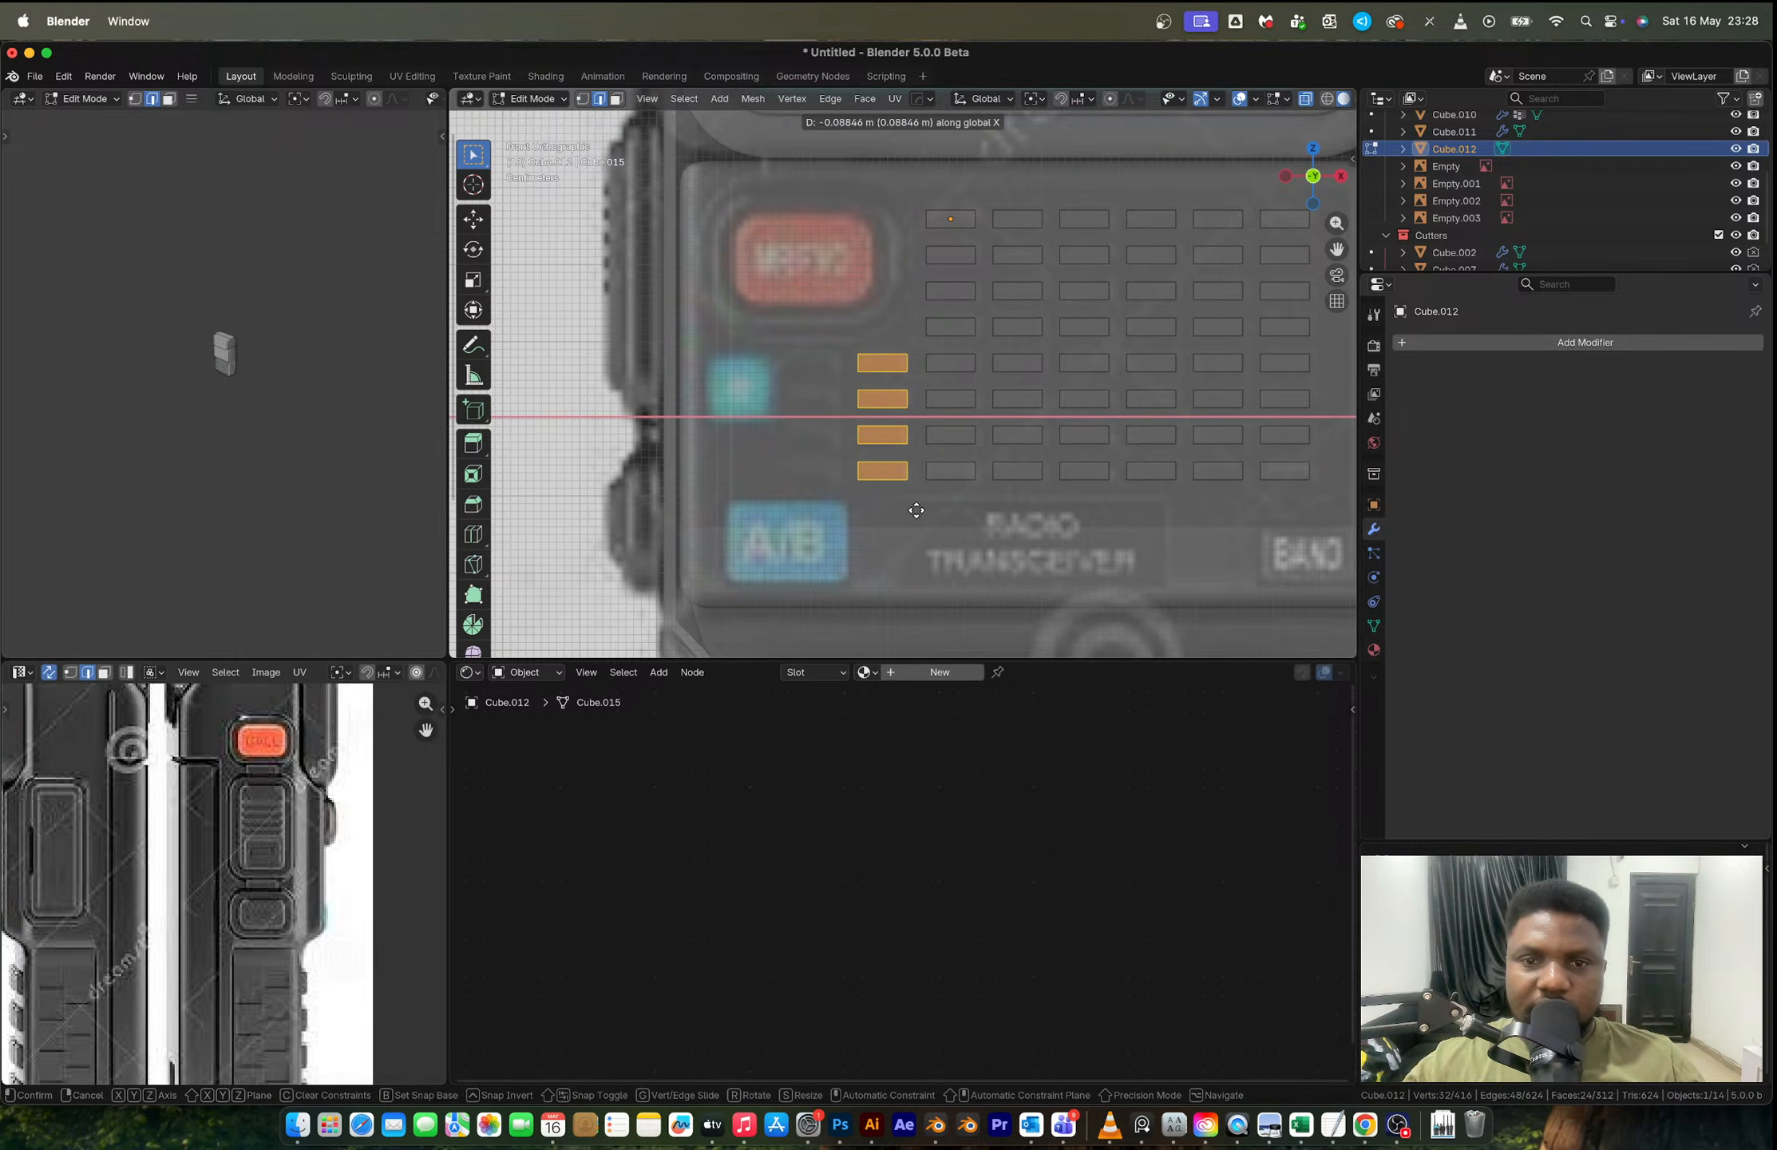
{"action": "left_click", "coordinate": [915, 508]}
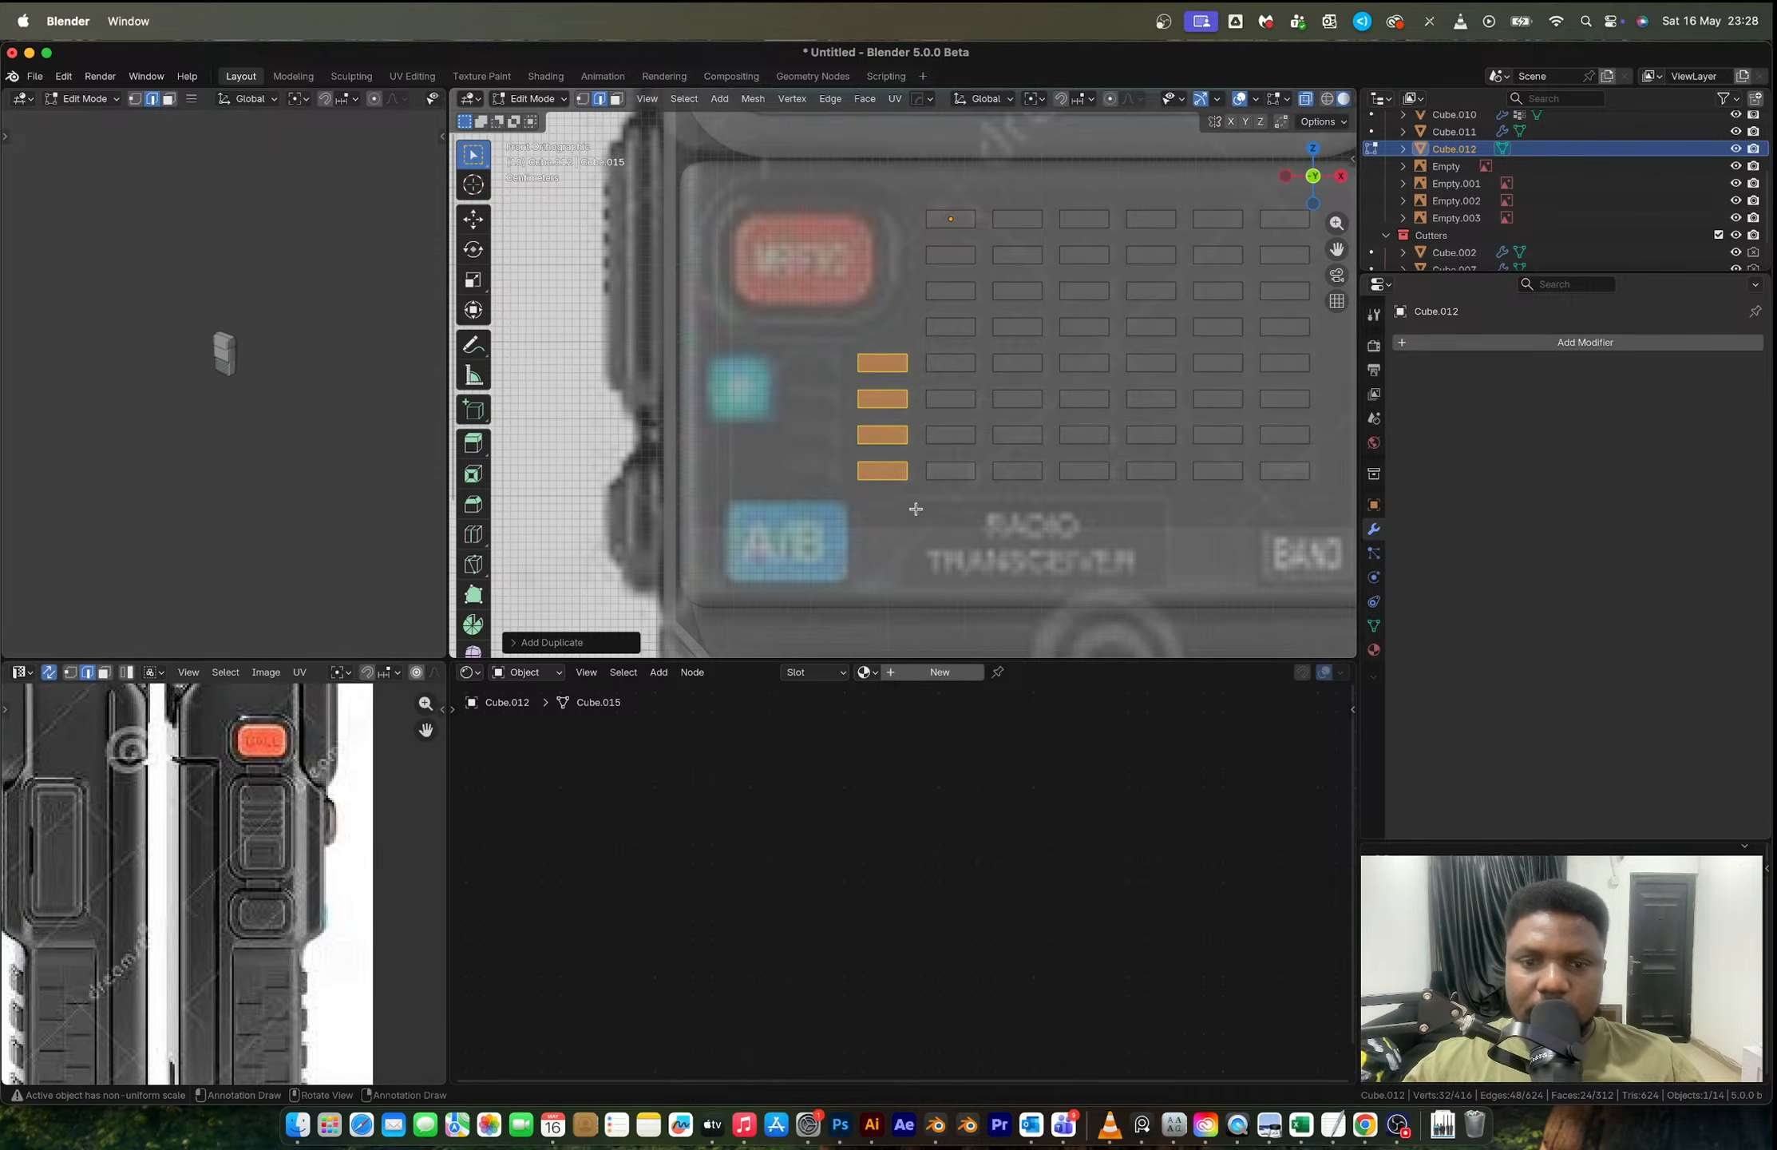
{"action": "key", "text": "shift+r"}
{"action": "key", "text": "Tab"}
{"action": "scroll", "coordinate": [916, 509], "scroll_direction": "down", "scroll_amount": 5}
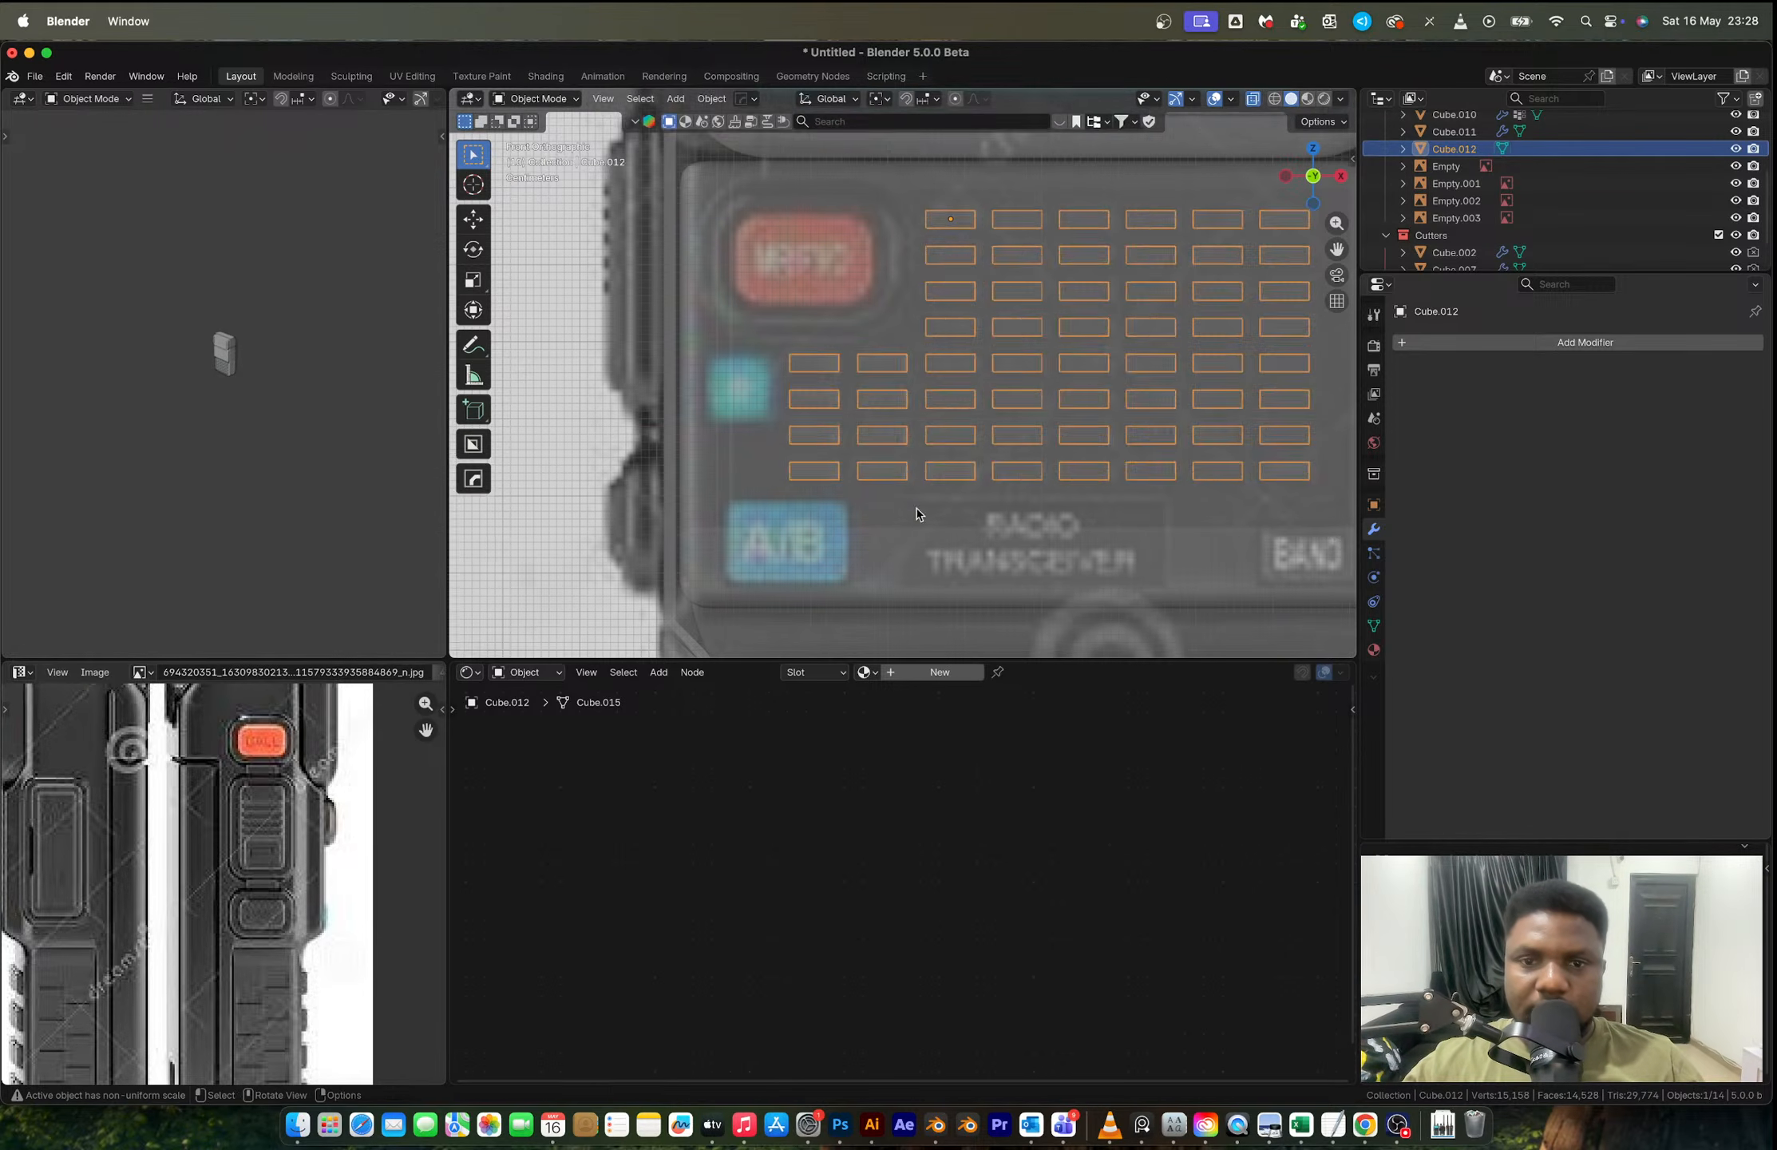
Step: Deepen the grille blocks along Y and move them forward along Y until they pass through the panel's front face
{"action": "middle_click_drag", "start_coordinate": [916, 508], "coordinate": [989, 471]}
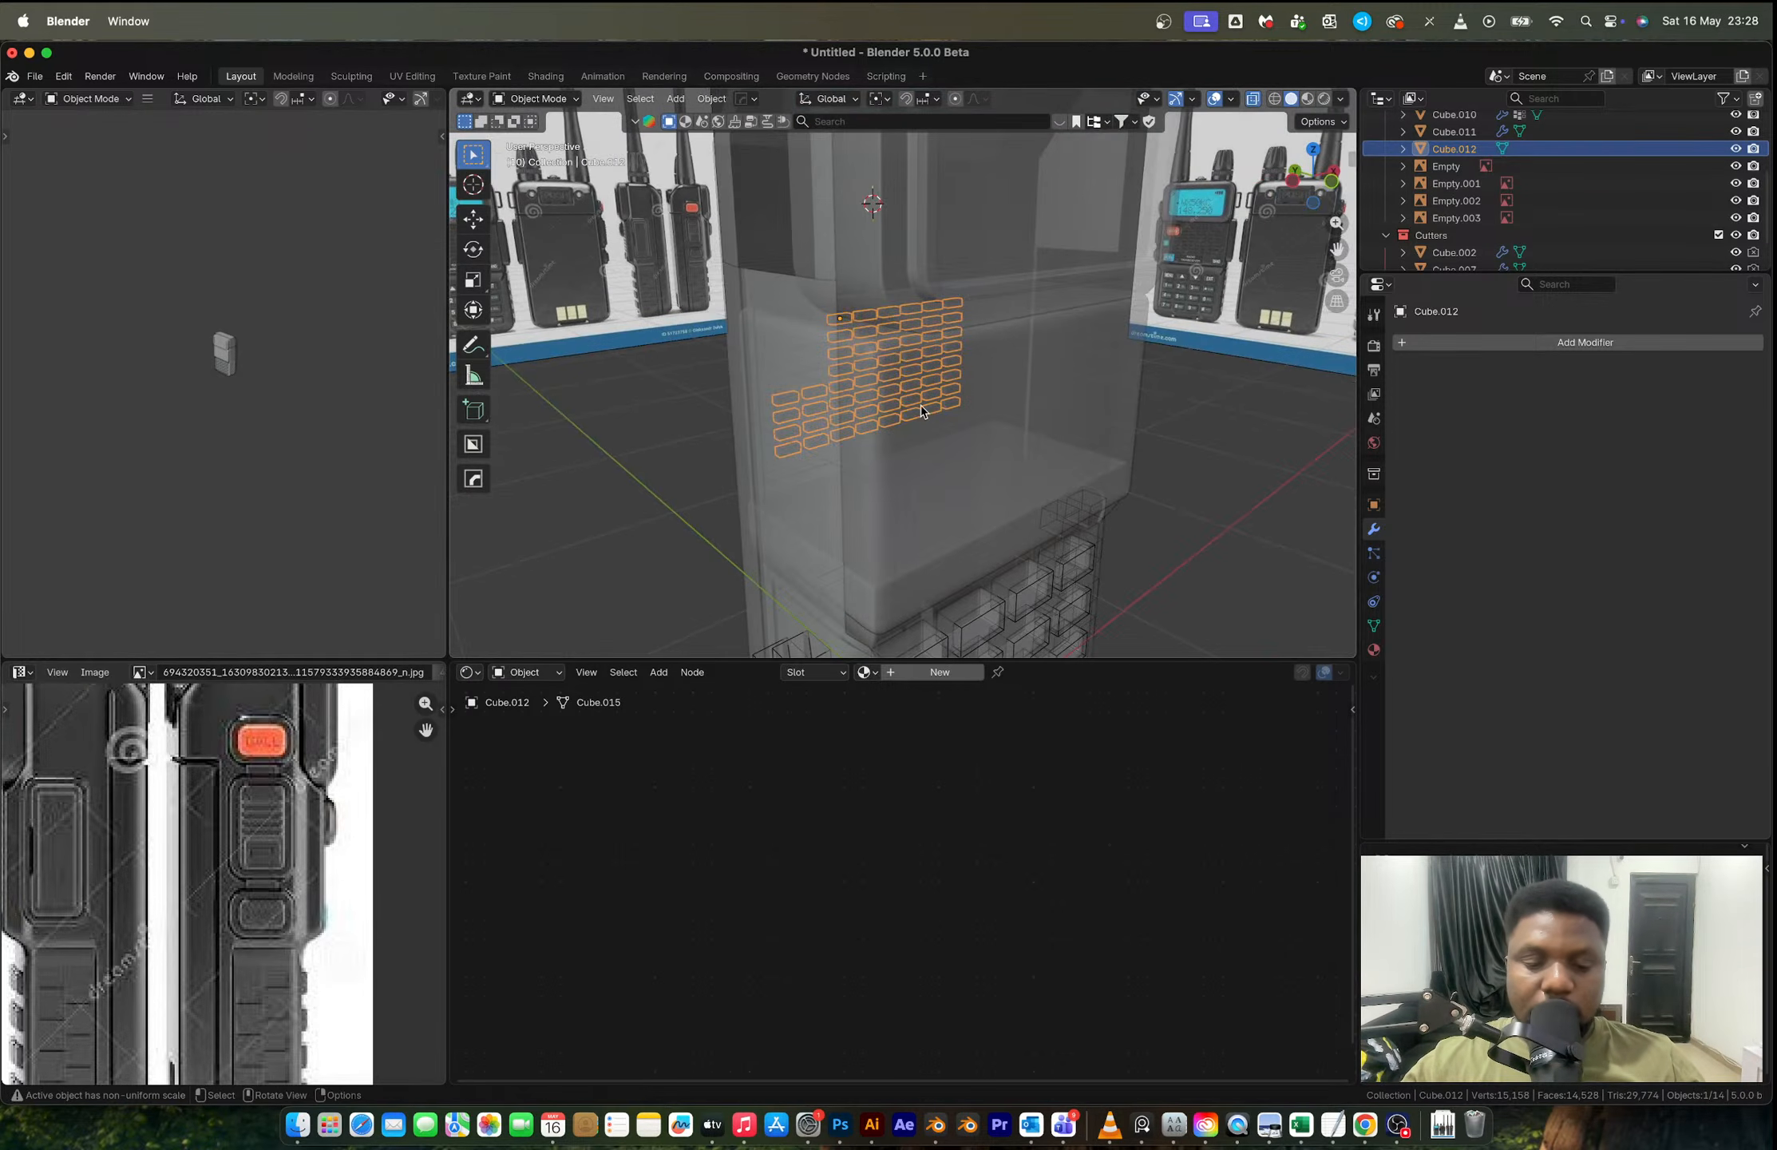
{"action": "key", "text": "s"}
{"action": "key", "text": "y"}
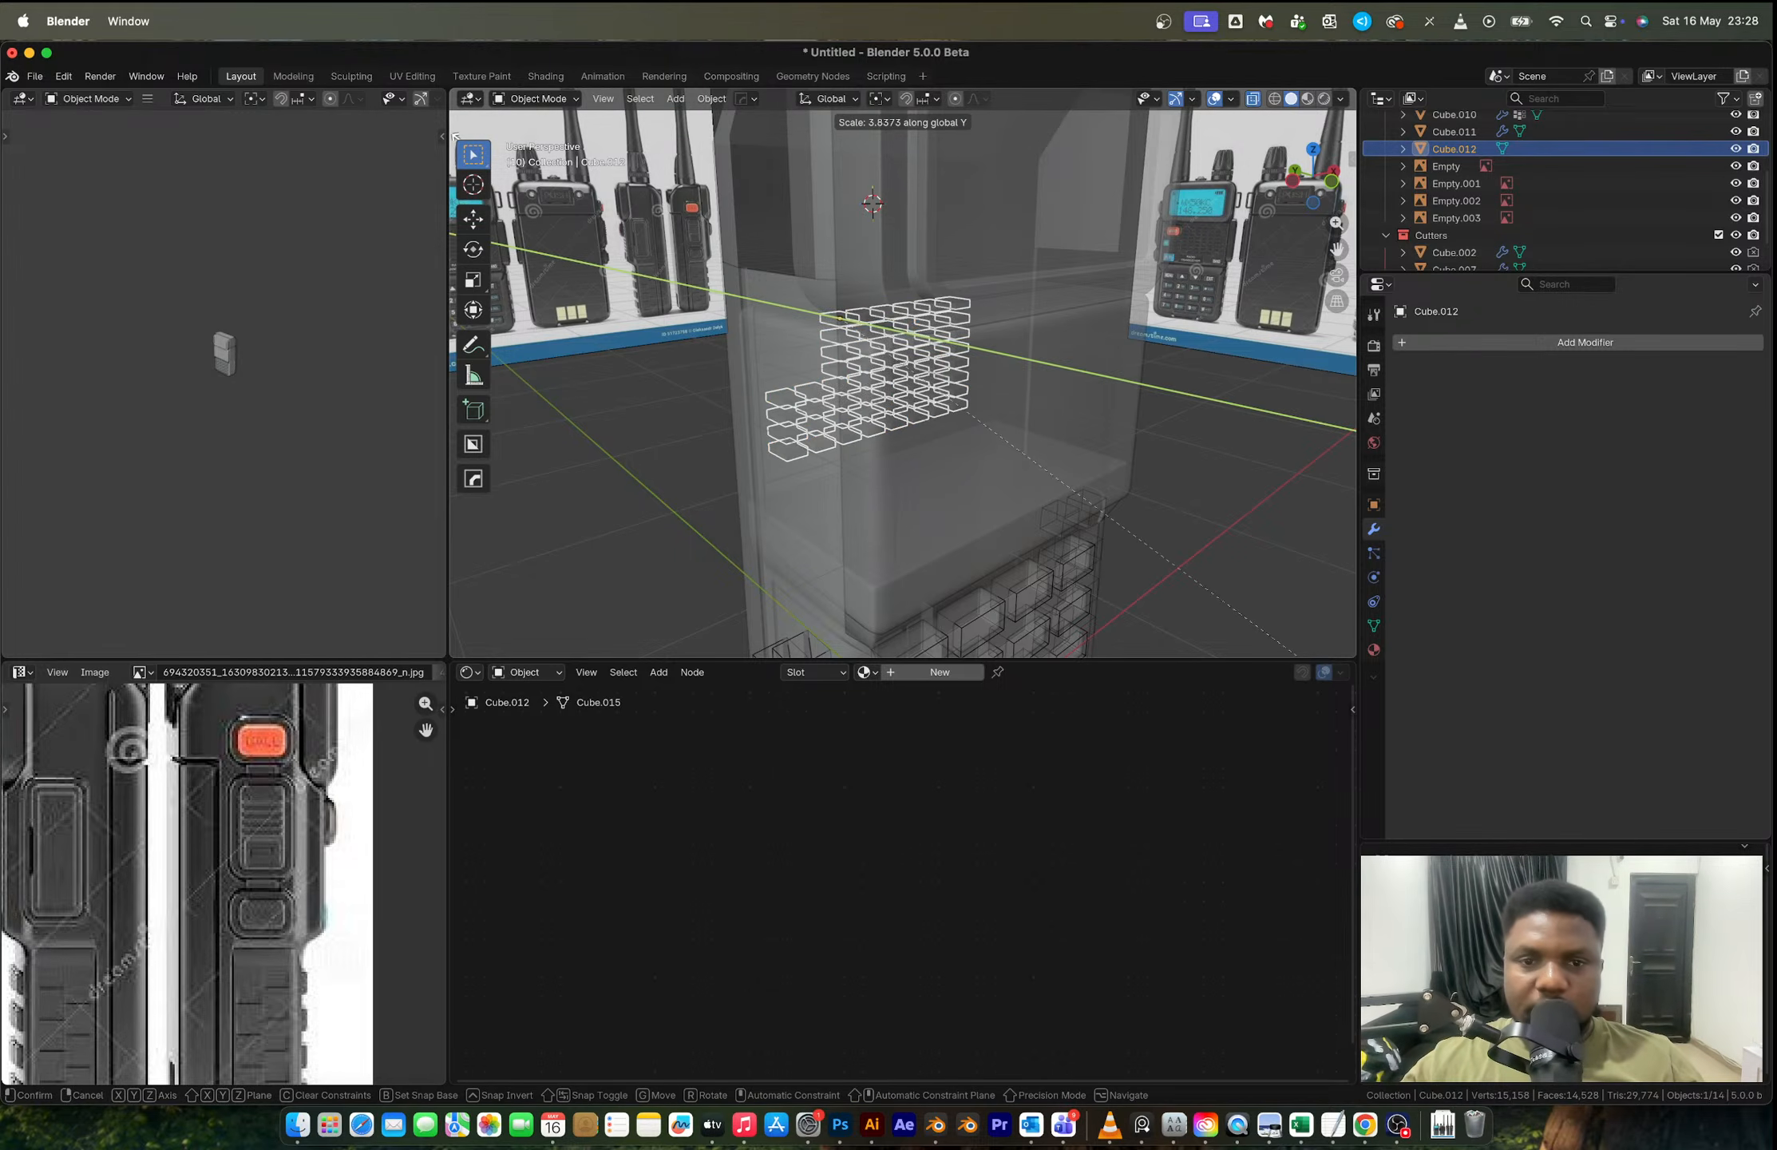
{"action": "left_click", "coordinate": [475, 183]}
{"action": "key", "text": "g"}
{"action": "key", "text": "y"}
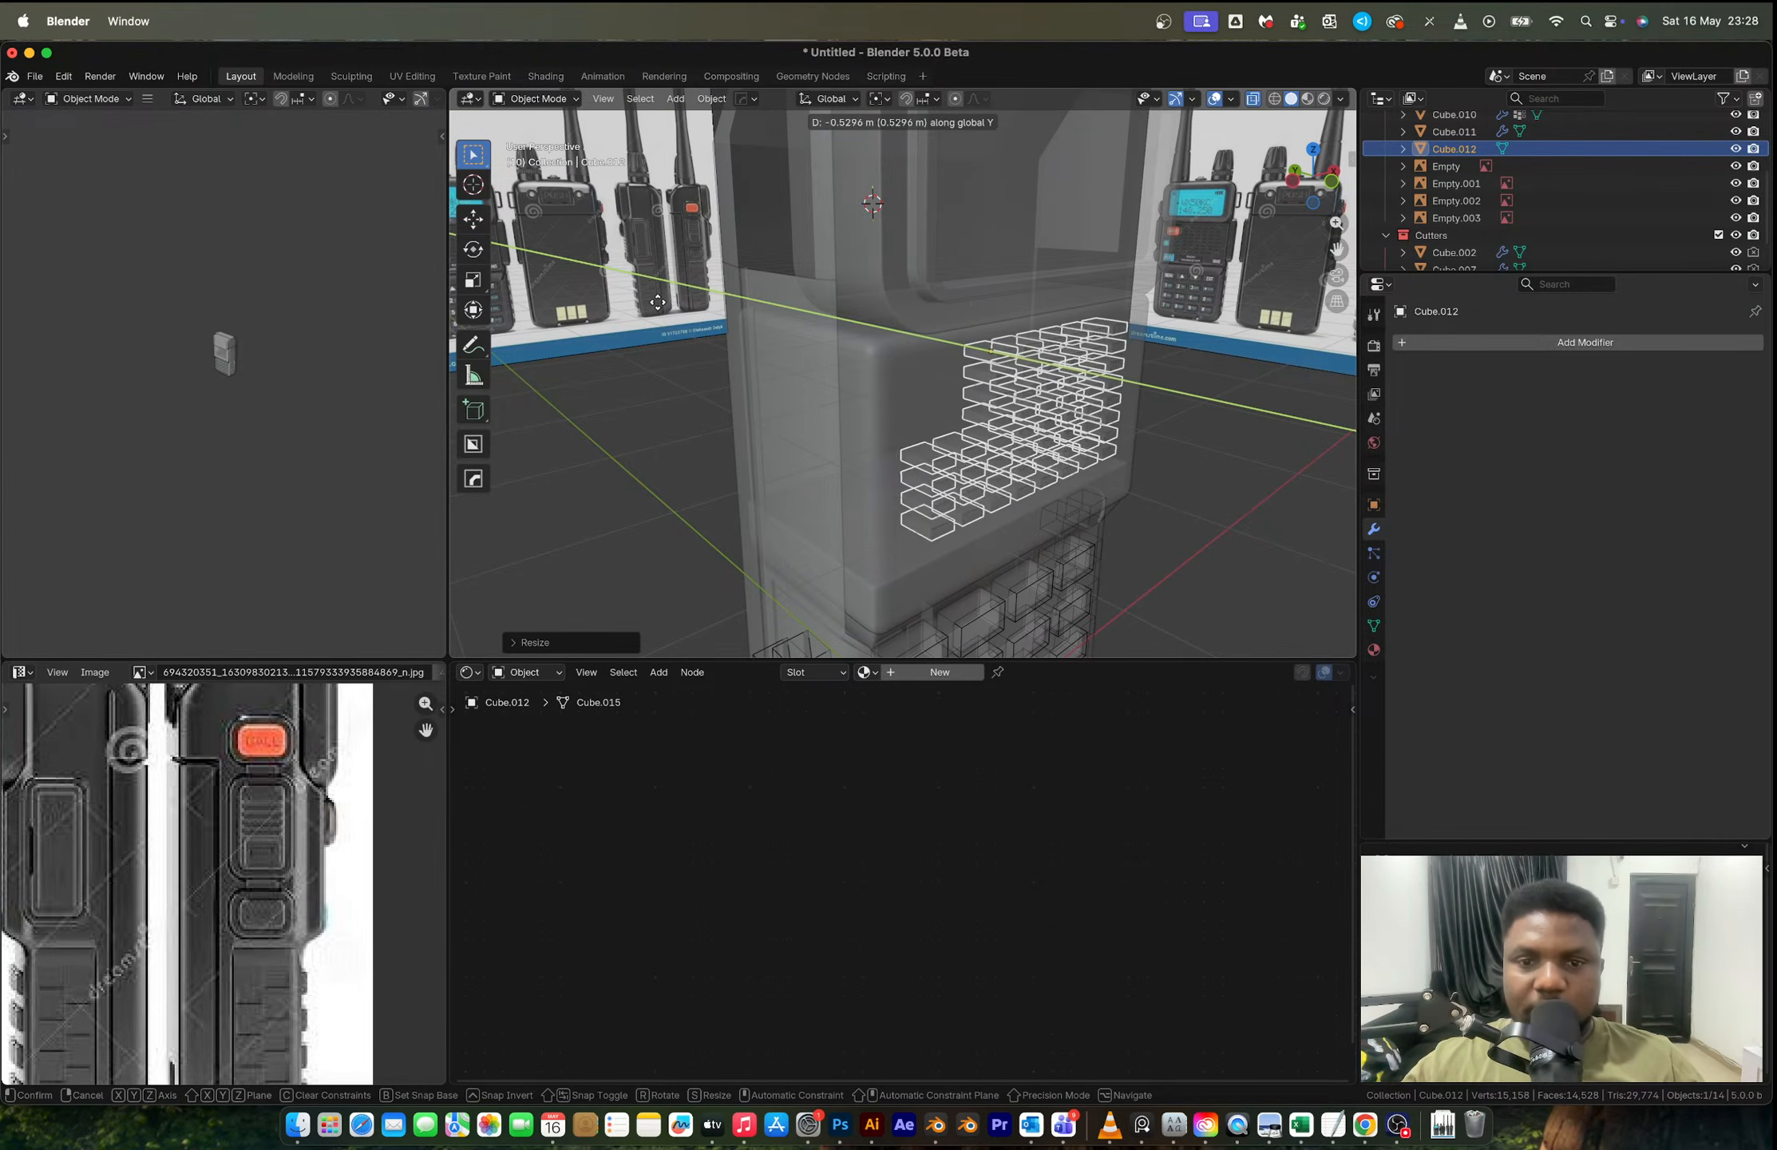
{"action": "left_click", "coordinate": [675, 311]}
Step: Turn off X-ray and cut the grille blocks out of the middle panel with a nondestructive Boolean difference
{"action": "key", "text": "alt+z"}
{"action": "middle_click_drag", "start_coordinate": [835, 388], "coordinate": [904, 400]}
{"action": "scroll", "coordinate": [918, 393], "scroll_direction": "up", "scroll_amount": 1}
{"action": "left_click", "coordinate": [934, 390], "text": "shift"}
{"action": "key", "text": "q"}
{"action": "left_click", "coordinate": [907, 376]}
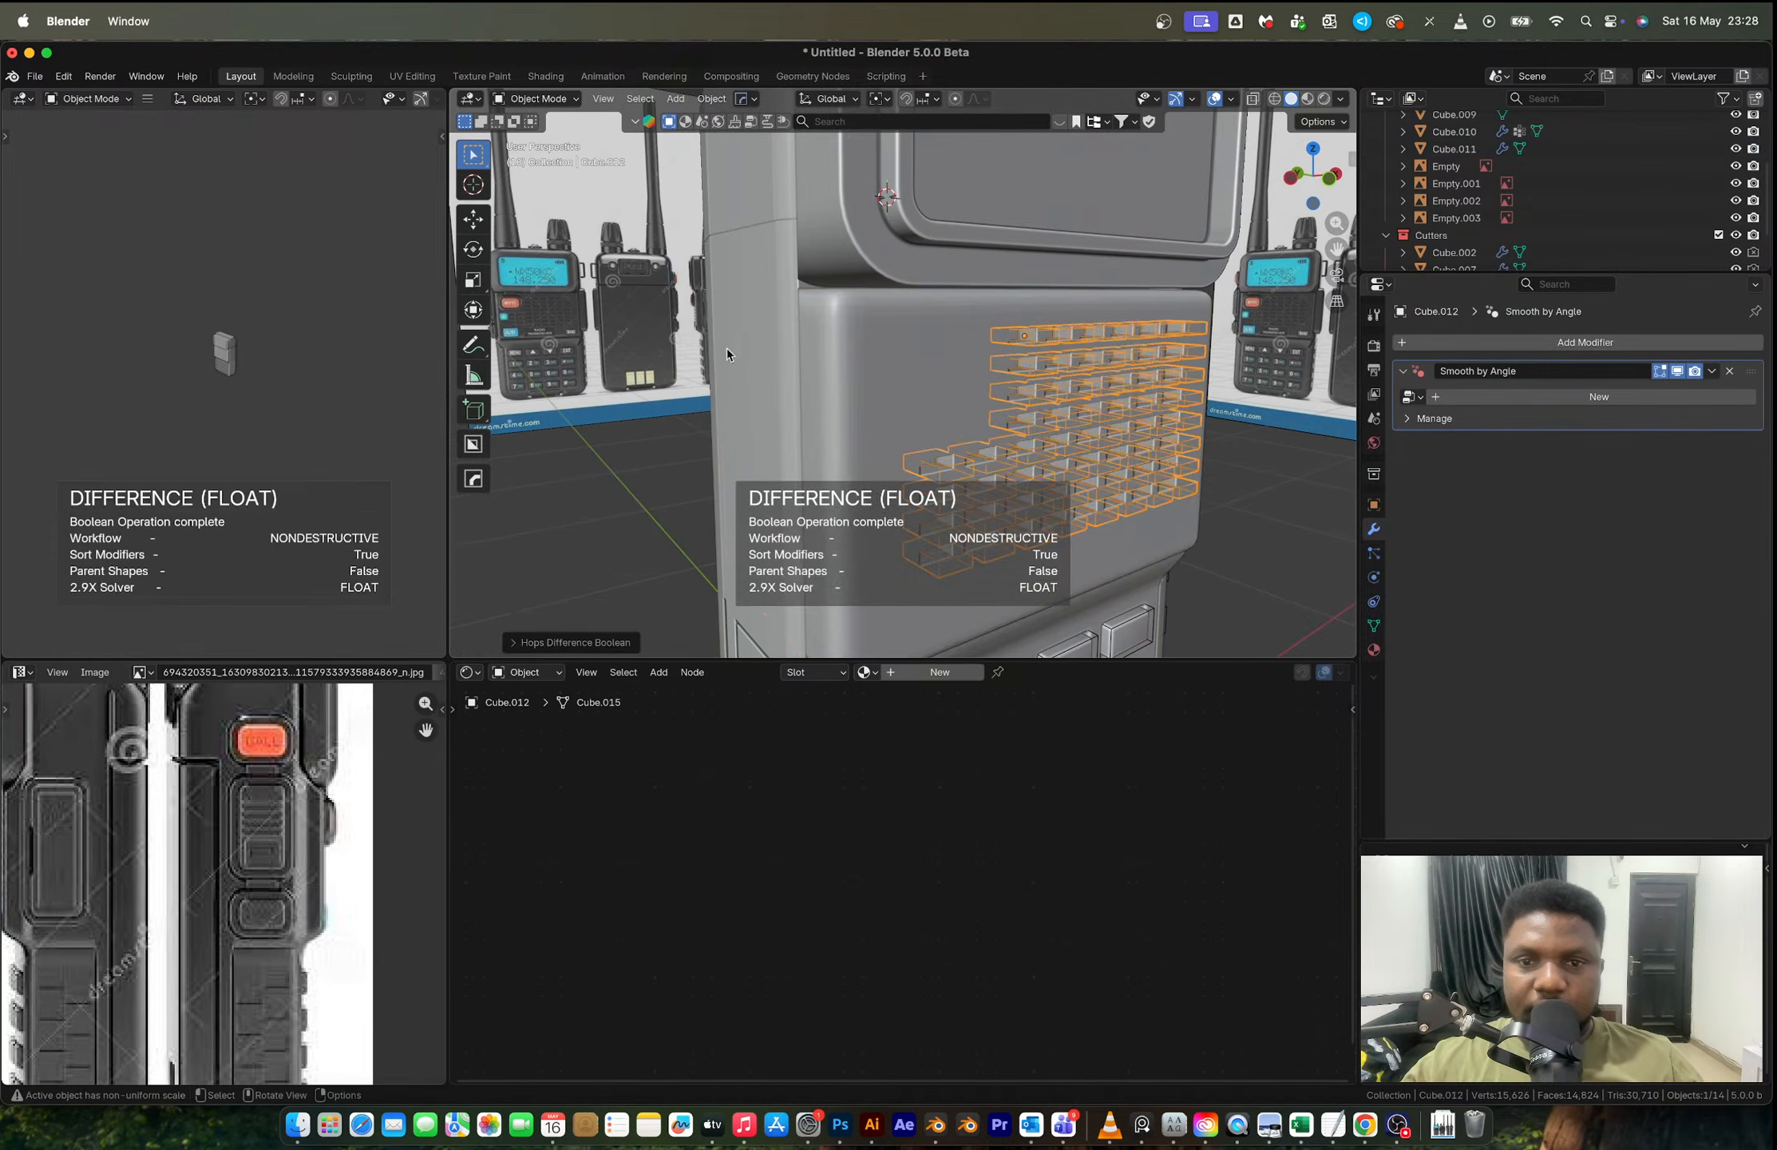
Step: Exclude the Cutters collection from the view layer and inspect the grille slots cut into the panel
{"action": "middle_click_drag", "start_coordinate": [759, 360], "coordinate": [687, 375]}
{"action": "left_click", "coordinate": [591, 380]}
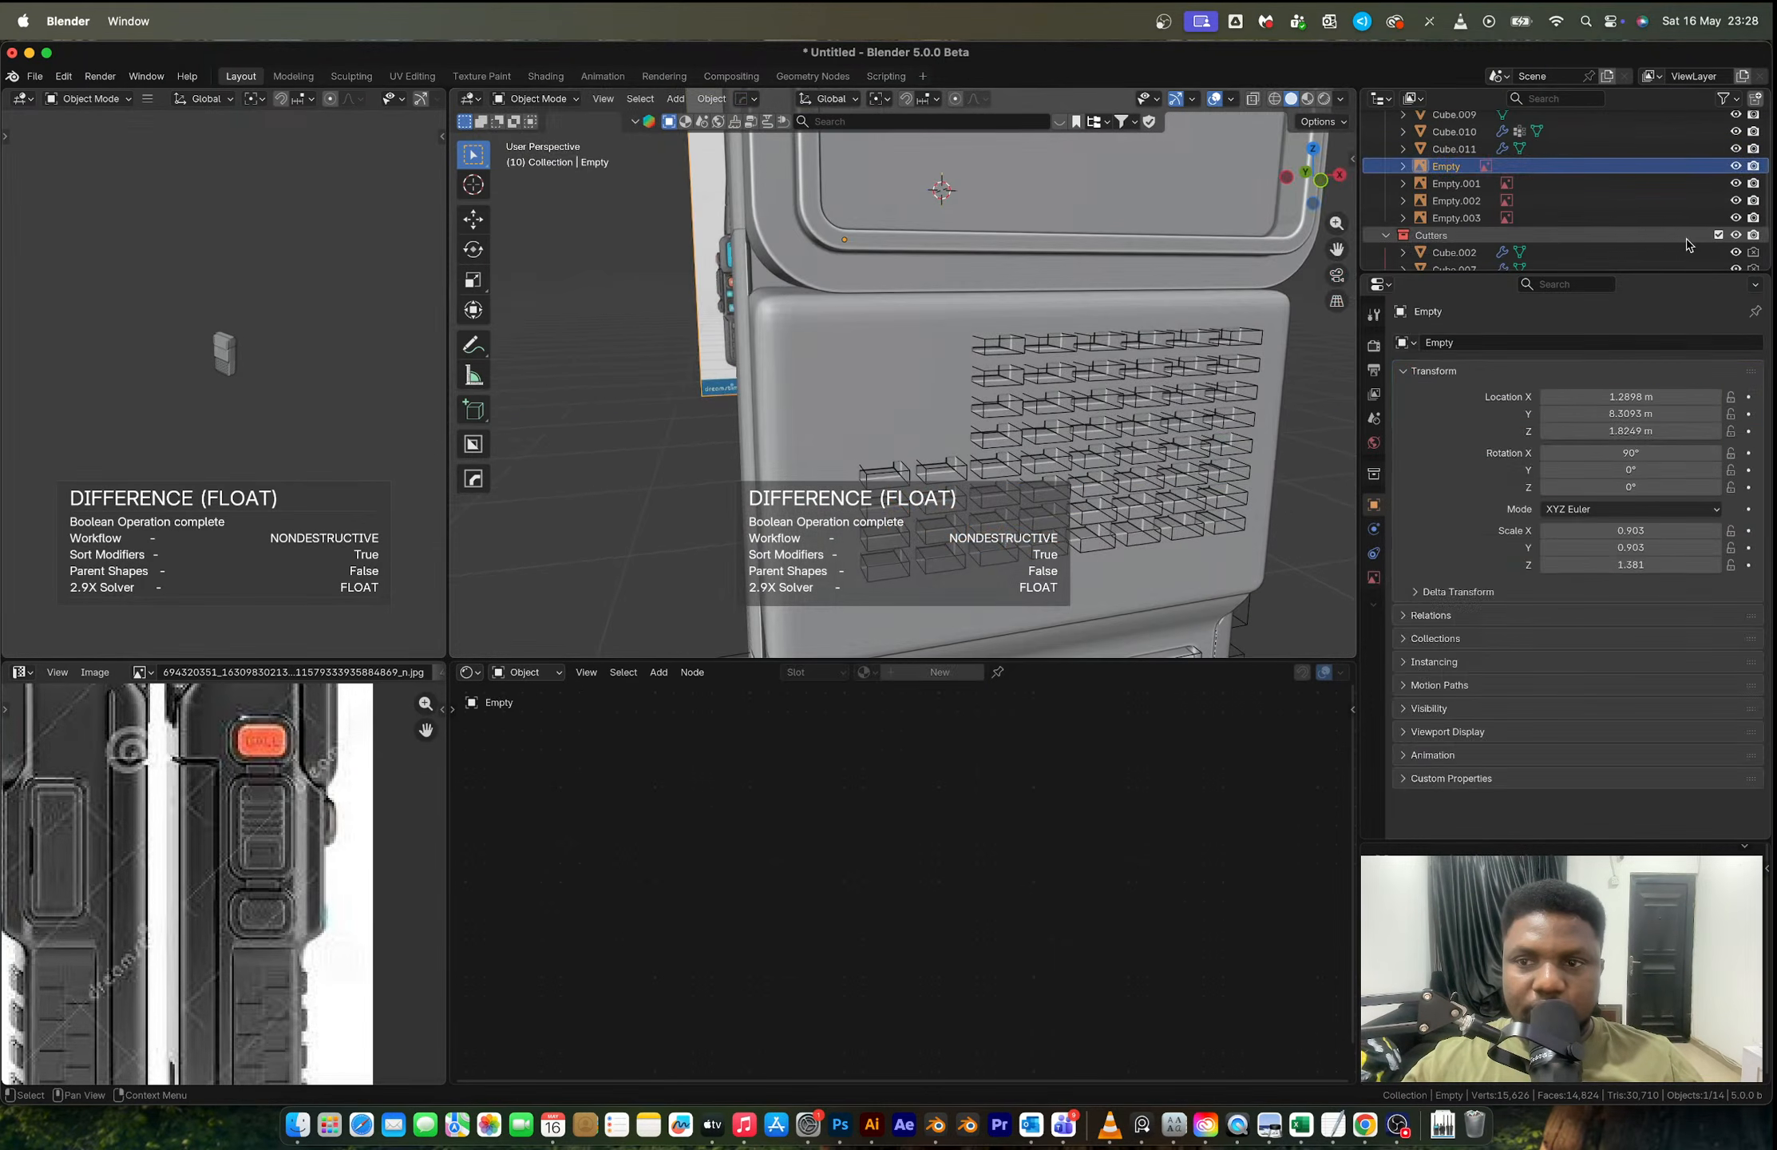
{"action": "left_click", "coordinate": [1718, 236]}
{"action": "middle_click_drag", "start_coordinate": [1277, 331], "coordinate": [1293, 239]}
{"action": "scroll", "coordinate": [1235, 296], "scroll_direction": "down", "scroll_amount": 6}
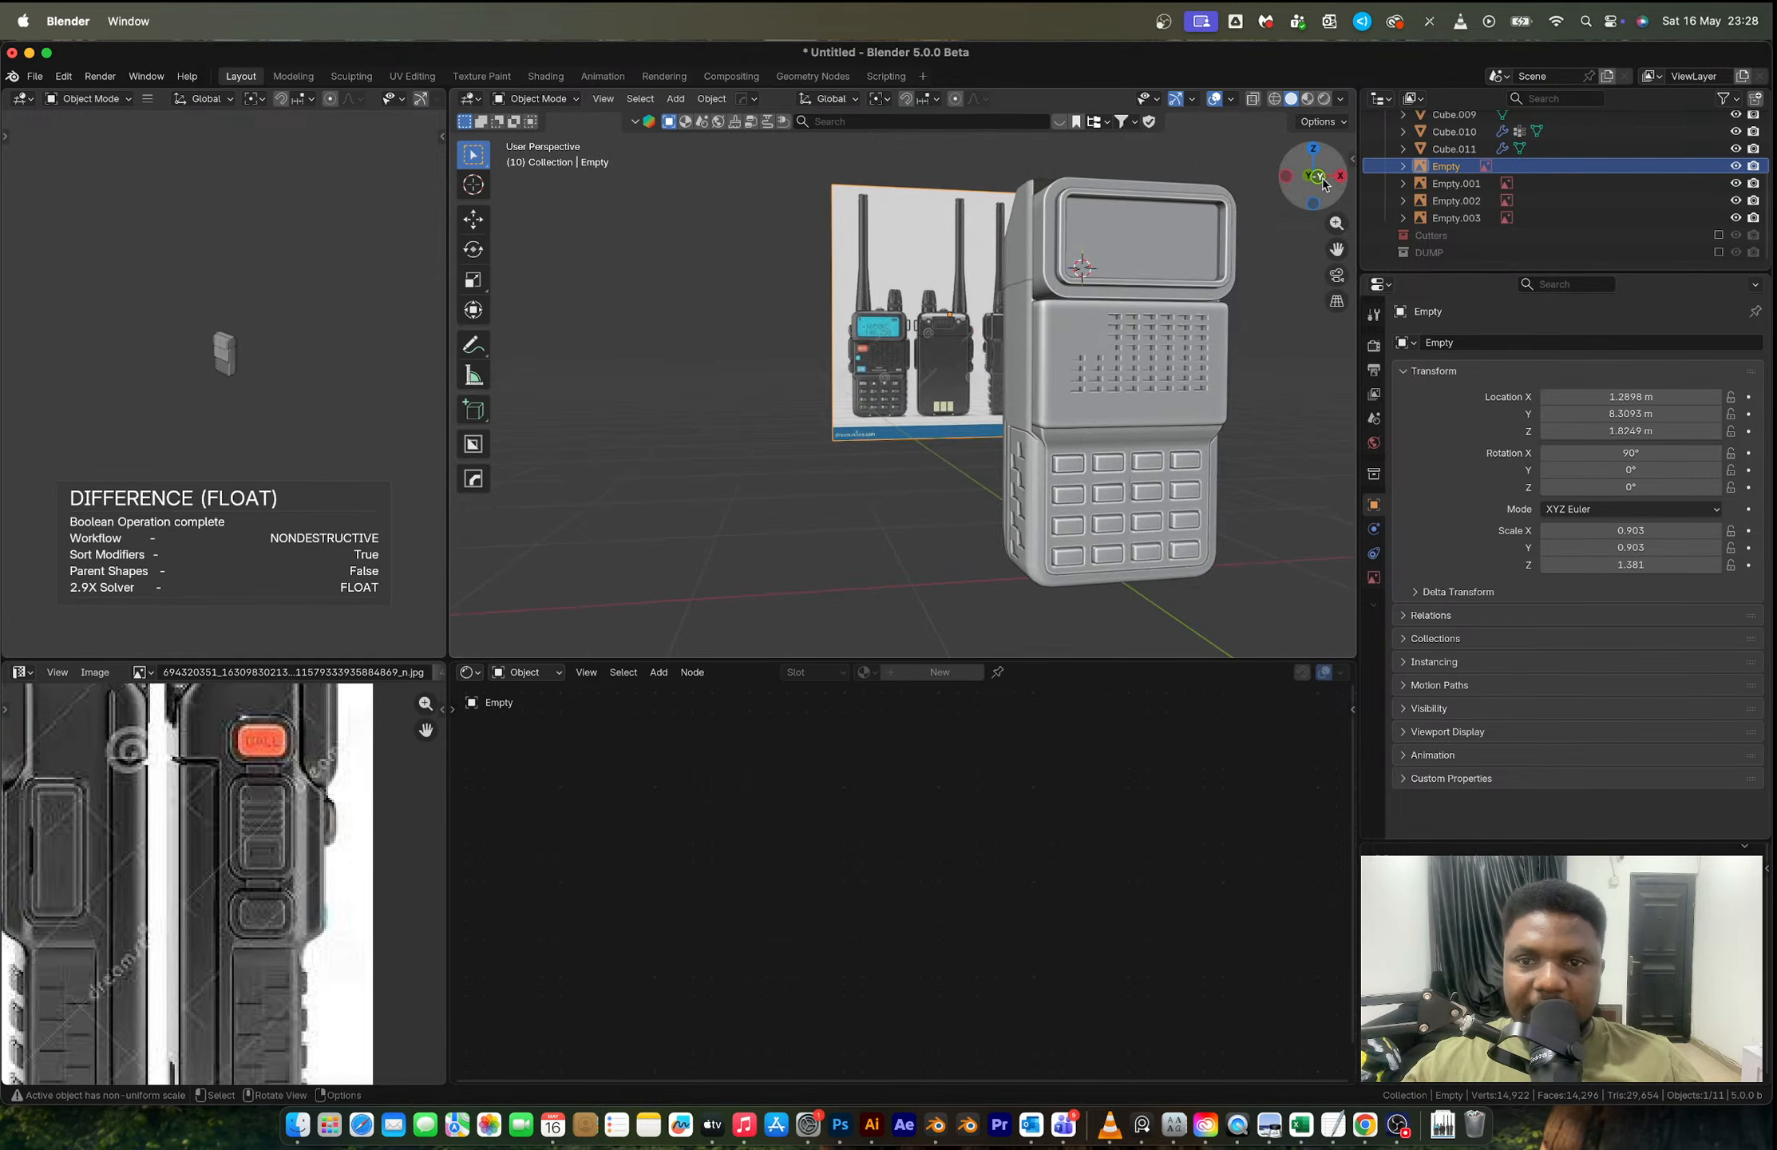
Step: In the front X-ray view, add a cube over the reference's red button and scale it to about 0.095
{"action": "left_click", "coordinate": [1320, 180]}
{"action": "scroll", "coordinate": [1079, 333], "scroll_direction": "up", "scroll_amount": 6}
{"action": "key", "text": "alt+z"}
{"action": "middle_click_drag", "start_coordinate": [1079, 334], "coordinate": [903, 318], "text": "shift"}
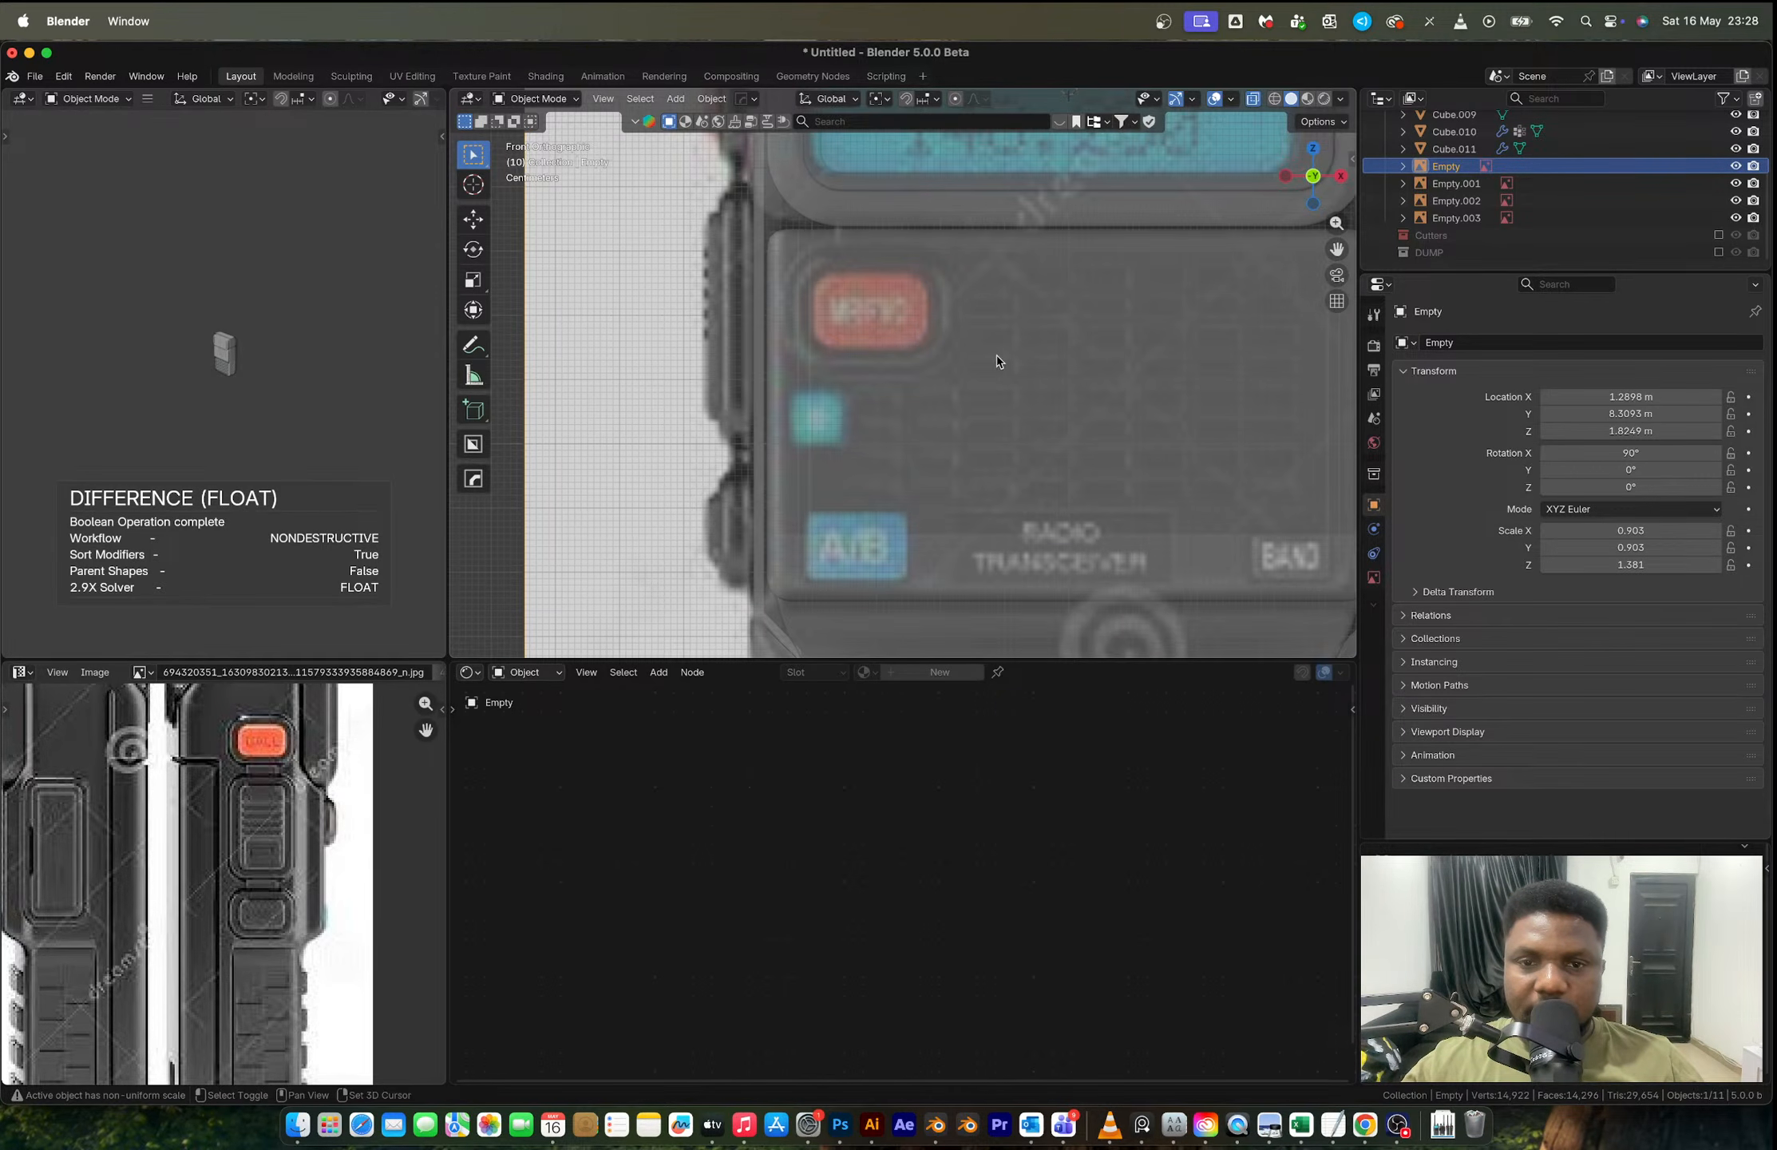
{"action": "key", "text": "shift+a"}
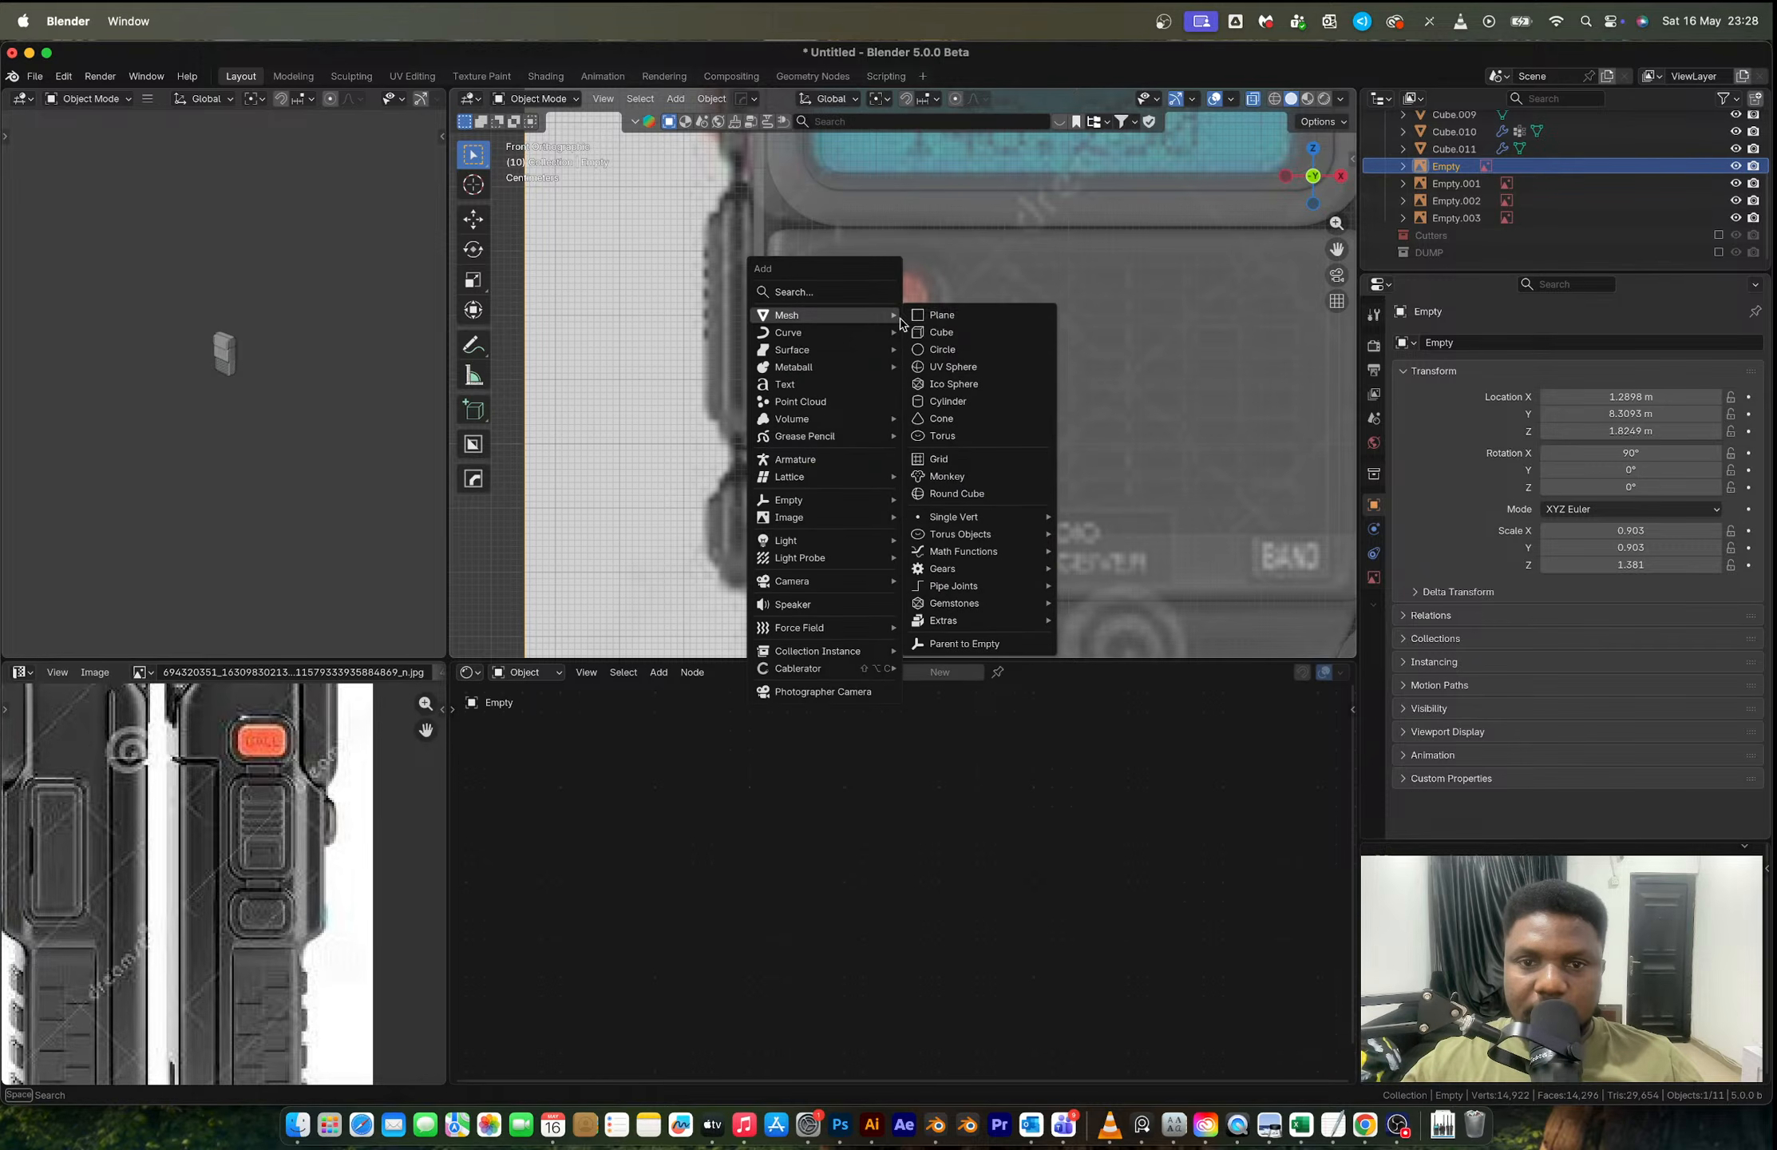
{"action": "left_click", "coordinate": [950, 327]}
{"action": "key", "text": "s"}
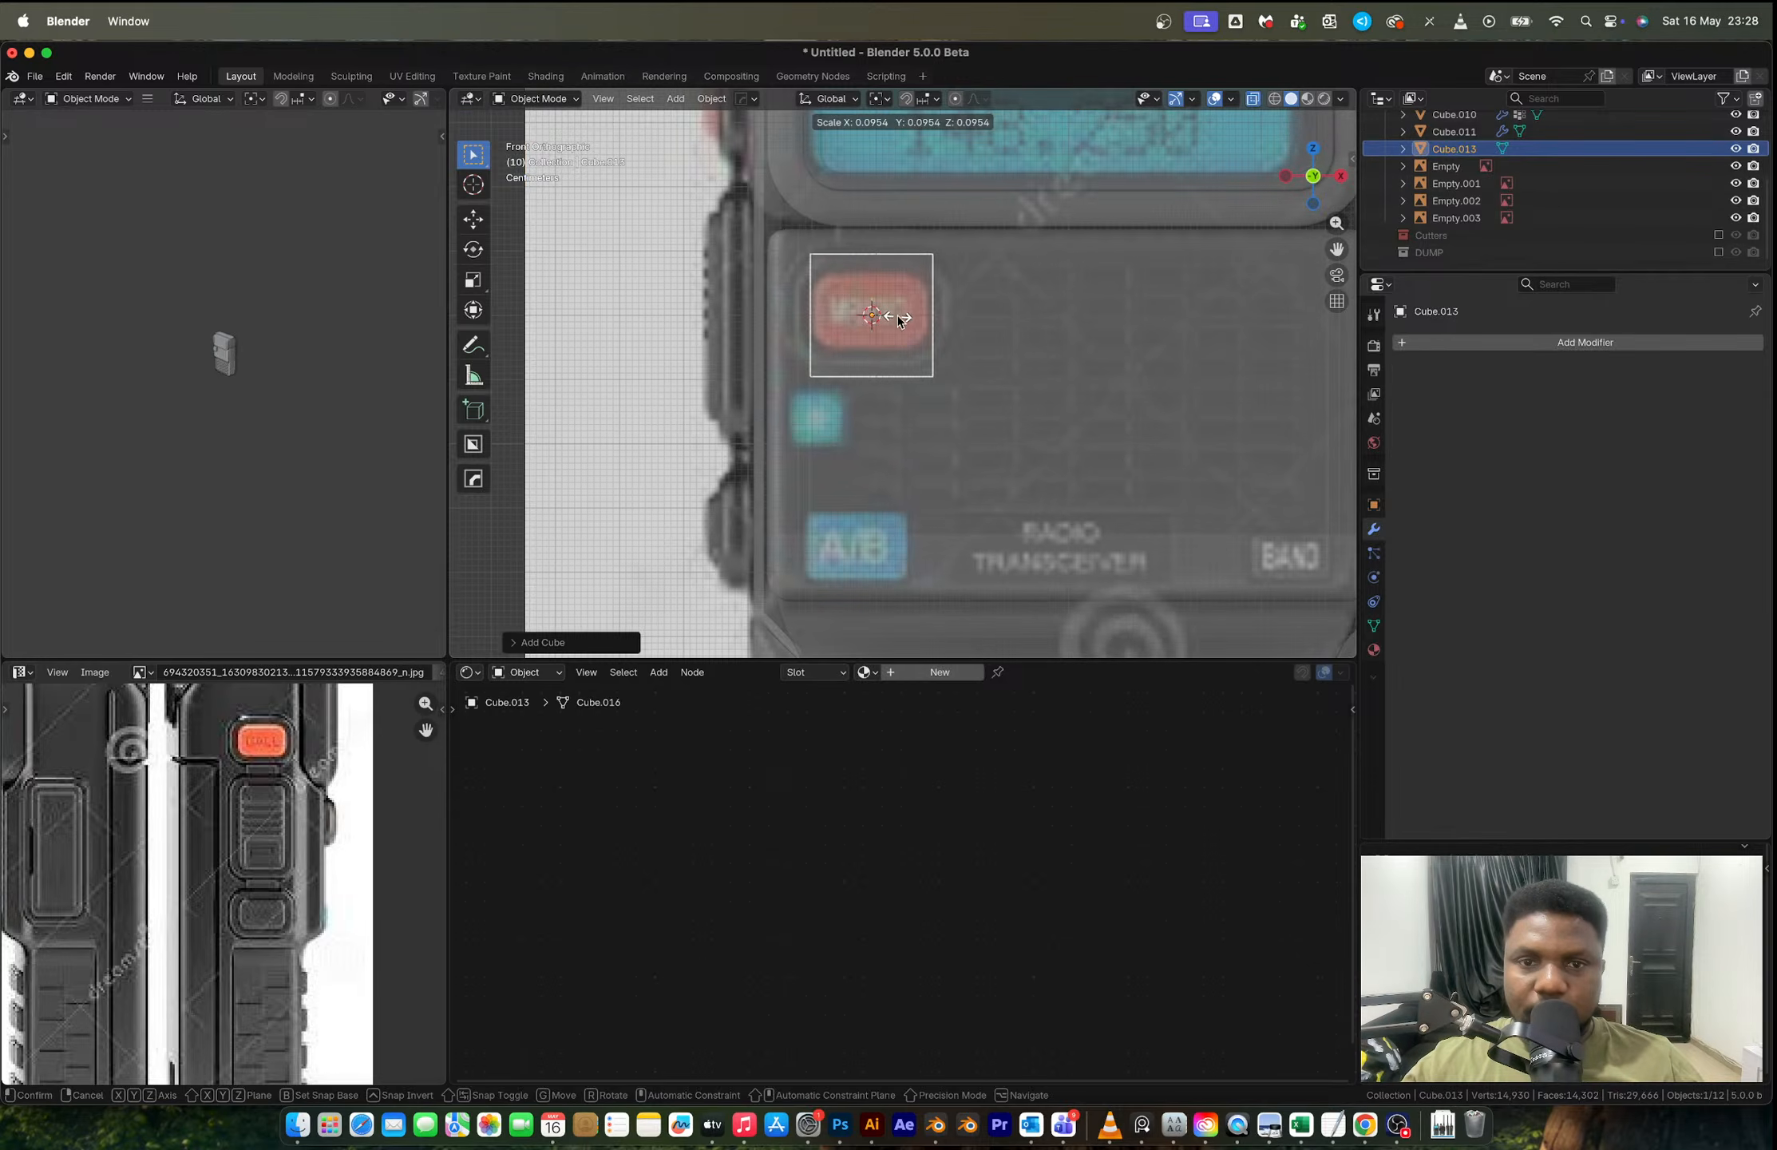
{"action": "left_click", "coordinate": [899, 321]}
Step: Raise the cube about 0.008 m along Z, shrink it to the red button's height and widen it along X around the button
{"action": "key", "text": "g"}
{"action": "key", "text": "x"}
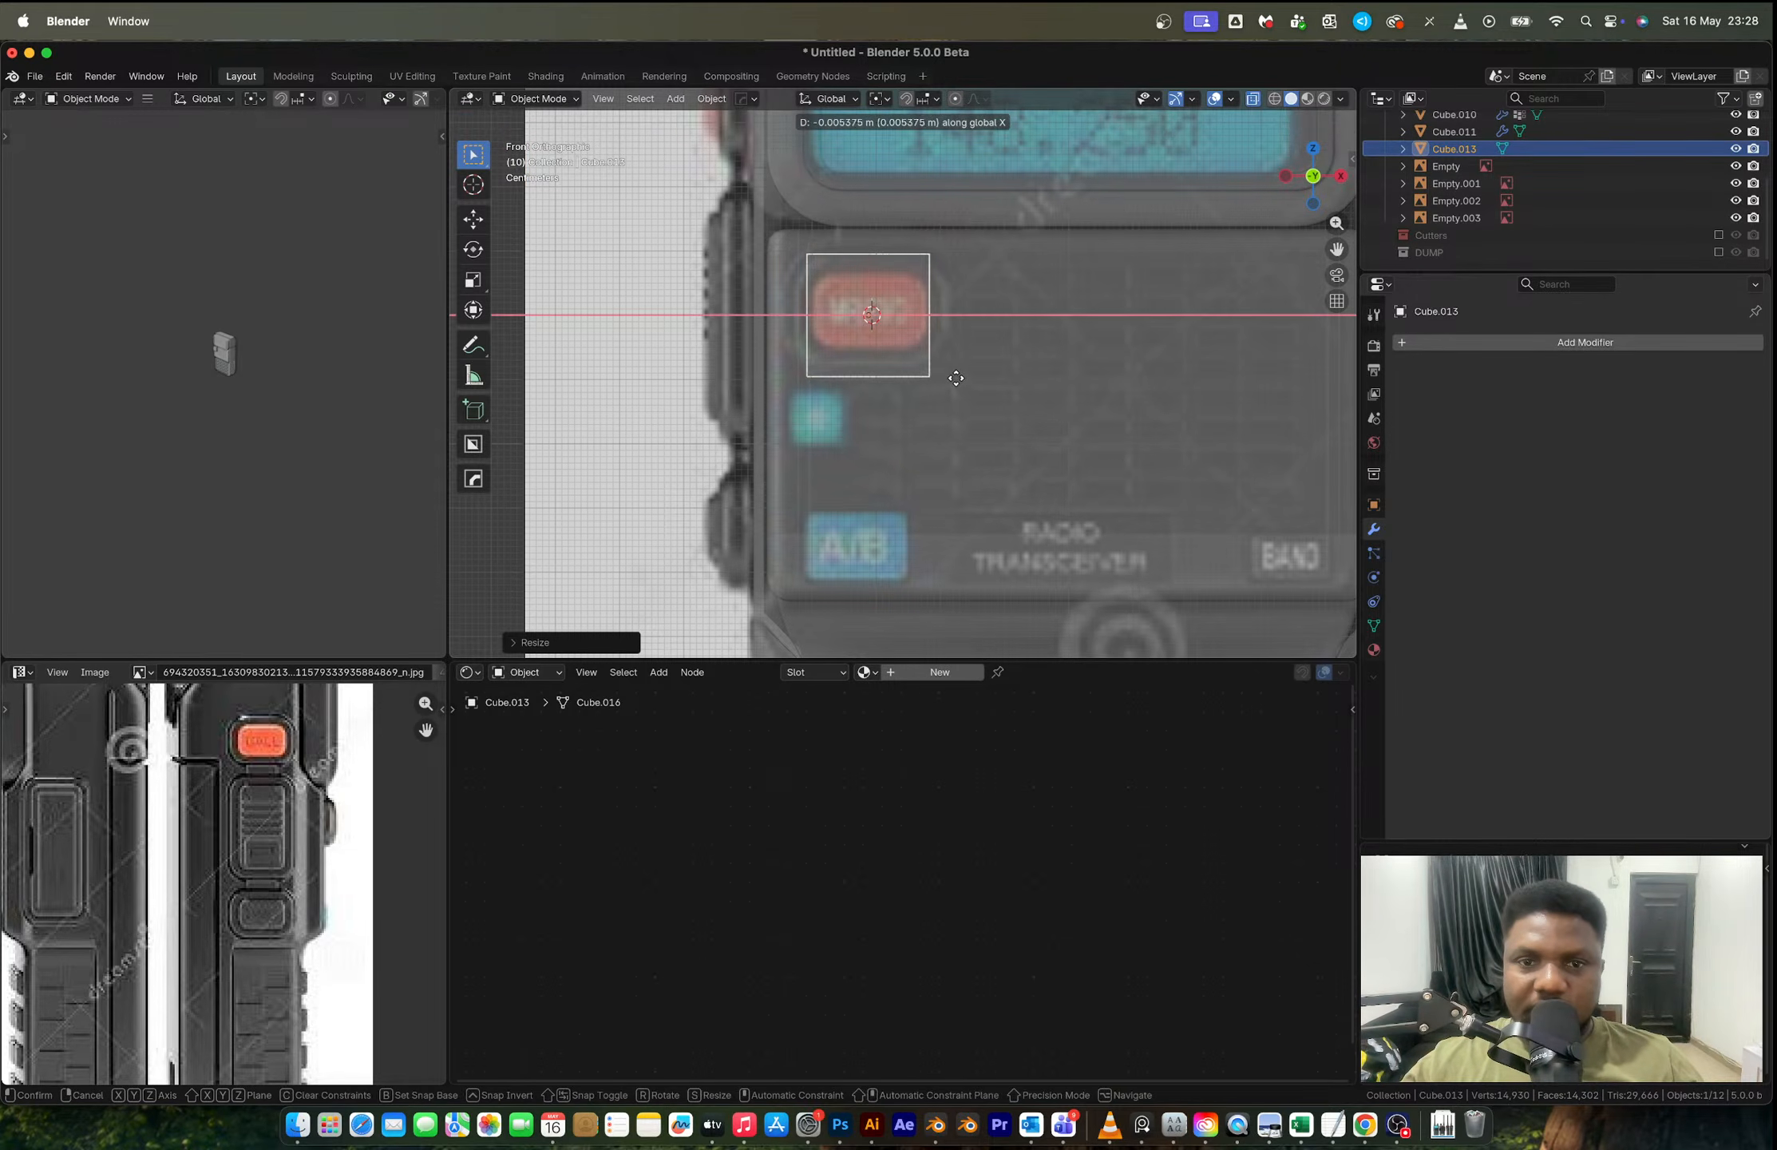
{"action": "key", "text": "z"}
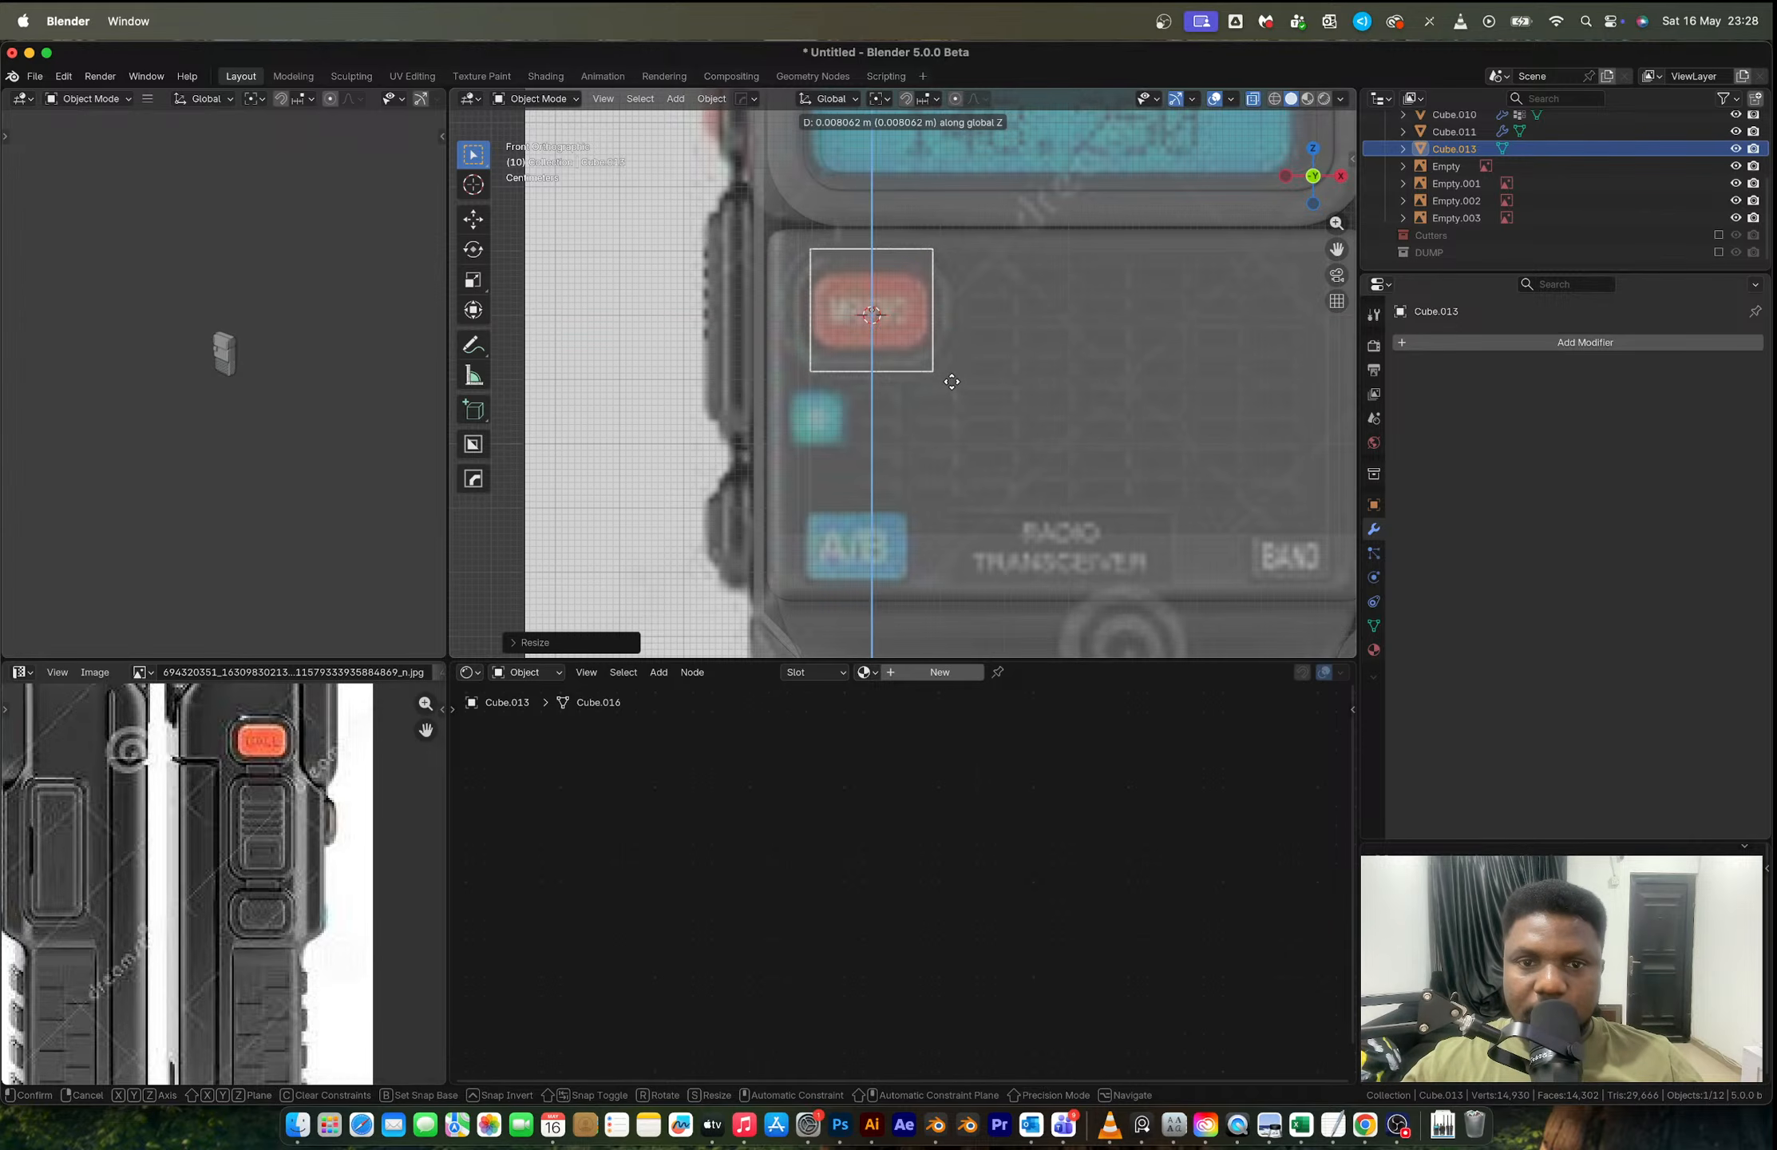
{"action": "left_click", "coordinate": [952, 382]}
{"action": "key", "text": "s"}
{"action": "left_click", "coordinate": [948, 383]}
{"action": "scroll", "coordinate": [912, 332], "scroll_direction": "up", "scroll_amount": 3}
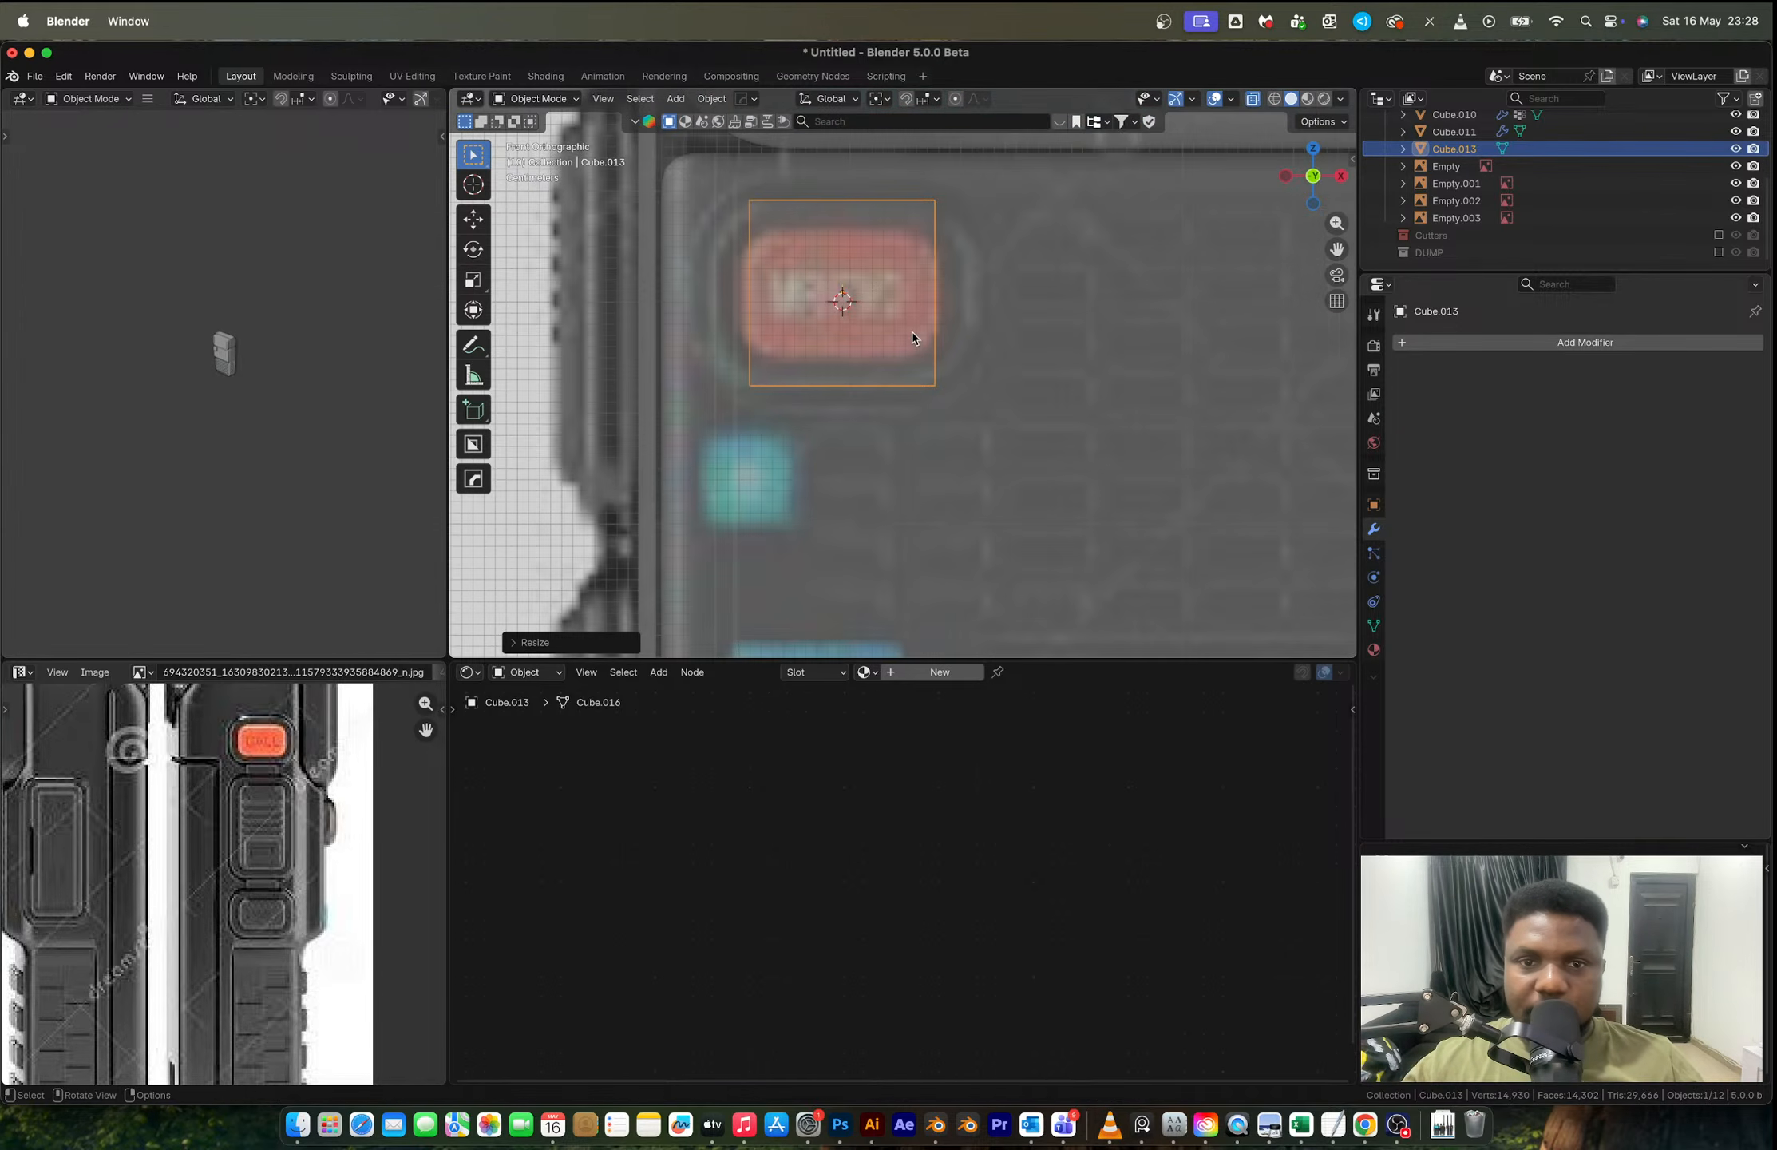
{"action": "middle_click_drag", "start_coordinate": [951, 343], "coordinate": [997, 382], "text": "shift"}
{"action": "key", "text": "s"}
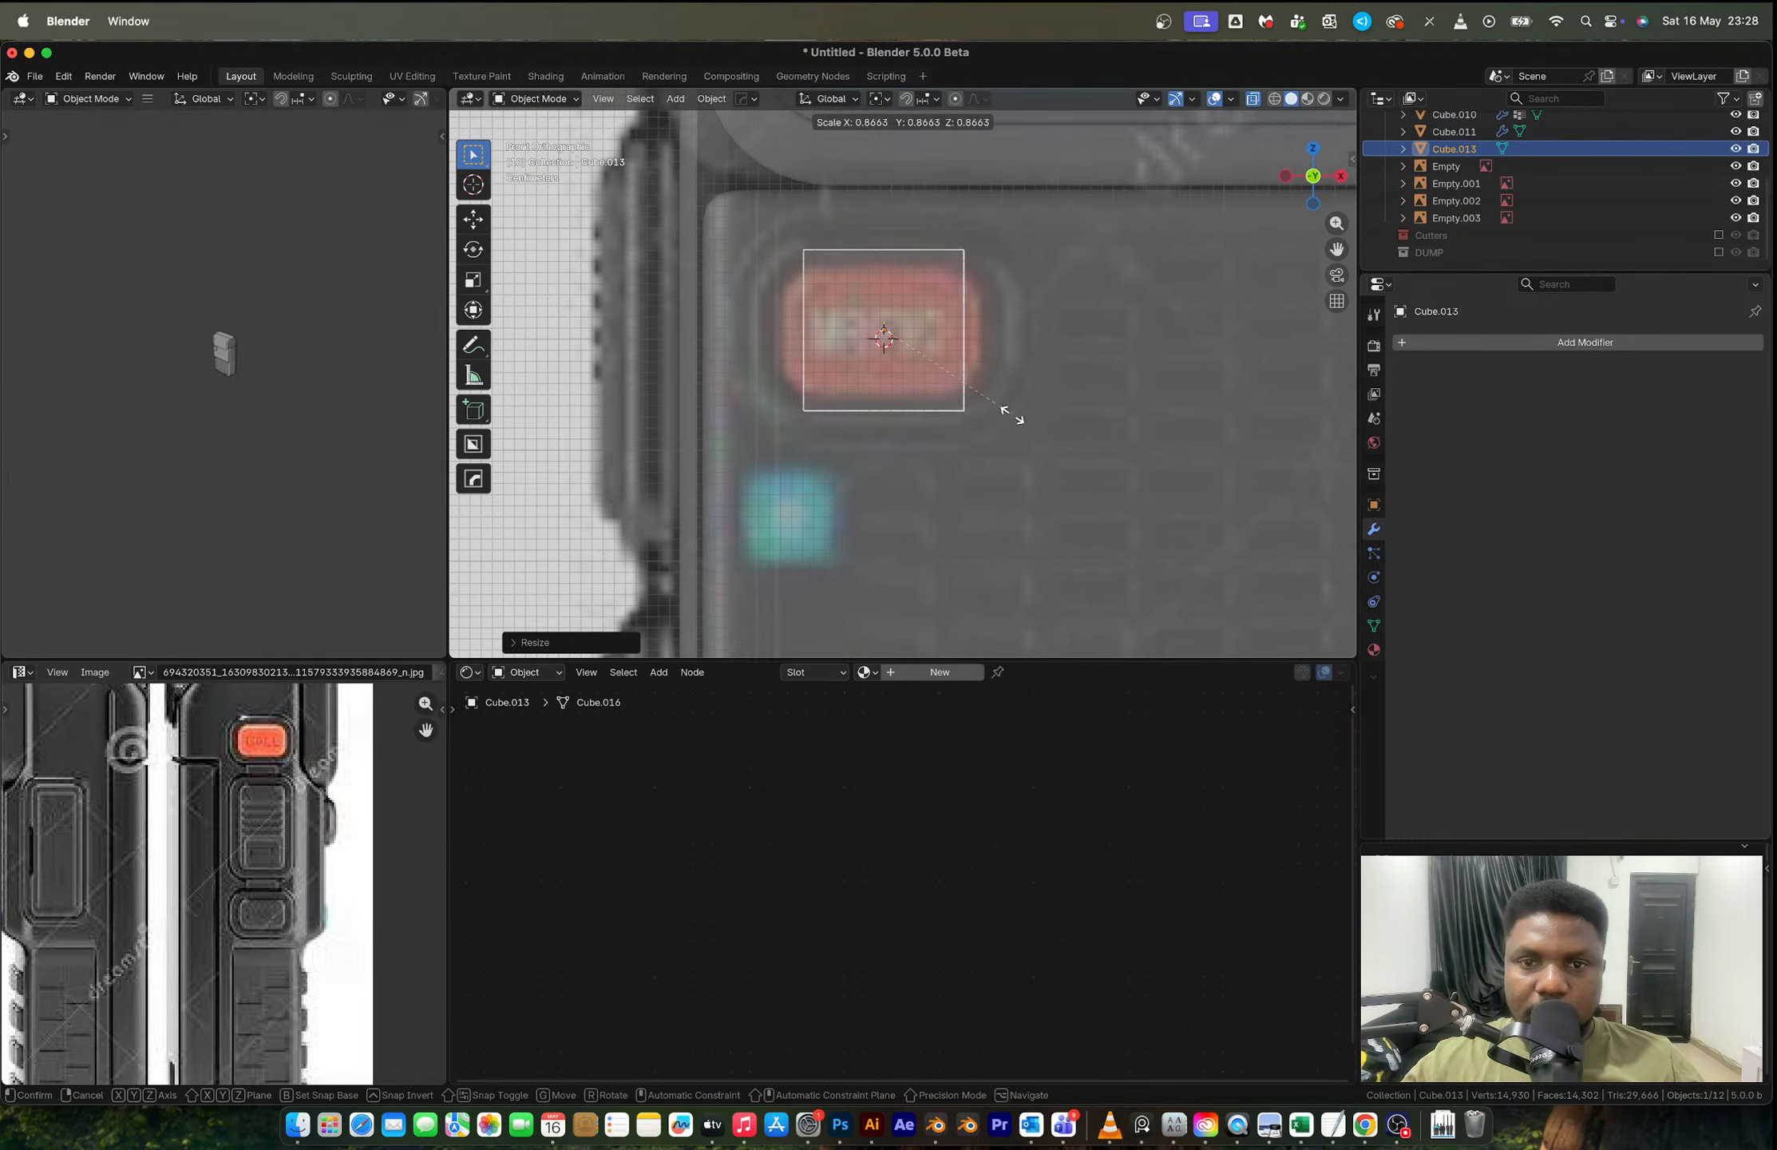
{"action": "key", "text": "x"}
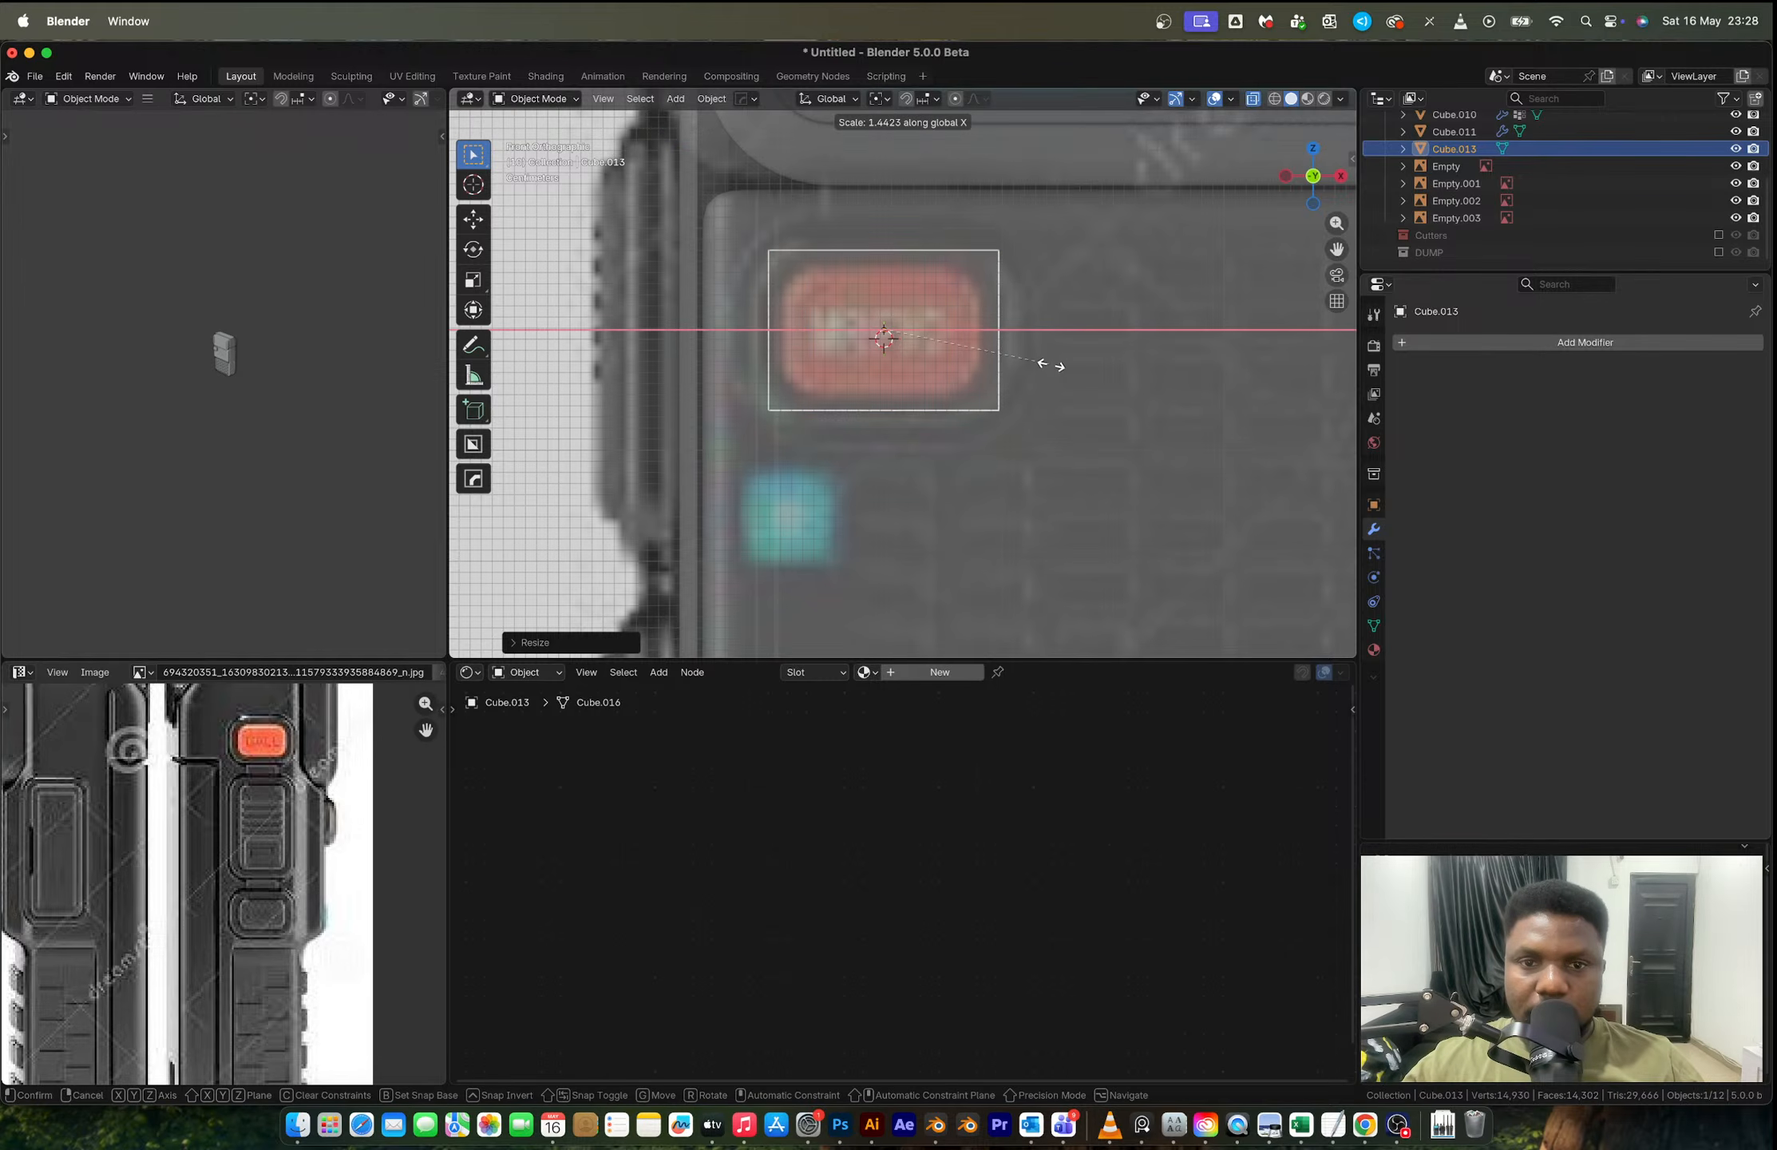
{"action": "left_click", "coordinate": [1053, 365]}
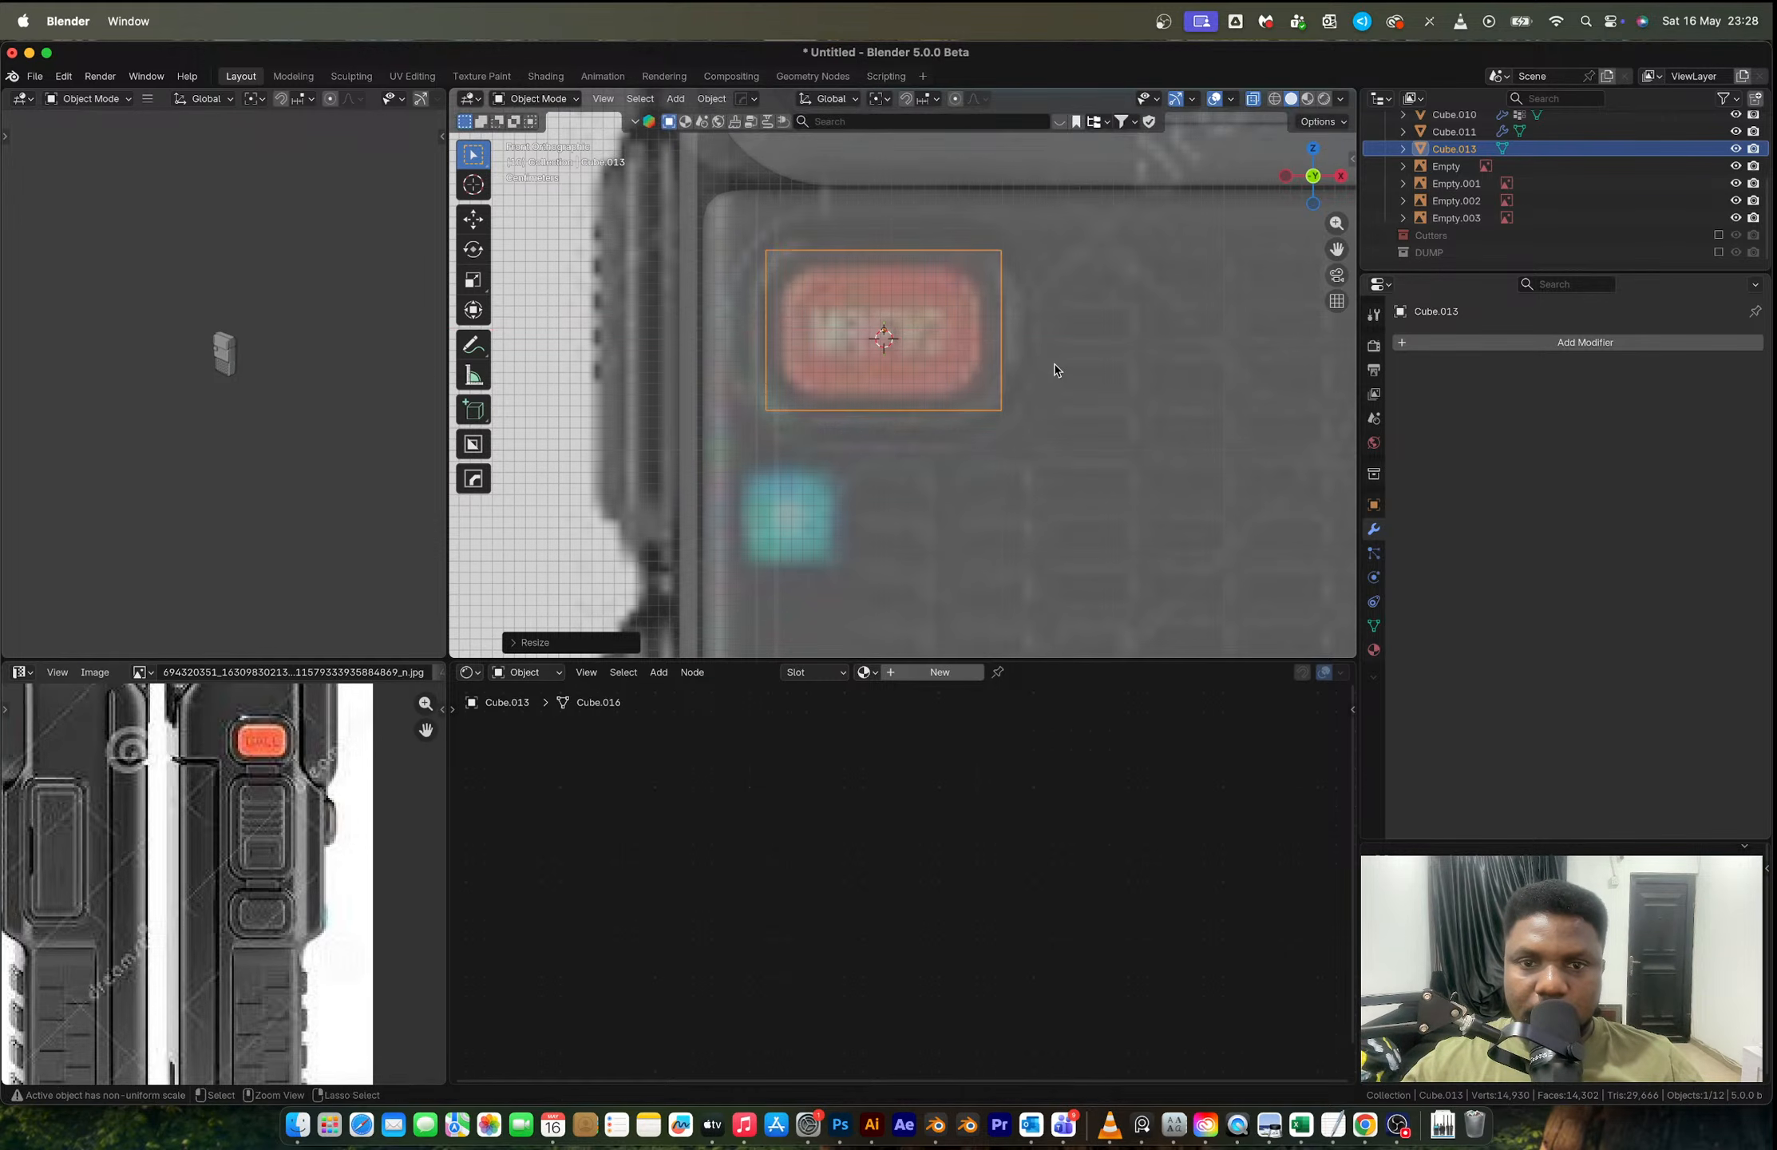
Step: Bevel the block's four corner edges with 11 segments to match the rounded outline of the red button
{"action": "right_click", "coordinate": [1075, 344]}
{"action": "key", "text": "Tab"}
{"action": "left_click_drag", "start_coordinate": [947, 184], "coordinate": [1078, 339]}
{"action": "left_click_drag", "start_coordinate": [964, 203], "coordinate": [1030, 292]}
{"action": "left_click_drag", "start_coordinate": [706, 201], "coordinate": [806, 319], "text": "shift"}
{"action": "left_click_drag", "start_coordinate": [733, 359], "coordinate": [816, 441], "text": "shift"}
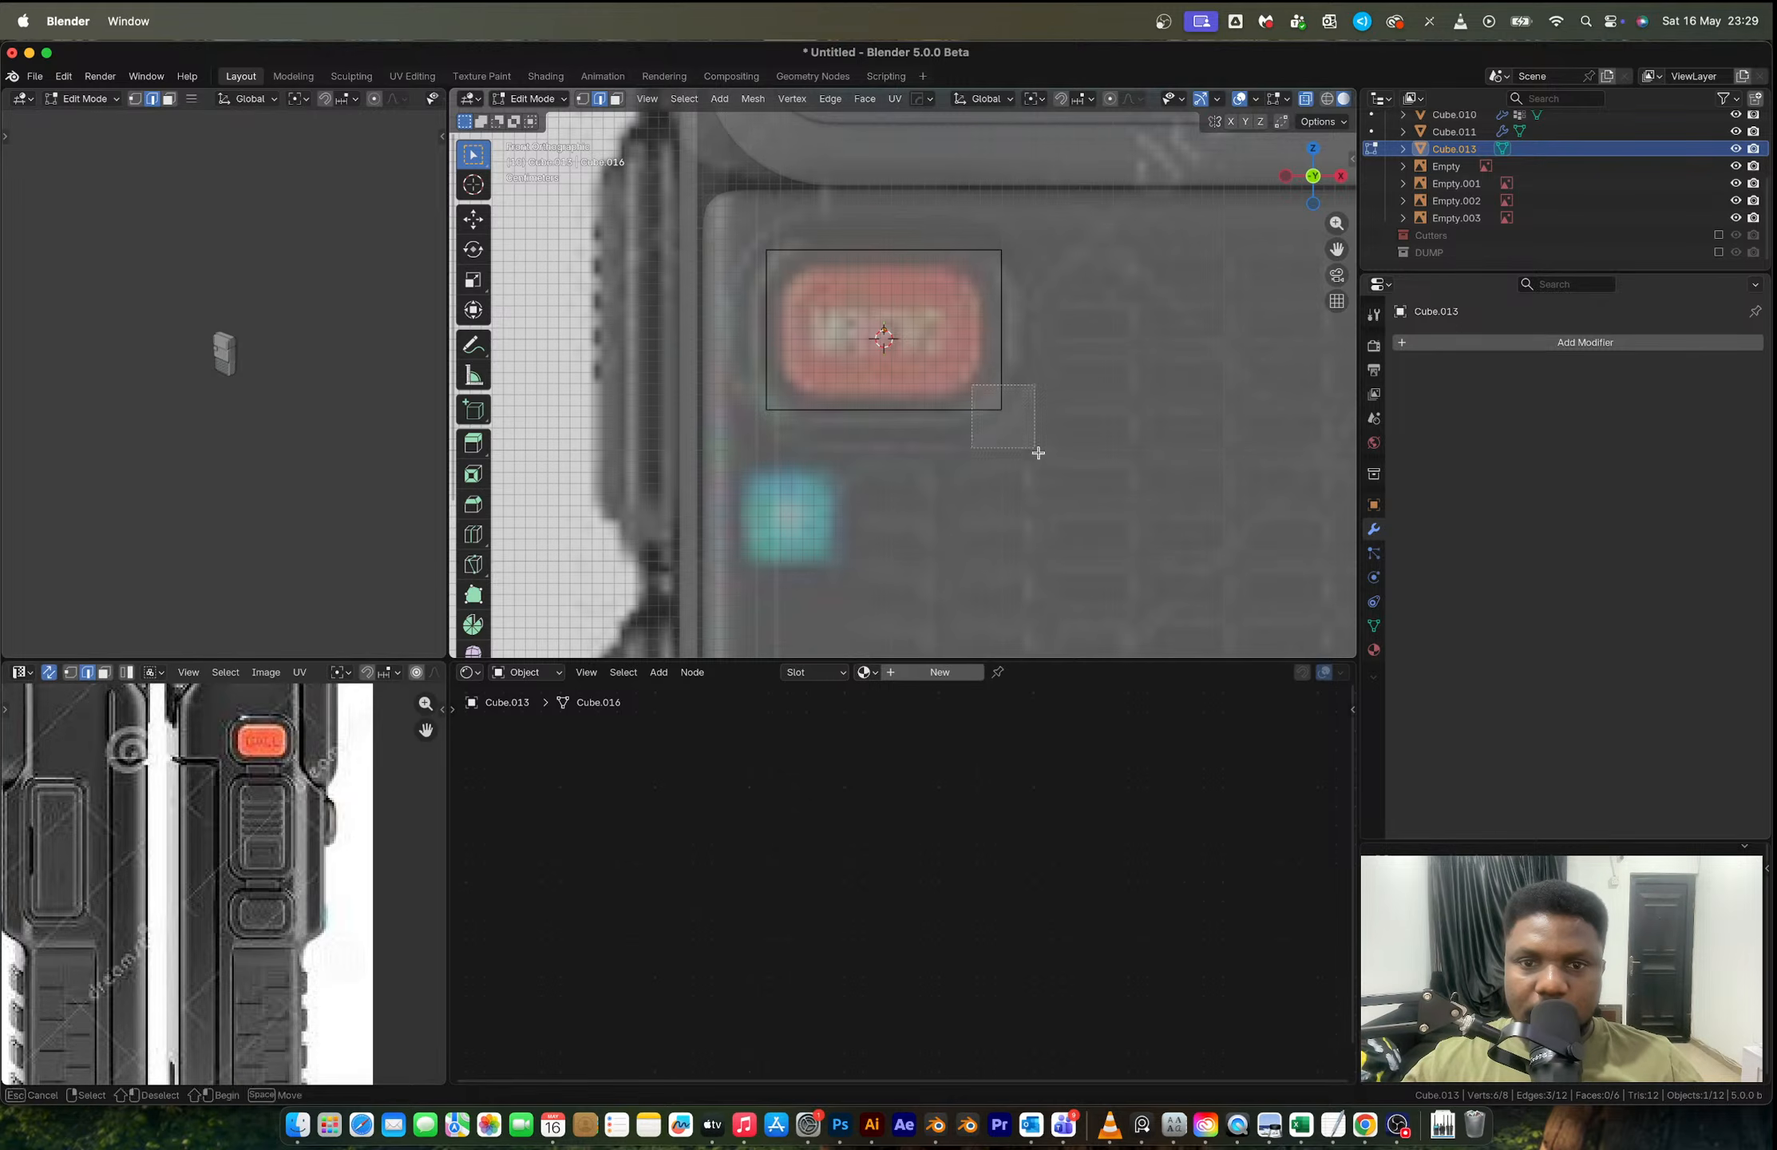
{"action": "key", "text": "ctrl+b"}
{"action": "scroll", "coordinate": [1157, 519], "scroll_direction": "up", "scroll_amount": 10}
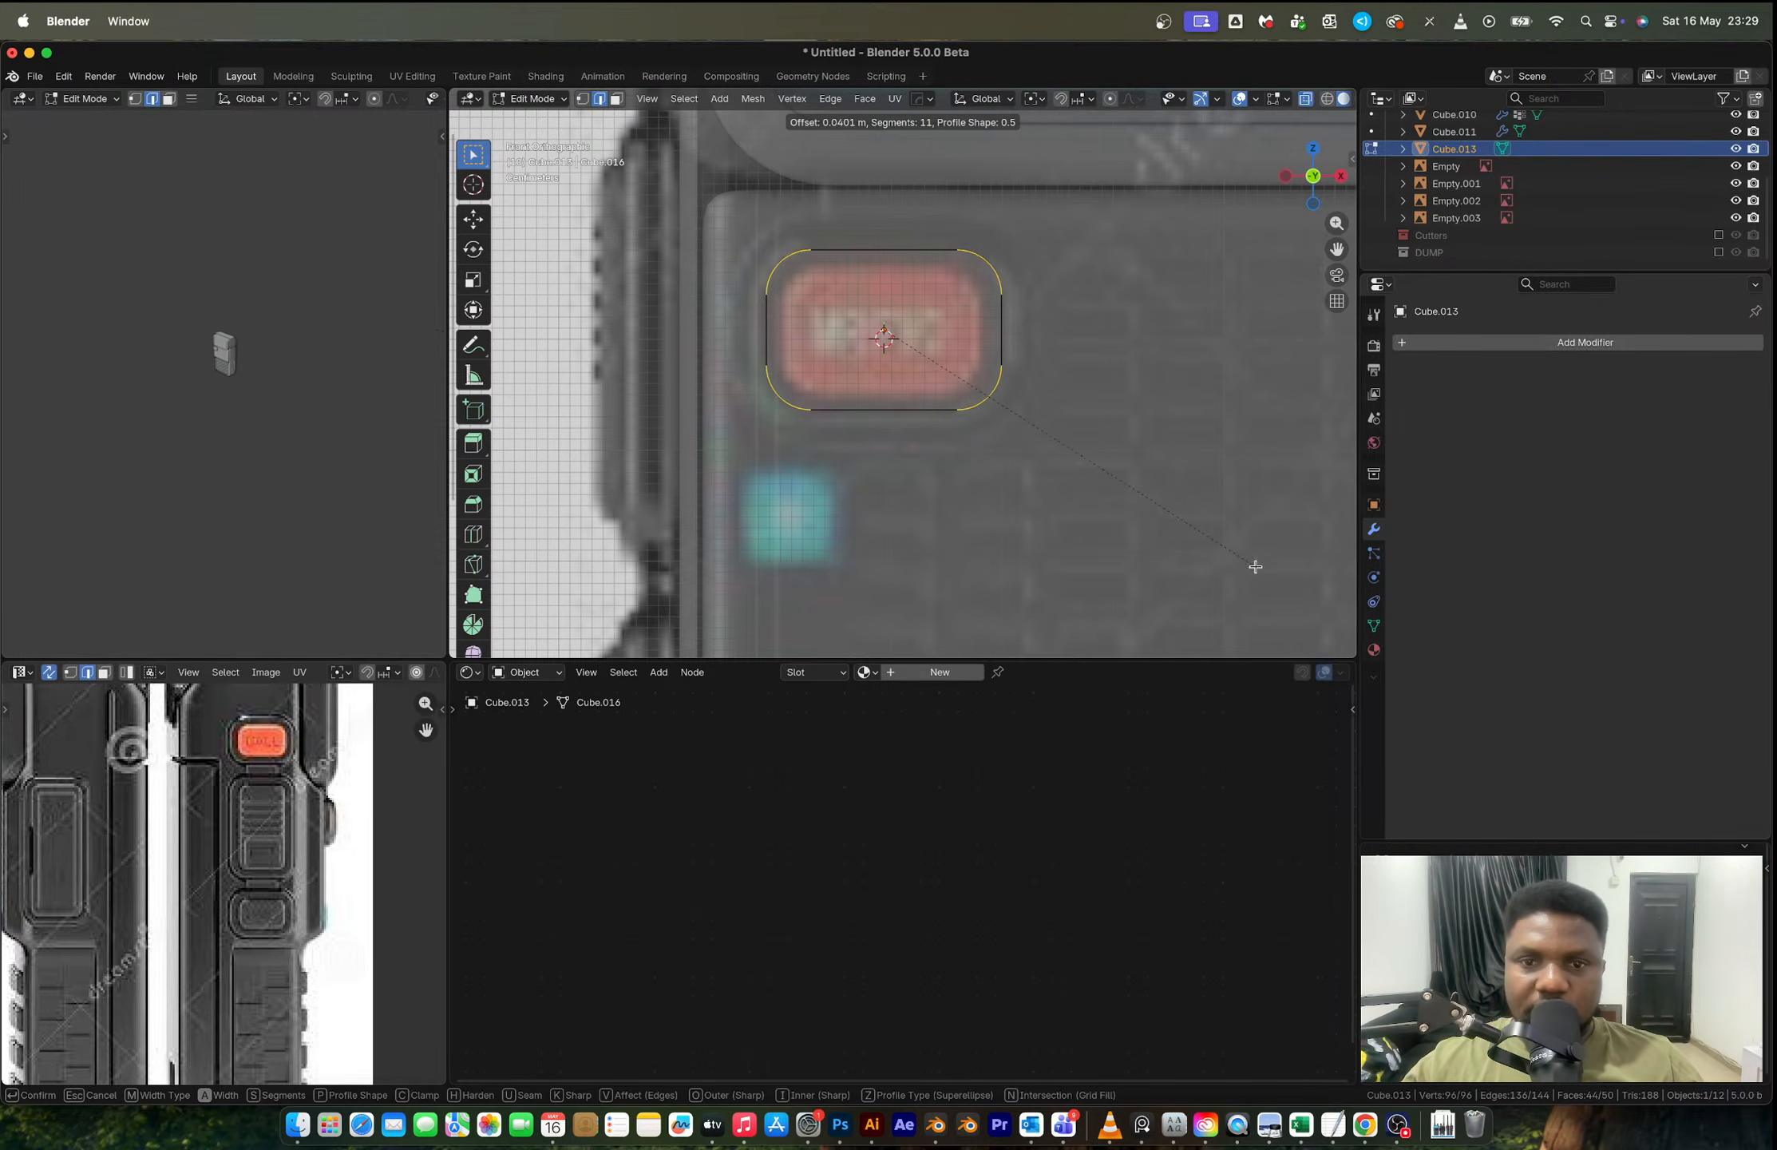
{"action": "left_click", "coordinate": [1331, 584]}
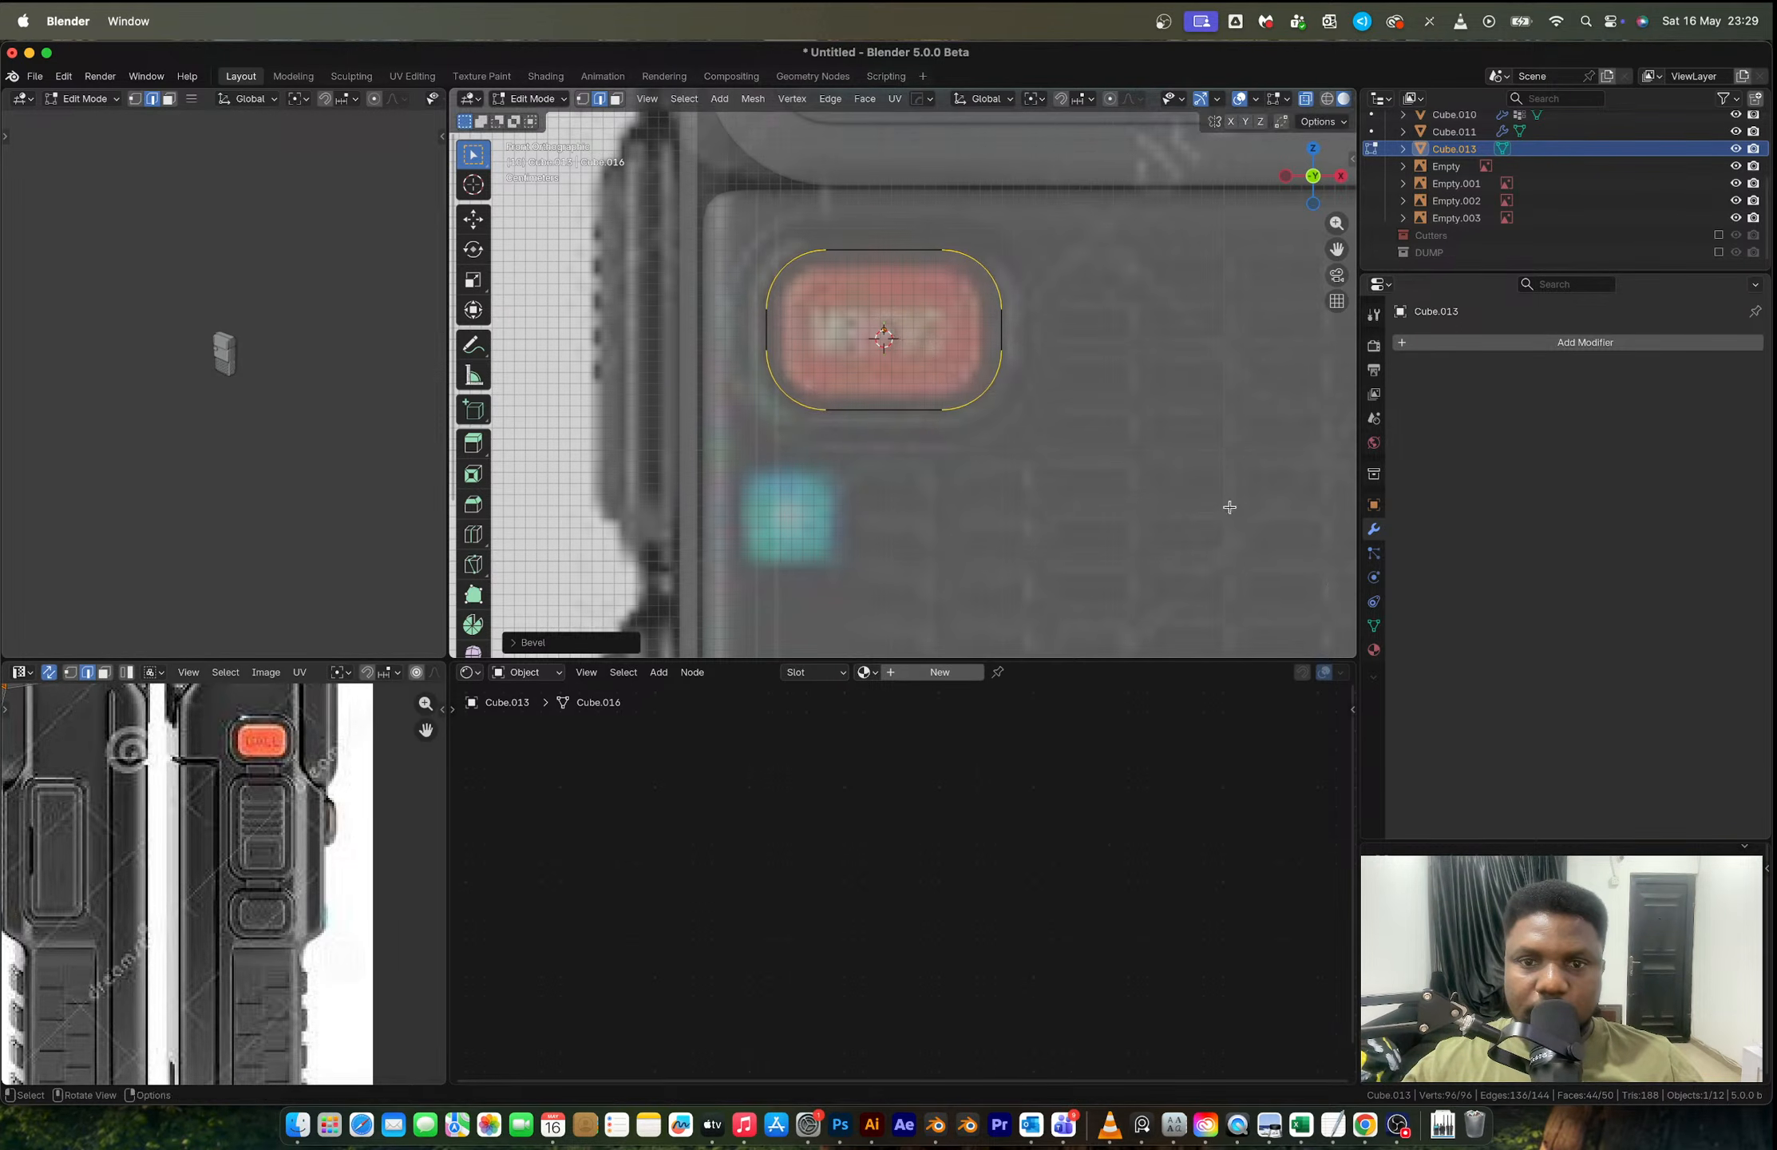
Step: Scale the rounded block to about 0.95 and thin it along Y against the front of the middle panel
{"action": "key", "text": "Tab"}
{"action": "key", "text": "s"}
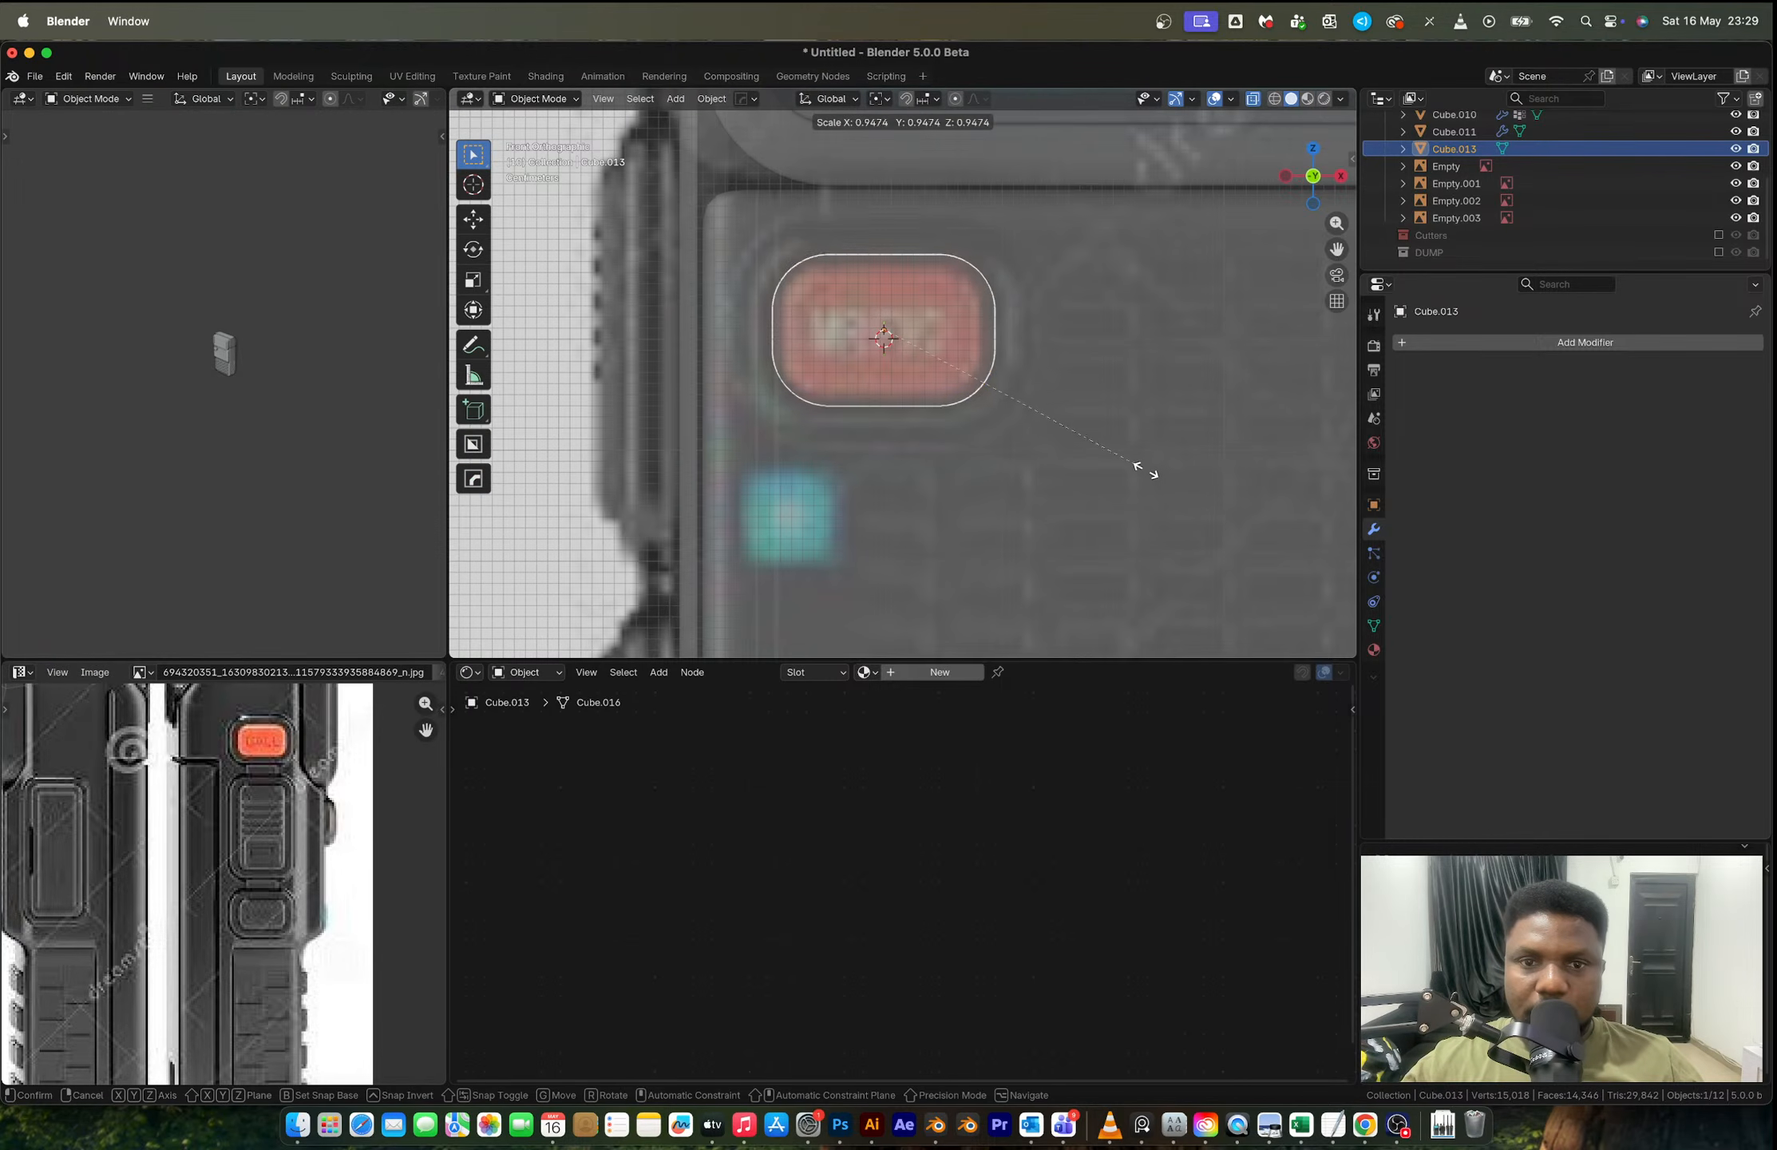
{"action": "left_click", "coordinate": [1144, 471]}
{"action": "middle_click_drag", "start_coordinate": [1117, 415], "coordinate": [1028, 398]}
{"action": "key", "text": "s"}
{"action": "key", "text": "y"}
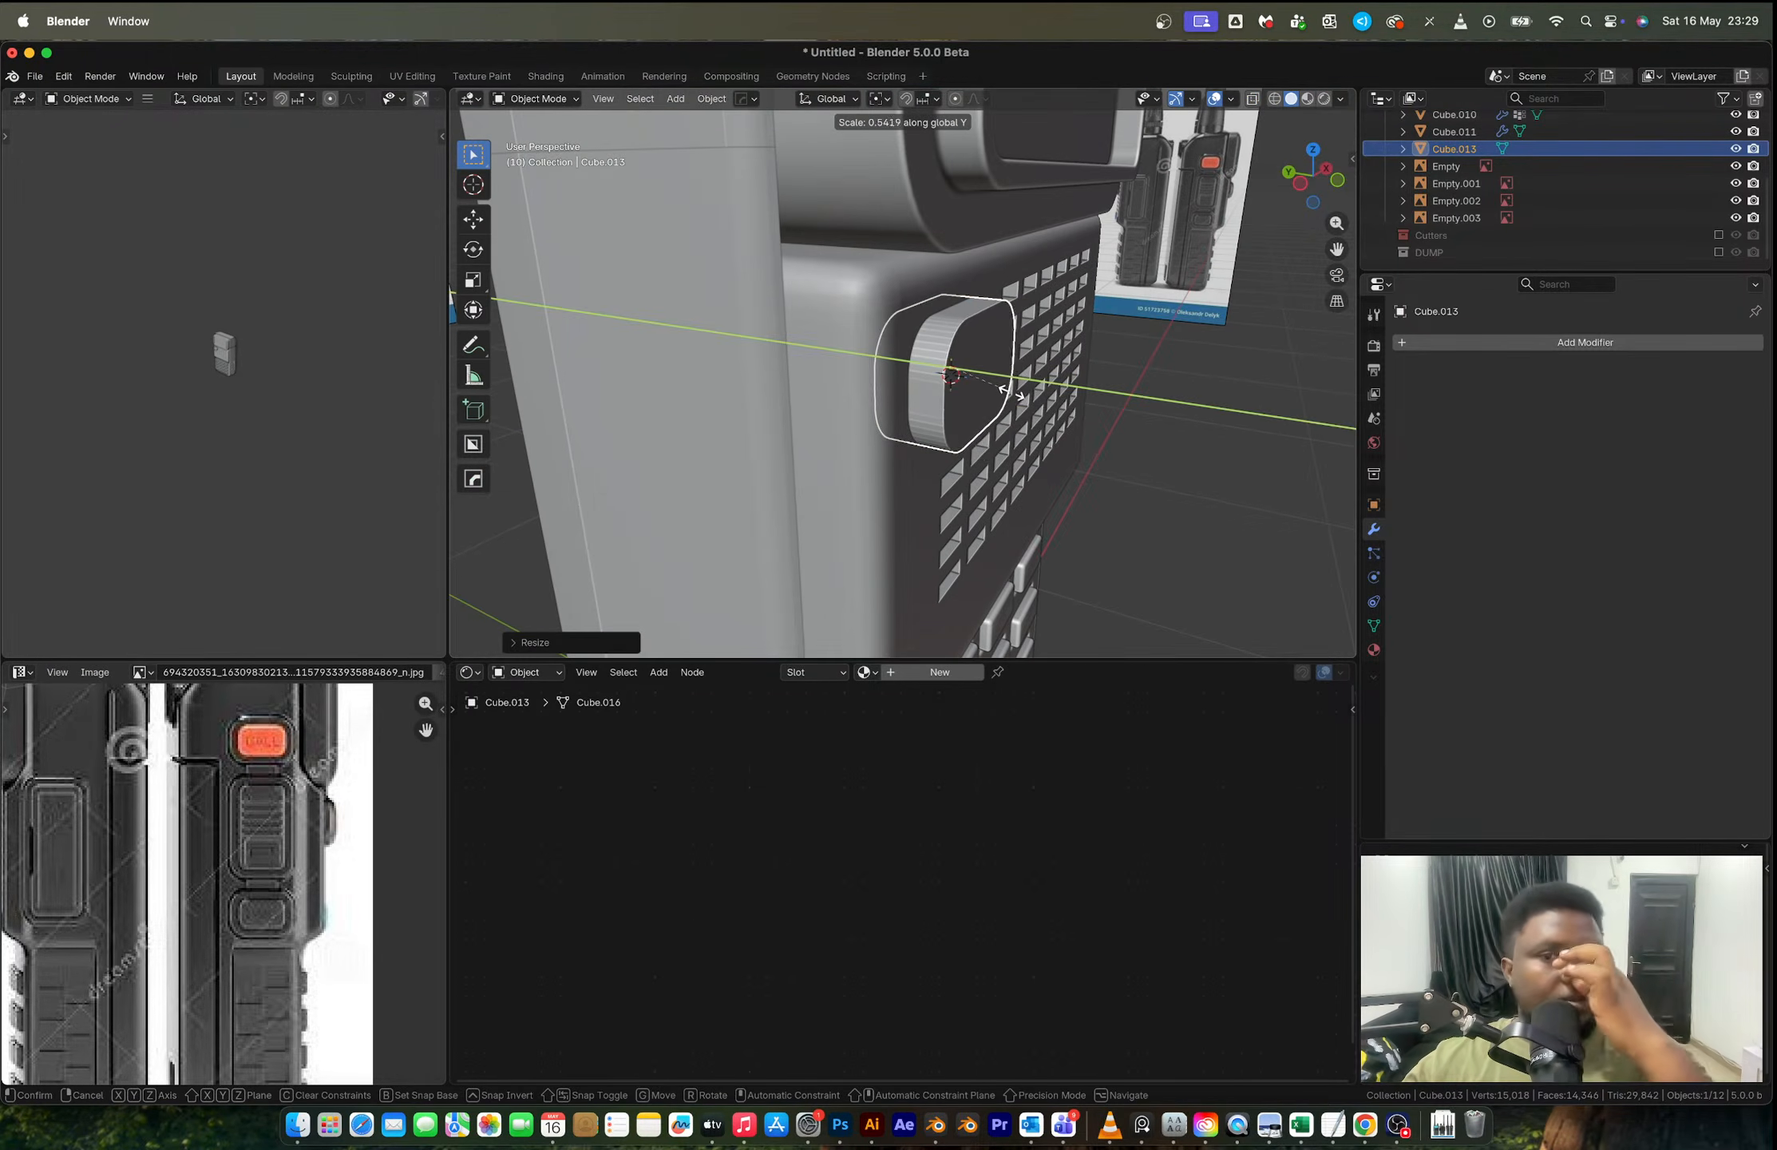
{"action": "left_click", "coordinate": [984, 386]}
Step: Copy the rounded block for reuse, and cut the original out of the middle panel with a nondestructive Boolean difference
{"action": "key", "text": "super+c"}
{"action": "middle_click_drag", "start_coordinate": [984, 385], "coordinate": [865, 308]}
{"action": "left_click", "coordinate": [815, 308], "text": "shift"}
{"action": "key", "text": "q"}
{"action": "left_click", "coordinate": [816, 309]}
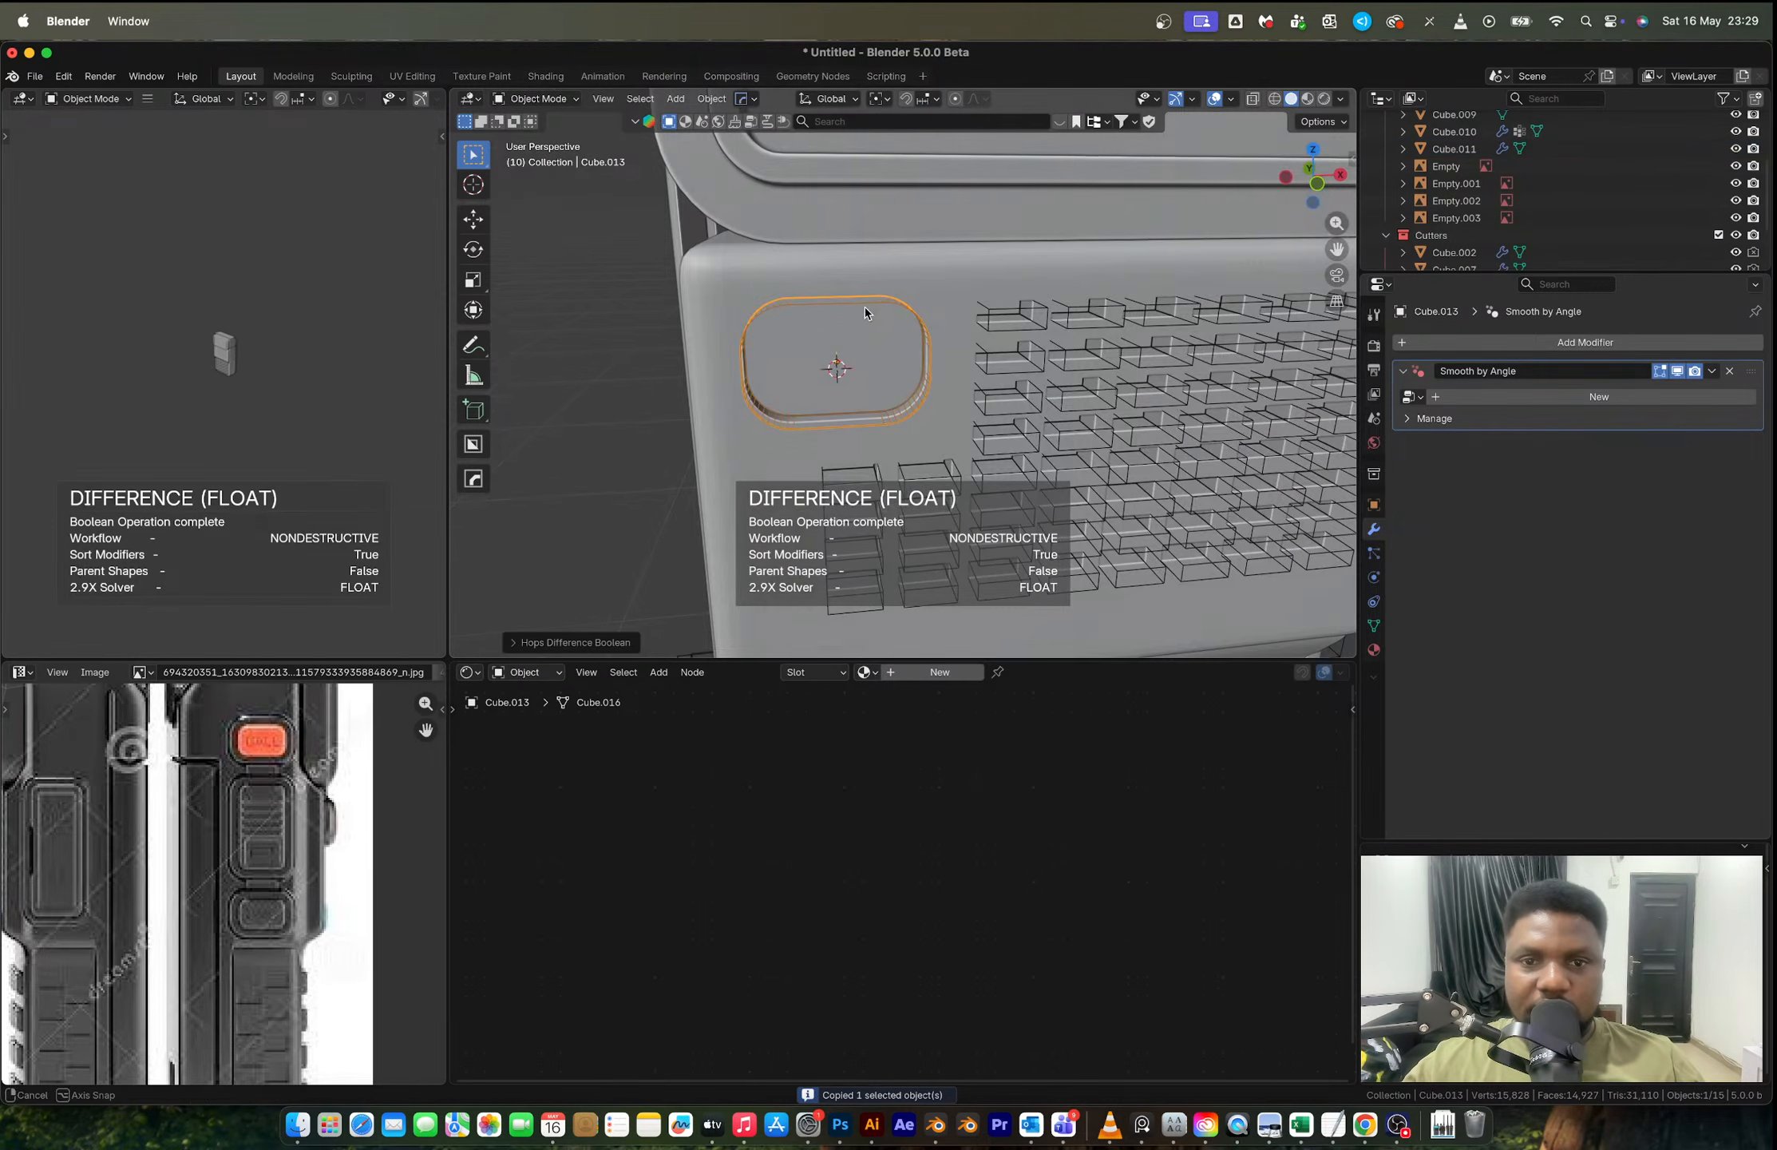
Step: Paste the copied block into the recess and scale it to about 0.9 so it fits inside as the button
{"action": "left_click", "coordinate": [1309, 190]}
{"action": "scroll", "coordinate": [967, 336], "scroll_direction": "up", "scroll_amount": 3}
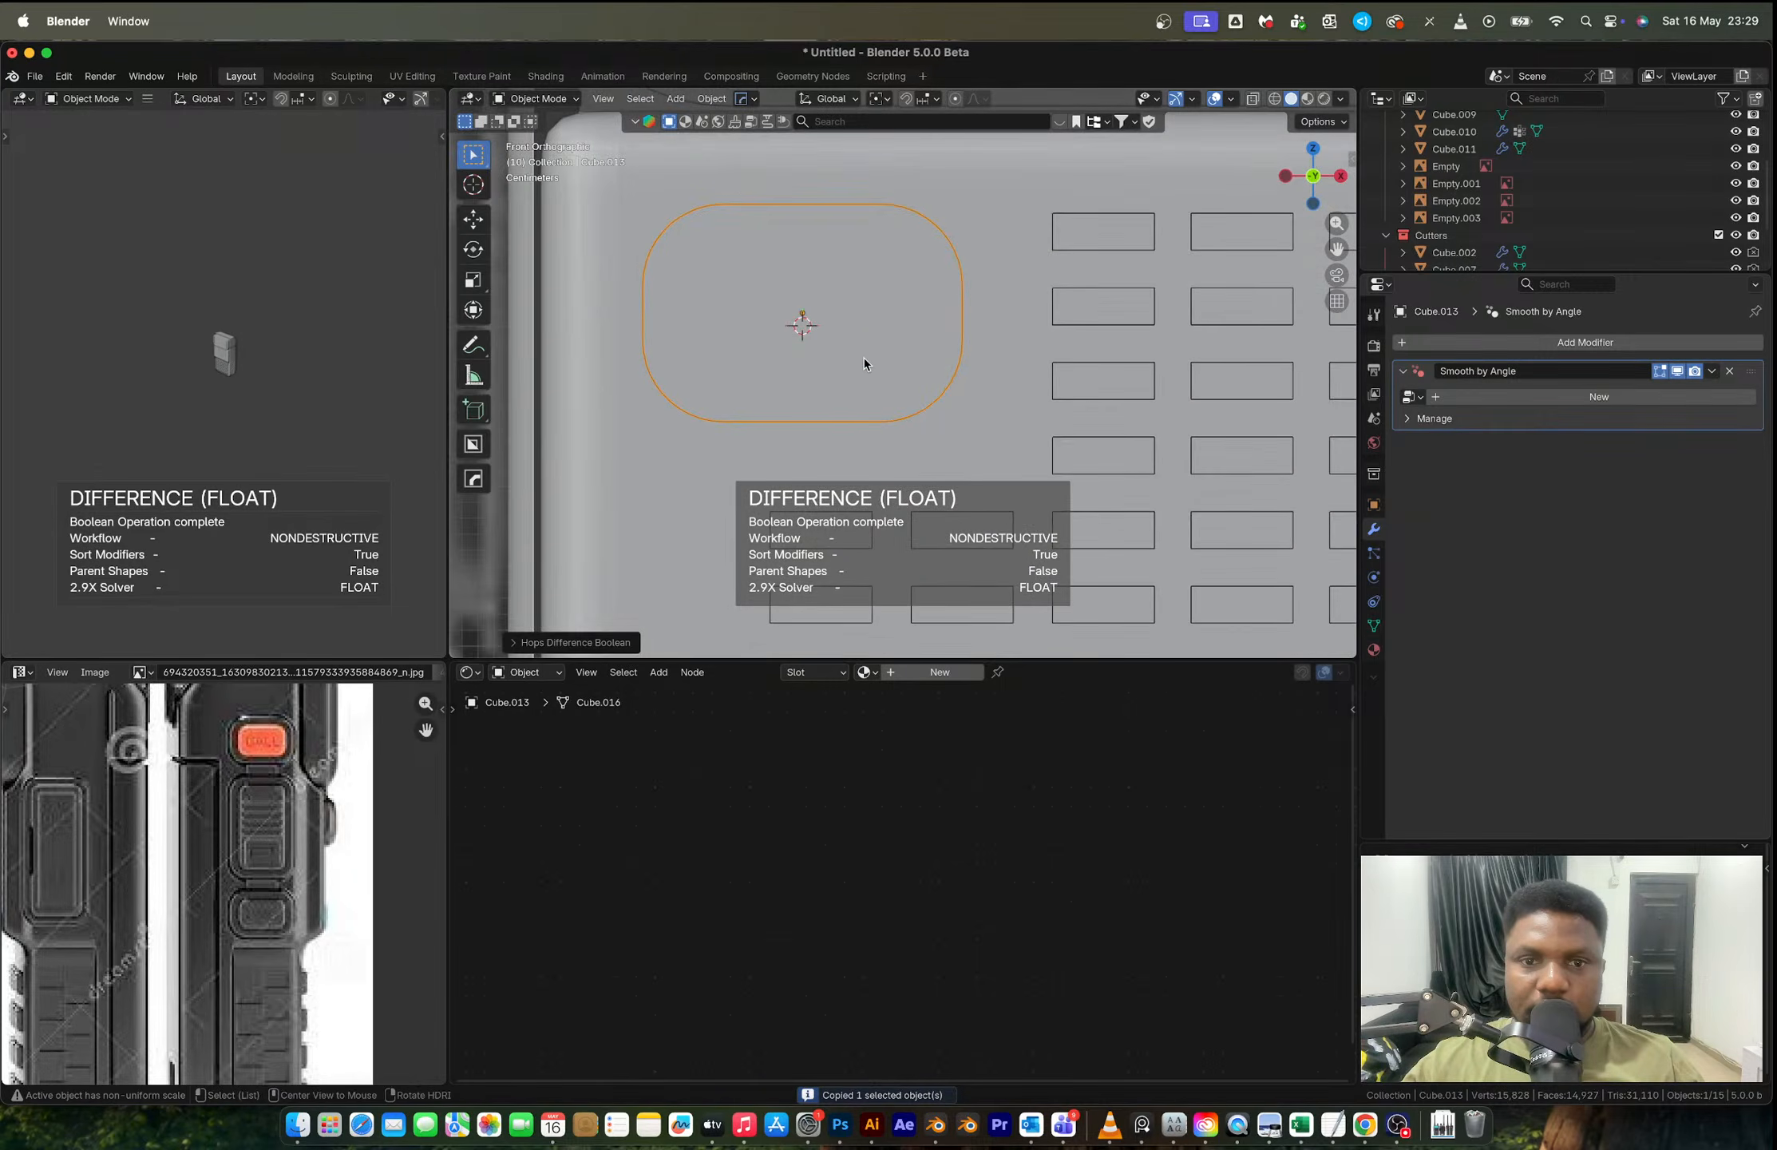
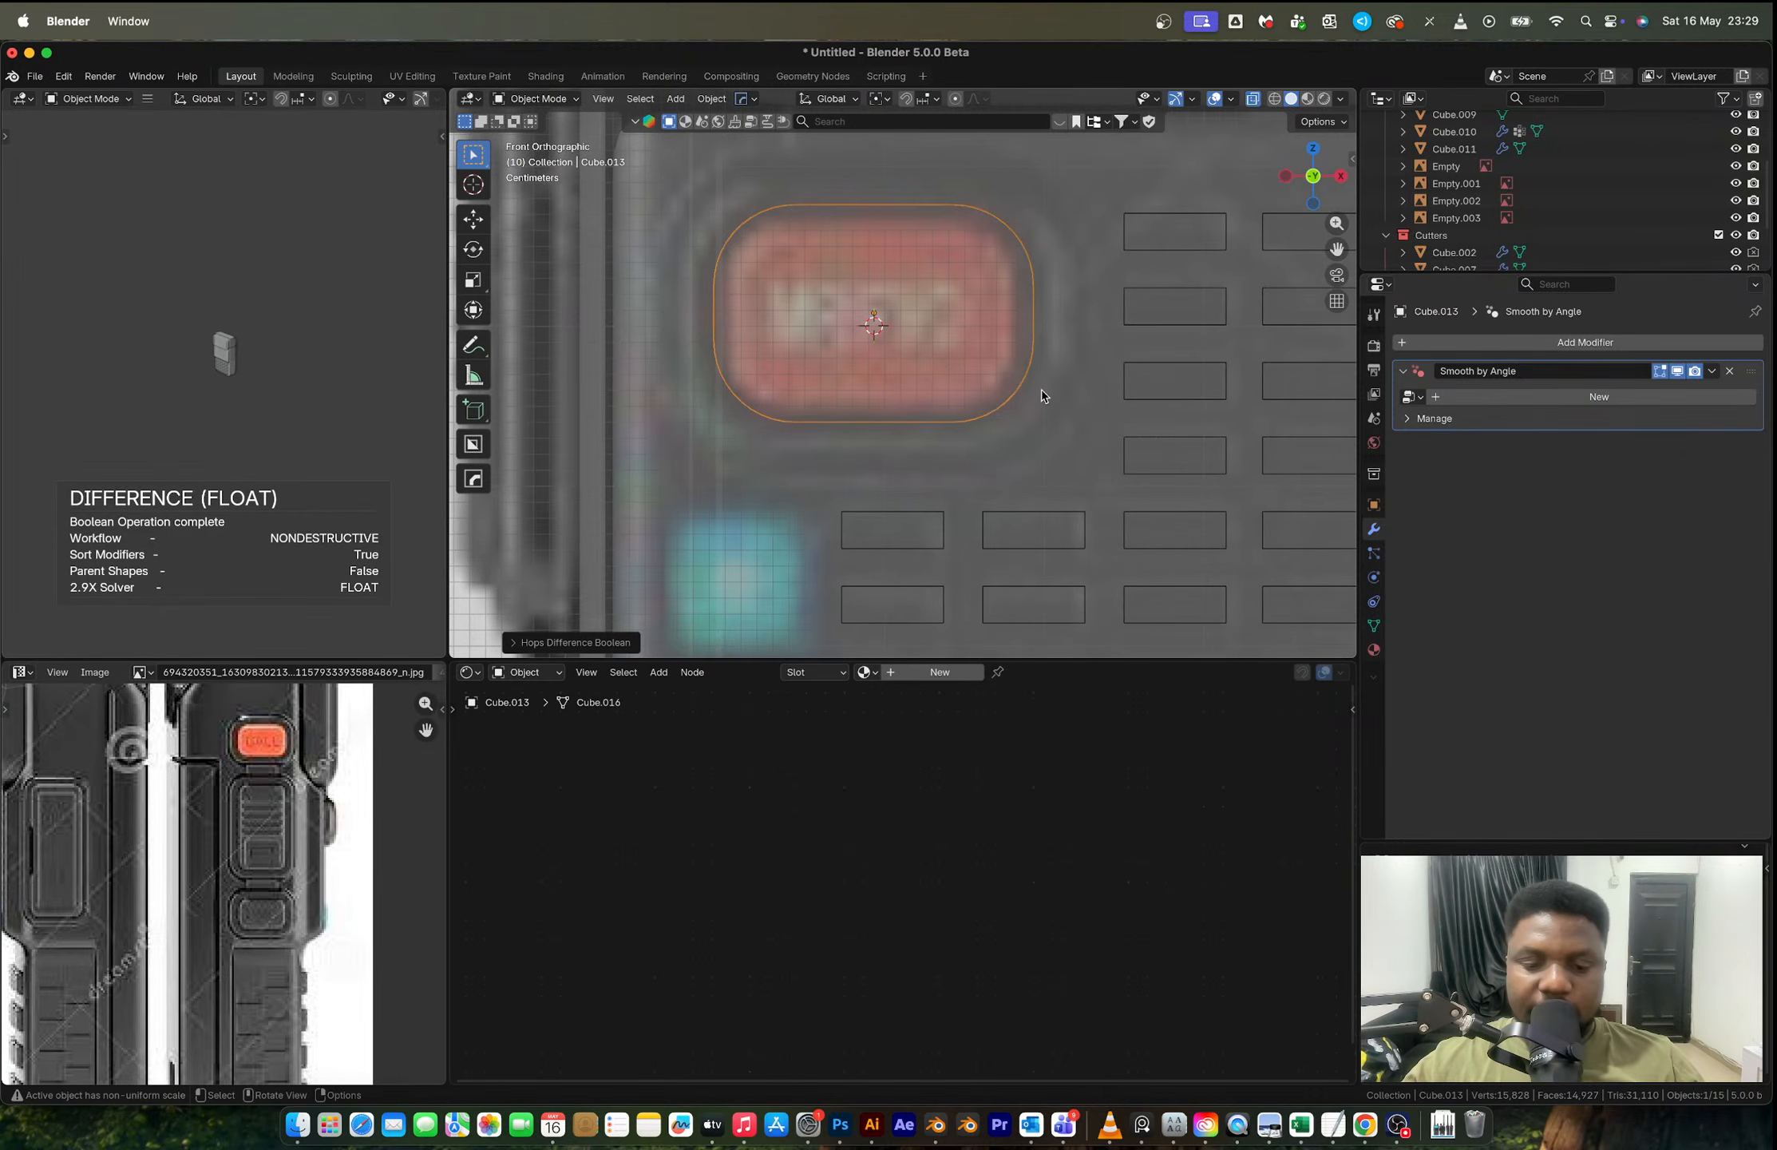
{"action": "key", "text": "ctrl+v"}
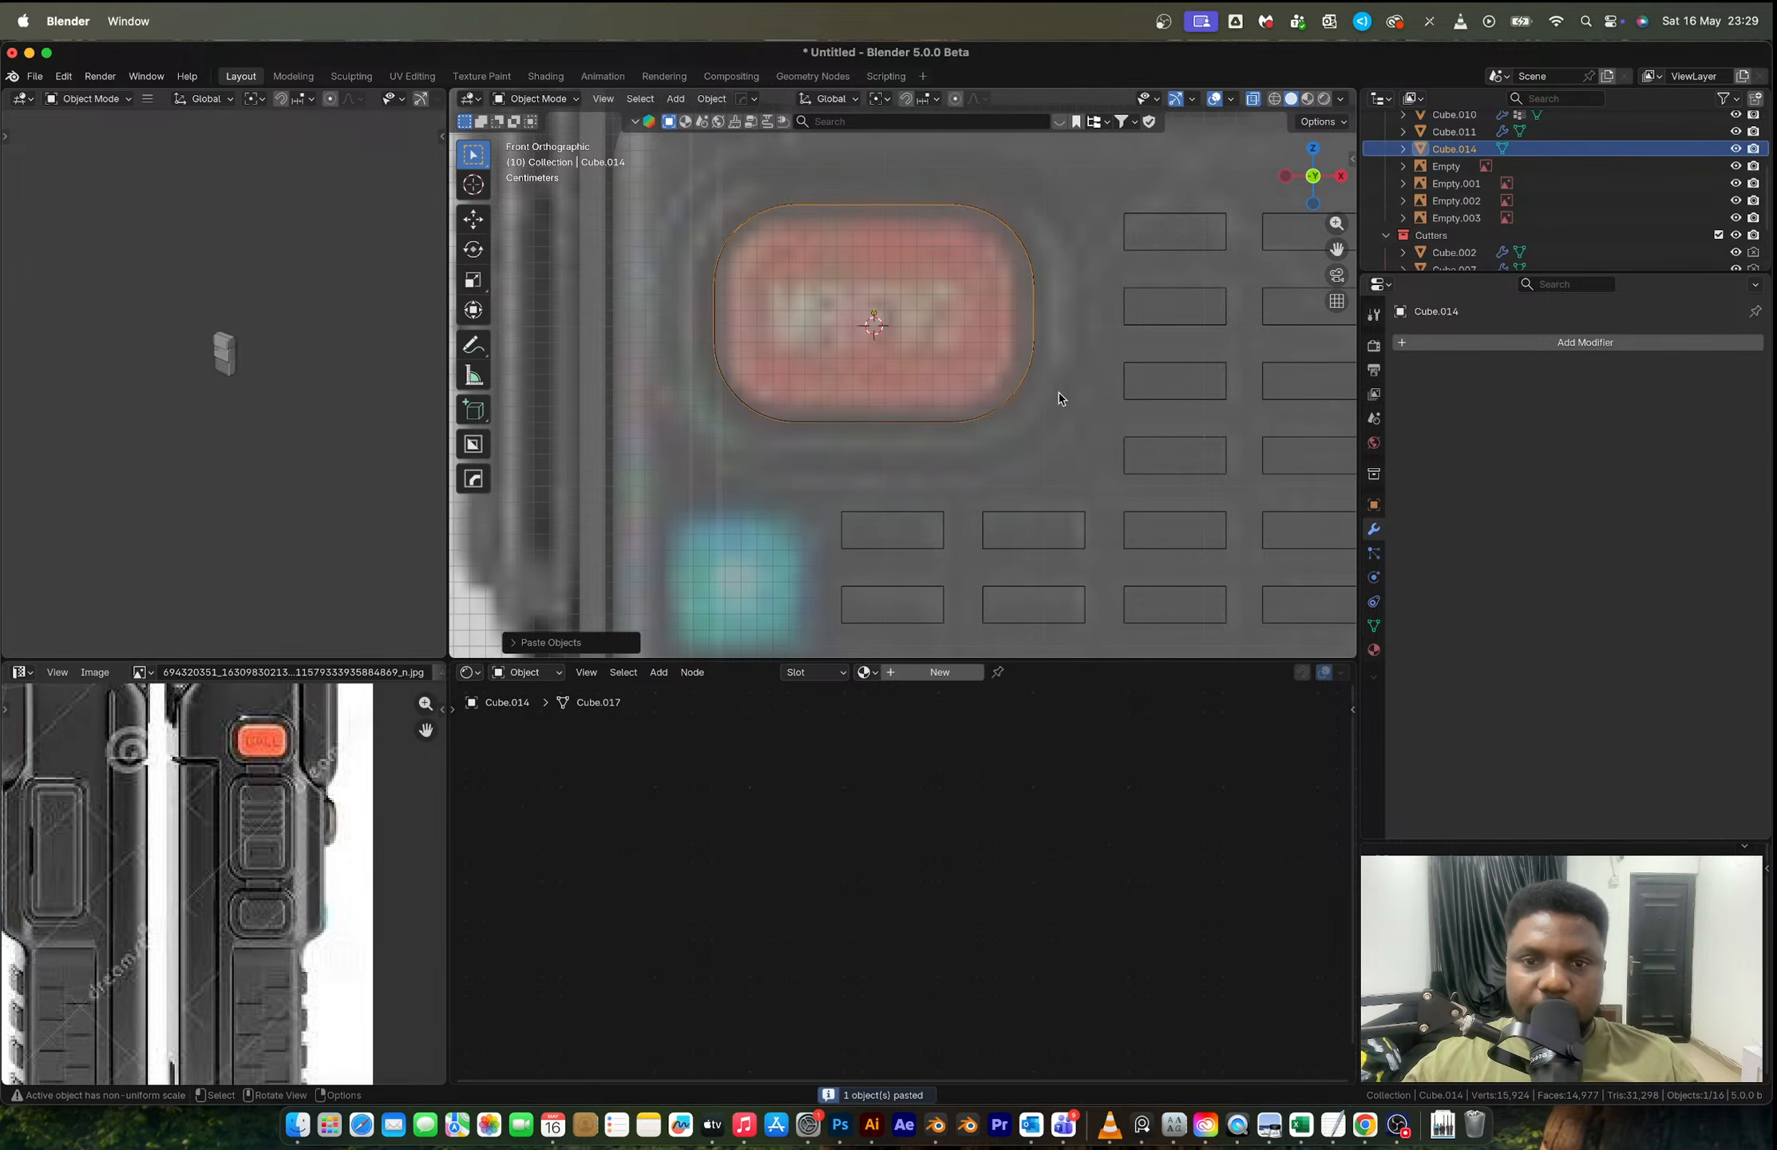
{"action": "key", "text": "s"}
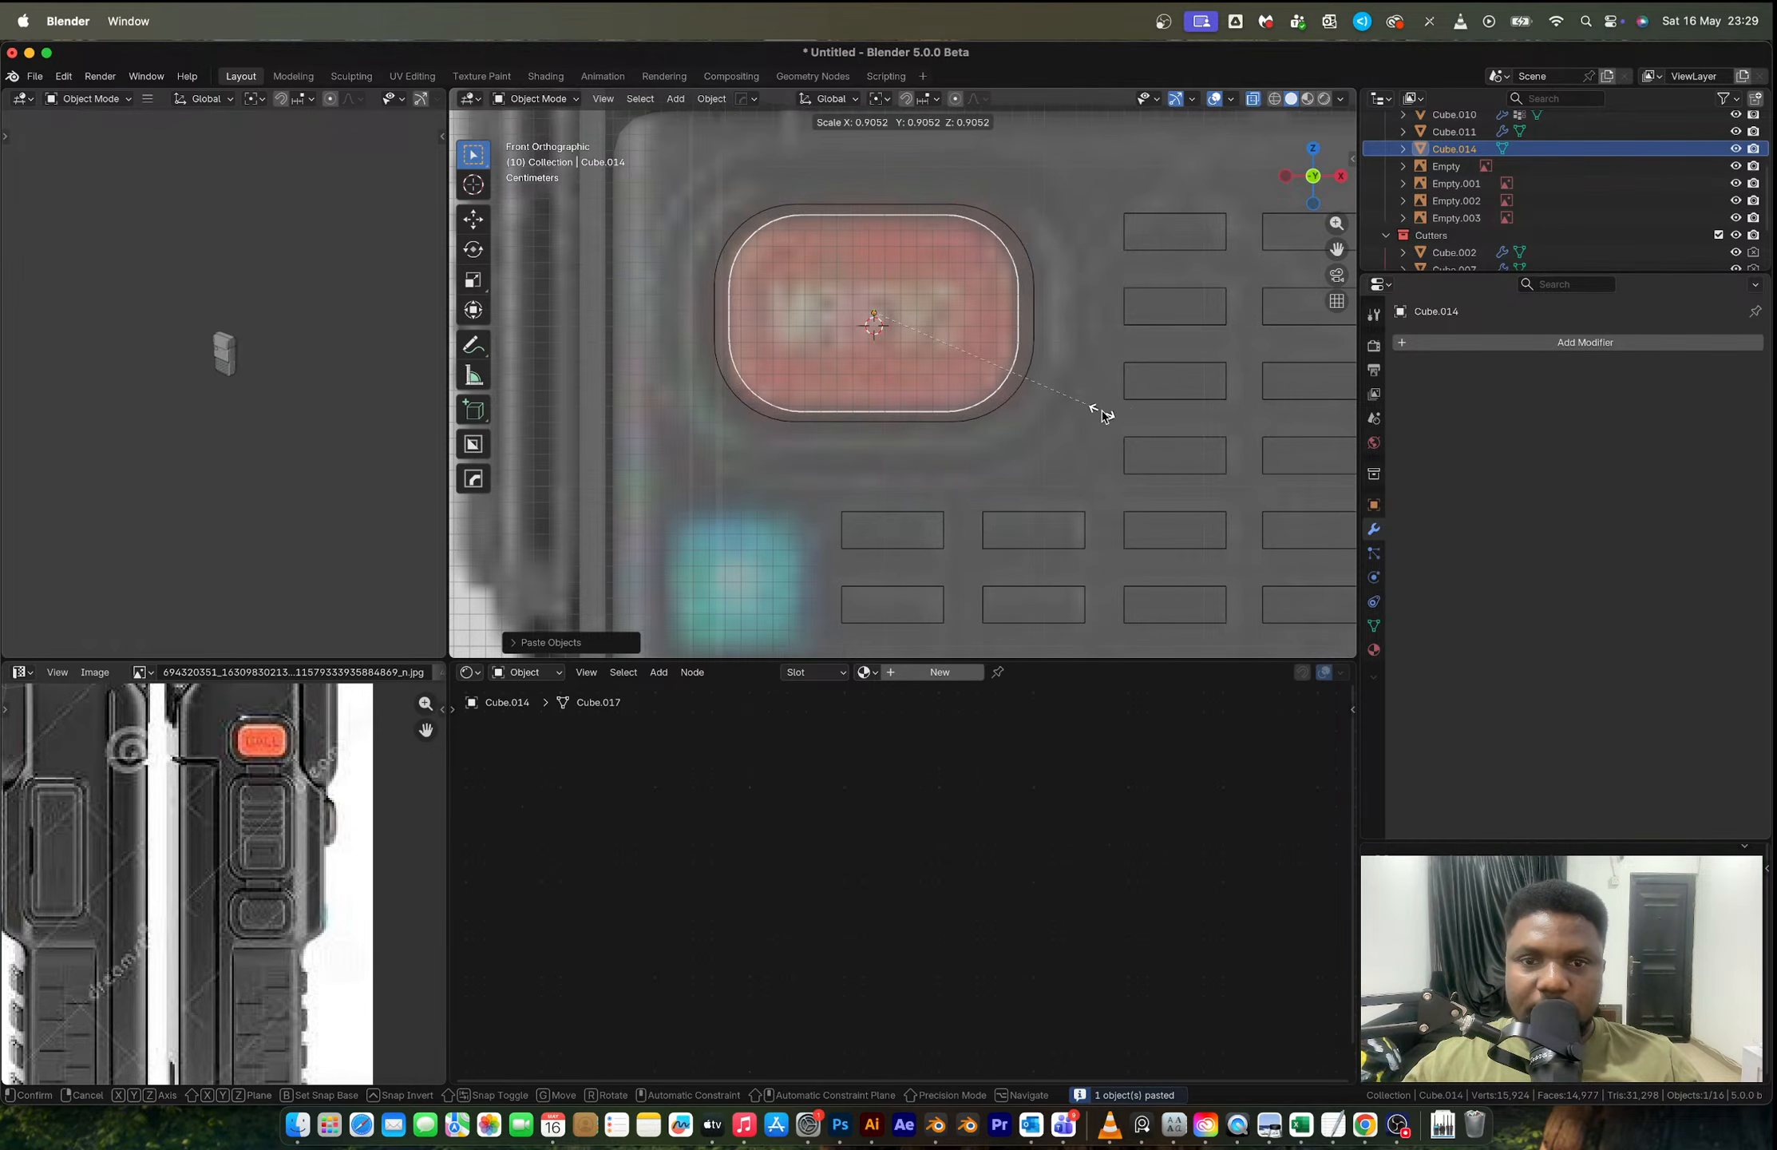
{"action": "left_click", "coordinate": [1101, 412]}
Step: Add a HardOps bevel about 0.007 wide to the button, with one segment more than the default
{"action": "middle_click_drag", "start_coordinate": [1102, 413], "coordinate": [1009, 375]}
{"action": "key", "text": "q"}
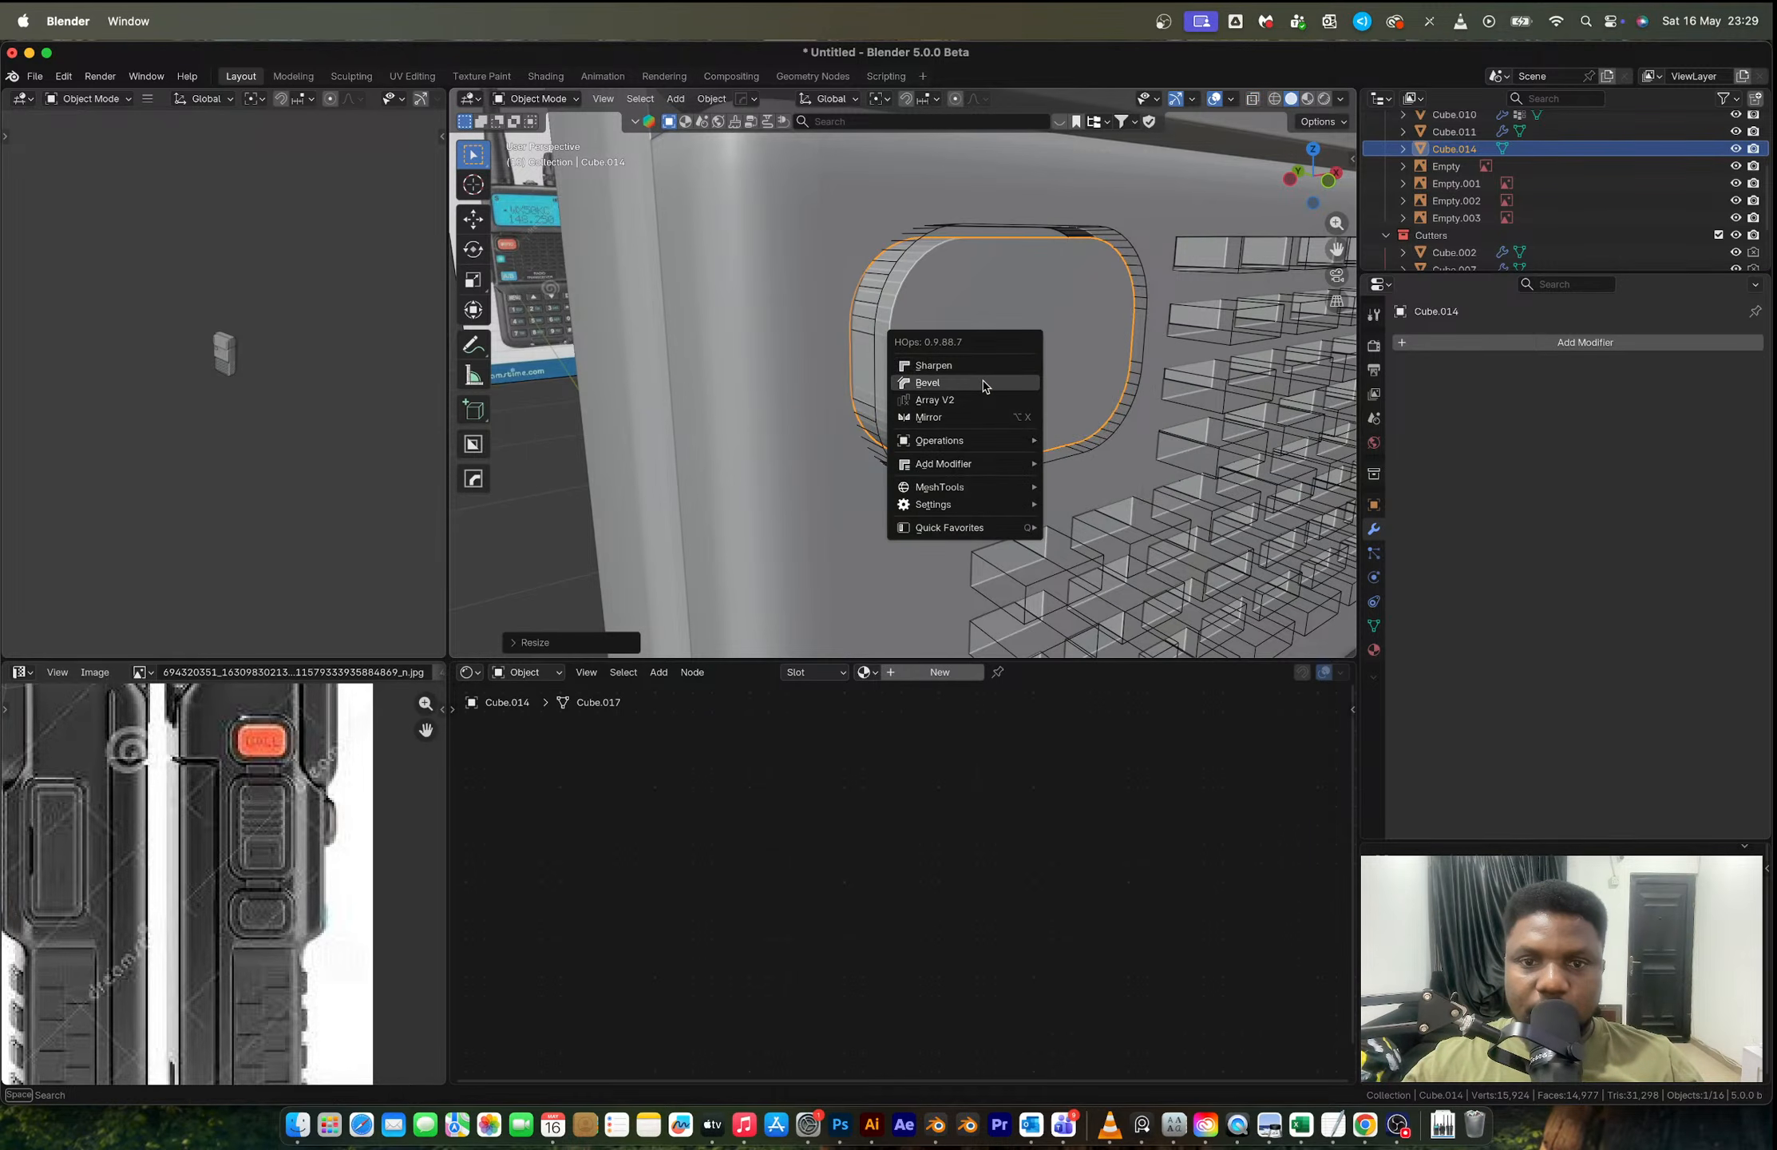
{"action": "left_click", "coordinate": [984, 384]}
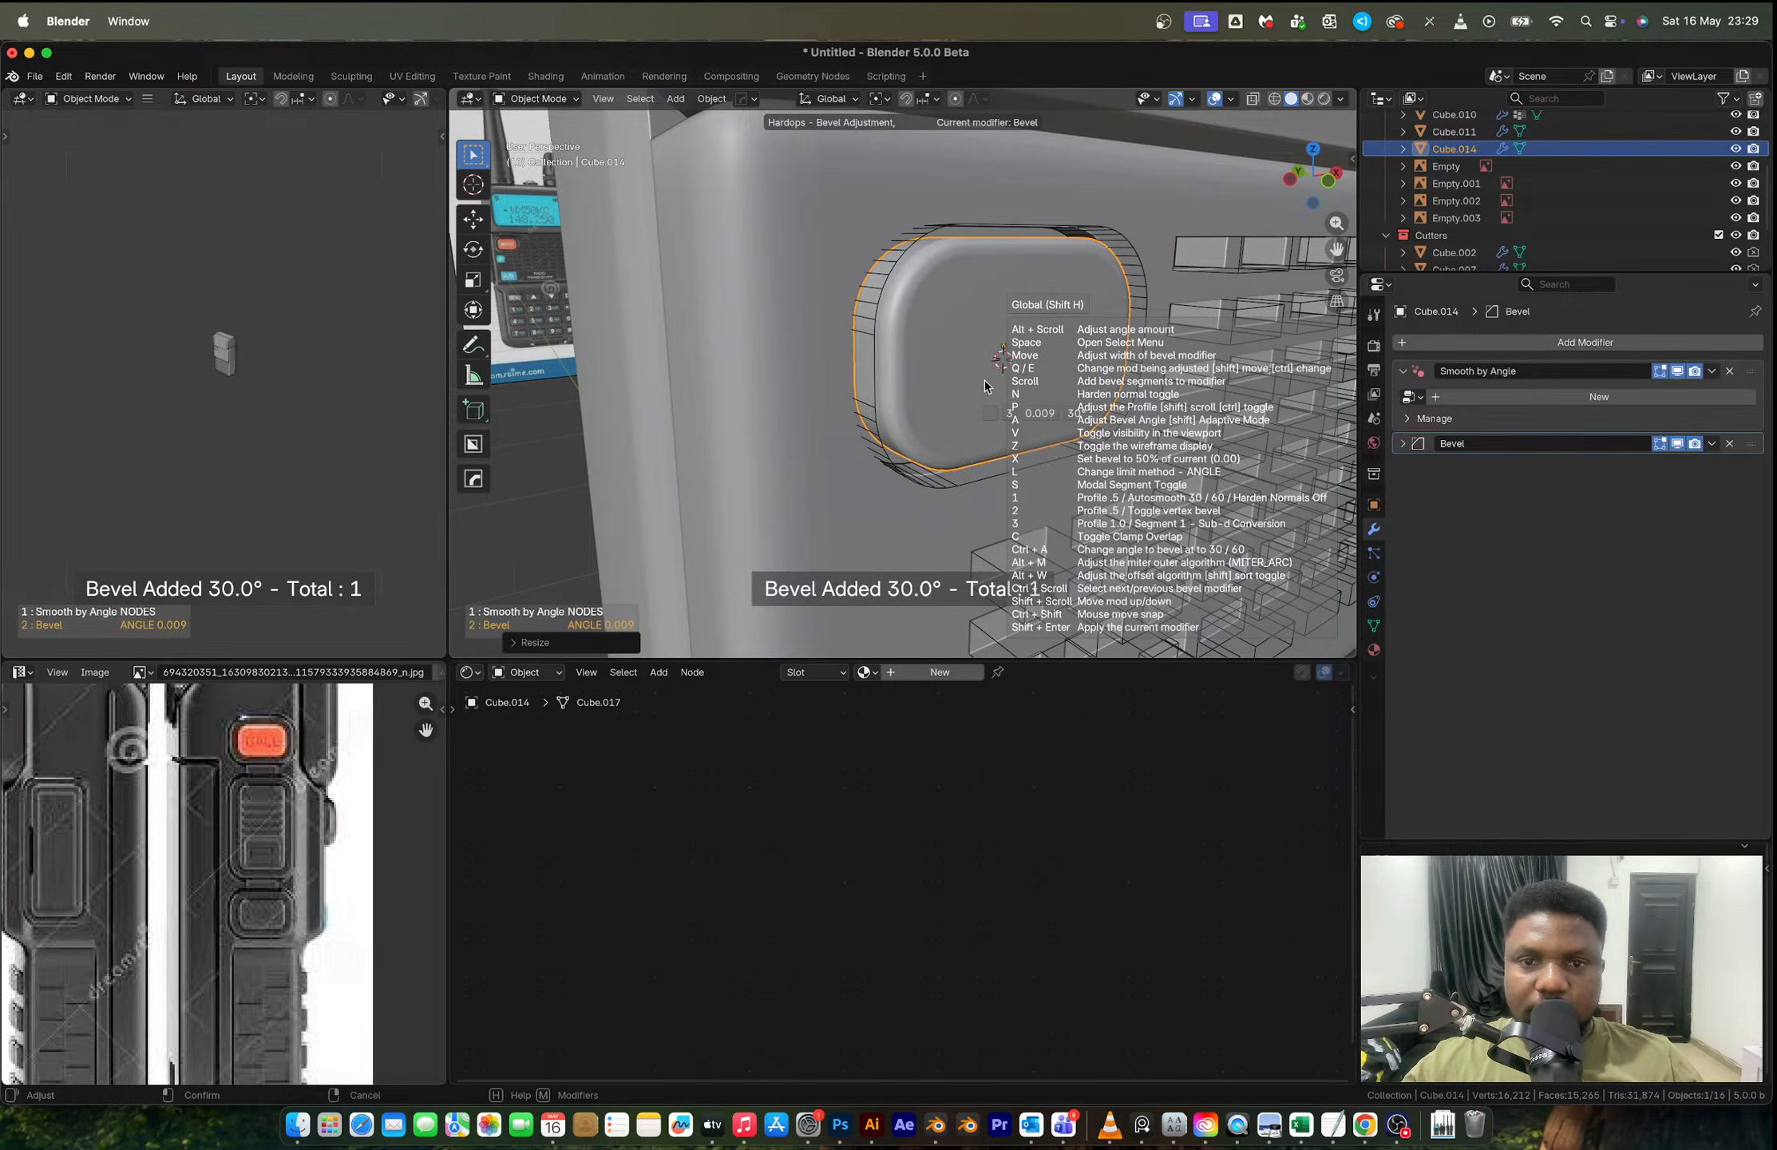
{"action": "scroll", "coordinate": [984, 381], "scroll_direction": "up", "scroll_amount": 1}
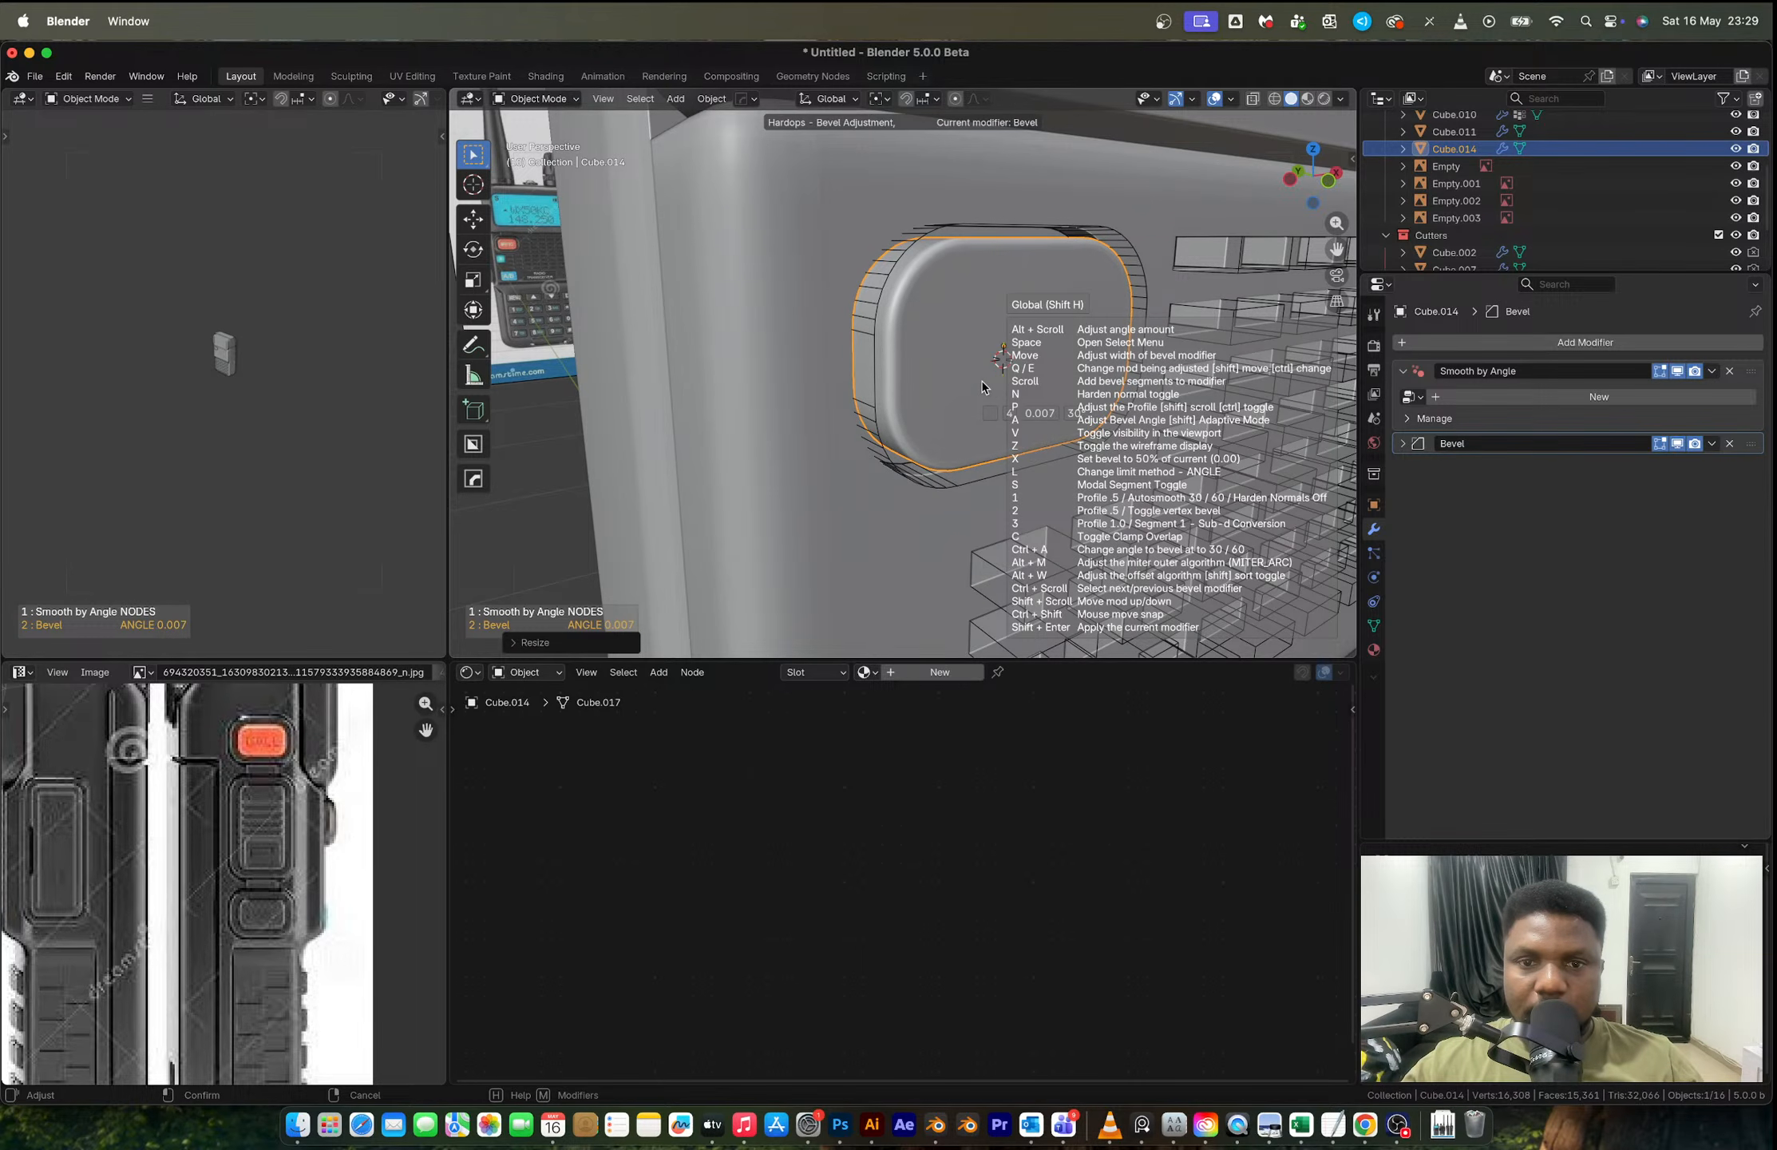
{"action": "left_click", "coordinate": [982, 380]}
Step: Paste another copy of the block over the recess and add a centred loop cut around its side wall
{"action": "middle_click_drag", "start_coordinate": [982, 381], "coordinate": [1021, 326]}
{"action": "left_click", "coordinate": [1082, 280]}
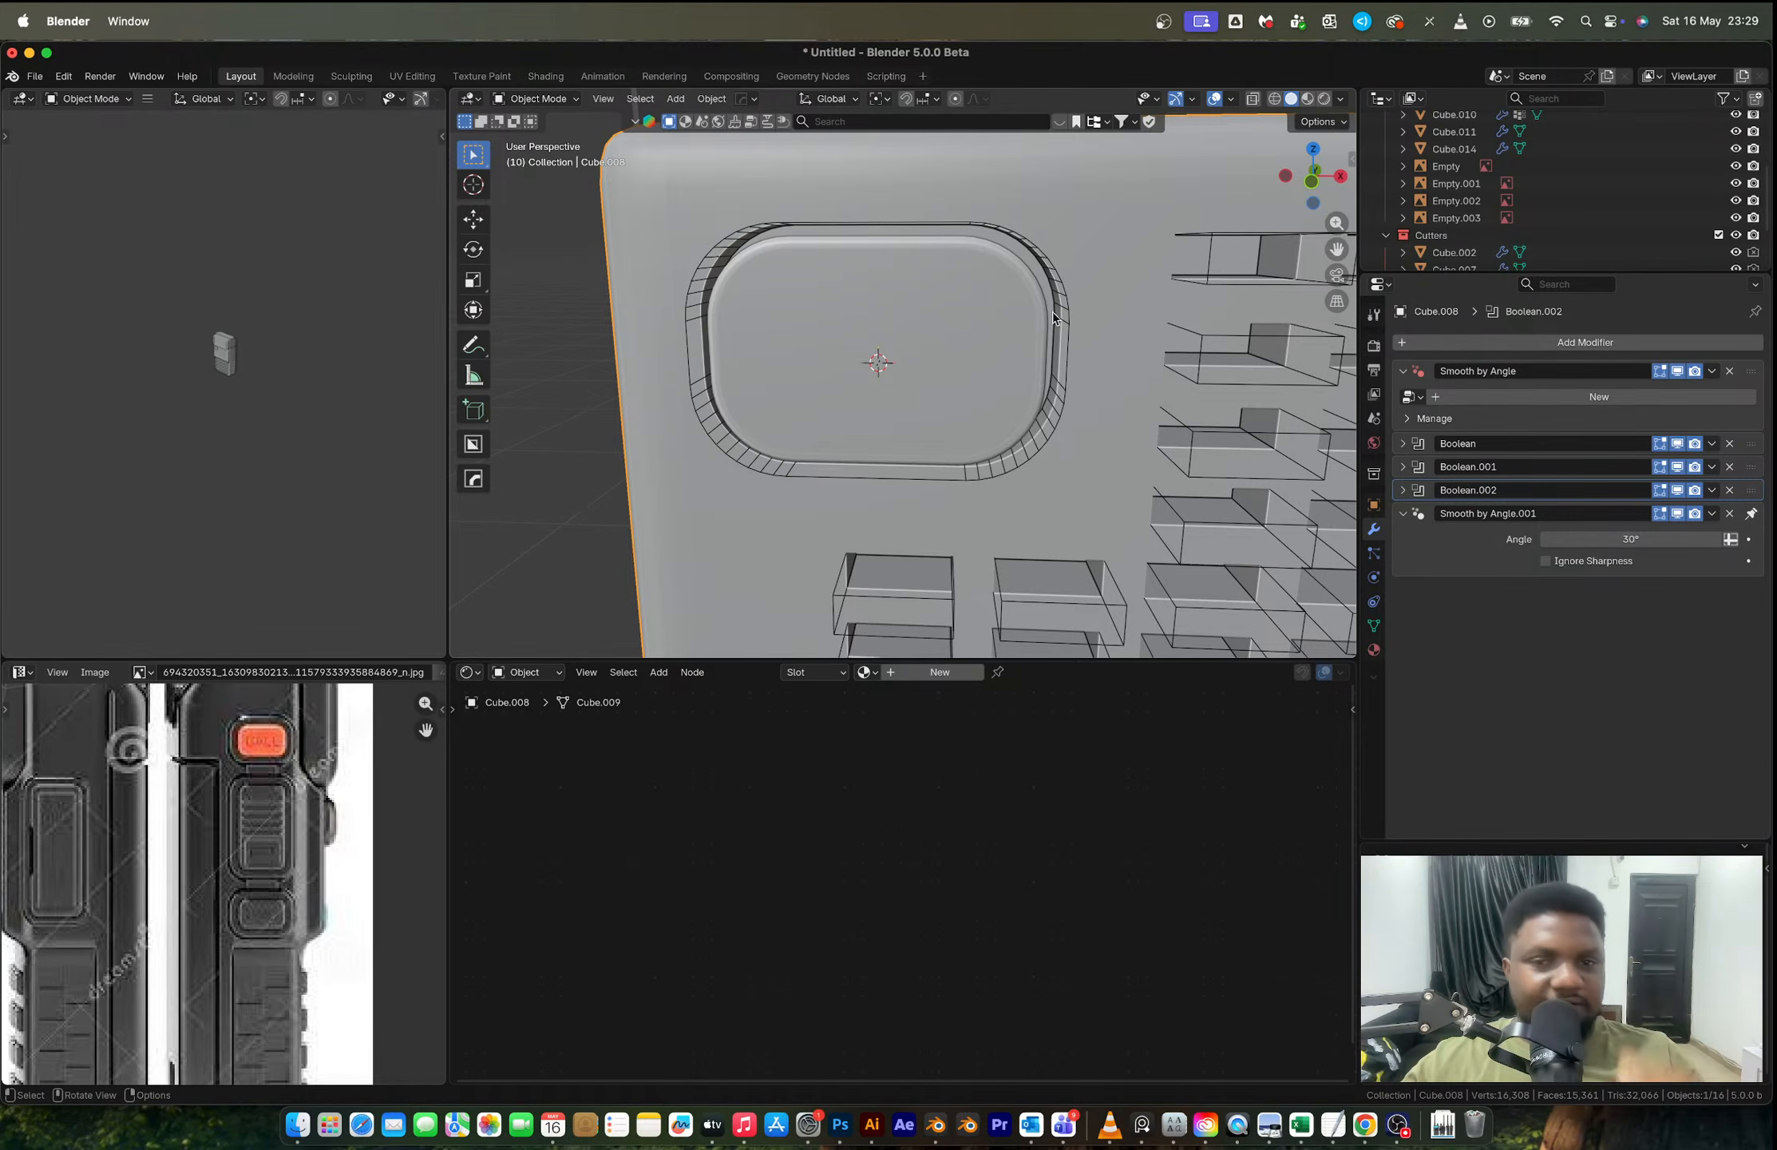
{"action": "key", "text": "ctrl+v"}
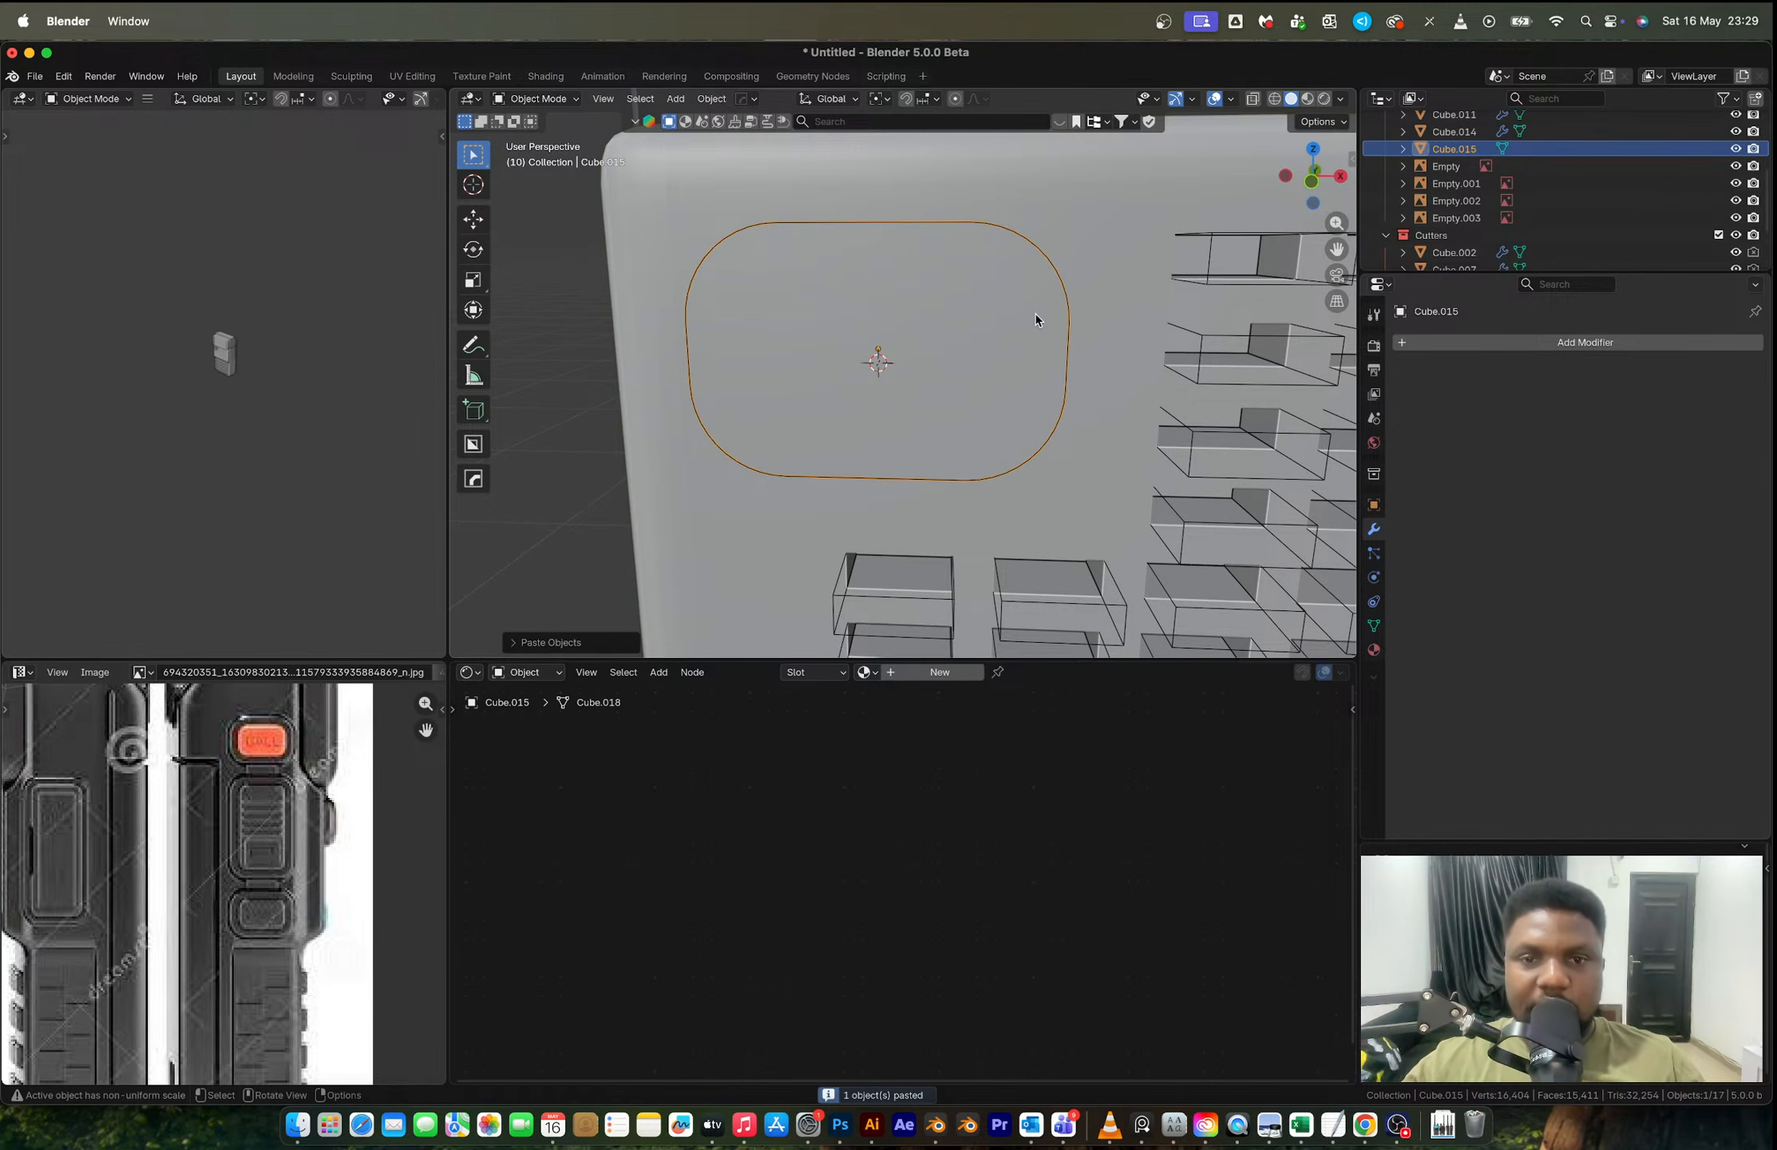
{"action": "scroll", "coordinate": [1038, 322], "scroll_direction": "down", "scroll_amount": 3}
{"action": "middle_click_drag", "start_coordinate": [1019, 323], "coordinate": [950, 335]}
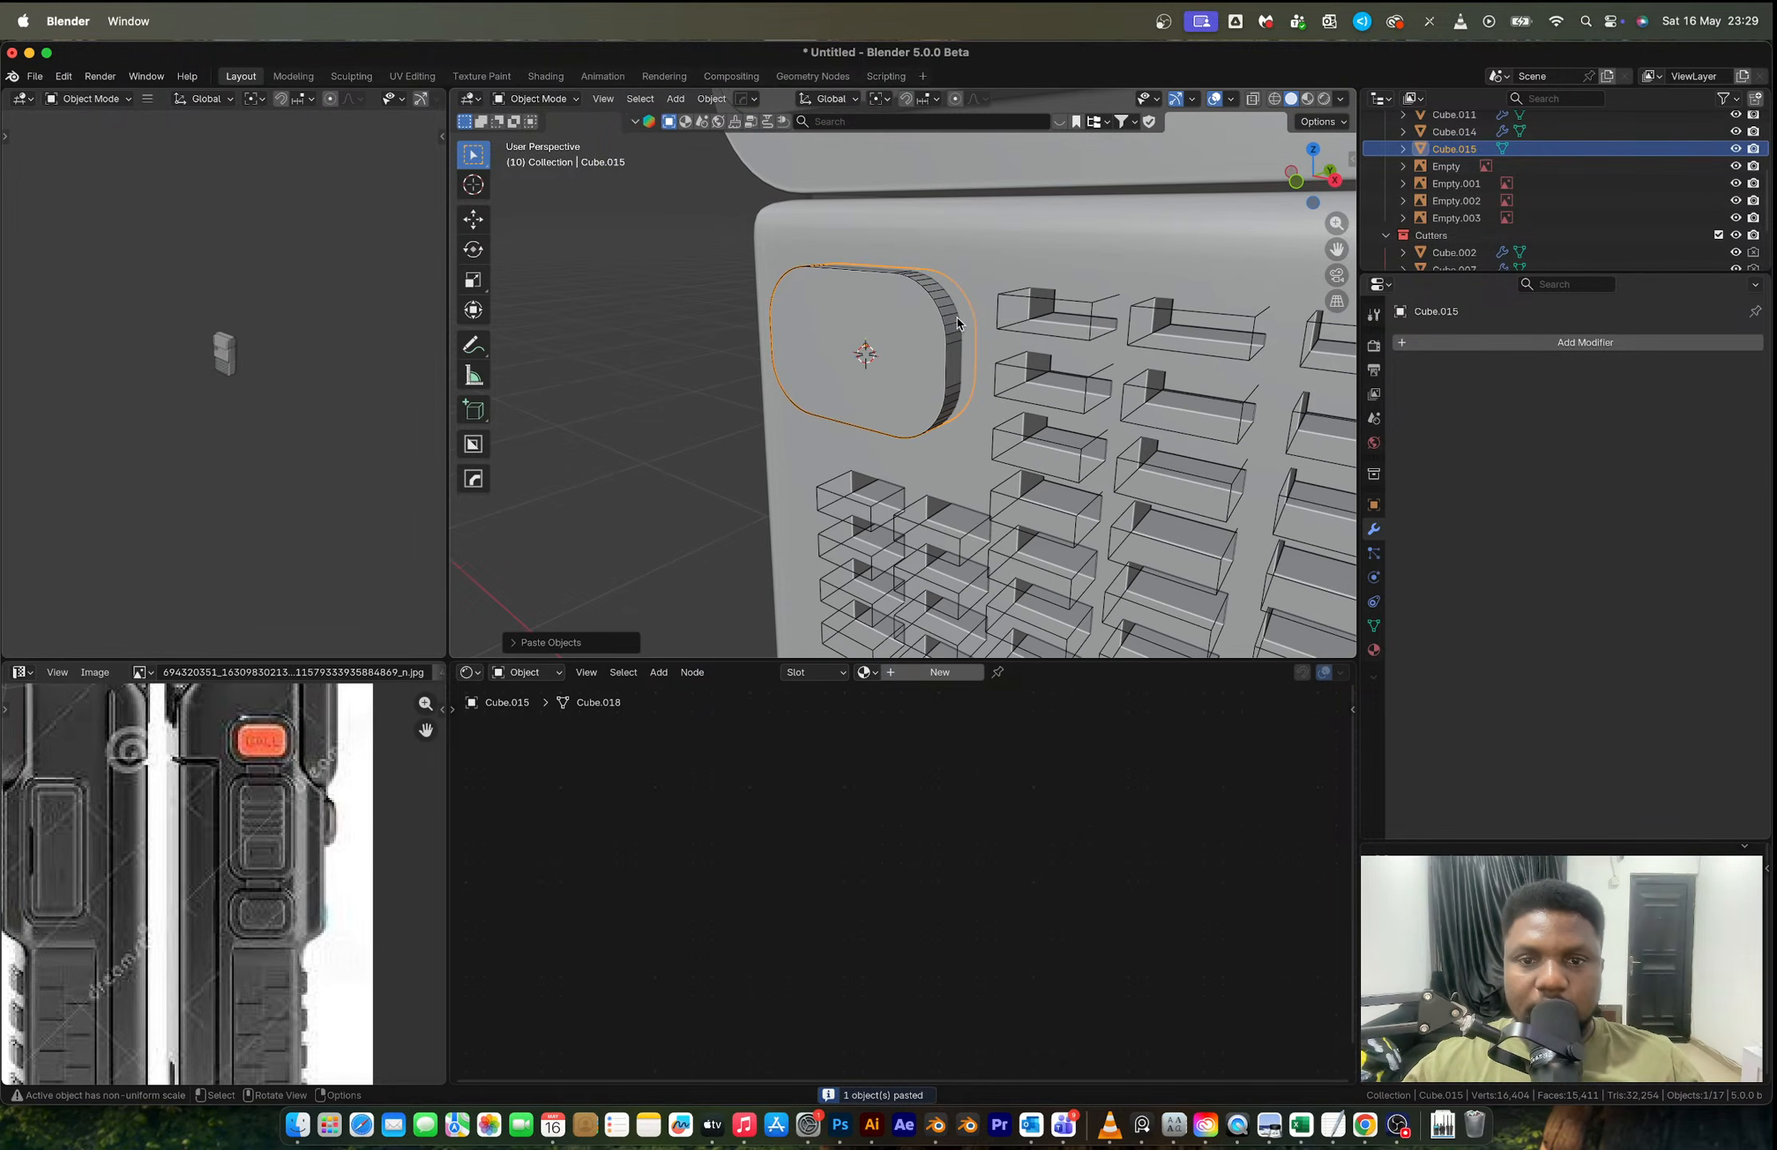
{"action": "key", "text": "Tab"}
{"action": "key", "text": "ctrl+r"}
{"action": "left_click", "coordinate": [957, 318]}
{"action": "right_click", "coordinate": [957, 318]}
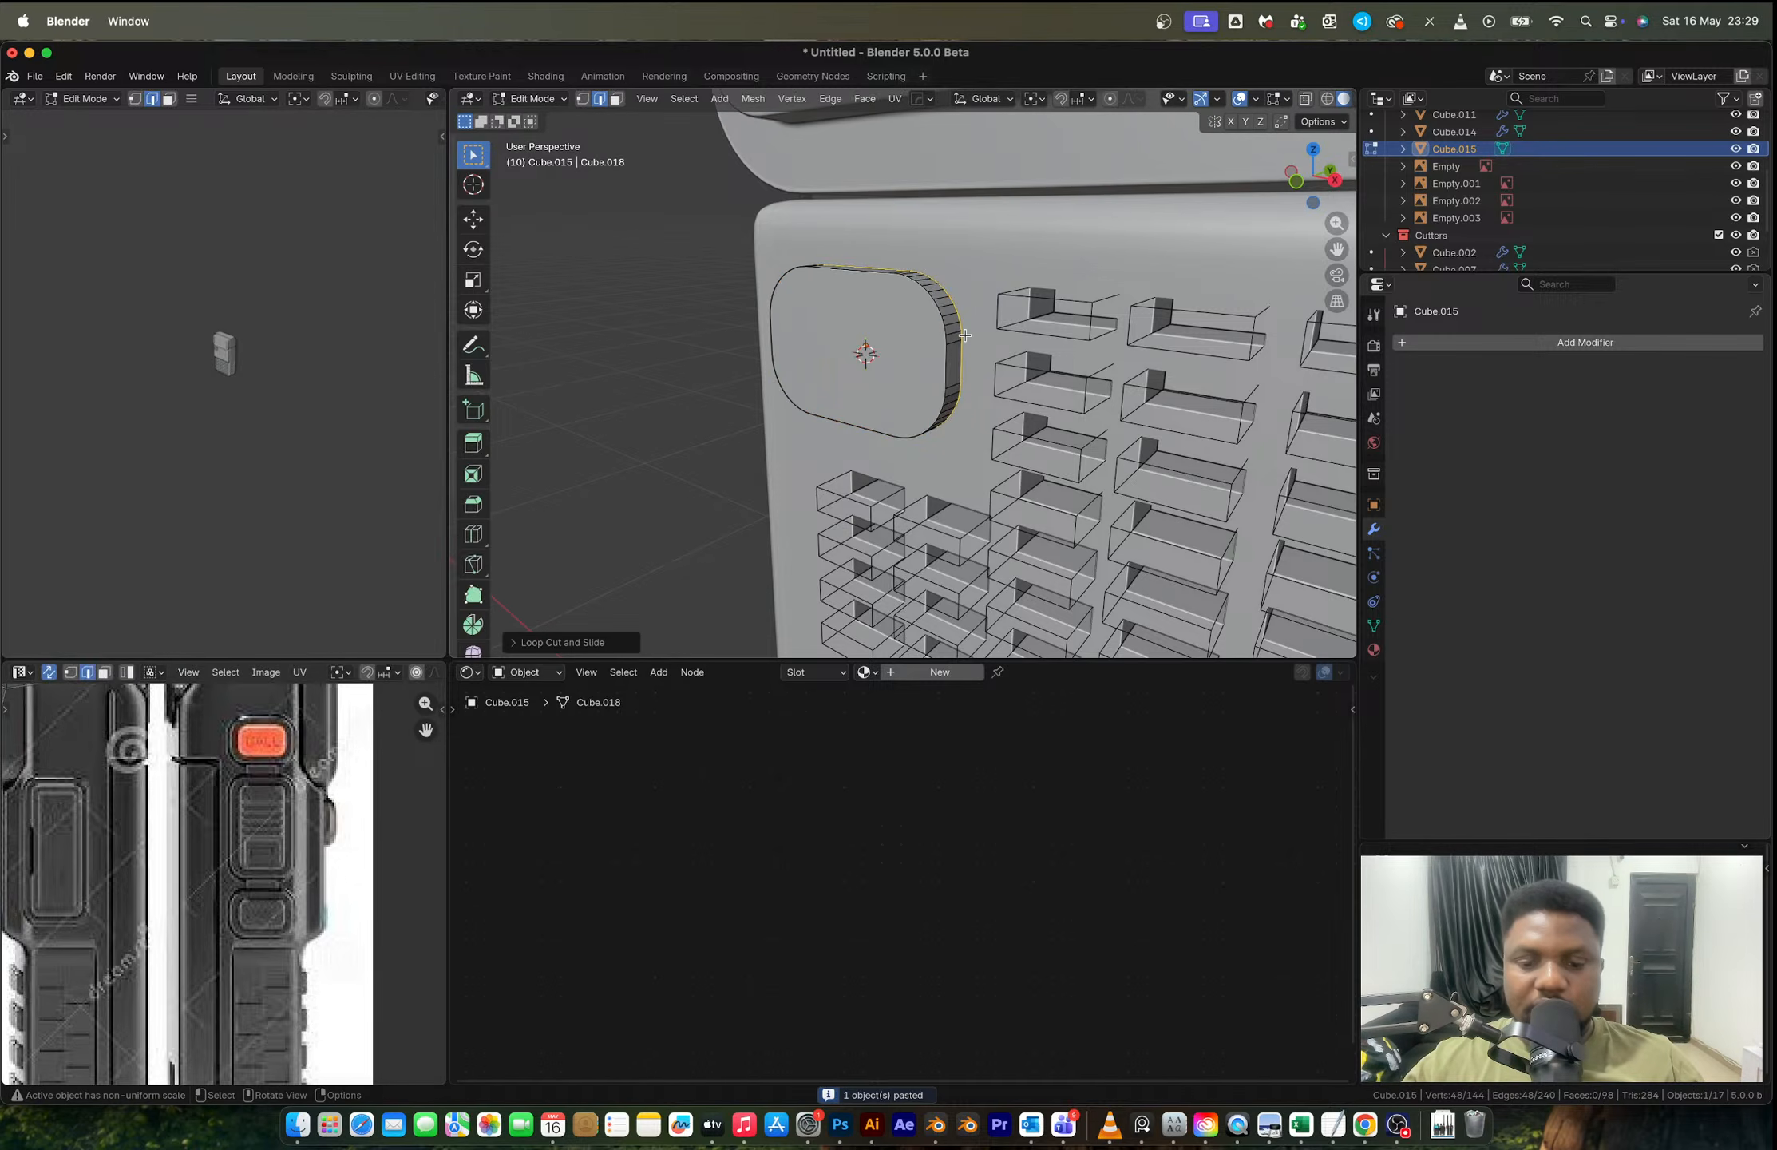
{"action": "key", "text": "ctrl+i"}
{"action": "key", "text": "x"}
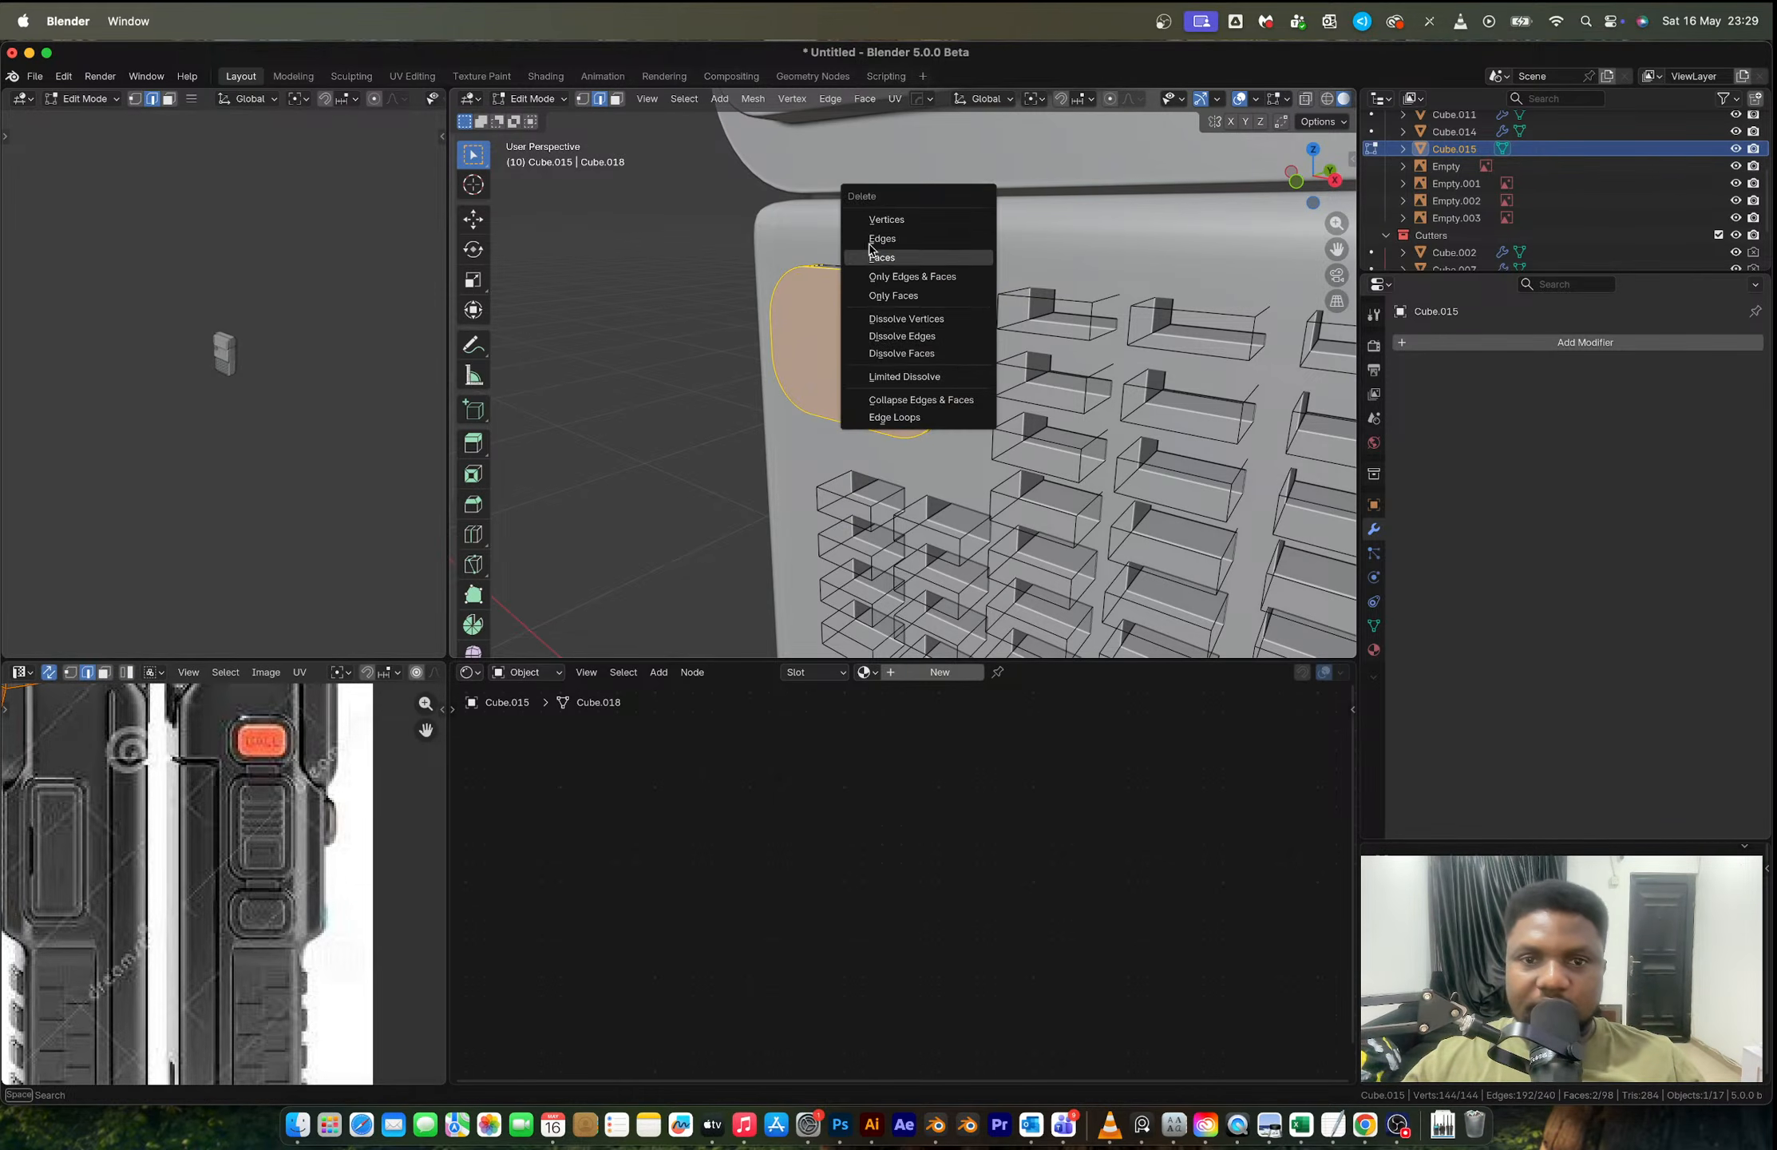
{"action": "left_click", "coordinate": [874, 218]}
{"action": "key", "text": "ctrl+z"}
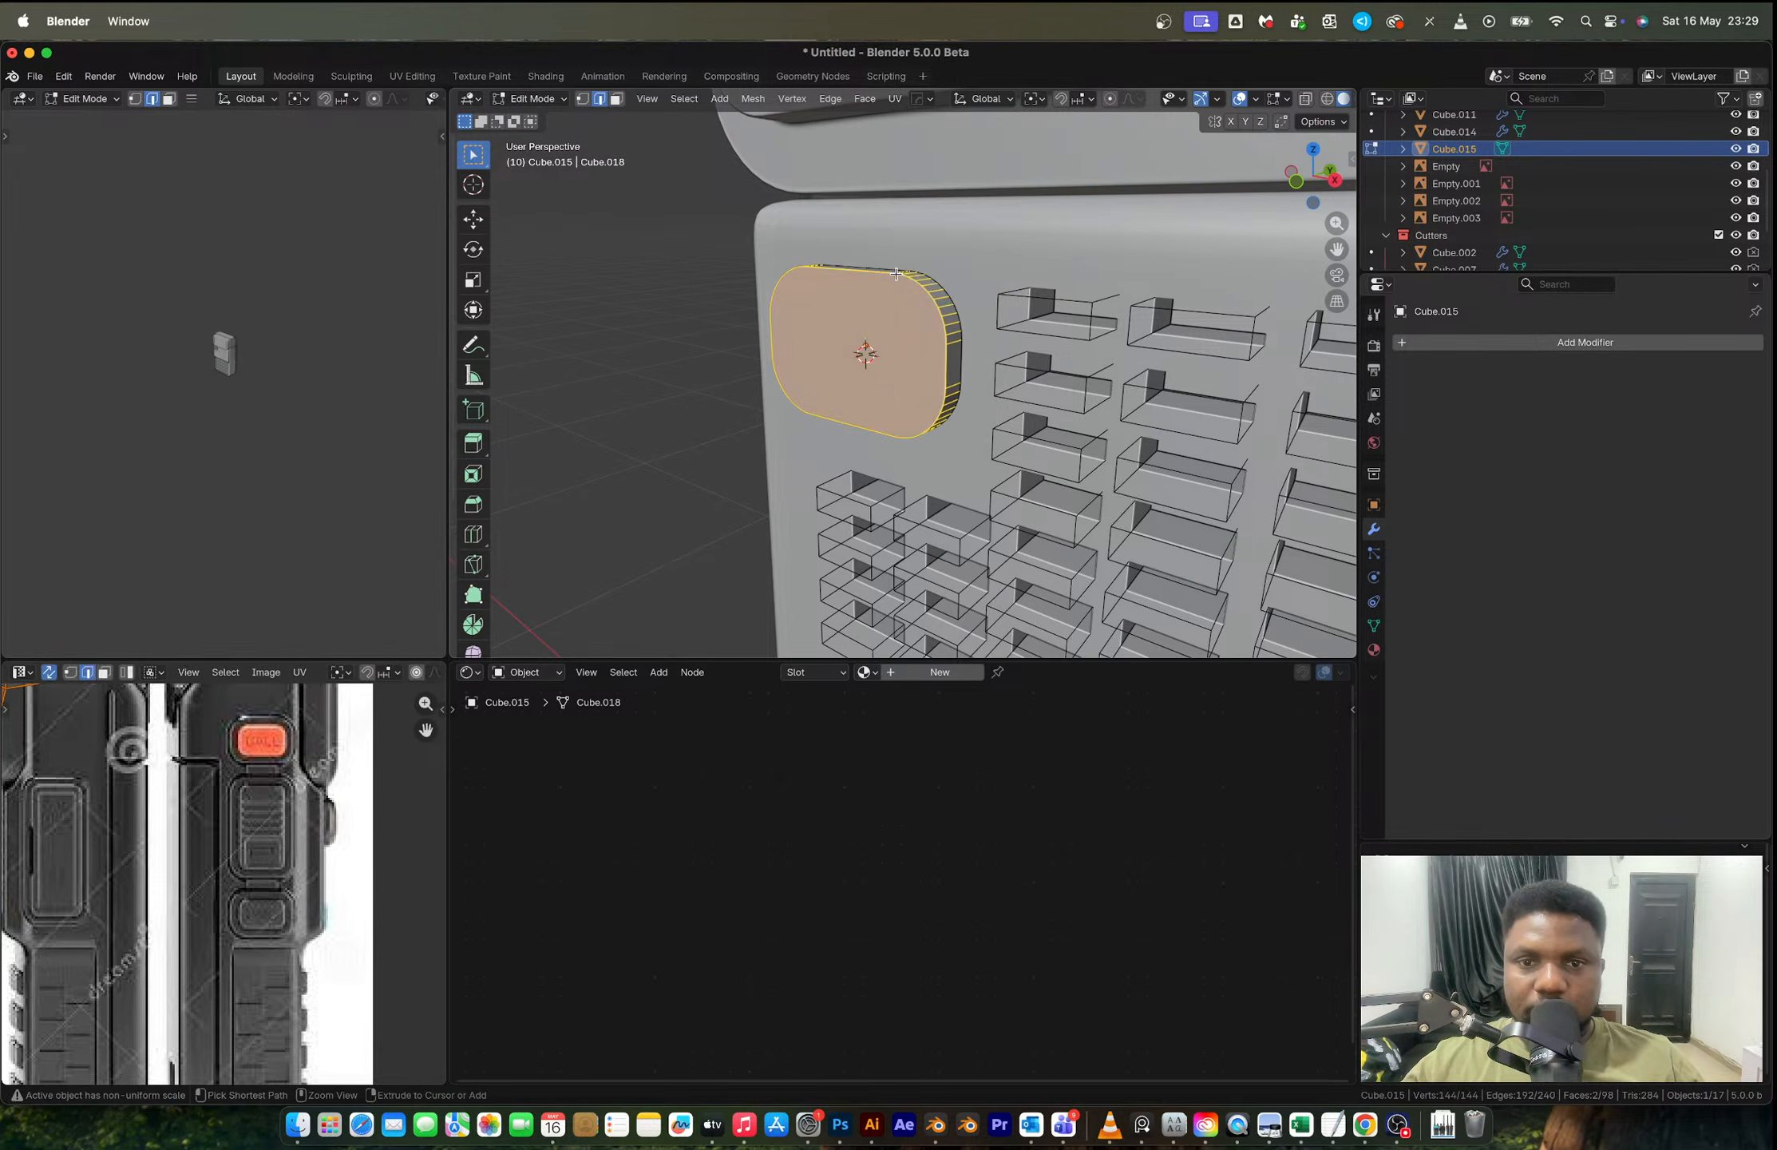
{"action": "key", "text": "ctrl+z"}
Step: Separate the selected edge loop from the pasted block into its own object and return to Object Mode
{"action": "key", "text": "p"}
{"action": "left_click", "coordinate": [957, 330]}
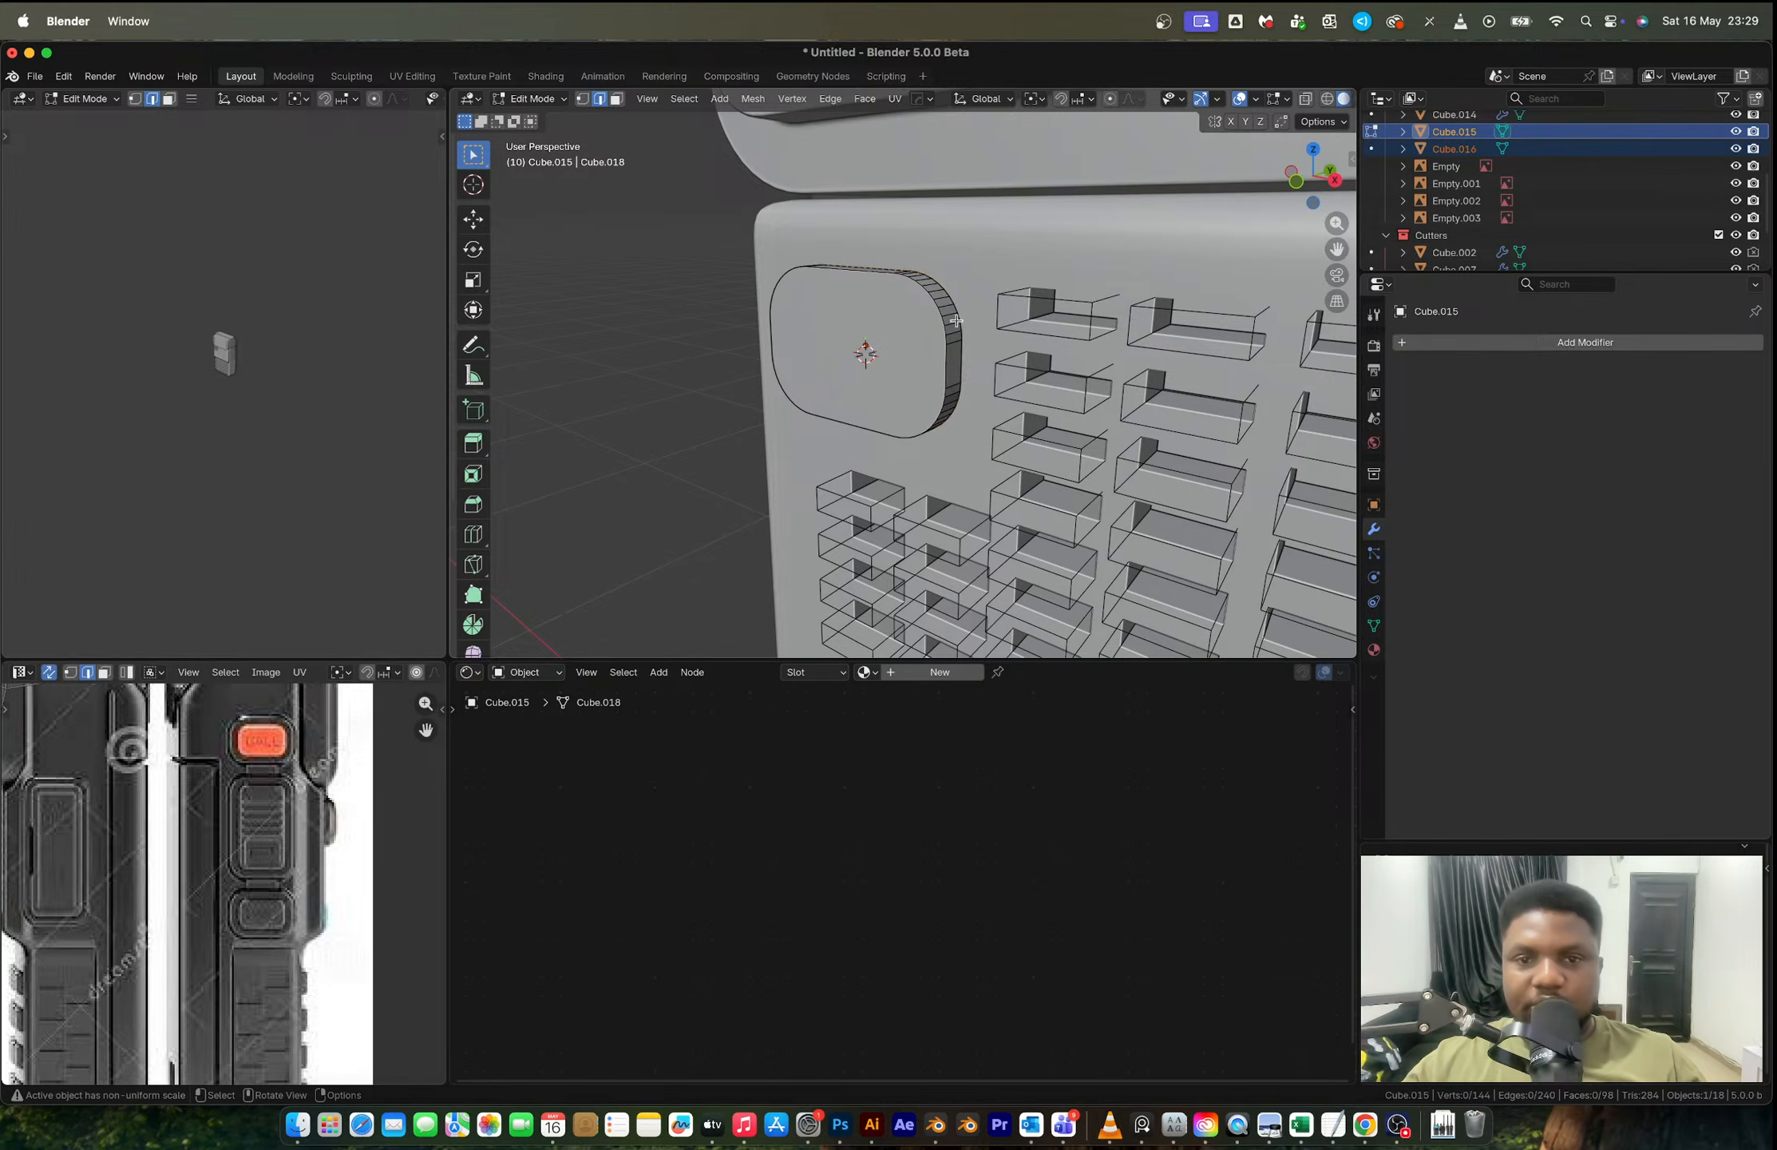
{"action": "key", "text": "Tab"}
{"action": "key", "text": "KP_Decimal"}
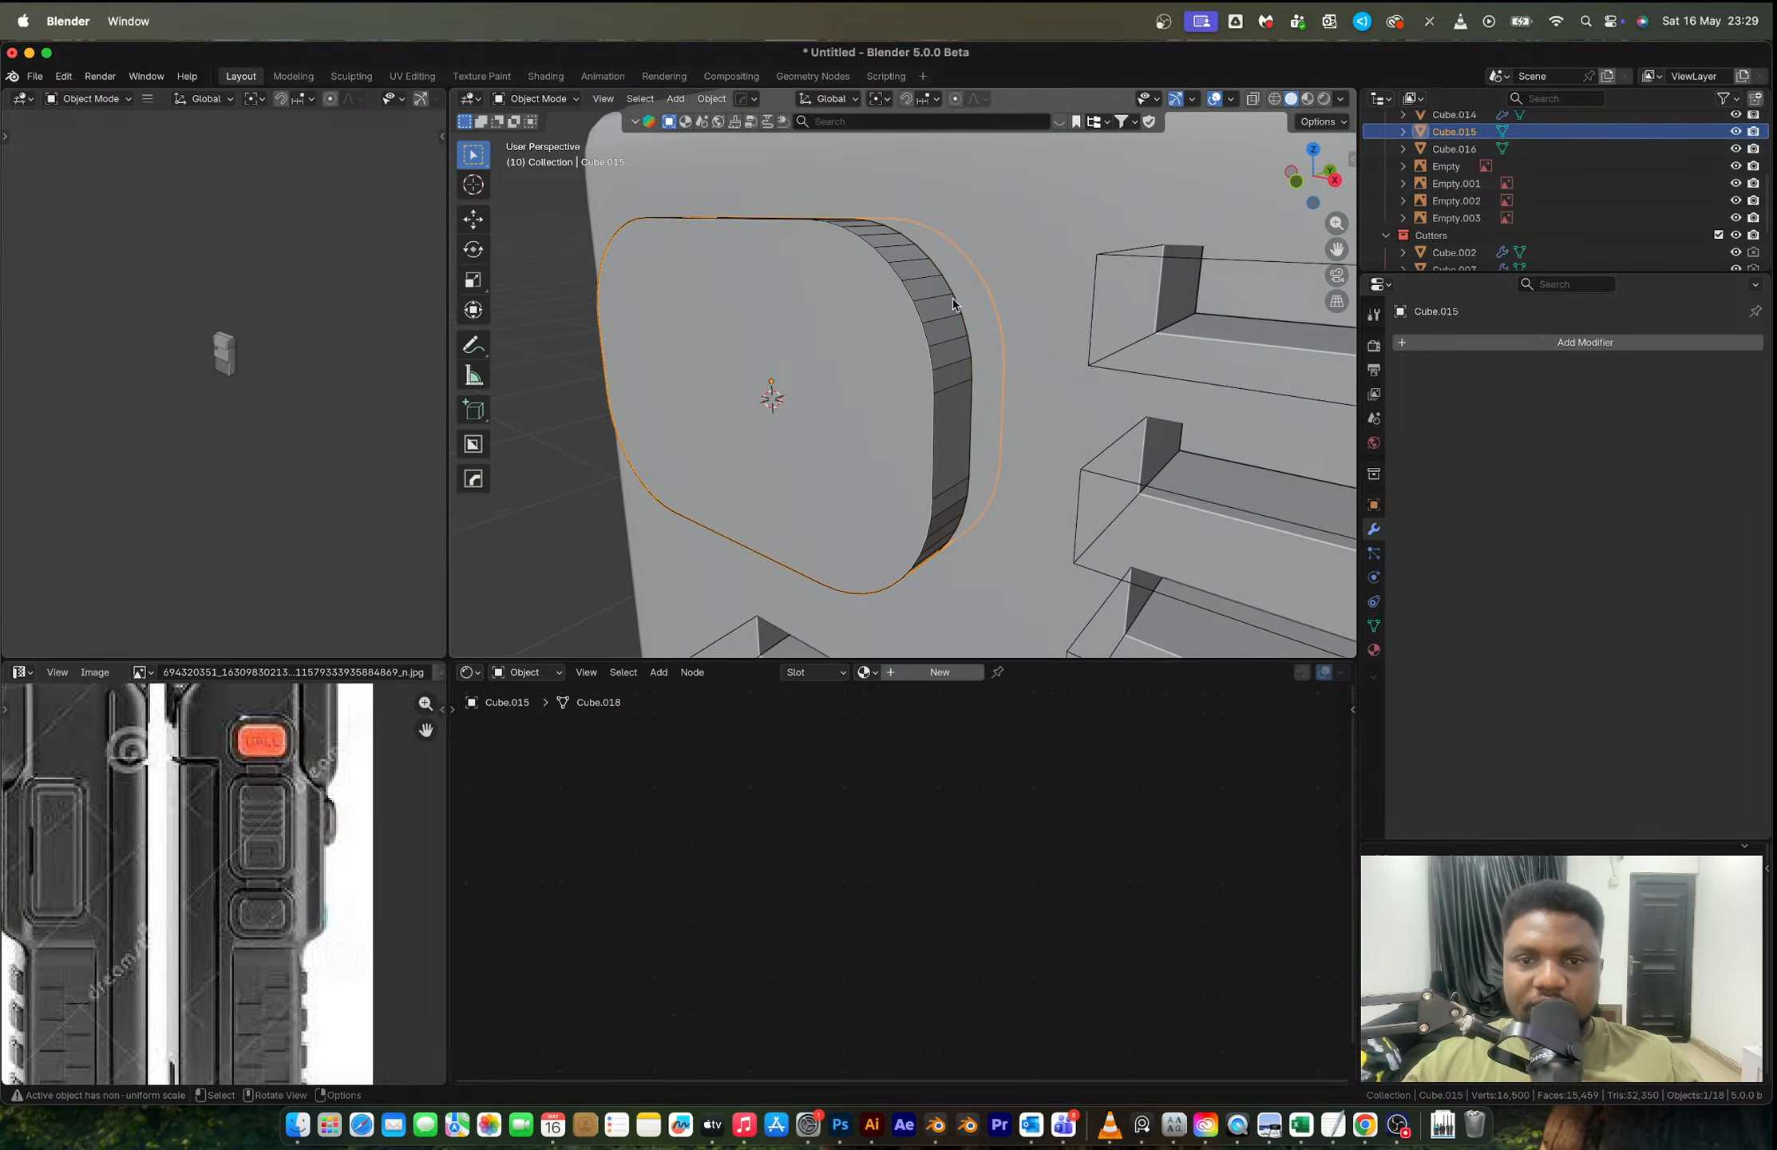
Step: Copy the separated edge loop, delete it together with the pasted block, and paste only the loop back
{"action": "left_click", "coordinate": [953, 297]}
{"action": "key", "text": "super+c"}
{"action": "left_click", "coordinate": [936, 307], "text": "shift"}
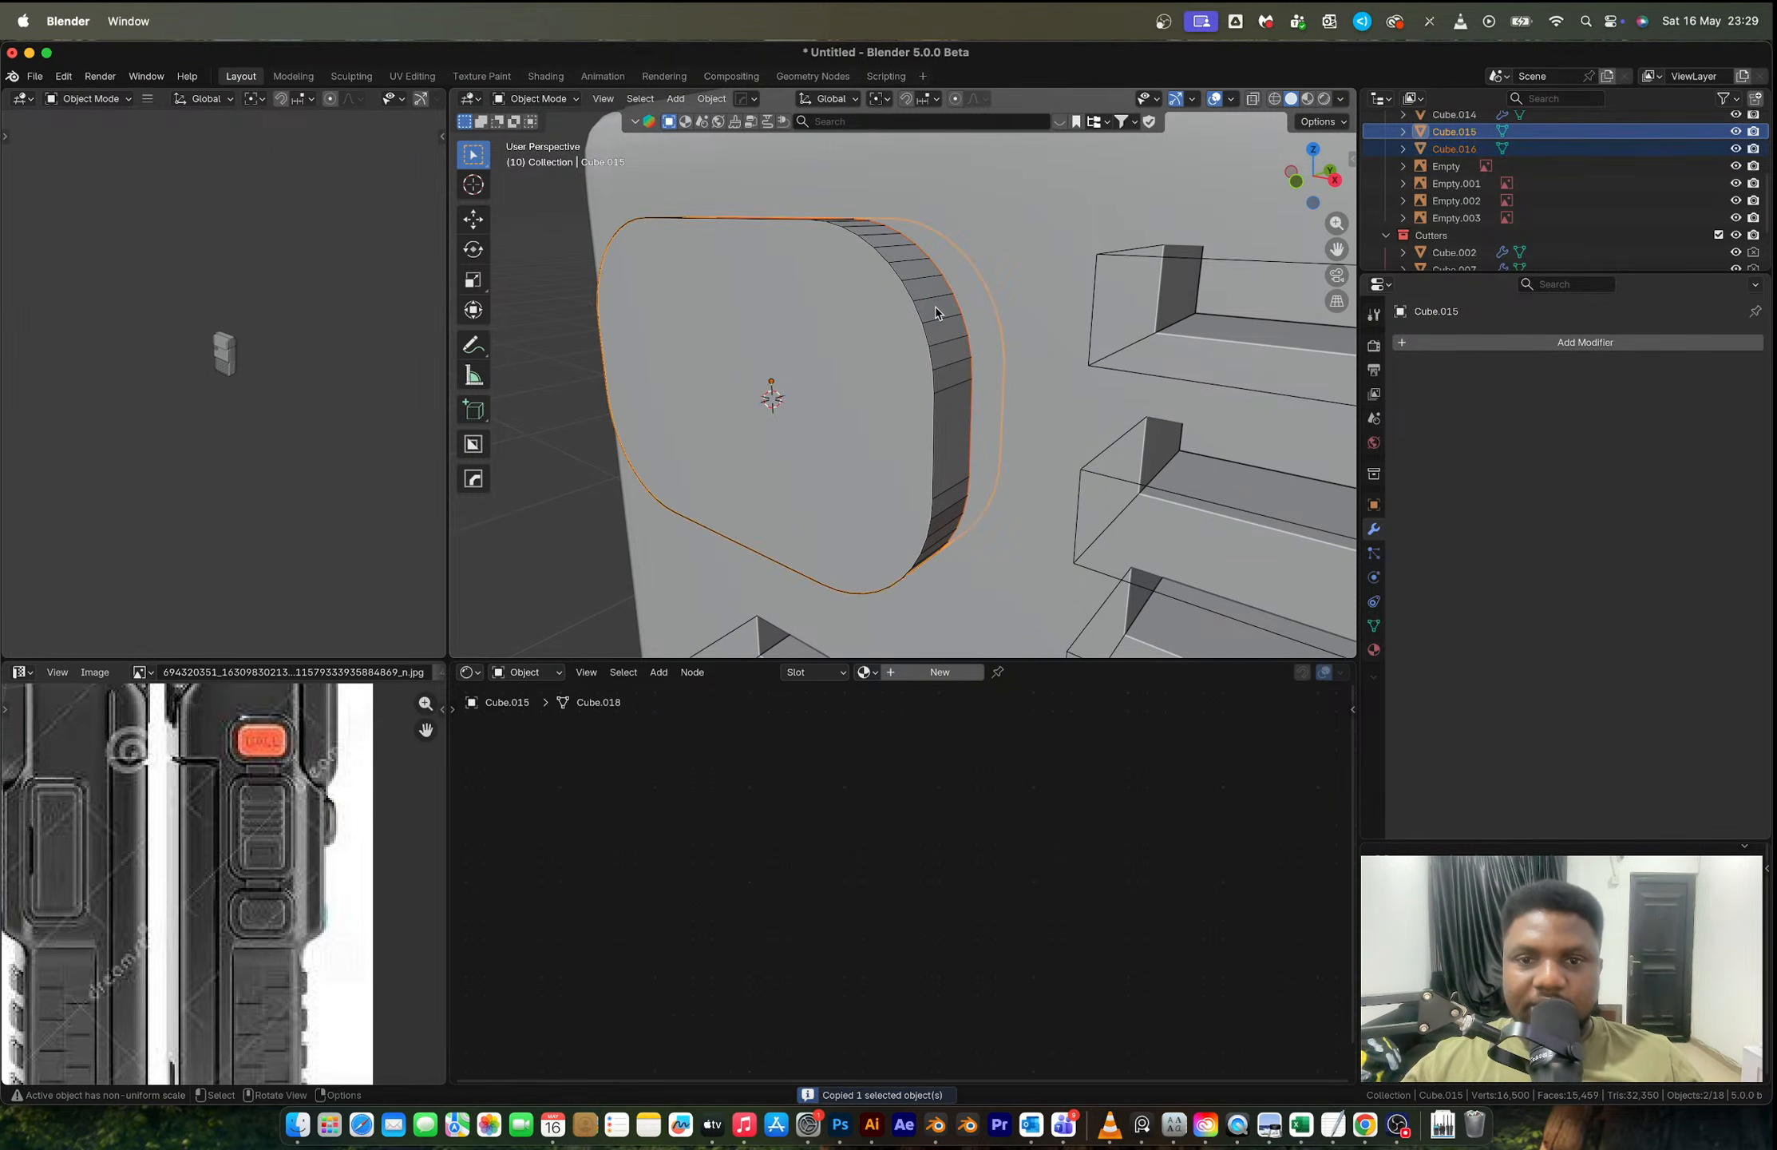
{"action": "key", "text": "x"}
{"action": "left_click", "coordinate": [936, 307]}
{"action": "key", "text": "super+v"}
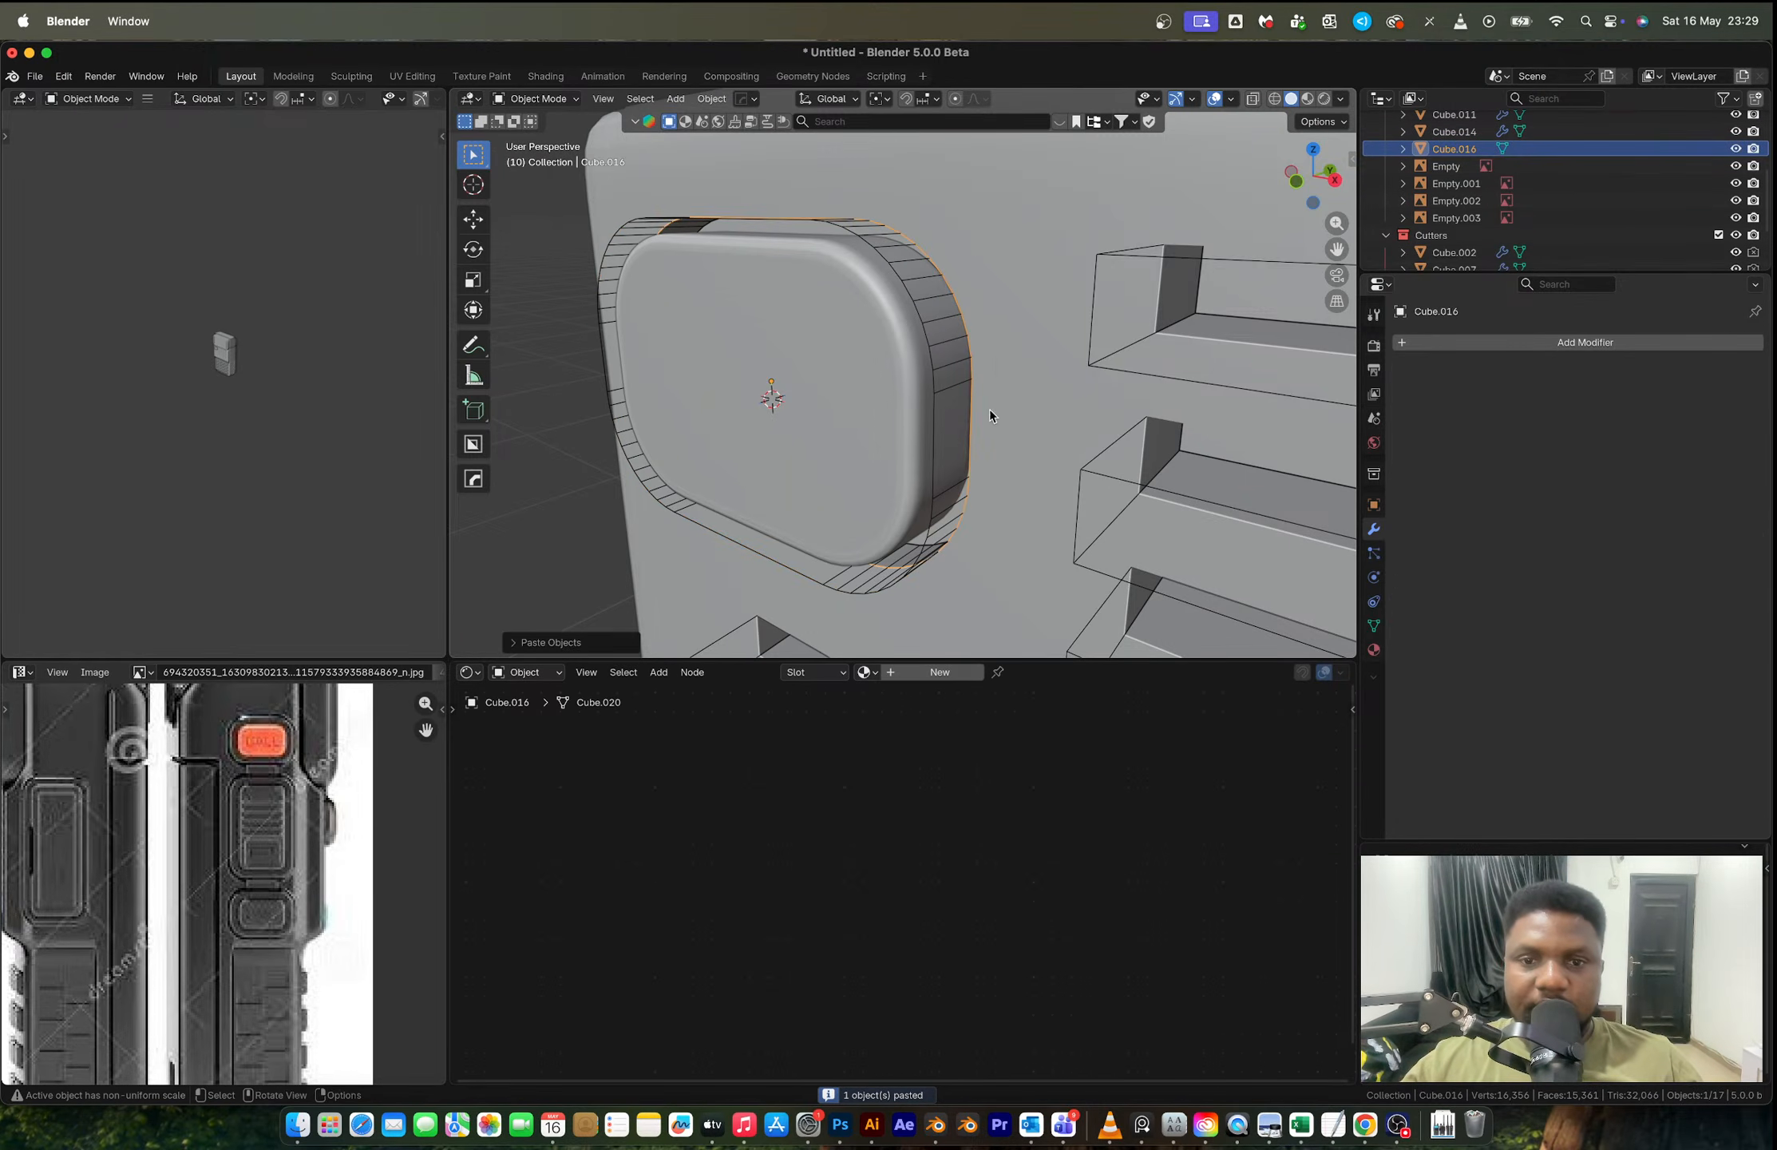
Step: Extrude the whole edge loop outward around the button recess, scaling it to about 1.2 to form a flat ring
{"action": "scroll", "coordinate": [988, 408], "scroll_direction": "down", "scroll_amount": 3}
{"action": "middle_click_drag", "start_coordinate": [988, 408], "coordinate": [1084, 417]}
{"action": "key", "text": "Tab"}
{"action": "key", "text": "a"}
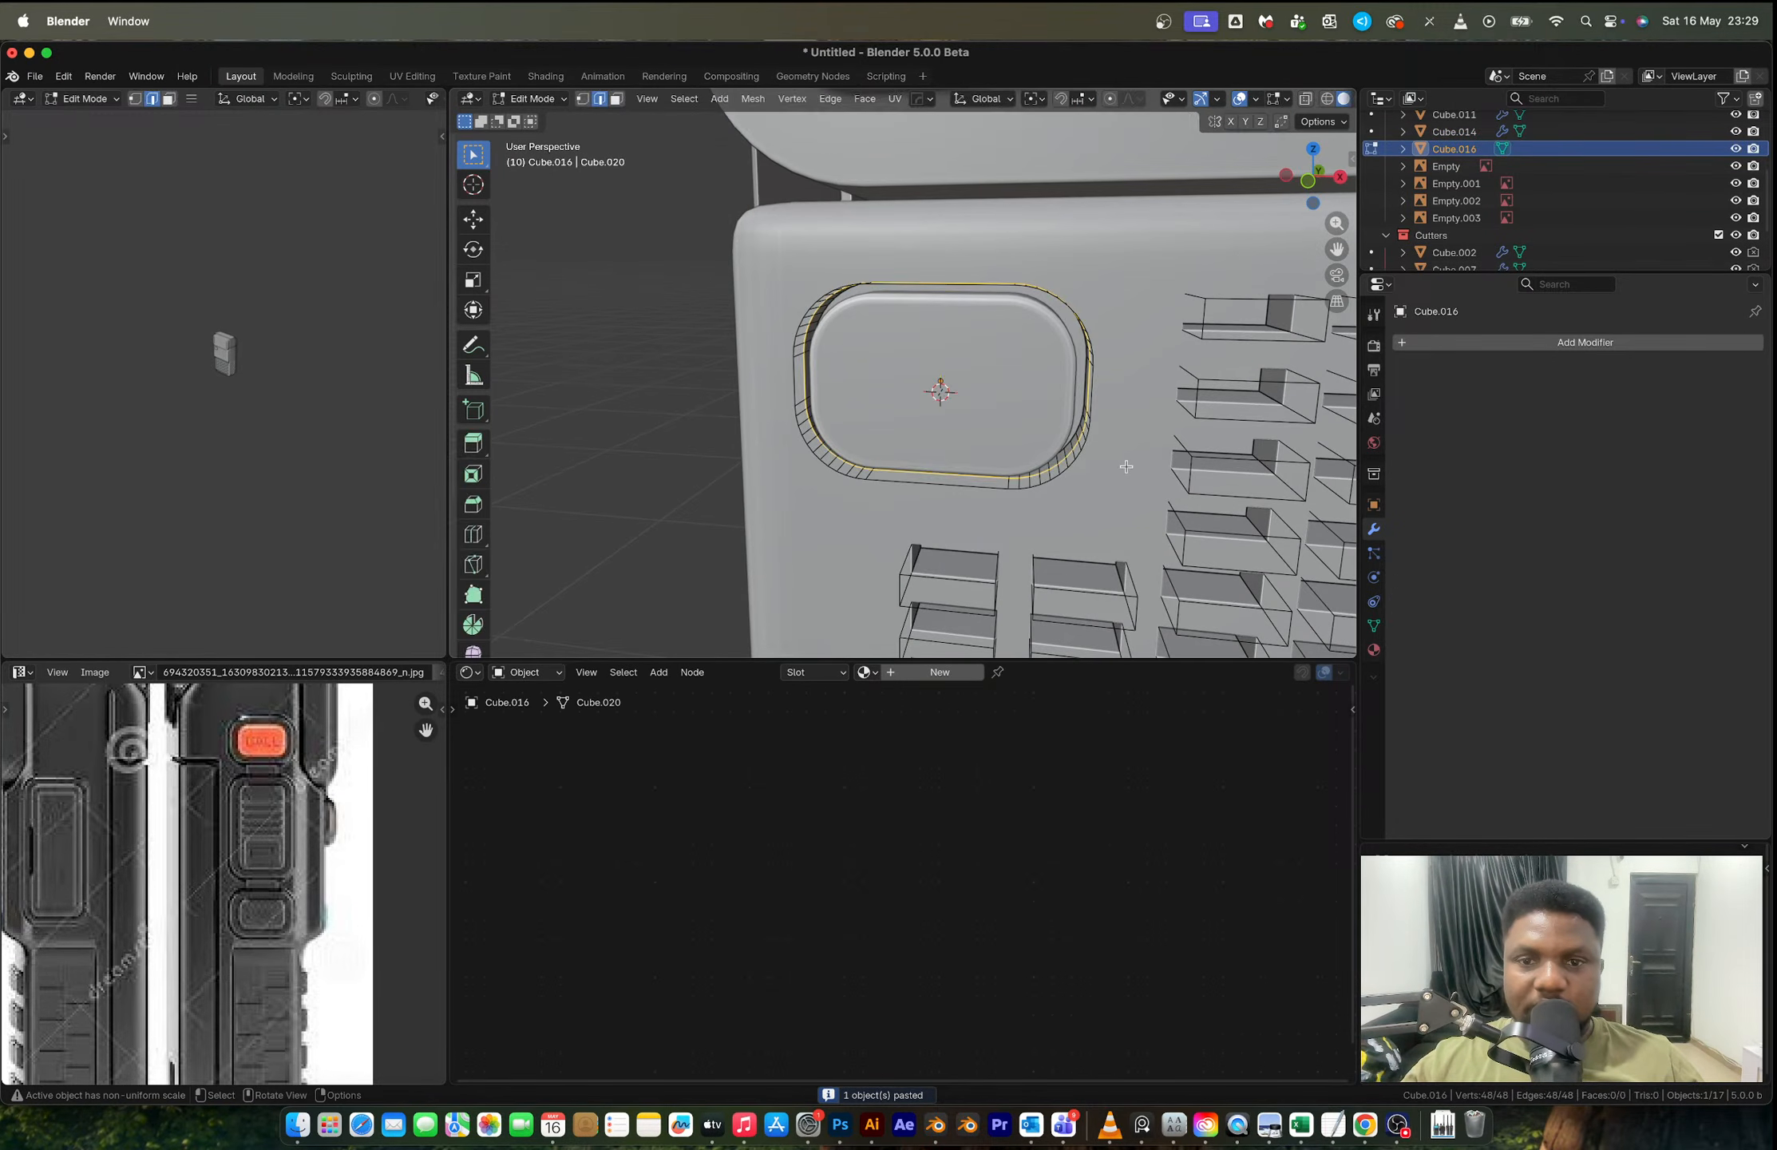
{"action": "key", "text": "e"}
{"action": "key", "text": "s"}
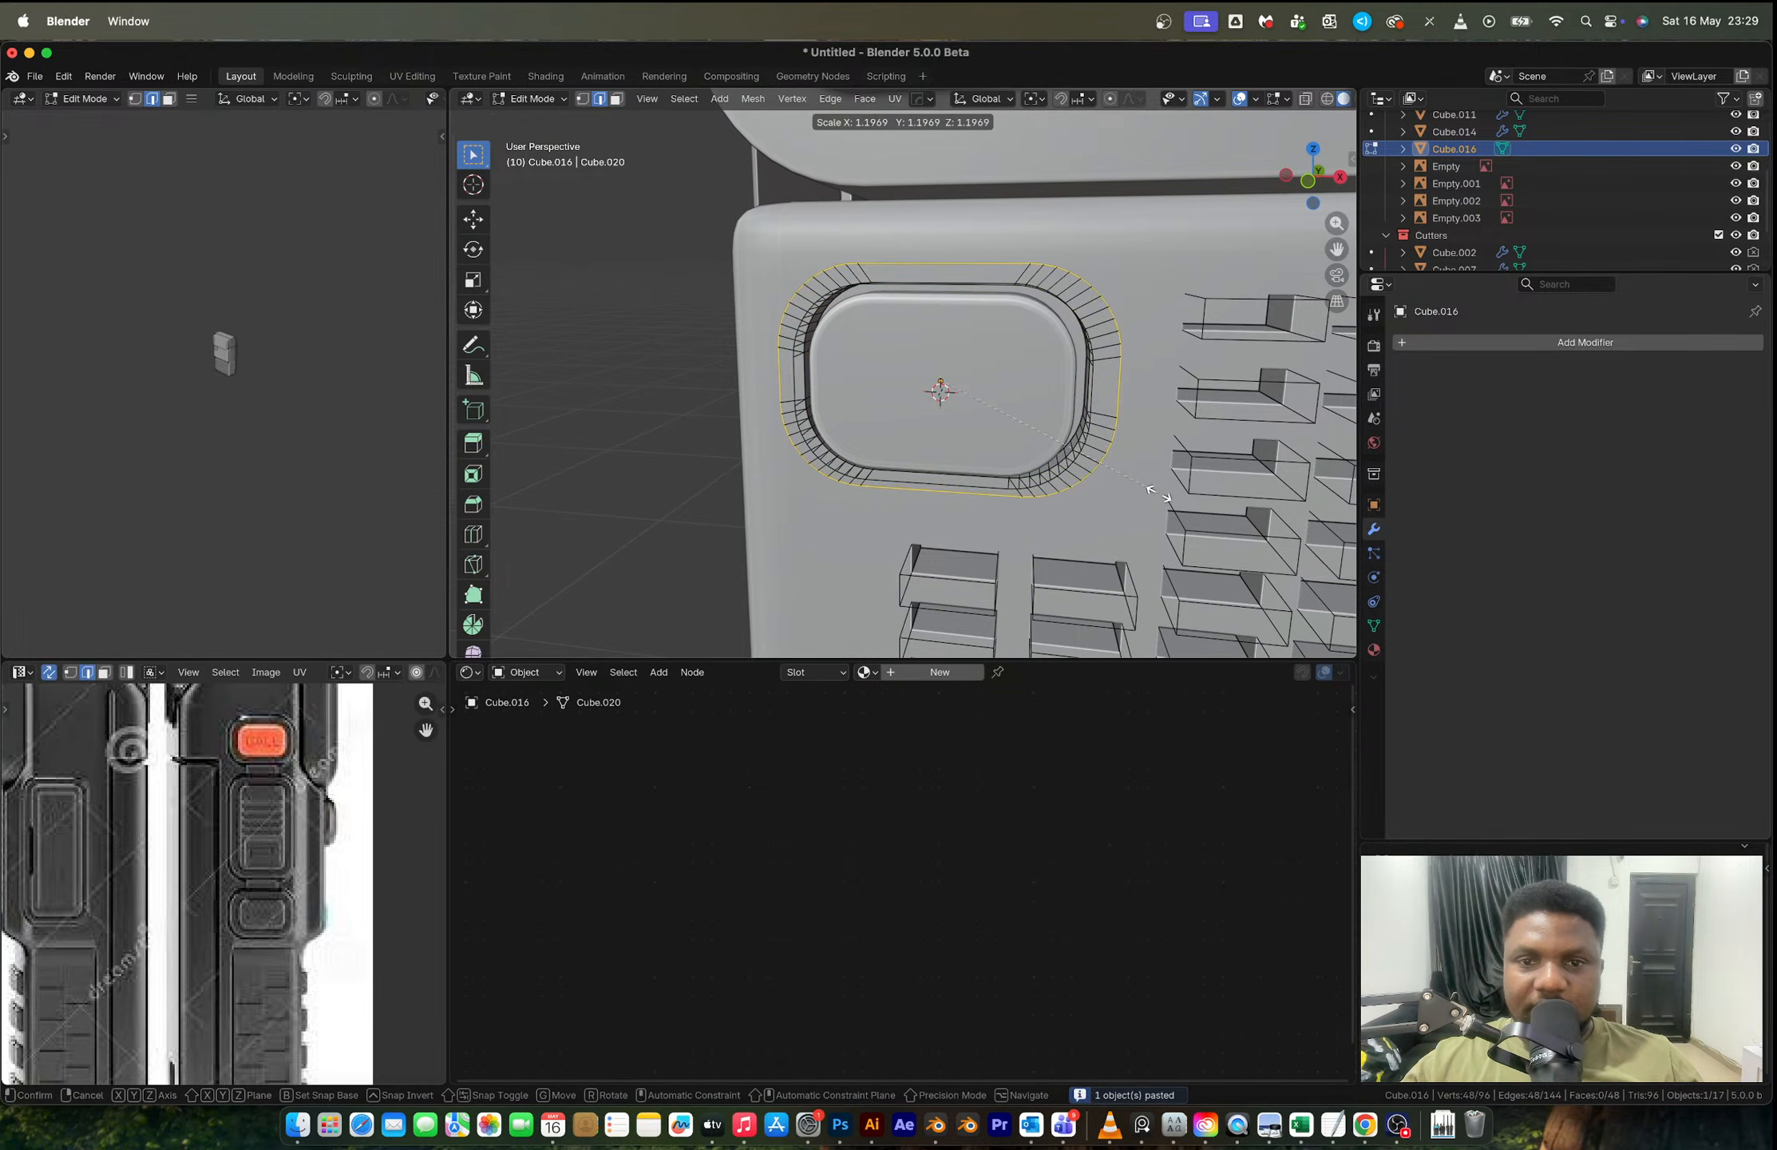
{"action": "left_click", "coordinate": [1149, 492]}
{"action": "middle_click_drag", "start_coordinate": [1149, 479], "coordinate": [1164, 391]}
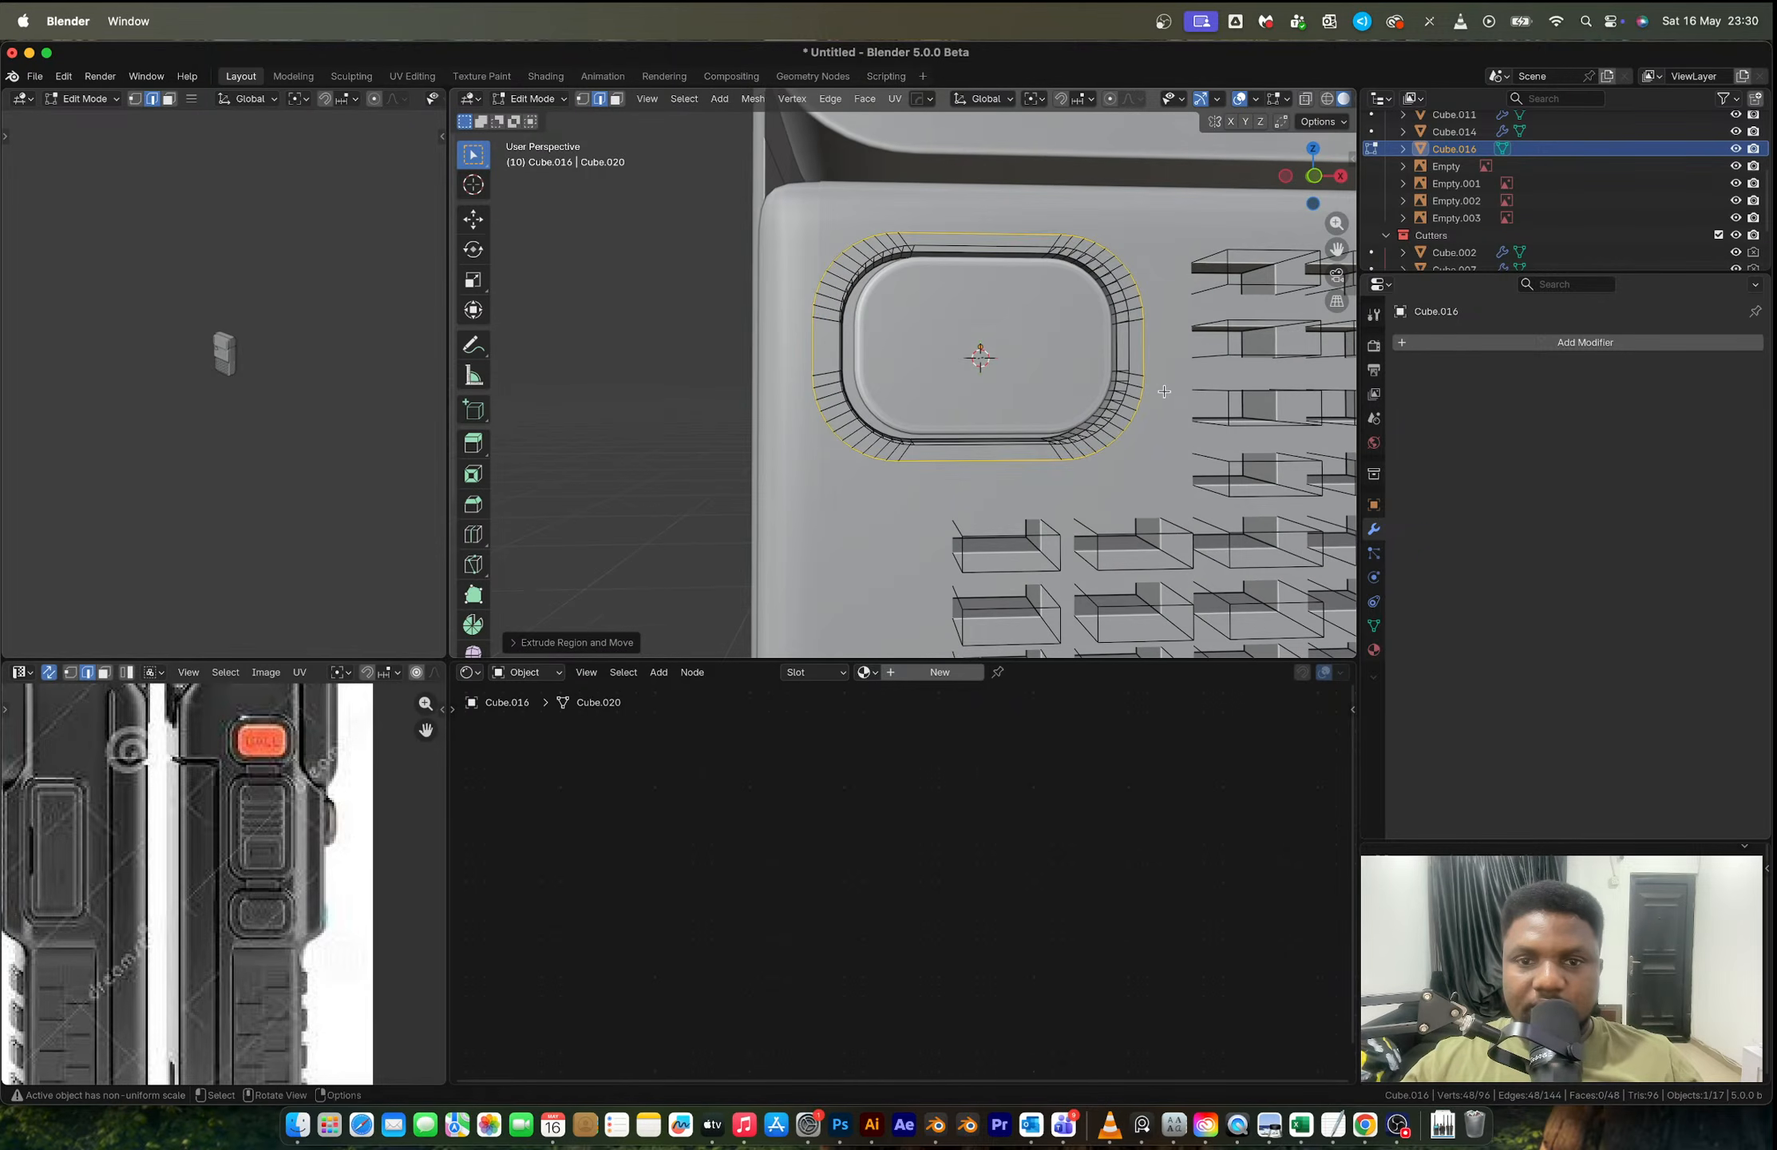
Step: Undo the flat ring extrusion and try enlarging the bare edge loop around the button recess to about 1.16
{"action": "key", "text": "super+z"}
{"action": "key", "text": "period"}
{"action": "left_click", "coordinate": [1022, 392]}
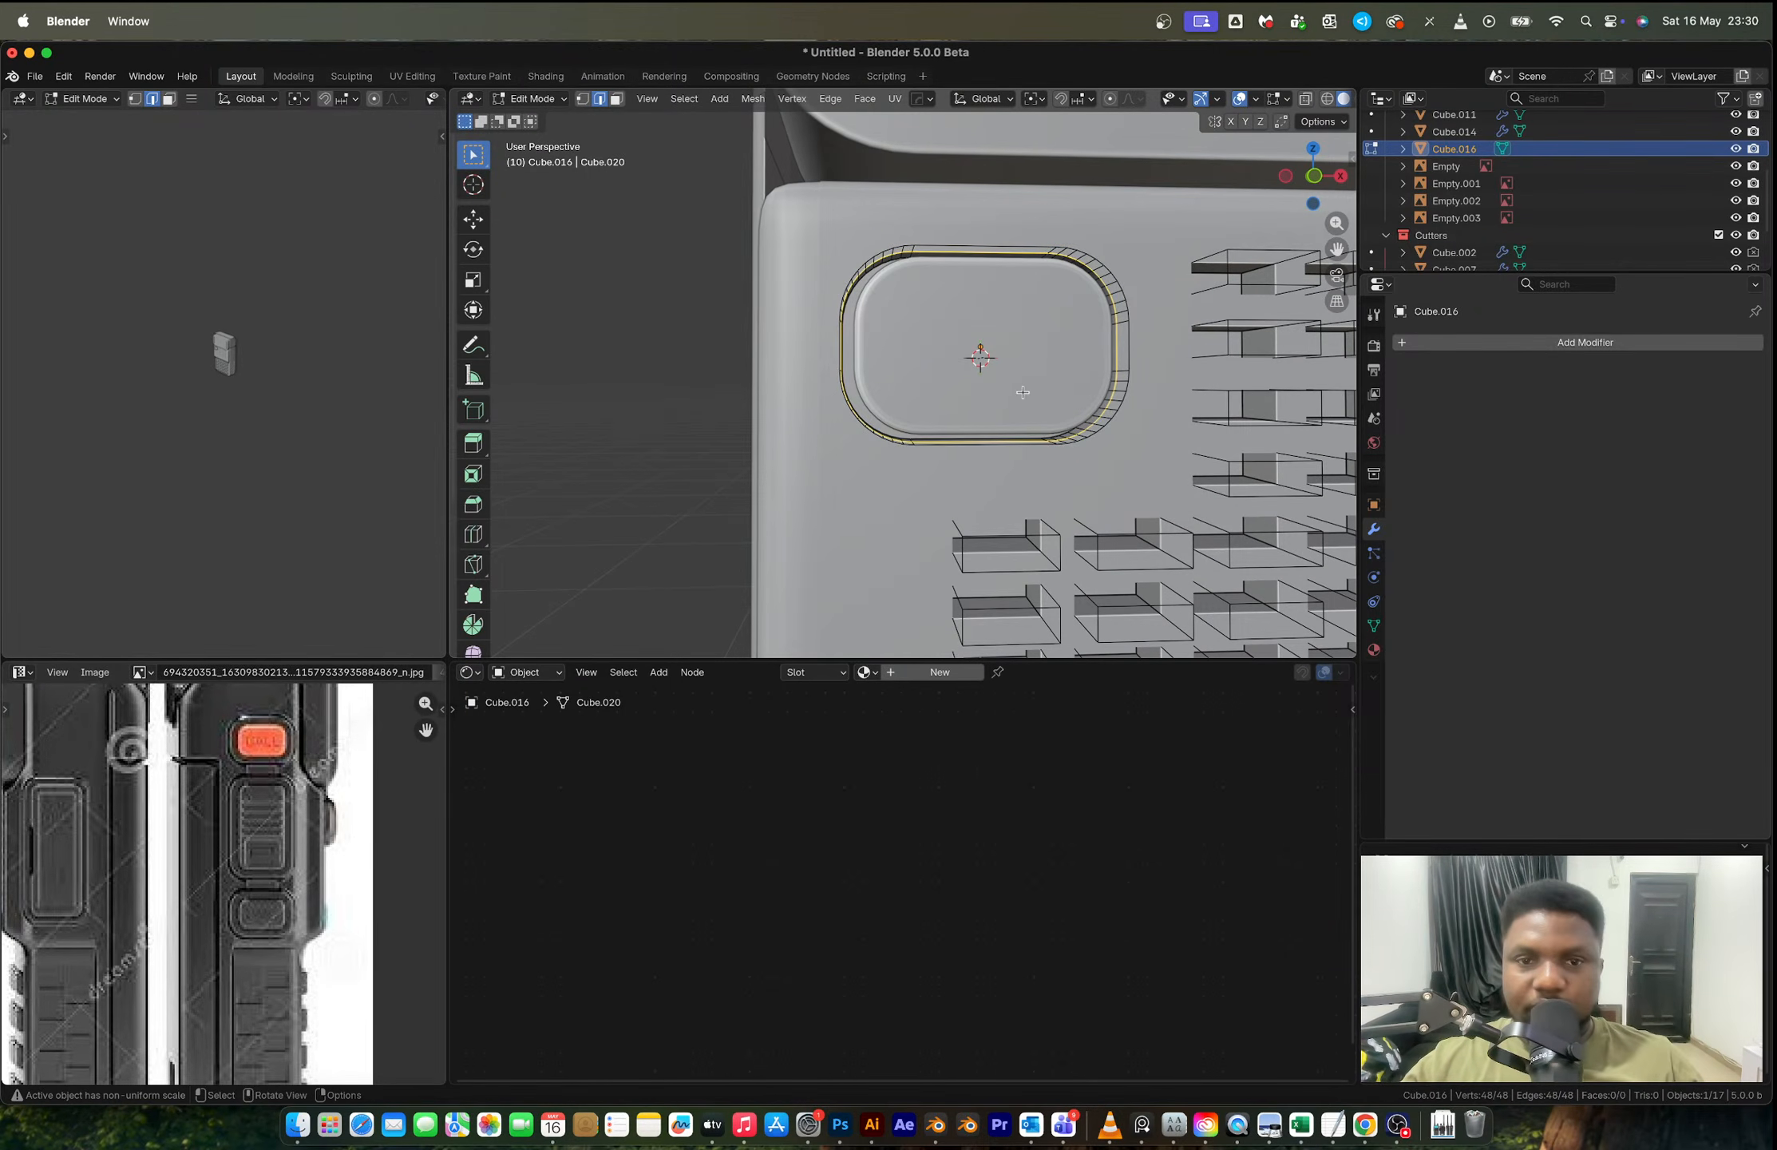
{"action": "middle_click_drag", "start_coordinate": [1023, 392], "coordinate": [1158, 467]}
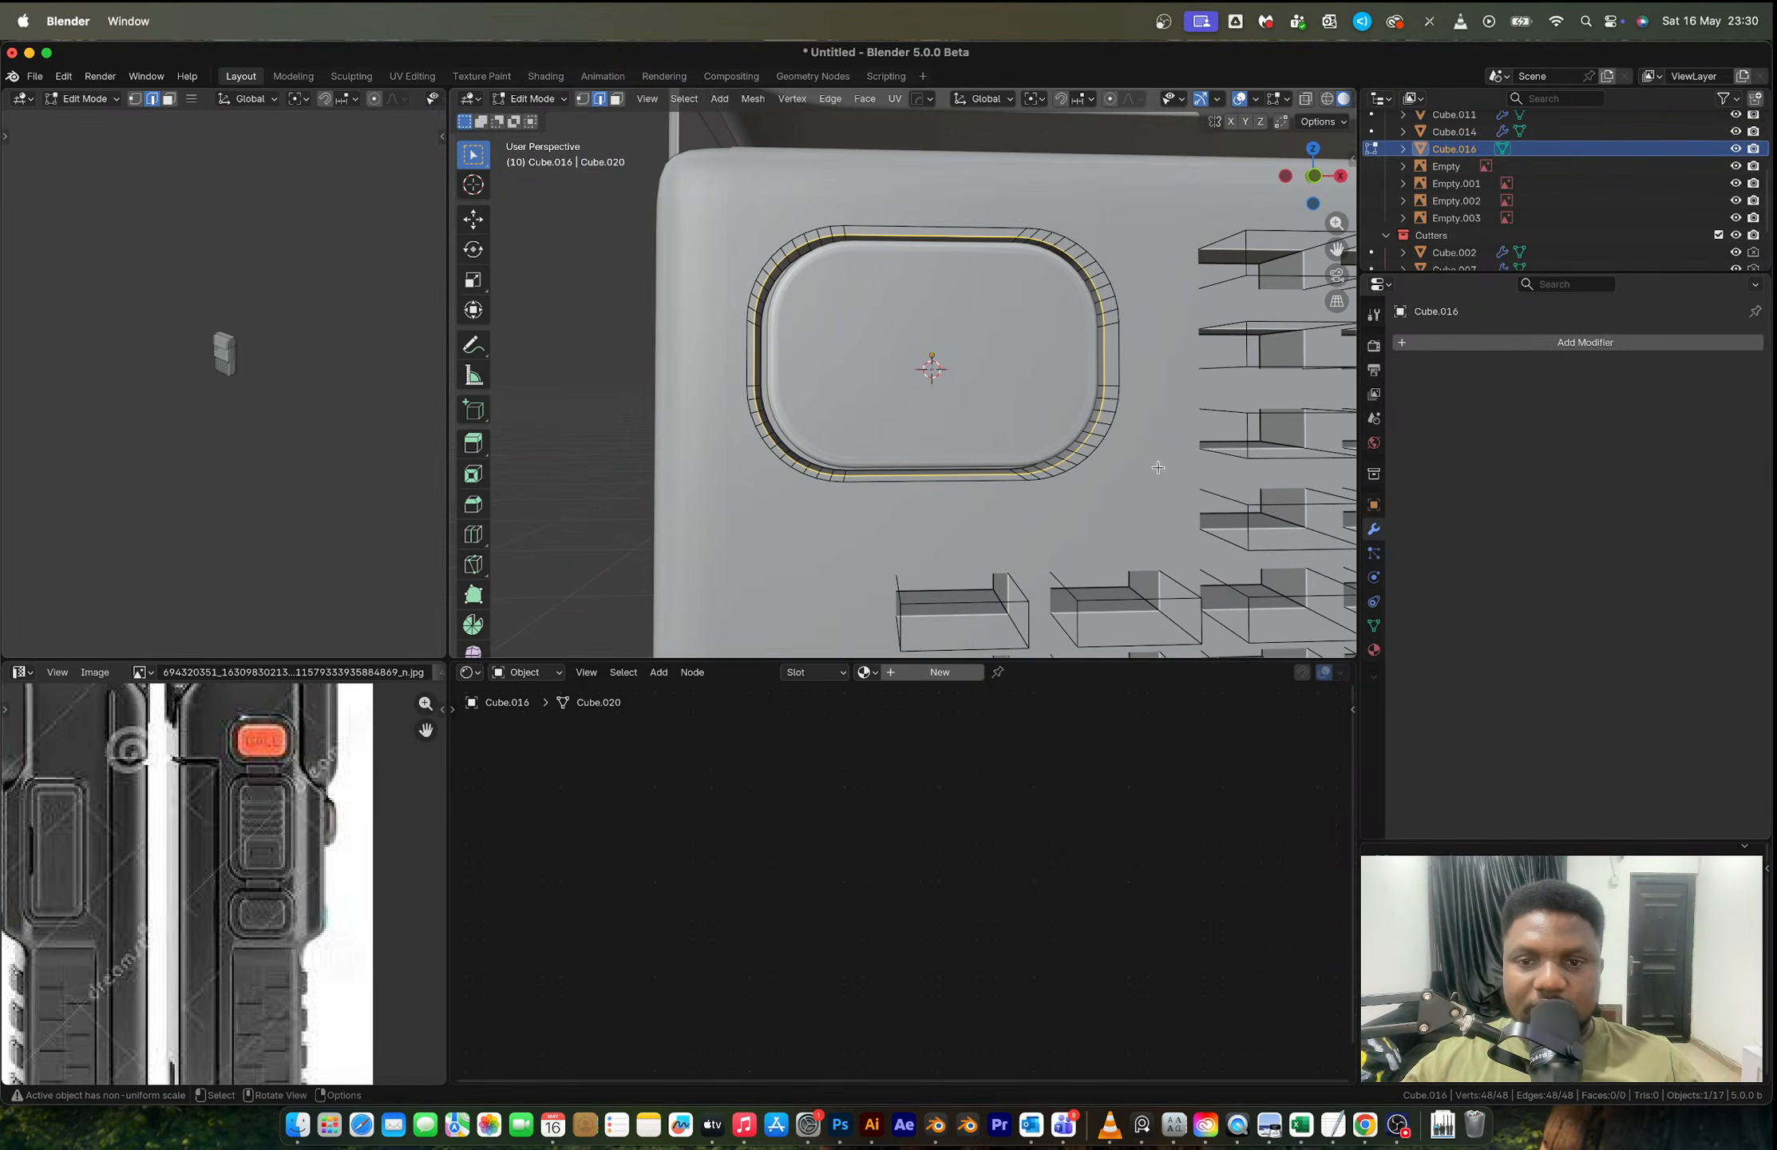
{"action": "key", "text": "s"}
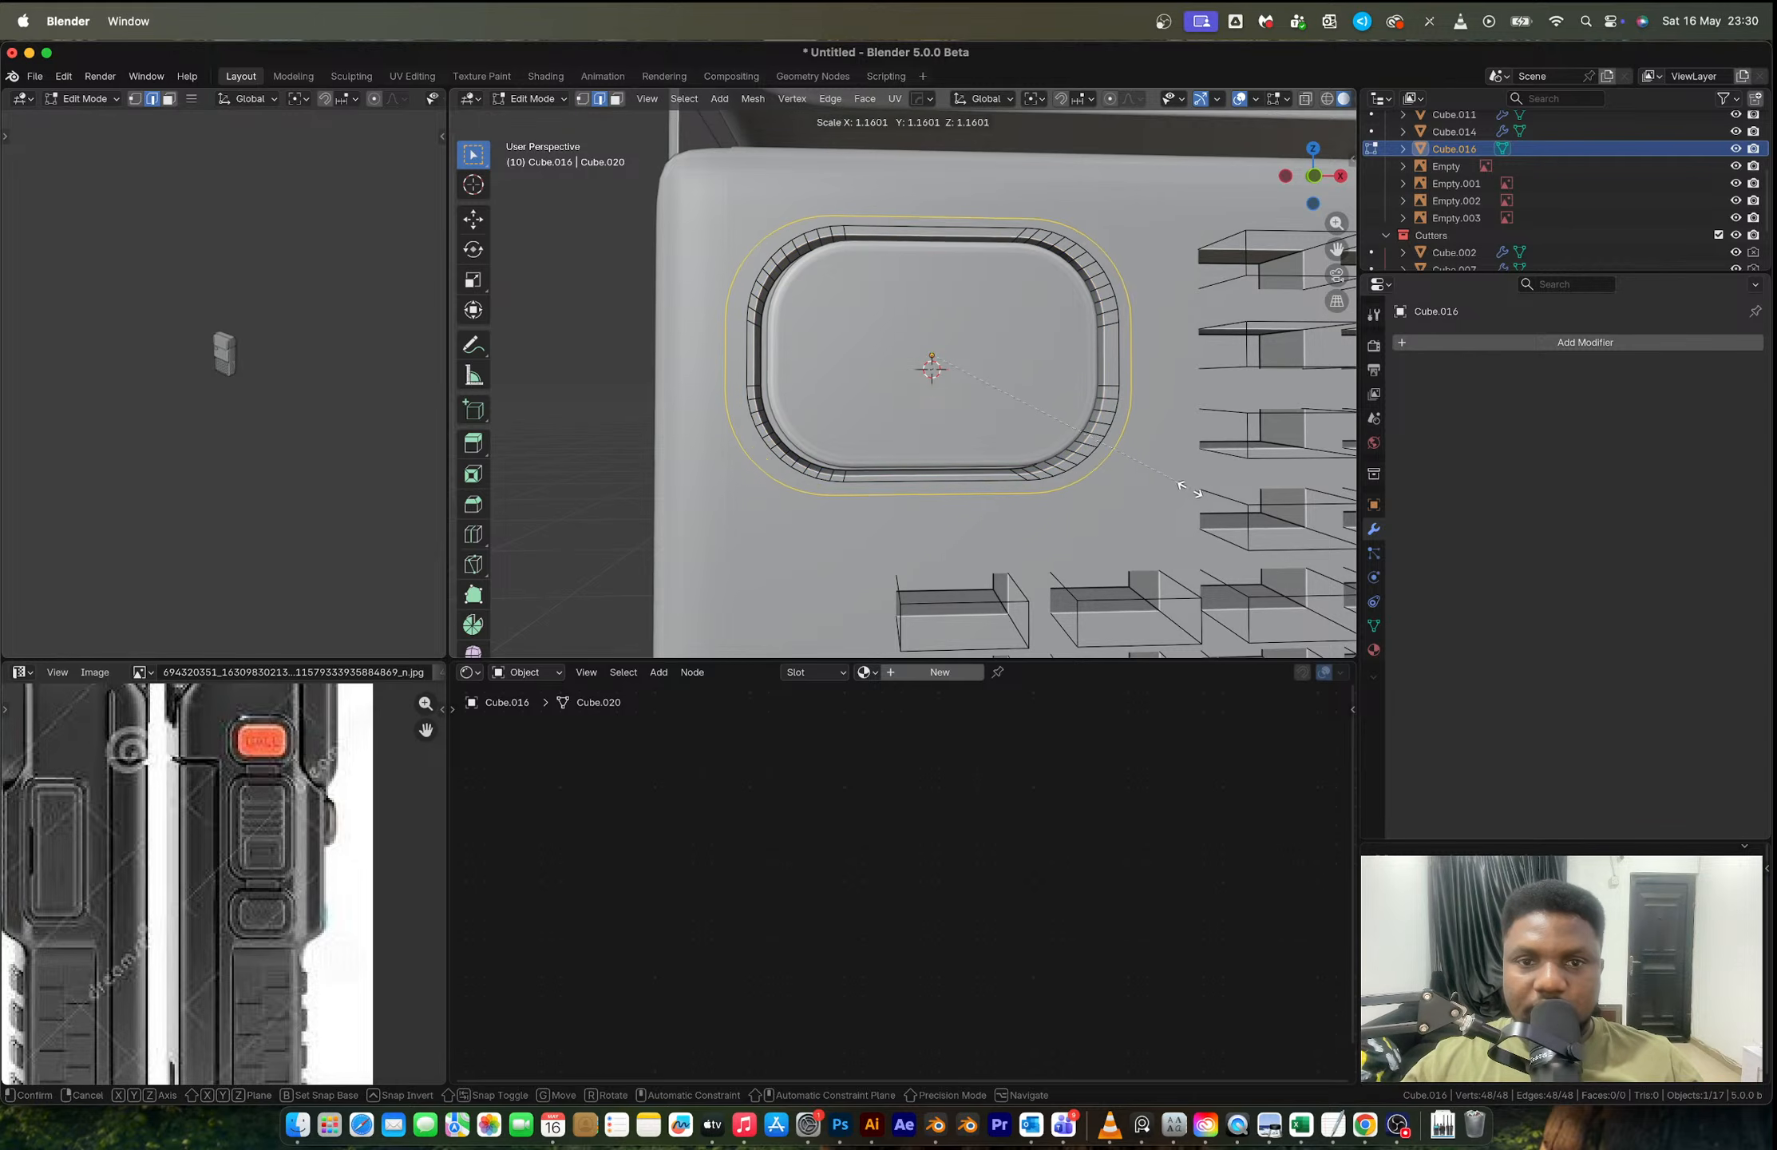
{"action": "left_click", "coordinate": [1190, 487]}
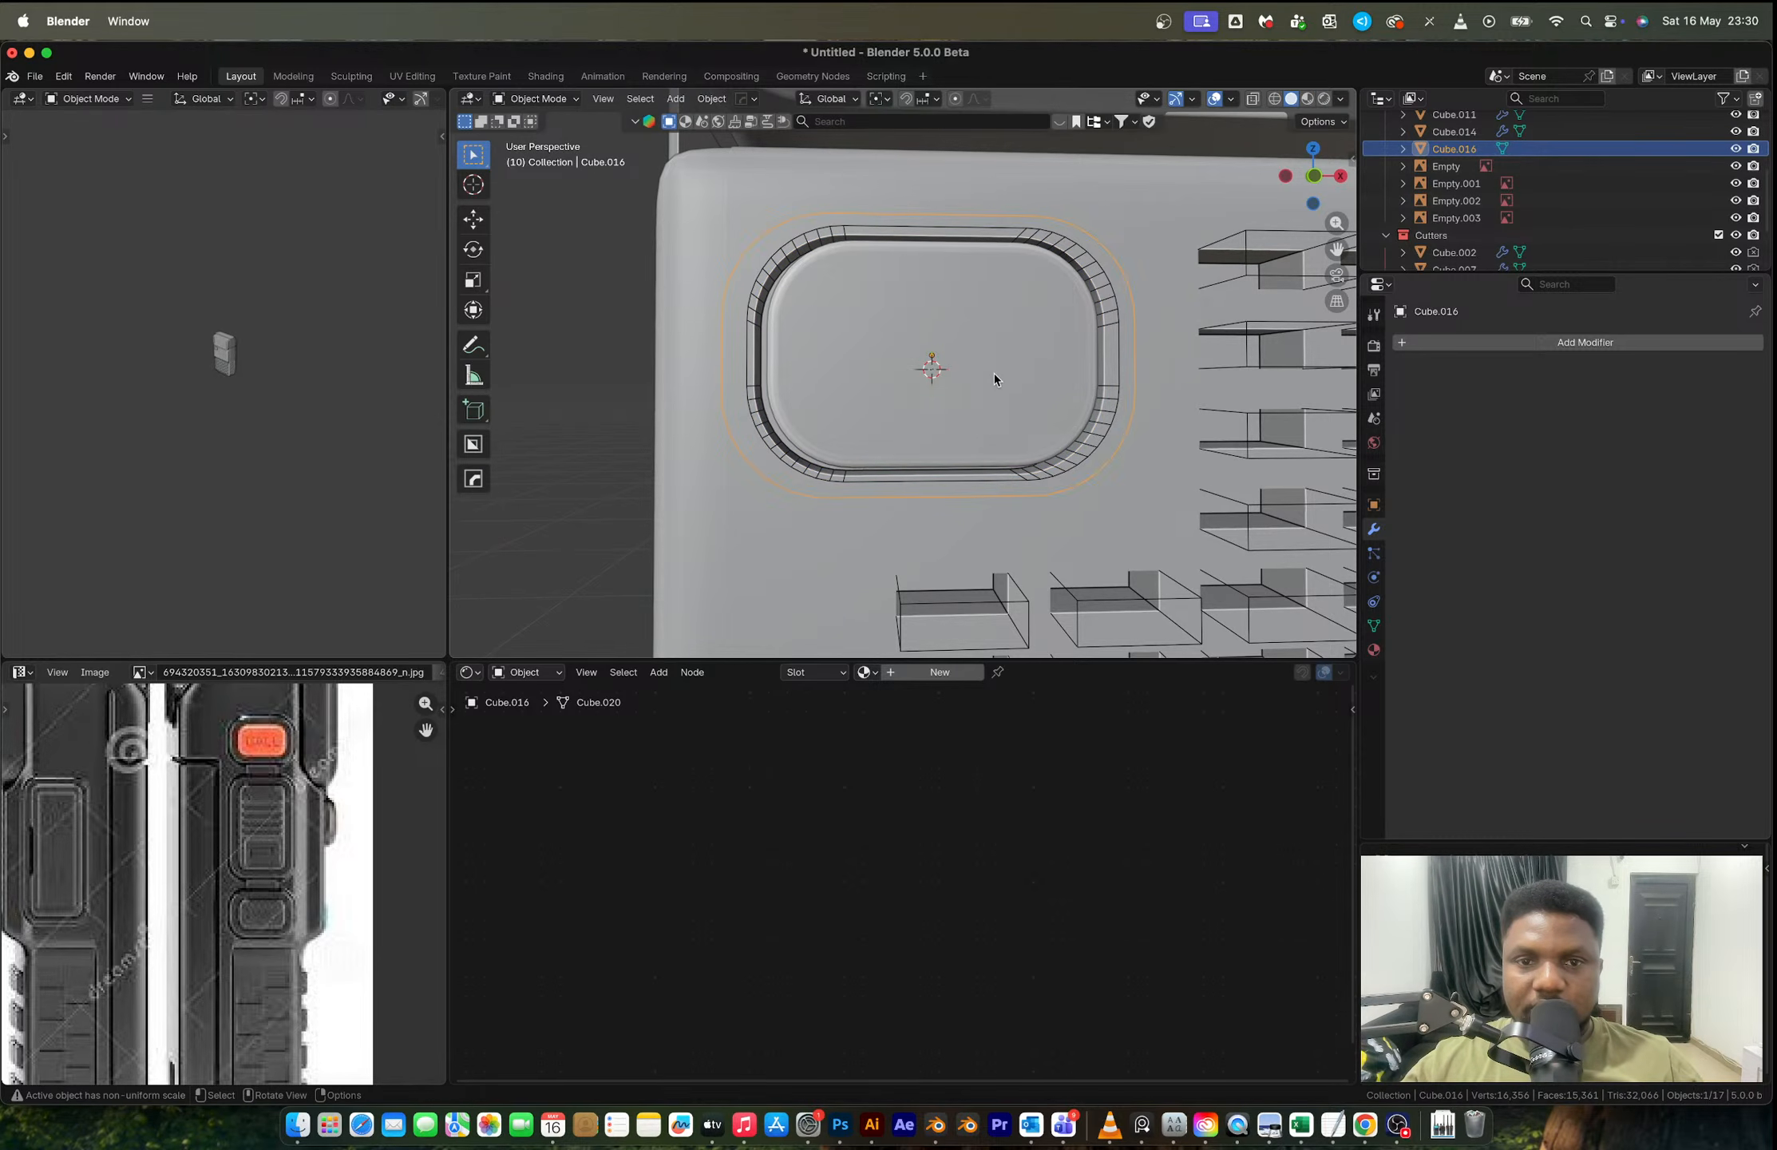
{"action": "middle_click_drag", "start_coordinate": [994, 374], "coordinate": [1093, 401]}
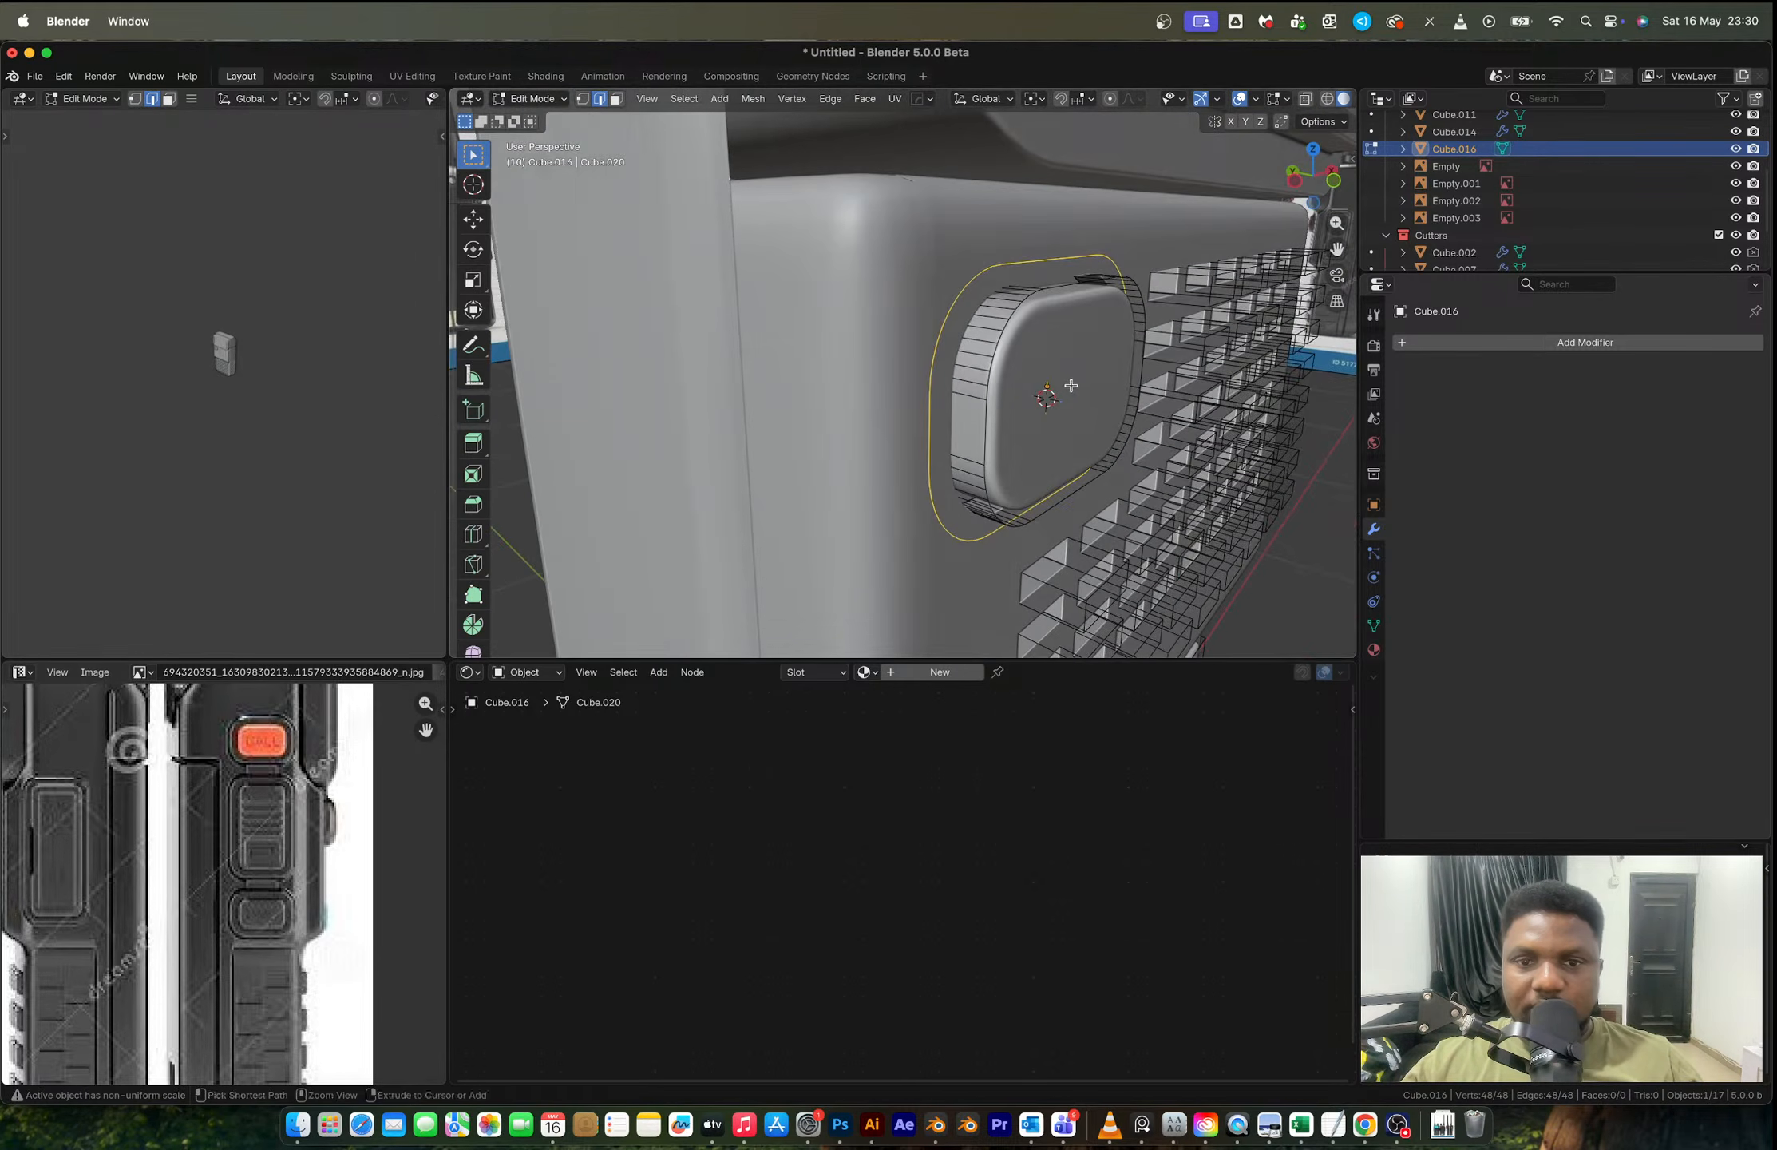
{"action": "key", "text": "ctrl+z"}
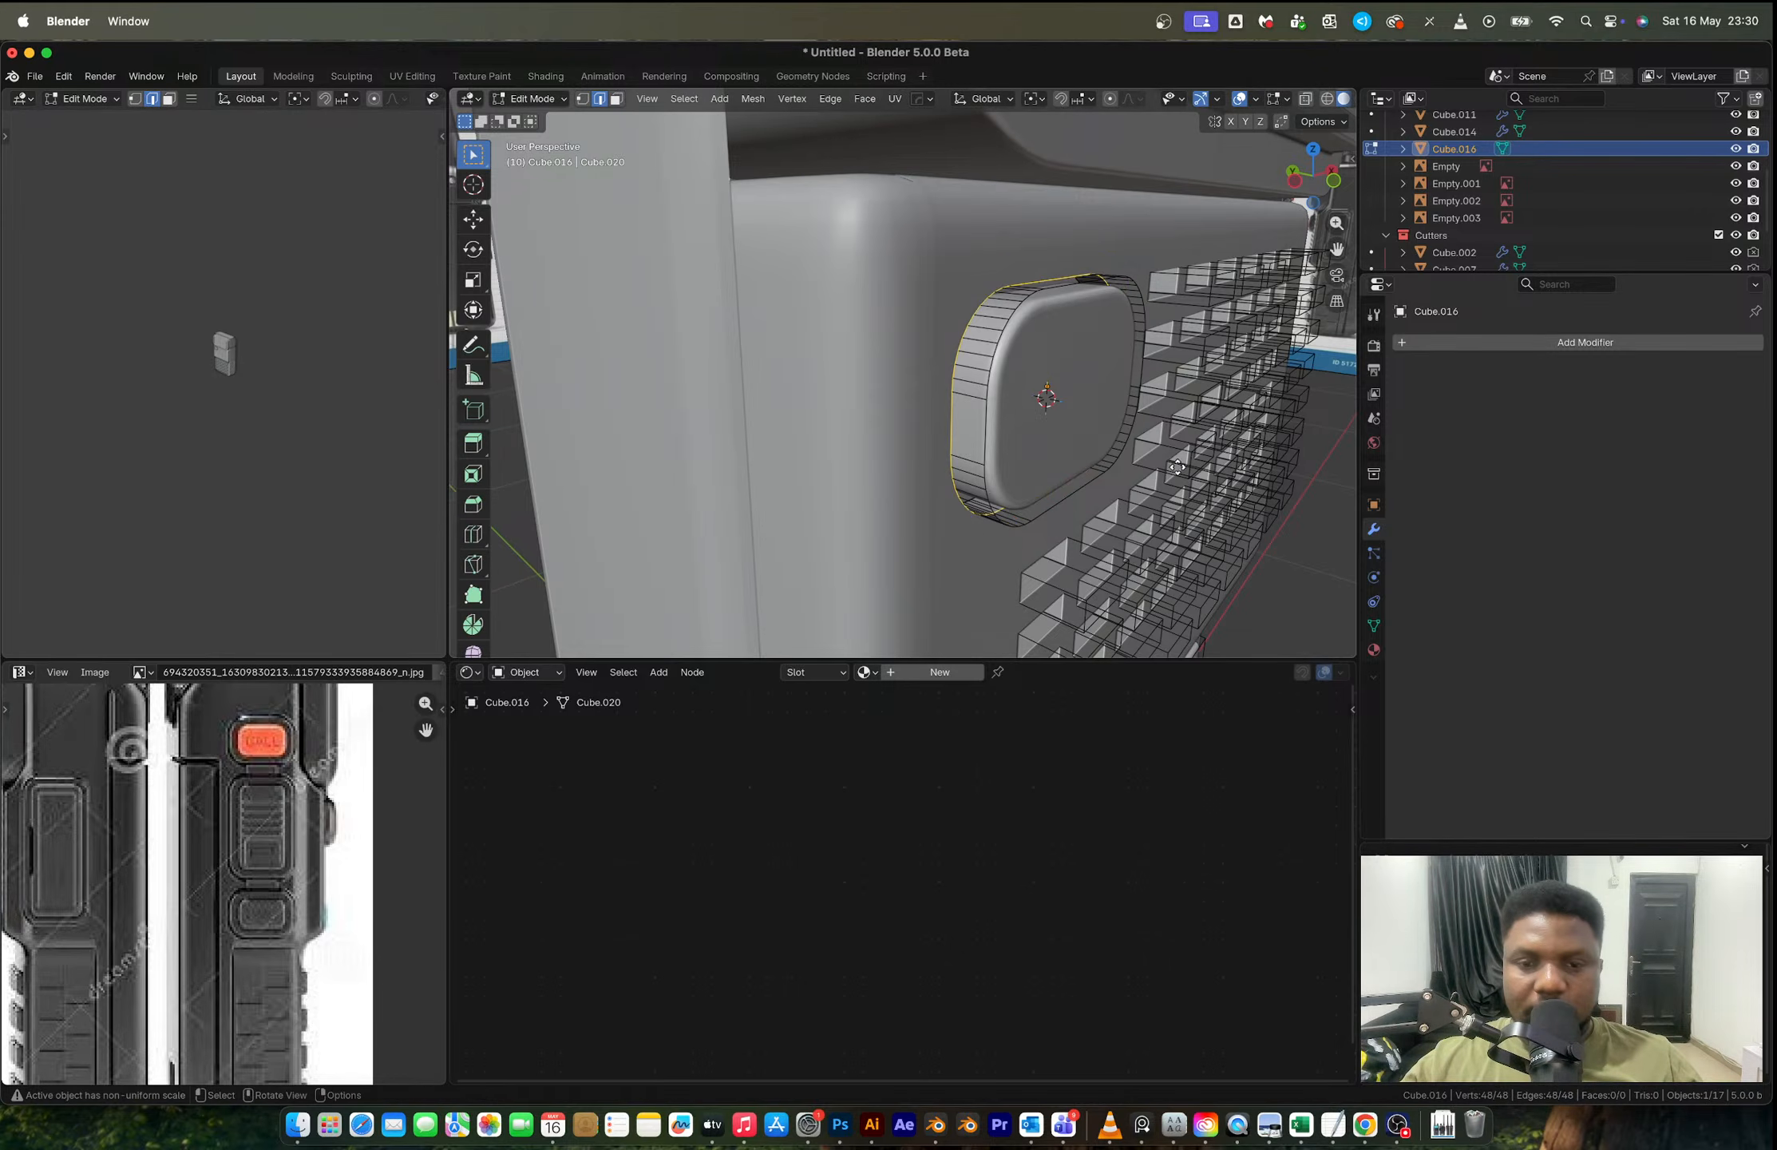
Step: Extrude the edge loop outward at a scale of about 1.18, and extrude the resulting ring about 0.013 m for thickness
{"action": "key", "text": "e"}
{"action": "key", "text": "s"}
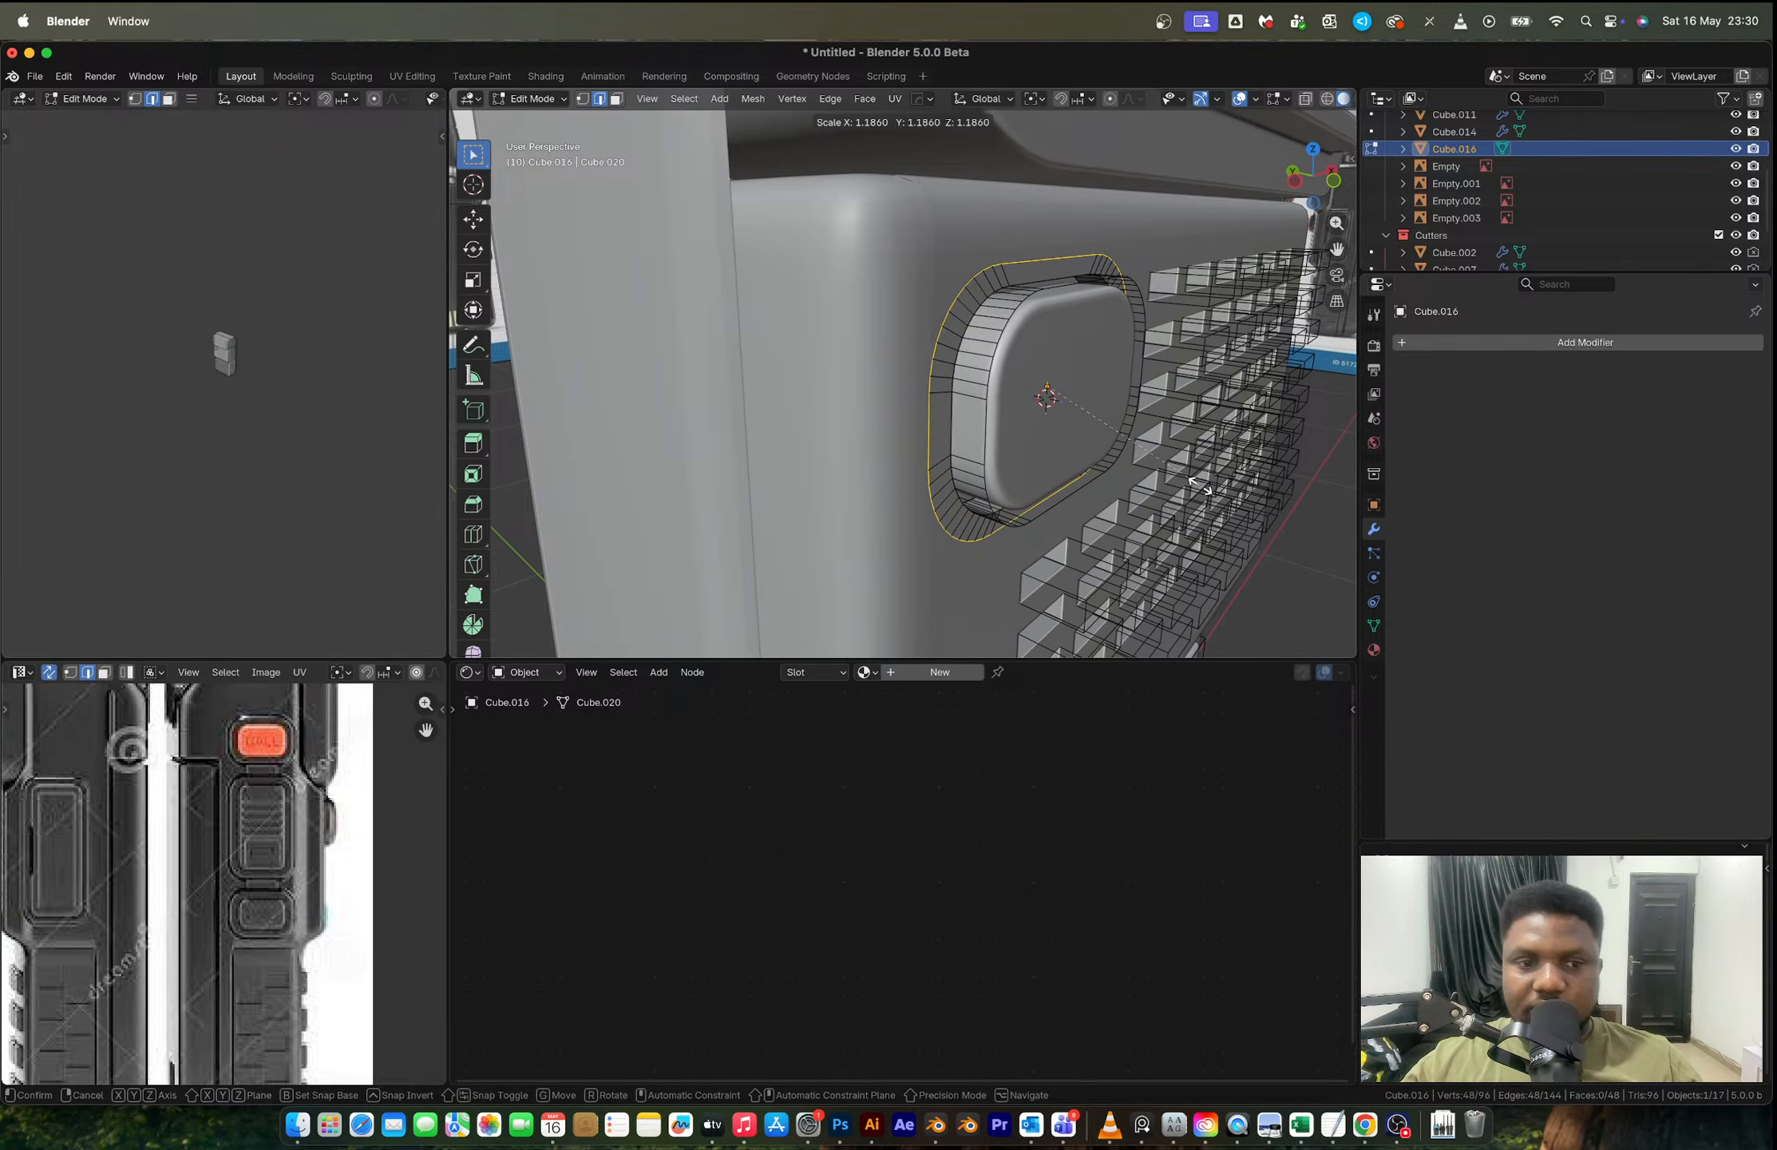
{"action": "left_click", "coordinate": [1195, 483]}
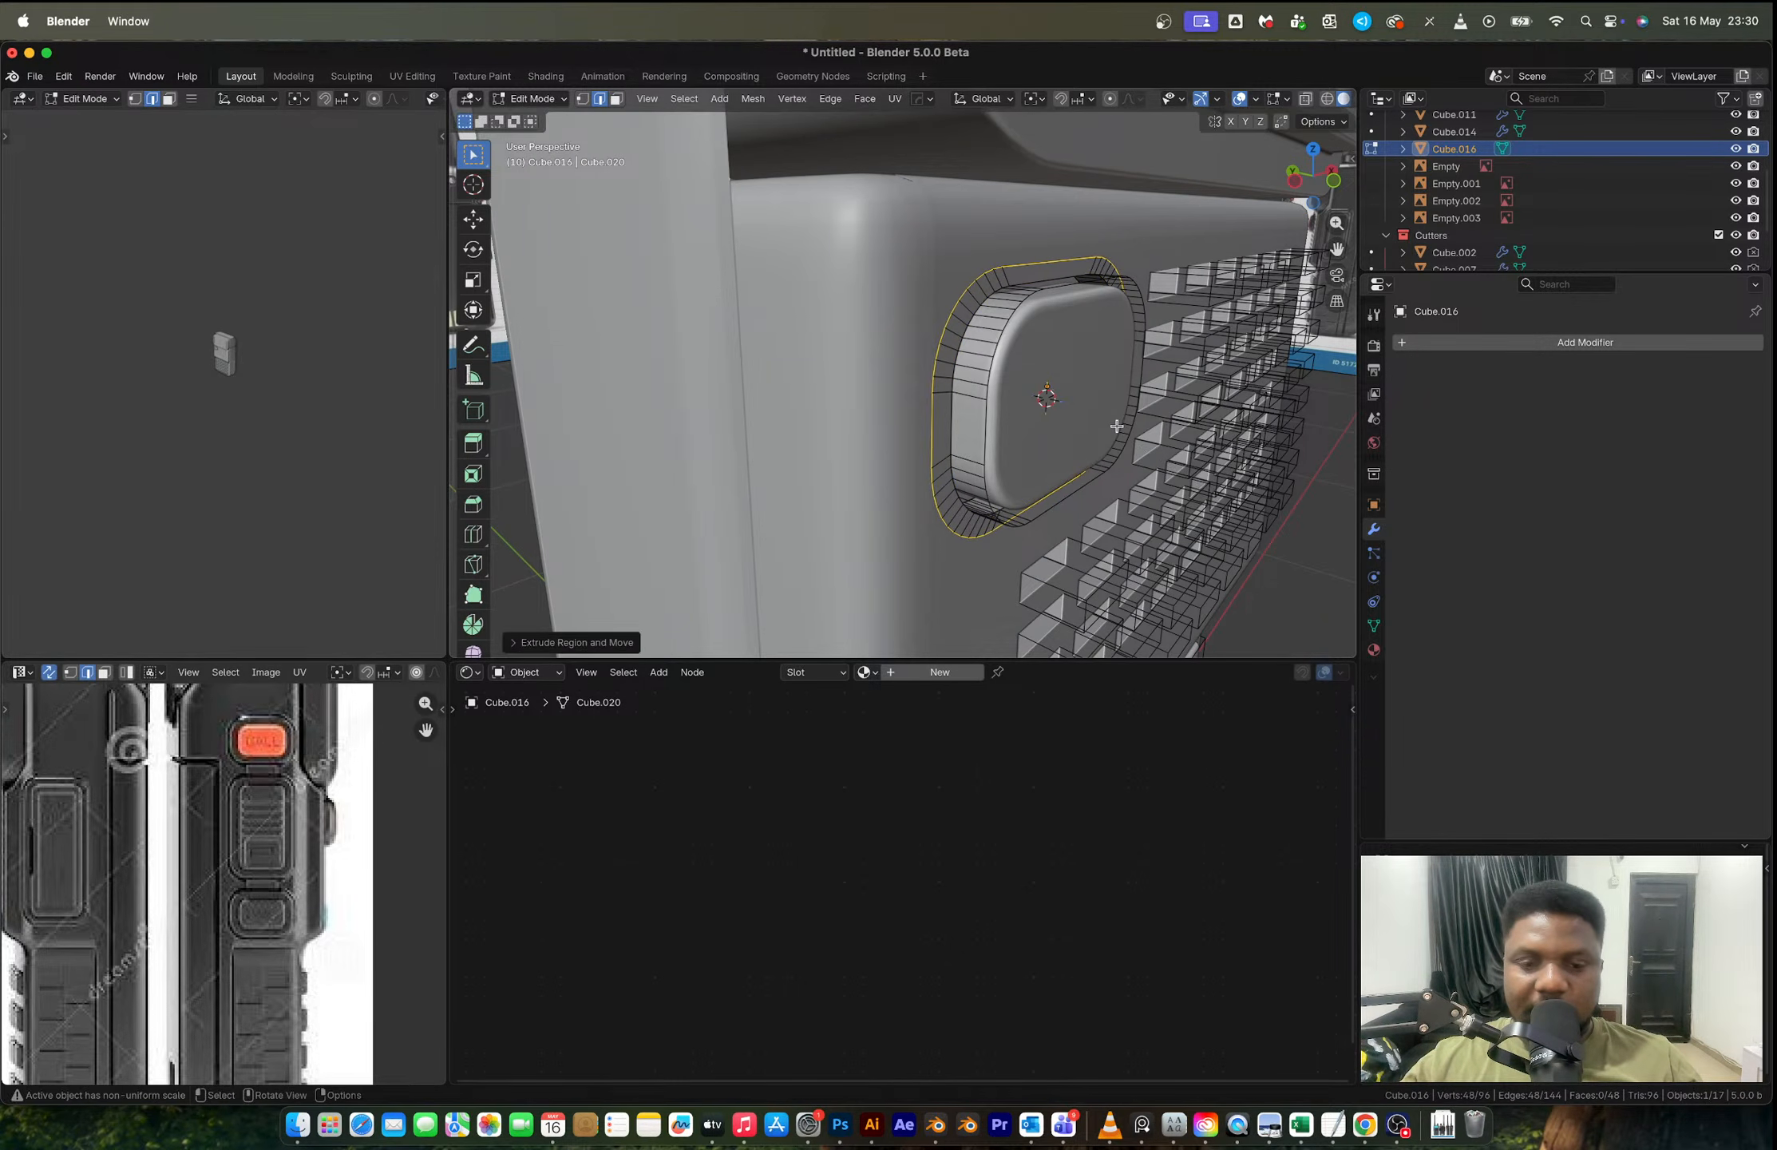
{"action": "key", "text": "e"}
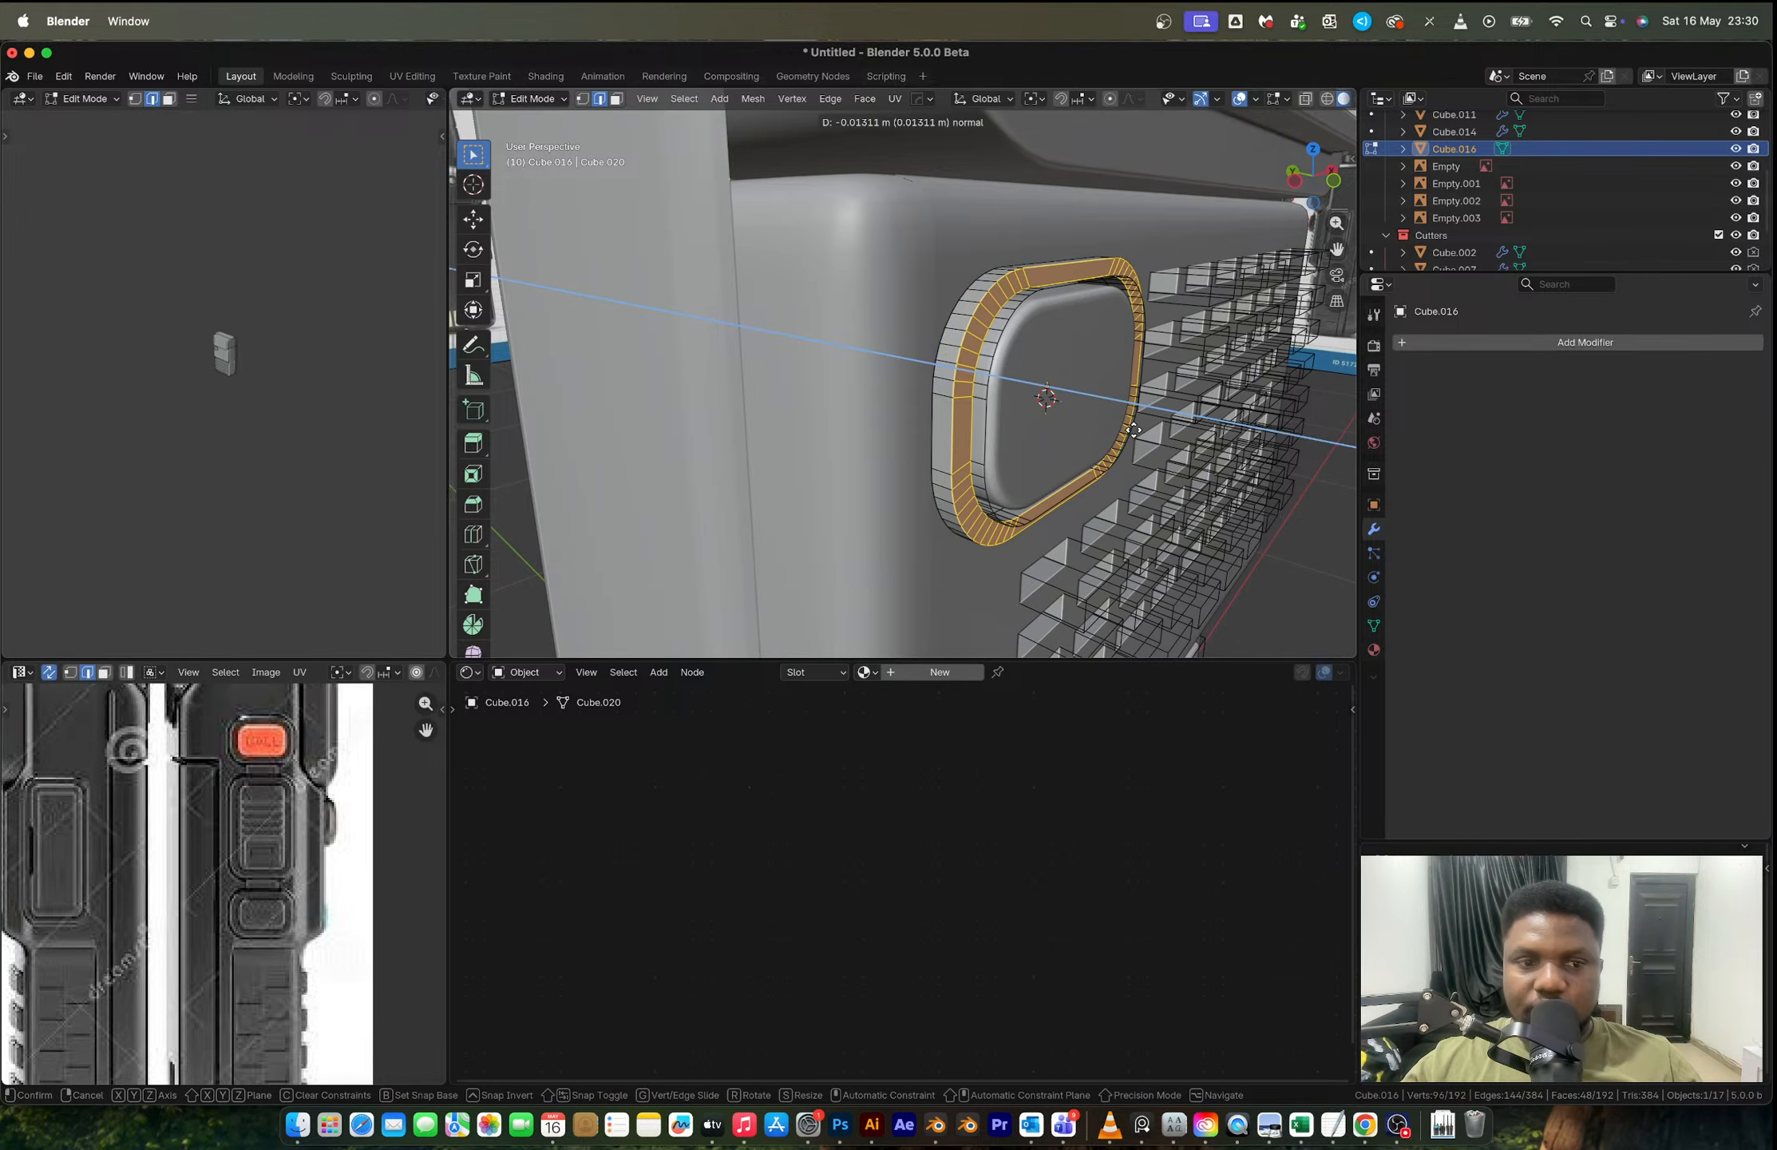
{"action": "left_click", "coordinate": [1134, 429]}
Step: Shade the ring object smooth by angle at 30° in Object Mode
{"action": "key", "text": "Tab"}
{"action": "middle_click_drag", "start_coordinate": [1127, 343], "coordinate": [932, 293]}
{"action": "right_click", "coordinate": [949, 309]}
{"action": "left_click", "coordinate": [951, 291]}
Step: Try bevelling the ring's outer and inner front edge loops in Edit Mode
{"action": "scroll", "coordinate": [922, 307], "scroll_direction": "up", "scroll_amount": 3}
{"action": "key", "text": "Tab"}
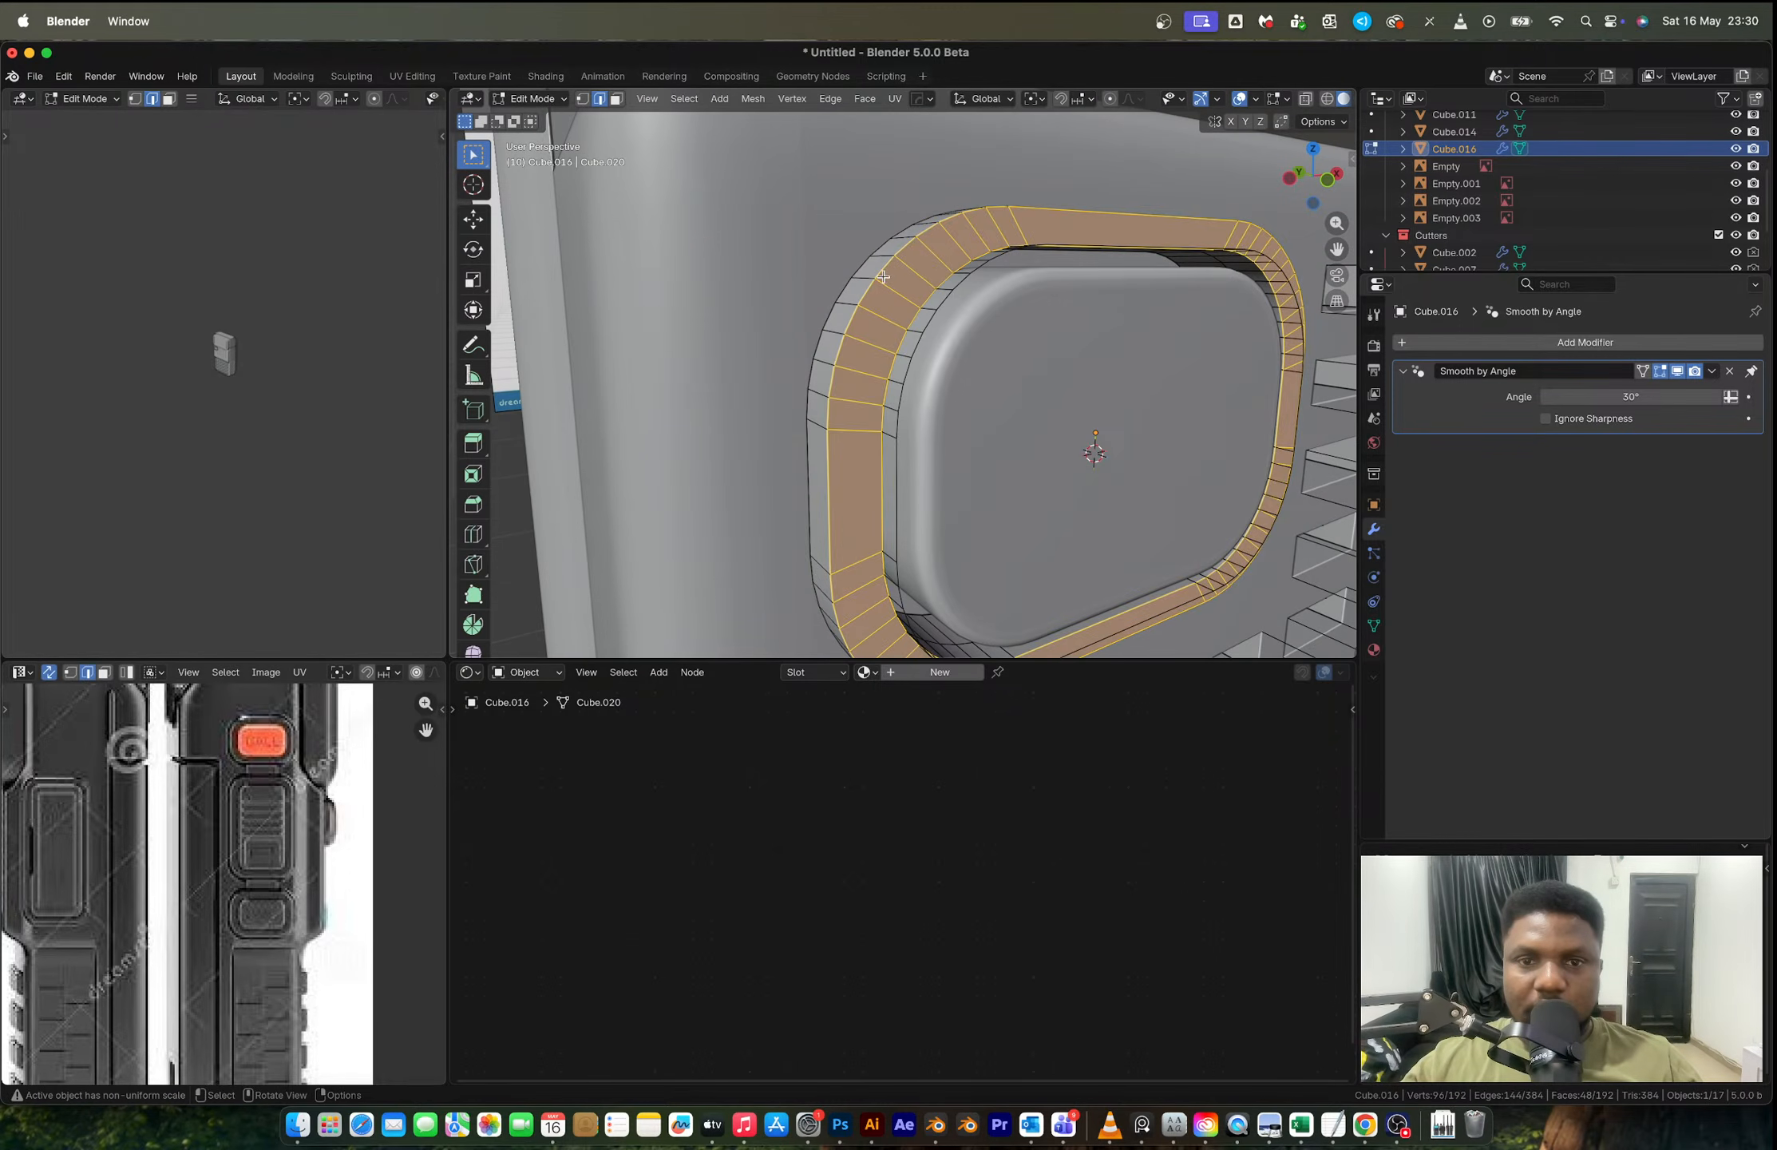
{"action": "left_click", "coordinate": [881, 270], "text": "alt"}
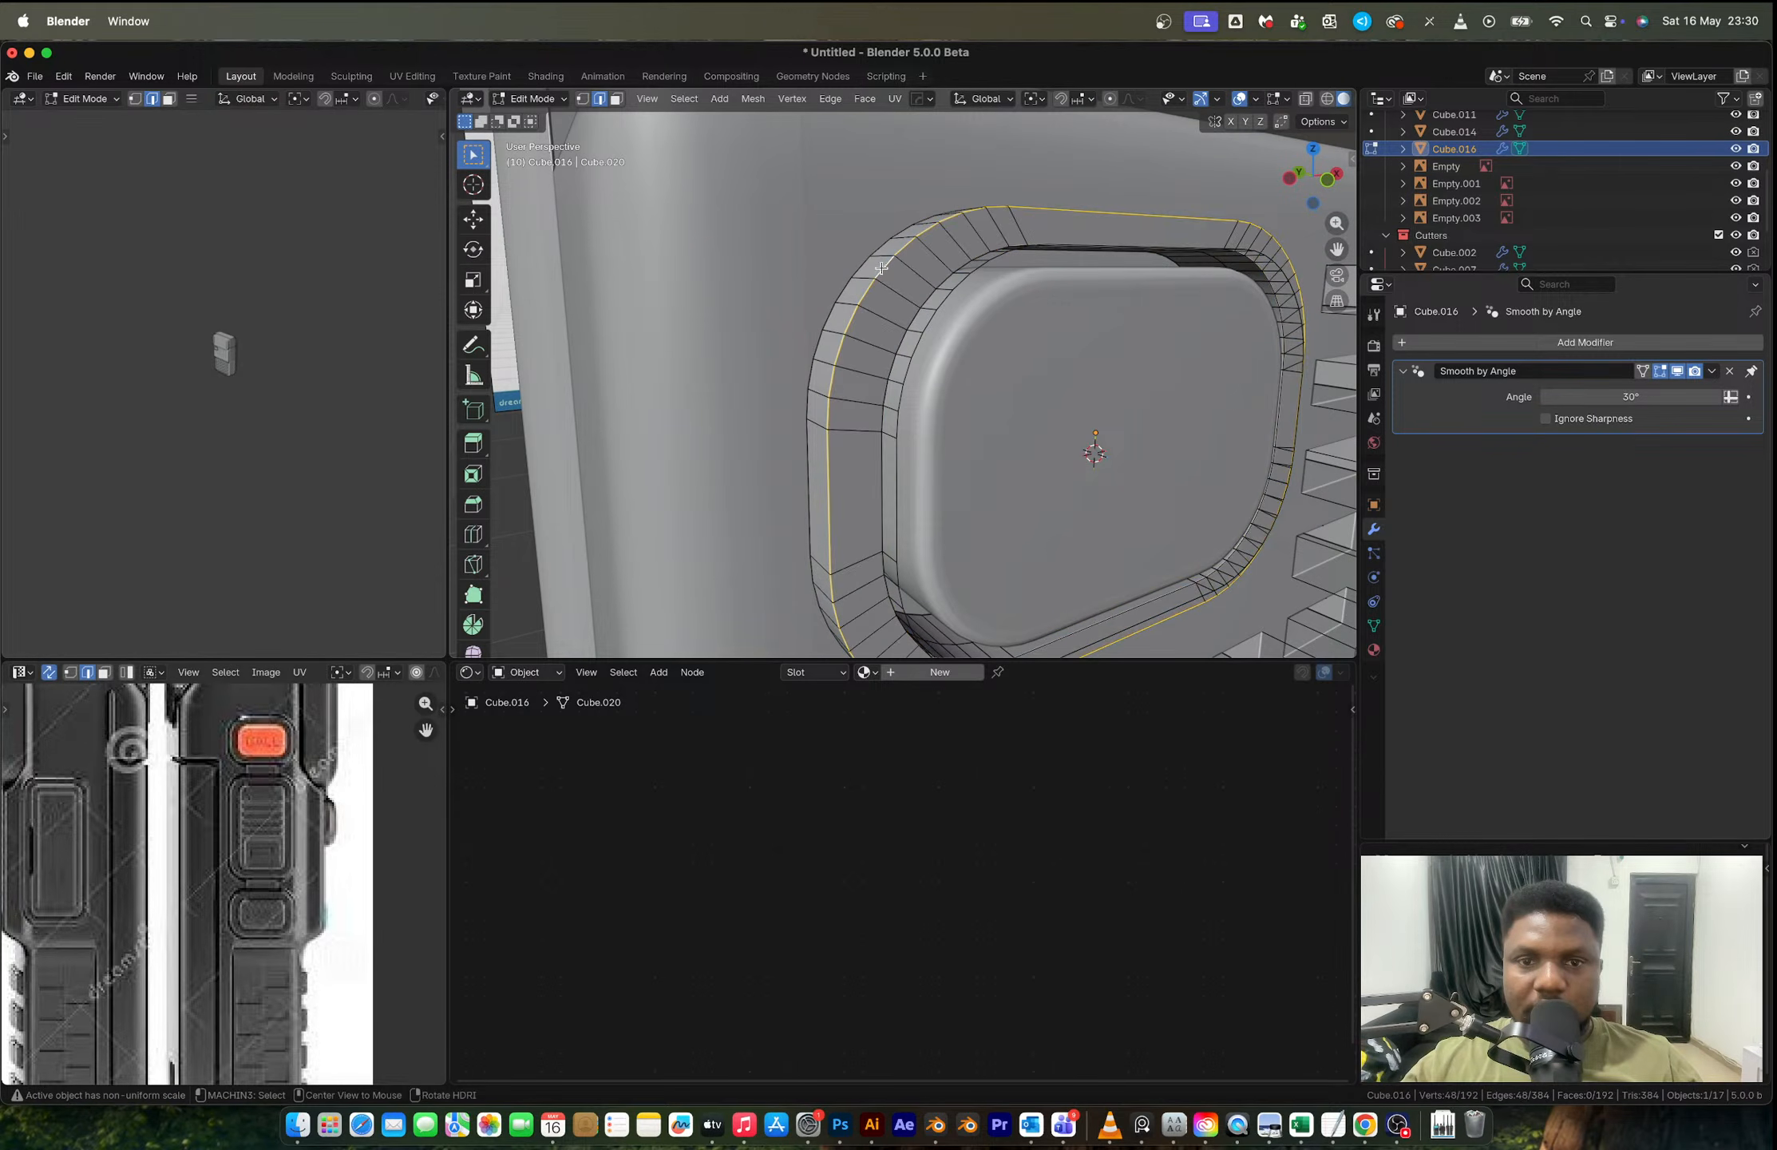
{"action": "left_click", "coordinate": [926, 296], "text": "alt+shift"}
{"action": "scroll", "coordinate": [1067, 351], "scroll_direction": "down", "scroll_amount": 4}
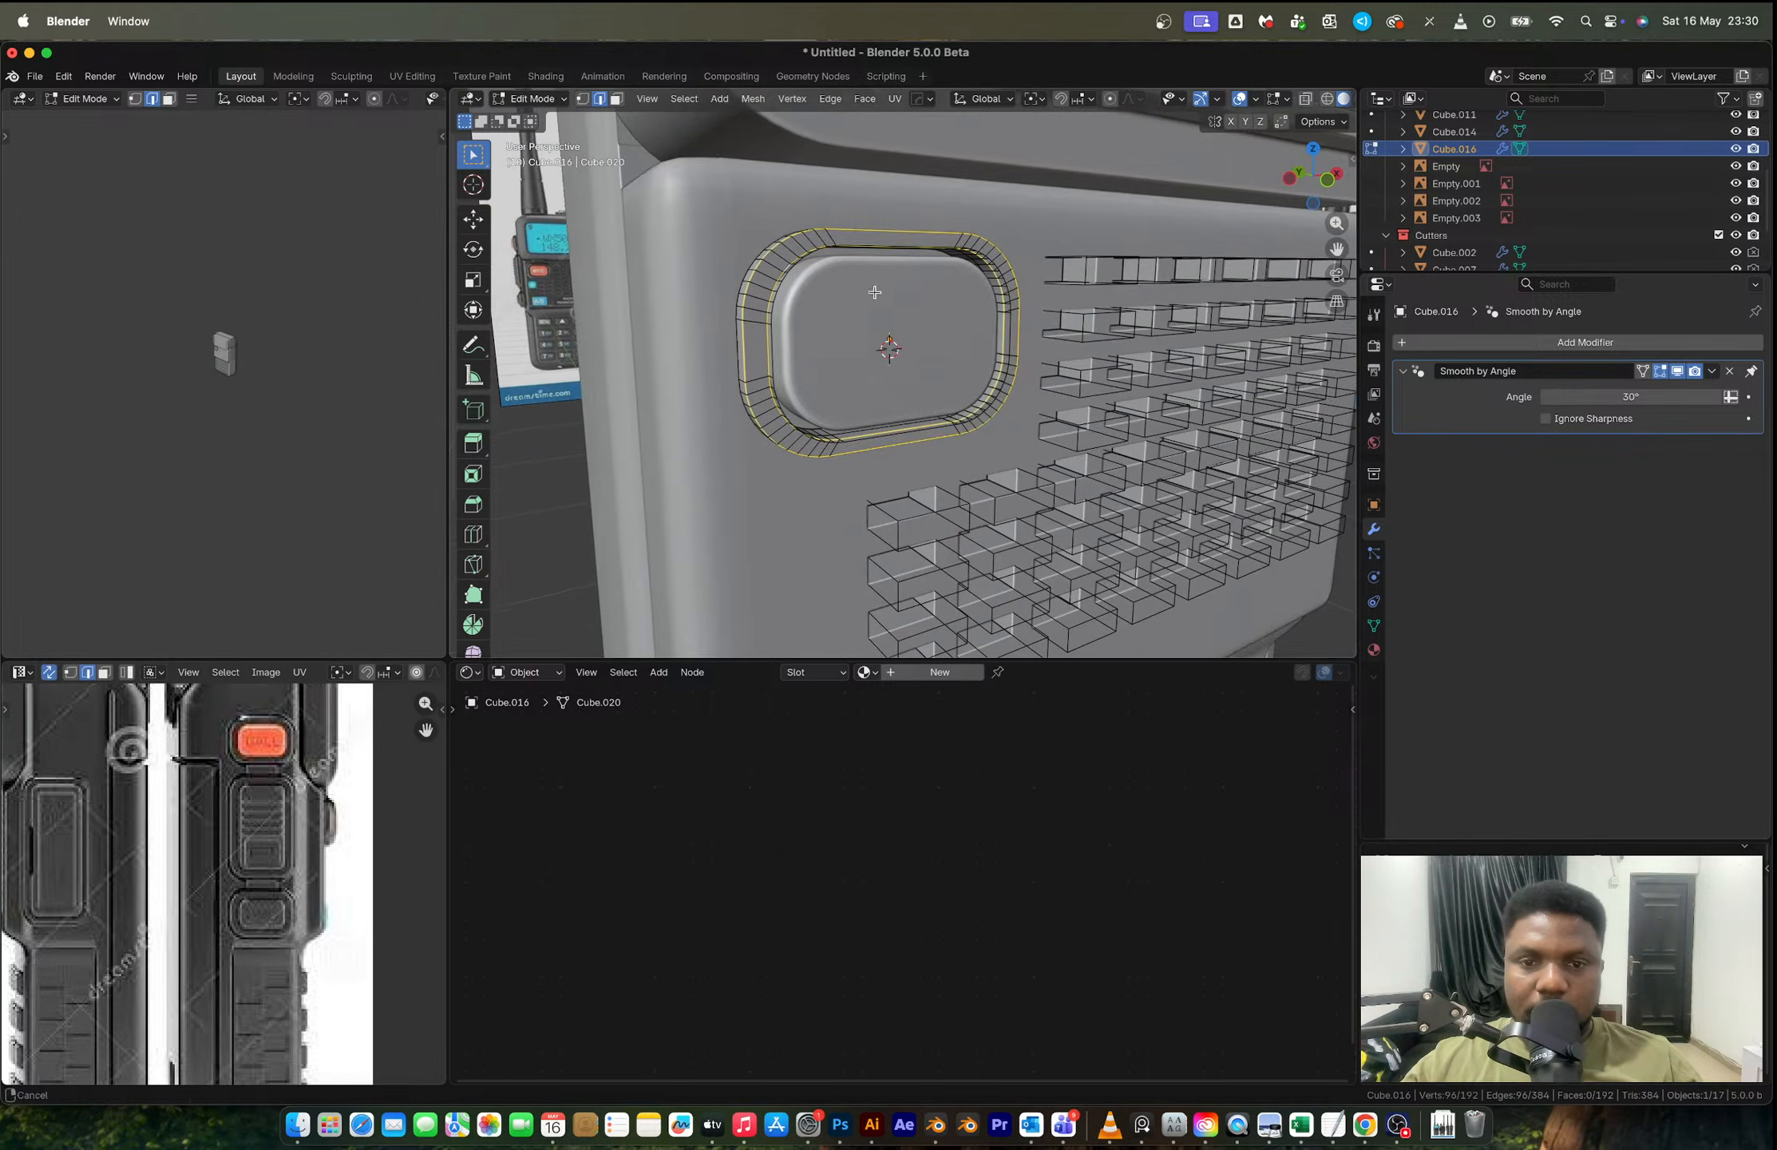
{"action": "key", "text": "ctrl+b"}
{"action": "left_click", "coordinate": [1054, 476]}
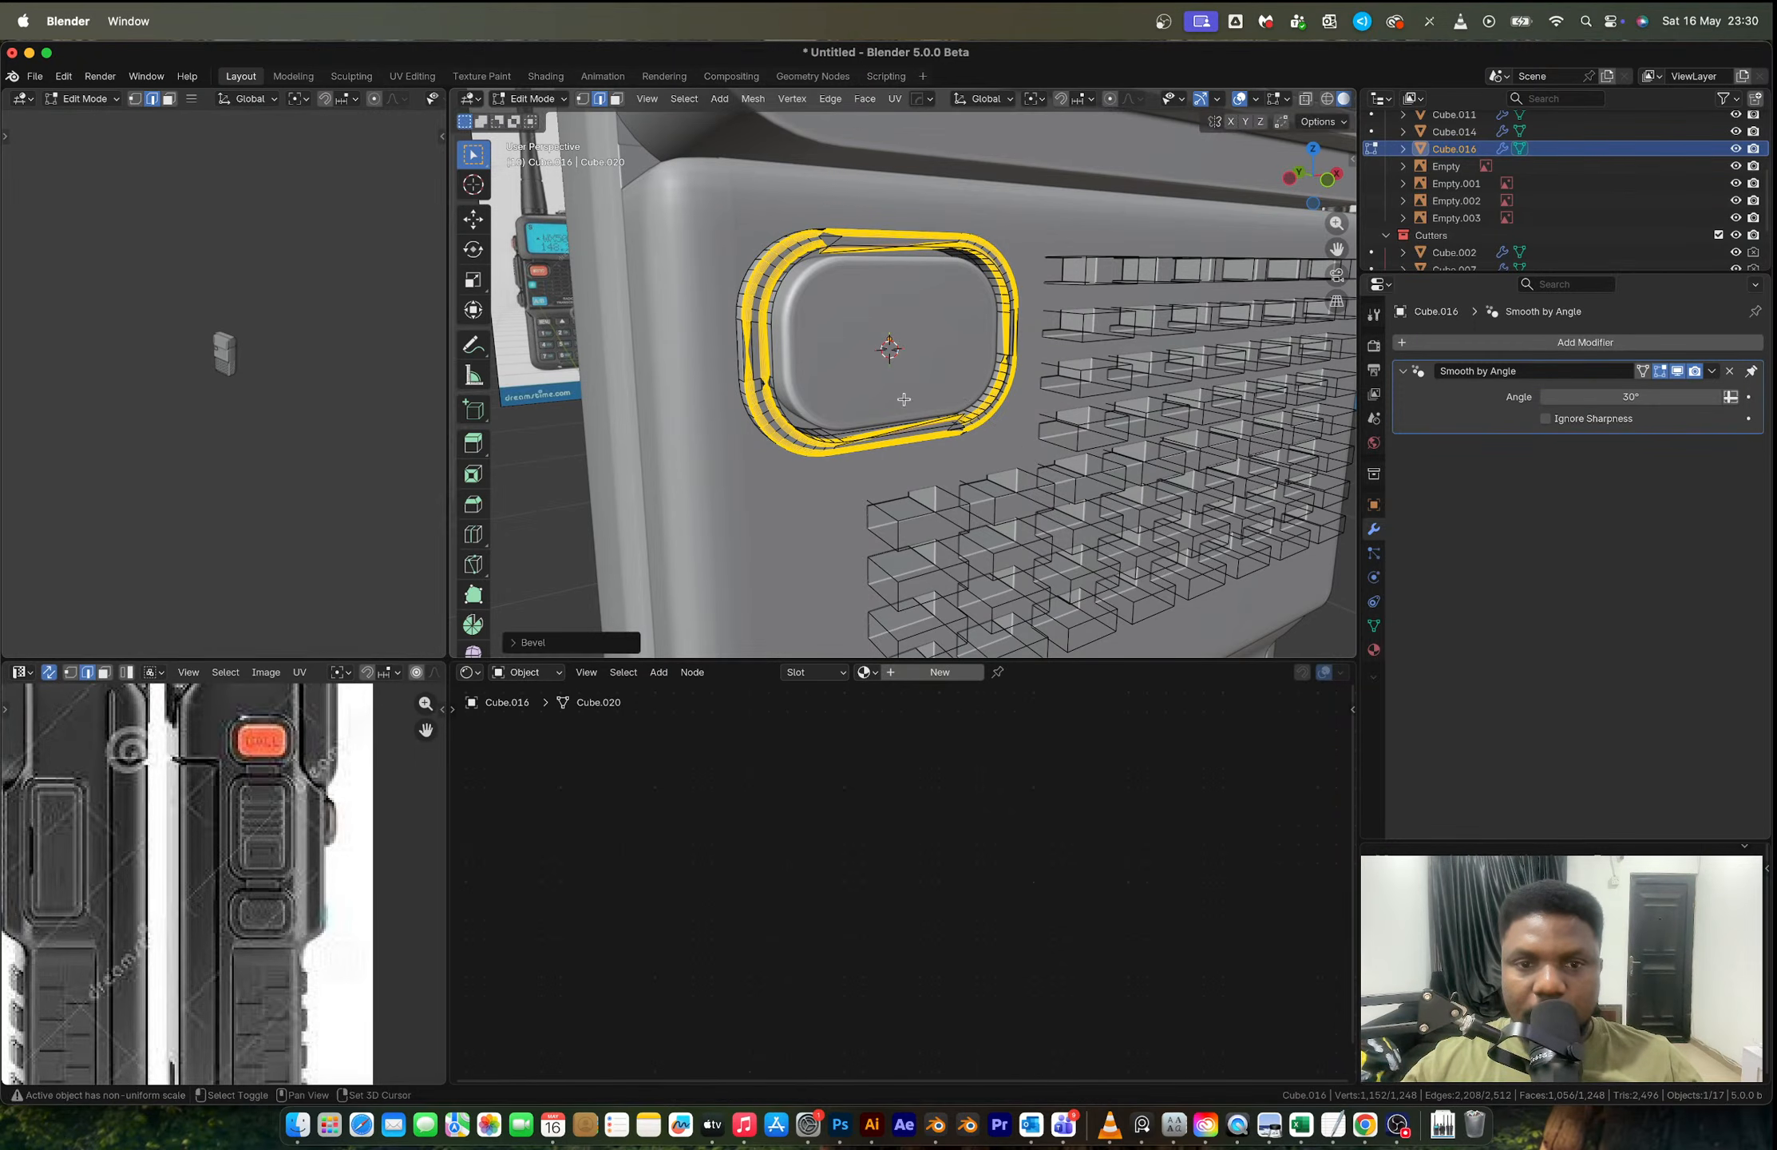
{"action": "scroll", "coordinate": [950, 349], "scroll_direction": "up", "scroll_amount": 5}
{"action": "scroll", "coordinate": [777, 337], "scroll_direction": "down", "scroll_amount": 2}
{"action": "middle_click_drag", "start_coordinate": [777, 337], "coordinate": [866, 375]}
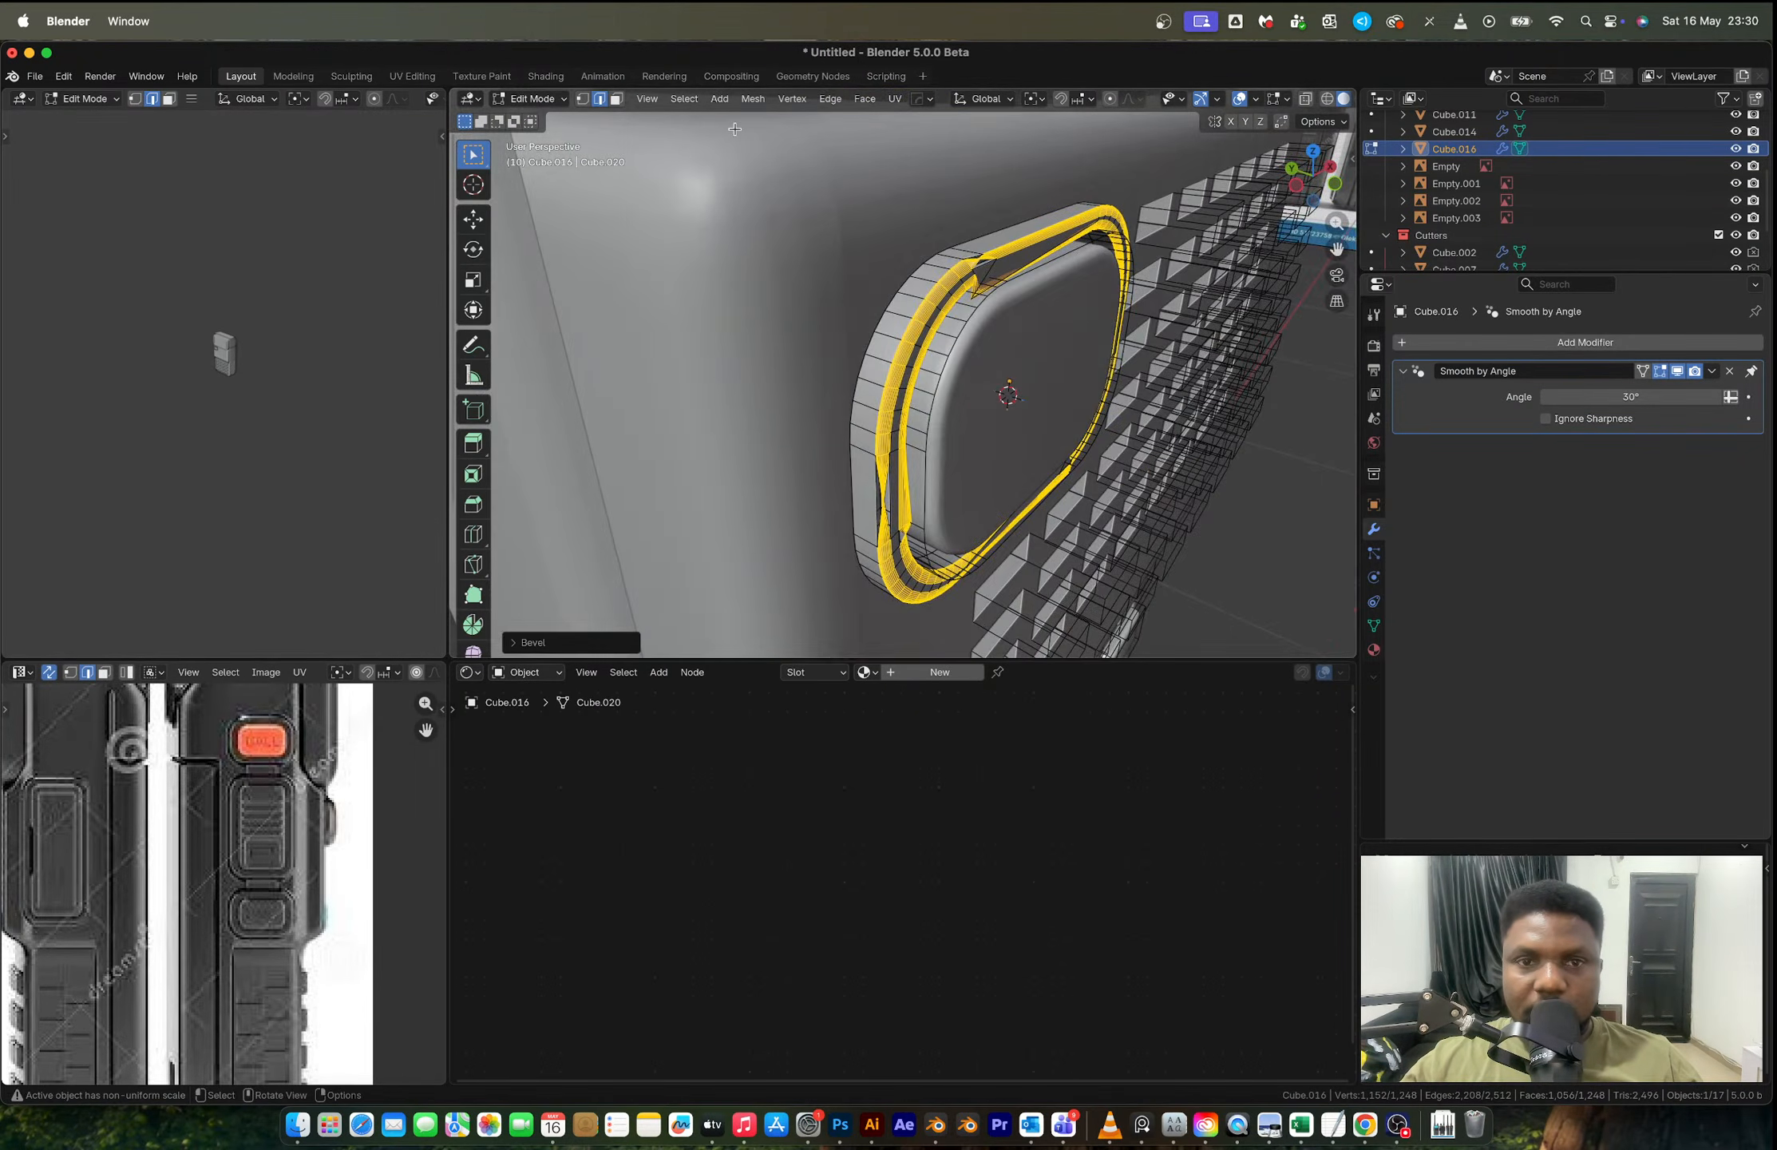
Step: Undo the uneven bevel and try recalculating the normals of the whole ring
{"action": "left_click", "coordinate": [652, 100]}
{"action": "left_click", "coordinate": [716, 210]}
{"action": "middle_click_drag", "start_coordinate": [805, 246], "coordinate": [842, 248]}
{"action": "scroll", "coordinate": [916, 289], "scroll_direction": "up", "scroll_amount": 4}
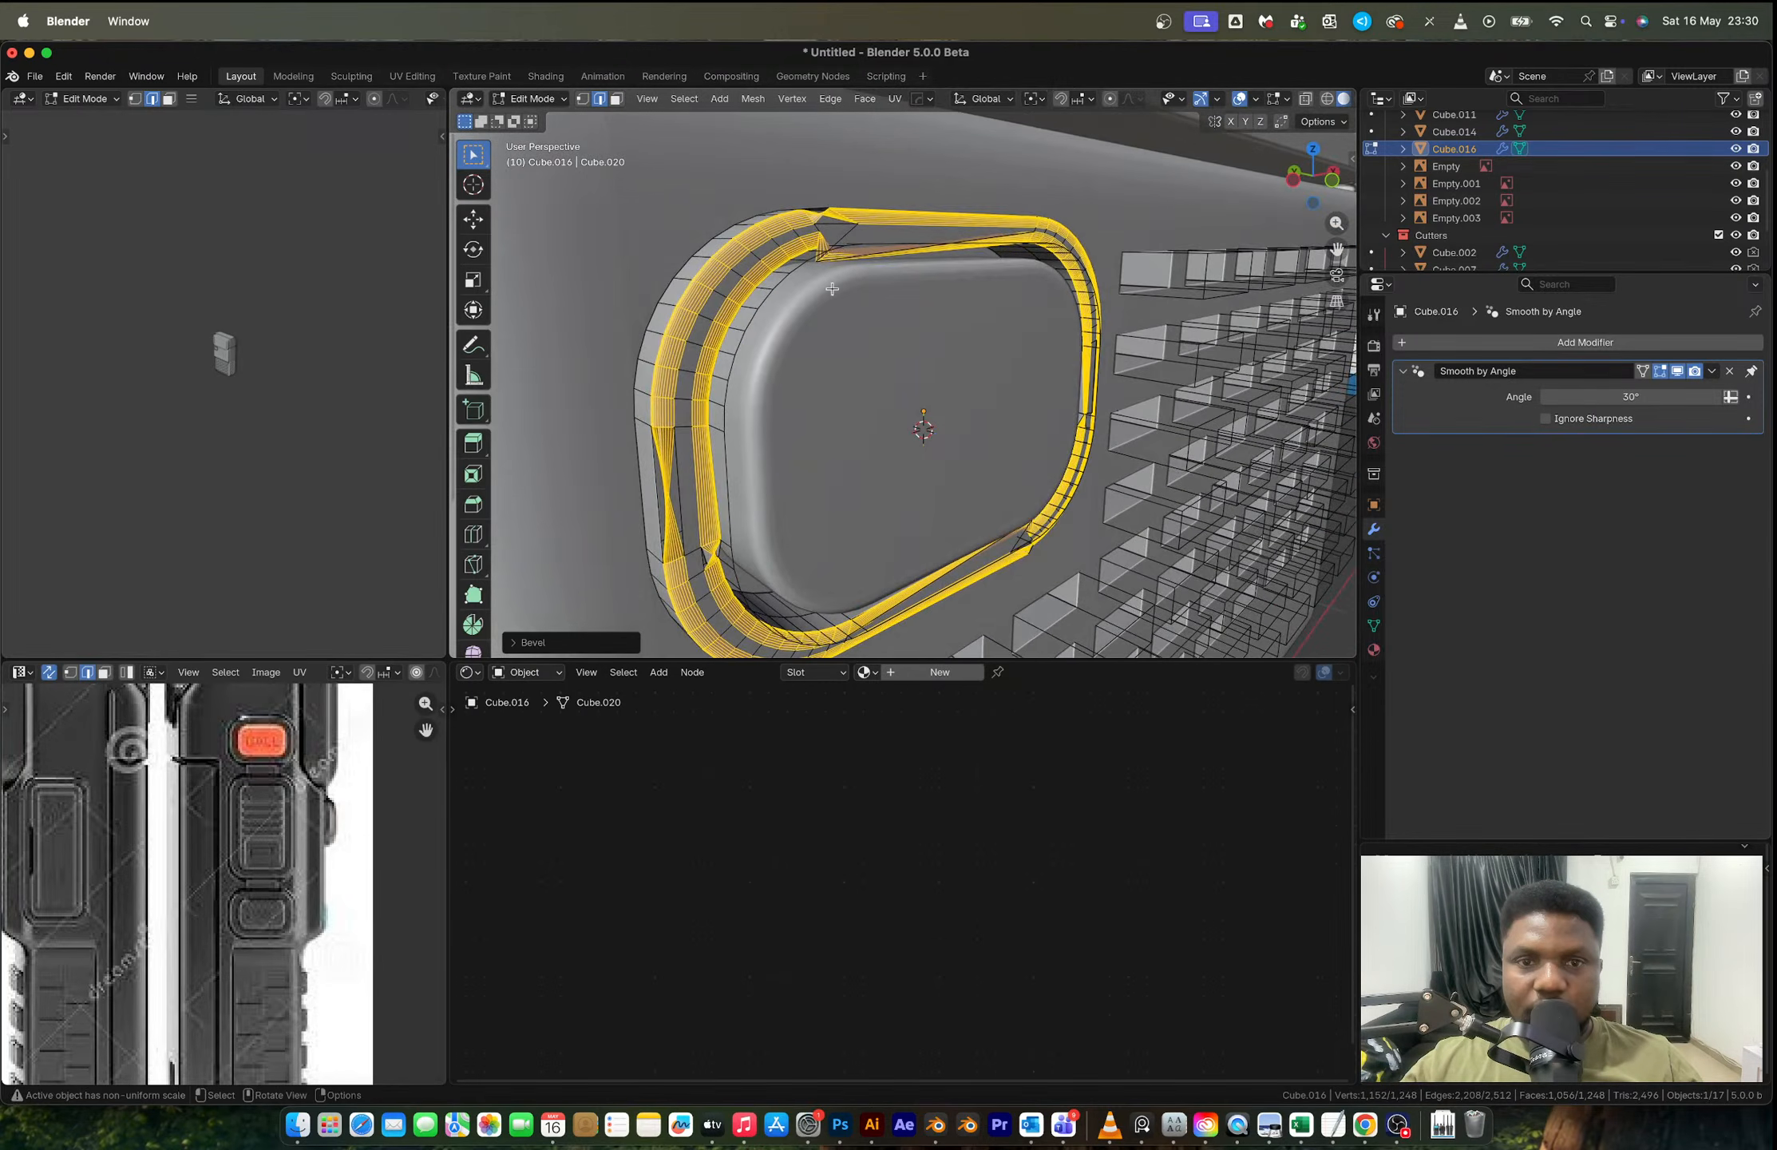
{"action": "key", "text": "ctrl+z"}
{"action": "key", "text": "a"}
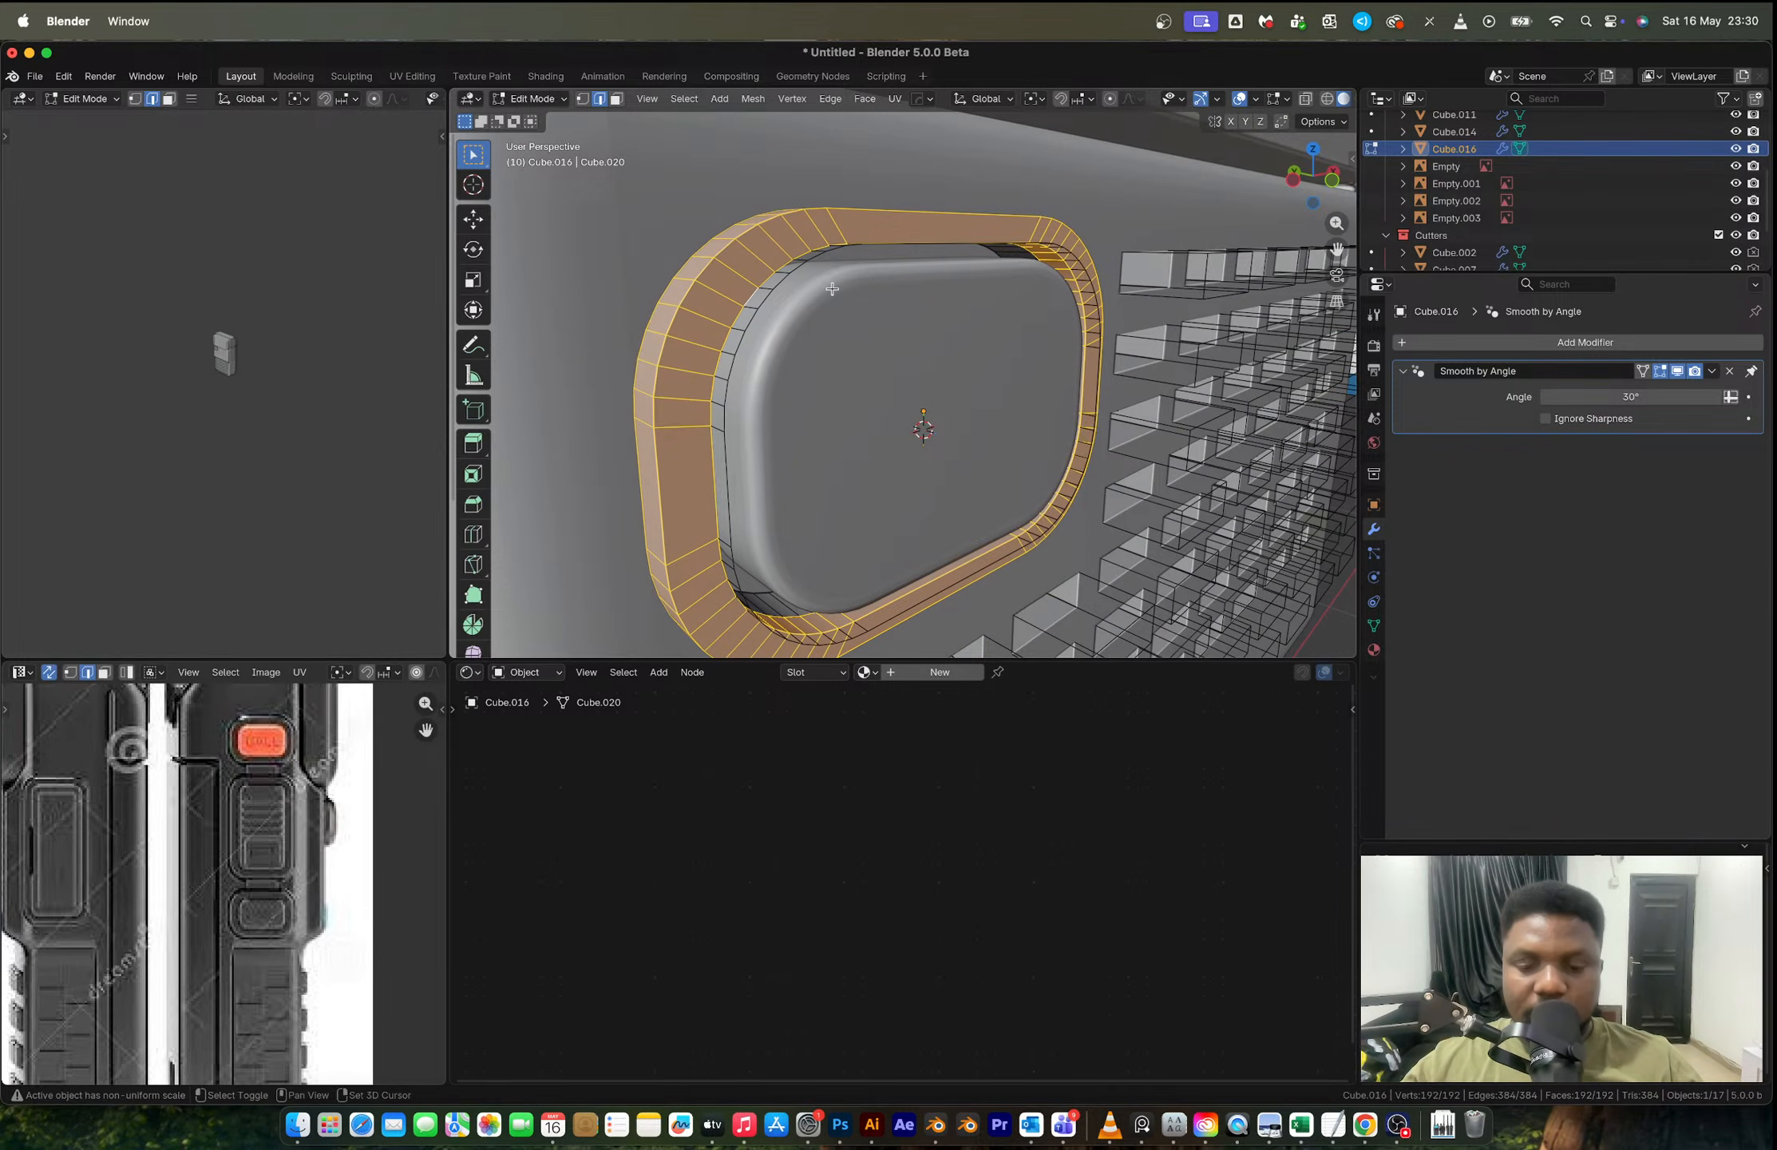
{"action": "key", "text": "shift+n"}
{"action": "key", "text": "ctrl+z"}
{"action": "key", "text": "ctrl+z"}
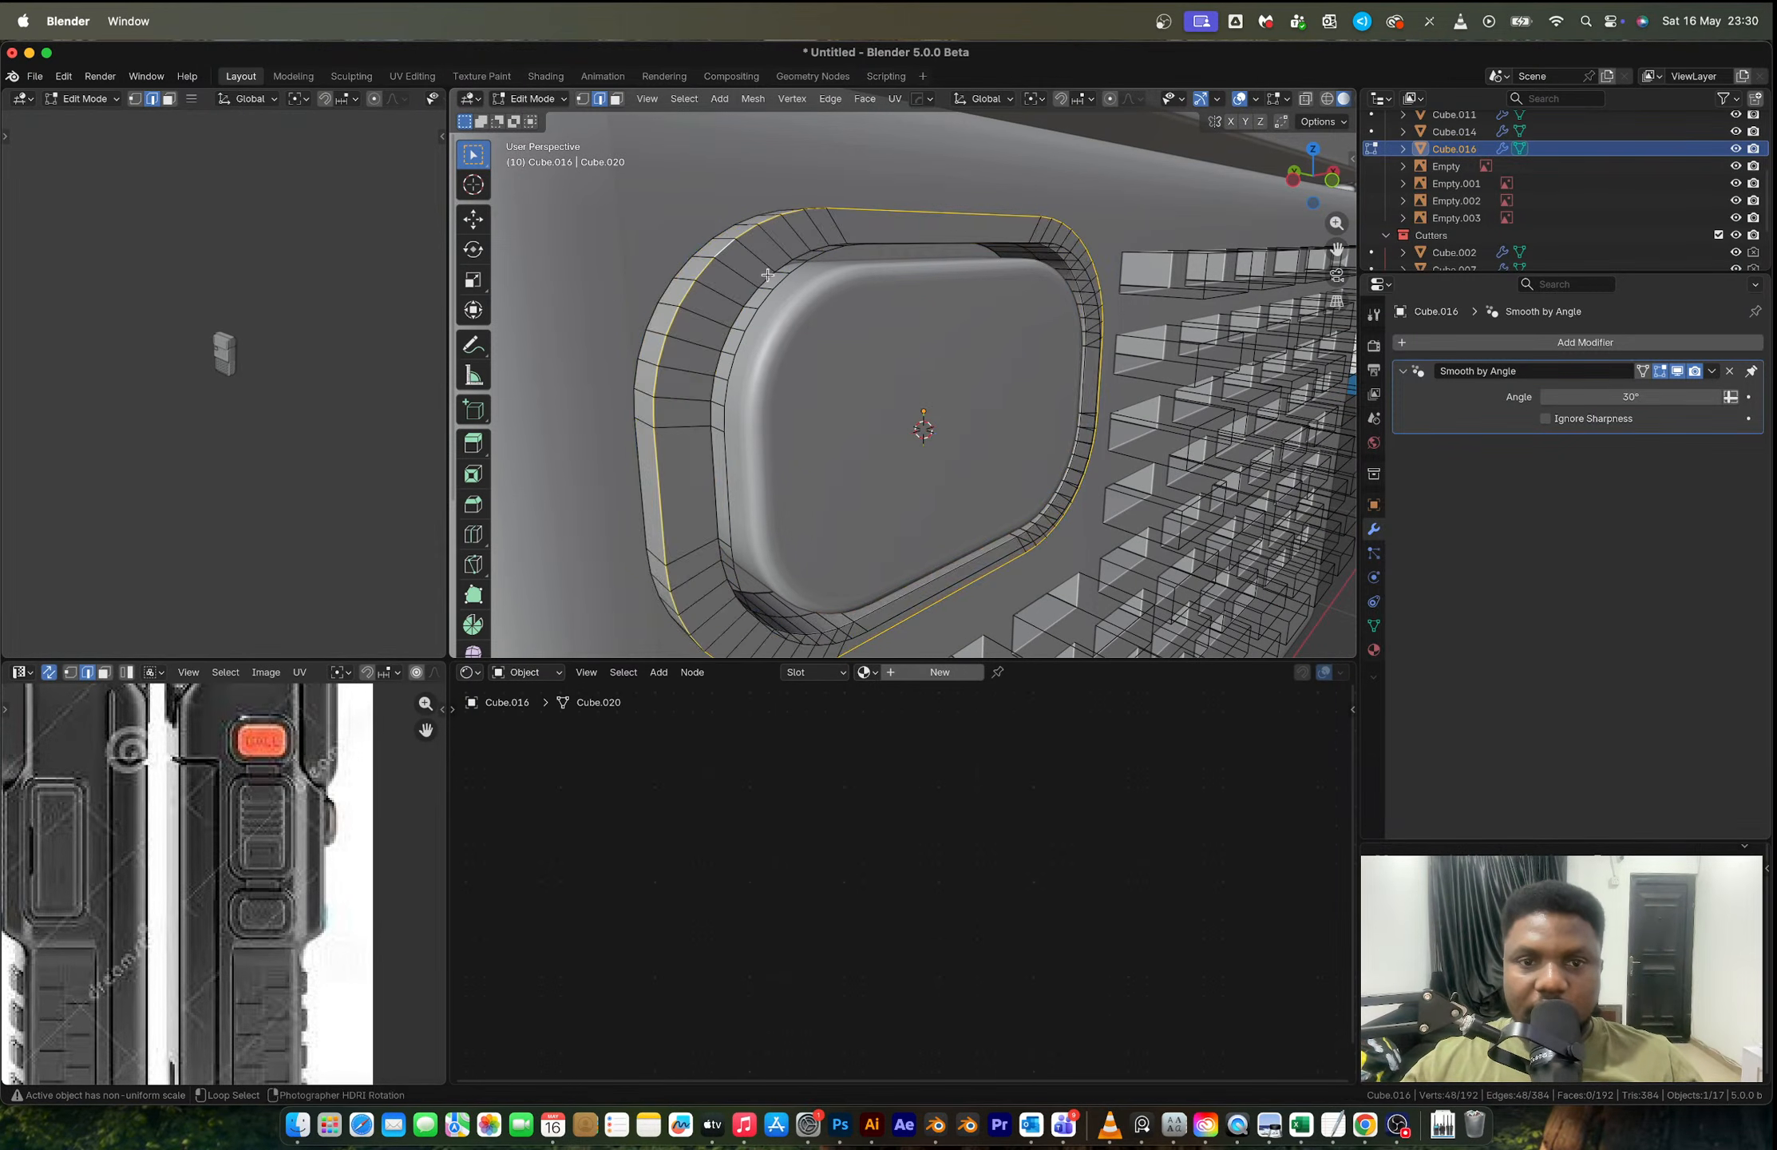
Step: Try another bevel on the ring's two front edge loops, and apply the ring object's scale
{"action": "key", "text": "ctrl+b"}
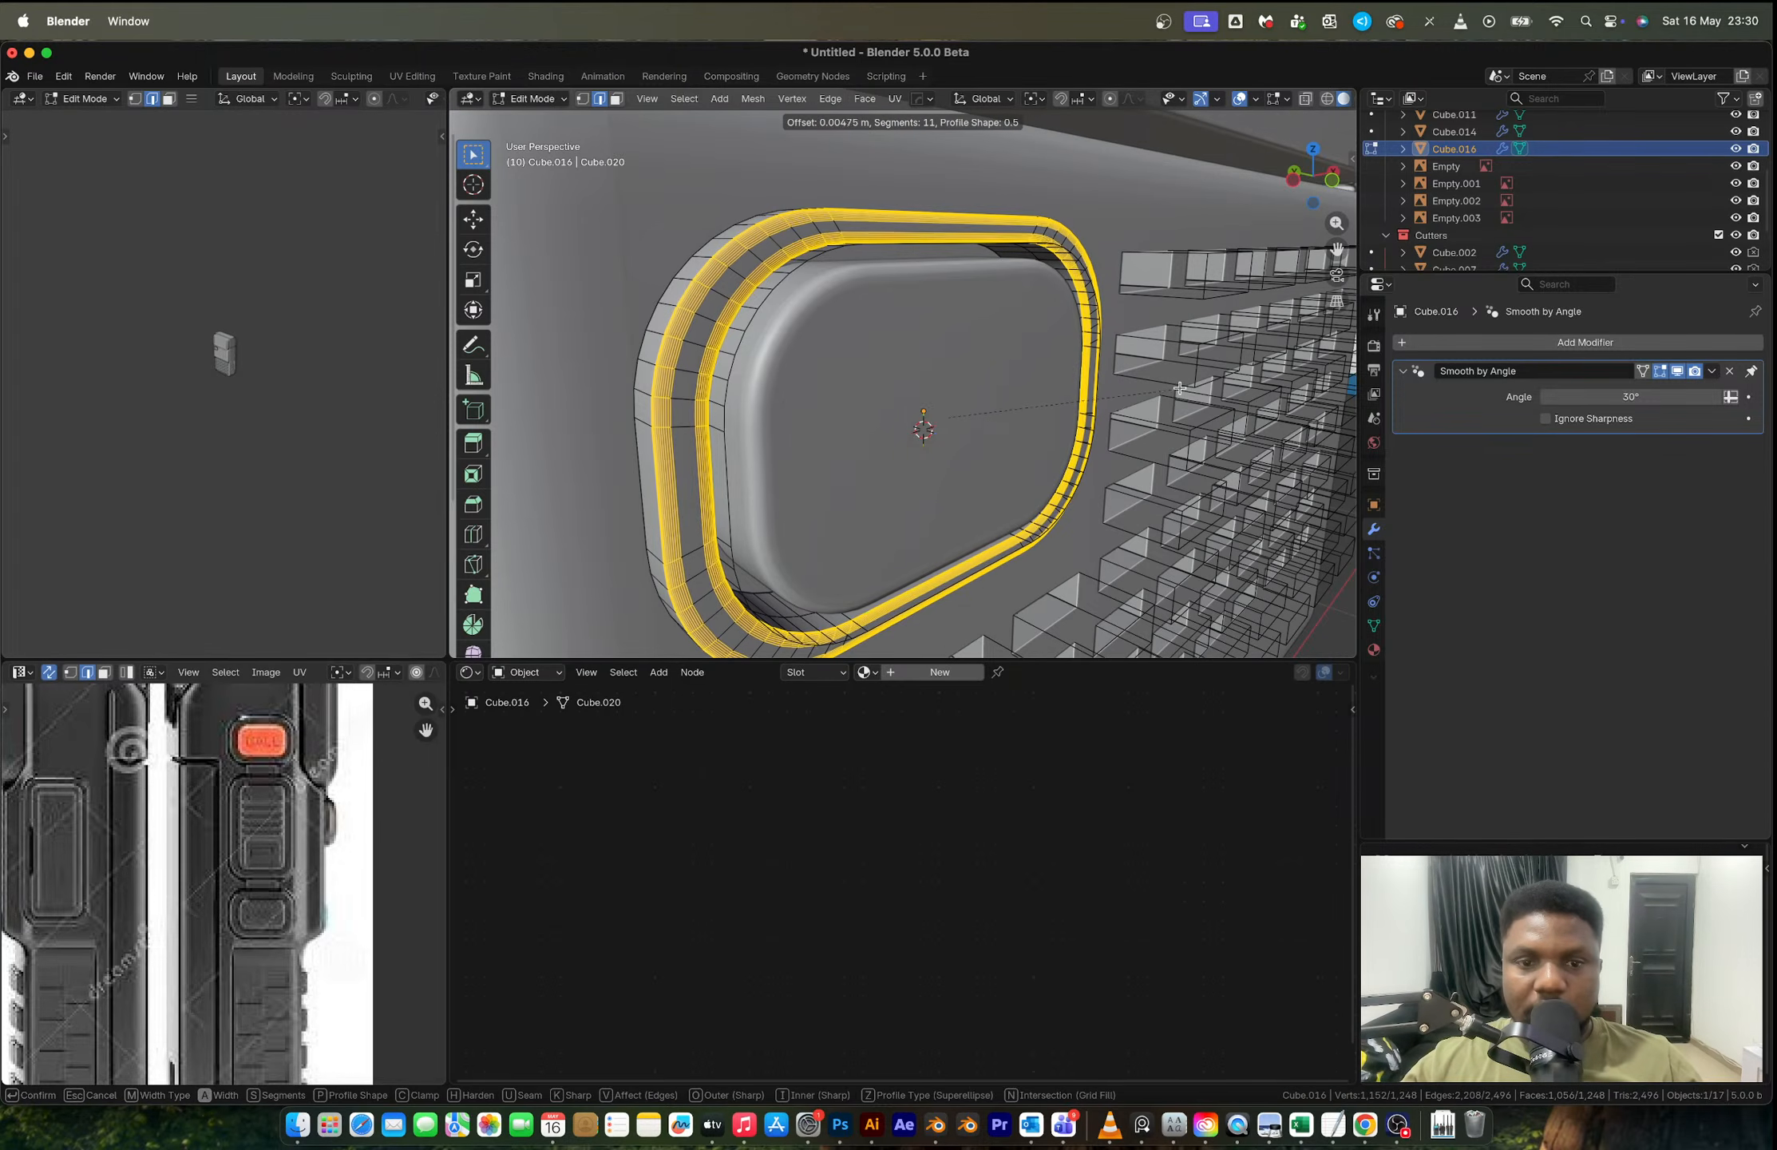
{"action": "key", "text": "Return"}
{"action": "key", "text": "Tab"}
{"action": "key", "text": "ctrl+a"}
{"action": "left_click", "coordinate": [917, 318]}
{"action": "key", "text": "Tab"}
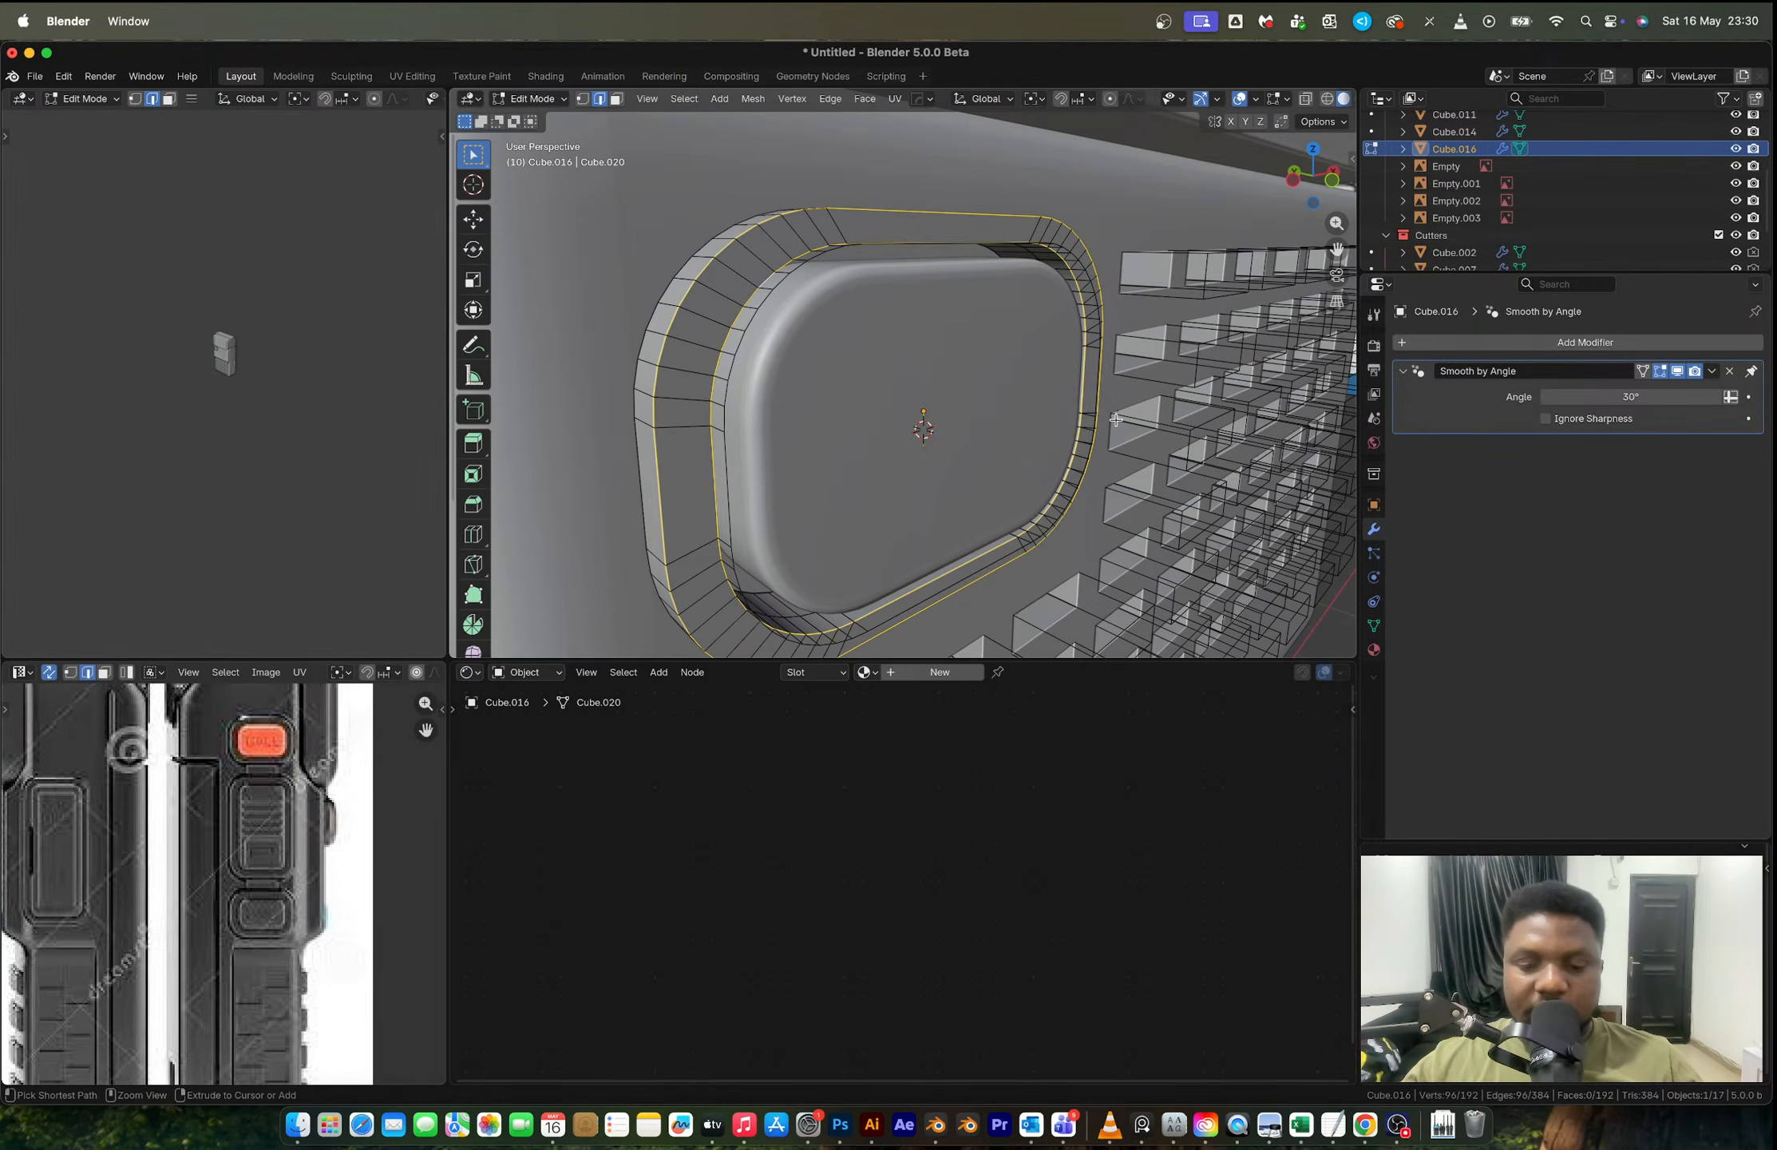
Step: Bevel the ring's outer and inner front edge loops by about 0.004 m with 11 segments and return to Object Mode
{"action": "key", "text": "ctrl+b"}
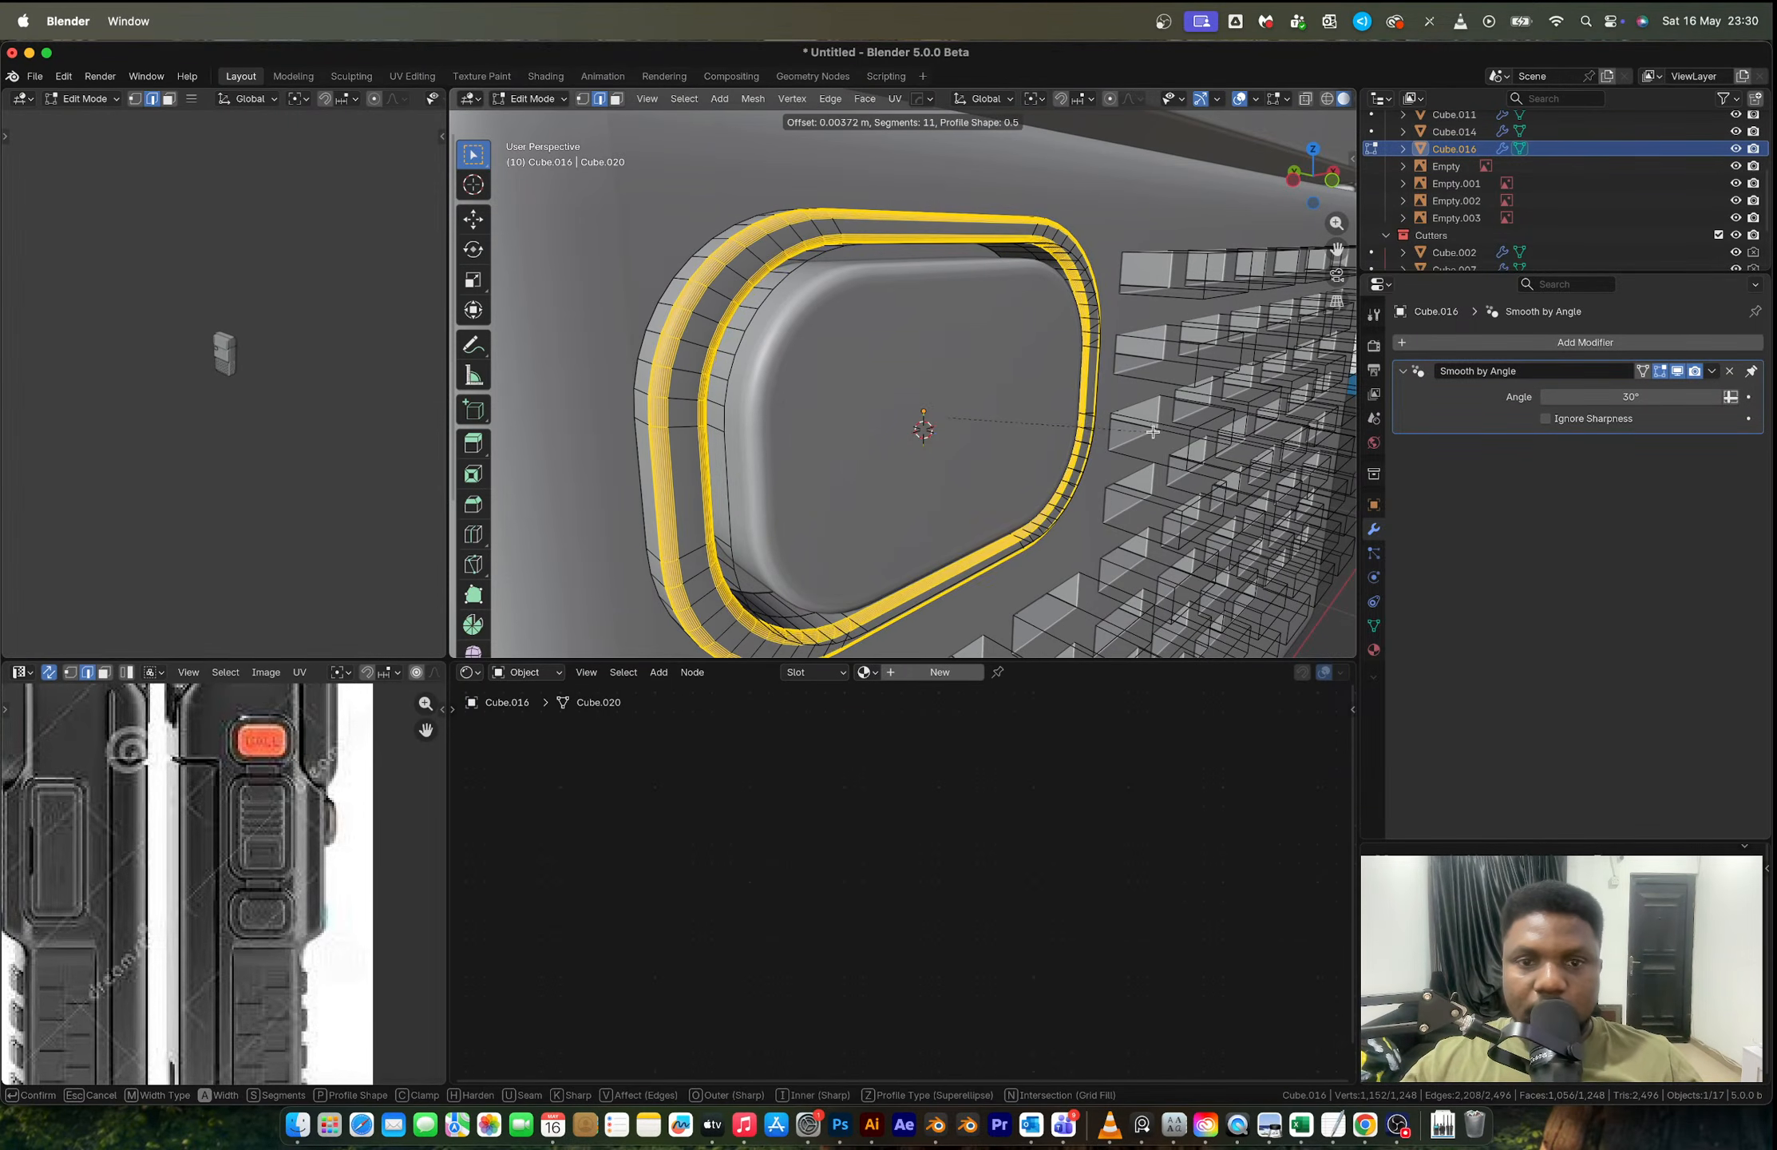
{"action": "left_click", "coordinate": [1156, 428]}
{"action": "key", "text": "Tab"}
Step: Compare the bevelled button rim on the middle panel with the red button in the front-view reference image
{"action": "scroll", "coordinate": [921, 332], "scroll_direction": "down", "scroll_amount": 4}
{"action": "middle_click_drag", "start_coordinate": [921, 333], "coordinate": [786, 339]}
{"action": "scroll", "coordinate": [627, 367], "scroll_direction": "down", "scroll_amount": 4}
{"action": "left_click", "coordinate": [619, 368]}
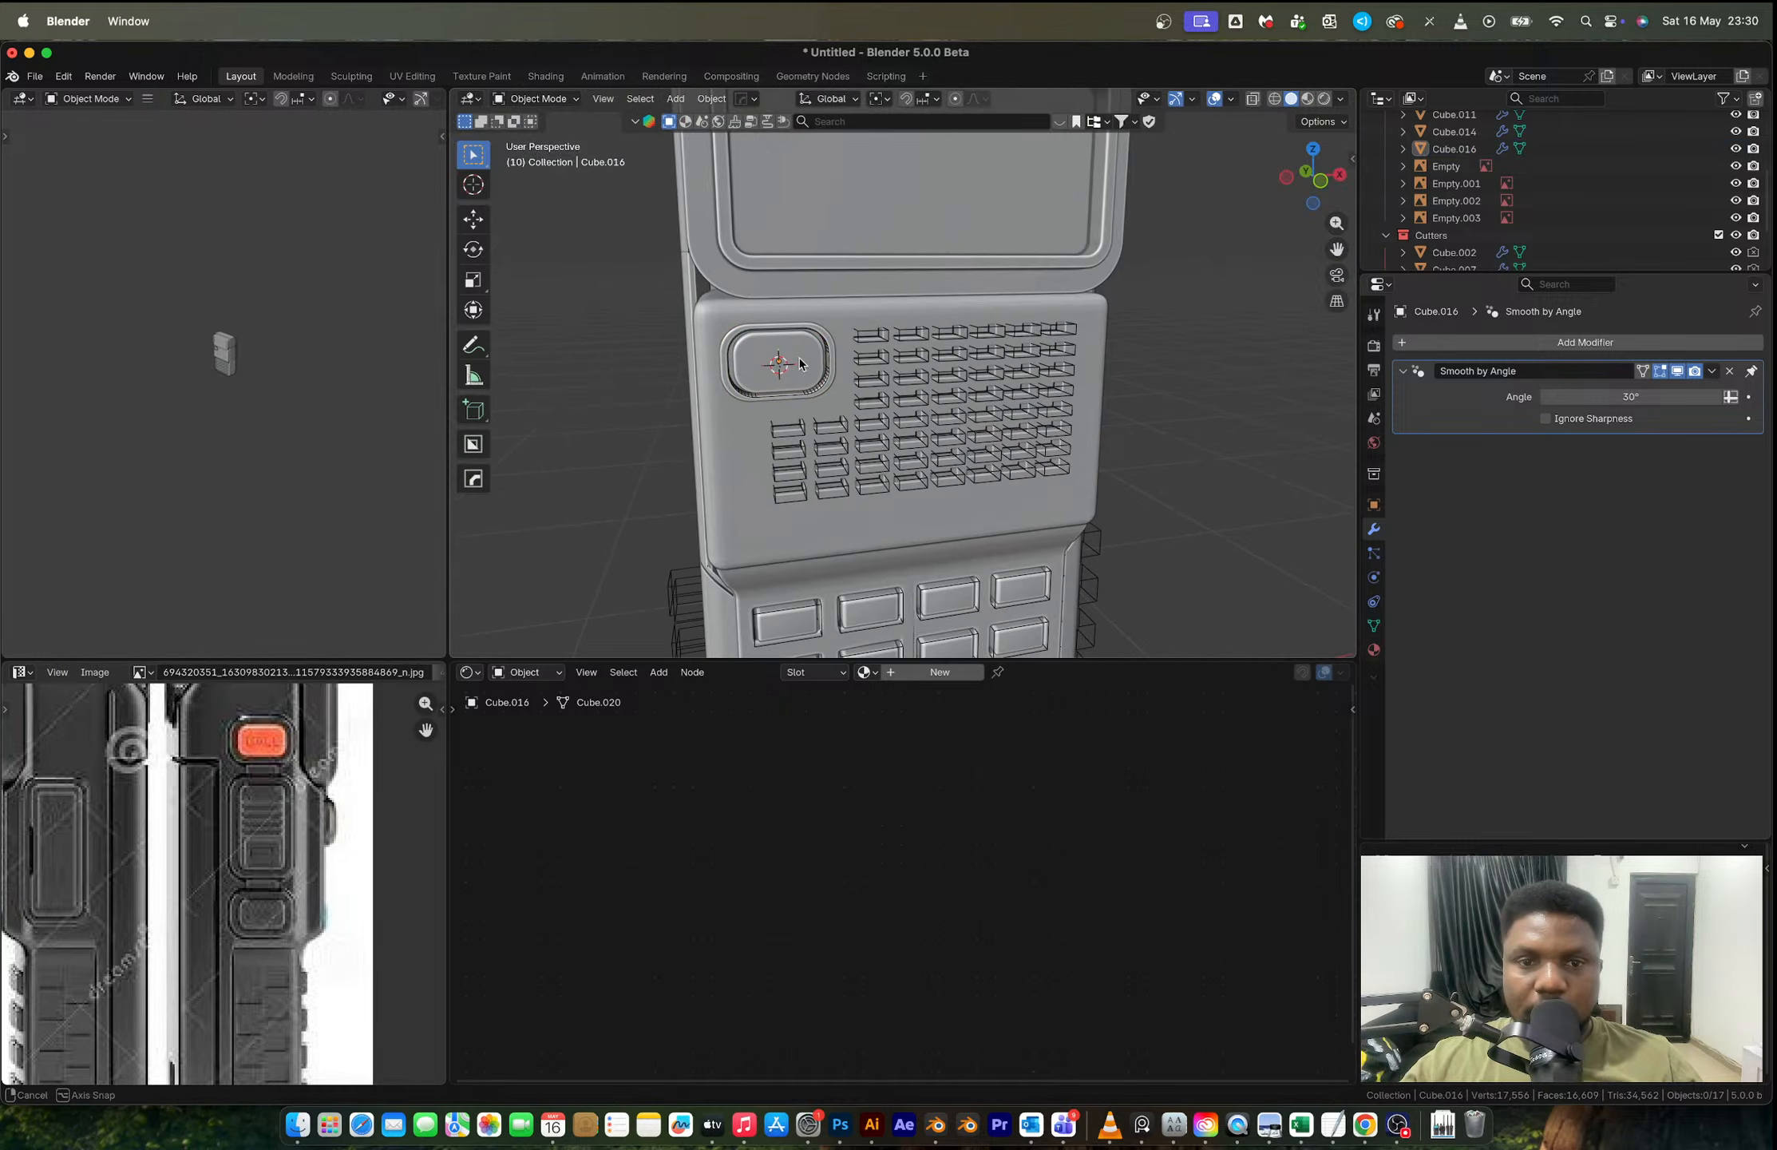
{"action": "middle_click_drag", "start_coordinate": [619, 368], "coordinate": [593, 585]}
{"action": "scroll", "coordinate": [362, 777], "scroll_direction": "down", "scroll_amount": 5}
{"action": "scroll", "coordinate": [130, 806], "scroll_direction": "up", "scroll_amount": 8}
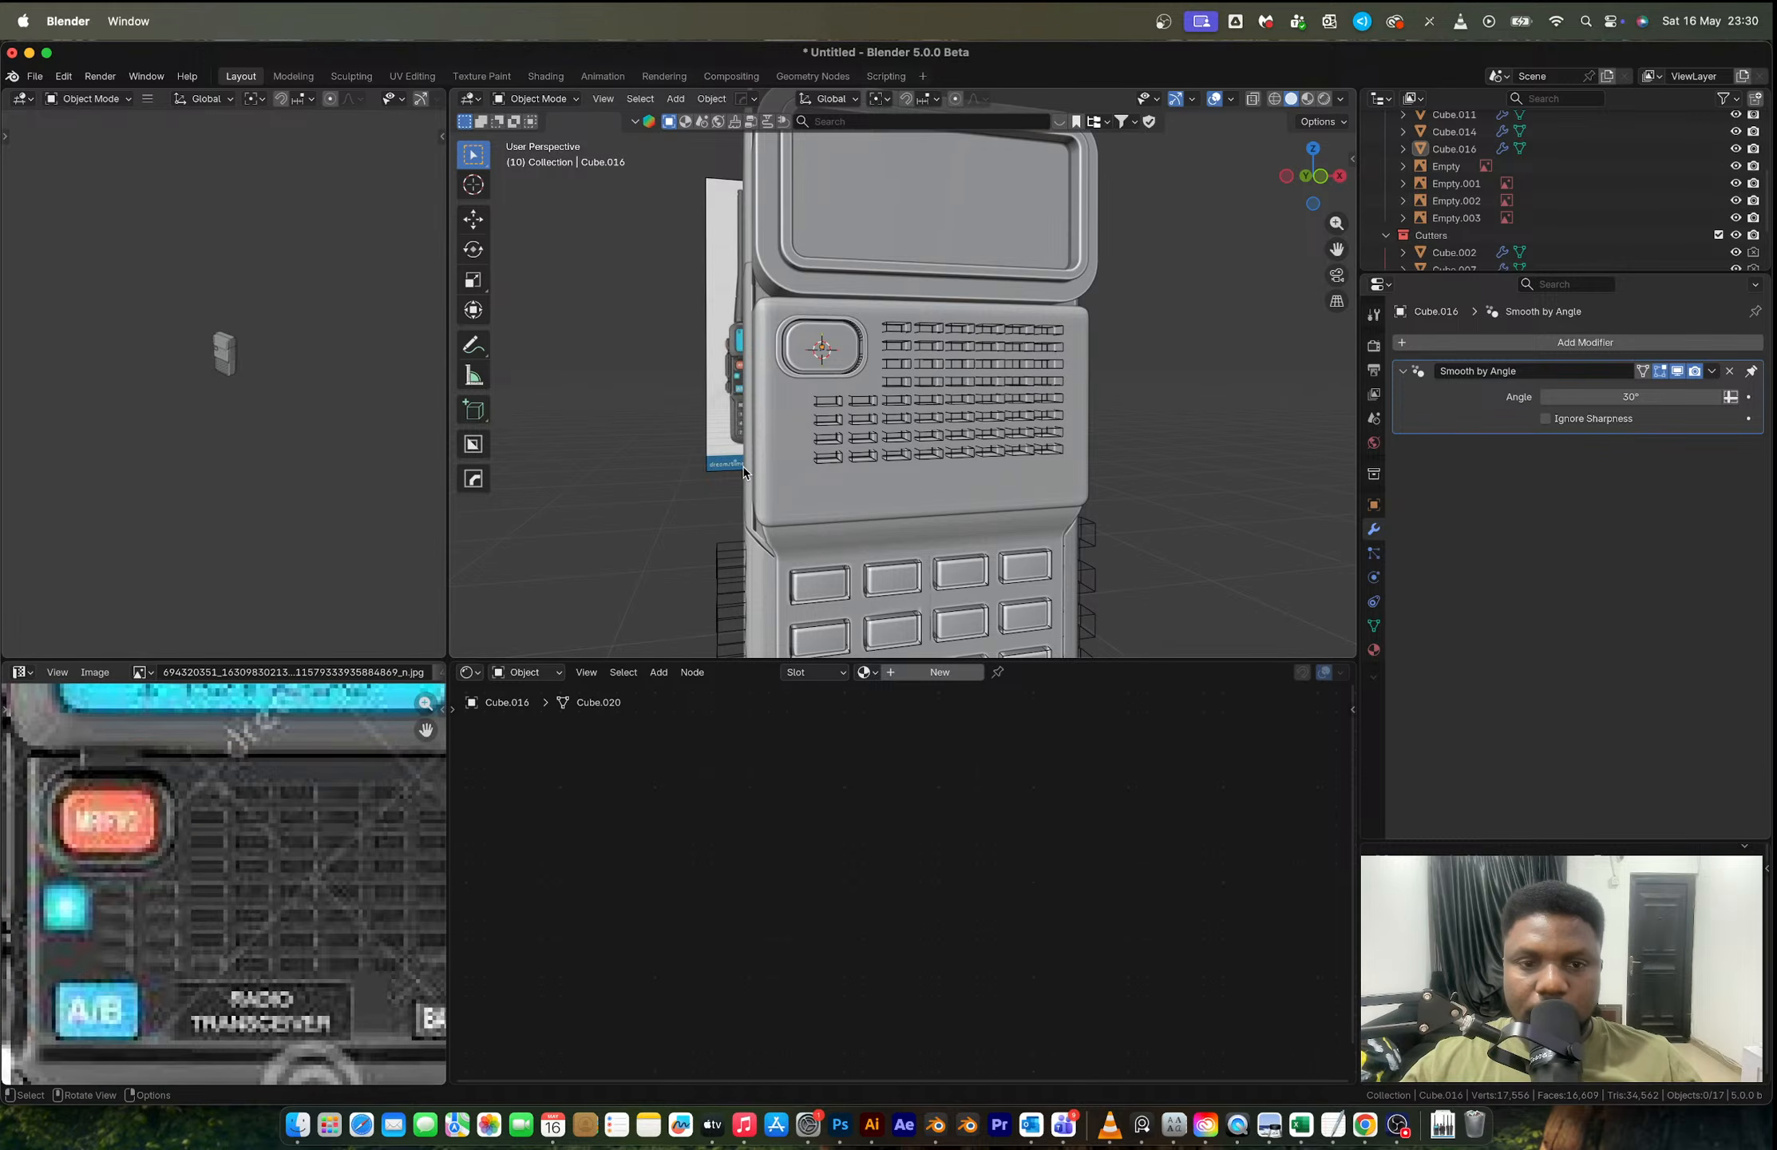
{"action": "middle_click_drag", "start_coordinate": [826, 346], "coordinate": [831, 336]}
{"action": "left_click", "coordinate": [787, 301]}
{"action": "key", "text": "Tab"}
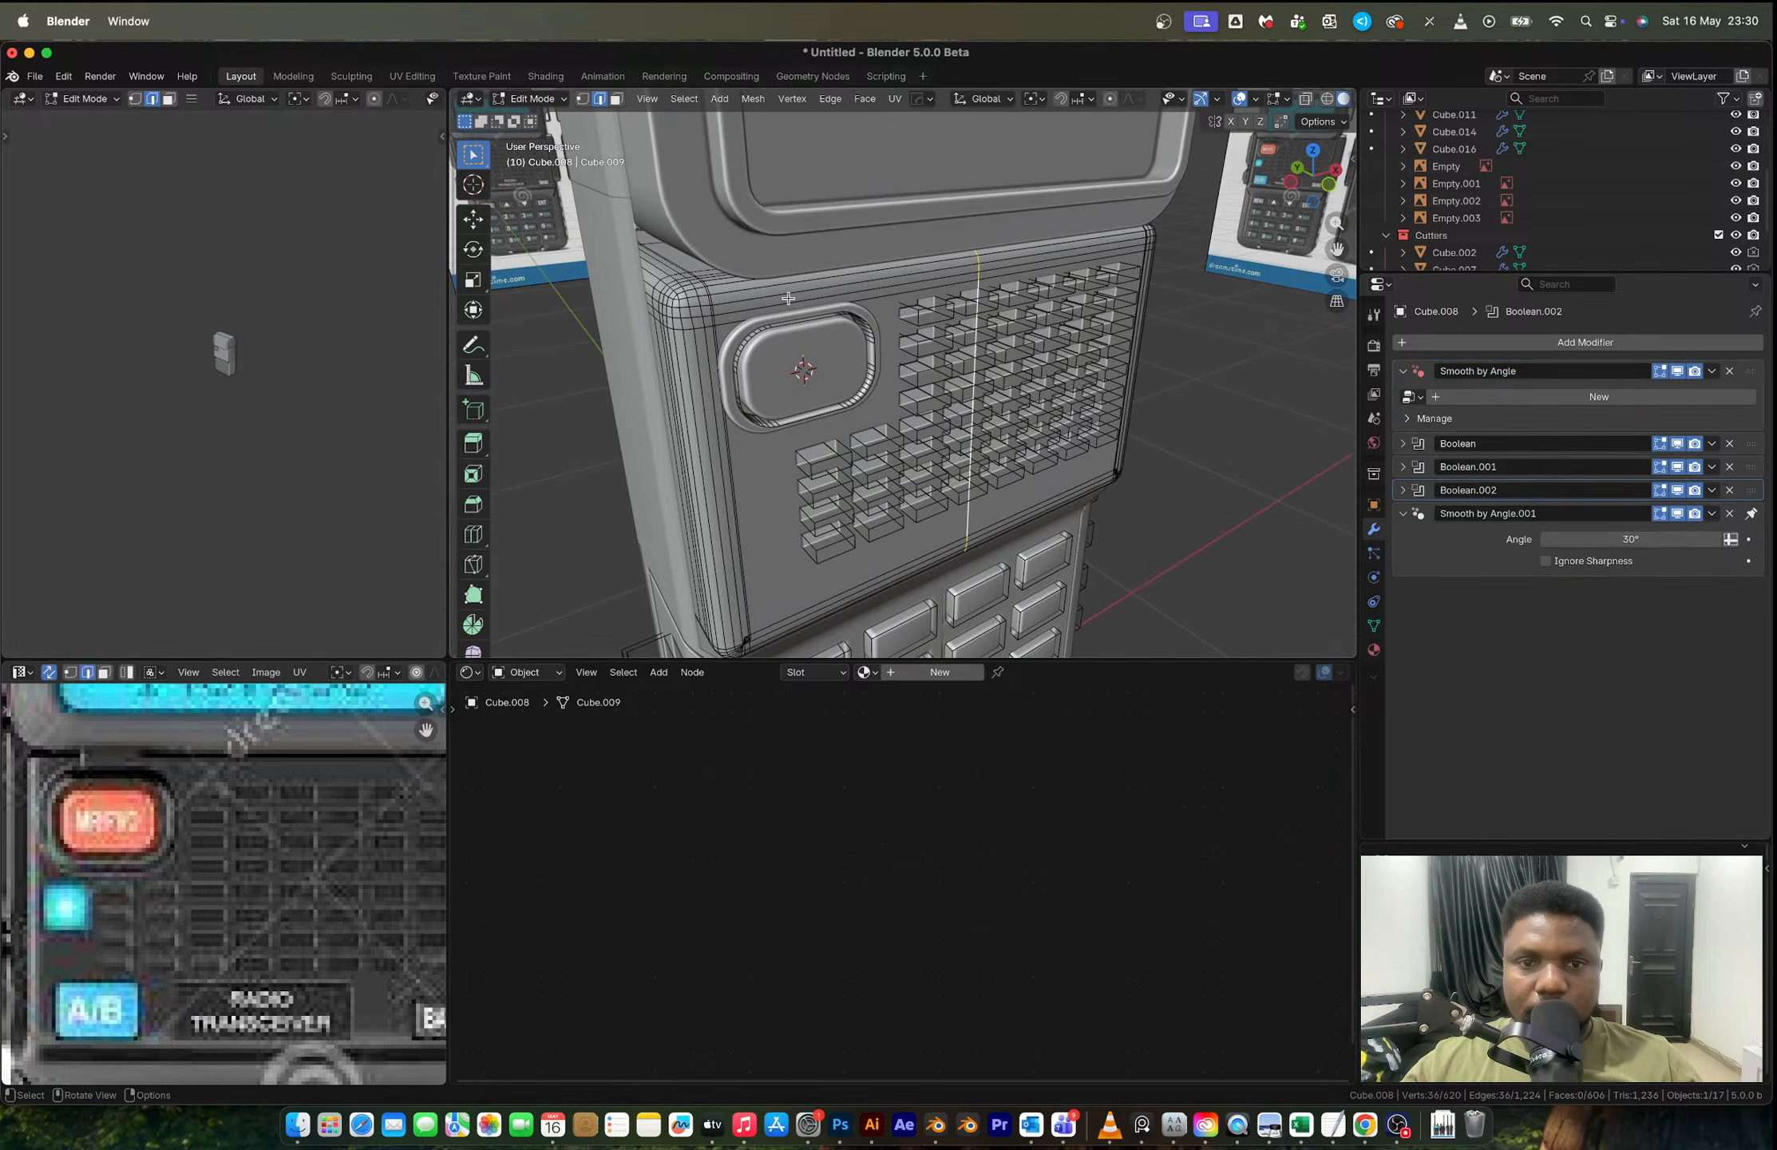
{"action": "key", "text": "Tab"}
{"action": "left_click", "coordinate": [793, 313]}
{"action": "key", "text": "Tab"}
{"action": "key", "text": "ctrl+r"}
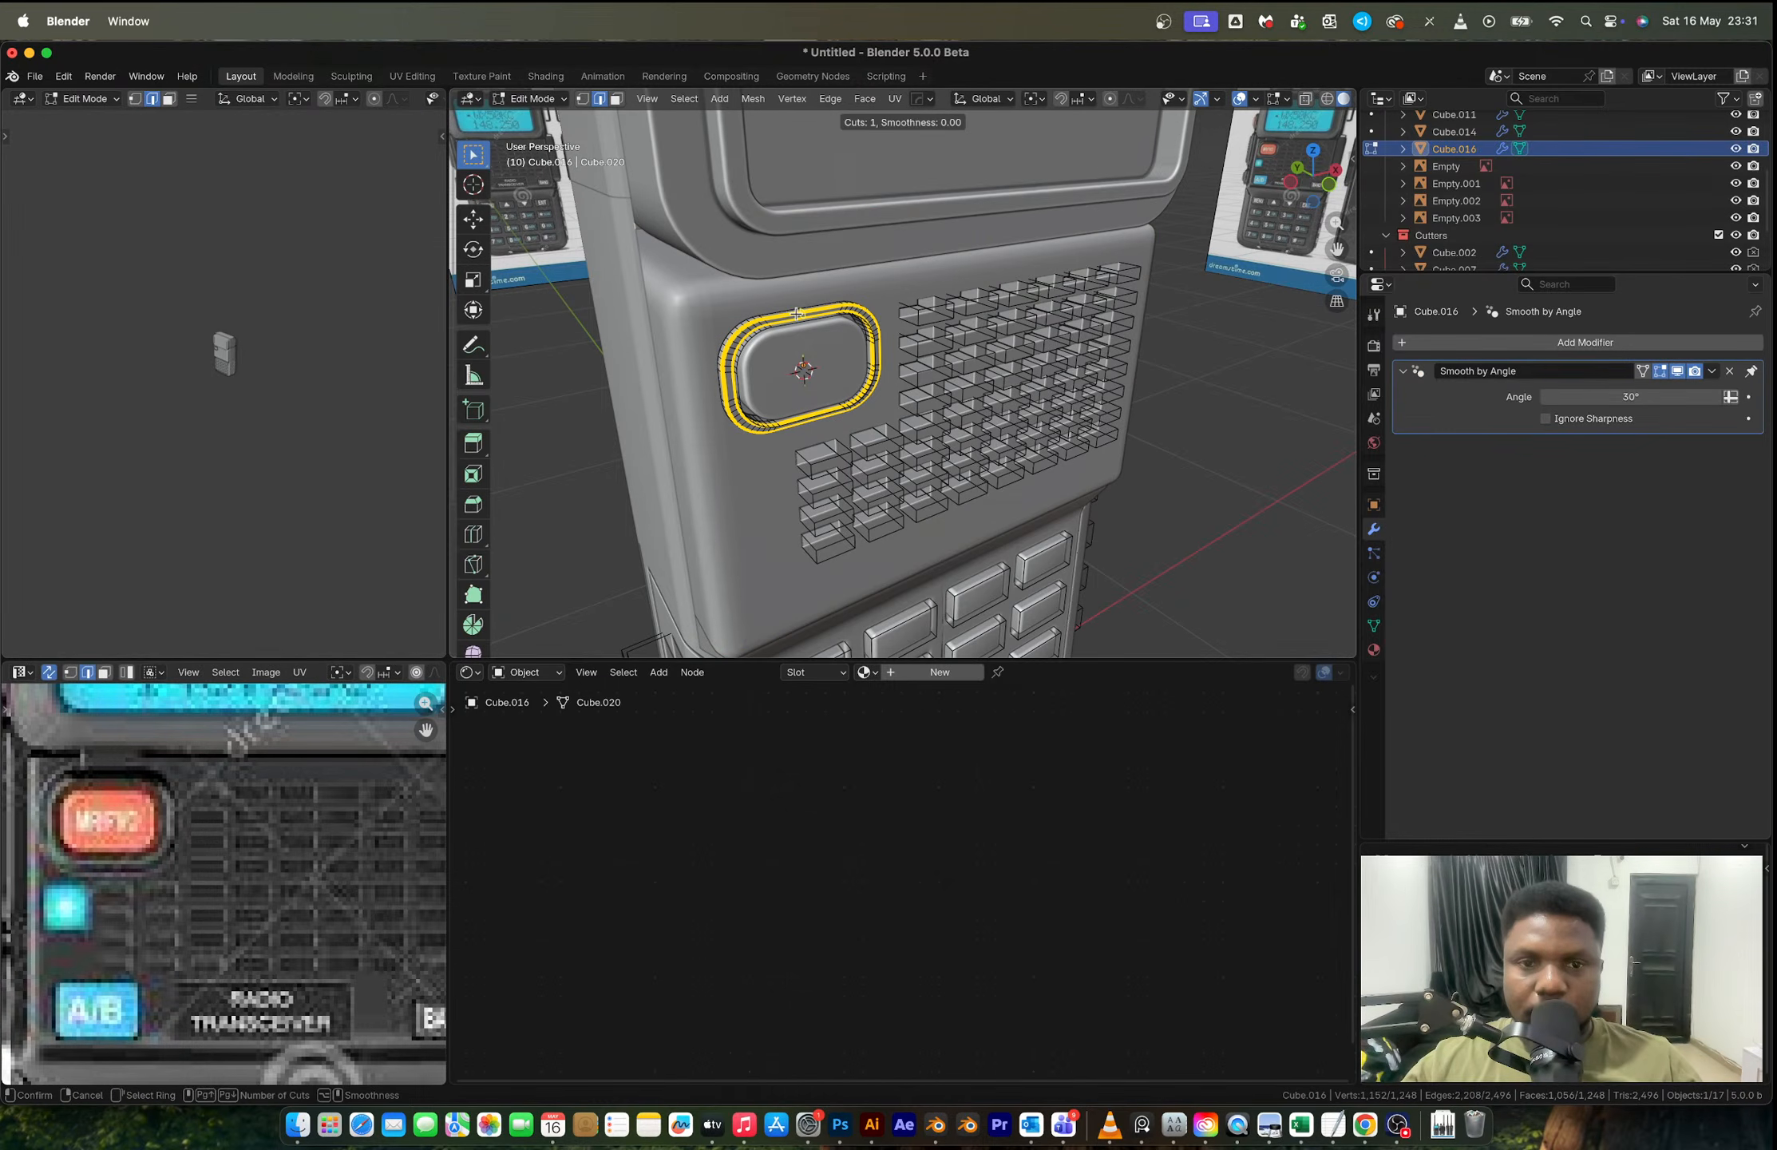
{"action": "key", "text": "Escape"}
{"action": "key", "text": "Tab"}
Step: Add a cube at the upper edge of the button rim, shrink it, and flatten it along Z into a small block
{"action": "key", "text": "shift+a"}
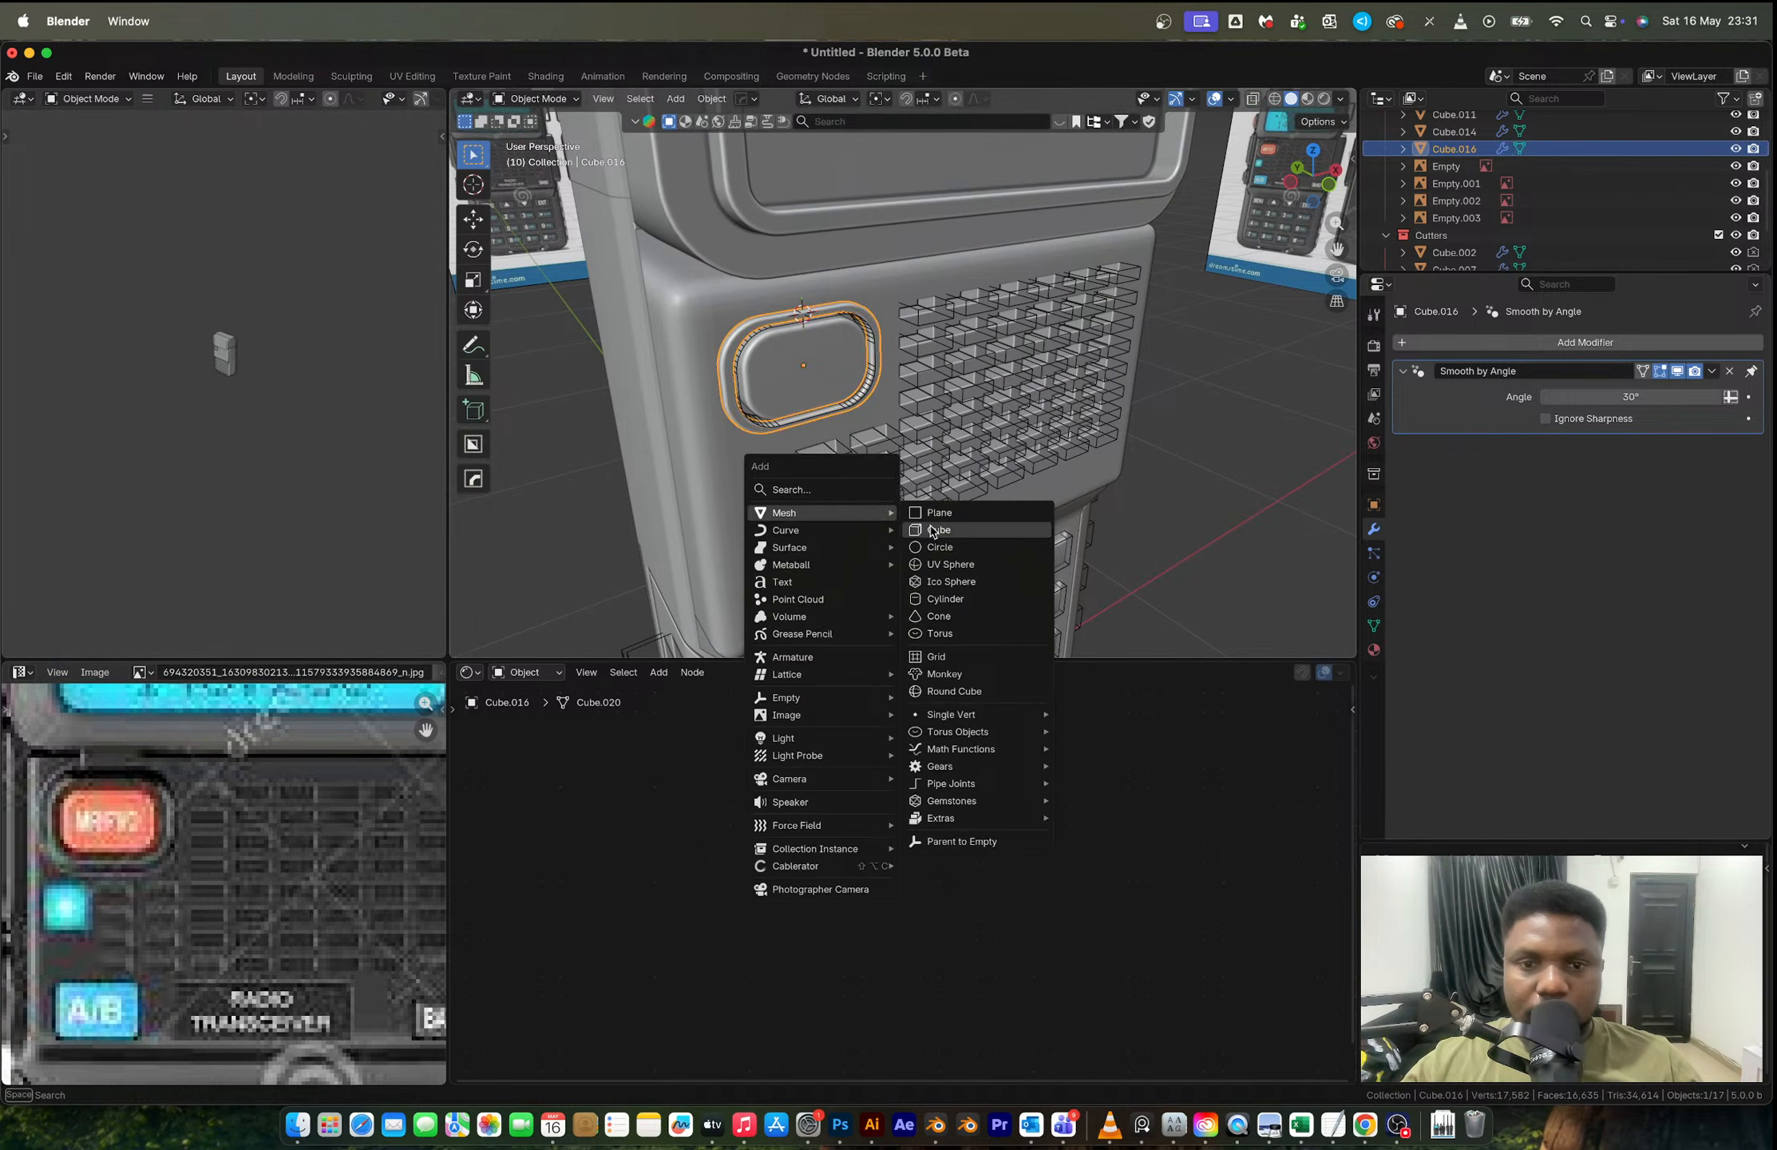
{"action": "left_click", "coordinate": [950, 532]}
{"action": "key", "text": "s"}
{"action": "left_click", "coordinate": [839, 427]}
{"action": "key", "text": "s"}
{"action": "key", "text": "z"}
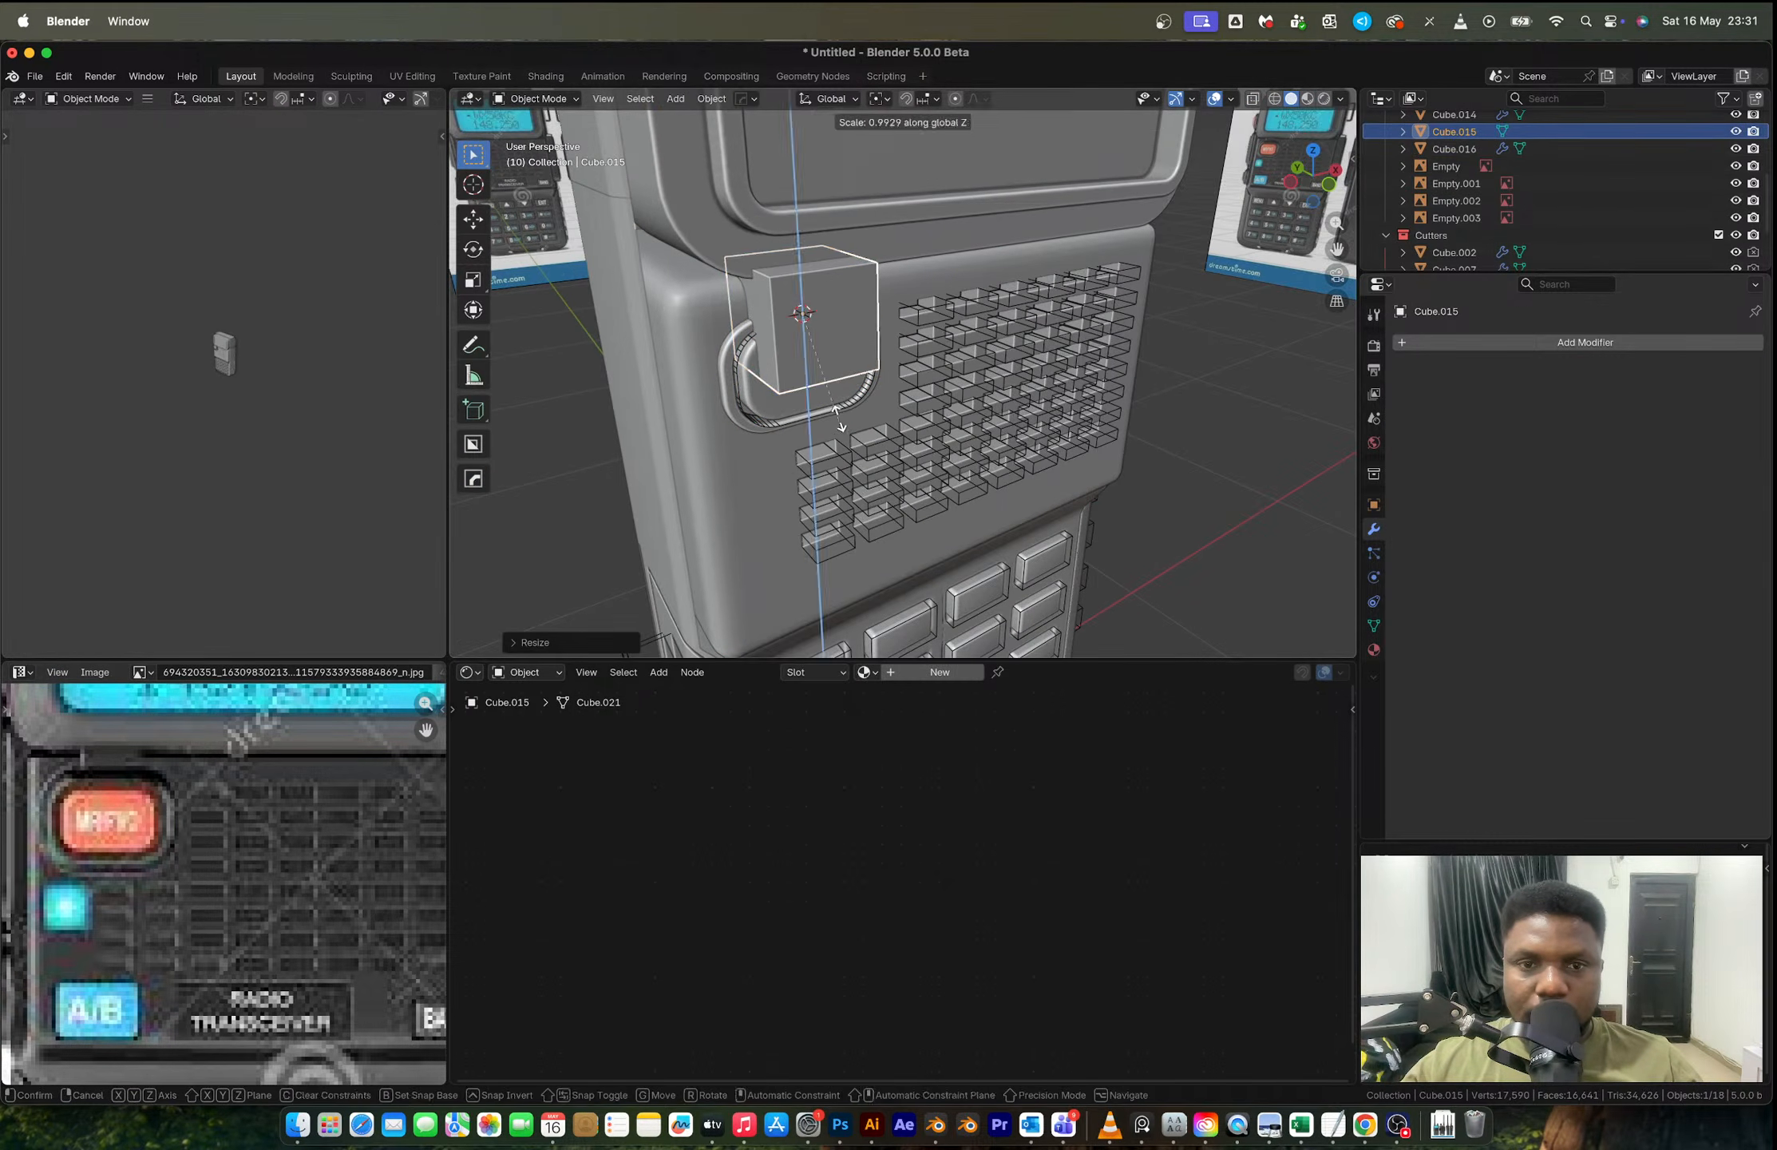
{"action": "left_click", "coordinate": [890, 347]}
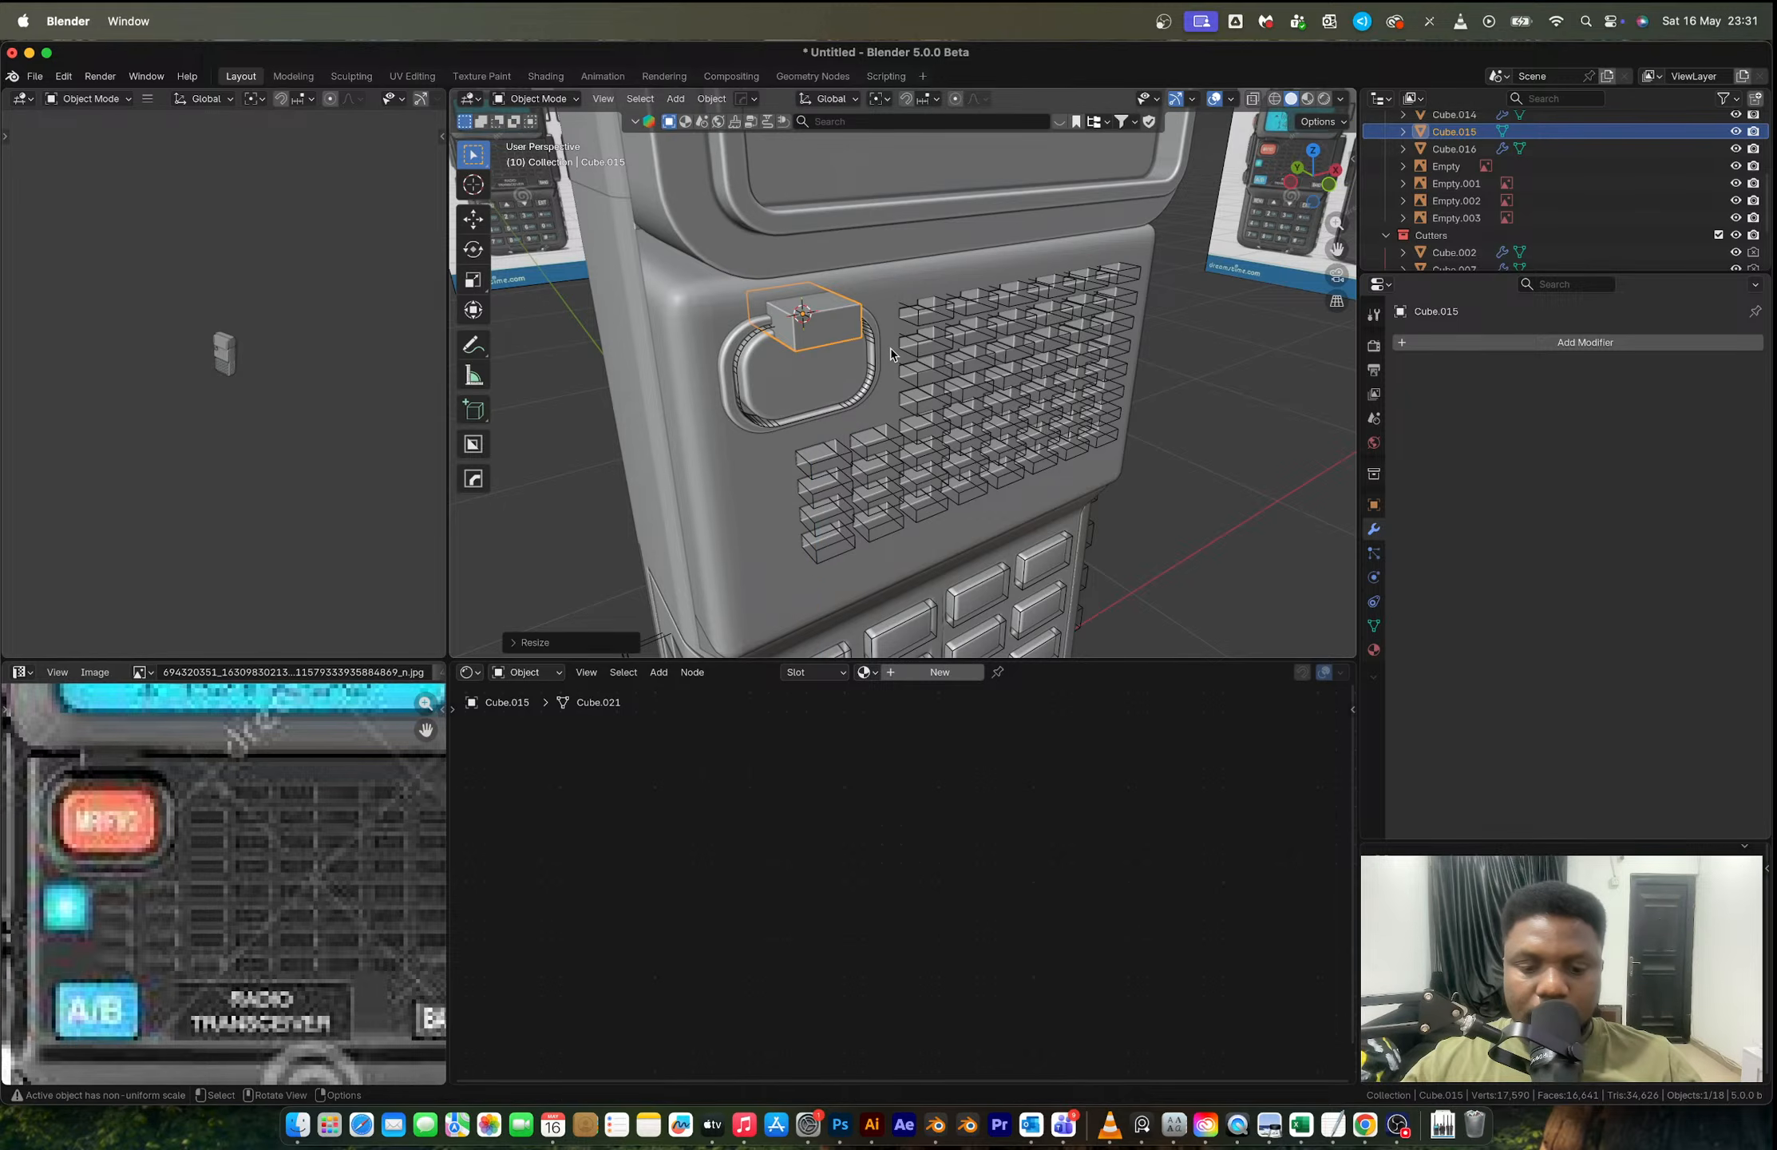
Step: Move the block up about 0.024 m along Z and shift it along Y into the panel above the button rim
{"action": "key", "text": "g"}
{"action": "key", "text": "z"}
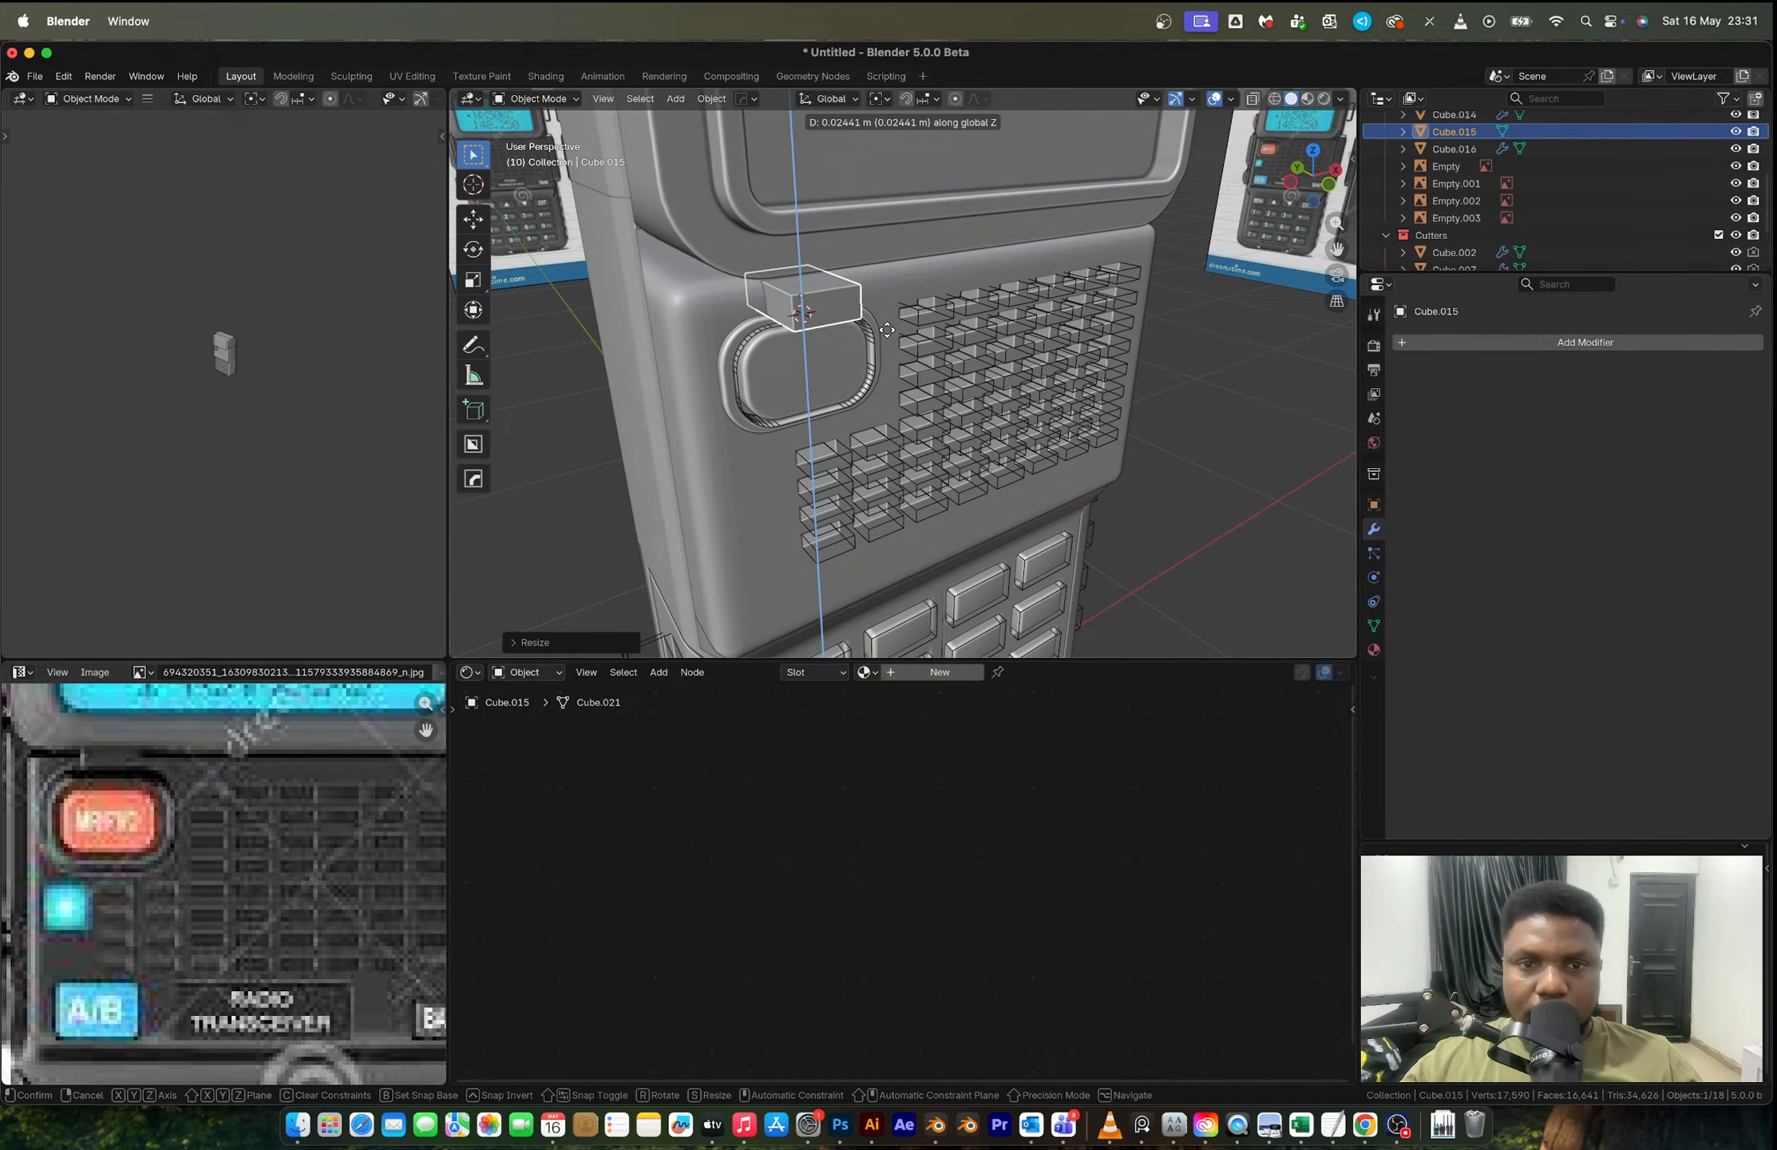
{"action": "left_click", "coordinate": [887, 330]}
{"action": "middle_click_drag", "start_coordinate": [887, 330], "coordinate": [970, 319]}
{"action": "key", "text": "g"}
{"action": "key", "text": "y"}
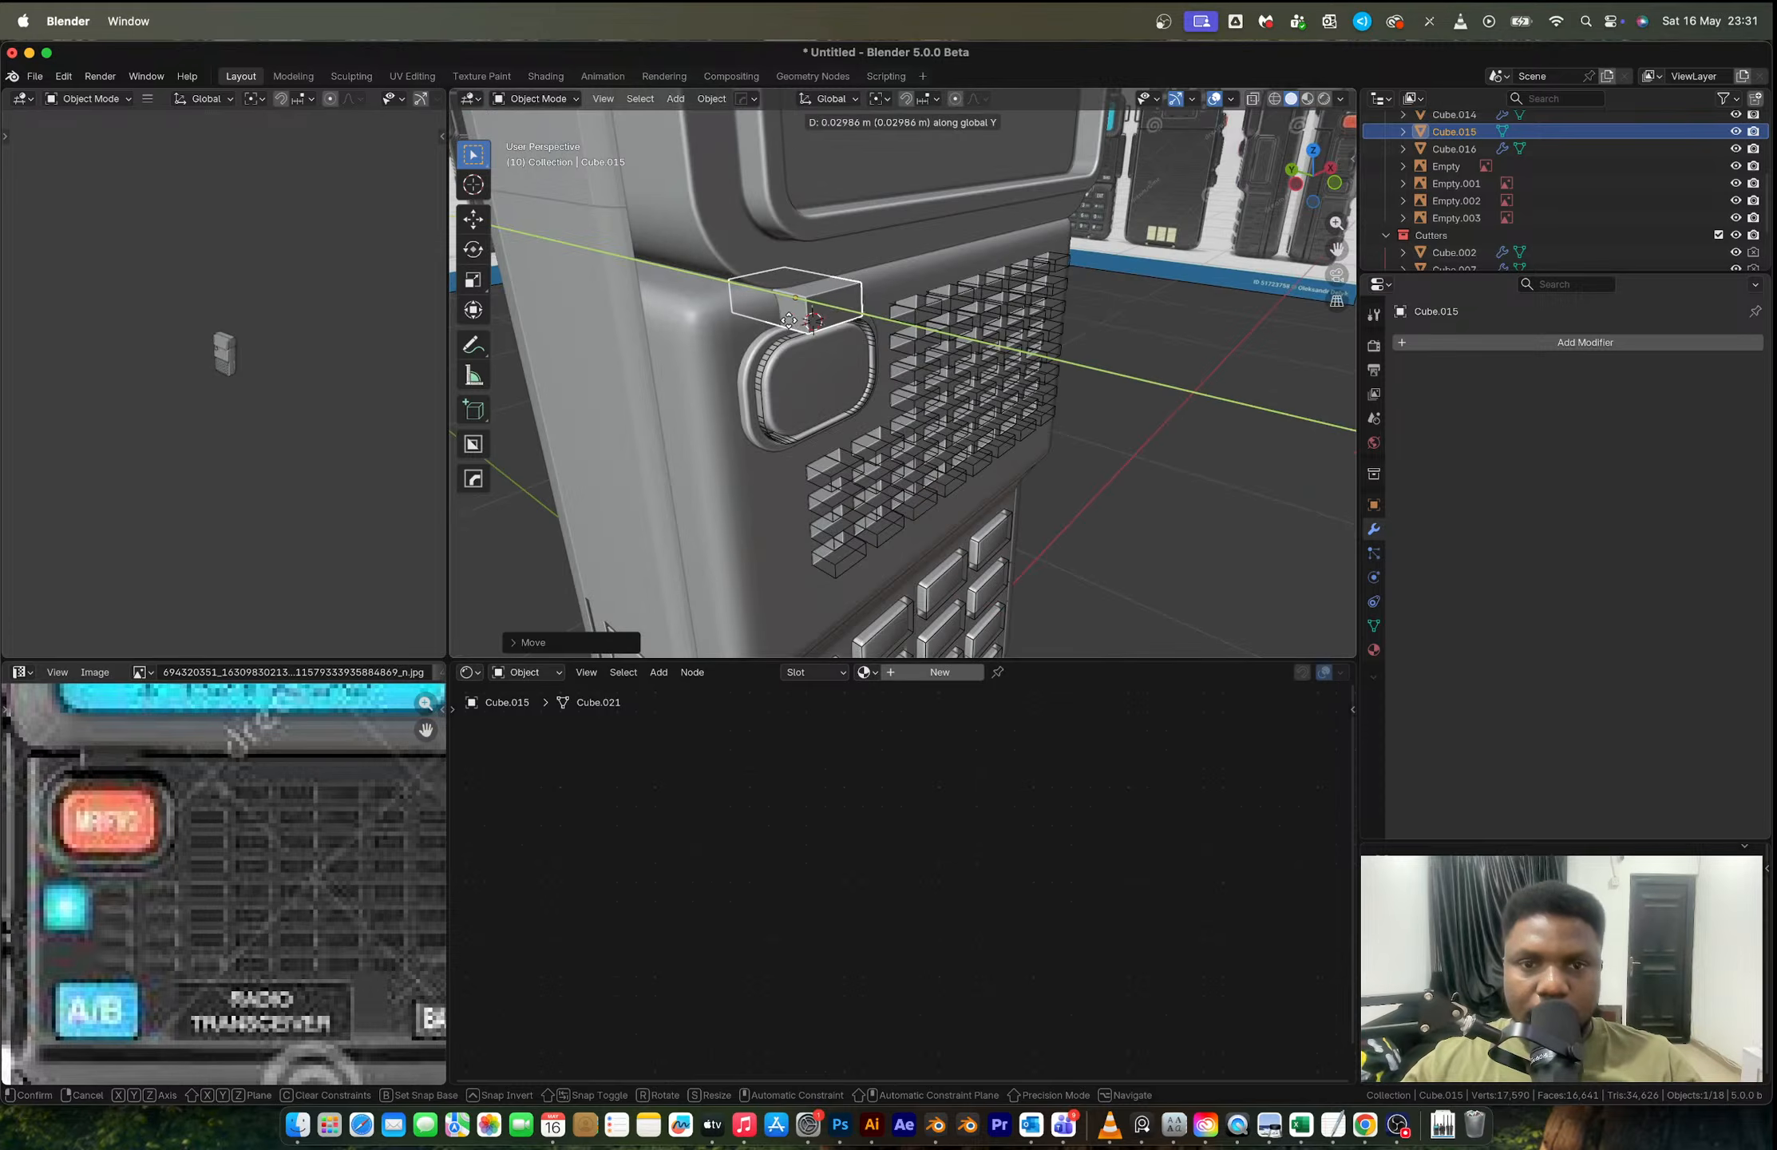
{"action": "left_click", "coordinate": [830, 315]}
{"action": "middle_click_drag", "start_coordinate": [790, 314], "coordinate": [851, 298]}
{"action": "left_click", "coordinate": [629, 306]}
Step: Scale the block's mesh along Z to about 1.07 so it meets the top of the rim
{"action": "scroll", "coordinate": [779, 276], "scroll_direction": "up", "scroll_amount": 4}
{"action": "left_click", "coordinate": [809, 305]}
{"action": "key", "text": "Tab"}
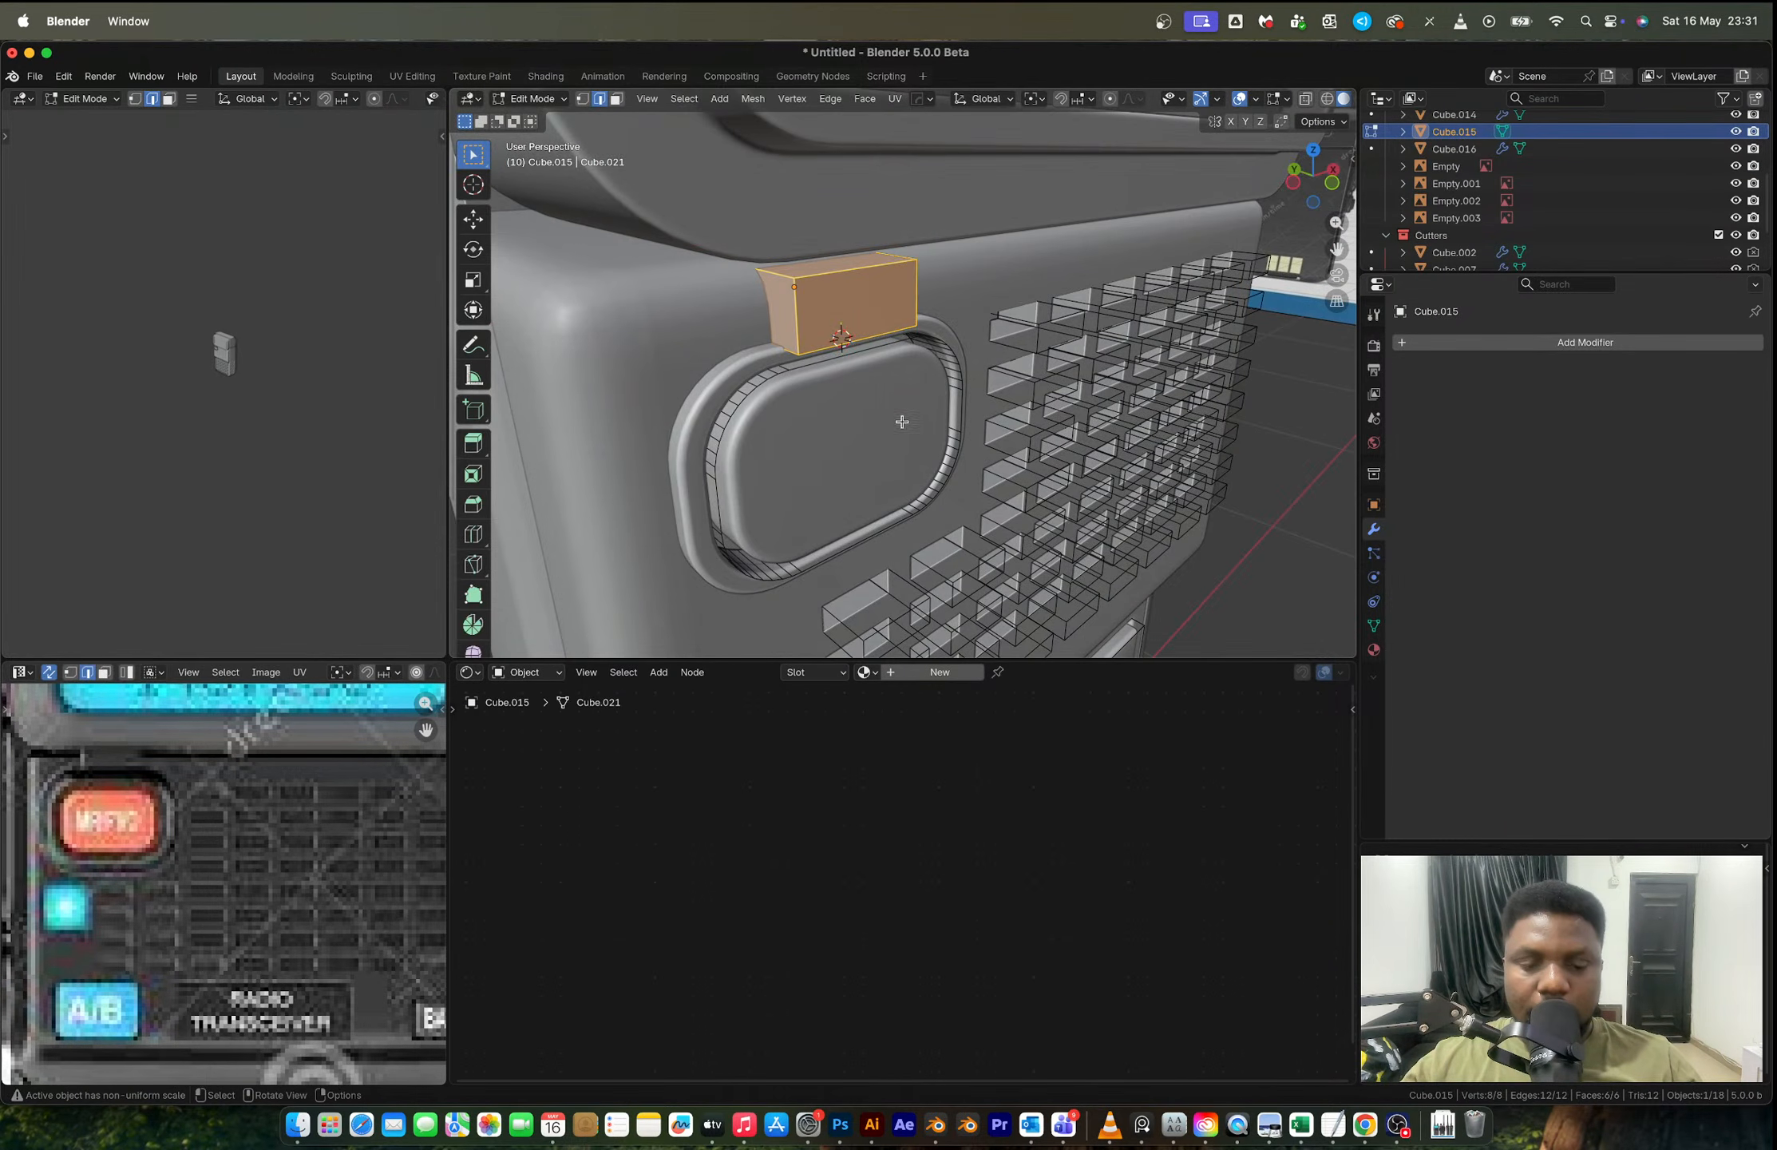
{"action": "key", "text": "s"}
{"action": "key", "text": "z"}
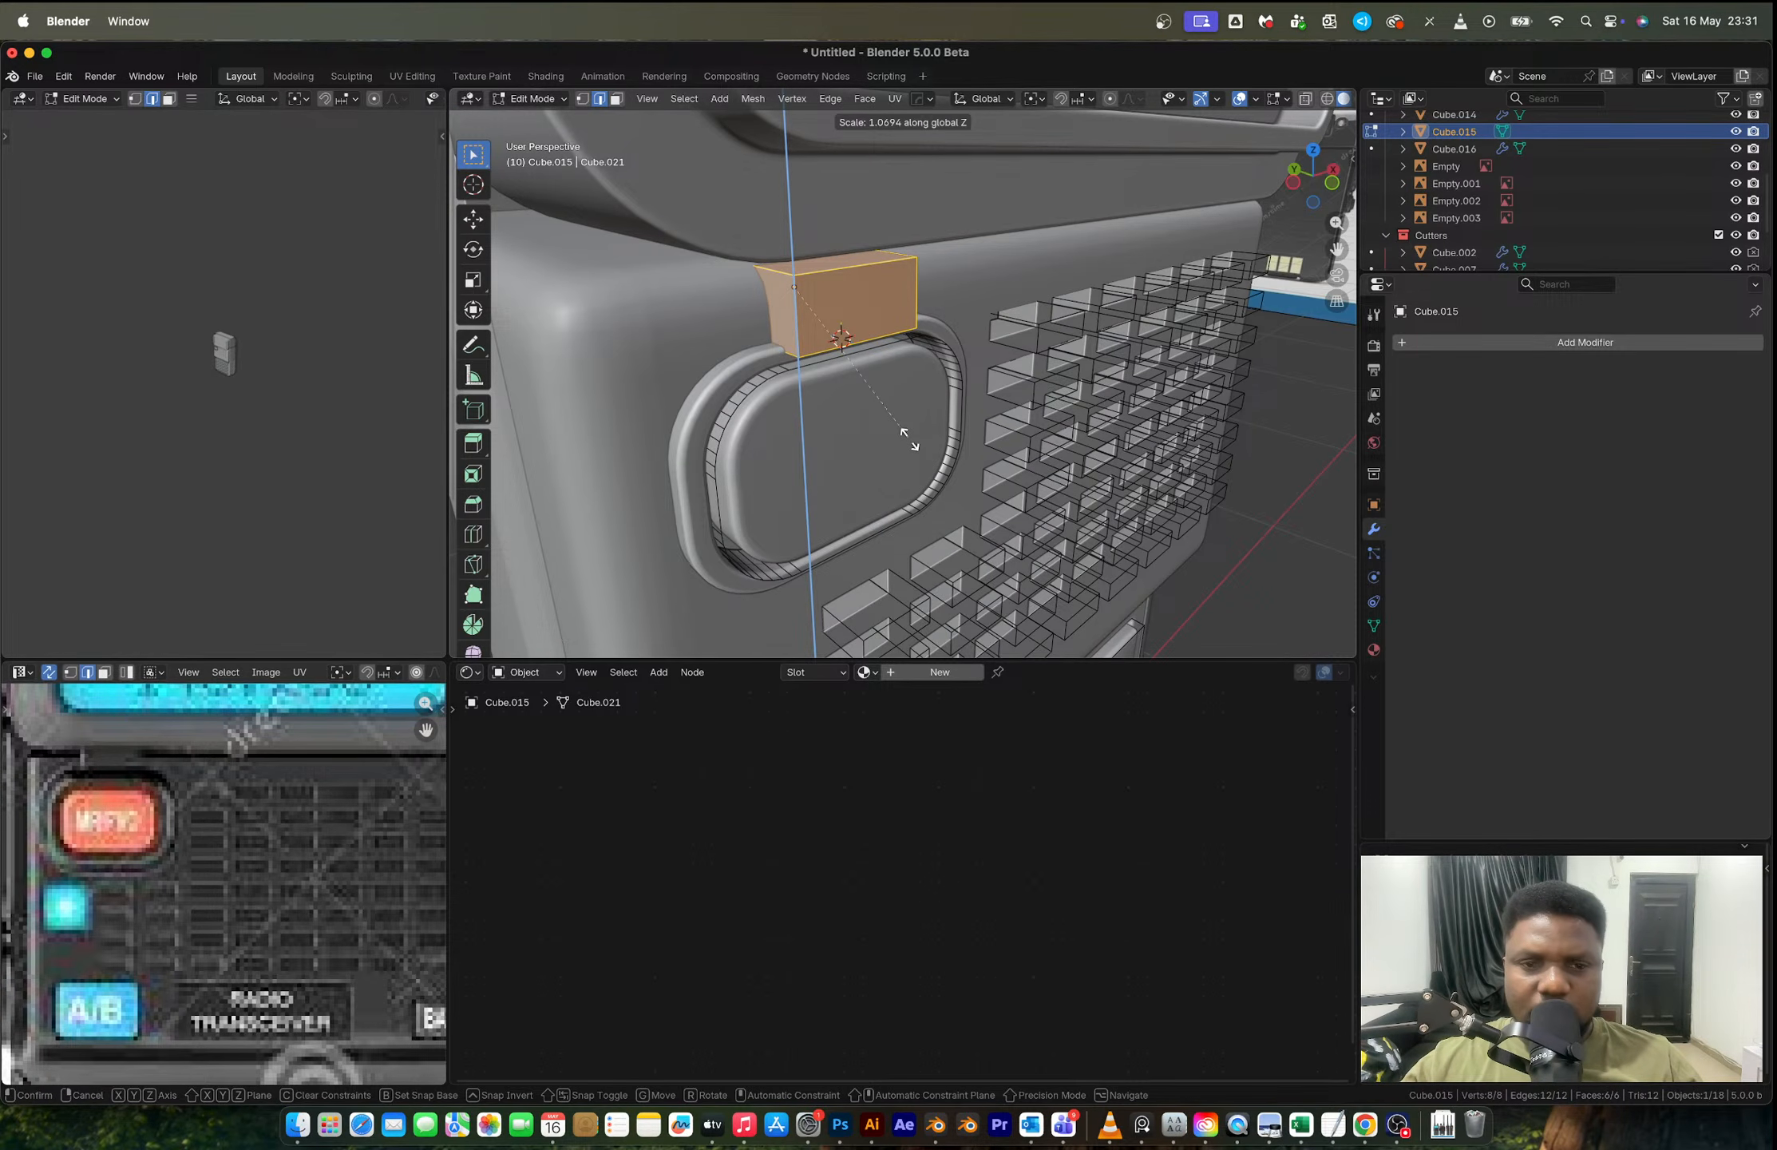
{"action": "left_click", "coordinate": [910, 438]}
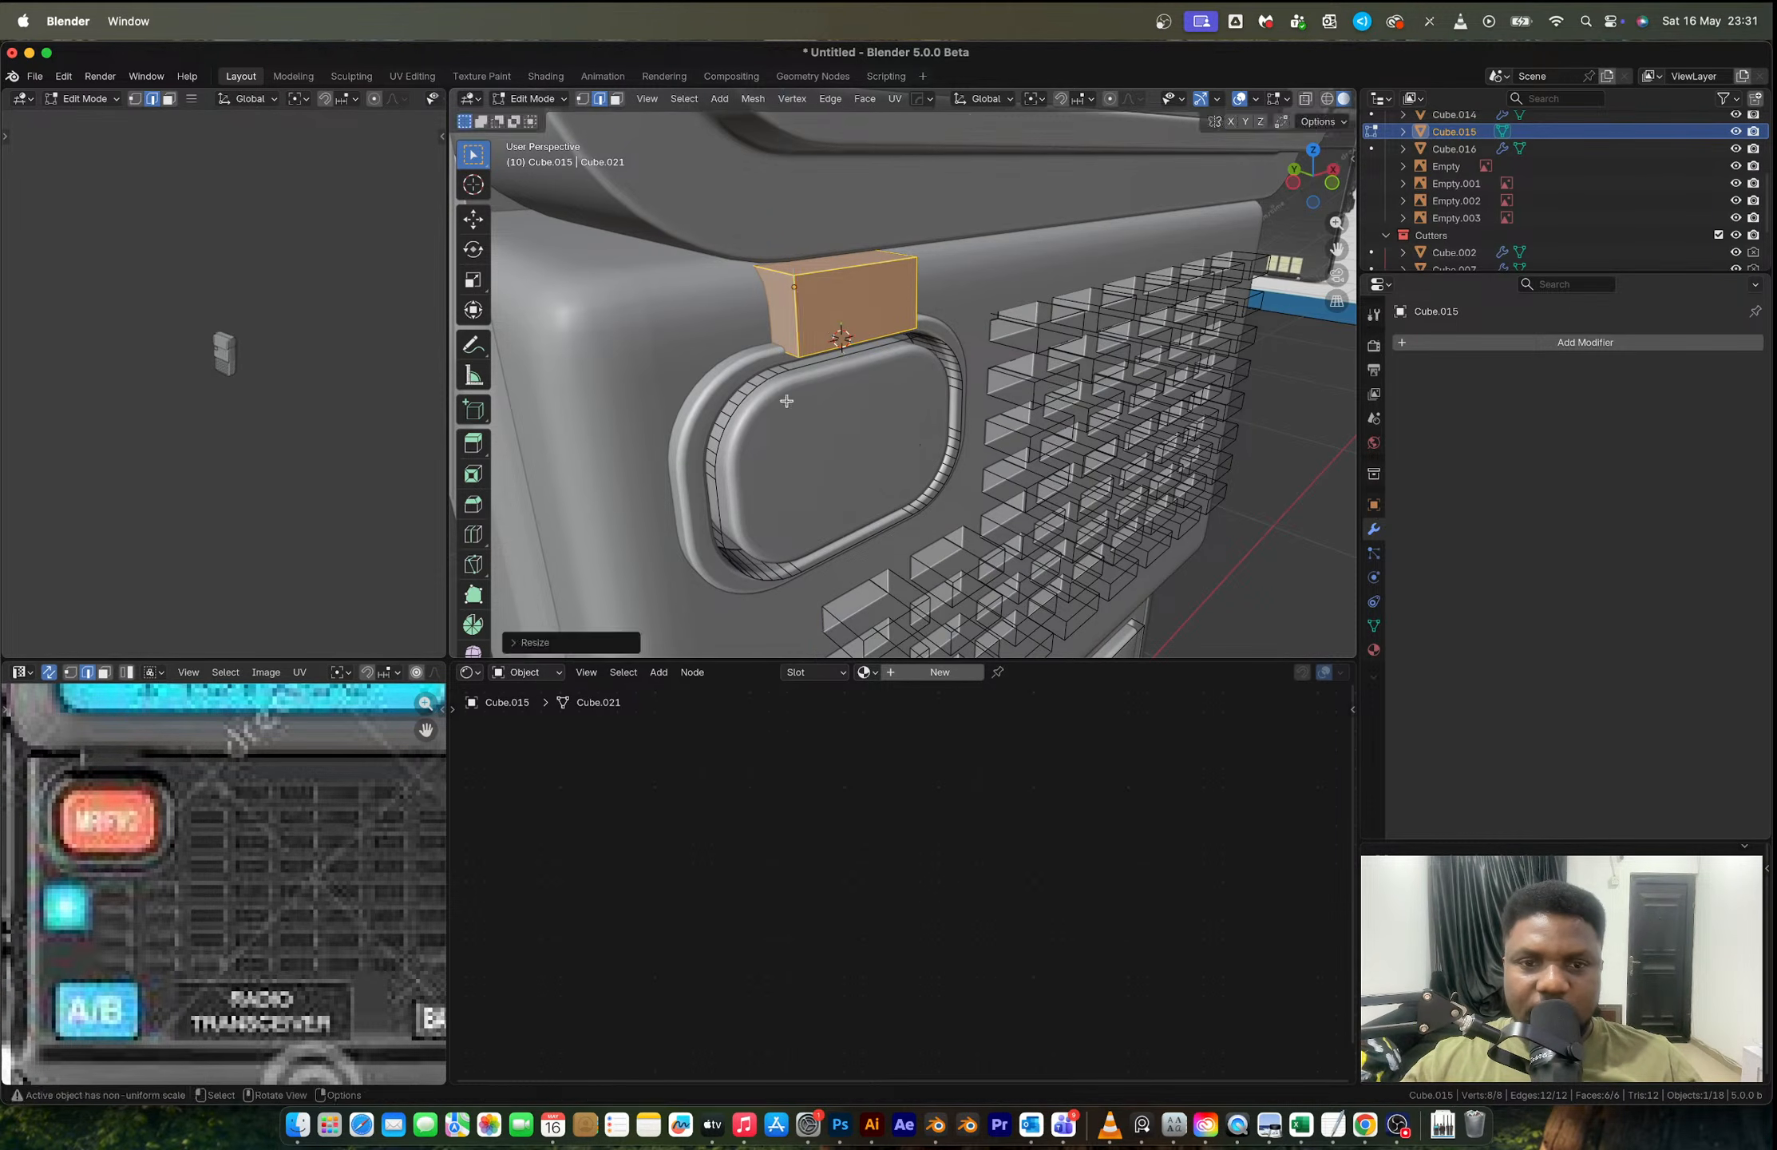
{"action": "key", "text": "Tab"}
Step: Copy the small block to the clipboard and delete it from the scene
{"action": "key", "text": "super+c"}
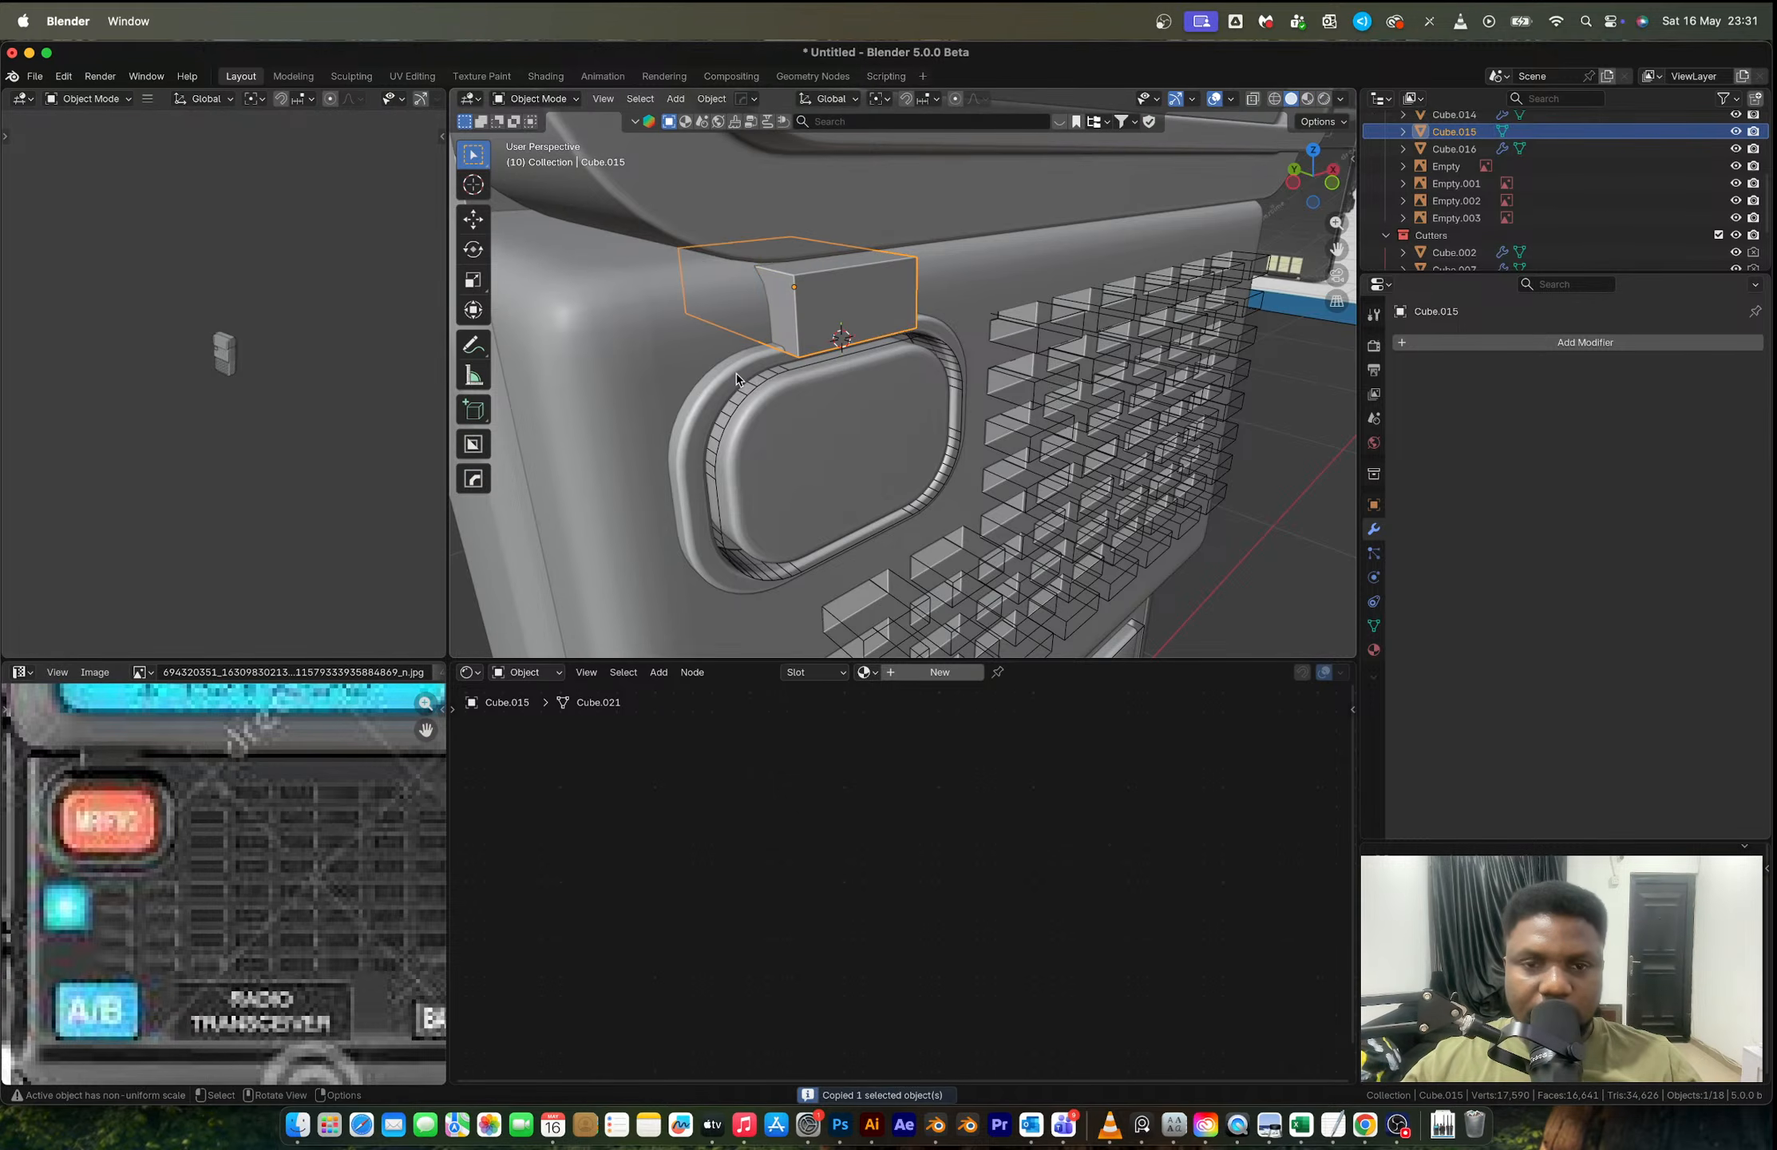
{"action": "key", "text": "x"}
{"action": "left_click", "coordinate": [736, 373]}
Step: Open the mesh of the rim around the button for editing
{"action": "left_click", "coordinate": [761, 350]}
{"action": "key", "text": "Tab"}
{"action": "mouse_move", "coordinate": [804, 352]}
{"action": "middle_mouse_down"}
{"action": "mouse_move", "coordinate": [778, 358]}
{"action": "mouse_move", "coordinate": [822, 384]}
{"action": "middle_mouse_up"}
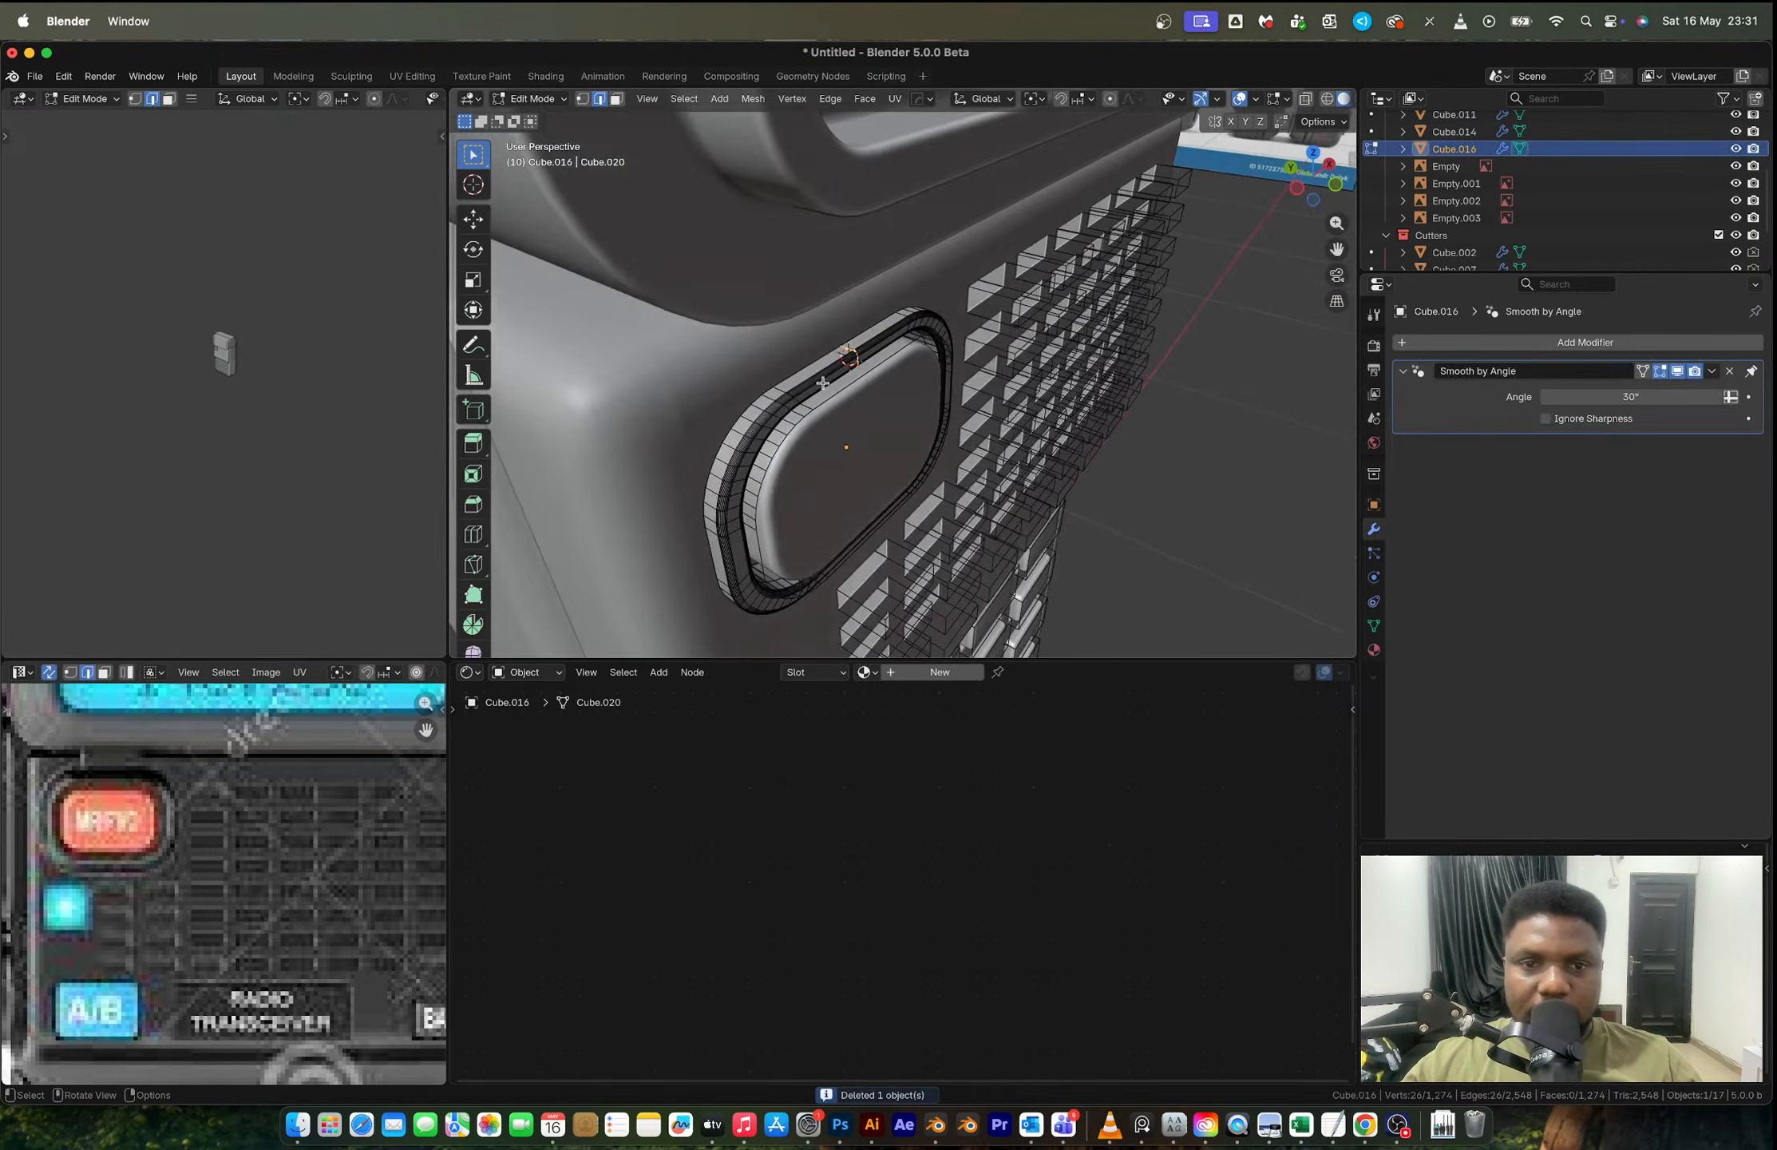
Step: Try a single loop cut around the outer side of the button rim
{"action": "key", "text": "ctrl+r"}
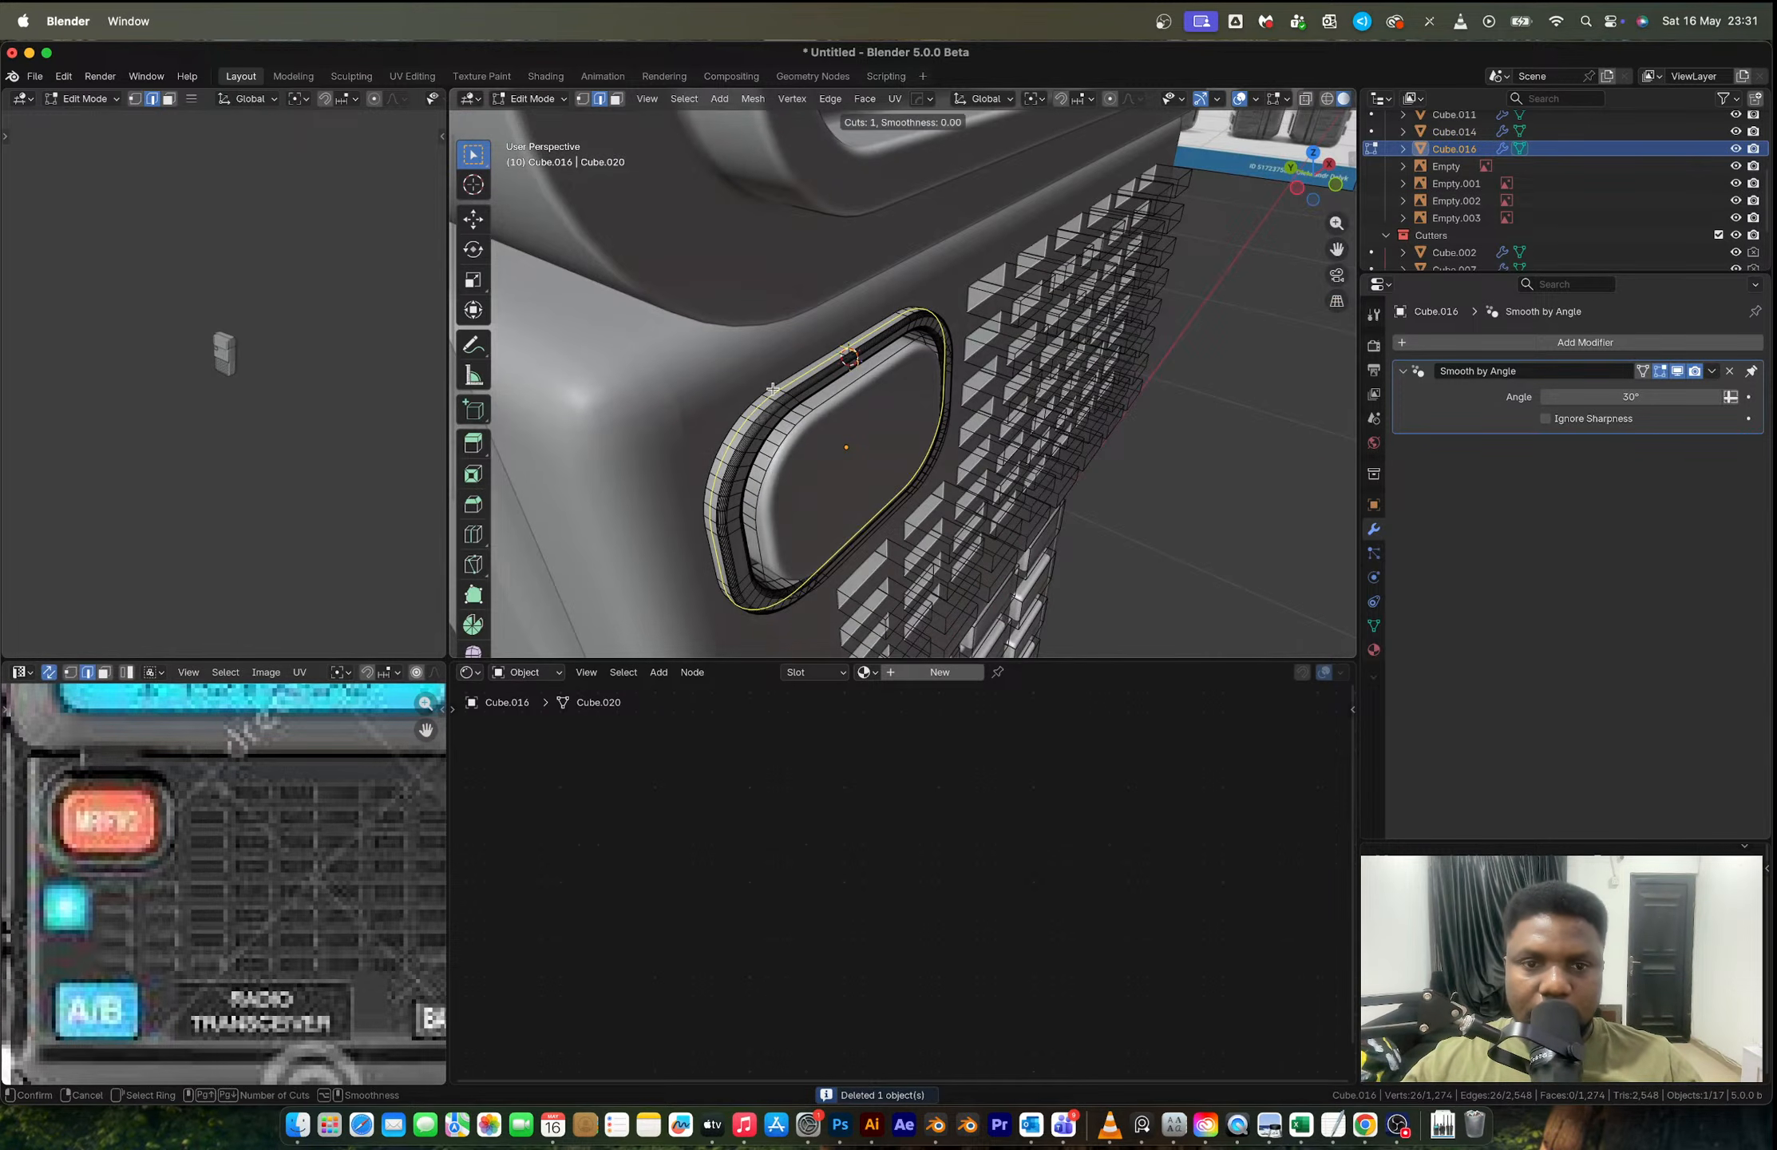
{"action": "left_click", "coordinate": [773, 389]}
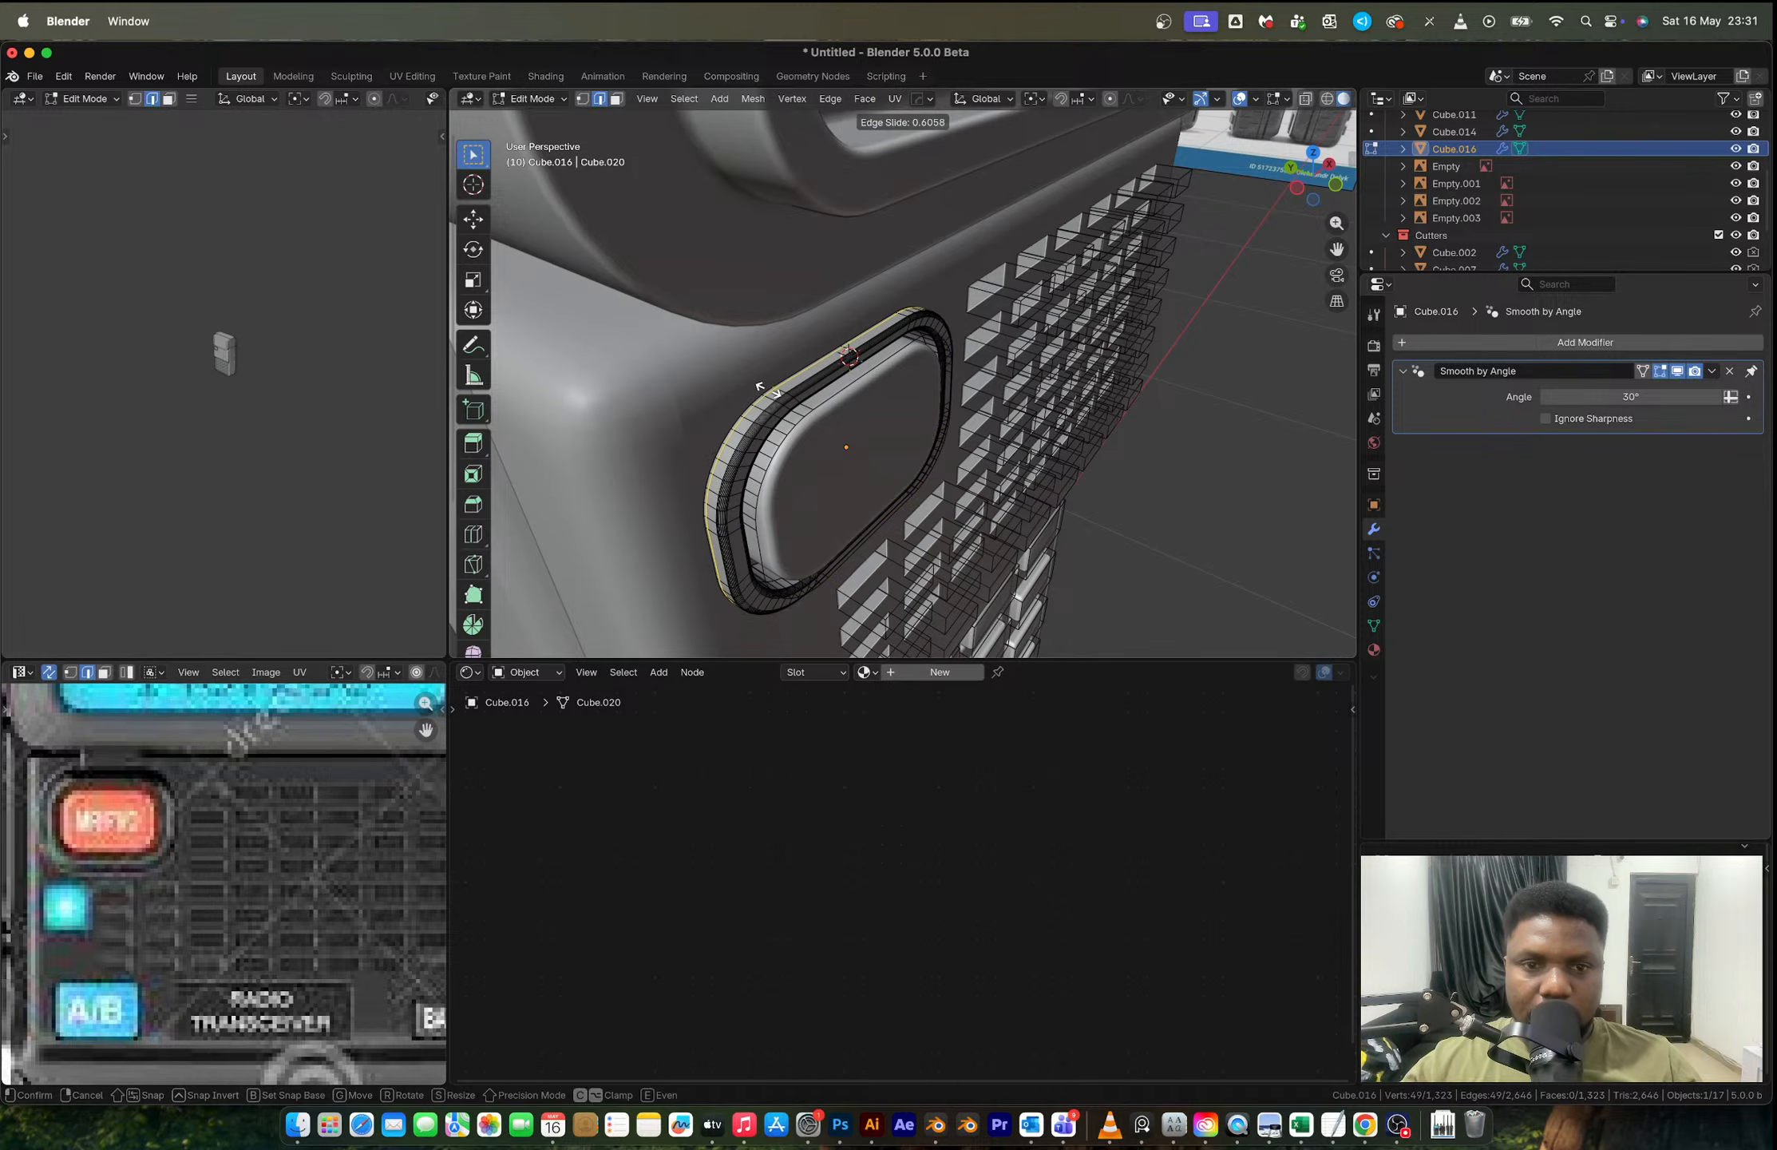
{"action": "left_click", "coordinate": [767, 390]}
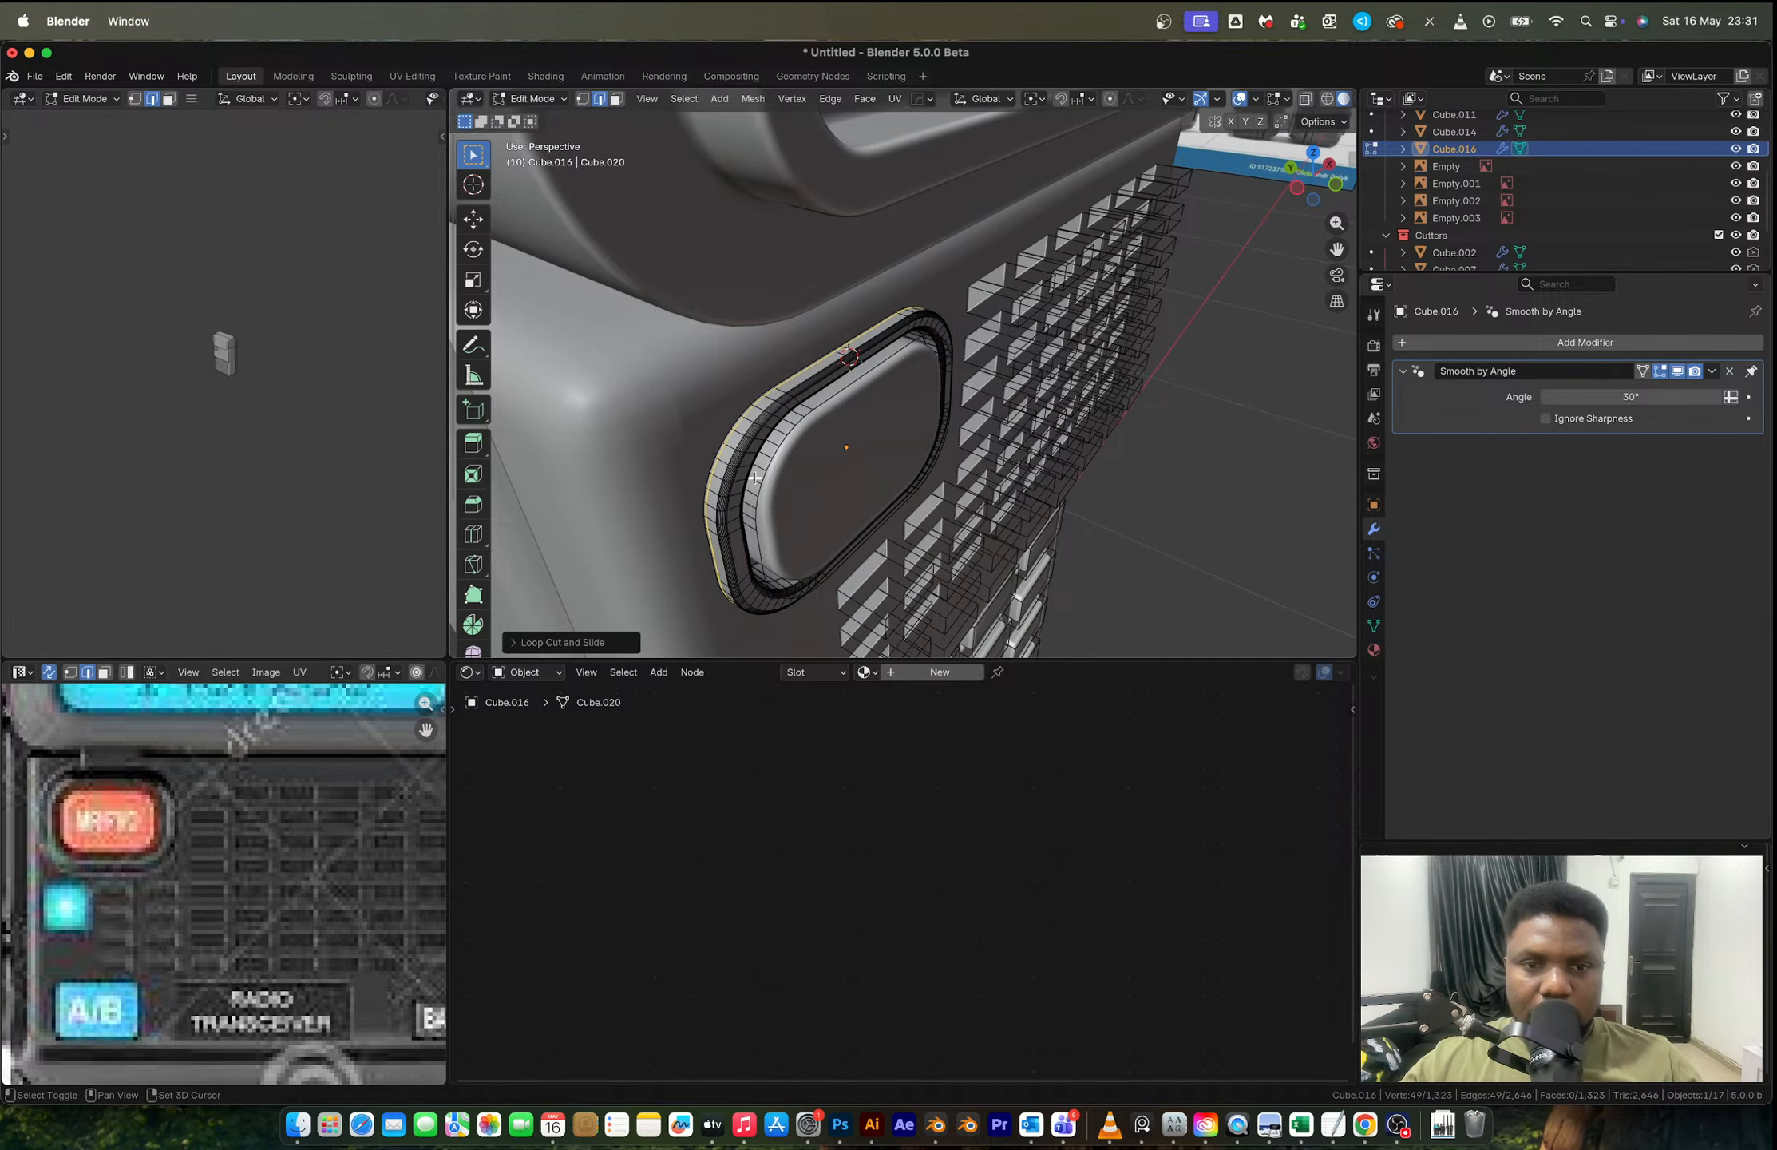
{"action": "key", "text": "ctrl+z"}
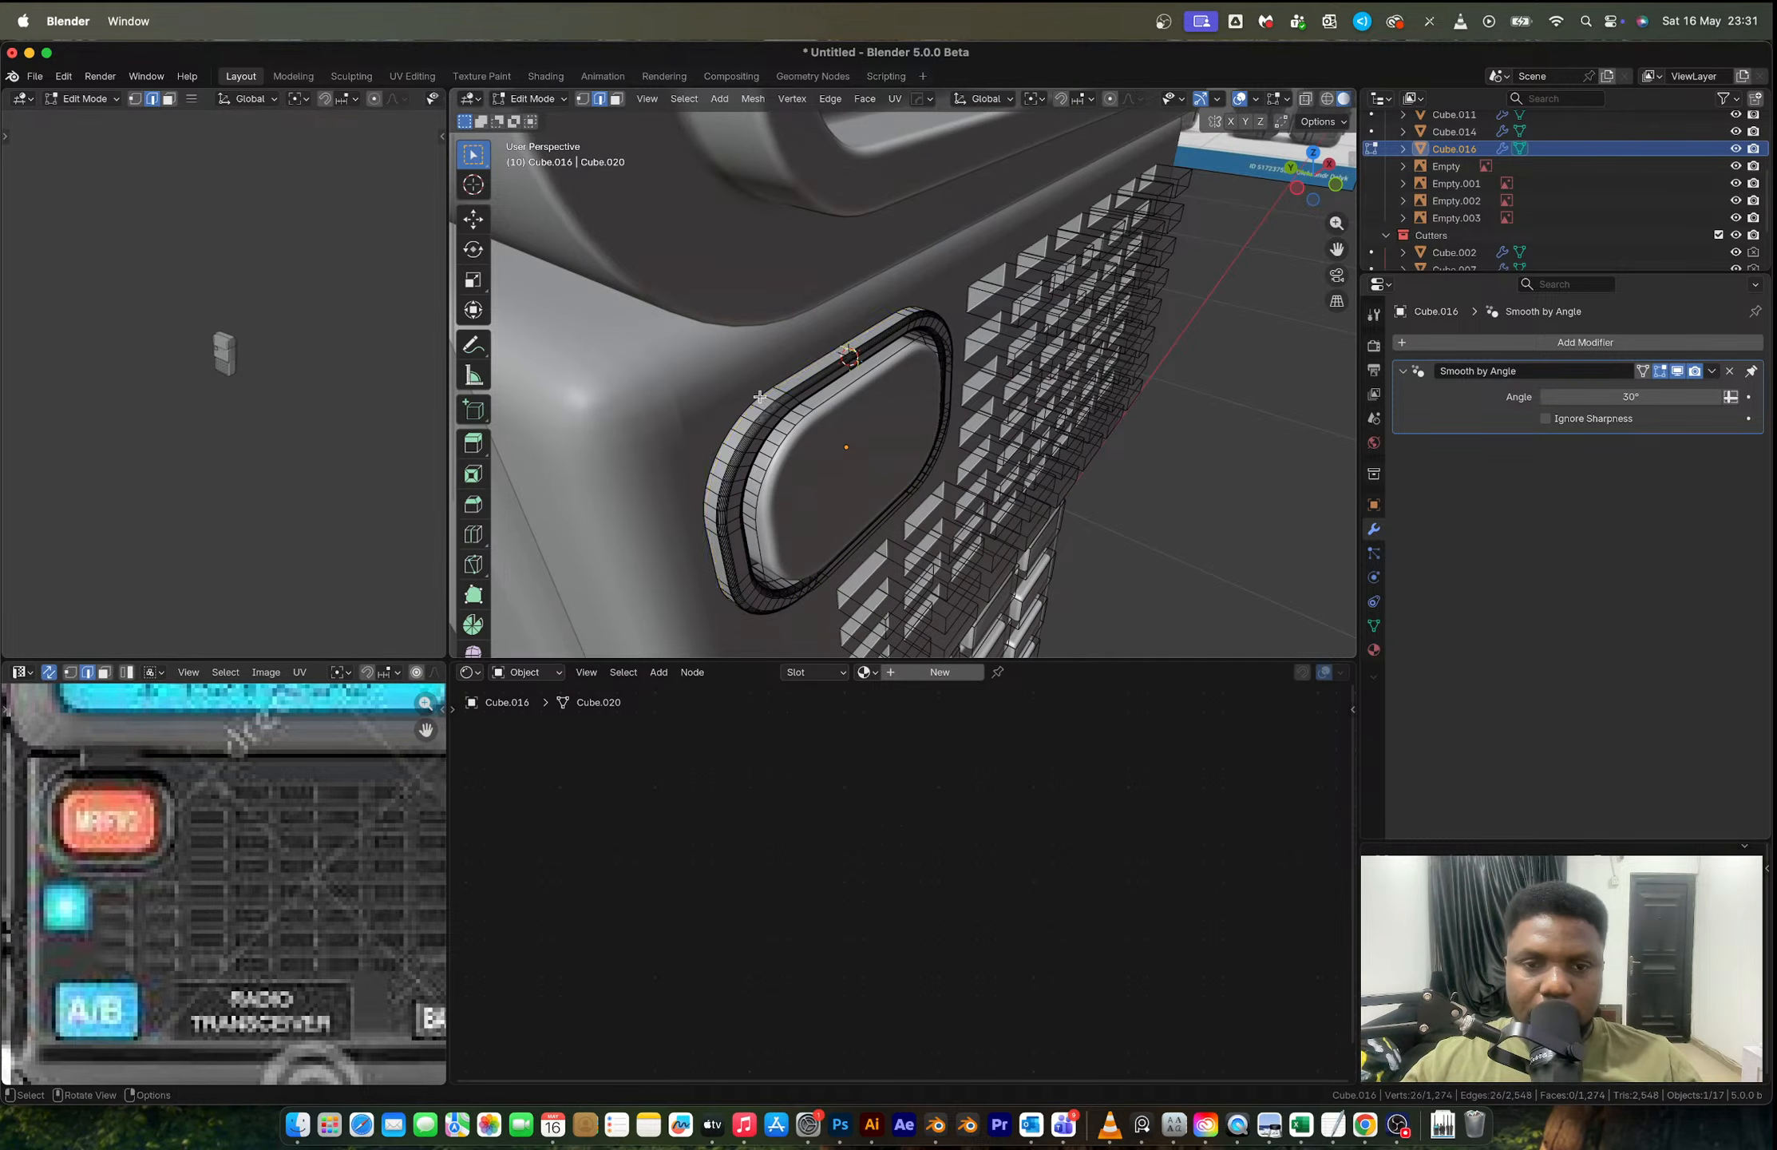
Step: Duplicate the rim's outer side face loop in place and separate the copy into its own object
{"action": "scroll", "coordinate": [763, 398], "scroll_direction": "up", "scroll_amount": 3}
{"action": "key", "text": "3"}
{"action": "left_click", "coordinate": [789, 369], "text": "alt"}
{"action": "left_click", "coordinate": [788, 369], "text": "alt"}
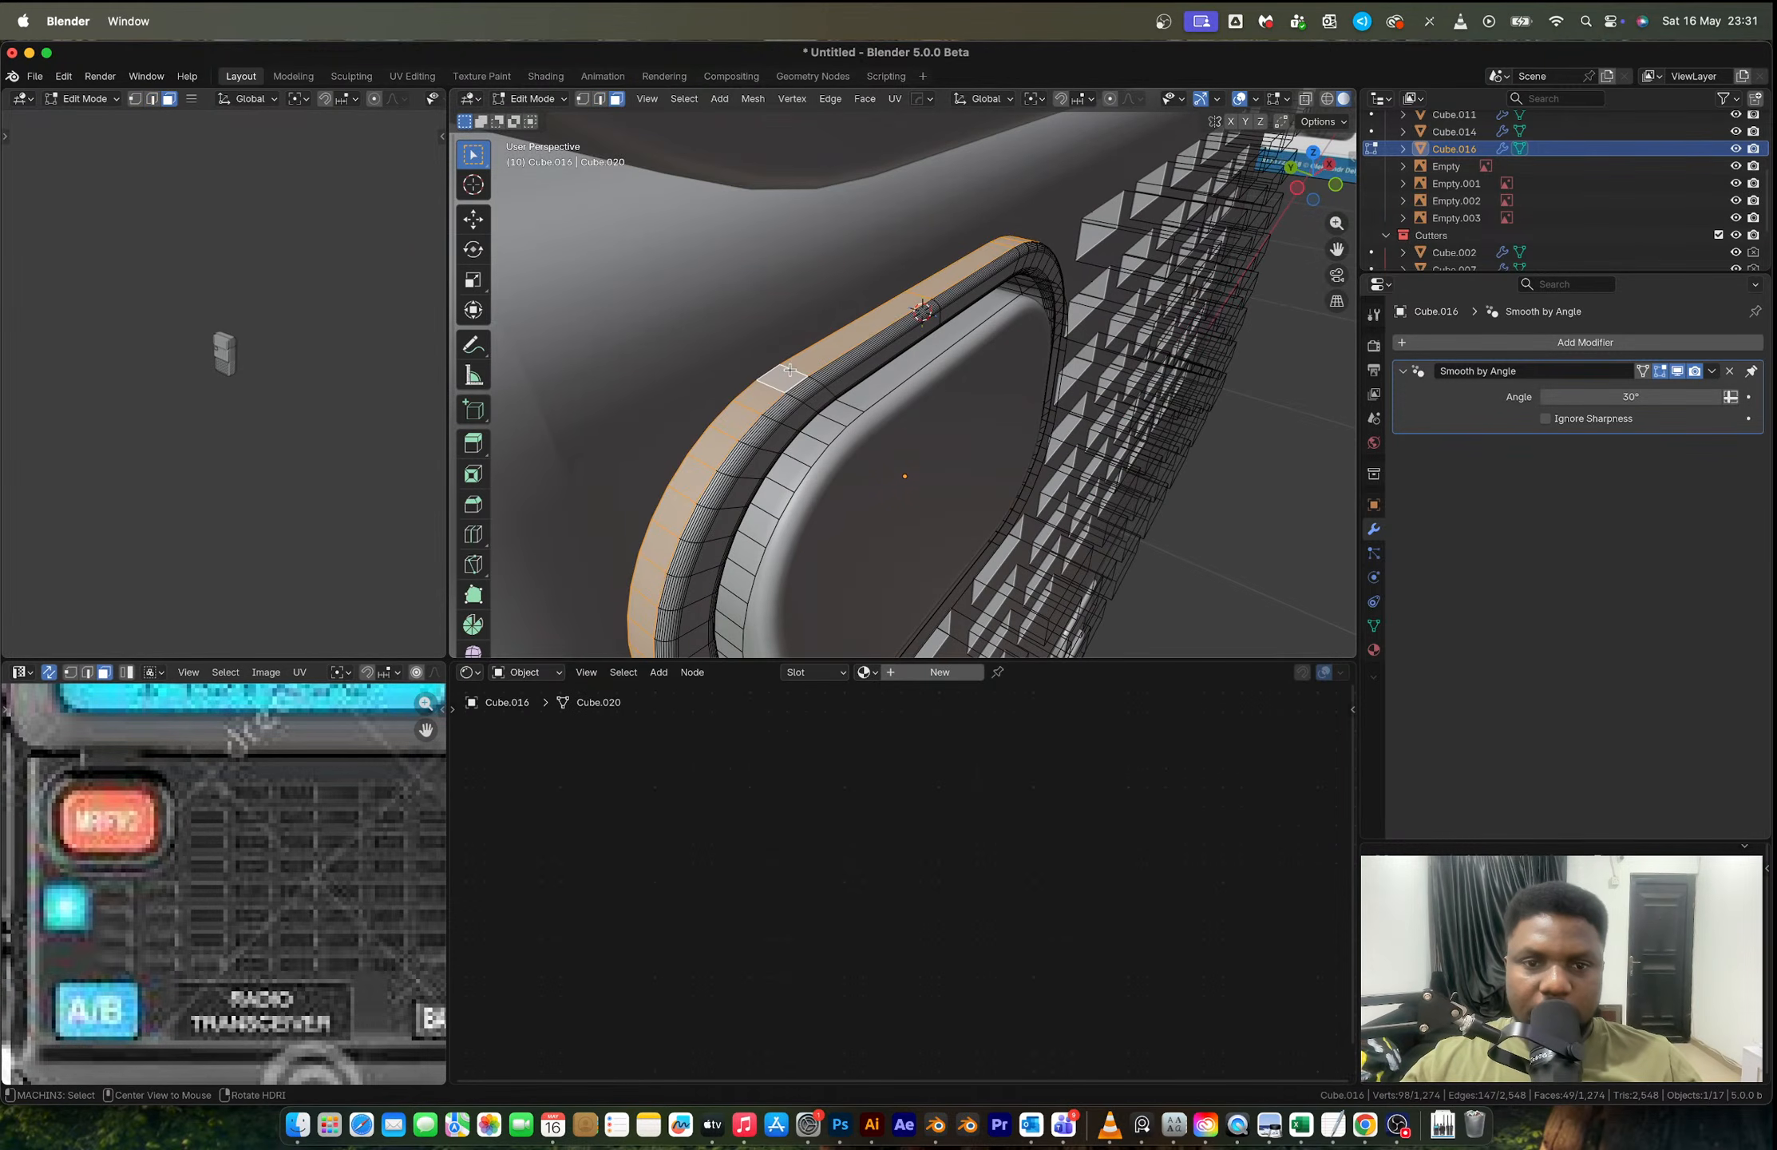
{"action": "key", "text": "shift+d"}
{"action": "right_click", "coordinate": [890, 444]}
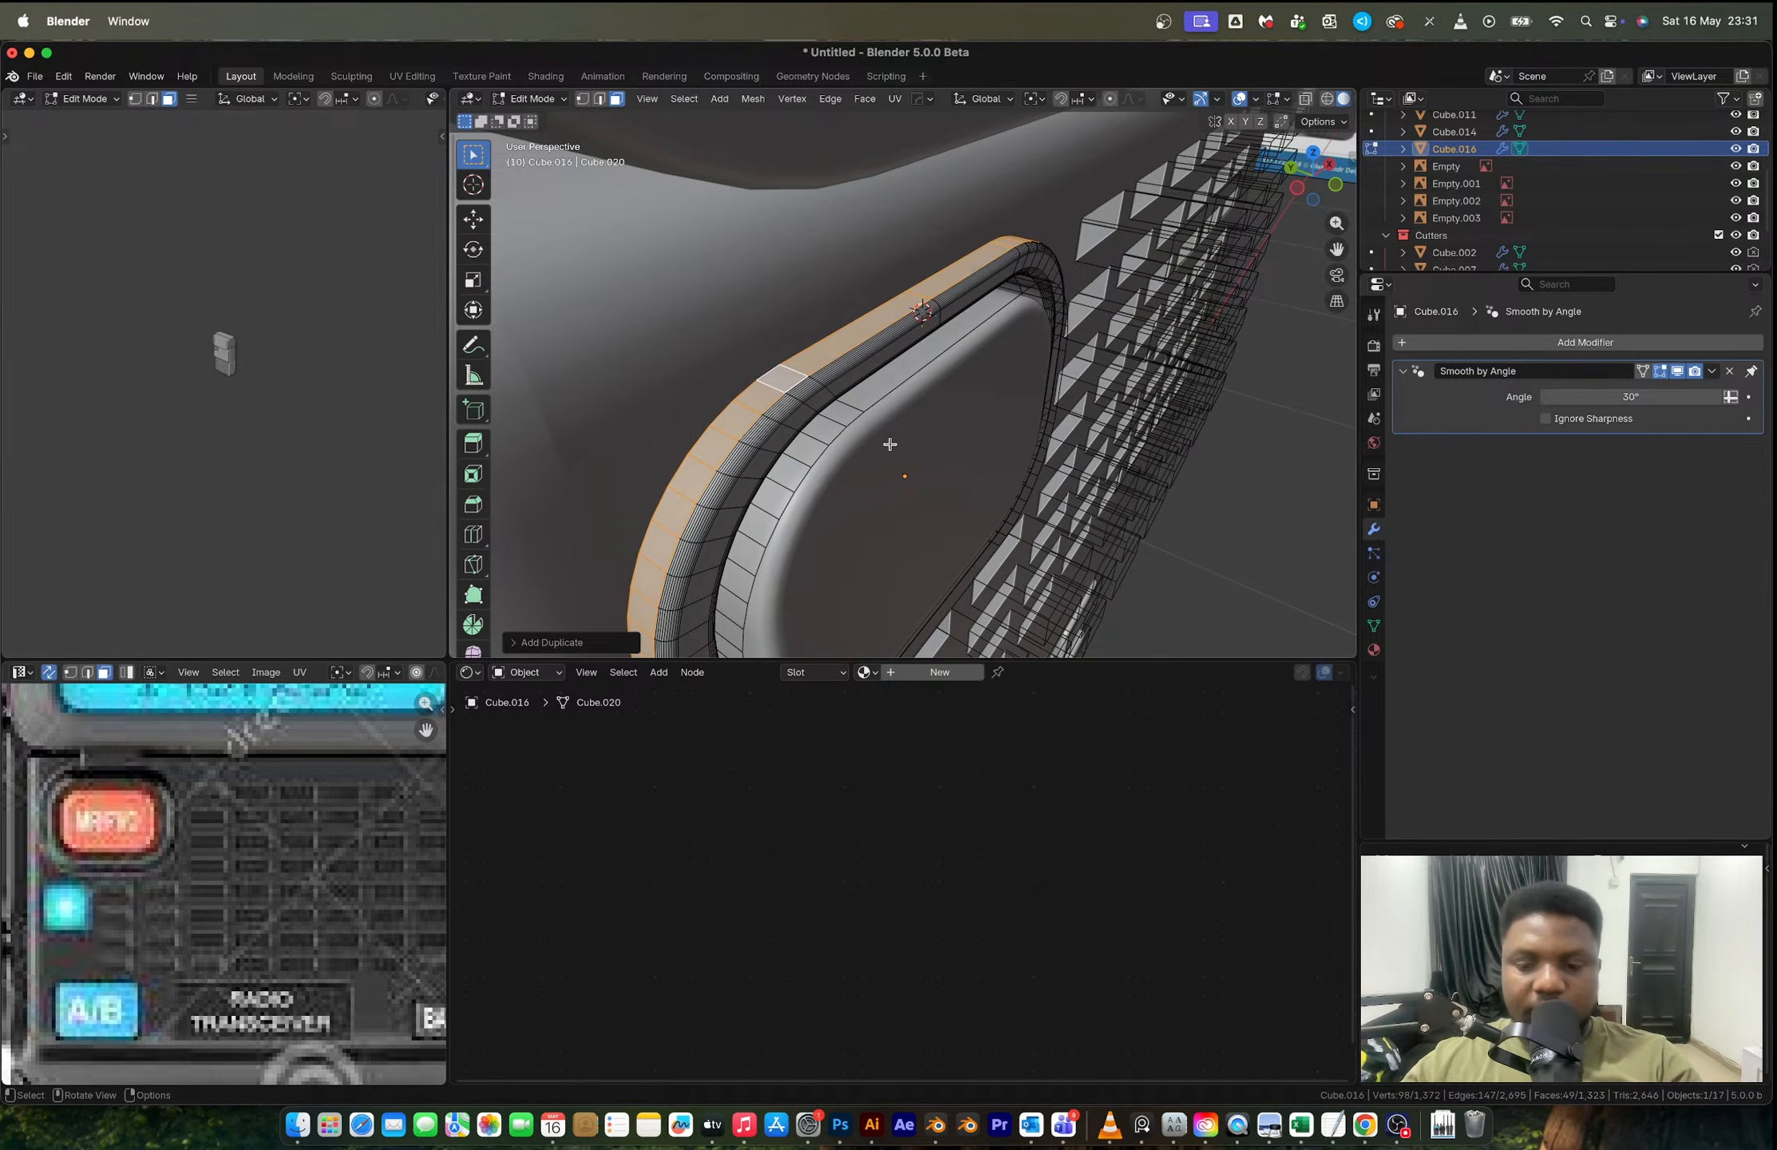
{"action": "key", "text": "p"}
{"action": "left_click", "coordinate": [889, 444]}
{"action": "key", "text": "Tab"}
Step: Select the separated strip around the rim and fatten its faces slightly outward, leaving a small gap to the rim
{"action": "left_click", "coordinate": [800, 369]}
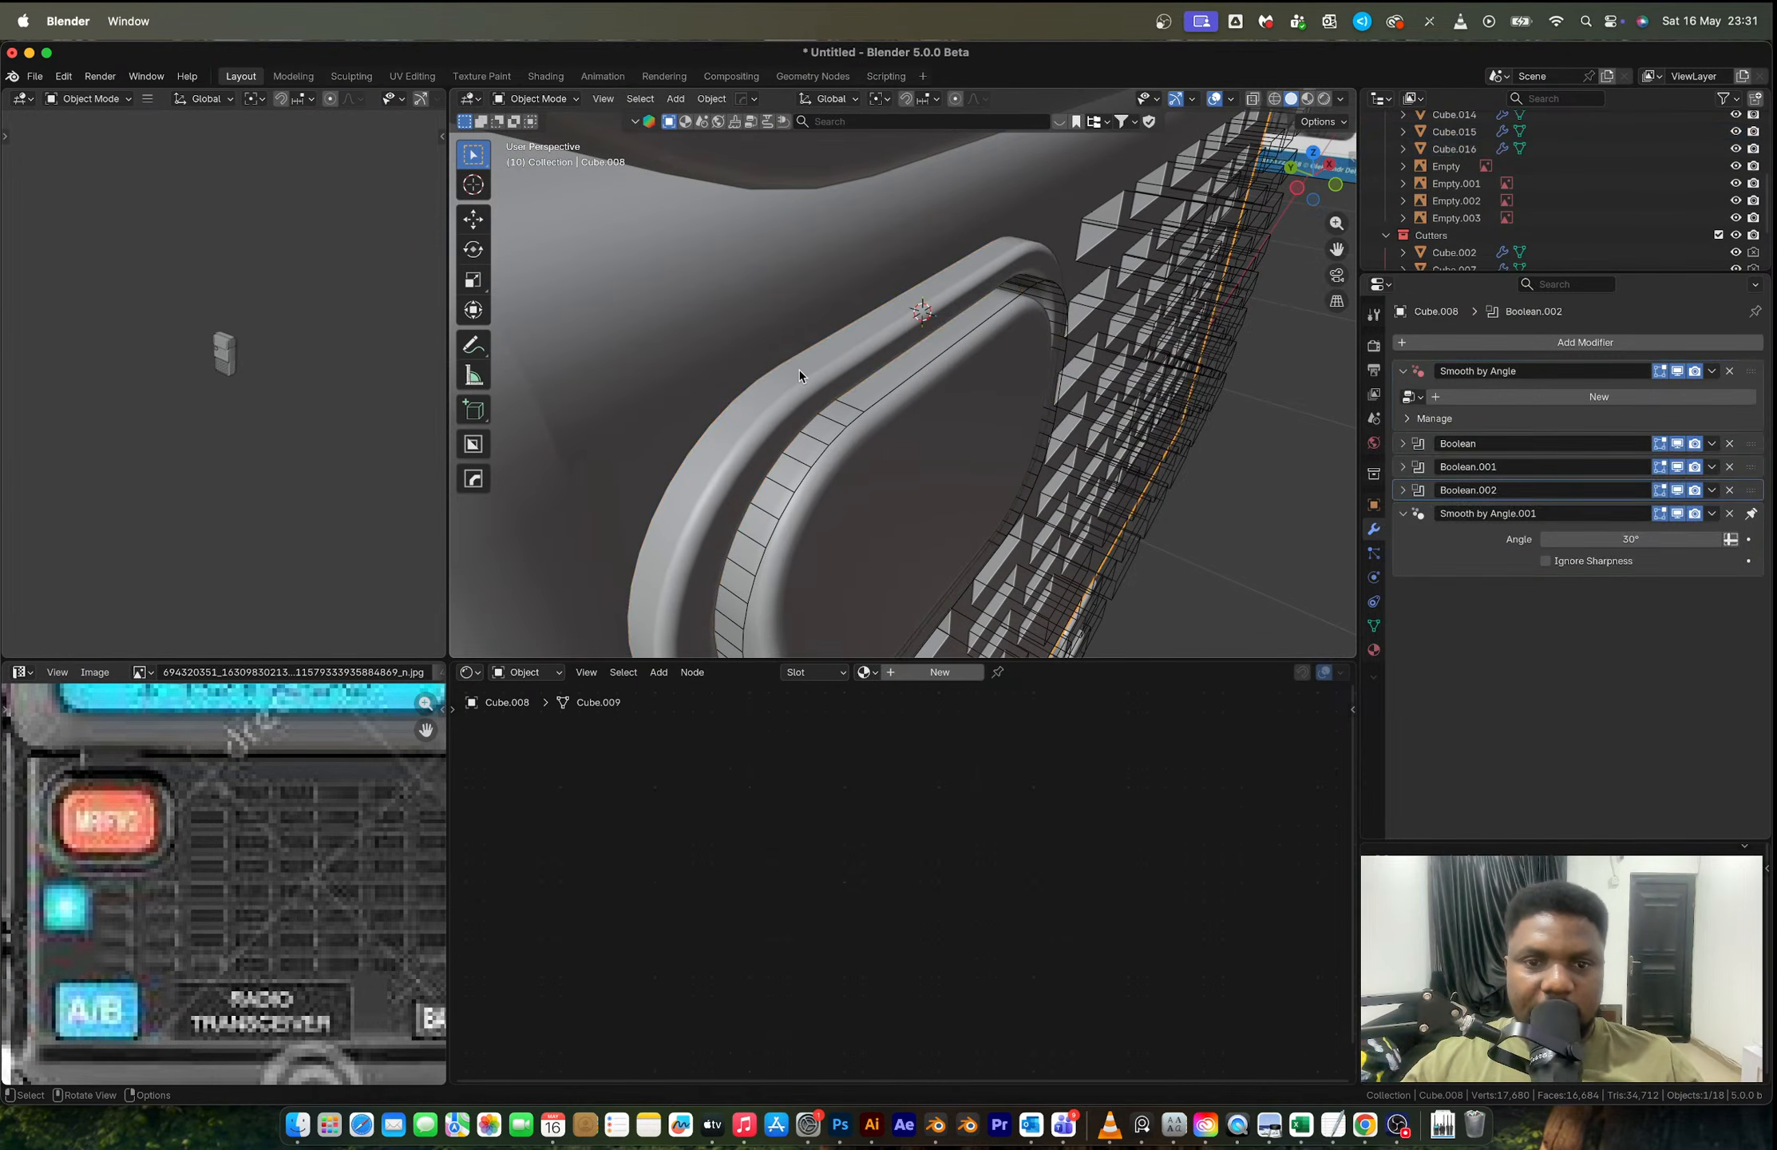
{"action": "left_click", "coordinate": [800, 370]}
{"action": "left_click", "coordinate": [800, 370]}
{"action": "left_click", "coordinate": [800, 369]}
{"action": "left_click", "coordinate": [802, 364]}
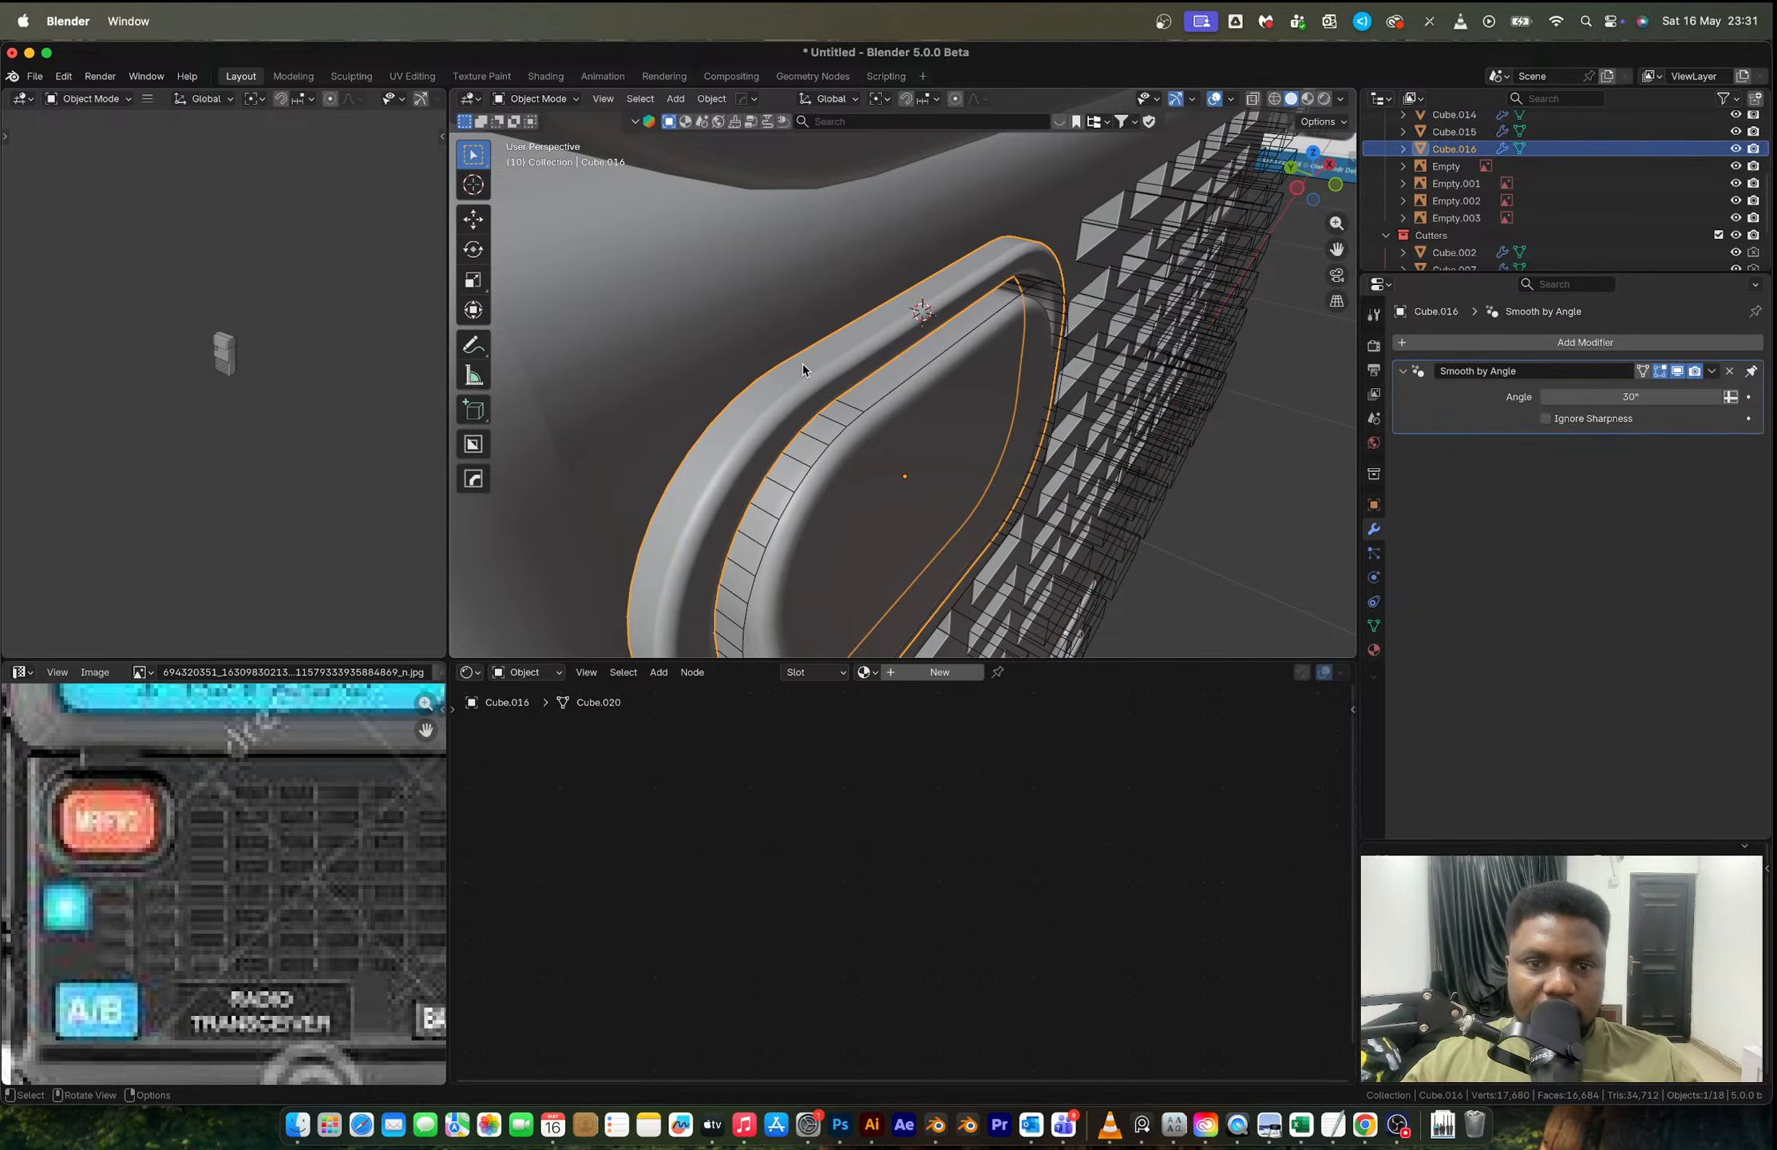
{"action": "left_click", "coordinate": [802, 364]}
{"action": "left_click", "coordinate": [802, 364]}
{"action": "left_click", "coordinate": [802, 366]}
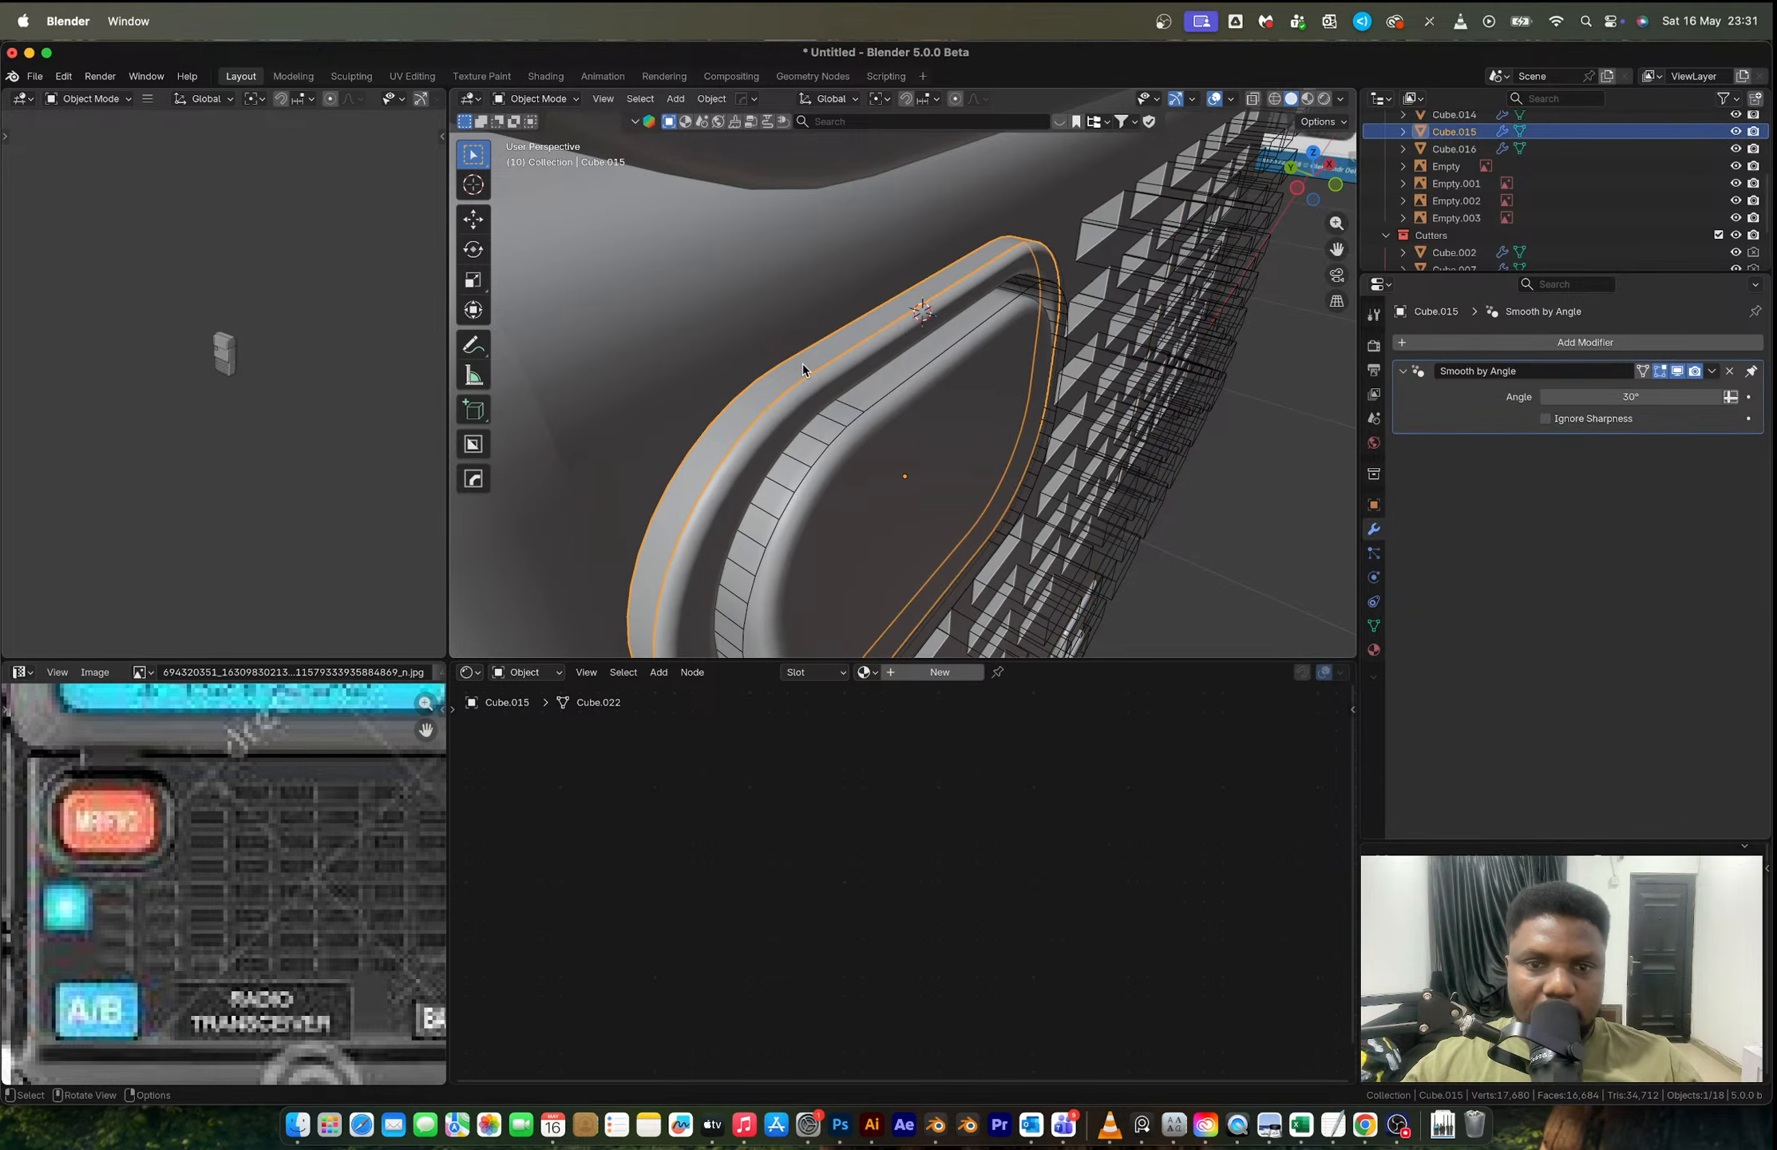
{"action": "key", "text": "Tab"}
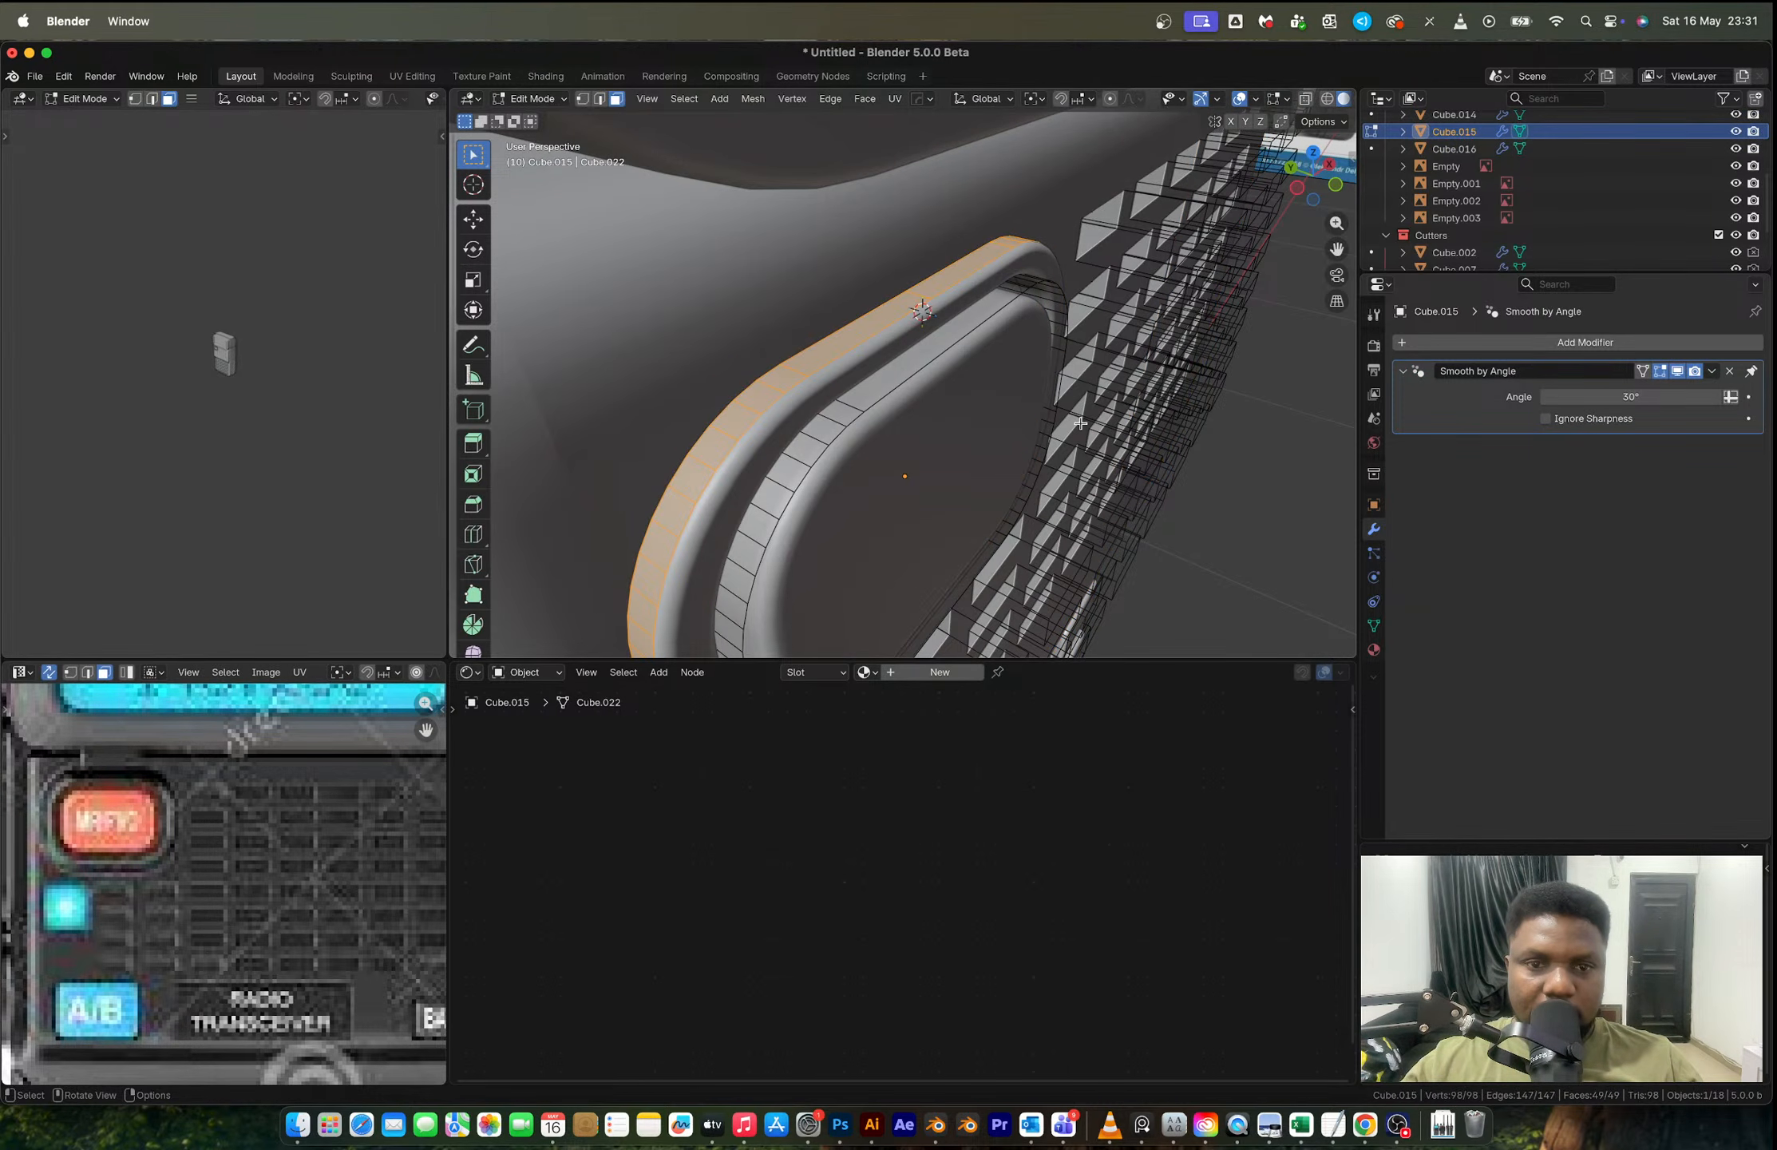
{"action": "middle_click_drag", "start_coordinate": [1108, 420], "coordinate": [1059, 376]}
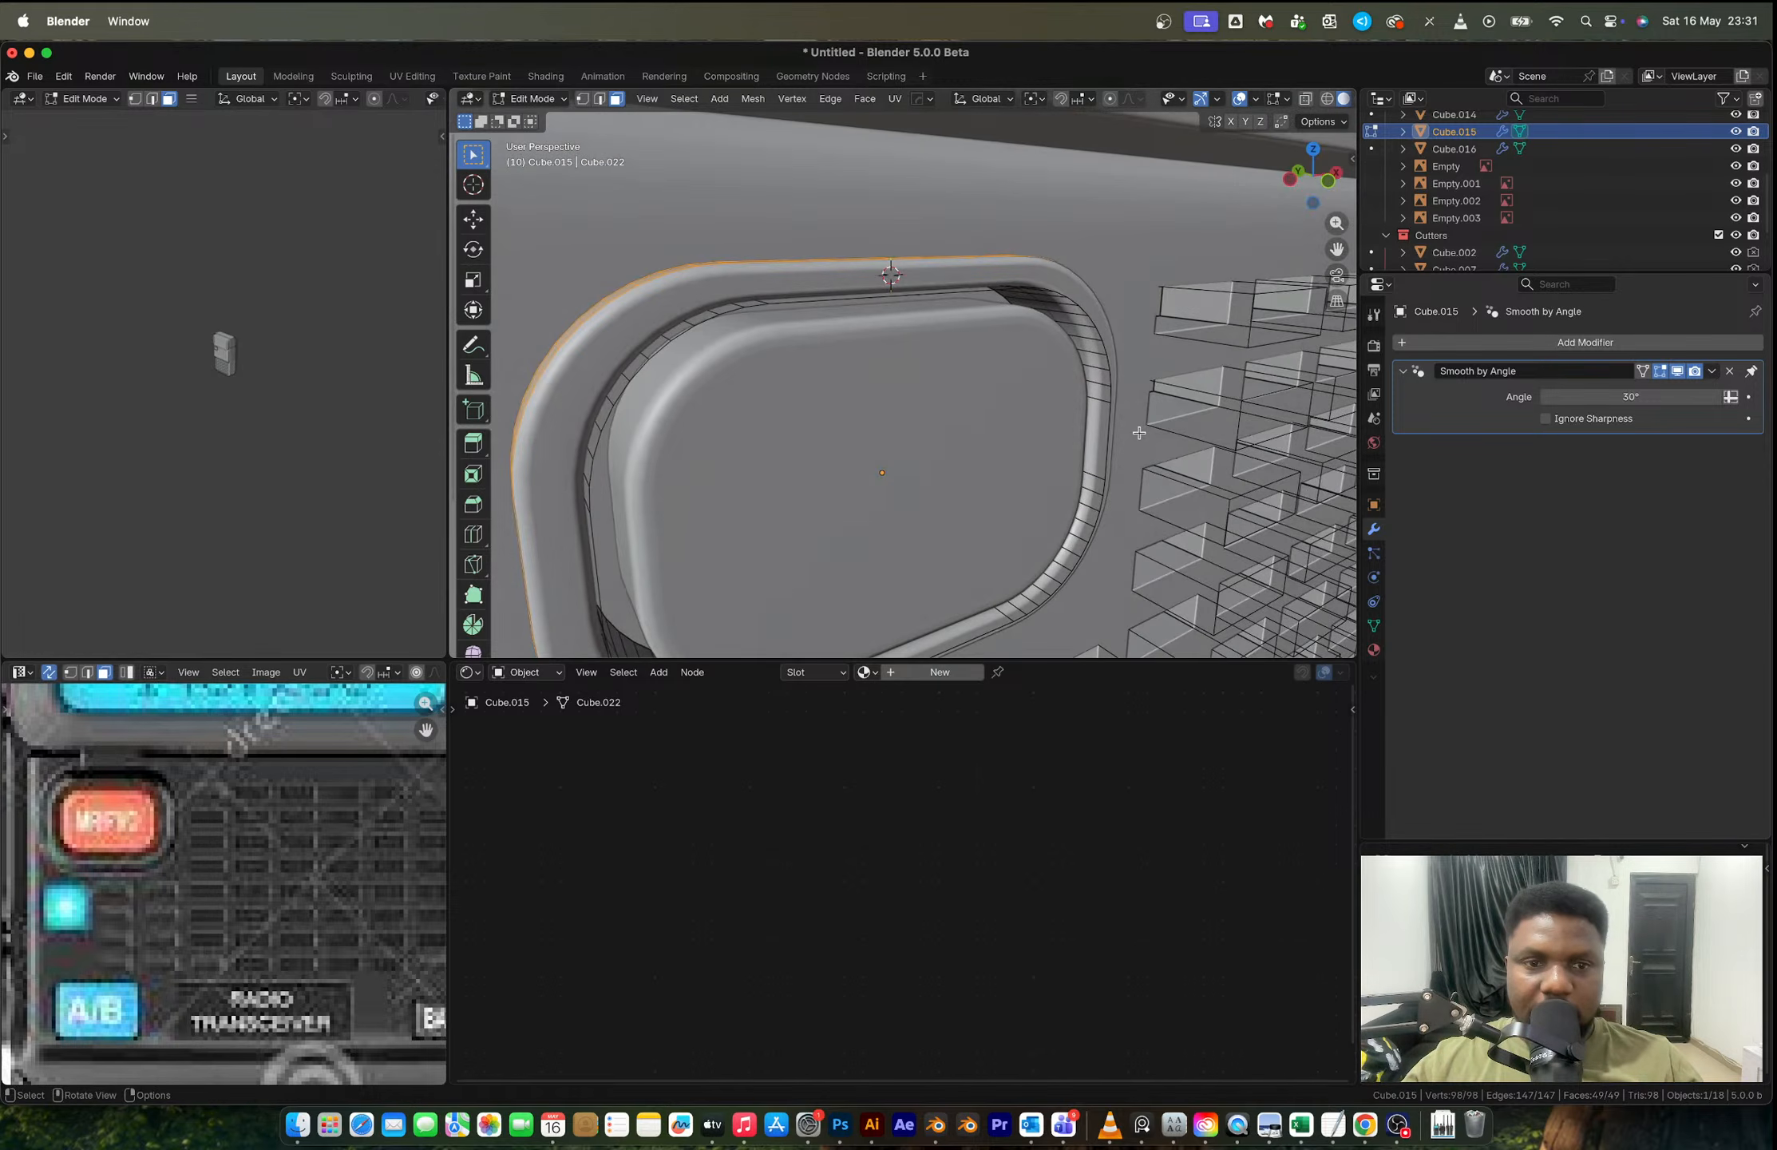
{"action": "key", "text": "alt+s"}
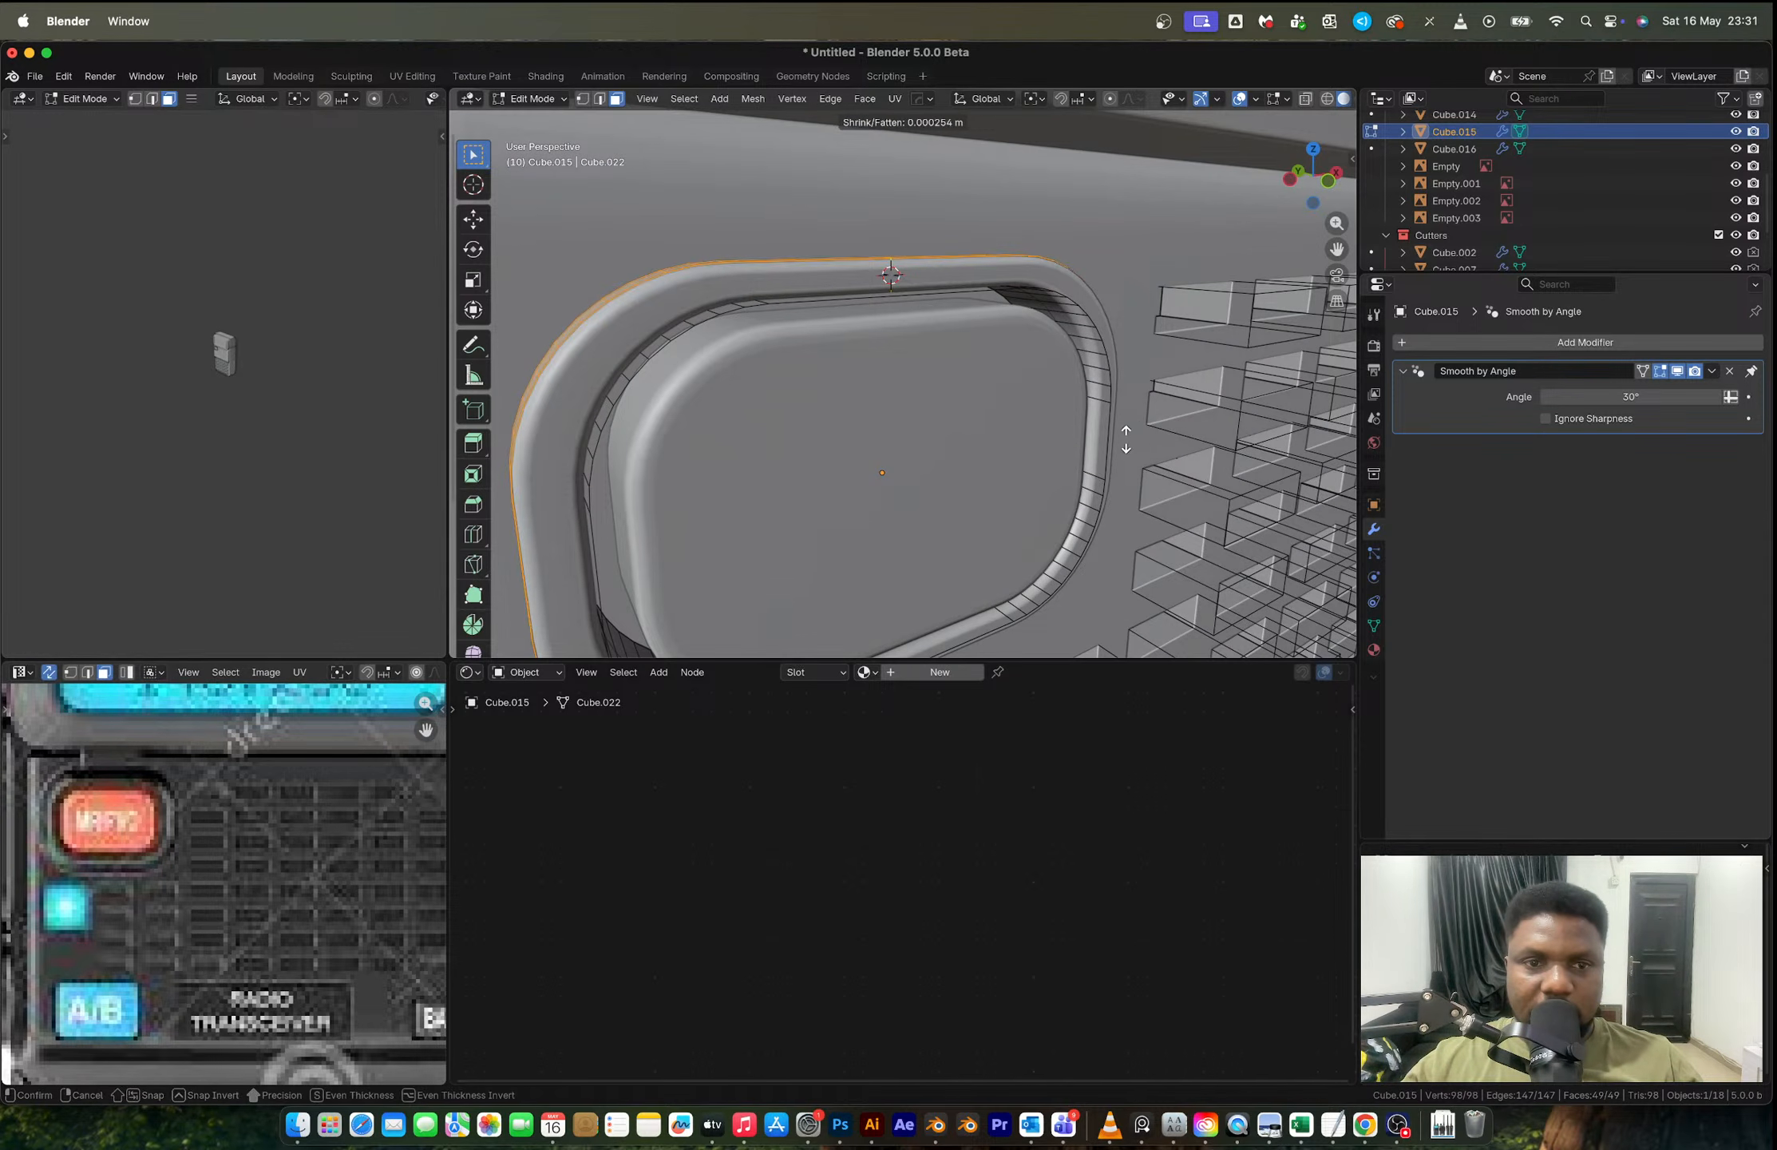
{"action": "left_click", "coordinate": [1137, 423]}
Step: Extrude the strip's faces outward along their normals to form a second, outer rim
{"action": "key", "text": "alt+e"}
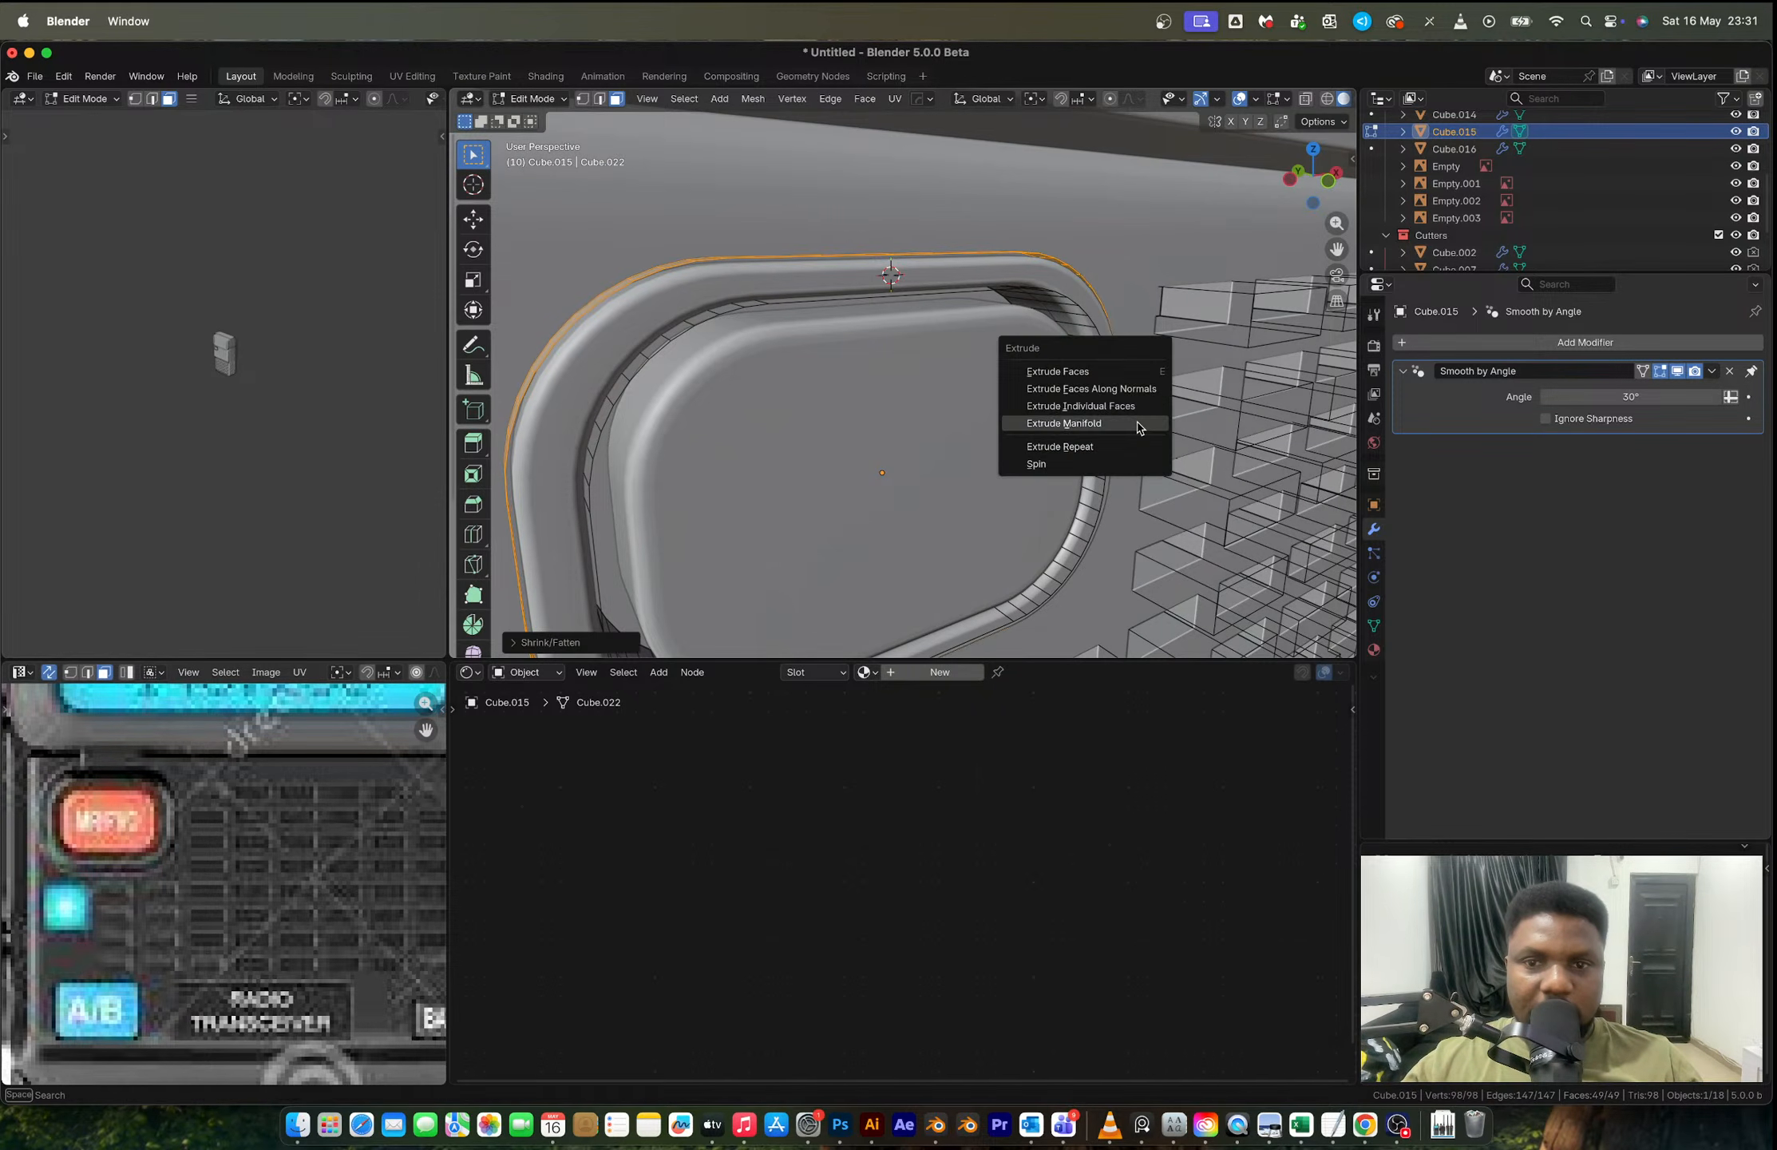
{"action": "left_click", "coordinate": [1134, 391]}
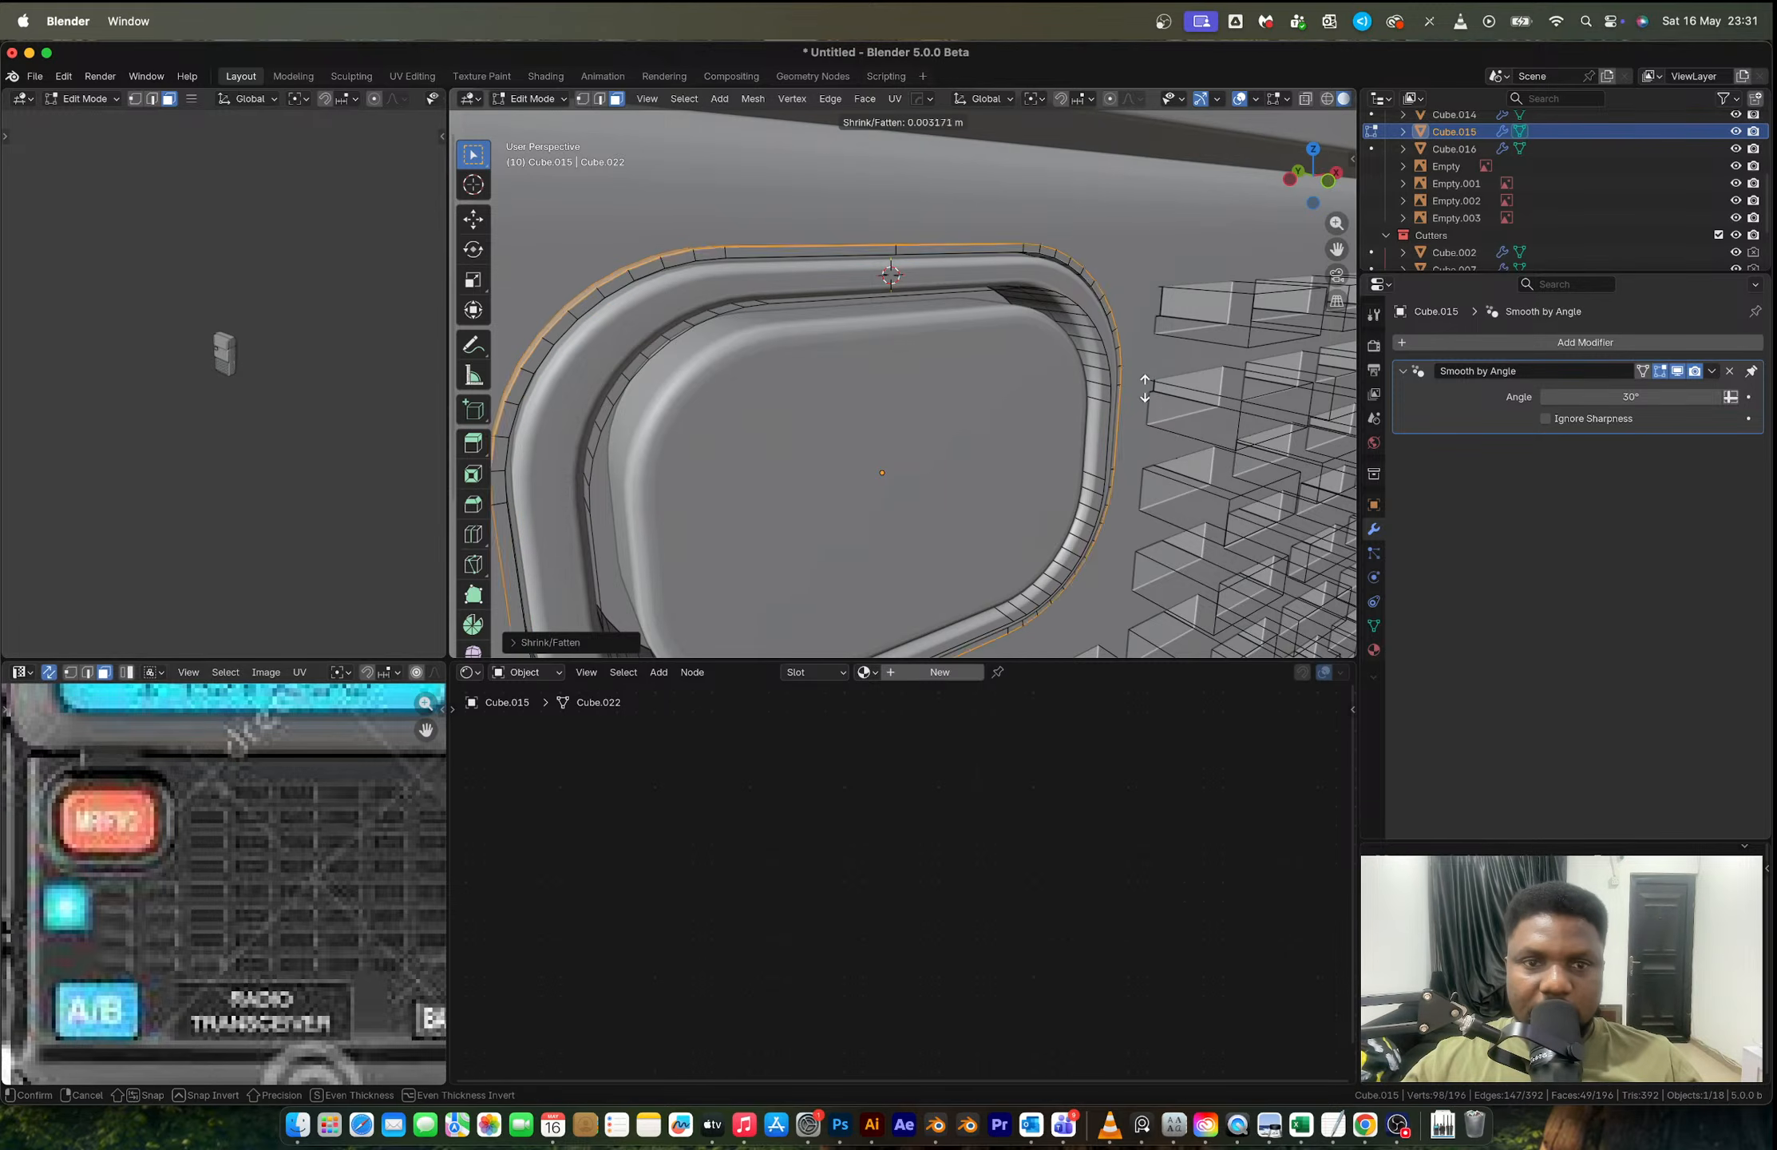
{"action": "left_click", "coordinate": [1124, 372]}
Step: Apply the outer rim's transforms and bevel its two front edge loops with 11 segments
{"action": "middle_click_drag", "start_coordinate": [805, 261], "coordinate": [835, 253]}
{"action": "key", "text": "2"}
{"action": "left_click", "coordinate": [823, 250], "text": "alt"}
{"action": "left_click", "coordinate": [820, 269], "text": "alt+shift"}
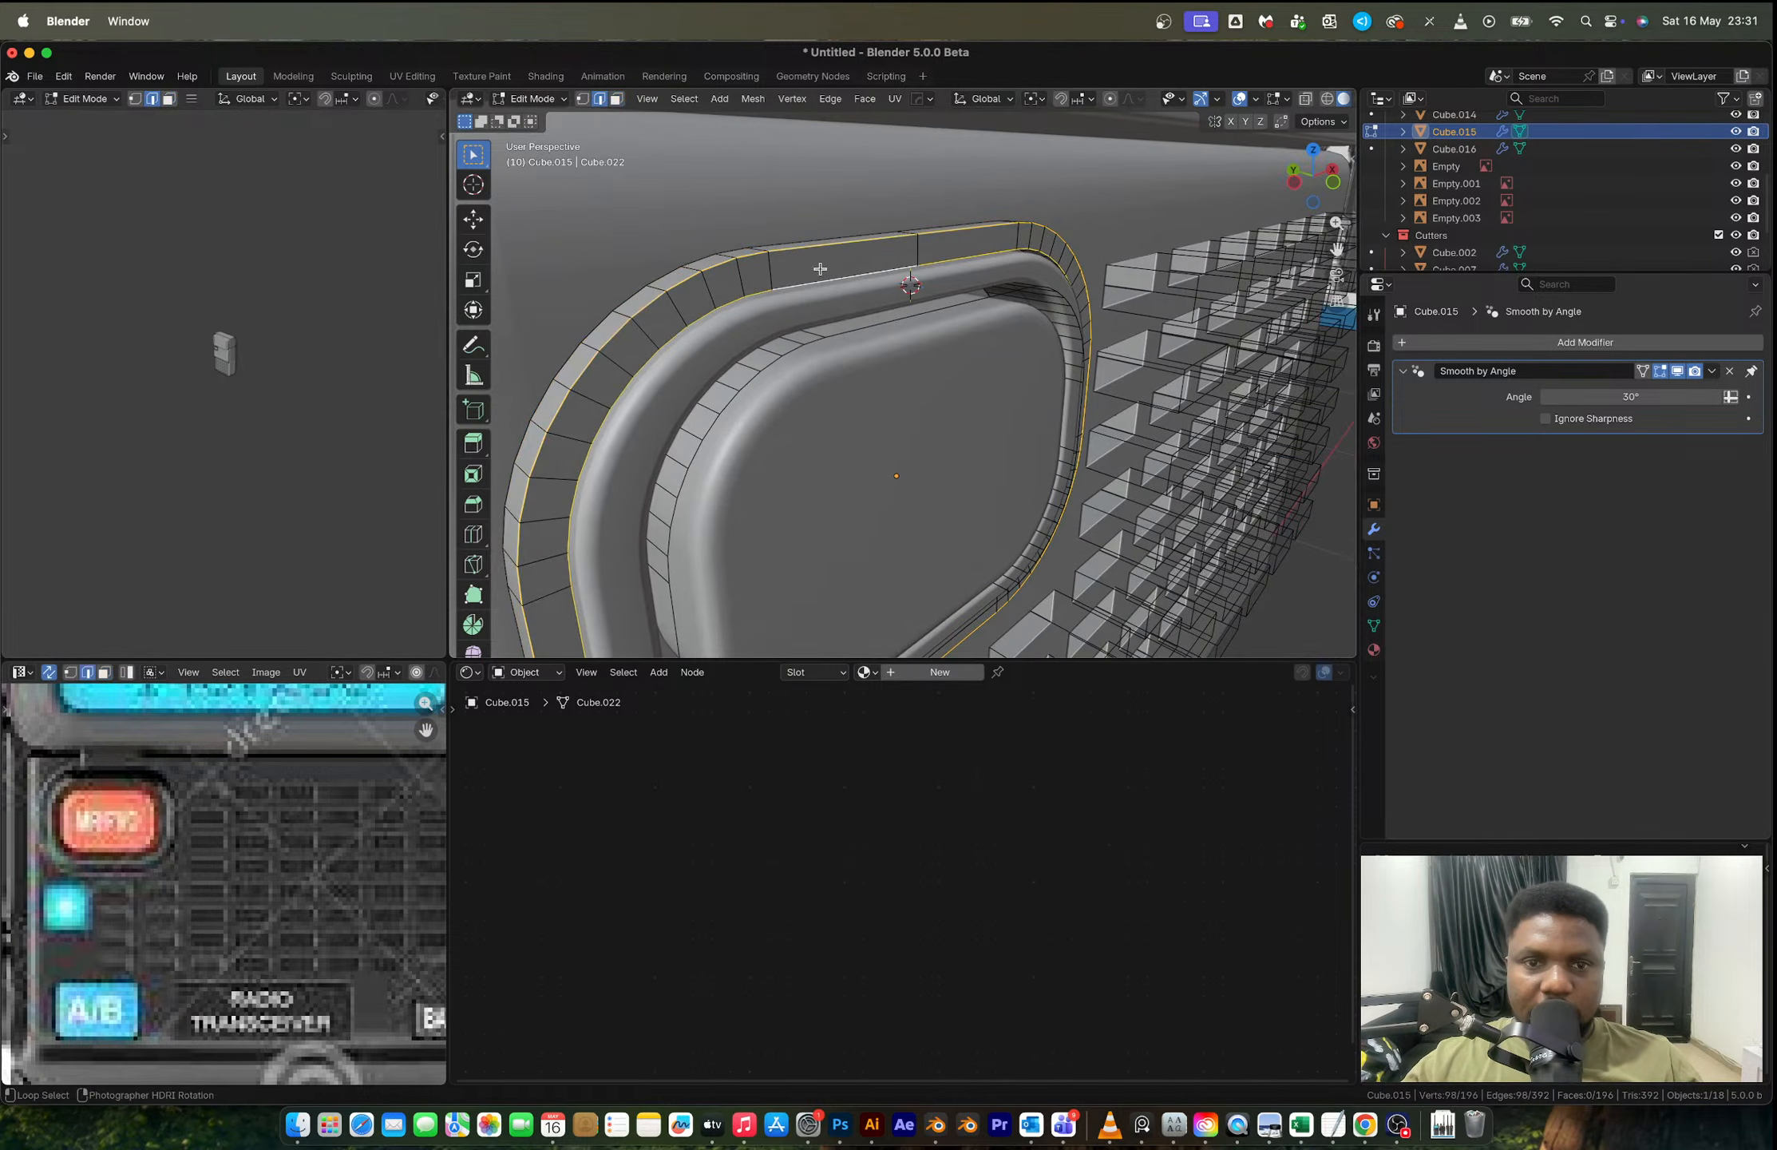
{"action": "key", "text": "Tab"}
{"action": "key", "text": "ctrl+a"}
{"action": "left_click", "coordinate": [1078, 458]}
{"action": "key", "text": "Tab"}
{"action": "key", "text": "ctrl+b"}
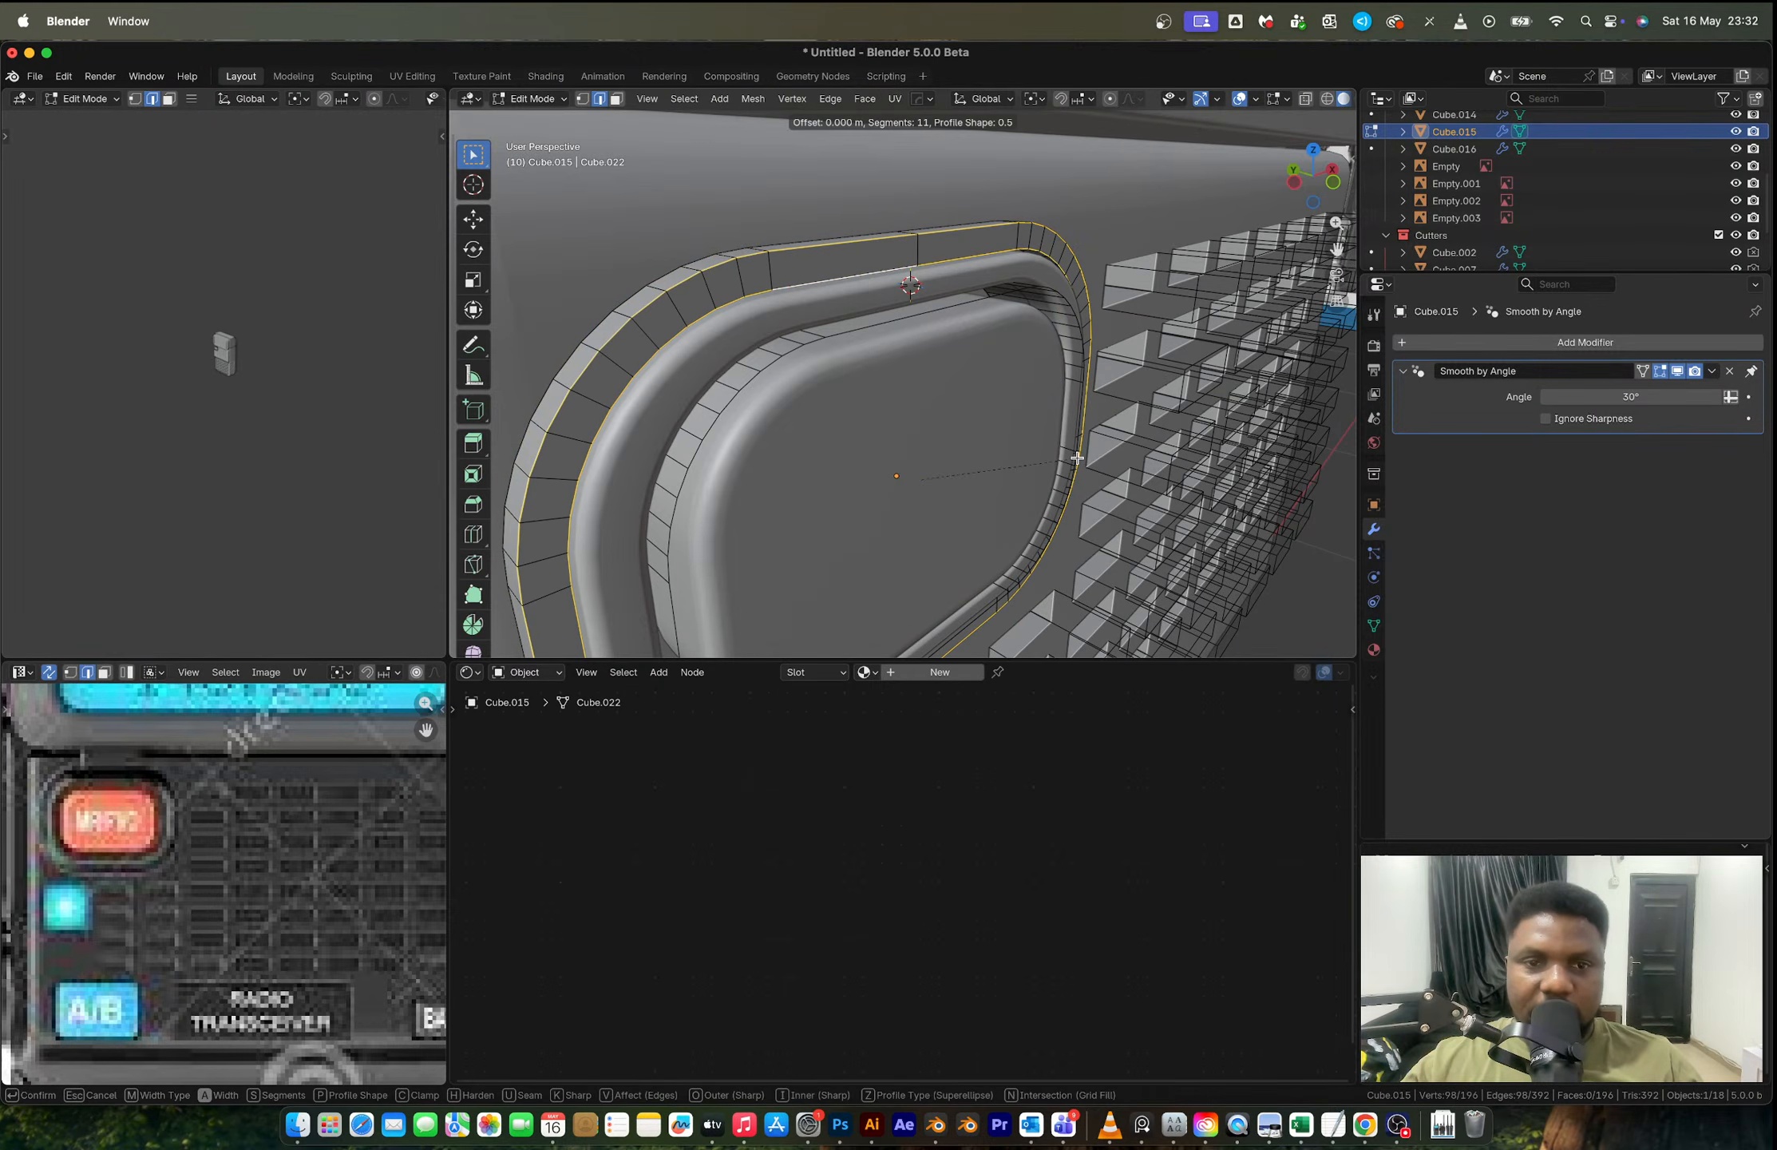
{"action": "left_click", "coordinate": [1122, 472]}
{"action": "key", "text": "Tab"}
{"action": "scroll", "coordinate": [939, 393], "scroll_direction": "down", "scroll_amount": 3}
{"action": "middle_click_drag", "start_coordinate": [940, 393], "coordinate": [848, 367]}
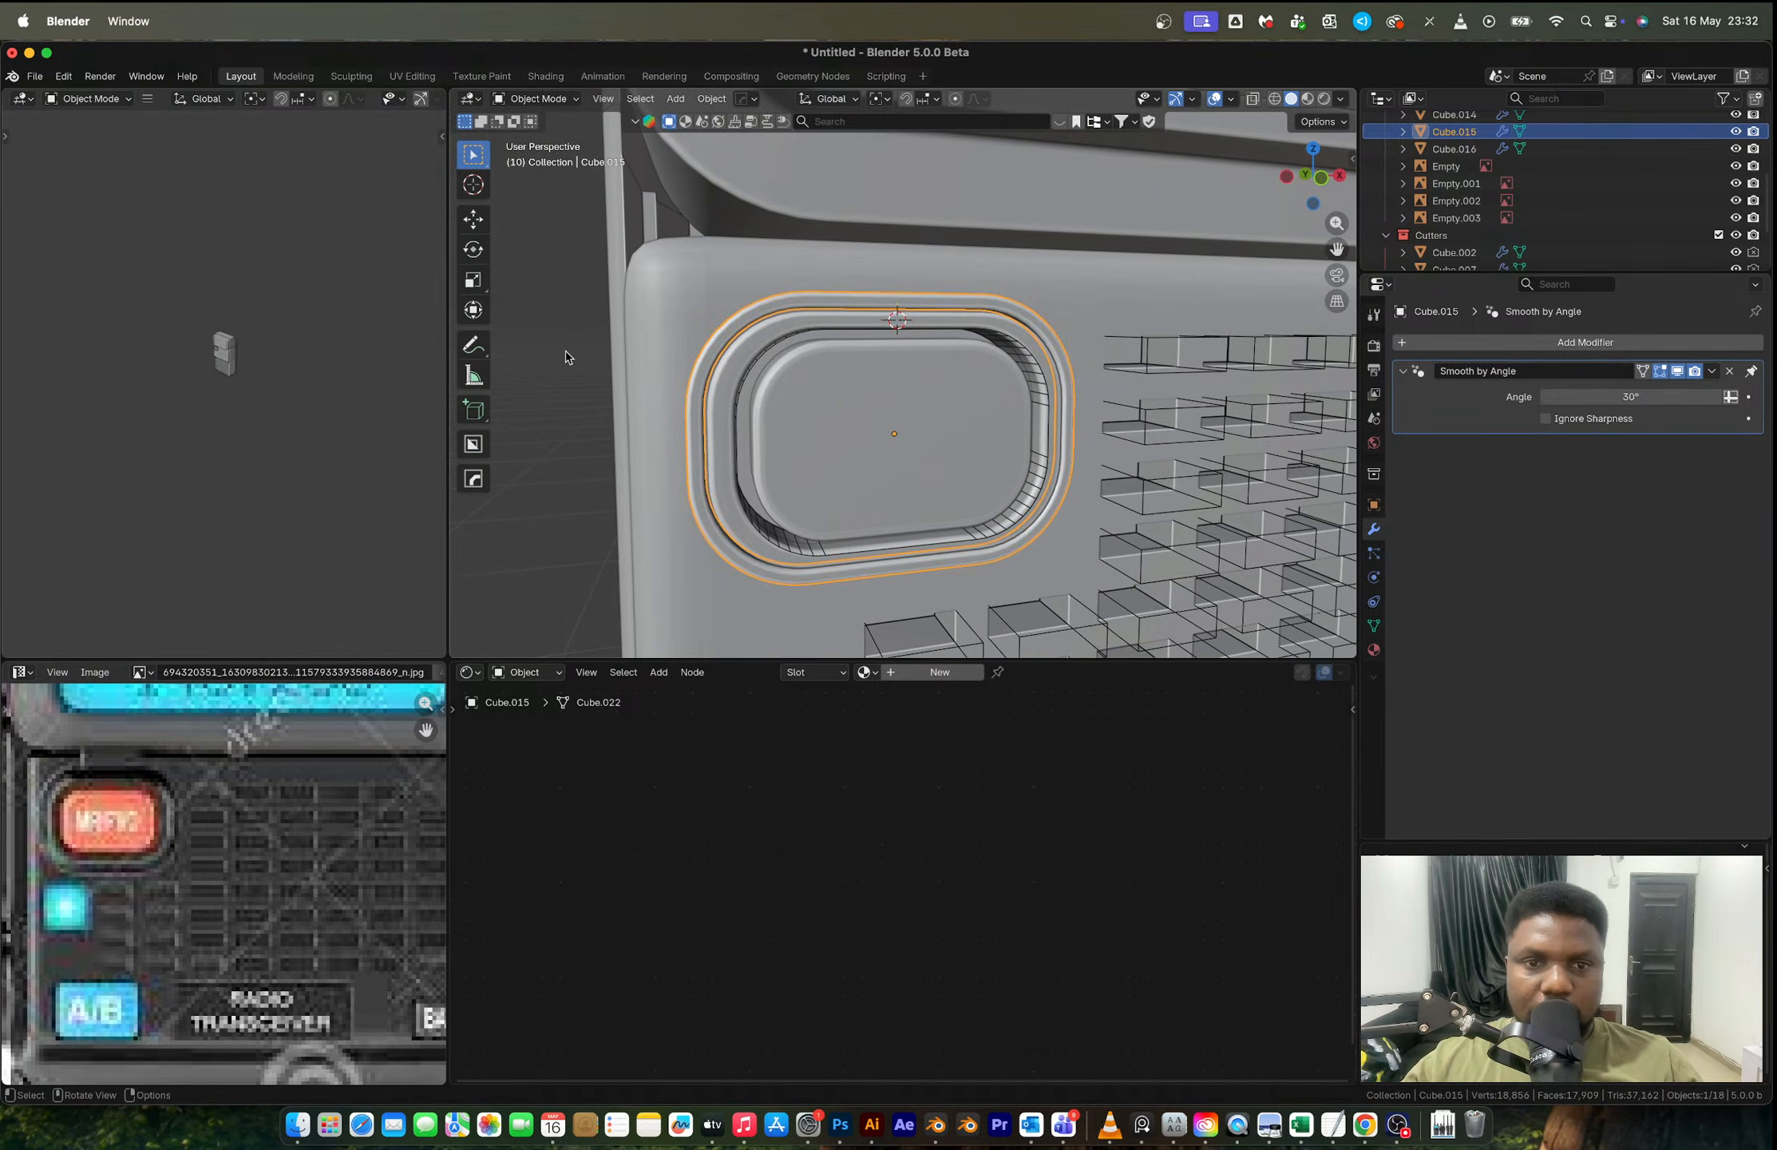
Step: Paste the copied block back above the button and nudge it along Z to meet the inner rim
{"action": "left_click", "coordinate": [565, 357]}
{"action": "middle_click_drag", "start_coordinate": [630, 363], "coordinate": [678, 399]}
{"action": "scroll", "coordinate": [871, 352], "scroll_direction": "up", "scroll_amount": 4}
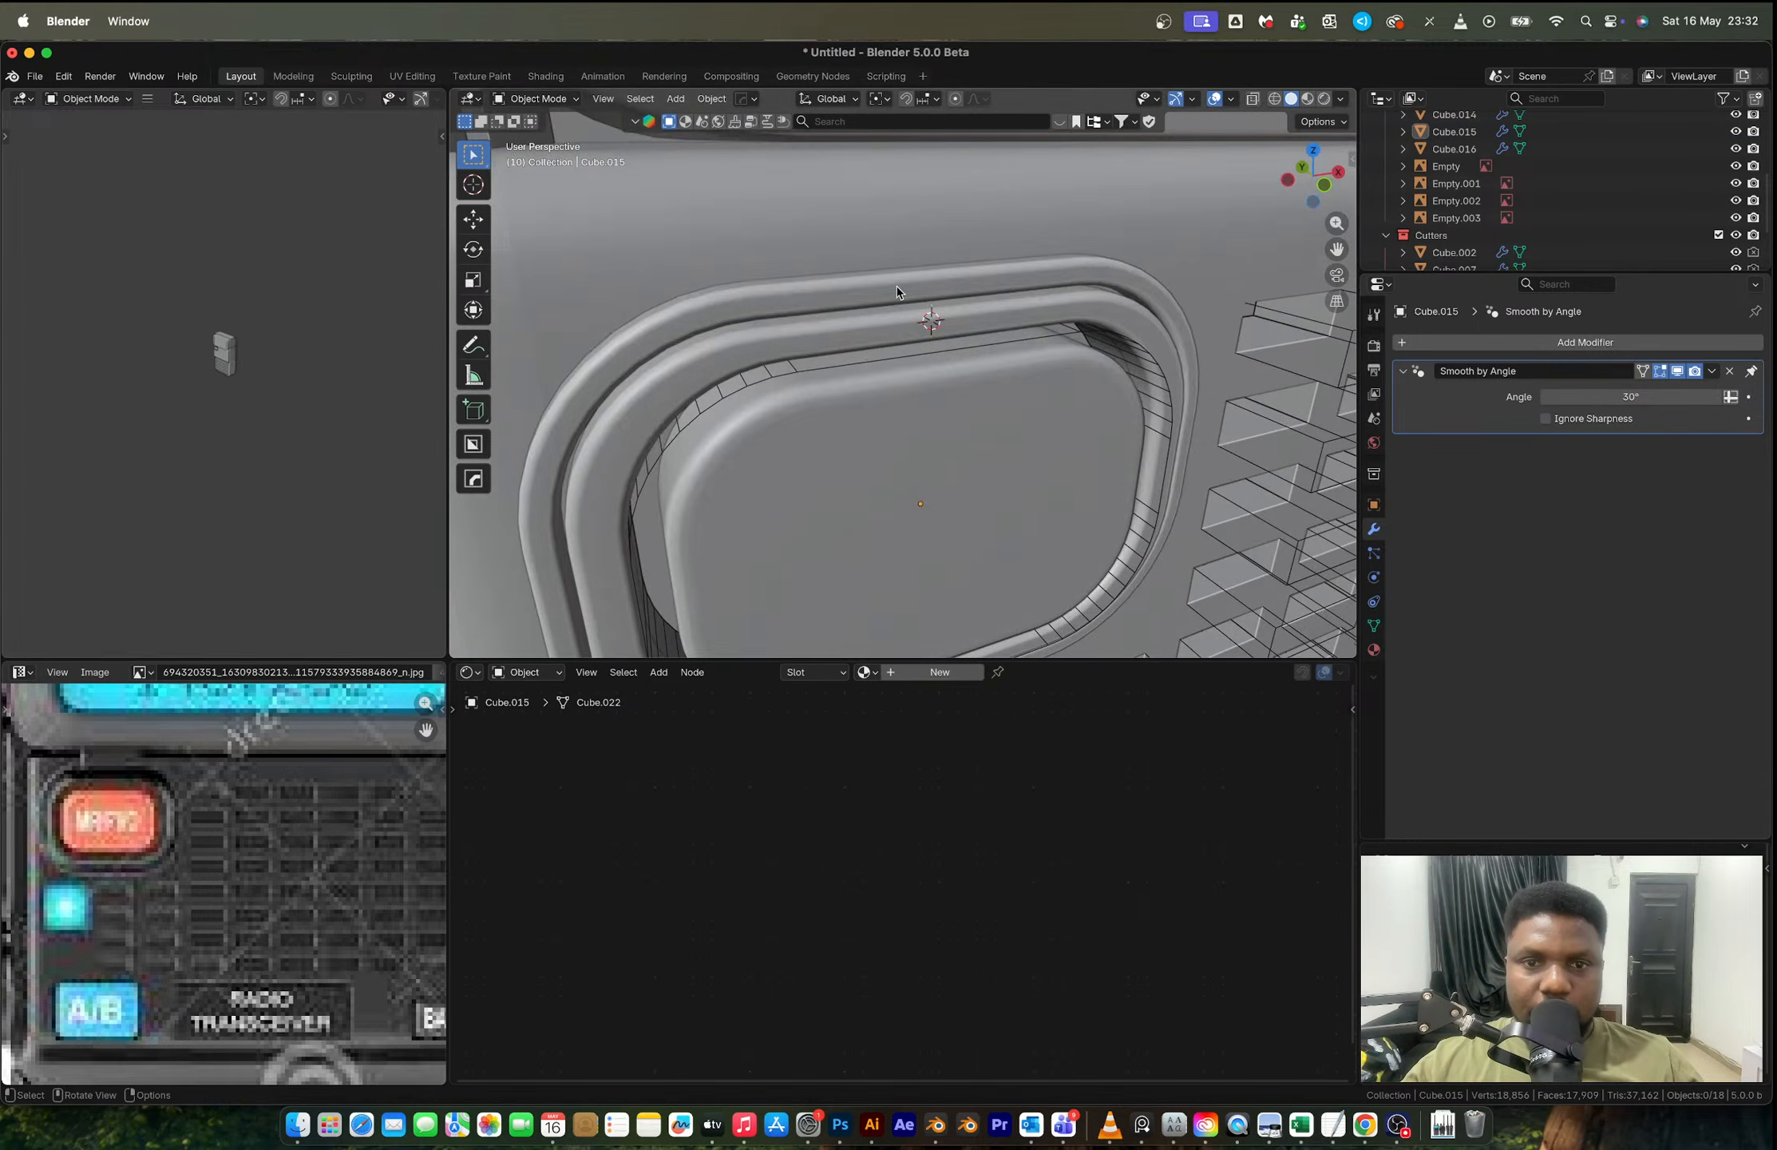
{"action": "left_click", "coordinate": [897, 286]}
{"action": "middle_click_drag", "start_coordinate": [896, 286], "coordinate": [879, 285]}
{"action": "key", "text": "ctrl+v"}
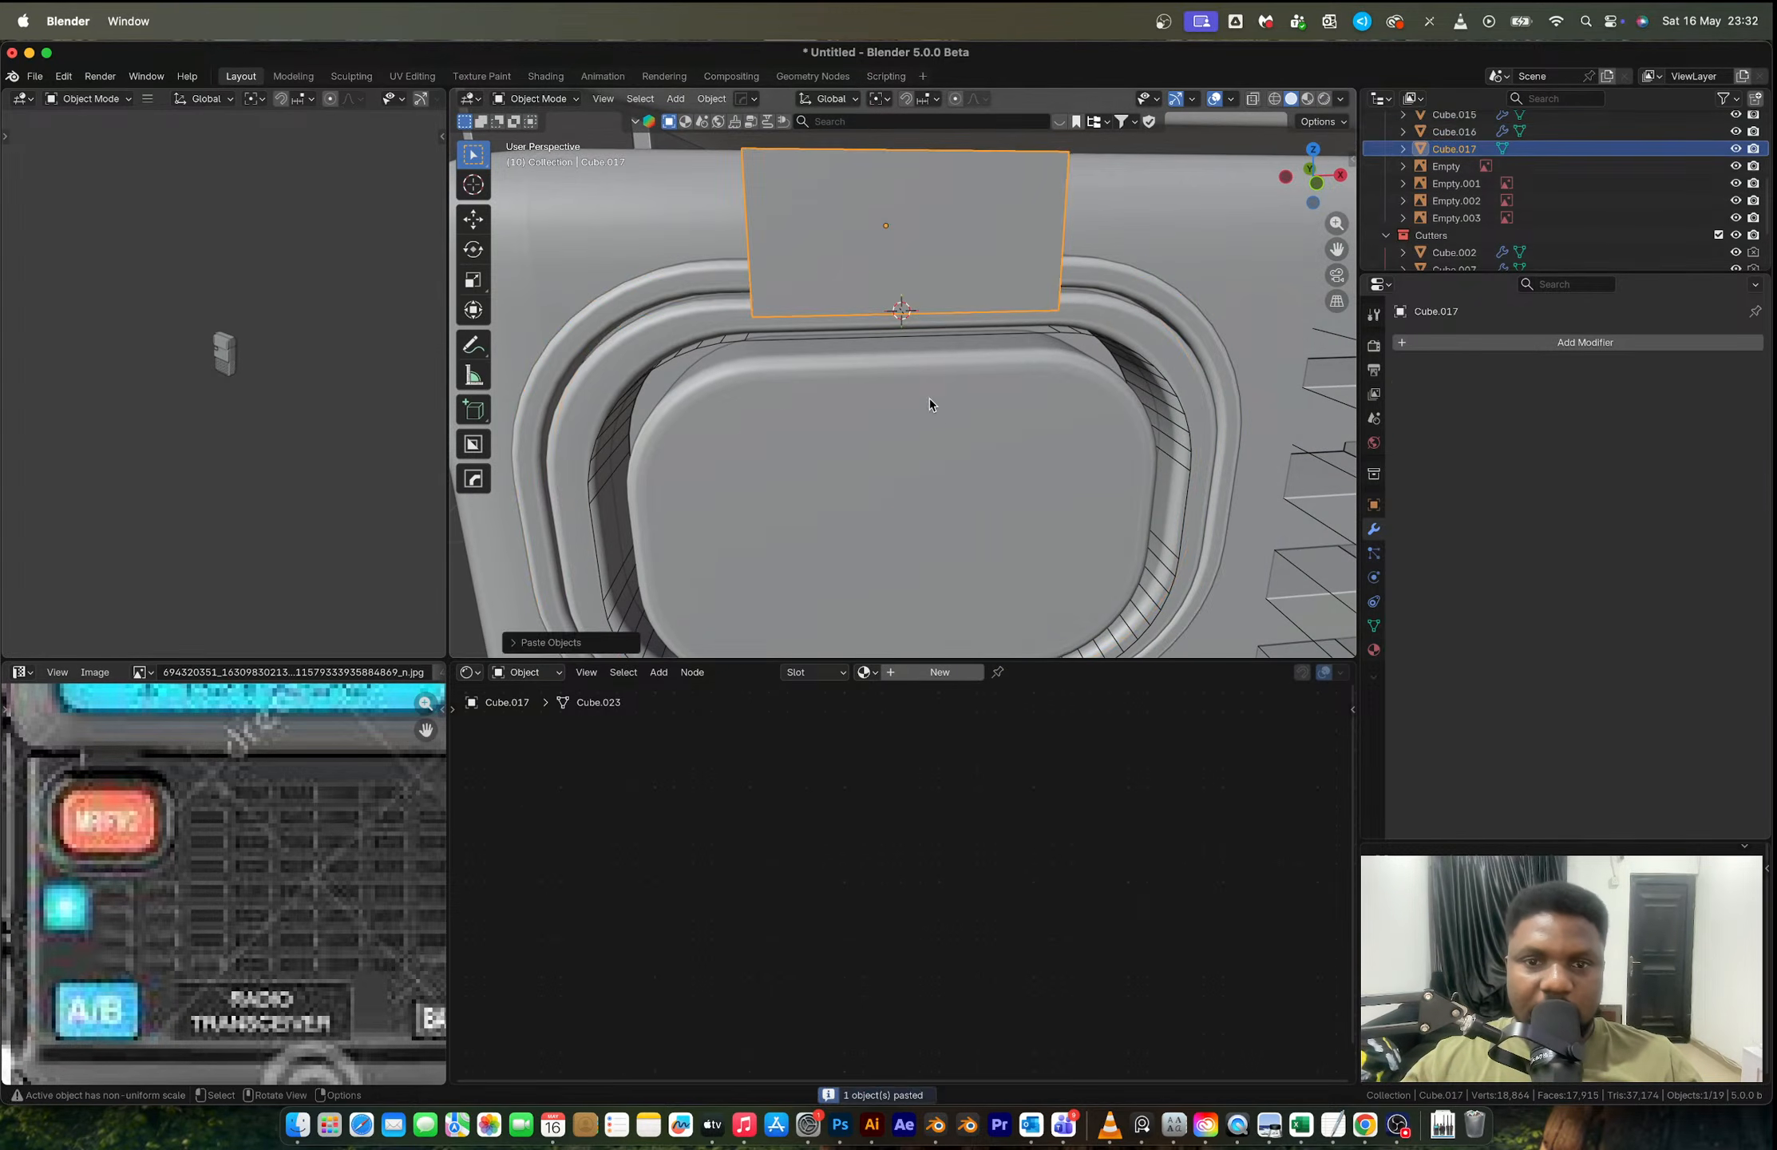
{"action": "scroll", "coordinate": [928, 397], "scroll_direction": "down", "scroll_amount": 3}
{"action": "middle_click_drag", "start_coordinate": [965, 395], "coordinate": [921, 405]}
{"action": "key", "text": "g"}
{"action": "key", "text": "z"}
{"action": "left_click", "coordinate": [872, 387]}
{"action": "scroll", "coordinate": [920, 405], "scroll_direction": "up", "scroll_amount": 5}
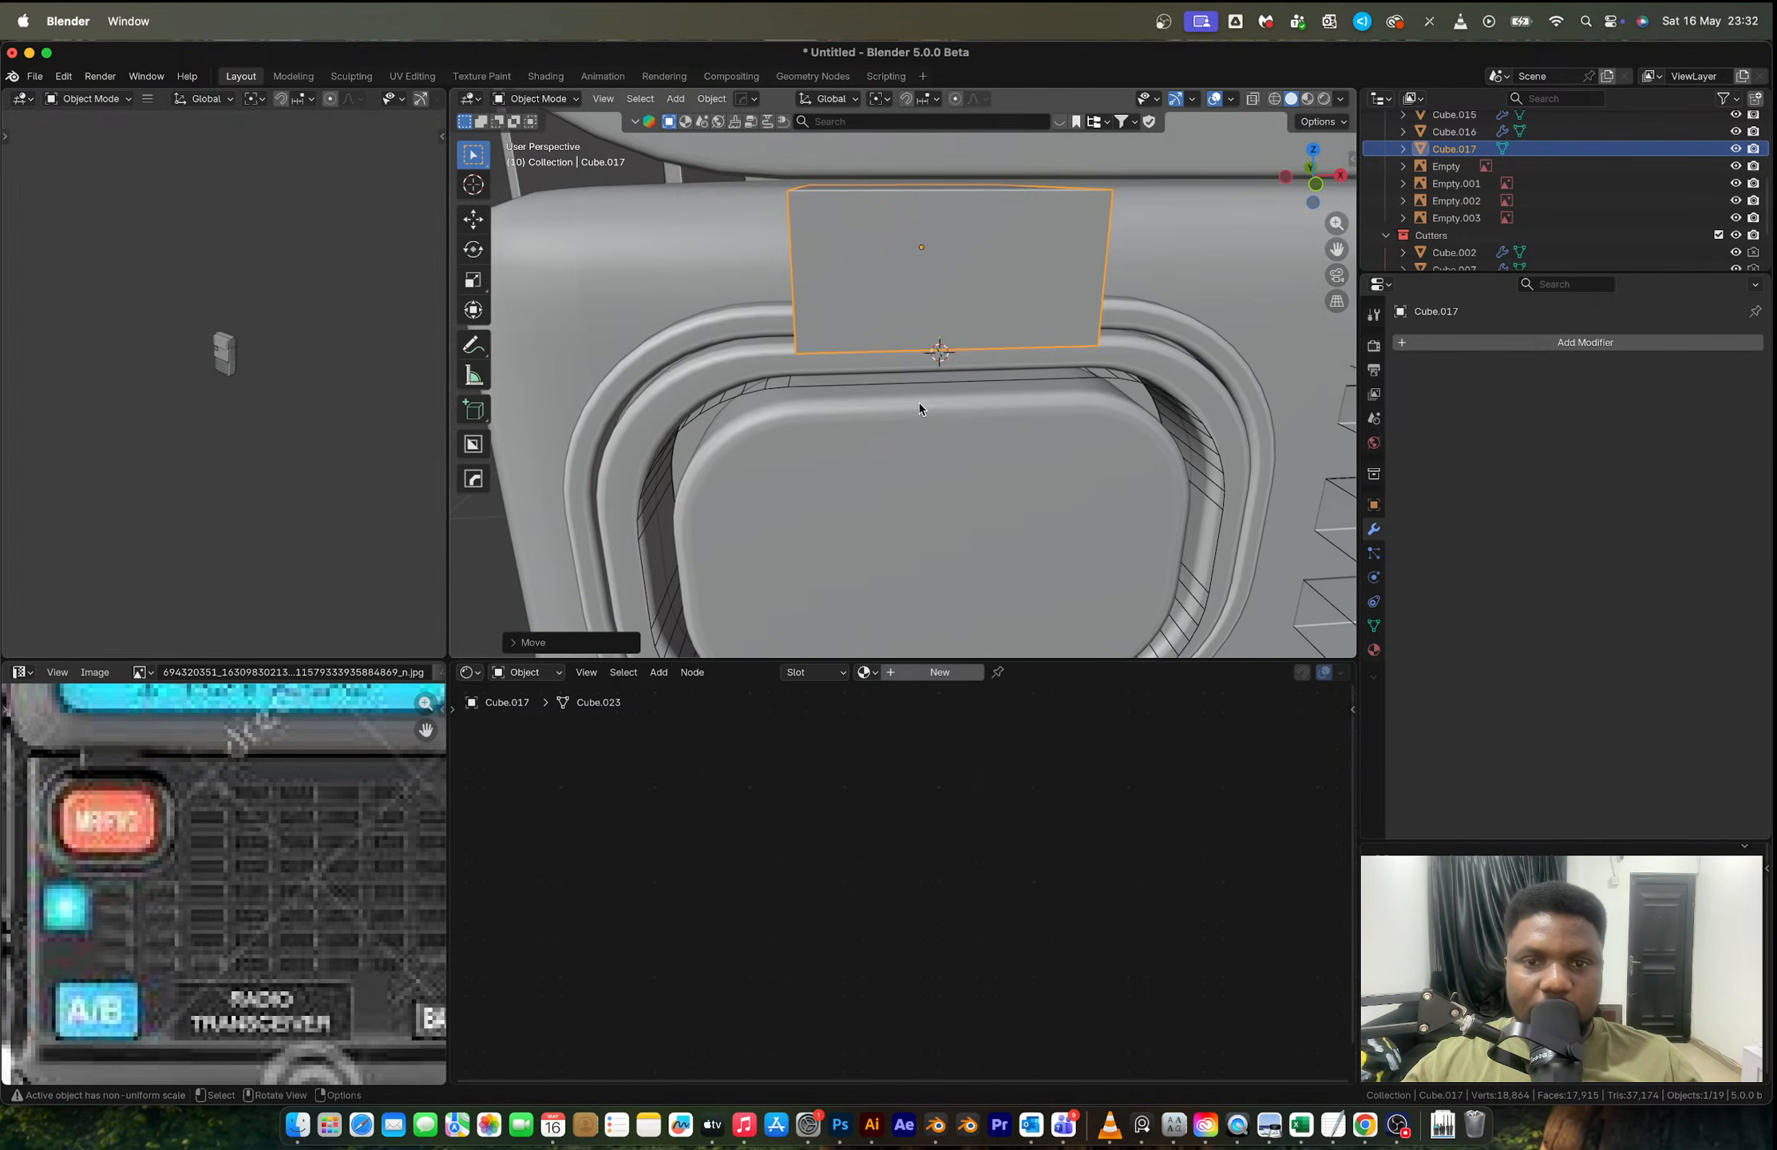
Step: Open the outer rim's mesh for vertex editing in the front view
{"action": "left_click", "coordinate": [753, 312]}
{"action": "key", "text": "Tab"}
{"action": "left_click", "coordinate": [1317, 177]}
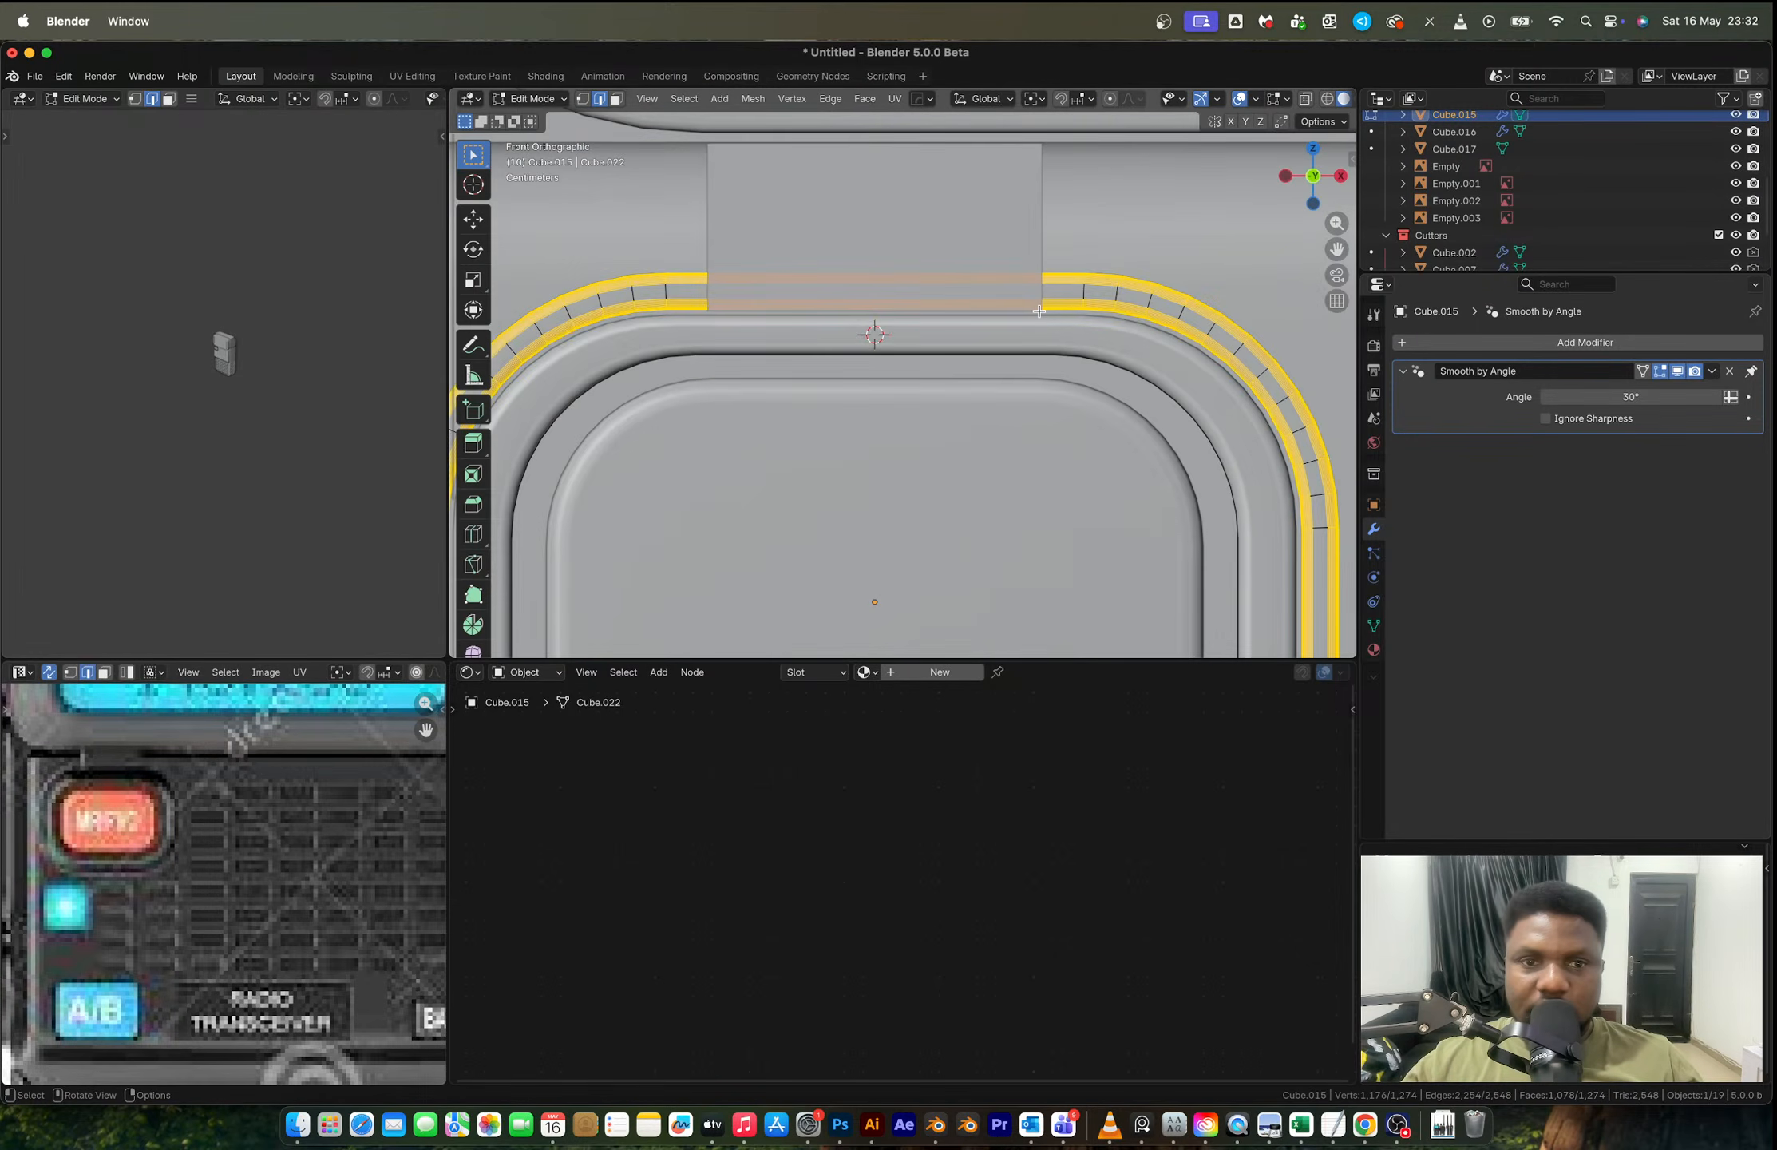
{"action": "key", "text": "1"}
{"action": "scroll", "coordinate": [882, 346], "scroll_direction": "down", "scroll_amount": 3}
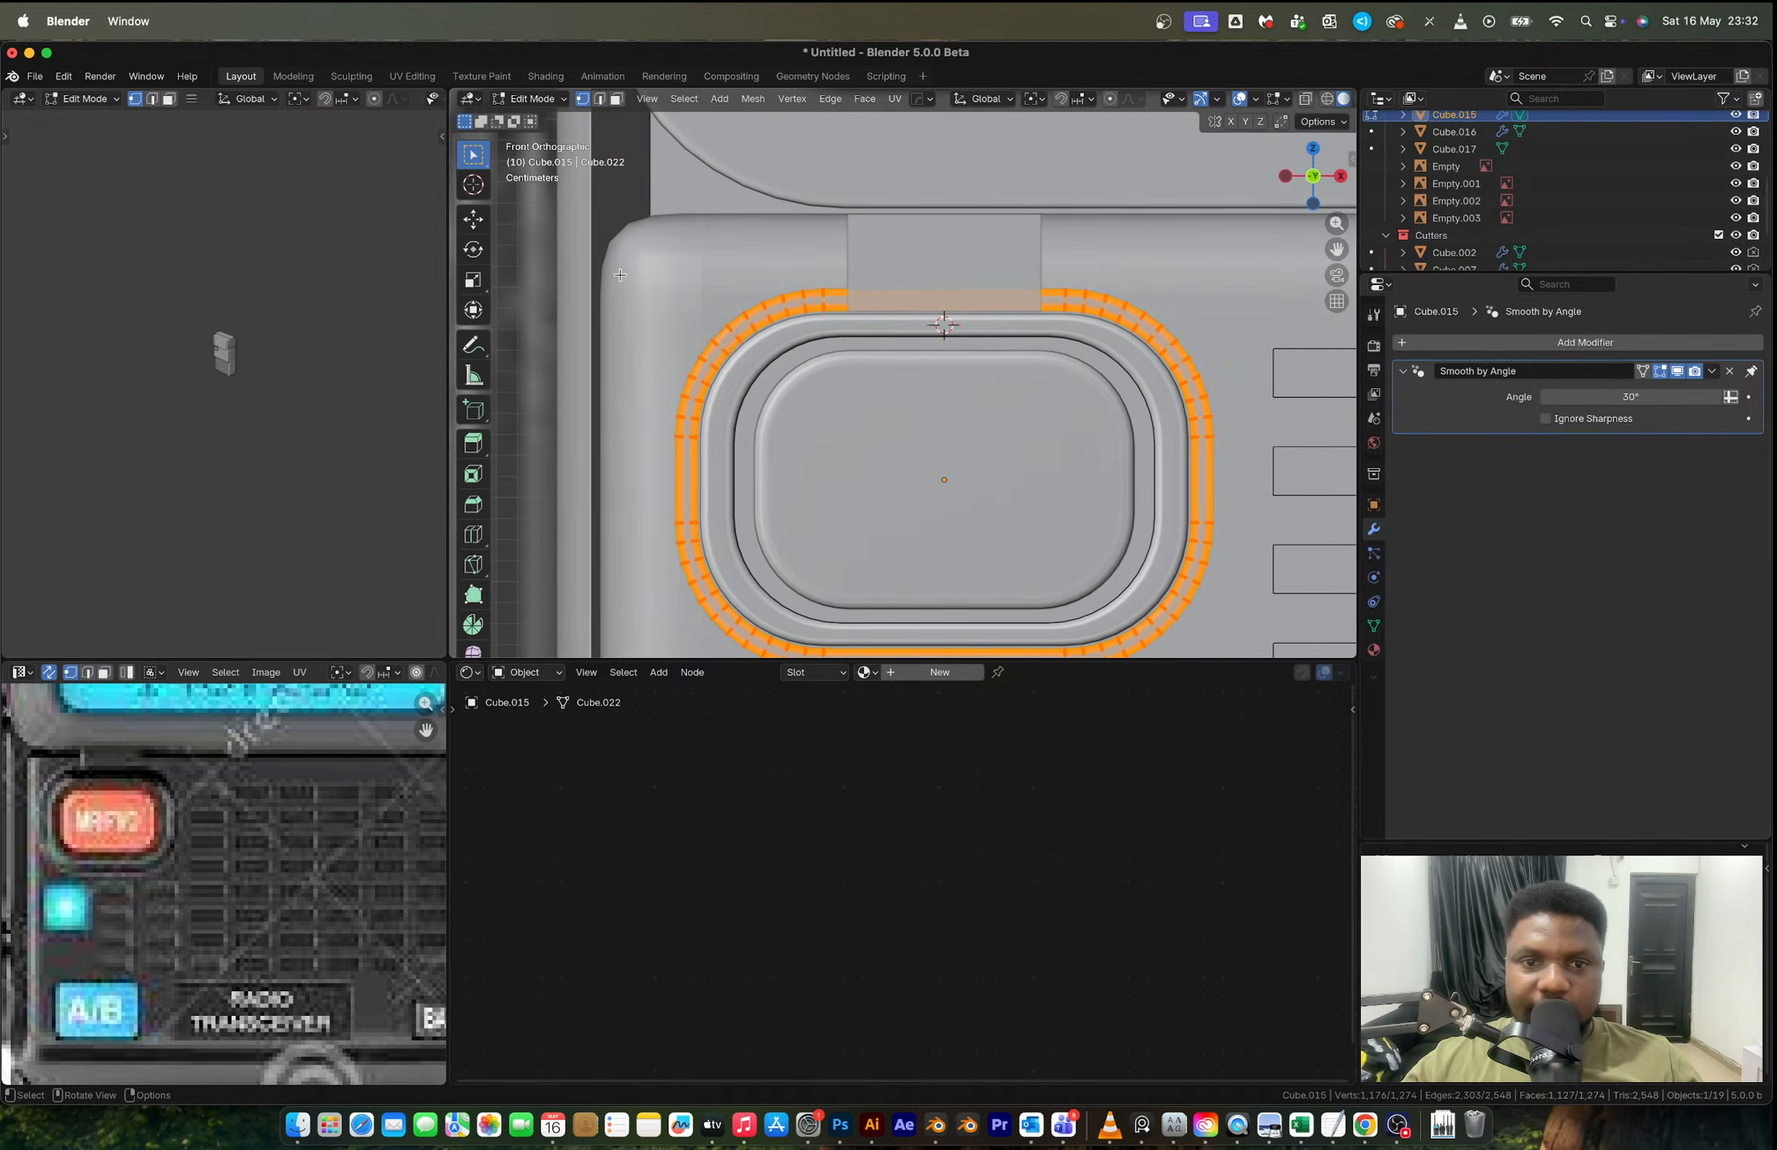
Step: Try to raise the upper half of the outer rim along Z using only its visible vertices
{"action": "key", "text": "alt+z"}
{"action": "key", "text": "alt+z"}
{"action": "left_click_drag", "start_coordinate": [620, 274], "coordinate": [1264, 486]}
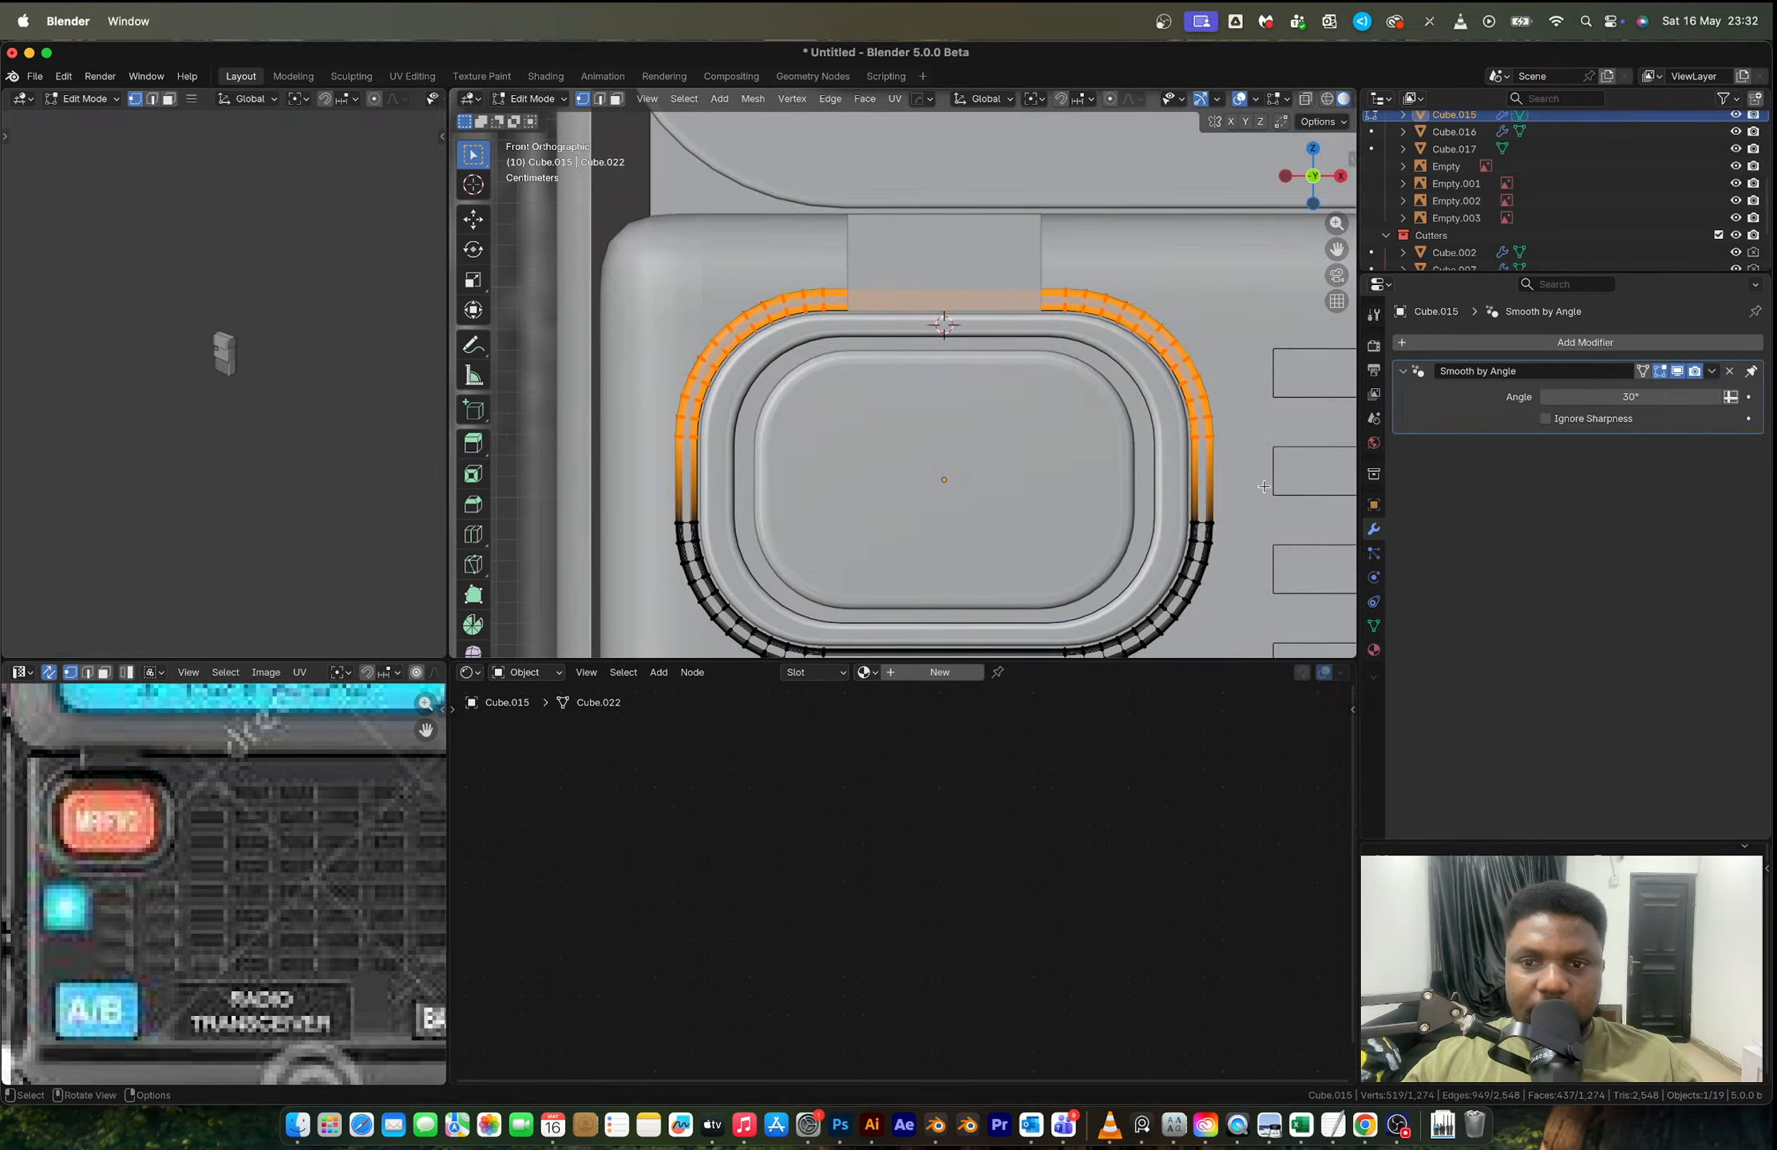
{"action": "key", "text": "g"}
{"action": "key", "text": "z"}
{"action": "left_click", "coordinate": [1214, 454]}
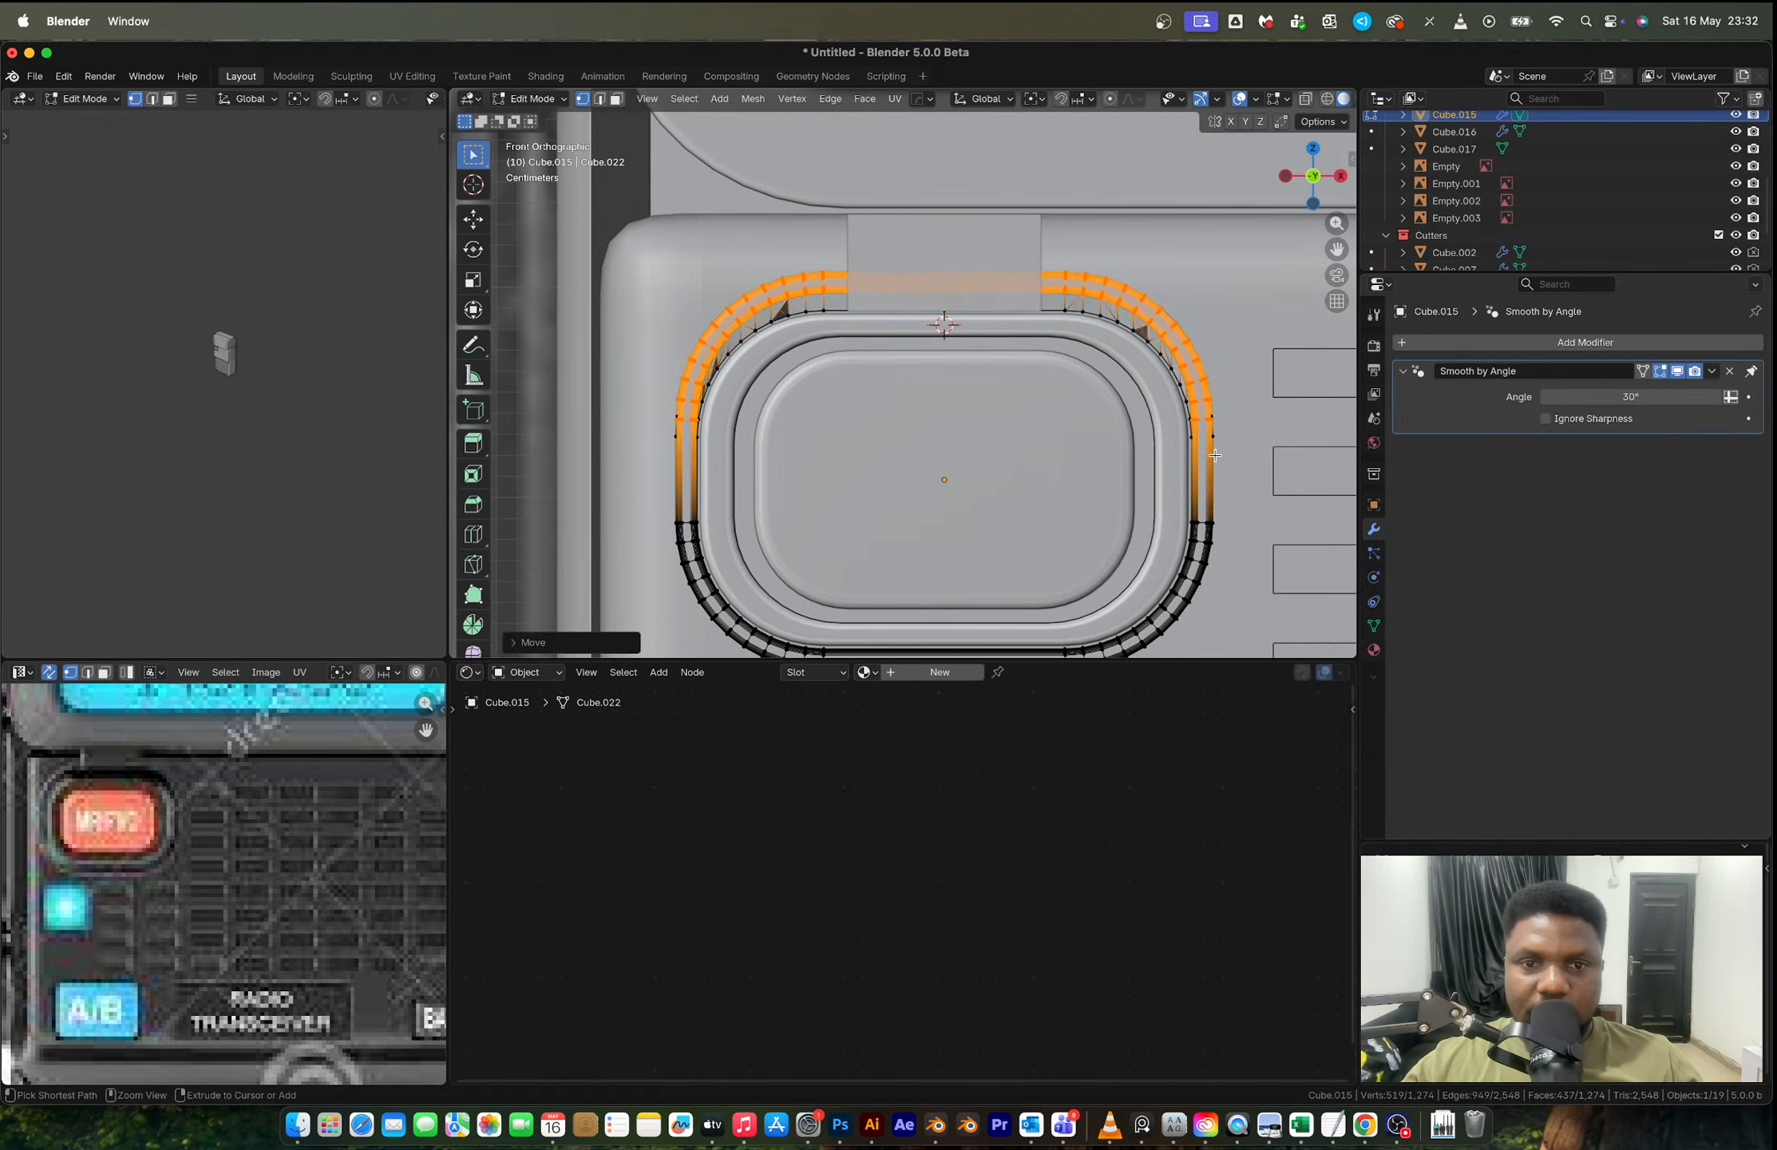
{"action": "key", "text": "super+z"}
Step: Select all vertices of the outer rim's upper half, including hidden ones, and move them slightly up along Z
{"action": "key", "text": "alt+z"}
{"action": "left_click_drag", "start_coordinate": [571, 254], "coordinate": [1253, 458]}
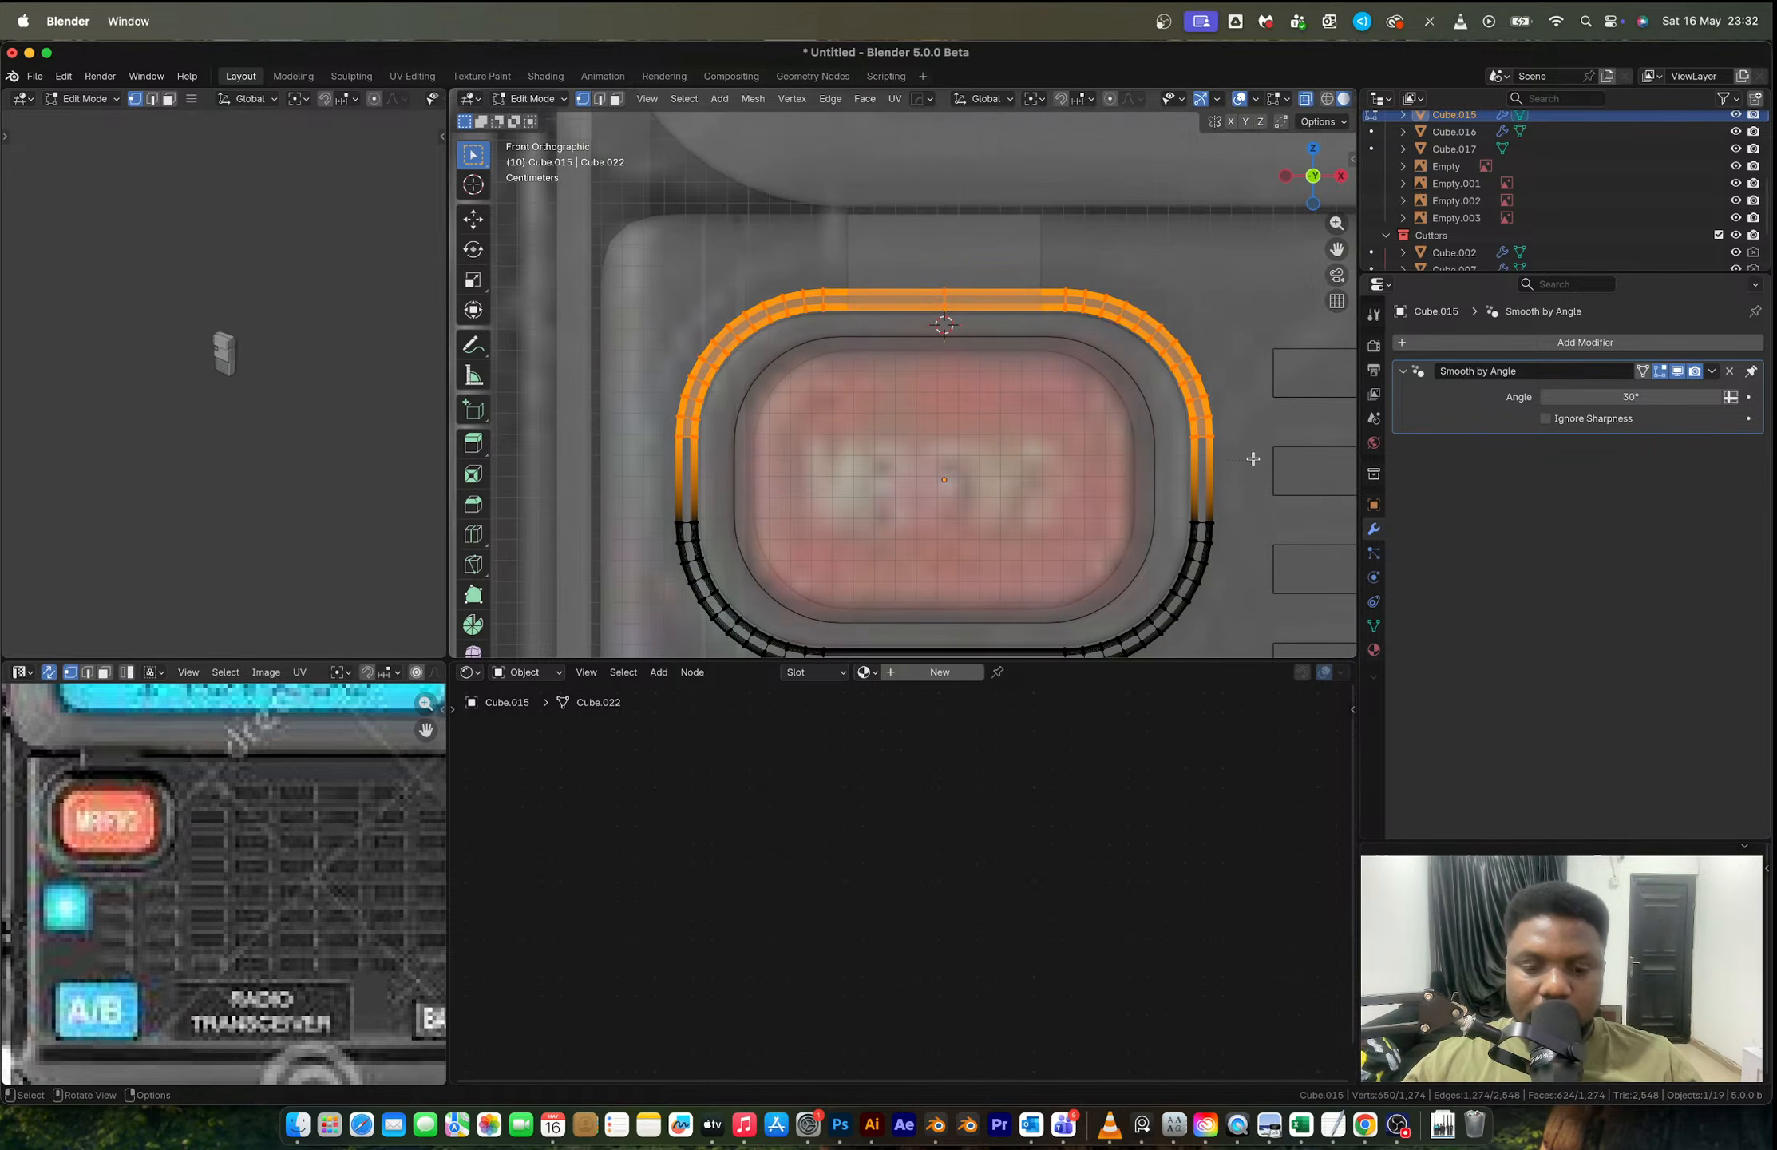
{"action": "key", "text": "g"}
{"action": "key", "text": "z"}
{"action": "left_click", "coordinate": [1253, 448]}
{"action": "key", "text": "alt+z"}
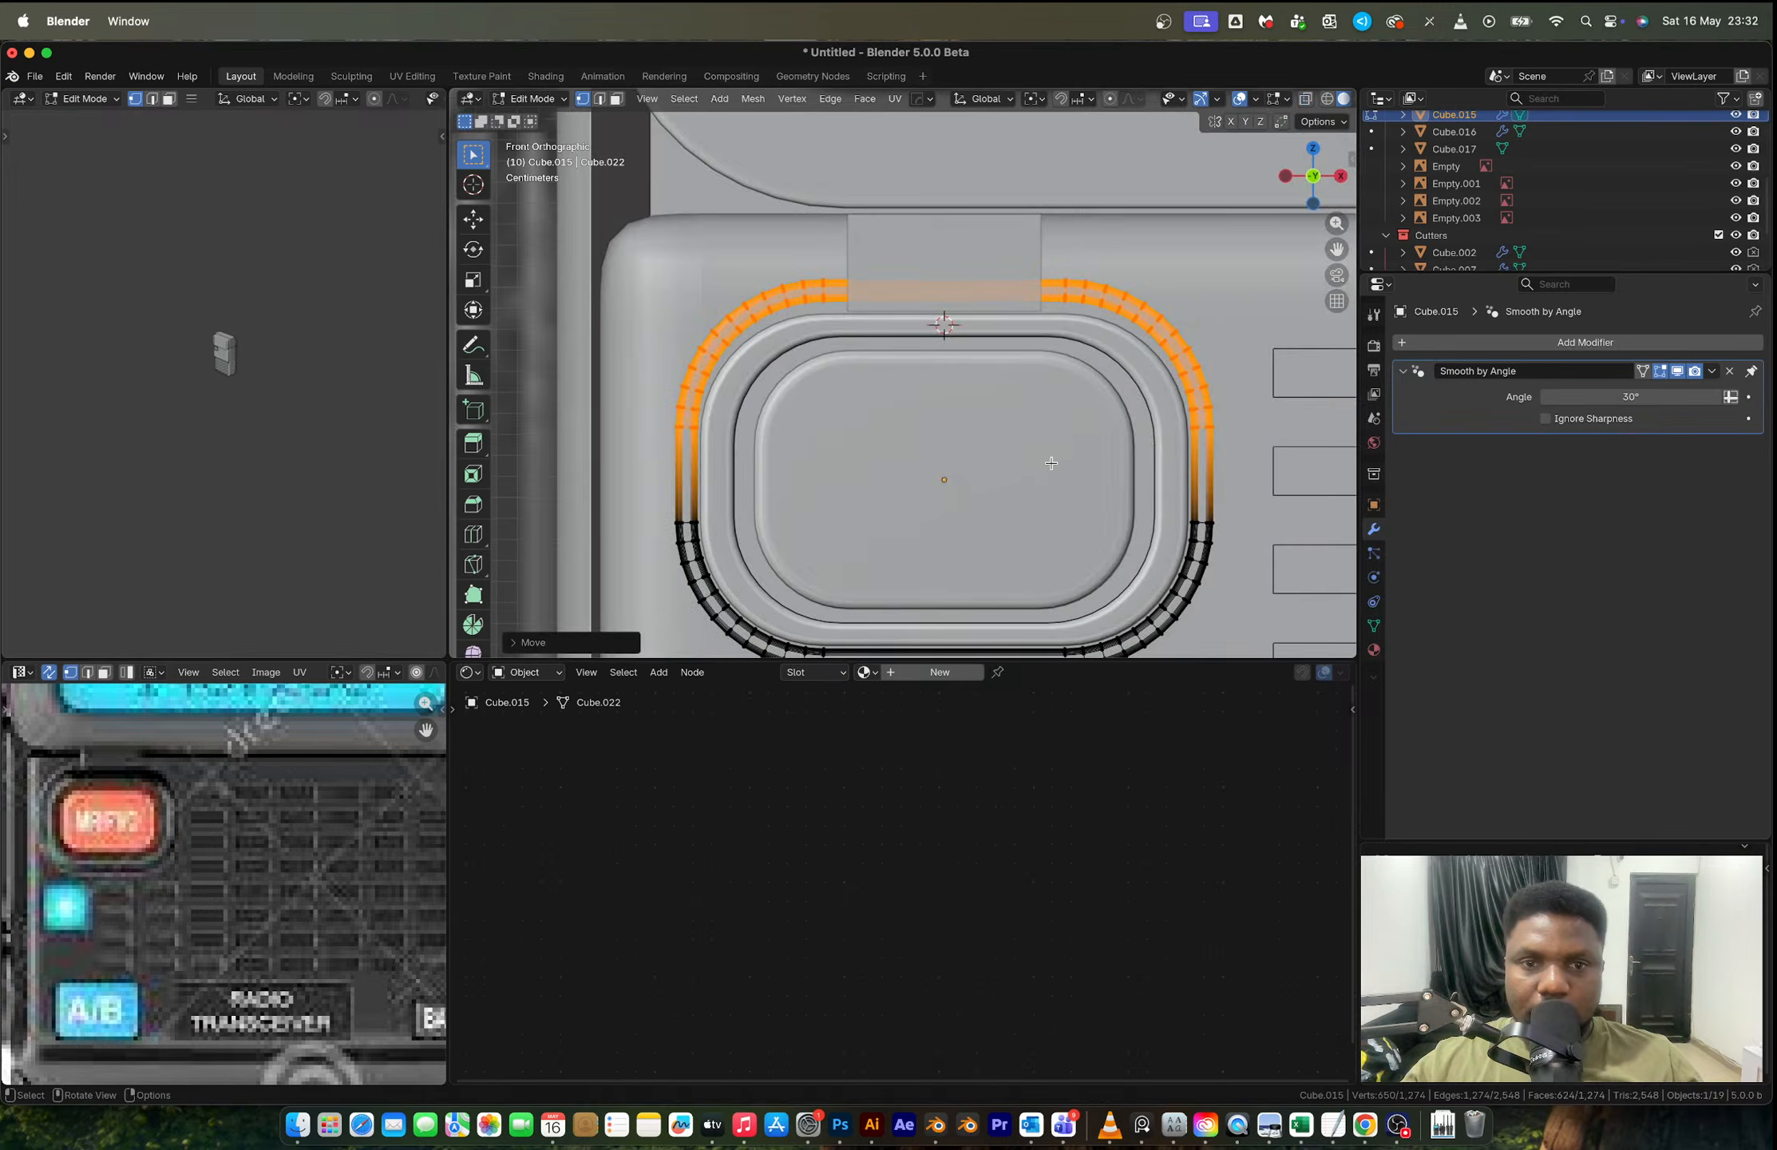
{"action": "middle_click_drag", "start_coordinate": [1051, 463], "coordinate": [1097, 396]}
{"action": "key", "text": "Tab"}
Step: Inset the two opposite side faces of the block above the button by about 0.004 m
{"action": "left_click", "coordinate": [988, 312]}
{"action": "middle_click_drag", "start_coordinate": [985, 331], "coordinate": [998, 487], "text": "shift"}
{"action": "key", "text": "Tab"}
{"action": "key", "text": "Tab"}
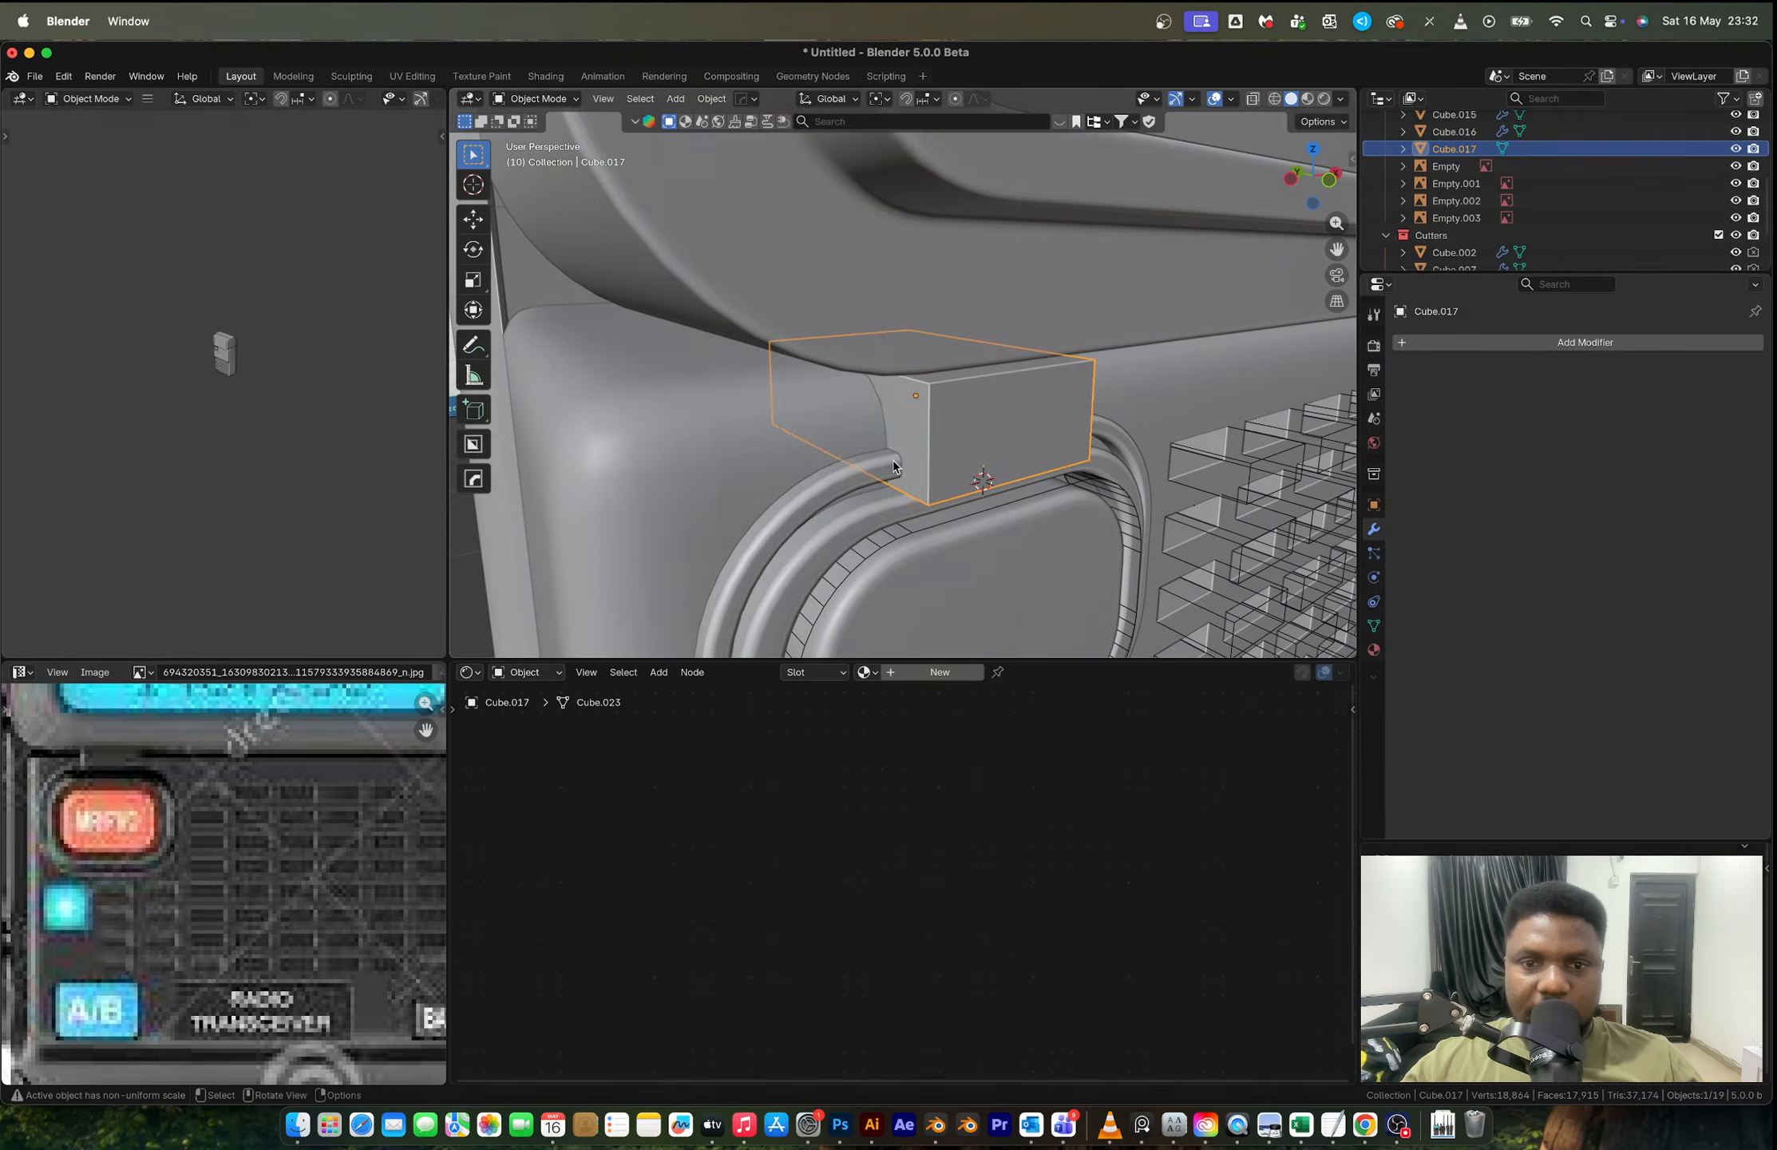
{"action": "right_click", "coordinate": [913, 440]}
{"action": "left_click", "coordinate": [926, 451]}
{"action": "key", "text": "Tab"}
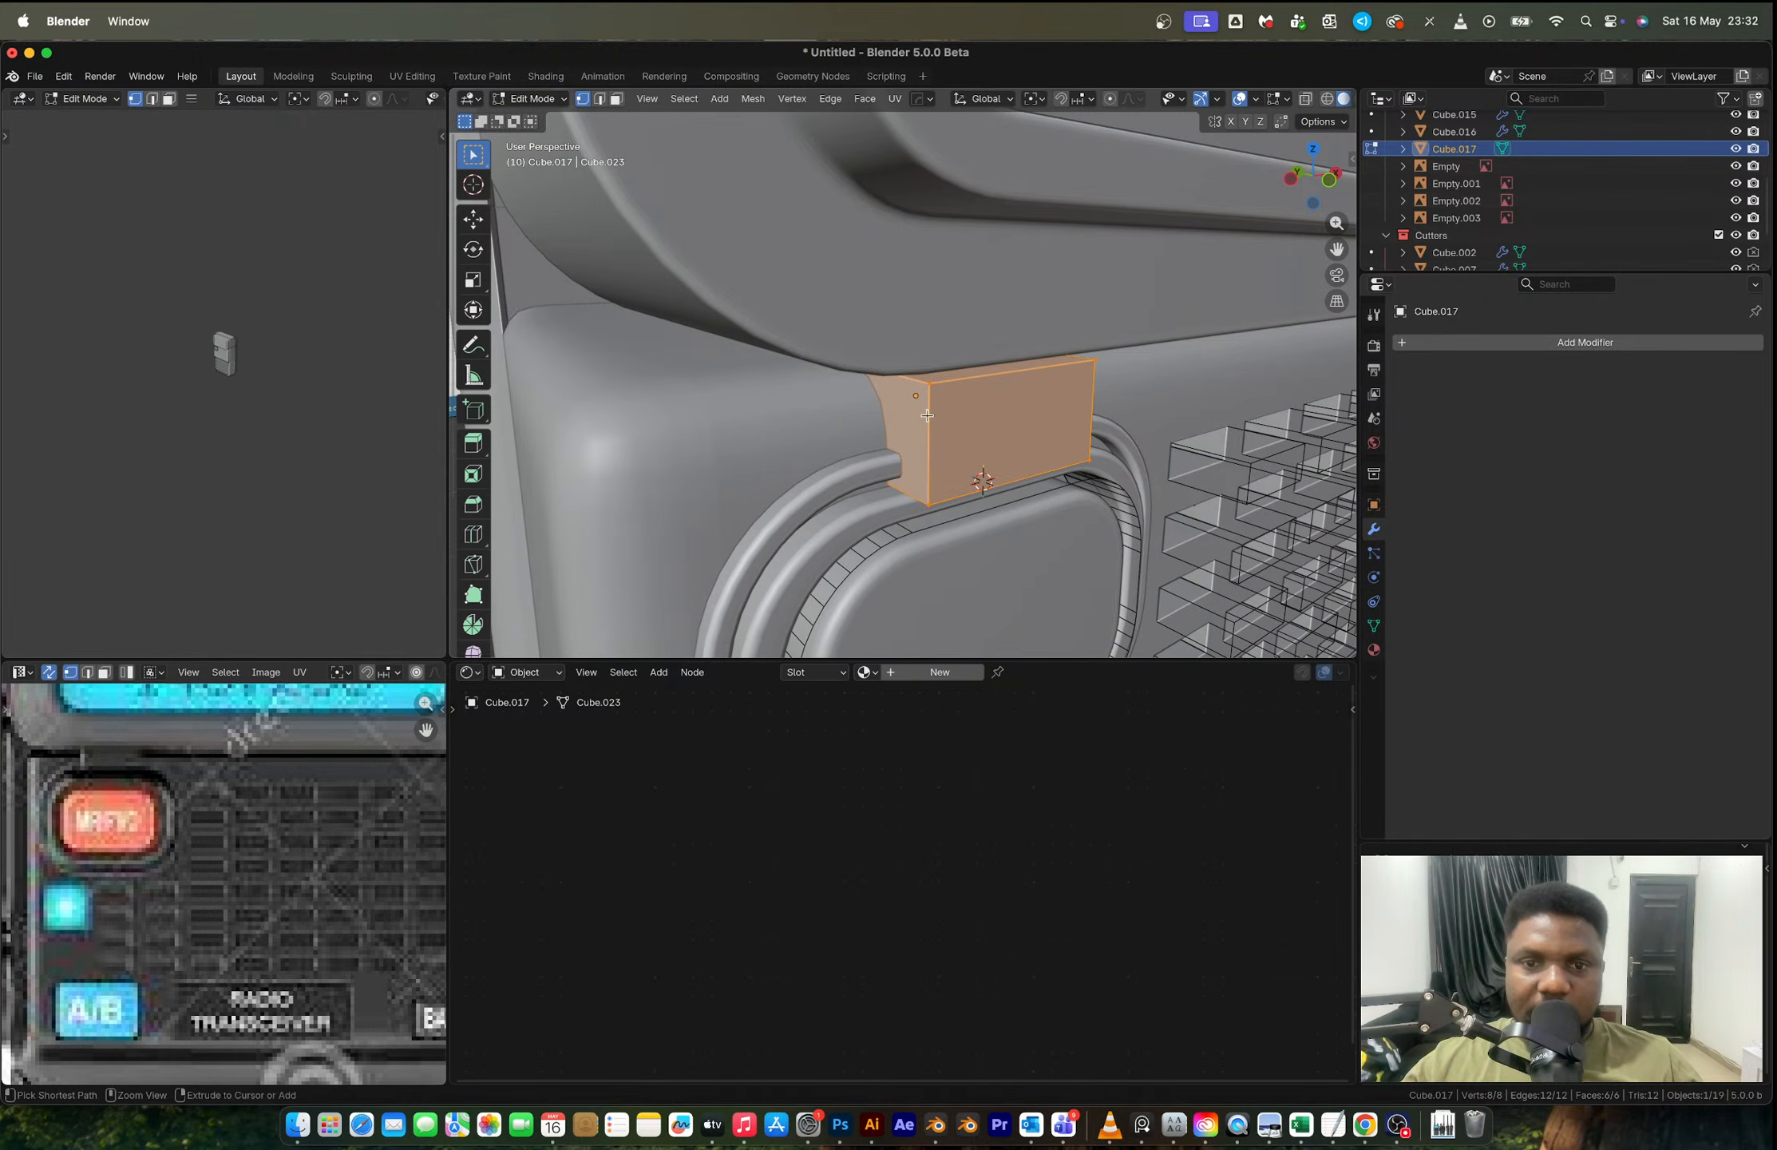
{"action": "middle_click_drag", "start_coordinate": [922, 455], "coordinate": [917, 472]}
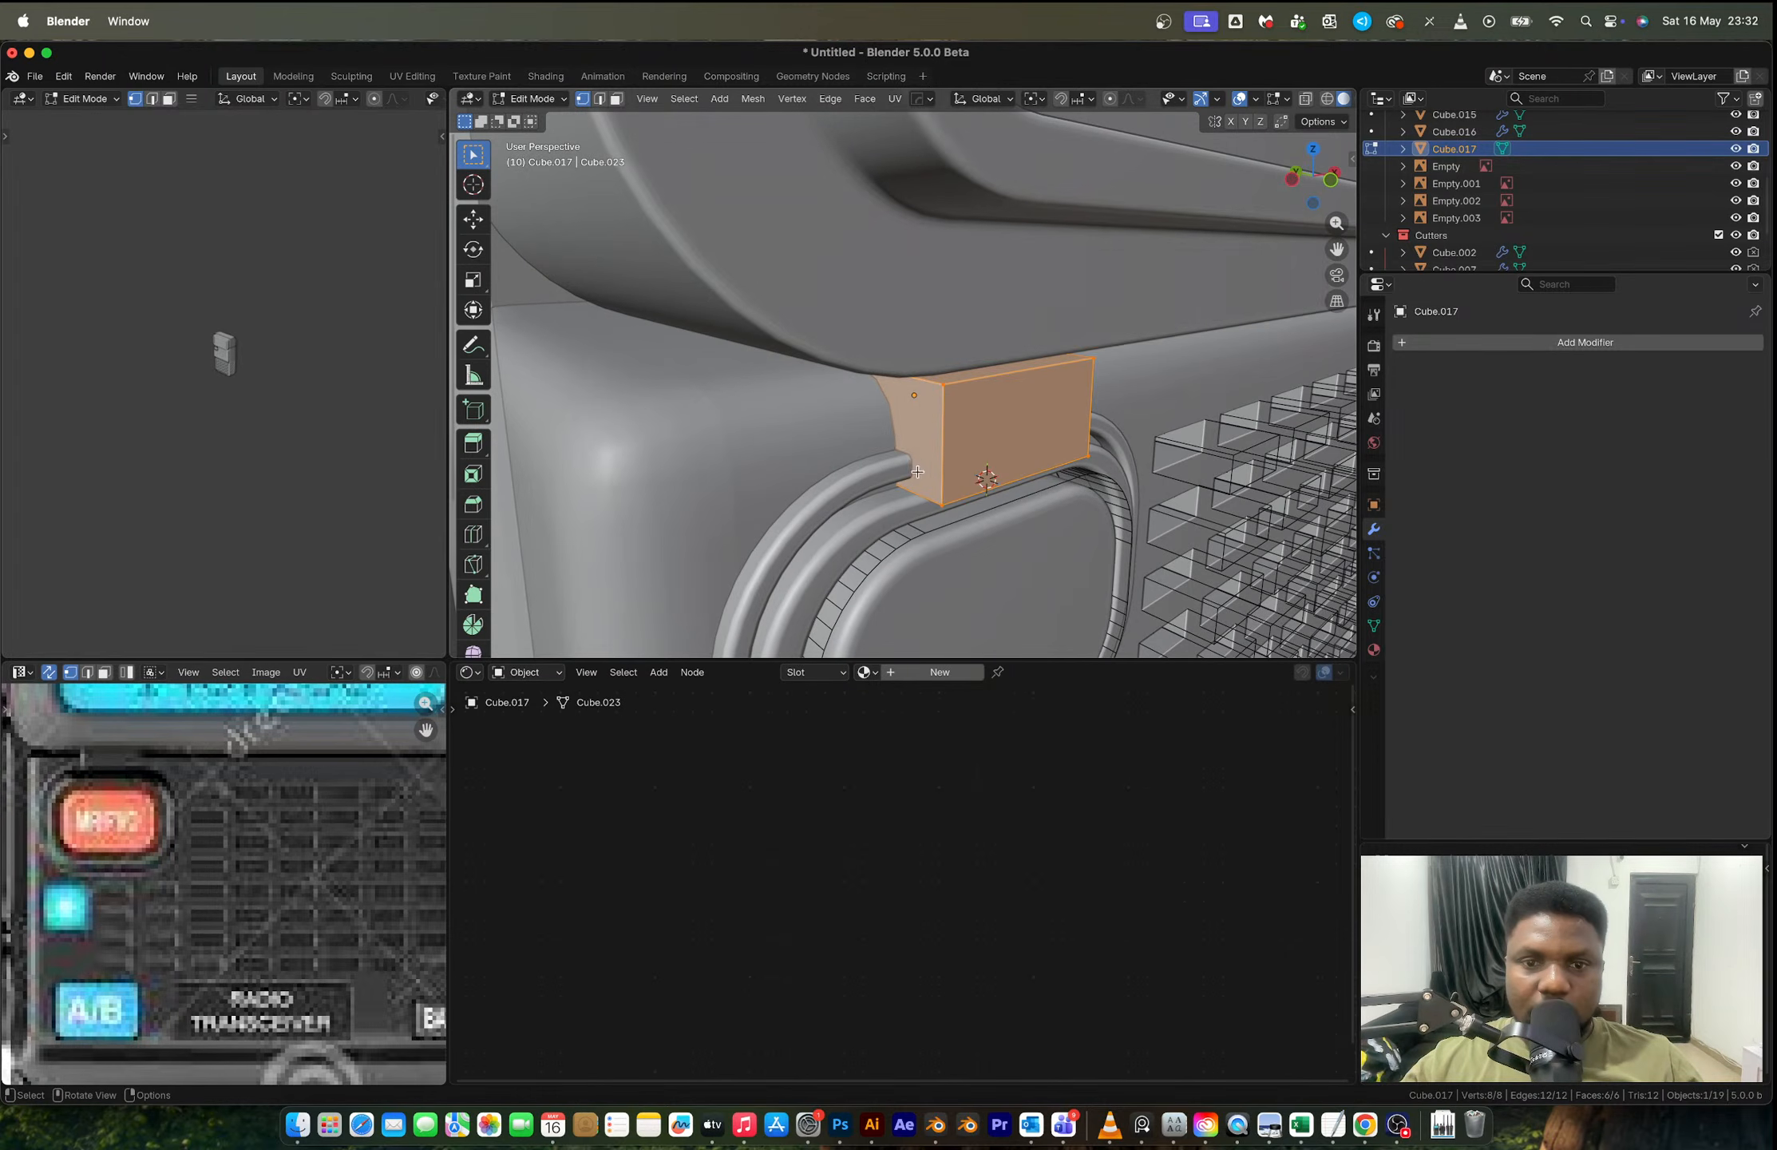
{"action": "left_click", "coordinate": [908, 429]}
{"action": "middle_click_drag", "start_coordinate": [1000, 425], "coordinate": [724, 427]}
{"action": "middle_click_drag", "start_coordinate": [894, 463], "coordinate": [1006, 395]}
{"action": "key", "text": "i"}
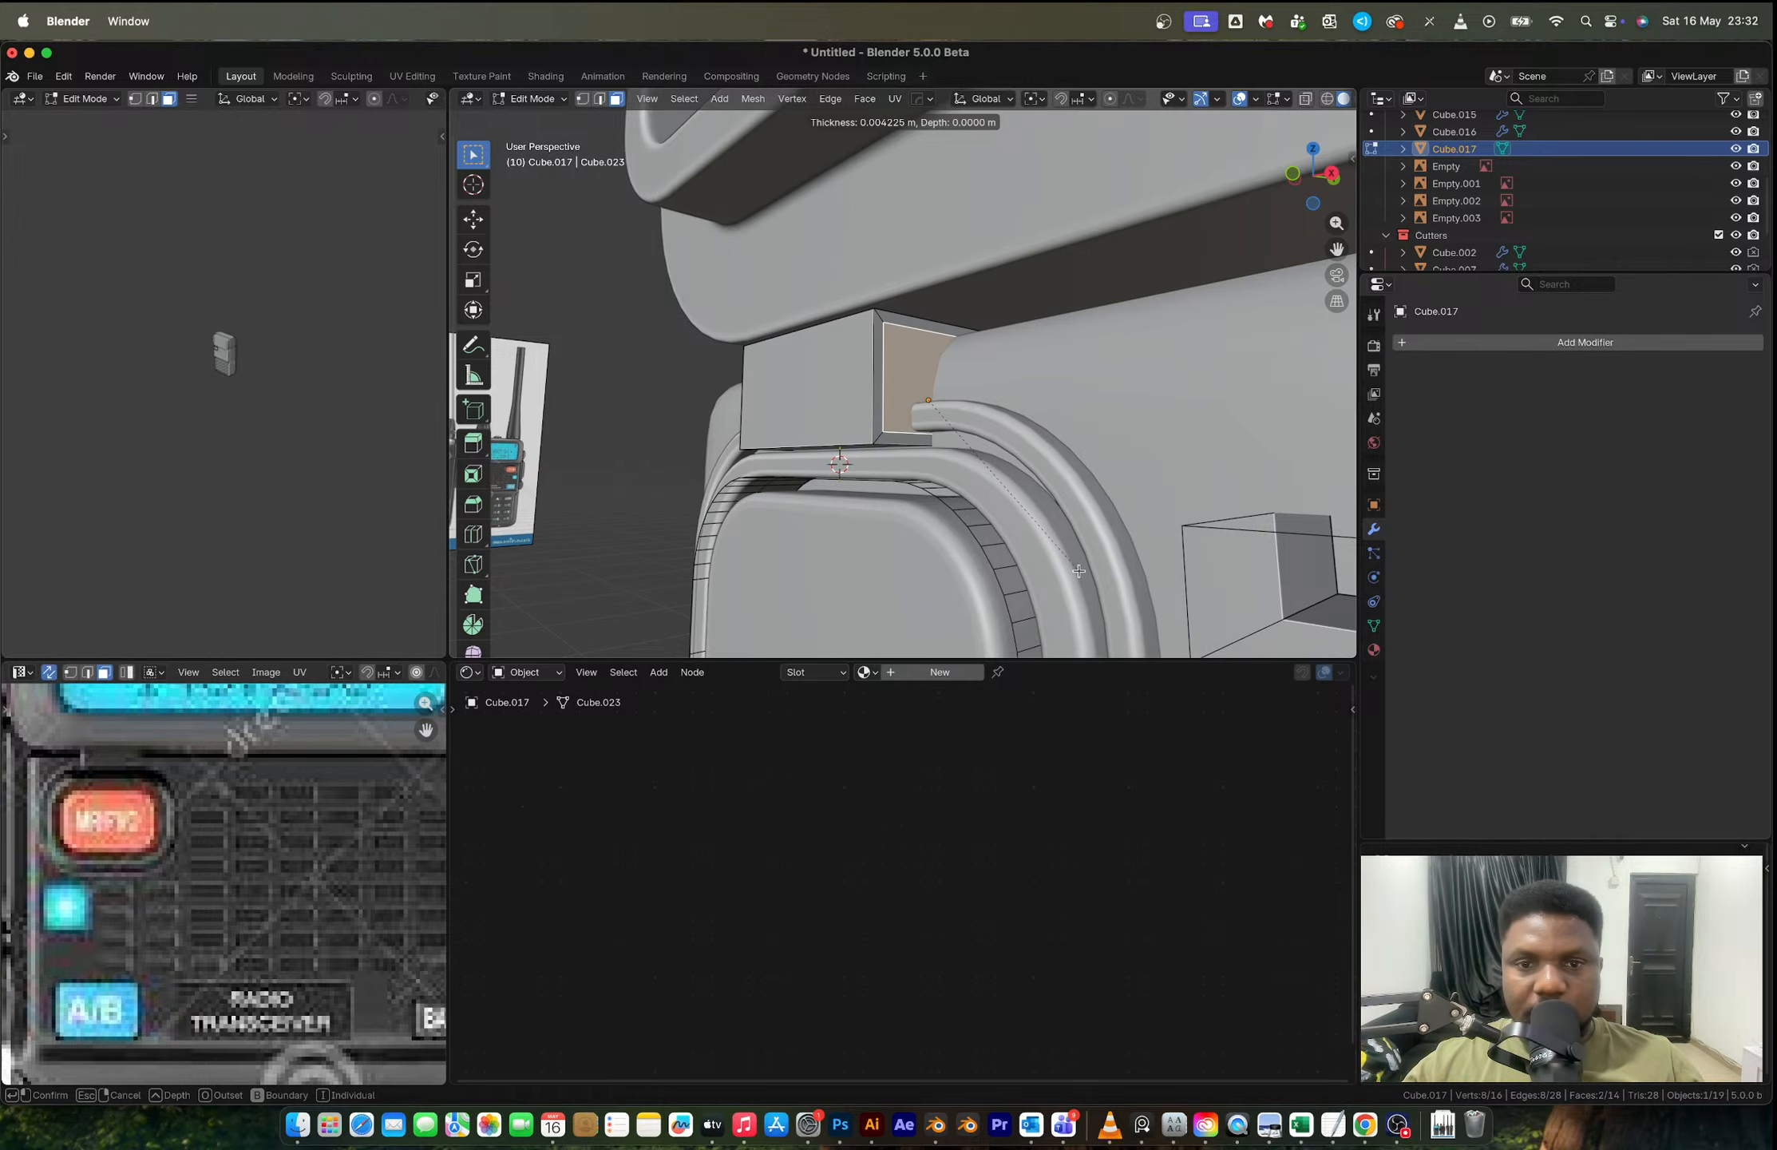
{"action": "left_click", "coordinate": [1081, 570]}
Step: Shrink the two inset faces along Z and lower them about 0.01 m to line up with the outer rim
{"action": "key", "text": "s"}
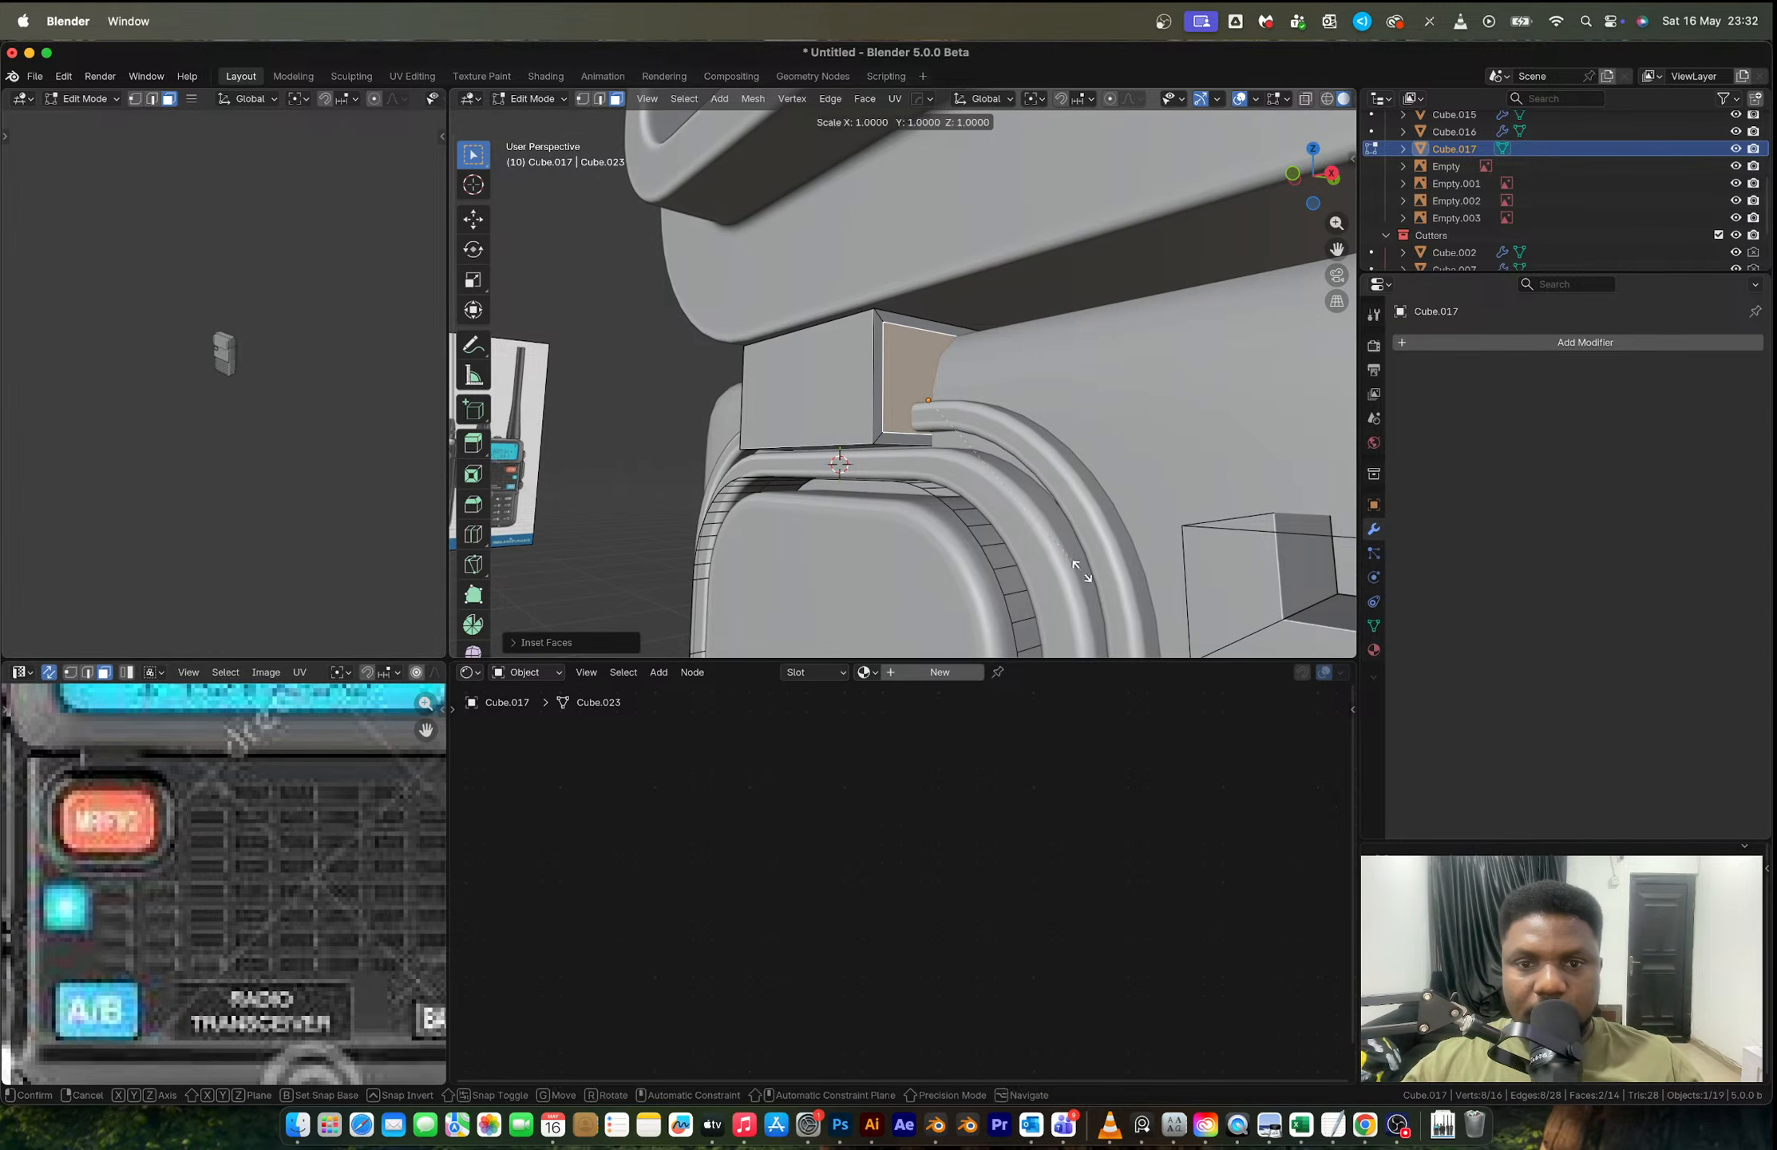
{"action": "key", "text": "z"}
{"action": "left_click", "coordinate": [1004, 481]}
{"action": "key", "text": "g"}
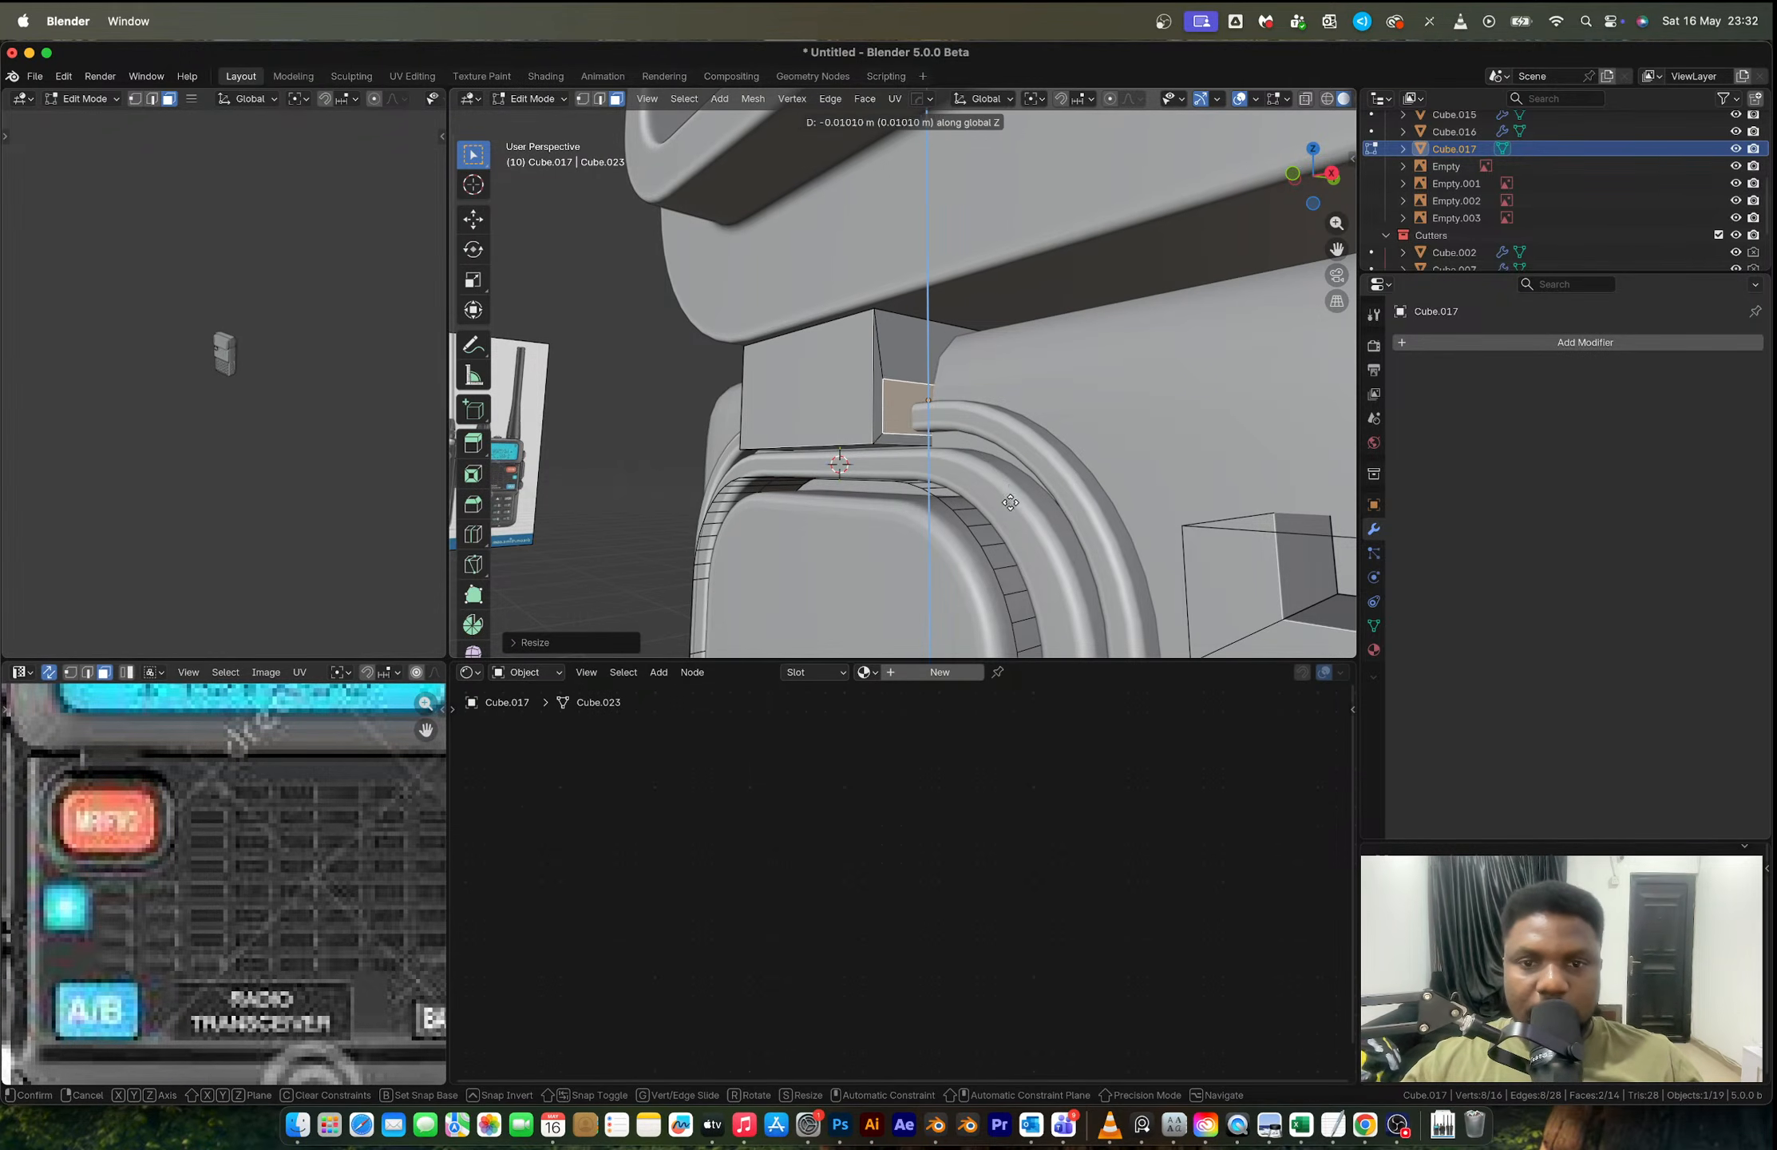
{"action": "left_click", "coordinate": [1011, 504]}
{"action": "key", "text": "g"}
{"action": "key", "text": "y"}
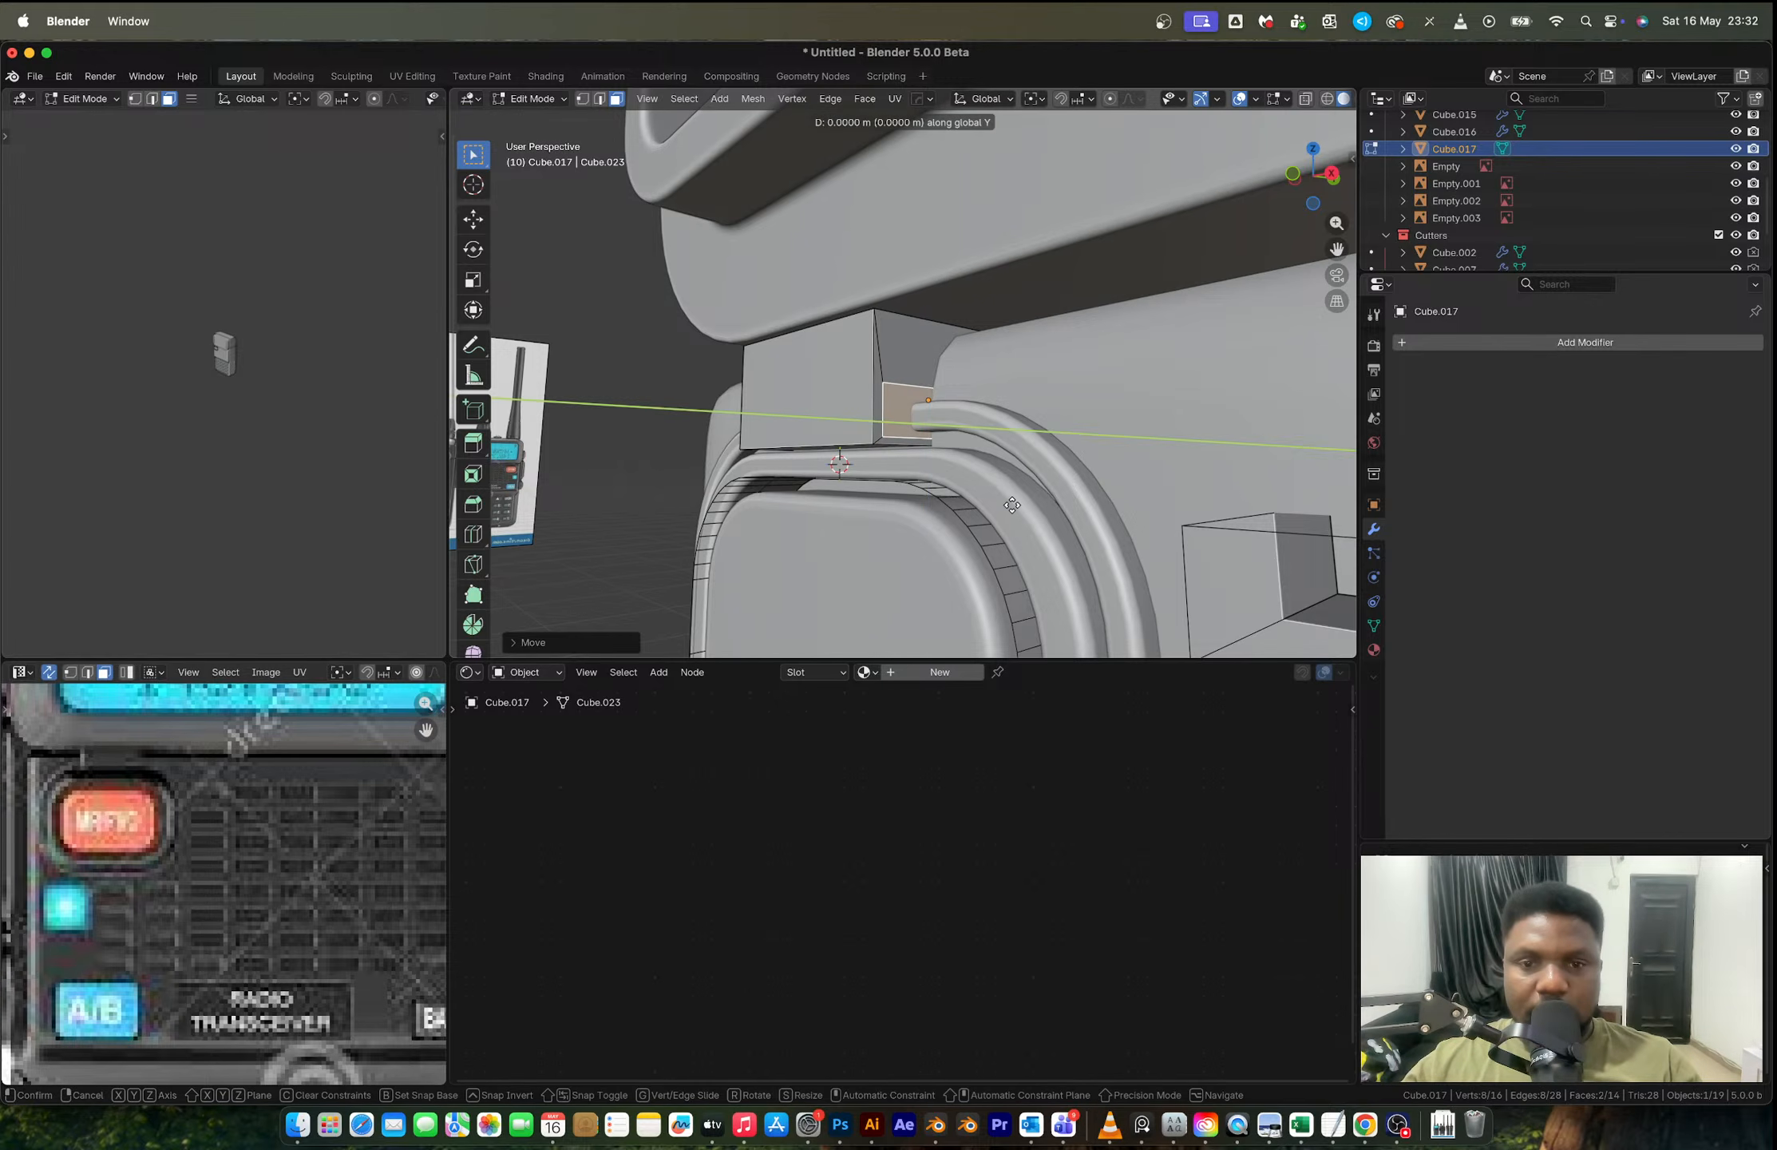
{"action": "right_click", "coordinate": [1012, 505]}
{"action": "middle_click_drag", "start_coordinate": [1013, 504], "coordinate": [1074, 467]}
{"action": "key", "text": "s"}
{"action": "right_click", "coordinate": [1046, 440]}
{"action": "right_click", "coordinate": [1046, 441]}
{"action": "left_click", "coordinate": [1118, 419]}
{"action": "key", "text": "2"}
{"action": "left_click", "coordinate": [1029, 371], "text": "alt"}
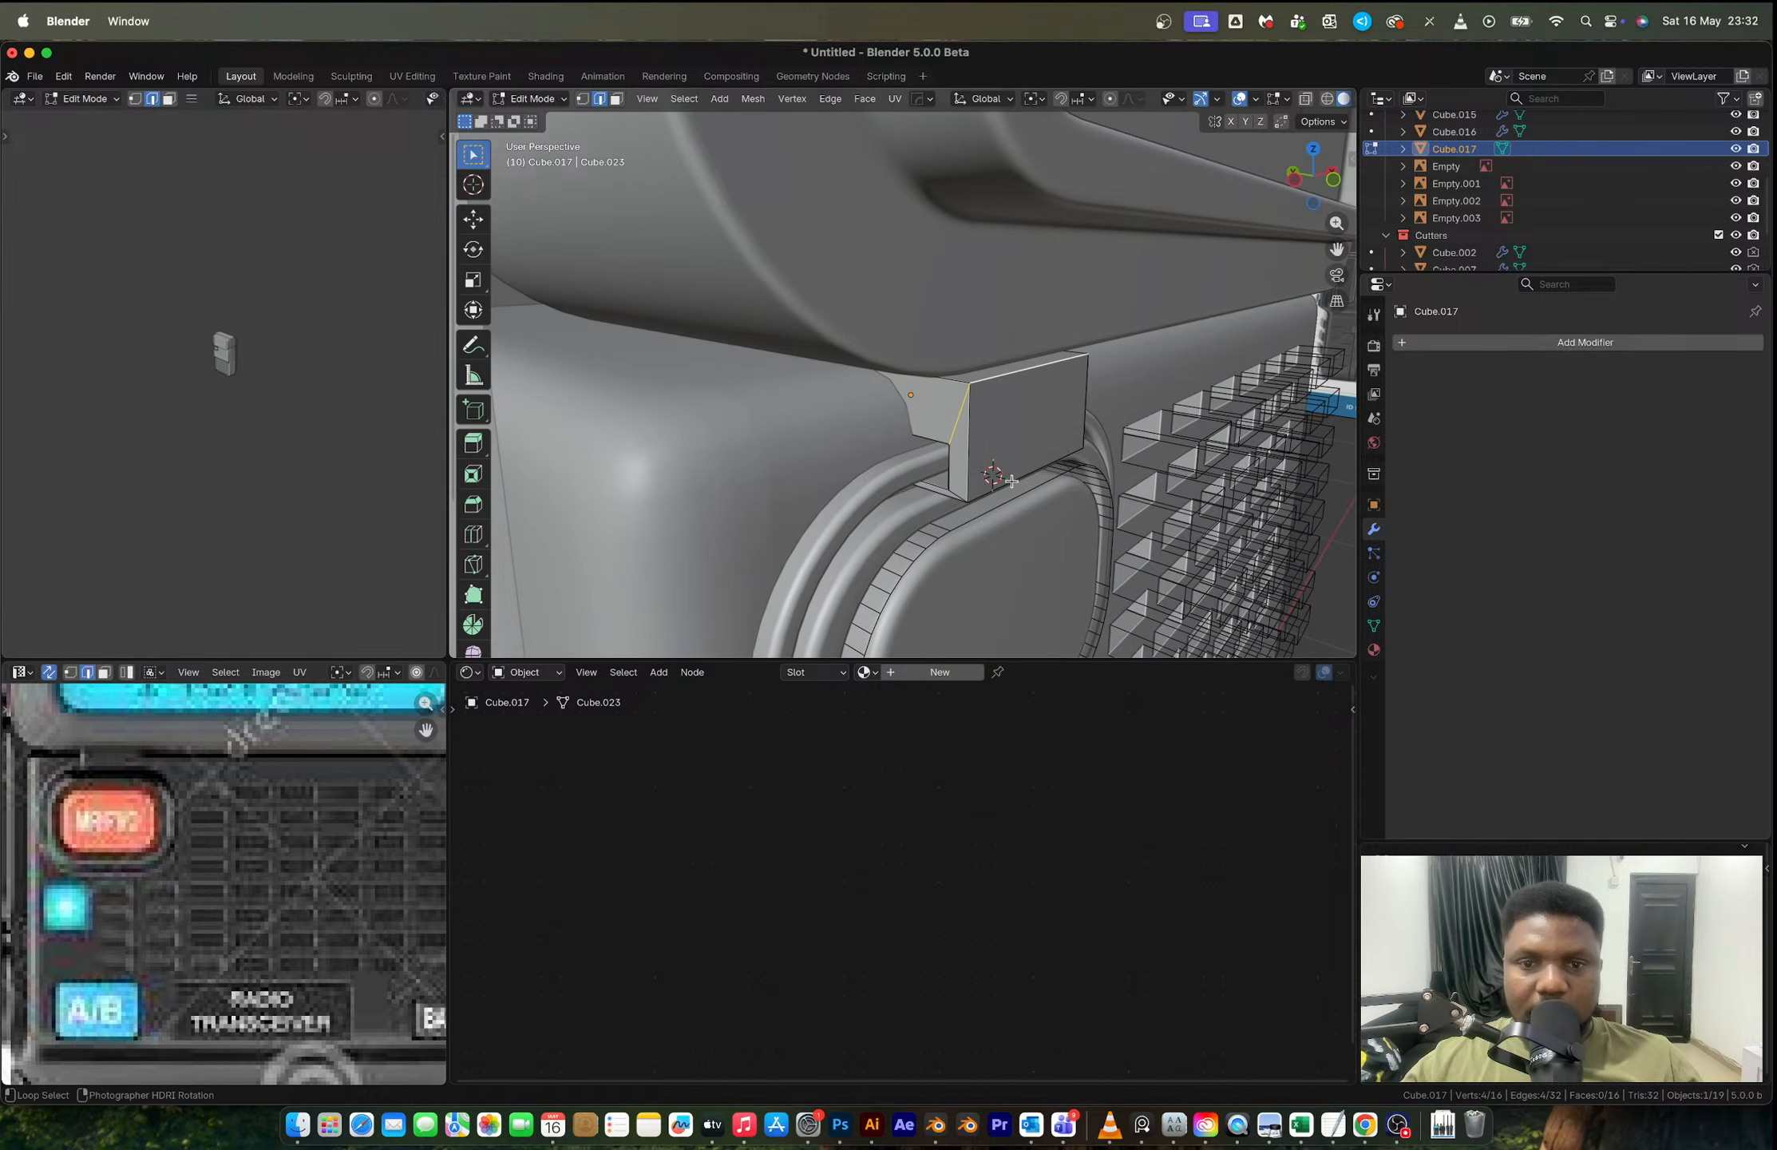
{"action": "key", "text": "ctrl+b"}
{"action": "scroll", "coordinate": [1114, 551], "scroll_direction": "up", "scroll_amount": 10}
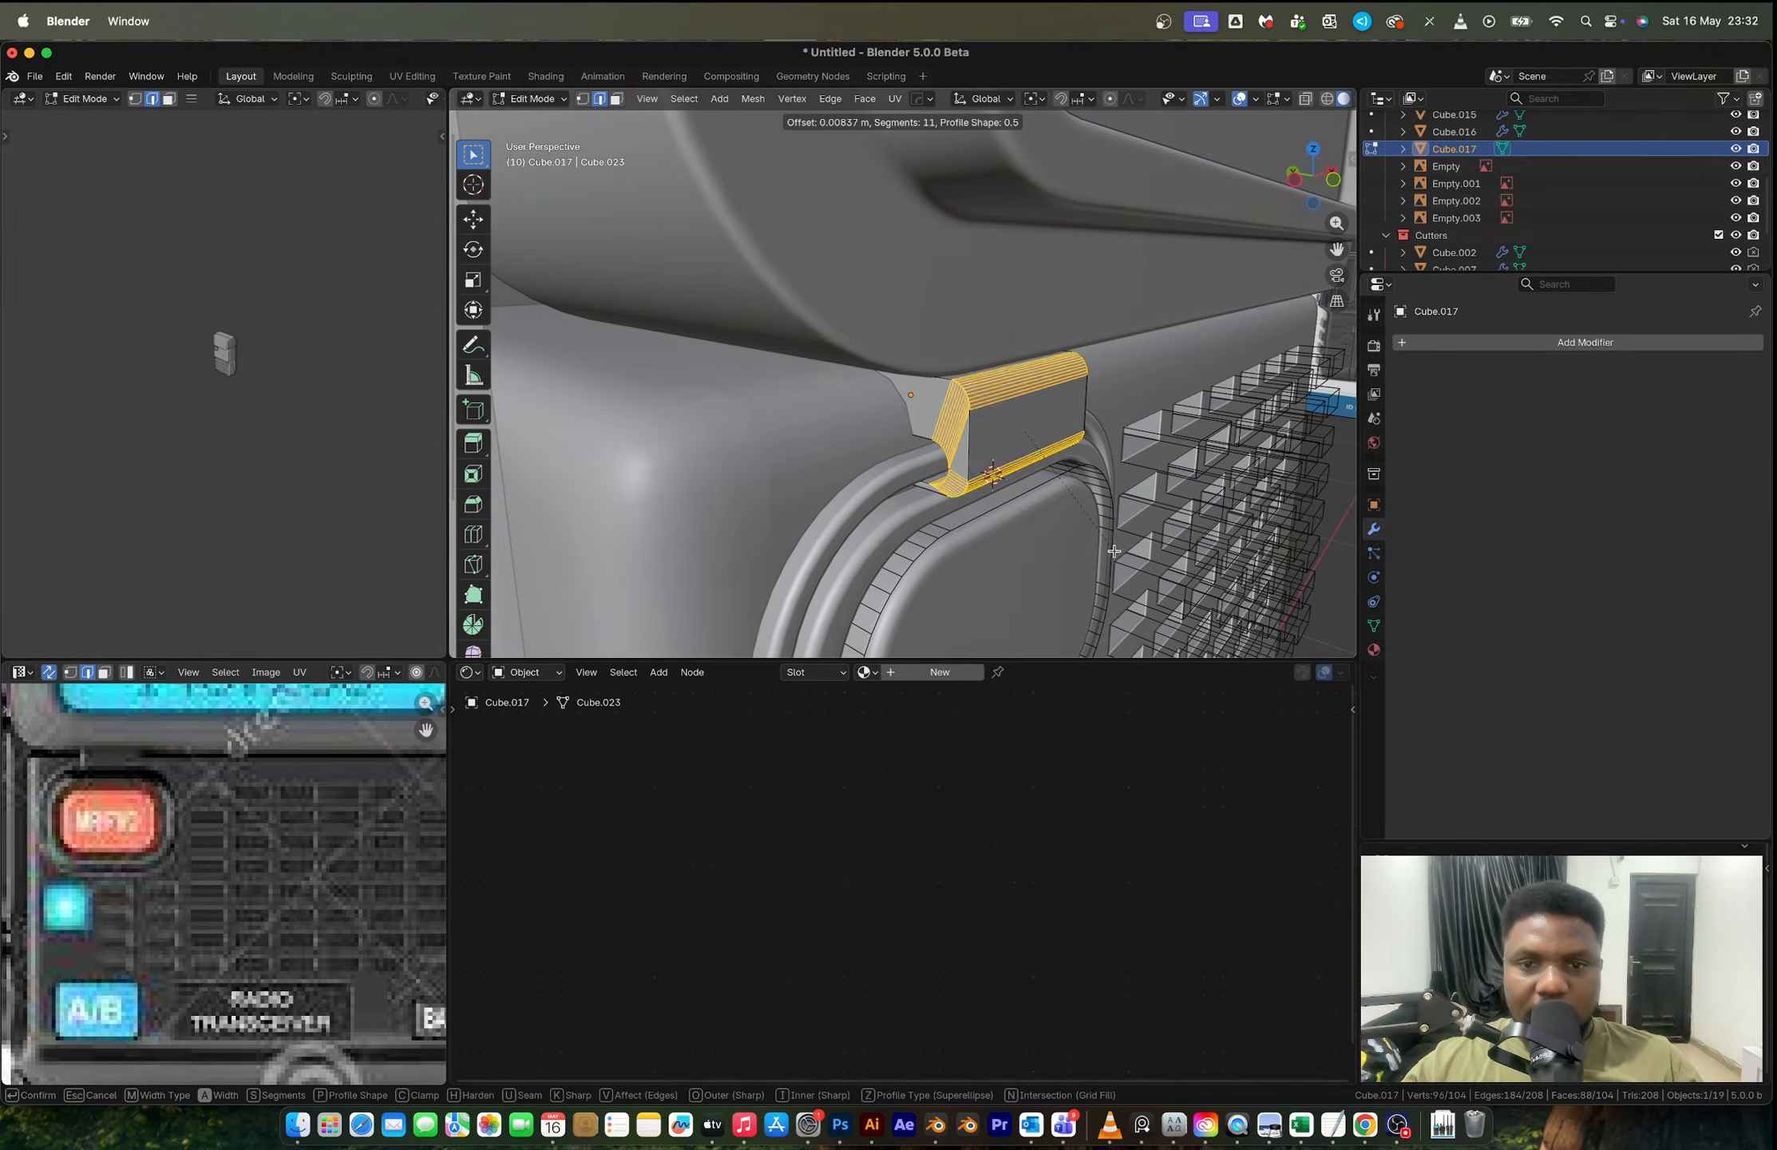
{"action": "key", "text": "Escape"}
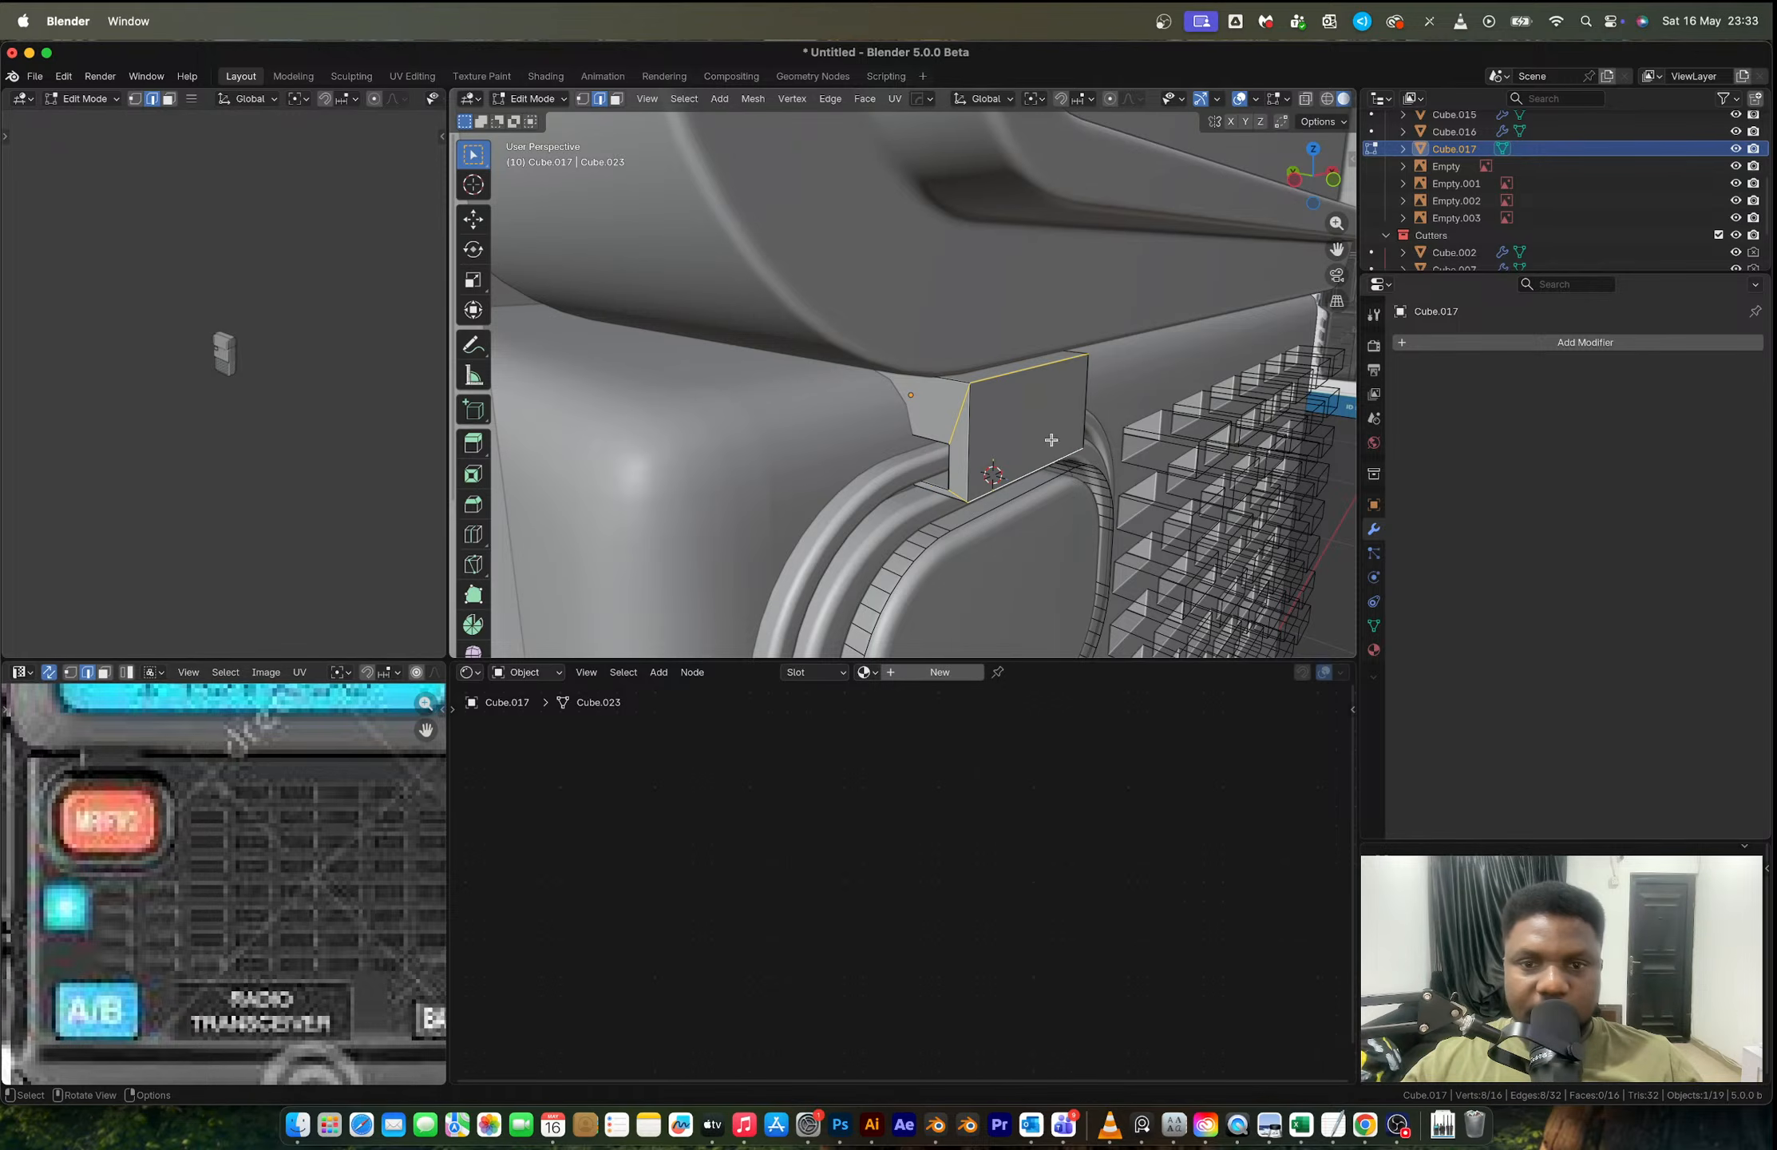
{"action": "left_click", "coordinate": [1064, 412]}
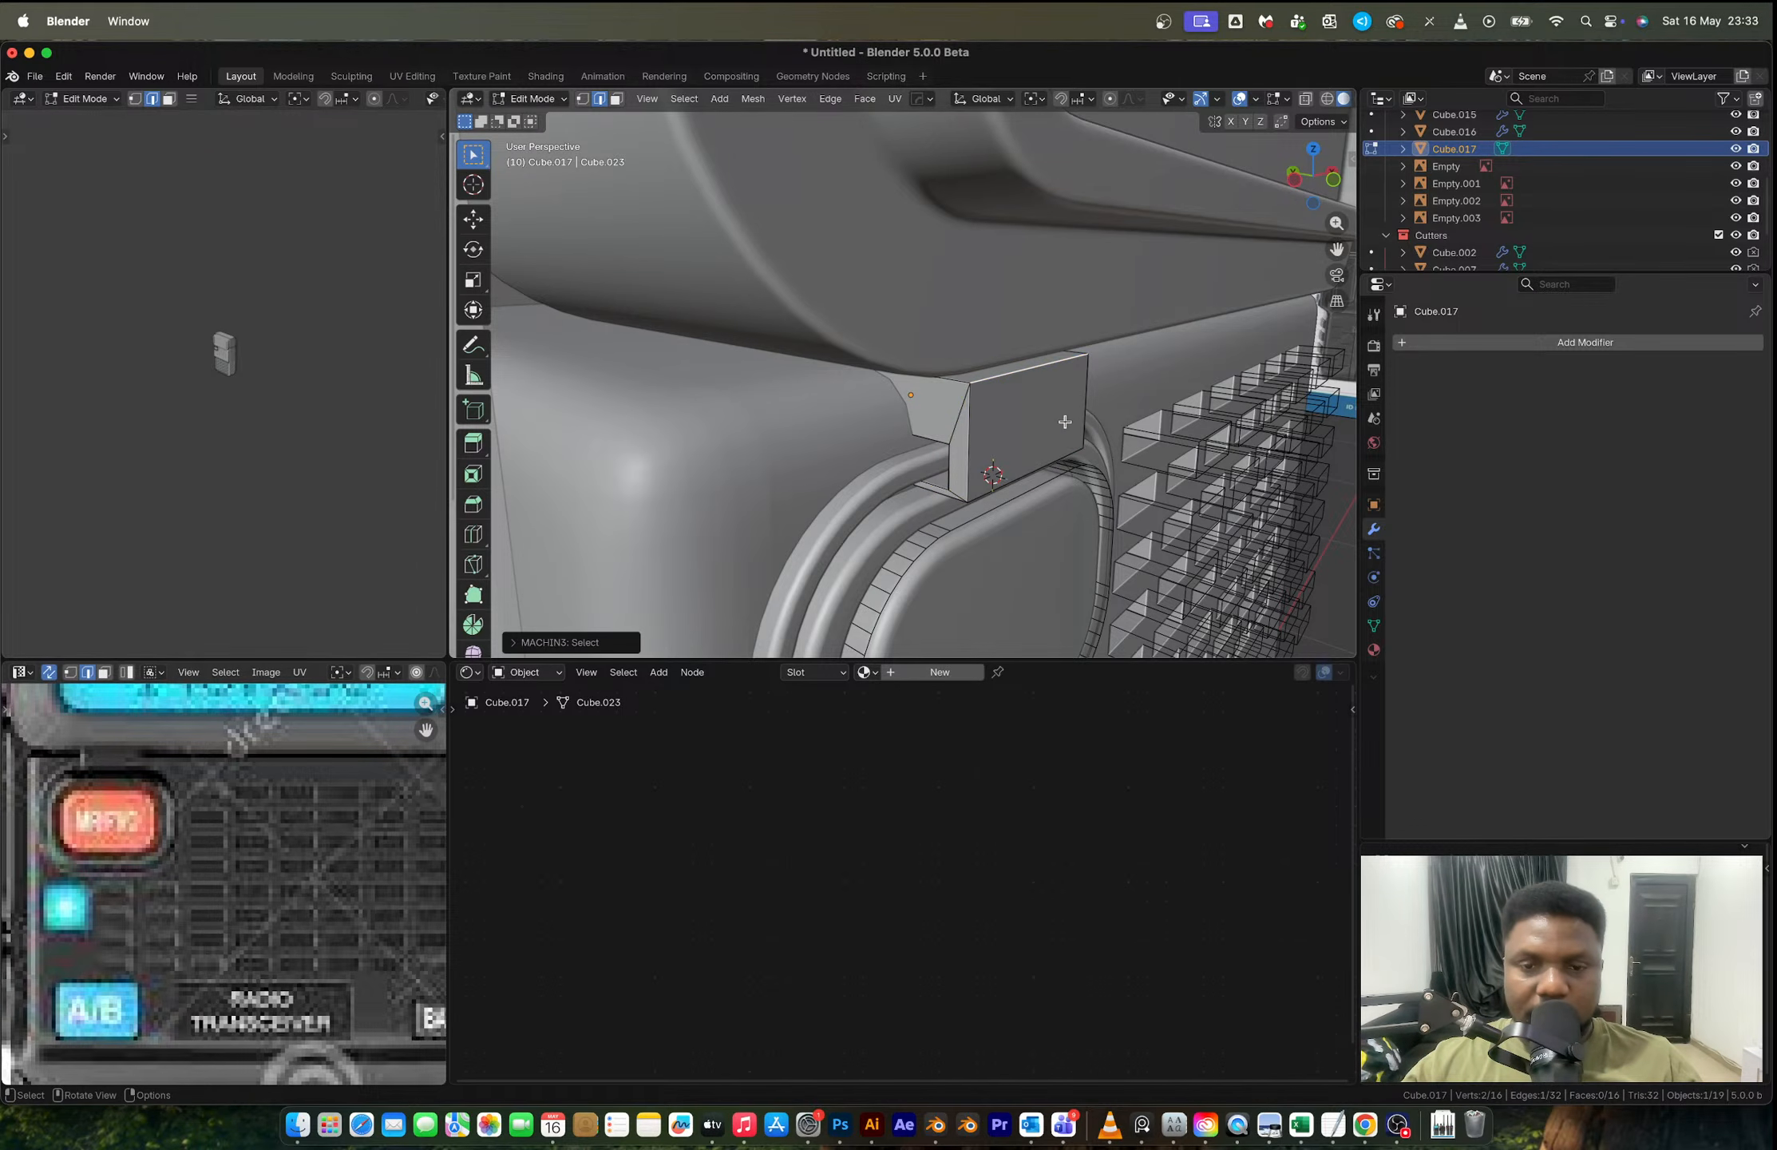
{"action": "left_click", "coordinate": [1009, 375], "text": "alt"}
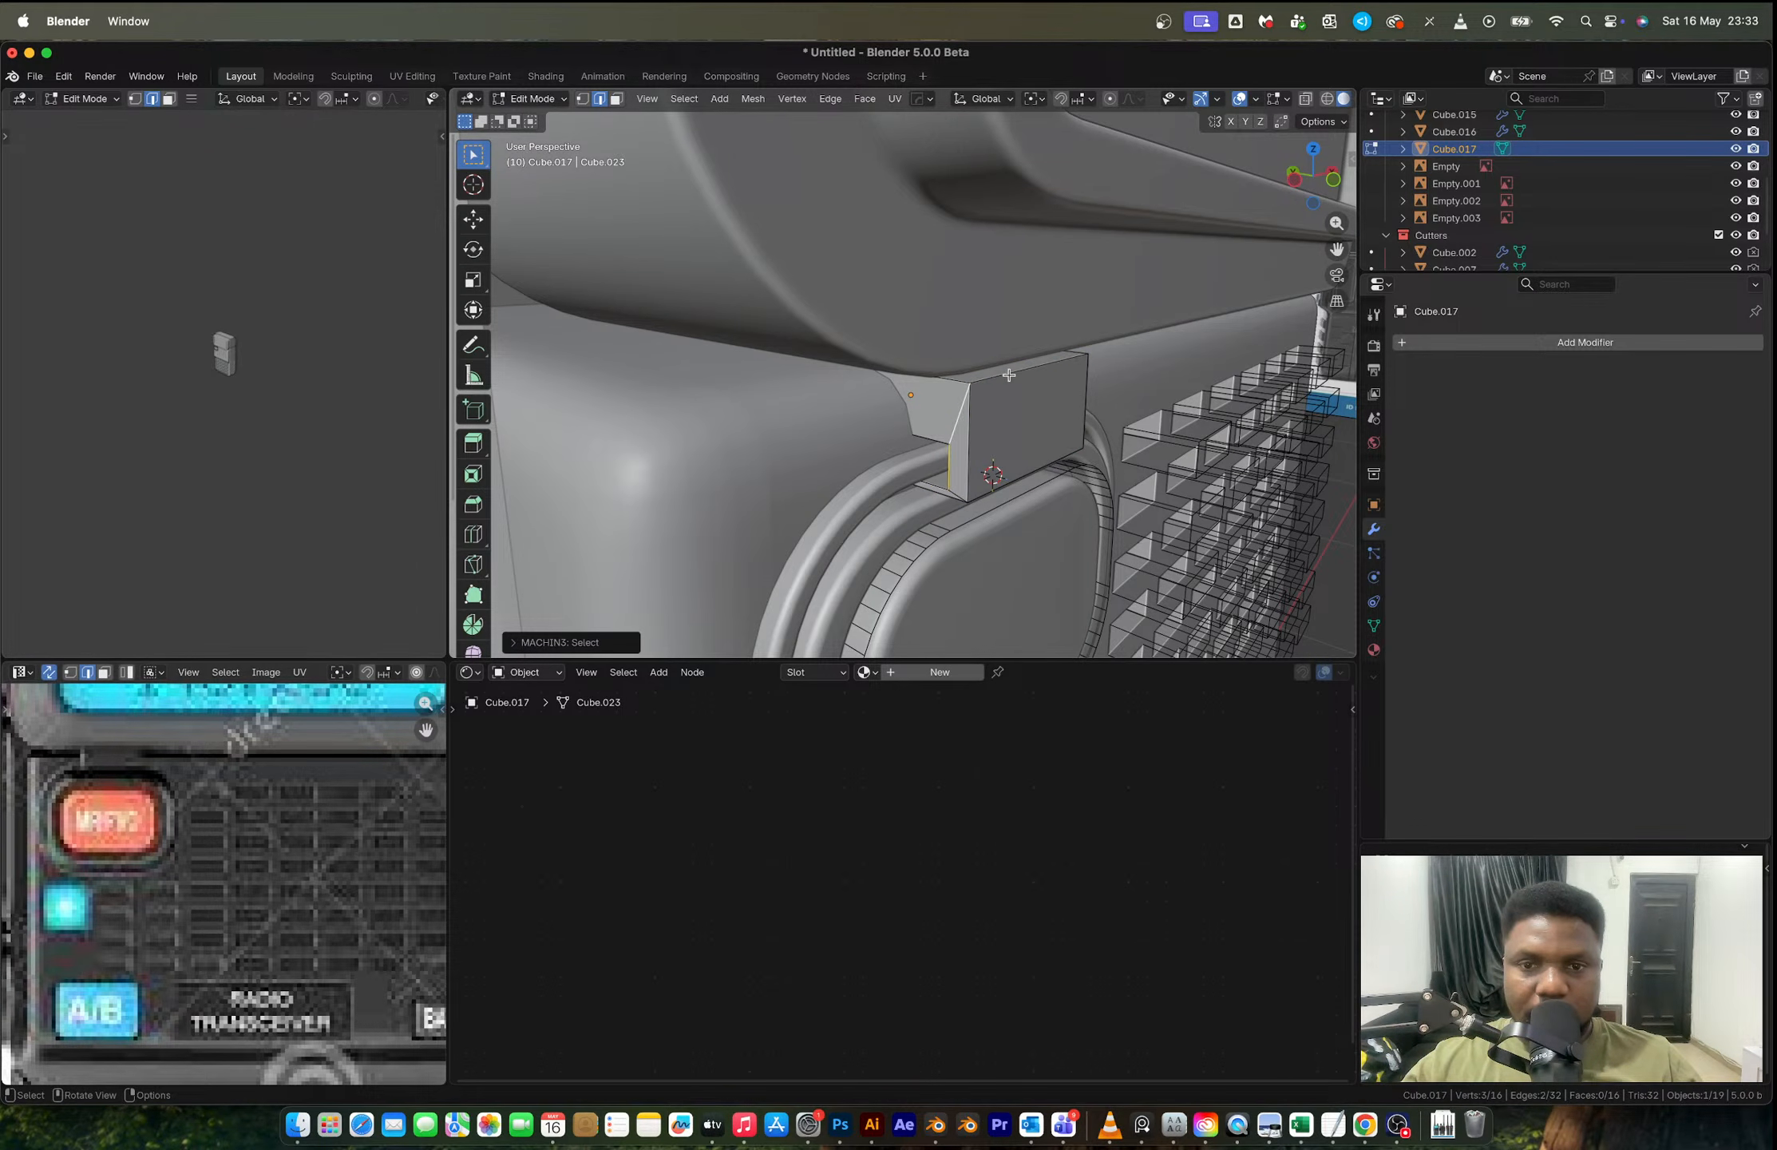
{"action": "key", "text": "ctrl+z"}
{"action": "left_click", "coordinate": [959, 409], "text": "alt"}
{"action": "middle_click_drag", "start_coordinate": [1026, 452], "coordinate": [1001, 368]}
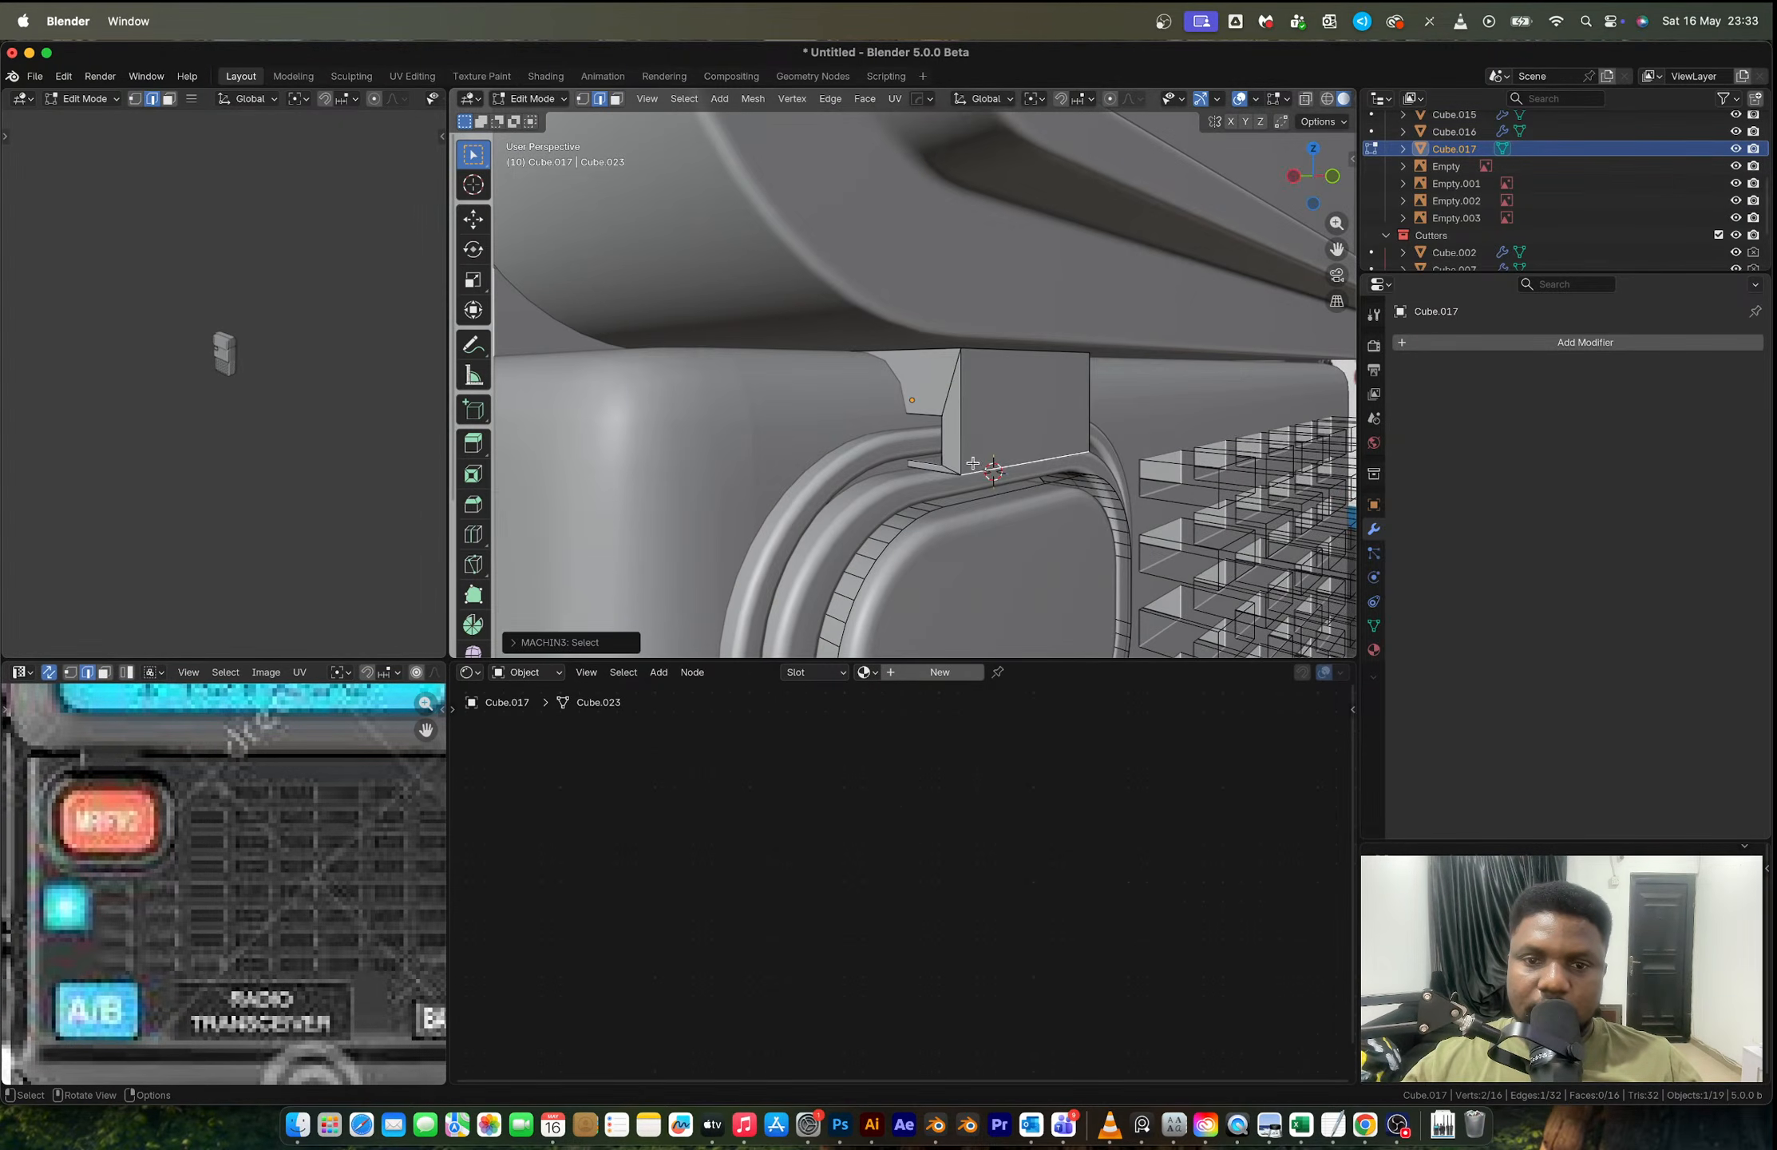
{"action": "left_click", "coordinate": [999, 351]}
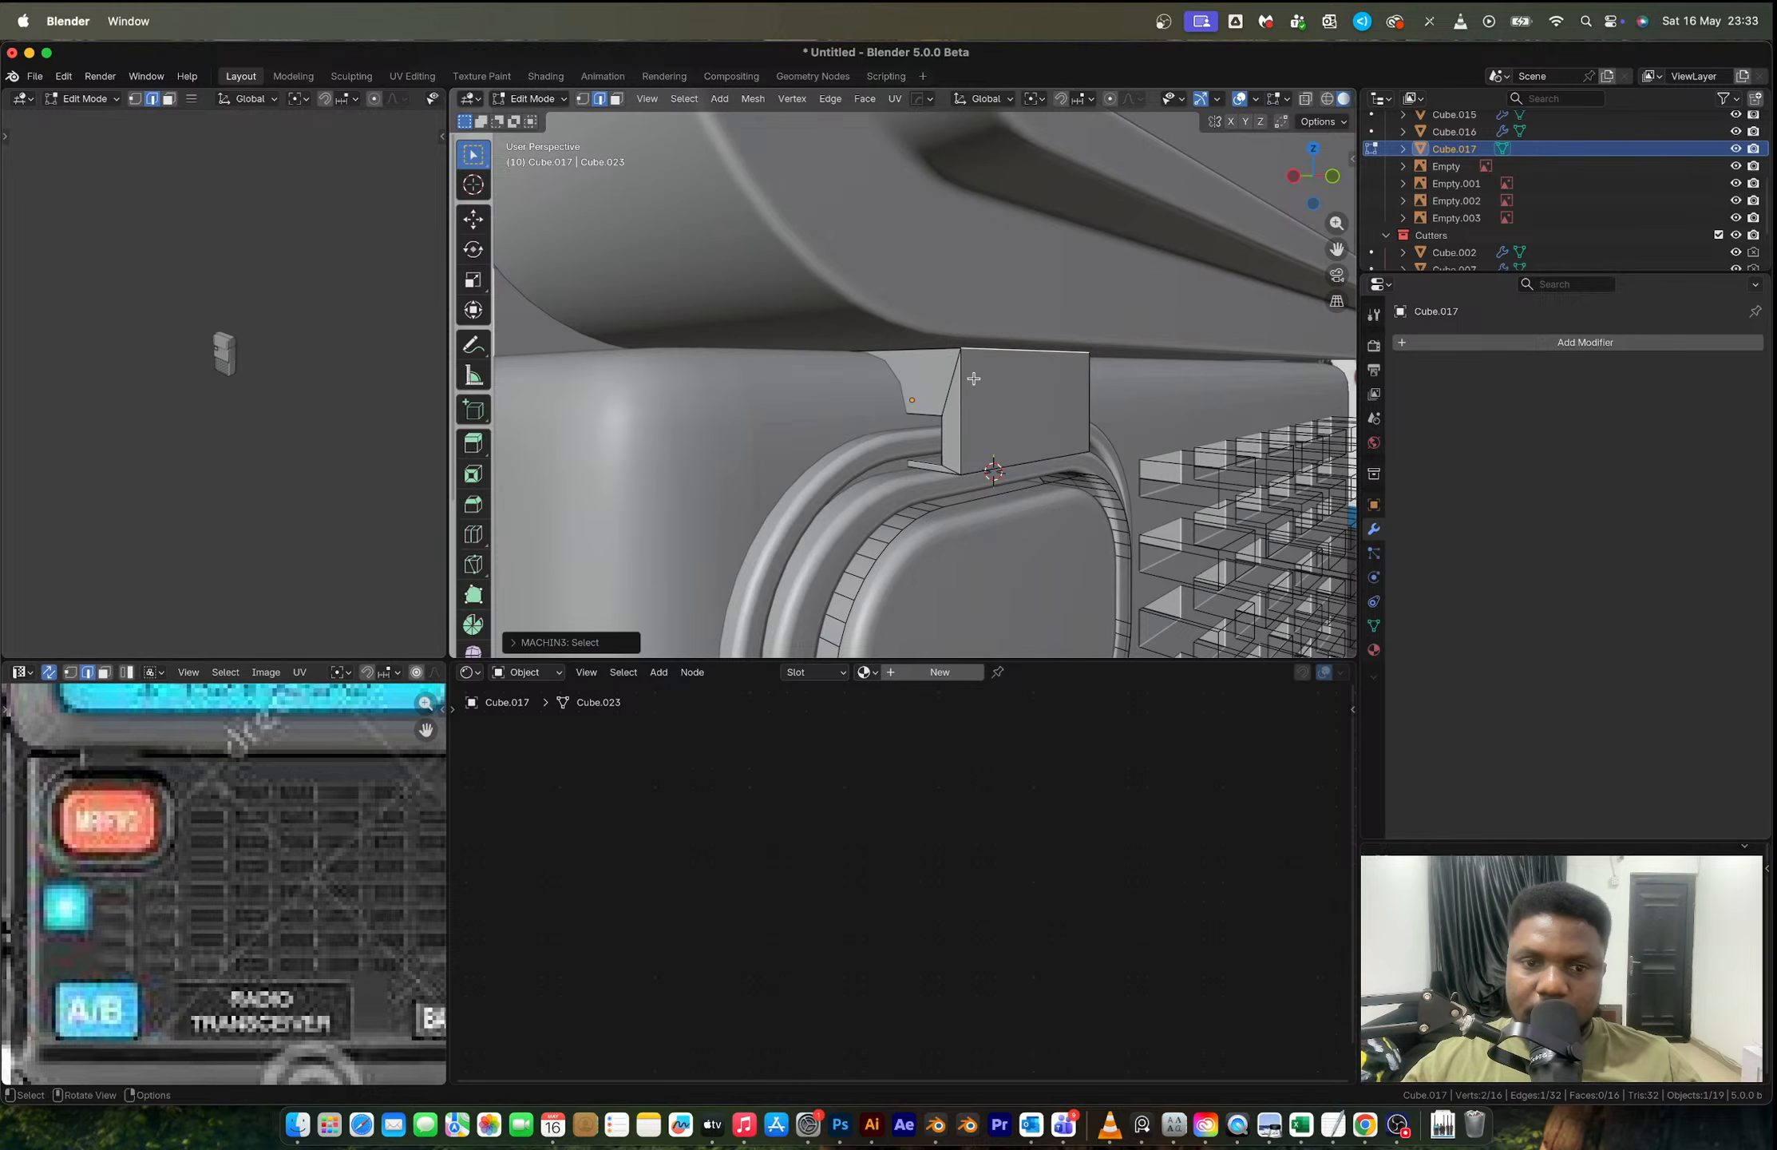
{"action": "middle_click_drag", "start_coordinate": [973, 379], "coordinate": [1031, 487]}
Step: Merge the overlapping vertices of the whole connecting block by distance
{"action": "key", "text": "a"}
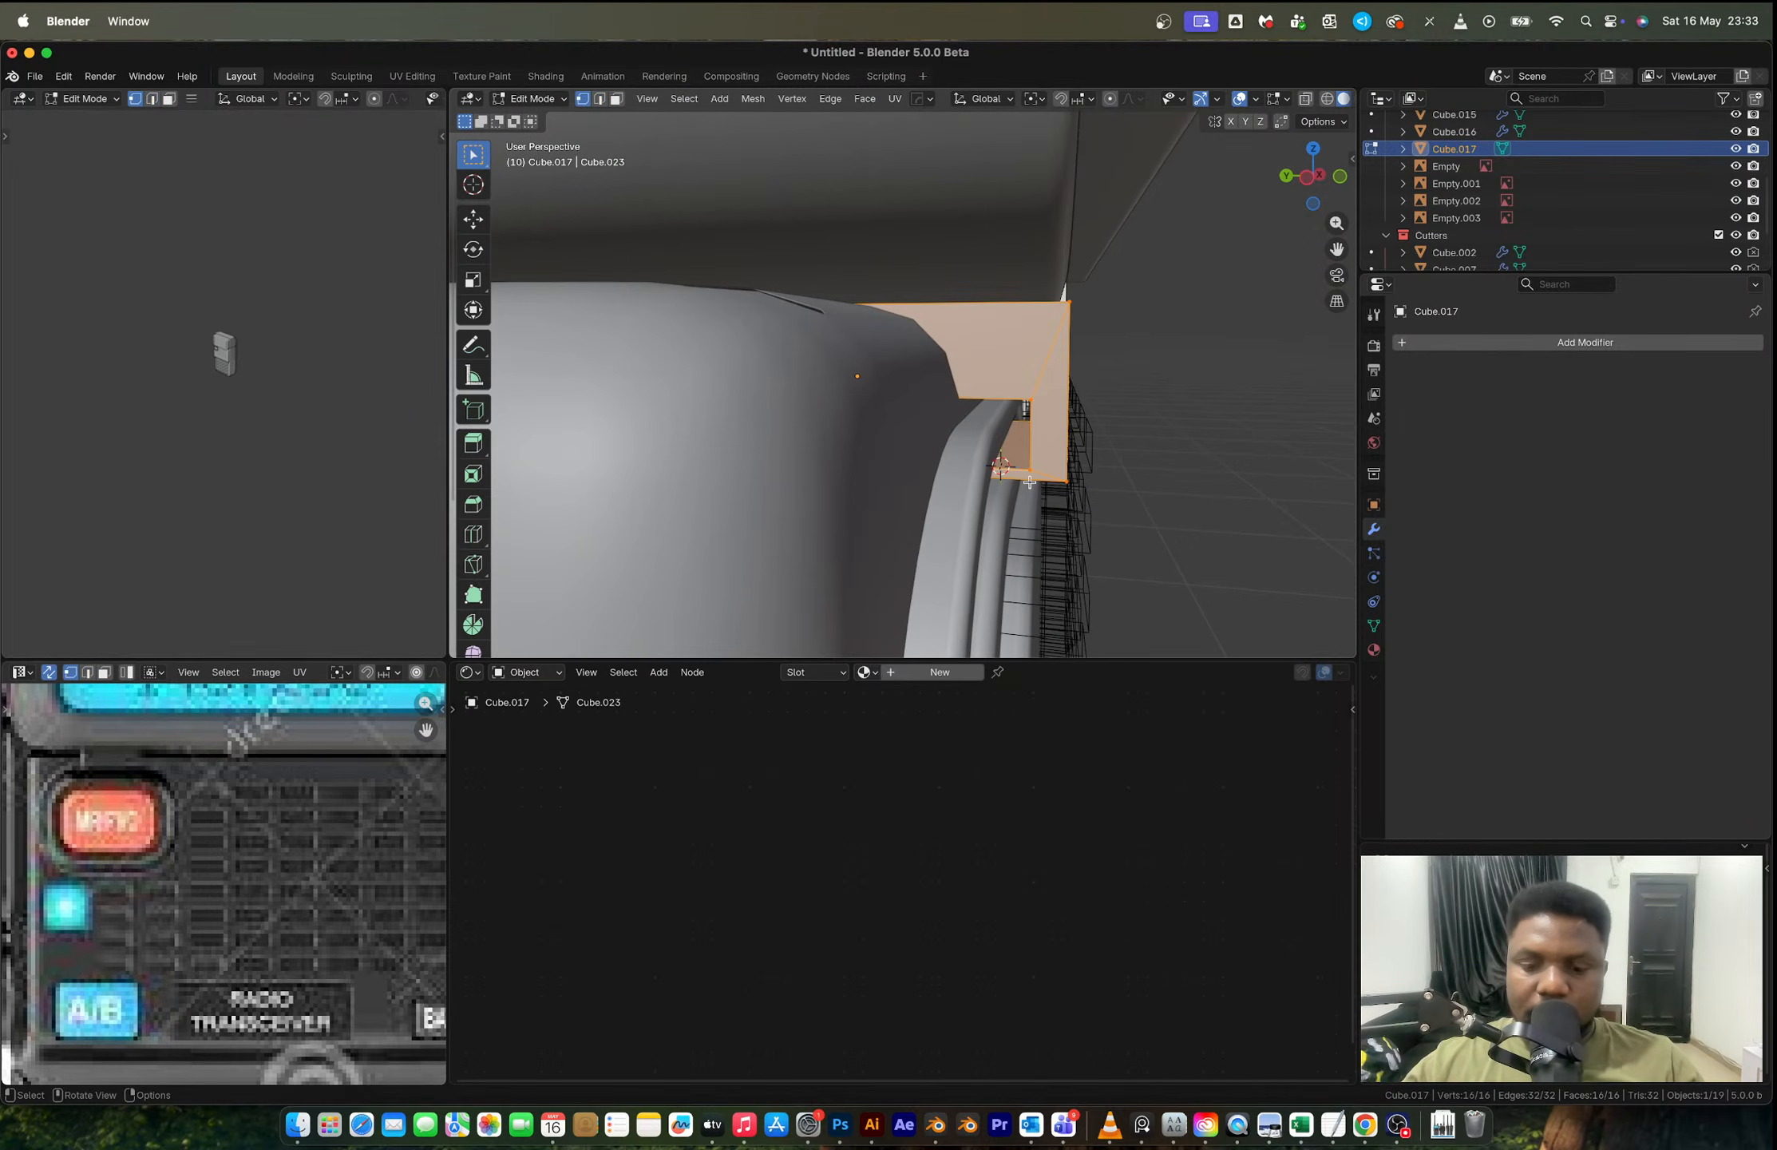
{"action": "key", "text": "comma"}
{"action": "key", "text": "Escape"}
{"action": "key", "text": "m"}
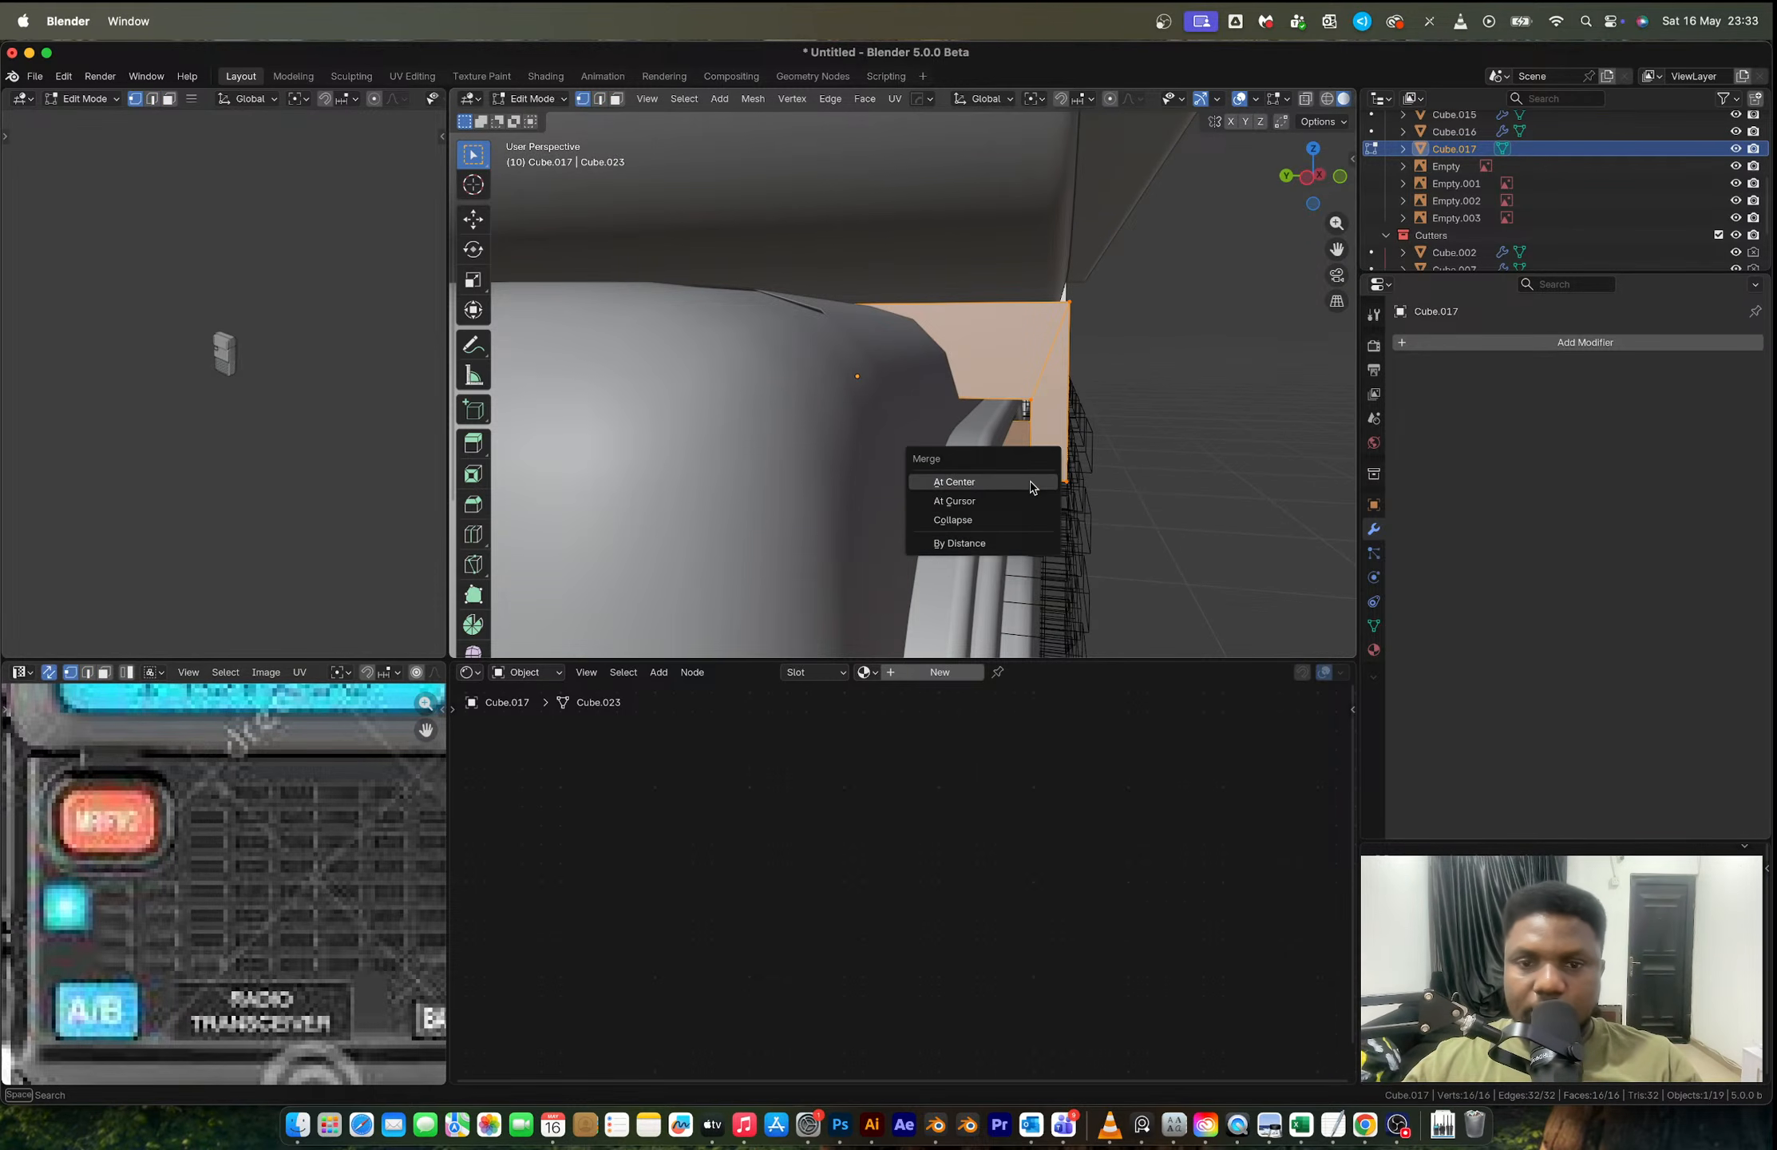
{"action": "left_click", "coordinate": [966, 541]}
Step: Bevel the block's lower front edge about 0.0124 m wide with 14 segments and a Superellipse profile
{"action": "middle_click_drag", "start_coordinate": [1029, 448], "coordinate": [884, 482]}
{"action": "key", "text": "2"}
{"action": "left_click", "coordinate": [1029, 481]}
{"action": "key", "text": "ctrl+b"}
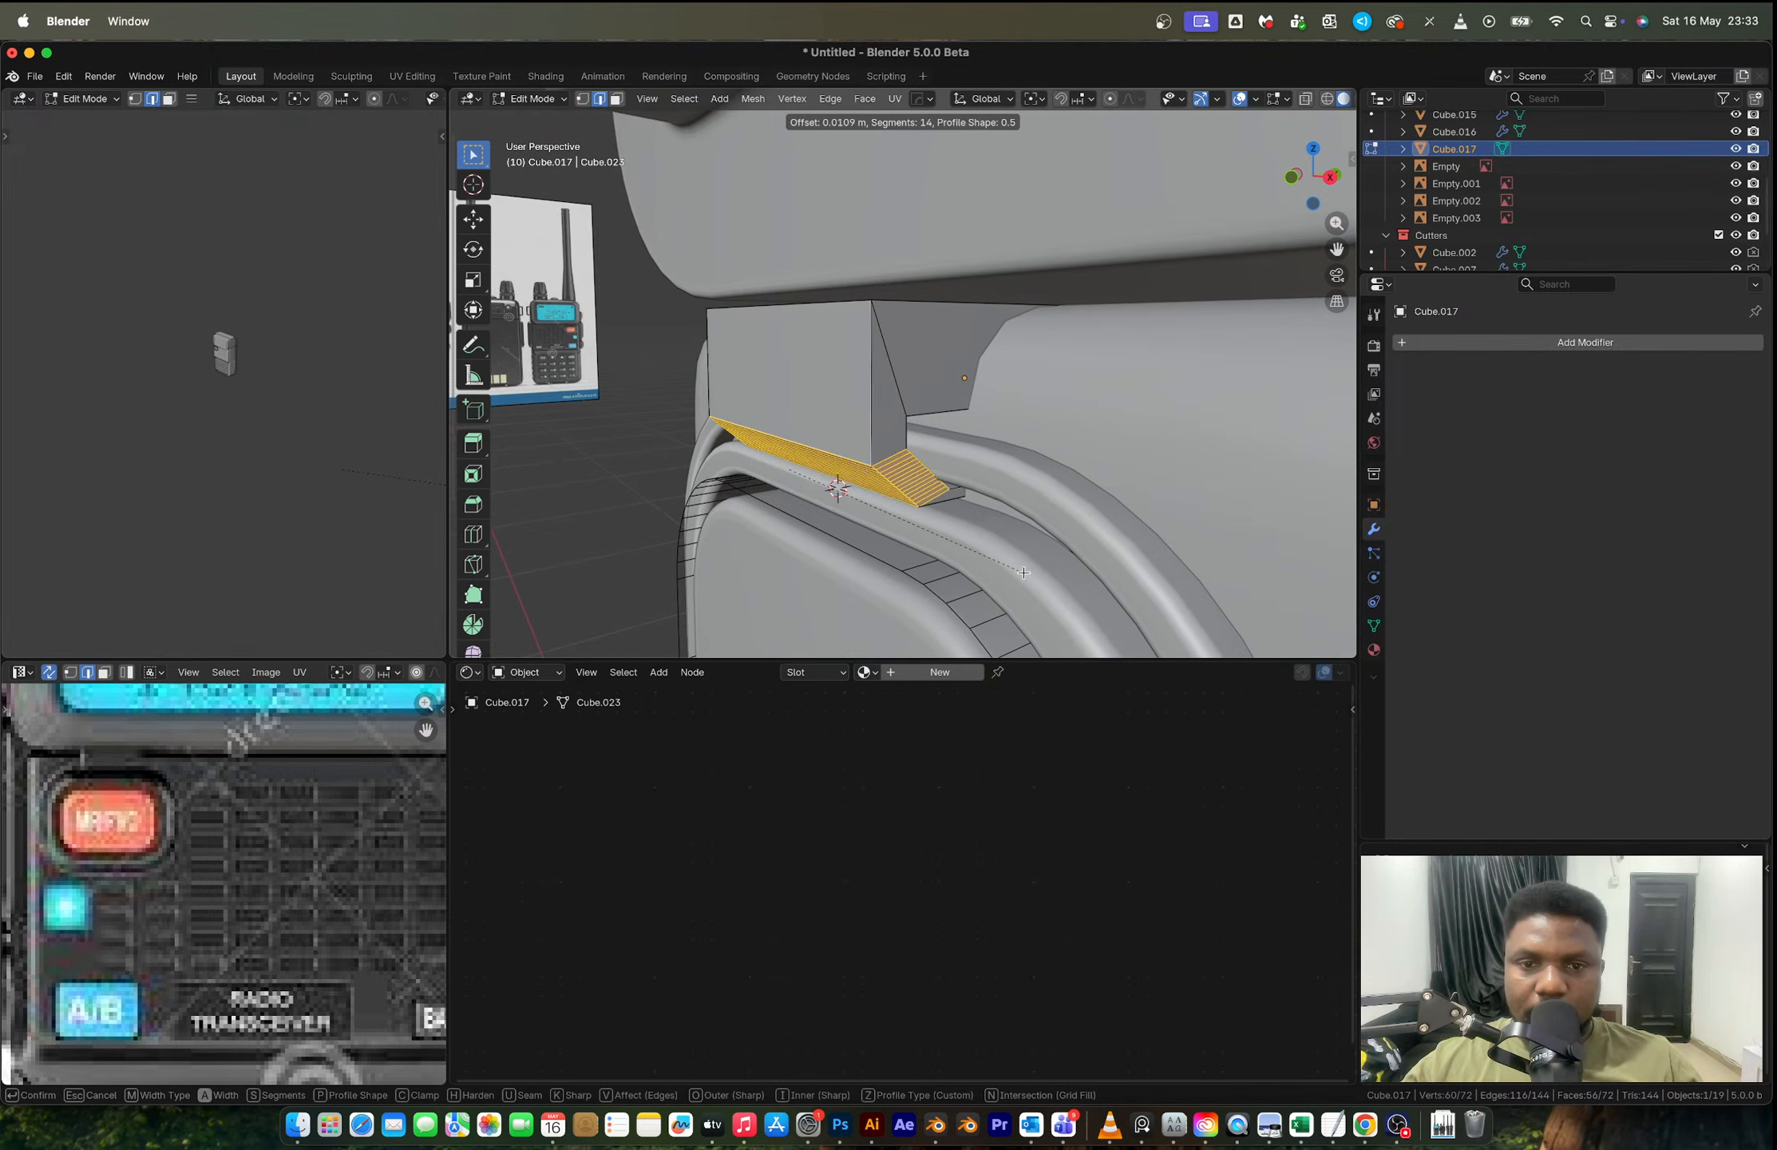
{"action": "left_click", "coordinate": [1030, 577]}
{"action": "left_click", "coordinate": [545, 645]}
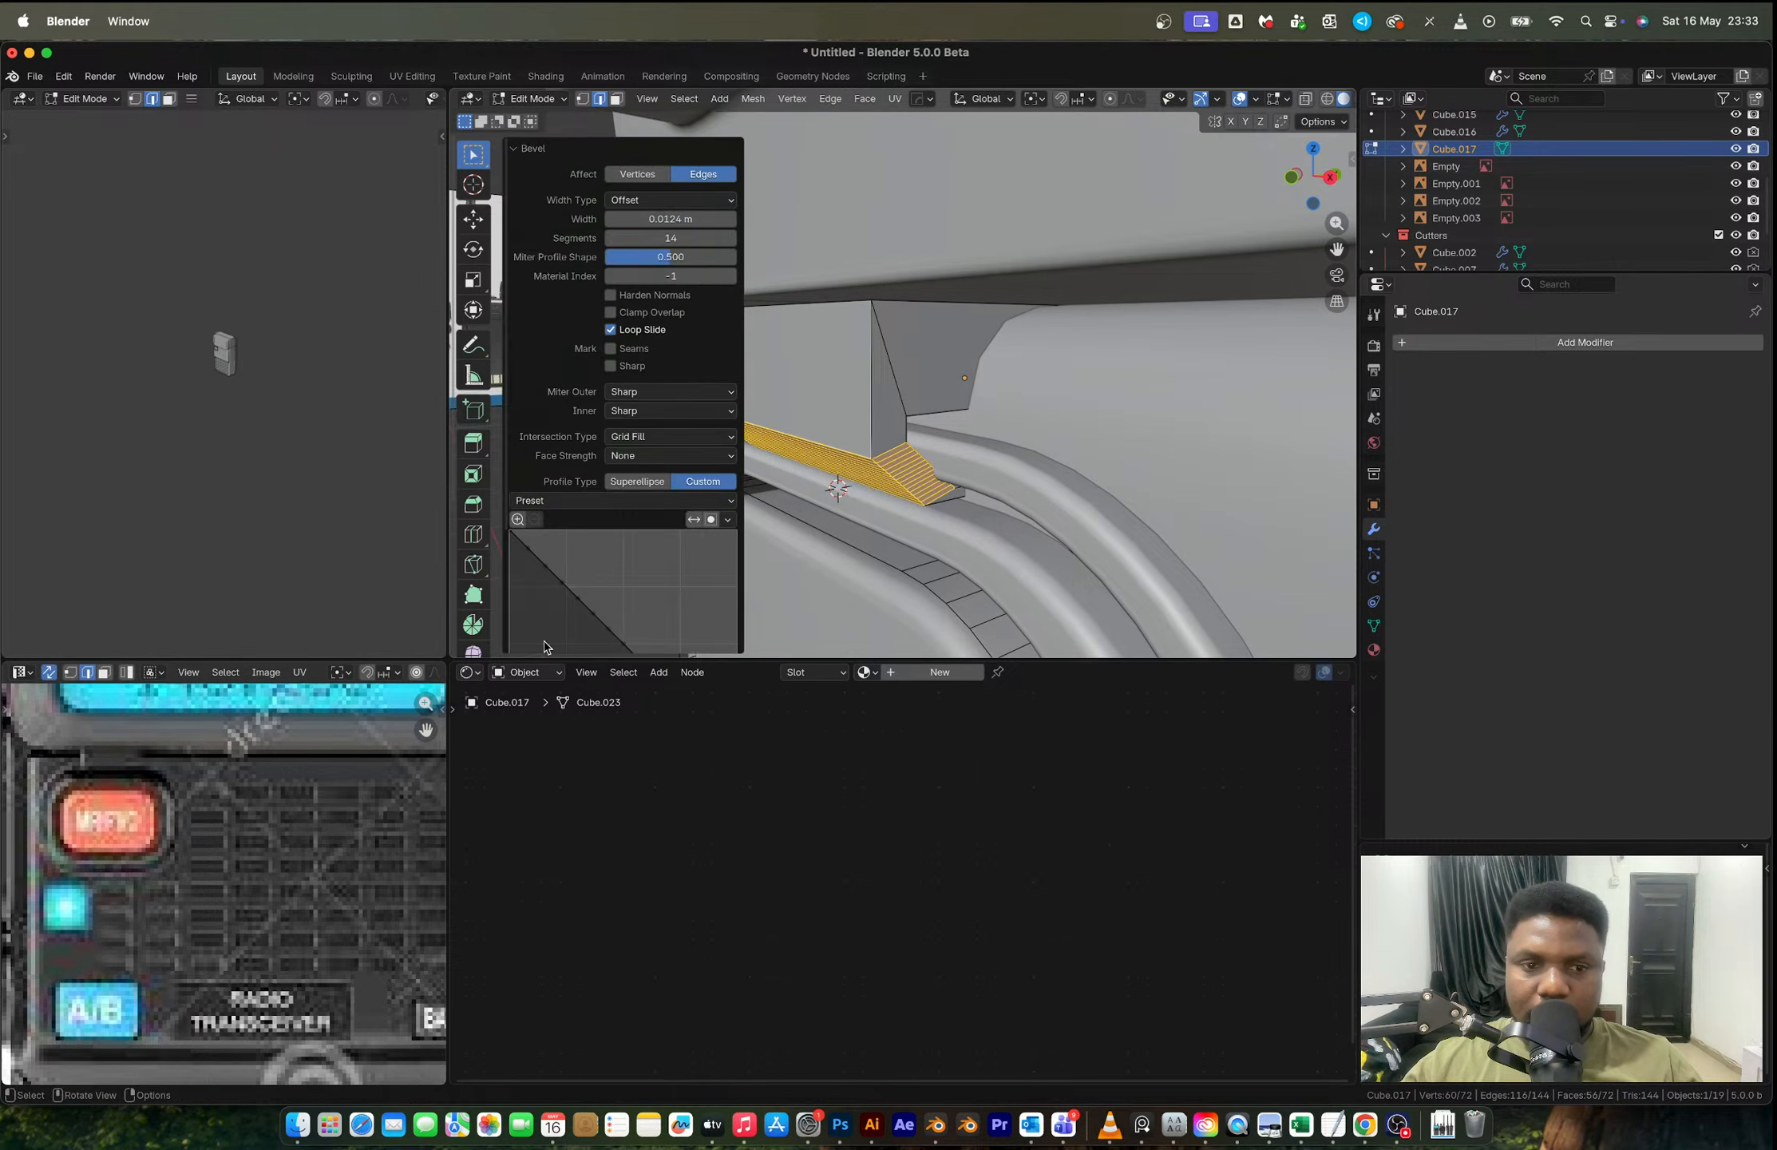
{"action": "left_click", "coordinate": [646, 481]}
Step: Bevel the block's upper front edge about 0.0036 m wide with 14 segments
{"action": "middle_click_drag", "start_coordinate": [881, 483], "coordinate": [1132, 481]}
{"action": "left_click", "coordinate": [1036, 350]}
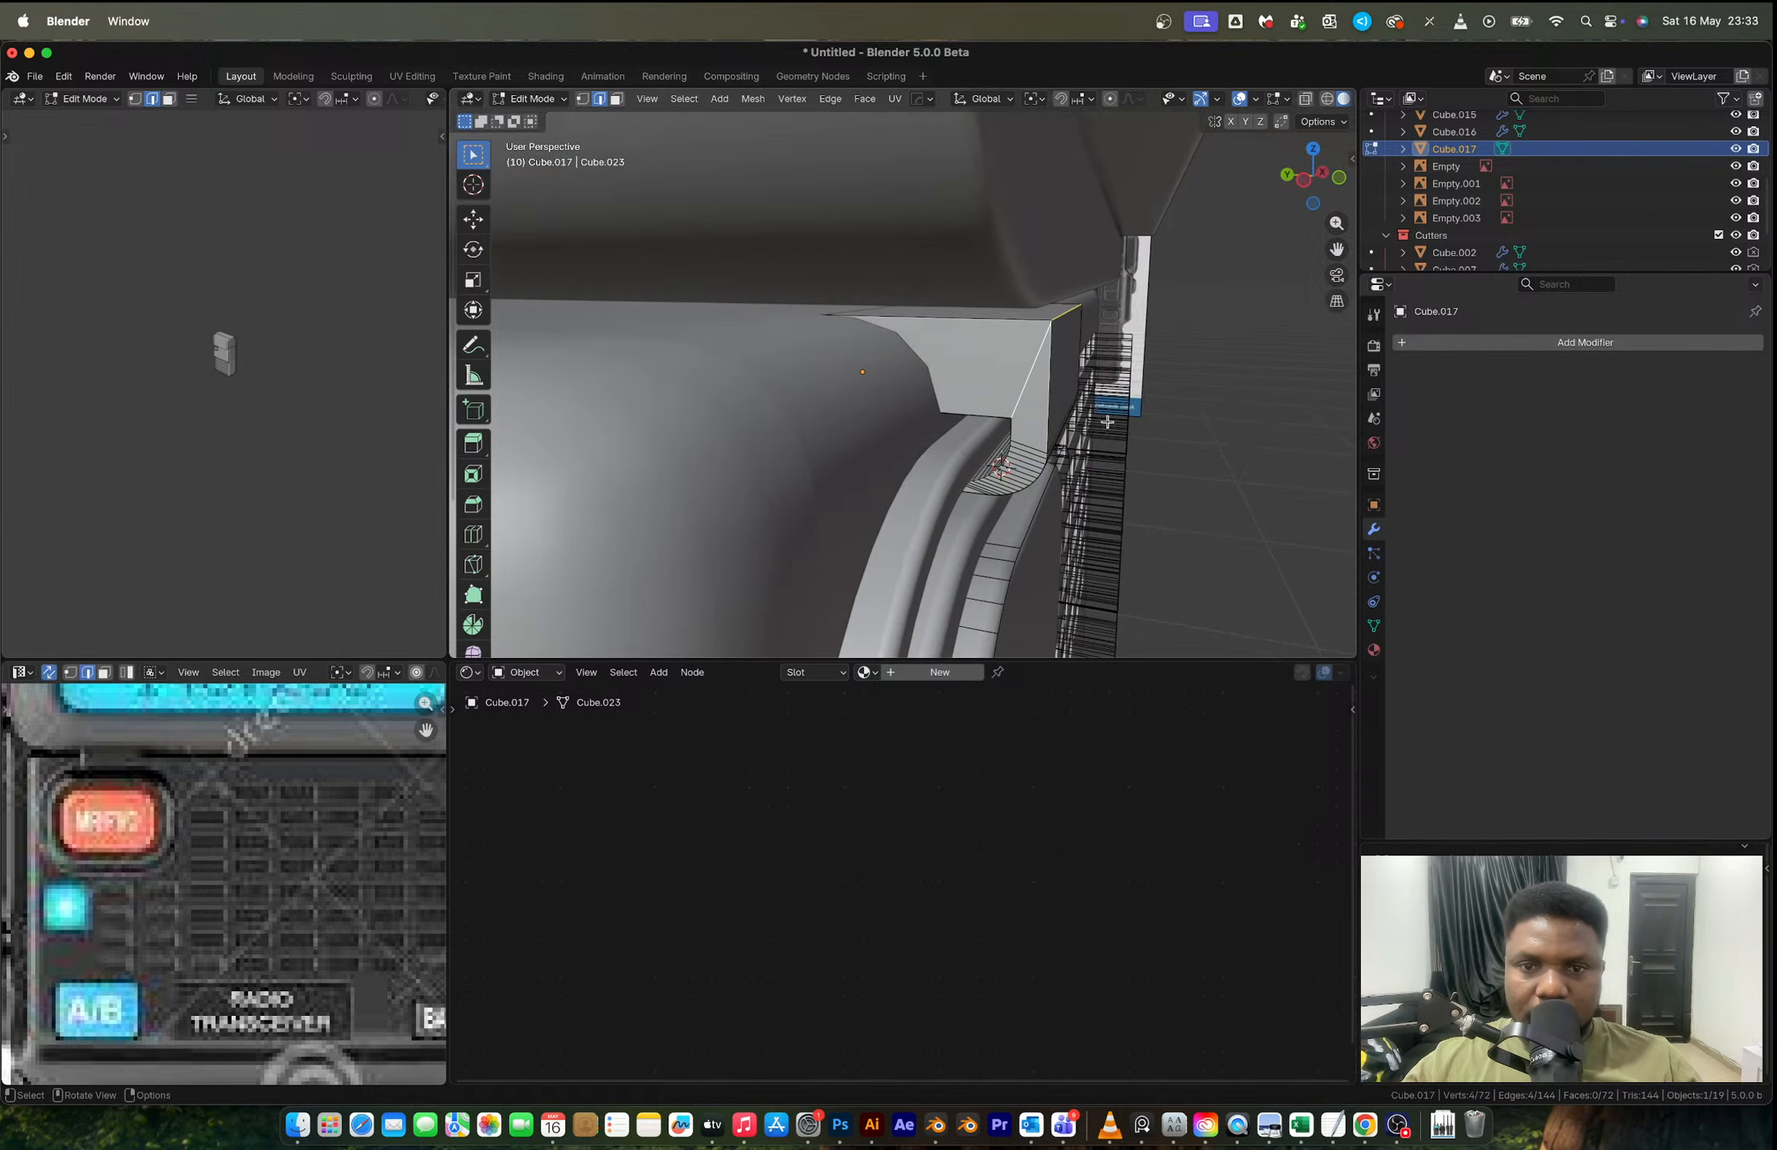
{"action": "key", "text": "ctrl+b"}
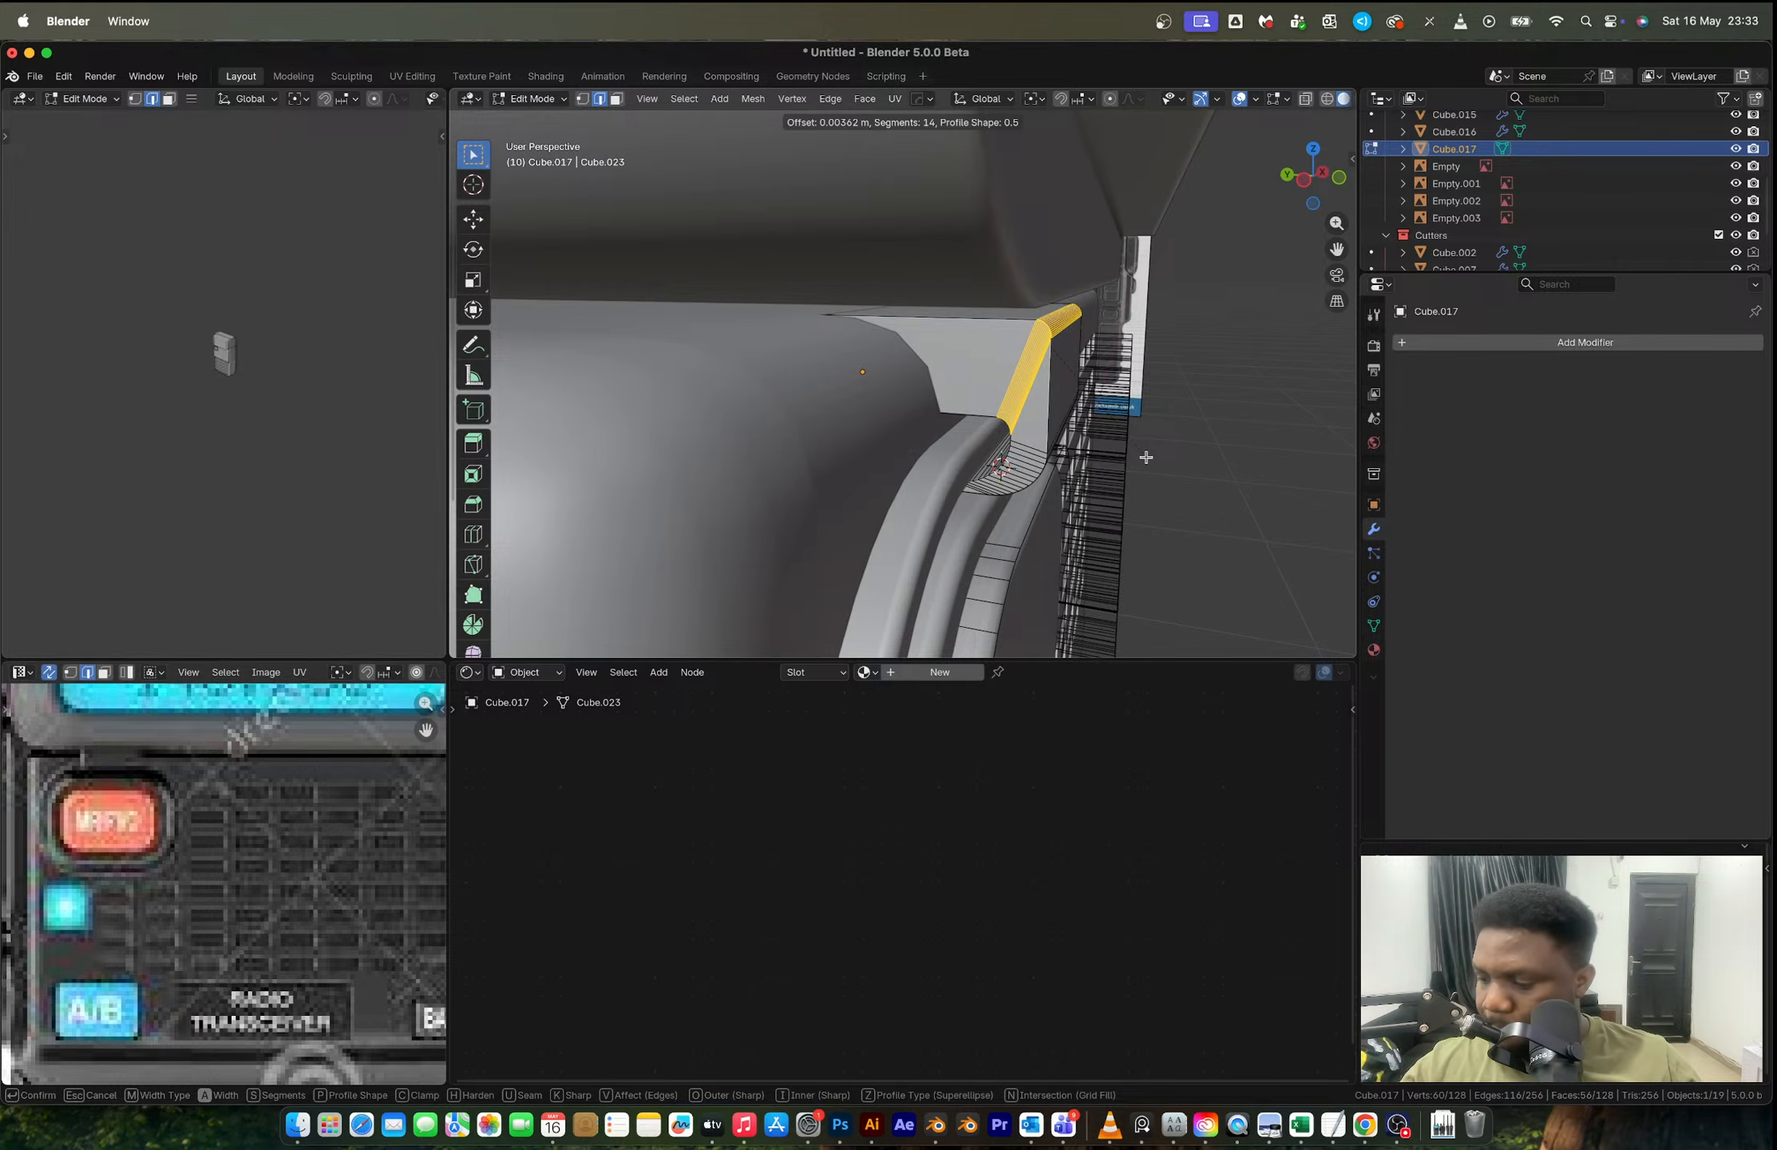
{"action": "left_click", "coordinate": [1145, 456]}
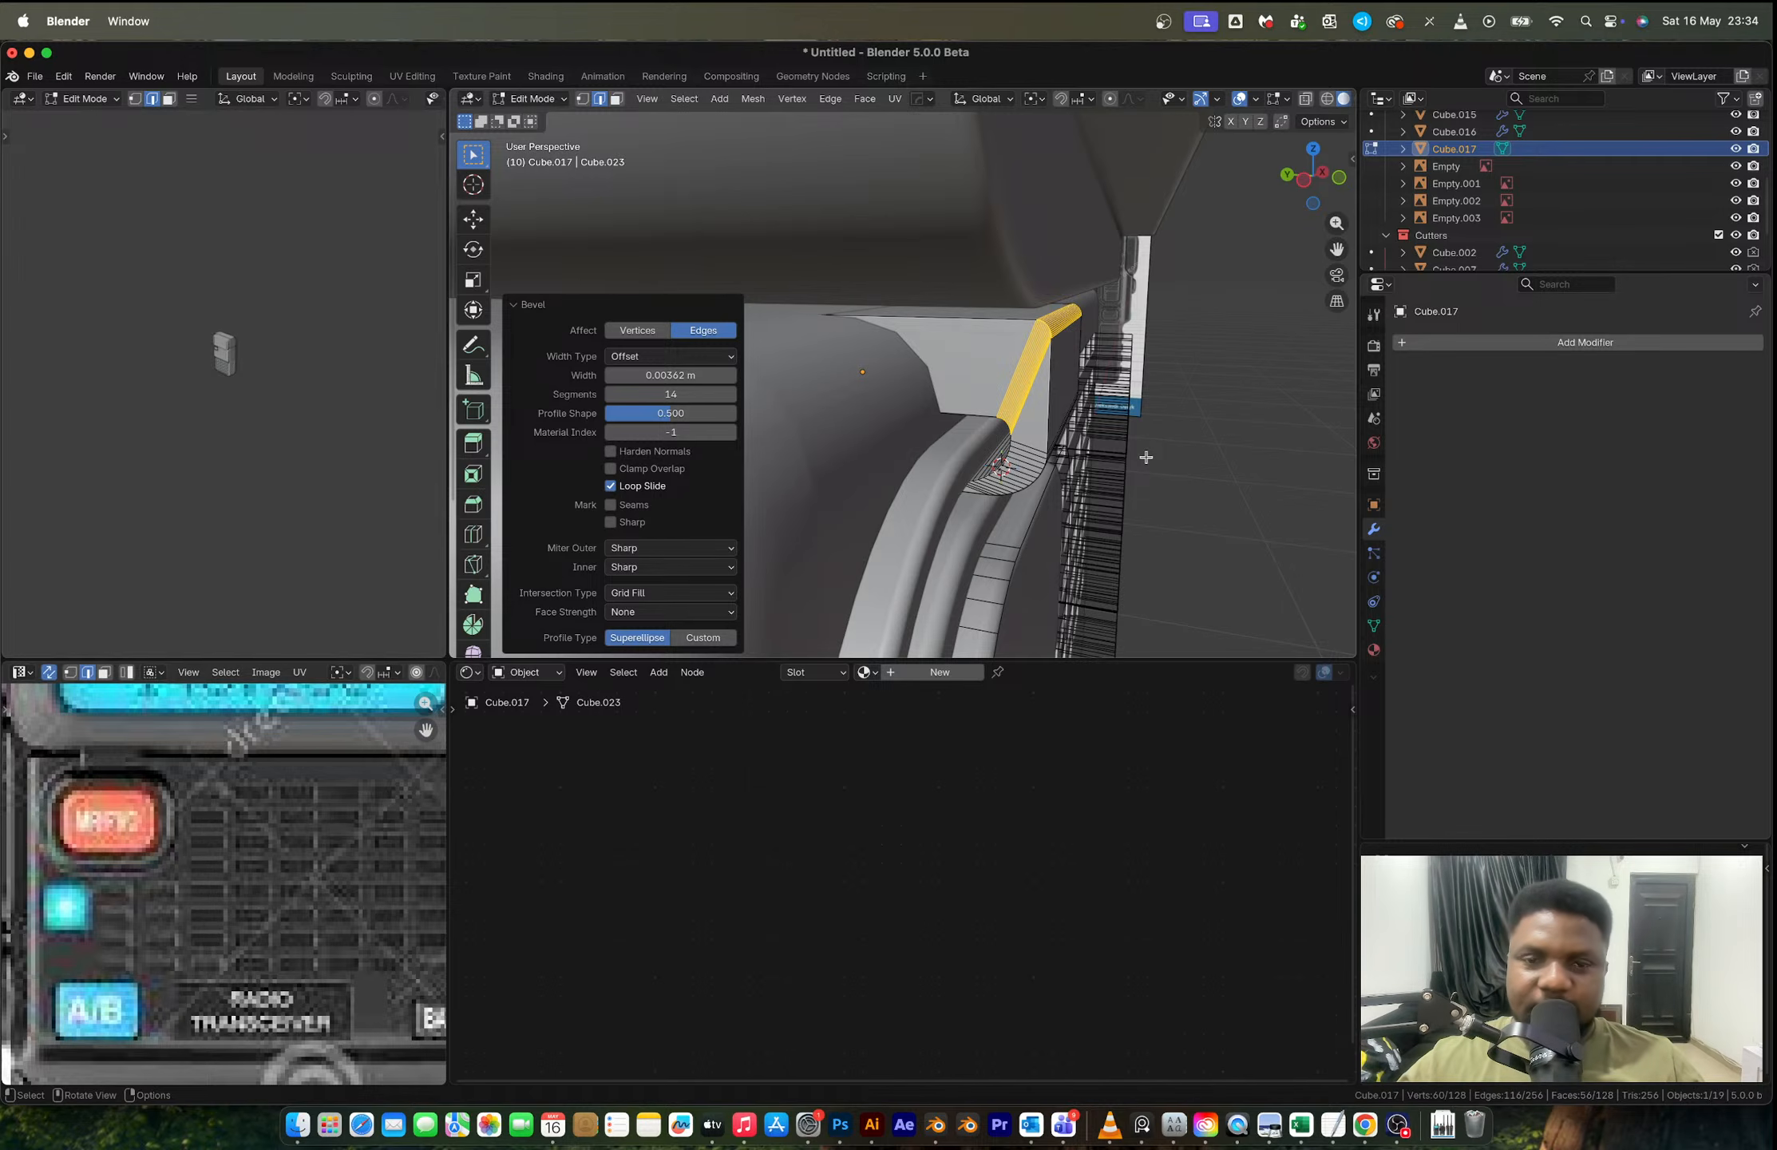
Step: Leave mesh editing and add a HardOps bevel to the block with 3 segments, 0.001 width and a 30° angle
{"action": "key", "text": "Tab"}
{"action": "scroll", "coordinate": [1018, 437], "scroll_direction": "up", "scroll_amount": 5}
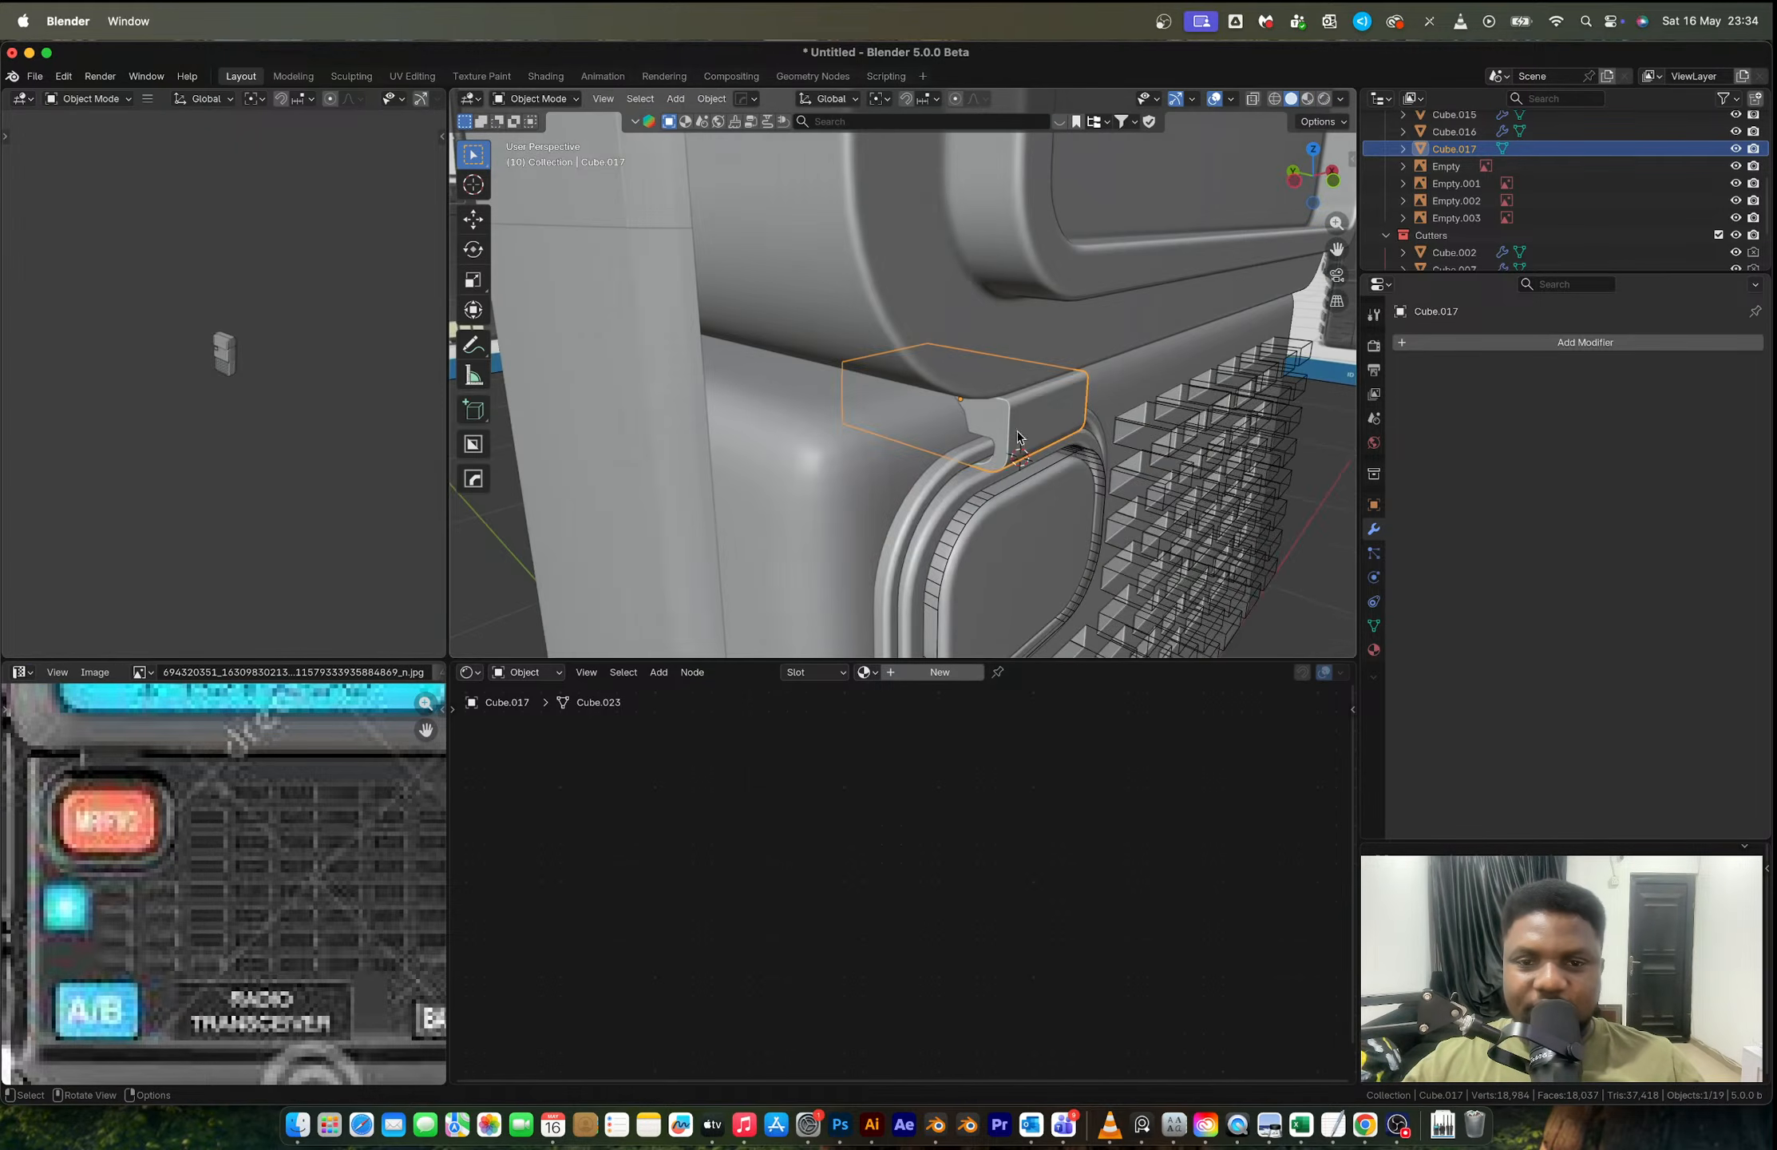
{"action": "middle_click_drag", "start_coordinate": [1018, 438], "coordinate": [959, 408]}
{"action": "key", "text": "q"}
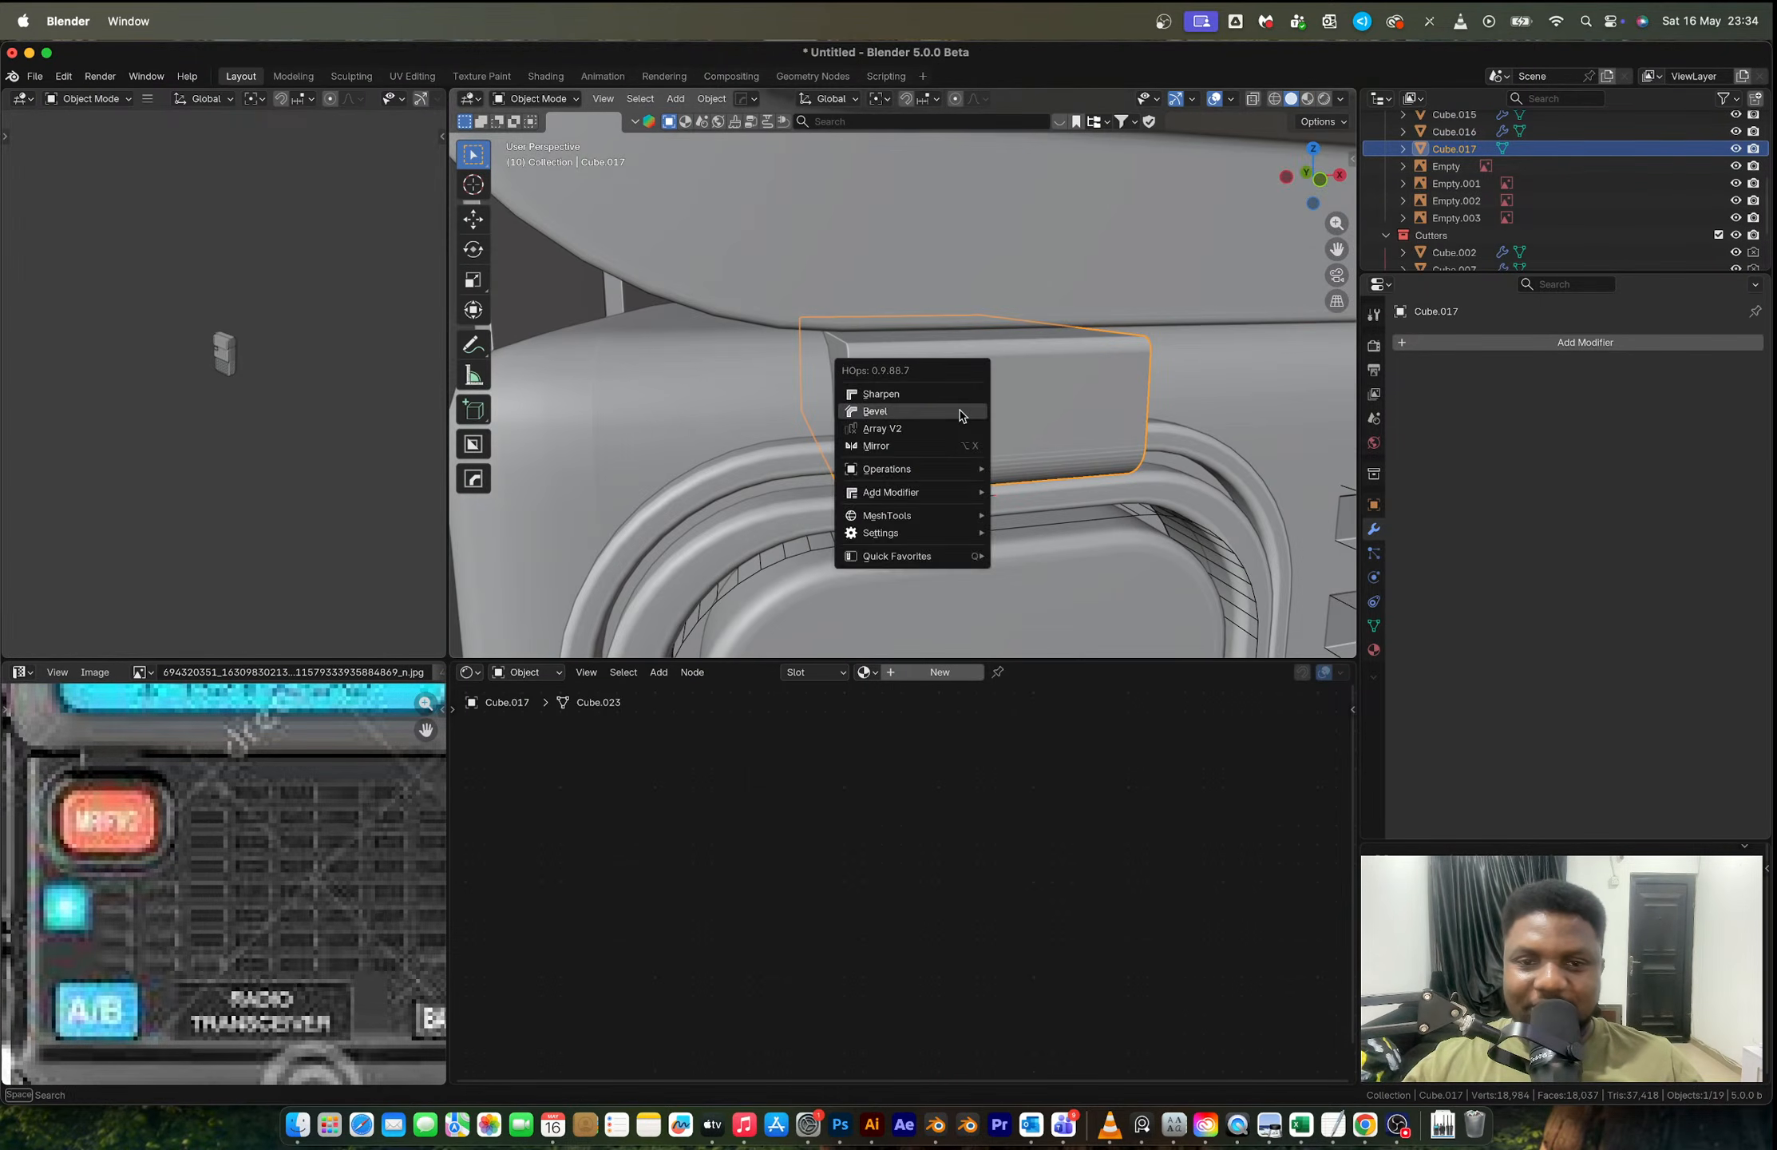
{"action": "left_click", "coordinate": [959, 411]}
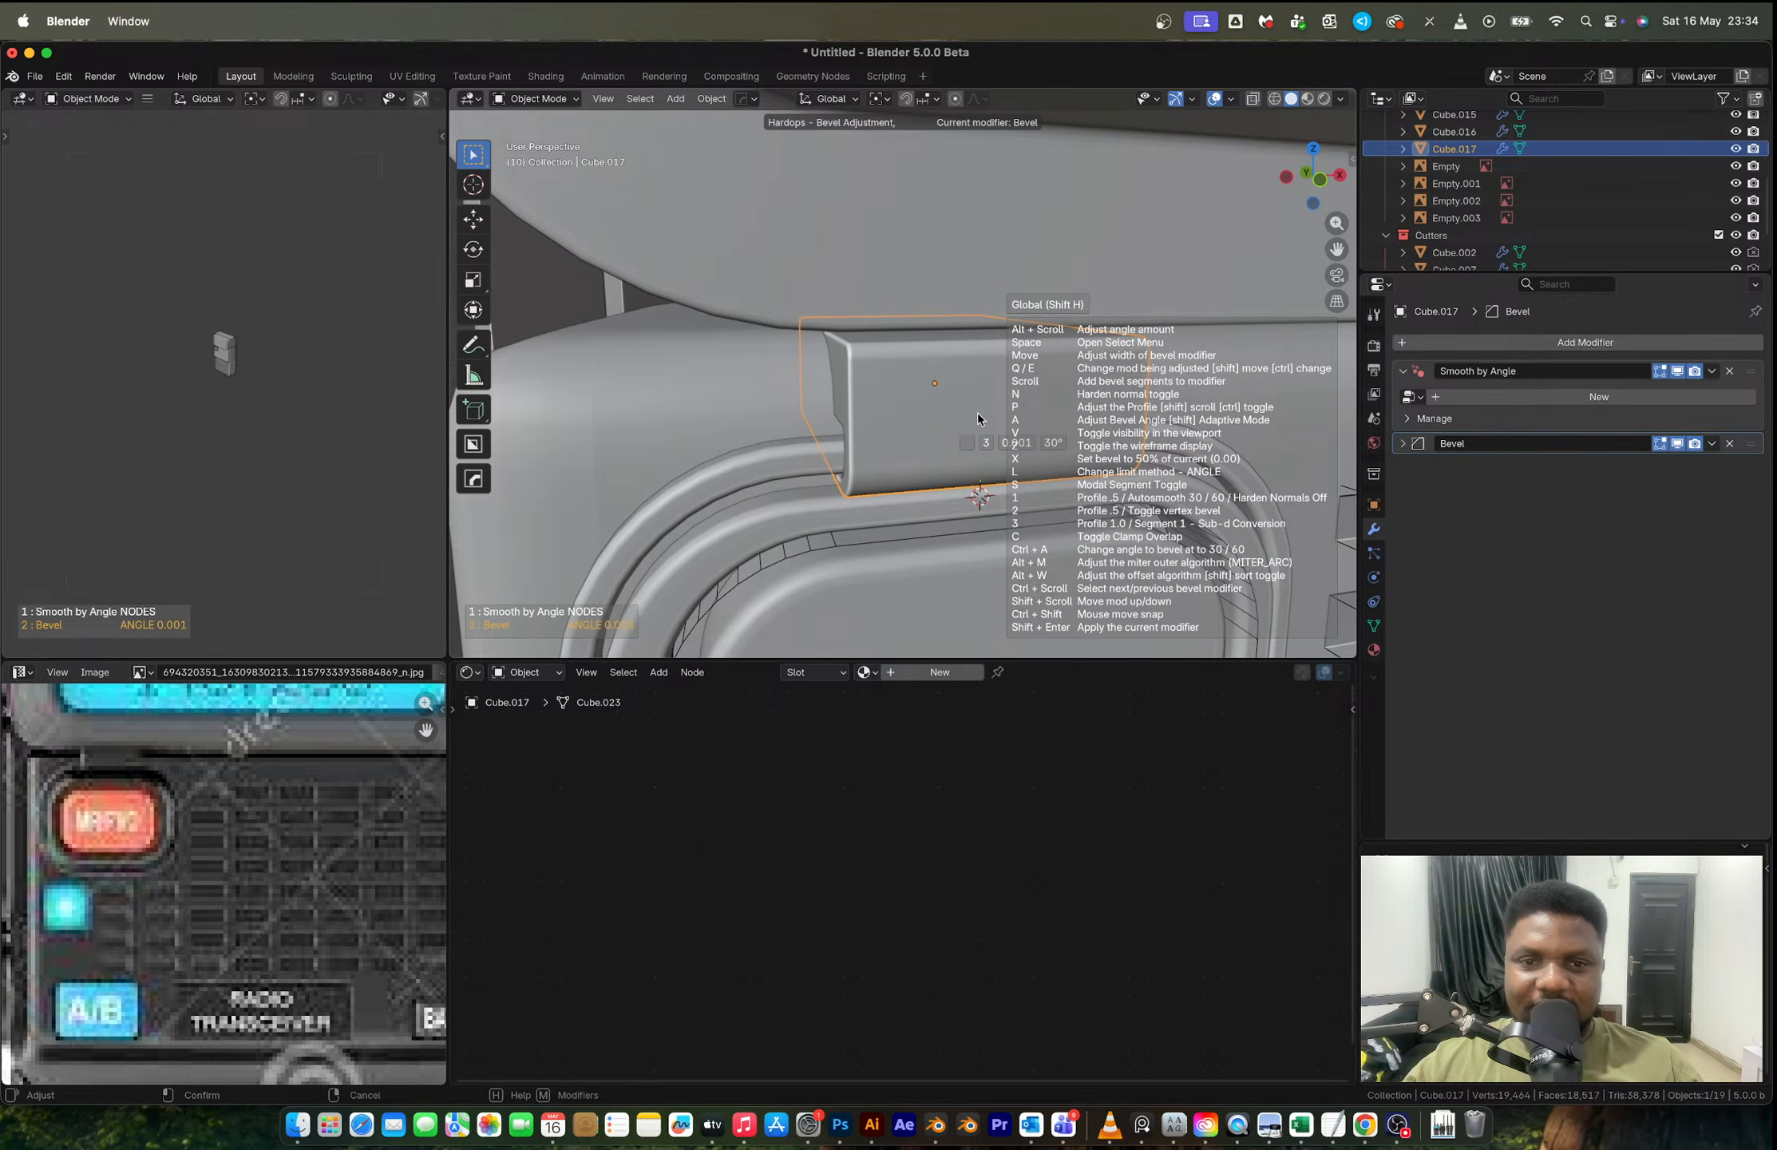
{"action": "left_click", "coordinate": [975, 413]}
Step: Examine the bevelled connecting block on the radio from several angles and distances
{"action": "scroll", "coordinate": [976, 414], "scroll_direction": "down", "scroll_amount": 5}
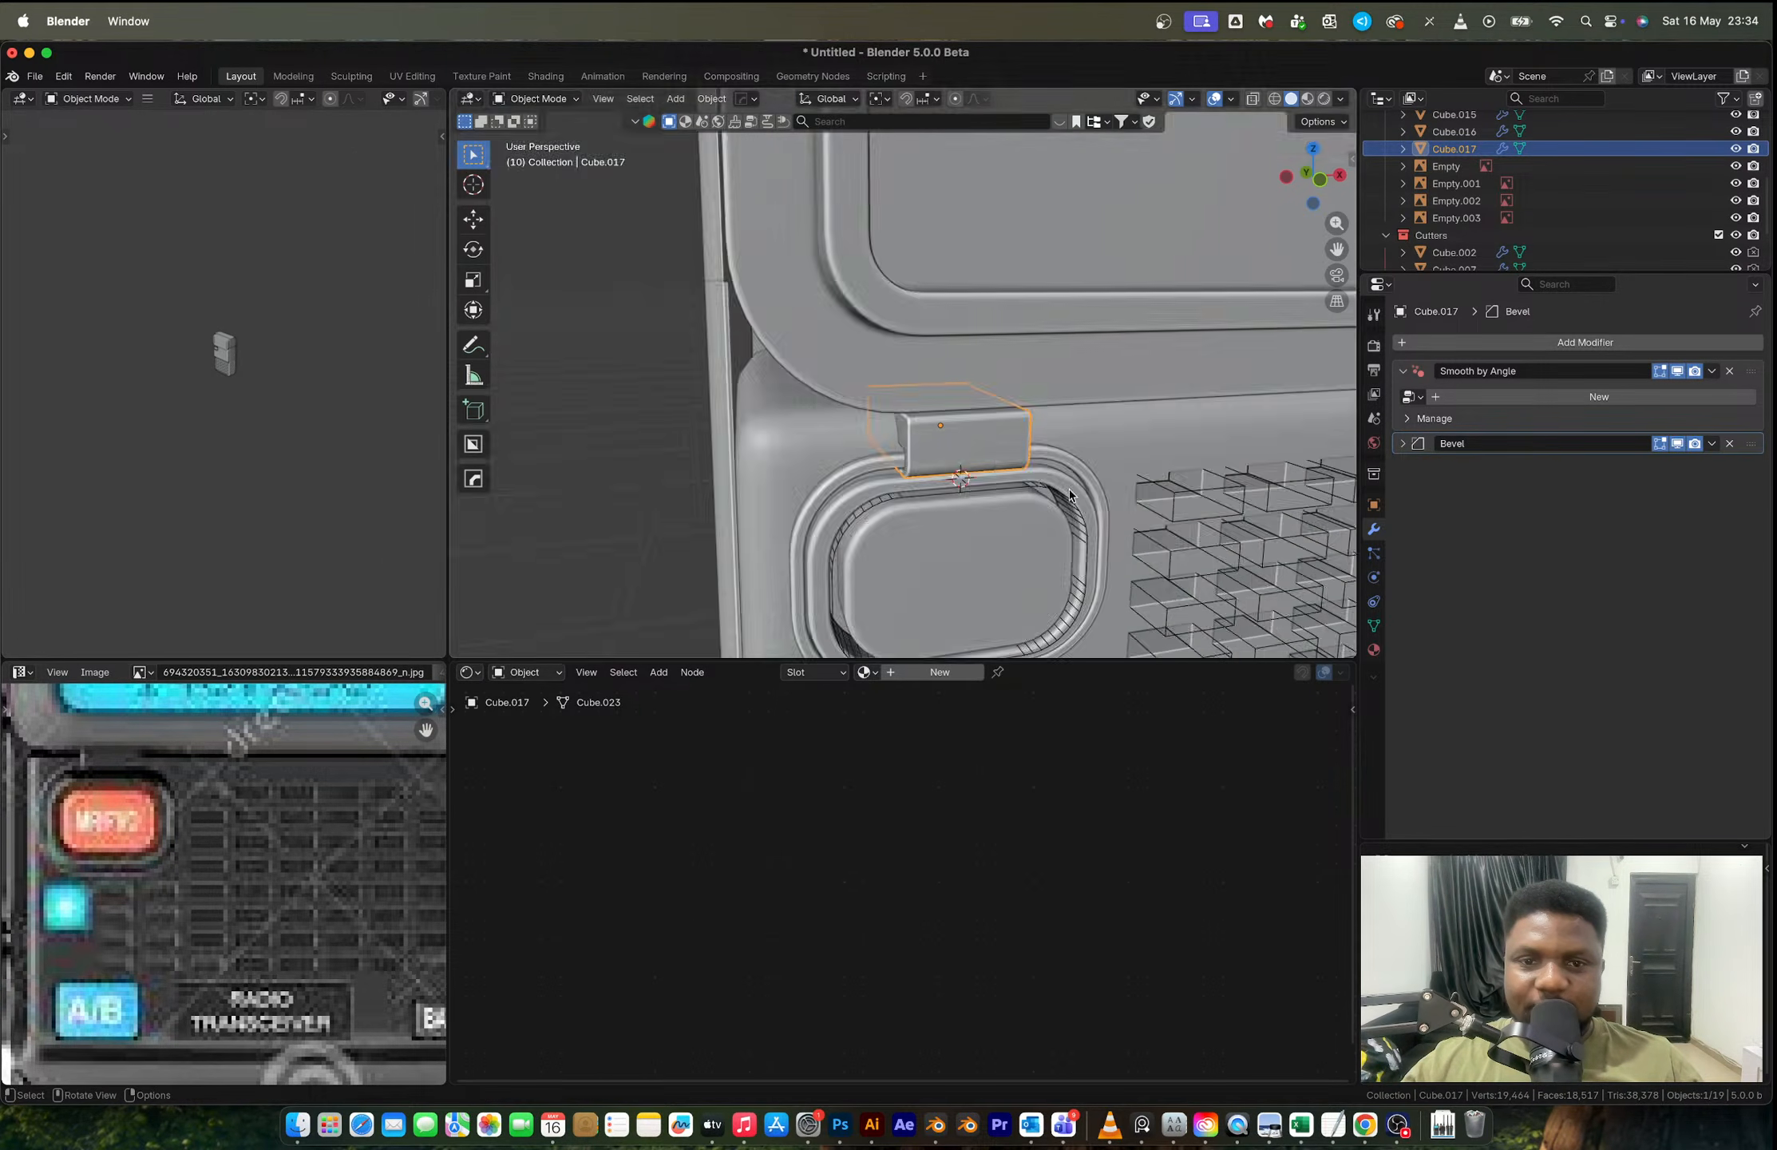
{"action": "middle_click_drag", "start_coordinate": [976, 415], "coordinate": [918, 422]}
{"action": "left_click", "coordinate": [707, 464]}
{"action": "scroll", "coordinate": [807, 466], "scroll_direction": "down", "scroll_amount": 4}
{"action": "middle_click_drag", "start_coordinate": [815, 468], "coordinate": [981, 439]}
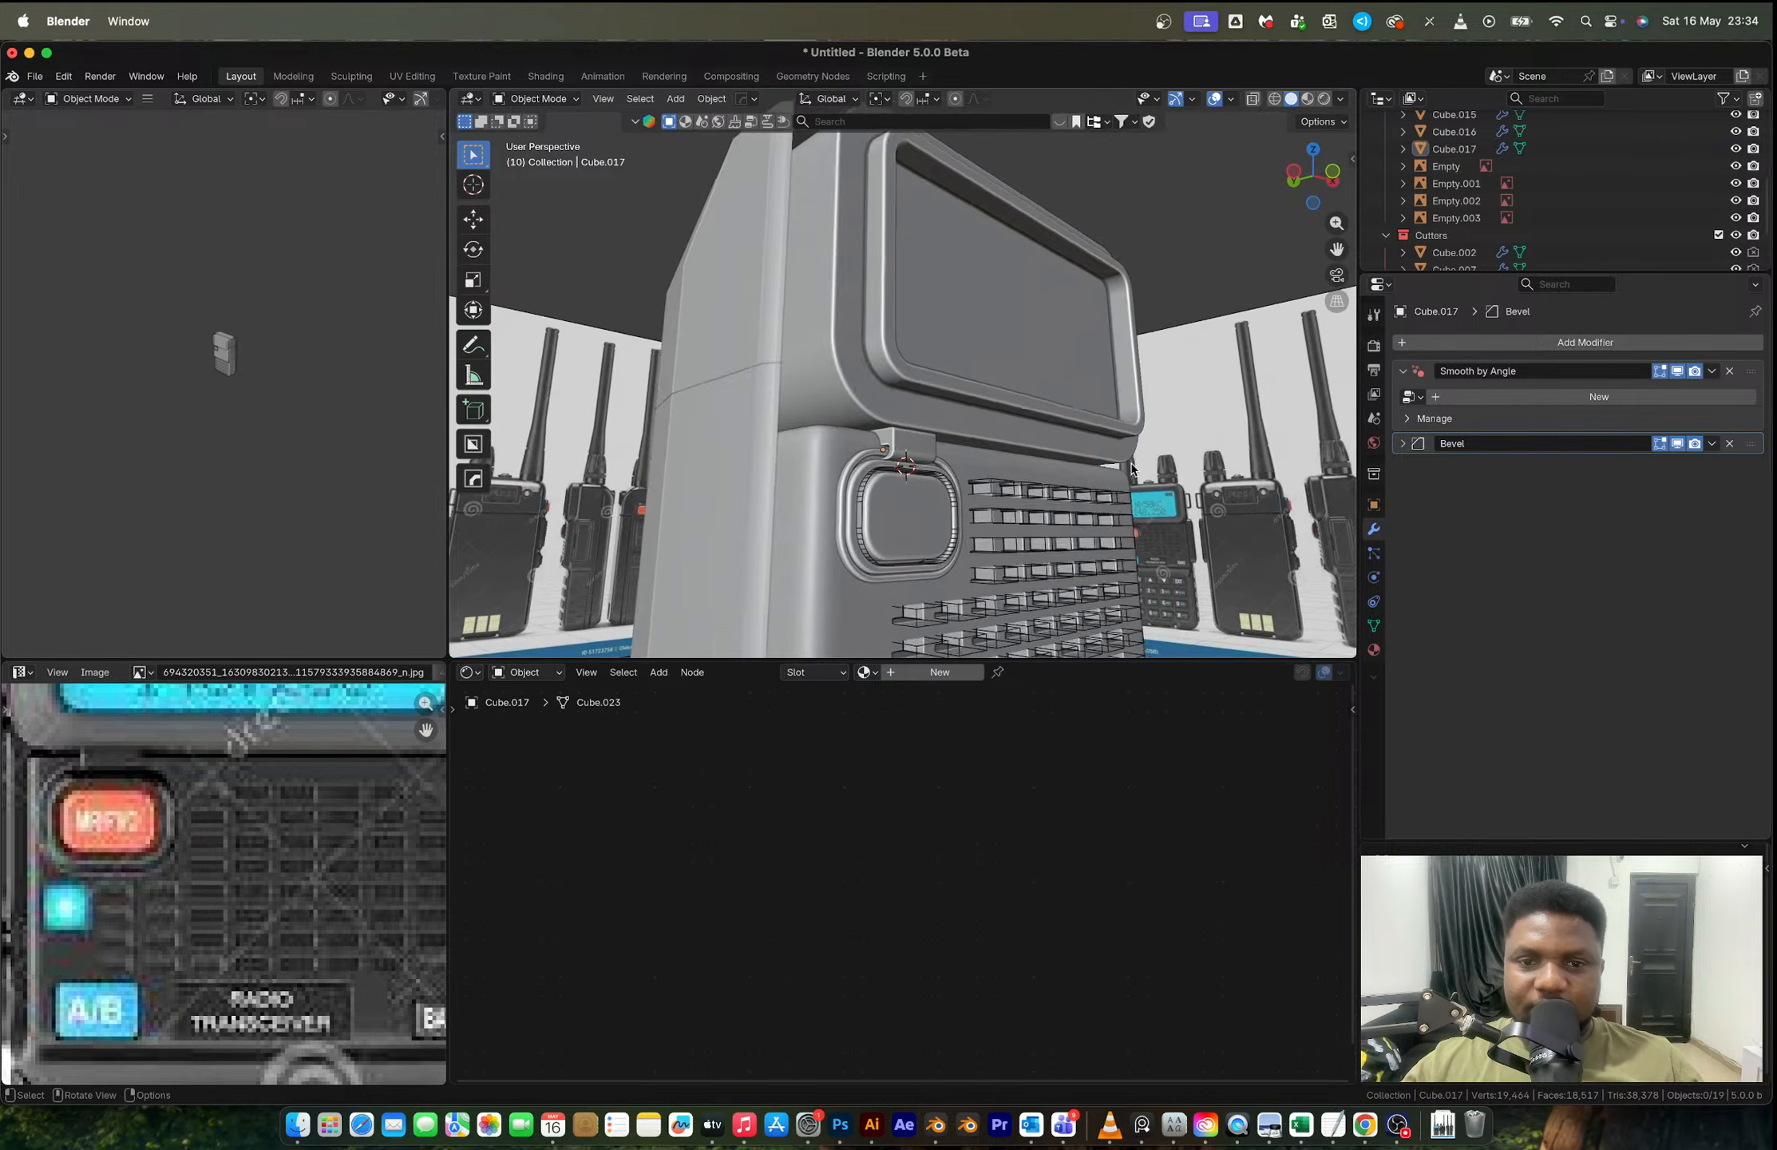
{"action": "scroll", "coordinate": [1038, 503], "scroll_direction": "down", "scroll_amount": 3}
{"action": "middle_click_drag", "start_coordinate": [1077, 503], "coordinate": [937, 529]}
{"action": "scroll", "coordinate": [991, 525], "scroll_direction": "down", "scroll_amount": 3}
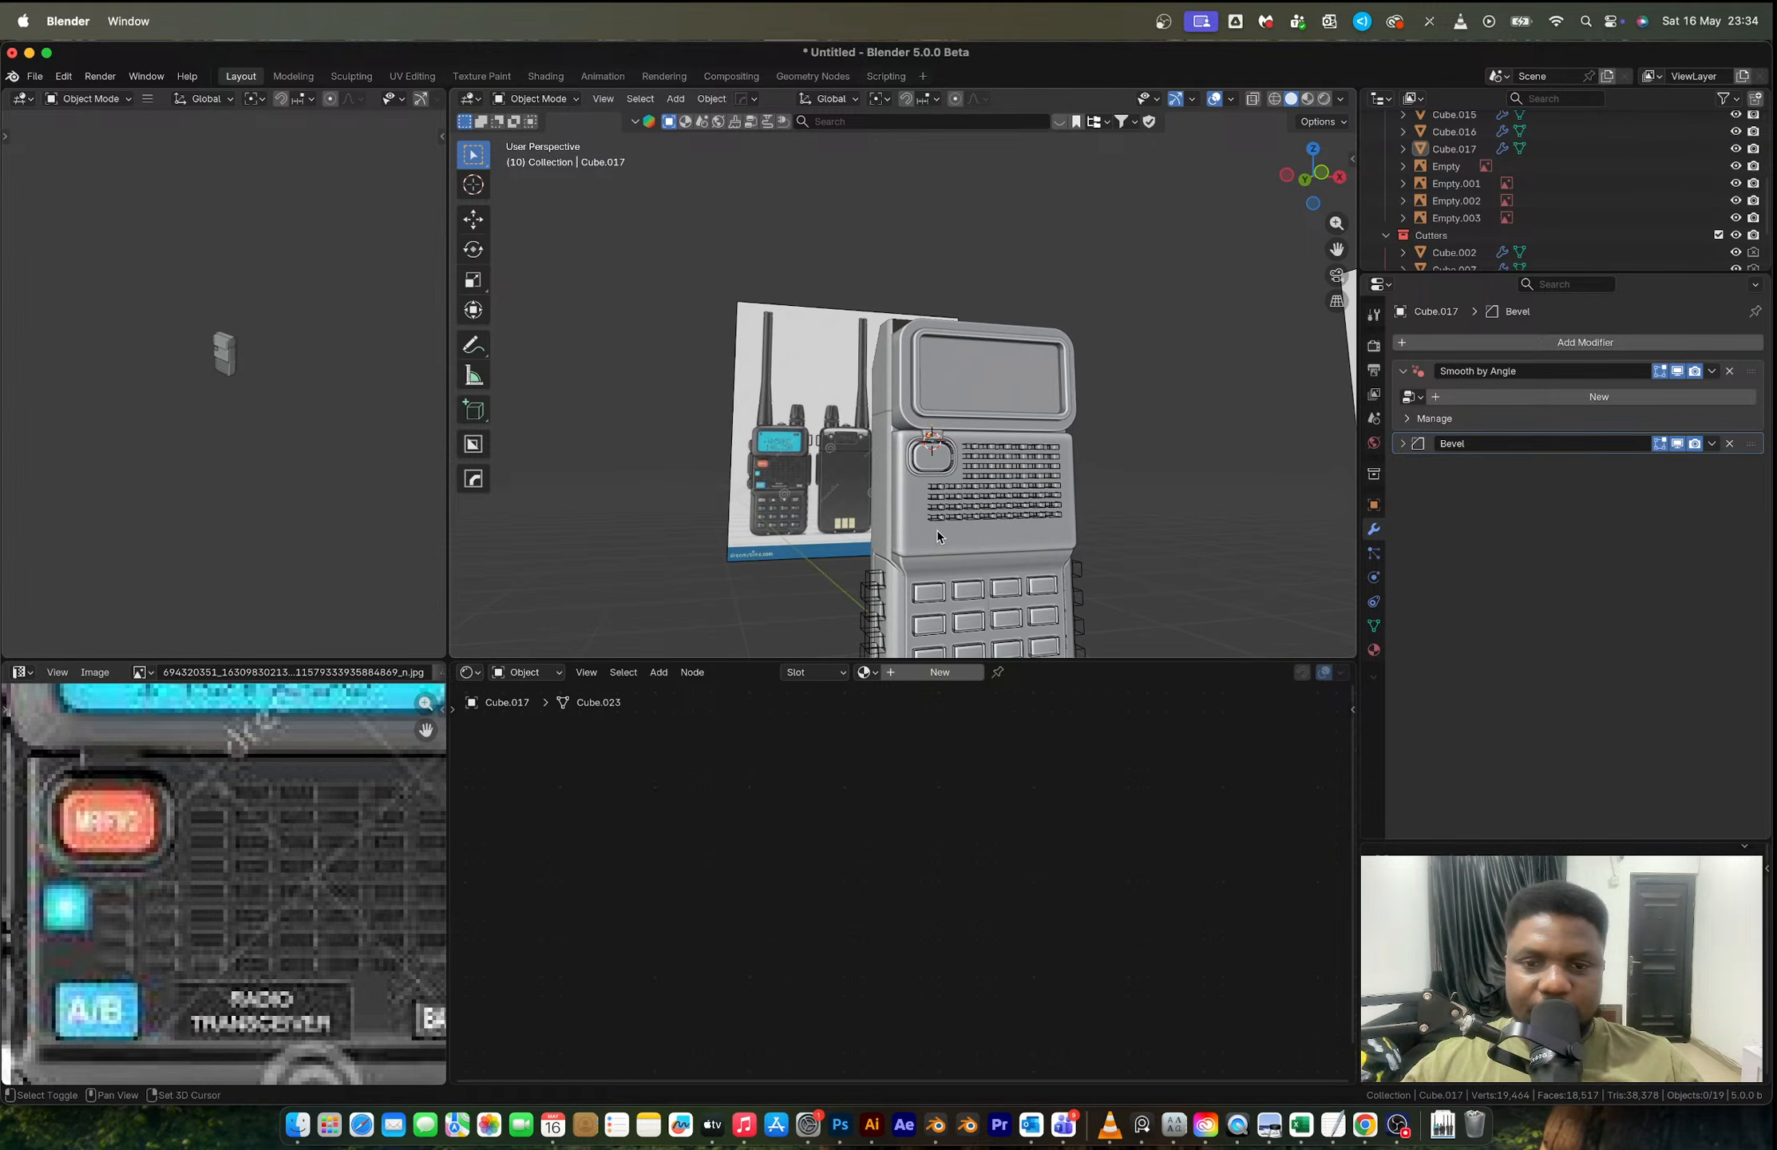
{"action": "scroll", "coordinate": [938, 529], "scroll_direction": "up", "scroll_amount": 2}
{"action": "scroll", "coordinate": [932, 471], "scroll_direction": "up", "scroll_amount": 4}
Step: Add a cube over the reference's A/B button in an X-ray front view and scale it to the button's height
{"action": "left_click", "coordinate": [992, 405]}
{"action": "middle_click_drag", "start_coordinate": [993, 404], "coordinate": [980, 437]}
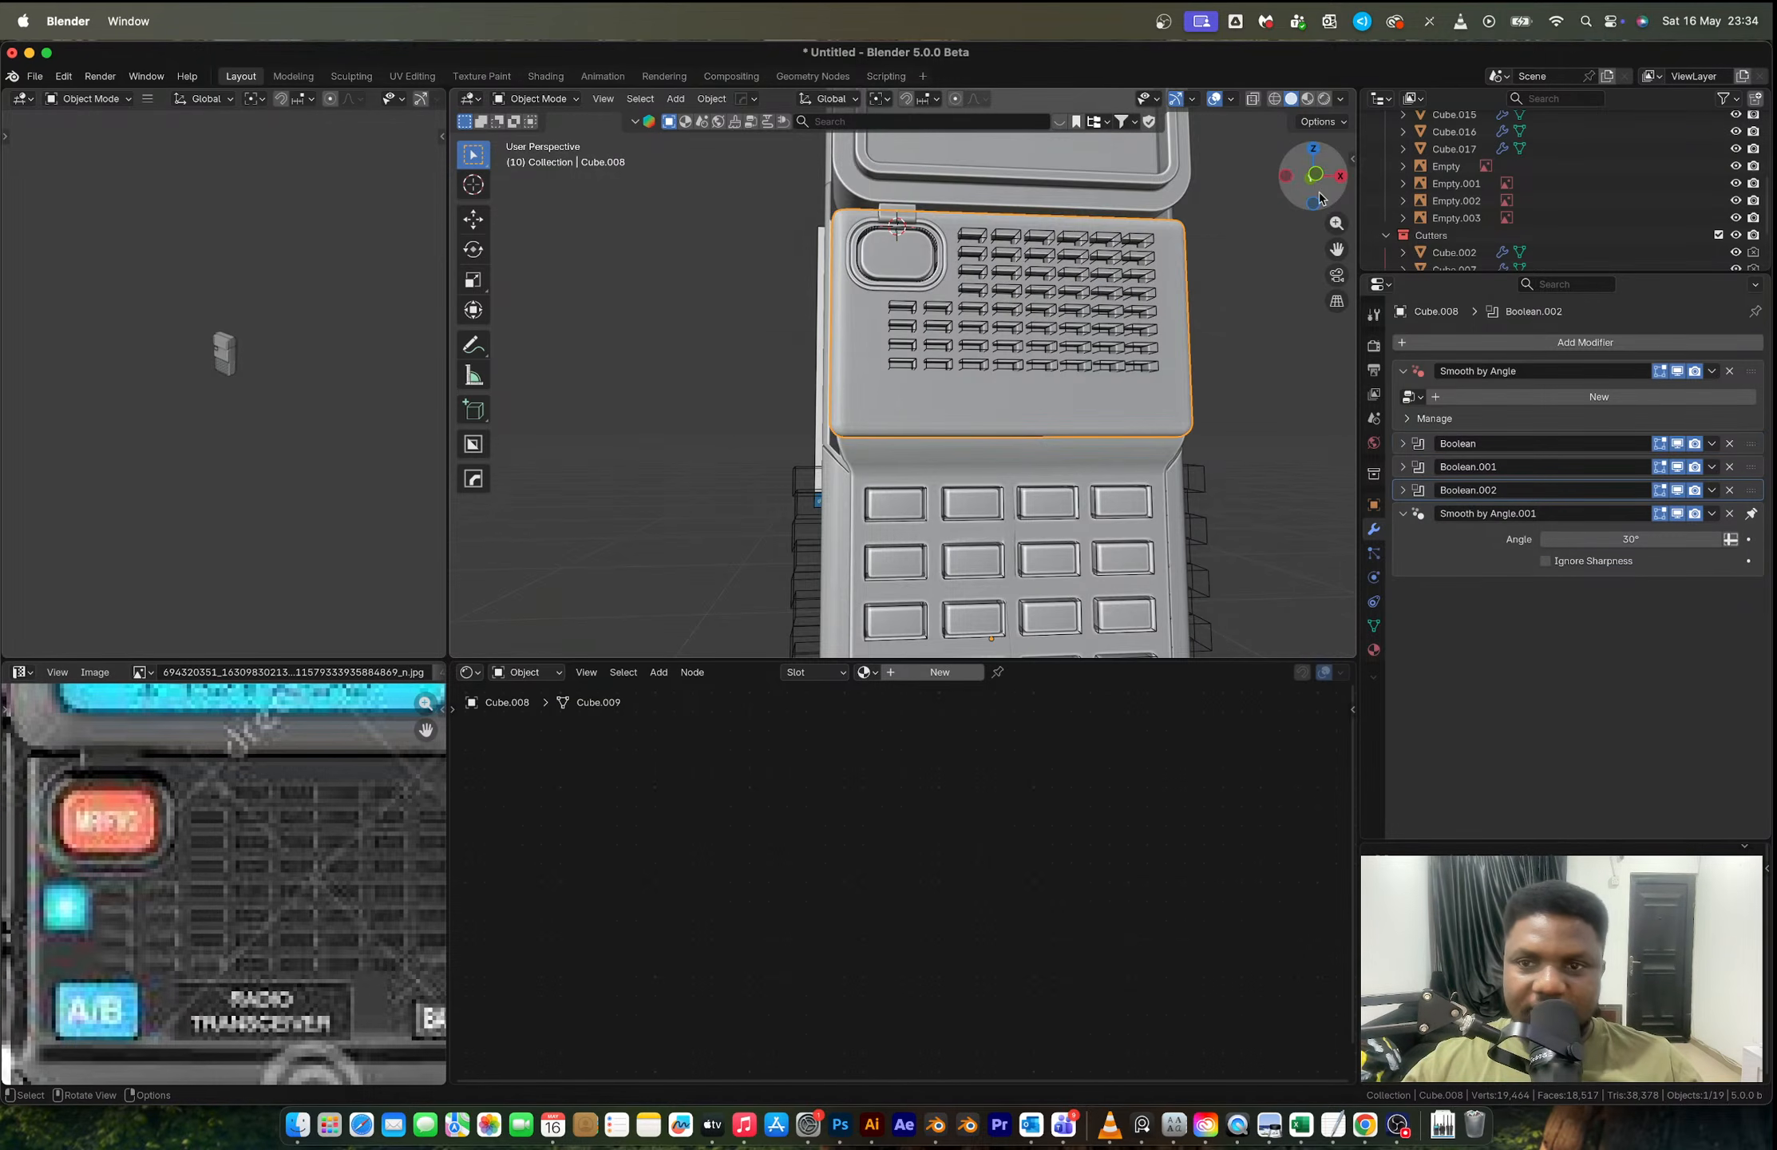
{"action": "left_click", "coordinate": [1316, 178]}
{"action": "scroll", "coordinate": [962, 410], "scroll_direction": "up", "scroll_amount": 4}
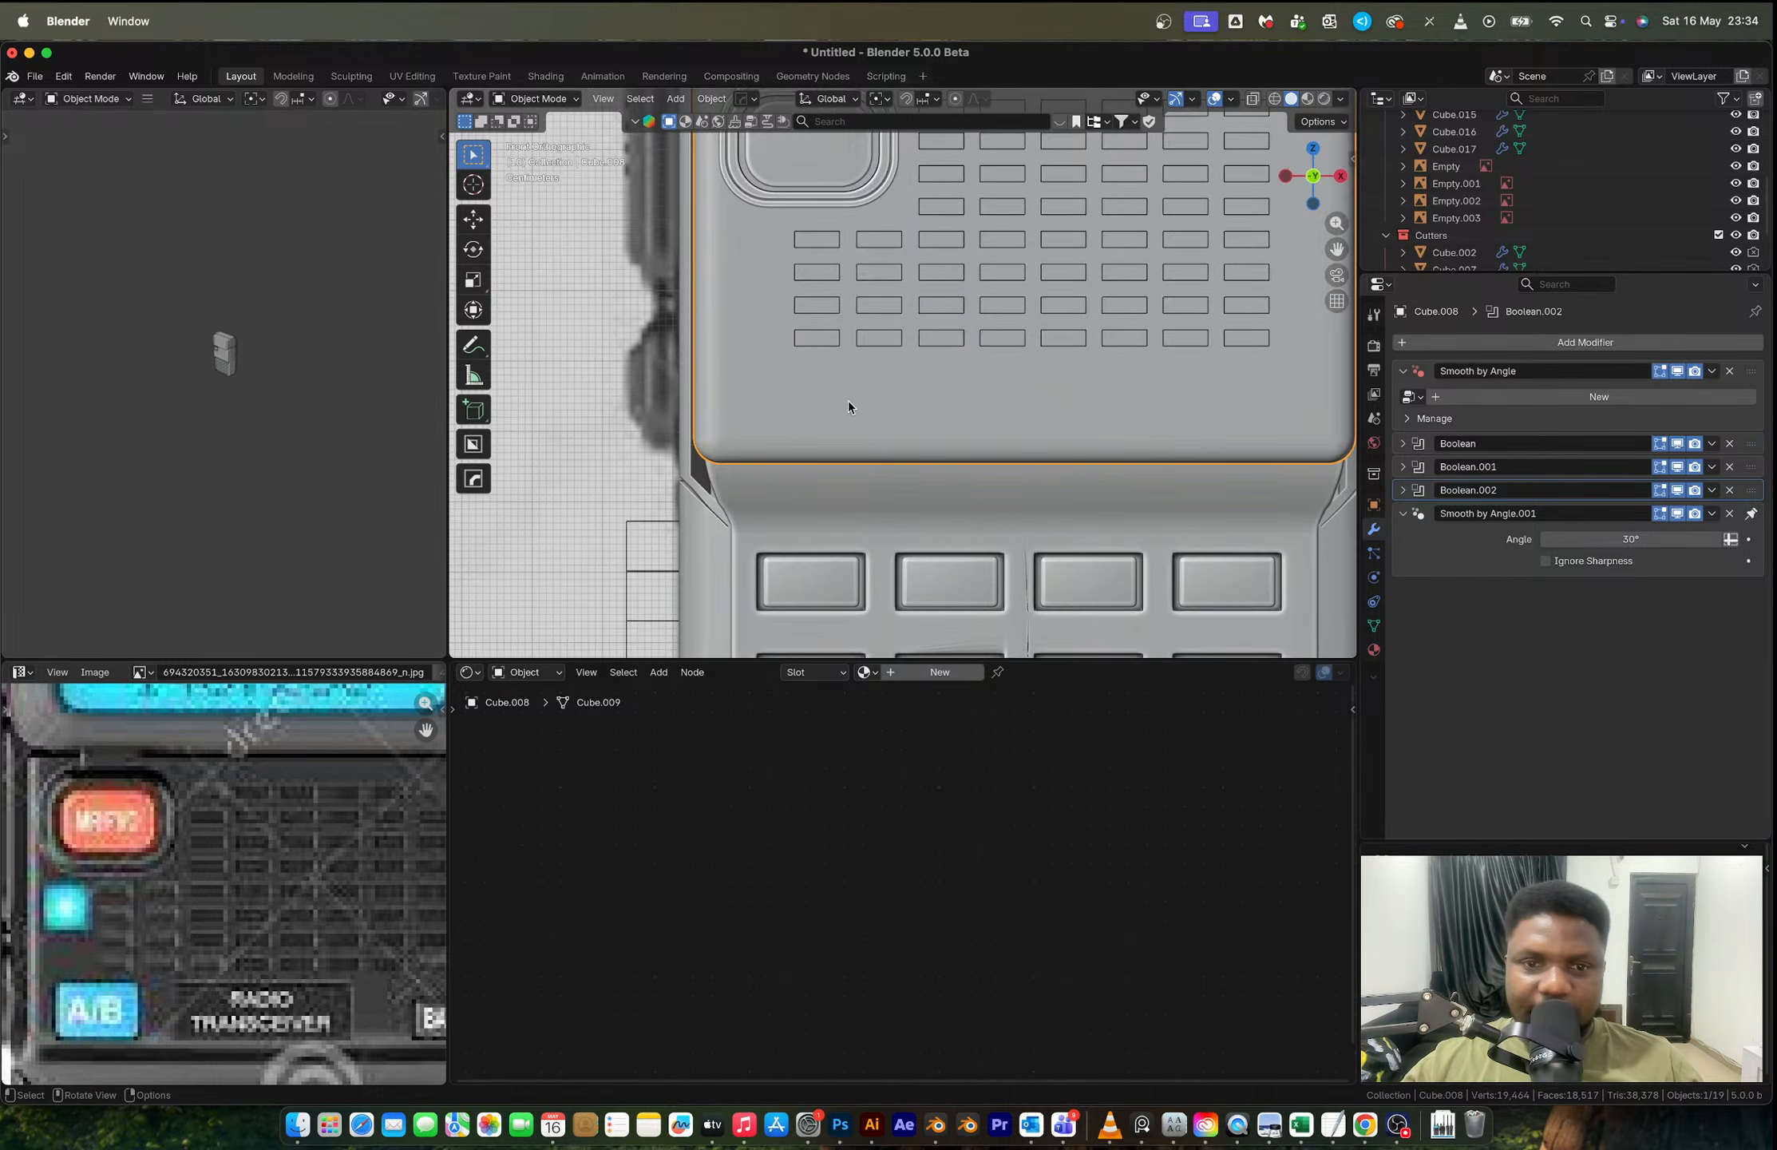
{"action": "key", "text": "alt+z"}
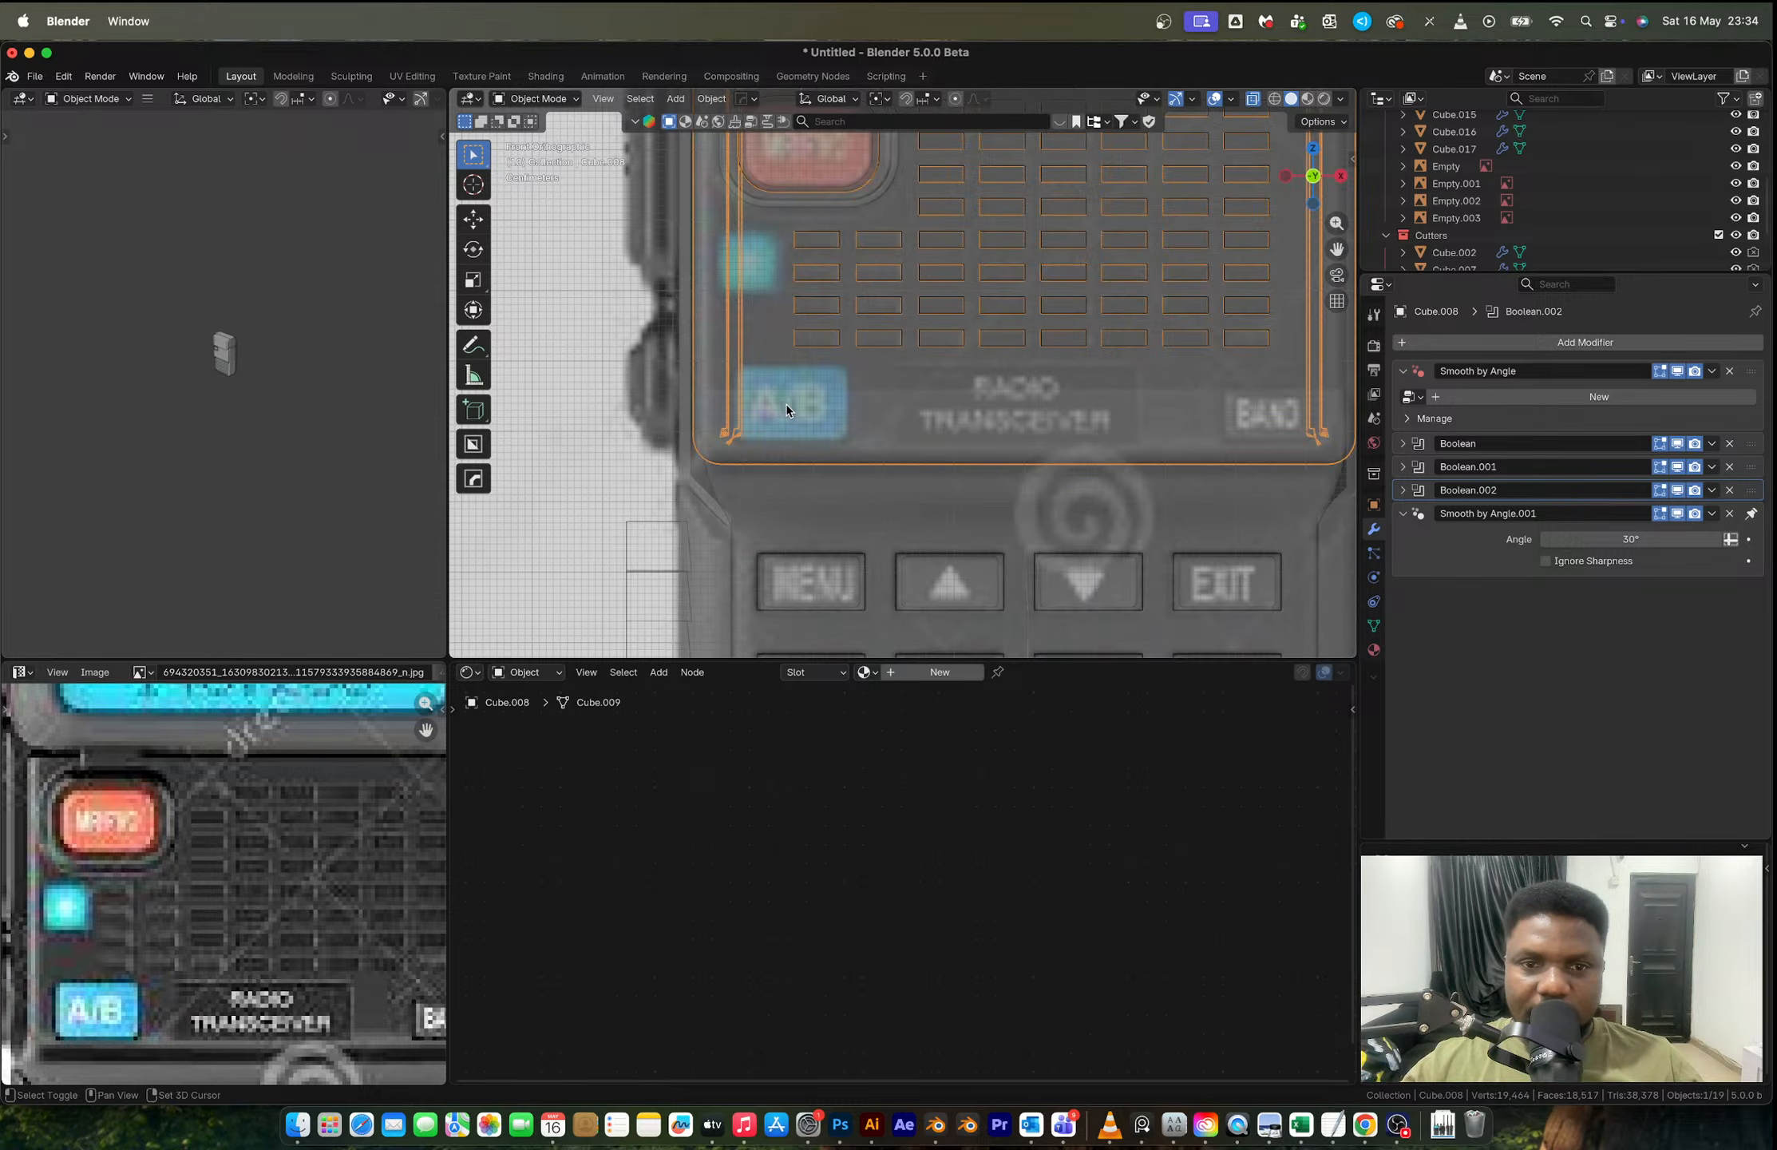
{"action": "key", "text": "shift+a"}
{"action": "left_click", "coordinate": [843, 422]}
{"action": "key", "text": "s"}
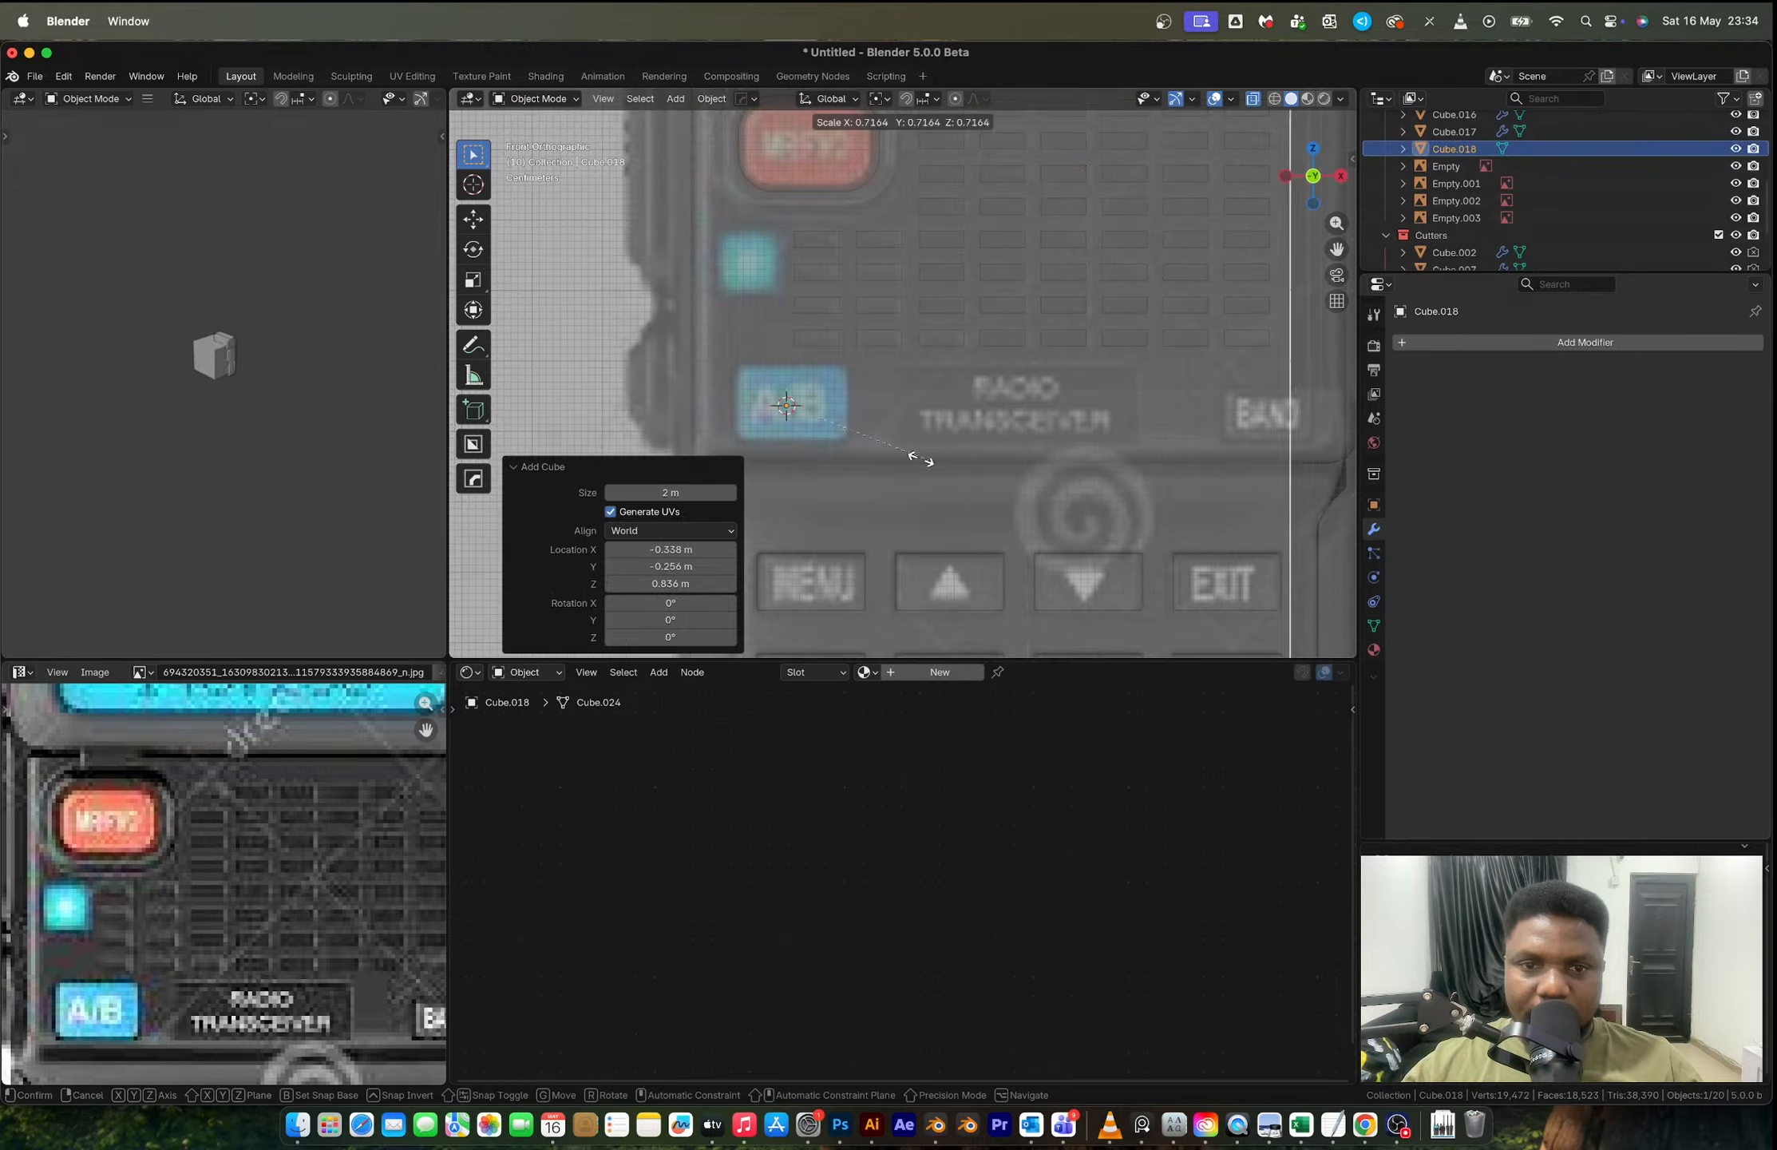
{"action": "left_click", "coordinate": [786, 406]}
{"action": "key", "text": "g"}
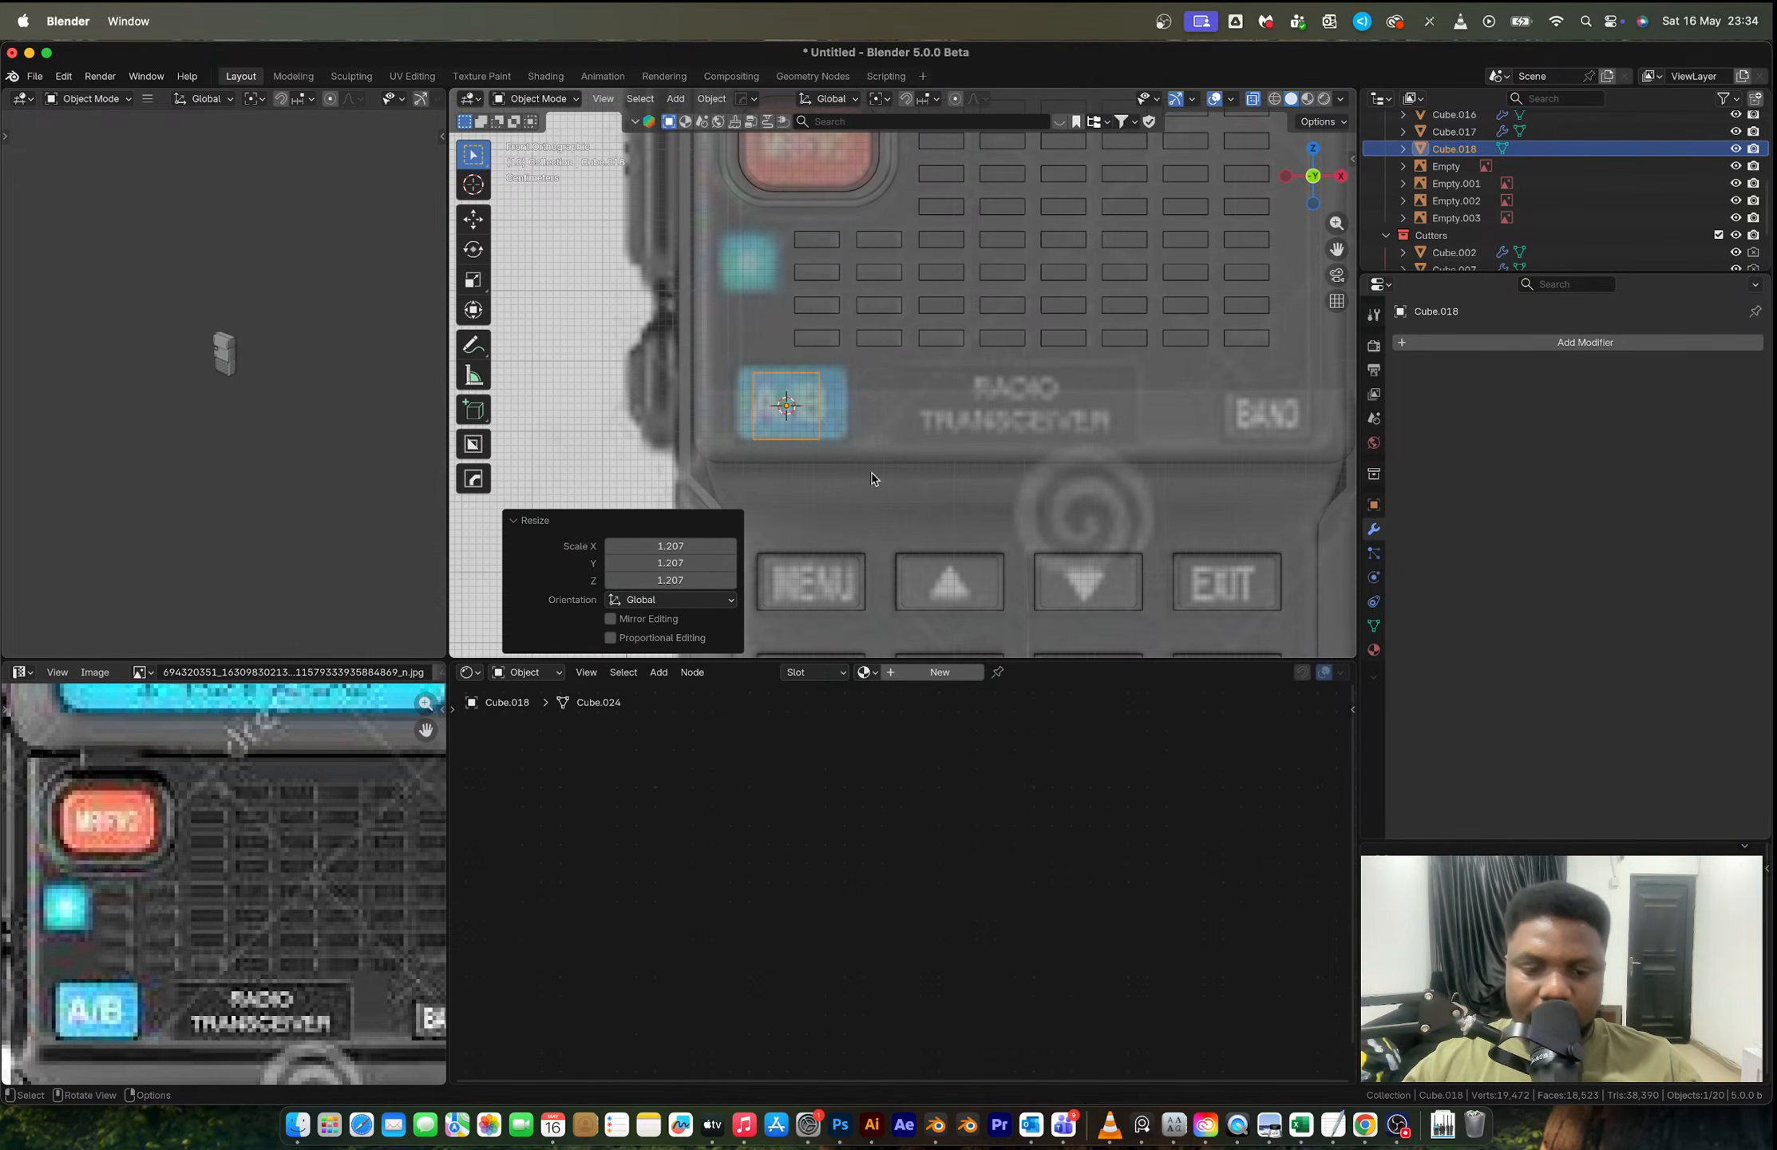
{"action": "left_click", "coordinate": [875, 470]}
Step: Scale the cube by about 1.612 along X to match the width of the A/B button
{"action": "key", "text": "s"}
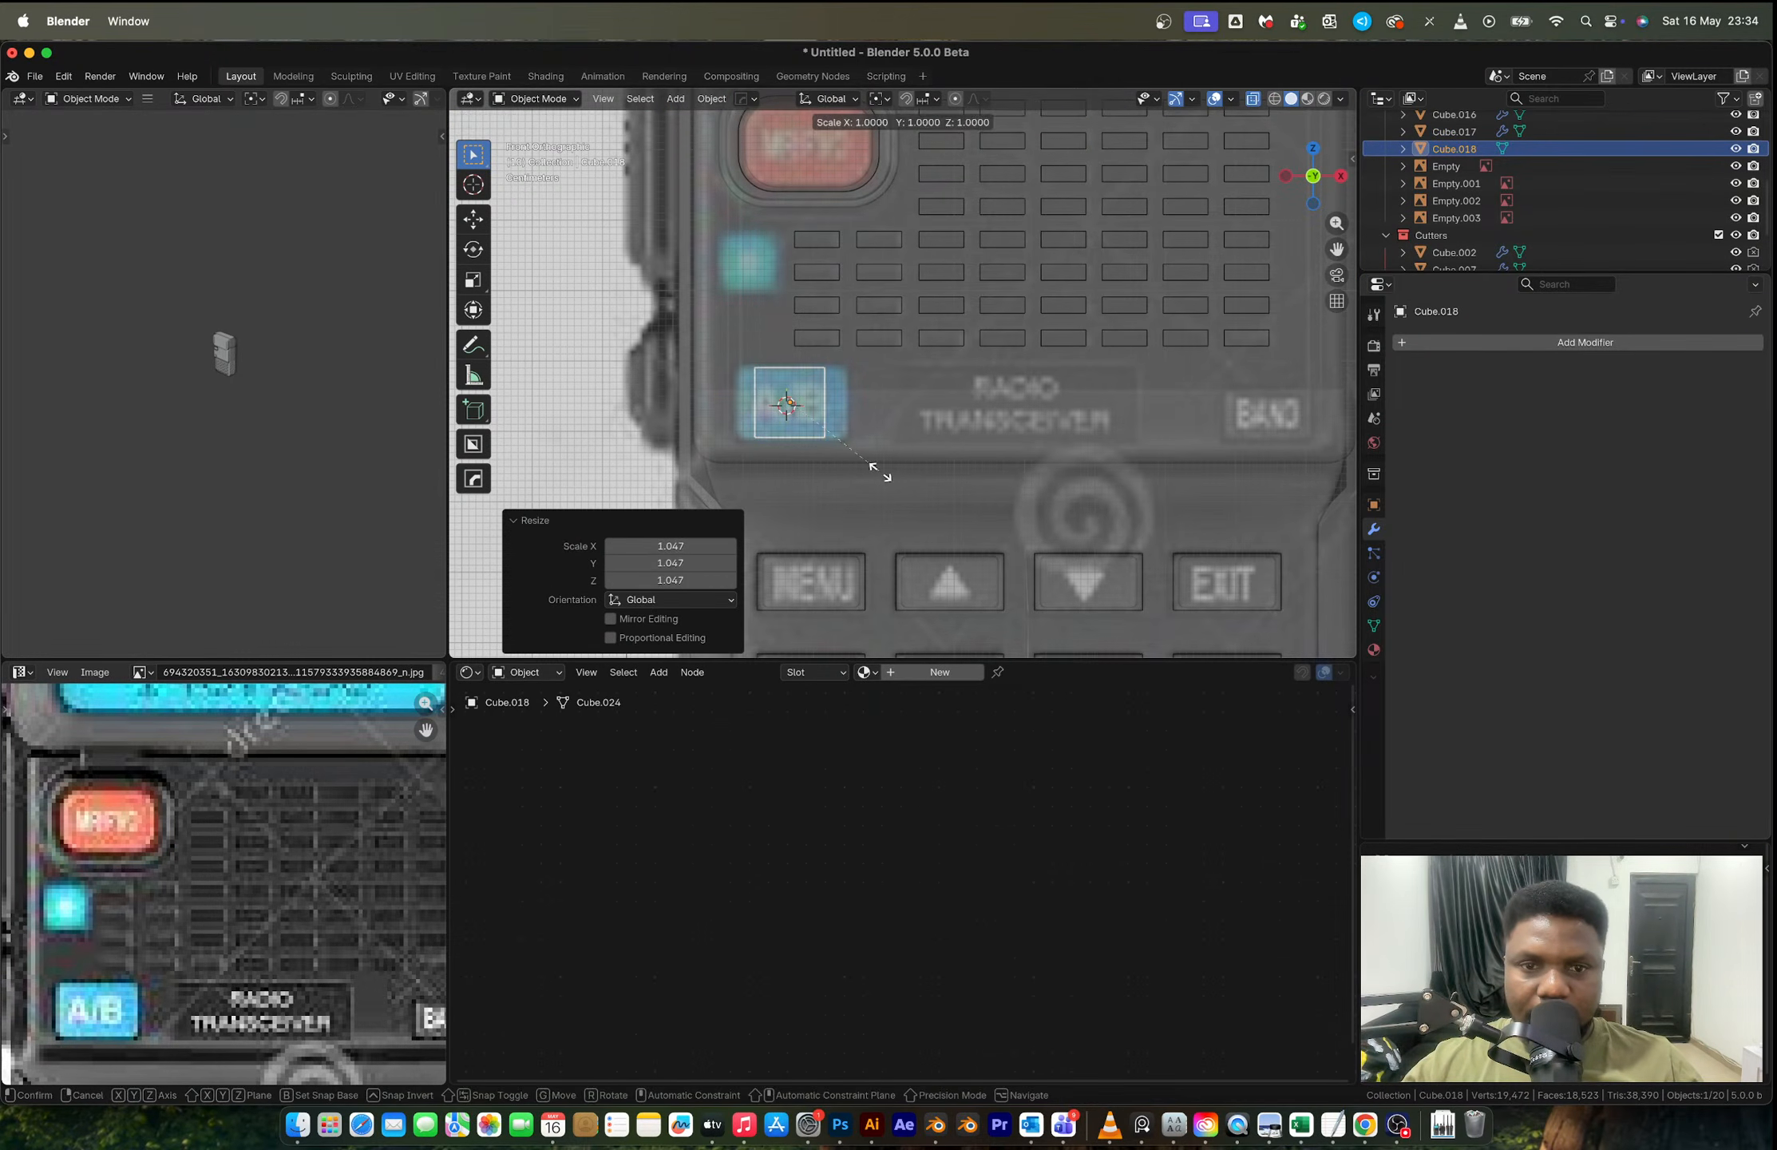
{"action": "key", "text": "x"}
{"action": "left_click", "coordinate": [955, 487]}
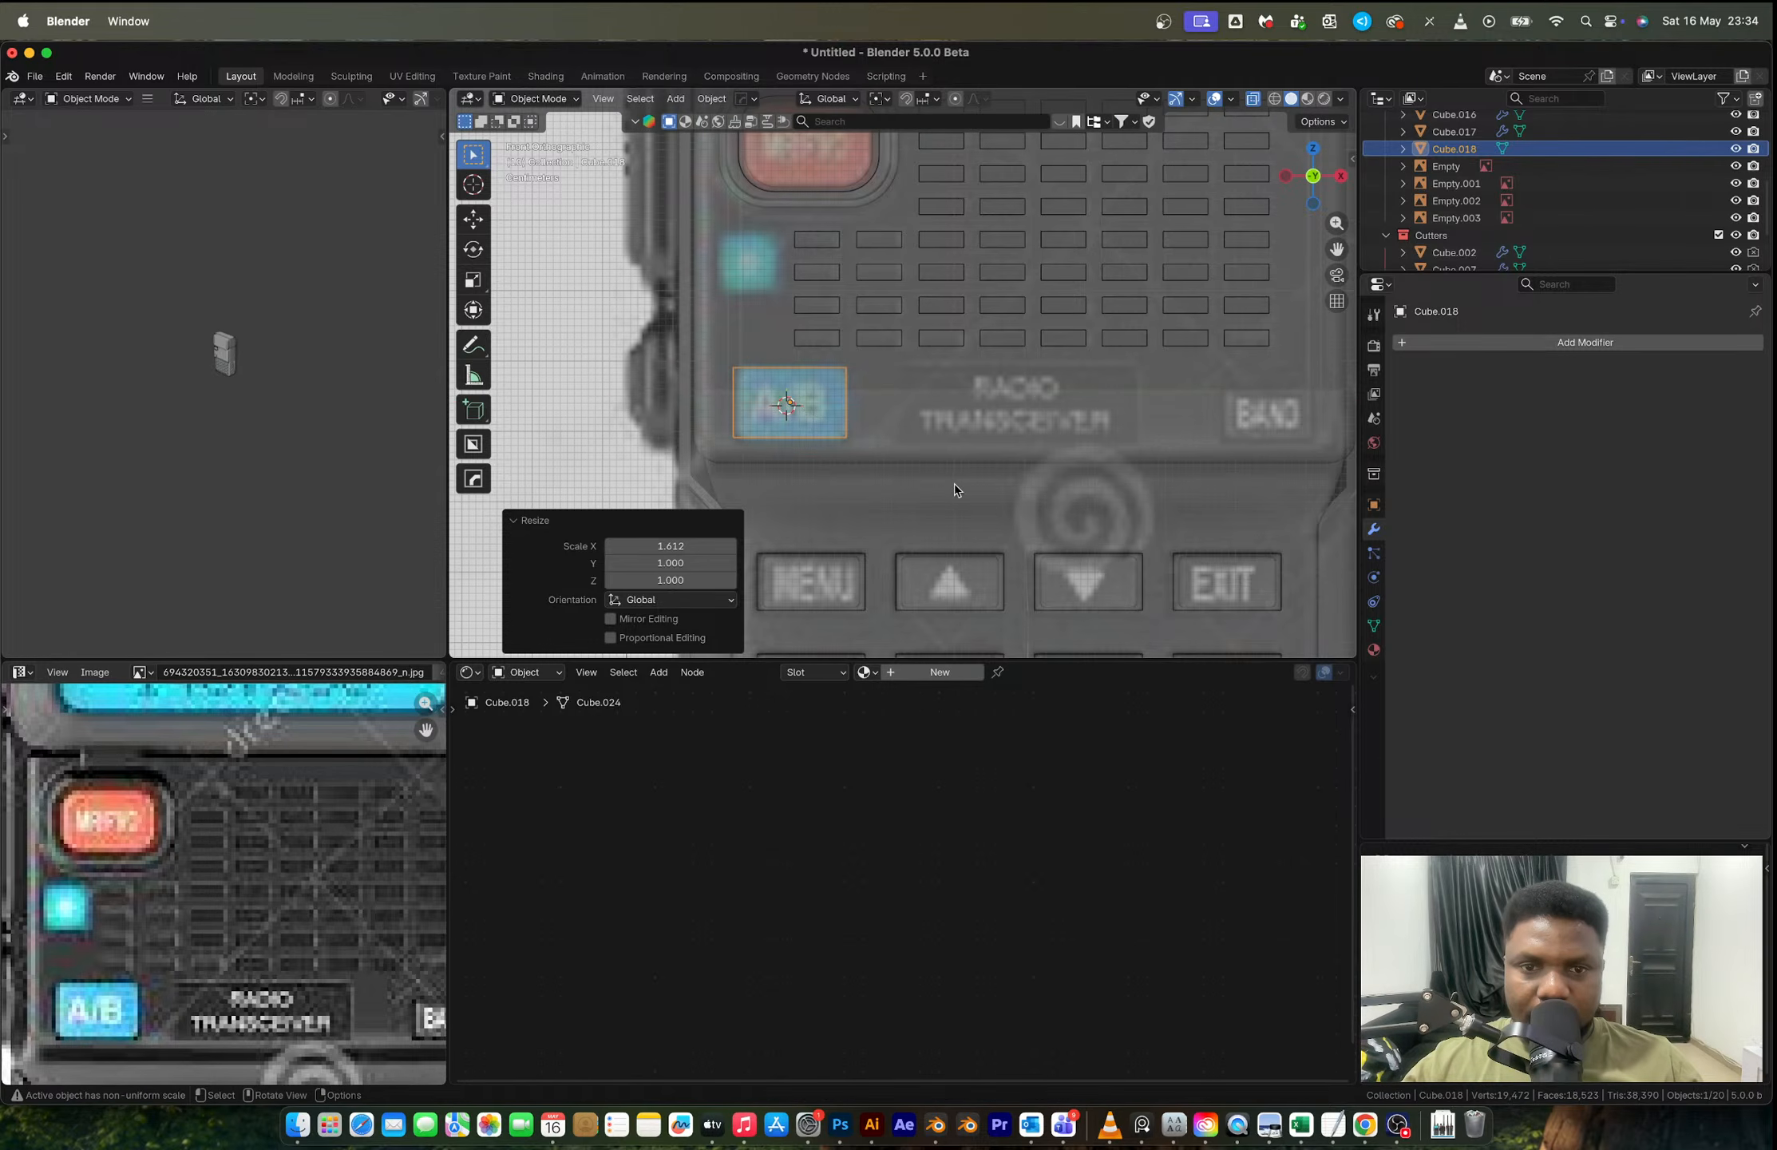
Step: Try to place a duplicate of the A/B cube further along X
{"action": "key", "text": "shift+d"}
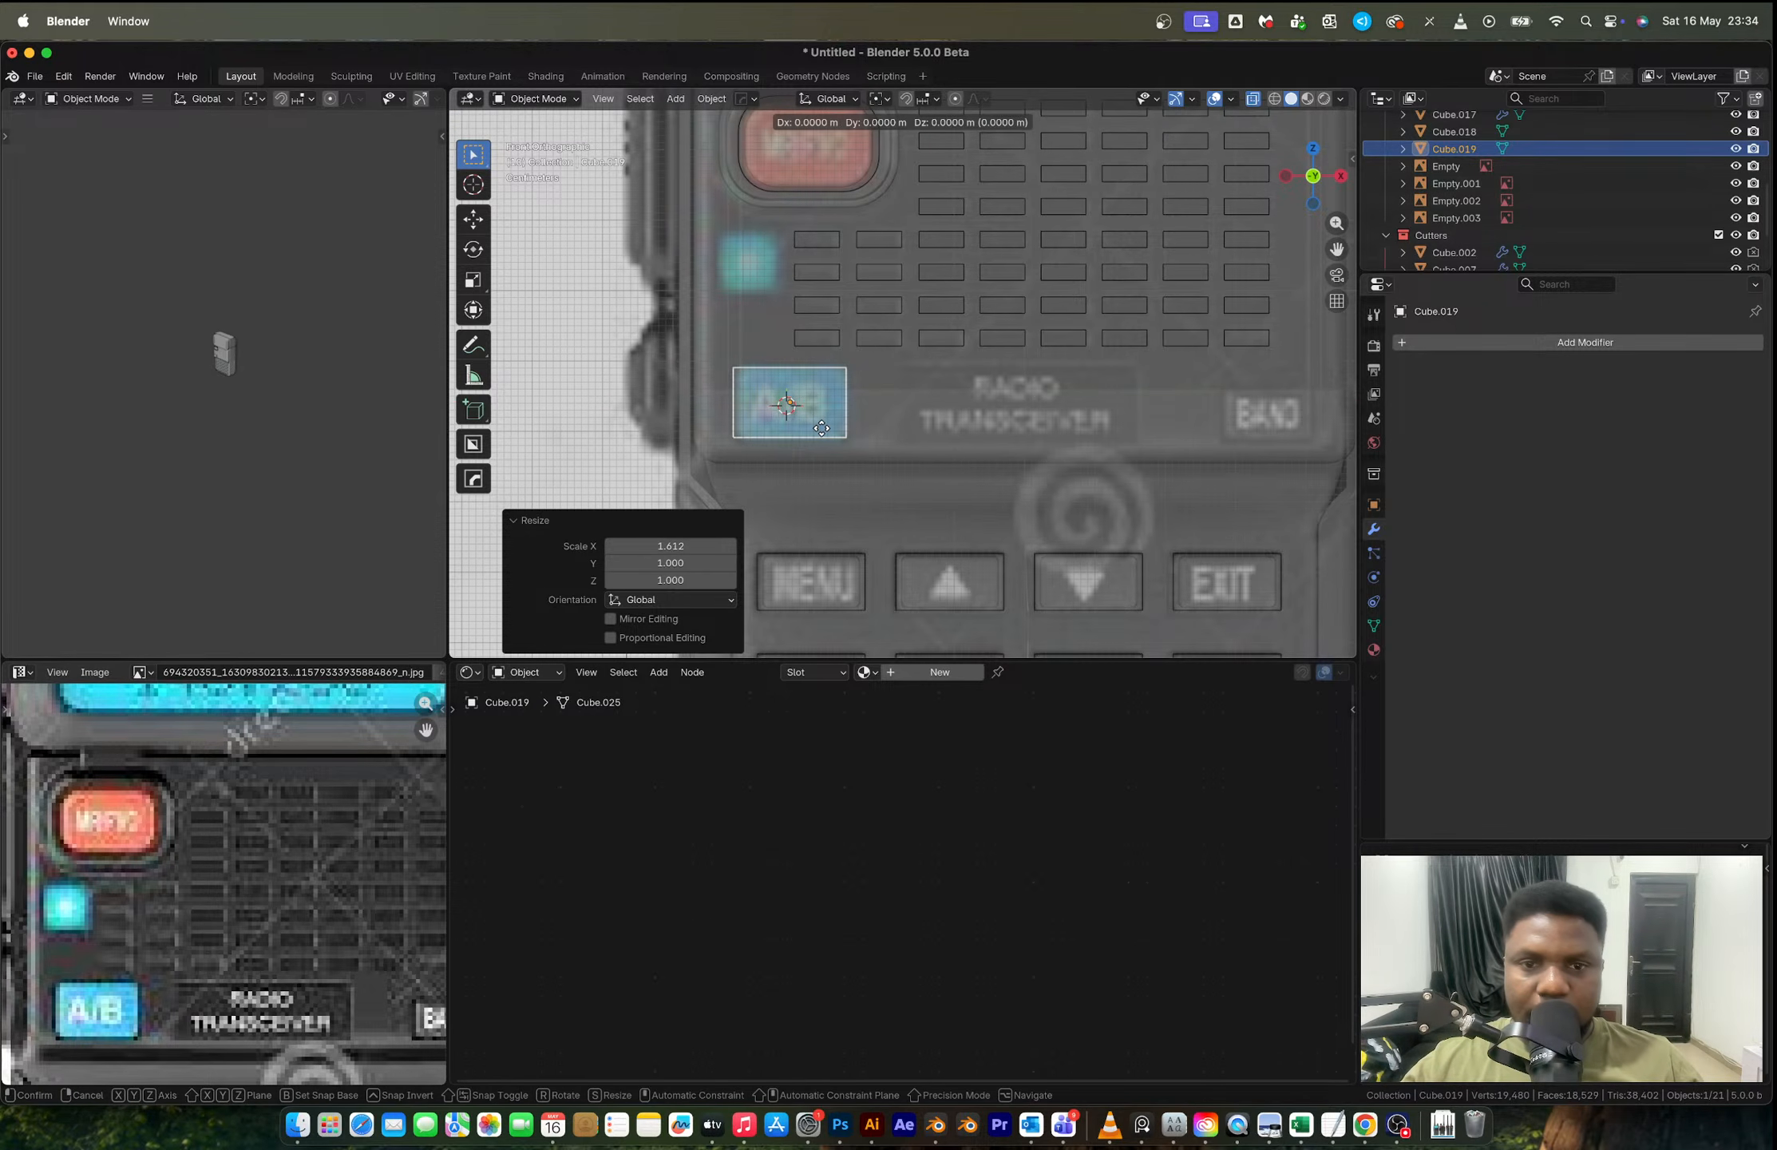
{"action": "key", "text": "x"}
{"action": "left_click", "coordinate": [1029, 443]}
{"action": "key", "text": "super+z"}
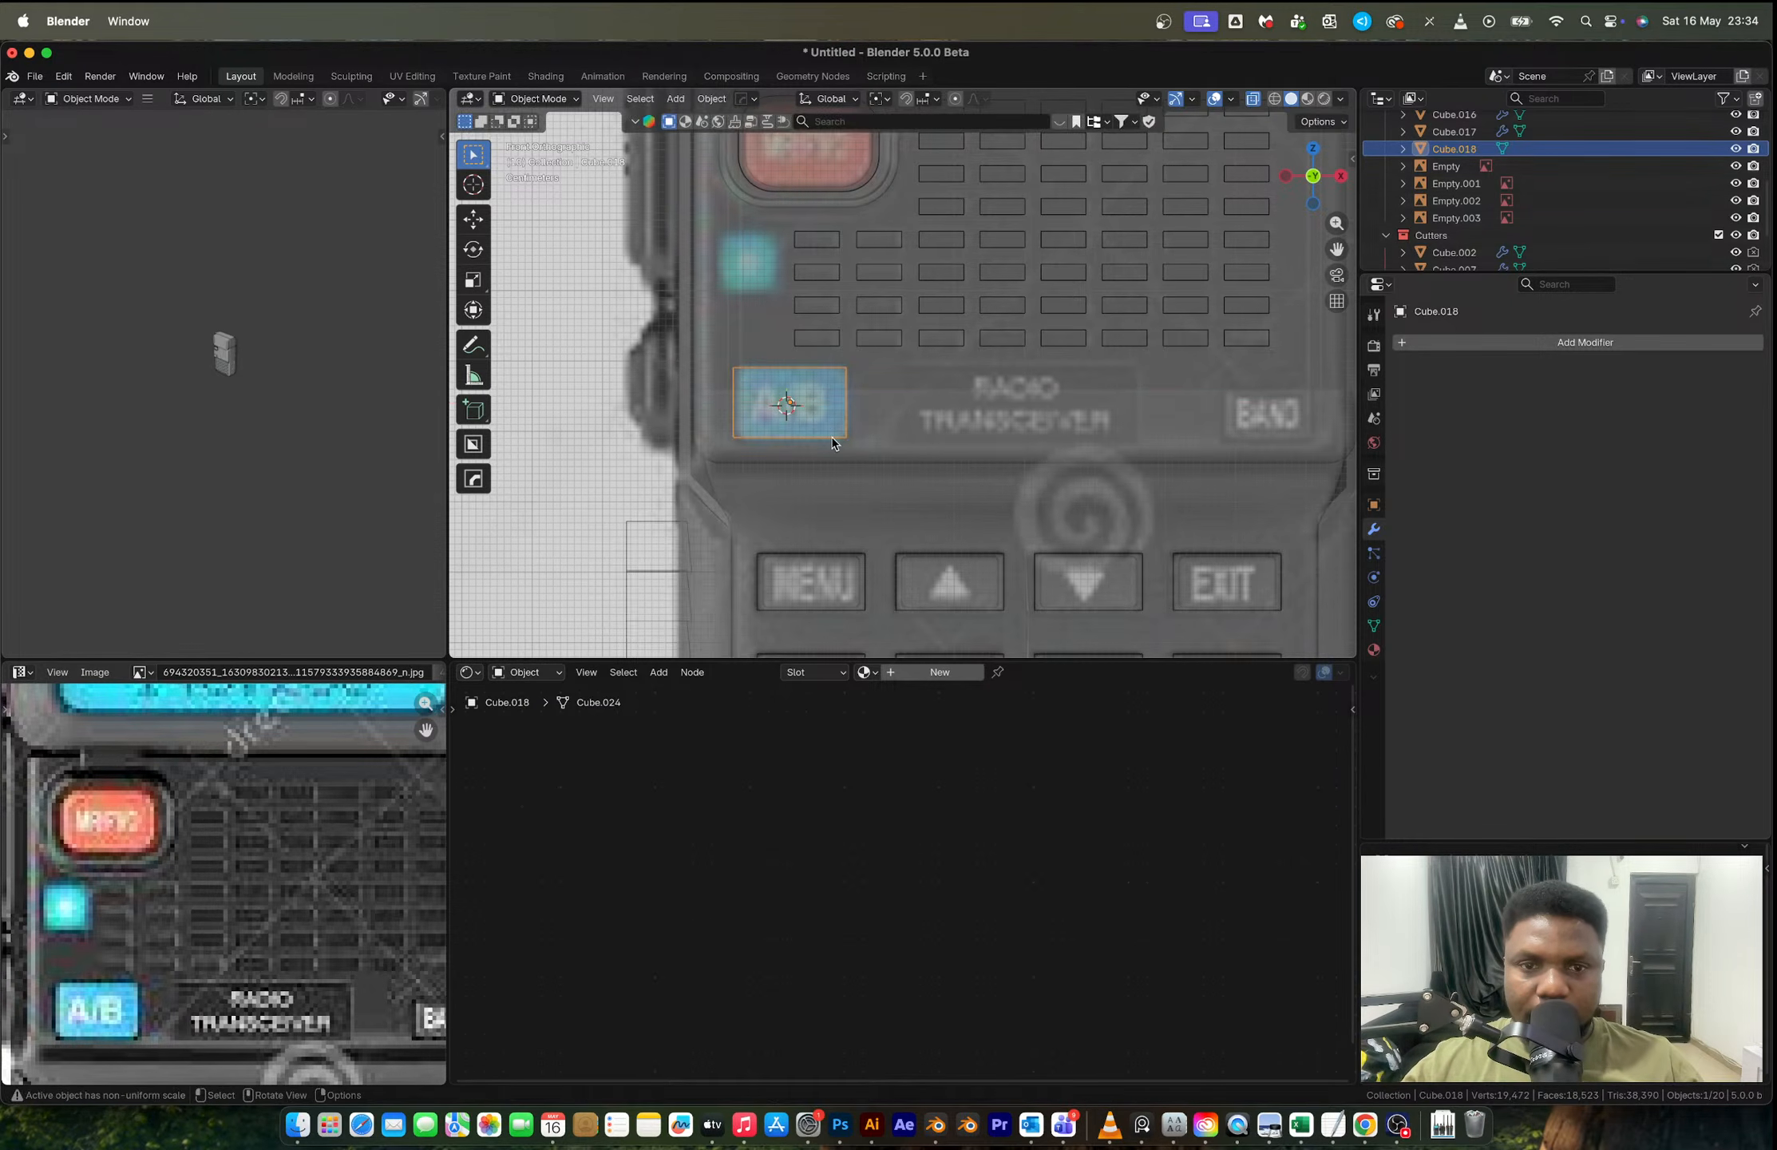
Step: Turn off X-ray and copy the A/B button cube to the clipboard
{"action": "scroll", "coordinate": [830, 440], "scroll_direction": "up", "scroll_amount": 2}
{"action": "key", "text": "alt+z"}
{"action": "middle_click_drag", "start_coordinate": [830, 440], "coordinate": [980, 451]}
{"action": "scroll", "coordinate": [960, 469], "scroll_direction": "down", "scroll_amount": 4}
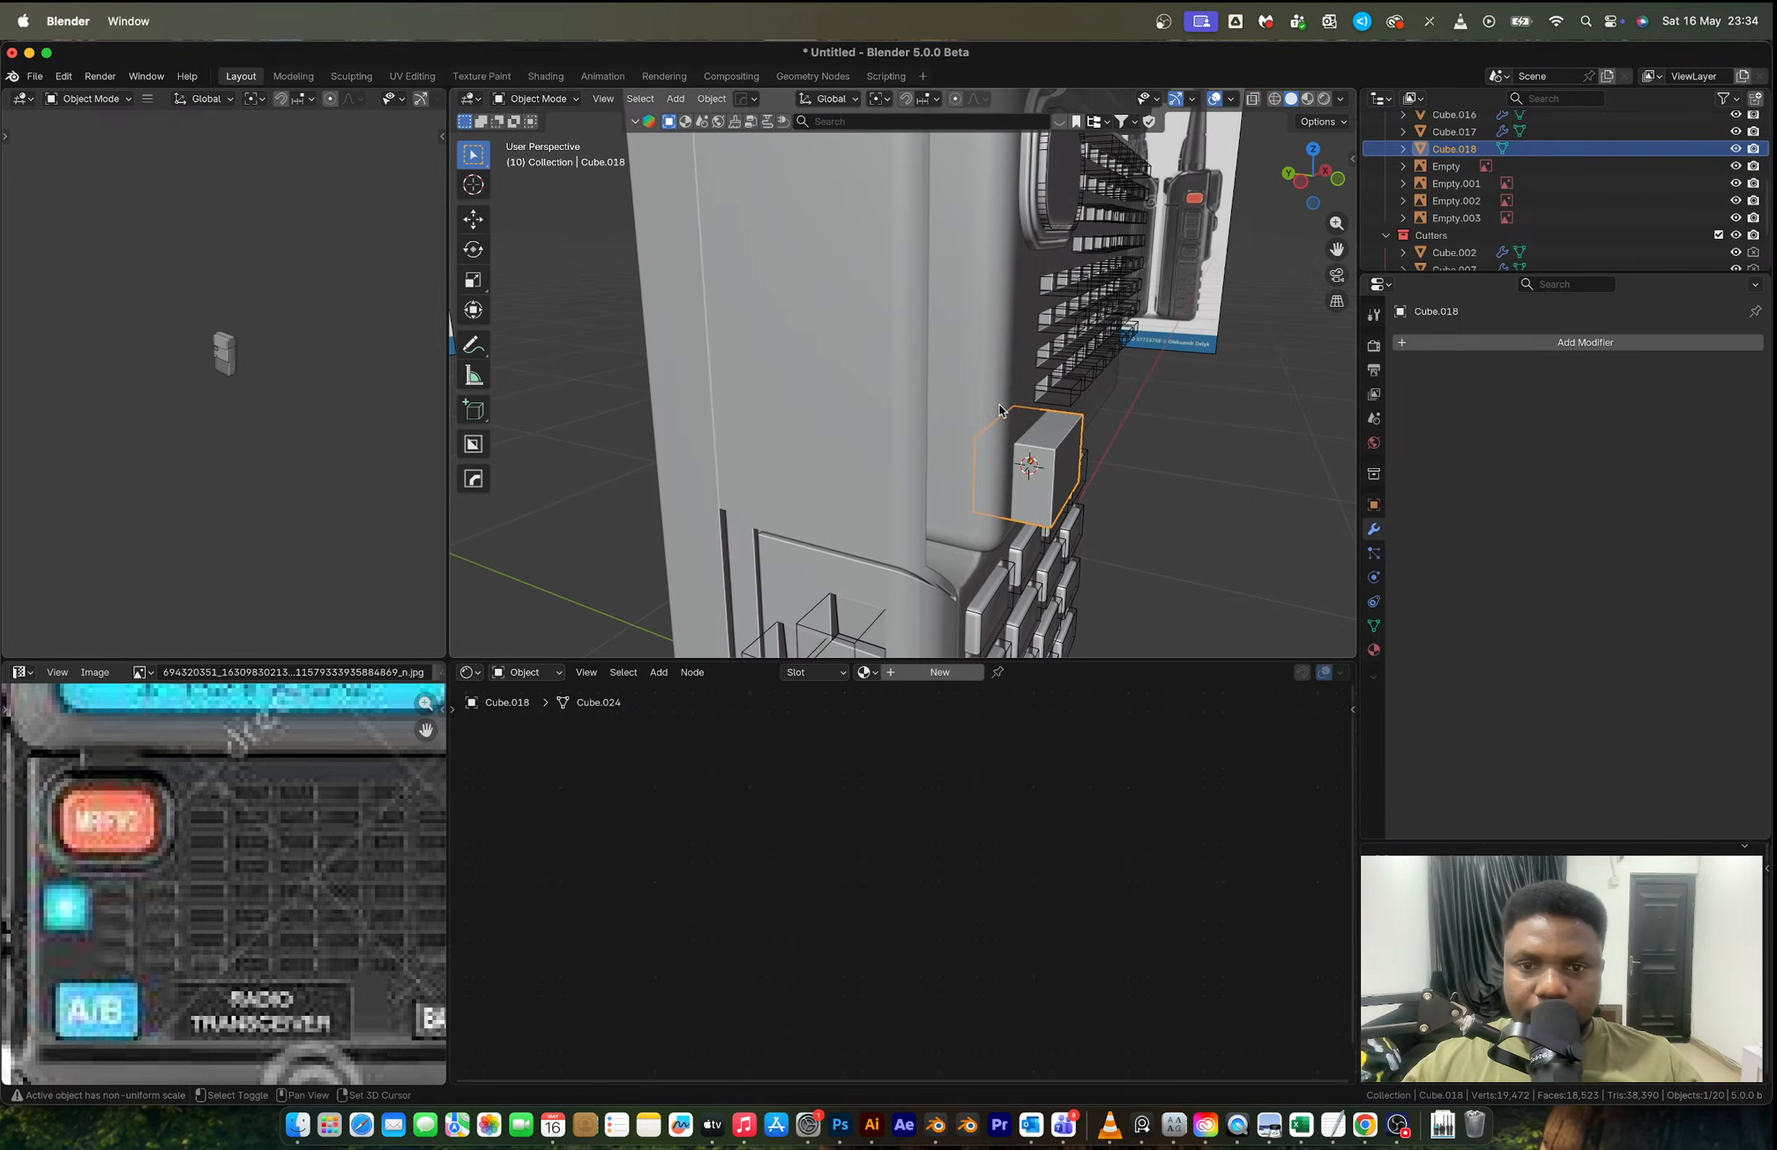
{"action": "left_click", "coordinate": [999, 406], "text": "shift"}
{"action": "key", "text": "q"}
{"action": "key", "text": "Escape"}
{"action": "key", "text": "ctrl+z"}
{"action": "key", "text": "super+c"}
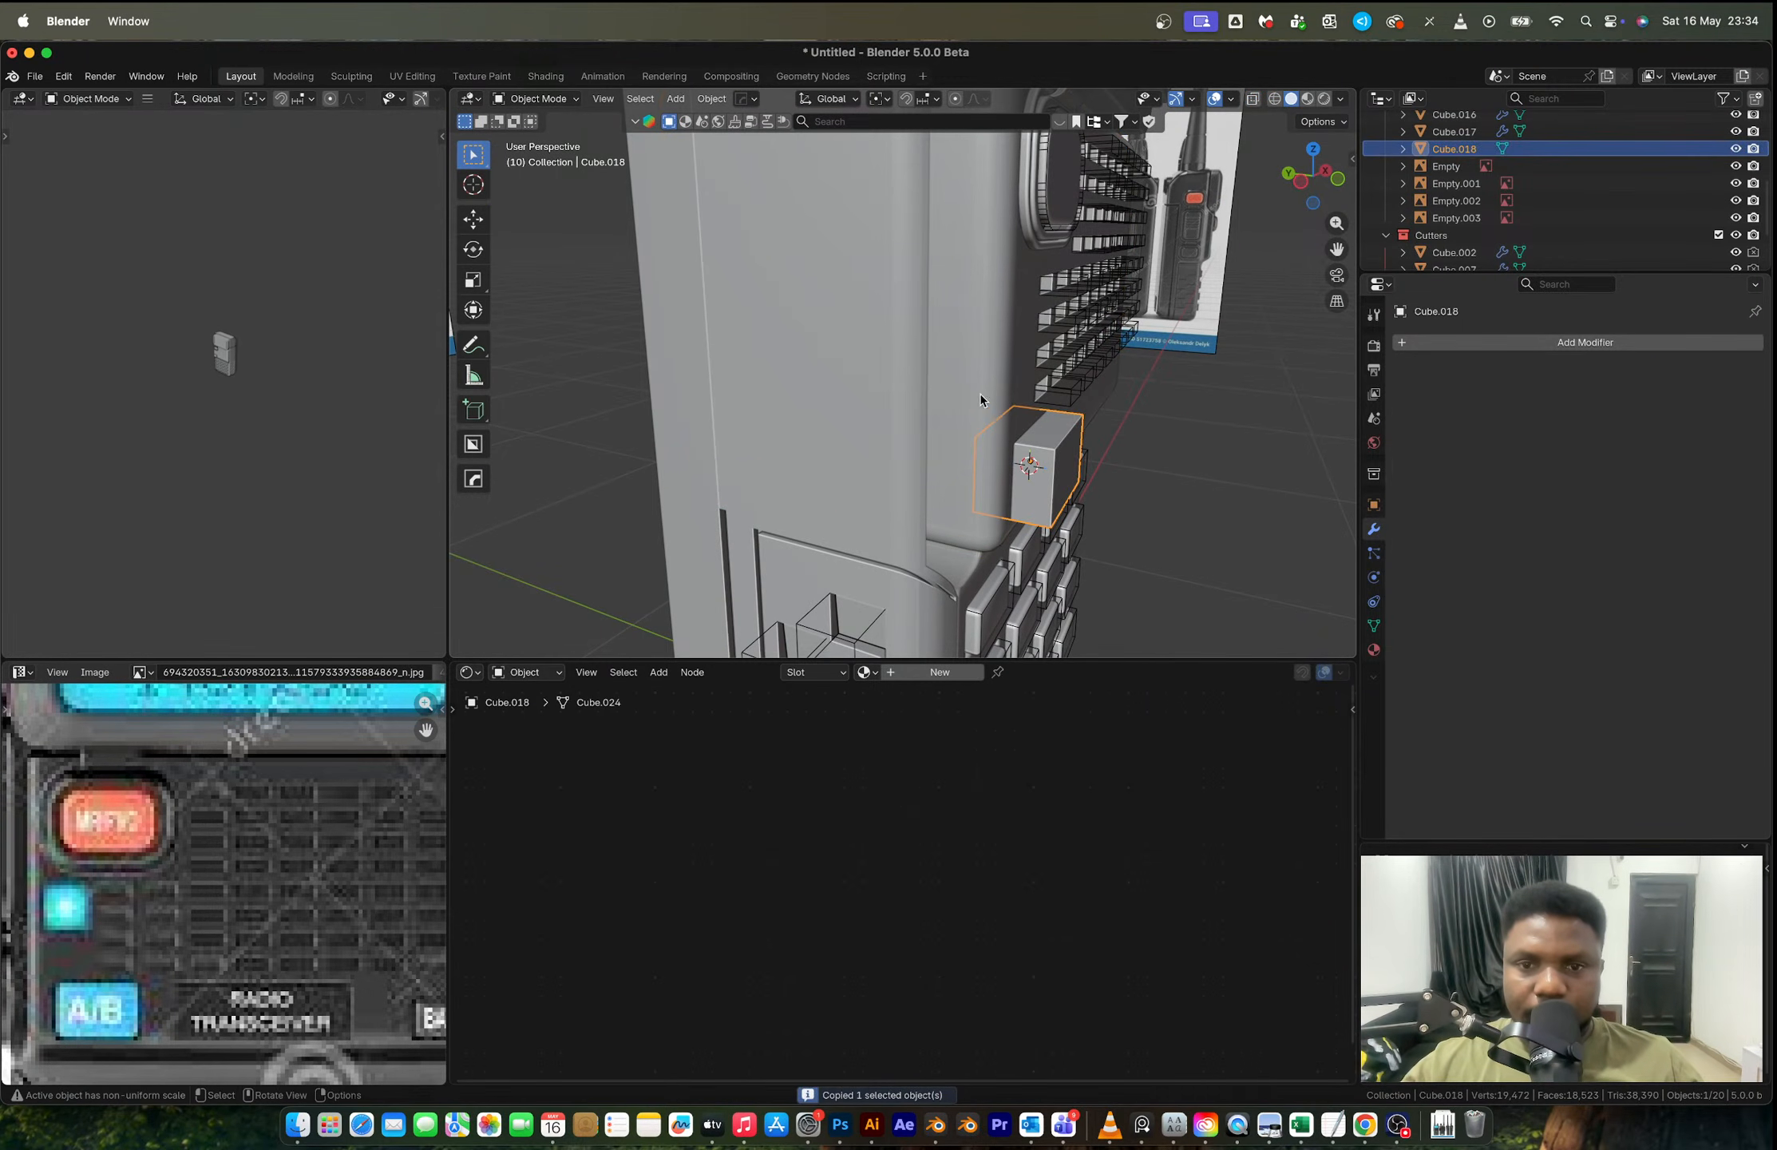
Step: Cut the A/B button recess into the speaker panel with a HardOps Difference boolean, using the cube as cutter
{"action": "left_click", "coordinate": [980, 393], "text": "shift"}
{"action": "key", "text": "q"}
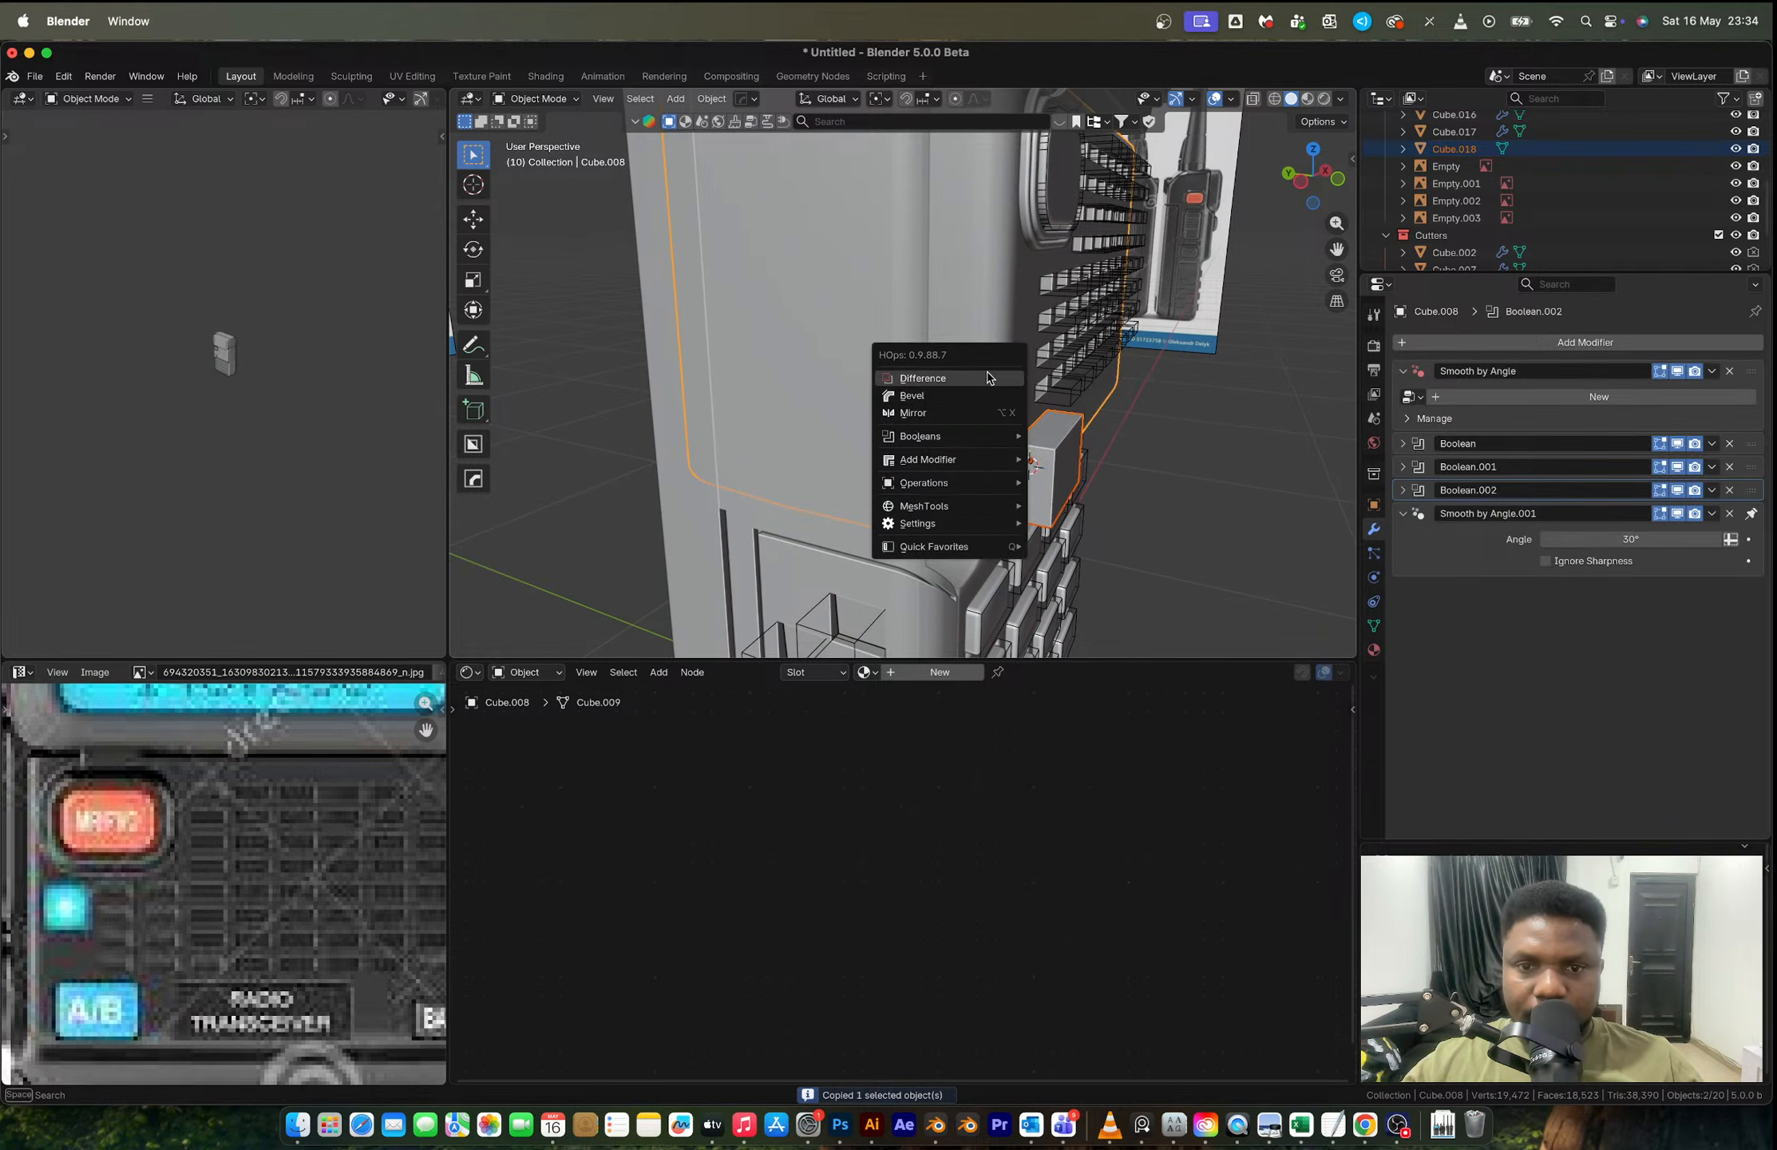
{"action": "left_click", "coordinate": [997, 379]}
{"action": "middle_click_drag", "start_coordinate": [1000, 387], "coordinate": [957, 410]}
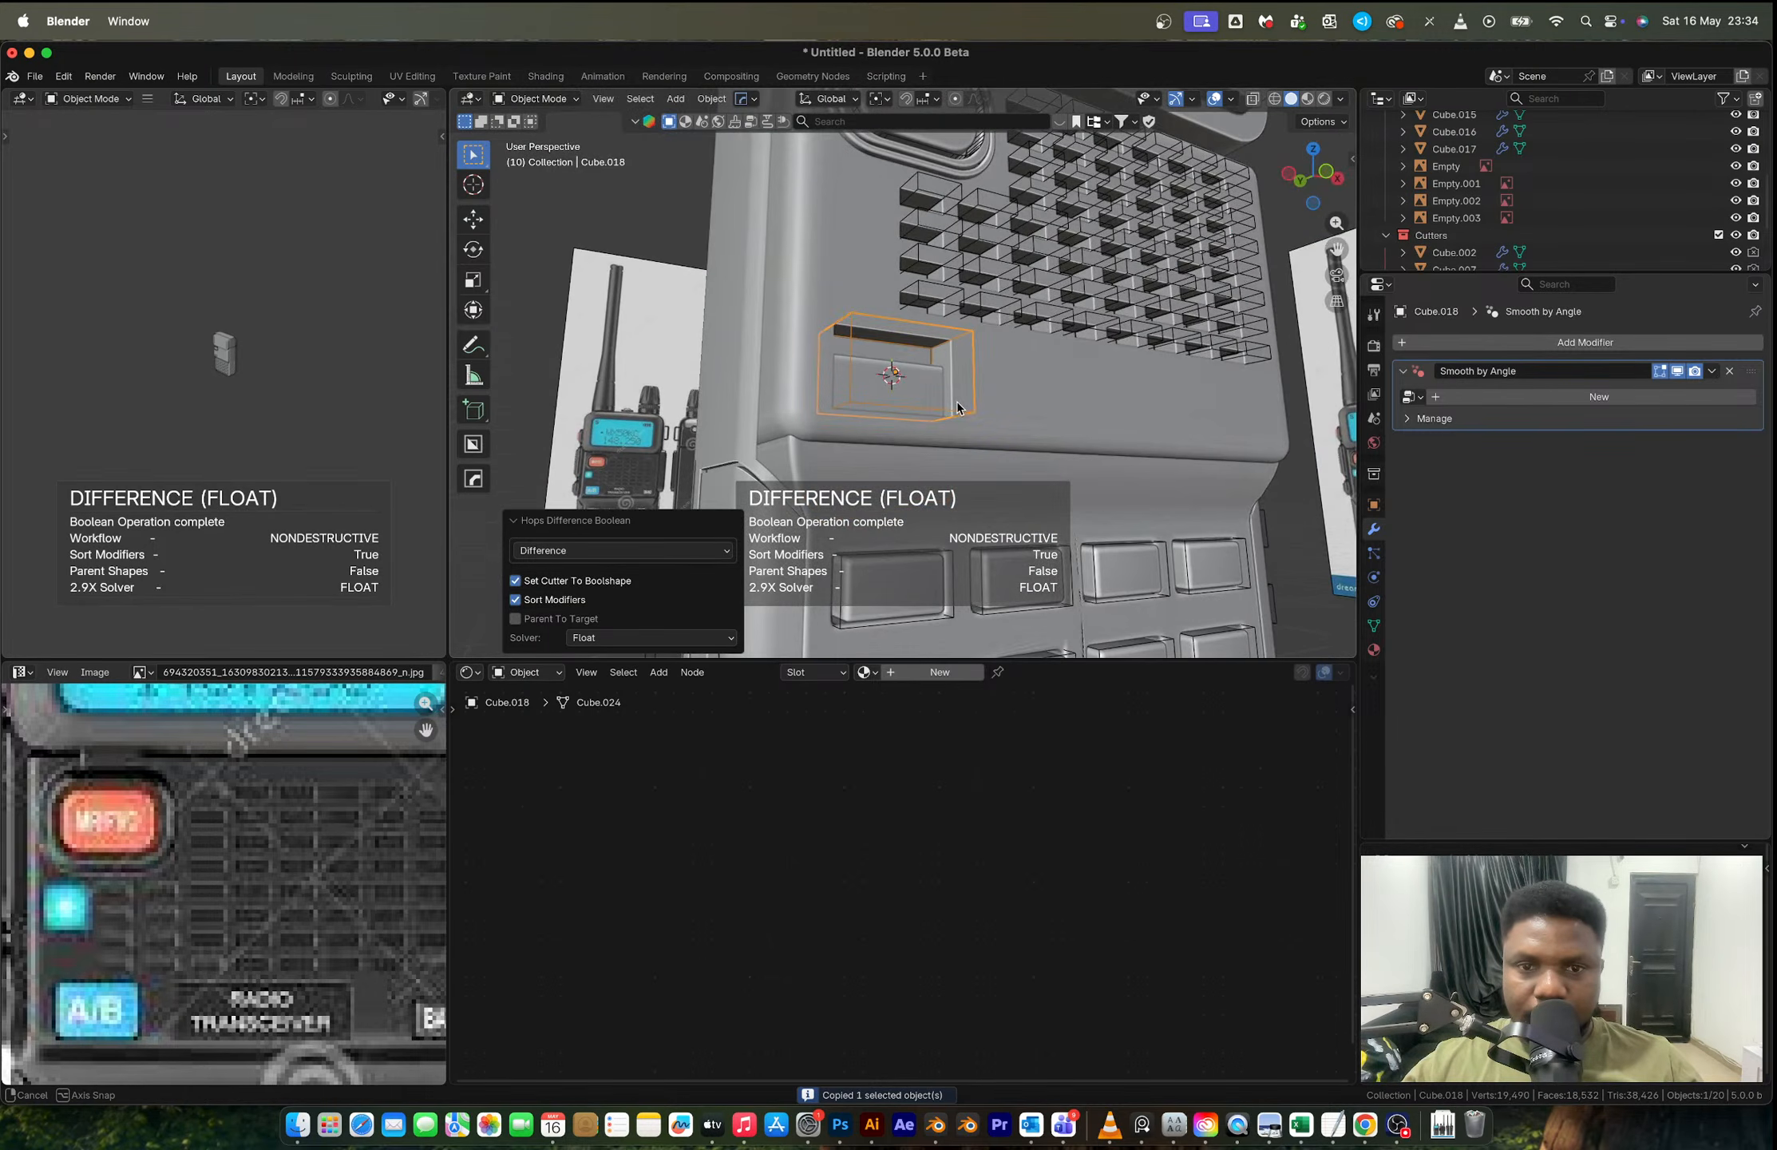
Step: Paste the copied cube back into the recess and scale it uniformly to about 0.93 for the button
{"action": "key", "text": "super+v"}
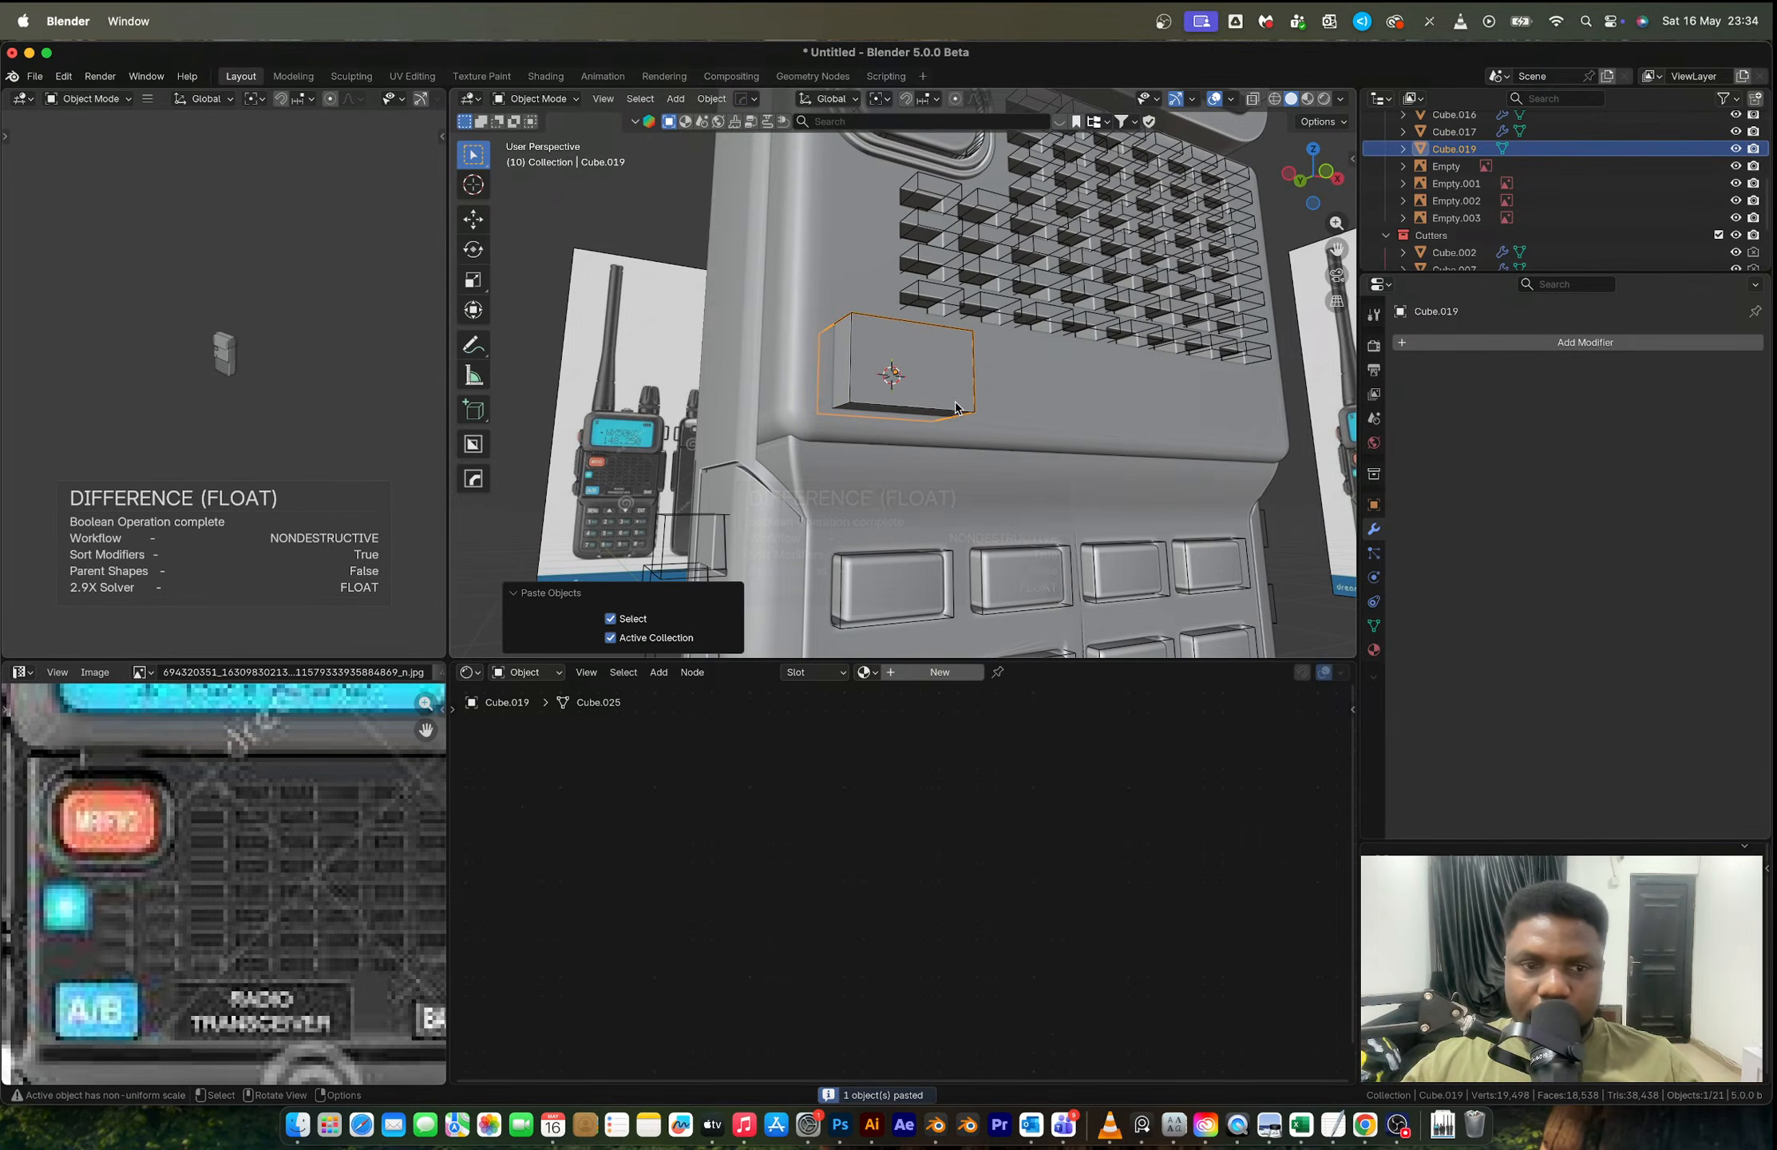
{"action": "key", "text": "s"}
{"action": "left_click", "coordinate": [1028, 505]}
{"action": "middle_click_drag", "start_coordinate": [1029, 507], "coordinate": [998, 455]}
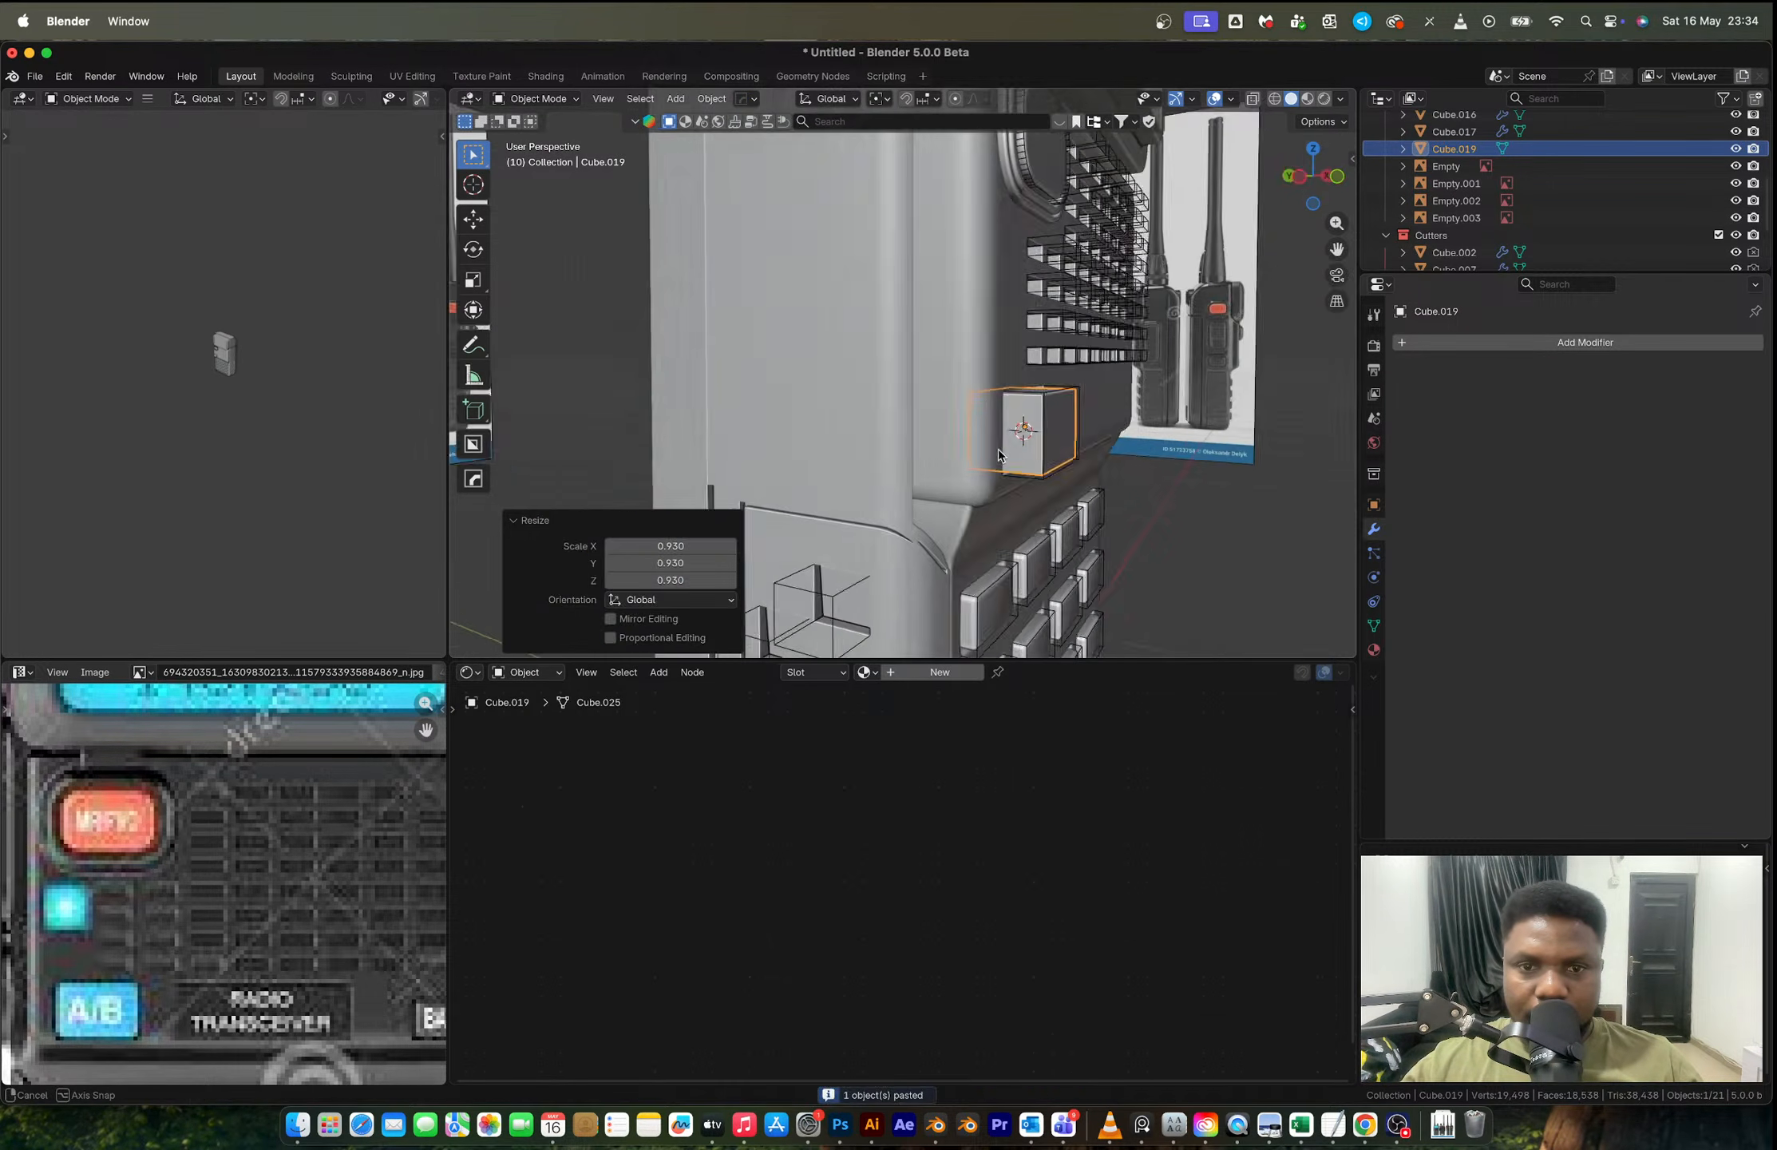
Step: Flatten the A/B button cube along Y to about 0.24 of its depth and apply its scale
{"action": "key", "text": "s"}
{"action": "key", "text": "y"}
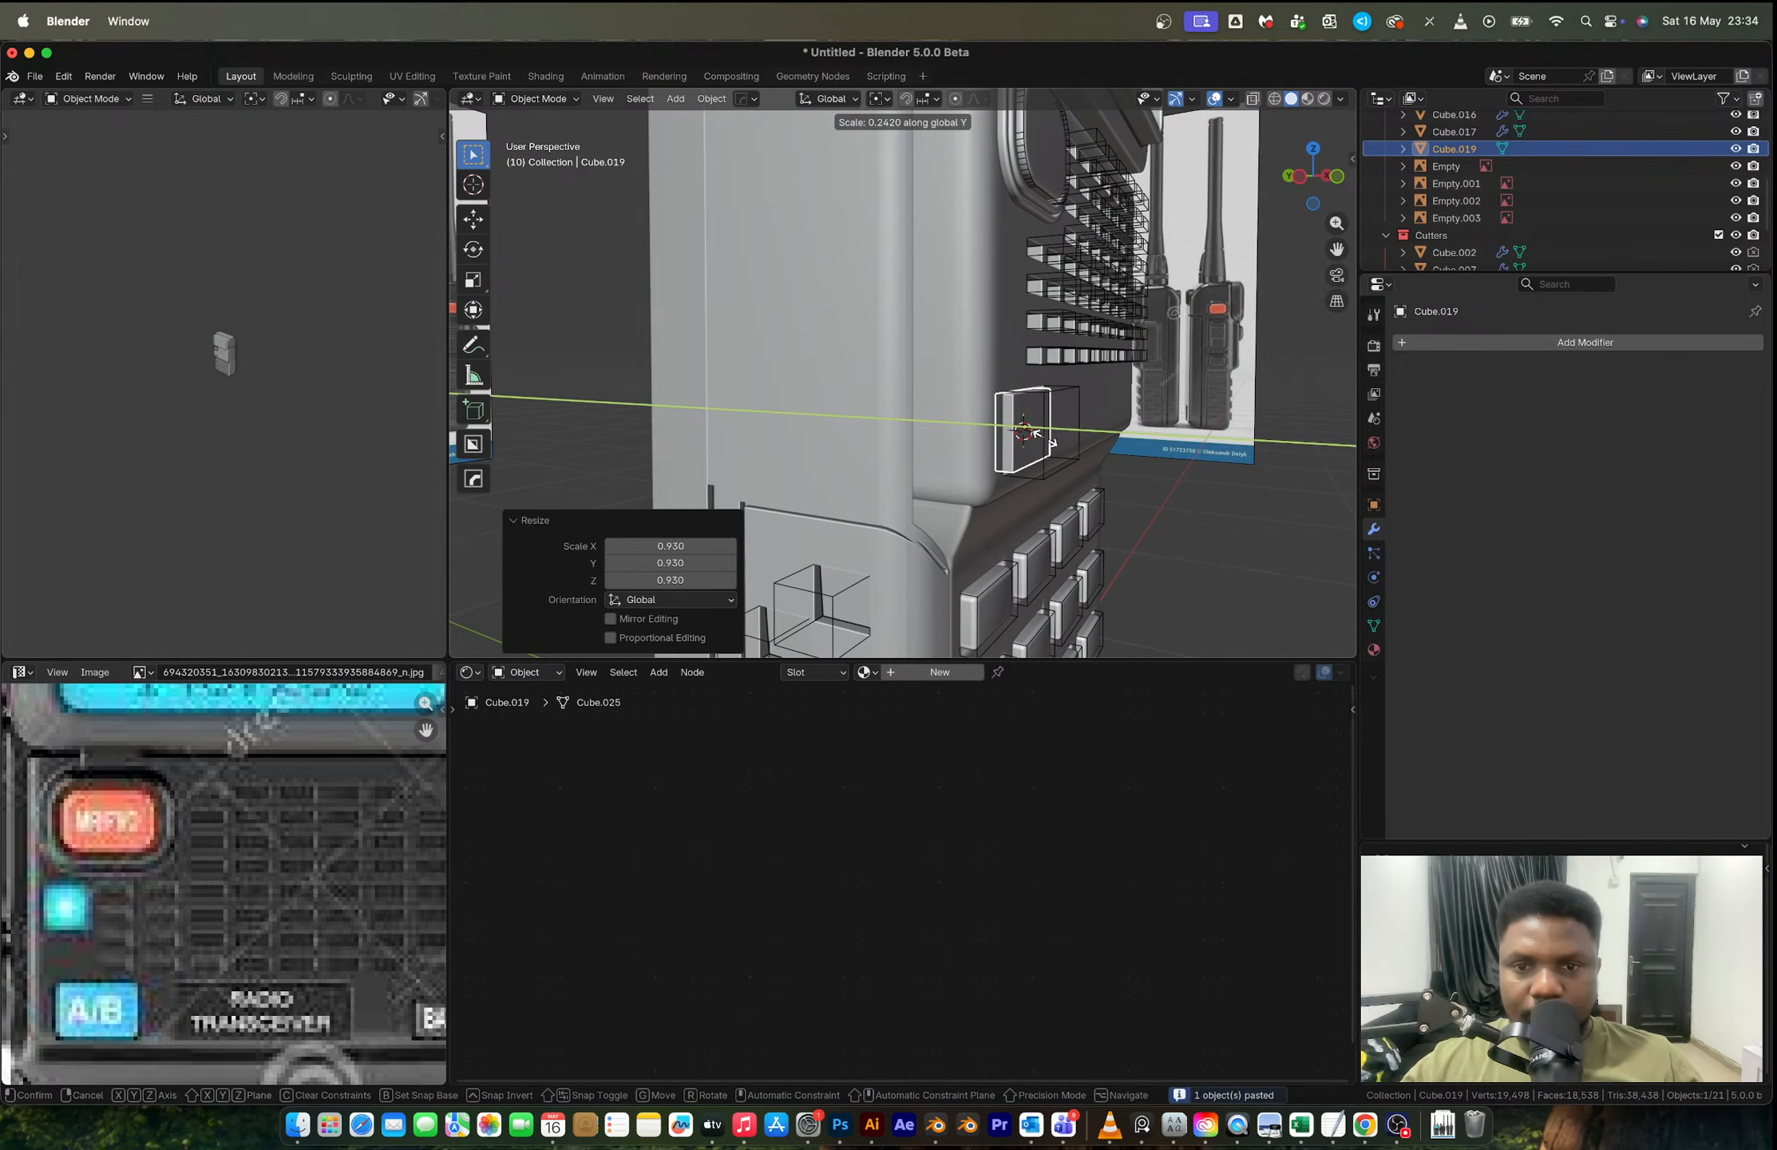
{"action": "left_click", "coordinate": [1035, 432]}
{"action": "key", "text": "ctrl+a"}
{"action": "left_click", "coordinate": [1060, 445]}
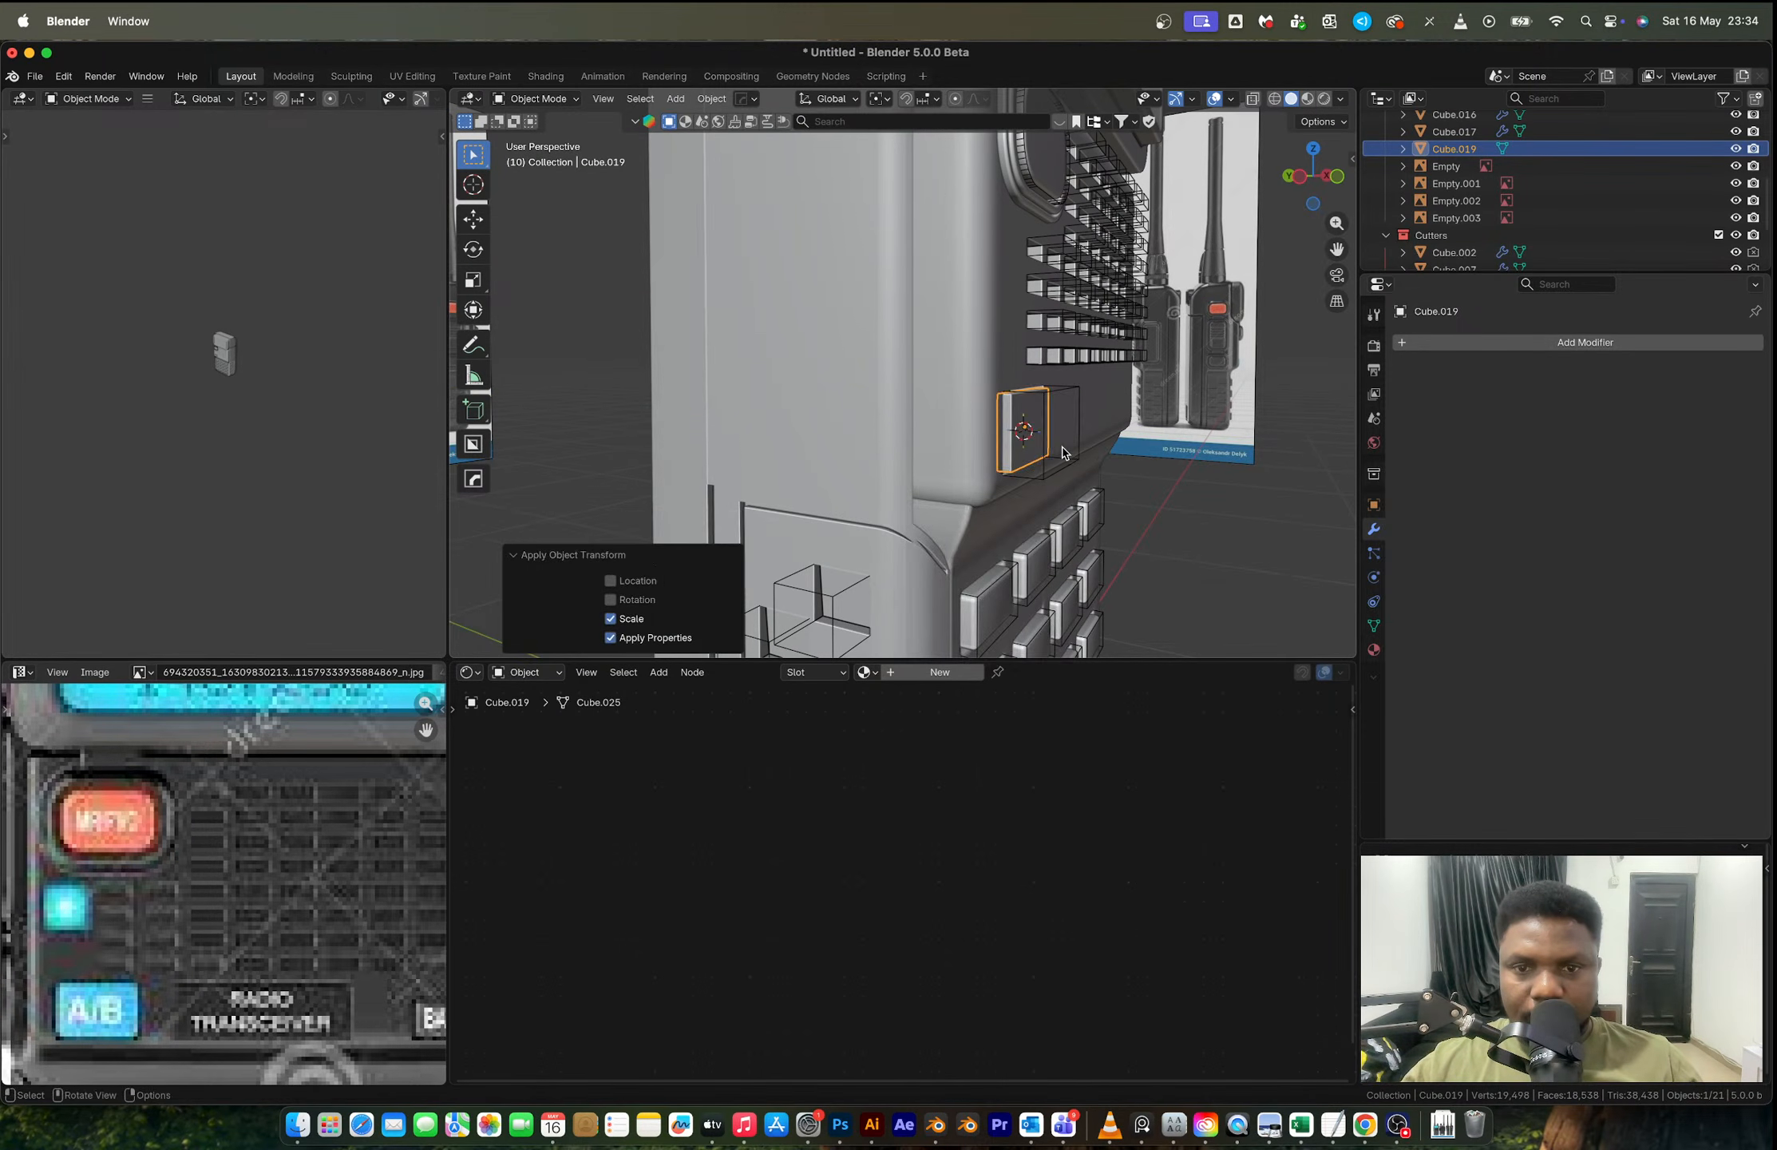
Step: Thicken the A/B button along Y by a factor of about 1.3
{"action": "scroll", "coordinate": [1062, 452], "scroll_direction": "up", "scroll_amount": 4}
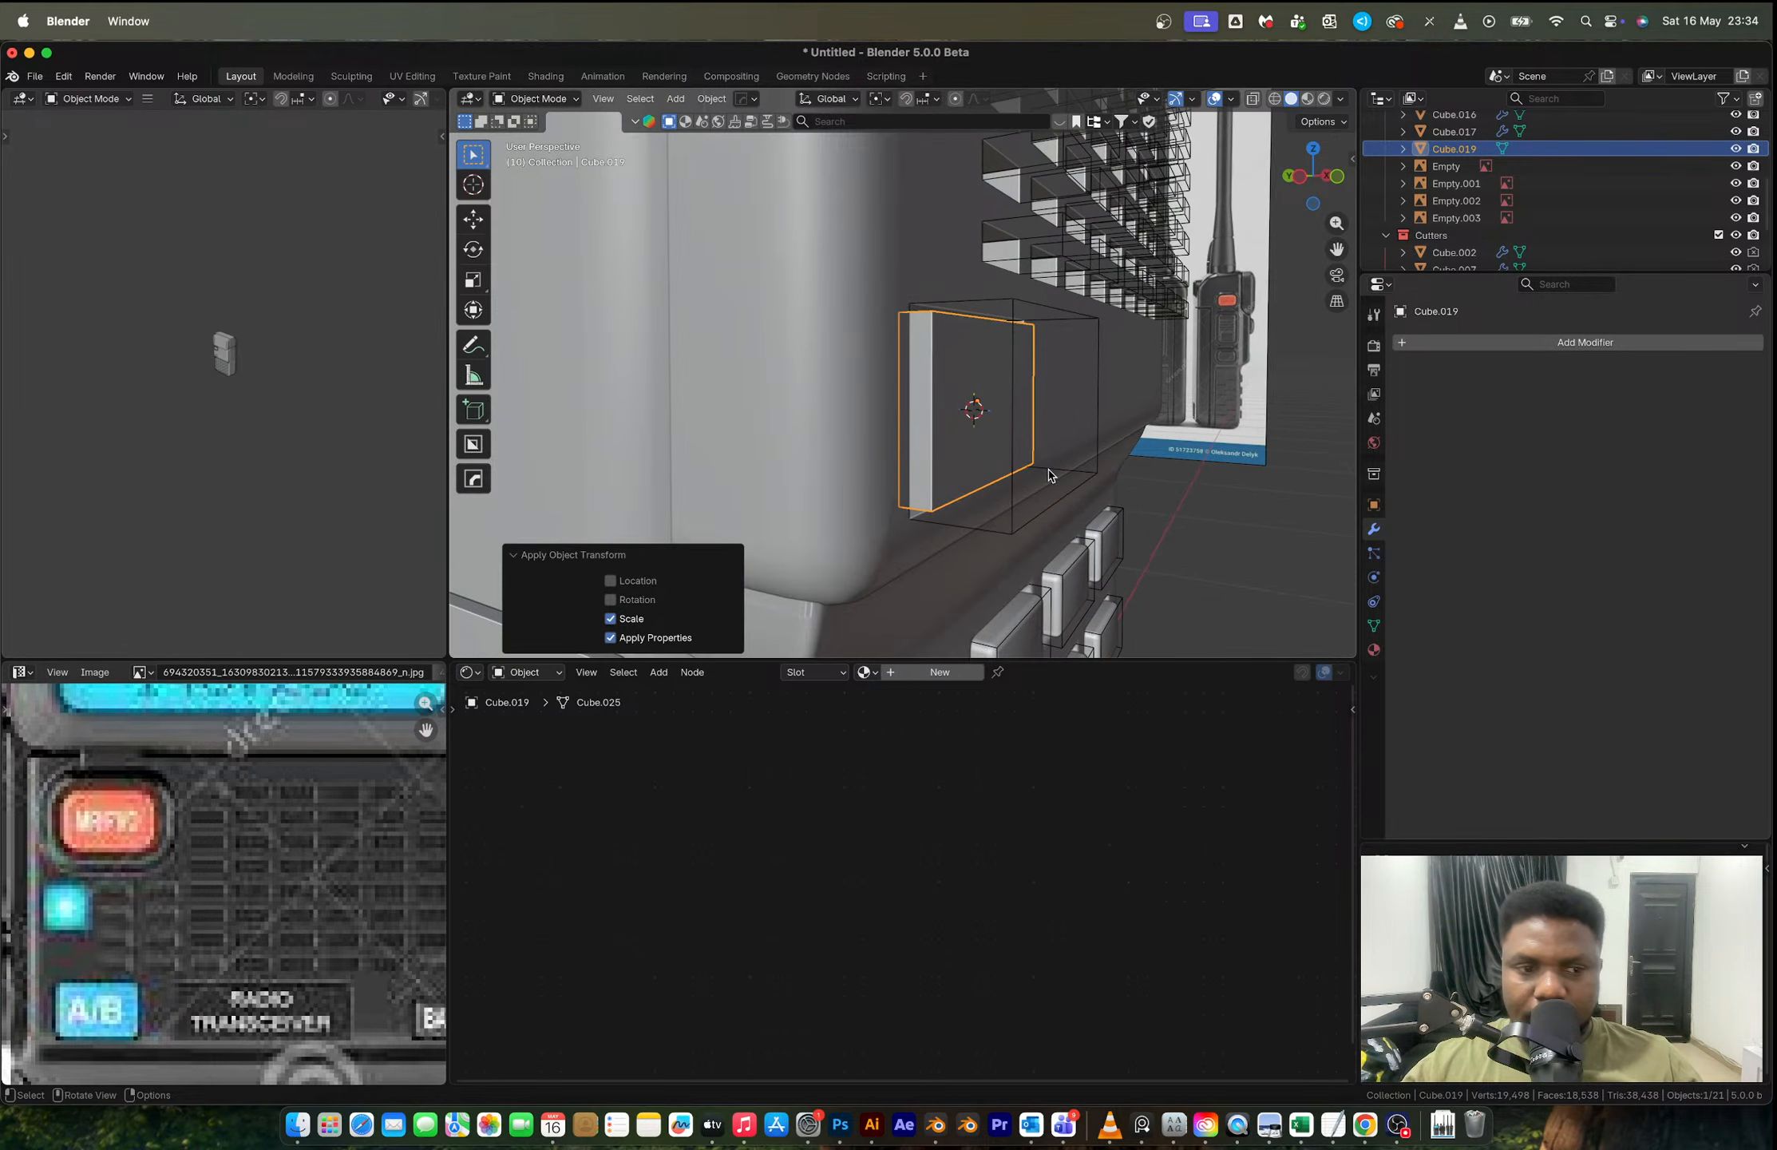
{"action": "key", "text": "s"}
{"action": "key", "text": "y"}
{"action": "left_click", "coordinate": [1074, 486]}
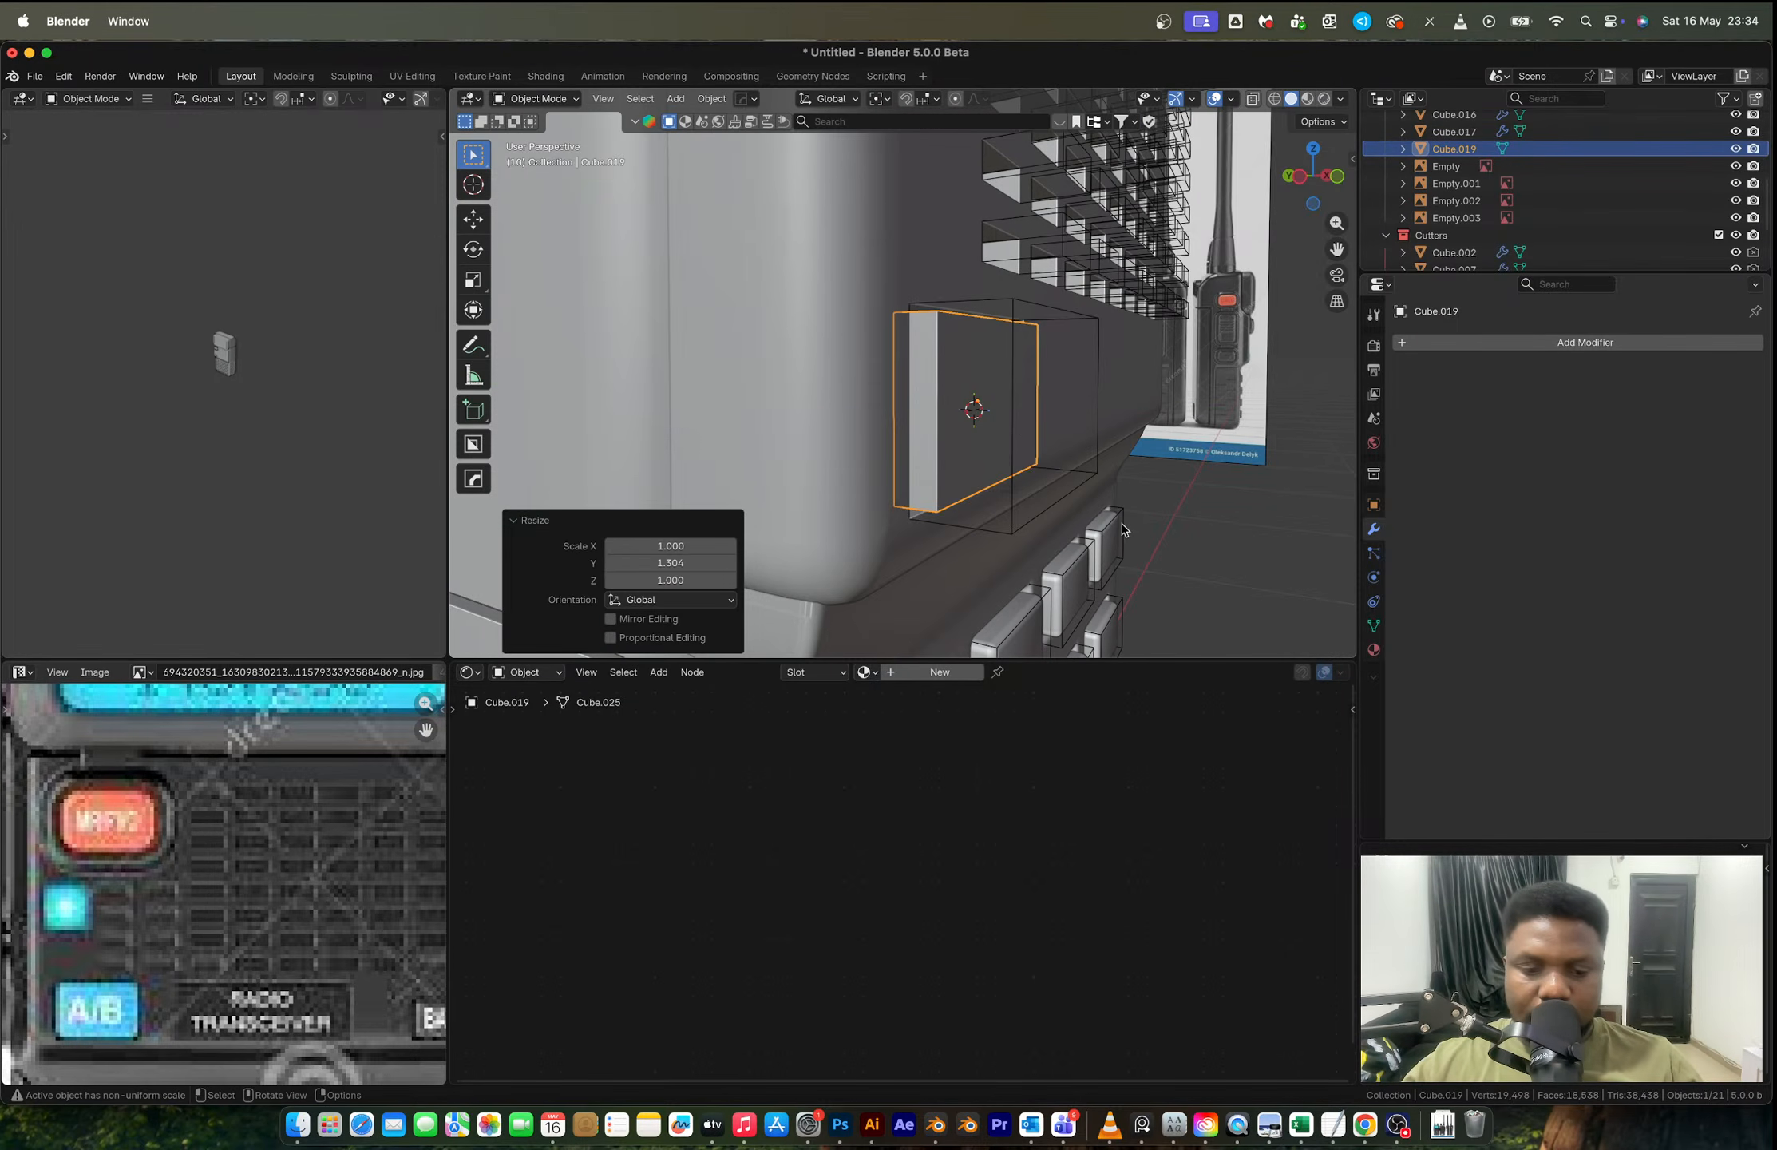
Step: Bevel all edges of the A/B button with a width of about 0.0085 m and 14 segments
{"action": "key", "text": "Tab"}
{"action": "right_click", "coordinate": [1120, 523]}
{"action": "key", "text": "Escape"}
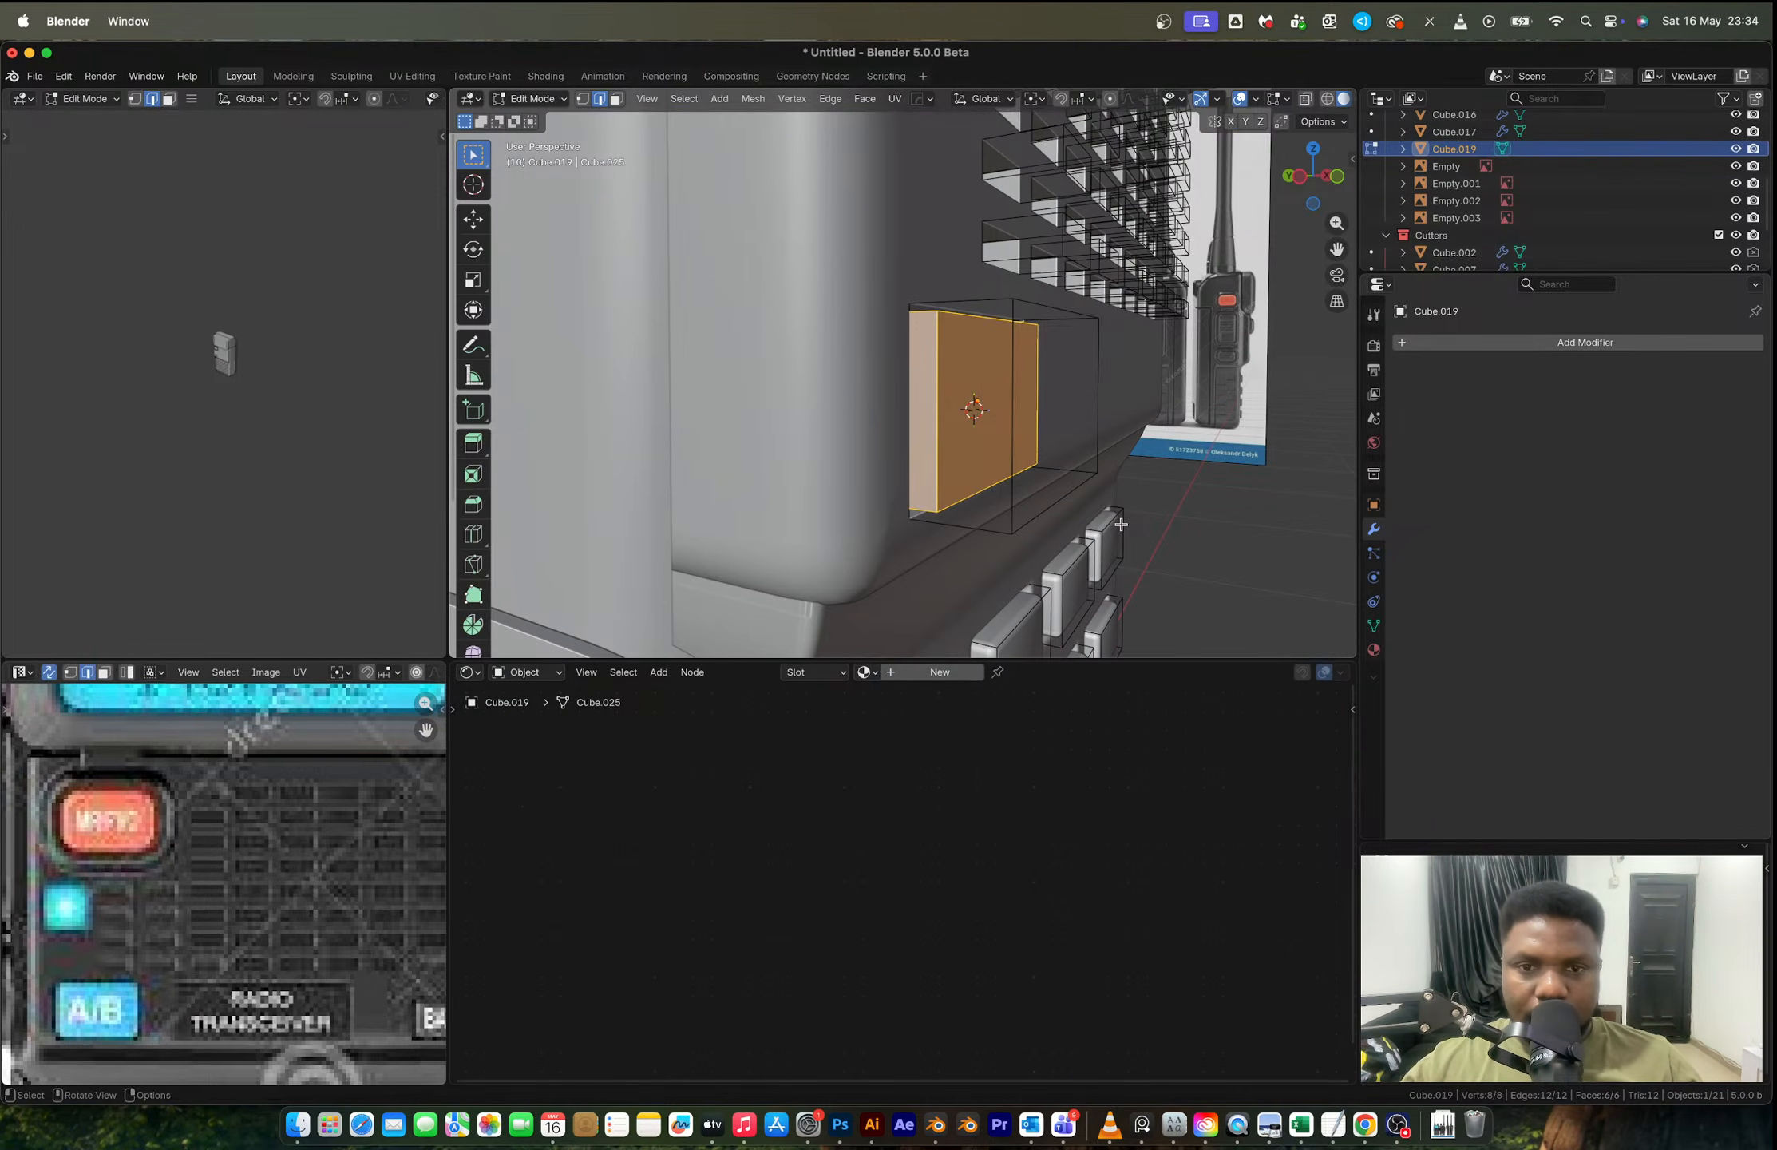
{"action": "key", "text": "ctrl+b"}
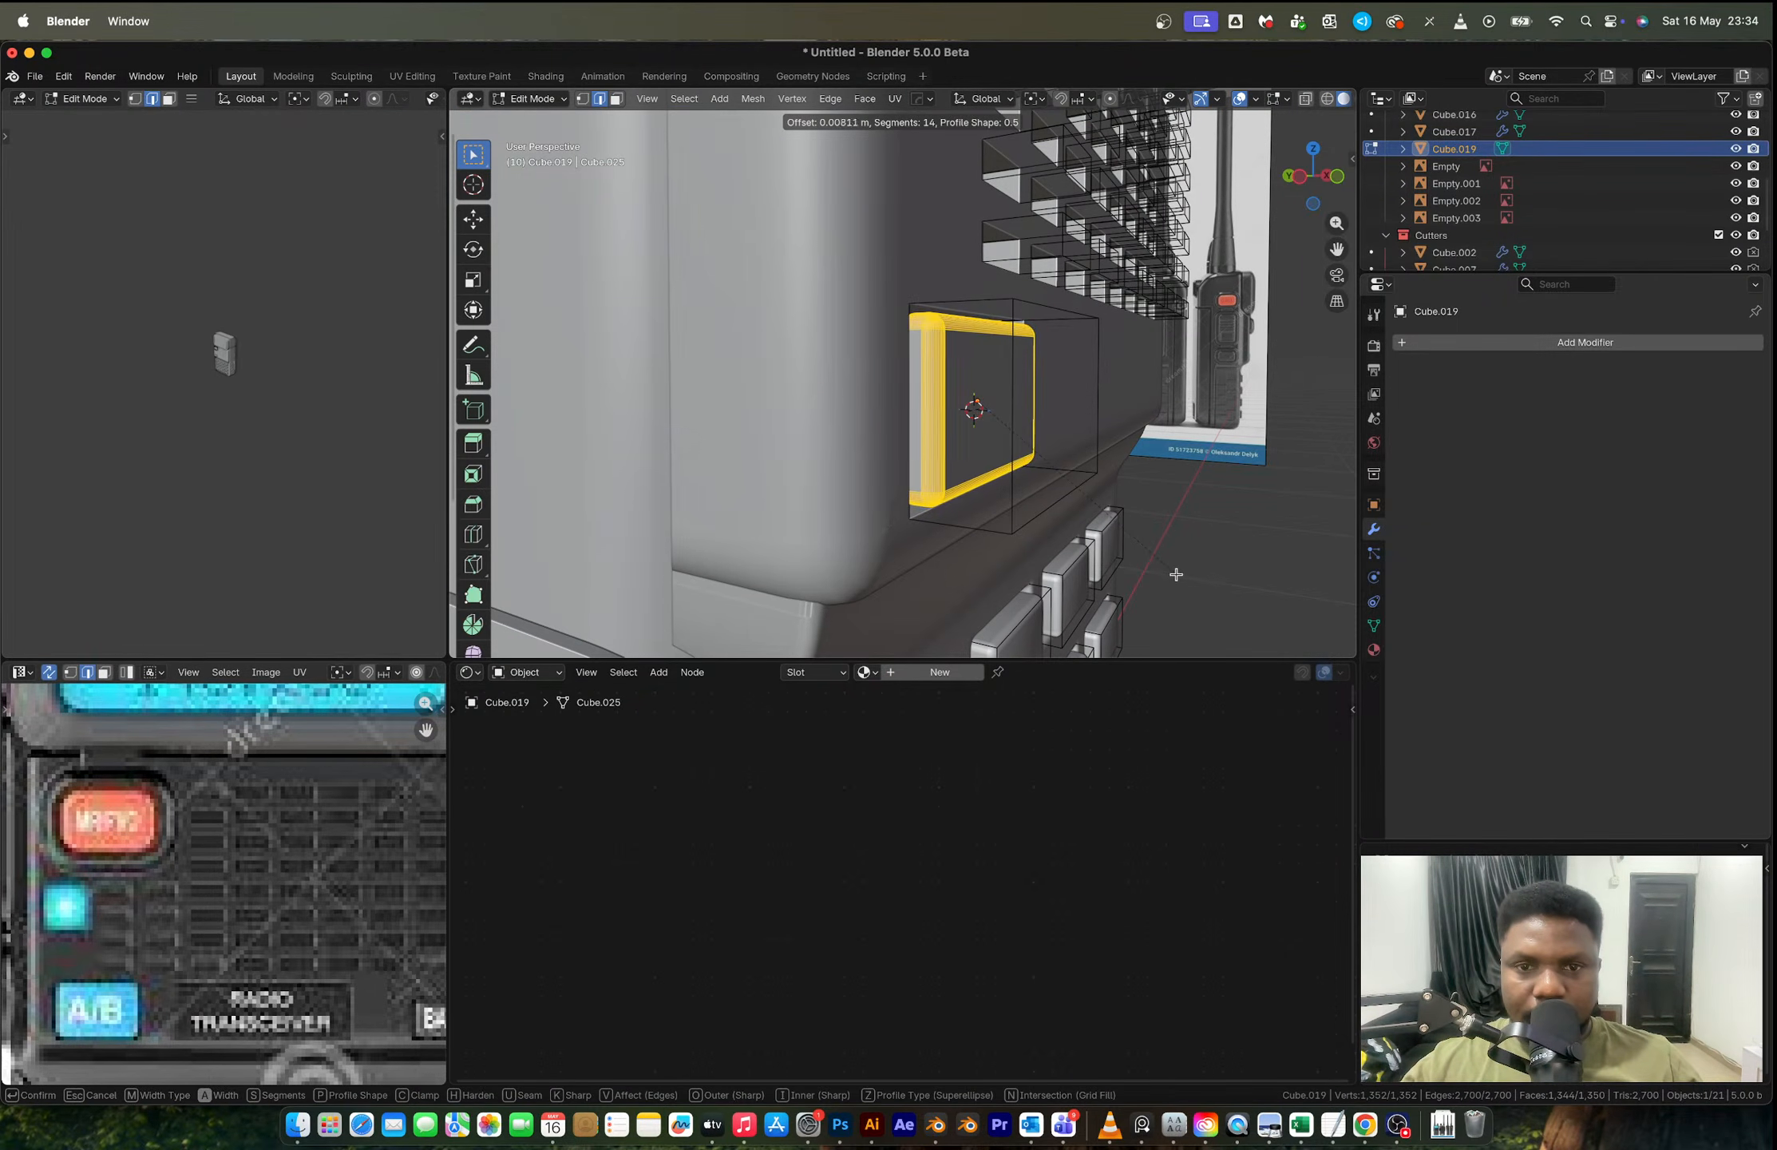
{"action": "left_click", "coordinate": [1176, 577]}
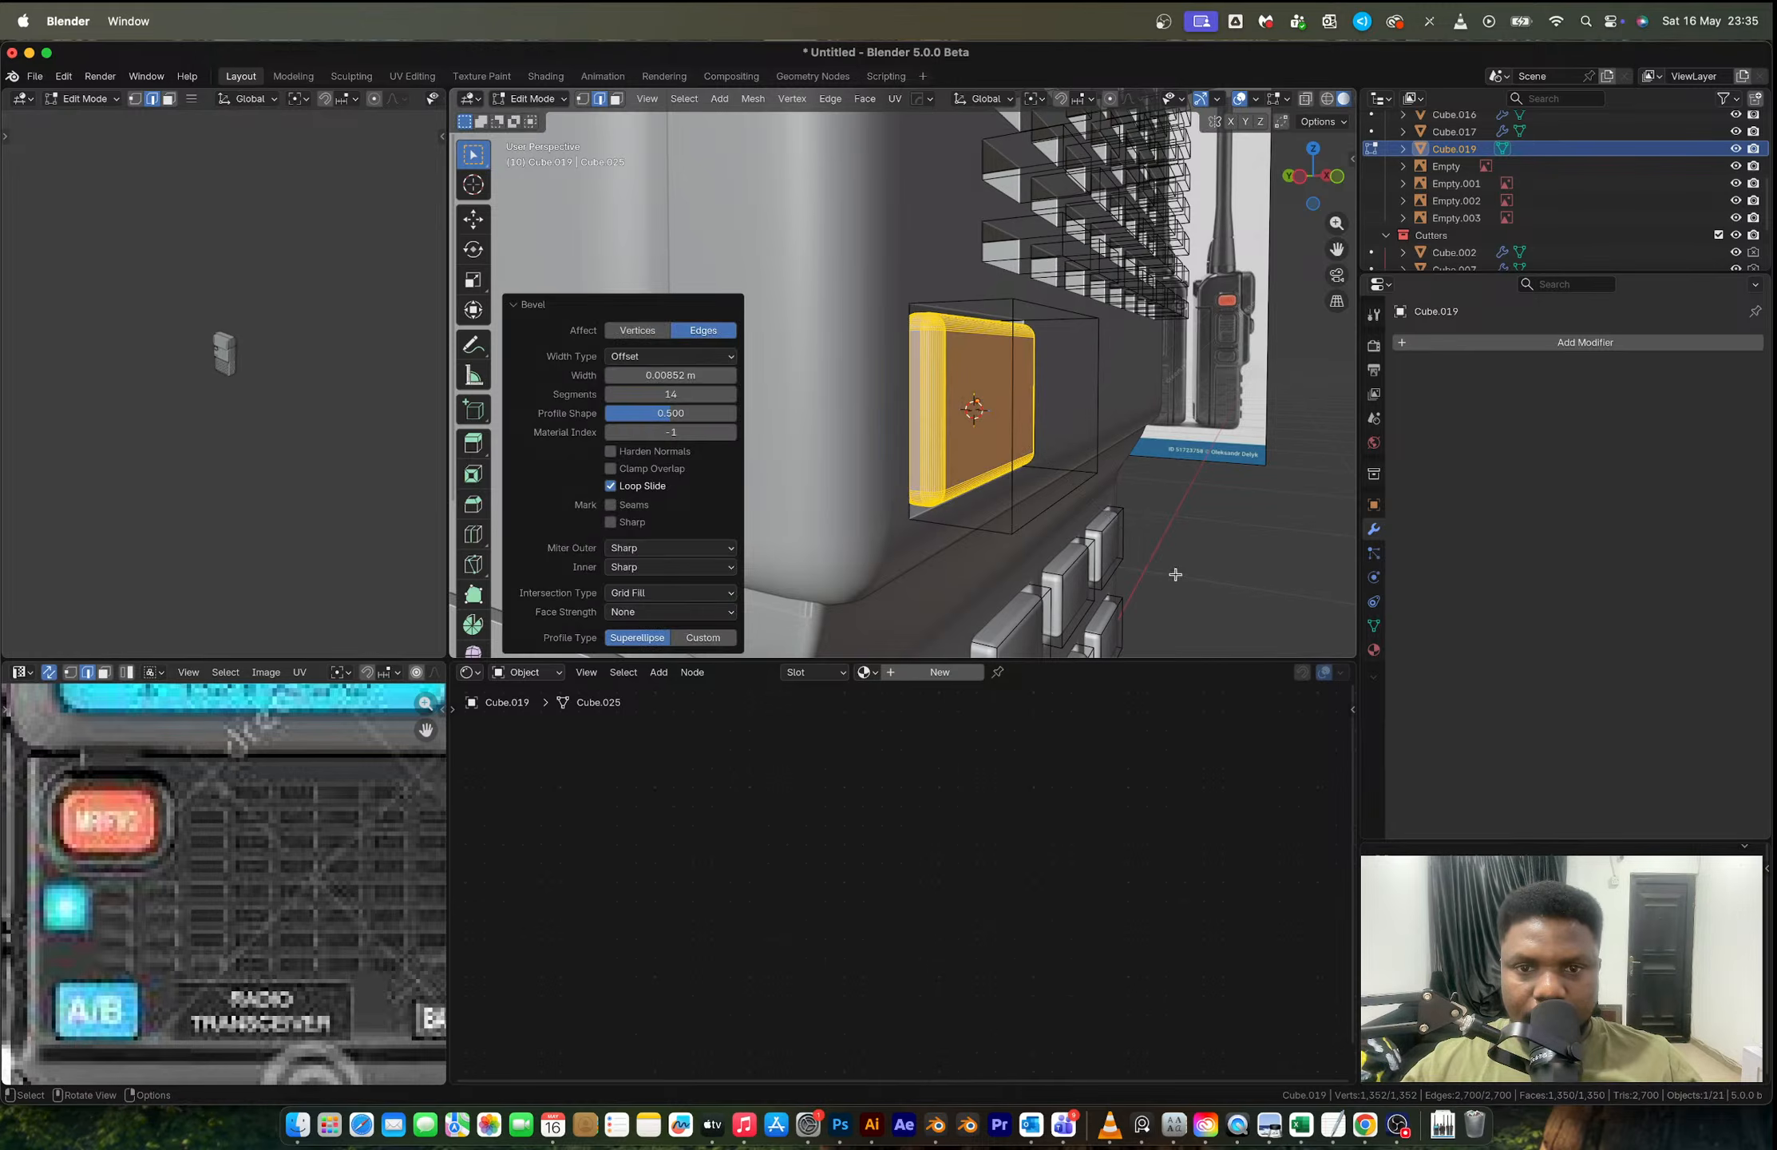
{"action": "key", "text": "Tab"}
Step: Add a cube over the RADIO TRANSCEIVER label in X-ray front view and scale it down uniformly to the label's height
{"action": "middle_click_drag", "start_coordinate": [1171, 568], "coordinate": [970, 457]}
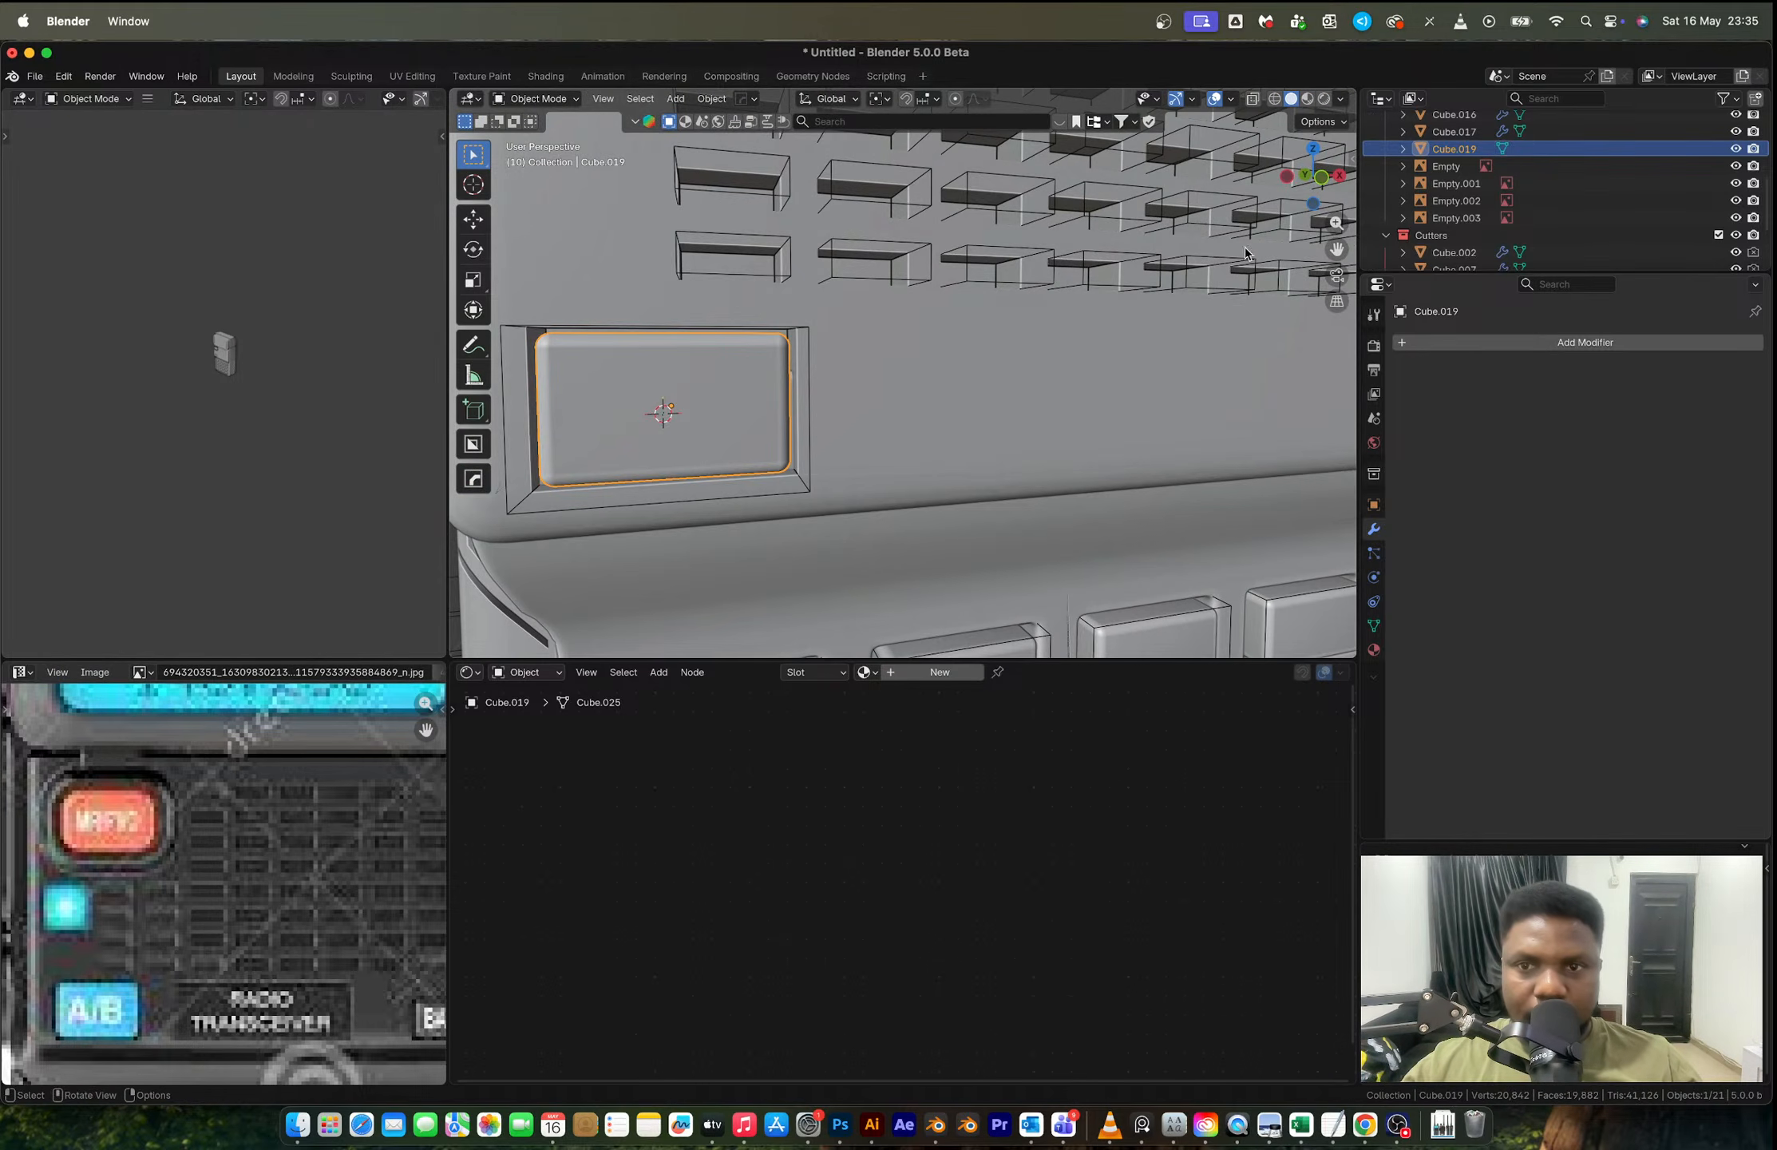
{"action": "left_click", "coordinate": [1322, 178]}
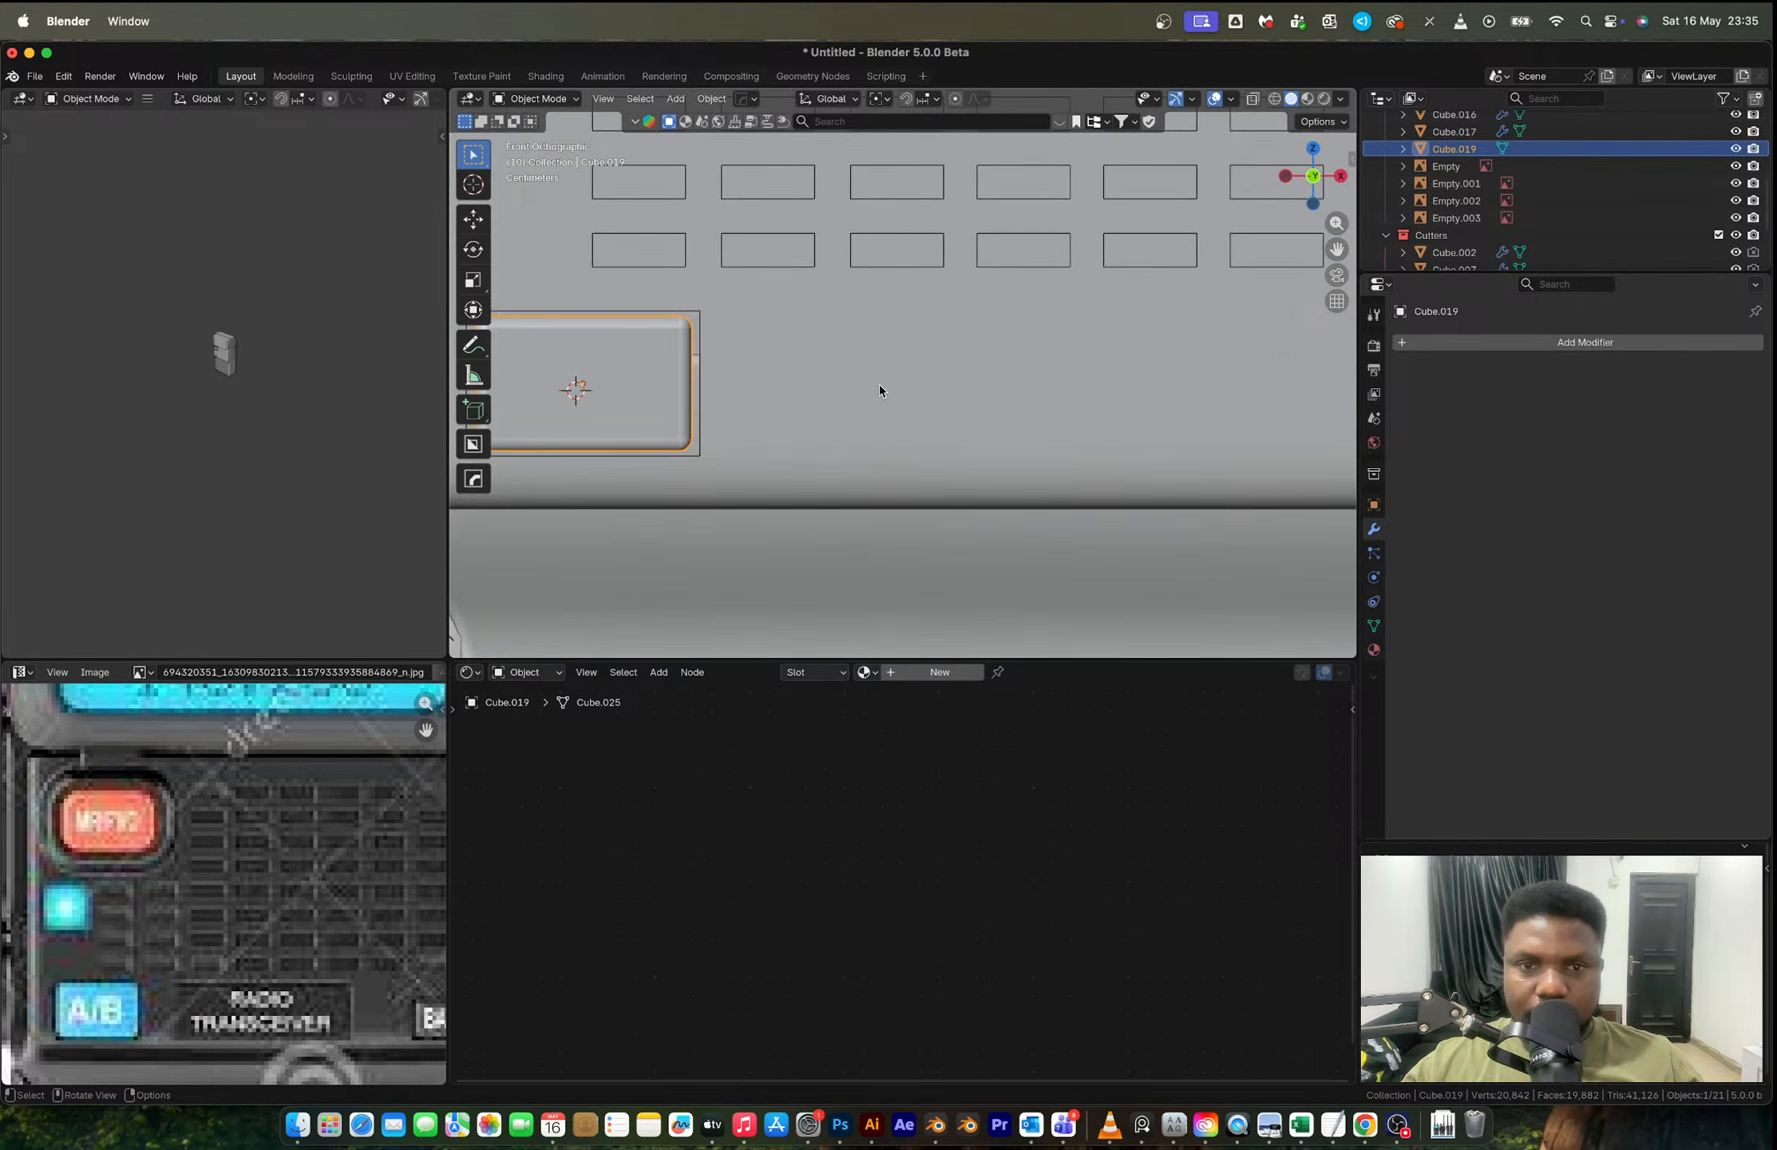
{"action": "key", "text": "alt+z"}
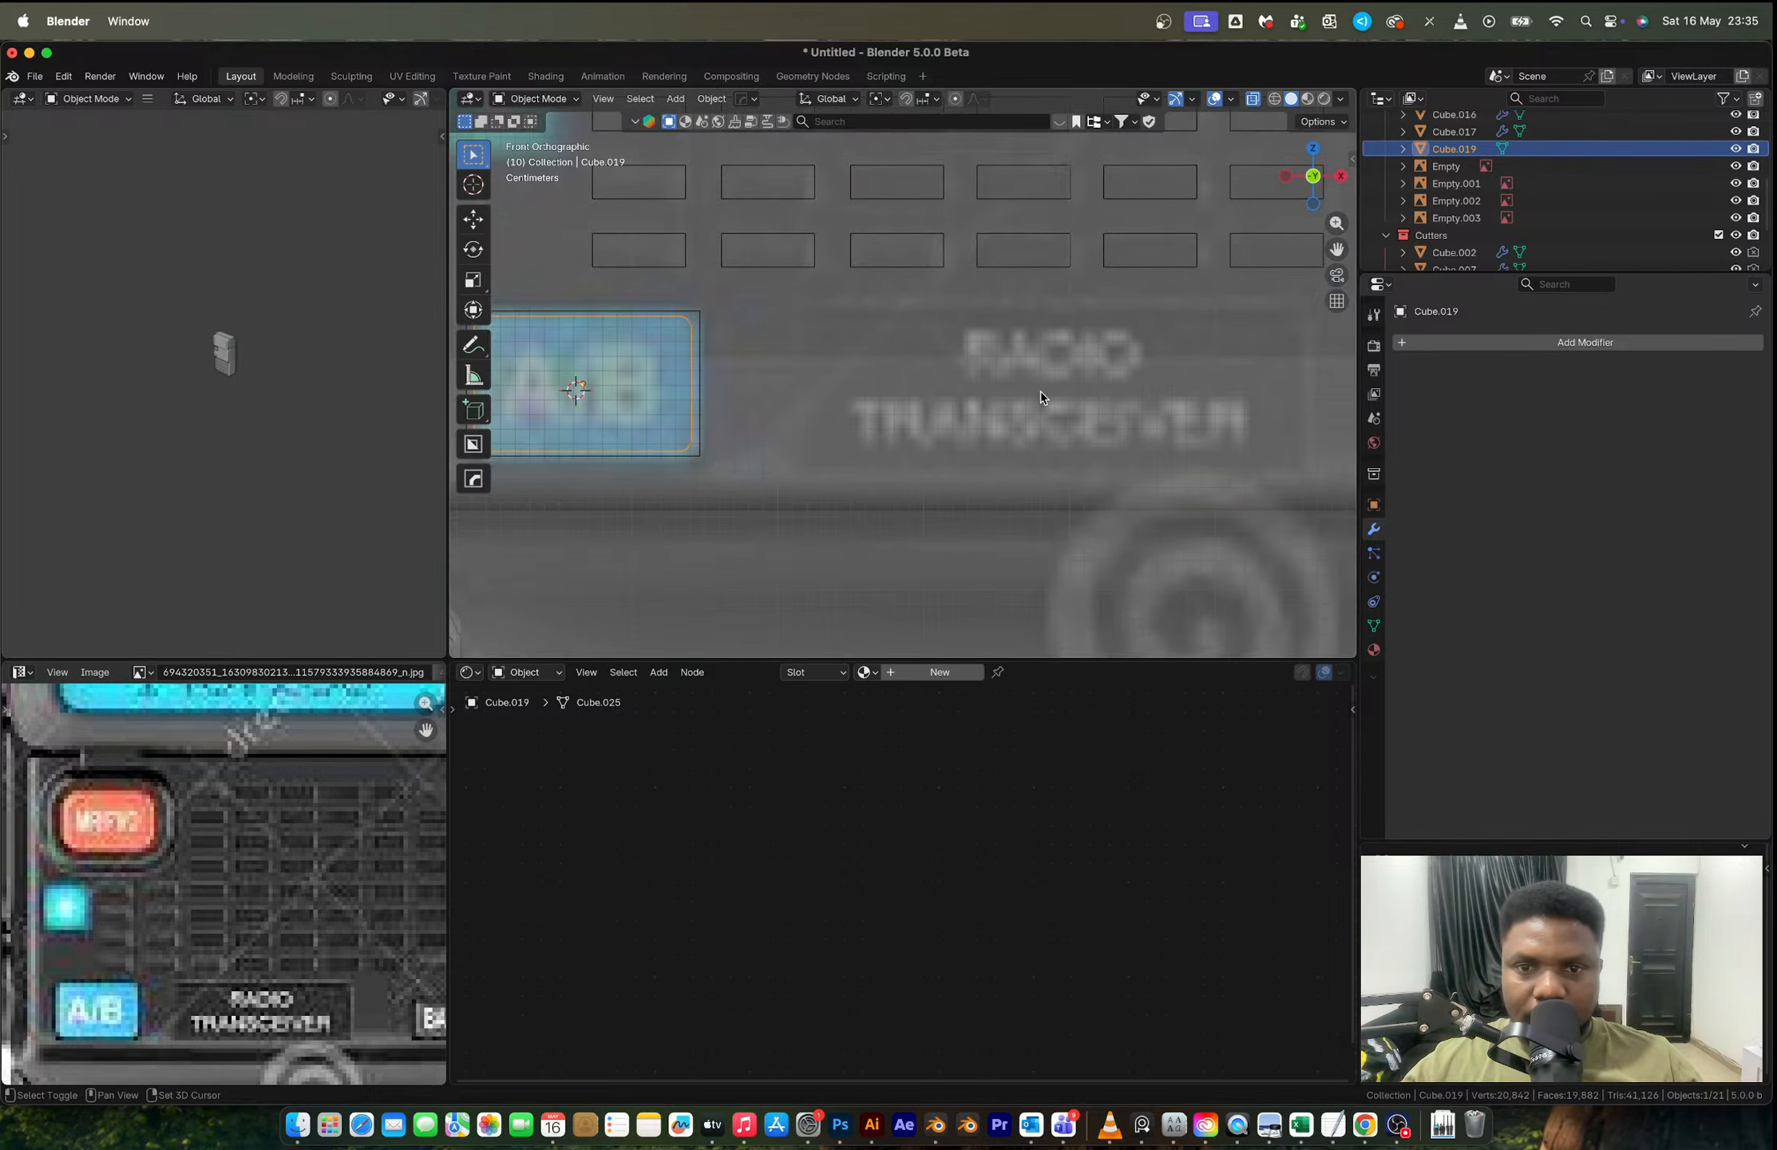
{"action": "key", "text": "shift+a"}
{"action": "left_click", "coordinate": [1093, 411]}
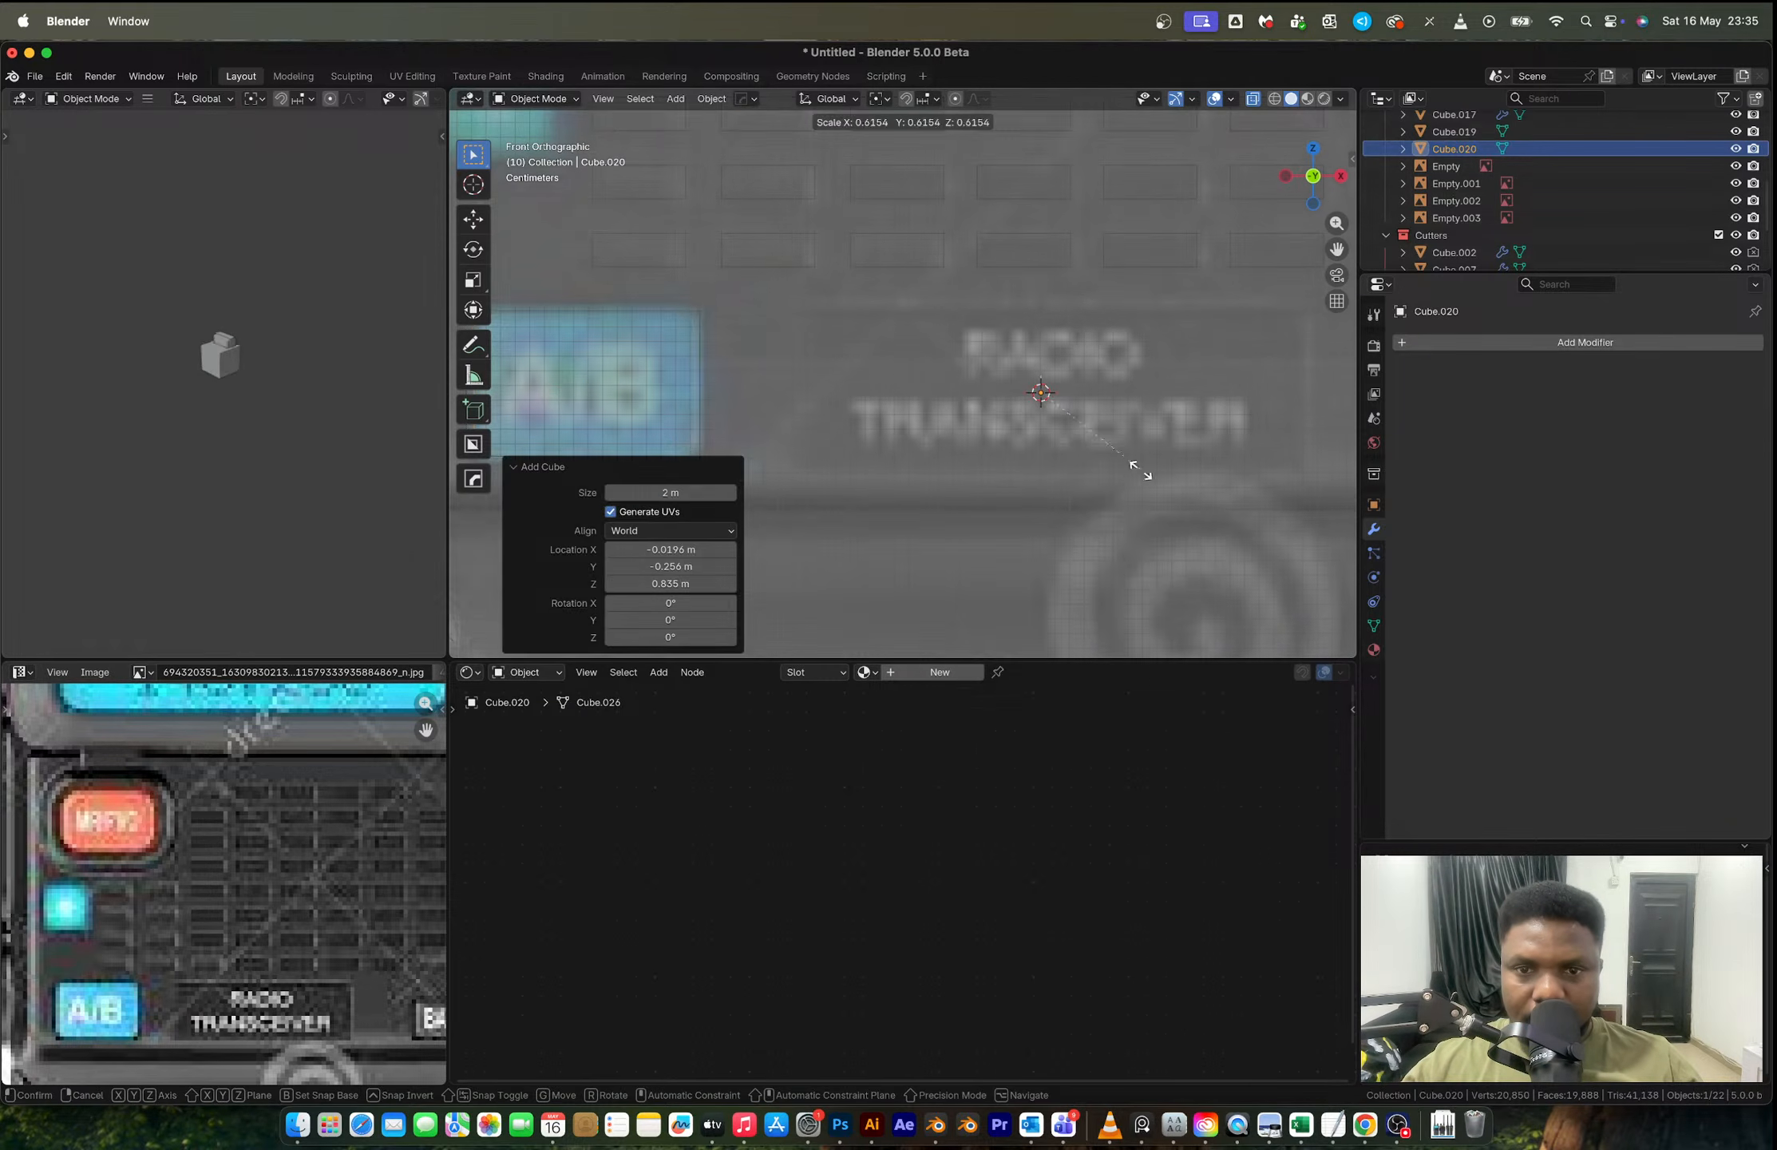
{"action": "key", "text": "s"}
{"action": "left_click", "coordinate": [1189, 530]}
{"action": "key", "text": "s"}
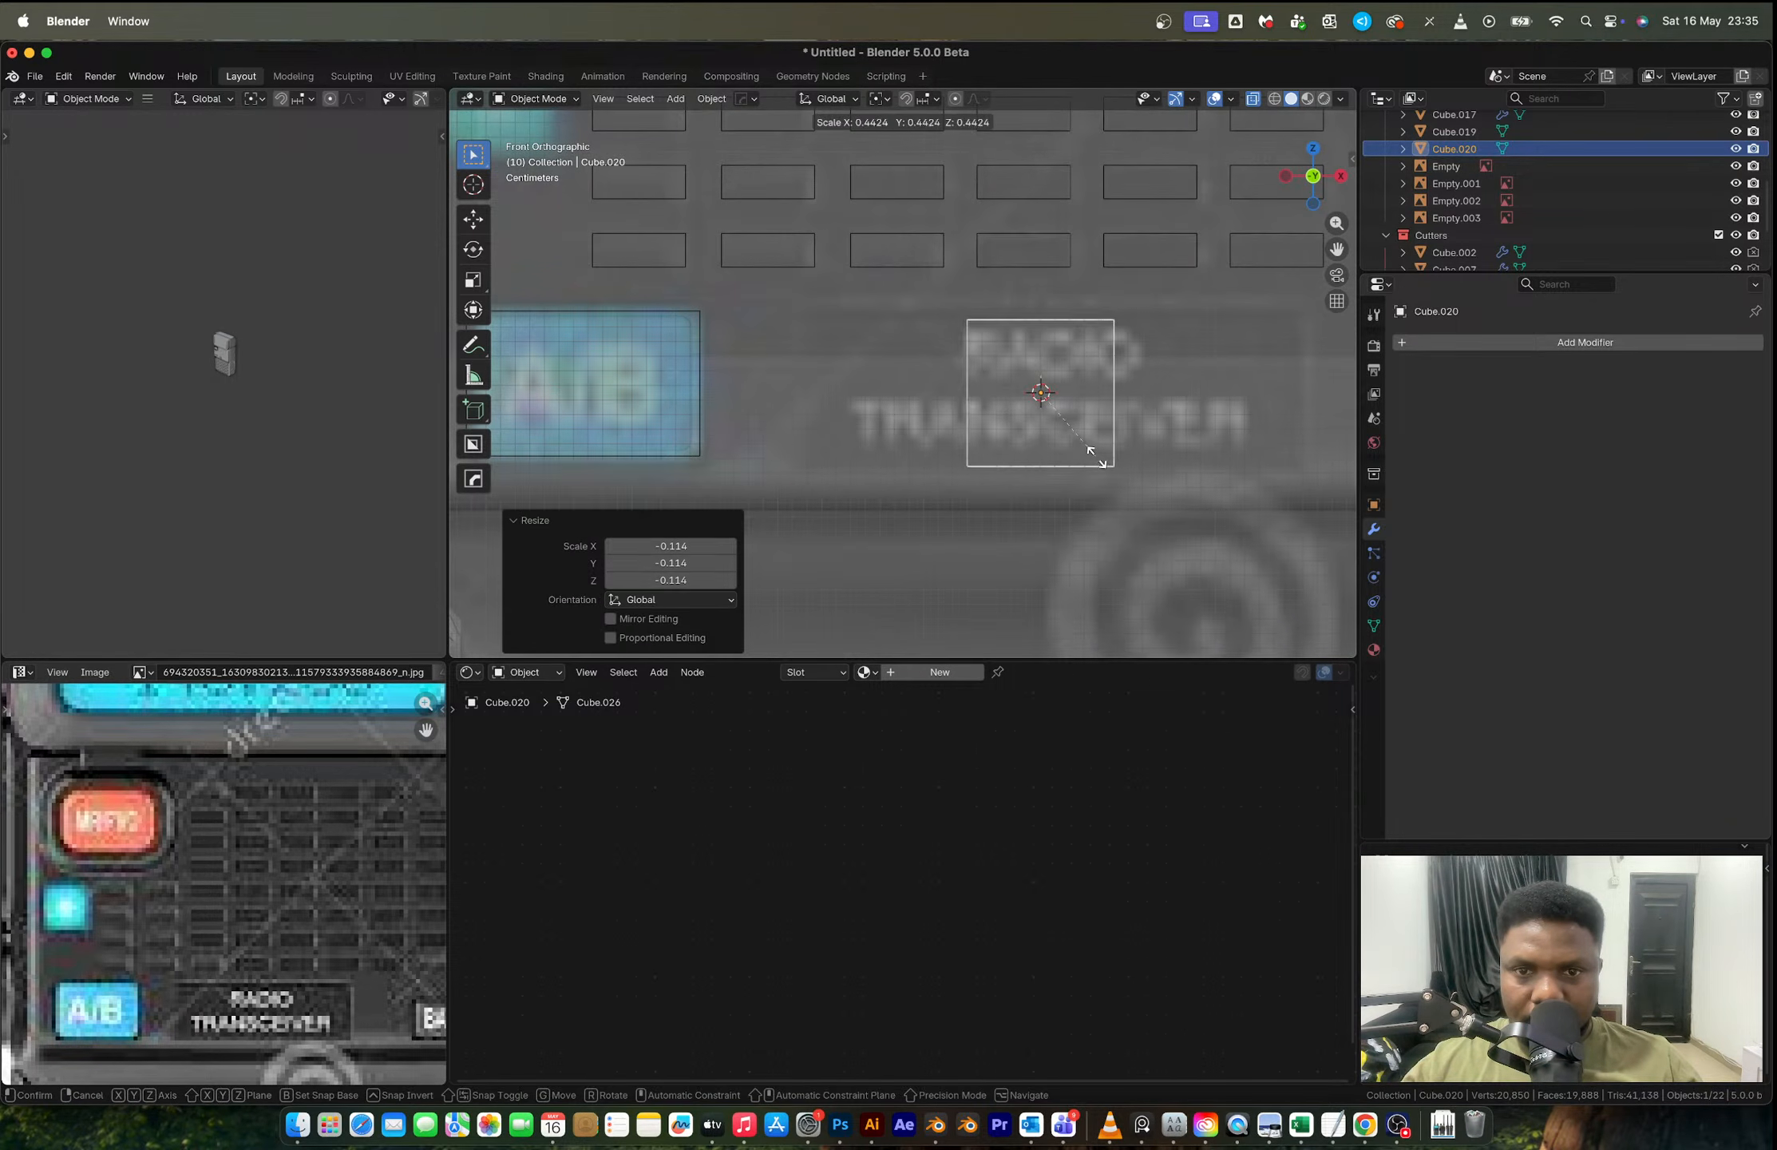
{"action": "left_click", "coordinate": [1095, 455]}
Step: Stretch the label cube along X by about 3.2 and shift it about 0.008 m along X to cover the label
{"action": "middle_click_drag", "start_coordinate": [1097, 459], "coordinate": [973, 444], "text": "shift"}
{"action": "key", "text": "s"}
{"action": "key", "text": "x"}
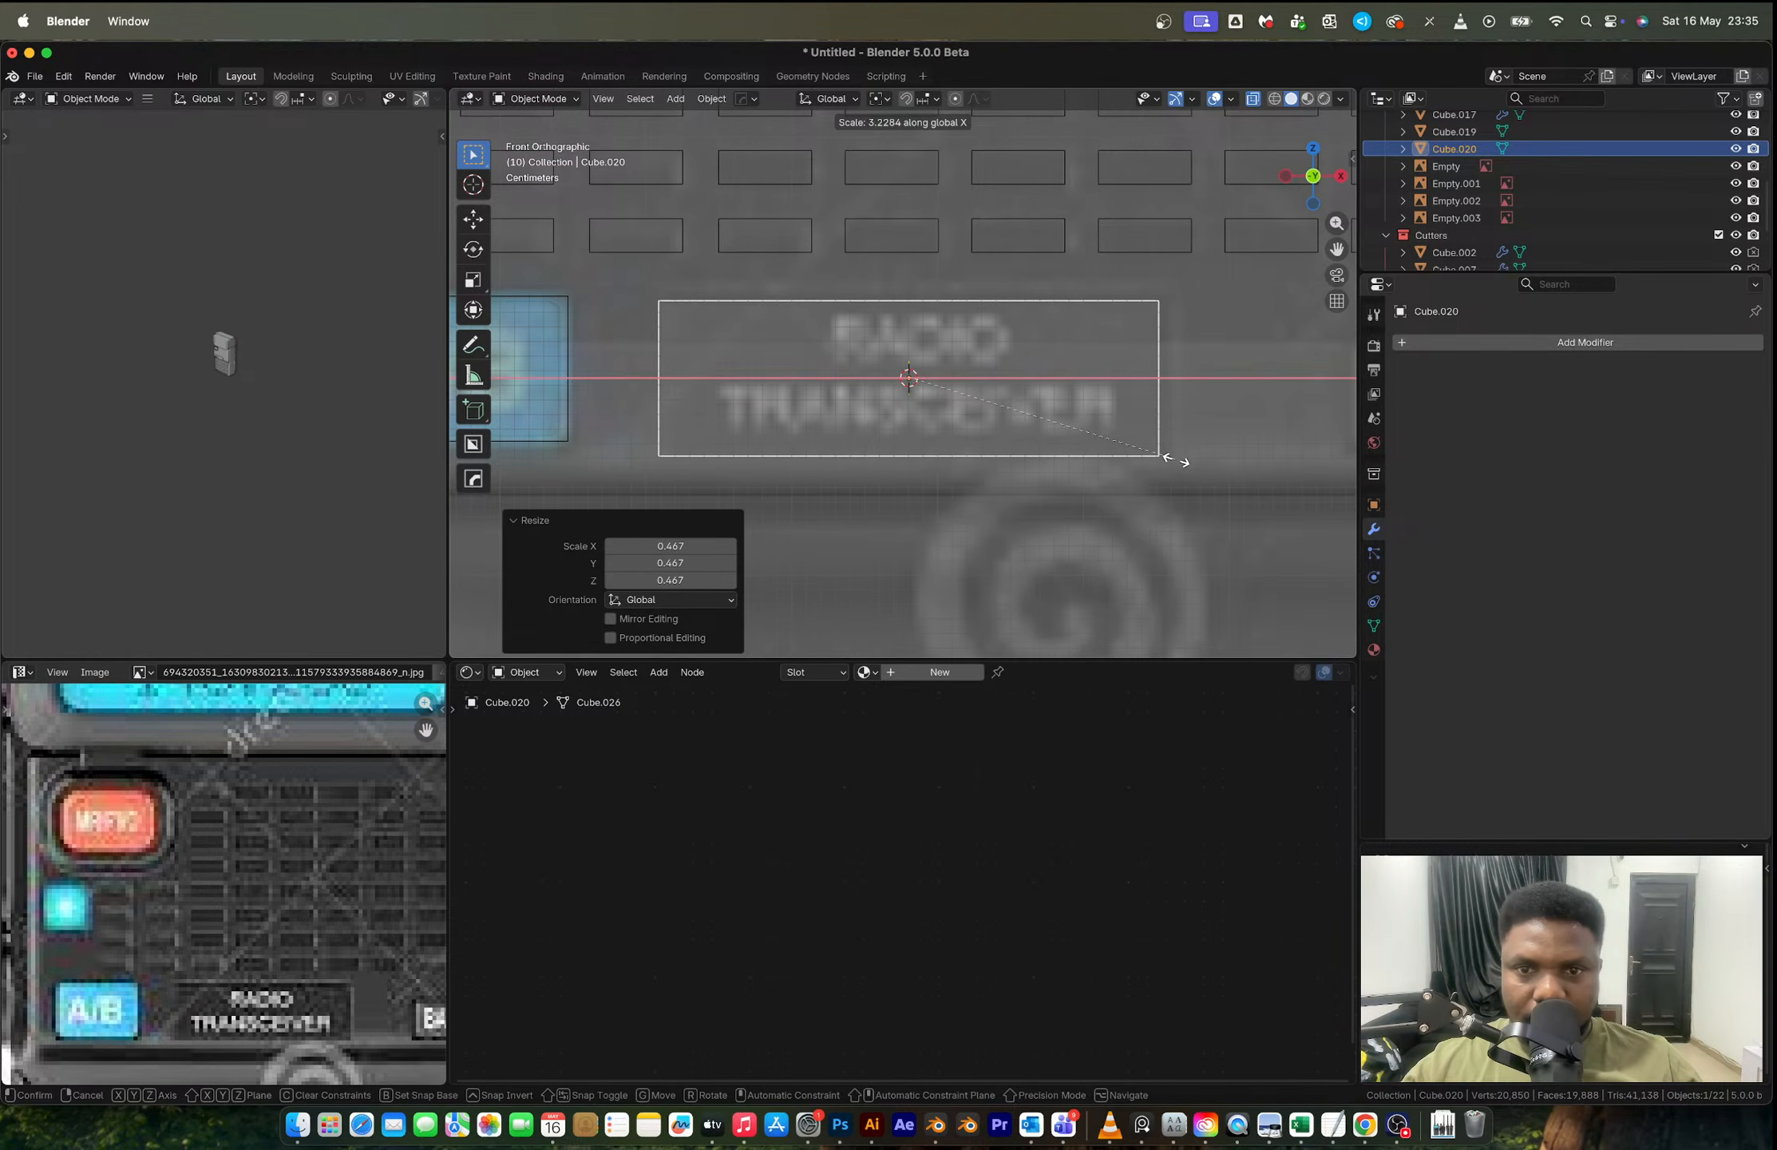
{"action": "left_click", "coordinate": [1172, 460]}
{"action": "key", "text": "g"}
{"action": "key", "text": "x"}
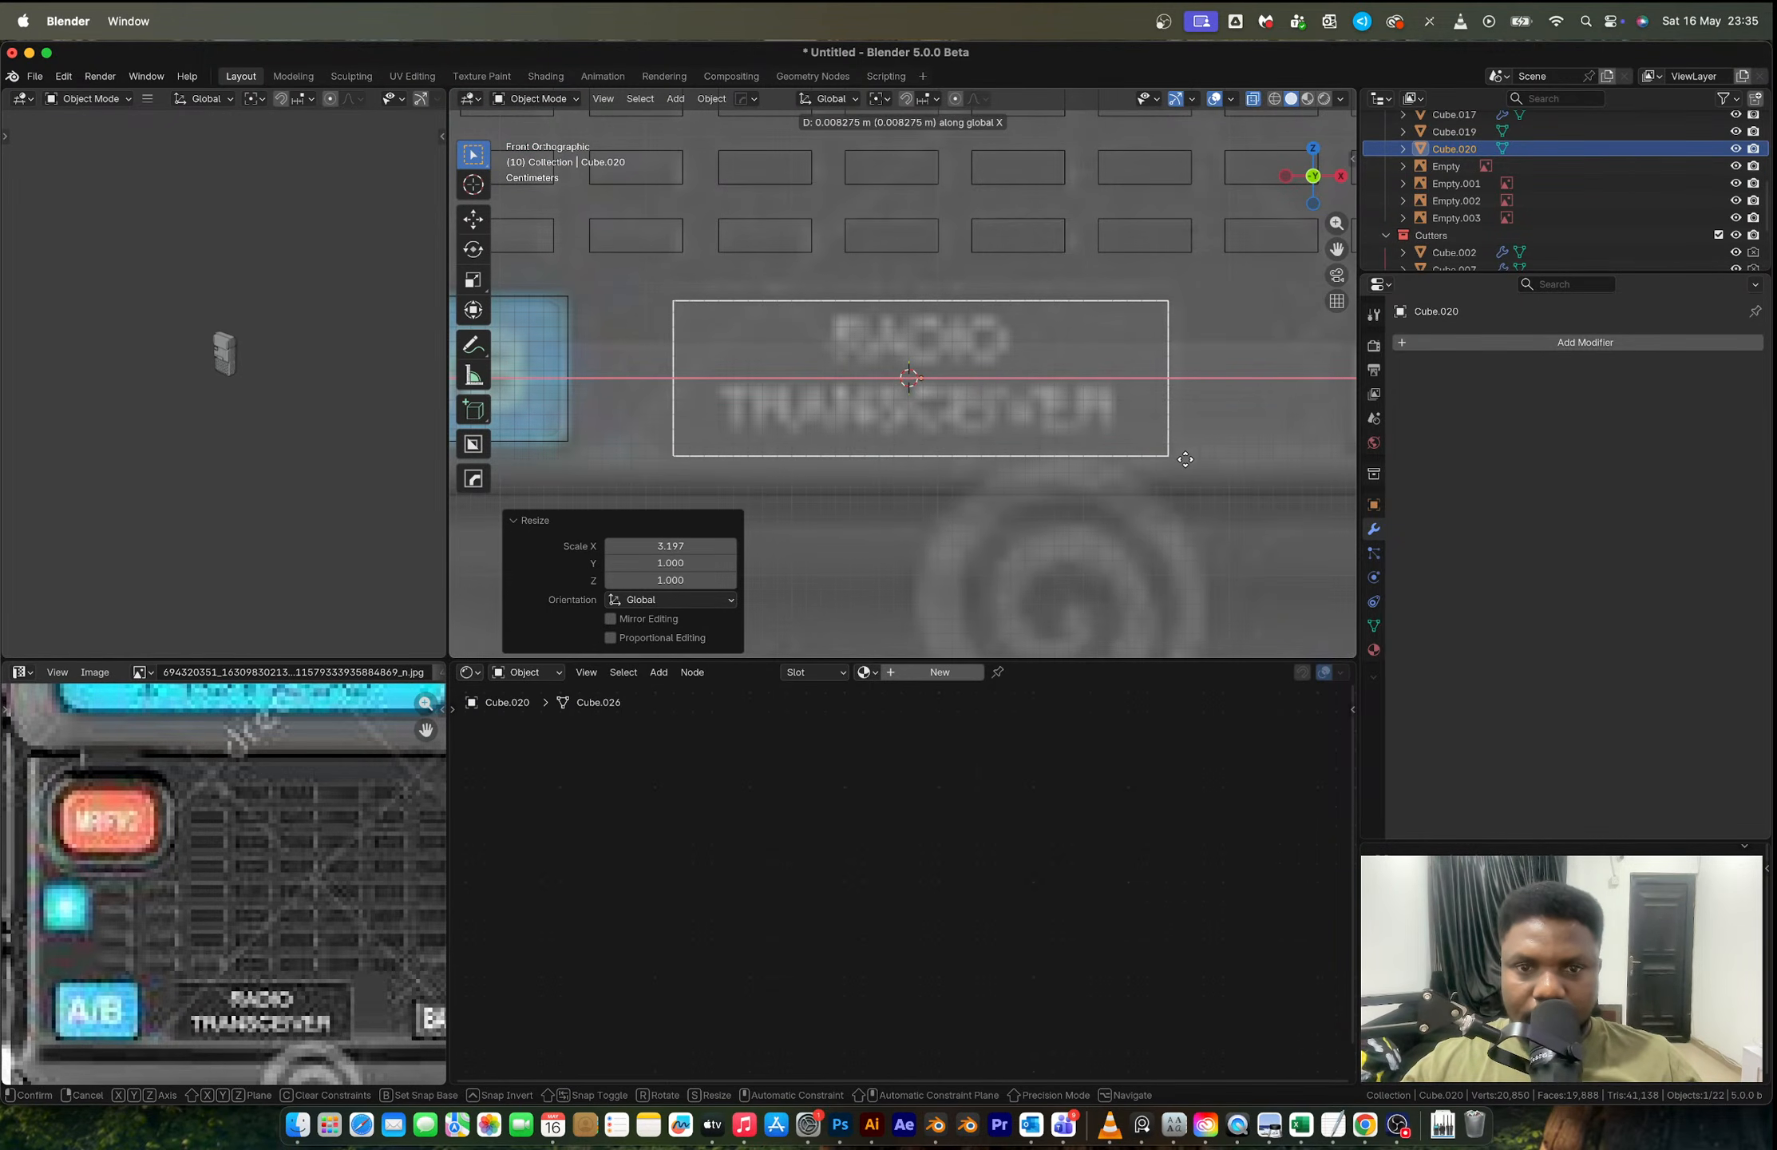
{"action": "left_click", "coordinate": [1185, 459]}
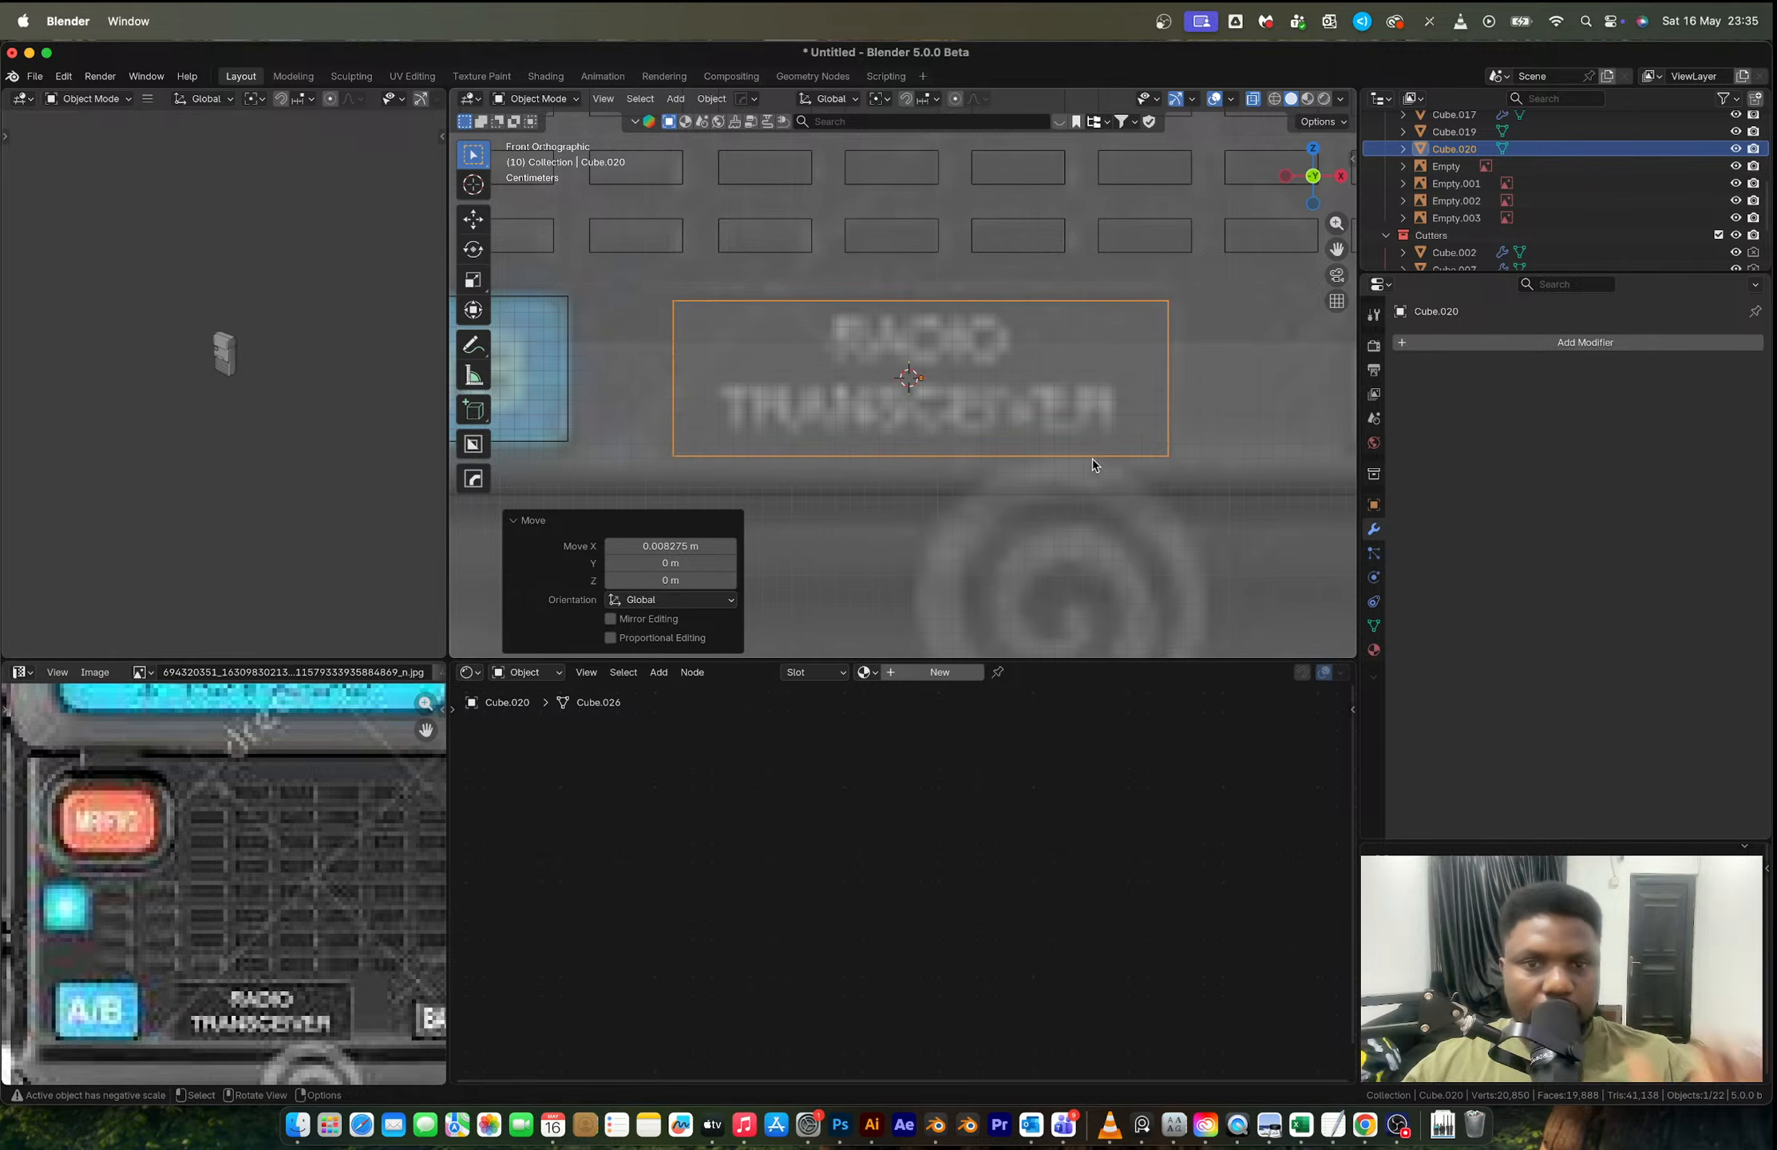
Step: Cut the label recess into the speaker panel with a HardOps Difference boolean and move the cutter about -0.038 m along Y to make it shallower
{"action": "left_click", "coordinate": [1167, 435], "text": "shift"}
{"action": "middle_click_drag", "start_coordinate": [978, 435], "coordinate": [1102, 432]}
{"action": "key", "text": "q"}
{"action": "left_click", "coordinate": [1024, 452]}
{"action": "scroll", "coordinate": [1076, 428], "scroll_direction": "up", "scroll_amount": 2}
{"action": "key", "text": "g"}
{"action": "key", "text": "y"}
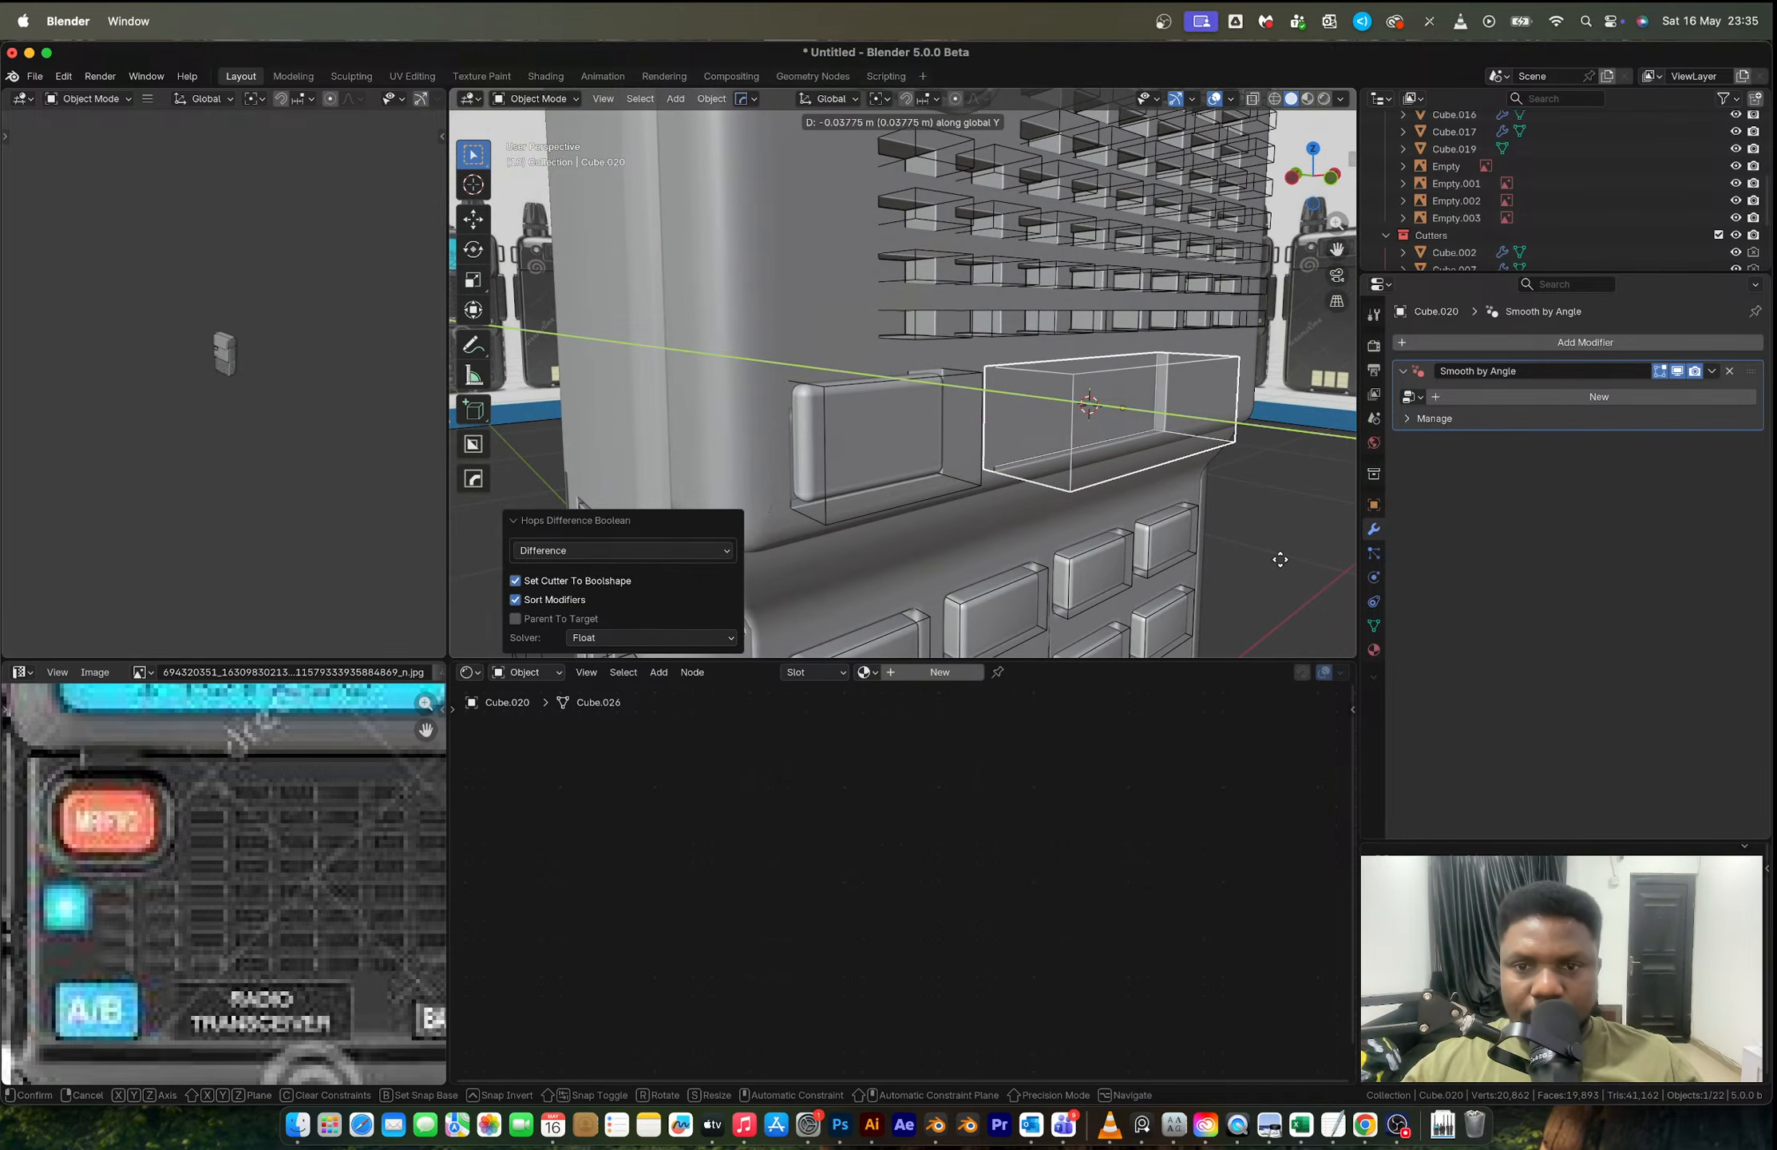
{"action": "left_click", "coordinate": [1285, 559]}
Step: Compare the A/B button and label recesses with the reference photo of the radio
{"action": "scroll", "coordinate": [212, 848], "scroll_direction": "down", "scroll_amount": 3}
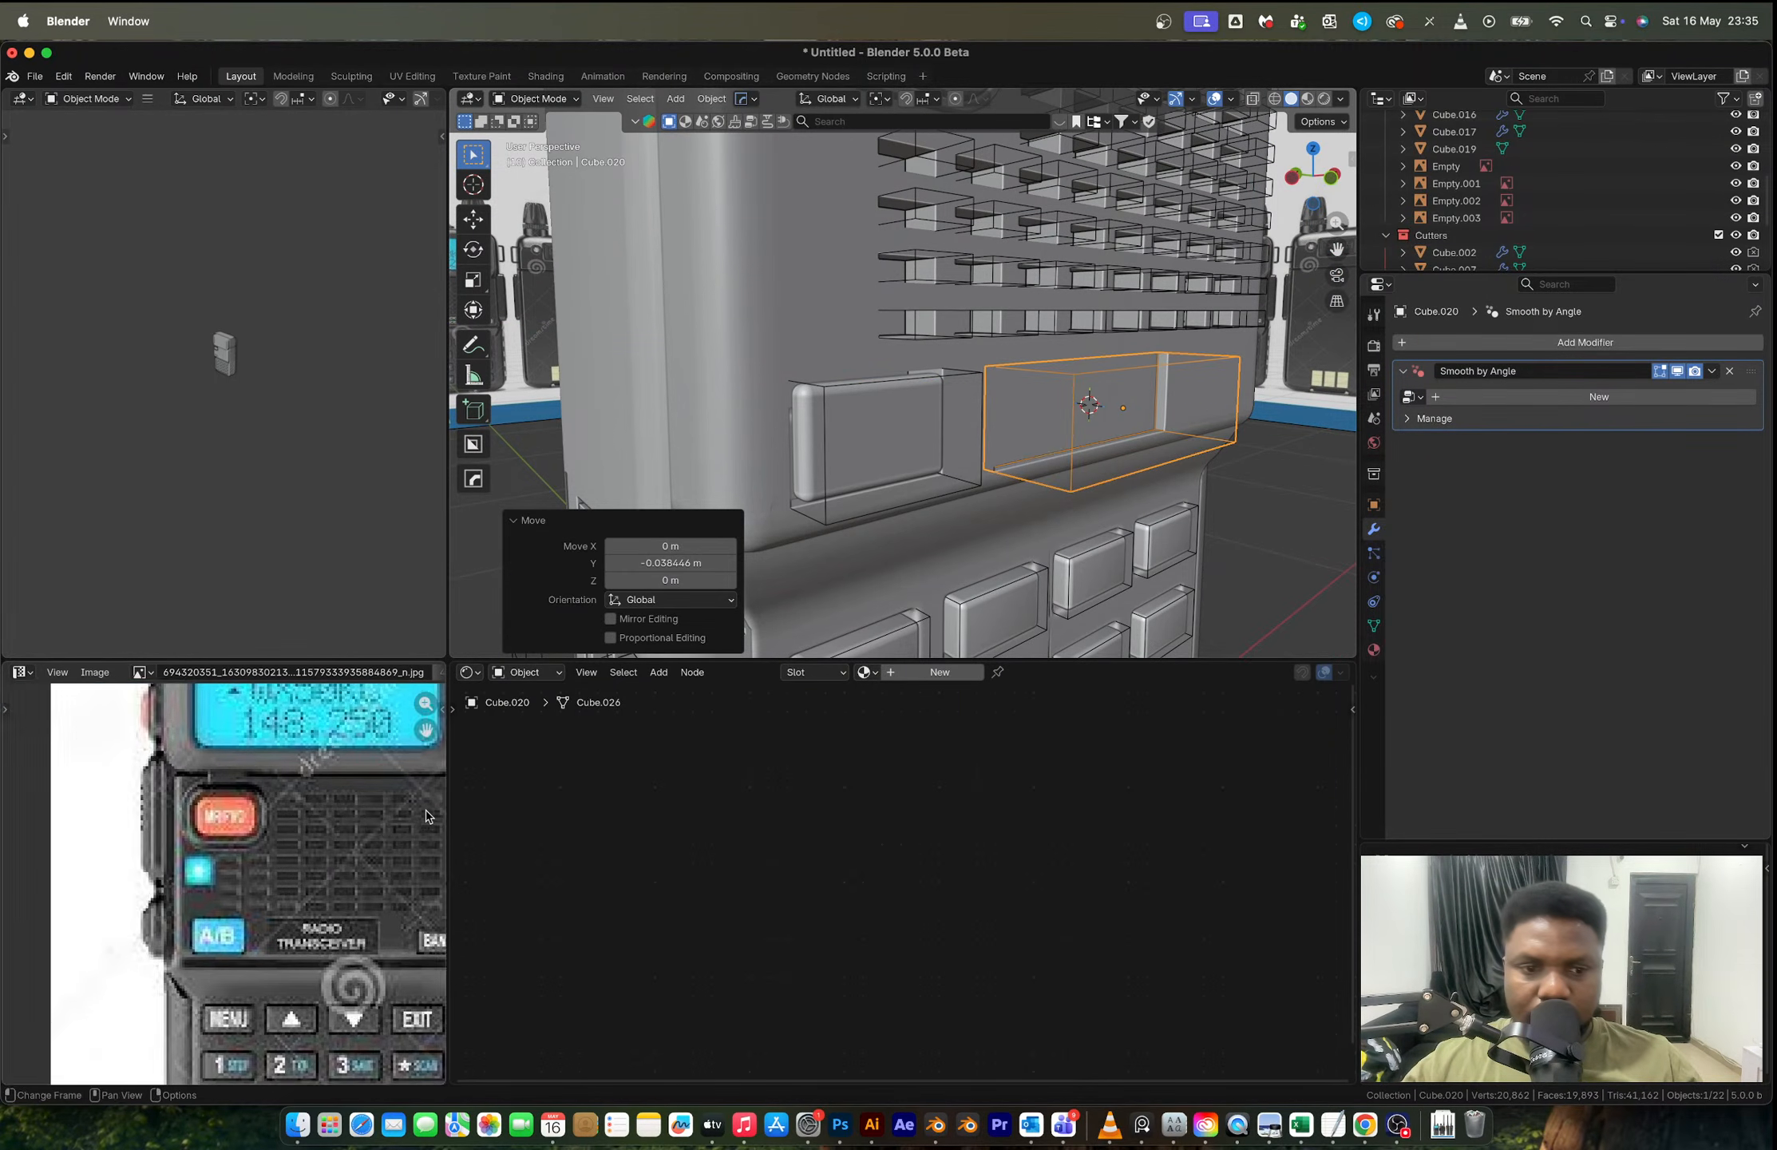
{"action": "scroll", "coordinate": [922, 520], "scroll_direction": "up", "scroll_amount": 2}
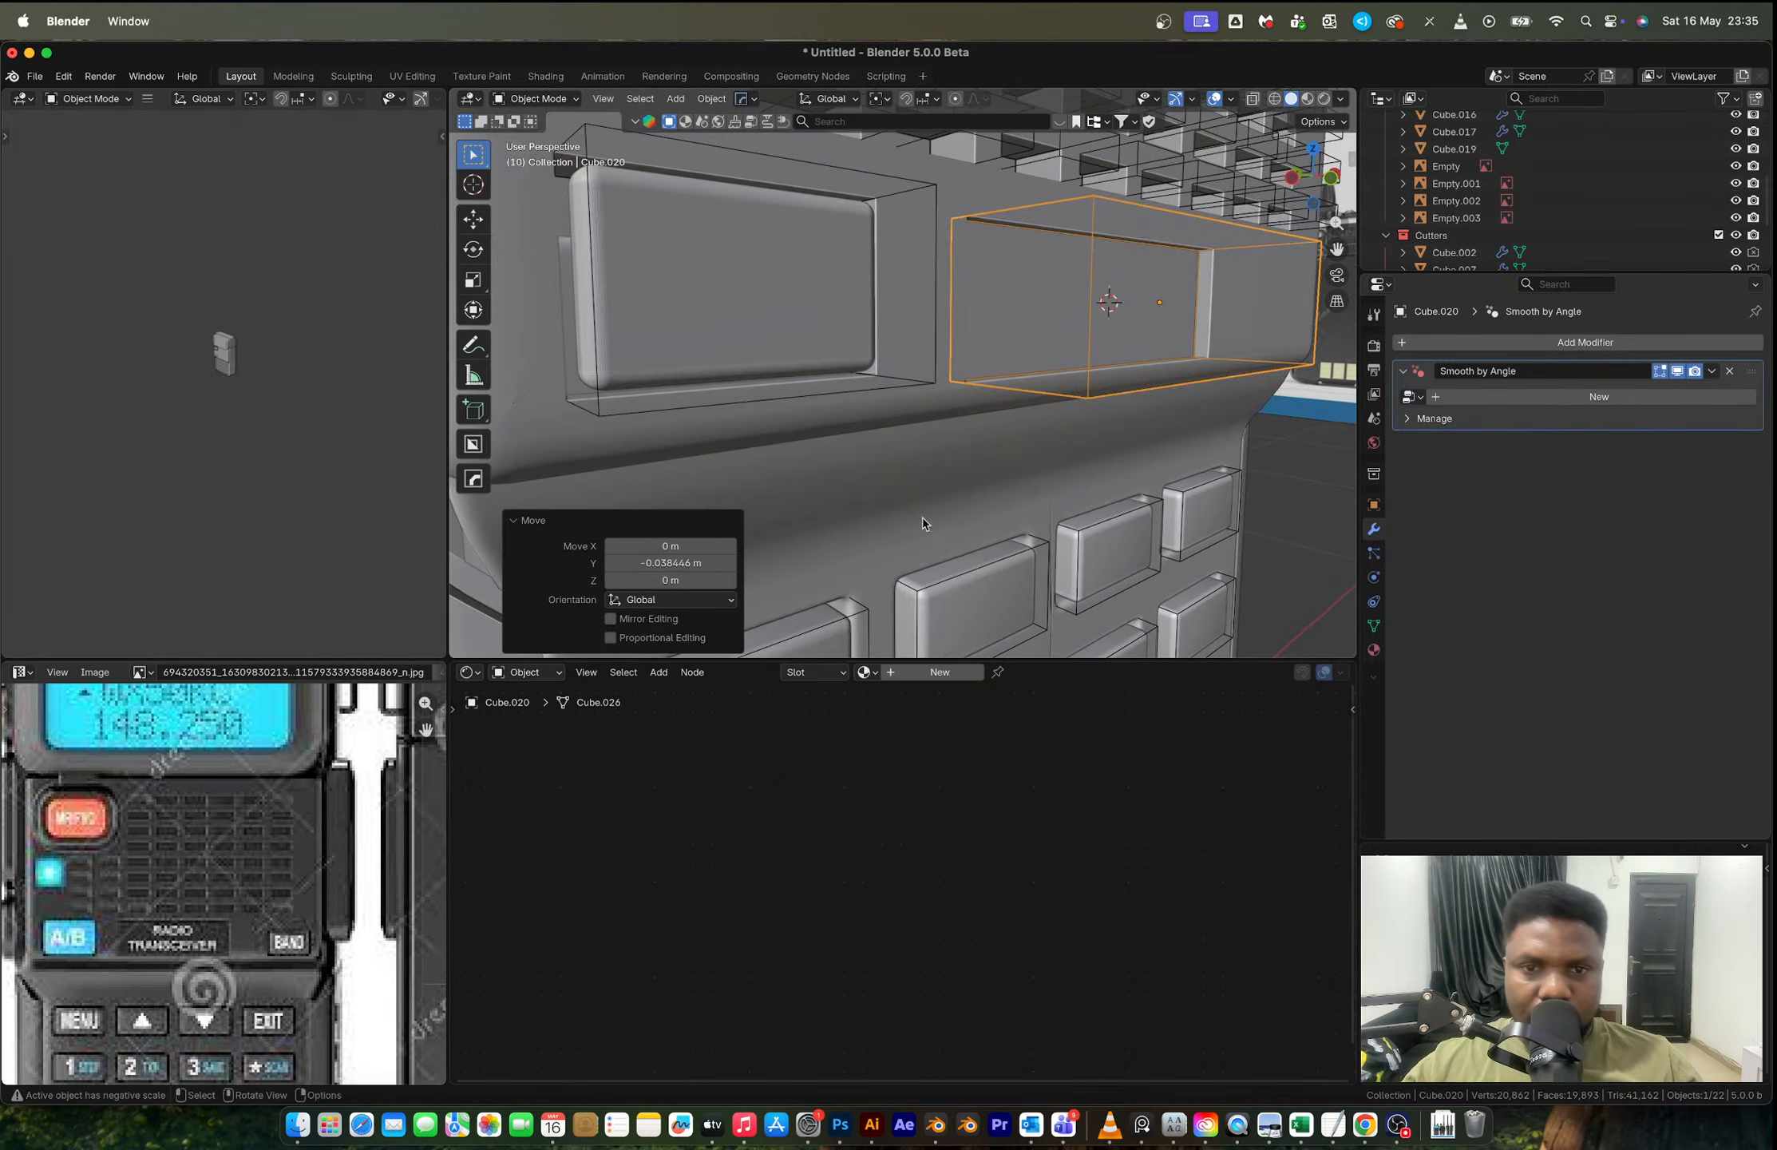
{"action": "left_click", "coordinate": [934, 368]}
{"action": "left_click", "coordinate": [934, 367]}
{"action": "scroll", "coordinate": [1011, 407], "scroll_direction": "down", "scroll_amount": 4}
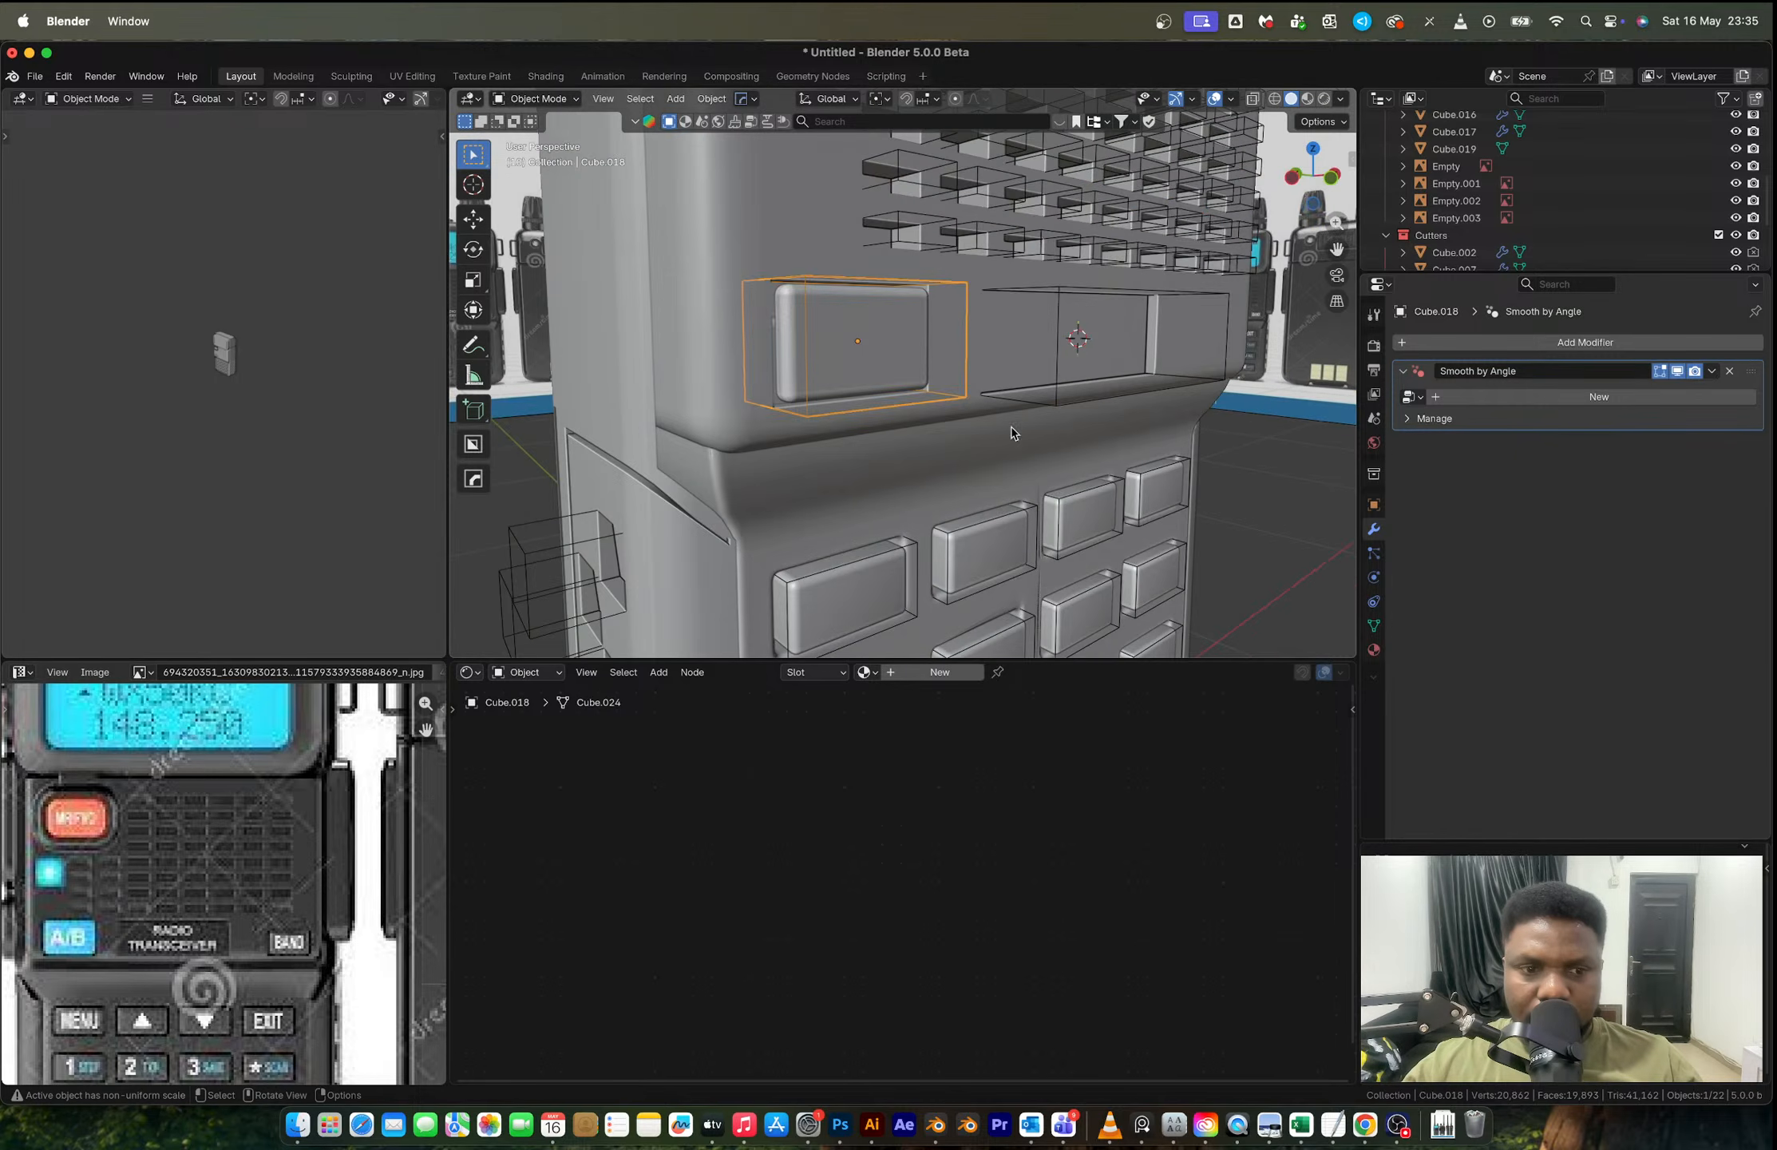
{"action": "middle_click_drag", "start_coordinate": [1011, 427], "coordinate": [698, 431]}
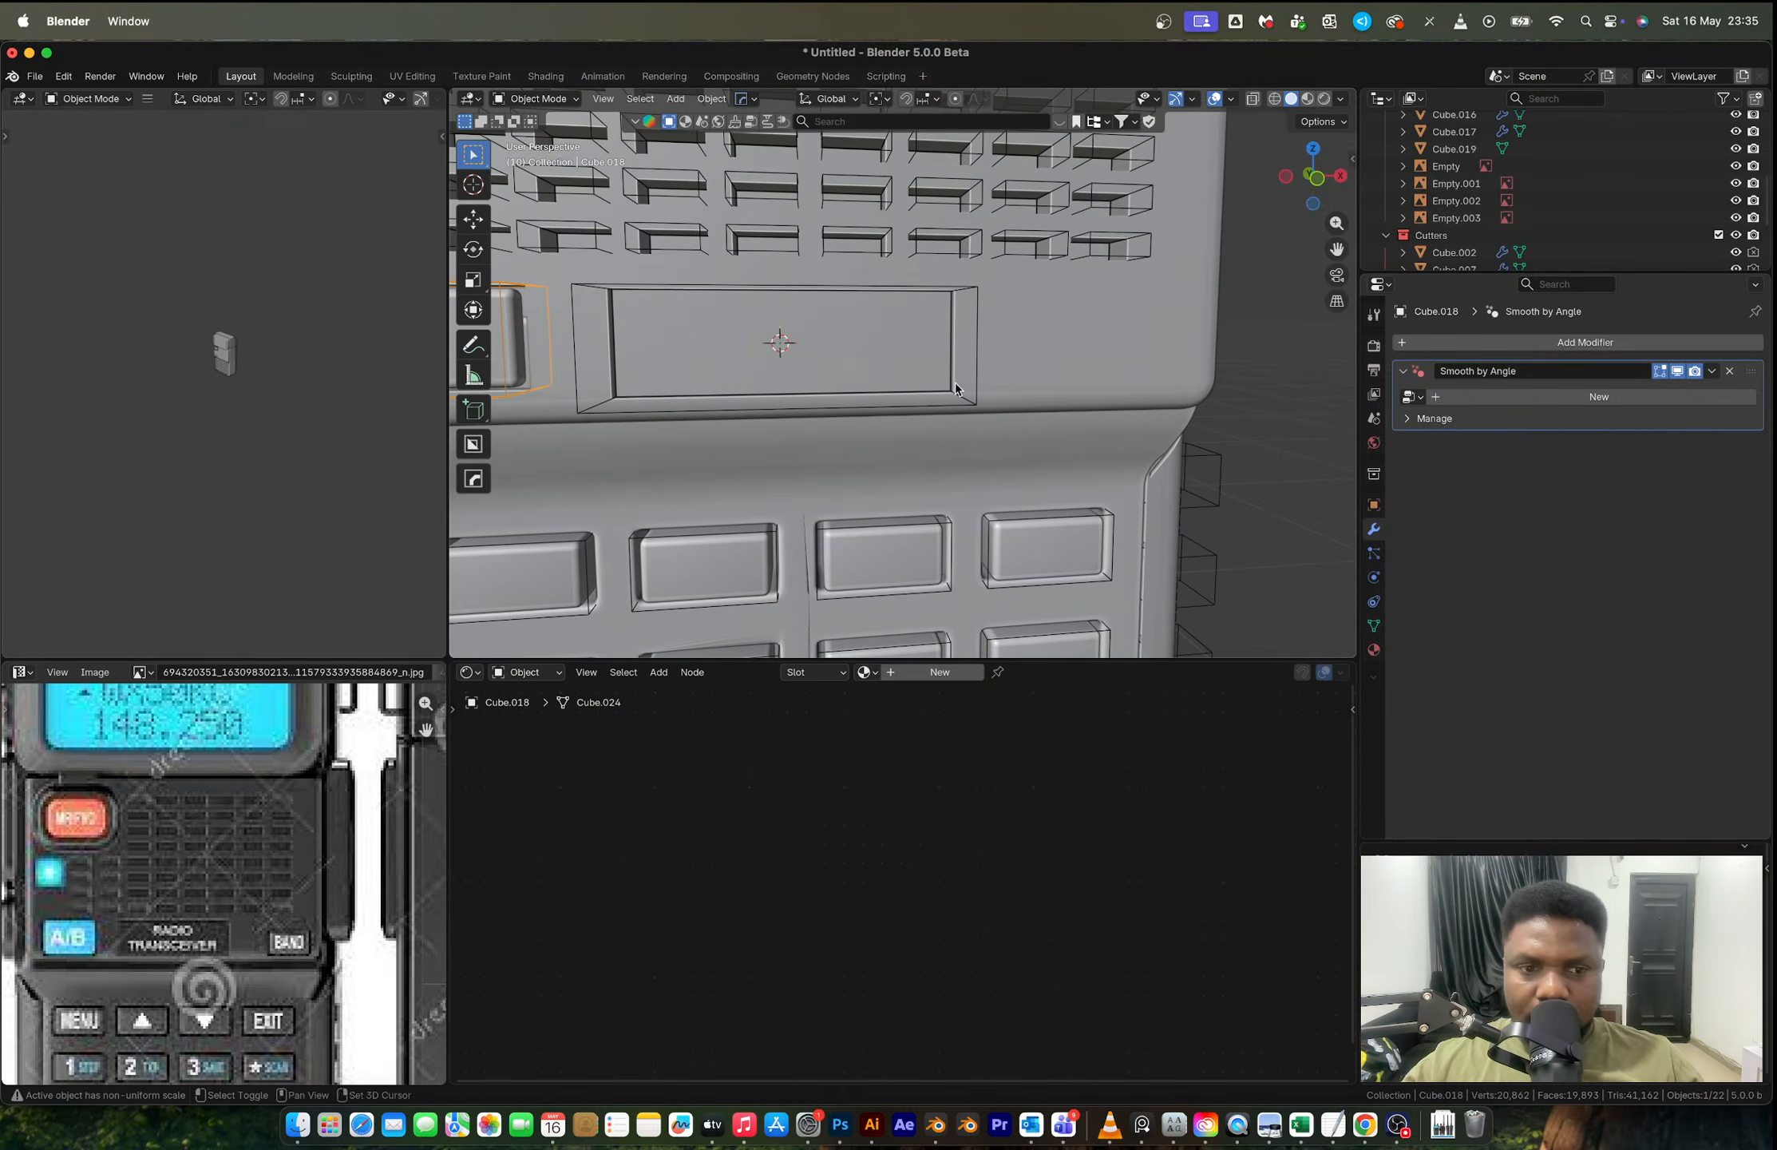
Step: Try to dissolve the vertical edge loop beside the speaker panel's lower right corner in Edit Mode, undoing each attempt
{"action": "left_click", "coordinate": [1324, 186]}
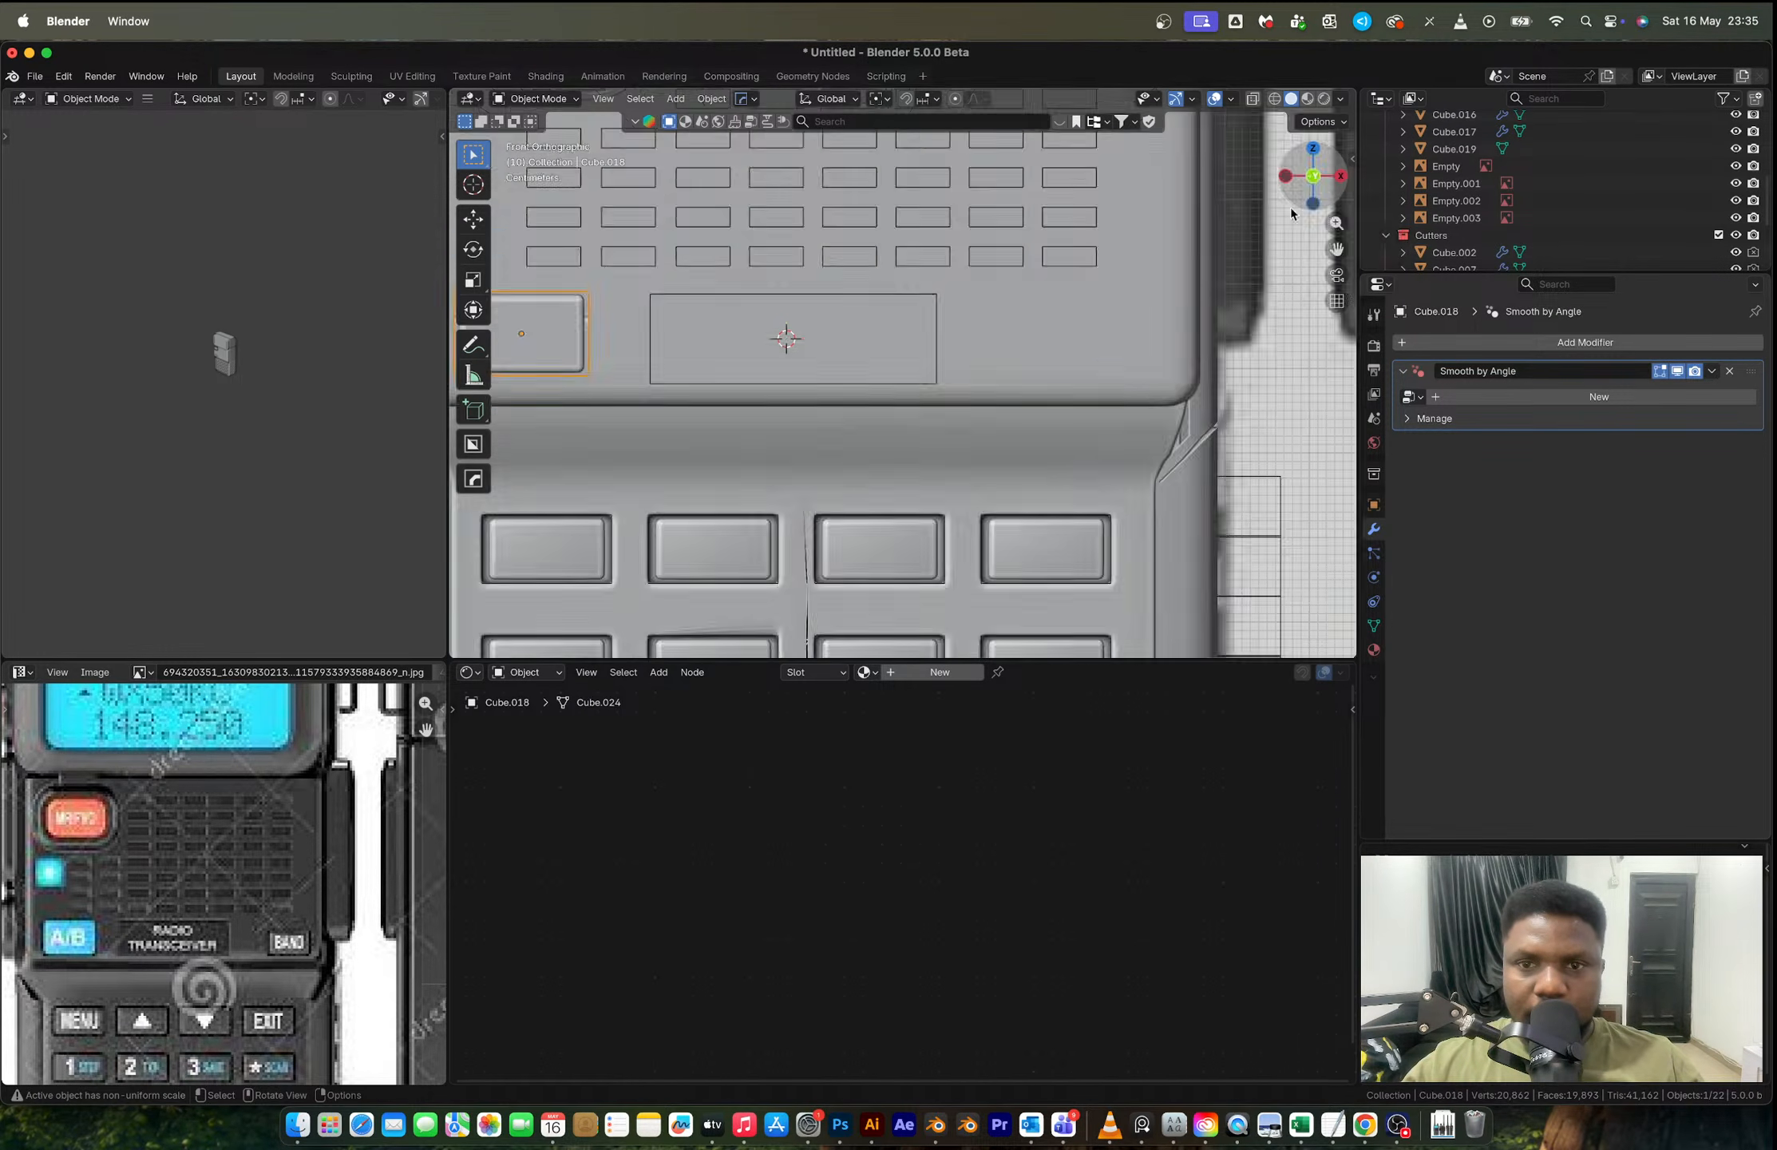
{"action": "scroll", "coordinate": [1097, 338], "scroll_direction": "up", "scroll_amount": 5}
{"action": "left_click", "coordinate": [965, 364]}
{"action": "key", "text": "Tab"}
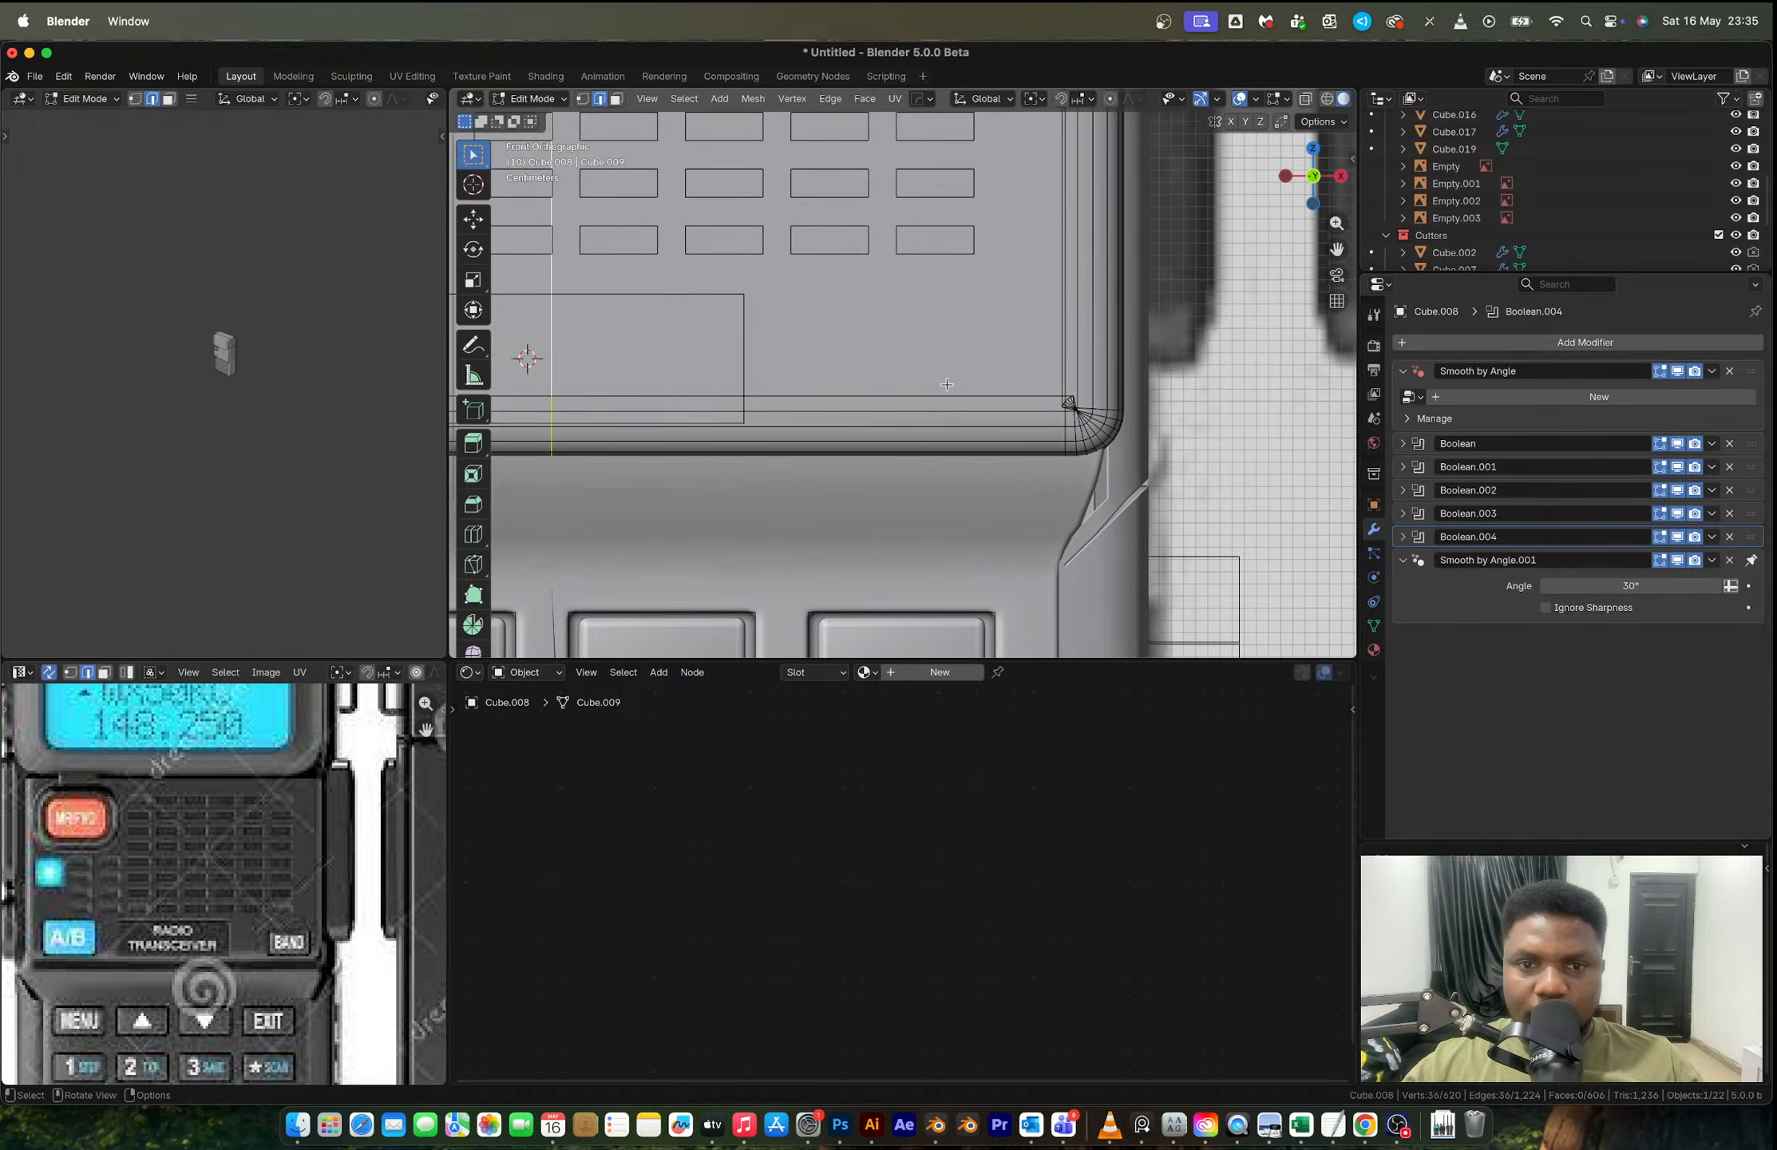
{"action": "key", "text": "alt+z"}
{"action": "key", "text": "alt+z"}
{"action": "scroll", "coordinate": [1055, 398], "scroll_direction": "up", "scroll_amount": 1}
{"action": "scroll", "coordinate": [1055, 398], "scroll_direction": "up", "scroll_amount": 1}
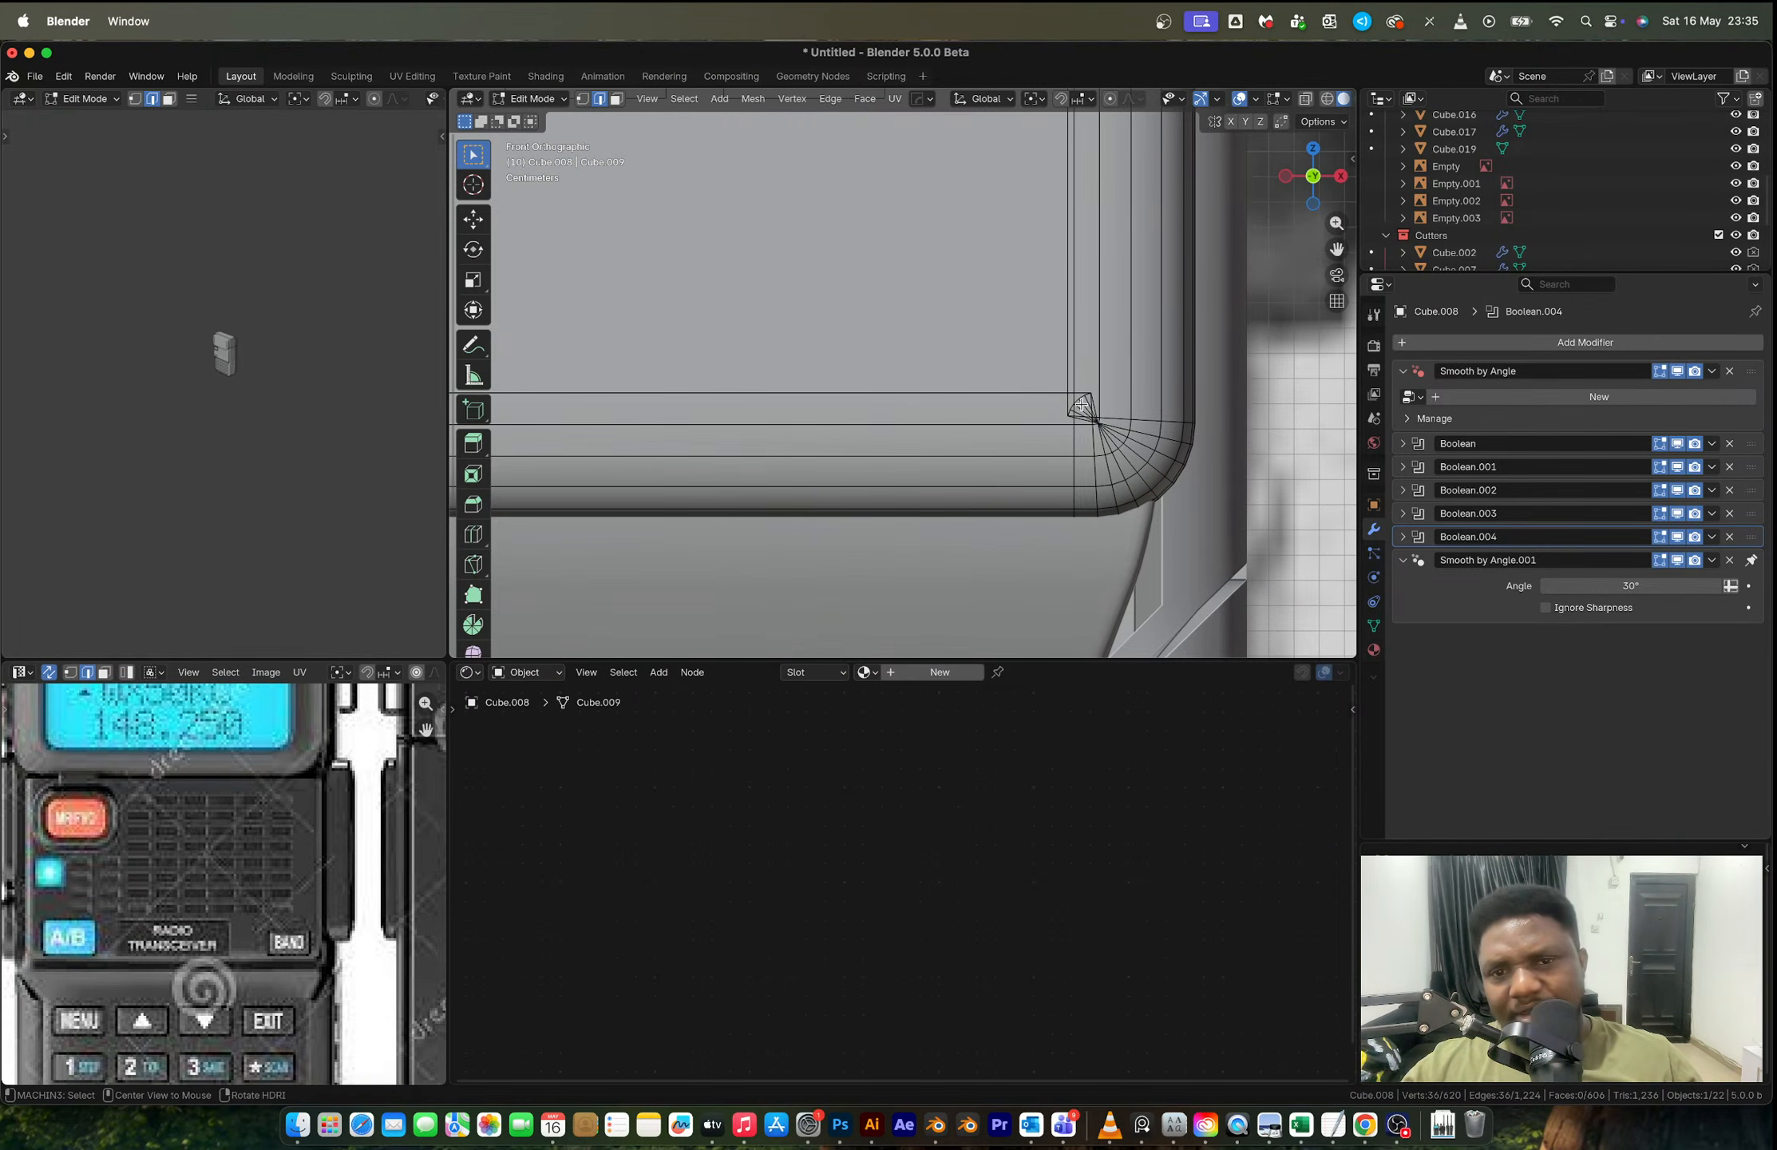
{"action": "key", "text": "x"}
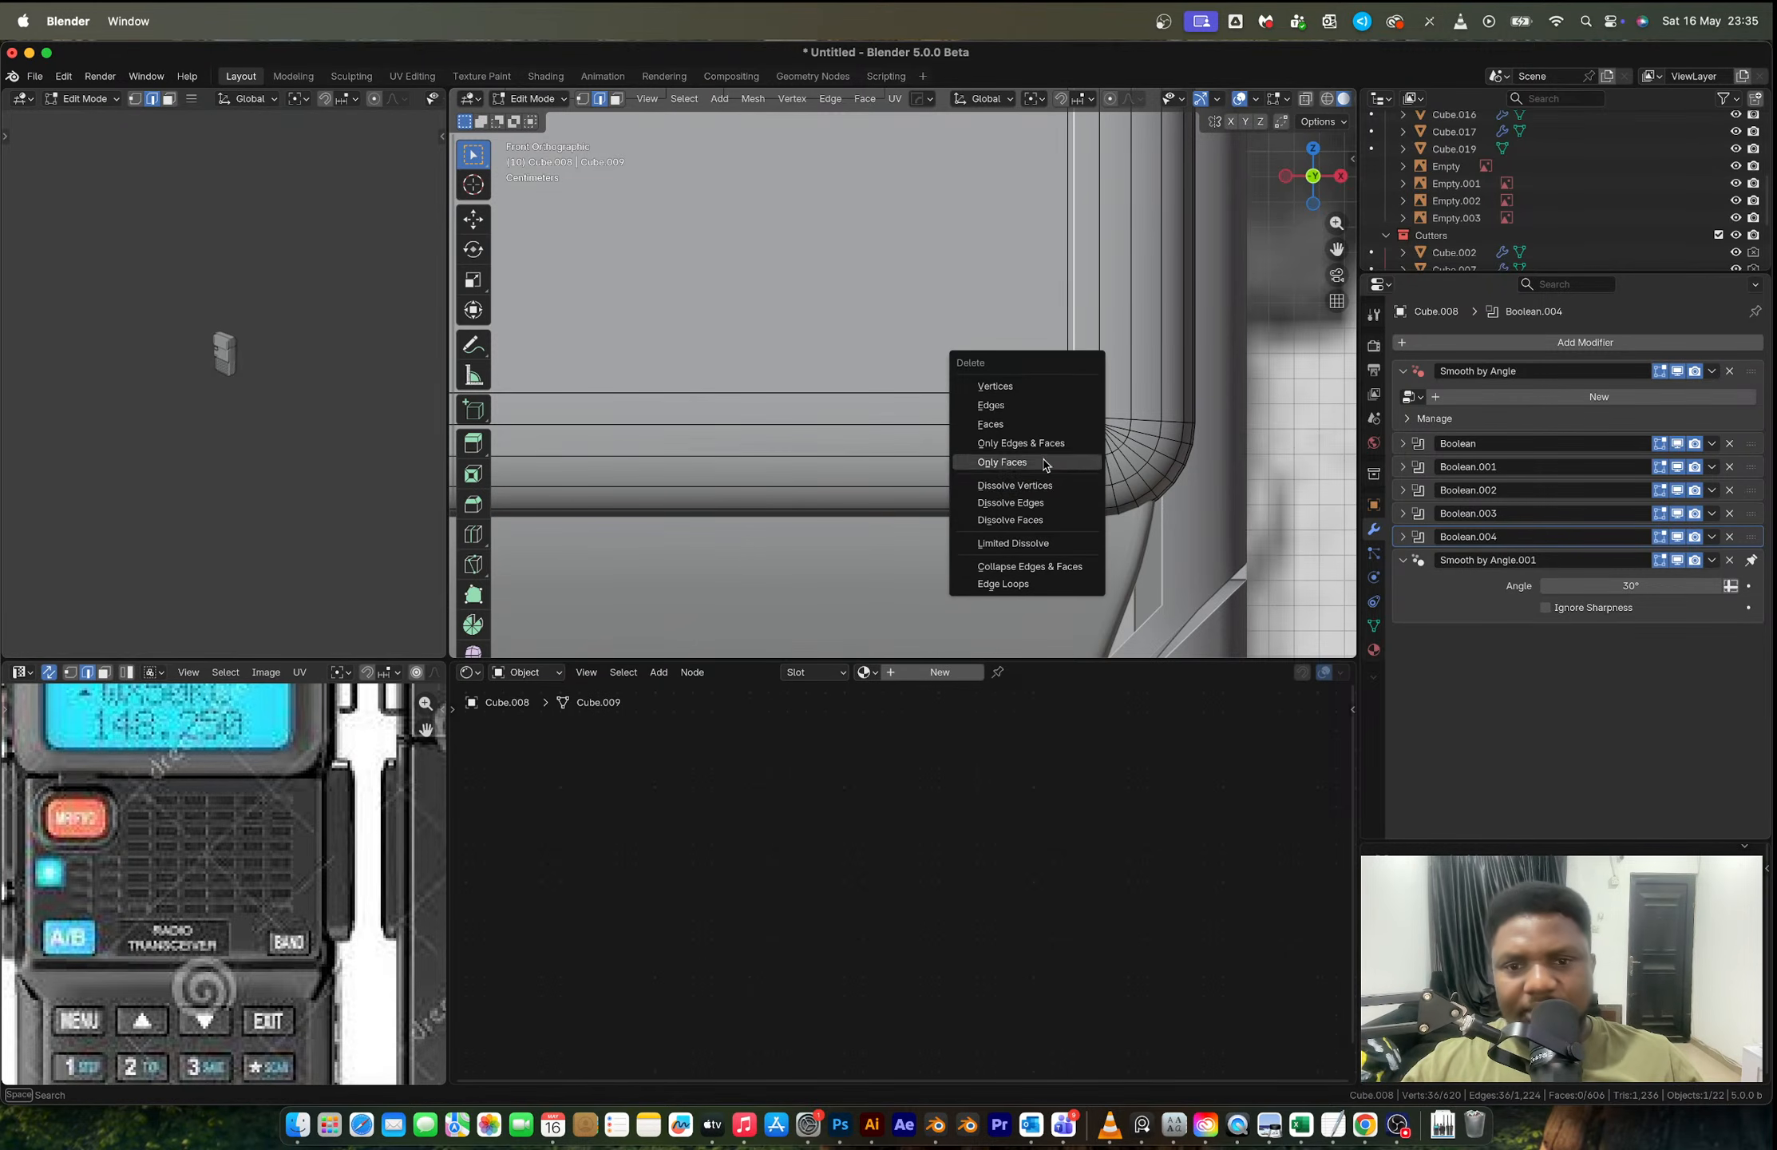
{"action": "left_click", "coordinate": [1036, 501]}
{"action": "key", "text": "ctrl+z"}
{"action": "key", "text": "x"}
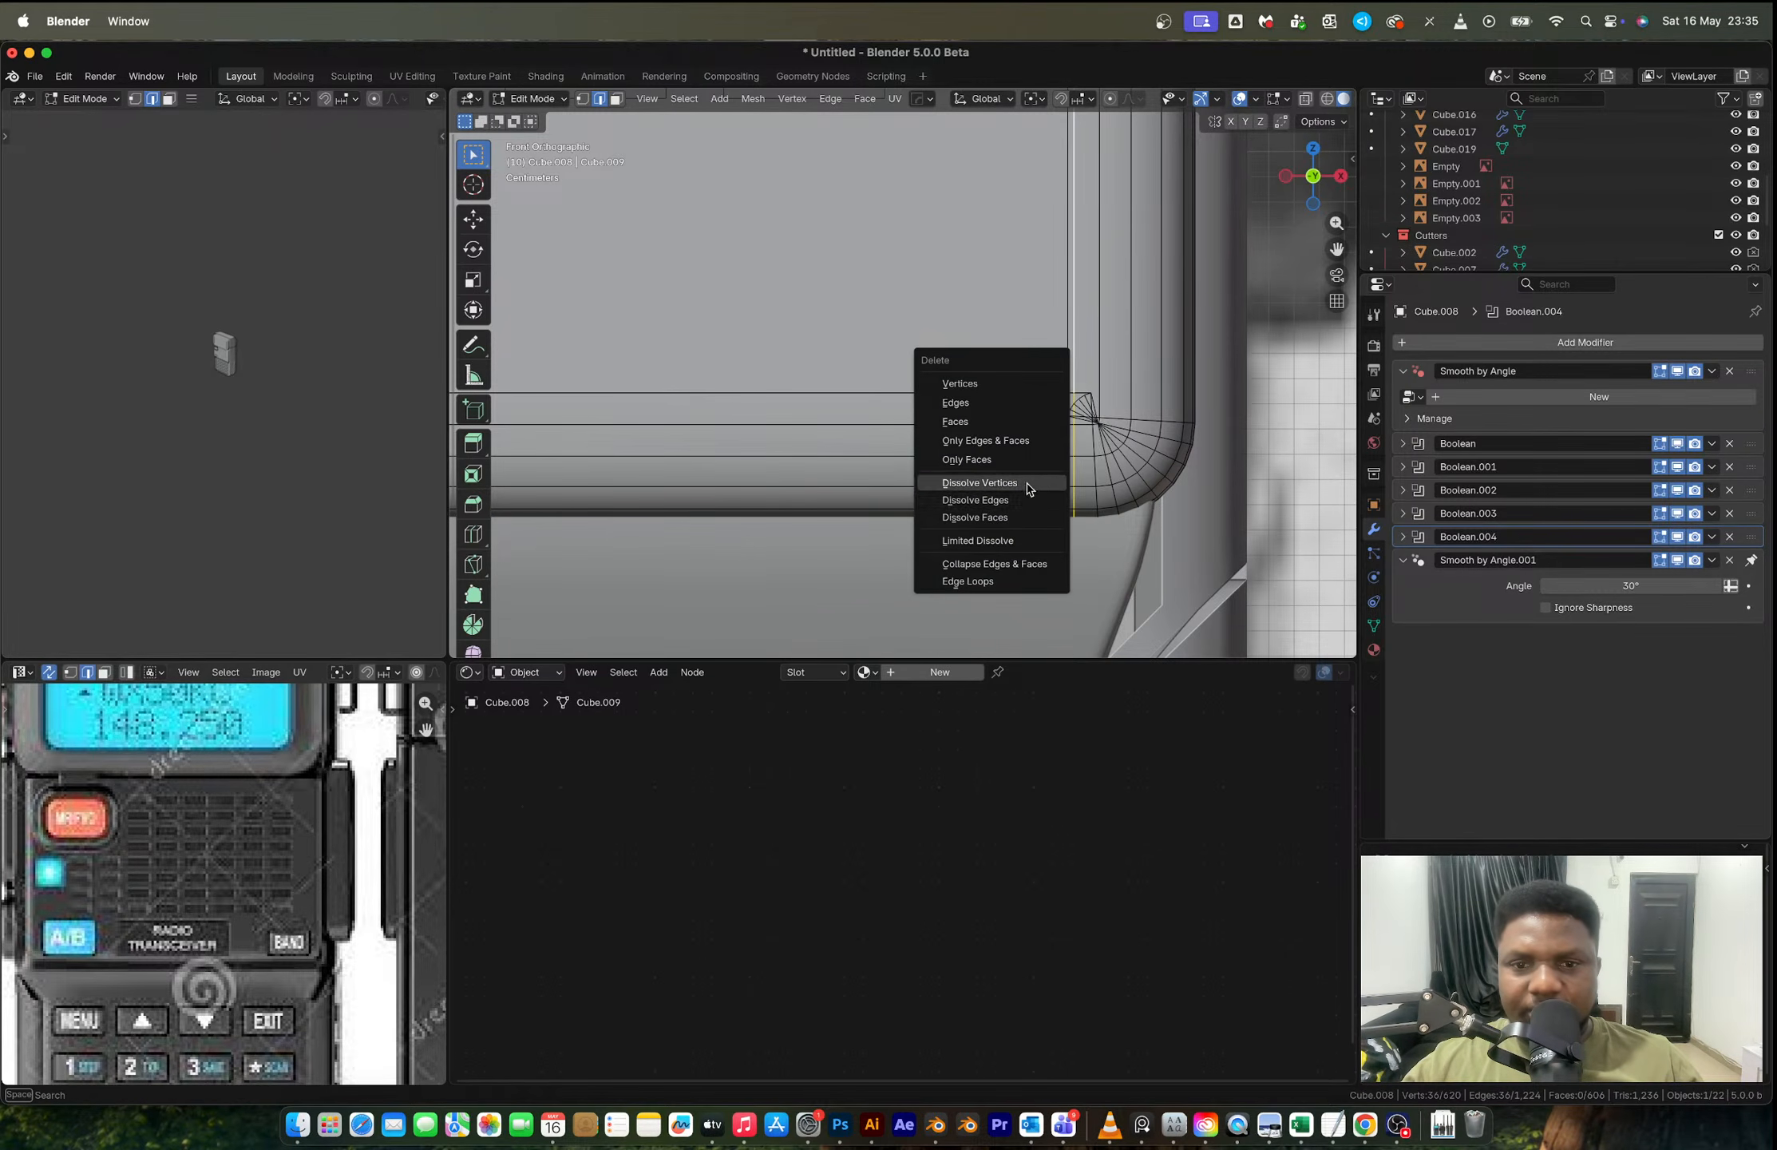
{"action": "left_click", "coordinate": [1033, 497]}
{"action": "key", "text": "ctrl+z"}
{"action": "scroll", "coordinate": [1095, 415], "scroll_direction": "up", "scroll_amount": 5}
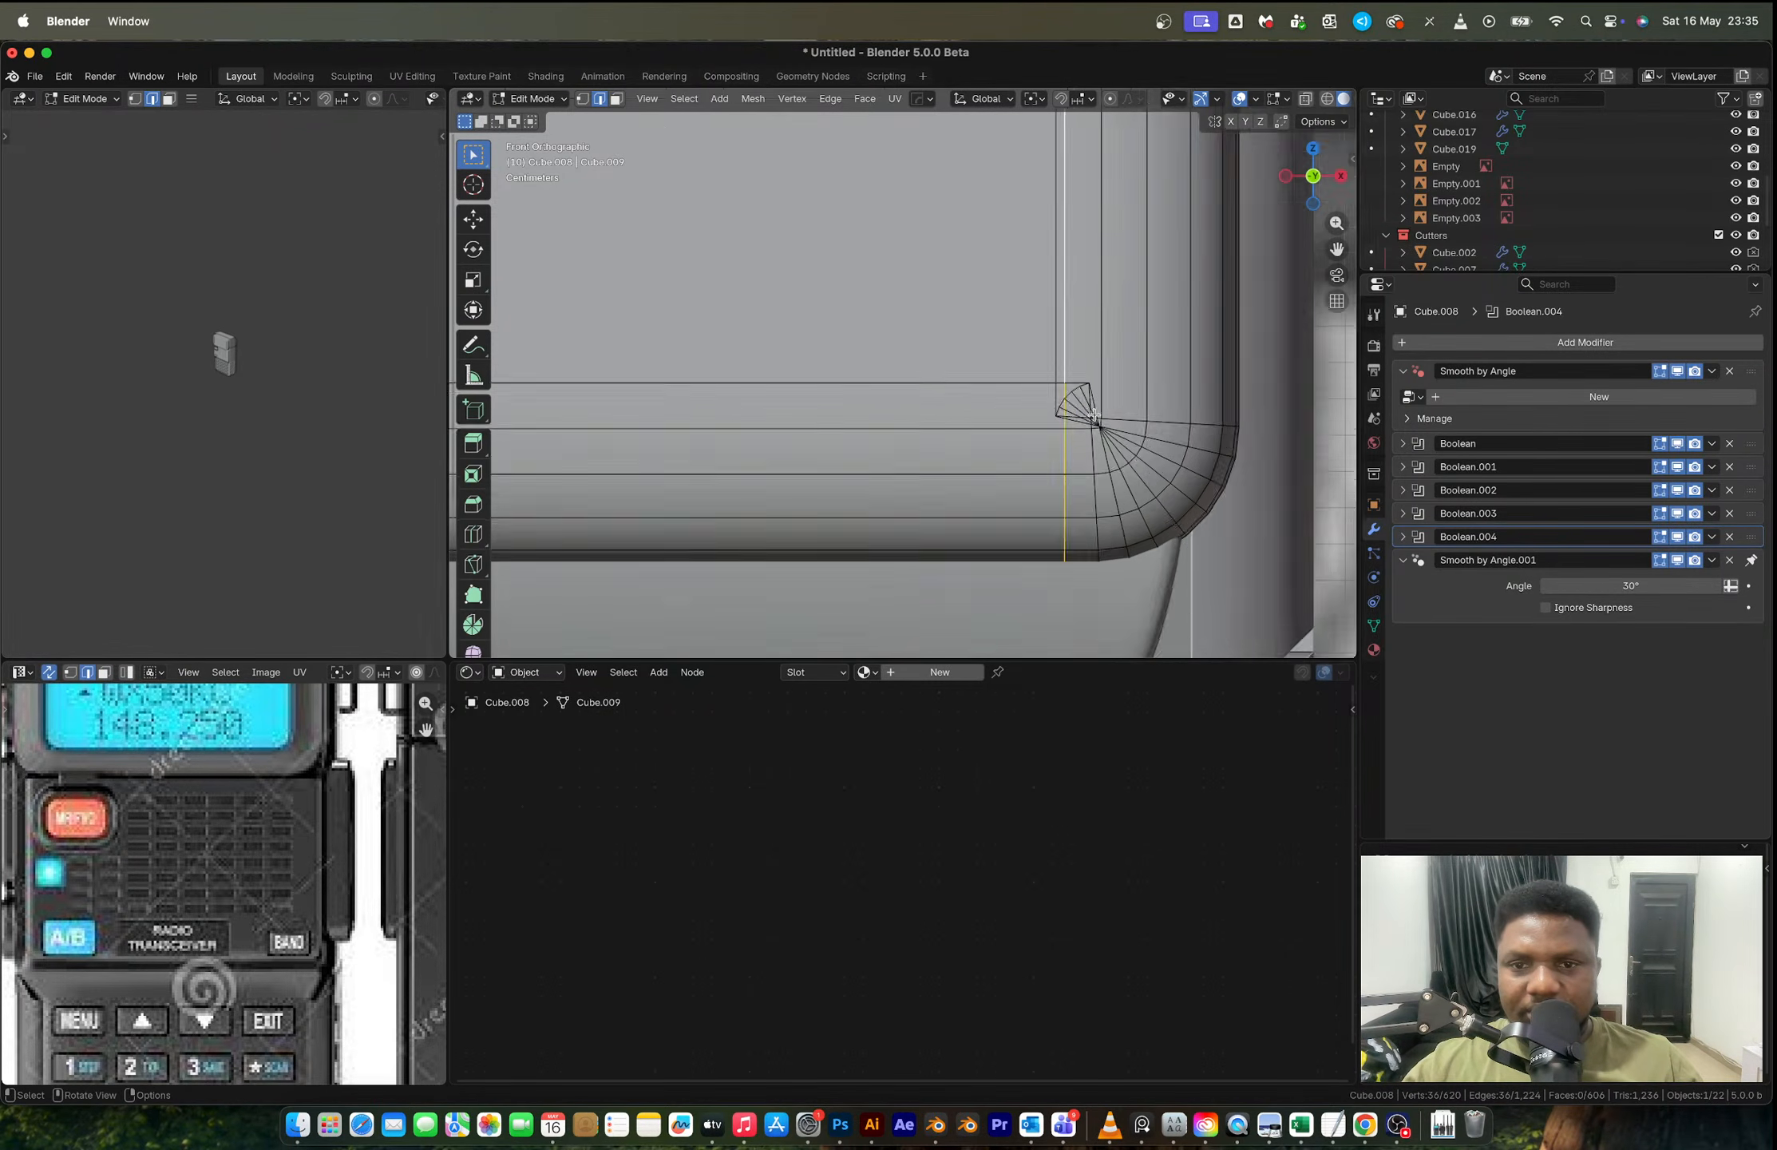
{"action": "scroll", "coordinate": [1095, 415], "scroll_direction": "down", "scroll_amount": 7}
{"action": "key", "text": "Tab"}
{"action": "scroll", "coordinate": [1095, 413], "scroll_direction": "down", "scroll_amount": 4}
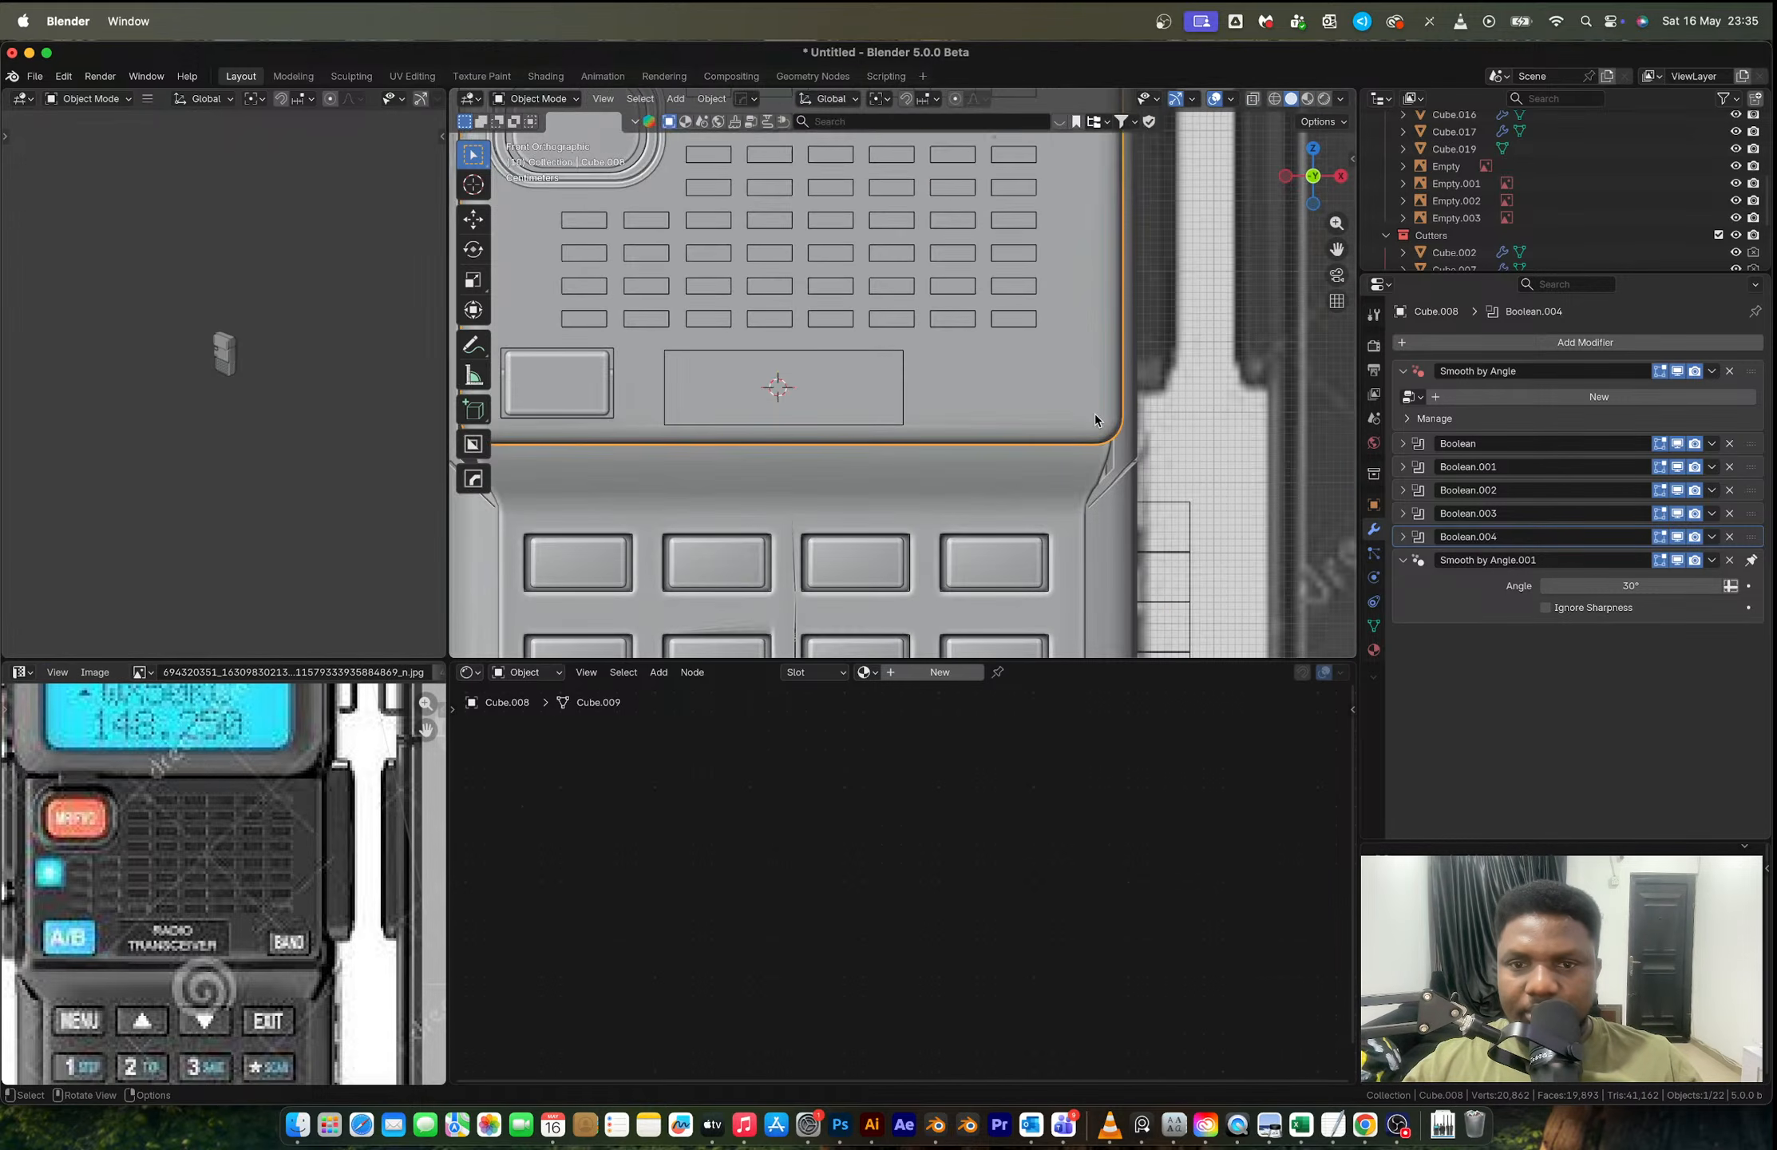
Step: Inspect the speaker panel's lower right corner from an angle and reopen the panel's mesh in Edit Mode
{"action": "middle_click_drag", "start_coordinate": [1094, 412], "coordinate": [1082, 280]}
{"action": "scroll", "coordinate": [1038, 344], "scroll_direction": "up", "scroll_amount": 5}
{"action": "right_click", "coordinate": [1091, 366]}
{"action": "left_click", "coordinate": [1091, 365]}
{"action": "scroll", "coordinate": [1091, 364], "scroll_direction": "down", "scroll_amount": 5}
{"action": "scroll", "coordinate": [1082, 396], "scroll_direction": "up", "scroll_amount": 6}
{"action": "key", "text": "Tab"}
{"action": "scroll", "coordinate": [1101, 355], "scroll_direction": "up", "scroll_amount": 5}
{"action": "scroll", "coordinate": [1103, 355], "scroll_direction": "down", "scroll_amount": 6}
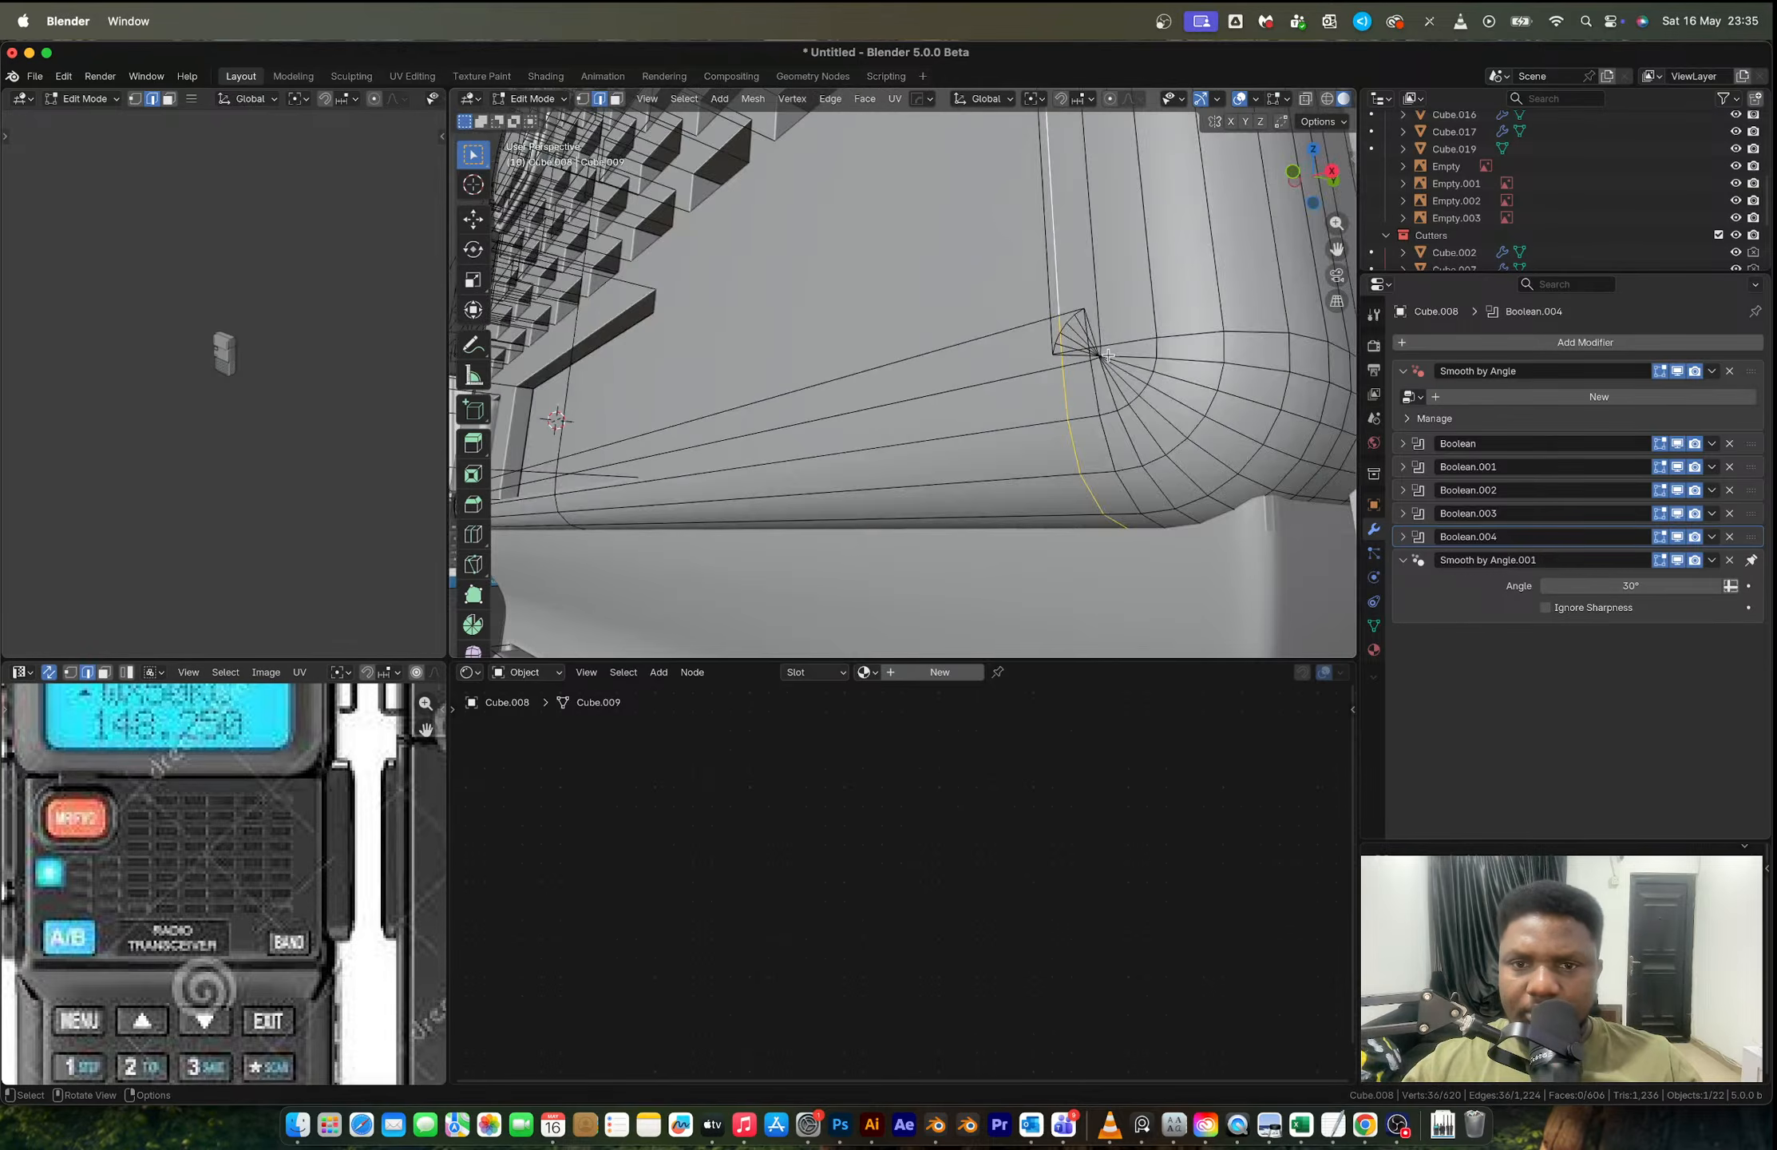
Step: Select the crowded vertices at the speaker panel's lower right corner and frame the view on them
{"action": "mouse_move", "coordinate": [1106, 357]}
{"action": "middle_mouse_down"}
{"action": "mouse_move", "coordinate": [1152, 367]}
{"action": "mouse_move", "coordinate": [1108, 370]}
{"action": "middle_mouse_up"}
{"action": "key", "text": "1"}
{"action": "left_click_drag", "start_coordinate": [1116, 376], "coordinate": [1174, 442]}
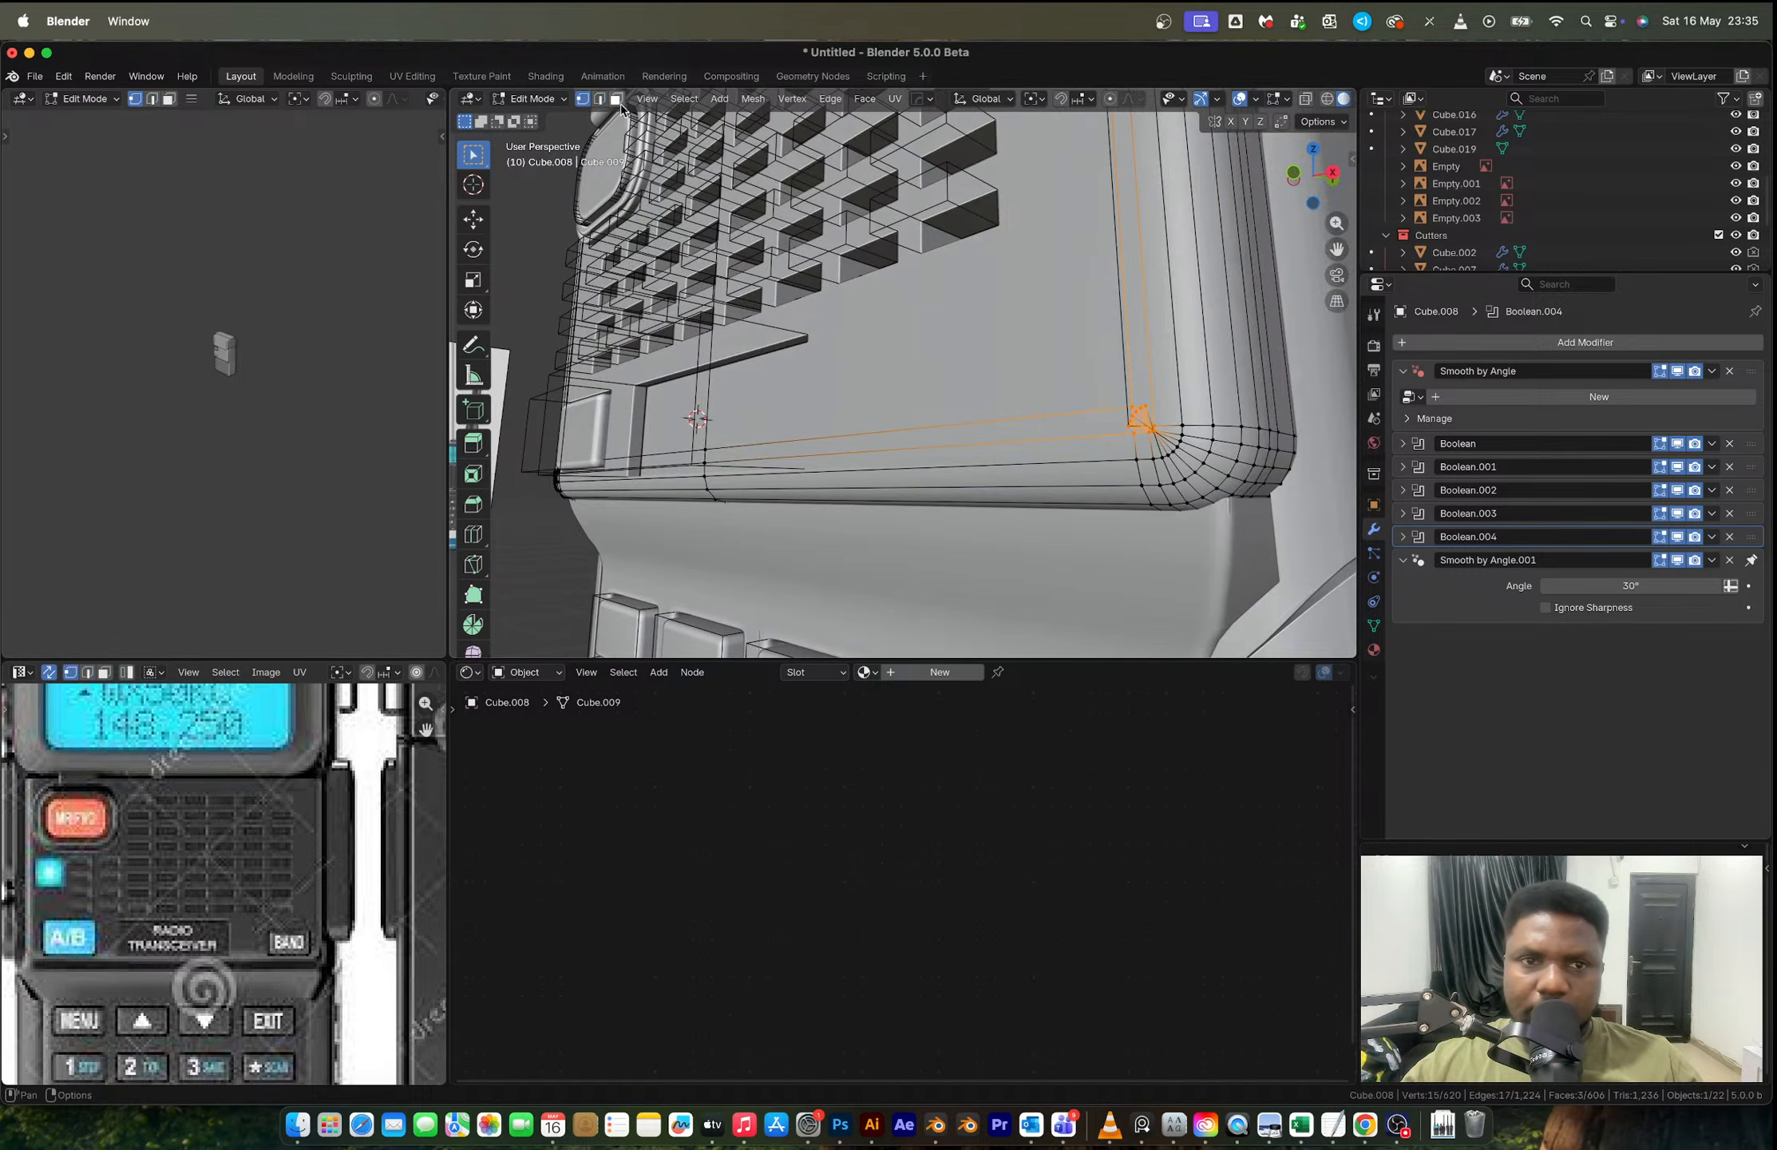
{"action": "left_click", "coordinate": [646, 98]}
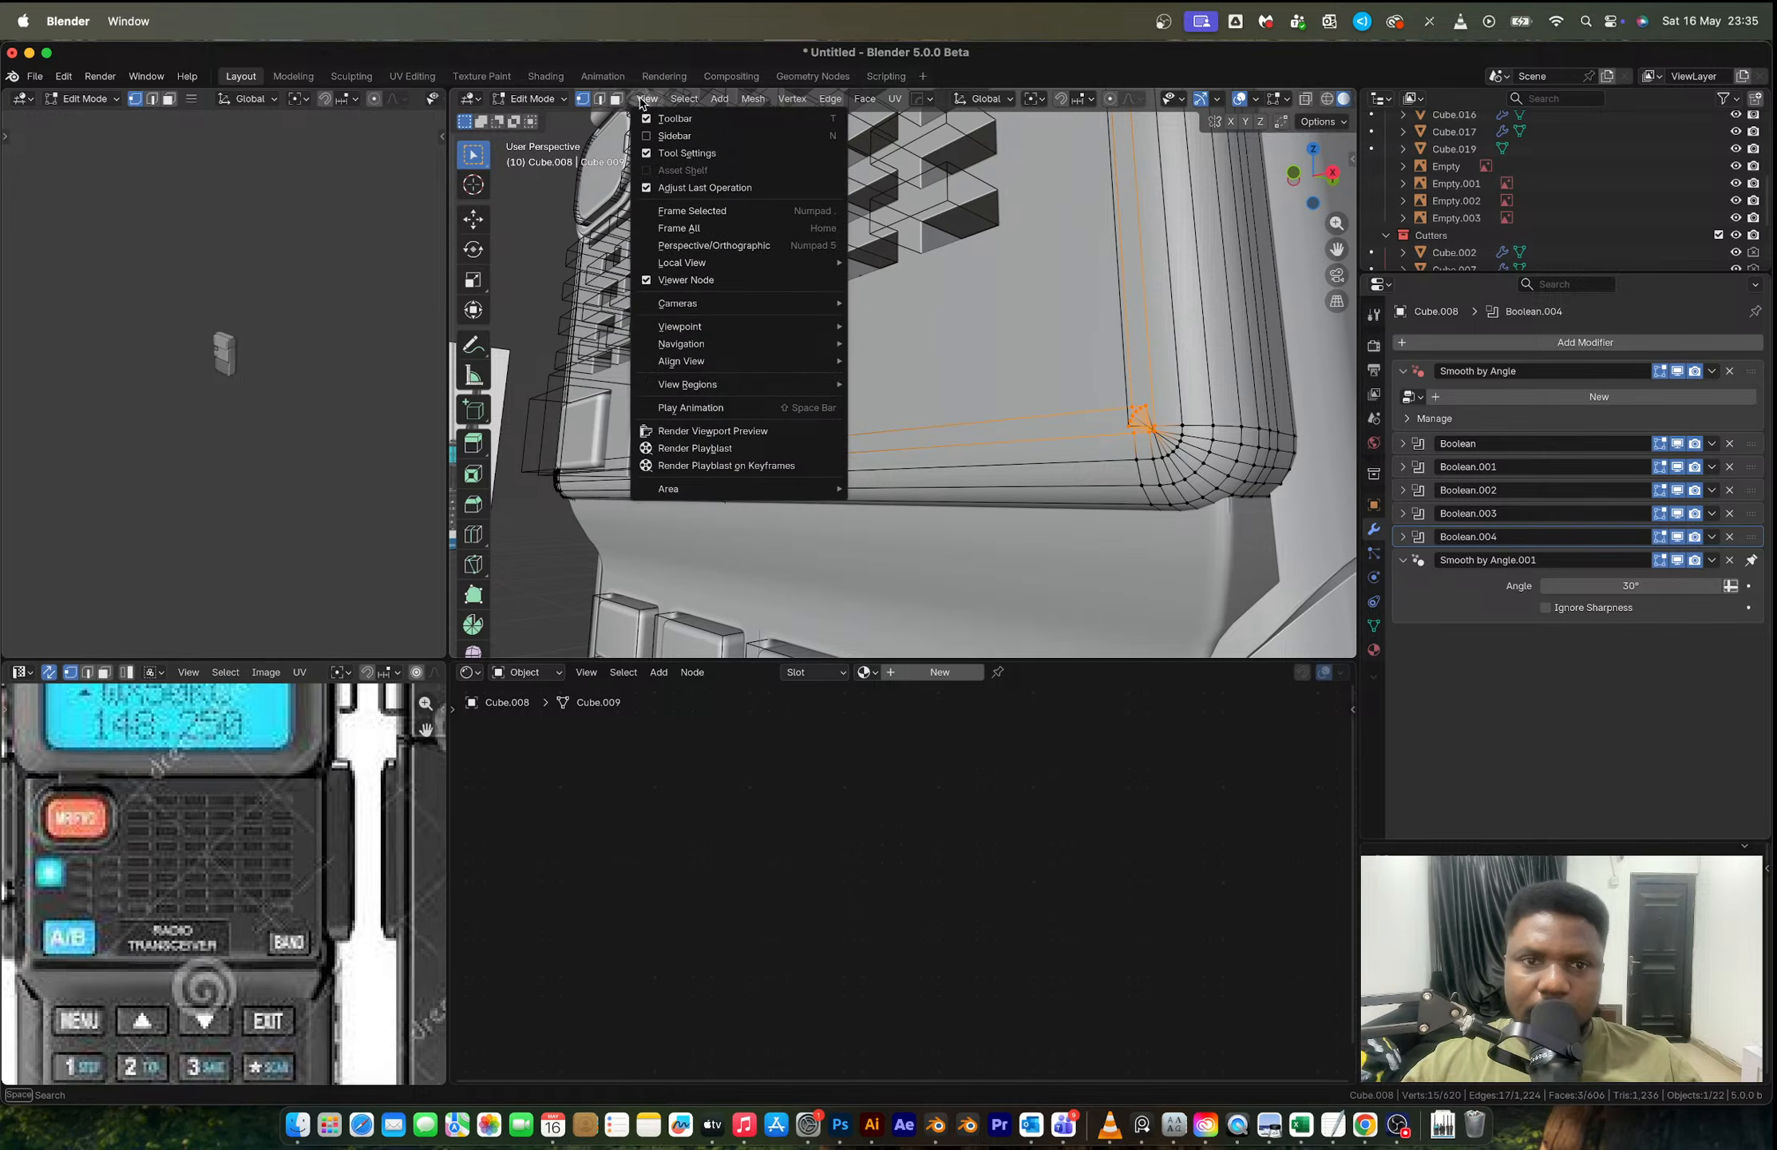
{"action": "left_click", "coordinate": [722, 211]}
{"action": "middle_click_drag", "start_coordinate": [1010, 410], "coordinate": [1062, 438]}
{"action": "scroll", "coordinate": [1062, 440], "scroll_direction": "down", "scroll_amount": 8}
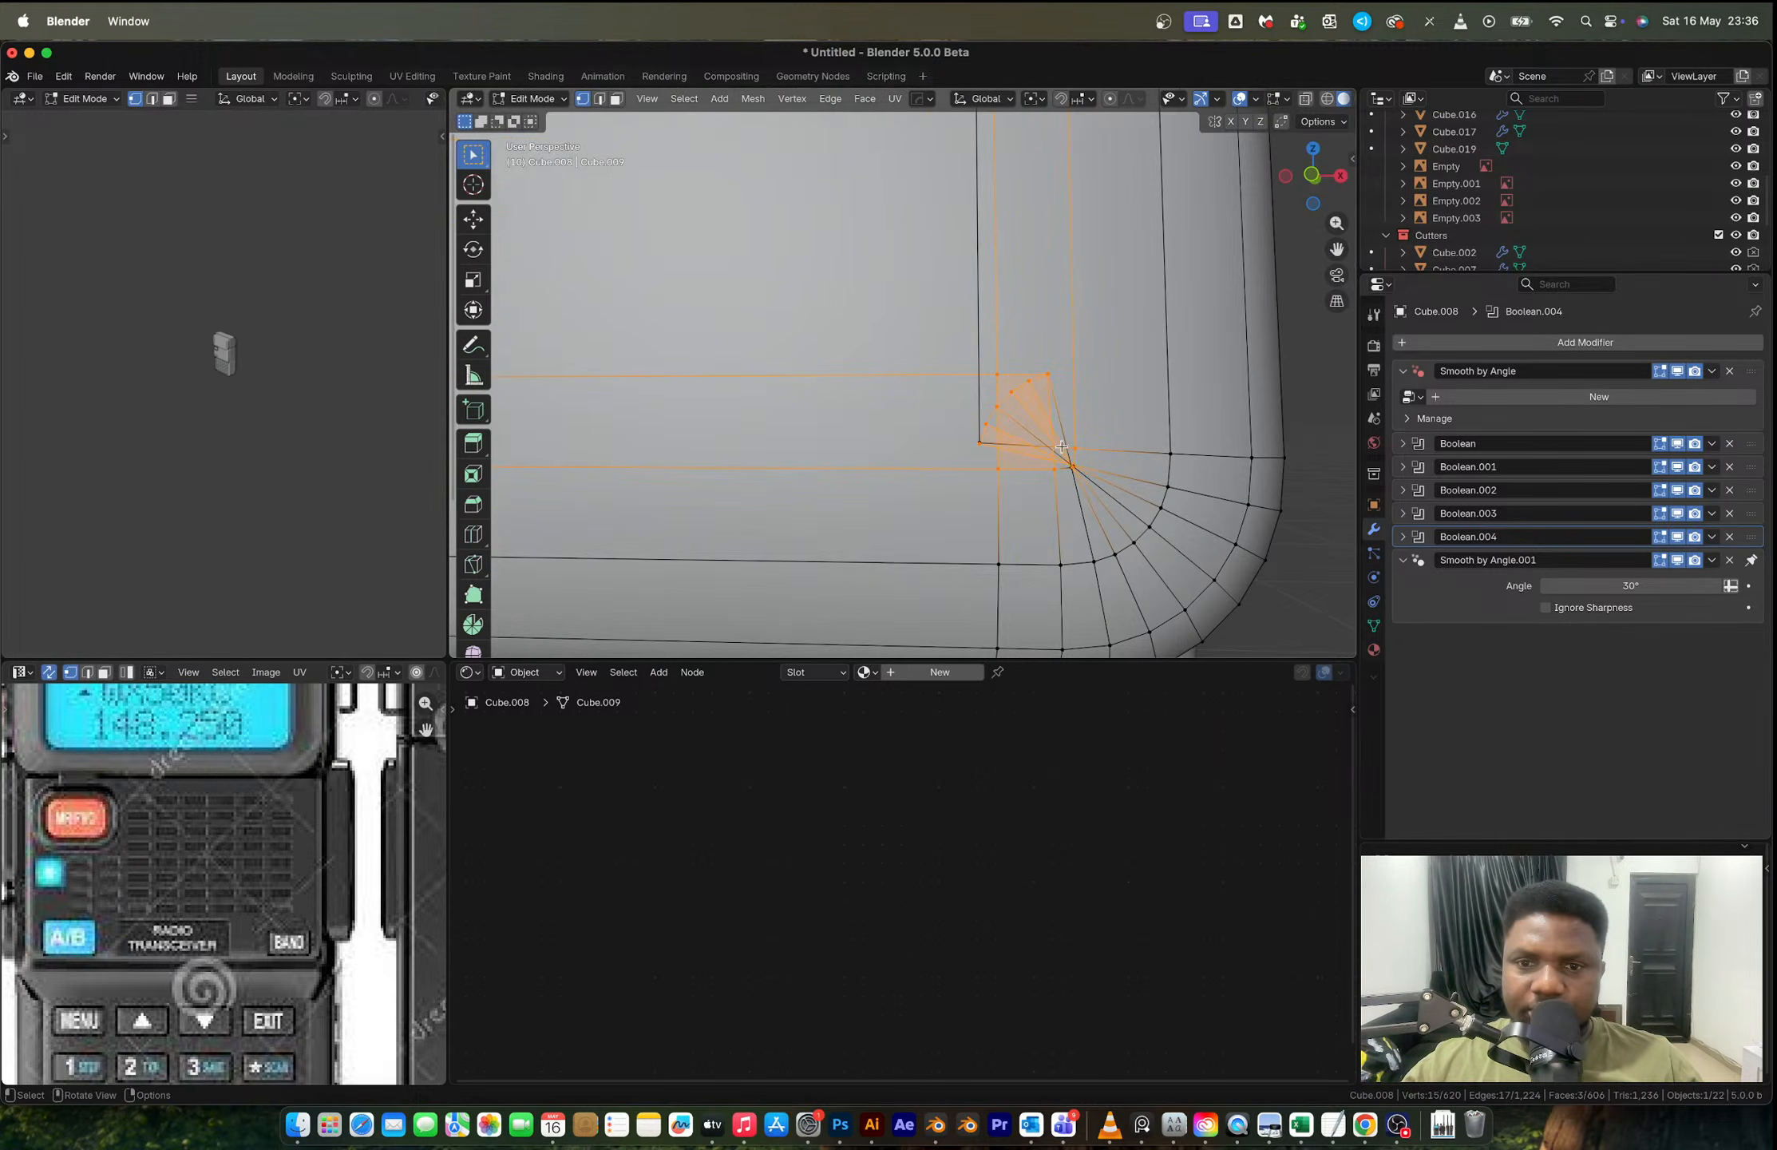
Step: Try to dissolve the fan of edge loops converging at the speaker panel's lower right corner, one loop after another
{"action": "key", "text": "2"}
{"action": "left_click", "coordinate": [1083, 508], "text": "alt"}
{"action": "key", "text": "x"}
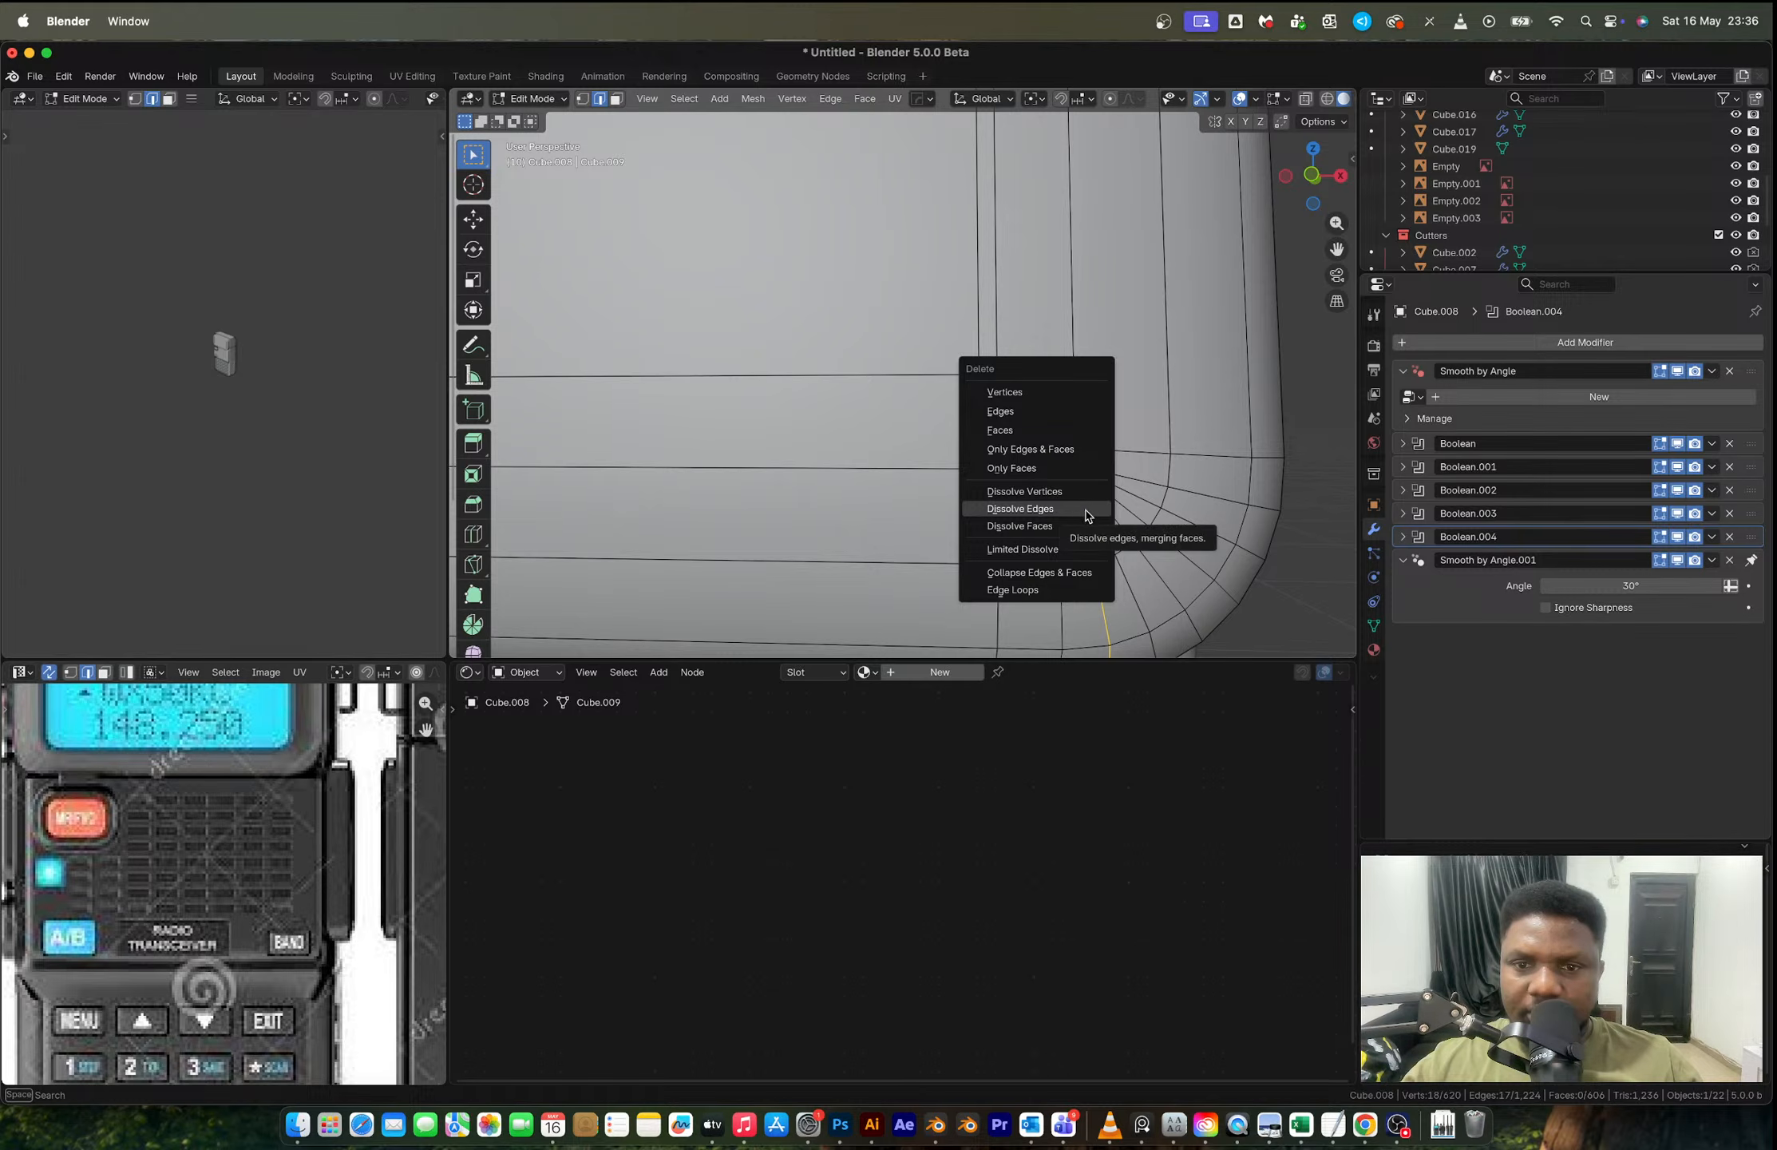
{"action": "left_click", "coordinate": [1082, 511]}
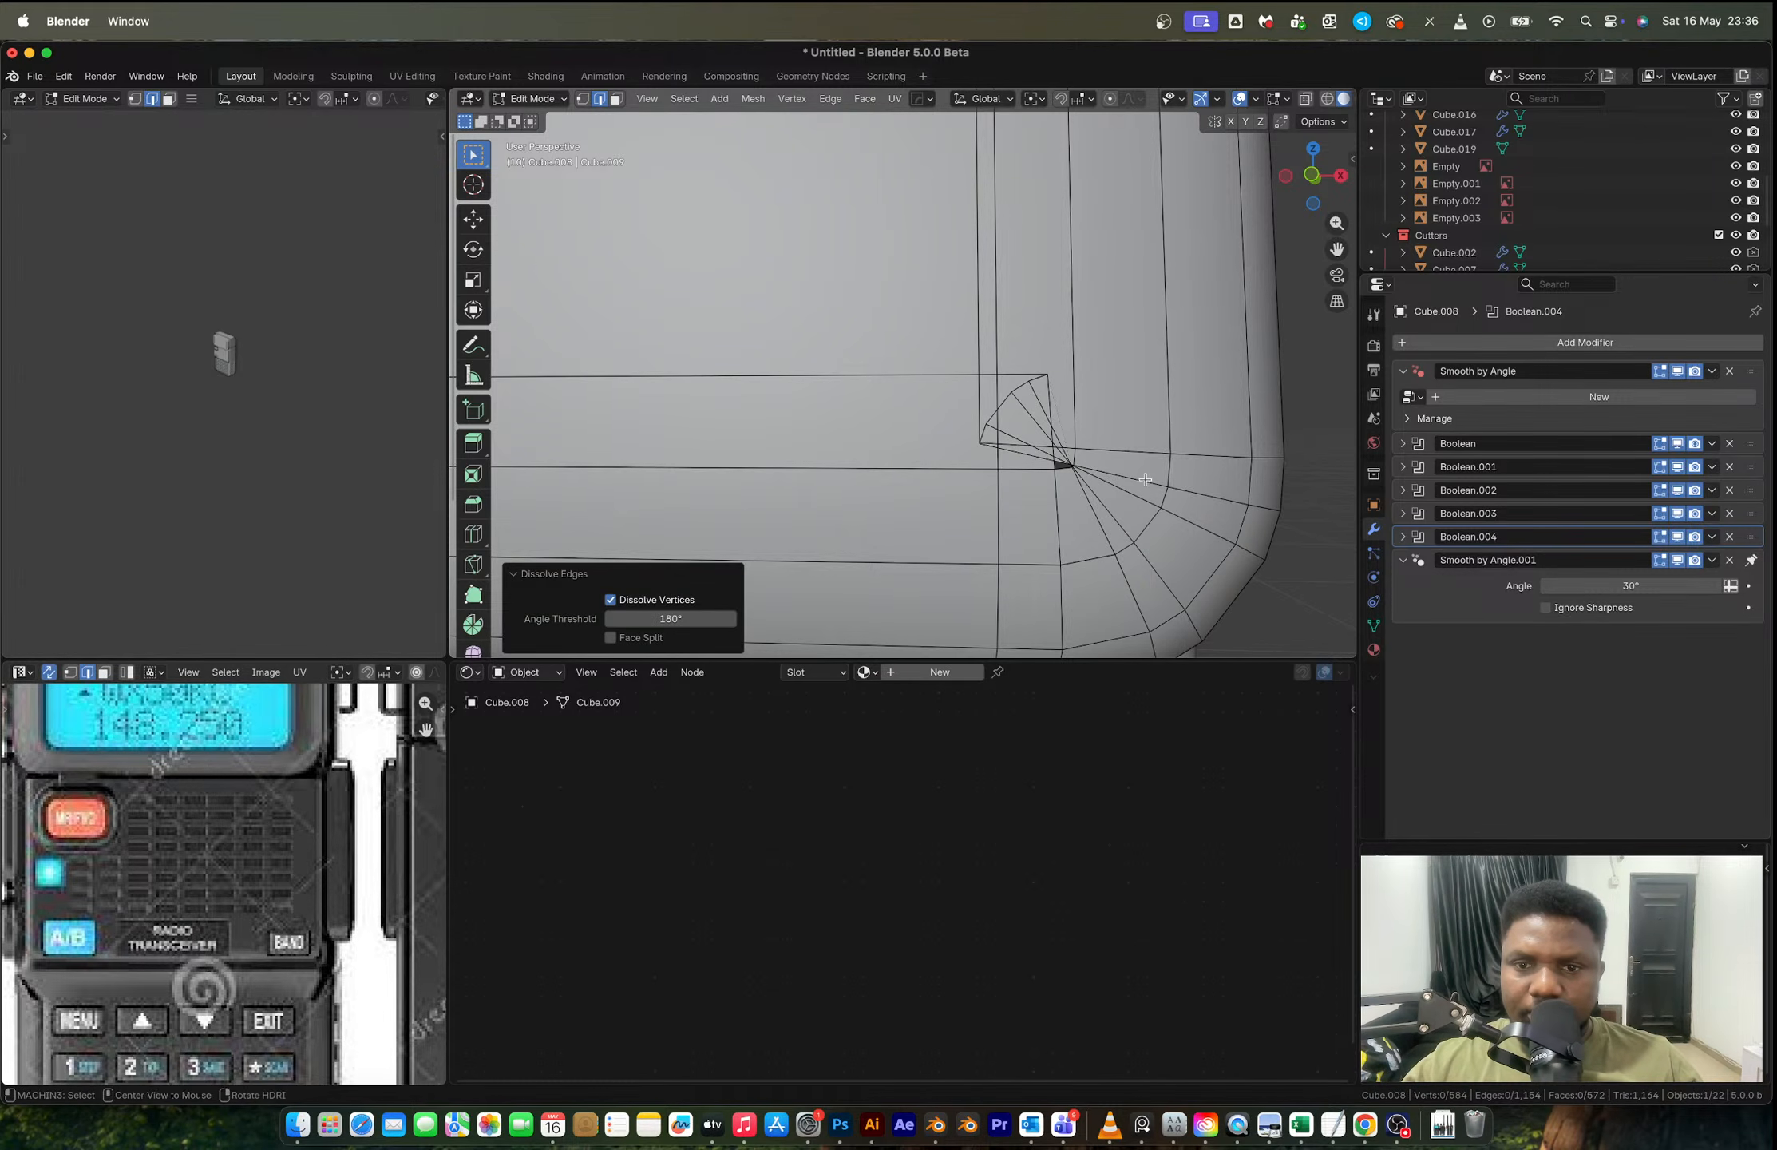
{"action": "left_click", "coordinate": [1145, 479], "text": "alt"}
{"action": "key", "text": "x"}
{"action": "left_click", "coordinate": [1145, 479]}
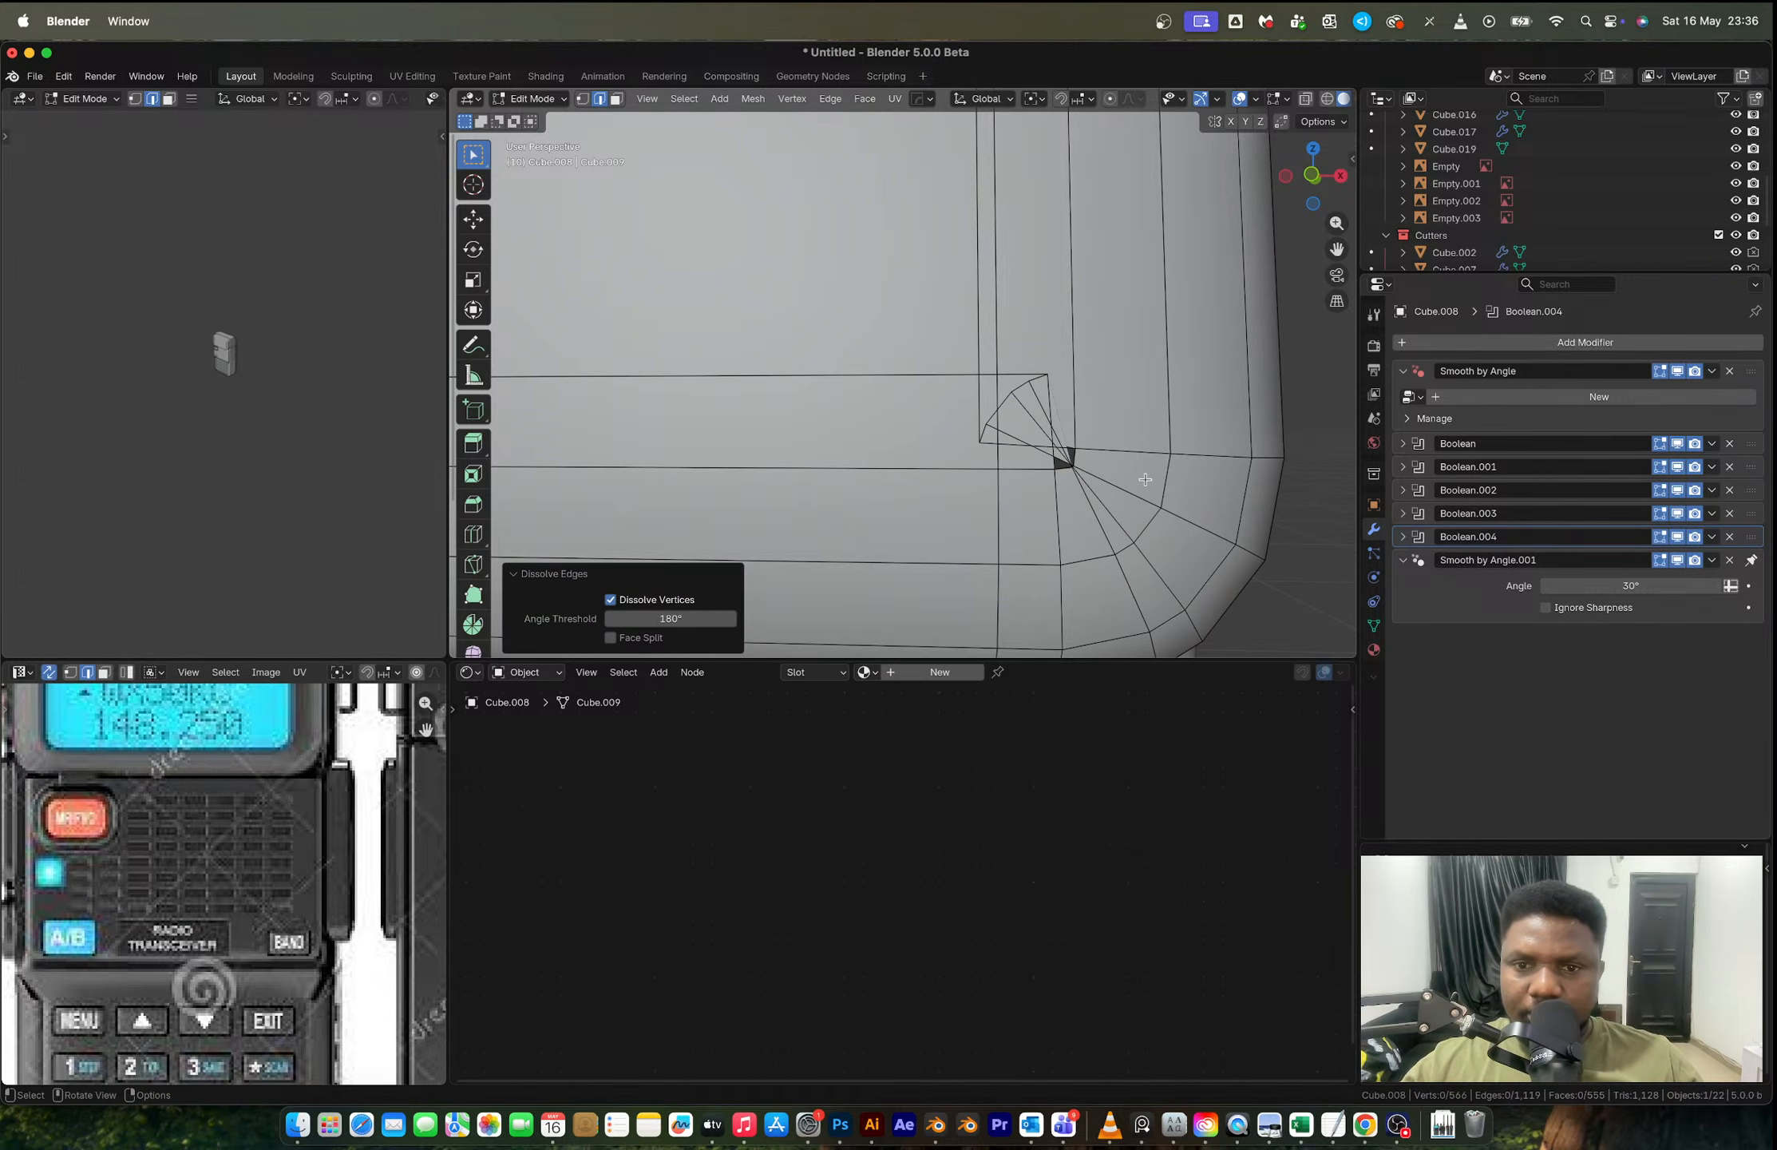
{"action": "left_click", "coordinate": [1128, 454], "text": "alt"}
{"action": "key", "text": "x"}
{"action": "left_click", "coordinate": [1128, 455]}
{"action": "left_click", "coordinate": [1095, 511], "text": "alt"}
{"action": "key", "text": "x"}
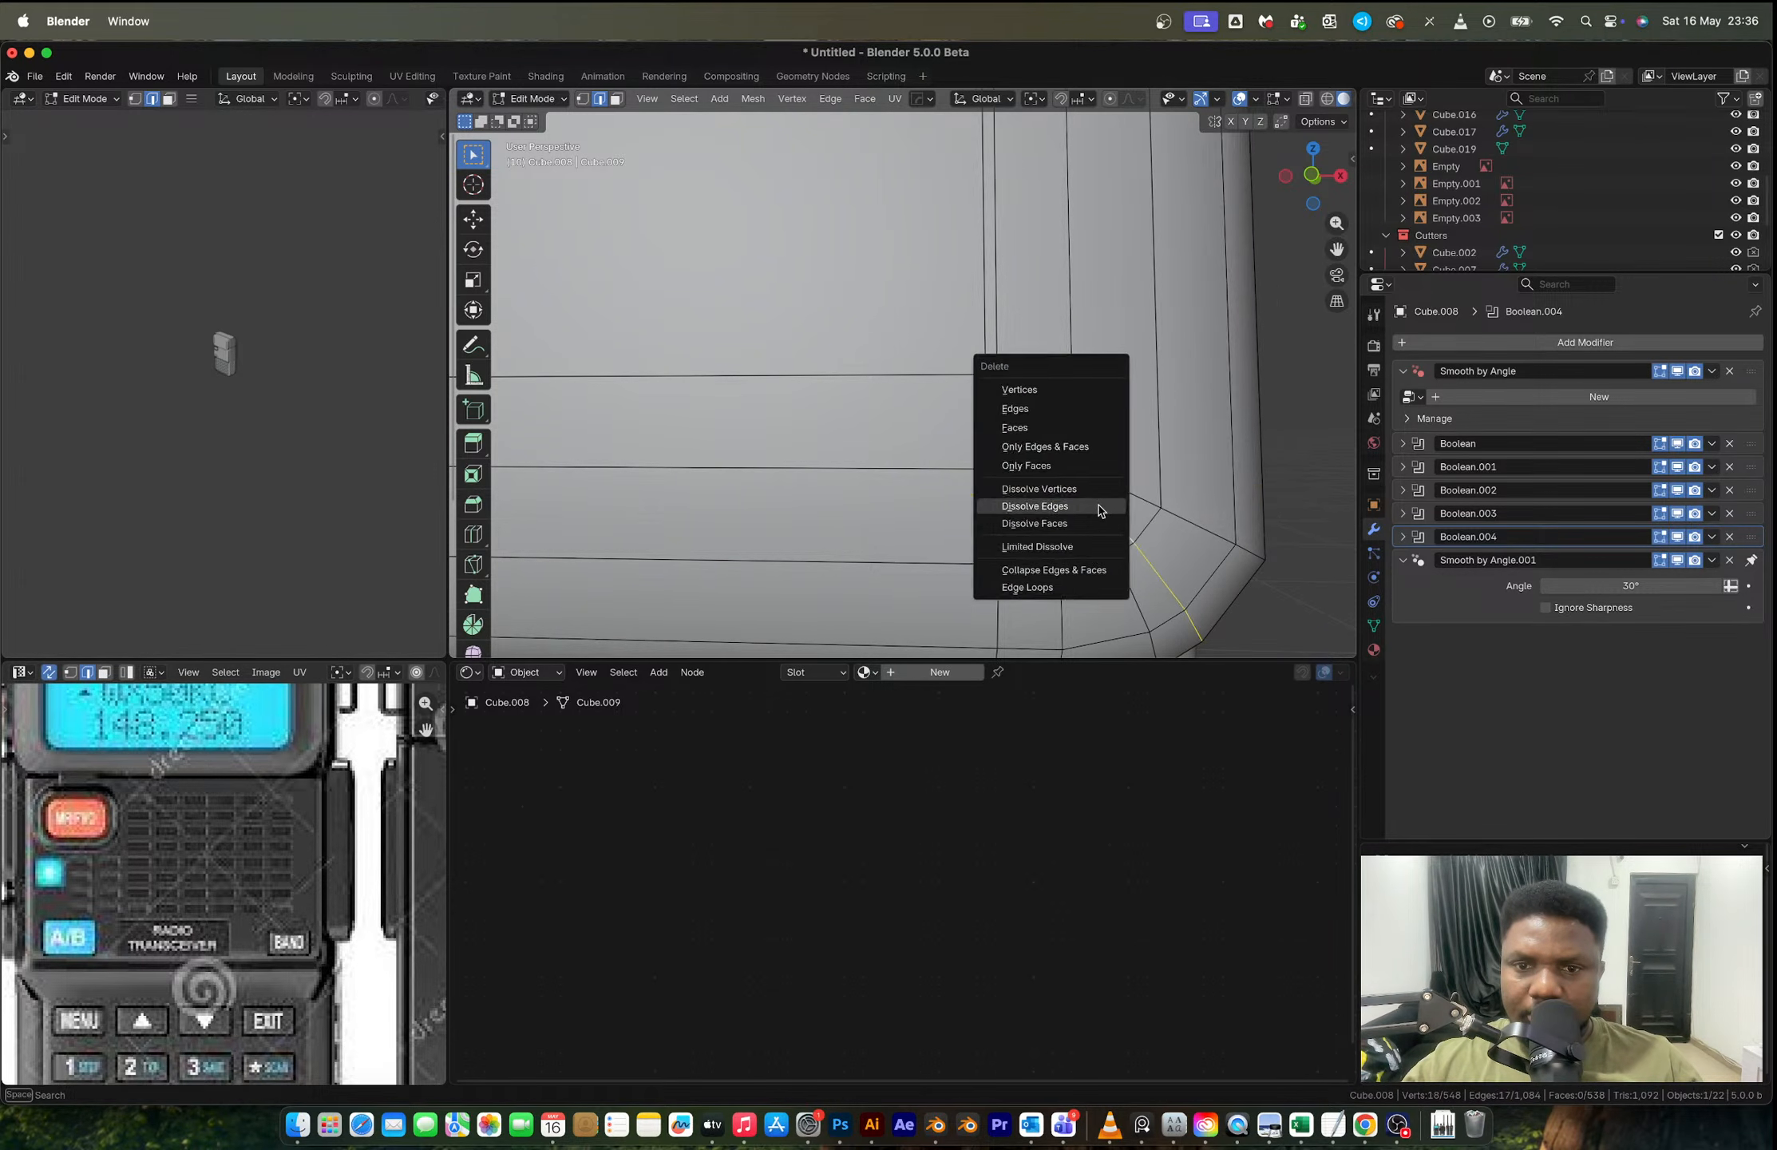
{"action": "left_click", "coordinate": [1088, 515]}
{"action": "left_click", "coordinate": [1083, 520], "text": "alt"}
{"action": "key", "text": "x"}
{"action": "left_click", "coordinate": [1081, 518]}
{"action": "left_click", "coordinate": [1046, 511], "text": "alt"}
{"action": "key", "text": "x"}
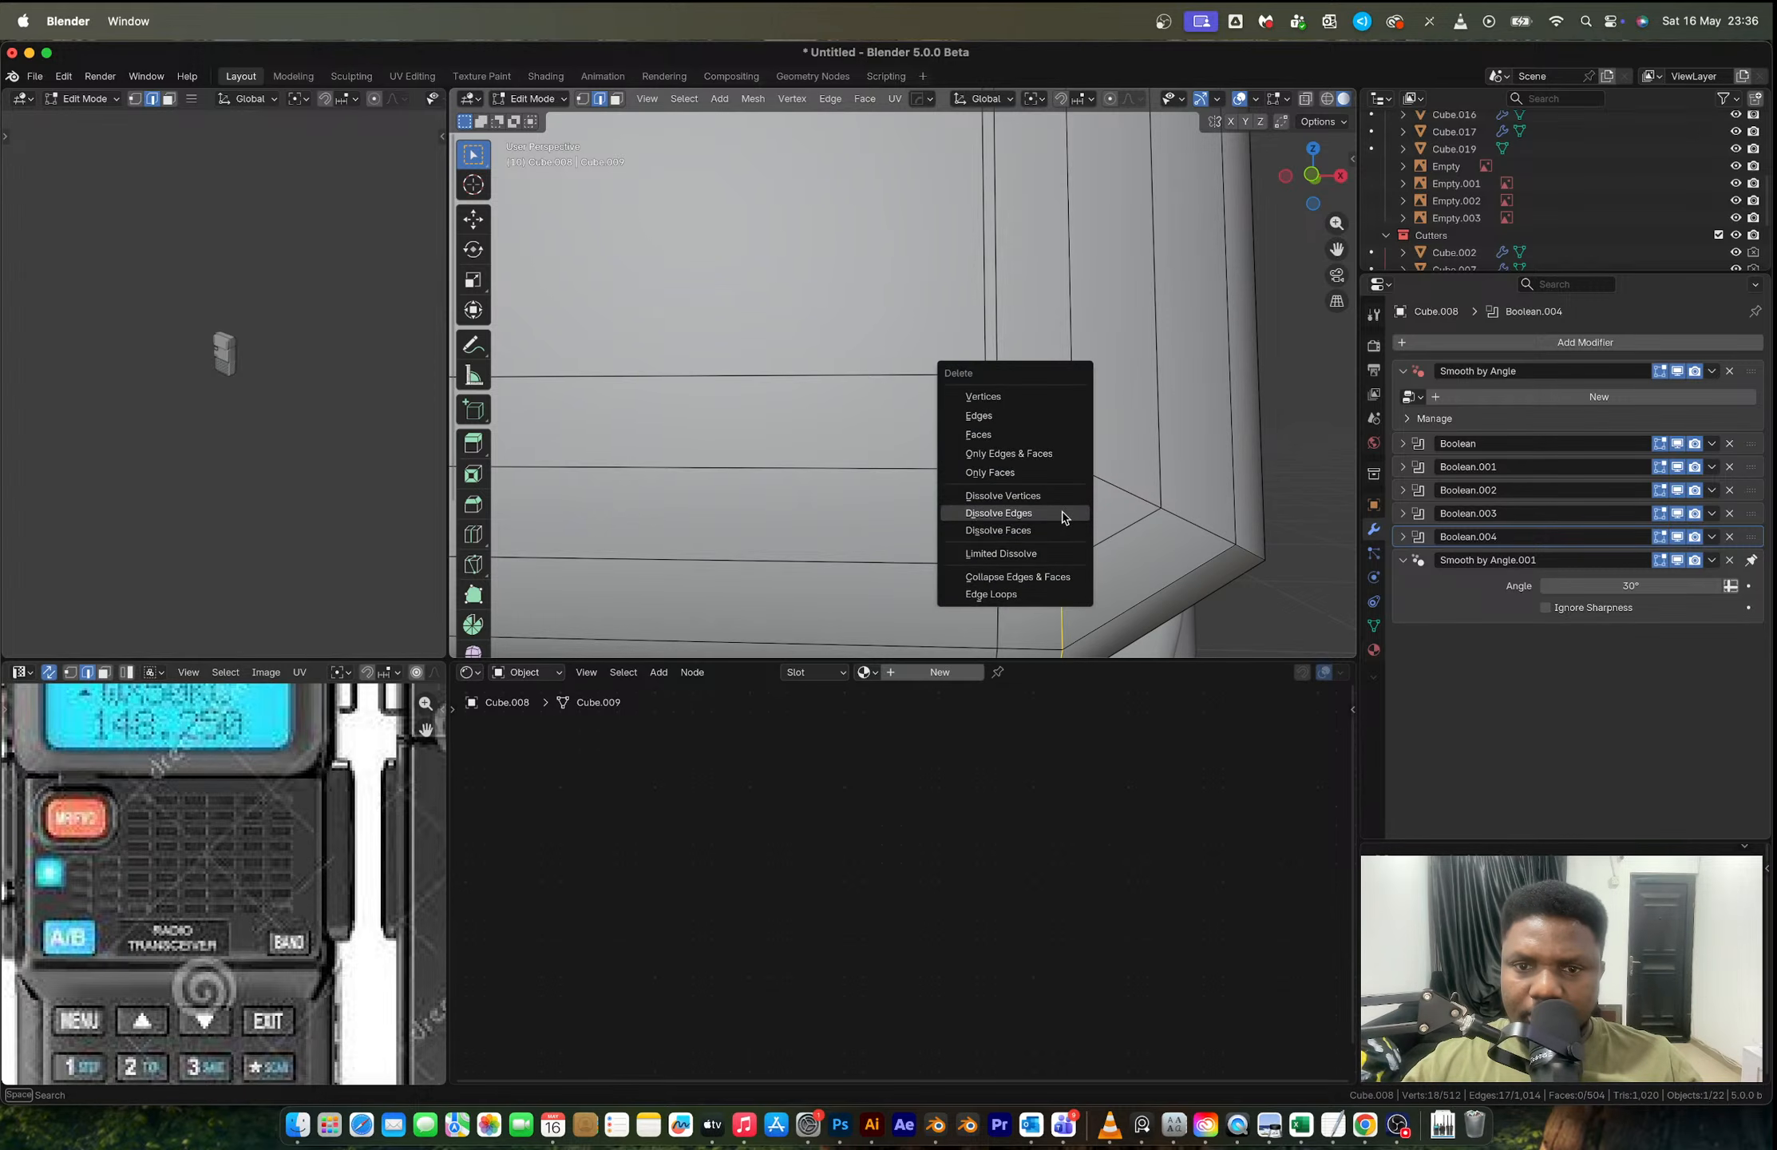
{"action": "left_click", "coordinate": [1044, 511]}
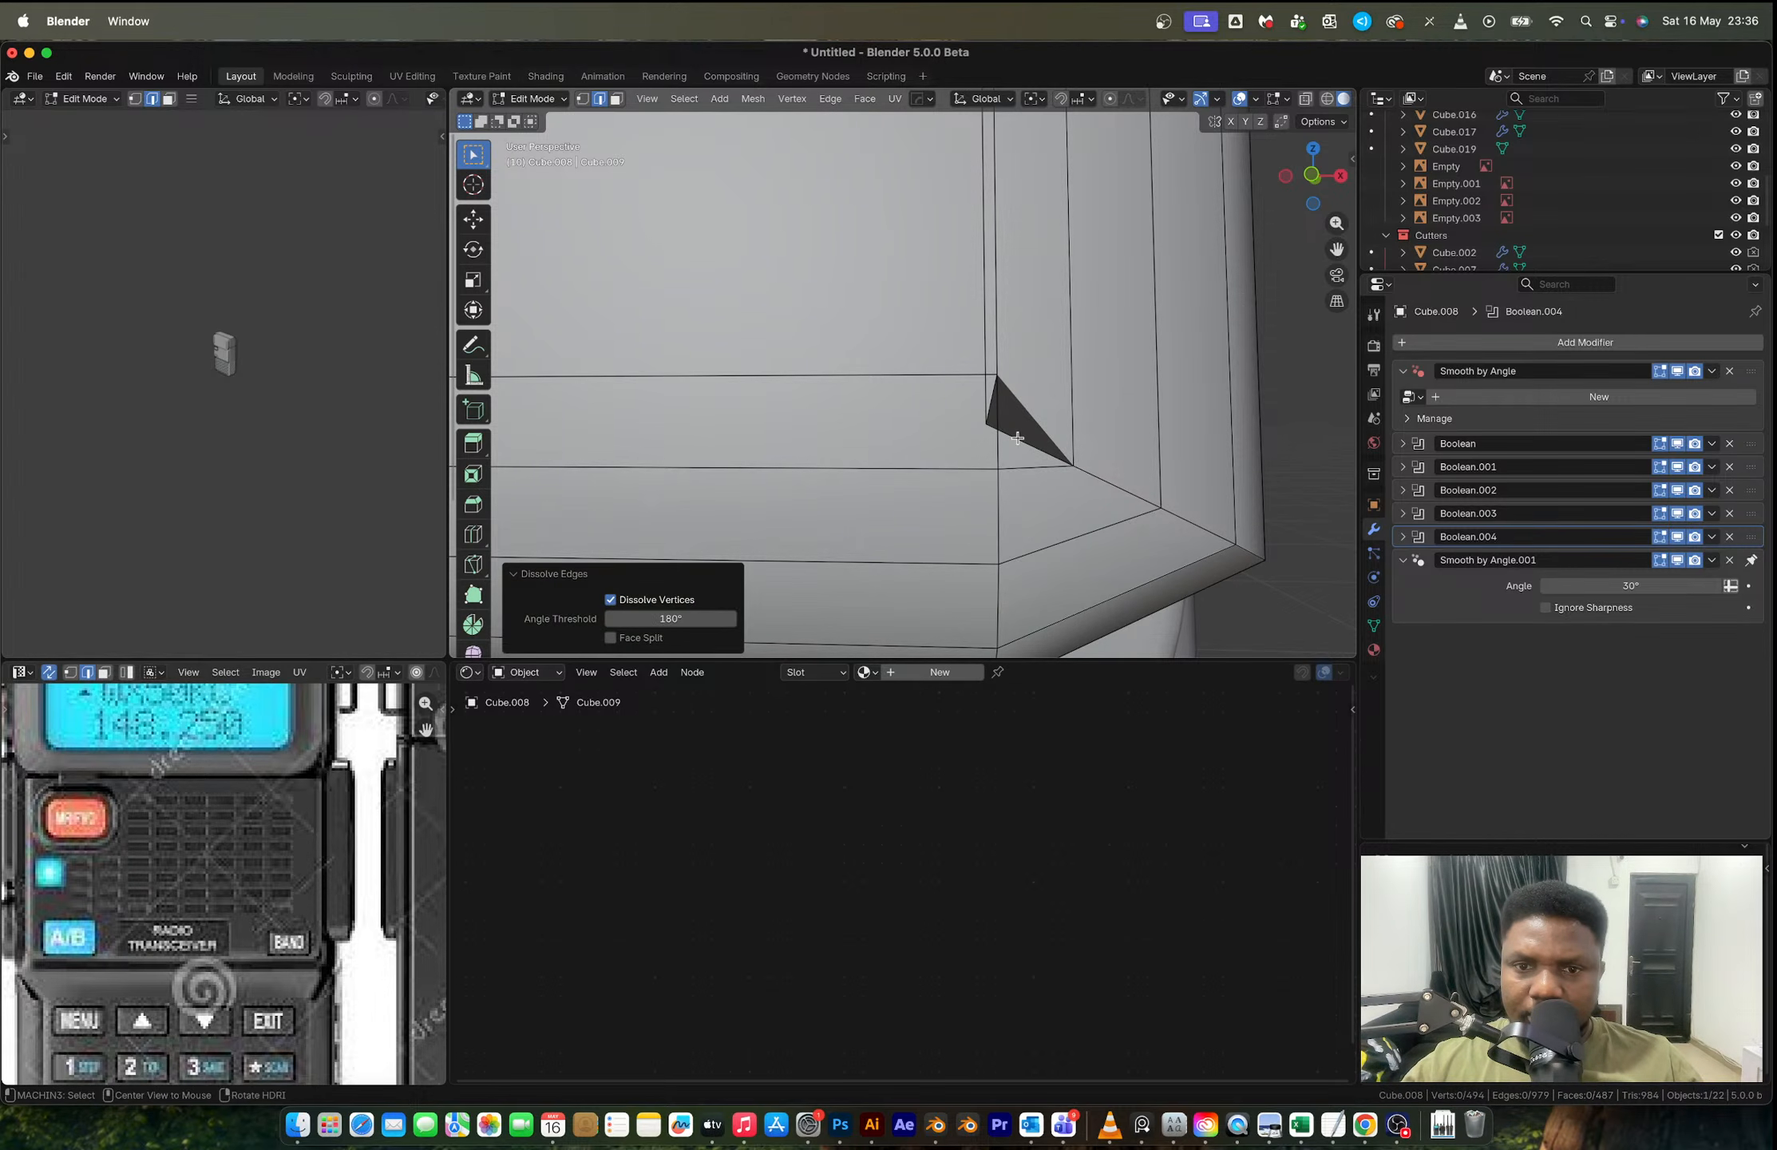
{"action": "left_click", "coordinate": [1017, 438], "text": "alt"}
{"action": "key", "text": "x"}
{"action": "left_click", "coordinate": [1022, 437]}
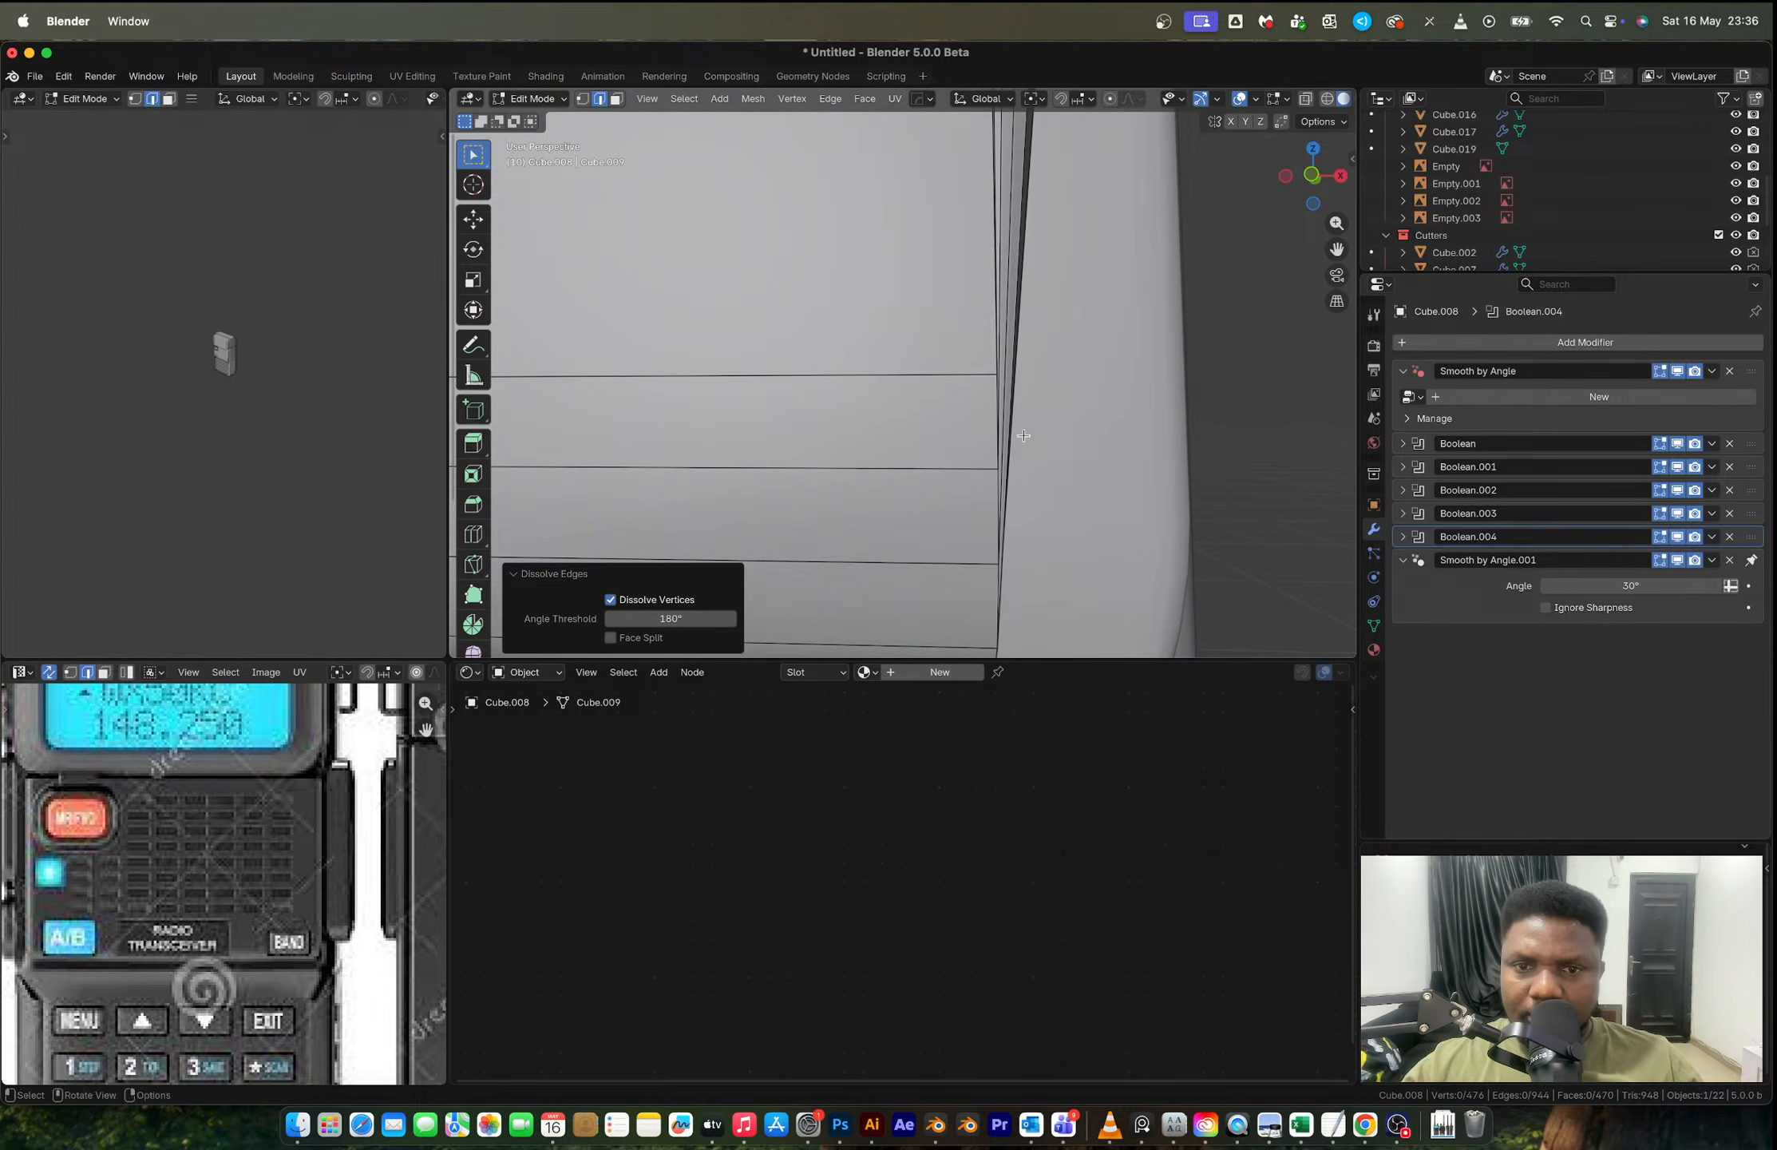
Step: Undo the edge loop dissolves at the speaker panel's lower right corner
{"action": "scroll", "coordinate": [1033, 426], "scroll_direction": "down", "scroll_amount": 3}
{"action": "key", "text": "ctrl+z"}
{"action": "key", "text": "ctrl+z"}
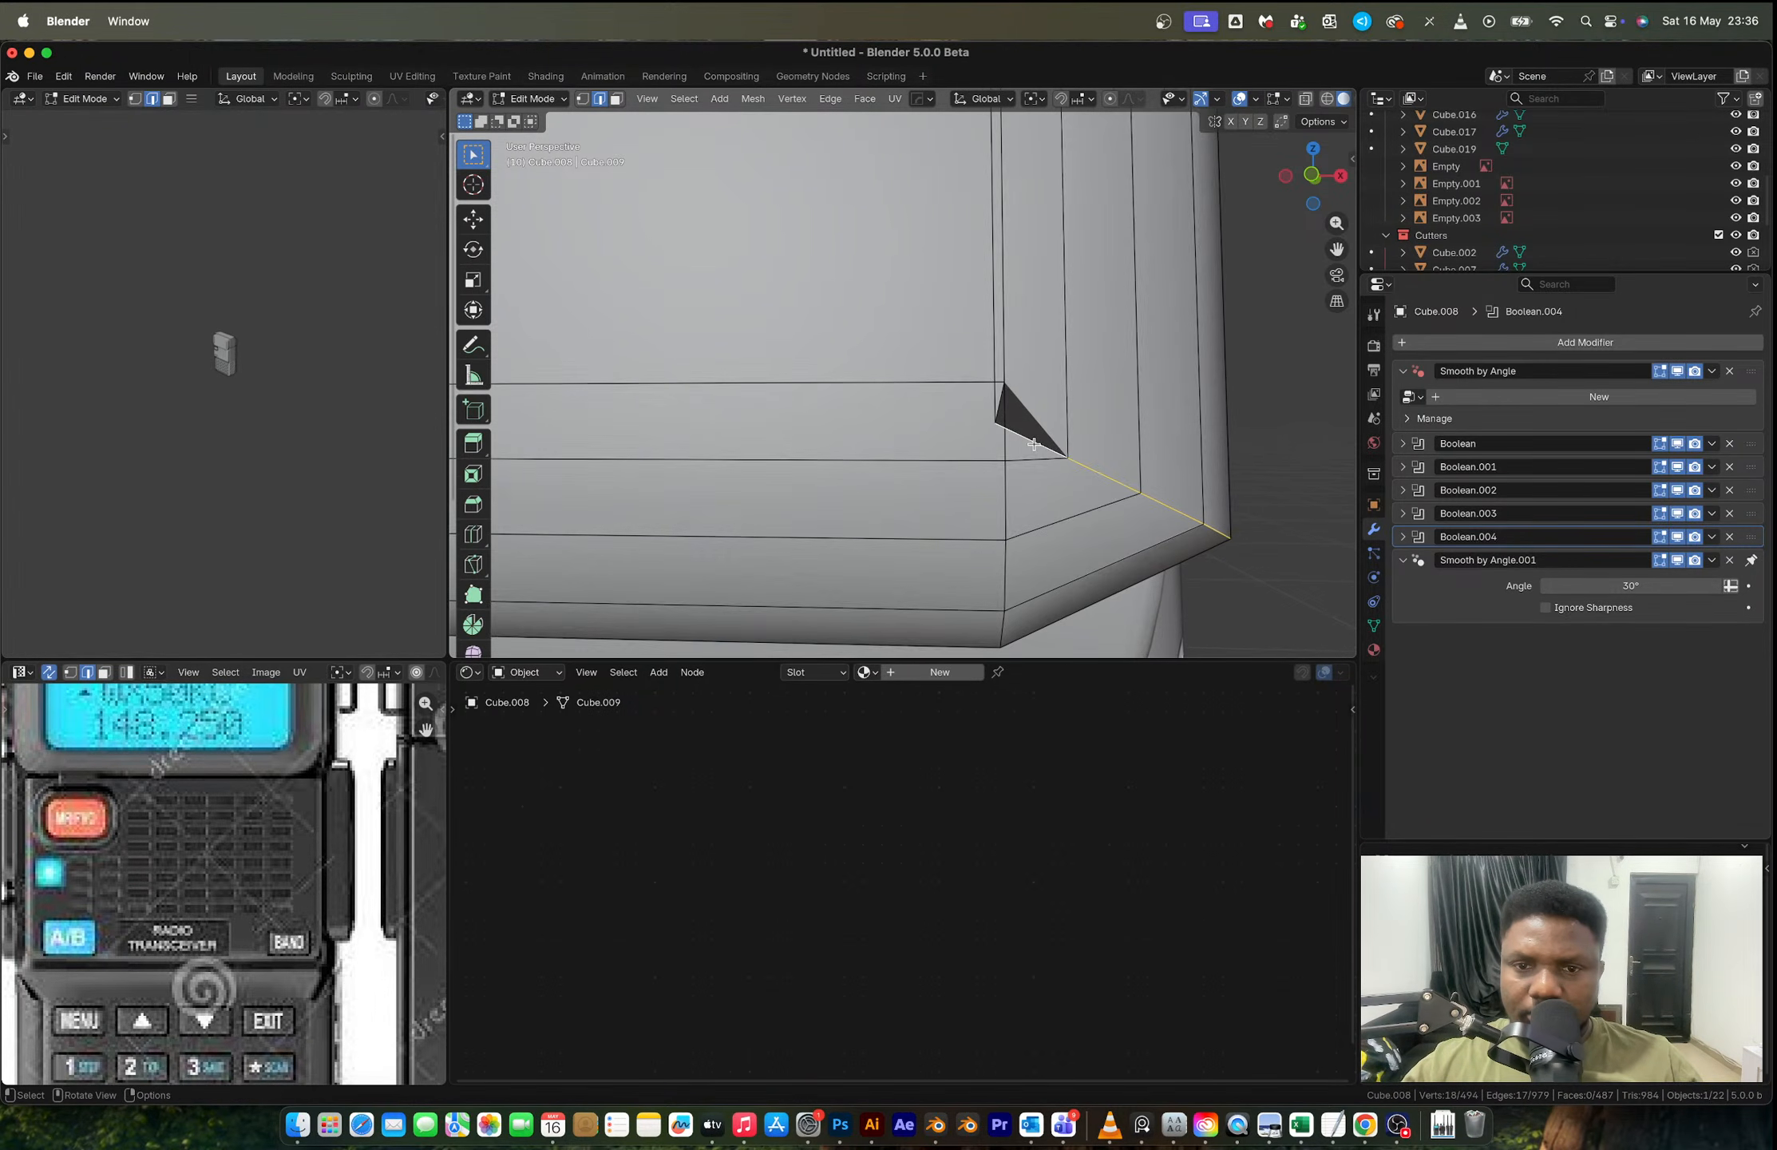
{"action": "key", "text": "ctrl+z"}
{"action": "key", "text": "ctrl+z"}
{"action": "key", "text": "ctrl+z"}
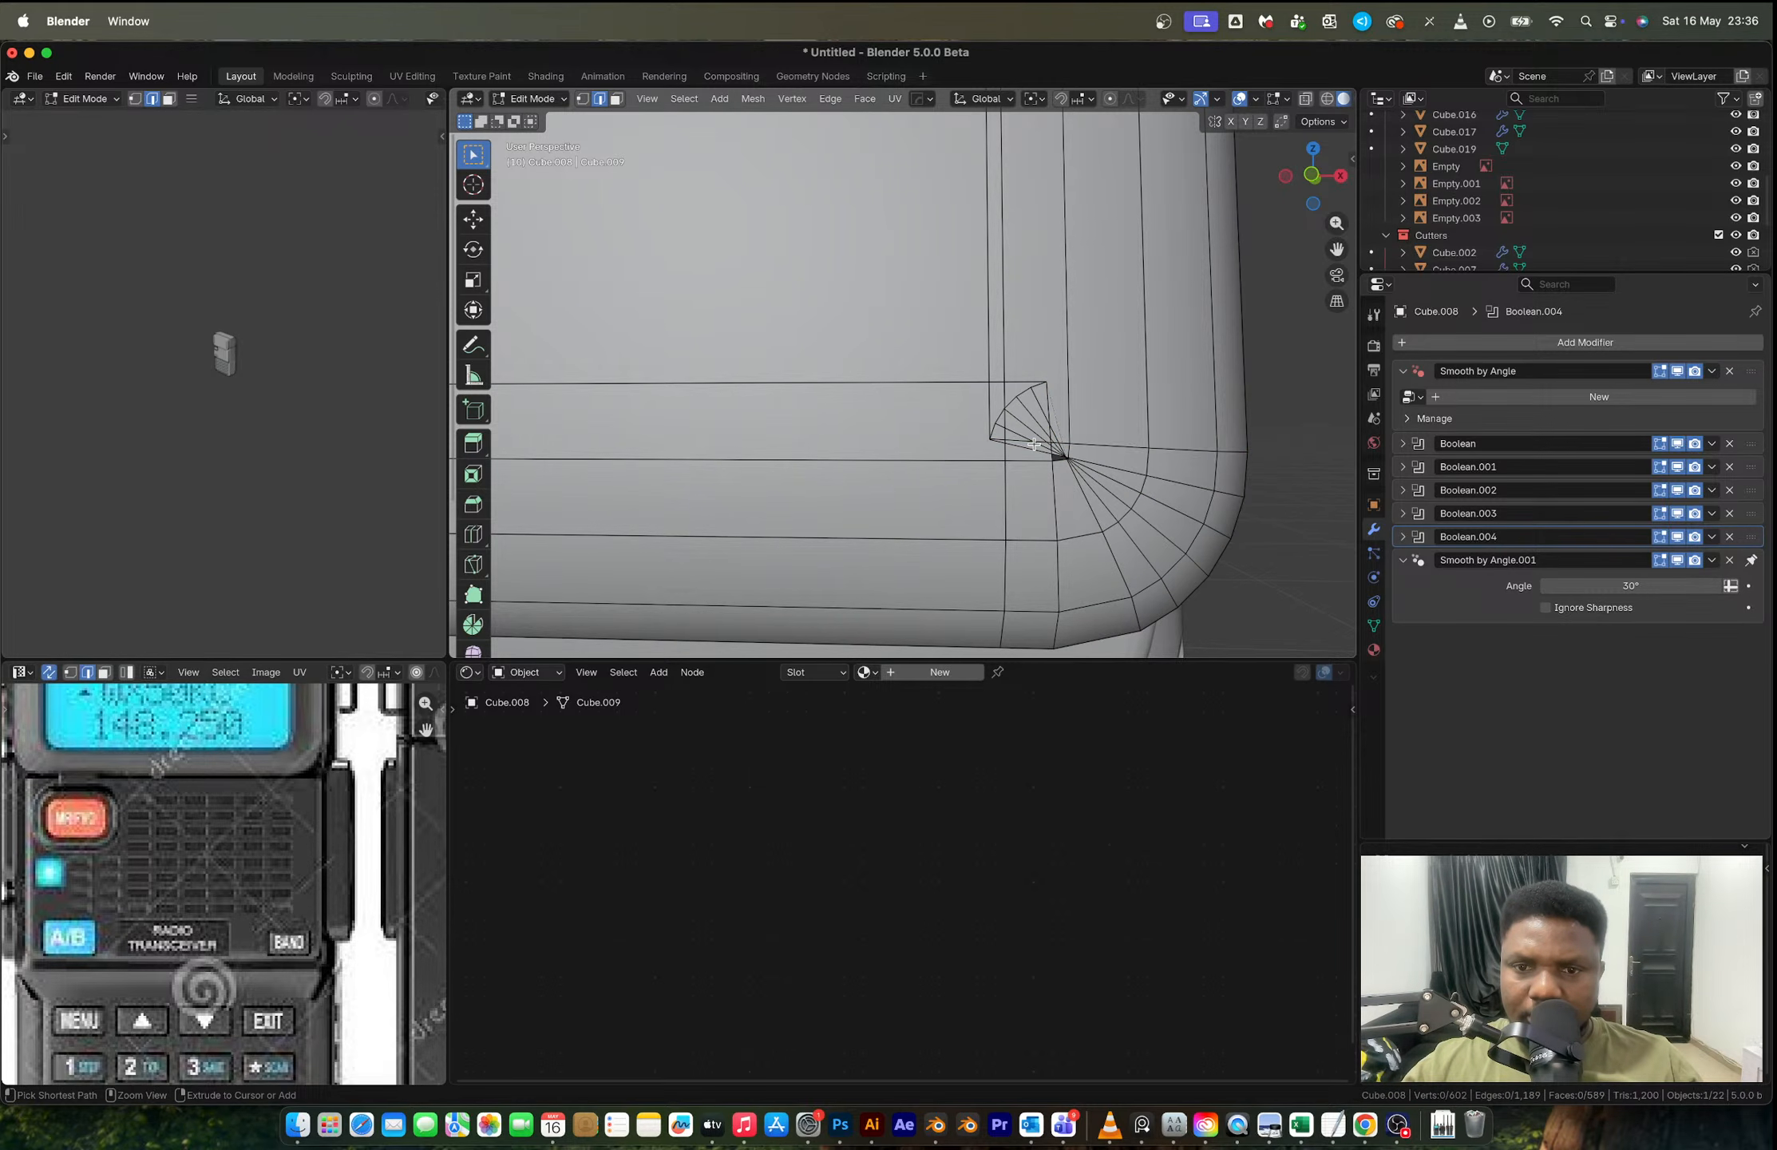
{"action": "scroll", "coordinate": [1052, 423], "scroll_direction": "up", "scroll_amount": 2}
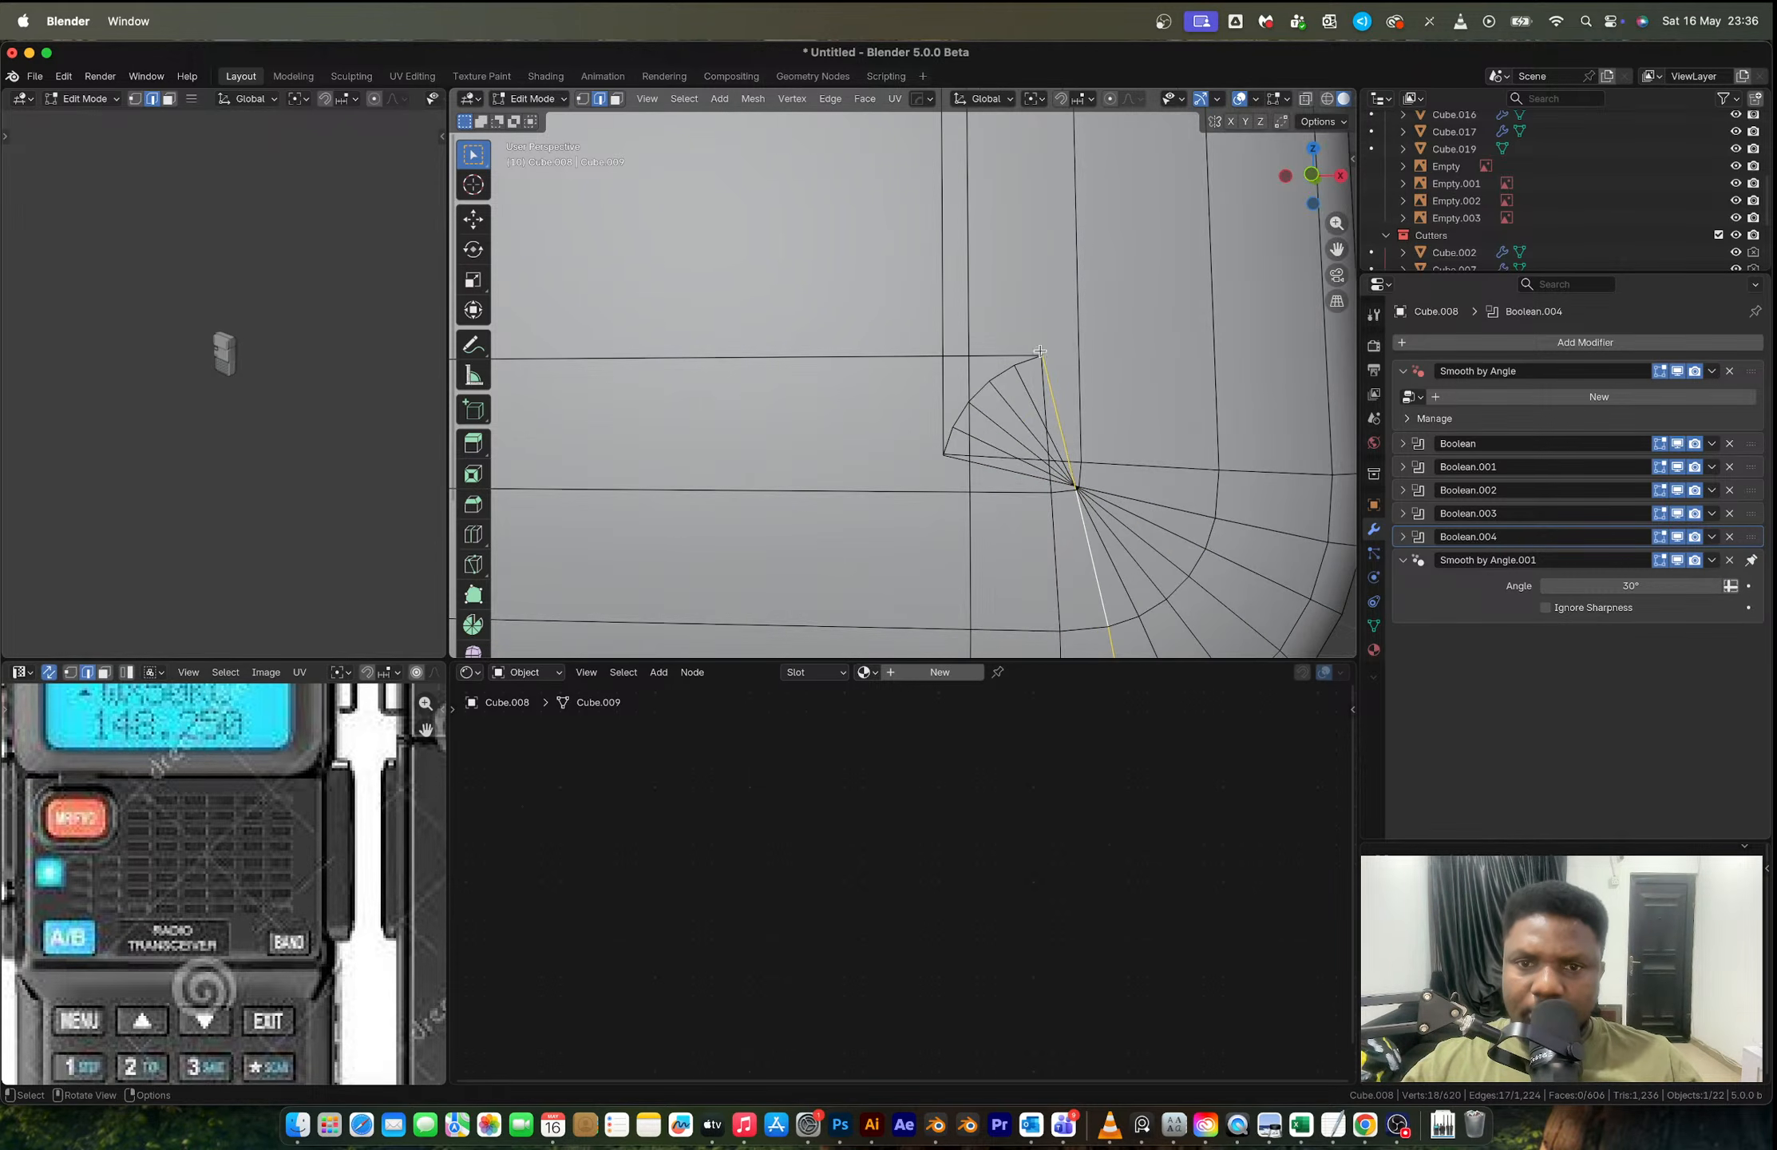
{"action": "key", "text": "g"}
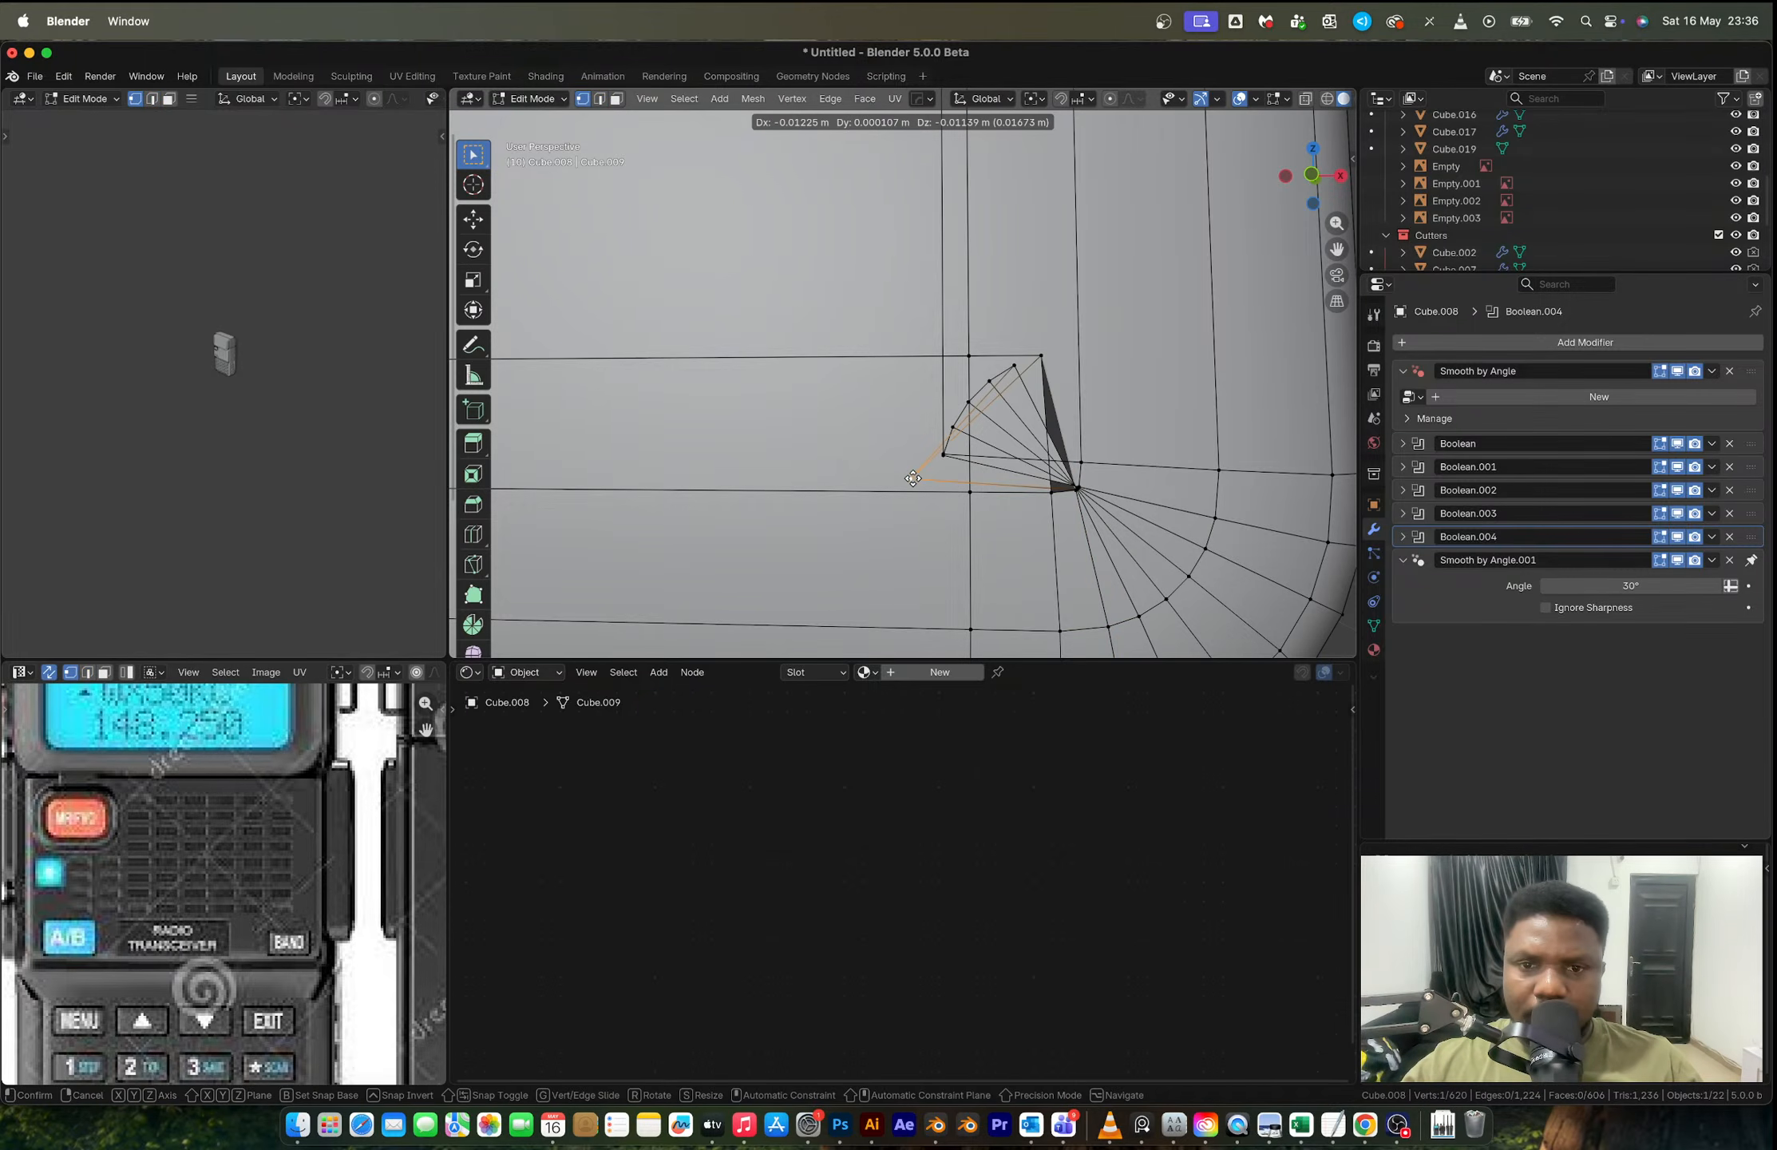
{"action": "right_click", "coordinate": [913, 478]}
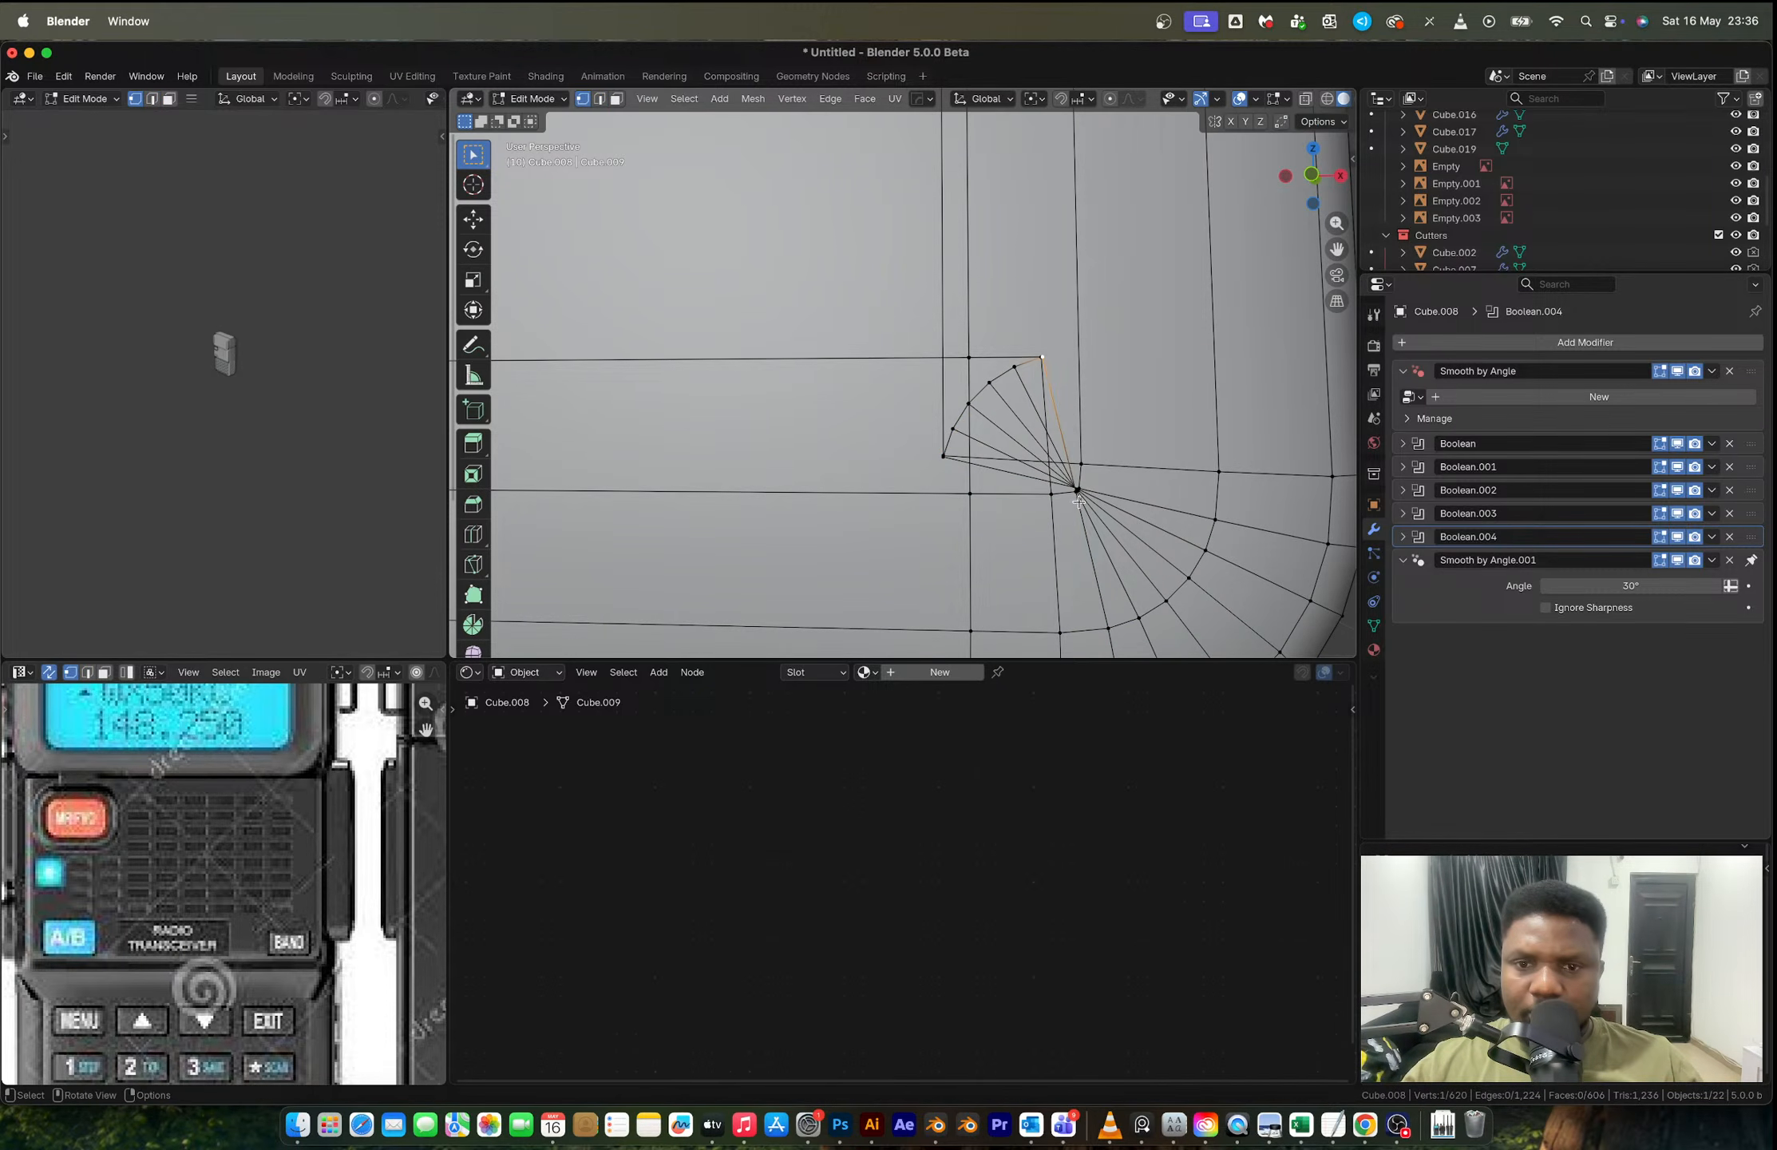
Step: Dissolve the edge loops on the speaker panel's flat front that run into the lower right corner fan, leaving only the outer rim loops
{"action": "scroll", "coordinate": [1094, 536], "scroll_direction": "down", "scroll_amount": 12}
{"action": "scroll", "coordinate": [1095, 536], "scroll_direction": "down", "scroll_amount": 4}
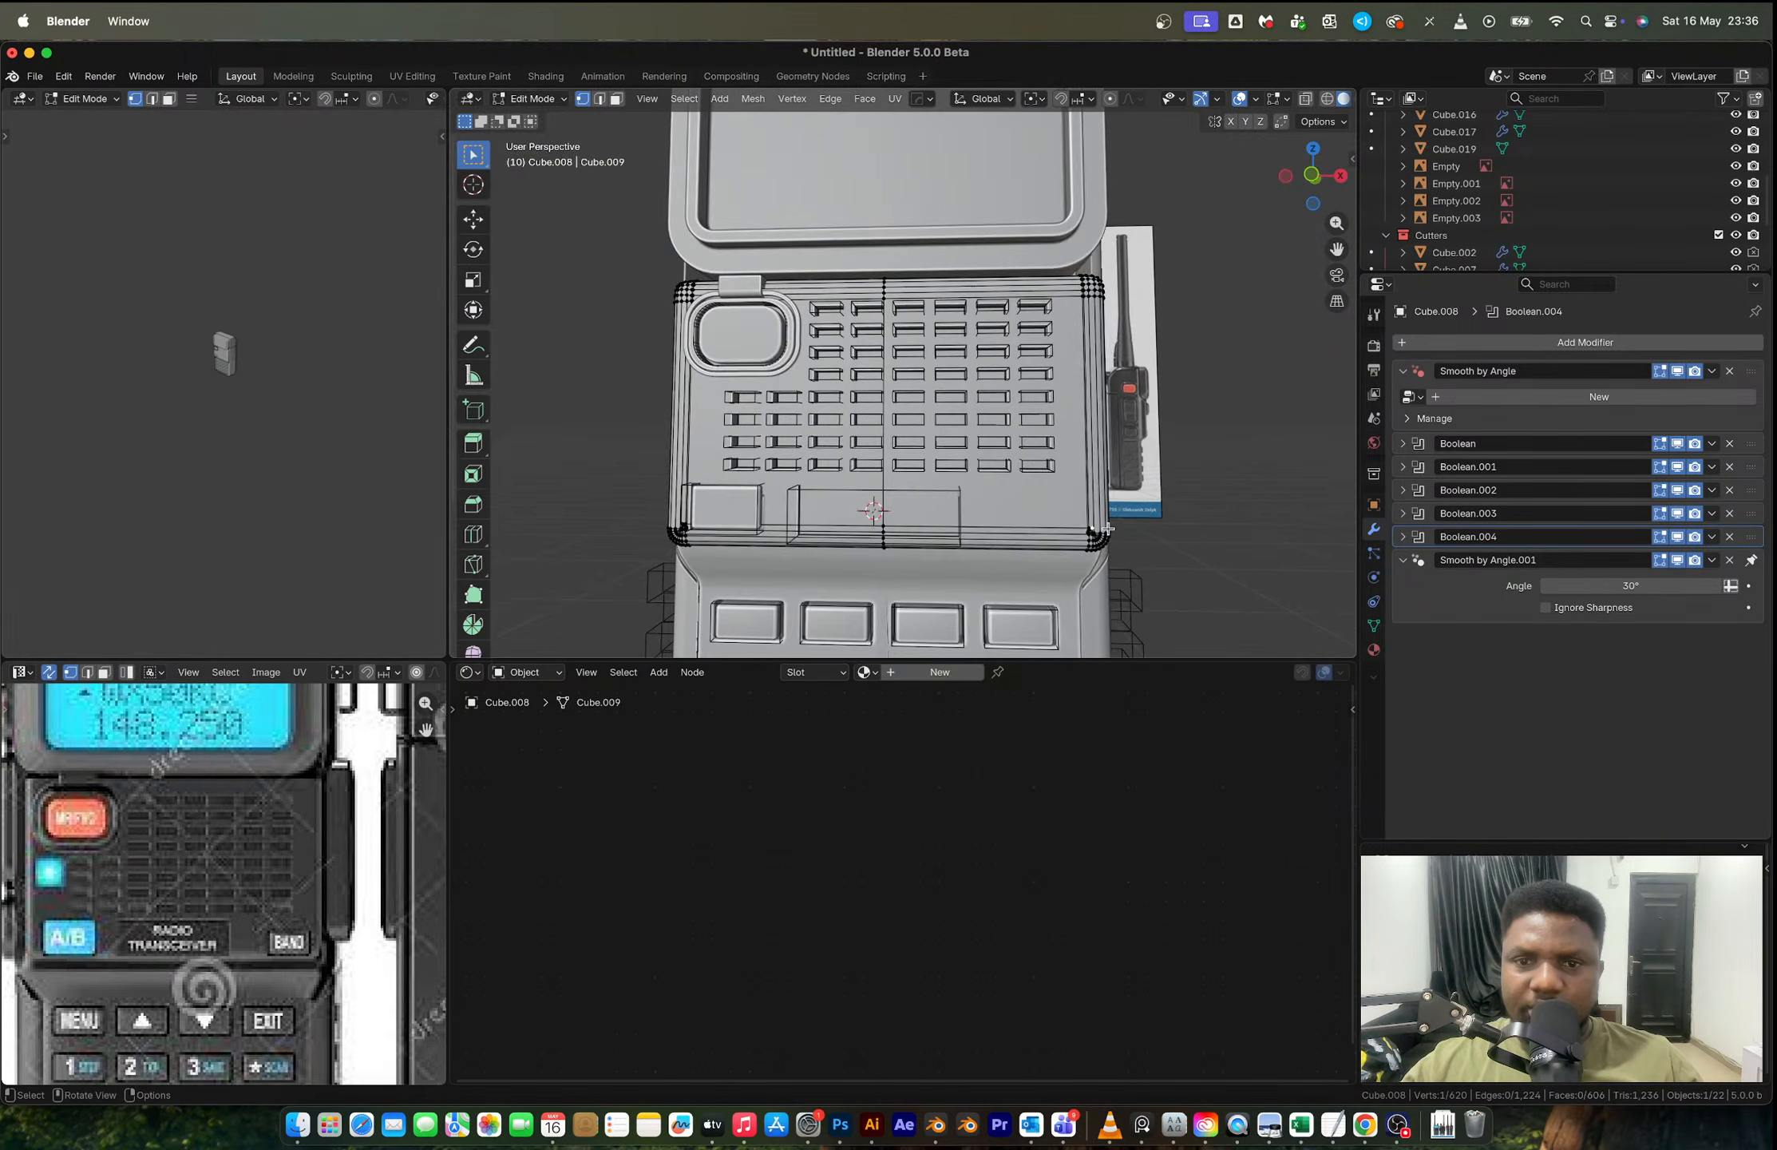
{"action": "mouse_move", "coordinate": [1095, 536]}
{"action": "middle_mouse_down"}
{"action": "mouse_move", "coordinate": [1018, 555]}
{"action": "mouse_move", "coordinate": [871, 547]}
{"action": "mouse_move", "coordinate": [1094, 546]}
{"action": "middle_mouse_up"}
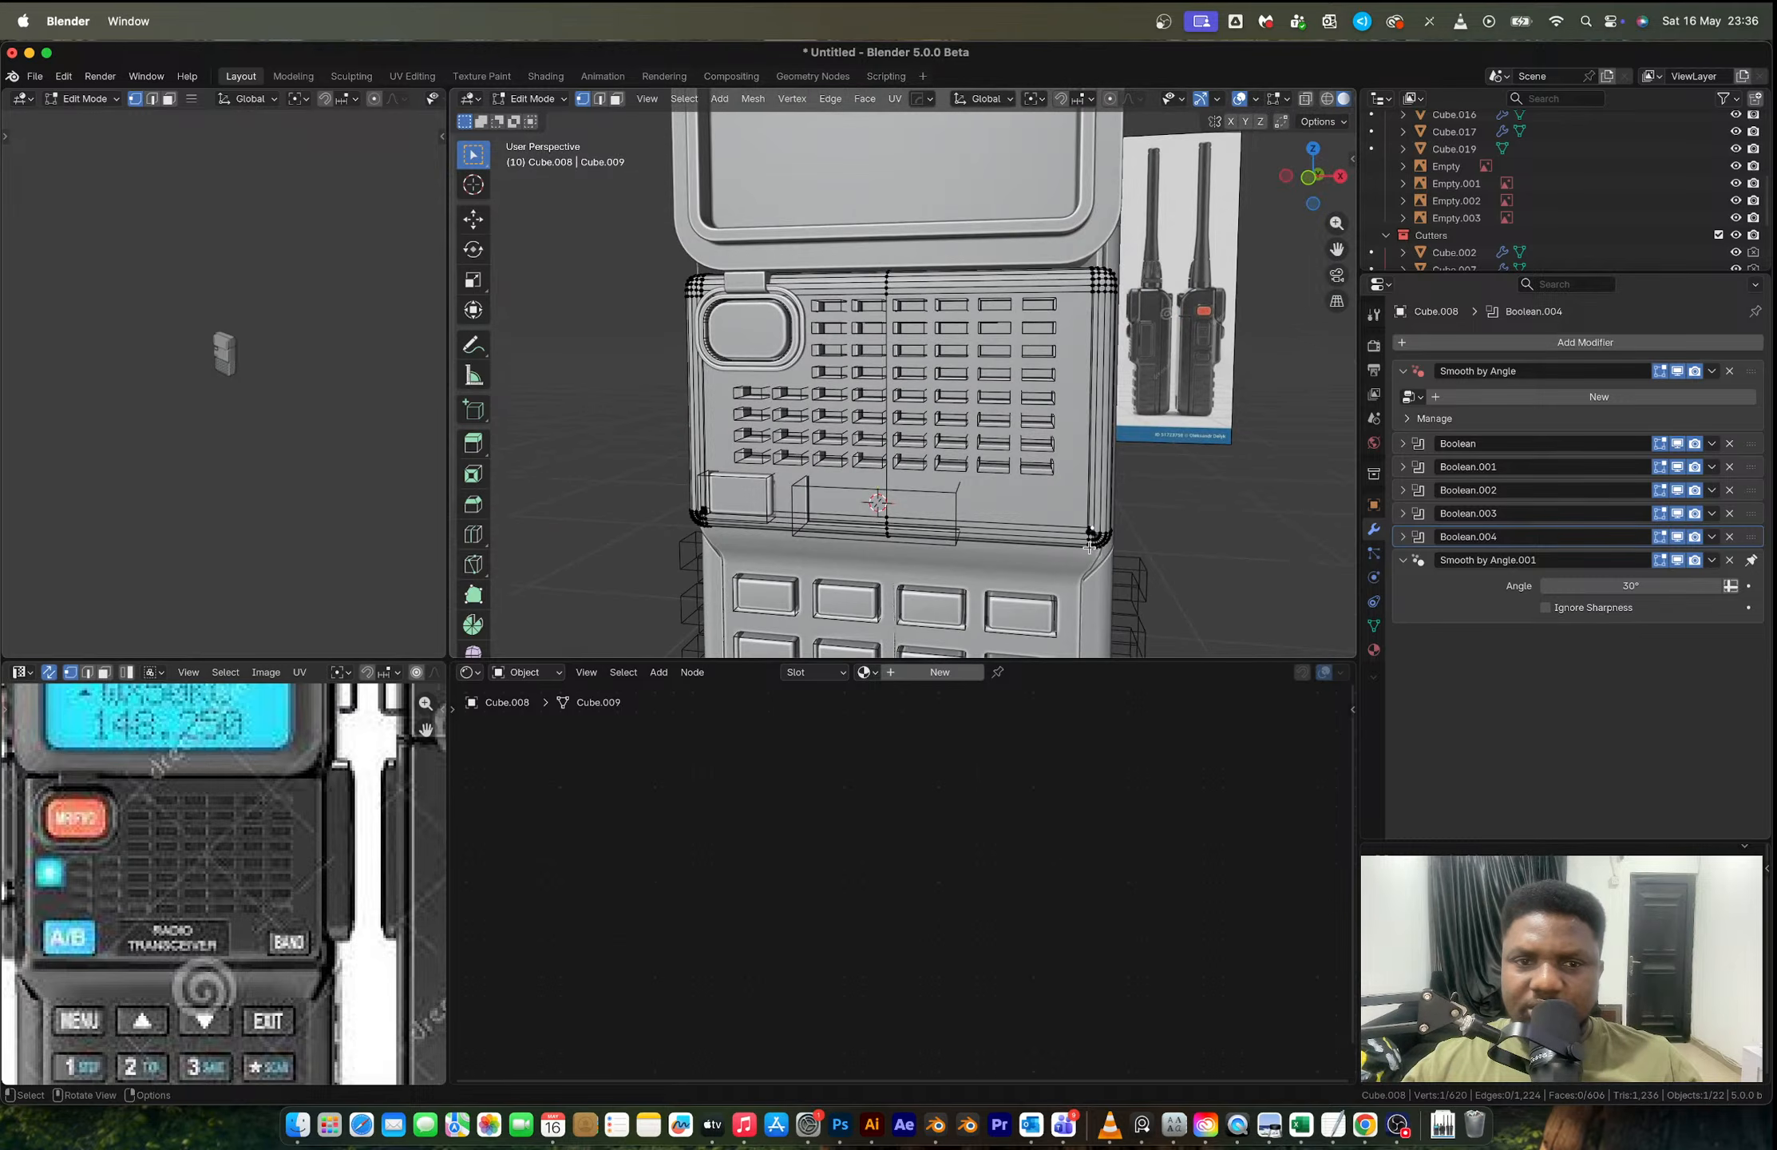
{"action": "scroll", "coordinate": [1089, 546], "scroll_direction": "up", "scroll_amount": 3}
{"action": "scroll", "coordinate": [1108, 519], "scroll_direction": "up", "scroll_amount": 4}
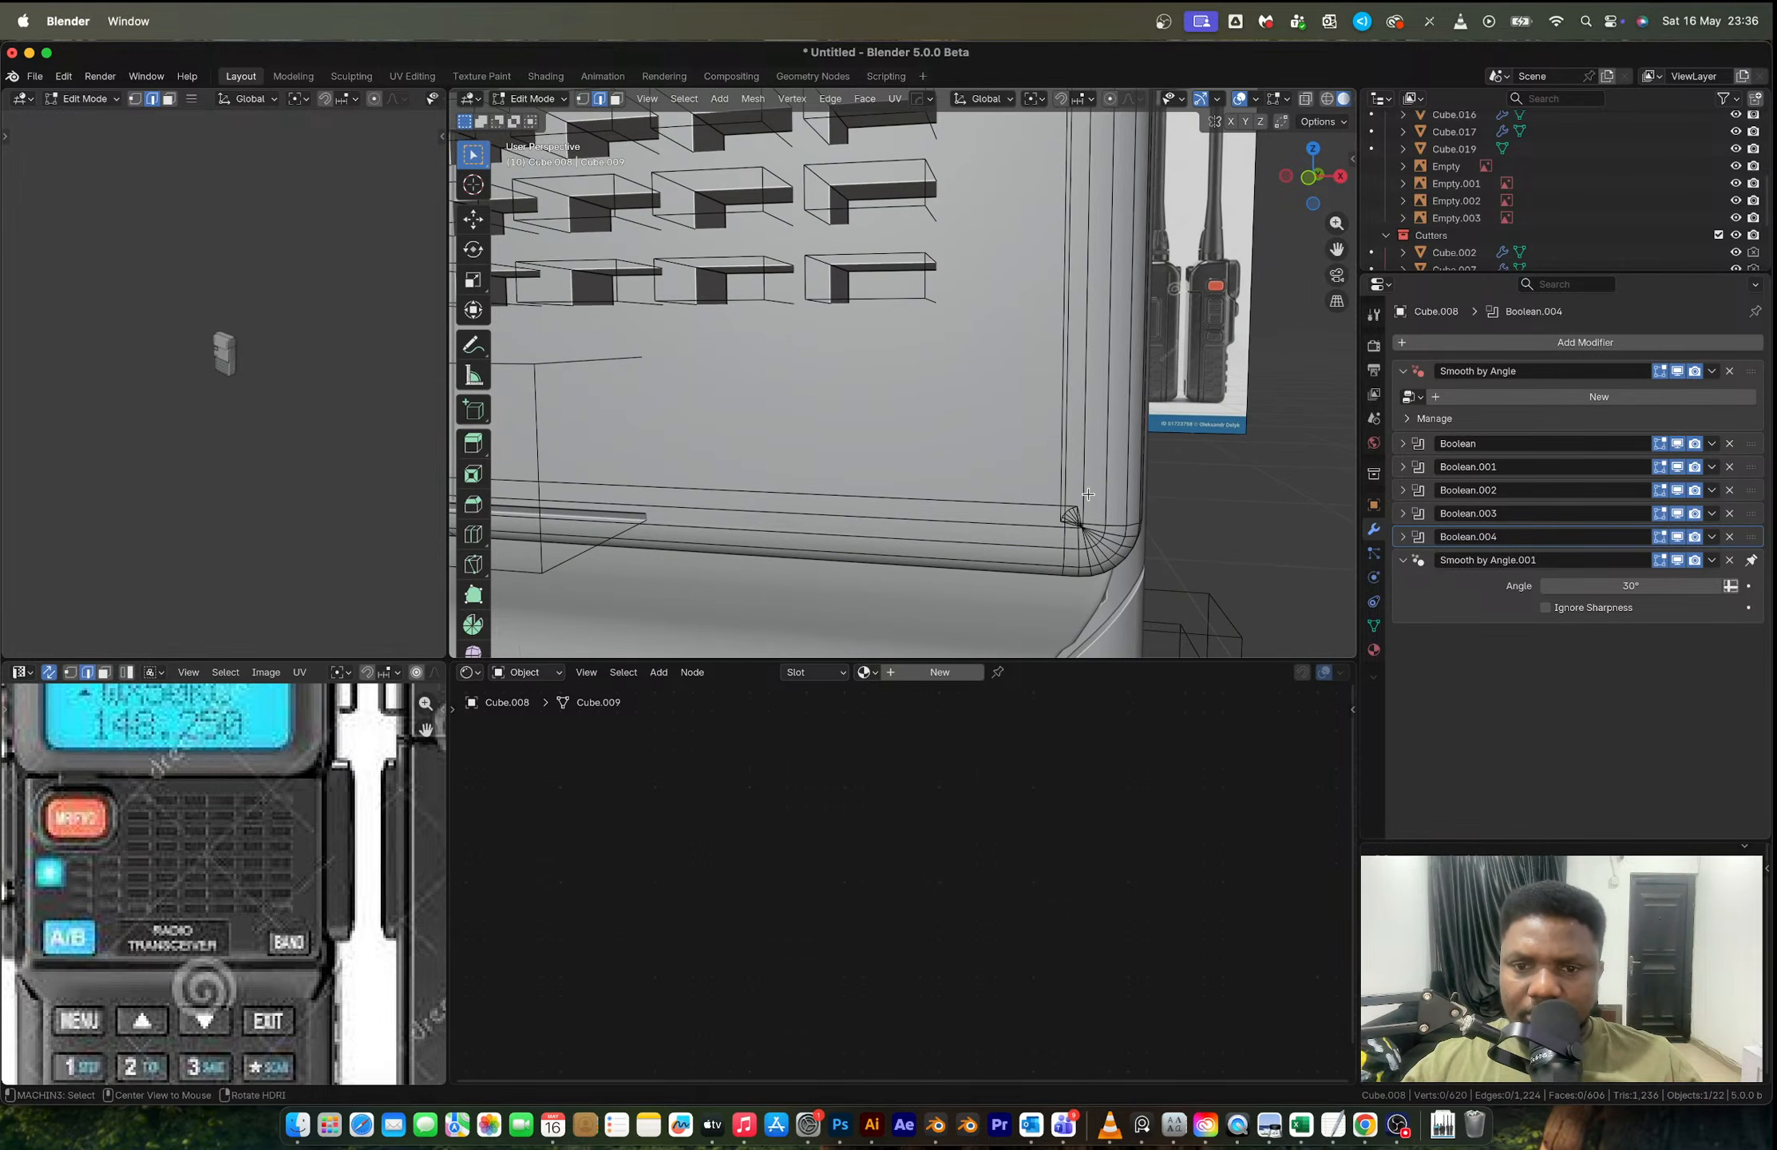
{"action": "left_click", "coordinate": [1088, 494], "text": "alt"}
{"action": "key", "text": "x"}
{"action": "left_click", "coordinate": [1091, 496]}
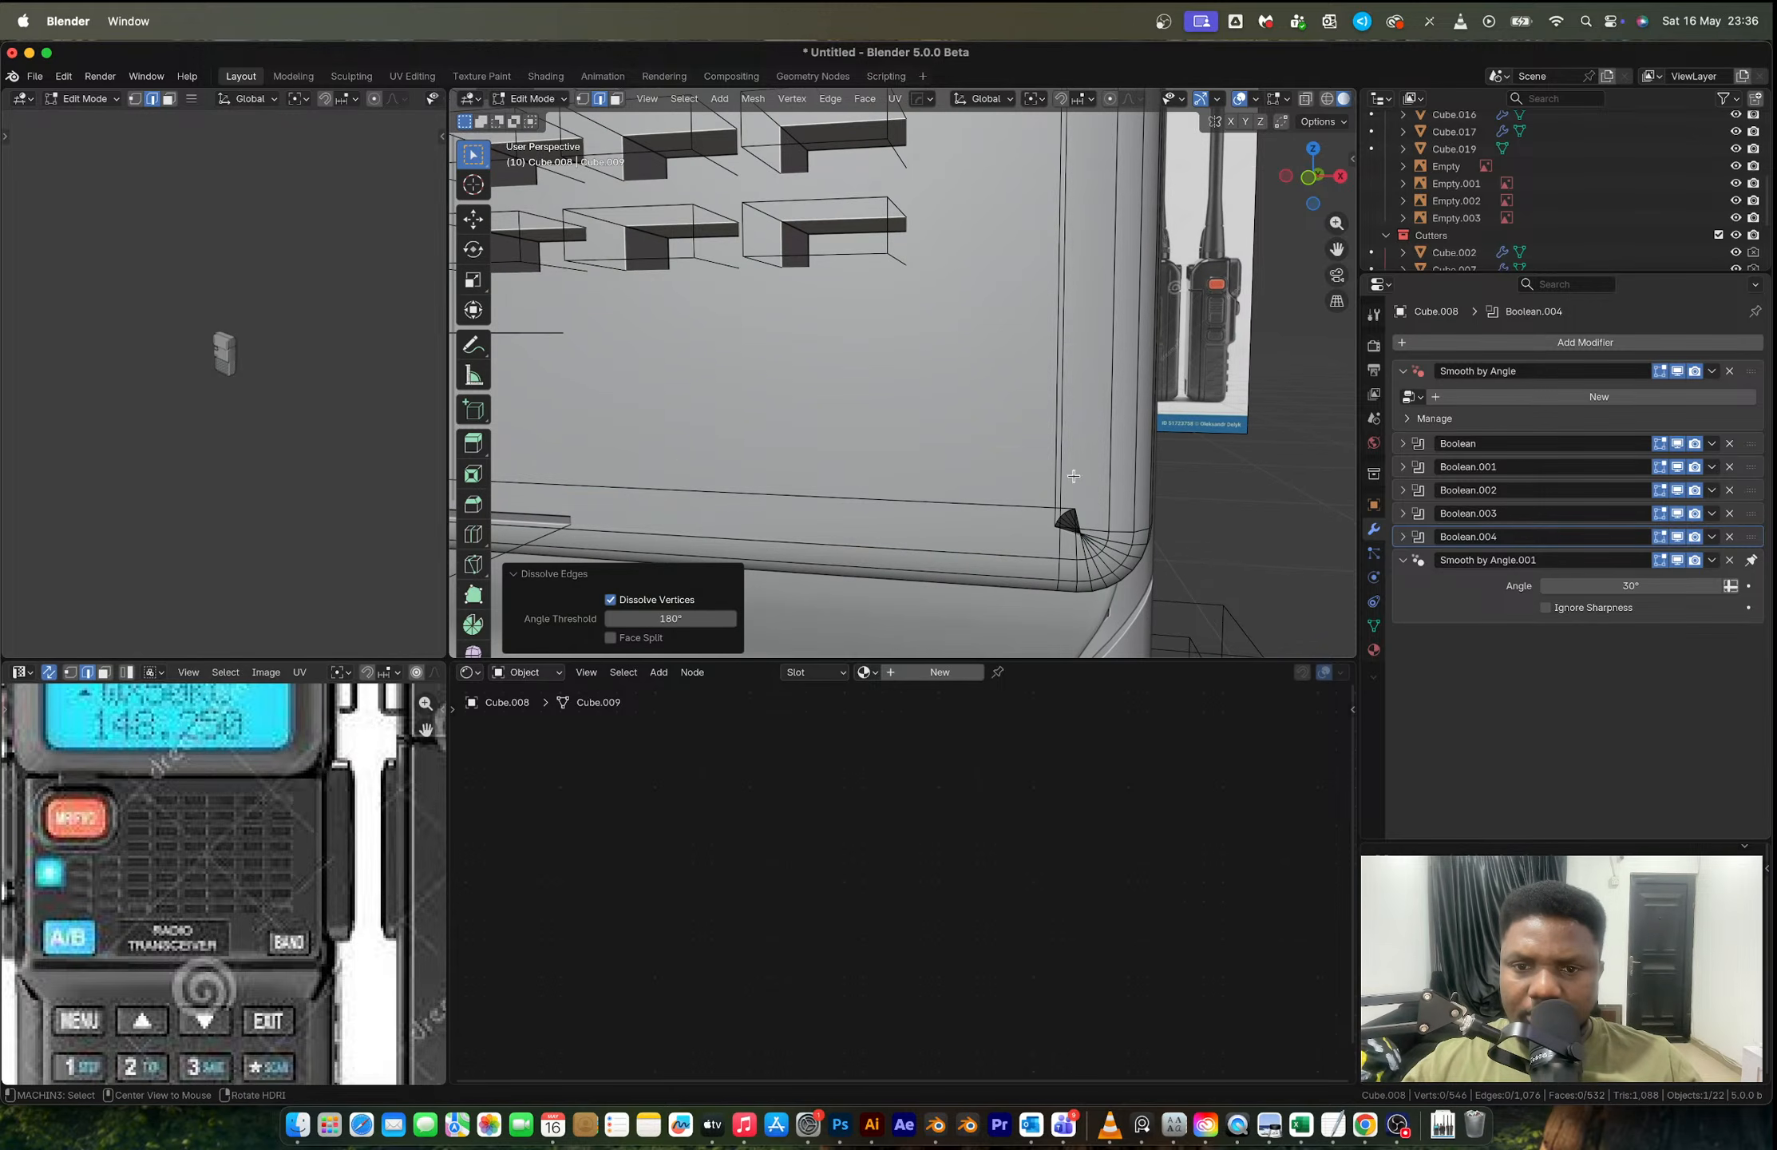
{"action": "key", "text": "ctrl+z"}
{"action": "key", "text": "x"}
{"action": "left_click", "coordinate": [1061, 468]}
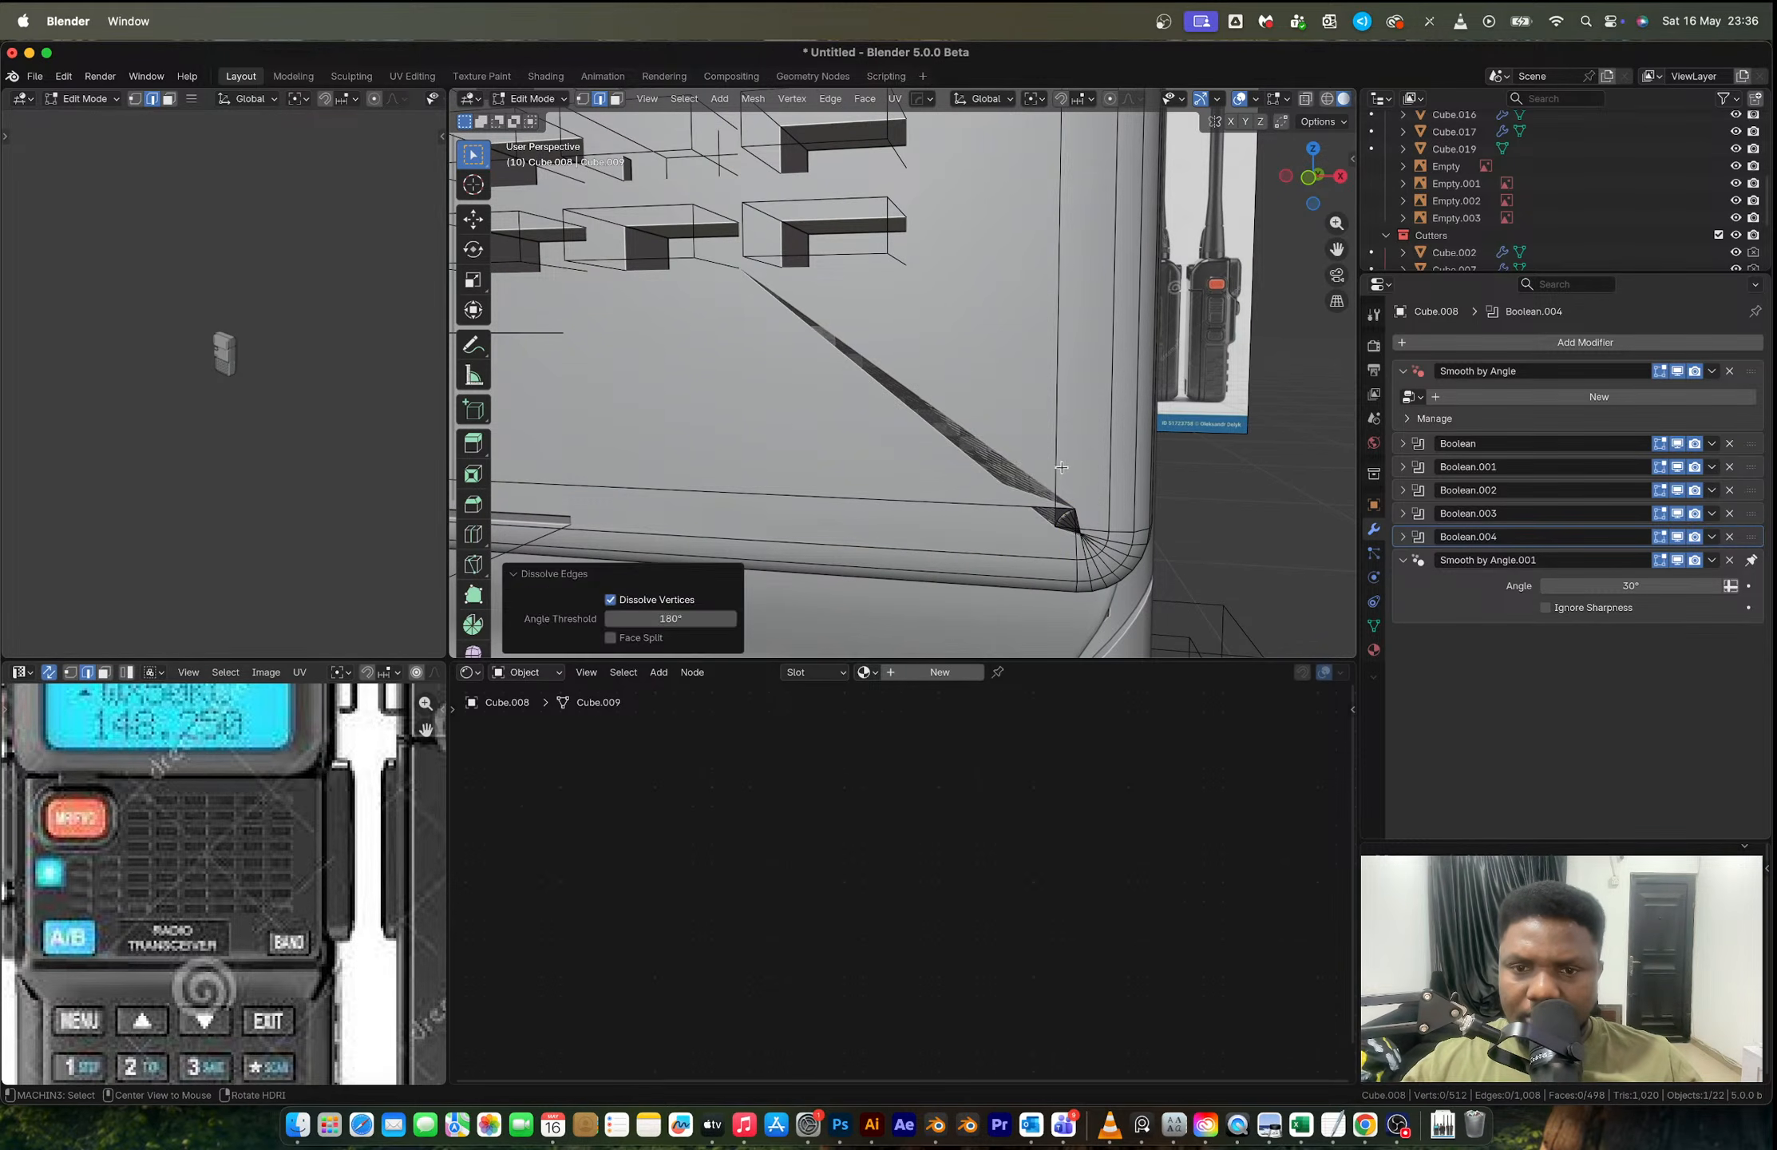
{"action": "key", "text": "ctrl+z"}
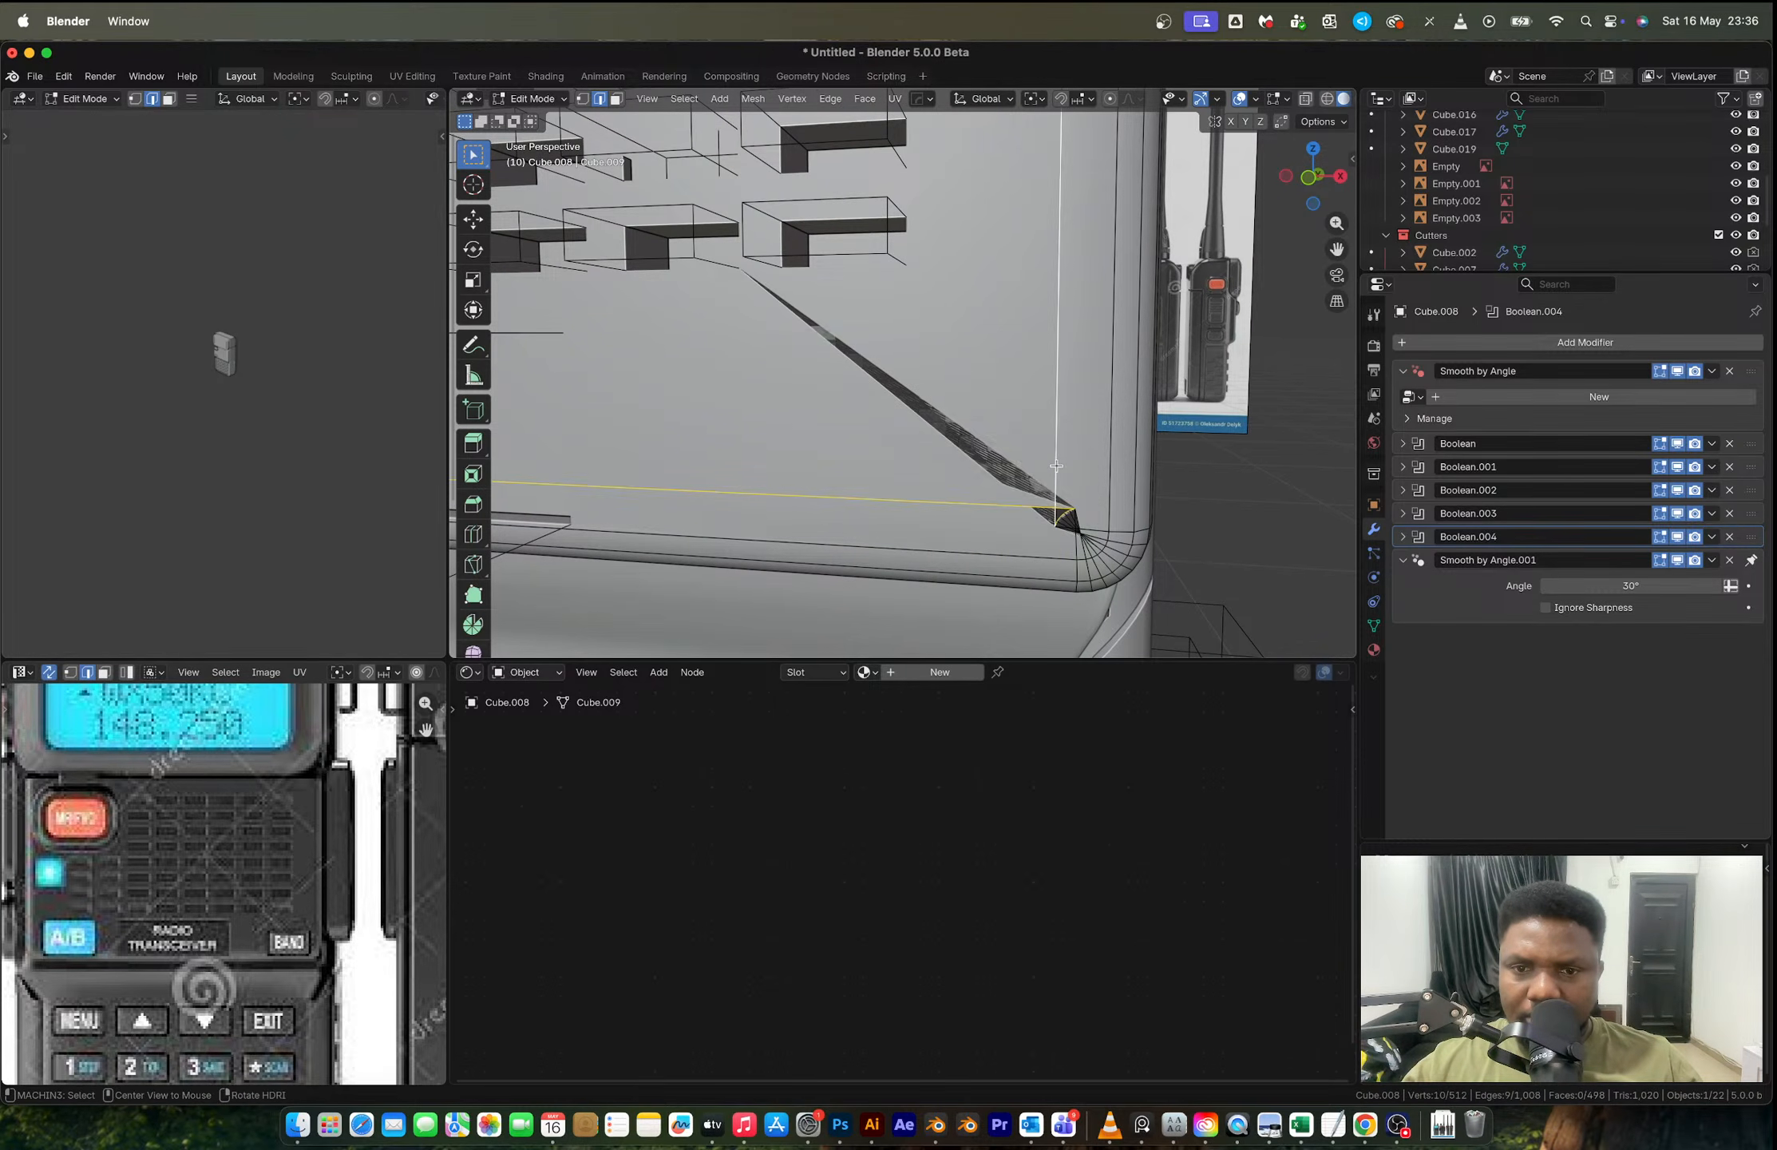
{"action": "key", "text": "x"}
{"action": "left_click", "coordinate": [1062, 469]}
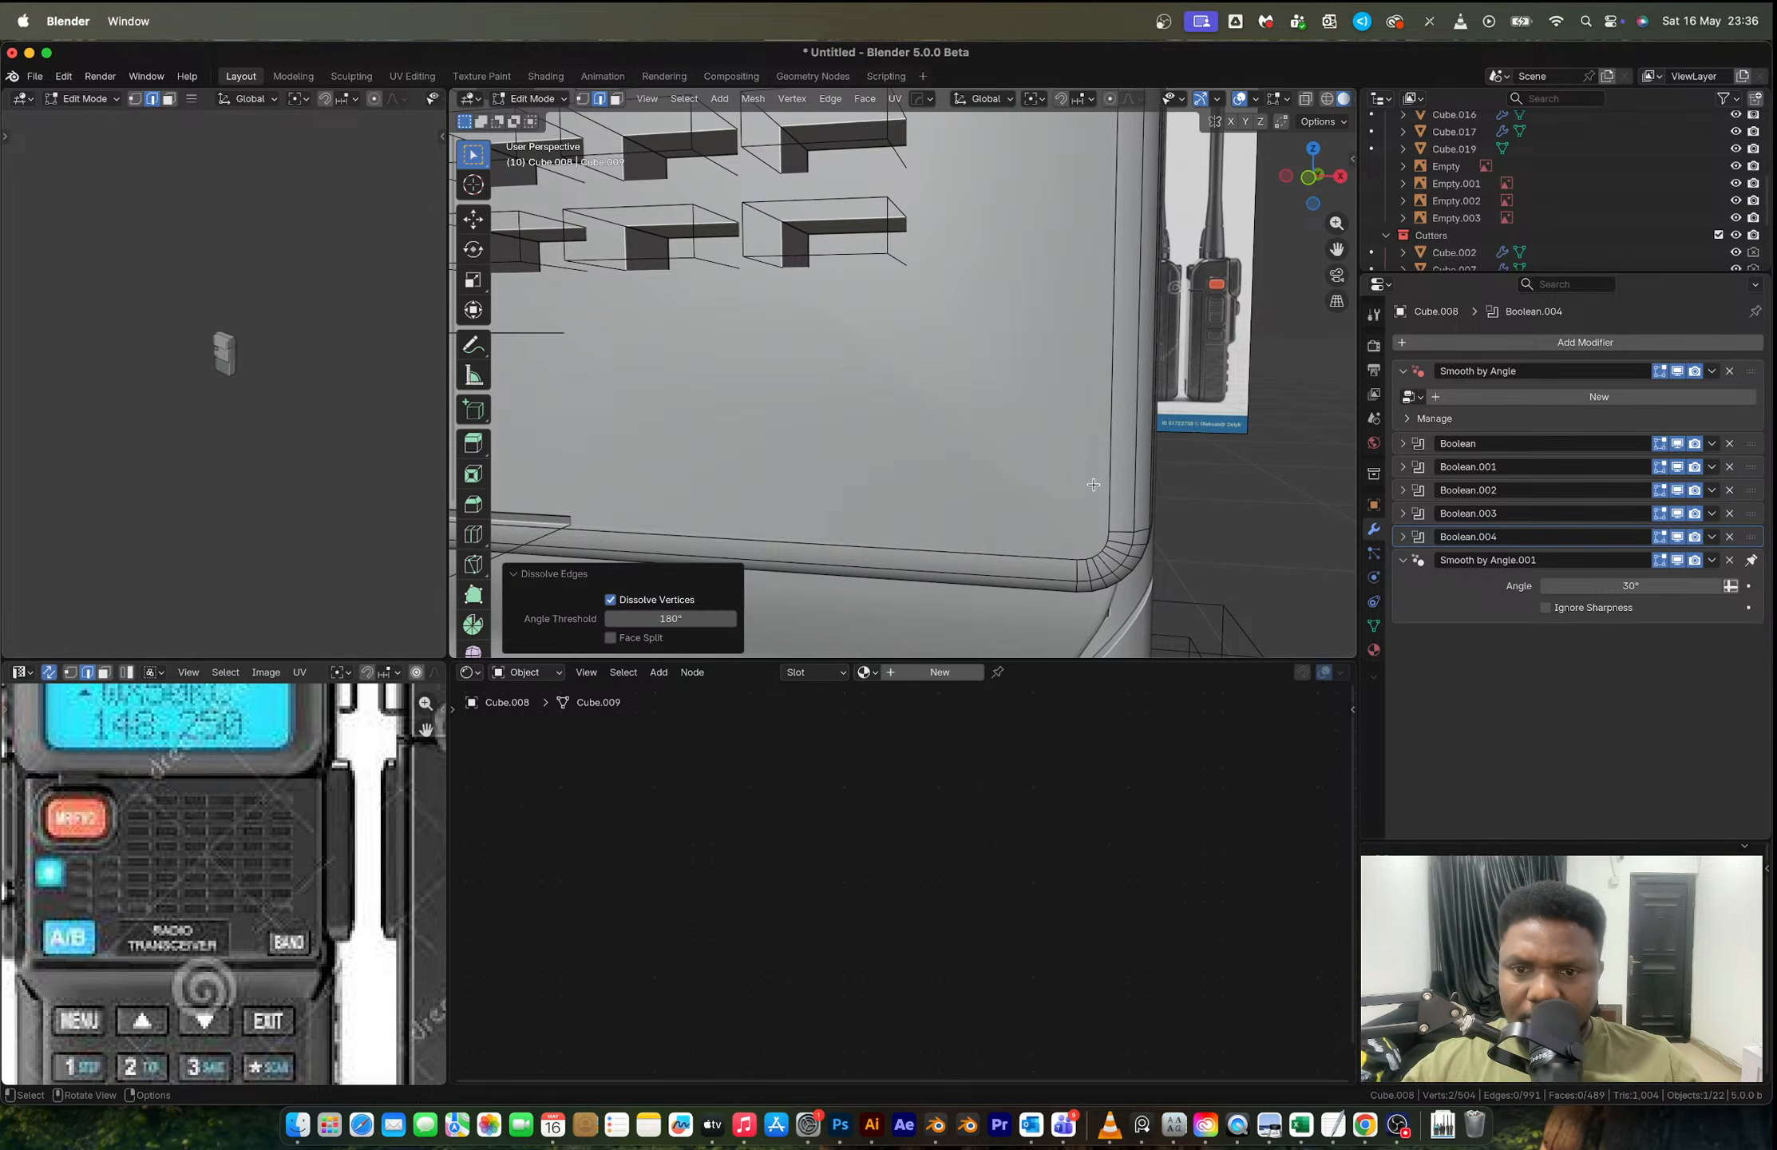
Step: Return to Object Mode and set the speaker panel's origin to its geometry
{"action": "middle_click_drag", "start_coordinate": [1093, 485], "coordinate": [1058, 64]}
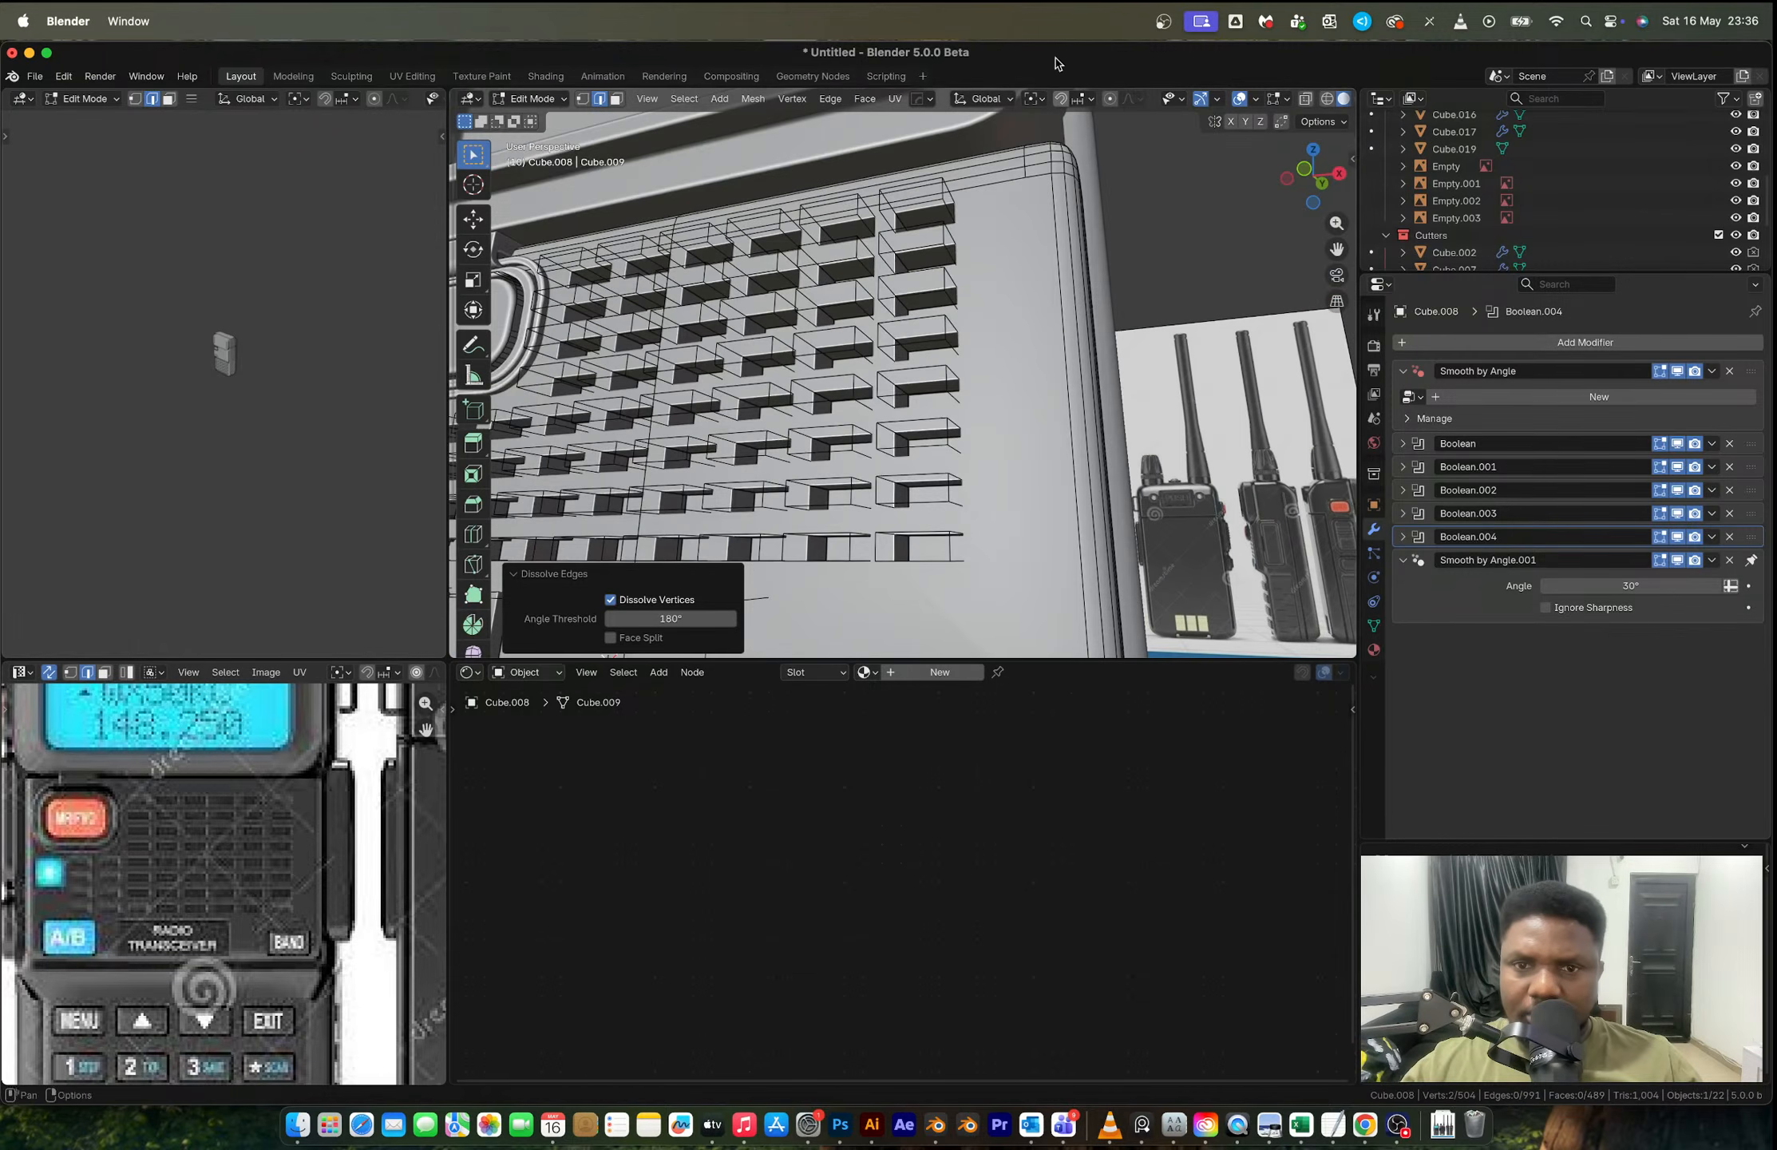
{"action": "middle_click_drag", "start_coordinate": [1100, 157], "coordinate": [1016, 139], "text": "alt"}
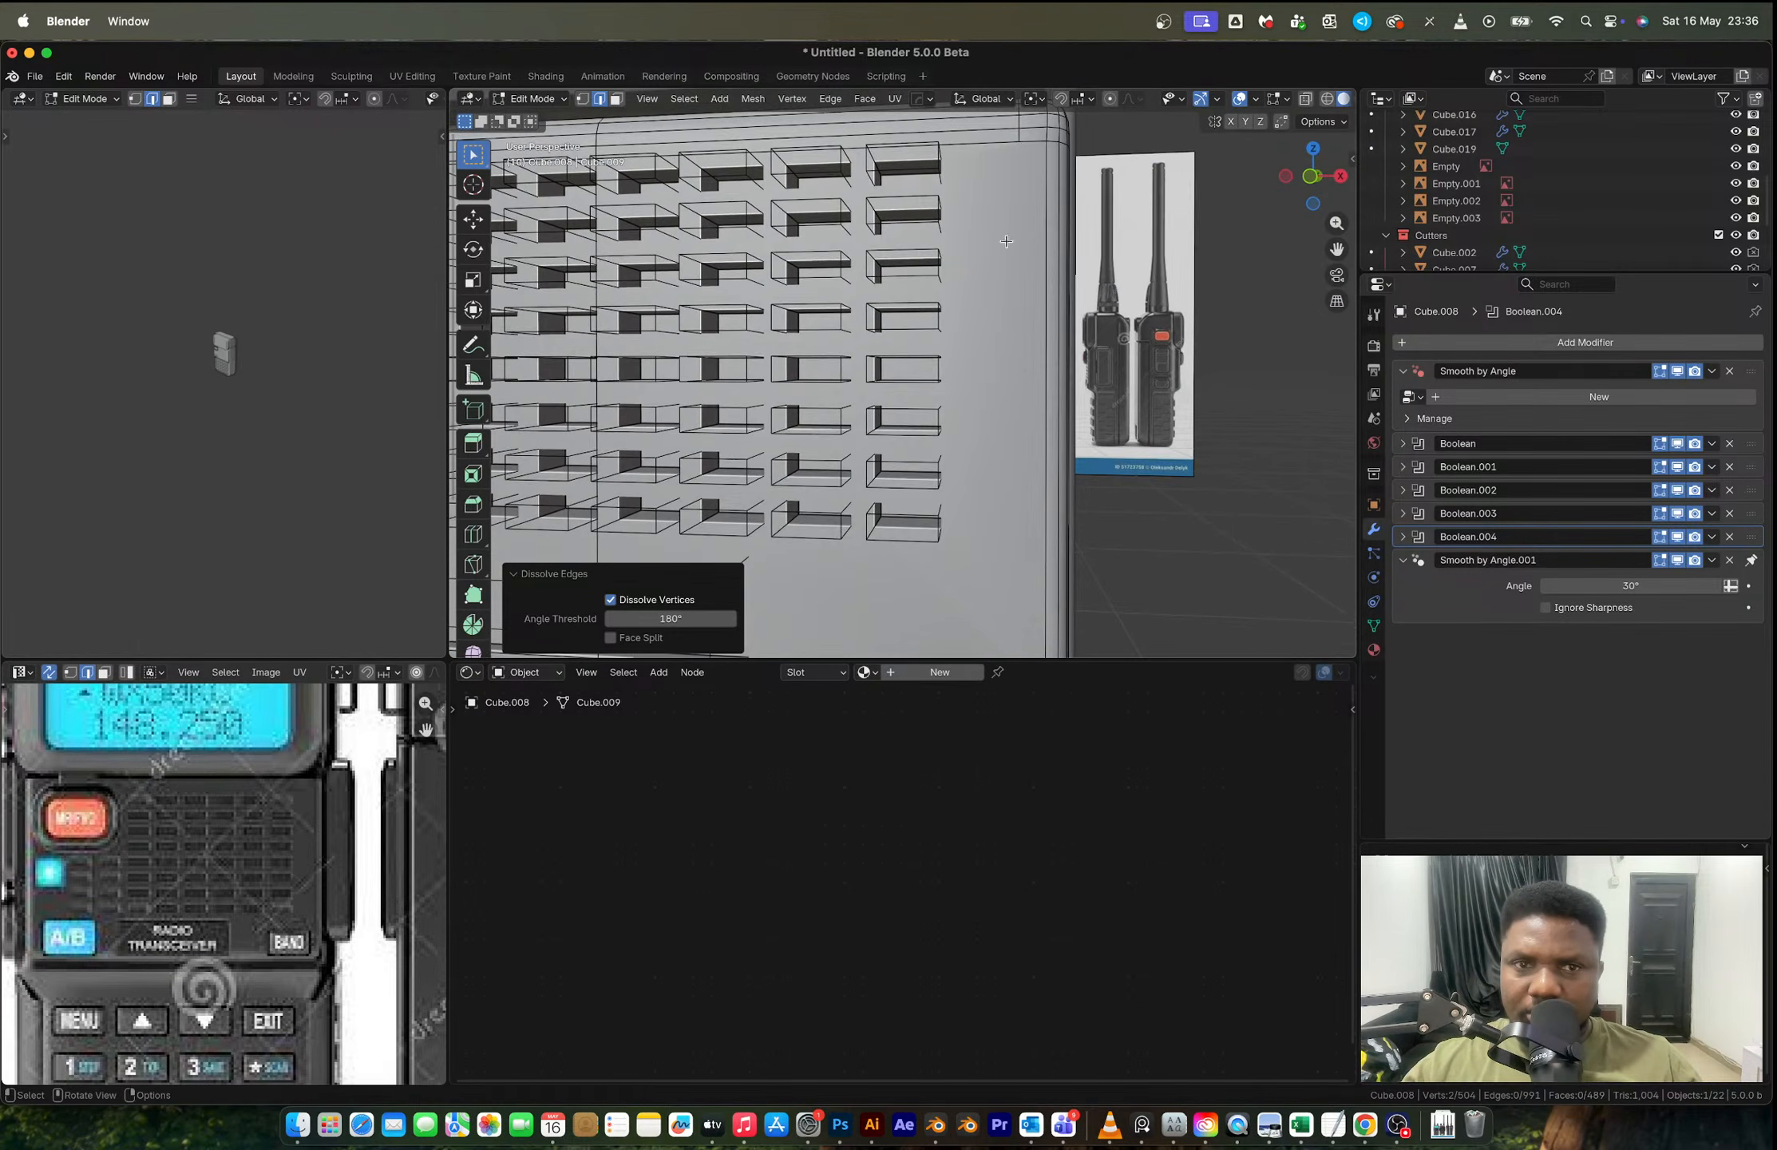
{"action": "key", "text": "Tab"}
{"action": "scroll", "coordinate": [998, 344], "scroll_direction": "down", "scroll_amount": 5}
{"action": "key", "text": "ctrl+grave"}
{"action": "key", "text": "Escape"}
{"action": "scroll", "coordinate": [969, 443], "scroll_direction": "down", "scroll_amount": 4}
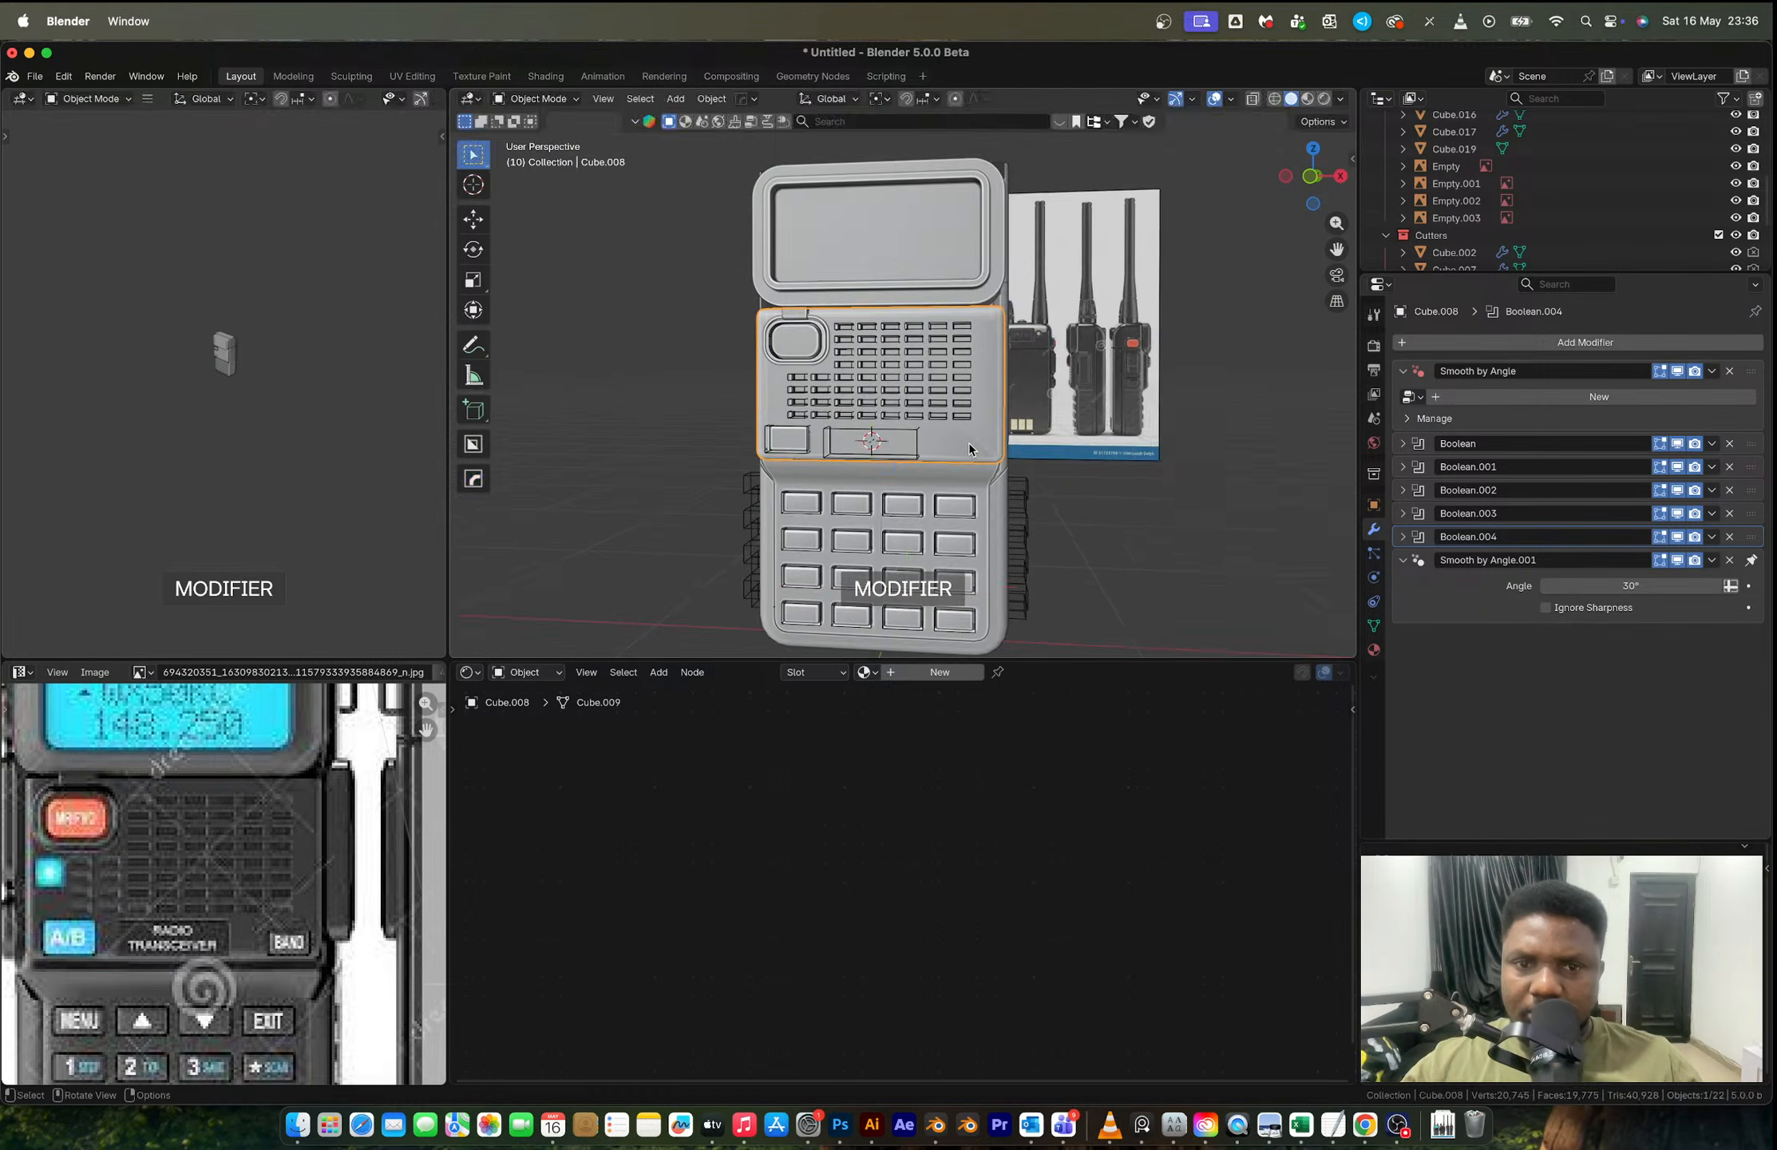
{"action": "right_click", "coordinate": [959, 432]}
{"action": "mouse_move", "coordinate": [962, 492]}
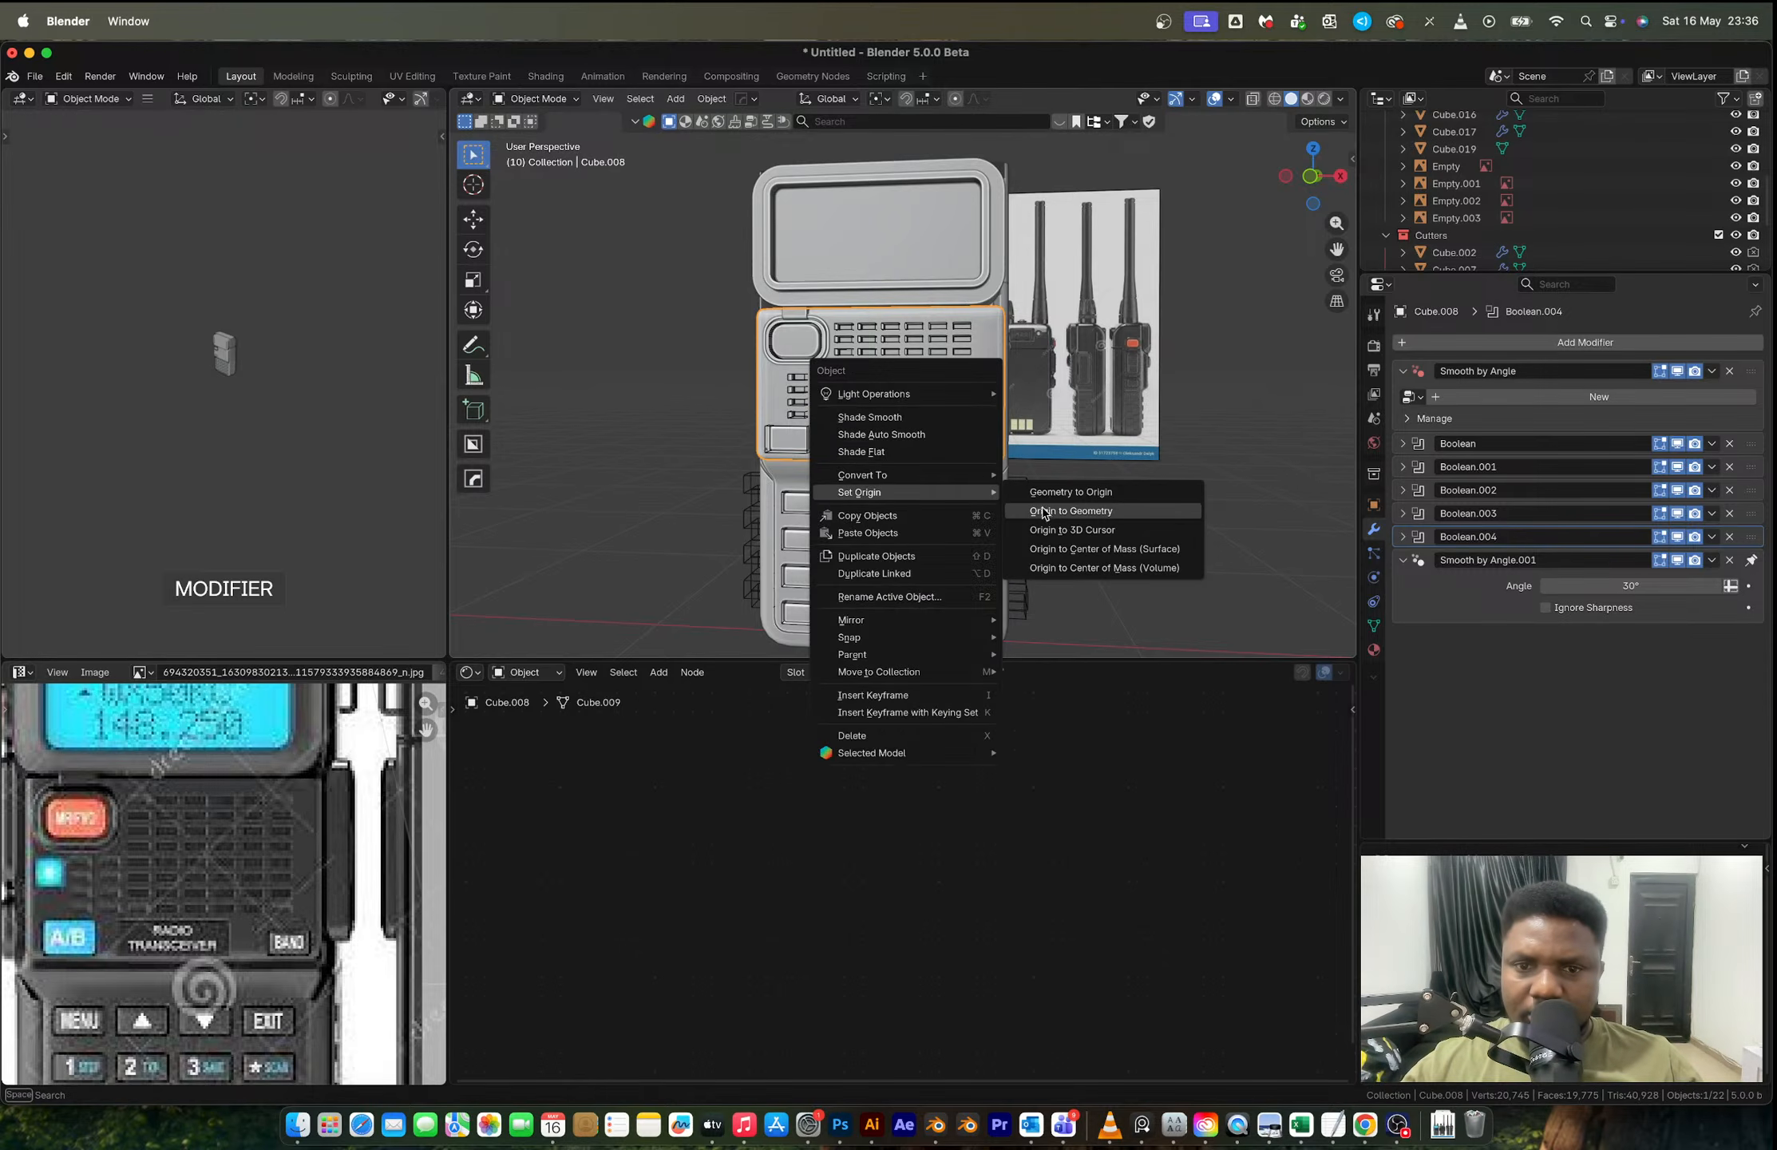
{"action": "left_click", "coordinate": [1048, 513]}
Step: Mirror the speaker panel with bisect across Z and X so all corners match the cleaned one, and apply the mirror modifier
{"action": "key", "text": "alt+x"}
{"action": "left_click", "coordinate": [887, 507]}
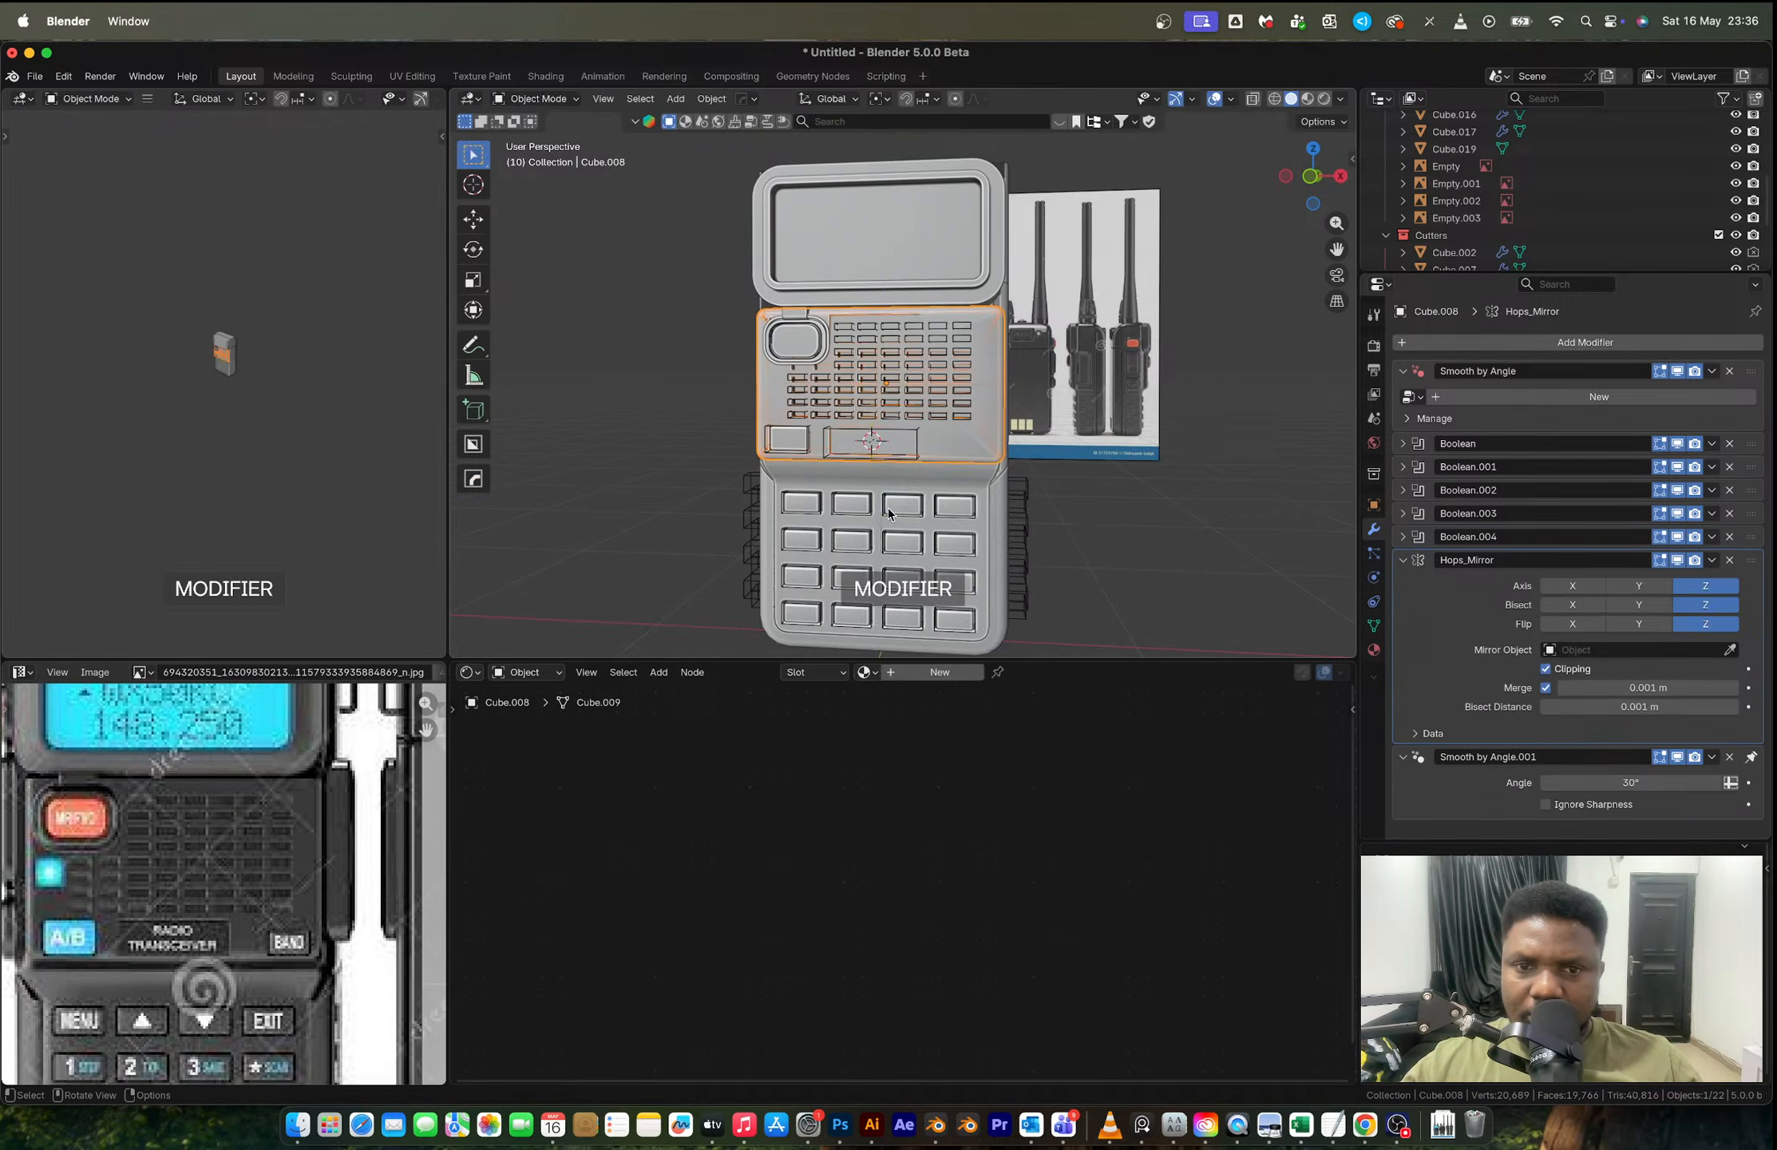
{"action": "scroll", "coordinate": [967, 417], "scroll_direction": "up", "scroll_amount": 2}
{"action": "scroll", "coordinate": [967, 412], "scroll_direction": "up", "scroll_amount": 2}
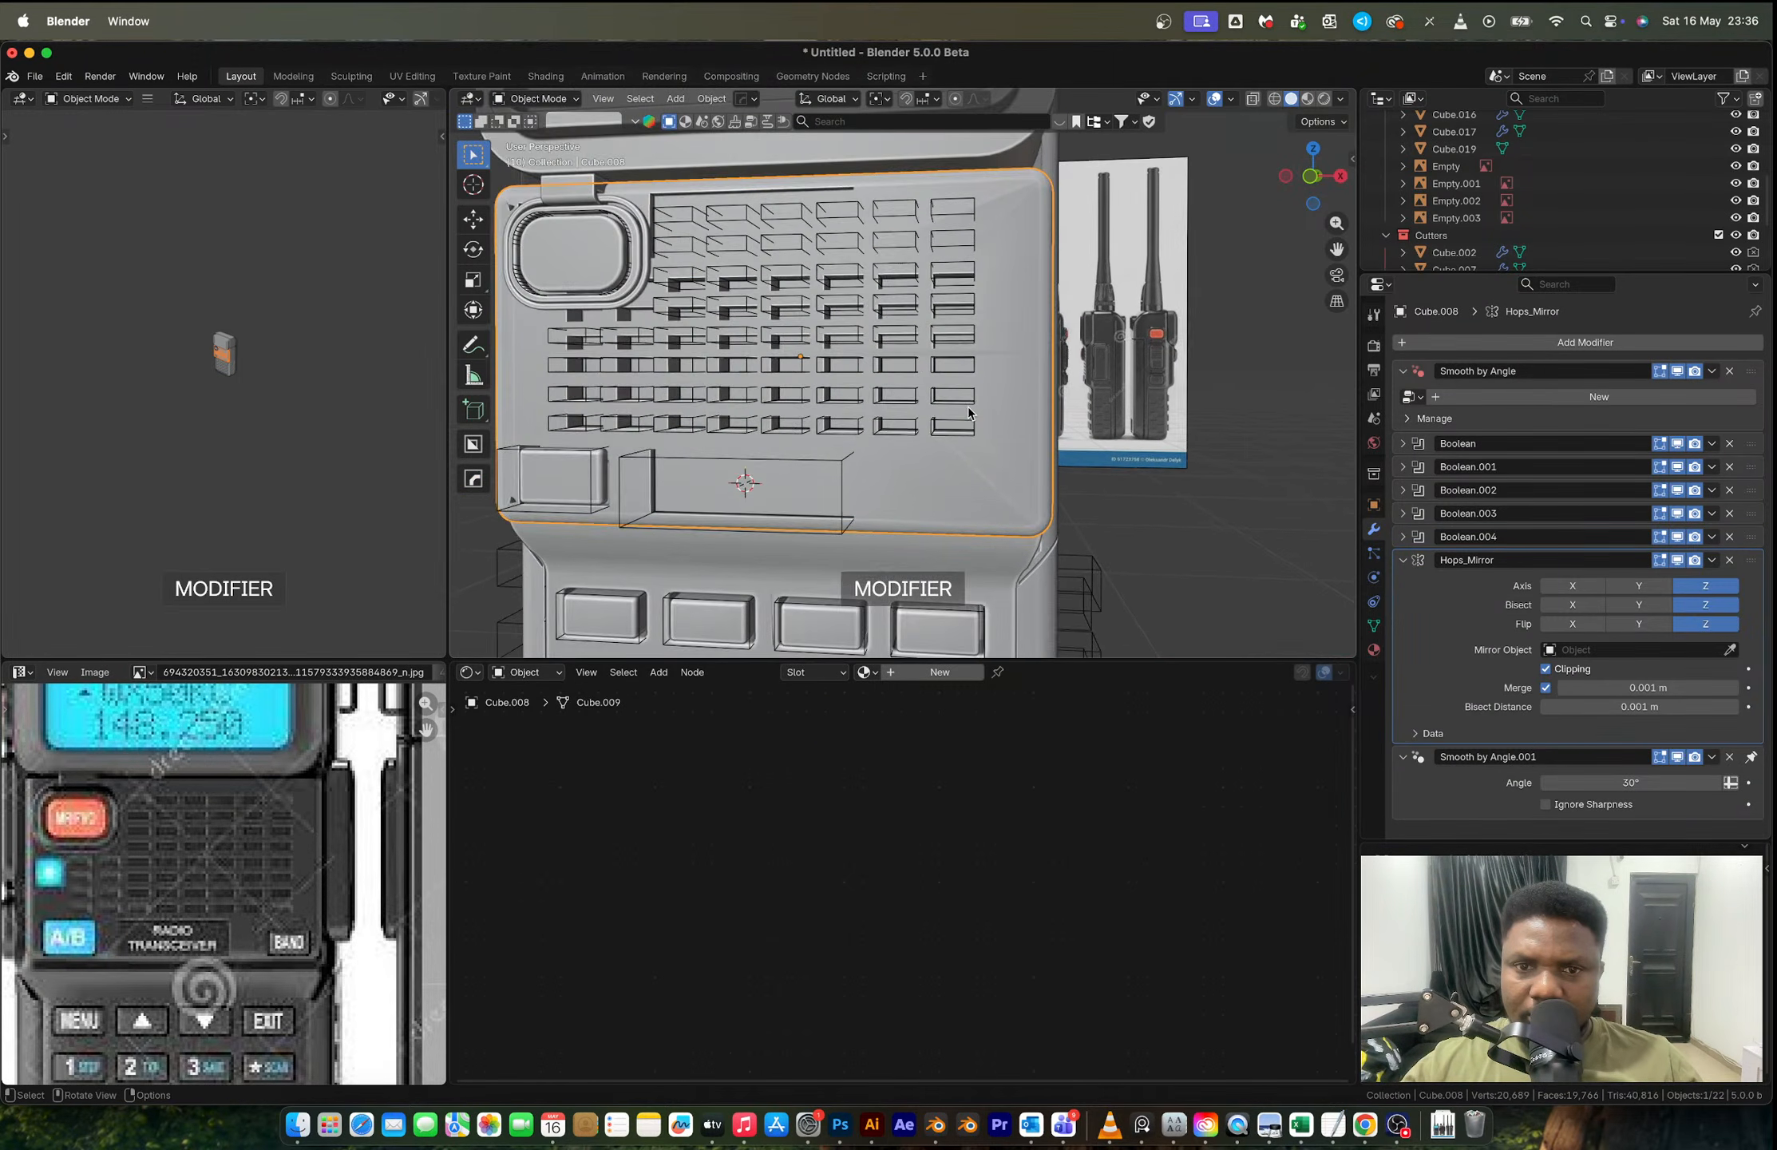
{"action": "key", "text": "alt+x"}
{"action": "left_click", "coordinate": [923, 343]}
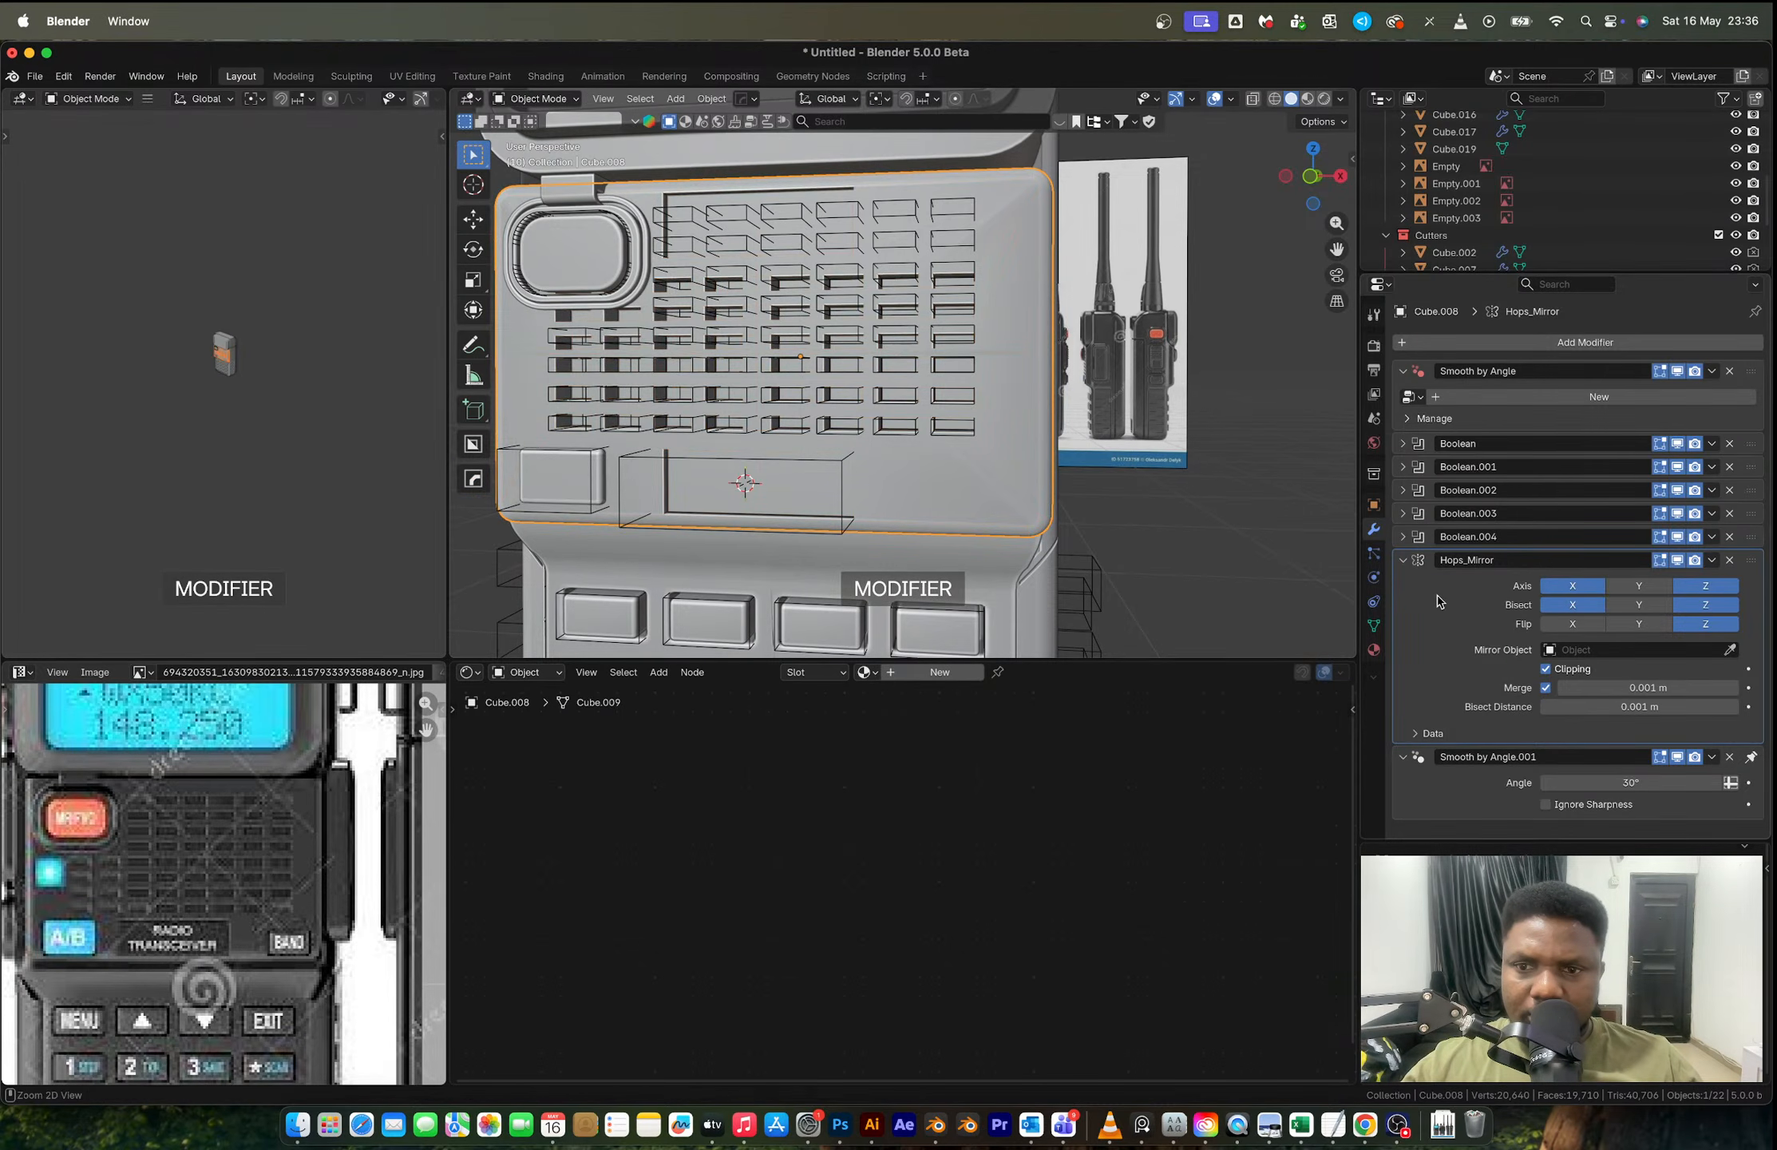
{"action": "key", "text": "ctrl+a"}
Step: Select the speaker panel's four large front faces in Edit Mode, look for a face operation, and return to Object Mode
{"action": "scroll", "coordinate": [1050, 396], "scroll_direction": "up", "scroll_amount": 2}
{"action": "key", "text": "Tab"}
{"action": "middle_click_drag", "start_coordinate": [1050, 396], "coordinate": [1010, 437]}
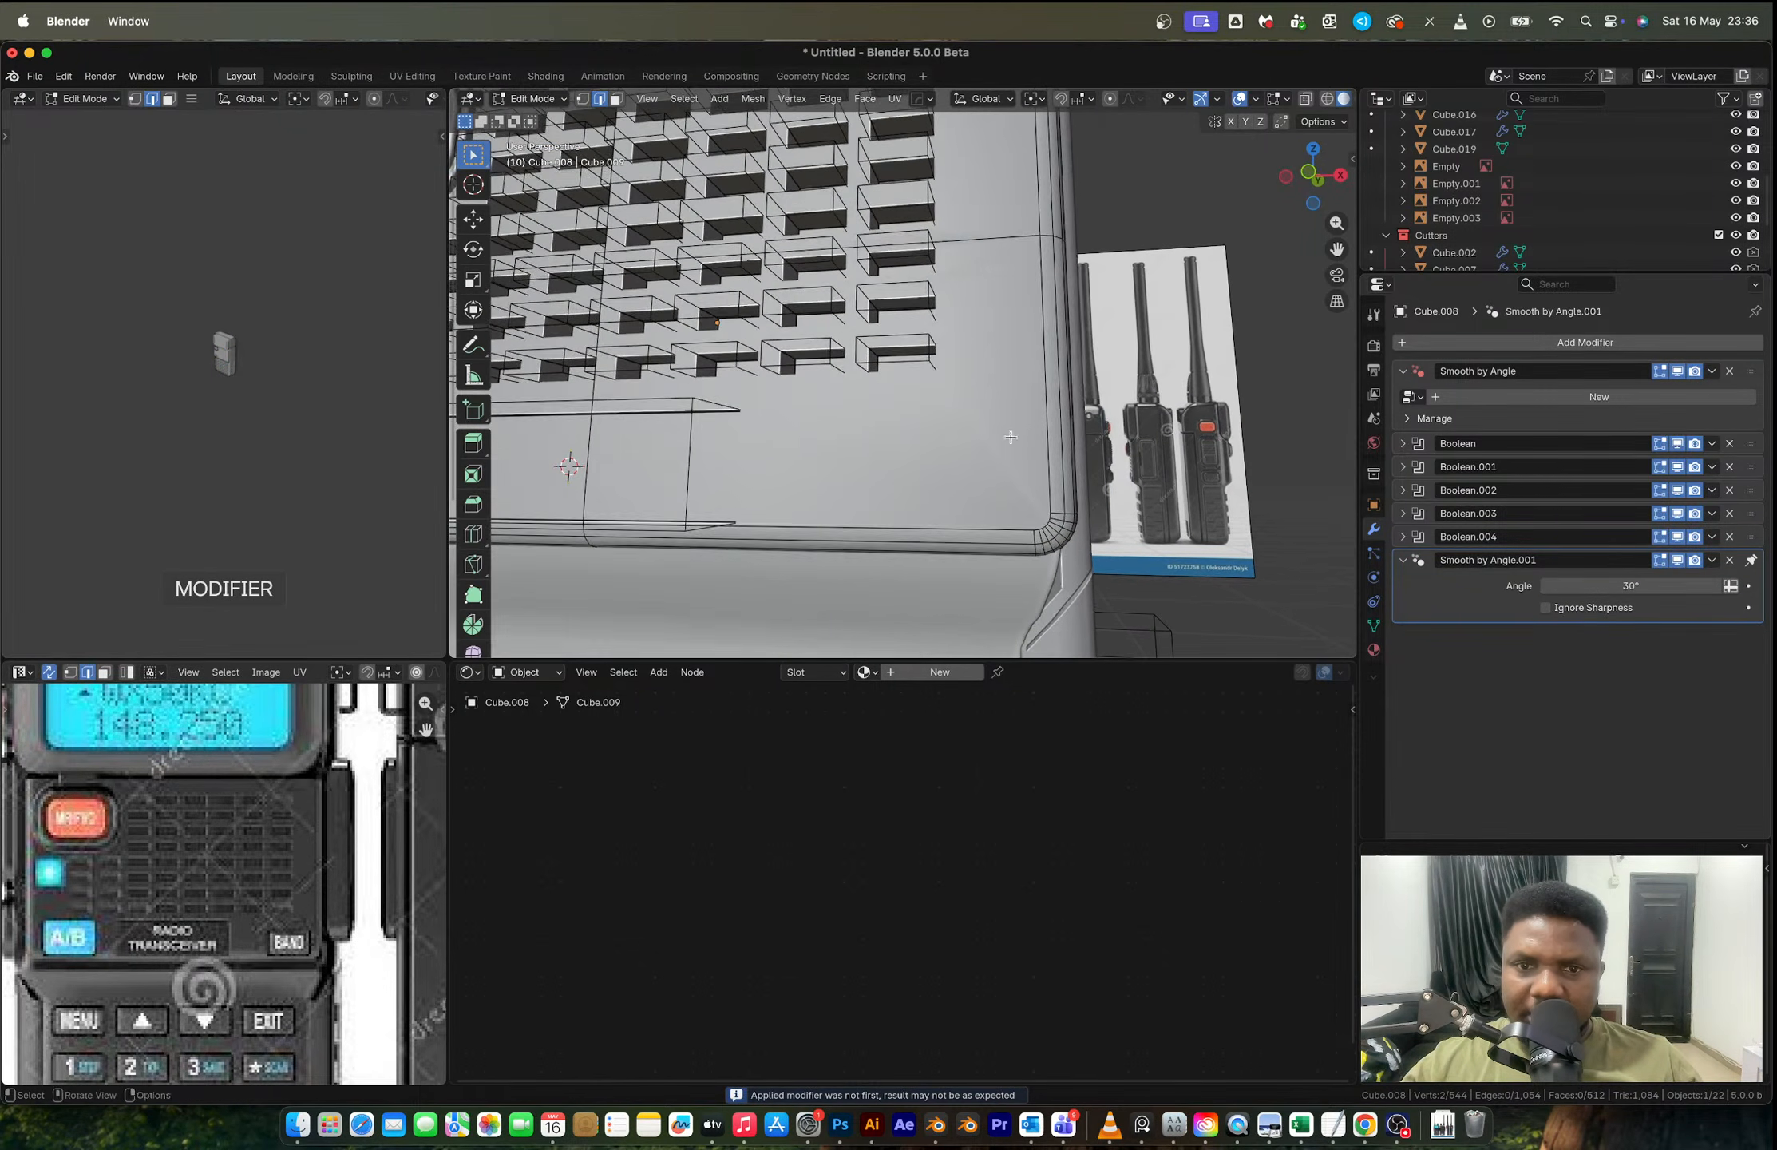
{"action": "key", "text": "3"}
{"action": "left_click", "coordinate": [976, 423]}
{"action": "scroll", "coordinate": [975, 423], "scroll_direction": "down", "scroll_amount": 3}
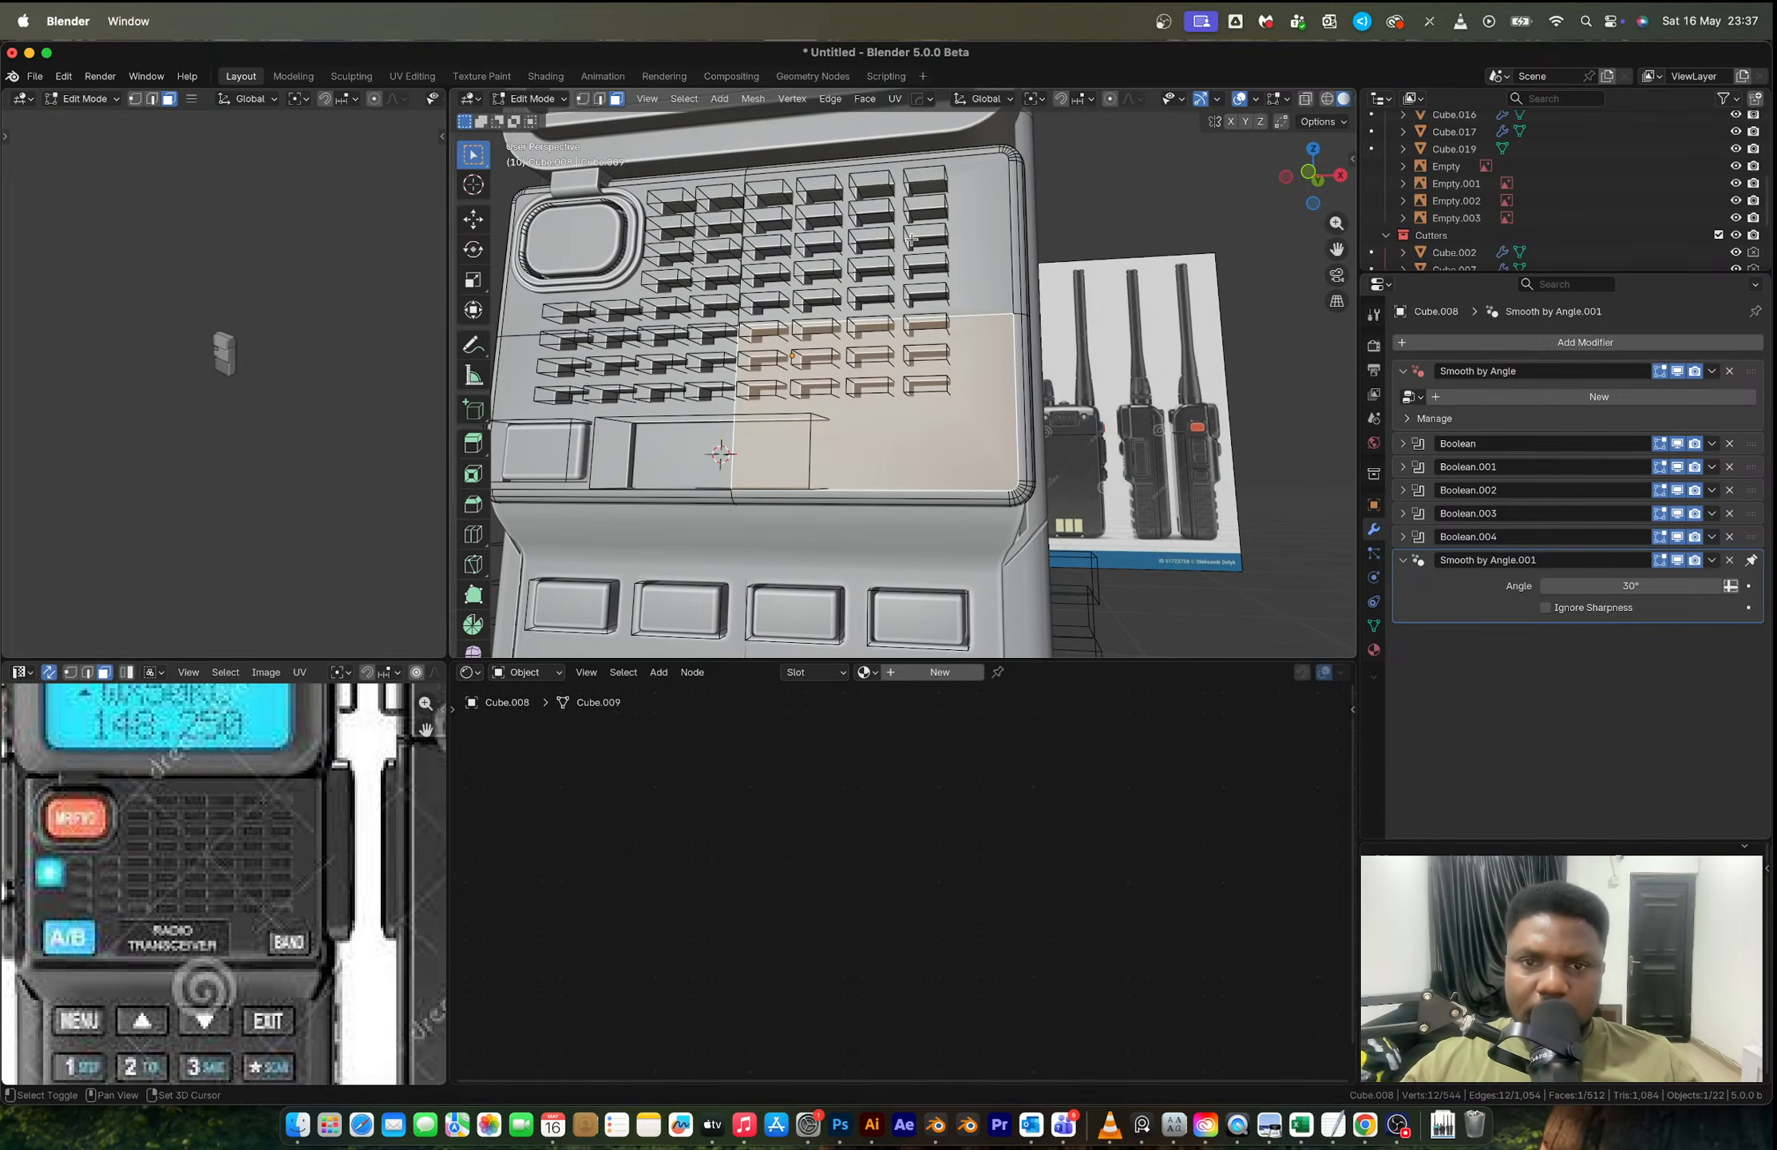
{"action": "left_click", "coordinate": [762, 263], "text": "shift"}
{"action": "left_click", "coordinate": [591, 274], "text": "shift"}
{"action": "left_click", "coordinate": [708, 397], "text": "shift"}
{"action": "right_click", "coordinate": [708, 396]}
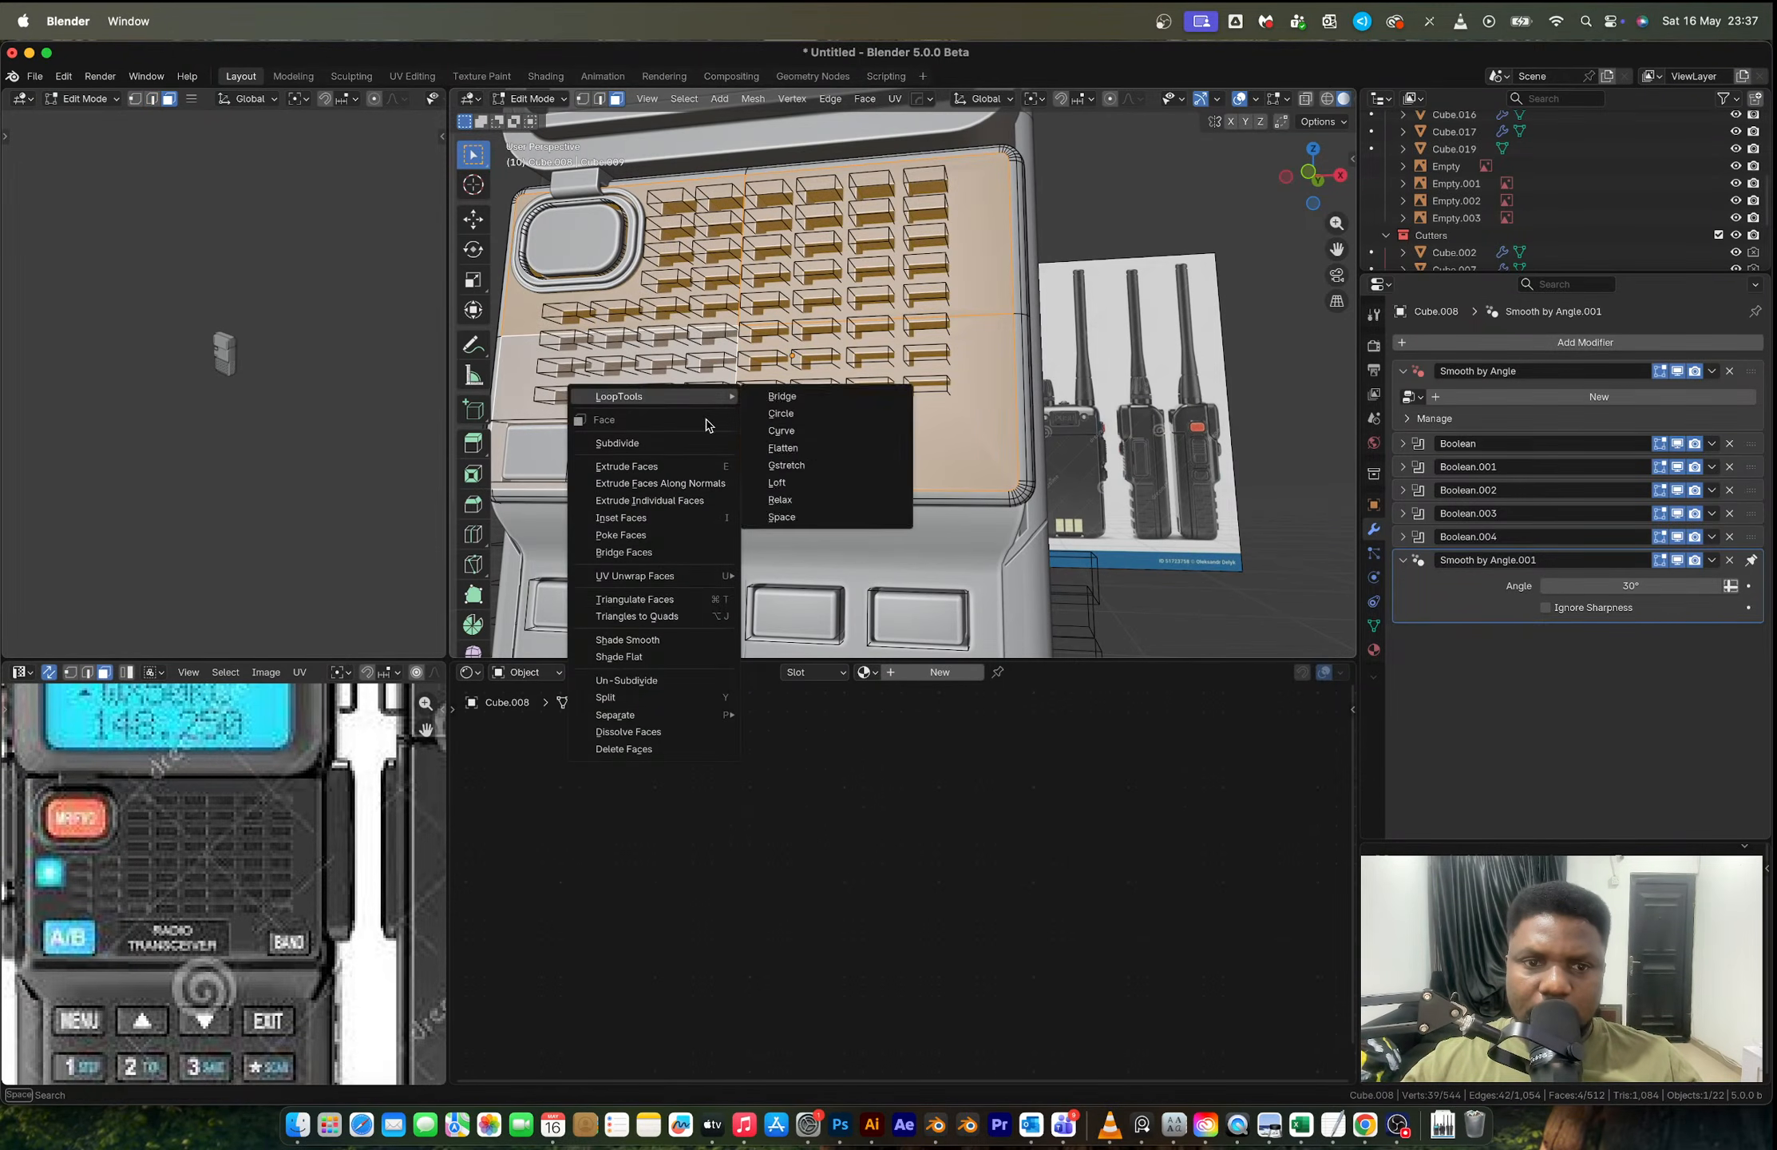
{"action": "key", "text": "Escape"}
{"action": "key", "text": "Tab"}
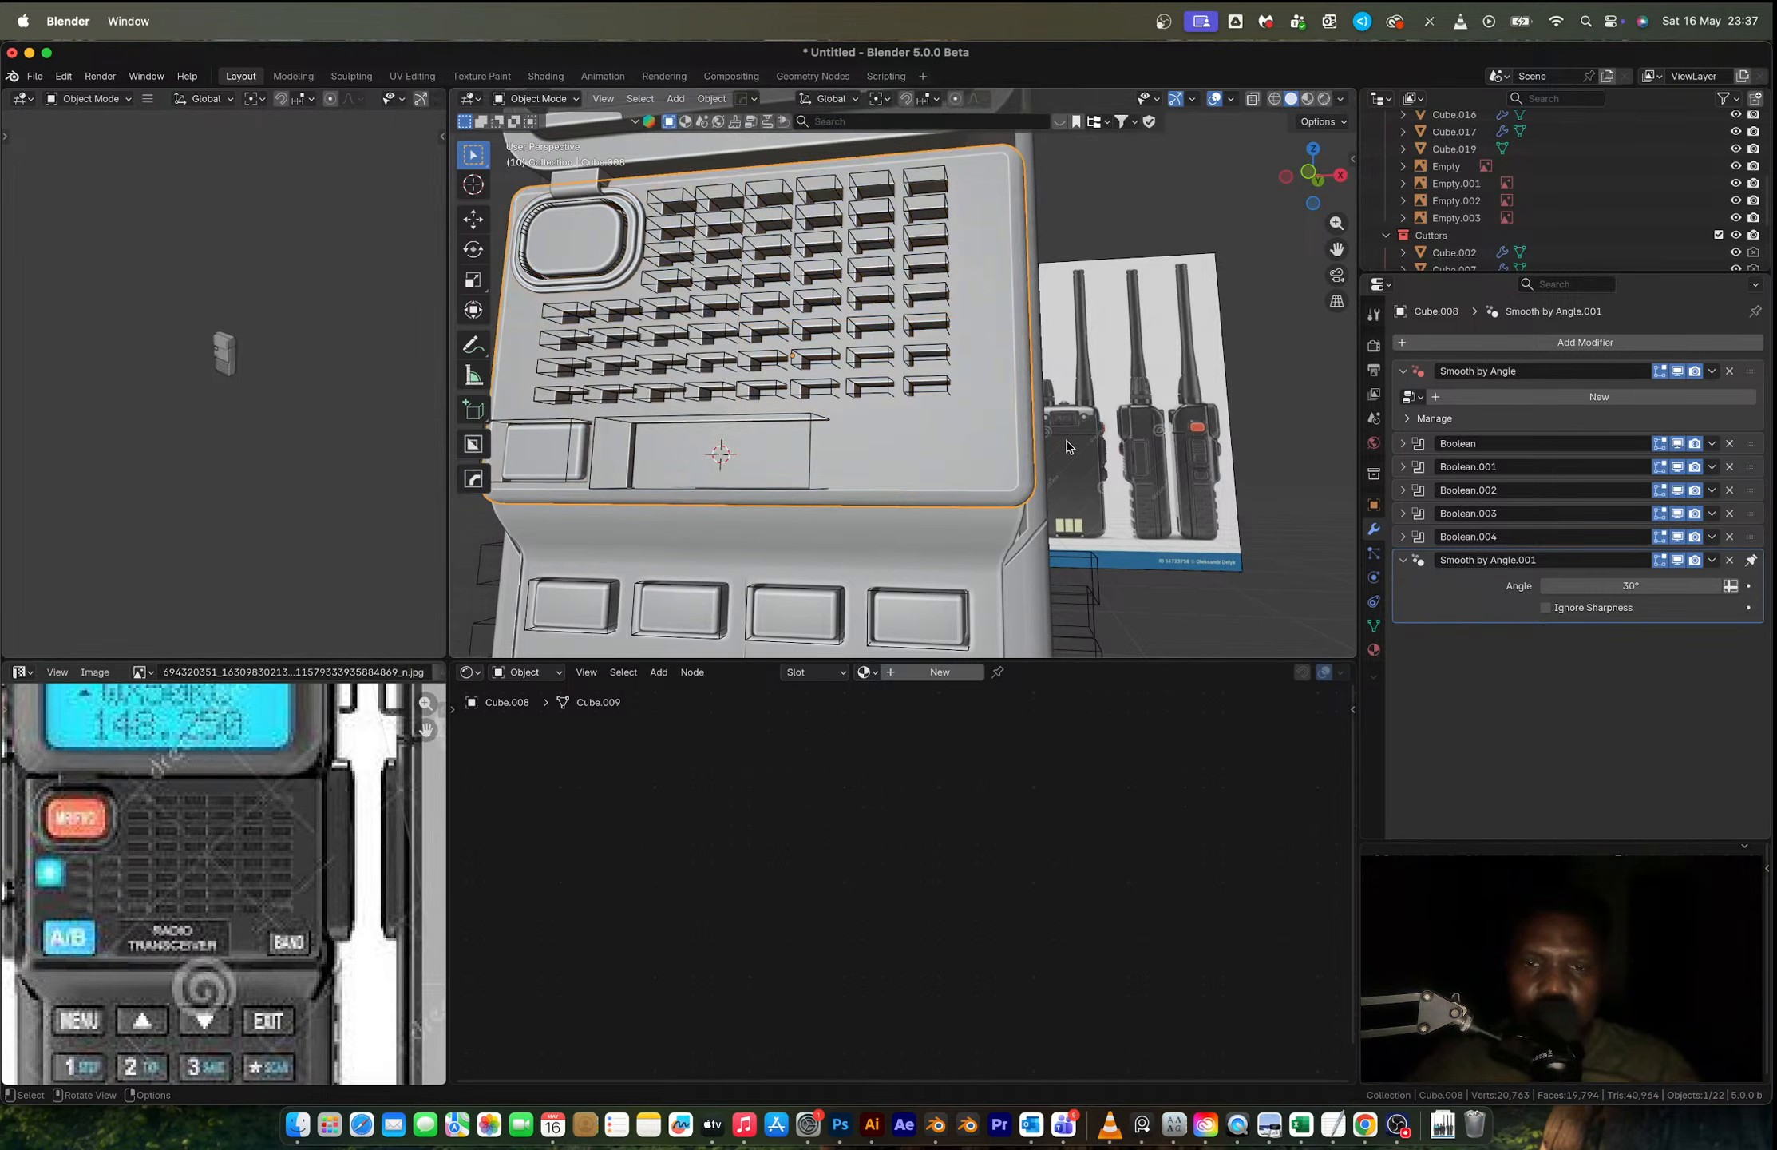
Step: Examine the speaker panel's rounded rim and lower right corner from the side, comparing the shaded object with its mesh
{"action": "middle_click_drag", "start_coordinate": [1054, 447], "coordinate": [915, 399]}
{"action": "scroll", "coordinate": [995, 396], "scroll_direction": "up", "scroll_amount": 4}
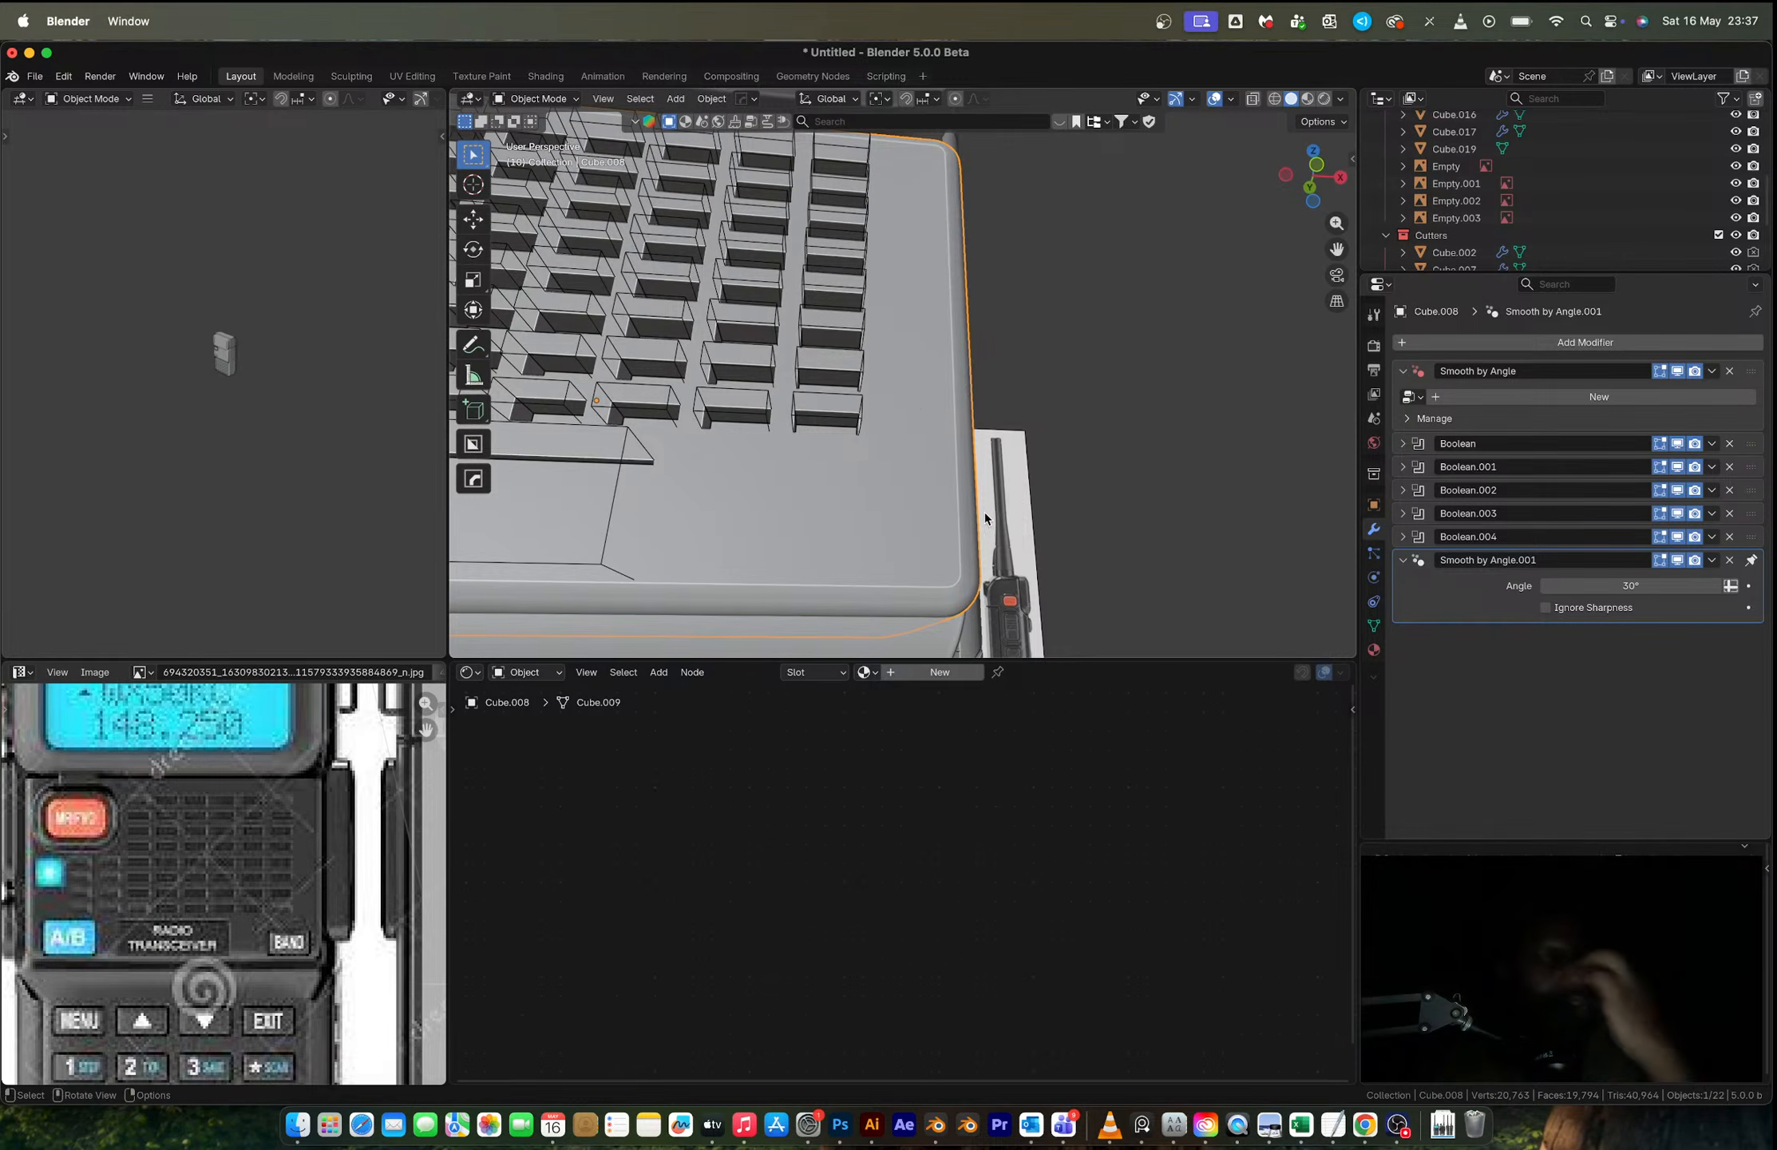
{"action": "scroll", "coordinate": [940, 513], "scroll_direction": "up", "scroll_amount": 2}
{"action": "middle_click_drag", "start_coordinate": [940, 513], "coordinate": [890, 546]}
{"action": "key", "text": "Tab"}
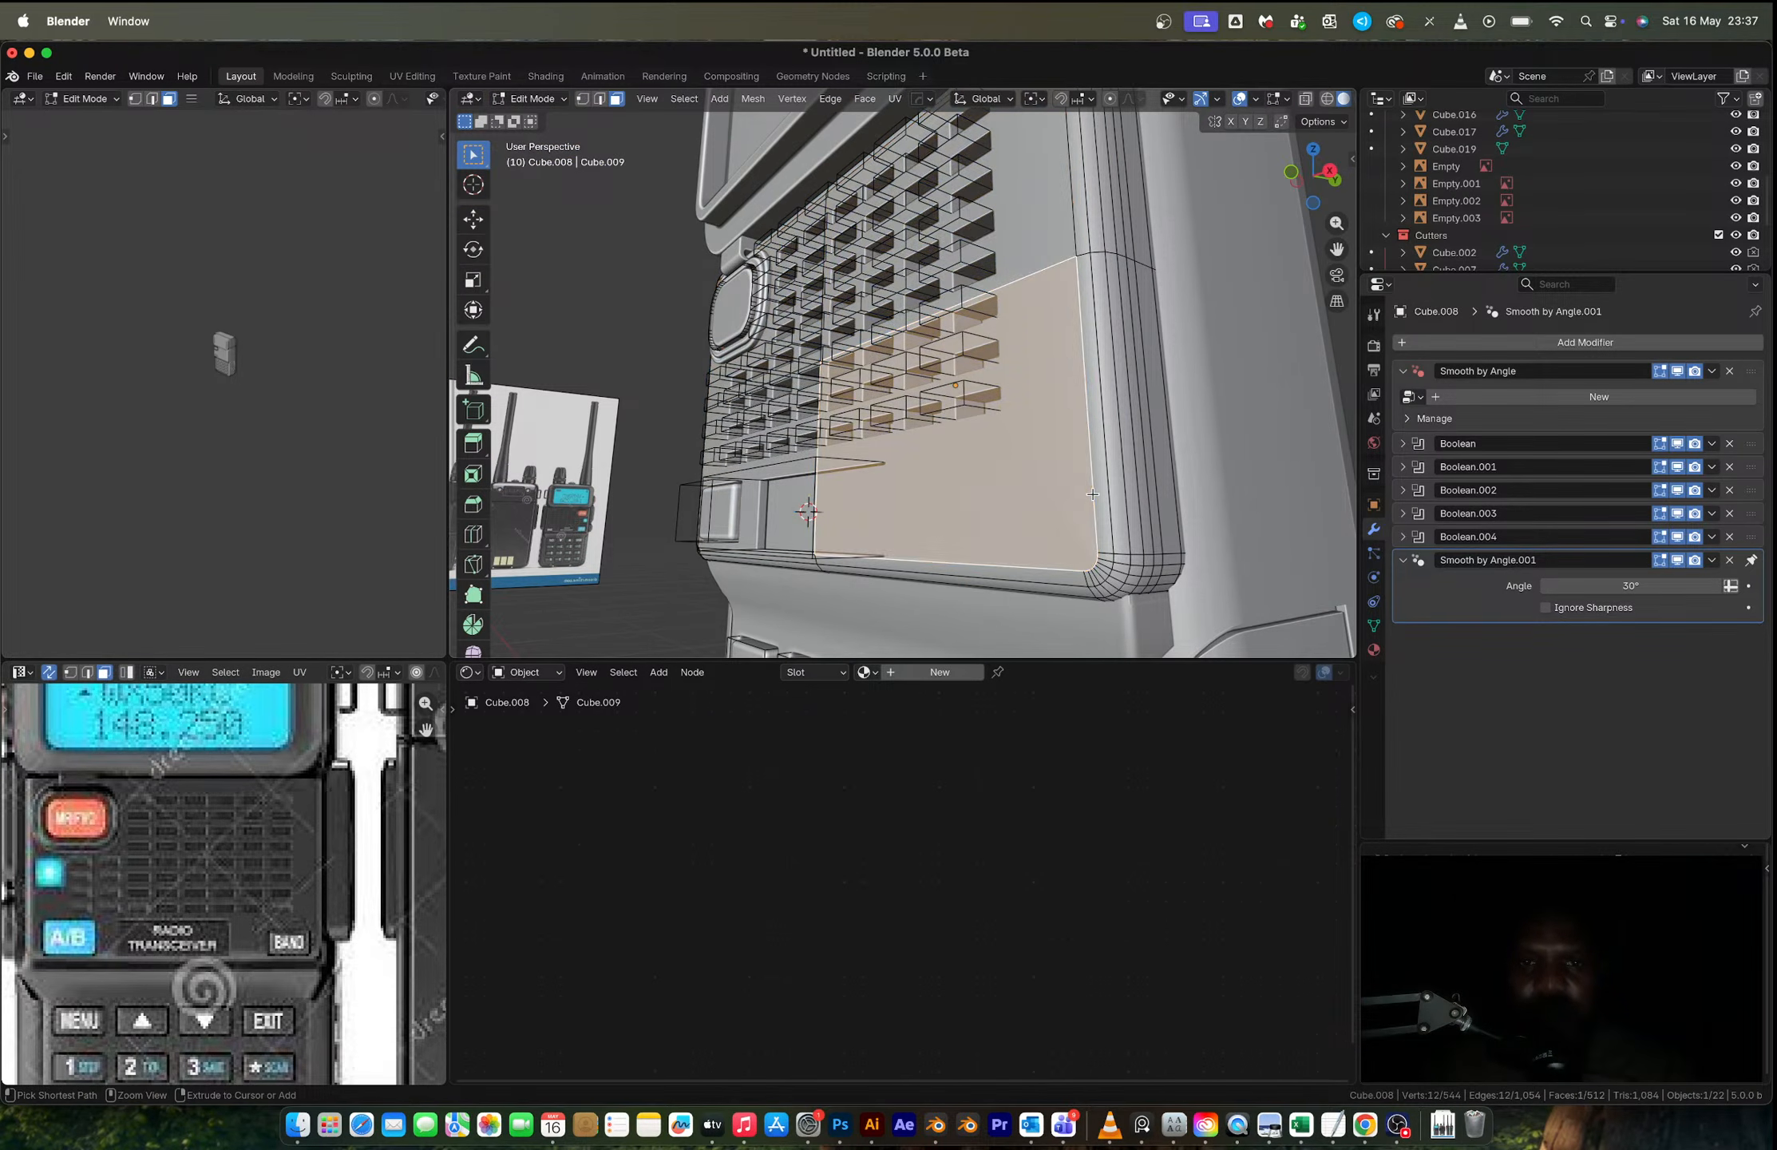
{"action": "key", "text": "Tab"}
{"action": "middle_click_drag", "start_coordinate": [1099, 497], "coordinate": [1139, 493]}
{"action": "key", "text": "Tab"}
Step: Dissolve the edge loops running around the speaker panel's rounded rim
{"action": "key", "text": "1"}
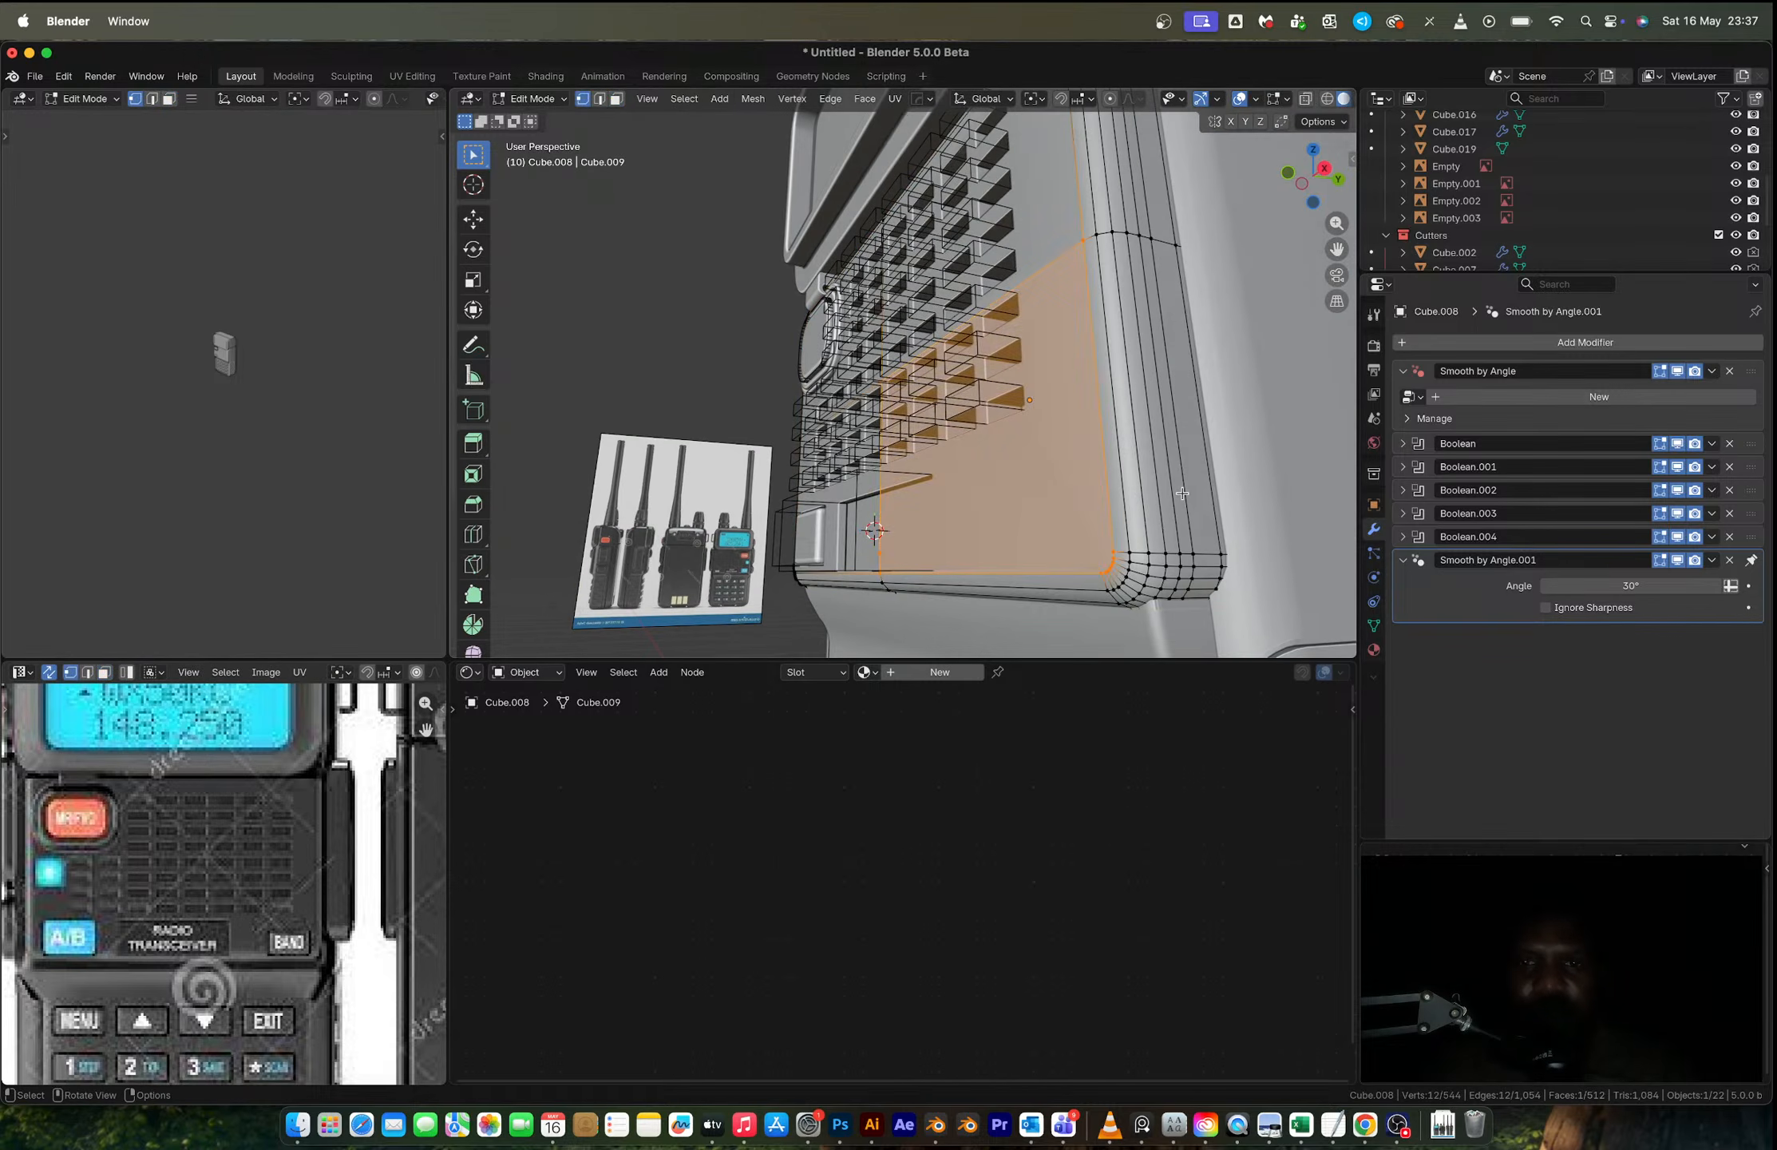
{"action": "left_click", "coordinate": [1182, 493], "text": "alt"}
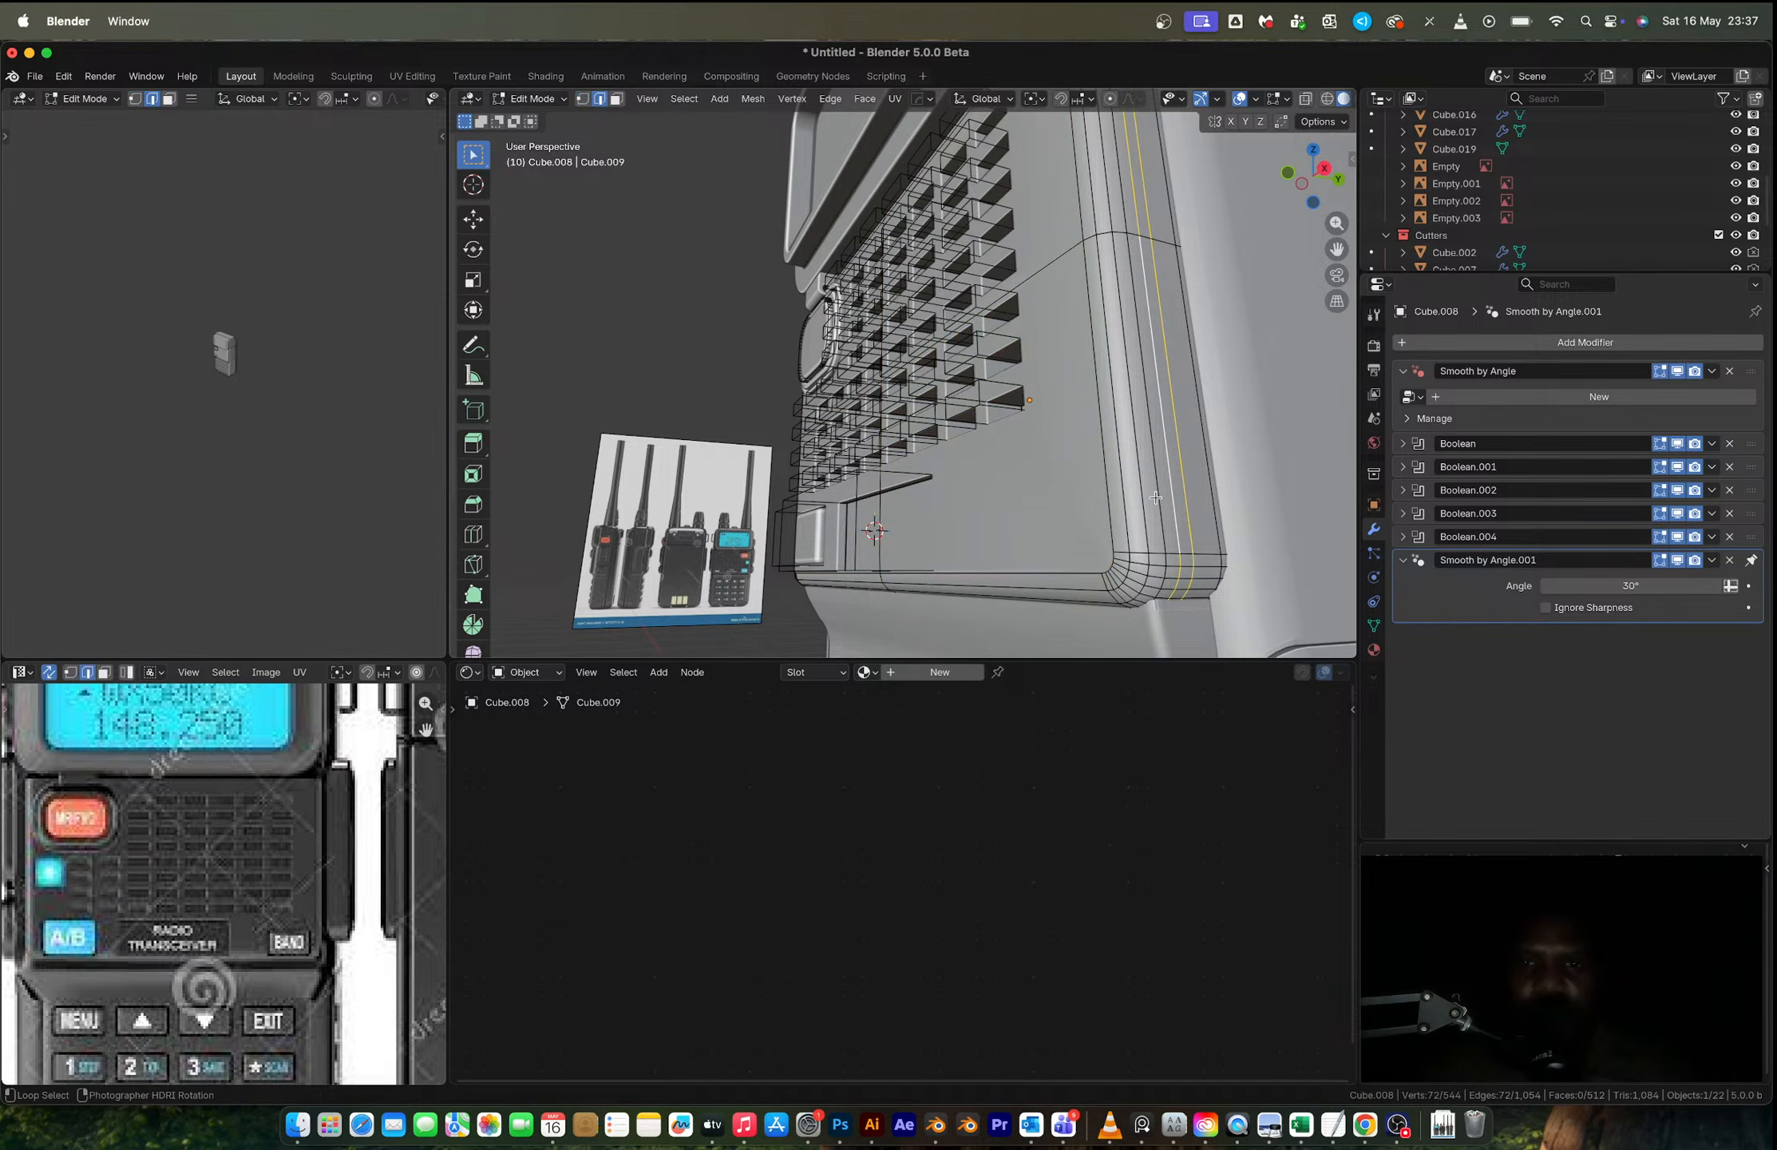
{"action": "key", "text": "x"}
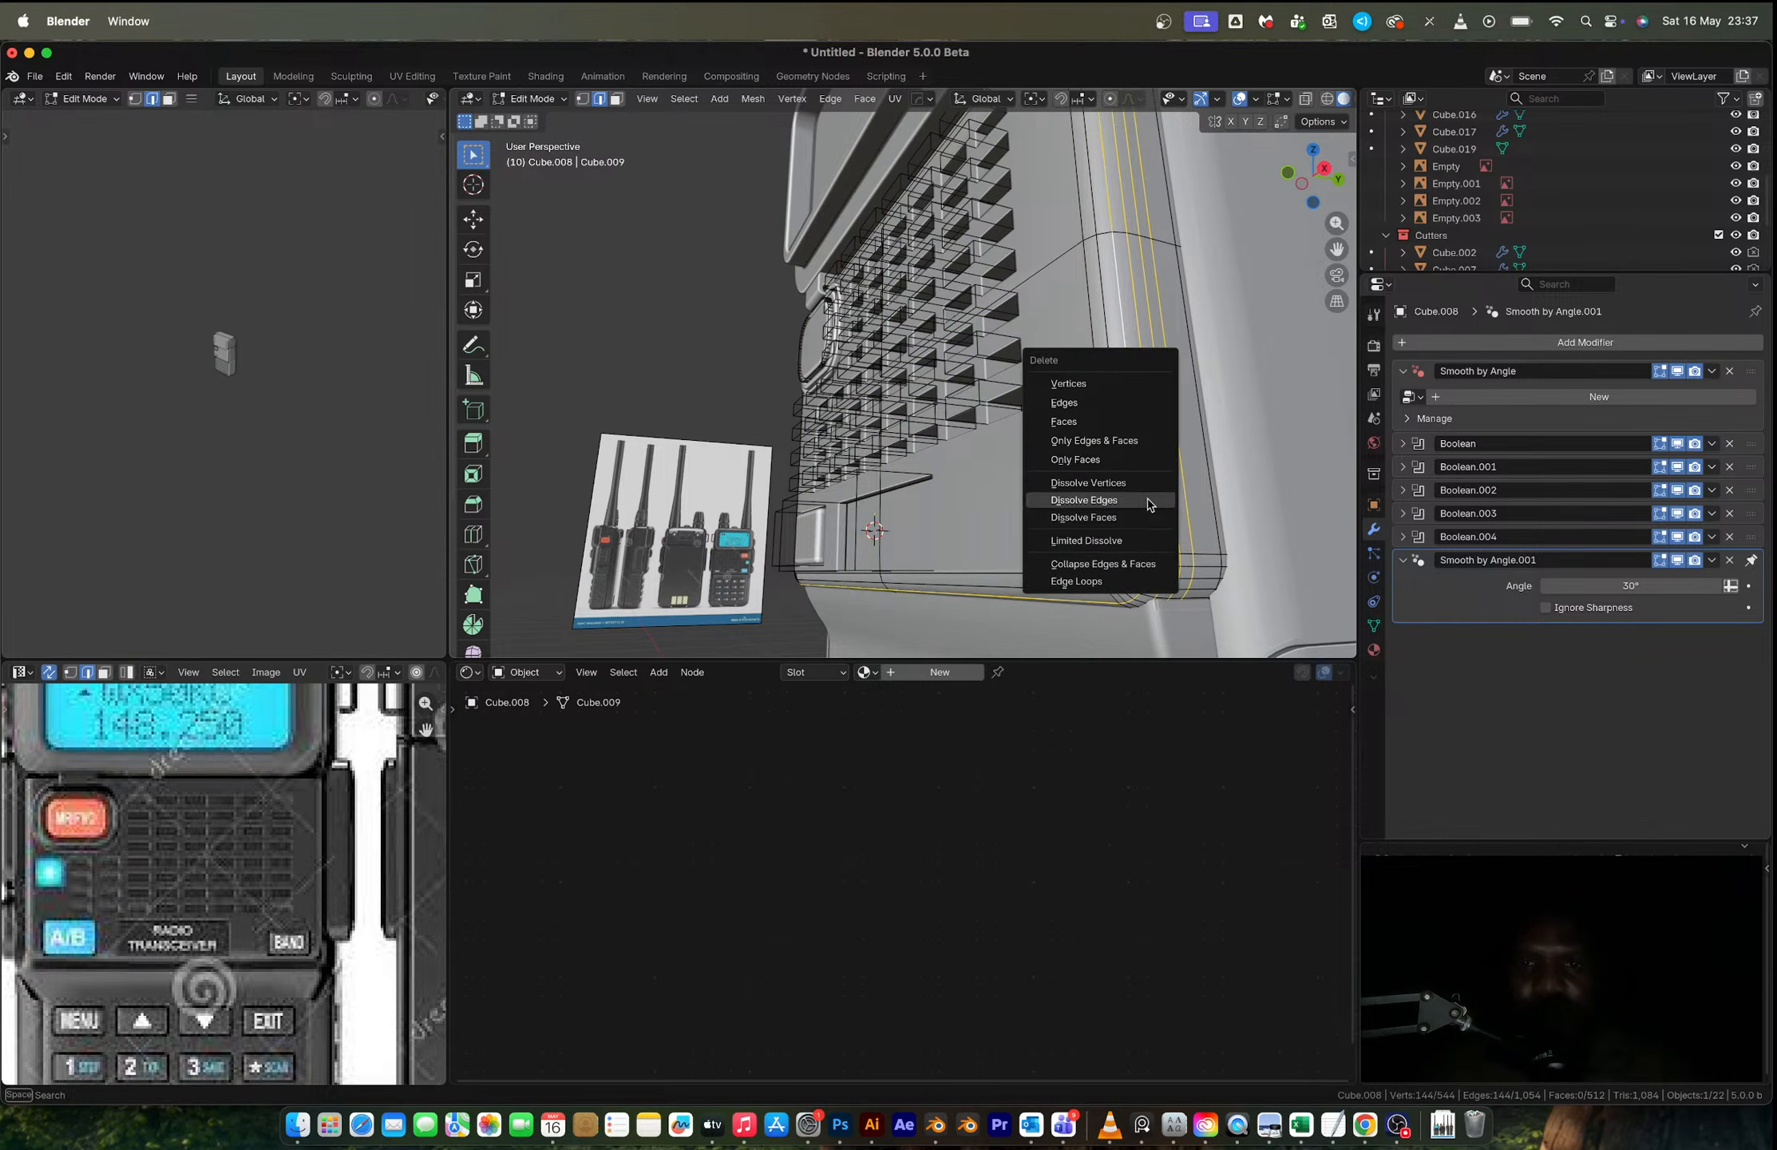
{"action": "left_click", "coordinate": [1148, 500]}
Step: Dissolve the inner edge loop around the full border of the speaker panel's front face
{"action": "left_click", "coordinate": [1097, 401], "text": "alt"}
{"action": "key", "text": "x"}
{"action": "key", "text": "Escape"}
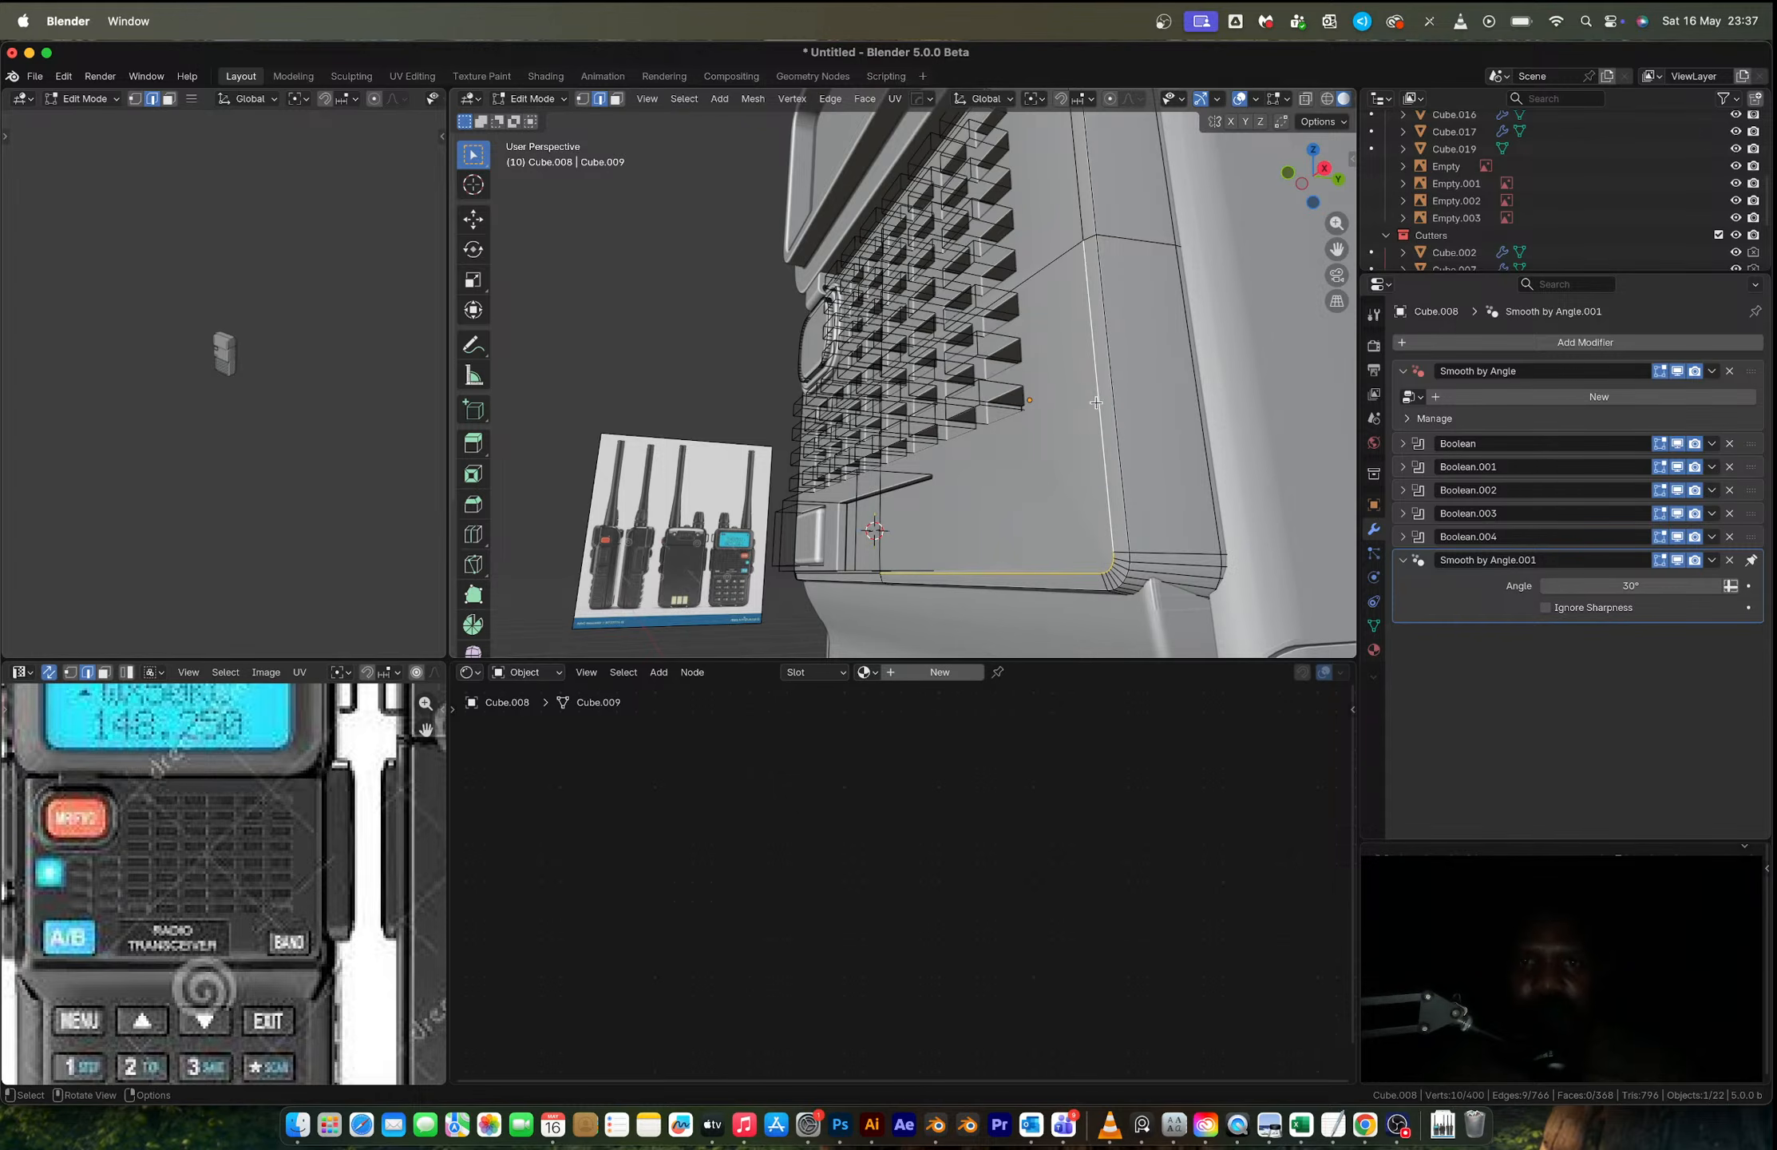
{"action": "middle_click_drag", "start_coordinate": [1096, 402], "coordinate": [1008, 496]}
{"action": "left_click", "coordinate": [1051, 224], "text": "alt+shift"}
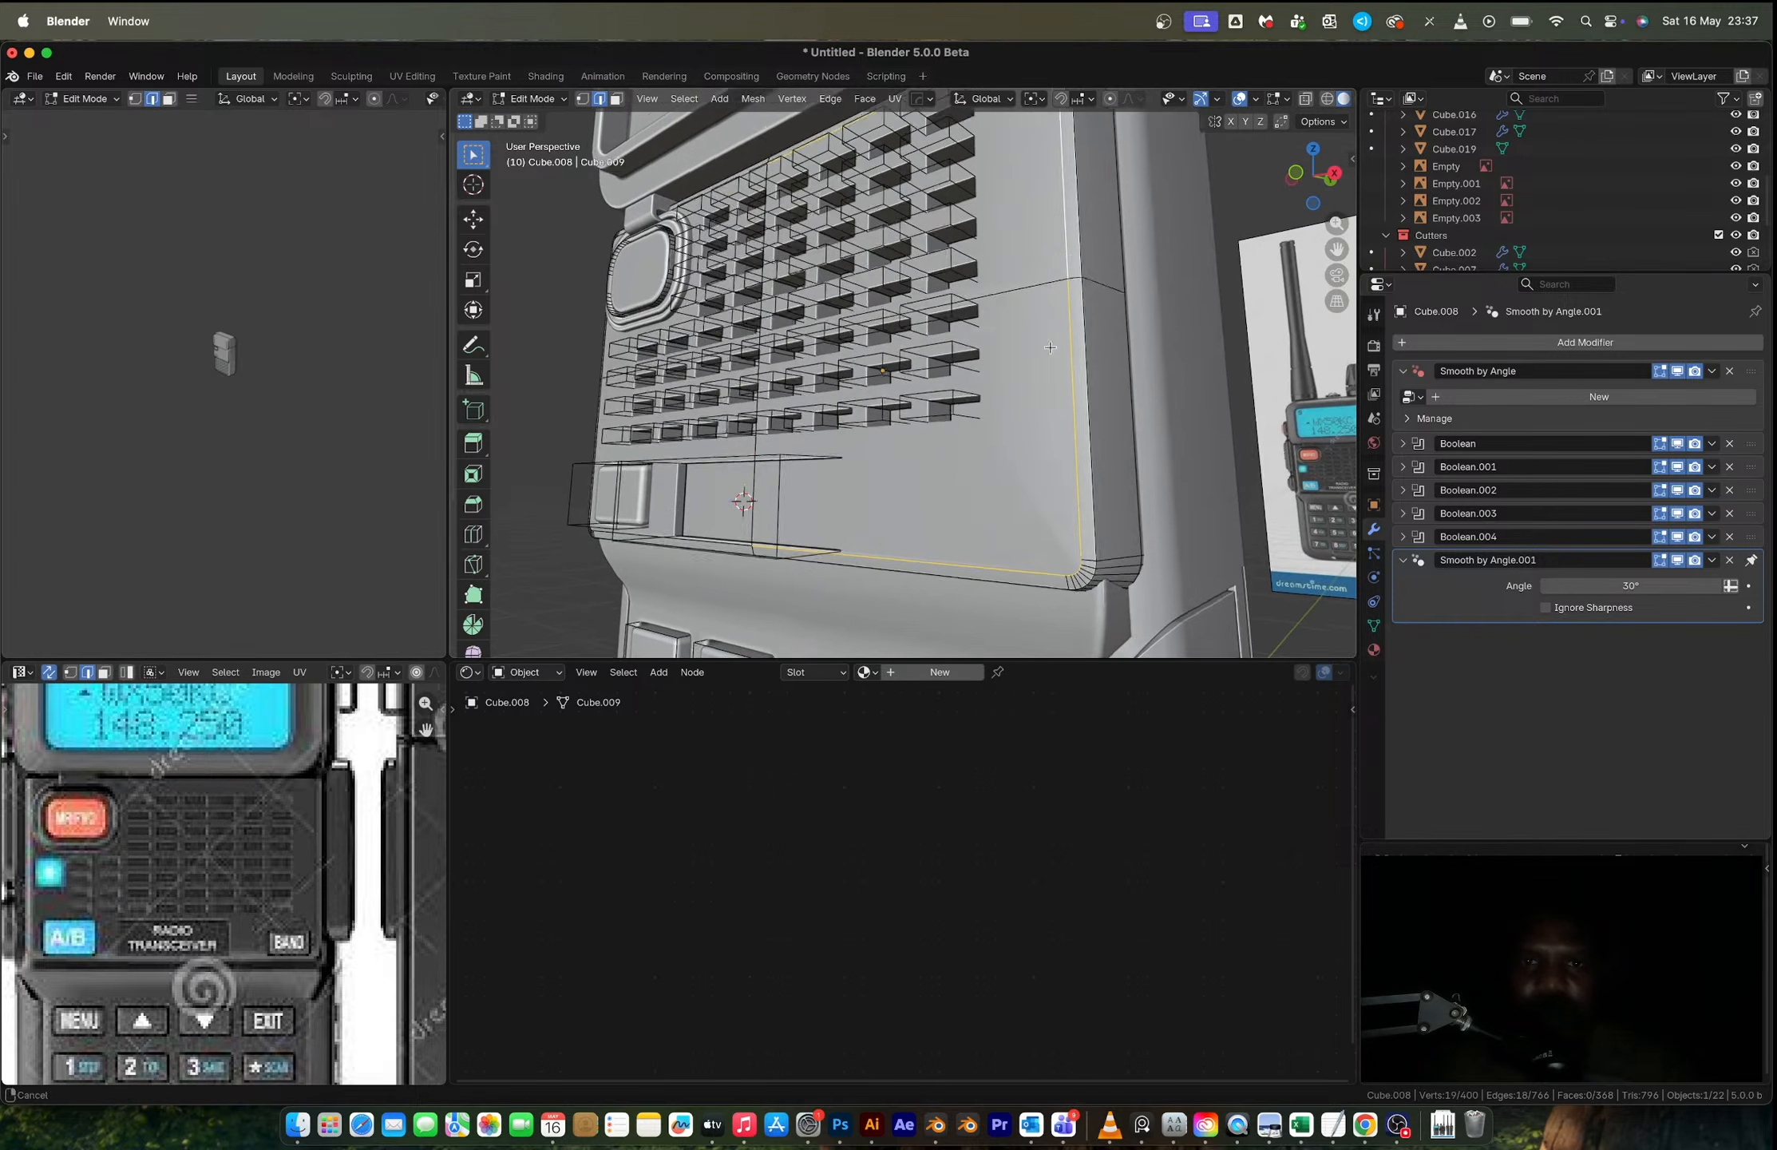
{"action": "middle_click_drag", "start_coordinate": [1051, 225], "coordinate": [870, 348]}
{"action": "left_click", "coordinate": [668, 251], "text": "alt+shift"}
{"action": "middle_click_drag", "start_coordinate": [668, 251], "coordinate": [775, 487], "text": "shift"}
{"action": "left_click", "coordinate": [659, 487], "text": "alt+shift"}
{"action": "key", "text": "x"}
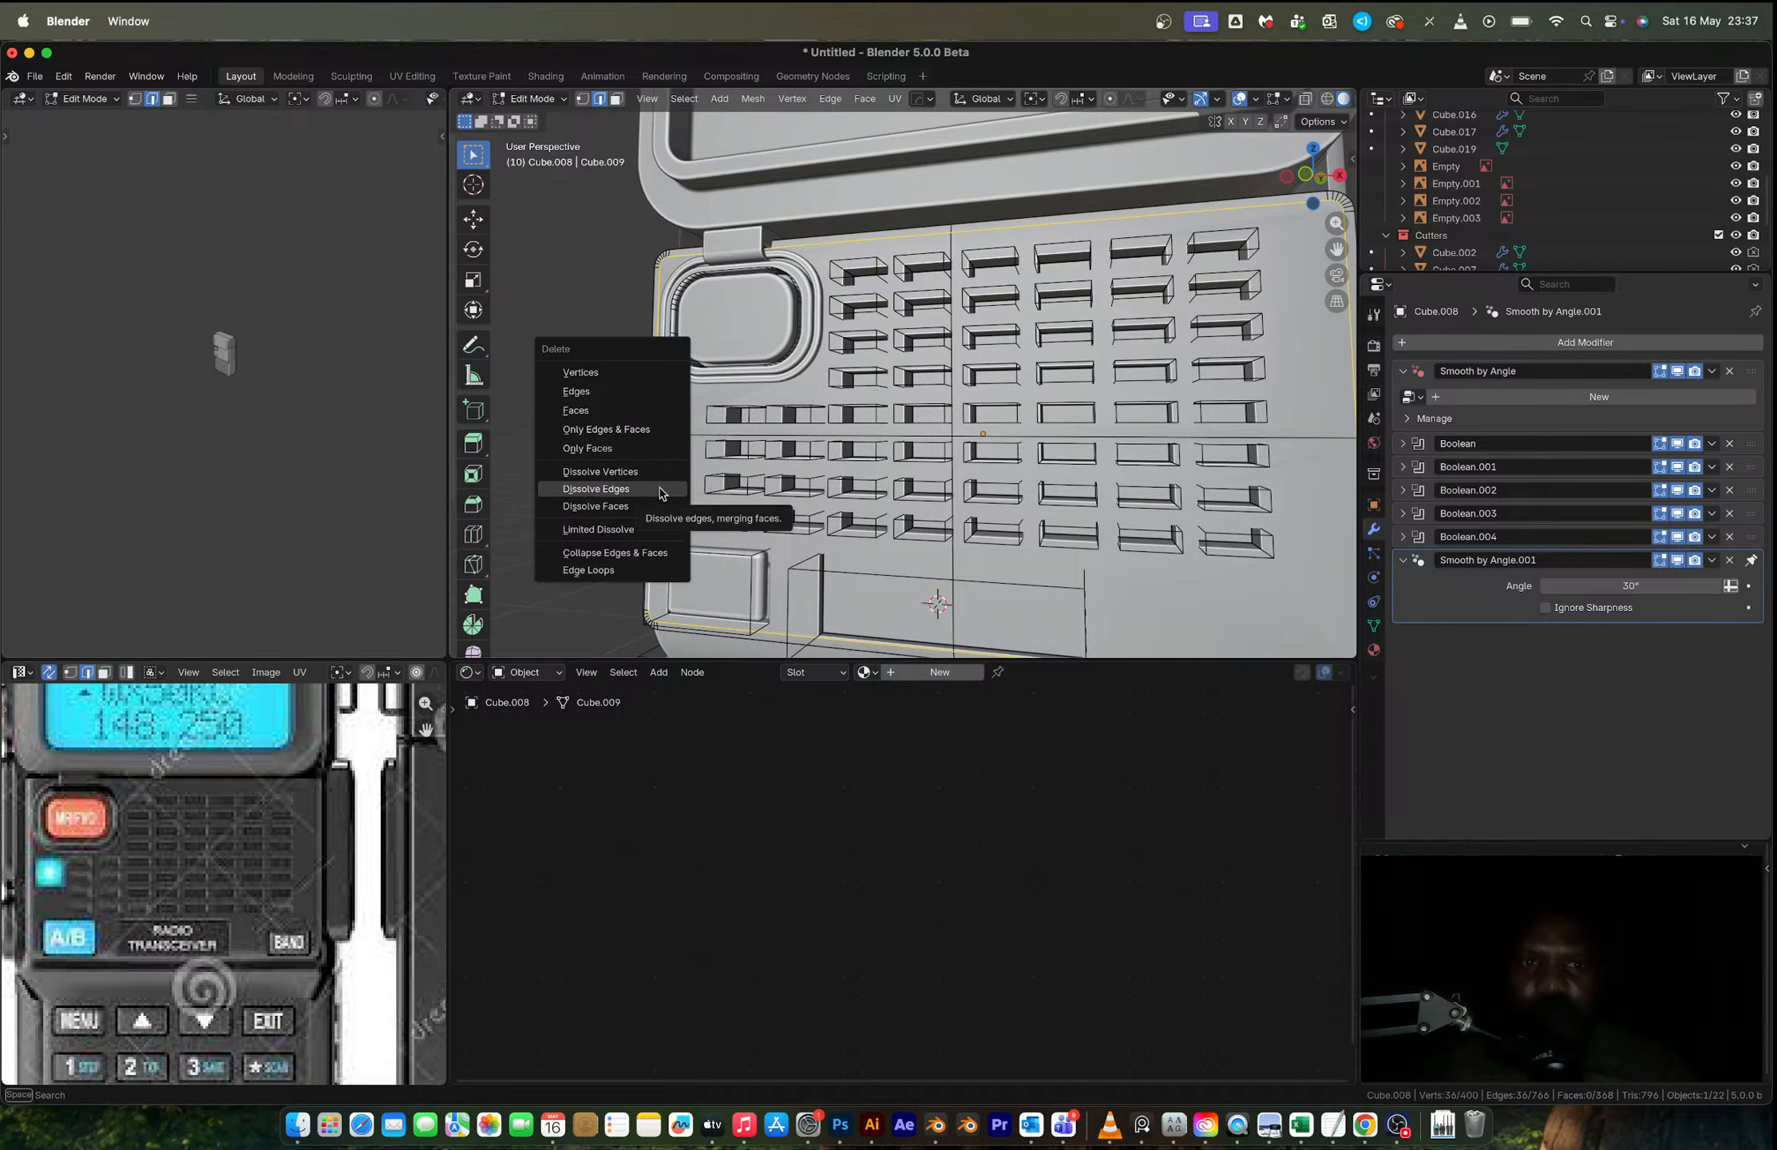
{"action": "left_click", "coordinate": [659, 489]}
Step: Scale the speaker panel's front border loop up to about 1.026 overall, plus 1.02 along Z
{"action": "middle_click_drag", "start_coordinate": [879, 455], "coordinate": [672, 423]}
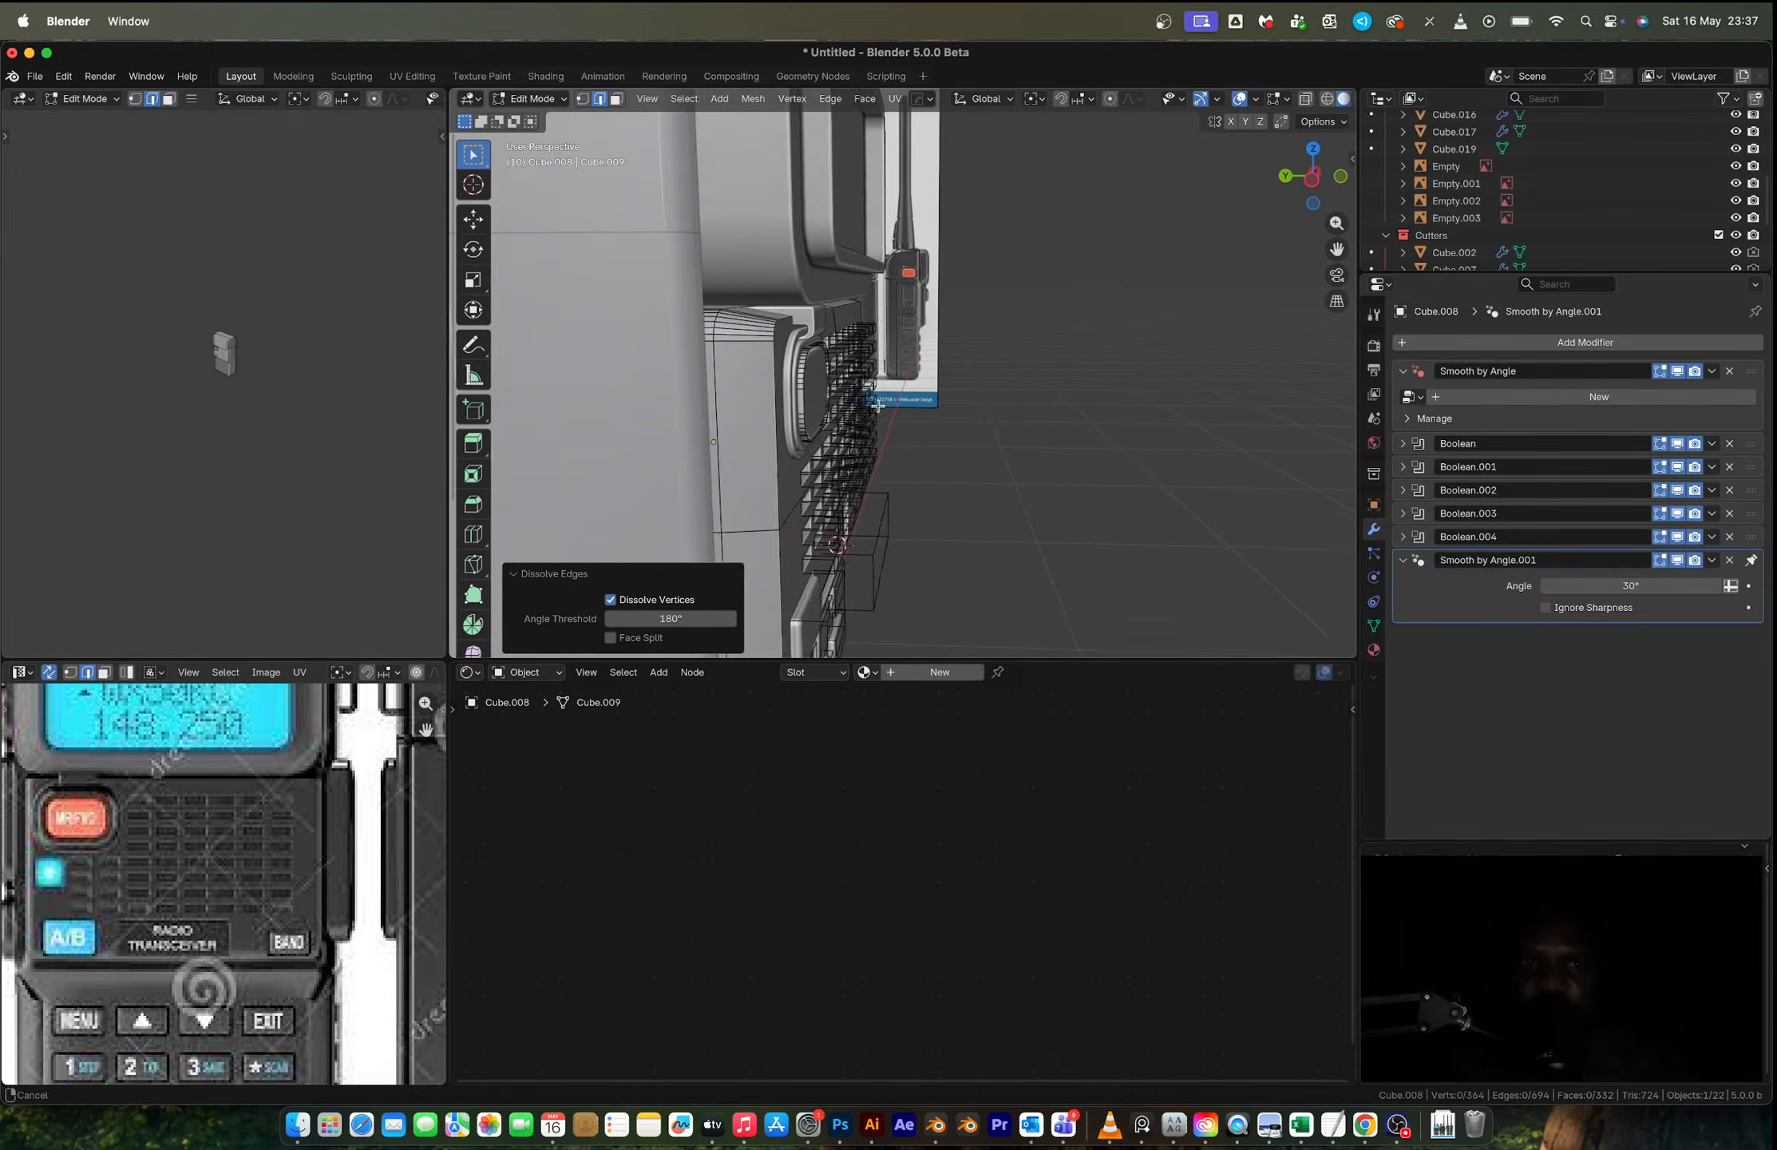
{"action": "left_click", "coordinate": [796, 399], "text": "alt"}
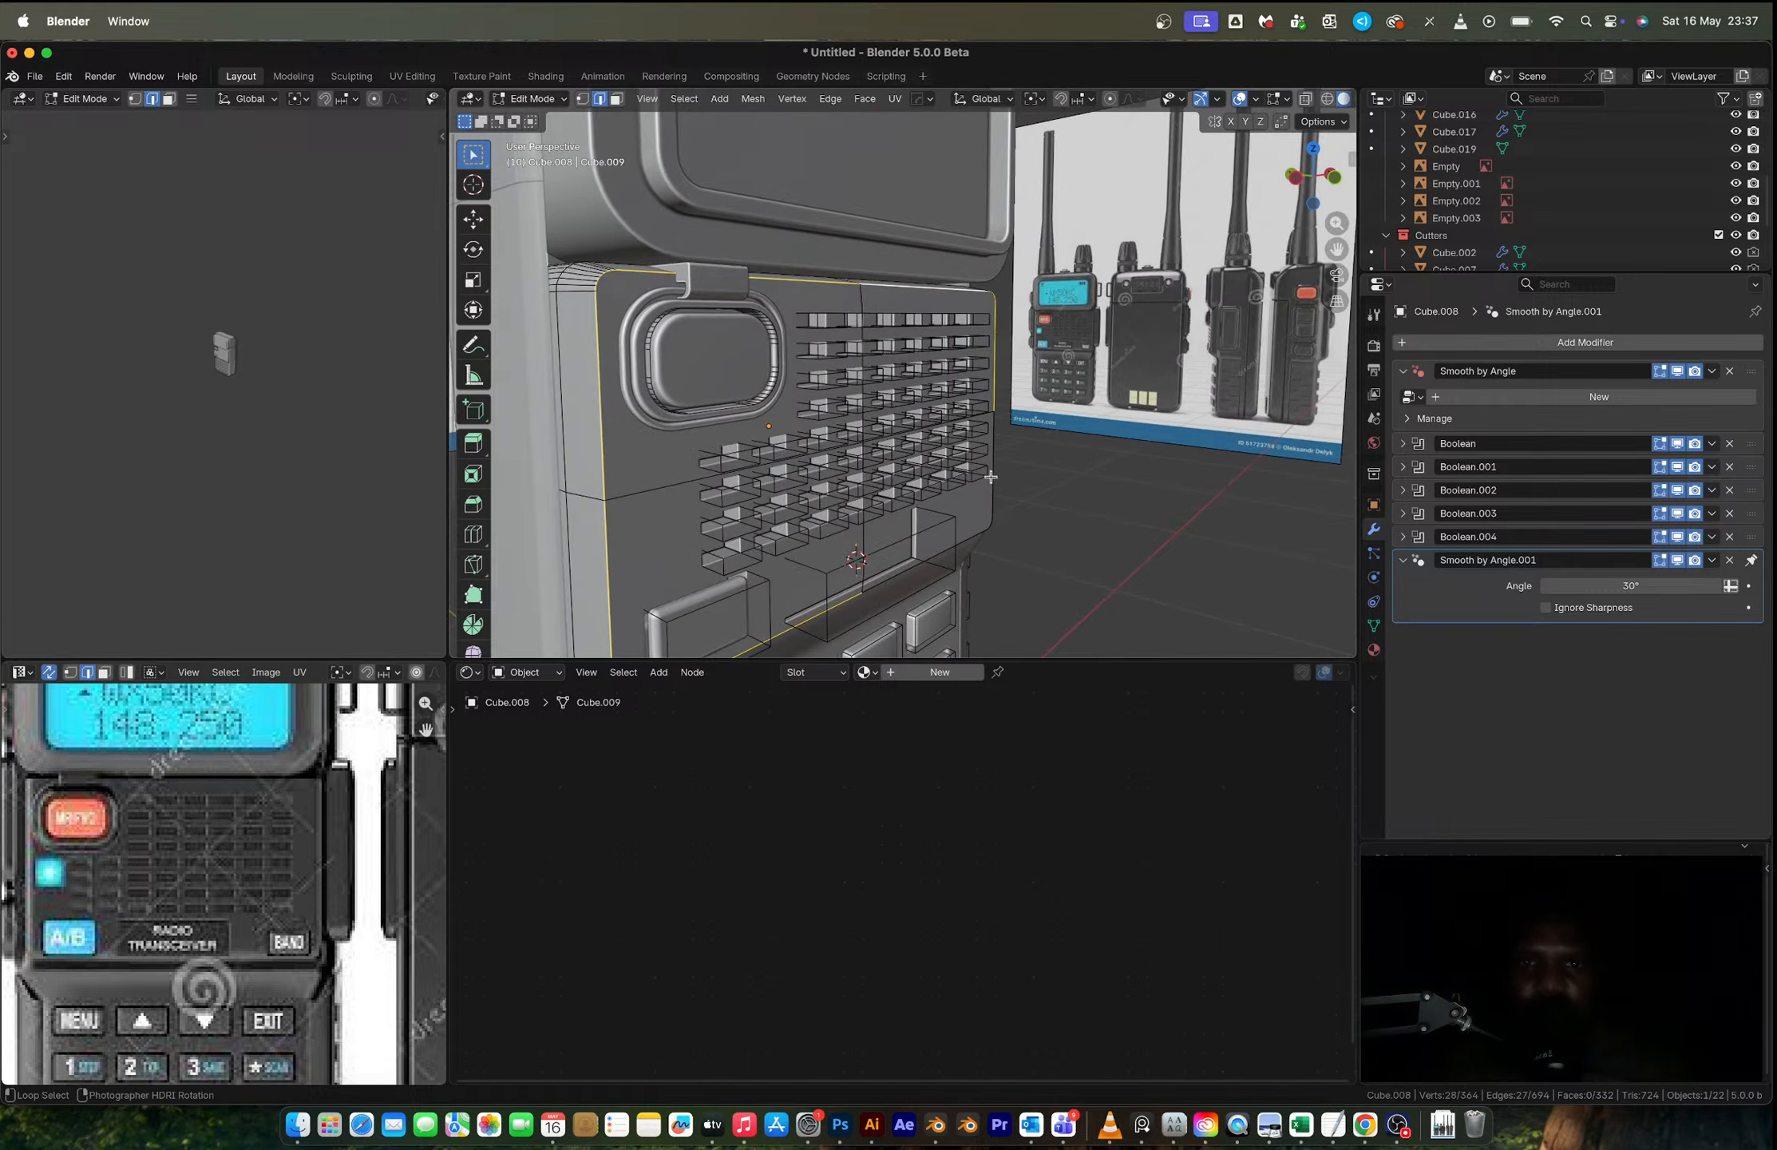
{"action": "middle_click_drag", "start_coordinate": [1063, 479], "coordinate": [1298, 206]}
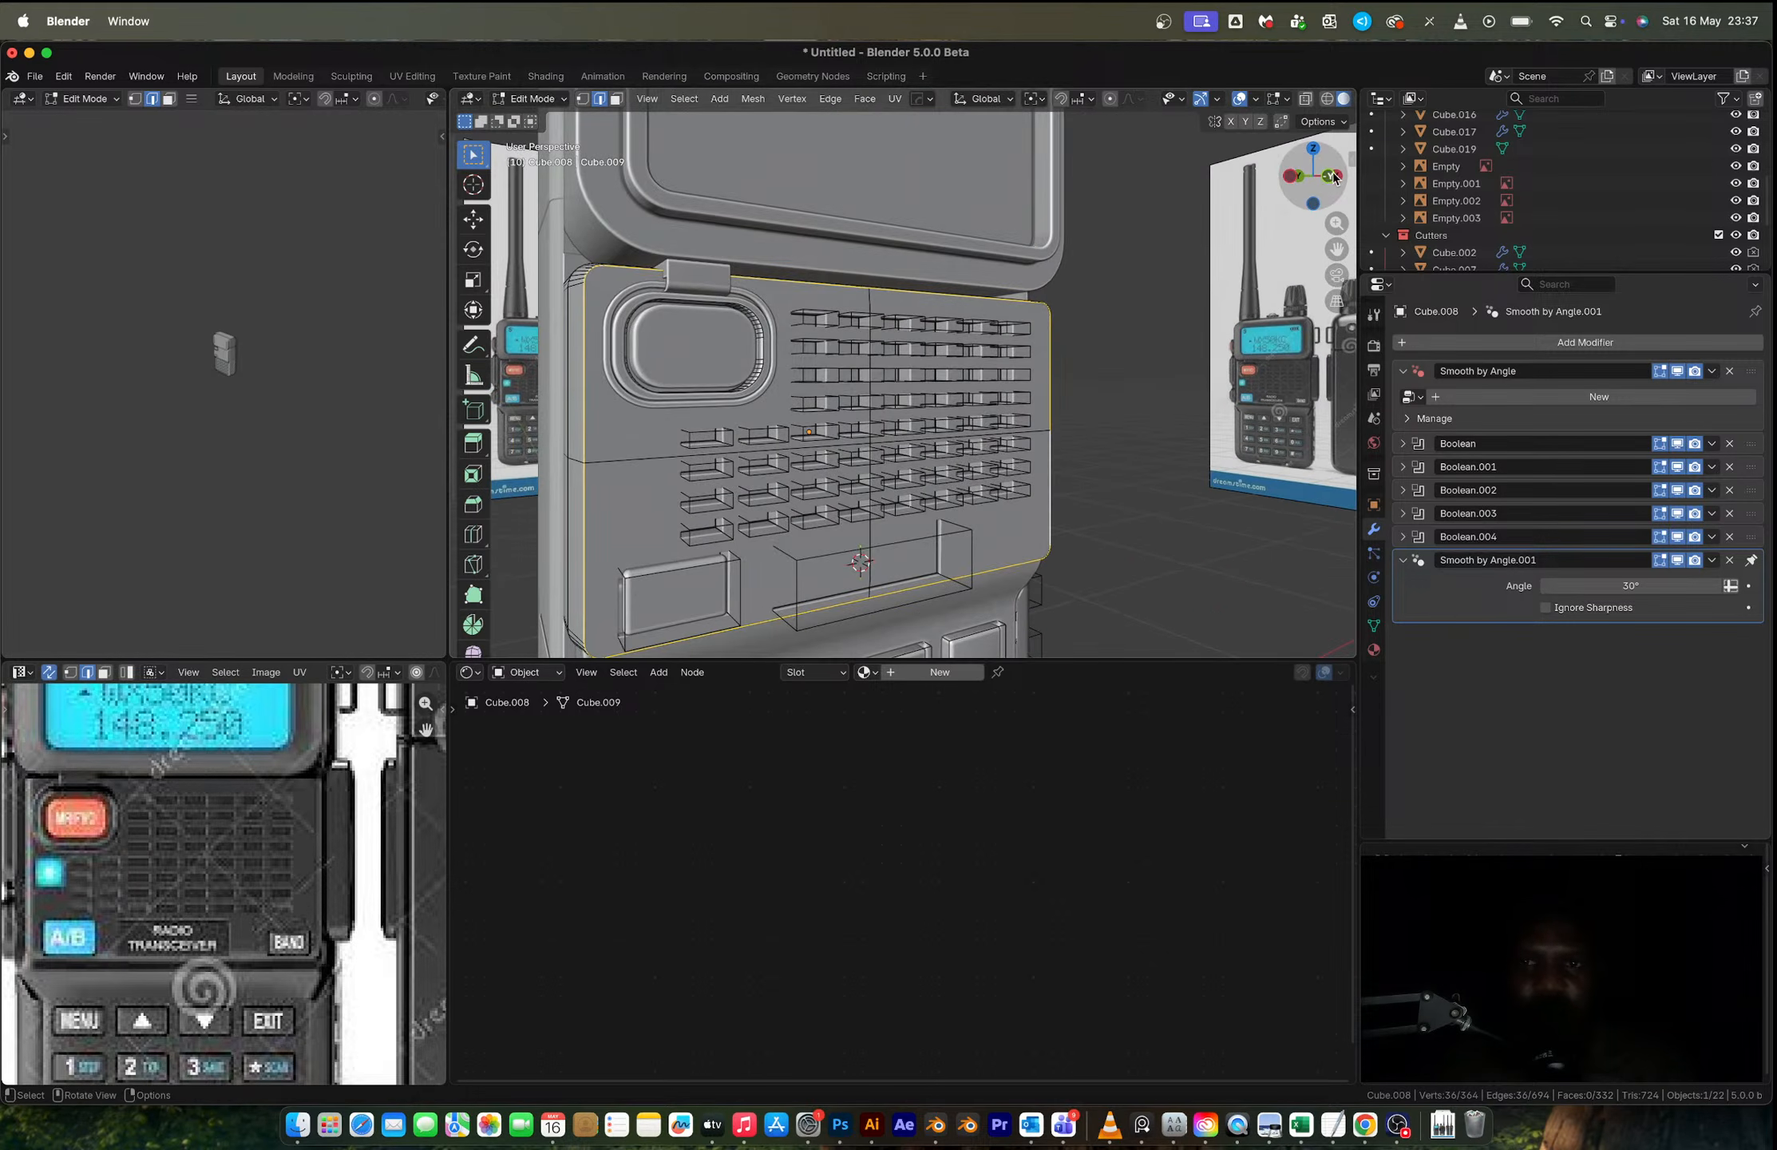
{"action": "left_click", "coordinate": [1331, 174]}
{"action": "key", "text": "s"}
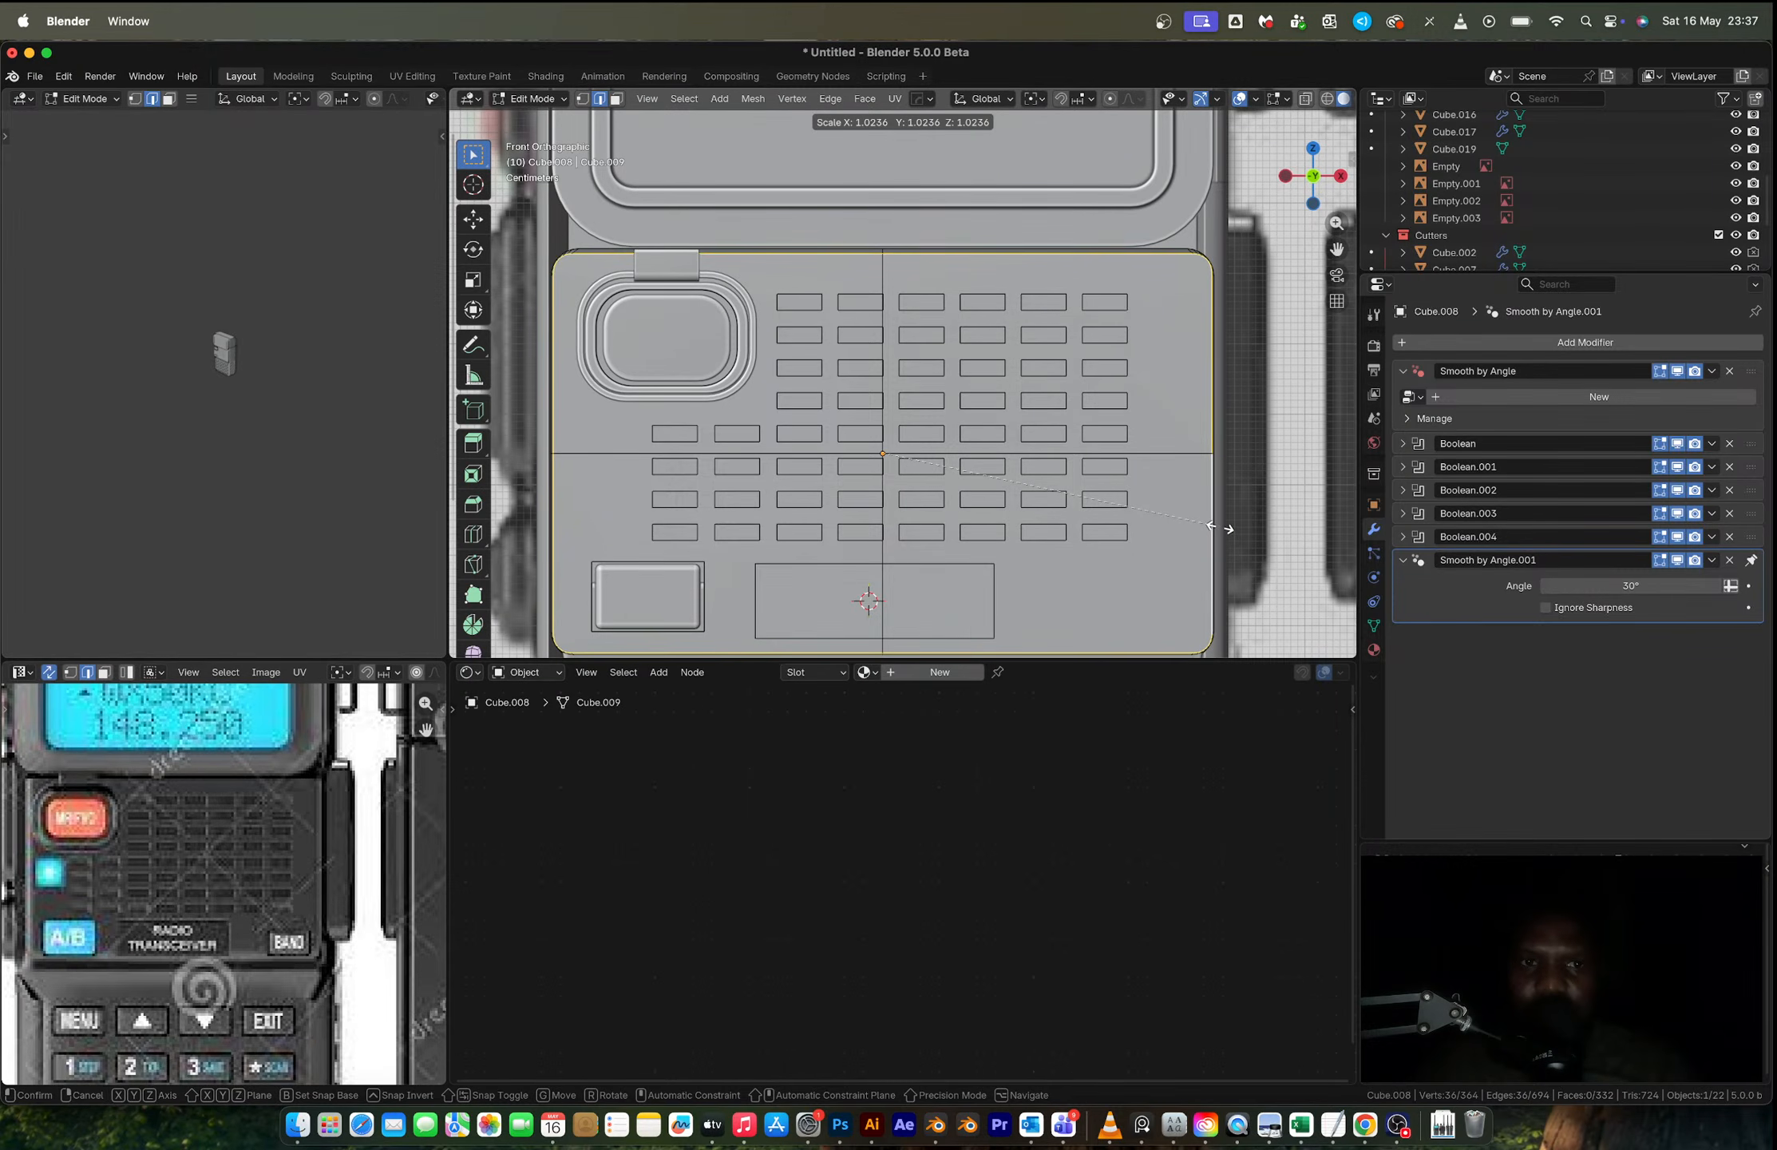
{"action": "left_click", "coordinate": [1221, 528]}
{"action": "key", "text": "s"}
{"action": "key", "text": "z"}
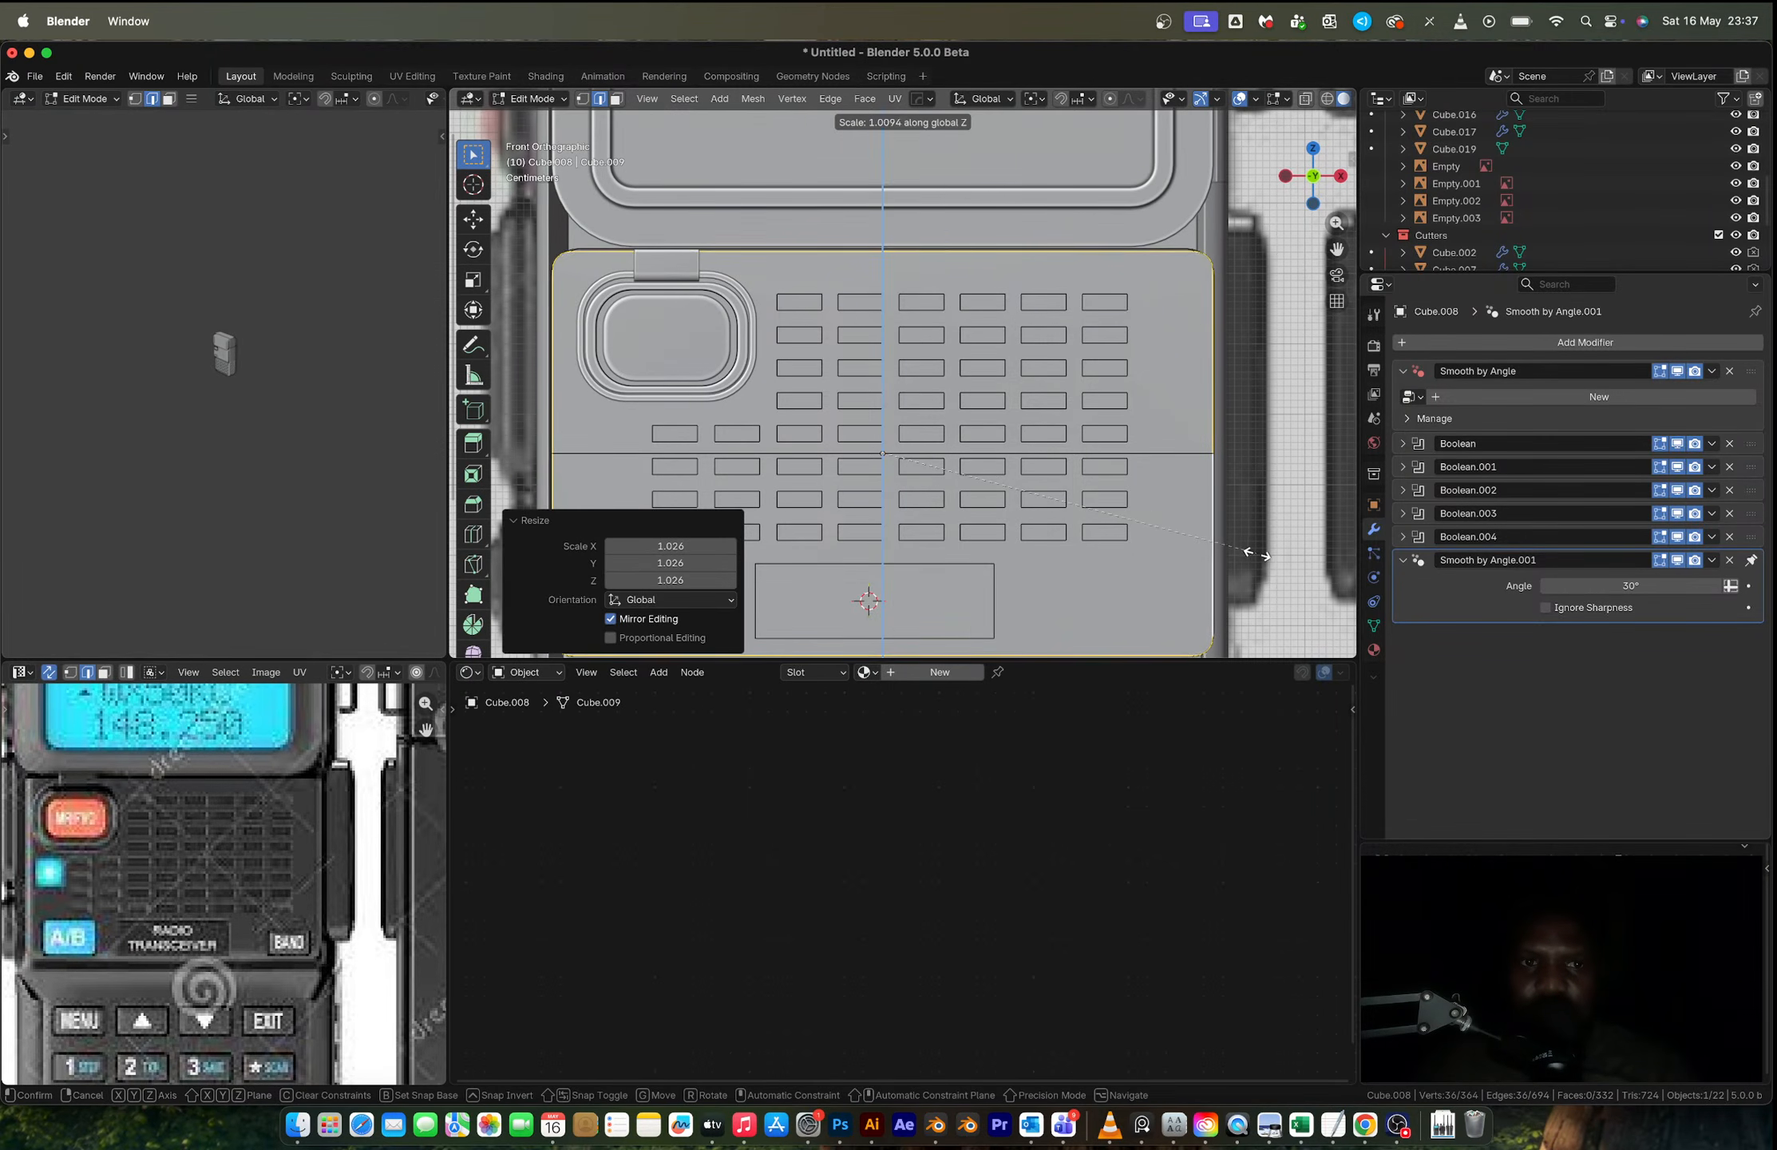
{"action": "left_click", "coordinate": [1260, 555]}
Step: Delete all of the speaker panel's faces except its four large front faces
{"action": "scroll", "coordinate": [920, 375], "scroll_direction": "down", "scroll_amount": 5}
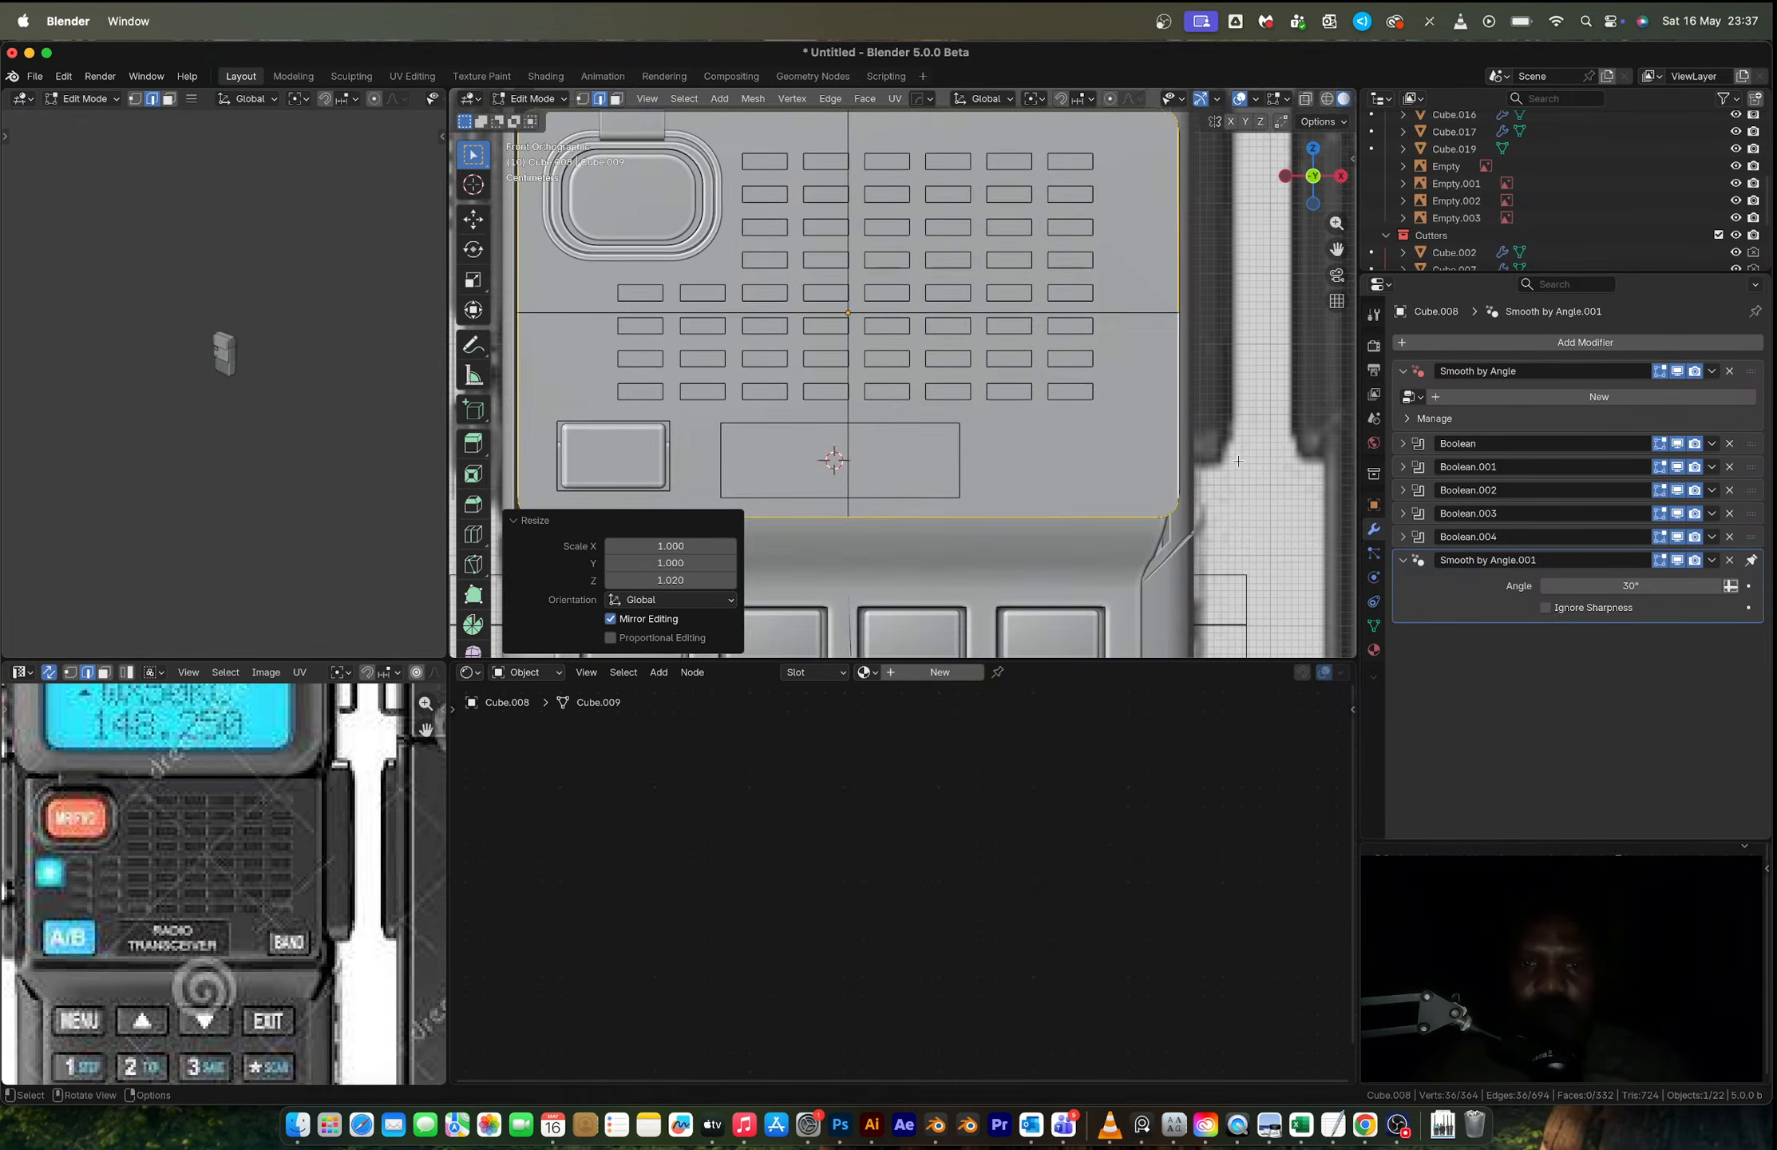
{"action": "middle_click_drag", "start_coordinate": [920, 375], "coordinate": [1009, 363]}
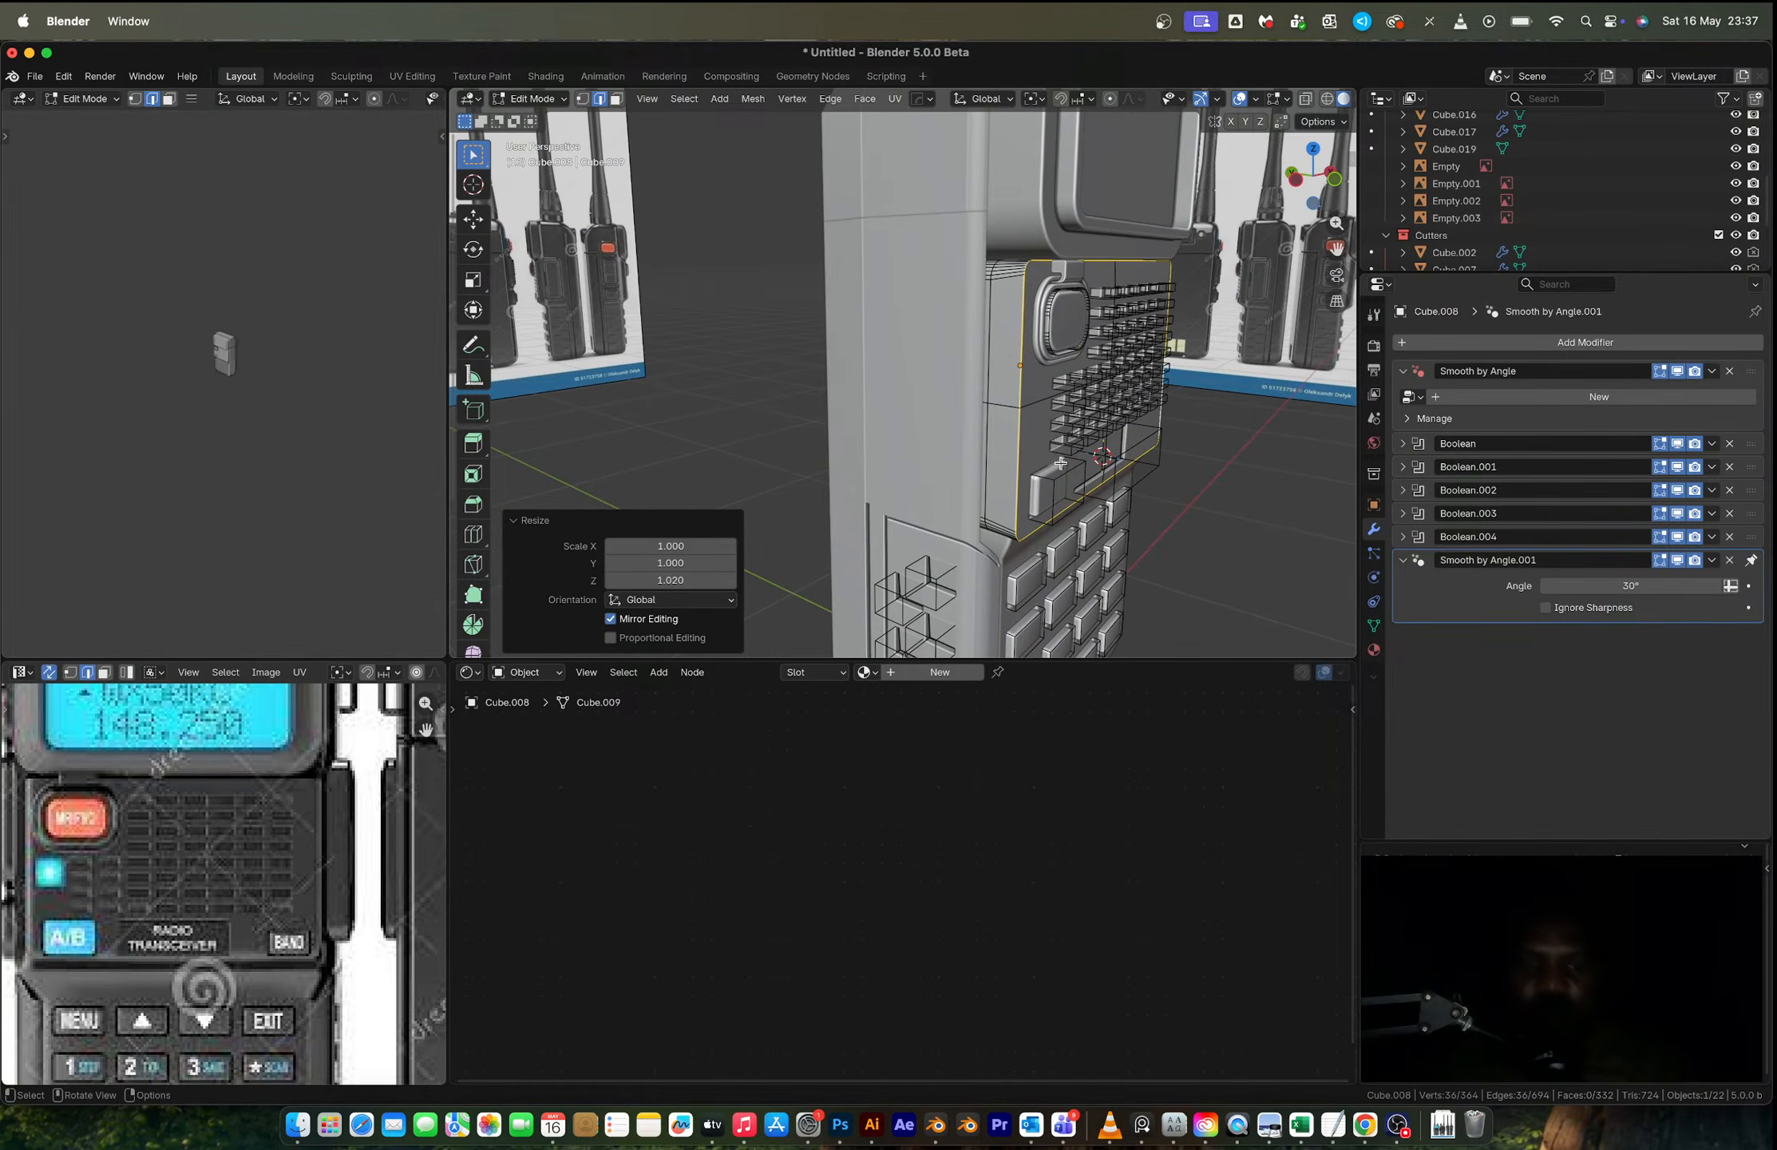
{"action": "middle_click_drag", "start_coordinate": [1060, 463], "coordinate": [1035, 457]}
{"action": "key", "text": "3"}
{"action": "left_click", "coordinate": [1060, 436]}
{"action": "left_click", "coordinate": [1073, 376], "text": "shift"}
{"action": "left_click", "coordinate": [1165, 345], "text": "shift"}
{"action": "left_click", "coordinate": [1174, 427], "text": "shift"}
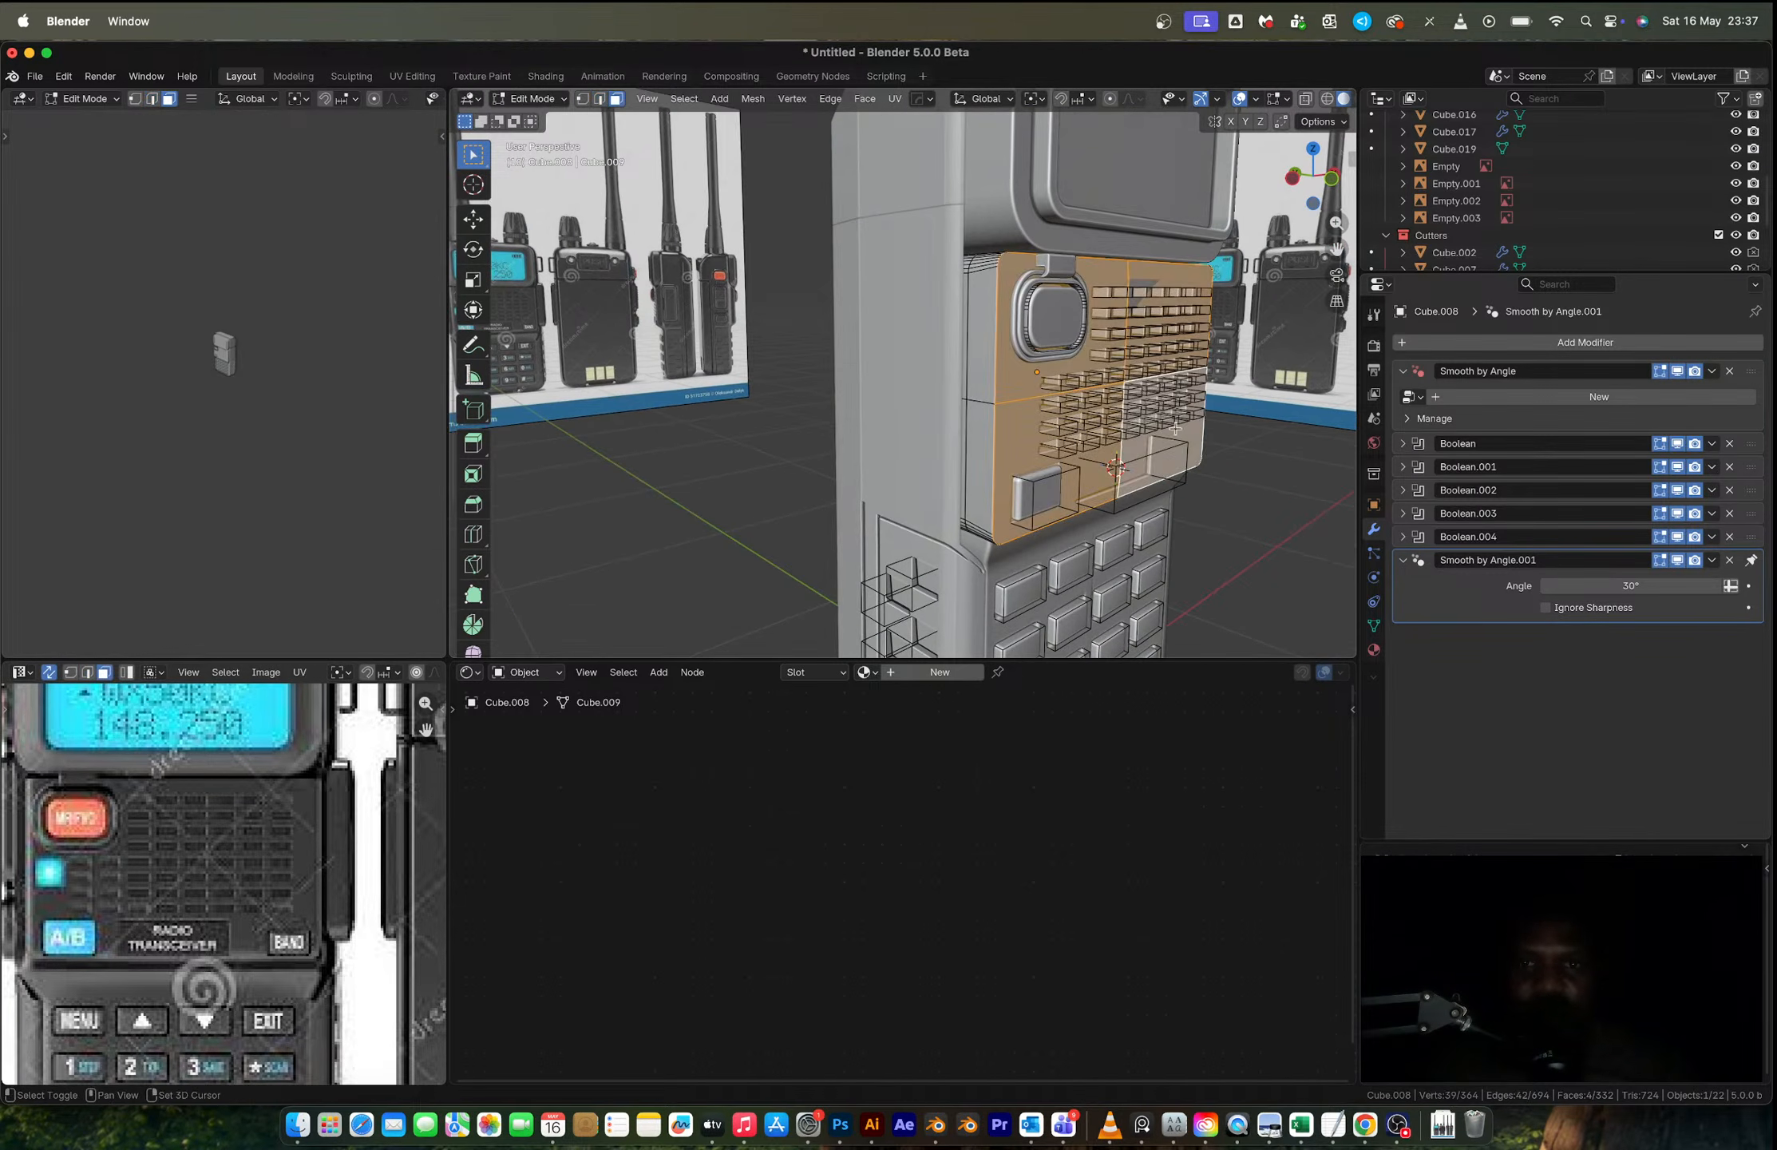
{"action": "key", "text": "ctrl+i"}
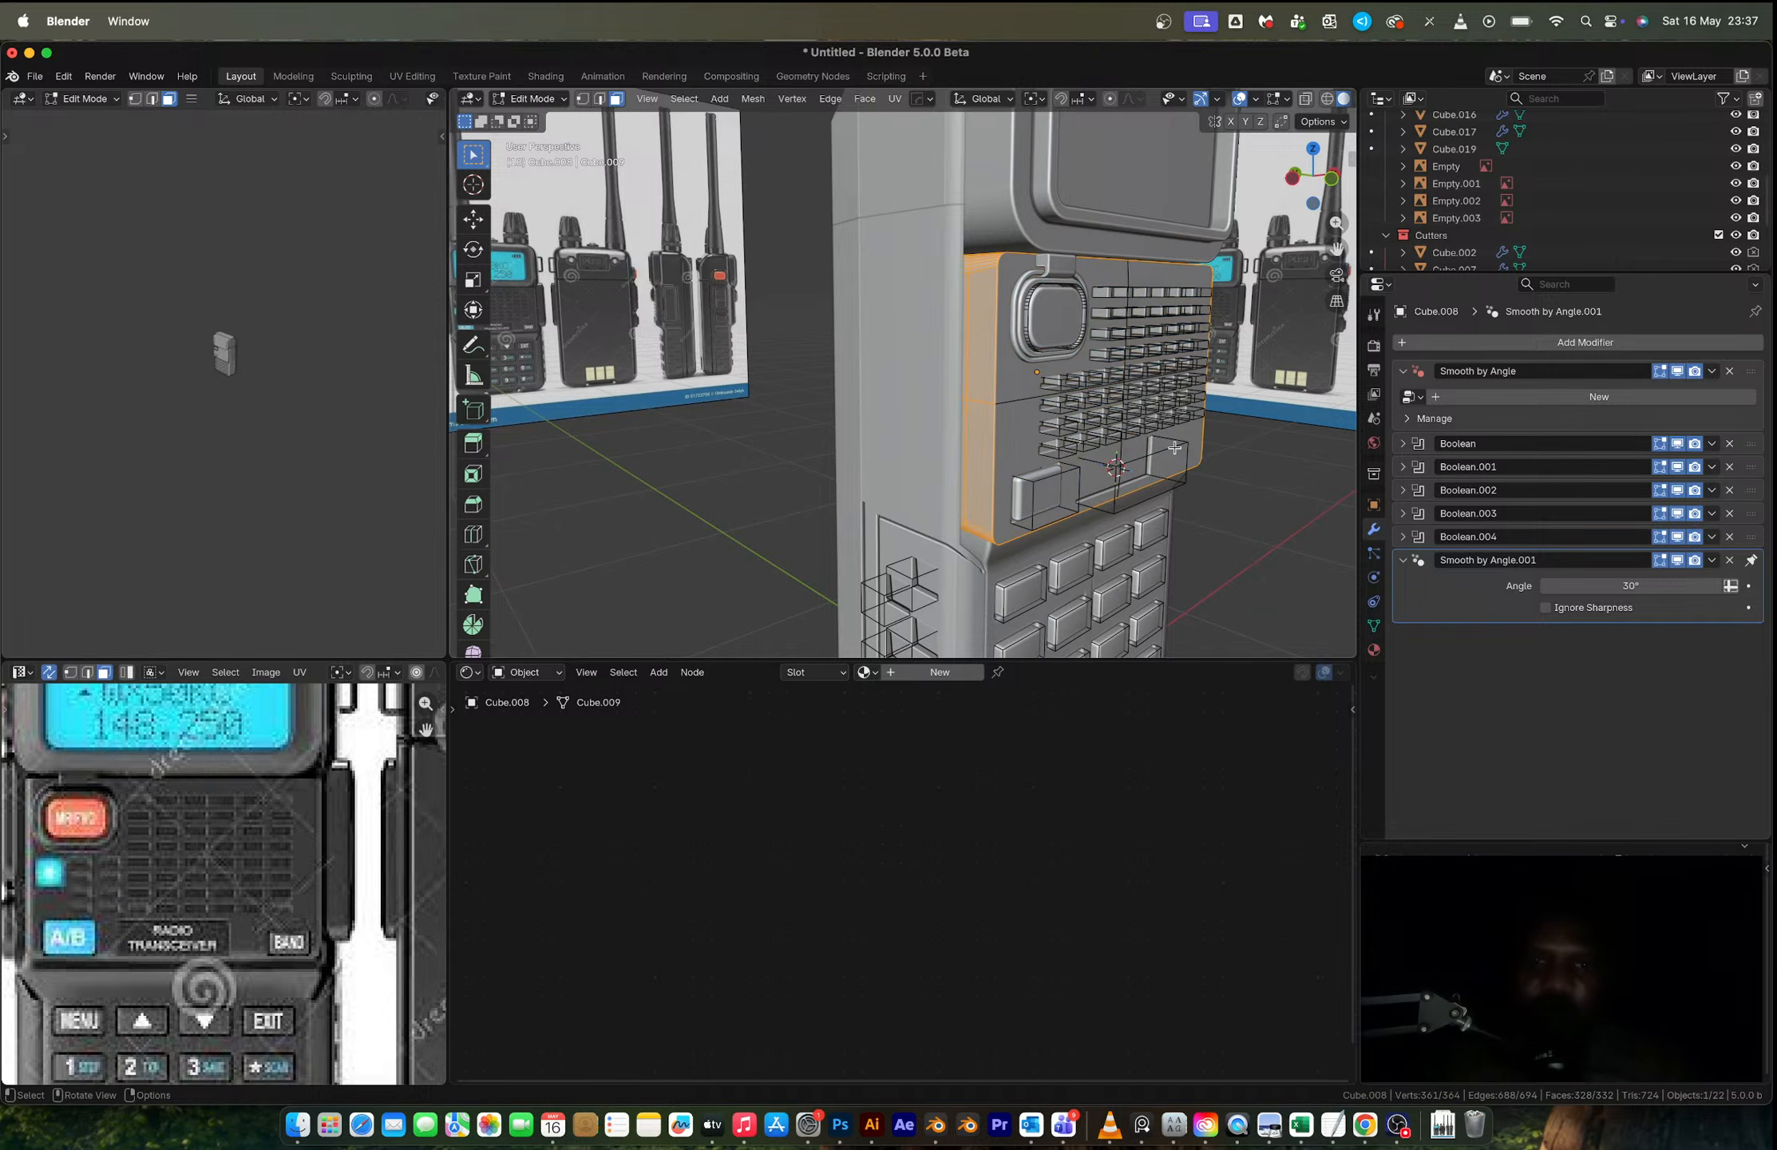
{"action": "key", "text": "x"}
{"action": "left_click", "coordinate": [1094, 368]}
Step: Extrude the whole front face about 0.21 m back into the radio body and return to Object Mode
{"action": "key", "text": "a"}
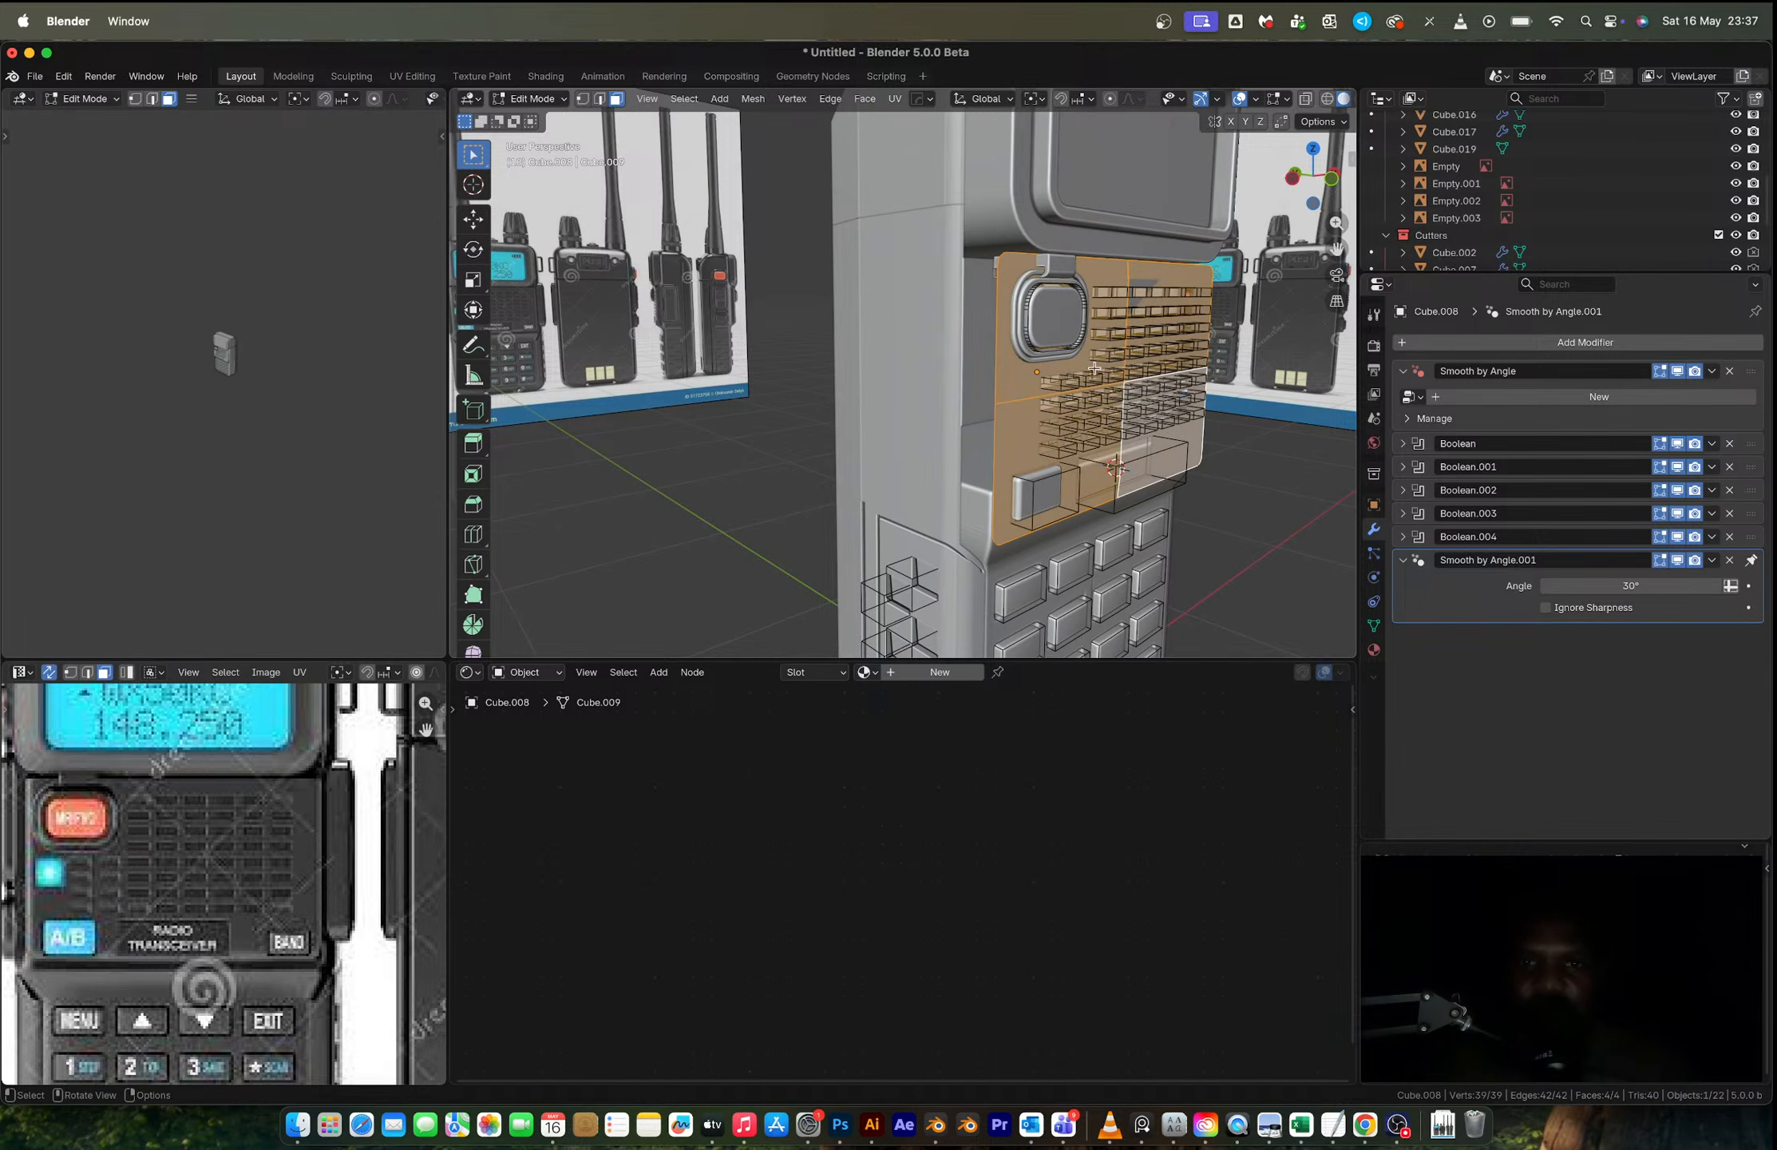
{"action": "middle_click_drag", "start_coordinate": [1094, 368], "coordinate": [1080, 374]}
{"action": "key", "text": "e"}
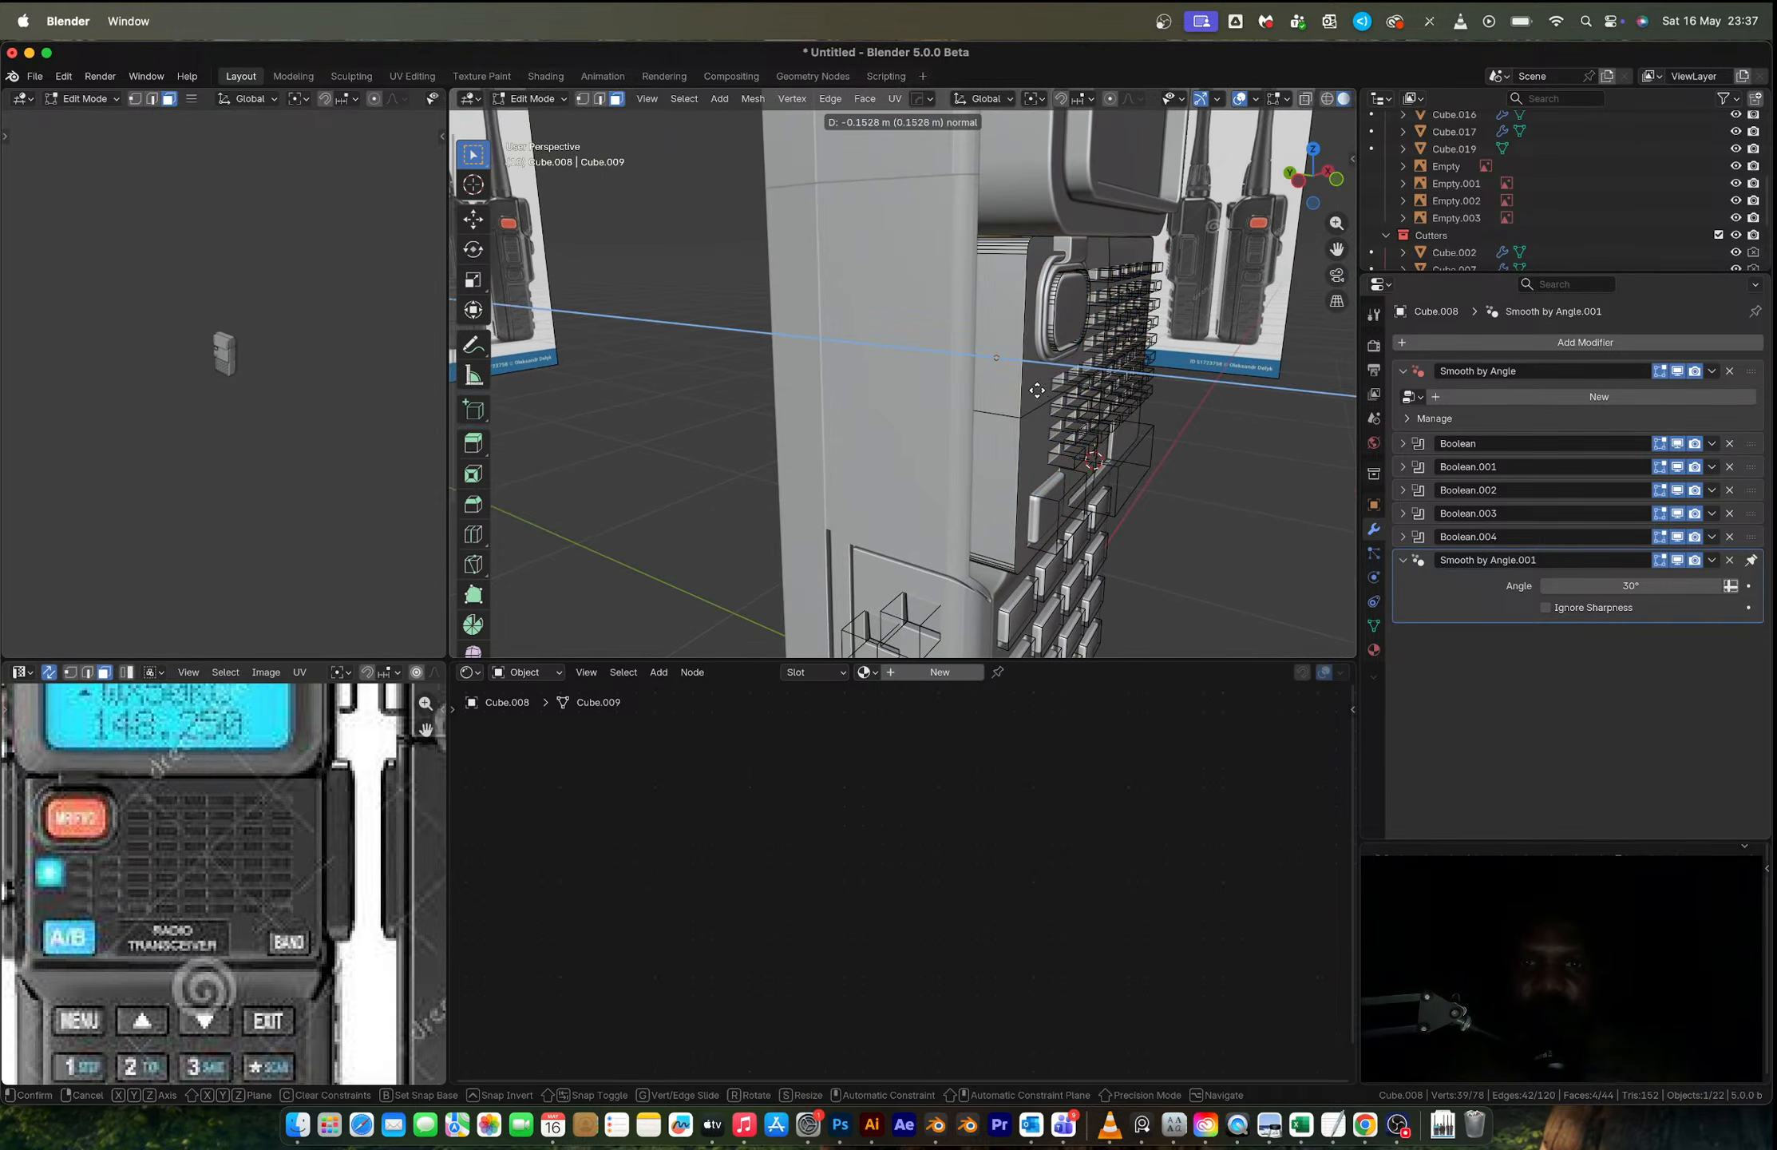
{"action": "left_click", "coordinate": [1016, 388]}
{"action": "key", "text": "alt+z"}
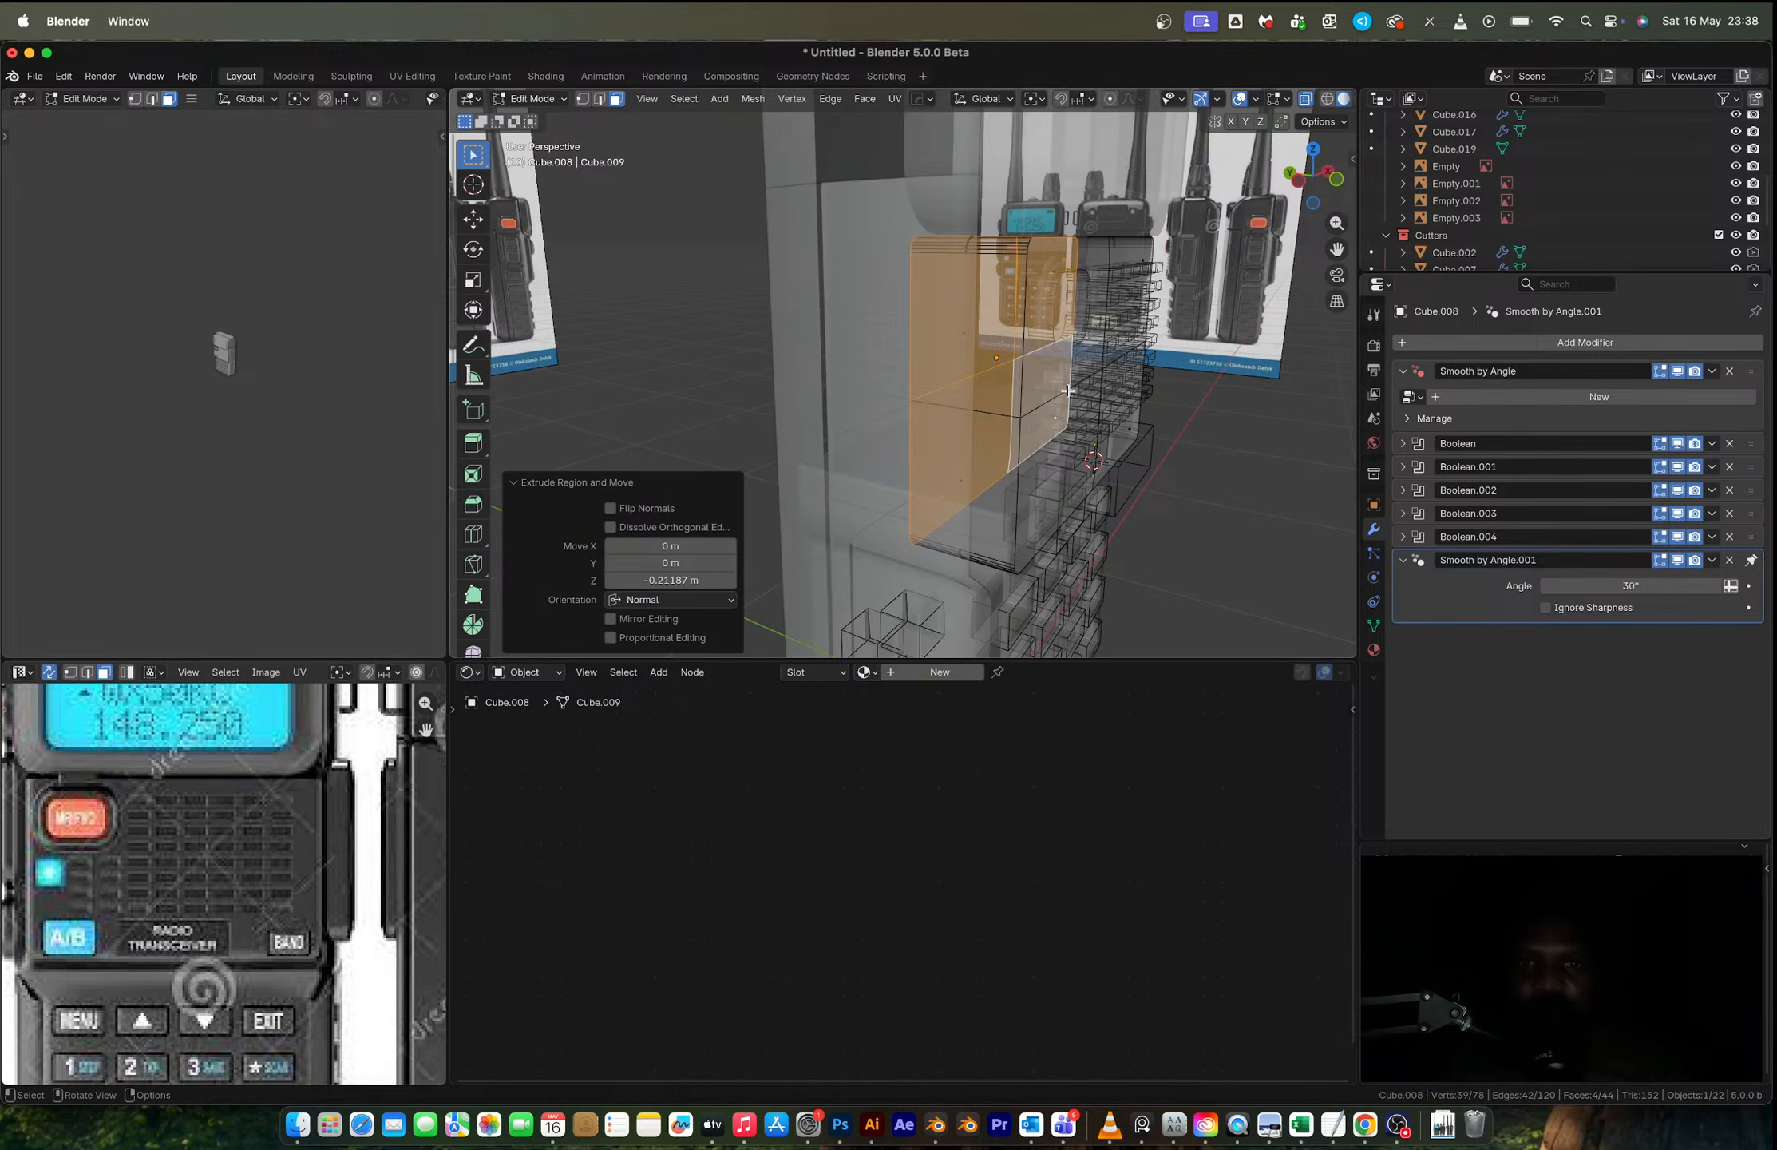
{"action": "key", "text": "Tab"}
{"action": "middle_click_drag", "start_coordinate": [1067, 391], "coordinate": [984, 388]}
{"action": "key", "text": "alt+z"}
Step: Try a 30° Hard Ops bevel on the rebuilt speaker panel, and undo it
{"action": "middle_click_drag", "start_coordinate": [1118, 419], "coordinate": [842, 393]}
{"action": "scroll", "coordinate": [1040, 402], "scroll_direction": "down", "scroll_amount": 3}
{"action": "left_click", "coordinate": [1128, 515]}
{"action": "middle_click_drag", "start_coordinate": [998, 429], "coordinate": [914, 381]}
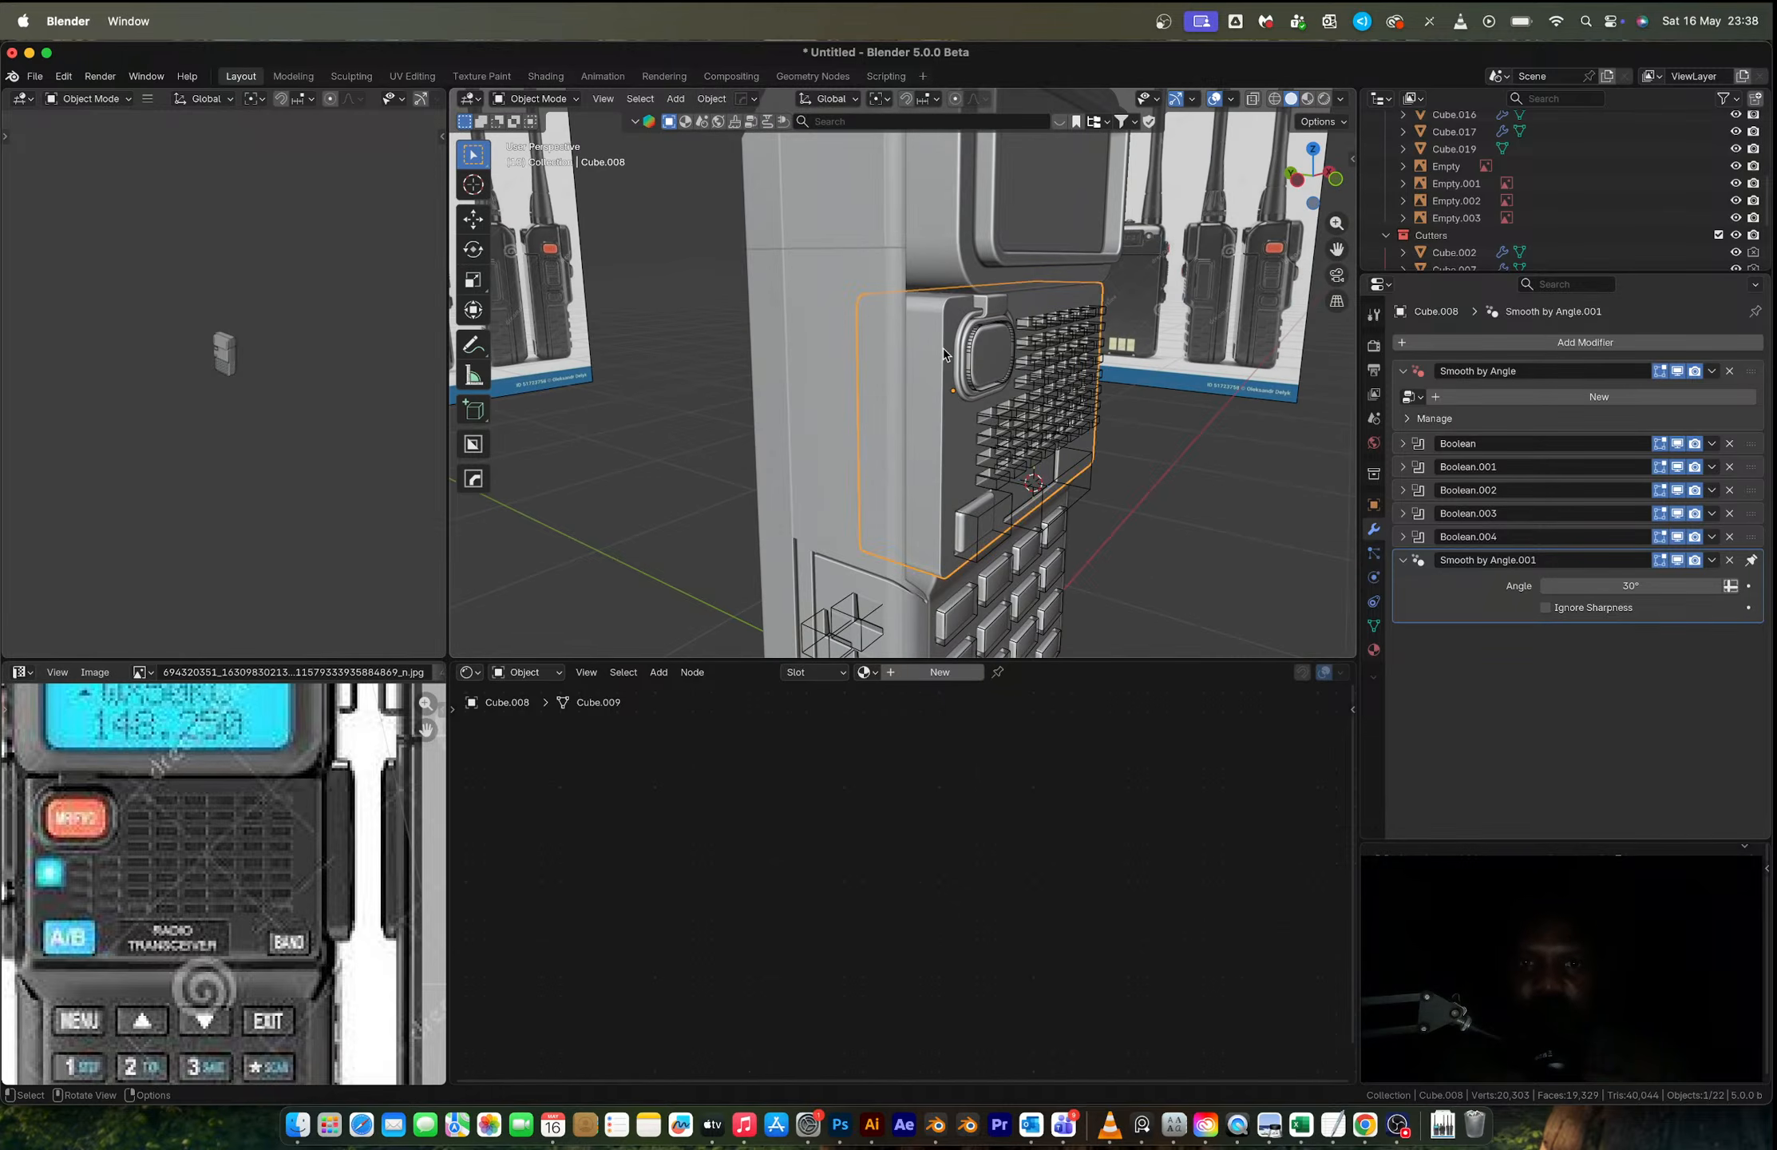
{"action": "scroll", "coordinate": [943, 354], "scroll_direction": "up", "scroll_amount": 2}
{"action": "key", "text": "q"}
{"action": "left_click", "coordinate": [984, 451]}
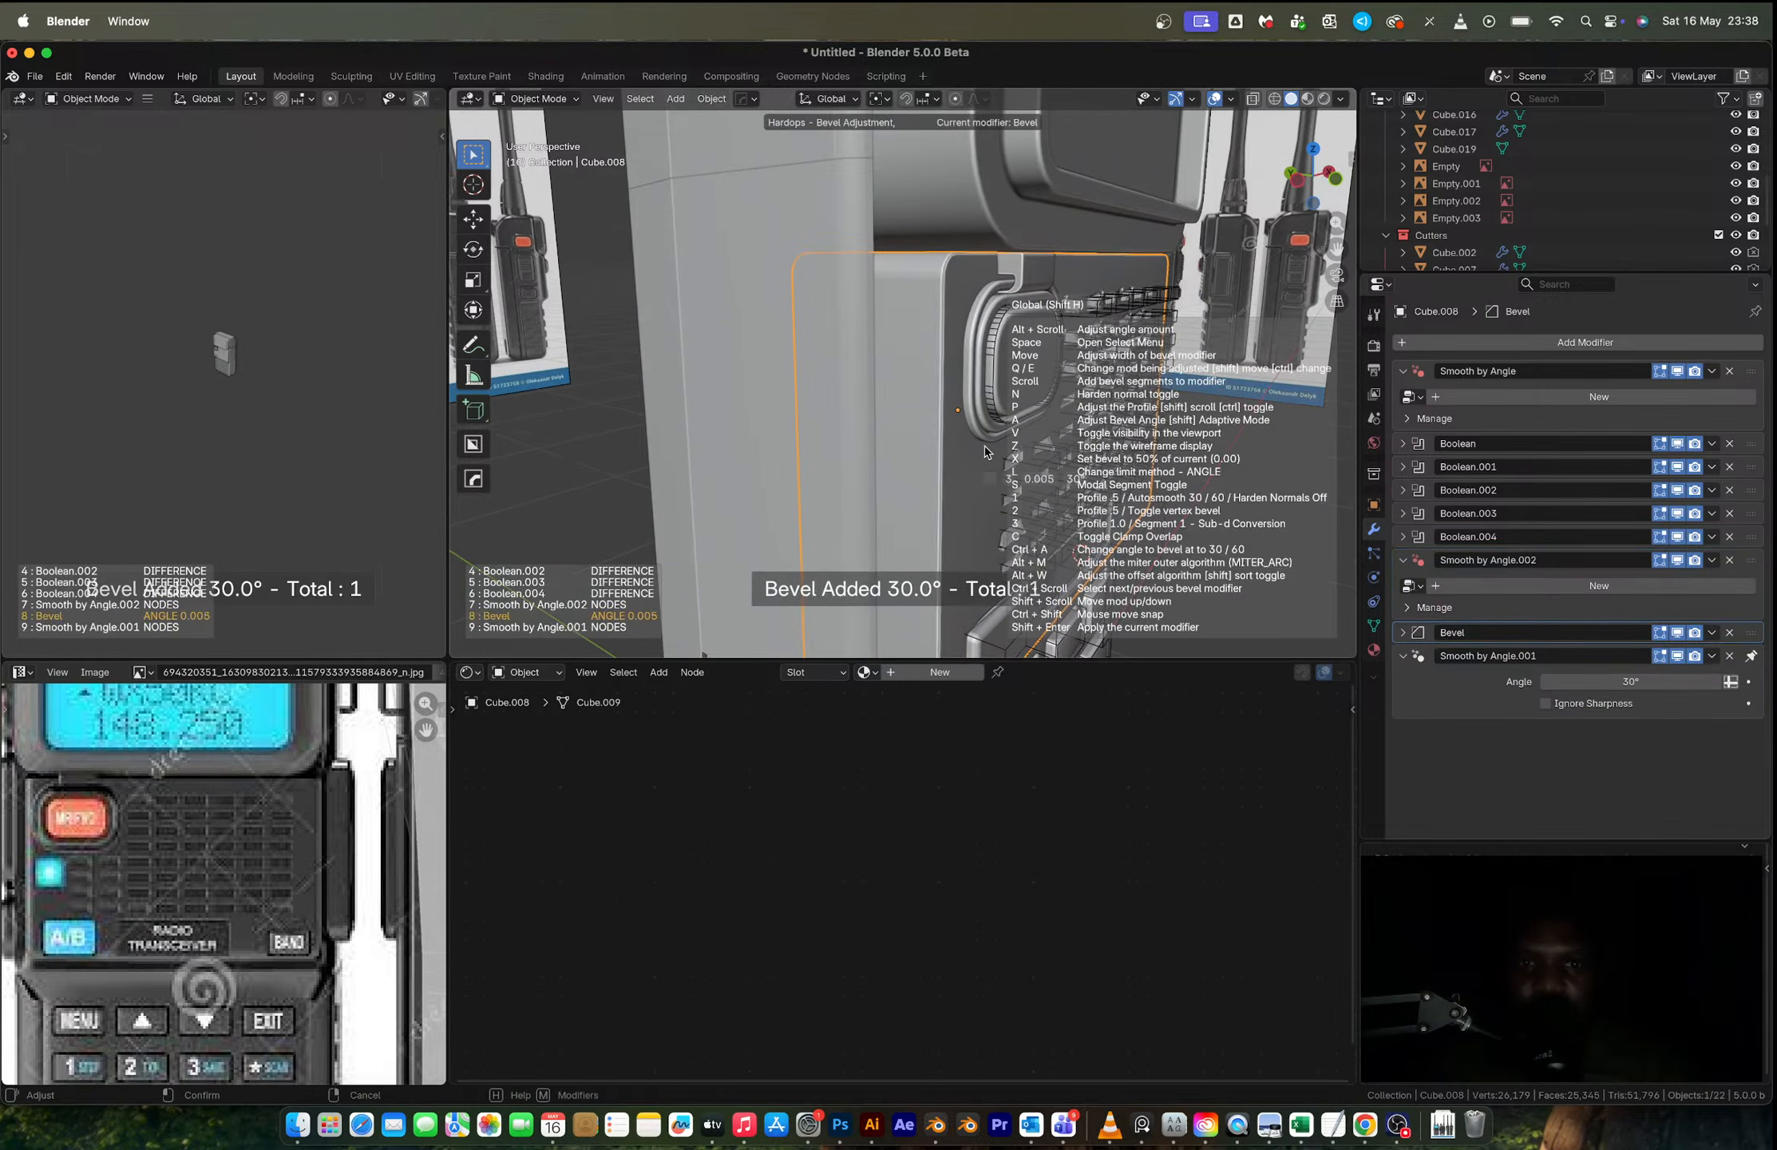
{"action": "left_click", "coordinate": [1027, 432]}
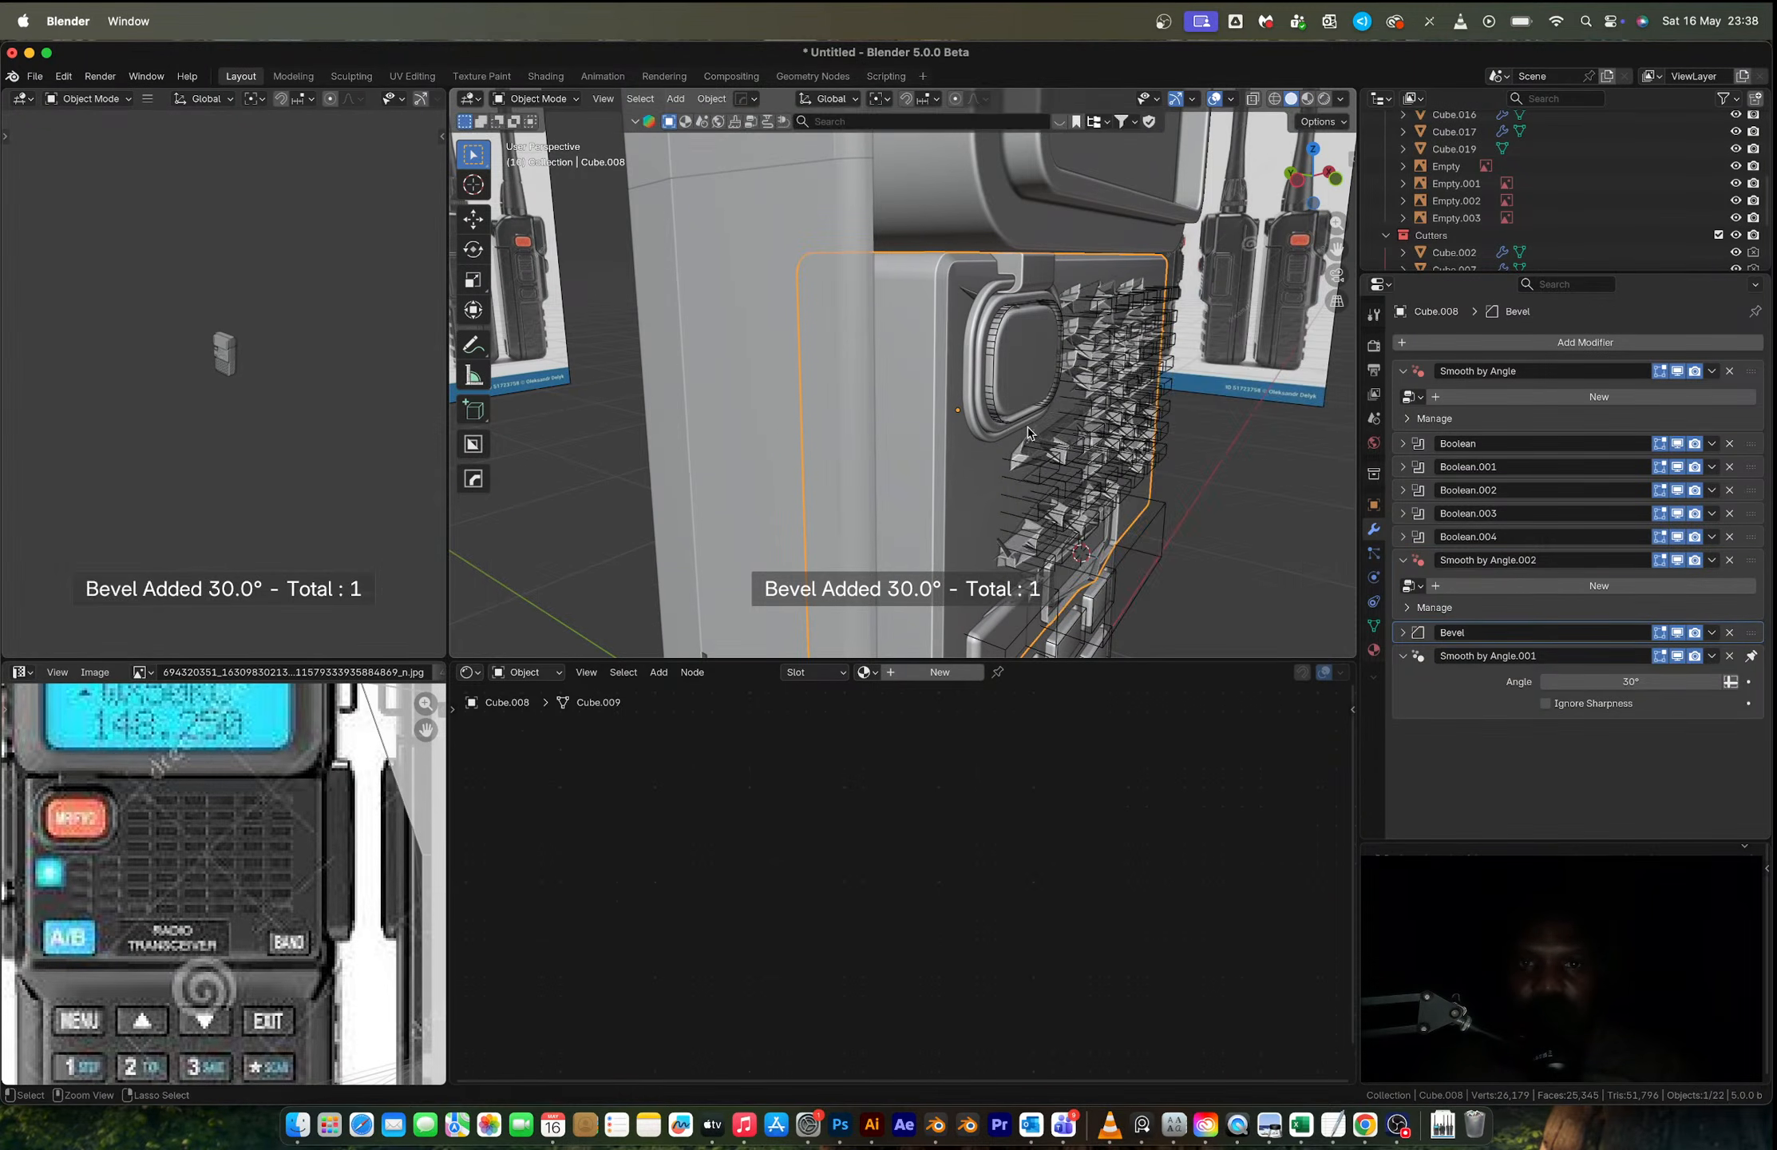
{"action": "key", "text": "ctrl+z"}
Step: Select the speaker panel's four front faces in Edit Mode and look through the selection options
{"action": "middle_click_drag", "start_coordinate": [1028, 432], "coordinate": [864, 338]}
{"action": "key", "text": "Tab"}
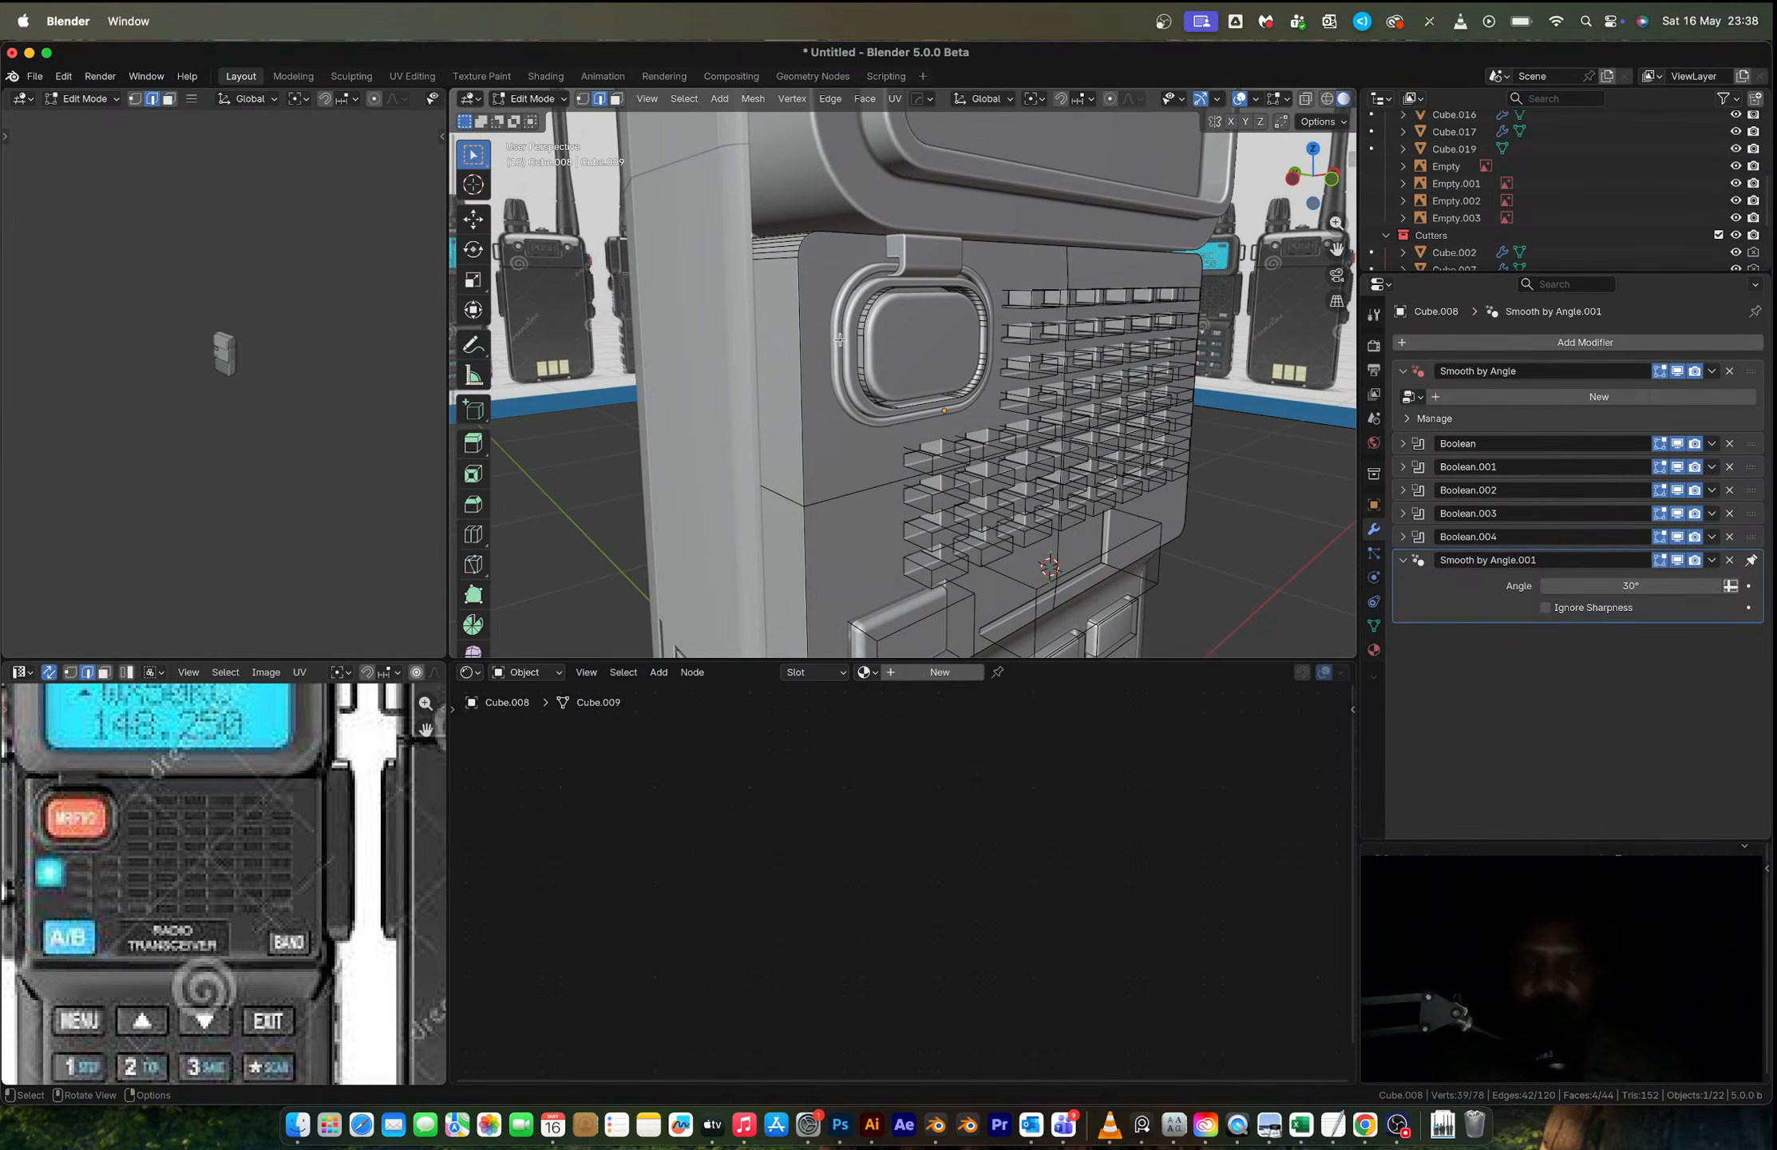
{"action": "key", "text": "3"}
{"action": "left_click", "coordinate": [840, 343]}
{"action": "left_click", "coordinate": [859, 535], "text": "shift"}
{"action": "left_click", "coordinate": [1124, 469], "text": "shift"}
{"action": "left_click", "coordinate": [1113, 336], "text": "shift"}
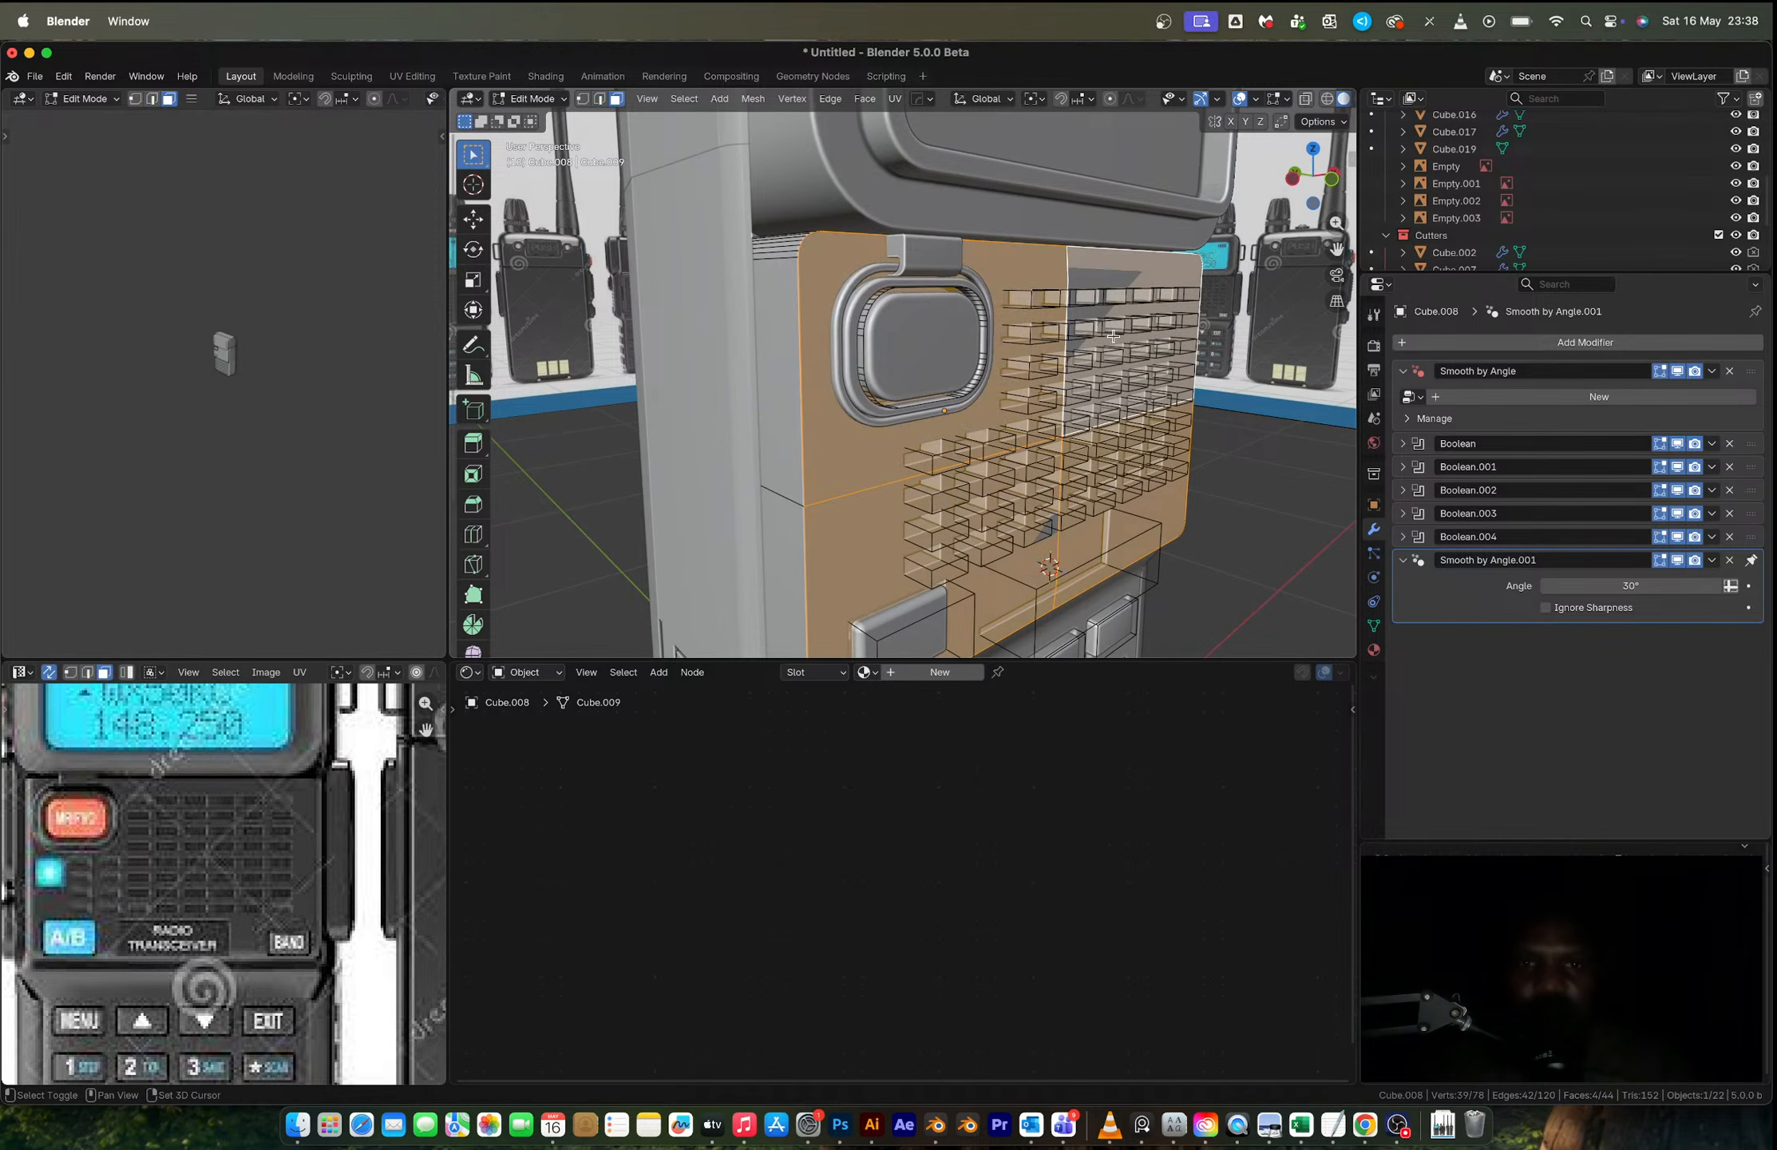
{"action": "middle_click_drag", "start_coordinate": [1113, 337], "coordinate": [930, 316]}
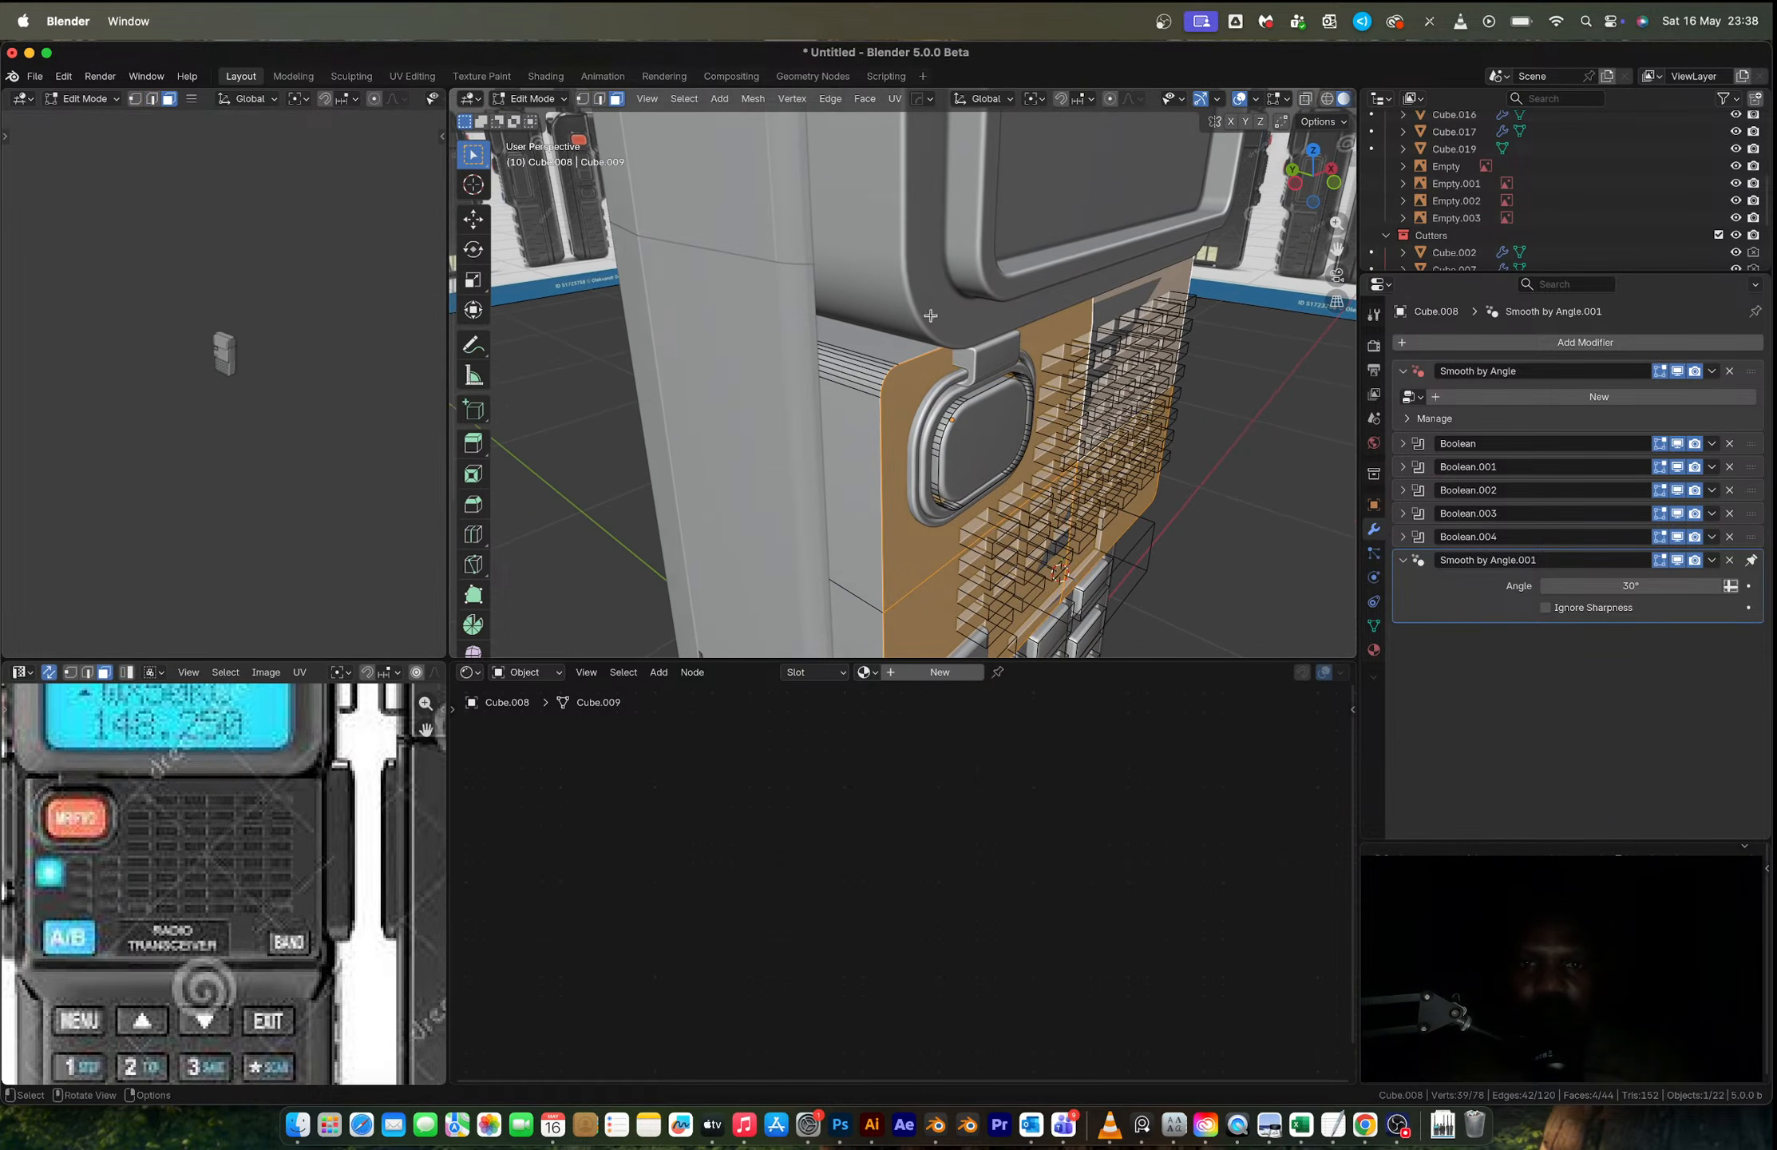
{"action": "left_click", "coordinate": [684, 98]}
{"action": "key", "text": "Escape"}
Step: Dissolve the rounding edges at the speaker panel's upper left corner
{"action": "scroll", "coordinate": [840, 395], "scroll_direction": "up", "scroll_amount": 1}
{"action": "key", "text": "2"}
{"action": "left_click", "coordinate": [872, 390]}
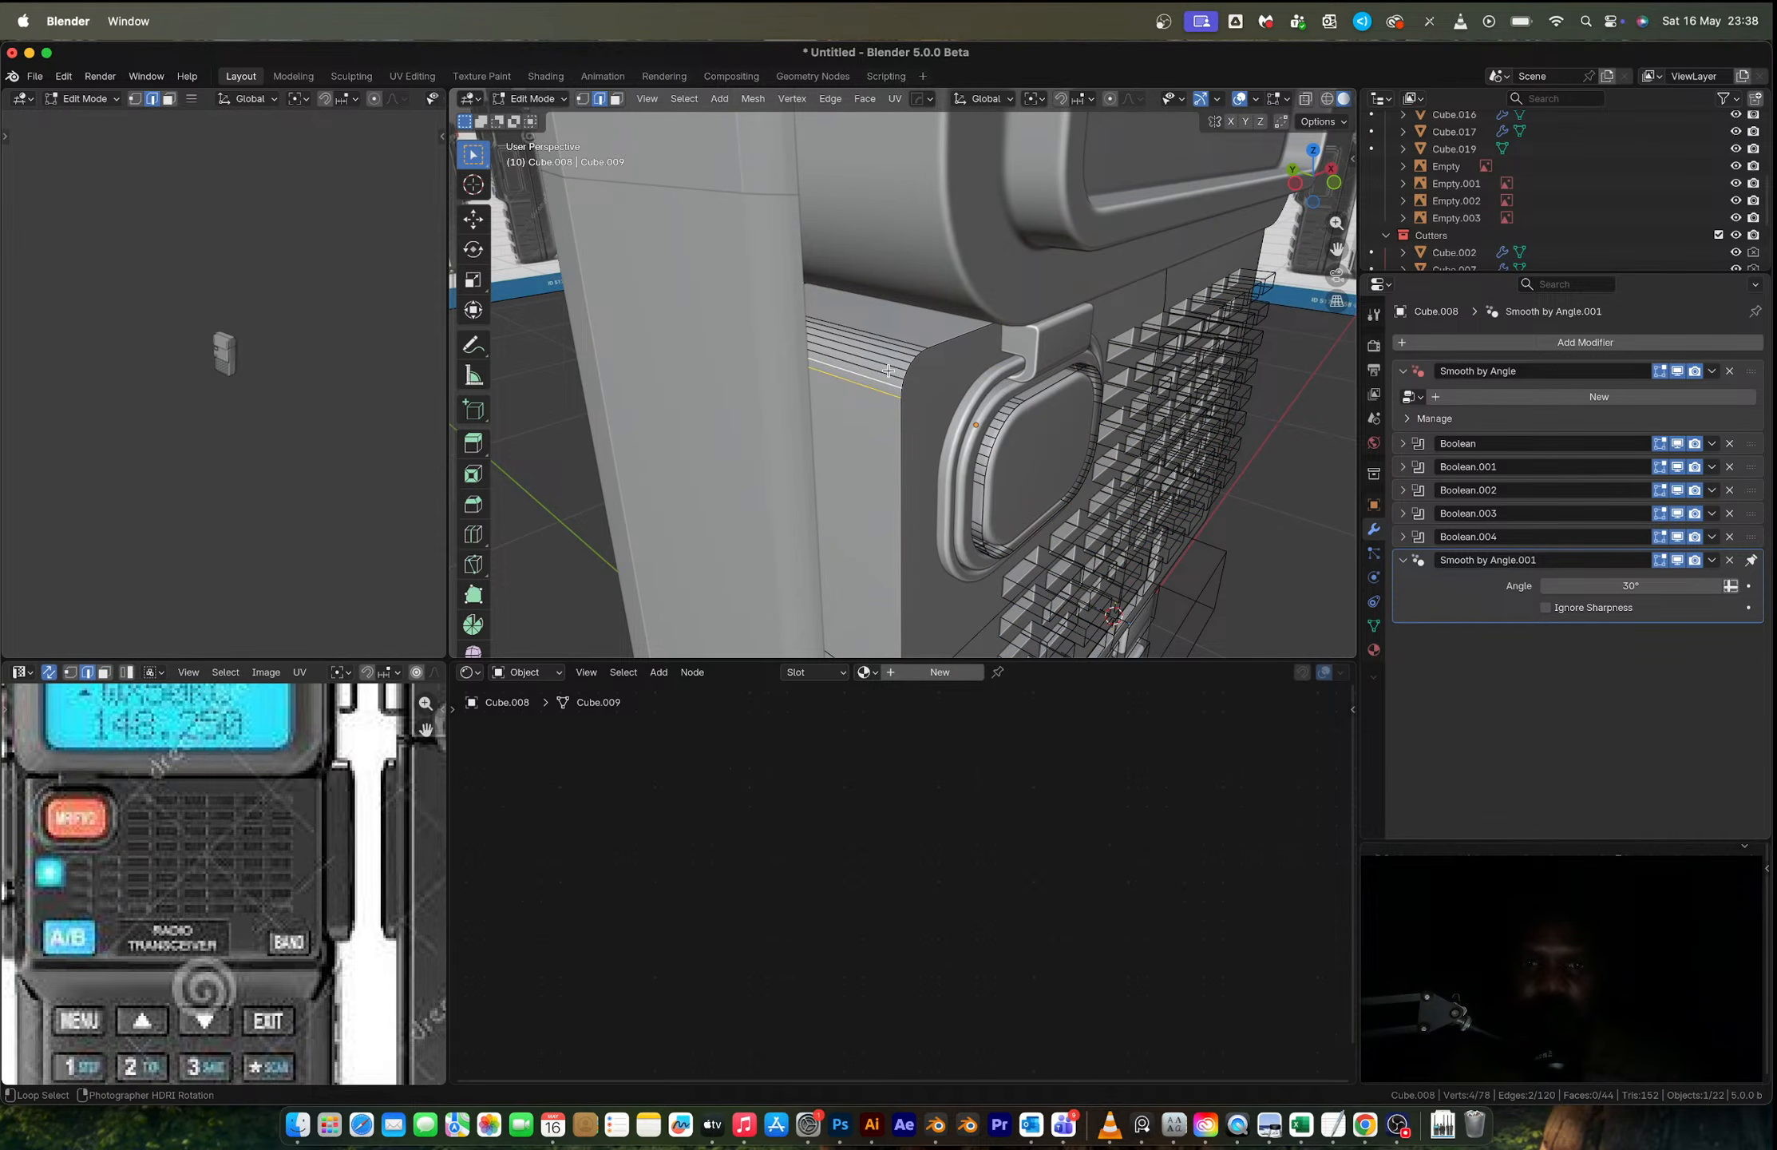
{"action": "middle_click_drag", "start_coordinate": [889, 370], "coordinate": [1051, 430]}
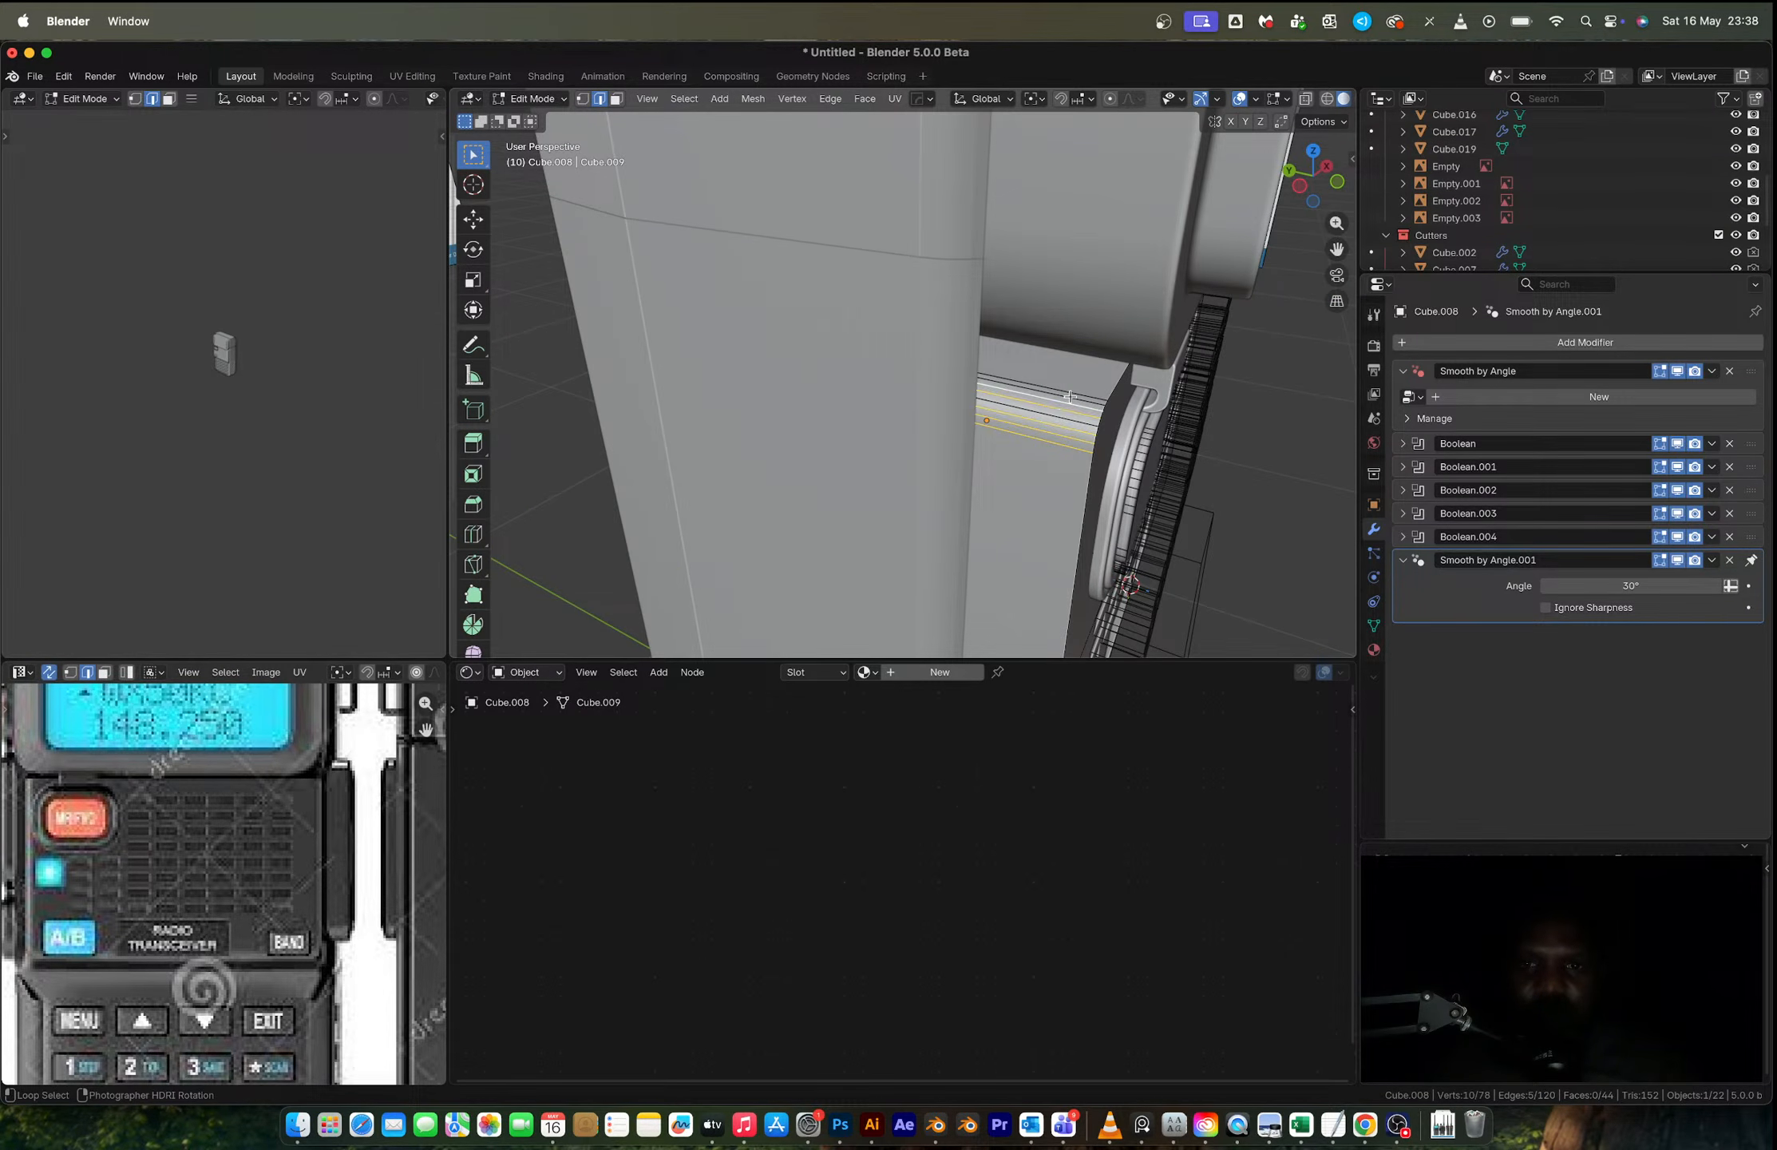
{"action": "key", "text": "x"}
{"action": "left_click", "coordinate": [1061, 470]}
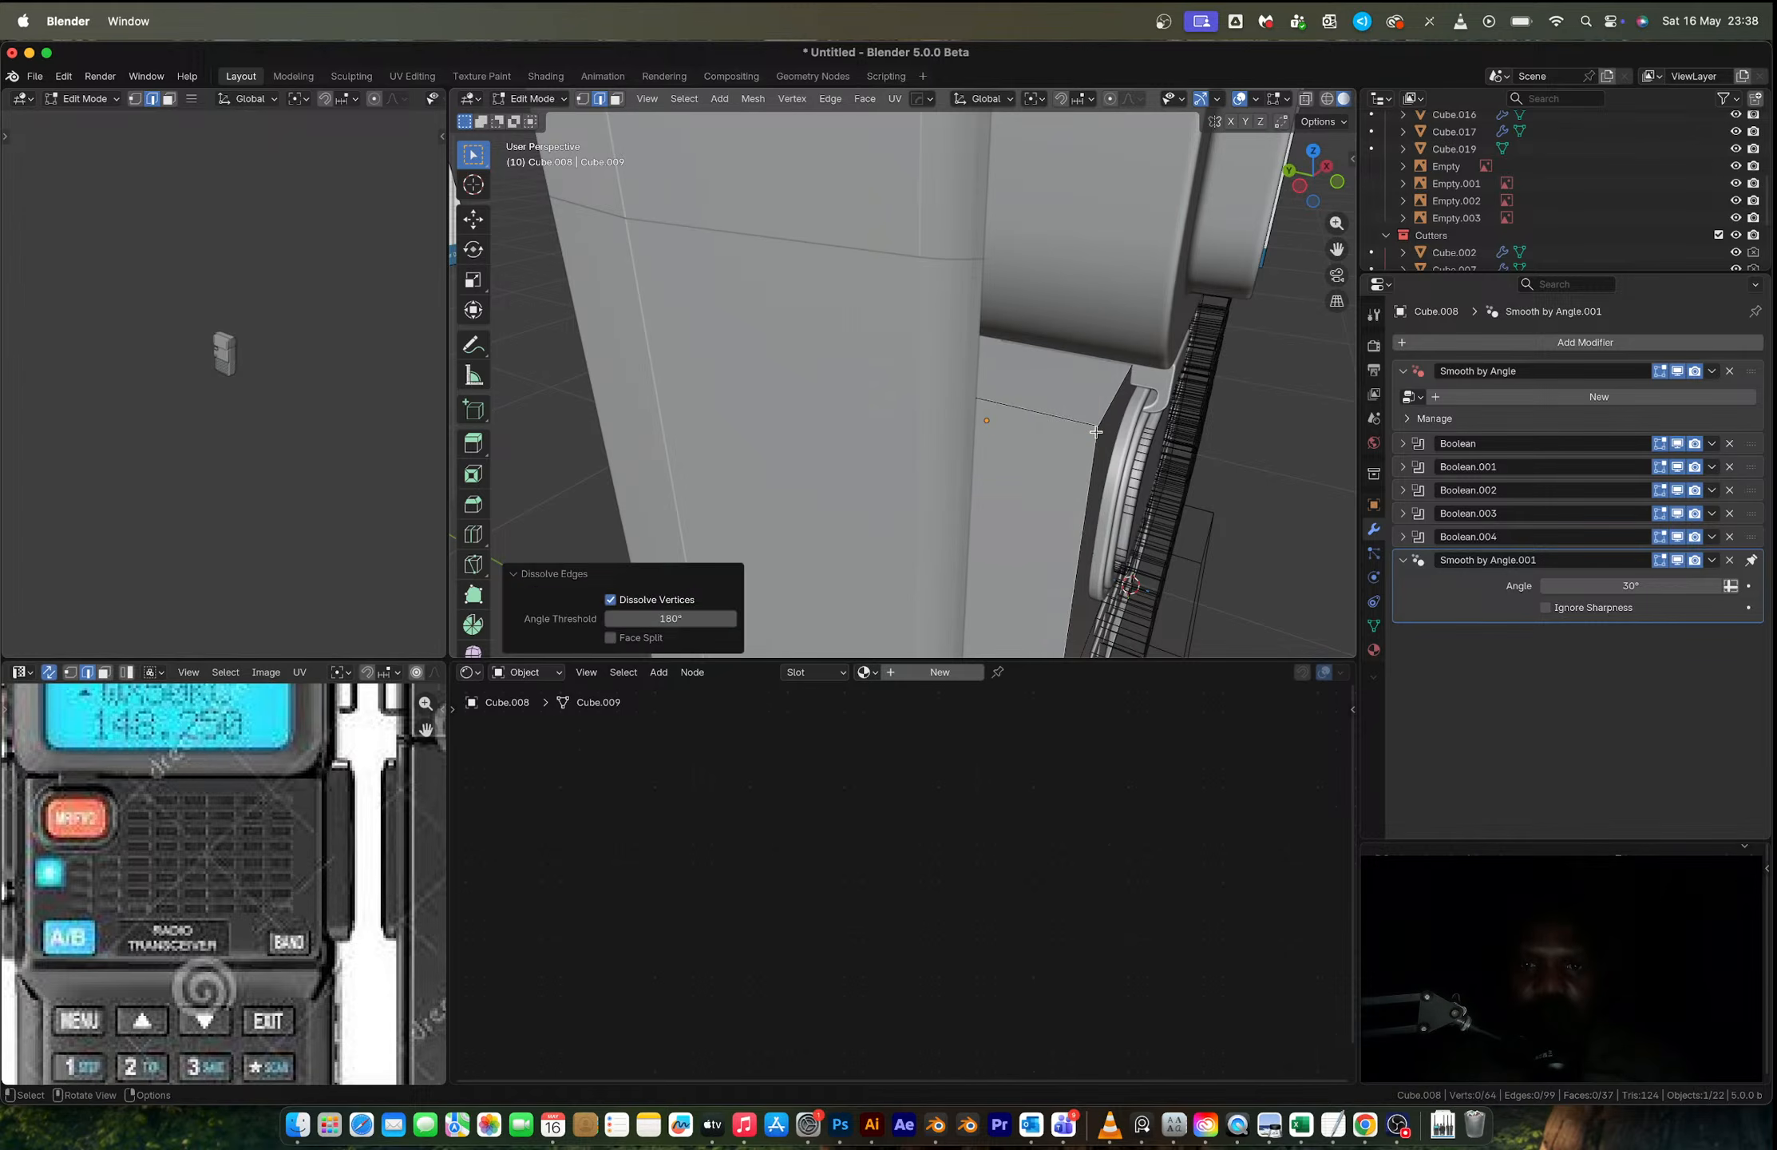
Step: Dissolve the rounding edges at the speaker panel's lower left corner
{"action": "middle_click_drag", "start_coordinate": [1061, 470], "coordinate": [981, 476]}
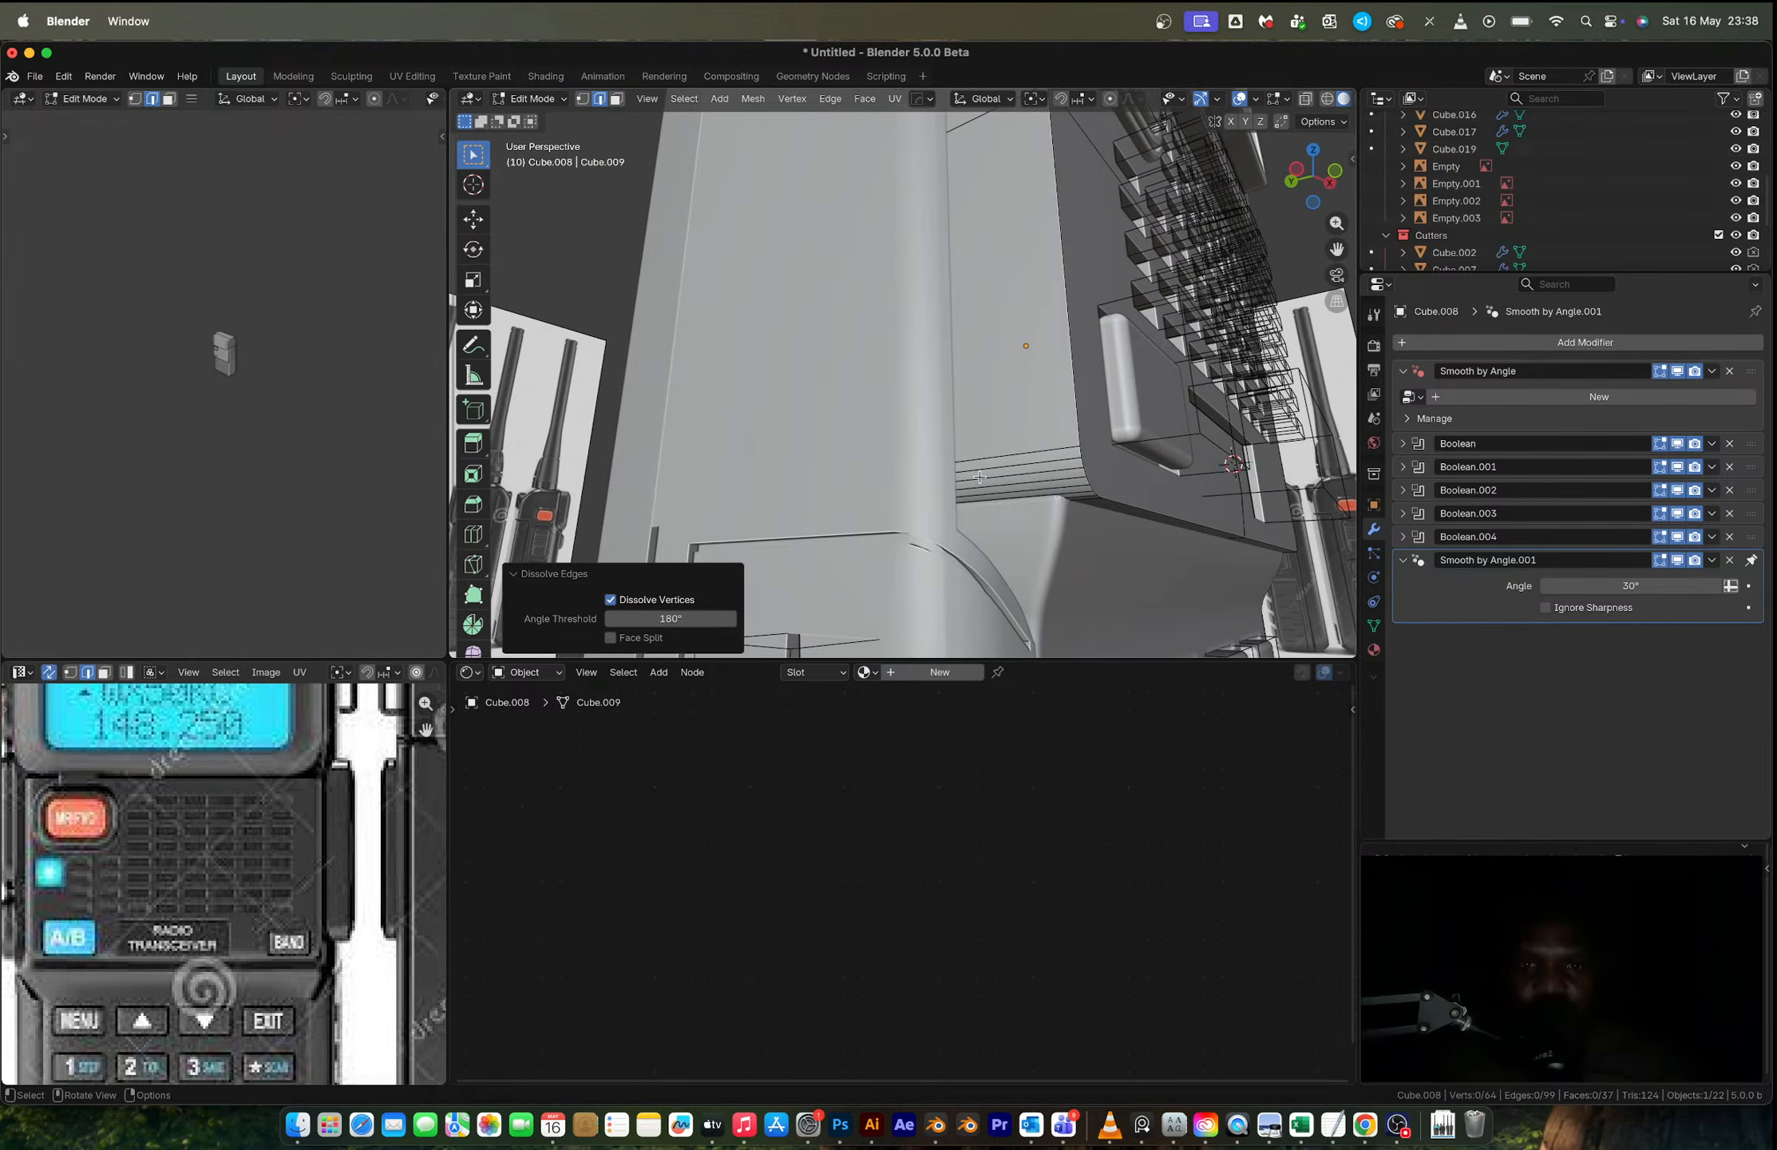
{"action": "left_click", "coordinate": [1018, 459], "text": "alt"}
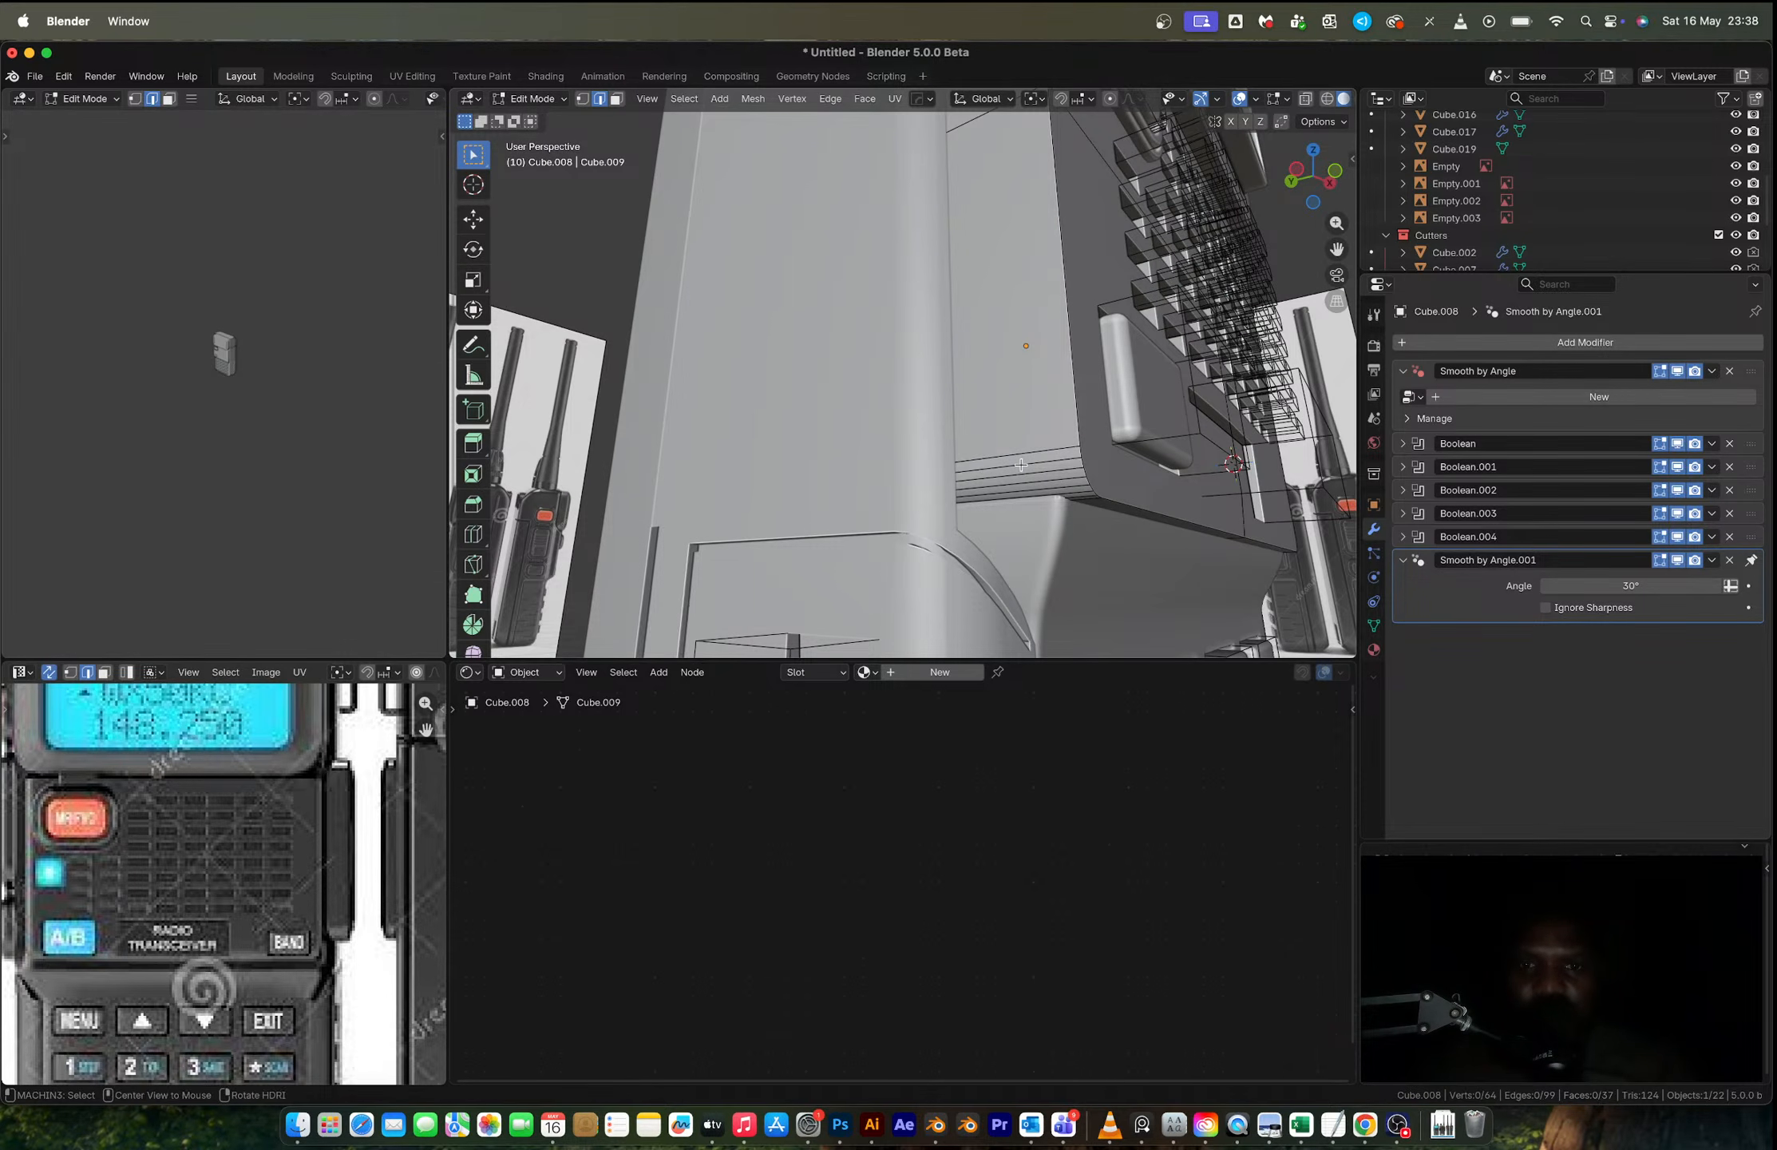
{"action": "left_click", "coordinate": [1024, 456], "text": "alt"}
{"action": "middle_click_drag", "start_coordinate": [1045, 484], "coordinate": [755, 449]}
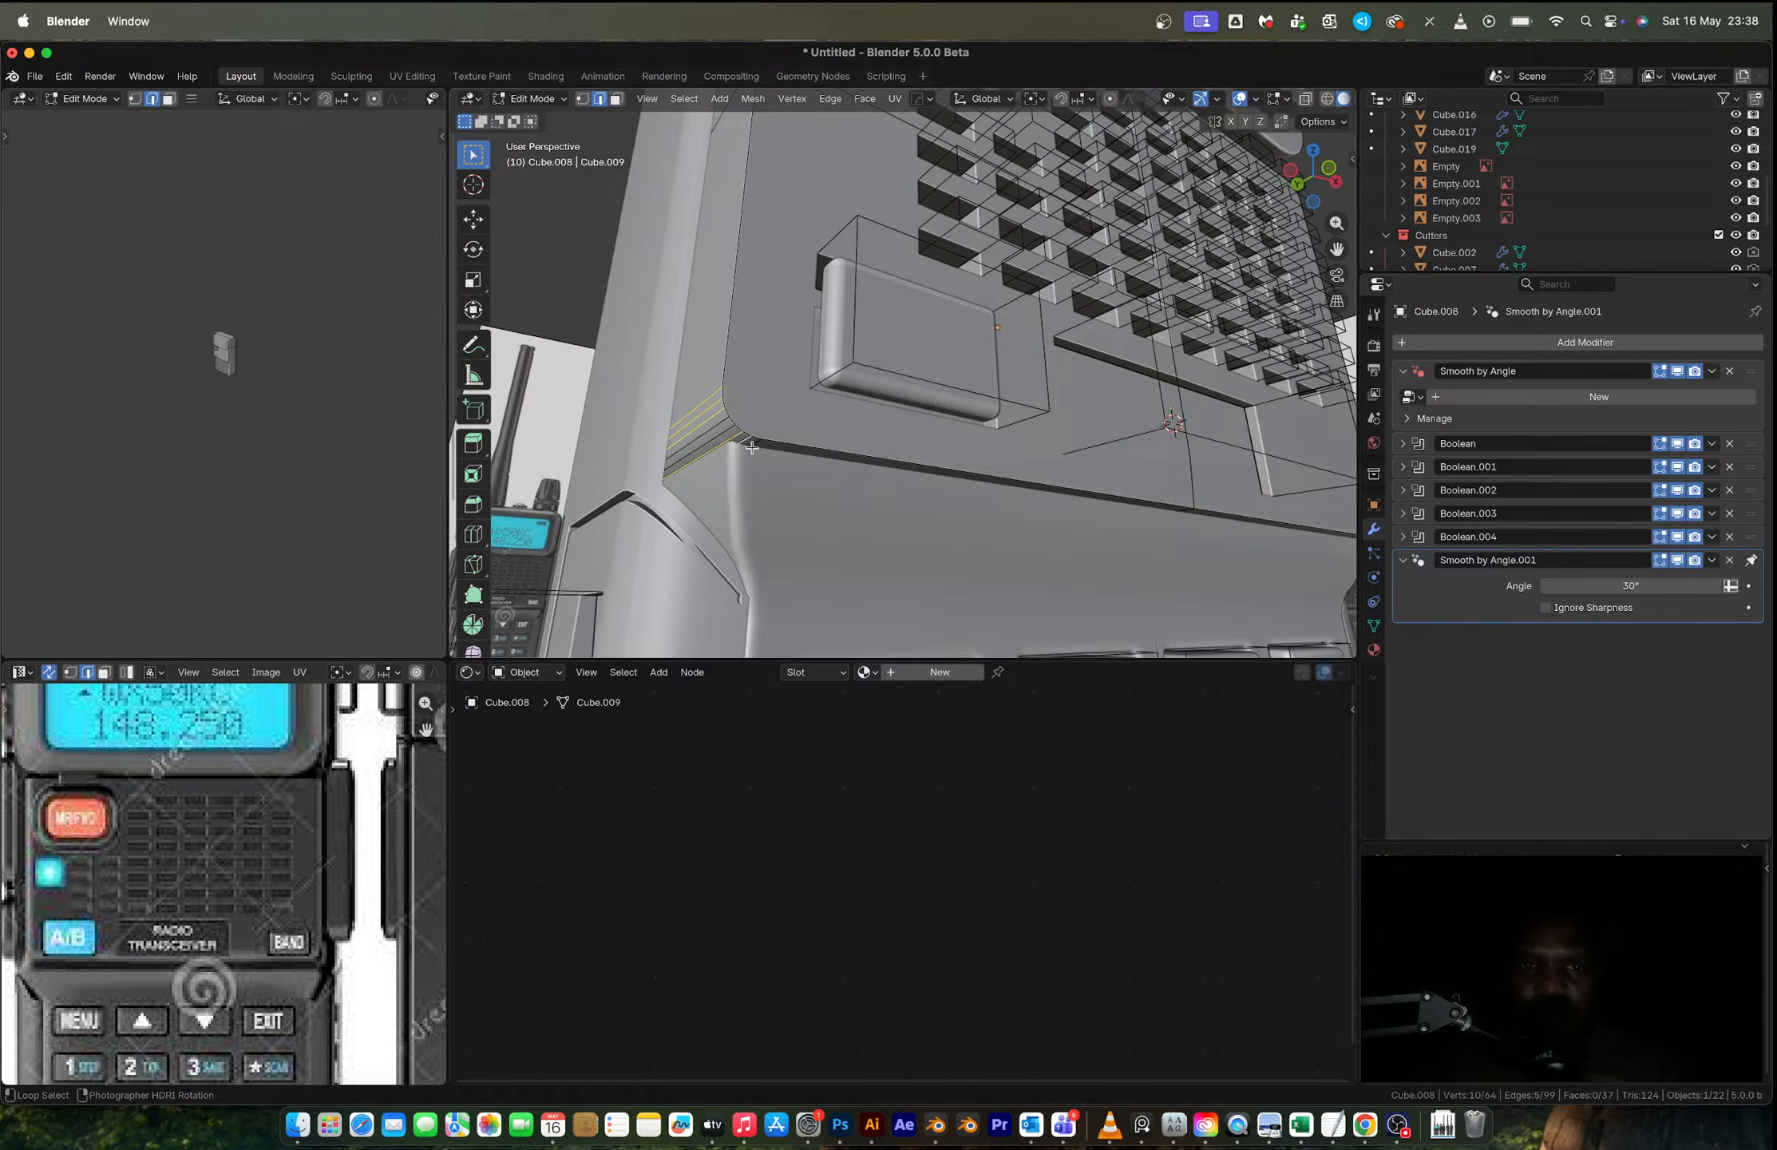
{"action": "left_click", "coordinate": [752, 447], "text": "alt+shift"}
{"action": "key", "text": "x"}
{"action": "left_click", "coordinate": [752, 448]}
{"action": "left_click", "coordinate": [710, 420], "text": "alt"}
{"action": "key", "text": "x"}
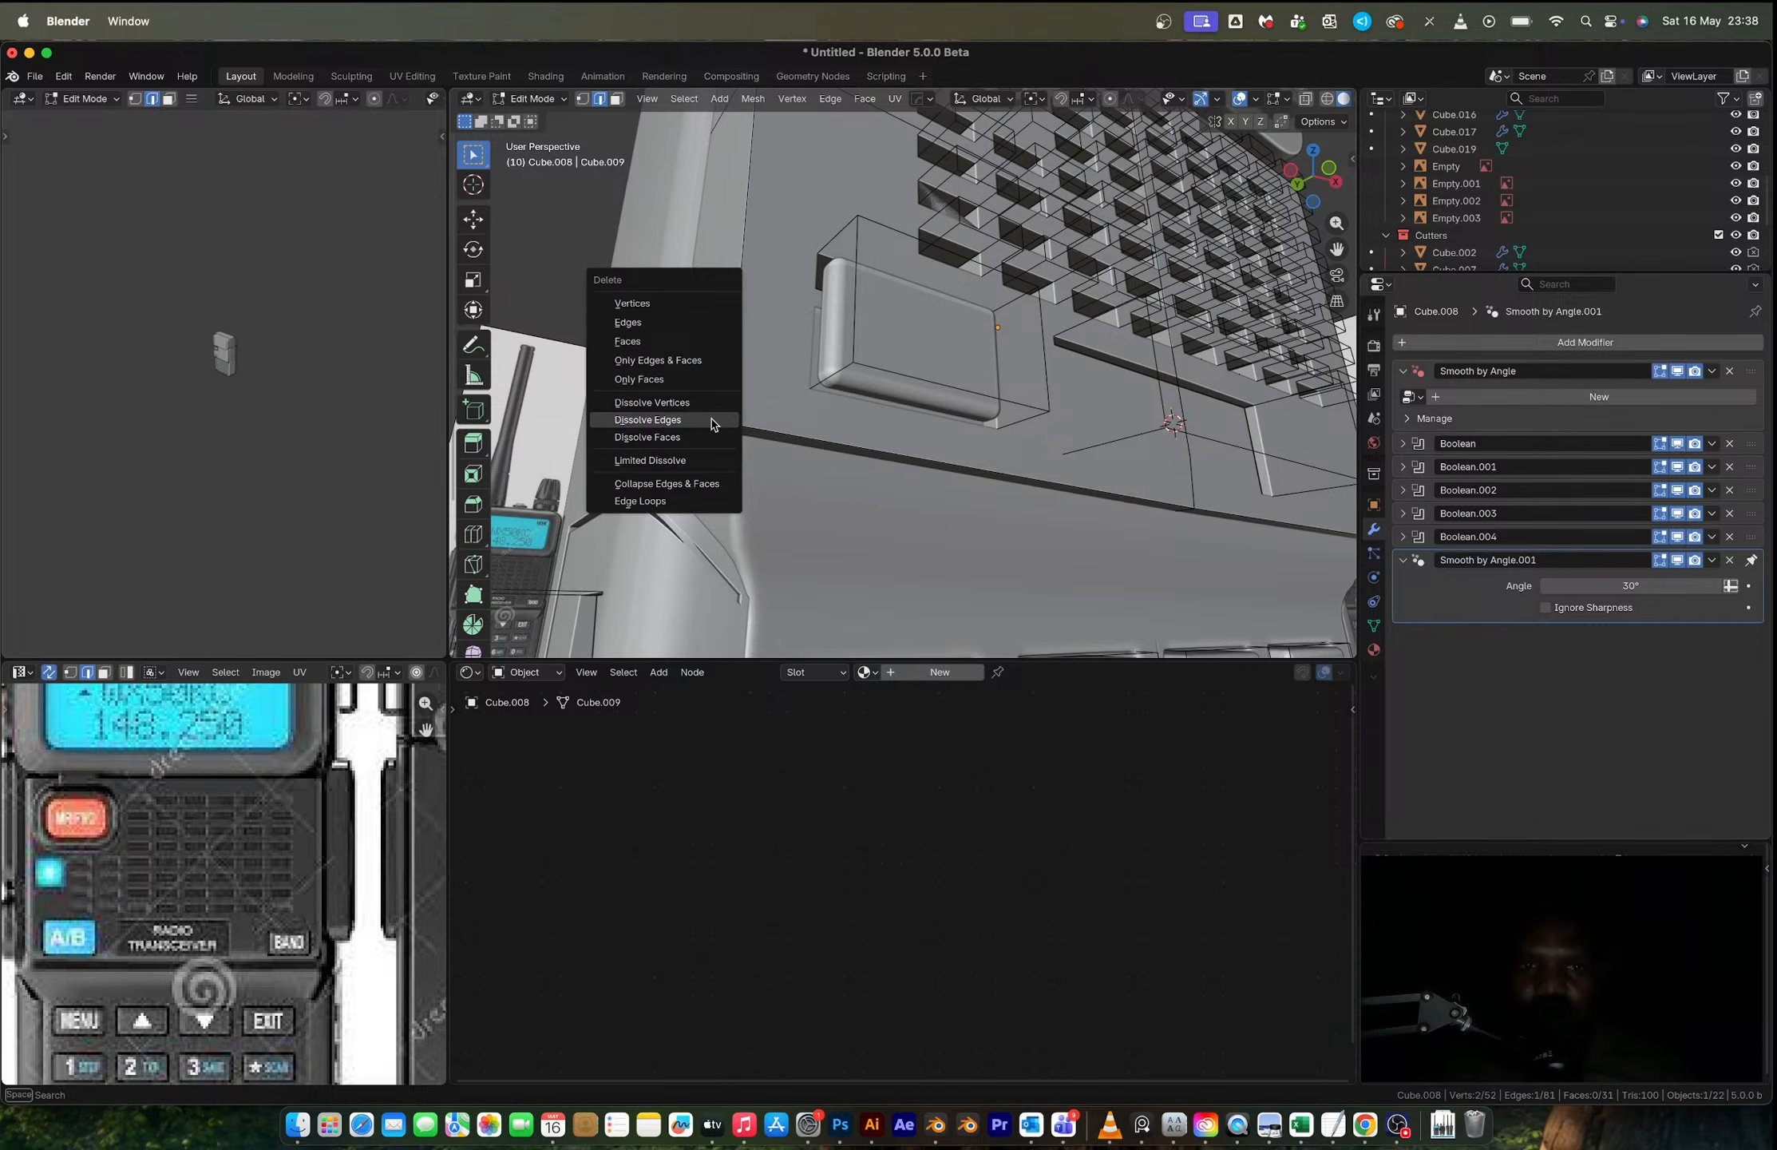
{"action": "left_click", "coordinate": [710, 420]}
{"action": "scroll", "coordinate": [759, 442], "scroll_direction": "down", "scroll_amount": 4}
{"action": "middle_click_drag", "start_coordinate": [790, 449], "coordinate": [737, 476]}
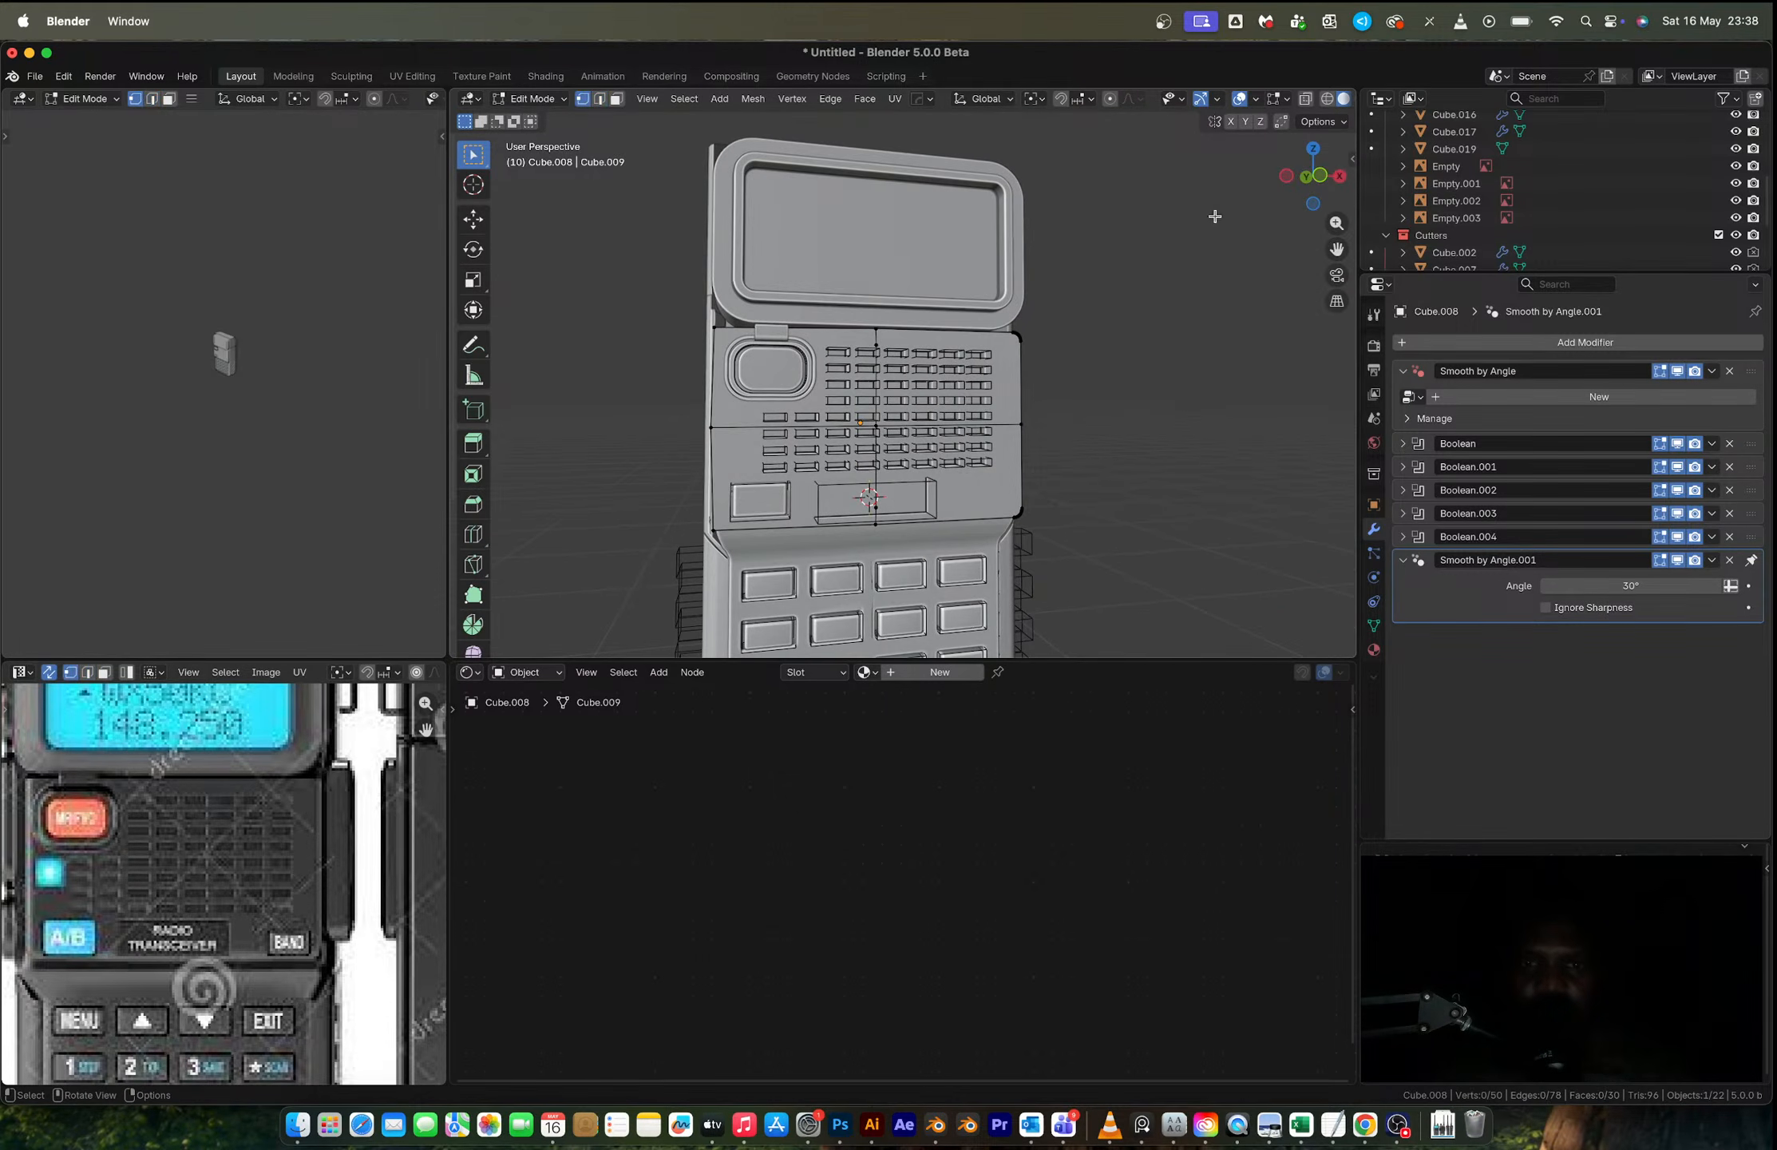
Step: Align the speaker panel's left side vertices by scaling them to 0 along X in front view, and return to Object Mode
{"action": "left_click", "coordinate": [1323, 179]}
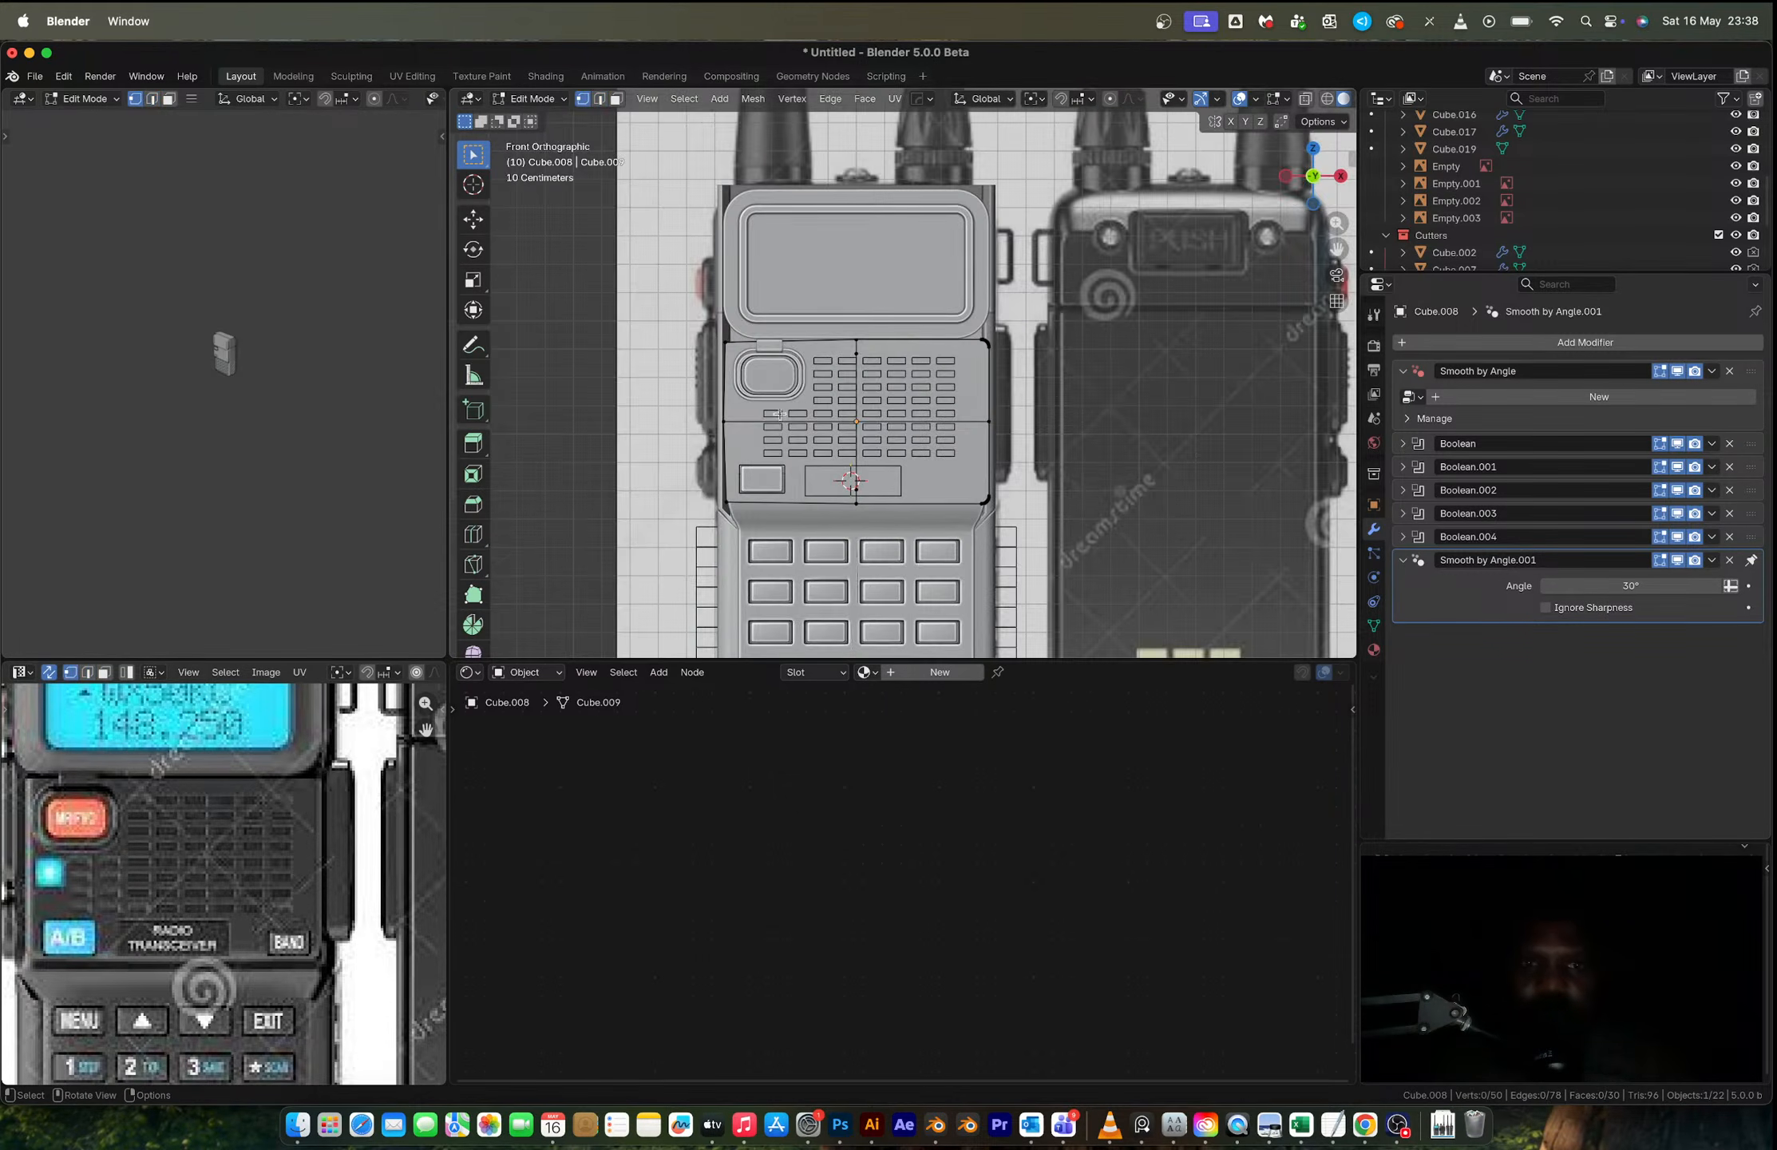
{"action": "scroll", "coordinate": [736, 431], "scroll_direction": "up", "scroll_amount": 2}
{"action": "key", "text": "alt+z"}
{"action": "left_click_drag", "start_coordinate": [658, 260], "coordinate": [720, 622]}
{"action": "key", "text": "s"}
{"action": "key", "text": "x"}
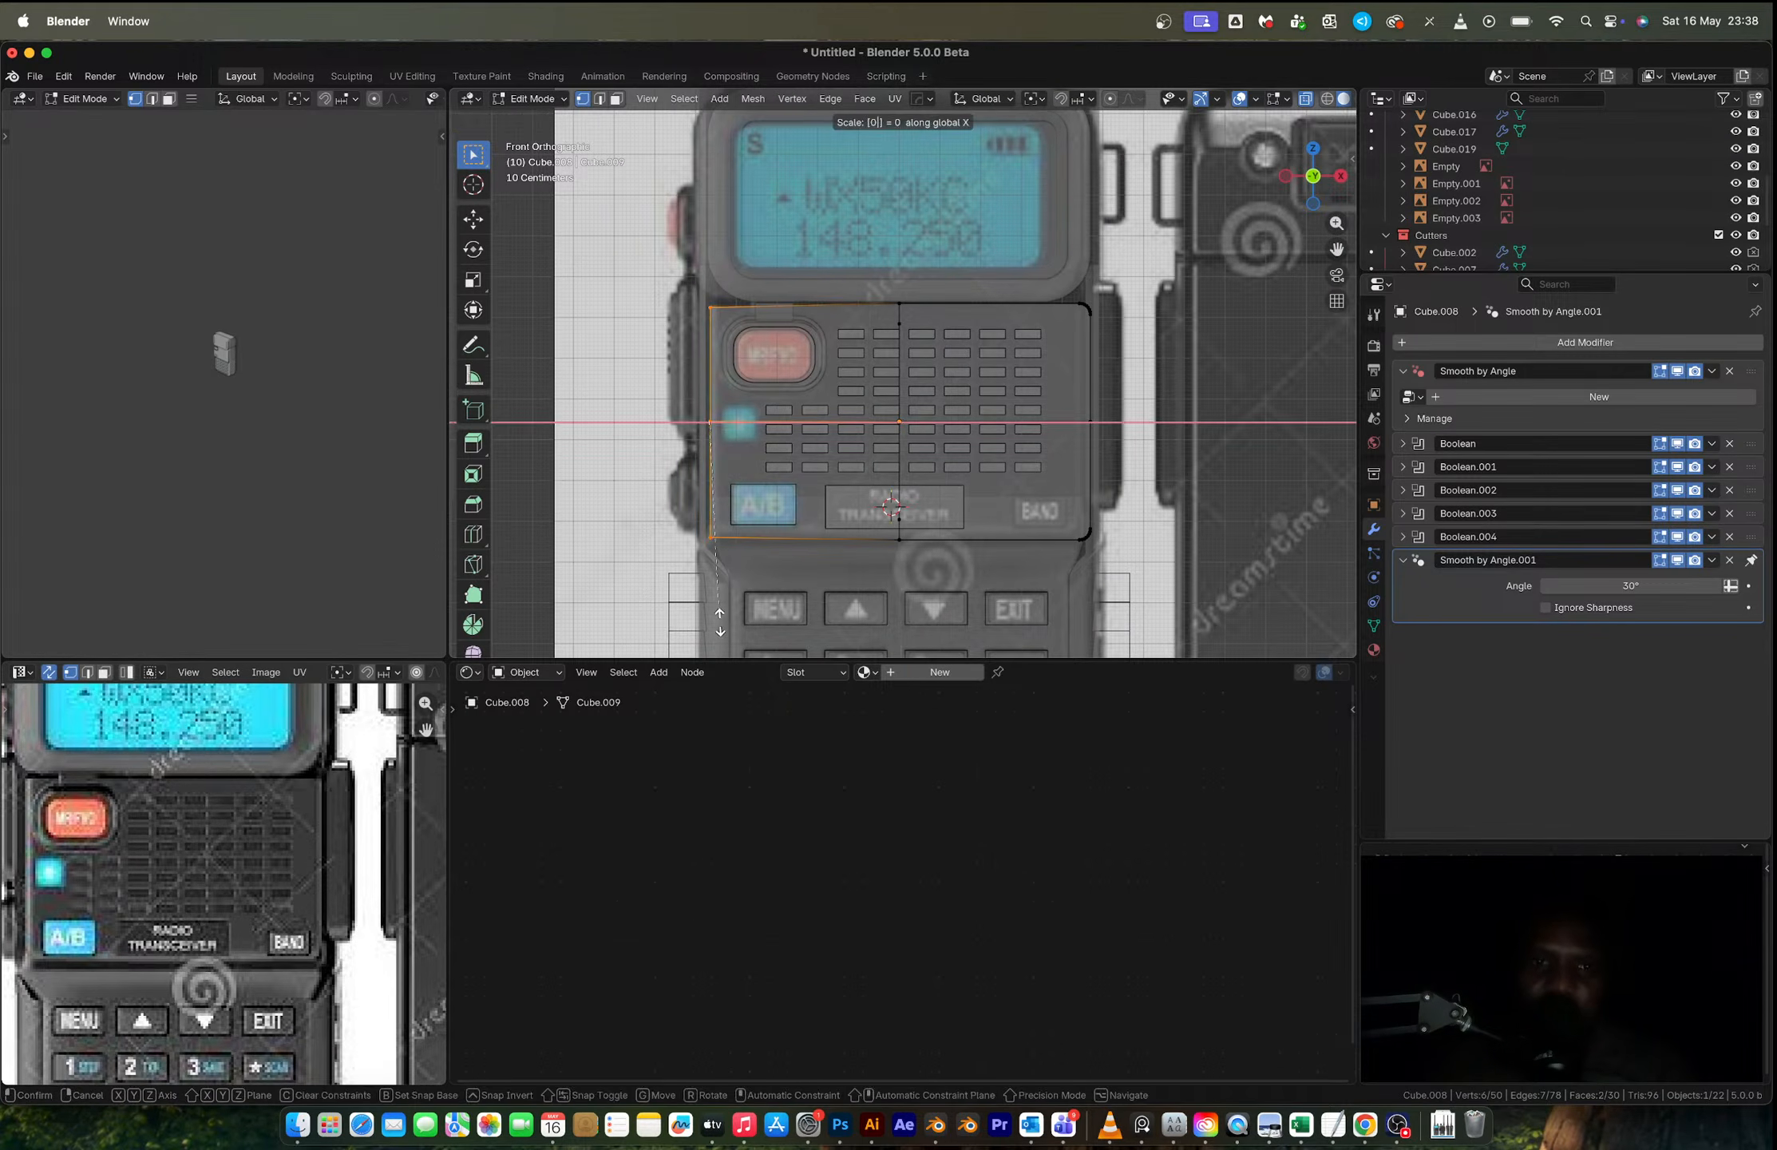
{"action": "key", "text": "0"}
{"action": "key", "text": "Return"}
{"action": "key", "text": "Tab"}
{"action": "middle_click_drag", "start_coordinate": [919, 507], "coordinate": [968, 531]}
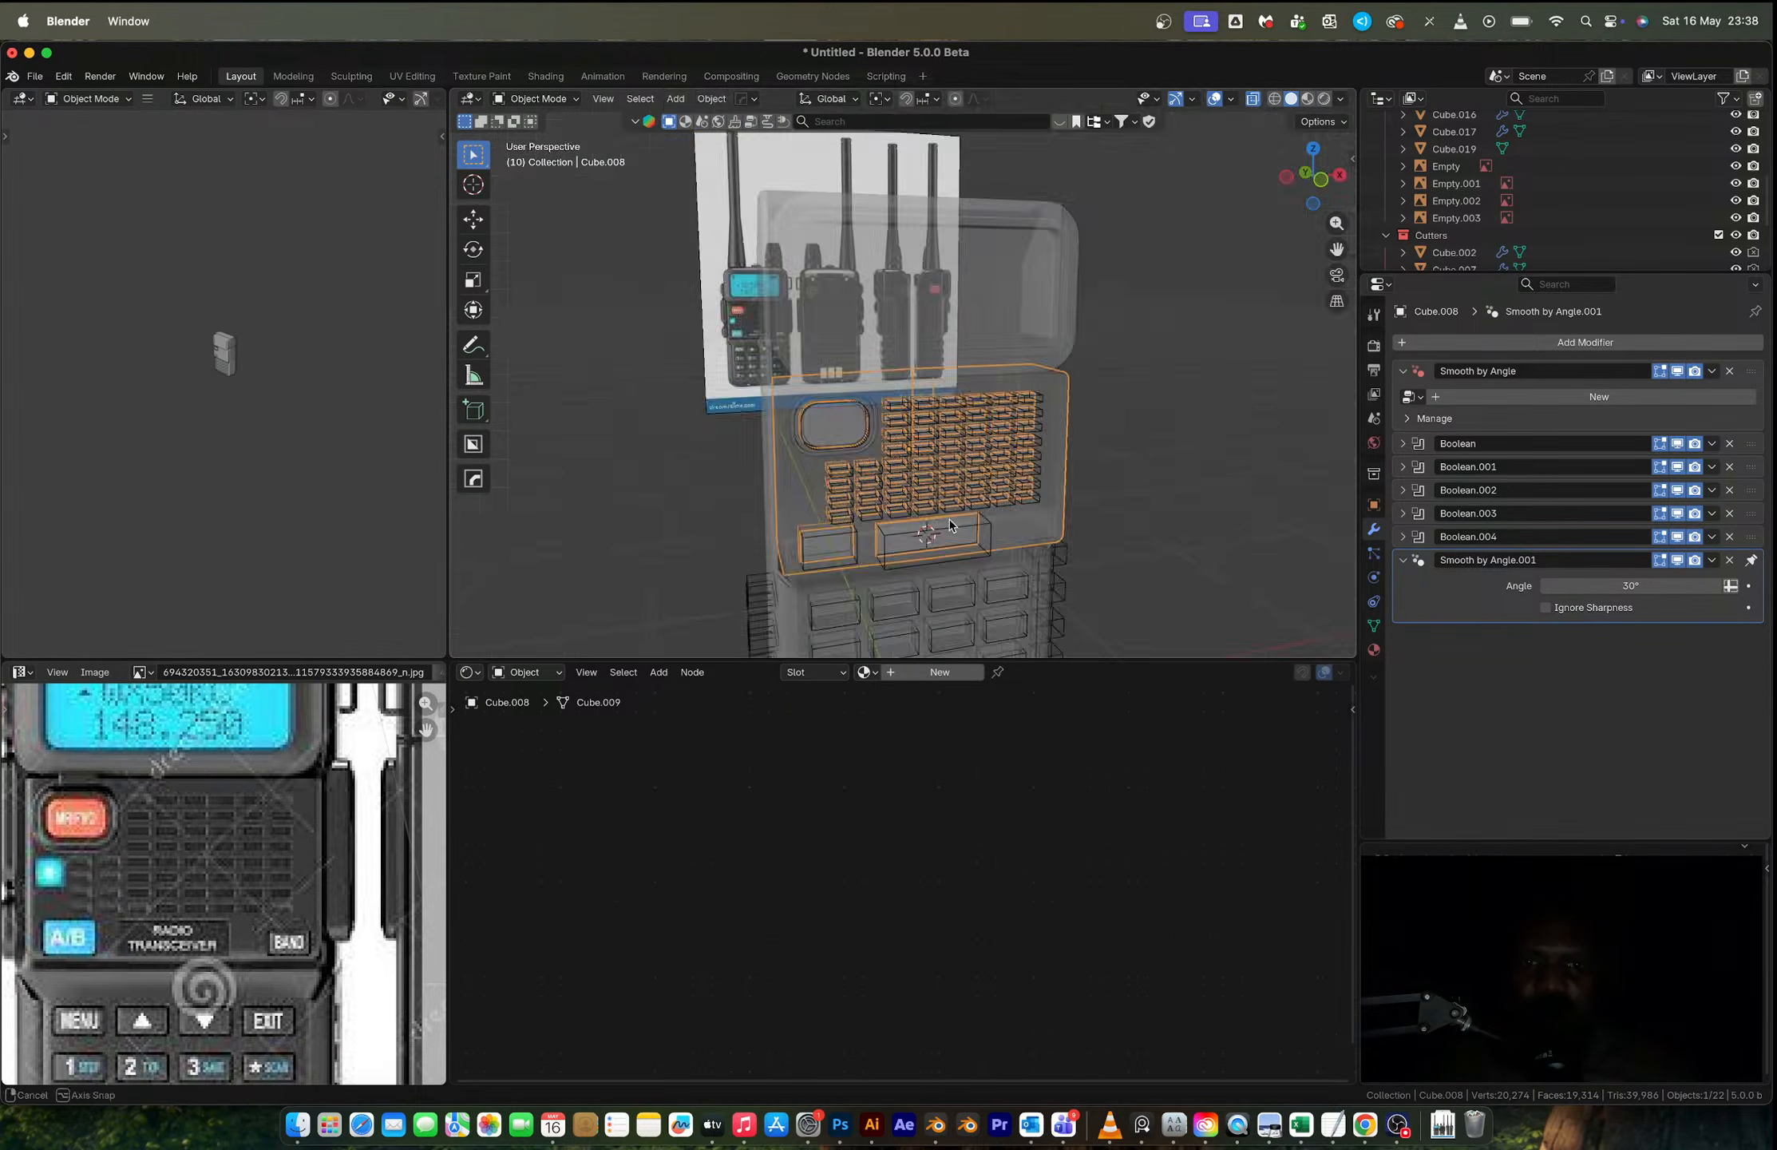
Step: Try to mirror the speaker panel across the X axis with a mirror modifier
{"action": "key", "text": "alt+x"}
{"action": "left_click", "coordinate": [800, 464]}
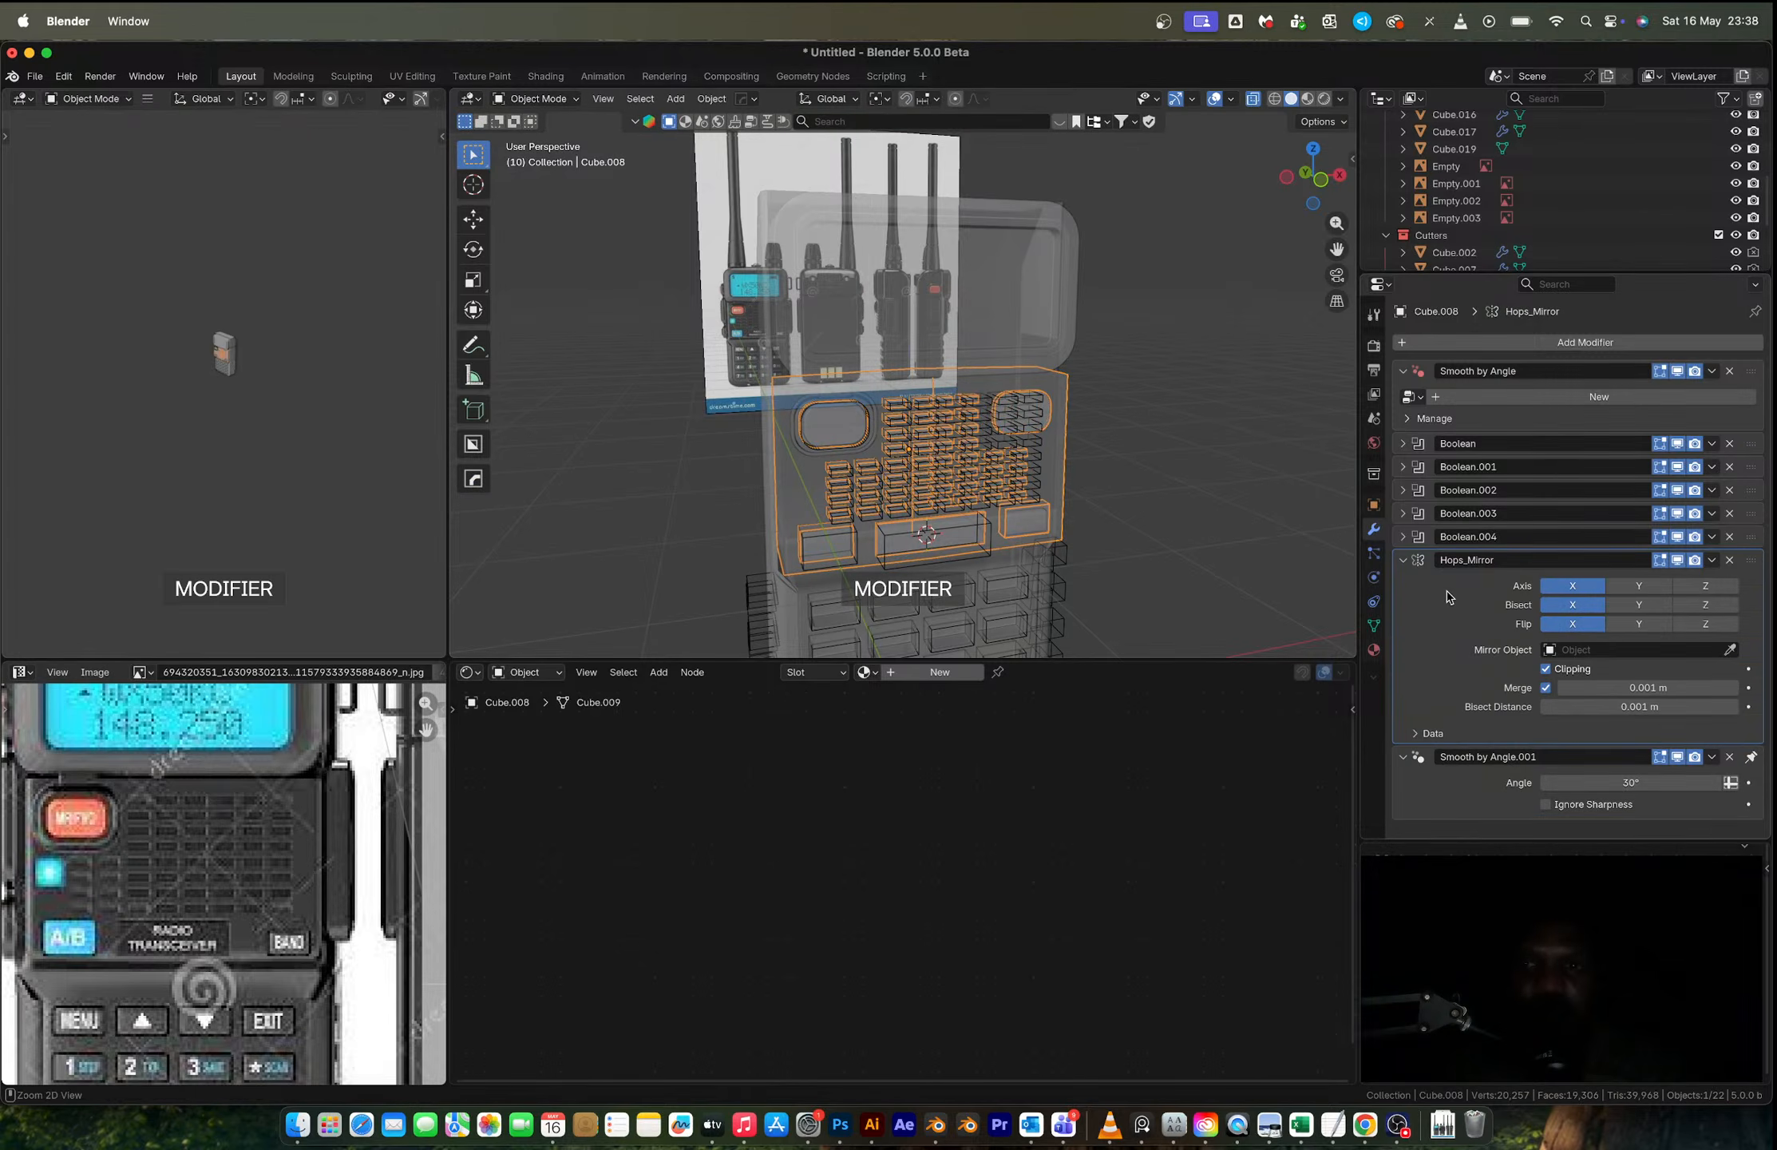
{"action": "middle_click_drag", "start_coordinate": [1083, 491], "coordinate": [1014, 488]}
{"action": "key", "text": "super+z"}
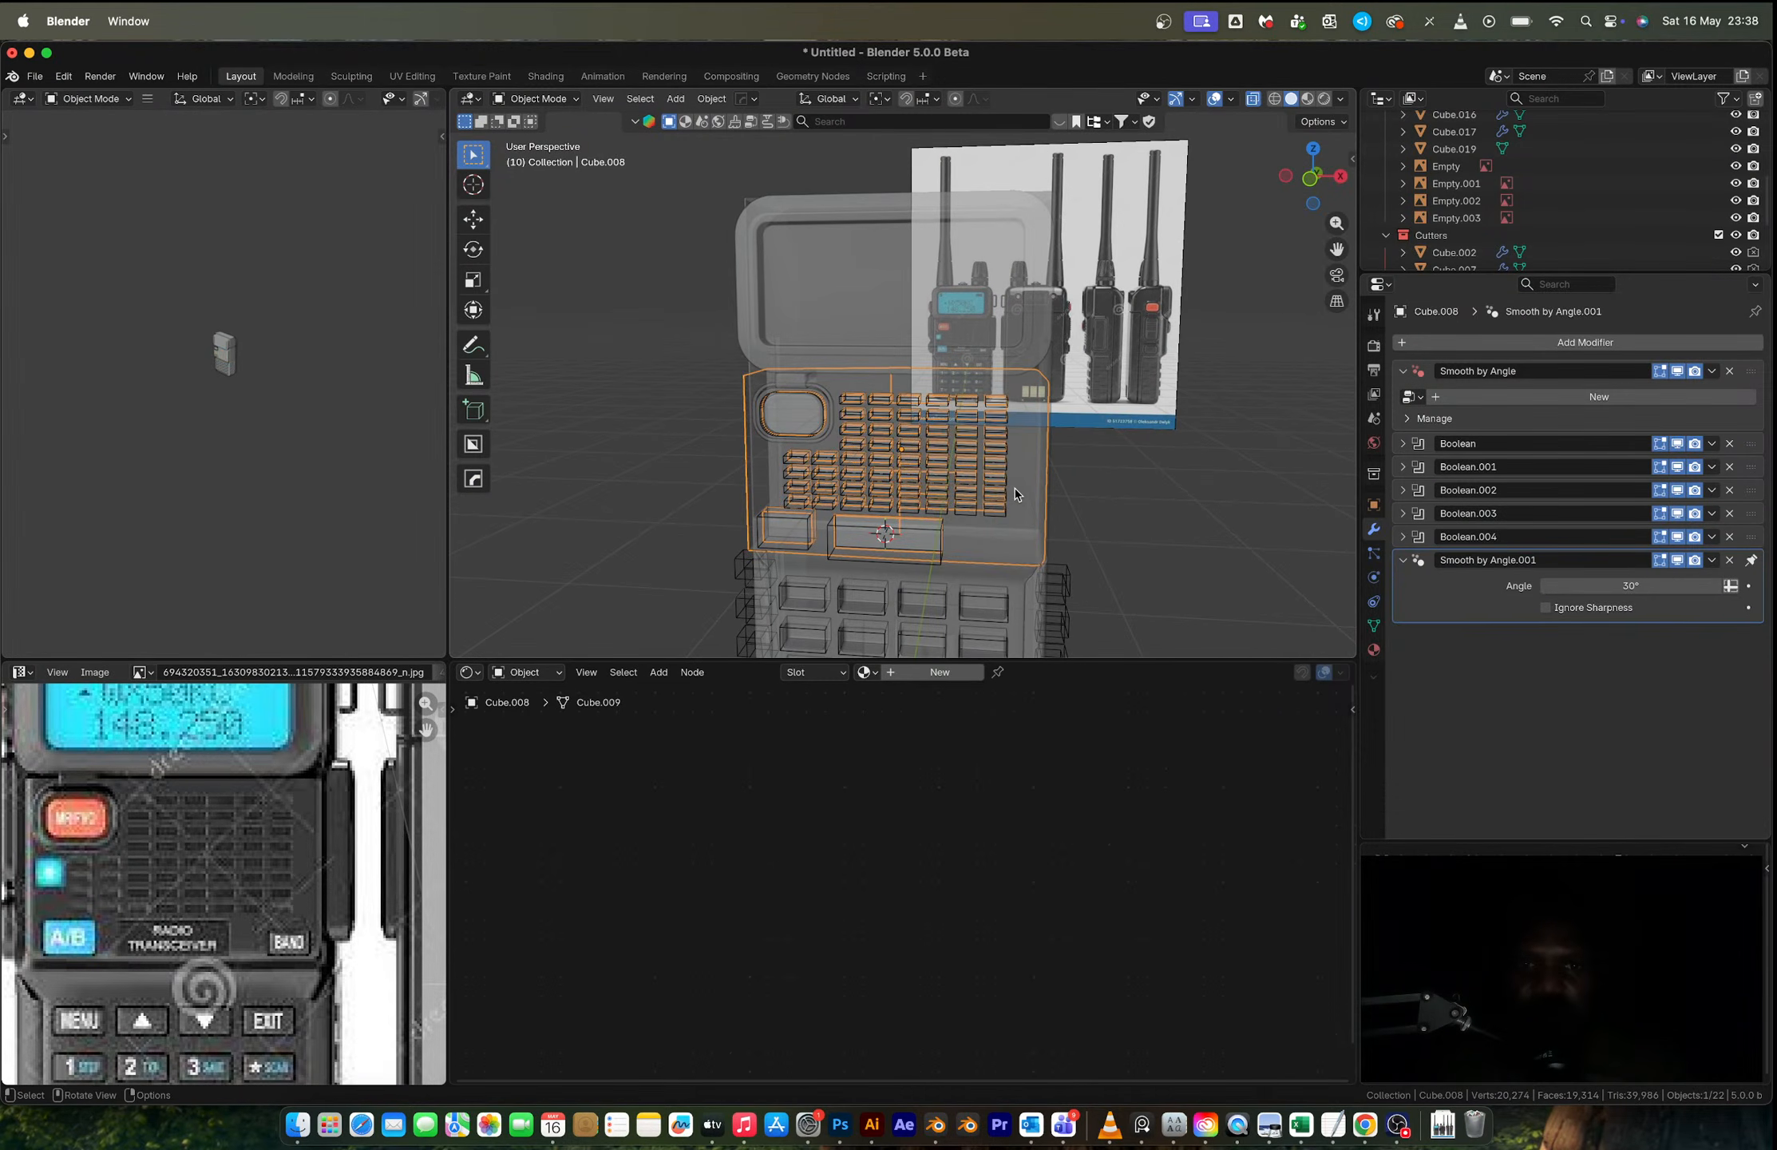
Step: Turn off X-ray, mirror the speaker panel's square left half across X onto its right half, and apply the mirror modifier
{"action": "key", "text": "Tab"}
{"action": "key", "text": "alt+z"}
{"action": "key", "text": "Tab"}
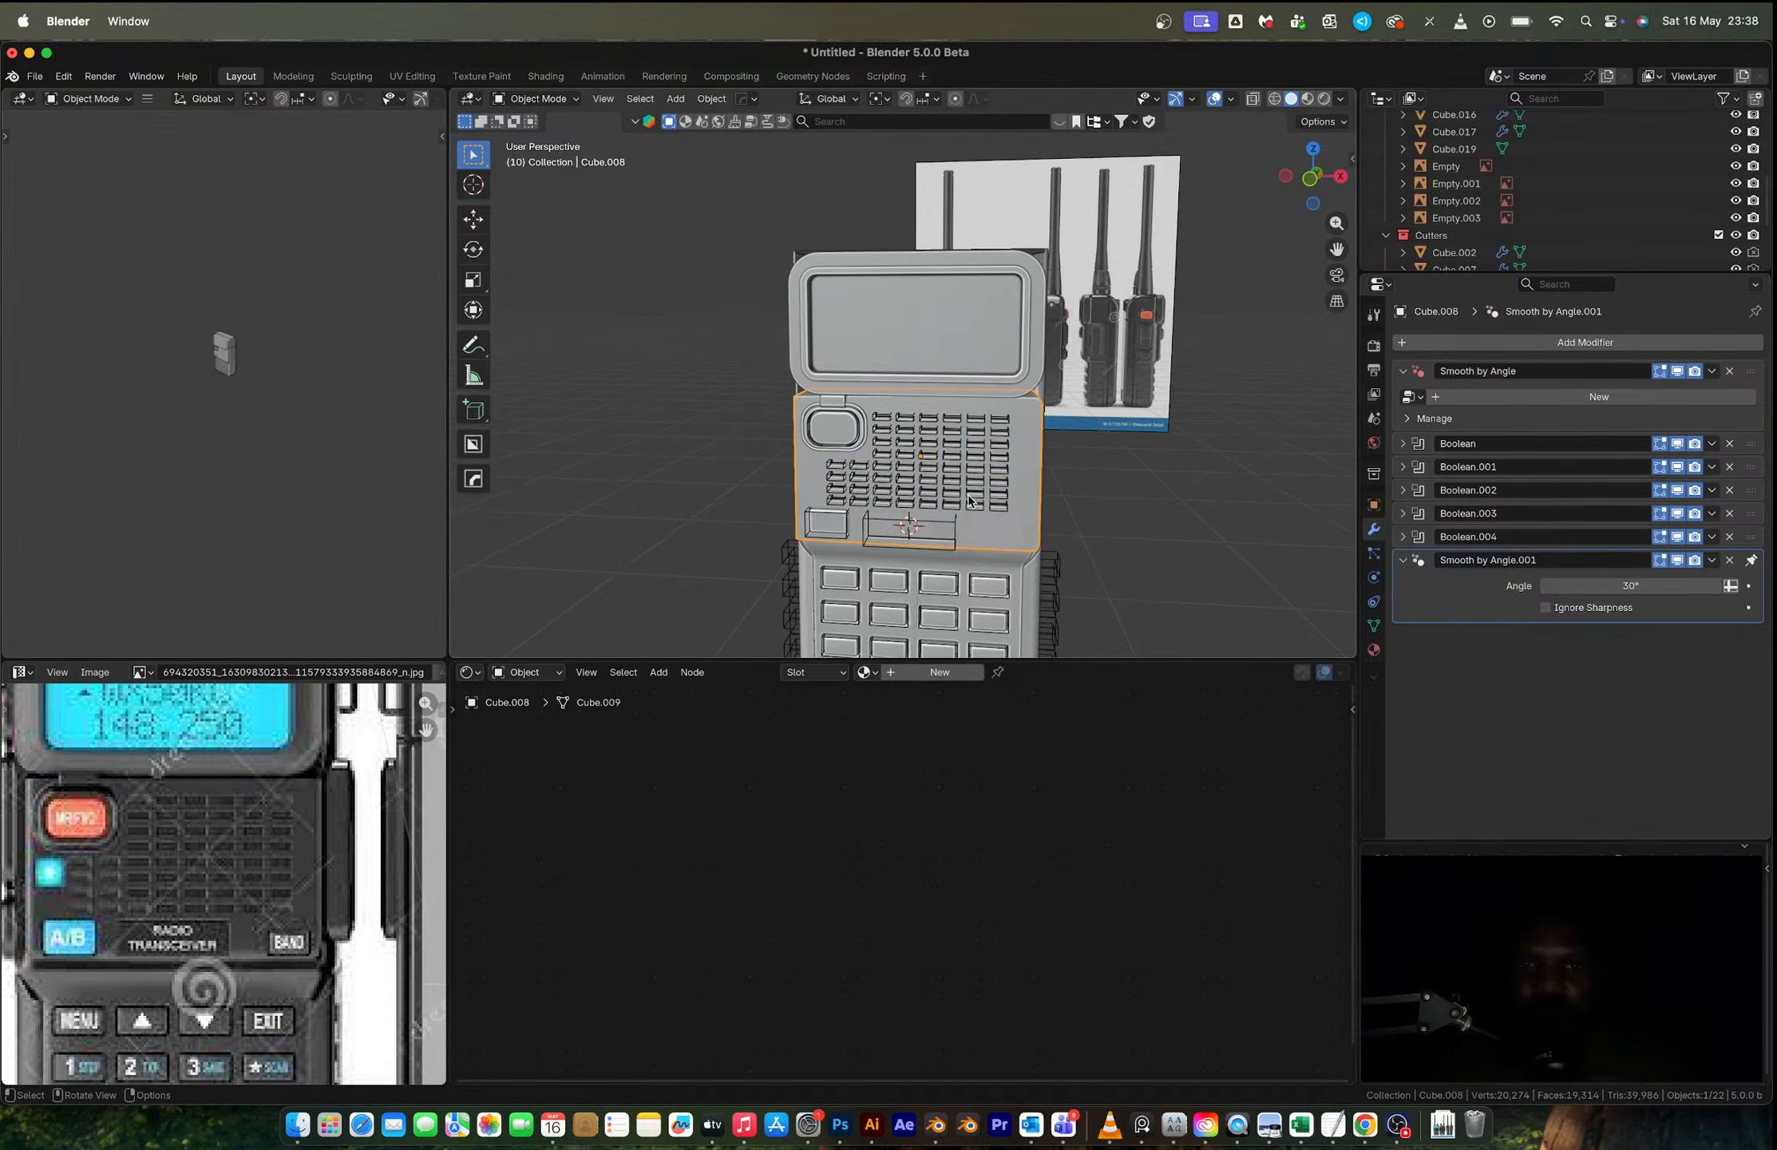
{"action": "middle_click_drag", "start_coordinate": [1013, 488], "coordinate": [883, 496]}
{"action": "scroll", "coordinate": [950, 486], "scroll_direction": "up", "scroll_amount": 5}
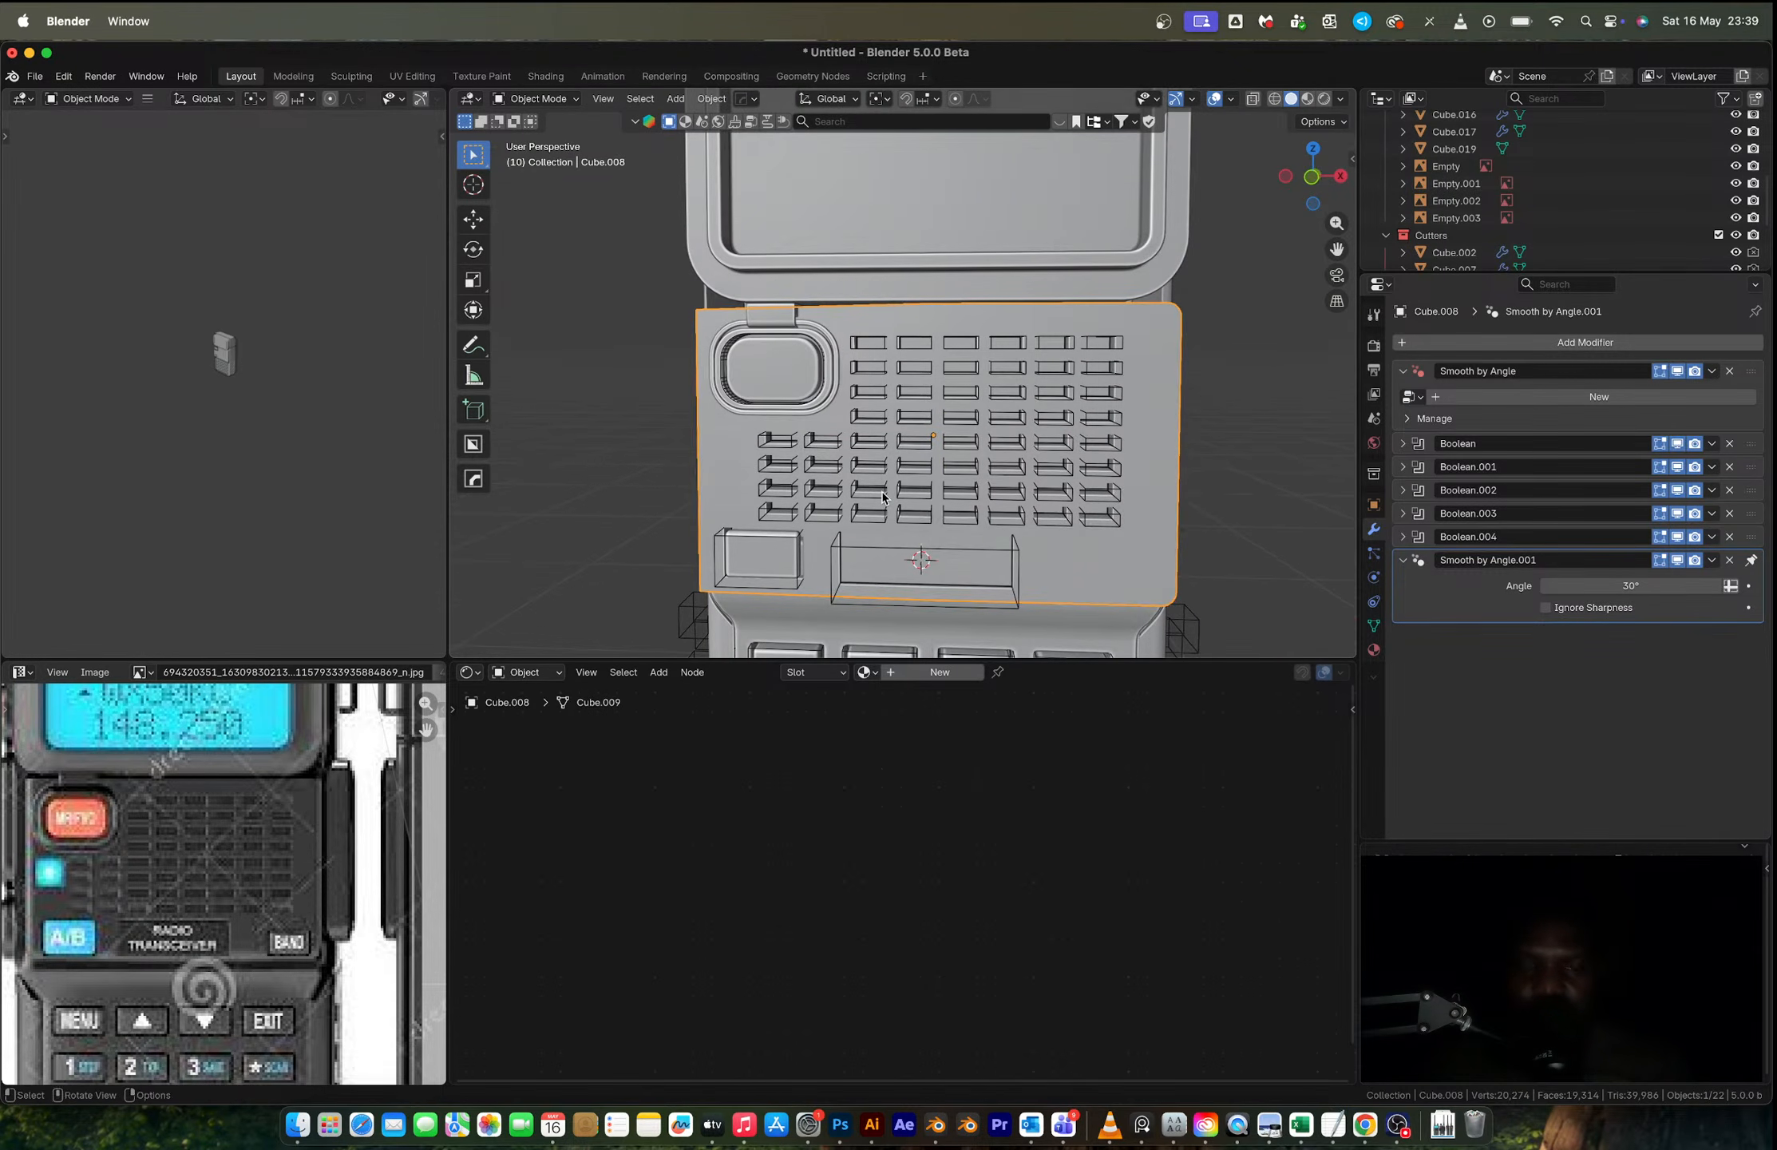
{"action": "key", "text": "alt+x"}
{"action": "left_click", "coordinate": [816, 442]}
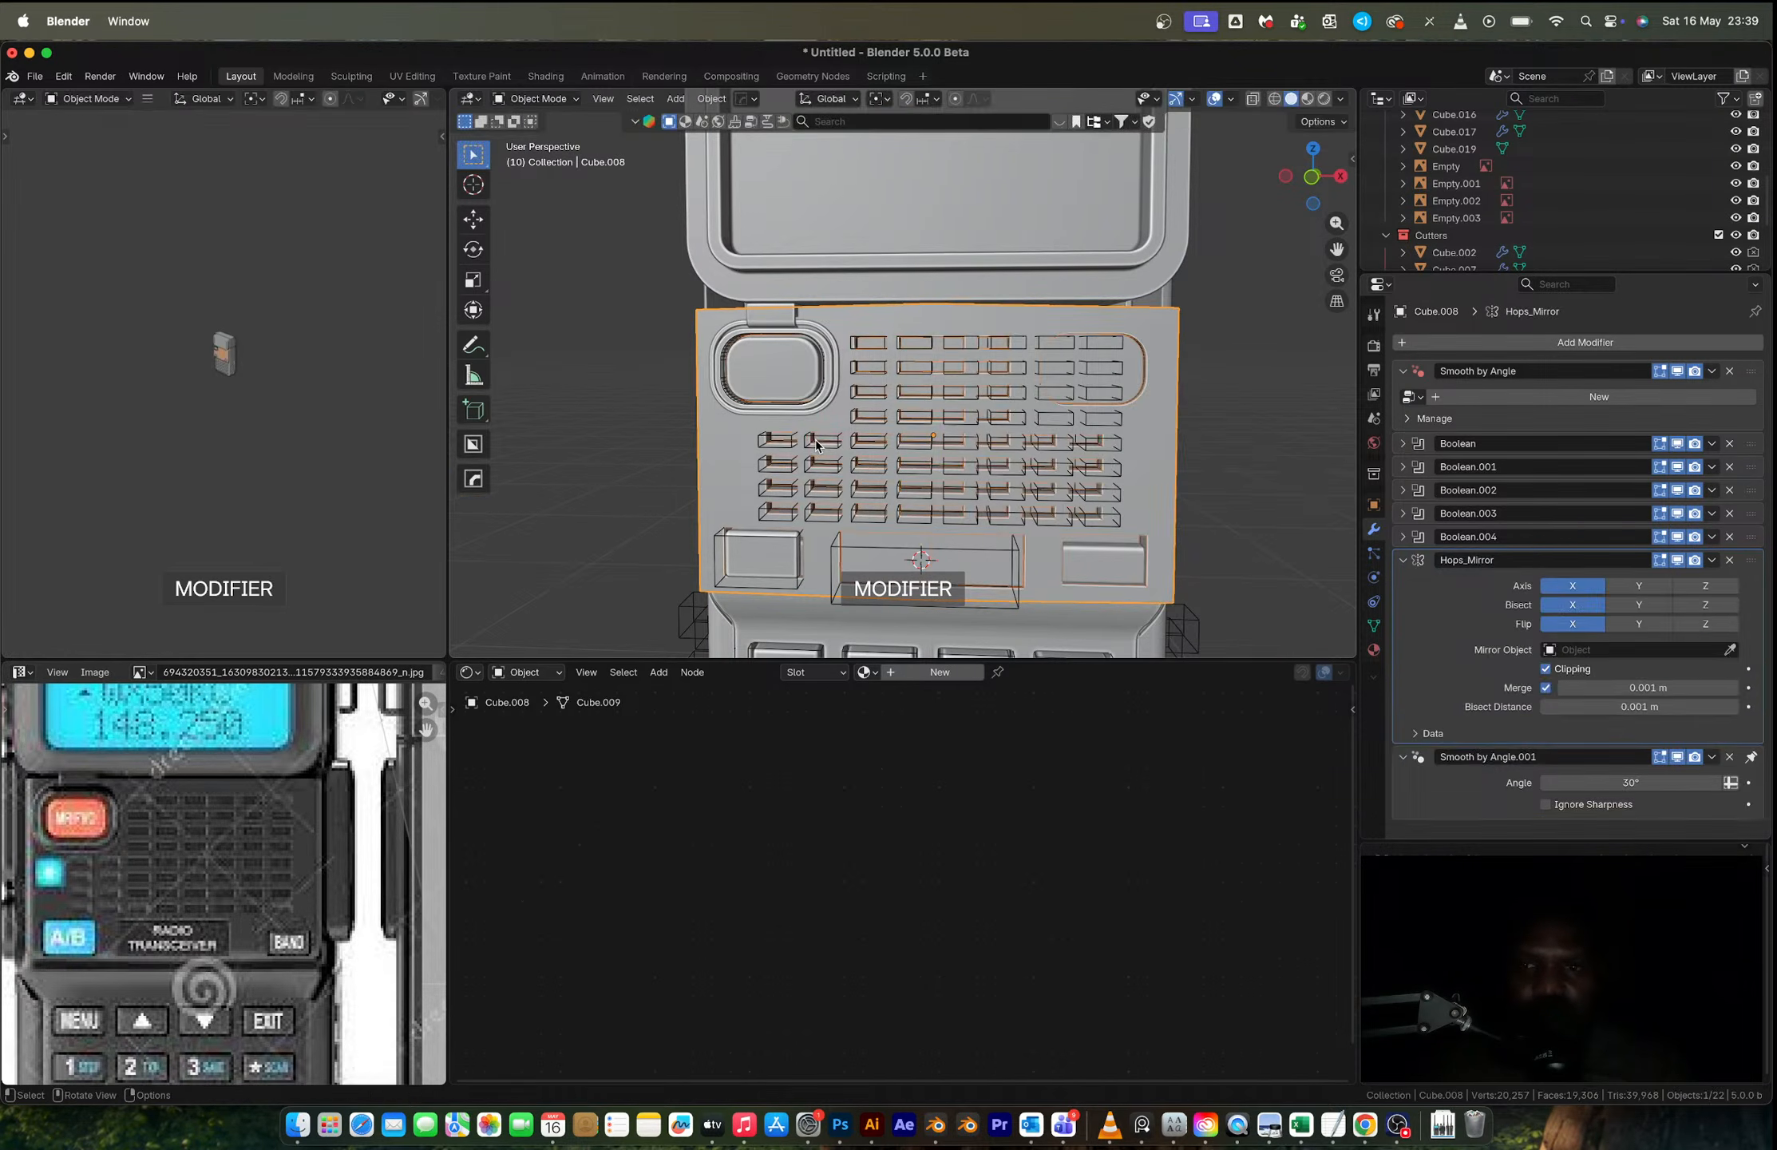
{"action": "mouse_move", "coordinate": [1075, 413]}
{"action": "middle_mouse_down"}
{"action": "mouse_move", "coordinate": [1090, 406]}
{"action": "mouse_move", "coordinate": [1095, 427]}
{"action": "middle_mouse_up"}
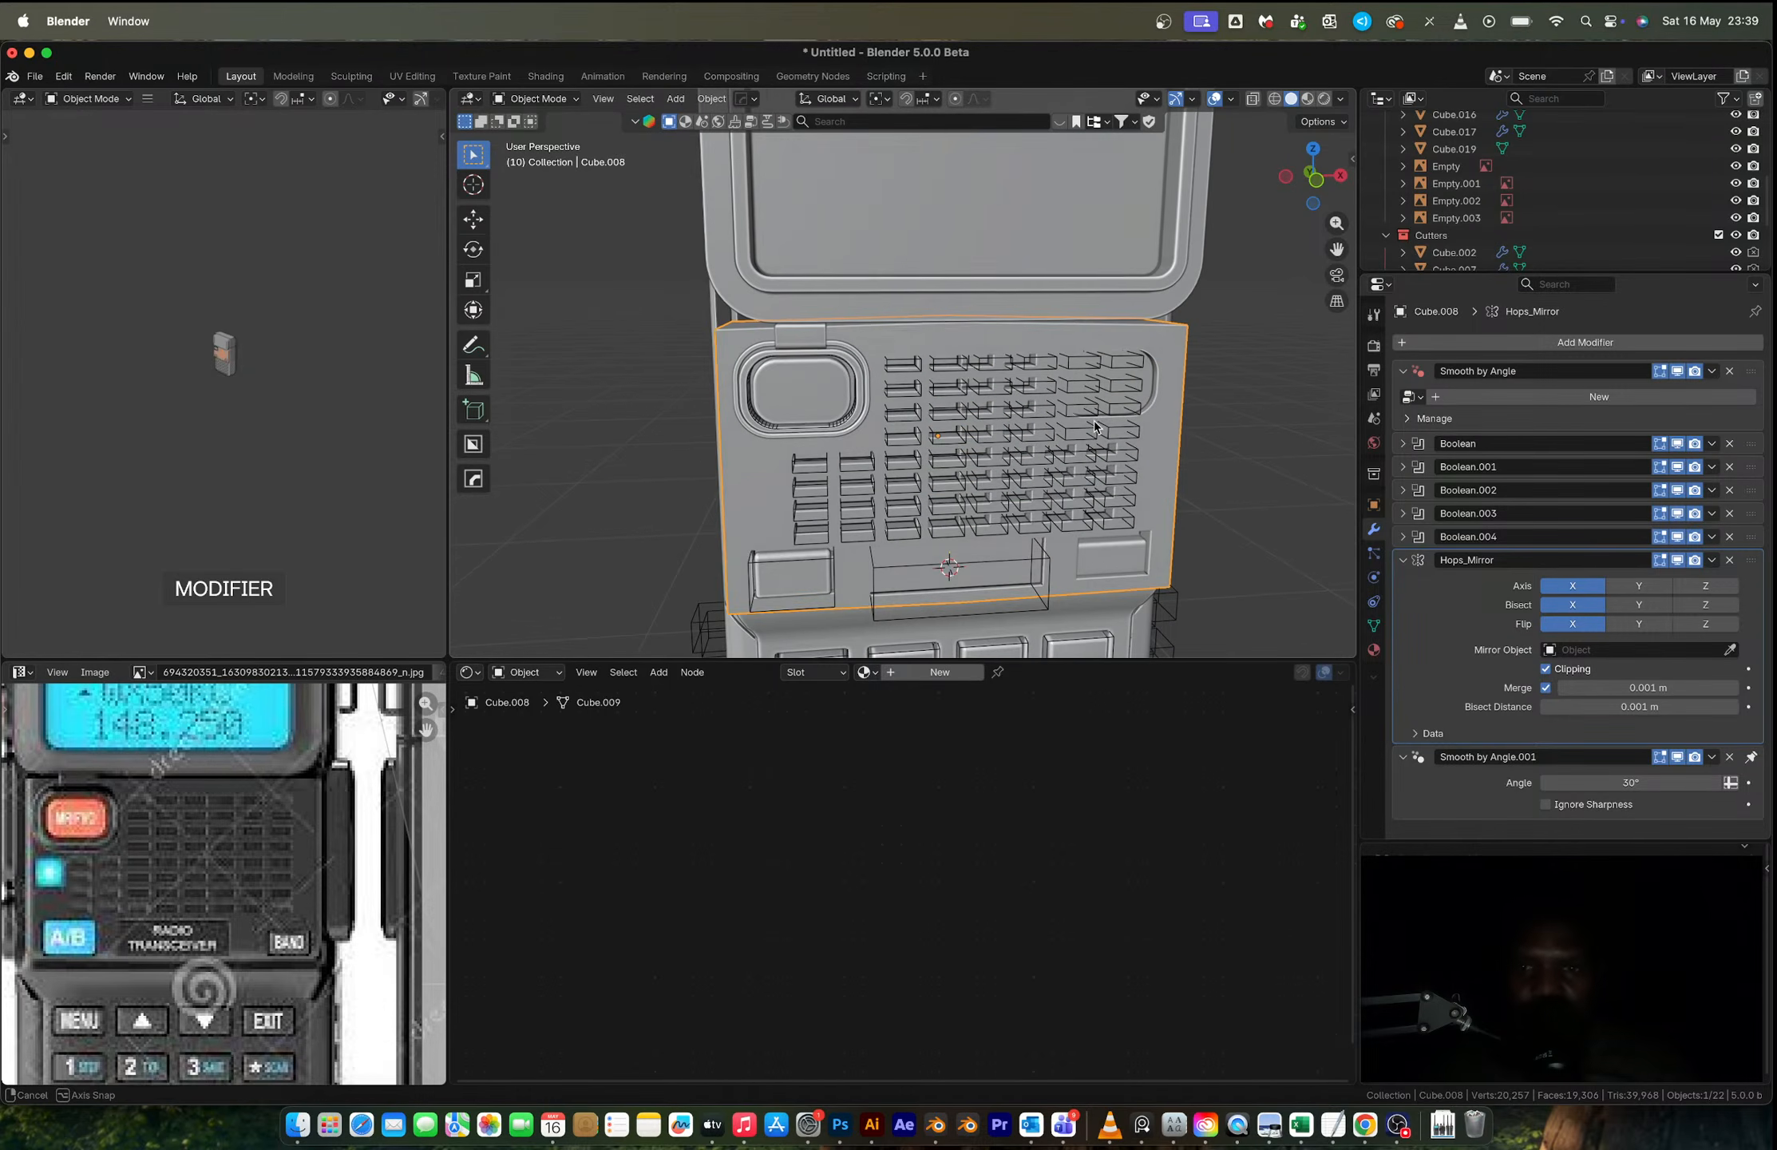
{"action": "key", "text": "ctrl+a"}
Step: Dissolve the leftover edge loops running through the middle of the speaker panel in Edit Mode
{"action": "middle_click_drag", "start_coordinate": [1277, 511], "coordinate": [998, 465]}
{"action": "key", "text": "Tab"}
{"action": "key", "text": "3"}
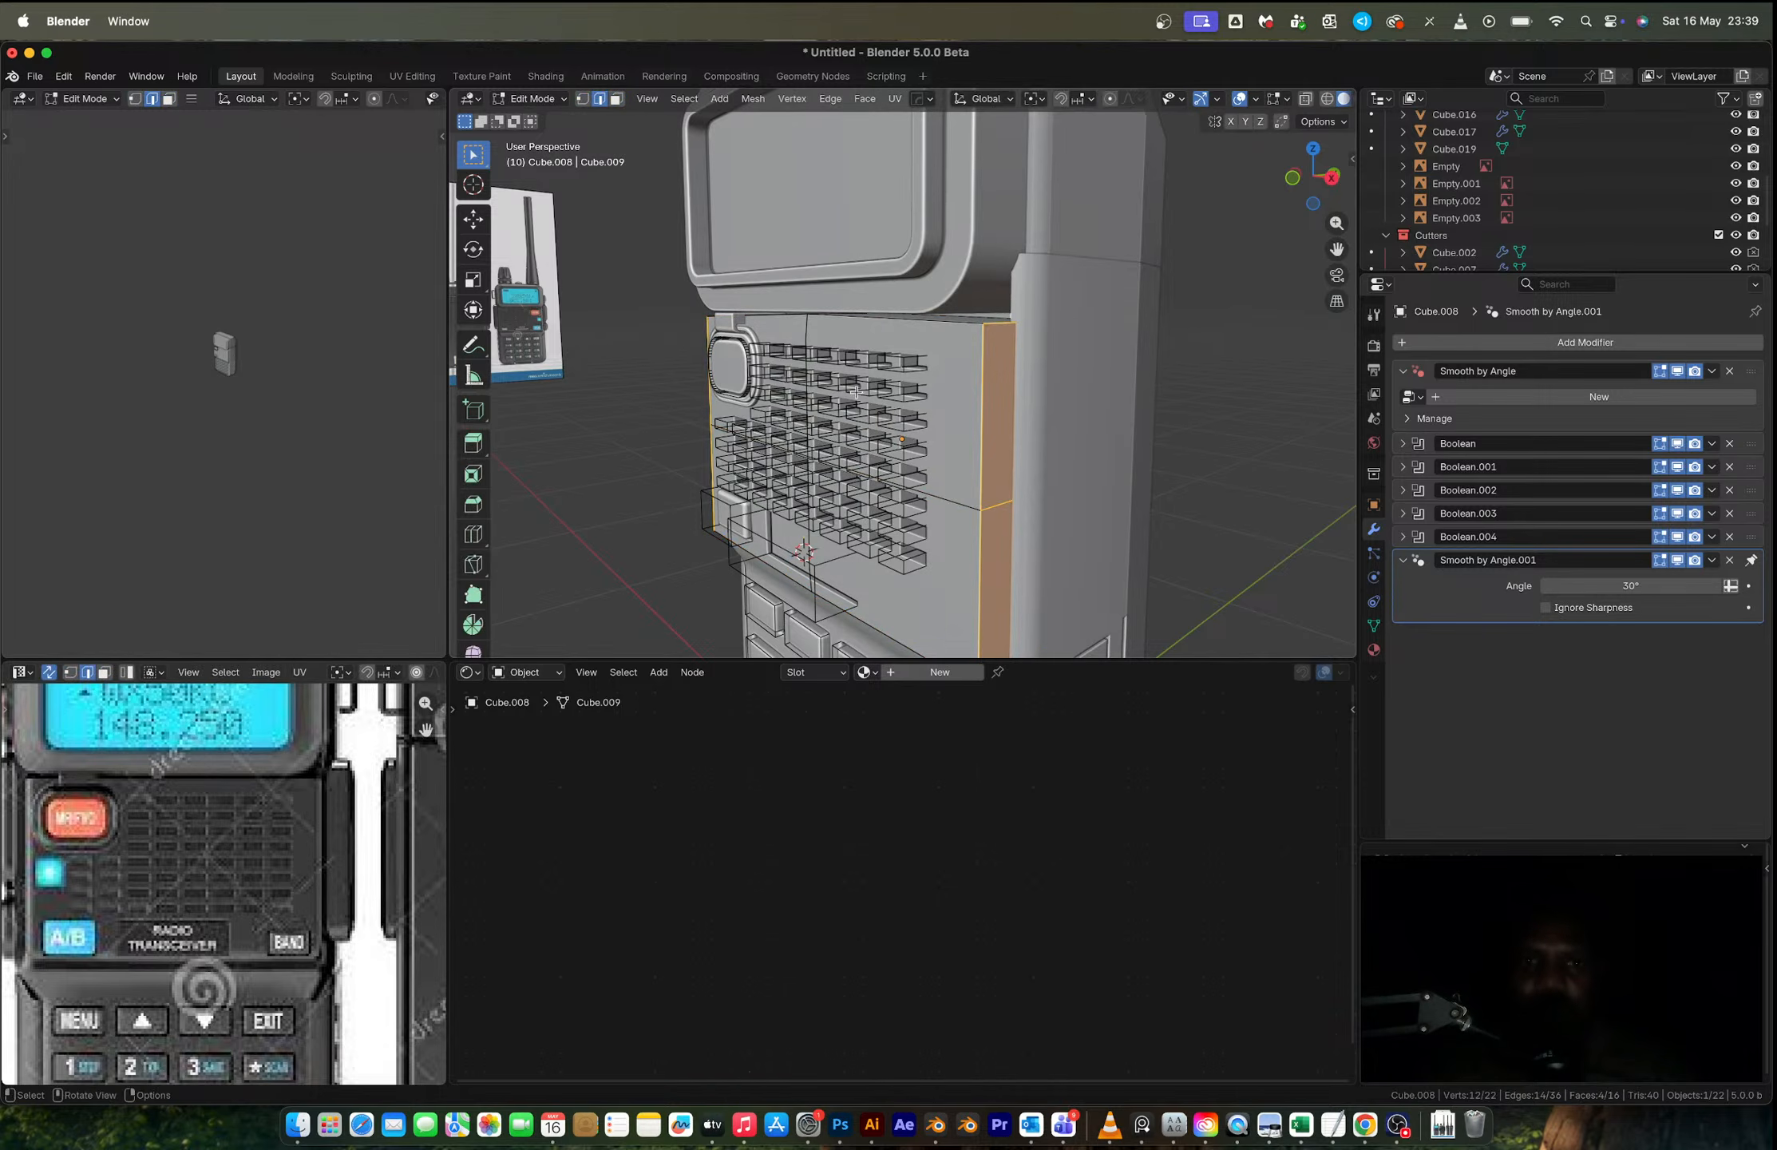
{"action": "middle_click_drag", "start_coordinate": [867, 382], "coordinate": [944, 382]}
{"action": "key", "text": "2"}
{"action": "left_click", "coordinate": [912, 352], "text": "alt"}
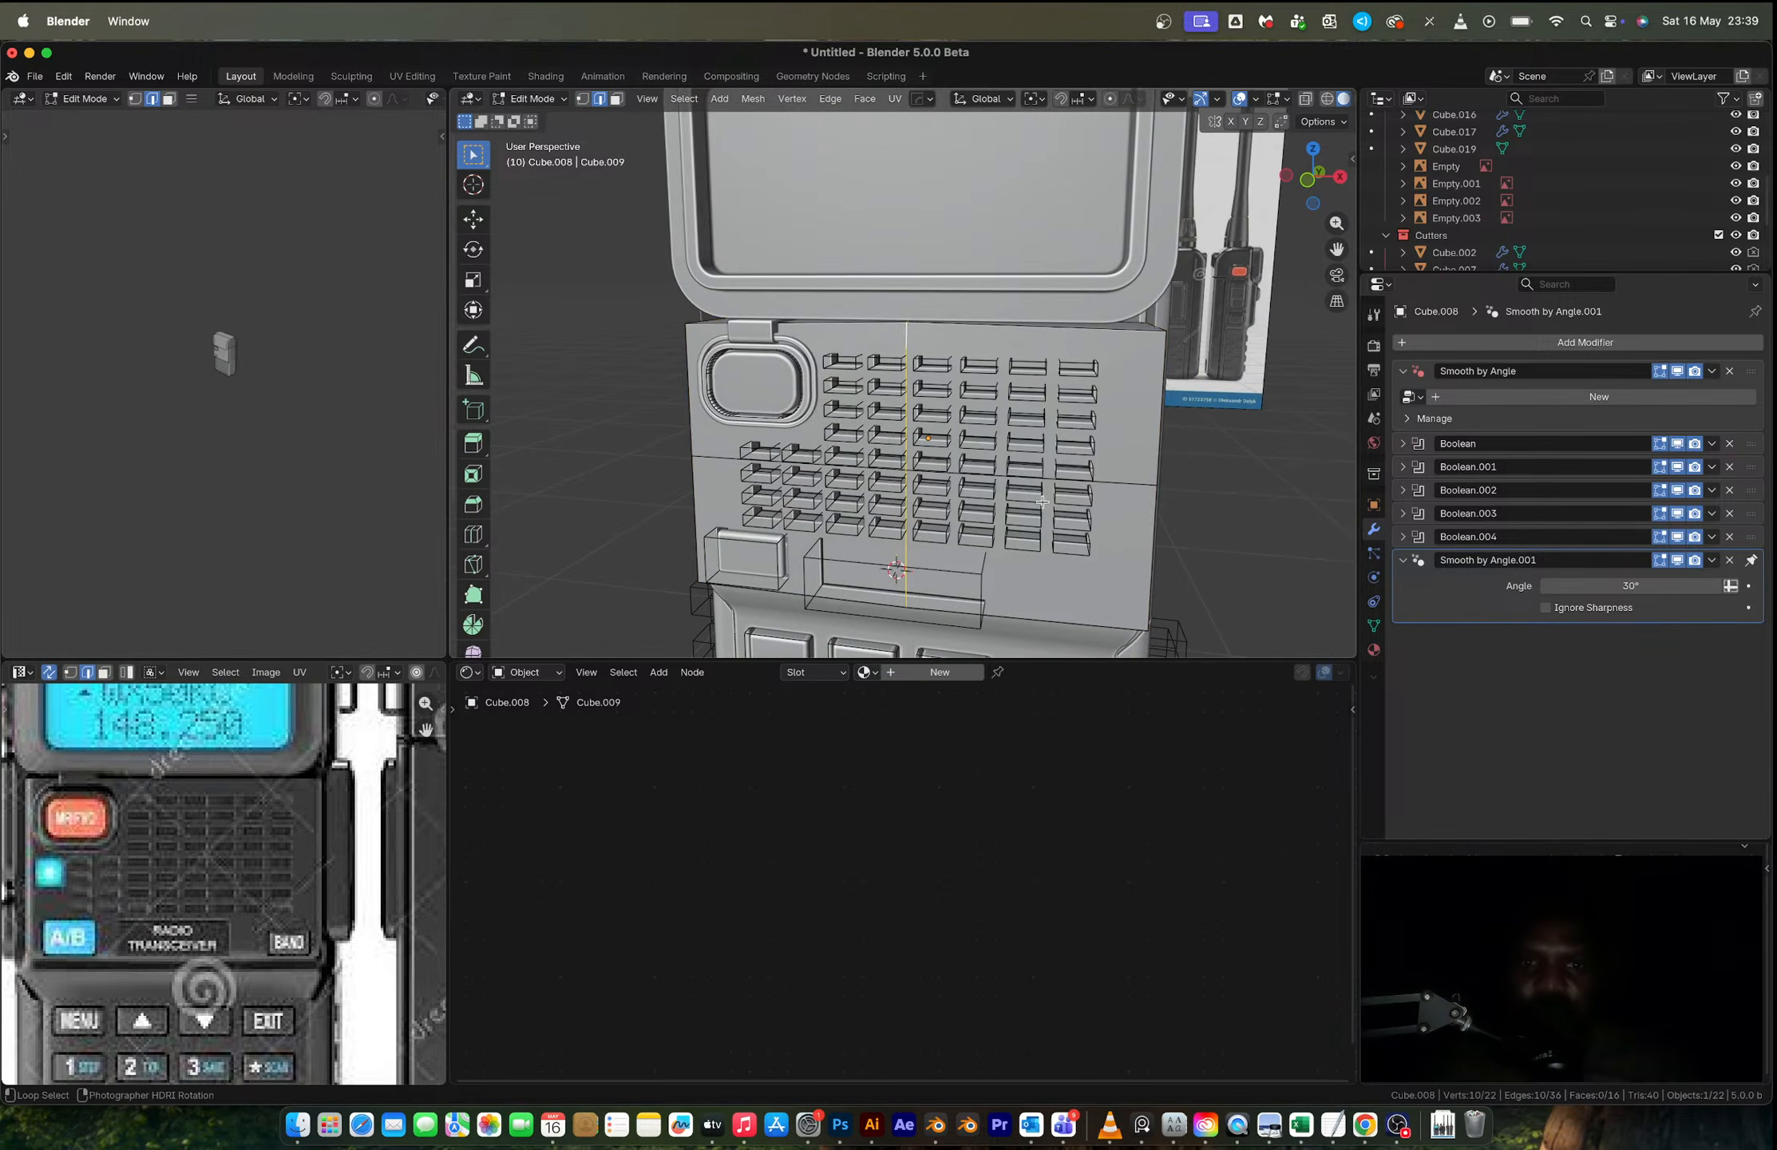
{"action": "key", "text": "x"}
{"action": "left_click", "coordinate": [1100, 496]}
{"action": "middle_click_drag", "start_coordinate": [1100, 495], "coordinate": [1162, 484]}
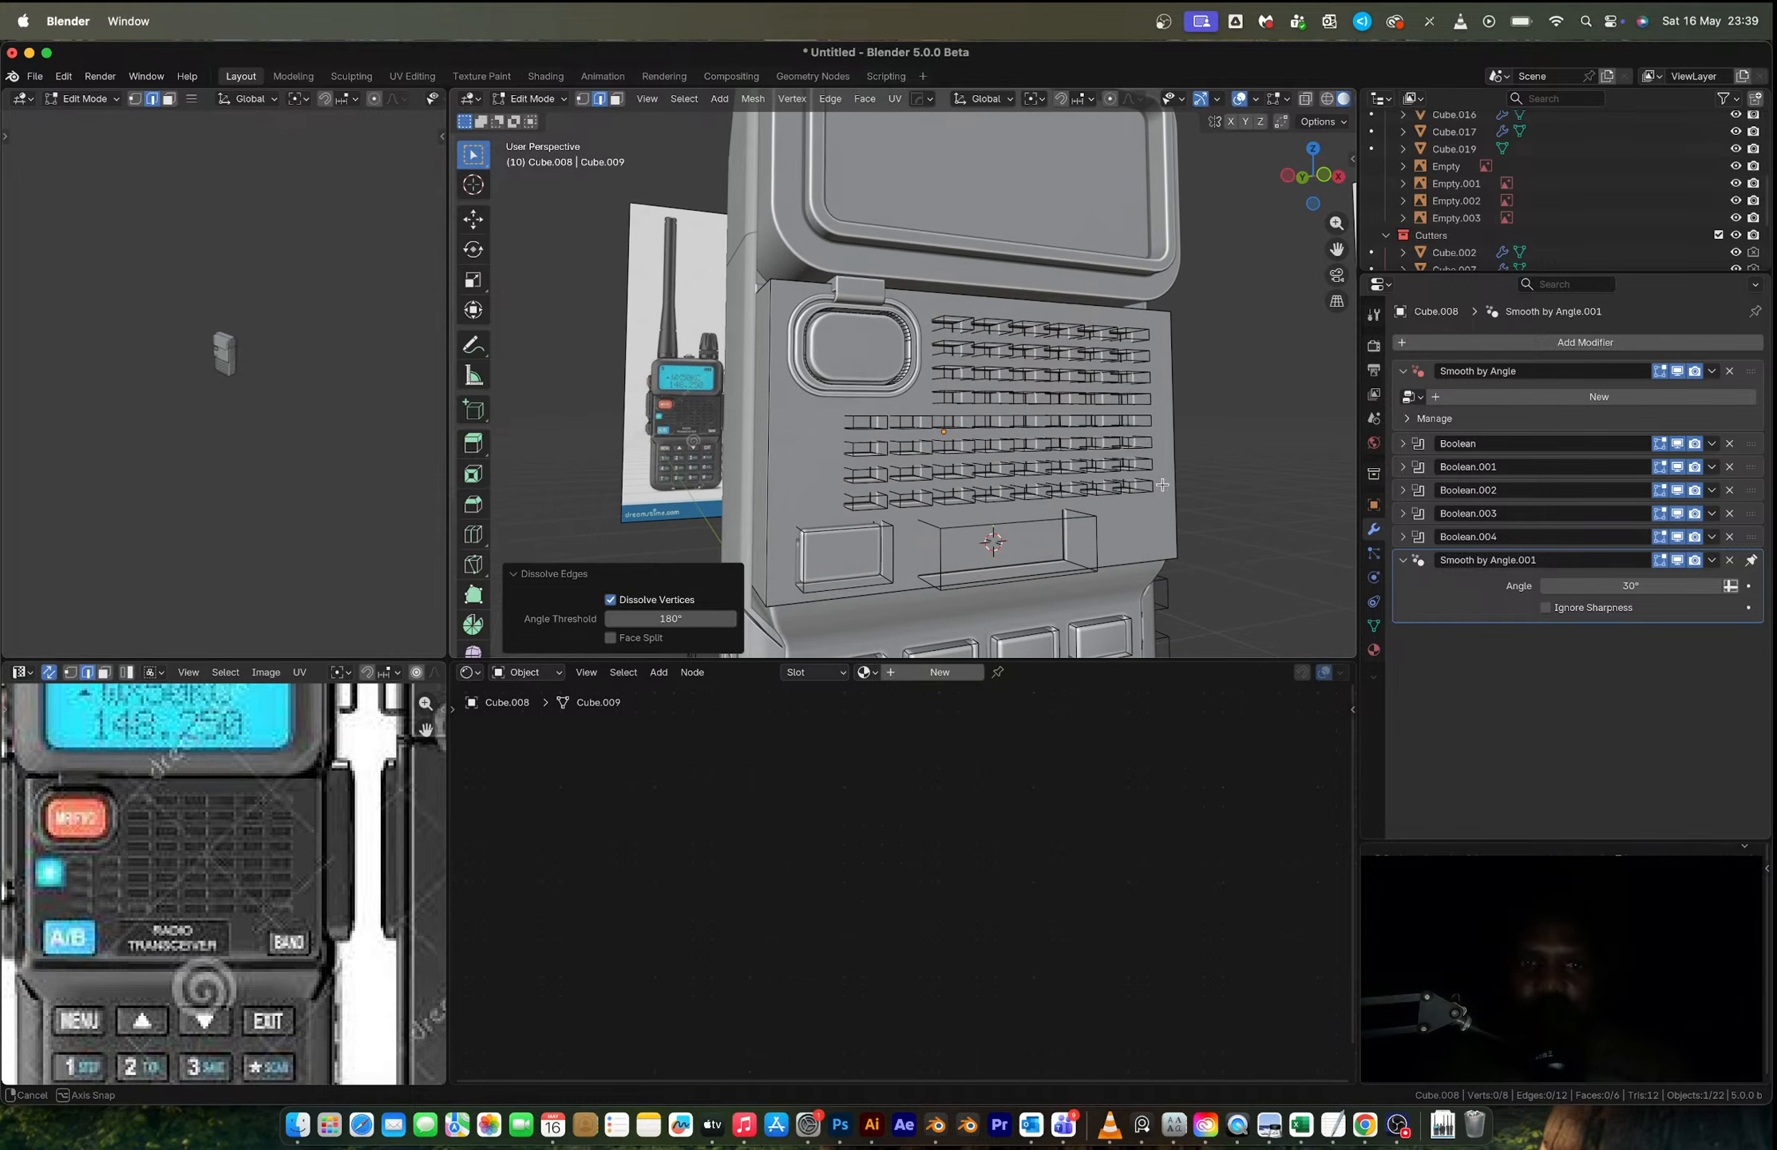
Step: Bevel the speaker panel's four corner edges by about 0.074 m with 8 segments
{"action": "left_click", "coordinate": [761, 292]}
{"action": "left_click", "coordinate": [1323, 174]}
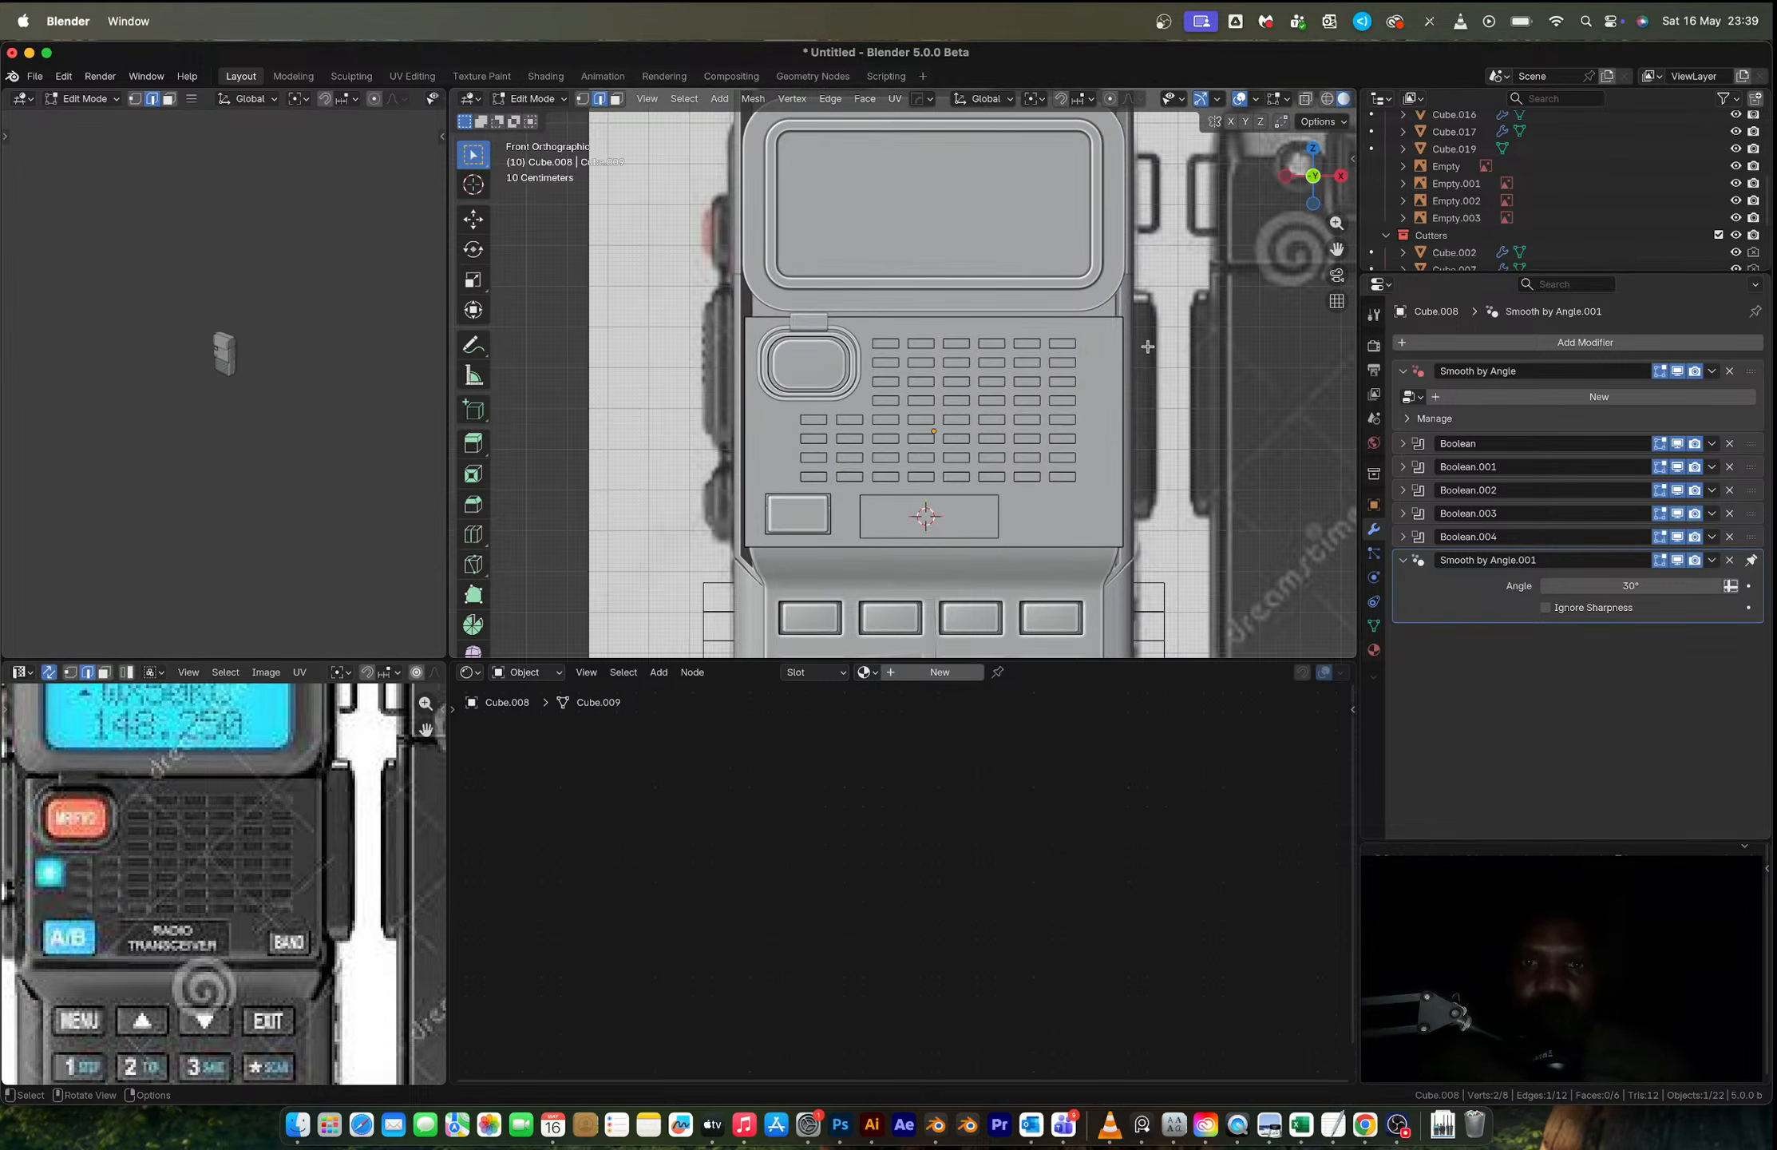
{"action": "middle_click_drag", "start_coordinate": [1147, 346], "coordinate": [1081, 291]}
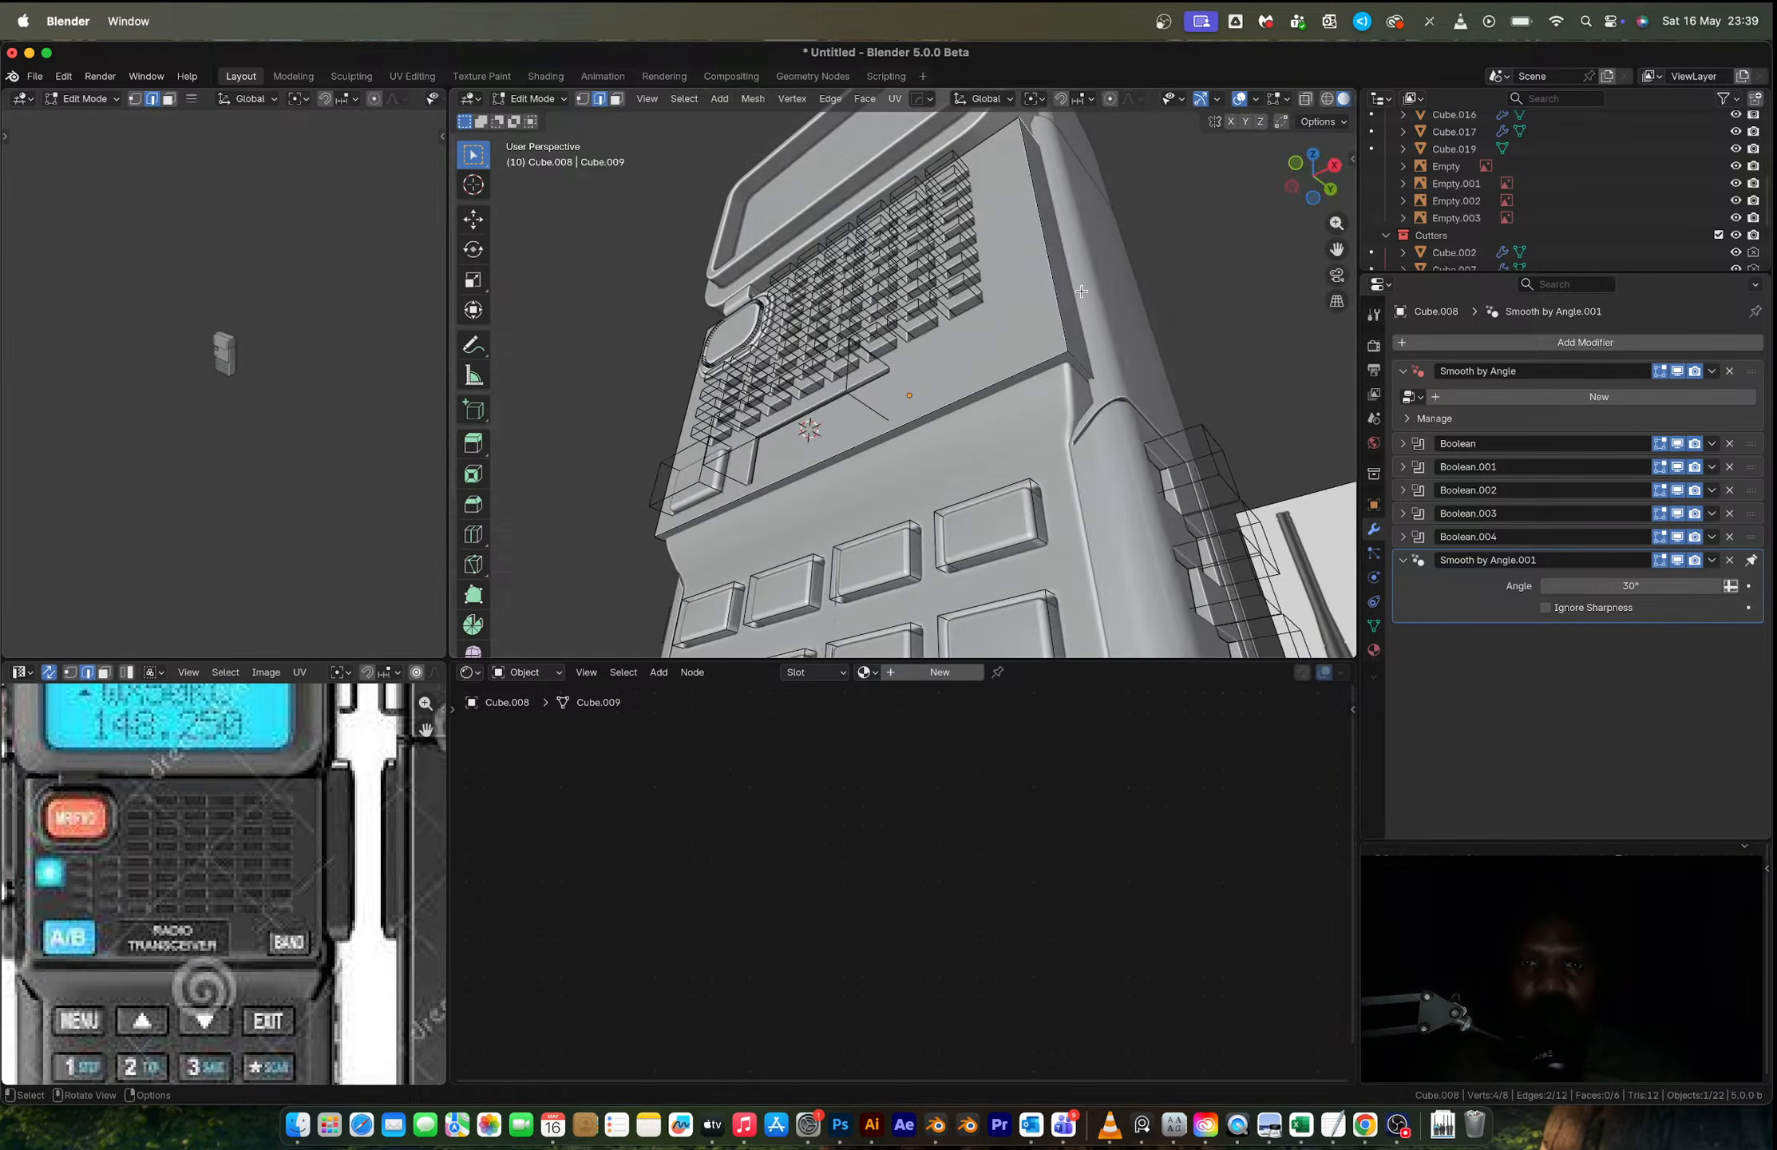
{"action": "left_click", "coordinate": [1084, 364], "text": "shift"}
{"action": "middle_click_drag", "start_coordinate": [1084, 364], "coordinate": [1262, 402]}
{"action": "left_click", "coordinate": [806, 480], "text": "shift"}
{"action": "middle_click_drag", "start_coordinate": [806, 480], "coordinate": [1048, 565]}
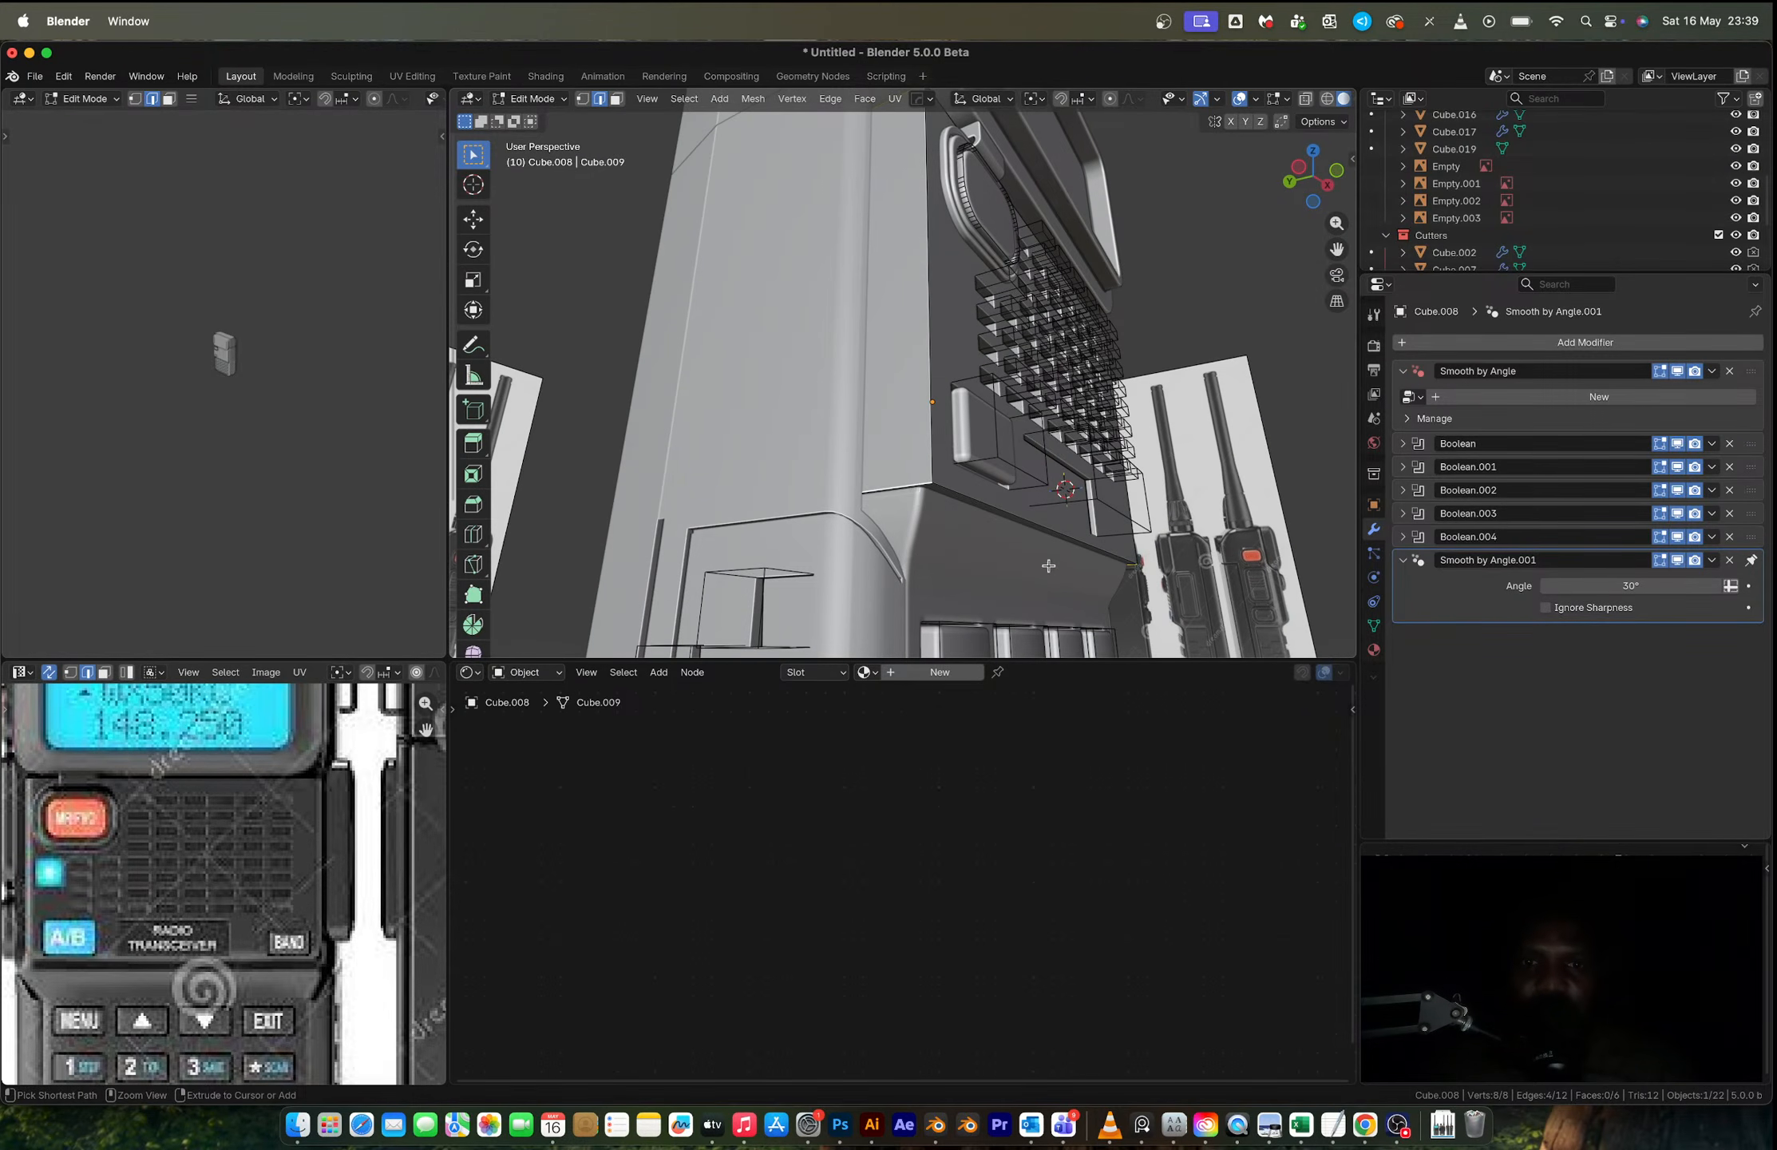
{"action": "key", "text": "ctrl+b"}
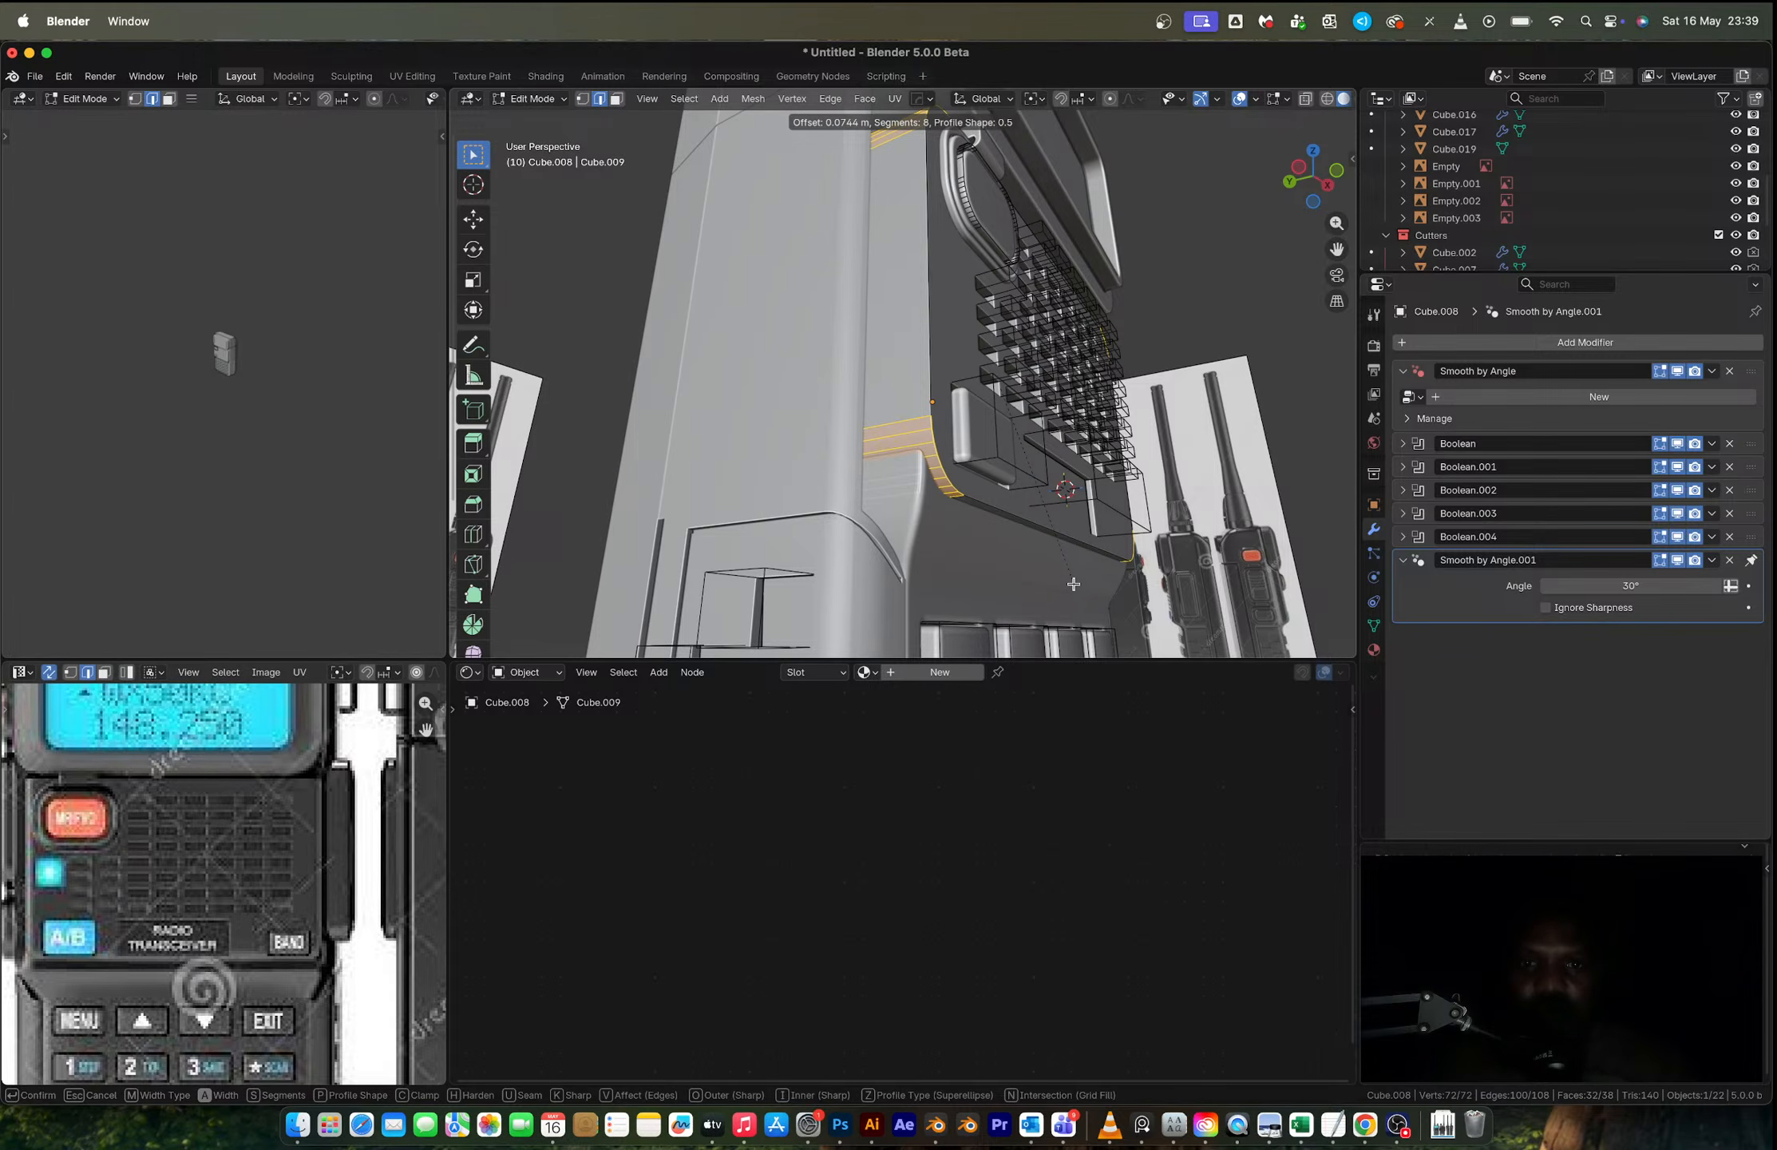
{"action": "left_click", "coordinate": [1073, 583]}
Step: Bevel the rim of the speaker panel's front face by about 0.032 m with 8 segments and return to Object Mode
{"action": "middle_click_drag", "start_coordinate": [1042, 504], "coordinate": [1006, 530]}
{"action": "key", "text": "3"}
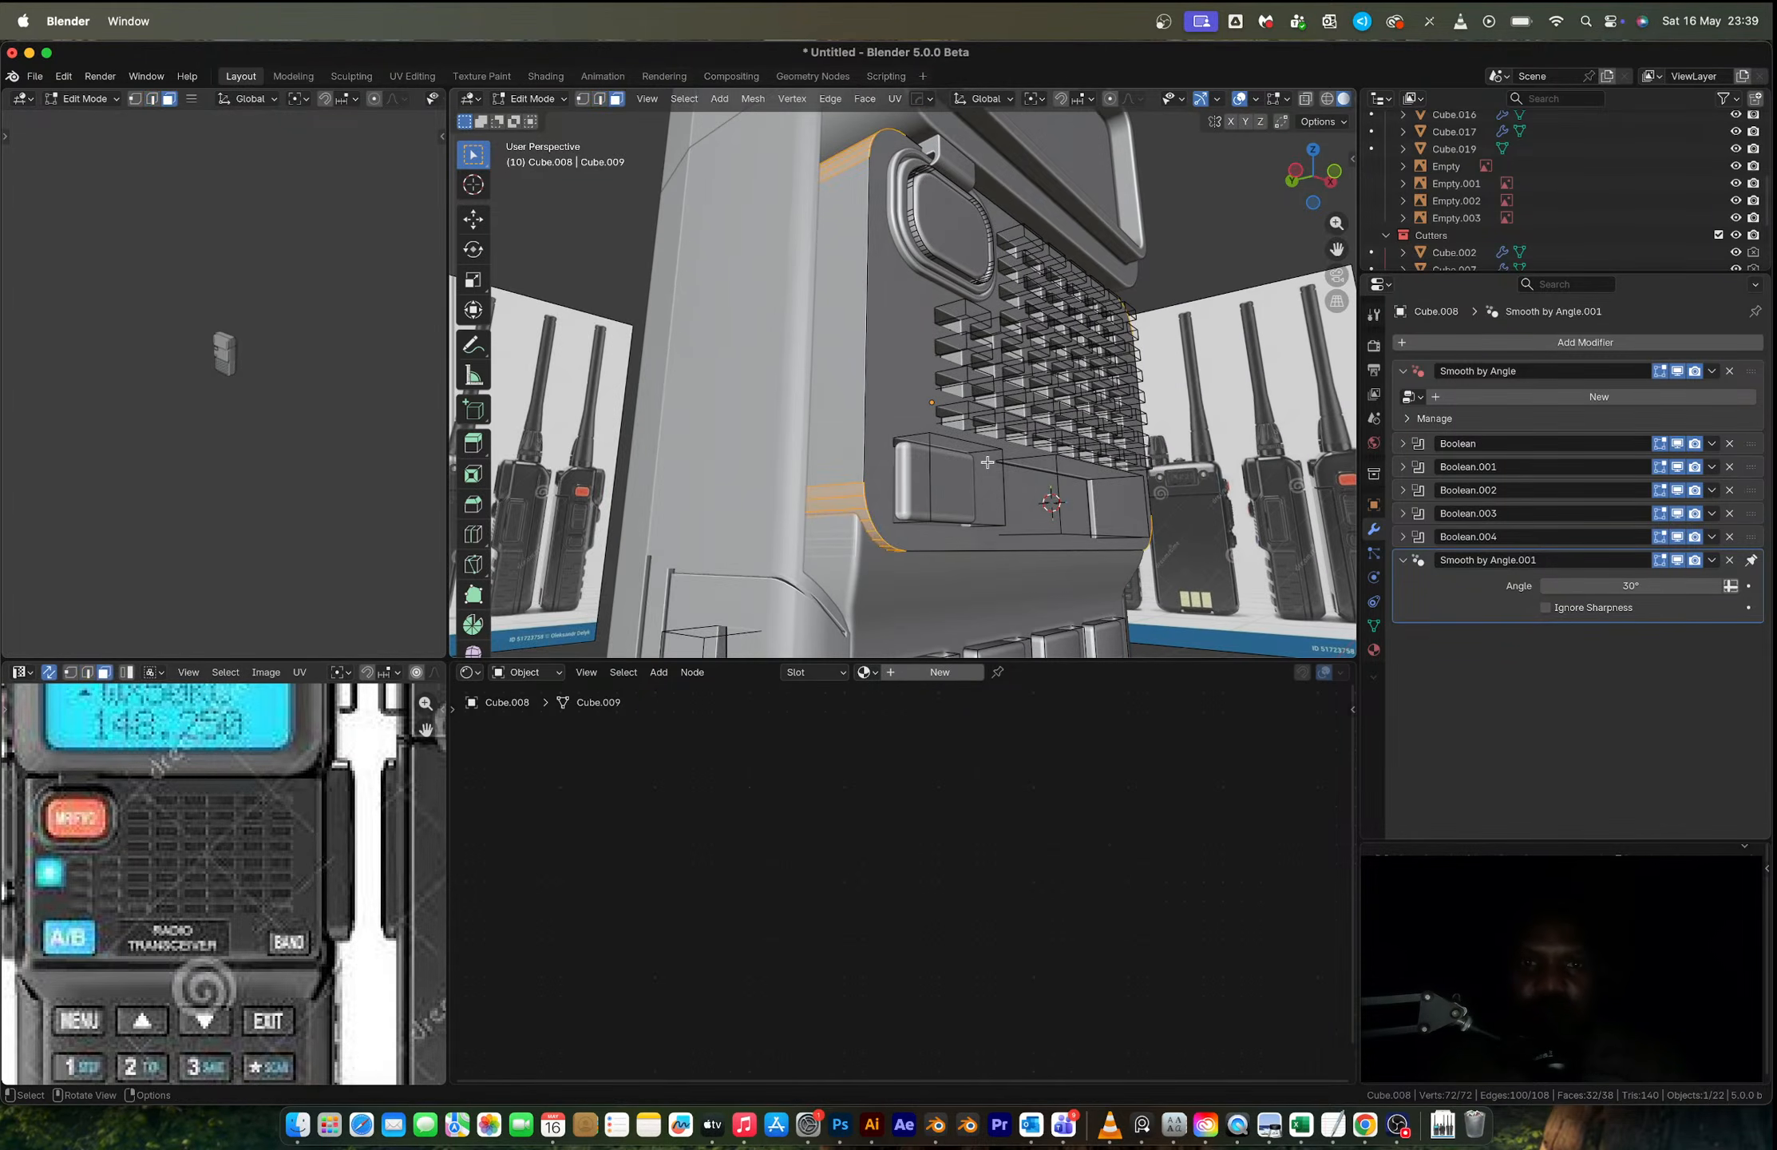
{"action": "left_click", "coordinate": [1009, 479]}
{"action": "middle_click_drag", "start_coordinate": [1014, 454], "coordinate": [955, 417]}
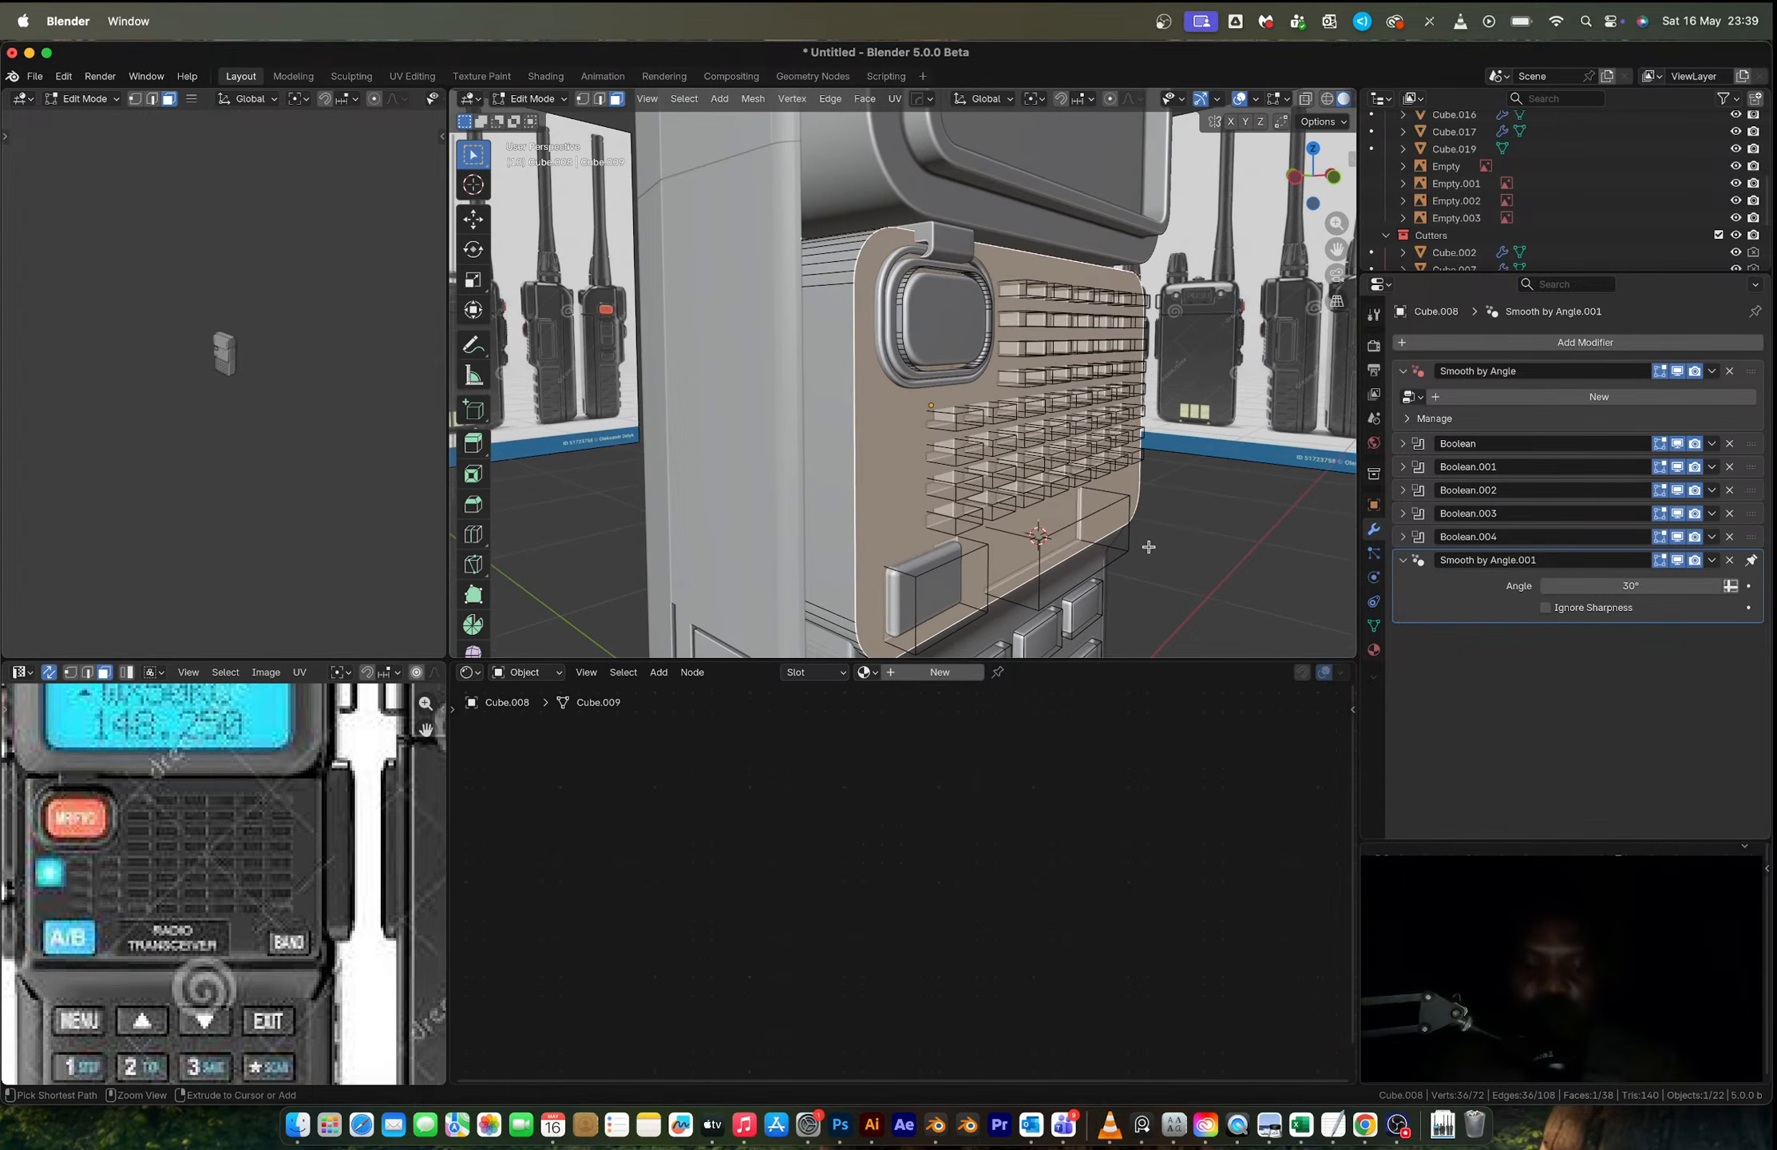
{"action": "key", "text": "ctrl+b"}
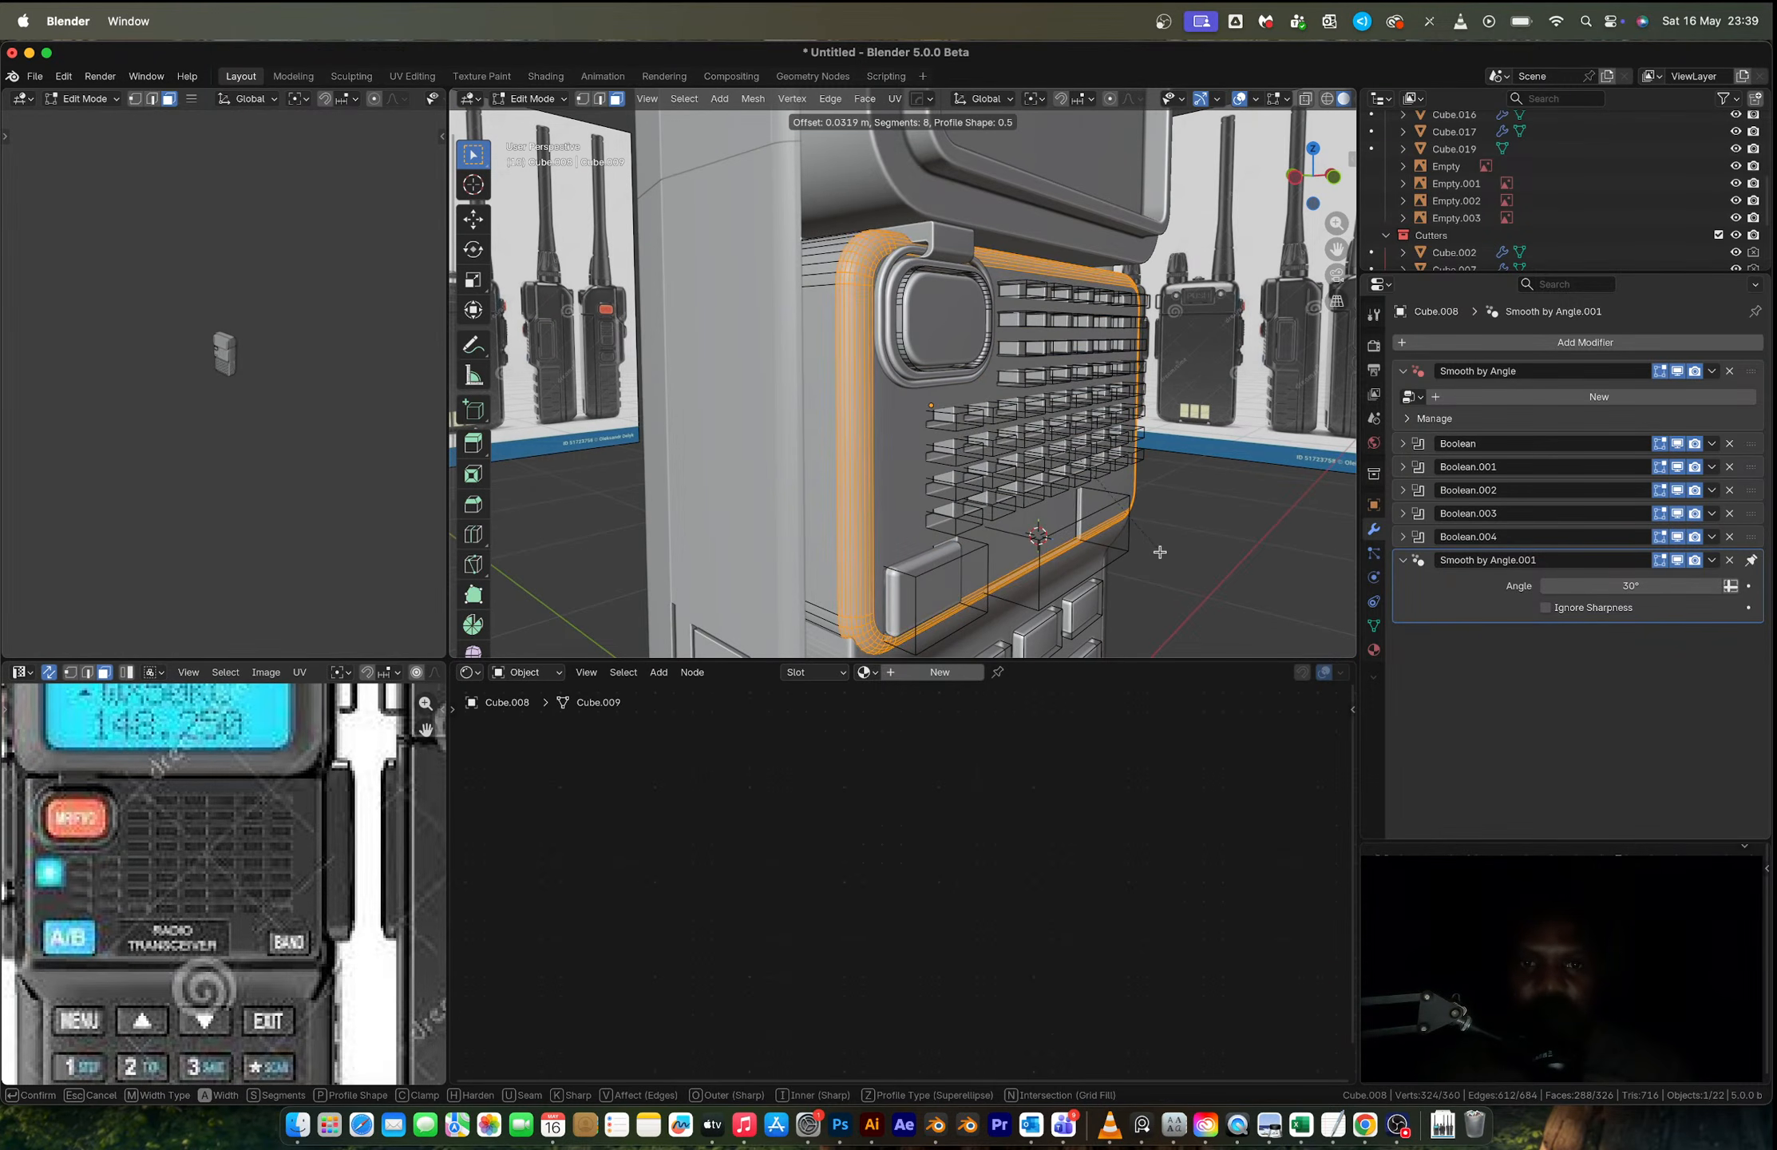
{"action": "left_click", "coordinate": [1159, 552]}
{"action": "key", "text": "Tab"}
{"action": "middle_click_drag", "start_coordinate": [1117, 467], "coordinate": [998, 465]}
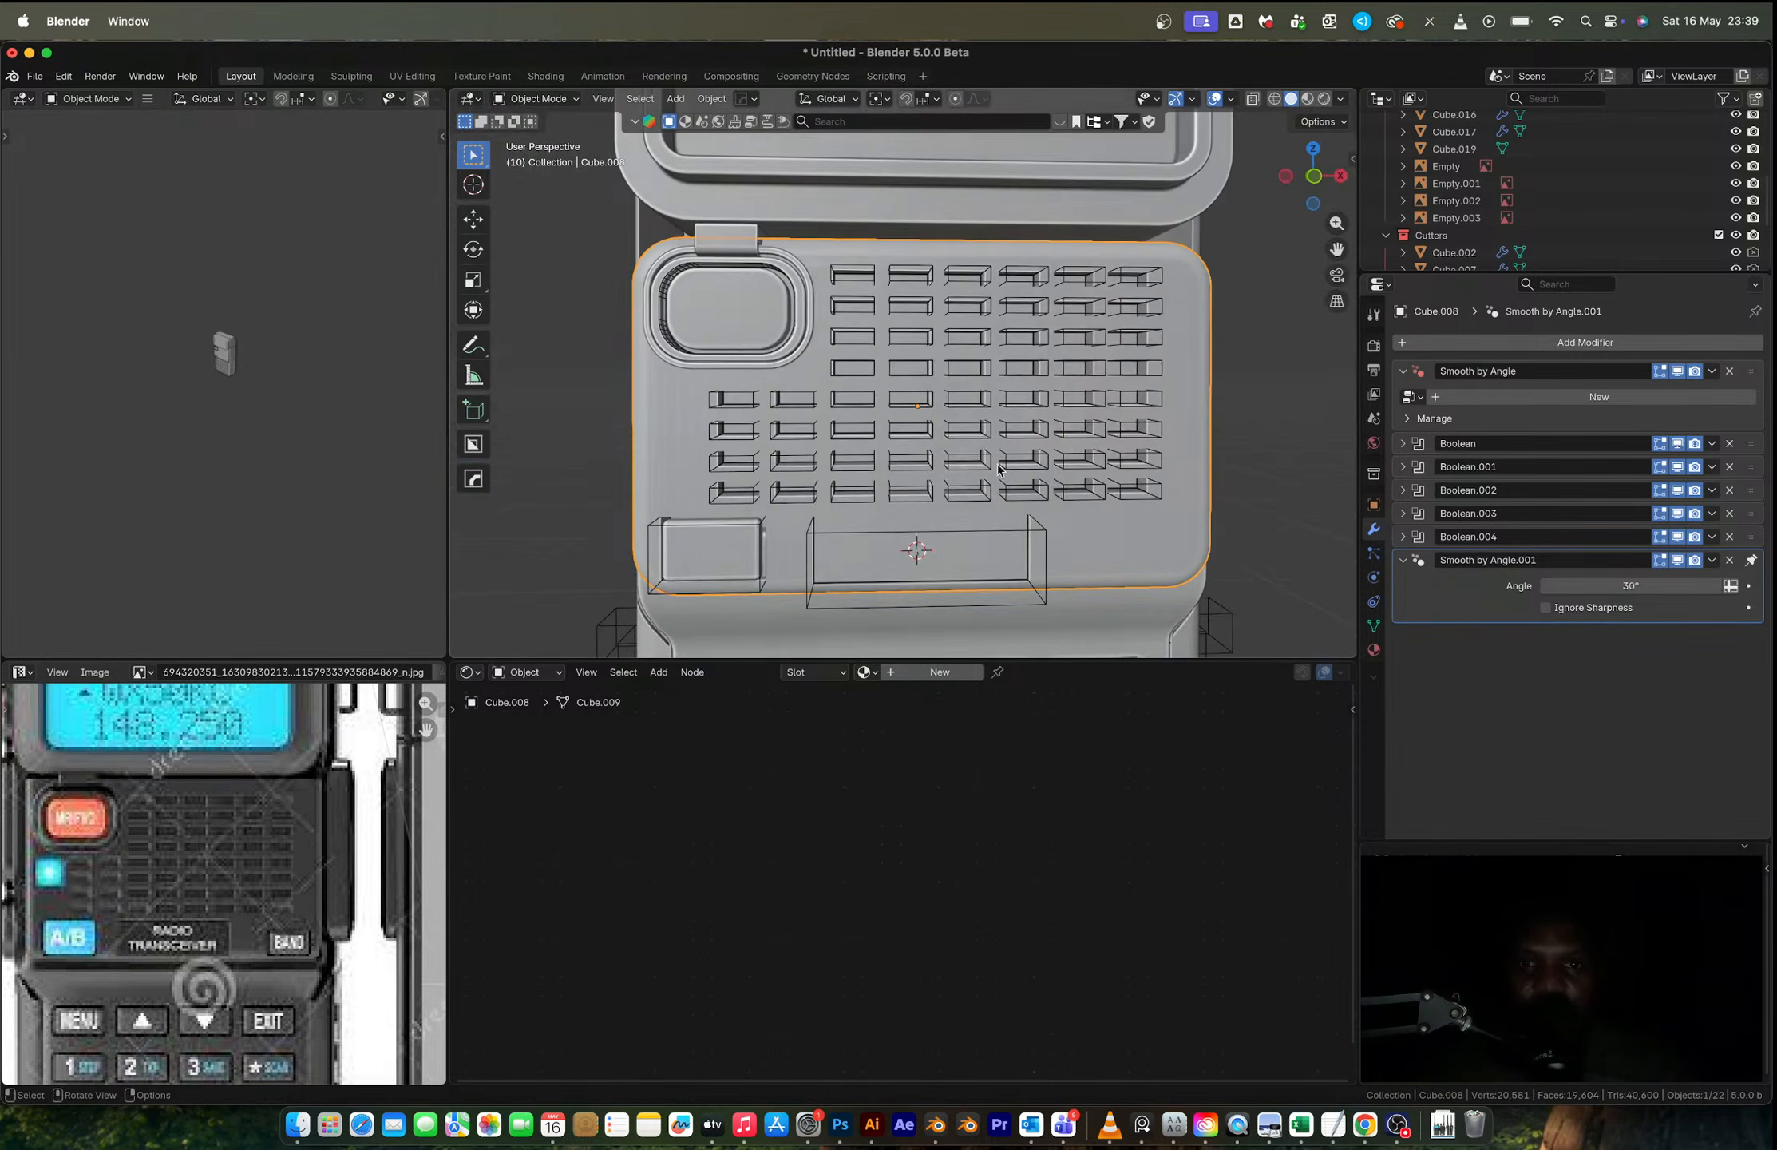
Step: In front view with X-ray on, add a cube over the reference image's BAND button and scale it down to about 0.058
{"action": "left_click", "coordinate": [1277, 465]}
{"action": "middle_click_drag", "start_coordinate": [1277, 465], "coordinate": [1240, 461]}
{"action": "scroll", "coordinate": [1040, 540], "scroll_direction": "up", "scroll_amount": 4}
{"action": "middle_click_drag", "start_coordinate": [1040, 540], "coordinate": [1046, 488]}
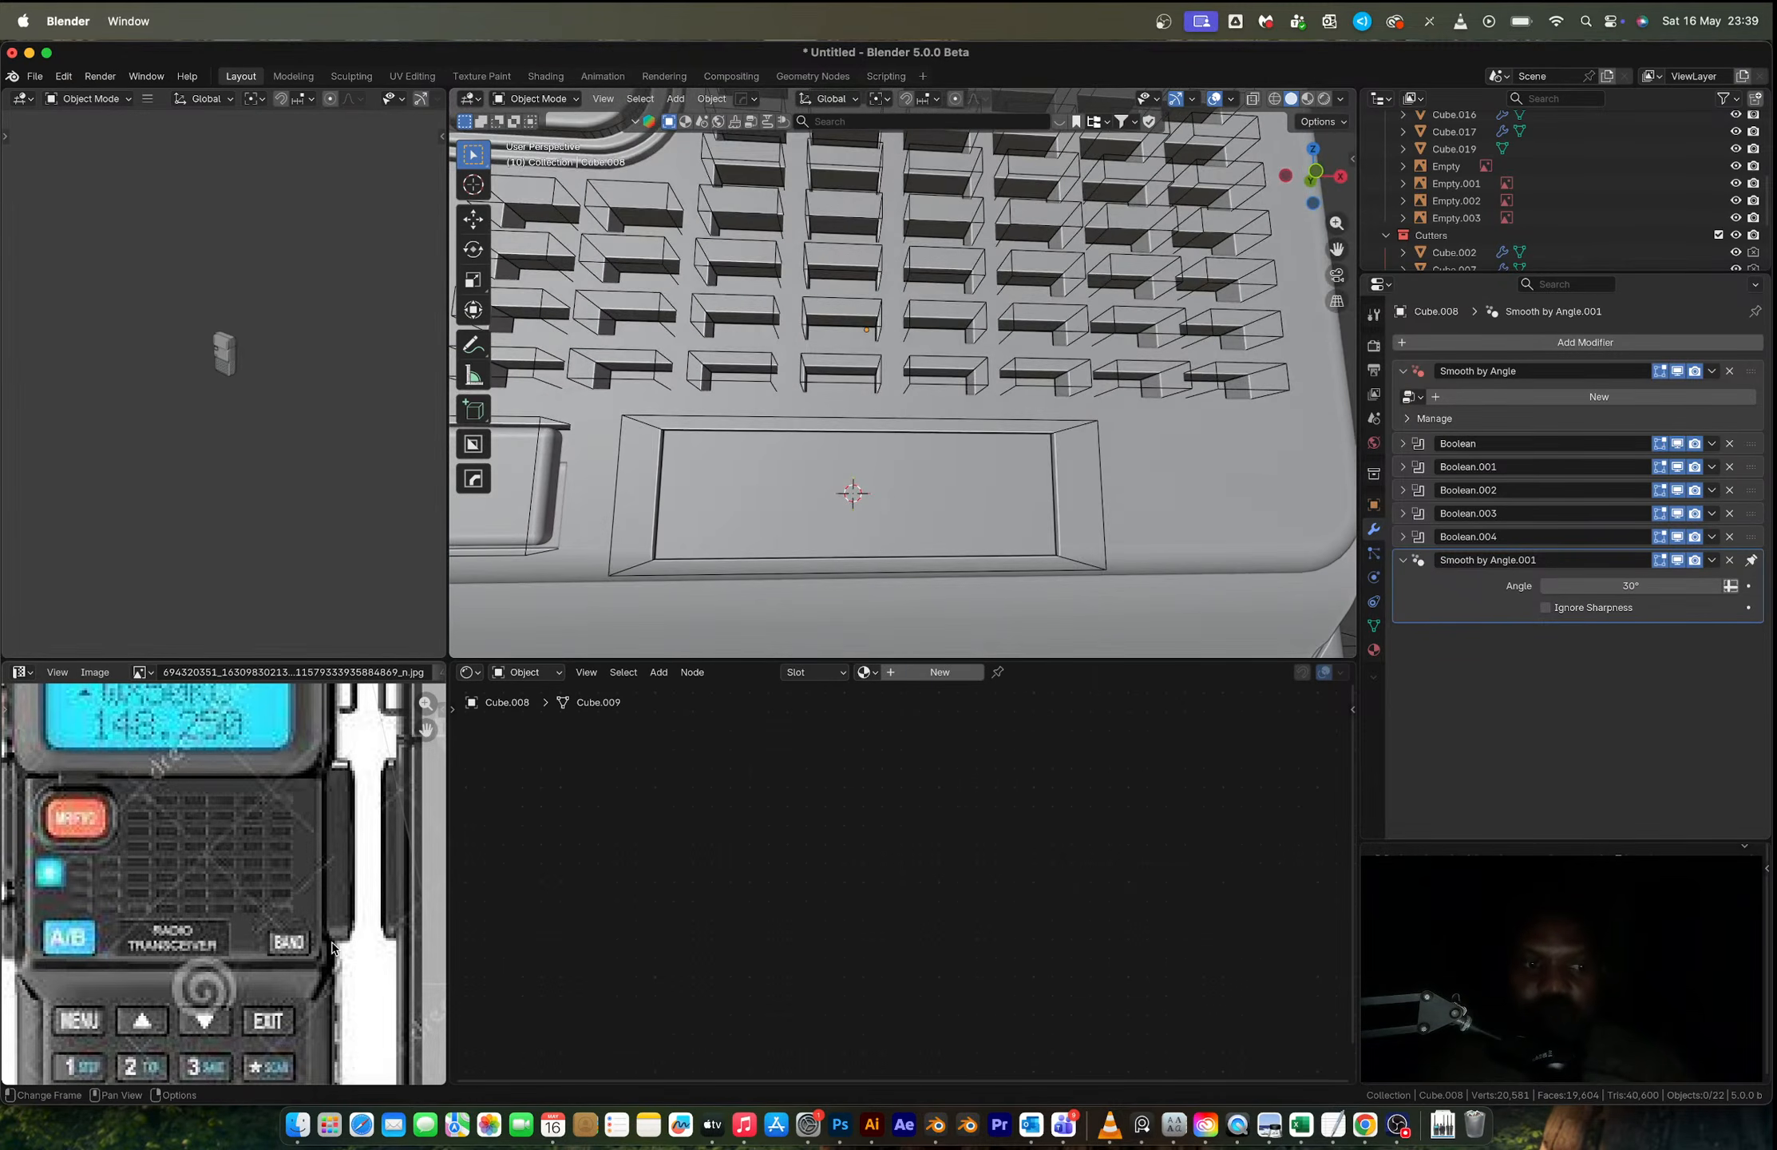
{"action": "left_click", "coordinate": [1312, 179]}
{"action": "key", "text": "alt+z"}
{"action": "scroll", "coordinate": [1102, 511], "scroll_direction": "up", "scroll_amount": 1}
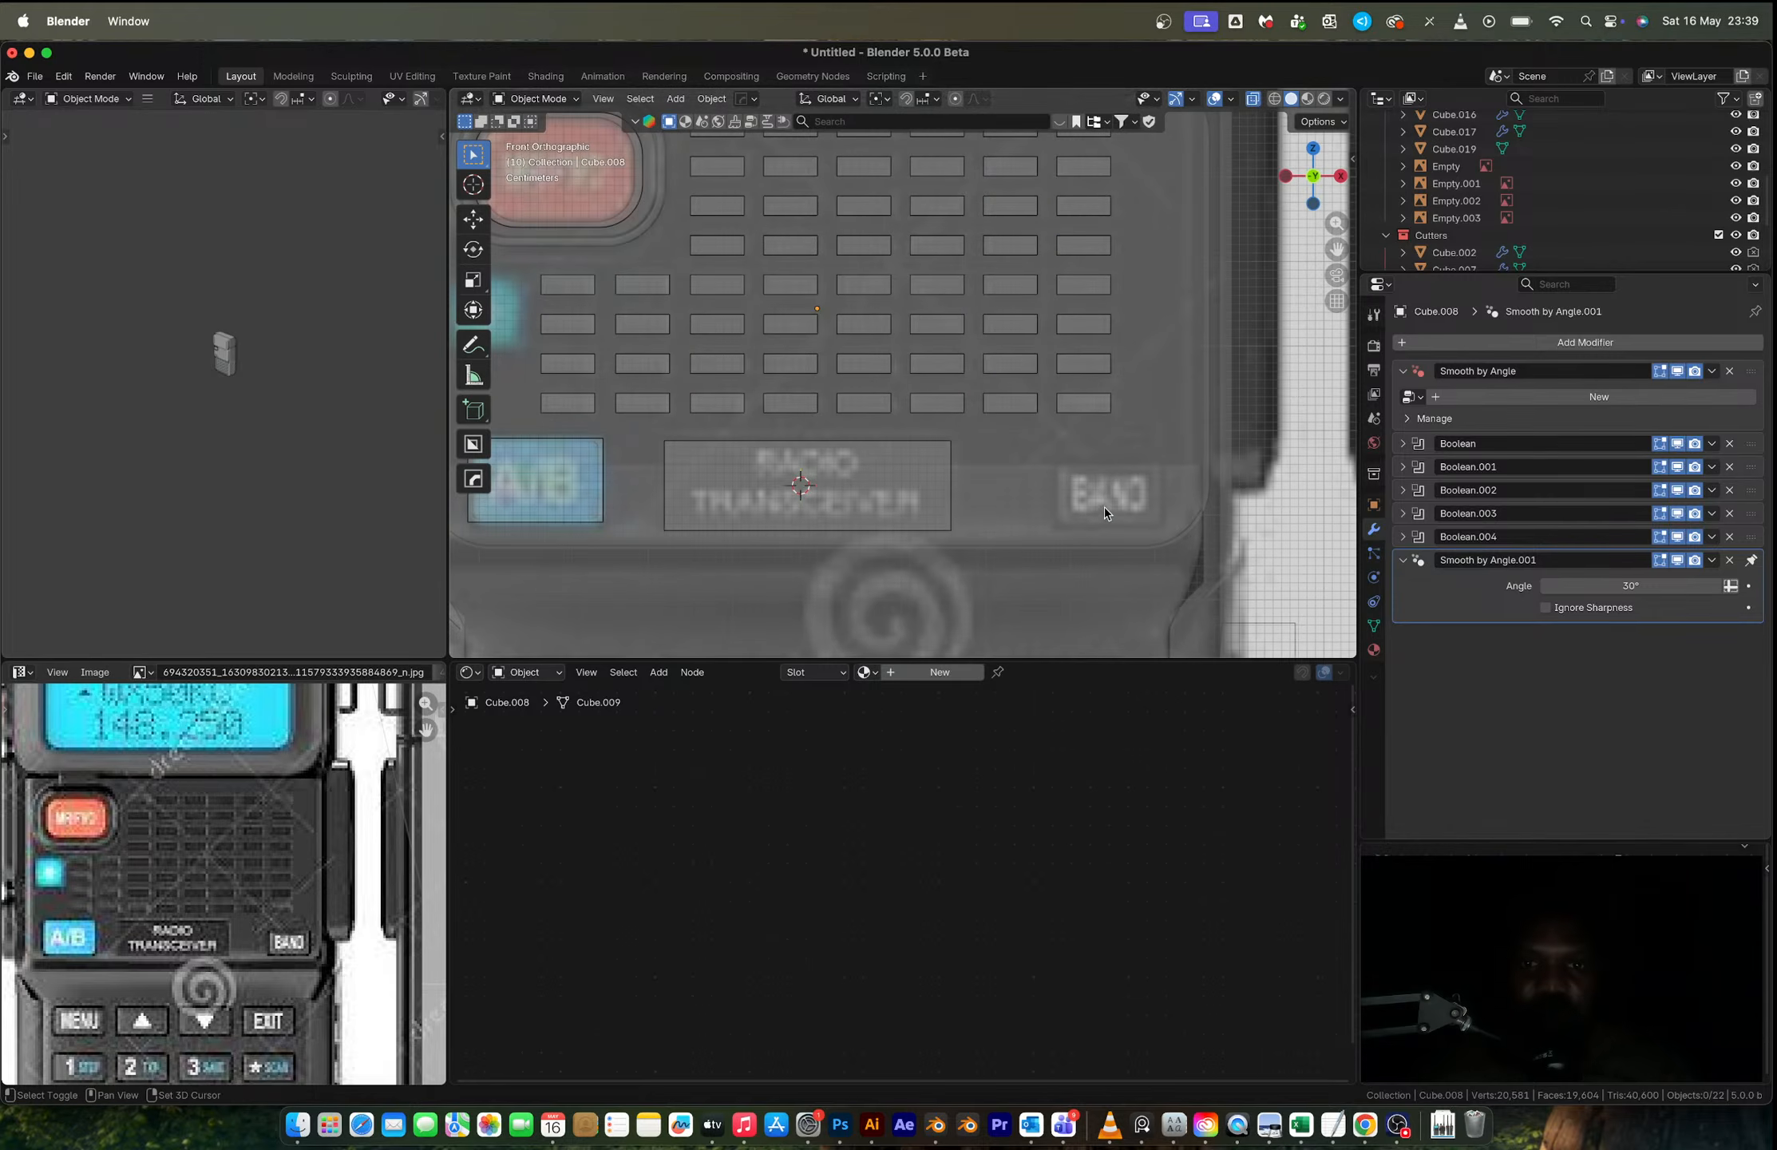
{"action": "key", "text": "shift+a"}
{"action": "mouse_move", "coordinate": [1106, 498]}
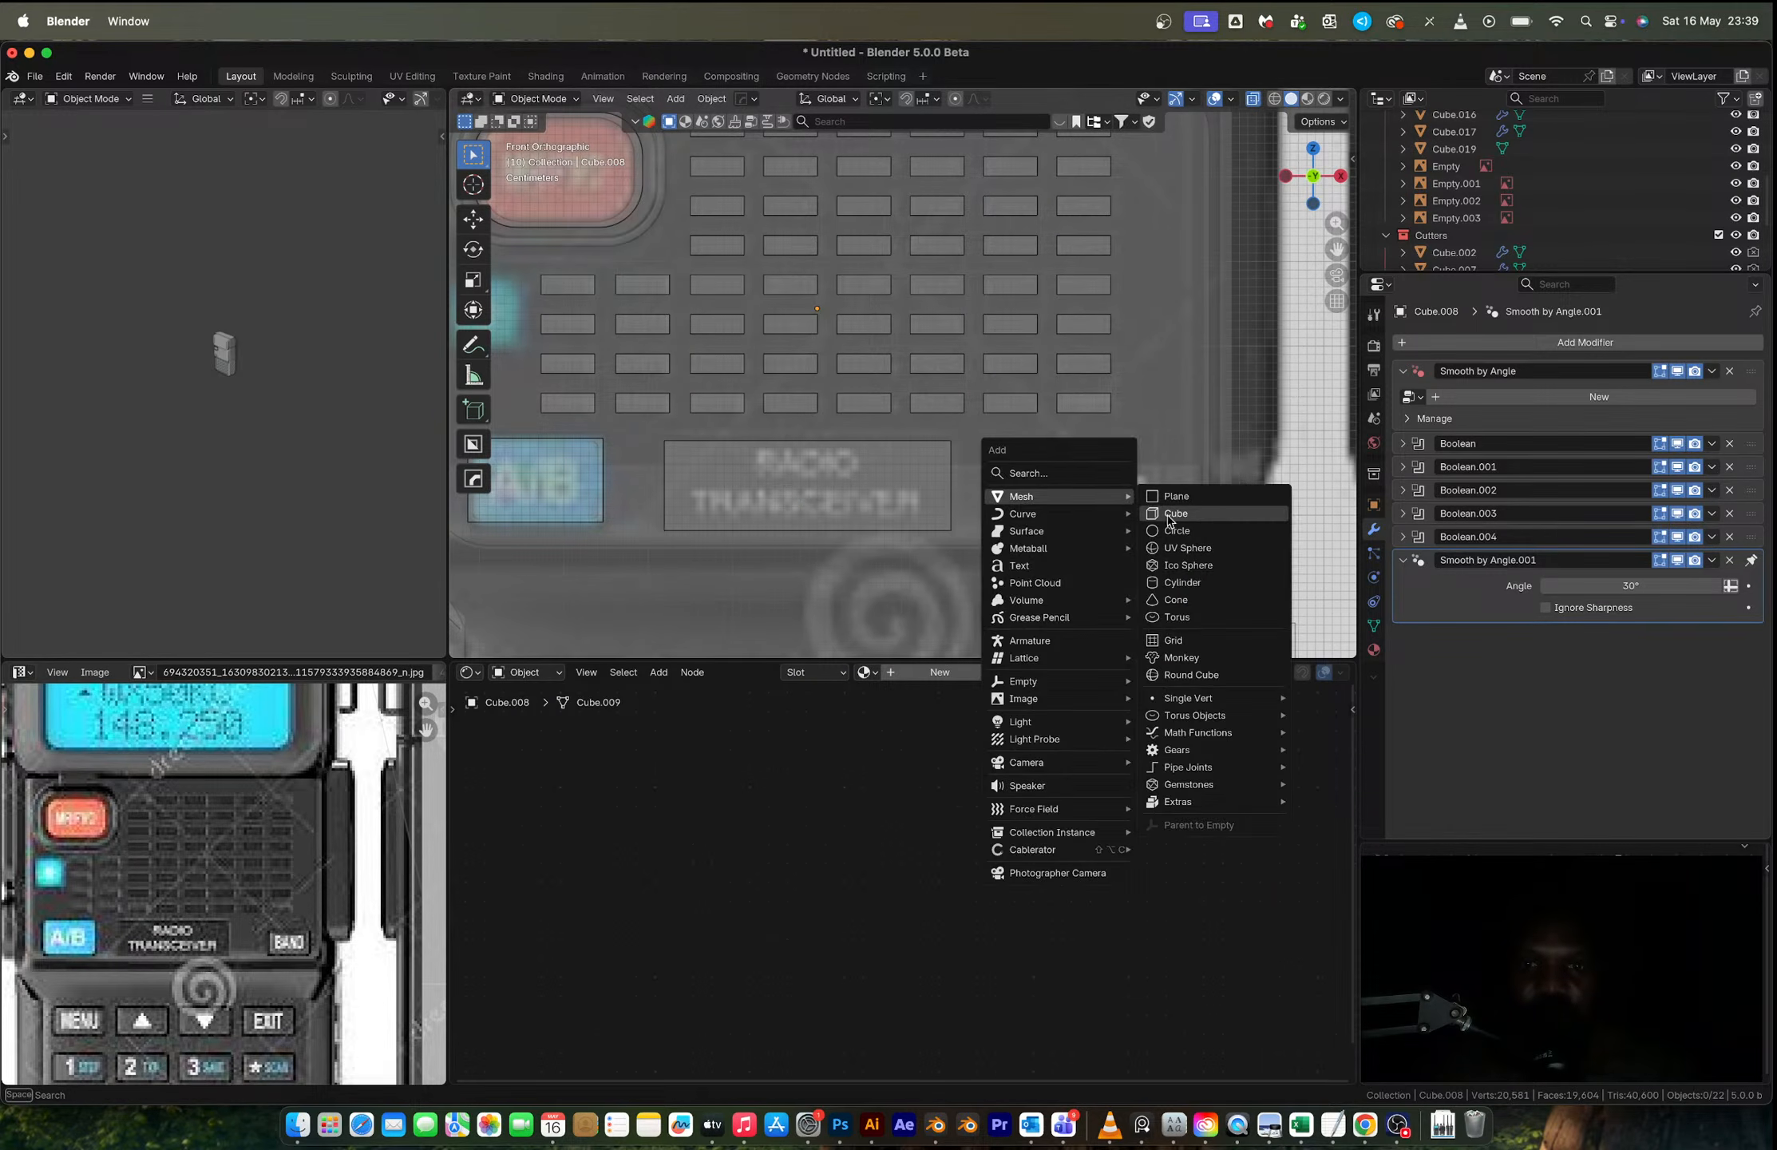
{"action": "left_click", "coordinate": [1168, 516]}
{"action": "key", "text": "s"}
{"action": "left_click", "coordinate": [1104, 490]}
Step: Shift the new cube about 0.004 m along X and widen it along X by 1.861 to cover the BAND button
{"action": "key", "text": "s"}
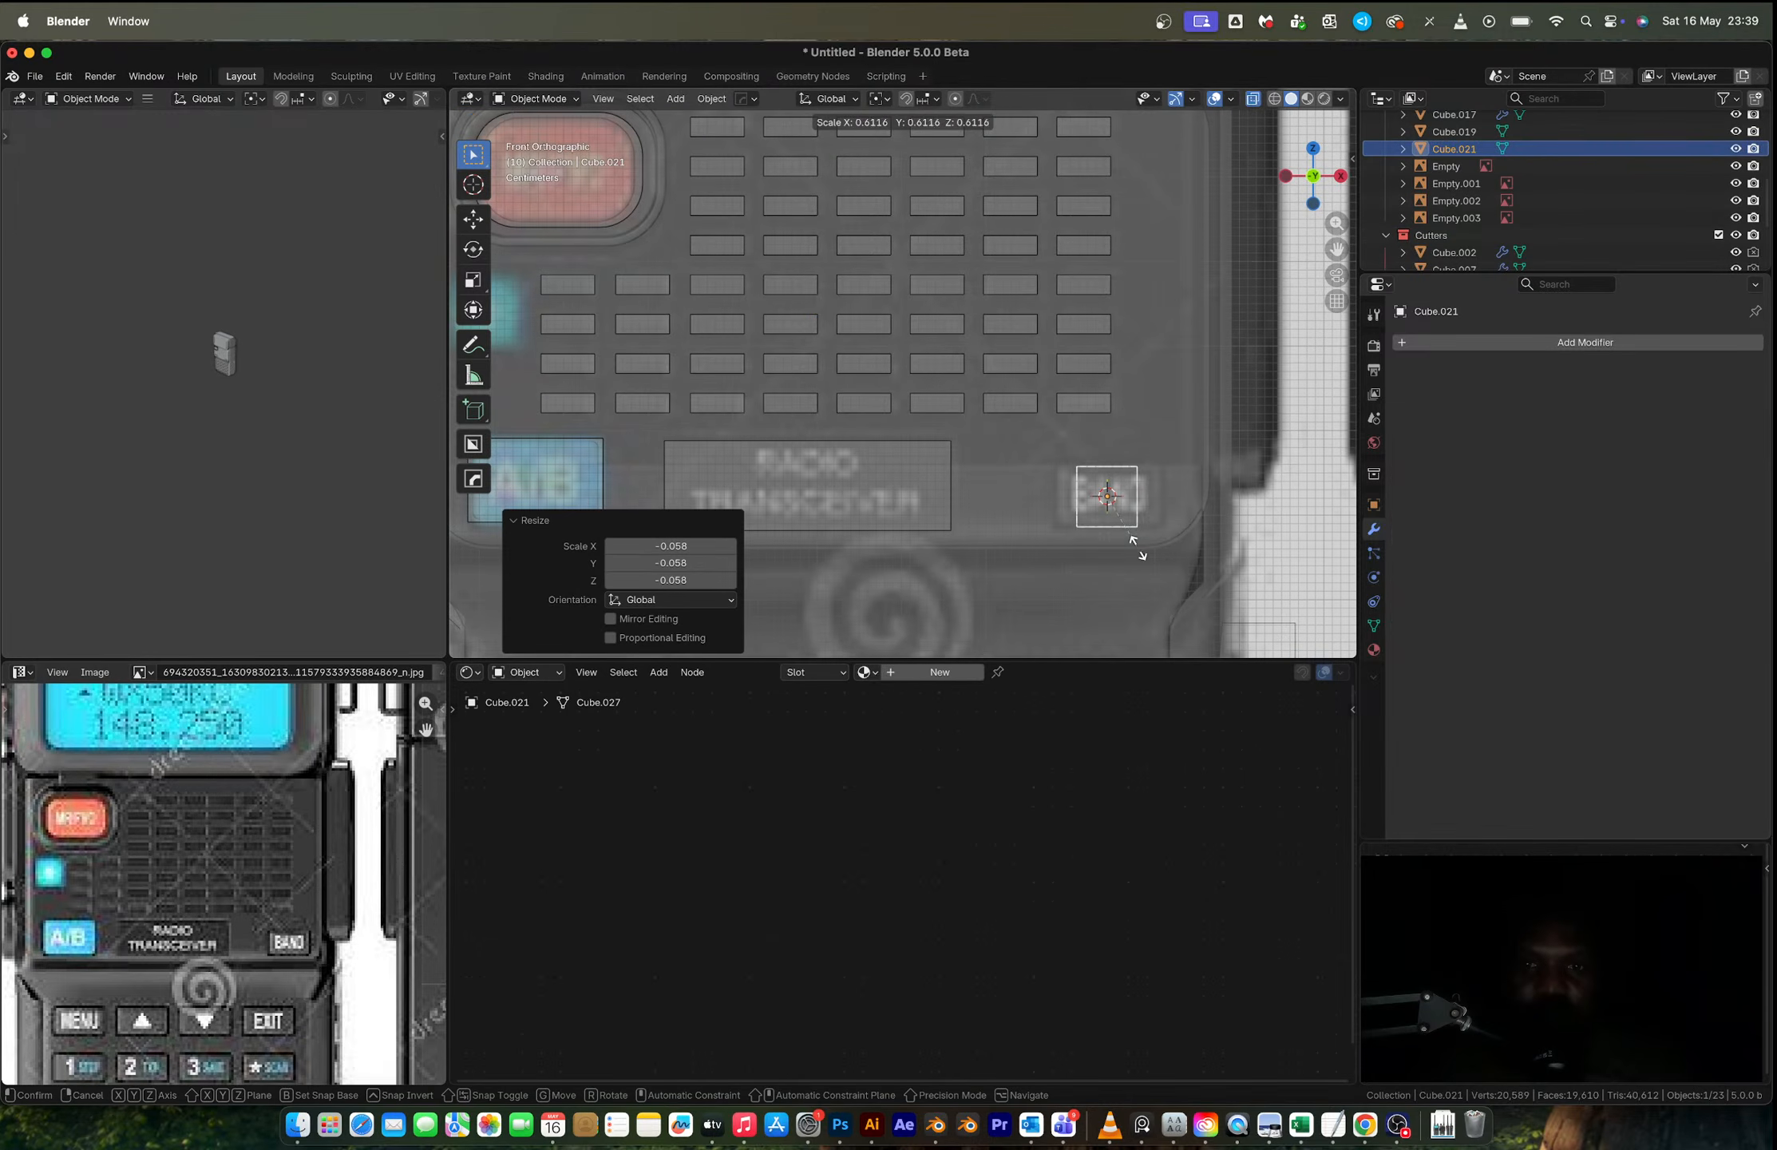
{"action": "key", "text": "Escape"}
{"action": "key", "text": "g"}
{"action": "key", "text": "x"}
{"action": "left_click", "coordinate": [1139, 546]}
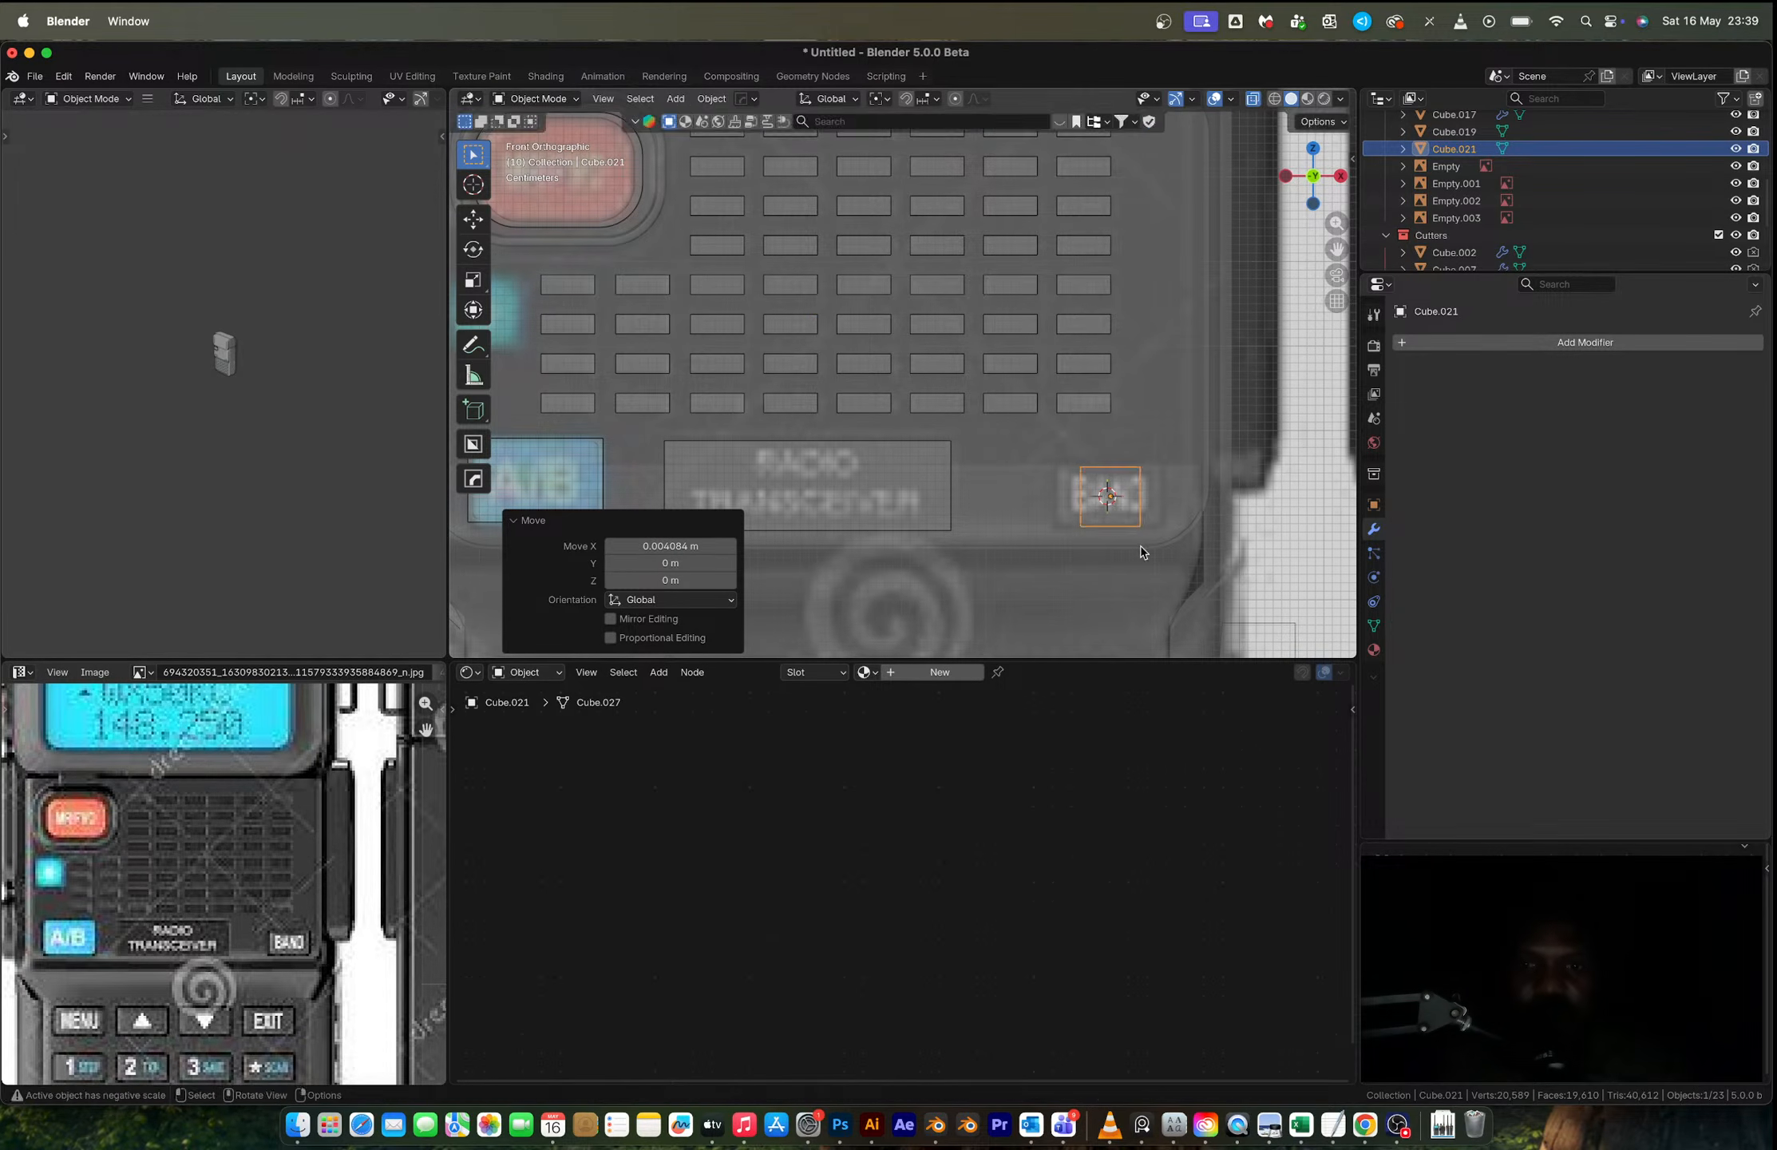
{"action": "key", "text": "s"}
{"action": "key", "text": "x"}
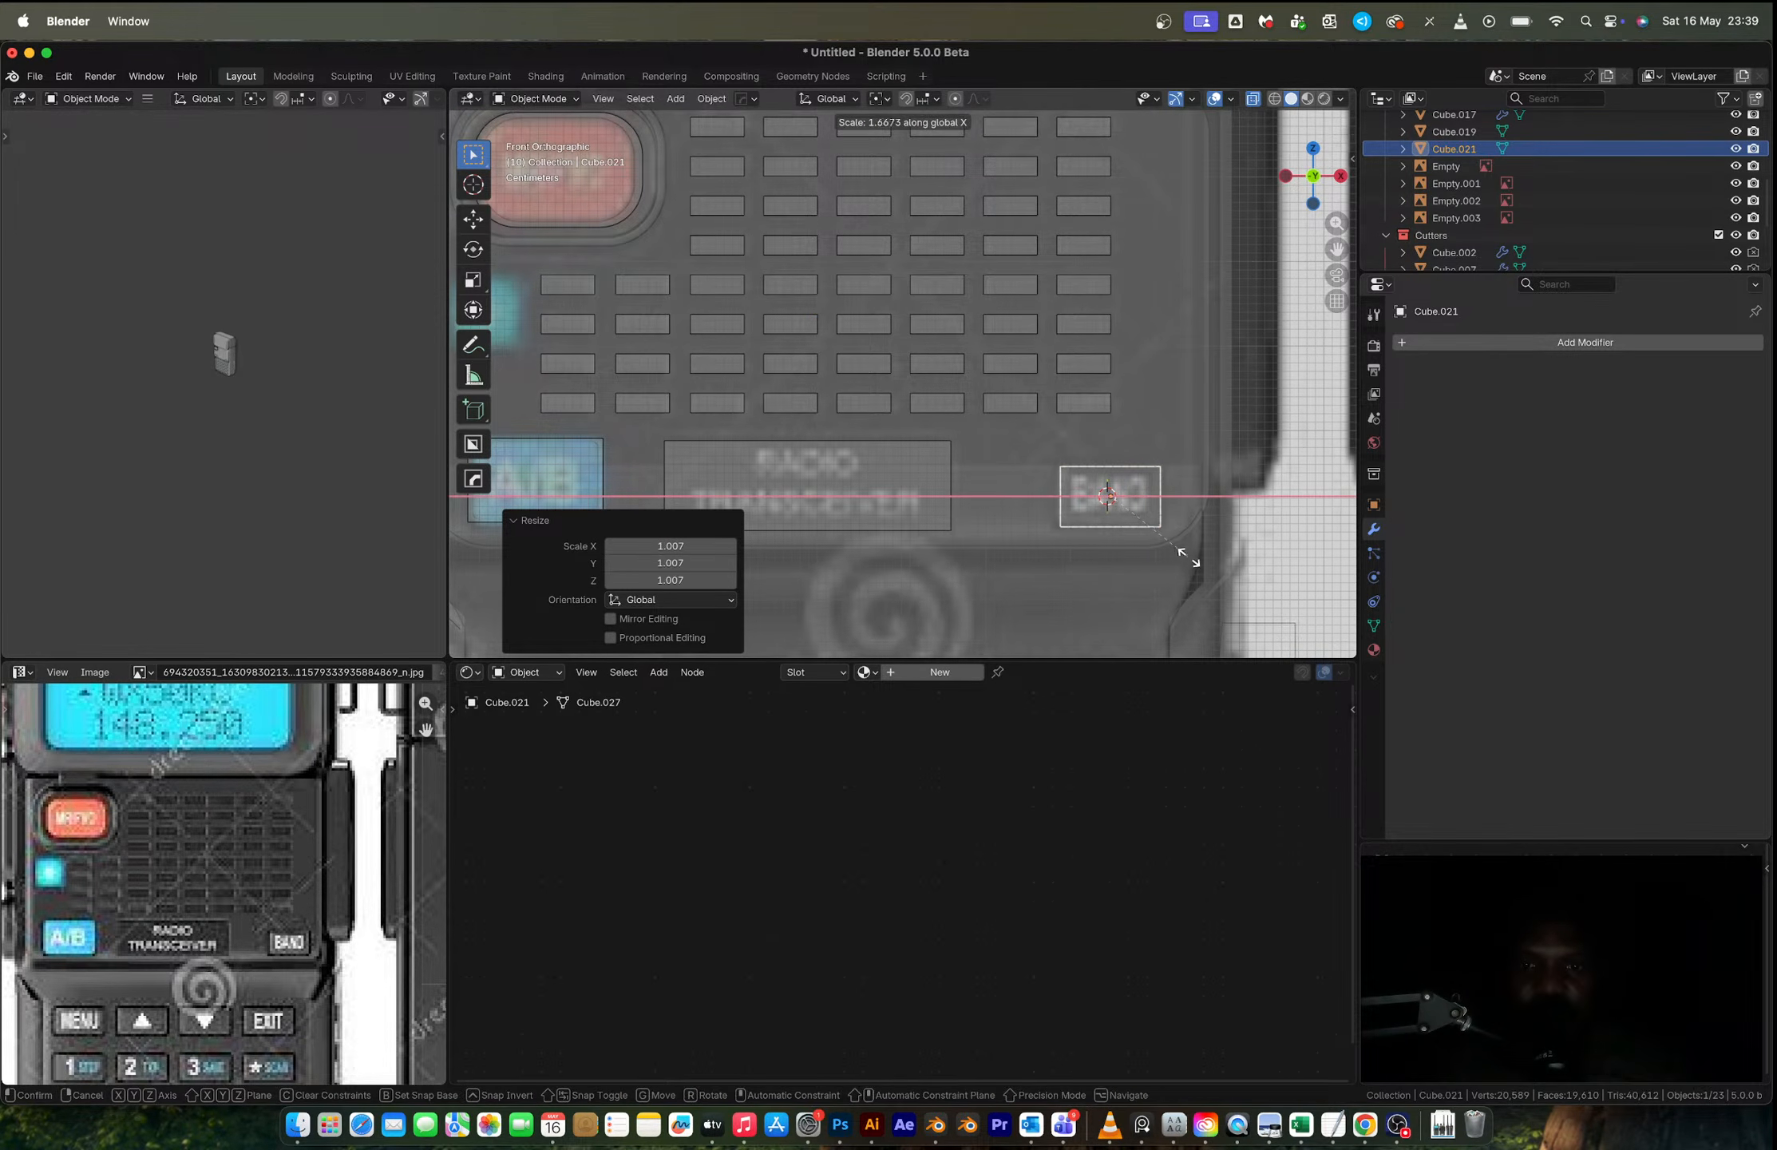
{"action": "left_click", "coordinate": [1200, 565]}
Step: Apply the BAND cube's scale and bevel its four front-to-back corner edges by about 0.016 m with 8 segments
{"action": "middle_click_drag", "start_coordinate": [1088, 495], "coordinate": [1030, 459]}
{"action": "scroll", "coordinate": [893, 446], "scroll_direction": "up", "scroll_amount": 6}
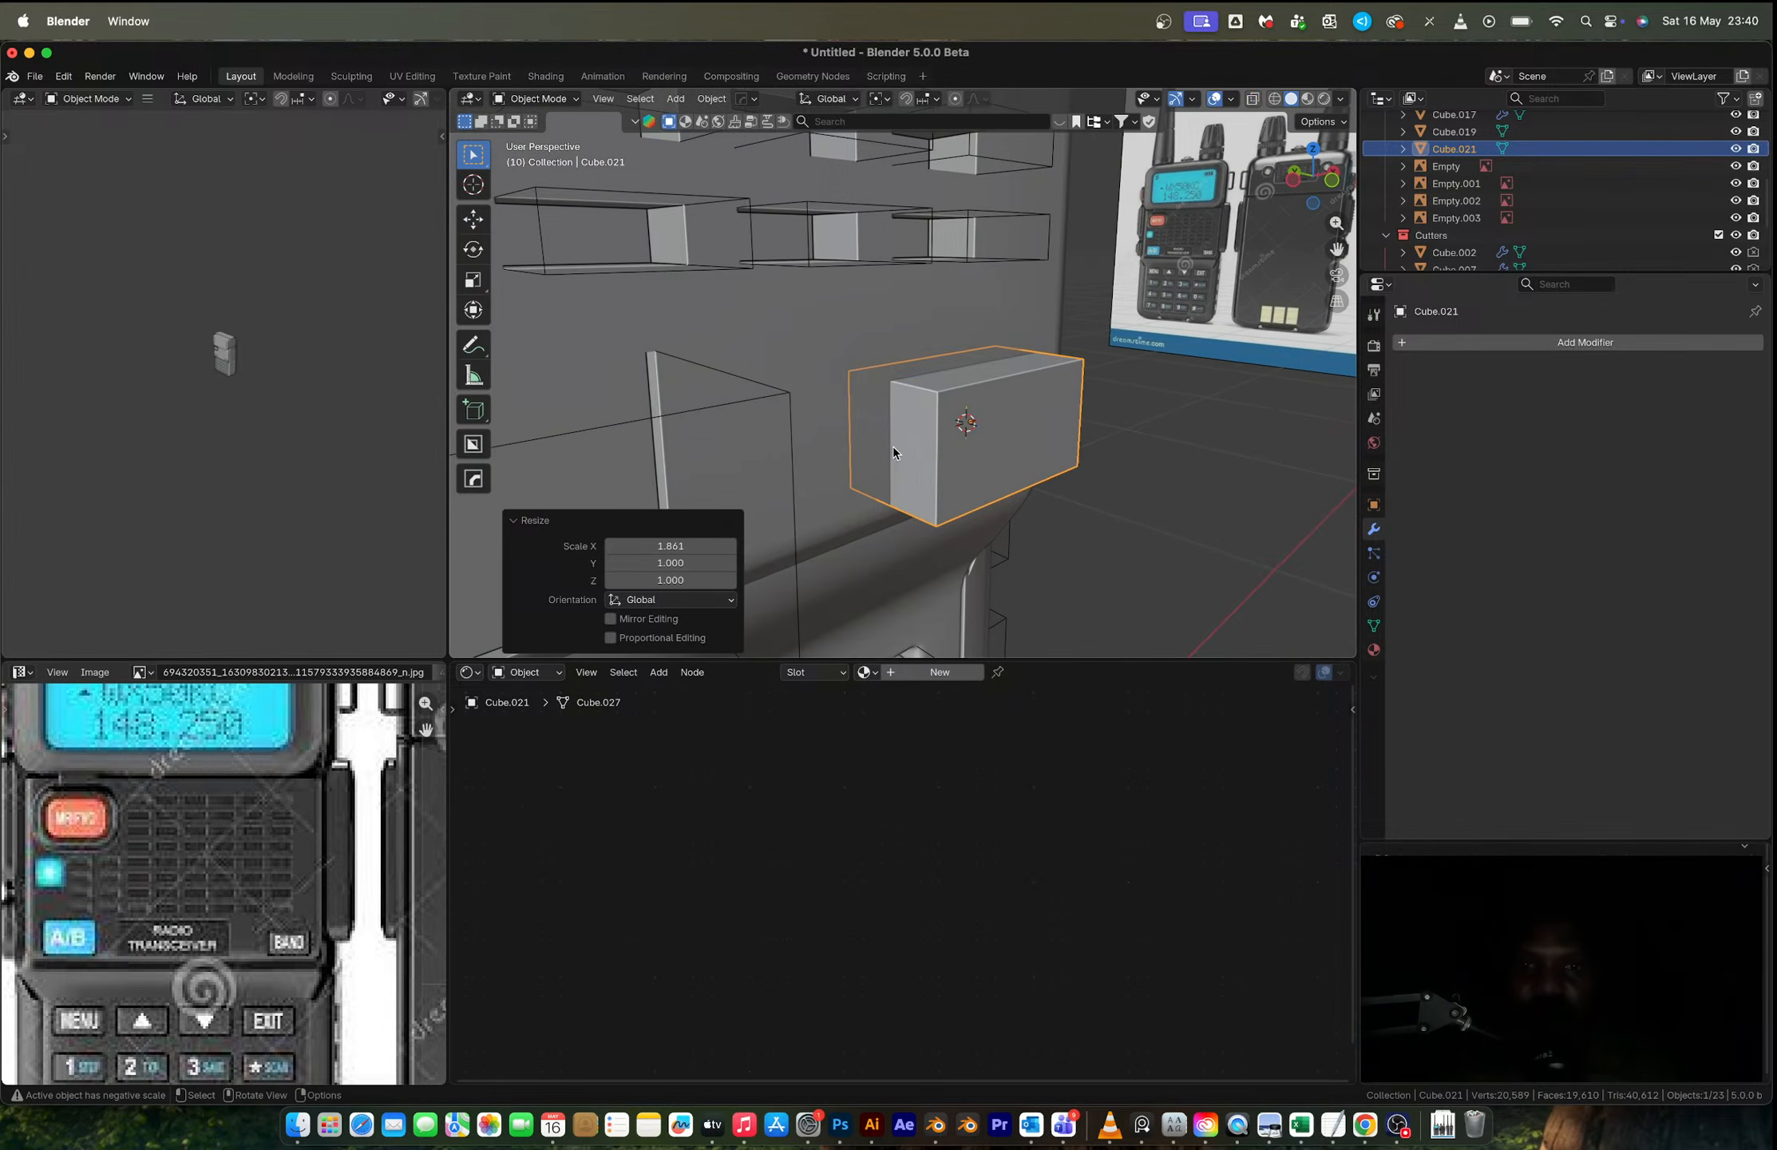
{"action": "key", "text": "Tab"}
{"action": "key", "text": "2"}
{"action": "left_click", "coordinate": [855, 457]}
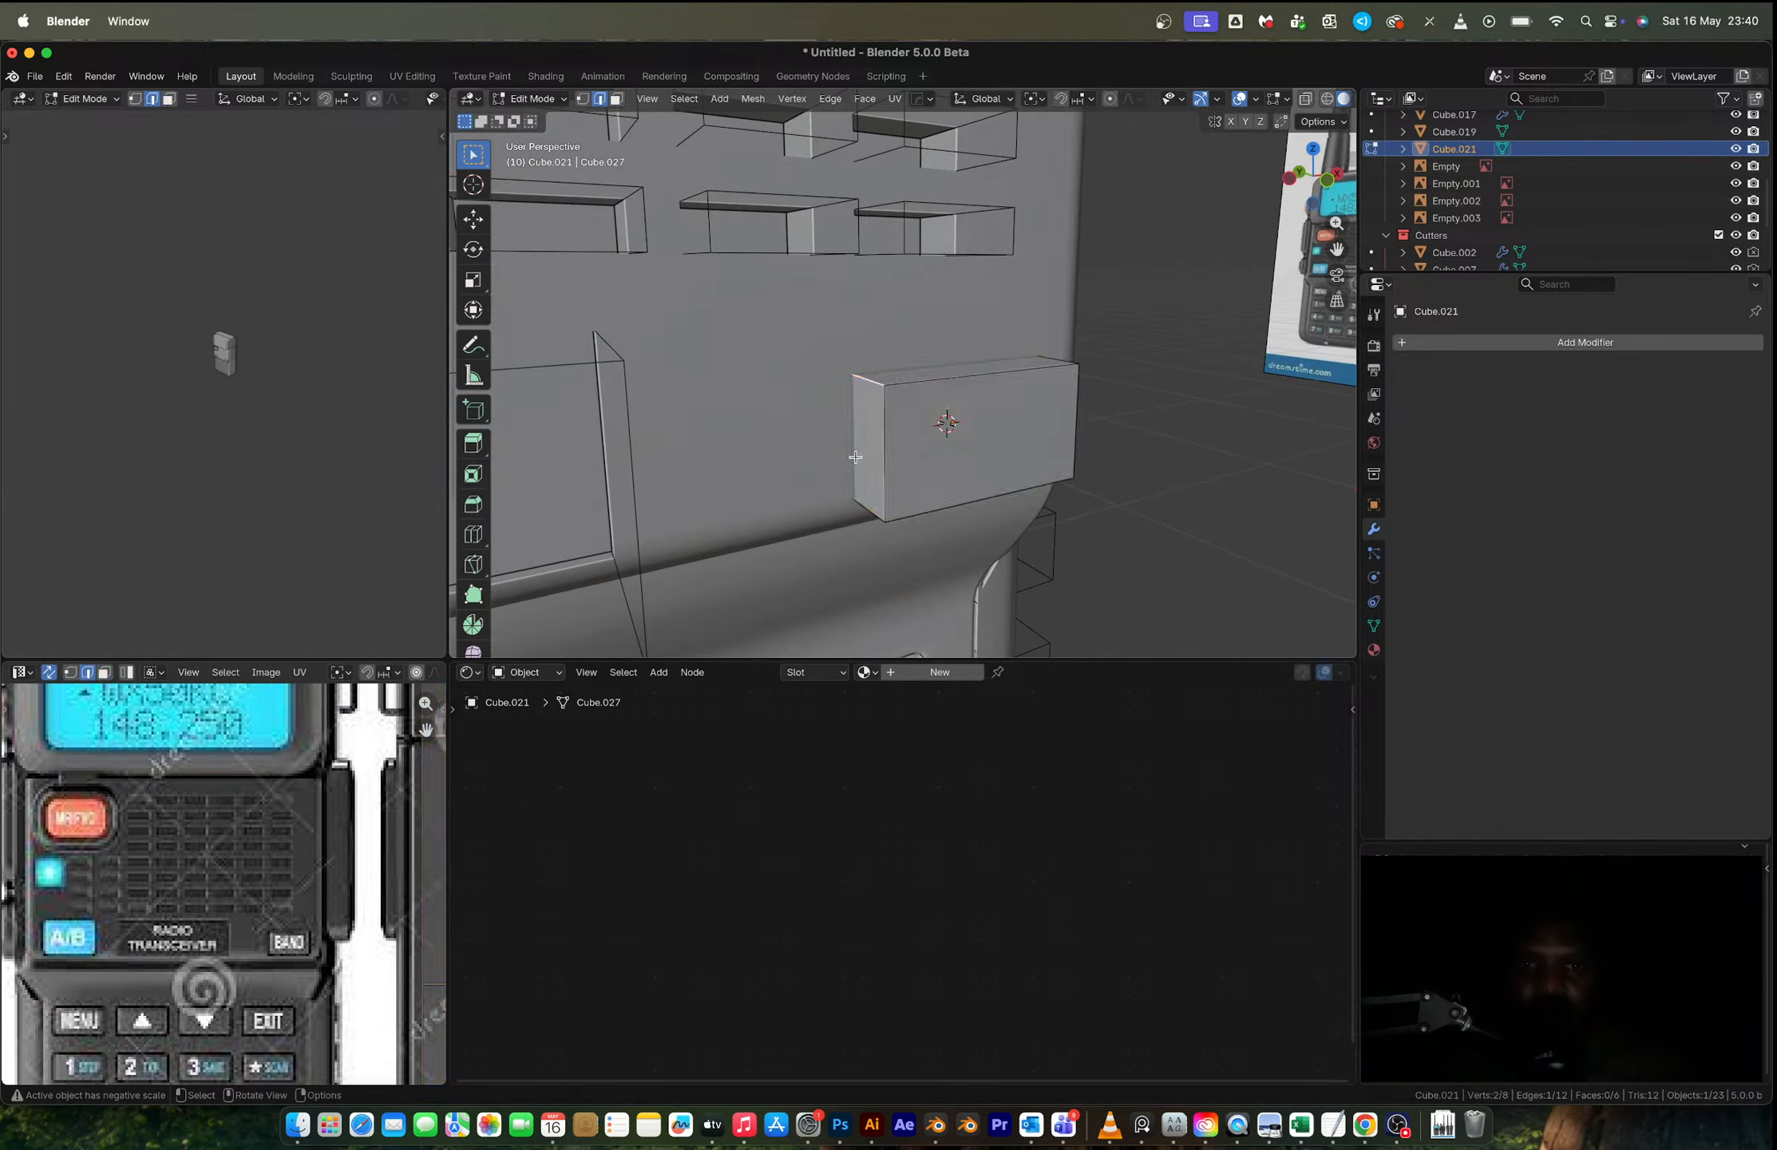
{"action": "middle_click_drag", "start_coordinate": [1004, 463], "coordinate": [930, 422]}
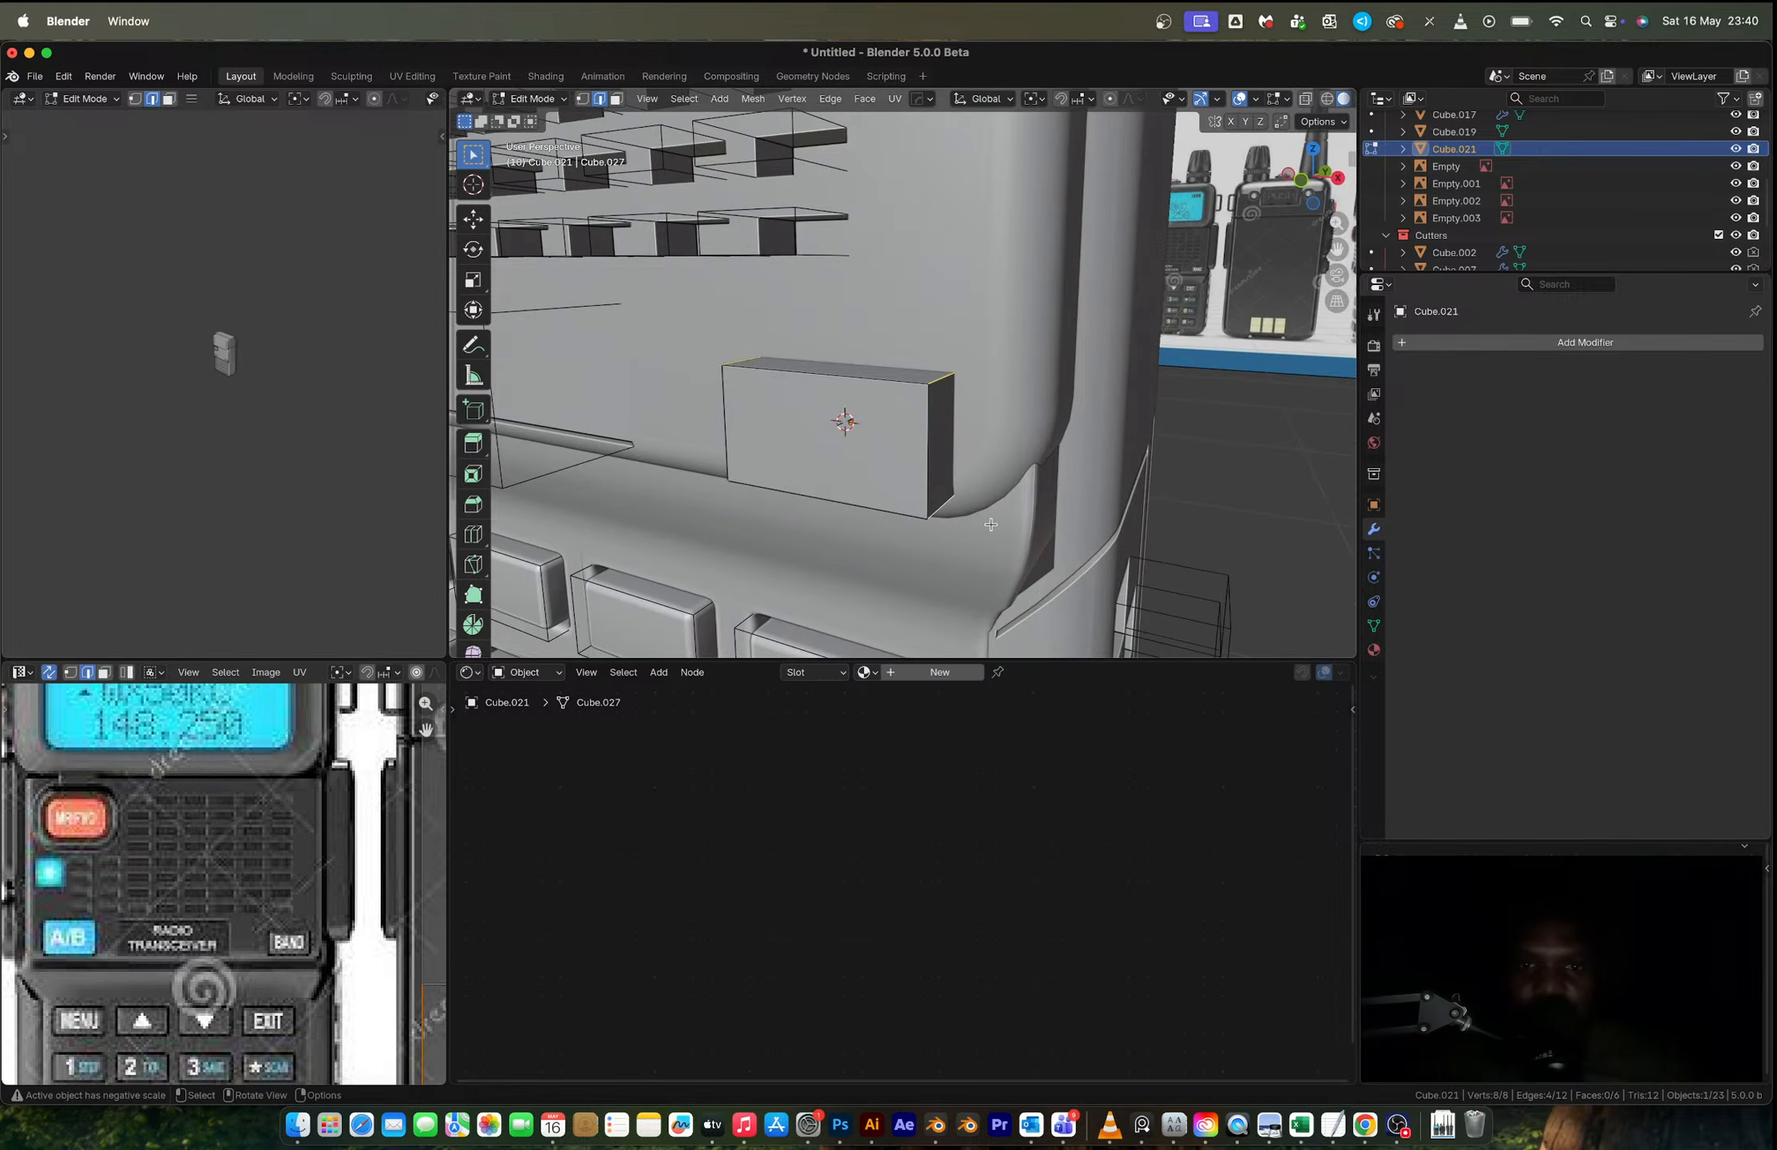
{"action": "middle_click_drag", "start_coordinate": [991, 523], "coordinate": [1040, 526]}
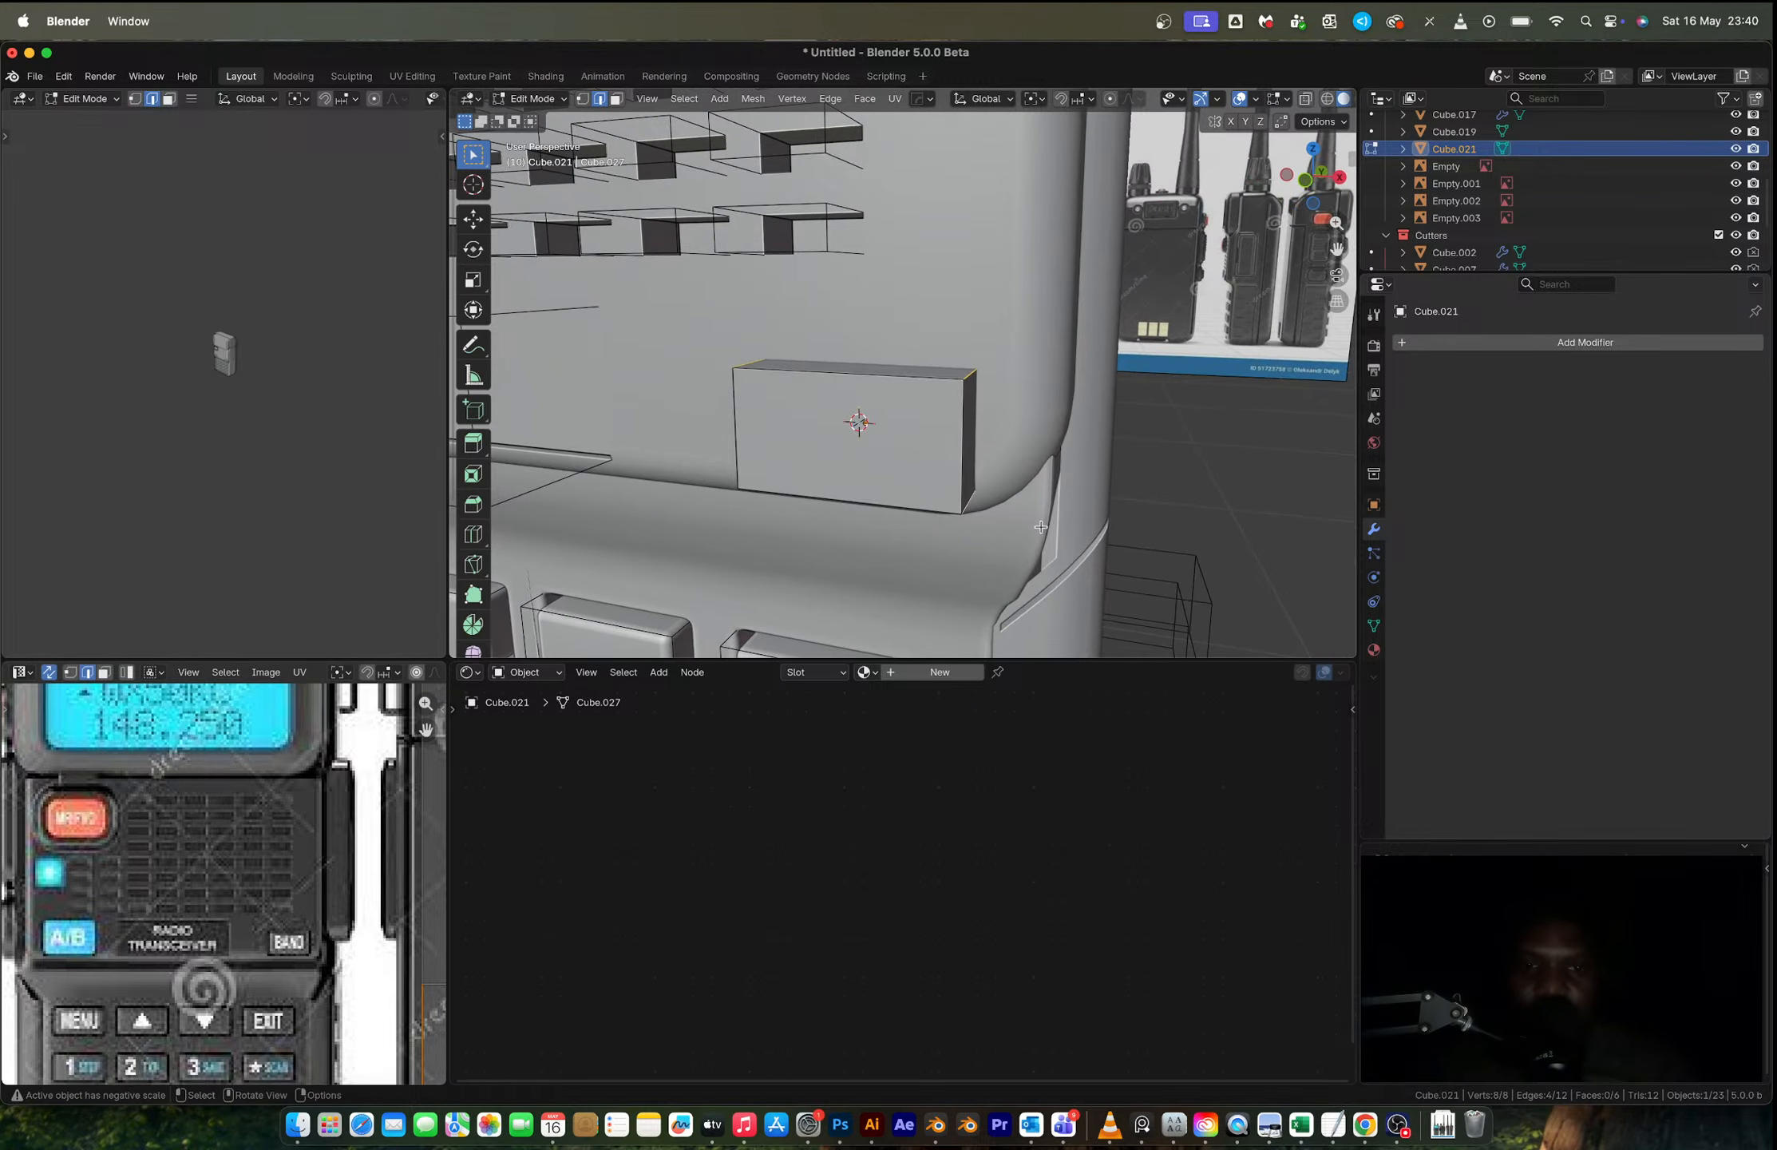
{"action": "key", "text": "Tab"}
{"action": "key", "text": "ctrl+a"}
{"action": "left_click", "coordinate": [1041, 527]}
{"action": "key", "text": "Tab"}
{"action": "key", "text": "ctrl+b"}
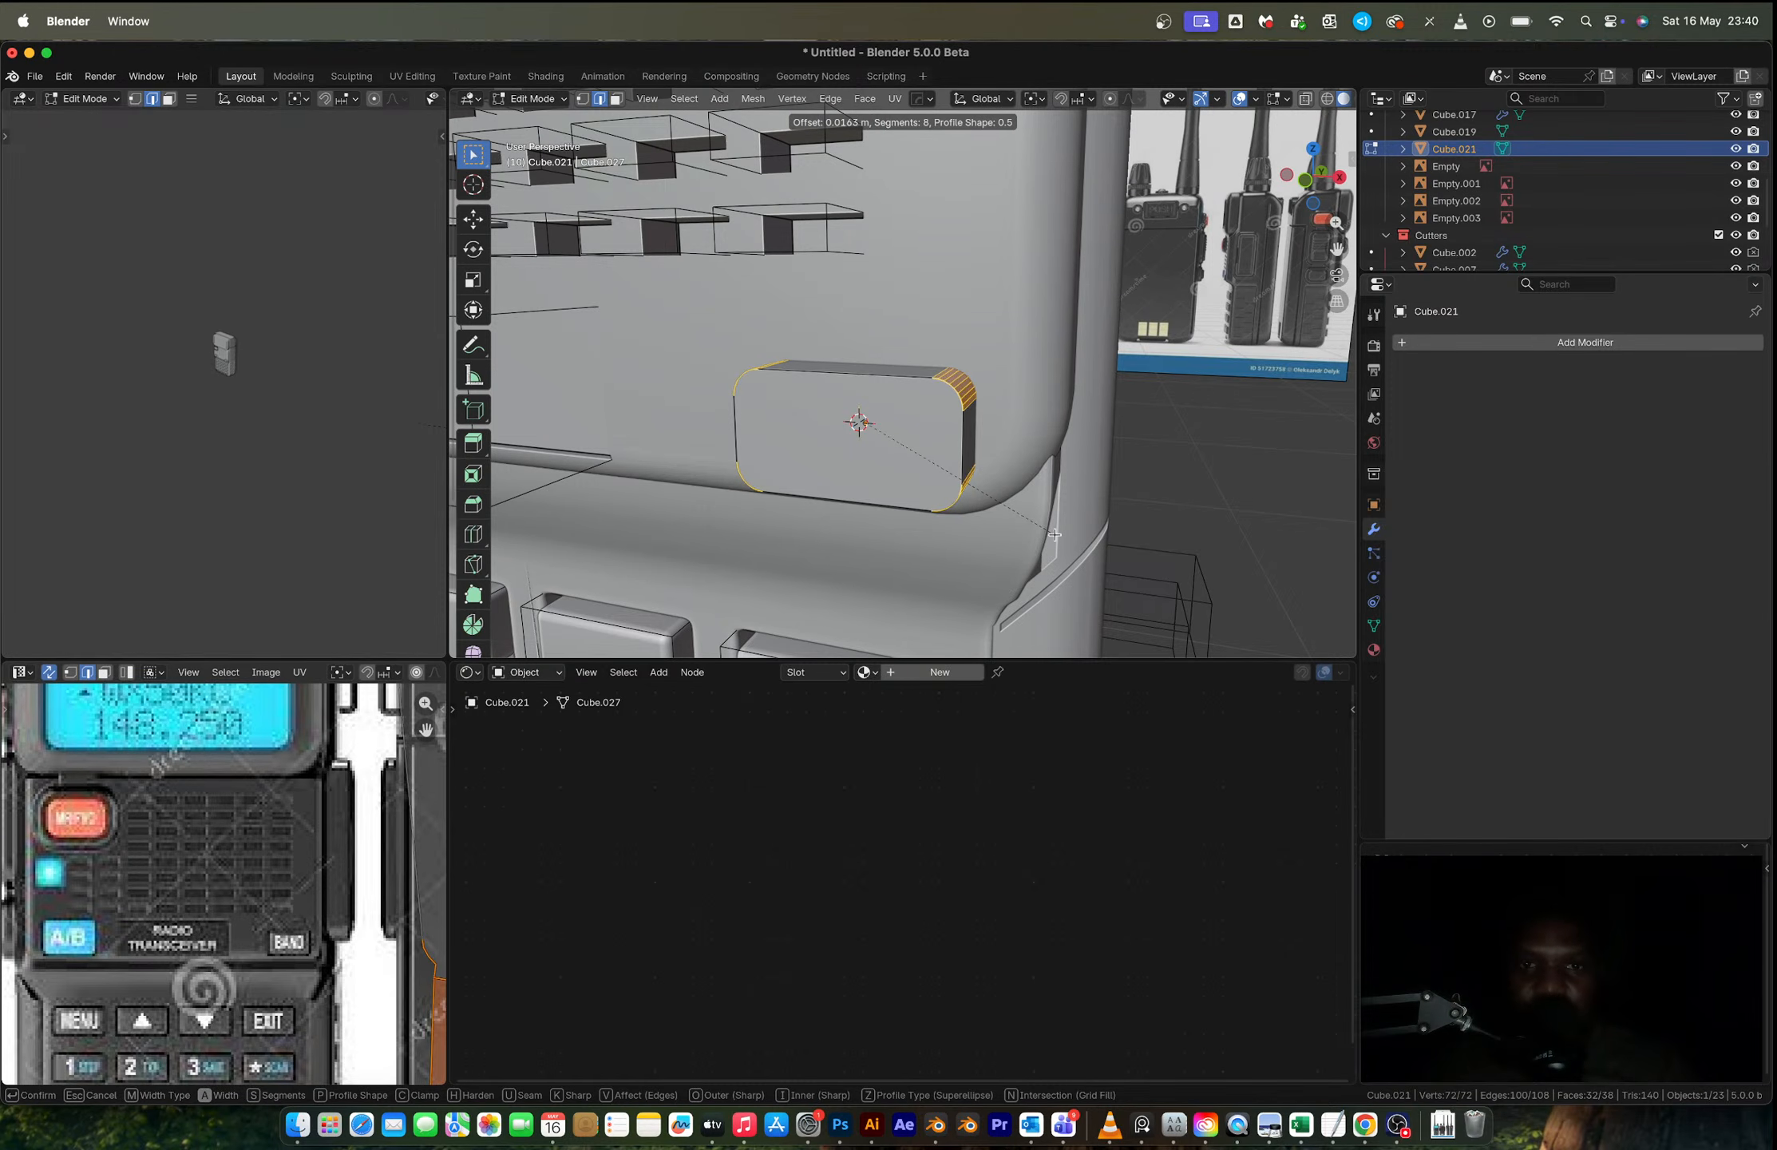
{"action": "left_click", "coordinate": [1055, 534]}
{"action": "key", "text": "Tab"}
Step: Try to cut the rounded BAND cube out of the speaker panel with a boolean Difference
{"action": "middle_click_drag", "start_coordinate": [956, 488], "coordinate": [991, 483]}
{"action": "left_click", "coordinate": [970, 298], "text": "shift"}
{"action": "key", "text": "q"}
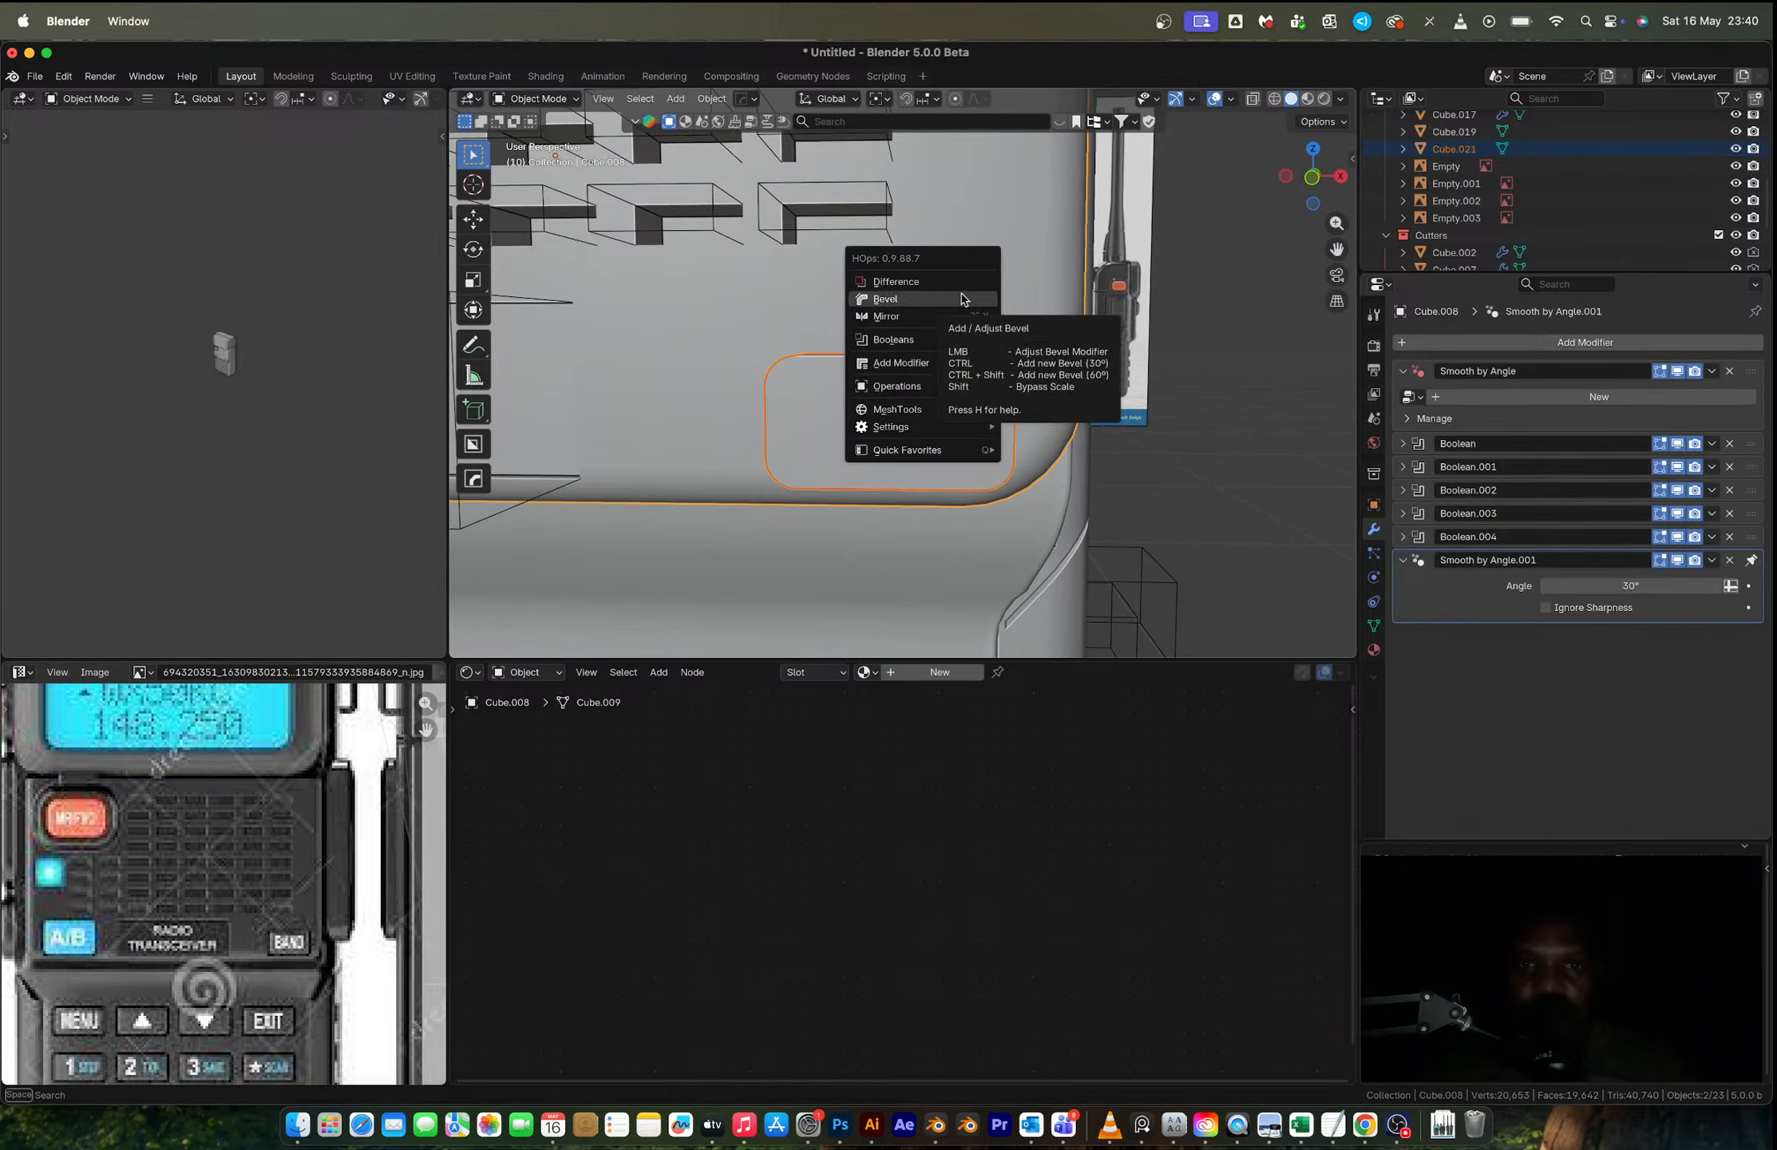
{"action": "left_click", "coordinate": [963, 284]}
{"action": "middle_click_drag", "start_coordinate": [954, 376], "coordinate": [1019, 366]}
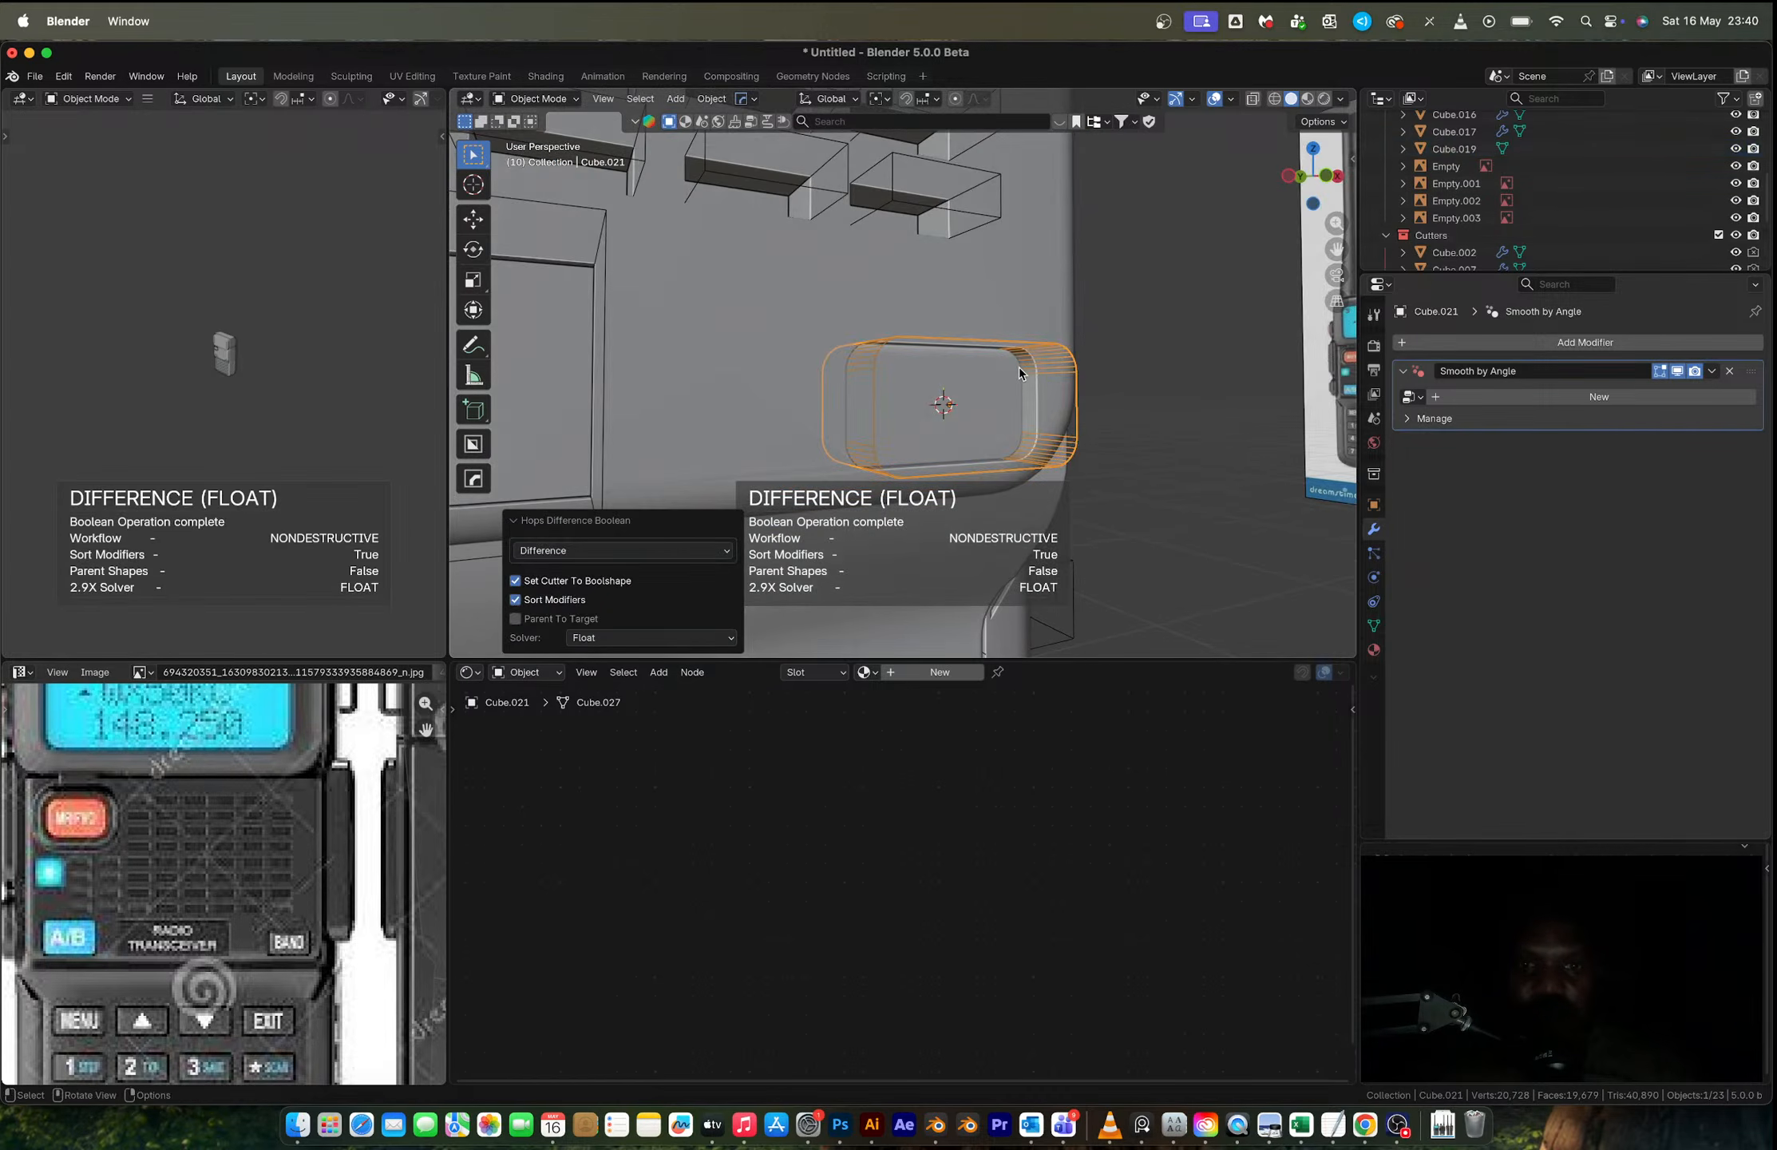
Step: Copy the BAND cube, shade it auto smooth, and subtract it from the speaker panel with a boolean Difference
{"action": "left_click", "coordinate": [1056, 402], "text": "shift"}
{"action": "left_click", "coordinate": [1010, 415]}
{"action": "key", "text": "super+c"}
{"action": "right_click", "coordinate": [1003, 414]}
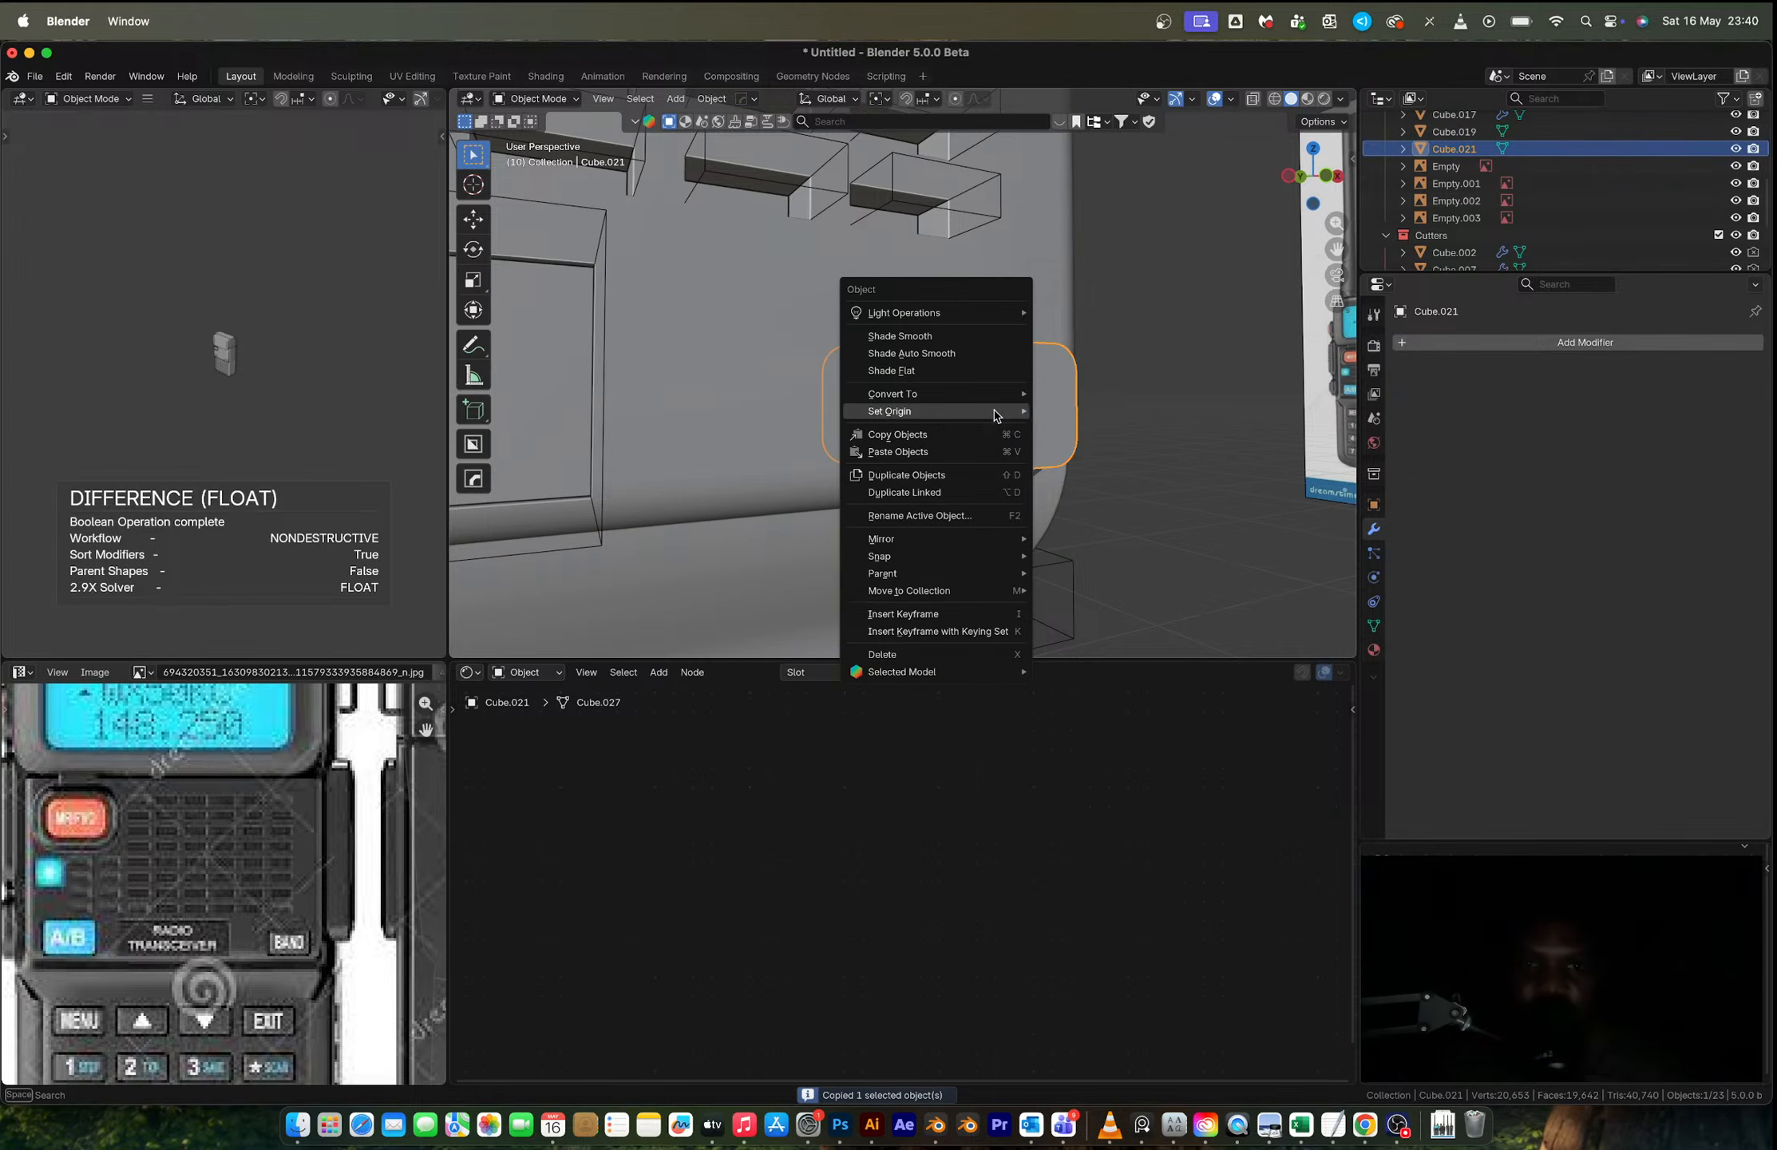
{"action": "left_click", "coordinate": [922, 352]}
{"action": "key", "text": "q"}
{"action": "left_click", "coordinate": [918, 308]}
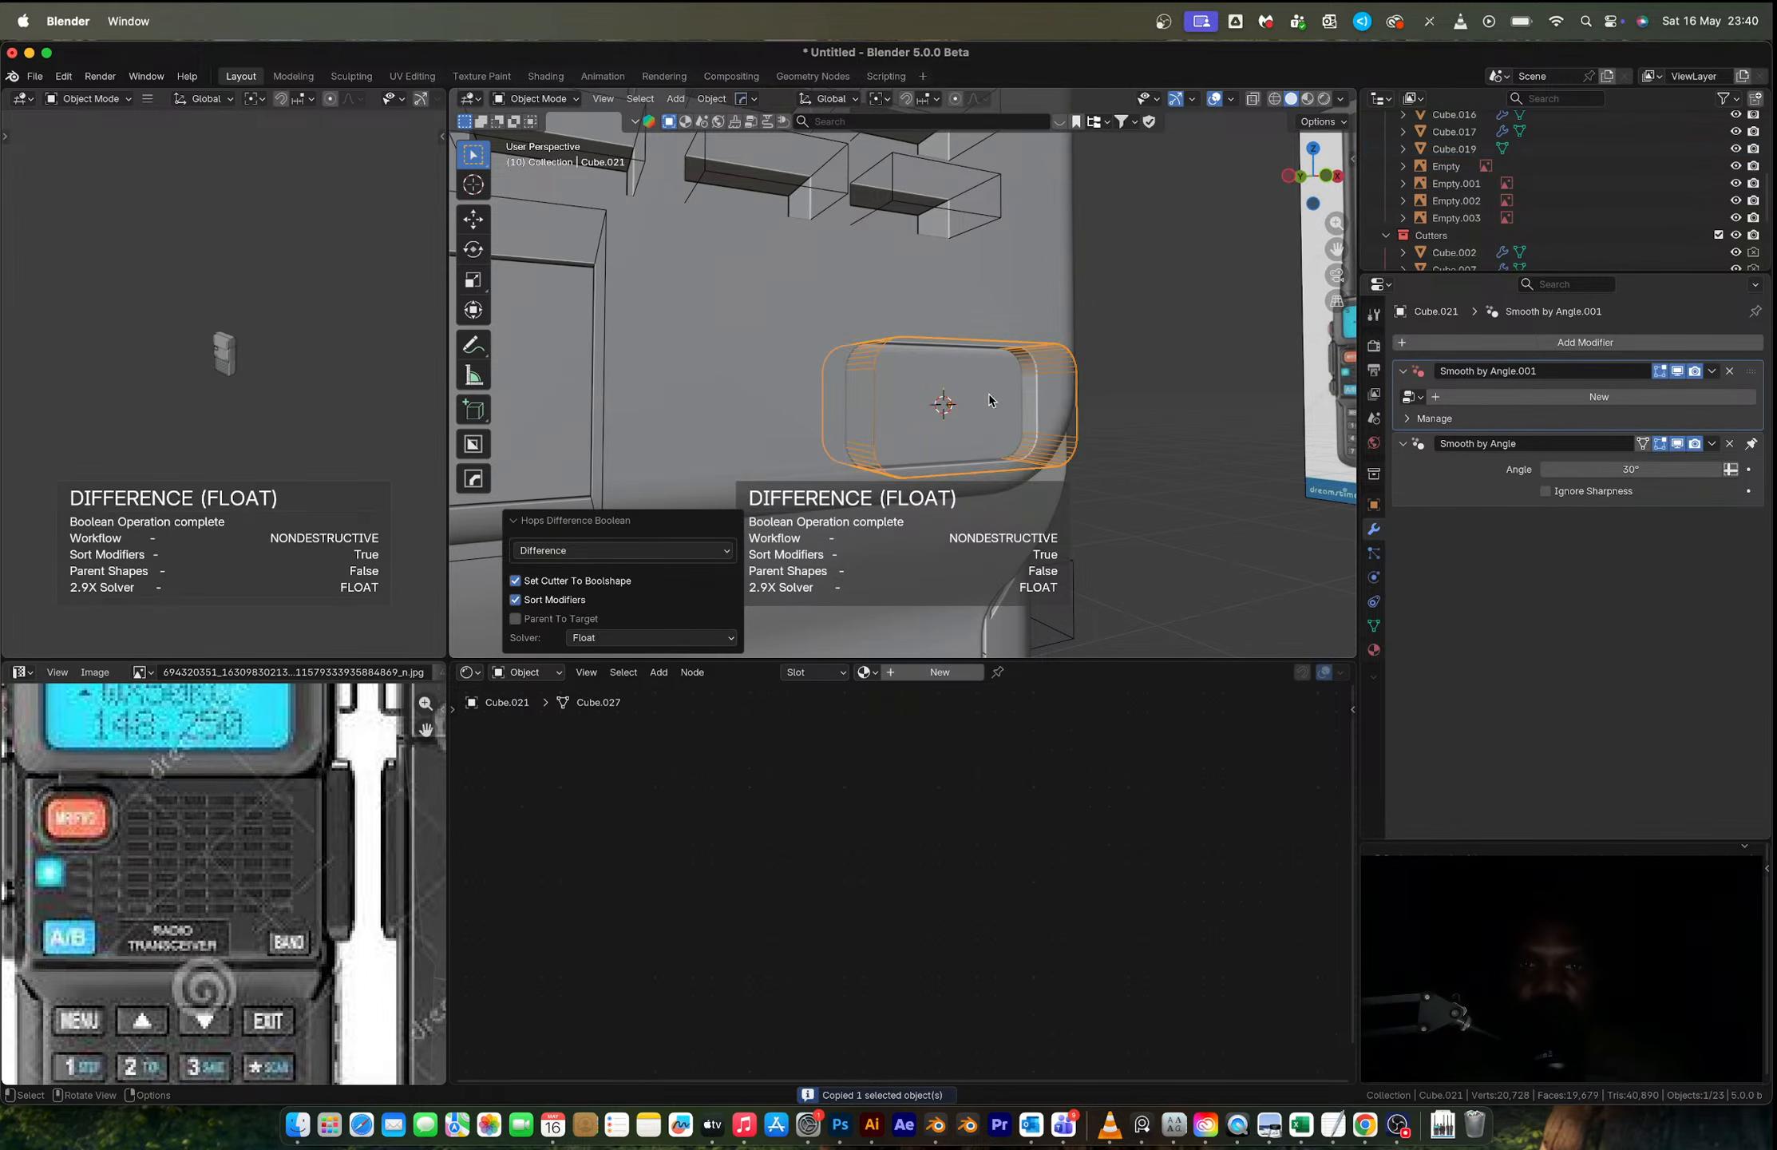
Step: Reposition the BAND cutter by moving it about 0.011 m along Y, slightly up along Z, and about -0.015 m along X
{"action": "middle_click_drag", "start_coordinate": [988, 397], "coordinate": [1031, 512]}
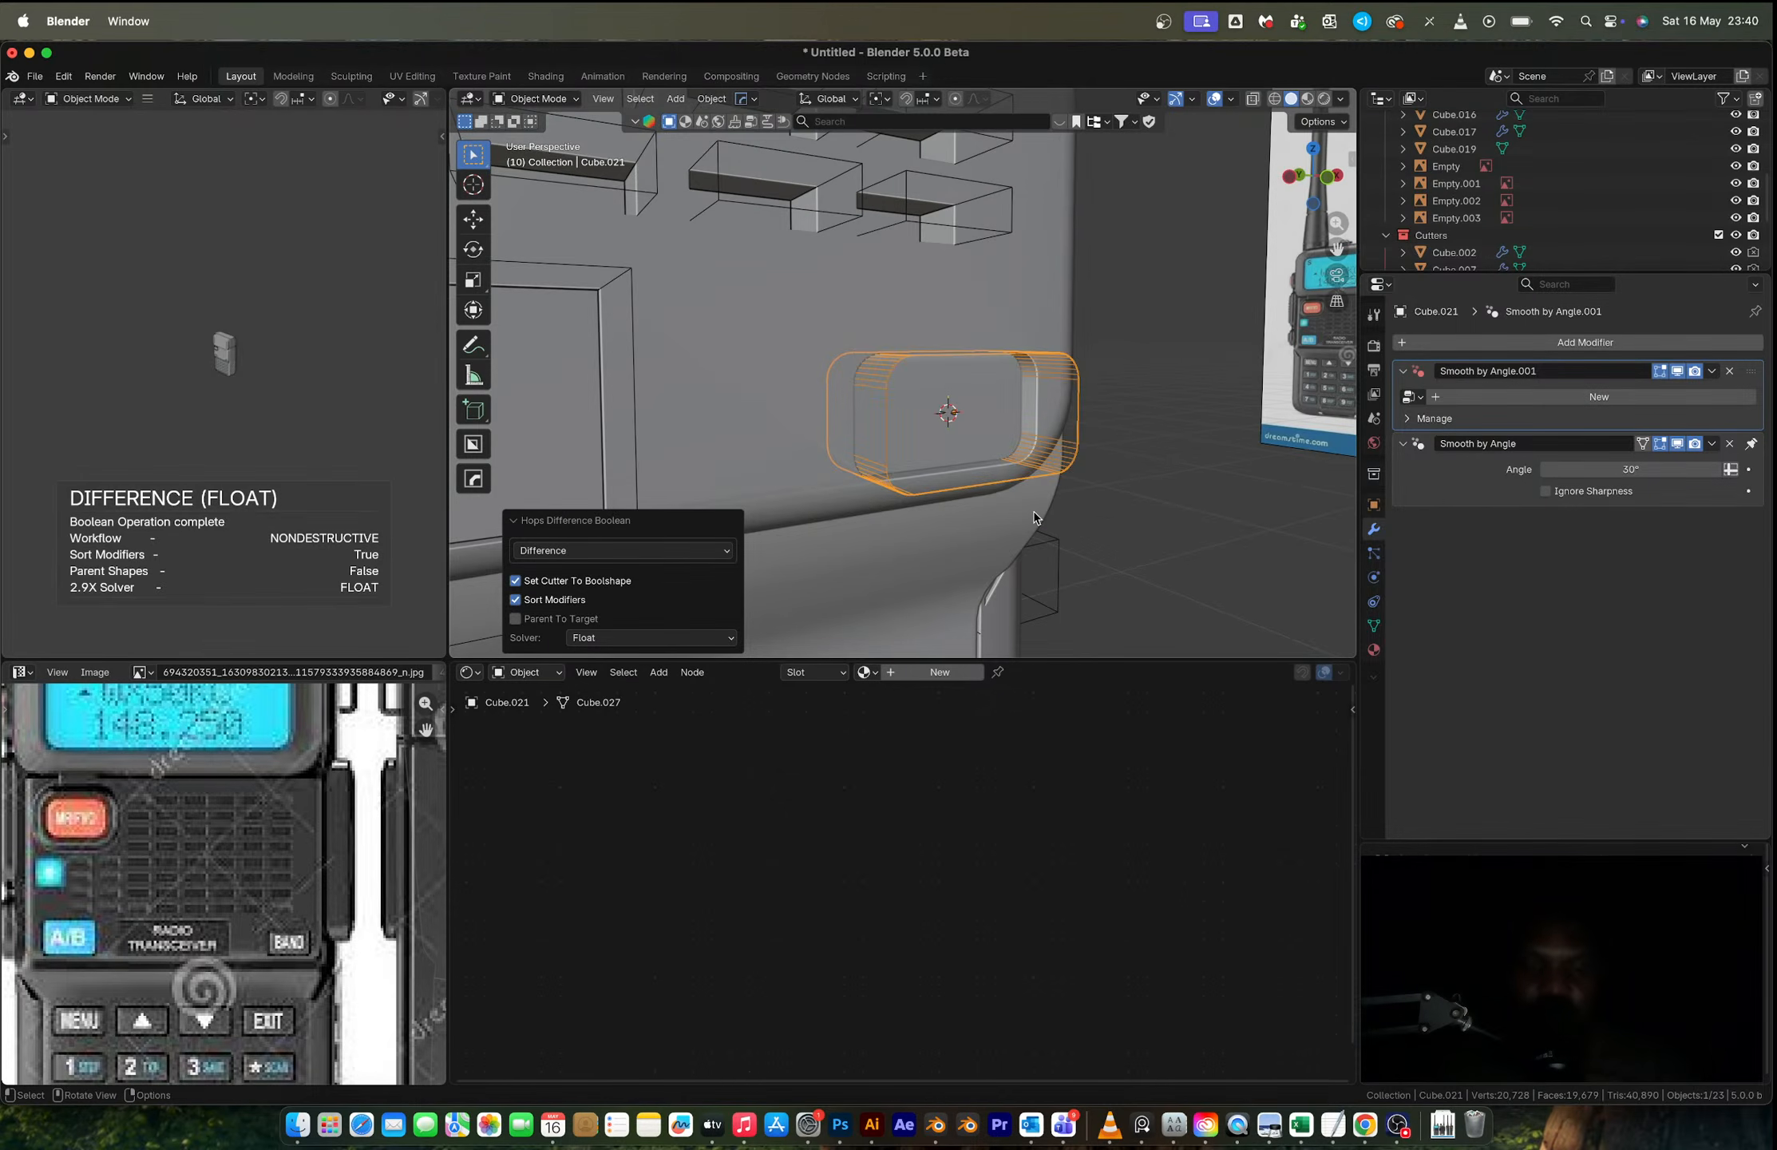
{"action": "key", "text": "g"}
{"action": "key", "text": "y"}
{"action": "left_click", "coordinate": [1022, 511]}
{"action": "key", "text": "g"}
{"action": "key", "text": "z"}
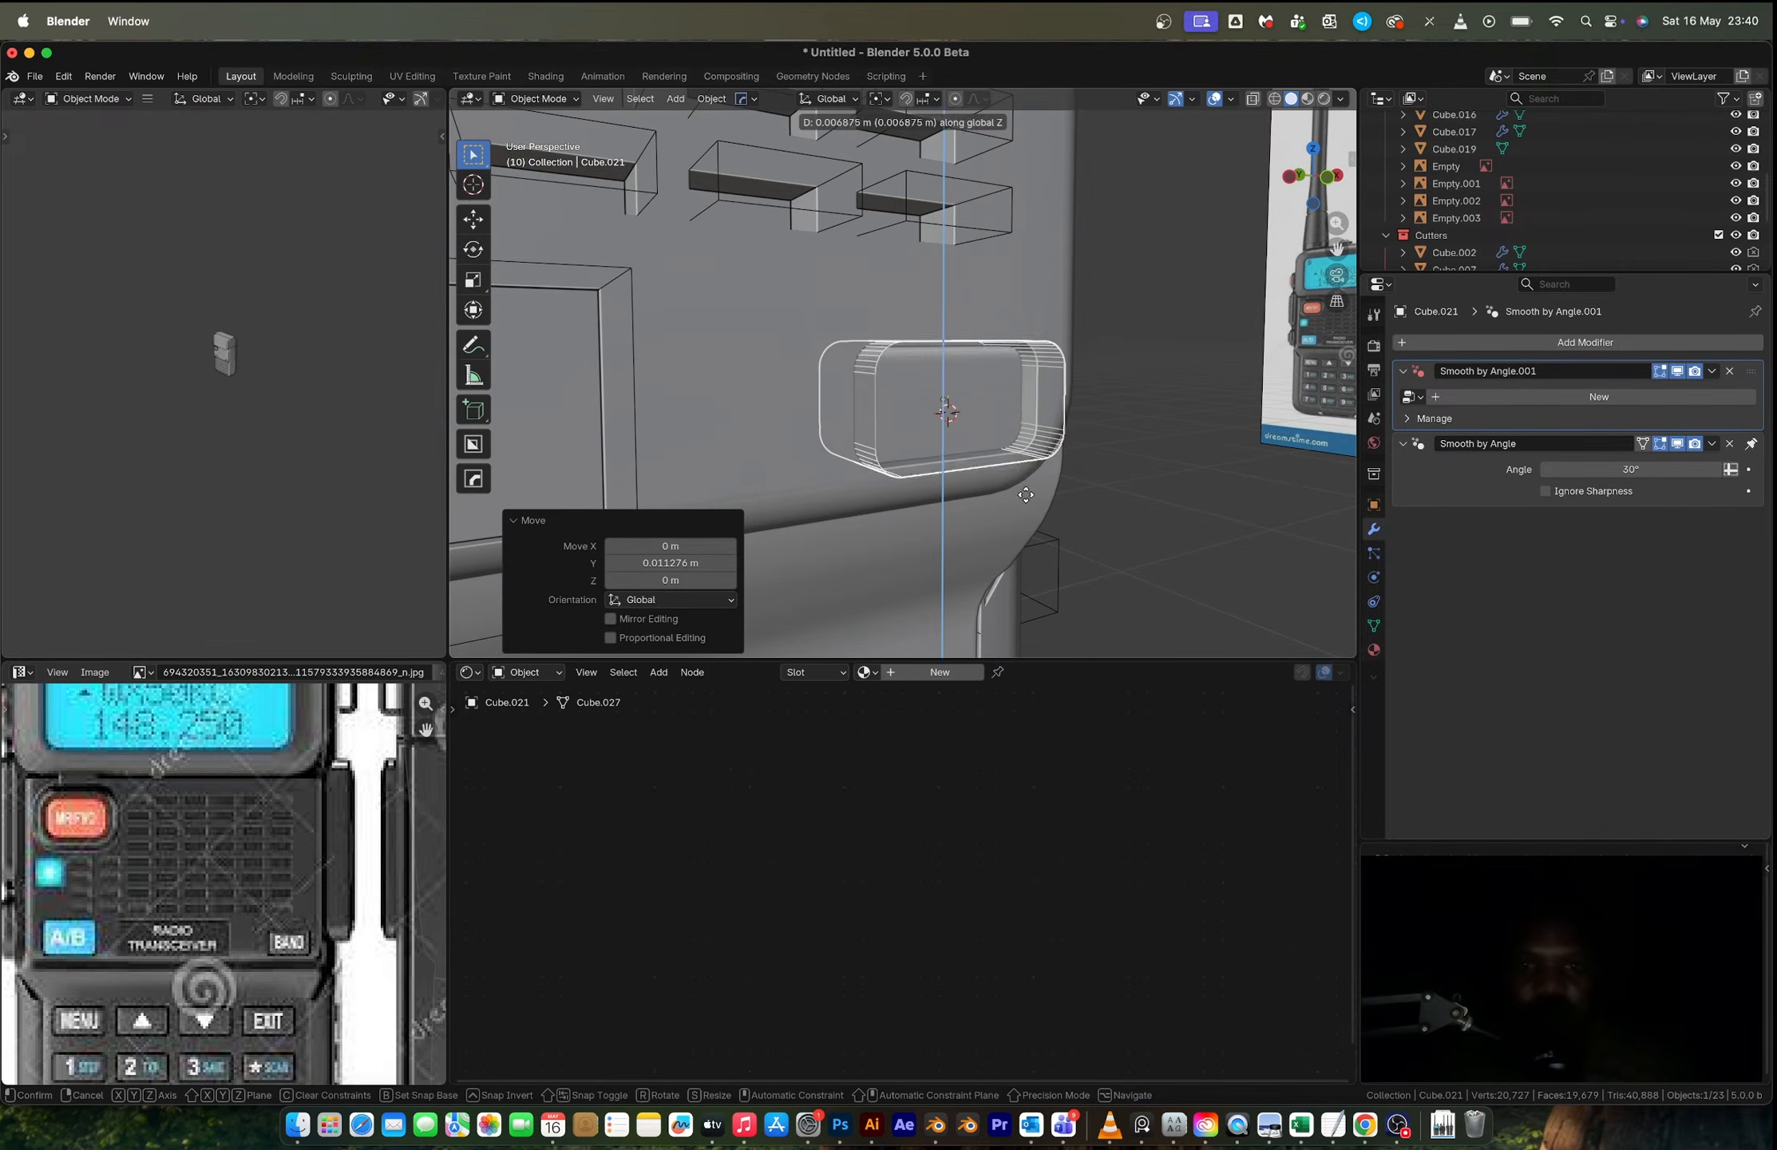
{"action": "left_click", "coordinate": [1028, 480]}
{"action": "mouse_move", "coordinate": [986, 484]}
{"action": "middle_mouse_down"}
{"action": "mouse_move", "coordinate": [940, 485]}
{"action": "mouse_move", "coordinate": [955, 494]}
{"action": "middle_mouse_up"}
{"action": "key", "text": "g"}
{"action": "key", "text": "x"}
{"action": "left_click", "coordinate": [930, 500]}
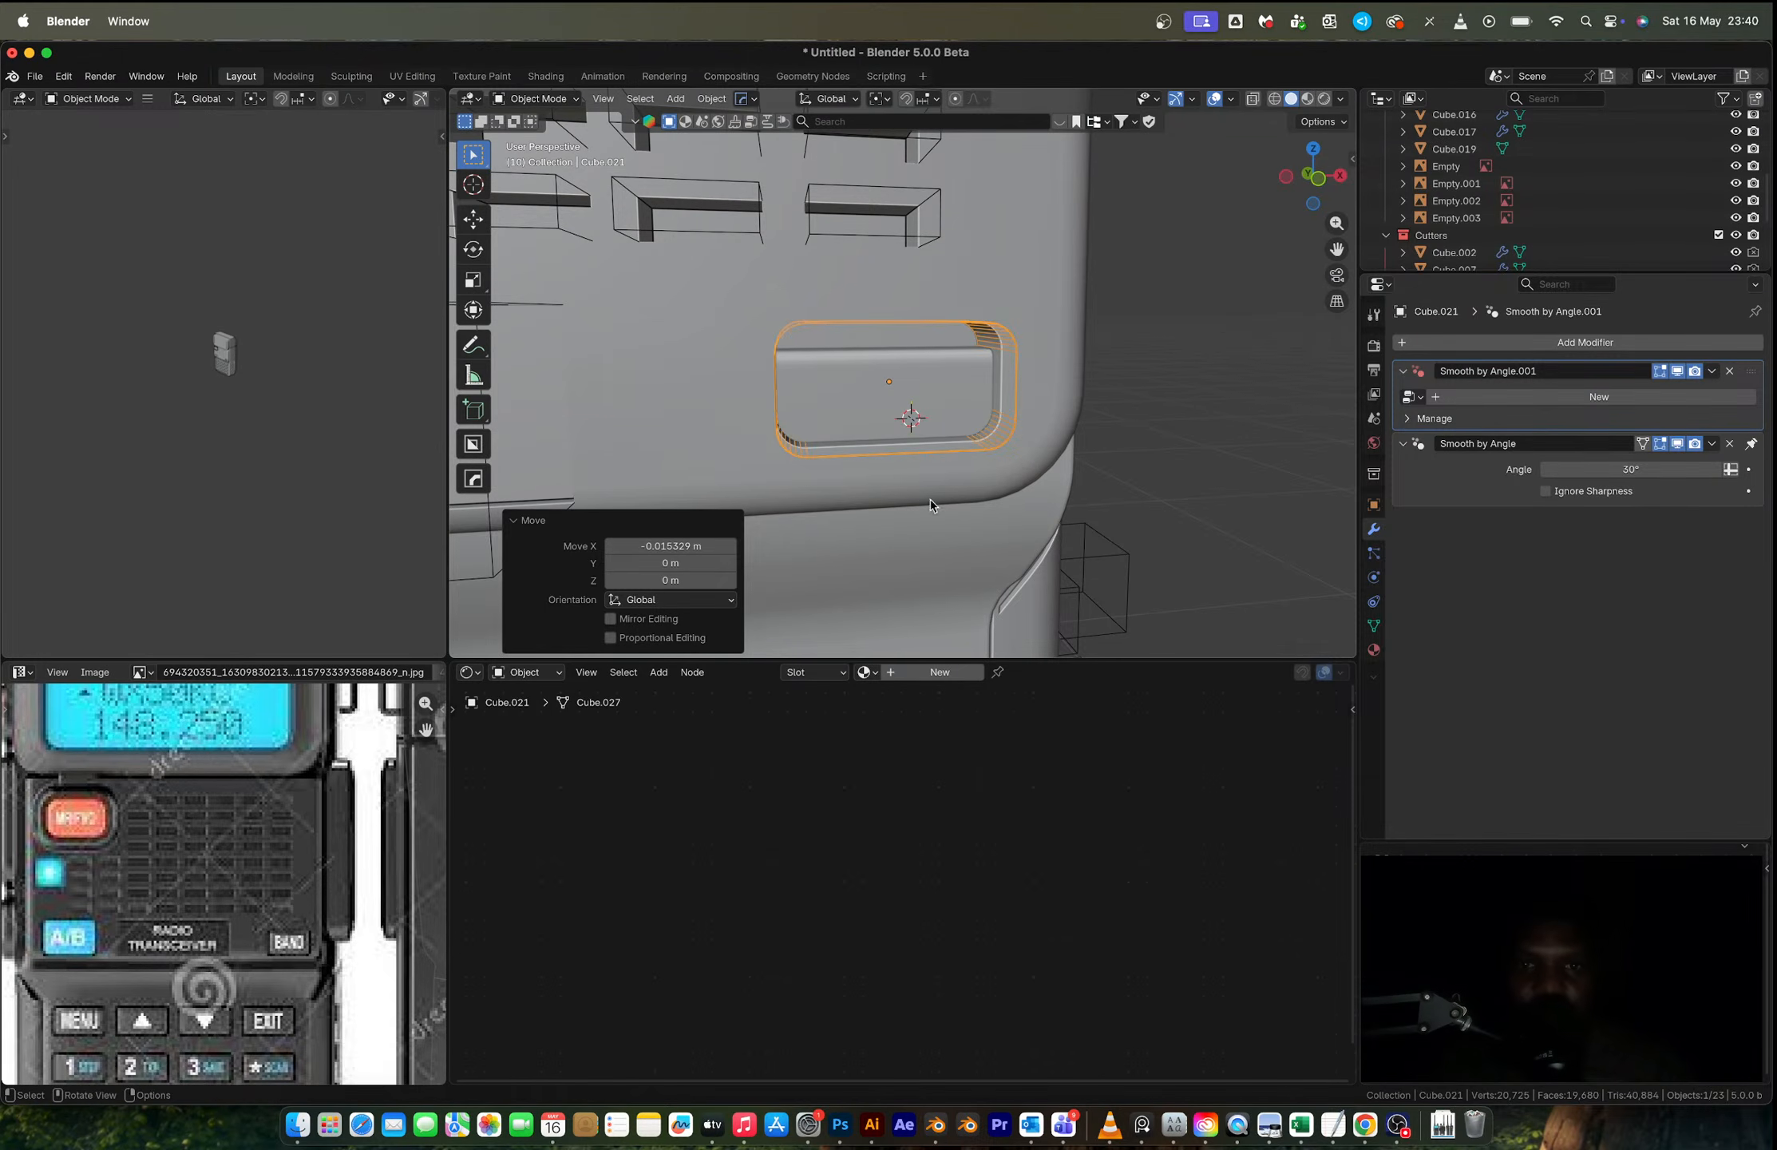
{"action": "left_click", "coordinate": [1192, 548]}
{"action": "key", "text": "ctrl+v"}
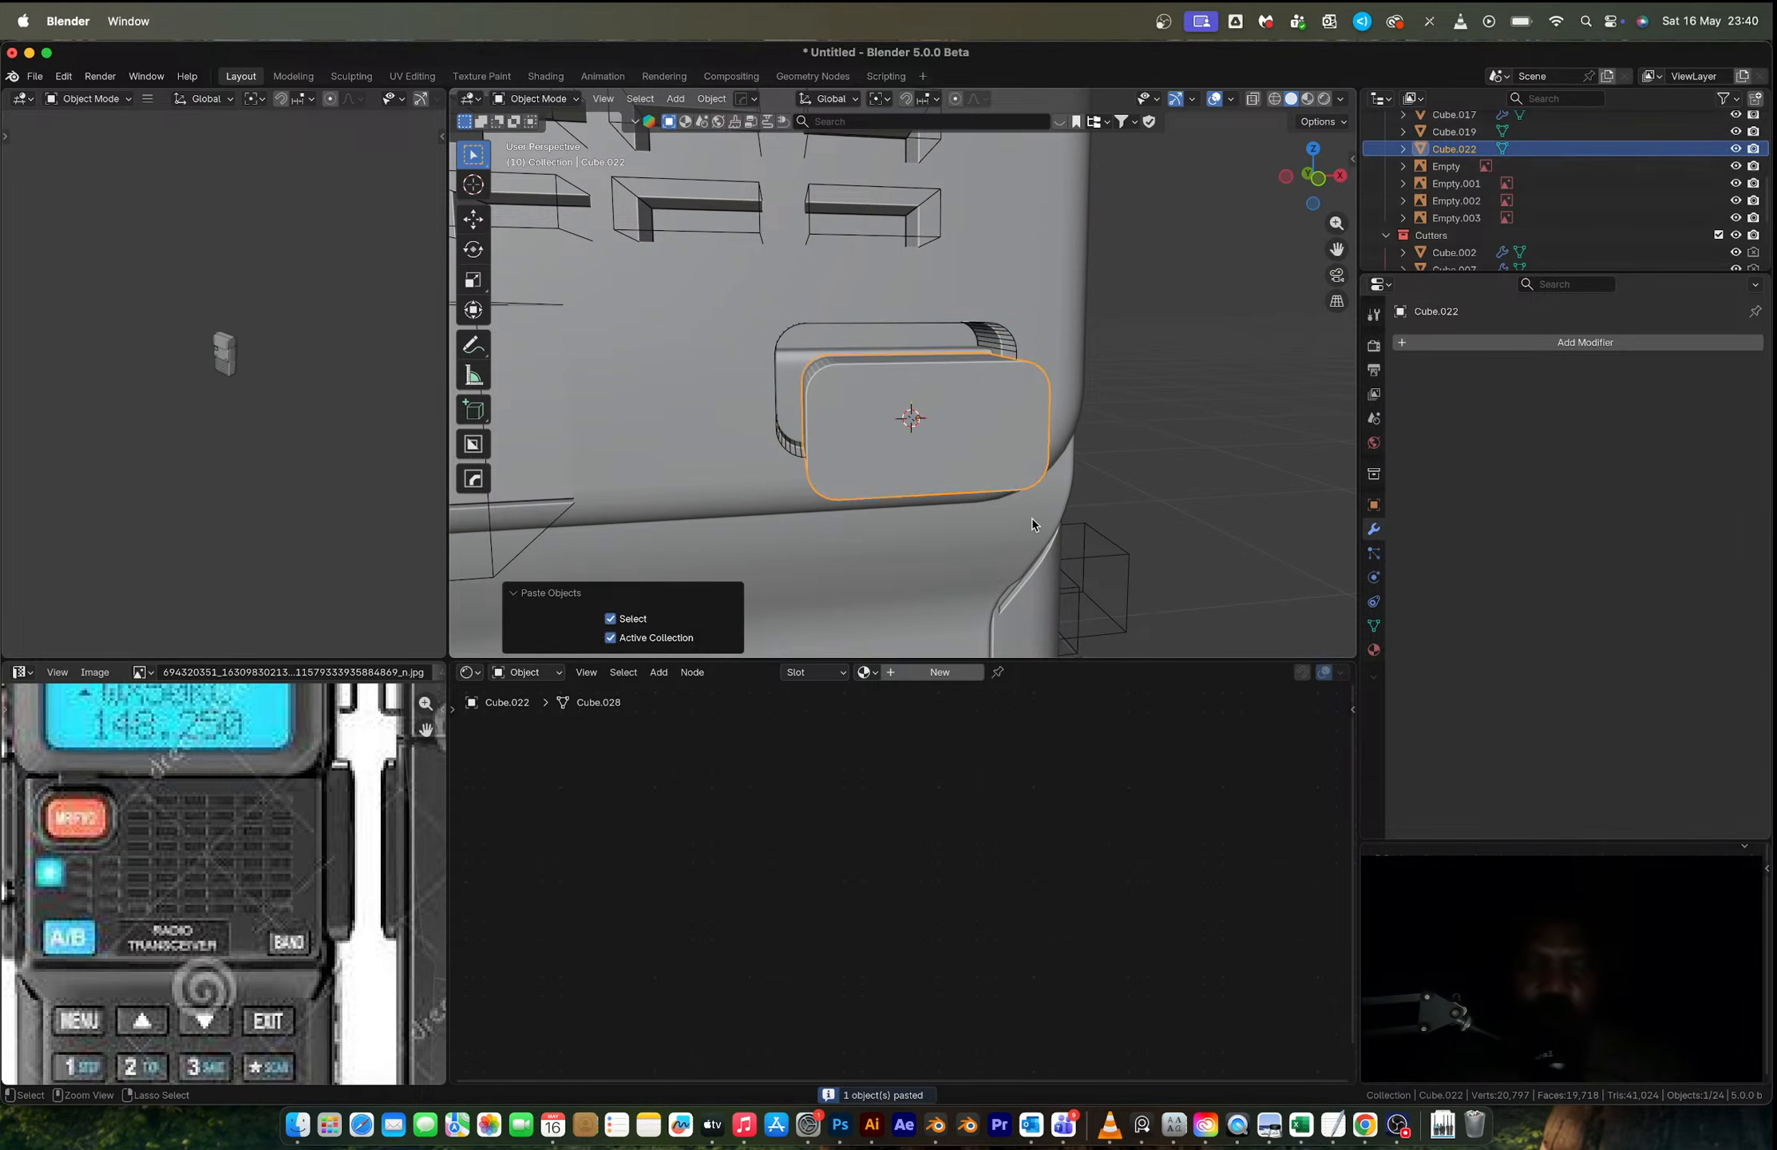
{"action": "key", "text": "ctrl+z"}
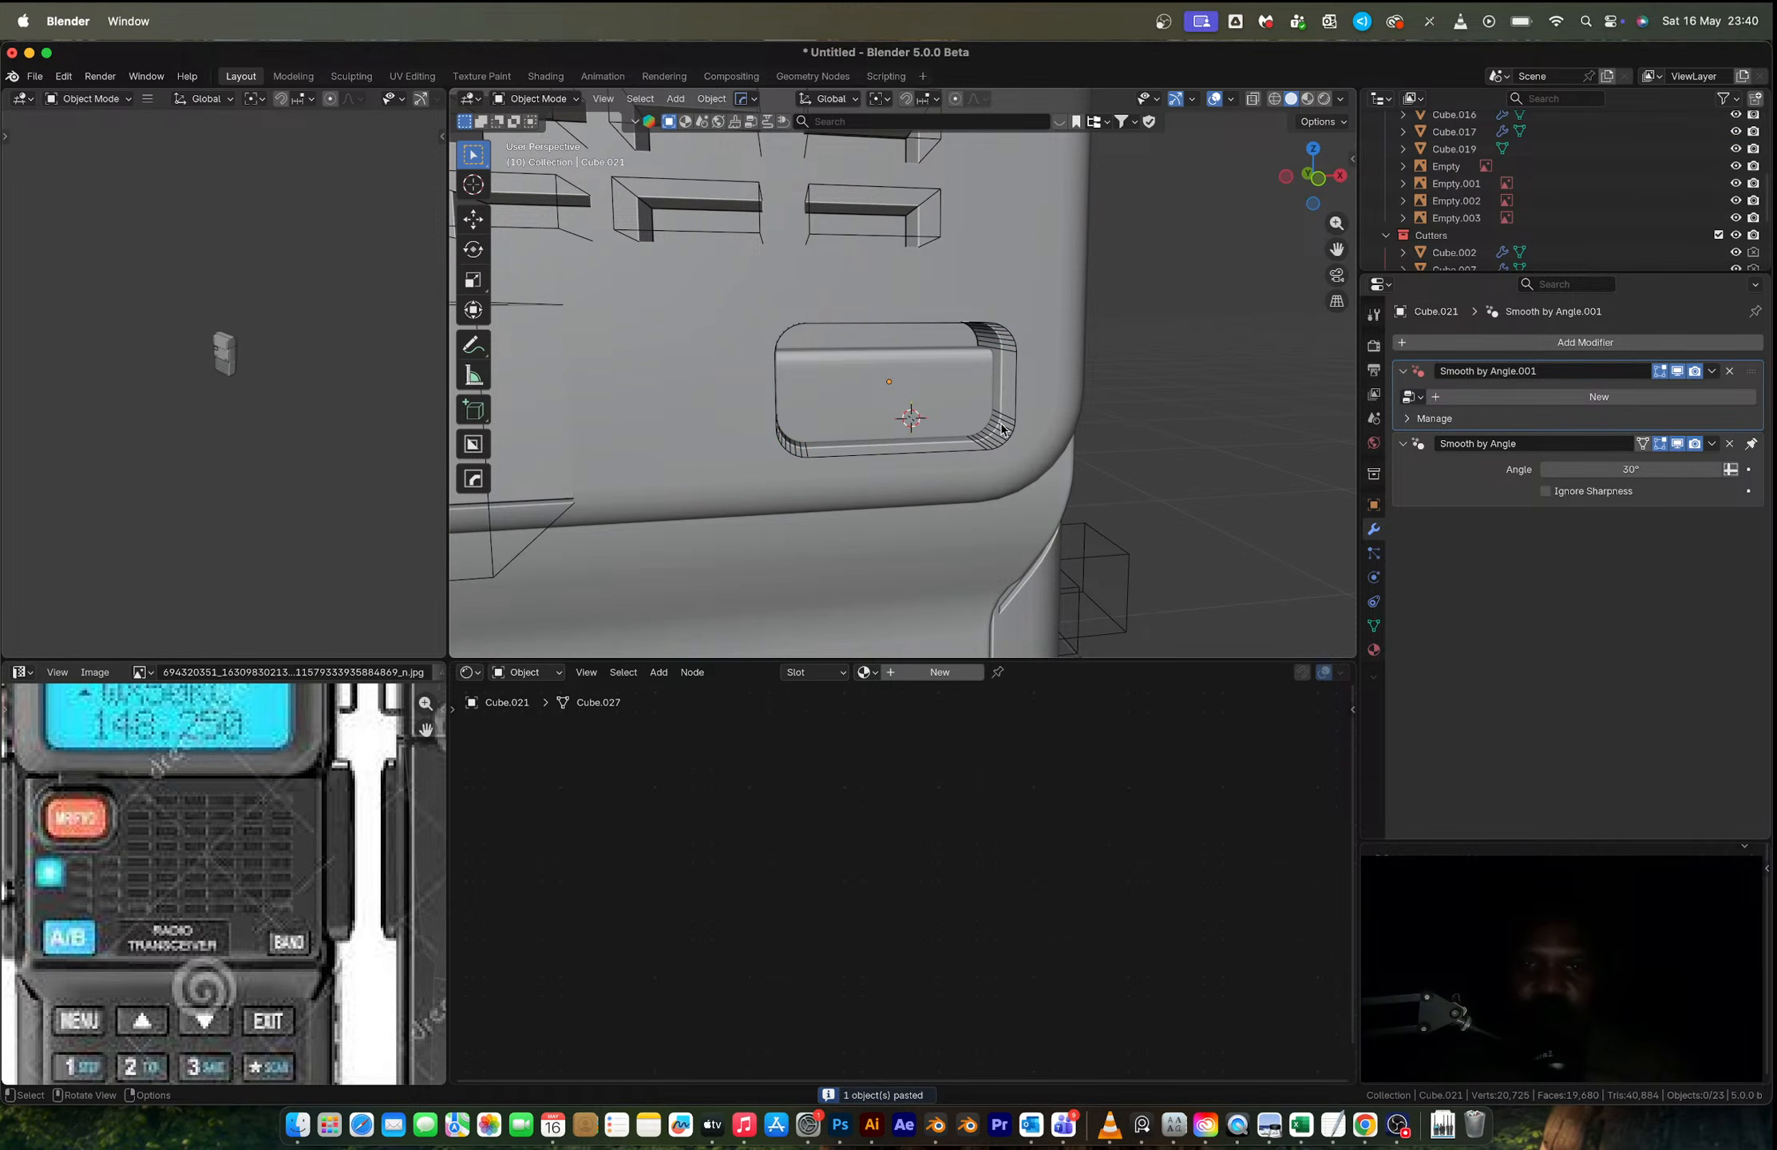
{"action": "key", "text": "ctrl+z"}
Step: Duplicate the BAND cutter in place, display the copy as solid geometry, and move it to the collection named Collection
{"action": "key", "text": "shift+d"}
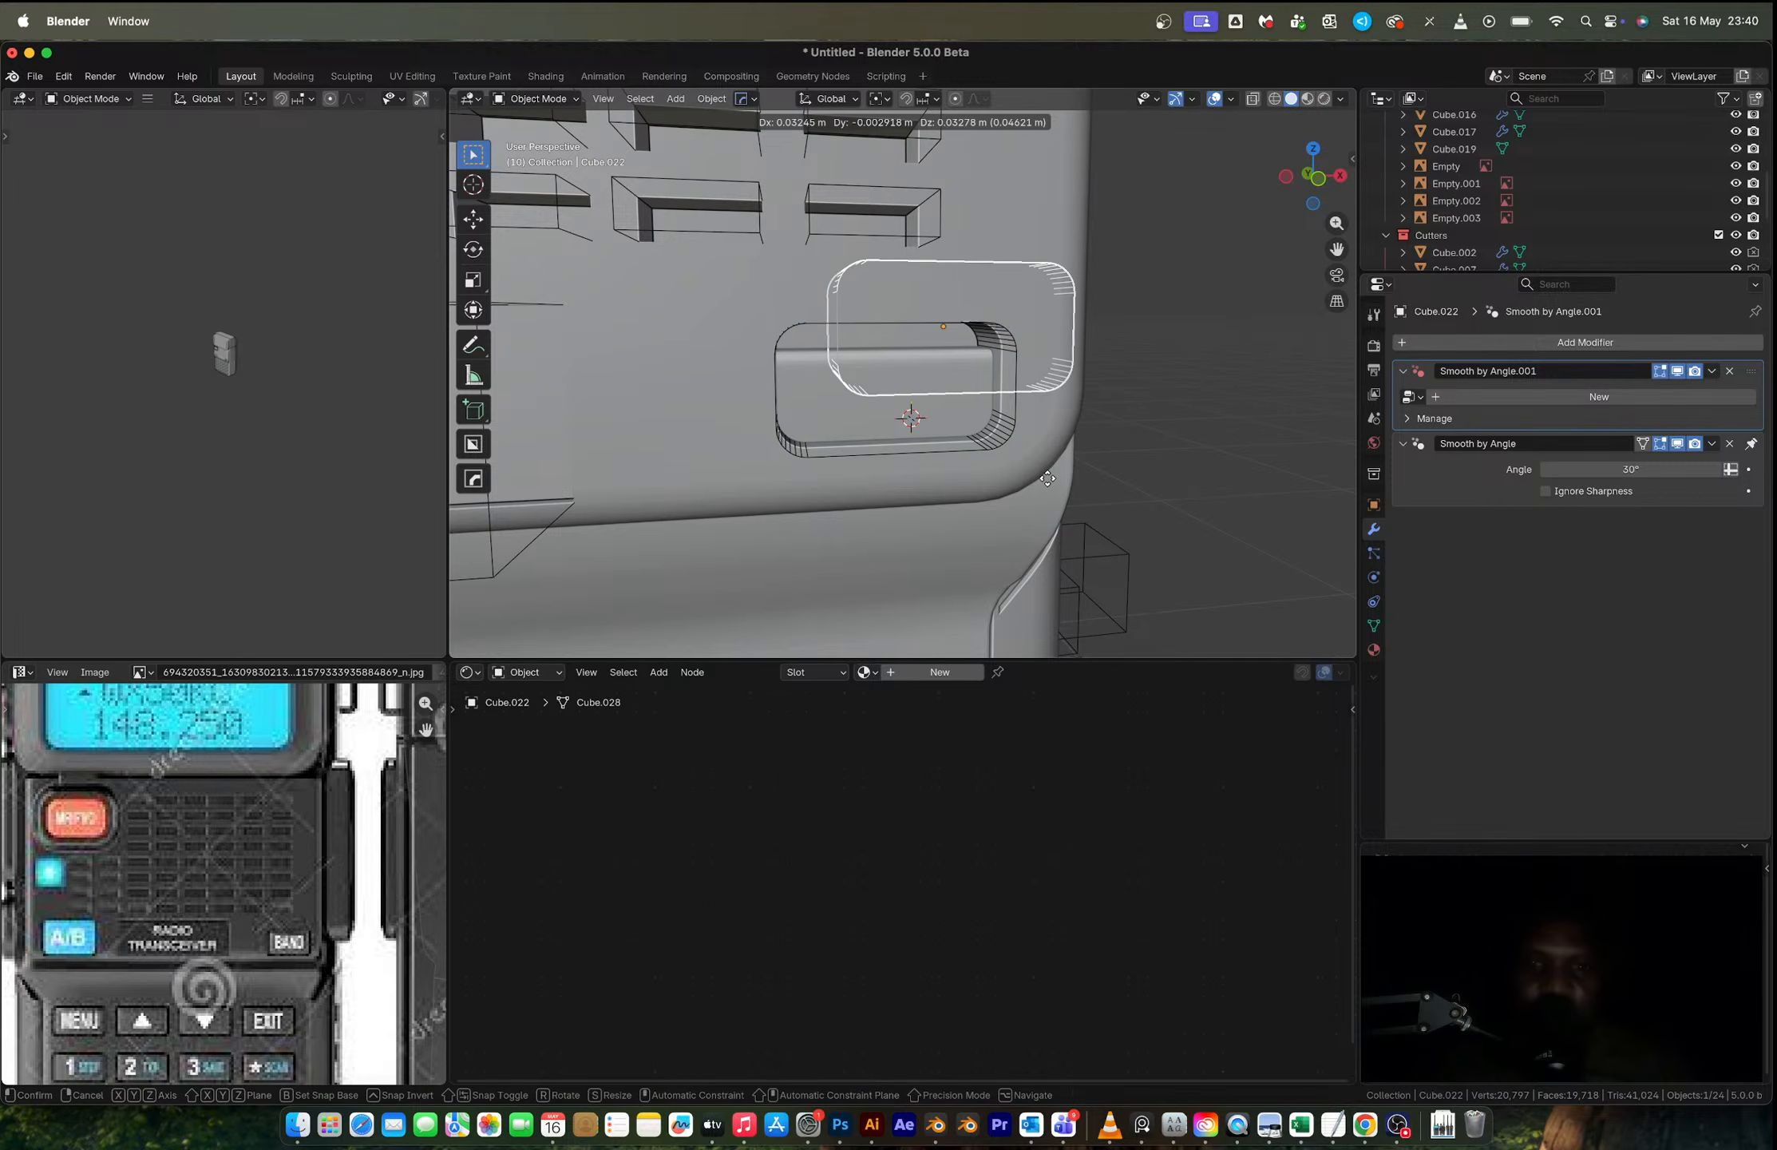
{"action": "right_click", "coordinate": [1046, 483]}
{"action": "key", "text": "q"}
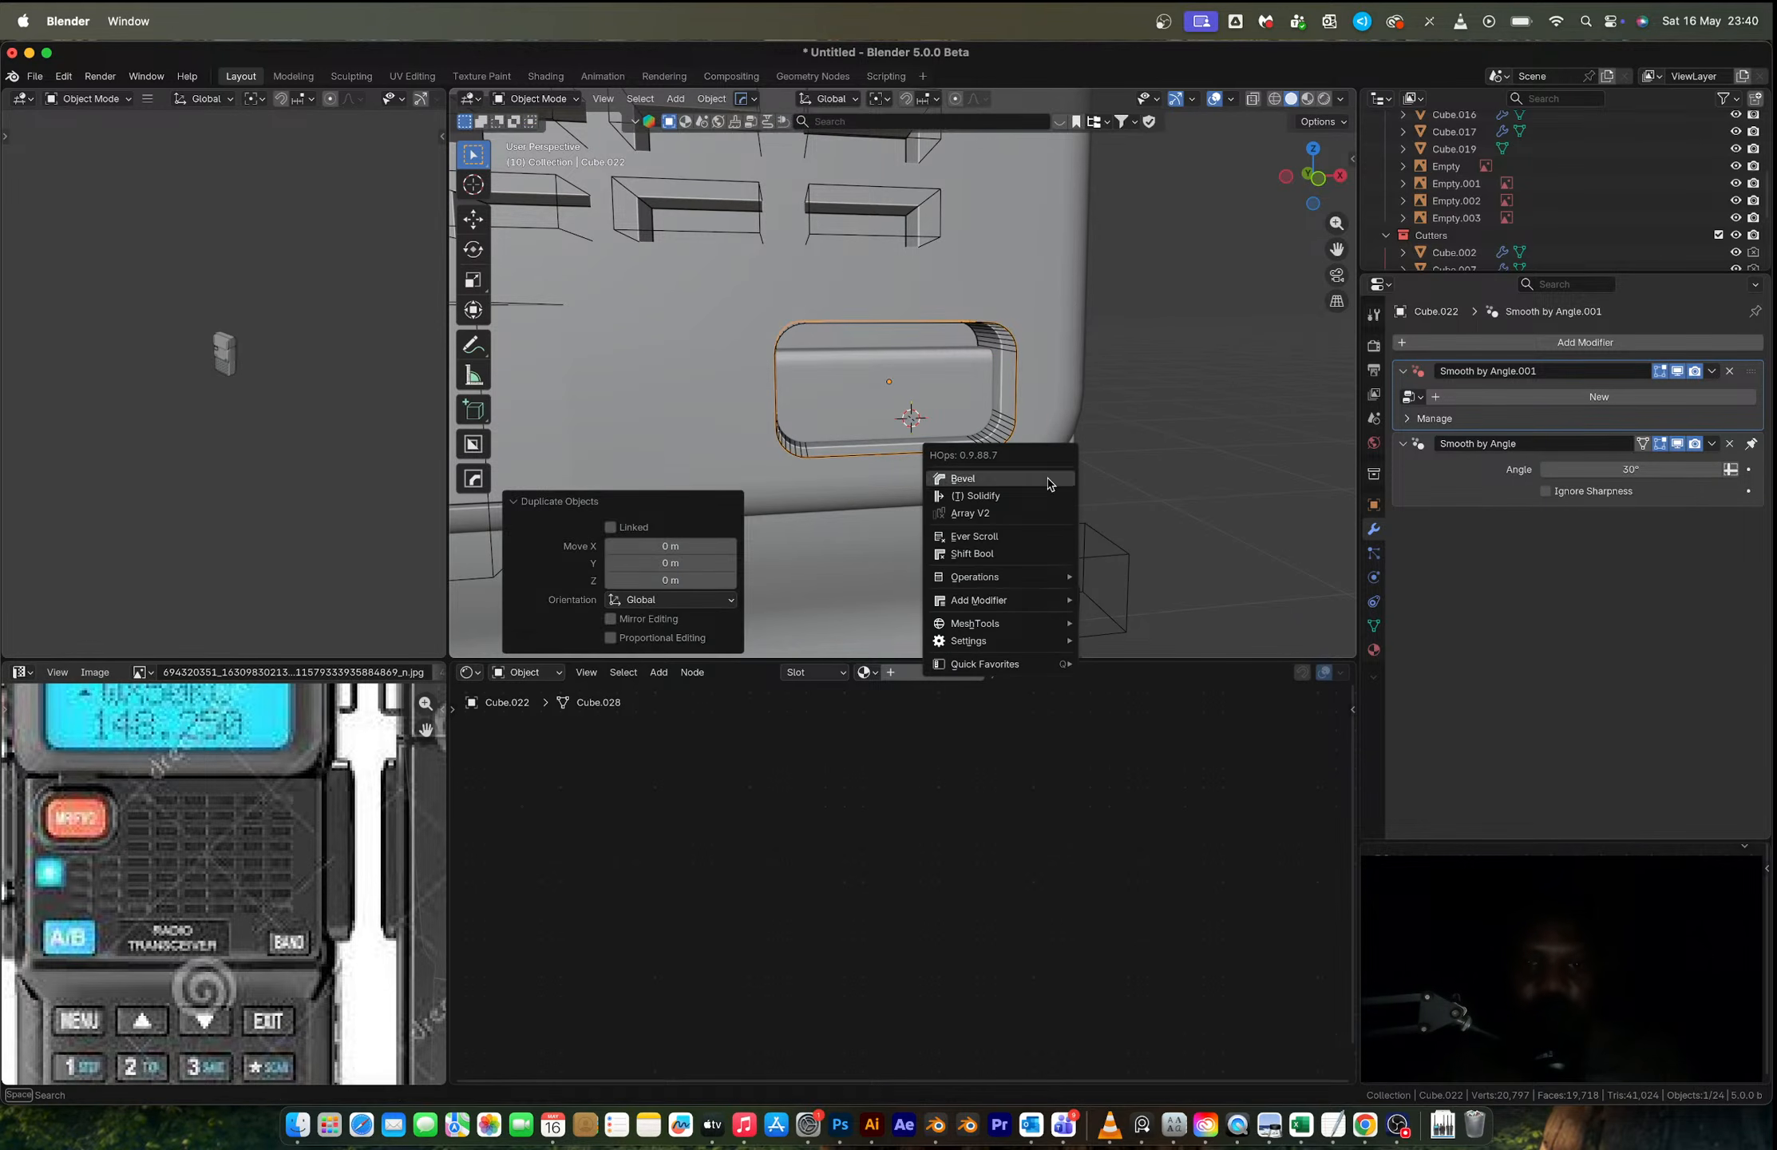
{"action": "mouse_move", "coordinate": [1018, 644]}
{"action": "left_click", "coordinate": [1129, 667]}
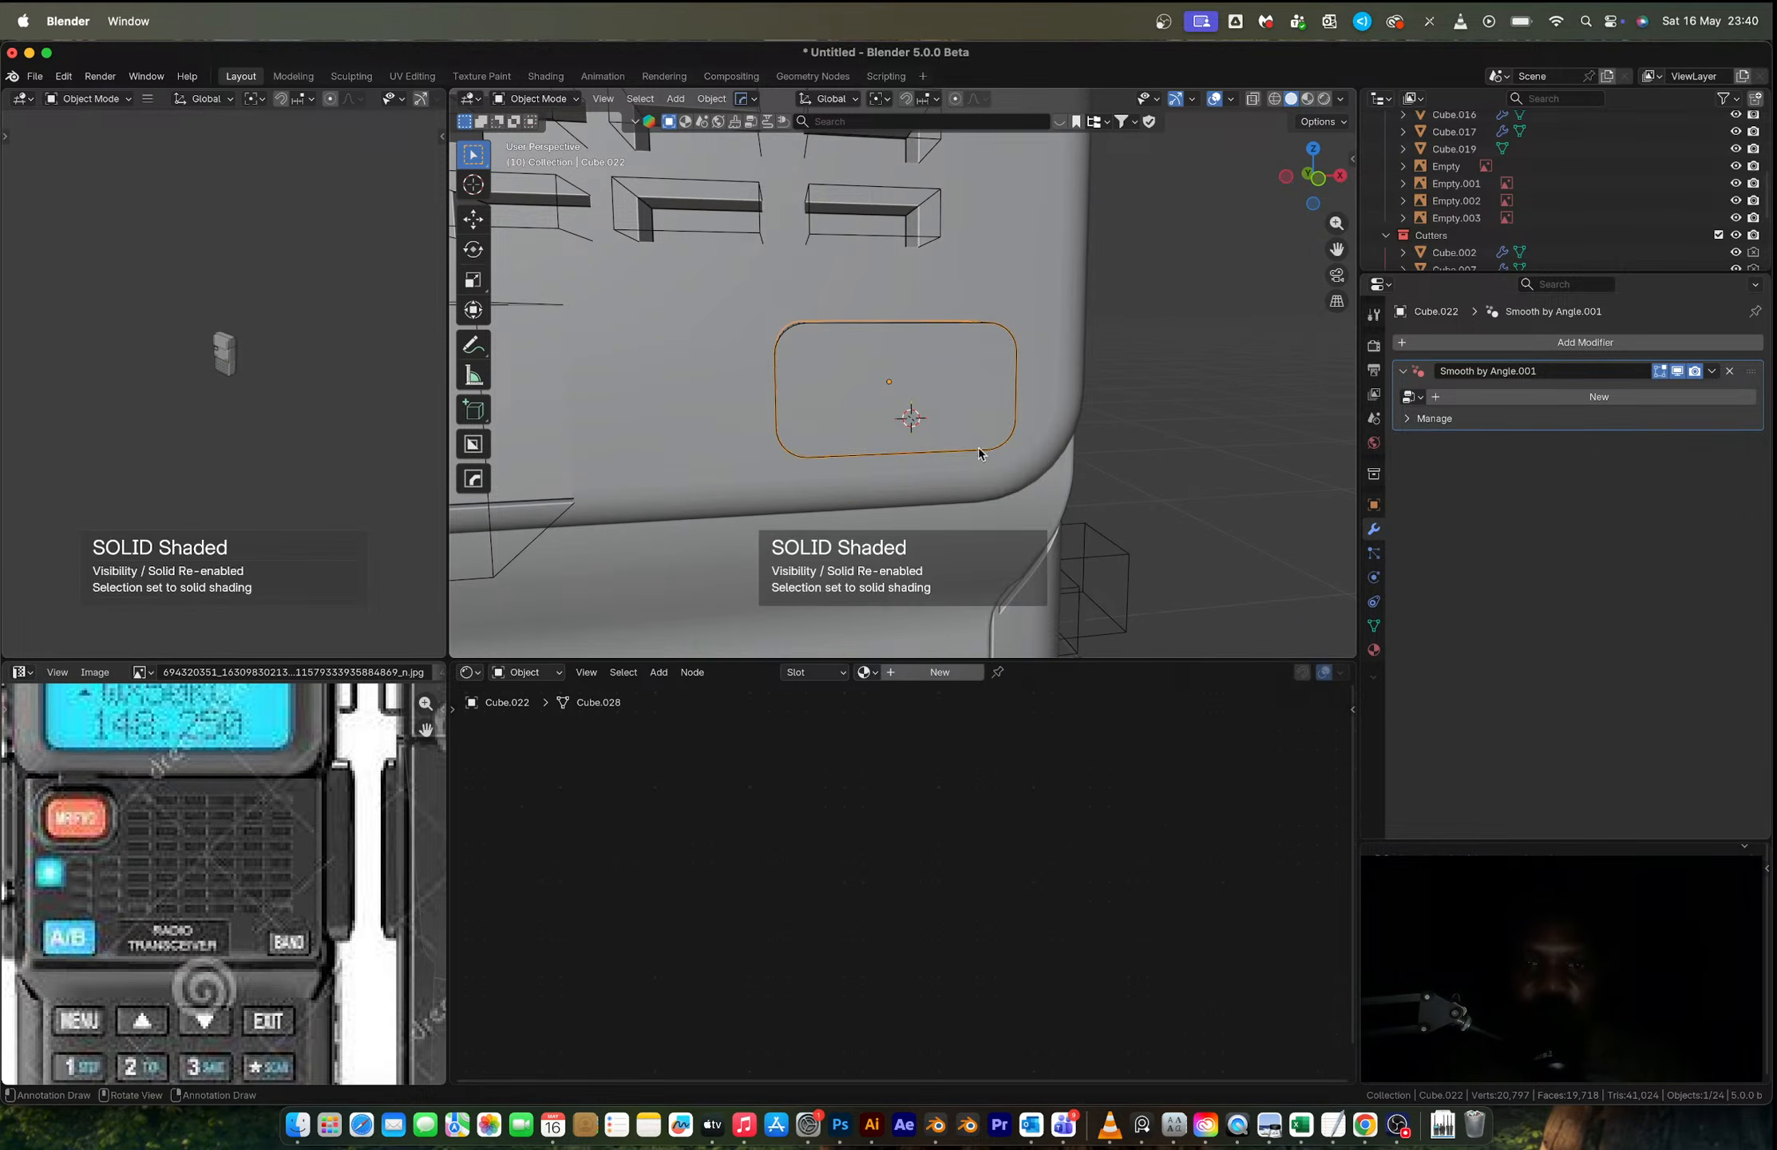
{"action": "key", "text": "m"}
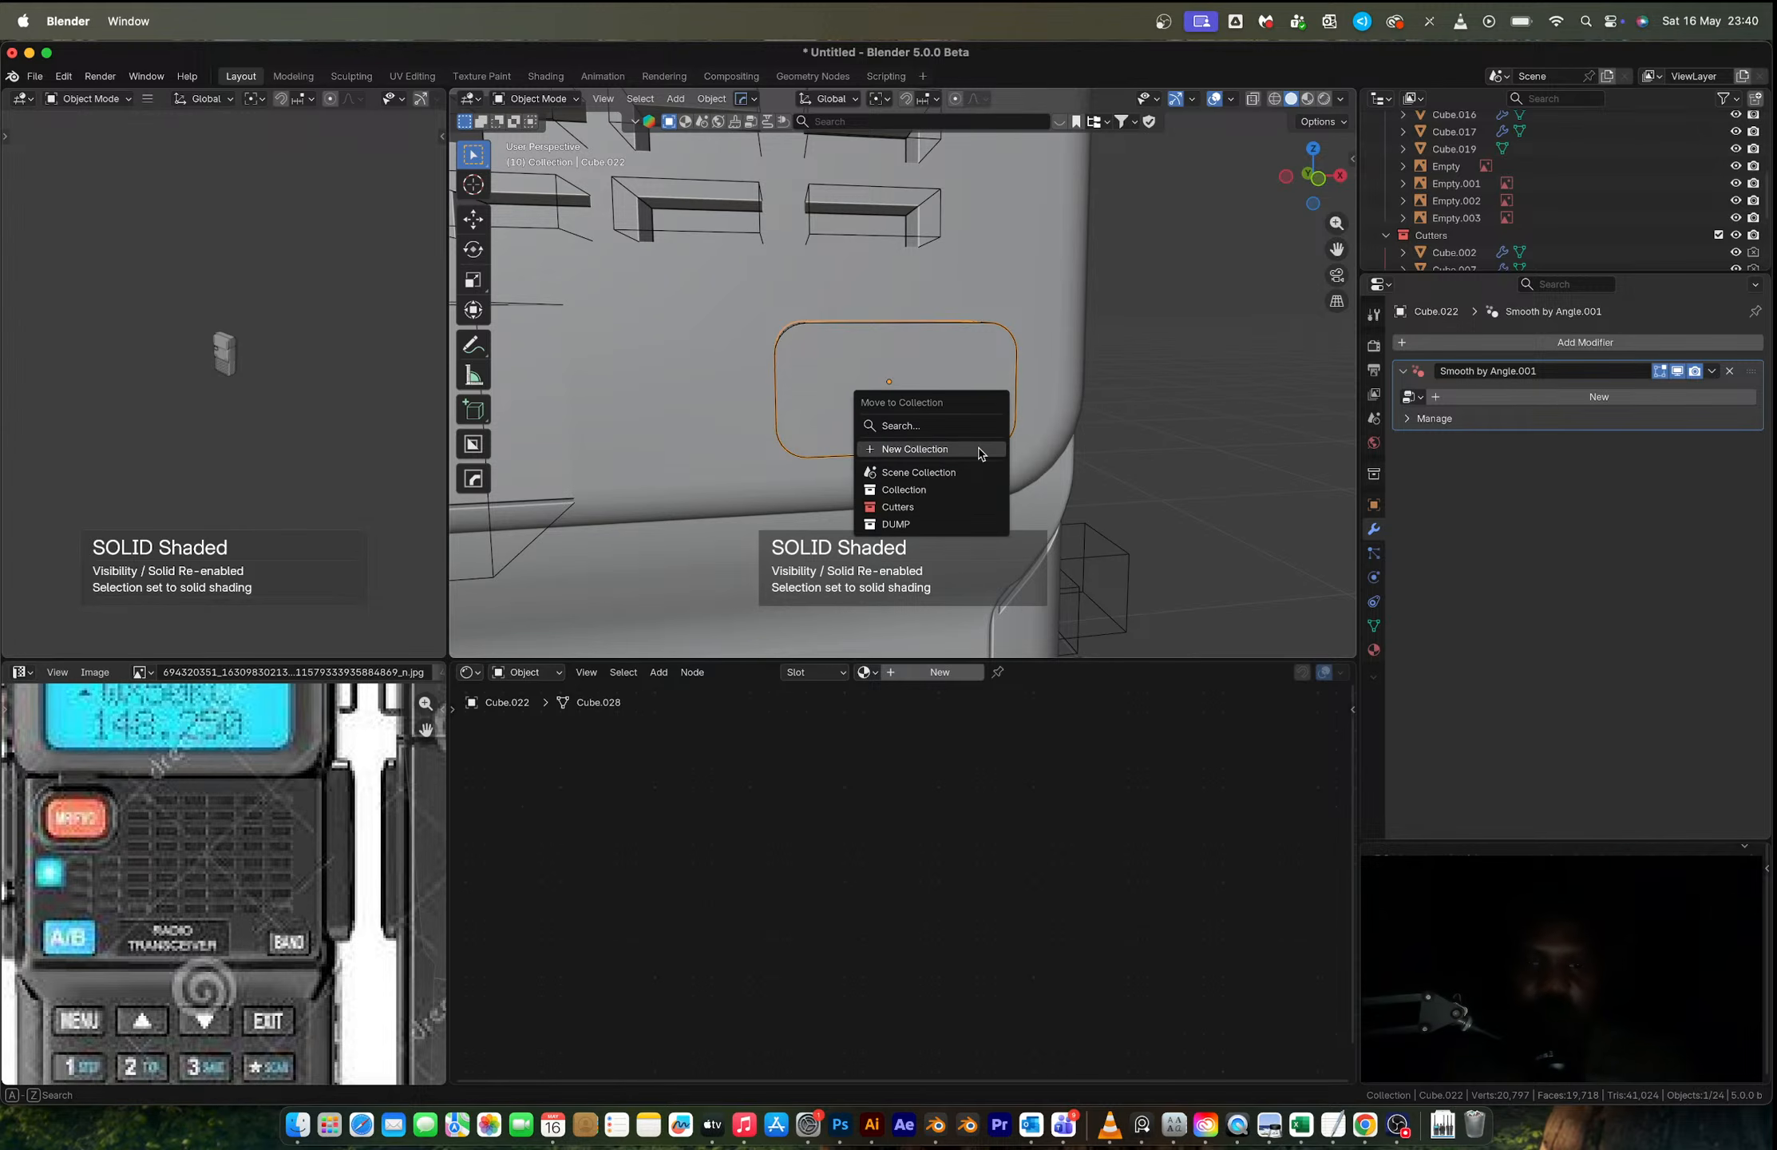
{"action": "left_click", "coordinate": [934, 490]}
Step: Scale the BAND button copy uniformly to about 0.934 so it fits inside its recess
{"action": "scroll", "coordinate": [963, 389], "scroll_direction": "left", "scroll_amount": 3}
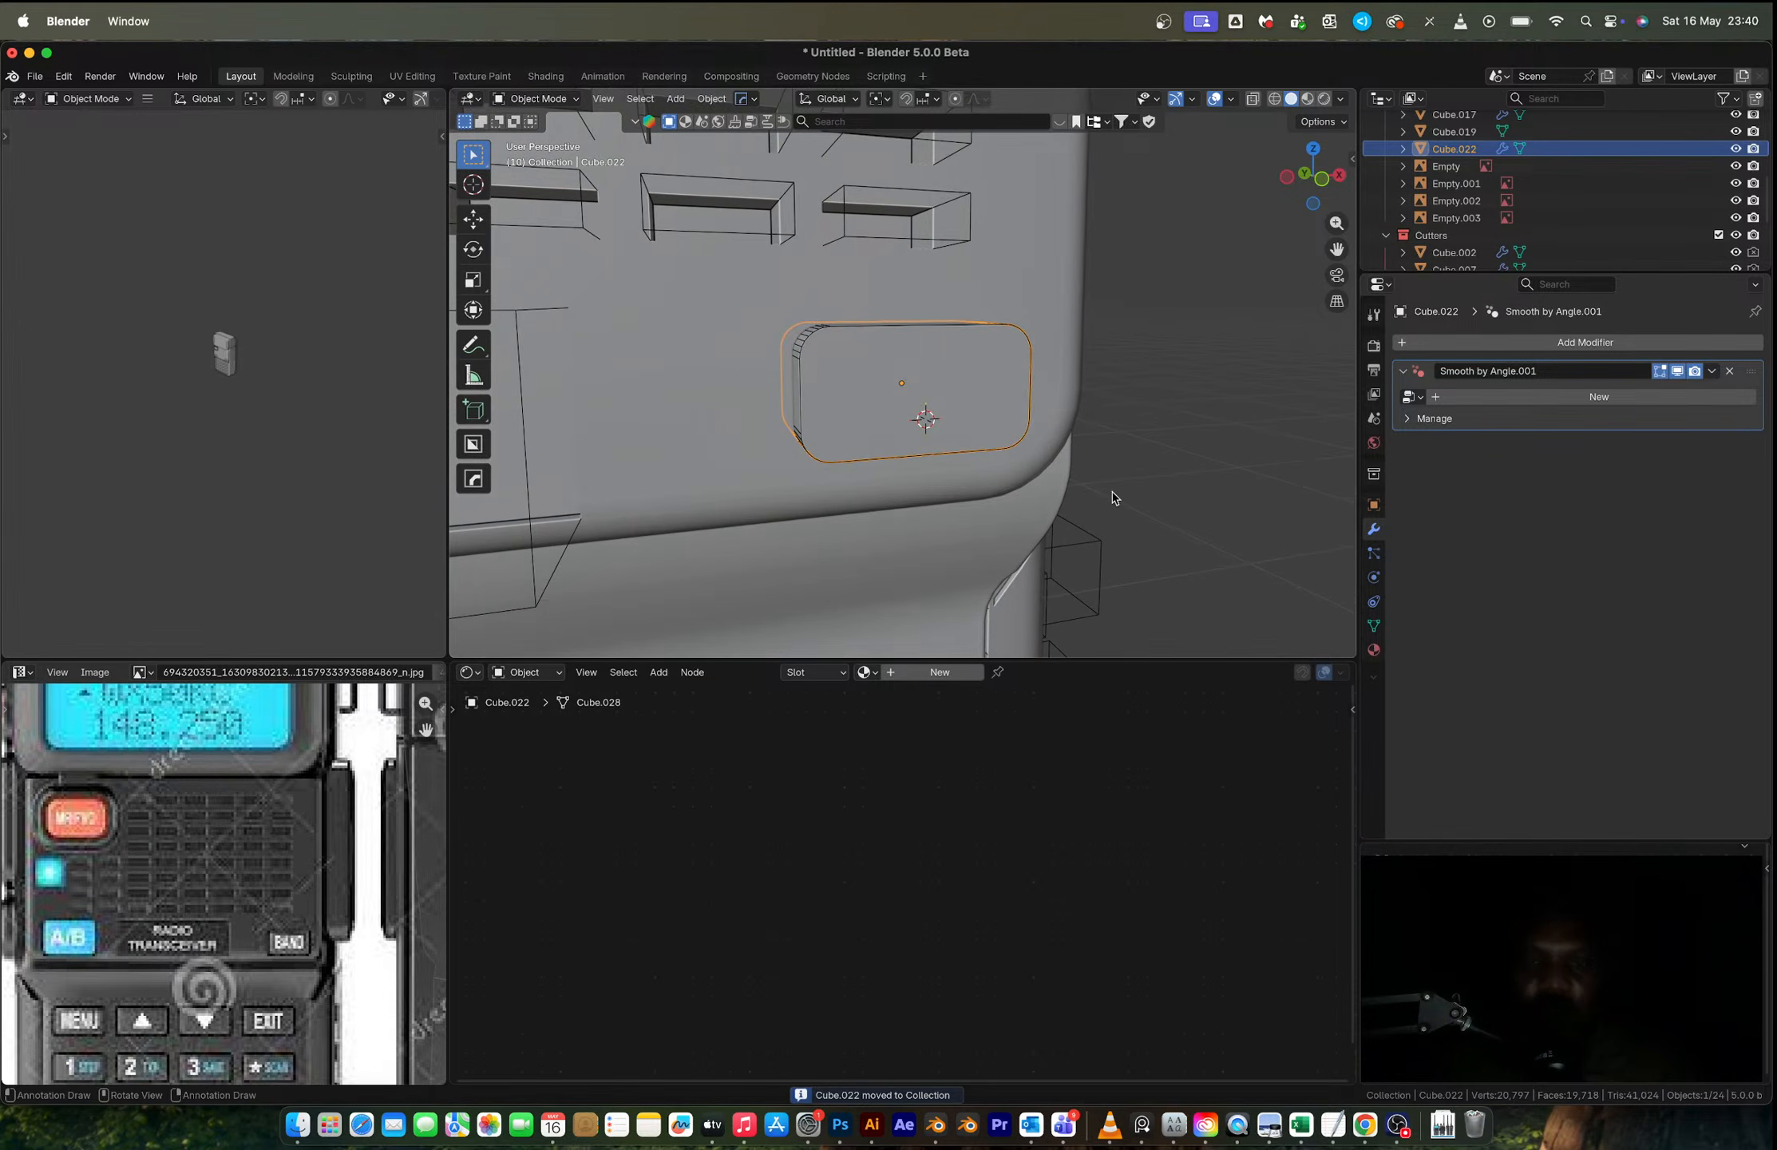
{"action": "key", "text": "s"}
{"action": "left_click", "coordinate": [1091, 491]}
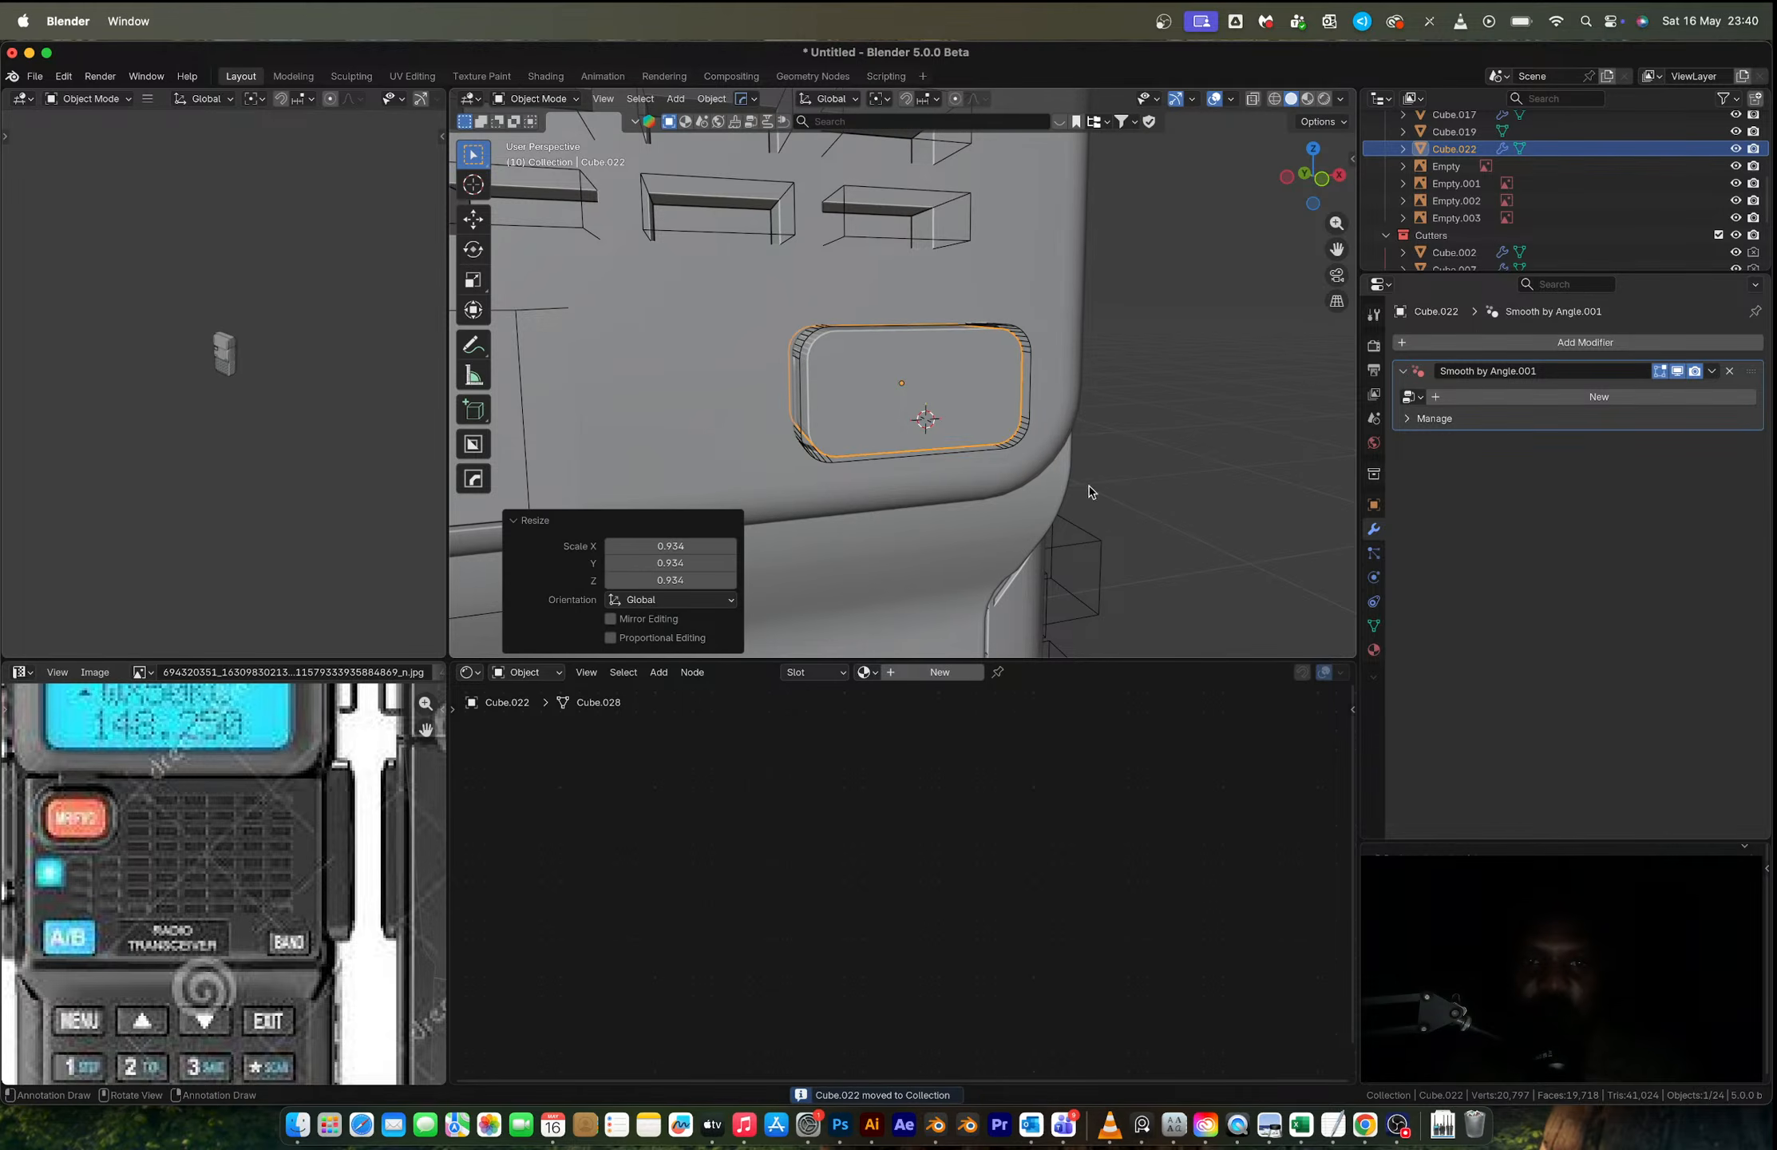
{"action": "scroll", "coordinate": [1091, 490], "scroll_direction": "left", "scroll_amount": 5}
{"action": "key", "text": "s"}
{"action": "key", "text": "y"}
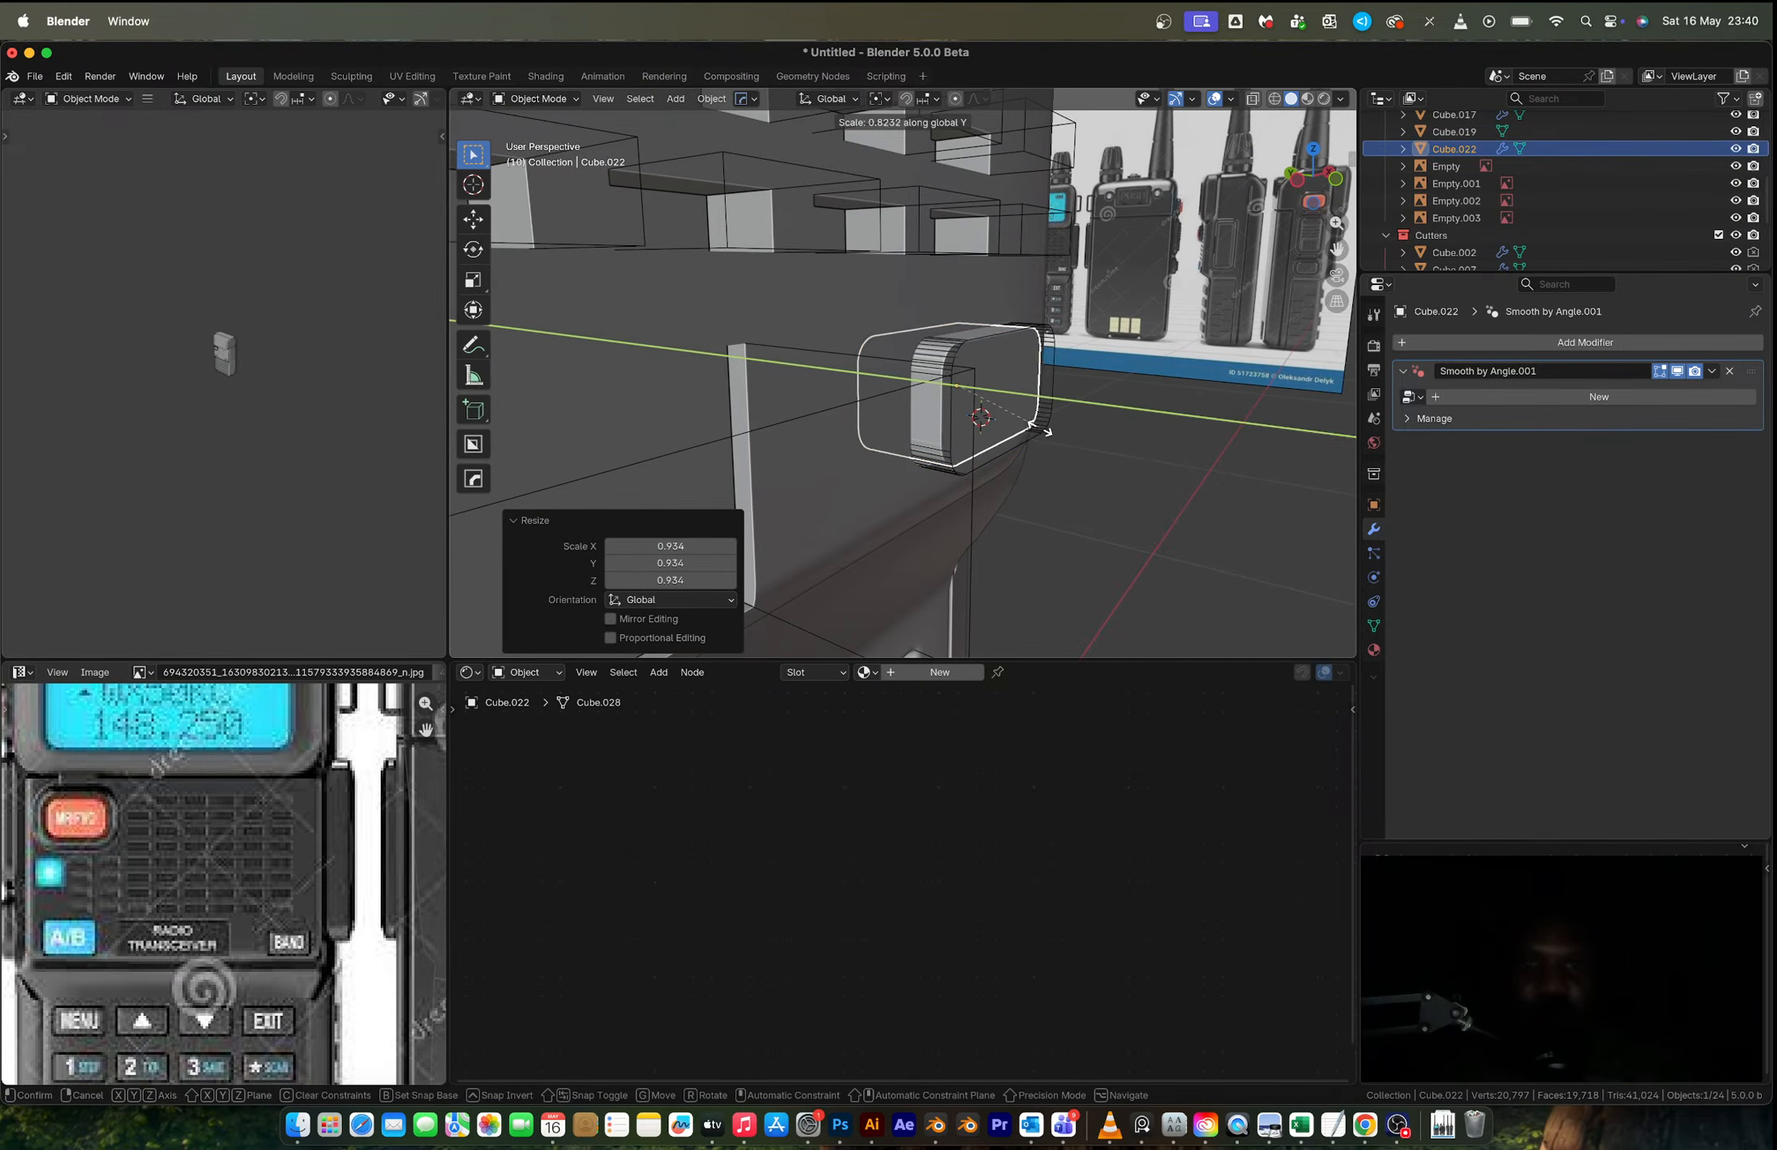
{"action": "right_click", "coordinate": [1007, 425]}
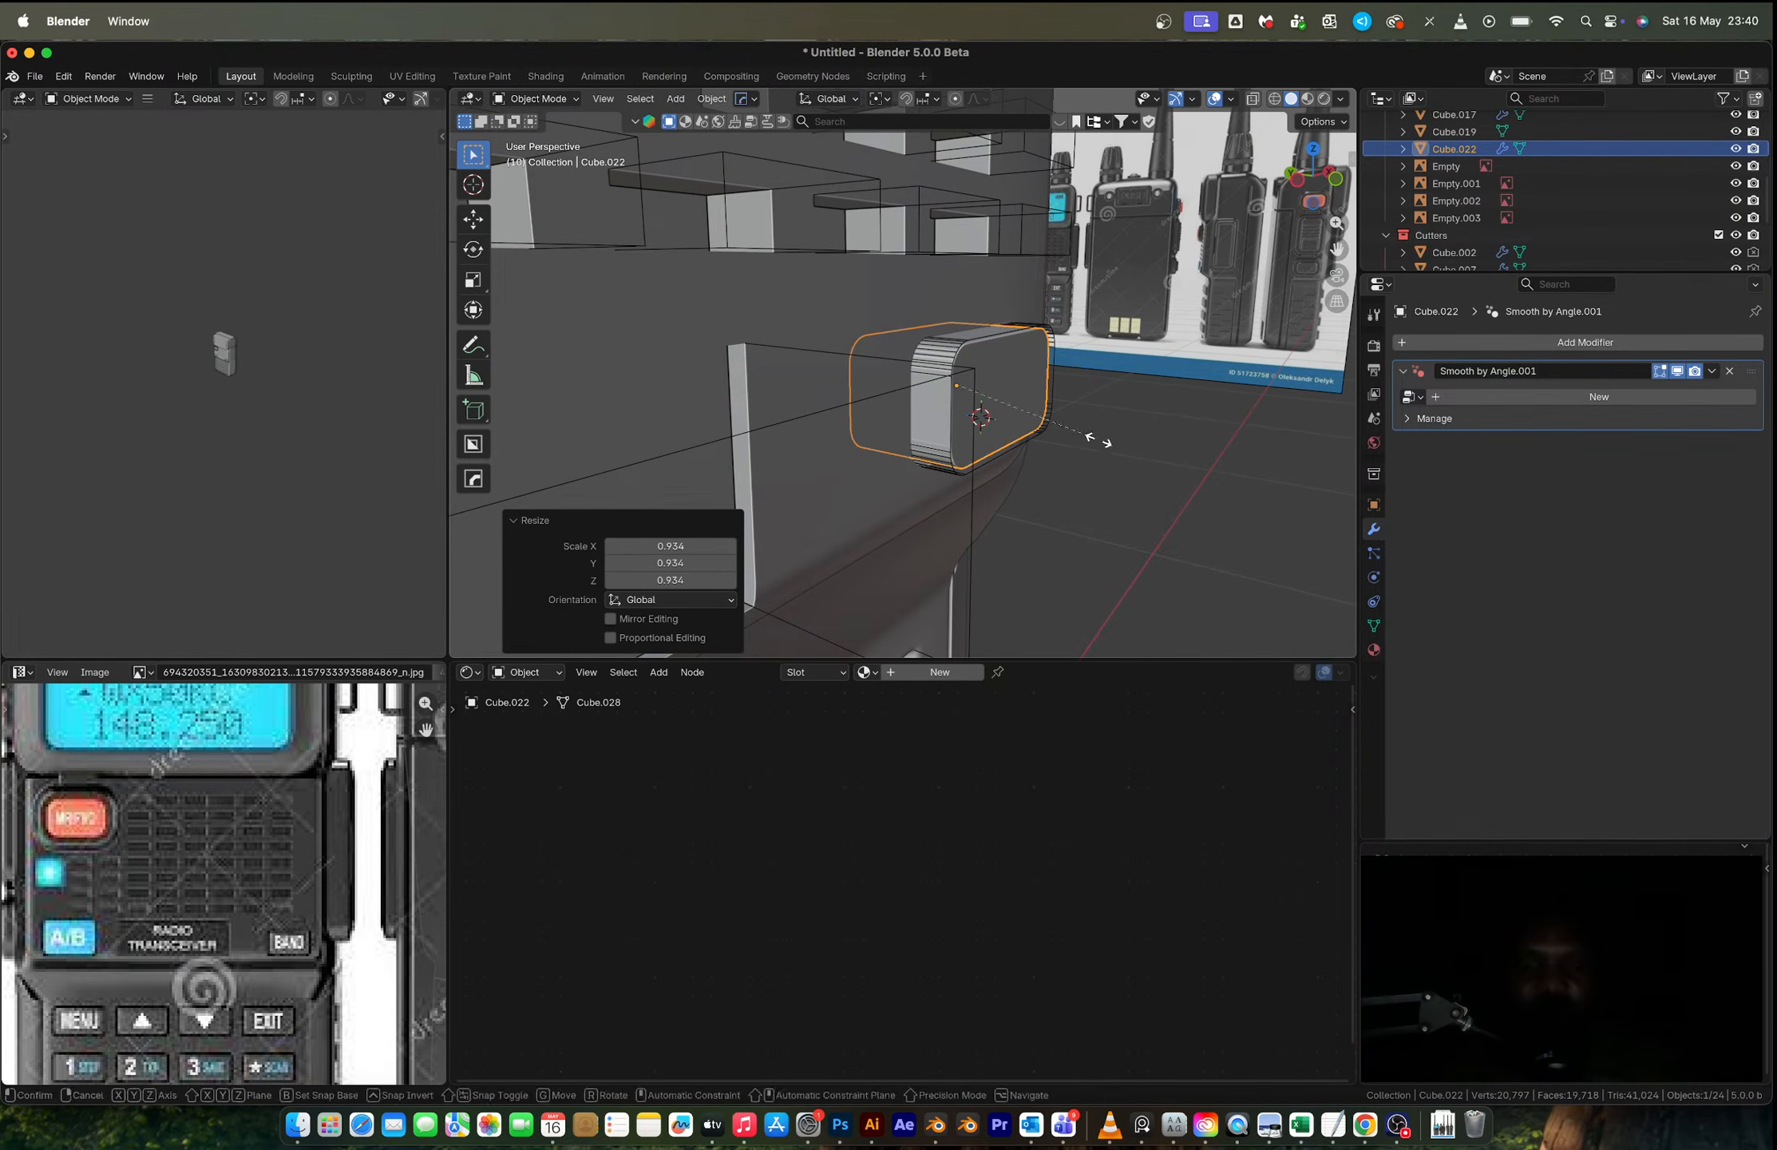
Step: Shorten the BAND button slightly along the Y axis and shade it auto smooth at 30°
{"action": "key", "text": "s"}
{"action": "key", "text": "y"}
{"action": "left_click", "coordinate": [1033, 441]}
{"action": "right_click", "coordinate": [1033, 442]}
{"action": "left_click", "coordinate": [1033, 439]}
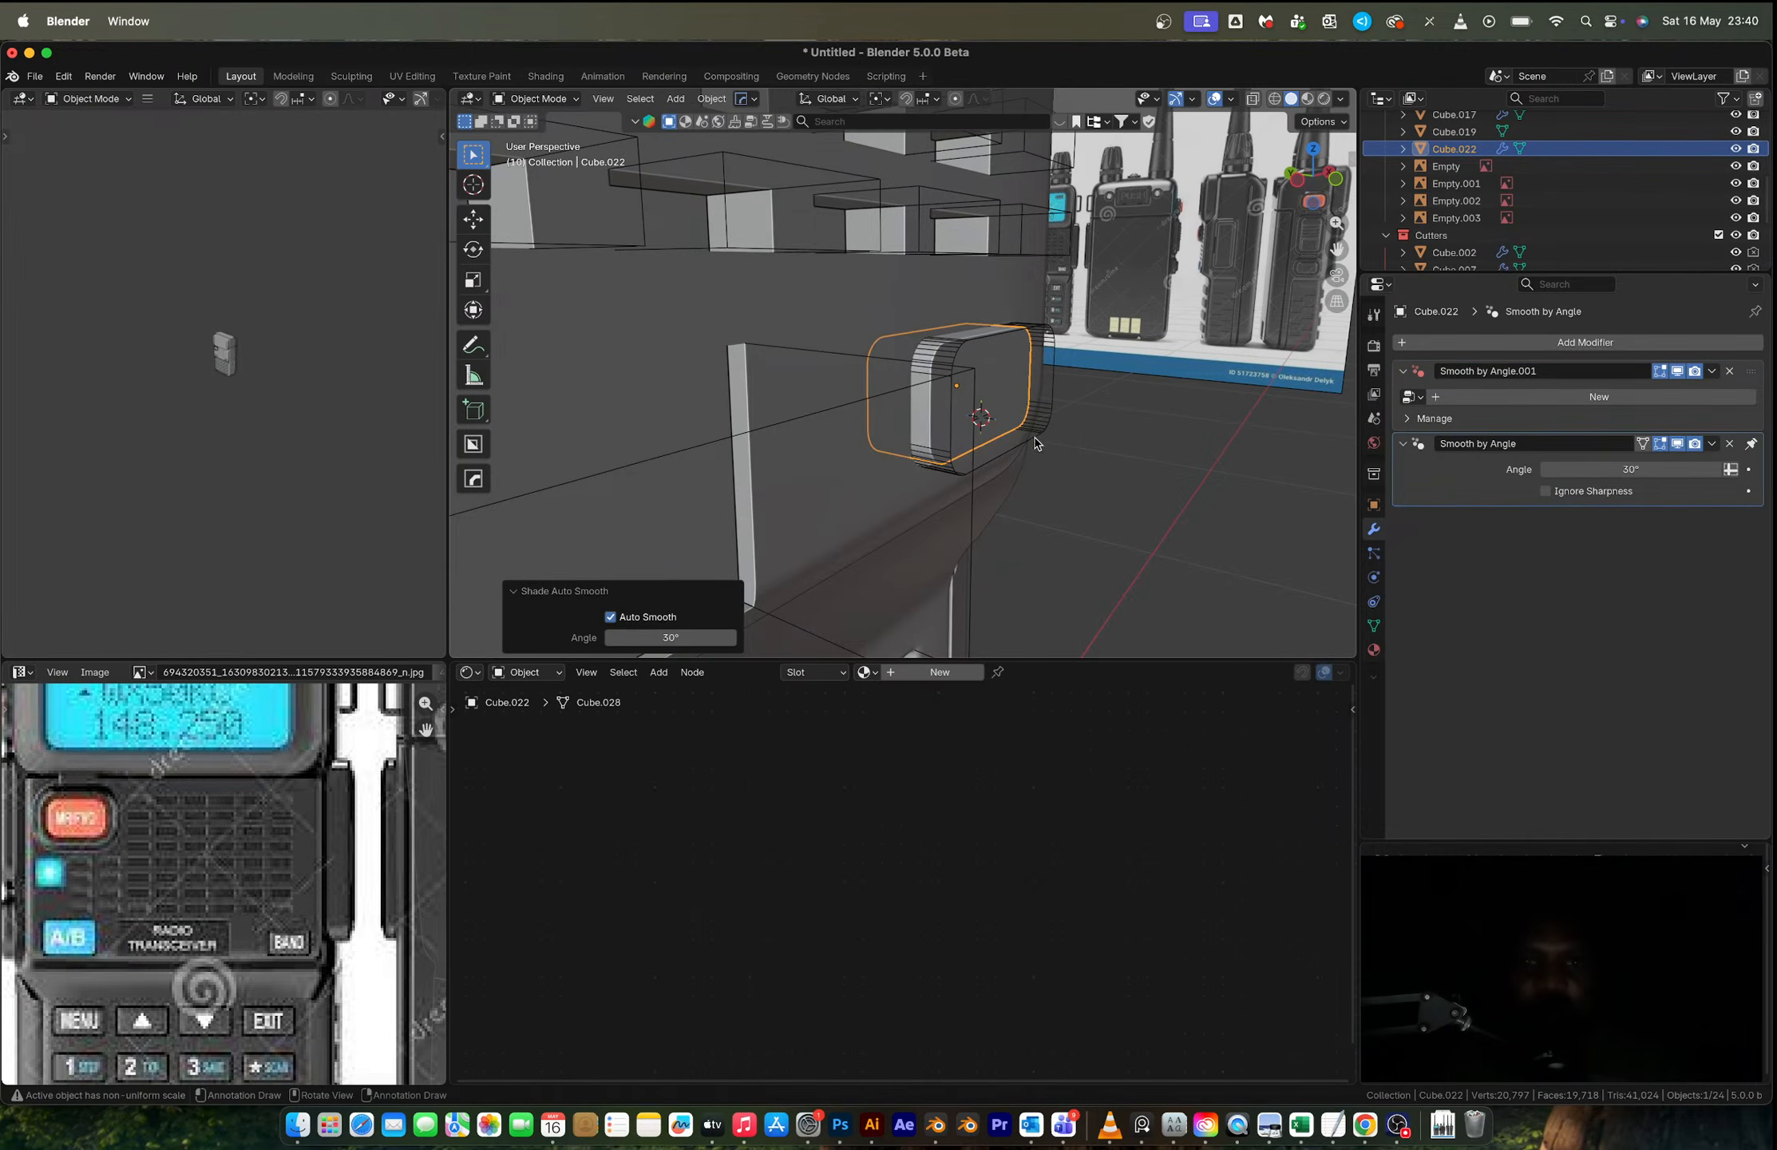
{"action": "scroll", "coordinate": [966, 431], "scroll_direction": "up", "scroll_amount": 8}
{"action": "key", "text": "a"}
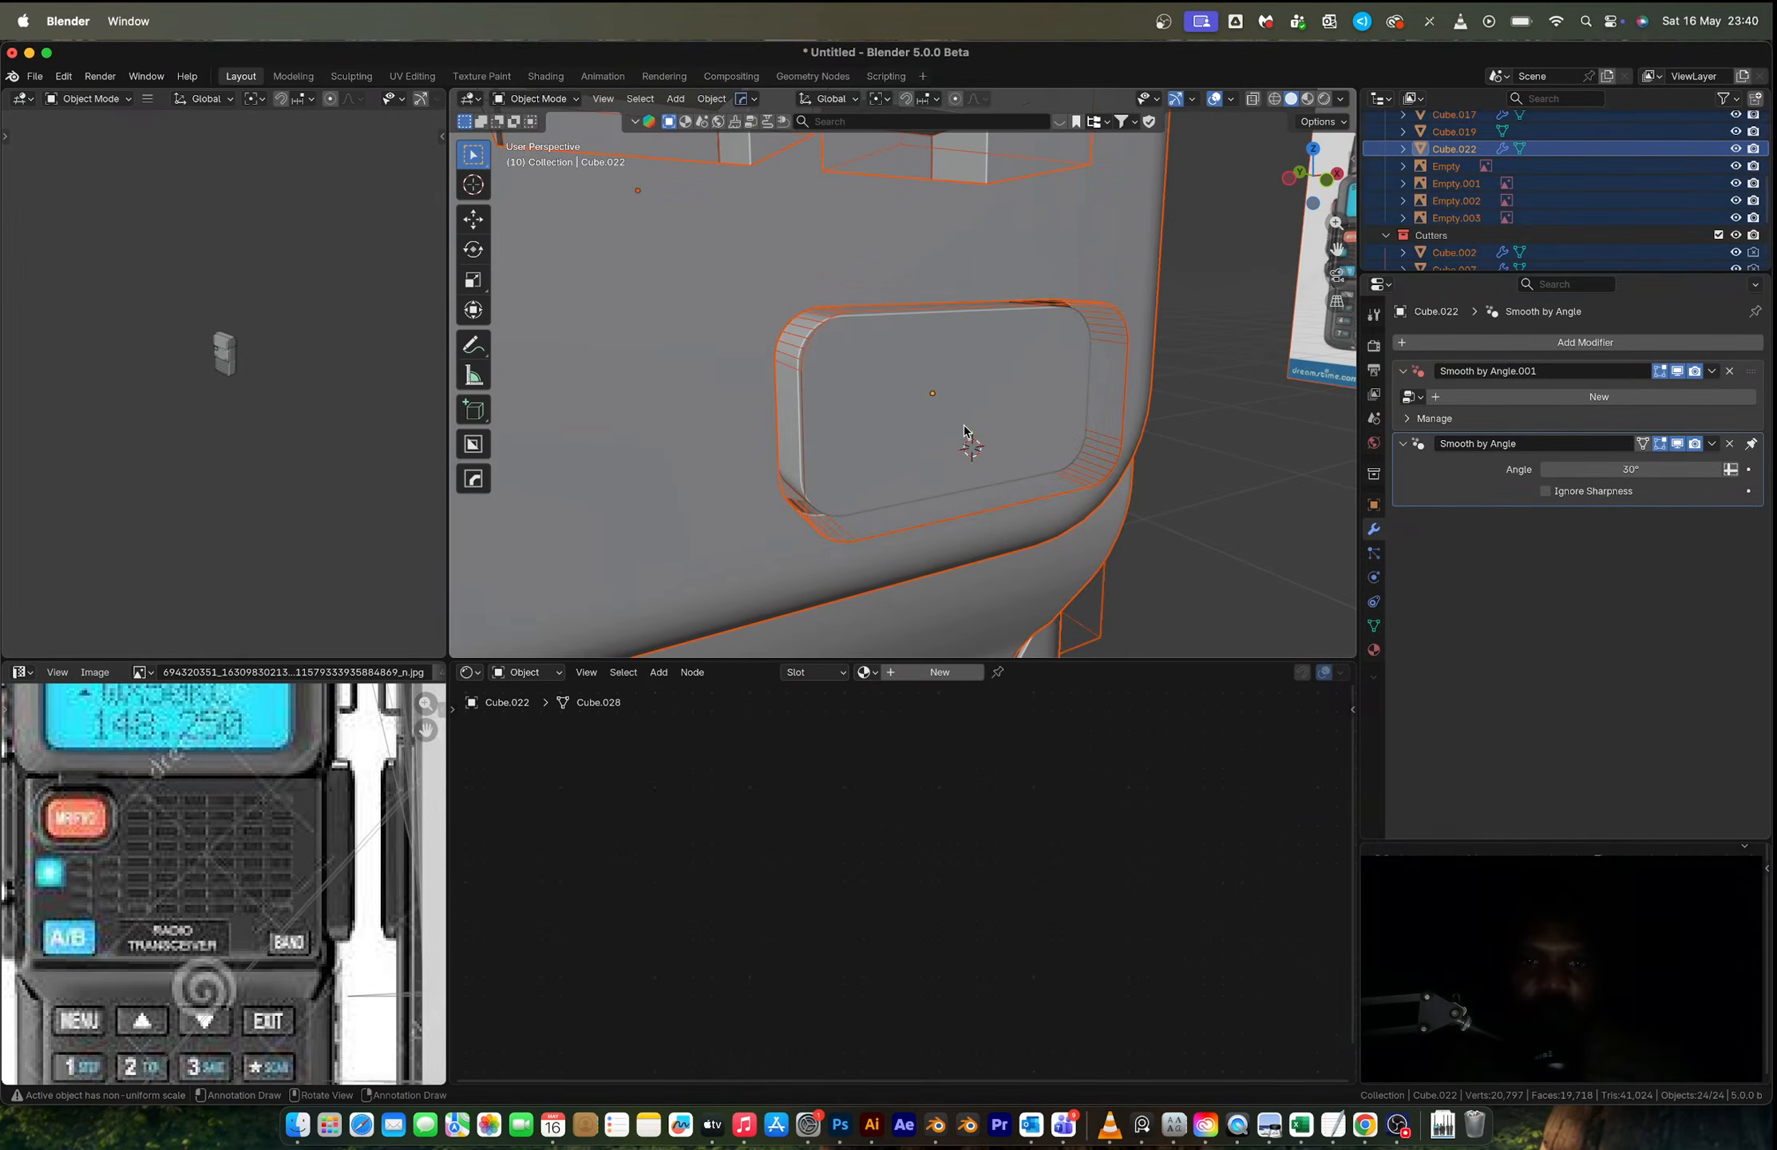
{"action": "left_click", "coordinate": [964, 431]}
{"action": "key", "text": "q"}
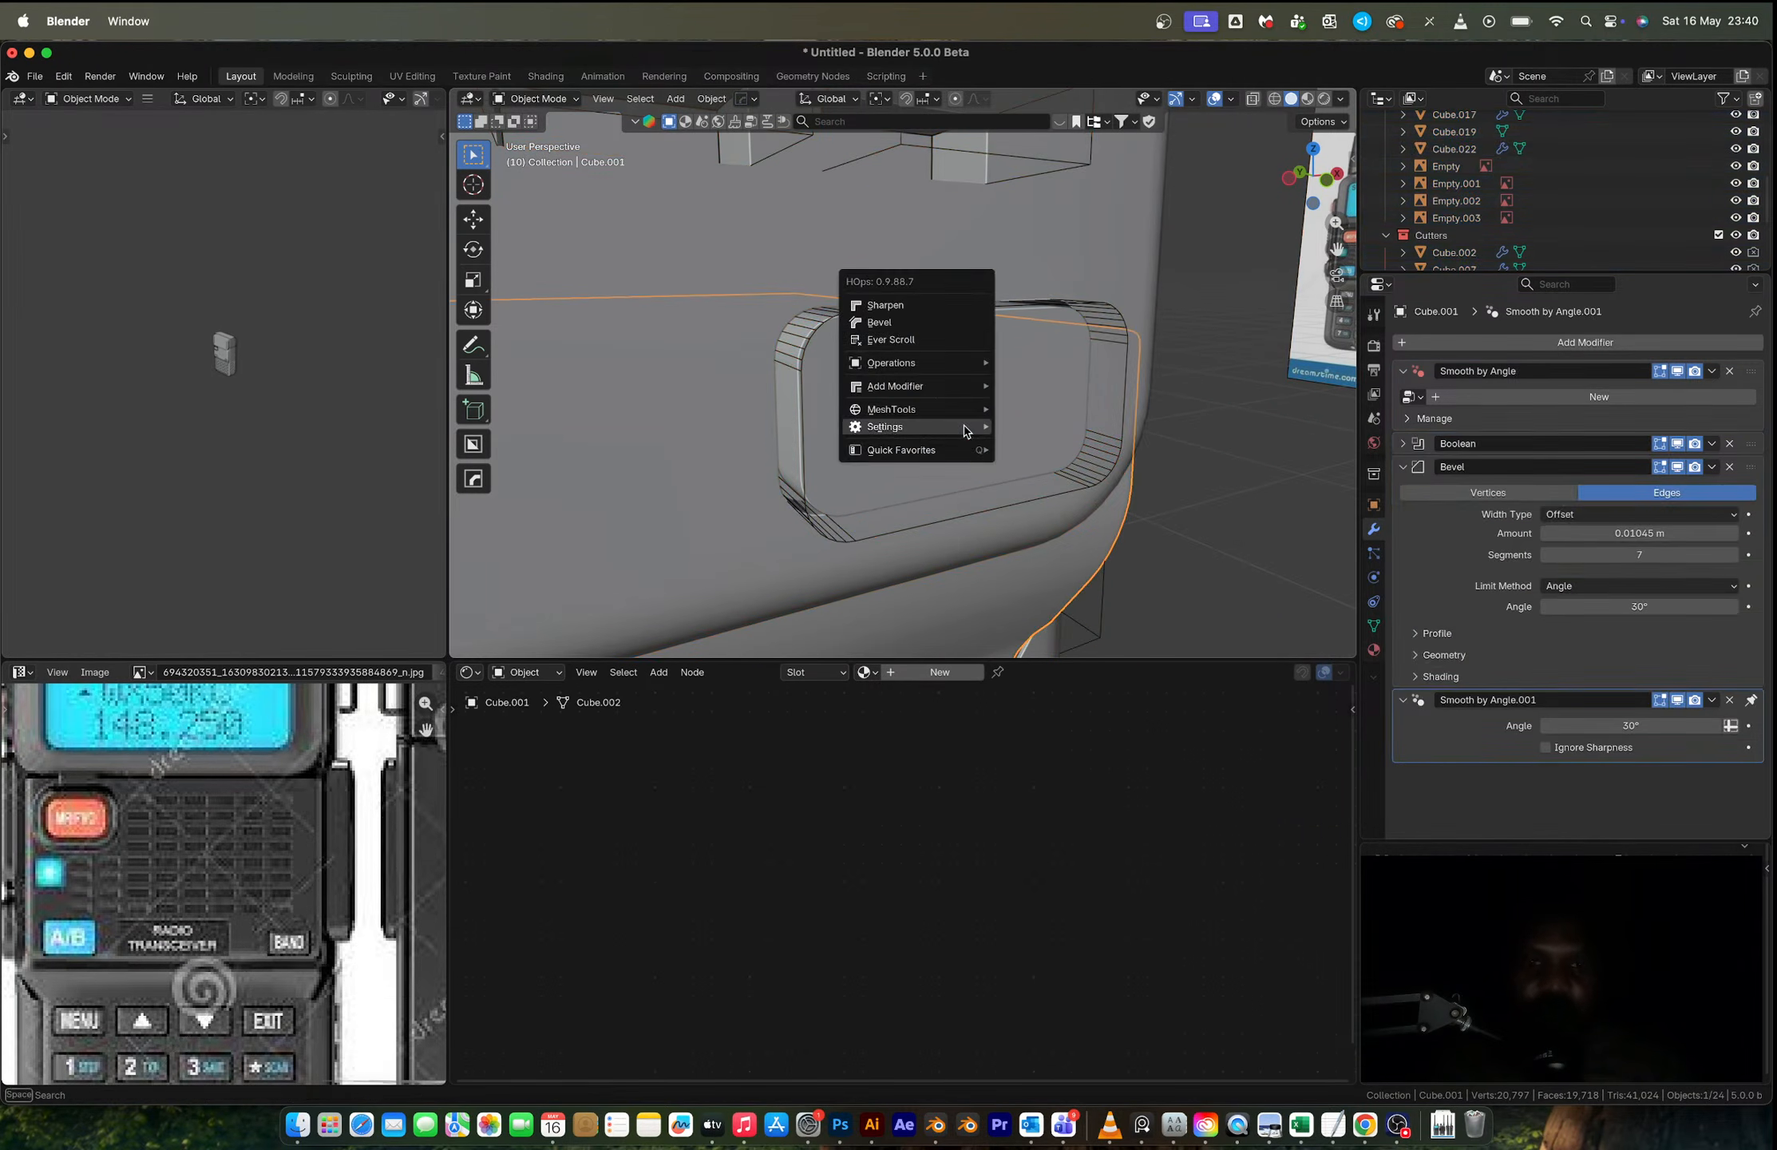
{"action": "left_click", "coordinate": [898, 325]}
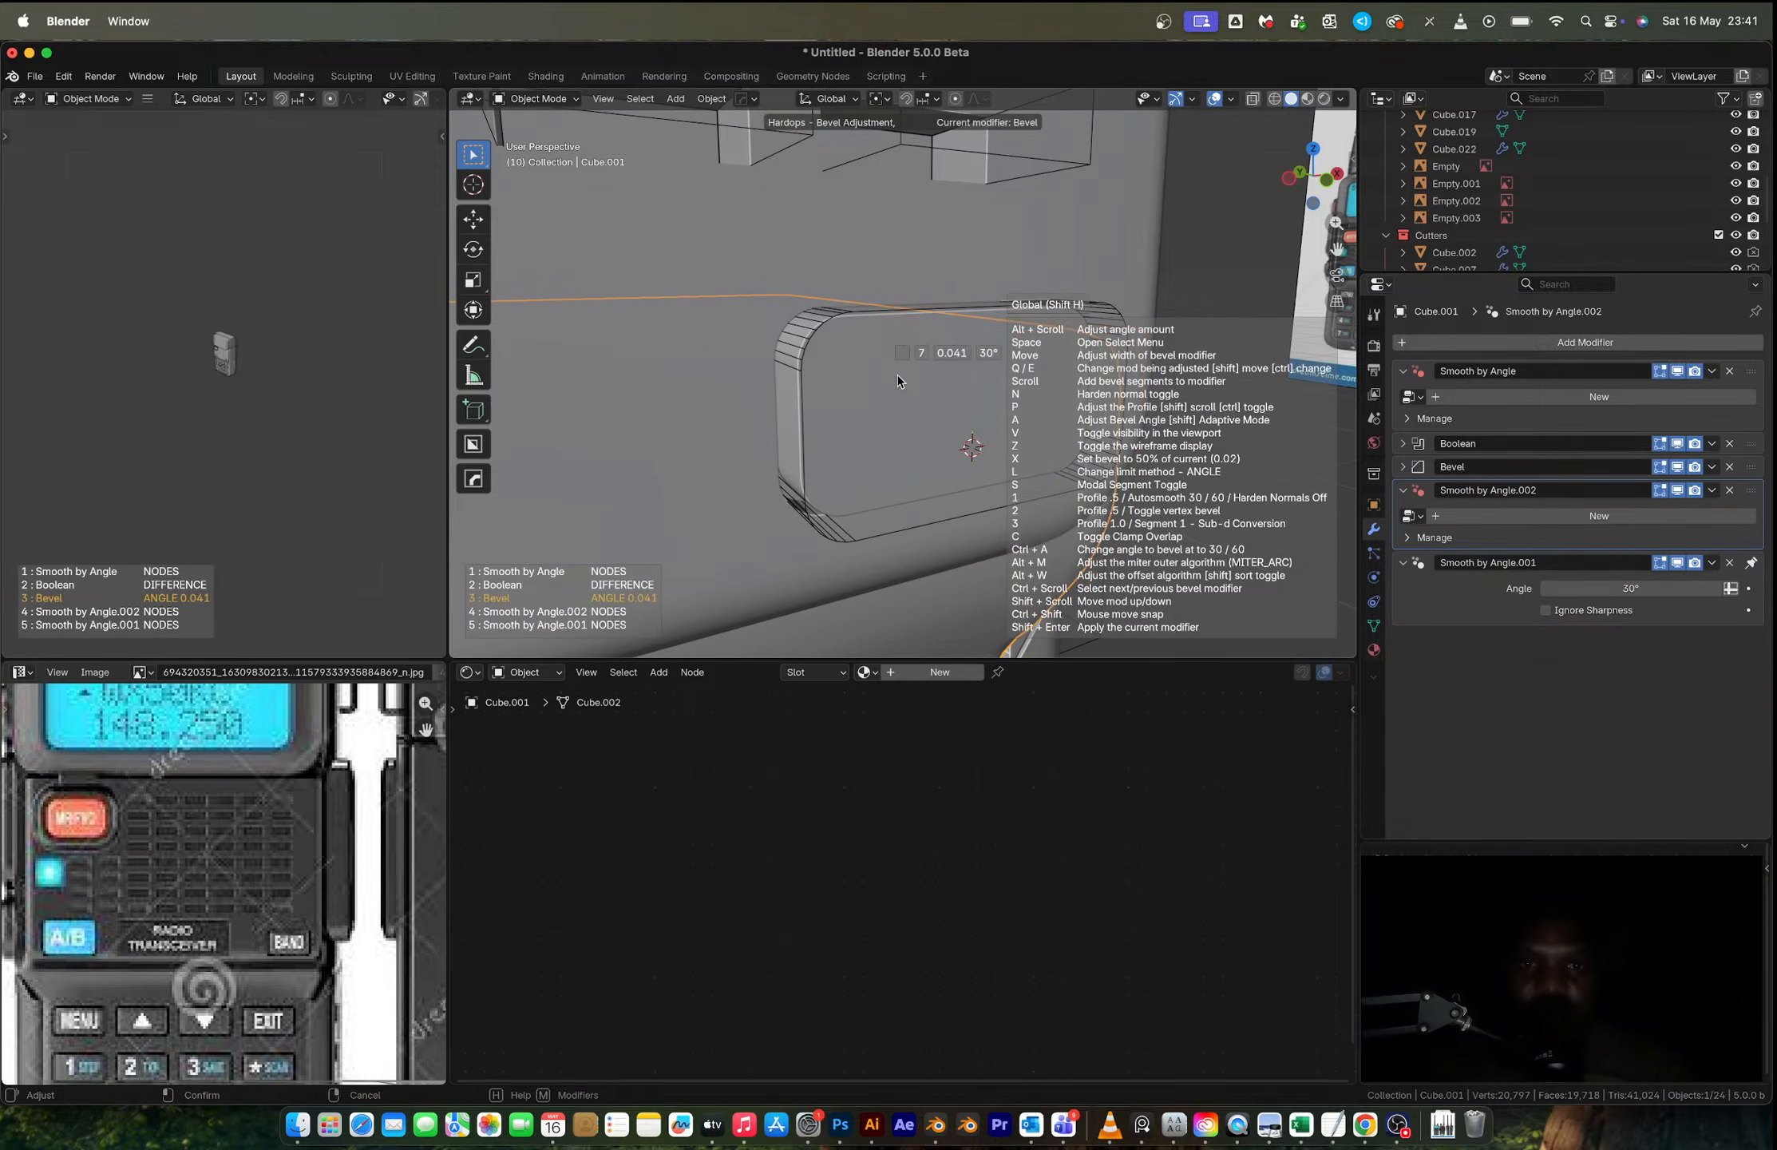
{"action": "left_click", "coordinate": [993, 449]}
Step: Add a HardOps bevel to the BAND button with a width of about 0.014 m and about 9 segments
{"action": "left_click", "coordinate": [1012, 396]}
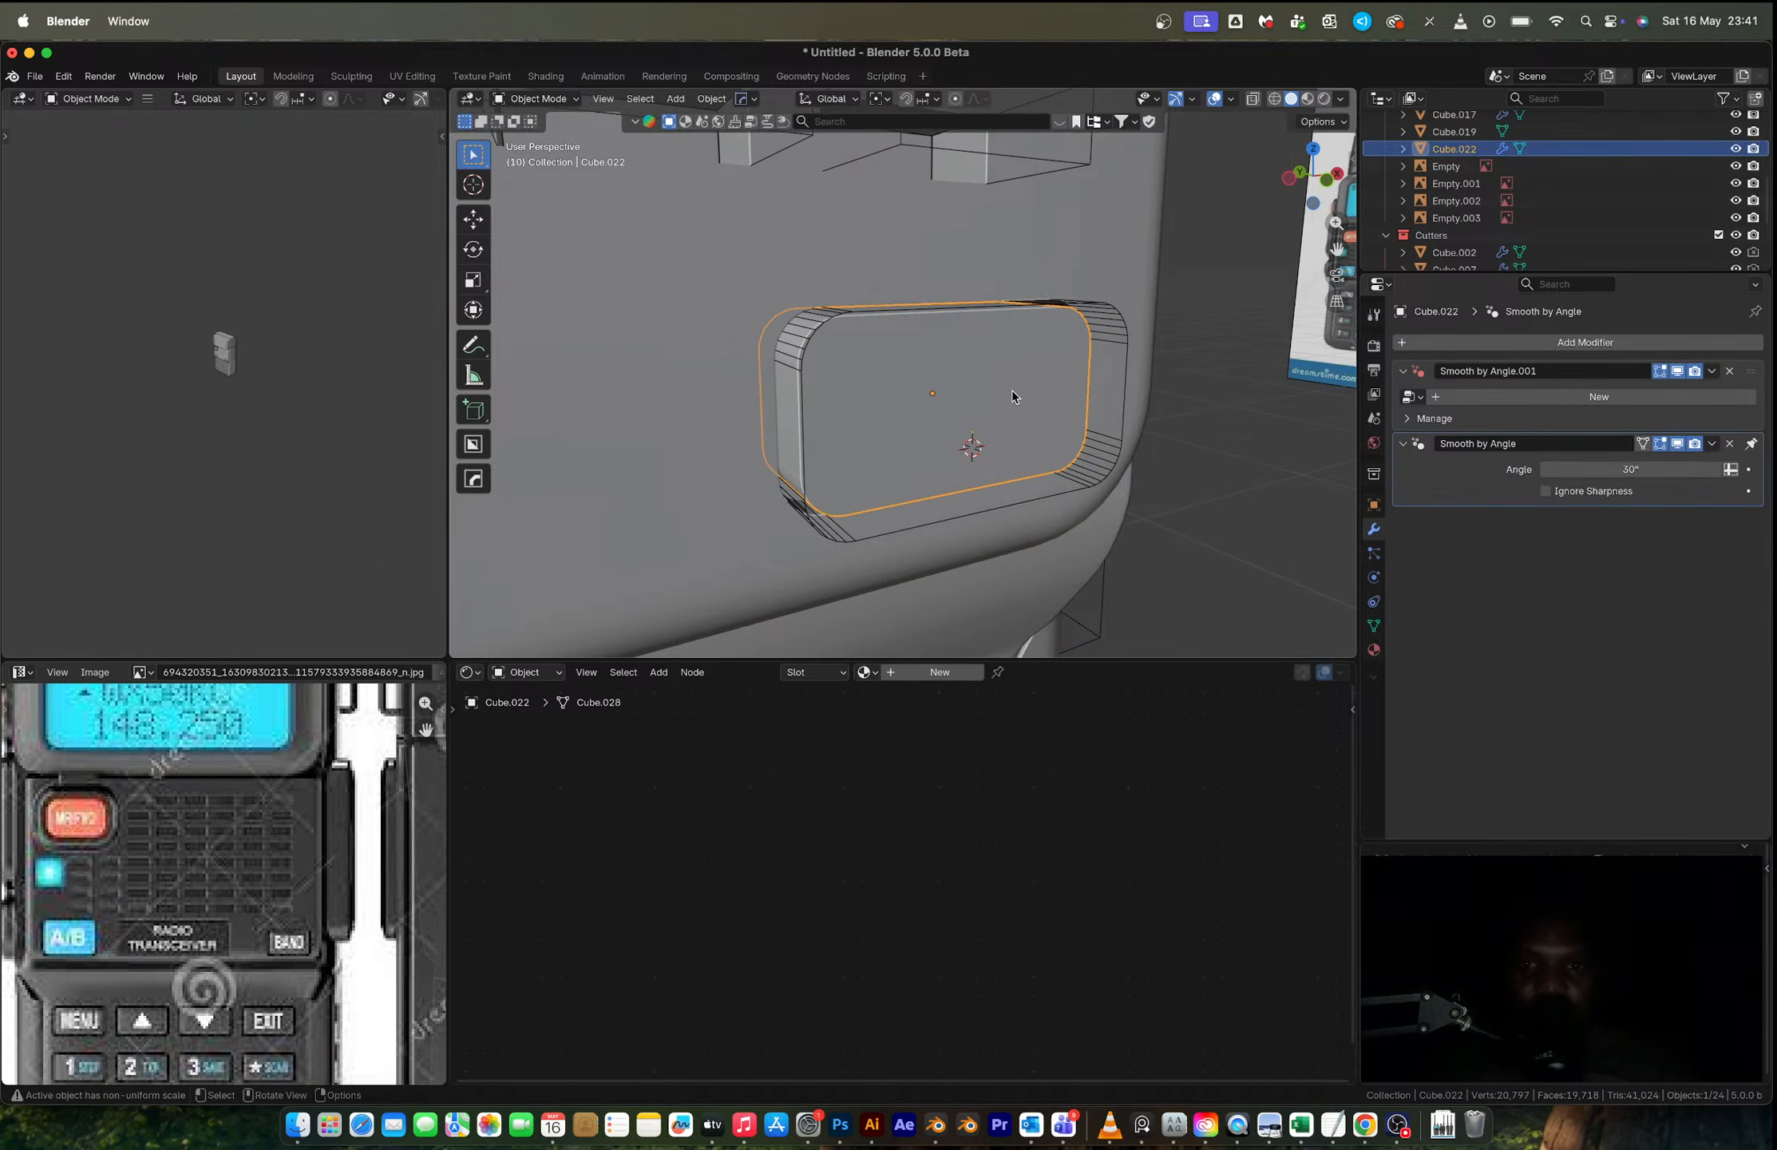
{"action": "key", "text": "q"}
{"action": "left_click", "coordinate": [966, 401]}
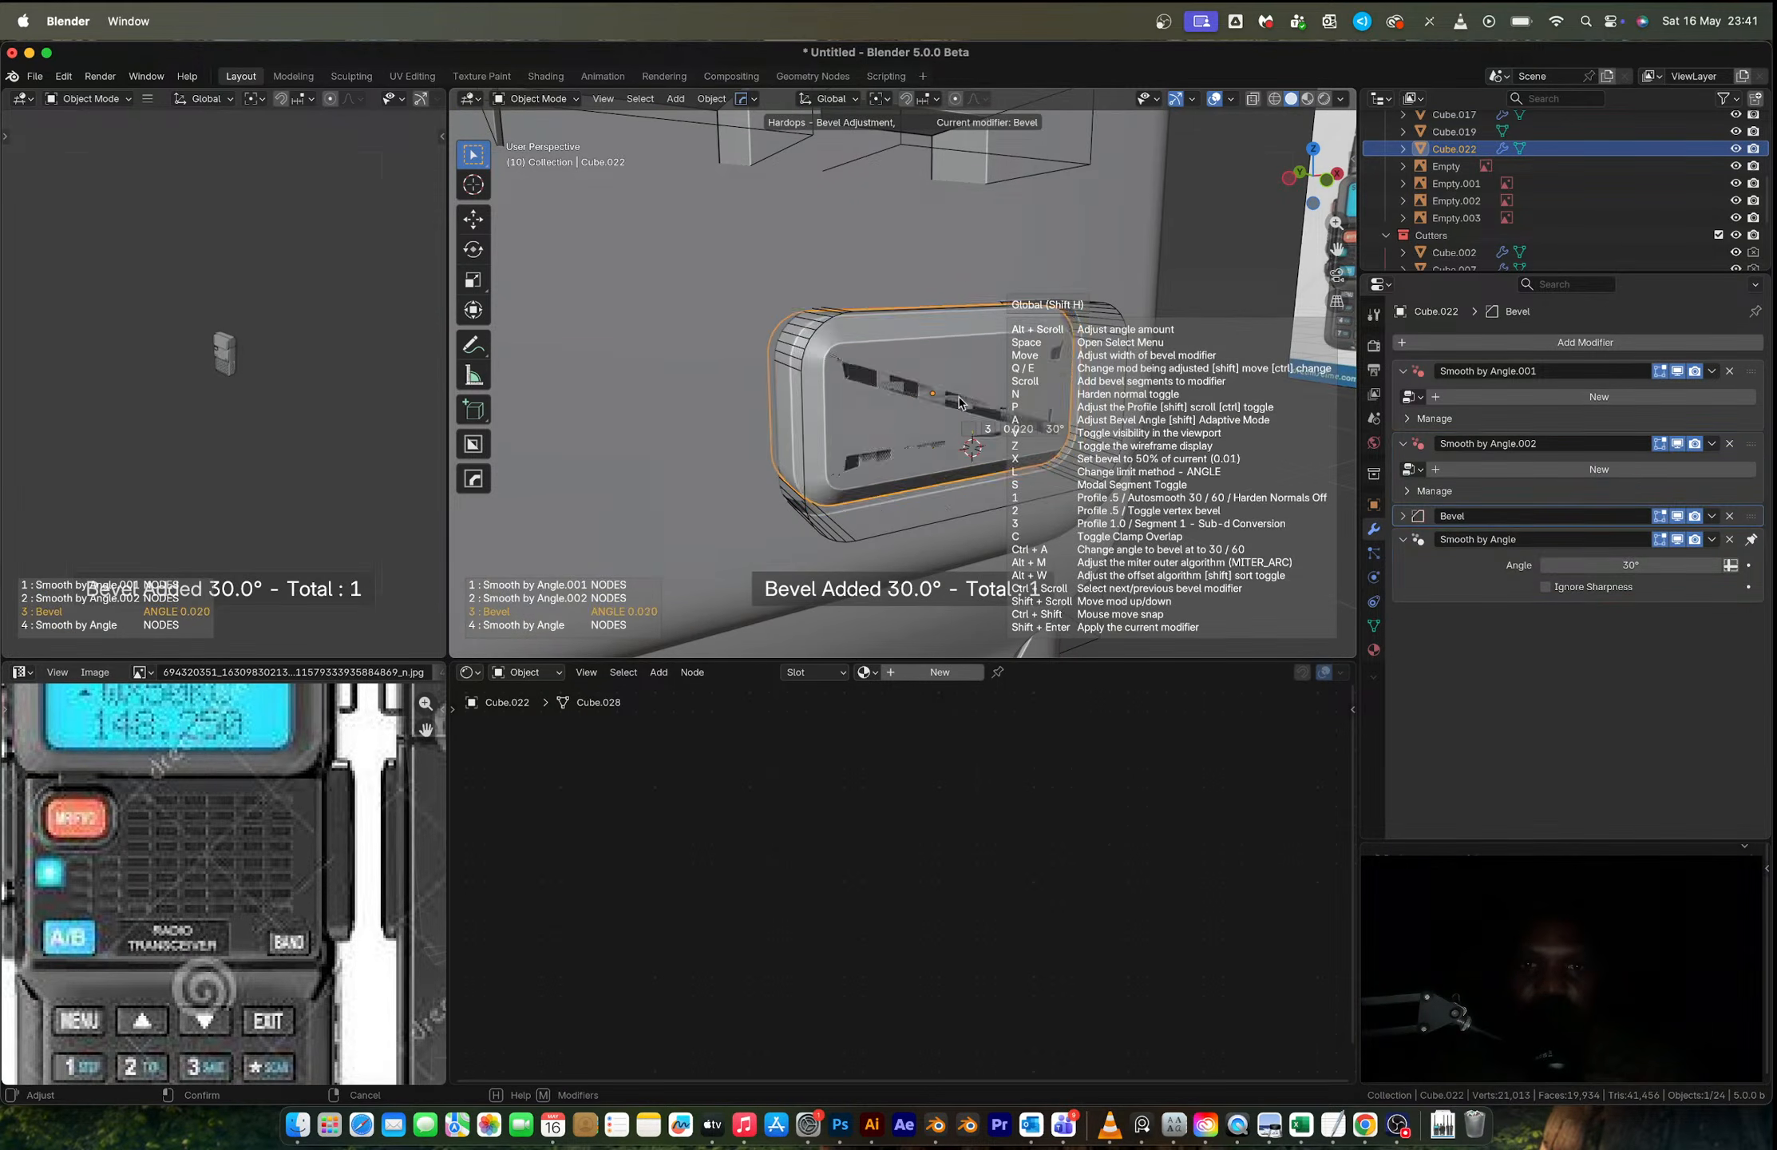
{"action": "scroll", "coordinate": [964, 397], "scroll_direction": "up", "scroll_amount": 5}
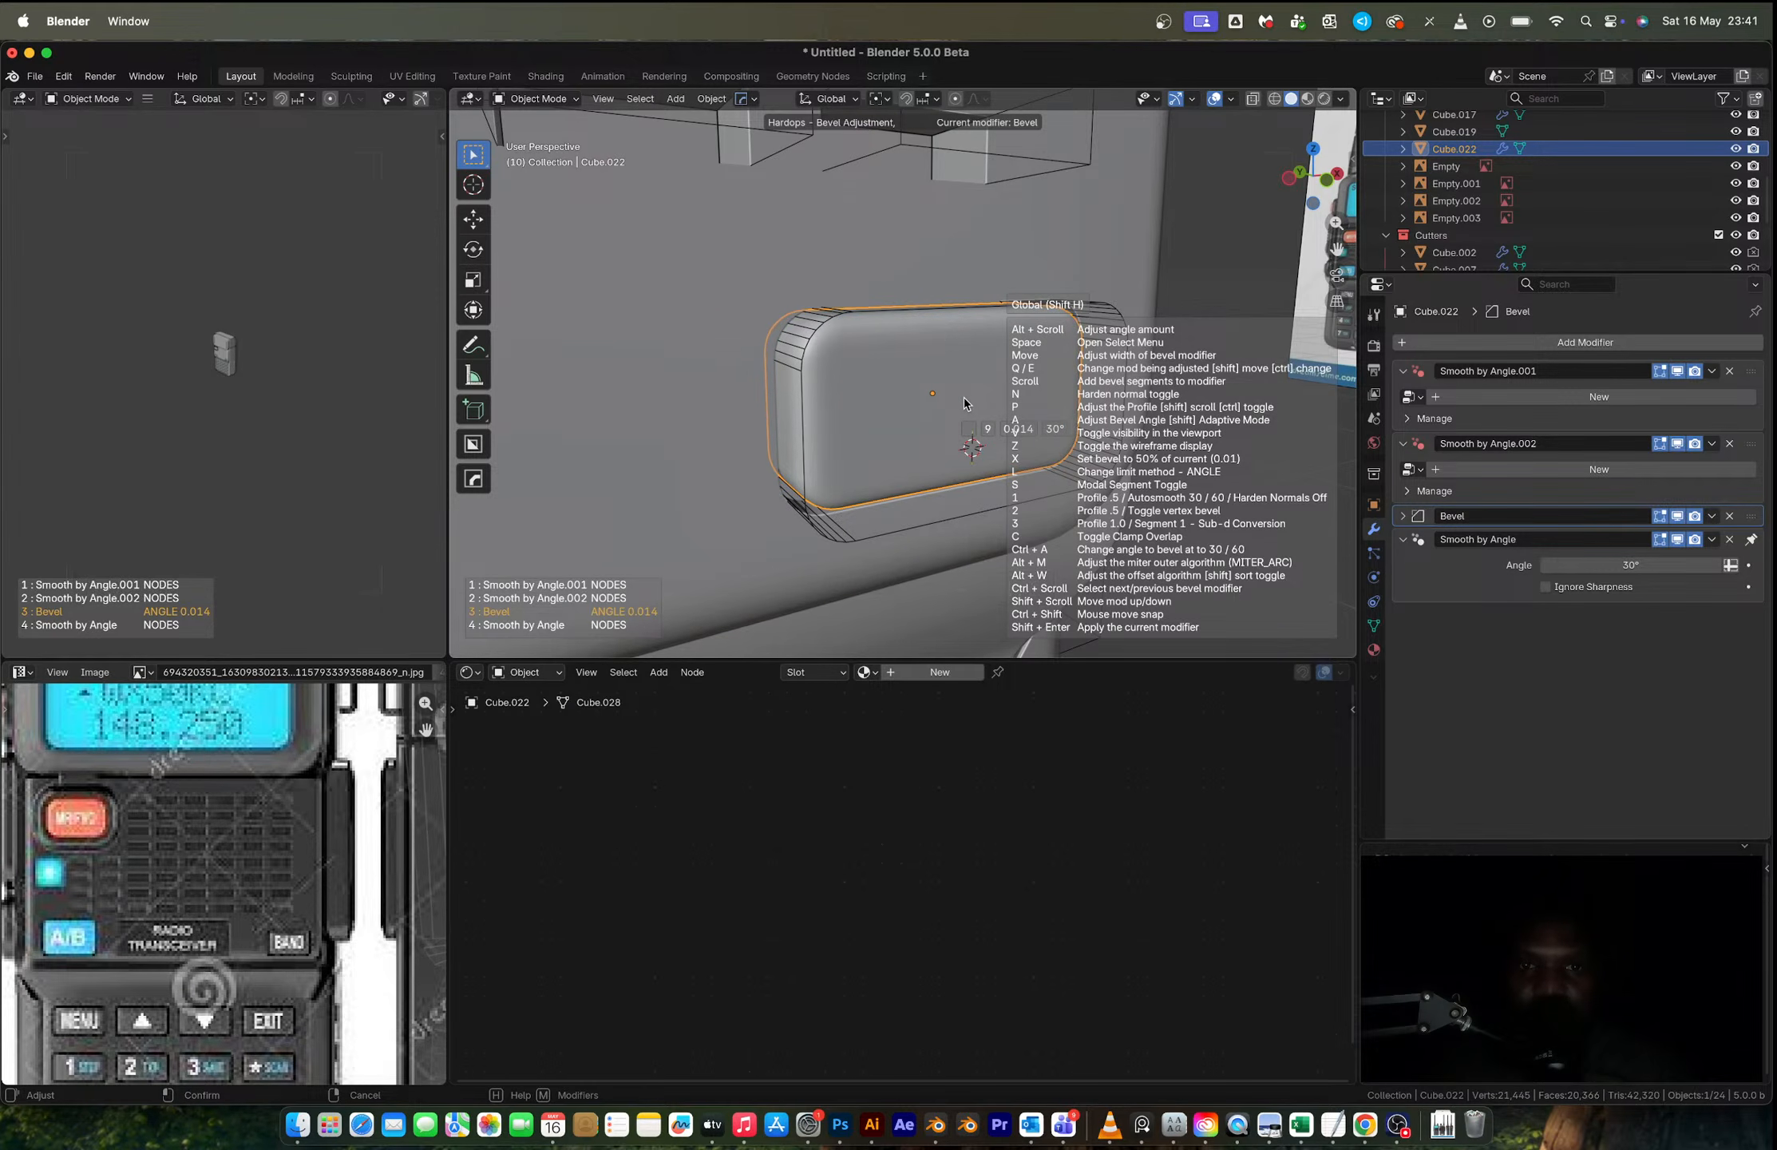
{"action": "left_click", "coordinate": [966, 401]}
Step: Deselect the BAND button and exclude the Cutters collection from the view layer
{"action": "scroll", "coordinate": [965, 403], "scroll_direction": "down", "scroll_amount": 6}
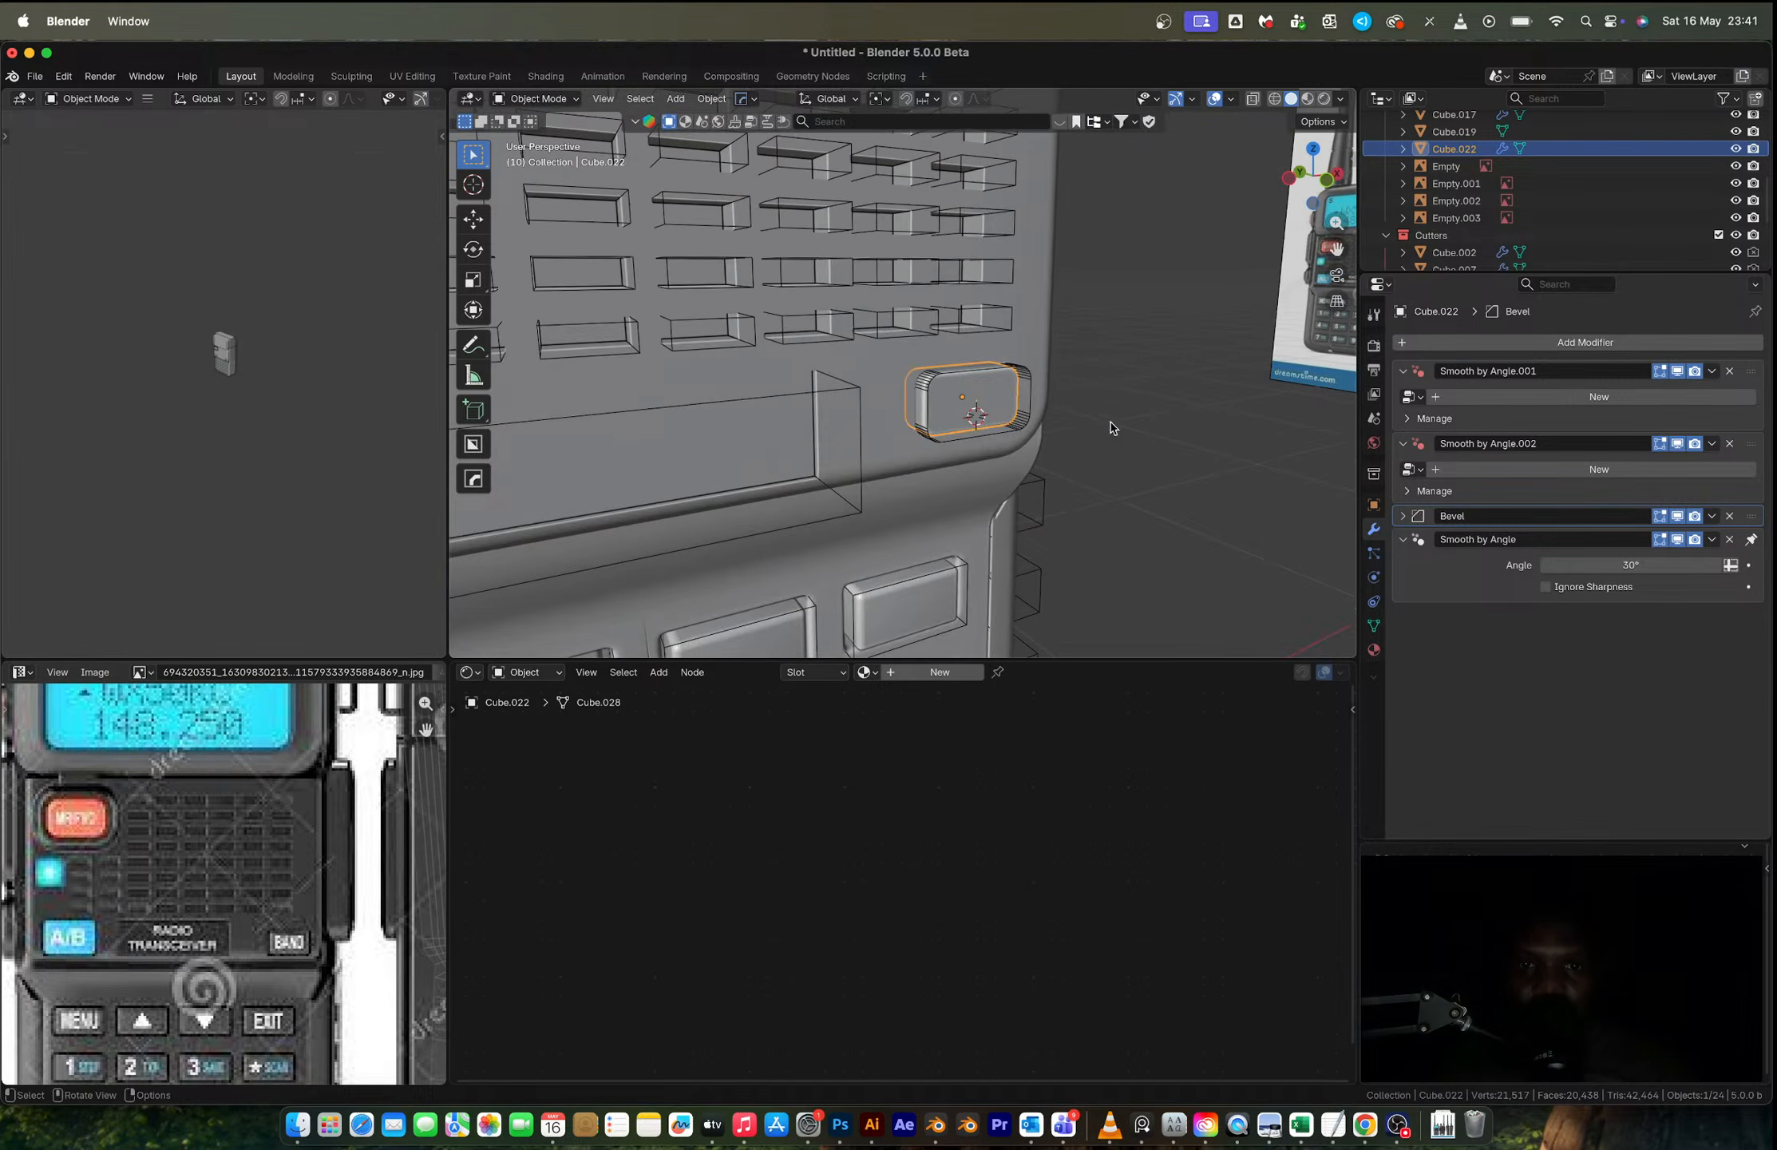
{"action": "left_click", "coordinate": [1114, 424]}
{"action": "middle_click_drag", "start_coordinate": [1114, 424], "coordinate": [1020, 437]}
{"action": "left_click", "coordinate": [1718, 235]}
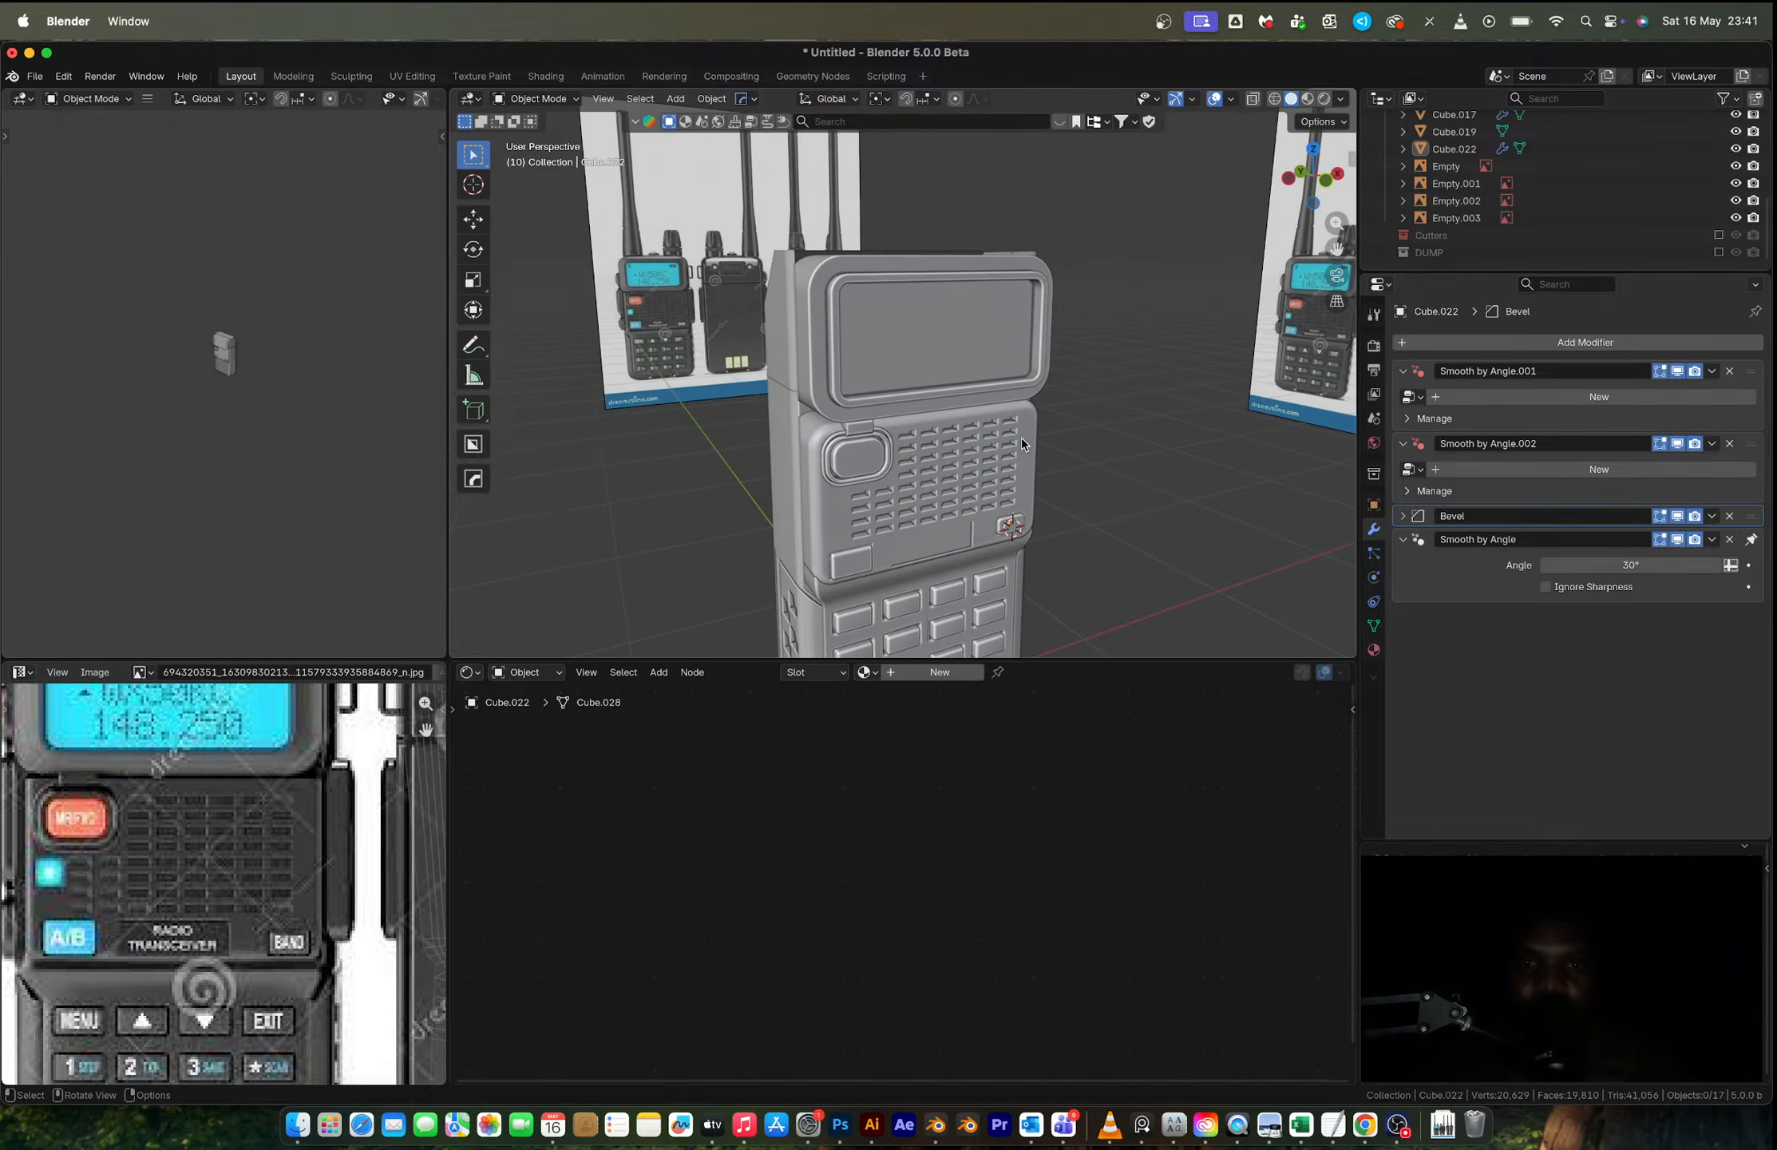
Step: Compare the top corners of the radio body with the front reference image using see-through display
{"action": "left_click", "coordinate": [1322, 184]}
{"action": "scroll", "coordinate": [1082, 268], "scroll_direction": "up", "scroll_amount": 3}
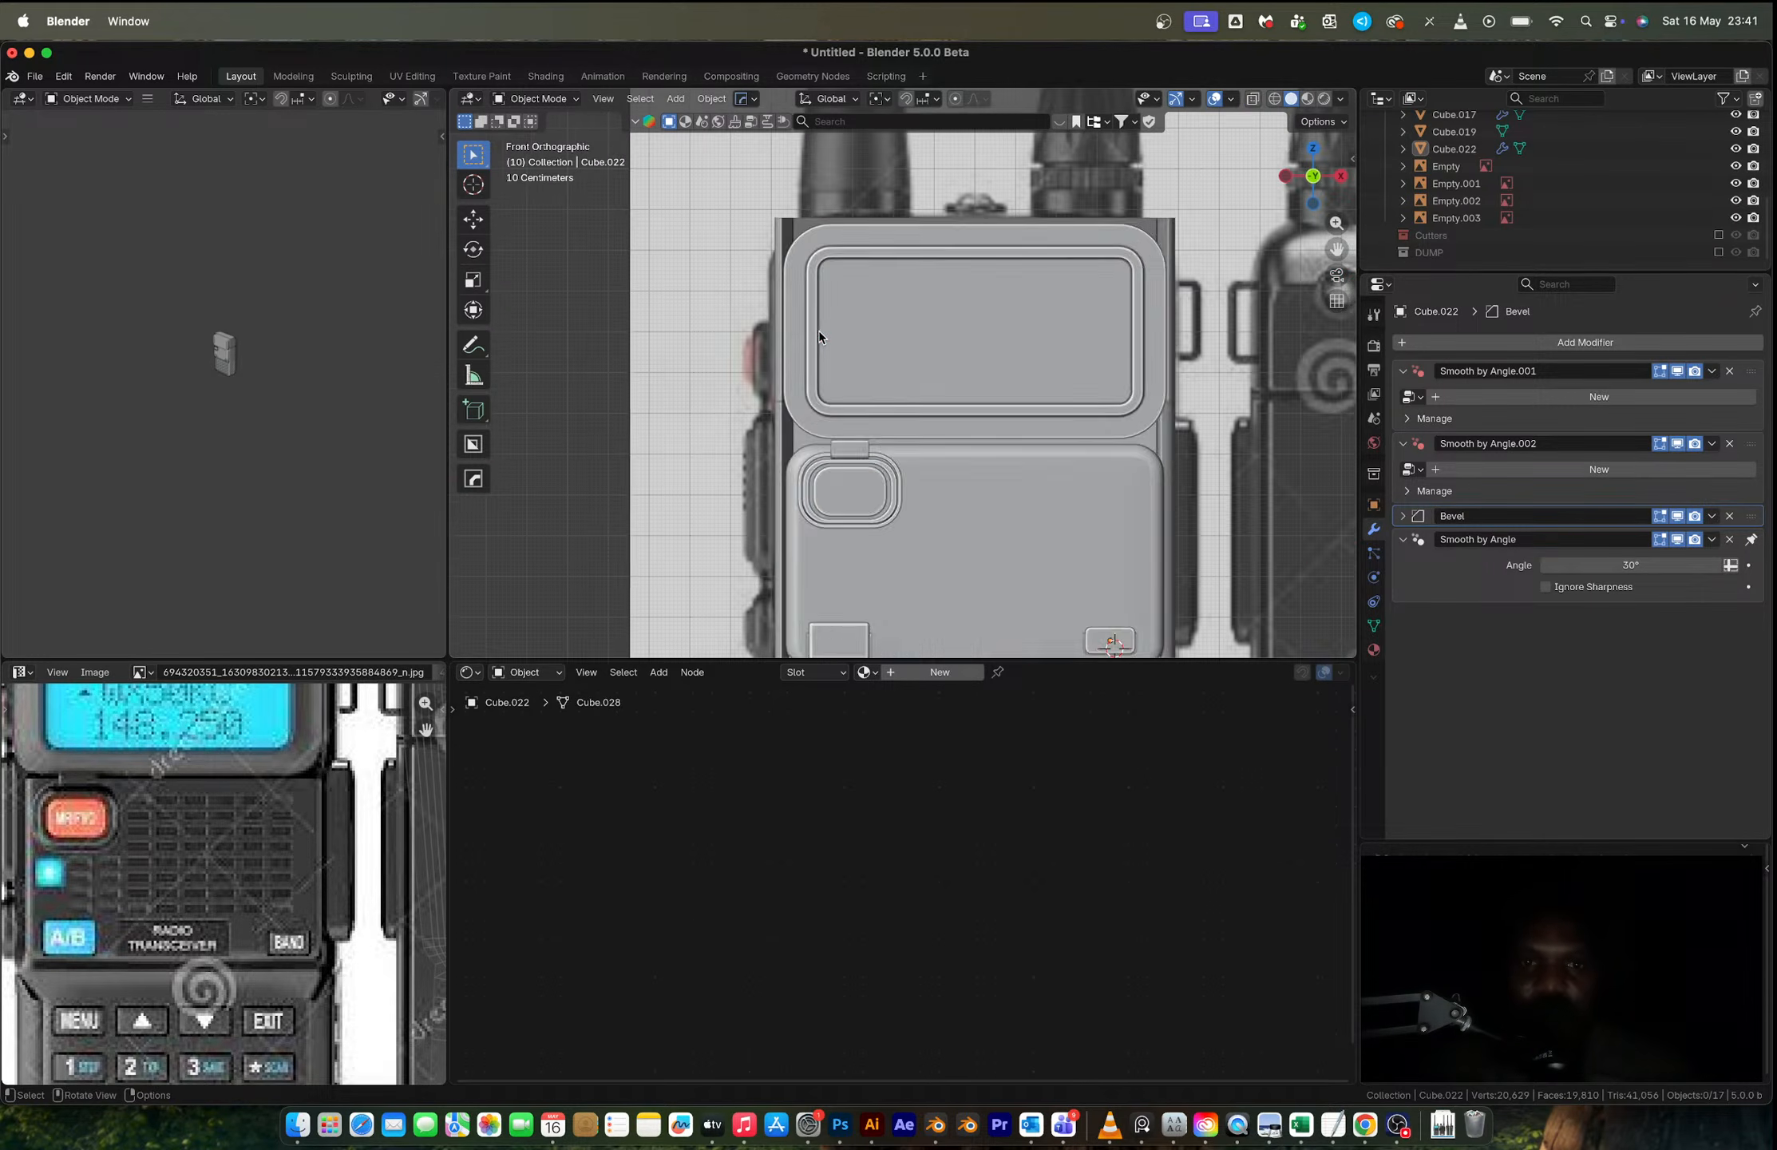
{"action": "key", "text": "alt+z"}
{"action": "scroll", "coordinate": [826, 432], "scroll_direction": "down", "scroll_amount": 2}
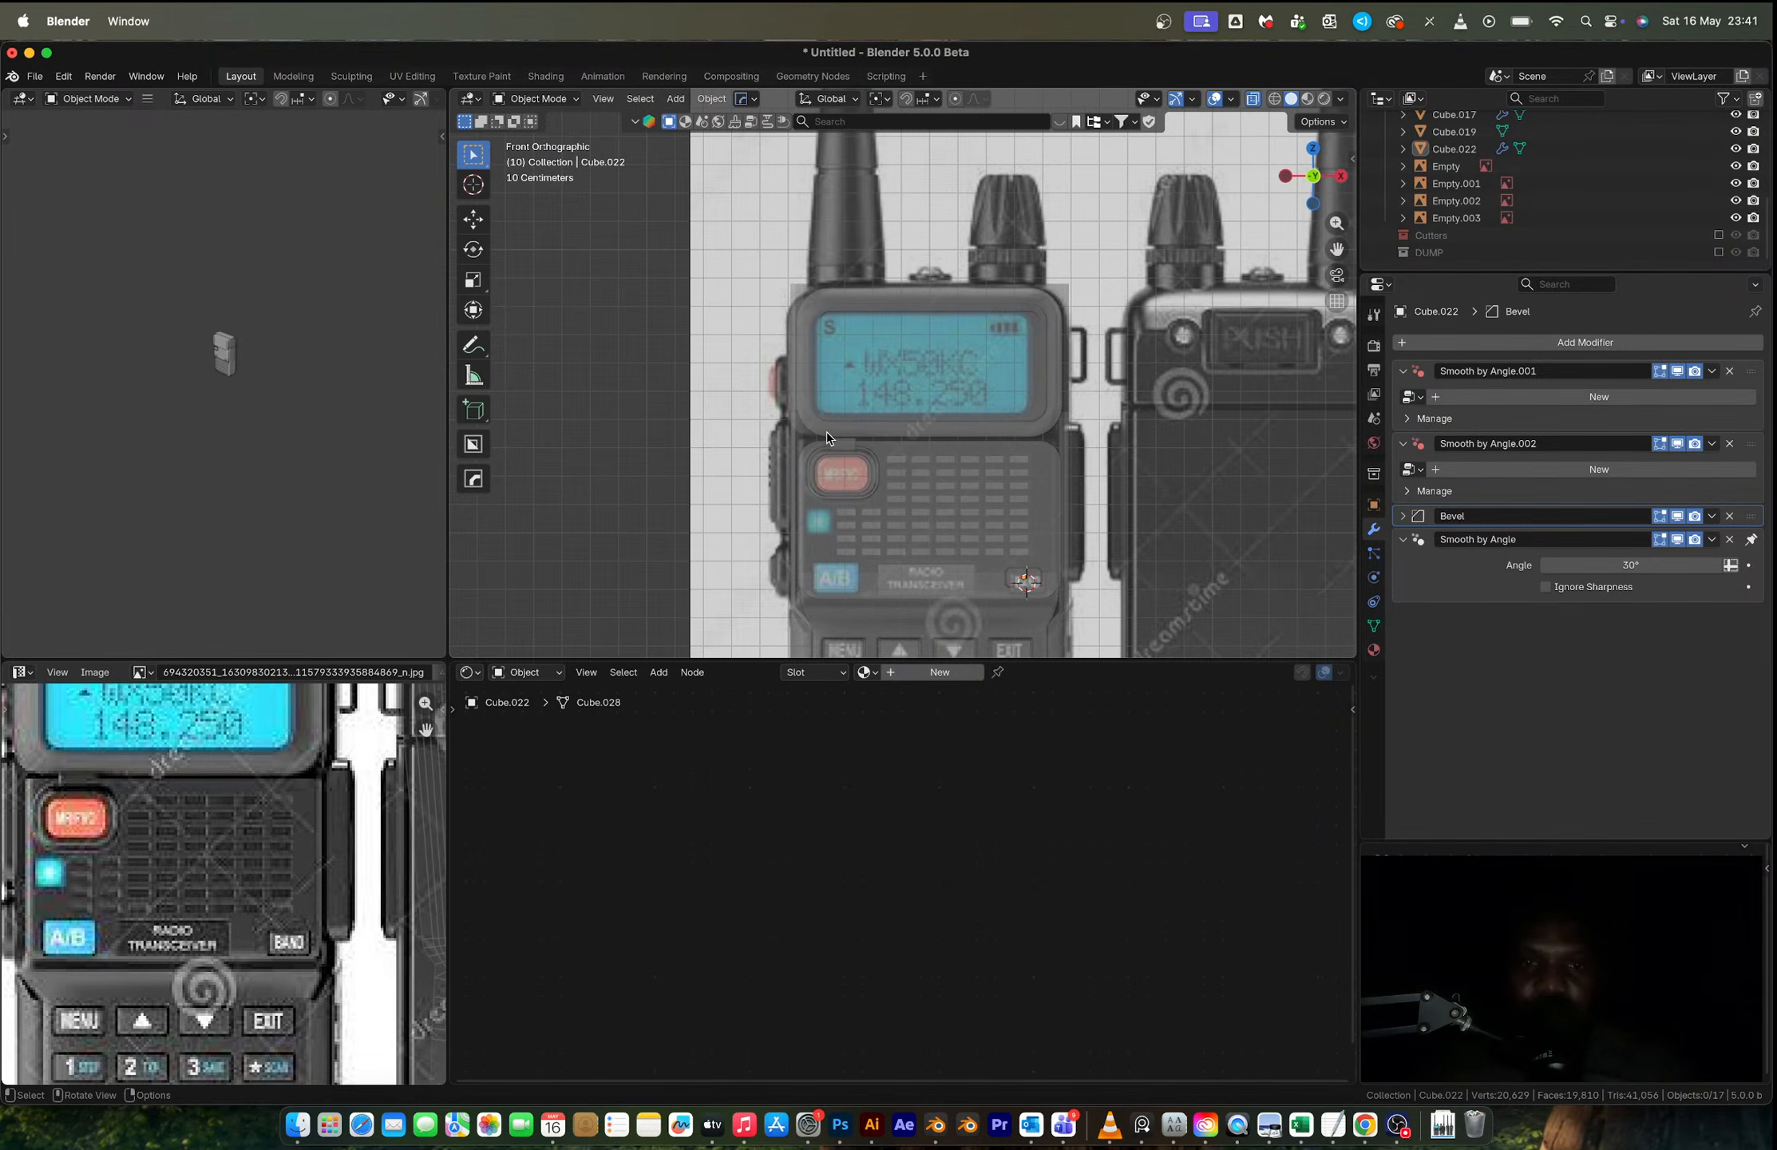
{"action": "scroll", "coordinate": [805, 274], "scroll_direction": "up", "scroll_amount": 2}
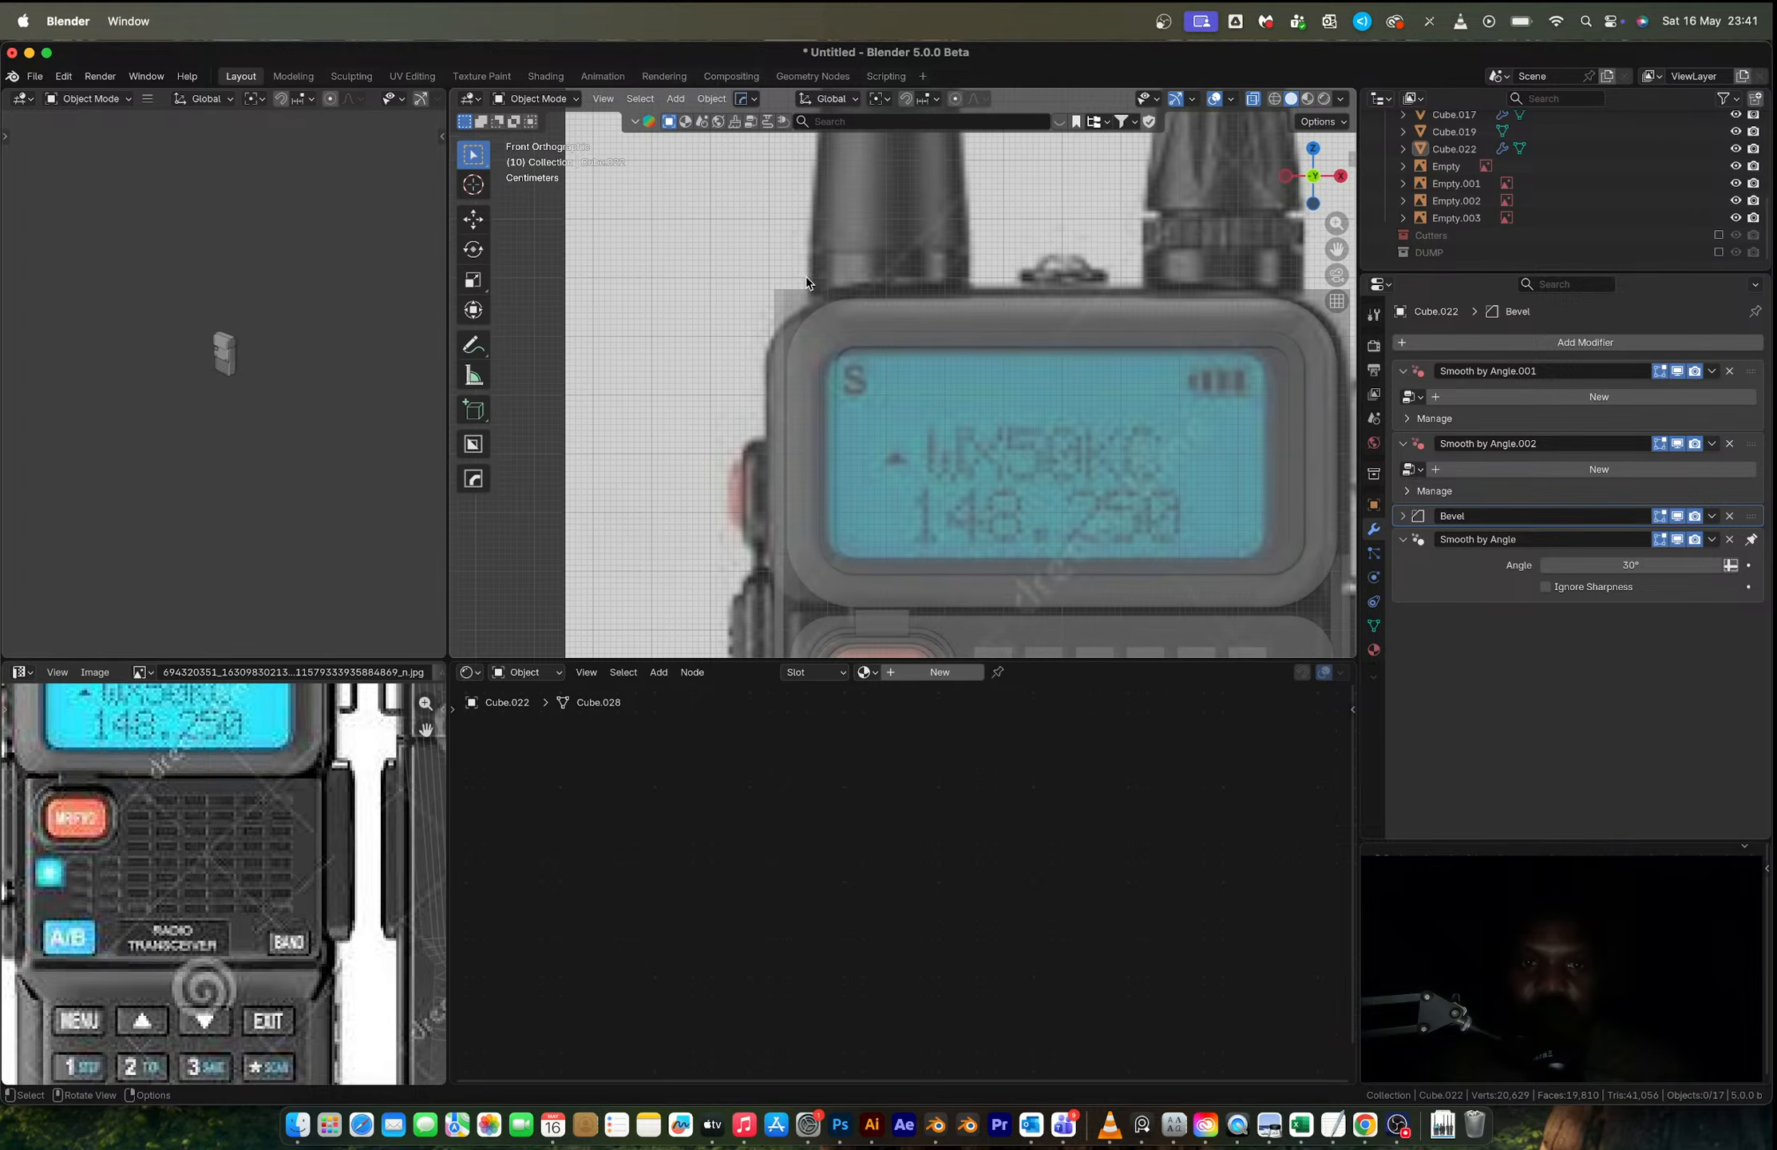
{"action": "middle_click_drag", "start_coordinate": [806, 274], "coordinate": [616, 381]}
{"action": "key", "text": "alt+z"}
Step: Dissolve the front-to-back edge loops nearest the two sides of the upper body around the display
{"action": "left_click", "coordinate": [842, 381]}
{"action": "key", "text": "Tab"}
{"action": "key", "text": "alt+a"}
{"action": "left_click", "coordinate": [792, 367], "text": "alt"}
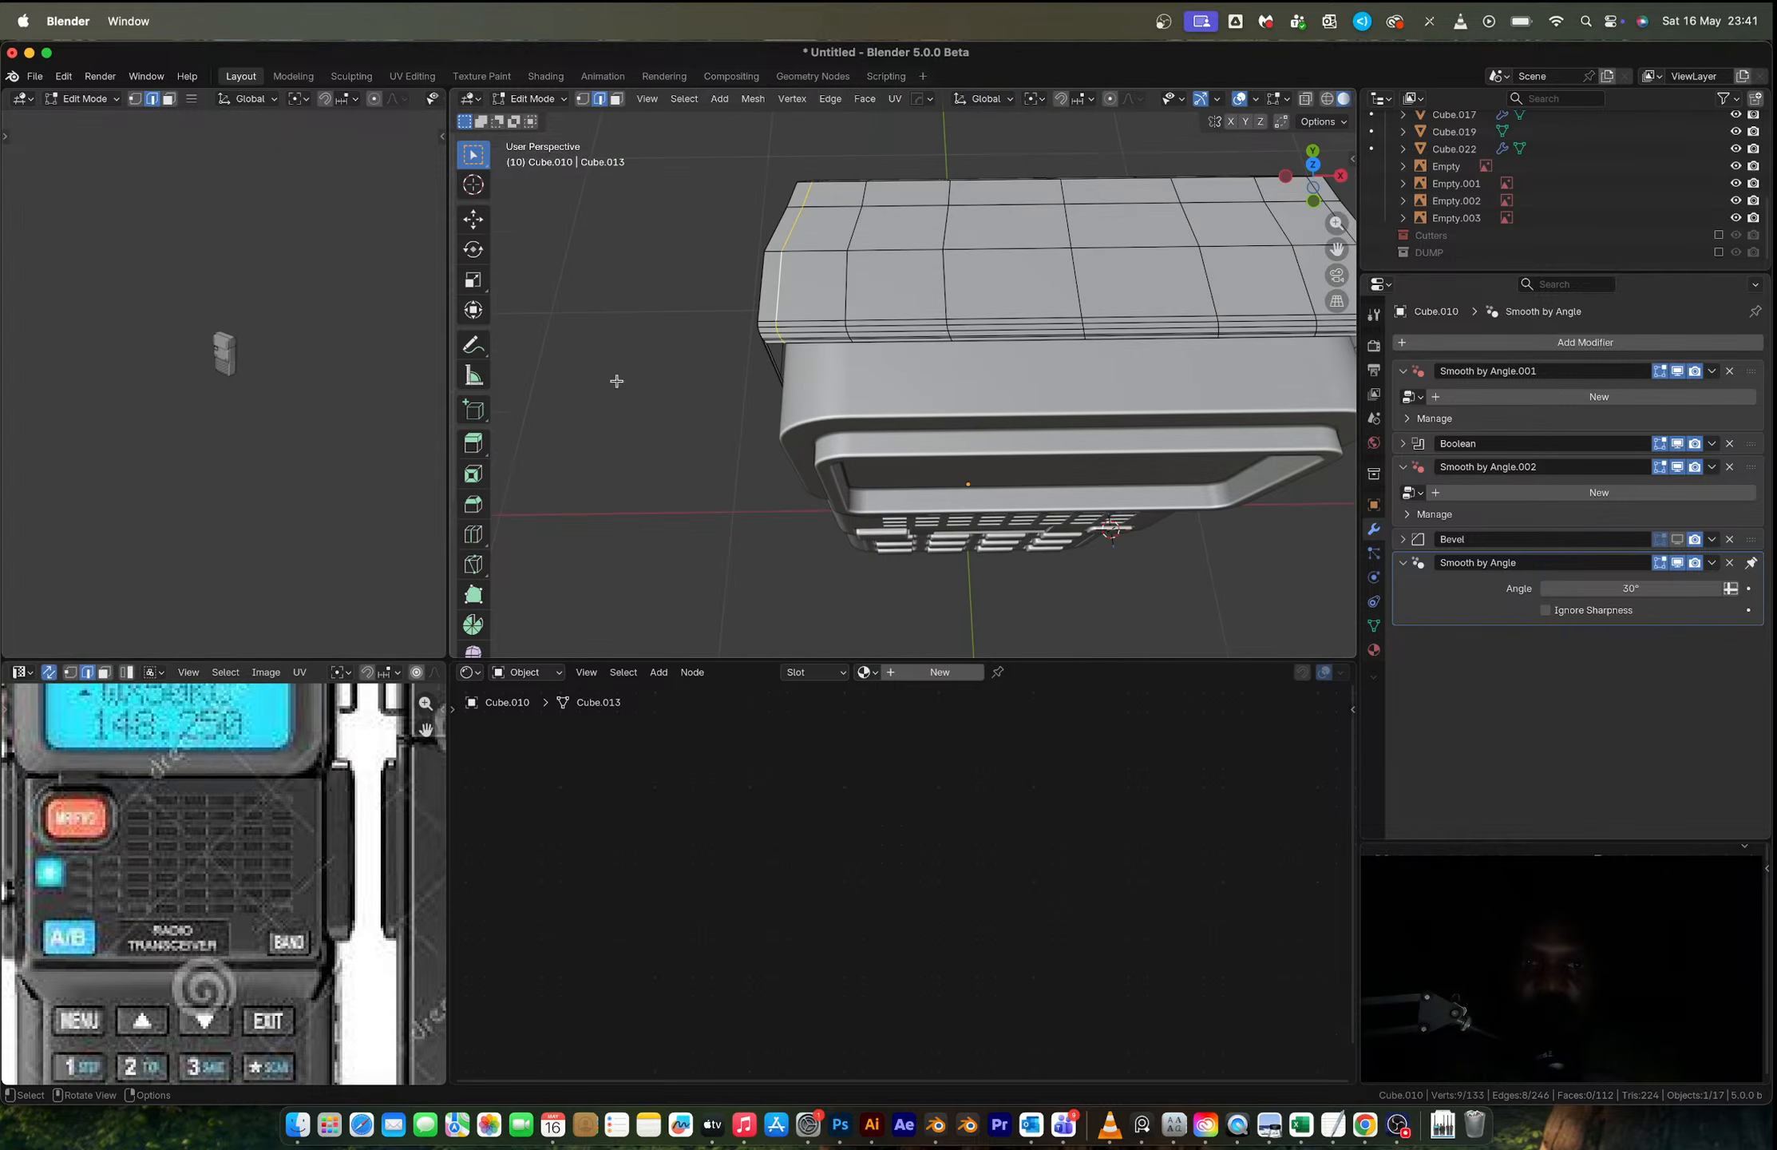
{"action": "middle_click_drag", "start_coordinate": [1196, 299], "coordinate": [963, 297]}
{"action": "right_click", "coordinate": [993, 285]}
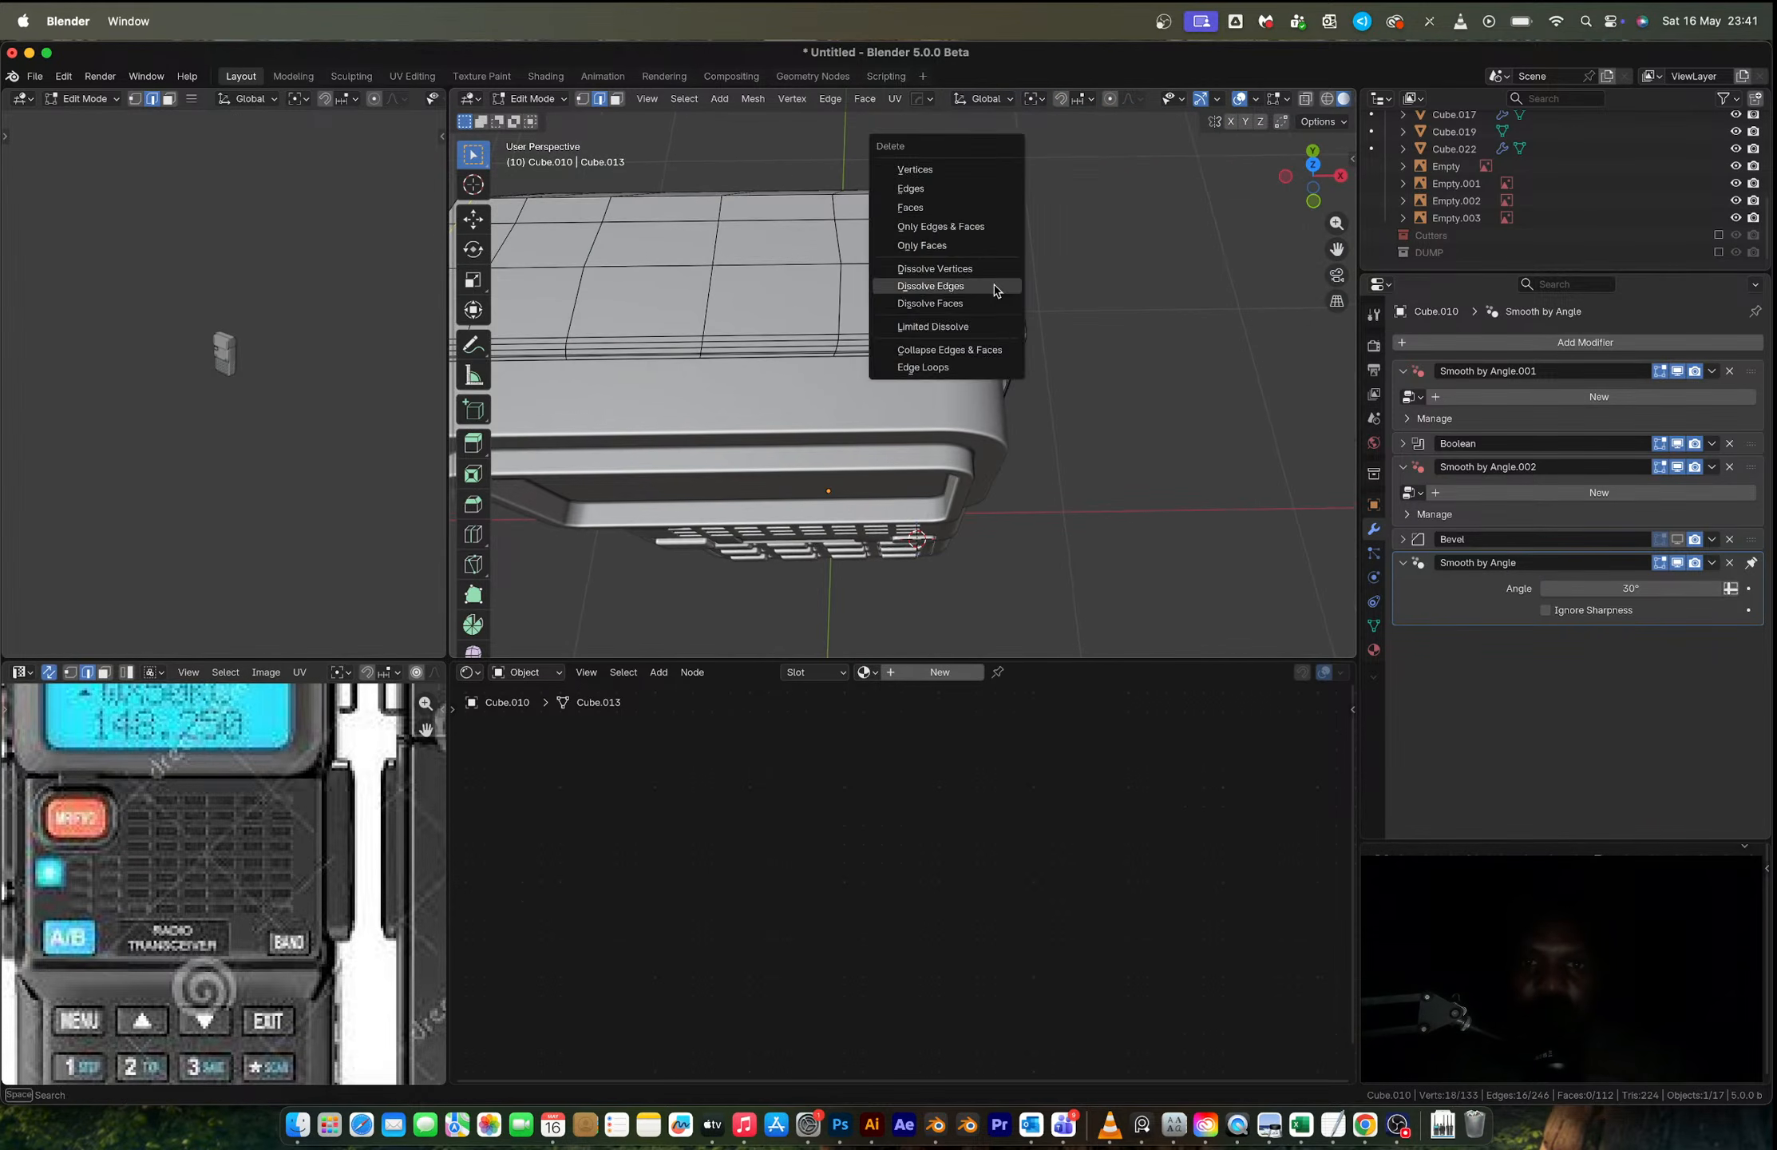
{"action": "left_click", "coordinate": [993, 285]}
Step: Try beveling the two upper side corner edges of the display body by 0.116 m with 8 segments
{"action": "middle_click_drag", "start_coordinate": [994, 285], "coordinate": [1190, 295]}
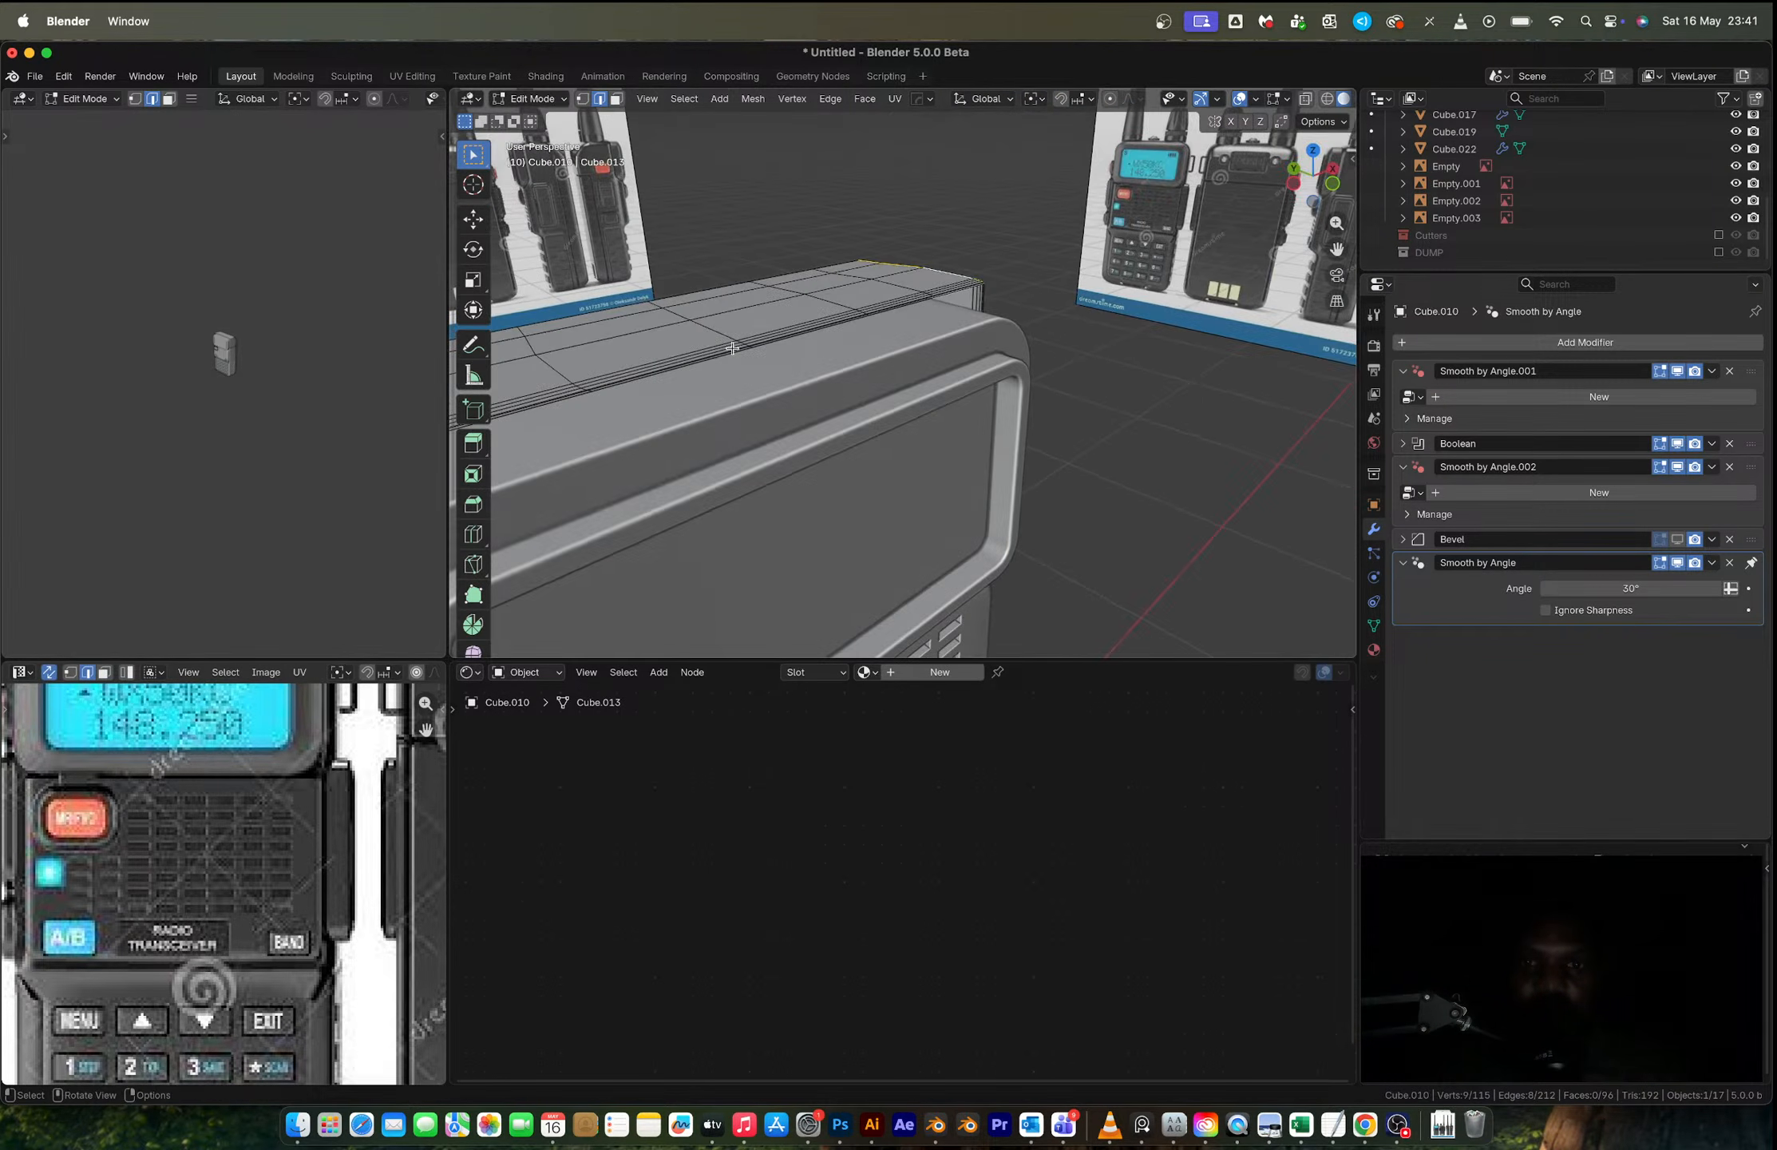
{"action": "middle_click_drag", "start_coordinate": [733, 349], "coordinate": [984, 250], "text": "shift"}
{"action": "left_click", "coordinate": [679, 278], "text": "alt+shift"}
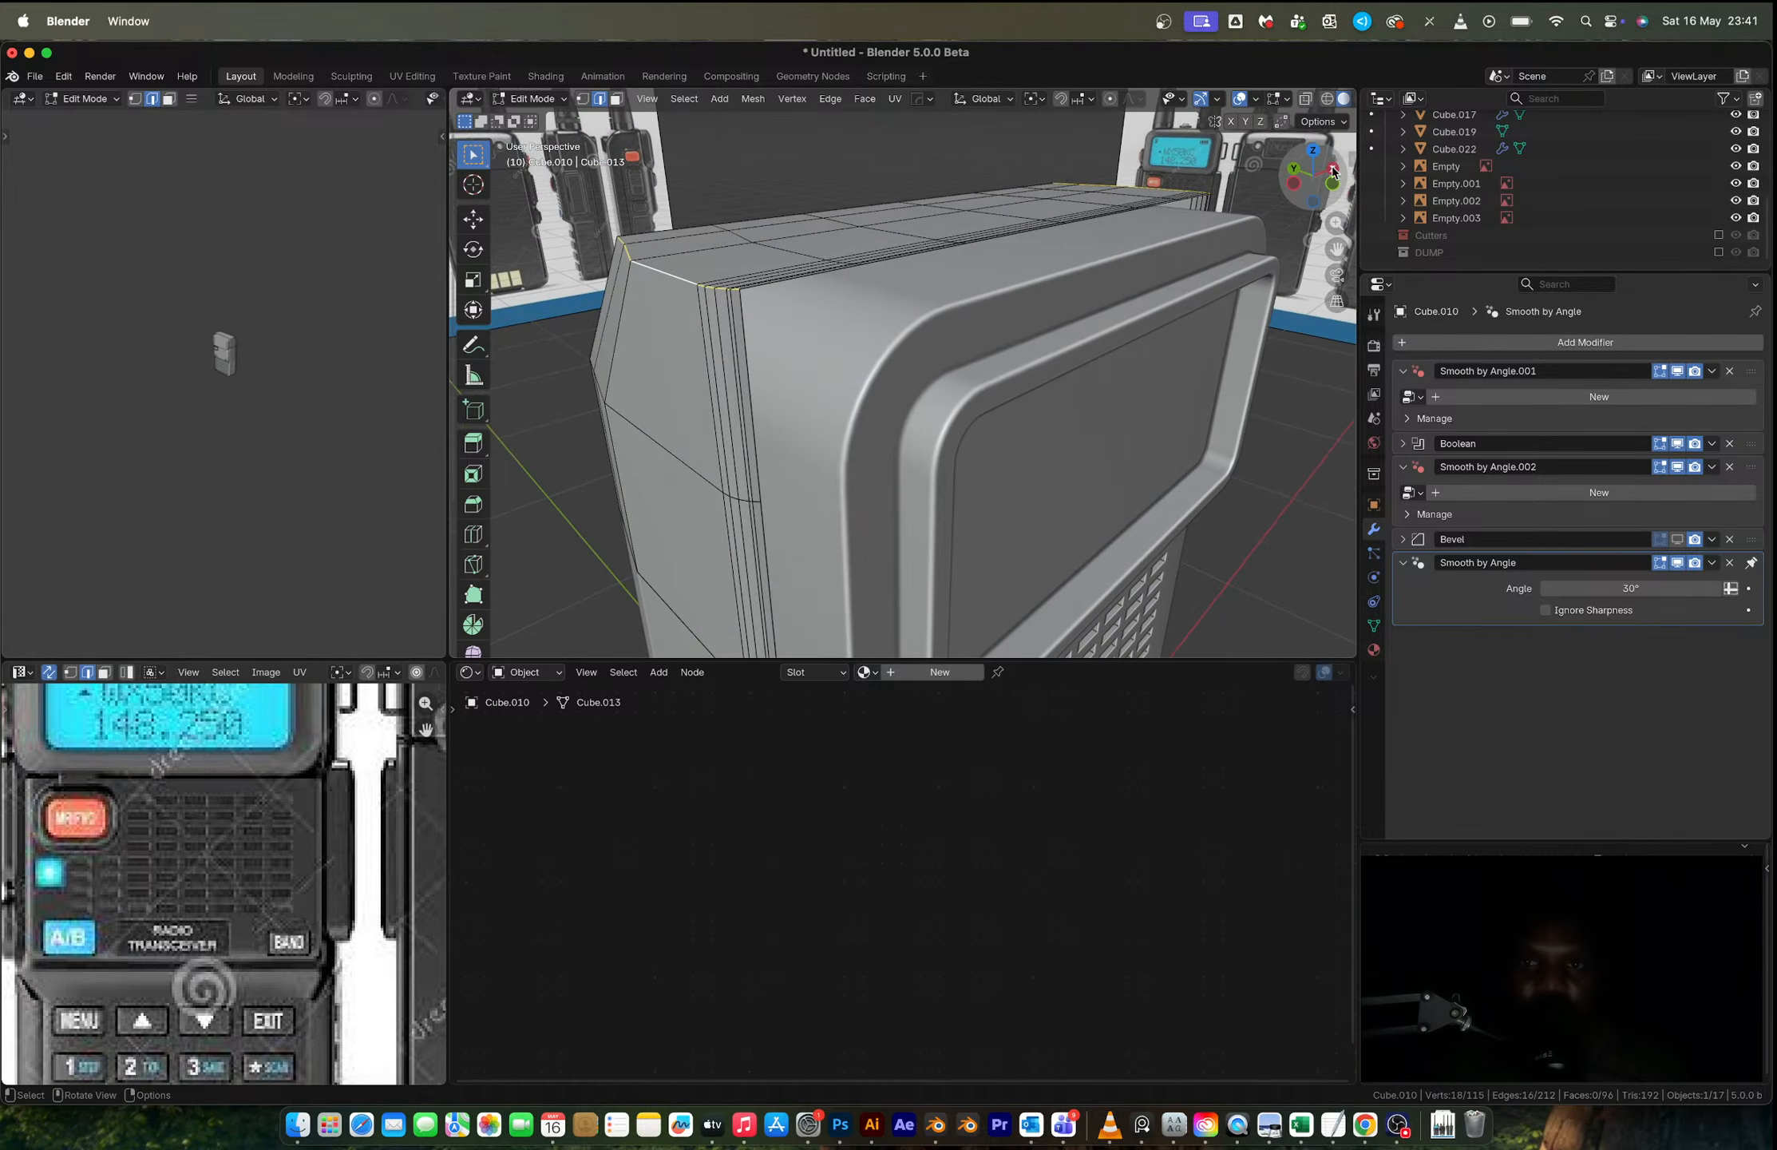
{"action": "left_click", "coordinate": [1332, 183]}
{"action": "scroll", "coordinate": [878, 335], "scroll_direction": "up", "scroll_amount": 5}
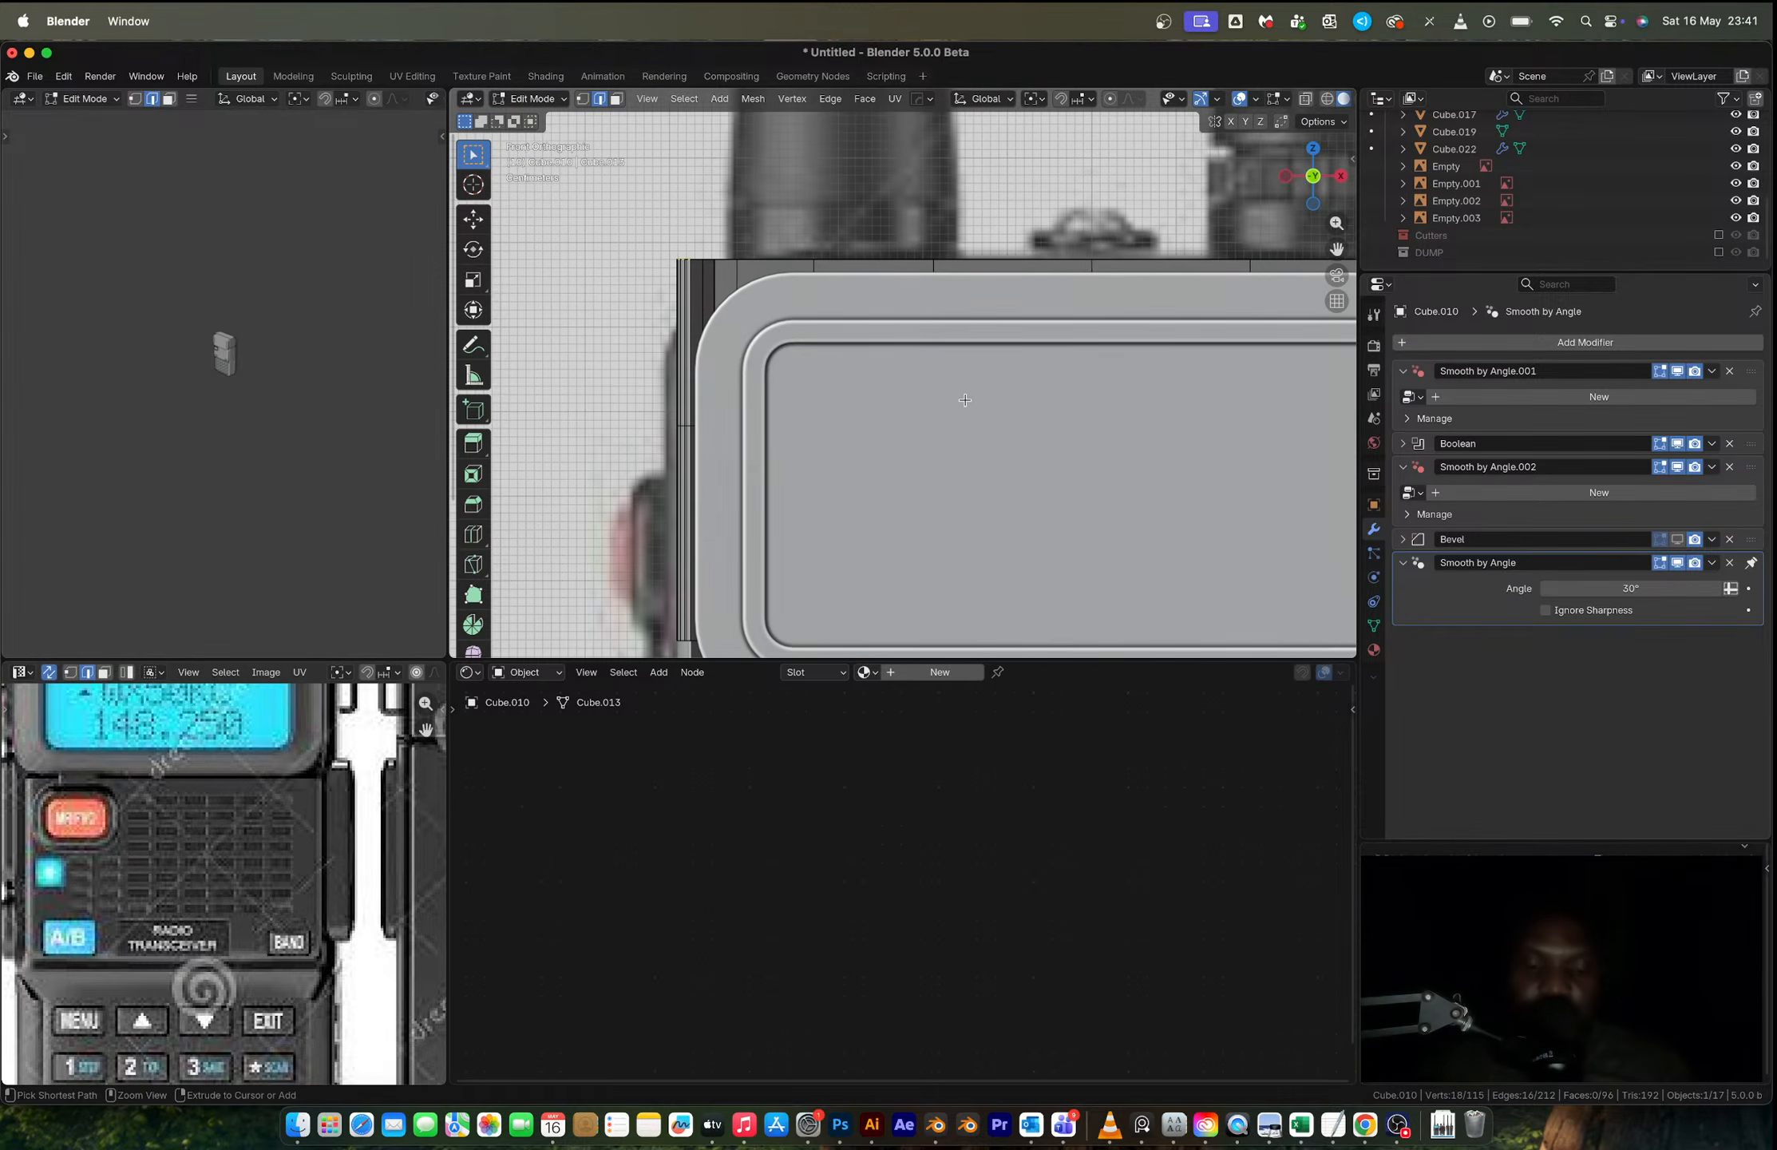
{"action": "key", "text": "ctrl+b"}
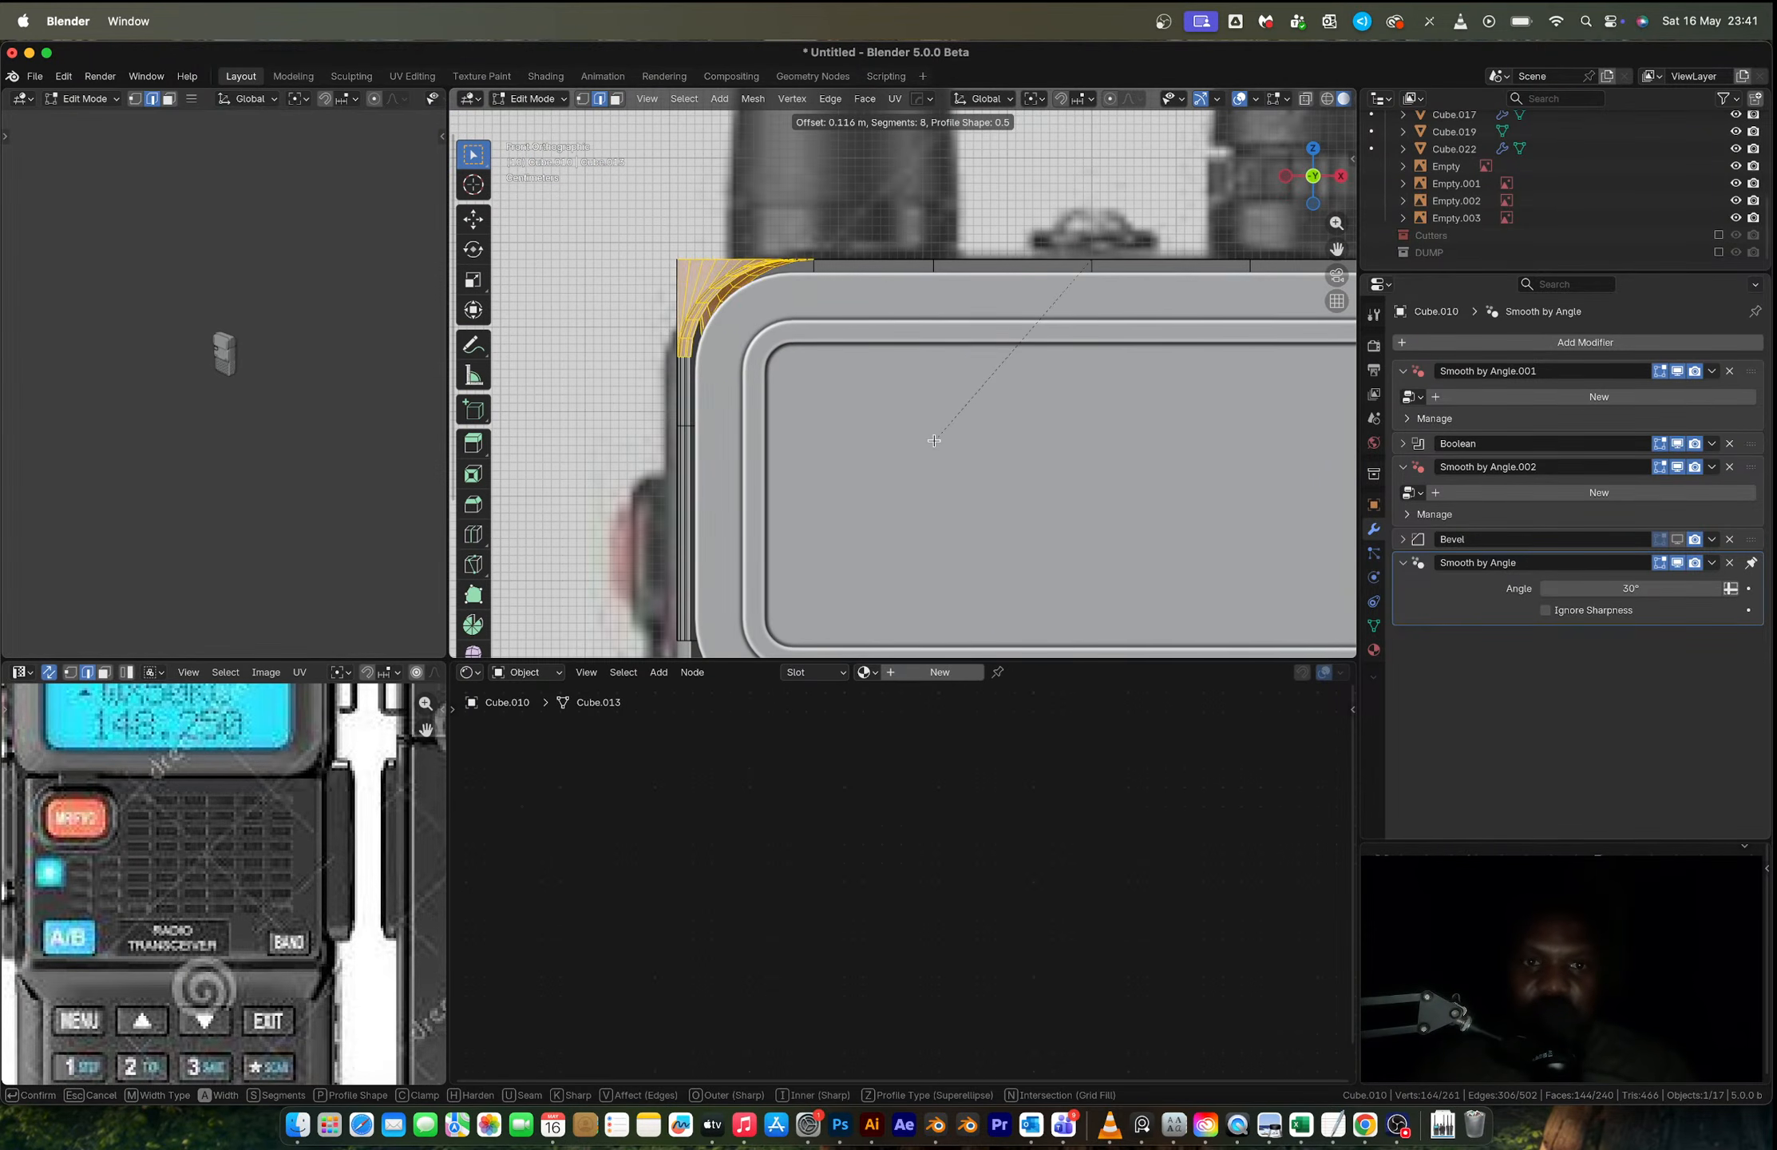
{"action": "left_click", "coordinate": [946, 428]}
{"action": "middle_click_drag", "start_coordinate": [945, 427], "coordinate": [1022, 404]}
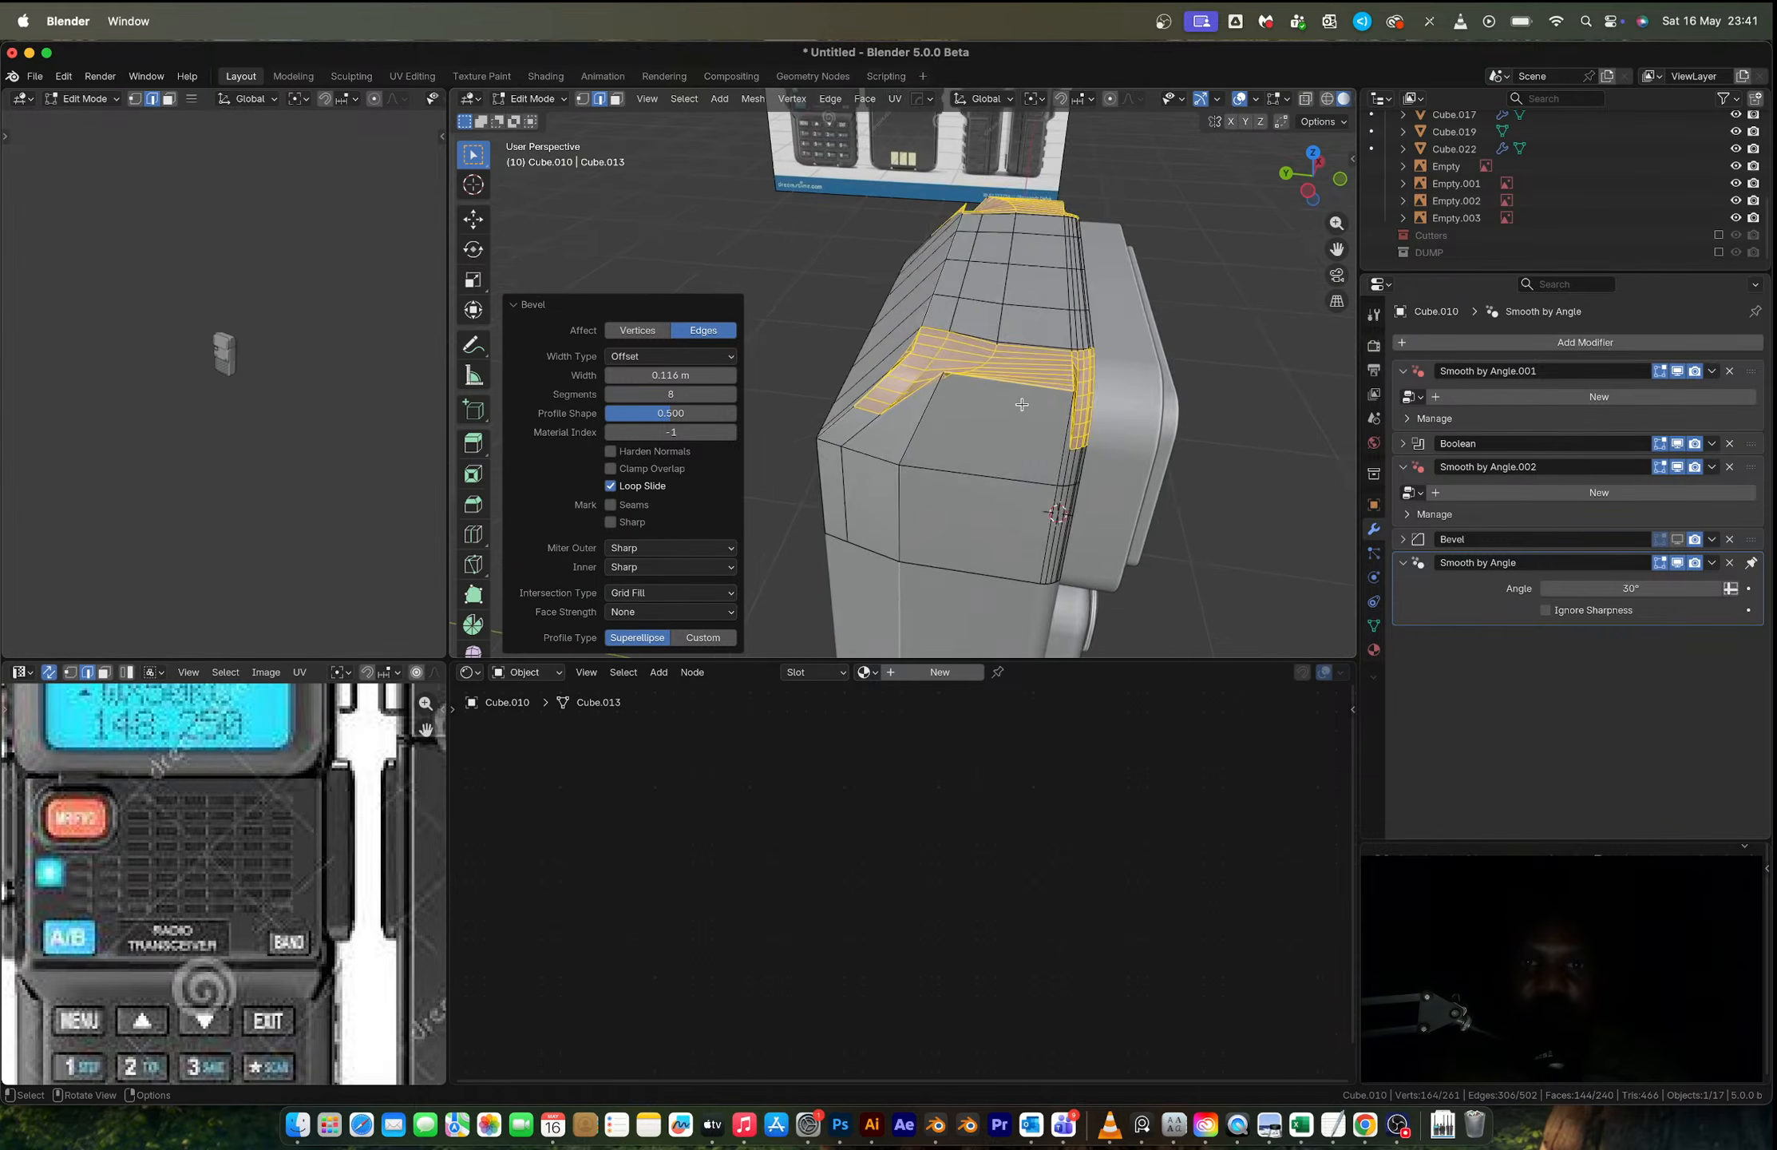
Step: Merge all vertices of the display body by distance at 0.0001 m and recalculate its normals outward
{"action": "key", "text": "alt+a"}
{"action": "key", "text": "a"}
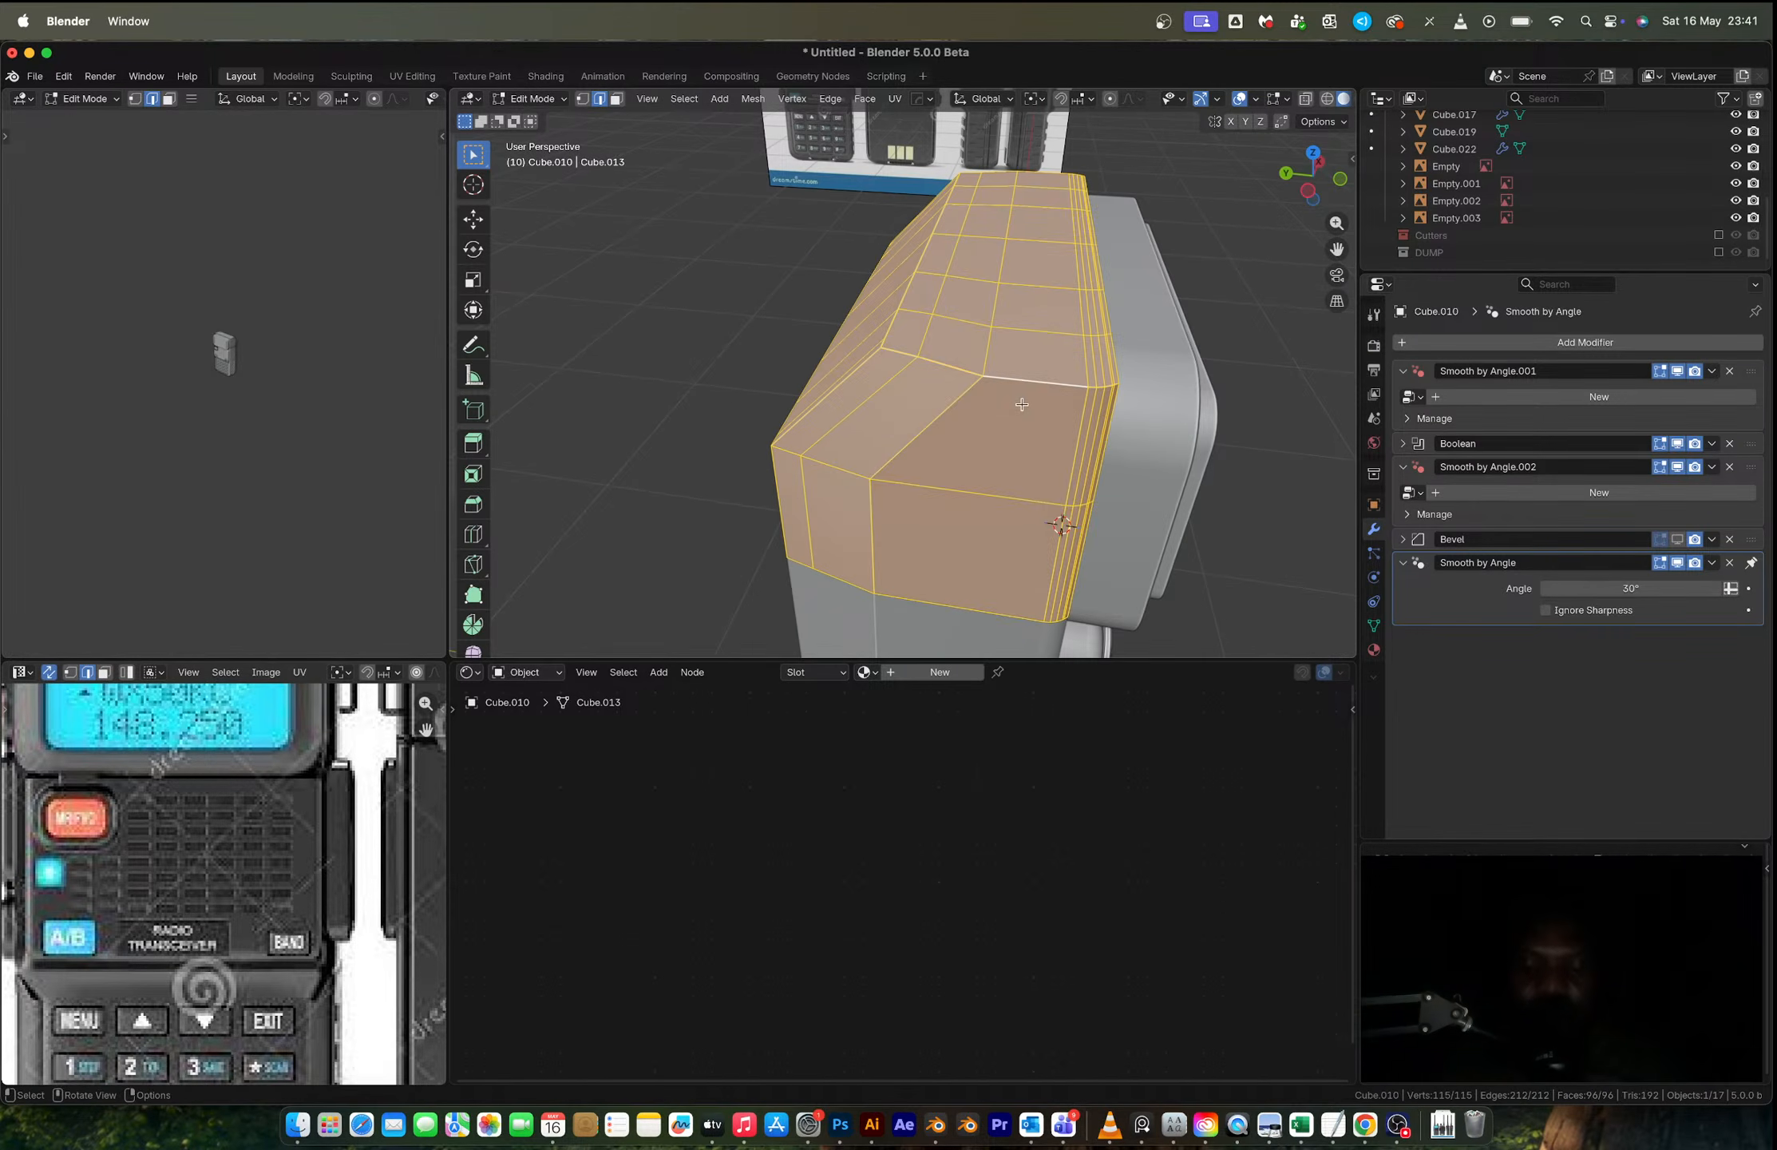
{"action": "key", "text": "m"}
{"action": "left_click", "coordinate": [972, 406]}
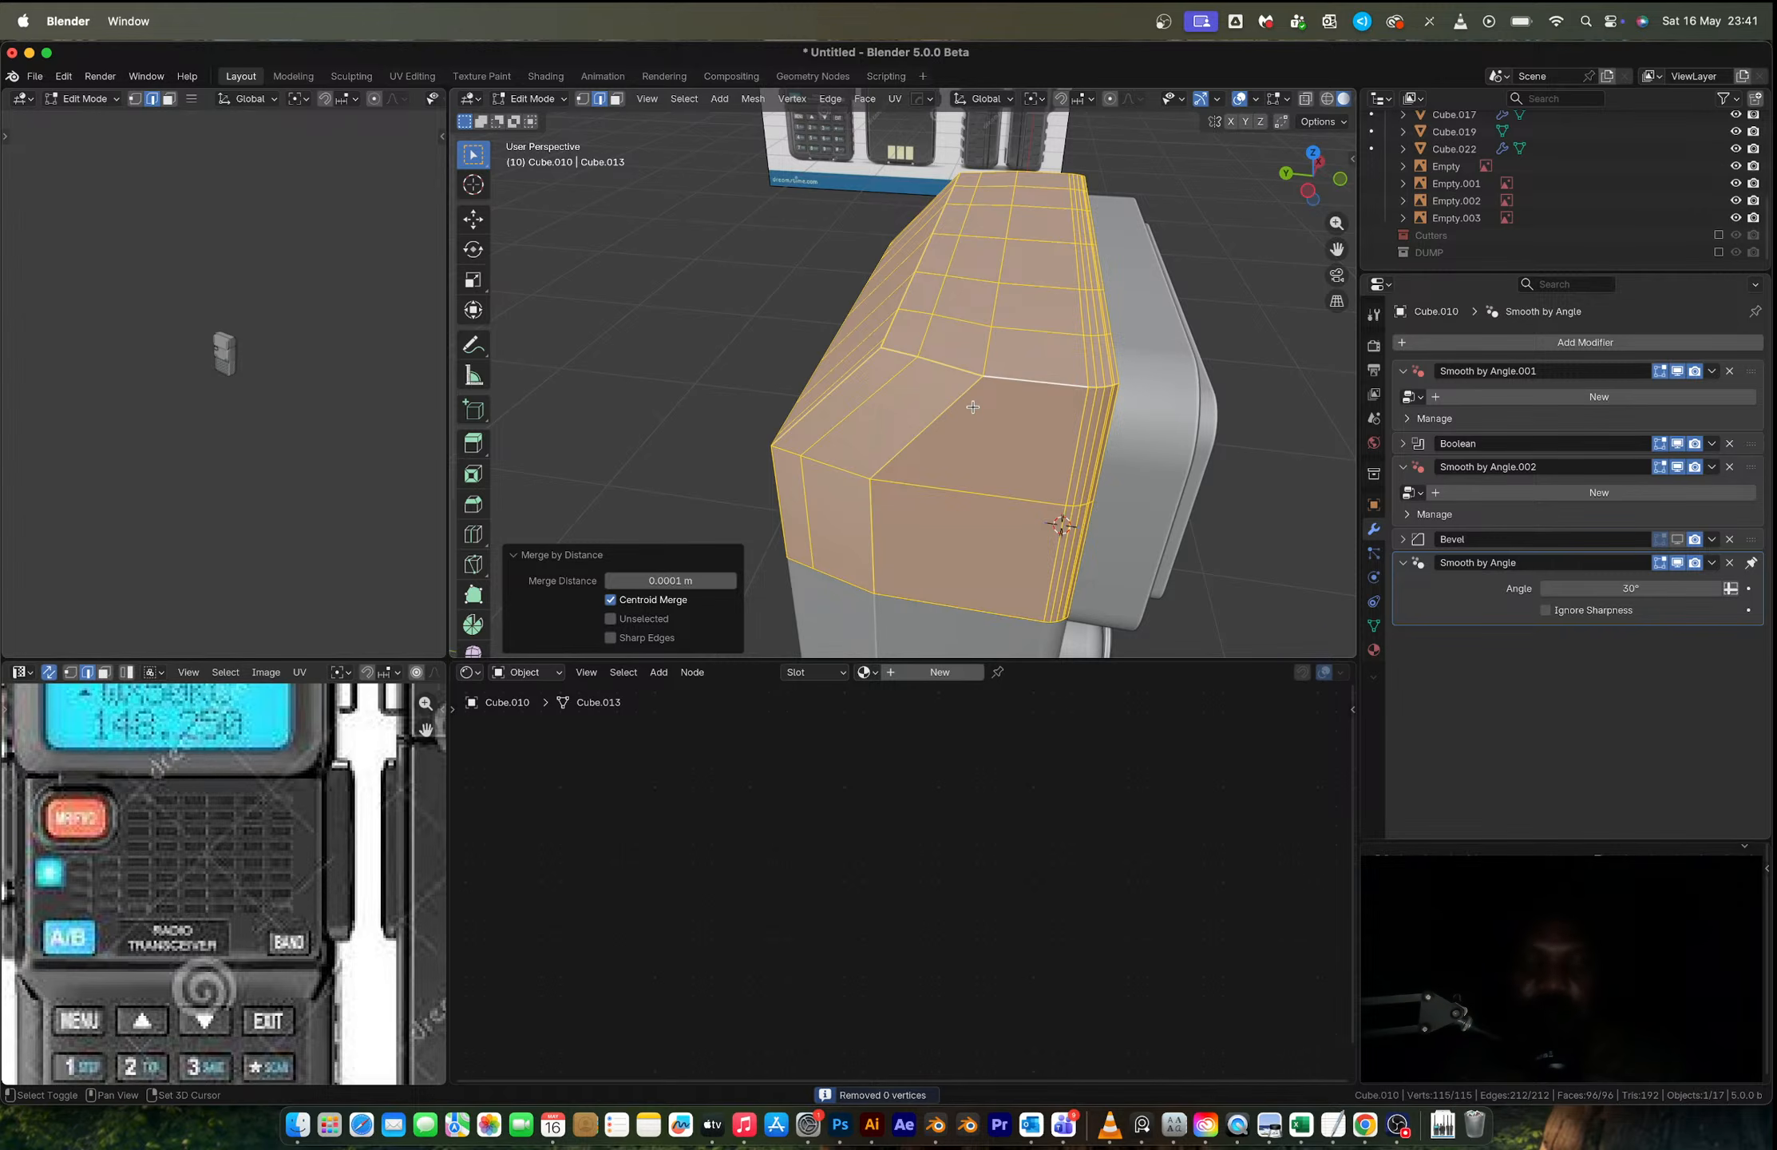
{"action": "key", "text": "shift+n"}
Step: Retry the bevel on both upper side corner edges at about 0.106 m with 8 segments, and undo it
{"action": "left_click", "coordinate": [1030, 383], "text": "alt"}
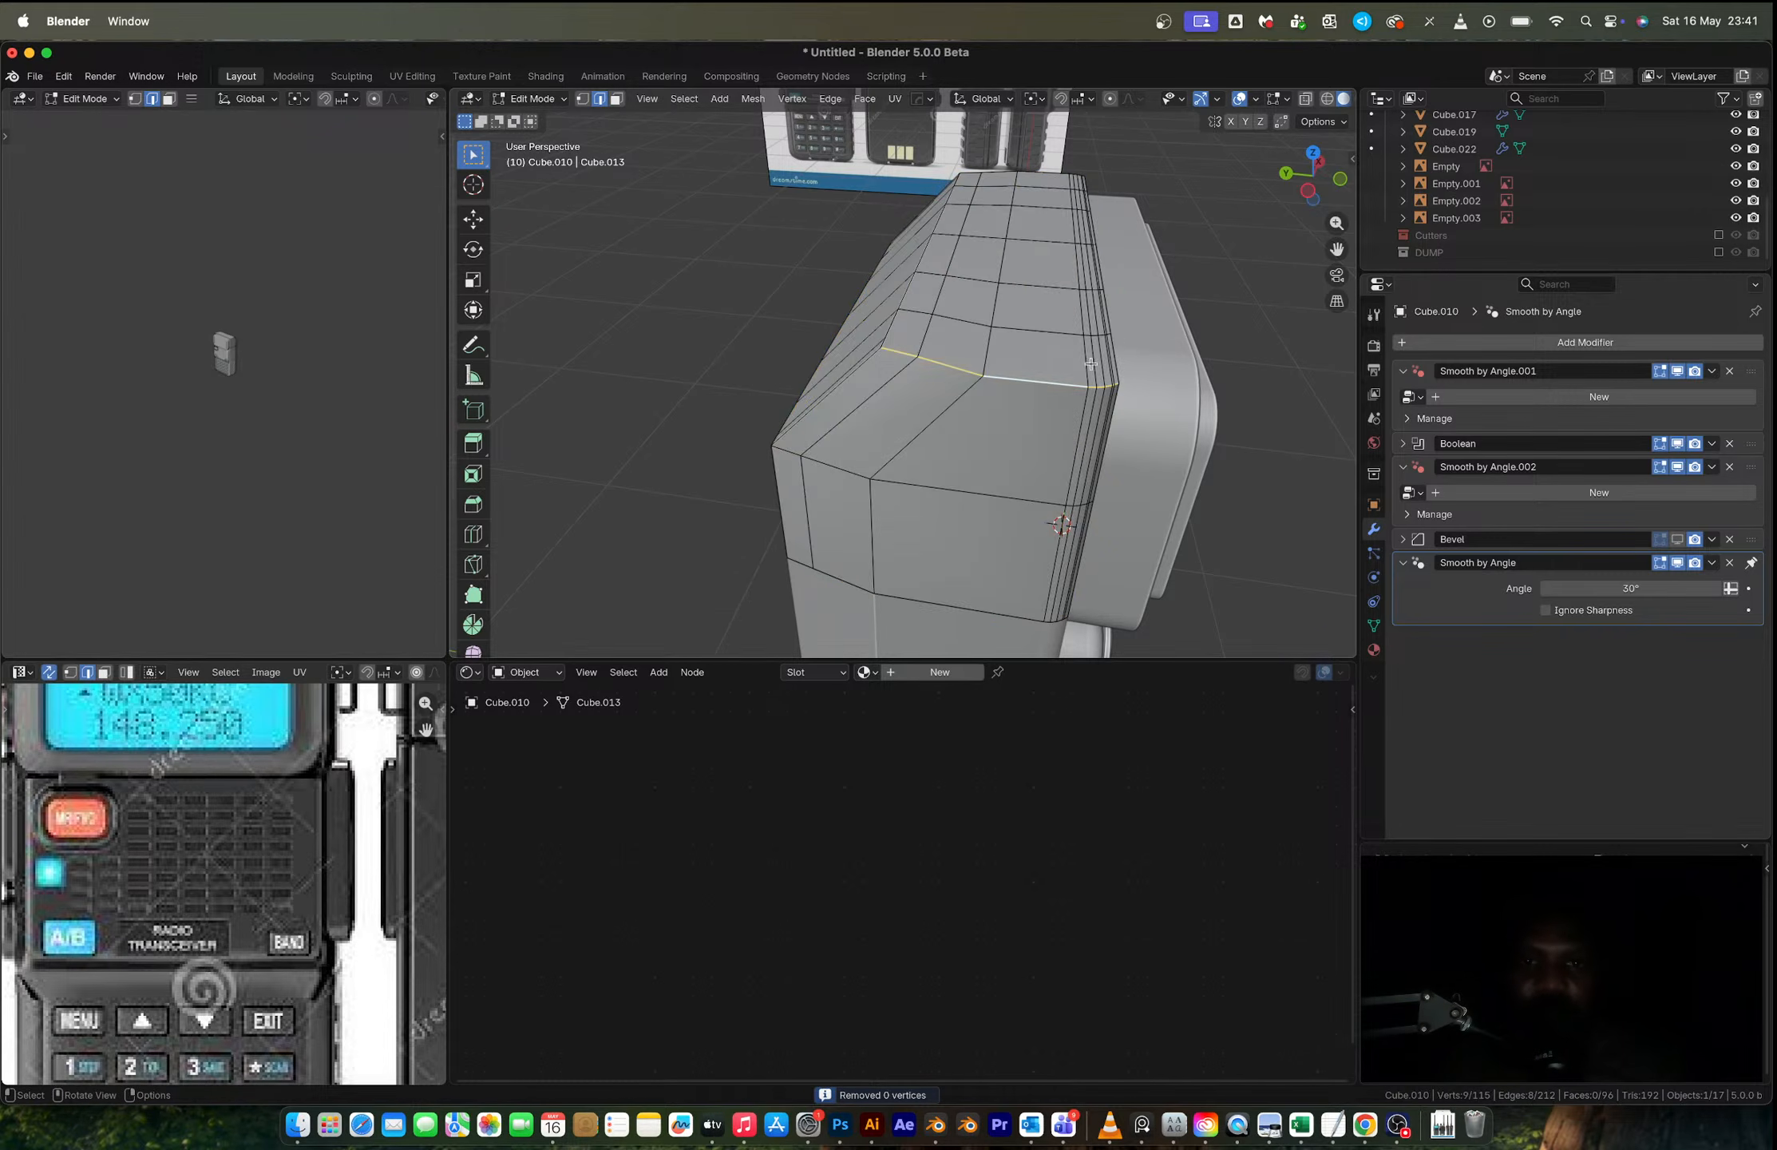
{"action": "middle_click_drag", "start_coordinate": [1030, 383], "coordinate": [824, 361]}
{"action": "scroll", "coordinate": [825, 360], "scroll_direction": "down", "scroll_amount": 4}
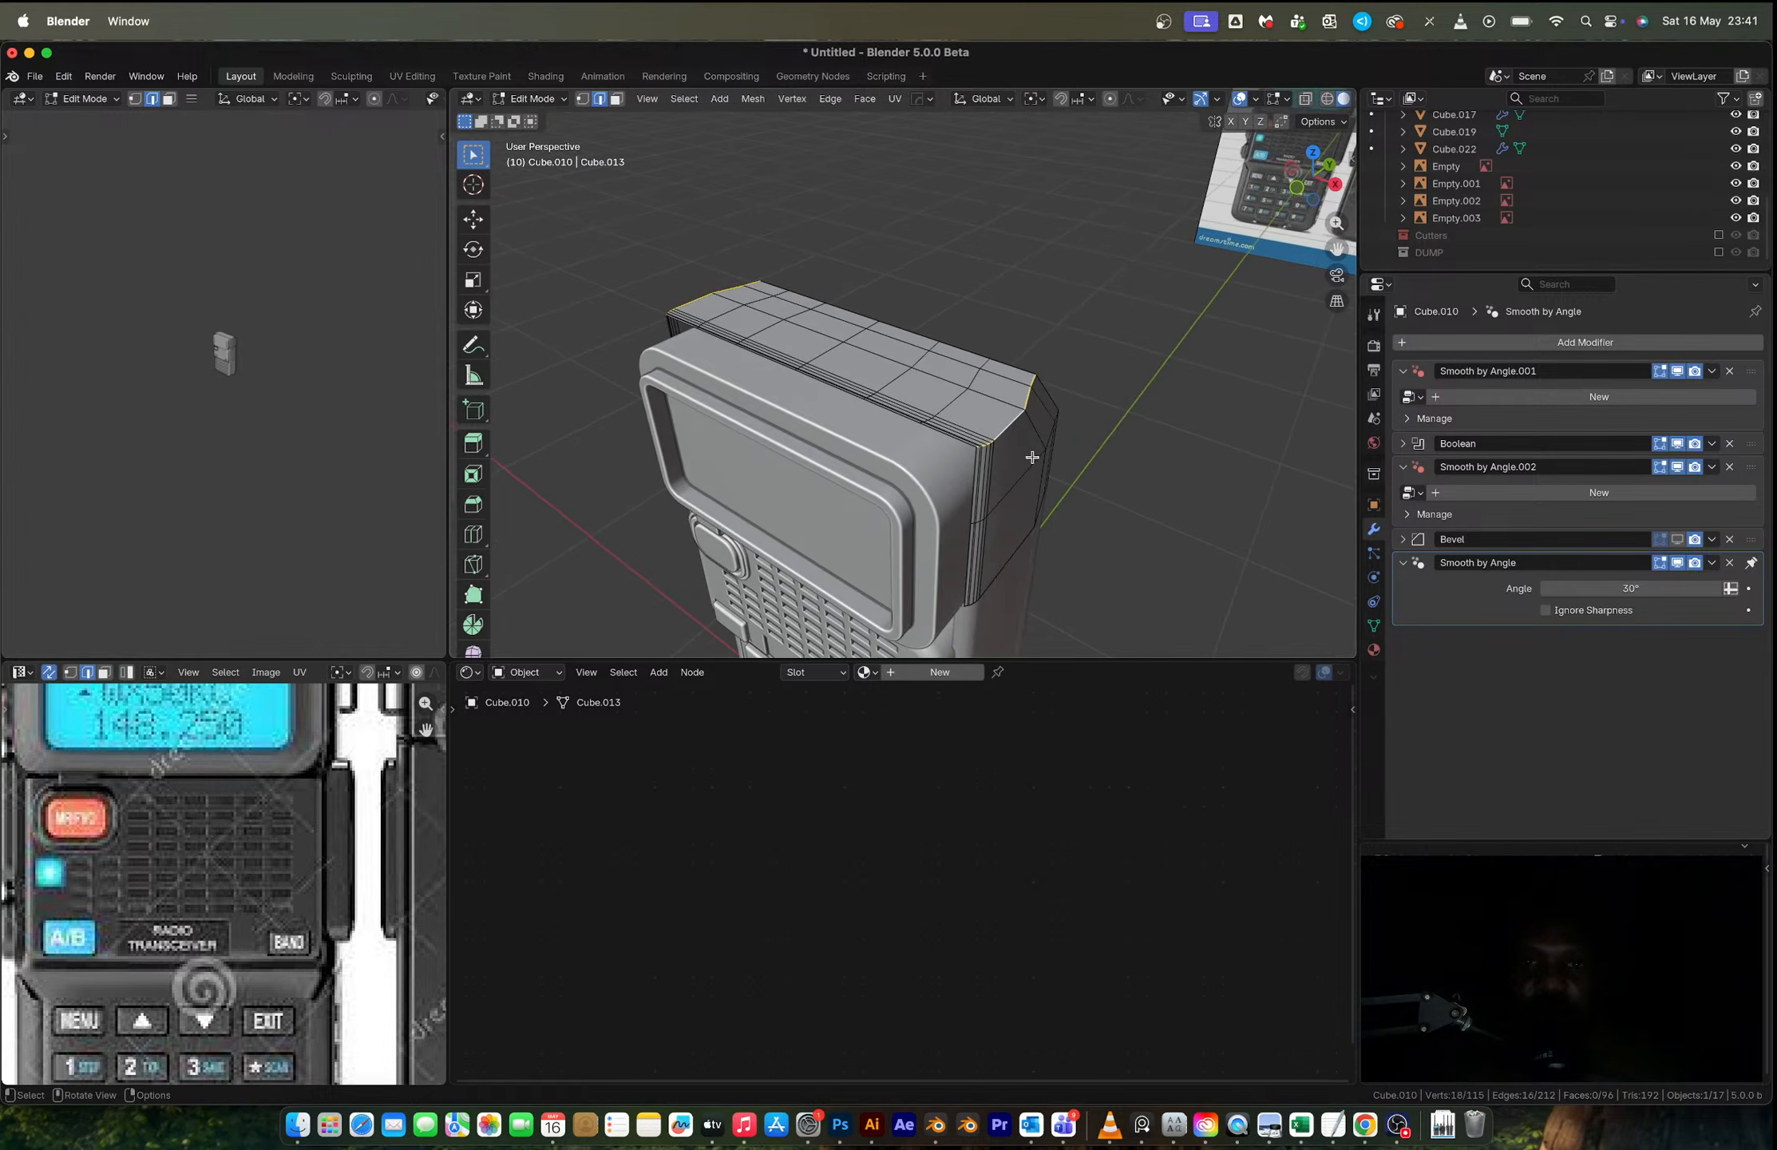
{"action": "key", "text": "ctrl+b"}
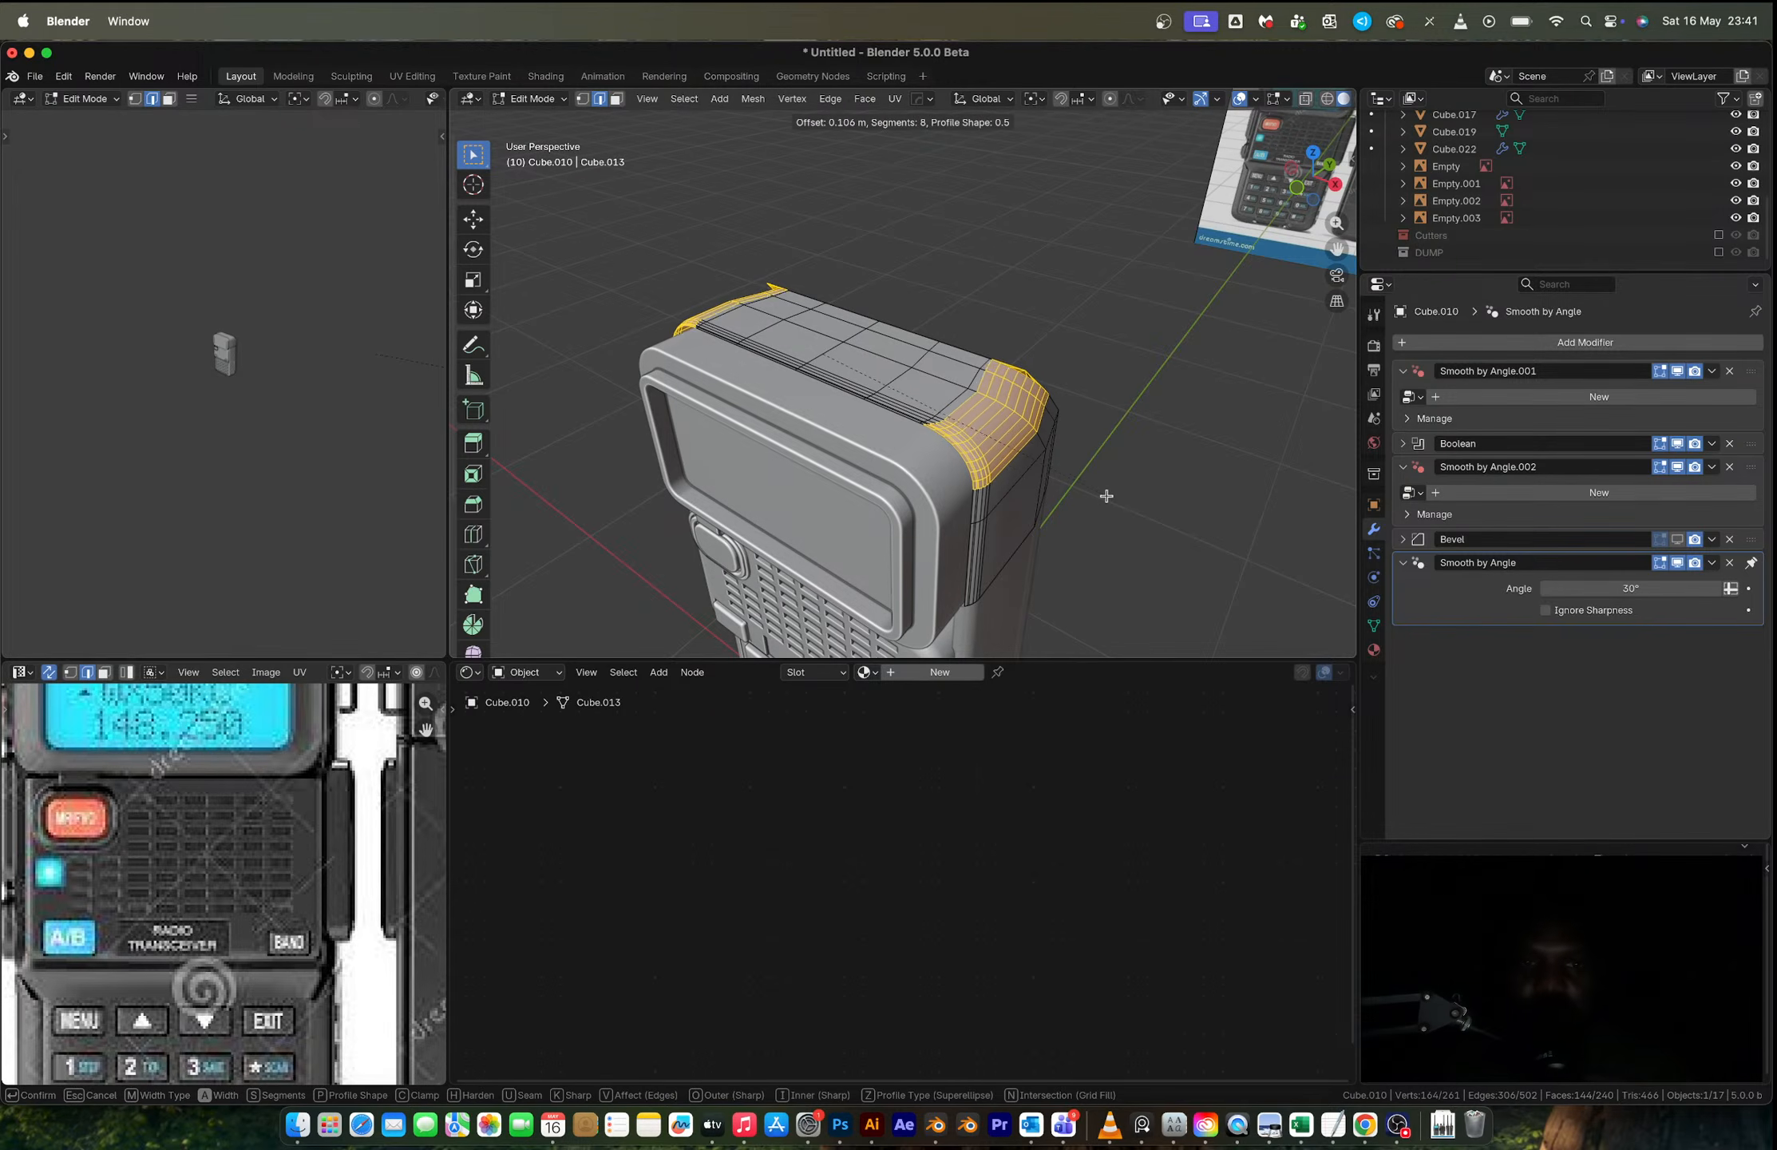
{"action": "left_click", "coordinate": [1106, 492]}
{"action": "middle_click_drag", "start_coordinate": [1106, 492], "coordinate": [916, 397]}
{"action": "scroll", "coordinate": [916, 397], "scroll_direction": "up", "scroll_amount": 5}
{"action": "key", "text": "ctrl+z"}
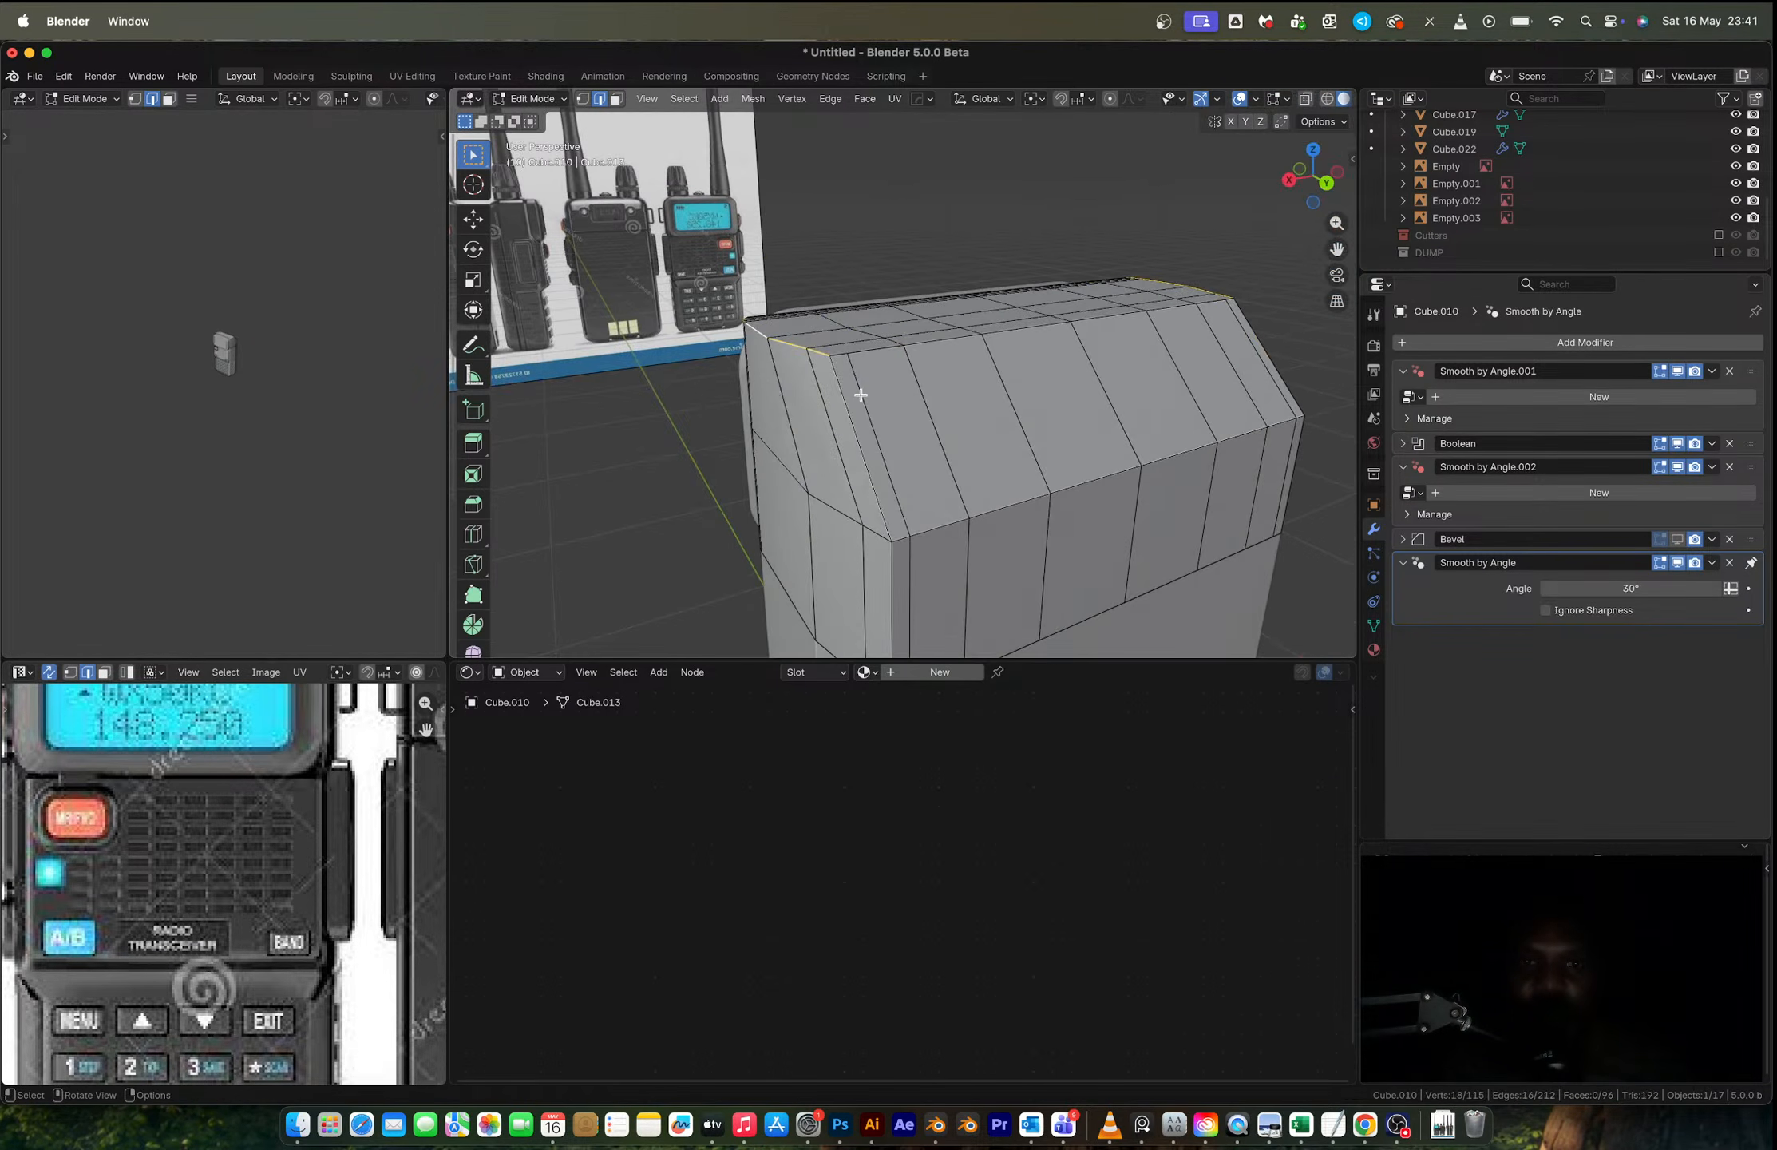
Step: Dissolve the surplus edge loops nearest the two side corners on the sloped back of the display body
{"action": "scroll", "coordinate": [862, 399], "scroll_direction": "up", "scroll_amount": 2}
{"action": "left_click", "coordinate": [863, 399], "text": "shift"}
{"action": "middle_click_drag", "start_coordinate": [1010, 411], "coordinate": [1153, 287]}
{"action": "left_click", "coordinate": [1157, 288], "text": "shift"}
{"action": "key", "text": "x"}
{"action": "left_click", "coordinate": [1155, 281]}
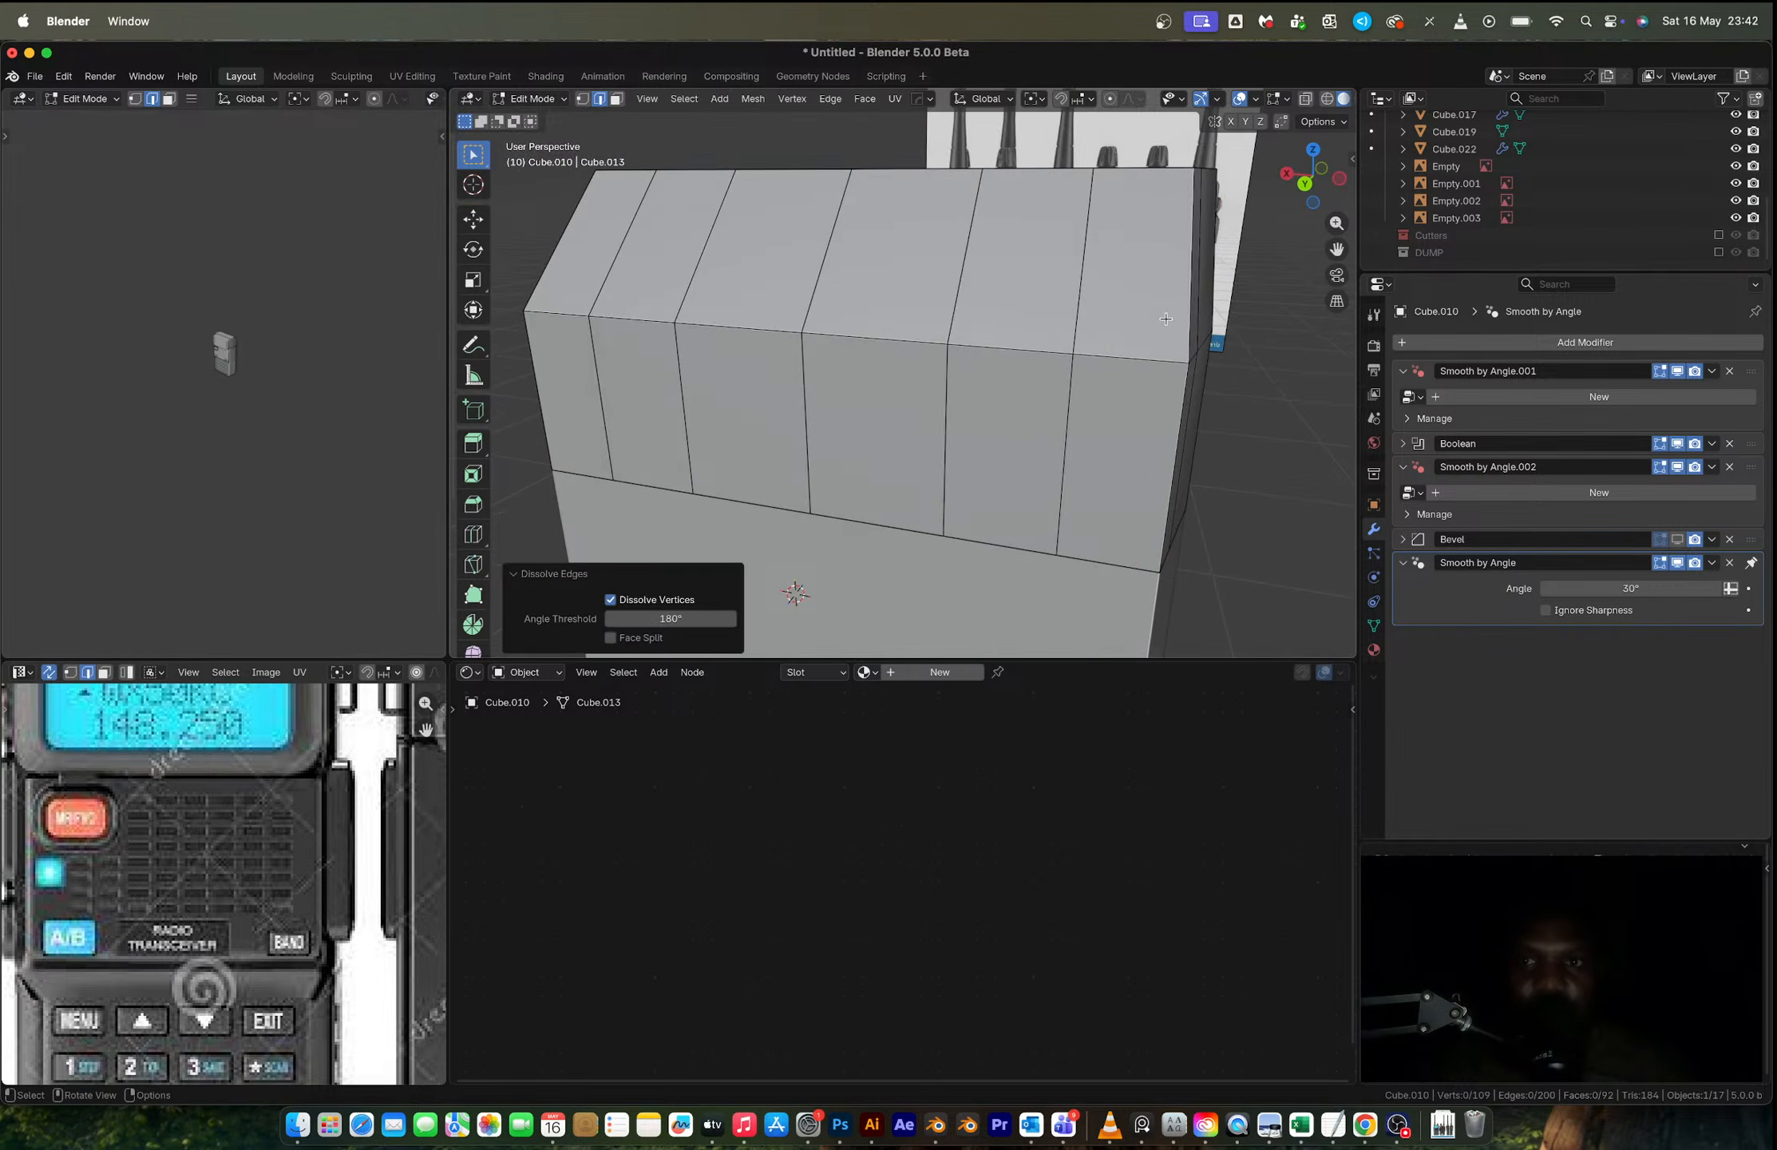
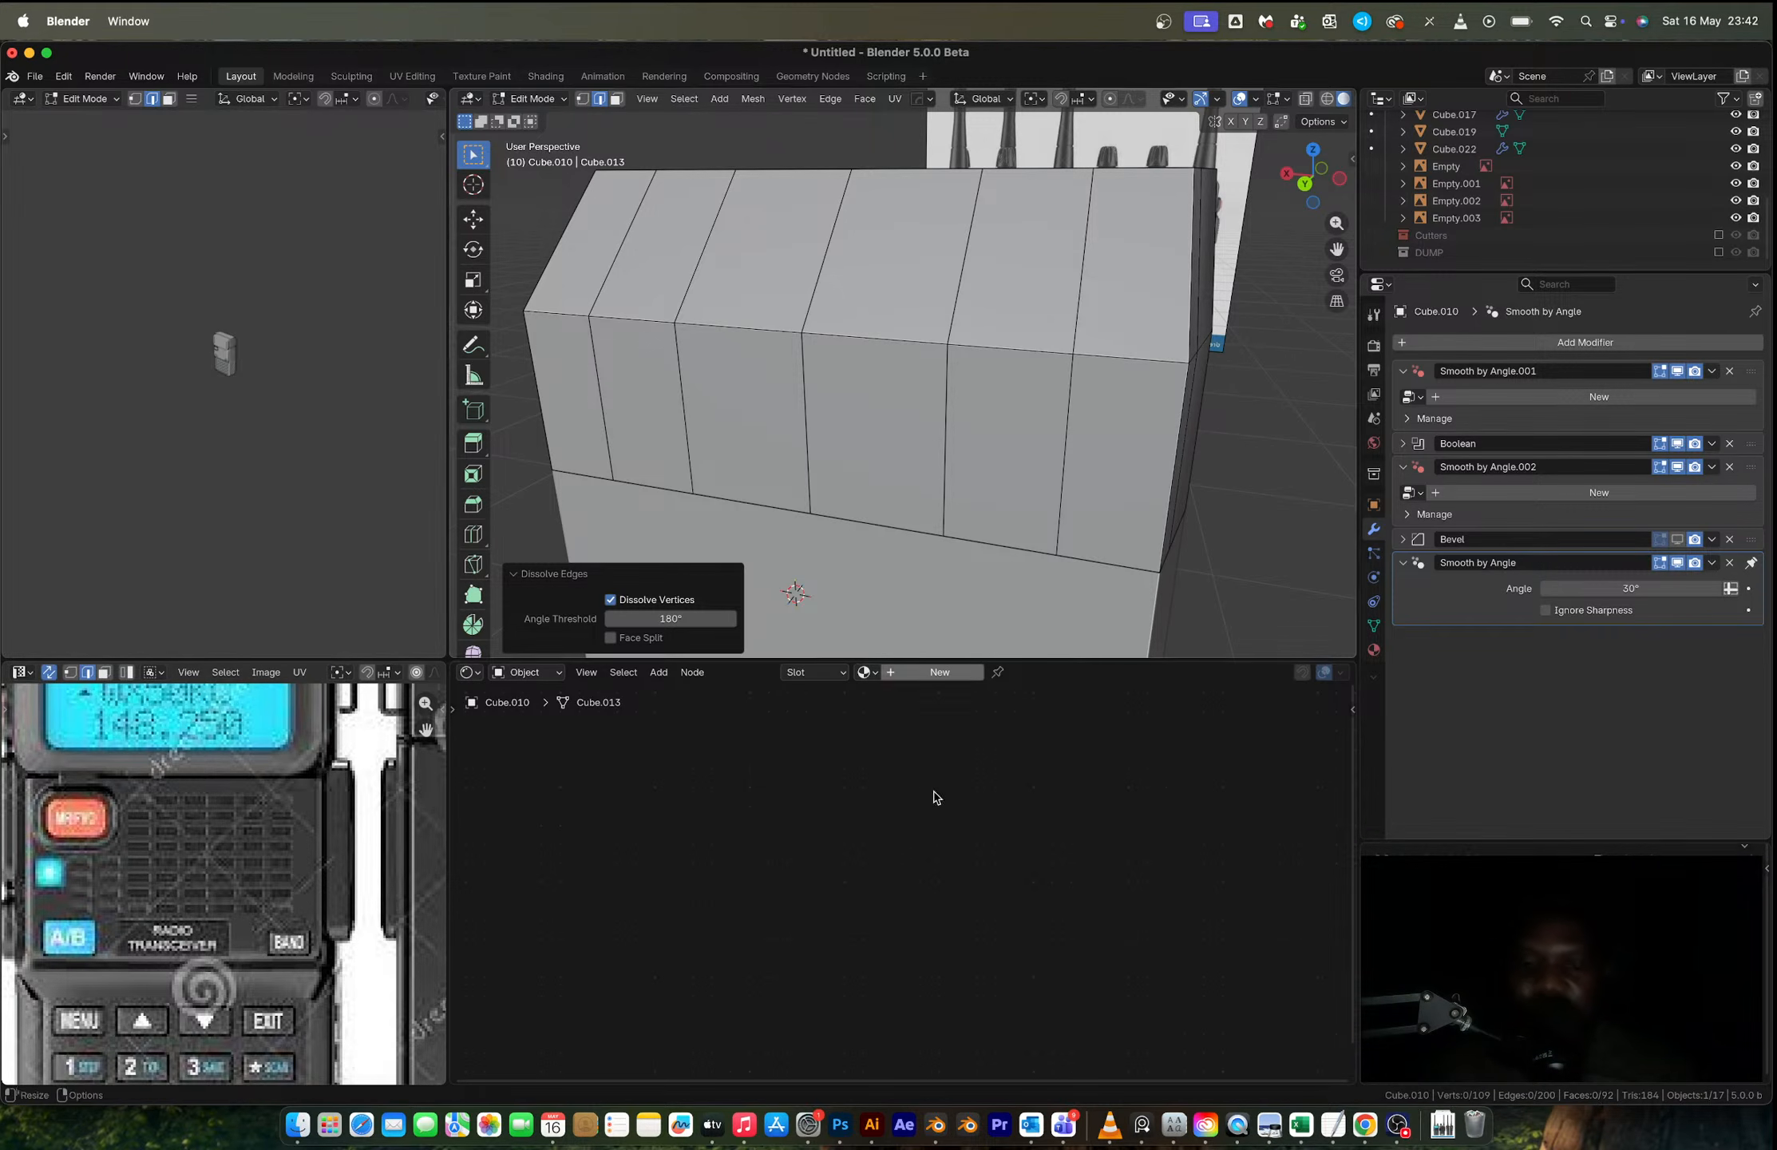
Step: Switch to OBS, hide the video capture source in the scene, and return to Blender
{"action": "left_click", "coordinate": [1398, 1126]}
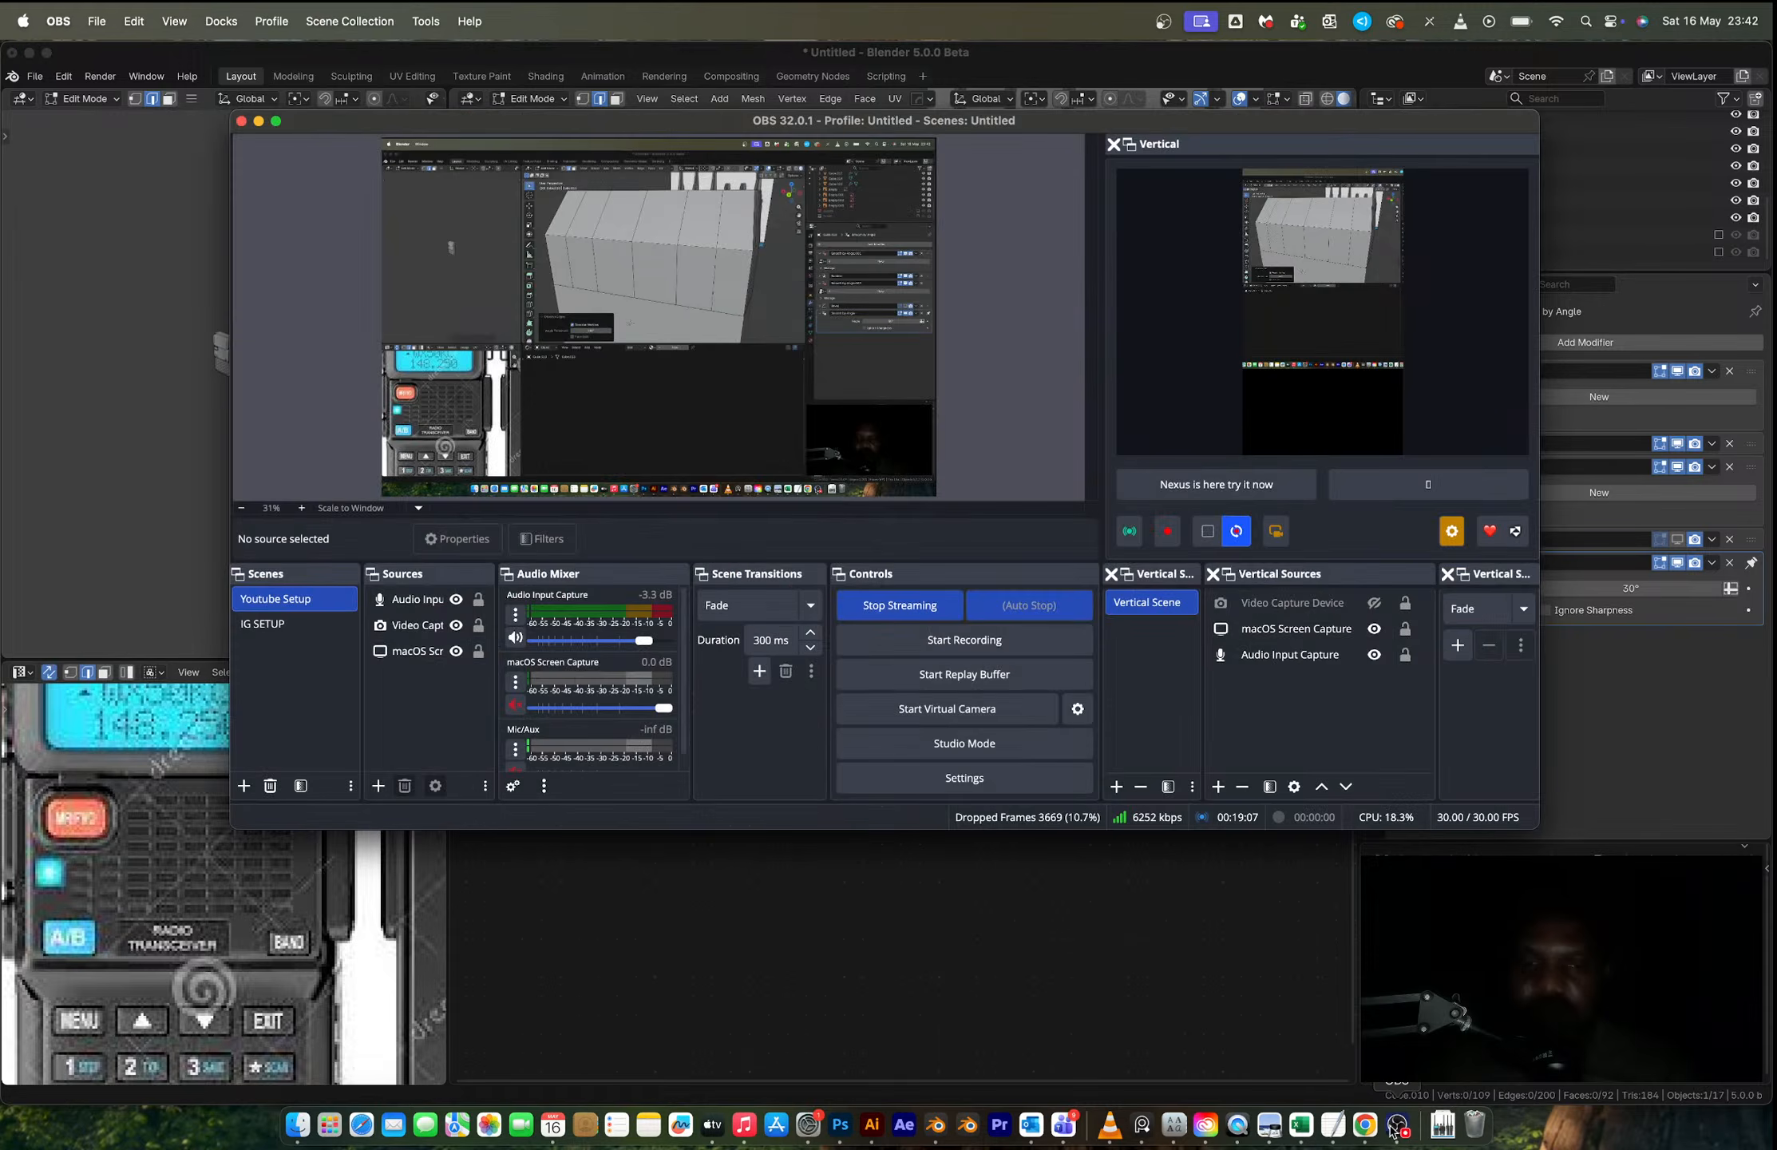
{"action": "left_click", "coordinate": [456, 625]}
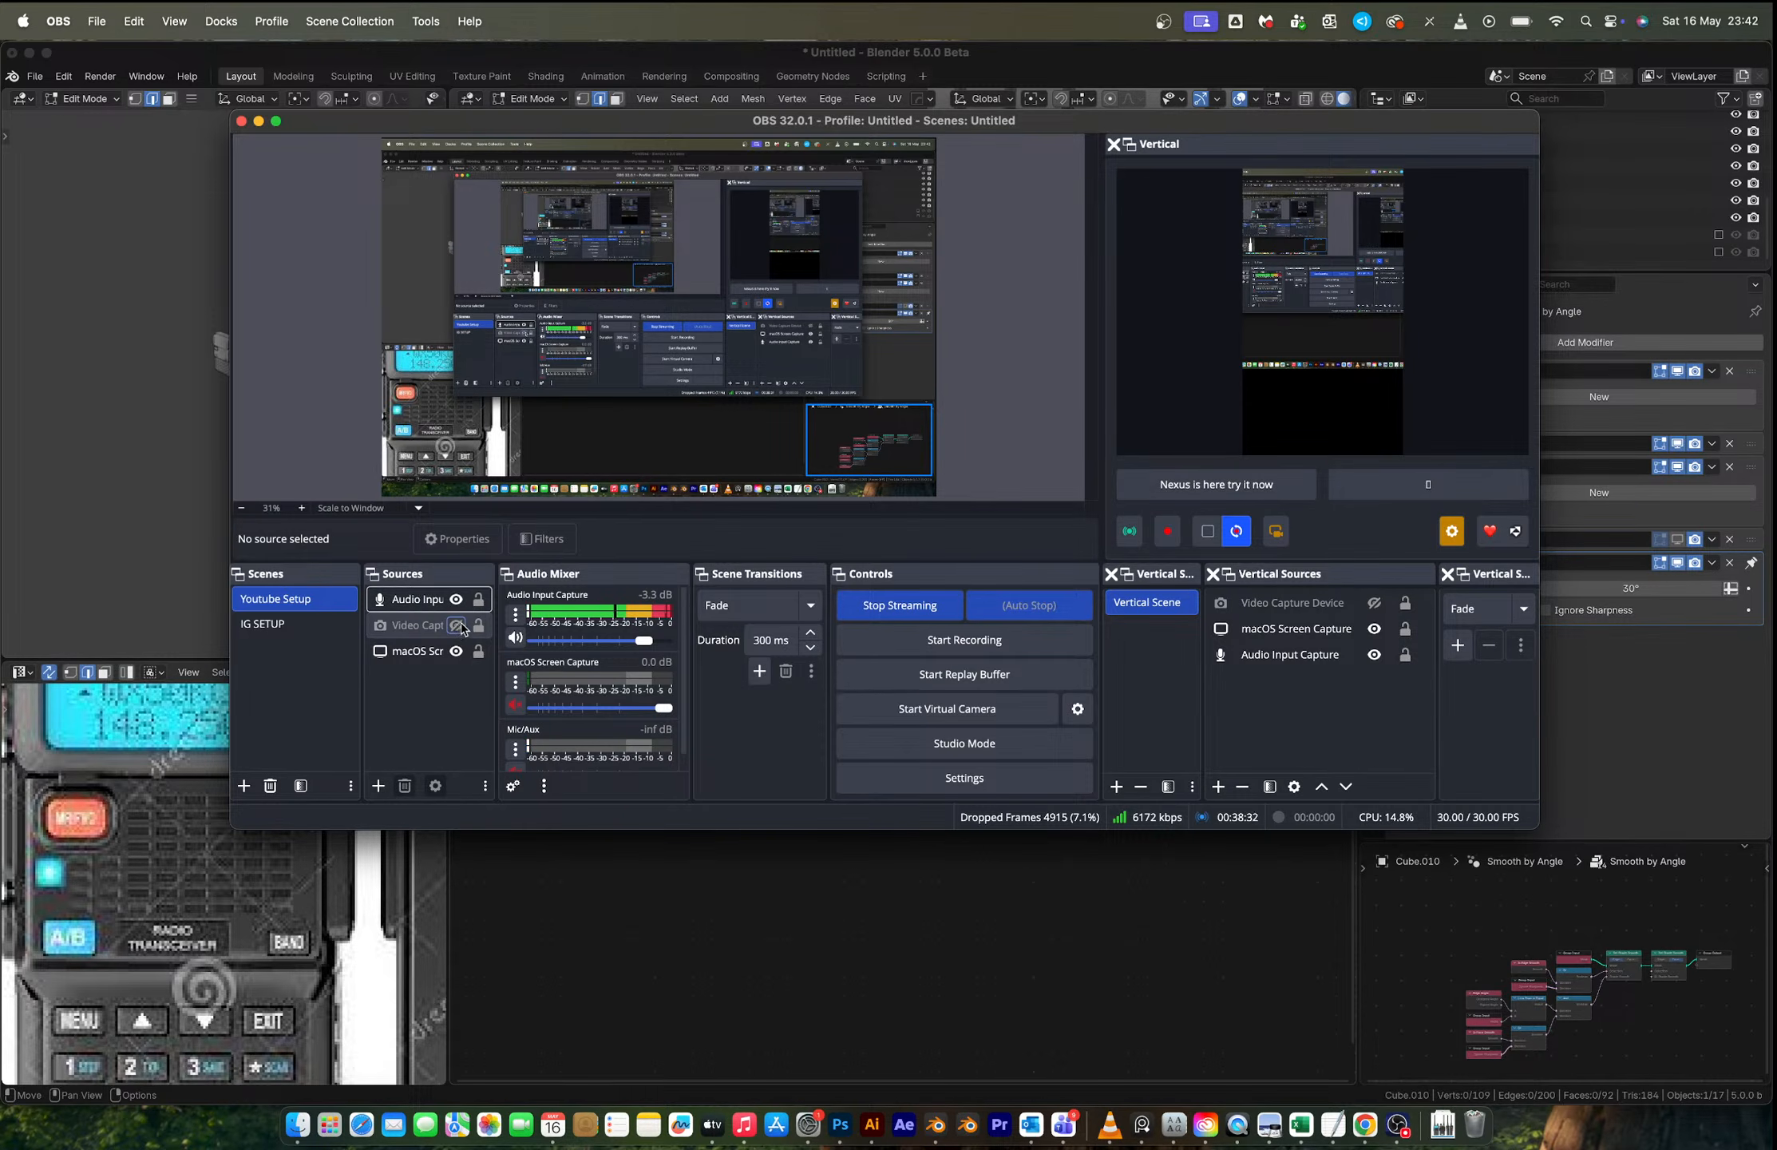
{"action": "left_click", "coordinate": [991, 62]}
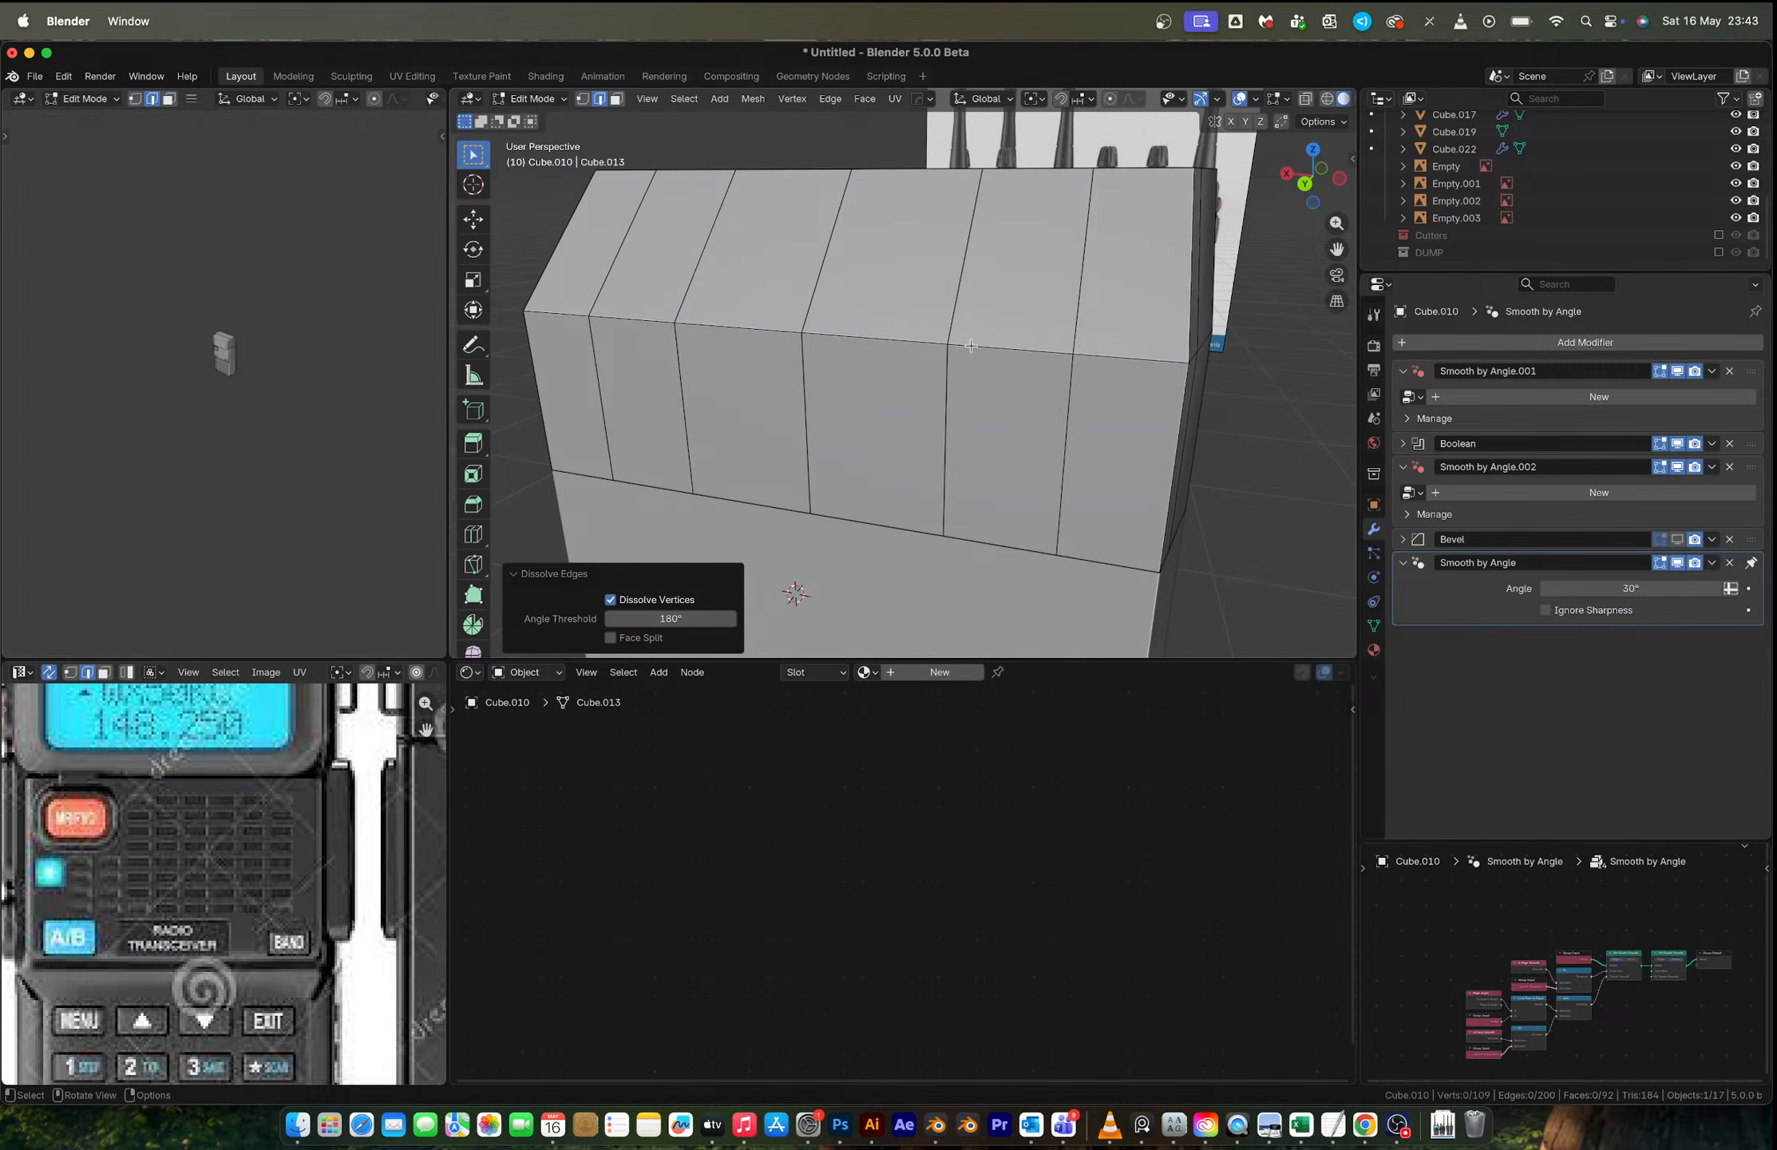
Step: Dissolve one of the closely spaced edge loops running along the front rim of the display body
{"action": "middle_click_drag", "start_coordinate": [978, 392], "coordinate": [1103, 377]}
{"action": "left_click", "coordinate": [989, 399], "text": "alt"}
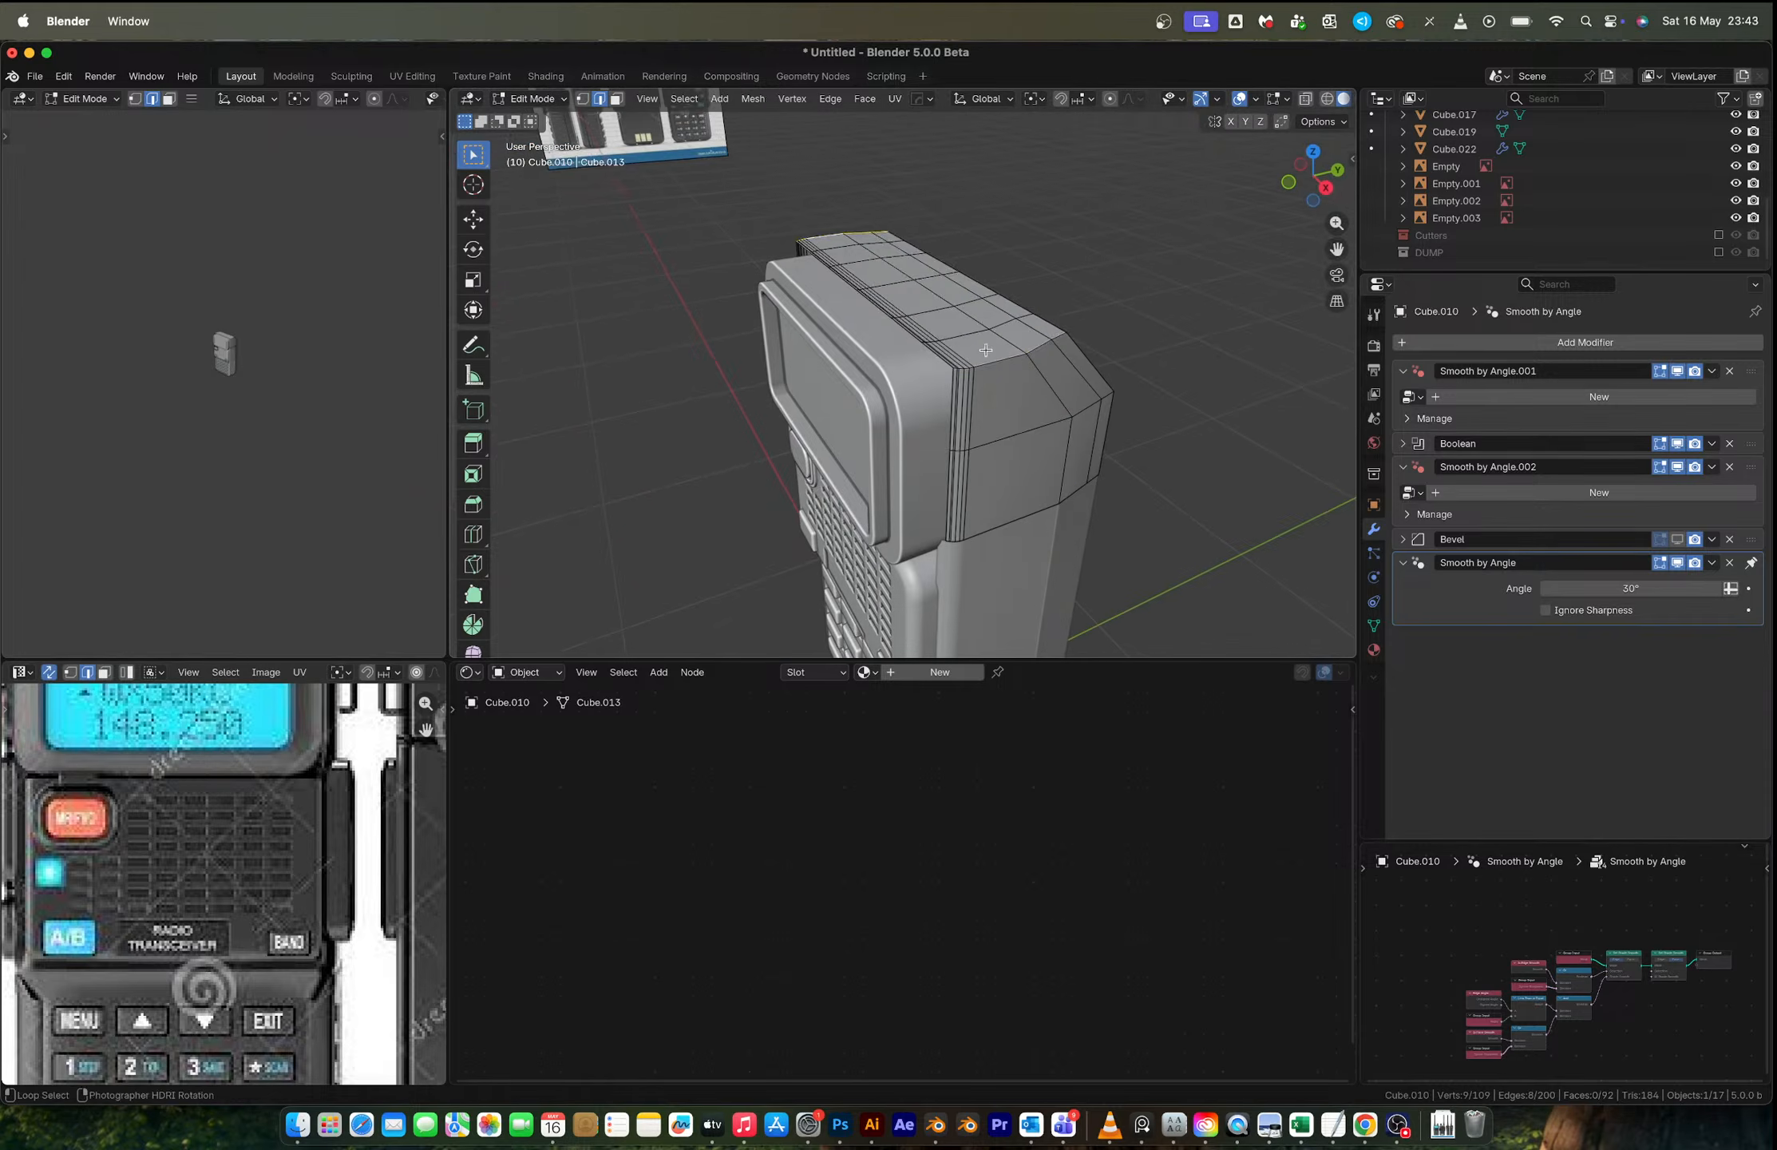
{"action": "left_click", "coordinate": [1000, 359], "text": "alt+shift"}
{"action": "scroll", "coordinate": [1103, 378], "scroll_direction": "up", "scroll_amount": 5}
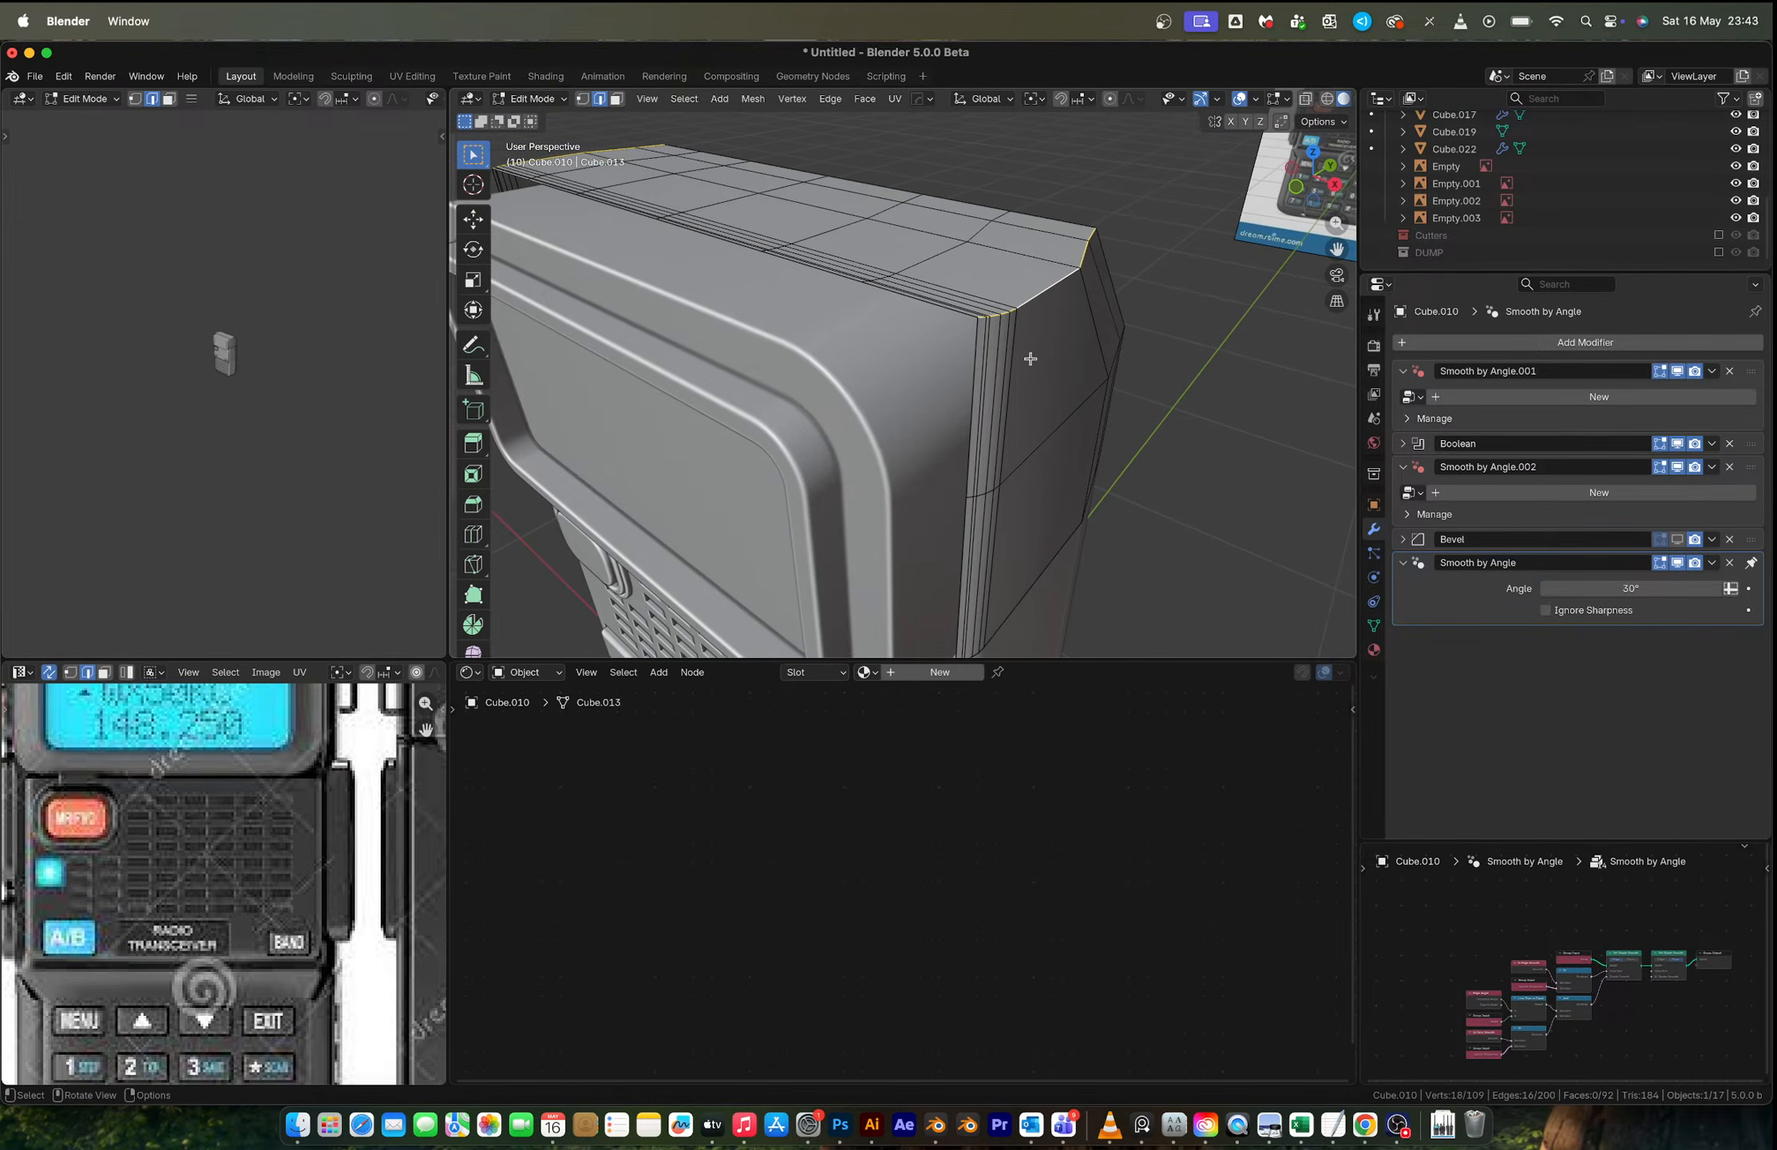
{"action": "scroll", "coordinate": [1029, 359], "scroll_direction": "up", "scroll_amount": 3}
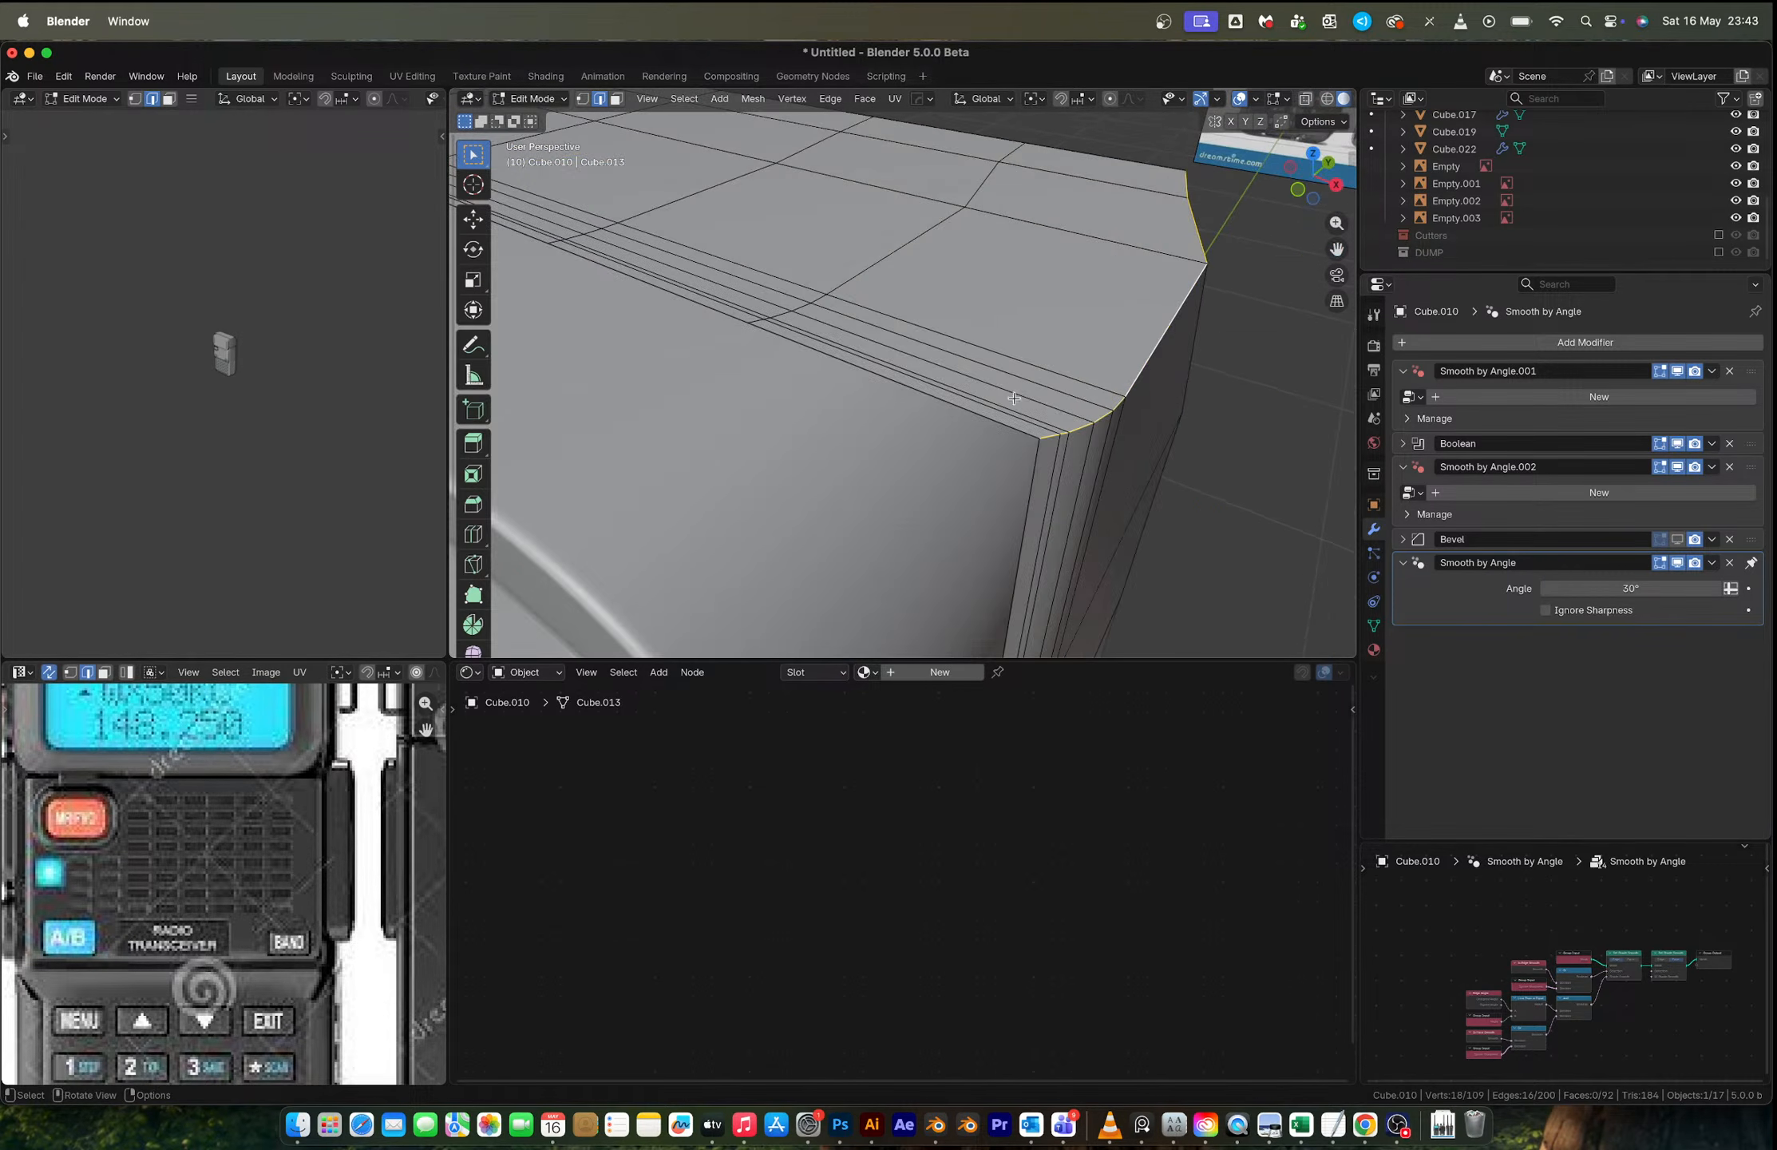
{"action": "middle_click_drag", "start_coordinate": [1025, 417], "coordinate": [955, 341]}
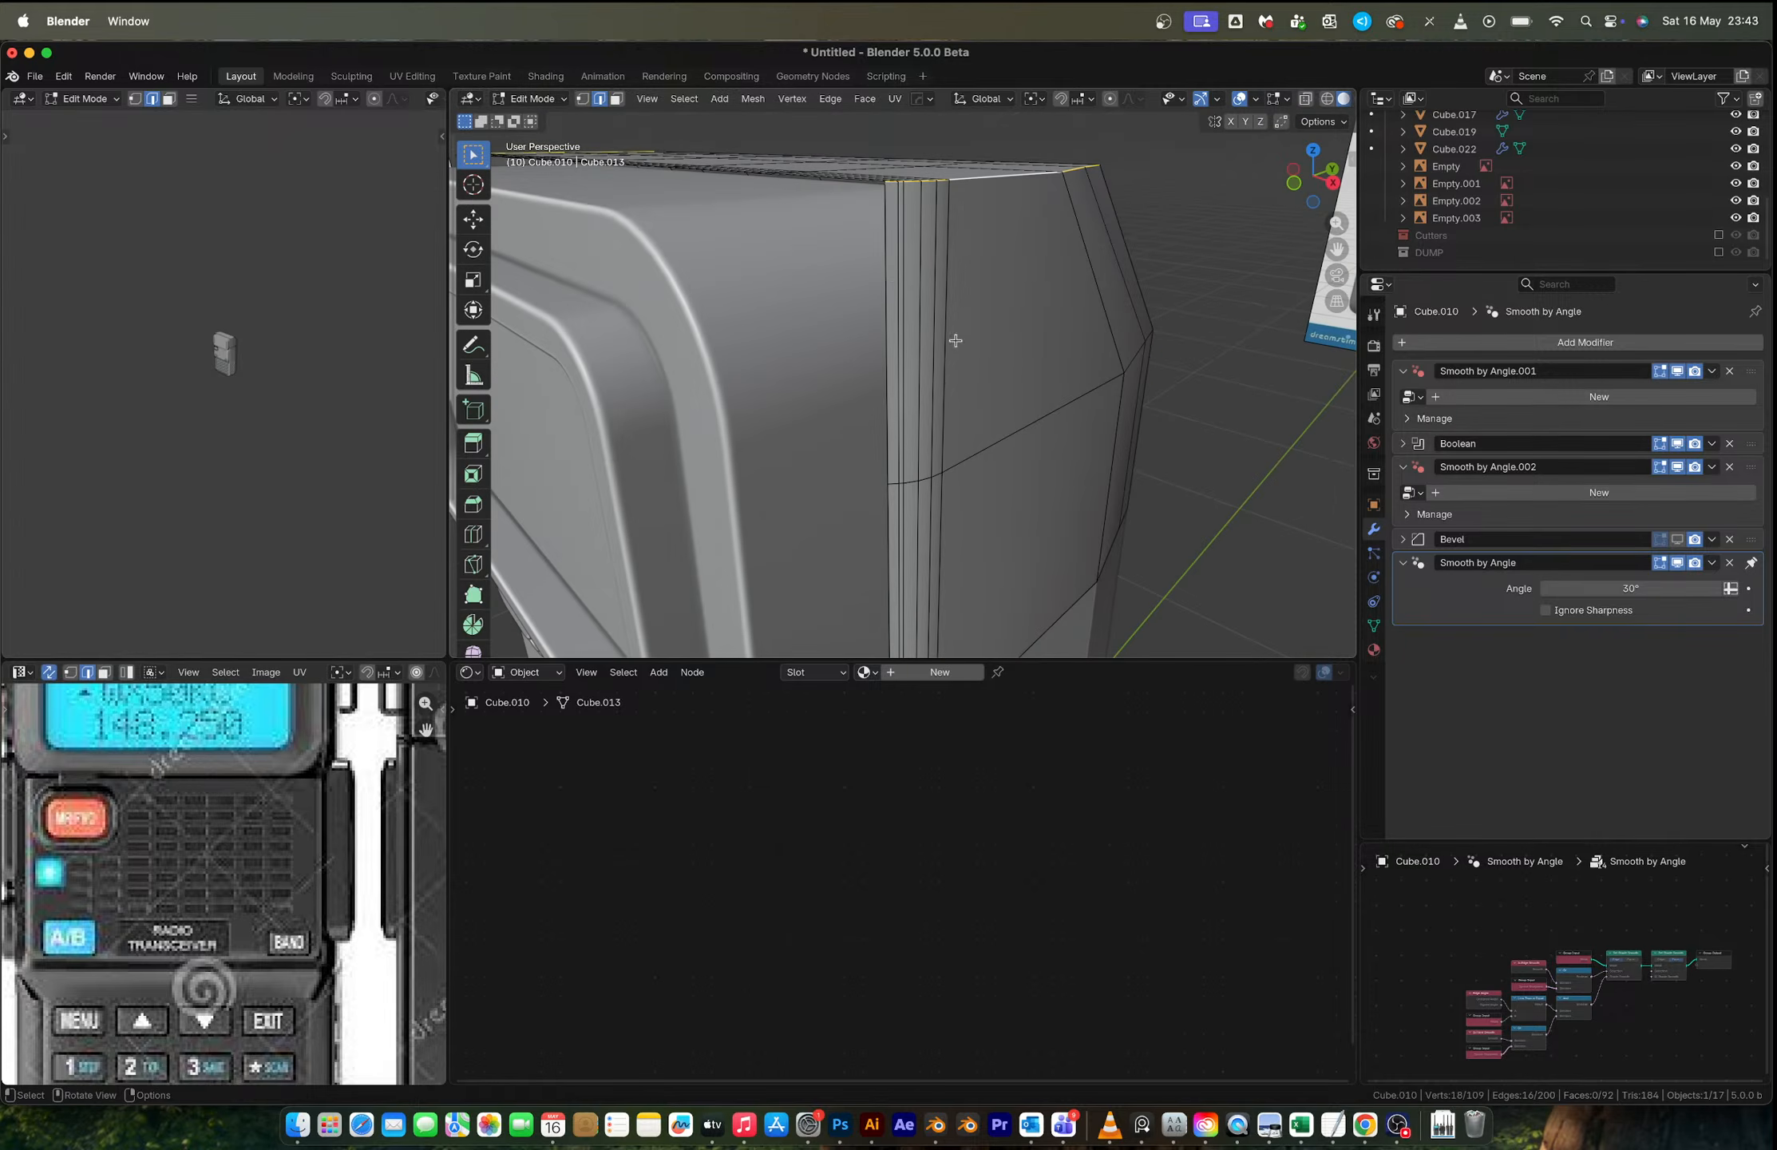
{"action": "left_click", "coordinate": [895, 282], "text": "alt"}
{"action": "scroll", "coordinate": [896, 281], "scroll_direction": "down", "scroll_amount": 5}
{"action": "middle_click_drag", "start_coordinate": [895, 282], "coordinate": [1102, 309]}
{"action": "key", "text": "x"}
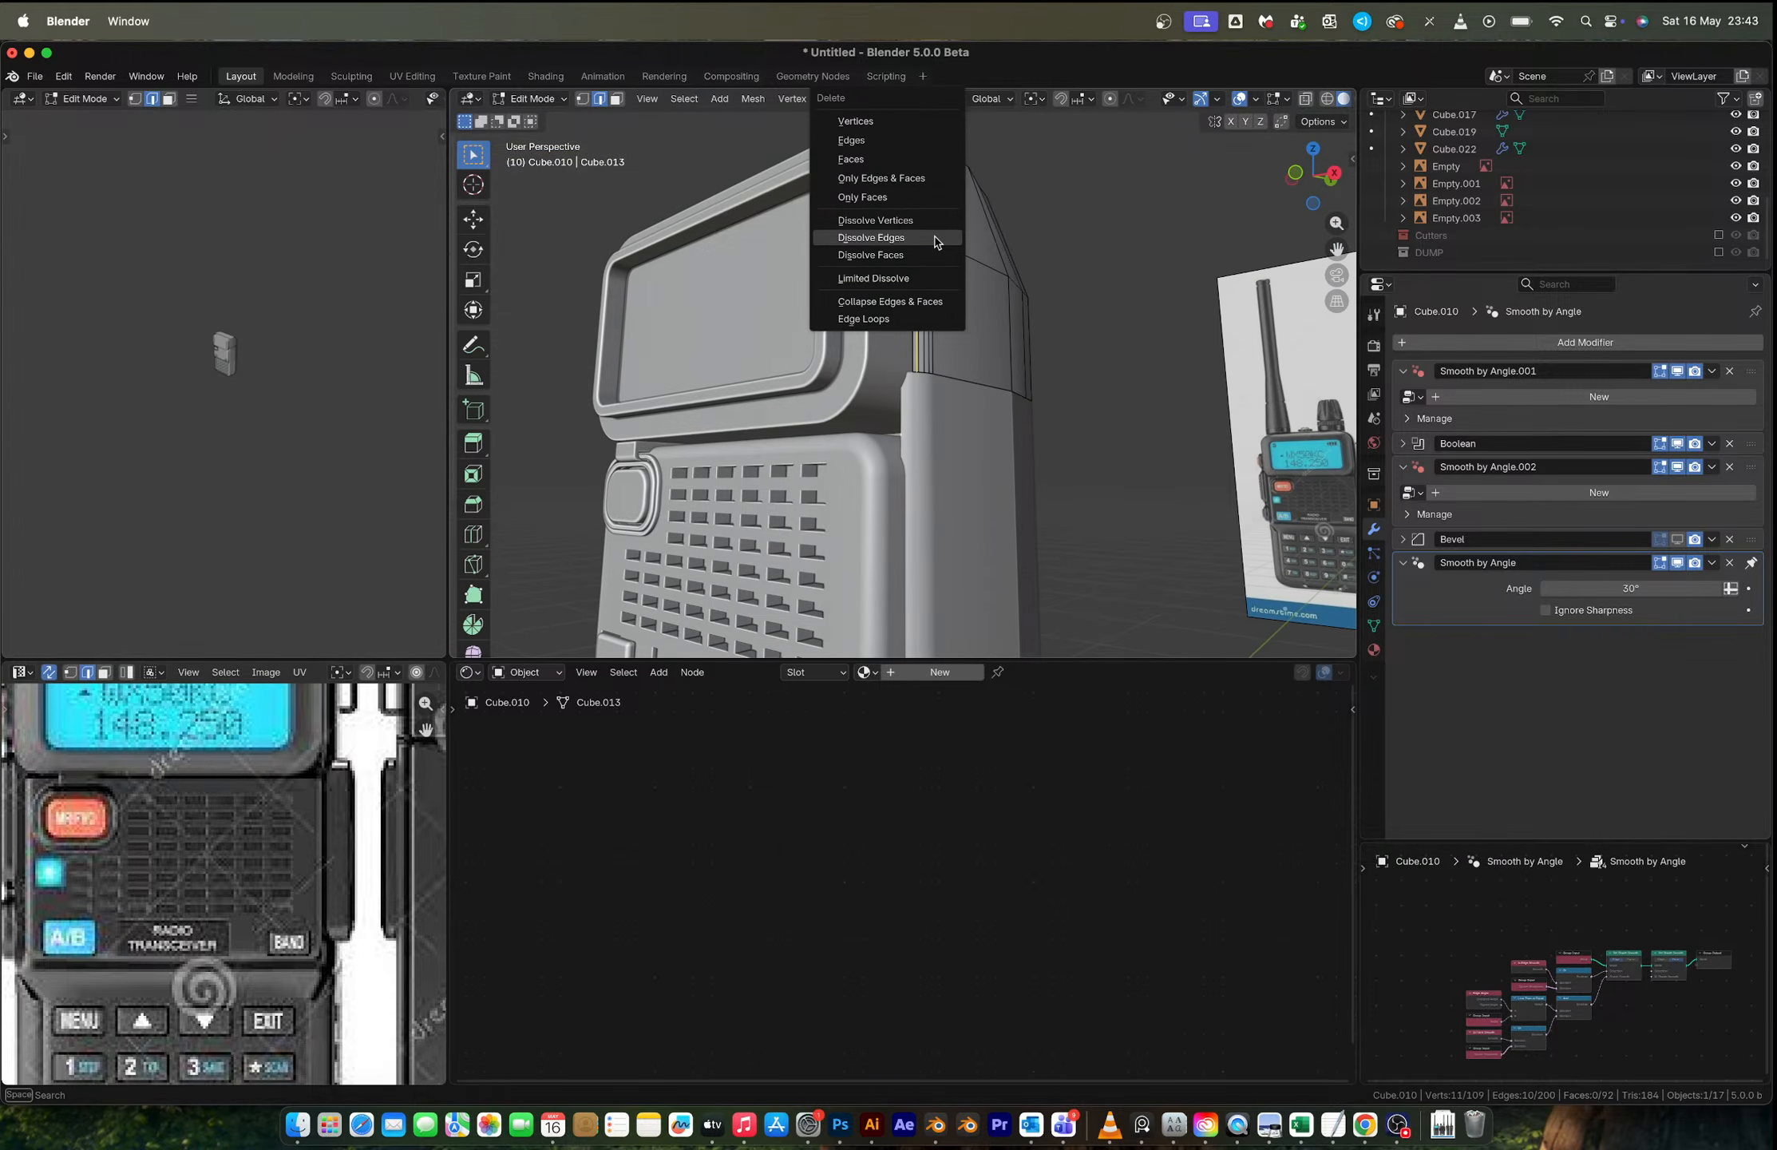
{"action": "left_click", "coordinate": [936, 237]}
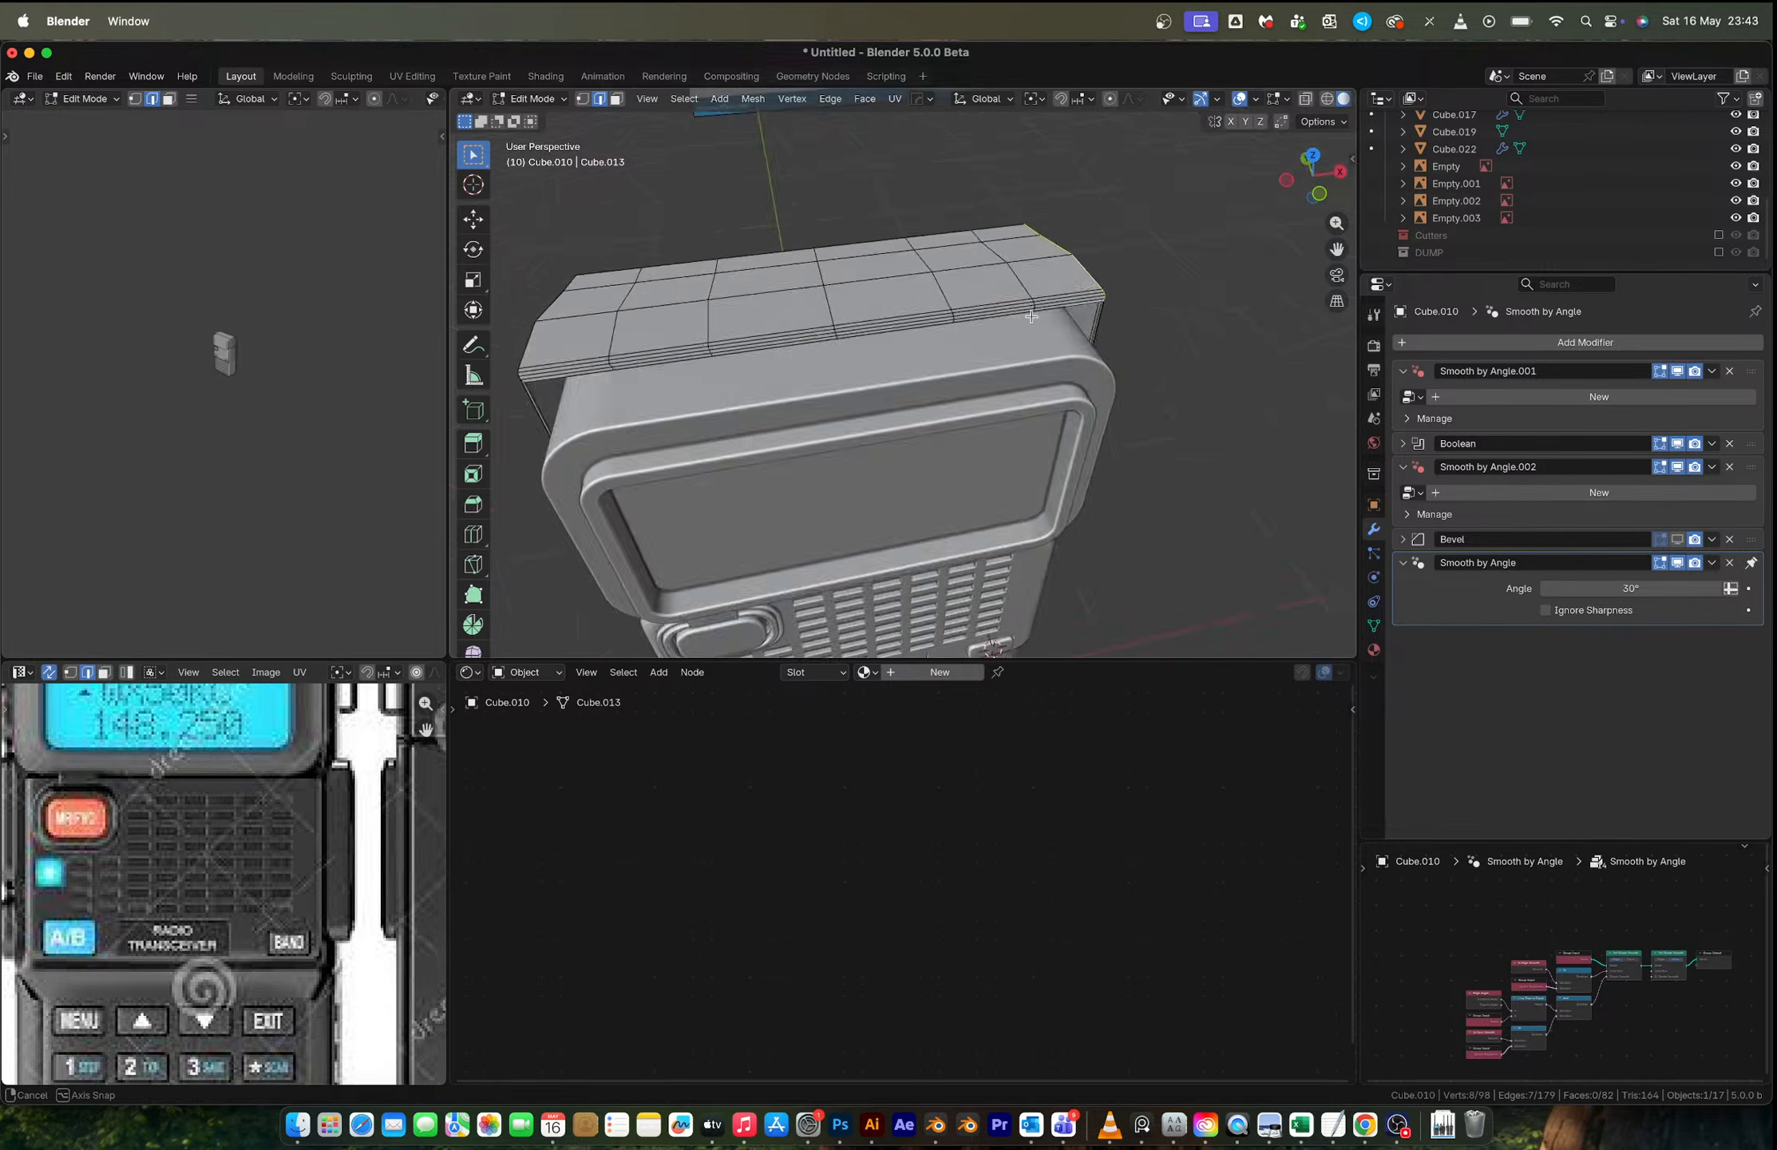
Step: Try beveling both upper side corner edges of the display body by about 0.097 m with 8 segments, and undo it
{"action": "left_click", "coordinate": [630, 456], "text": "alt+shift"}
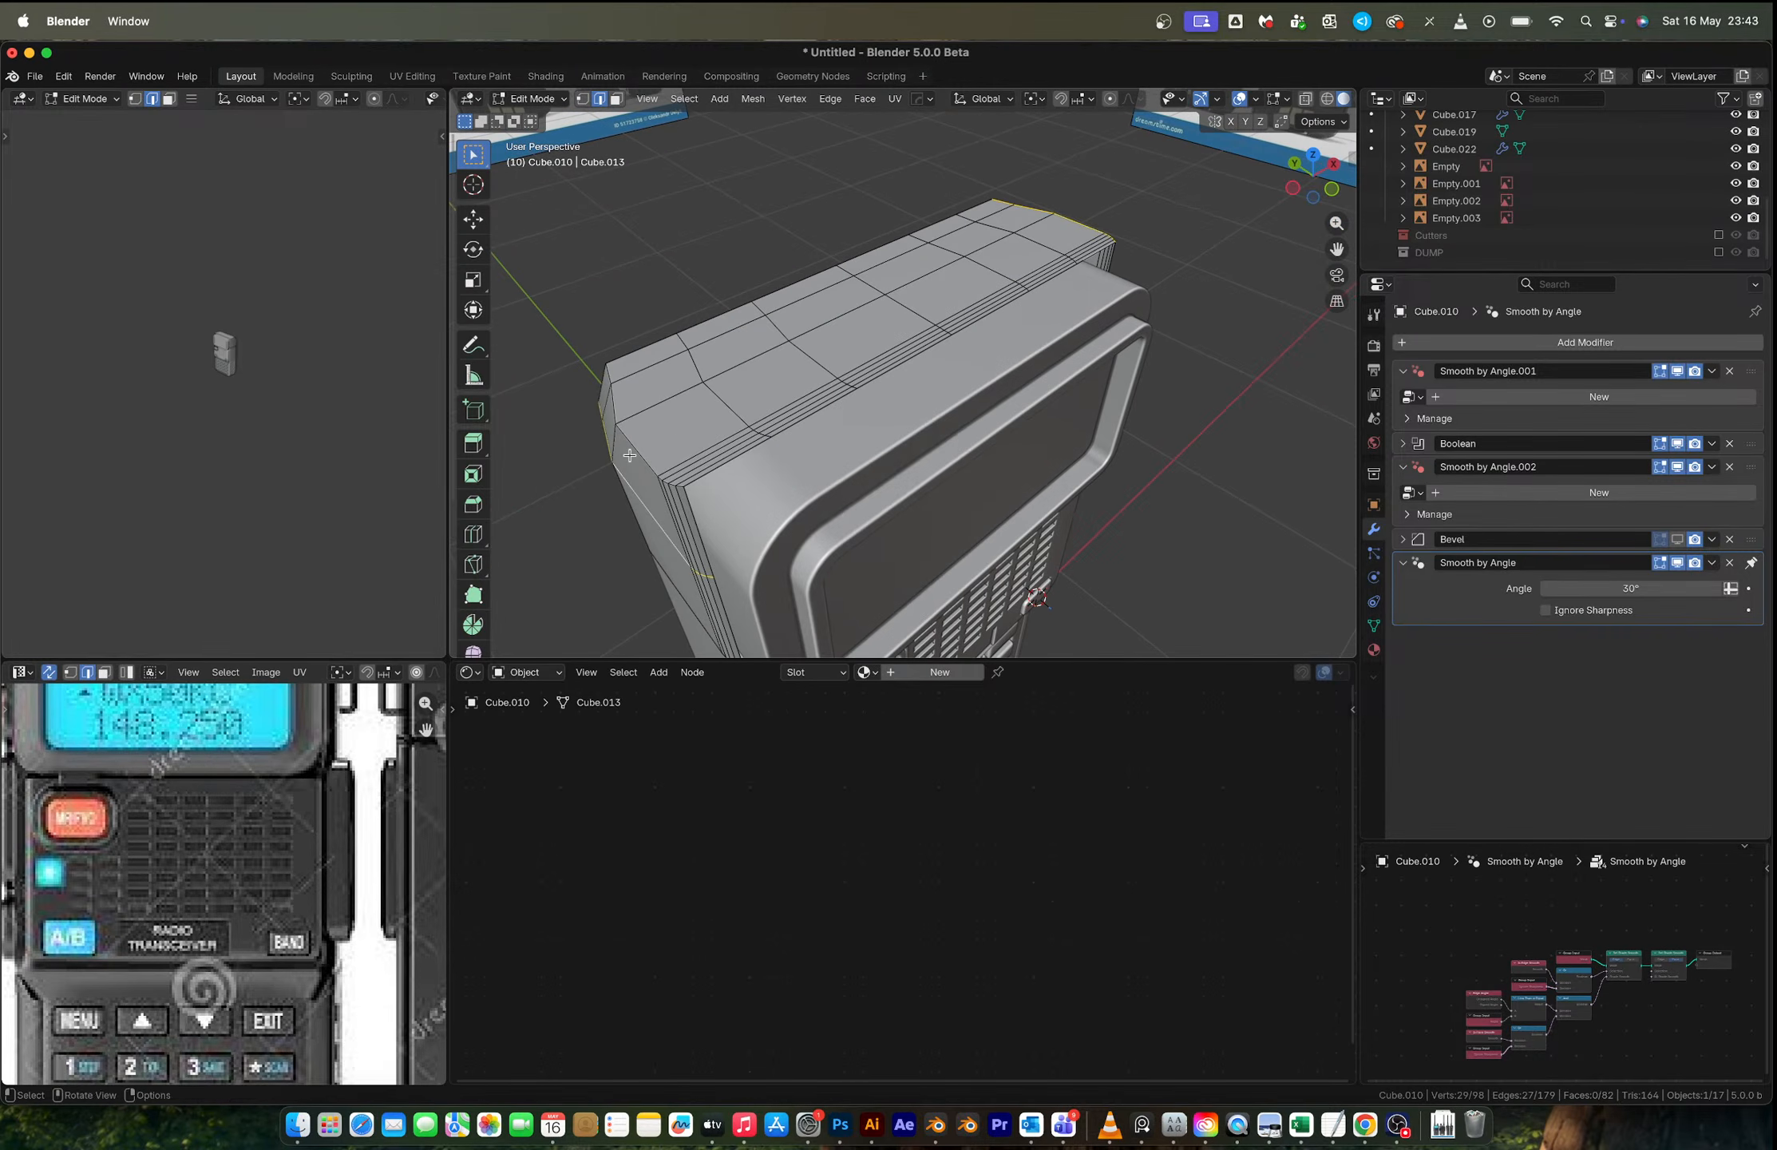
{"action": "key", "text": "super+z"}
{"action": "left_click", "coordinate": [656, 457], "text": "alt+shift"}
{"action": "middle_click_drag", "start_coordinate": [670, 455], "coordinate": [770, 427]}
{"action": "scroll", "coordinate": [825, 457], "scroll_direction": "up", "scroll_amount": 5}
{"action": "scroll", "coordinate": [827, 456], "scroll_direction": "down", "scroll_amount": 4}
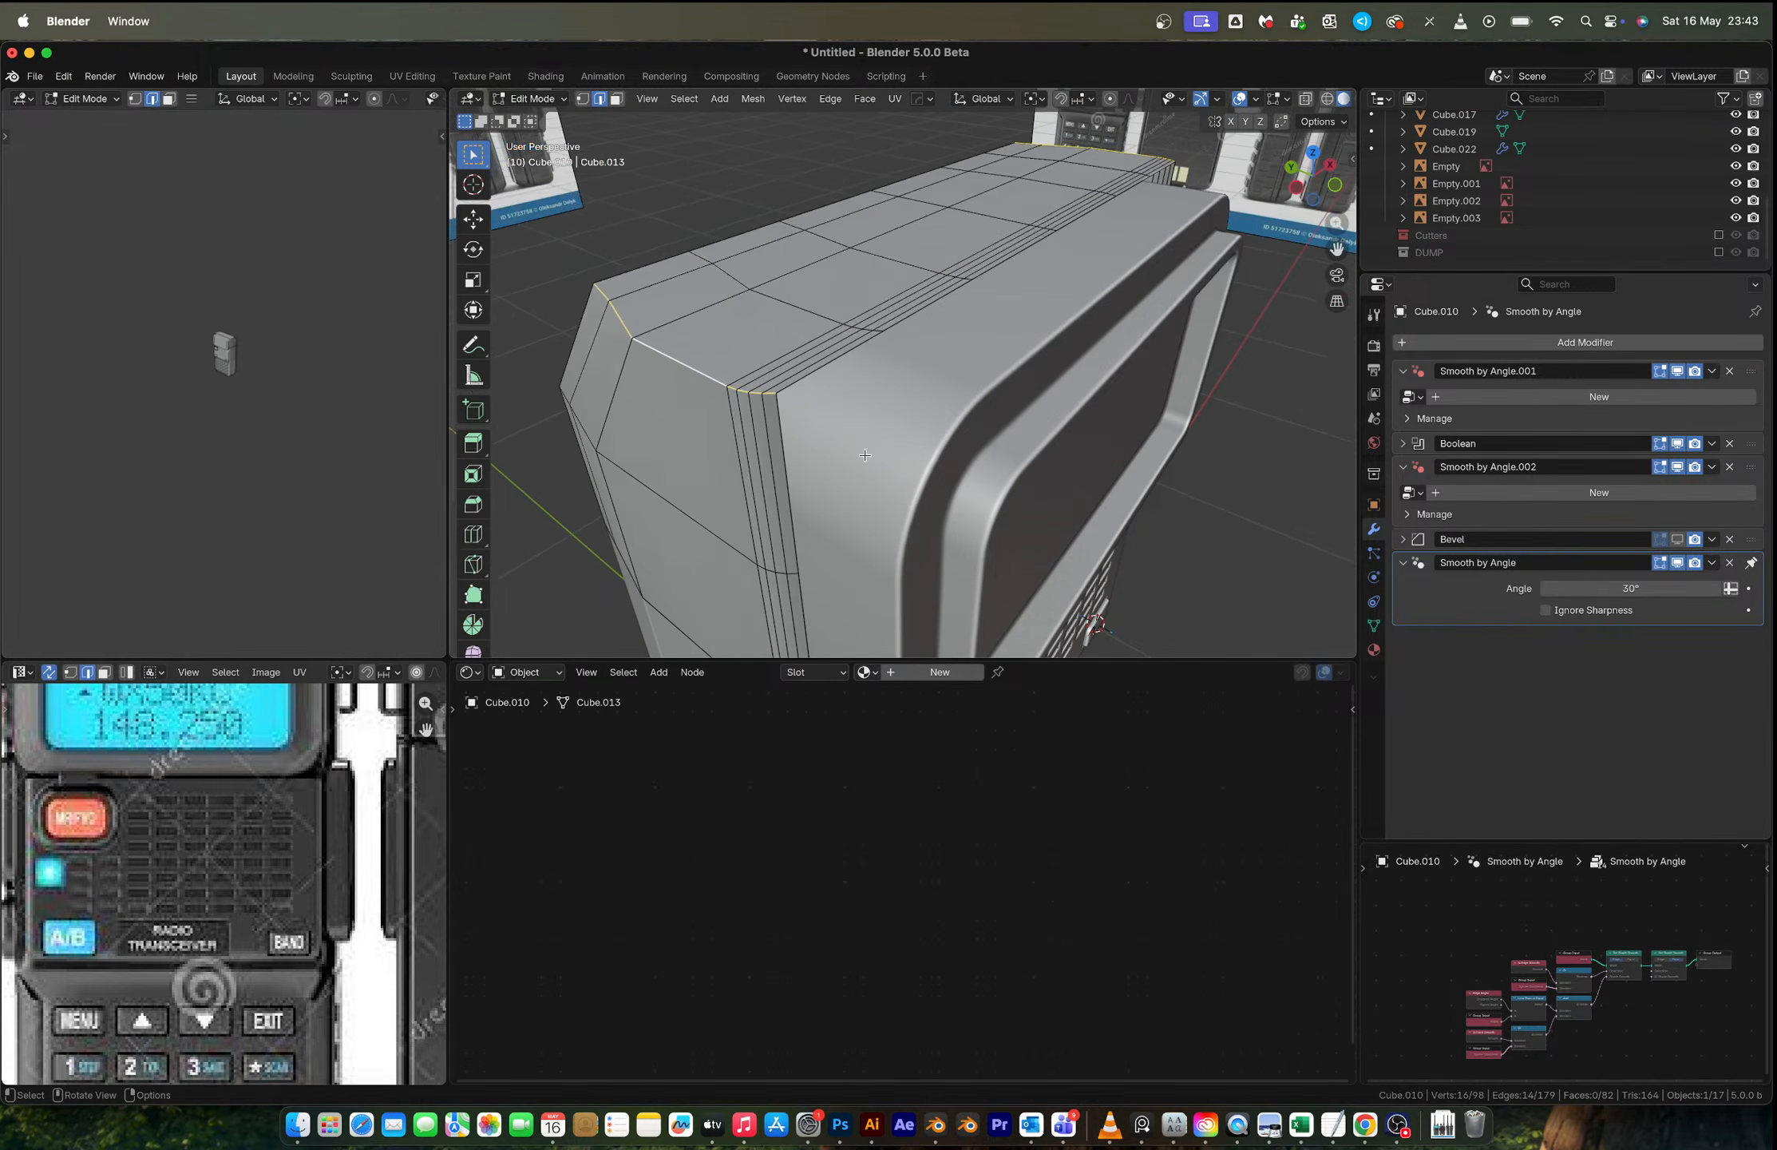
{"action": "key", "text": "ctrl+b"}
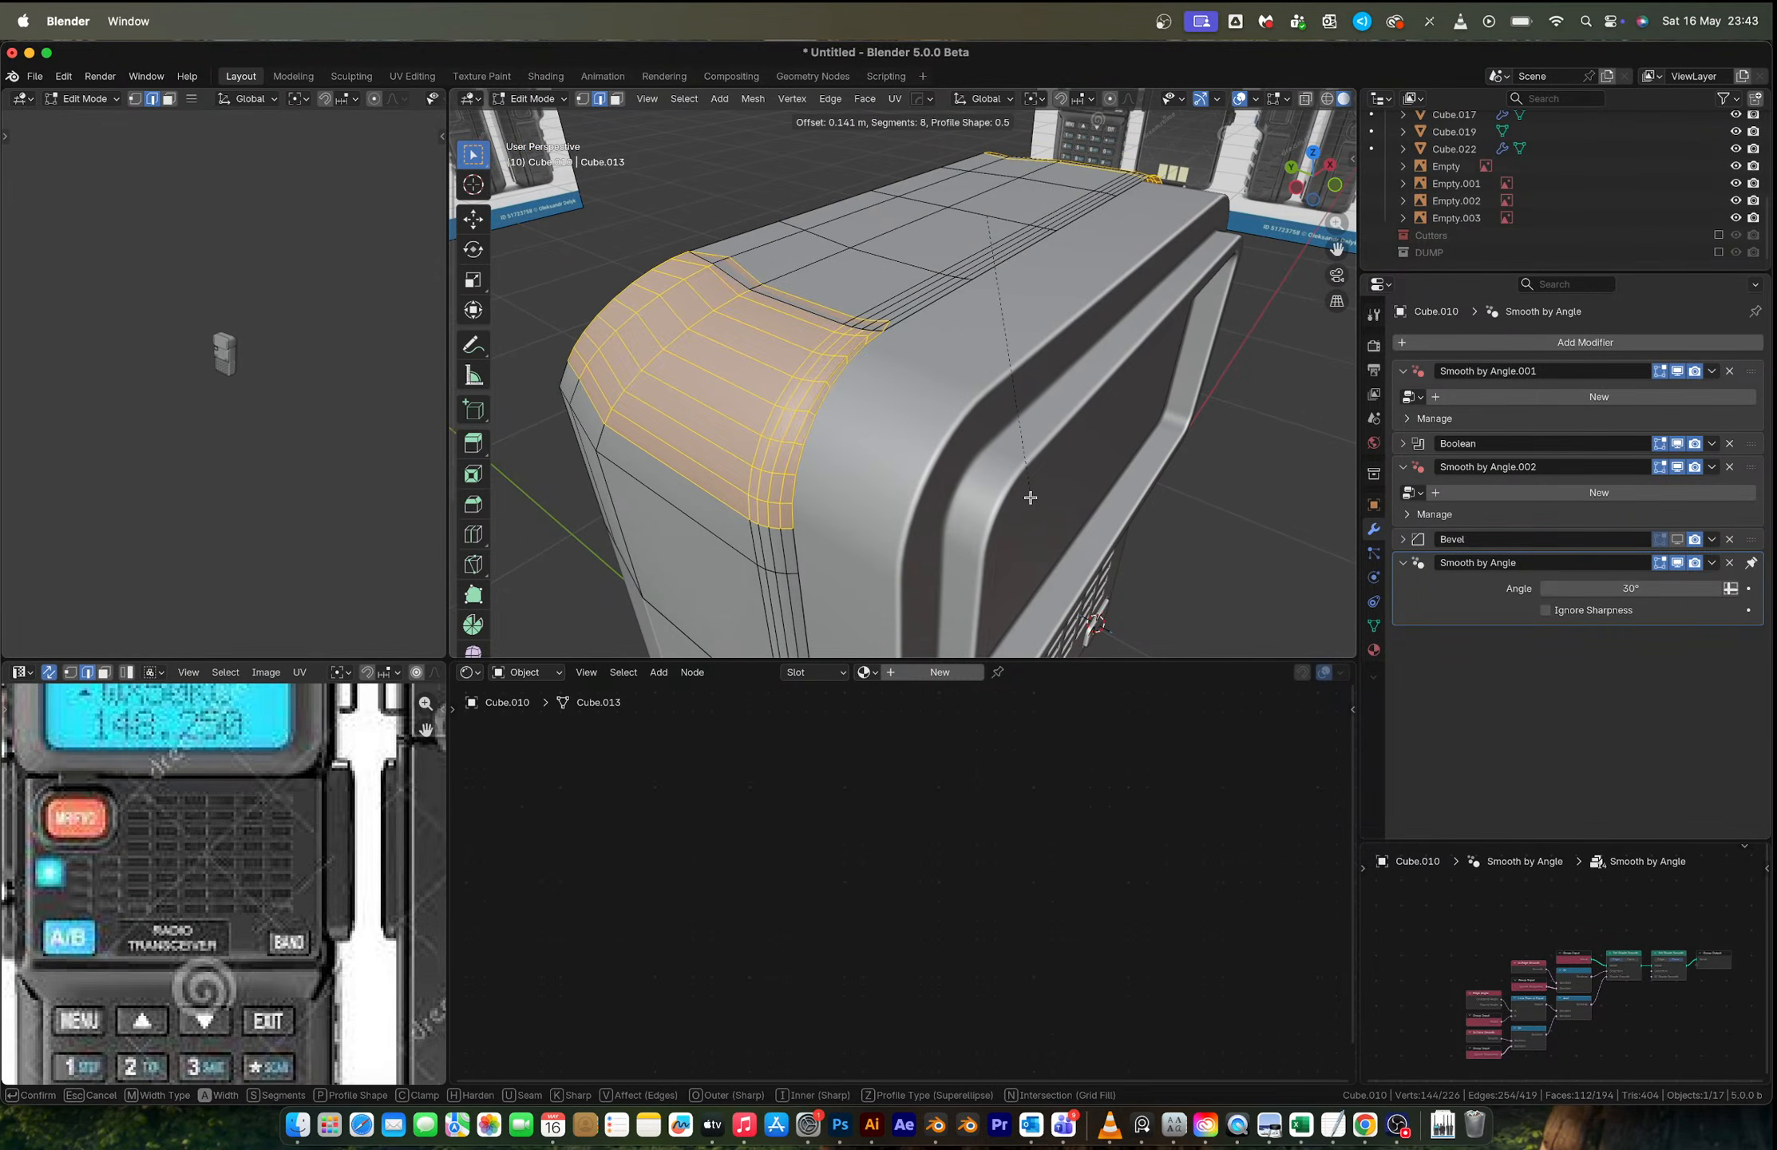
{"action": "left_click", "coordinate": [1026, 483]}
{"action": "middle_click_drag", "start_coordinate": [1025, 481], "coordinate": [904, 401]}
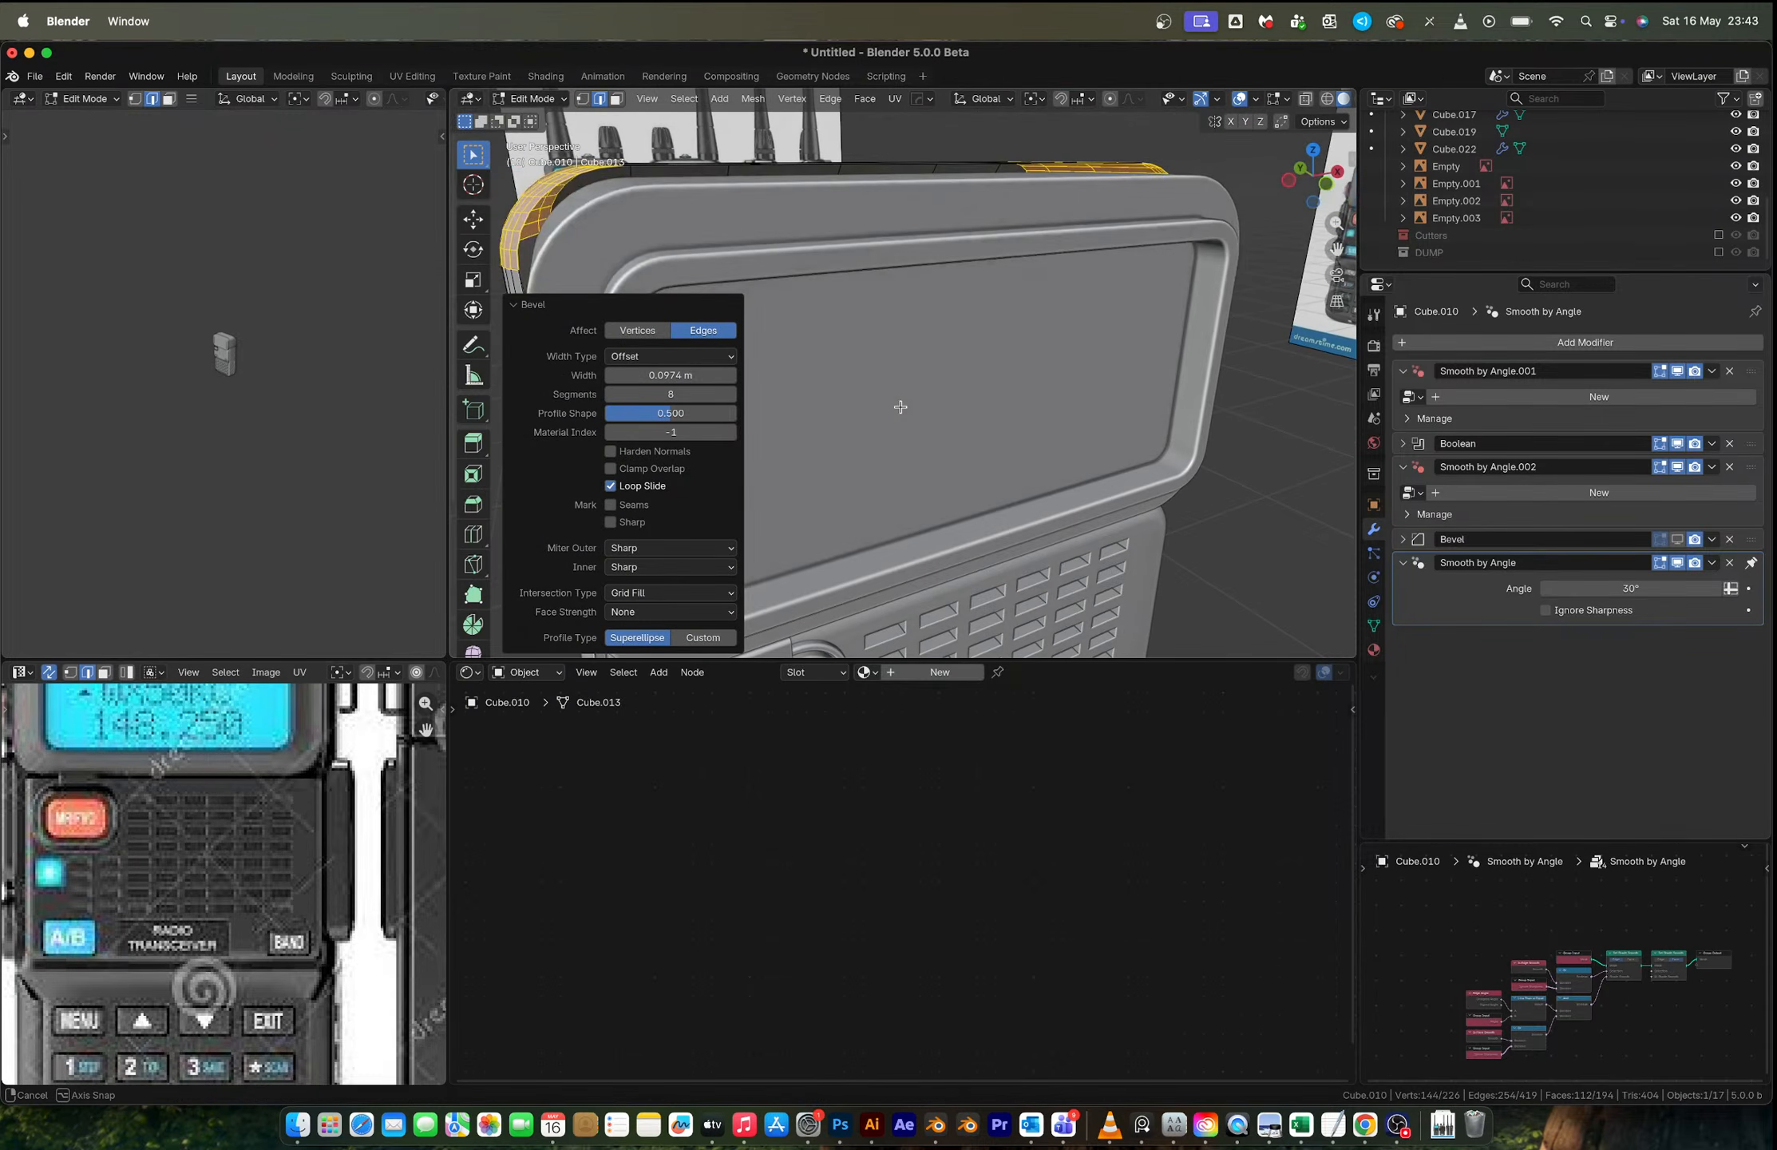
{"action": "middle_click_drag", "start_coordinate": [820, 252], "coordinate": [930, 249]}
{"action": "key", "text": "ctrl+z"}
Step: Dissolve further closely spaced edges along the display body's front rim
{"action": "left_click", "coordinate": [926, 345], "text": "alt"}
{"action": "key", "text": "x"}
{"action": "left_click", "coordinate": [846, 284]}
Step: Bevel both upper side corner edges of the display body by about 0.126 m with 8 segments, and check the rounding in Object Mode
{"action": "left_click", "coordinate": [997, 369], "text": "alt"}
{"action": "middle_click_drag", "start_coordinate": [997, 369], "coordinate": [747, 327]}
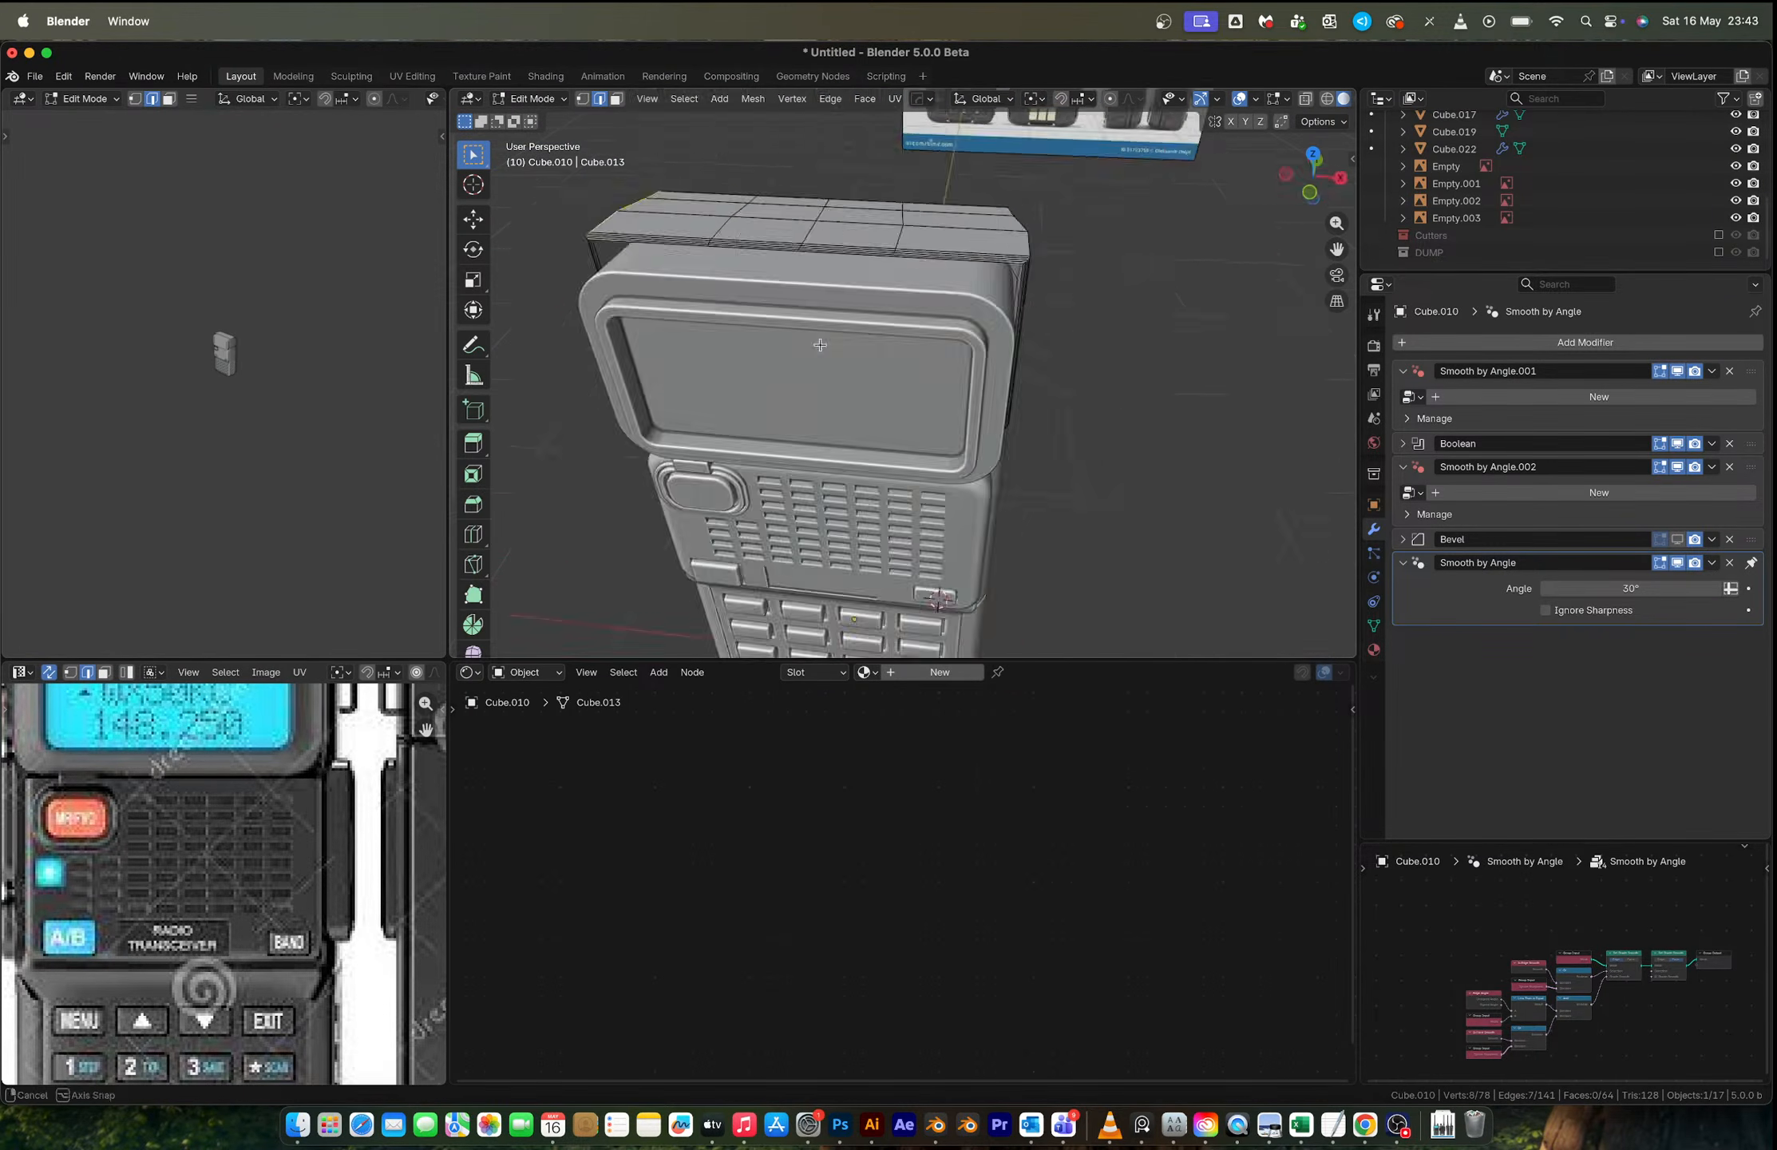
{"action": "left_click", "coordinate": [884, 277], "text": "alt+shift"}
{"action": "middle_click_drag", "start_coordinate": [884, 277], "coordinate": [962, 312]}
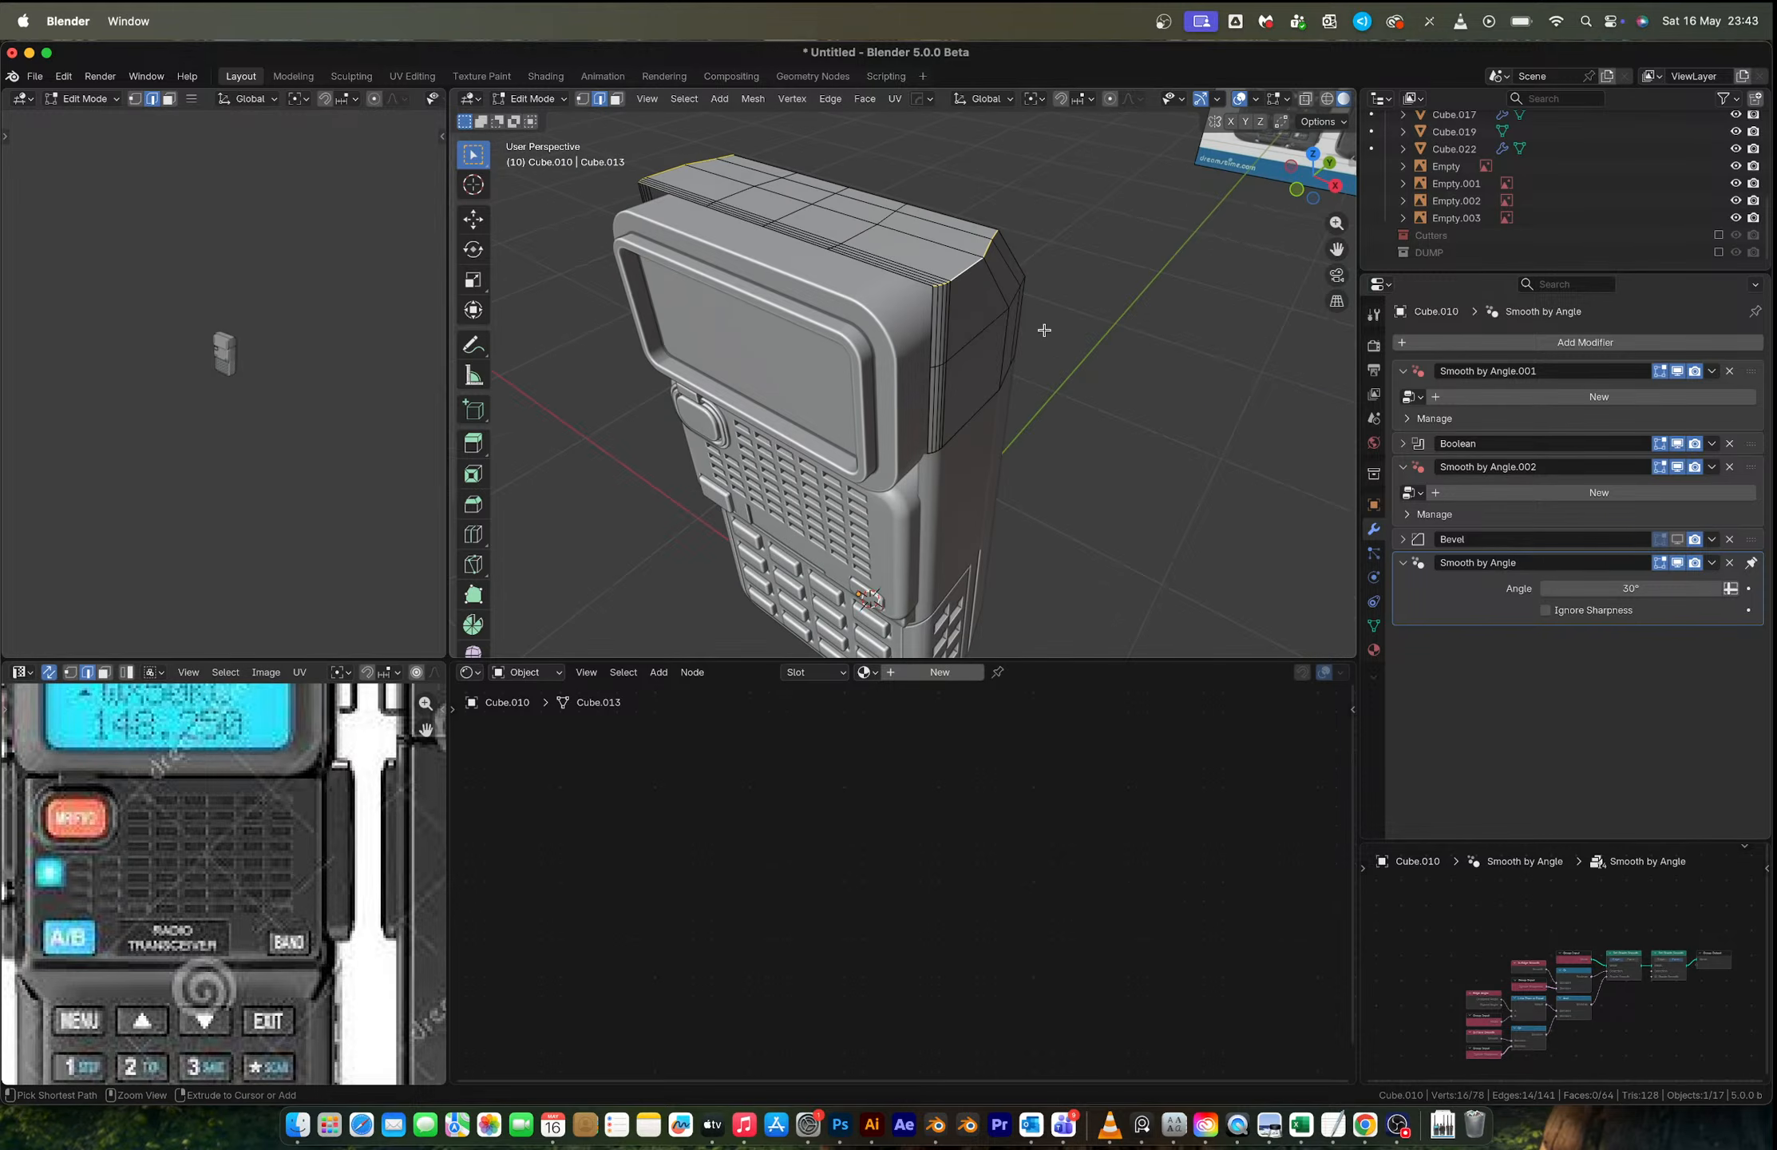
{"action": "key", "text": "ctrl+b"}
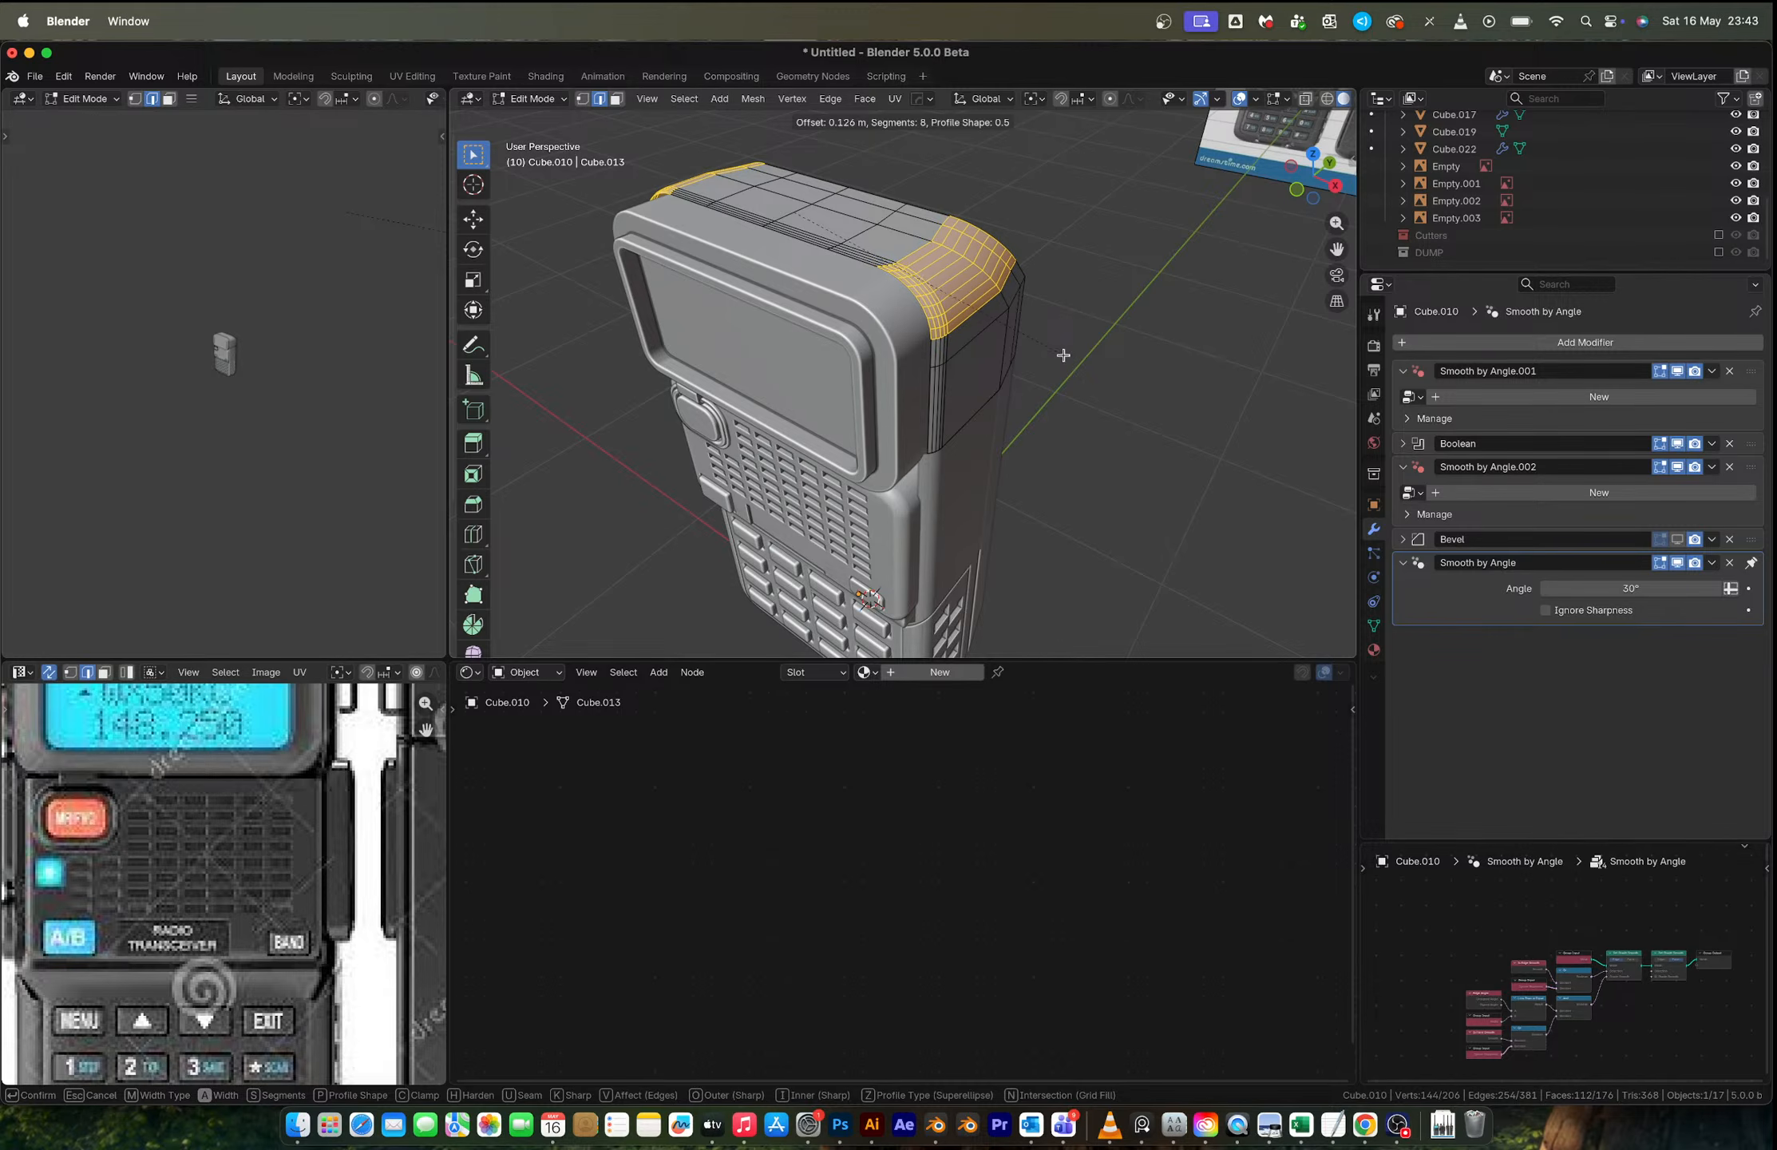
{"action": "left_click", "coordinate": [1064, 356]}
{"action": "key", "text": "Tab"}
{"action": "middle_click_drag", "start_coordinate": [1059, 325], "coordinate": [811, 292]}
{"action": "scroll", "coordinate": [918, 295], "scroll_direction": "up", "scroll_amount": 4}
{"action": "key", "text": "Tab"}
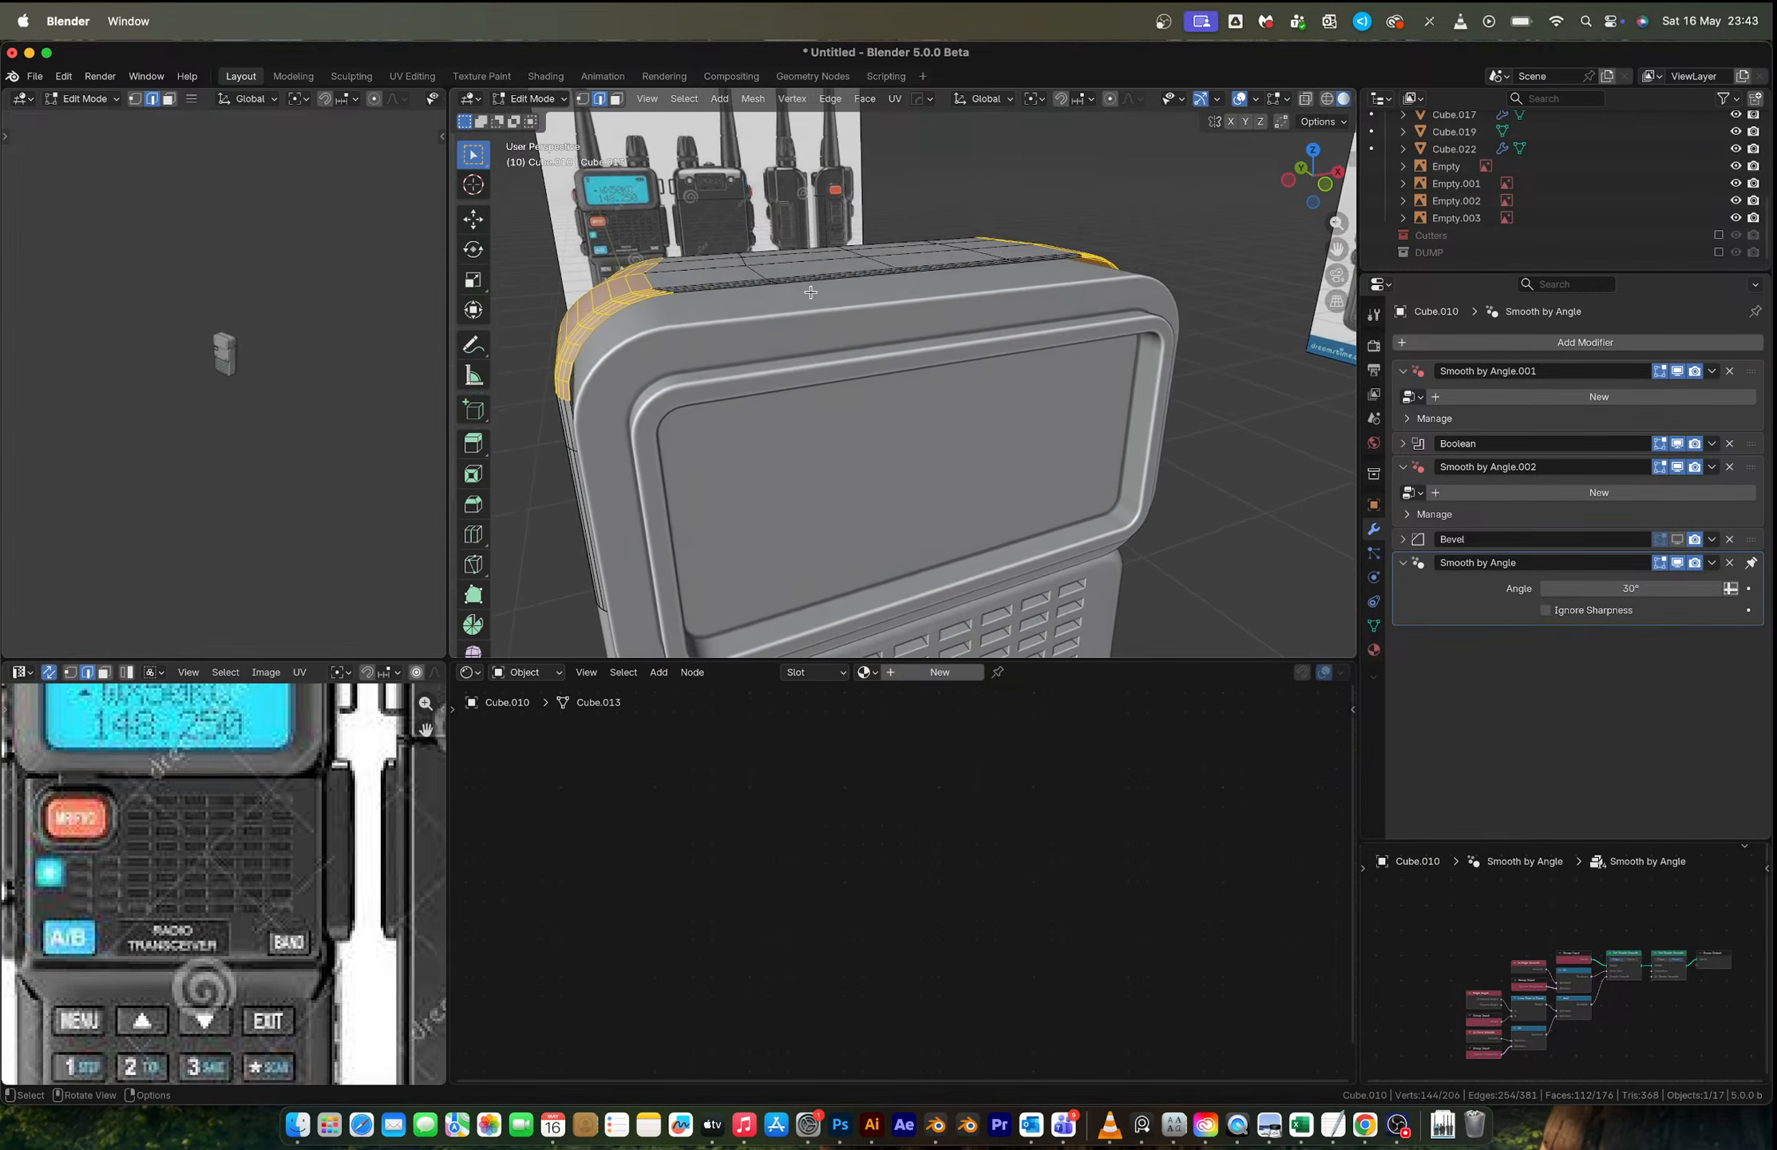
Step: Examine the upper cap's rounded corners from the front, side and back, comparing them with the reference in see-through display
{"action": "left_click", "coordinate": [1326, 186]}
{"action": "scroll", "coordinate": [864, 292], "scroll_direction": "up", "scroll_amount": 1}
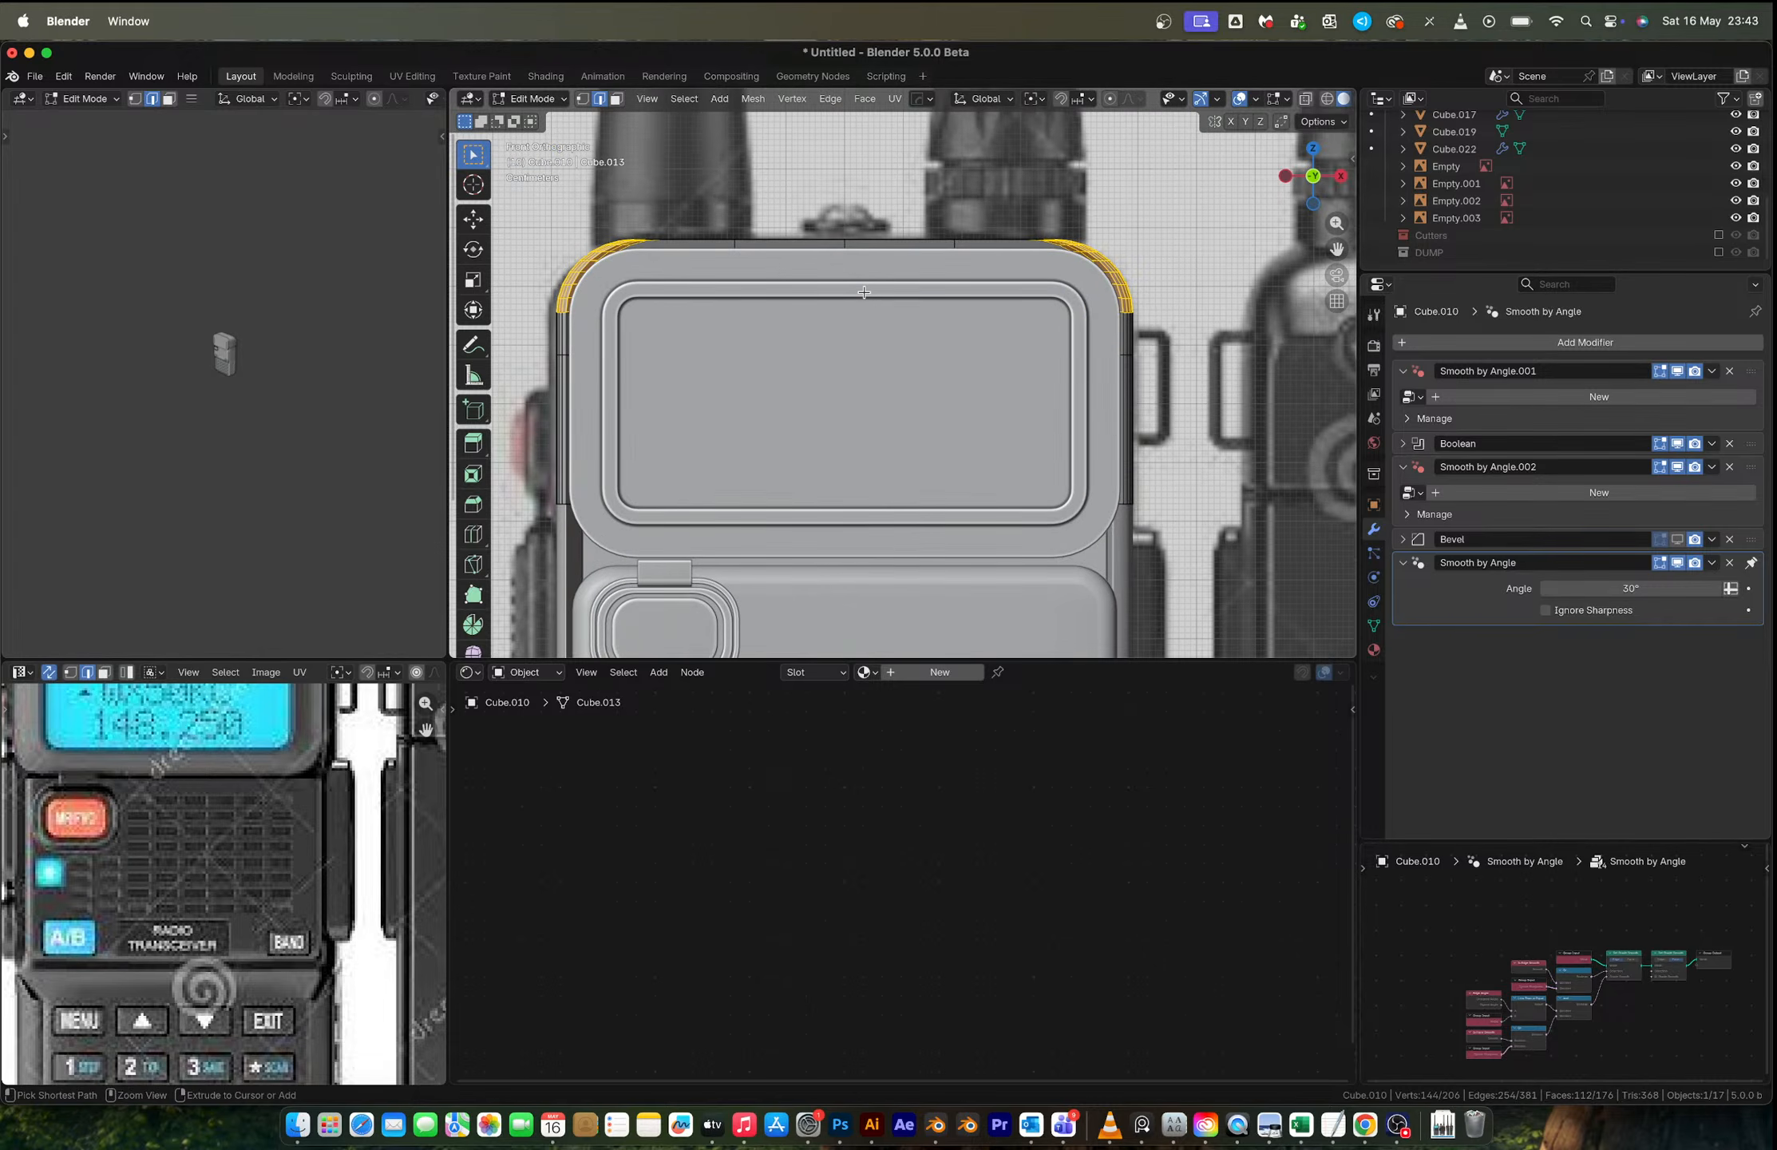
{"action": "key", "text": "Tab"}
{"action": "scroll", "coordinate": [865, 292], "scroll_direction": "down", "scroll_amount": 3}
{"action": "middle_click_drag", "start_coordinate": [865, 292], "coordinate": [1047, 306]}
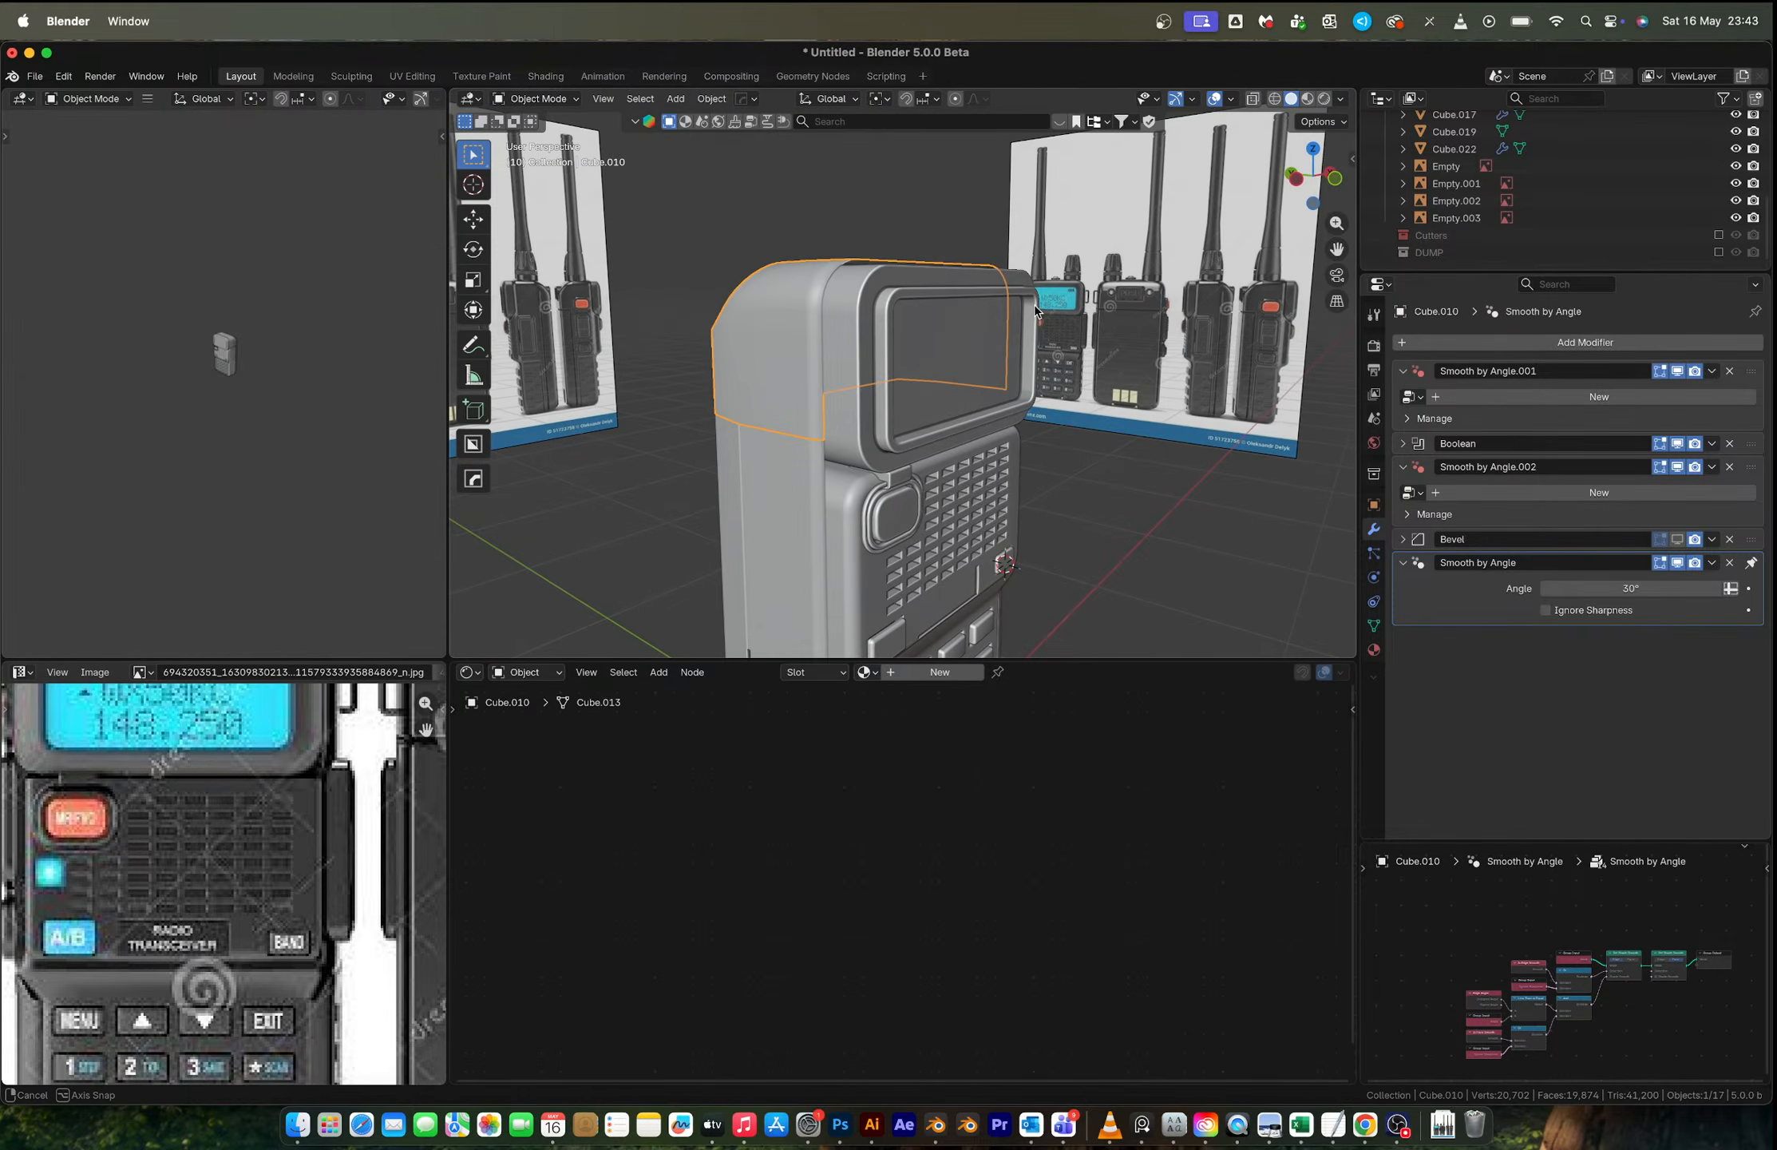
{"action": "left_click", "coordinate": [932, 210]}
{"action": "middle_click_drag", "start_coordinate": [930, 212], "coordinate": [615, 375]}
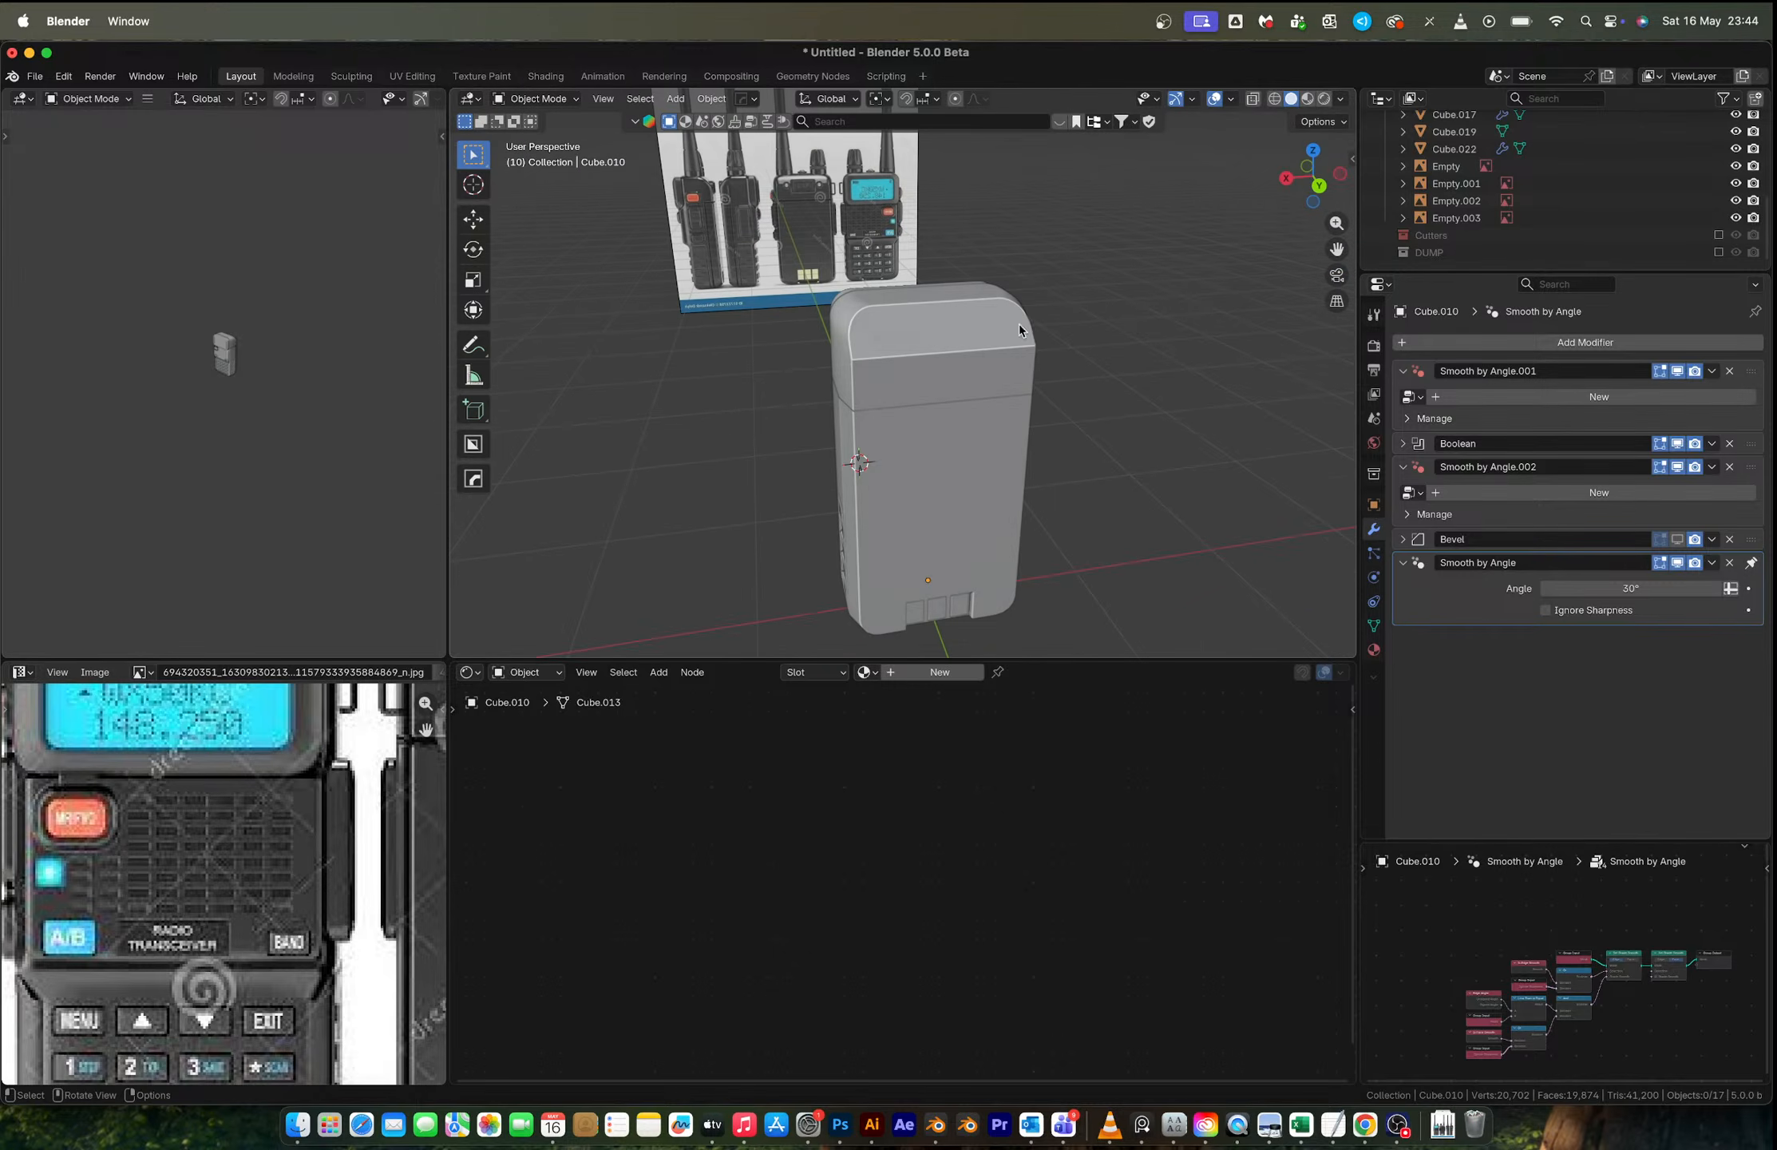
{"action": "left_click", "coordinate": [1319, 185]}
{"action": "key", "text": "alt+z"}
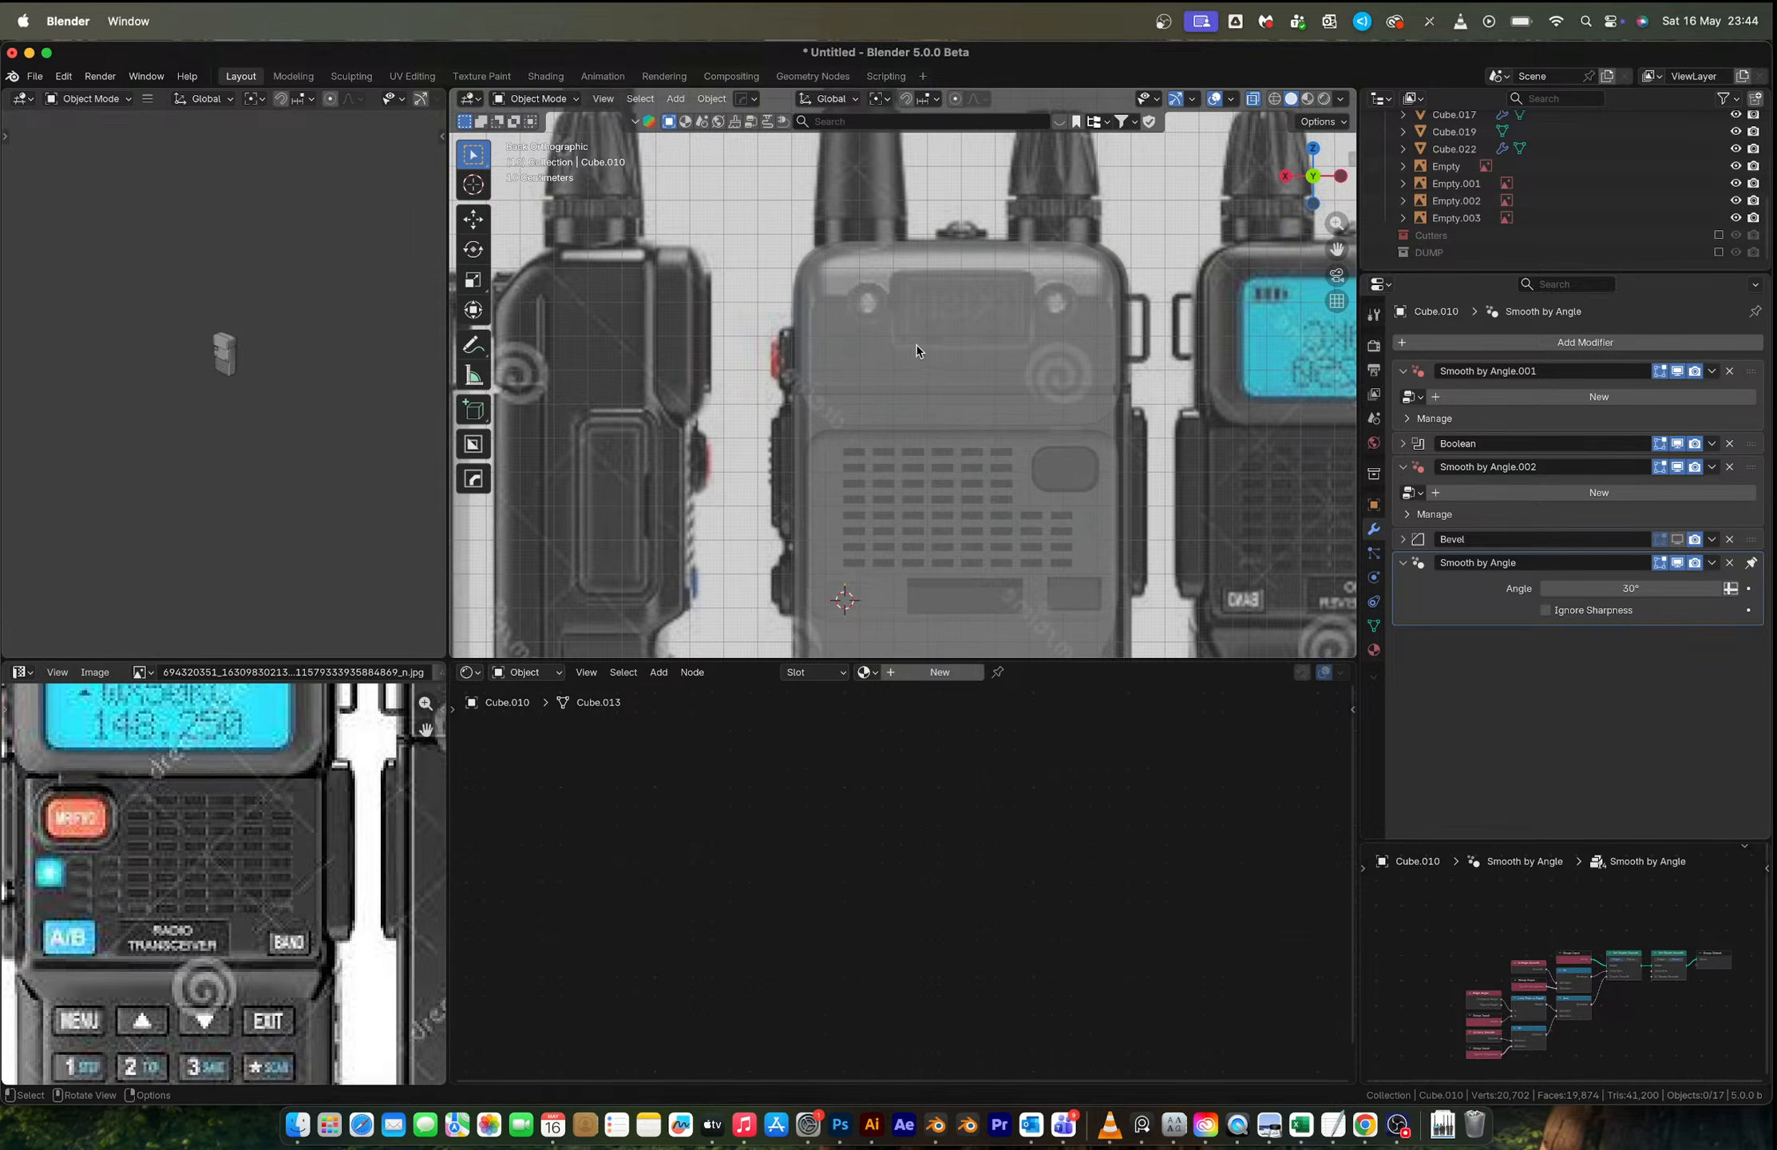
Step: Try to bevel the horizontal crease loop around the upper cap and apply auto smooth shading to the cap
{"action": "left_click", "coordinate": [892, 372]}
{"action": "middle_click_drag", "start_coordinate": [892, 372], "coordinate": [976, 357]}
{"action": "key", "text": "Tab"}
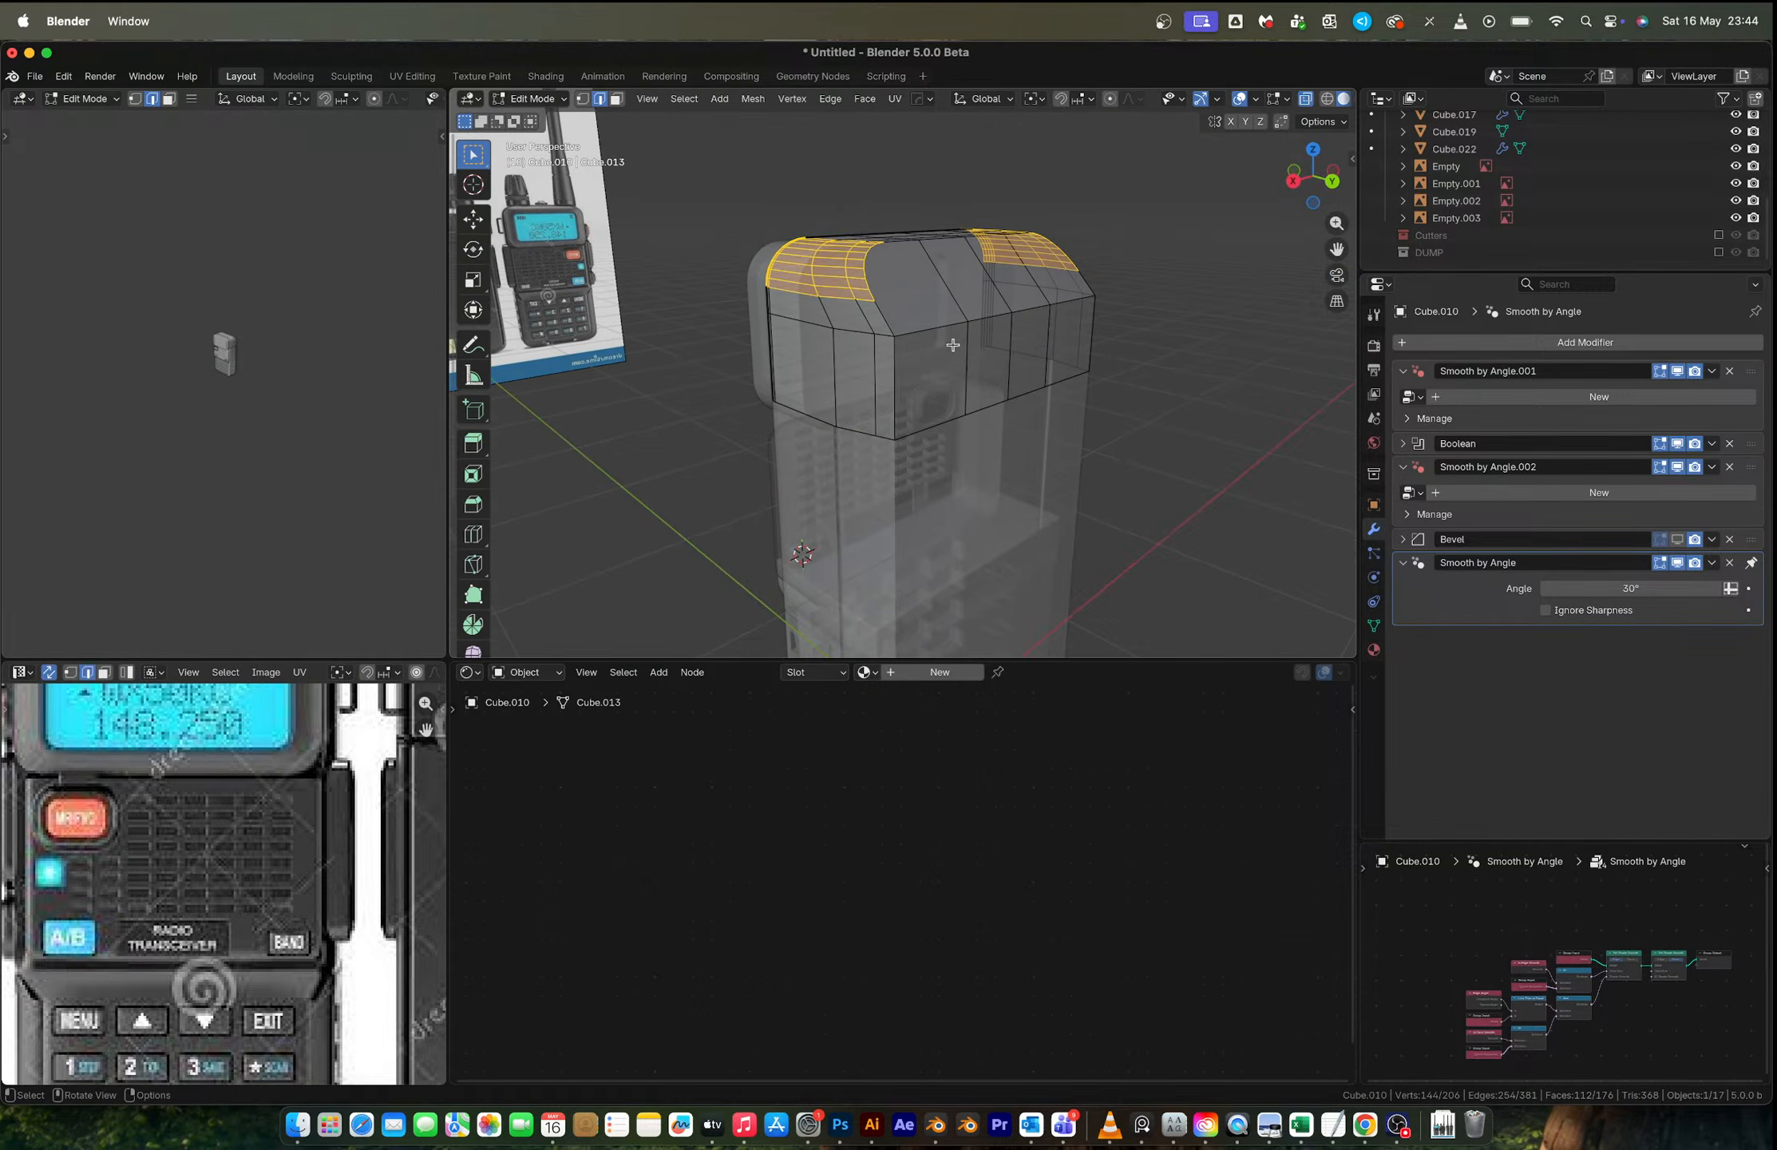
{"action": "left_click", "coordinate": [953, 342], "text": "alt"}
{"action": "key", "text": "ctrl+b"}
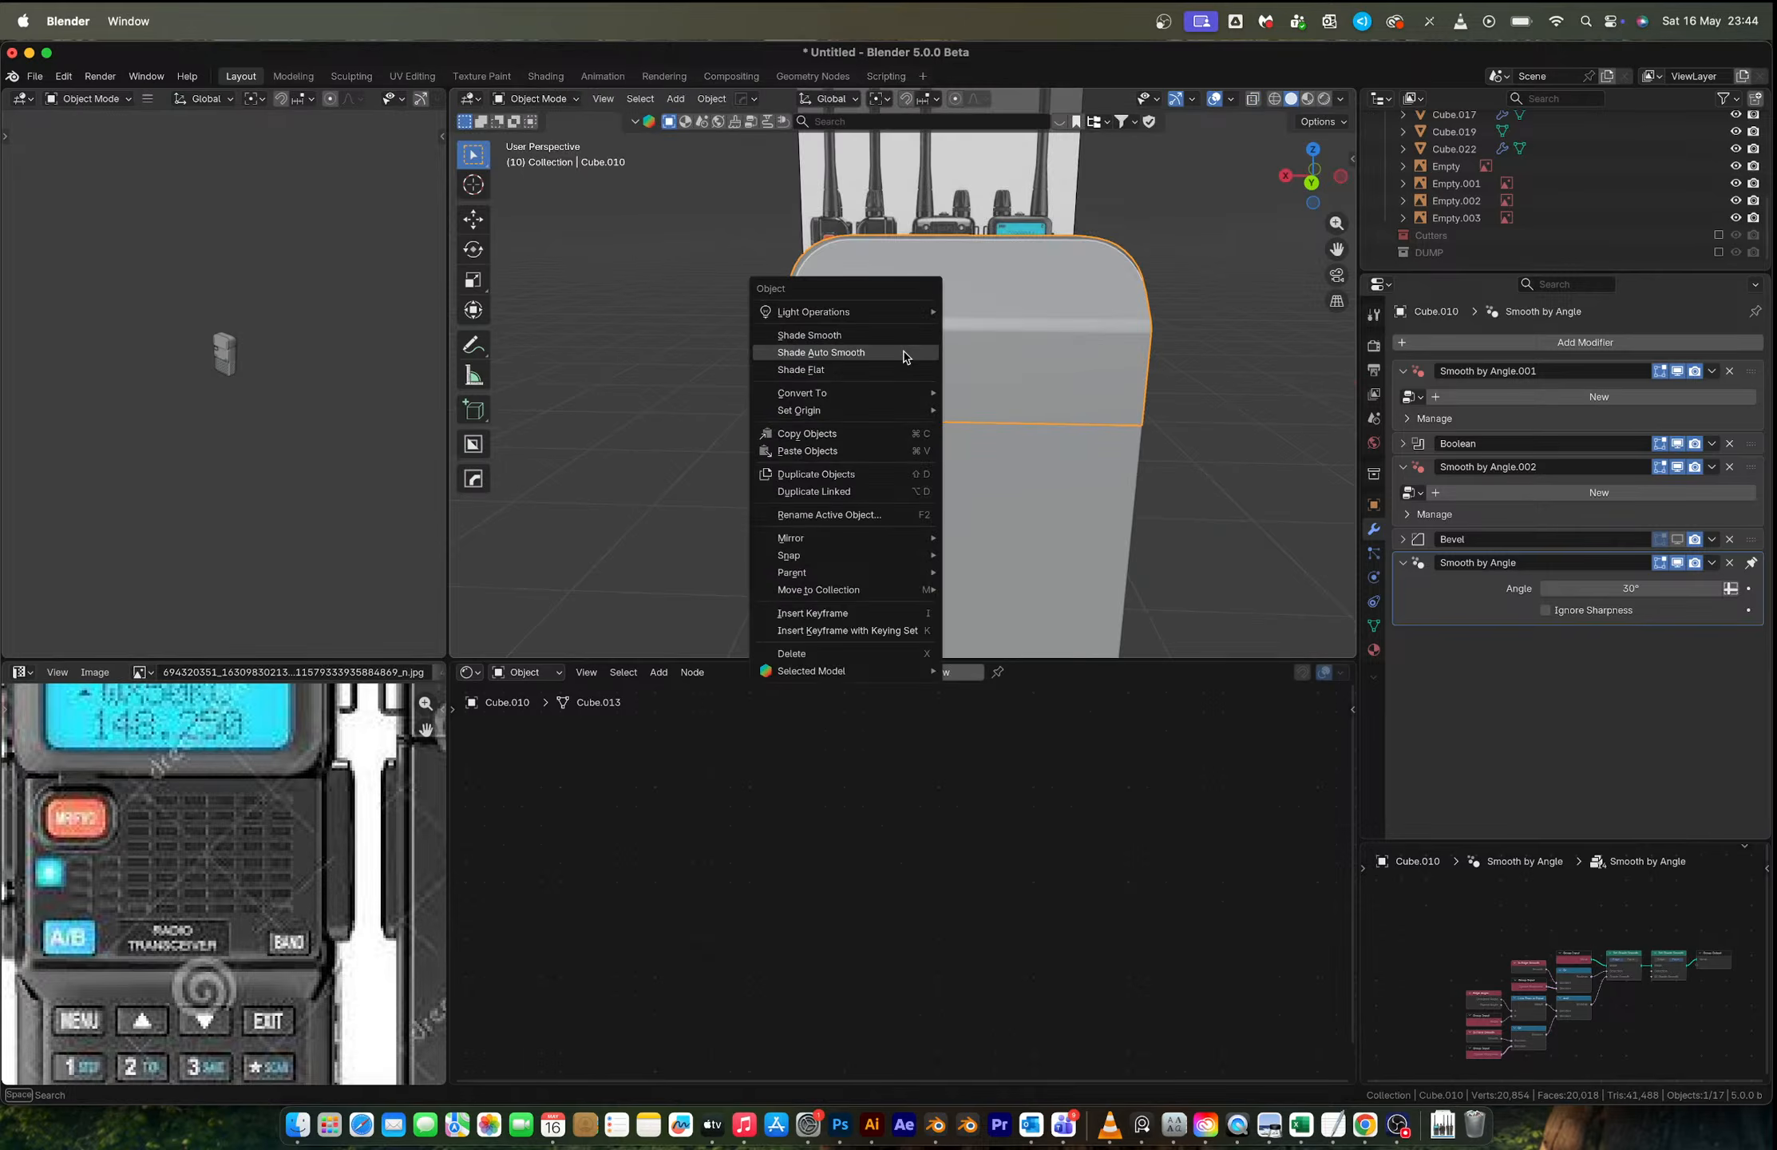
{"action": "left_click", "coordinate": [926, 332]}
{"action": "middle_click_drag", "start_coordinate": [1050, 354], "coordinate": [1236, 254]}
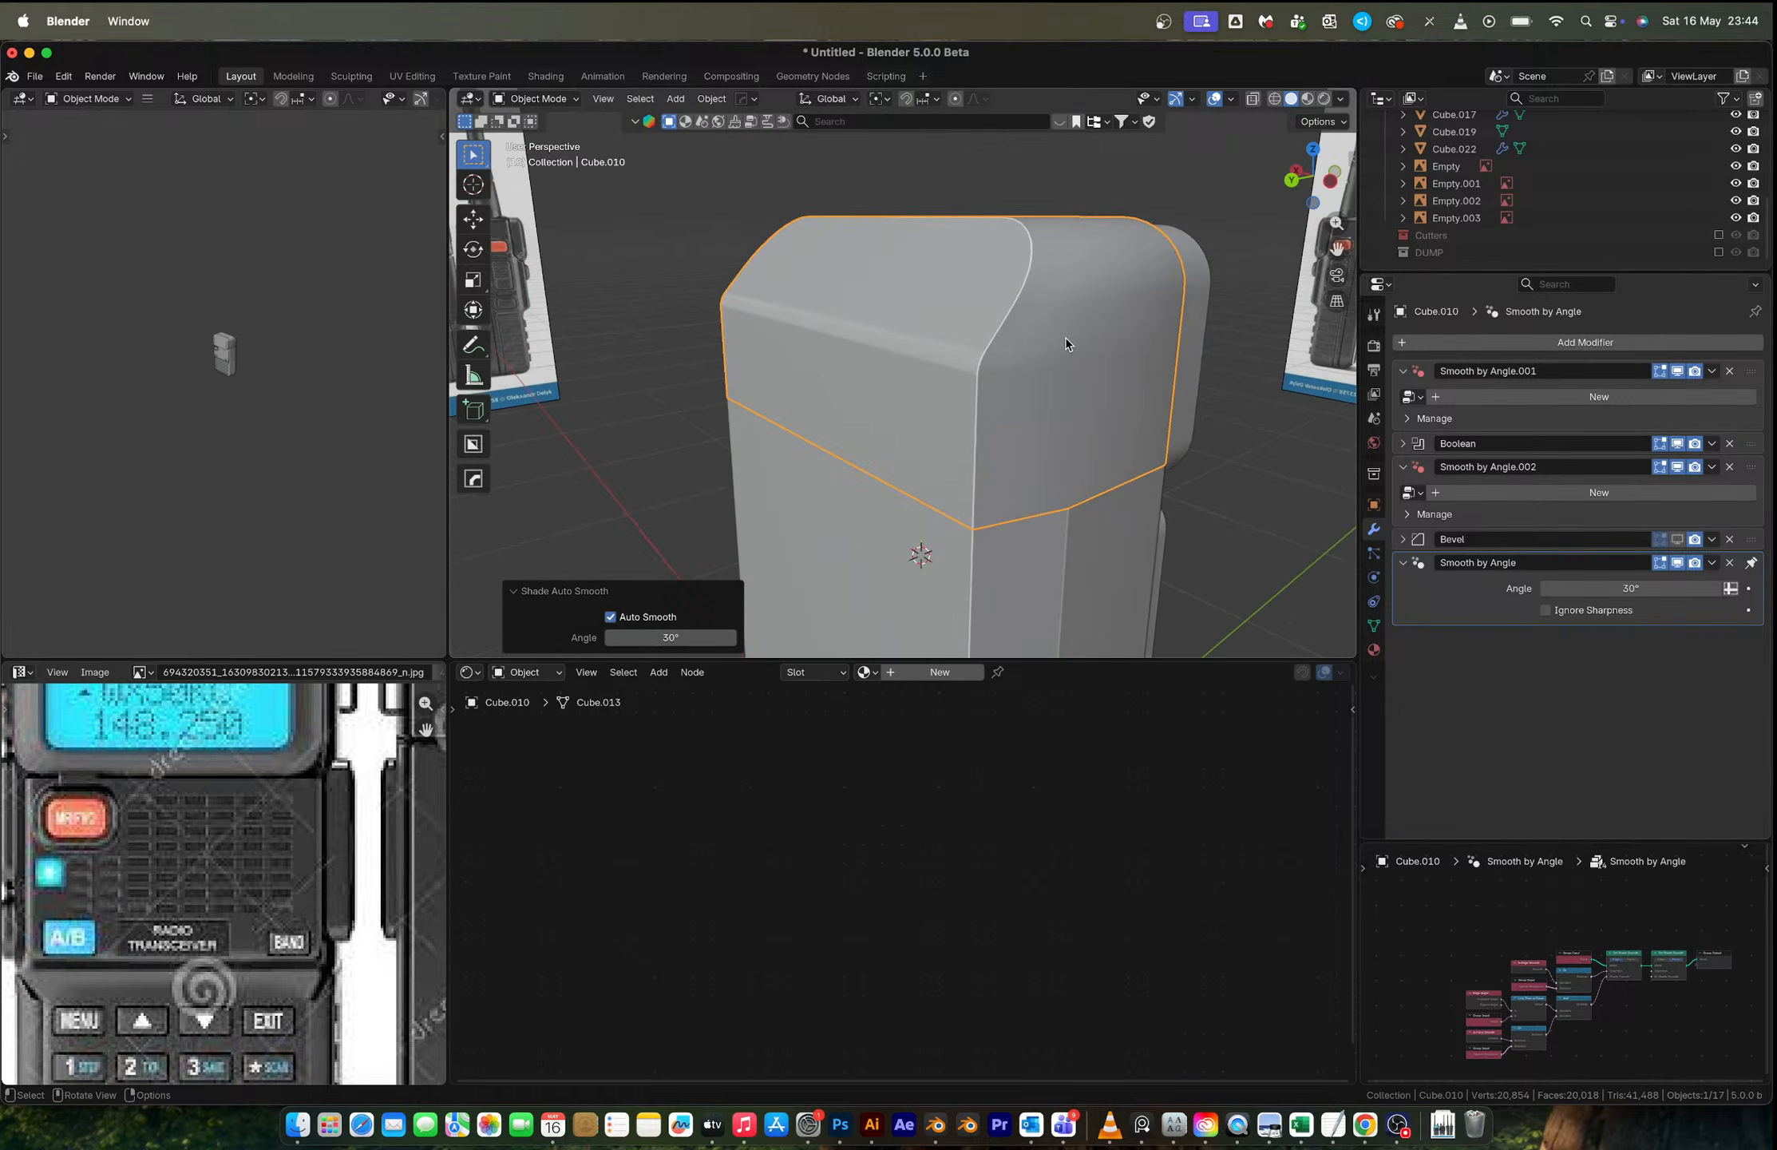
Step: Try to bevel the edge loop running up the cap's side and over its rounded corner
{"action": "middle_click_drag", "start_coordinate": [1065, 338], "coordinate": [974, 459]}
{"action": "key", "text": "Tab"}
{"action": "left_click", "coordinate": [935, 406], "text": "alt"}
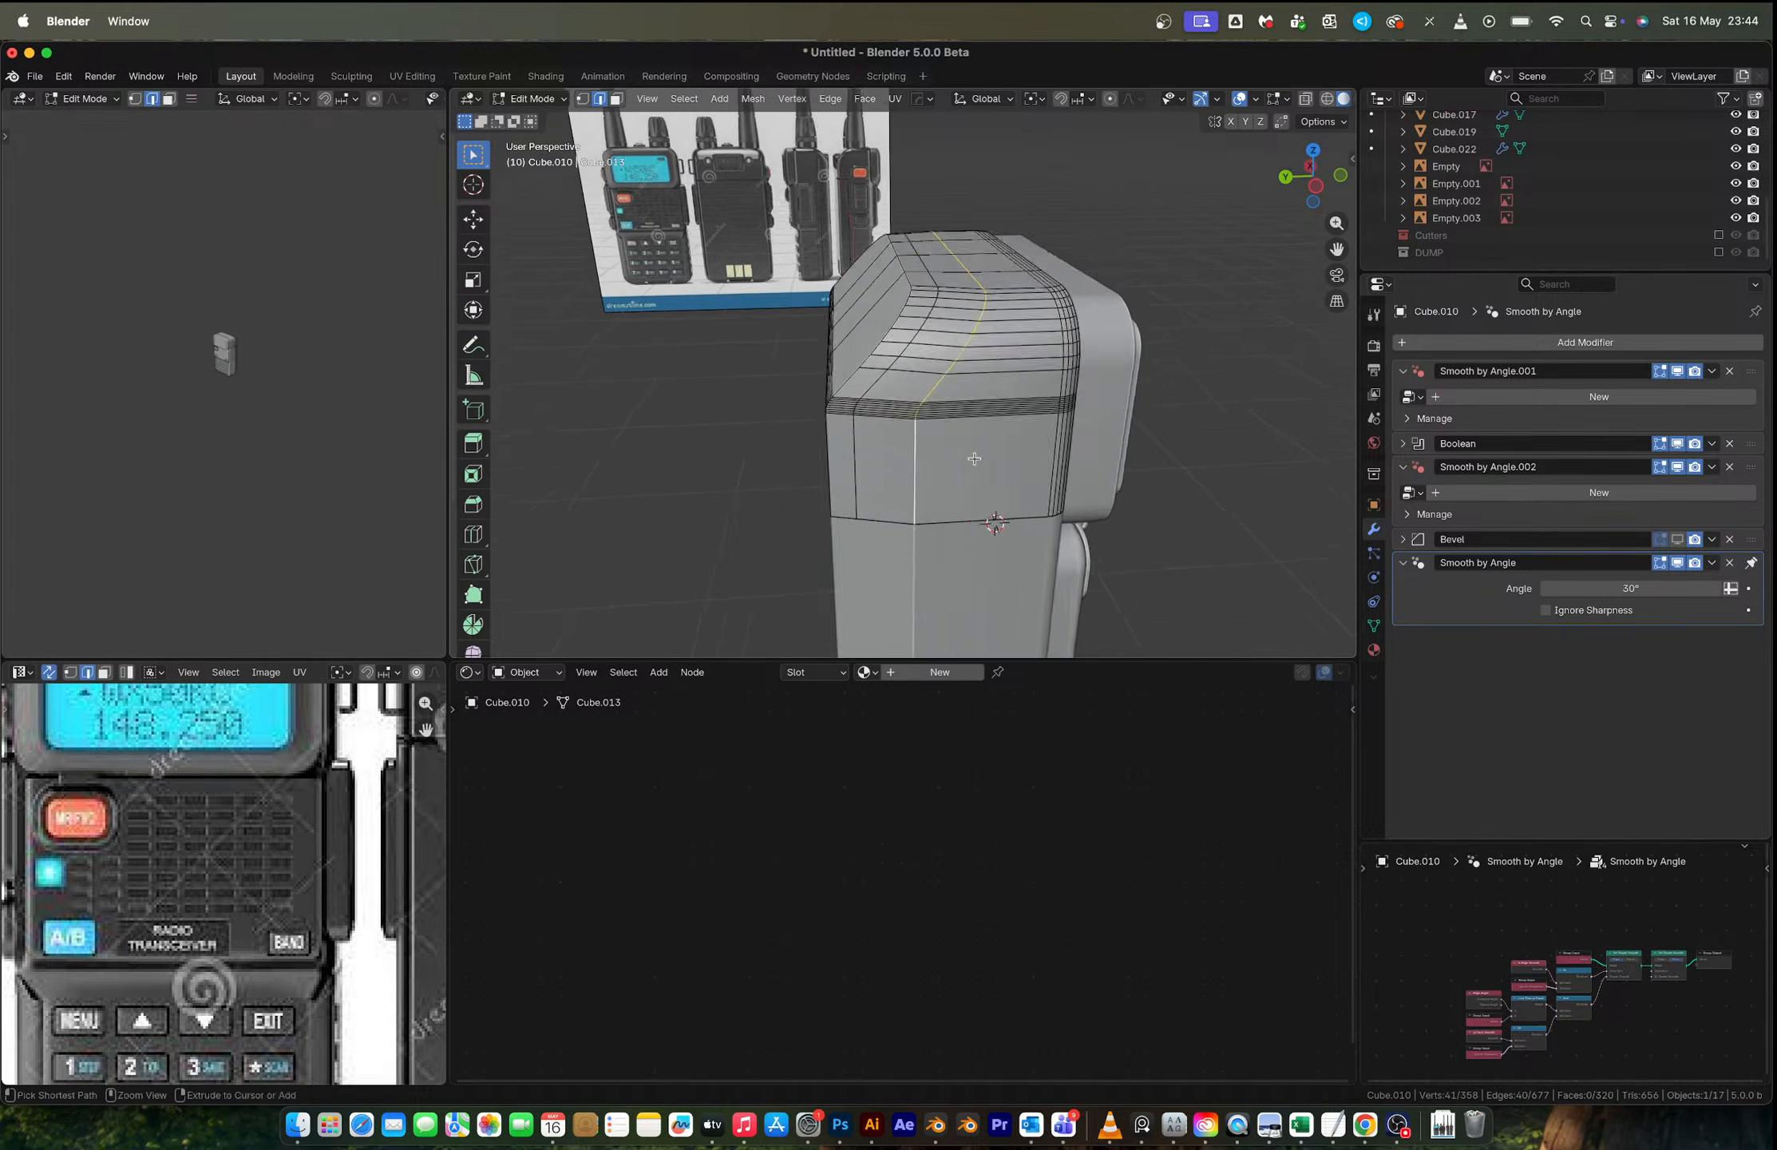
{"action": "key", "text": "ctrl+b"}
{"action": "left_click", "coordinate": [1052, 471]}
{"action": "key", "text": "Tab"}
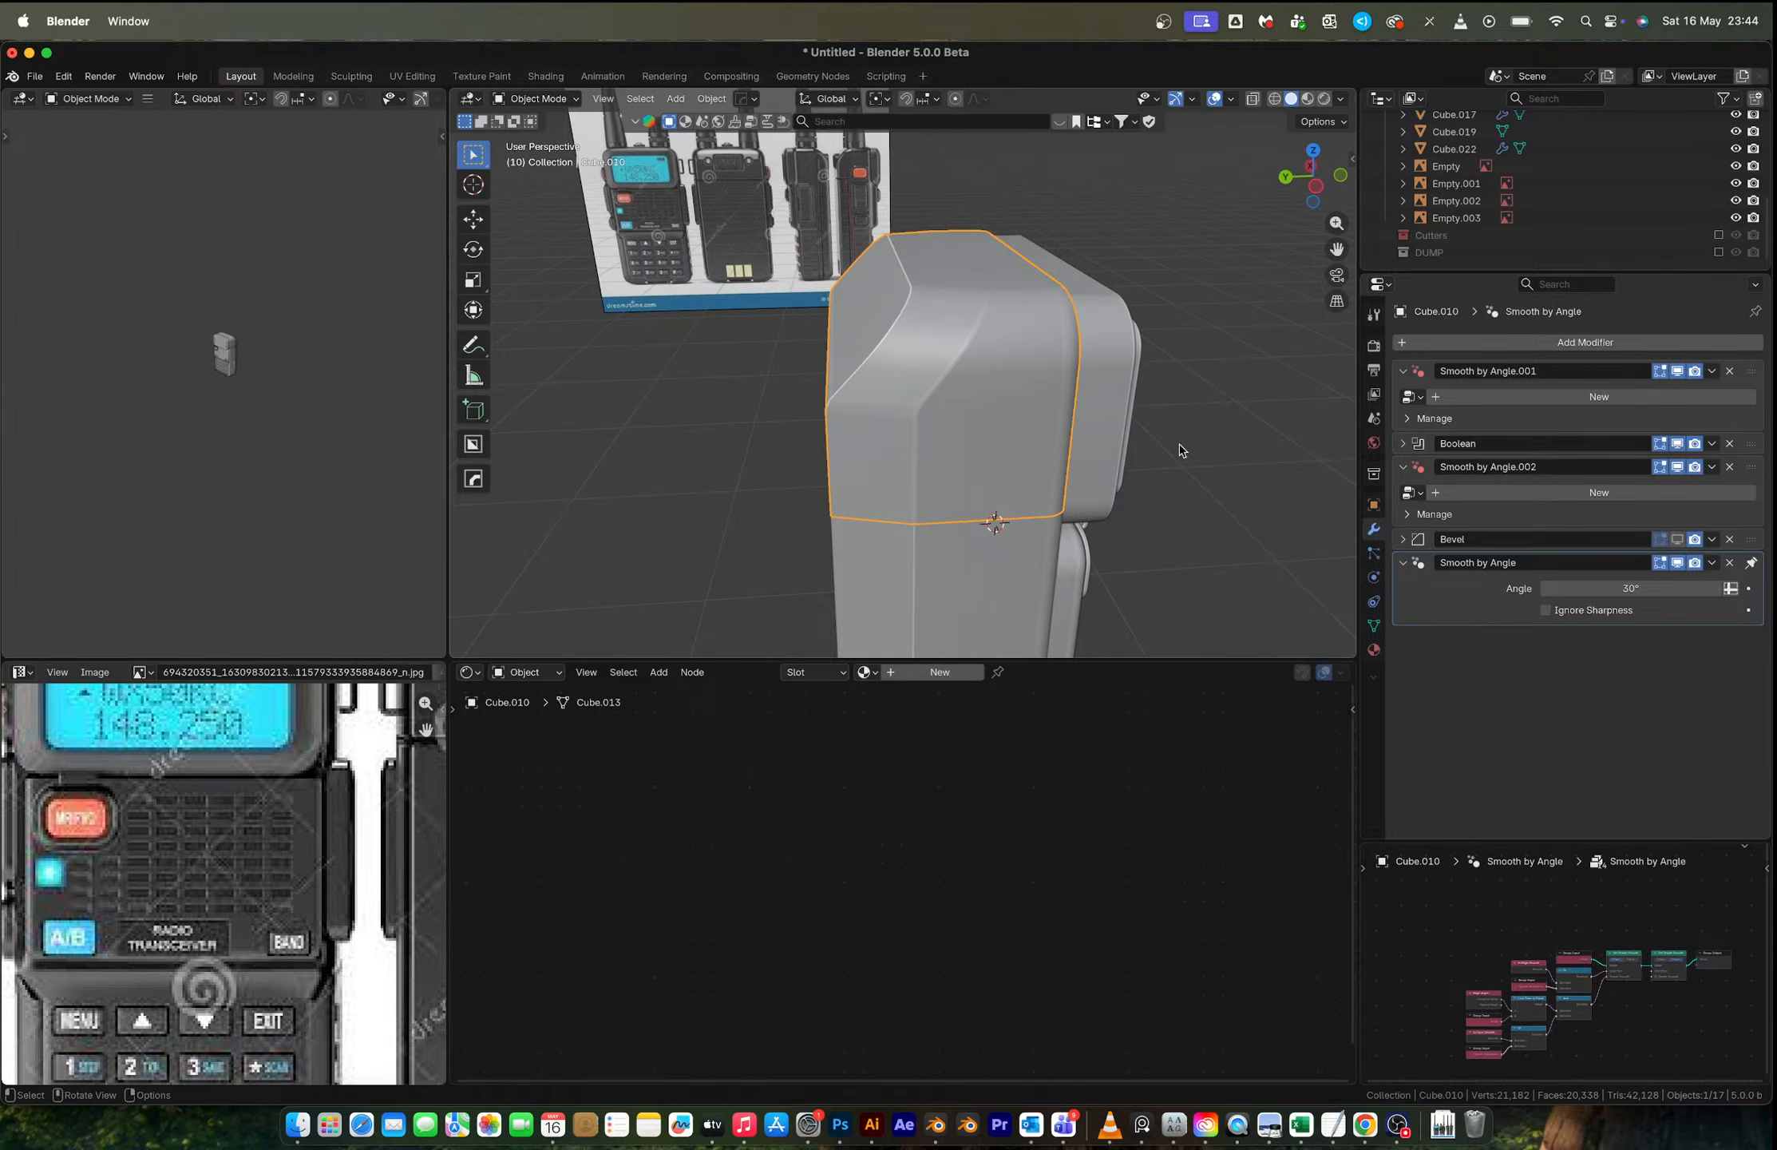
Step: Undo the two trial bevels and the auto smooth shading on the upper cap
{"action": "left_click", "coordinate": [1179, 444]}
{"action": "middle_click_drag", "start_coordinate": [1179, 445], "coordinate": [998, 385]}
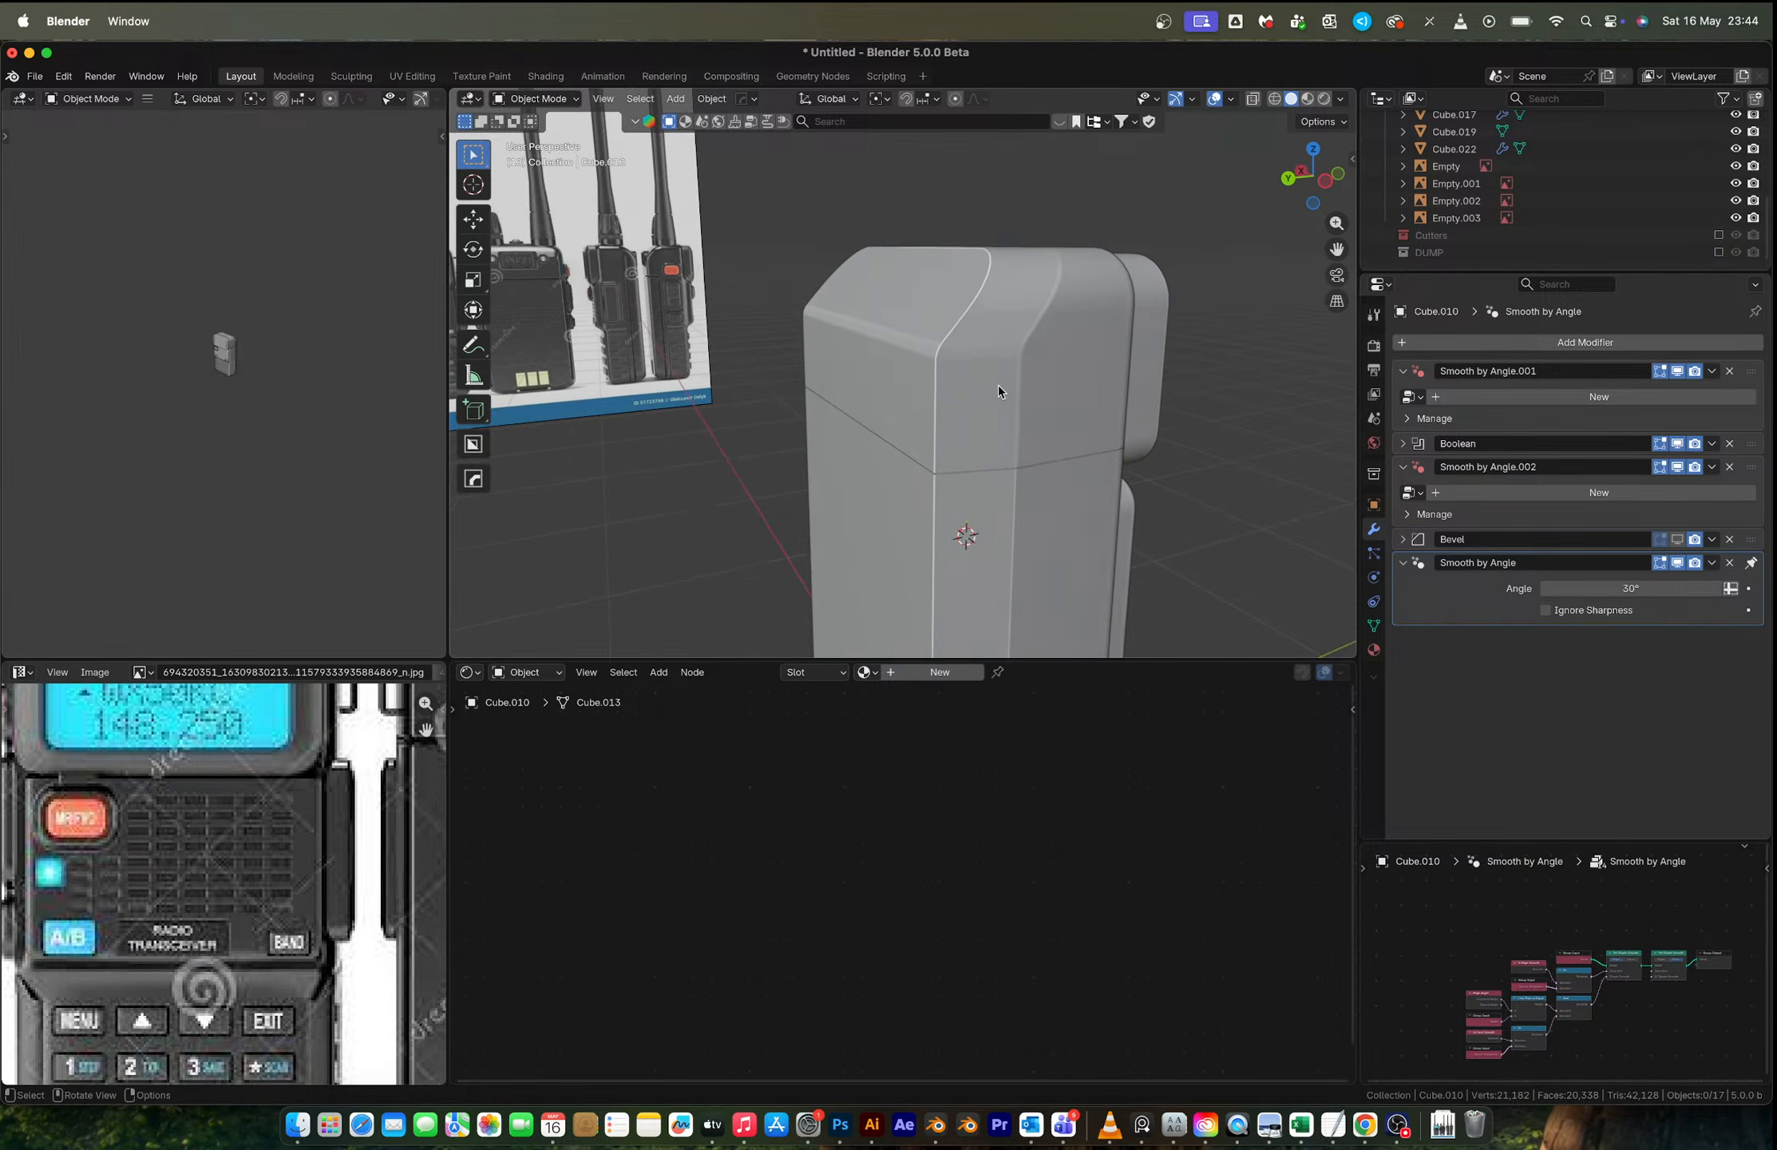
{"action": "left_click", "coordinate": [998, 386]}
{"action": "key", "text": "Tab"}
{"action": "left_click", "coordinate": [998, 386], "text": "alt"}
{"action": "key", "text": "ctrl+z"}
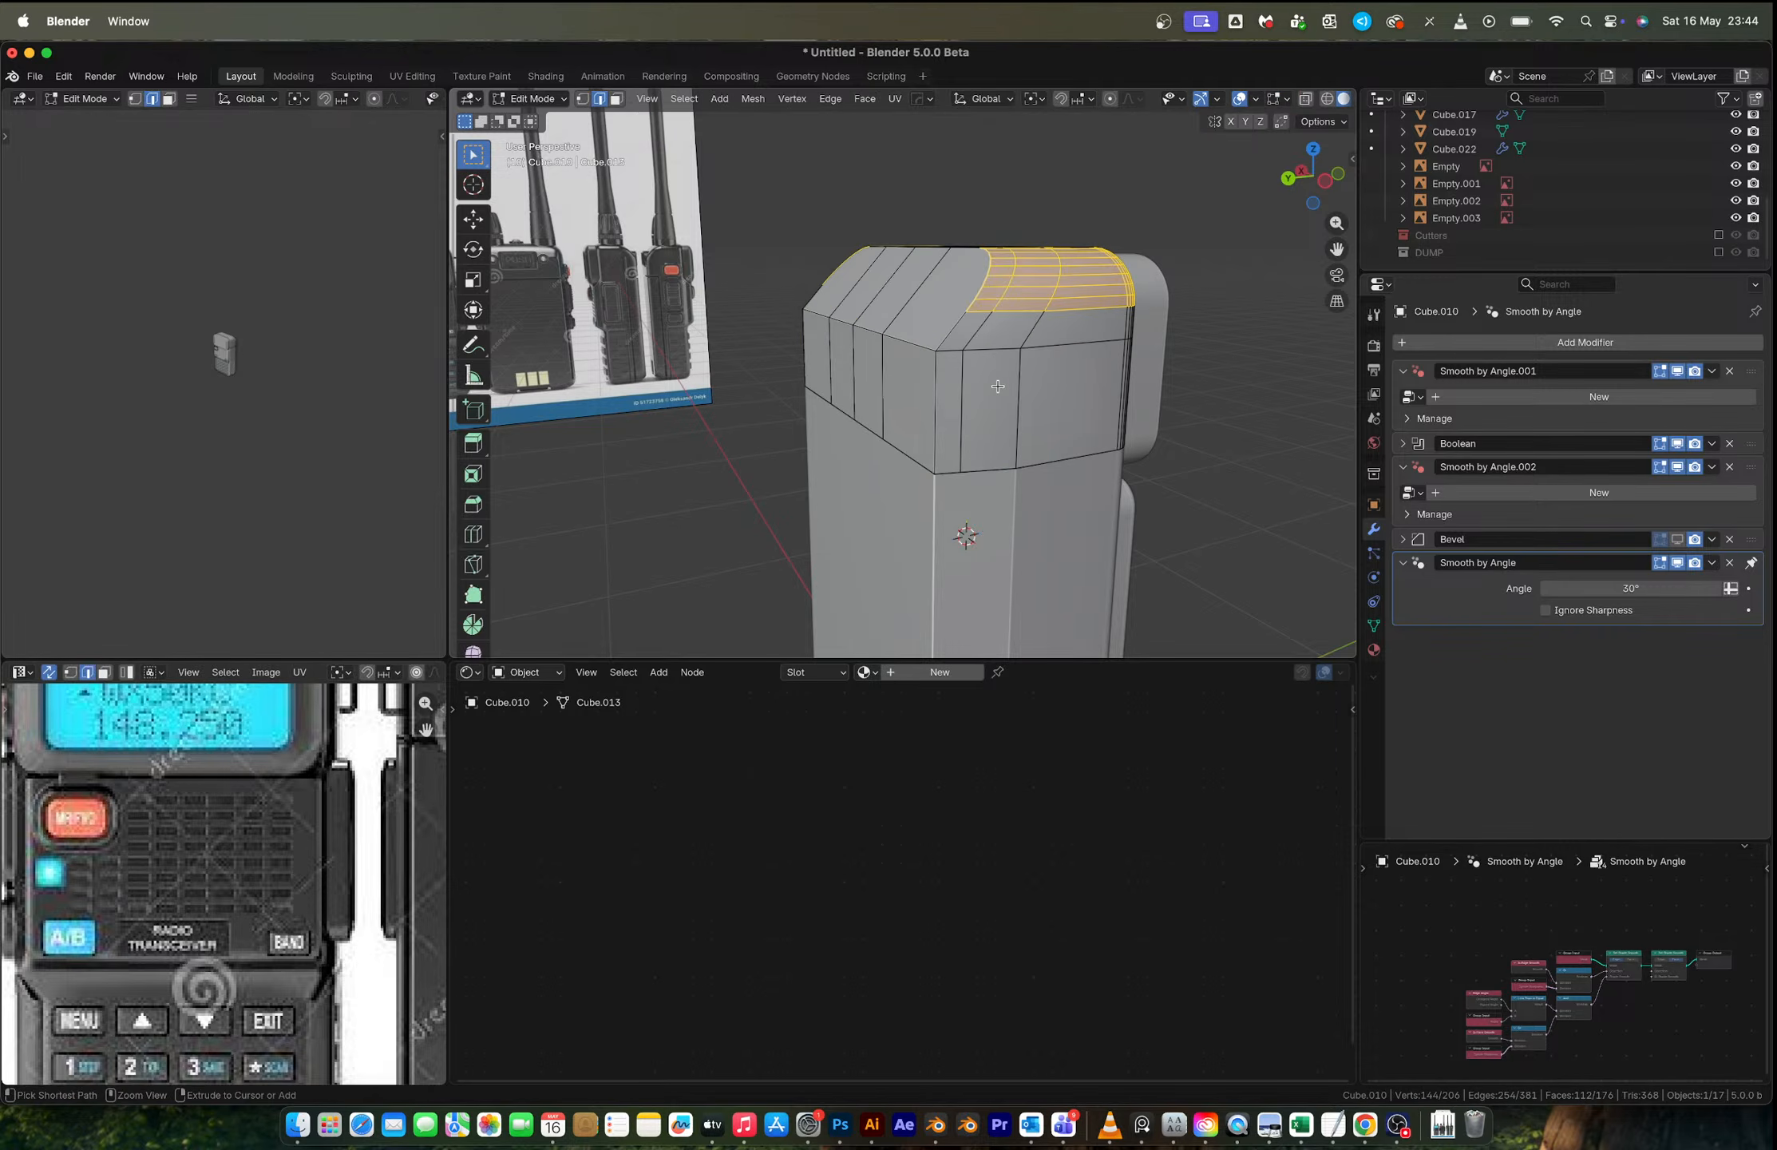
Step: Bevel the edge loop over the cap's side and top with 8 segments and an offset of about 0.0045 m
{"action": "left_click", "coordinate": [998, 386], "text": "alt"}
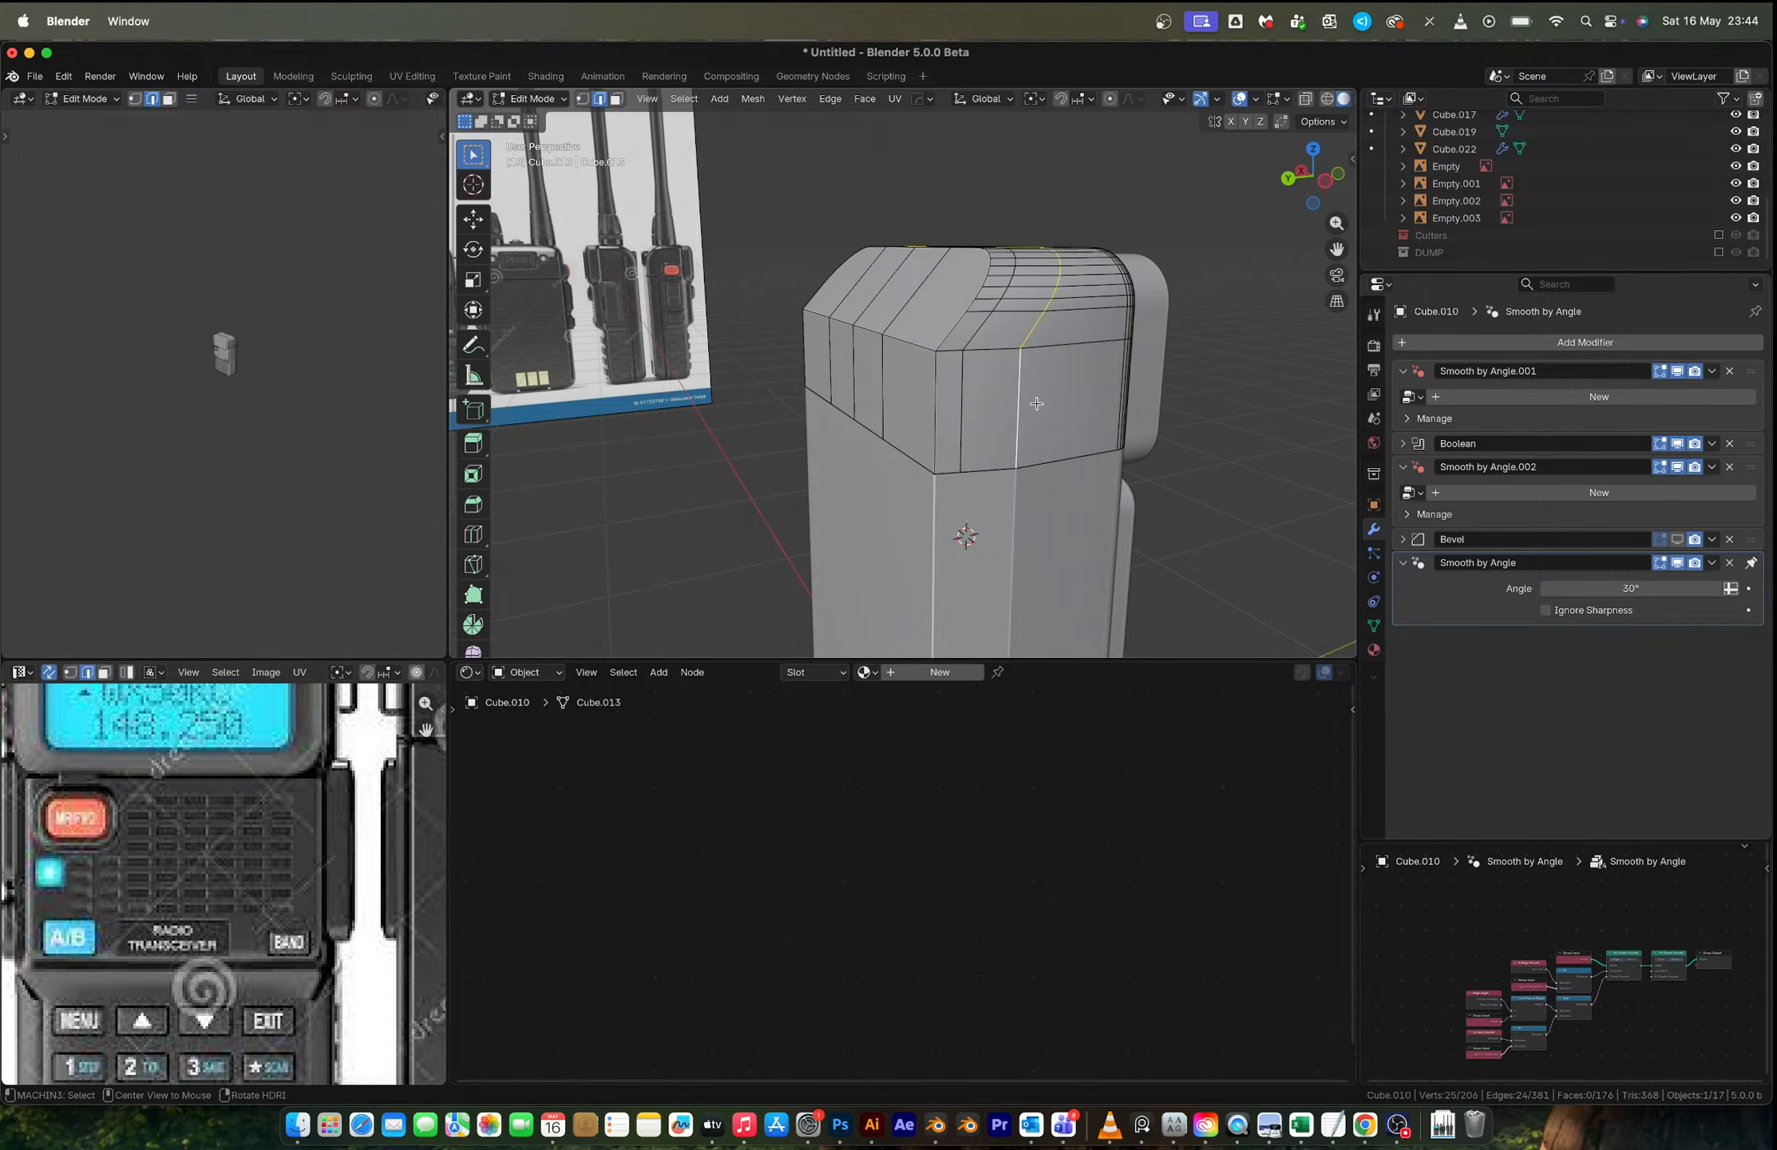
{"action": "key", "text": "ctrl+b"}
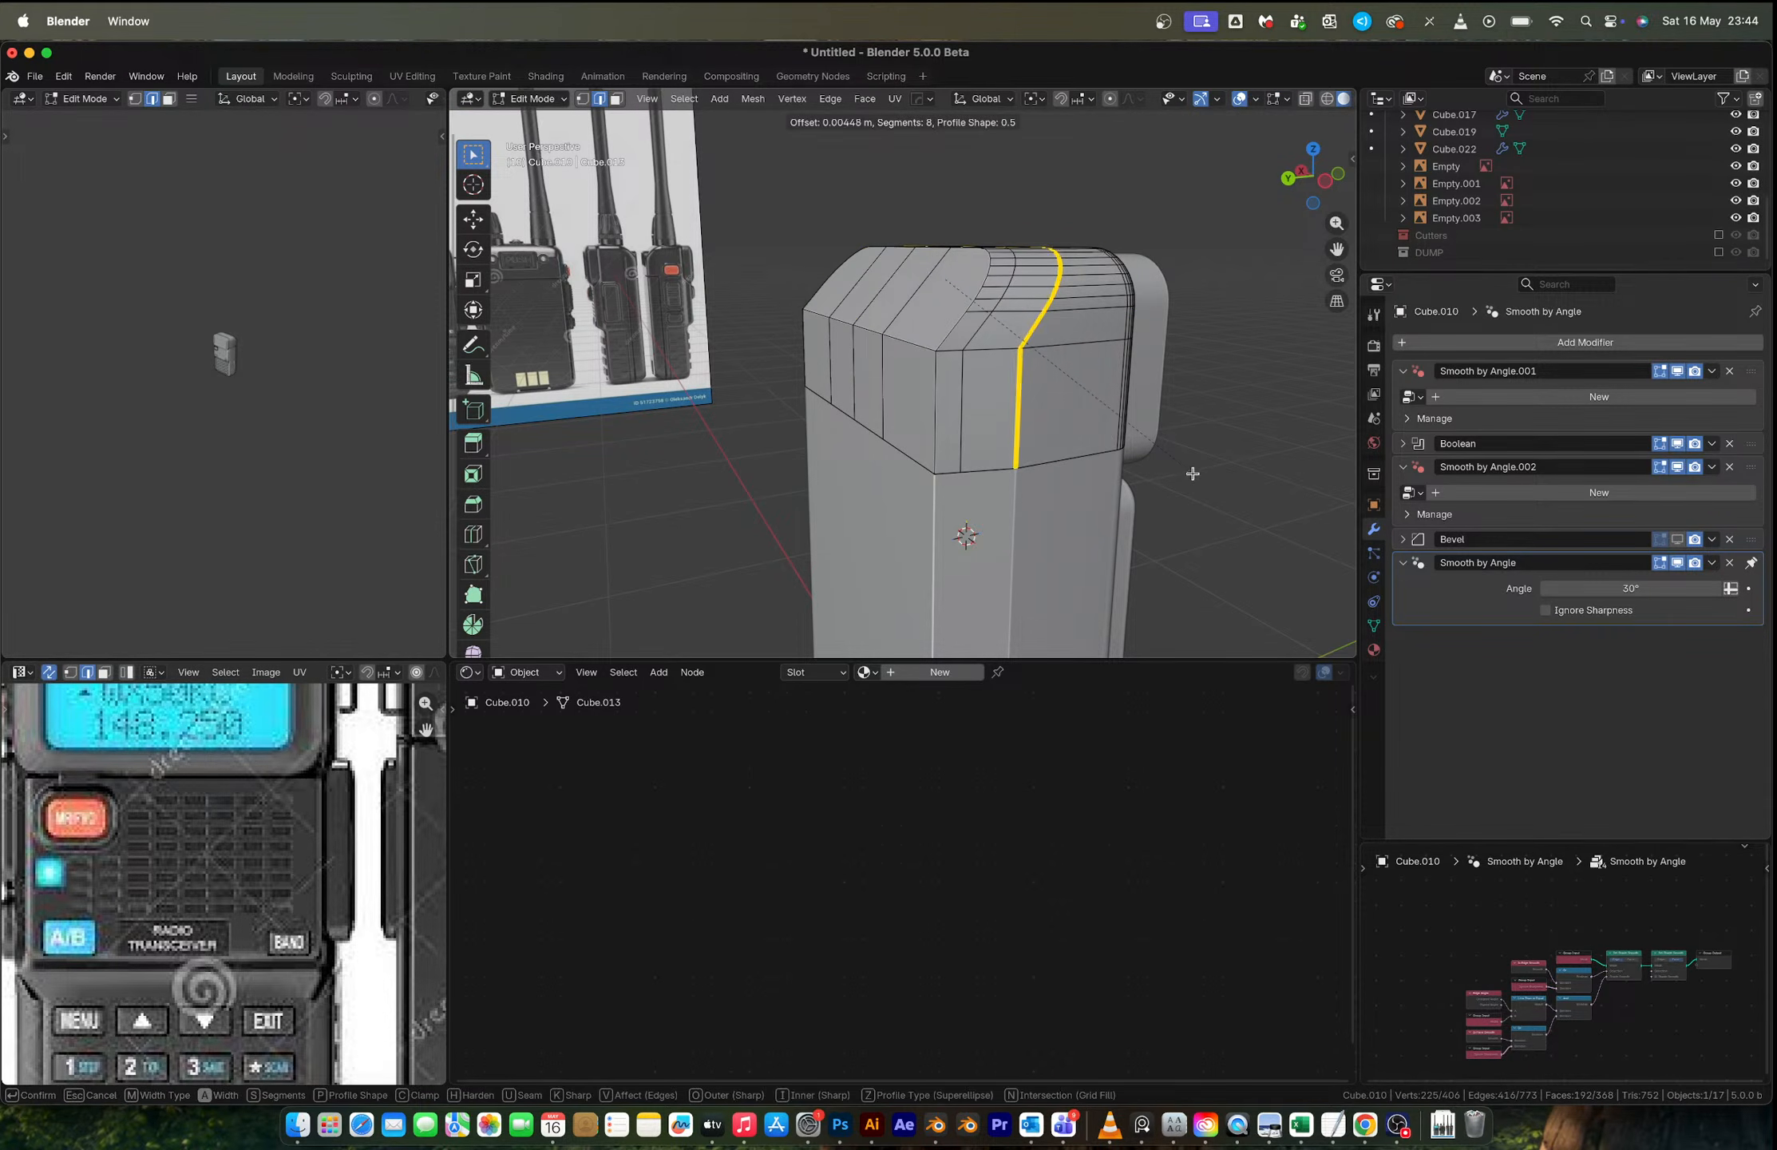
{"action": "left_click", "coordinate": [1190, 474]}
{"action": "key", "text": "Tab"}
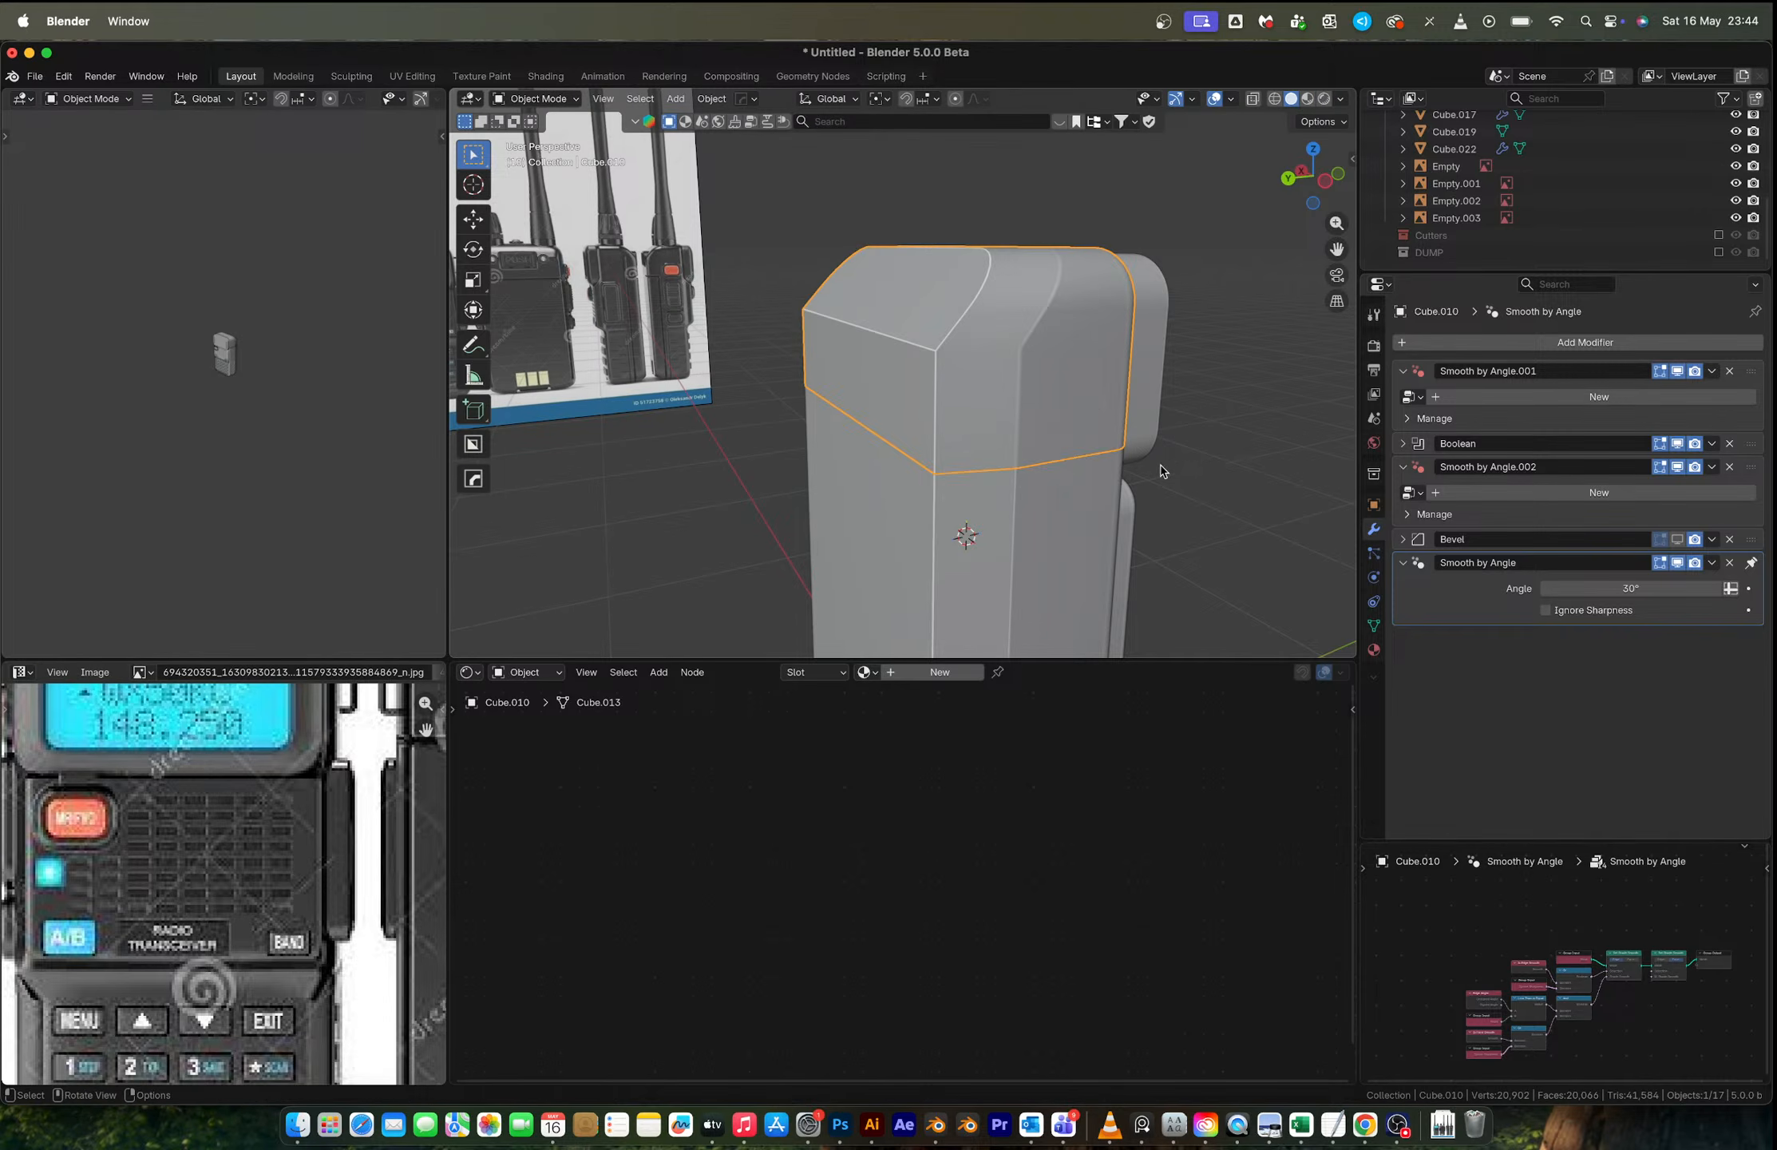
{"action": "middle_click_drag", "start_coordinate": [1144, 471], "coordinate": [995, 385]}
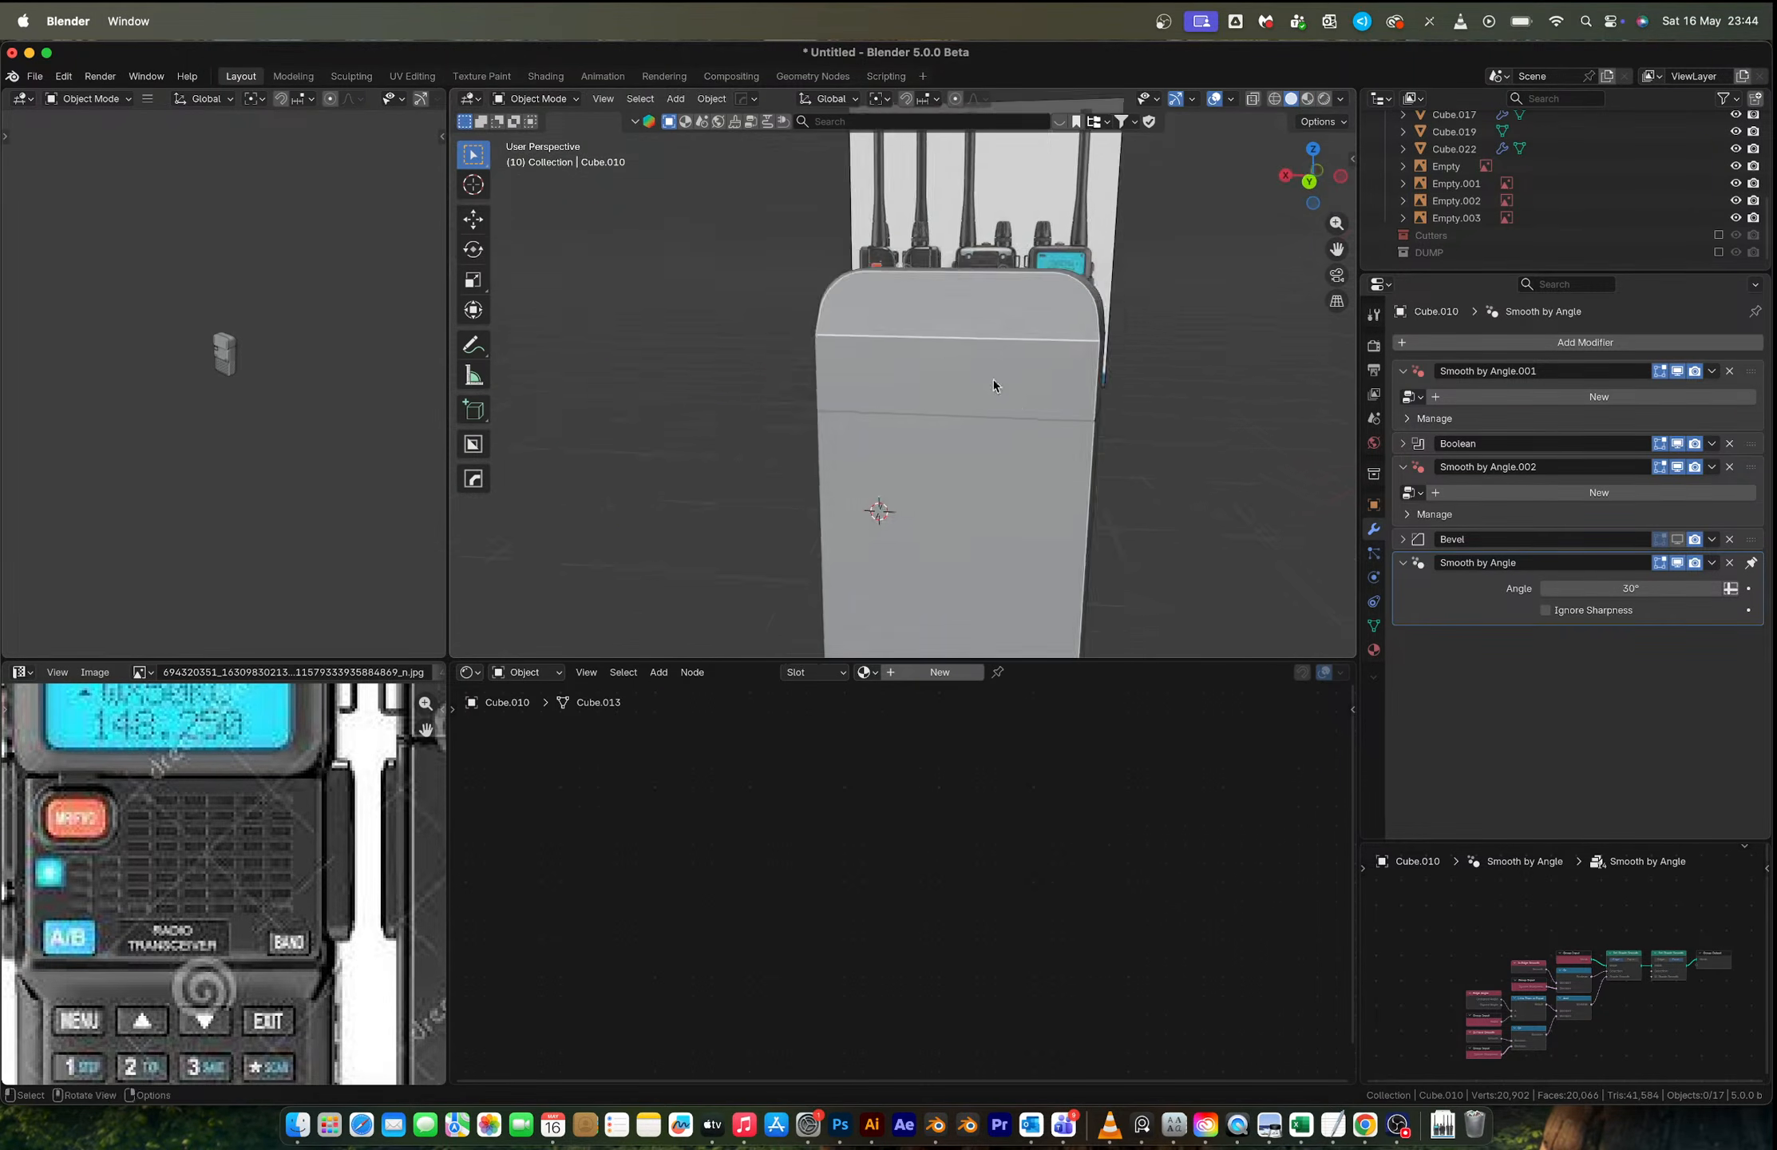
Step: Bevel the horizontal edge across the cap's back with 8 segments and an offset of about 0.024 m
{"action": "scroll", "coordinate": [934, 355], "scroll_direction": "up", "scroll_amount": 2}
{"action": "middle_click_drag", "start_coordinate": [1169, 378], "coordinate": [941, 384]}
{"action": "key", "text": "Tab"}
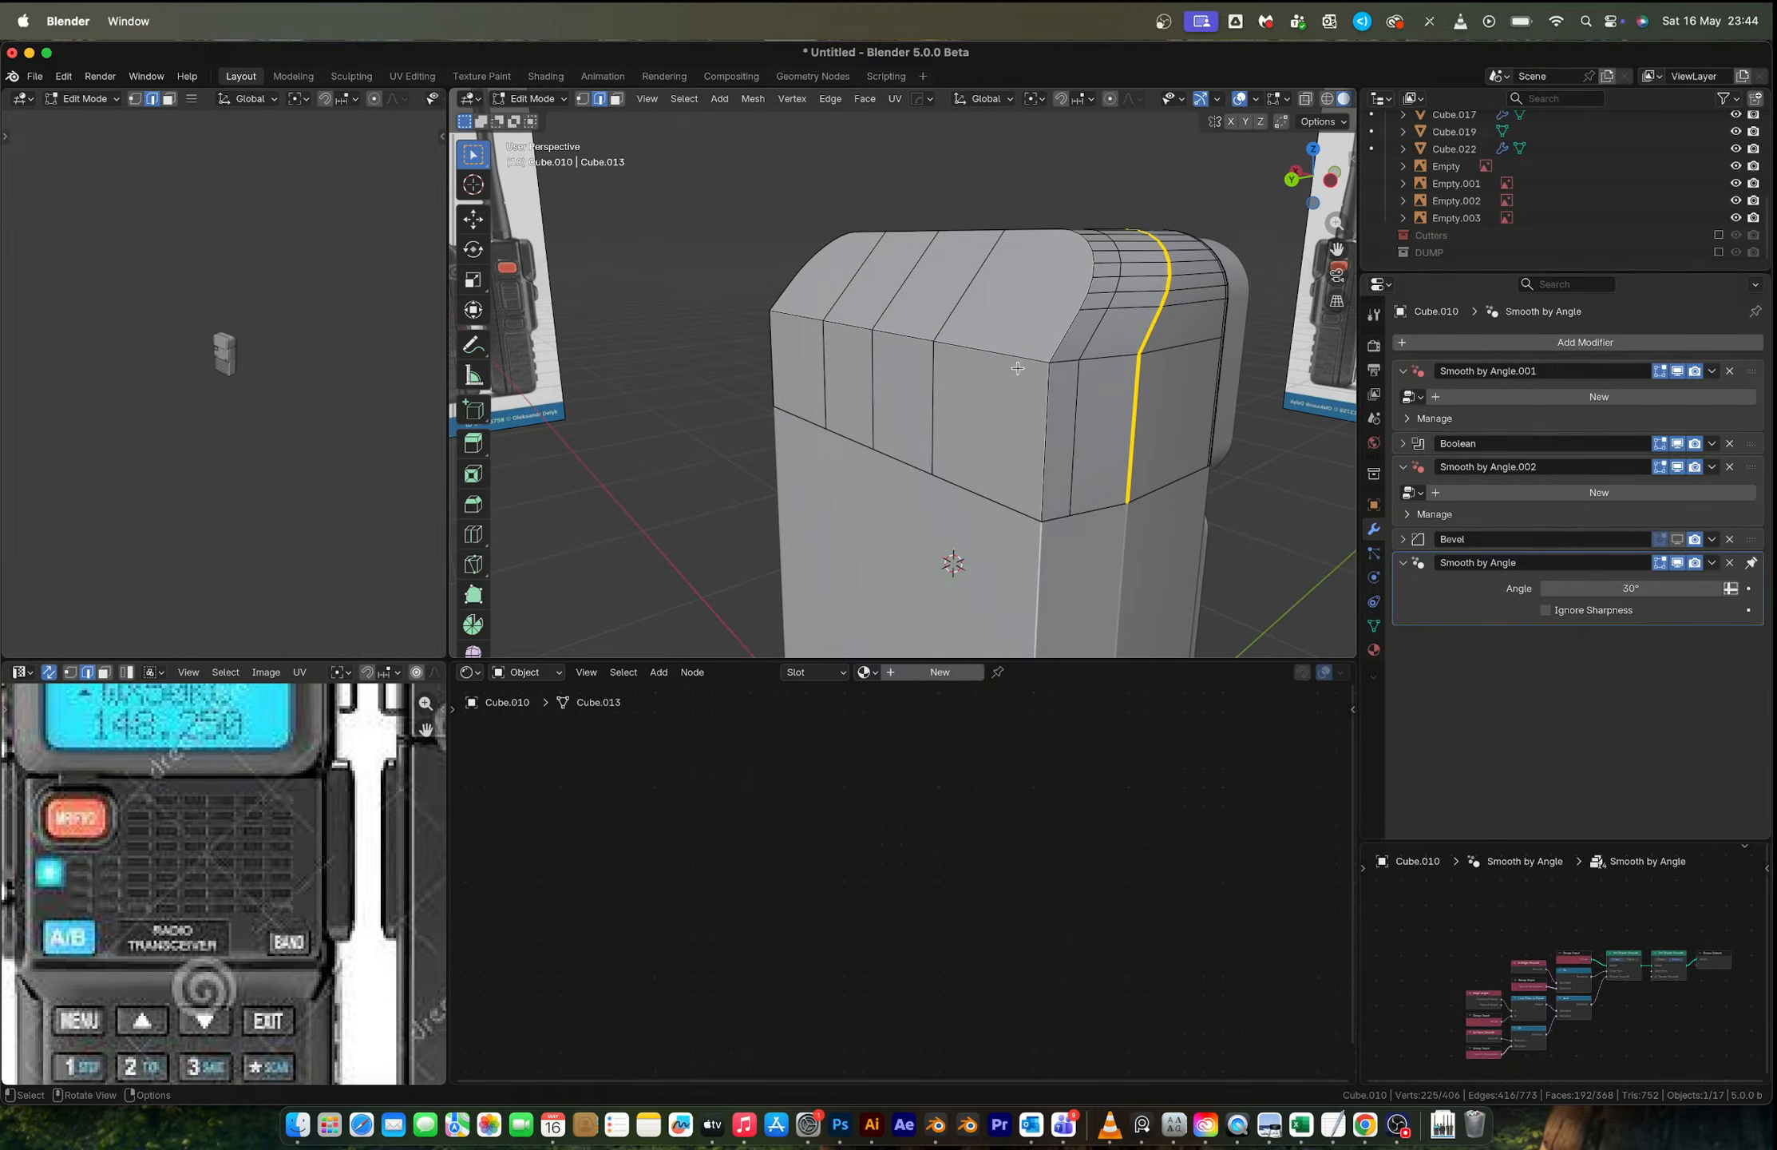
{"action": "left_click", "coordinate": [1015, 361]}
{"action": "left_click", "coordinate": [904, 340], "text": "alt"}
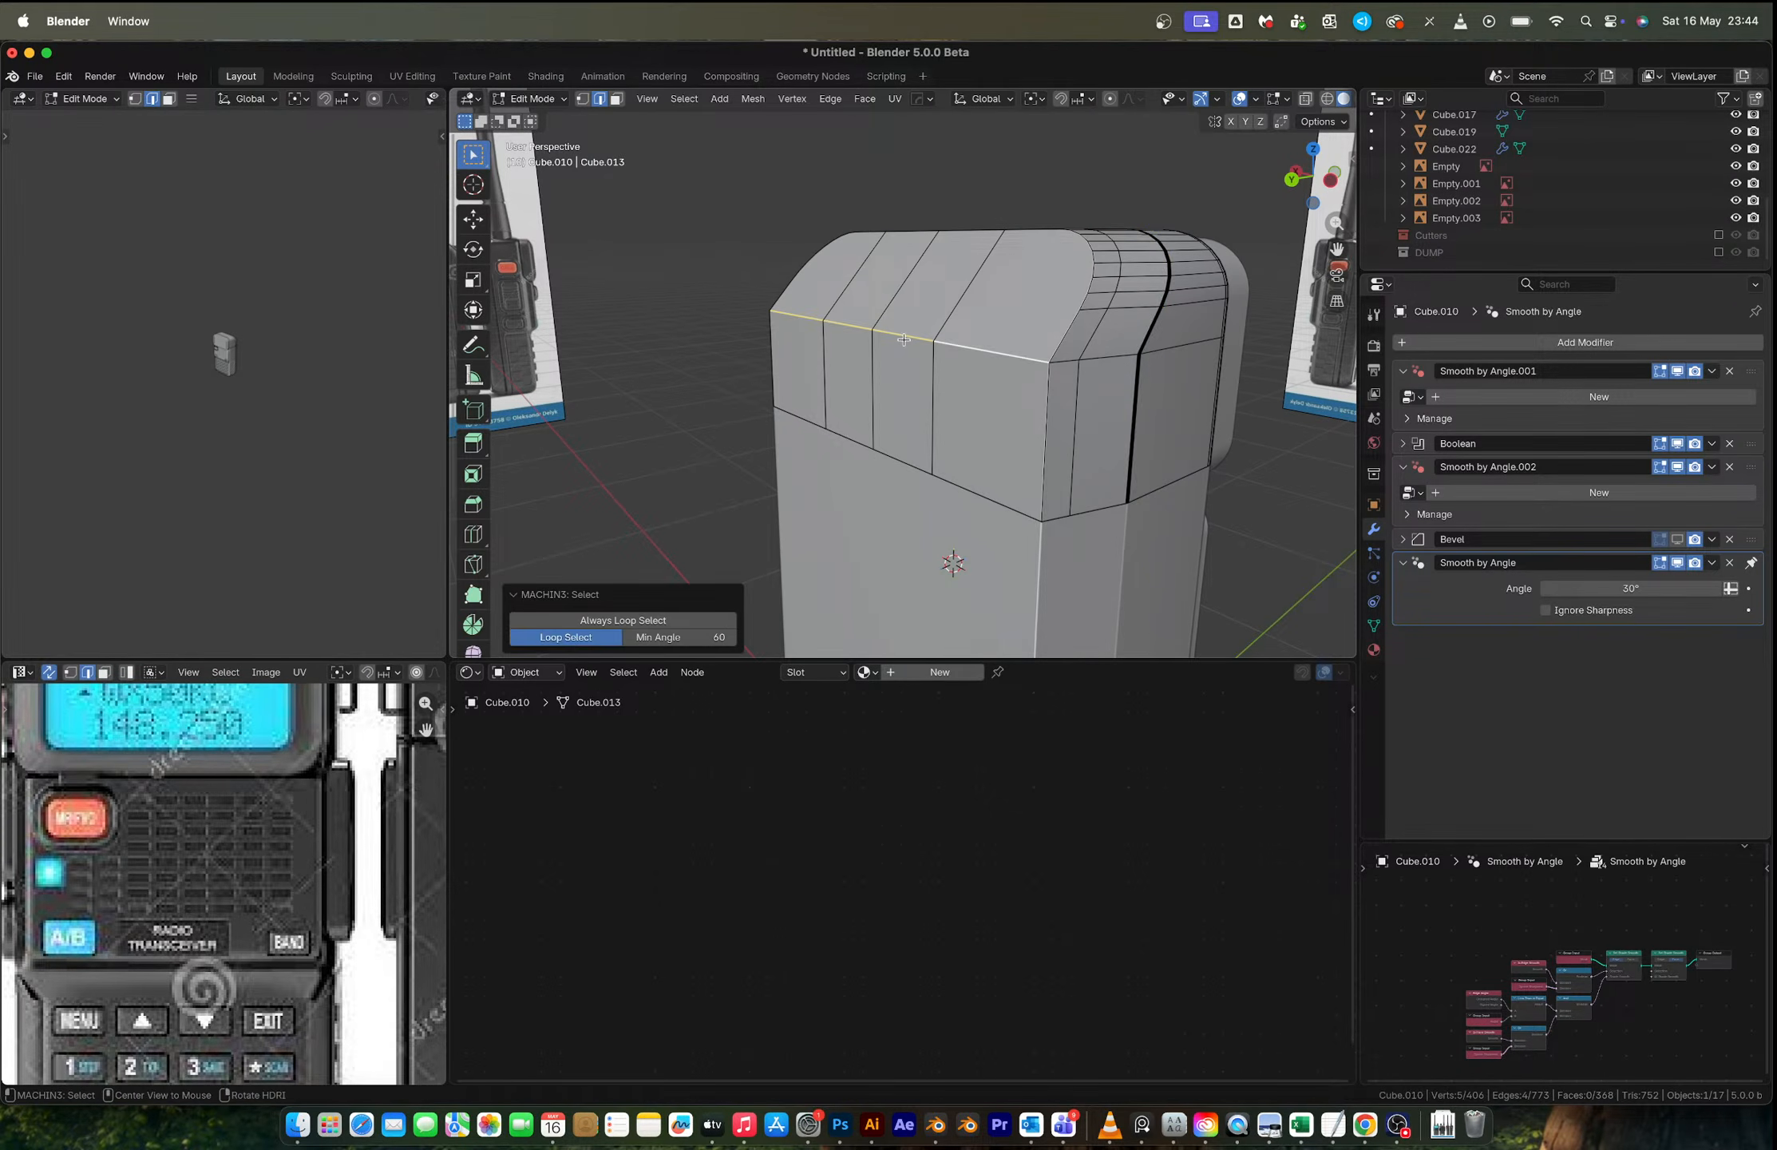
{"action": "key", "text": "ctrl+b"}
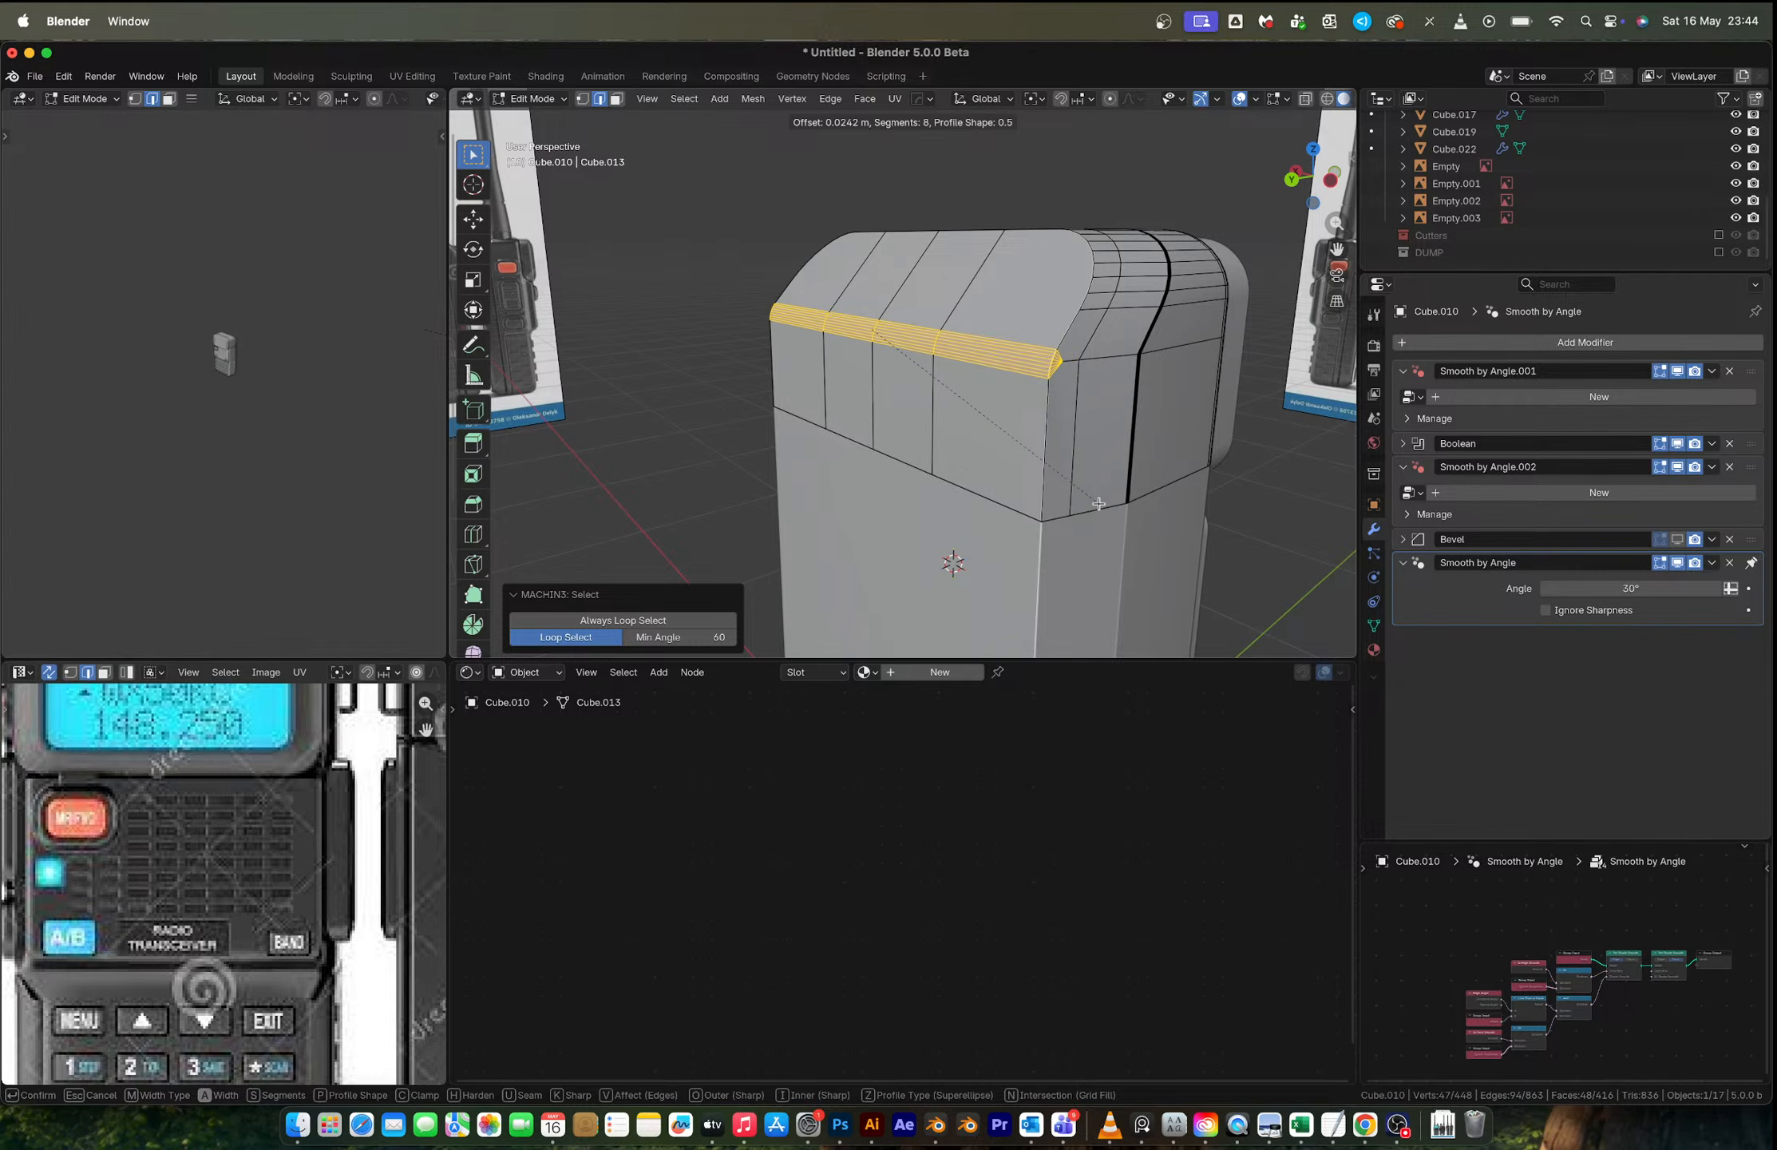
{"action": "left_click", "coordinate": [1100, 503]}
{"action": "key", "text": "Tab"}
{"action": "middle_click_drag", "start_coordinate": [1098, 506], "coordinate": [1233, 431]}
Step: Bring the radio's back view into focus in the reference image and examine the cap's back and sides against it
{"action": "scroll", "coordinate": [326, 862], "scroll_direction": "down", "scroll_amount": 4}
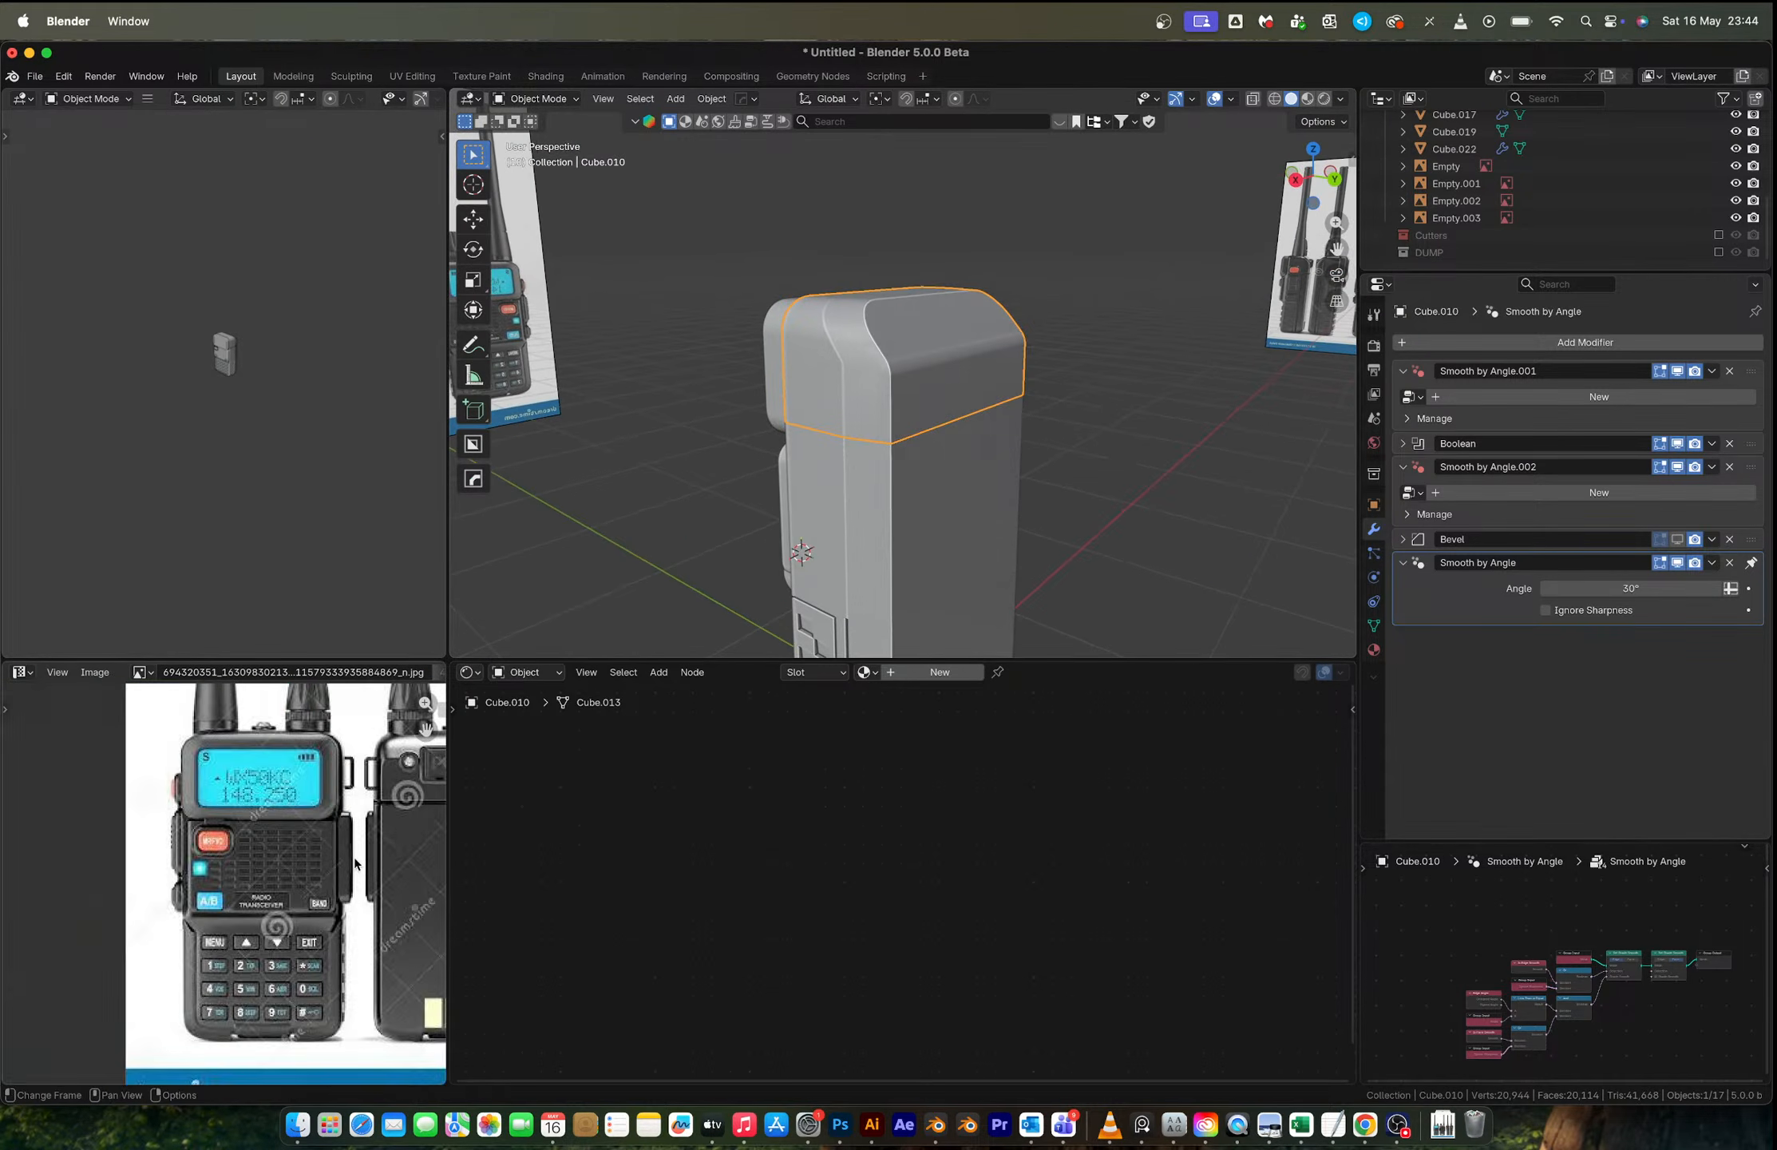
{"action": "middle_click_drag", "start_coordinate": [399, 865], "coordinate": [234, 868]}
{"action": "scroll", "coordinate": [234, 869], "scroll_direction": "up", "scroll_amount": 4}
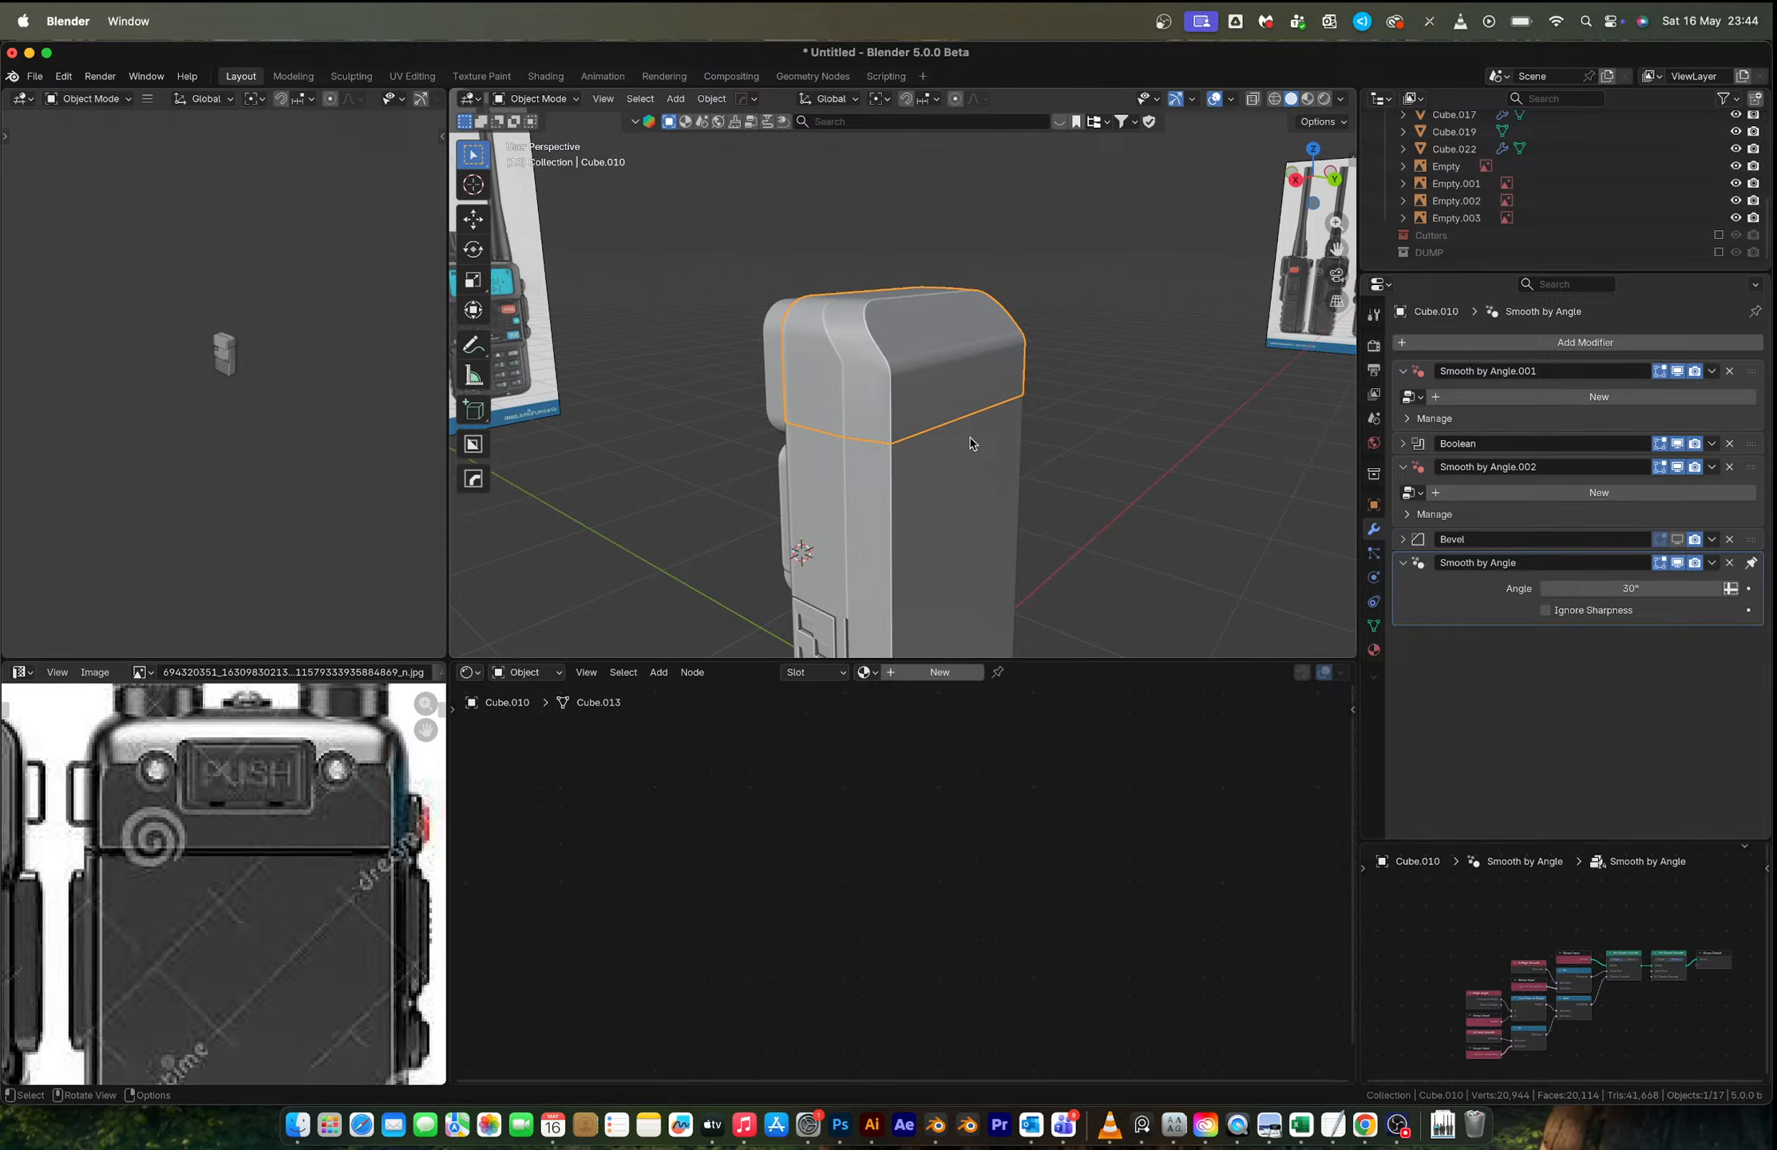
{"action": "scroll", "coordinate": [971, 444], "scroll_direction": "up", "scroll_amount": 3}
{"action": "middle_click_drag", "start_coordinate": [1020, 437], "coordinate": [863, 442]}
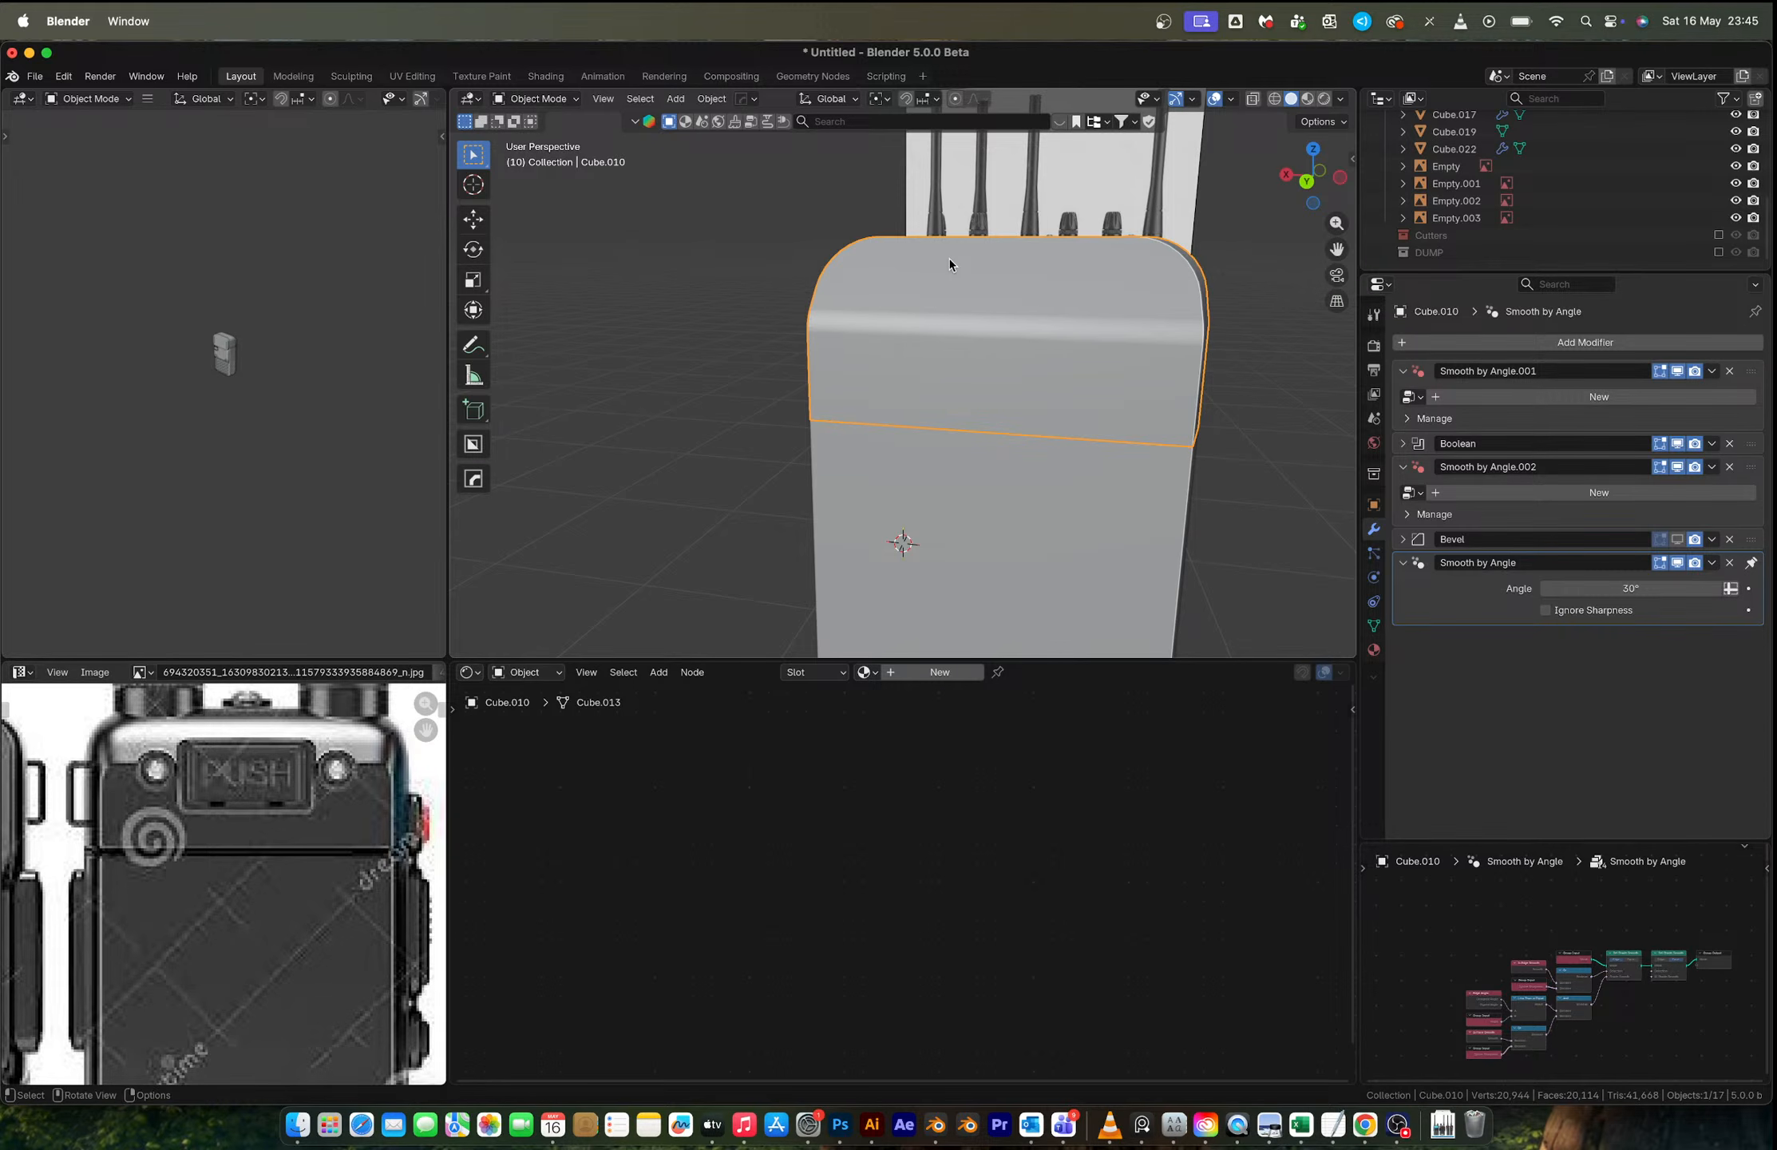
{"action": "middle_click_drag", "start_coordinate": [1007, 334], "coordinate": [1135, 349]}
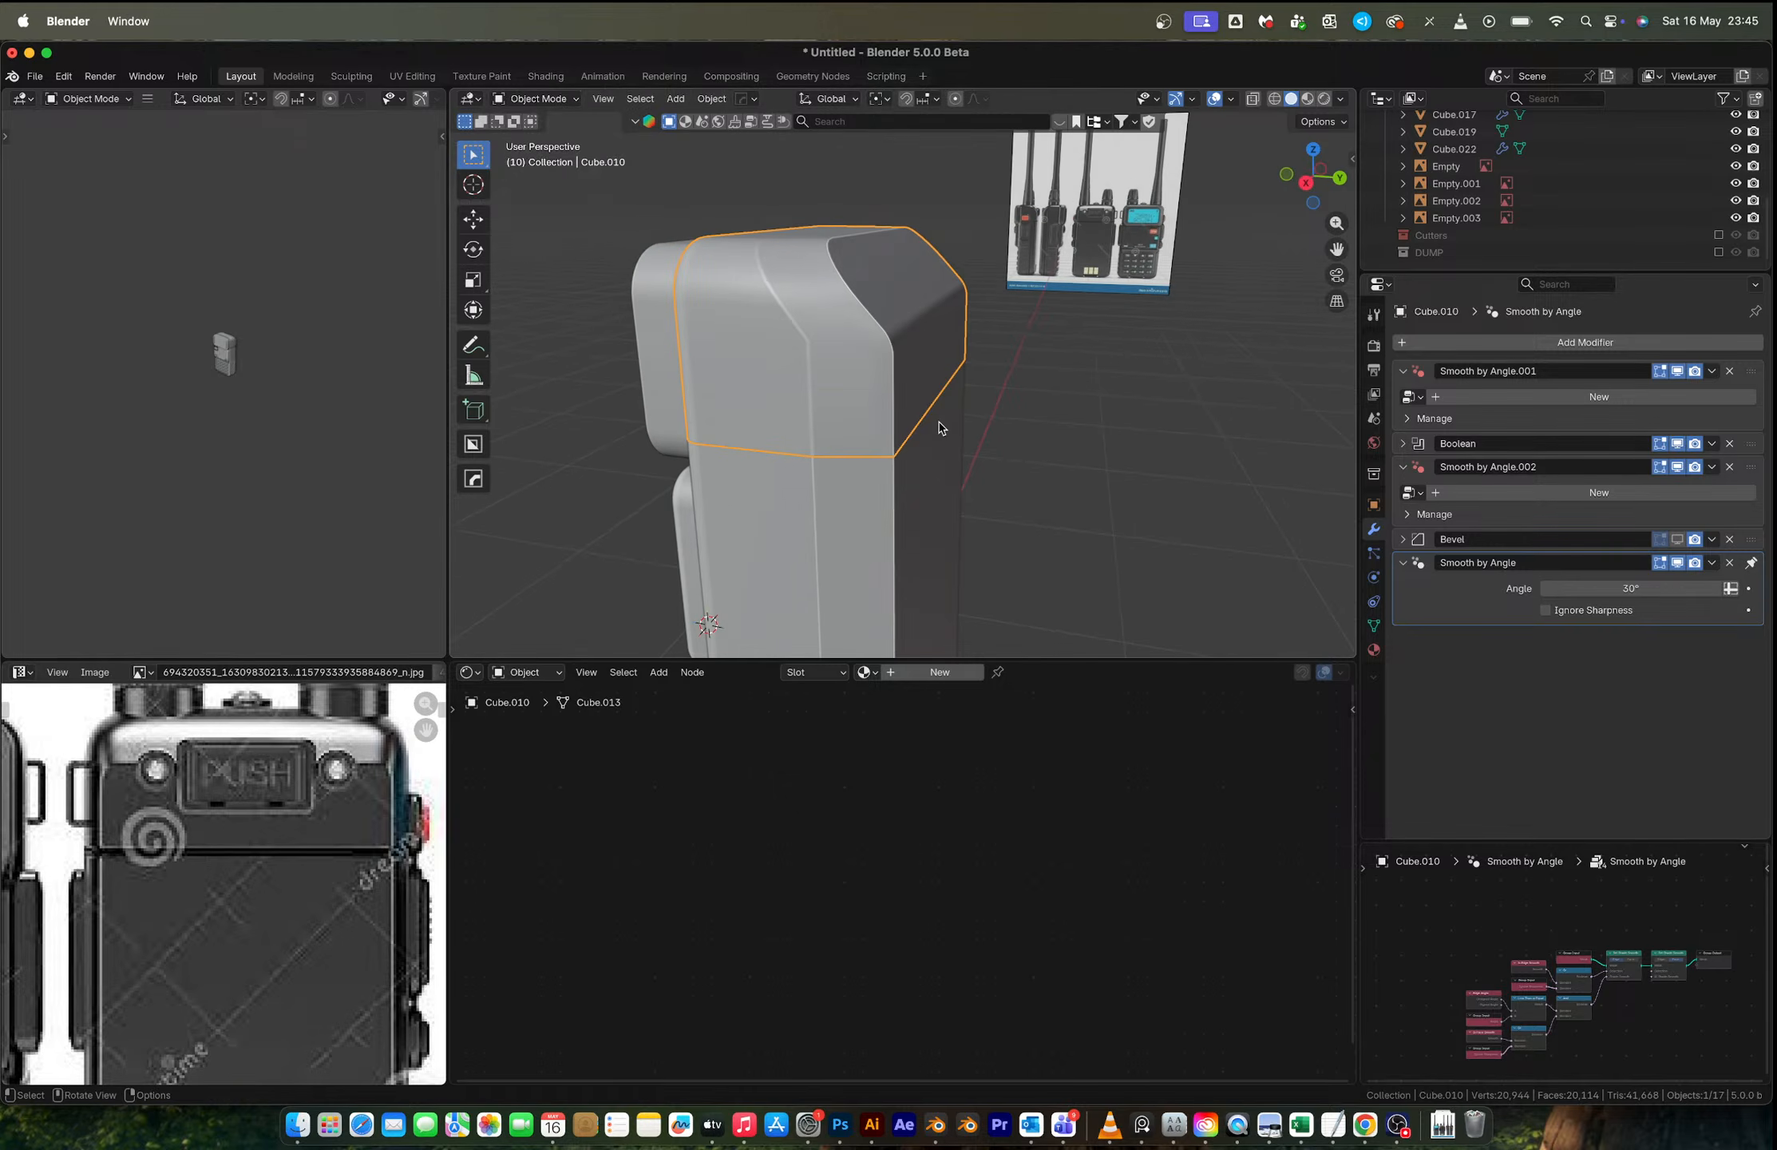
{"action": "middle_click_drag", "start_coordinate": [994, 416], "coordinate": [938, 423]}
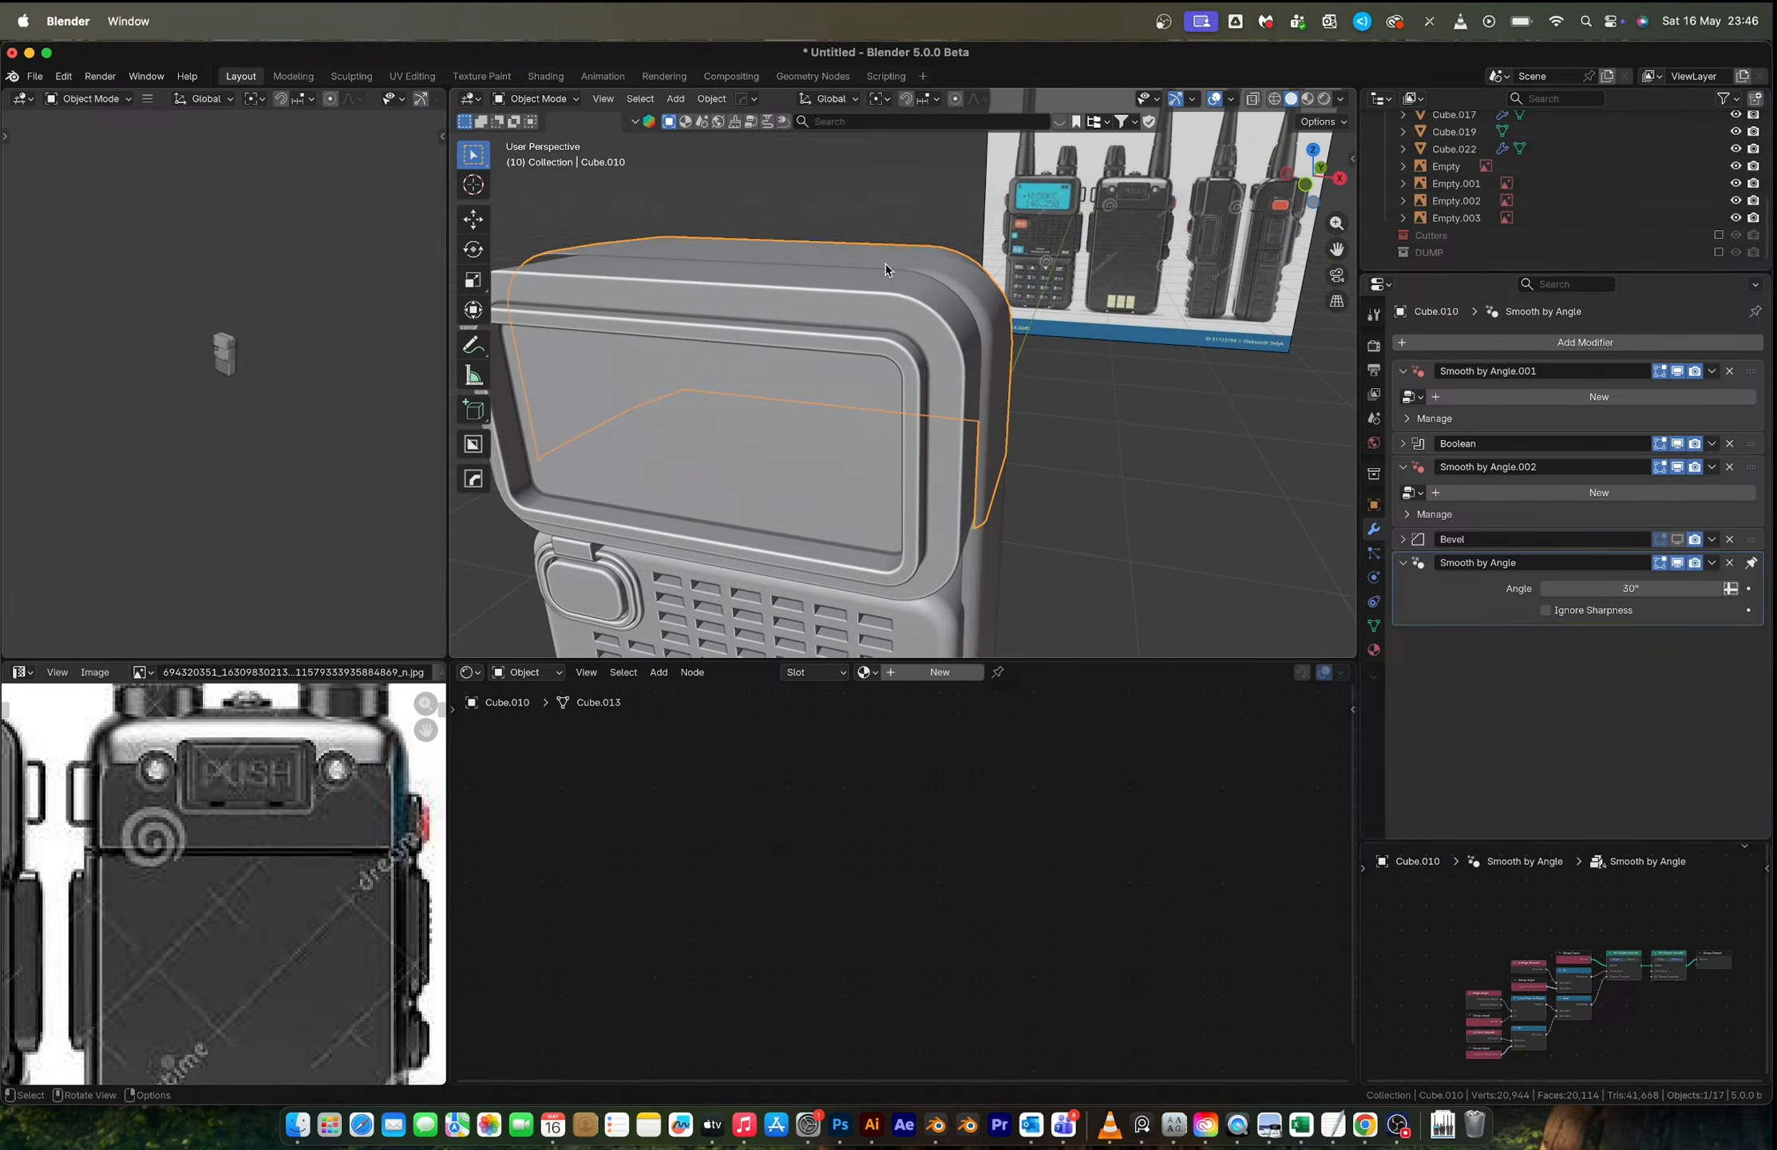
Step: Scale the cap's front edge loop behind the screen frame to 0.997 and move it about -0.0066 m along Z
{"action": "key", "text": "Tab"}
{"action": "middle_click_drag", "start_coordinate": [918, 279], "coordinate": [958, 292]}
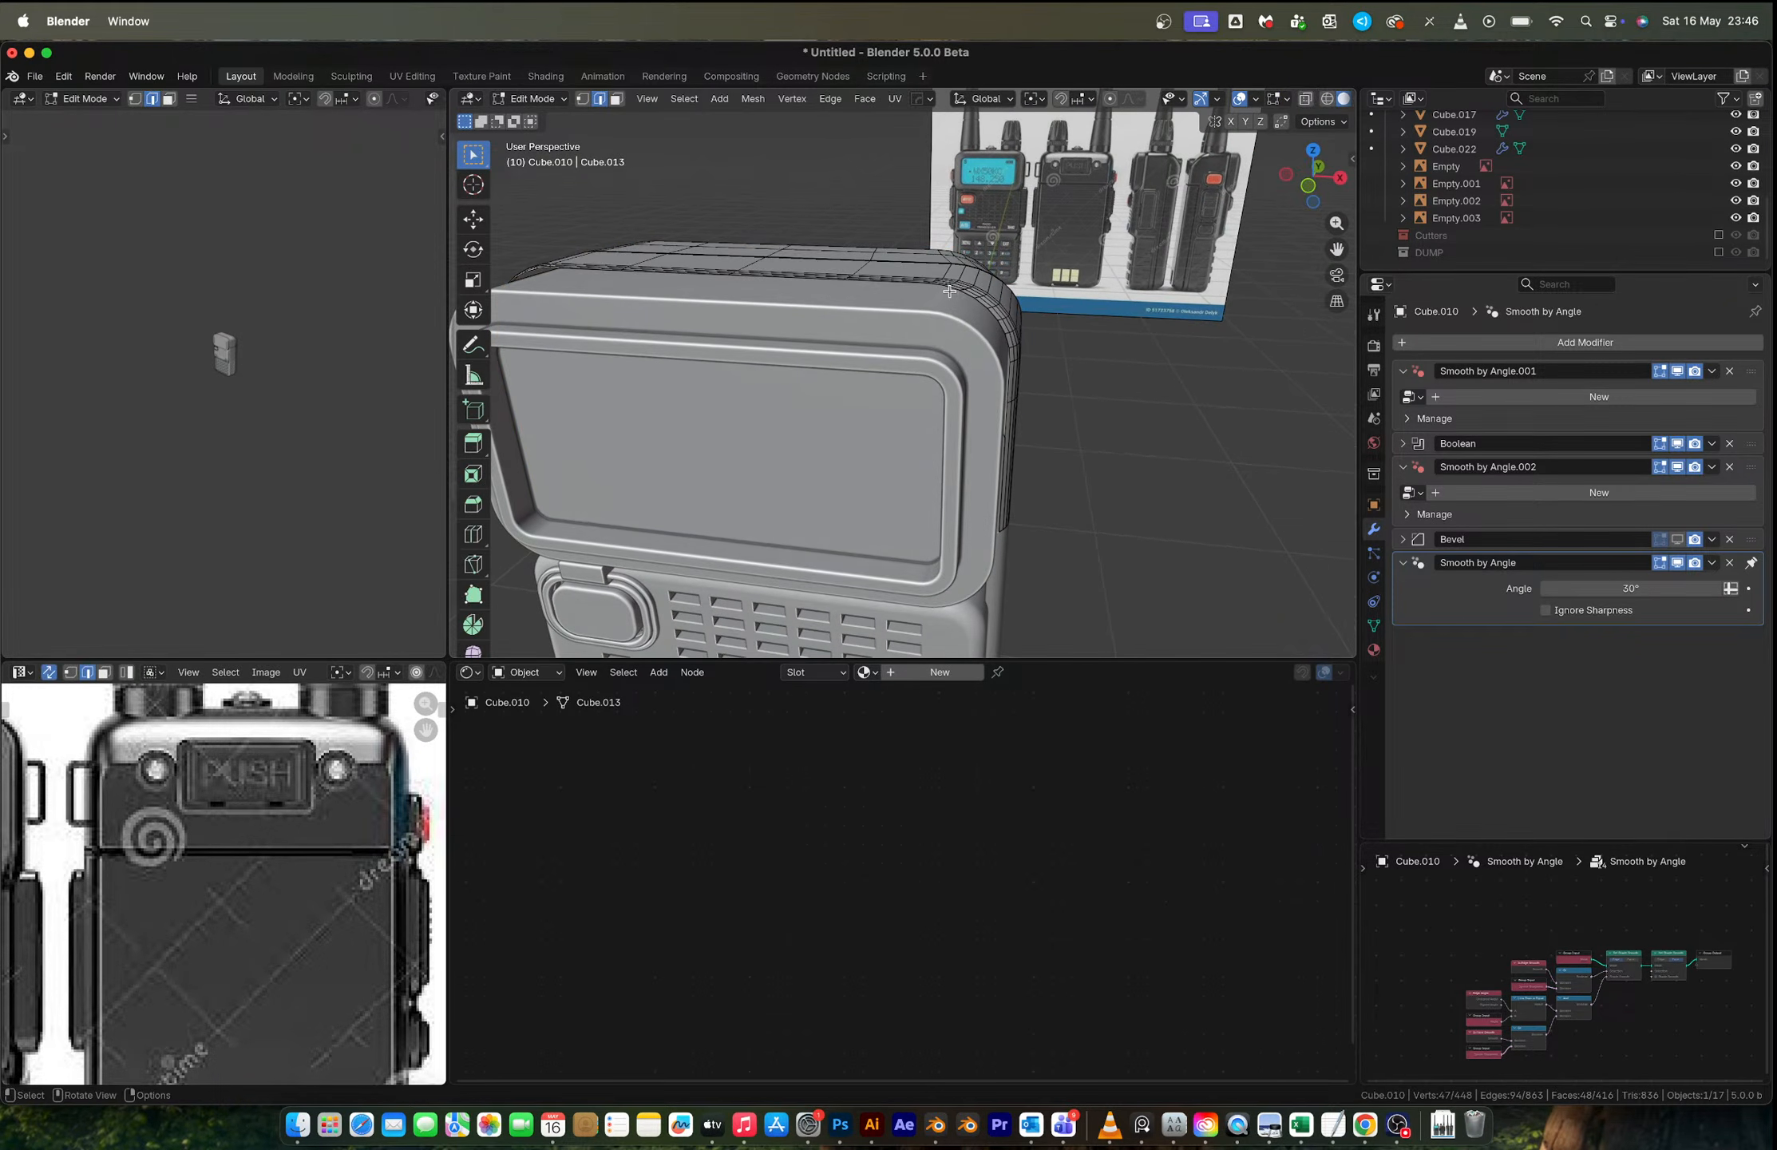
{"action": "scroll", "coordinate": [949, 291], "scroll_direction": "up", "scroll_amount": 3}
{"action": "left_click", "coordinate": [949, 291], "text": "alt"}
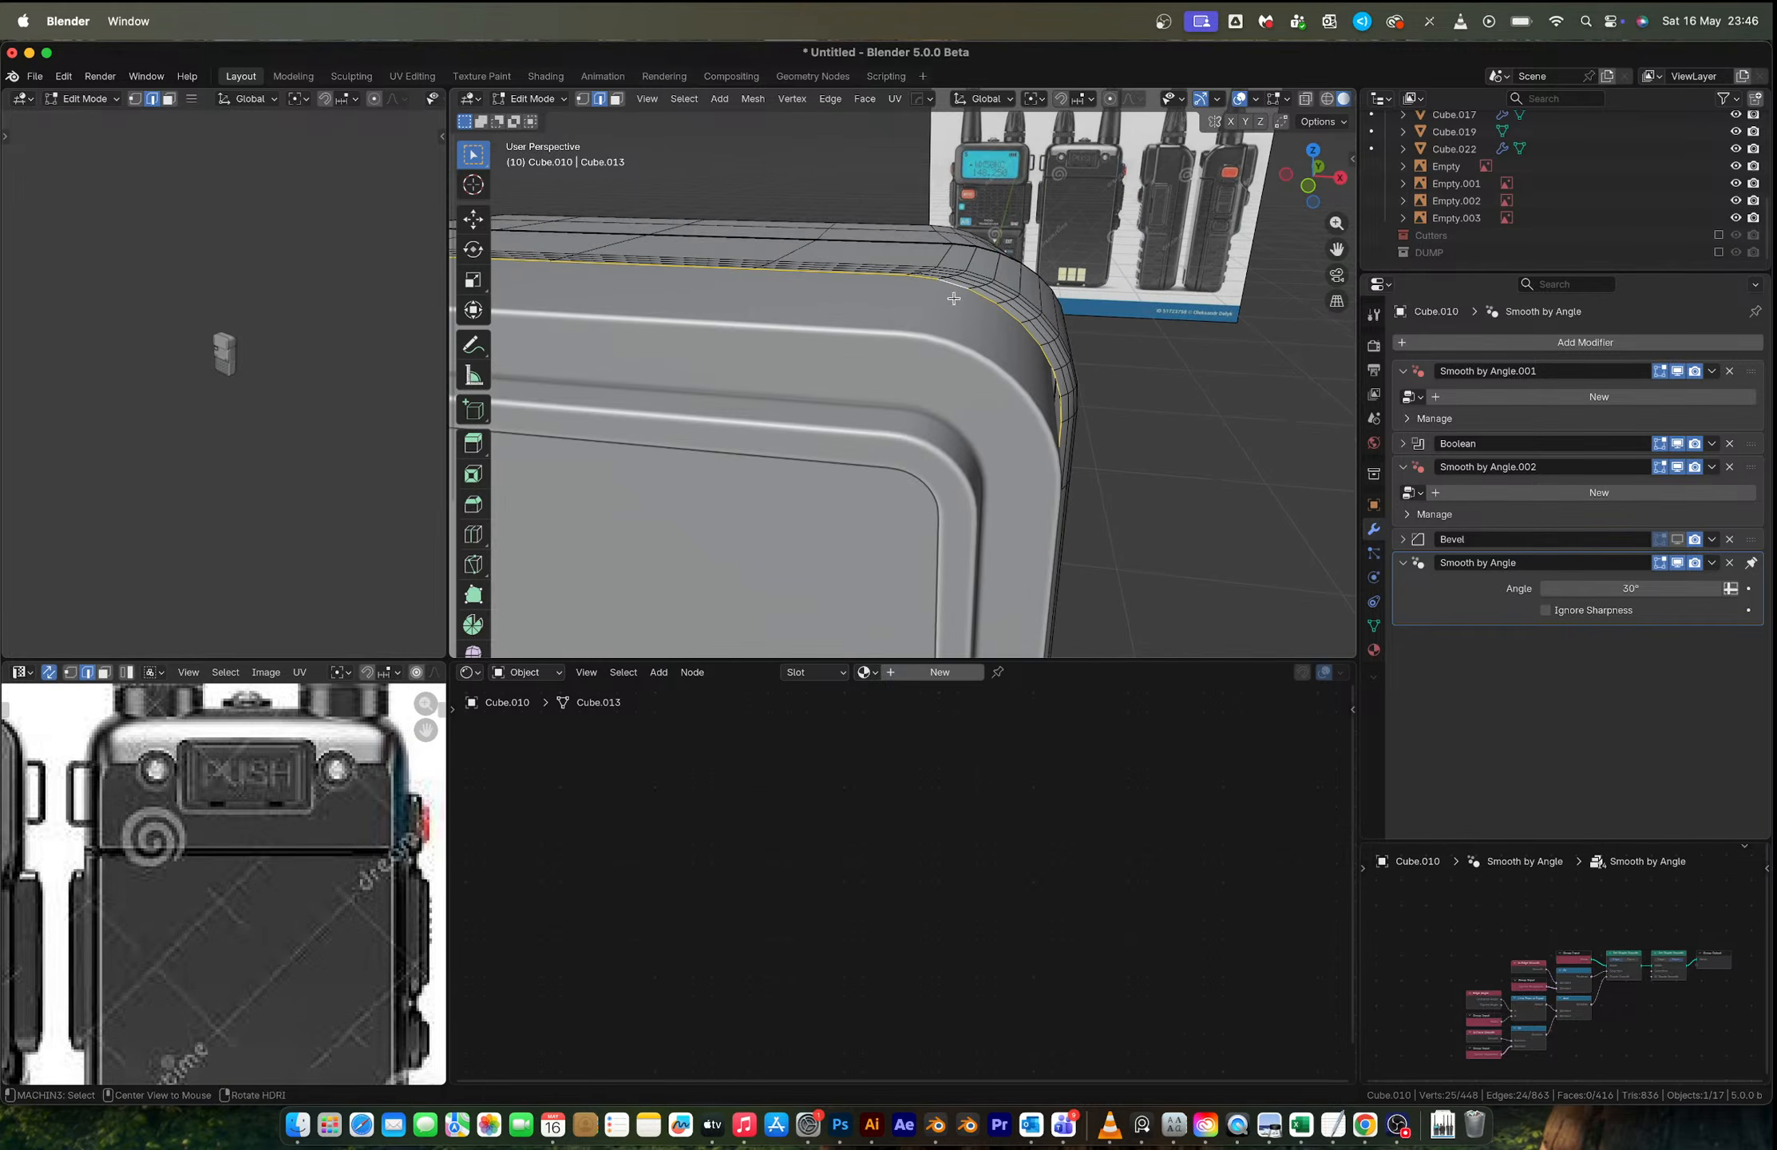
{"action": "key", "text": "s"}
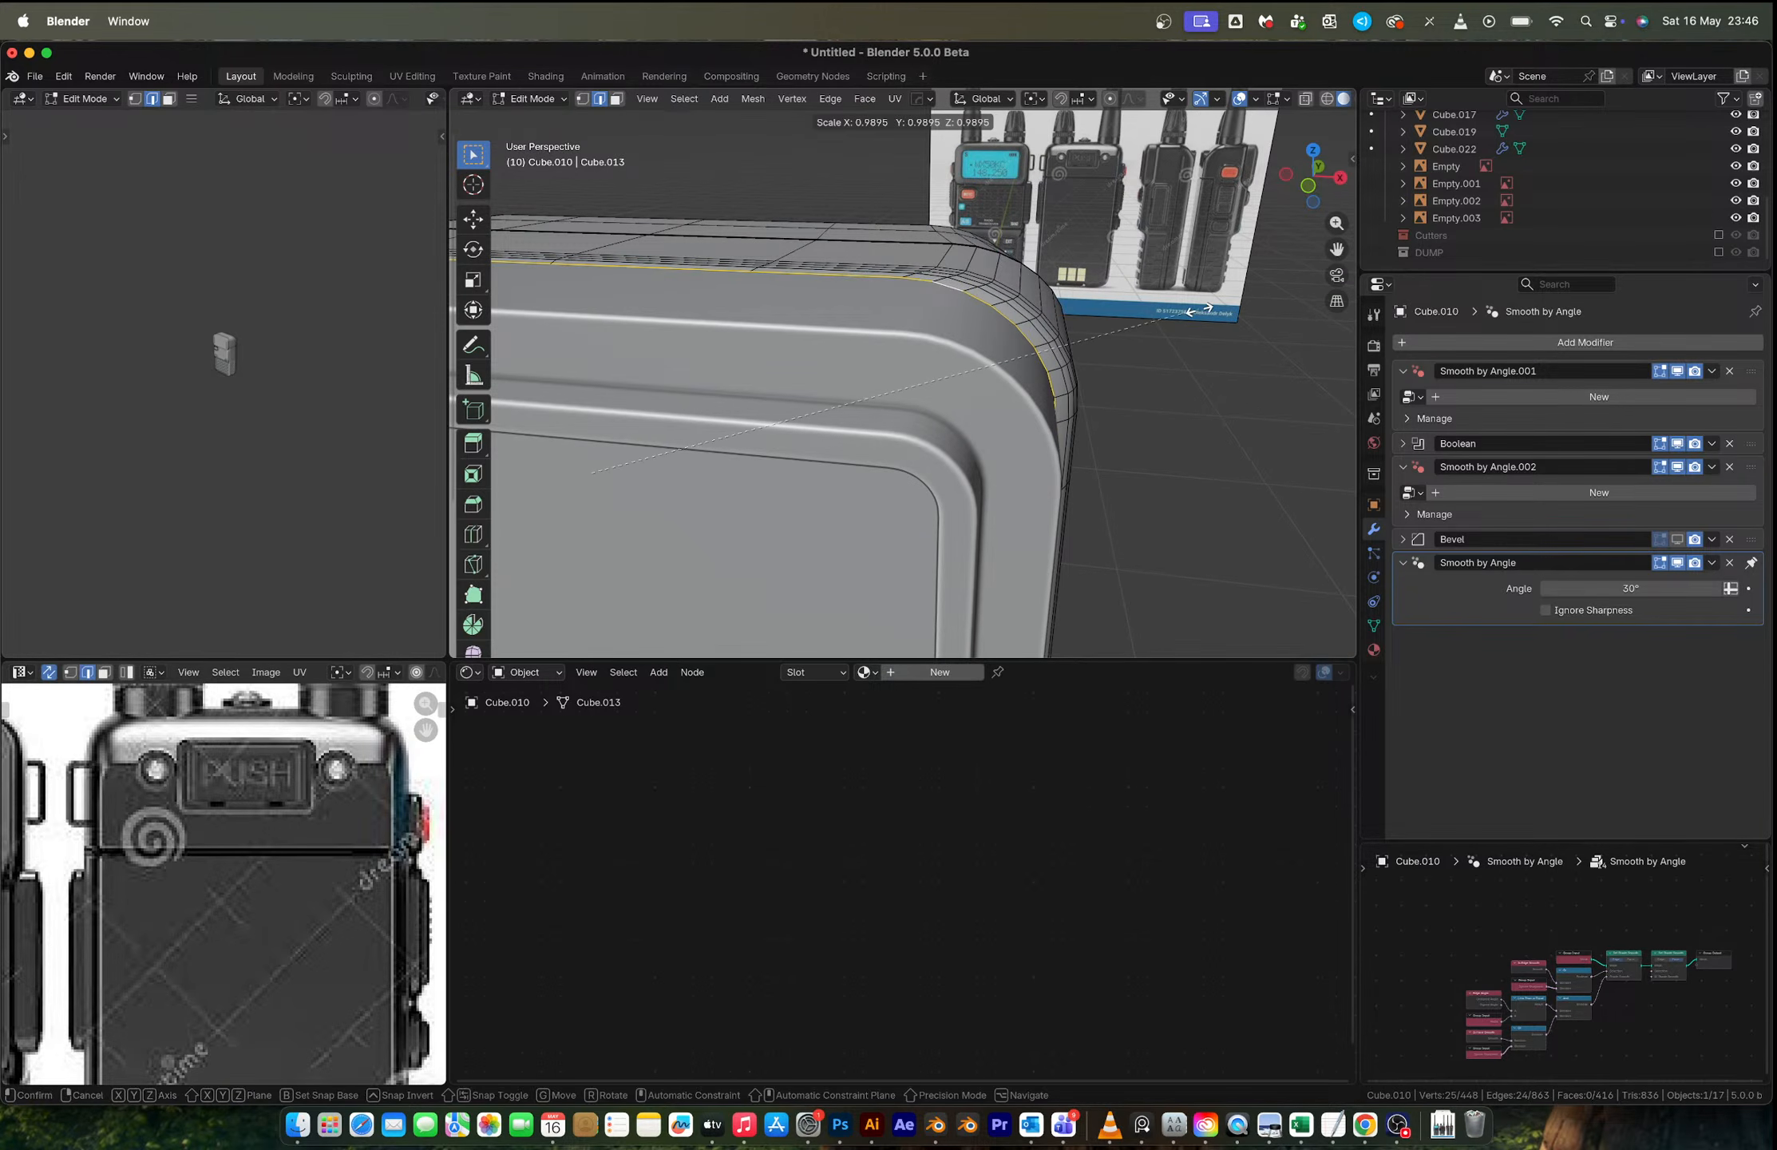
{"action": "left_click", "coordinate": [1202, 311]}
{"action": "key", "text": "g"}
{"action": "key", "text": "z"}
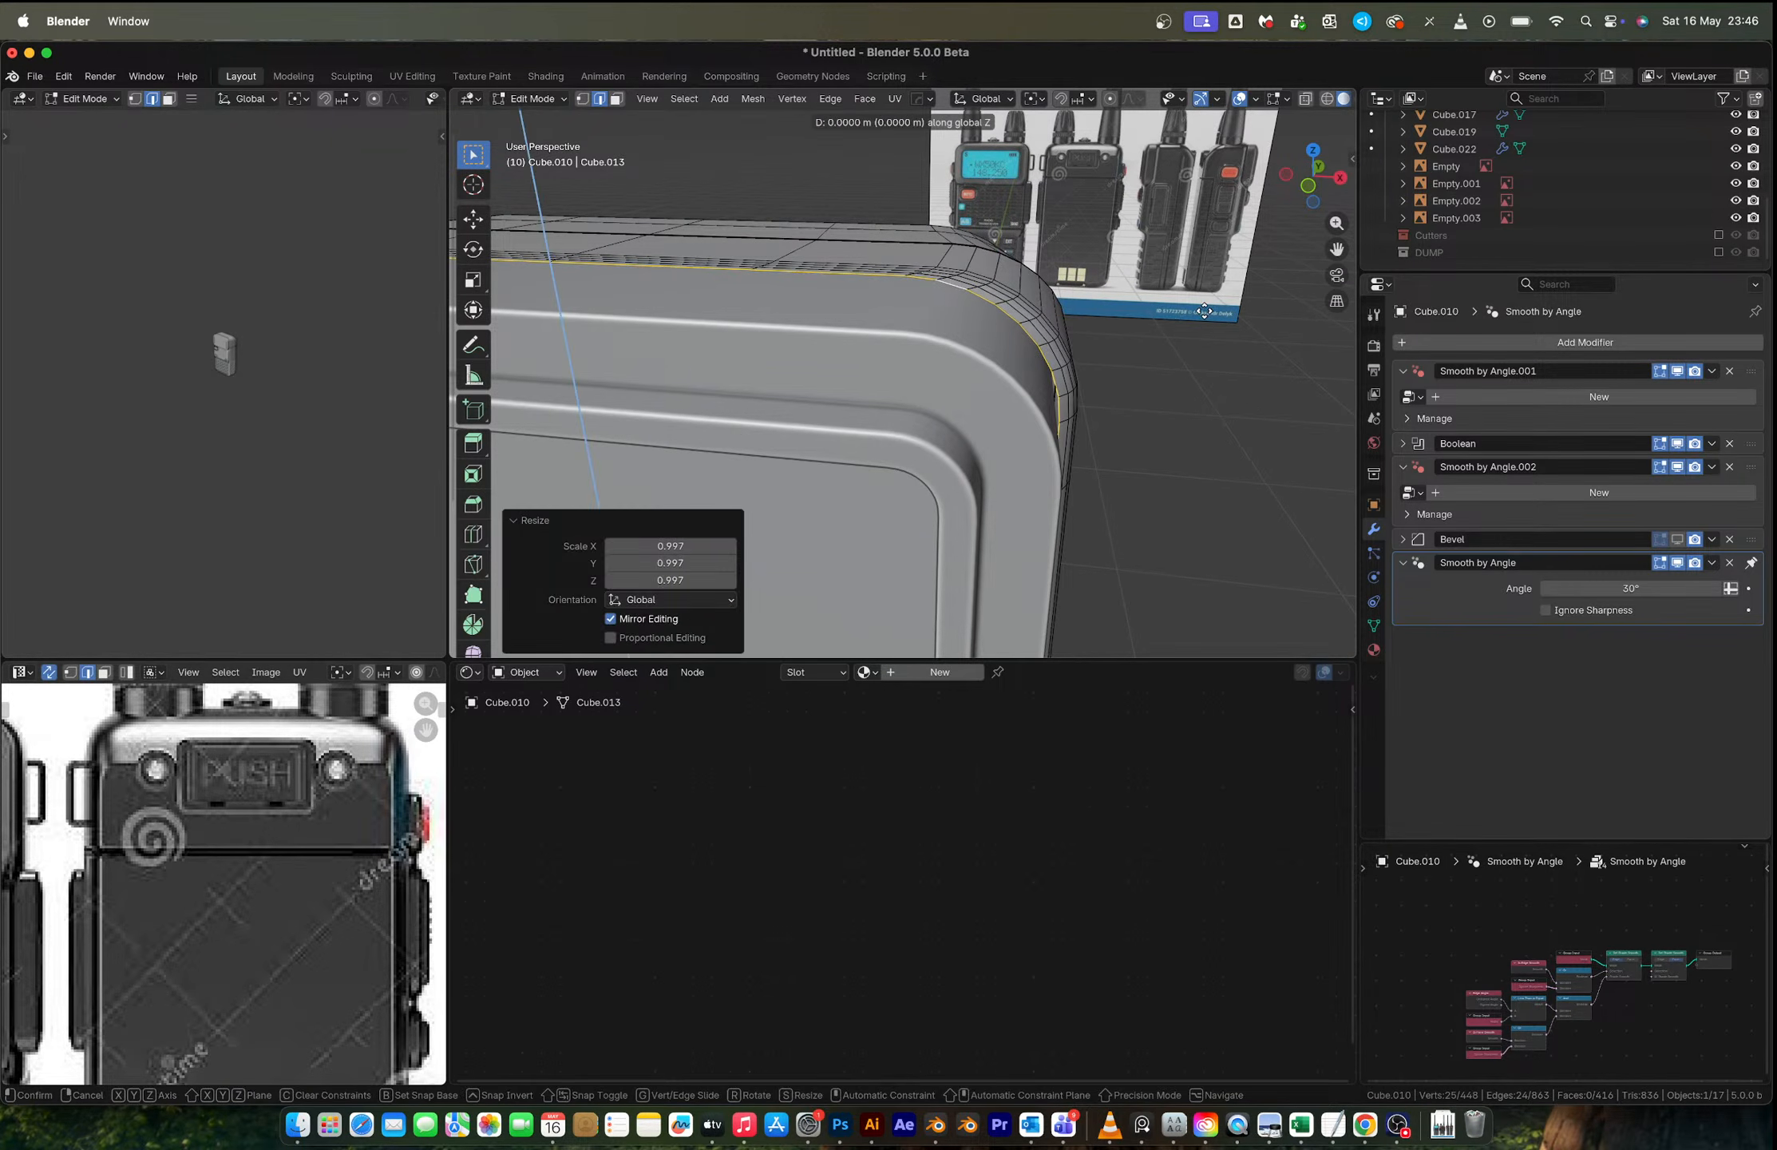
{"action": "left_click", "coordinate": [1206, 315]}
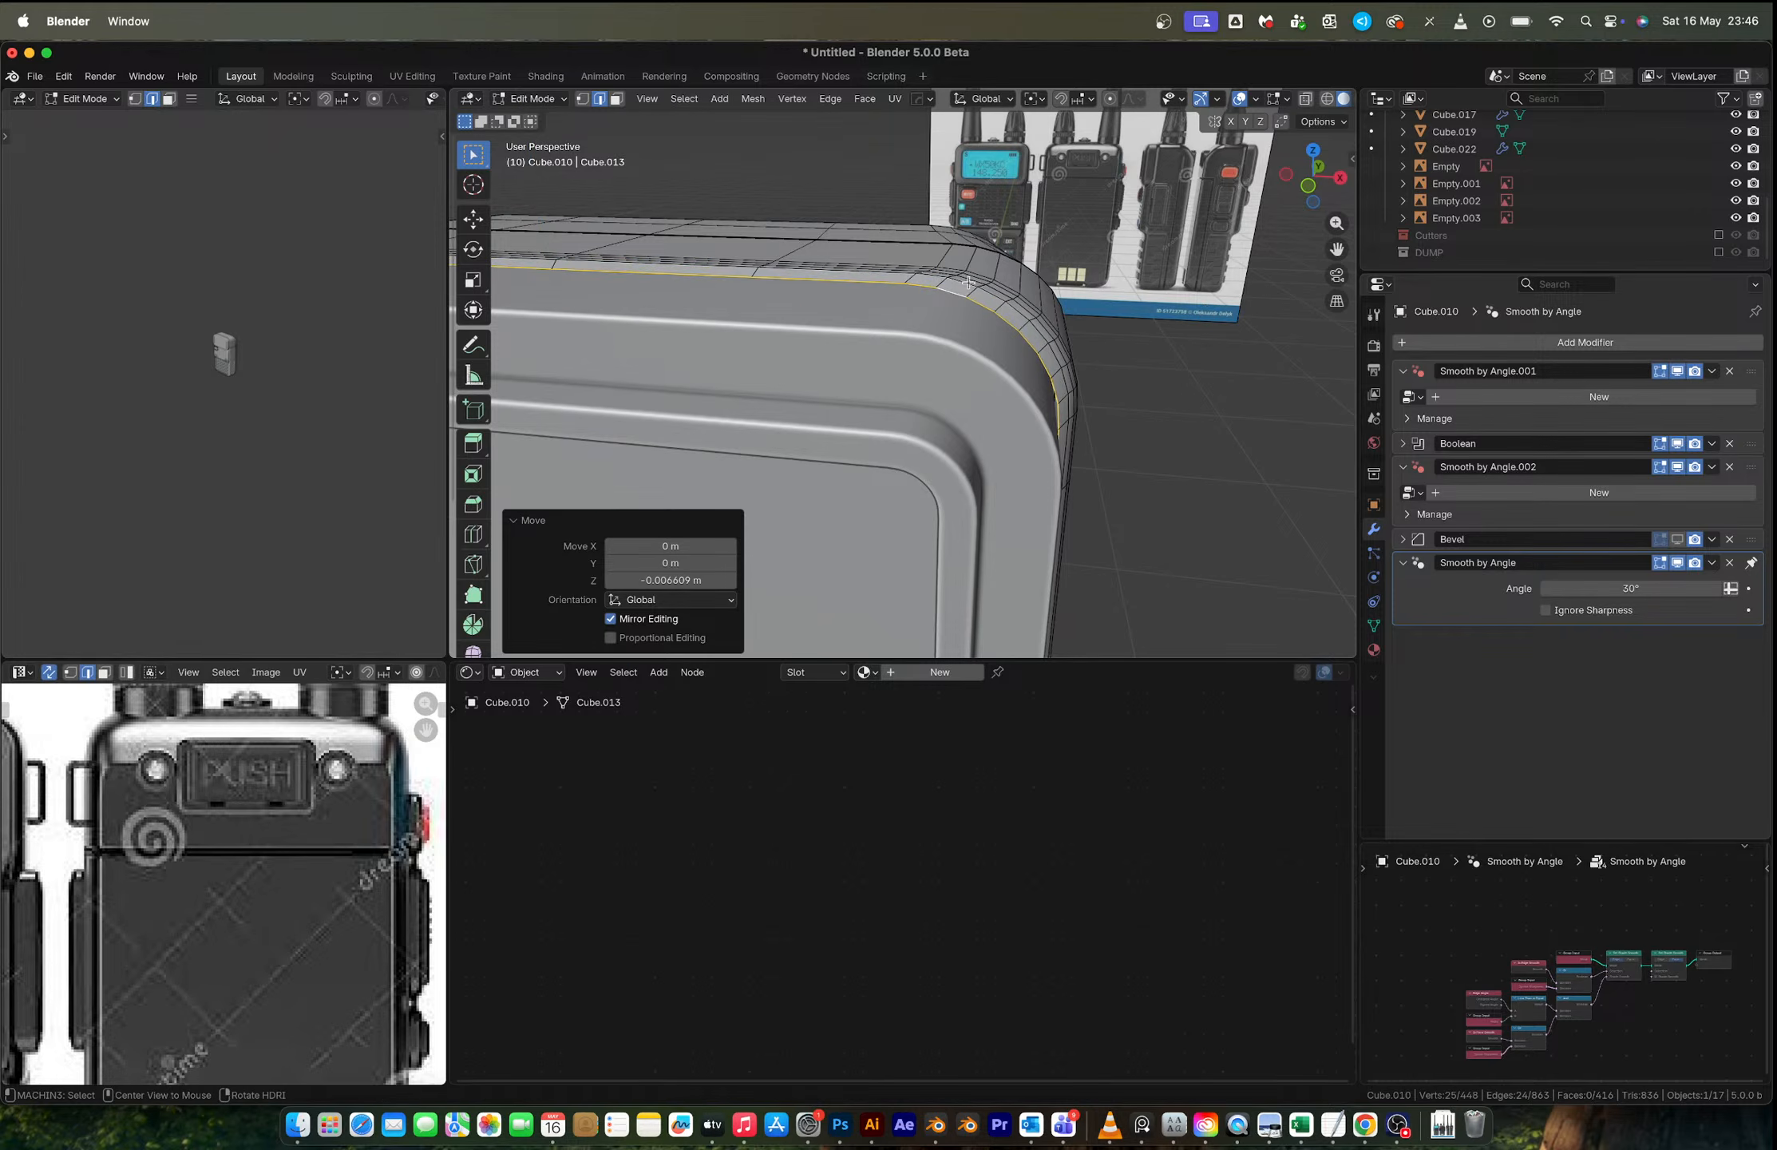
Step: Slide the neighbouring edge loop near the cap's front rim by a factor of 0.433
{"action": "left_click", "coordinate": [960, 283], "text": "alt"}
{"action": "key", "text": "g"}
{"action": "key", "text": "z"}
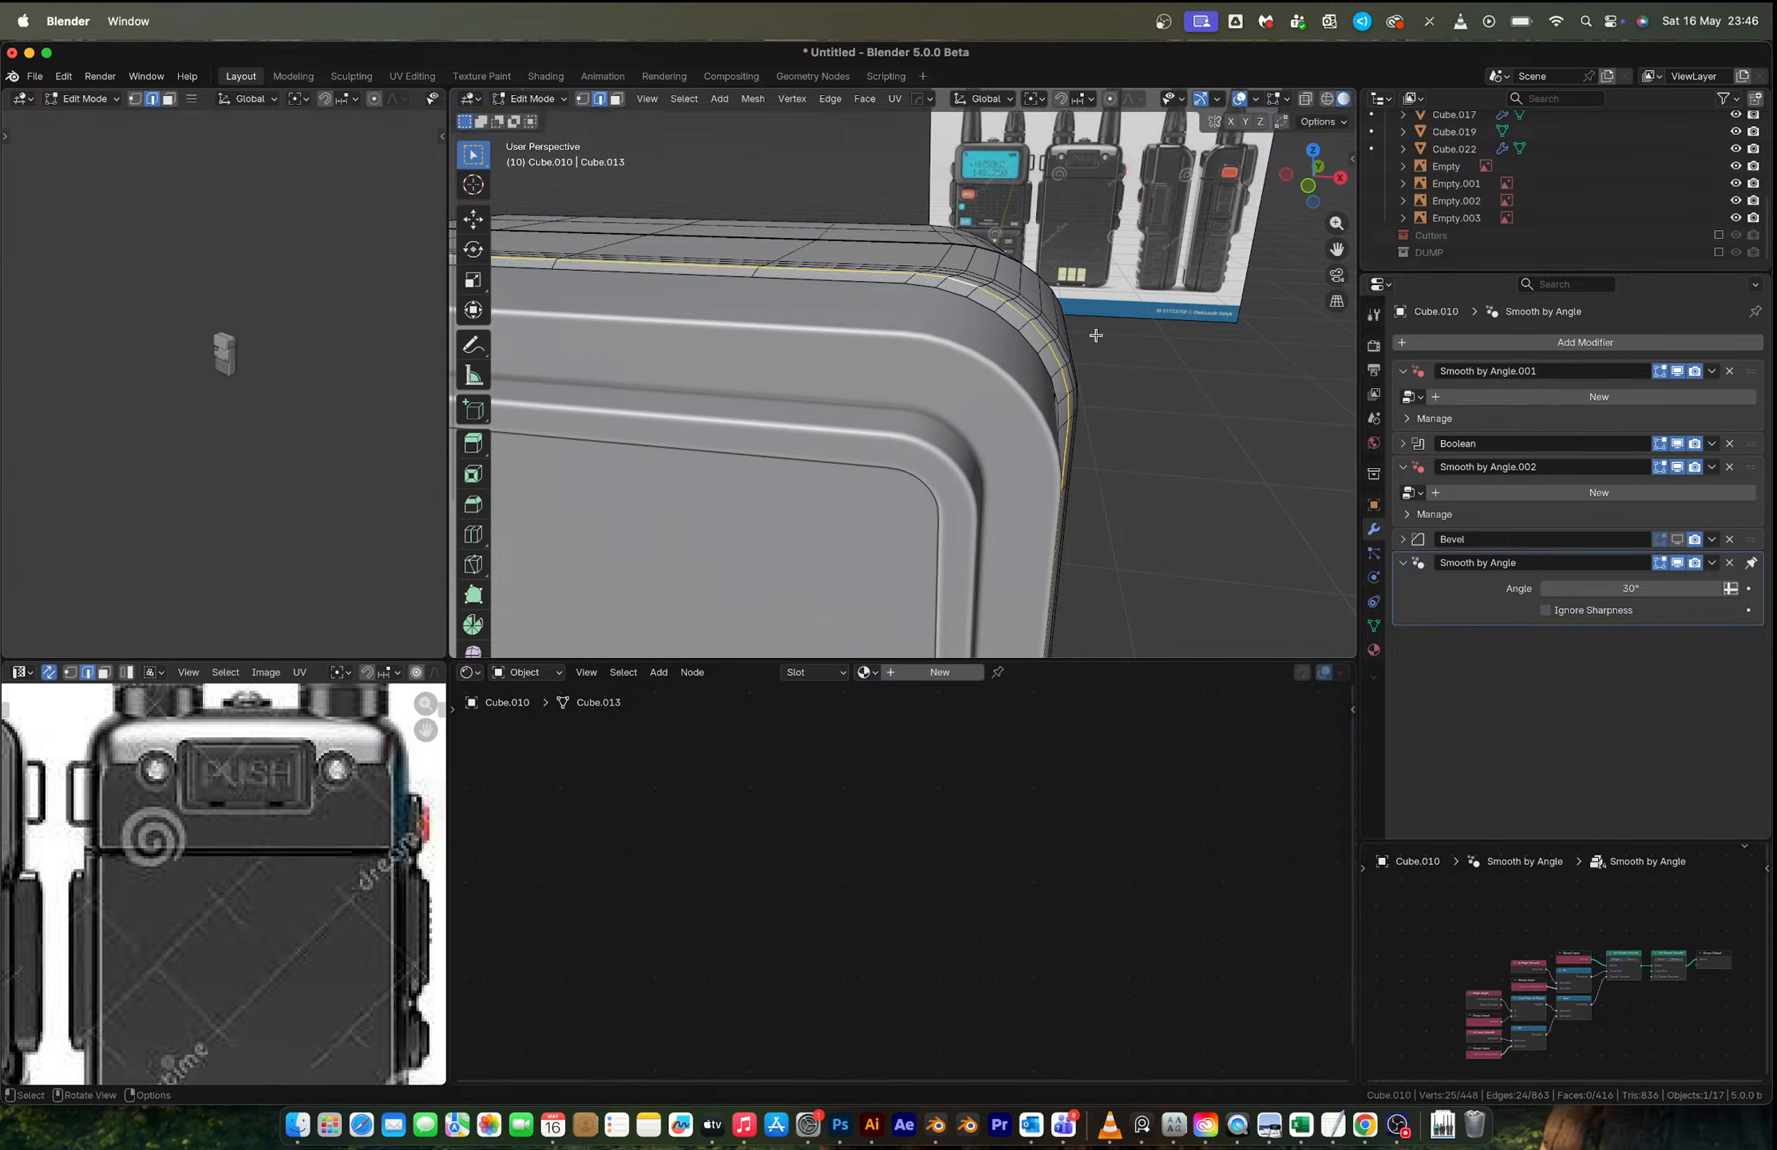
{"action": "key", "text": "g"}
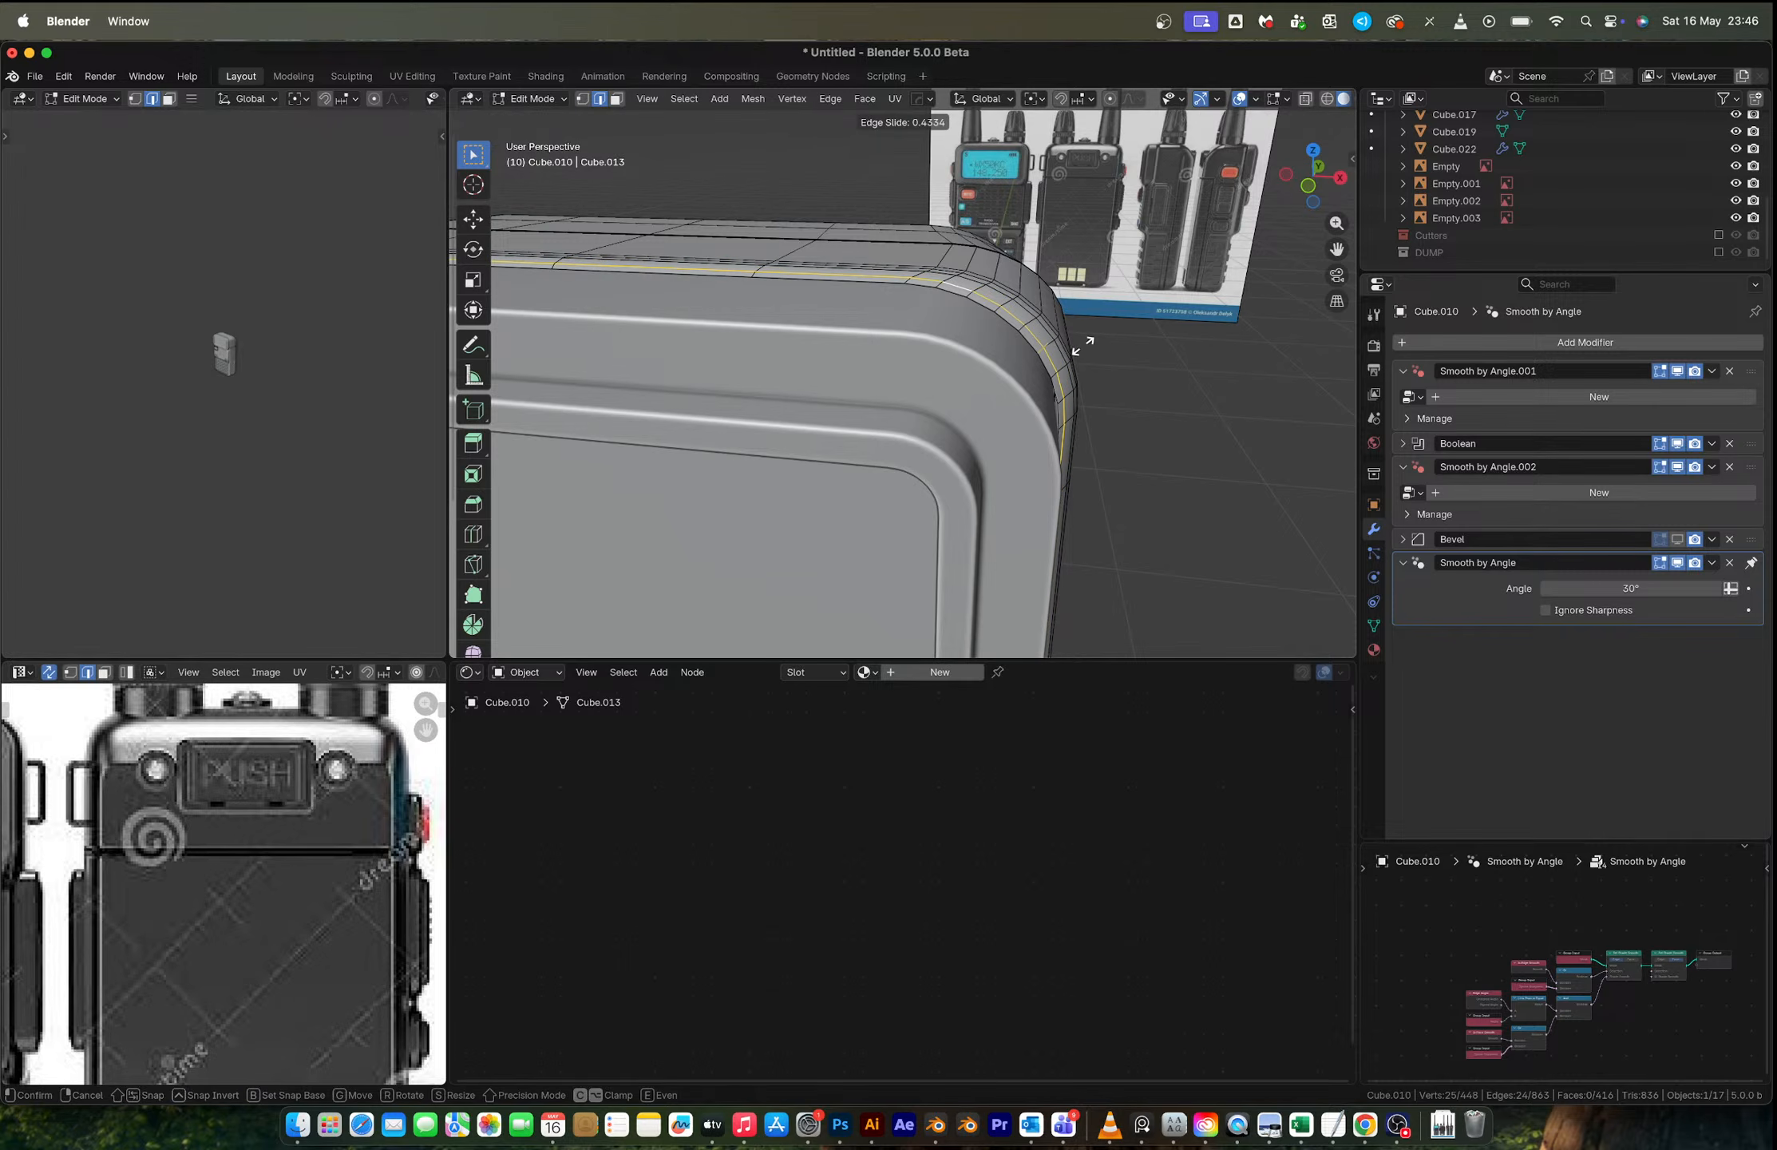
{"action": "left_click", "coordinate": [1081, 345]}
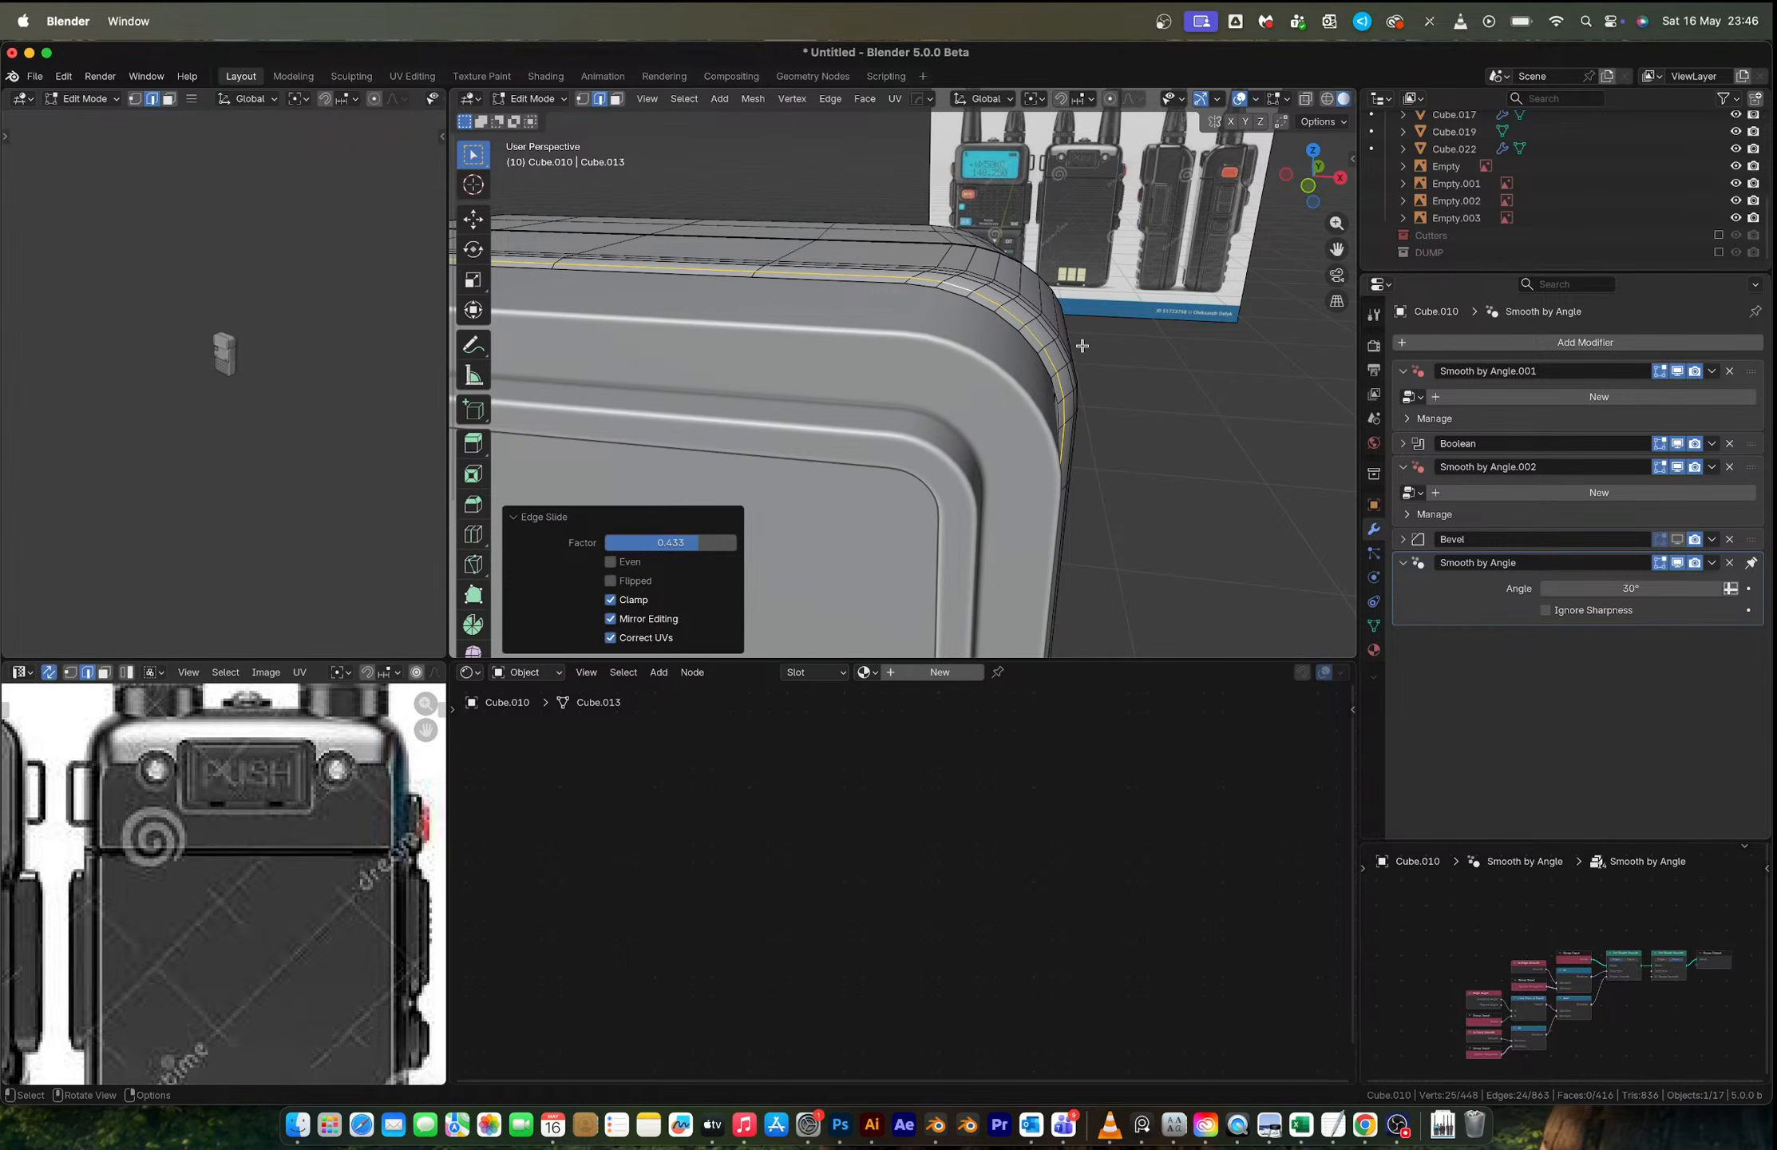
{"action": "key", "text": "Tab"}
{"action": "middle_click_drag", "start_coordinate": [1082, 345], "coordinate": [897, 385]}
Step: Scale the edge loop at the cap's front rim to 0.988 and move it about -0.0027 m along Y
{"action": "key", "text": "Tab"}
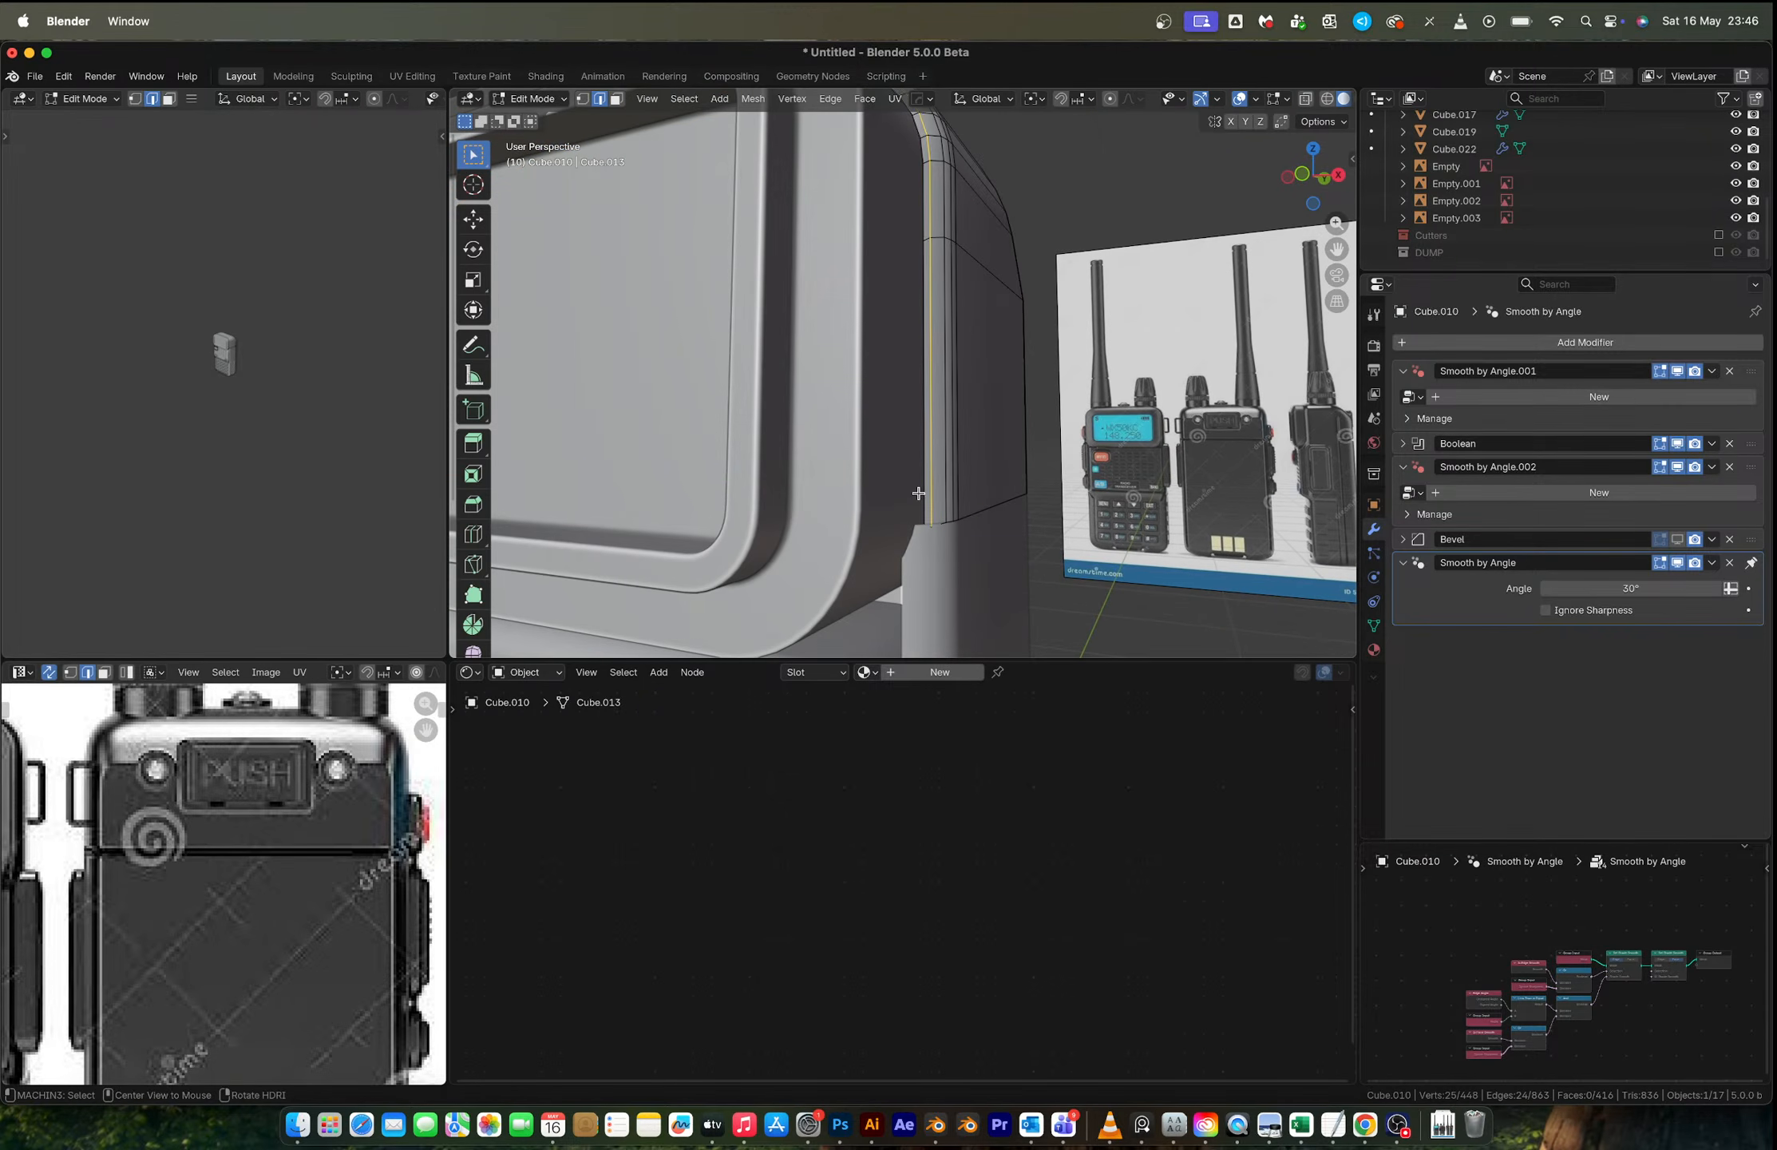
{"action": "key", "text": "s"}
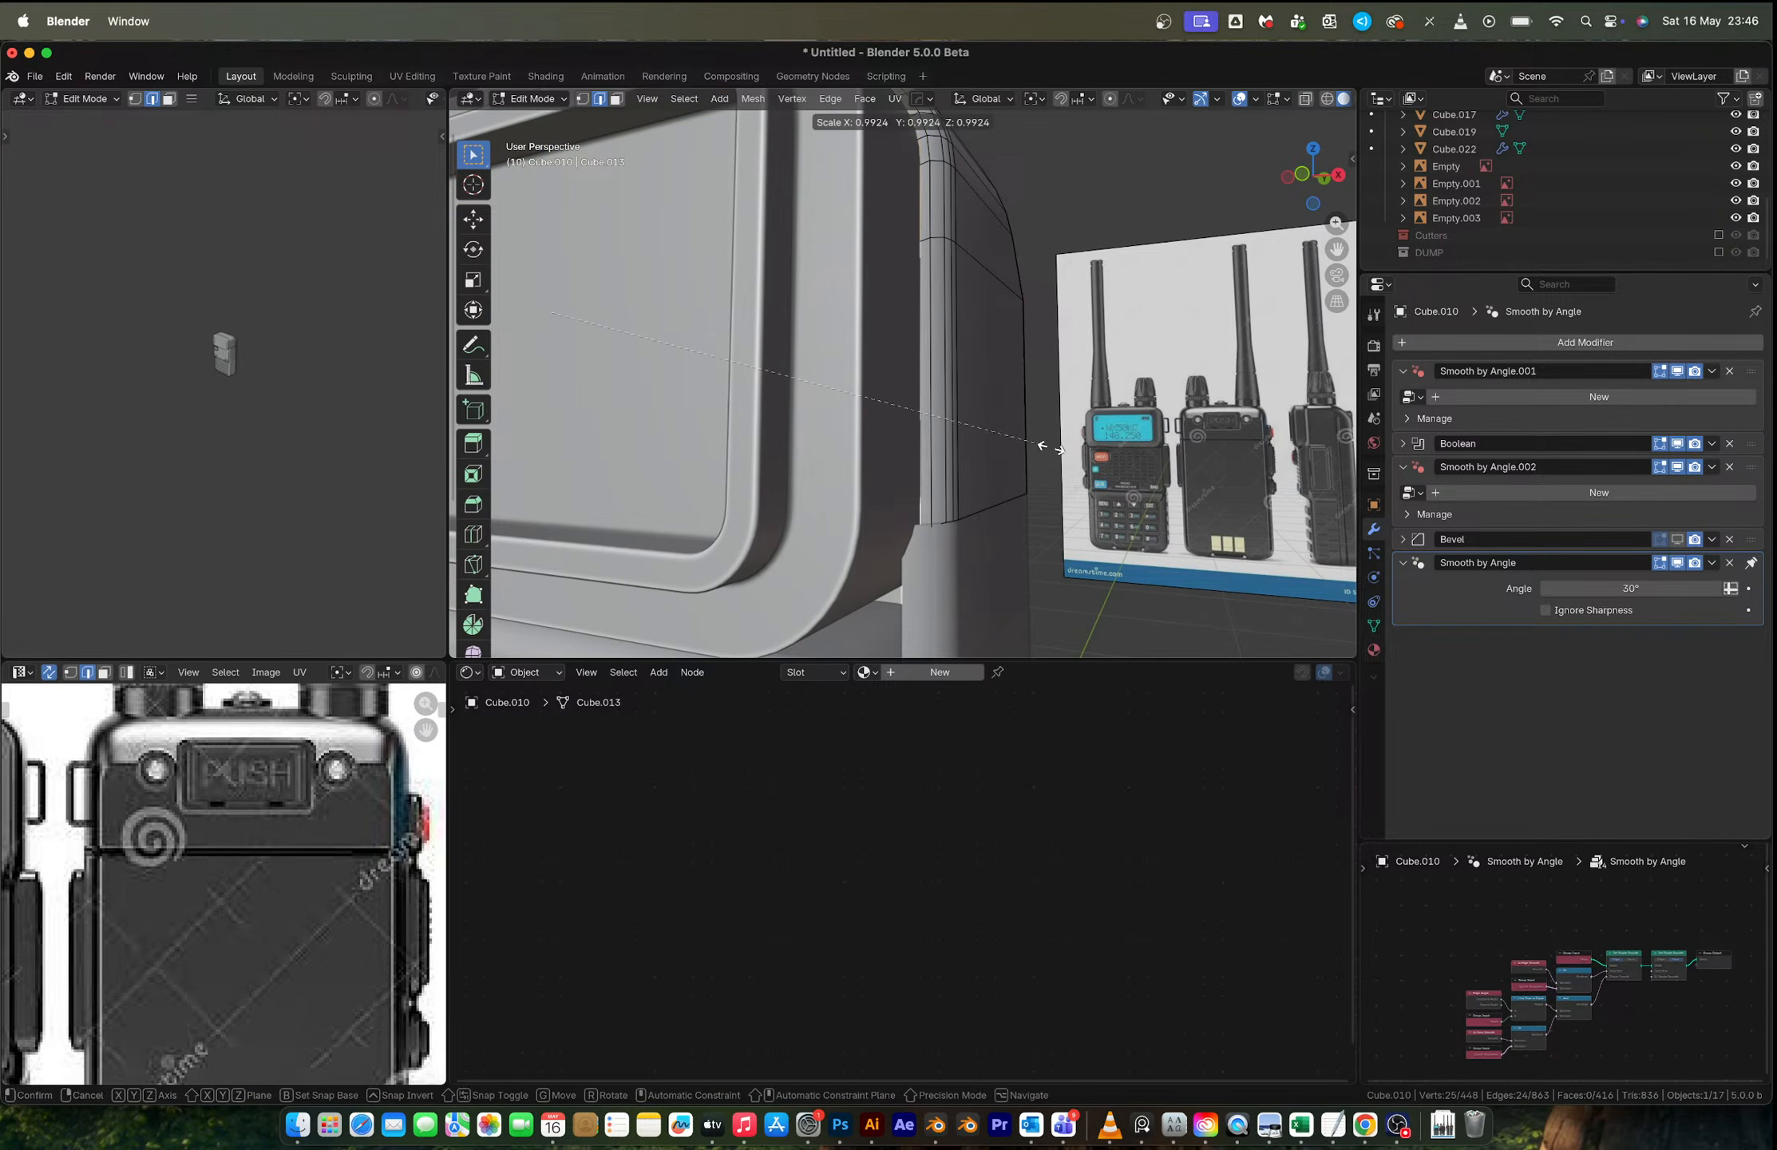
{"action": "left_click", "coordinate": [1048, 449]}
{"action": "middle_click_drag", "start_coordinate": [954, 403], "coordinate": [876, 404]}
{"action": "key", "text": "g"}
{"action": "key", "text": "y"}
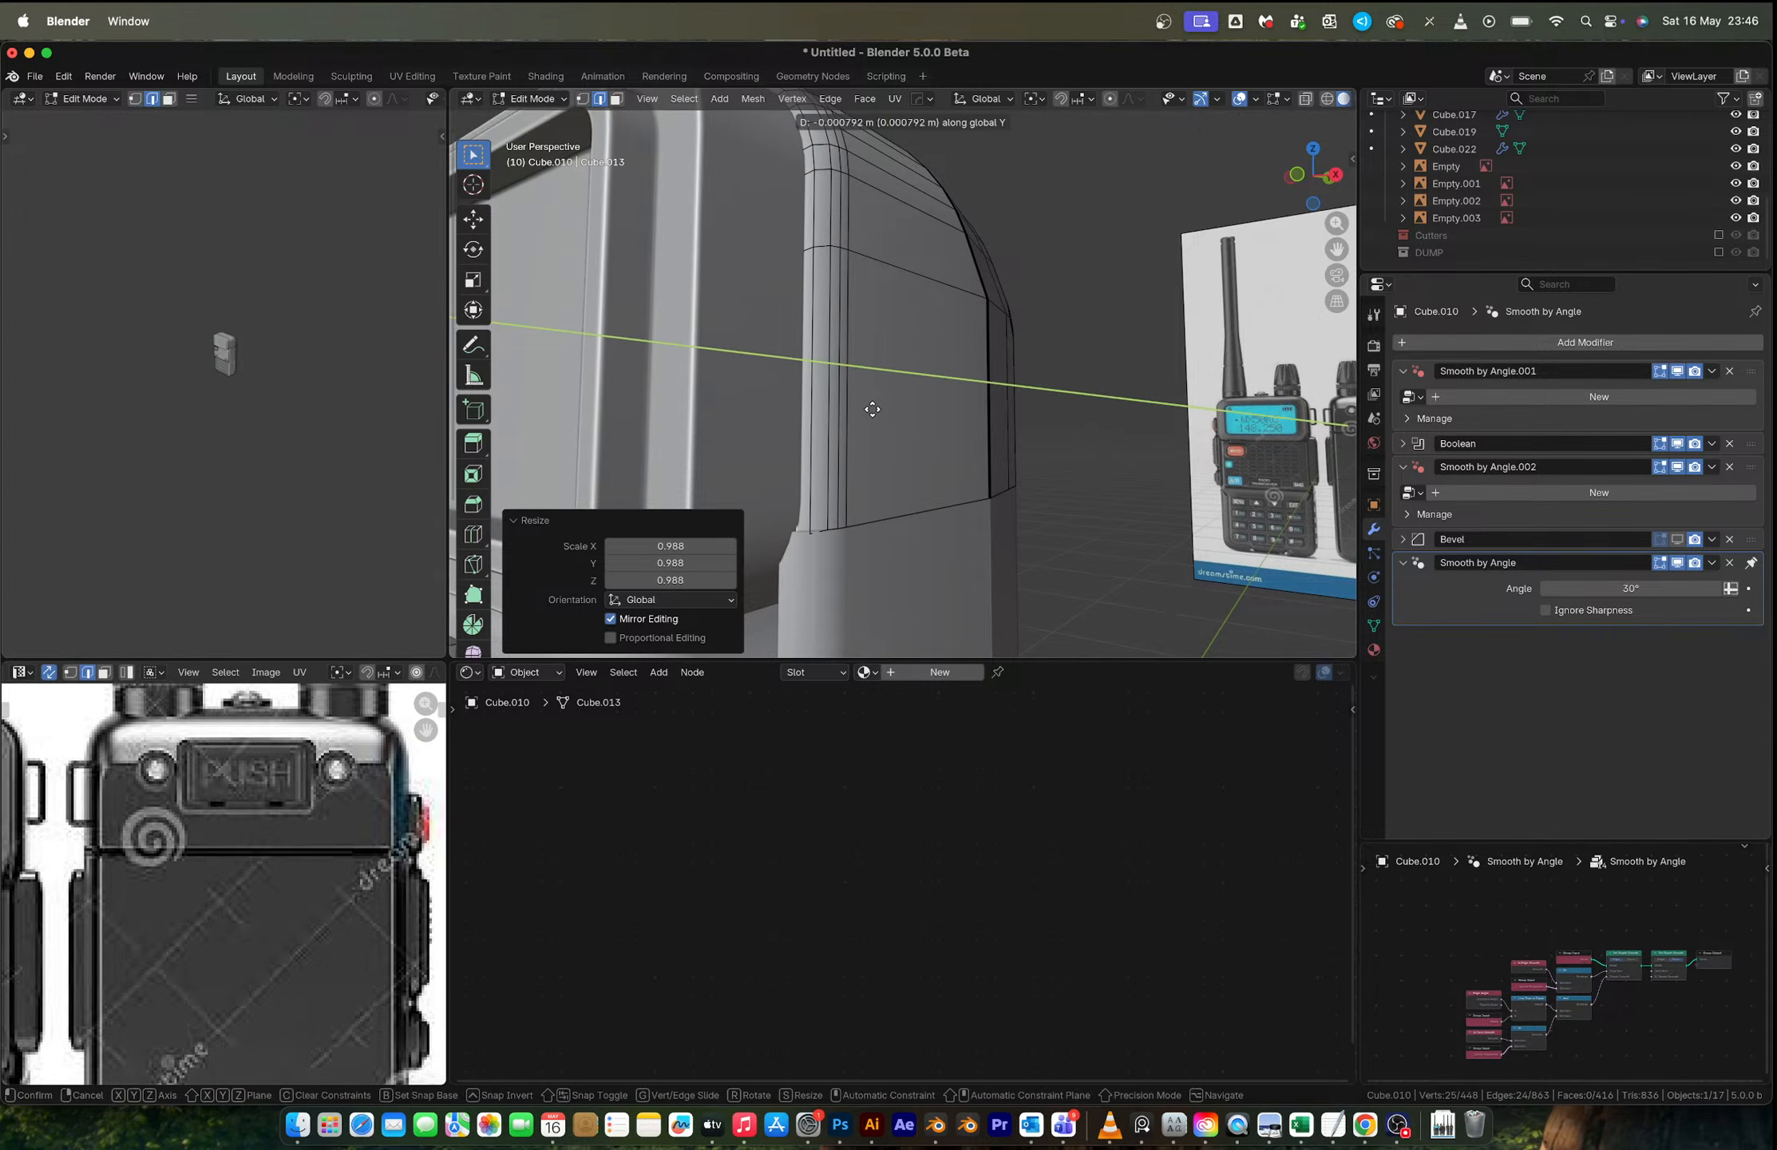
{"action": "key", "text": "x"}
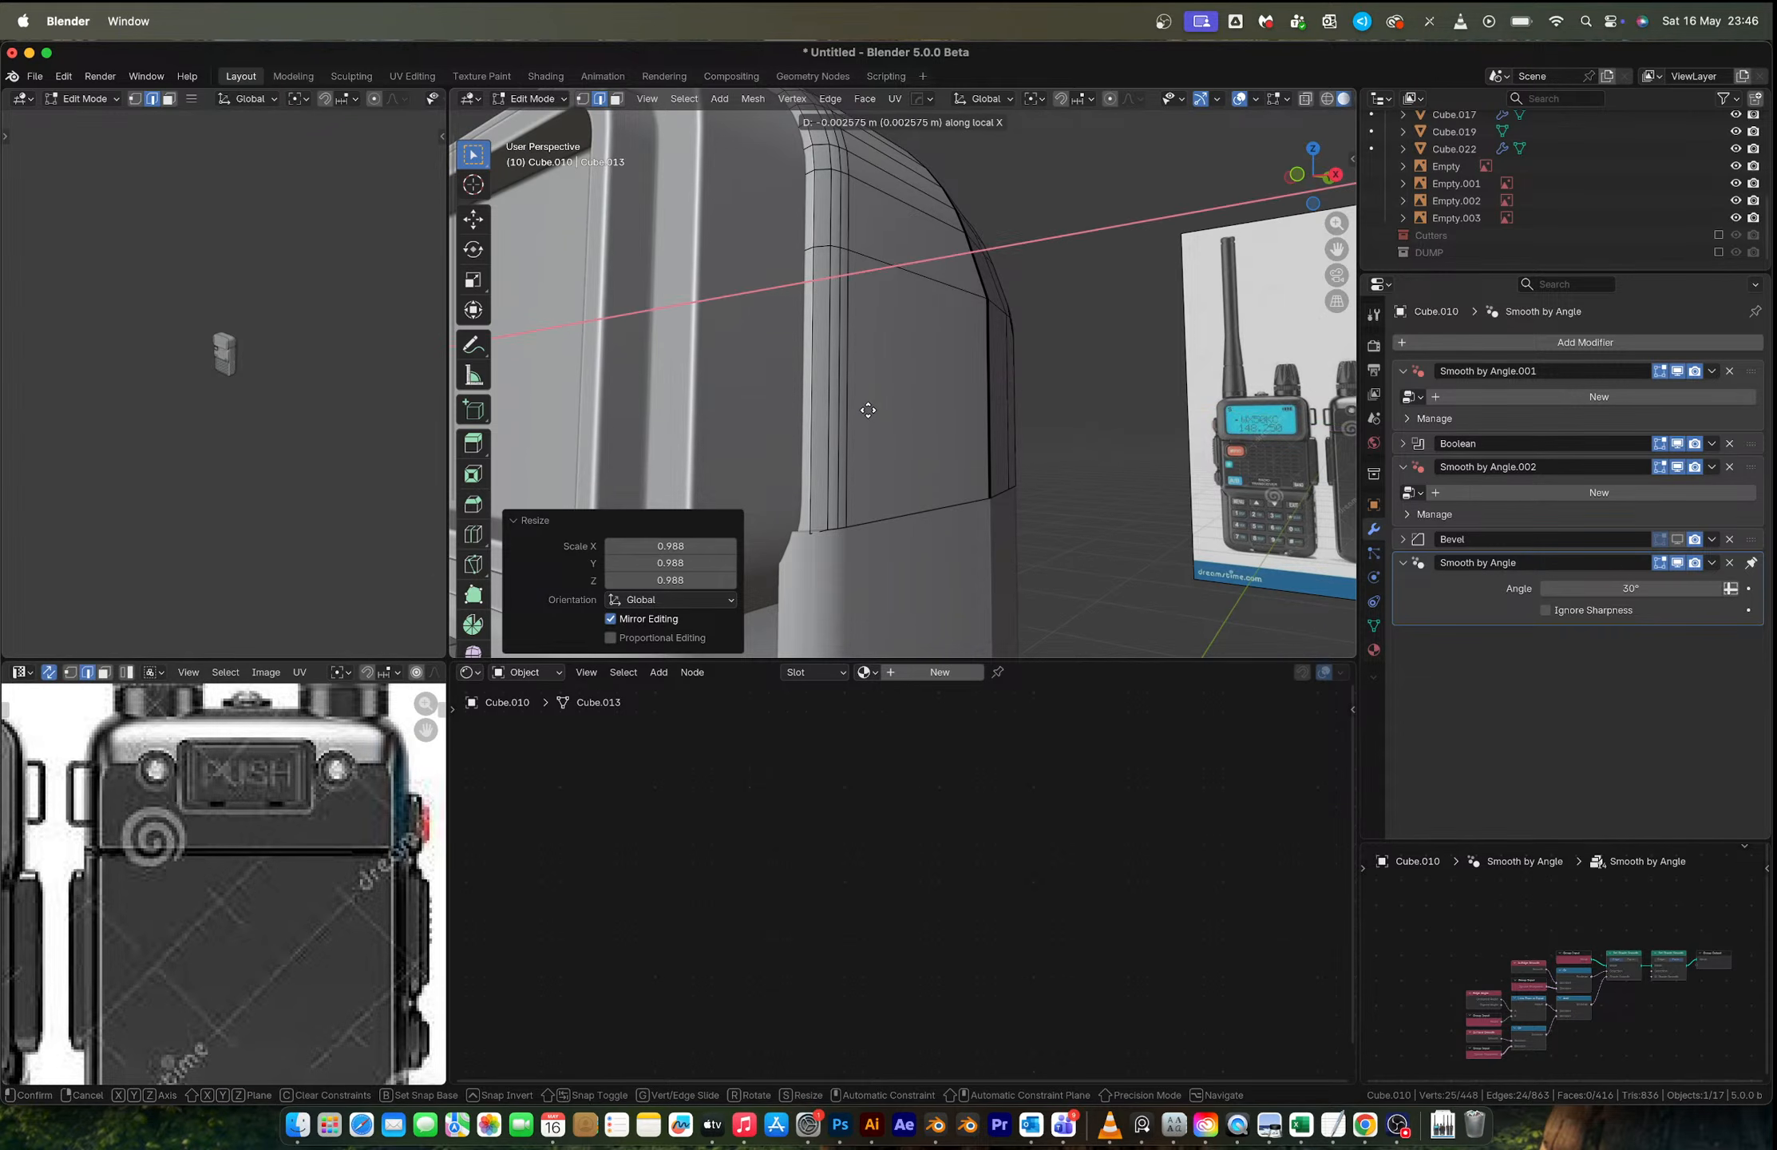
{"action": "key", "text": "y"}
{"action": "key", "text": "Escape"}
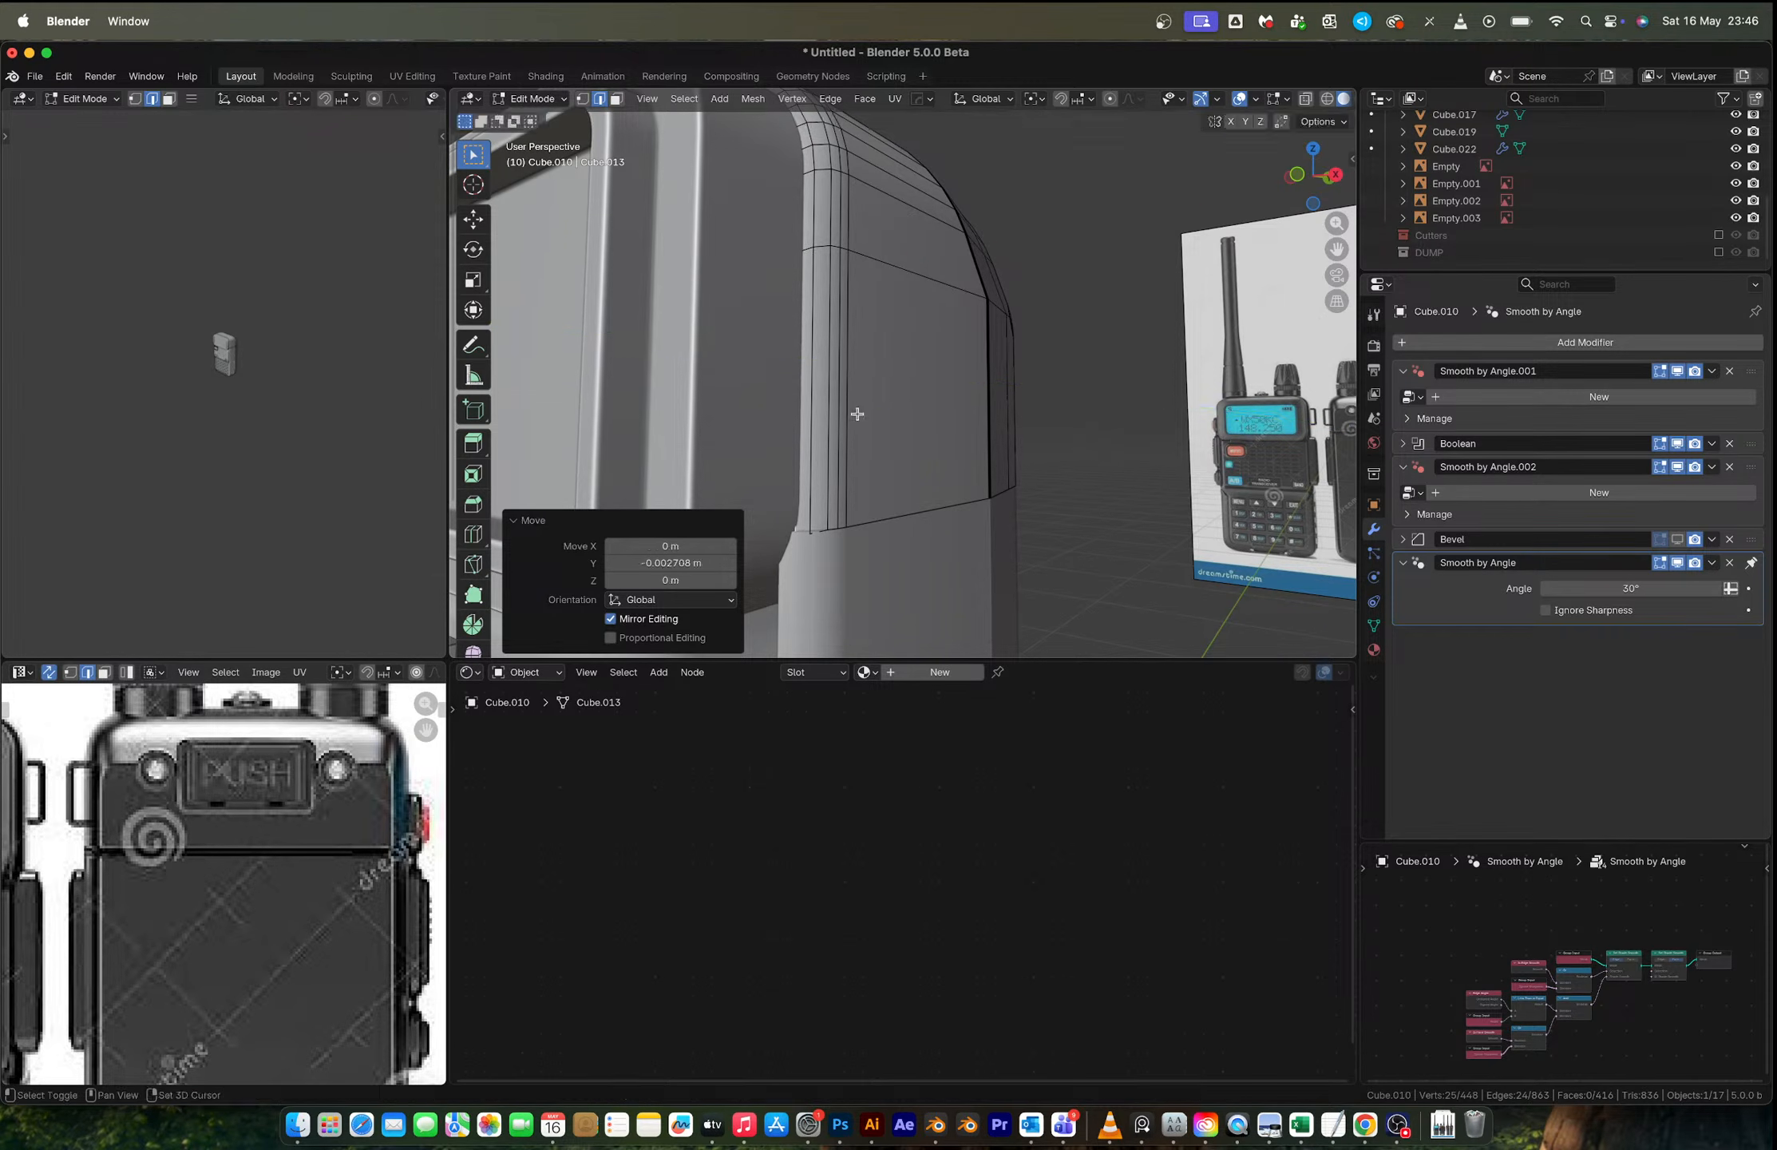
{"action": "key", "text": "Tab"}
{"action": "middle_click_drag", "start_coordinate": [860, 411], "coordinate": [1082, 487]}
{"action": "key", "text": "Tab"}
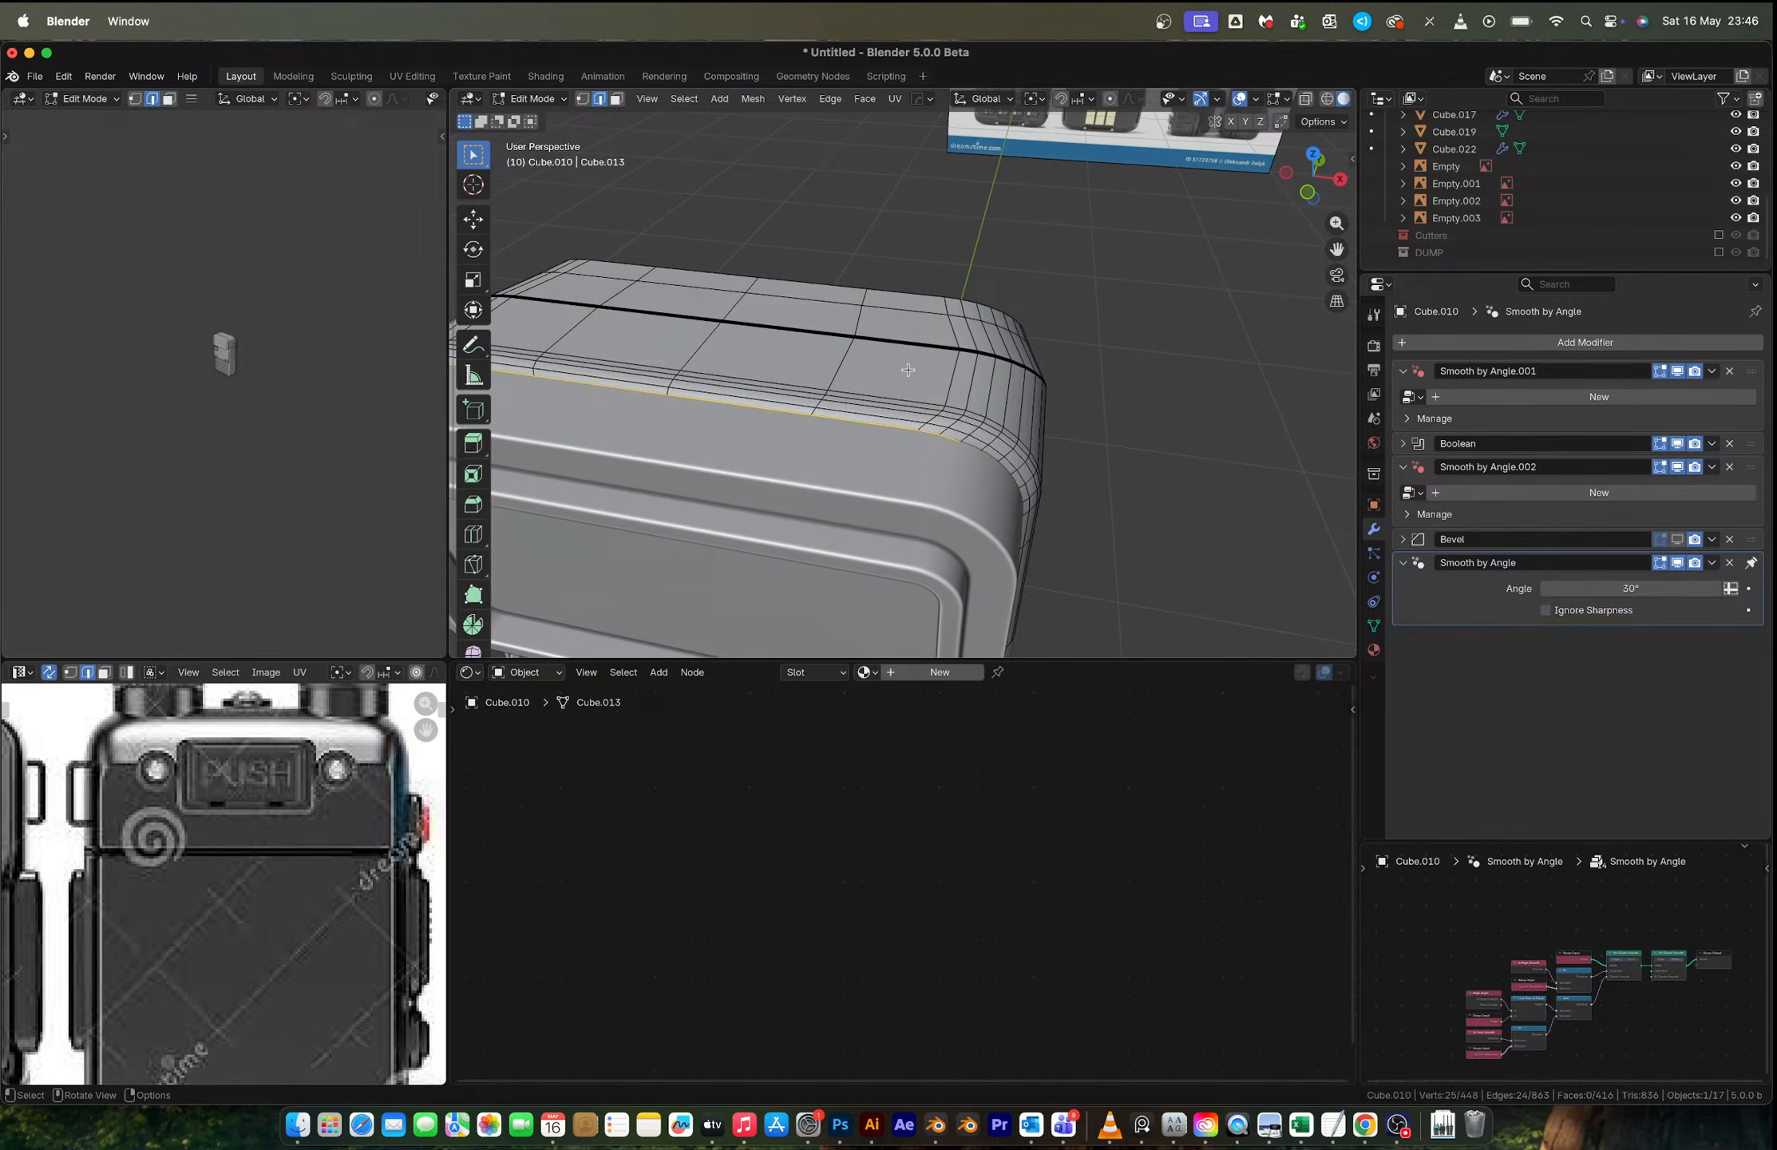
Step: Merge the two adjacent side vertices at one end of the cap's back bevel, using At Last
{"action": "middle_click_drag", "start_coordinate": [907, 370], "coordinate": [873, 340]}
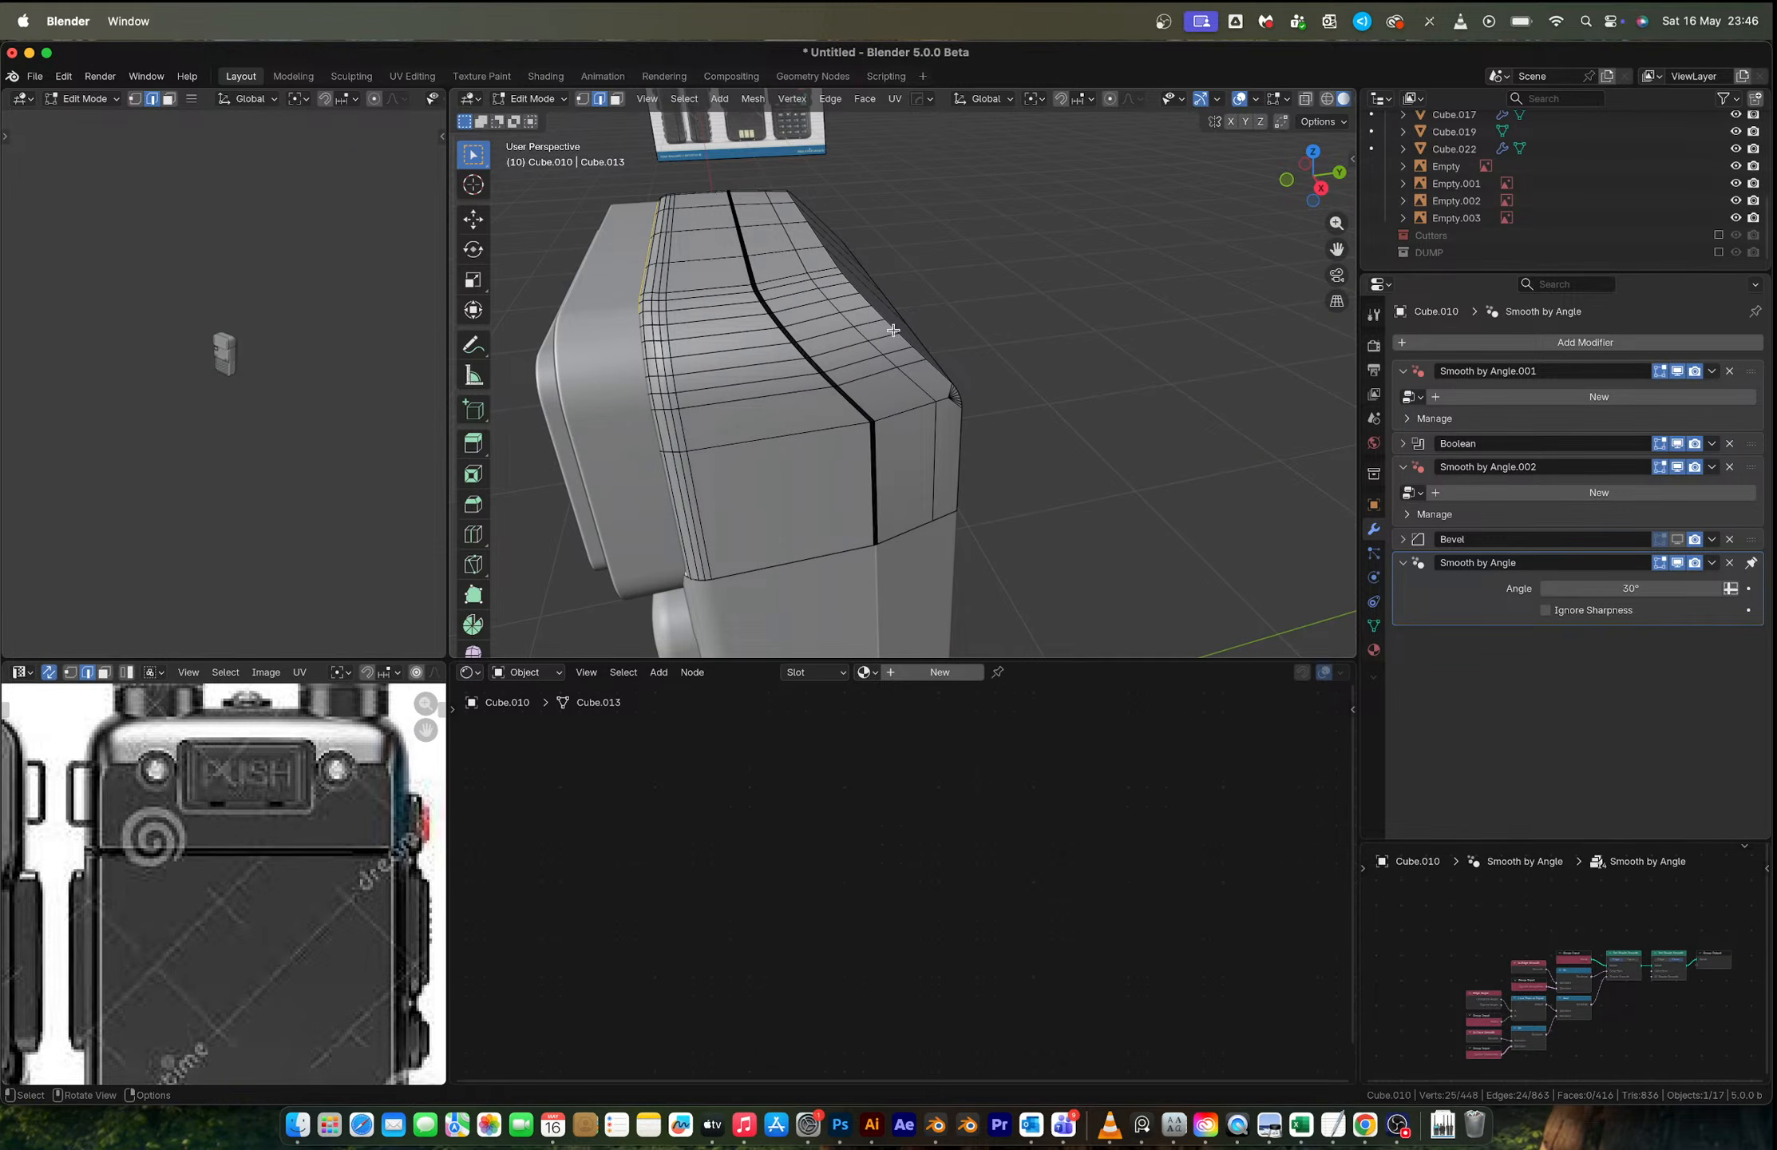
{"action": "middle_click_drag", "start_coordinate": [894, 329], "coordinate": [846, 397]}
{"action": "key", "text": "Tab"}
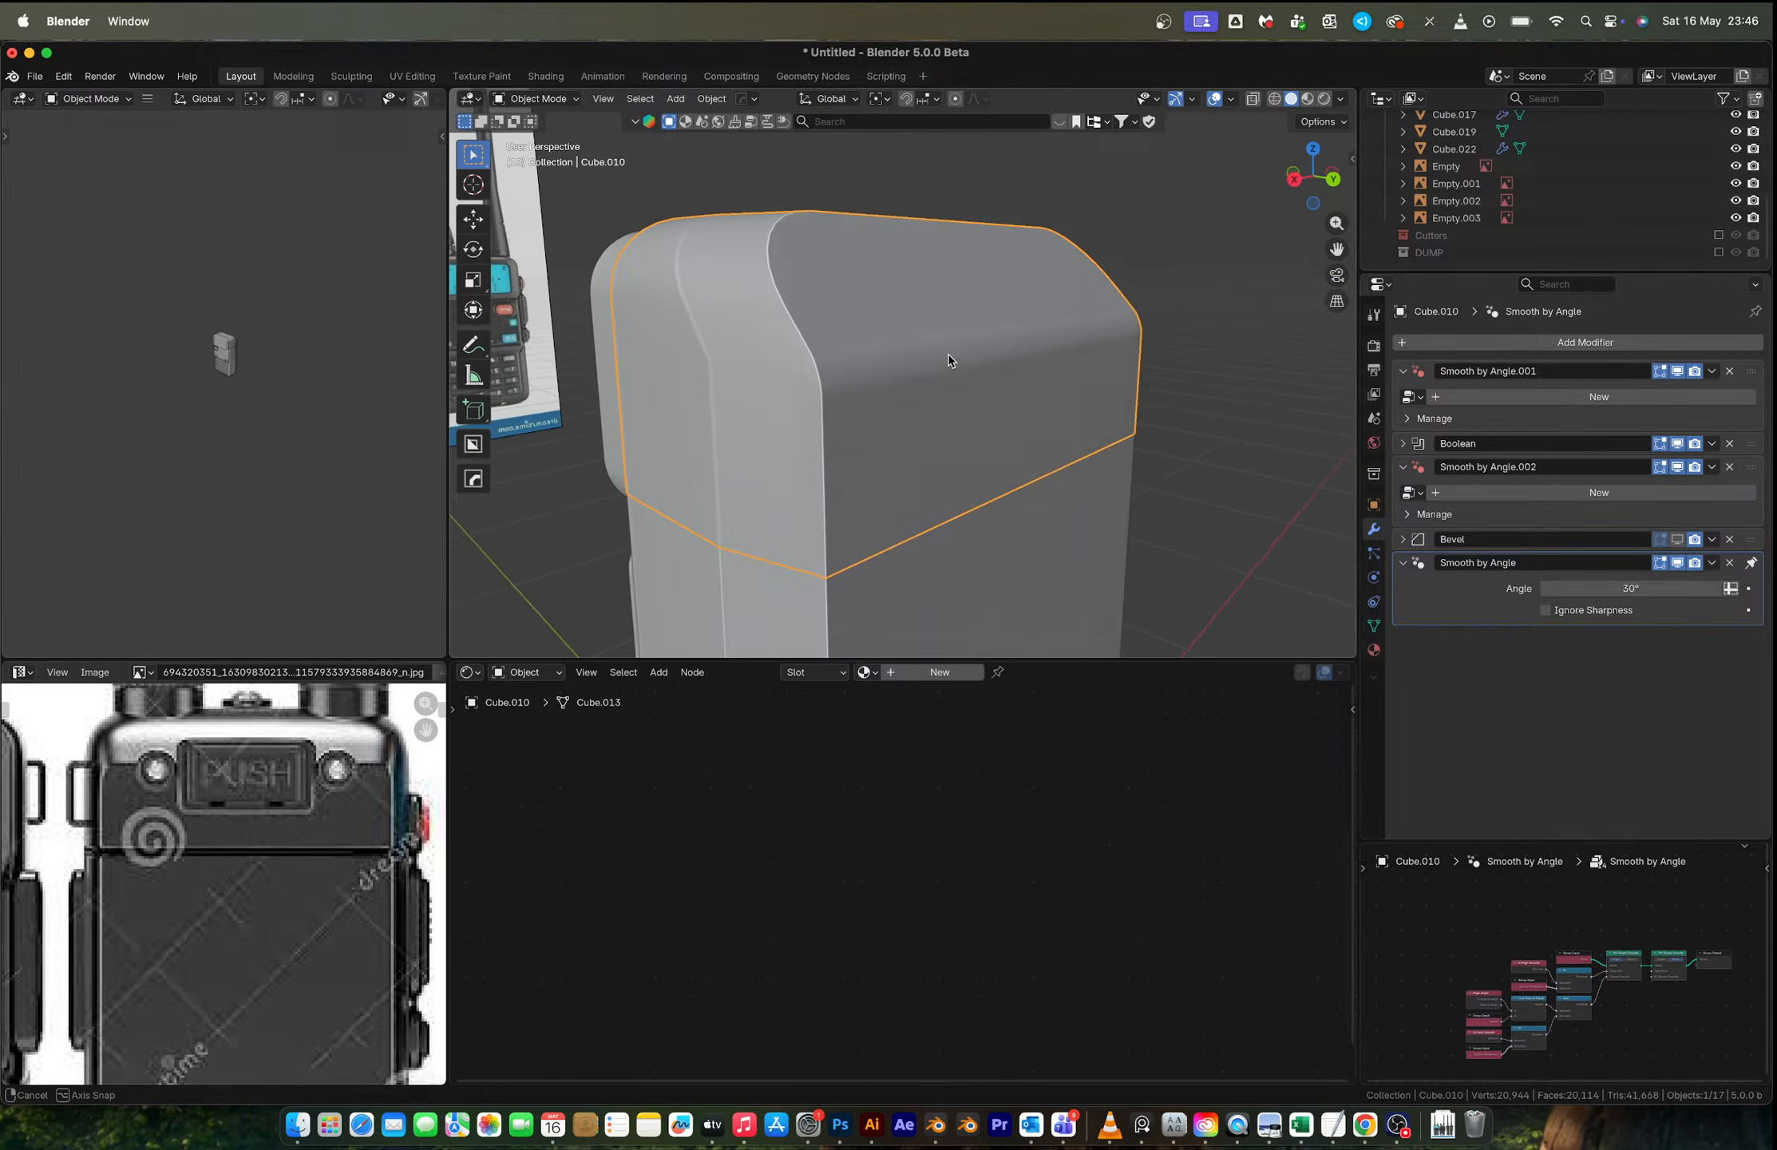
{"action": "key", "text": "Tab"}
{"action": "key", "text": "1"}
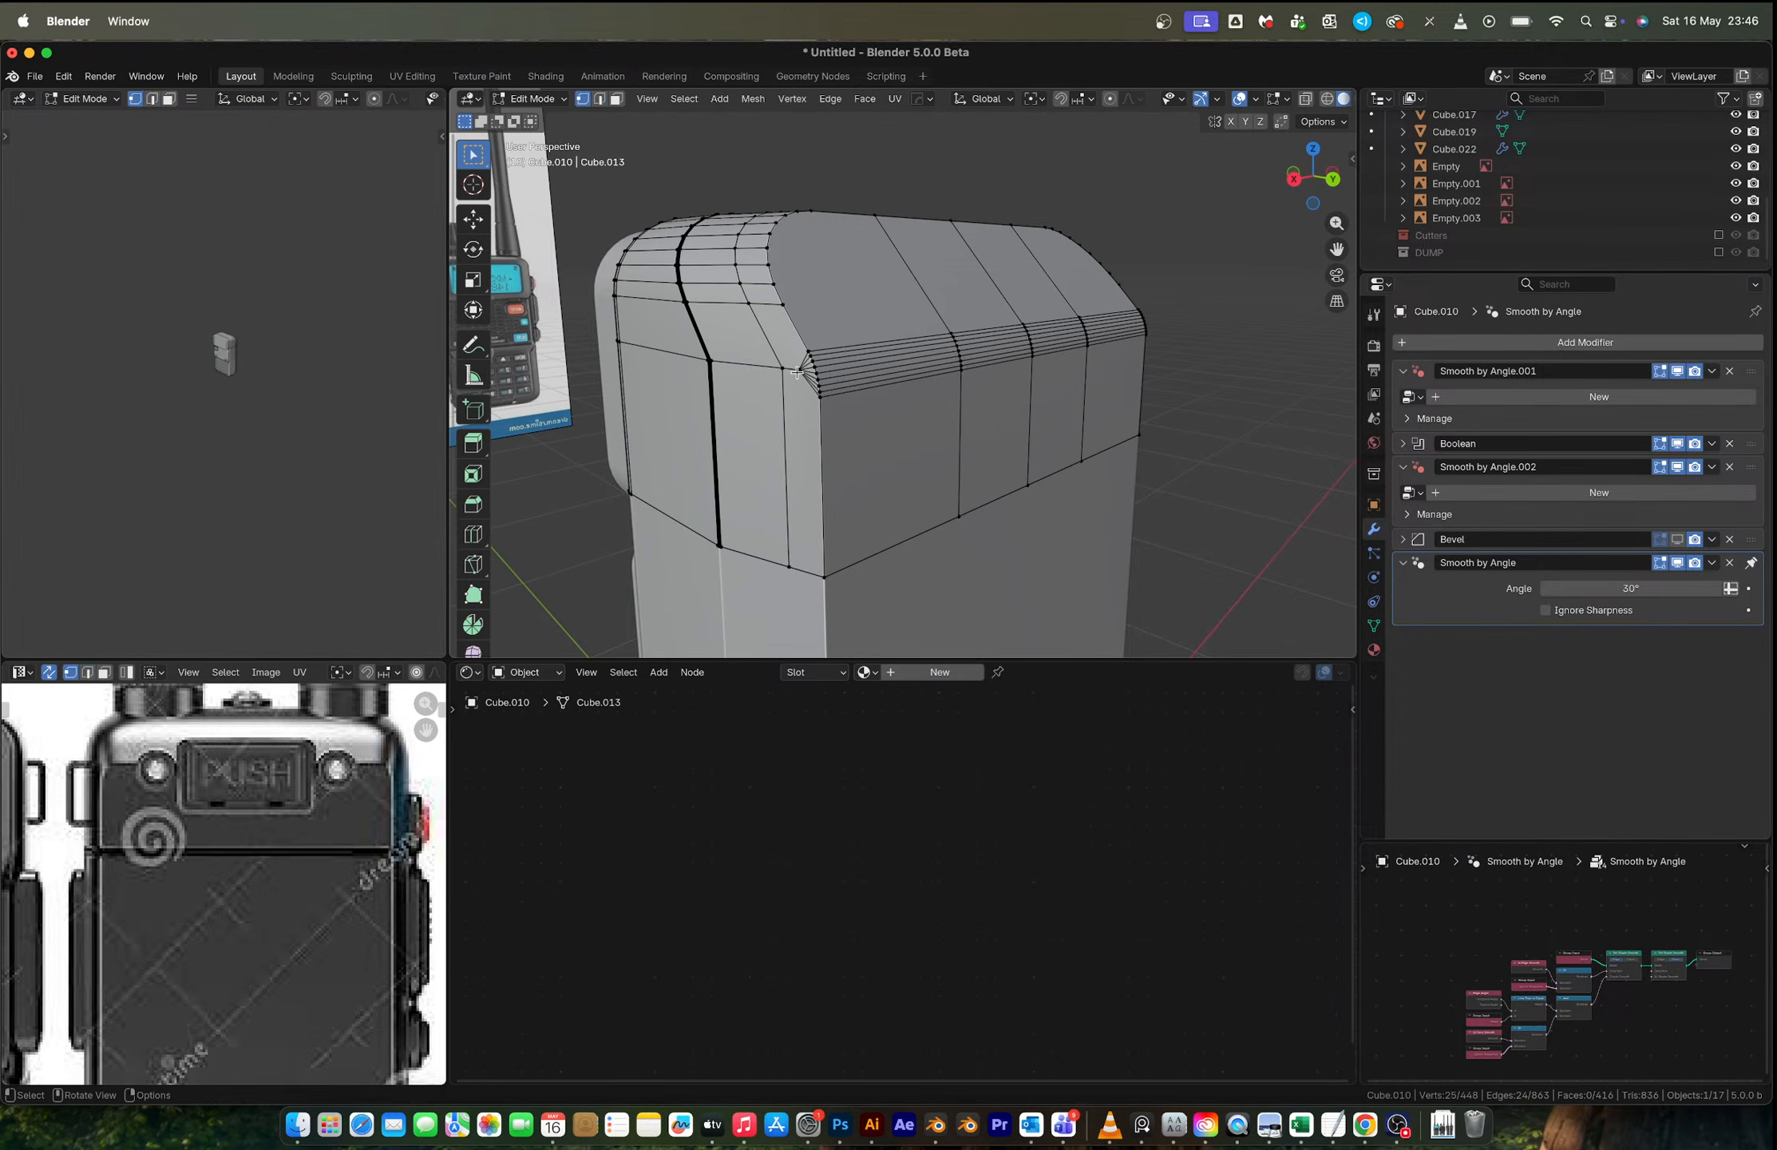
{"action": "left_click", "coordinate": [798, 369]}
{"action": "left_click", "coordinate": [766, 381], "text": "shift"}
{"action": "key", "text": "m"}
{"action": "left_click", "coordinate": [734, 363]}
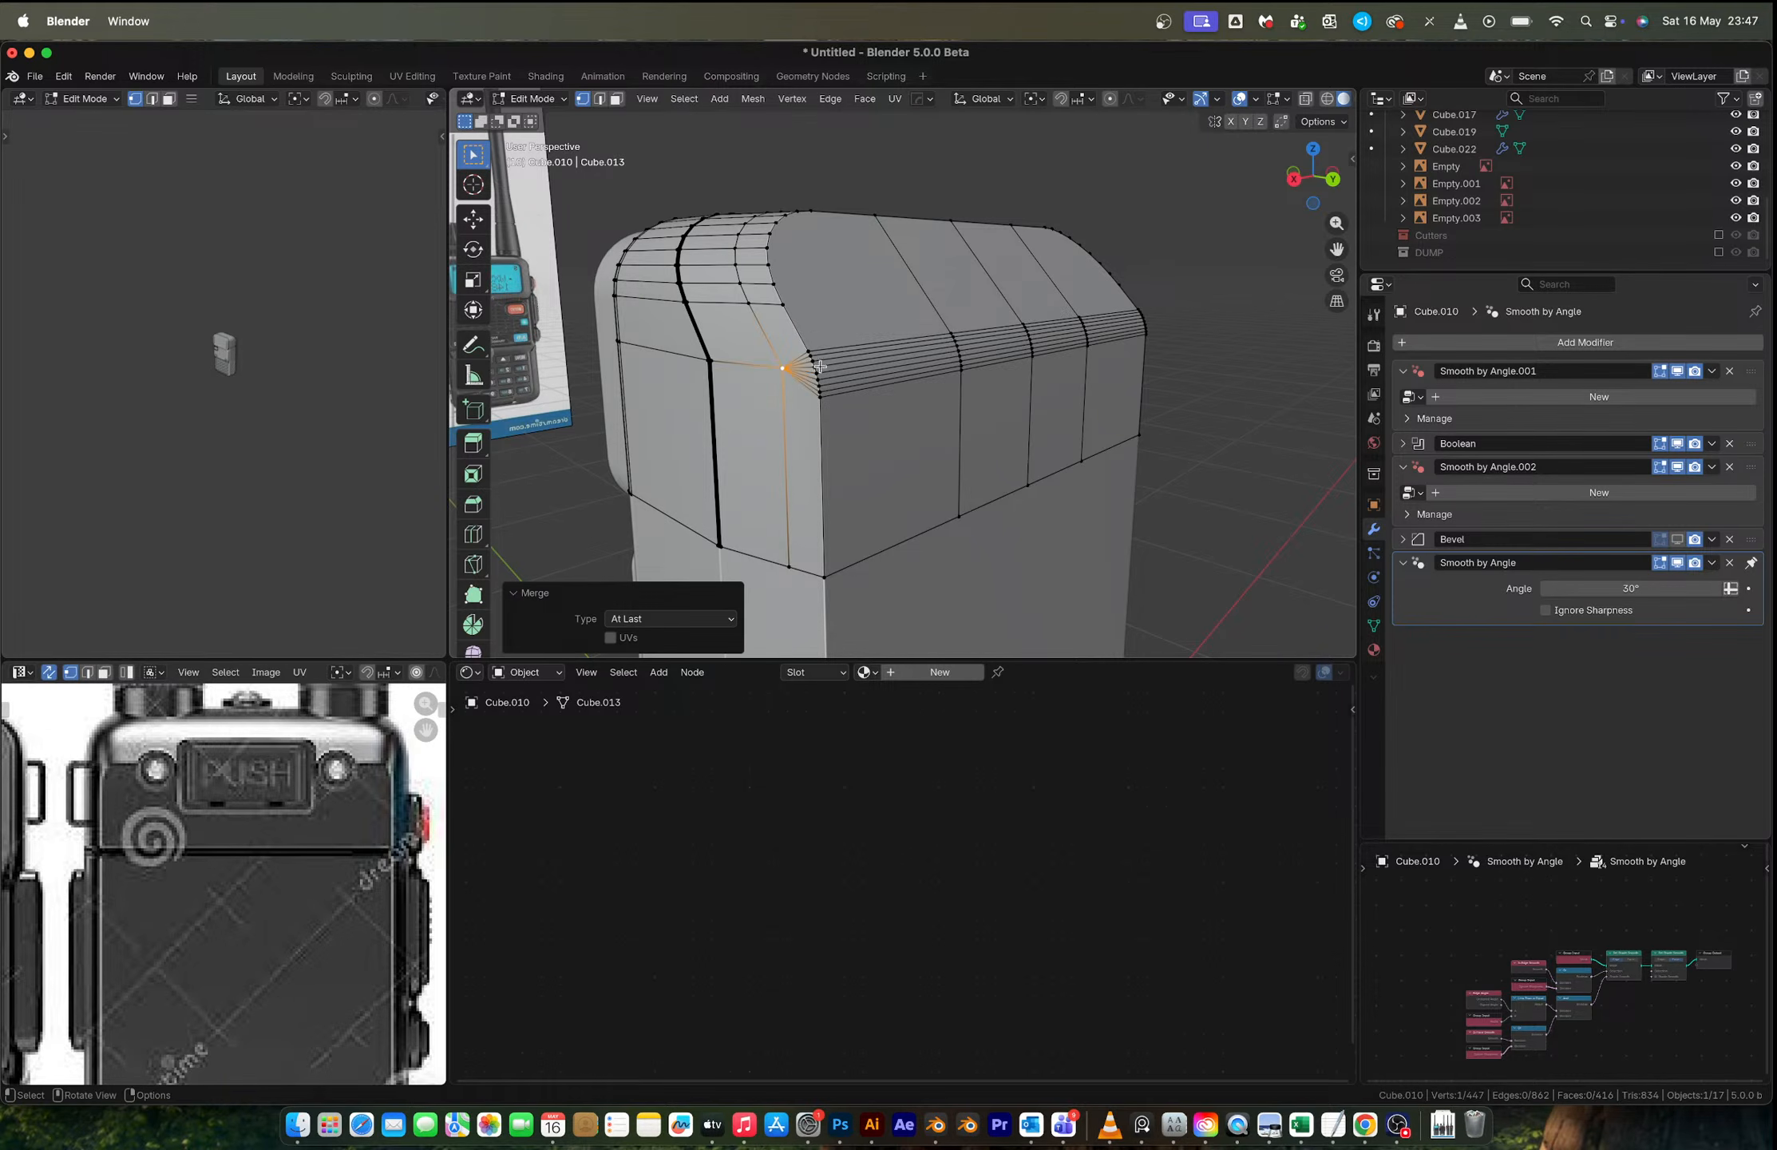
Step: Merge the matching pair of side vertices at the opposite end of the back bevel, using At Last
{"action": "middle_click_drag", "start_coordinate": [820, 366], "coordinate": [895, 405]}
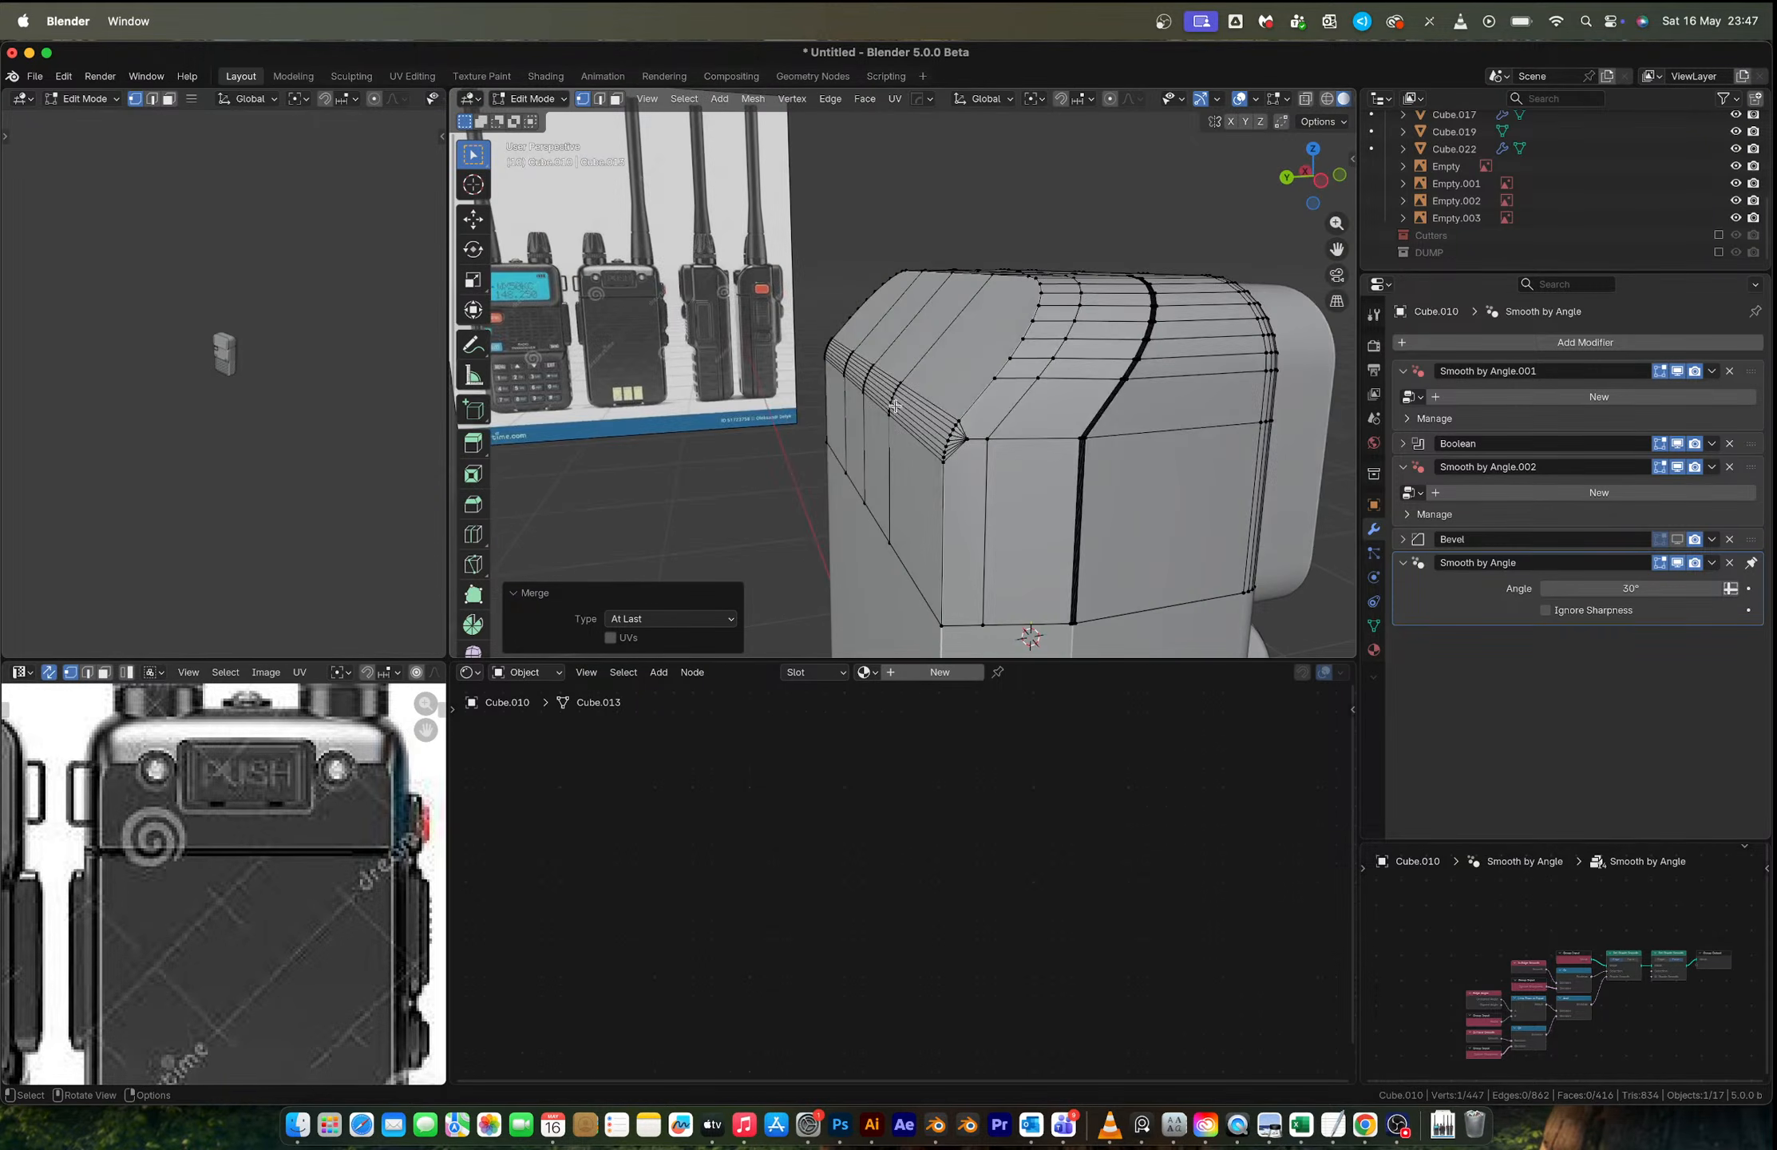
{"action": "scroll", "coordinate": [894, 405], "scroll_direction": "up", "scroll_amount": 3}
{"action": "left_click", "coordinate": [962, 448]}
{"action": "left_click", "coordinate": [1030, 450], "text": "shift"}
{"action": "key", "text": "m"}
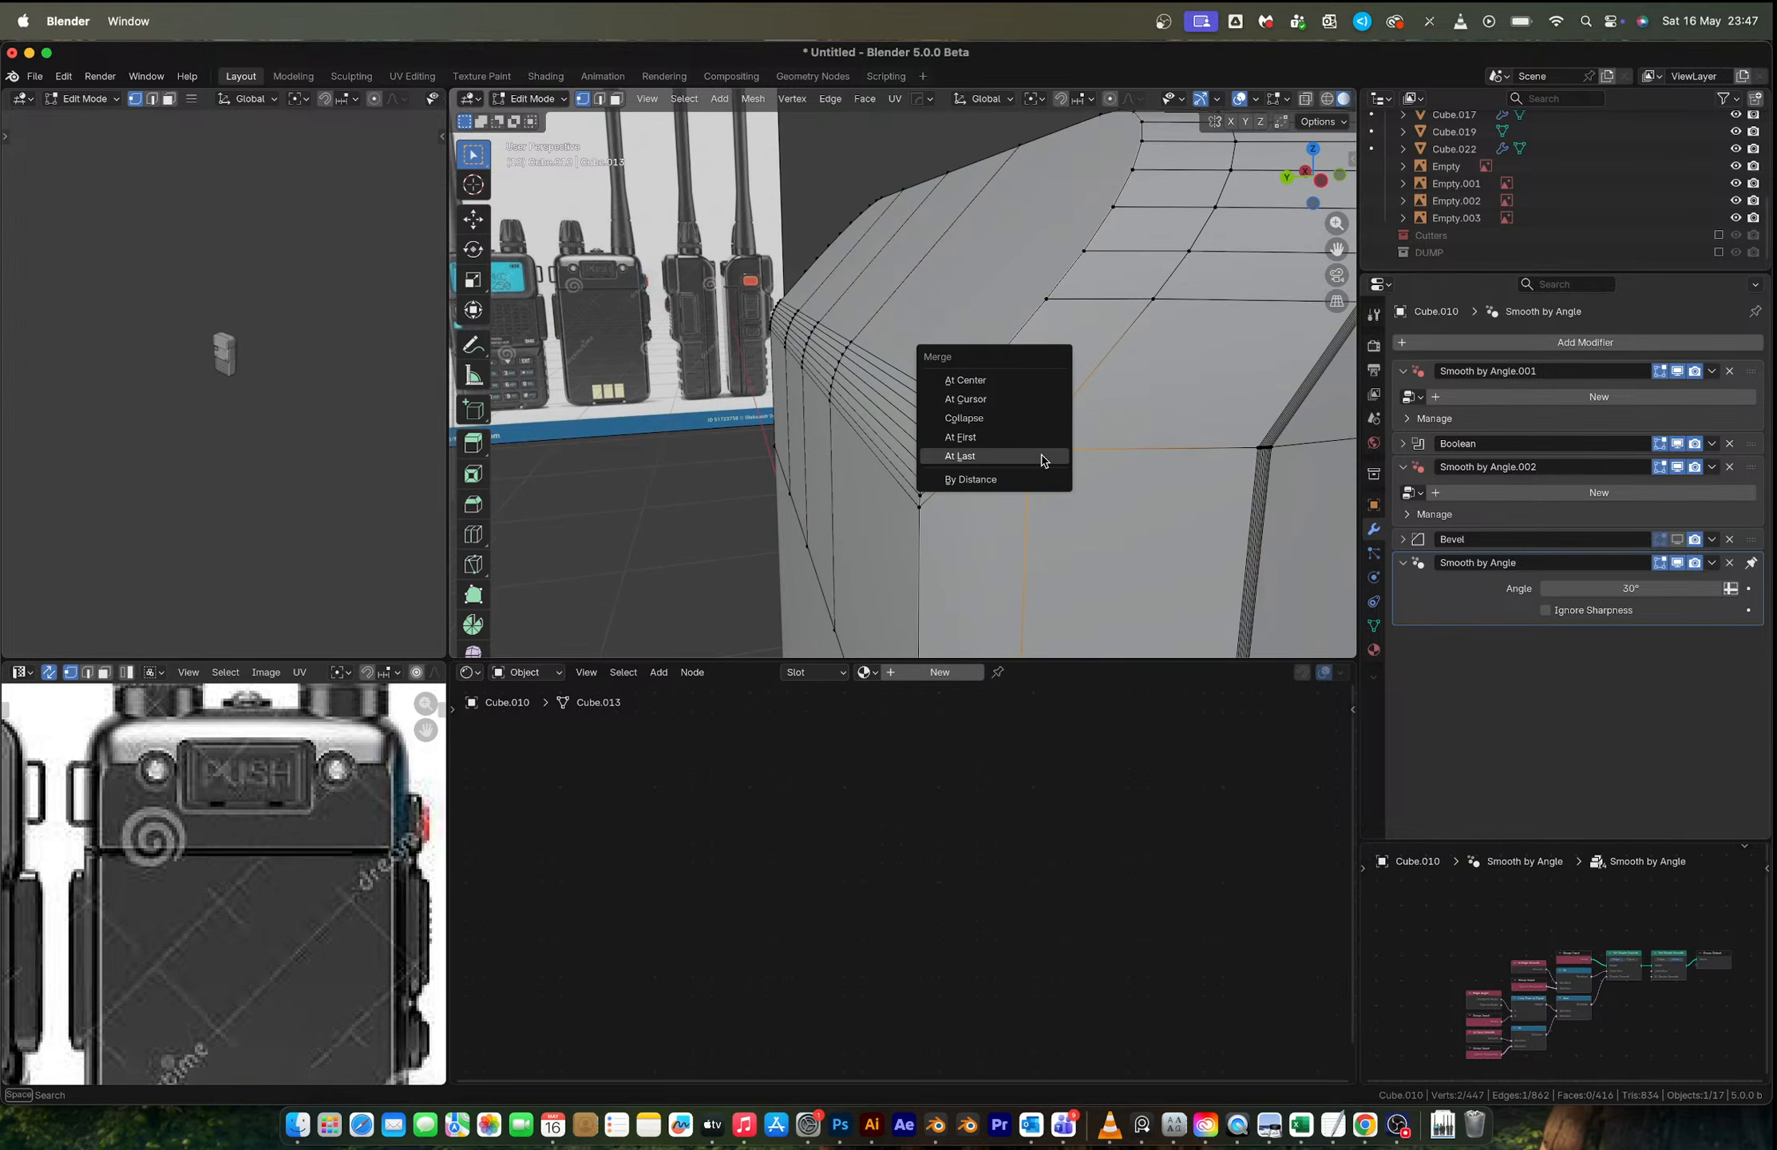
{"action": "left_click", "coordinate": [1042, 457]}
Step: Try to bevel the cap's back outline edges with 8 segments and a width of about 0.0238 m
{"action": "left_click", "coordinate": [978, 377]}
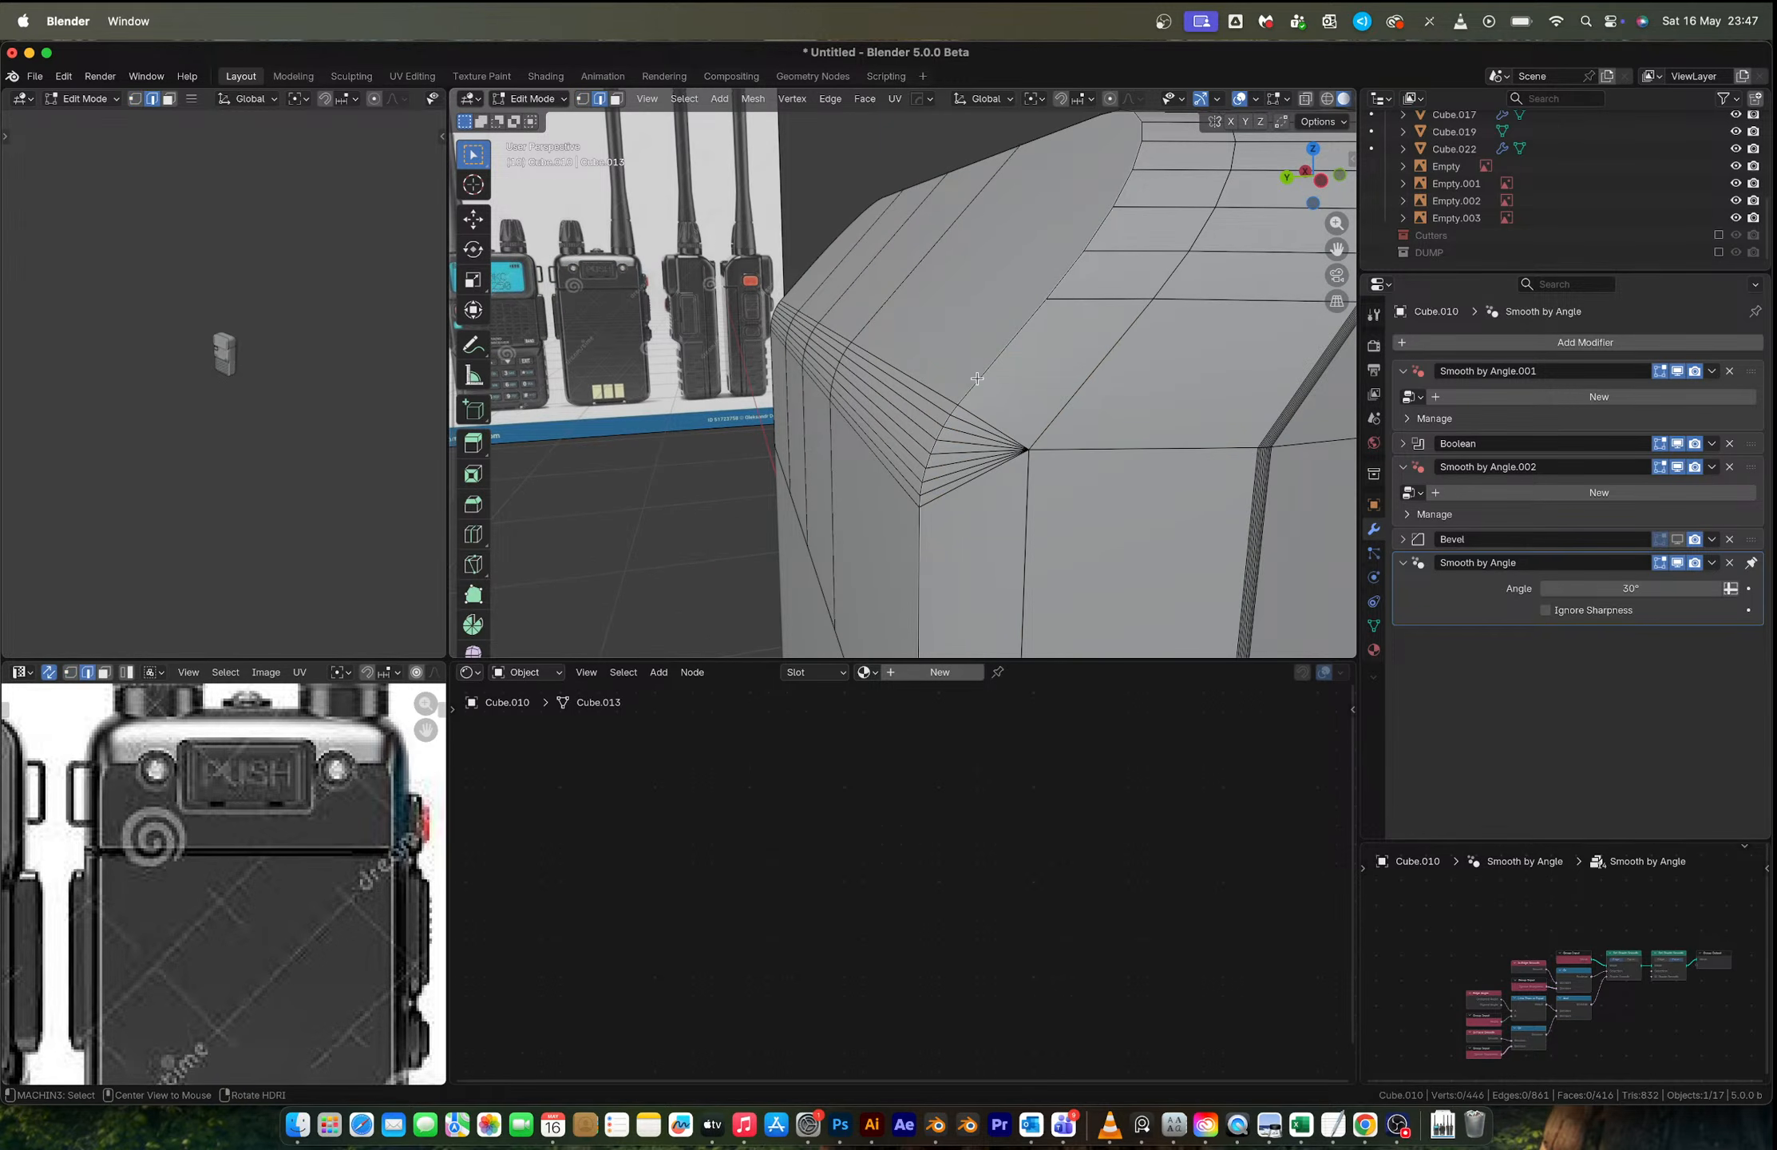
{"action": "left_click", "coordinate": [947, 432], "text": "alt"}
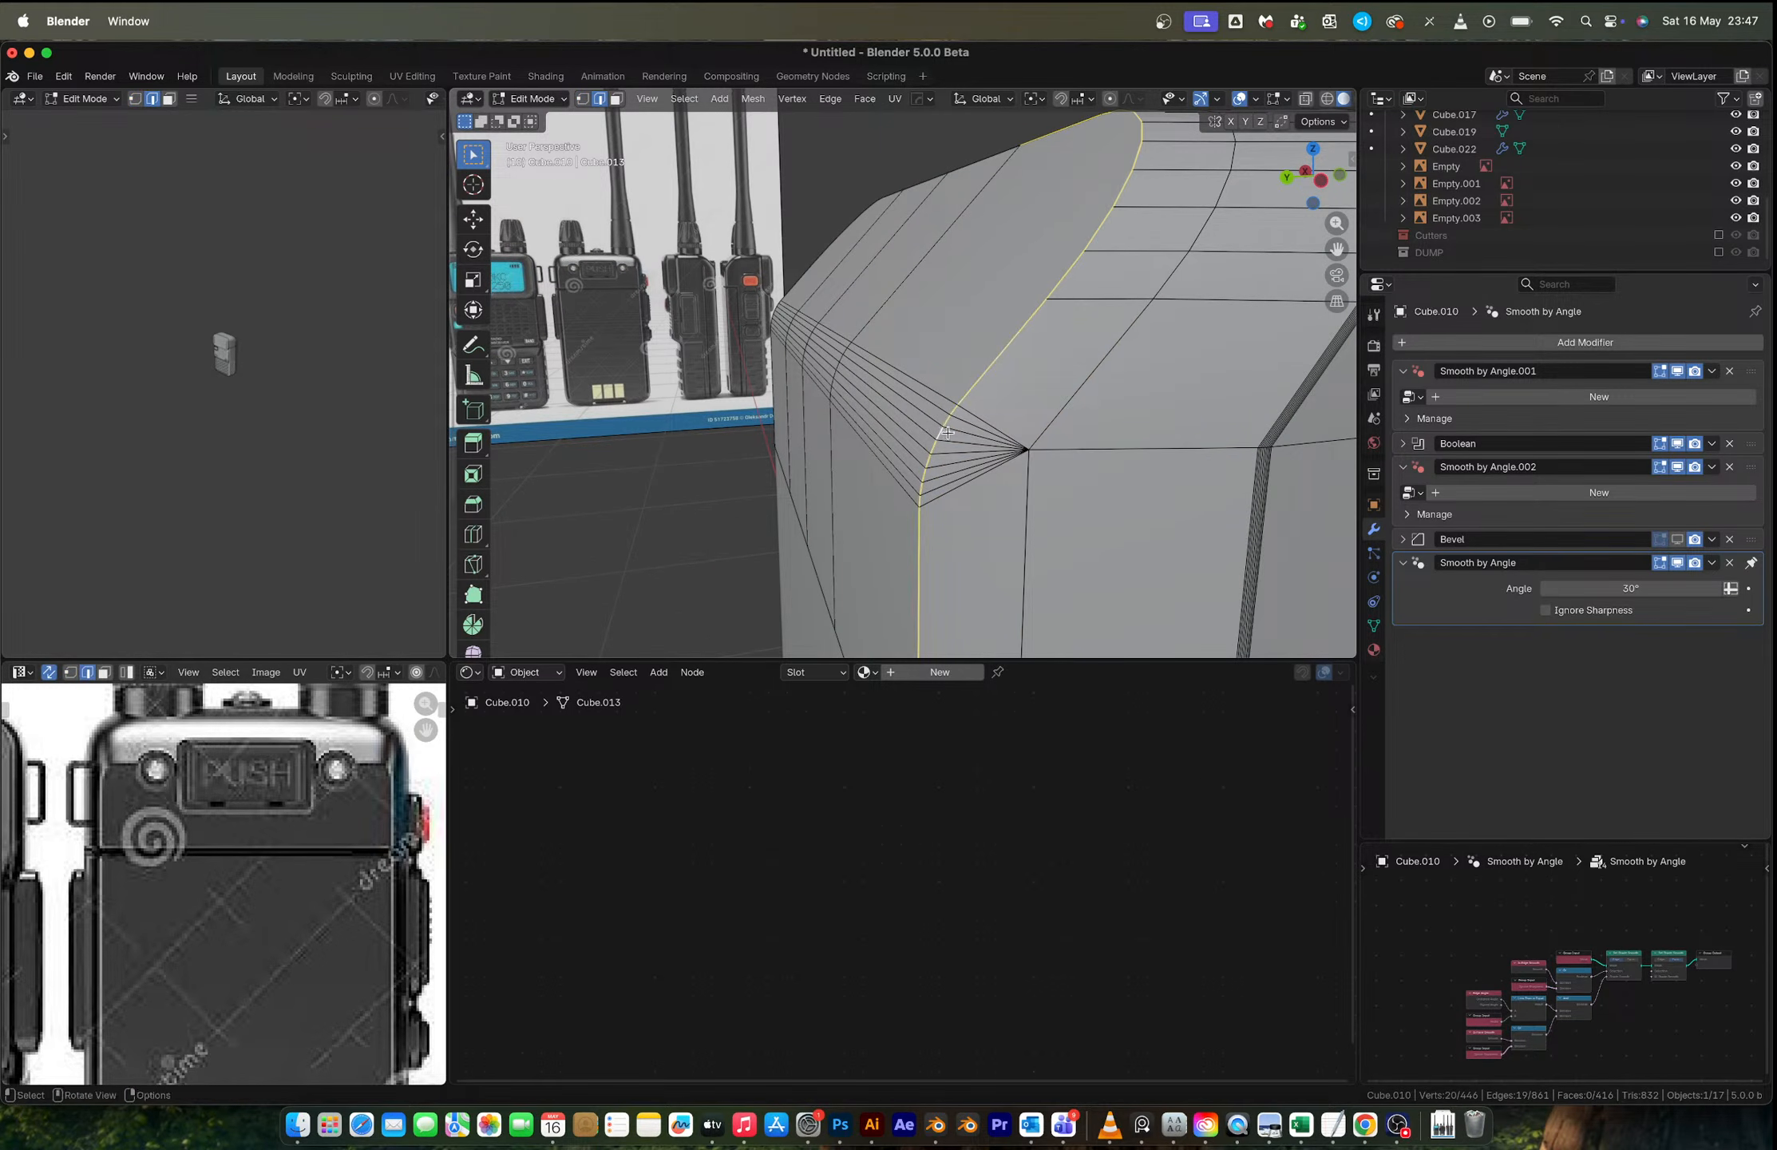
{"action": "scroll", "coordinate": [947, 432], "scroll_direction": "down", "scroll_amount": 5}
{"action": "middle_click_drag", "start_coordinate": [947, 431], "coordinate": [840, 420]}
{"action": "left_click", "coordinate": [820, 356], "text": "alt+shift"}
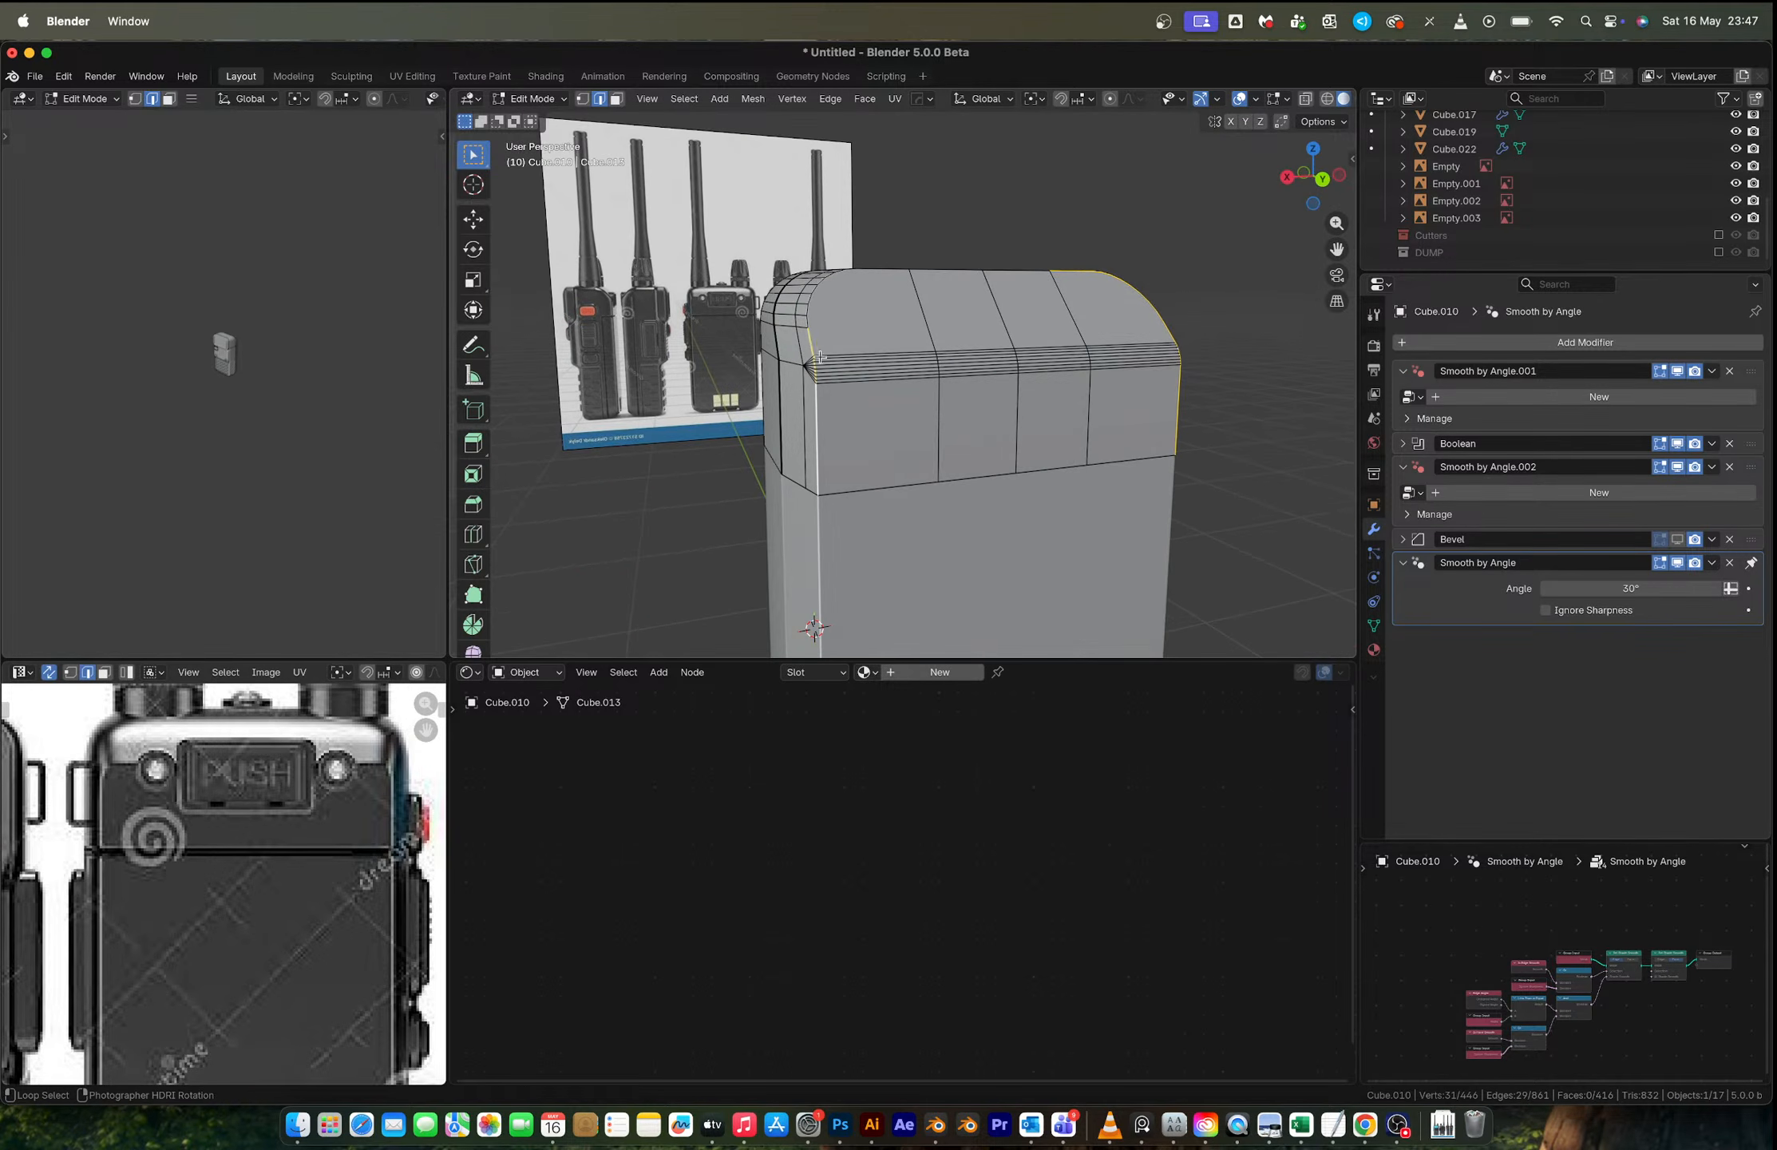
{"action": "left_click", "coordinate": [808, 319], "text": "alt+shift"}
{"action": "middle_click_drag", "start_coordinate": [808, 319], "coordinate": [857, 234]}
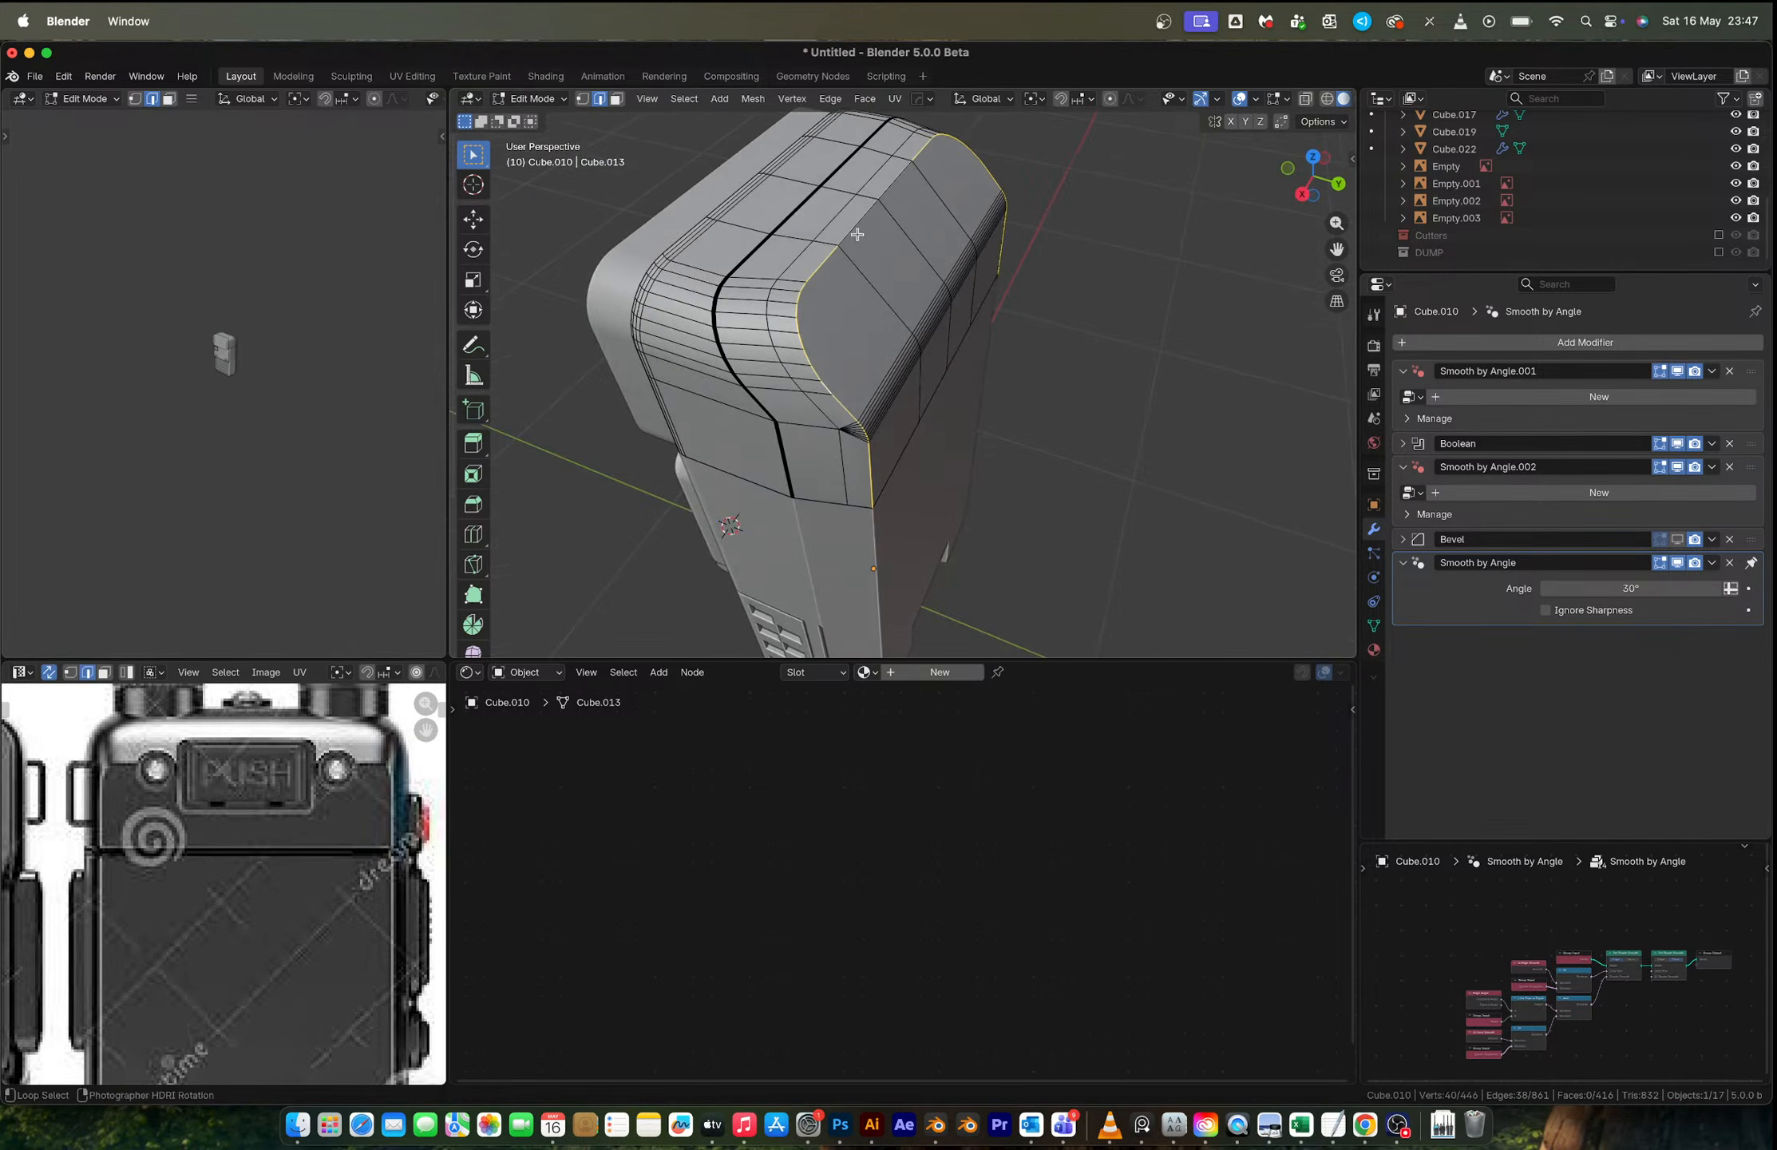
{"action": "left_click", "coordinate": [857, 233], "text": "alt+shift"}
{"action": "scroll", "coordinate": [908, 396], "scroll_direction": "up", "scroll_amount": 2}
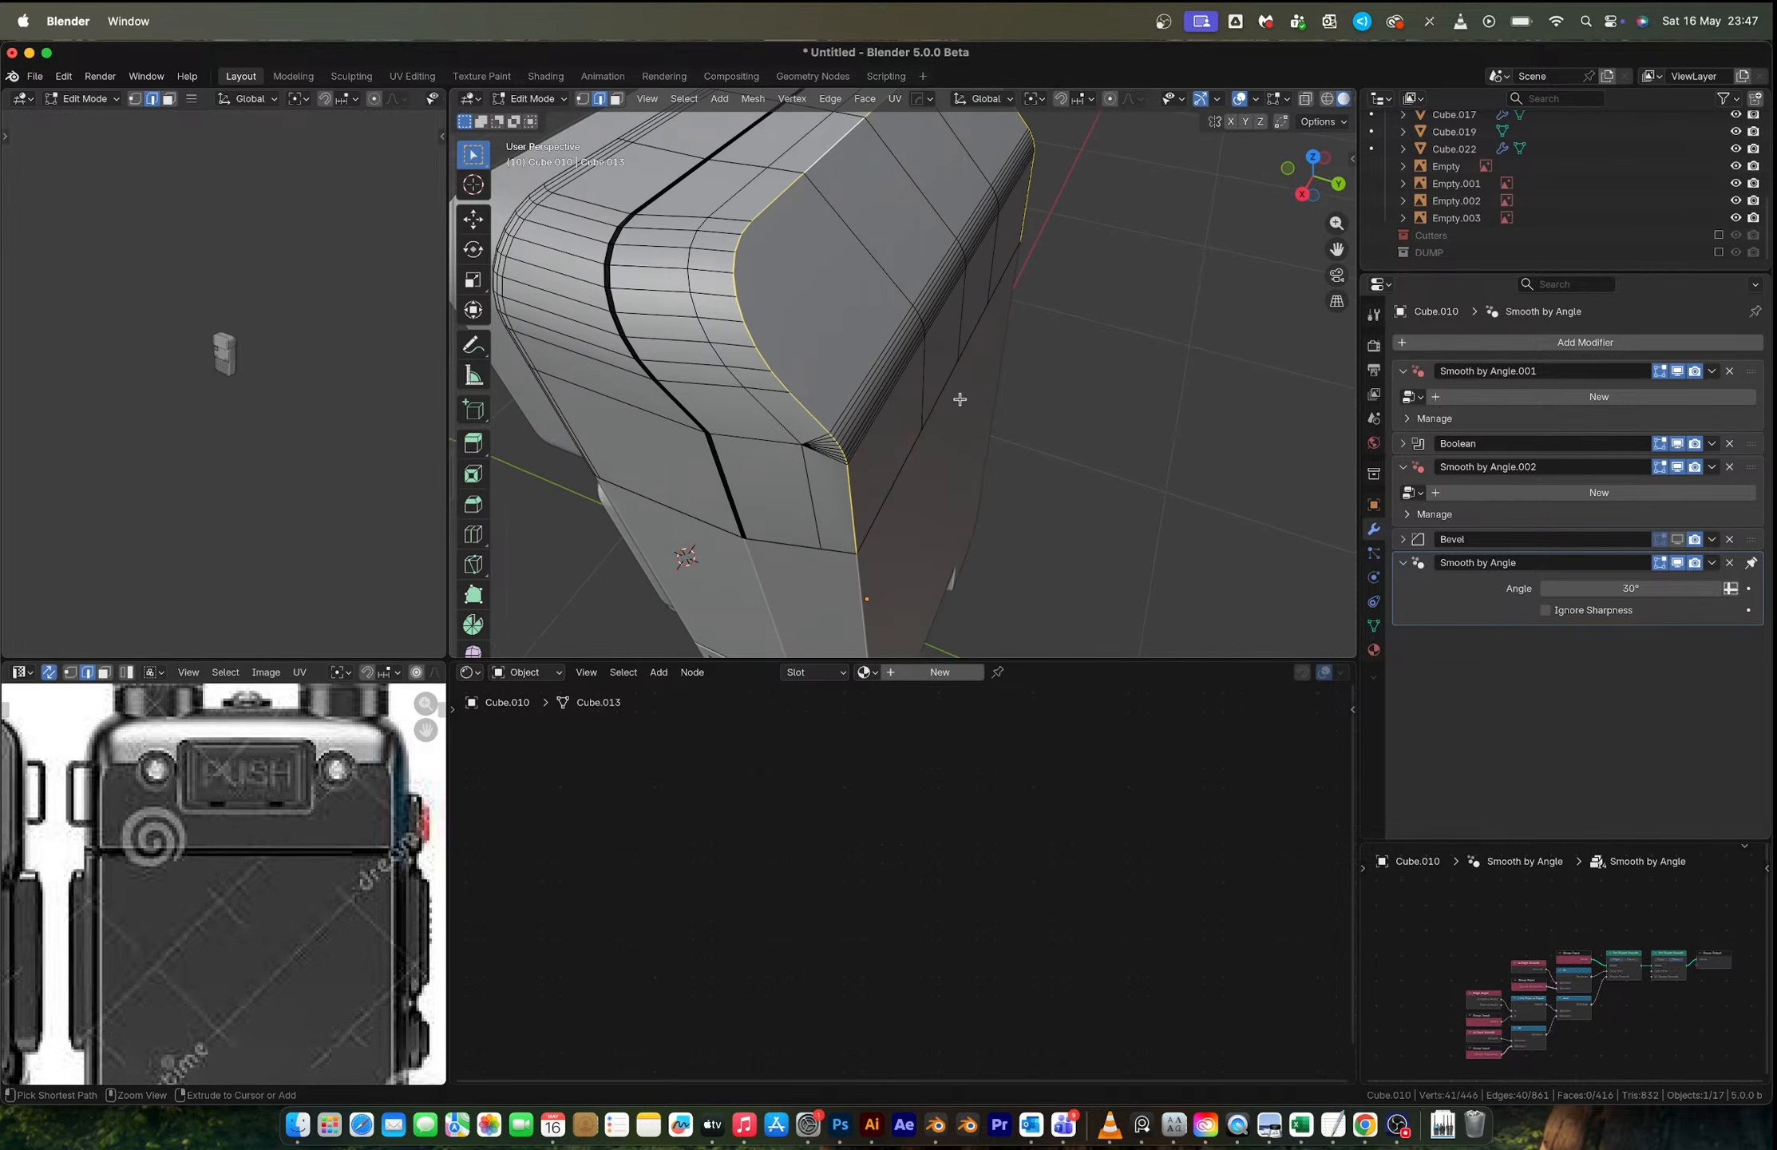
{"action": "key", "text": "ctrl+b"}
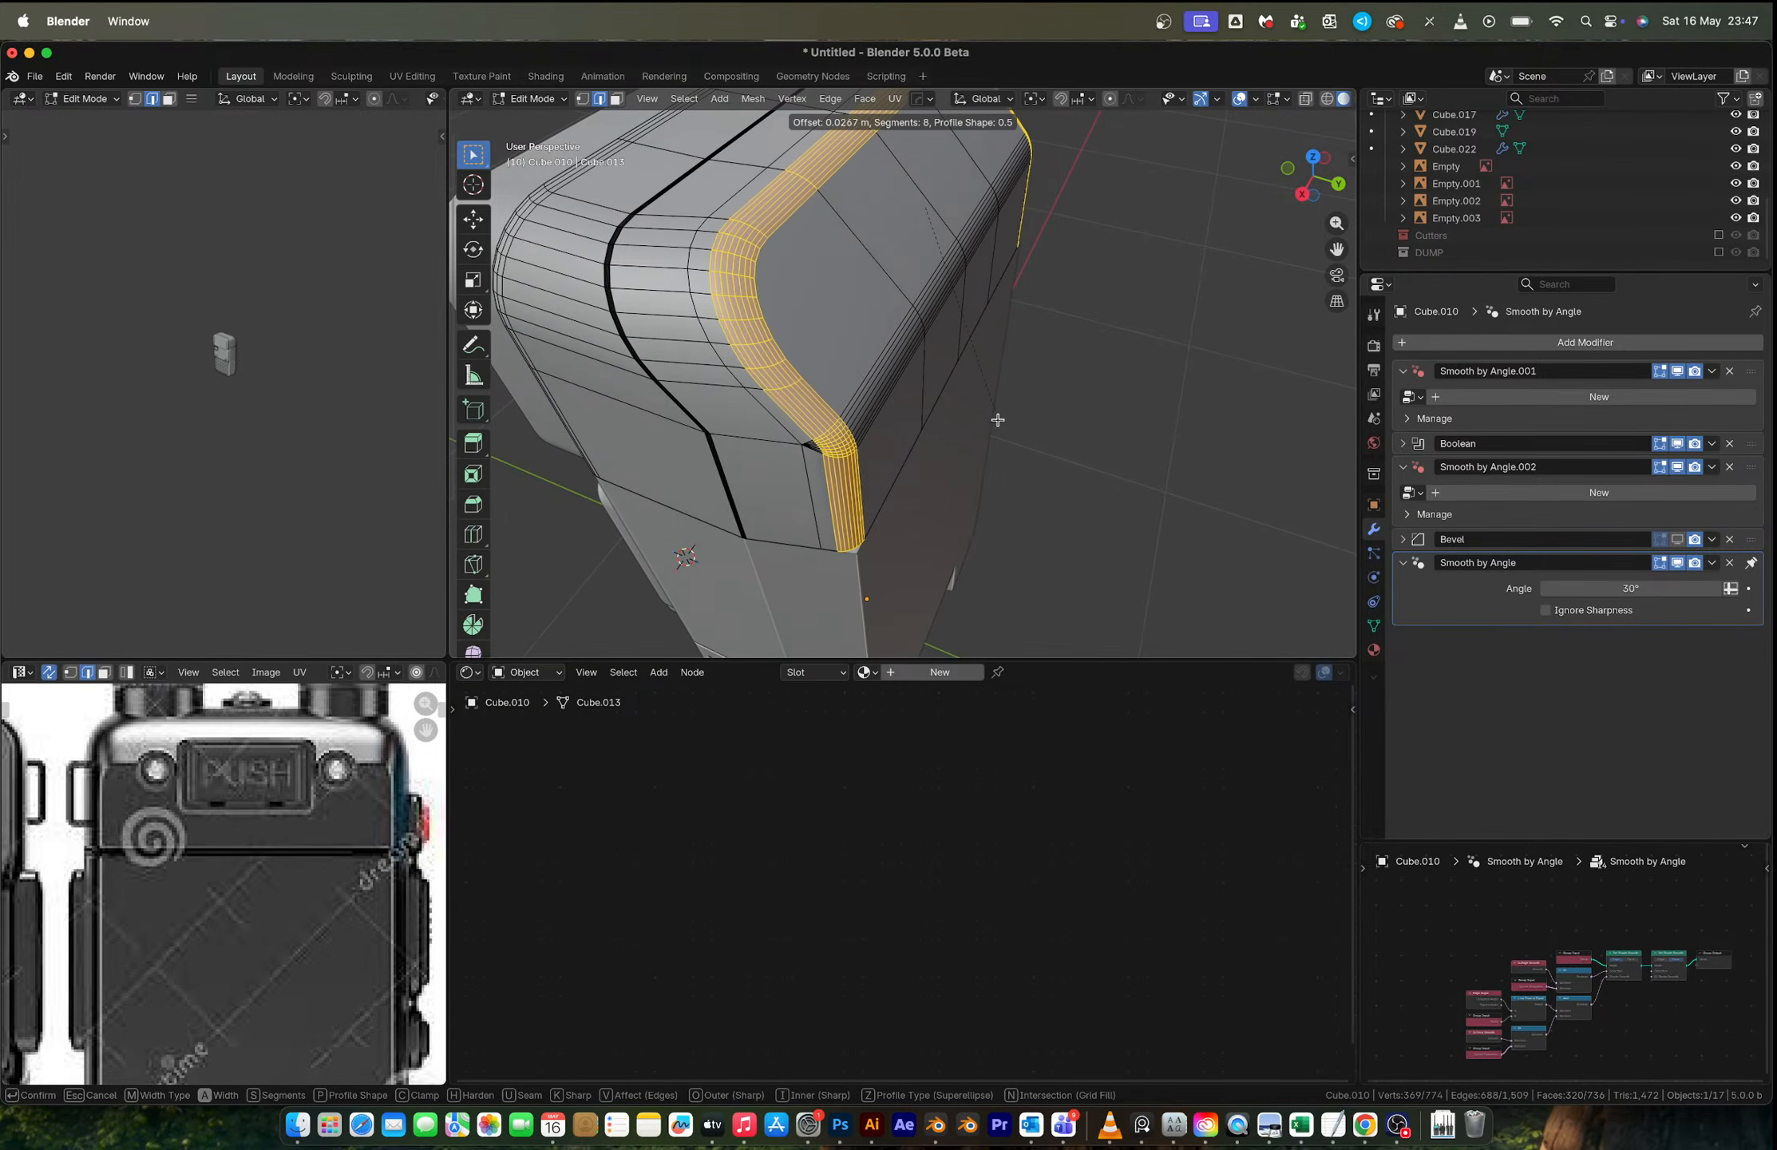
{"action": "left_click", "coordinate": [990, 438]}
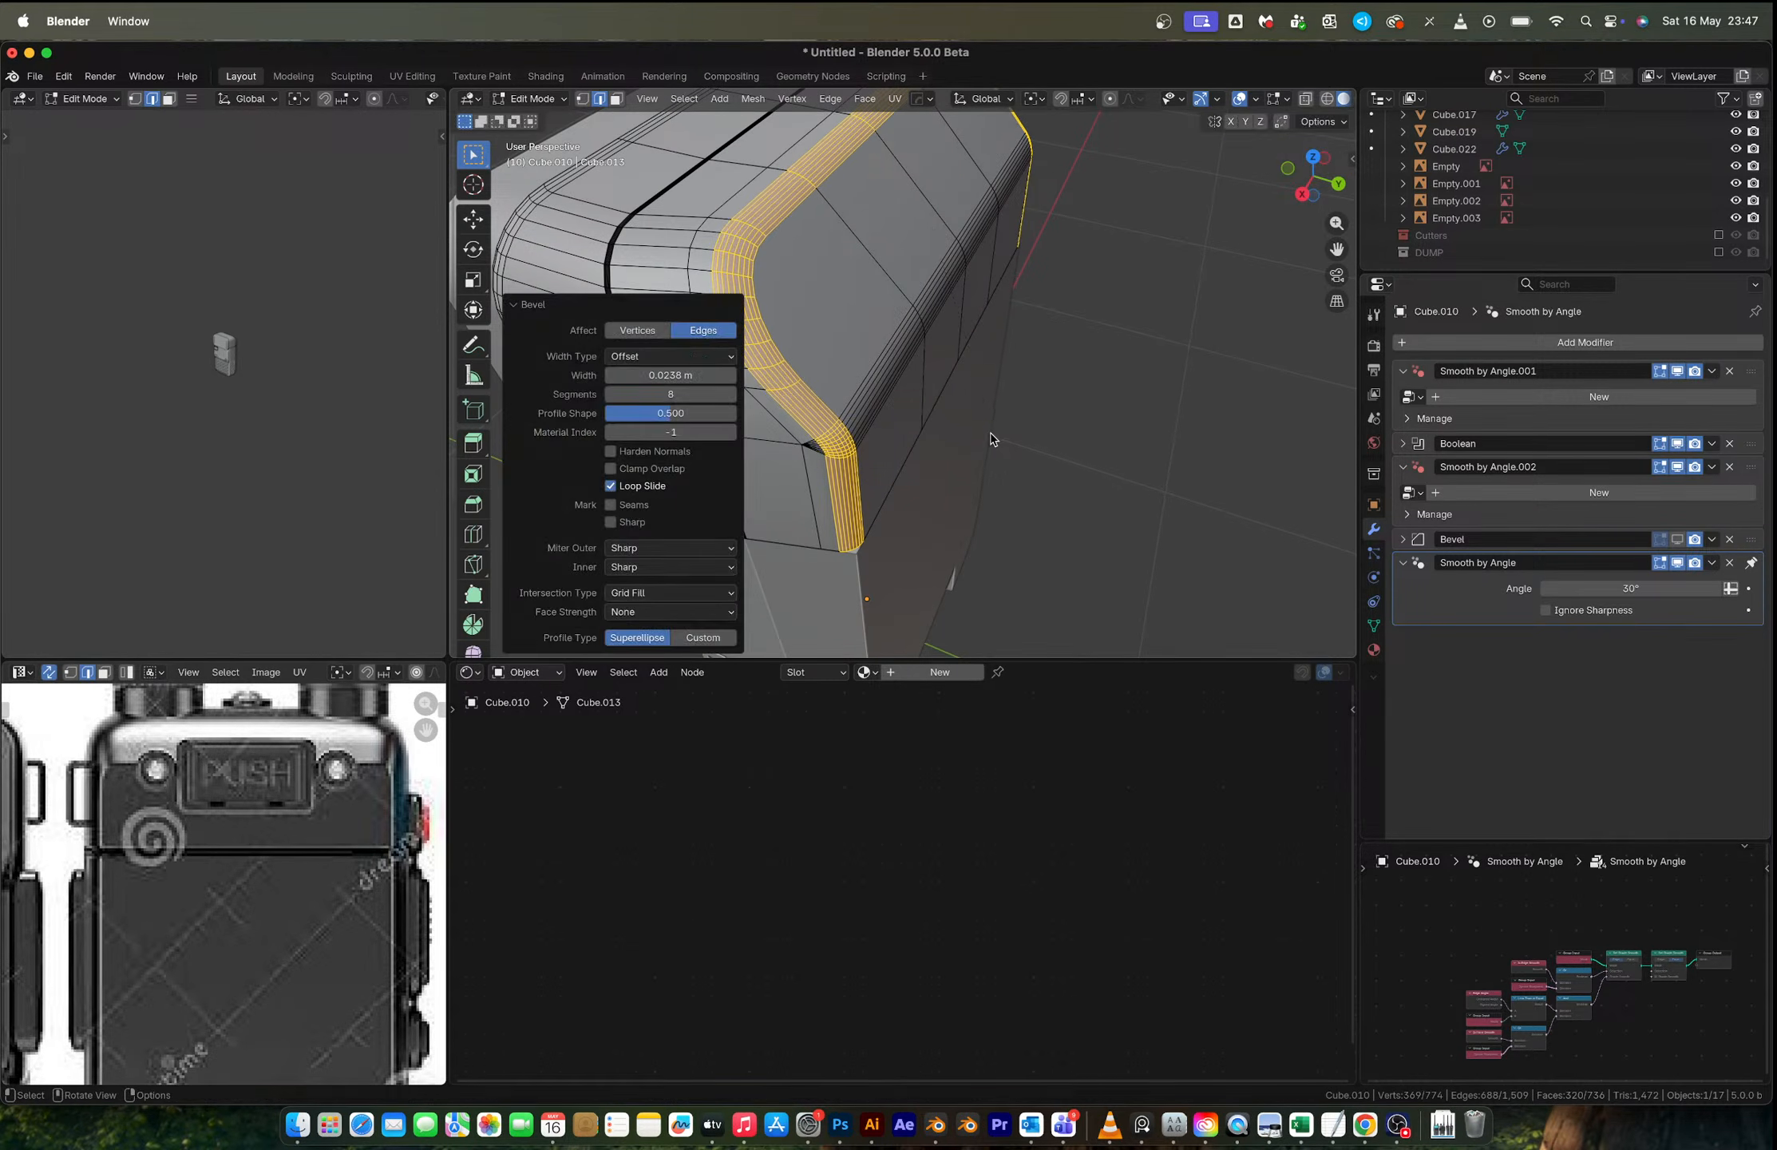
{"action": "key", "text": "Tab"}
{"action": "middle_click_drag", "start_coordinate": [991, 439], "coordinate": [930, 369]}
{"action": "key", "text": "Tab"}
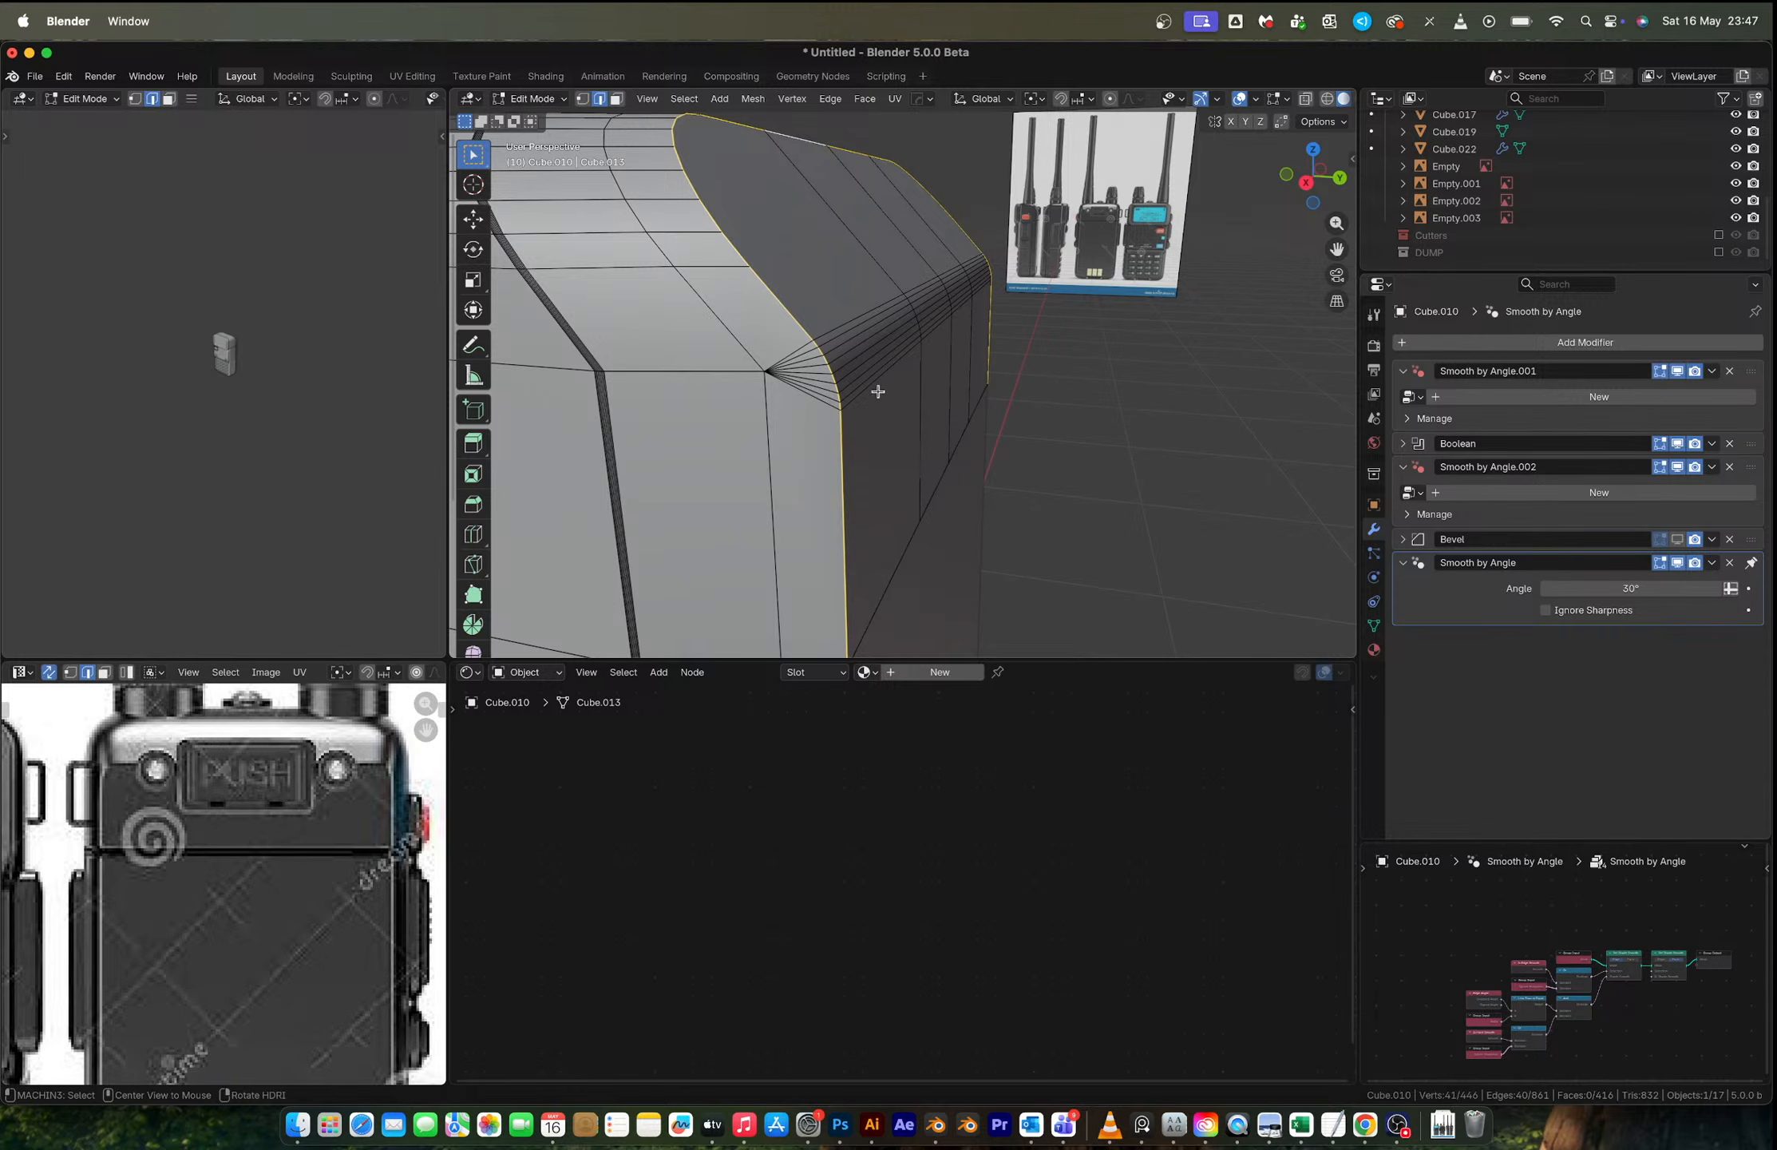
Step: Dissolve alternate edge loops in the horizontal bevel across the cap's back to thin out its segments
{"action": "left_click", "coordinate": [878, 389], "text": "alt"}
{"action": "key", "text": "x"}
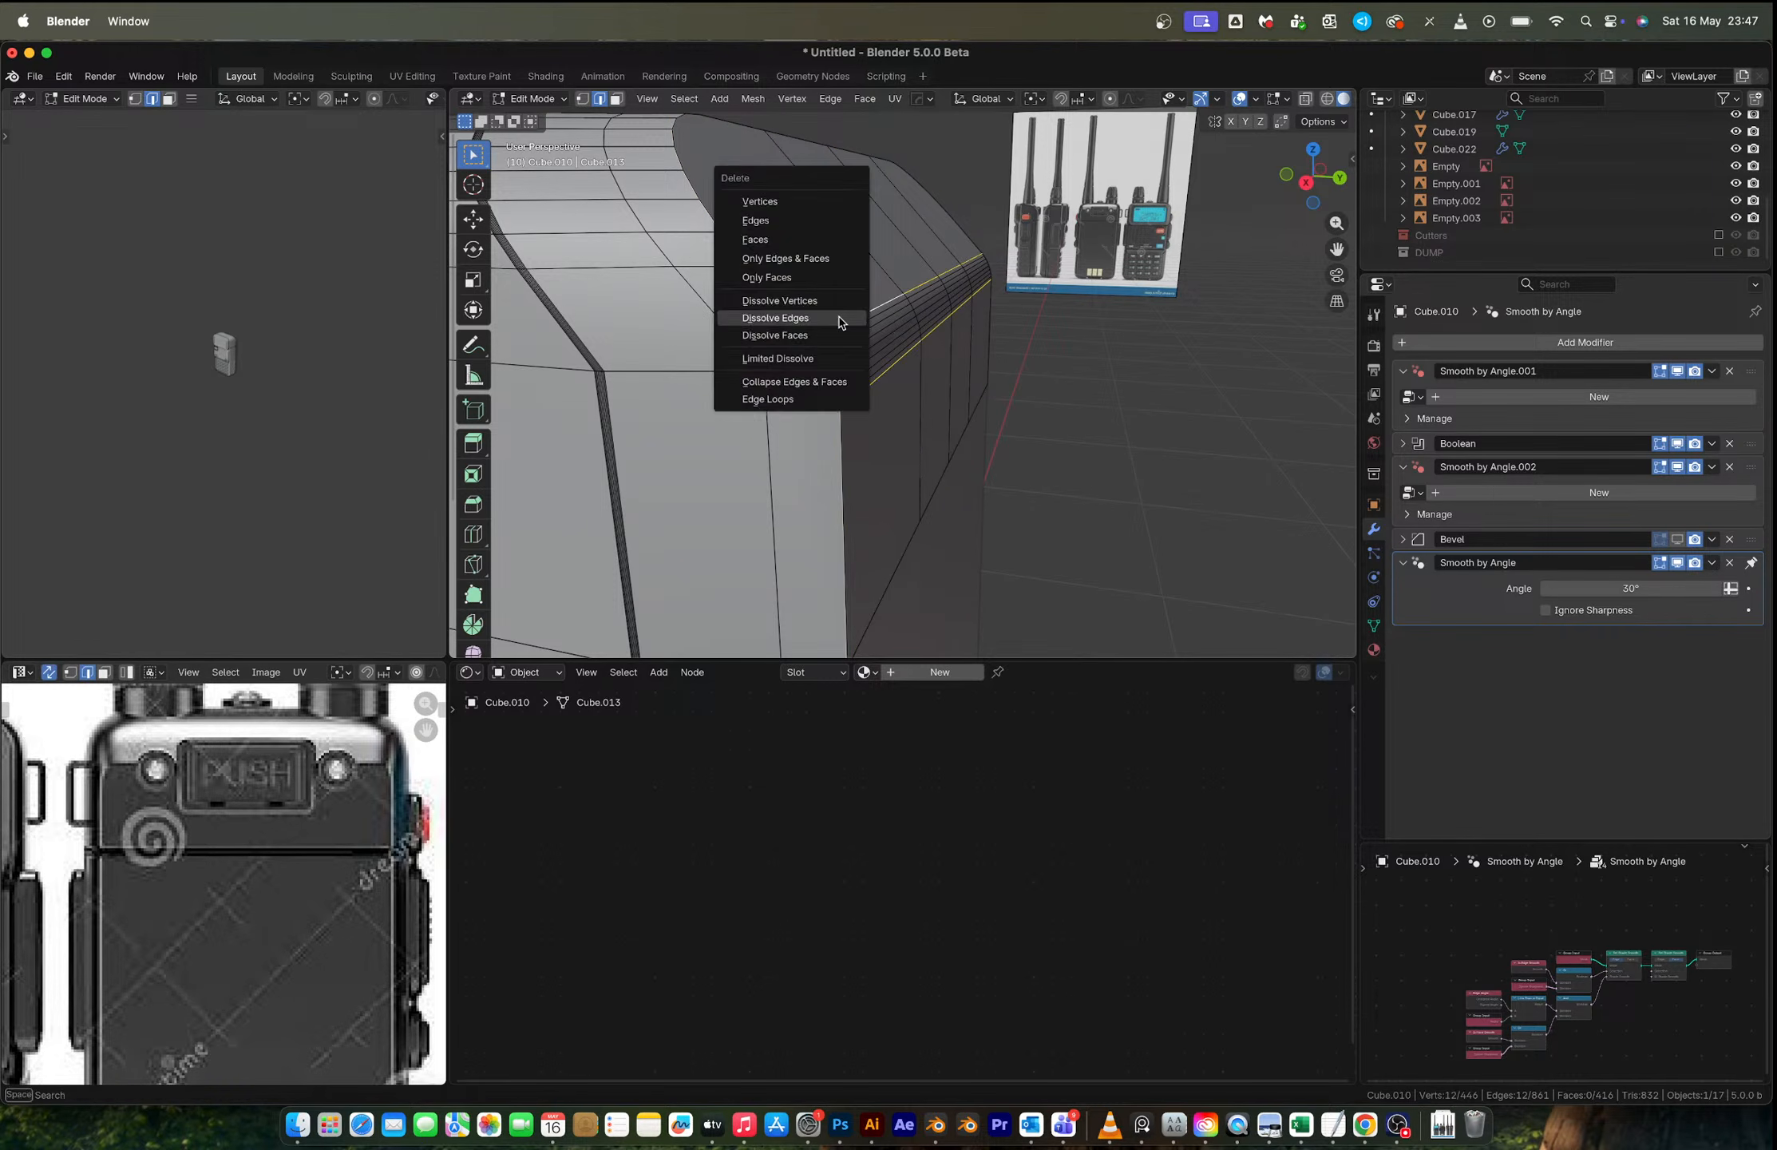
{"action": "left_click", "coordinate": [839, 319]}
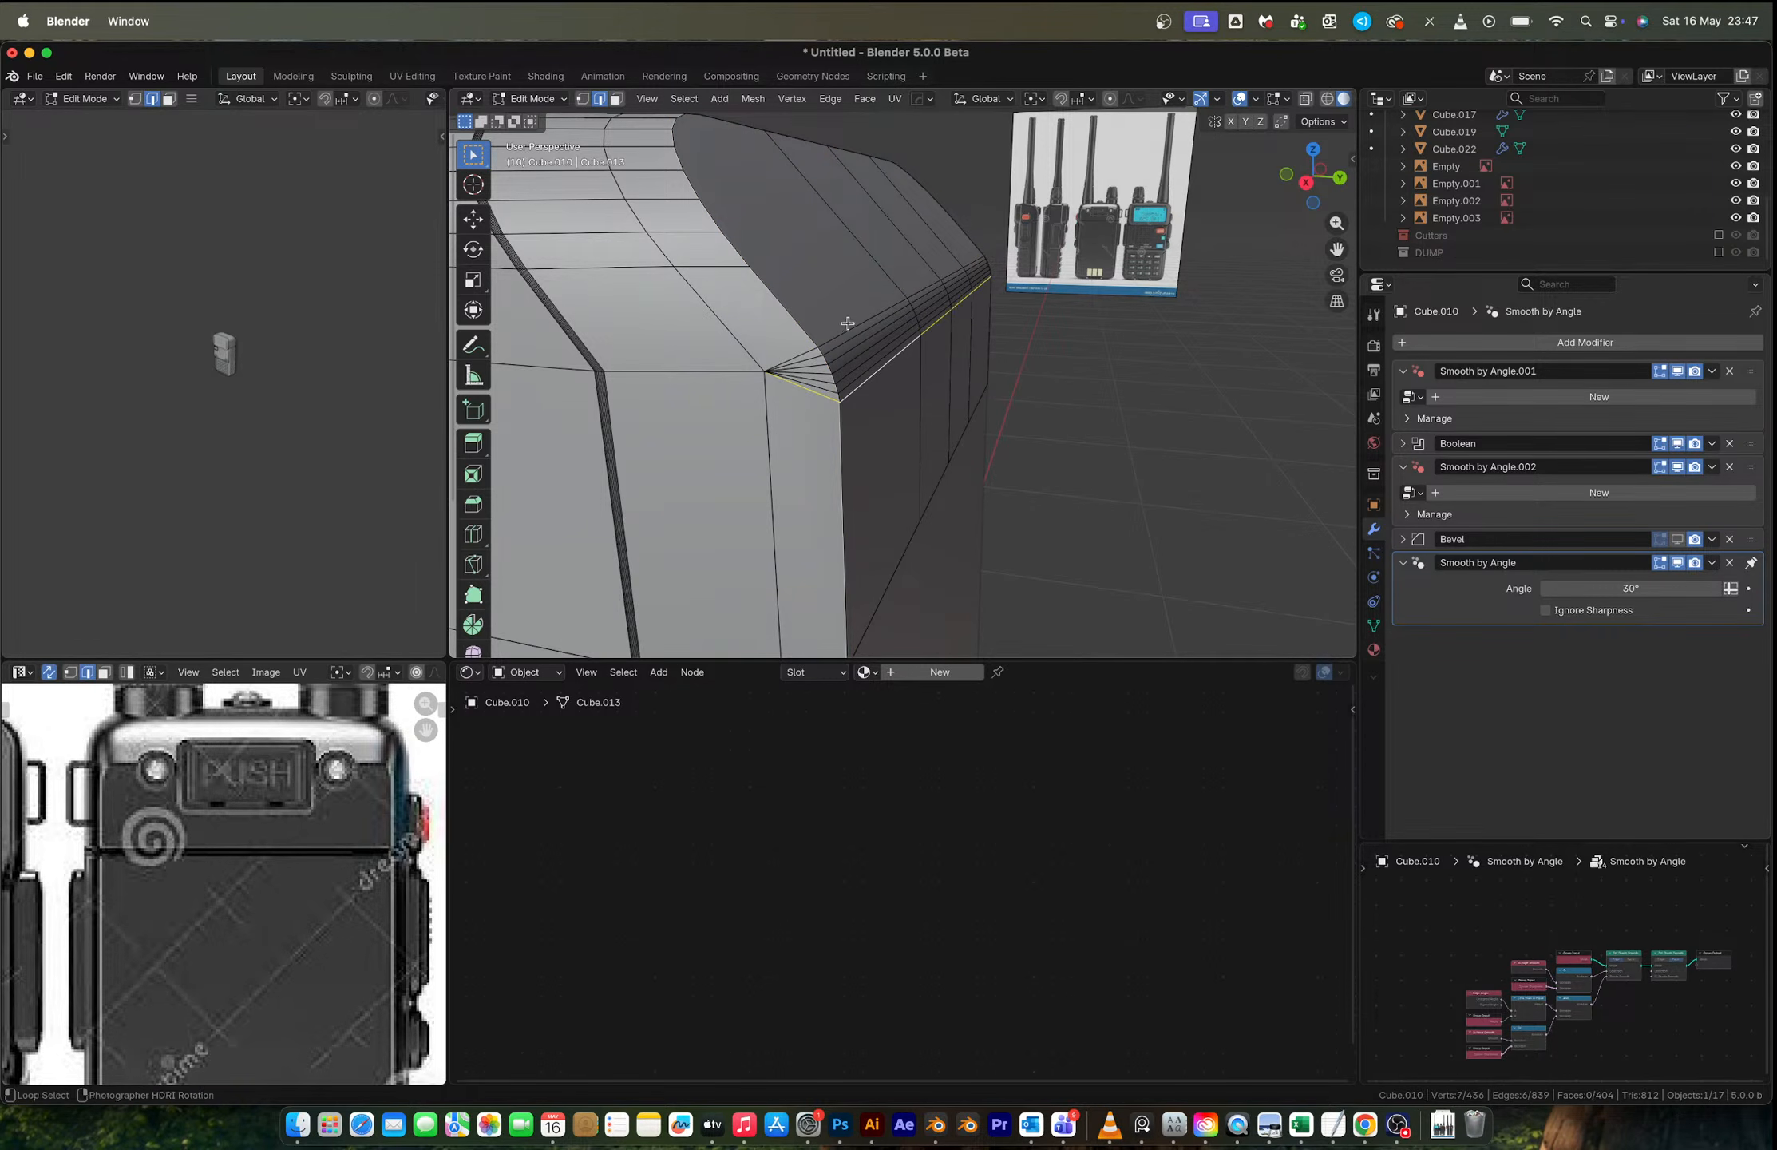
{"action": "left_click", "coordinate": [848, 323], "text": "alt+shift"}
{"action": "key", "text": "x"}
{"action": "left_click", "coordinate": [848, 324]}
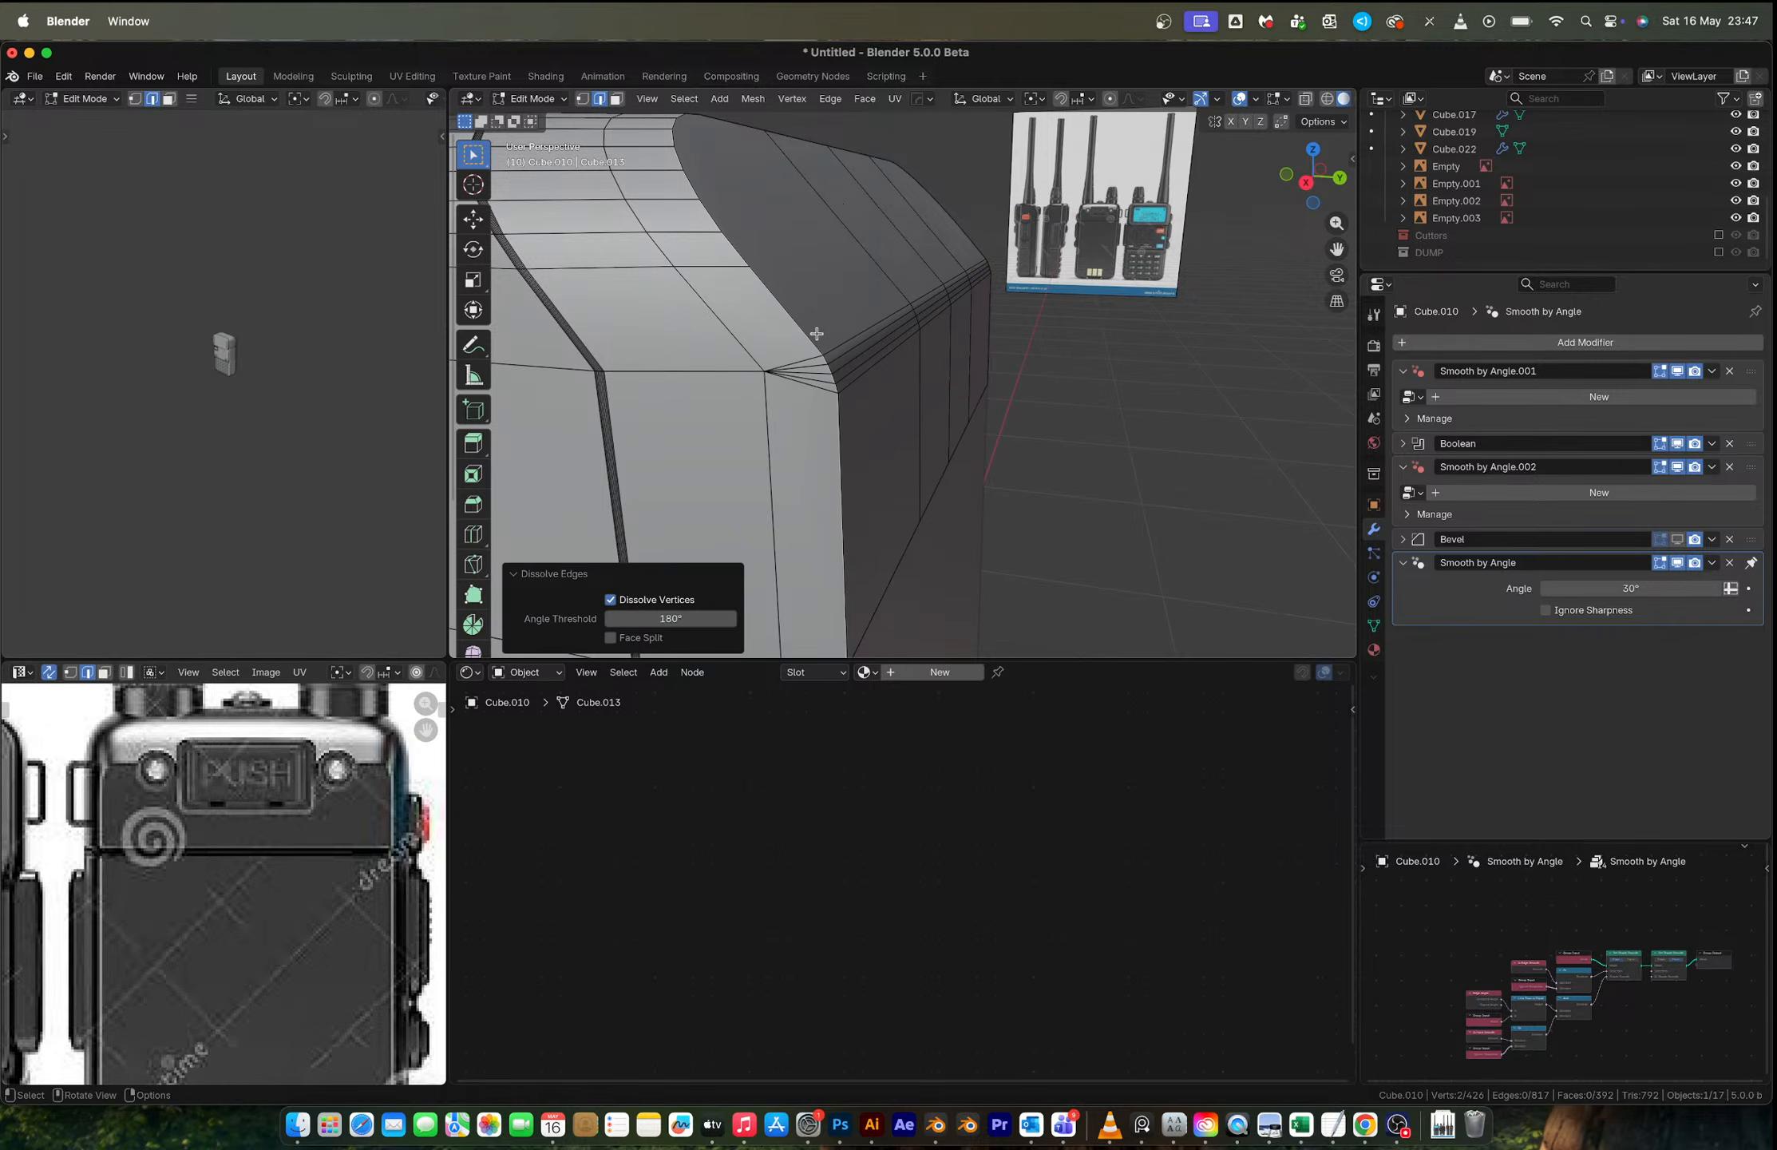
Step: Bevel the cap's whole back outline, across the top and down both sides, with 8 segments and a width of about 0.0063 m
{"action": "left_click", "coordinate": [808, 333], "text": "alt"}
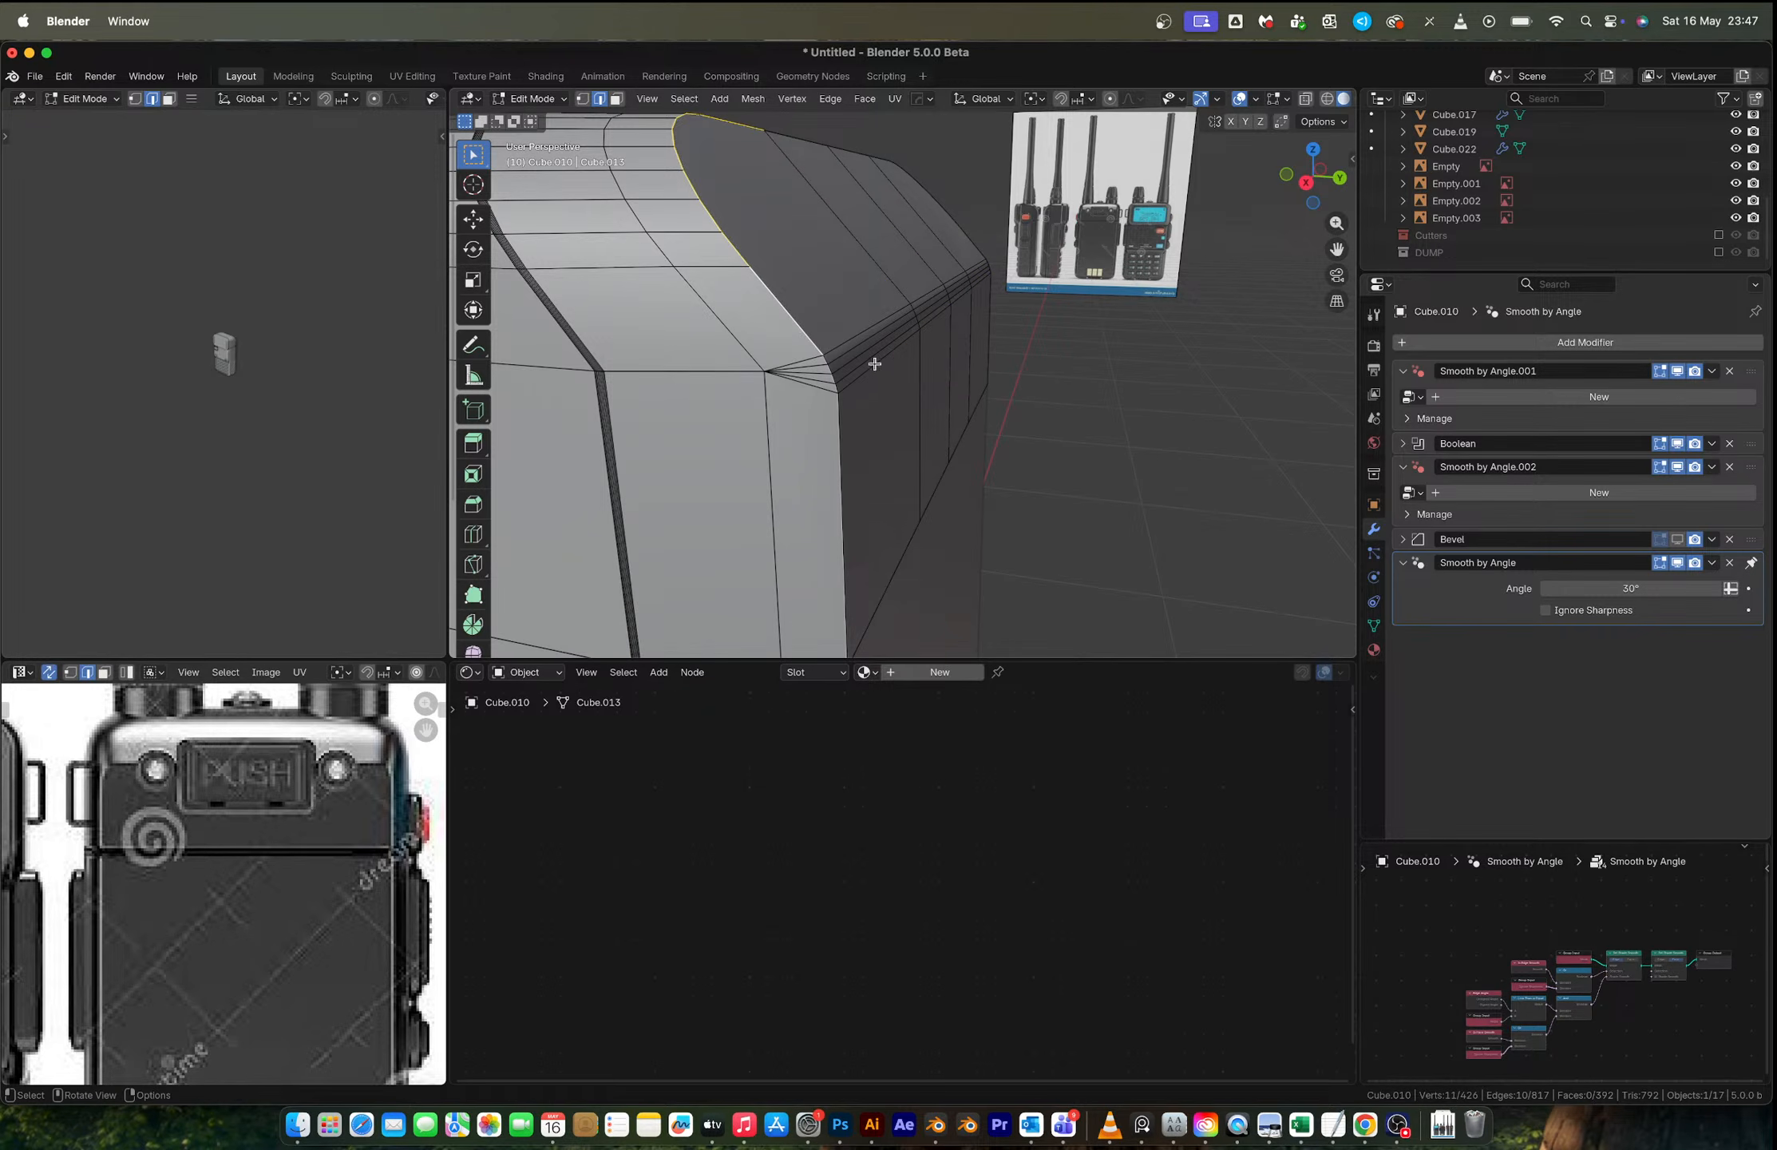
{"action": "left_click", "coordinate": [846, 418], "text": "alt+shift"}
{"action": "middle_click_drag", "start_coordinate": [900, 413], "coordinate": [838, 407]}
{"action": "scroll", "coordinate": [955, 389], "scroll_direction": "down", "scroll_amount": 3}
{"action": "middle_click_drag", "start_coordinate": [956, 388], "coordinate": [809, 302]}
{"action": "left_click", "coordinate": [814, 280], "text": "alt+shift"}
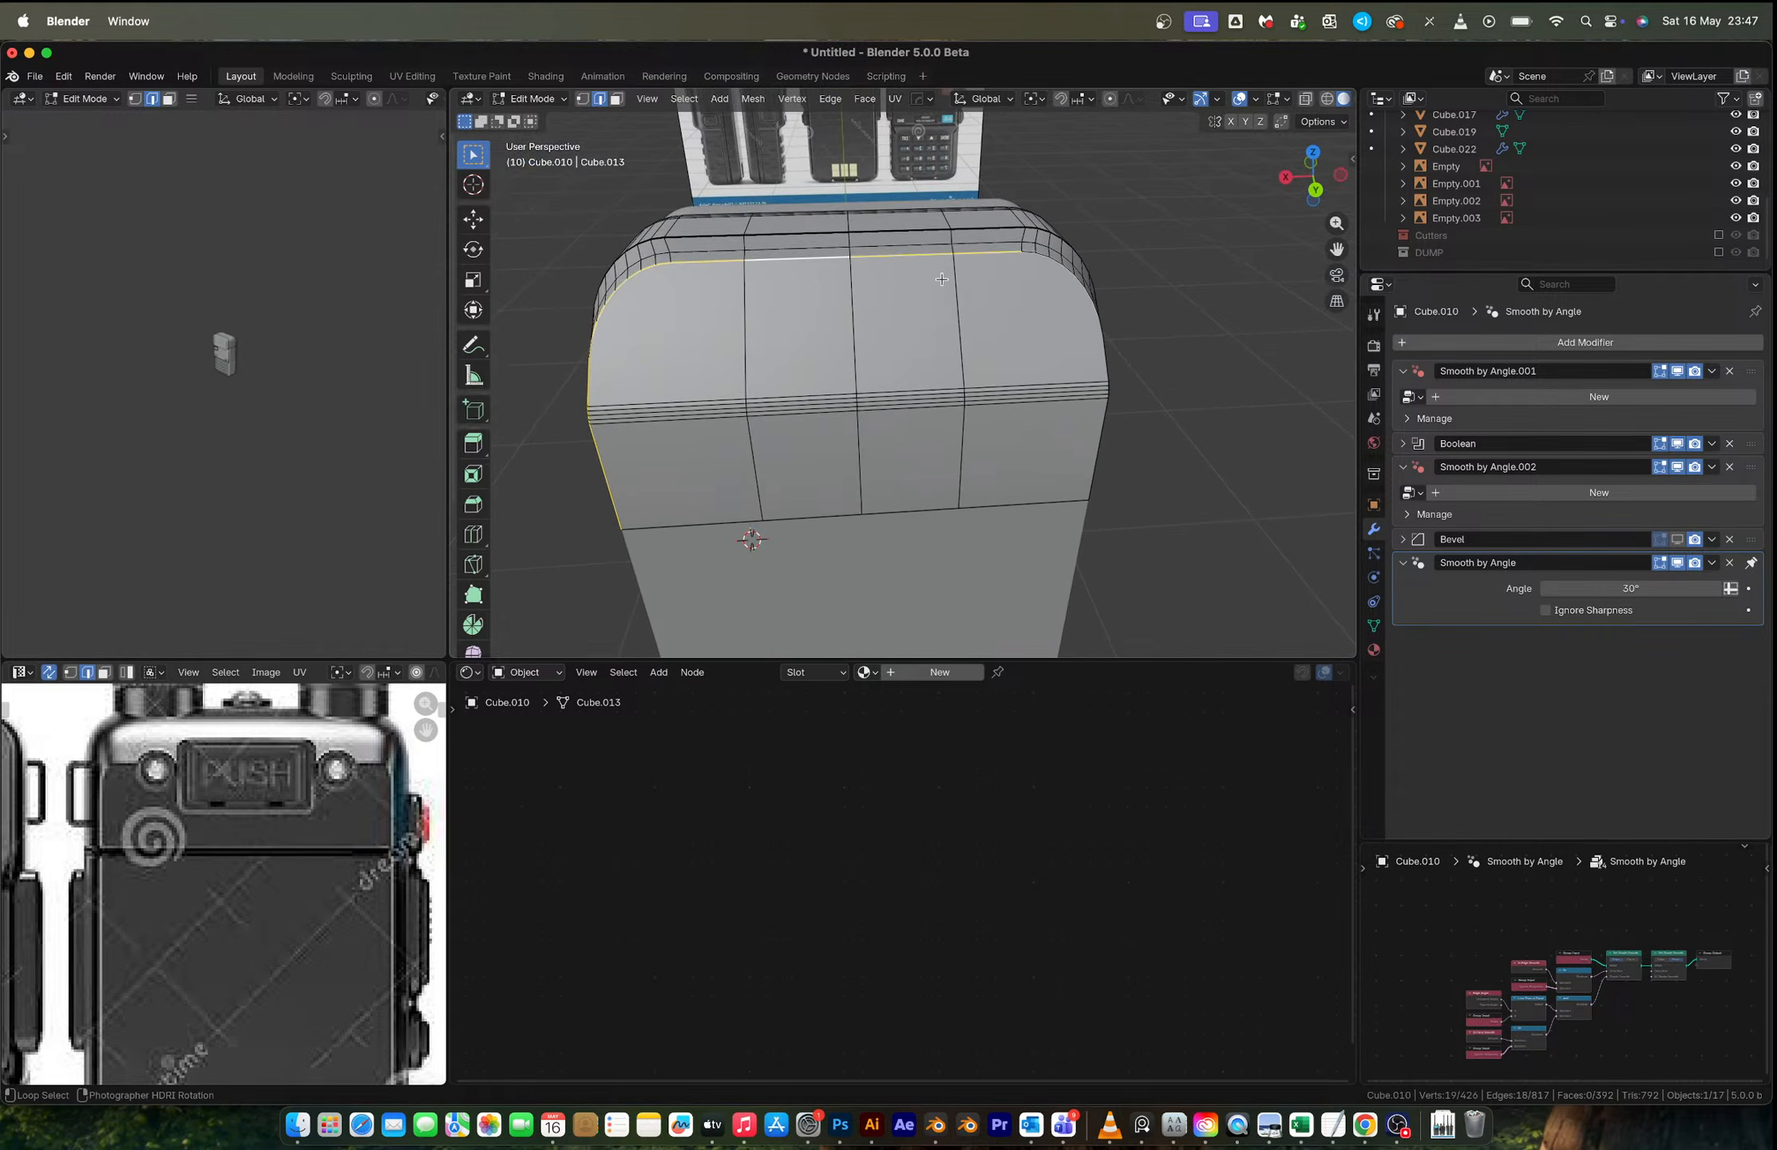
{"action": "left_click", "coordinate": [1044, 271], "text": "alt+shift"}
{"action": "middle_click_drag", "start_coordinate": [1061, 319], "coordinate": [997, 254]}
{"action": "left_click", "coordinate": [1132, 457], "text": "alt+shift"}
{"action": "middle_click_drag", "start_coordinate": [1143, 457], "coordinate": [959, 442], "text": "shift"}
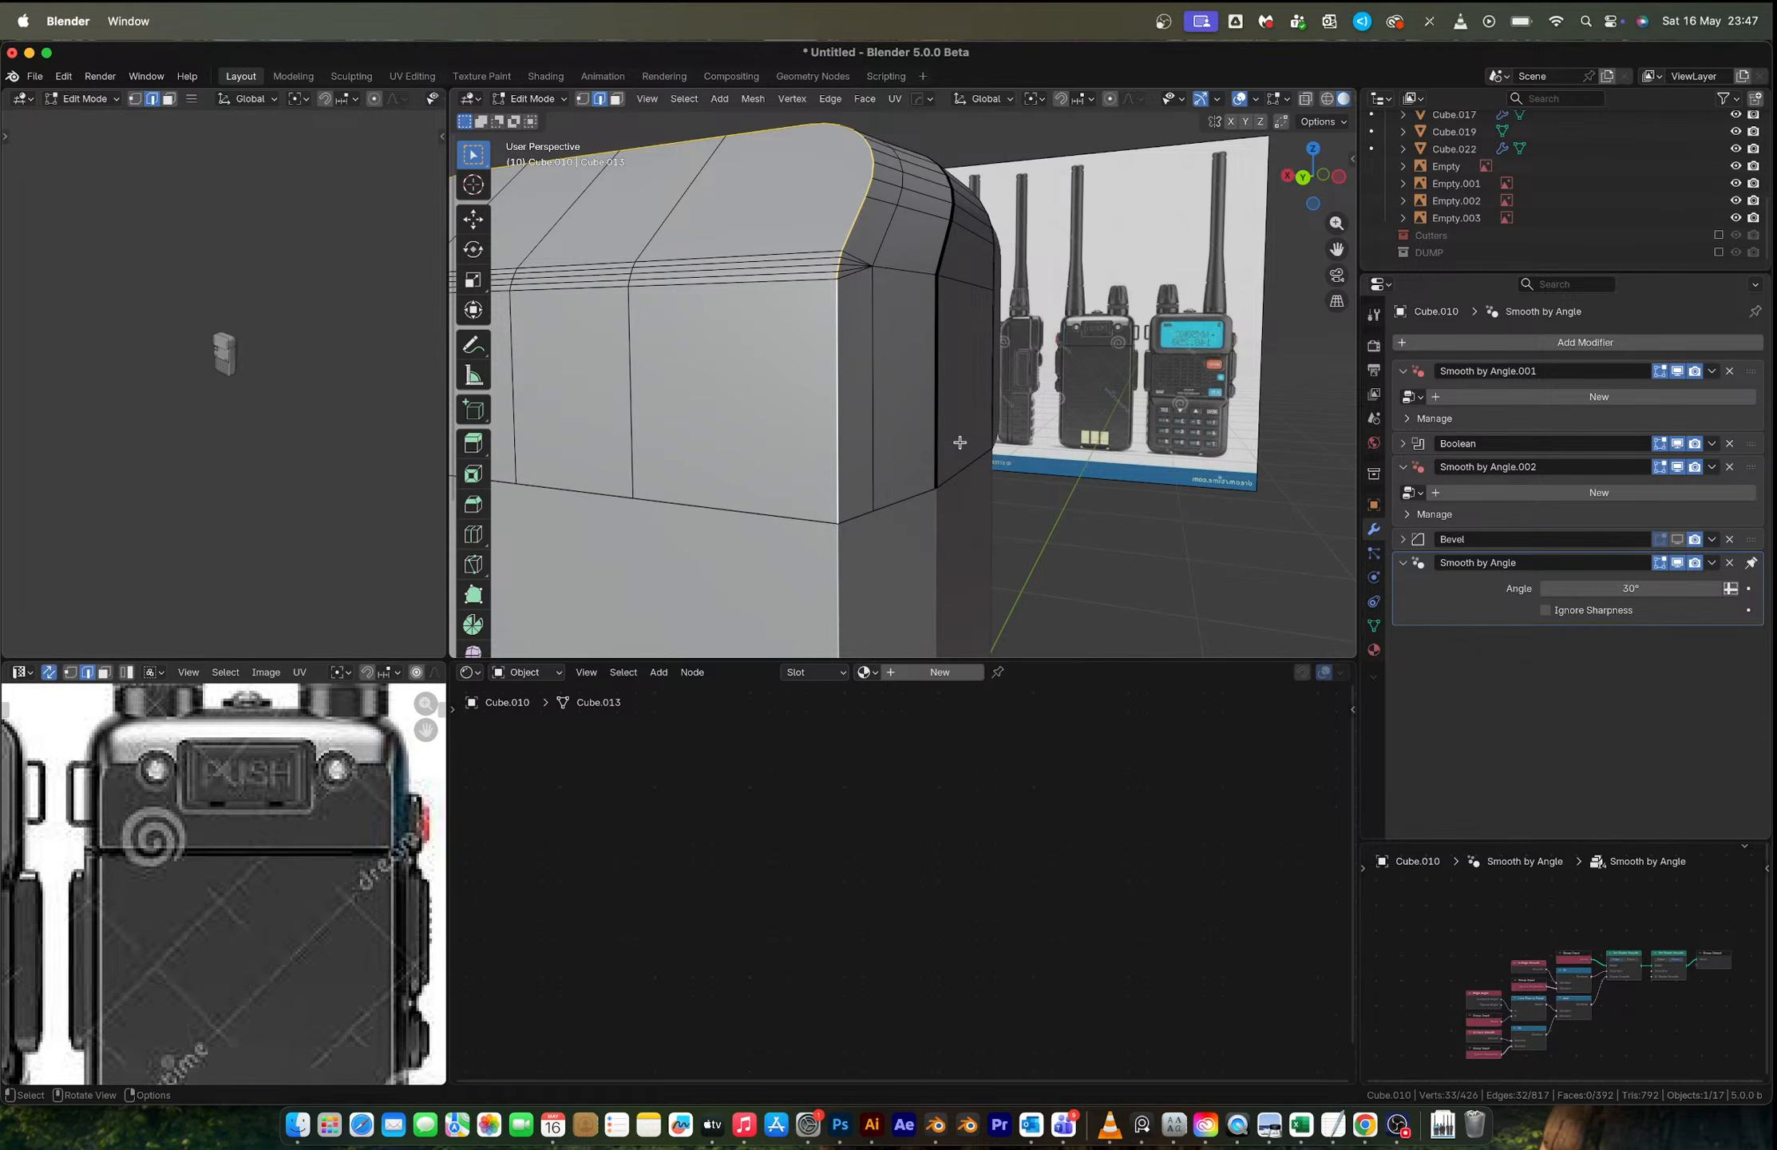
{"action": "middle_click_drag", "start_coordinate": [964, 421], "coordinate": [936, 437]}
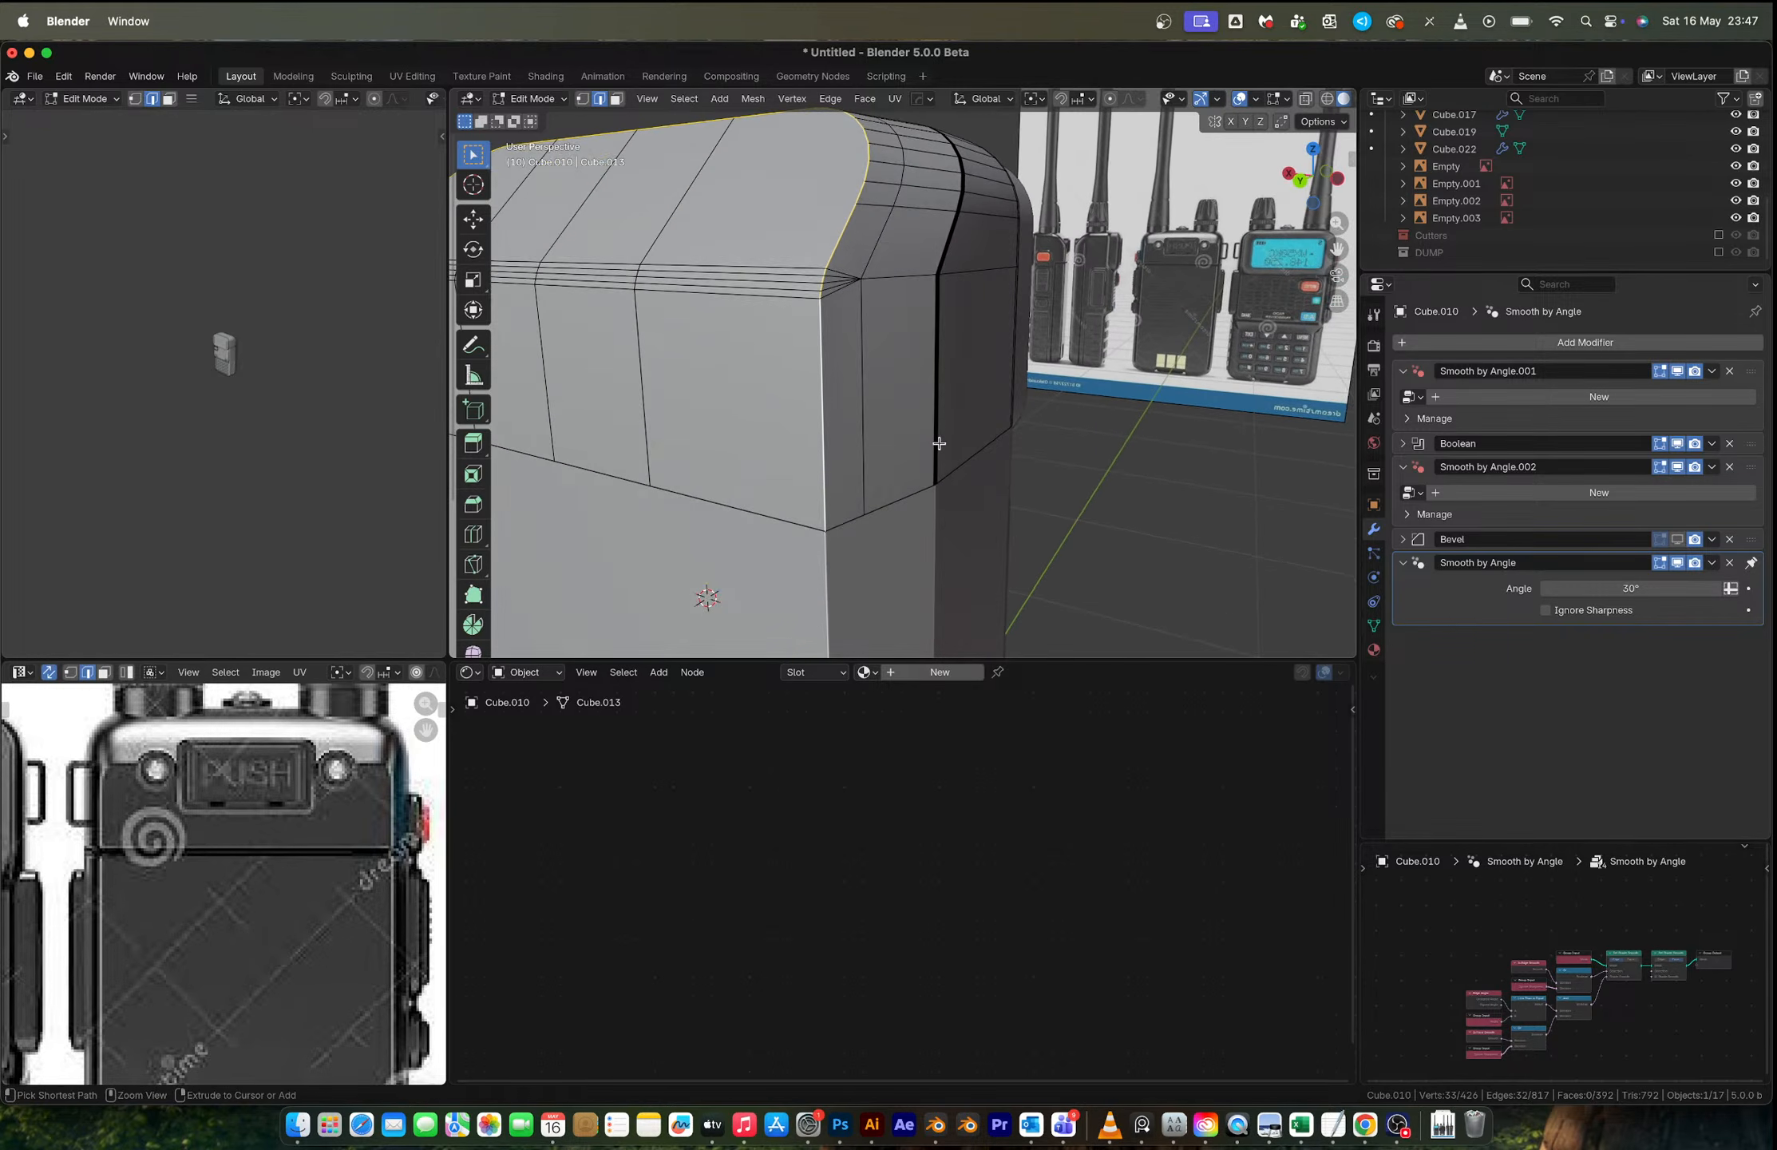
{"action": "key", "text": "ctrl+b"}
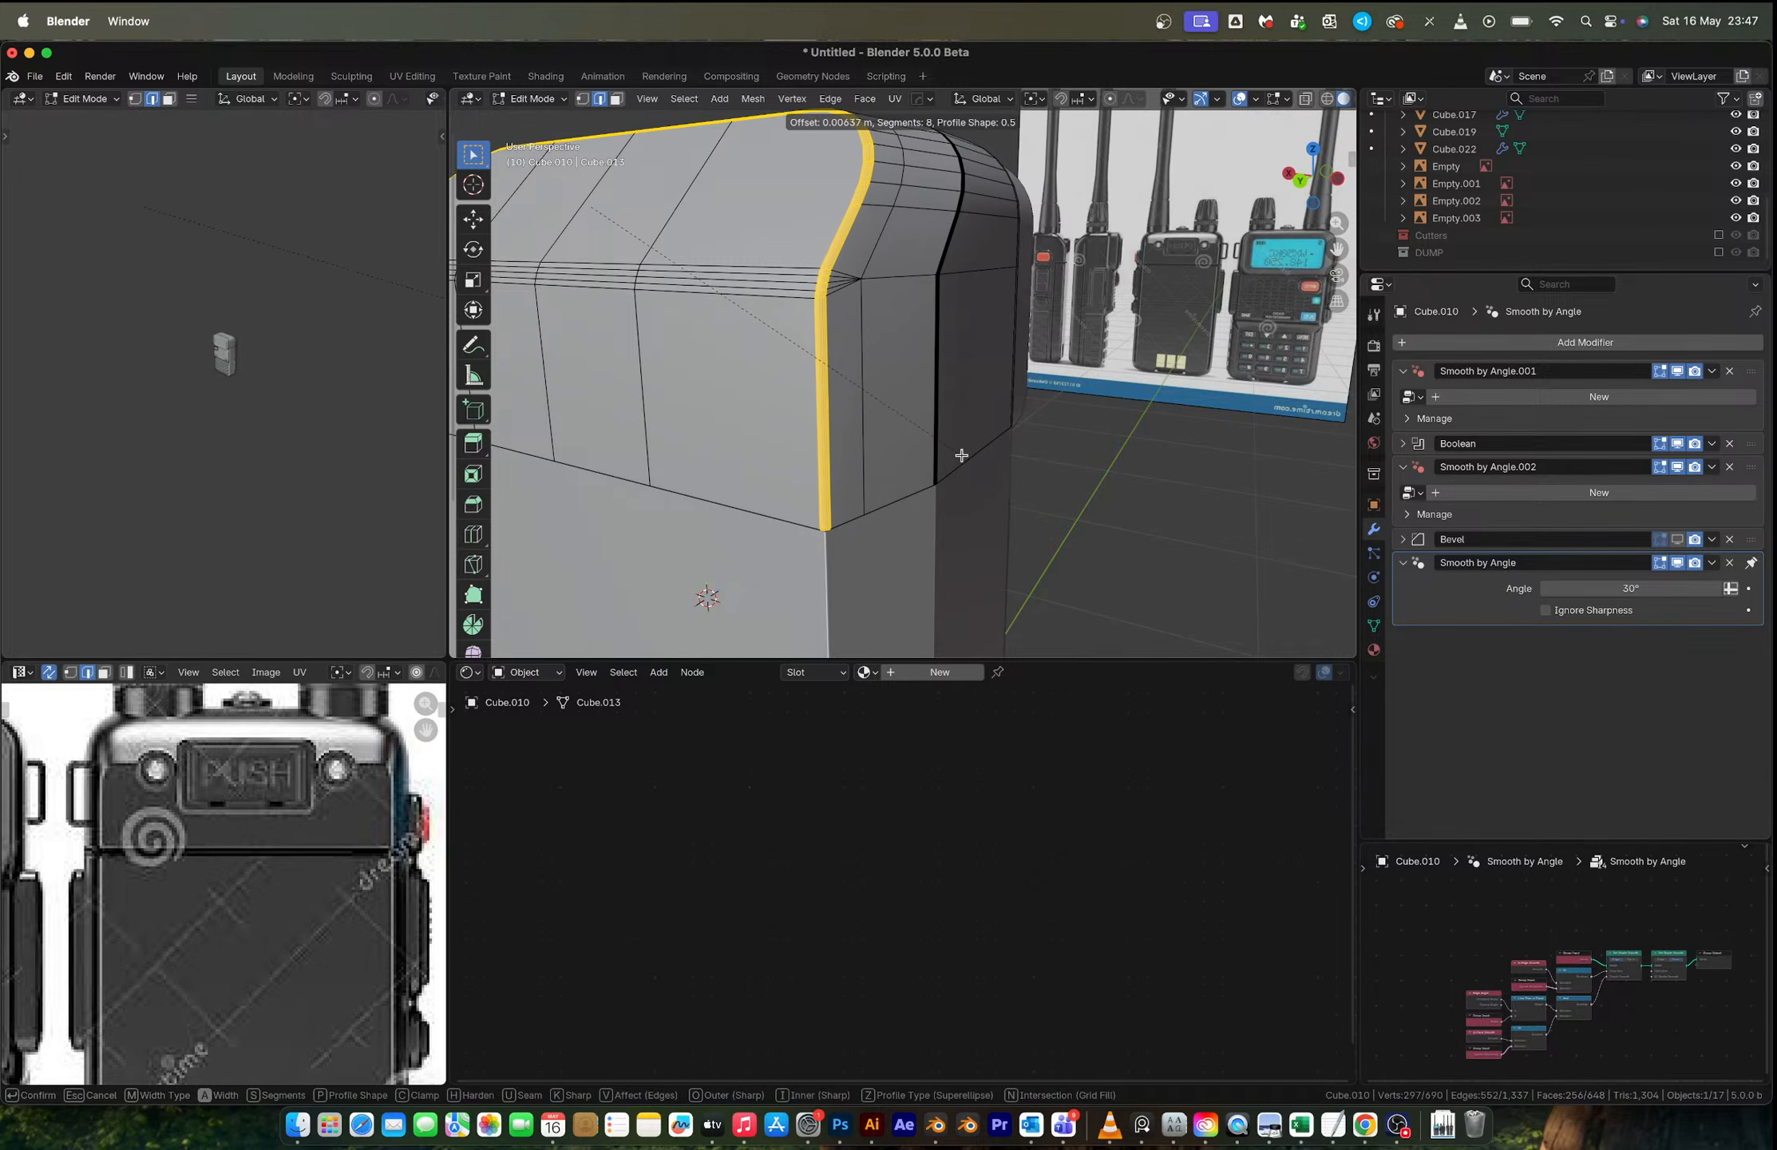
{"action": "left_click", "coordinate": [961, 456]}
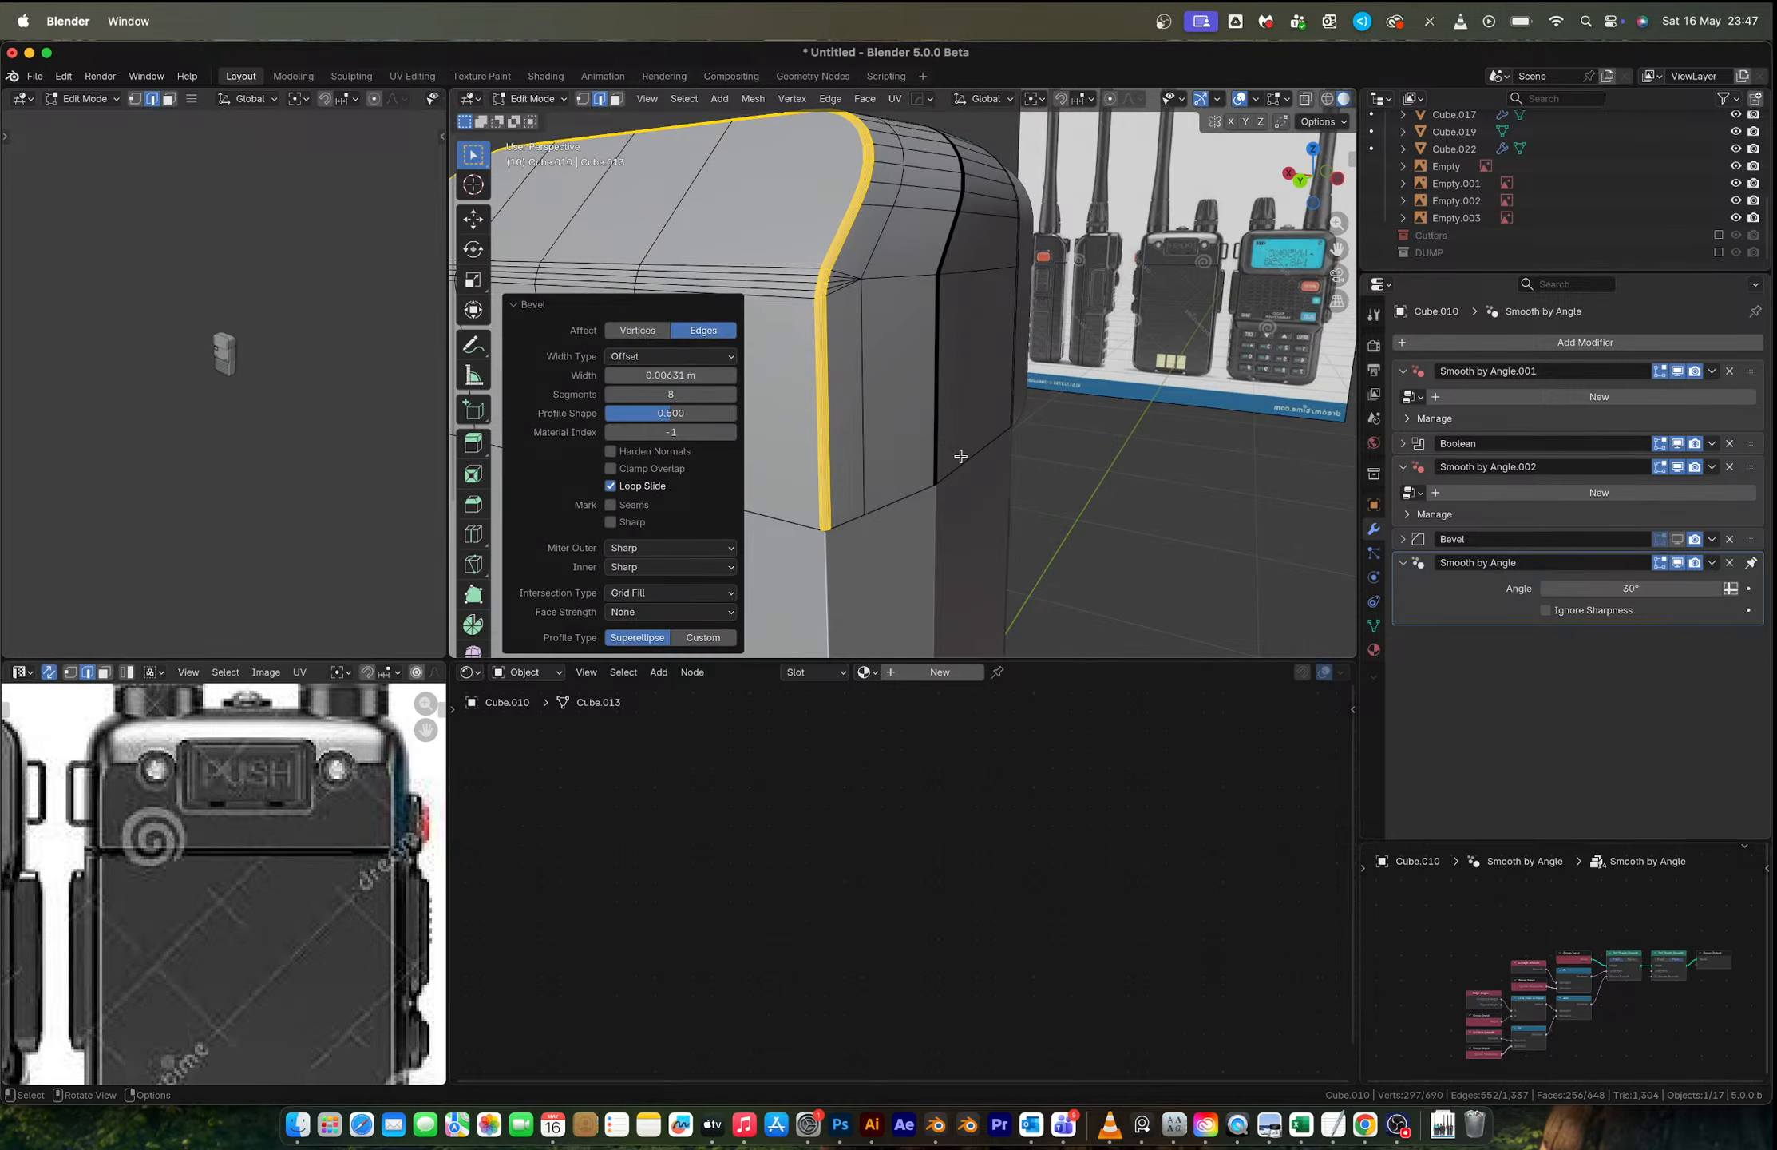
{"action": "scroll", "coordinate": [953, 380], "scroll_direction": "down", "scroll_amount": 4}
{"action": "key", "text": "Tab"}
Step: Bevel the main body's back outline edges, along both sides and around the lower corners, with 8 segments and an offset of about 0.011 m
{"action": "middle_click_drag", "start_coordinate": [953, 380], "coordinate": [936, 310]}
{"action": "scroll", "coordinate": [956, 414], "scroll_direction": "down", "scroll_amount": 4}
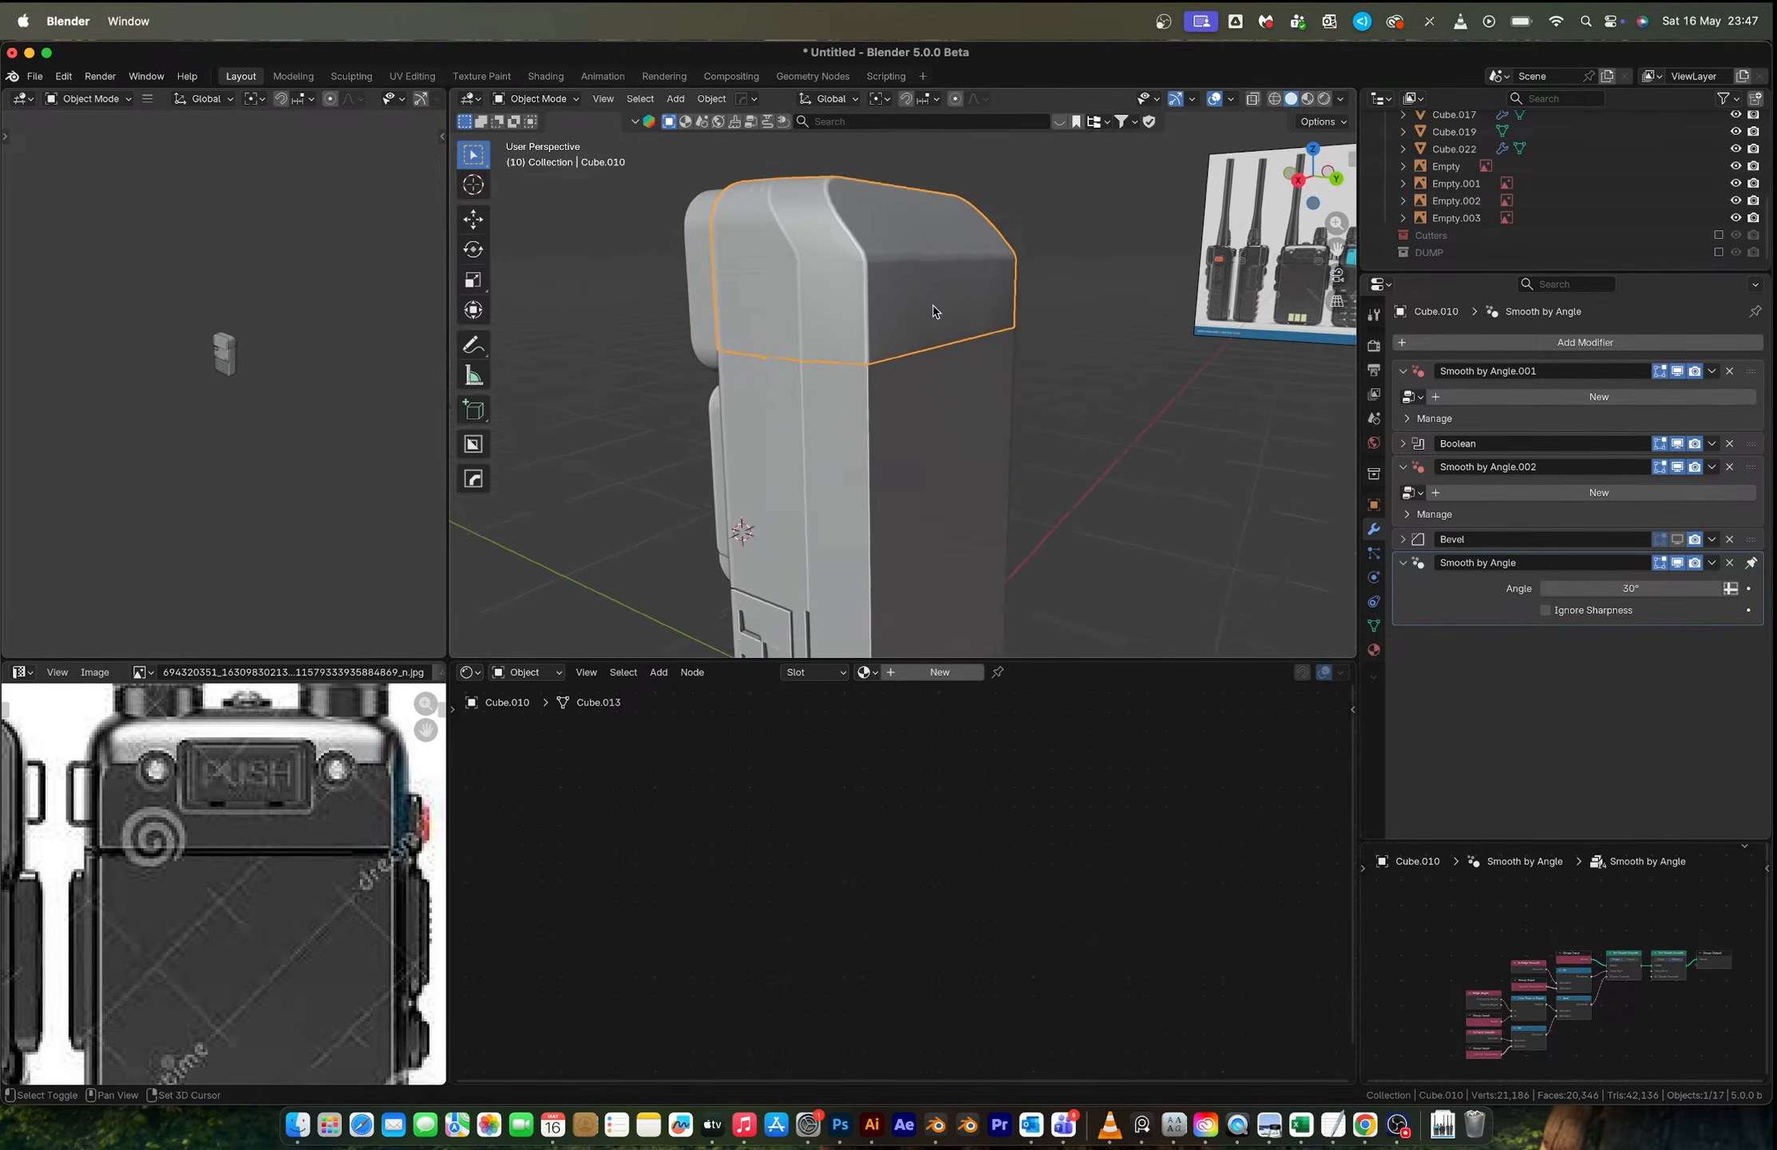
{"action": "scroll", "coordinate": [871, 397], "scroll_direction": "up", "scroll_amount": 4}
{"action": "middle_click_drag", "start_coordinate": [862, 396], "coordinate": [871, 396]}
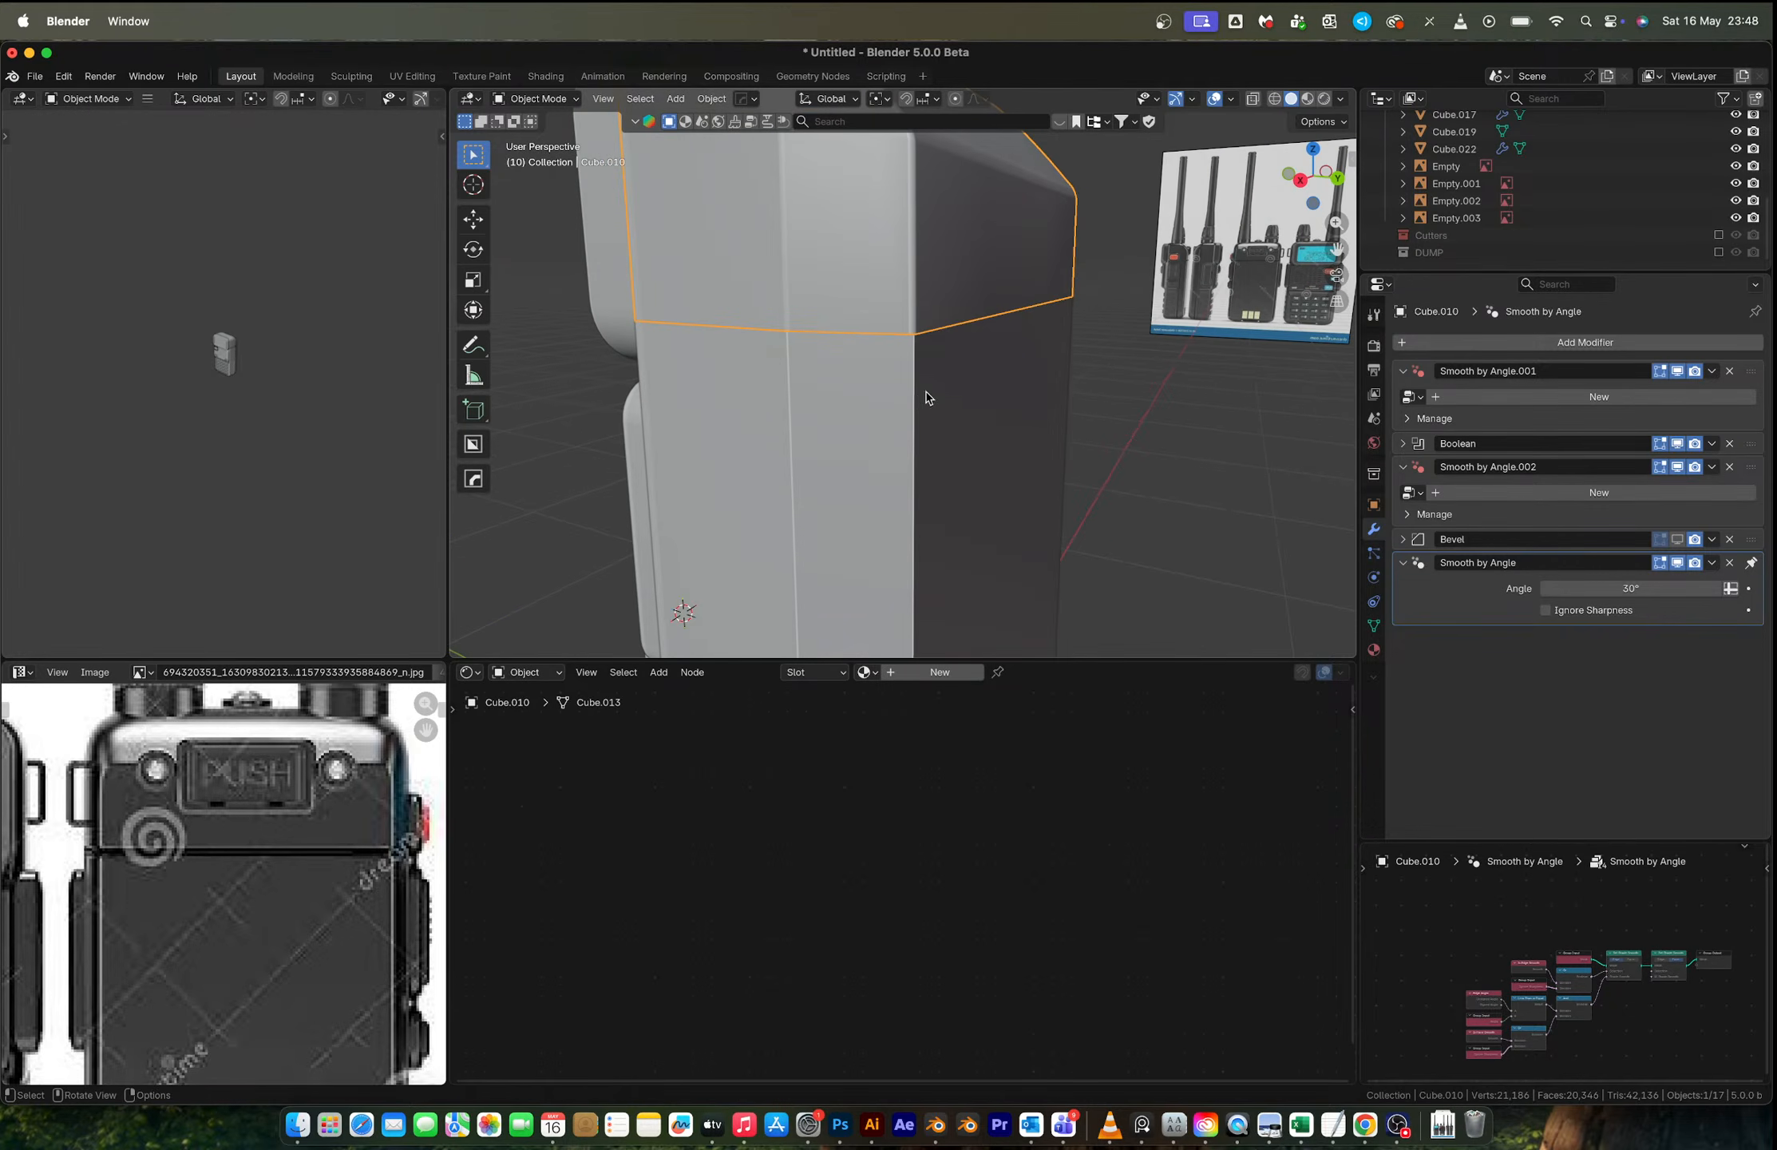
{"action": "left_click", "coordinate": [911, 400]}
{"action": "key", "text": "Tab"}
{"action": "left_click", "coordinate": [914, 410], "text": "alt"}
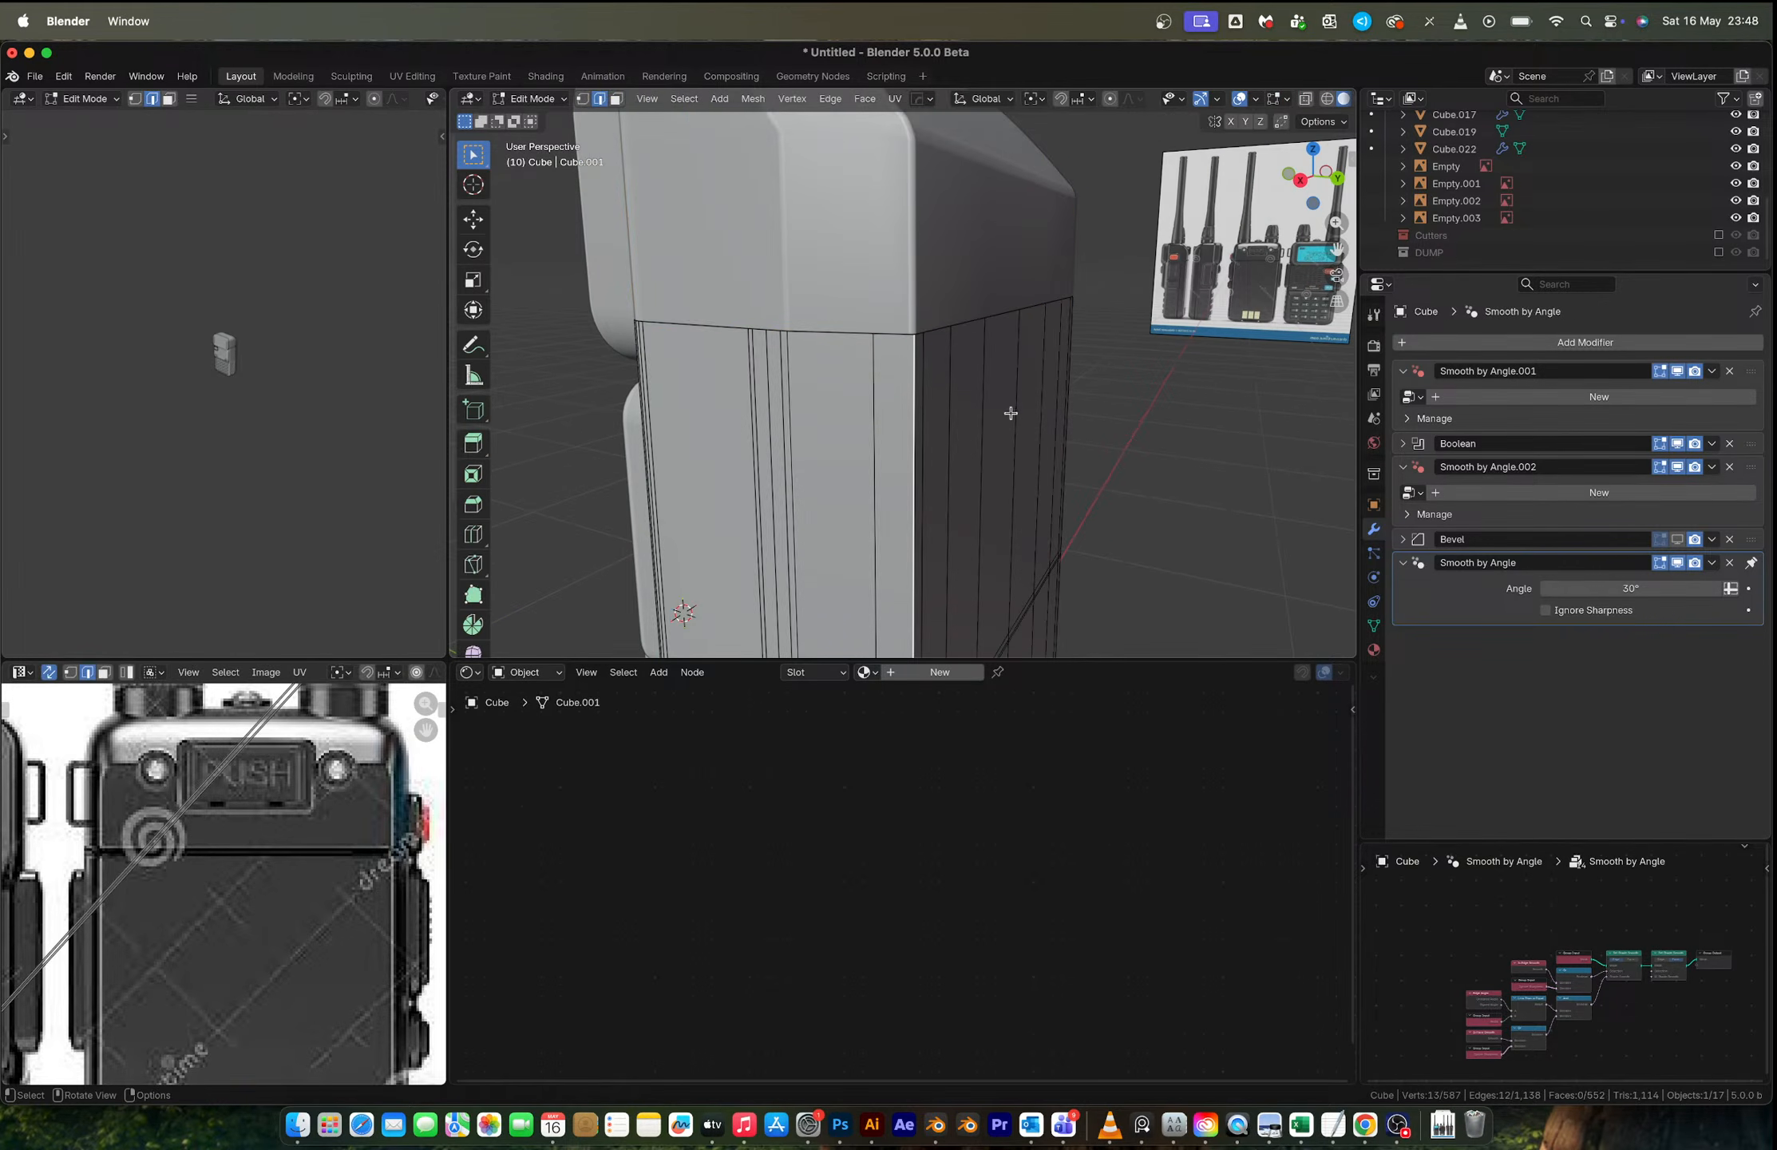
{"action": "scroll", "coordinate": [969, 421], "scroll_direction": "down", "scroll_amount": 4}
{"action": "middle_click_drag", "start_coordinate": [968, 421], "coordinate": [1100, 476]}
{"action": "scroll", "coordinate": [997, 415], "scroll_direction": "up", "scroll_amount": 3}
{"action": "left_click", "coordinate": [1060, 457], "text": "alt+shift"}
{"action": "key", "text": "ctrl+b"}
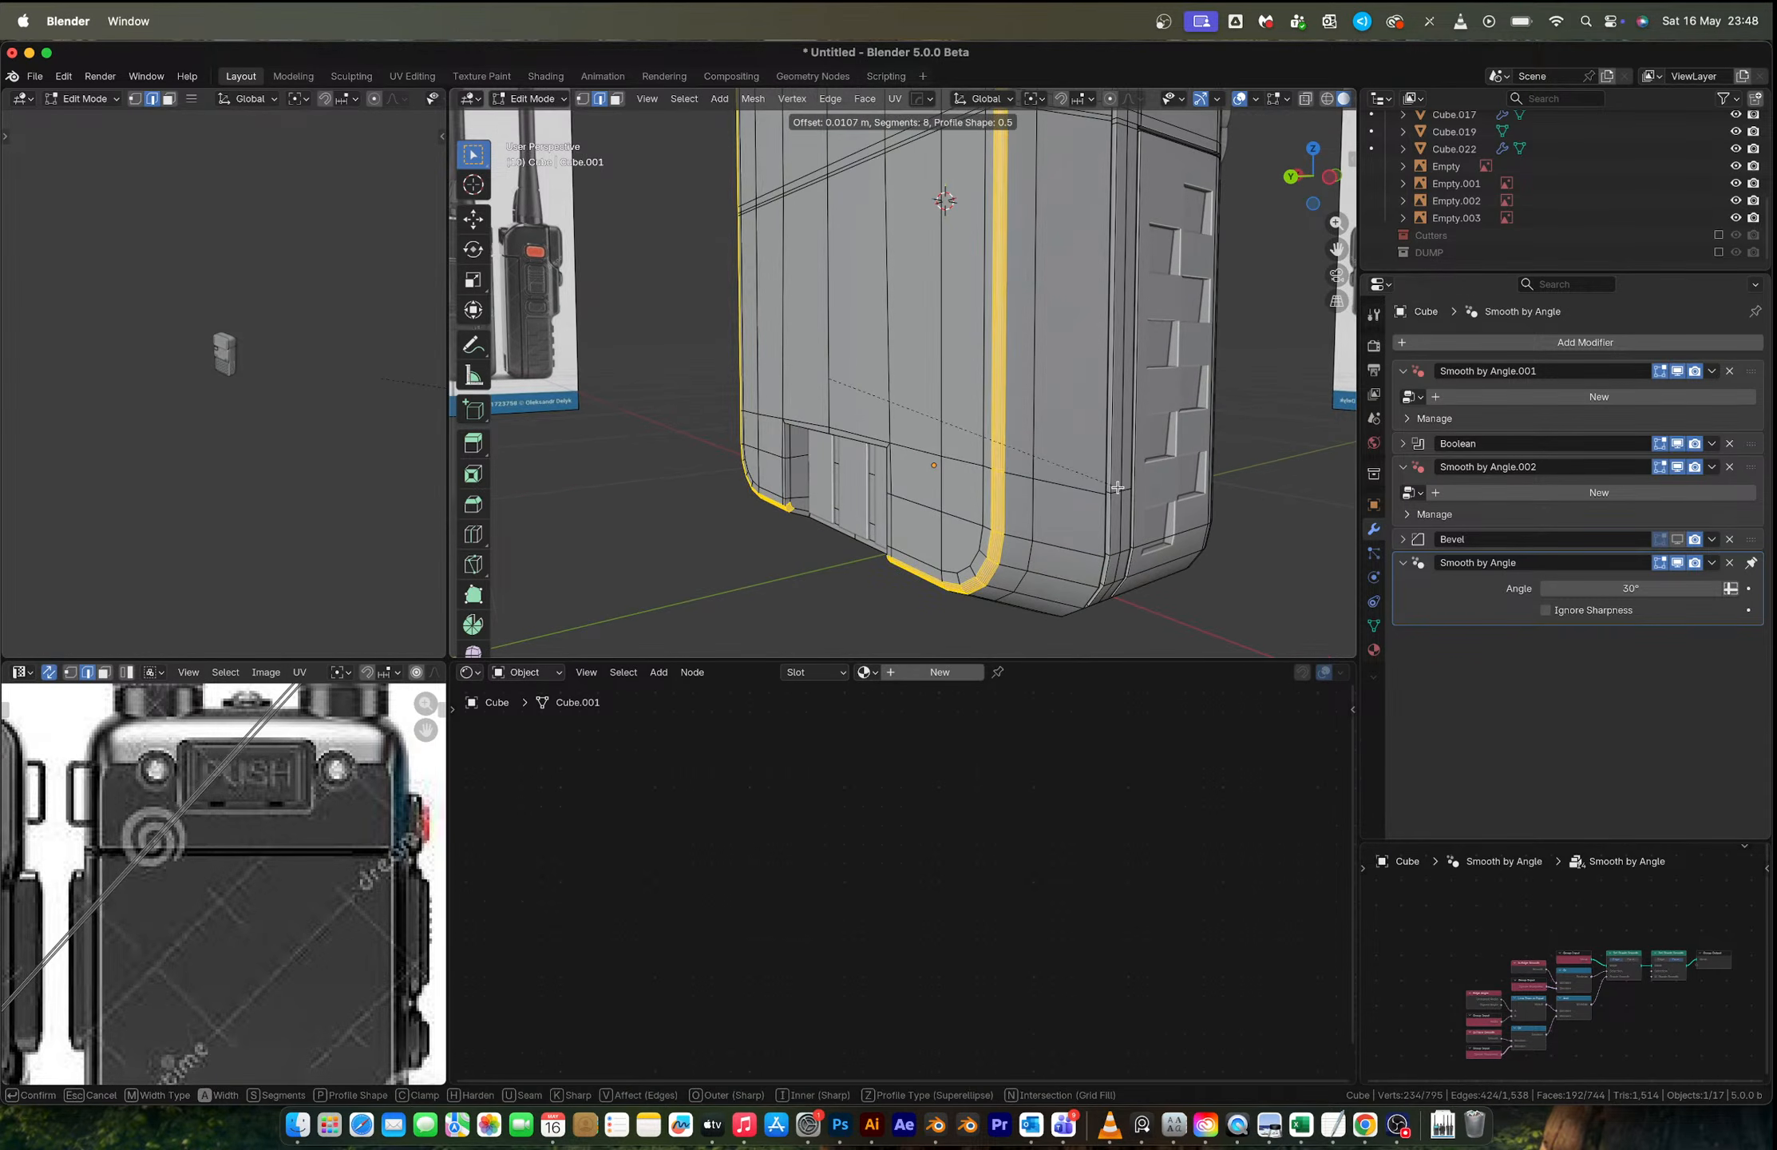
{"action": "left_click", "coordinate": [1114, 486]}
{"action": "key", "text": "Tab"}
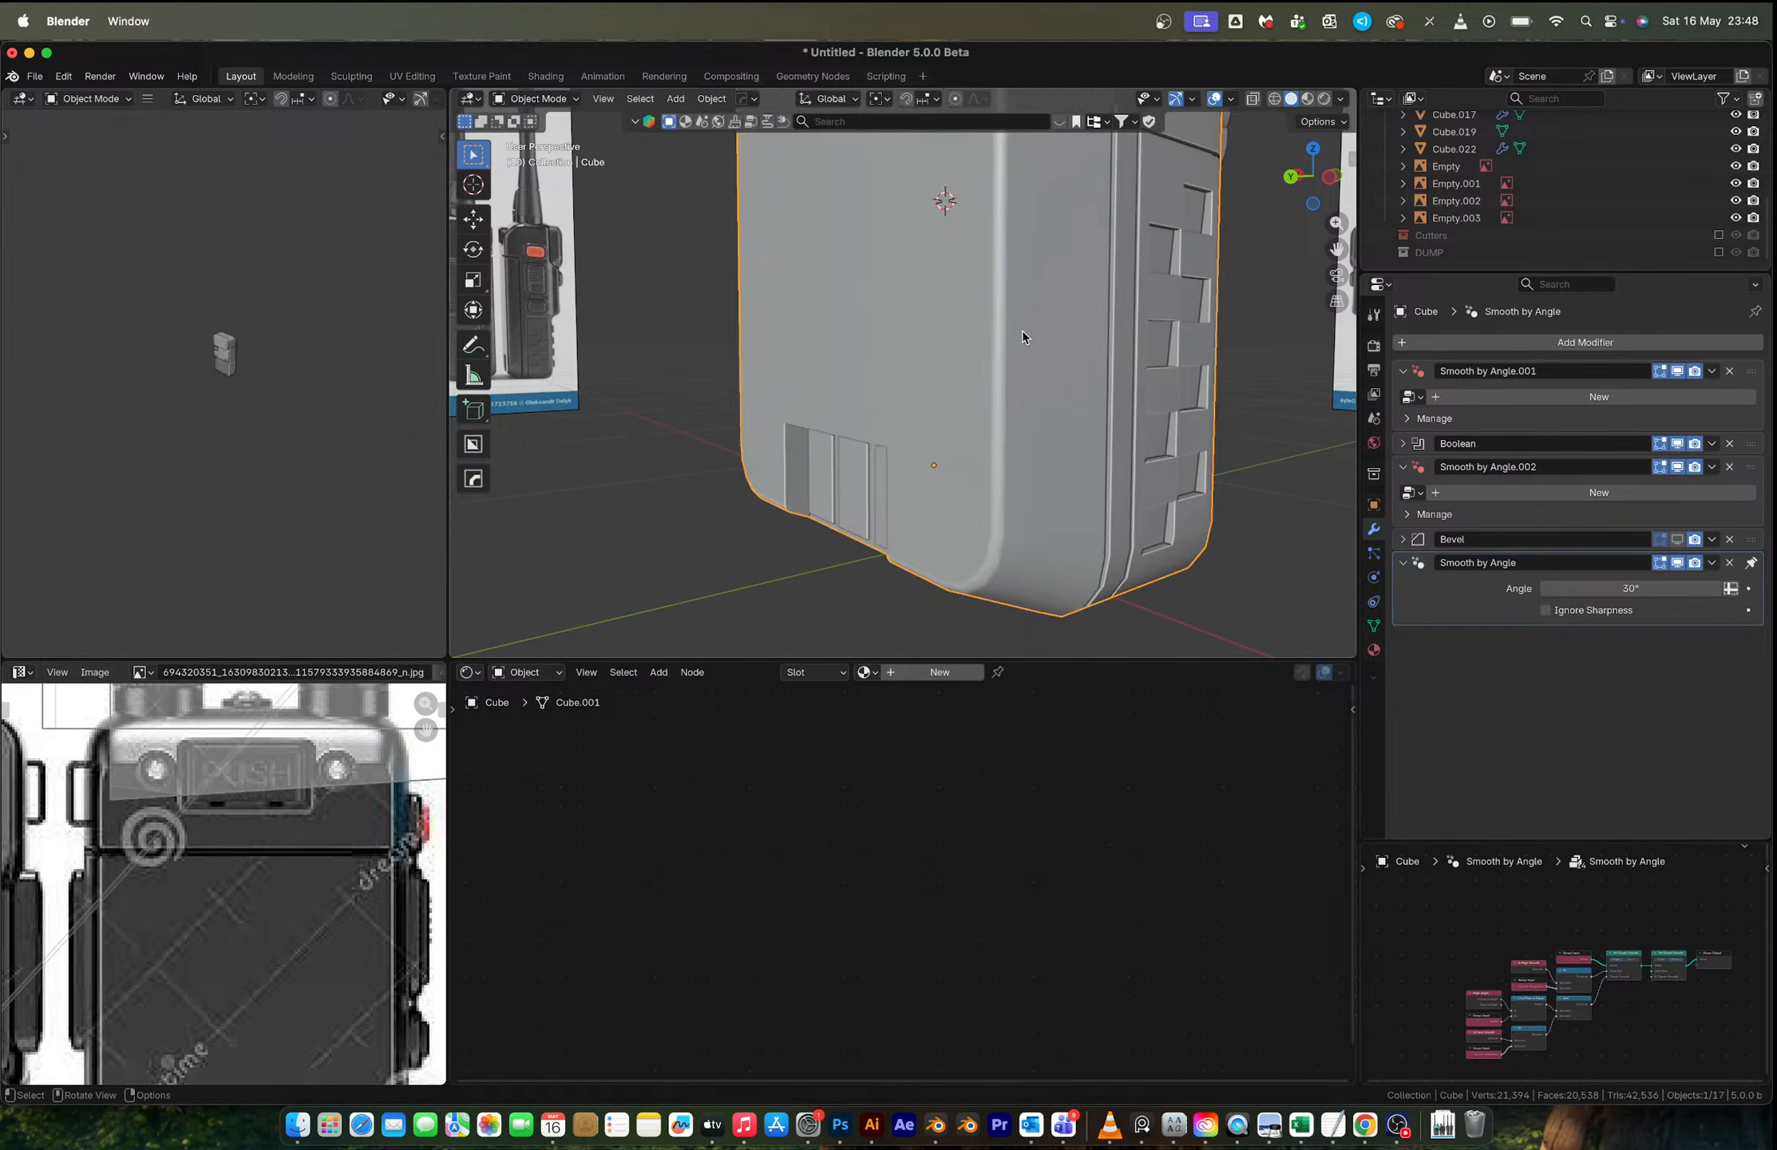
{"action": "scroll", "coordinate": [1021, 328], "scroll_direction": "down", "scroll_amount": 3}
{"action": "middle_click_drag", "start_coordinate": [1021, 328], "coordinate": [1099, 337]}
{"action": "middle_click_drag", "start_coordinate": [989, 322], "coordinate": [1051, 432]}
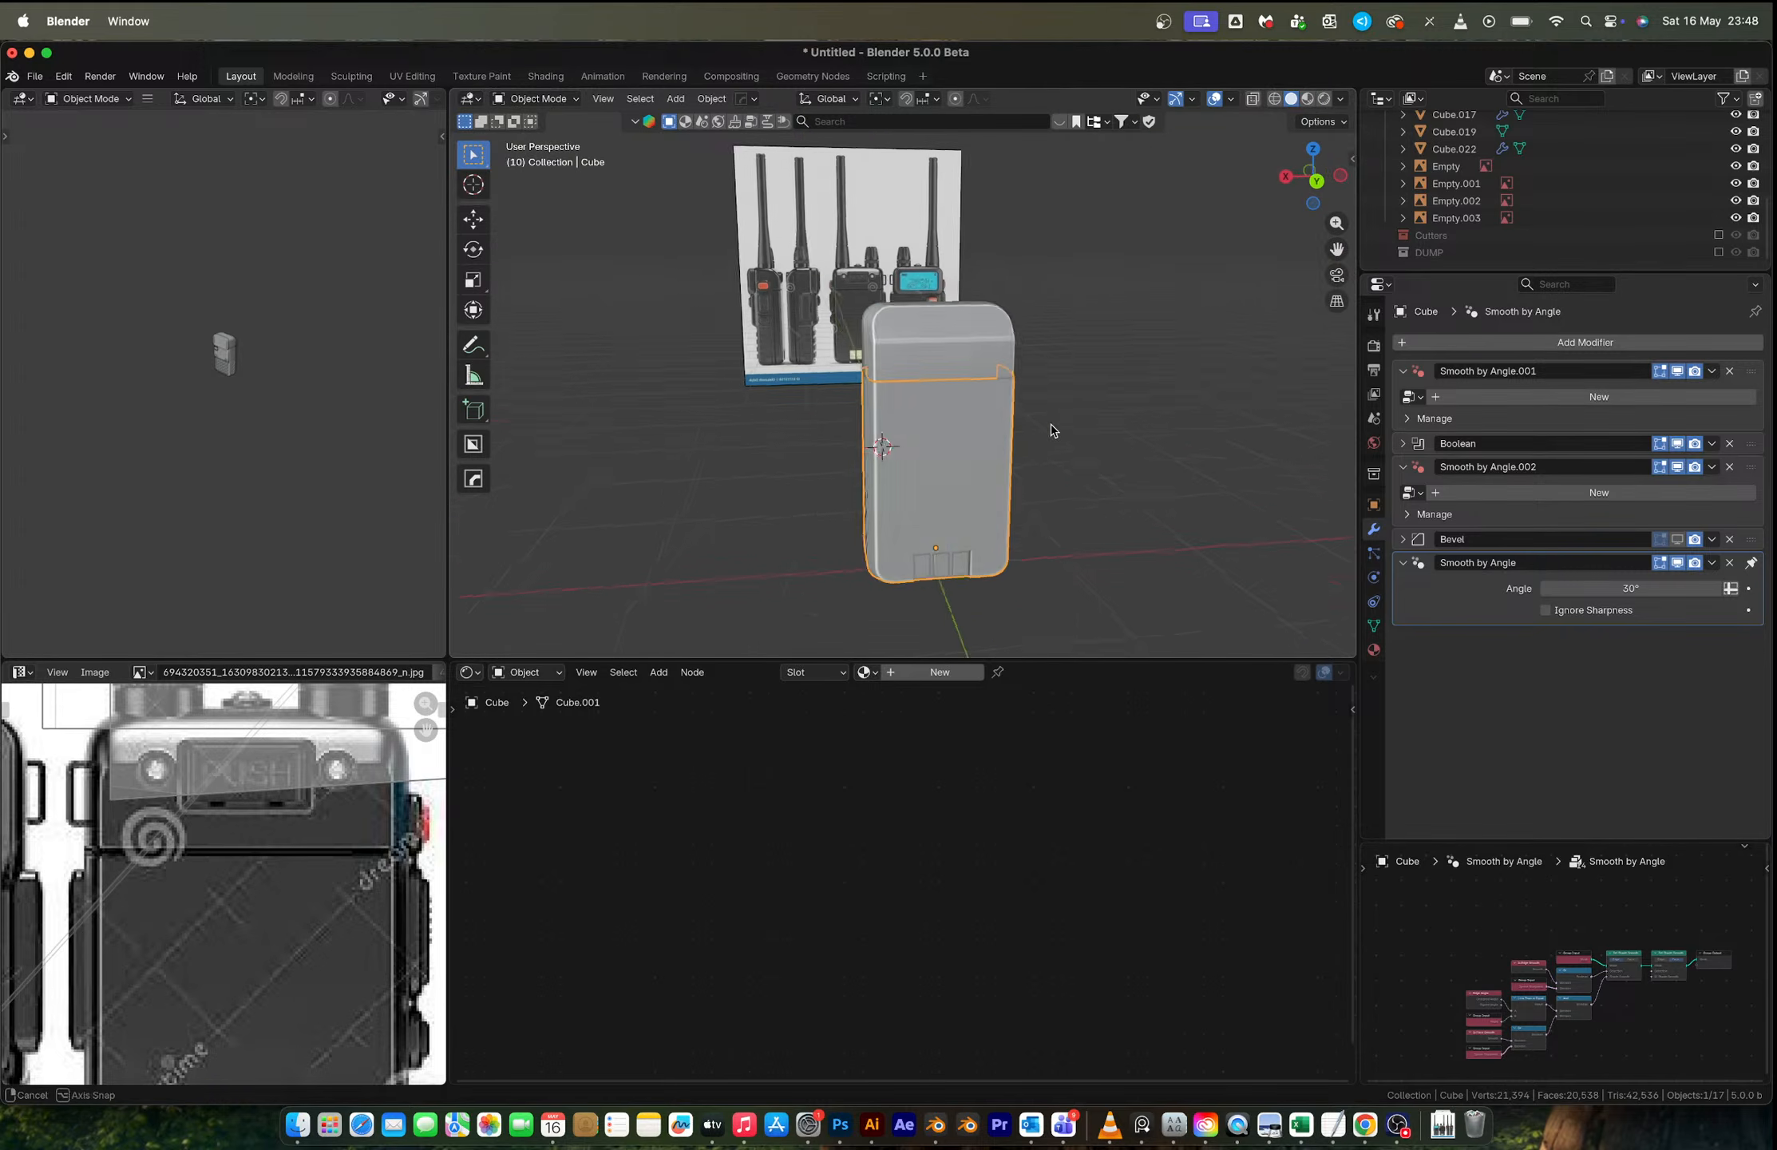
Step: Undo the bevel on the main body's back outline edges and bevel them with 8 segments and an offset of about 0.0074 m
{"action": "scroll", "coordinate": [1051, 431], "scroll_direction": "up", "scroll_amount": 5}
{"action": "middle_click_drag", "start_coordinate": [1048, 341], "coordinate": [1063, 416]}
{"action": "key", "text": "alt+a"}
{"action": "left_click", "coordinate": [731, 489]}
{"action": "key", "text": "Tab"}
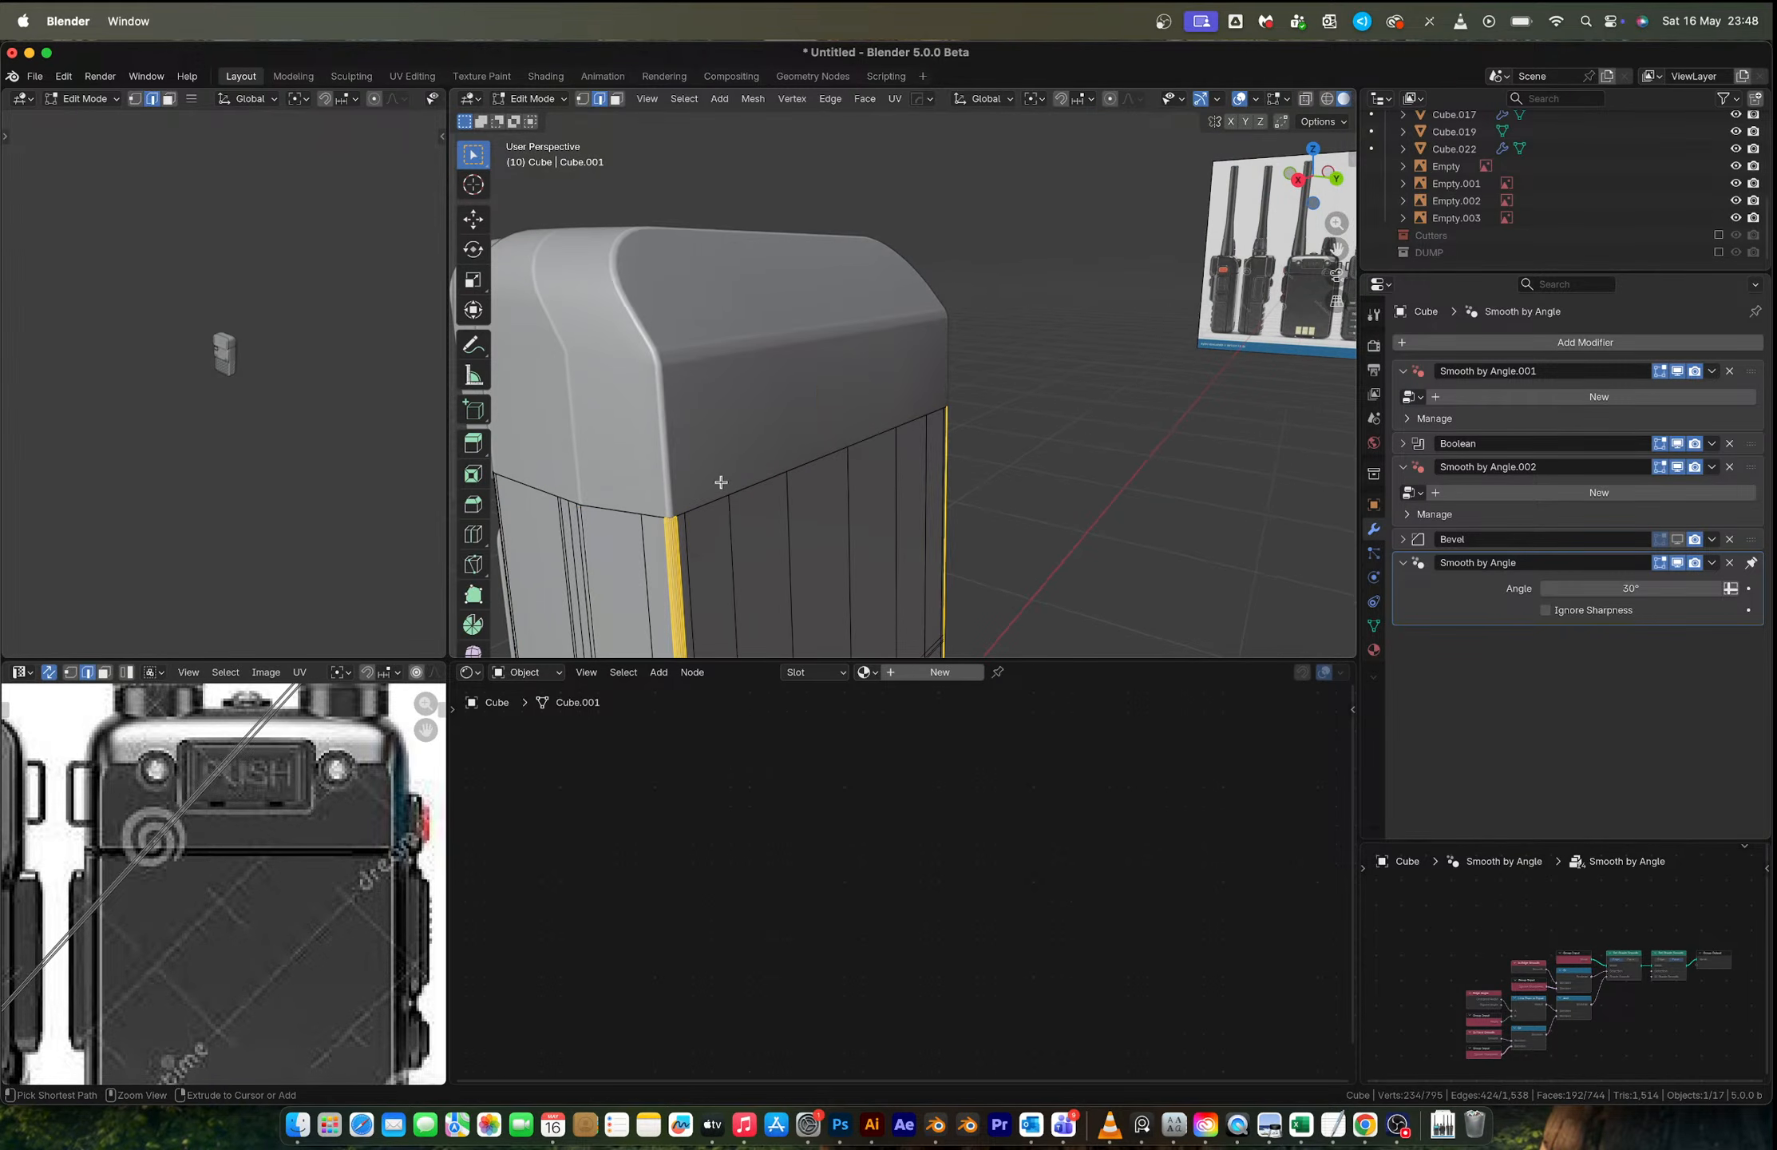
{"action": "key", "text": "ctrl+z"}
{"action": "scroll", "coordinate": [675, 507], "scroll_direction": "up", "scroll_amount": 3}
{"action": "scroll", "coordinate": [678, 502], "scroll_direction": "up", "scroll_amount": 2}
{"action": "middle_click_drag", "start_coordinate": [706, 425], "coordinate": [790, 403], "text": "shift"}
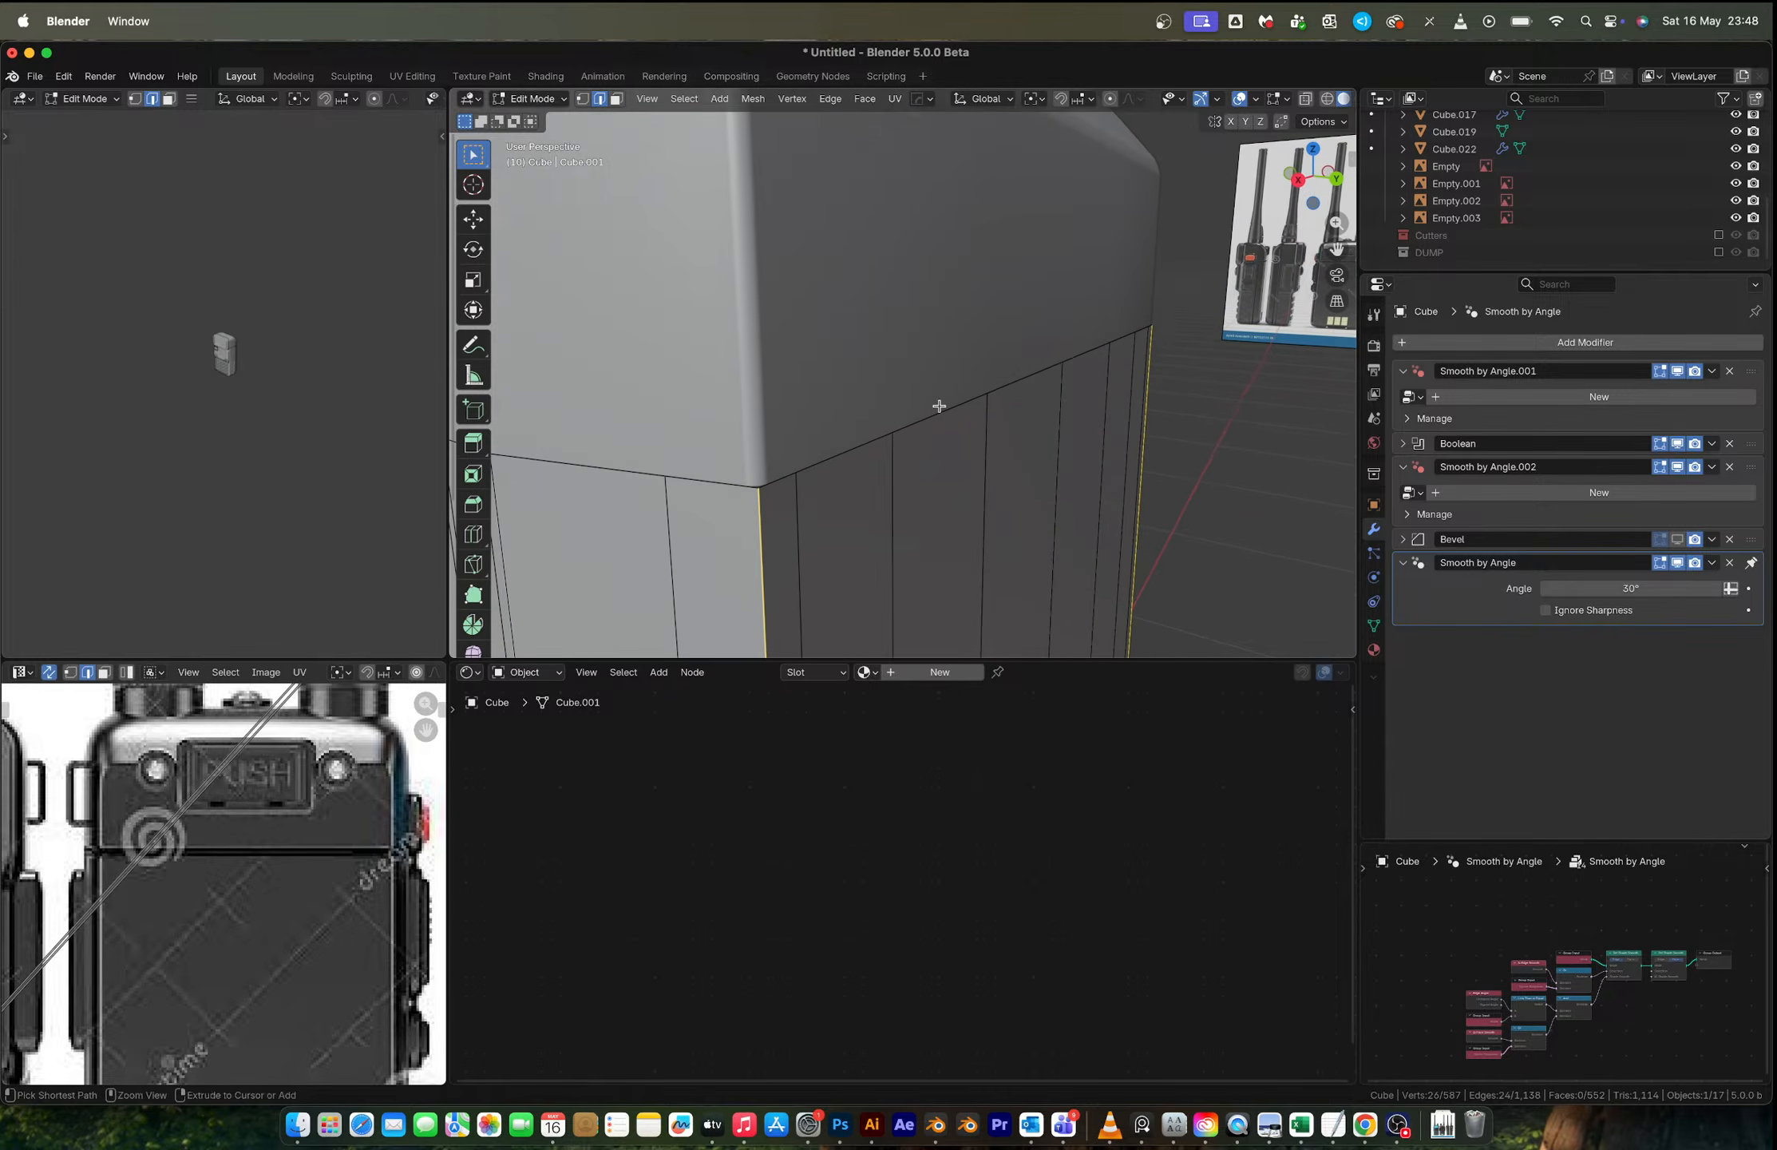
{"action": "key", "text": "ctrl+b"}
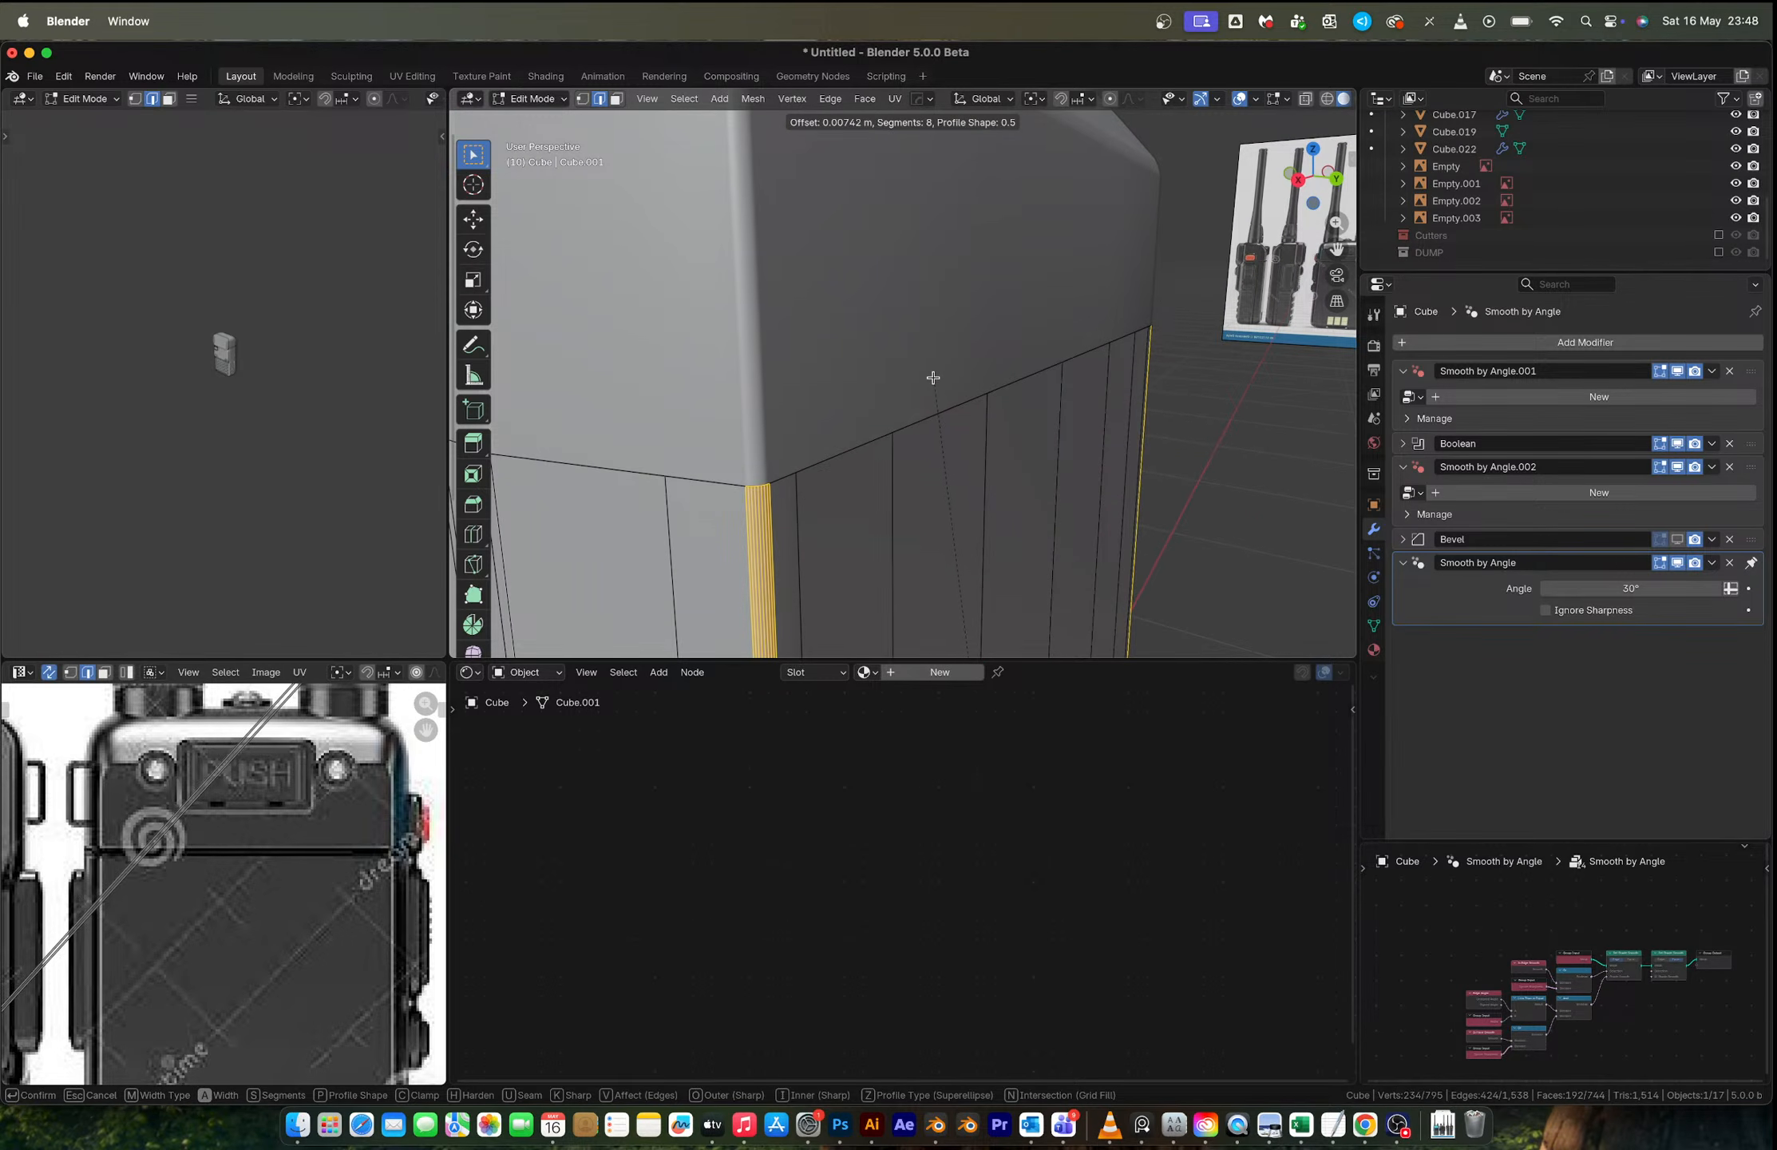
{"action": "left_click", "coordinate": [933, 377]}
{"action": "key", "text": "Tab"}
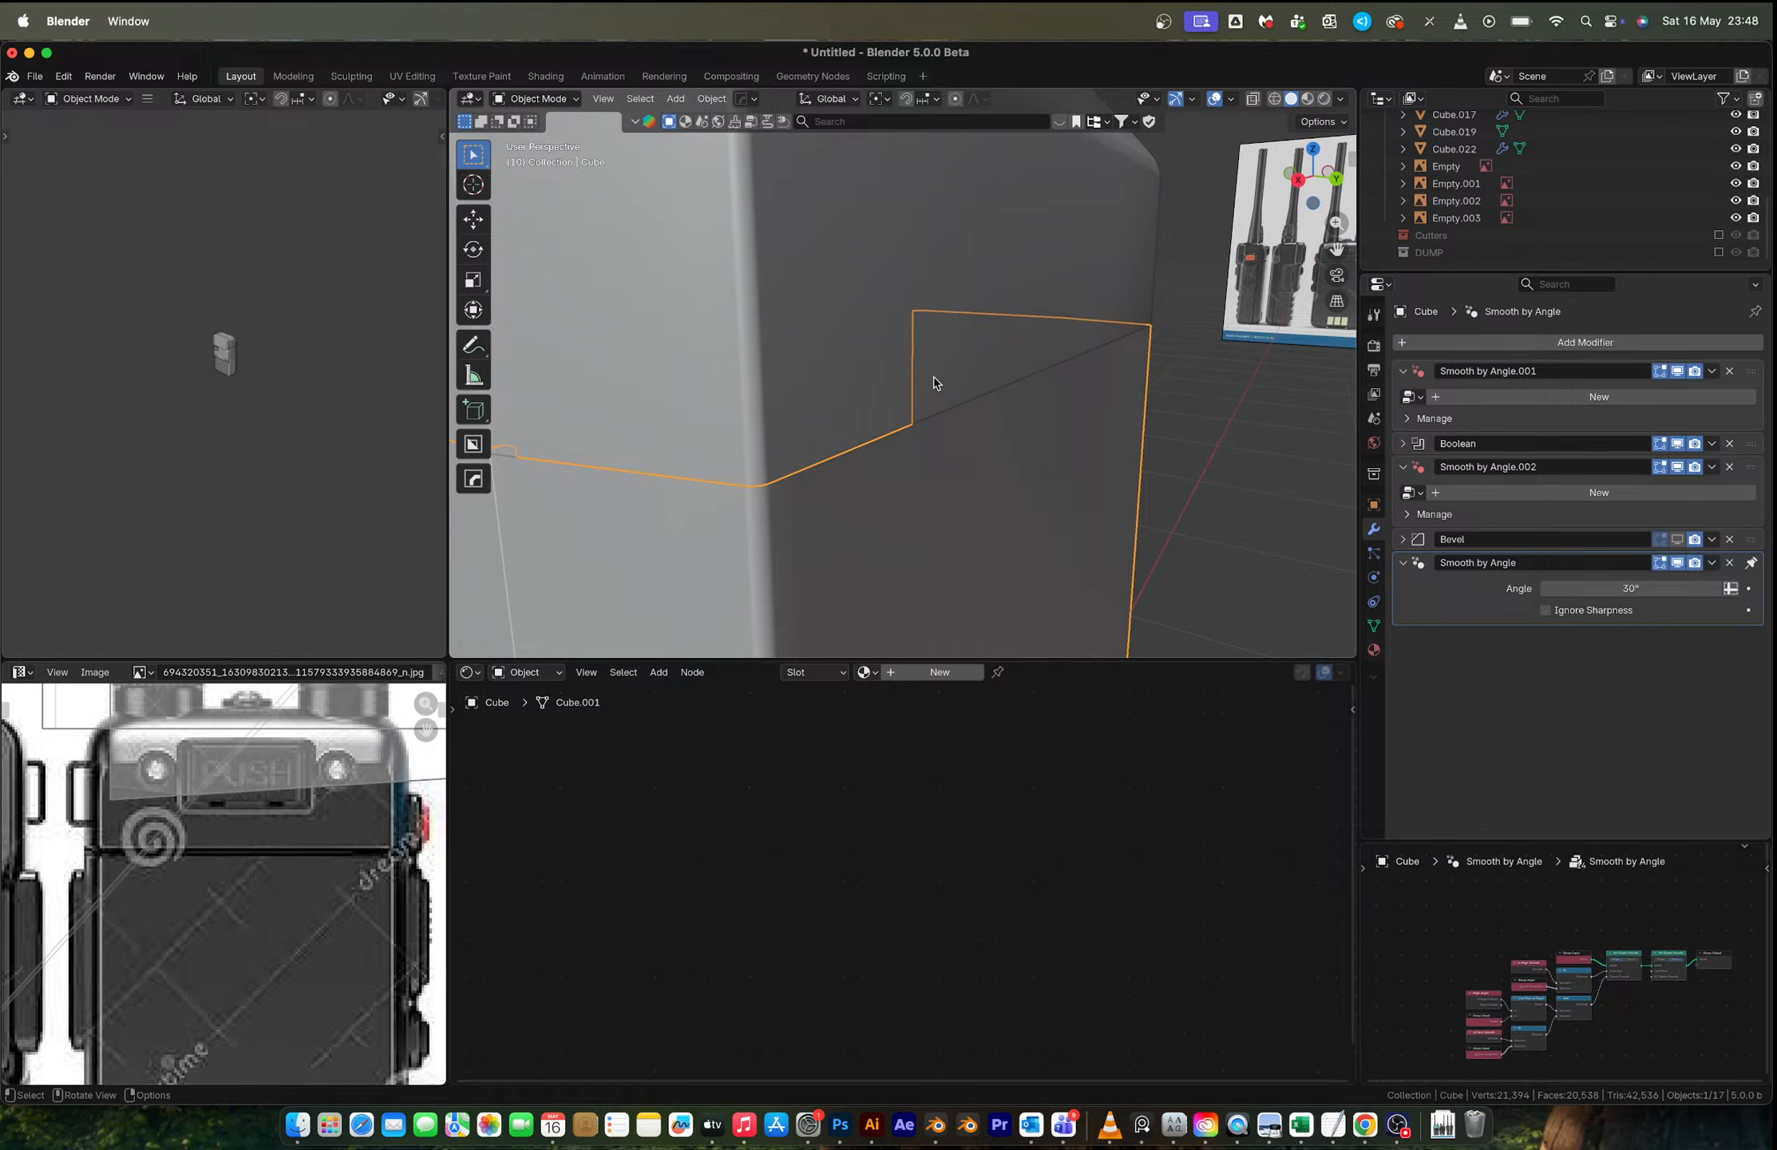
Step: Snap the 3D cursor to the middle vertices of the horizontal bevel across the cap's back
{"action": "scroll", "coordinate": [1059, 367], "scroll_direction": "down", "scroll_amount": 4}
{"action": "middle_click_drag", "start_coordinate": [1058, 367], "coordinate": [959, 365]}
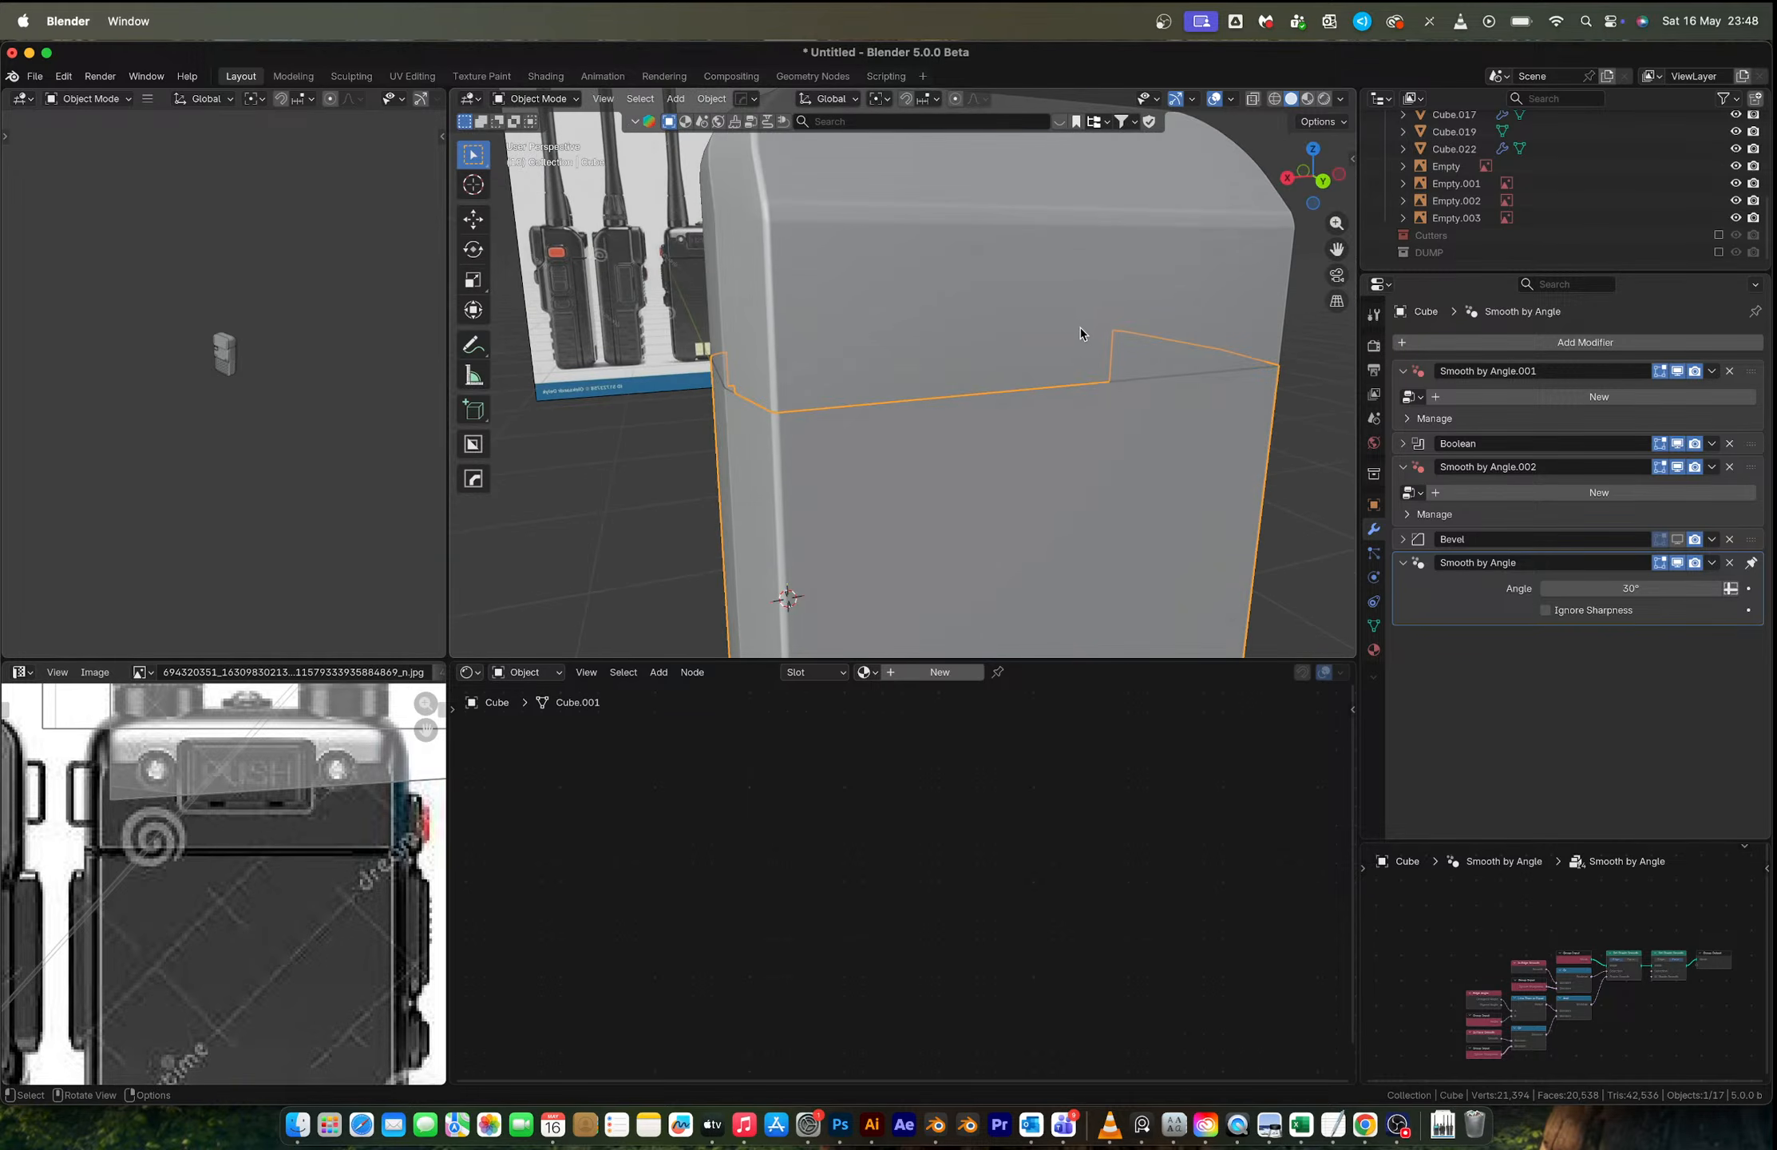
{"action": "middle_click_drag", "start_coordinate": [1080, 327], "coordinate": [1000, 422], "text": "shift"}
{"action": "left_click", "coordinate": [1026, 409]}
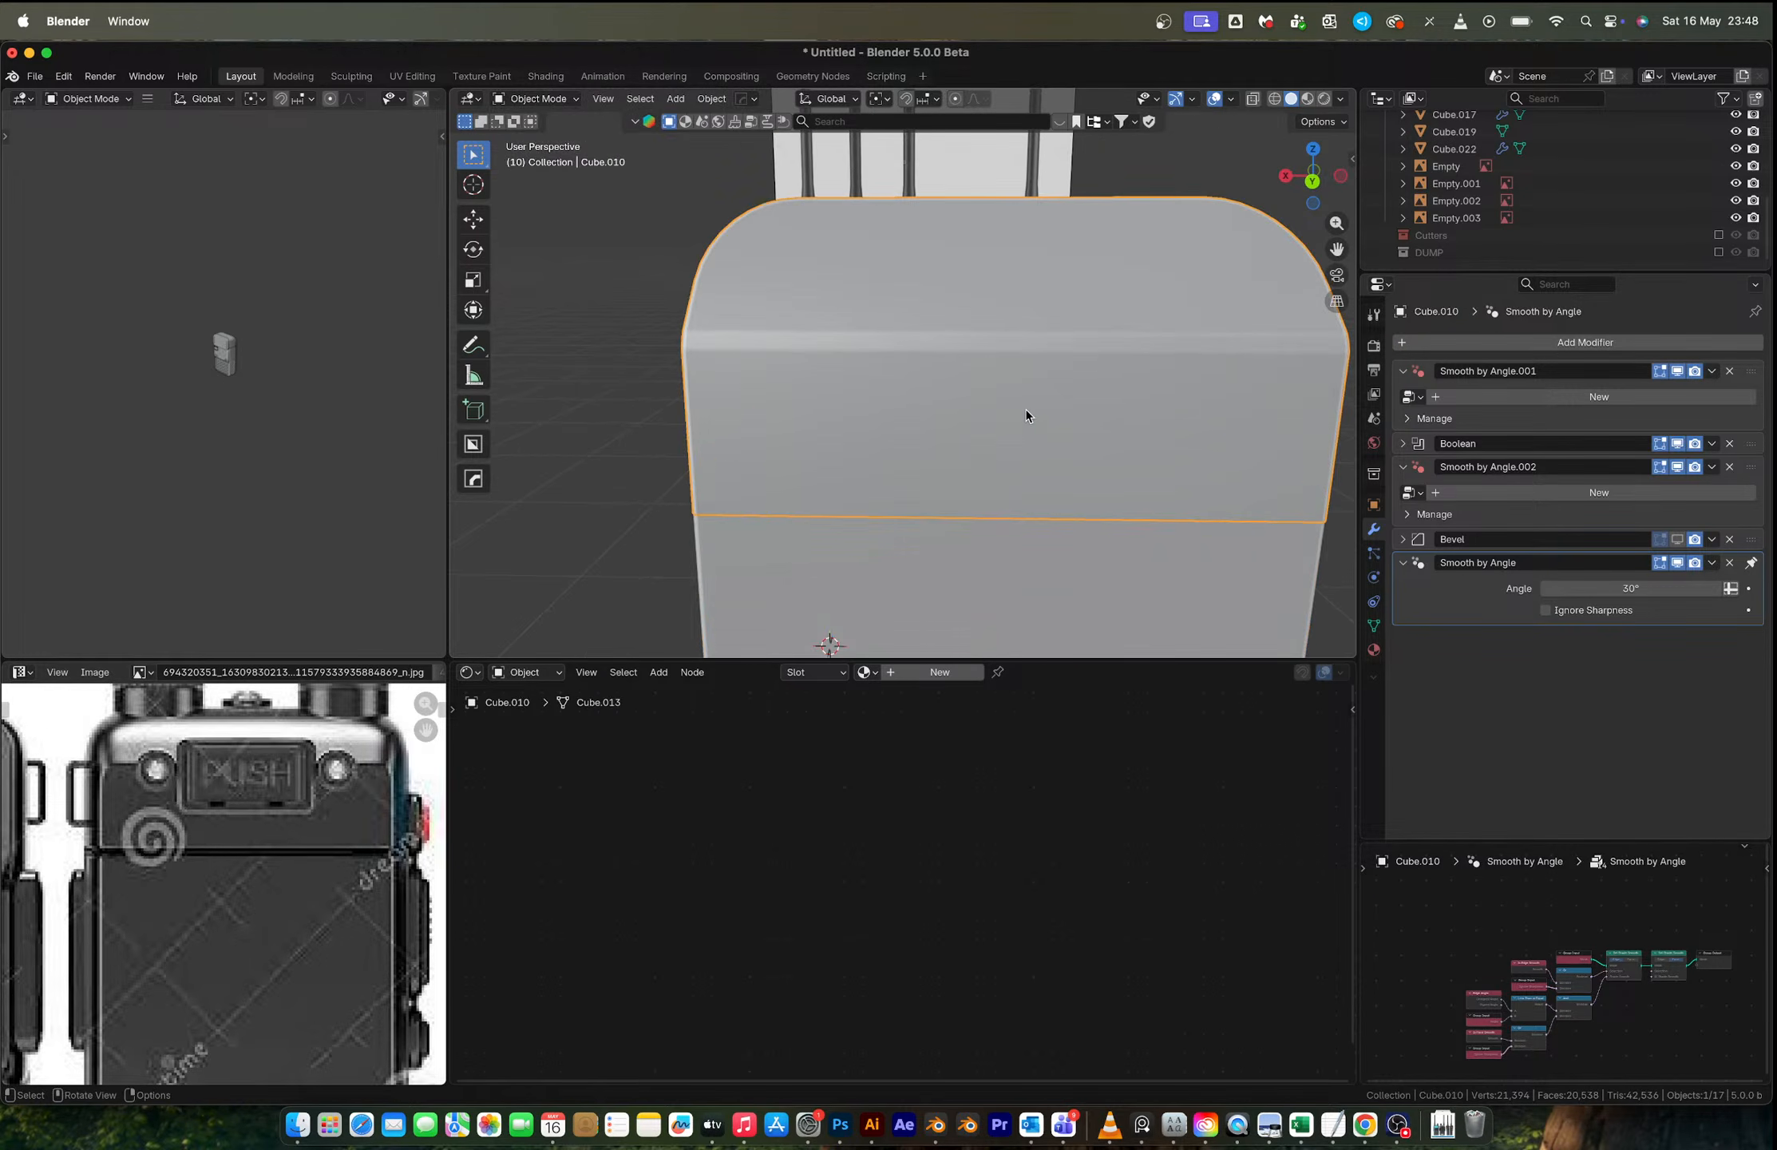
{"action": "key", "text": "shift+a"}
{"action": "mouse_move", "coordinate": [1026, 410]}
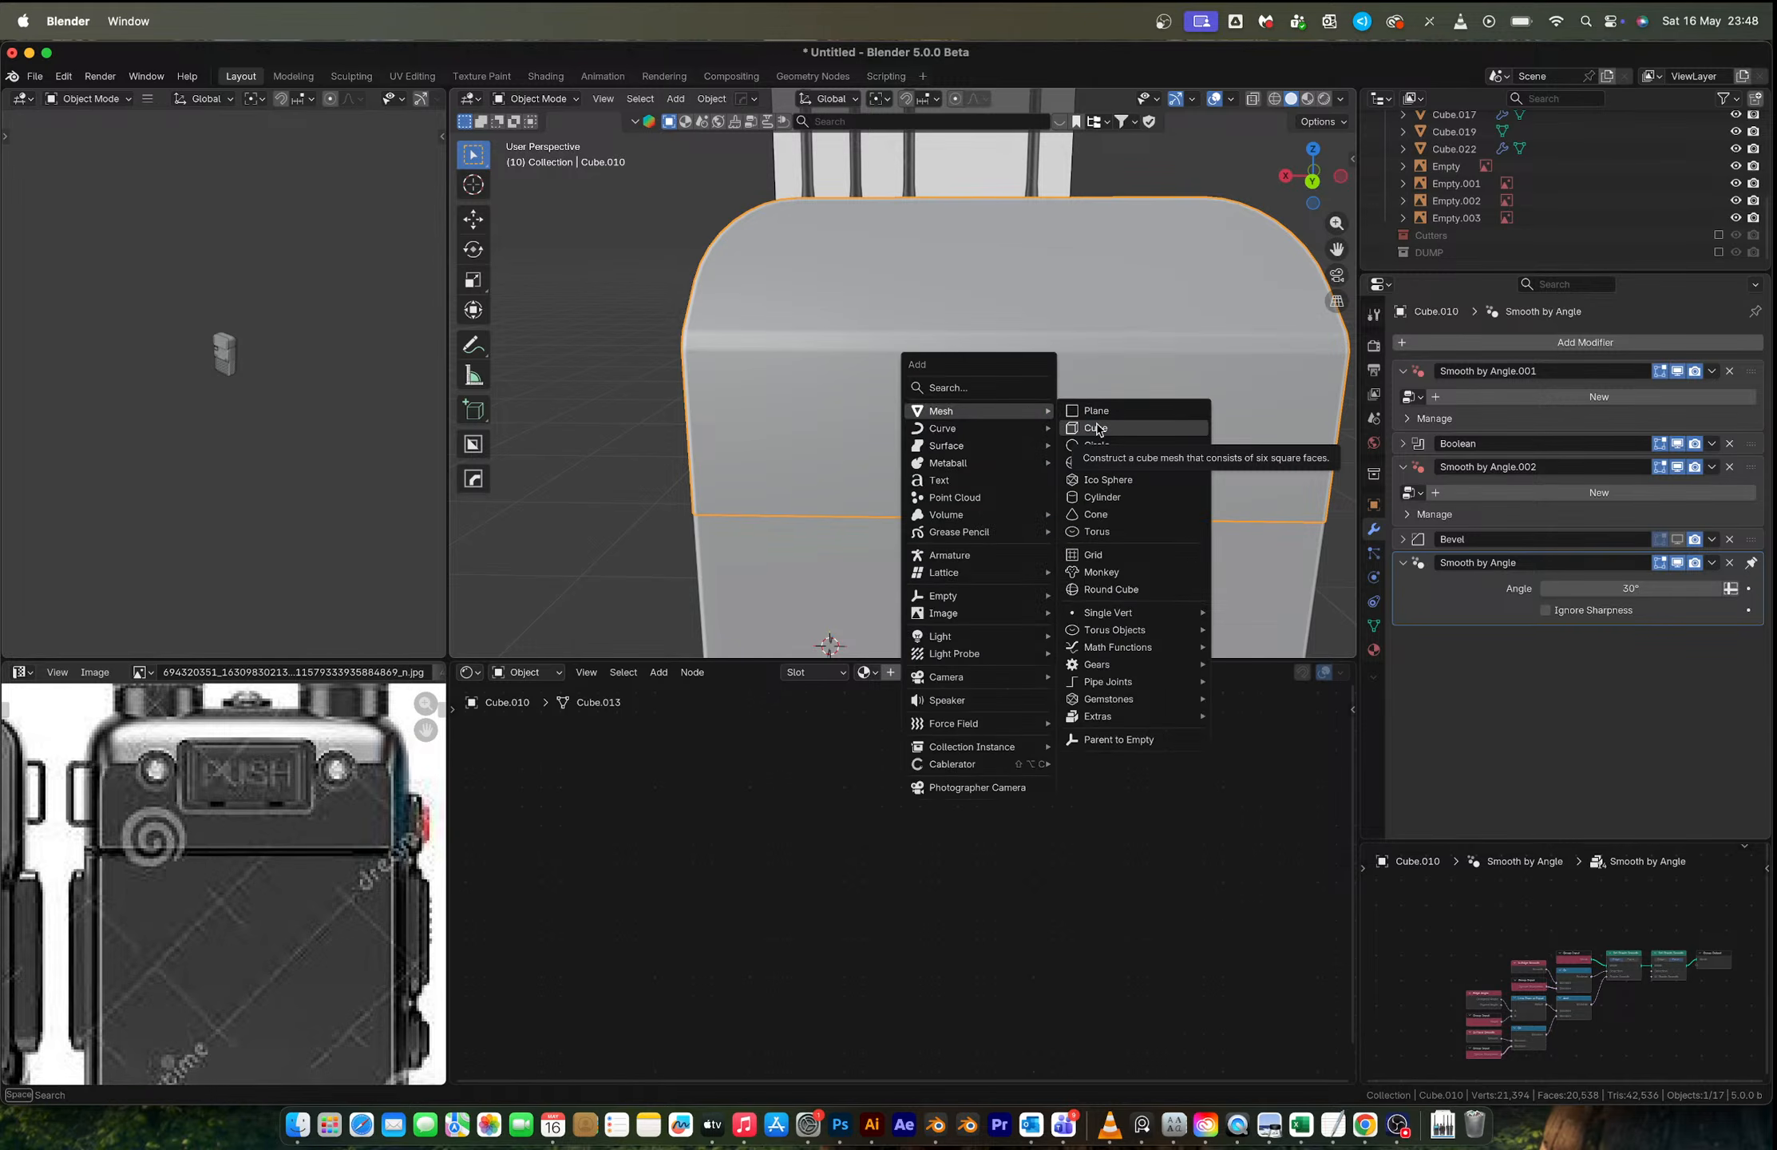
{"action": "key", "text": "Escape"}
{"action": "key", "text": "Tab"}
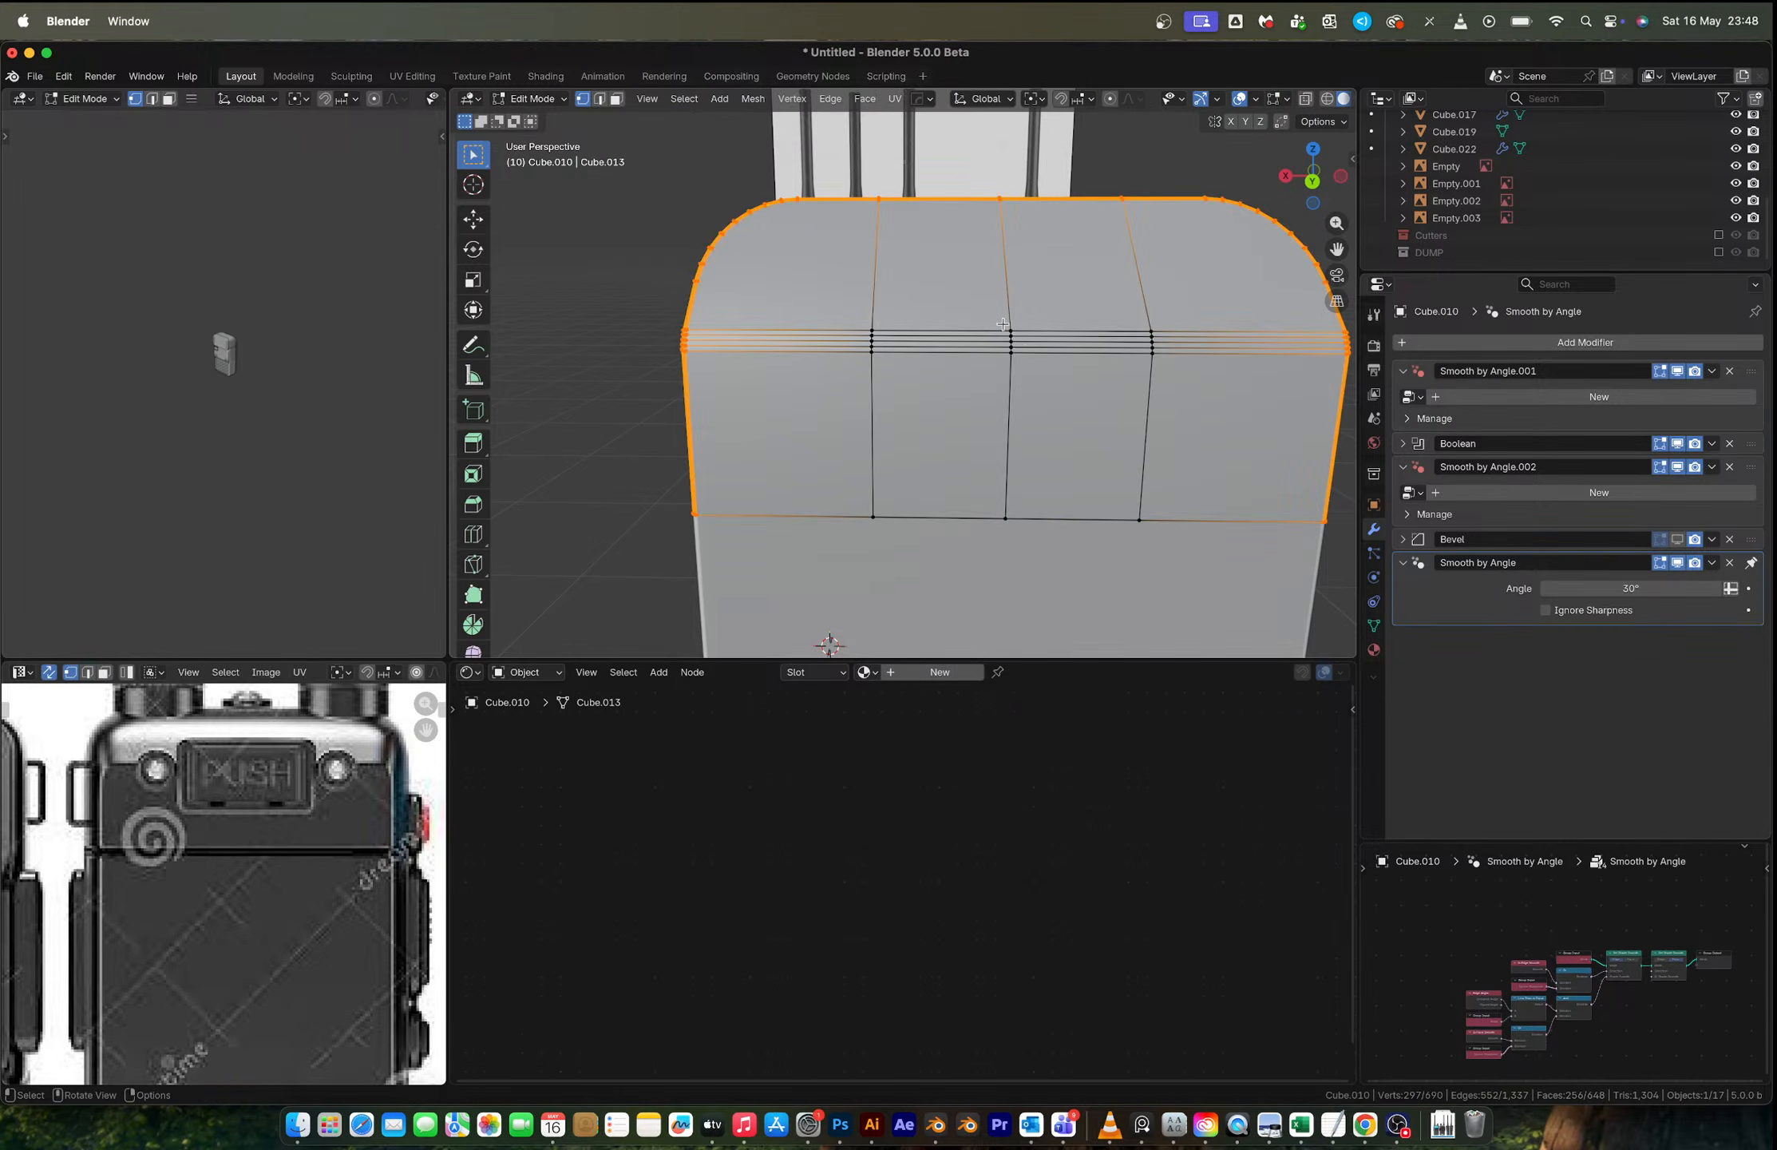
{"action": "left_click_drag", "start_coordinate": [998, 317], "coordinate": [1047, 405]}
{"action": "key", "text": "shift+s"}
{"action": "left_click", "coordinate": [1041, 471]}
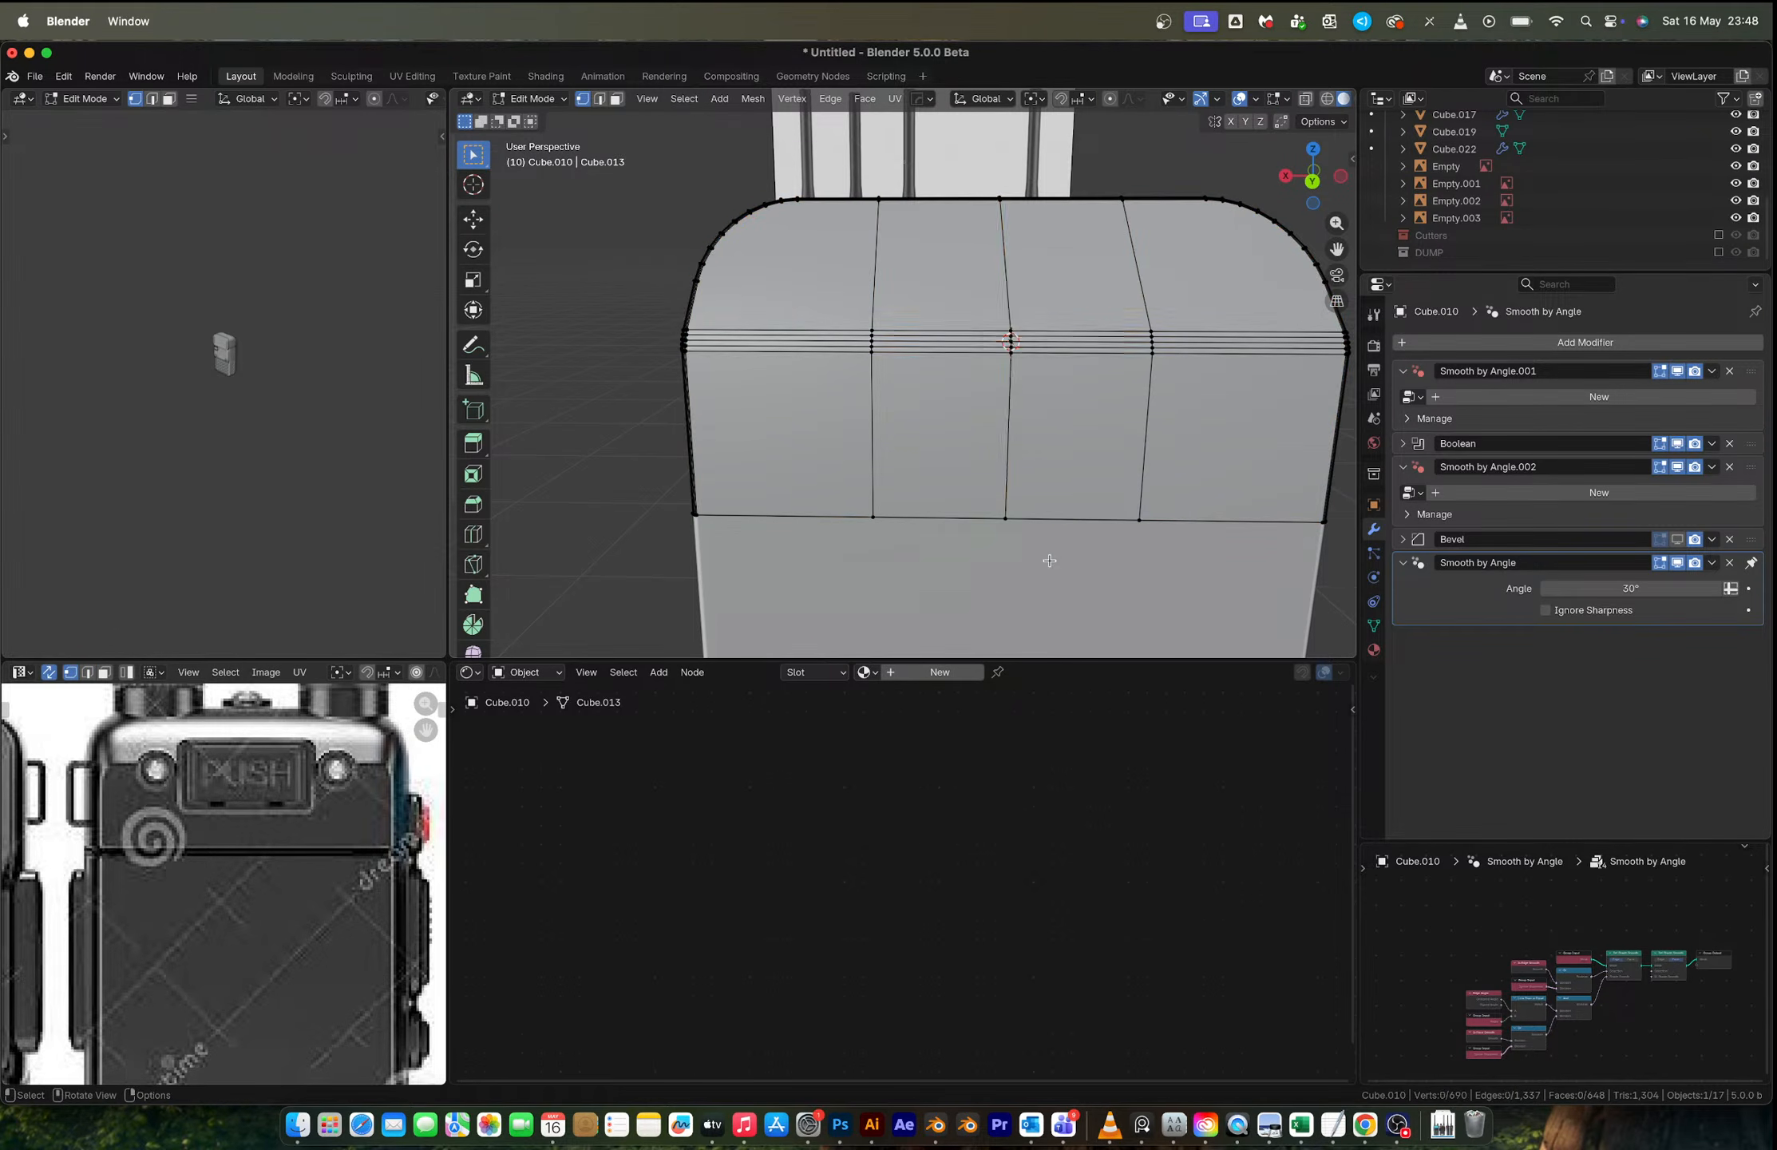
Step: Add a cube at the 3D cursor and scale it uniformly to about 0.228 in the back view
{"action": "key", "text": "Tab"}
{"action": "key", "text": "shift+a"}
{"action": "mouse_move", "coordinate": [1060, 523]}
{"action": "left_click", "coordinate": [1133, 526]}
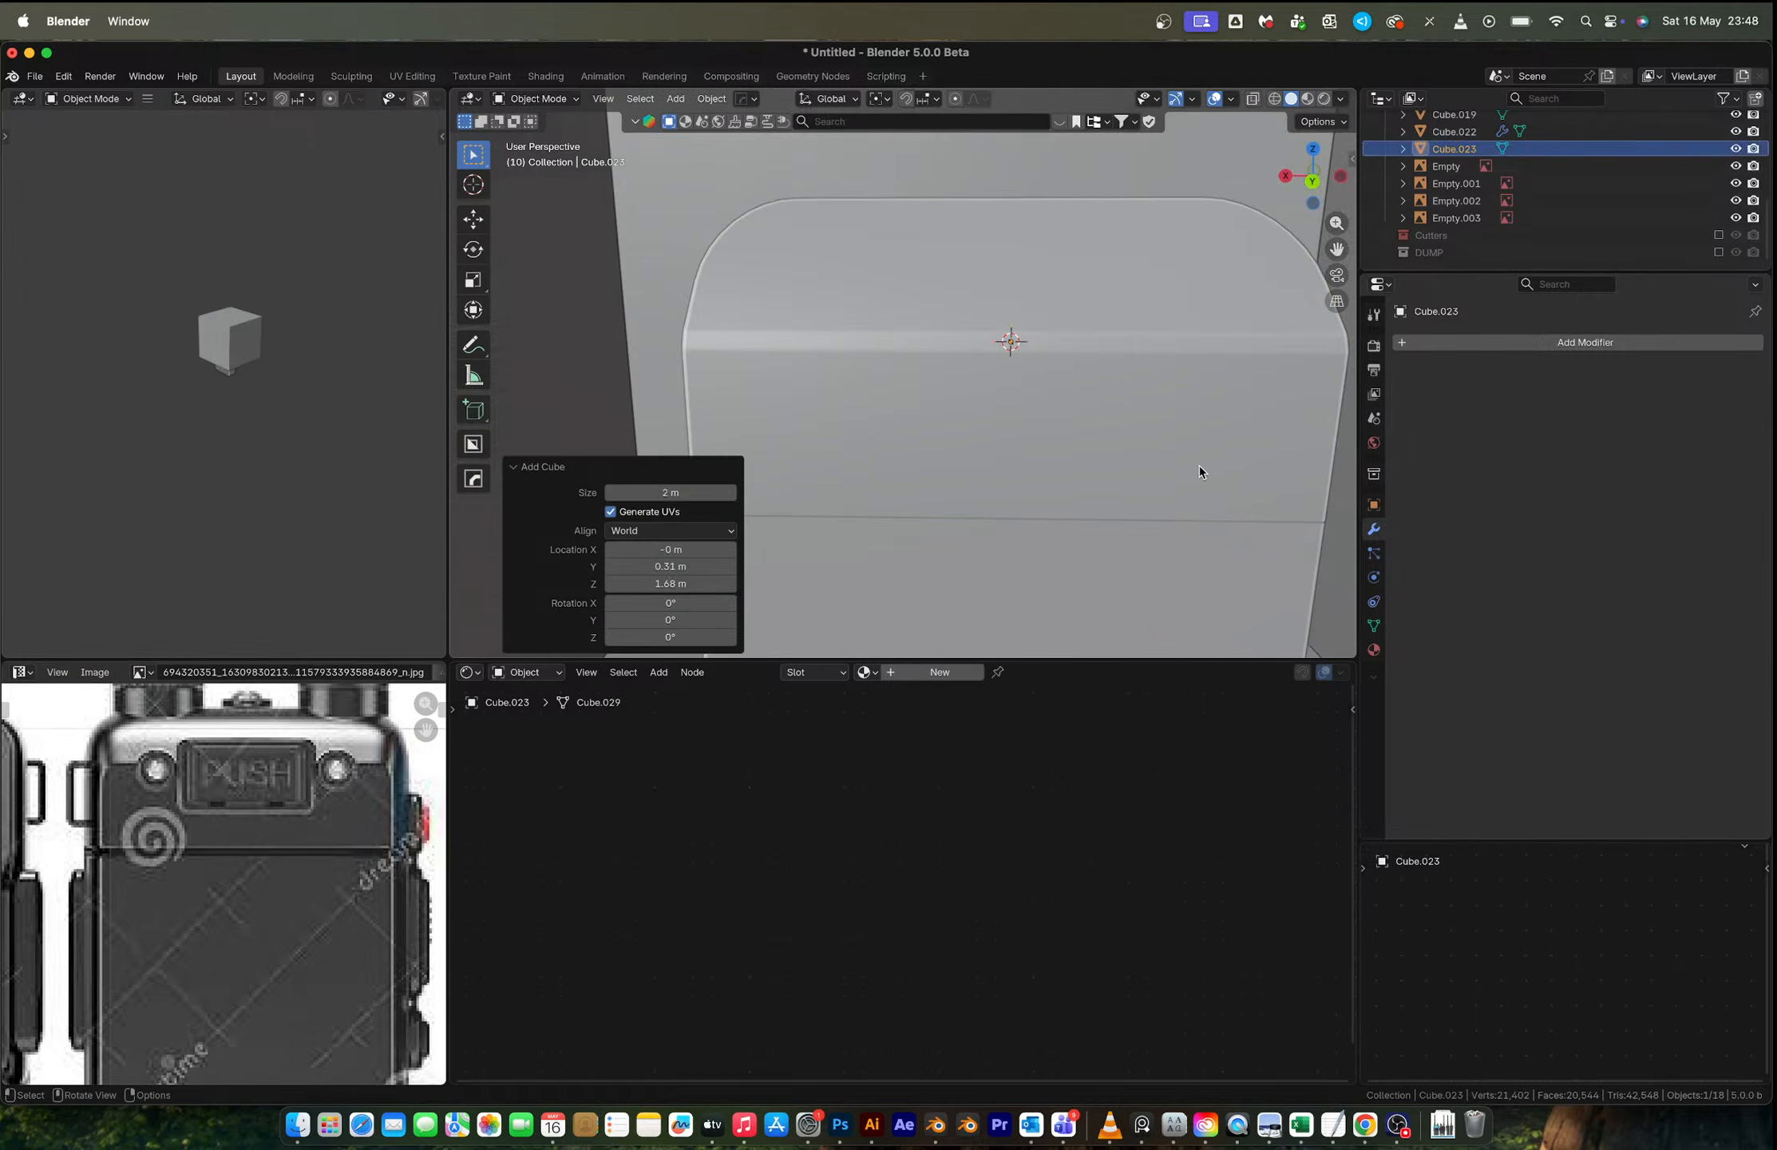
{"action": "left_click", "coordinate": [1313, 181]}
{"action": "key", "text": "s"}
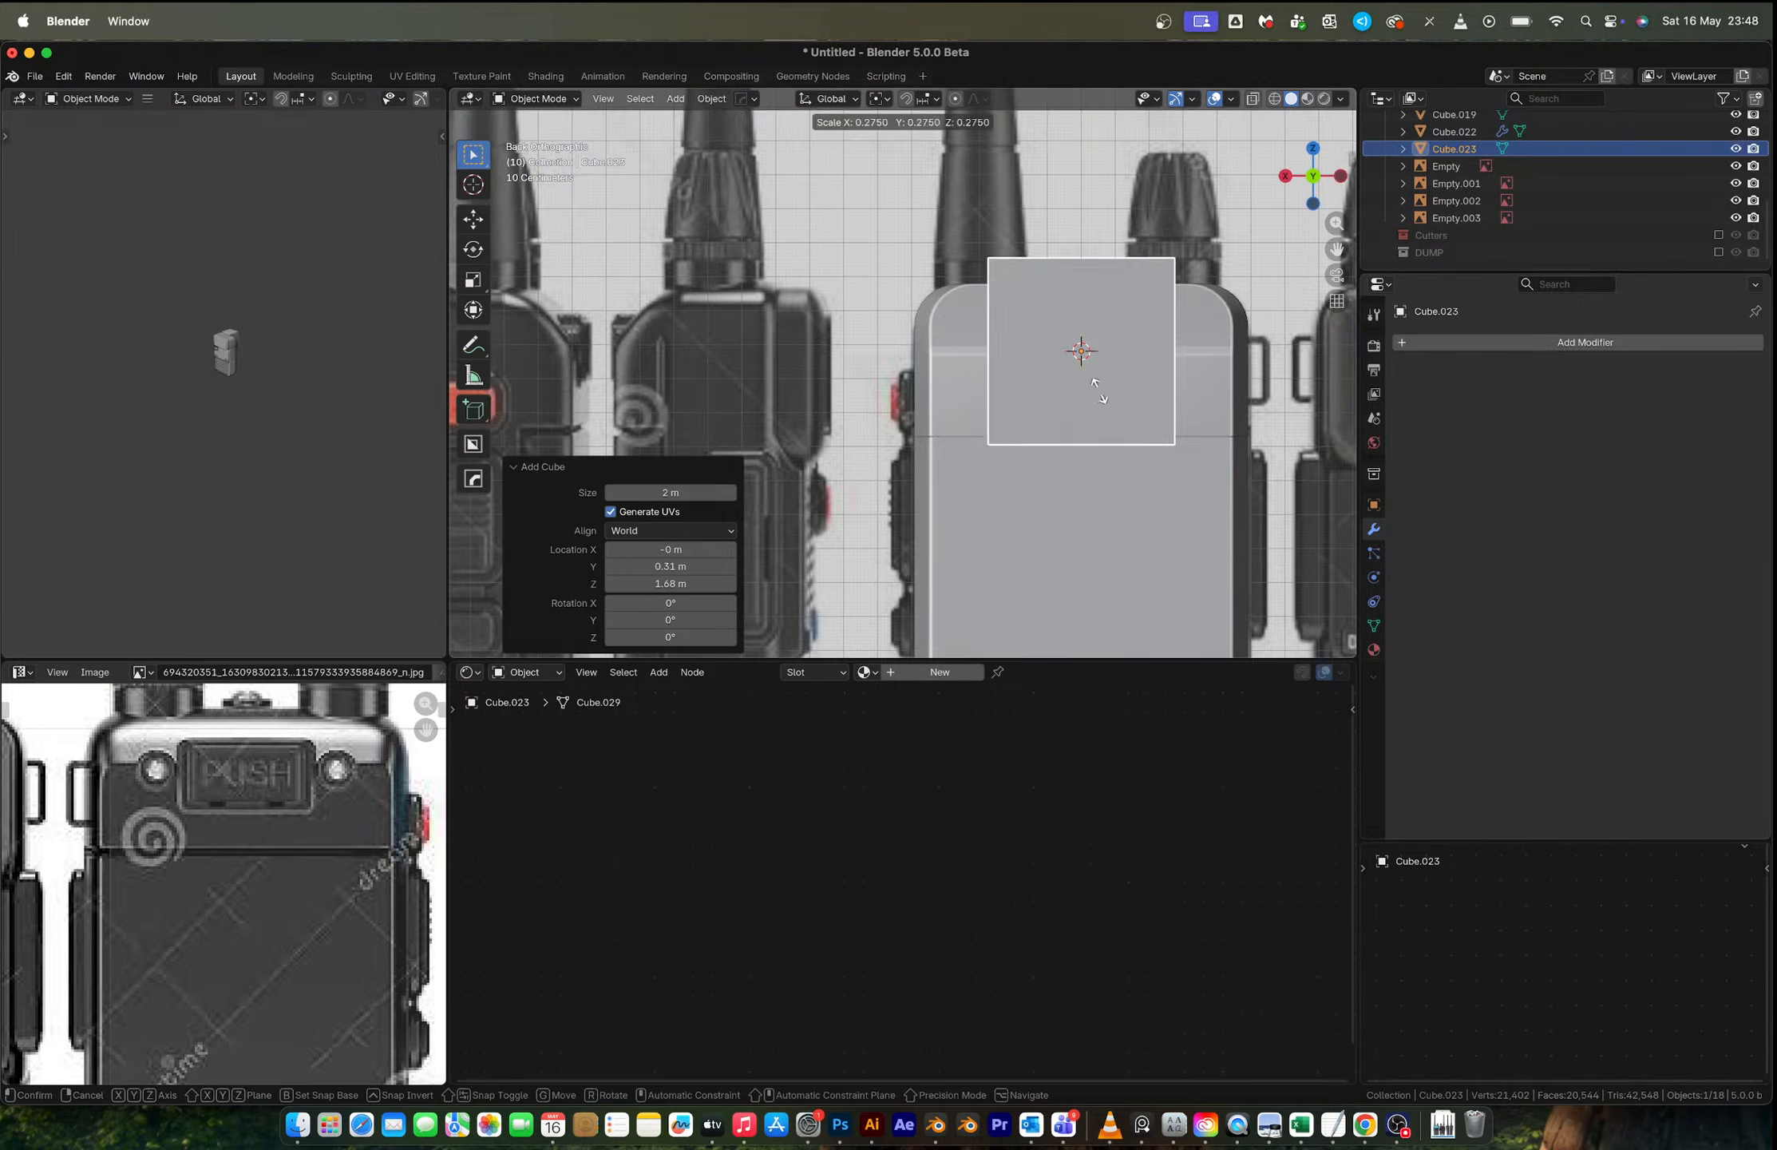
{"action": "left_click", "coordinate": [1210, 467]}
Step: Fit the cube to the reference's PUSH button outline, scaling it to about 0.885 overall and 0.556 along Z
{"action": "scroll", "coordinate": [1209, 467], "scroll_direction": "up", "scroll_amount": 3}
{"action": "key", "text": "s"}
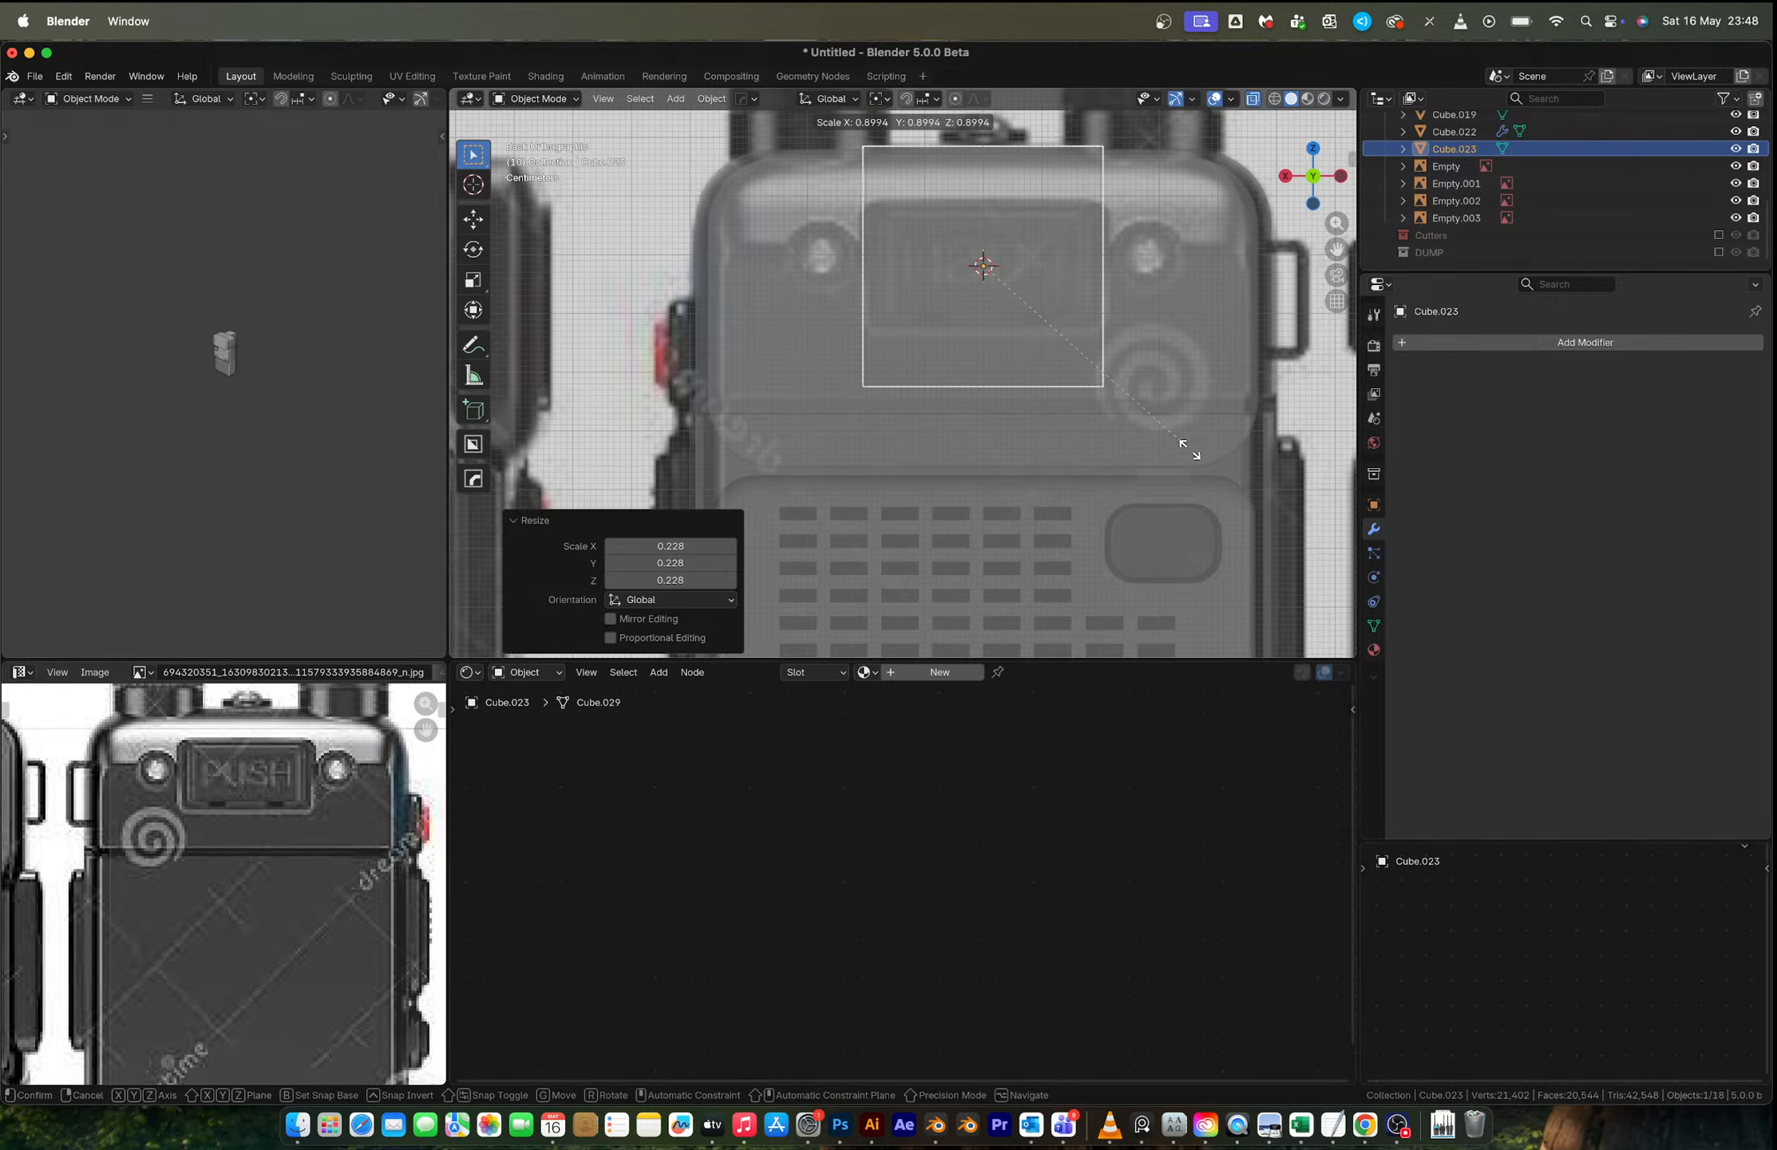
{"action": "left_click", "coordinate": [1184, 446]}
{"action": "key", "text": "s"}
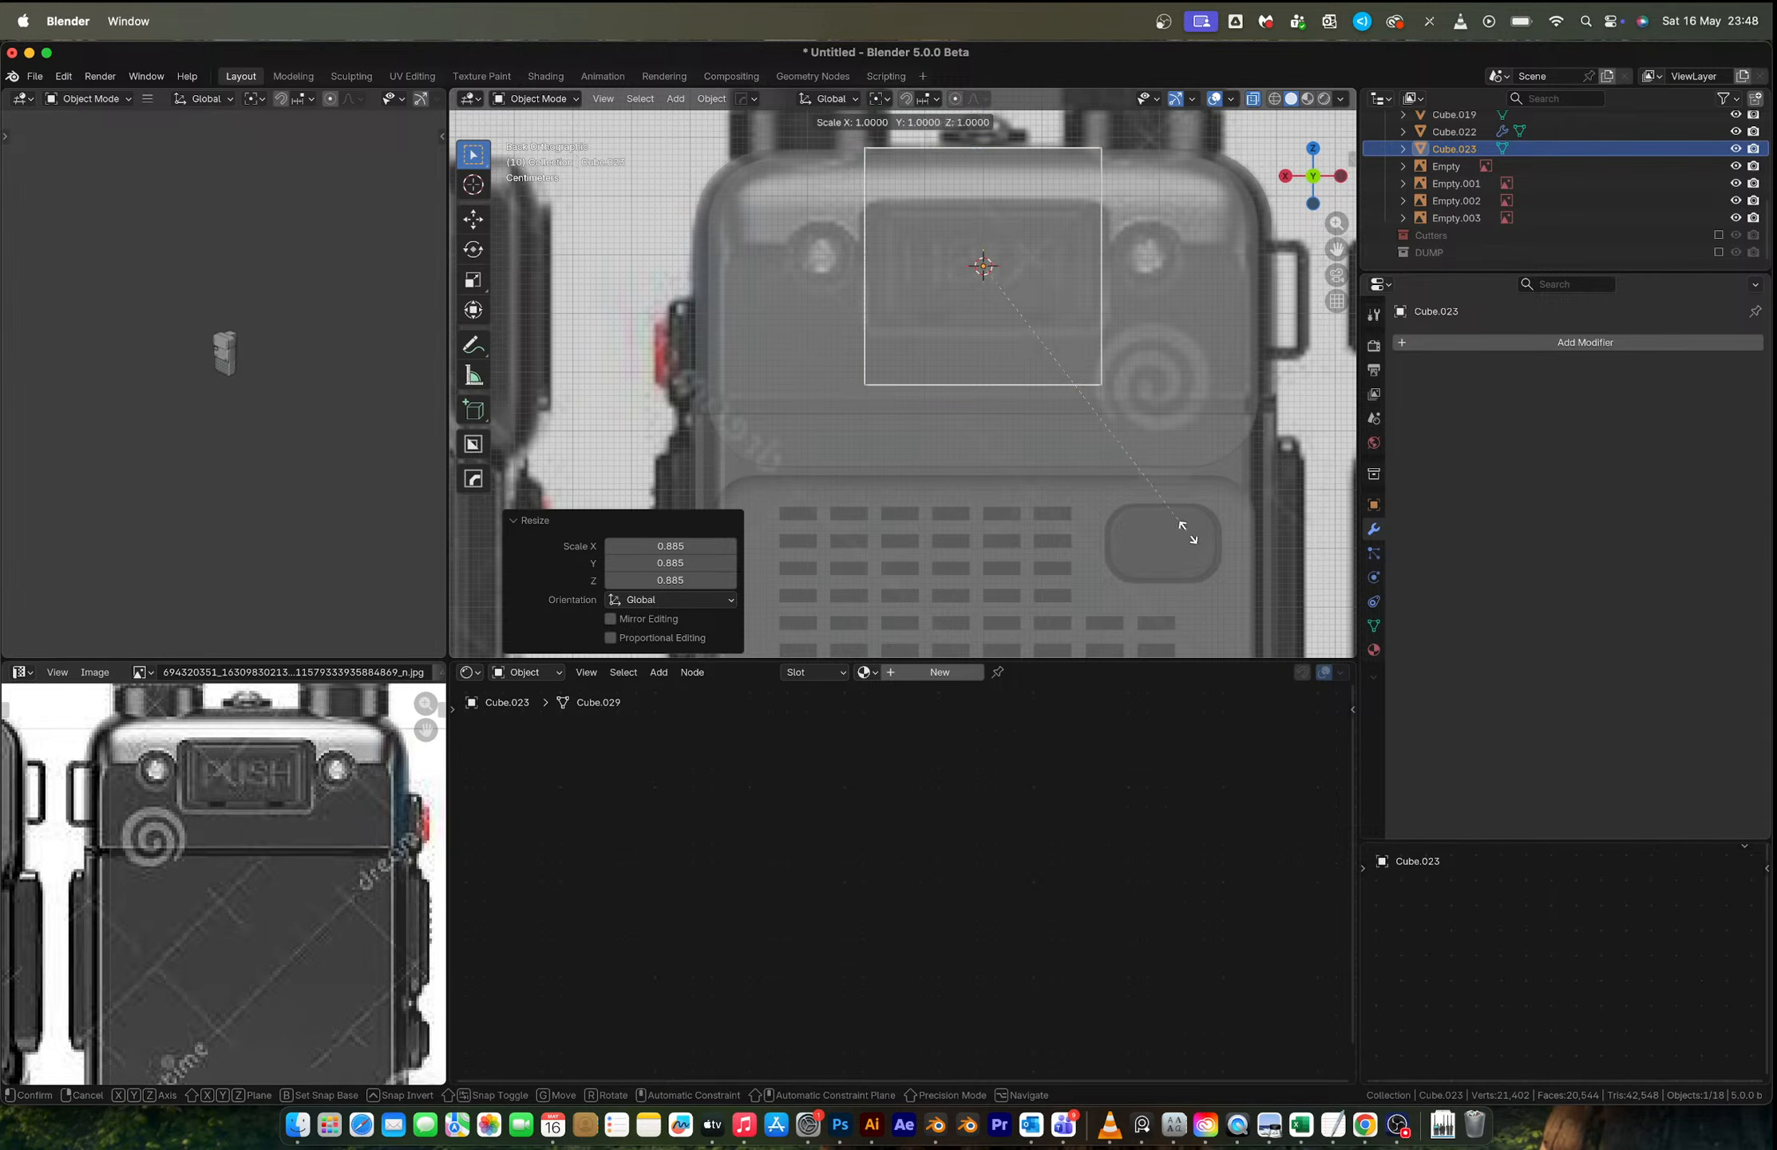
{"action": "key", "text": "z"}
{"action": "left_click", "coordinate": [1078, 423]}
{"action": "scroll", "coordinate": [907, 344], "scroll_direction": "up", "scroll_amount": 2}
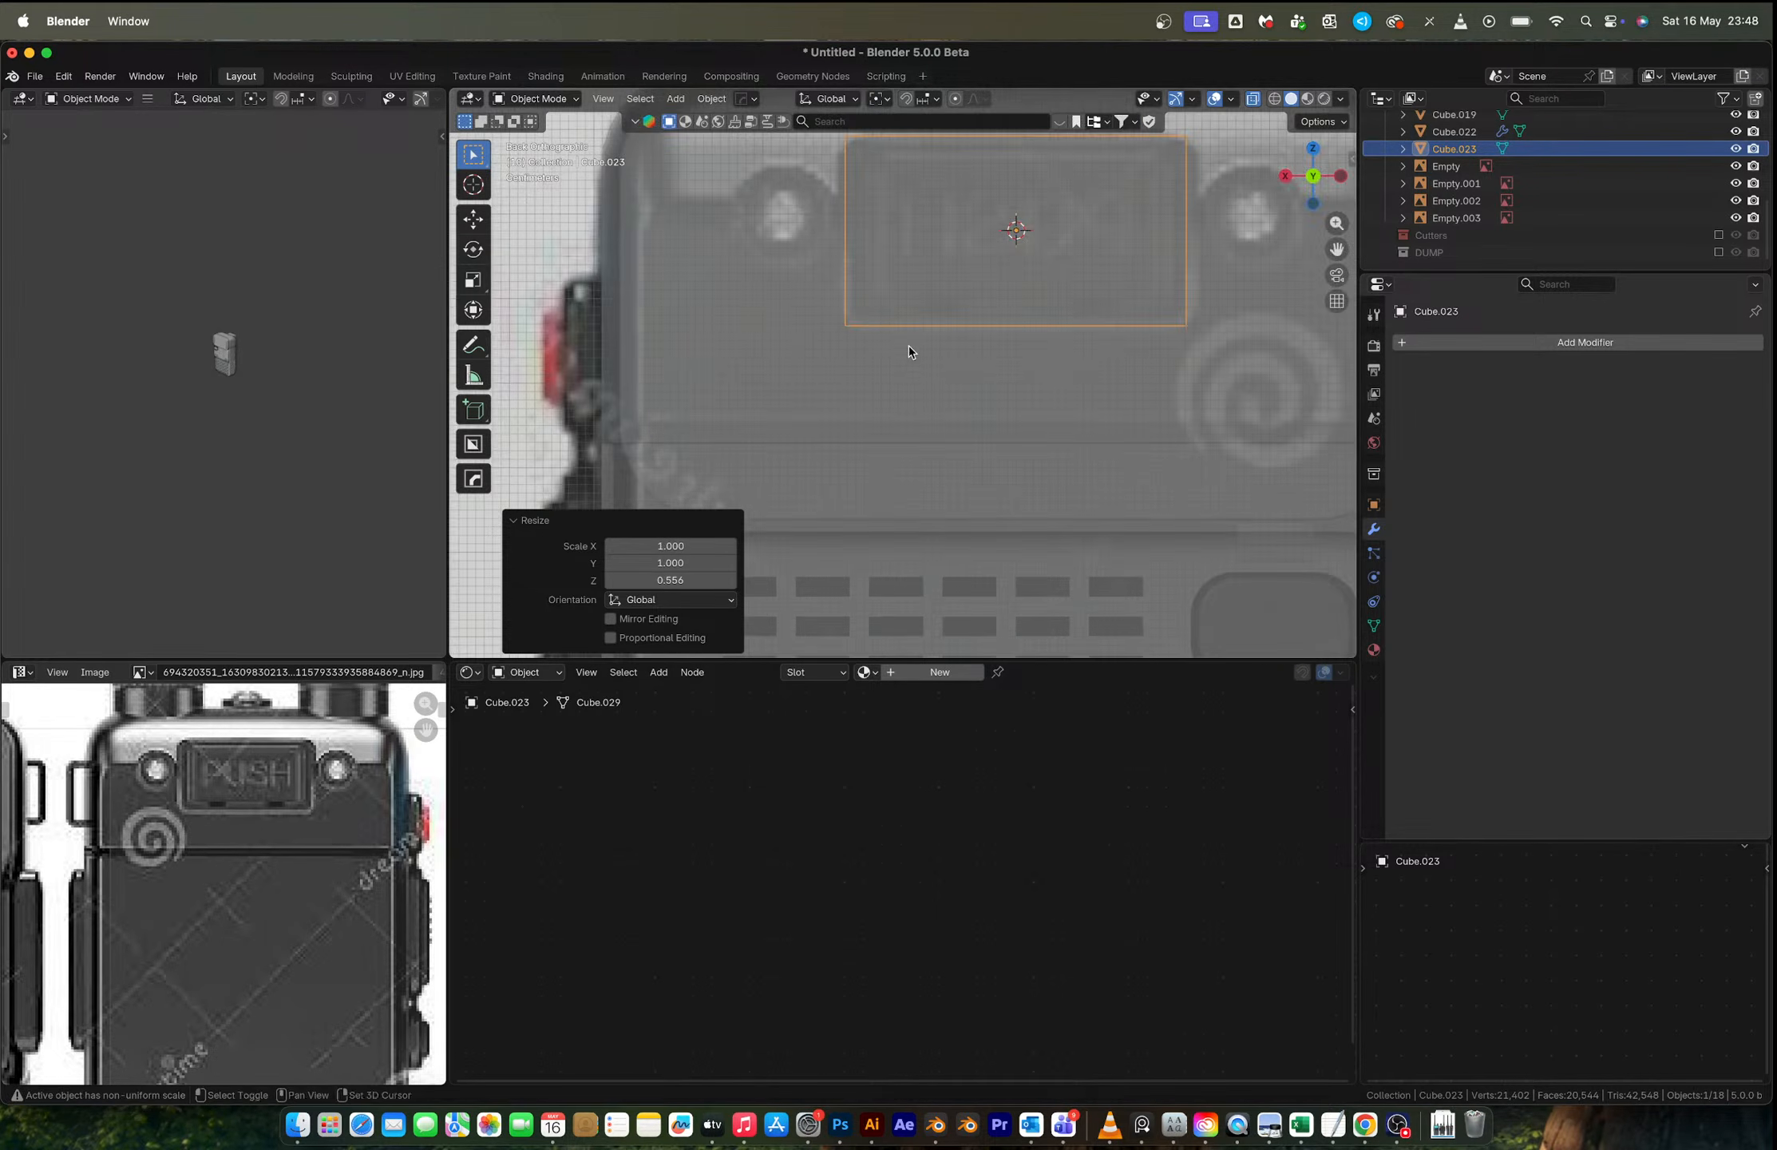
Step: Select the cube's four depth edges at the corners of the button outline and try to bevel them with 8 segments
{"action": "middle_click_drag", "start_coordinate": [908, 344], "coordinate": [867, 431], "text": "shift"}
{"action": "key", "text": "Tab"}
{"action": "key", "text": "2"}
{"action": "left_click", "coordinate": [797, 261]}
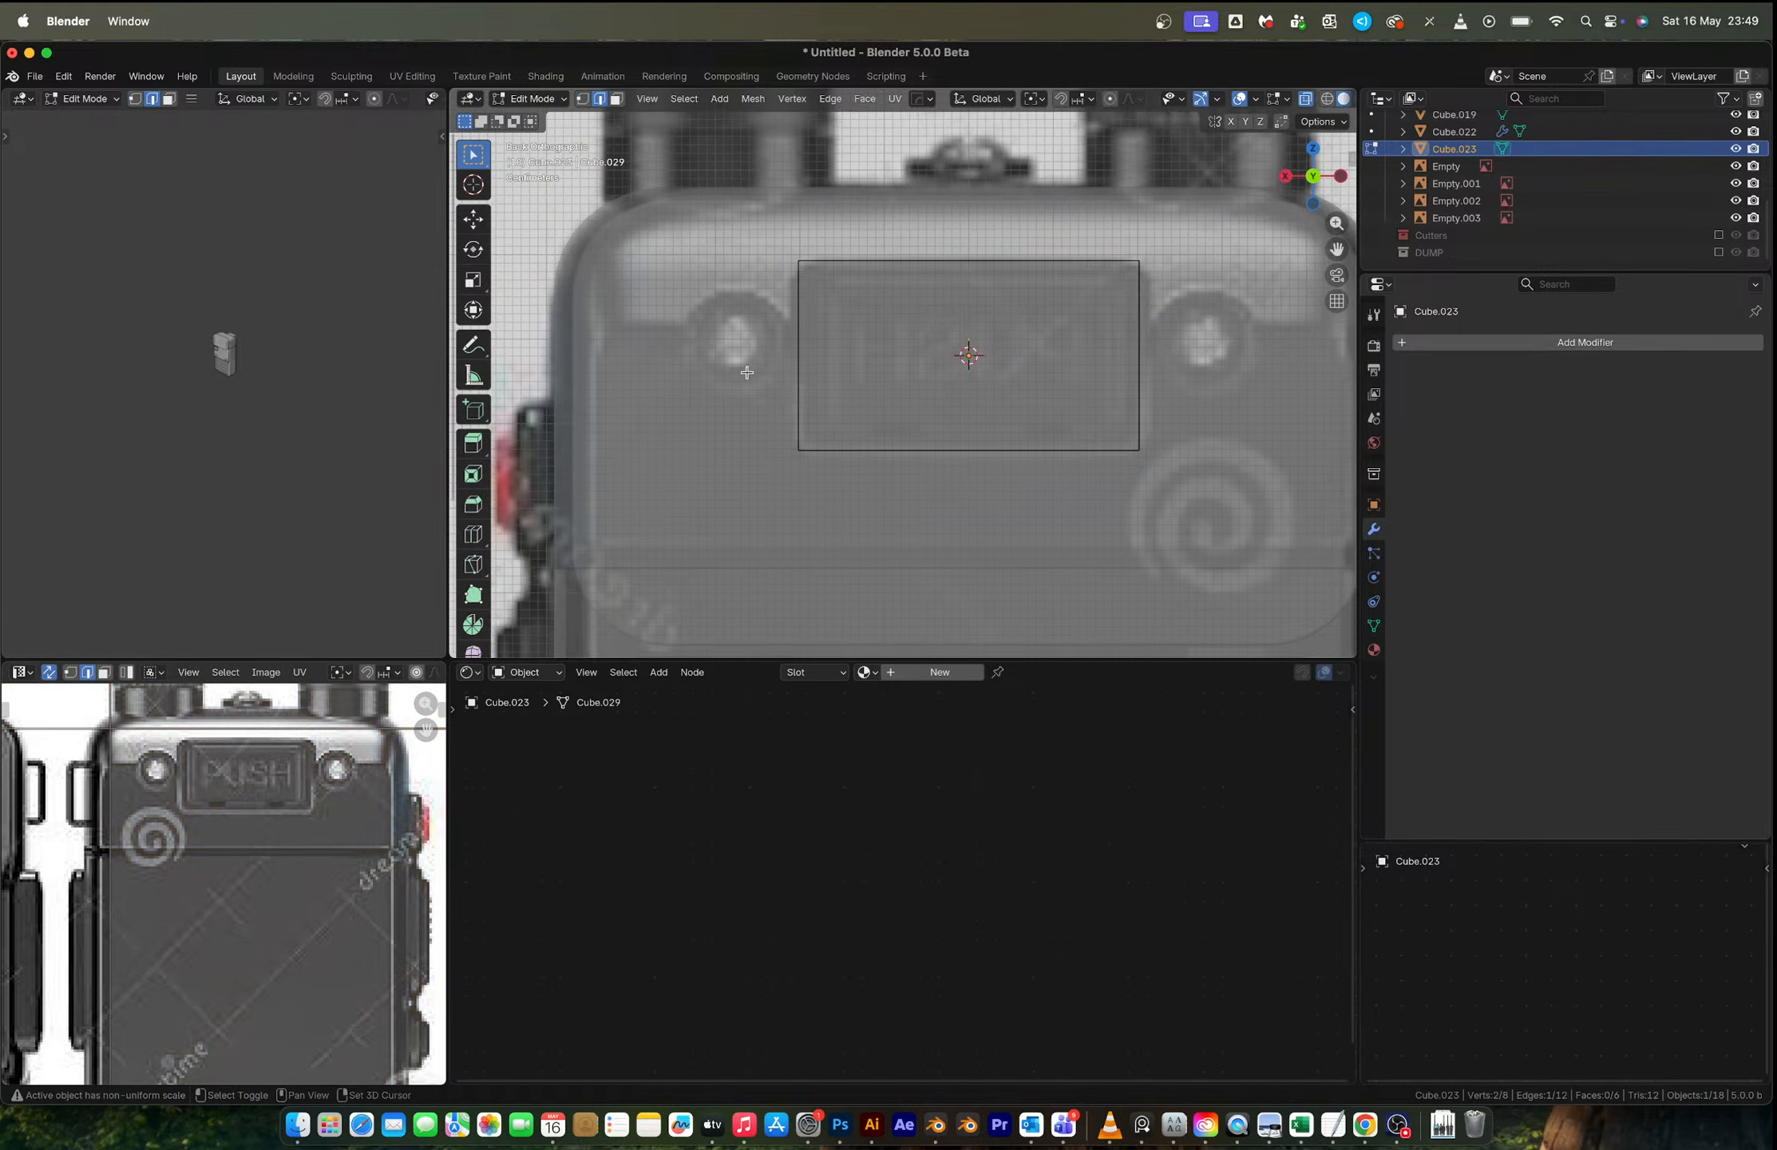
{"action": "left_click", "coordinate": [799, 452], "text": "shift"}
{"action": "left_click", "coordinate": [1138, 450], "text": "shift"}
{"action": "key", "text": "ctrl+b"}
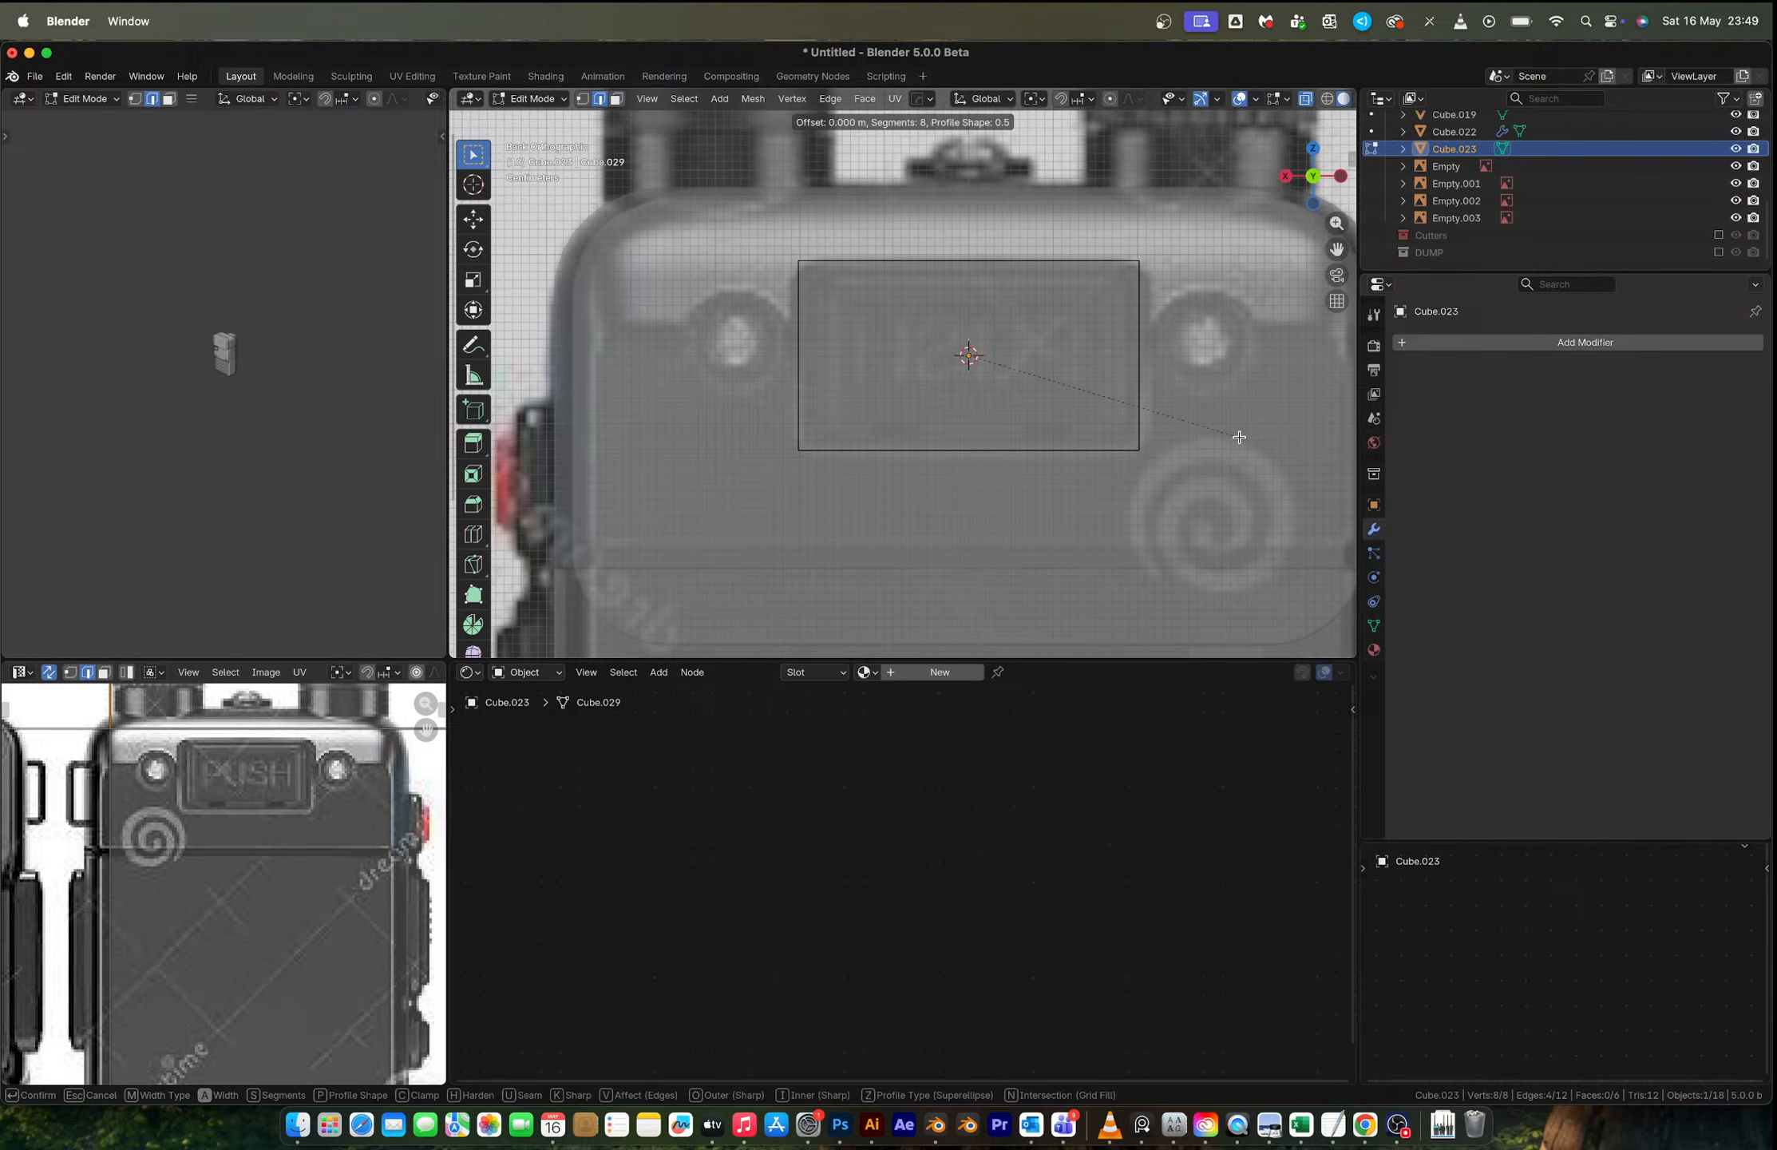
{"action": "scroll", "coordinate": [1251, 443], "scroll_direction": "up", "scroll_amount": 7}
{"action": "left_click", "coordinate": [1251, 443]}
Step: Apply the cube's scale and bevel its four depth edges with 8 segments and an offset of about 0.033 m
{"action": "key", "text": "Tab"}
{"action": "key", "text": "ctrl+a"}
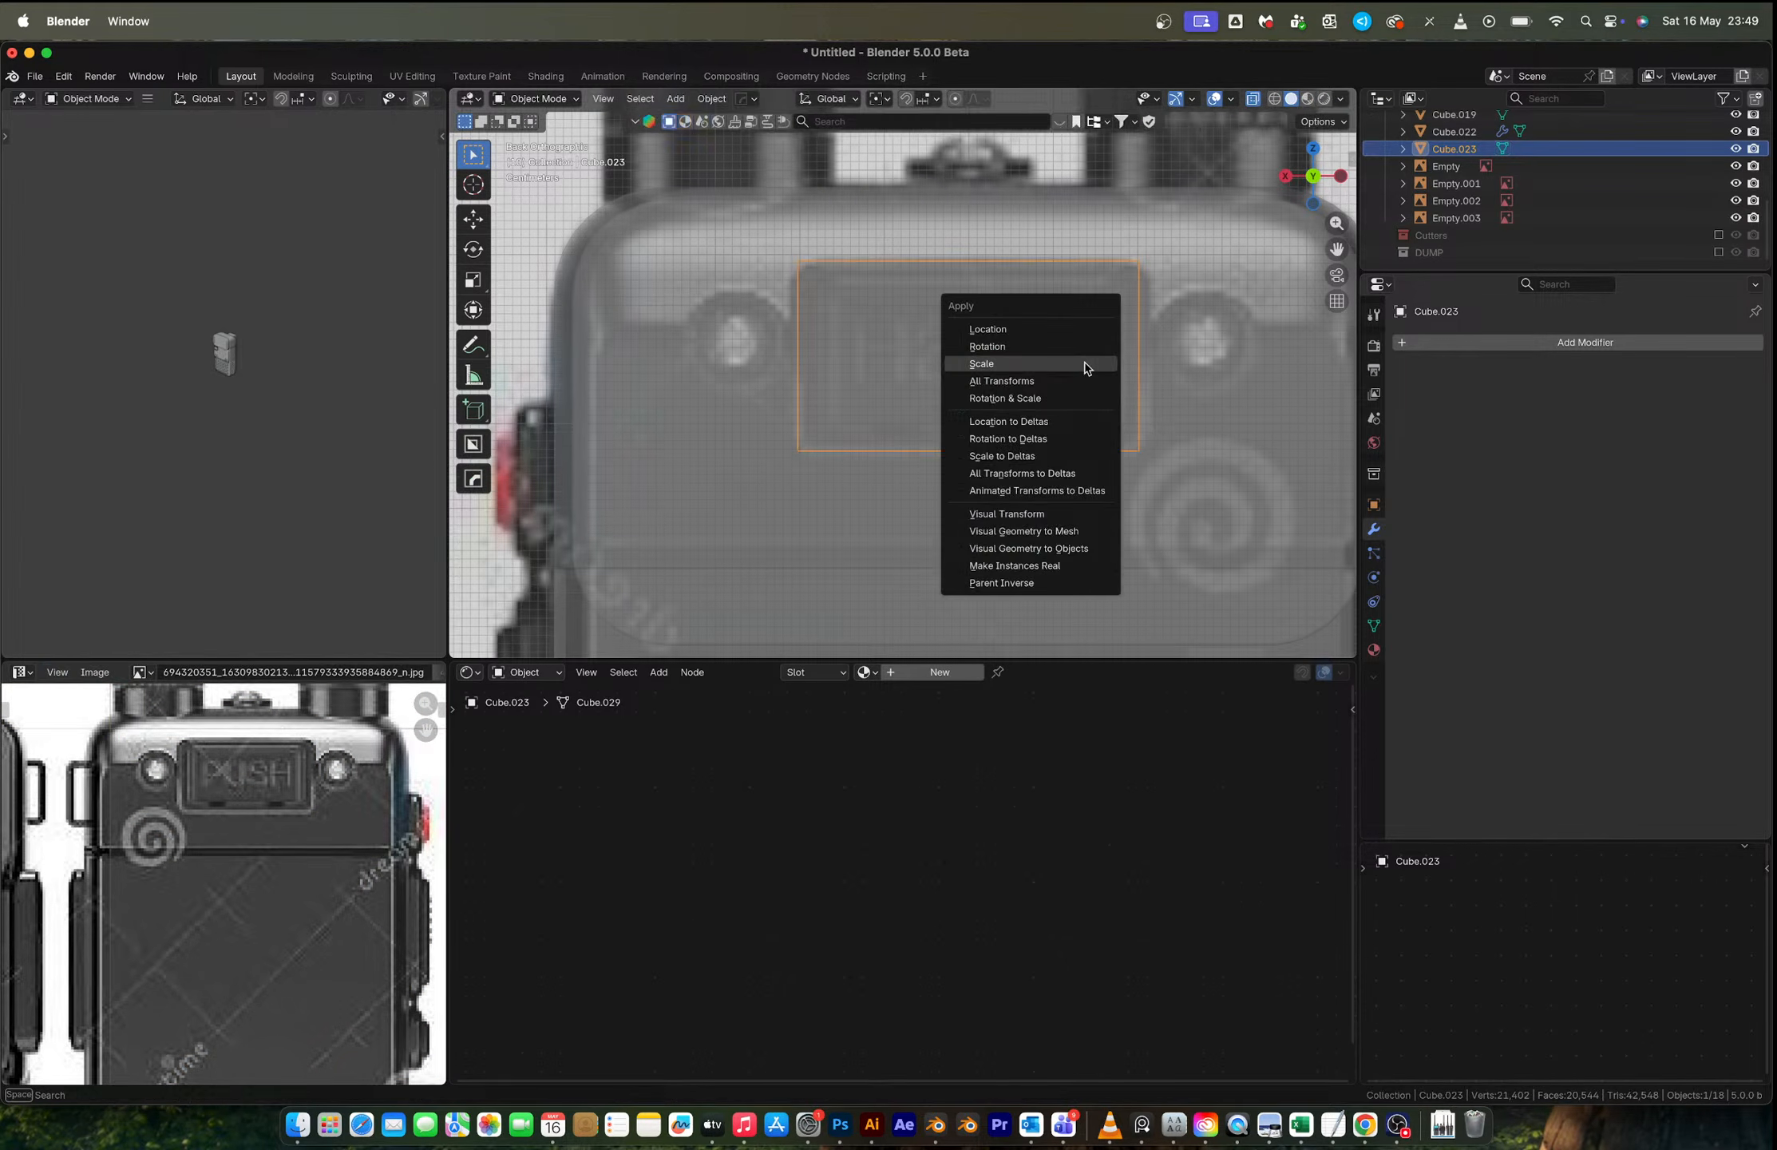
{"action": "left_click", "coordinate": [1086, 367]}
{"action": "key", "text": "Tab"}
{"action": "key", "text": "ctrl+b"}
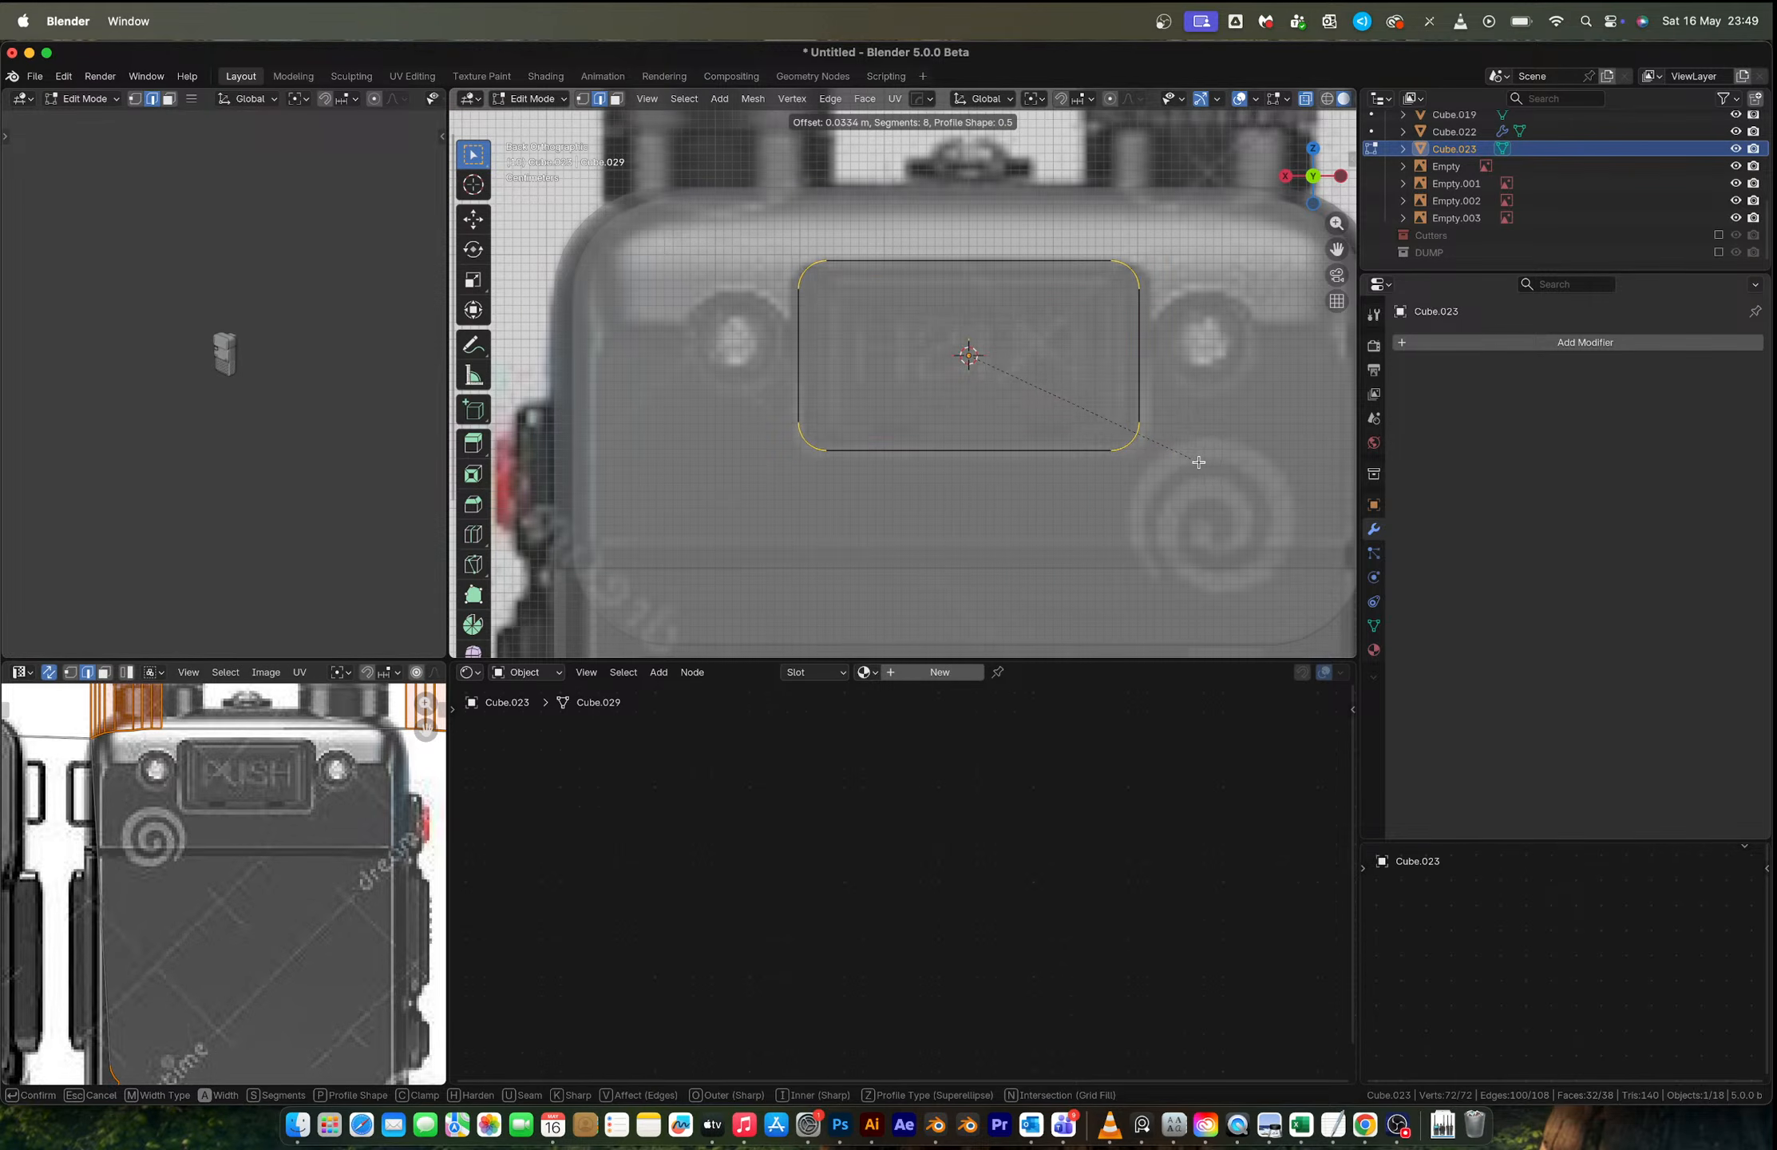
{"action": "left_click", "coordinate": [1198, 461]}
Step: Shorten the rounded block's depth by scaling it to about 0.461 along Y
{"action": "middle_click_drag", "start_coordinate": [1074, 400], "coordinate": [1161, 447]}
{"action": "key", "text": "Tab"}
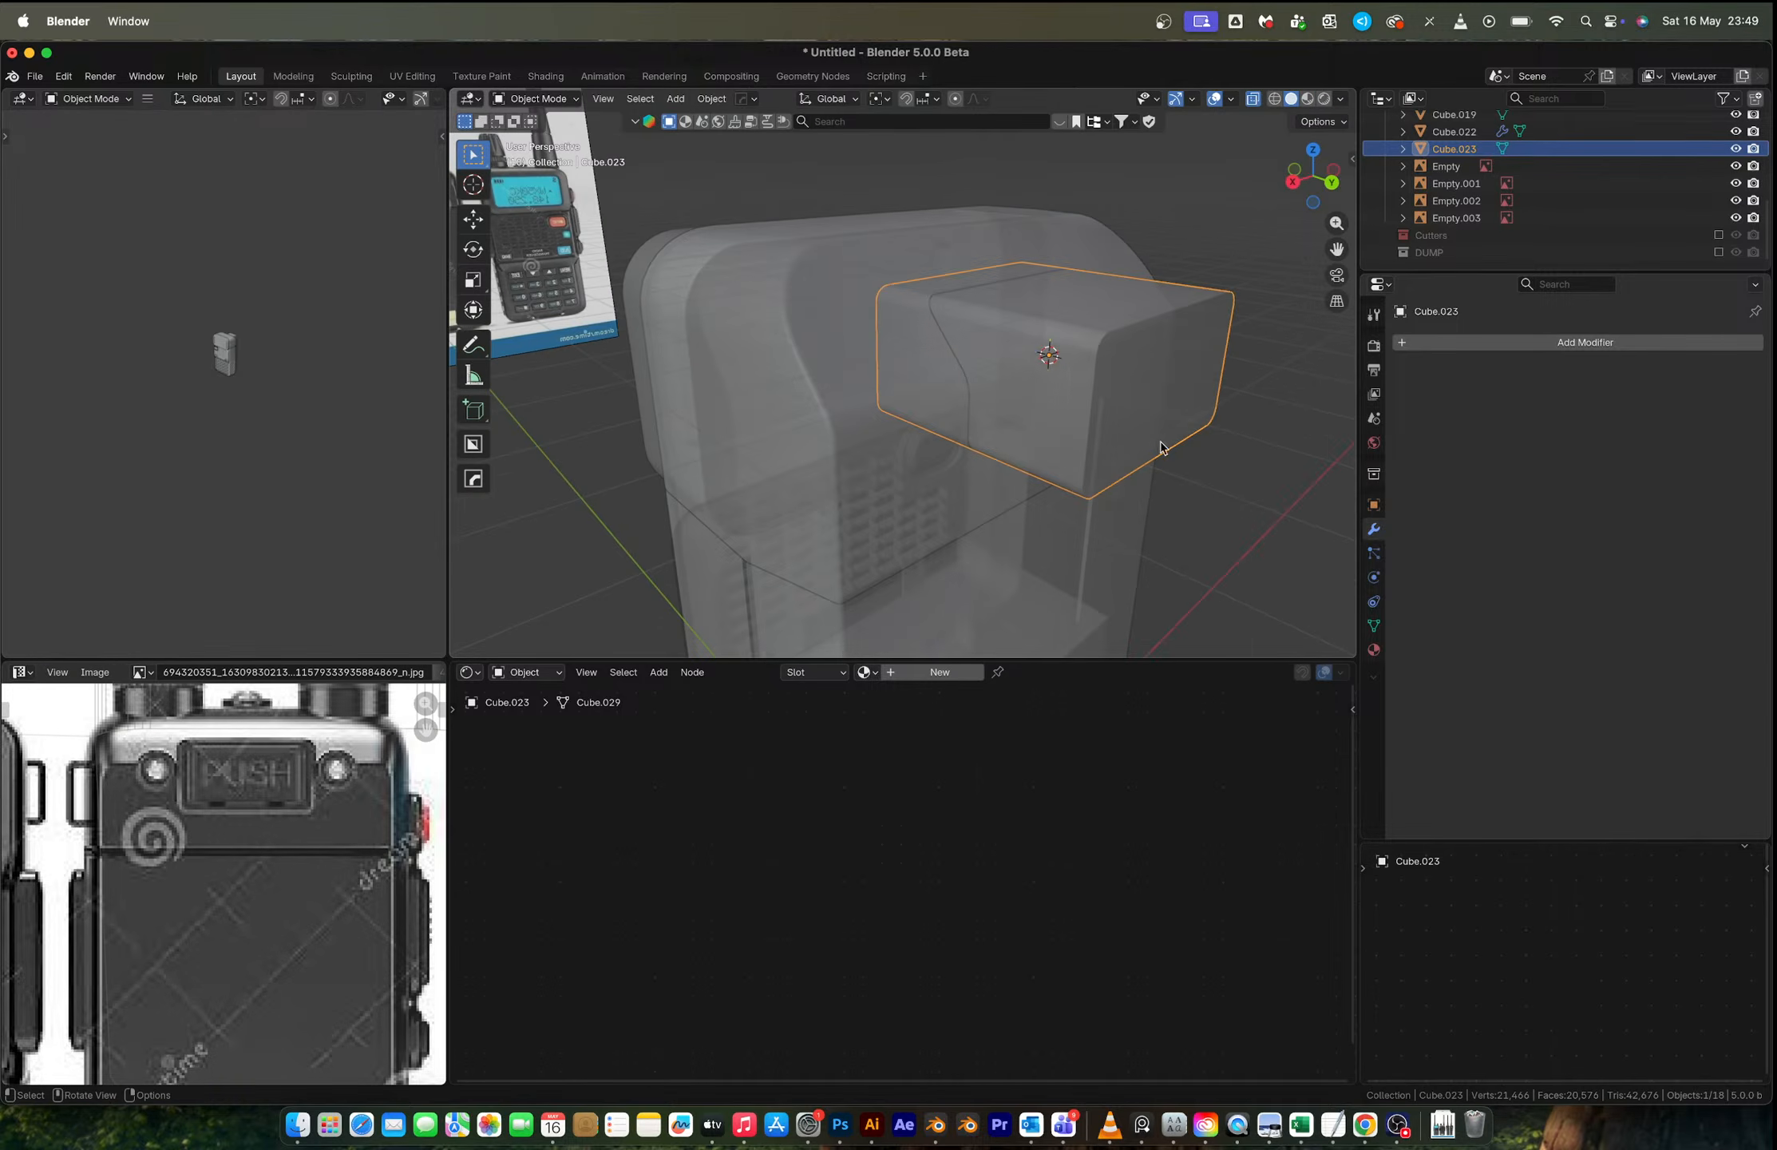
{"action": "key", "text": "s"}
{"action": "key", "text": "x"}
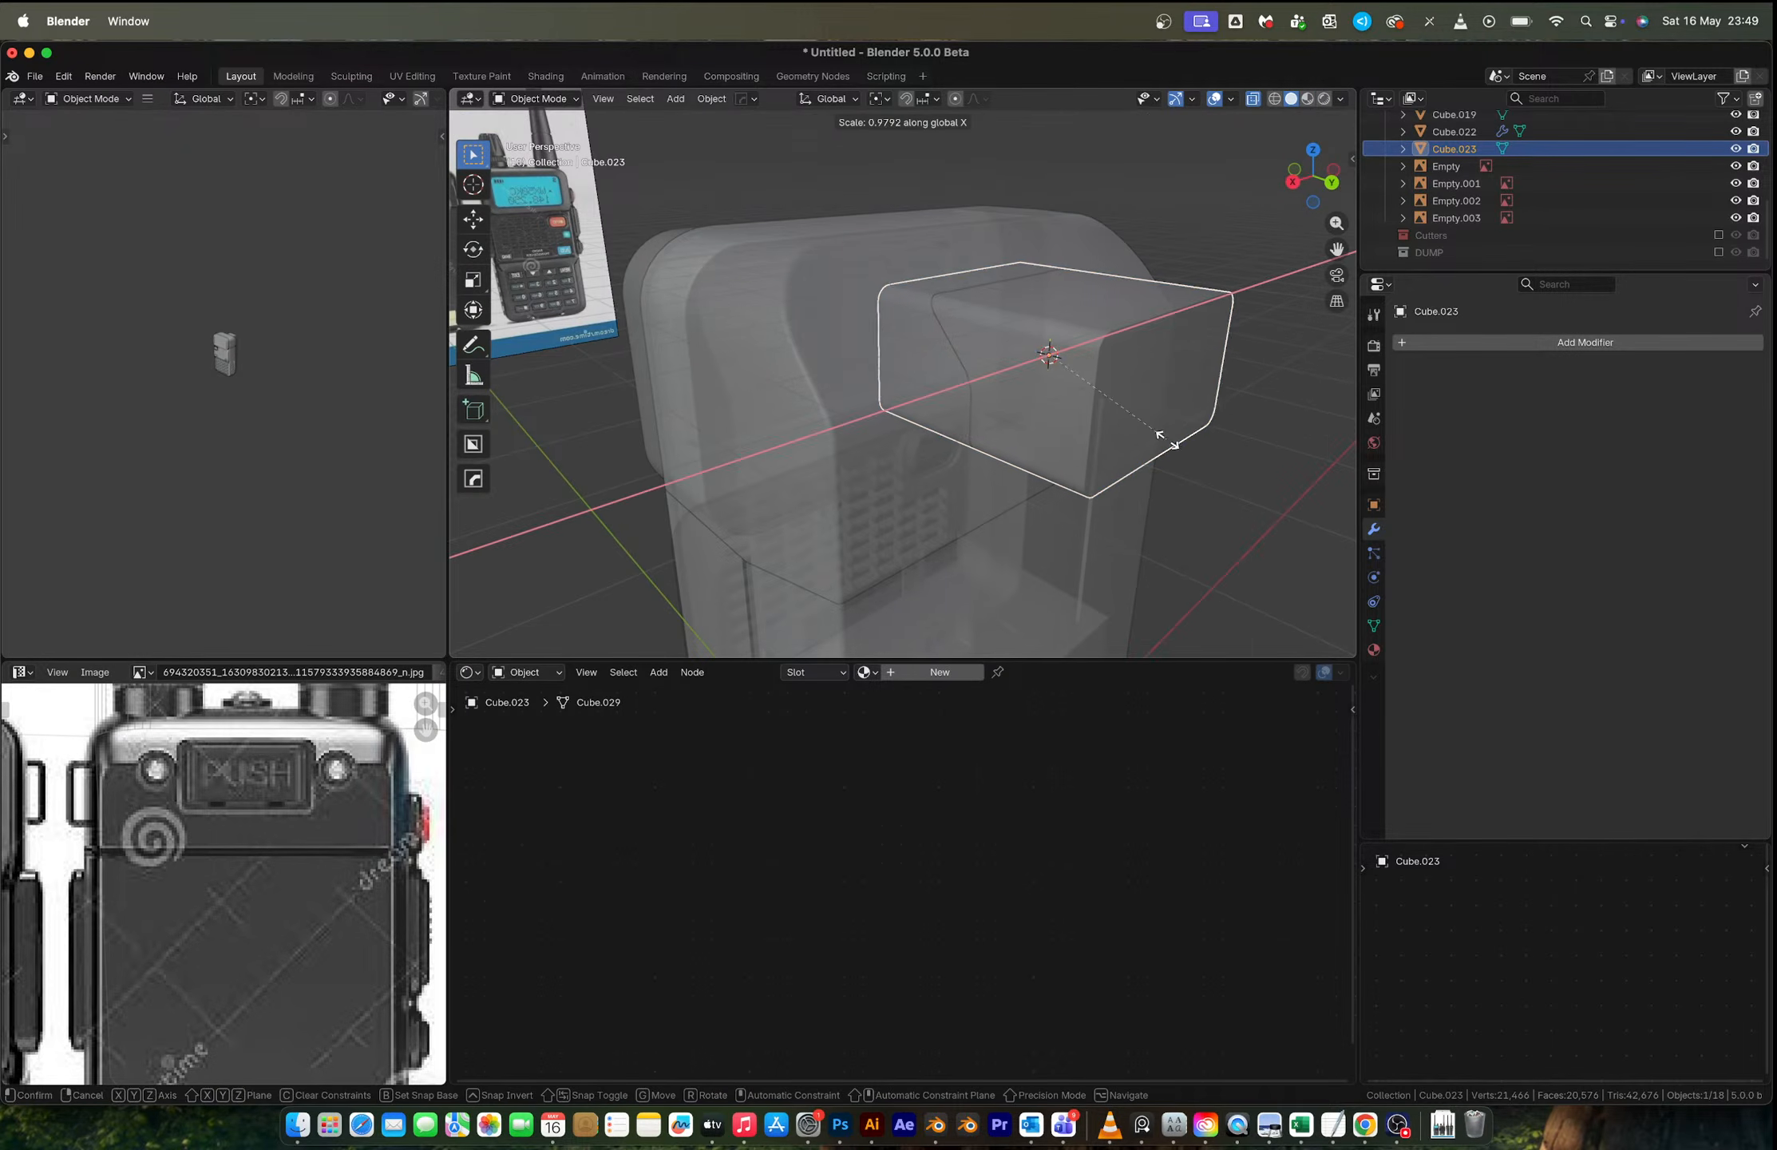
{"action": "key", "text": "y"}
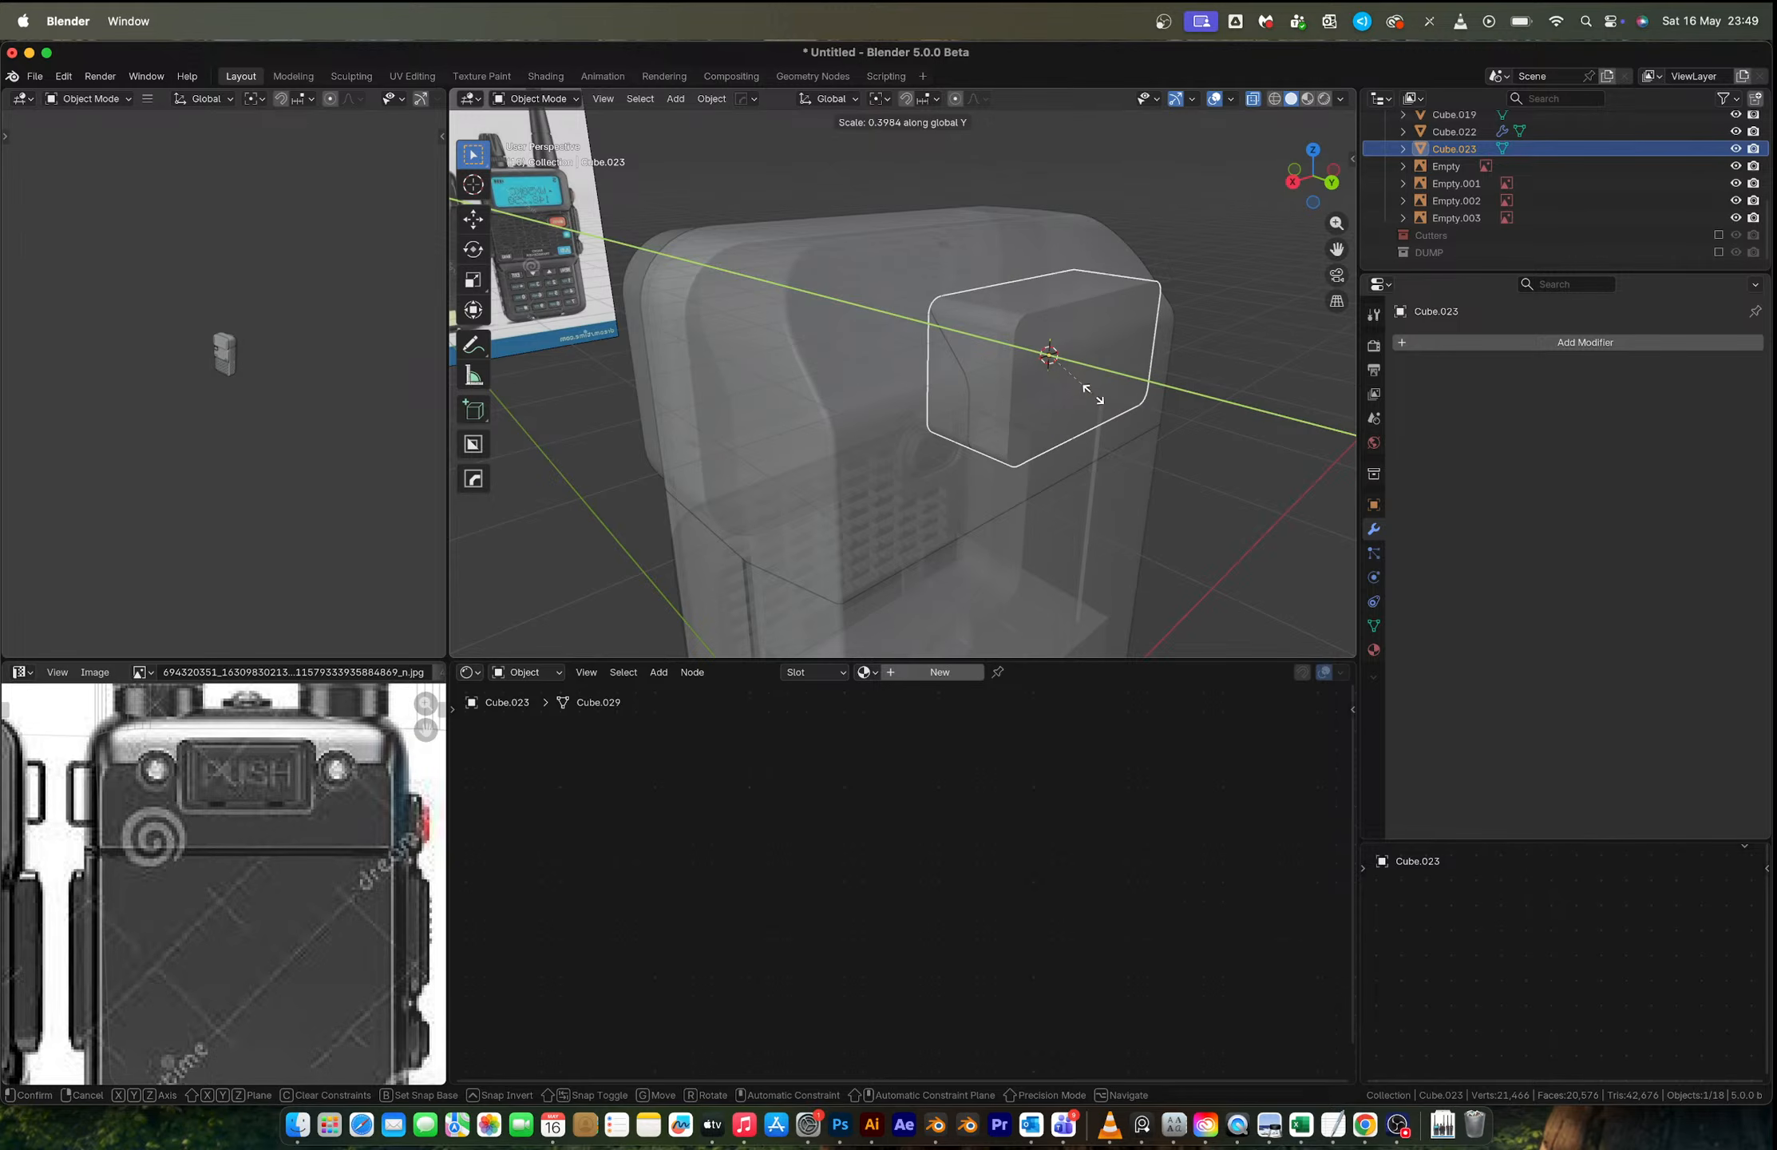
{"action": "left_click", "coordinate": [1101, 398]}
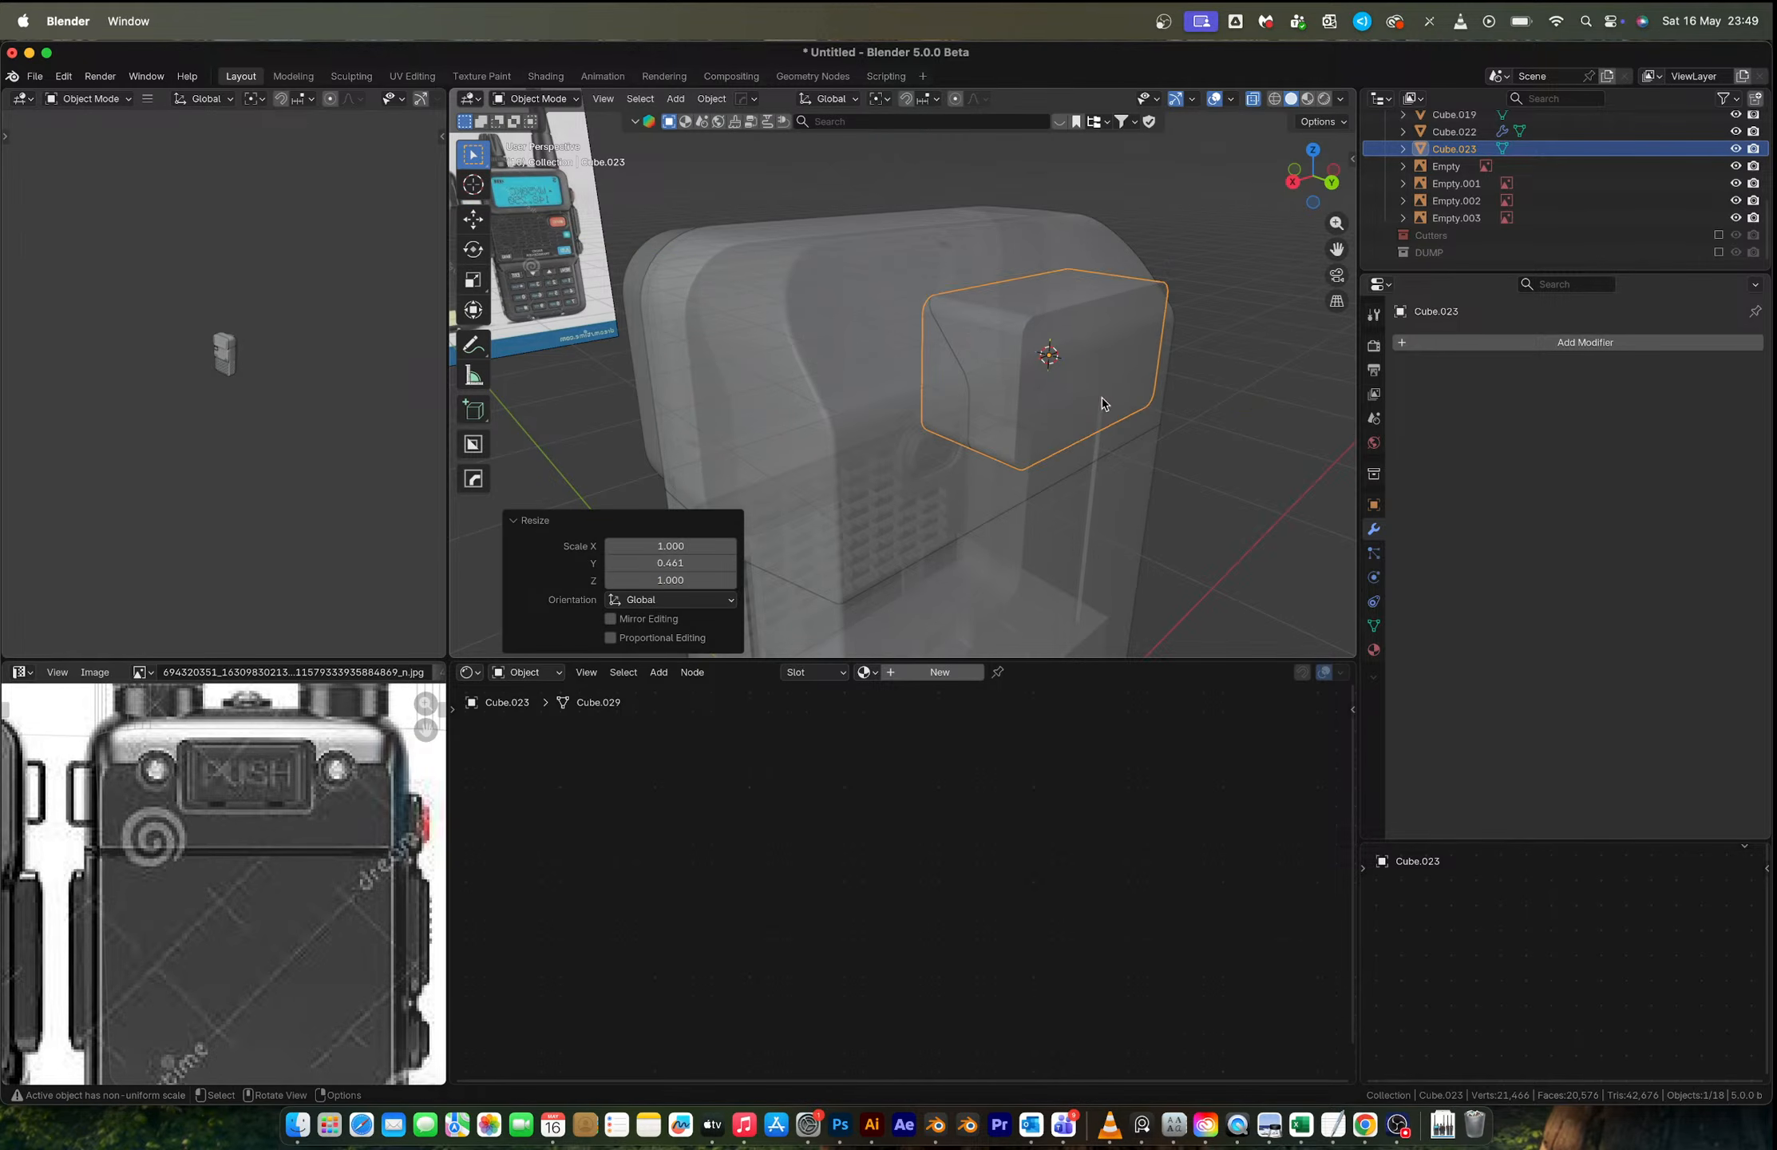
Step: Cut the rounded block out of the cap with a Difference boolean
{"action": "scroll", "coordinate": [953, 389], "scroll_direction": "up", "scroll_amount": 2}
{"action": "left_click", "coordinate": [917, 354], "text": "shift"}
{"action": "key", "text": "q"}
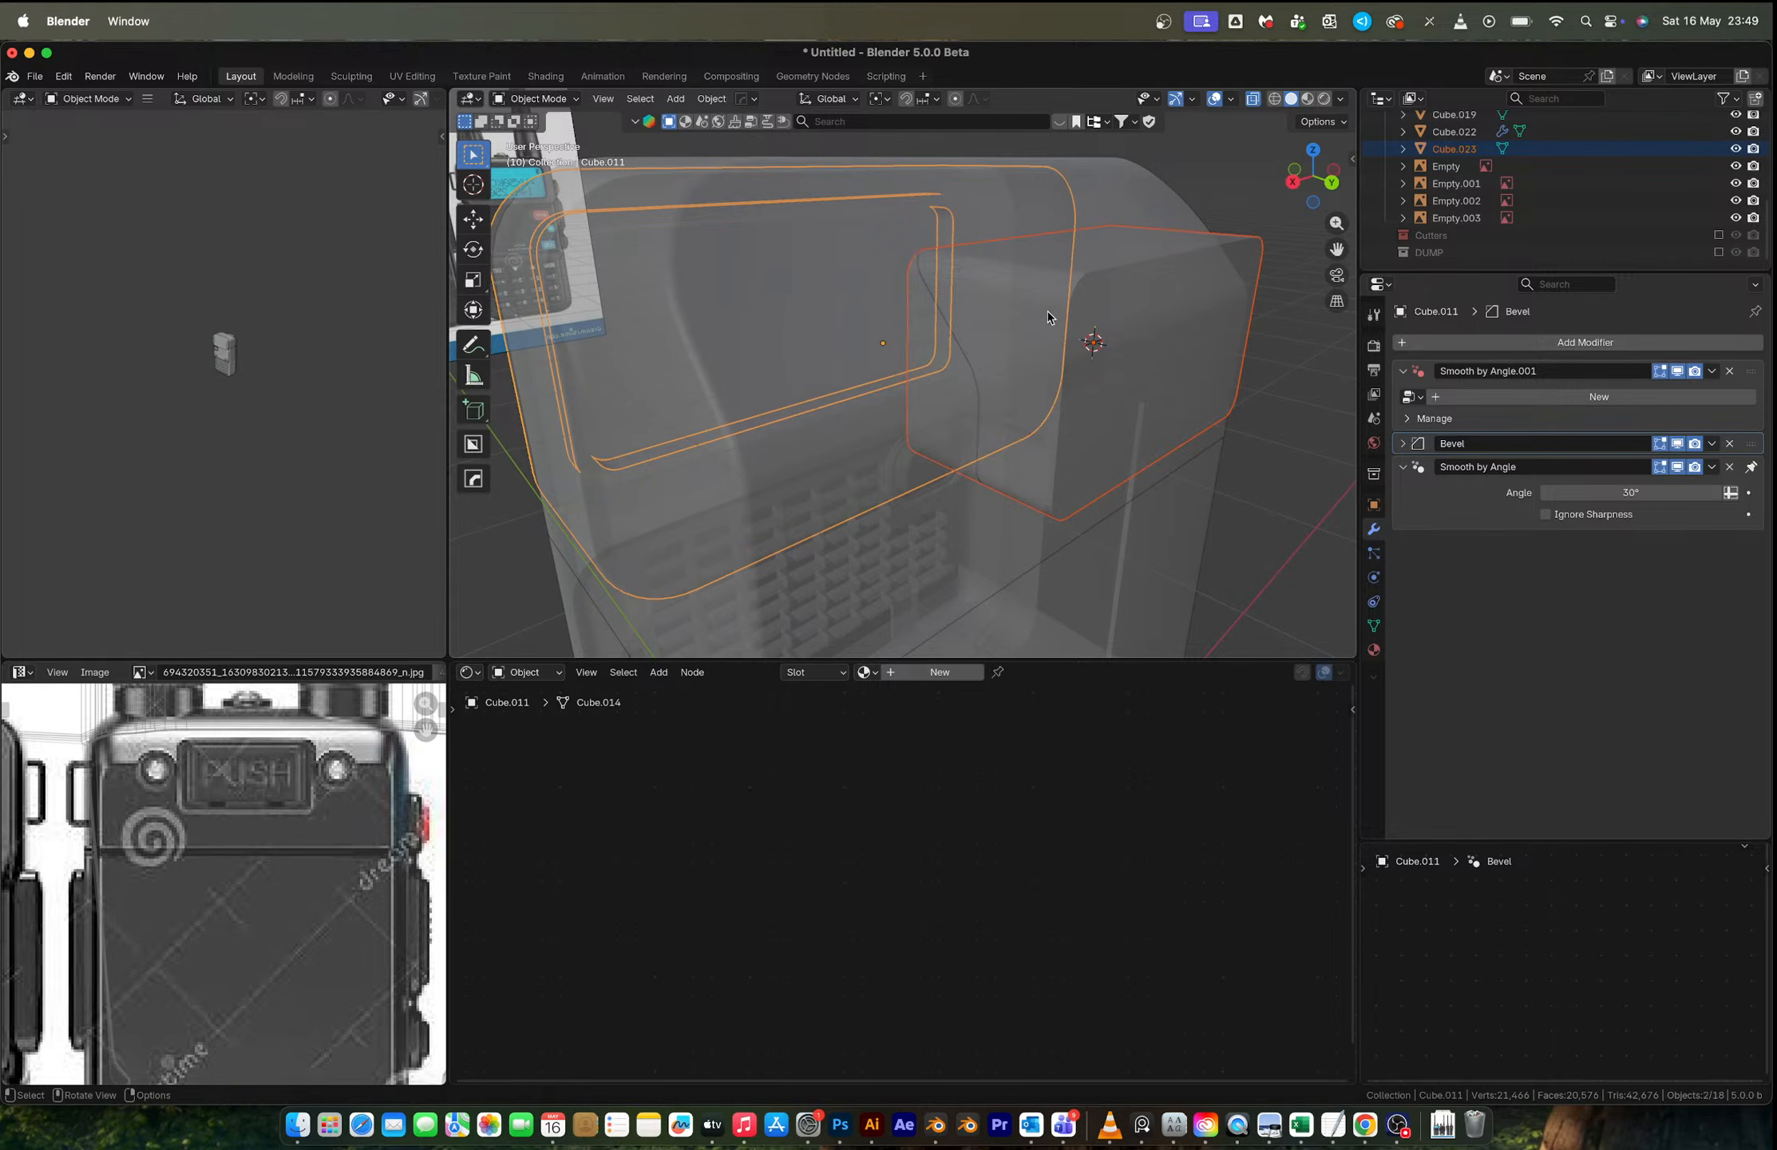
{"action": "left_click", "coordinate": [1141, 223]}
{"action": "left_click", "coordinate": [1140, 194], "text": "shift"}
{"action": "key", "text": "q"}
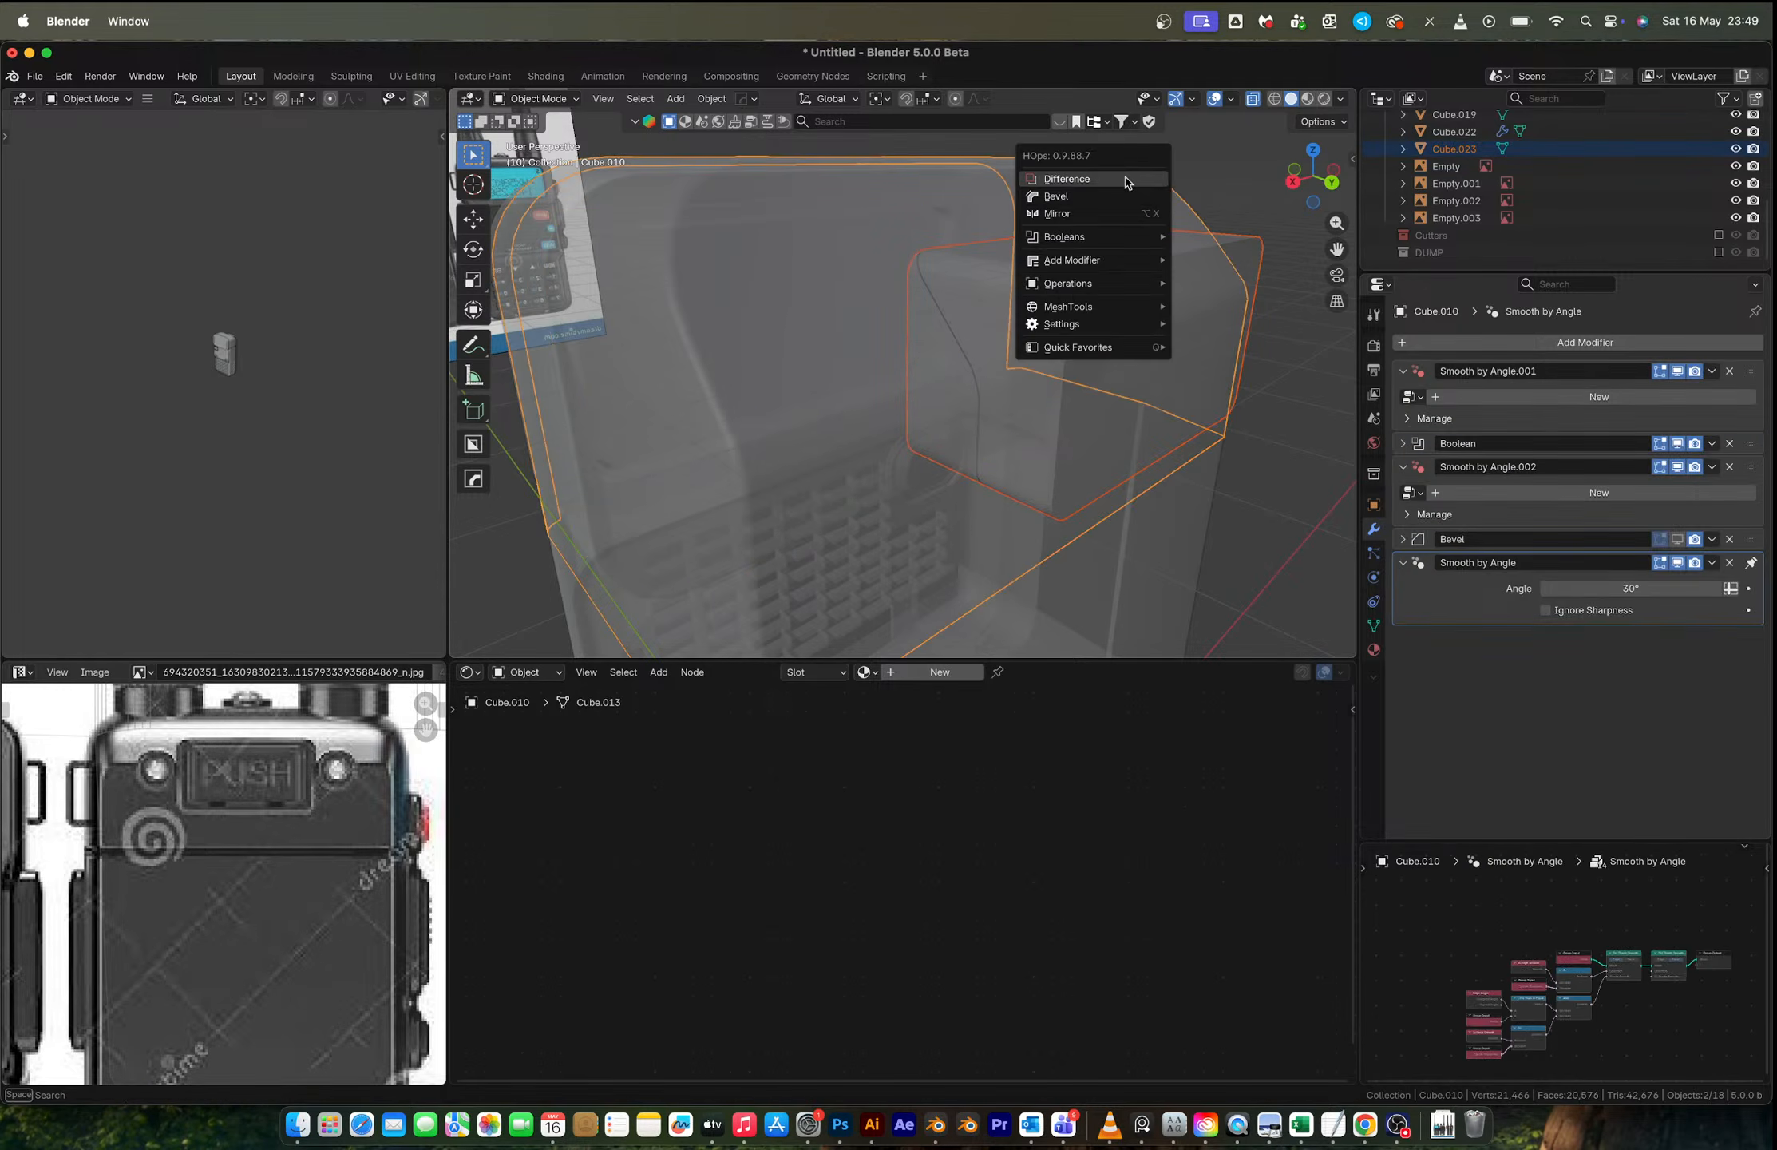
{"action": "left_click", "coordinate": [1130, 179]}
{"action": "left_click", "coordinate": [1241, 194]}
Step: Turn off X-ray and move the cutter block about -0.006 m along Y to deepen the recess
{"action": "middle_click_drag", "start_coordinate": [1222, 359], "coordinate": [1133, 351]}
{"action": "key", "text": "alt+z"}
{"action": "left_click", "coordinate": [1103, 324]}
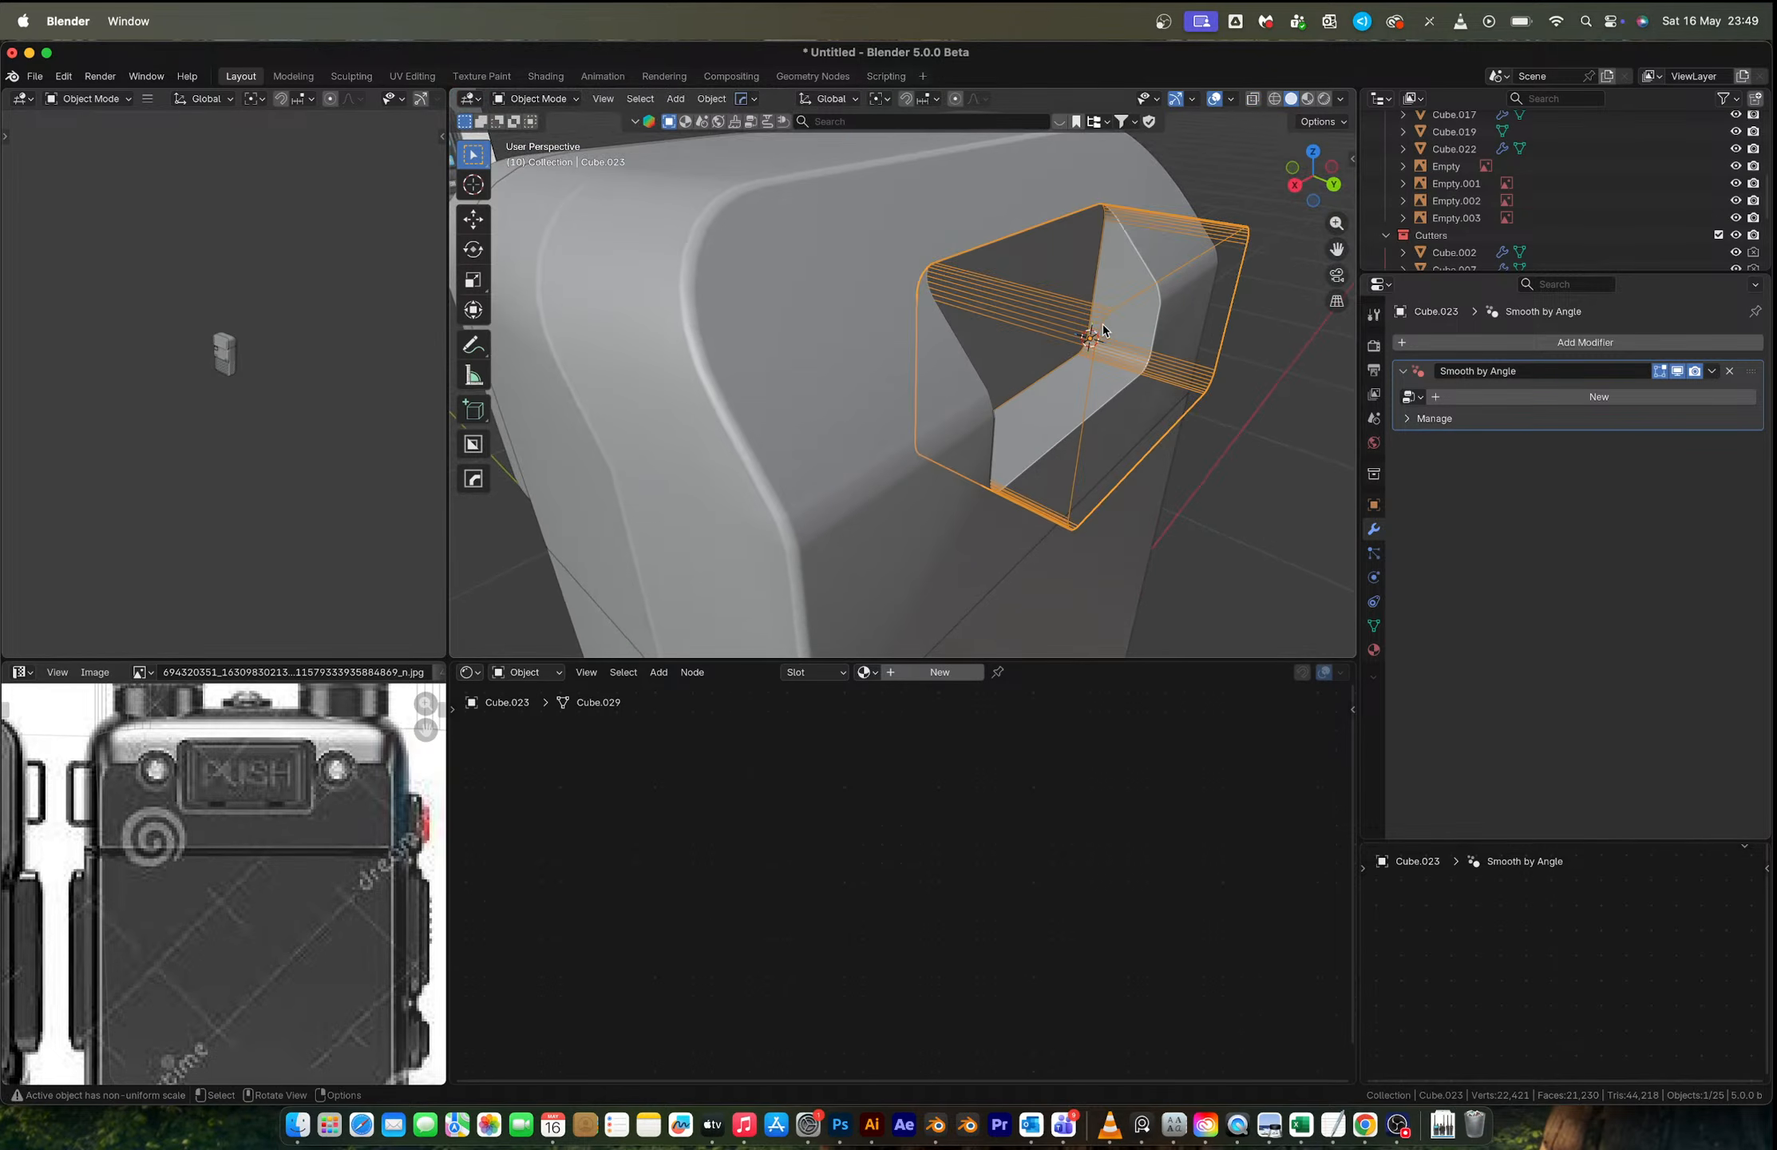
{"action": "key", "text": "g"}
{"action": "key", "text": "y"}
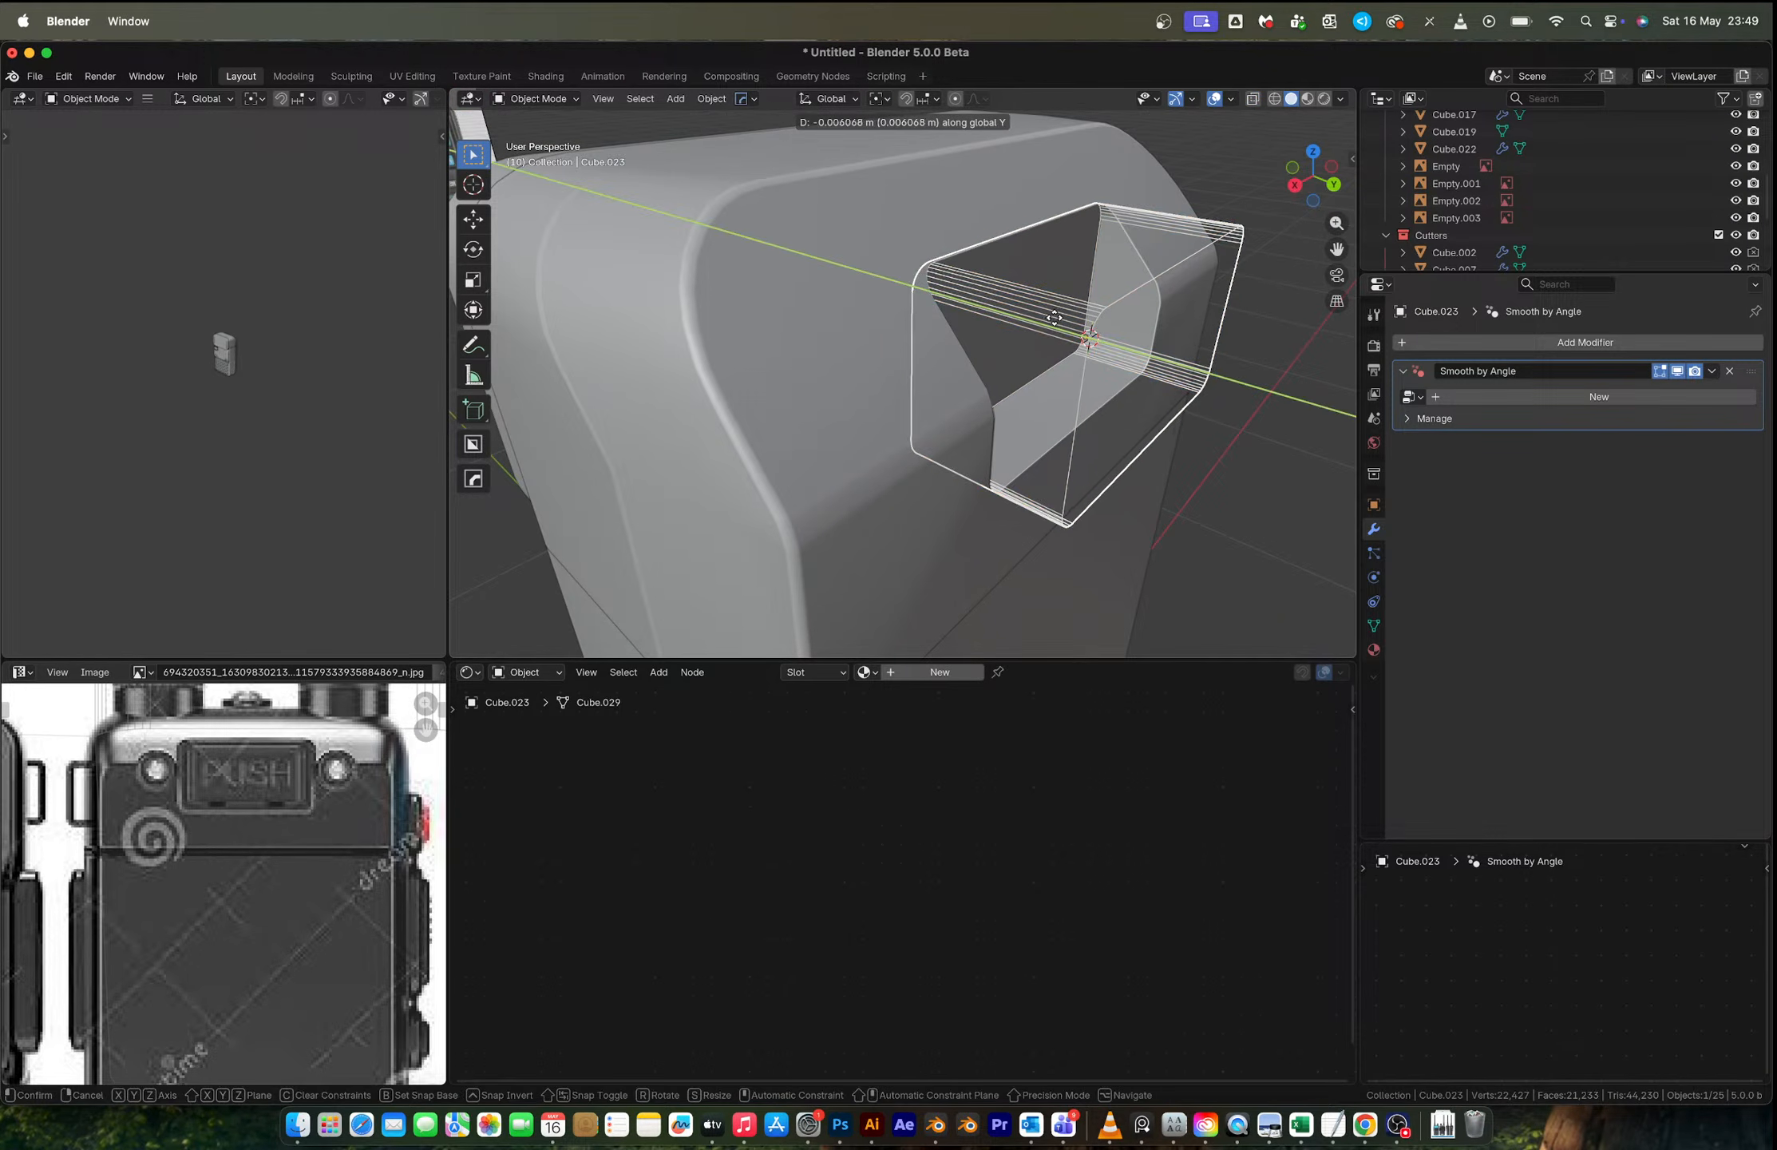
{"action": "left_click", "coordinate": [1054, 318]}
Step: Isolate the cutter block and inset its inner end face twice, by about 0.0106 m and about 0.0068 m
{"action": "middle_click_drag", "start_coordinate": [1056, 321], "coordinate": [1088, 360]}
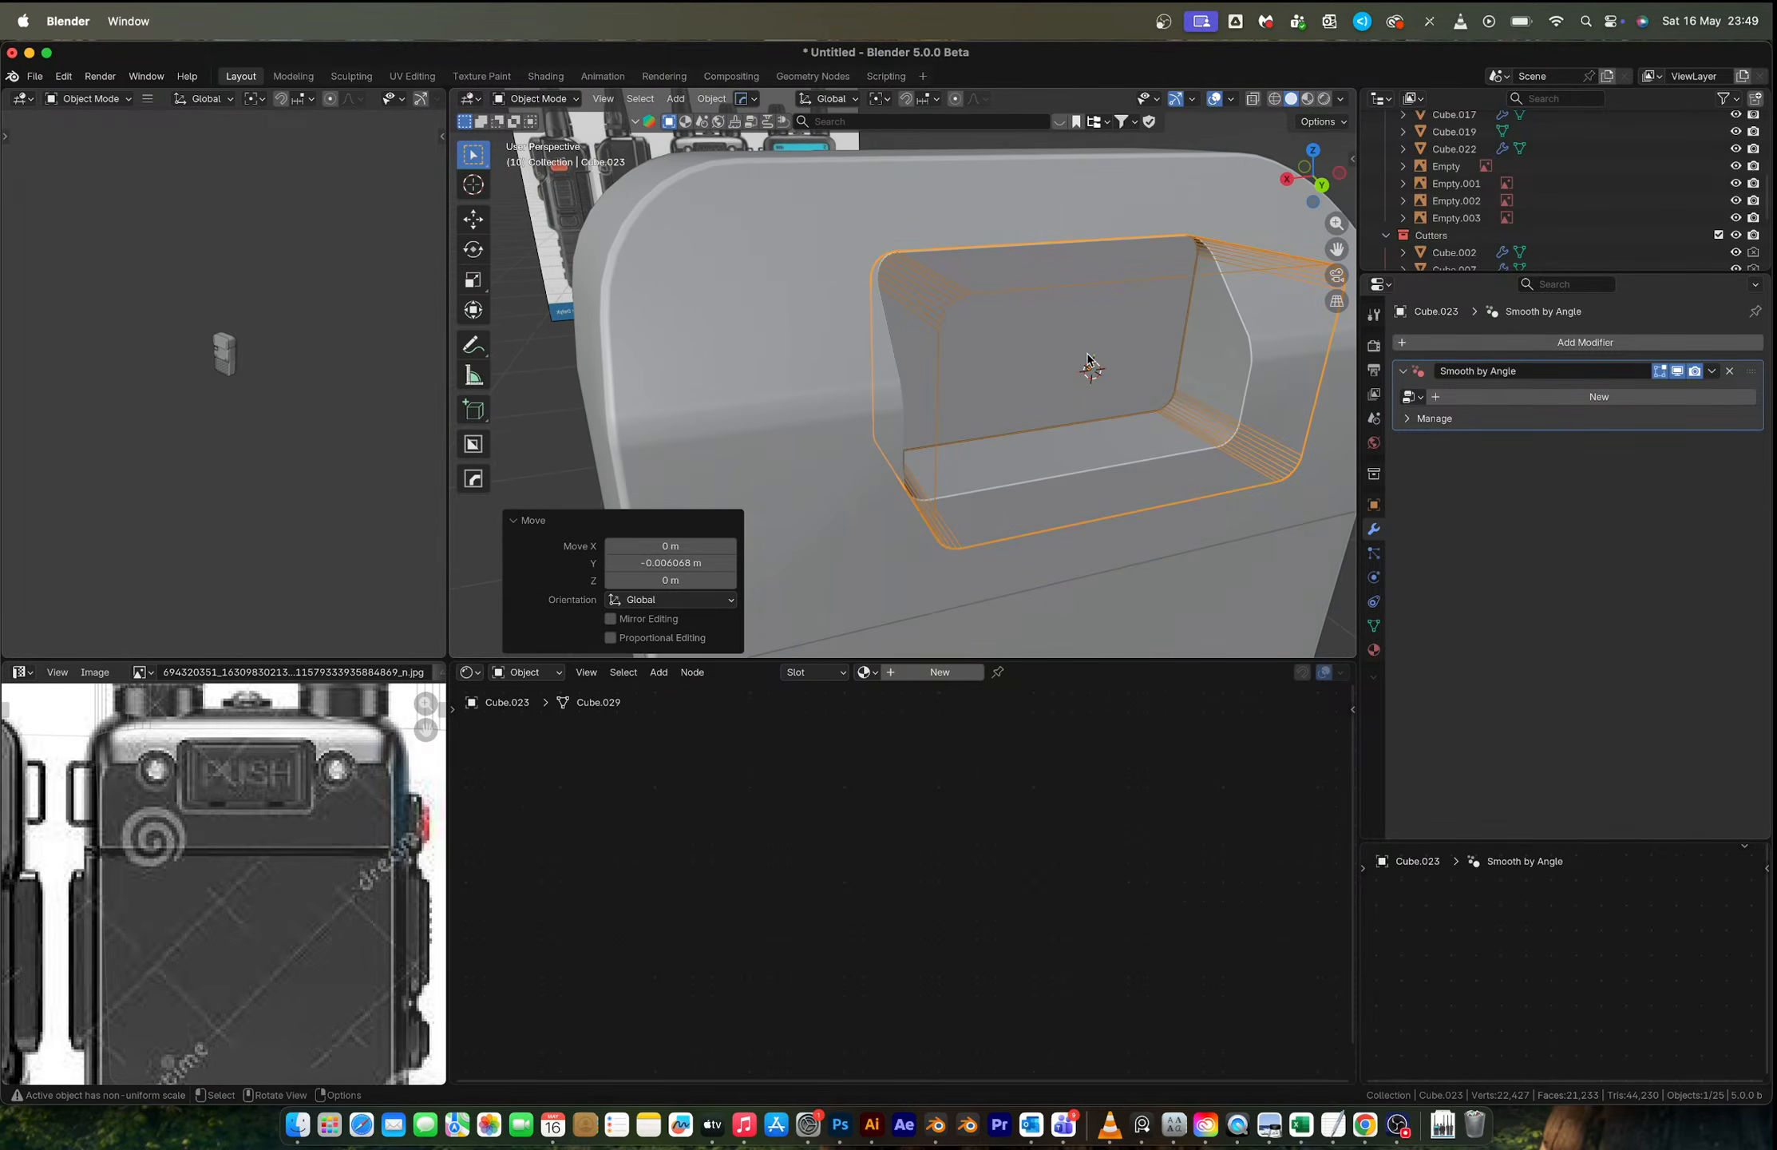
{"action": "key", "text": "KP_Divide"}
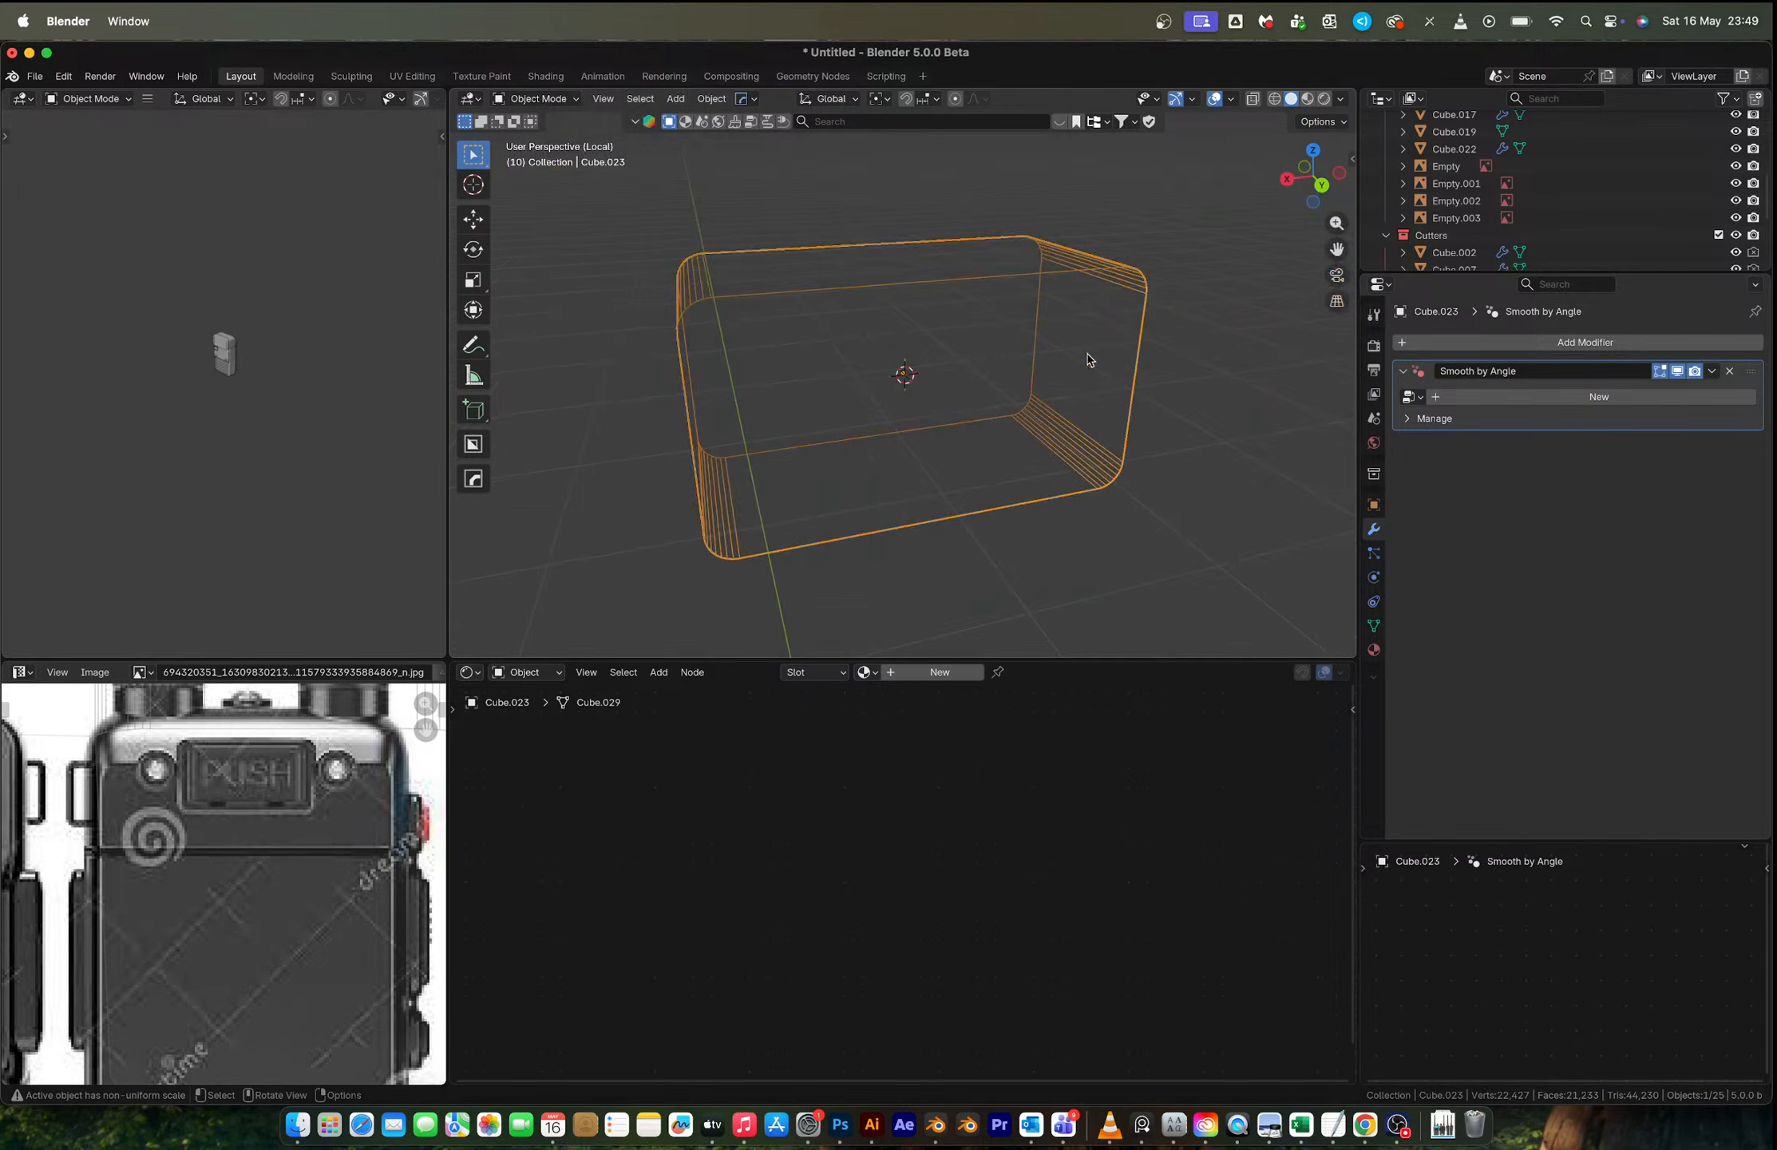
{"action": "middle_click_drag", "start_coordinate": [1094, 361], "coordinate": [950, 363]}
{"action": "key", "text": "Tab"}
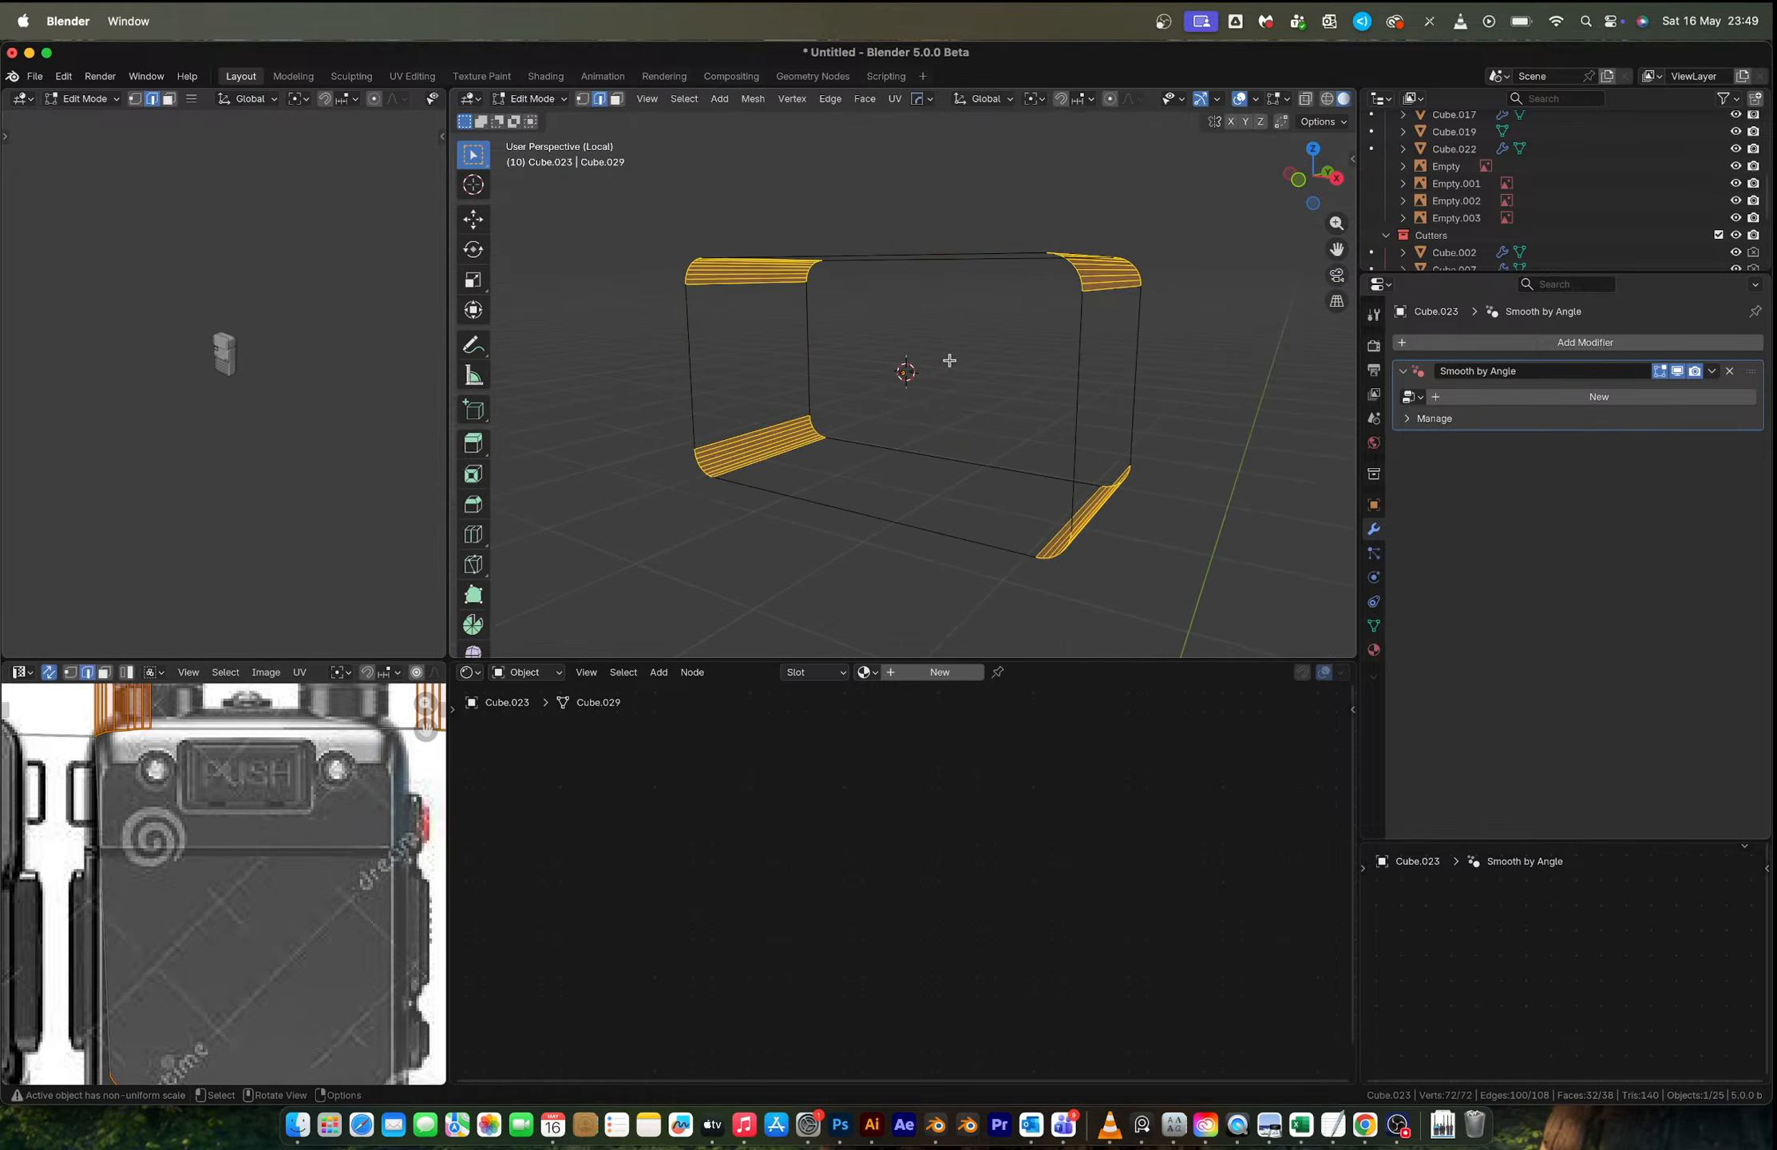
{"action": "key", "text": "3"}
{"action": "left_click", "coordinate": [945, 326]}
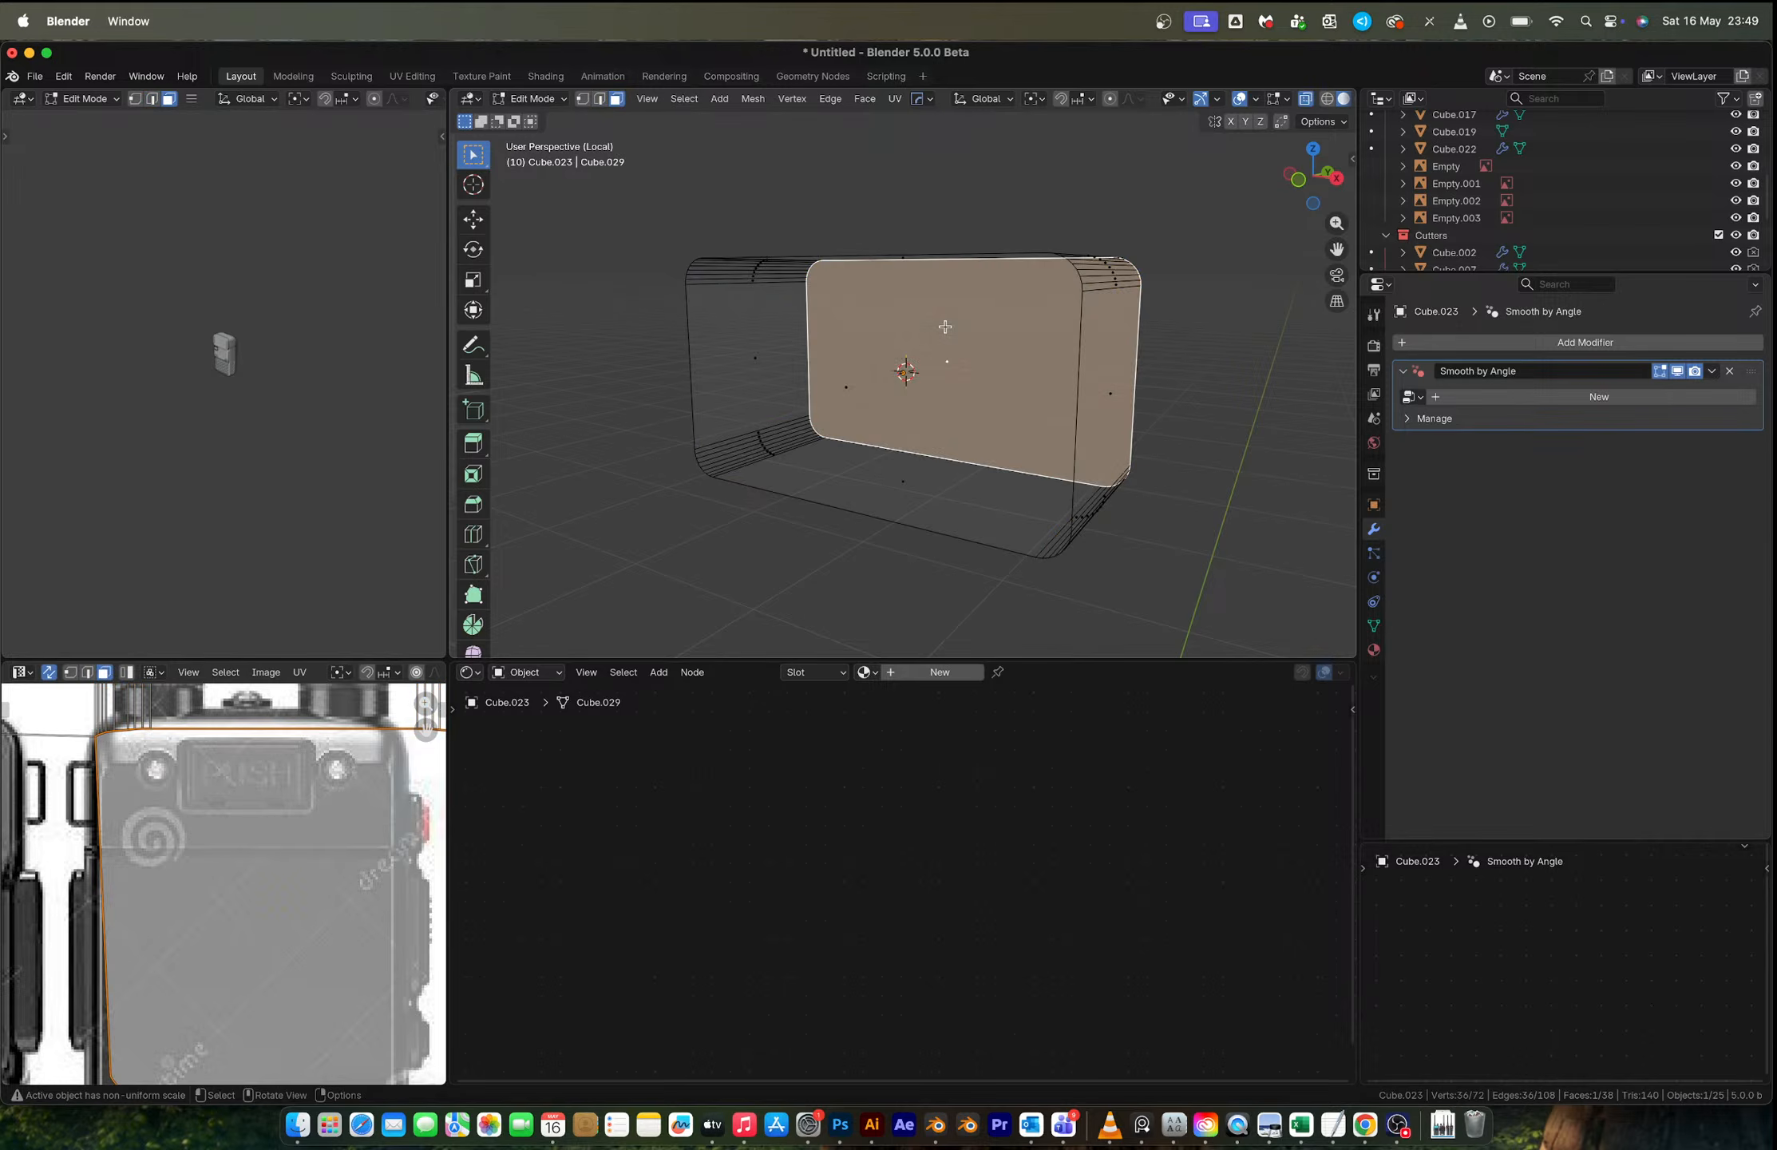
{"action": "left_click", "coordinate": [856, 404]}
{"action": "scroll", "coordinate": [1074, 511], "scroll_direction": "up", "scroll_amount": 1}
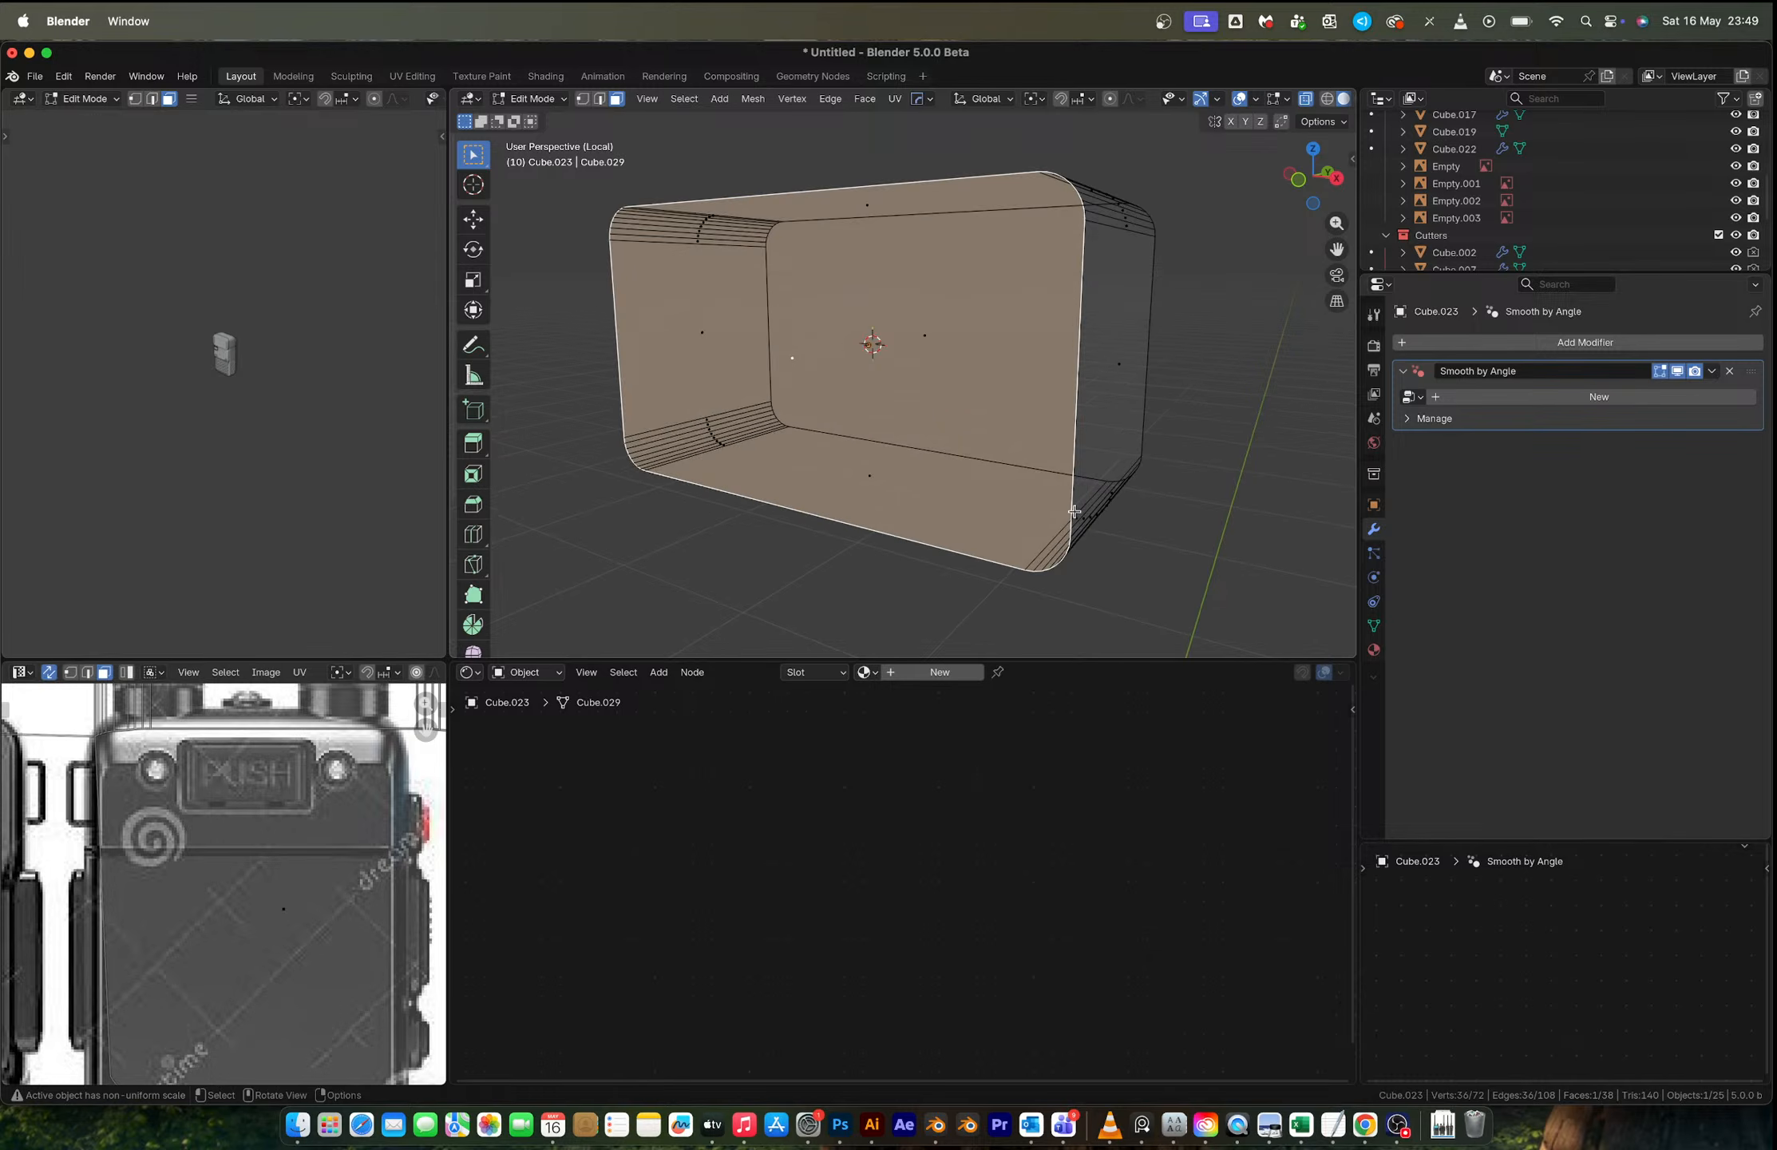
{"action": "key", "text": "i"}
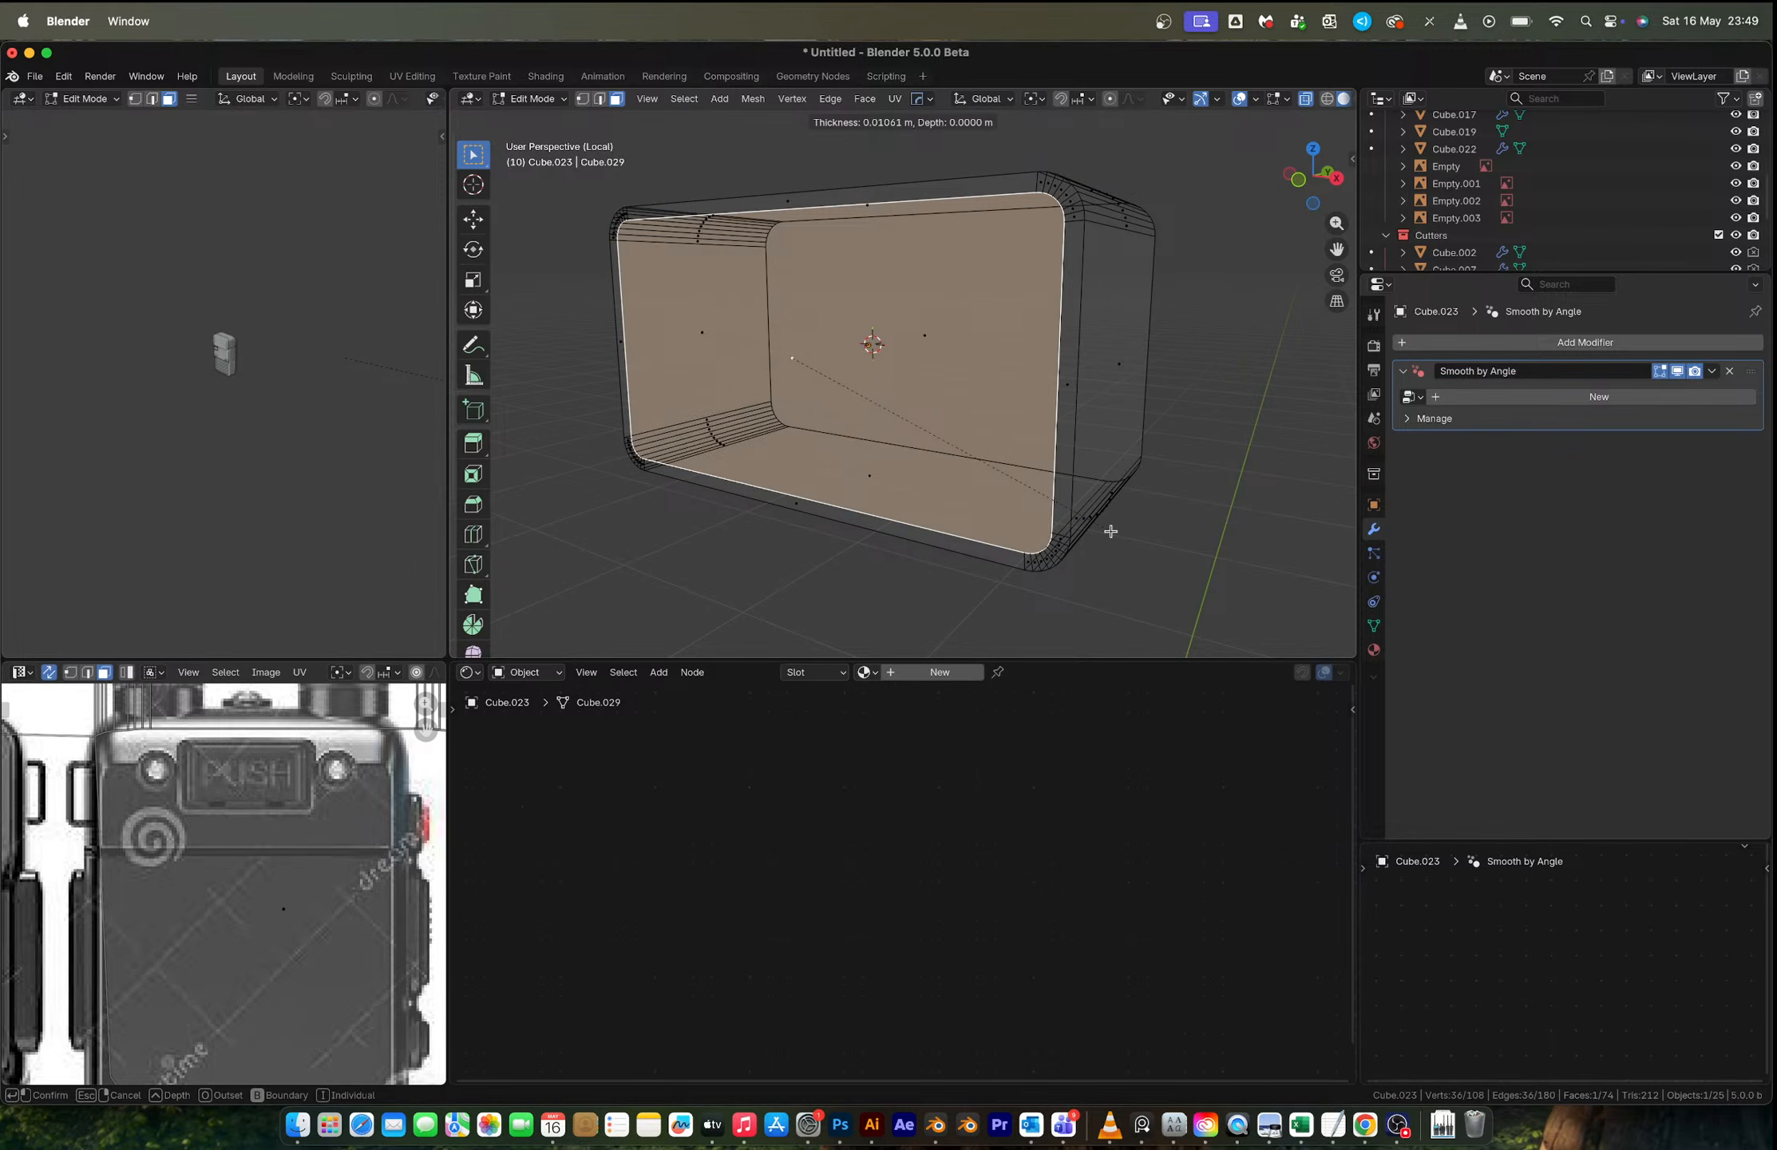
{"action": "left_click", "coordinate": [1110, 531]}
{"action": "key", "text": "i"}
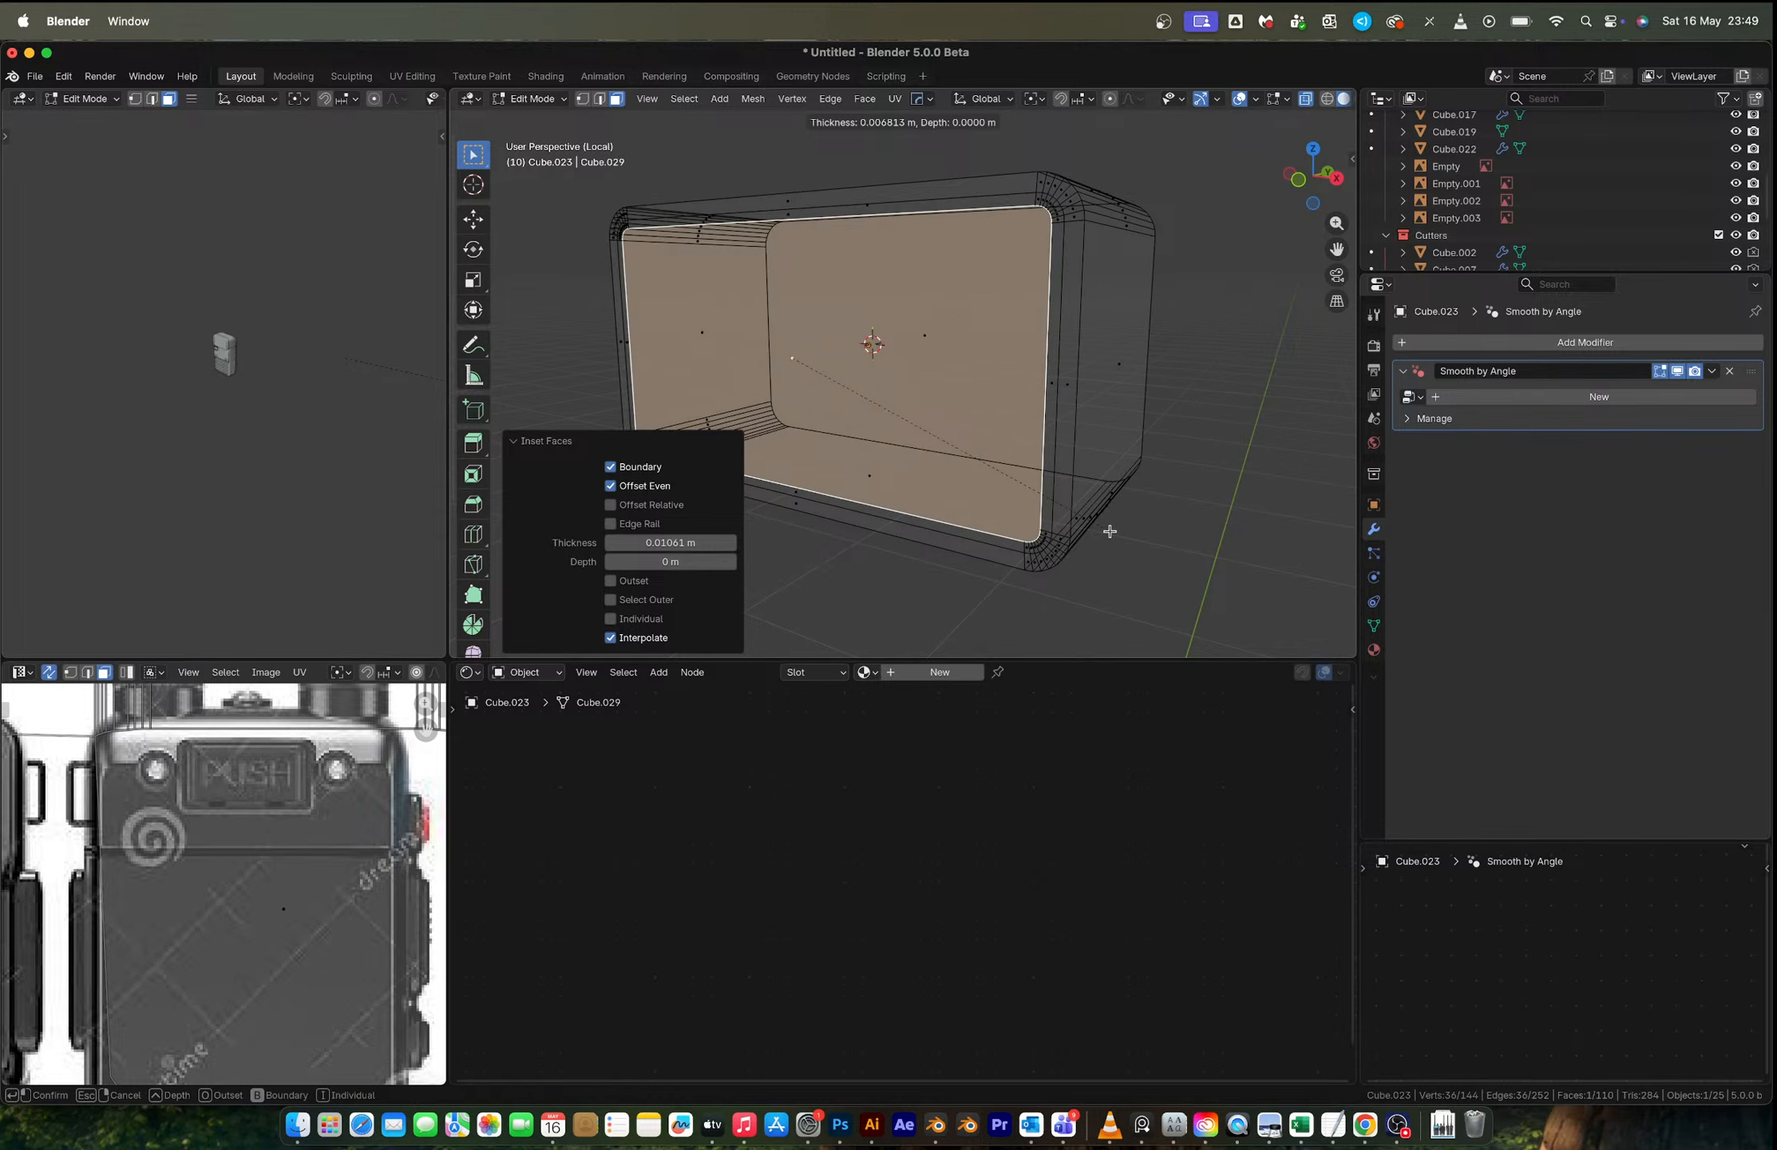
{"action": "left_click", "coordinate": [1110, 531]}
Step: Extrude the narrow face ring between the two insets by about -0.0127 m along its normal
{"action": "left_click", "coordinate": [1057, 228], "text": "alt"}
{"action": "middle_click_drag", "start_coordinate": [1059, 229], "coordinate": [1042, 299]}
{"action": "key", "text": "e"}
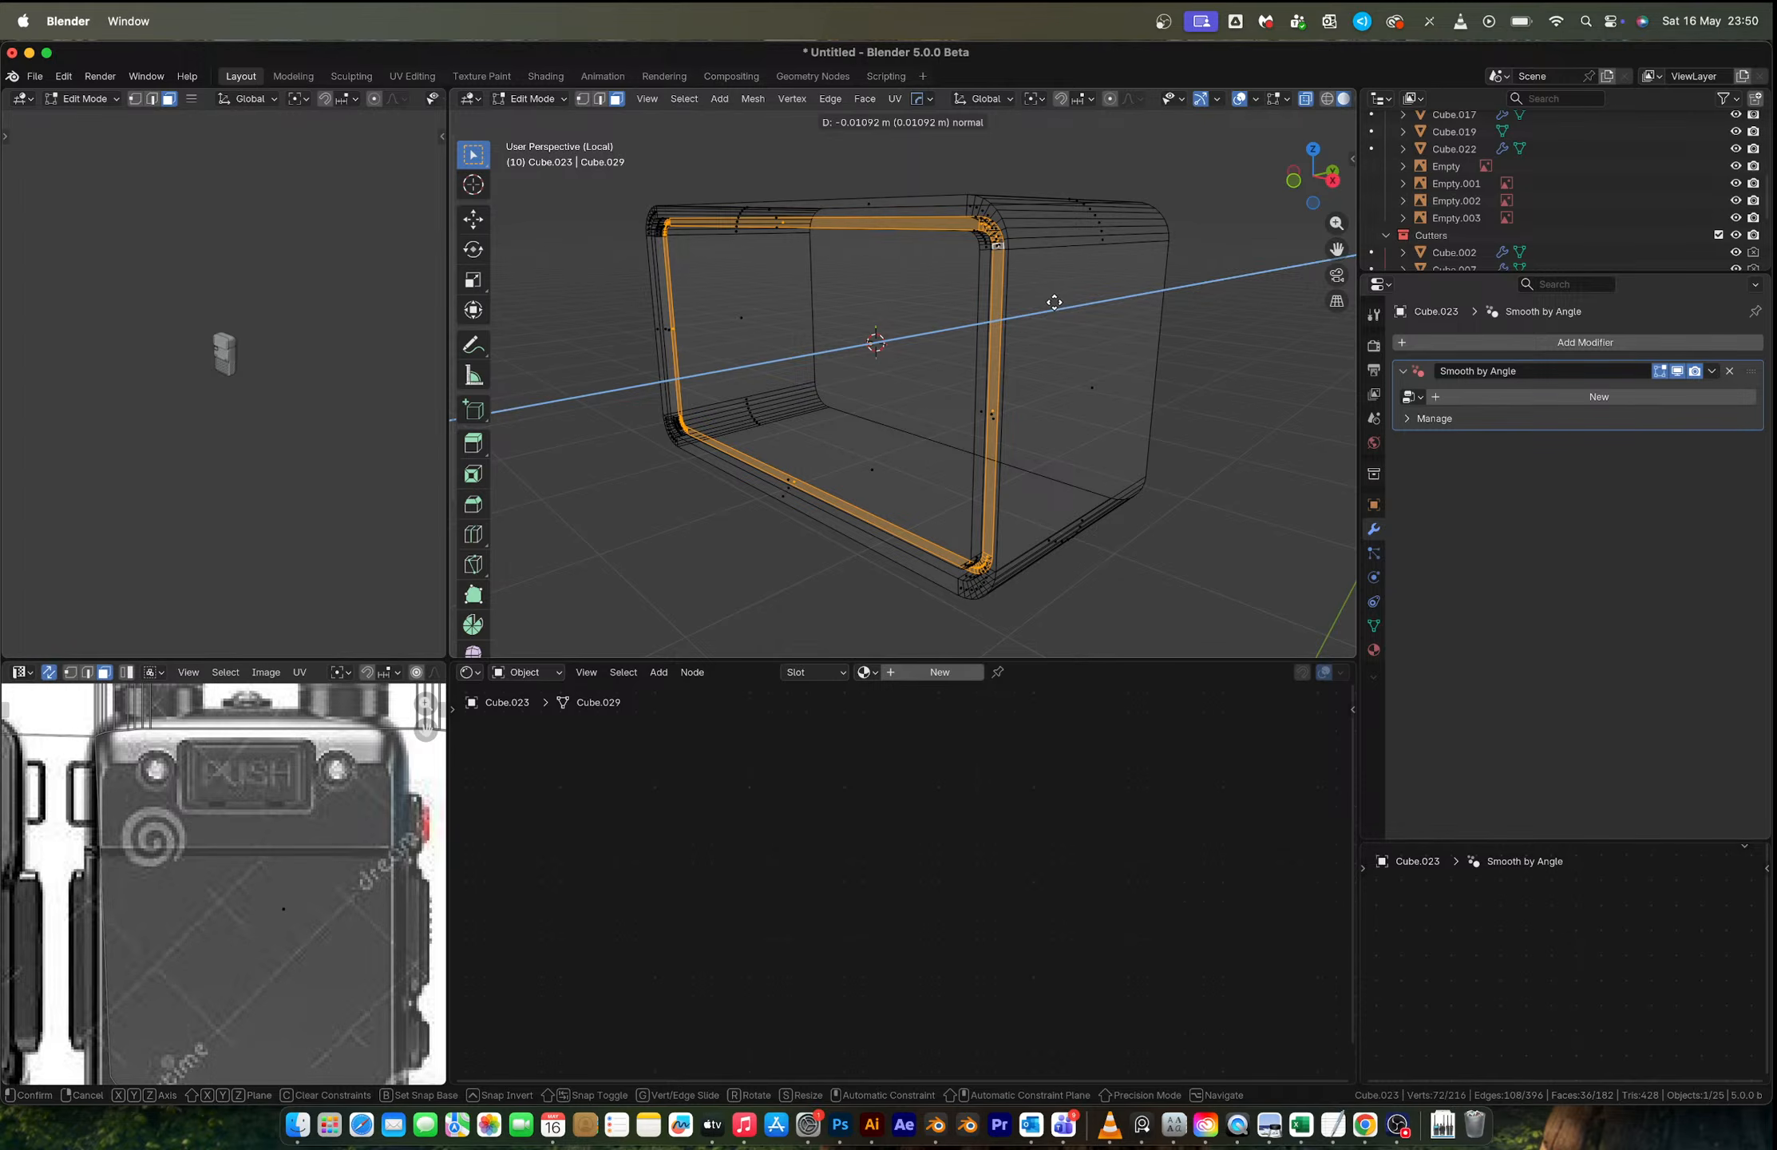
{"action": "left_click", "coordinate": [1066, 370]}
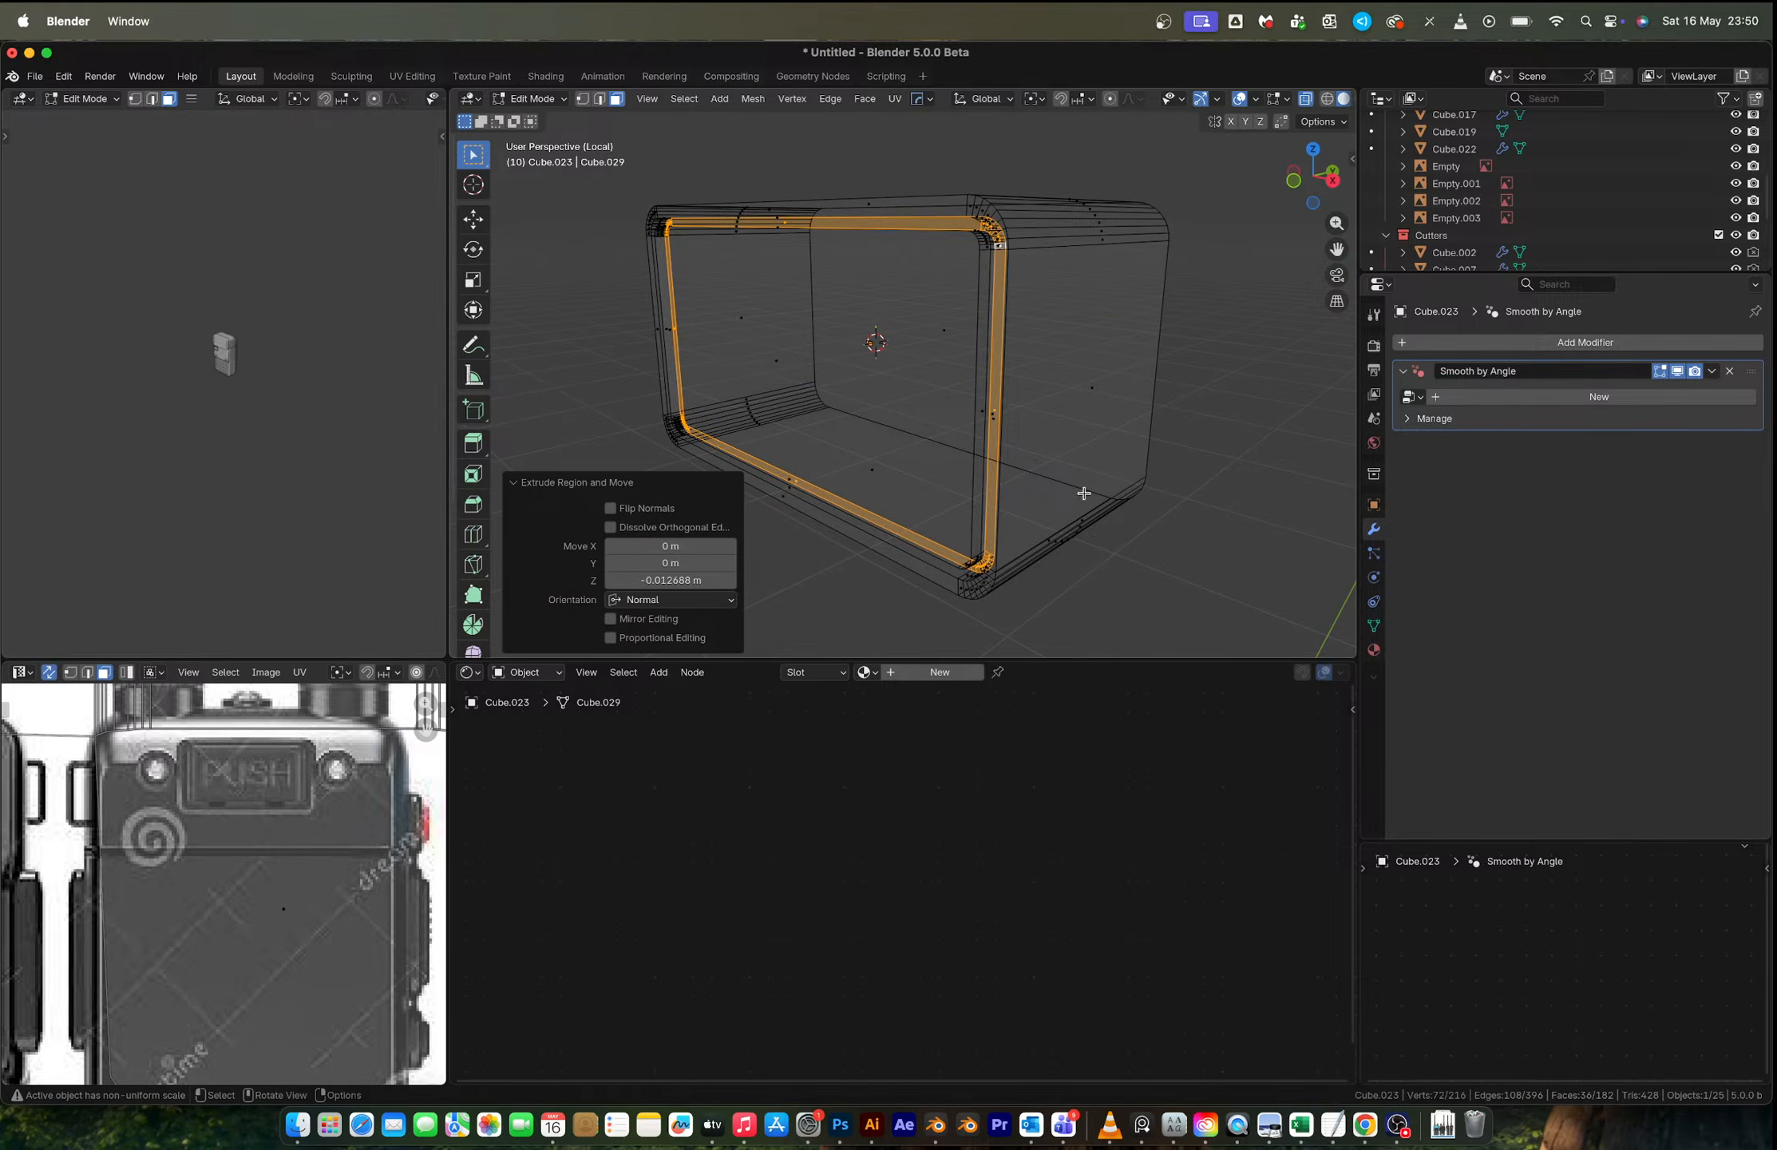
Step: Add two loop cuts across the cutter block's lower ring and bottom face, and spread them along X by a factor of 1.385
{"action": "middle_click_drag", "start_coordinate": [1084, 494], "coordinate": [948, 448]}
{"action": "key", "text": "ctrl+r"}
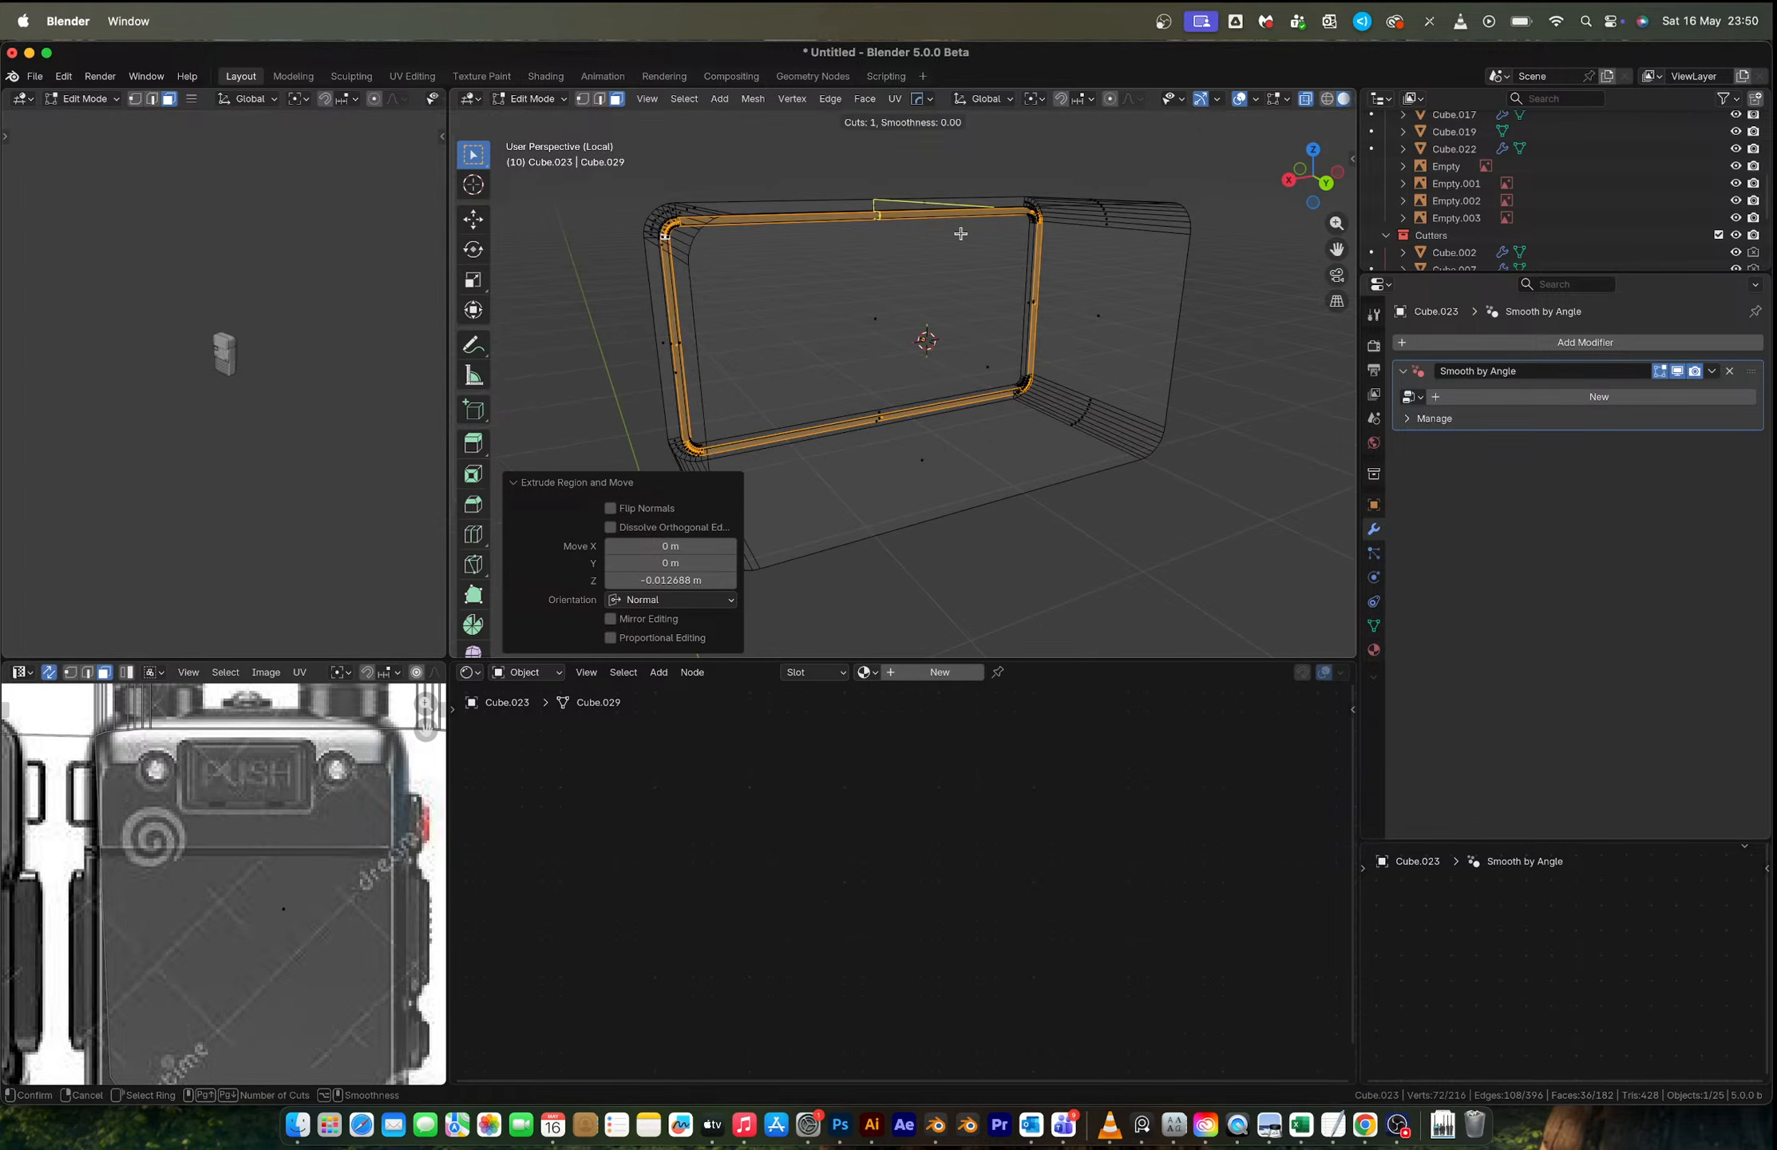
{"action": "scroll", "coordinate": [940, 441], "scroll_direction": "up", "scroll_amount": 1}
{"action": "left_click", "coordinate": [928, 479]}
{"action": "right_click", "coordinate": [928, 479]}
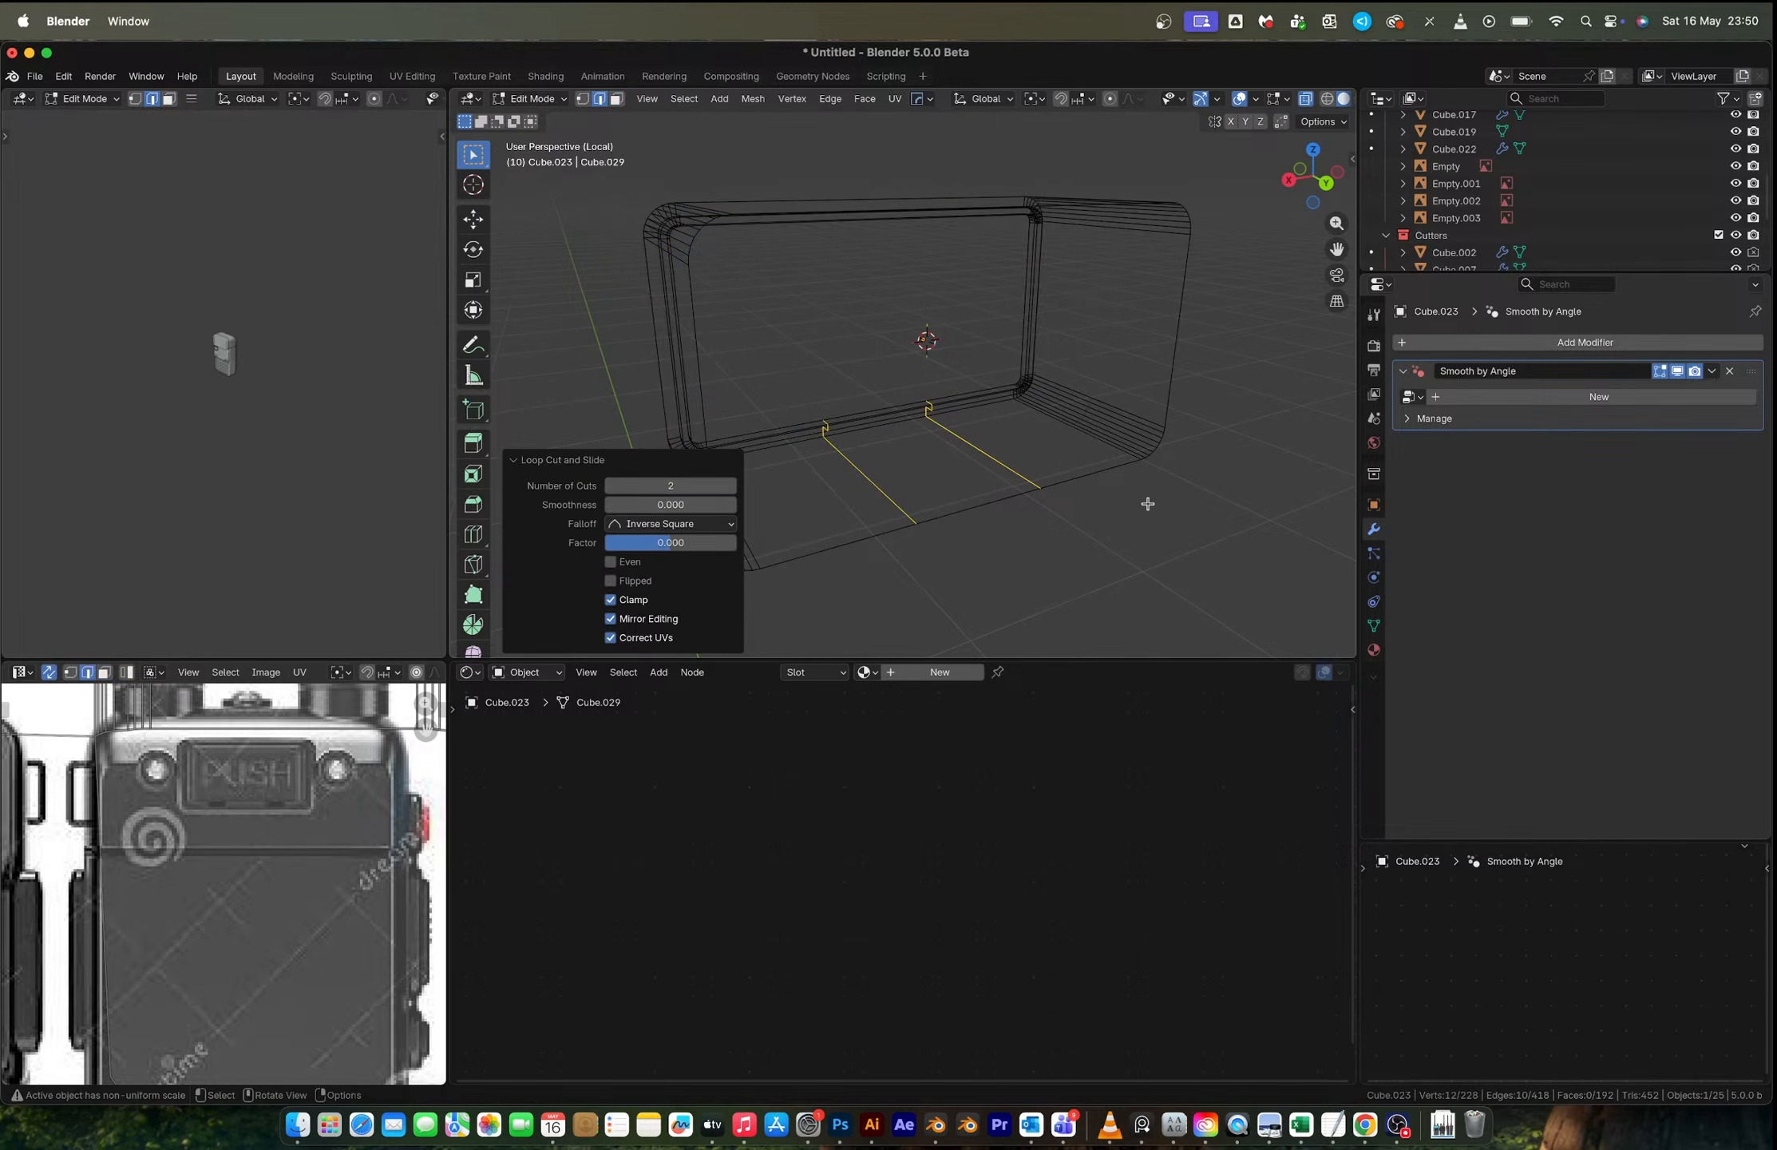
{"action": "key", "text": "s"}
{"action": "key", "text": "x"}
{"action": "left_click", "coordinate": [1242, 495]}
{"action": "scroll", "coordinate": [856, 417], "scroll_direction": "up", "scroll_amount": 3}
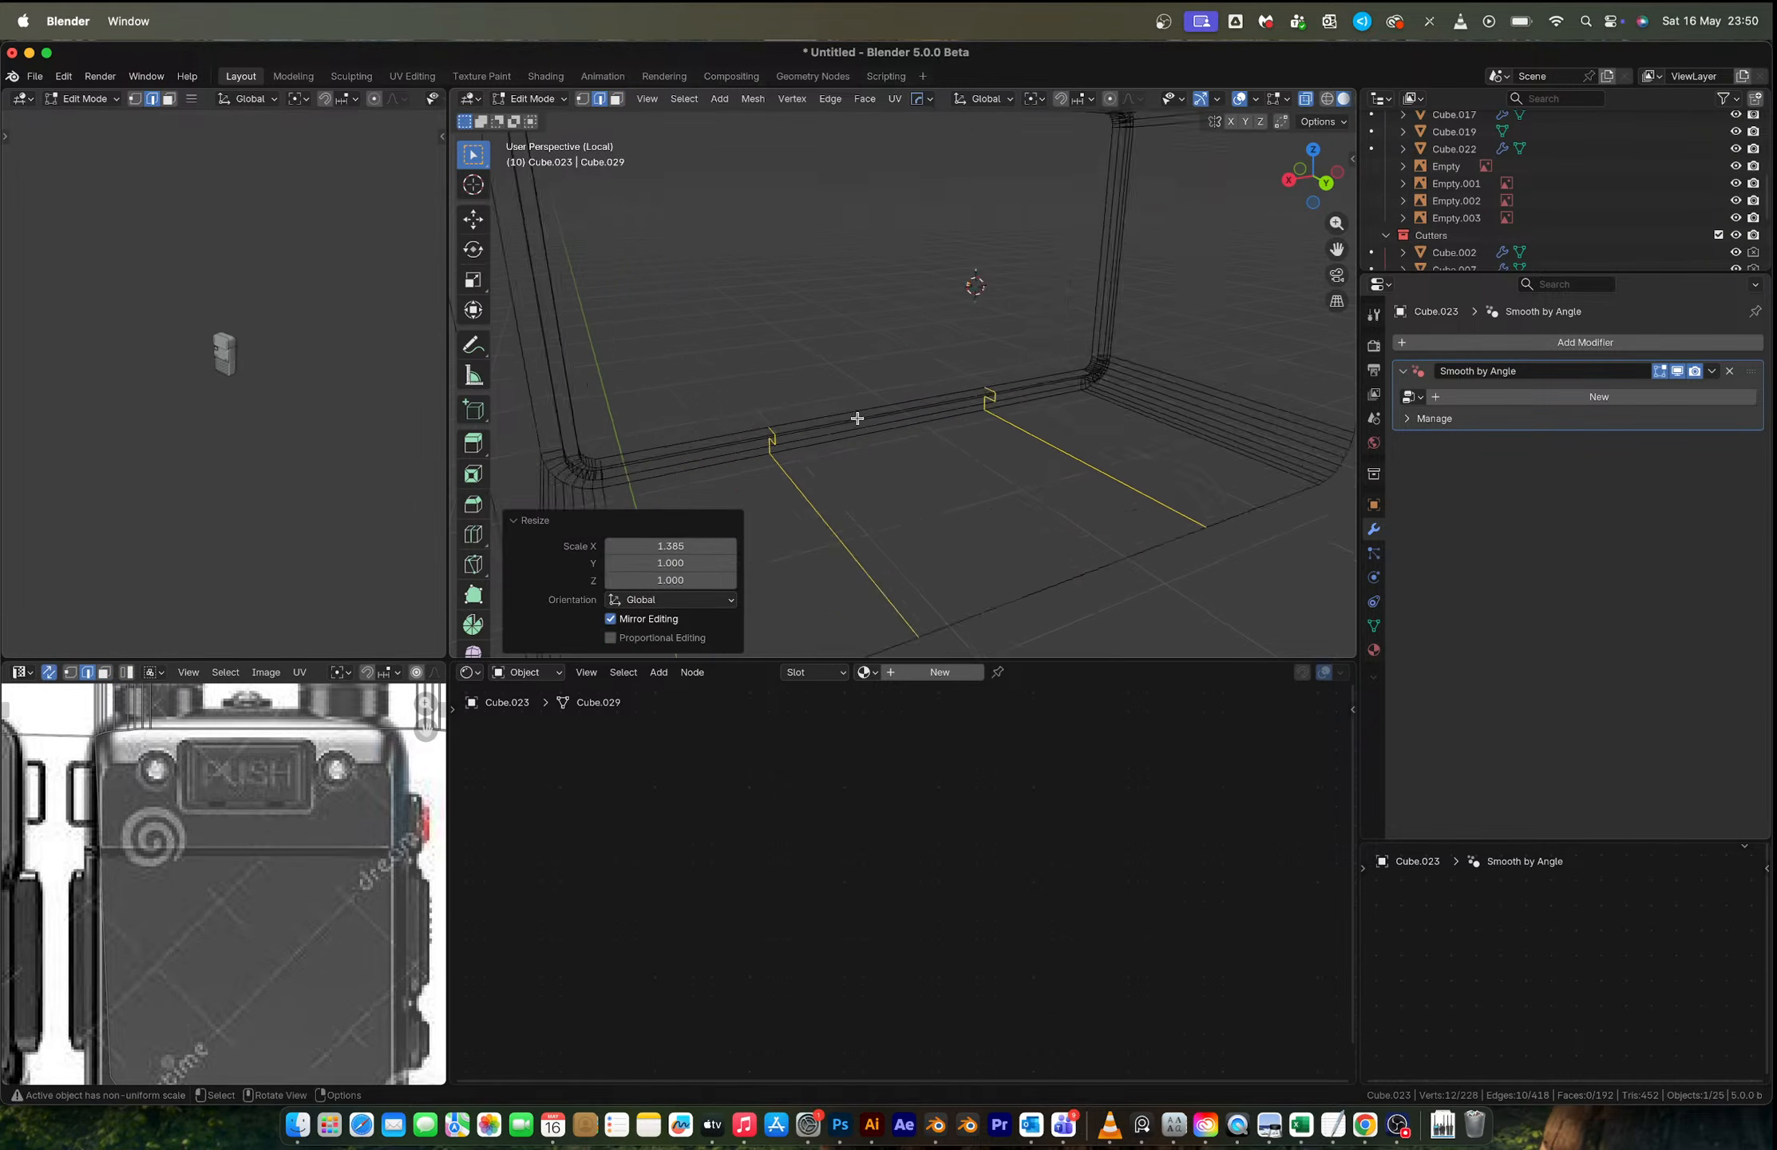
{"action": "scroll", "coordinate": [857, 417], "scroll_direction": "up", "scroll_amount": 2}
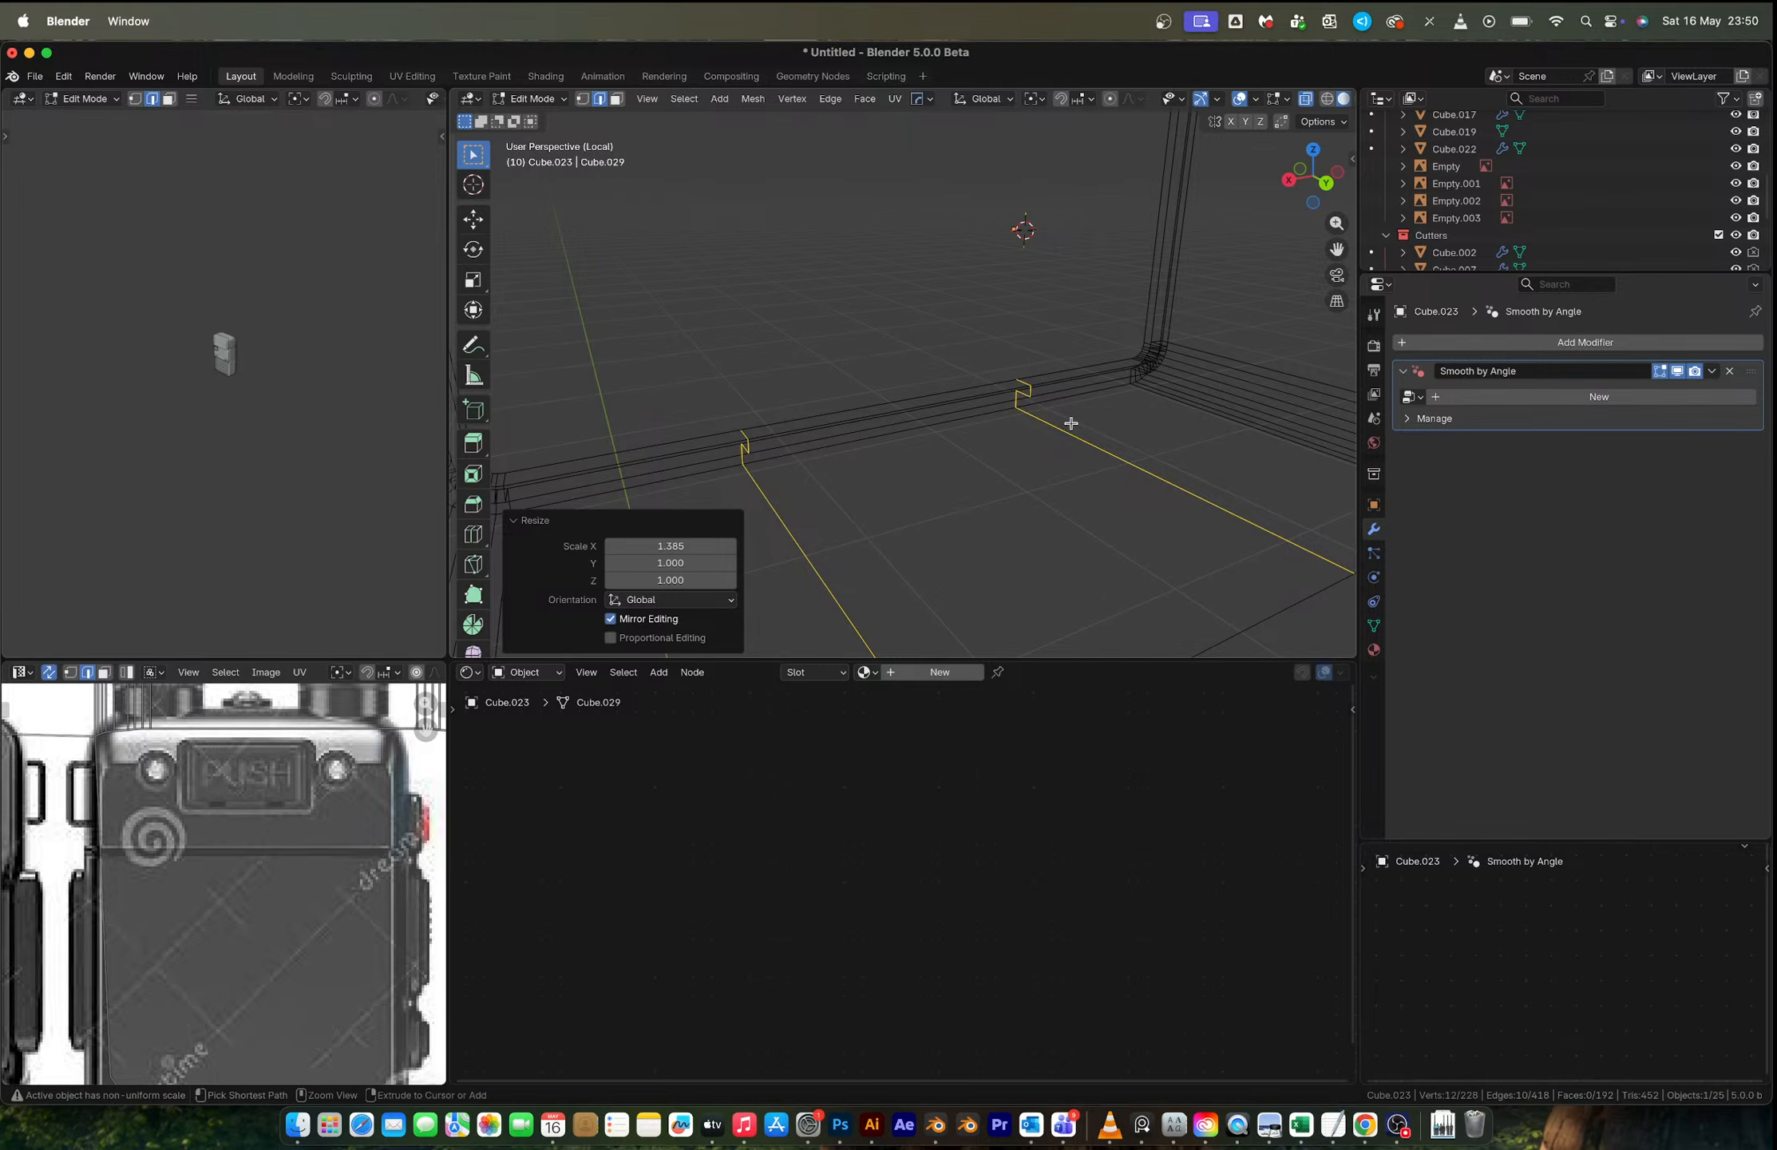
Step: Bevel the two loop cuts by about 0.0223 m with one segment to form two strips
{"action": "key", "text": "ctrl+b"}
{"action": "scroll", "coordinate": [1093, 427], "scroll_direction": "down", "scroll_amount": 7}
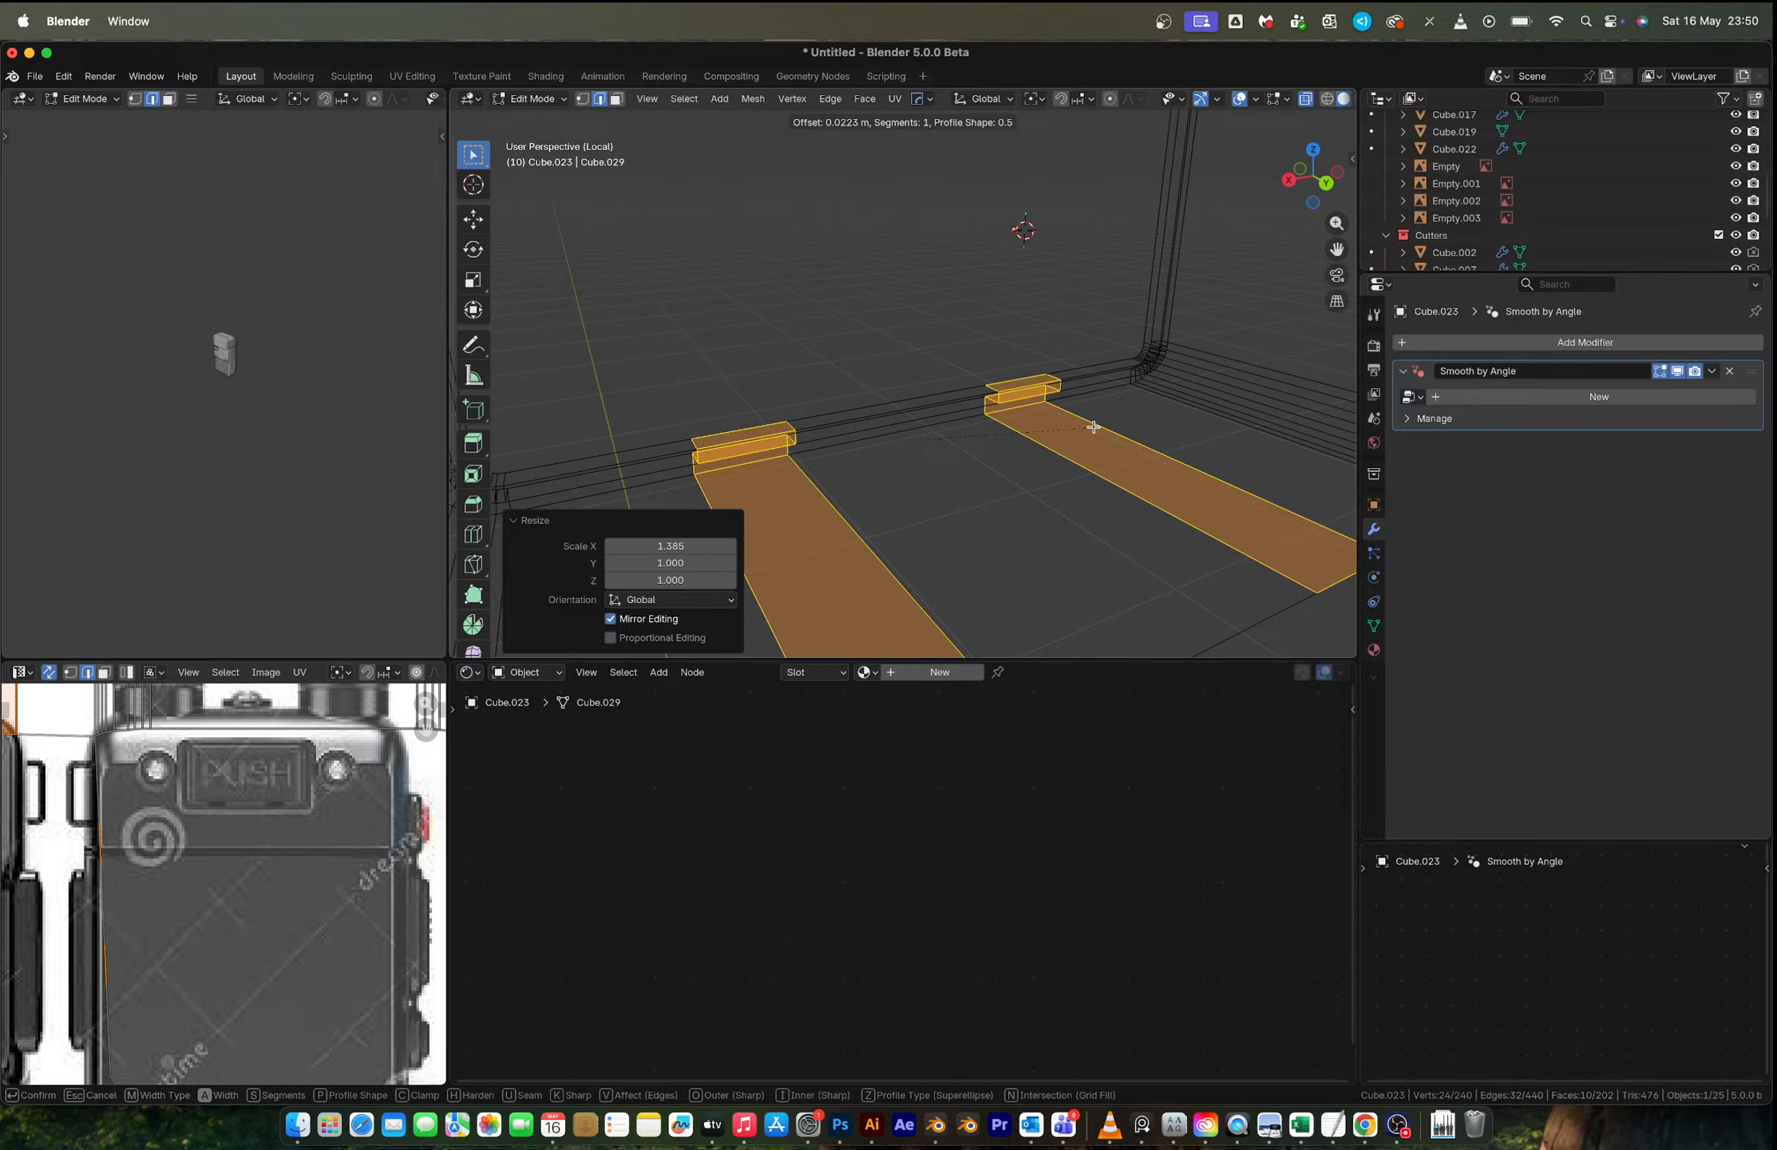
{"action": "left_click", "coordinate": [1093, 427]}
Step: Extrude the two small ring faces on the bevelled strips inward along their normals to form two notches, and leave mesh editing
{"action": "left_click", "coordinate": [1052, 398]}
{"action": "key", "text": "3"}
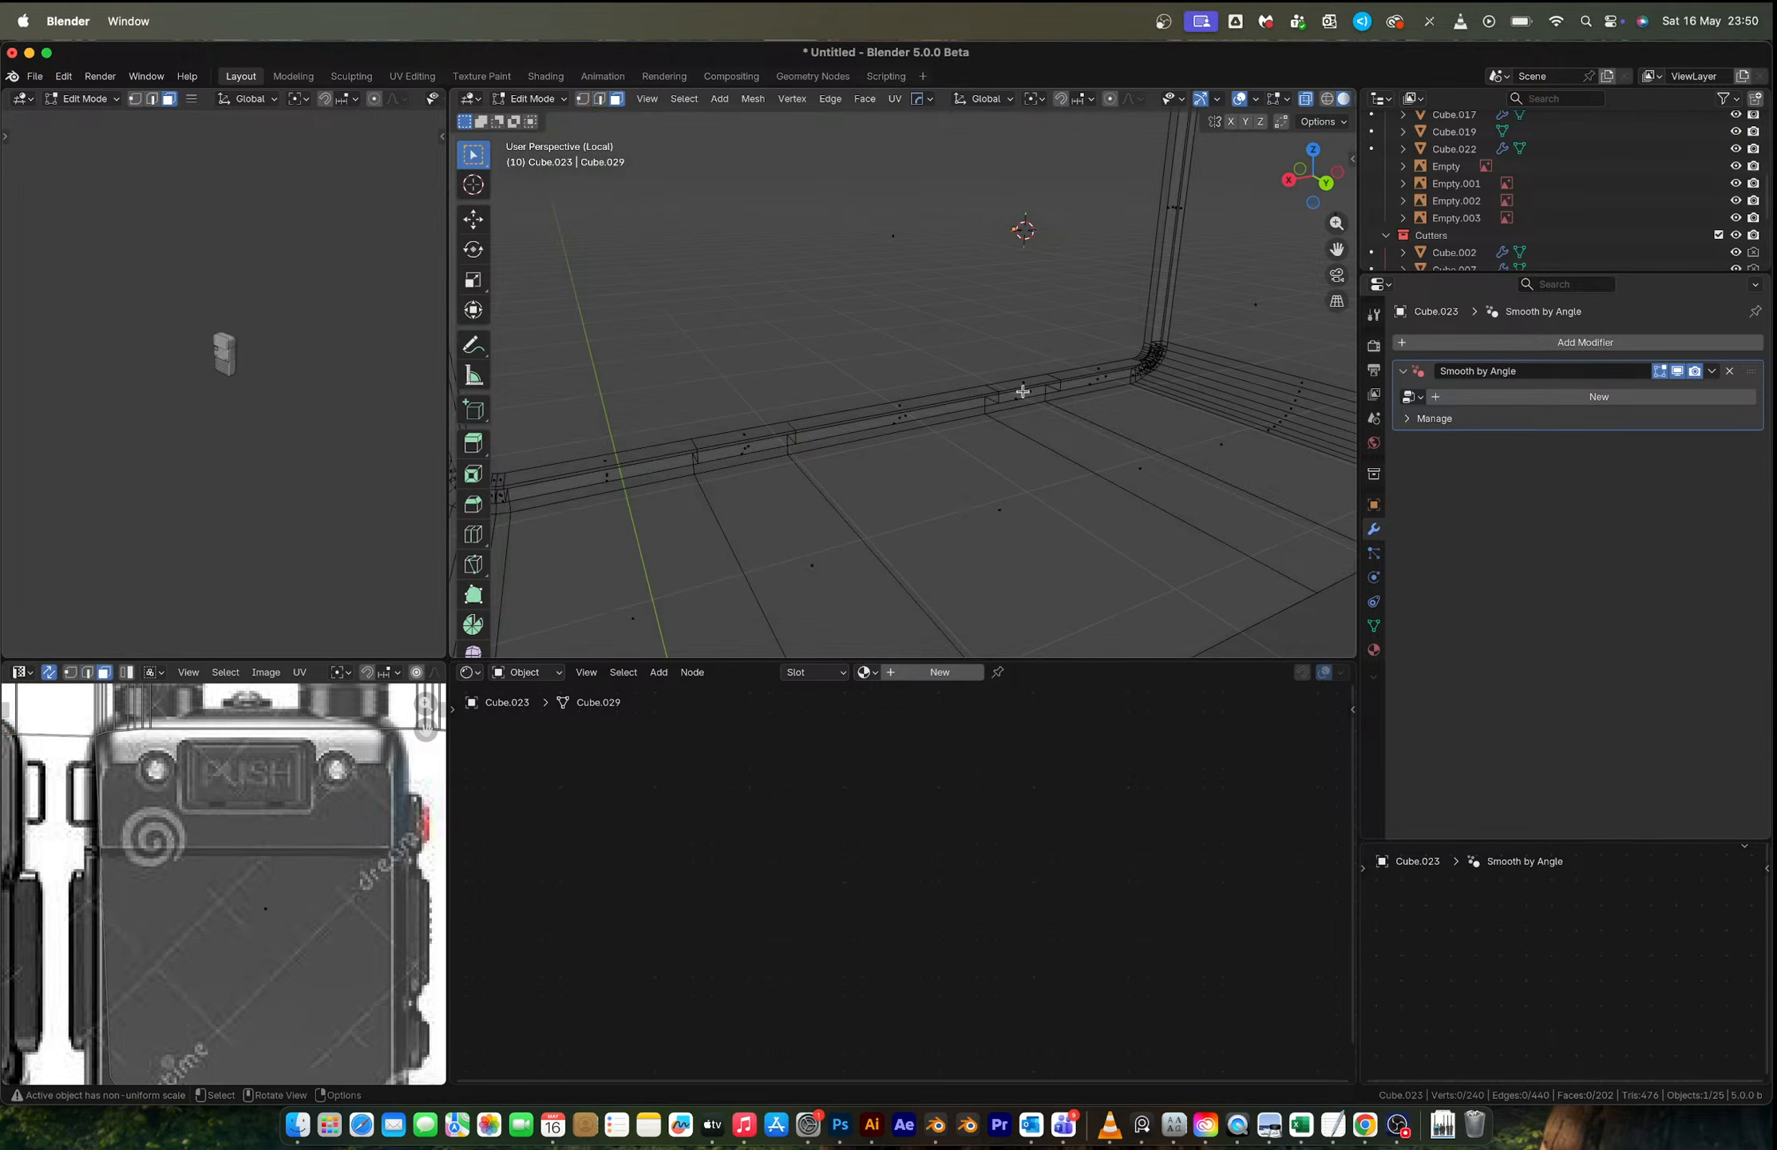
{"action": "left_click", "coordinate": [1021, 393]}
{"action": "left_click", "coordinate": [1027, 389]}
{"action": "left_click", "coordinate": [738, 444], "text": "ctrl"}
{"action": "middle_click_drag", "start_coordinate": [737, 444], "coordinate": [671, 521]}
{"action": "key", "text": "ctrl+z"}
{"action": "left_click", "coordinate": [636, 522], "text": "shift"}
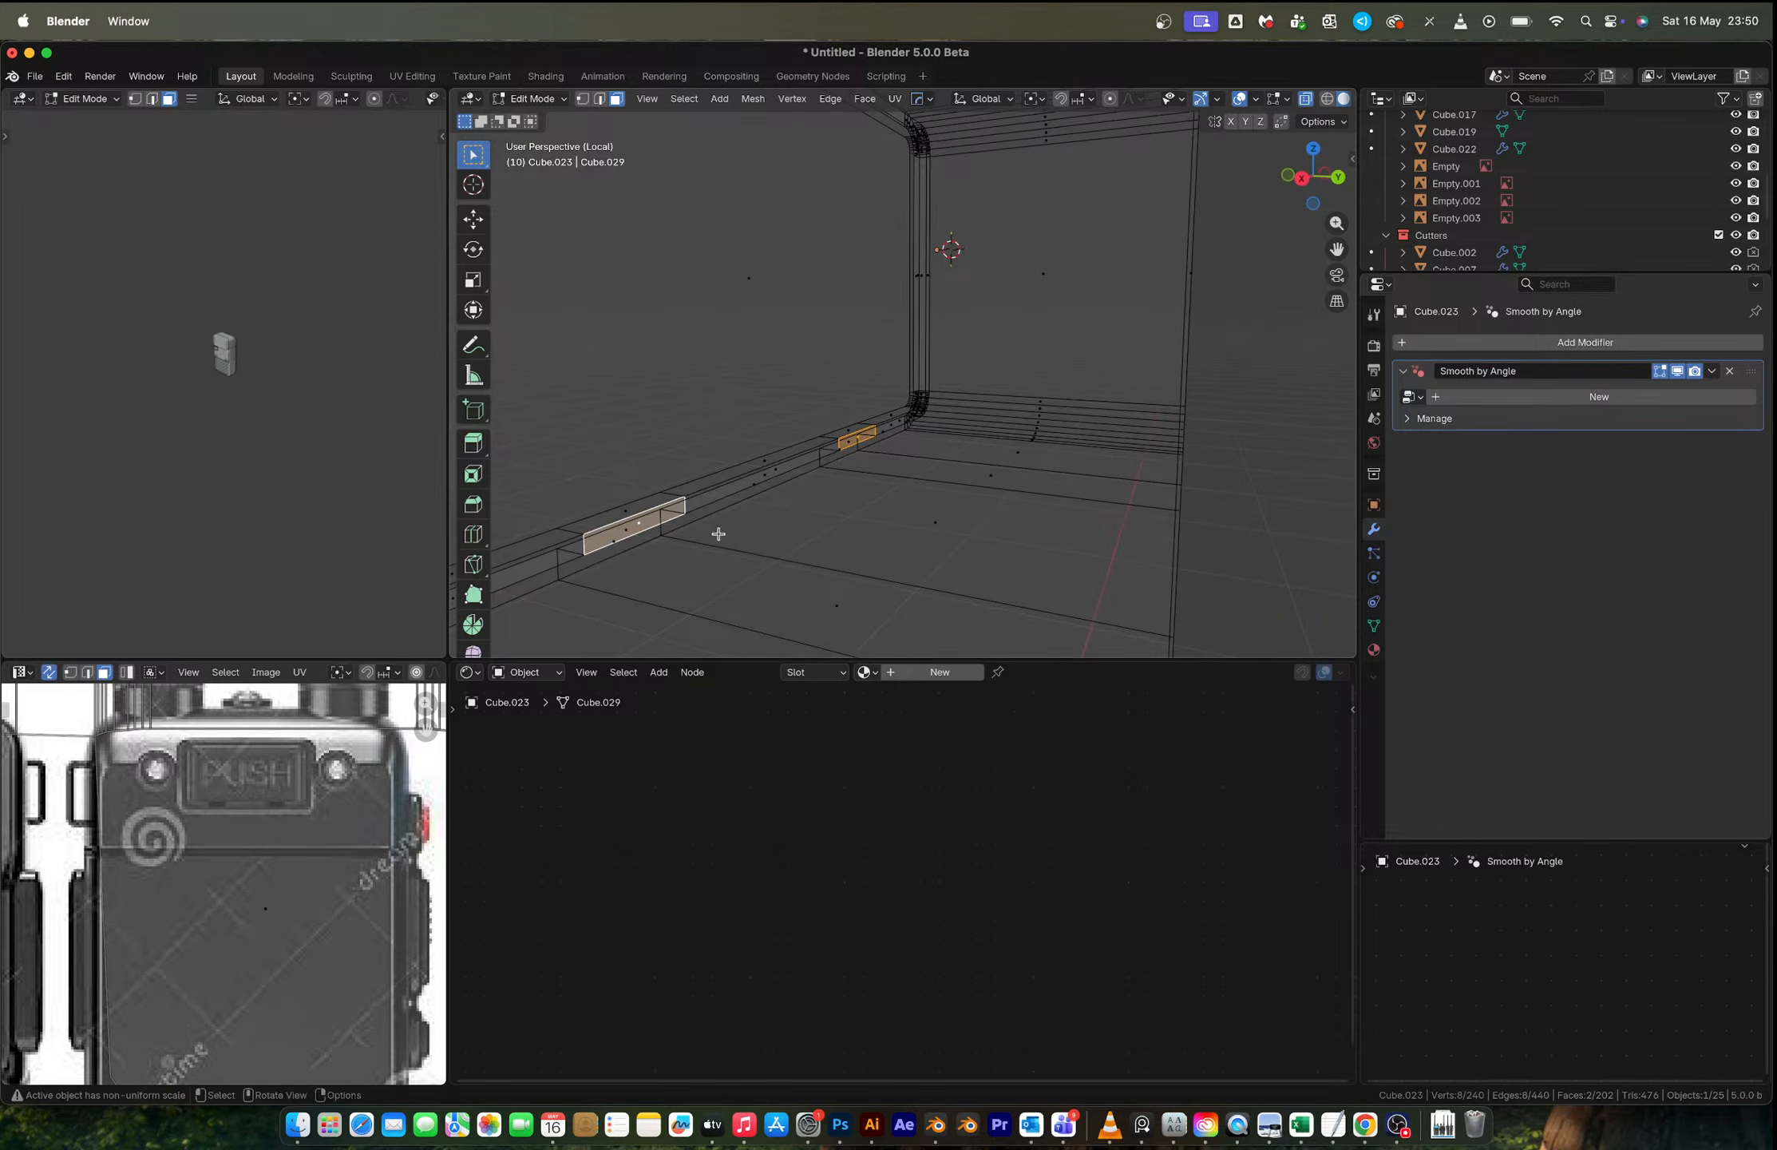
{"action": "key", "text": "alt+e"}
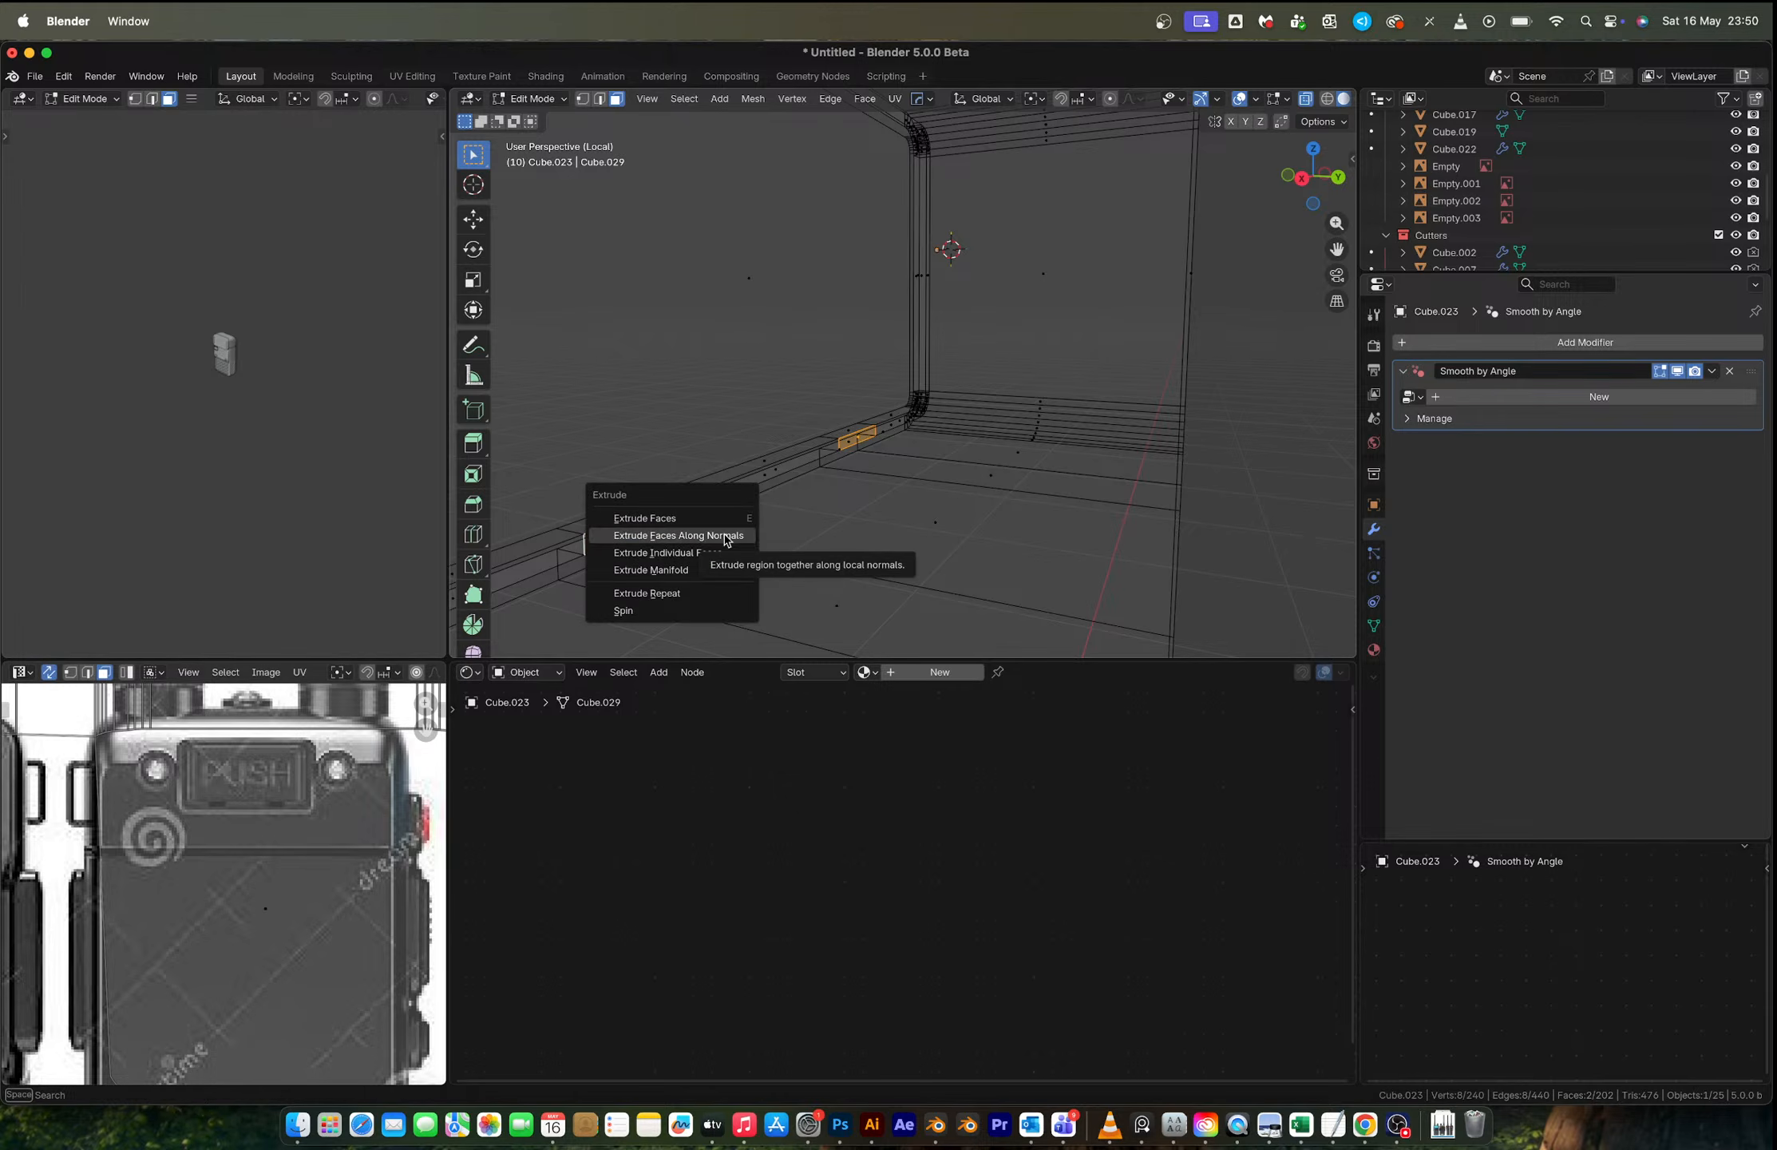
{"action": "left_click", "coordinate": [726, 540]}
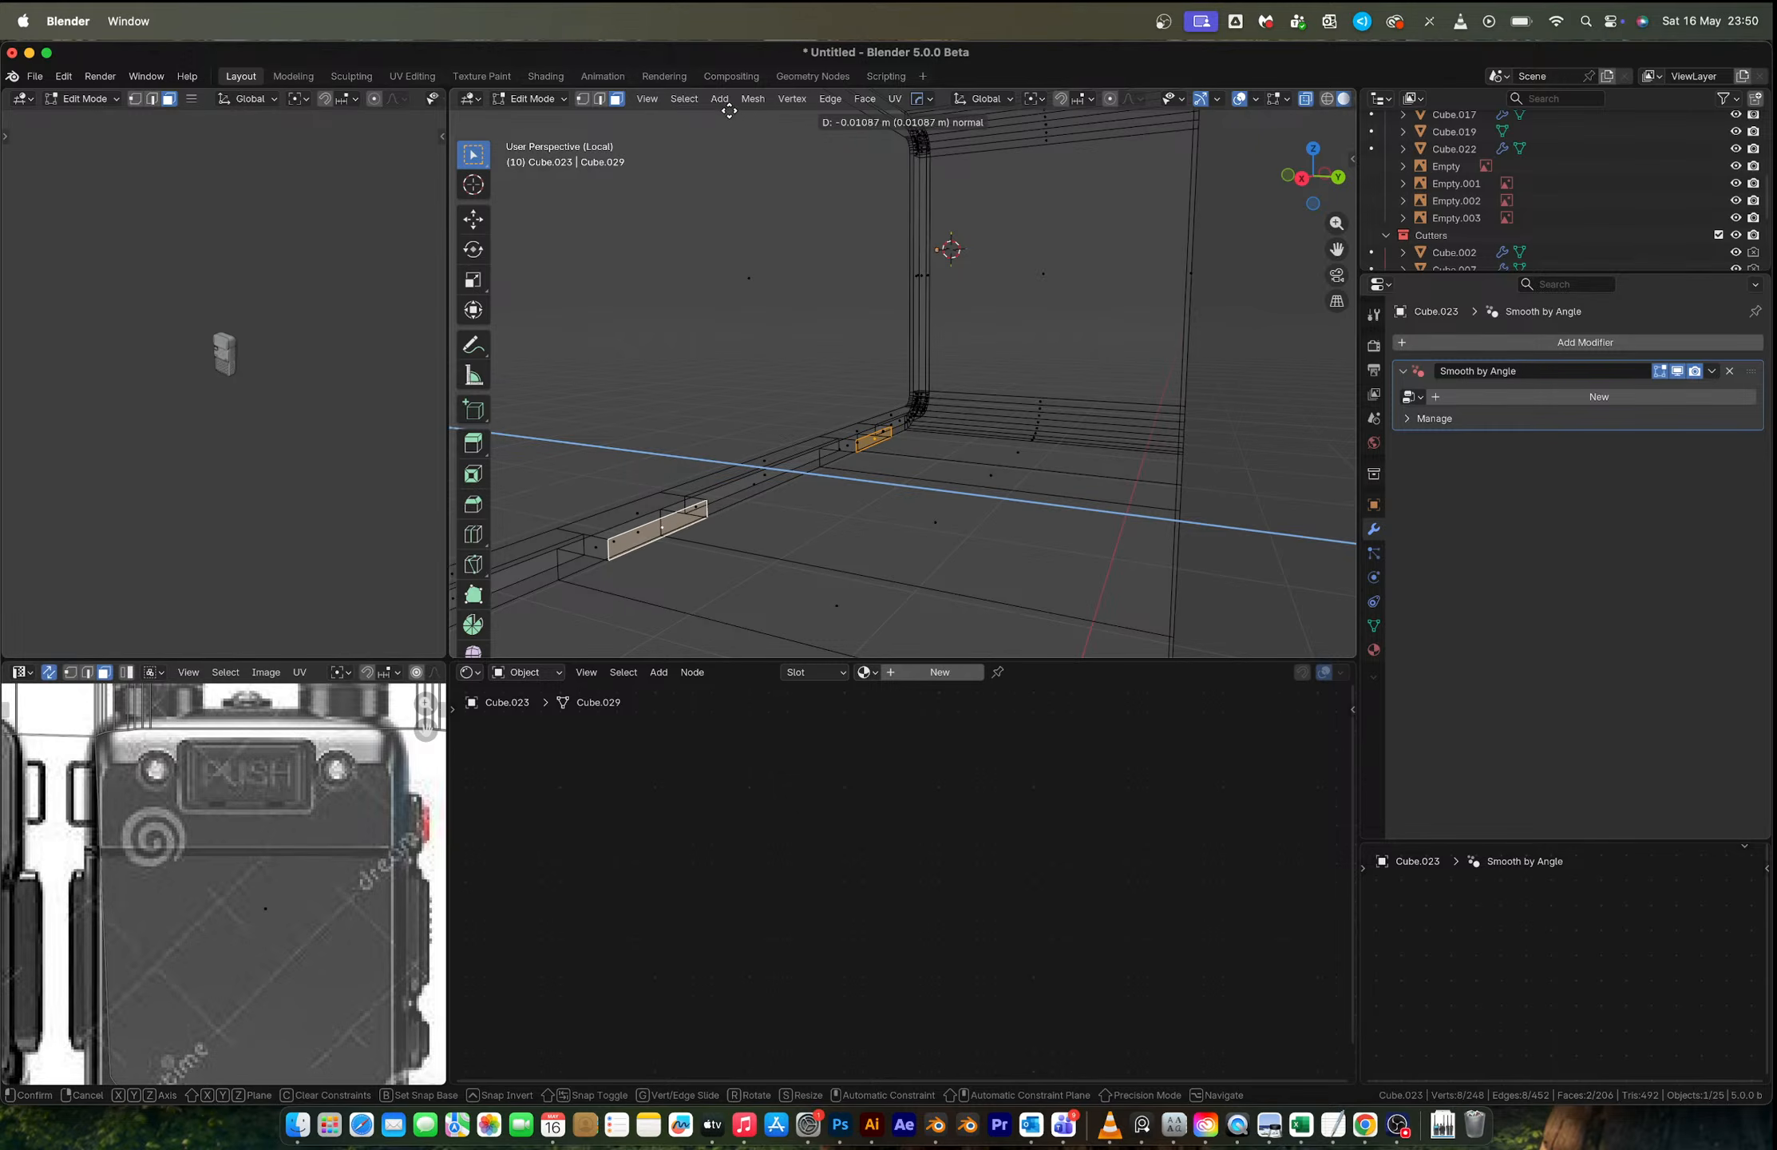
{"action": "left_click", "coordinate": [733, 176]}
{"action": "key", "text": "Tab"}
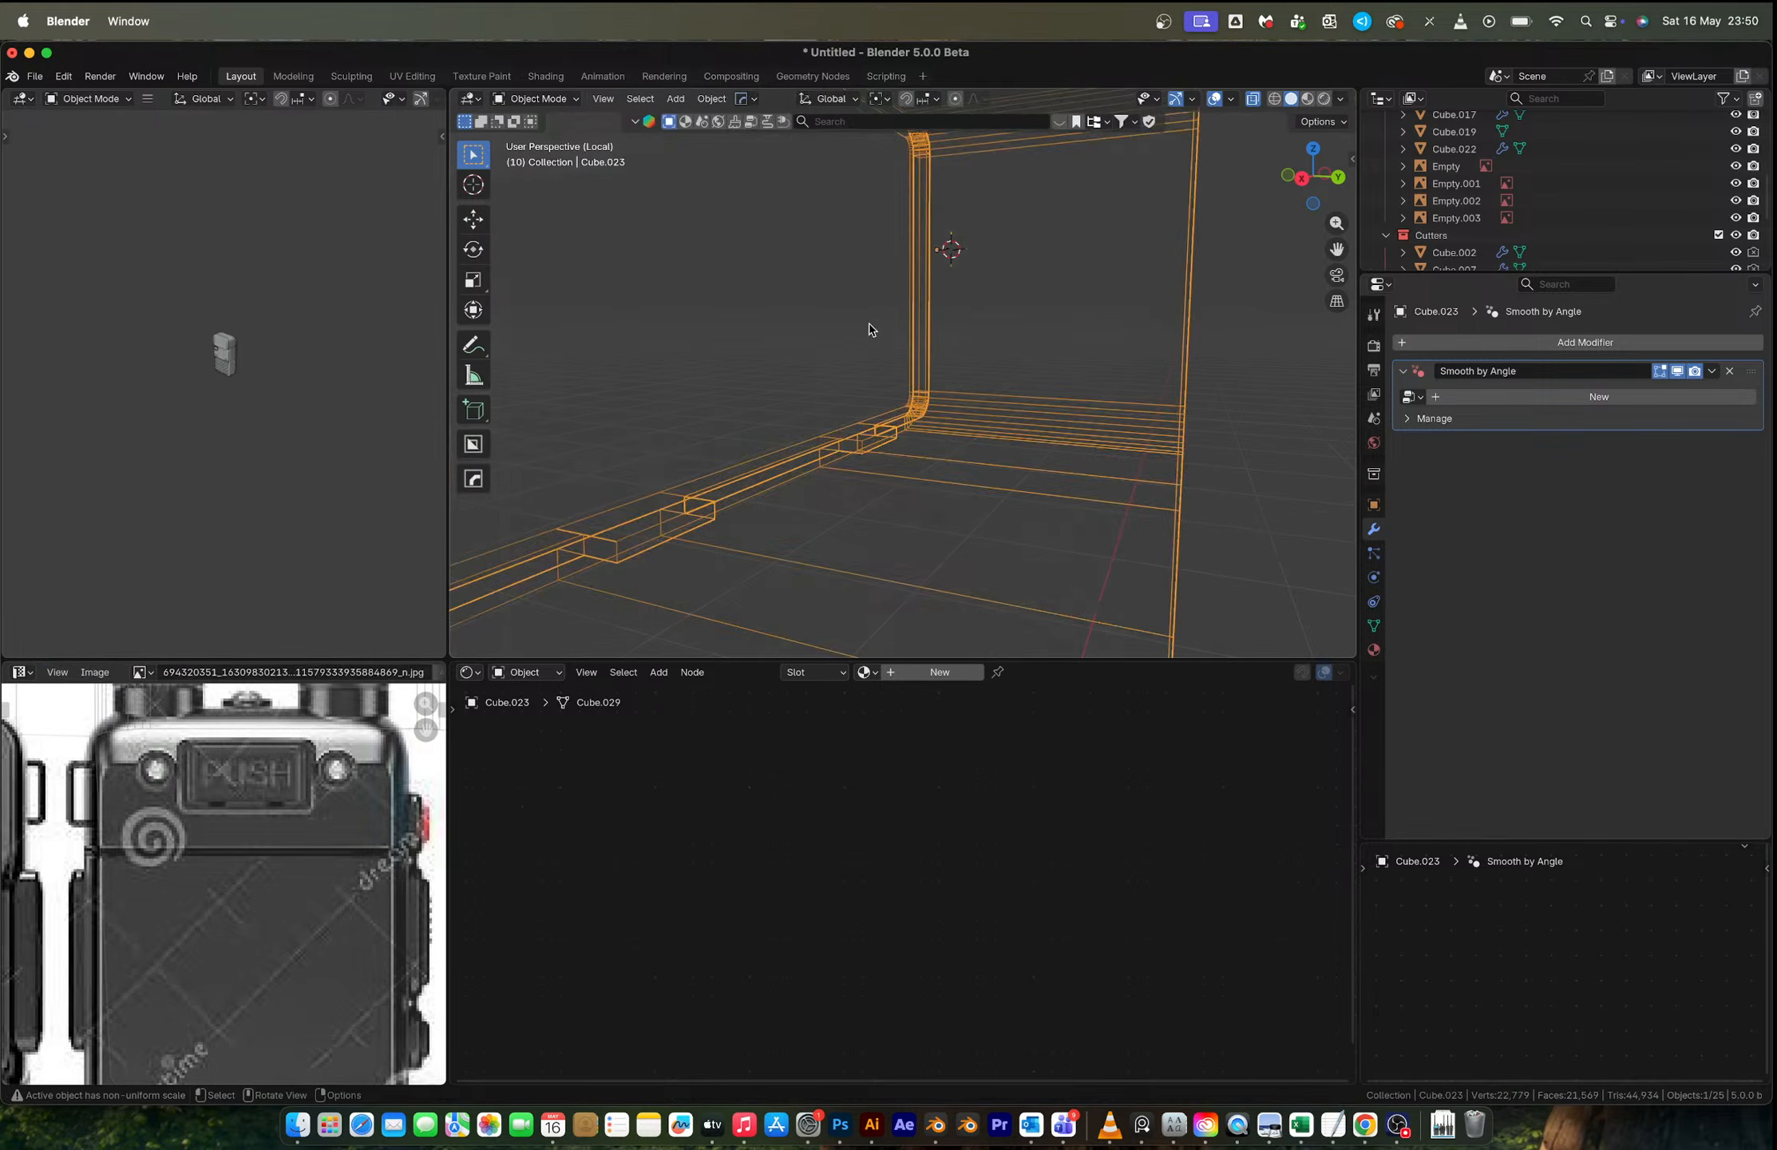
Step: Leave the isolated view, turn off X-ray and exclude the Cutters collection to inspect the recess in the cap
{"action": "scroll", "coordinate": [872, 330], "scroll_direction": "down", "scroll_amount": 4}
{"action": "middle_click_drag", "start_coordinate": [1042, 366], "coordinate": [972, 351]}
{"action": "key", "text": "slash"}
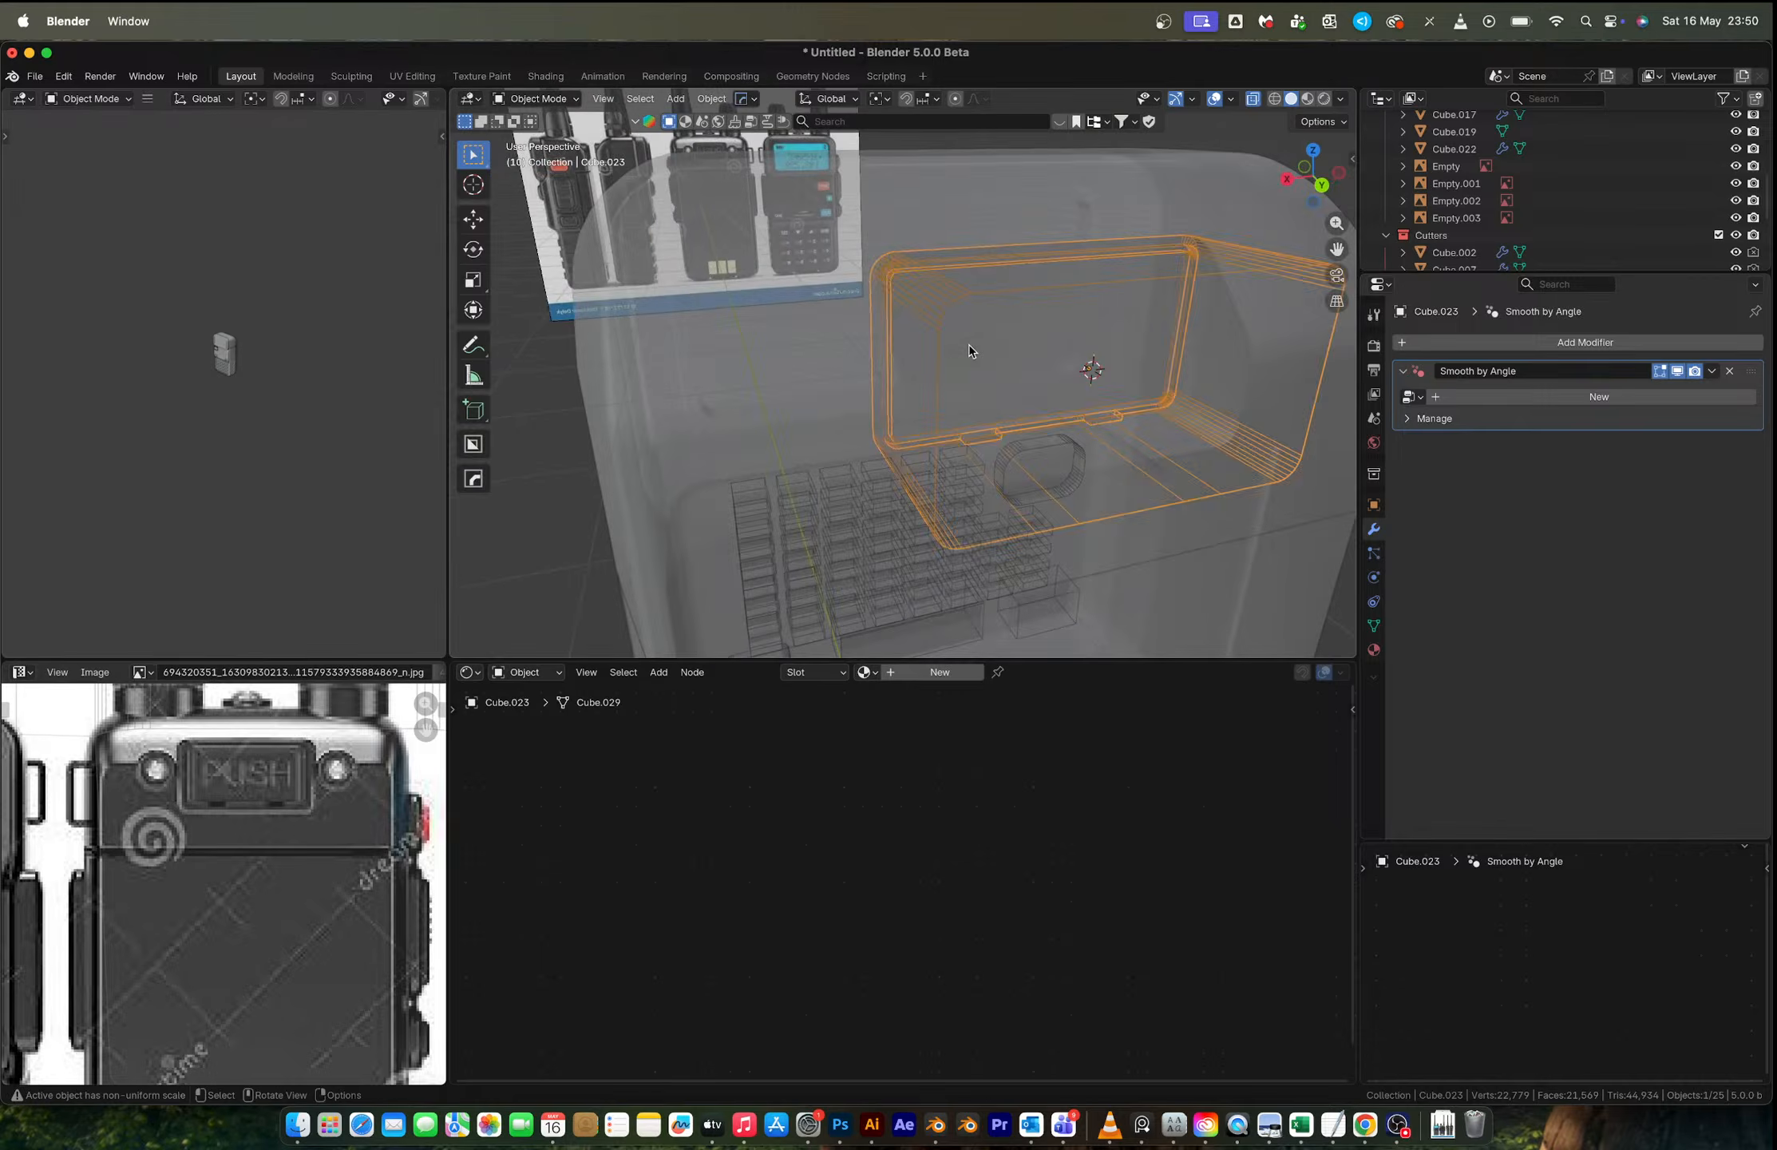
{"action": "key", "text": "alt+z"}
{"action": "scroll", "coordinate": [994, 300], "scroll_direction": "down", "scroll_amount": 5}
{"action": "middle_click_drag", "start_coordinate": [1198, 182], "coordinate": [1115, 179]}
{"action": "left_click", "coordinate": [1115, 179]}
{"action": "scroll", "coordinate": [1077, 292], "scroll_direction": "up", "scroll_amount": 6}
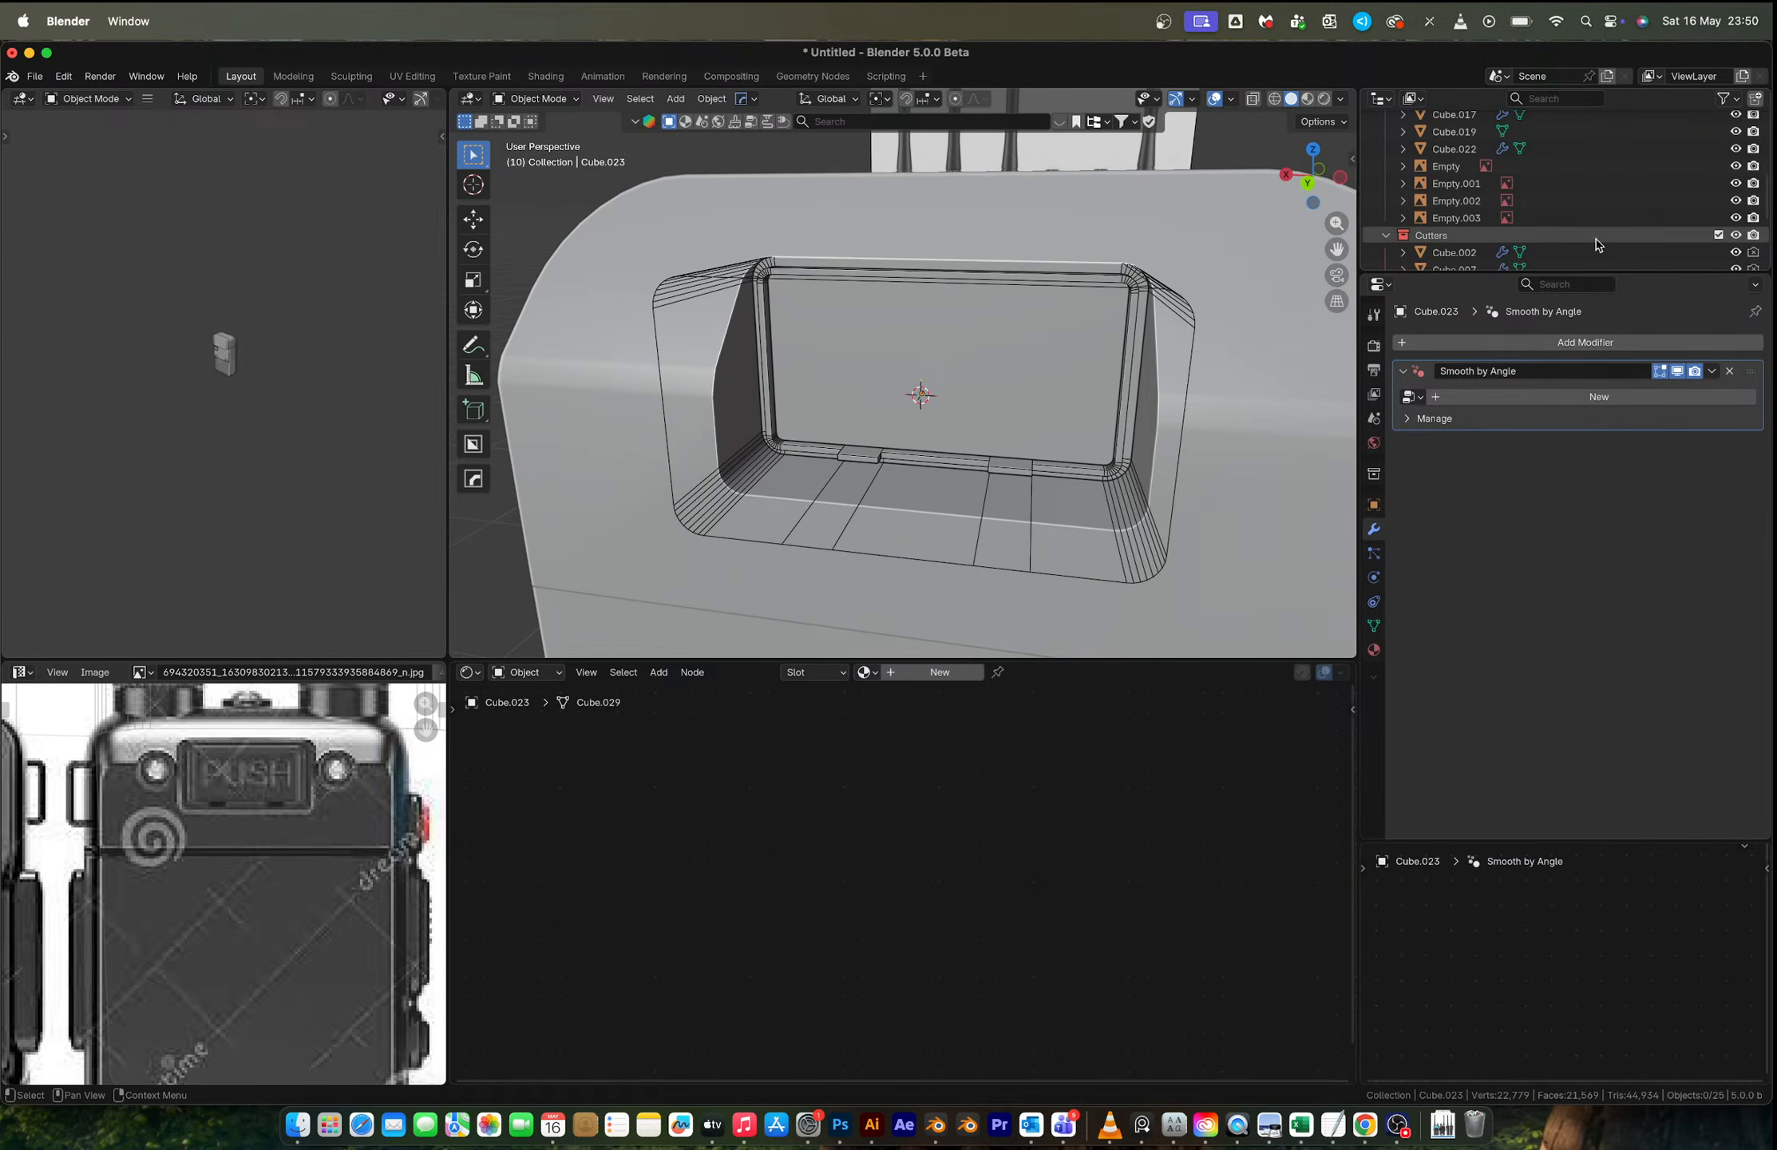
{"action": "left_click", "coordinate": [1718, 235]}
{"action": "scroll", "coordinate": [1106, 317], "scroll_direction": "down", "scroll_amount": 5}
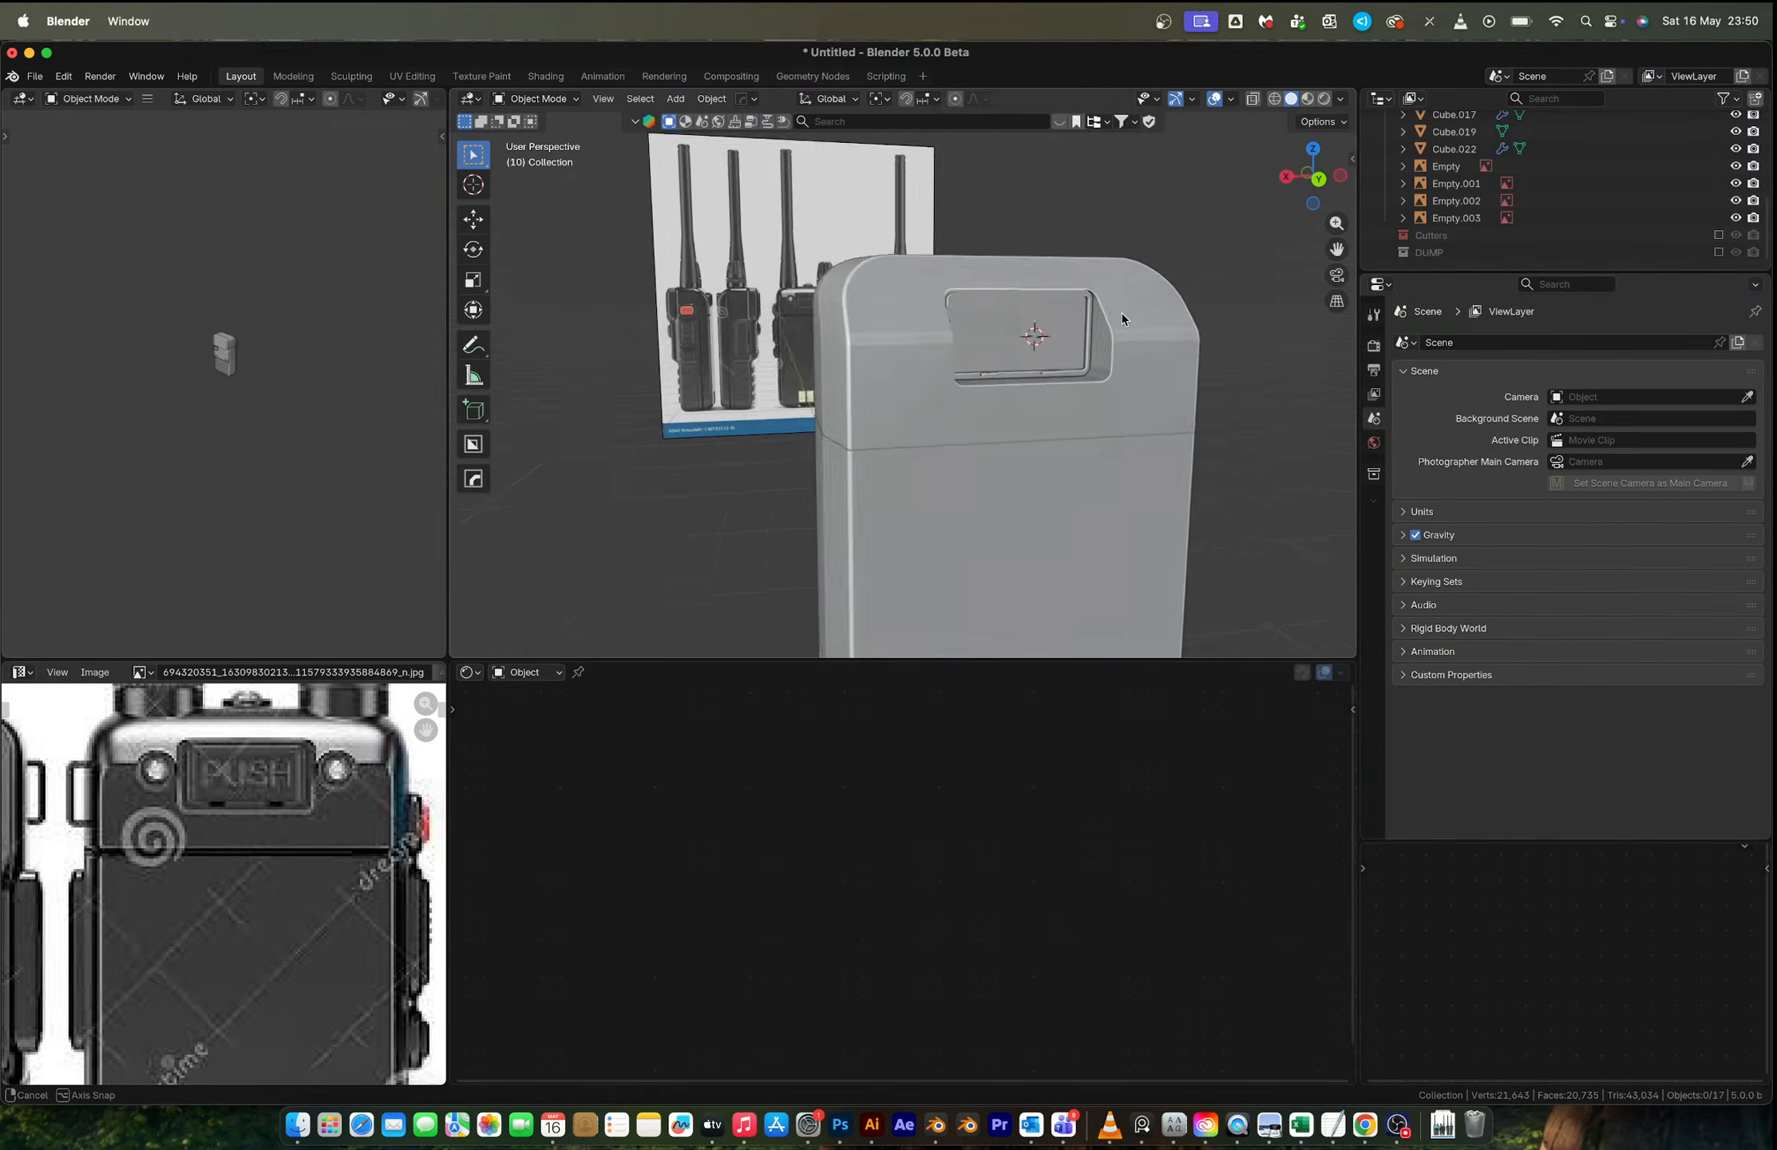
{"action": "middle_click_drag", "start_coordinate": [1107, 318], "coordinate": [1153, 317]}
{"action": "scroll", "coordinate": [887, 455], "scroll_direction": "up", "scroll_amount": 3}
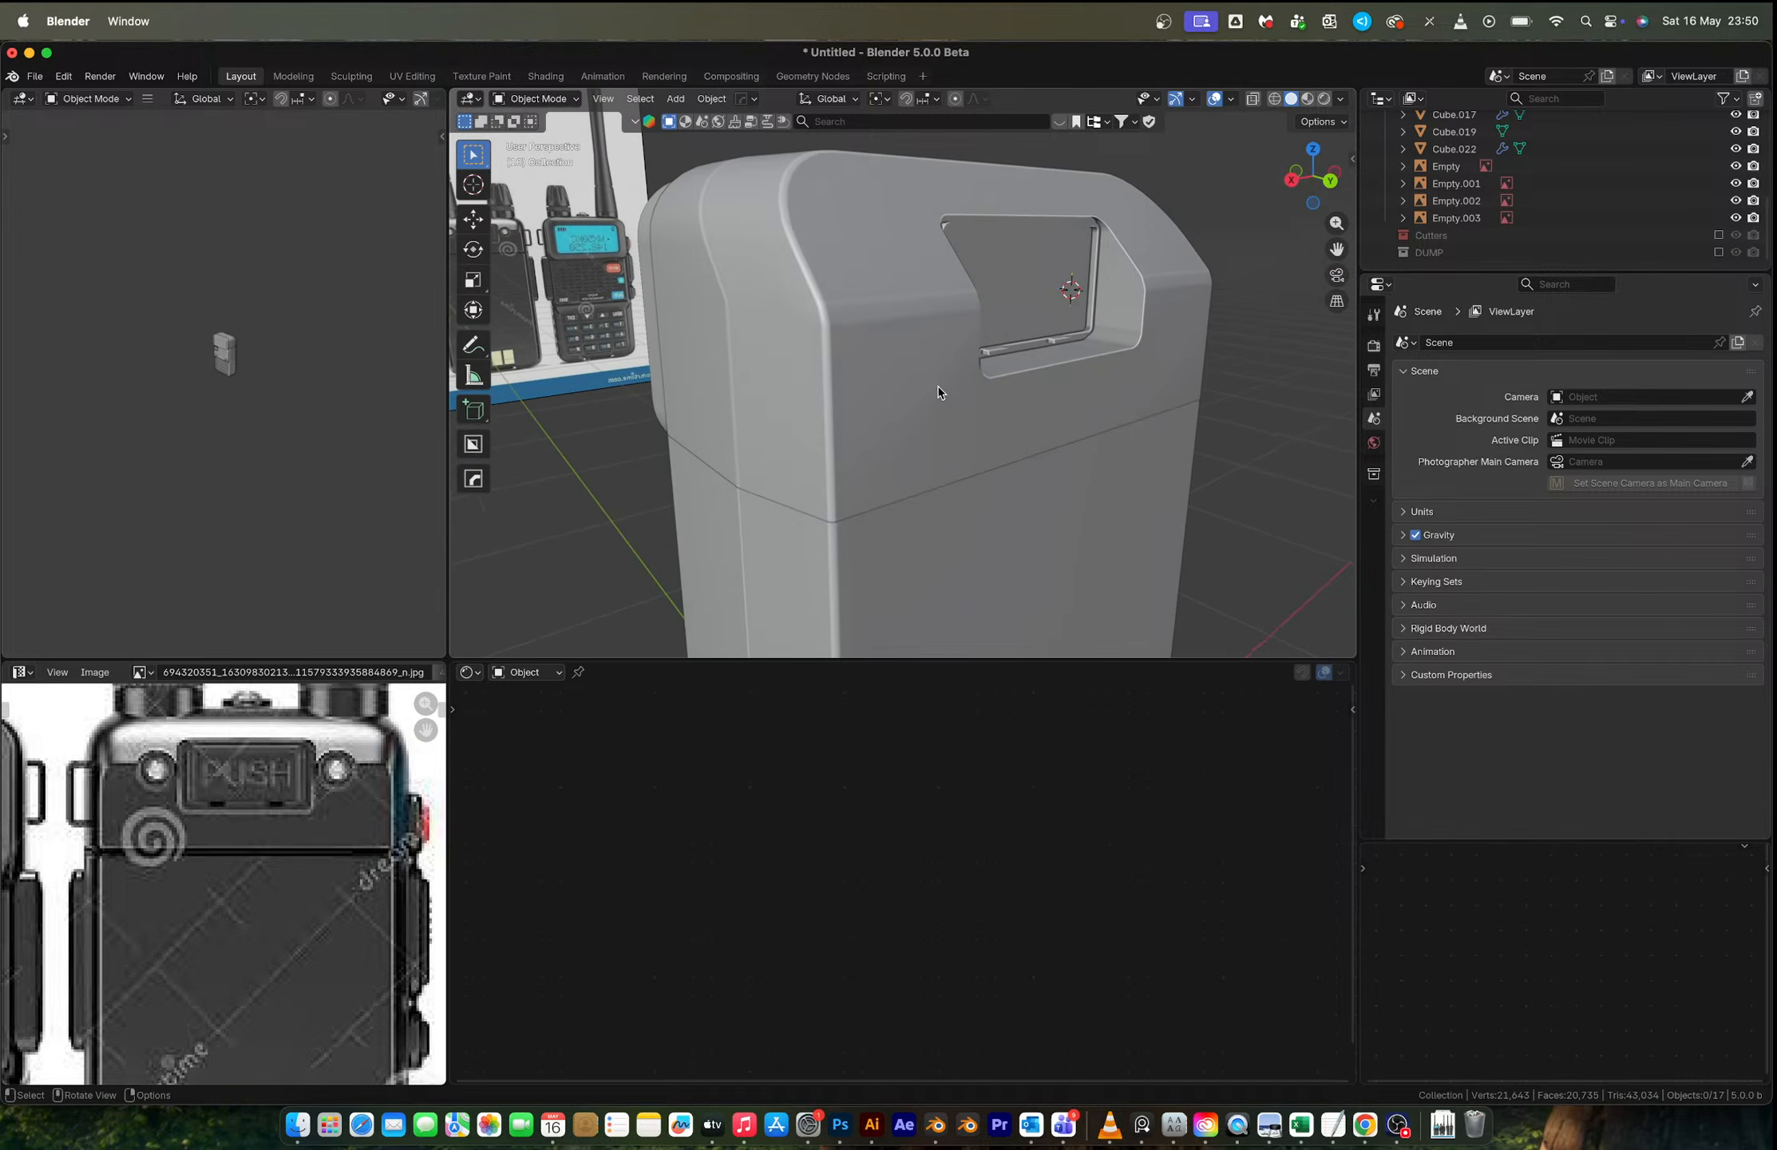
Step: Add evenly spaced horizontal loop cuts around the cap in the band containing the recess's lower edge
{"action": "left_click", "coordinate": [952, 401]}
{"action": "key", "text": "Tab"}
{"action": "middle_click_drag", "start_coordinate": [952, 401], "coordinate": [959, 373]}
{"action": "key", "text": "ctrl+r"}
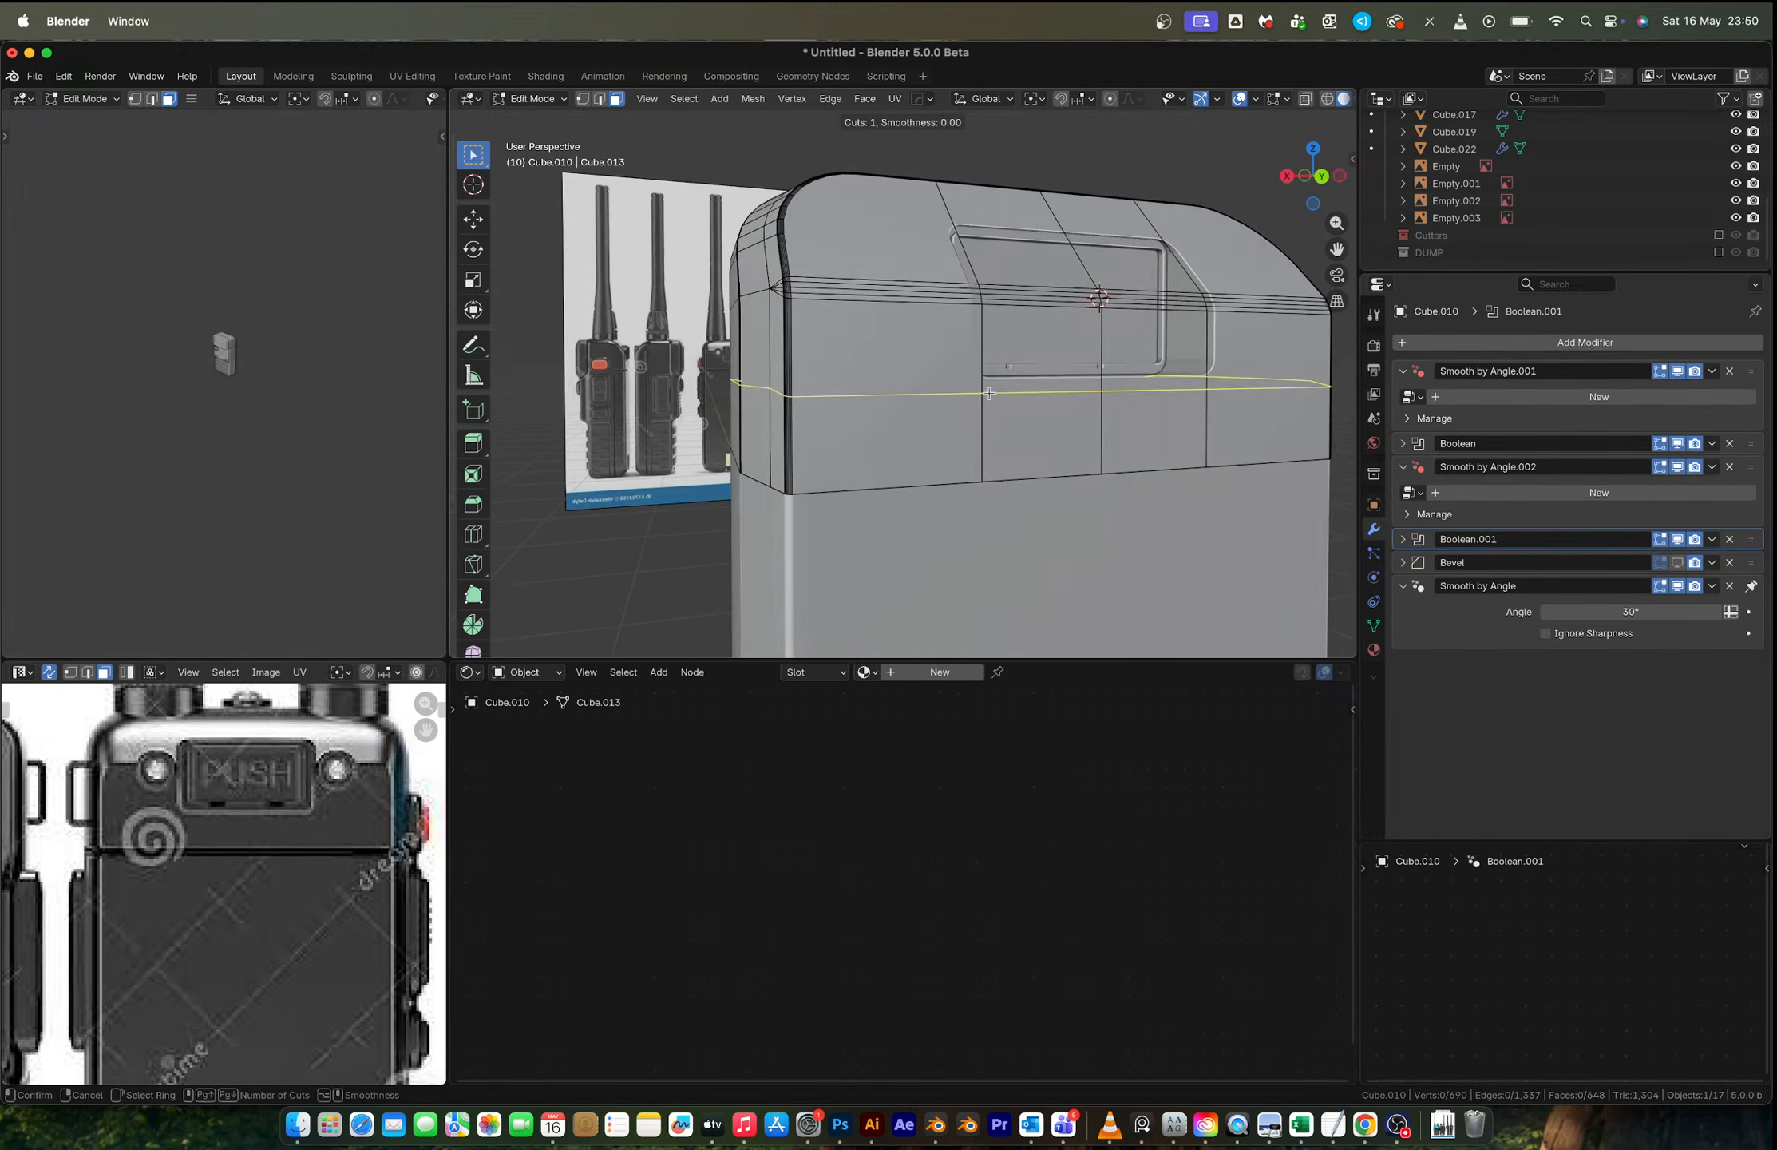
{"action": "scroll", "coordinate": [990, 391], "scroll_direction": "up", "scroll_amount": 3}
{"action": "left_click", "coordinate": [990, 391]}
{"action": "right_click", "coordinate": [989, 391]}
{"action": "key", "text": "Tab"}
{"action": "scroll", "coordinate": [1011, 434], "scroll_direction": "up", "scroll_amount": 3}
{"action": "middle_click_drag", "start_coordinate": [1062, 419], "coordinate": [998, 411]}
{"action": "scroll", "coordinate": [1011, 433], "scroll_direction": "down", "scroll_amount": 4}
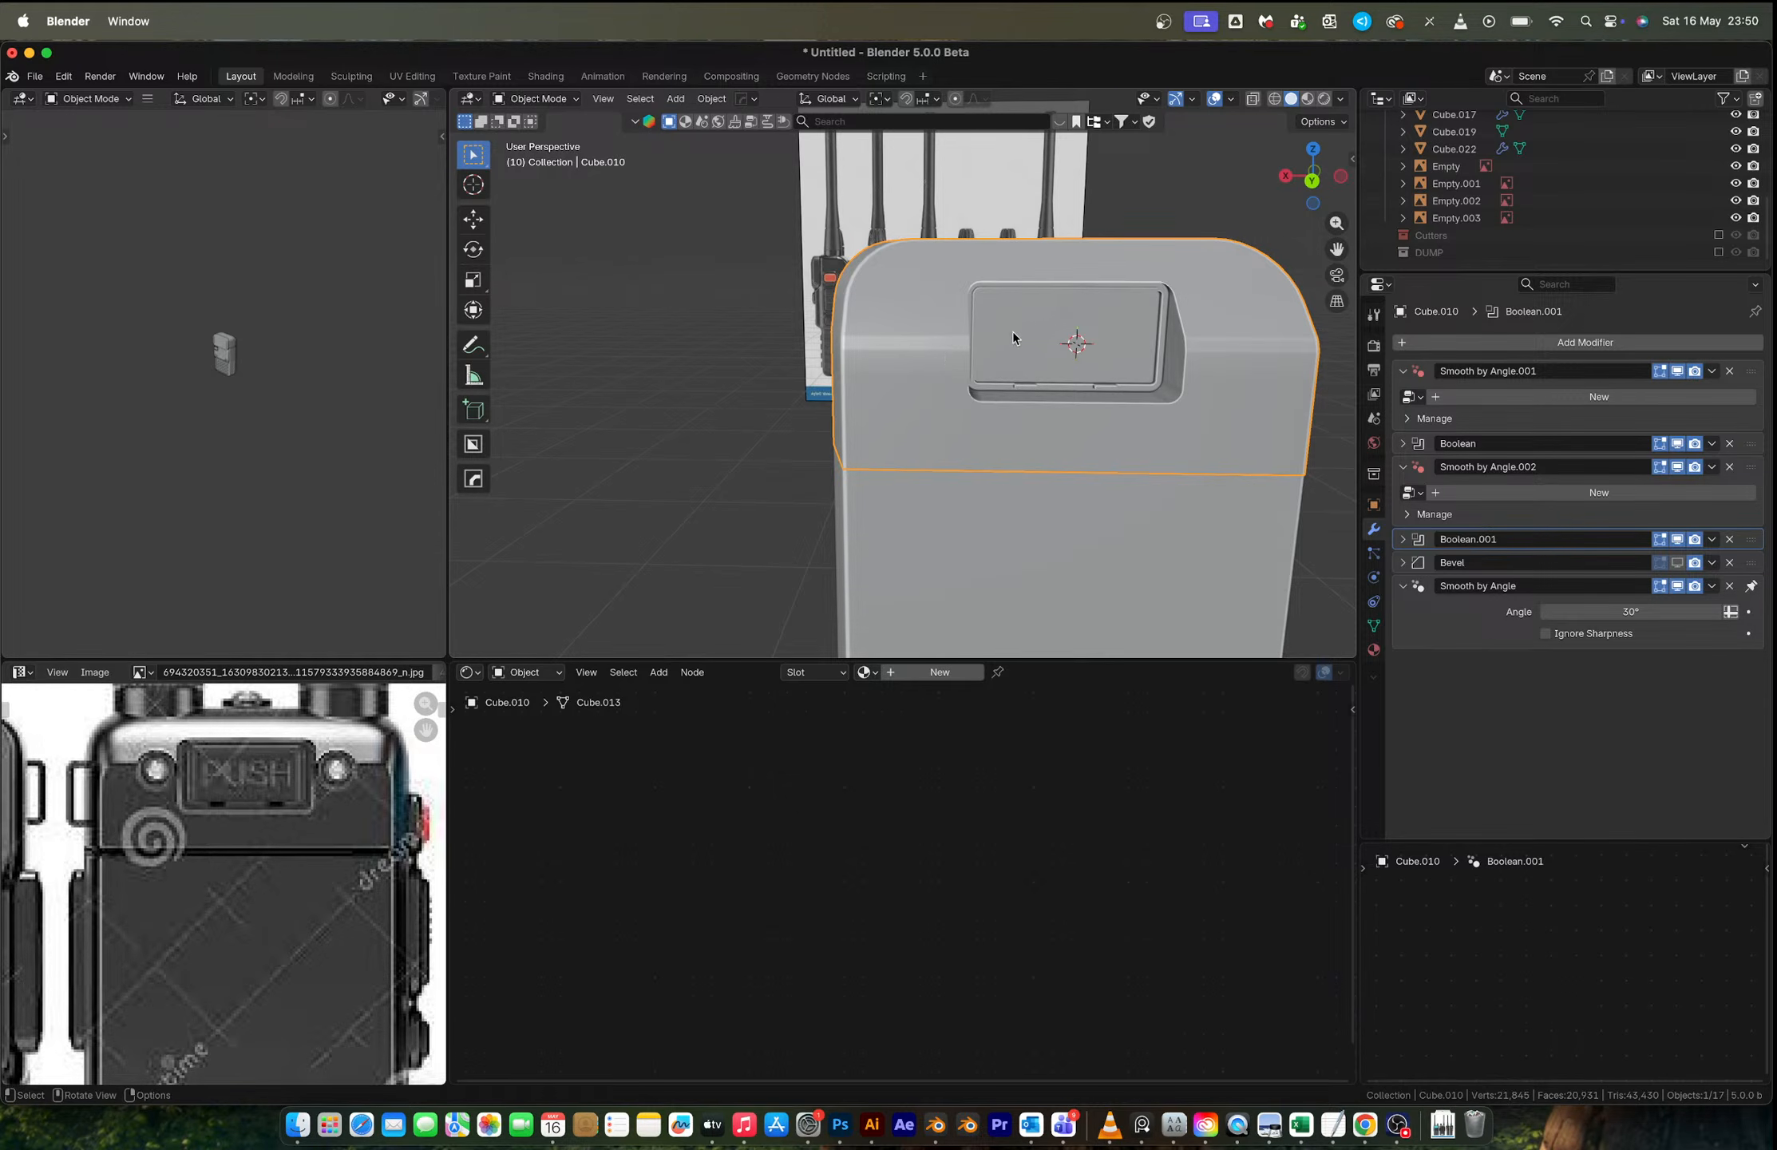
Step: Re-enable the Cutters collection and open the recess cutter block's mesh for editing
{"action": "scroll", "coordinate": [1078, 406], "scroll_direction": "up", "scroll_amount": 4}
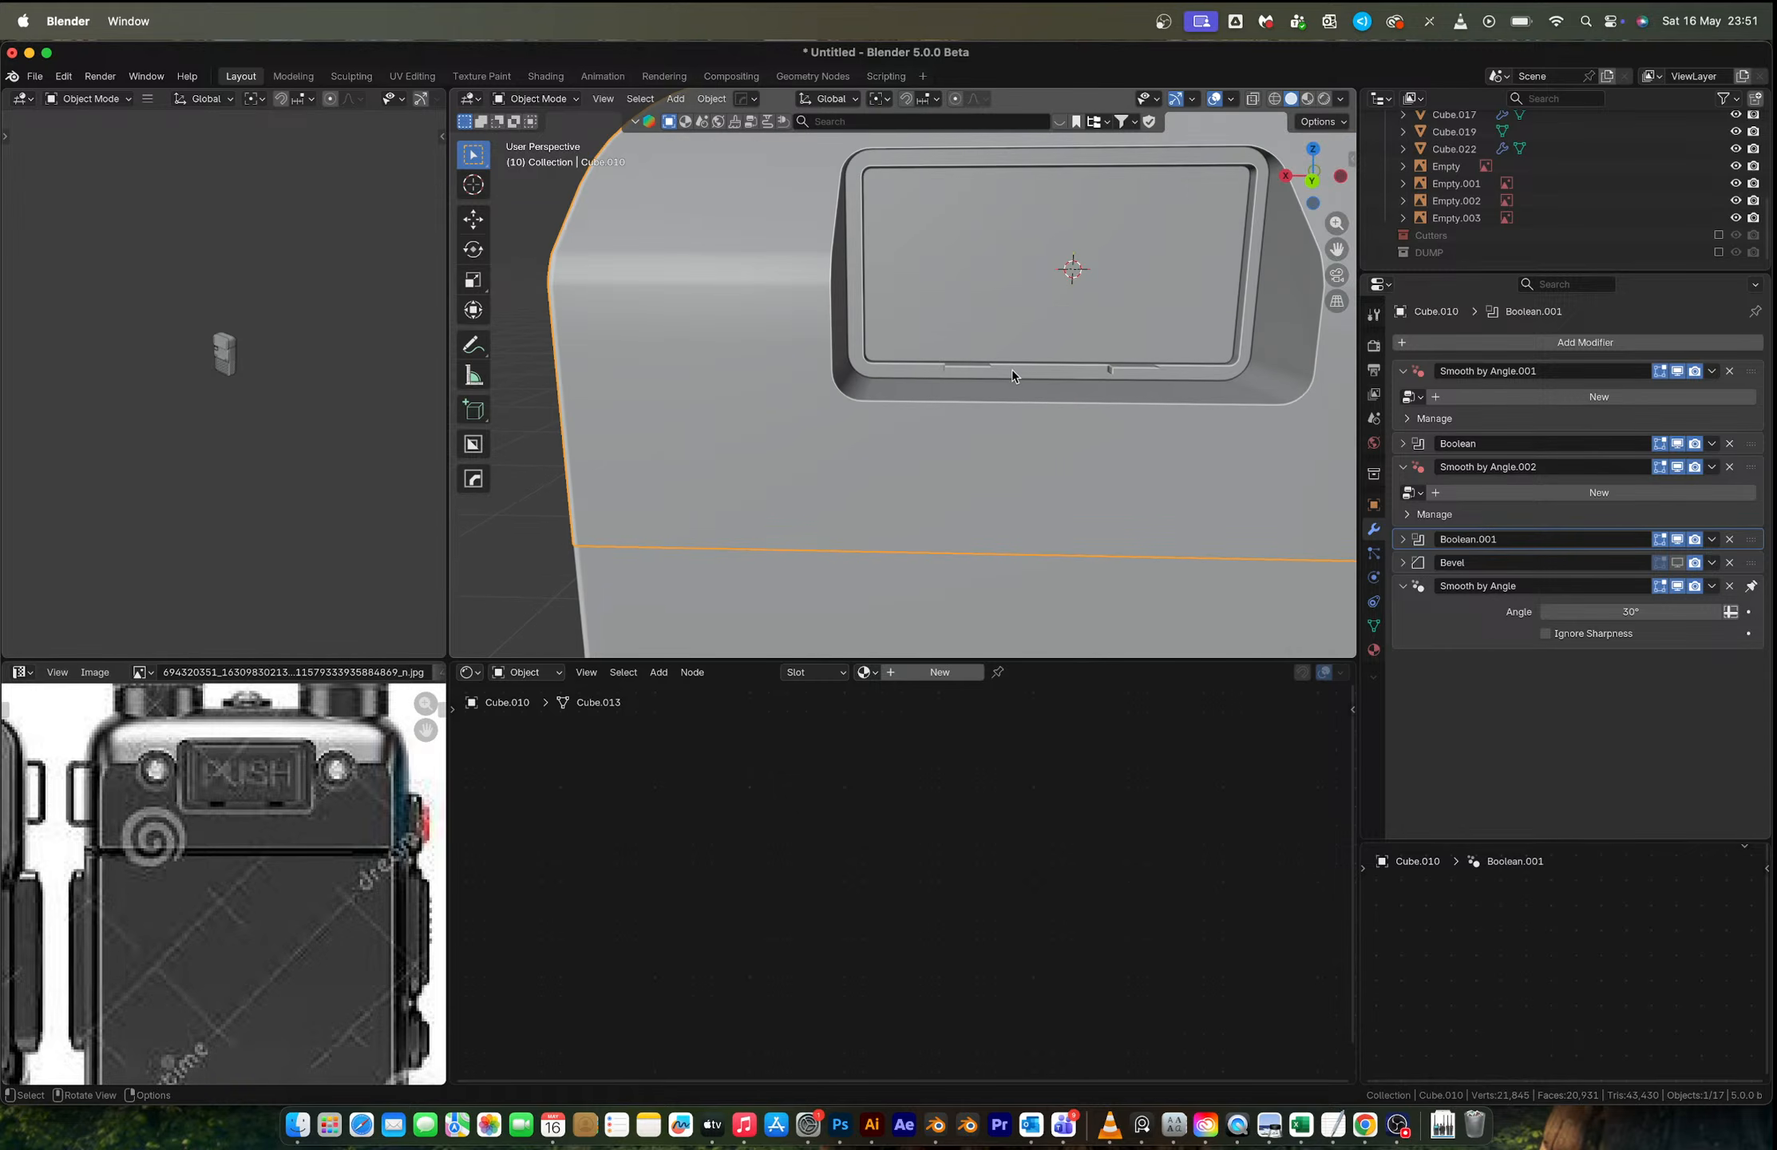
{"action": "key", "text": "Tab"}
{"action": "key", "text": "Tab"}
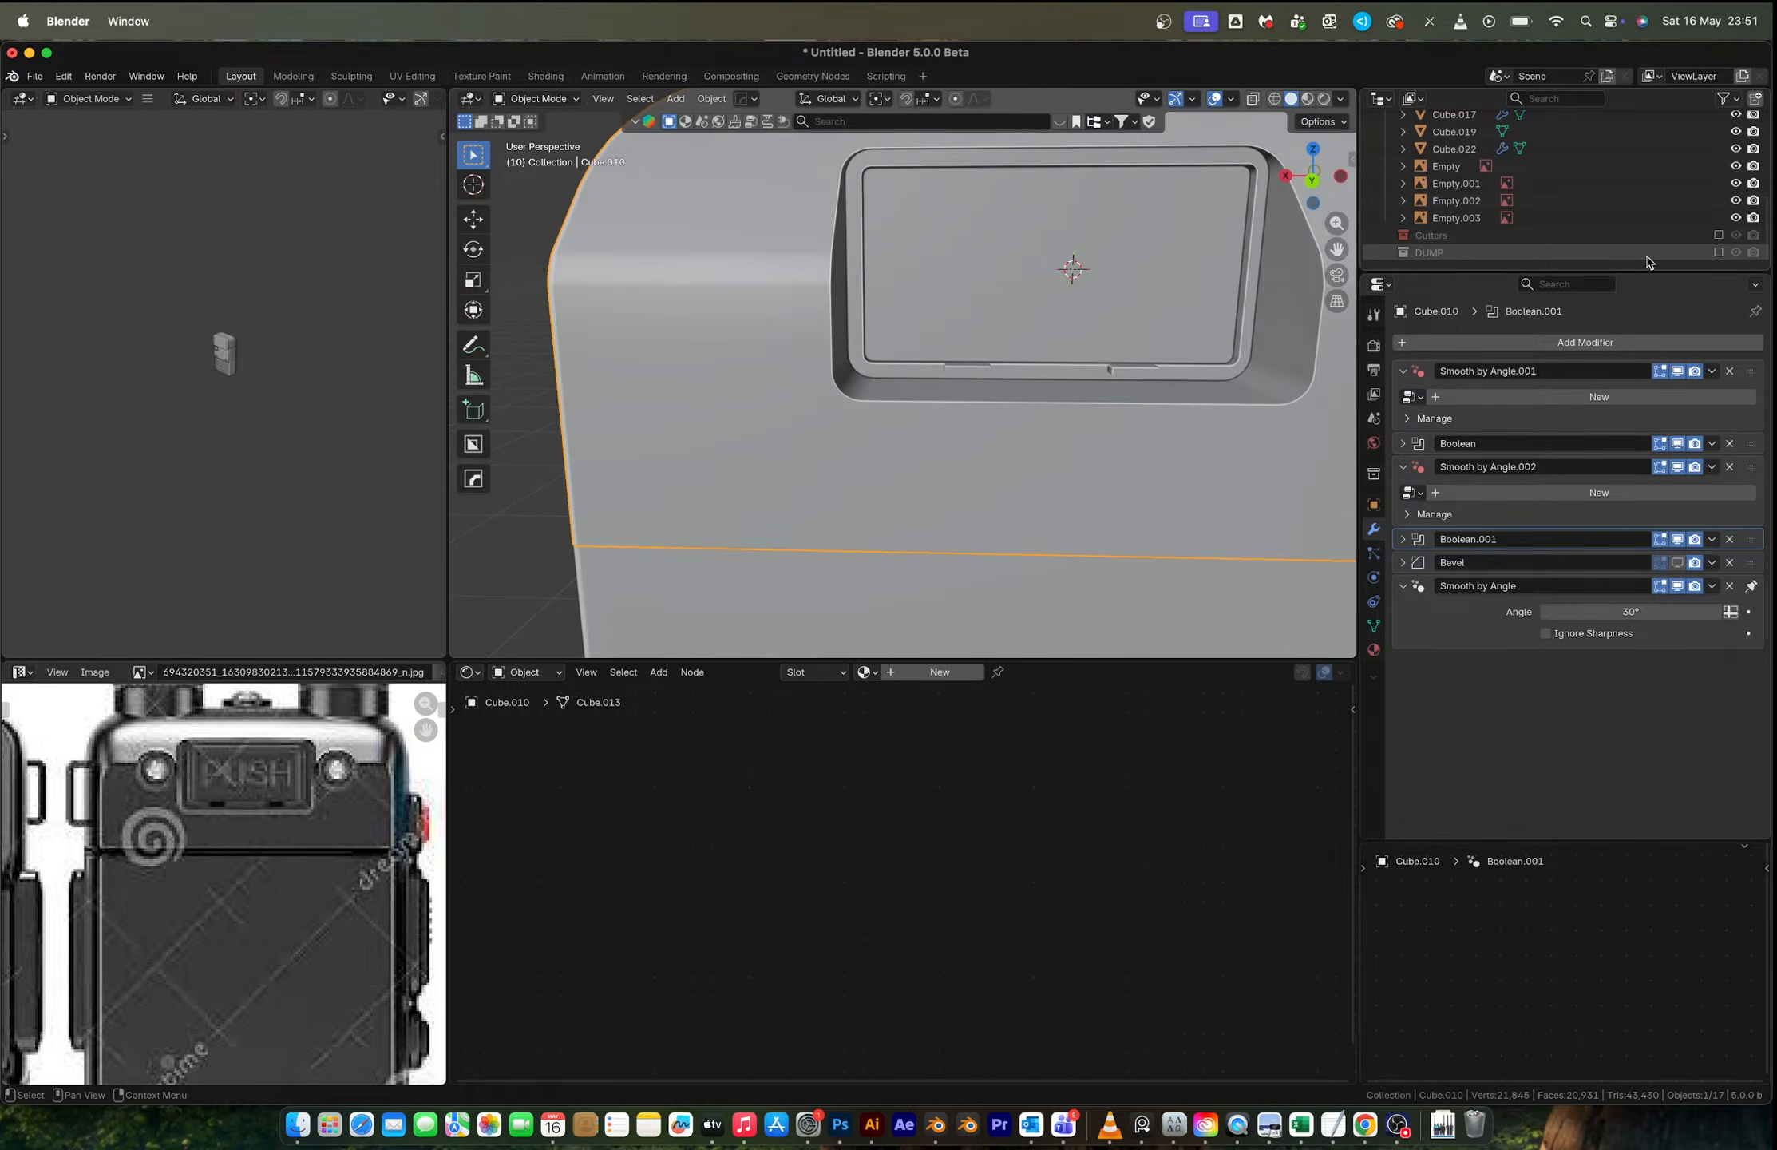
{"action": "left_click", "coordinate": [1719, 234]}
{"action": "middle_click_drag", "start_coordinate": [1169, 179], "coordinate": [956, 395]}
{"action": "left_click", "coordinate": [1071, 314]}
{"action": "middle_click_drag", "start_coordinate": [1061, 328], "coordinate": [1100, 338]}
{"action": "key", "text": "Tab"}
{"action": "scroll", "coordinate": [1033, 390], "scroll_direction": "up", "scroll_amount": 4}
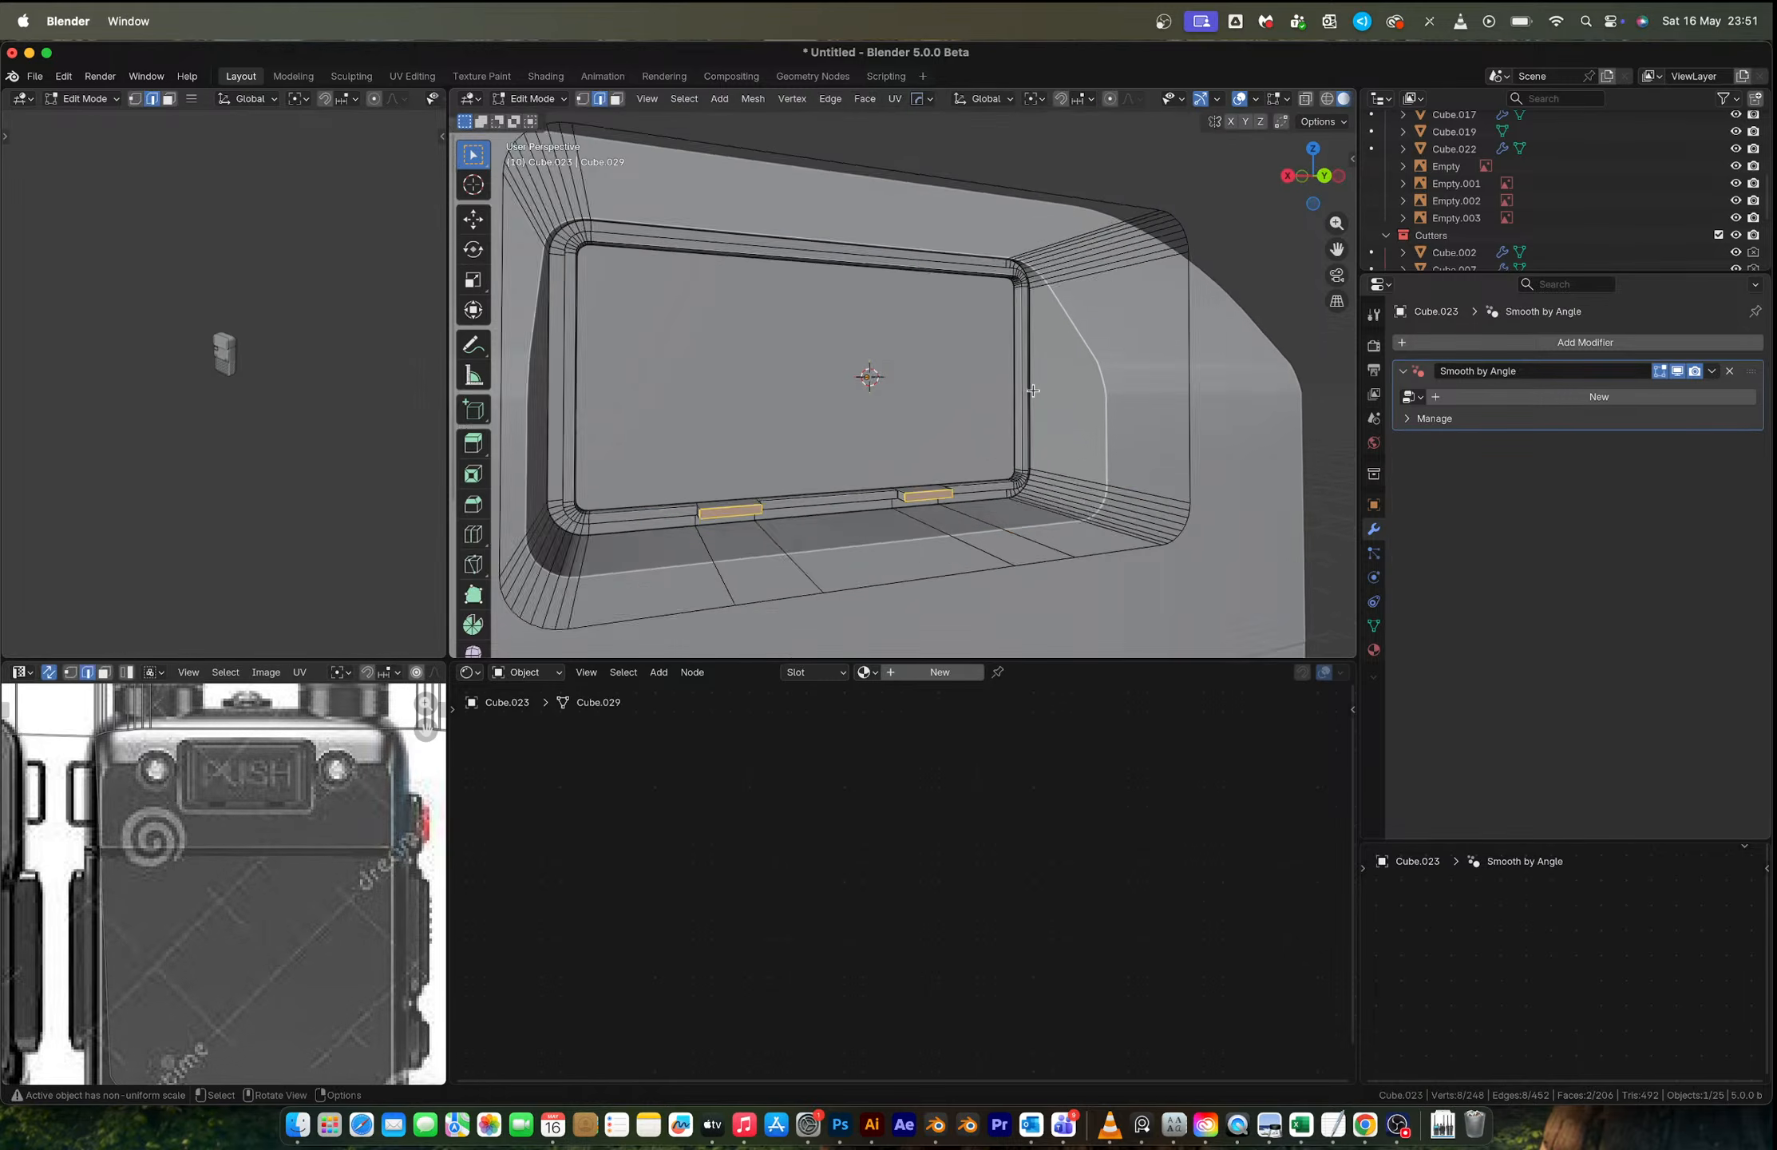
Step: Isolate the cutter and shrink the groove ring's inner wall faces, including both notches and the strip between them, by about -0.0064 m
{"action": "scroll", "coordinate": [1010, 455], "scroll_direction": "up", "scroll_amount": 8}
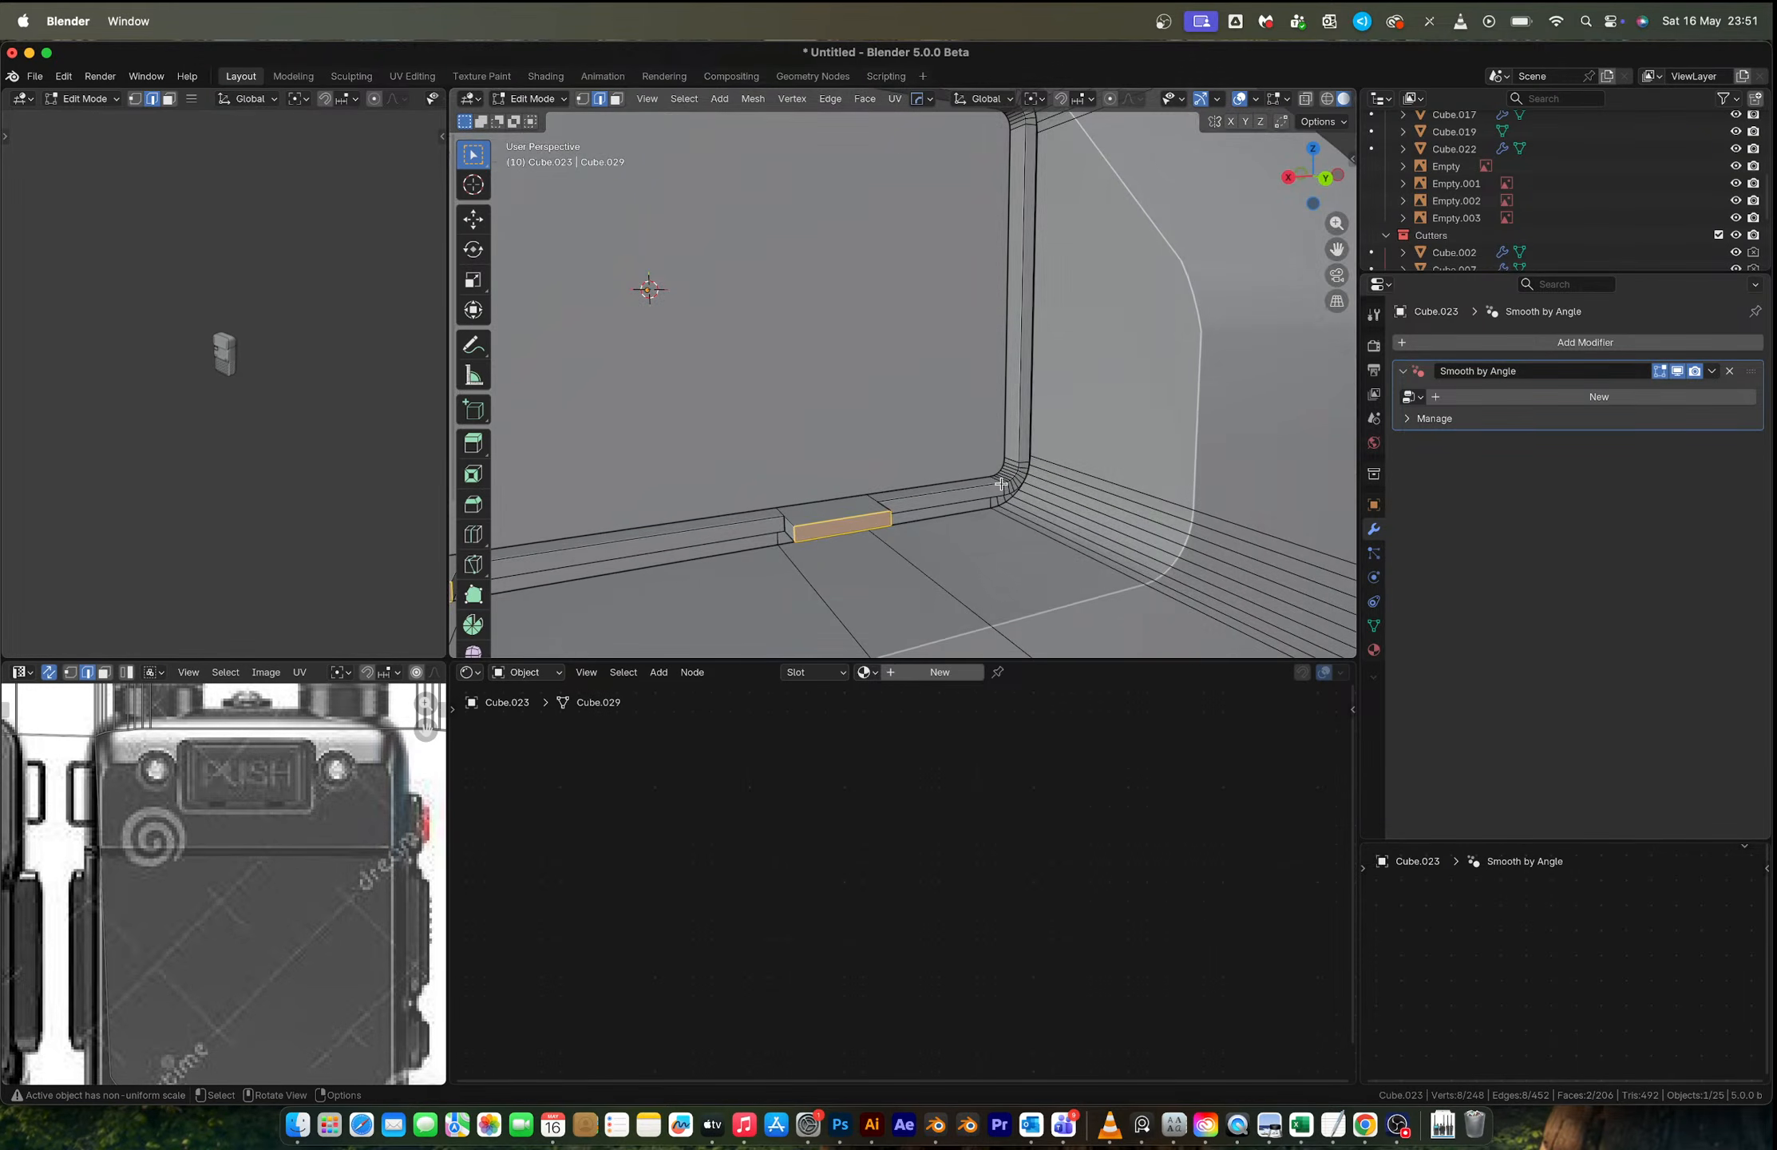
{"action": "key", "text": "3"}
{"action": "left_click", "coordinate": [1002, 479], "text": "alt"}
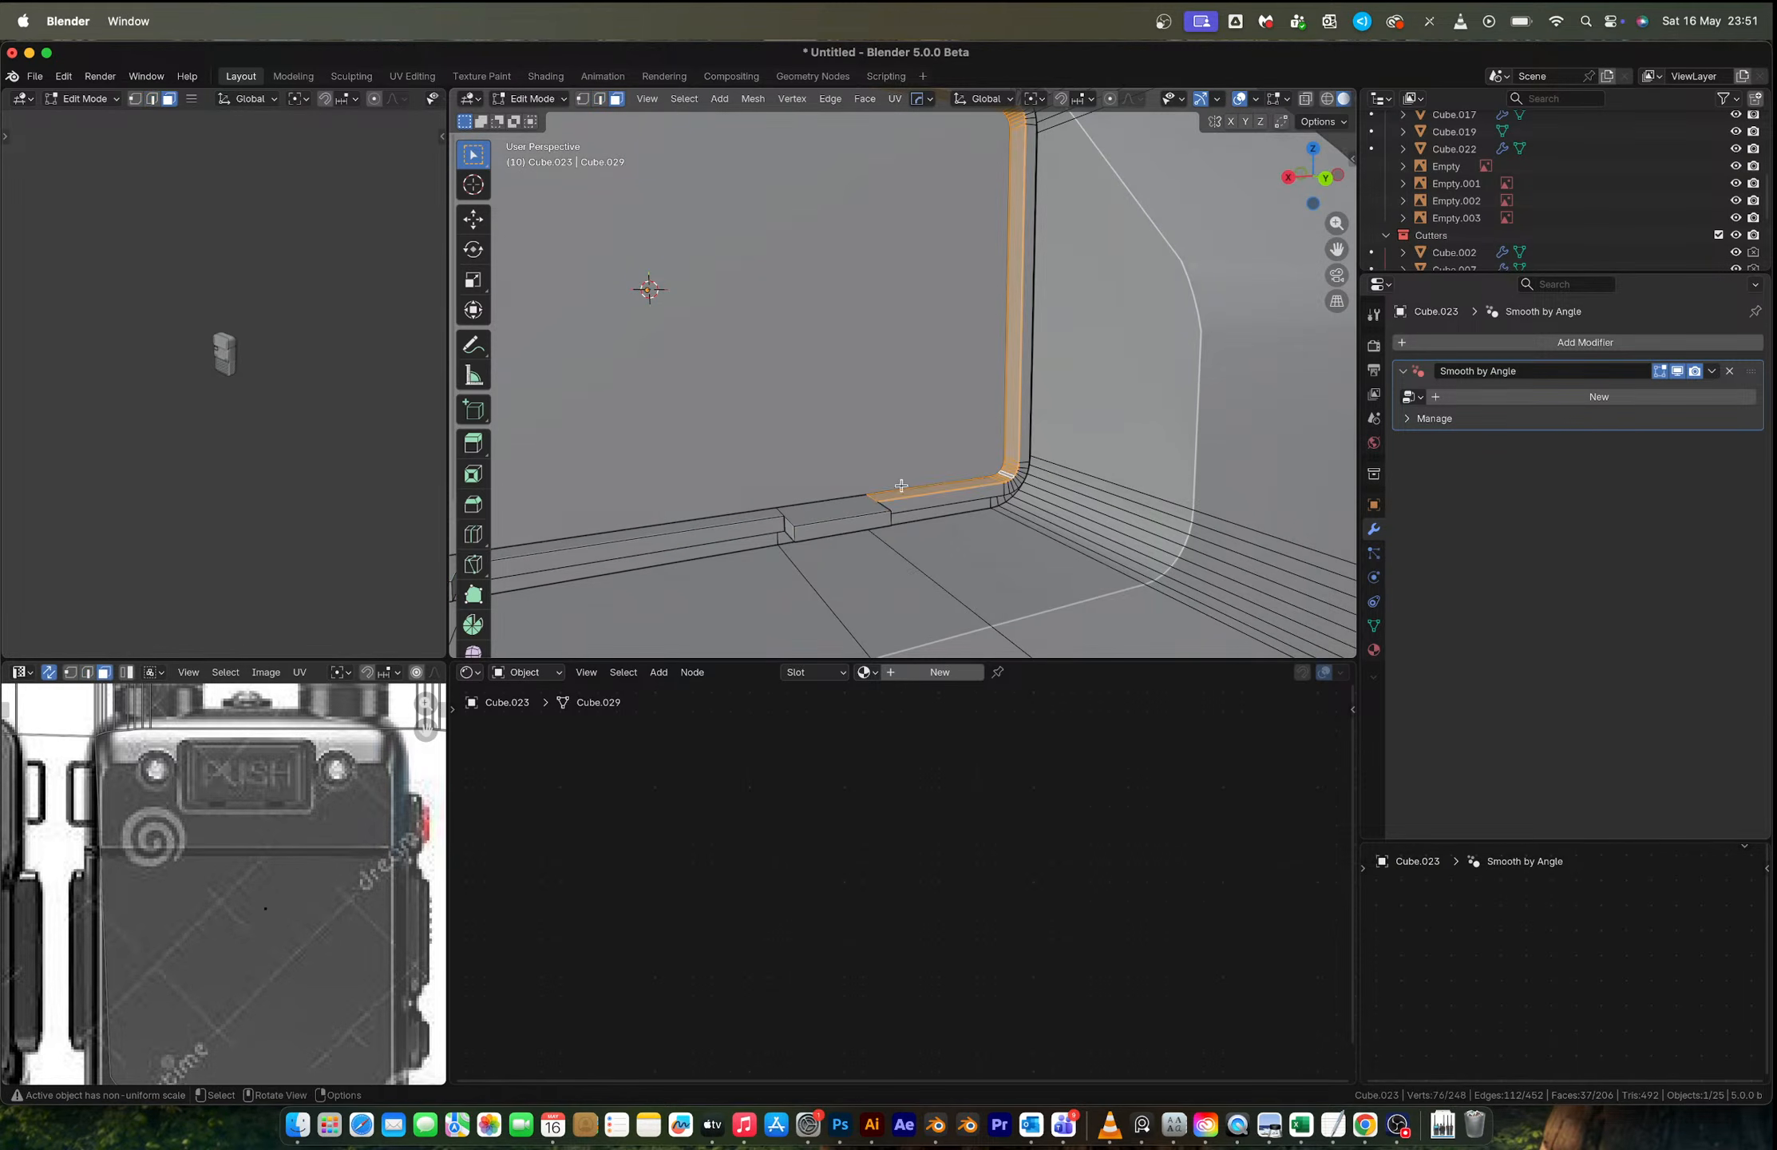
{"action": "scroll", "coordinate": [900, 485], "scroll_direction": "down", "scroll_amount": 3}
{"action": "mouse_move", "coordinate": [900, 485]}
{"action": "middle_mouse_down", "text": "shift"}
{"action": "mouse_move", "coordinate": [1039, 460]}
{"action": "mouse_move", "coordinate": [908, 516]}
{"action": "mouse_move", "coordinate": [923, 513]}
{"action": "middle_mouse_up", "text": "shift"}
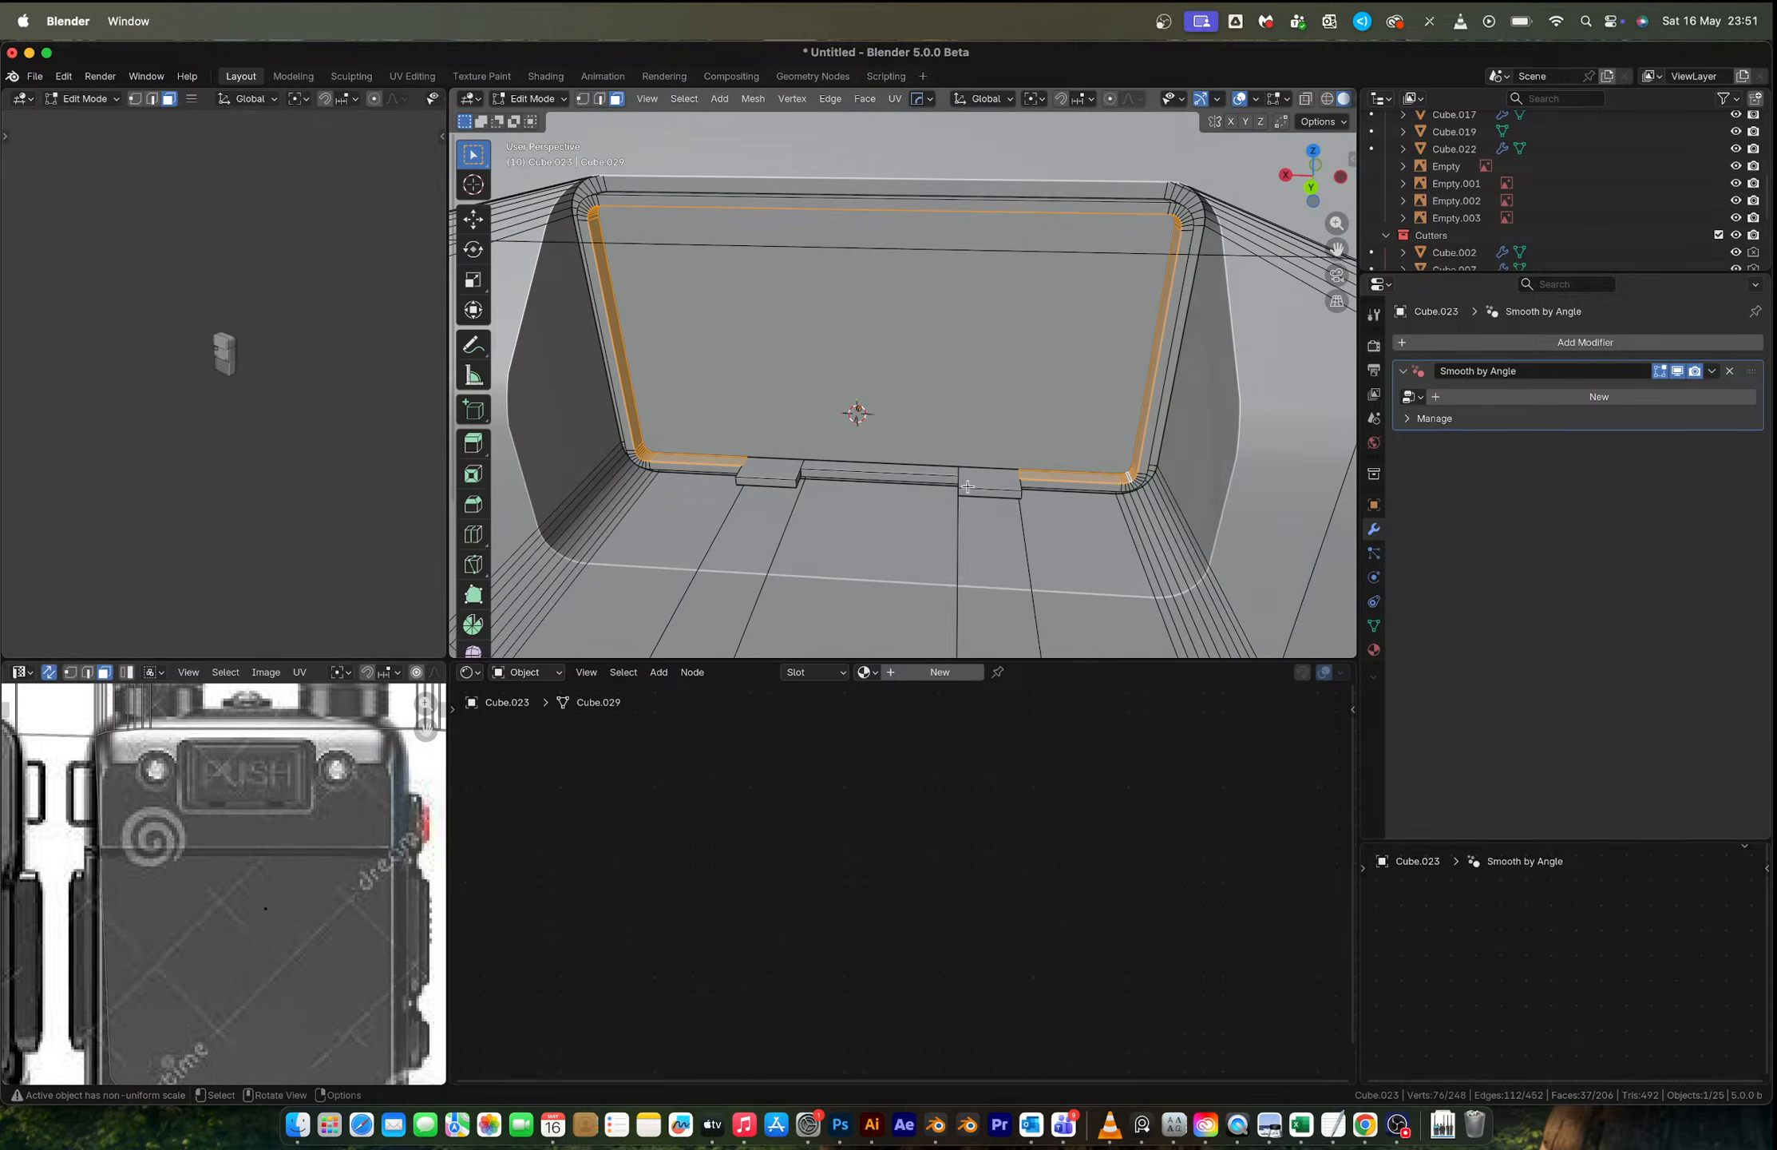
{"action": "left_click", "coordinate": [974, 480], "text": "shift"}
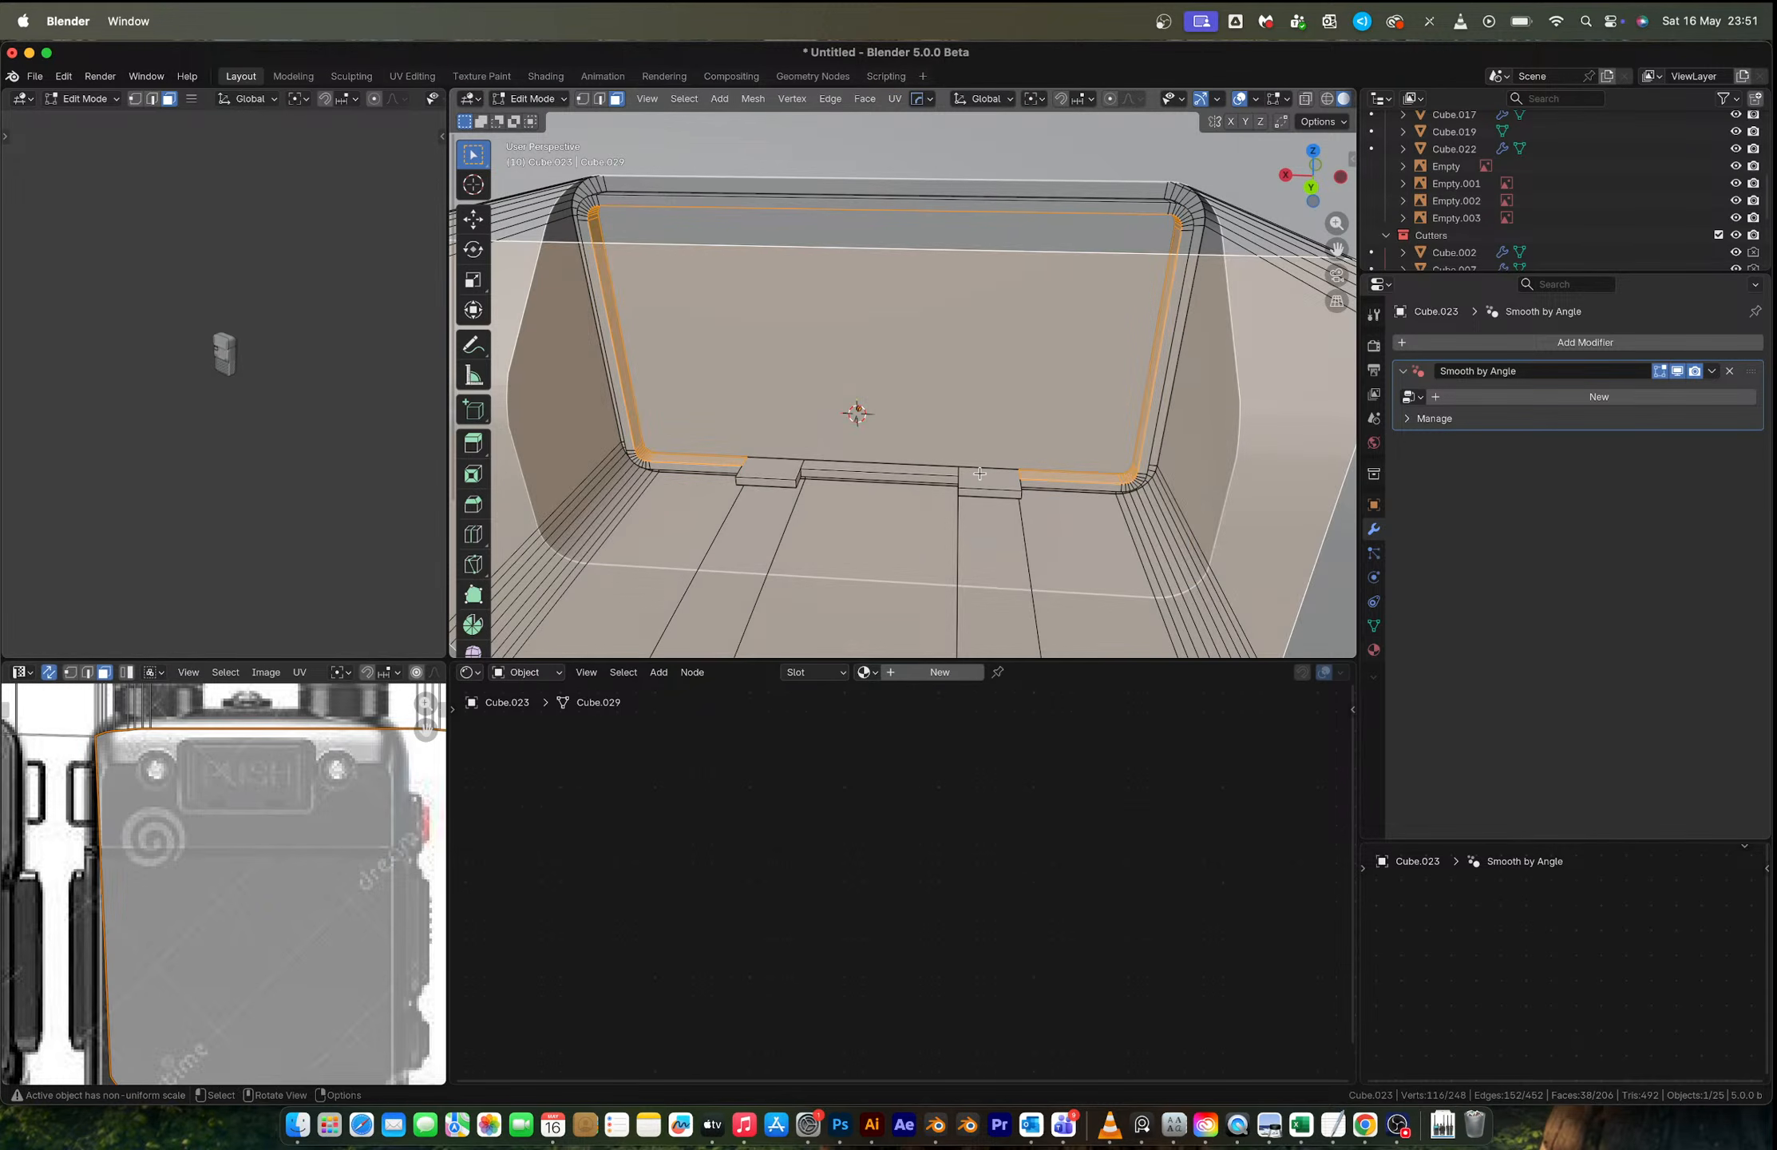
{"action": "key", "text": "ctrl+z"}
{"action": "key", "text": "slash"}
{"action": "middle_click_drag", "start_coordinate": [807, 423], "coordinate": [1266, 336]}
{"action": "middle_click_drag", "start_coordinate": [966, 421], "coordinate": [978, 489]}
{"action": "scroll", "coordinate": [1011, 496], "scroll_direction": "up", "scroll_amount": 3}
{"action": "left_click", "coordinate": [973, 490], "text": "shift"}
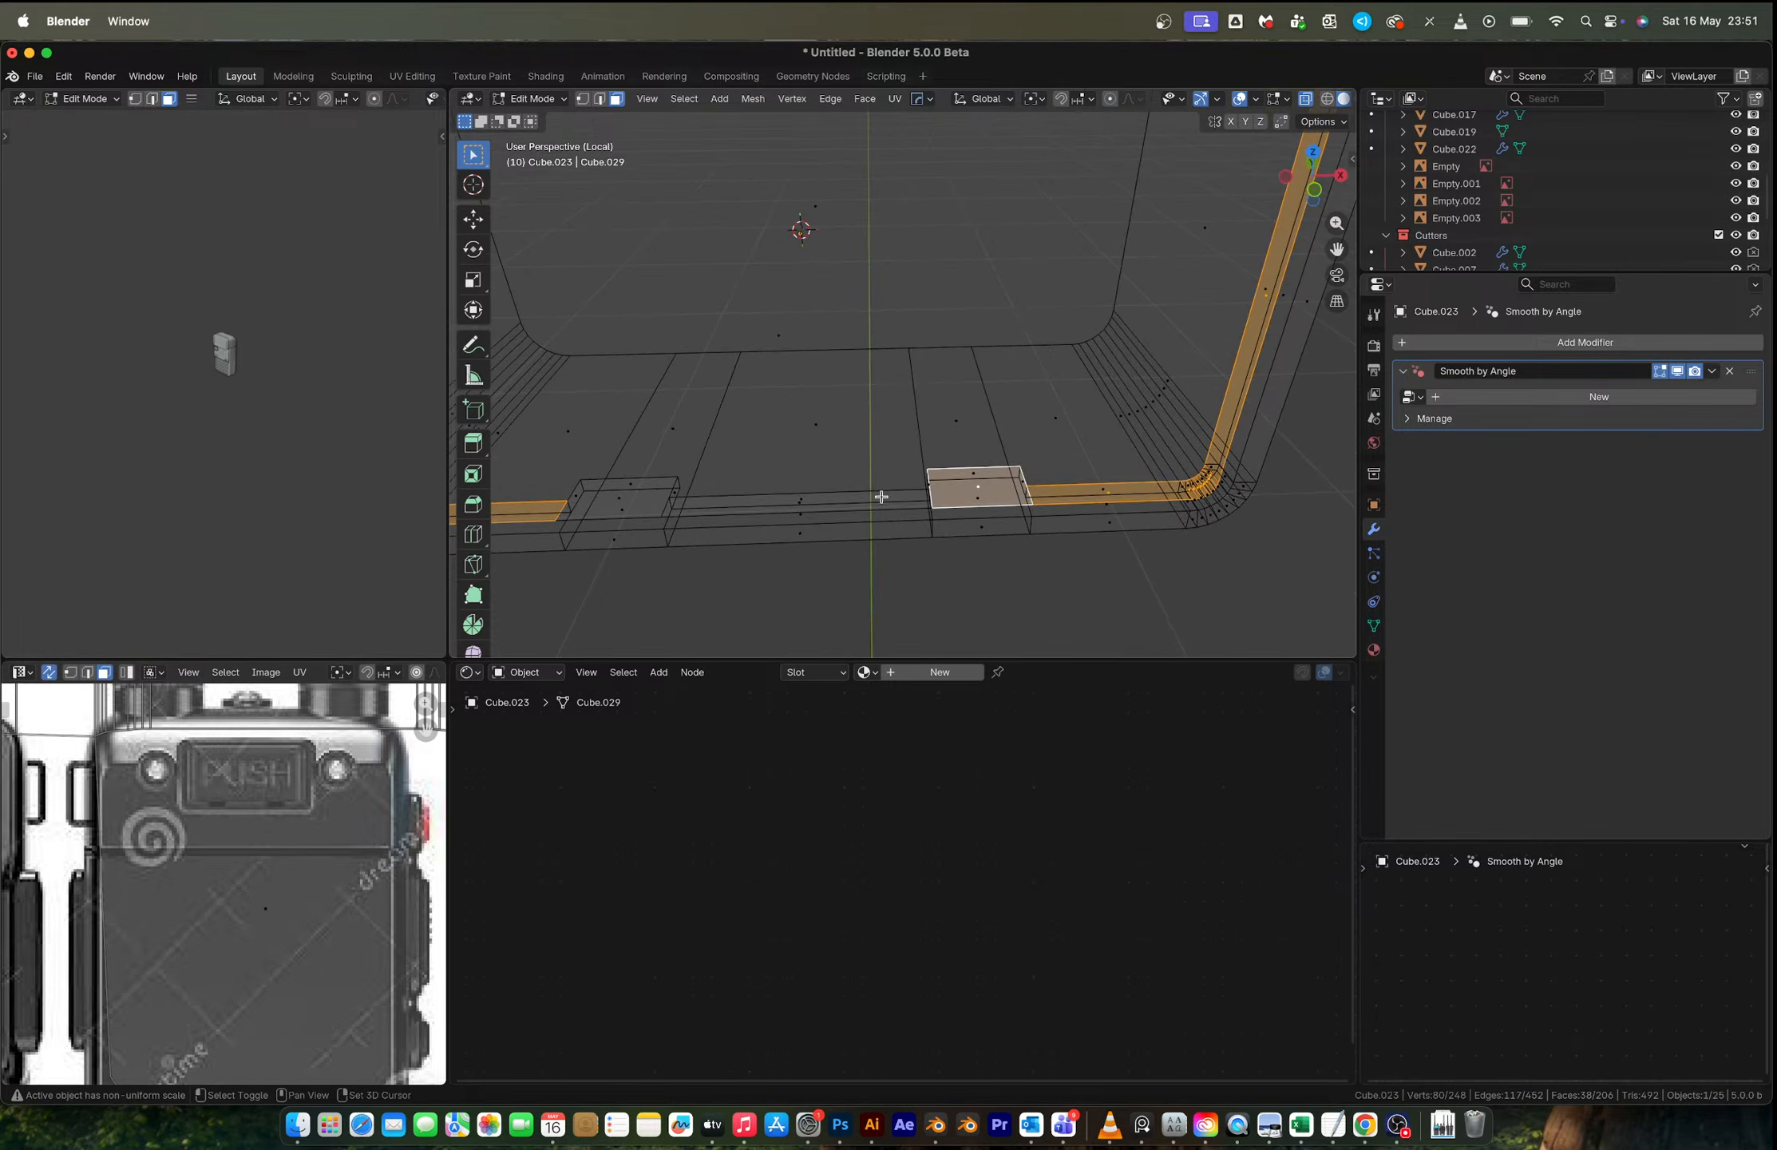
{"action": "left_click", "coordinate": [619, 497], "text": "shift"}
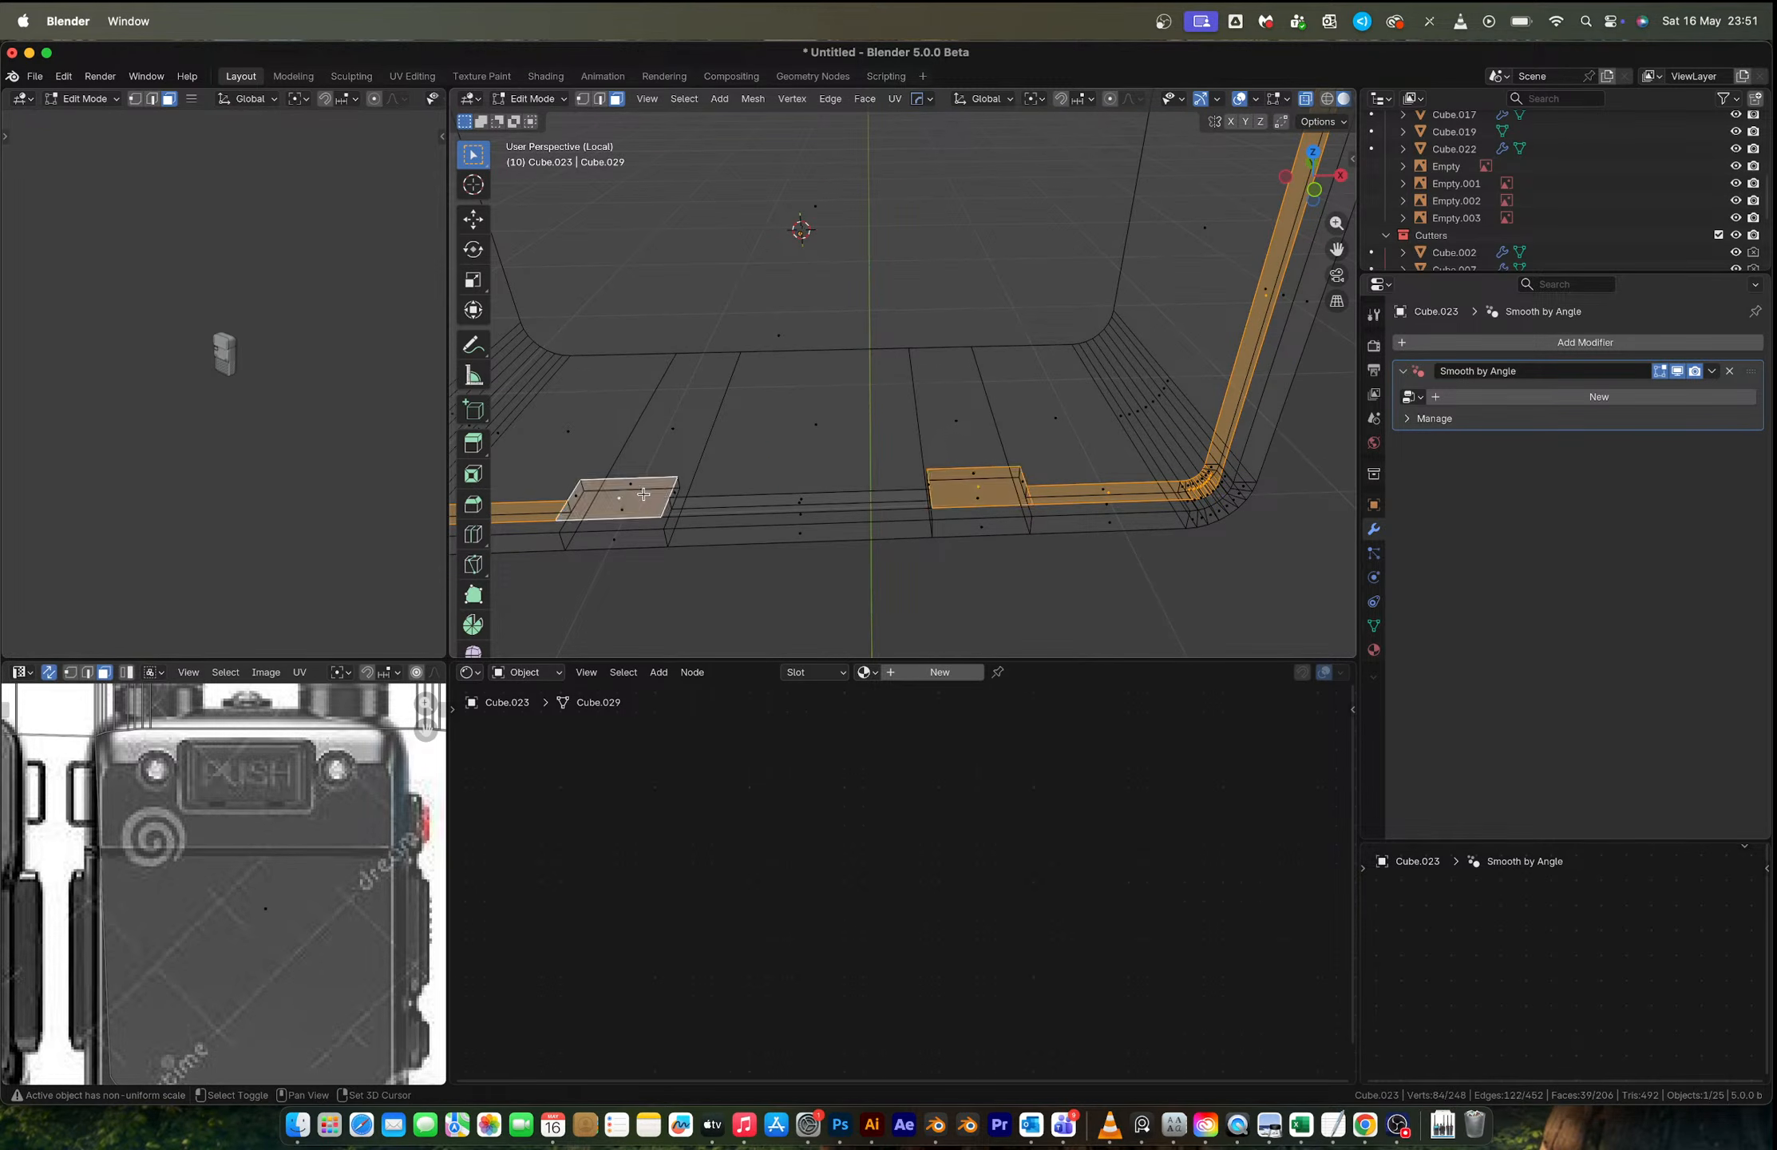
{"action": "left_click", "coordinate": [793, 502], "text": "shift"}
{"action": "middle_click_drag", "start_coordinate": [887, 515], "coordinate": [743, 489]}
{"action": "scroll", "coordinate": [868, 459], "scroll_direction": "down", "scroll_amount": 5}
{"action": "middle_click_drag", "start_coordinate": [918, 420], "coordinate": [1189, 468]}
{"action": "scroll", "coordinate": [1114, 413], "scroll_direction": "up", "scroll_amount": 5}
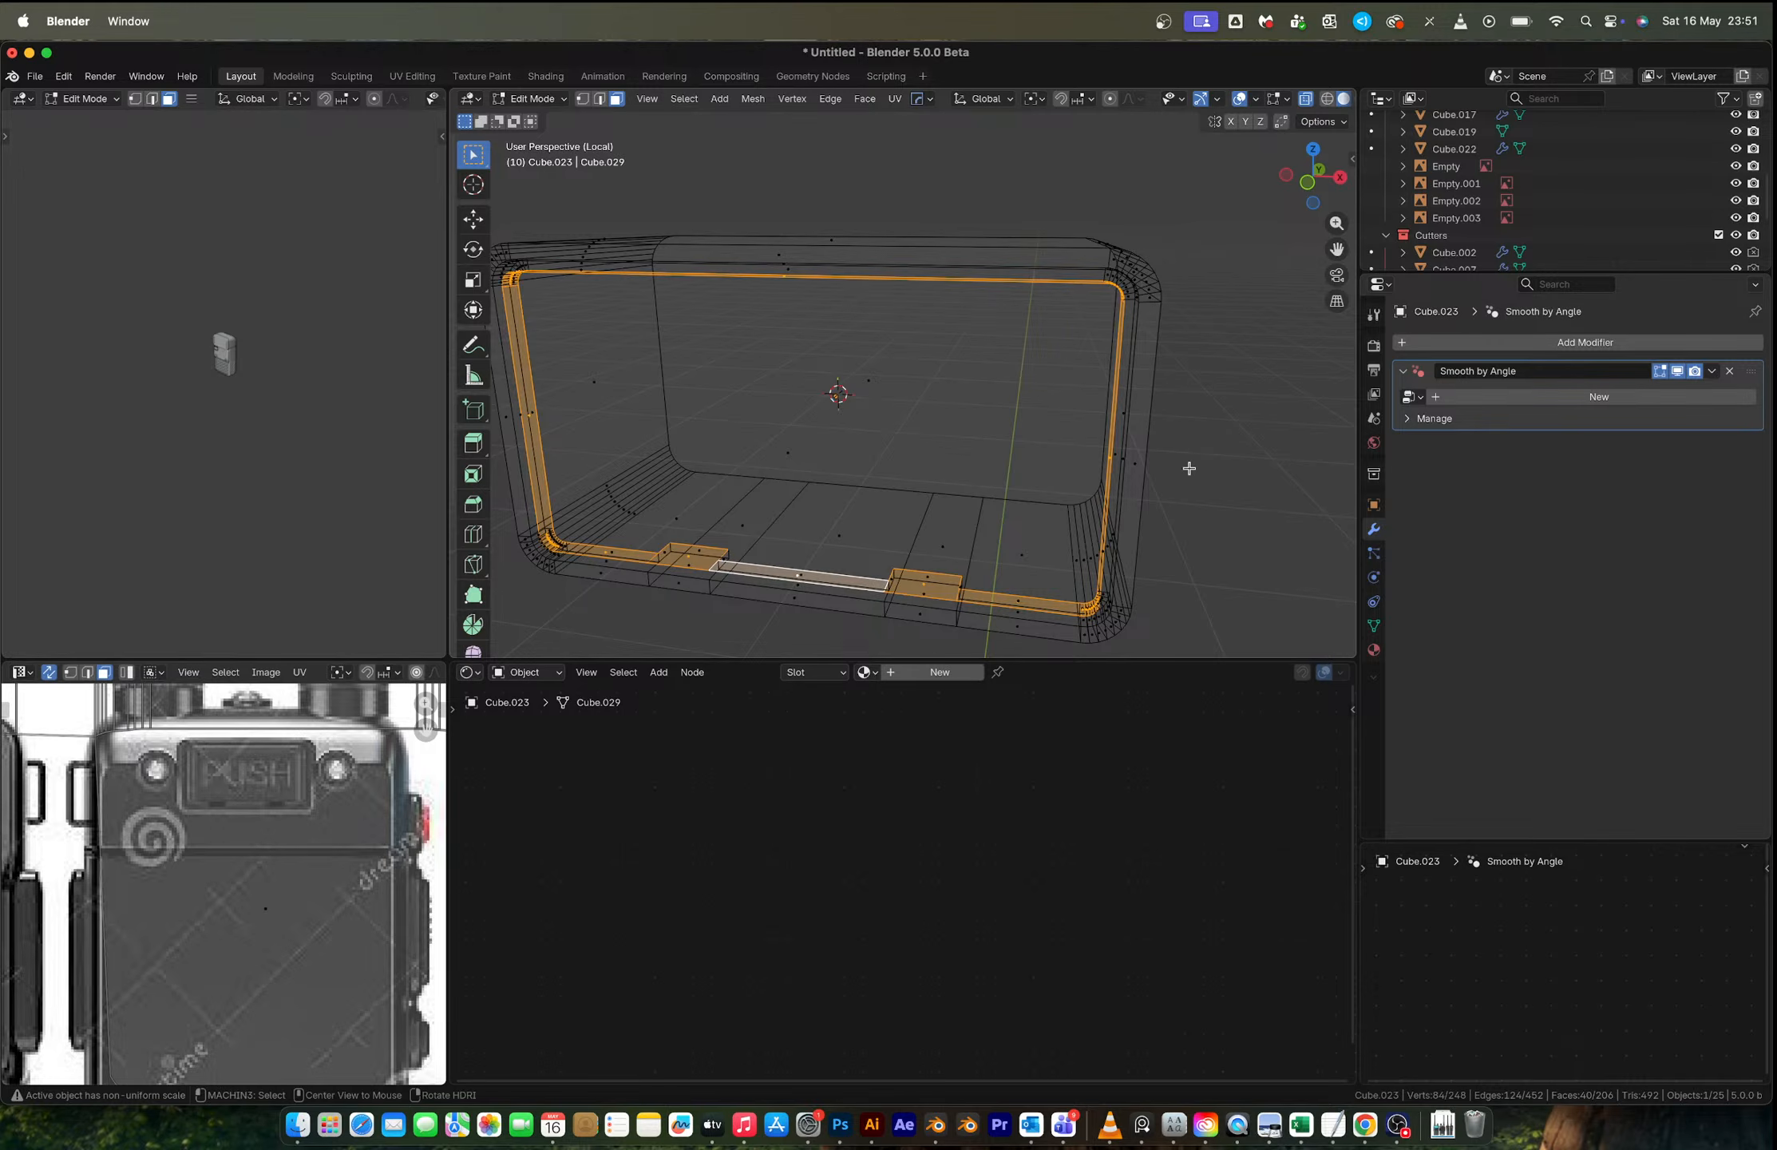
{"action": "key", "text": "alt+s"}
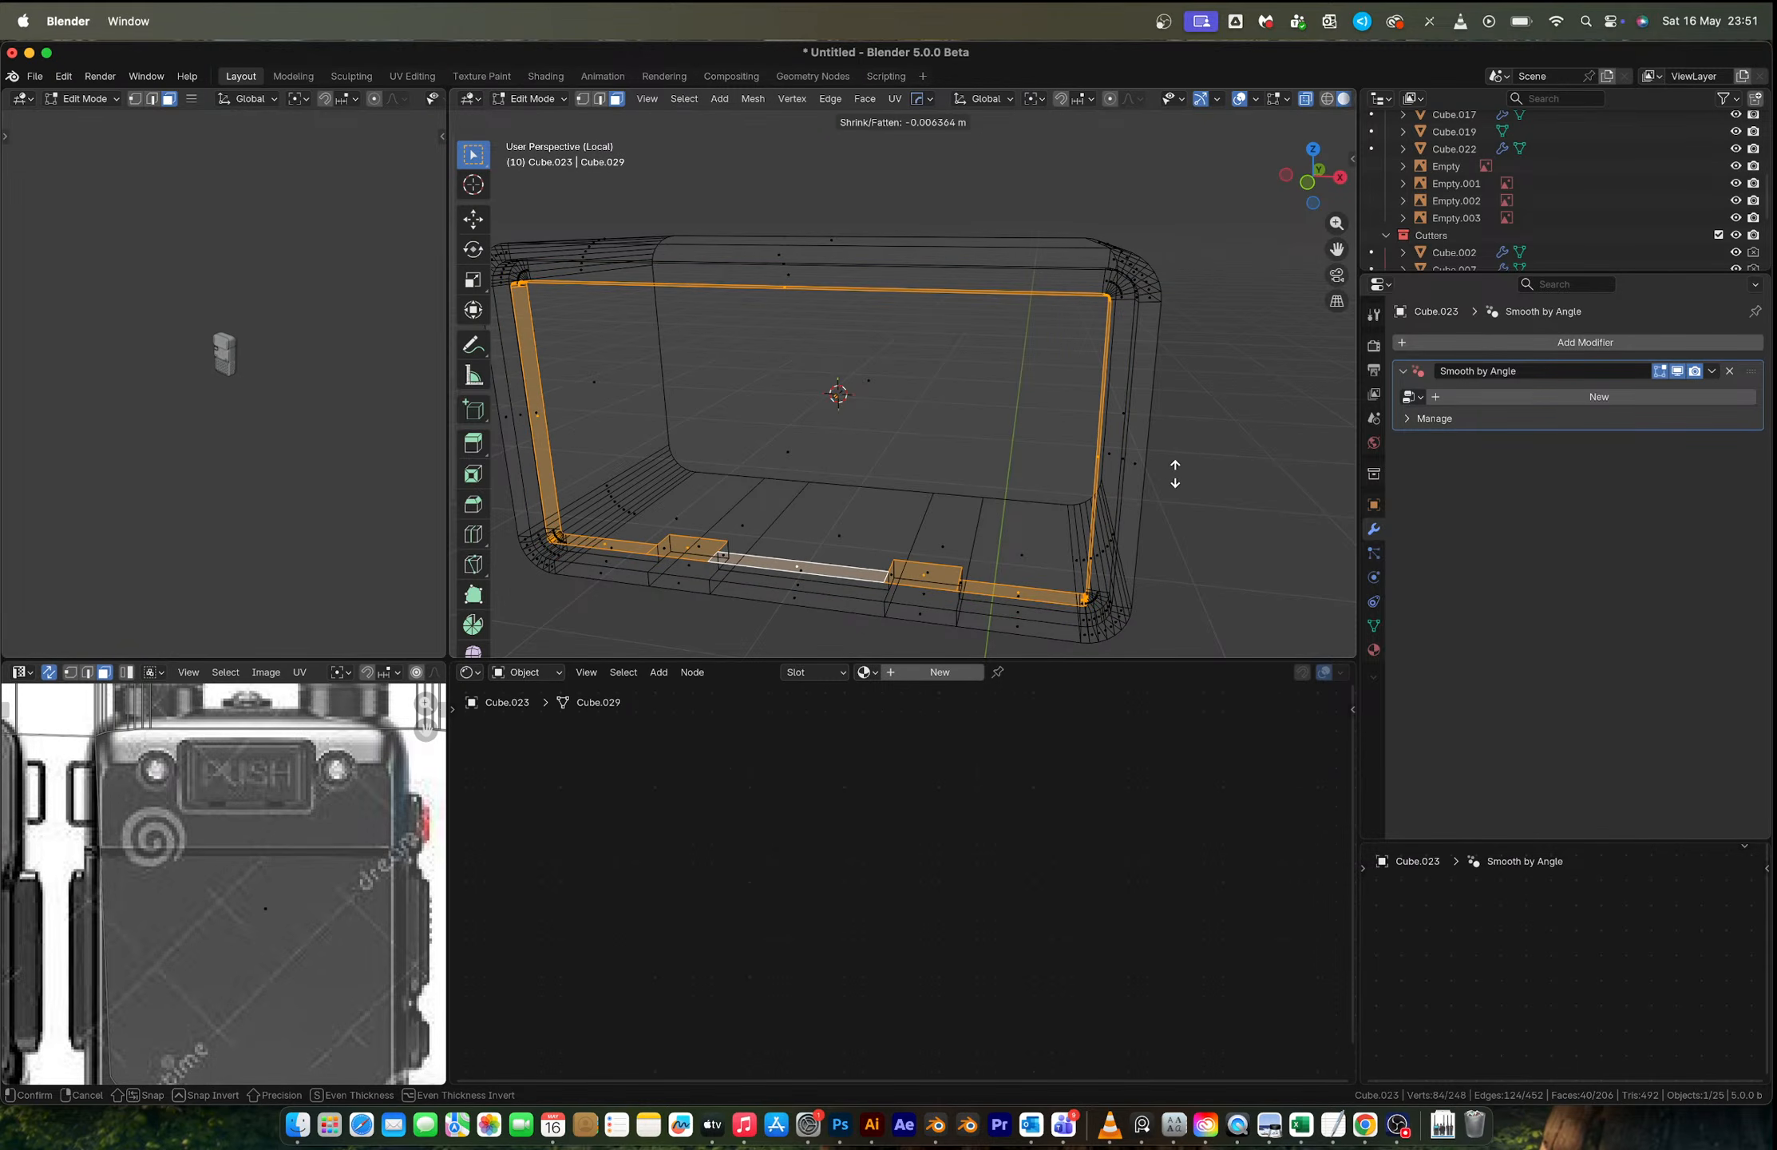
{"action": "left_click", "coordinate": [1174, 473]}
{"action": "key", "text": "Tab"}
Step: Leave the isolated view, turn off X-ray and deselect everything to inspect the recess's upper corner
{"action": "middle_click_drag", "start_coordinate": [1174, 479], "coordinate": [1162, 343]}
{"action": "key", "text": "slash"}
{"action": "scroll", "coordinate": [1040, 472], "scroll_direction": "down", "scroll_amount": 6}
{"action": "key", "text": "alt+z"}
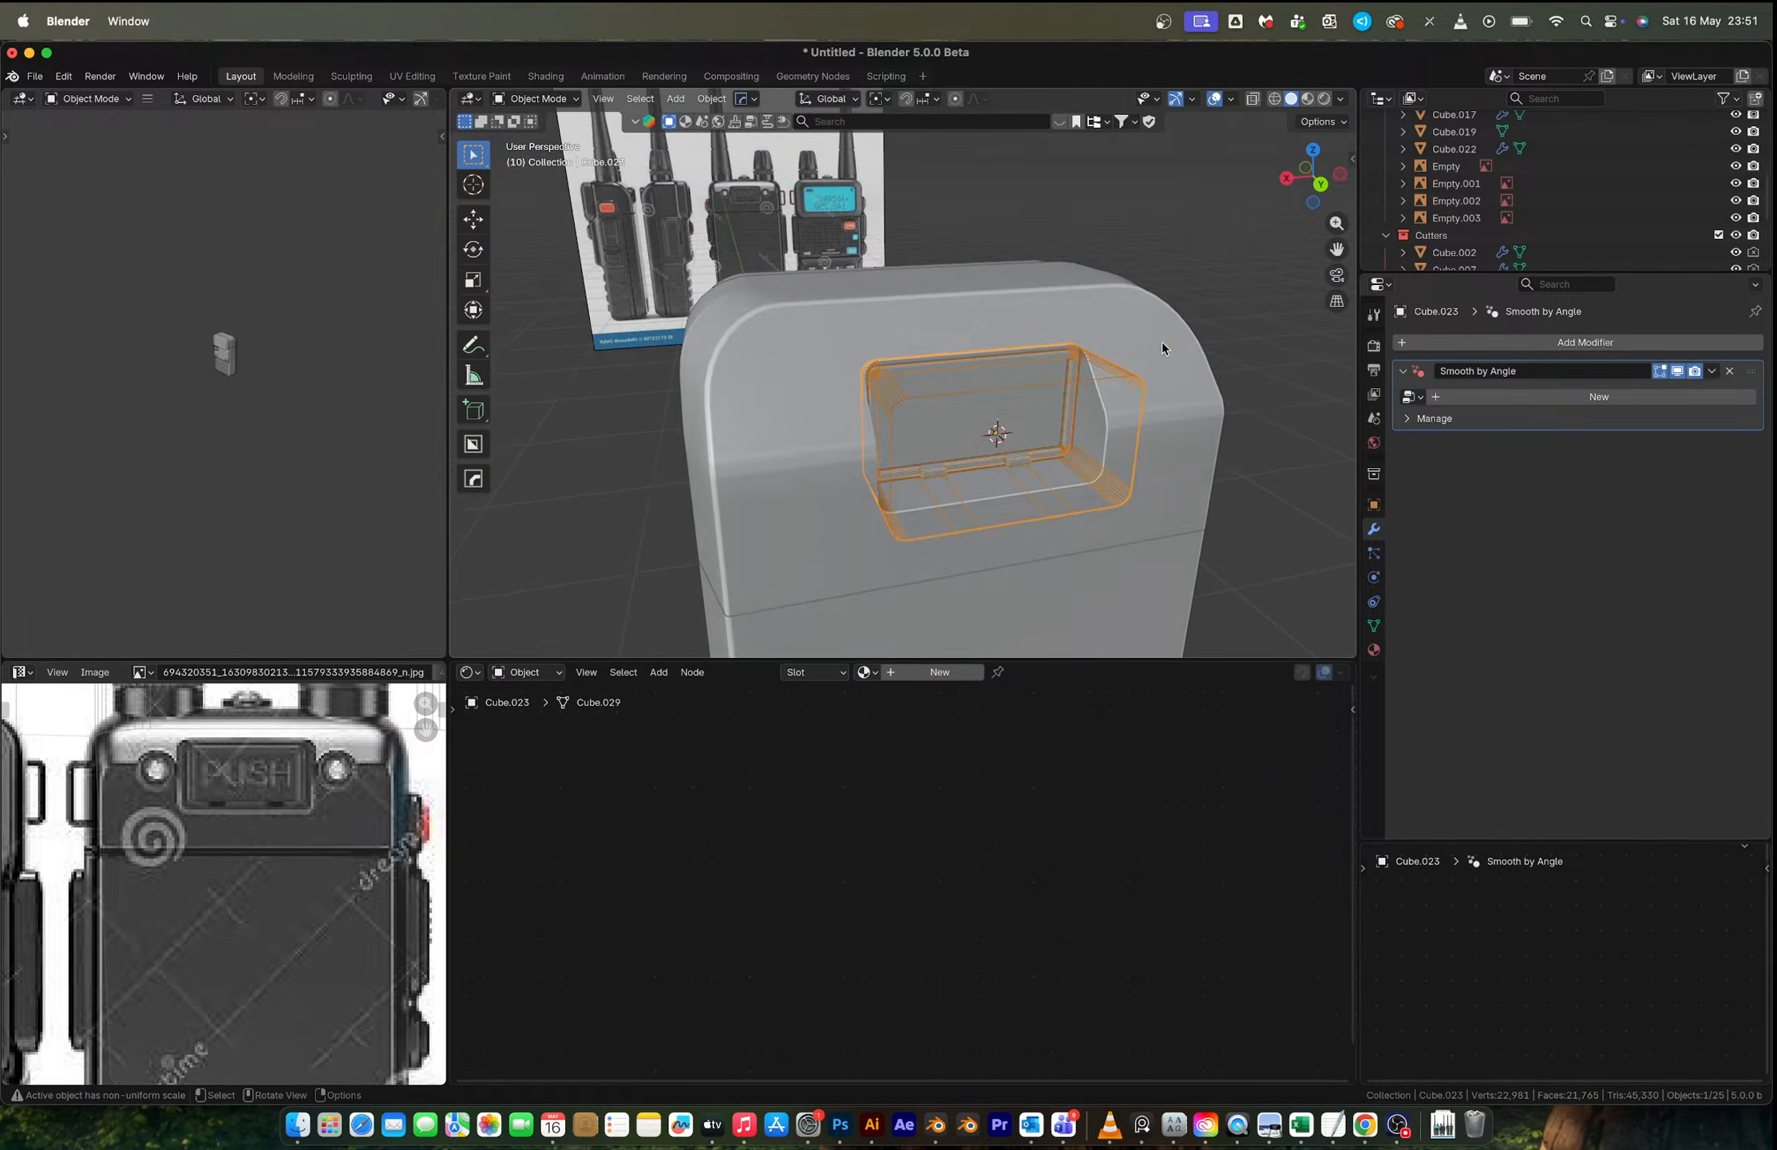
{"action": "key", "text": "alt+a"}
{"action": "scroll", "coordinate": [1118, 364], "scroll_direction": "up", "scroll_amount": 6}
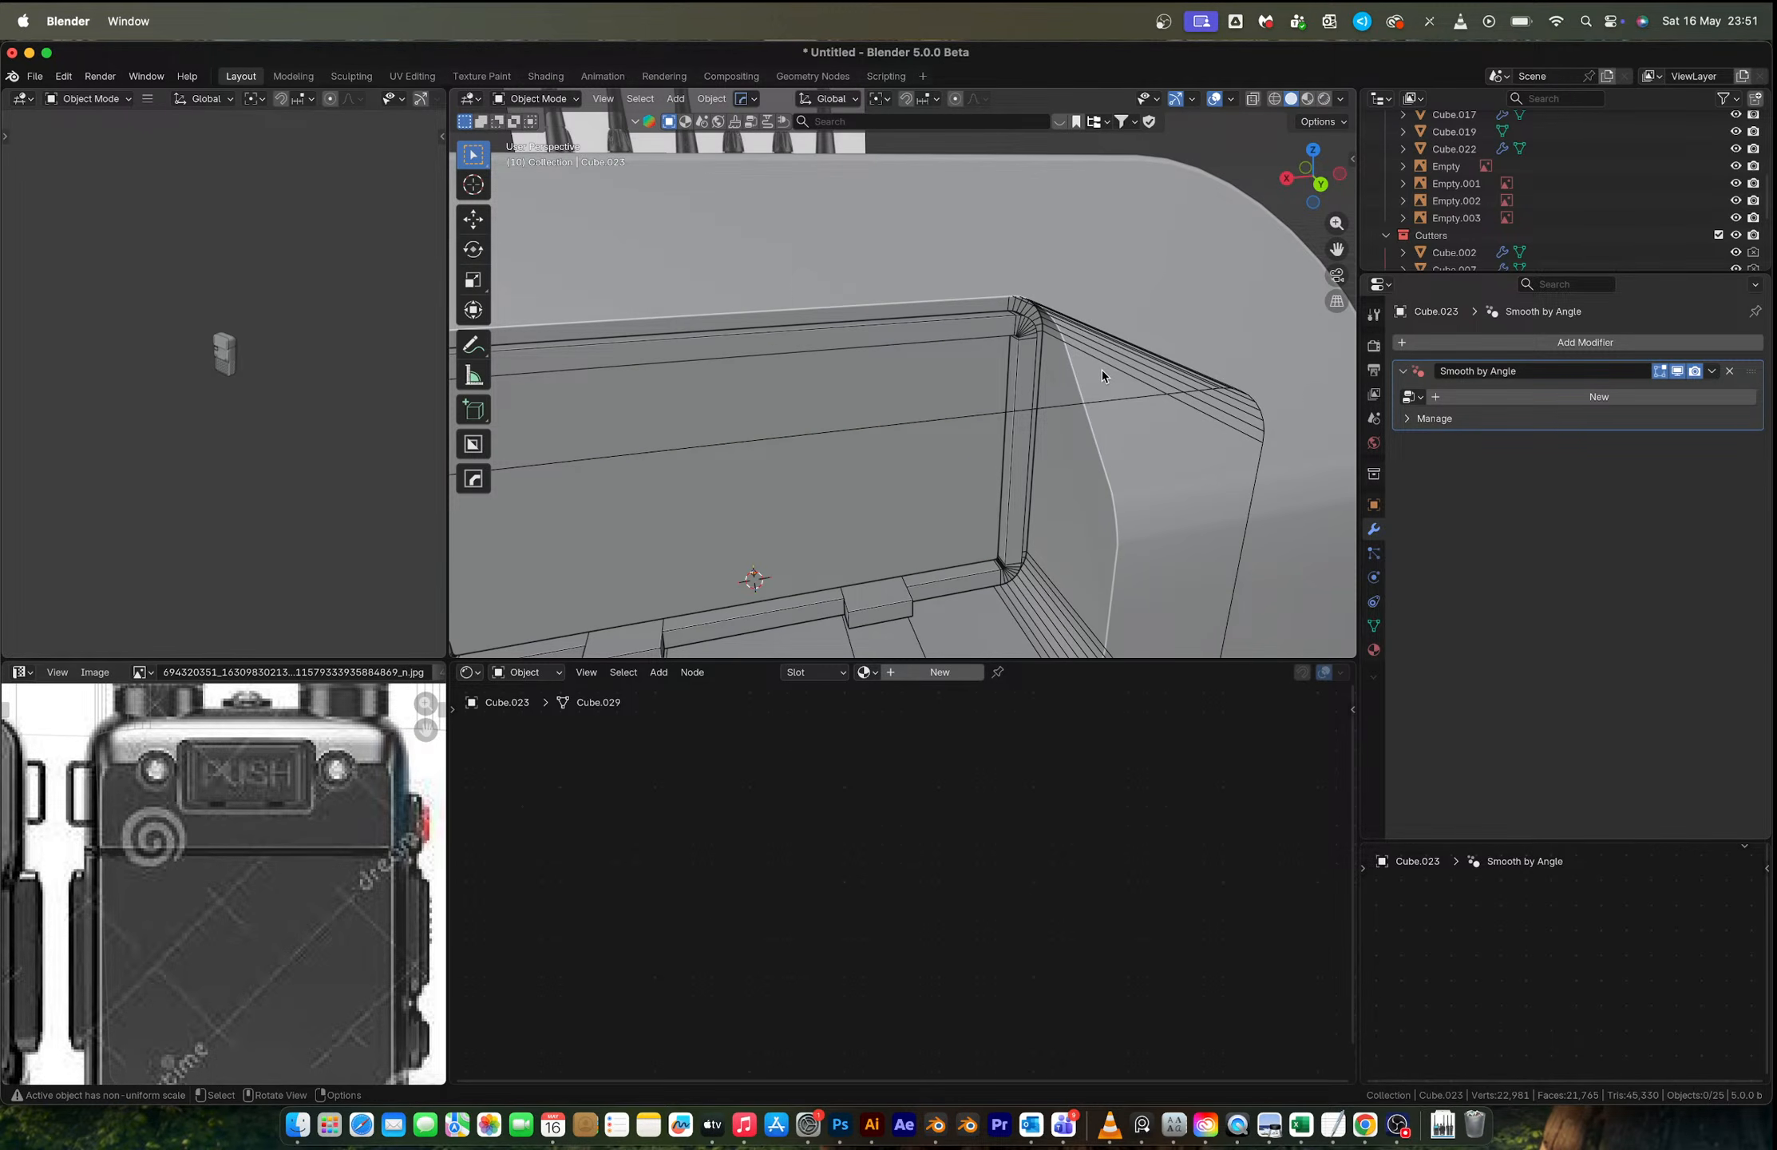
{"action": "mouse_move", "coordinate": [1018, 349]}
{"action": "middle_mouse_down"}
{"action": "mouse_move", "coordinate": [1058, 339]}
{"action": "mouse_move", "coordinate": [990, 345]}
{"action": "middle_mouse_up"}
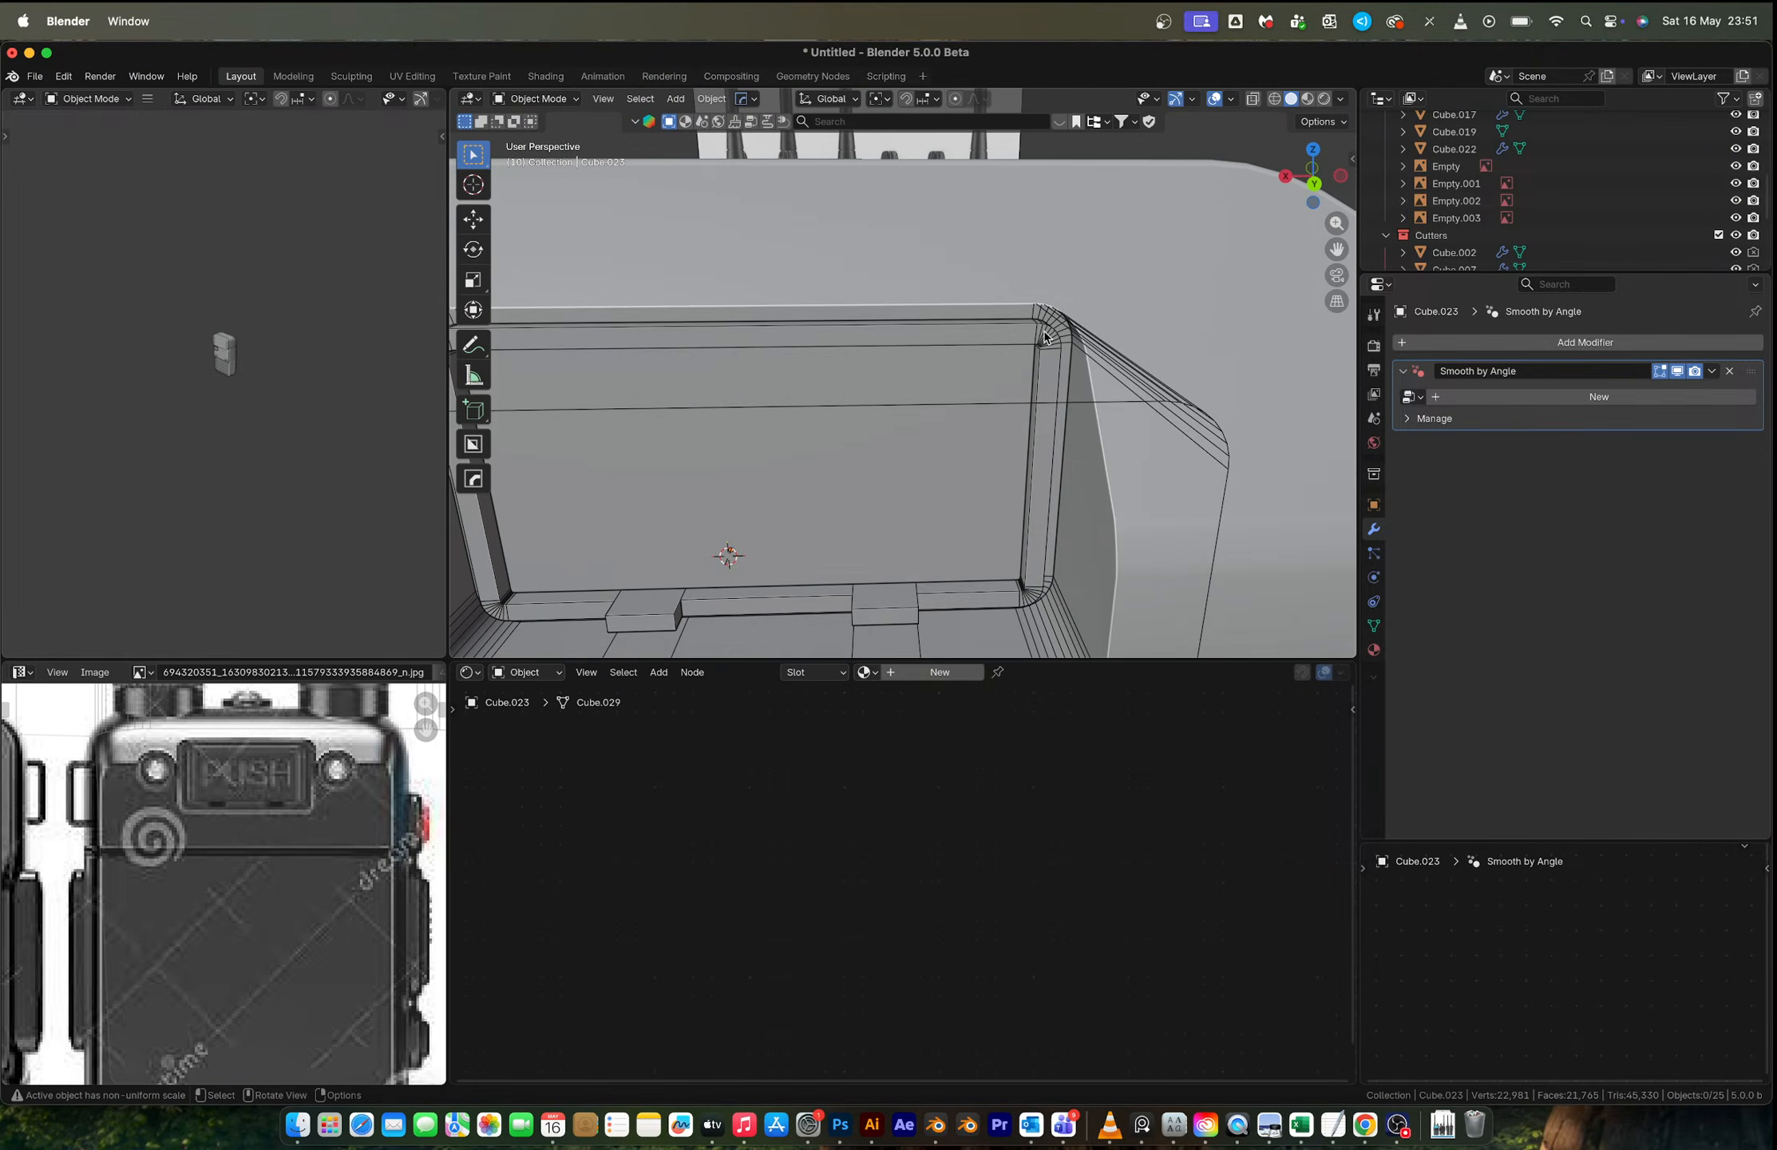
Step: Try to dissolve alternating edge loops in the recess cutter's rounded upper corner
{"action": "left_click", "coordinate": [1039, 333]}
{"action": "key", "text": "Tab"}
{"action": "scroll", "coordinate": [1044, 330], "scroll_direction": "up", "scroll_amount": 3}
{"action": "key", "text": "2"}
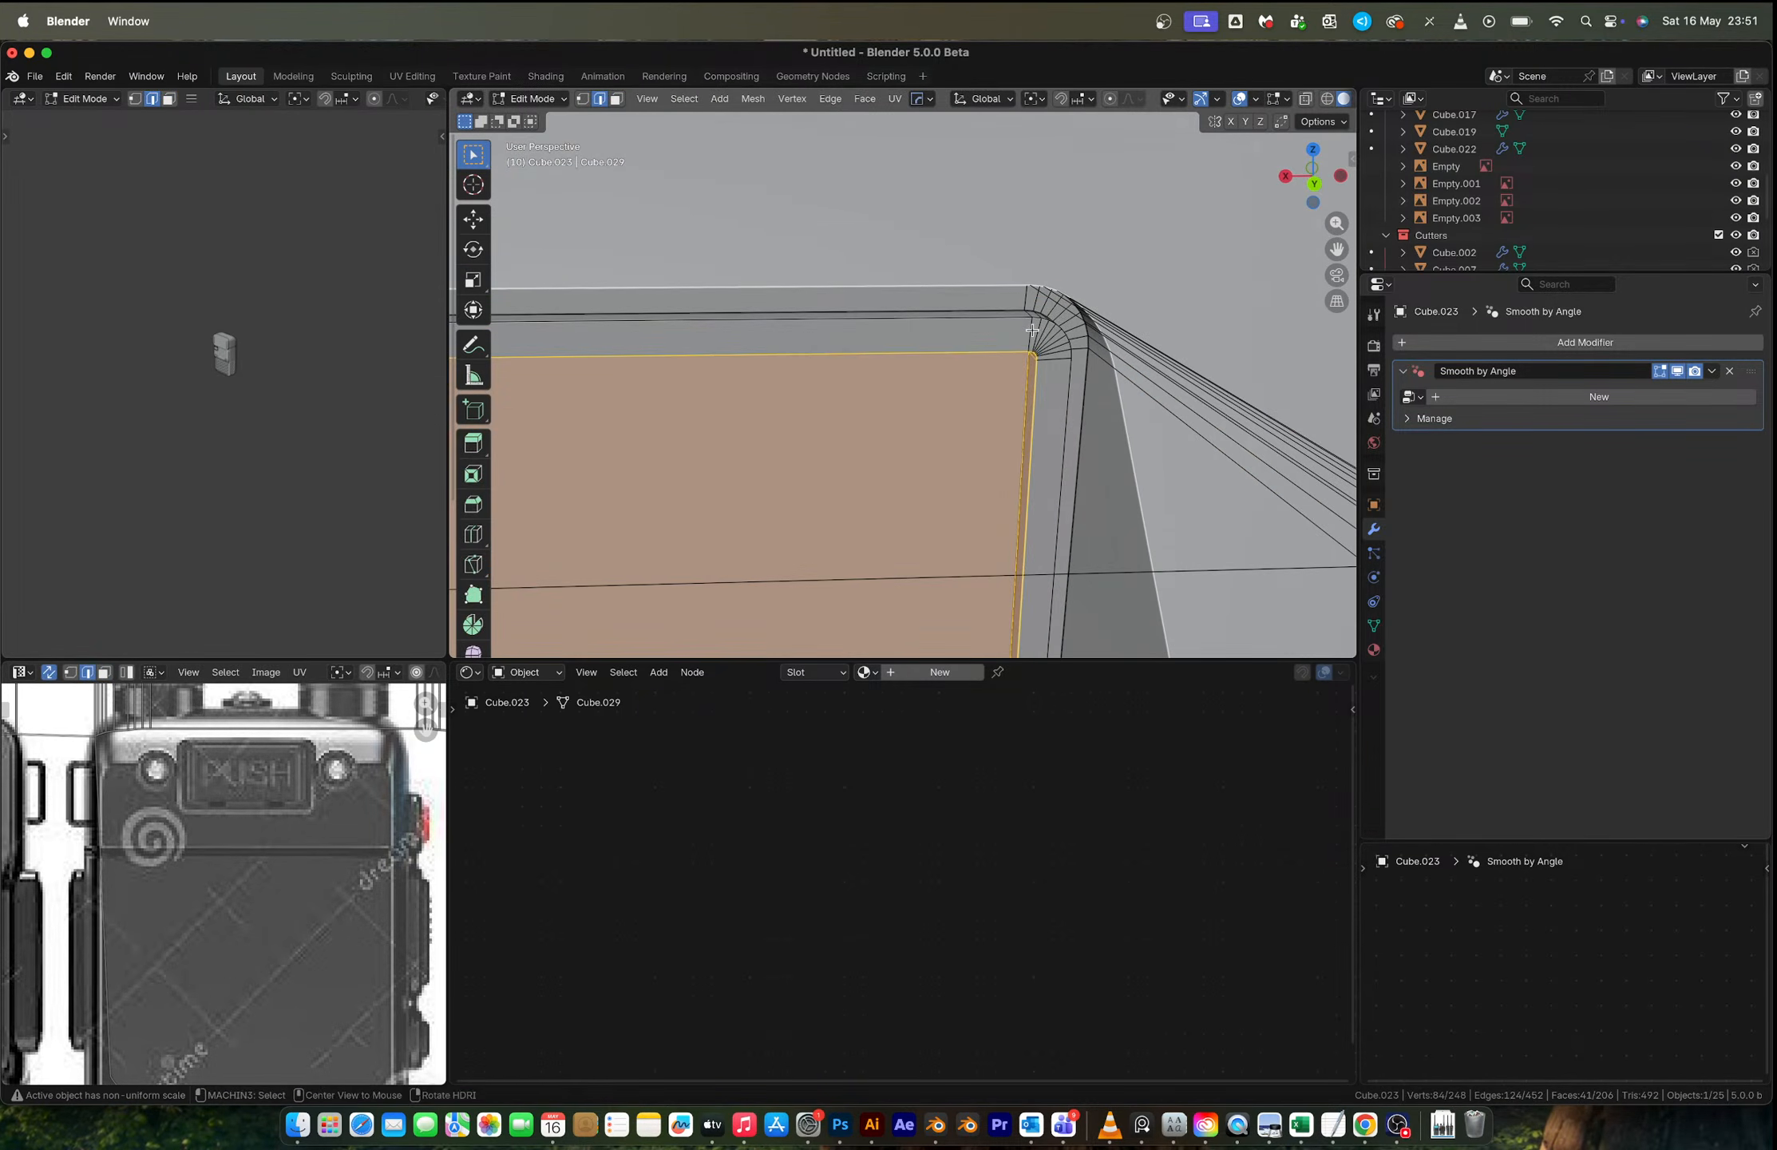
{"action": "left_click", "coordinate": [1052, 363], "text": "alt"}
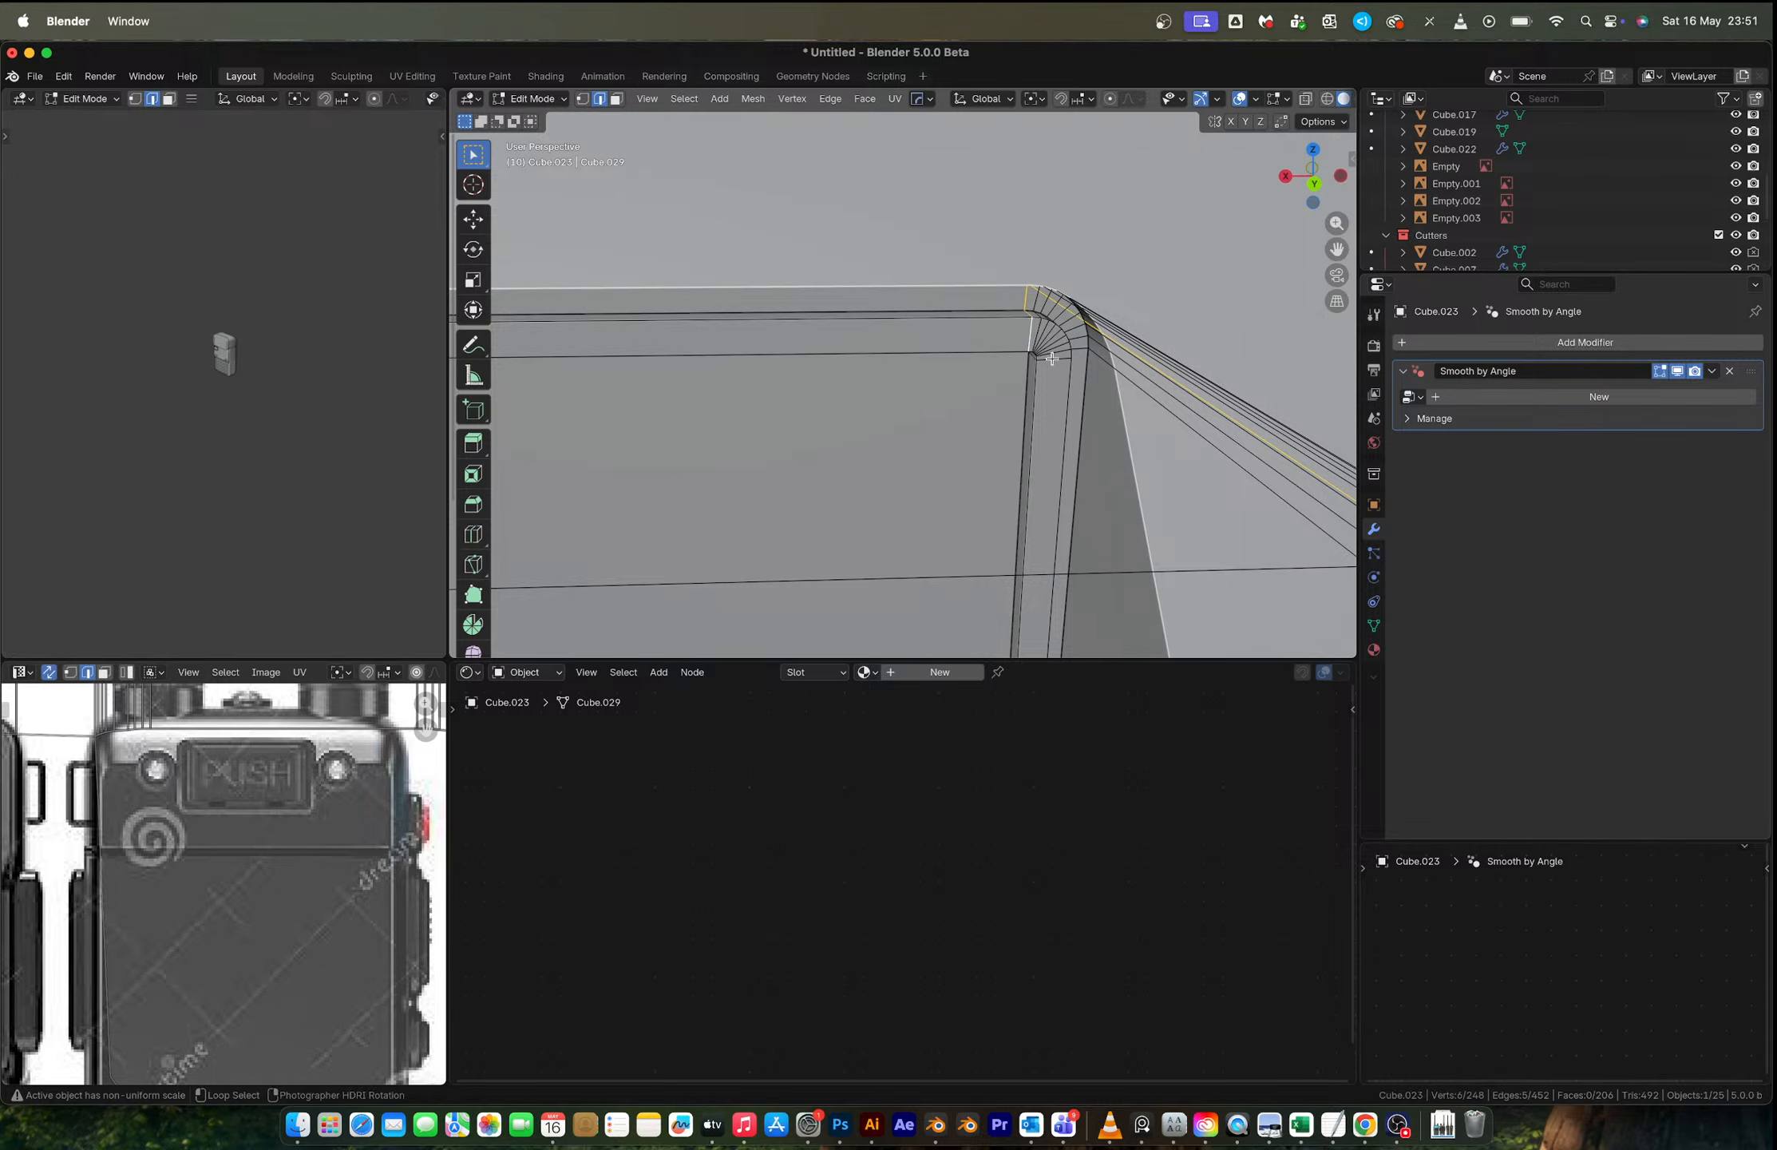
{"action": "left_click", "coordinate": [1059, 345], "text": "alt"}
{"action": "left_click", "coordinate": [1060, 351], "text": "alt"}
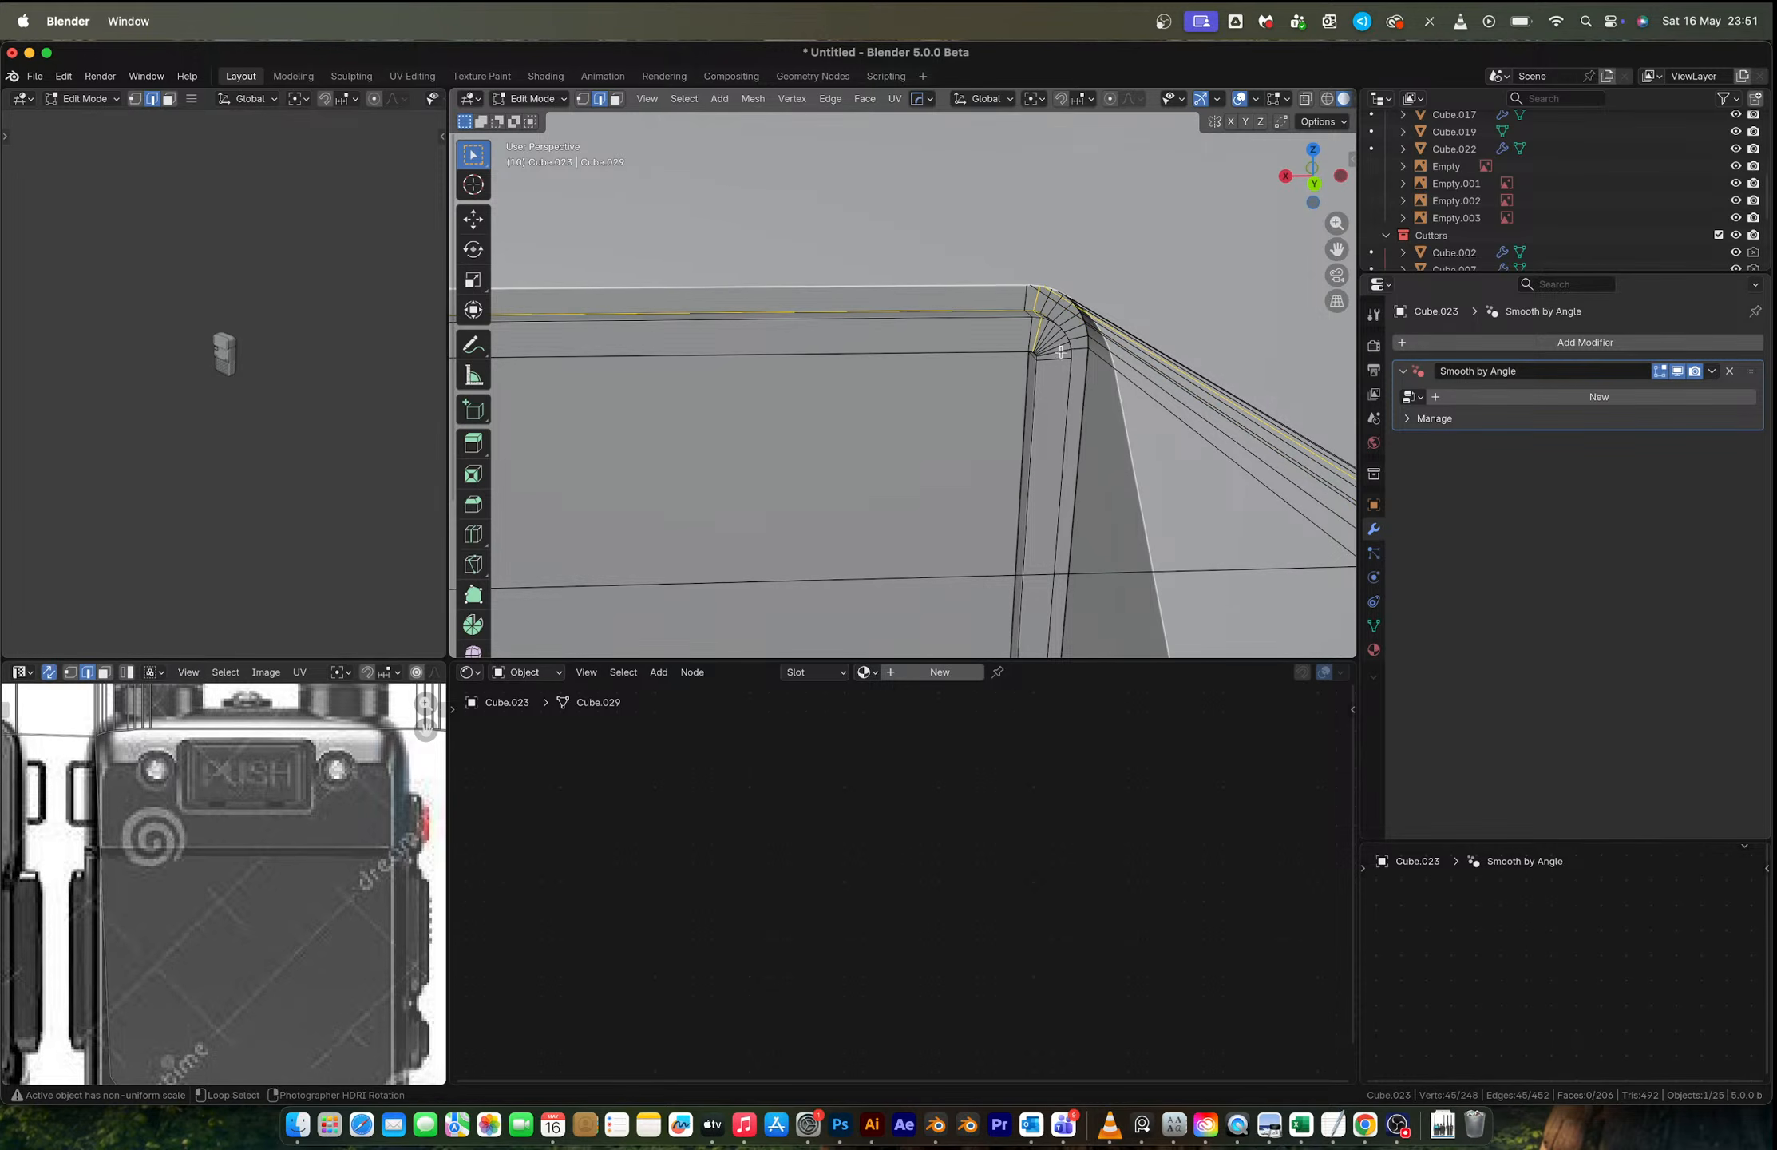
{"action": "left_click", "coordinate": [1063, 350], "text": "alt"}
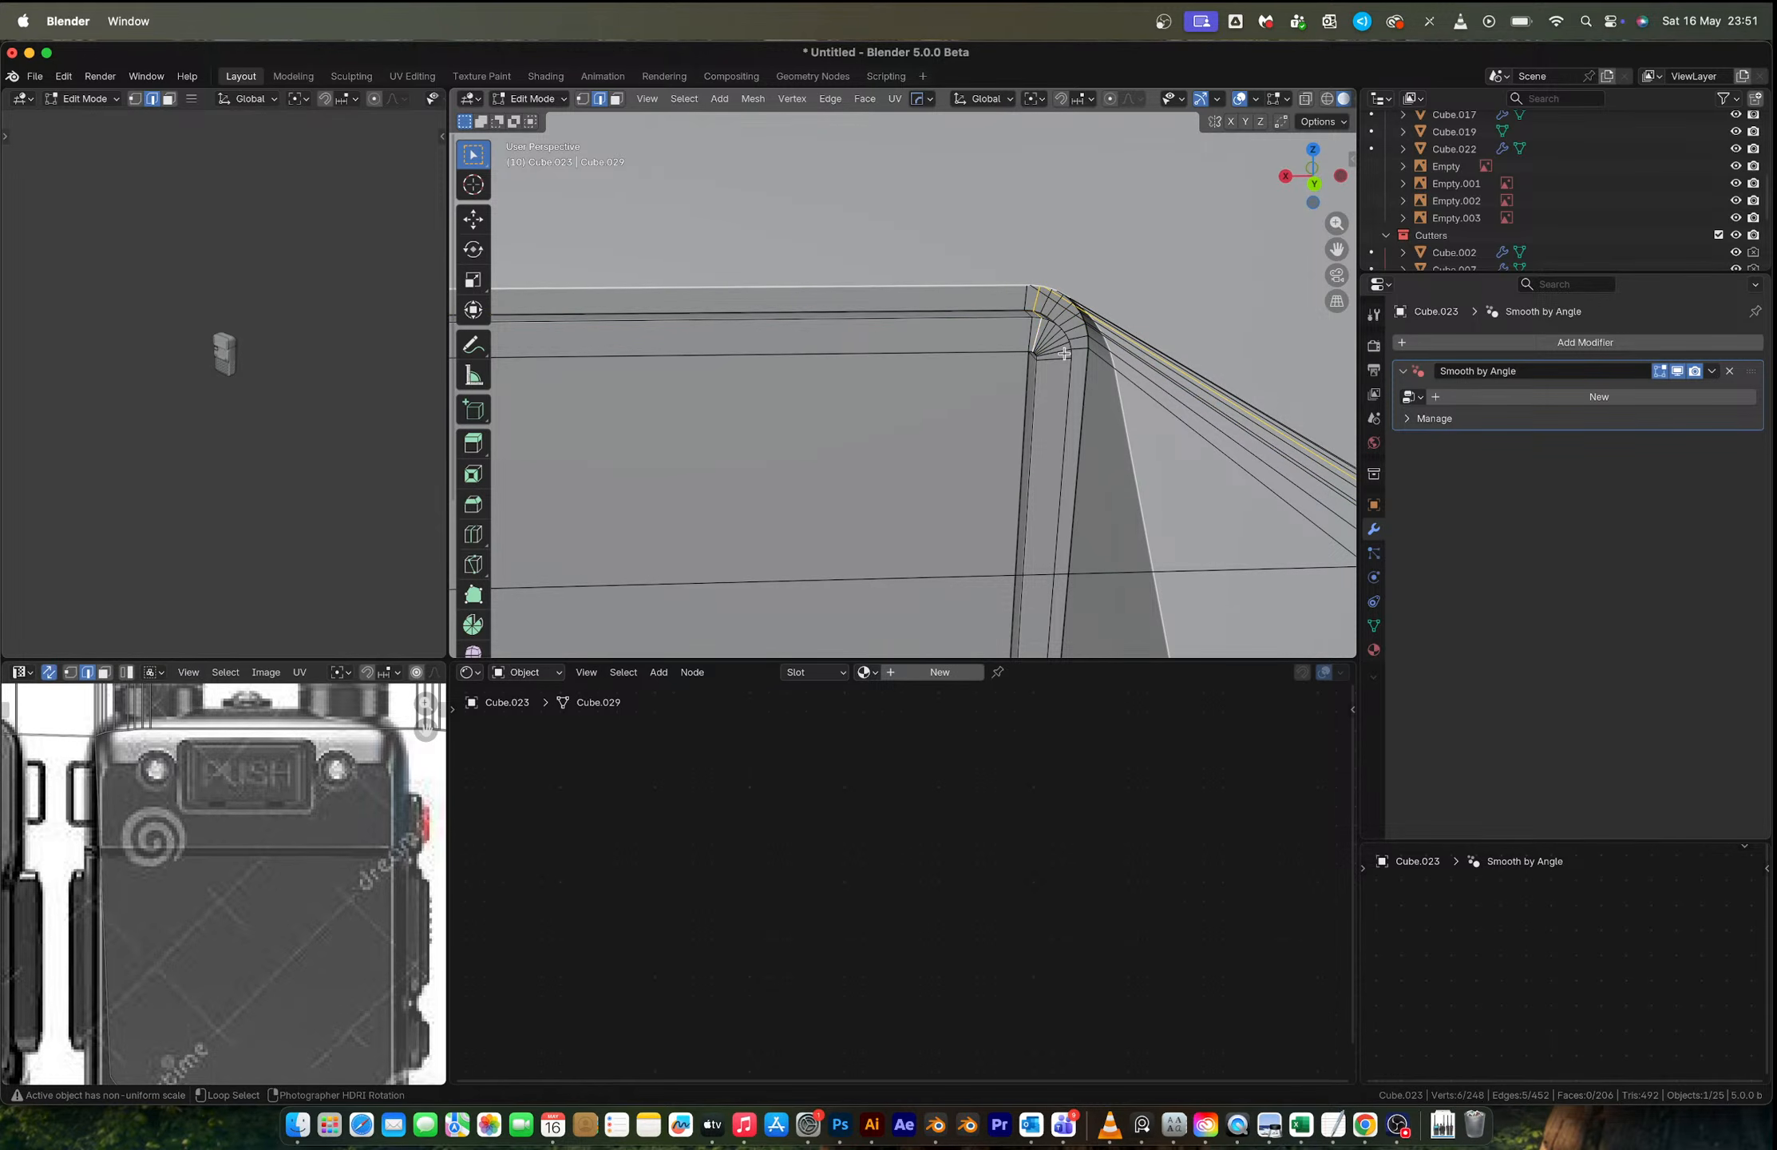
{"action": "left_click", "coordinate": [1064, 351], "text": "alt"}
{"action": "left_click", "coordinate": [1066, 350], "text": "alt"}
{"action": "left_click", "coordinate": [1068, 349], "text": "alt"}
{"action": "left_click", "coordinate": [1054, 333], "text": "alt+shift"}
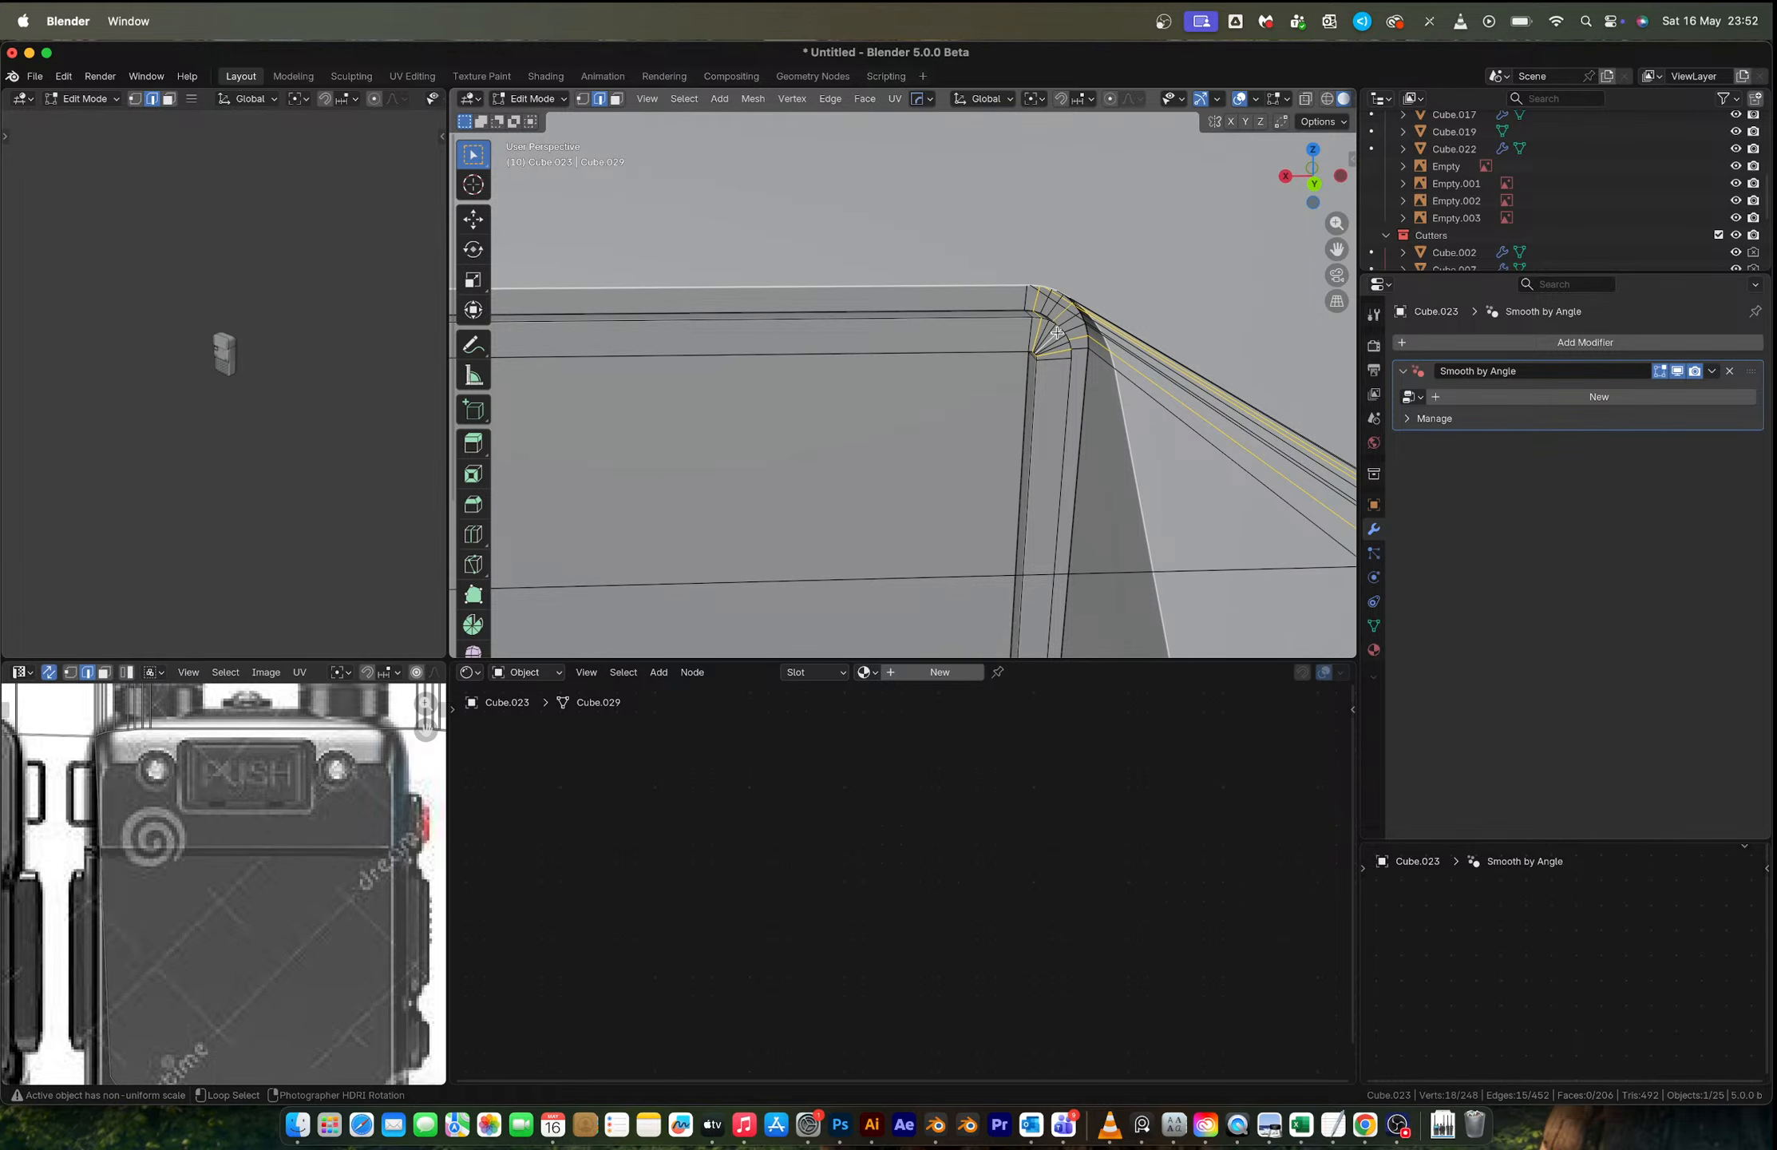
{"action": "key", "text": "super+z"}
{"action": "key", "text": "x"}
{"action": "left_click", "coordinate": [1058, 338]}
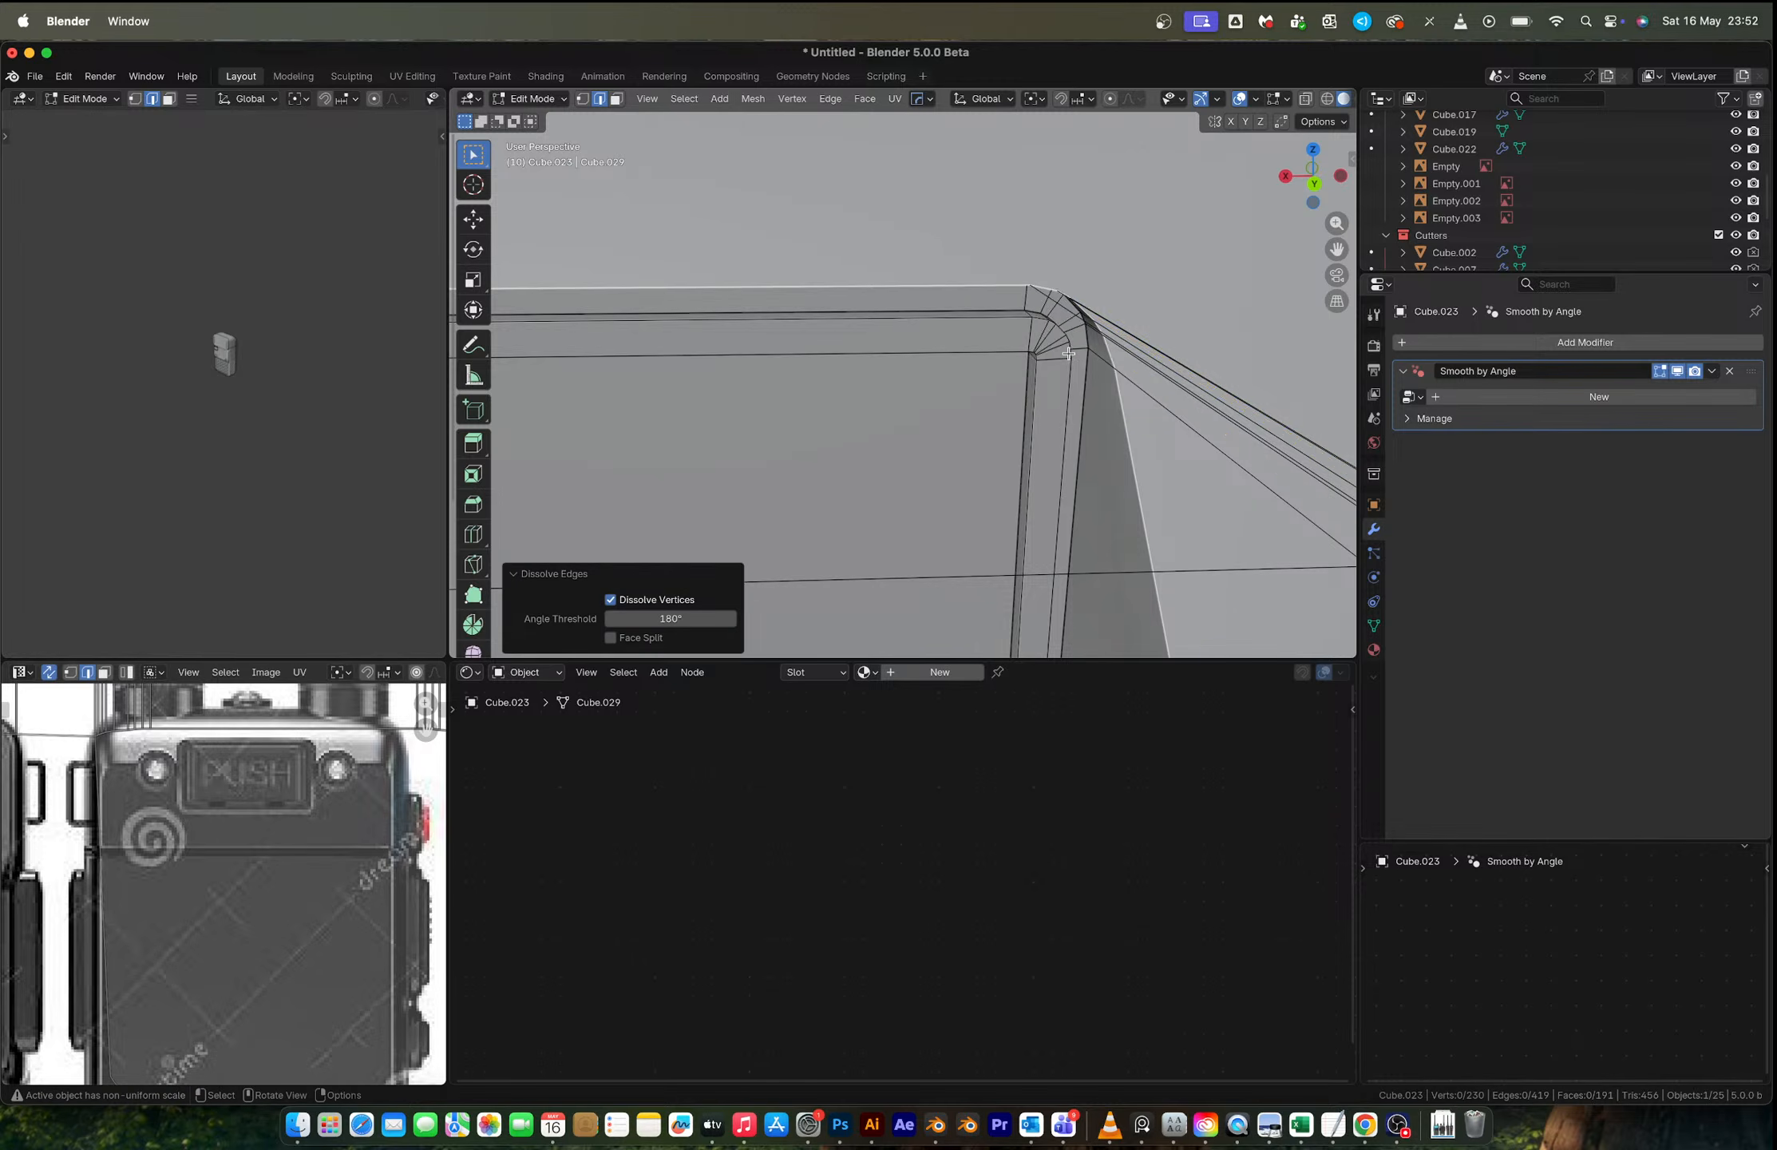
Step: Undo the corner edge dissolve on the recess cutter and check the recess from the back and both sides
{"action": "scroll", "coordinate": [1068, 352], "scroll_direction": "down", "scroll_amount": 3}
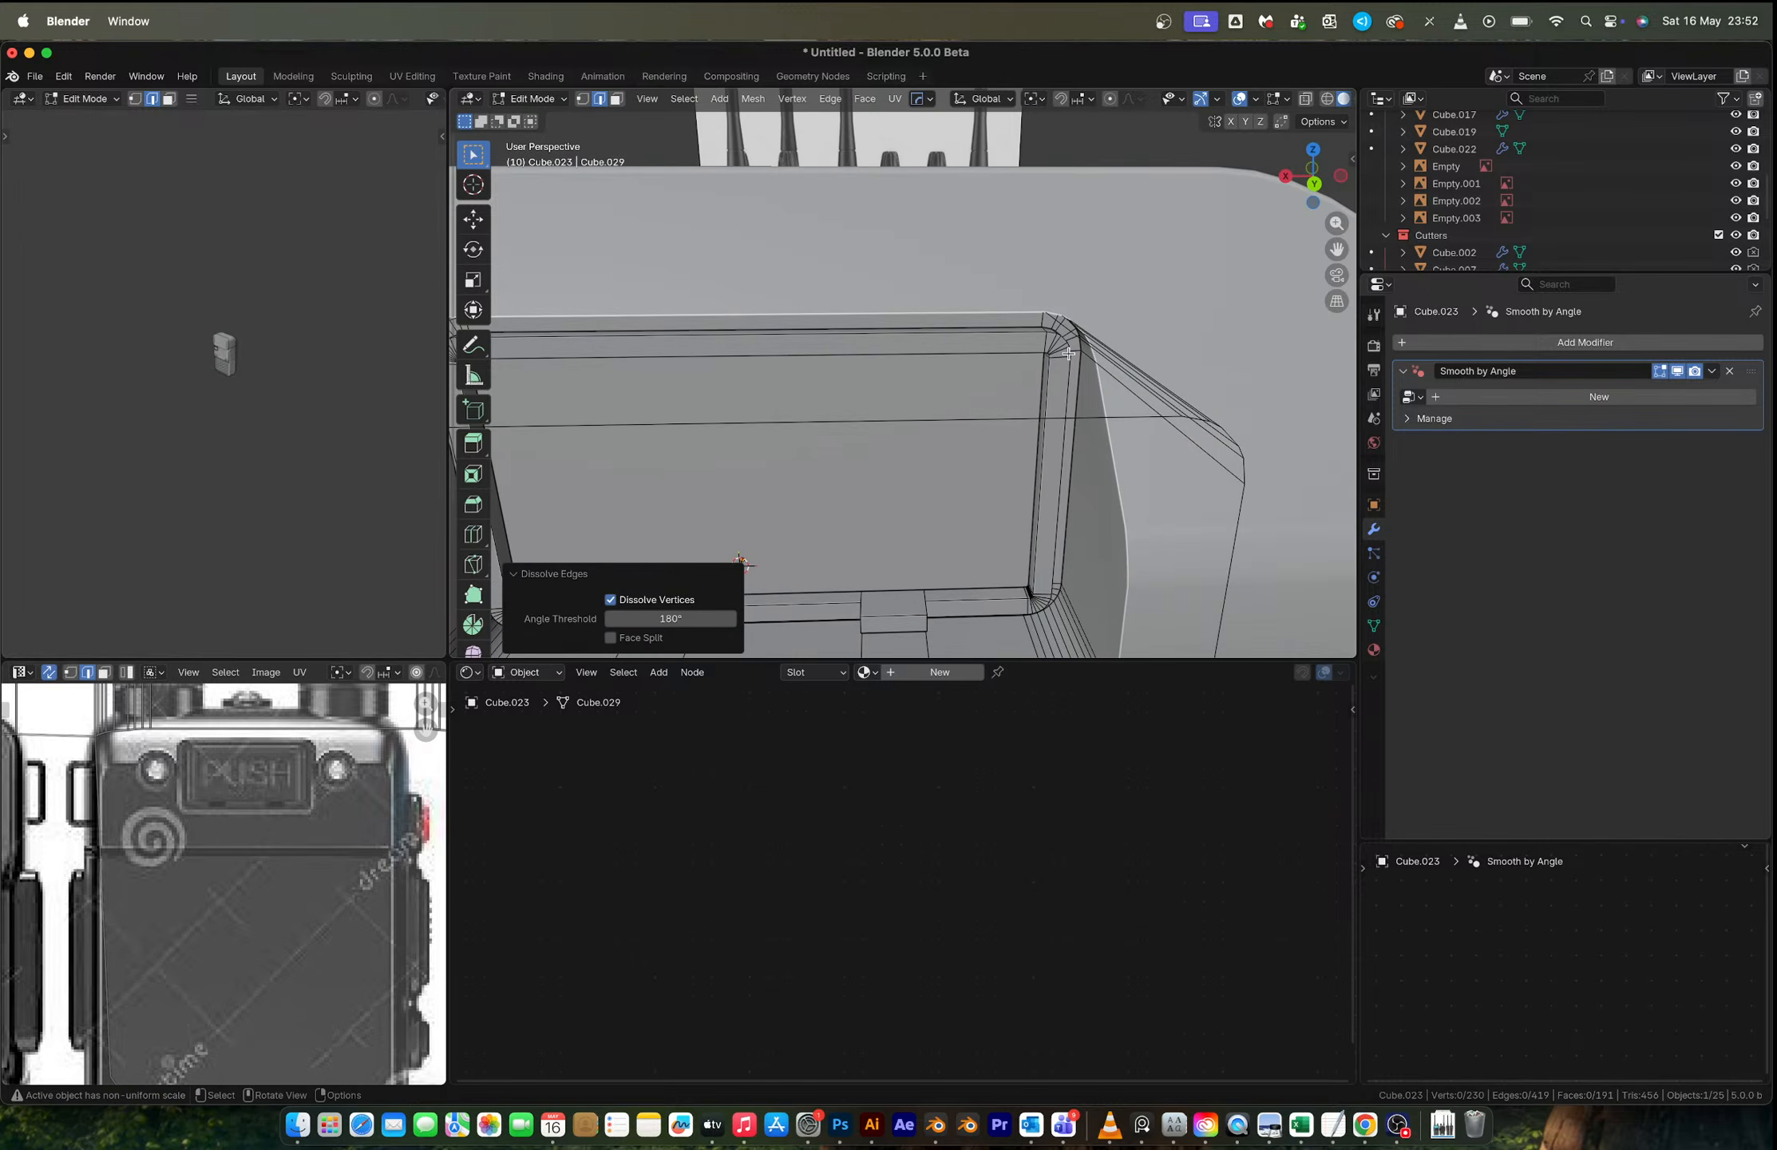
{"action": "key", "text": "Tab"}
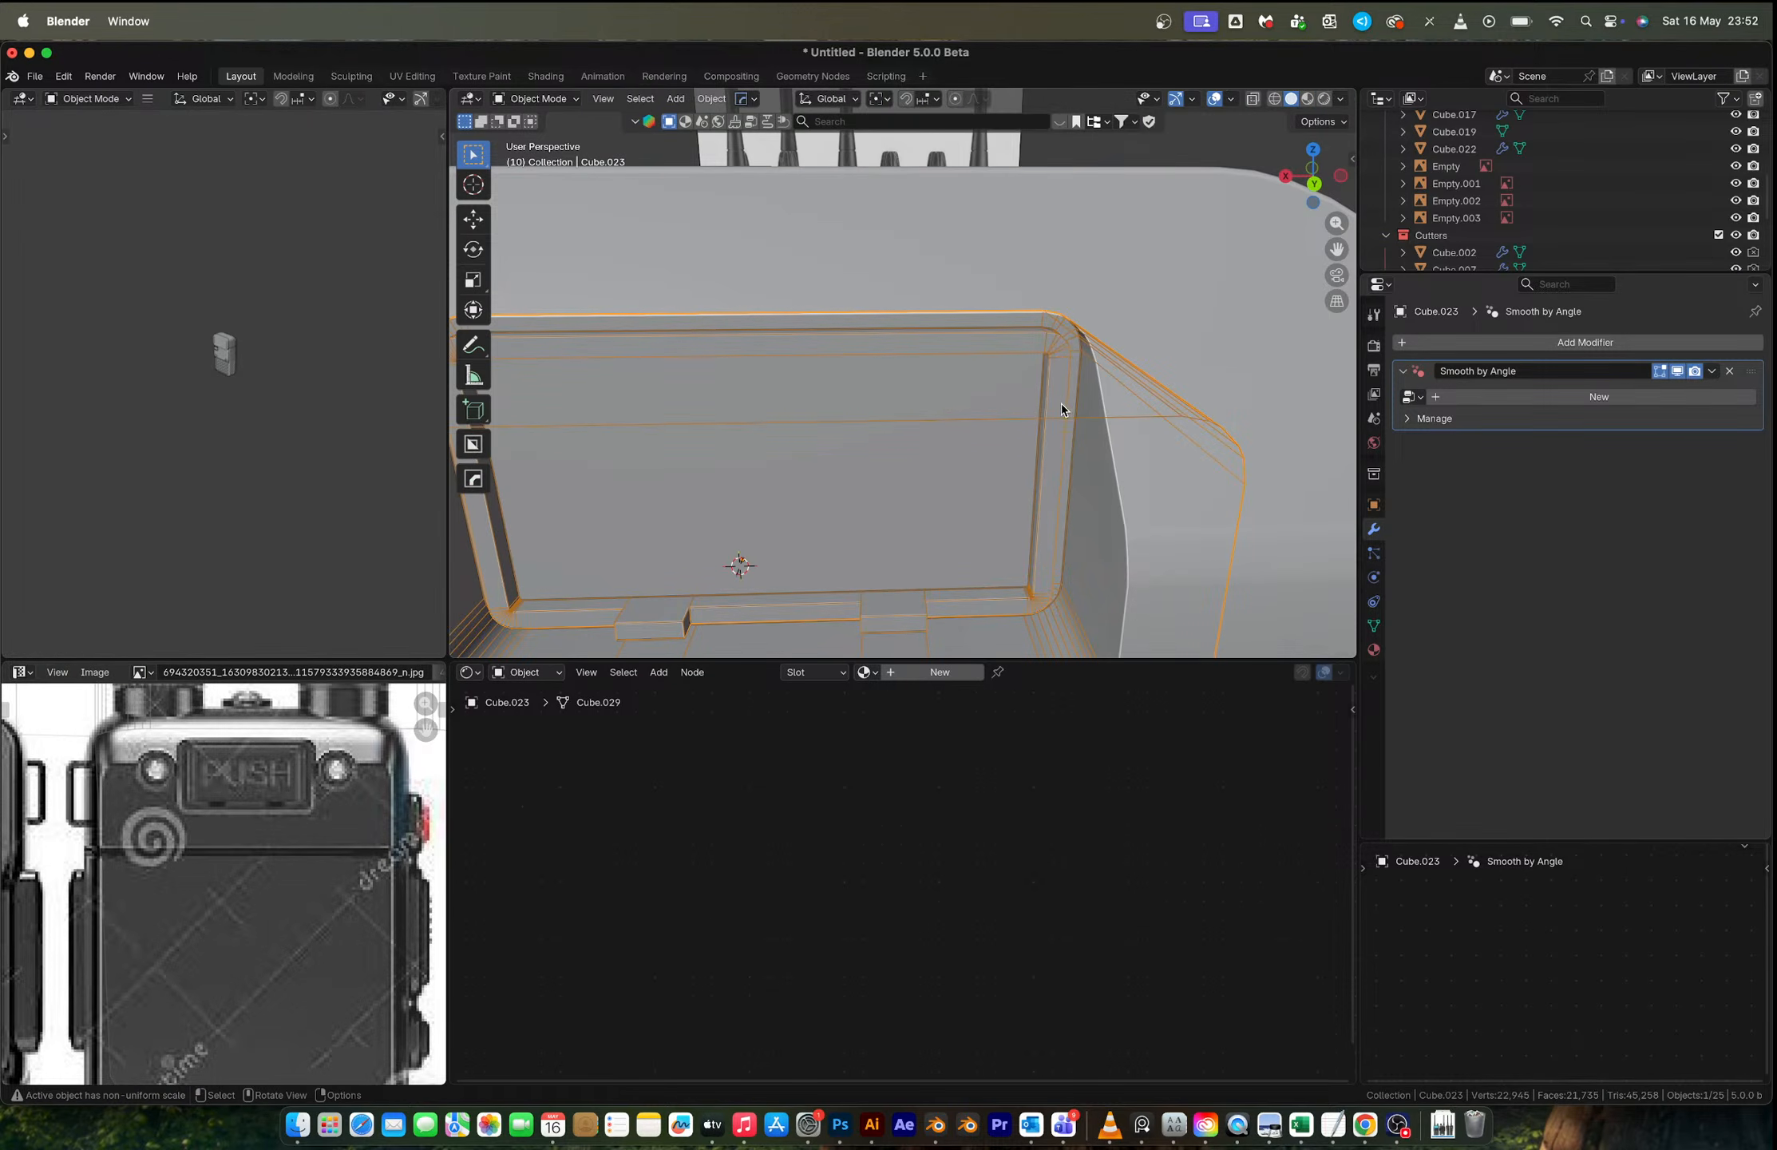
{"action": "key", "text": "KP_Decimal"}
{"action": "key", "text": "ctrl+KP_1"}
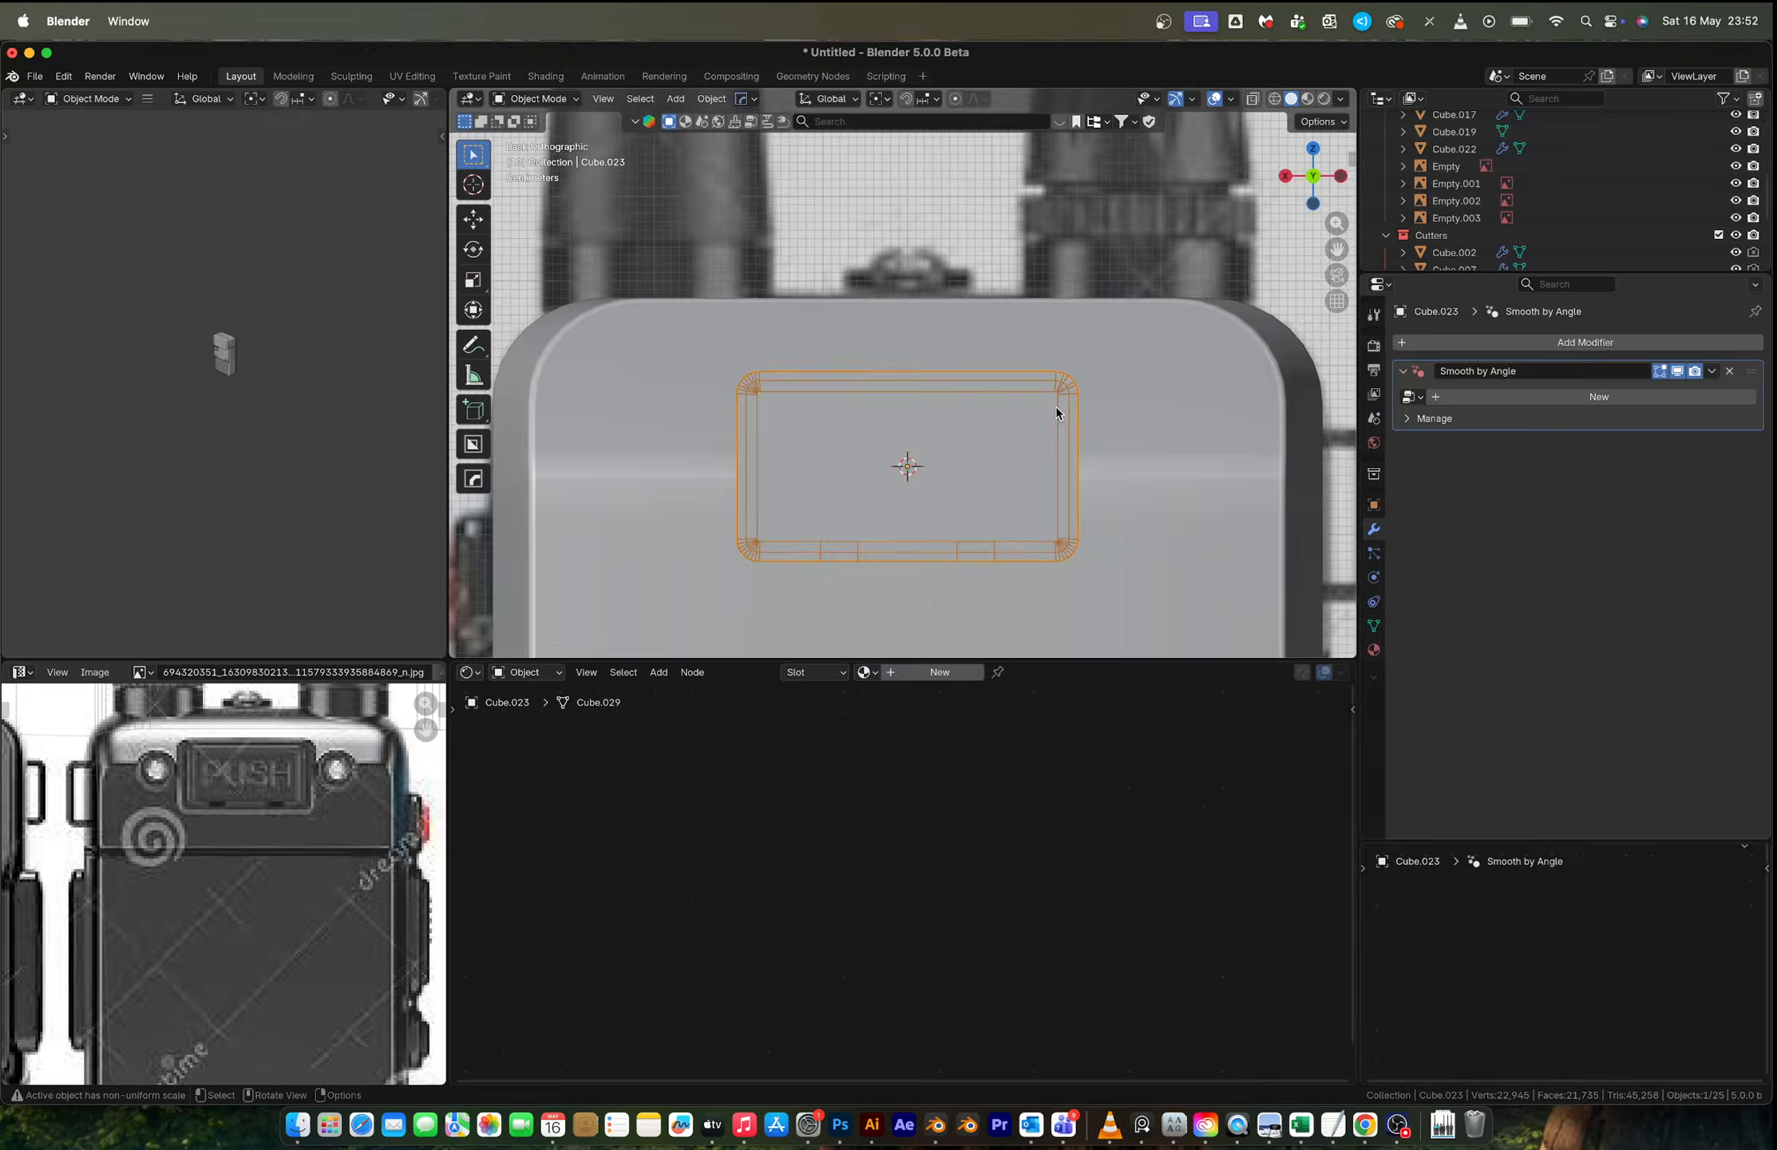
{"action": "middle_click_drag", "start_coordinate": [1056, 410], "coordinate": [962, 433]}
{"action": "key", "text": "Tab"}
{"action": "left_click", "coordinate": [1087, 444], "text": "alt"}
{"action": "key", "text": "Tab"}
{"action": "left_click", "coordinate": [927, 205]}
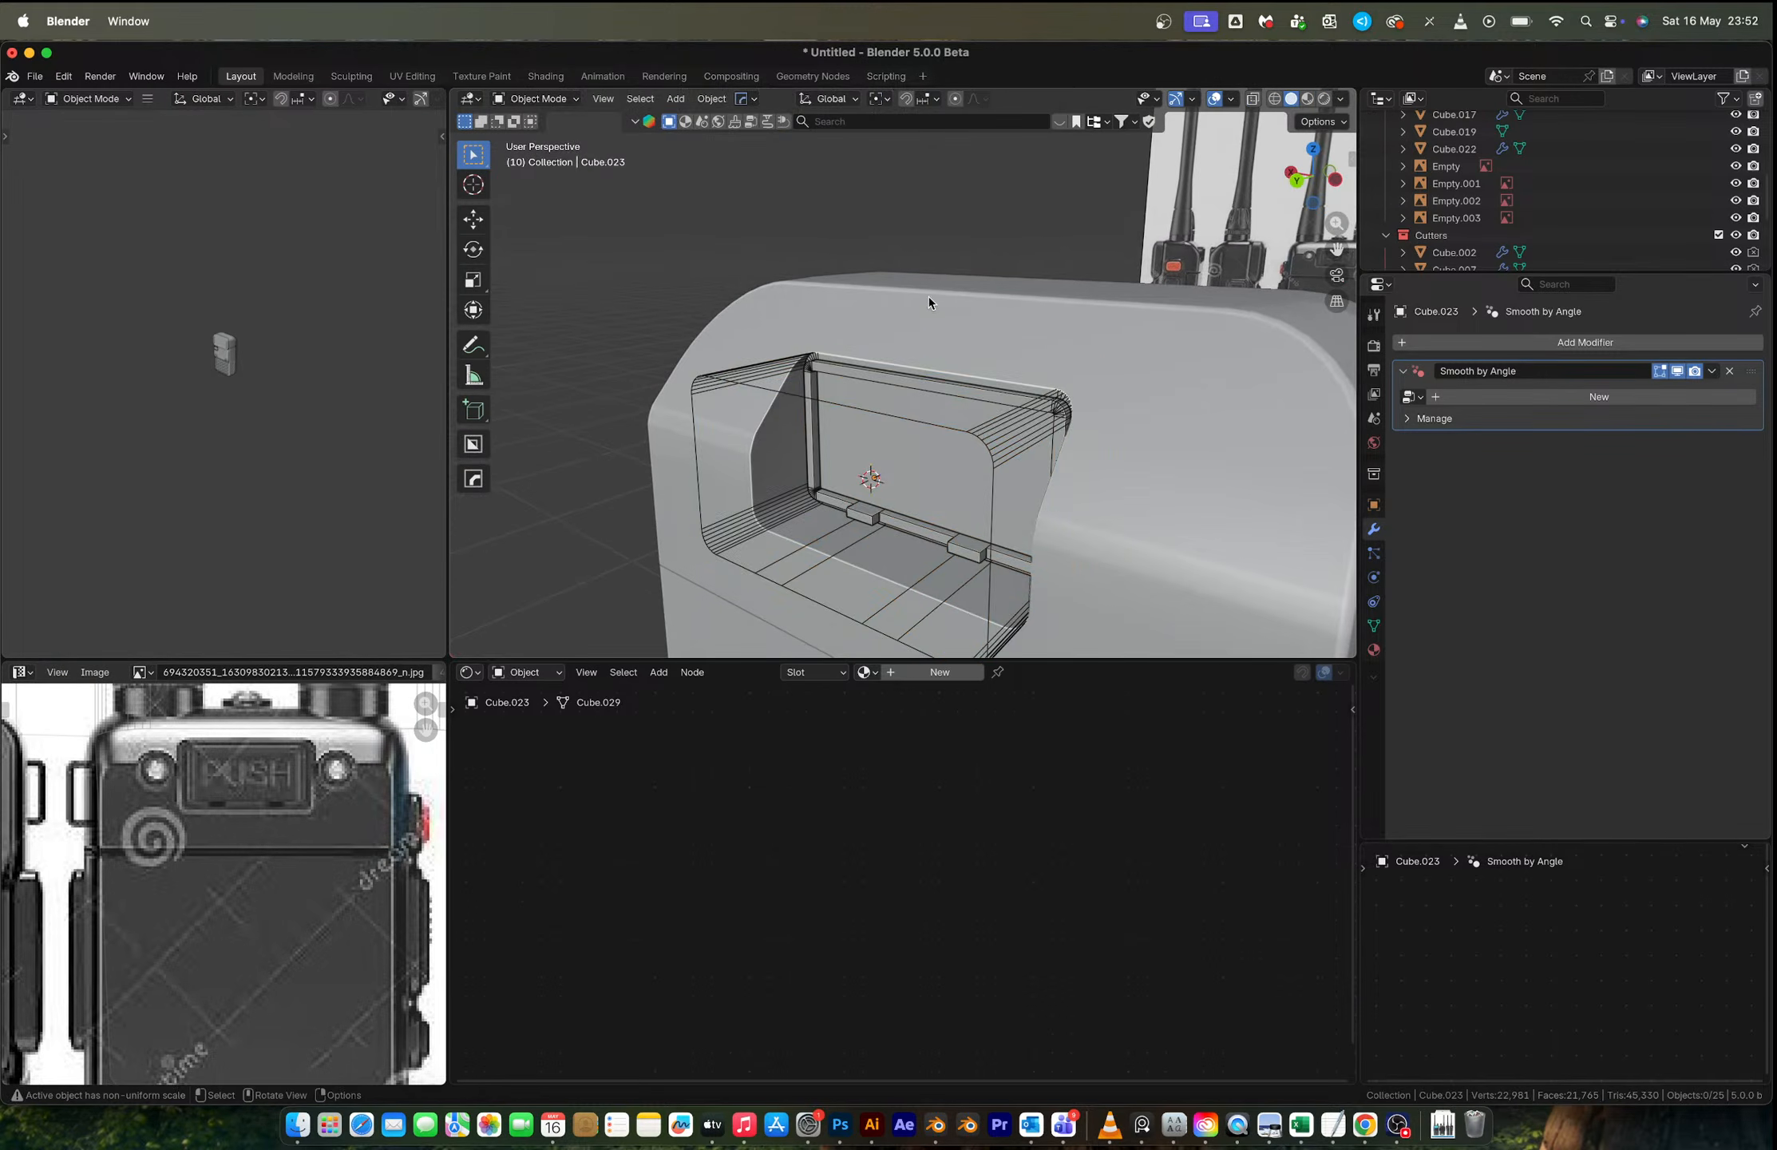
{"action": "middle_click_drag", "start_coordinate": [928, 295], "coordinate": [911, 457]}
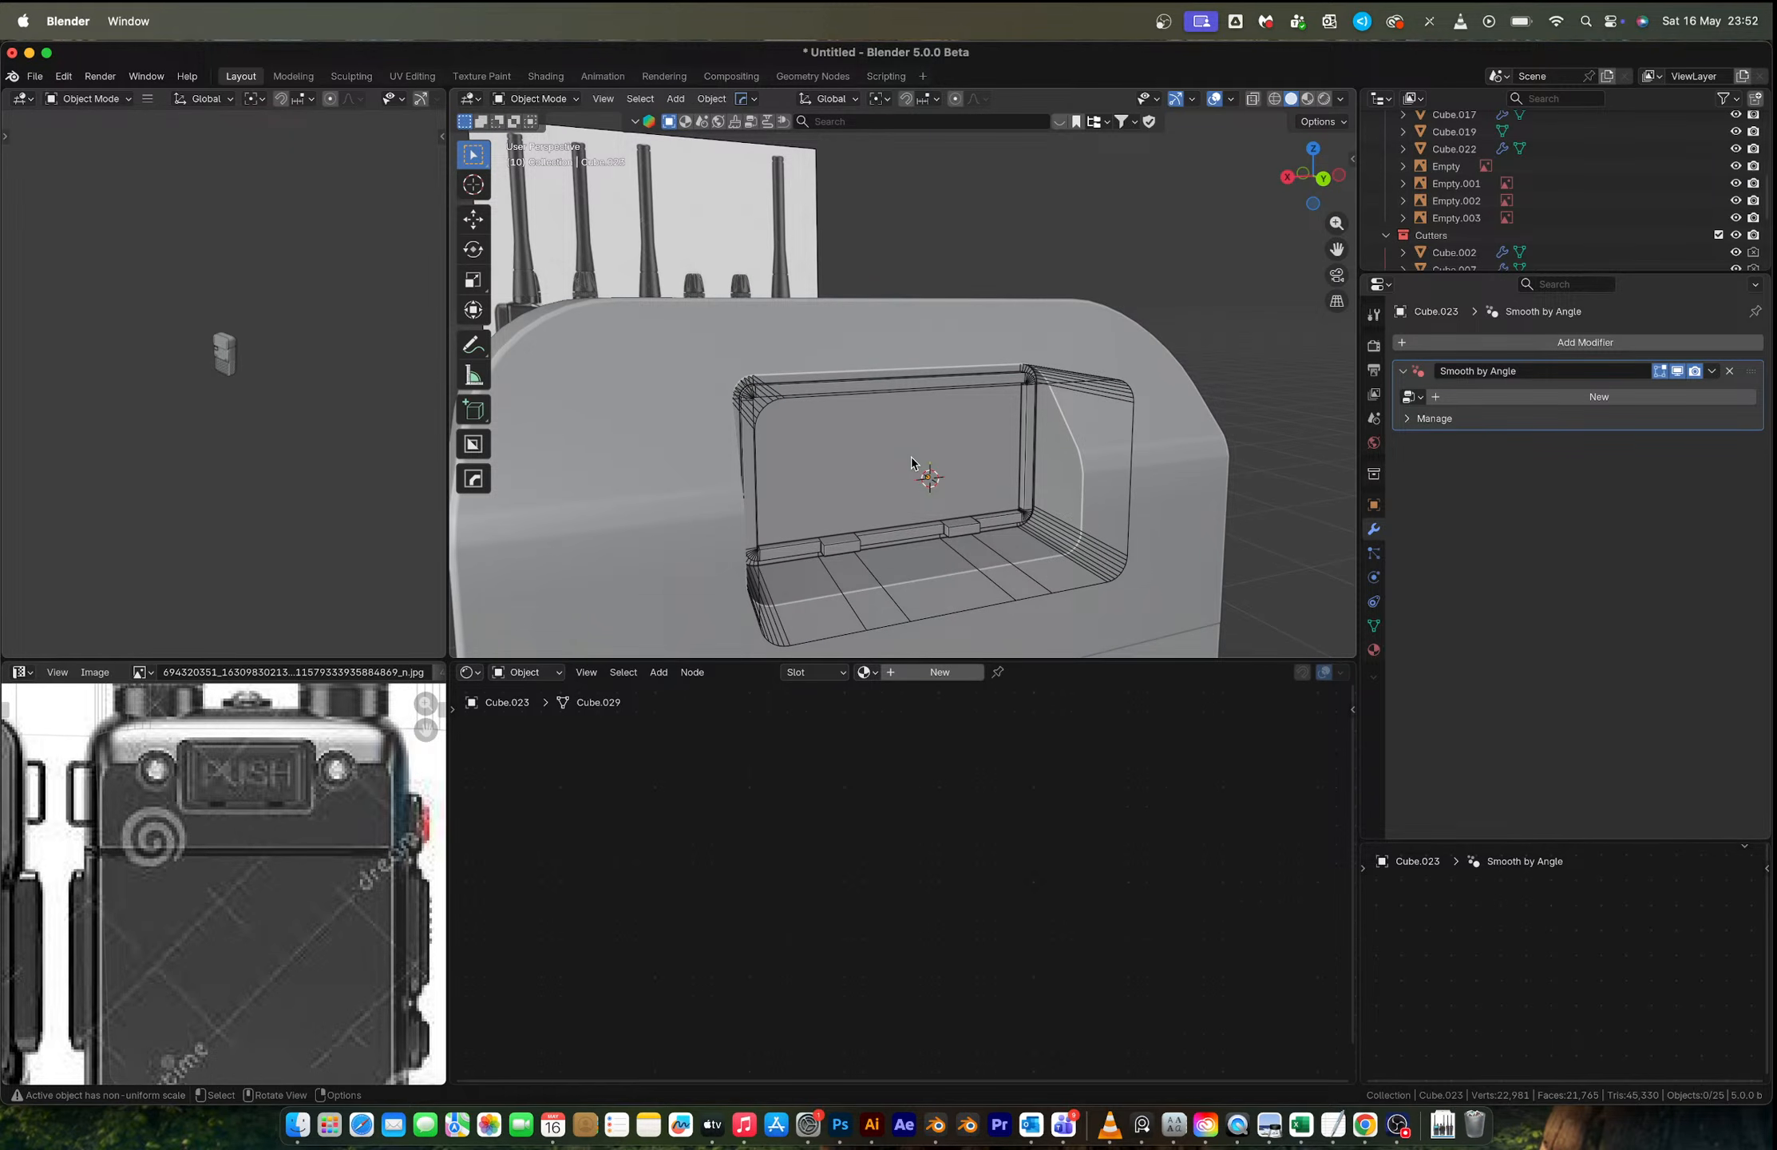
Step: Open the cap's mesh in back view with X-ray on and place the 3D cursor on the reference's screw beside the recess
{"action": "left_click", "coordinate": [1323, 178]}
{"action": "scroll", "coordinate": [918, 487], "scroll_direction": "up", "scroll_amount": 5}
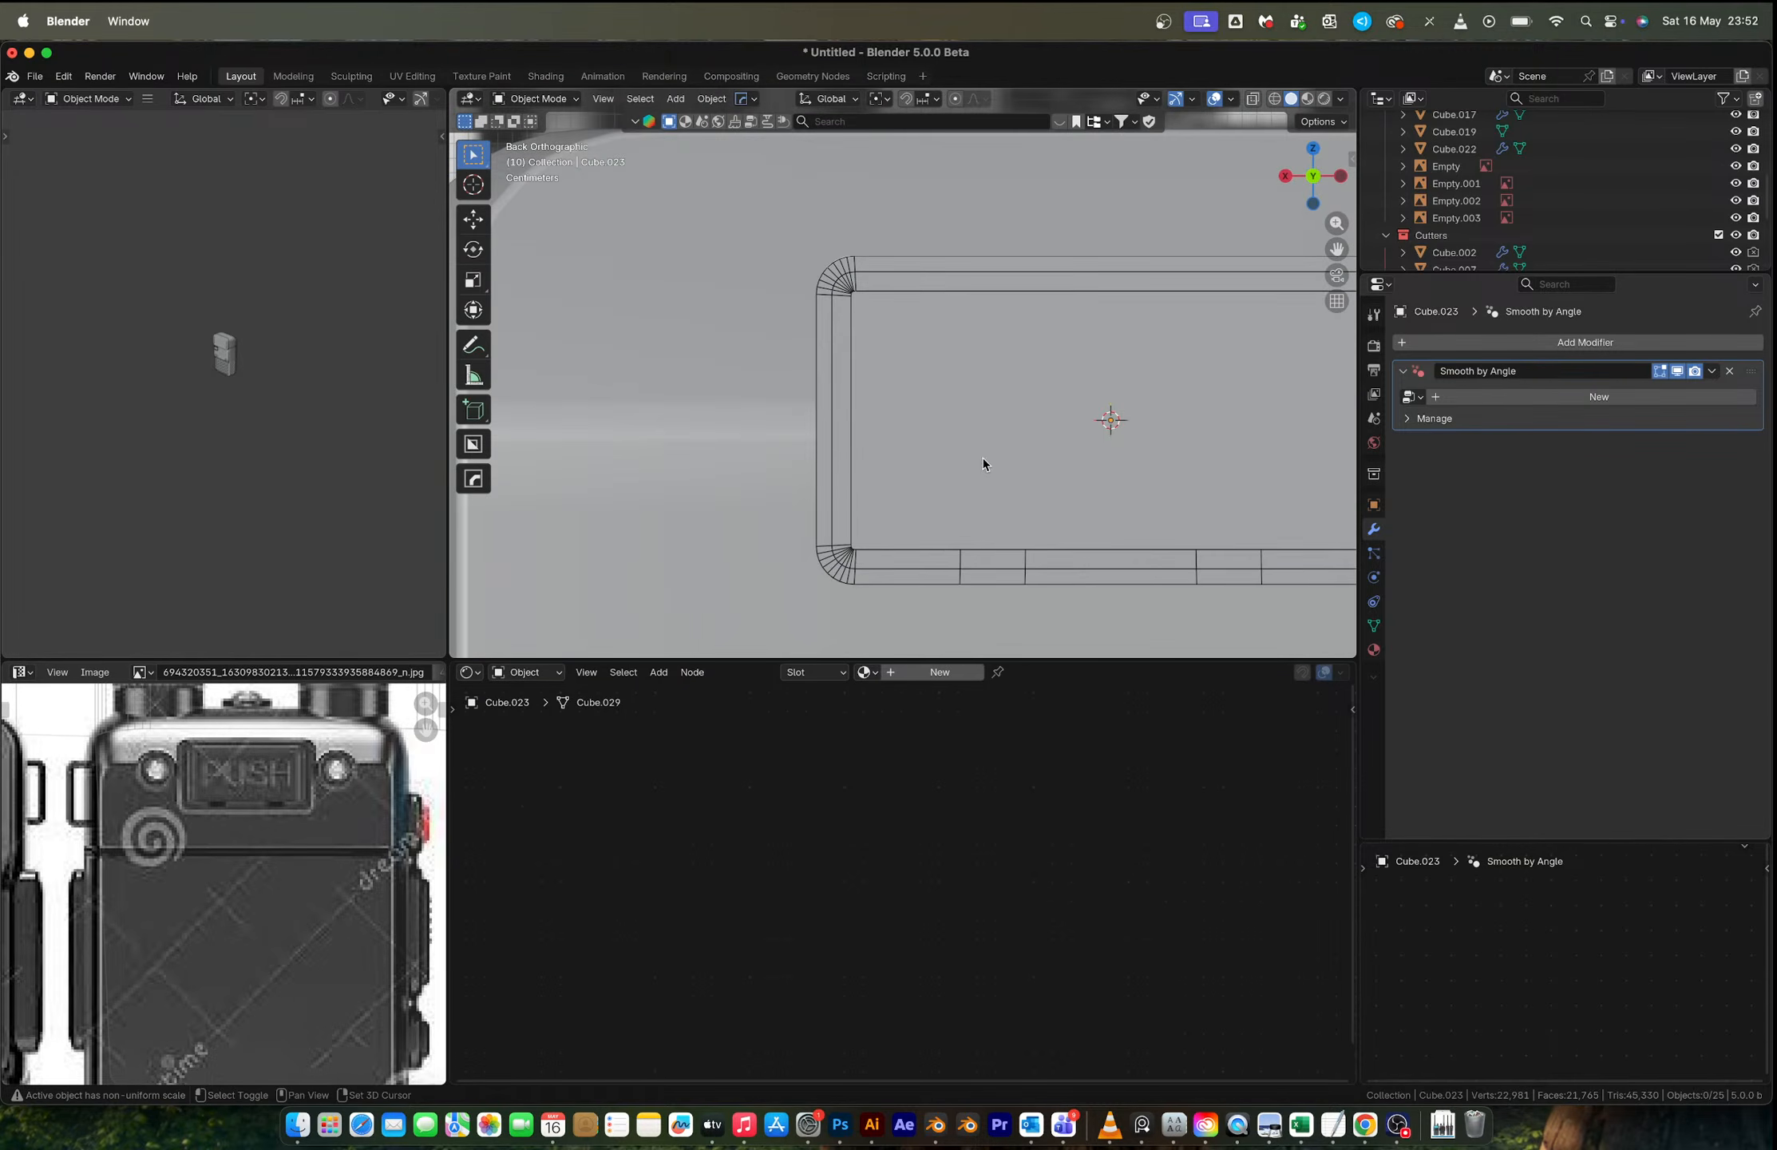
{"action": "left_click", "coordinate": [715, 429]}
{"action": "key", "text": "Tab"}
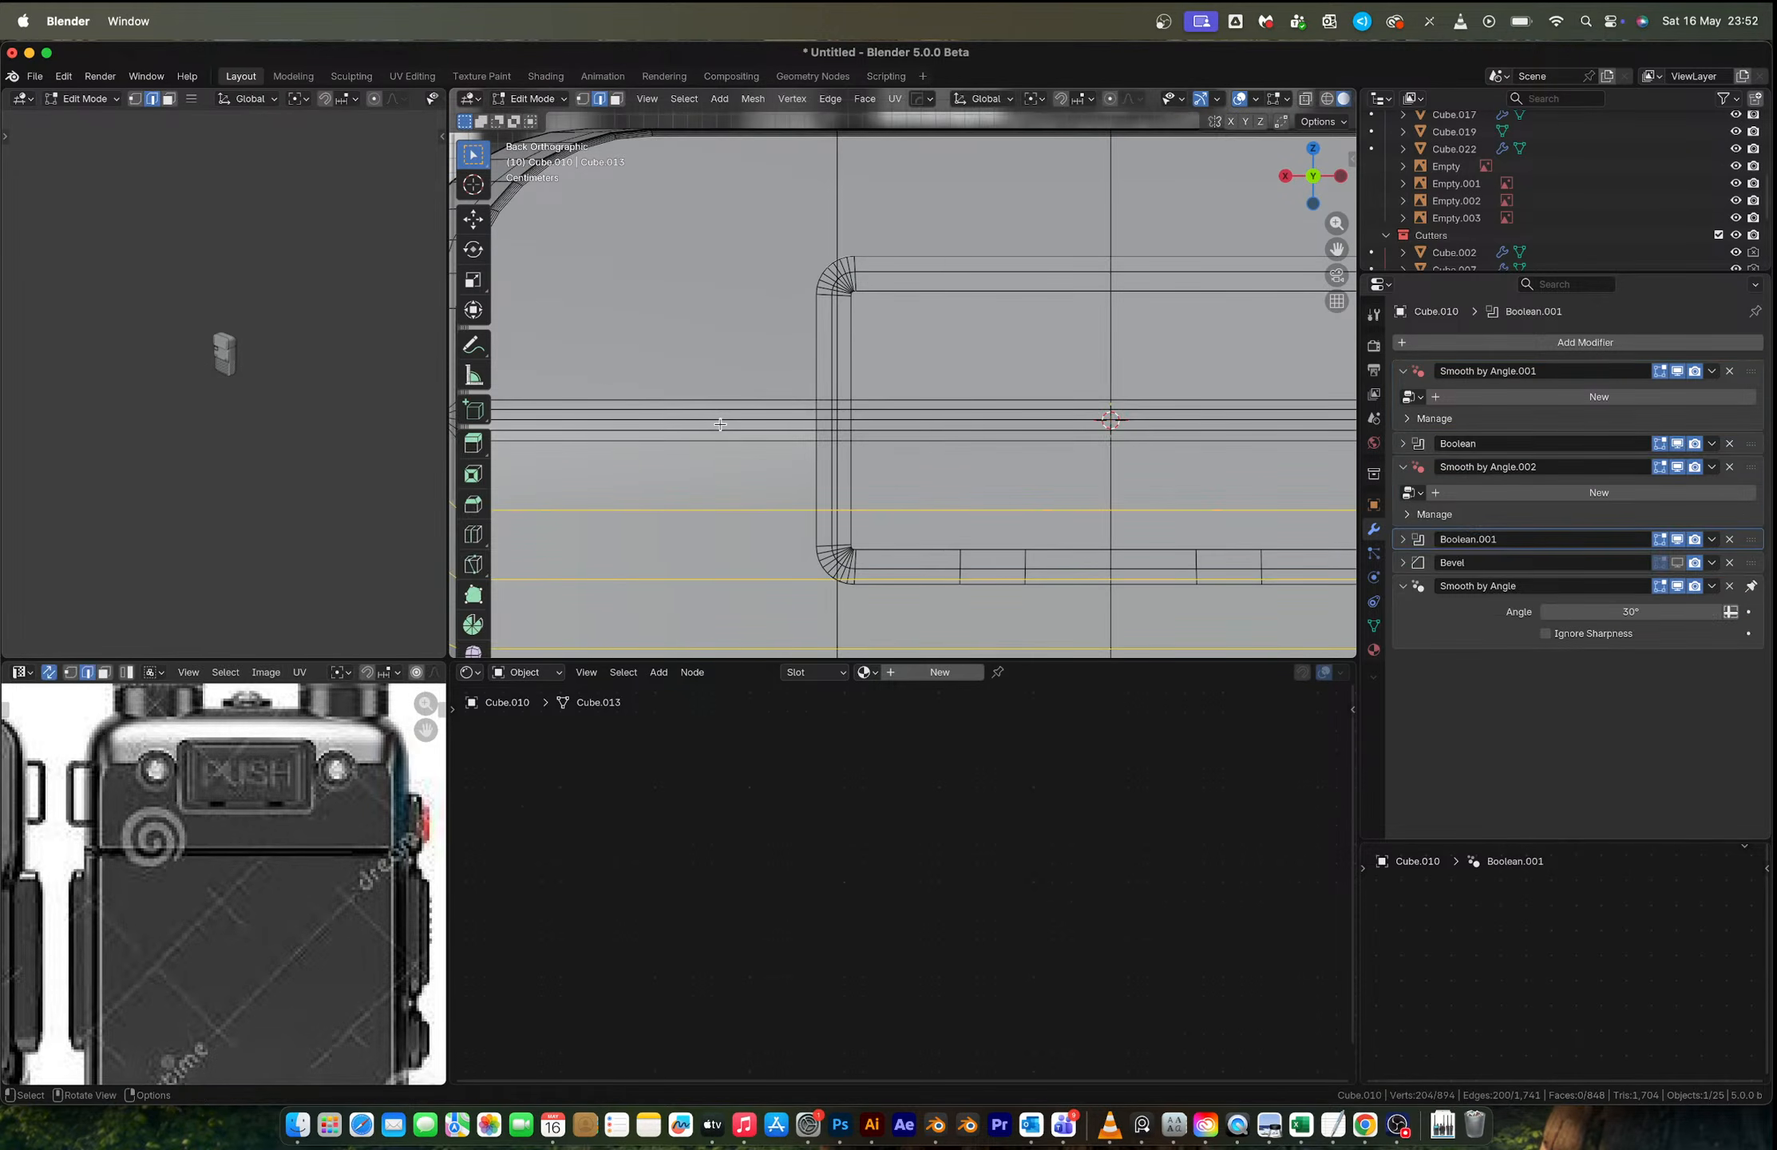
{"action": "key", "text": "alt+z"}
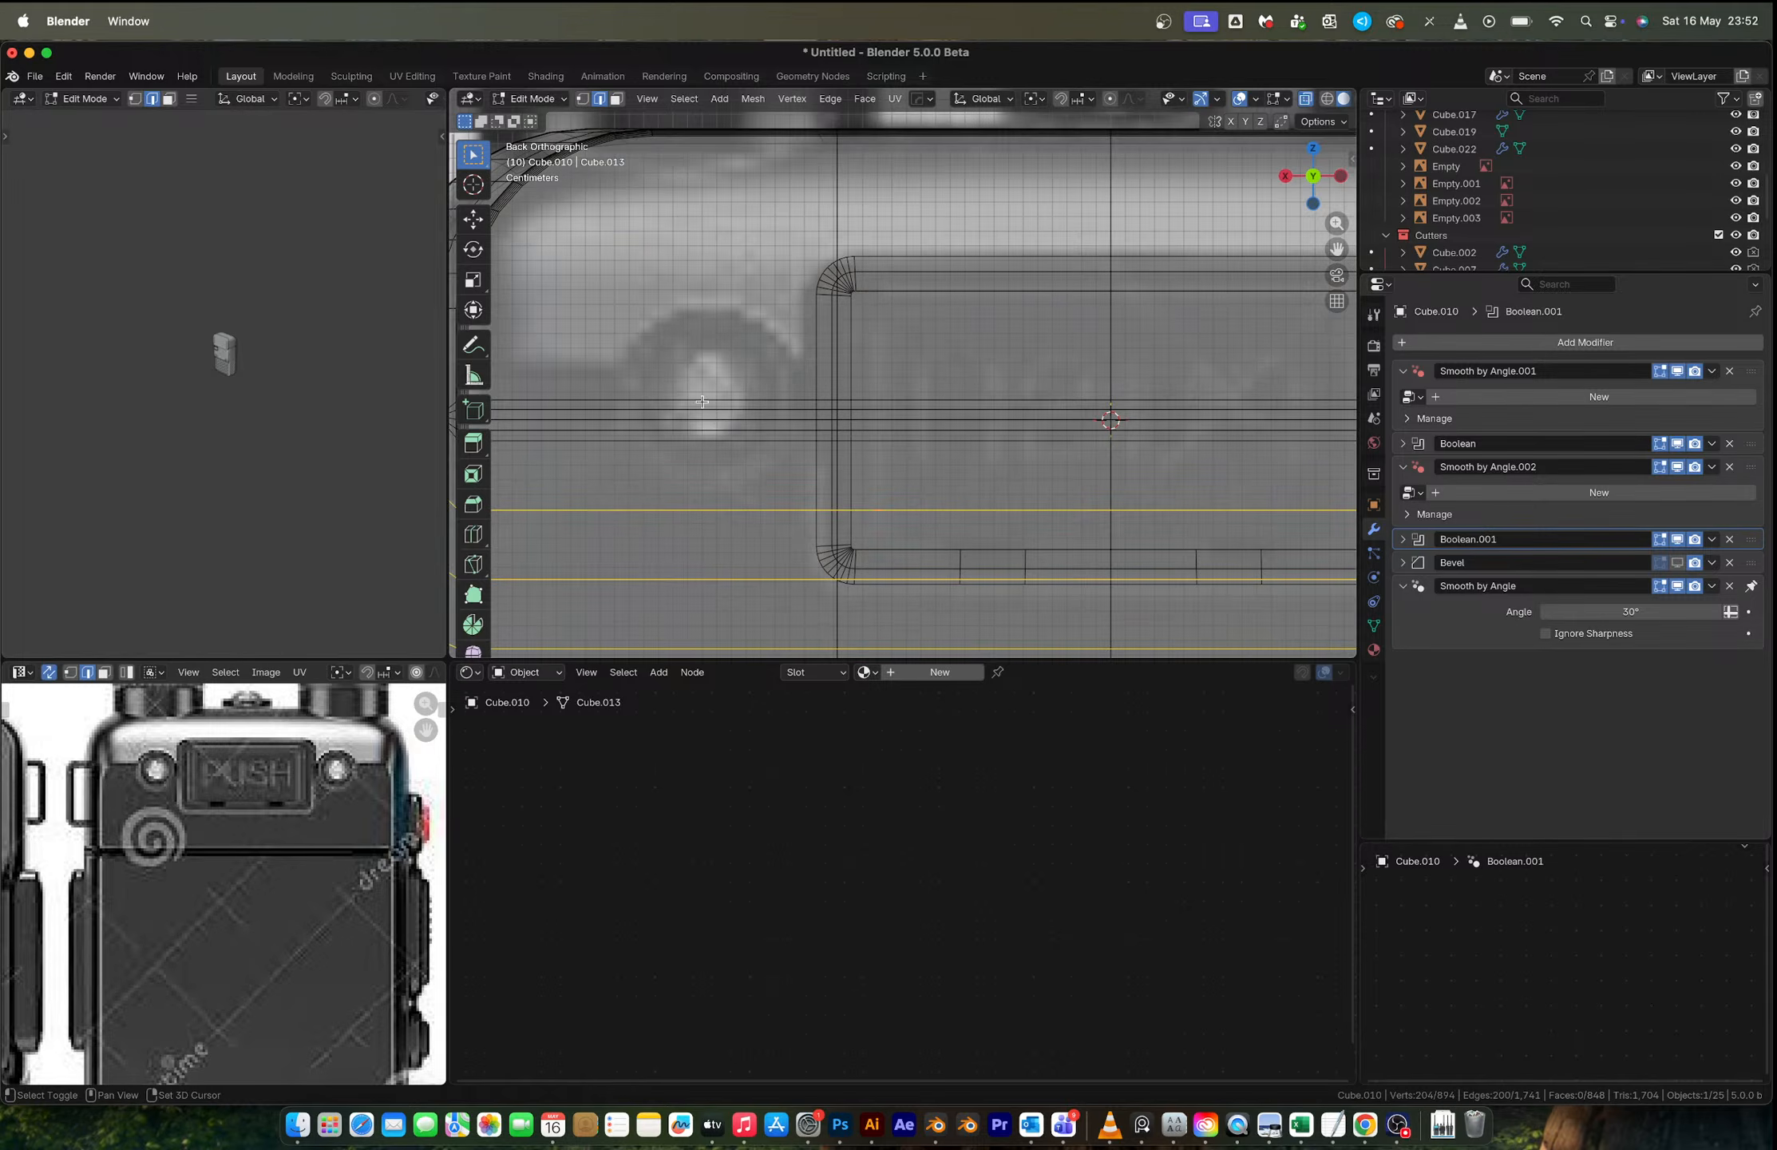
Step: Try to add a cylinder inside the cap's mesh at the 3D cursor
{"action": "key", "text": "shift+a"}
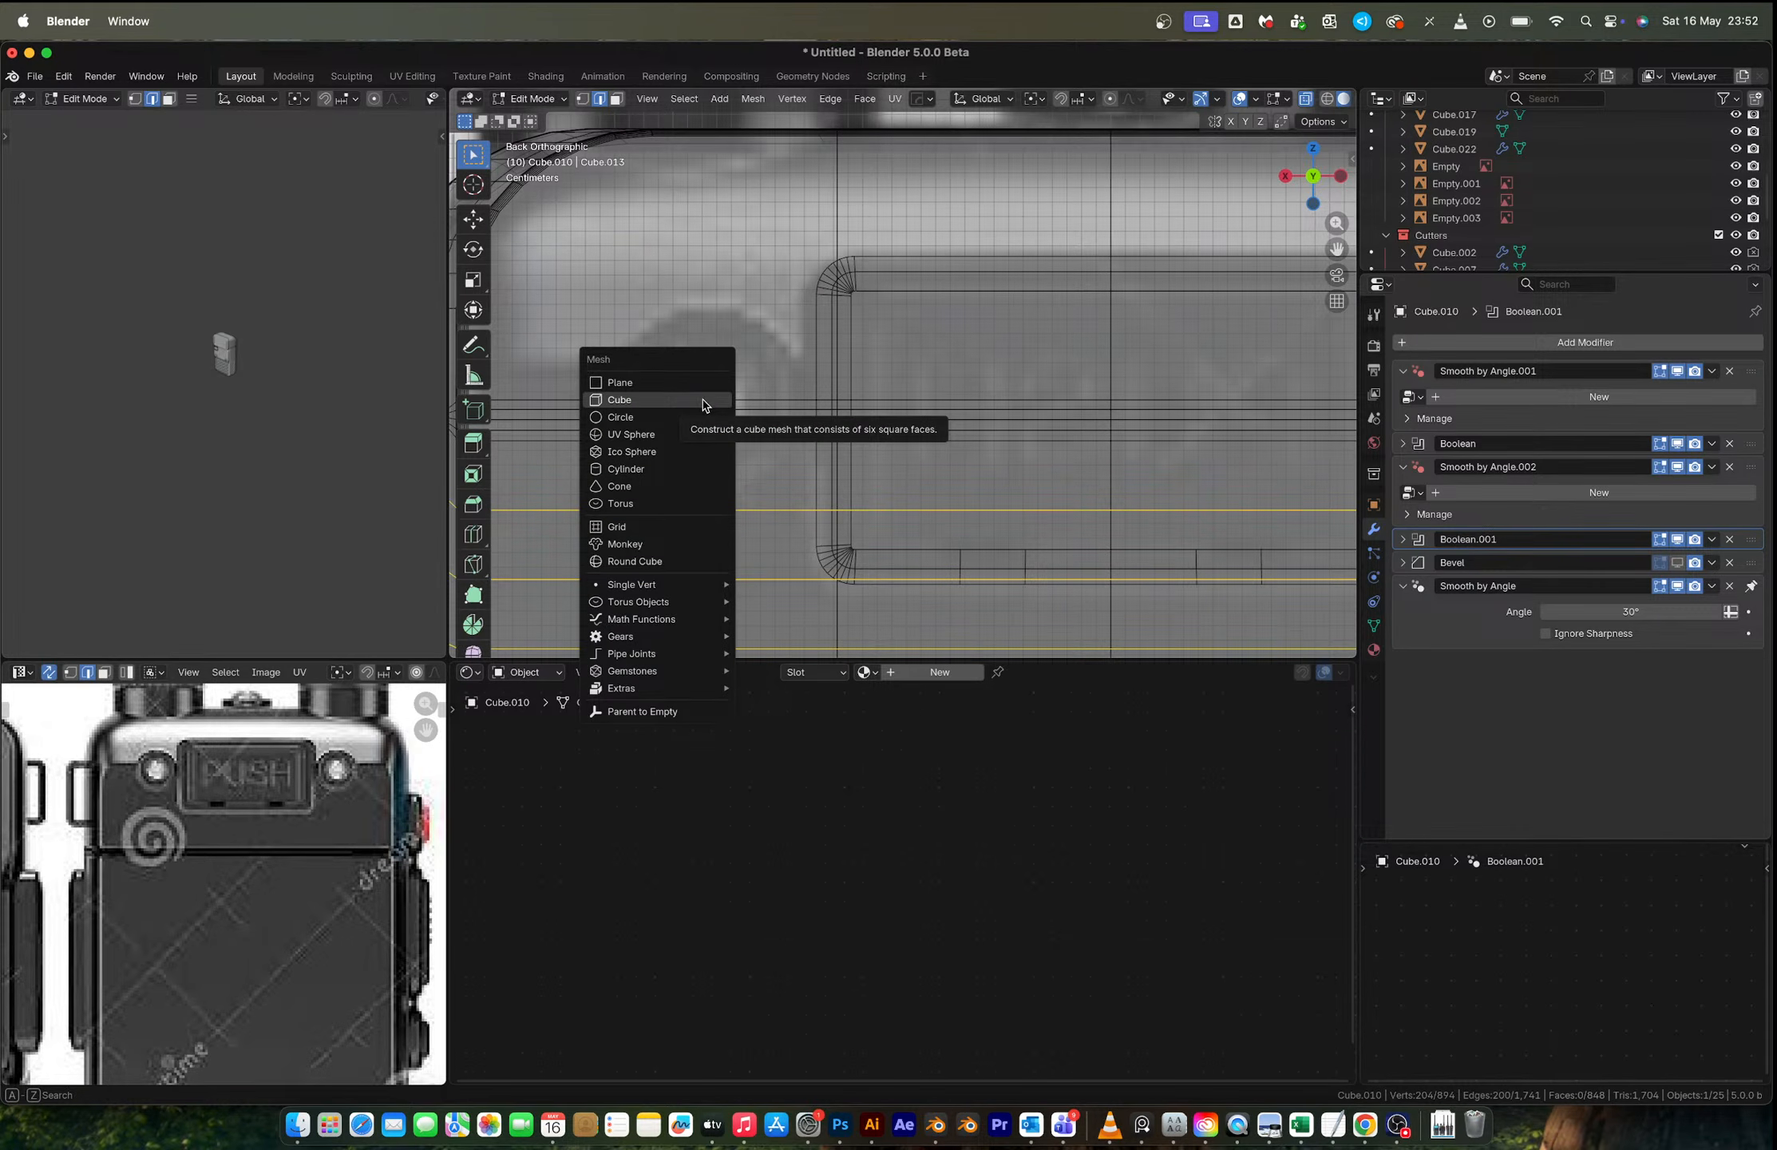
{"action": "left_click", "coordinate": [671, 469]}
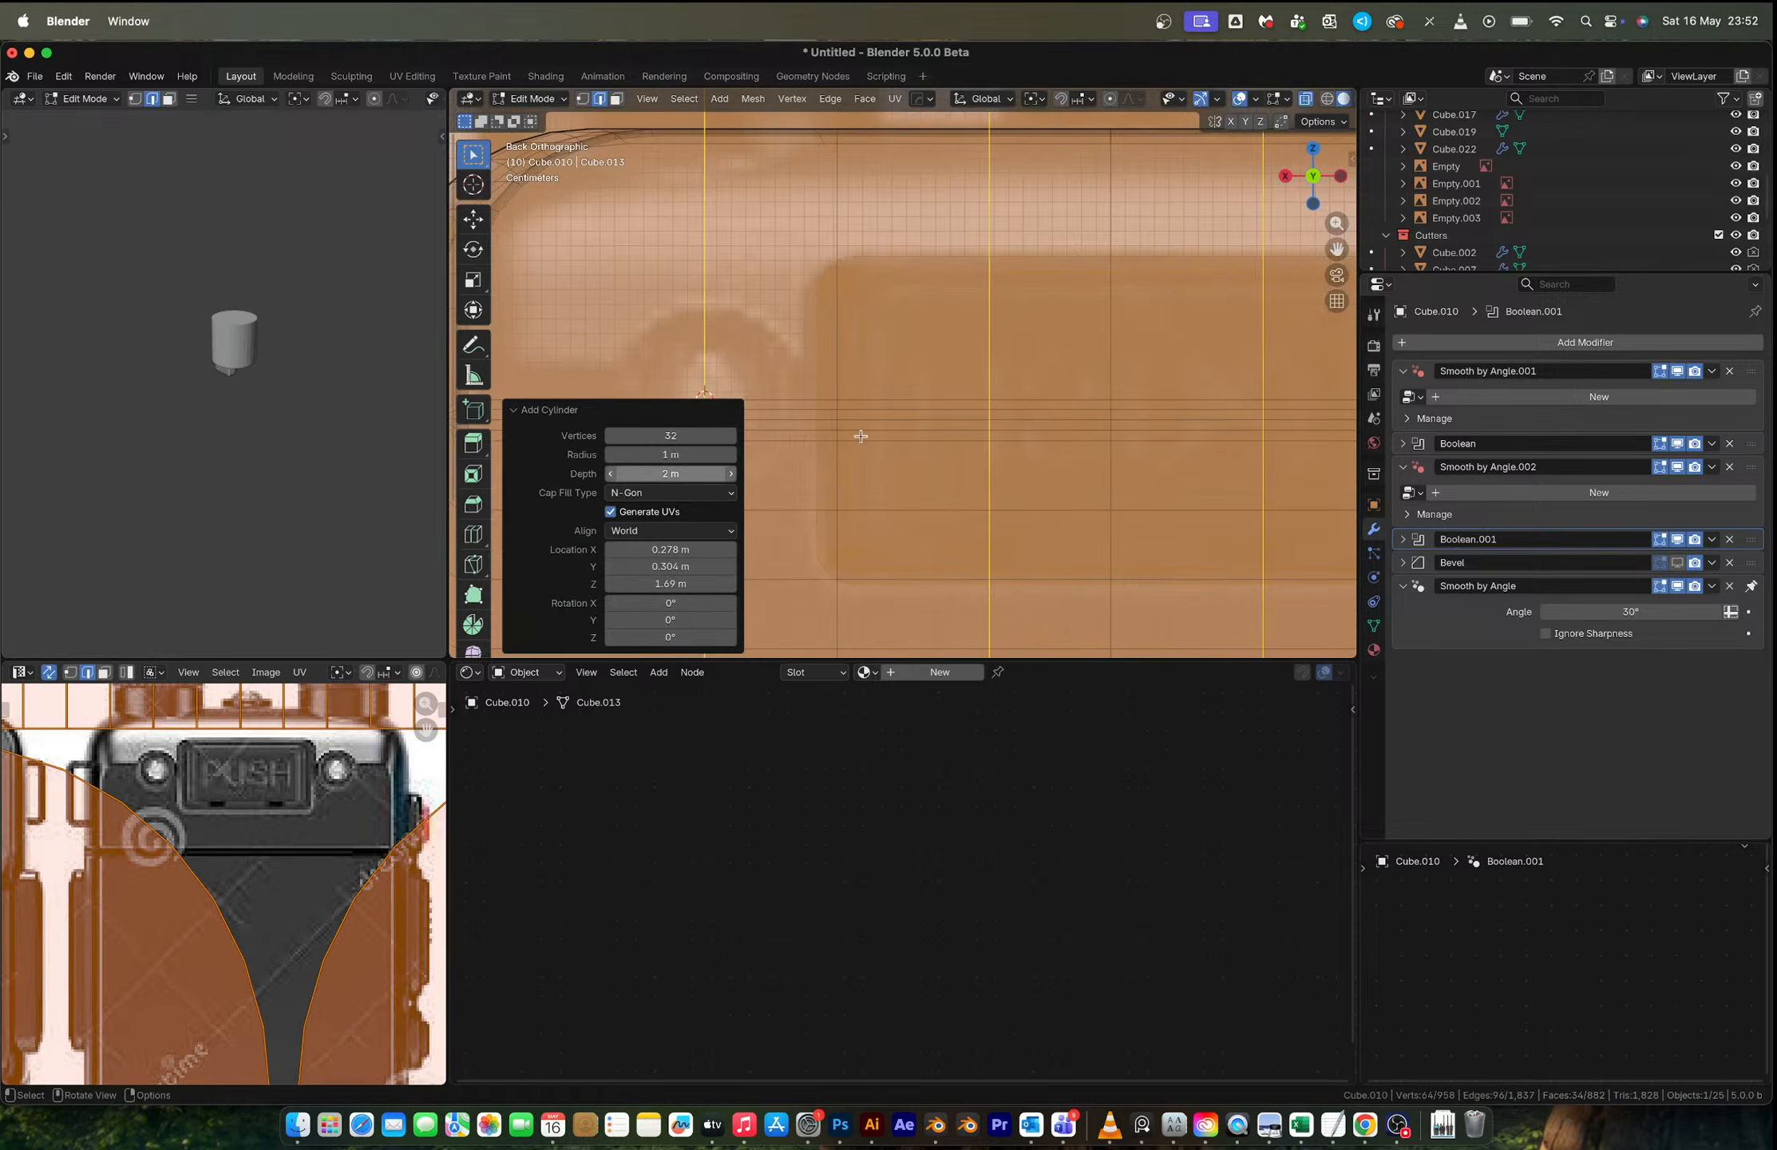
{"action": "left_click", "coordinate": [668, 531]}
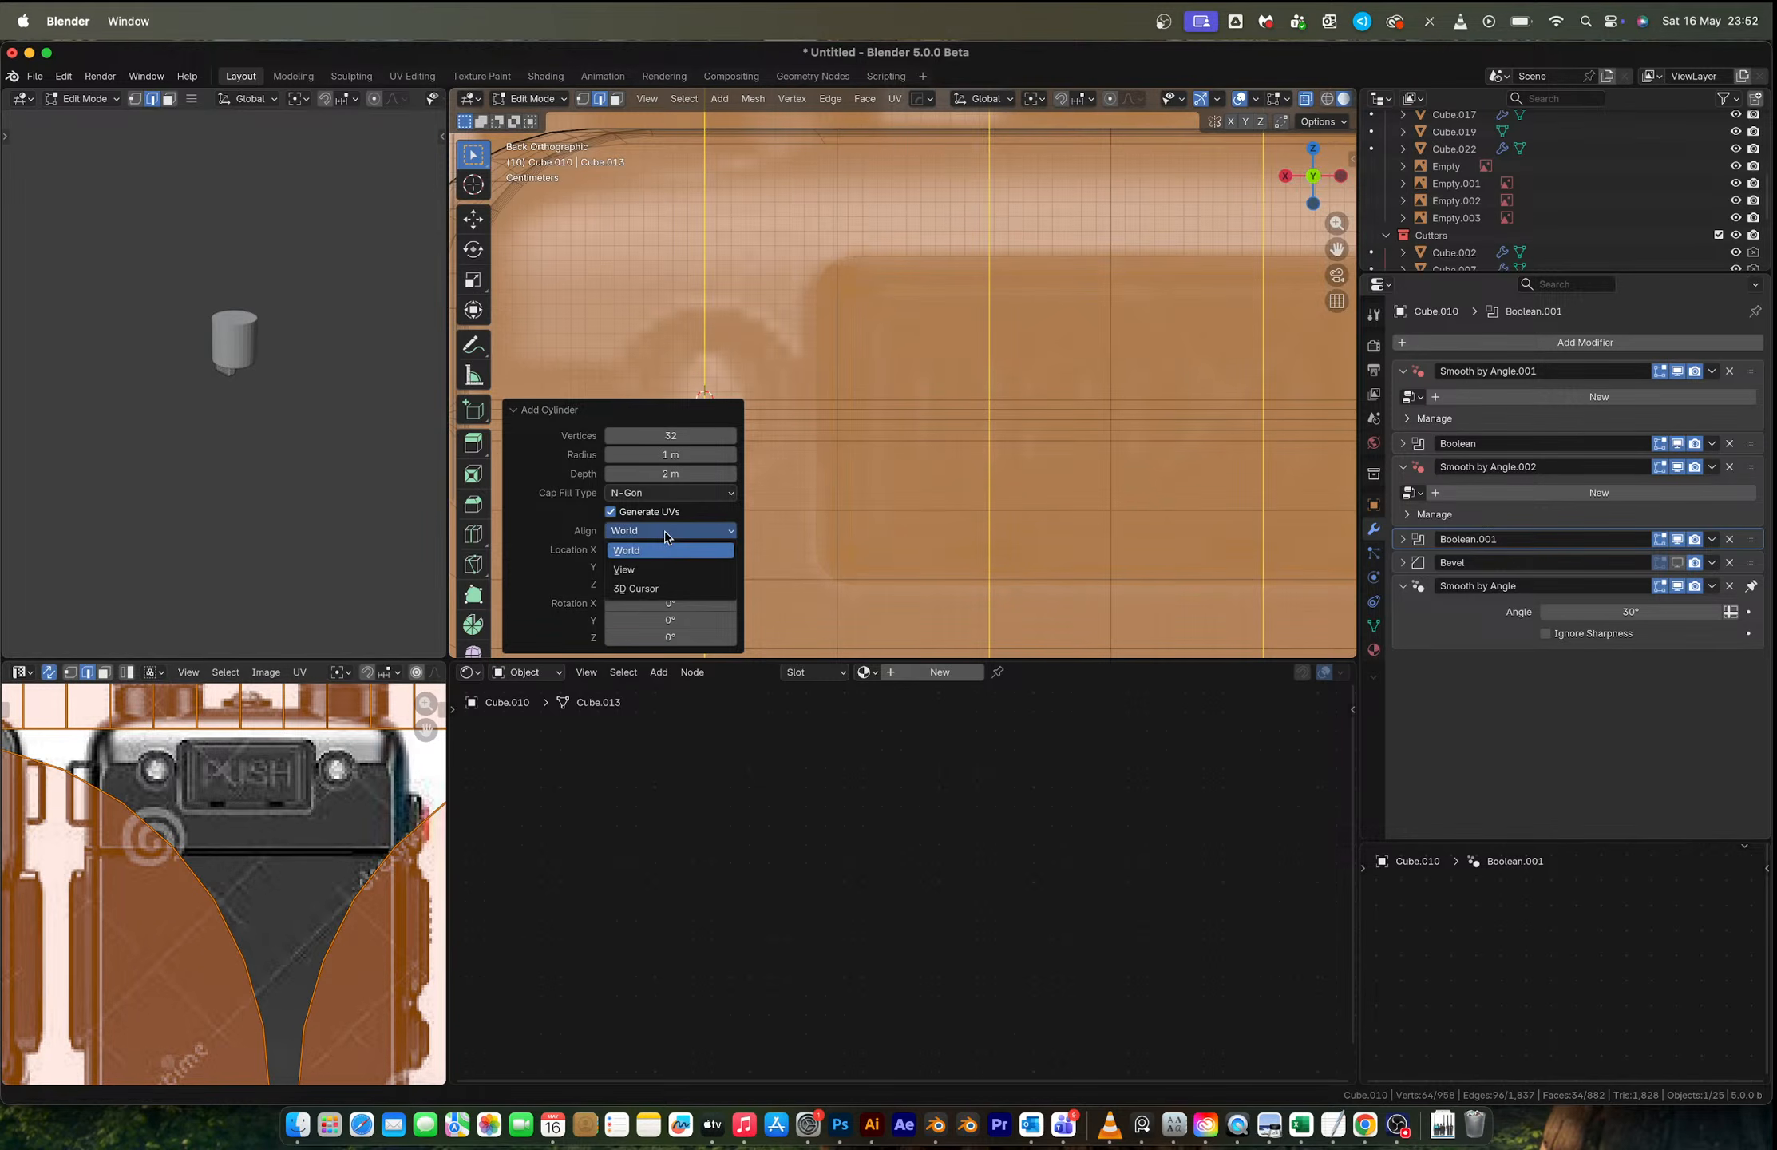
{"action": "left_click", "coordinate": [669, 544]}
{"action": "key", "text": "ctrl+z"}
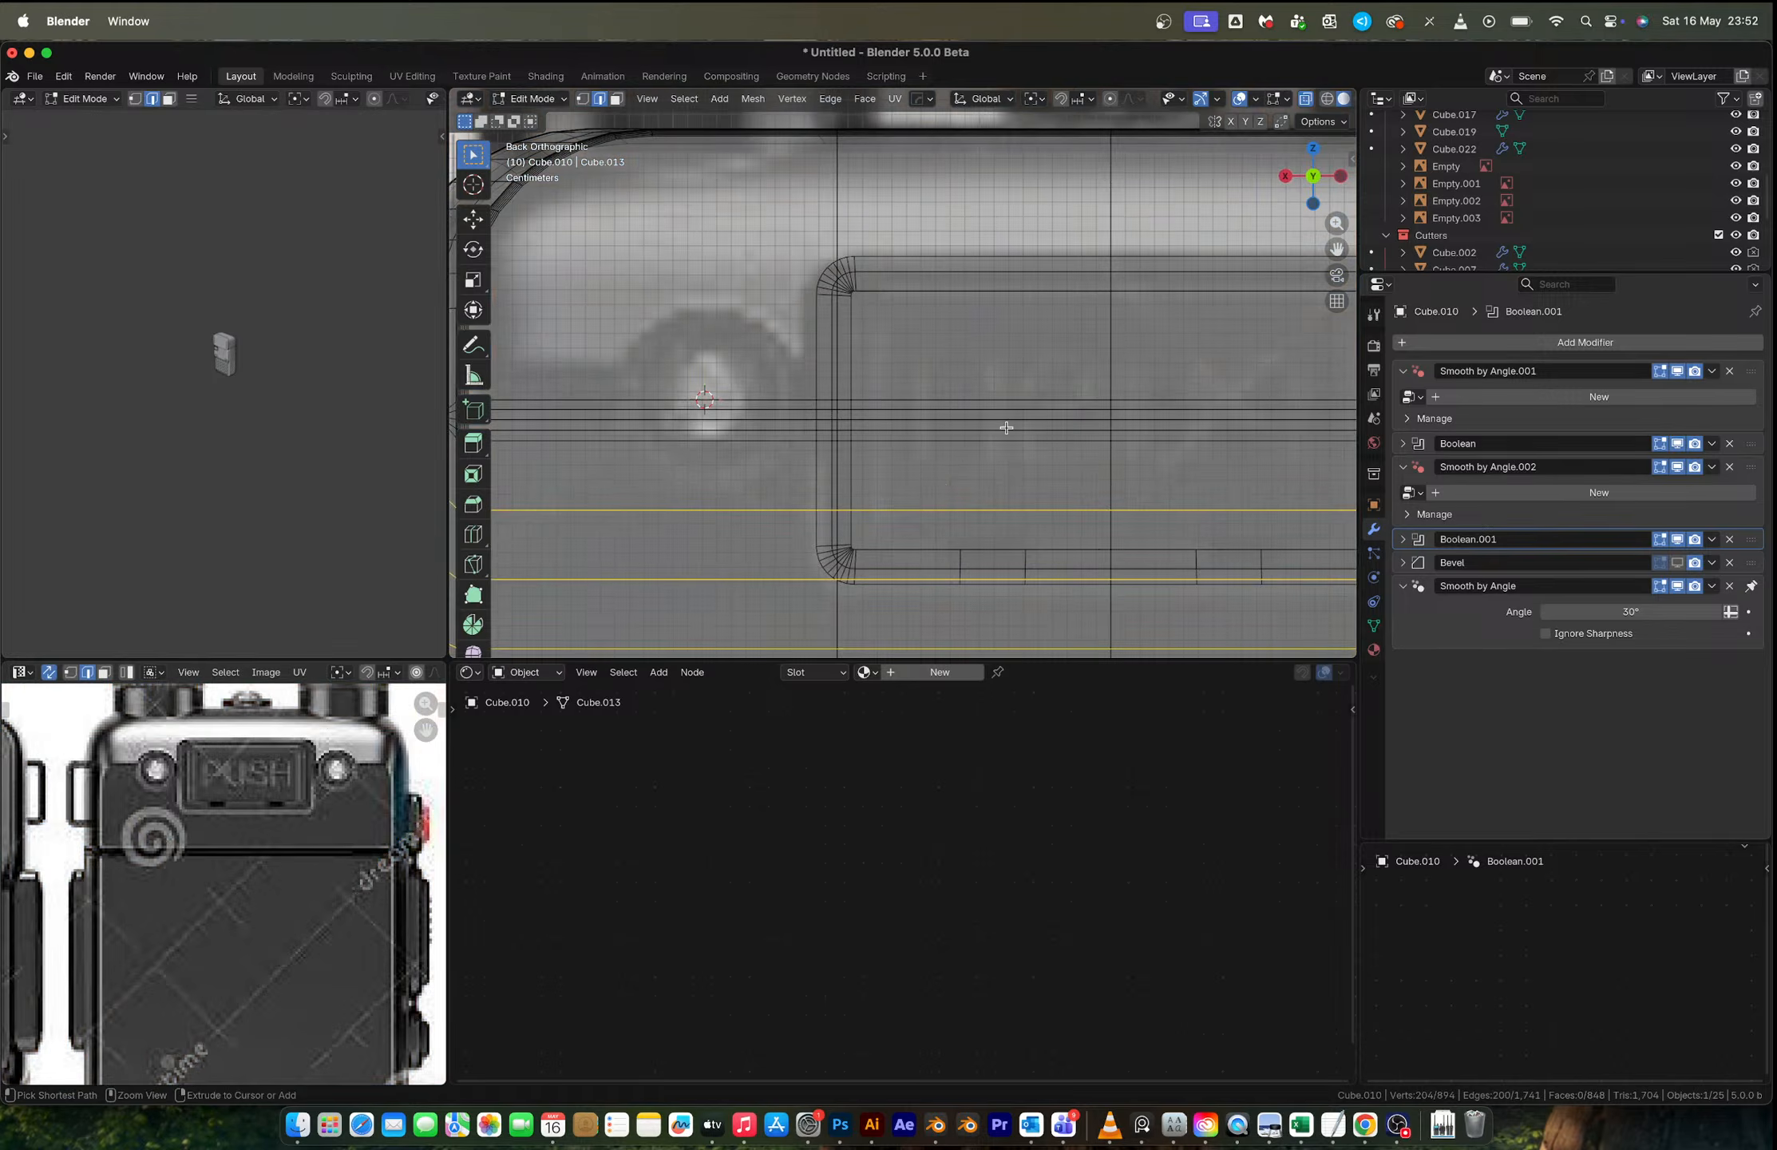
Step: In Object Mode, add a separate 32-vertex cylinder at the 3D cursor and align it to the view
{"action": "scroll", "coordinate": [1006, 427], "scroll_direction": "down", "scroll_amount": 5}
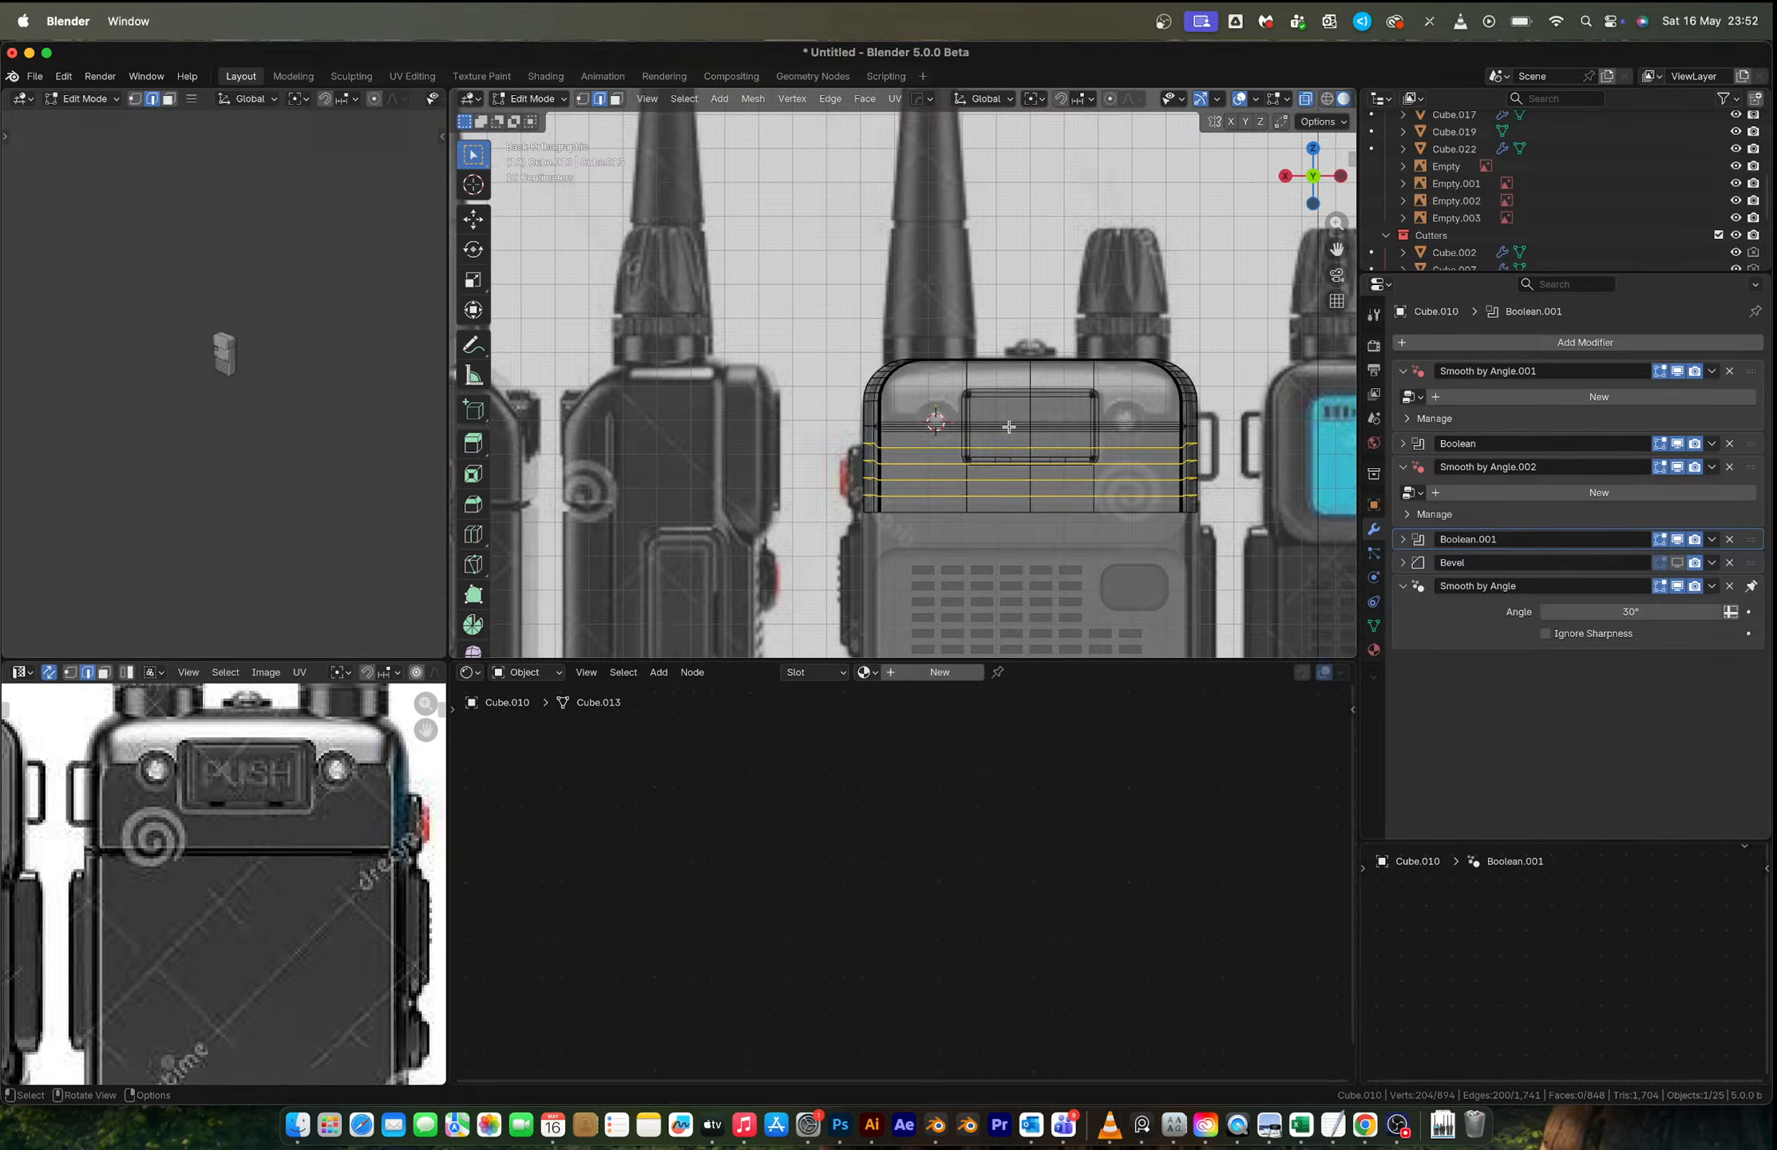
{"action": "key", "text": "Tab"}
{"action": "scroll", "coordinate": [941, 447], "scroll_direction": "up", "scroll_amount": 6}
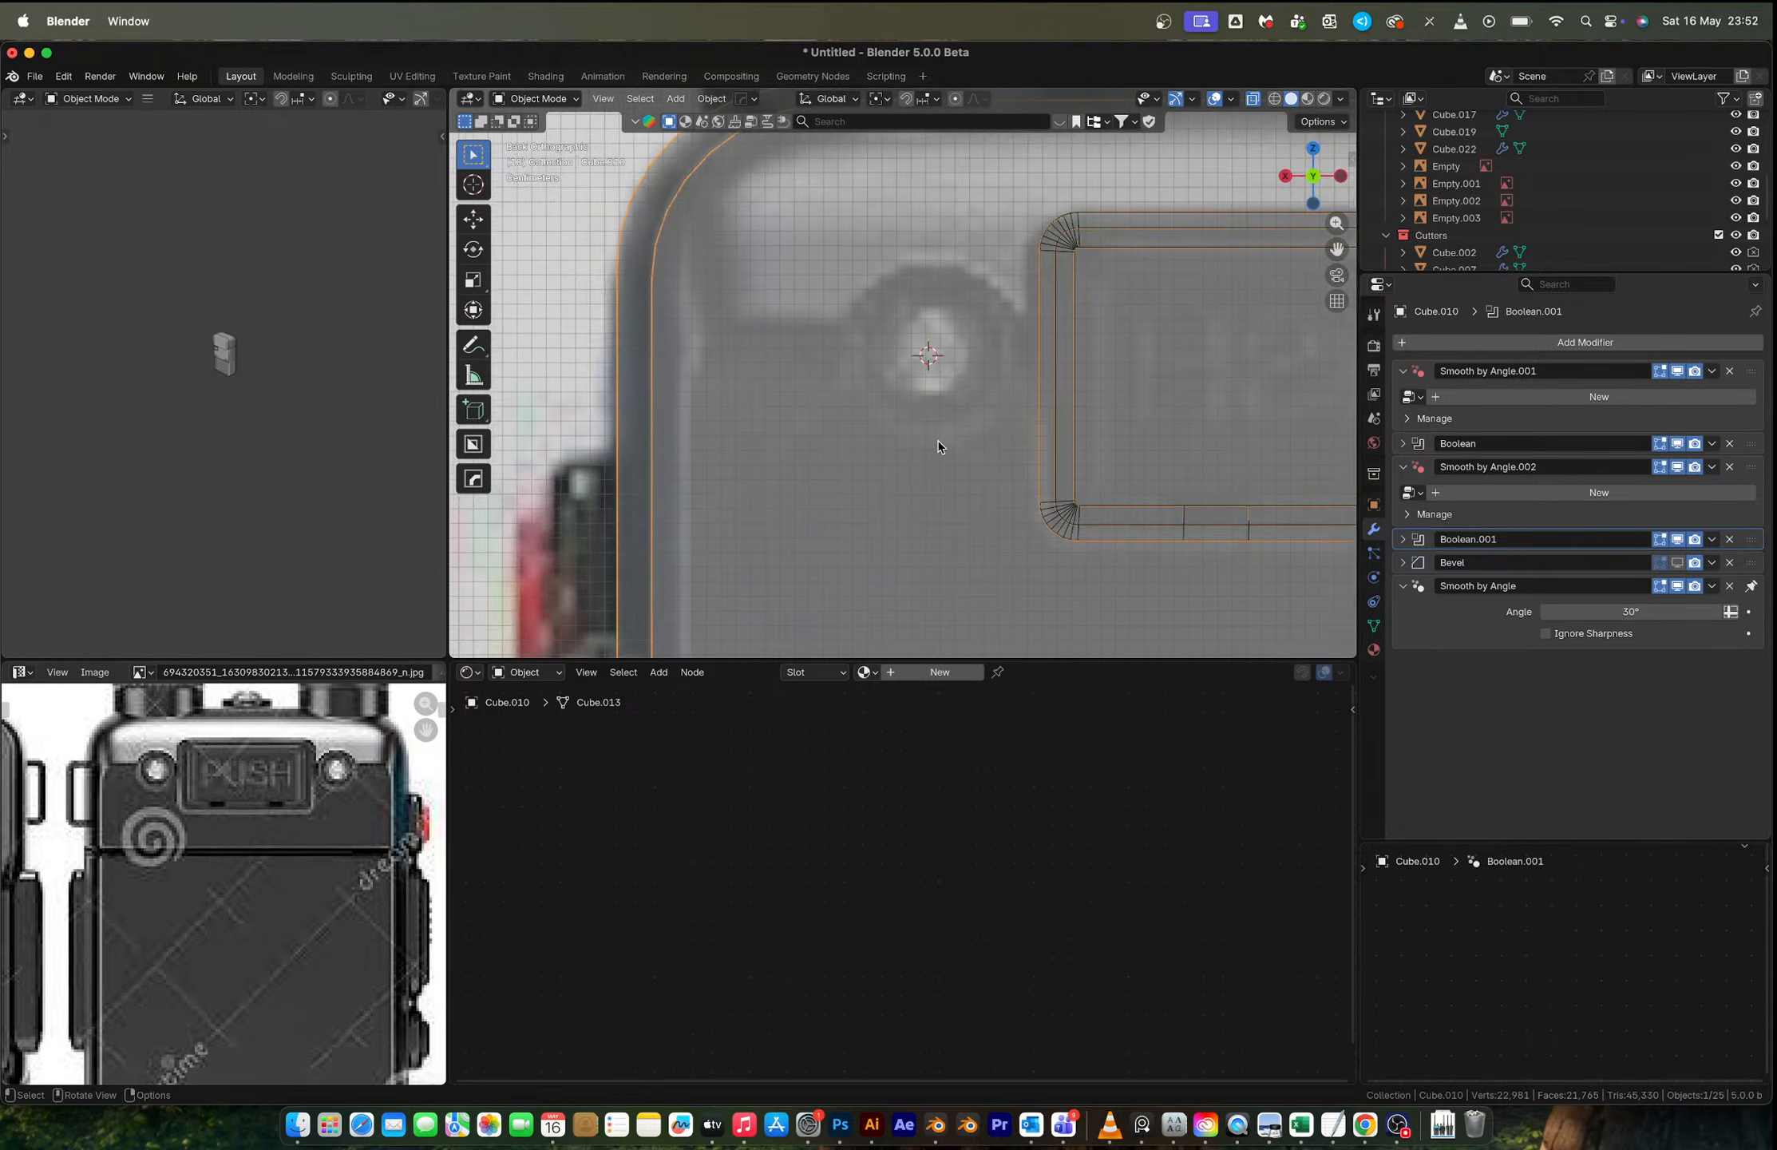
{"action": "key", "text": "shift+a"}
{"action": "mouse_move", "coordinate": [941, 447]}
{"action": "left_click", "coordinate": [1038, 527]}
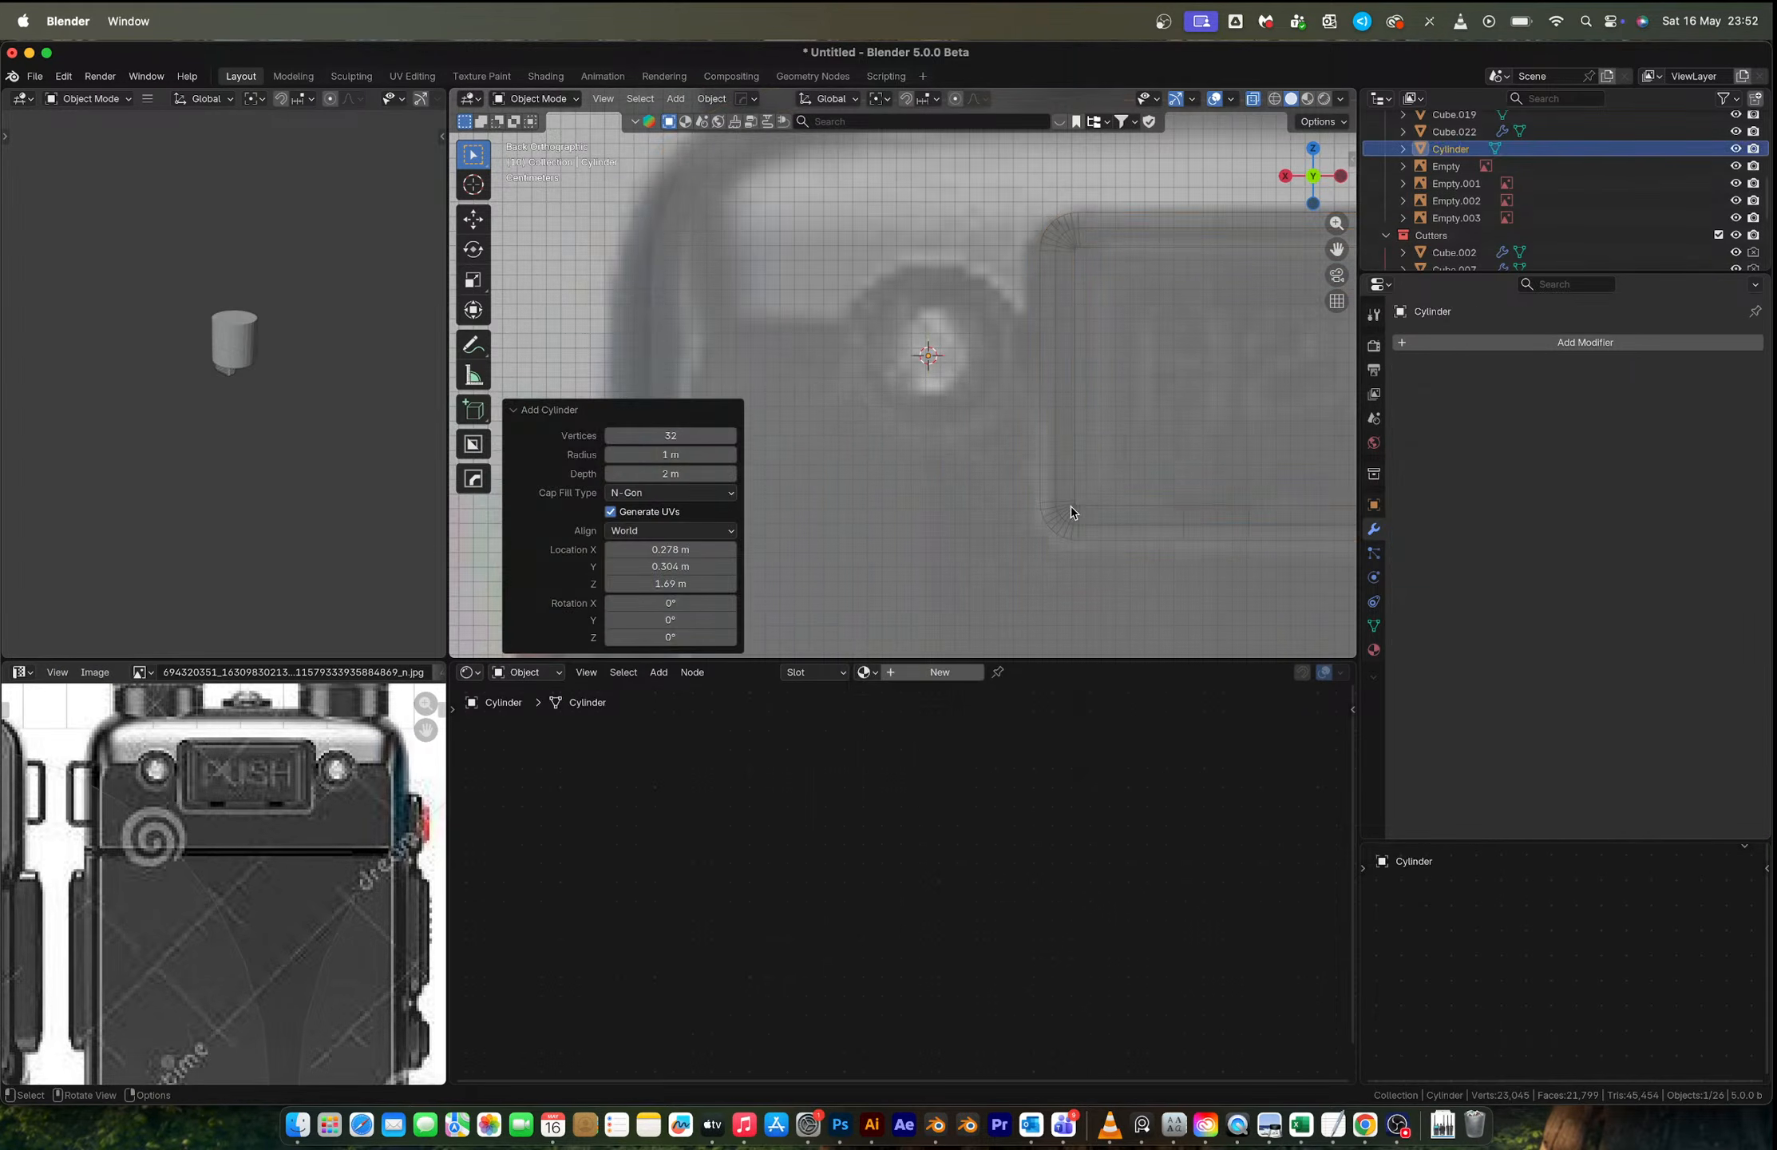
{"action": "left_click", "coordinate": [659, 529]}
{"action": "left_click", "coordinate": [656, 566]}
Step: Scale the cylinder down and shift it slightly to match the reference's round screw hole beside the recess
{"action": "key", "text": "s"}
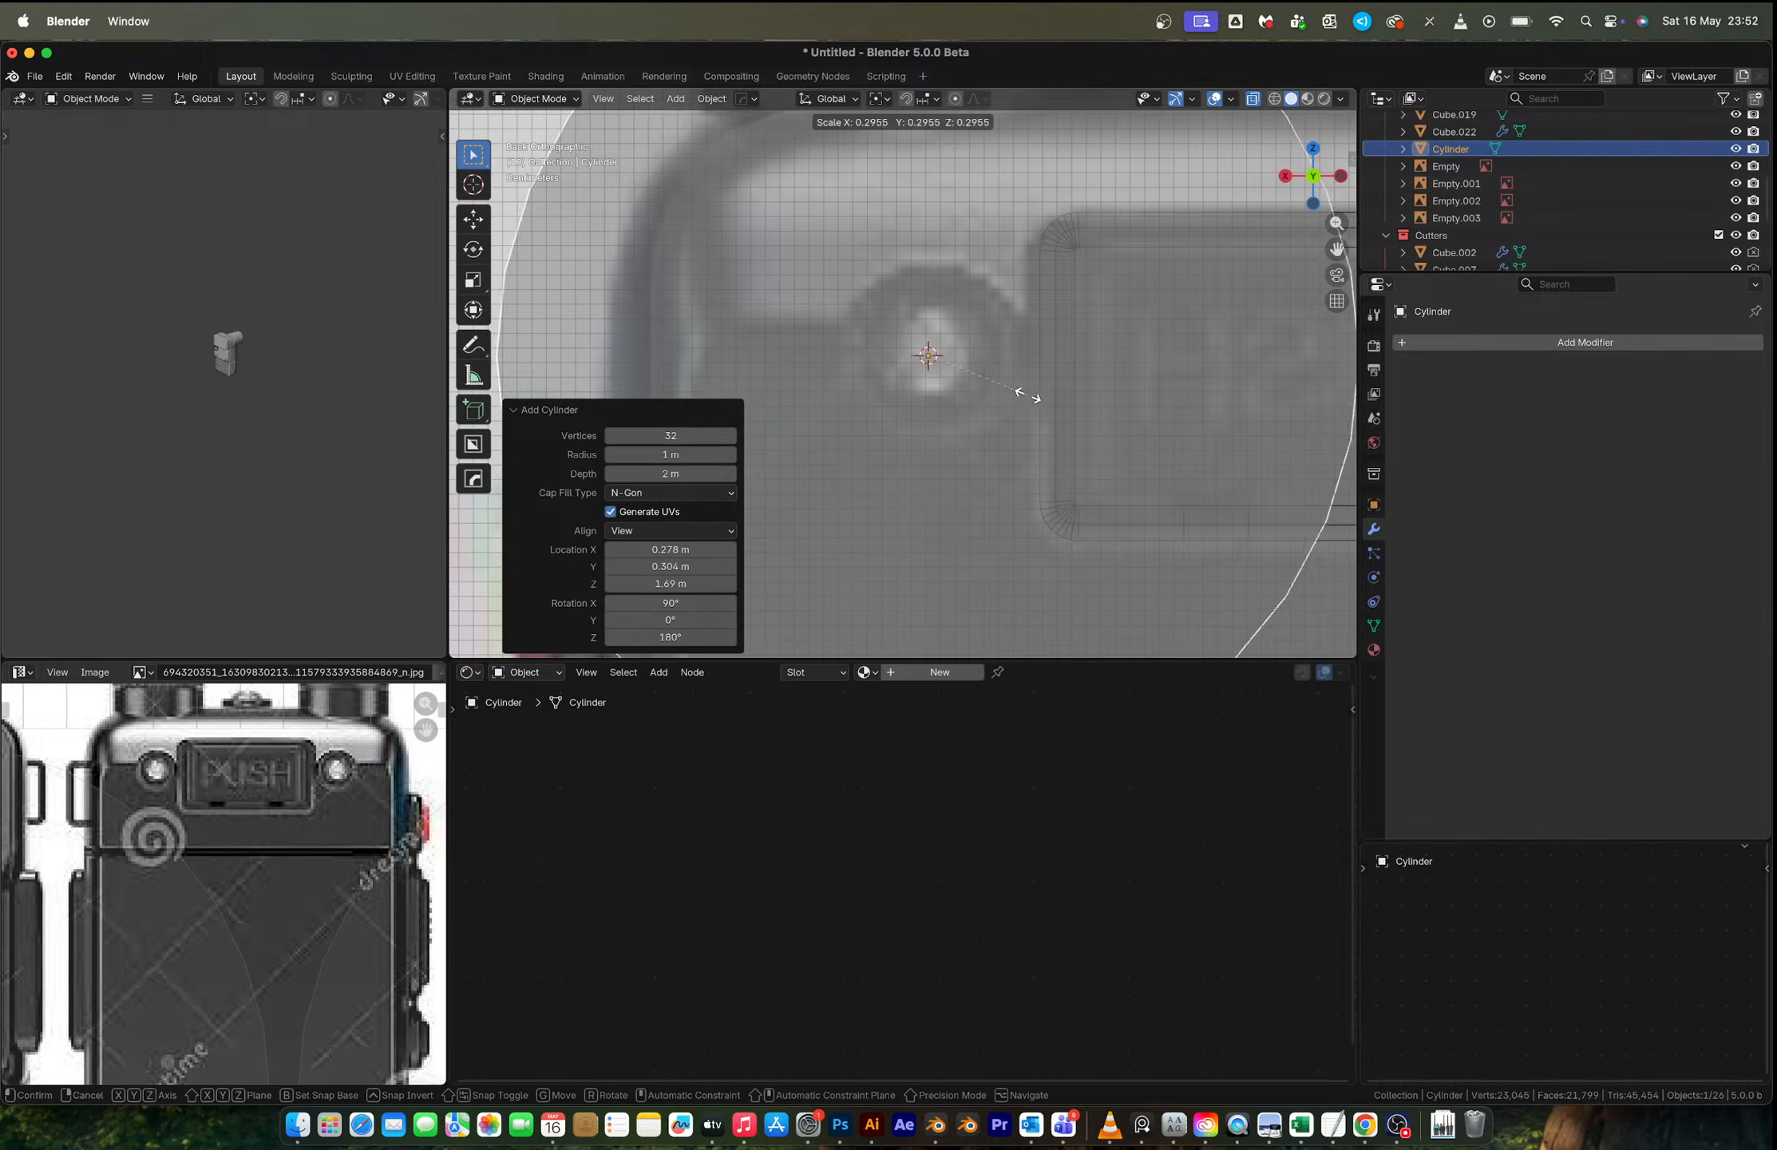
{"action": "left_click", "coordinate": [1121, 492]}
{"action": "key", "text": "s"}
{"action": "left_click", "coordinate": [1021, 438]}
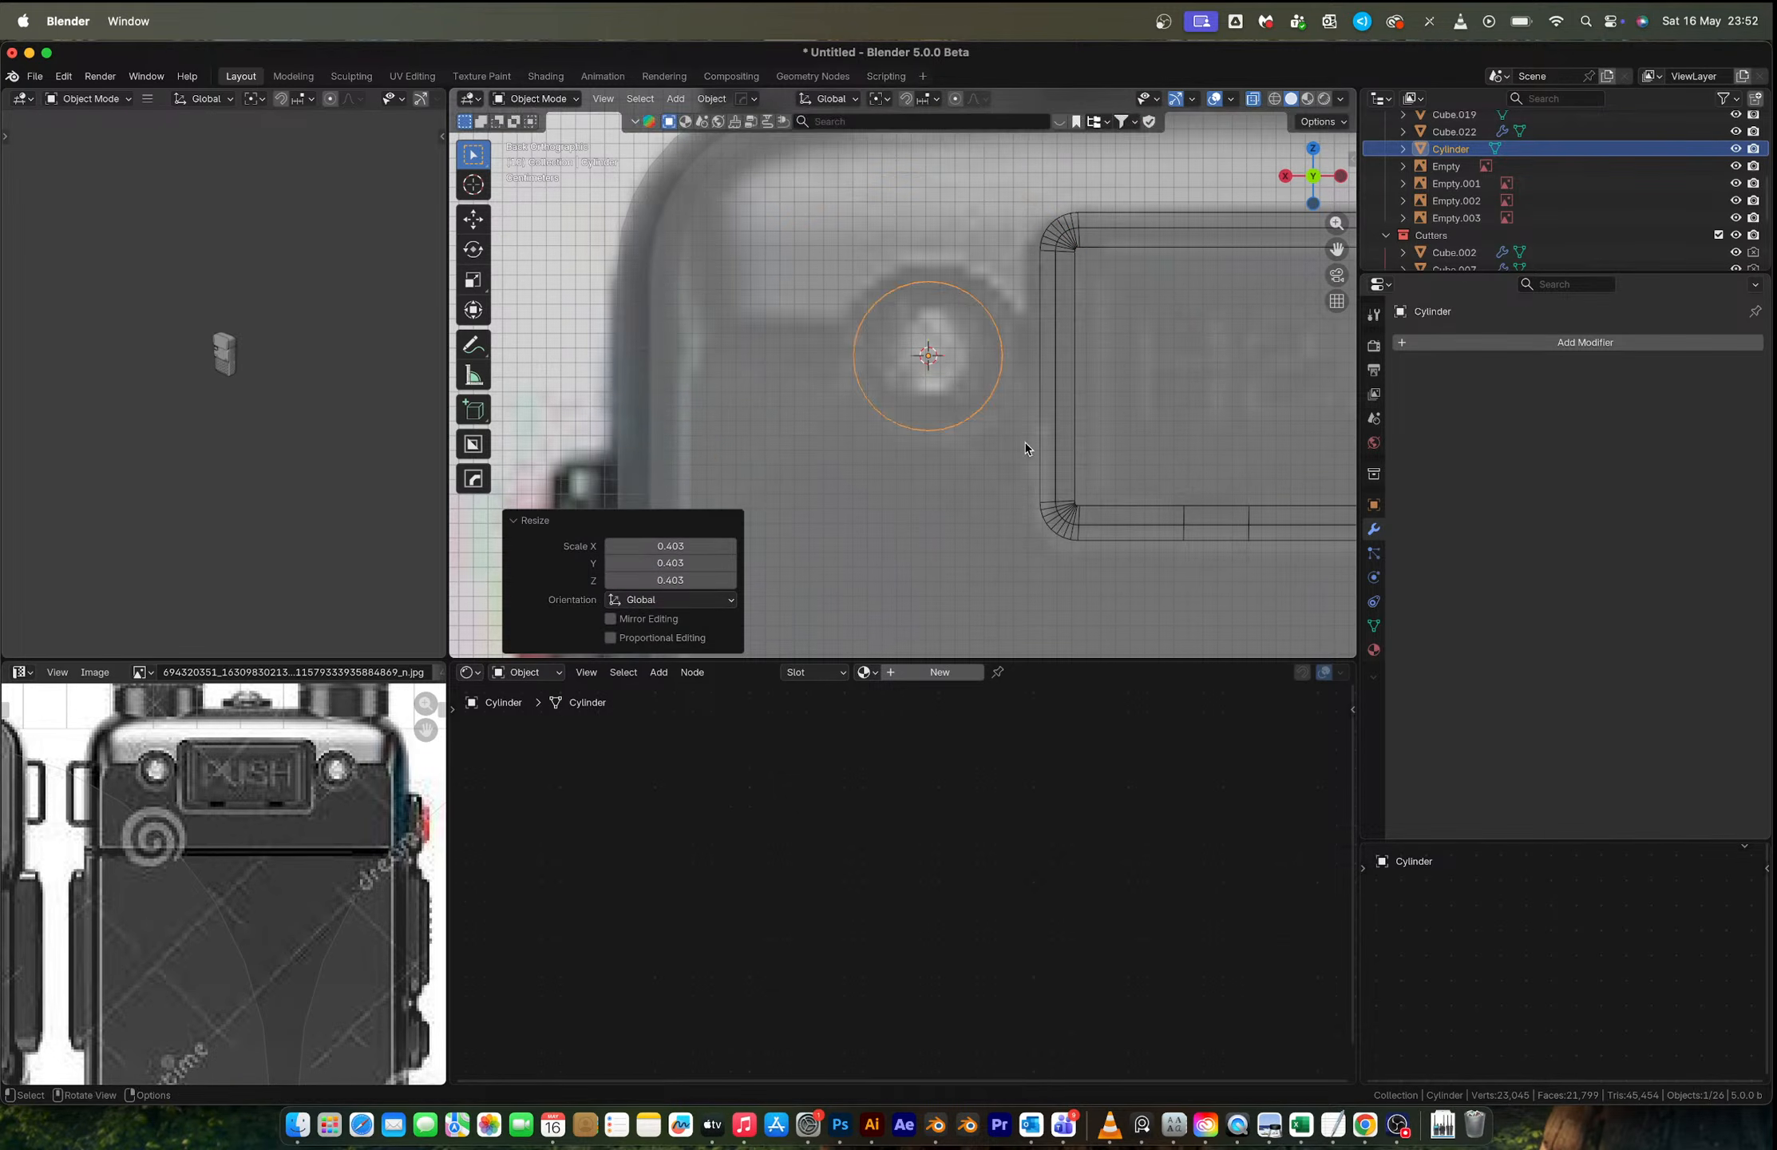
{"action": "key", "text": "g"}
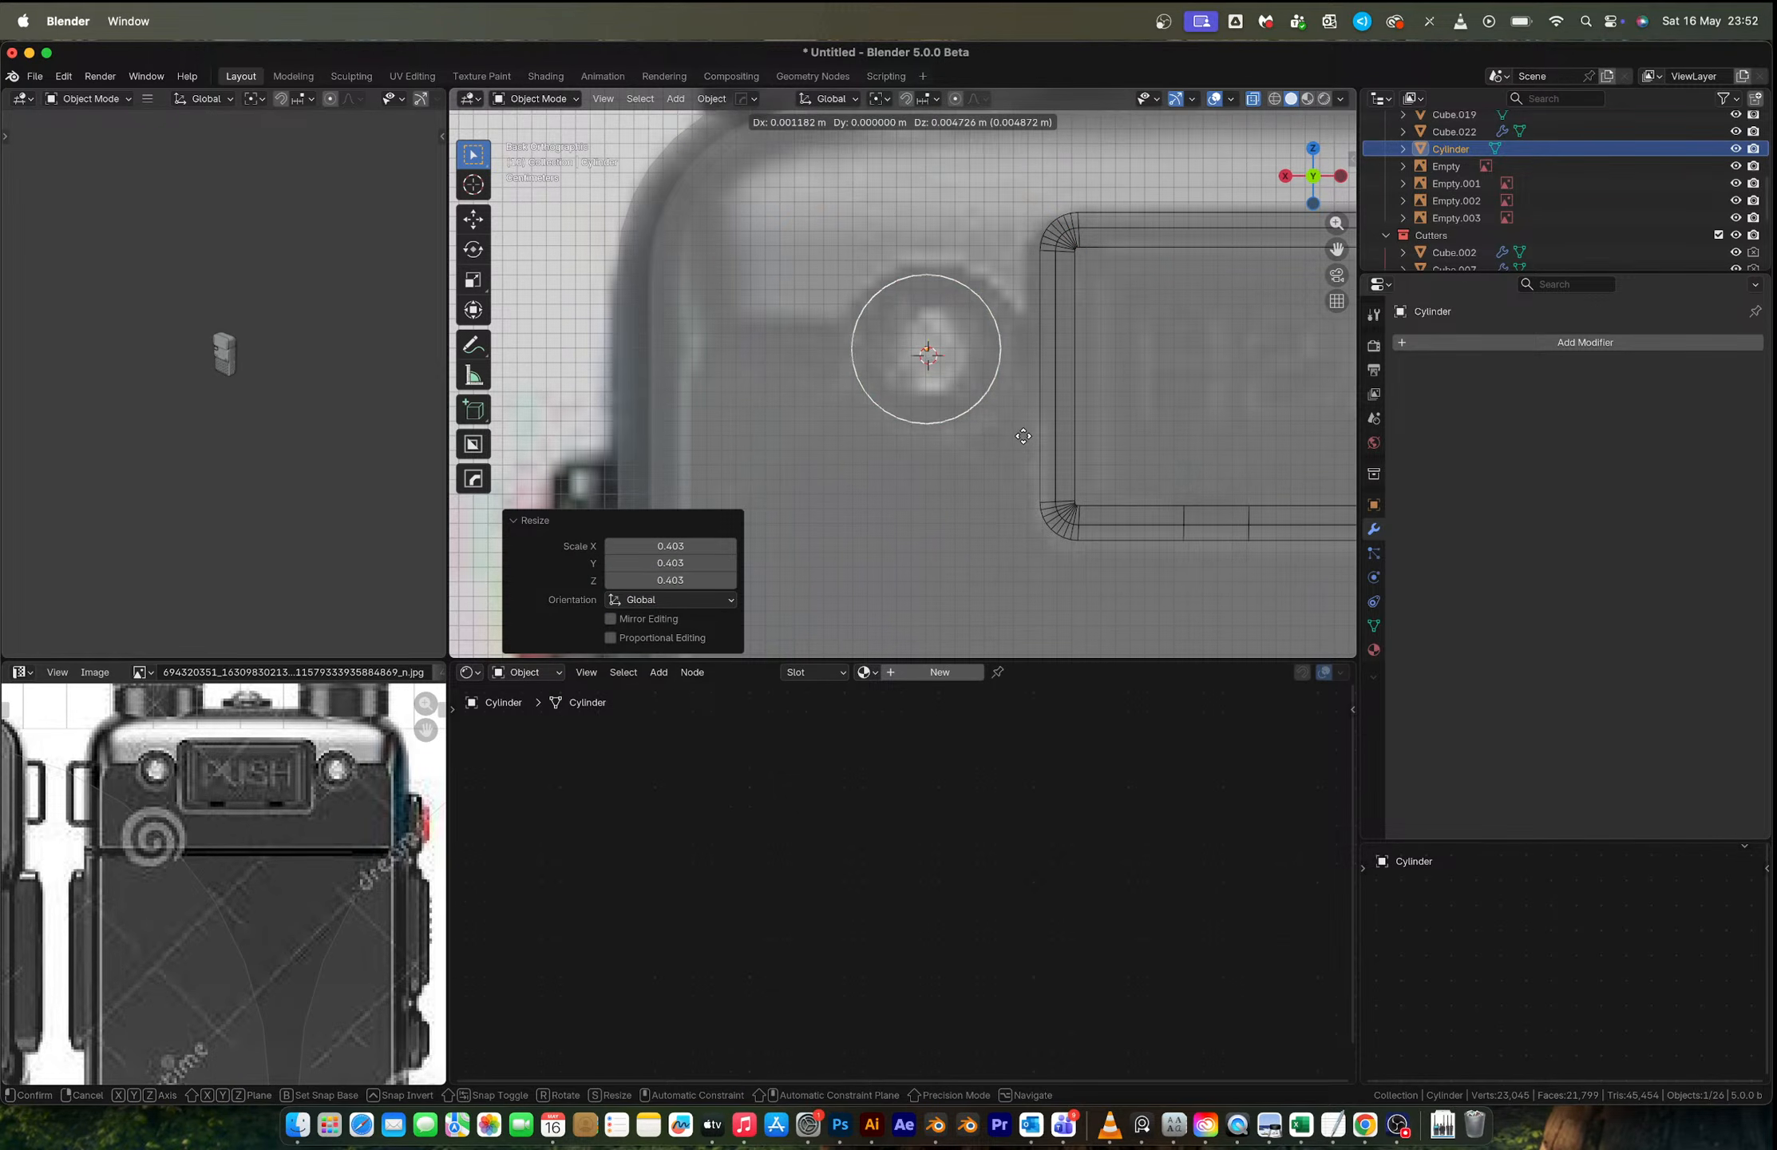
{"action": "left_click", "coordinate": [1026, 440]}
{"action": "key", "text": "s"}
{"action": "left_click", "coordinate": [1026, 439]}
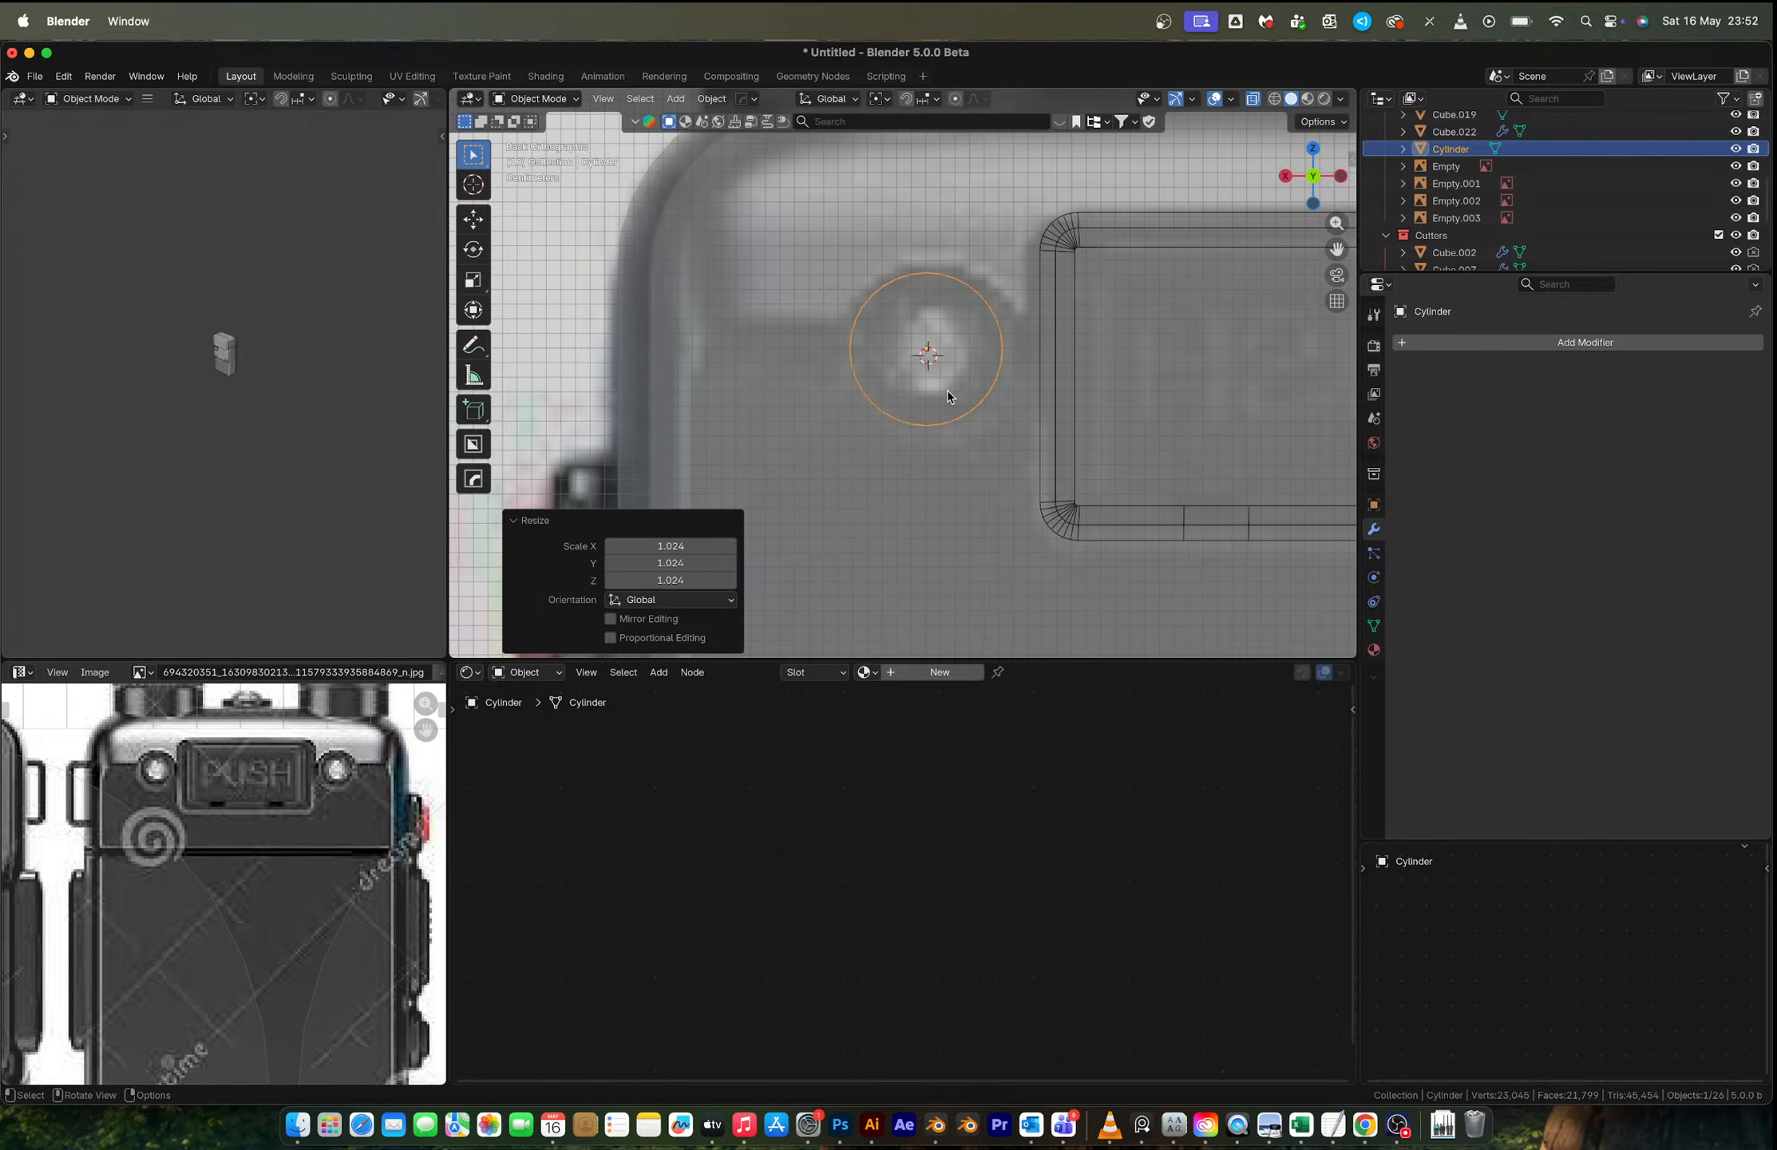
Step: Stretch the cylinder along global Y by about 1.506 and shade it auto smooth at 30°
{"action": "middle_click_drag", "start_coordinate": [947, 390], "coordinate": [1098, 409]}
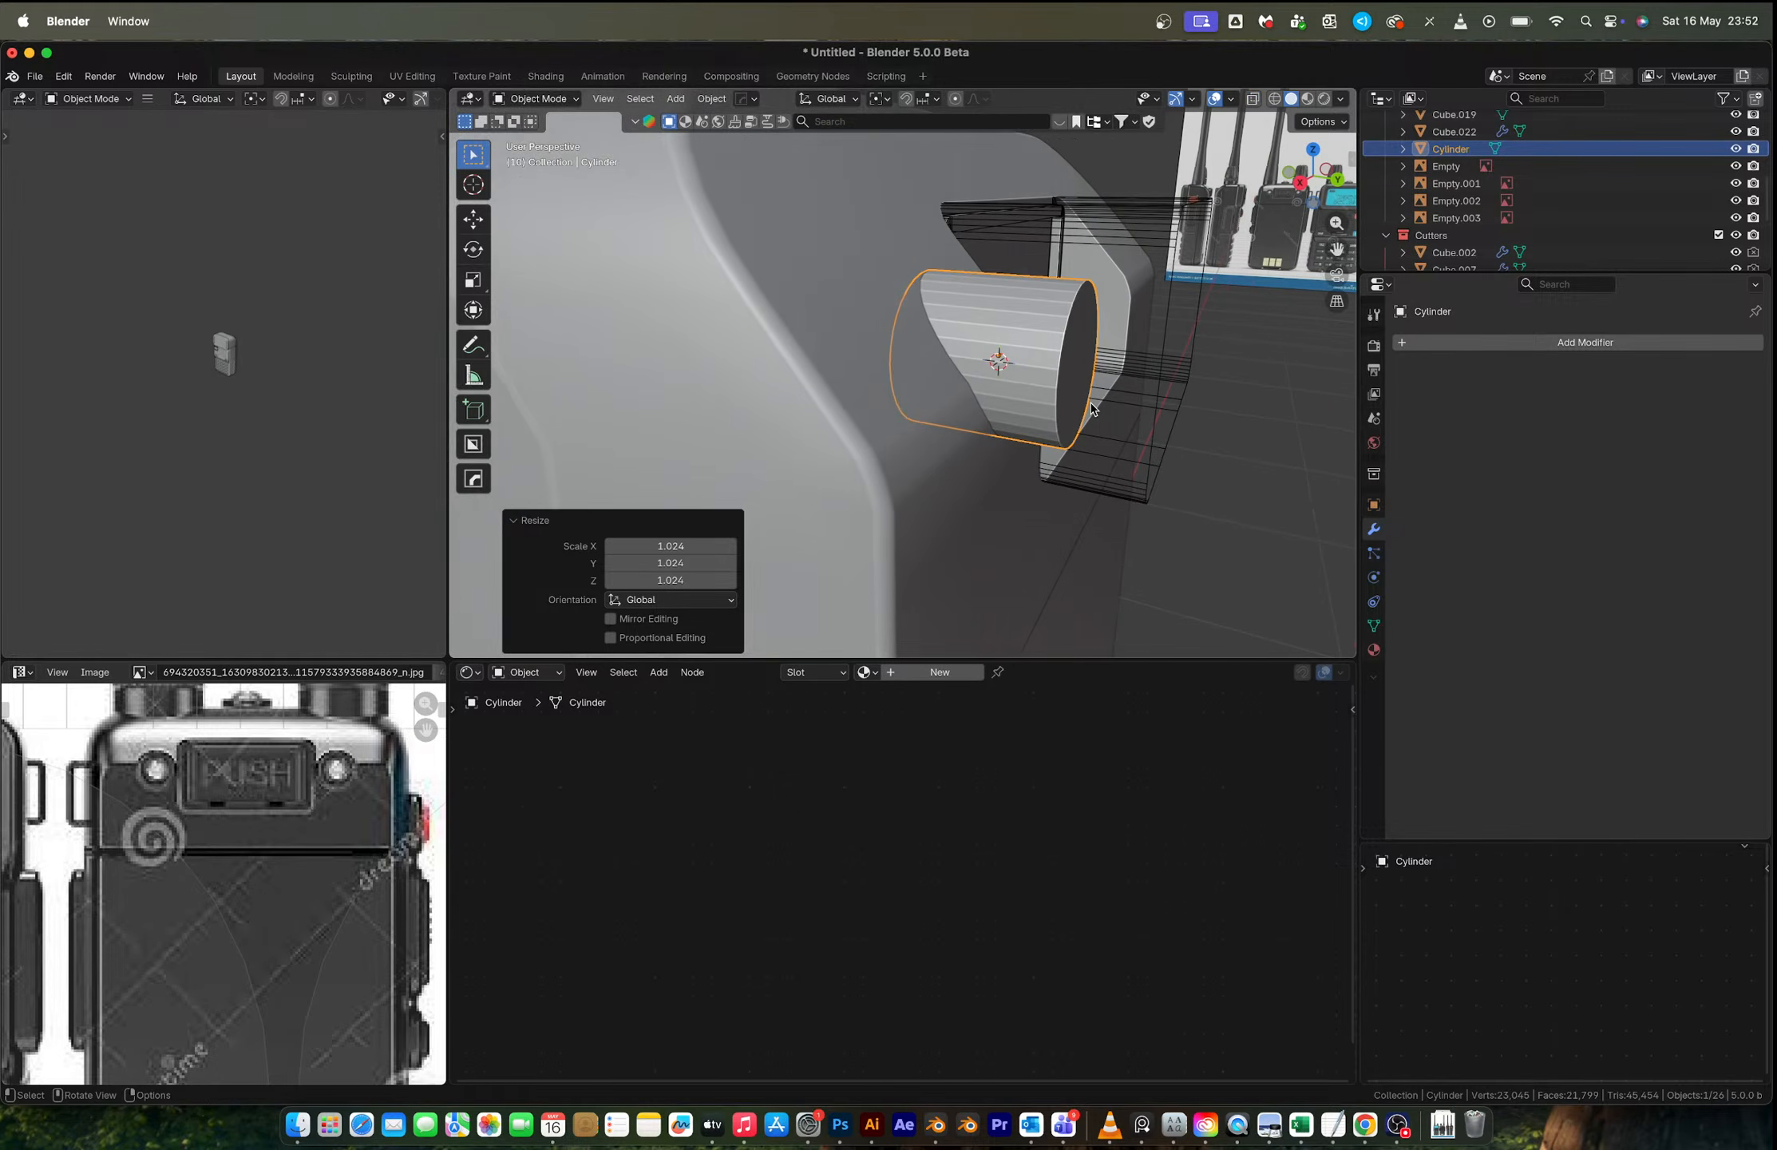
{"action": "key", "text": "s"}
{"action": "key", "text": "y"}
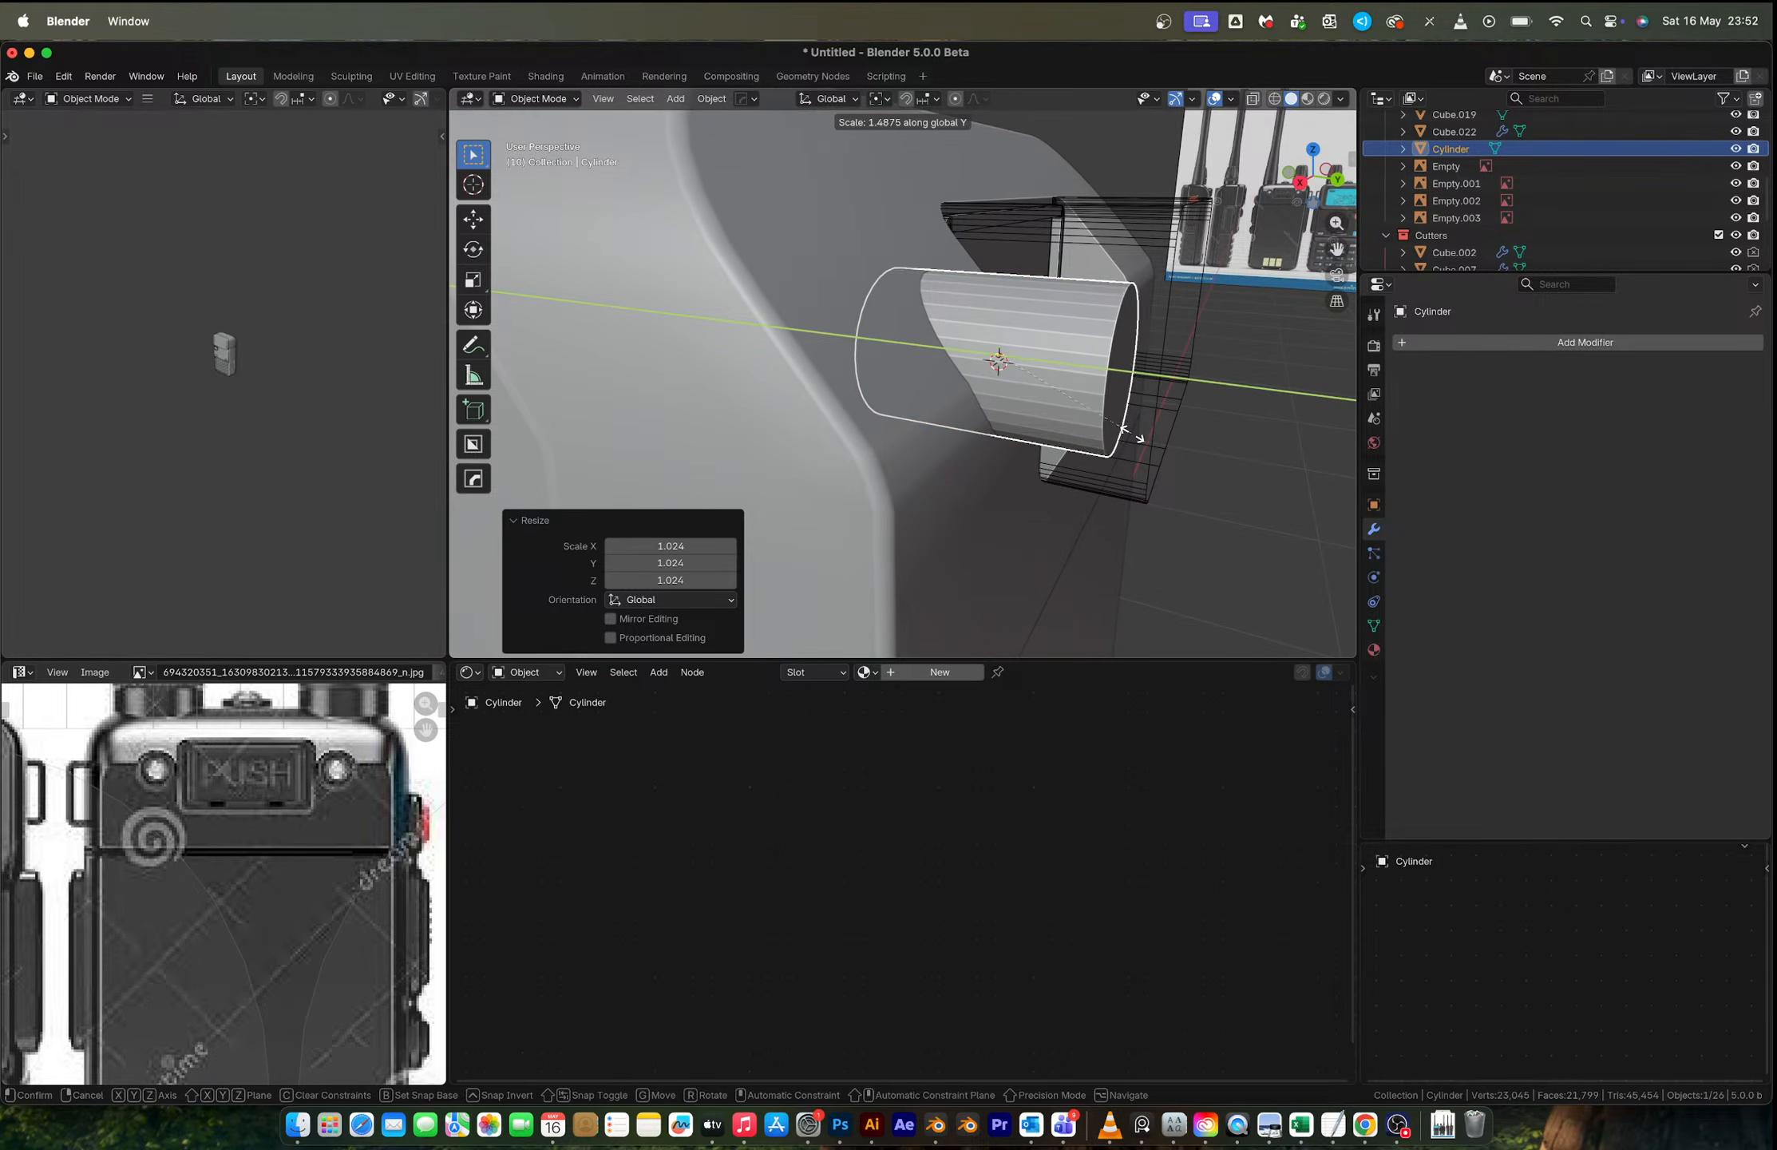
{"action": "left_click", "coordinate": [1132, 435]}
{"action": "middle_click_drag", "start_coordinate": [1155, 469], "coordinate": [959, 383]}
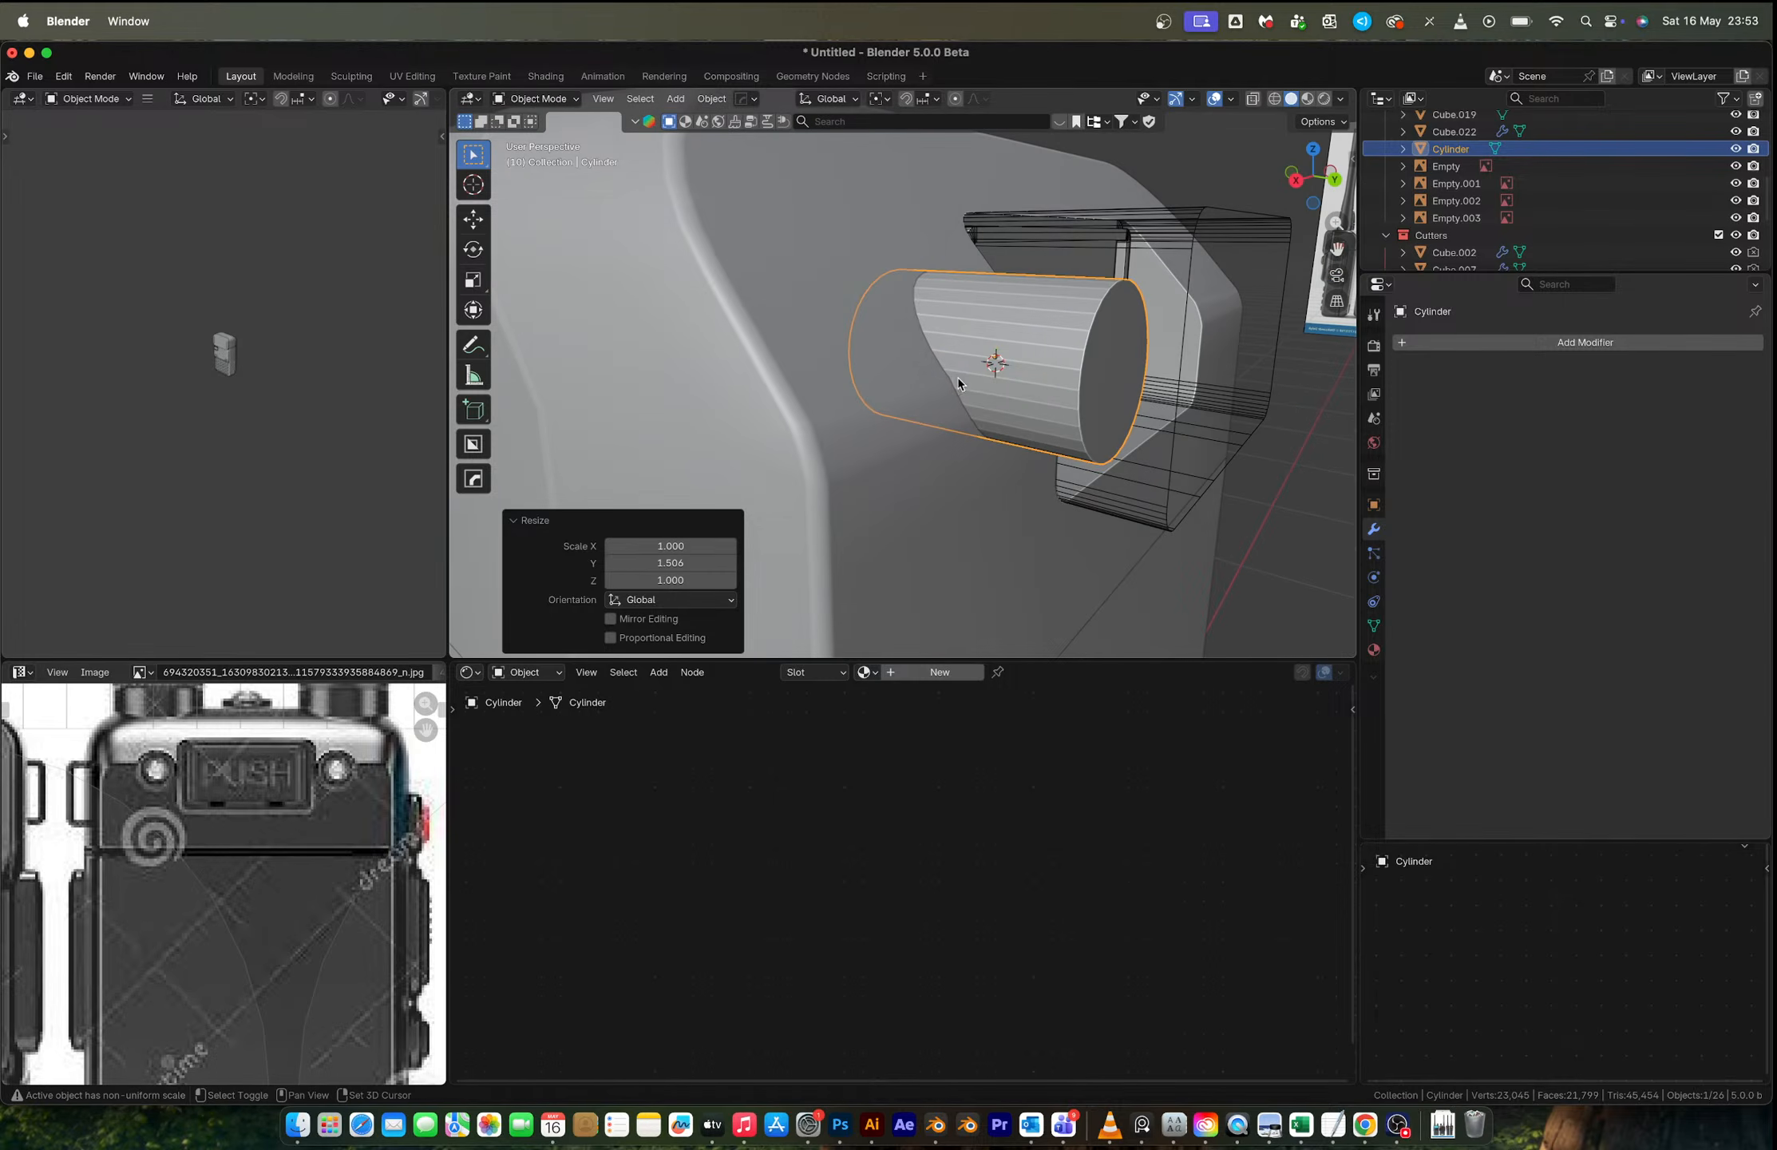
{"action": "right_click", "coordinate": [866, 343]}
{"action": "left_click", "coordinate": [1039, 340]}
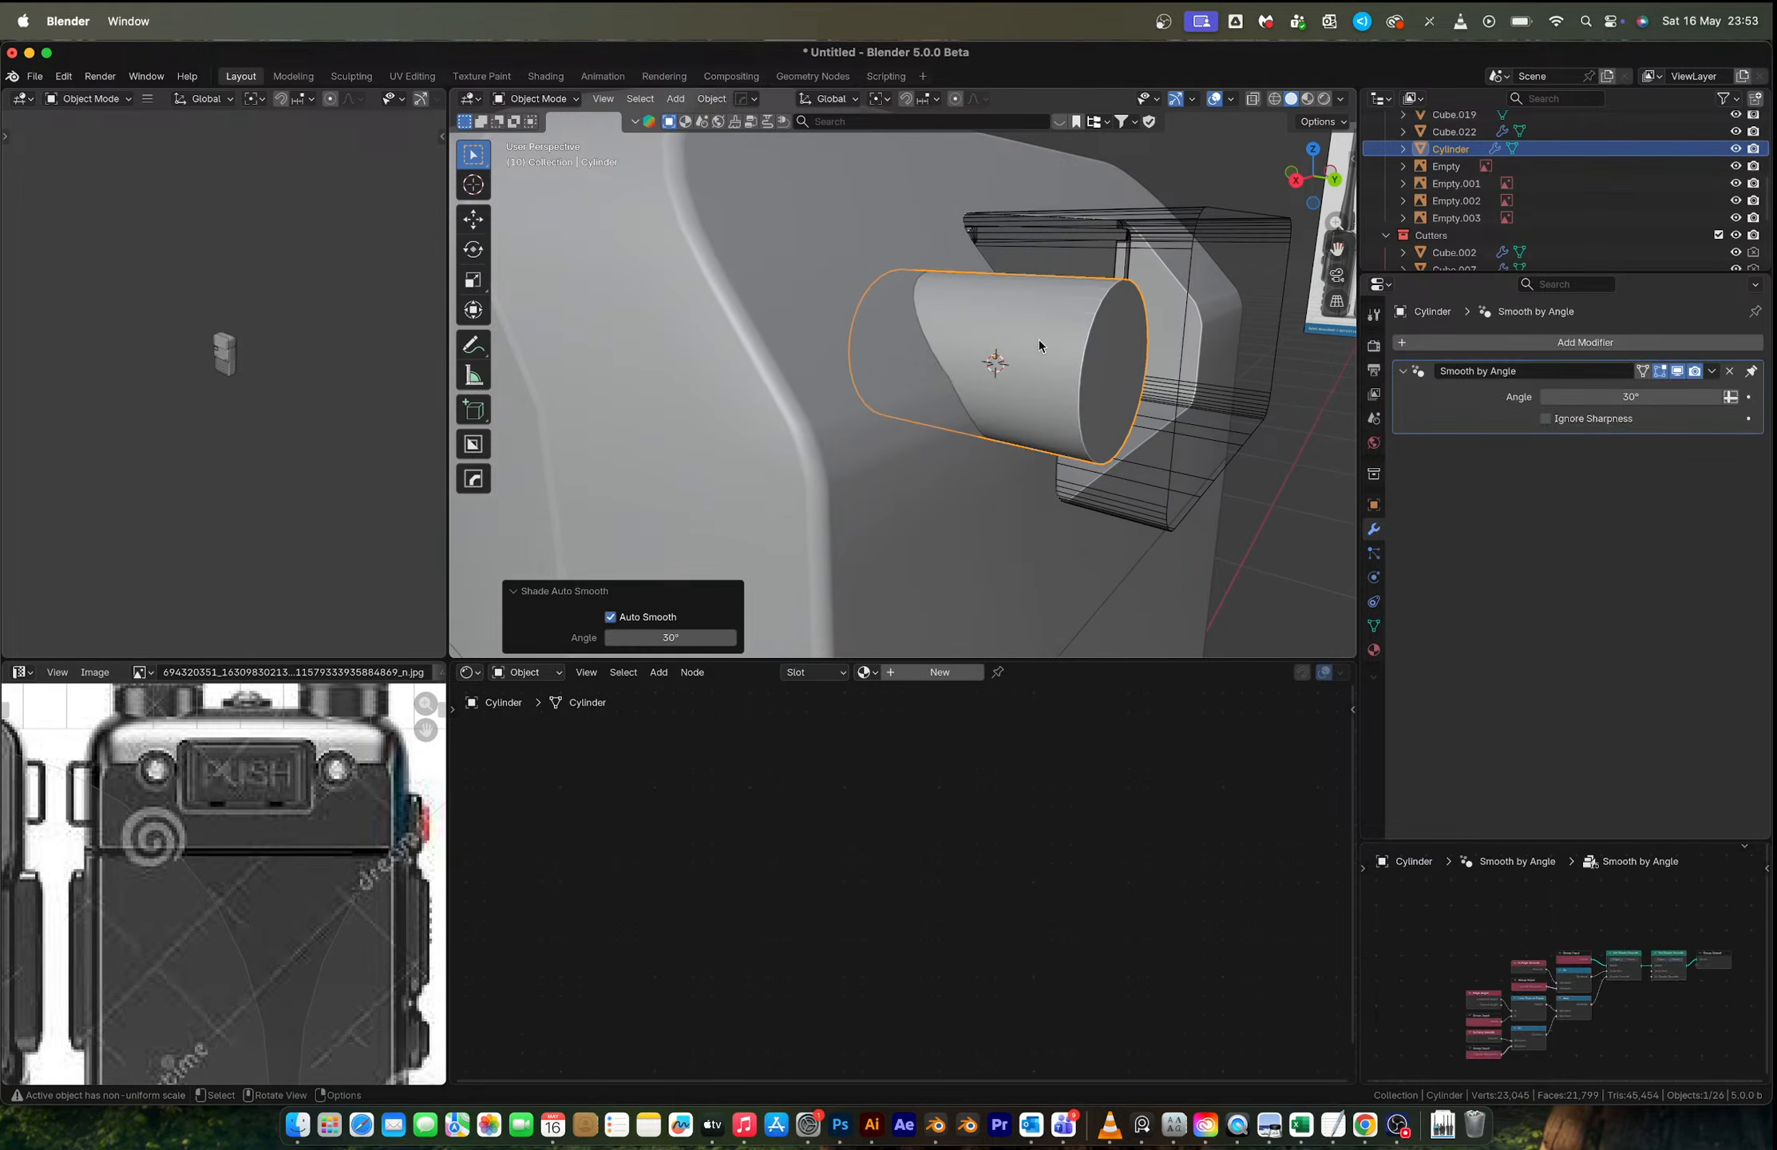
Step: Cut the cylinder out of the cap with a Hard Ops Difference boolean
{"action": "left_click", "coordinate": [870, 311], "text": "shift"}
{"action": "key", "text": "q"}
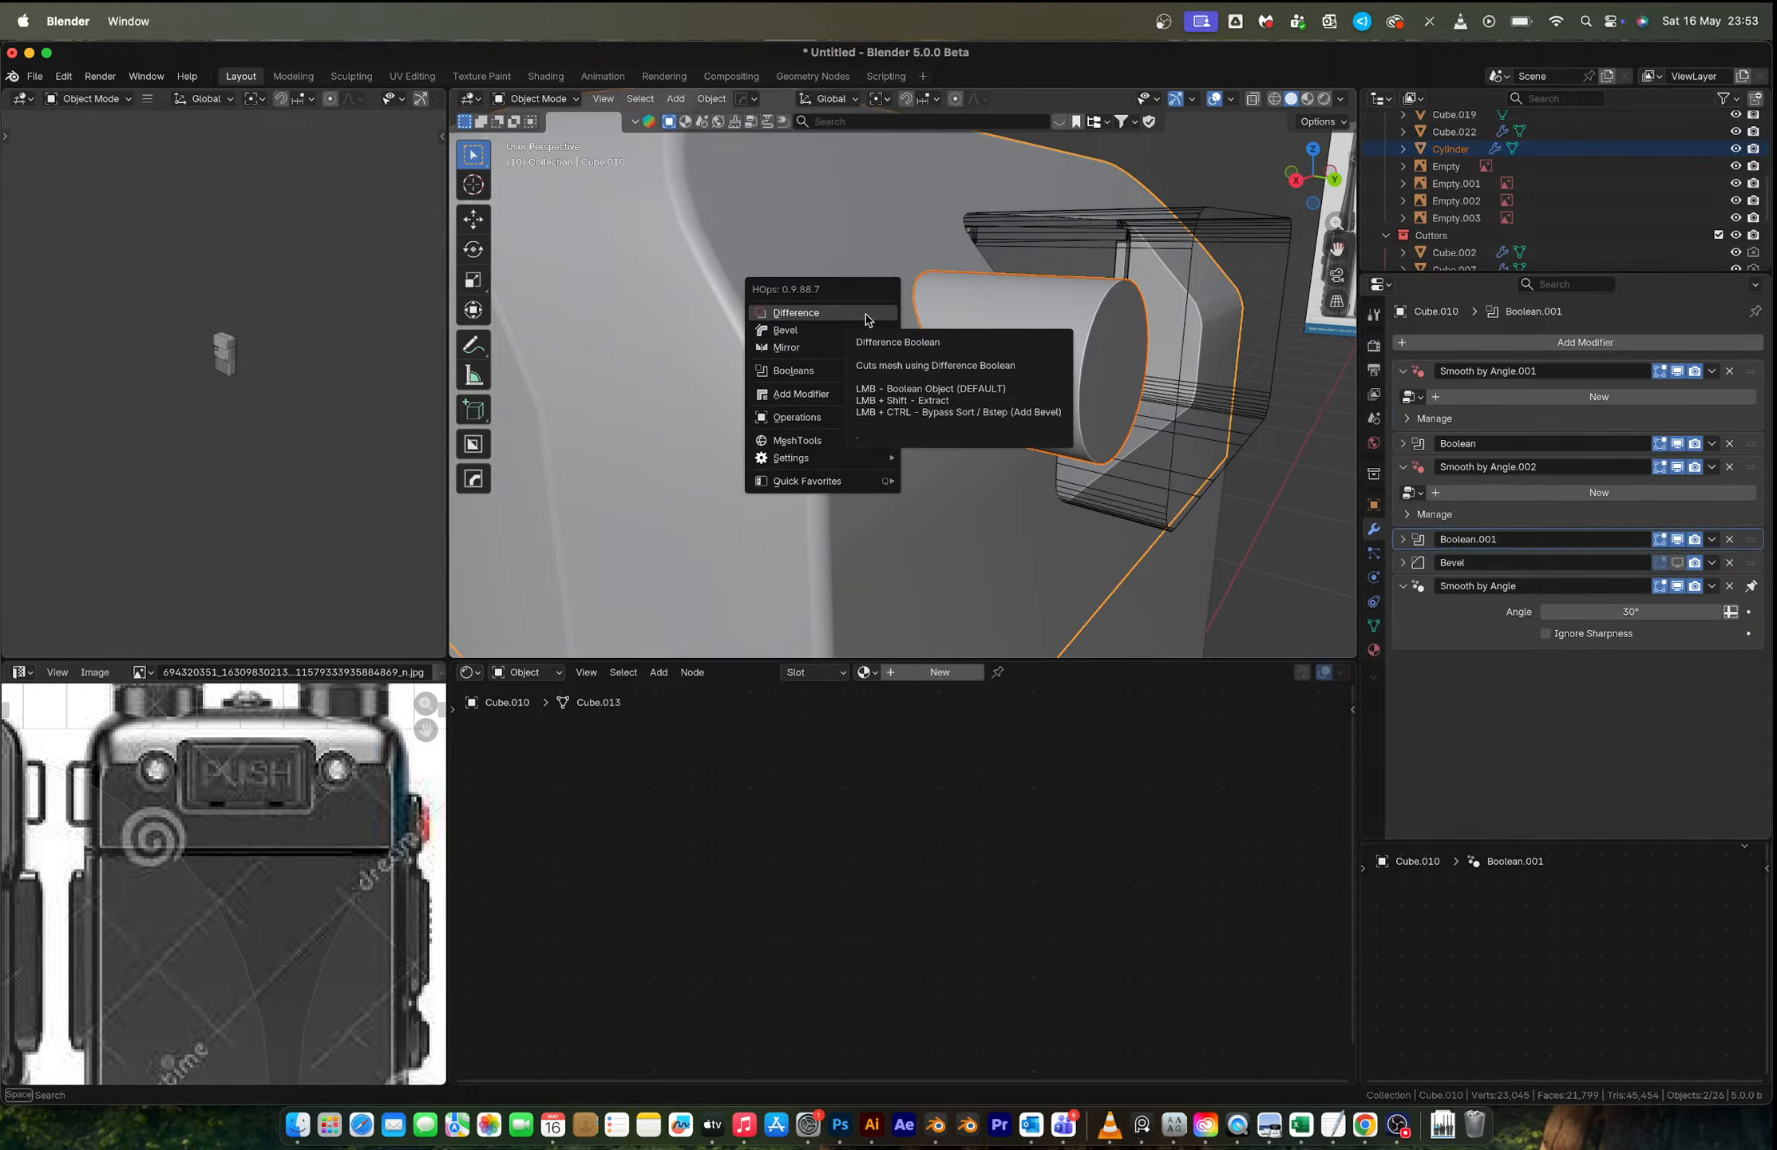
{"action": "left_click", "coordinate": [867, 320]}
{"action": "mouse_move", "coordinate": [994, 321]}
{"action": "middle_mouse_down"}
{"action": "mouse_move", "coordinate": [1102, 321]}
{"action": "mouse_move", "coordinate": [1018, 321]}
{"action": "middle_mouse_up"}
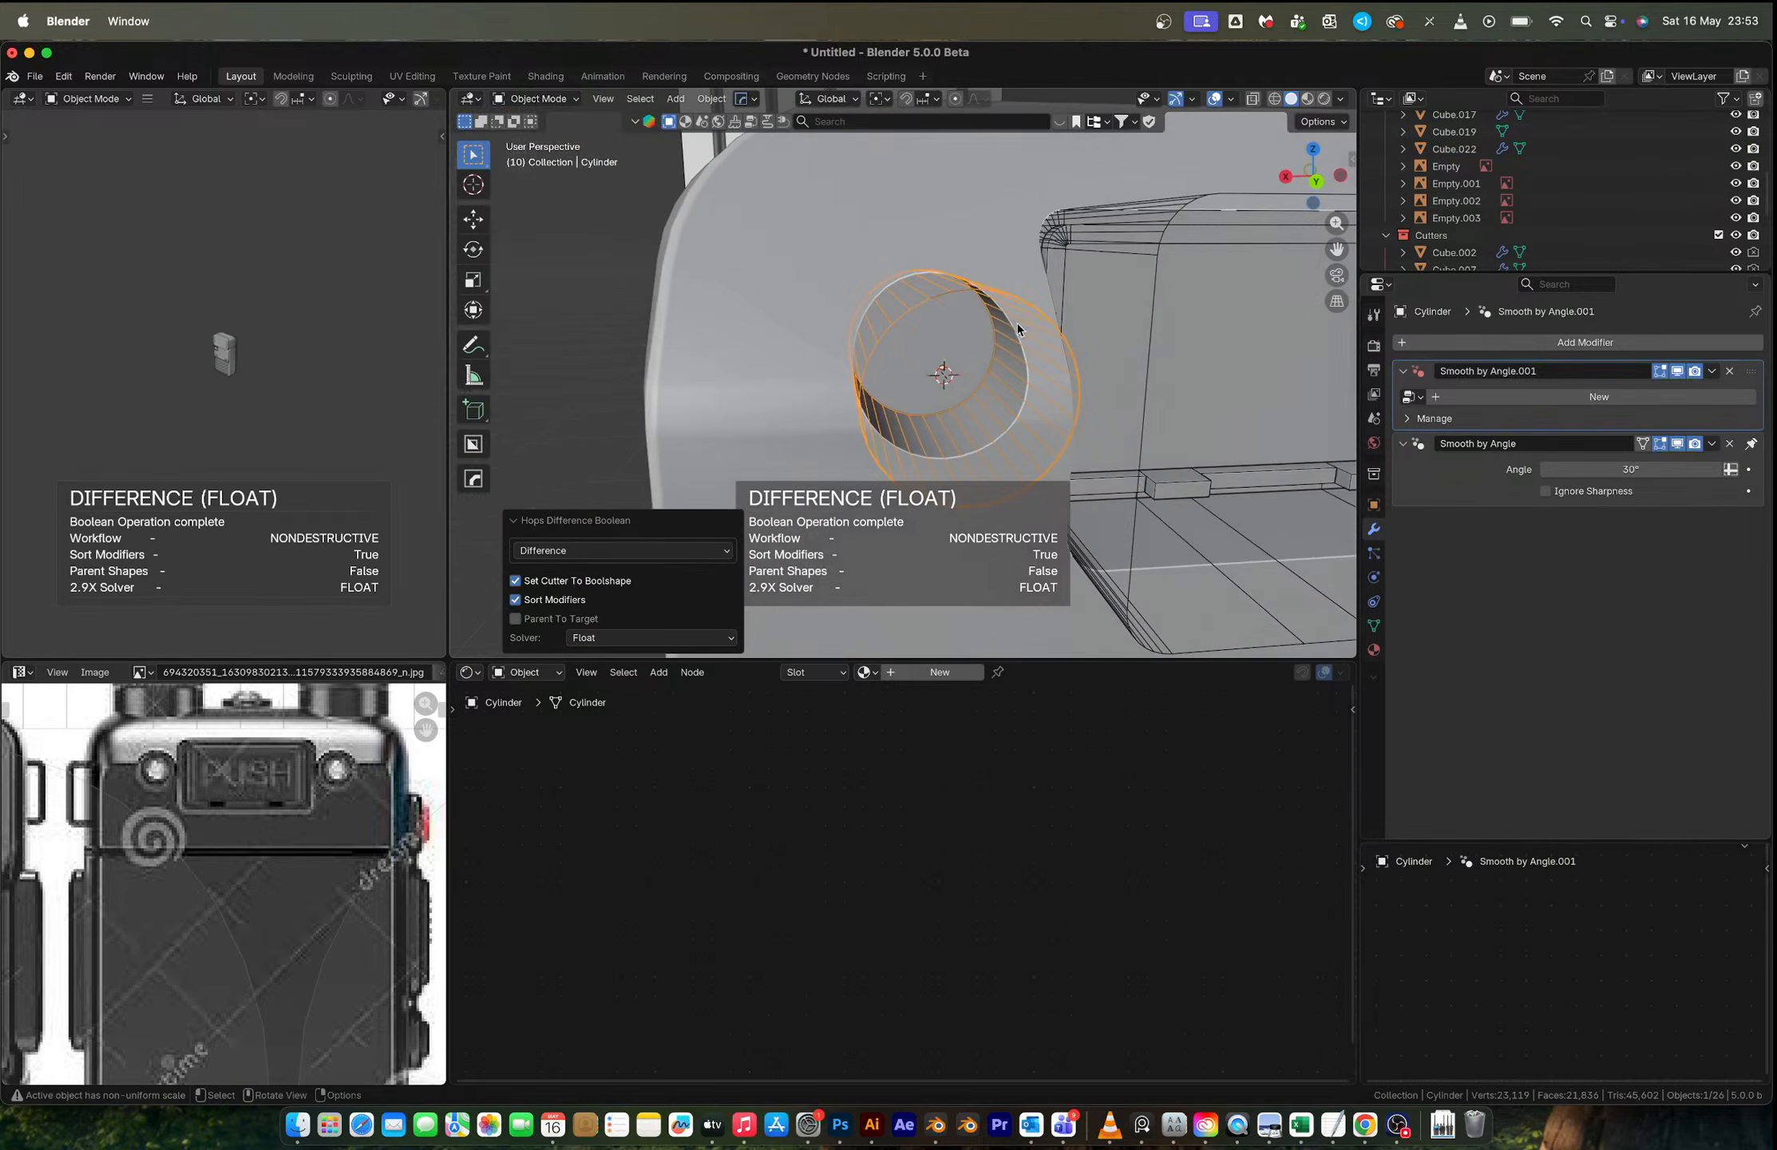
Step: Open the cap's mesh in vertex mode and select one back-rim vertex on each side, above the horizontal loops
{"action": "left_click", "coordinate": [821, 296]}
{"action": "middle_click_drag", "start_coordinate": [826, 330], "coordinate": [886, 348]}
{"action": "key", "text": "Tab"}
{"action": "scroll", "coordinate": [865, 314], "scroll_direction": "down", "scroll_amount": 4}
{"action": "key", "text": "1"}
{"action": "left_click", "coordinate": [726, 297]}
{"action": "scroll", "coordinate": [830, 319], "scroll_direction": "down", "scroll_amount": 3}
{"action": "middle_click_drag", "start_coordinate": [886, 348], "coordinate": [813, 357], "text": "shift"}
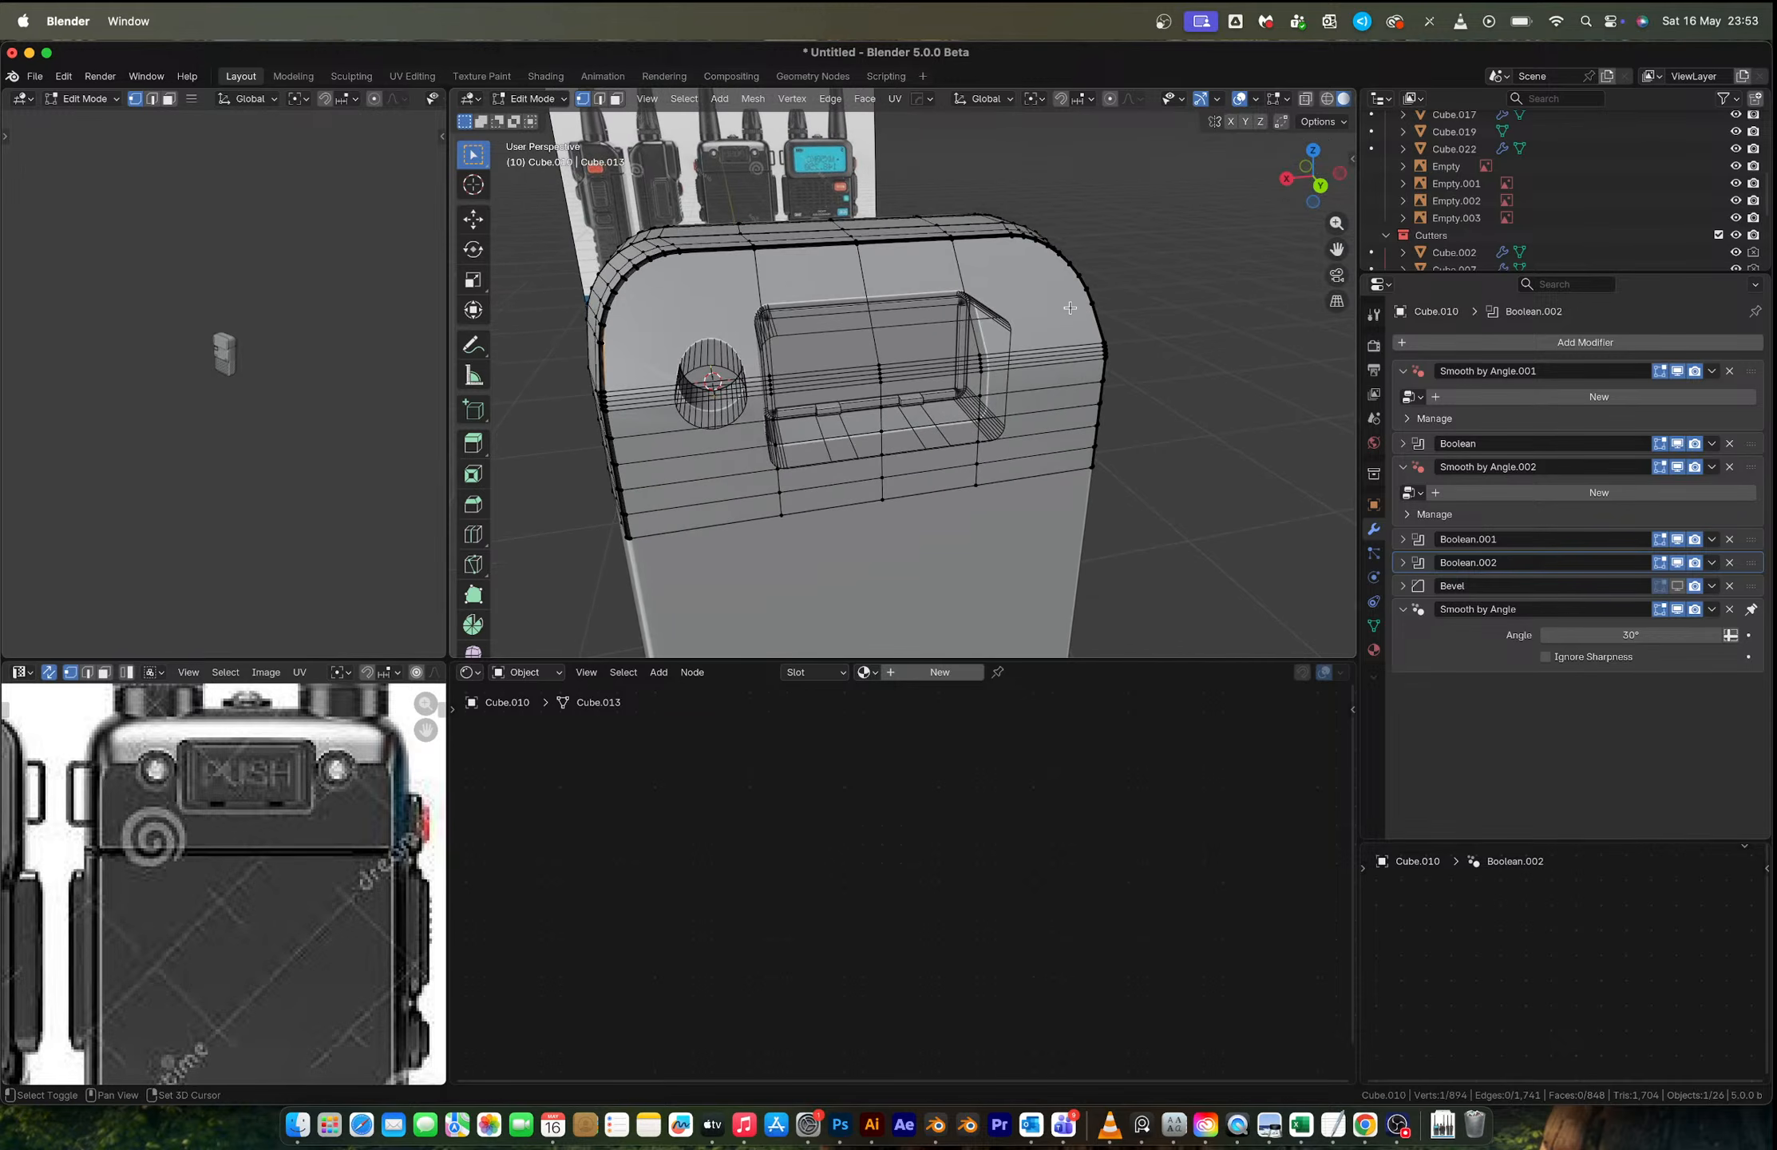
{"action": "left_click", "coordinate": [1080, 306], "text": "shift"}
{"action": "middle_click_drag", "start_coordinate": [1080, 308], "coordinate": [986, 318]}
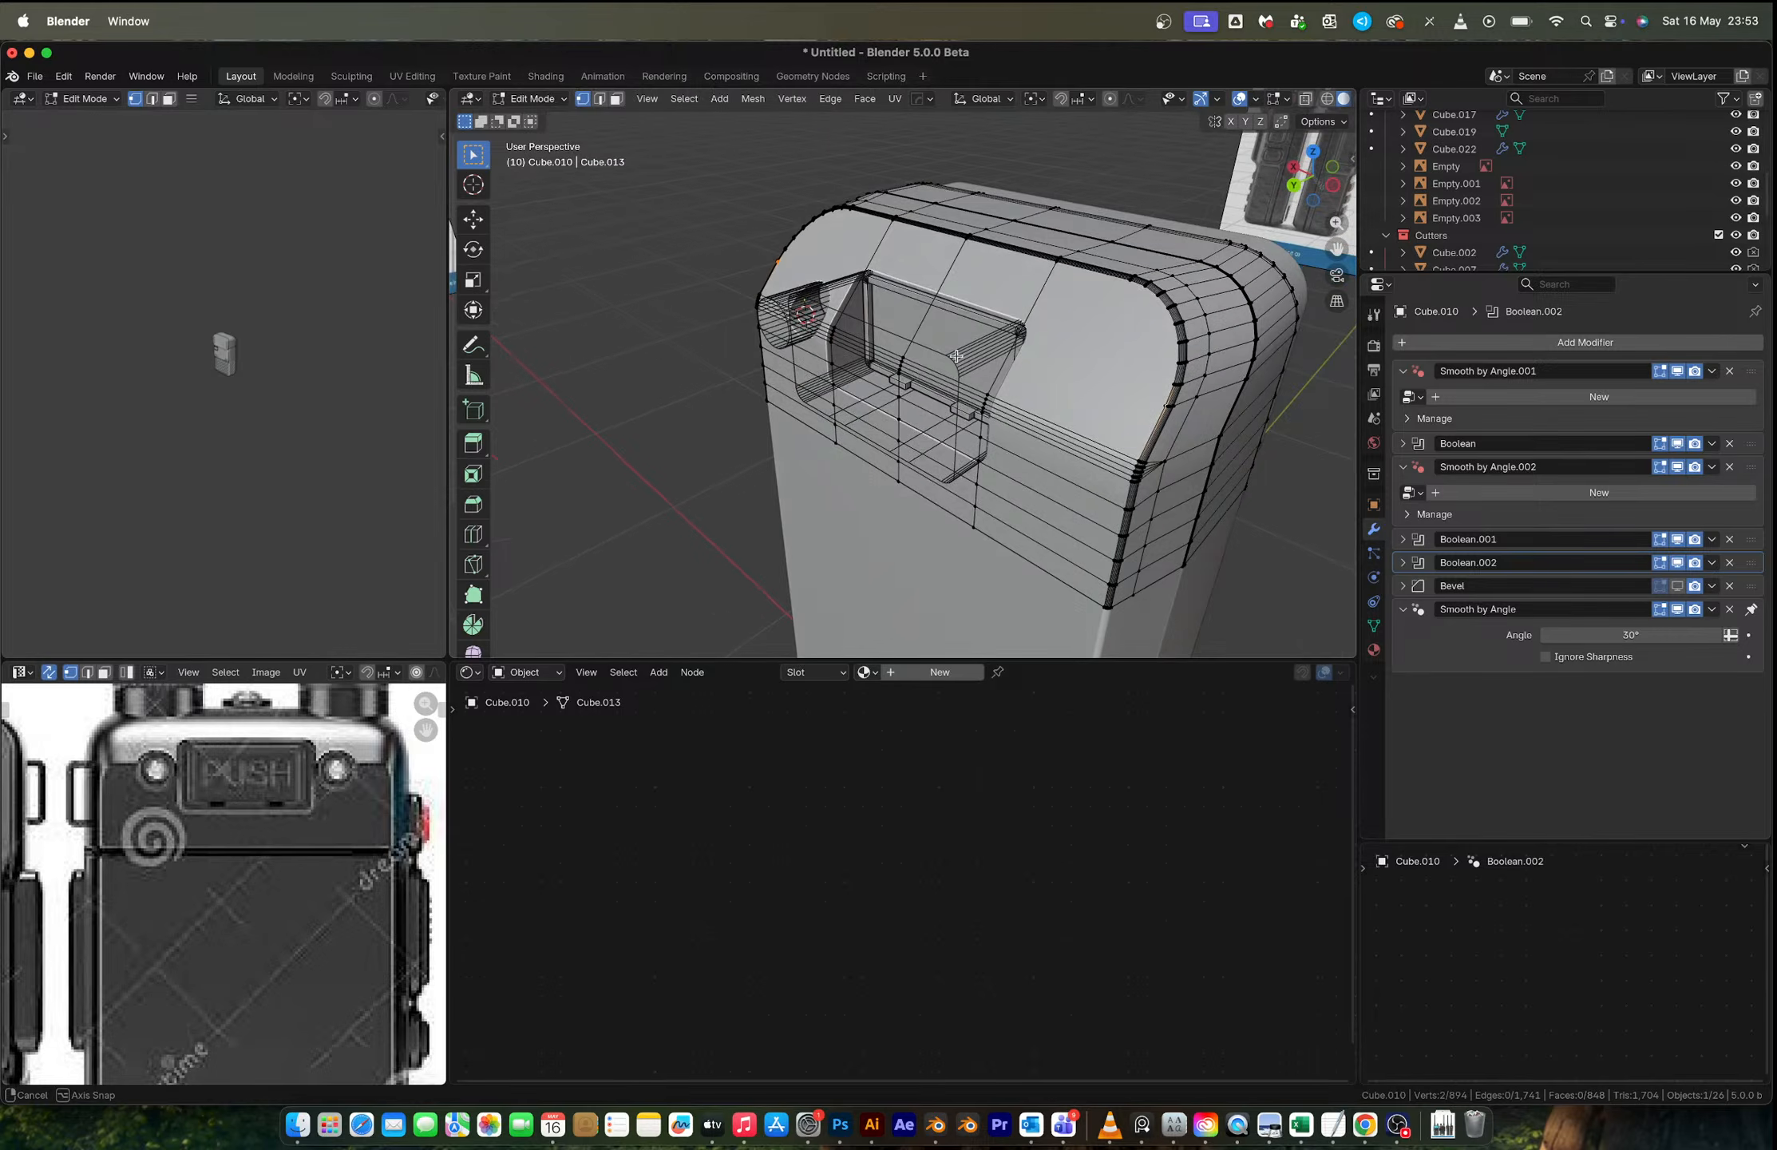
{"action": "scroll", "coordinate": [1076, 368], "scroll_direction": "up", "scroll_amount": 4}
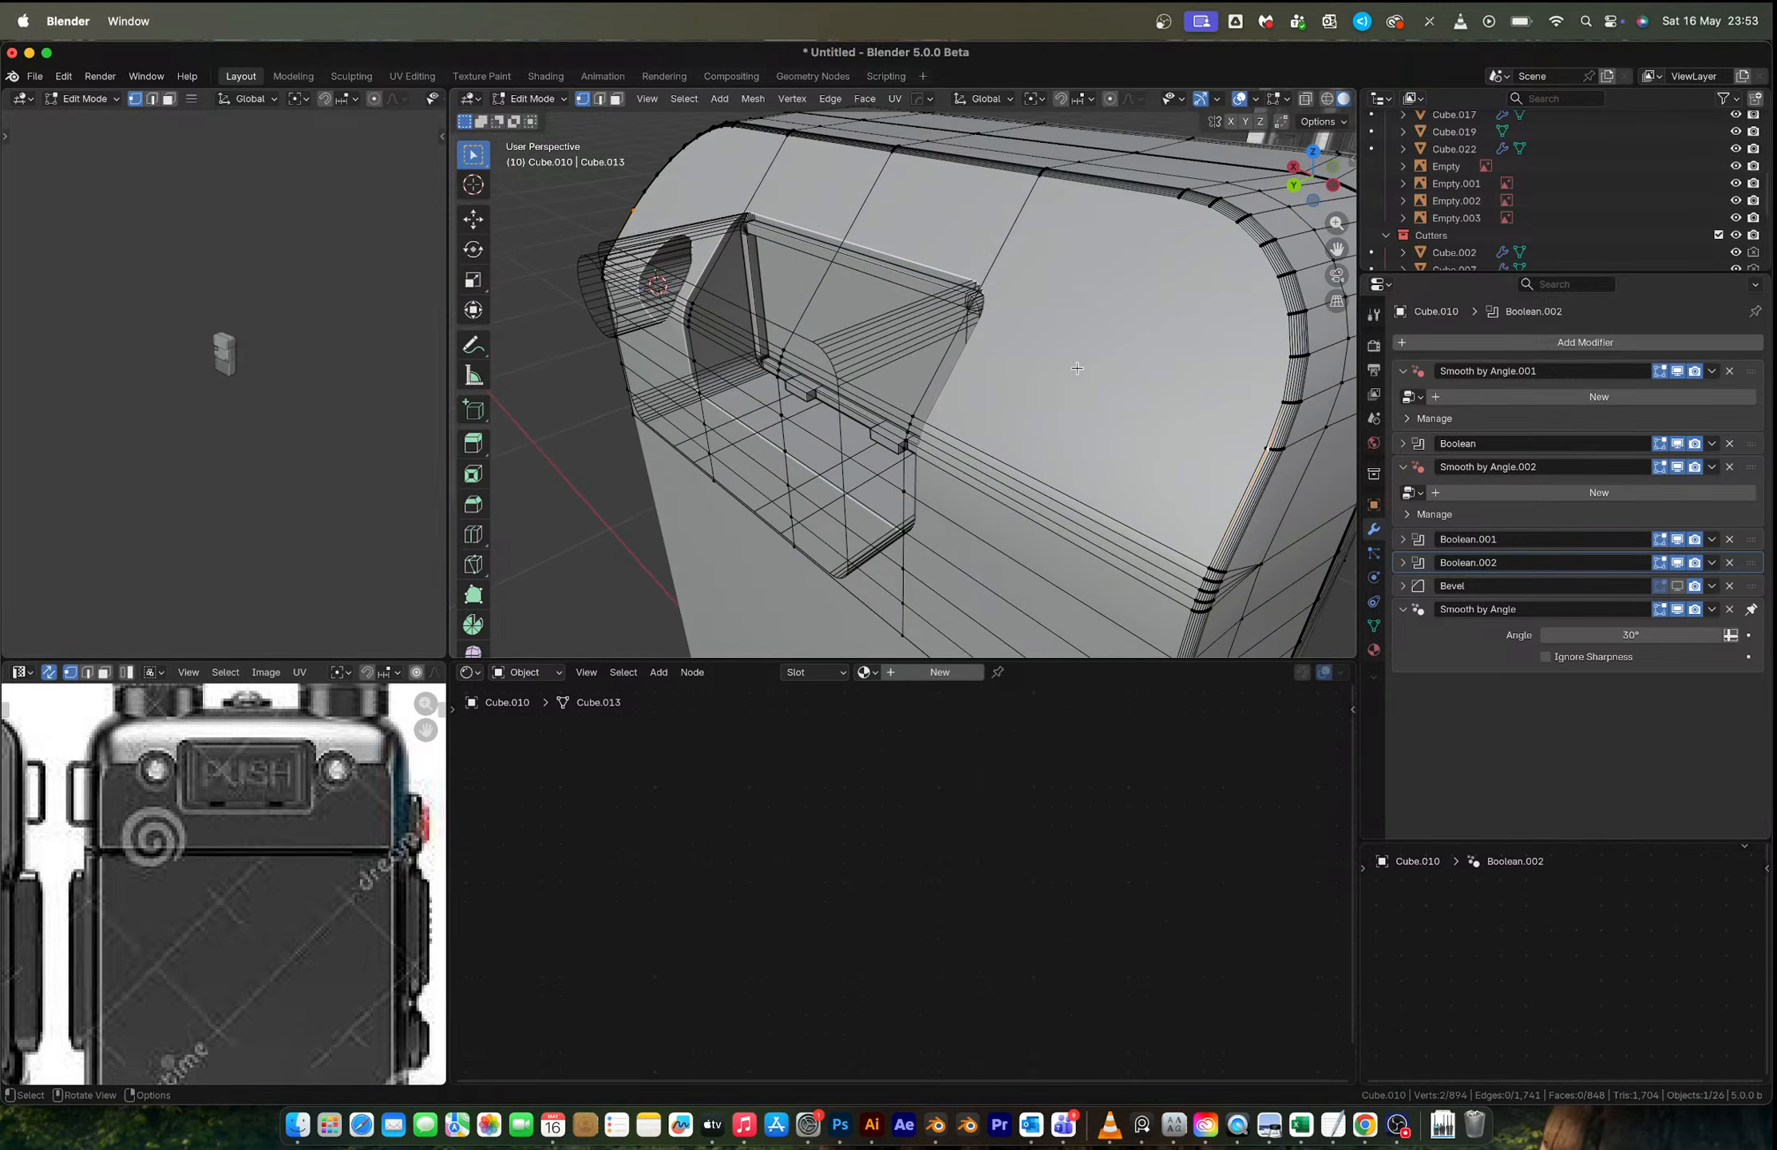
Step: Connect the back-rim vertices on opposite sides, above the horizontal loops, with an edge path across the cap's back
{"action": "left_click", "coordinate": [1260, 446]}
{"action": "scroll", "coordinate": [1260, 445], "scroll_direction": "down", "scroll_amount": 4}
{"action": "middle_click_drag", "start_coordinate": [623, 403], "coordinate": [817, 376]}
{"action": "scroll", "coordinate": [719, 409], "scroll_direction": "up", "scroll_amount": 5}
{"action": "middle_click_drag", "start_coordinate": [719, 409], "coordinate": [622, 391]}
{"action": "middle_click_drag", "start_coordinate": [531, 356], "coordinate": [780, 347], "text": "shift"}
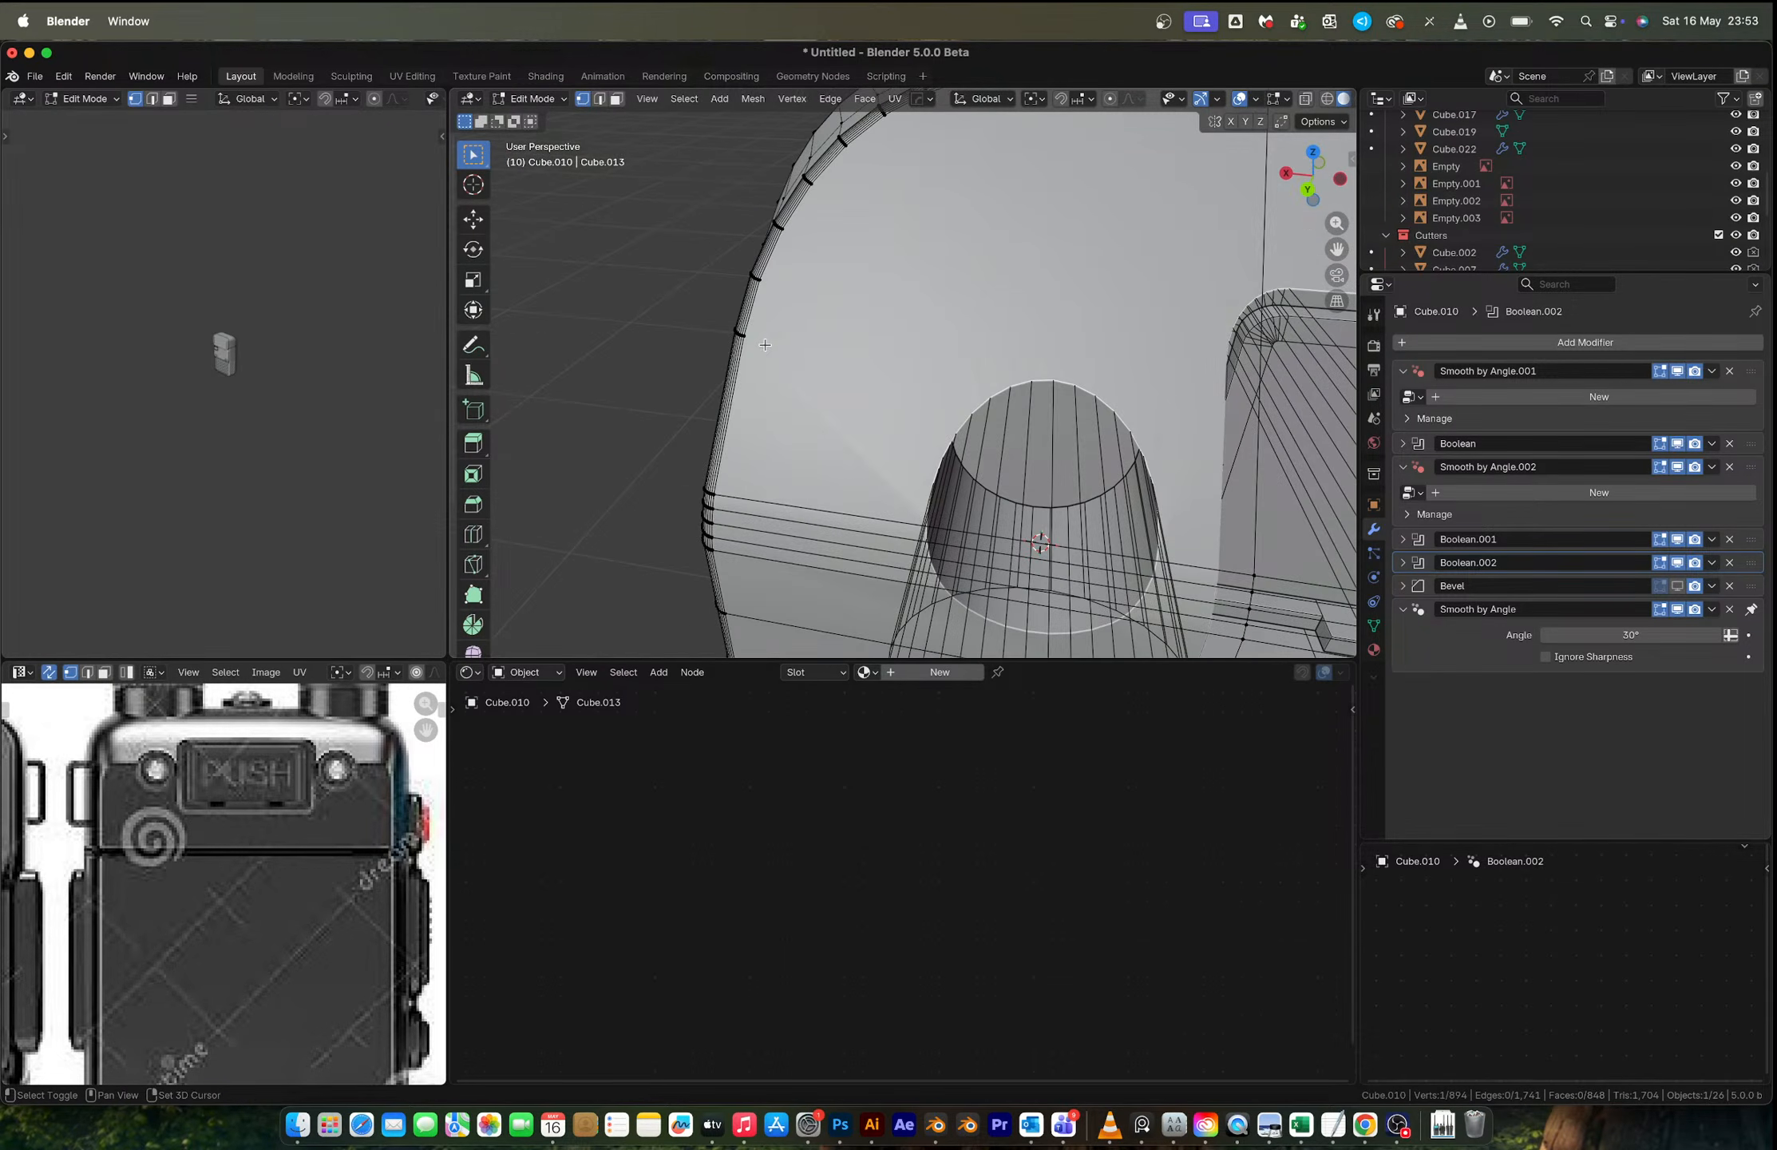
{"action": "left_click", "coordinate": [744, 335], "text": "shift"}
{"action": "key", "text": "j"}
{"action": "scroll", "coordinate": [886, 380], "scroll_direction": "down", "scroll_amount": 3}
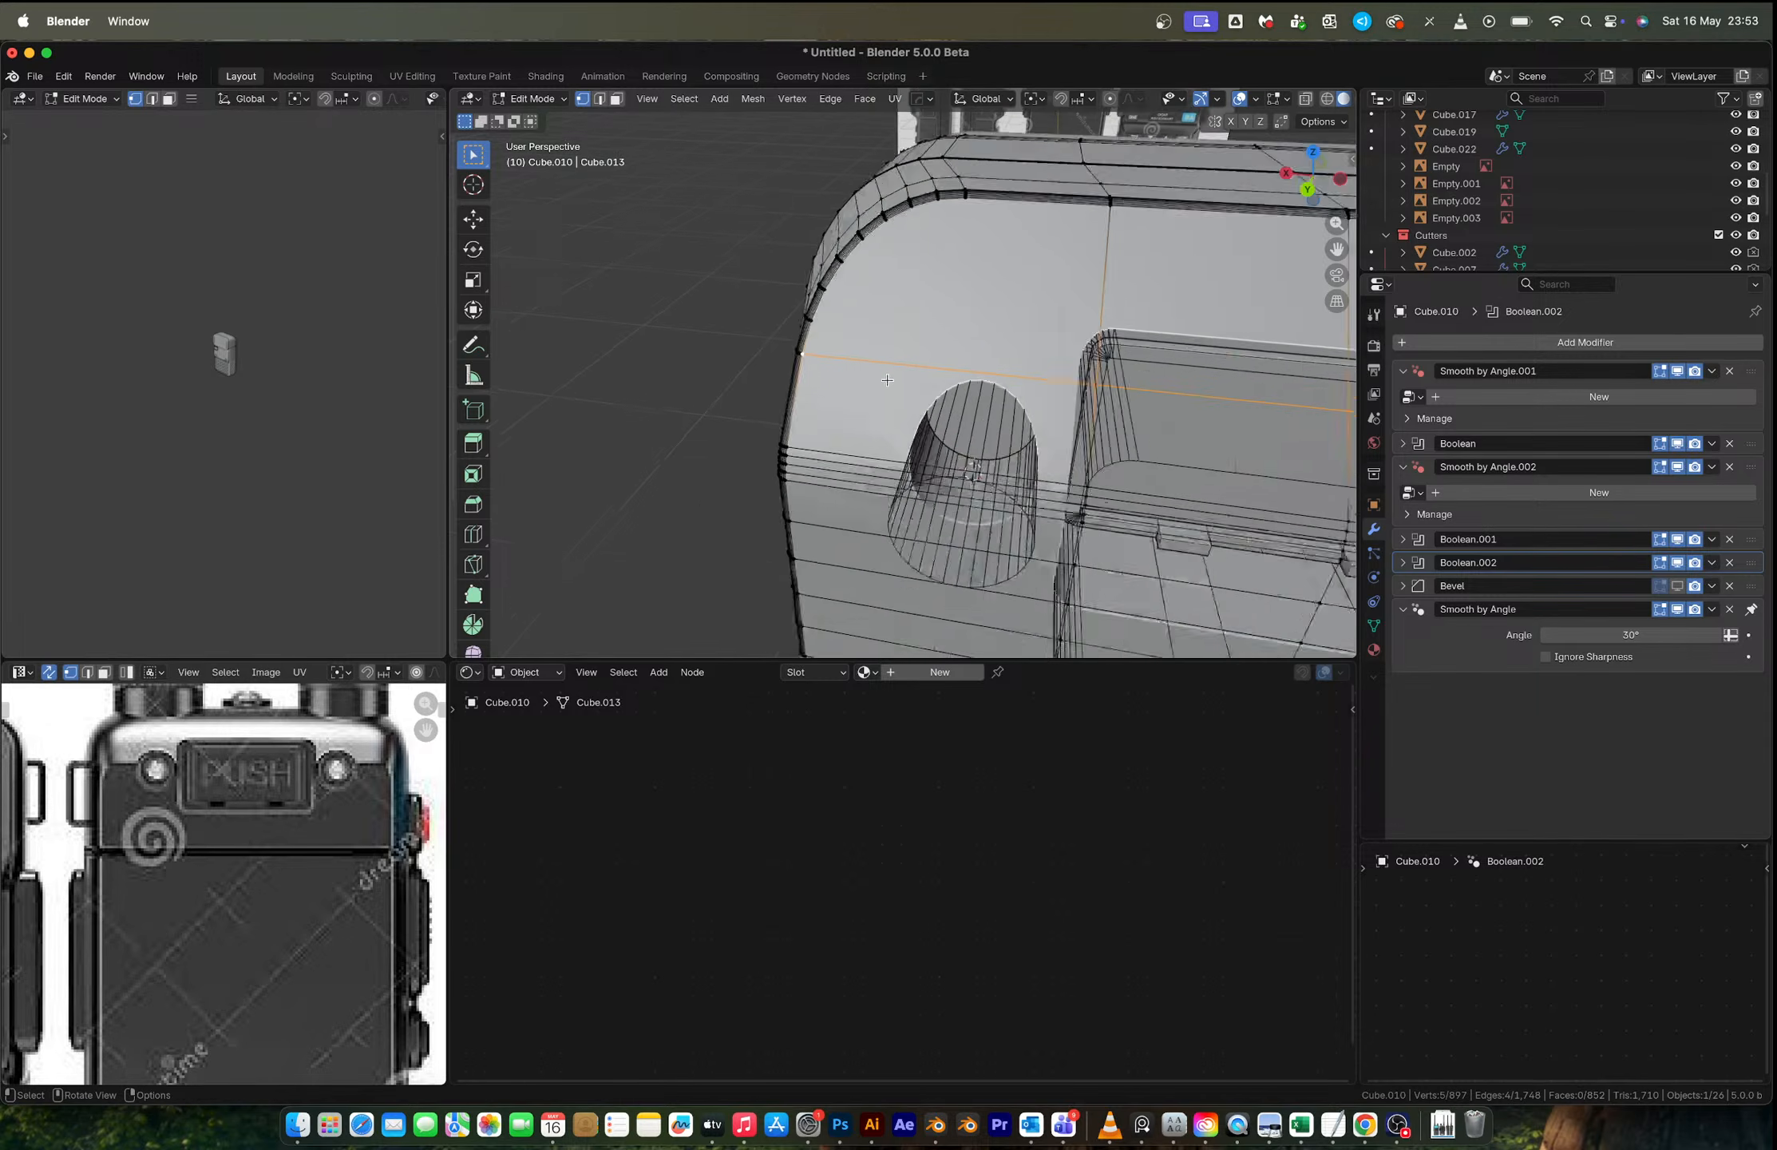
Step: Add three evenly spaced loop cuts to the cap between the new edge path and the horizontal loops below, and leave mesh editing
{"action": "middle_click_drag", "start_coordinate": [887, 380], "coordinate": [866, 380]}
{"action": "key", "text": "ctrl+r"}
{"action": "scroll", "coordinate": [866, 380], "scroll_direction": "up", "scroll_amount": 2}
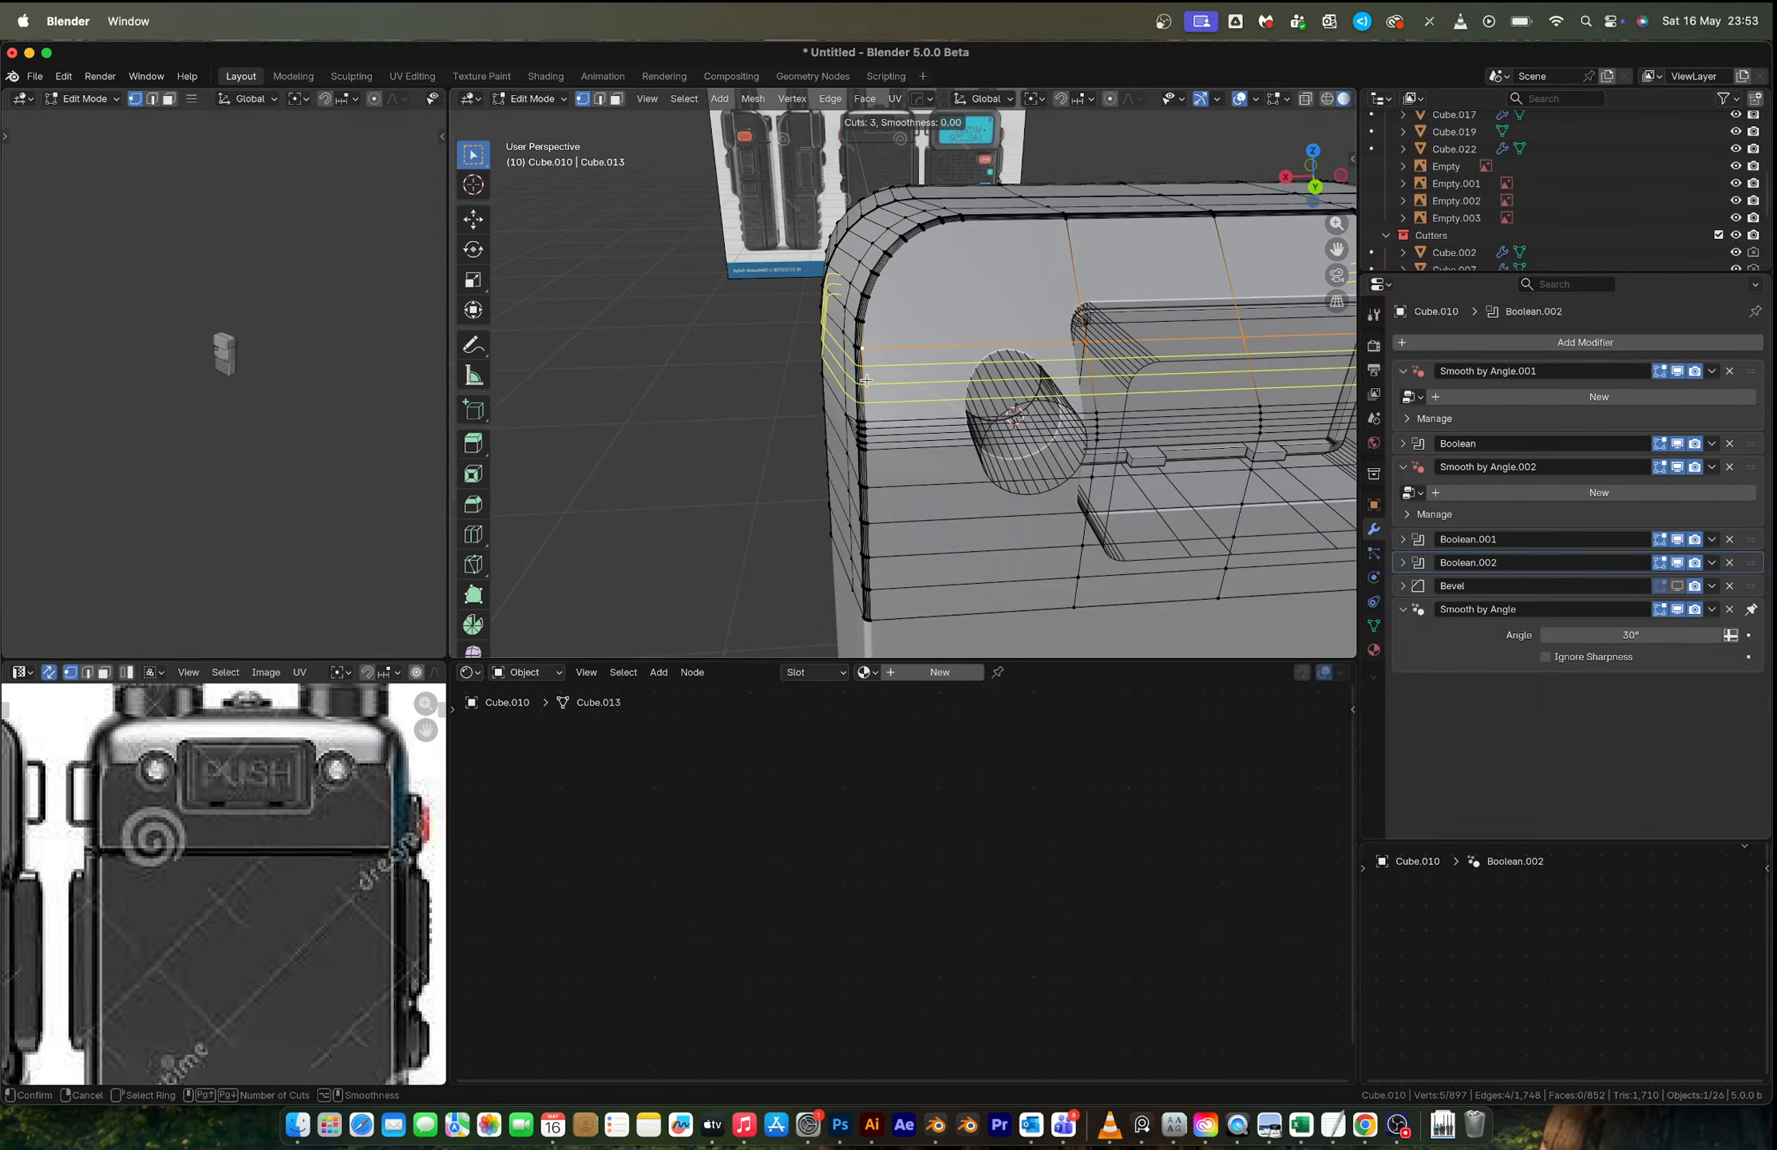
{"action": "left_click", "coordinate": [866, 380]}
{"action": "right_click", "coordinate": [866, 380]}
{"action": "key", "text": "Tab"}
Step: Duplicate the cylinder cutter's mesh about -0.57 m along global X to the other side of the PUSH recess
{"action": "middle_click_drag", "start_coordinate": [866, 379], "coordinate": [1022, 443]}
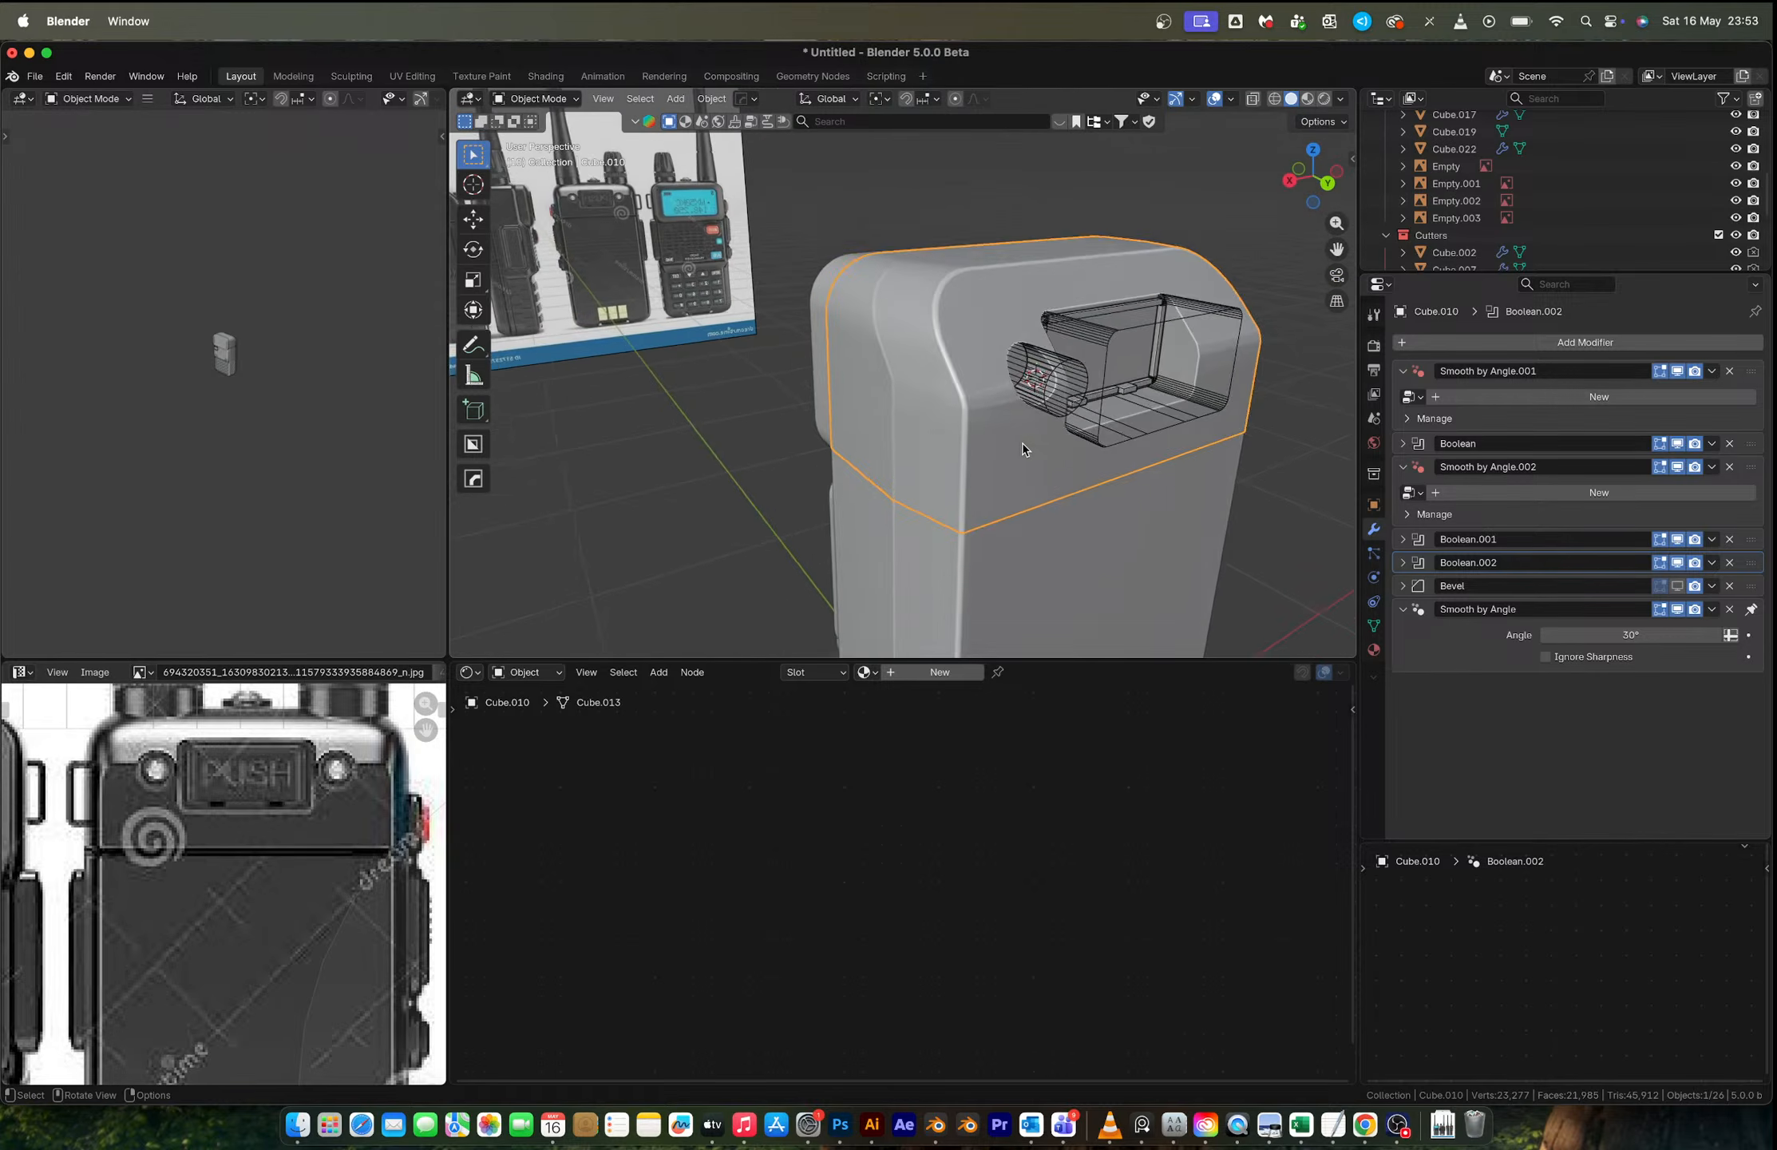
{"action": "scroll", "coordinate": [1022, 443], "scroll_direction": "up", "scroll_amount": 4}
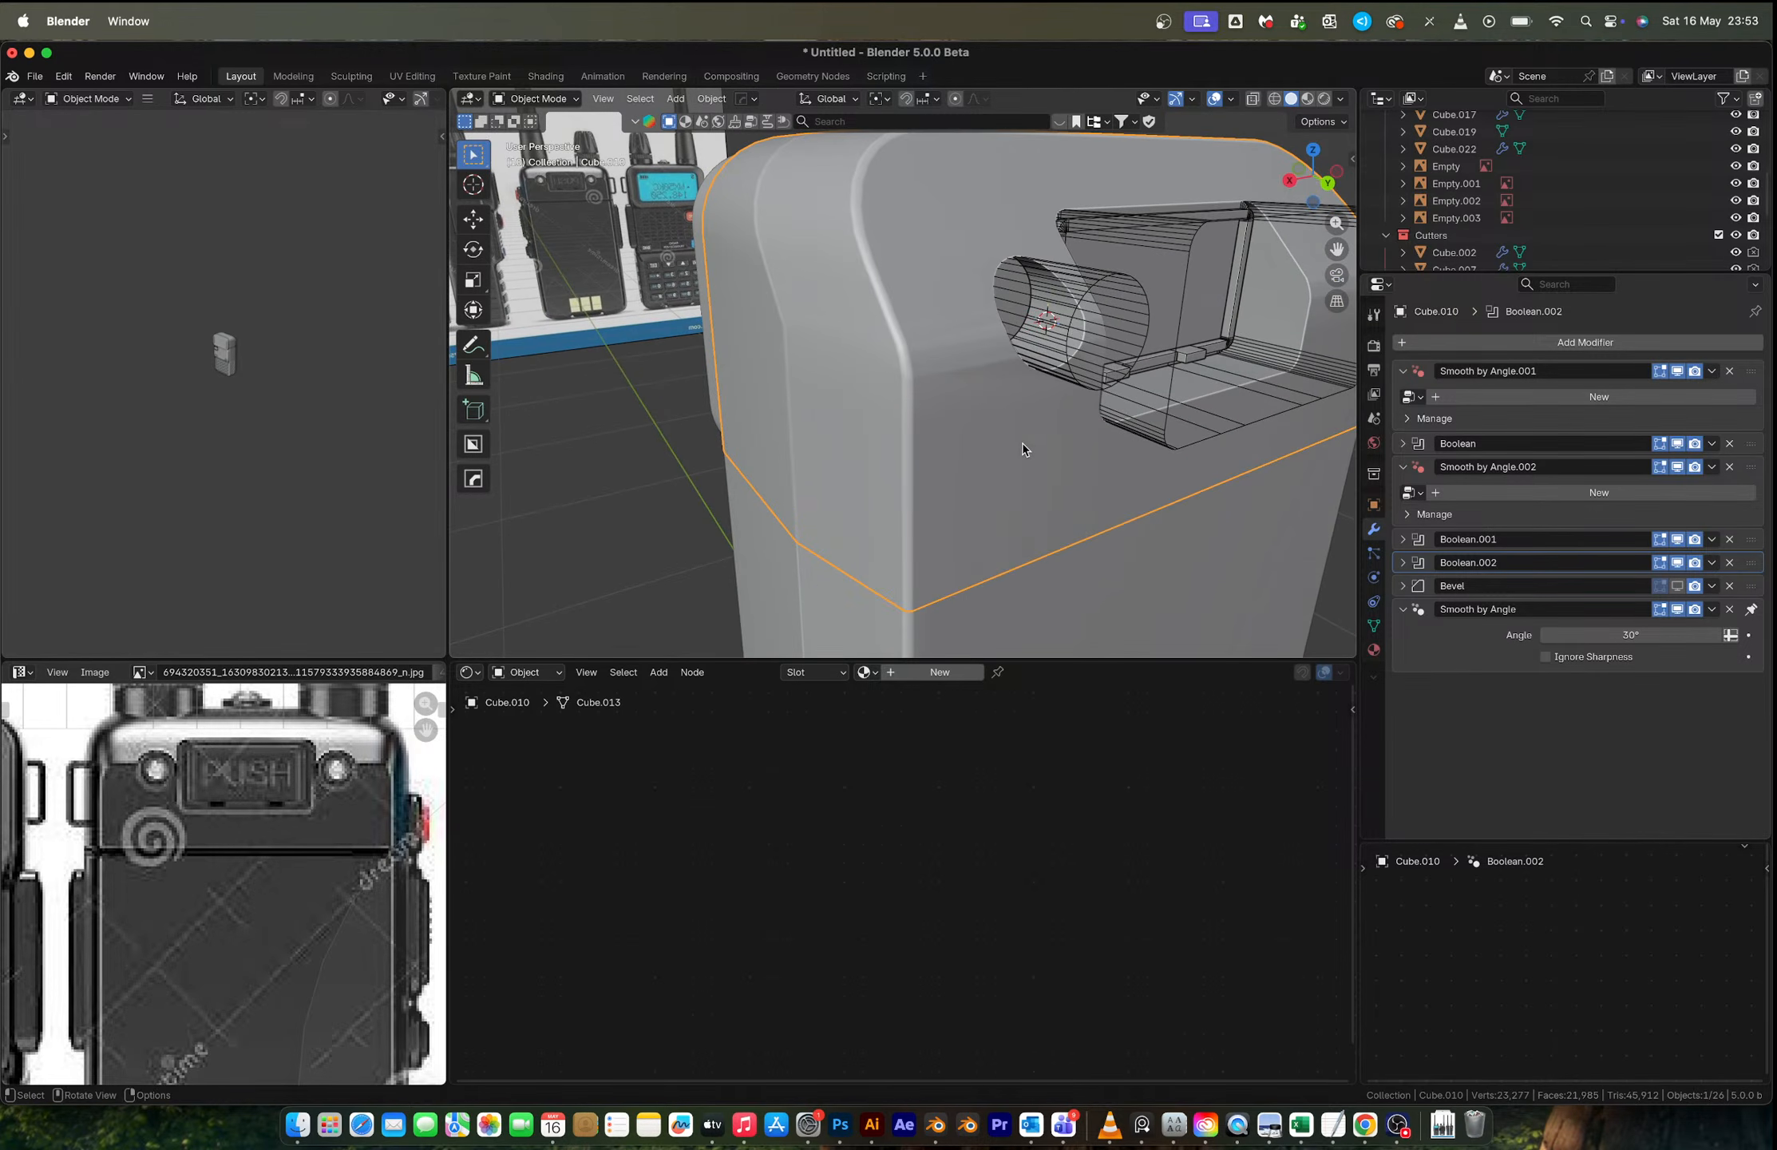
{"action": "left_click", "coordinate": [1070, 326]}
{"action": "middle_click_drag", "start_coordinate": [1070, 324], "coordinate": [1014, 326]}
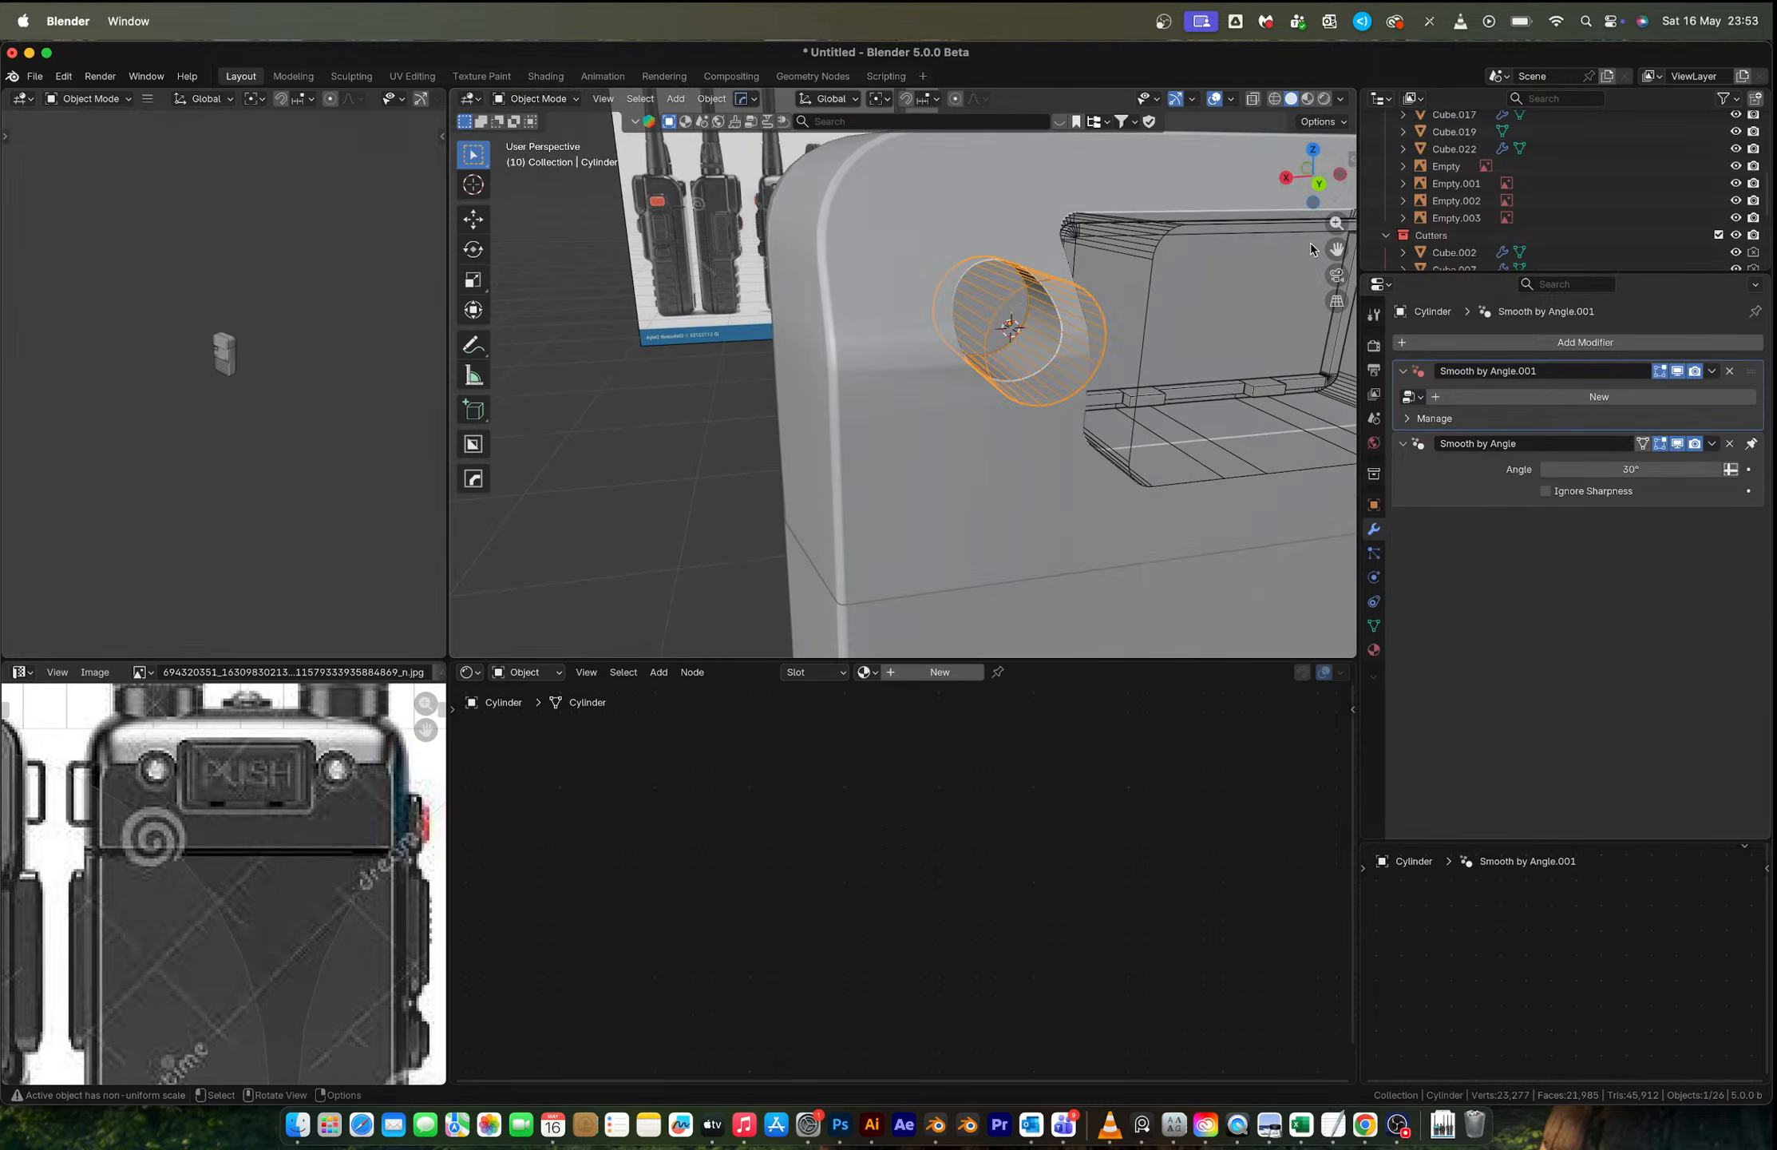
{"action": "left_click", "coordinate": [1314, 187]}
{"action": "key", "text": "Tab"}
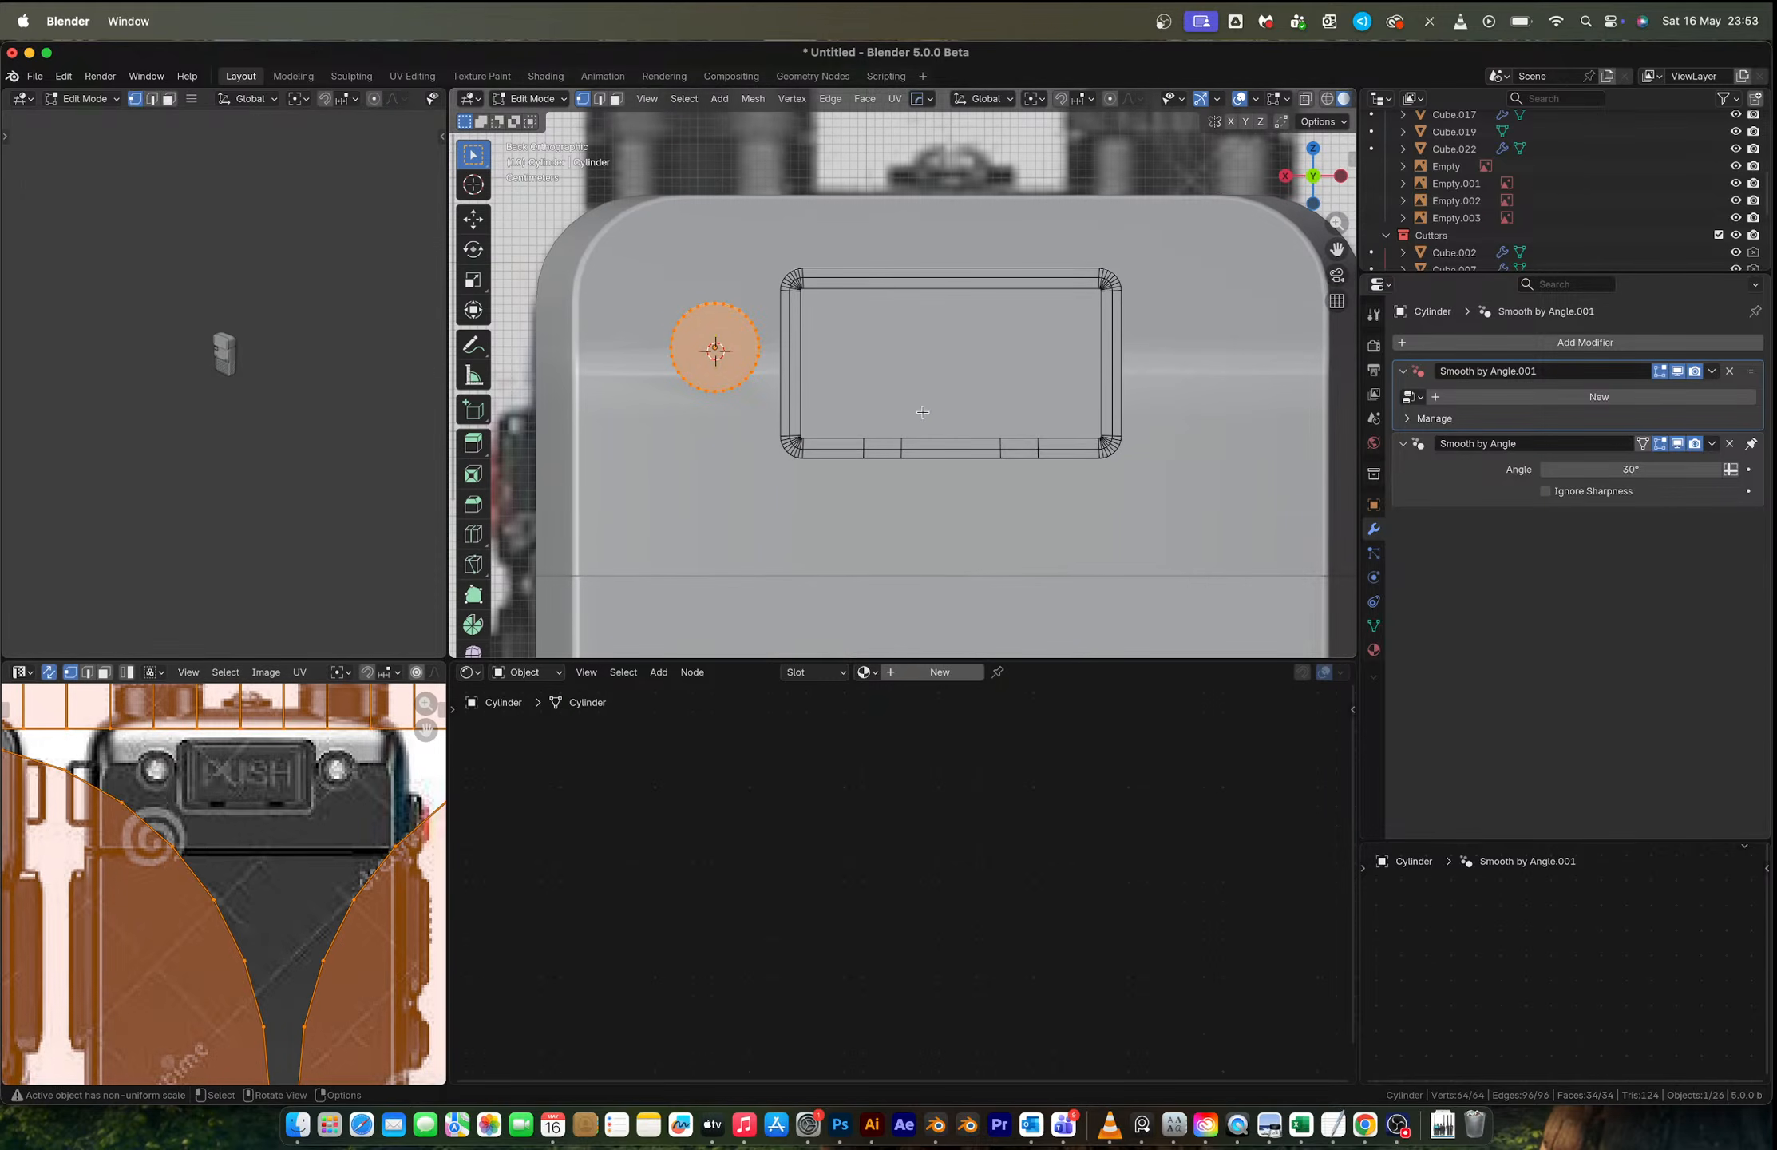
{"action": "key", "text": "shift+d"}
{"action": "key", "text": "x"}
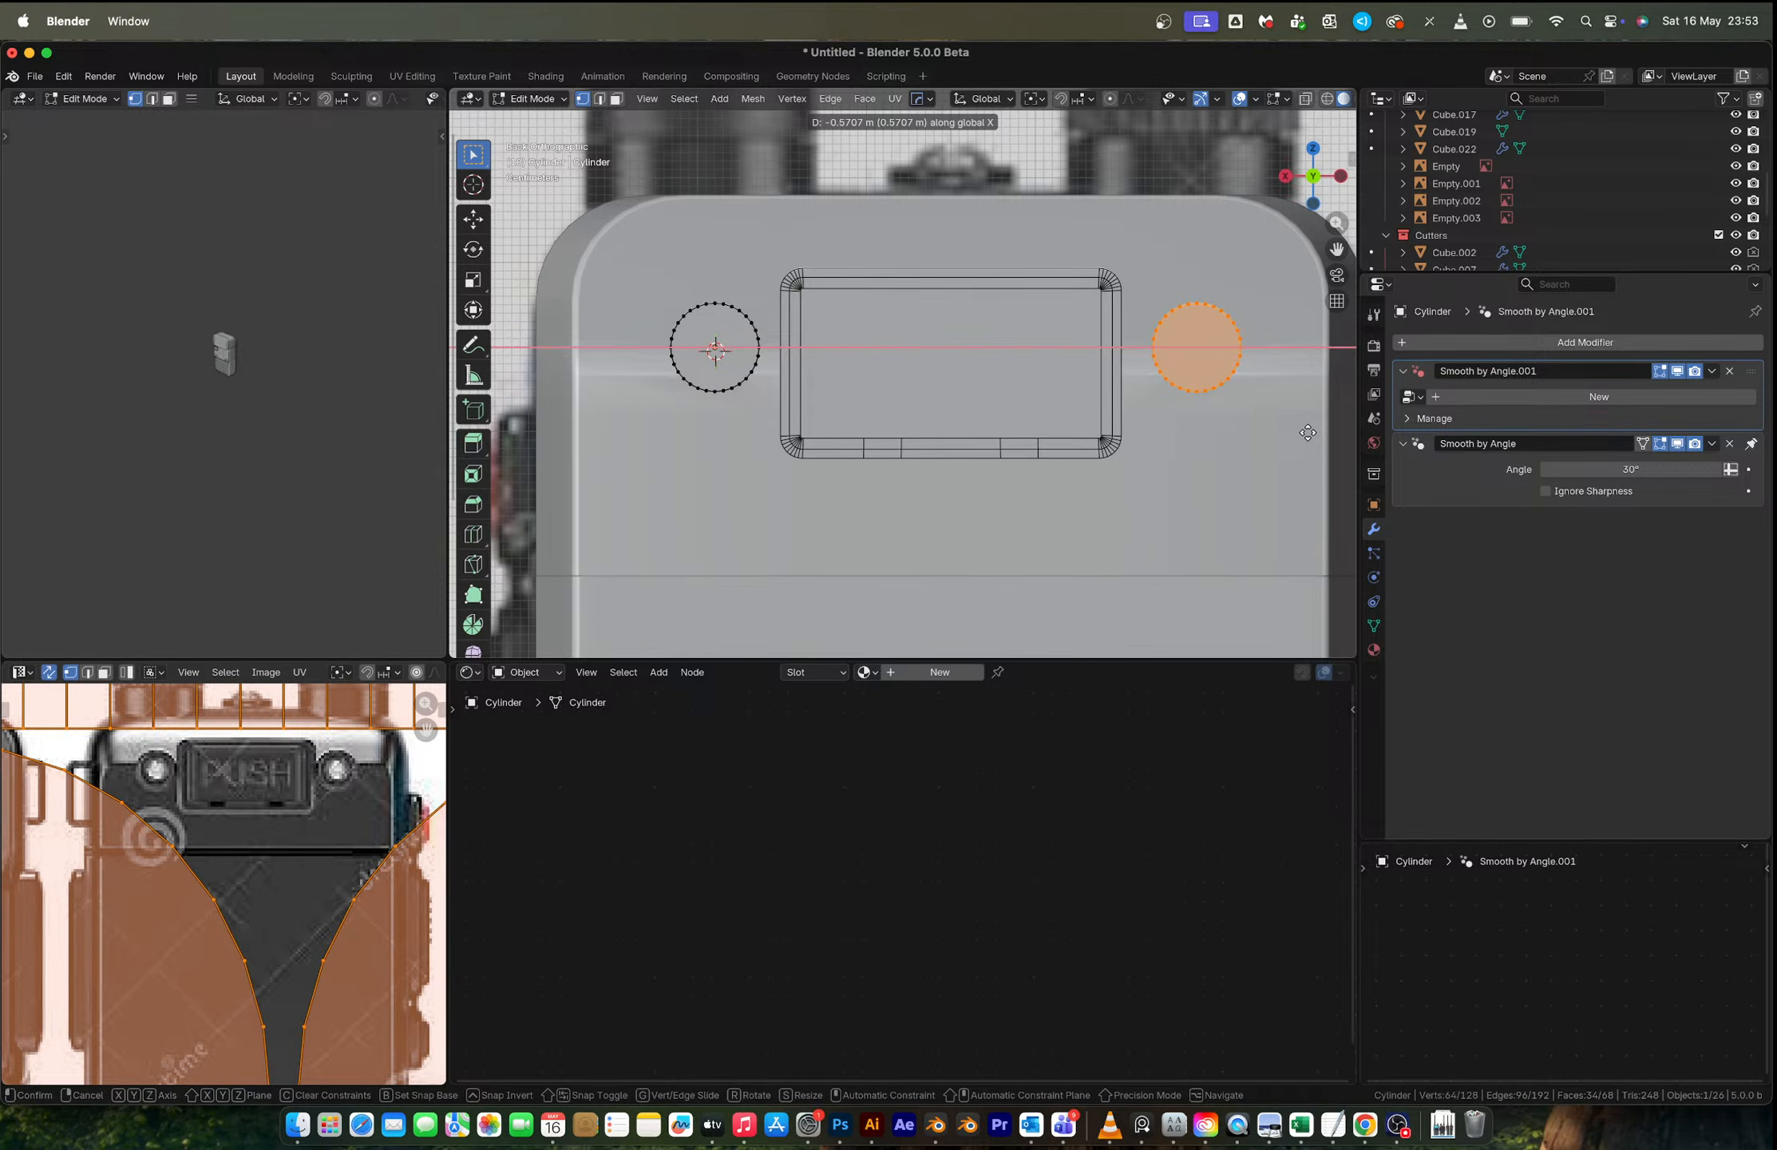
{"action": "left_click", "coordinate": [1307, 432]}
{"action": "key", "text": "Tab"}
{"action": "scroll", "coordinate": [1118, 437], "scroll_direction": "down", "scroll_amount": 4}
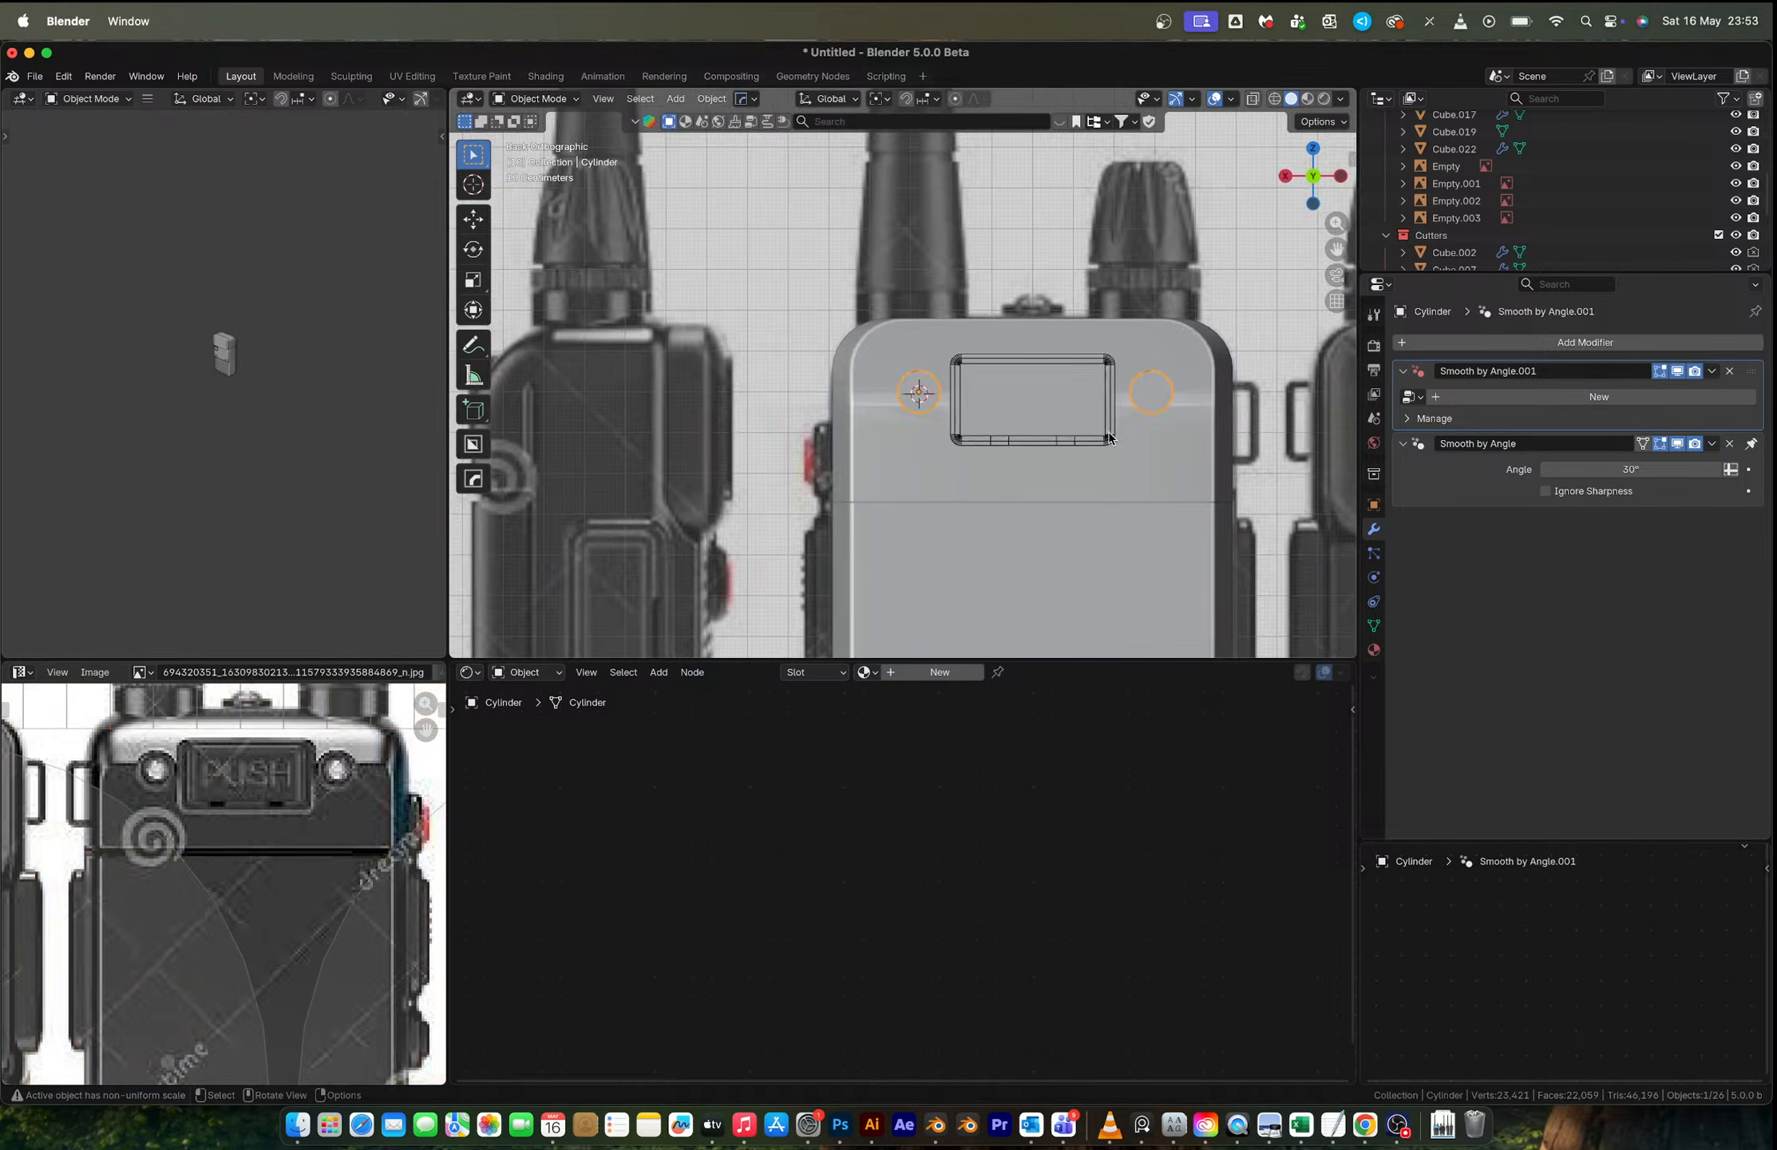
Step: Raise the pair of cylinder cutters about 0.026 m along global Z
{"action": "middle_click_drag", "start_coordinate": [1037, 439], "coordinate": [918, 431]}
{"action": "left_click", "coordinate": [1180, 417]}
{"action": "left_click", "coordinate": [940, 417]}
{"action": "scroll", "coordinate": [906, 435], "scroll_direction": "up", "scroll_amount": 4}
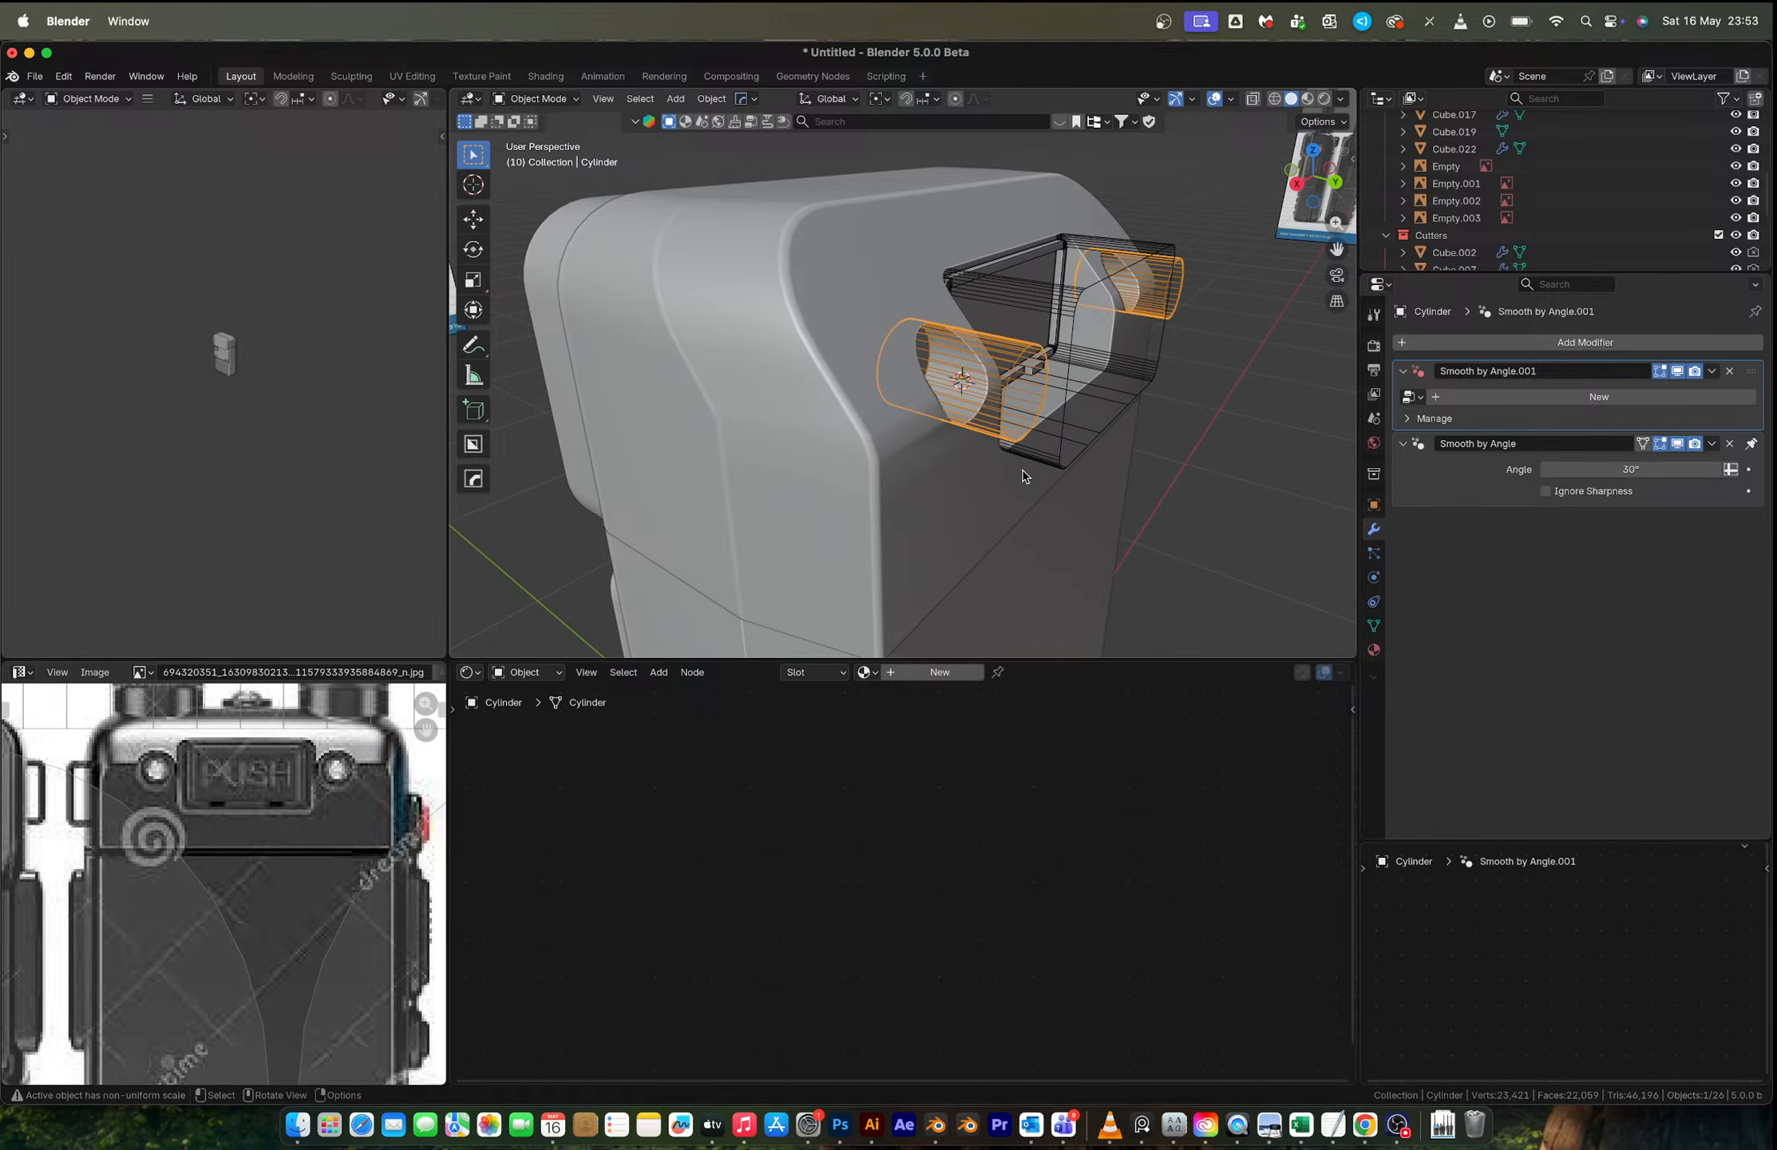
{"action": "key", "text": "g"}
{"action": "key", "text": "z"}
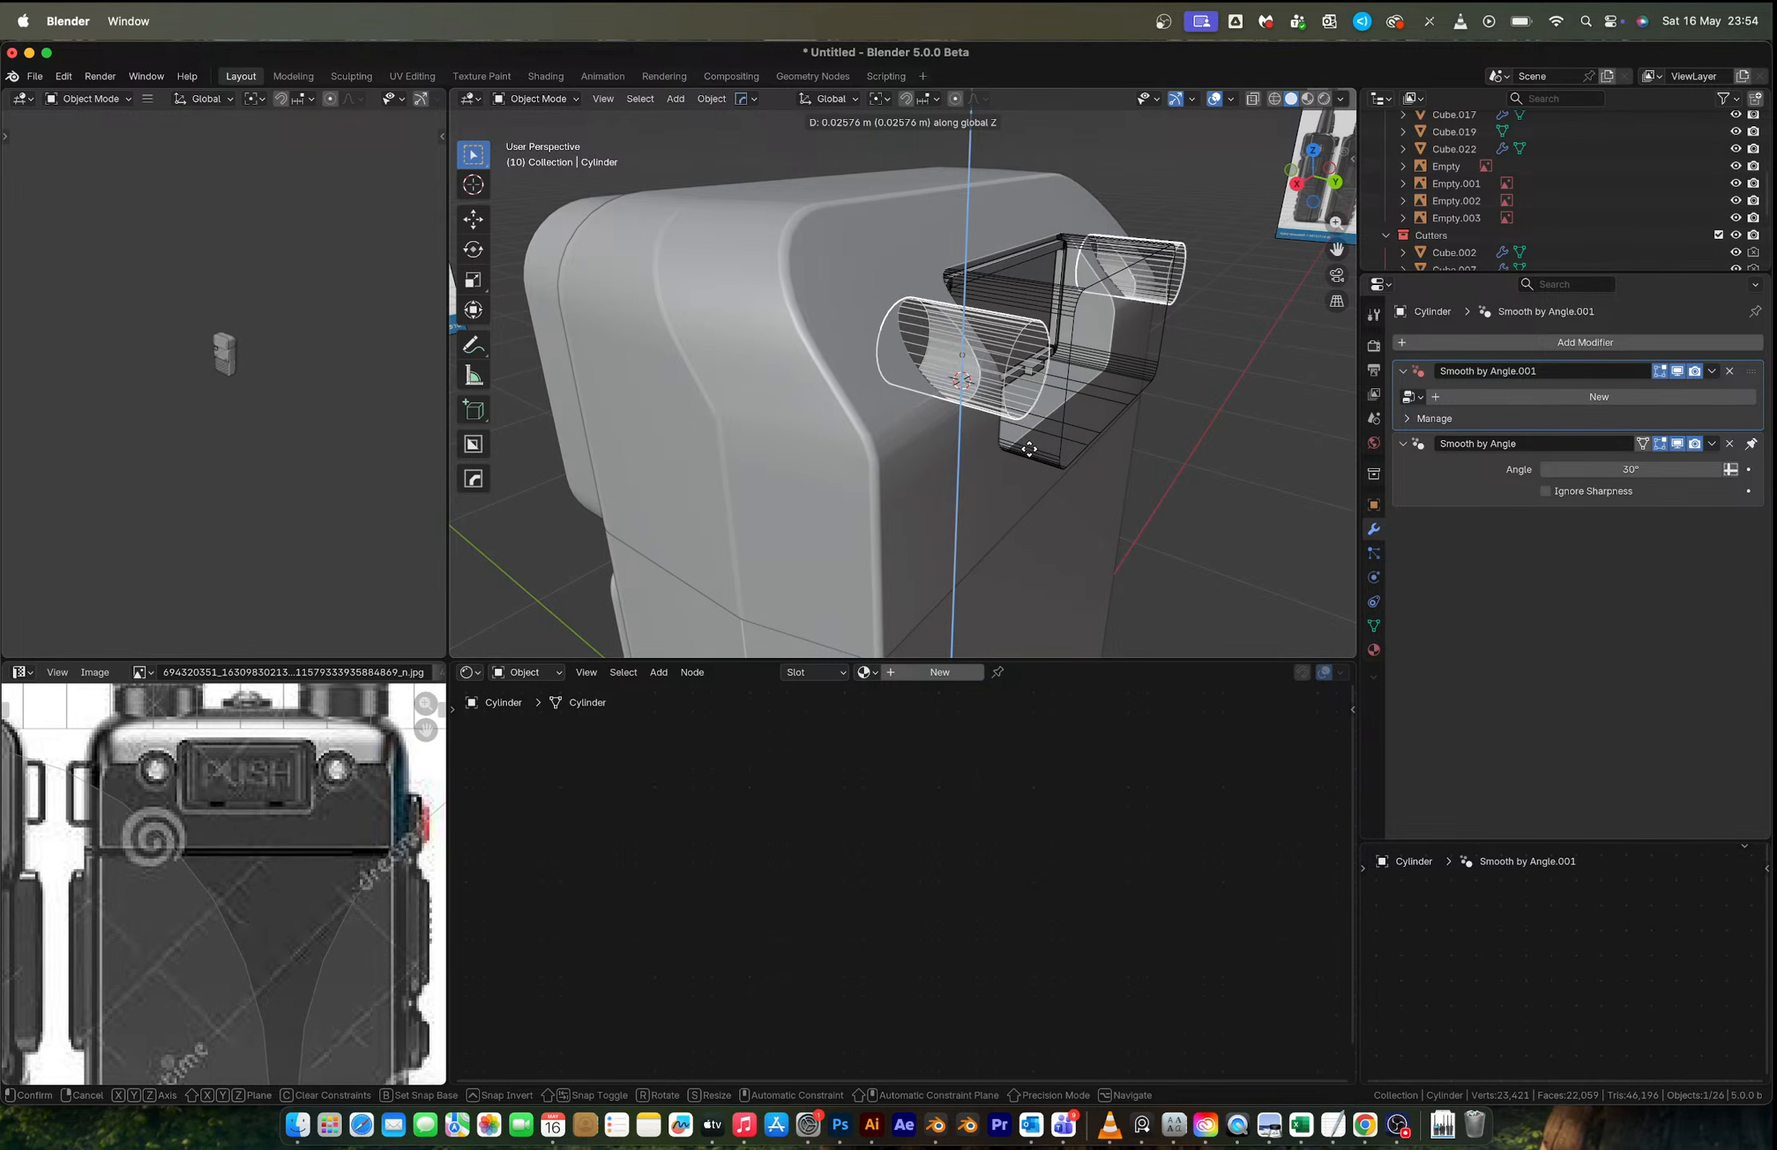
{"action": "left_click", "coordinate": [1033, 455]}
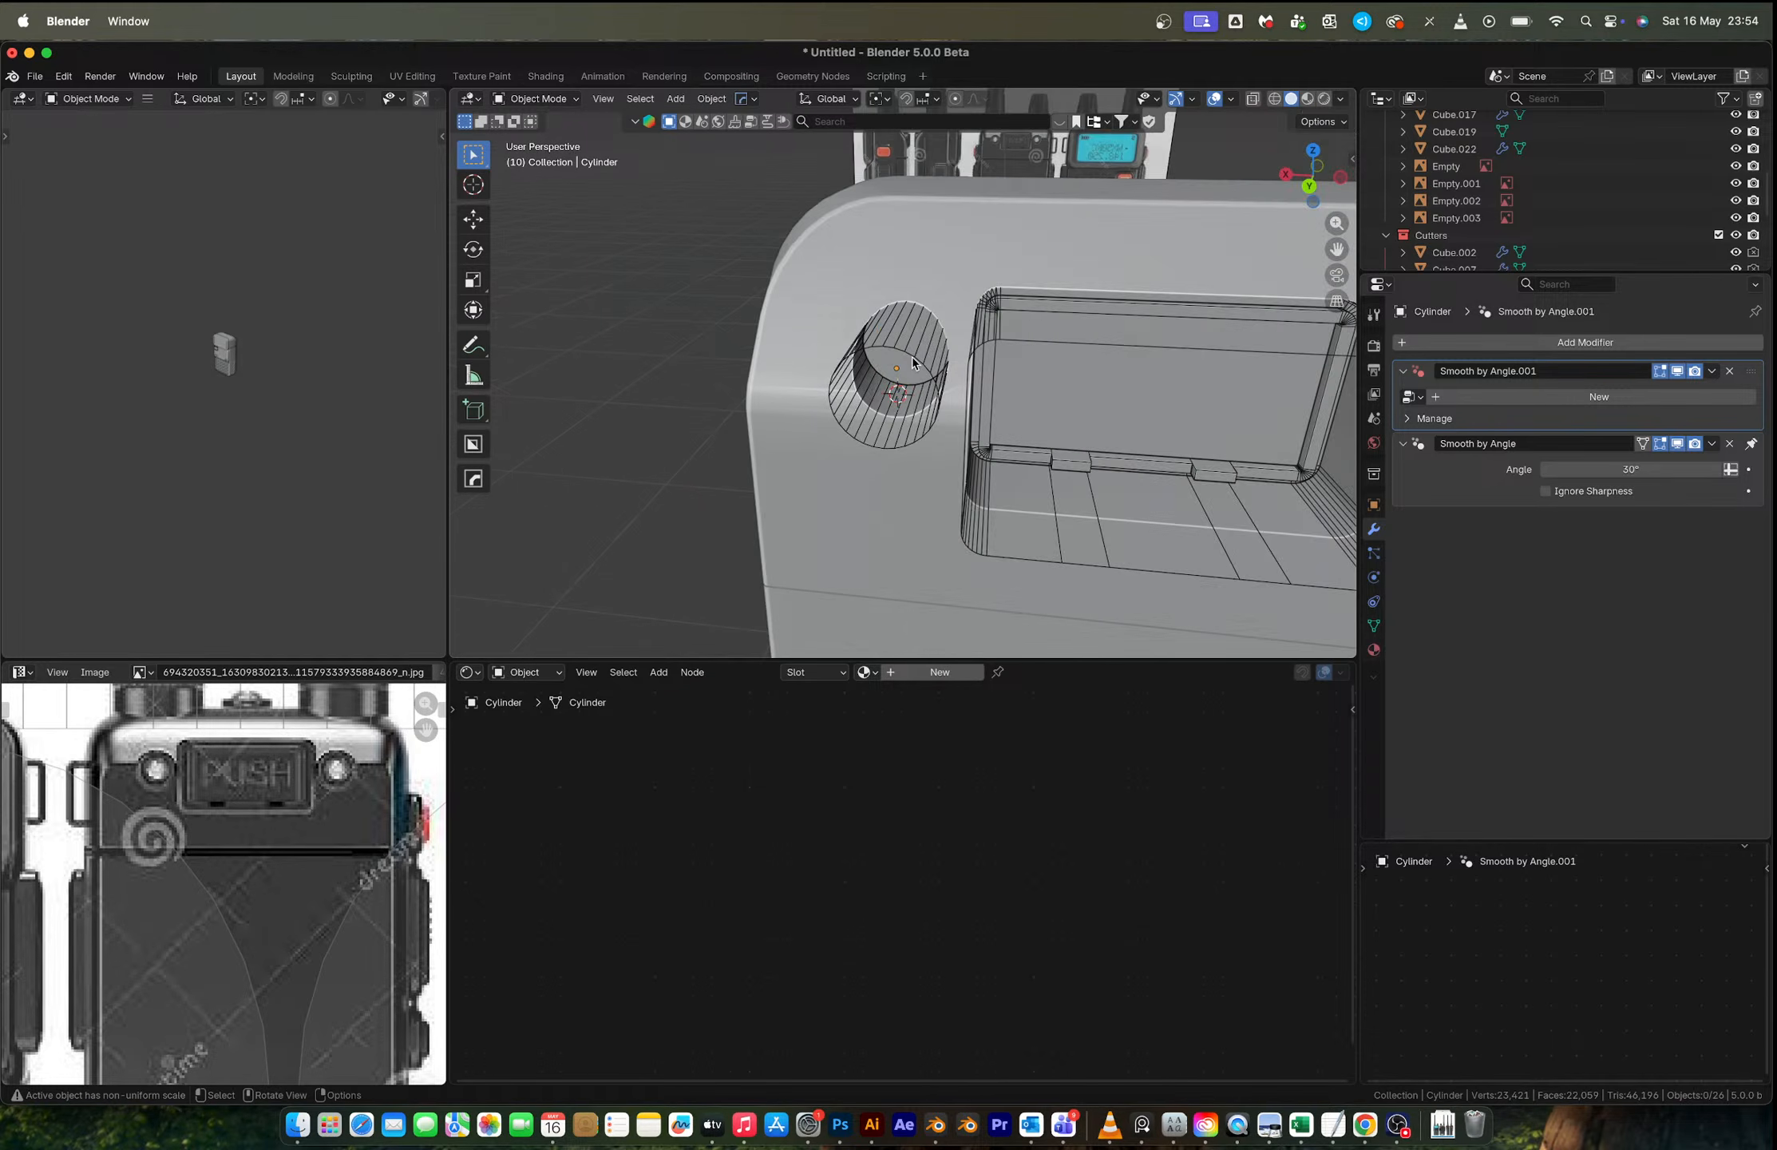
Step: Hide the boolean cutters and examine the two round holes with the cap selected
{"action": "left_click", "coordinate": [897, 375]}
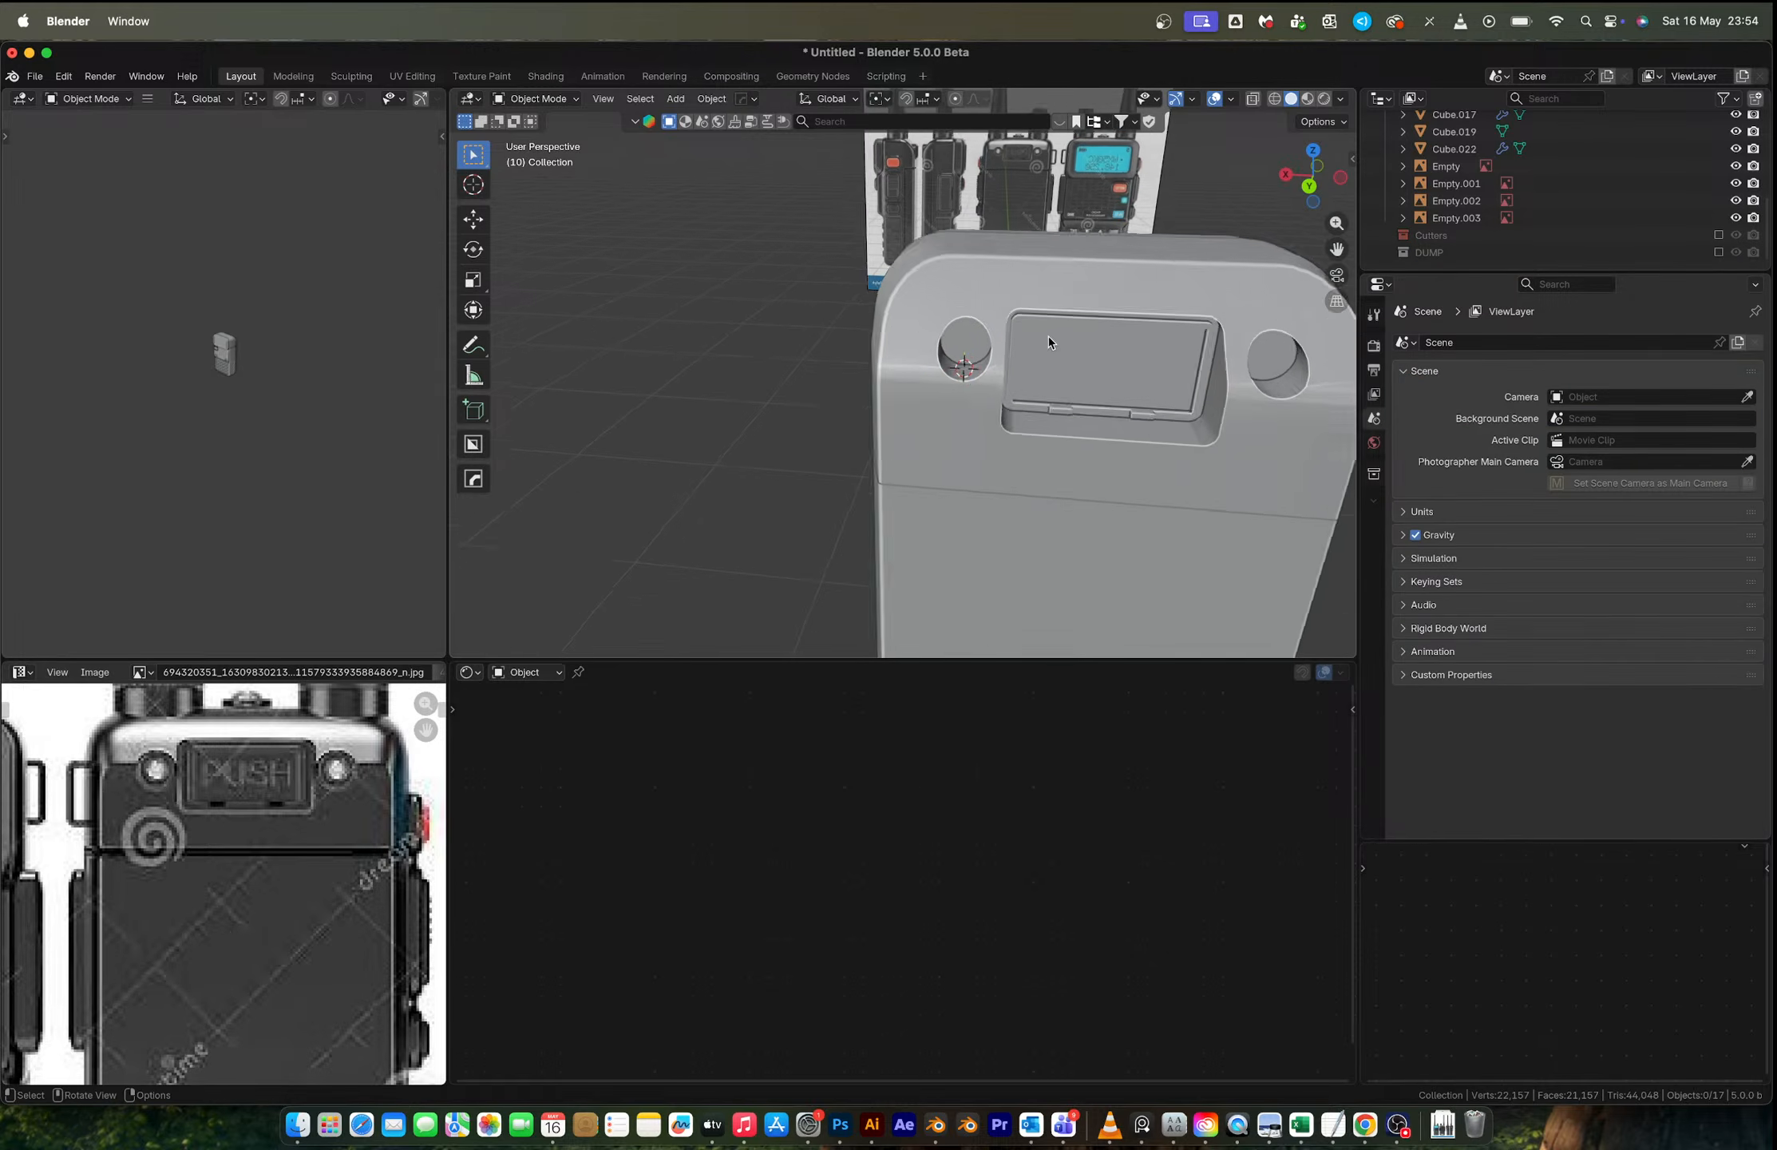
{"action": "middle_click_drag", "start_coordinate": [1048, 337], "coordinate": [1212, 349]}
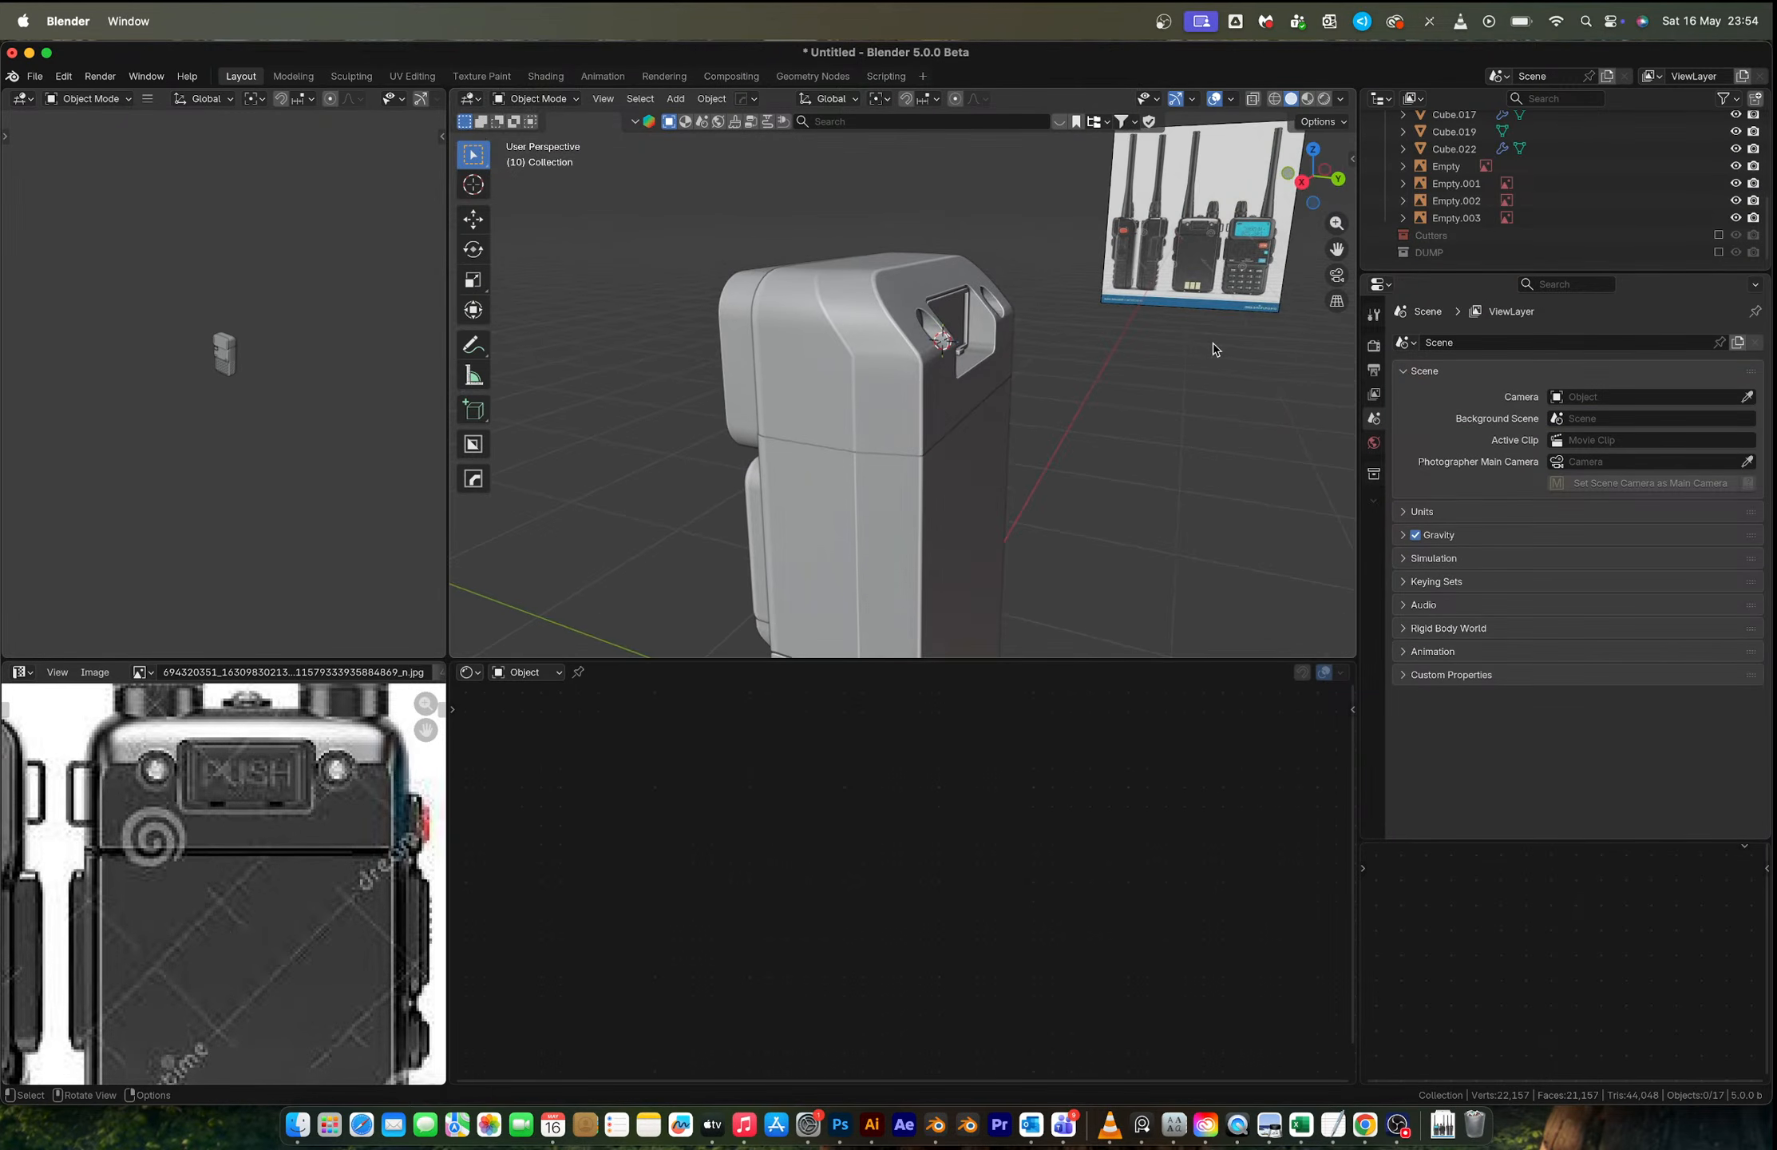
{"action": "middle_click_drag", "start_coordinate": [972, 405], "coordinate": [934, 421]}
{"action": "left_click", "coordinate": [933, 414]}
{"action": "scroll", "coordinate": [962, 460], "scroll_direction": "up", "scroll_amount": 3}
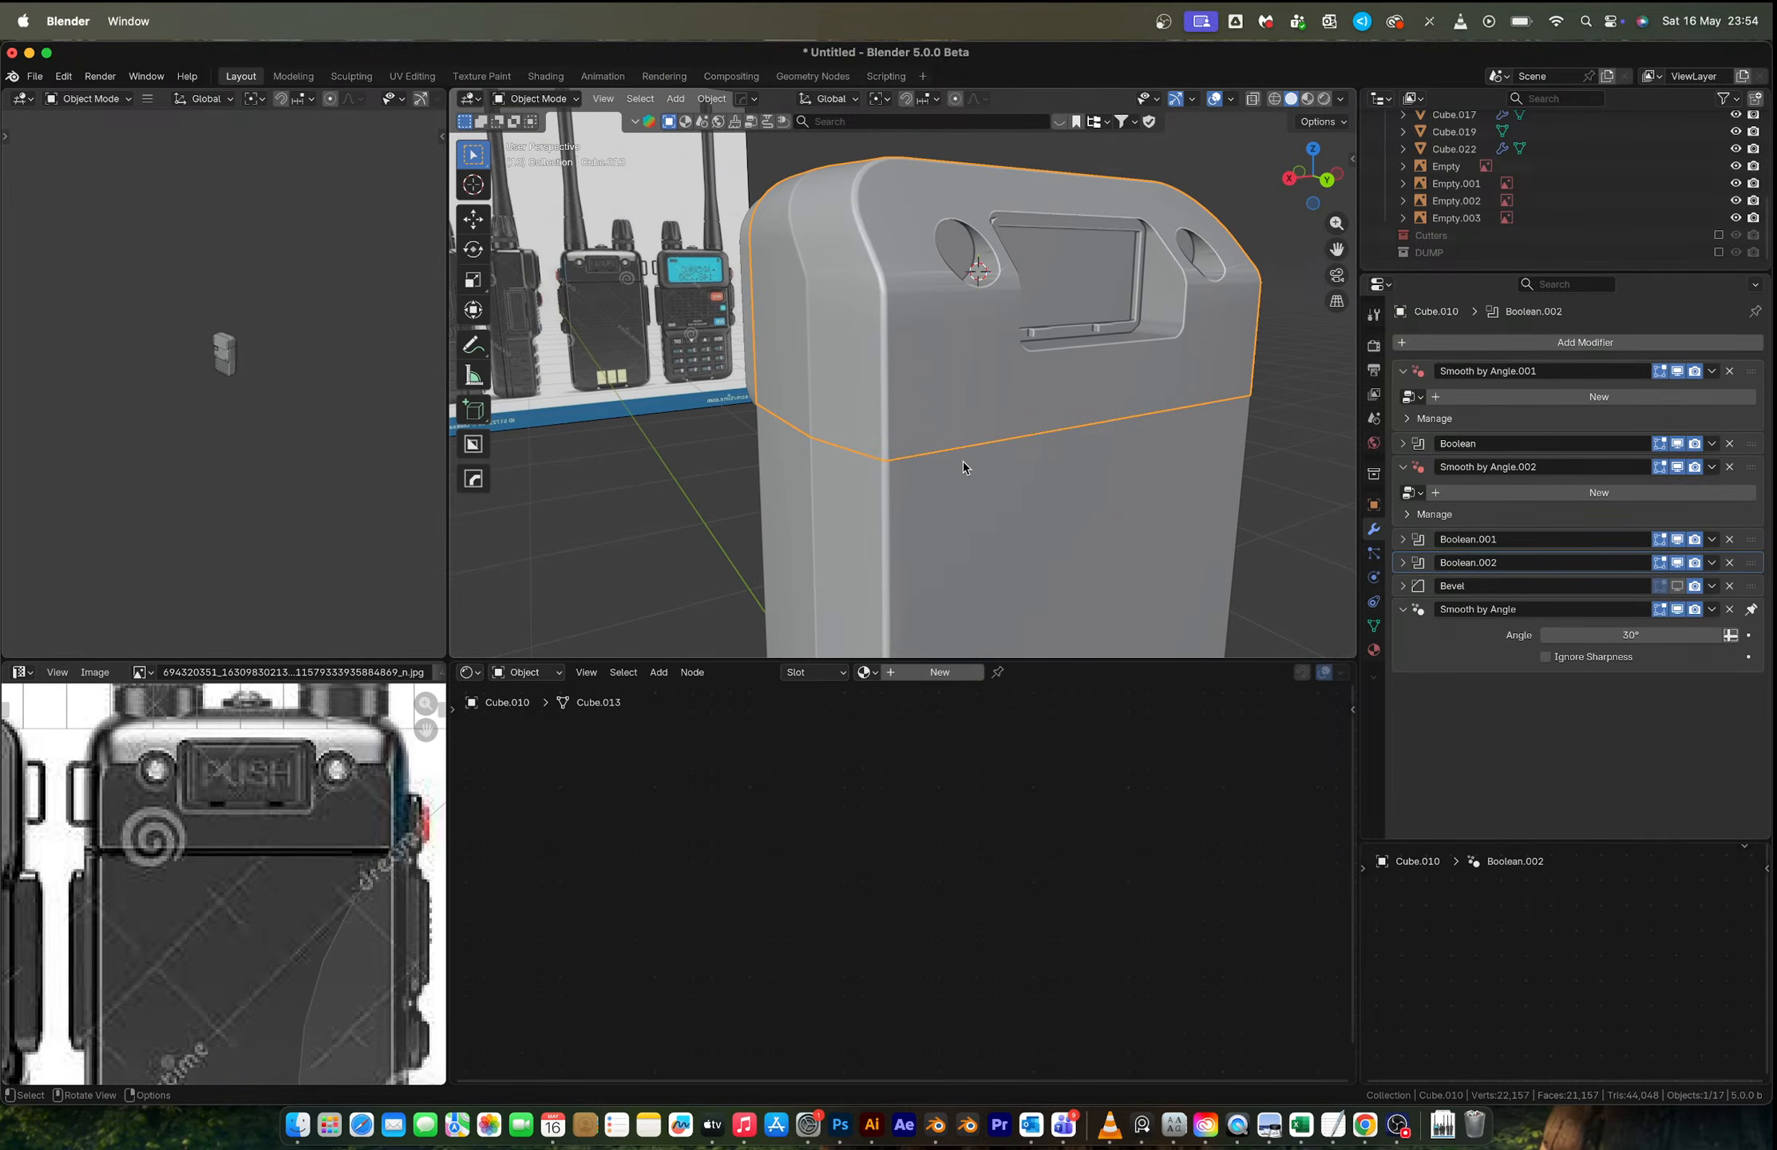
{"action": "middle_click_drag", "start_coordinate": [944, 285], "coordinate": [954, 339]}
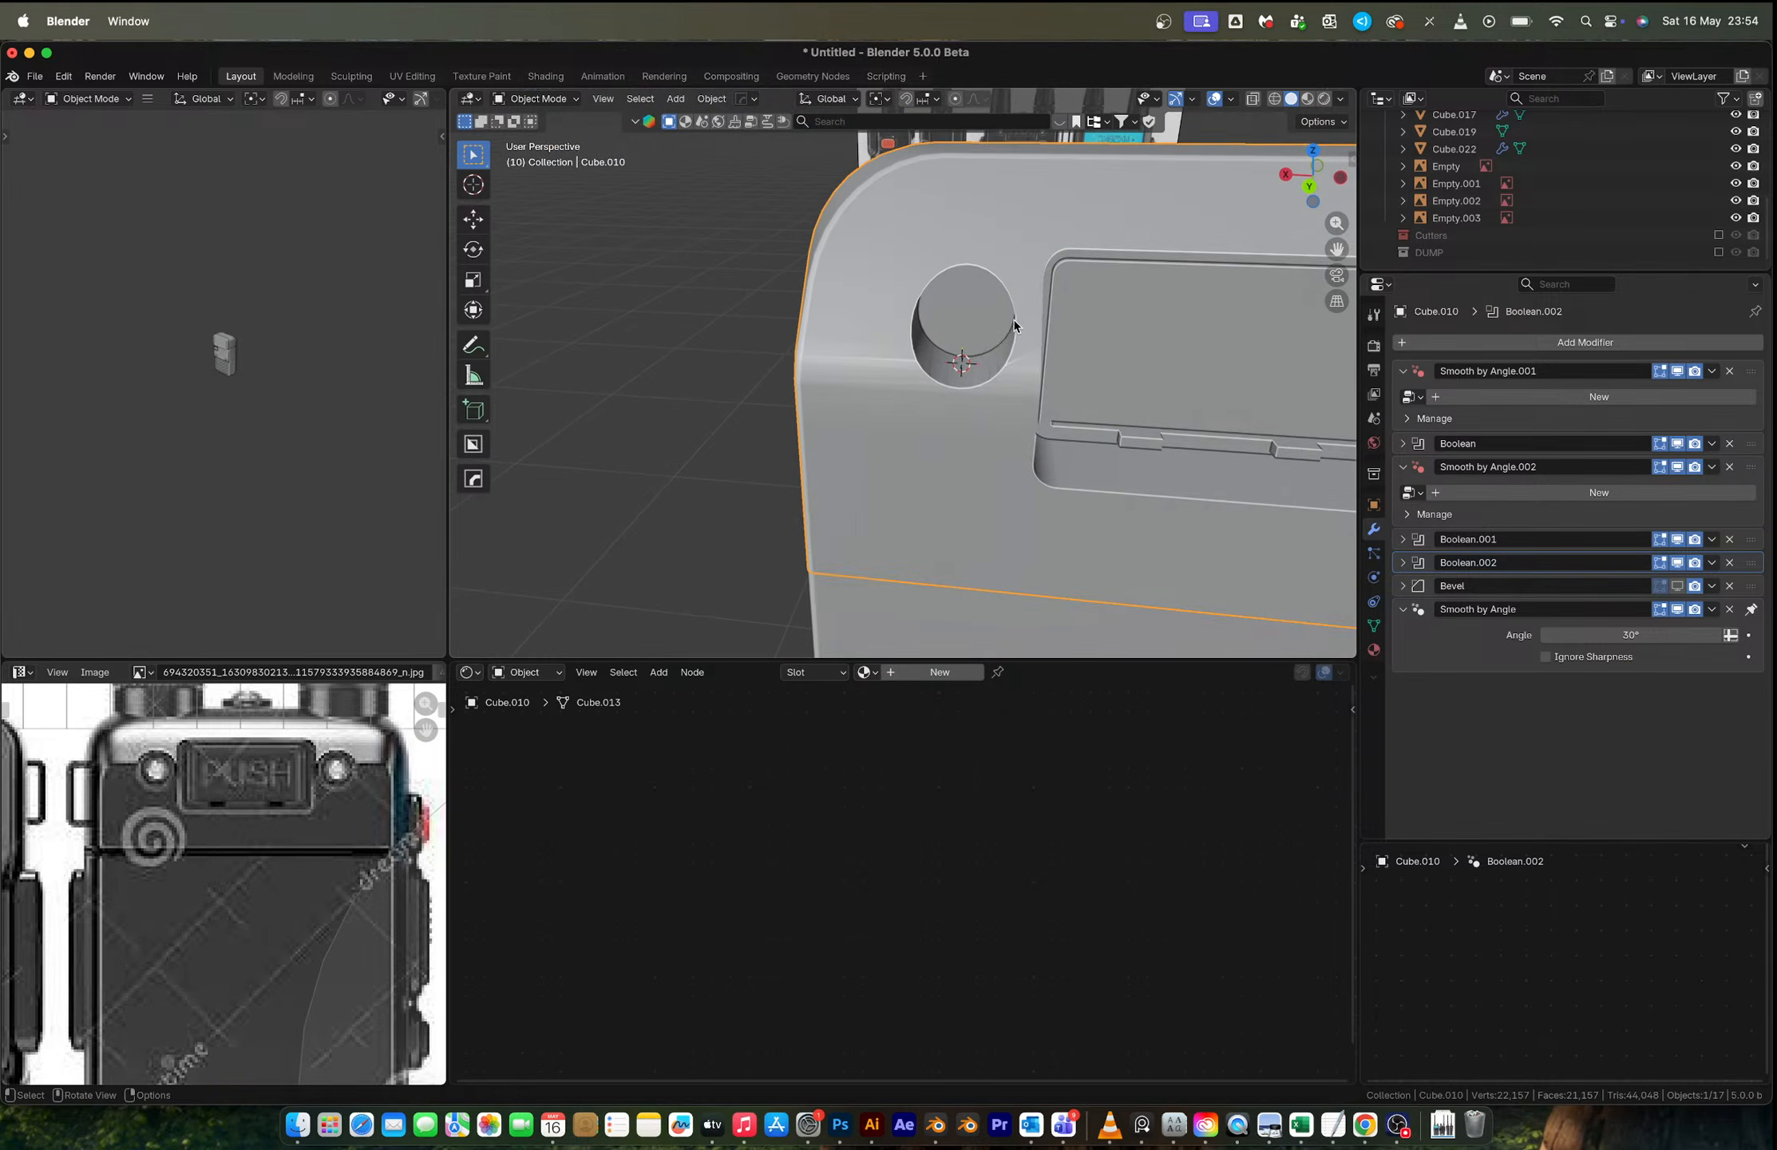
{"action": "key", "text": "Tab"}
{"action": "key", "text": "Tab"}
Step: Add a 32-vertex cylinder at the 3D cursor beside the recess, aligned to the back view
{"action": "key", "text": "shift+a"}
{"action": "mouse_move", "coordinate": [1015, 323]}
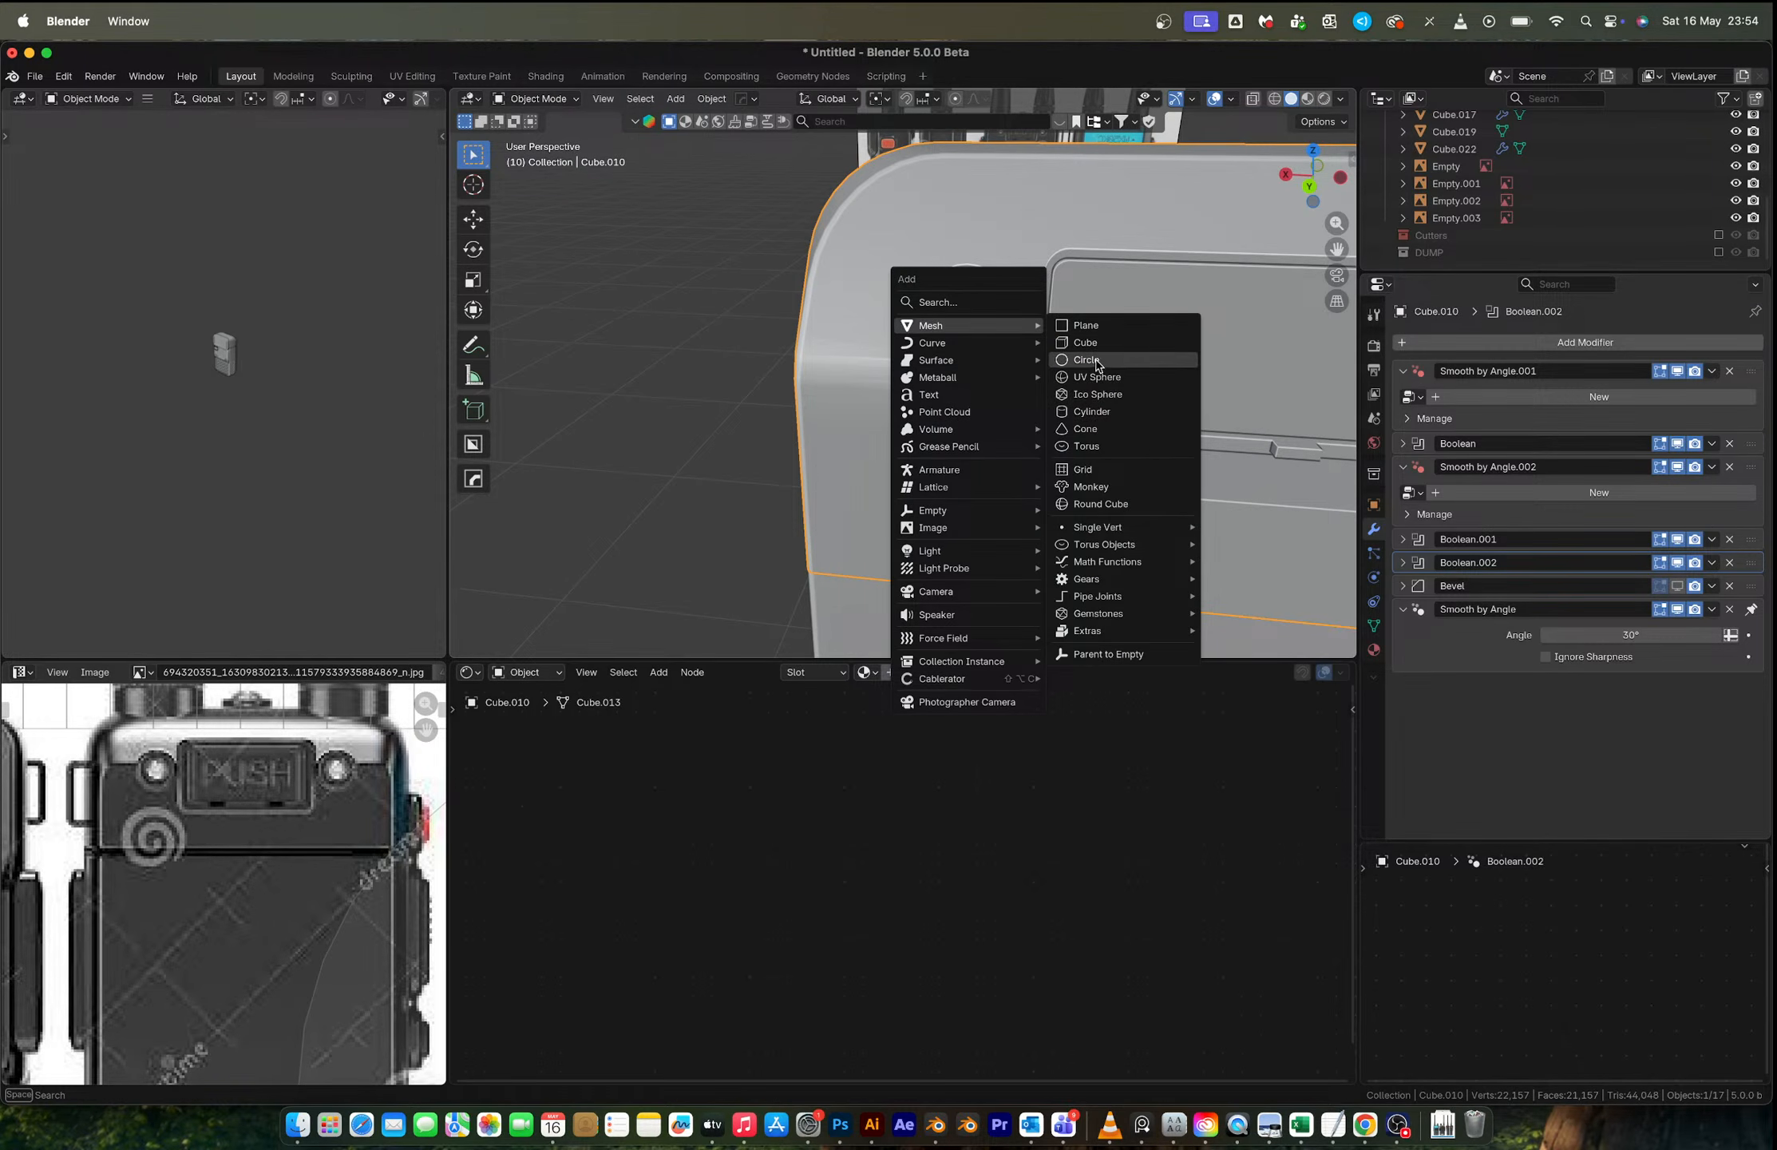
{"action": "left_click", "coordinate": [1111, 412]}
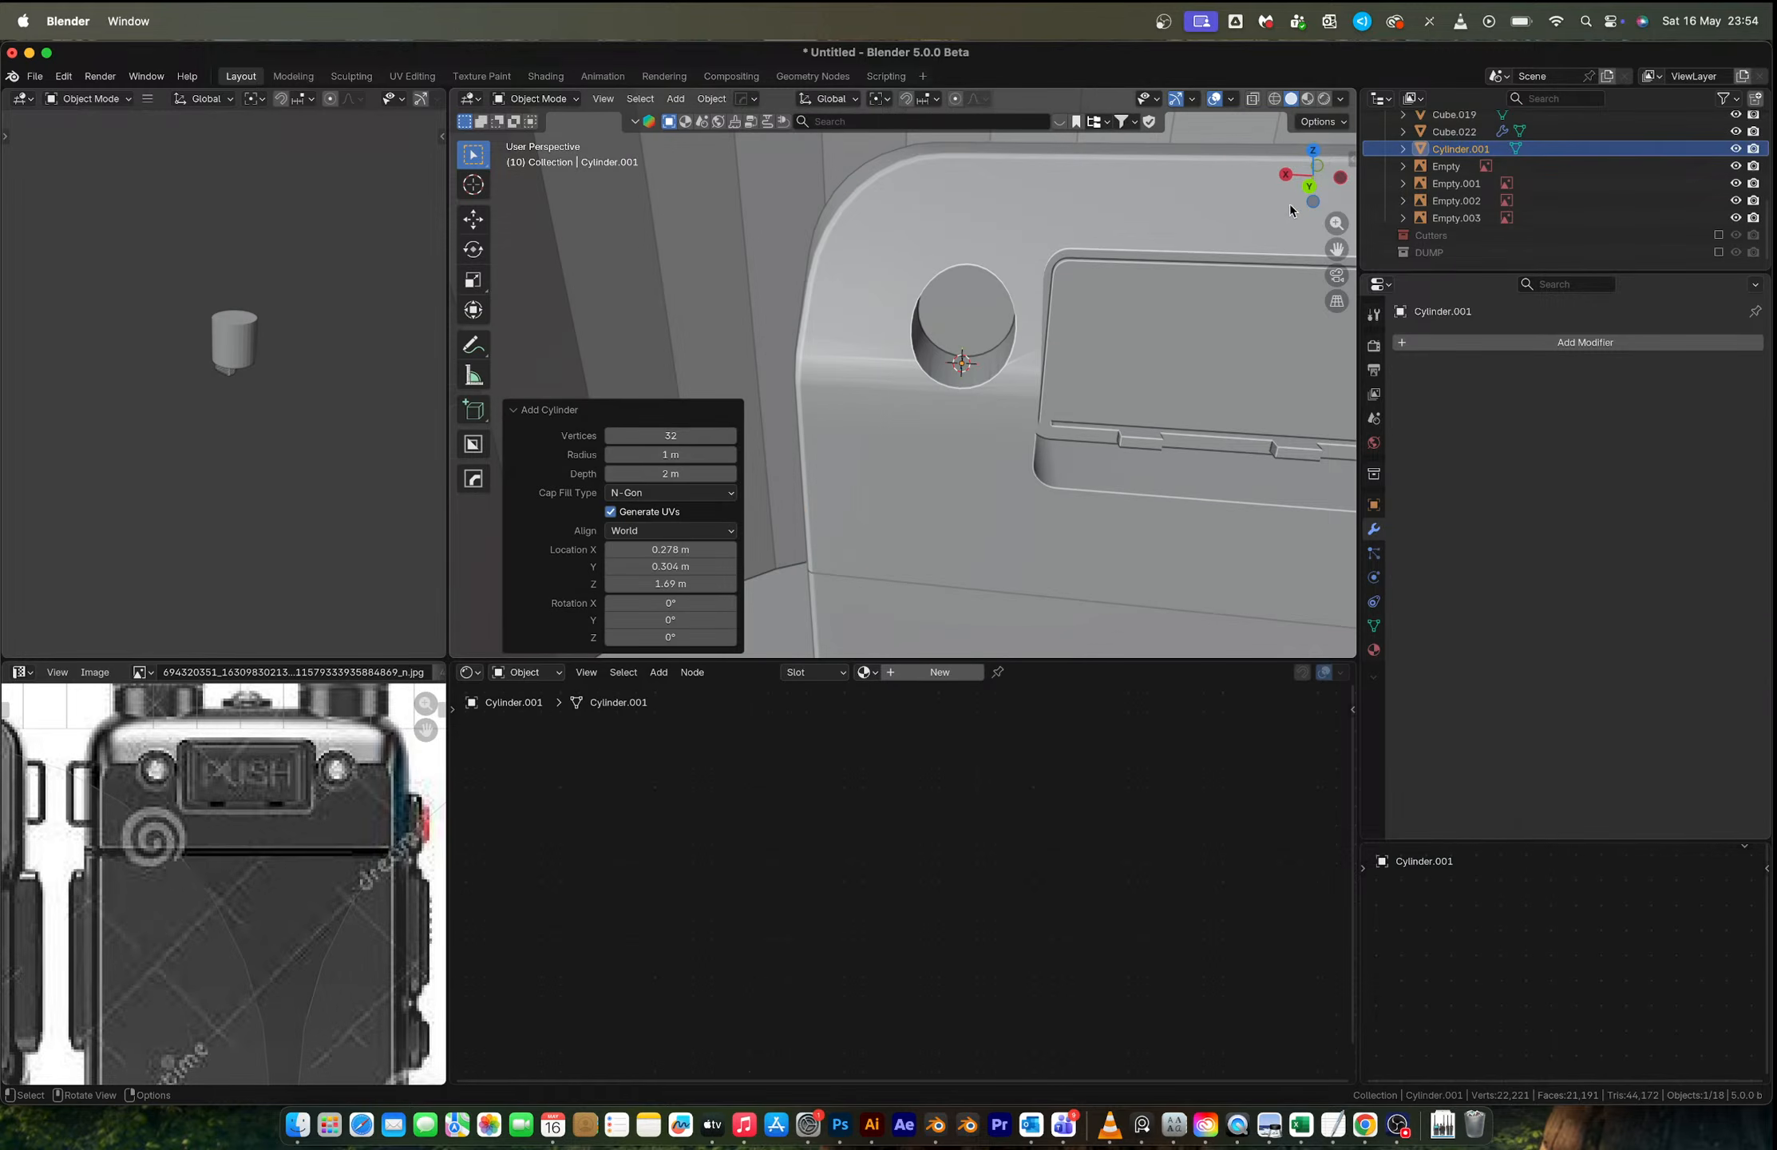
{"action": "left_click", "coordinate": [1310, 186]}
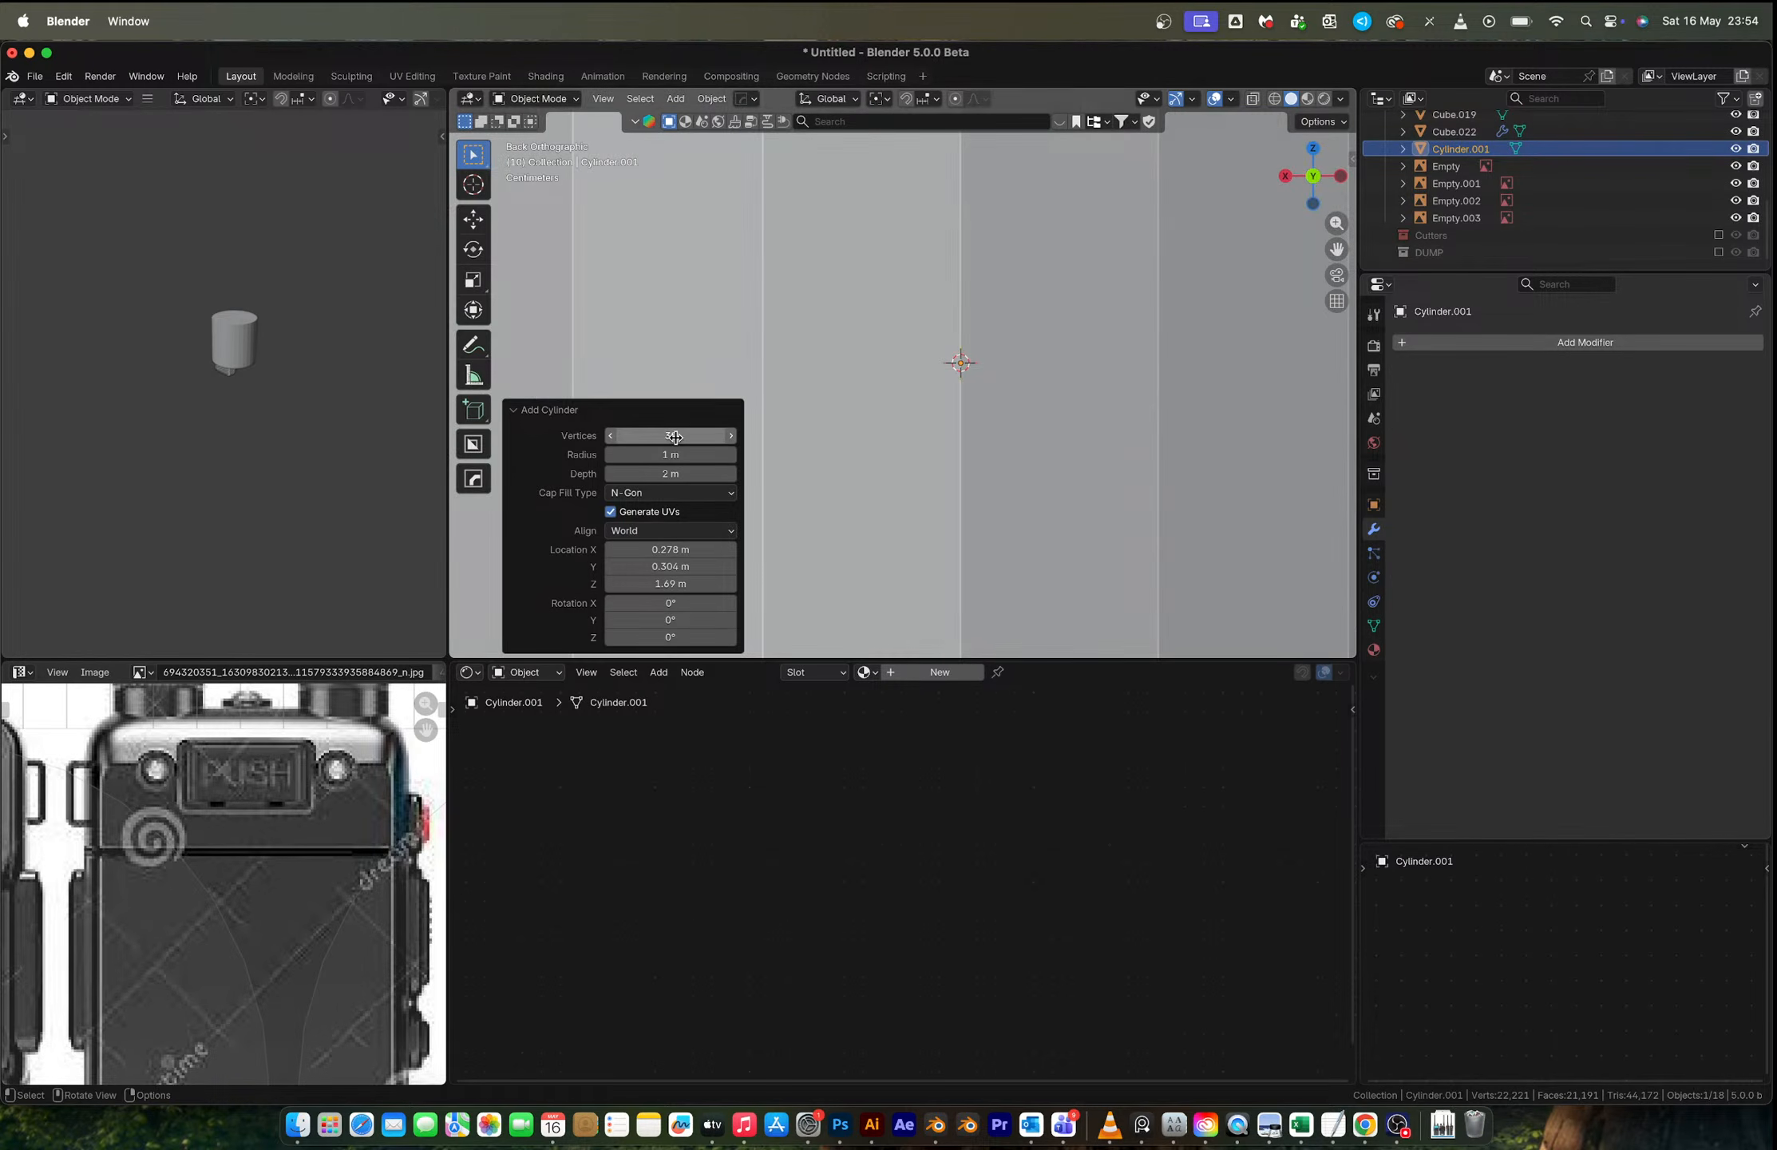
{"action": "left_click", "coordinate": [671, 530]}
{"action": "left_click", "coordinate": [670, 570]}
Step: Scale the new cylinder by 0.251, 0.198 and 0.975, and raise it along global Z to fit the round hole's outline
{"action": "key", "text": "s"}
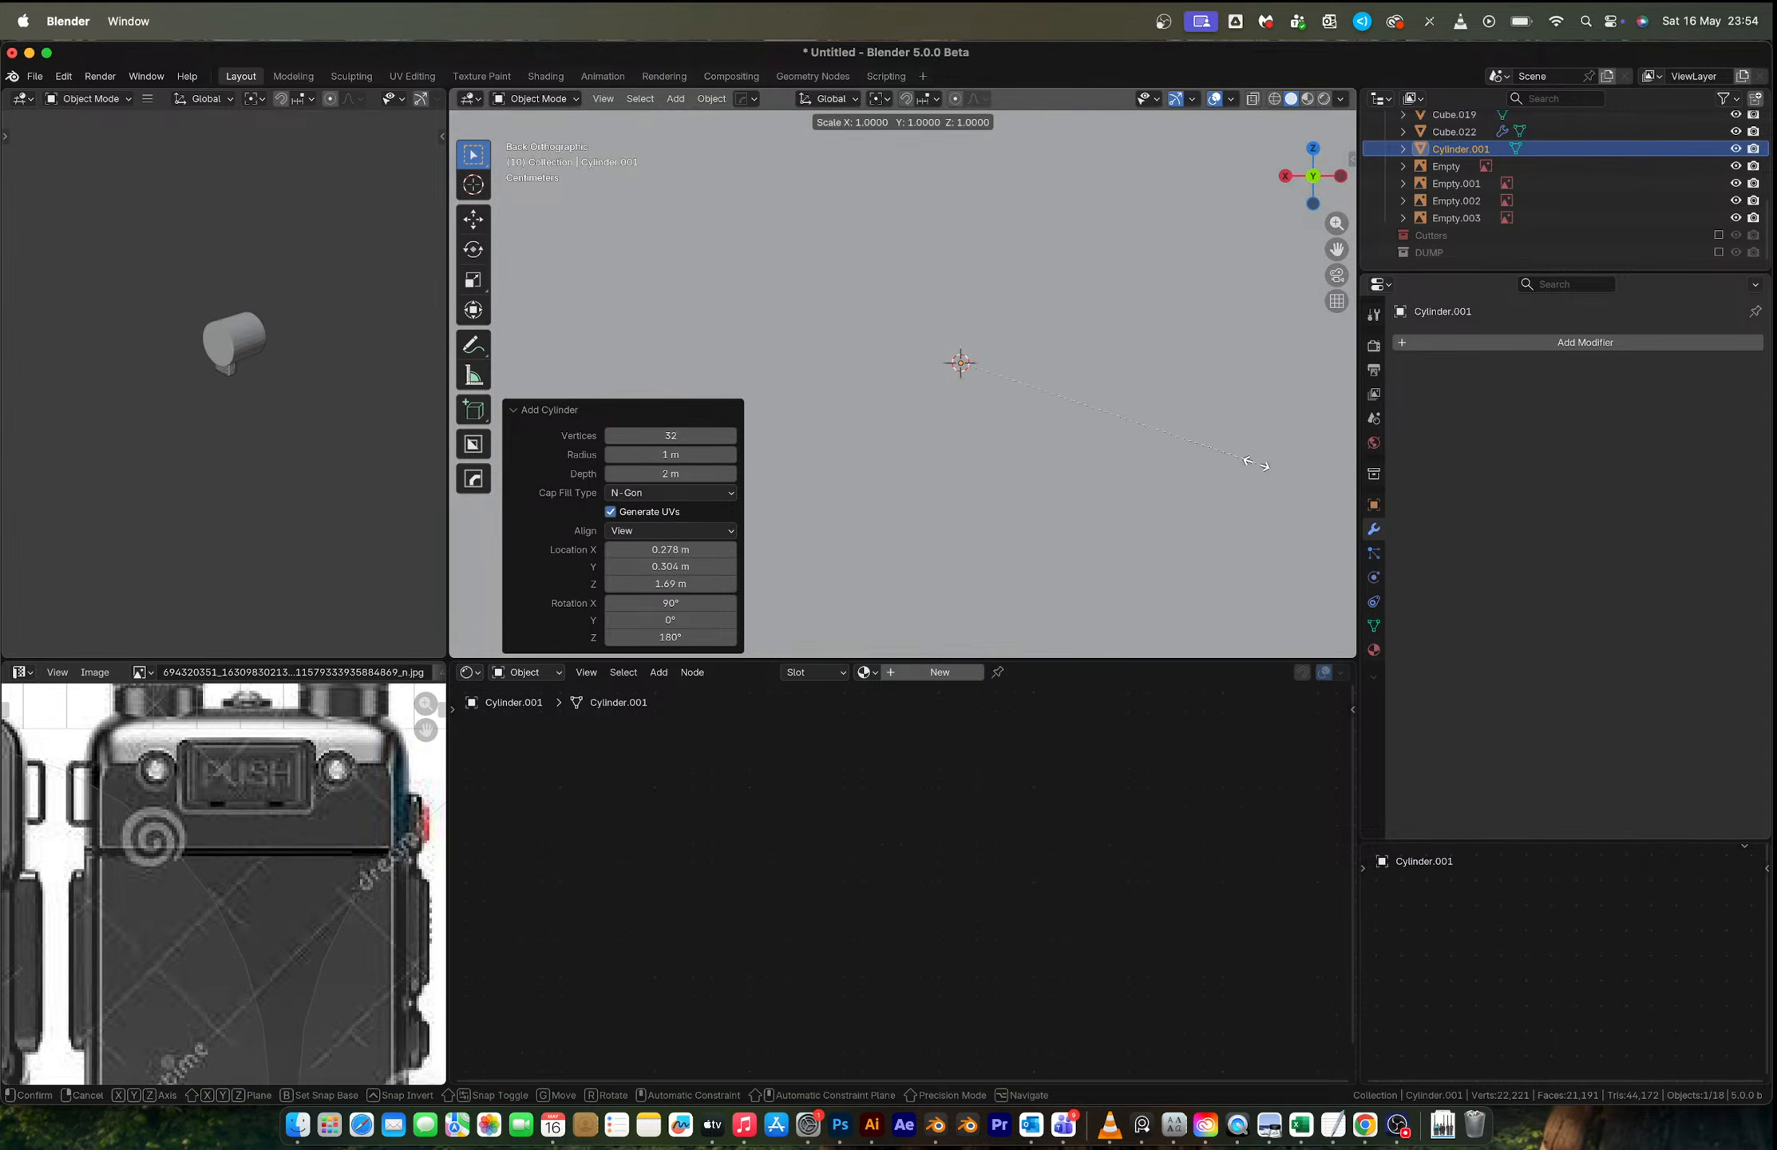
{"action": "left_click", "coordinate": [1030, 397]}
{"action": "key", "text": "s"}
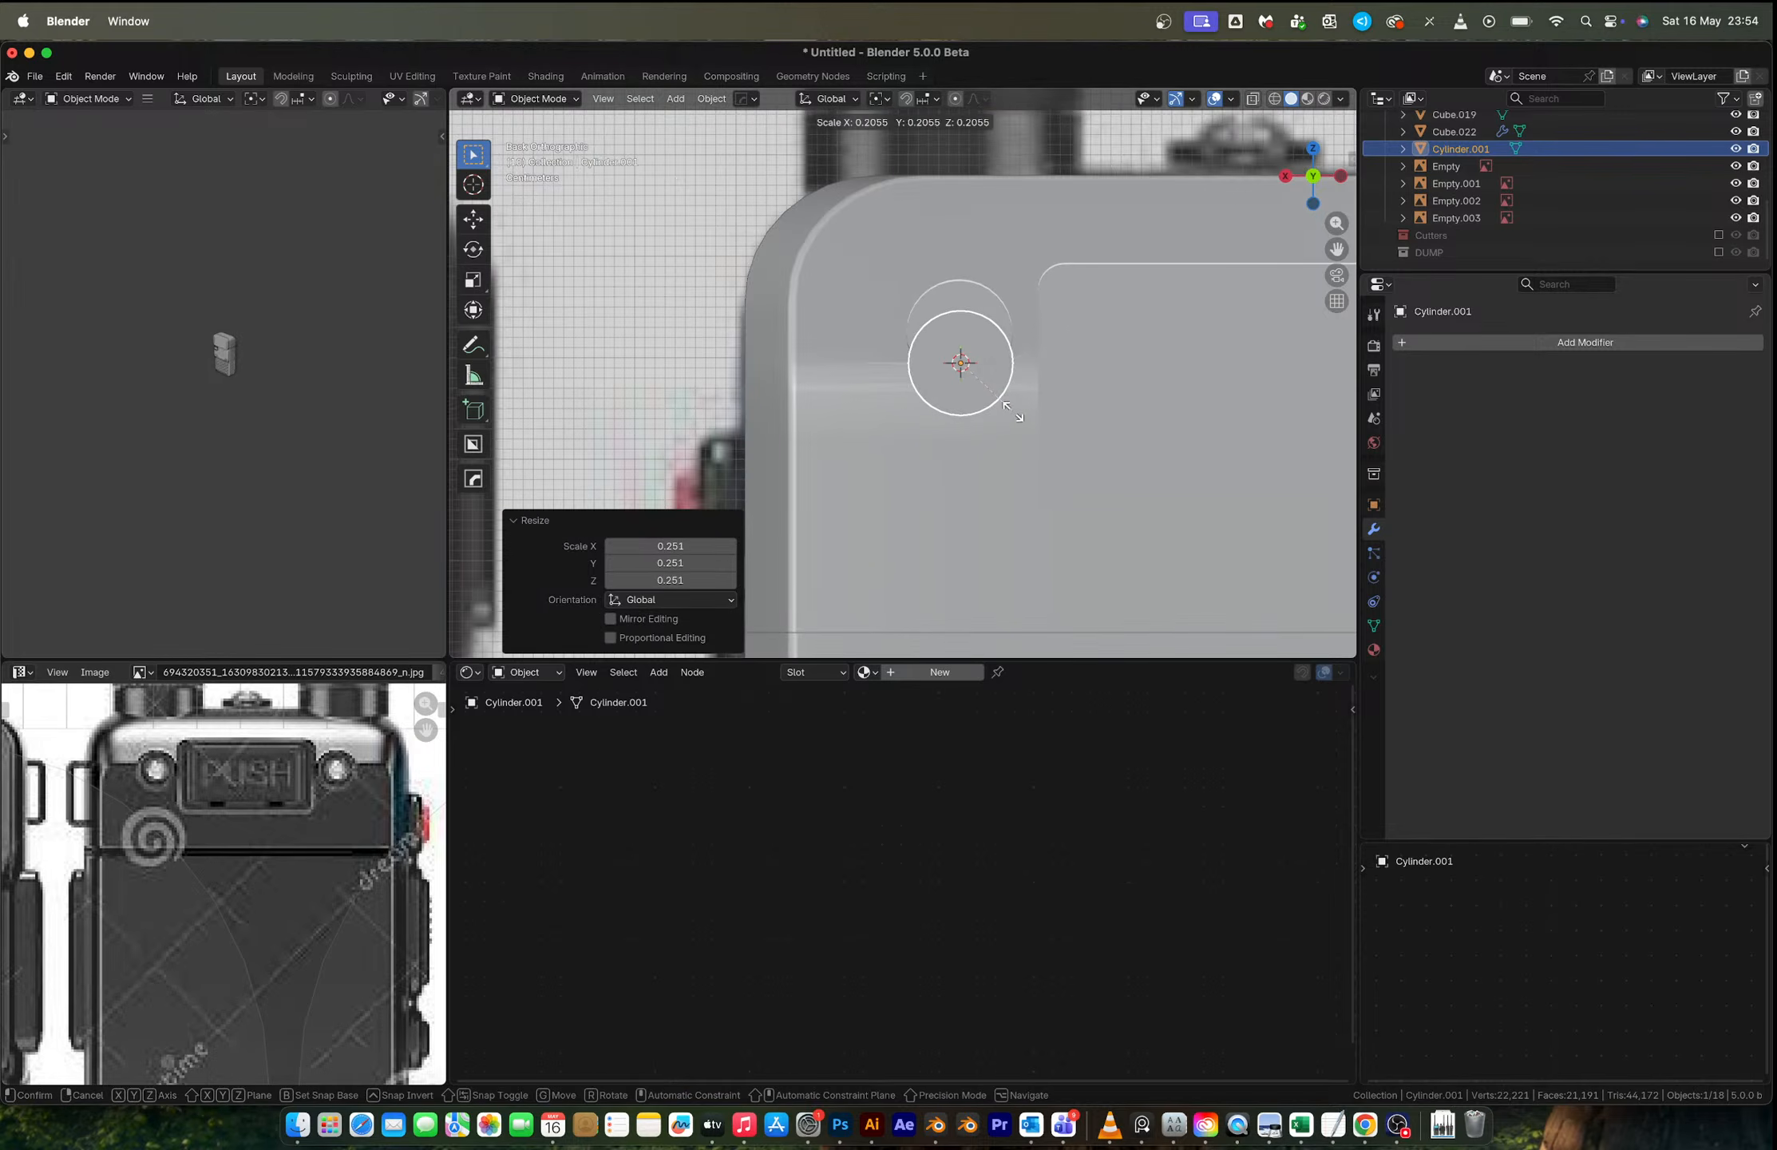
{"action": "left_click", "coordinate": [1009, 410]}
{"action": "key", "text": "g"}
{"action": "key", "text": "z"}
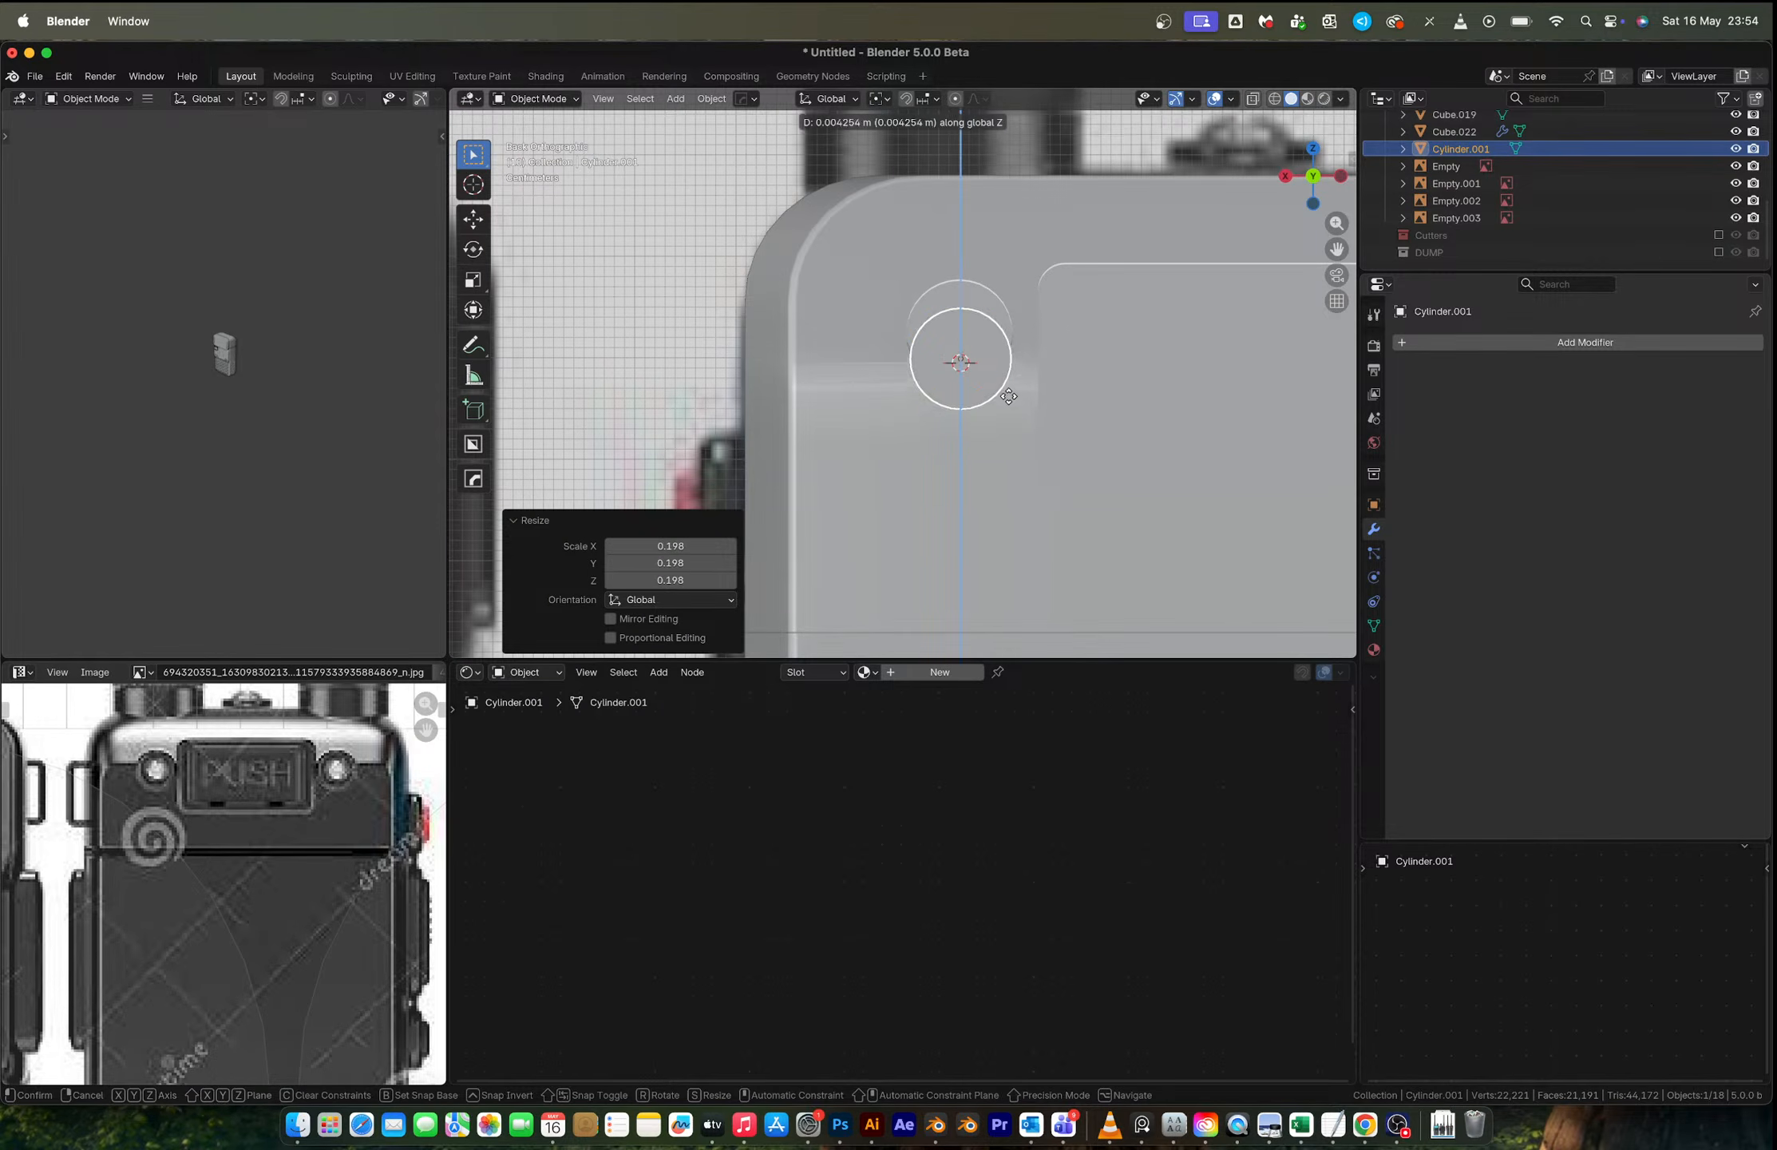
{"action": "left_click", "coordinate": [1016, 384]}
{"action": "key", "text": "s"}
{"action": "left_click", "coordinate": [1052, 385]}
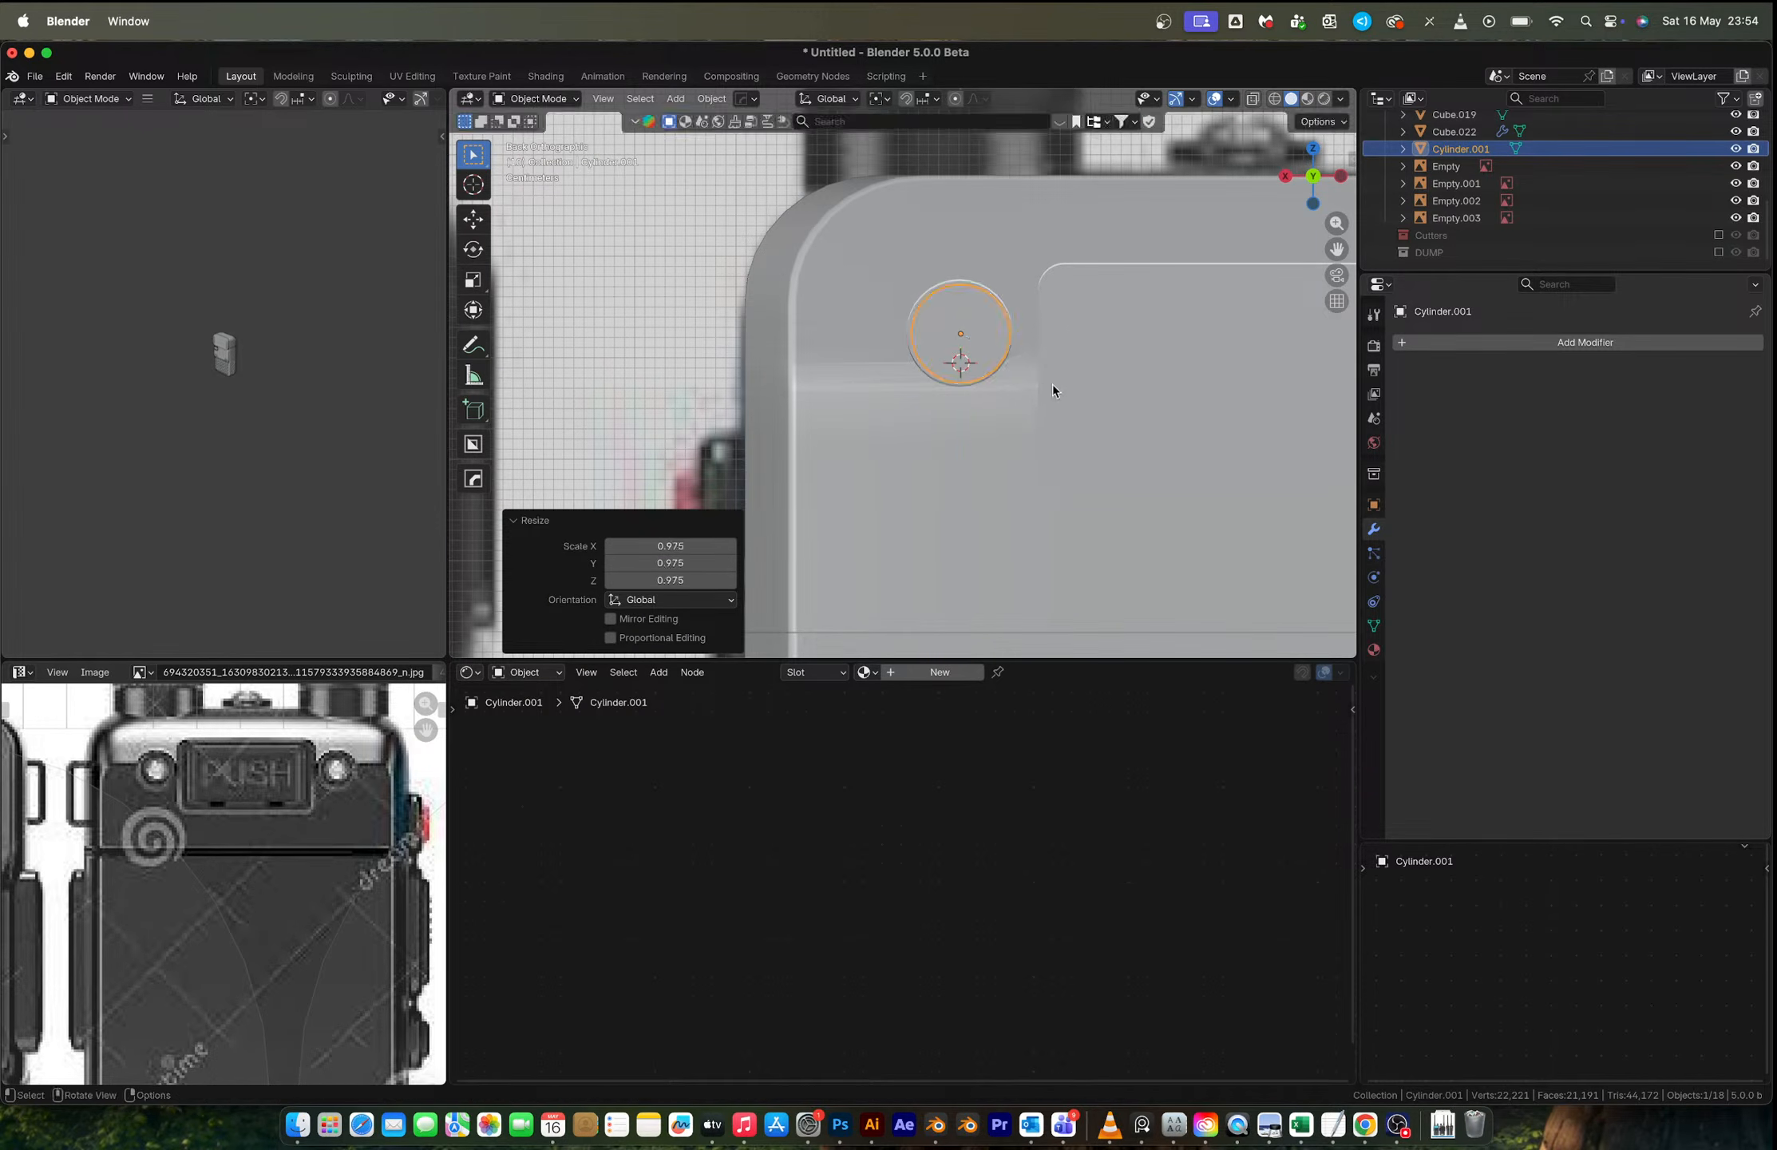
Step: Move the cylinder -0.057743 m along global Y into the hole and scale it uniformly by 0.953
{"action": "middle_click_drag", "start_coordinate": [1052, 385], "coordinate": [1000, 343]}
{"action": "key", "text": "g"}
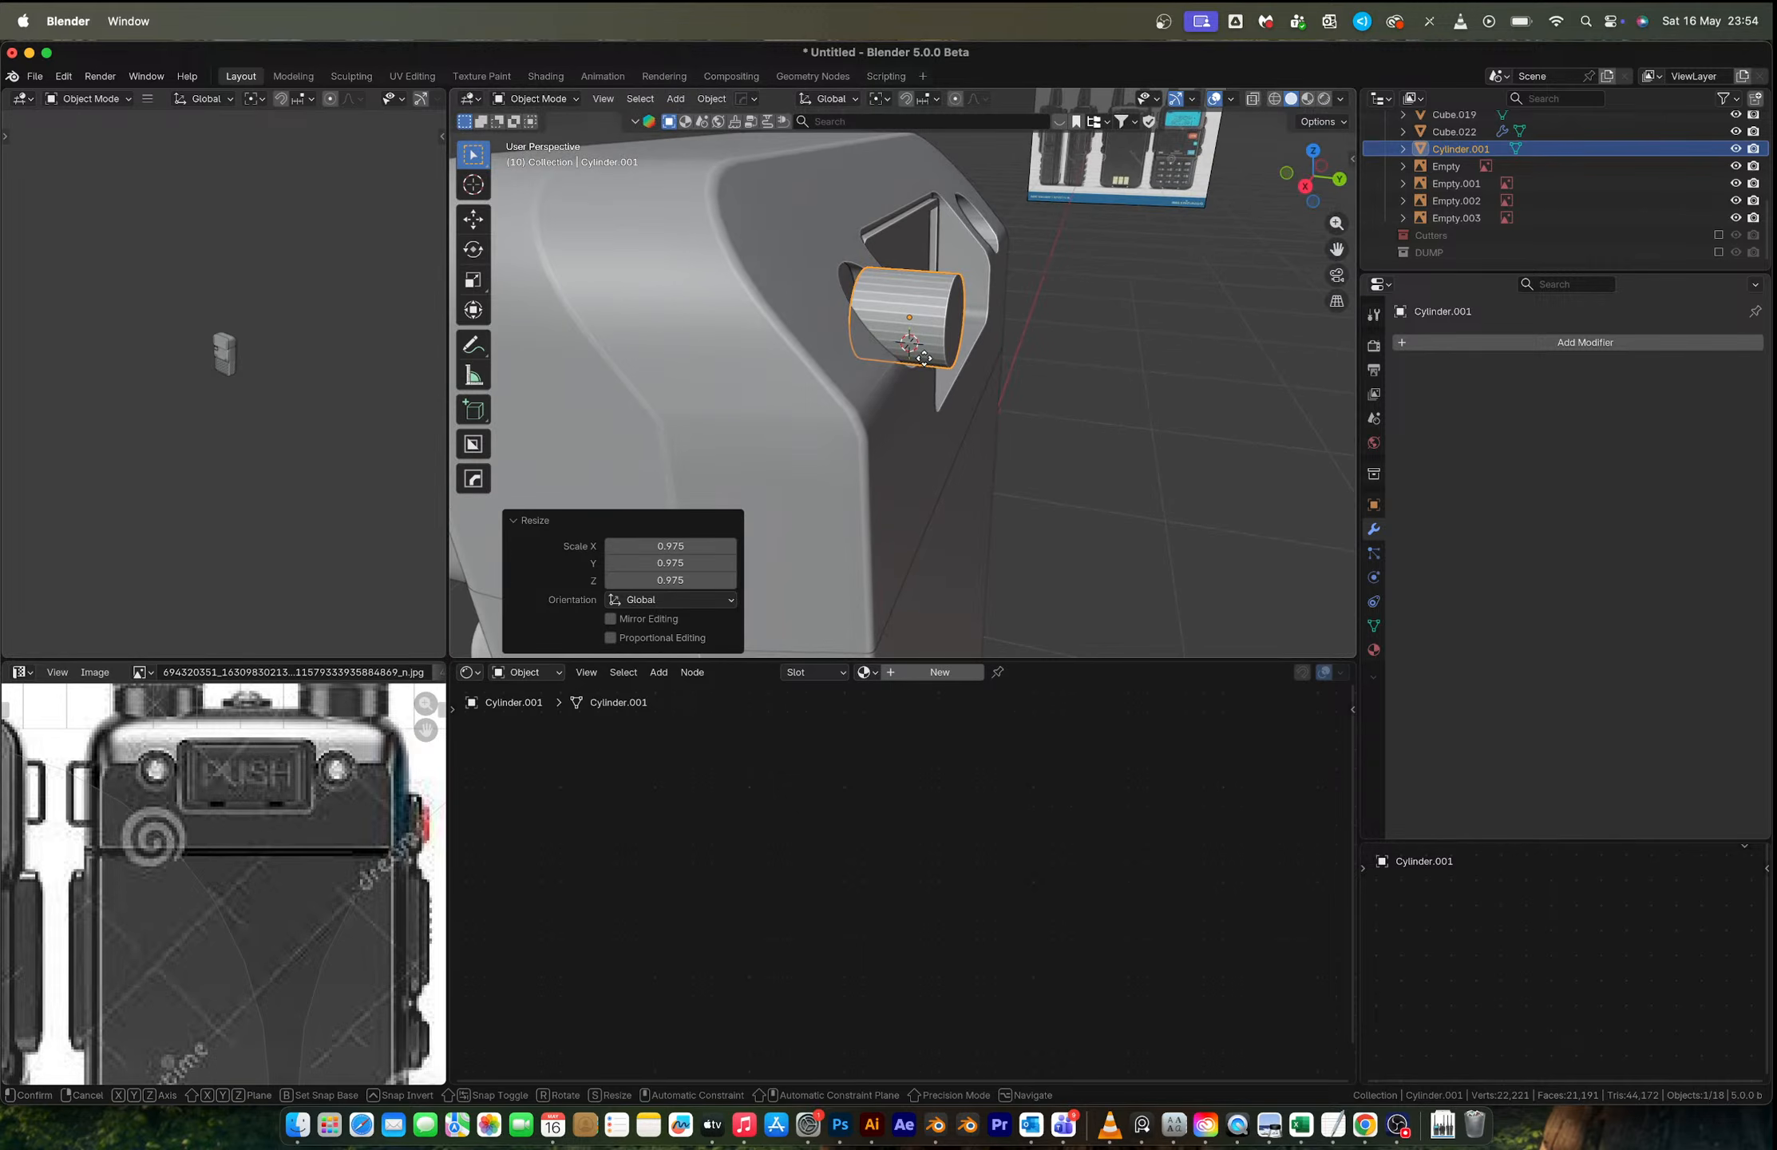
{"action": "key", "text": "y"}
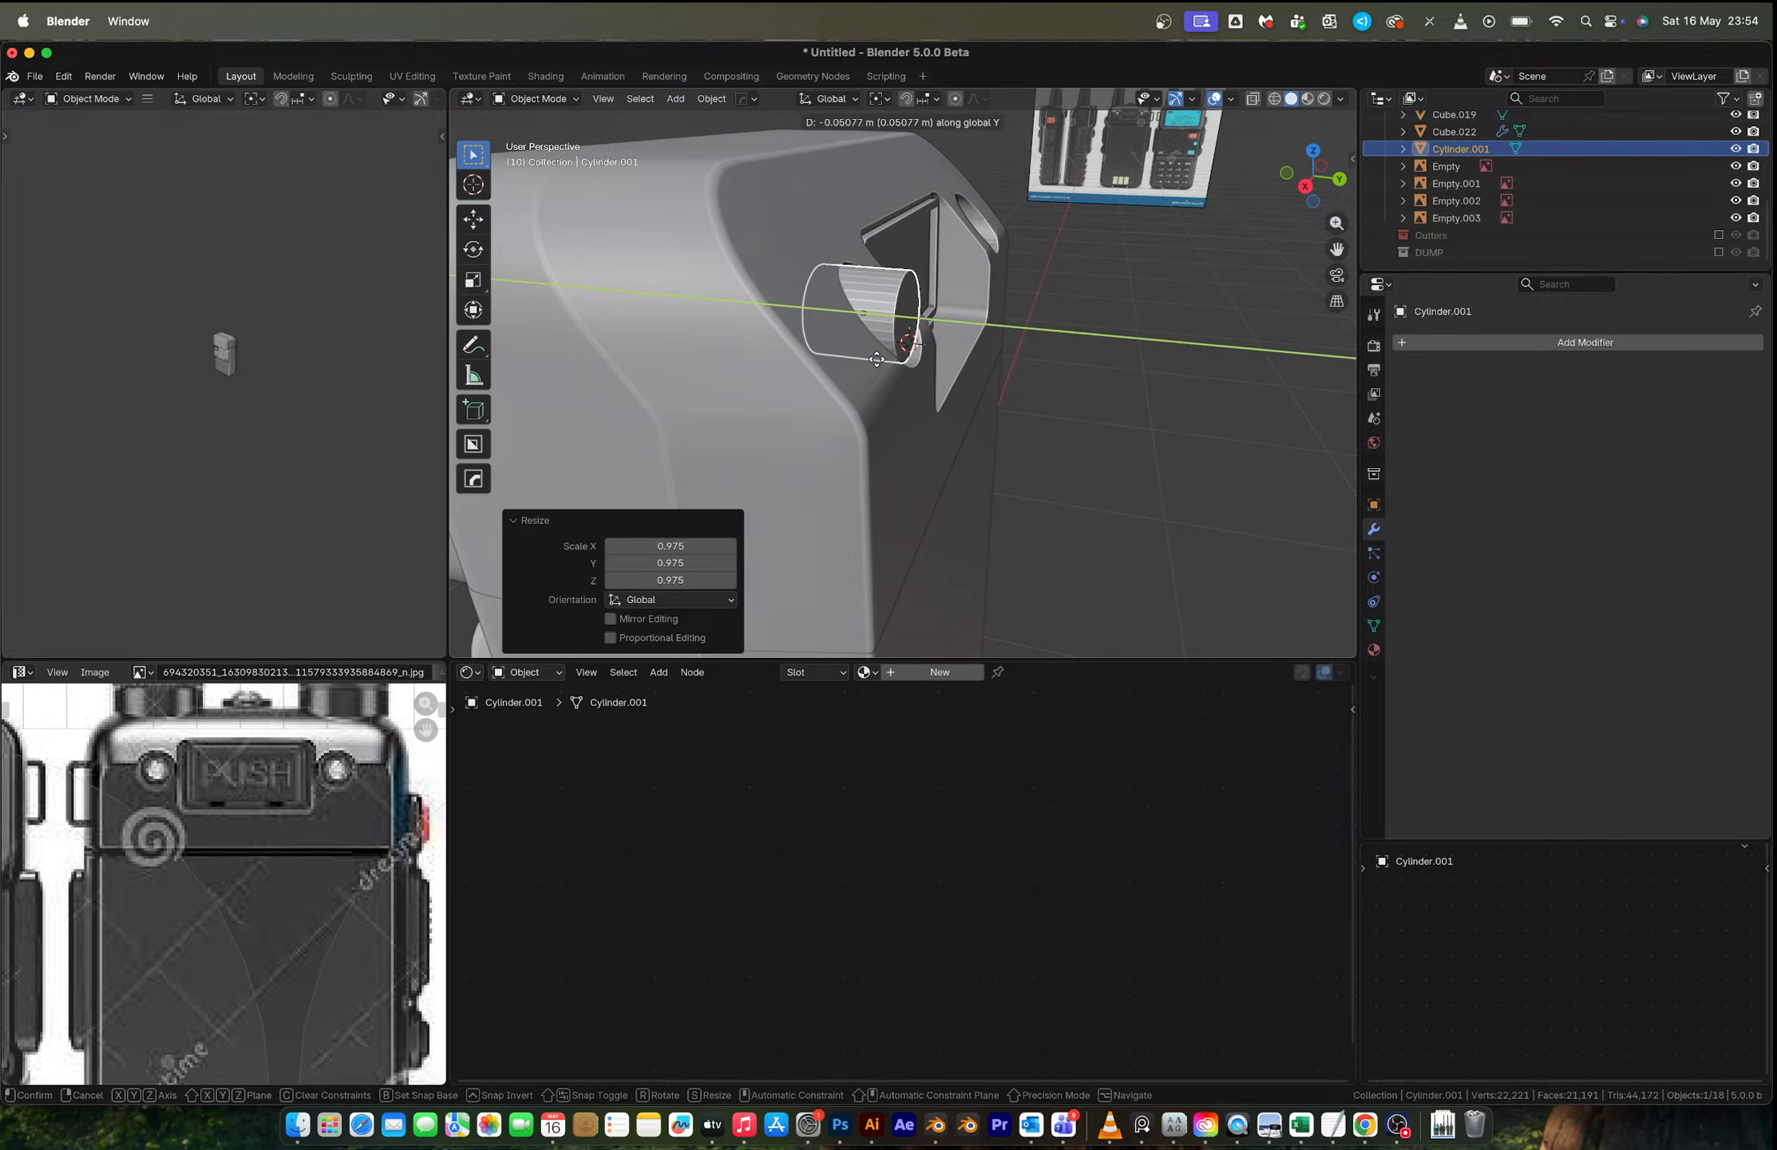
{"action": "left_click", "coordinate": [880, 361]}
{"action": "key", "text": "s"}
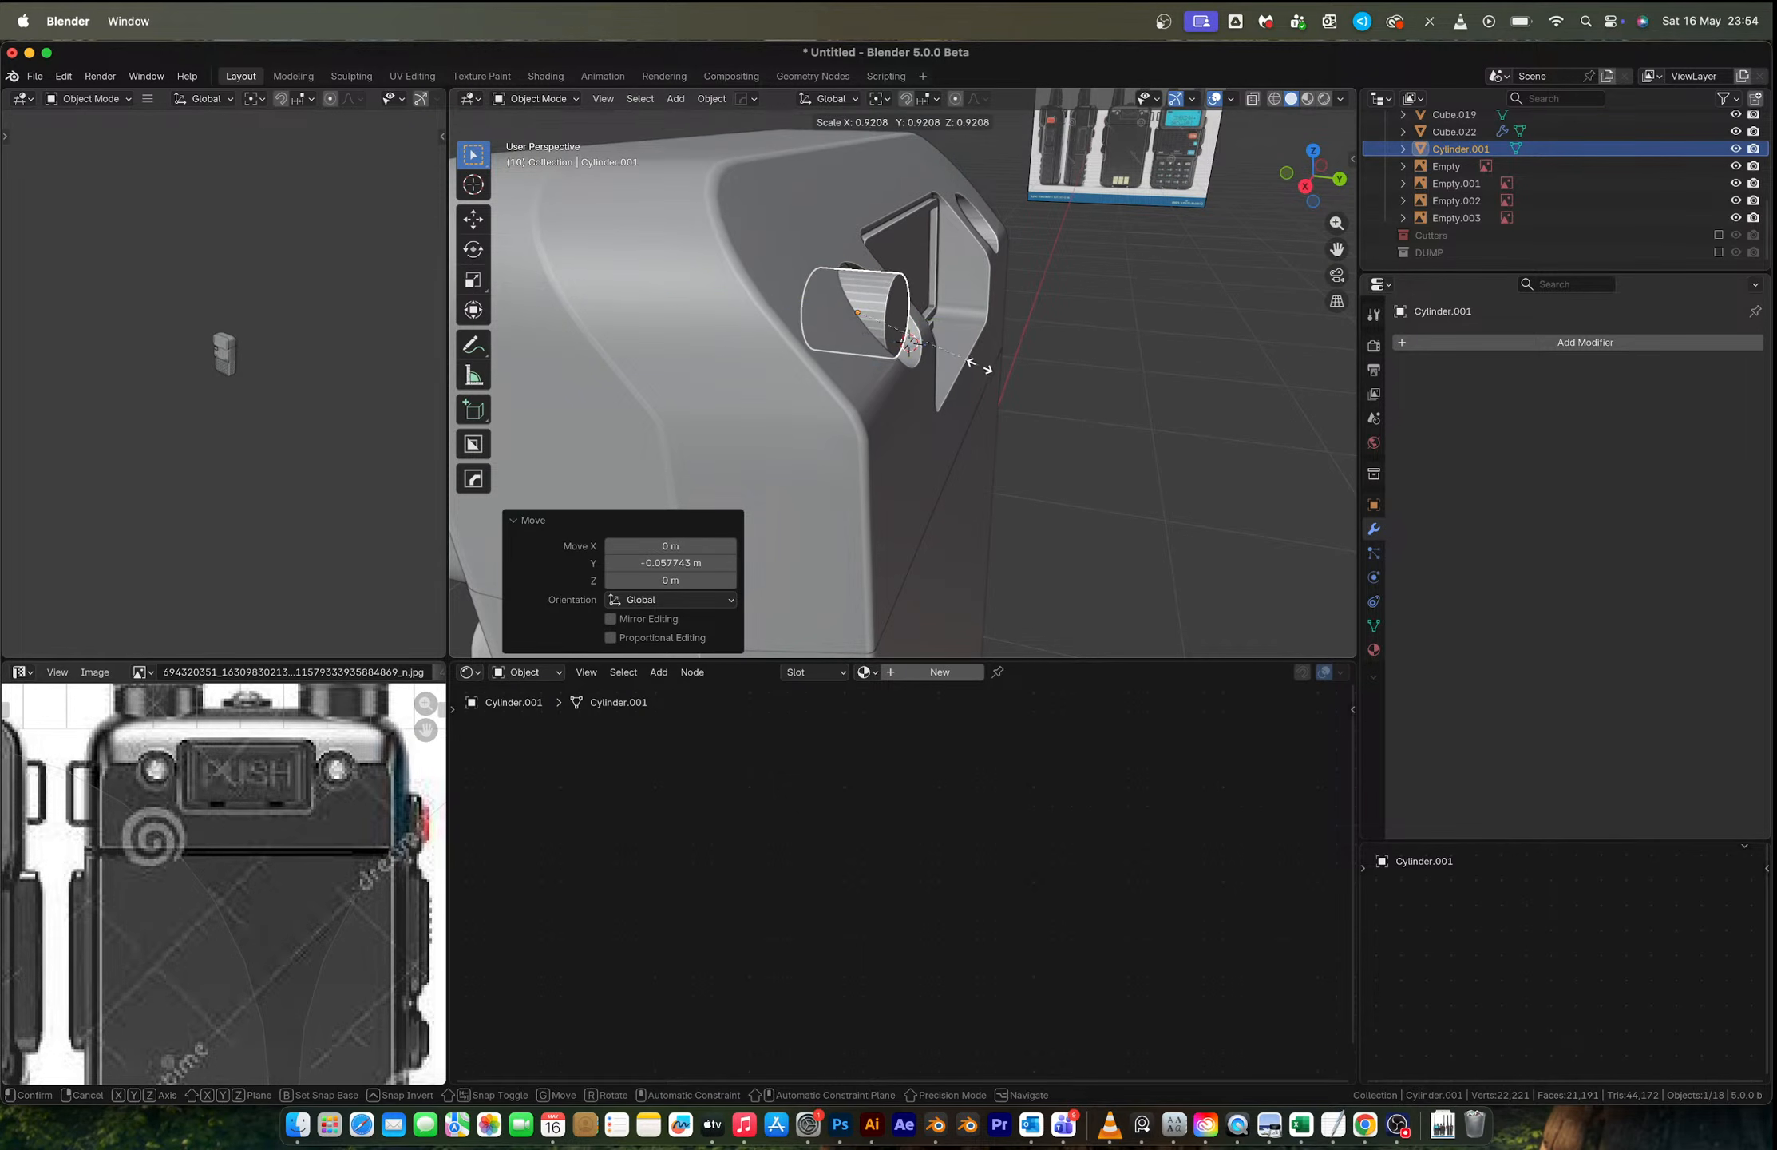
{"action": "left_click", "coordinate": [986, 370]}
Step: Shade the hole's cylinder auto smooth at 30°
{"action": "middle_click_drag", "start_coordinate": [986, 369], "coordinate": [826, 351]}
{"action": "scroll", "coordinate": [934, 321], "scroll_direction": "up", "scroll_amount": 3}
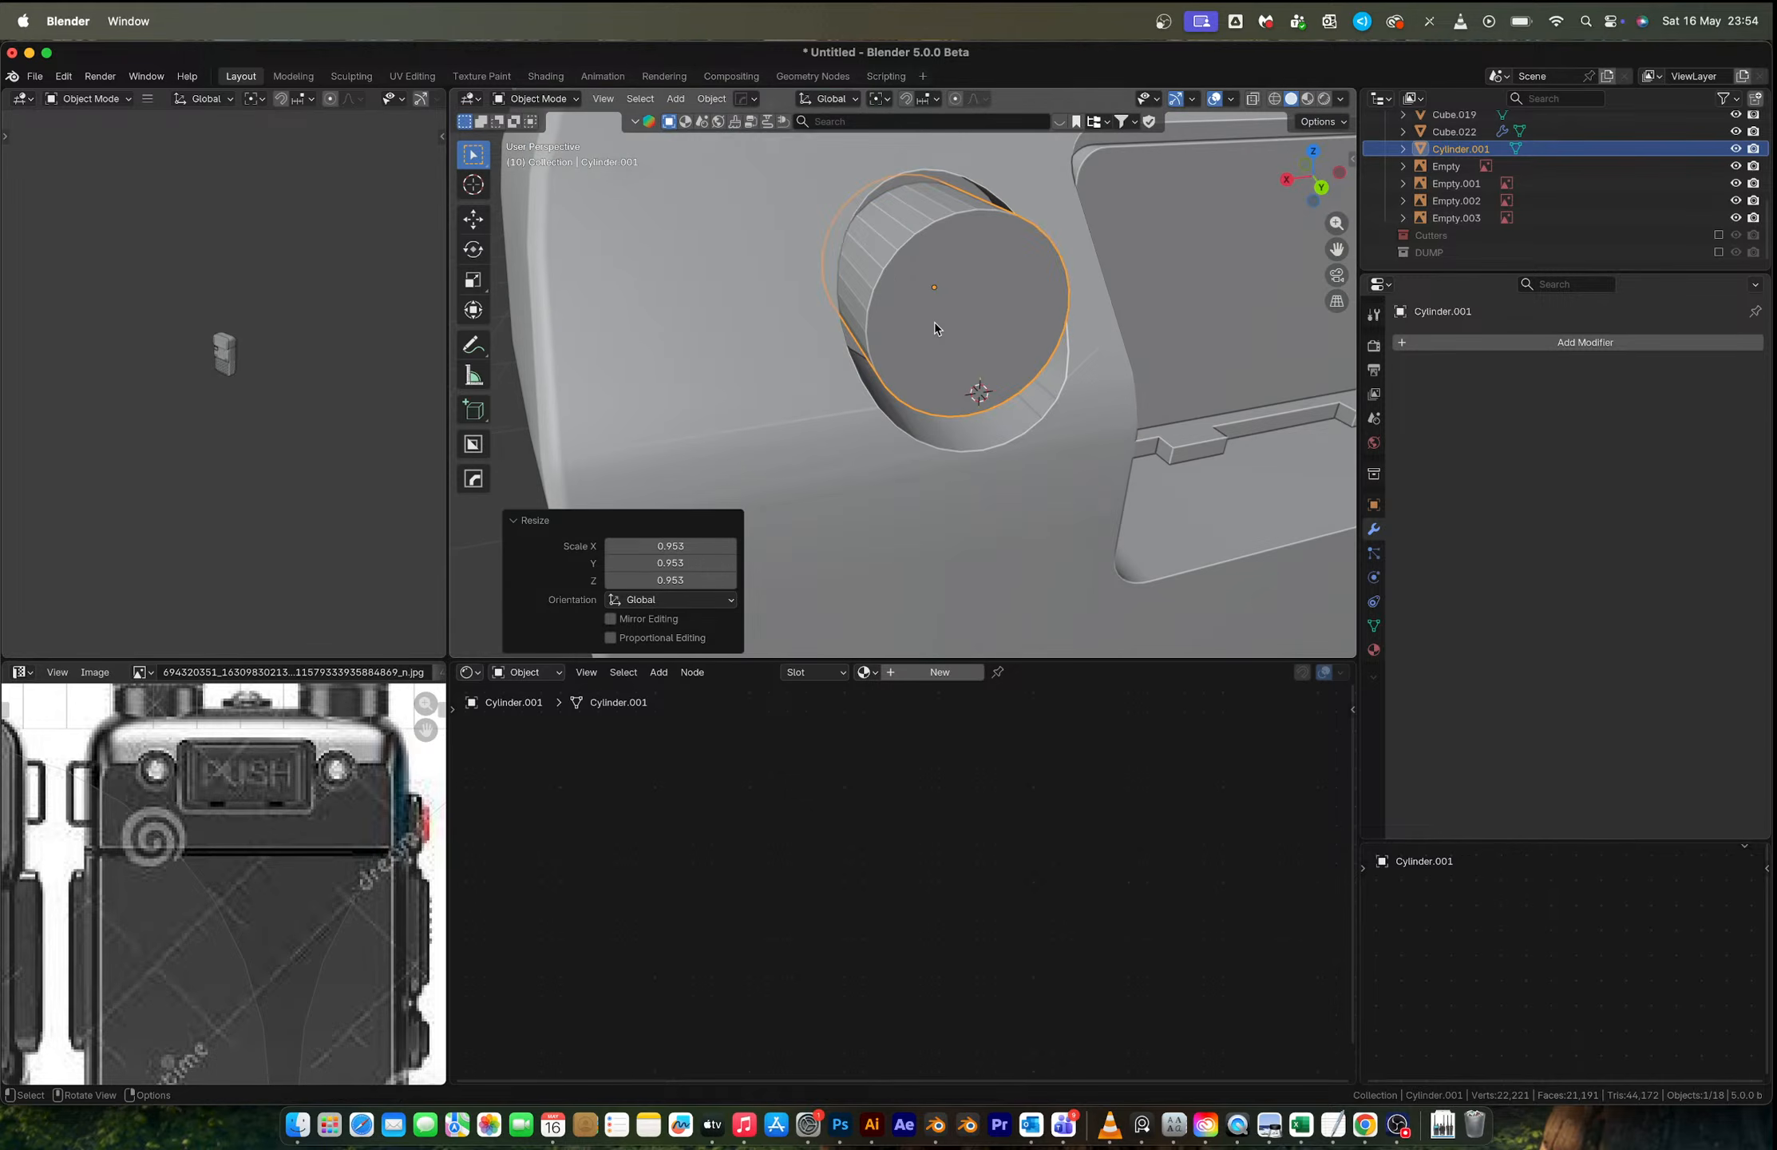
{"action": "middle_click_drag", "start_coordinate": [934, 322], "coordinate": [1068, 414]}
{"action": "right_click", "coordinate": [901, 373]}
{"action": "left_click", "coordinate": [924, 353]}
Step: Add one loop cut around the cylinder's length, slid with a factor of -0.250
{"action": "key", "text": "Tab"}
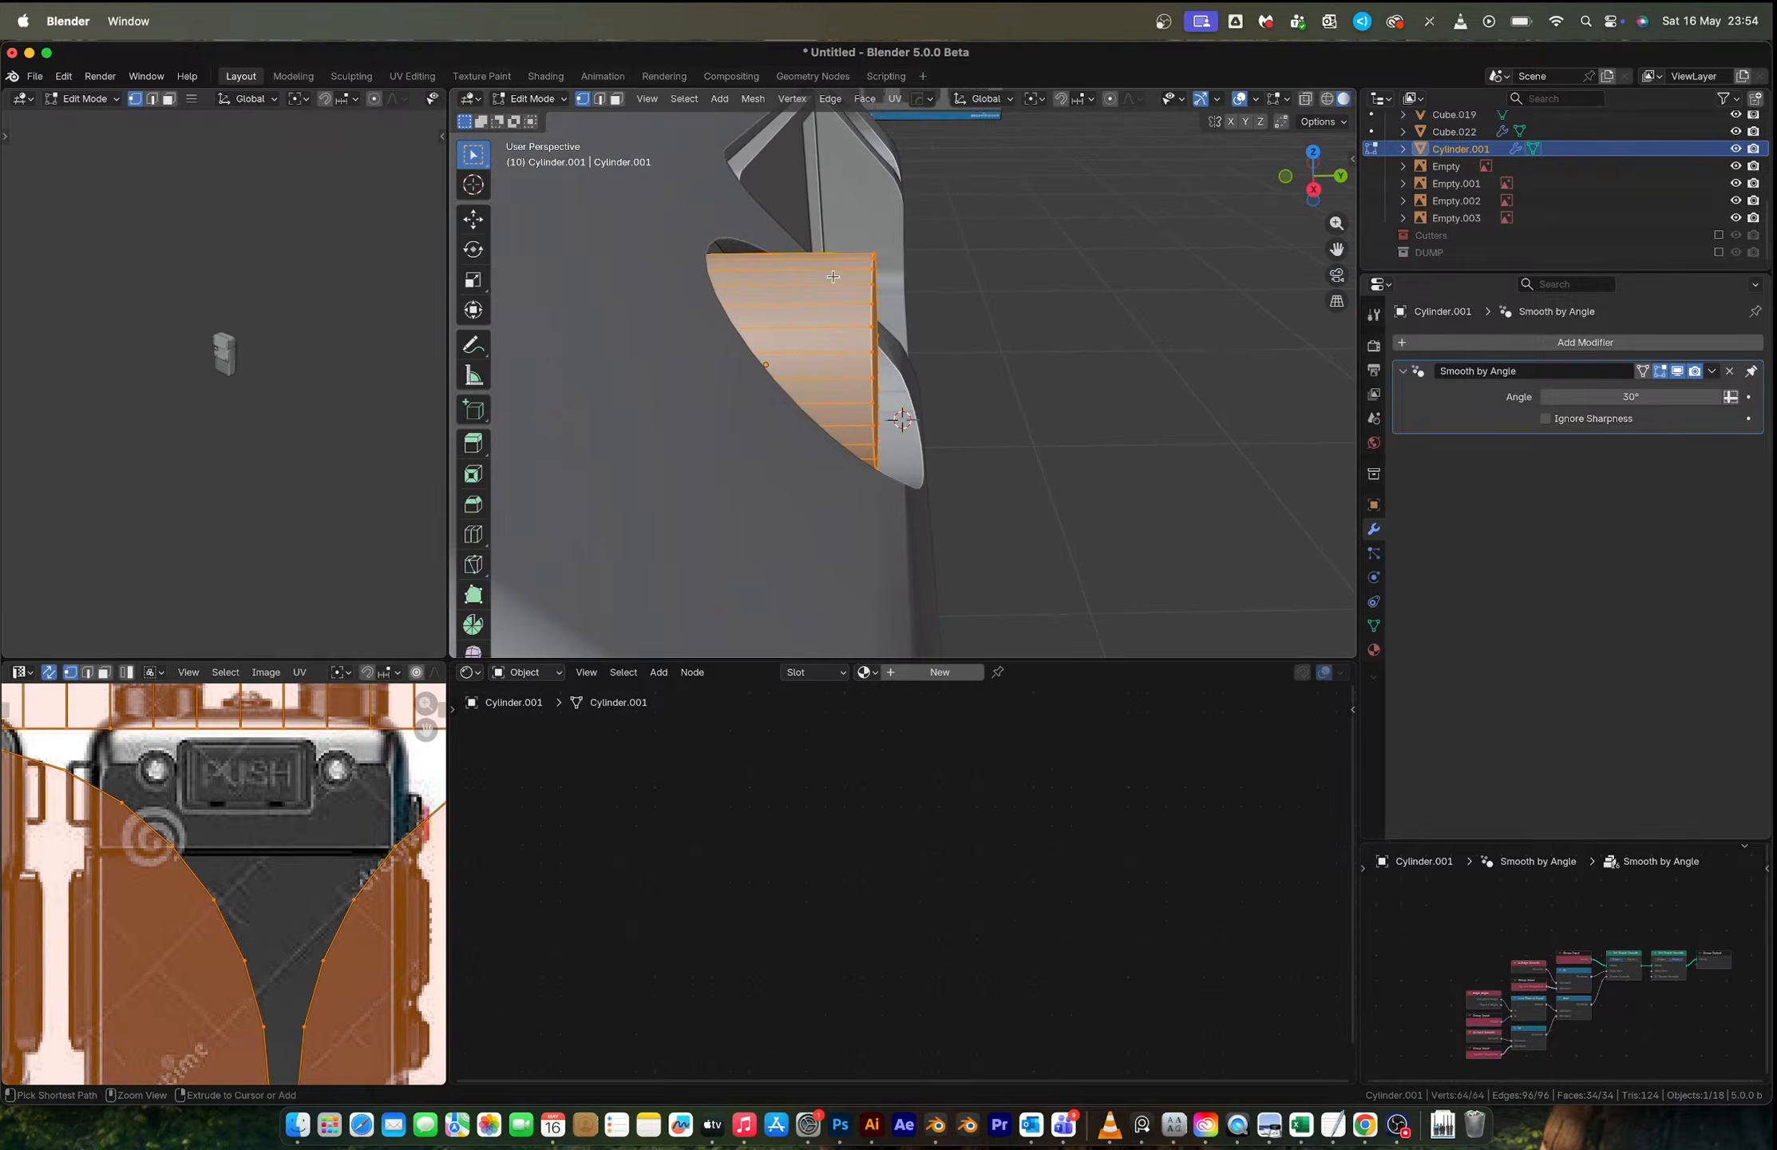
{"action": "key", "text": "ctrl+r"}
{"action": "left_click", "coordinate": [855, 285]}
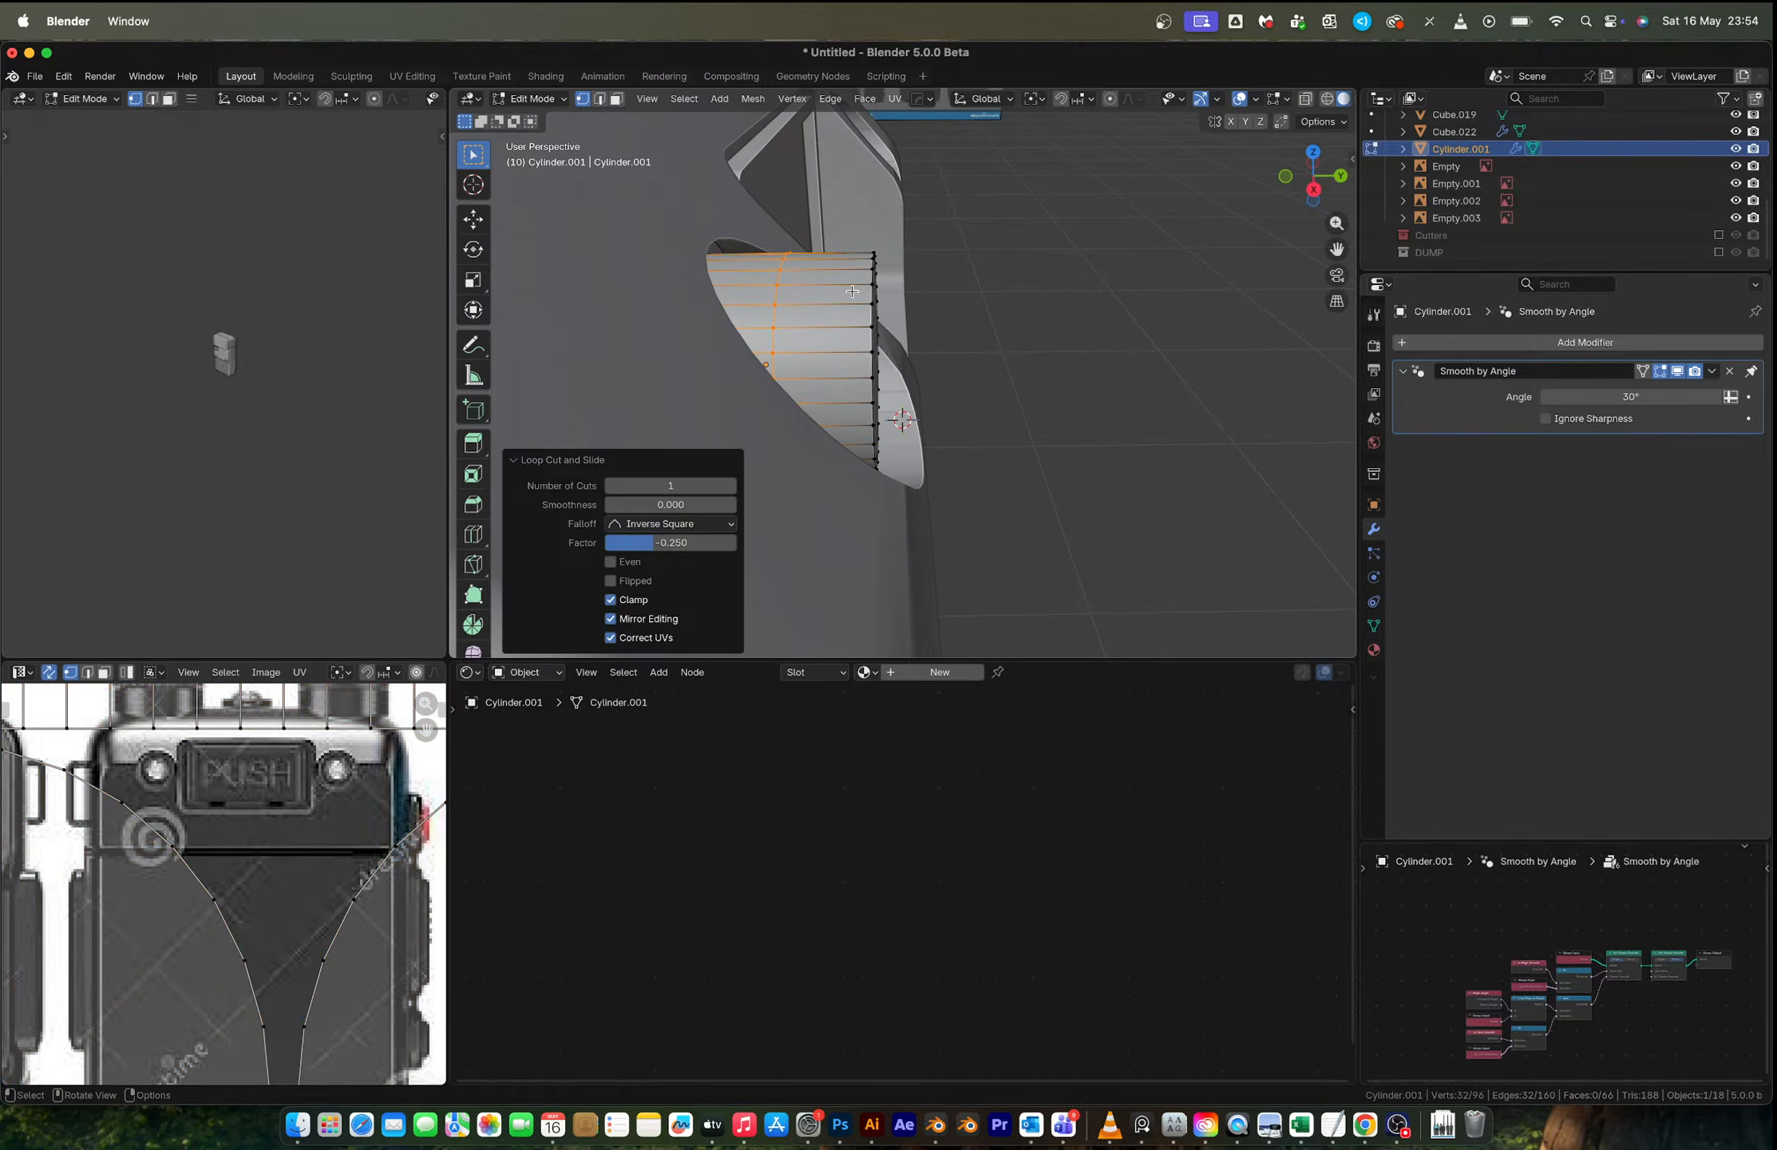
Step: Try Extrude Manifold on the ring of side faces at the cylinder's inner end, and undo it
{"action": "key", "text": "3"}
{"action": "left_click", "coordinate": [745, 271], "text": "alt"}
{"action": "middle_click_drag", "start_coordinate": [817, 373], "coordinate": [906, 457]}
{"action": "key", "text": "alt+e"}
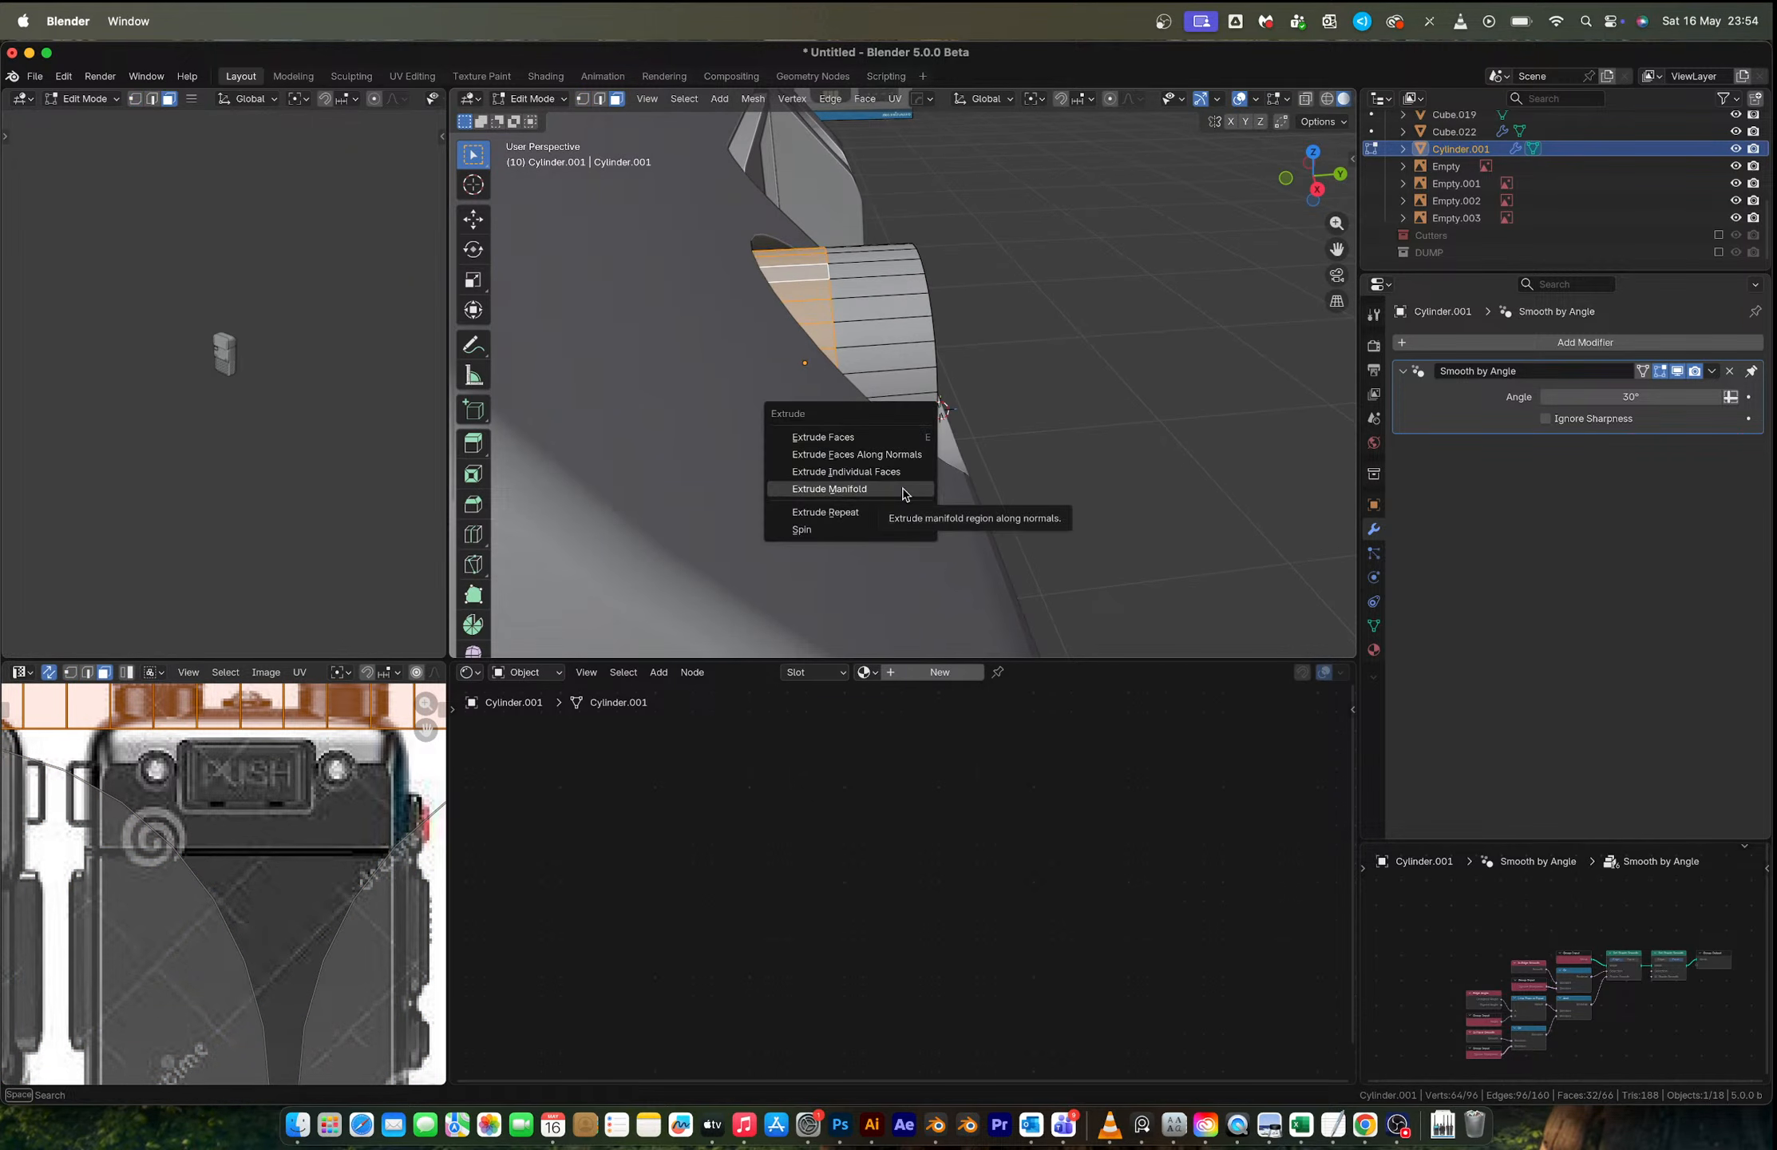
{"action": "left_click", "coordinate": [905, 493]}
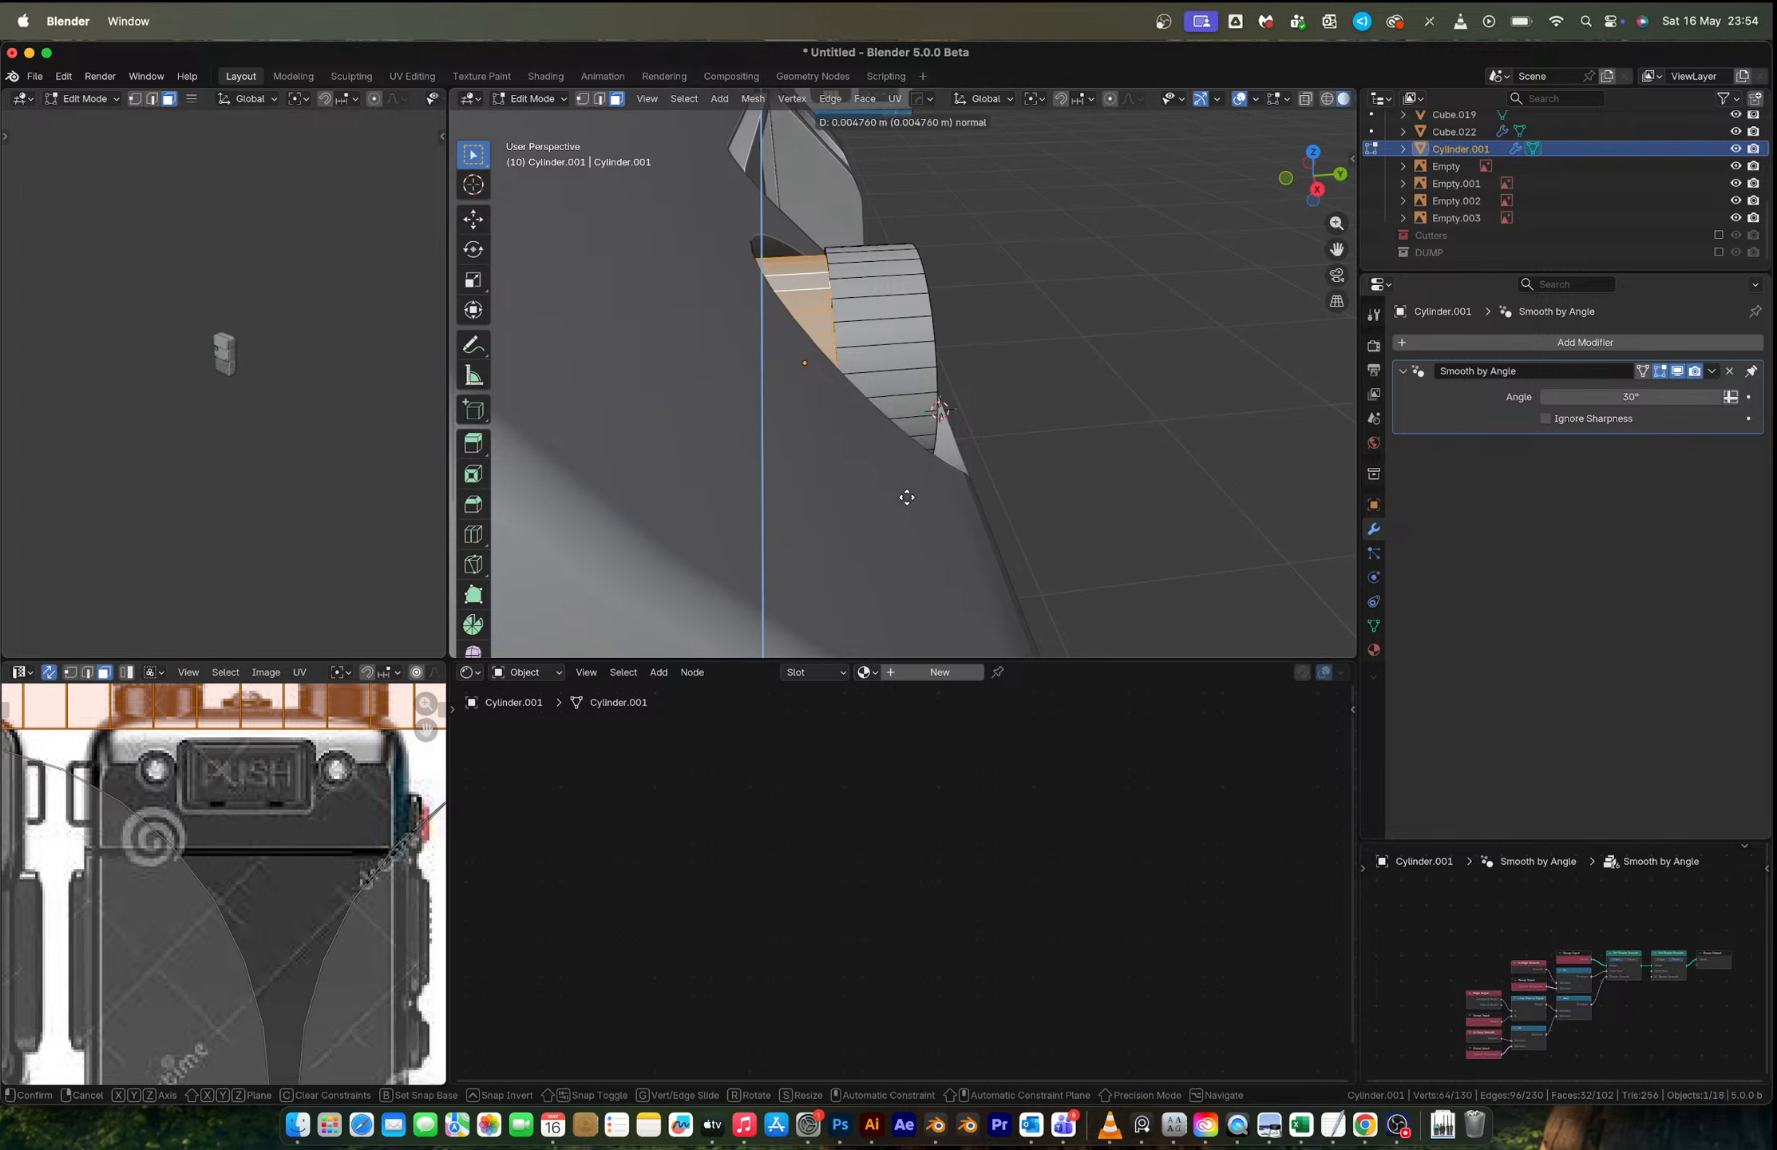
{"action": "left_click", "coordinate": [934, 544]}
{"action": "key", "text": "super+z"}
{"action": "middle_click_drag", "start_coordinate": [873, 347], "coordinate": [846, 352]}
{"action": "key", "text": "alt+e"}
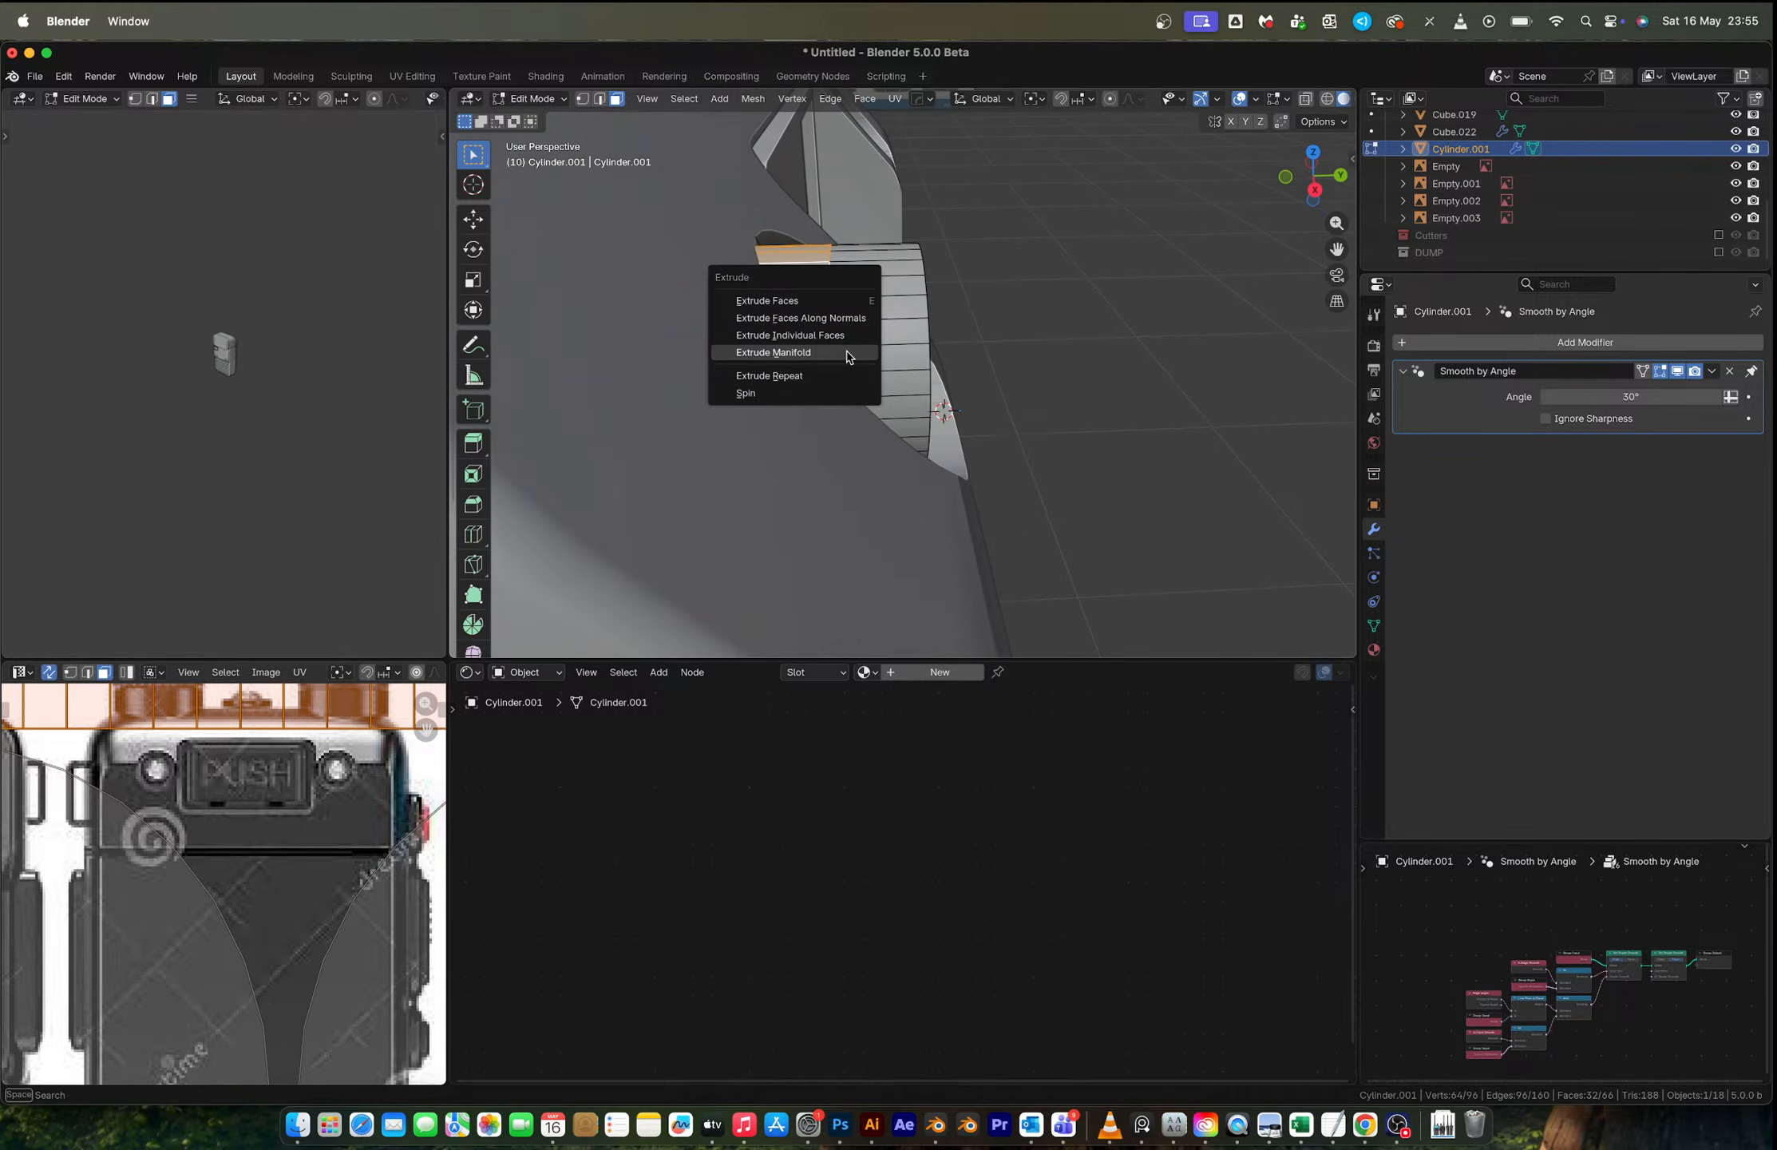
{"action": "key", "text": "Escape"}
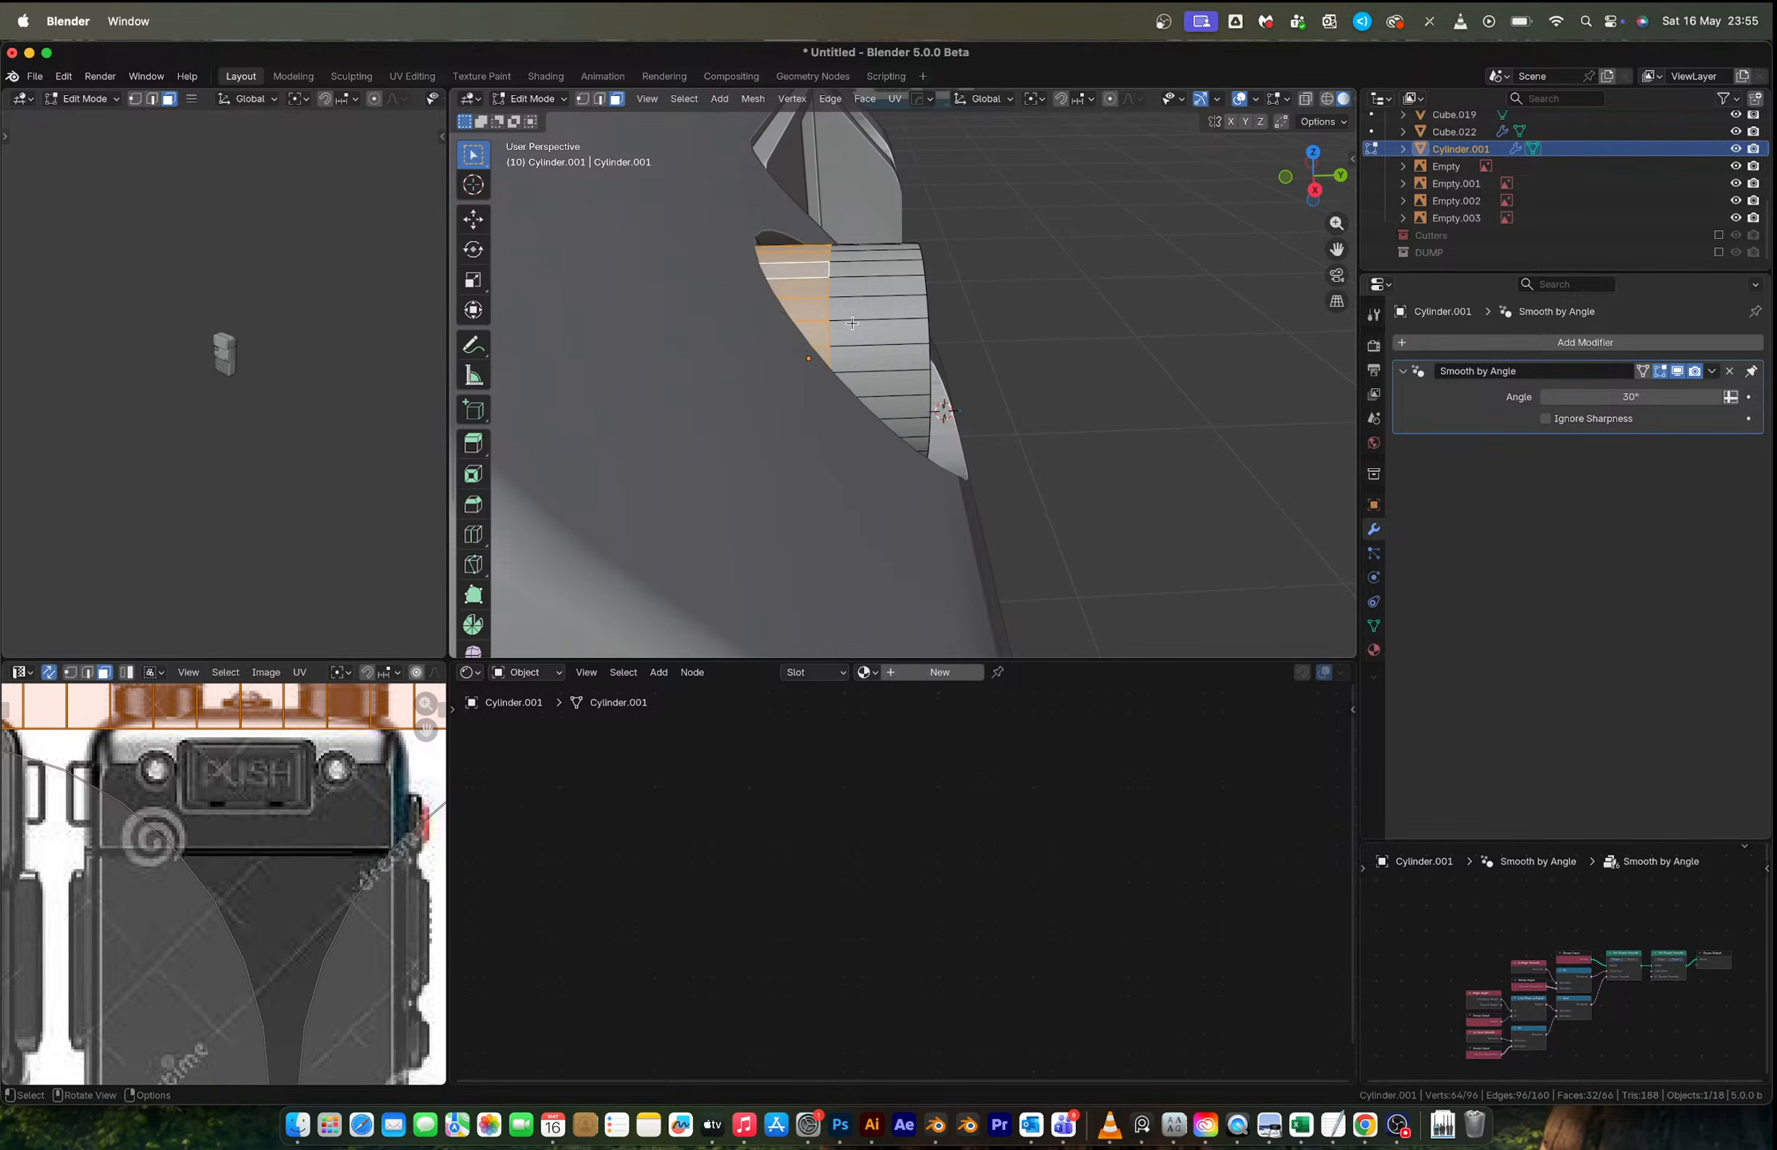
Step: Move the vertices of the cylinder's inner end cap about -0.021 m along global Y to lengthen the inner section
{"action": "key", "text": "alt+z"}
{"action": "key", "text": "1"}
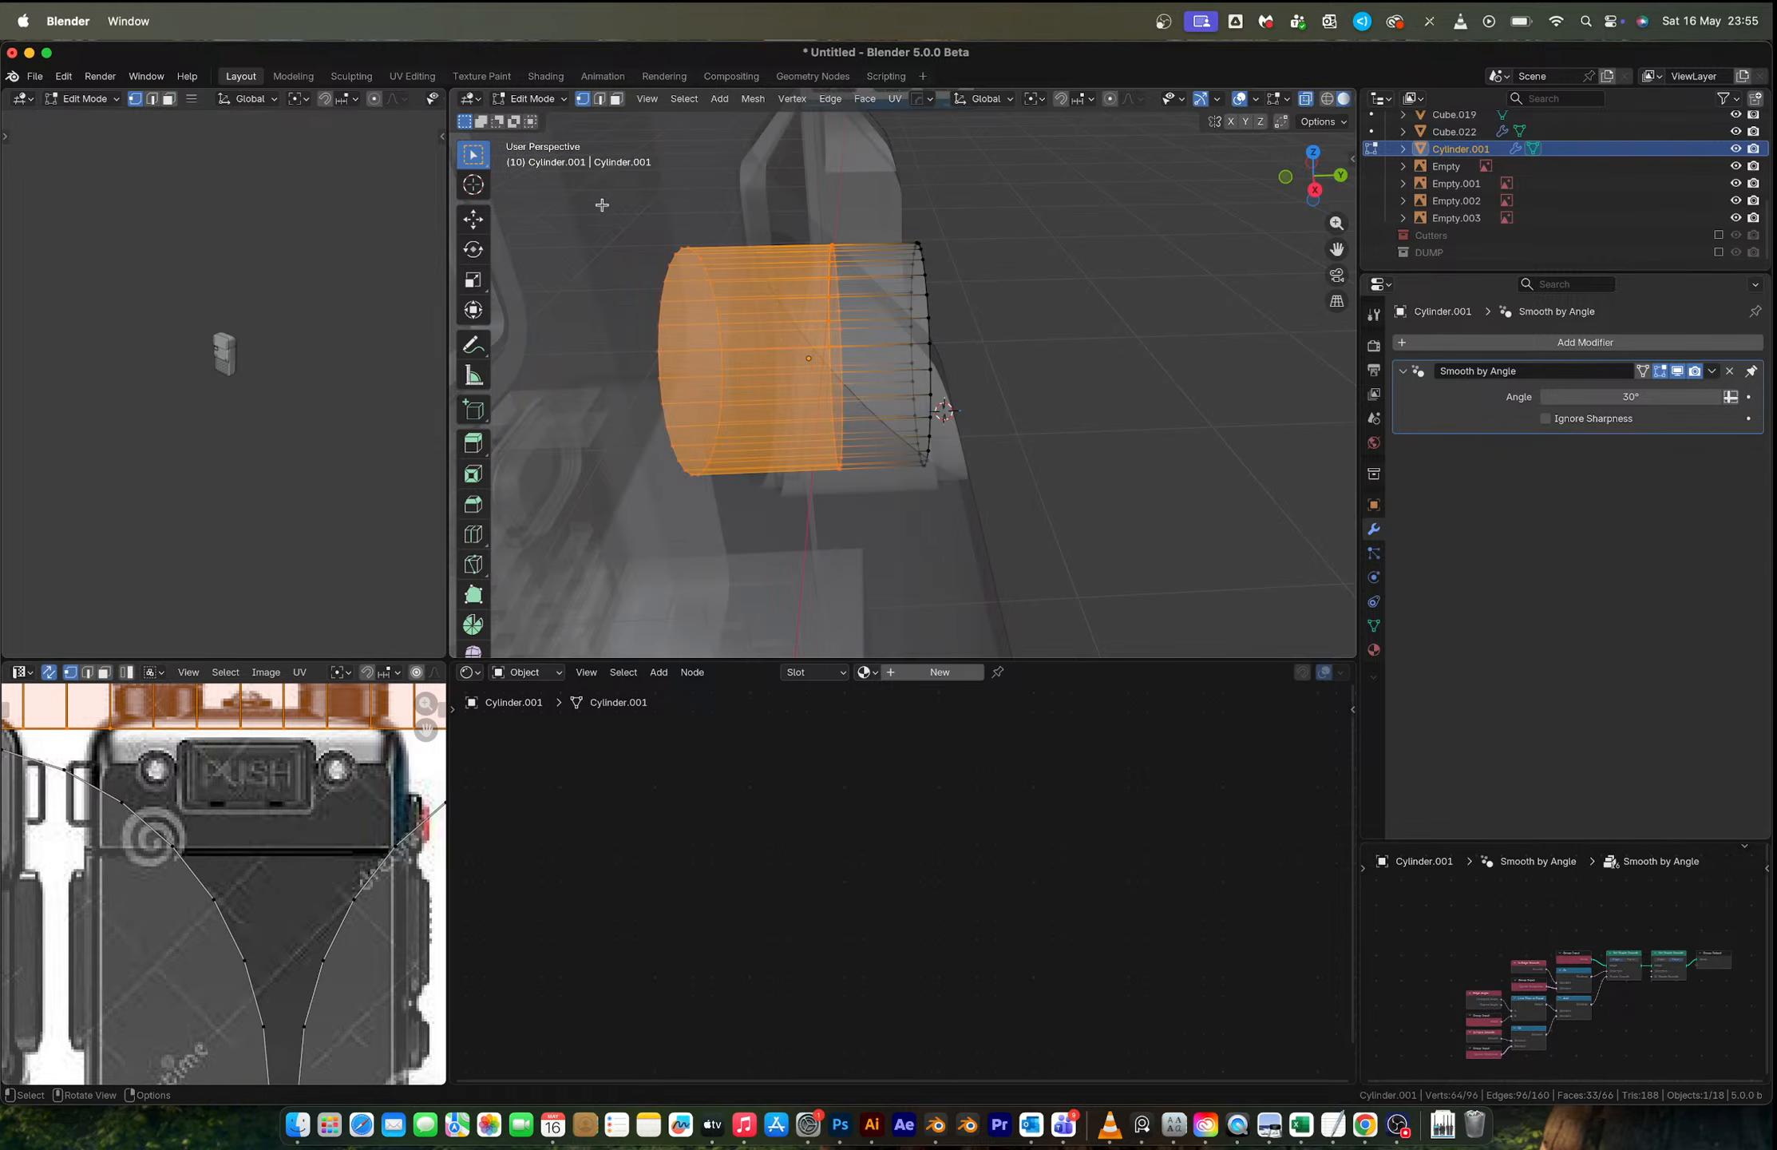
{"action": "left_click_drag", "start_coordinate": [600, 199], "coordinate": [750, 573]}
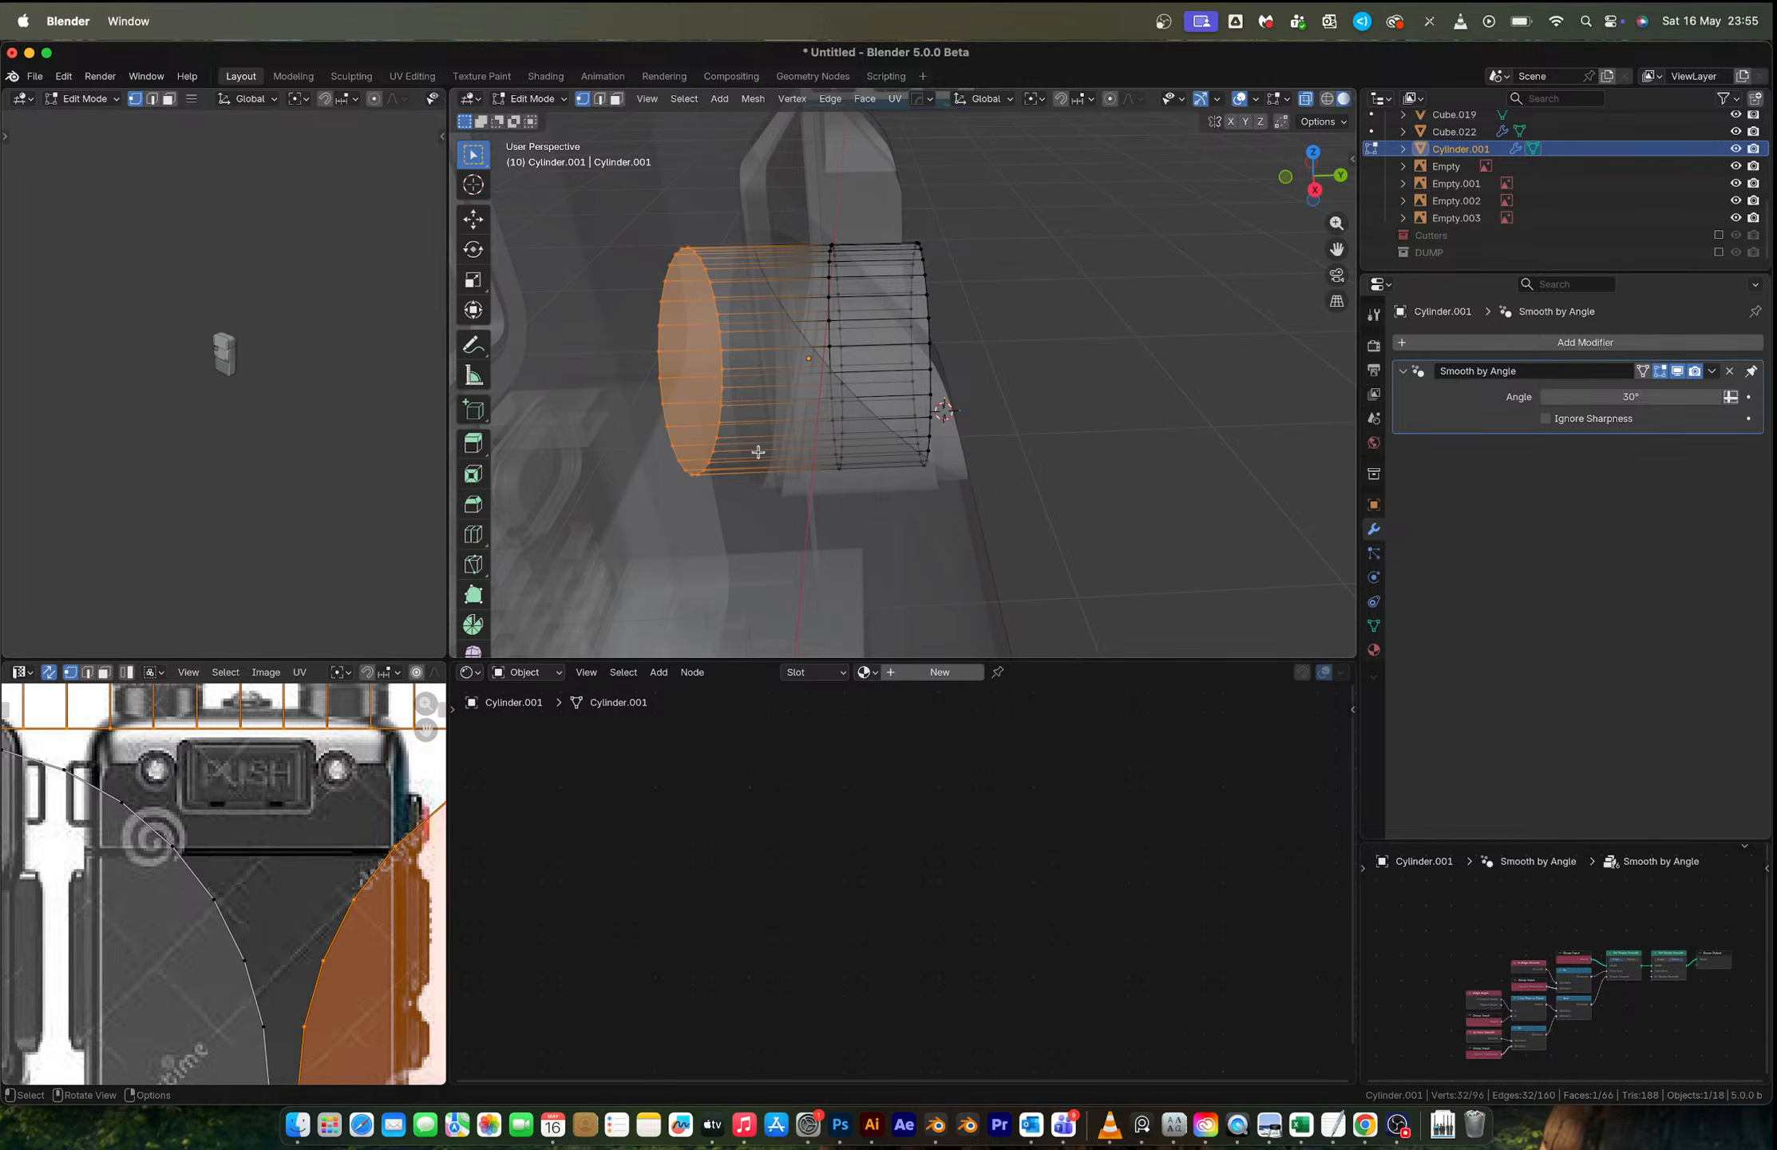
{"action": "key", "text": "g"}
{"action": "key", "text": "y"}
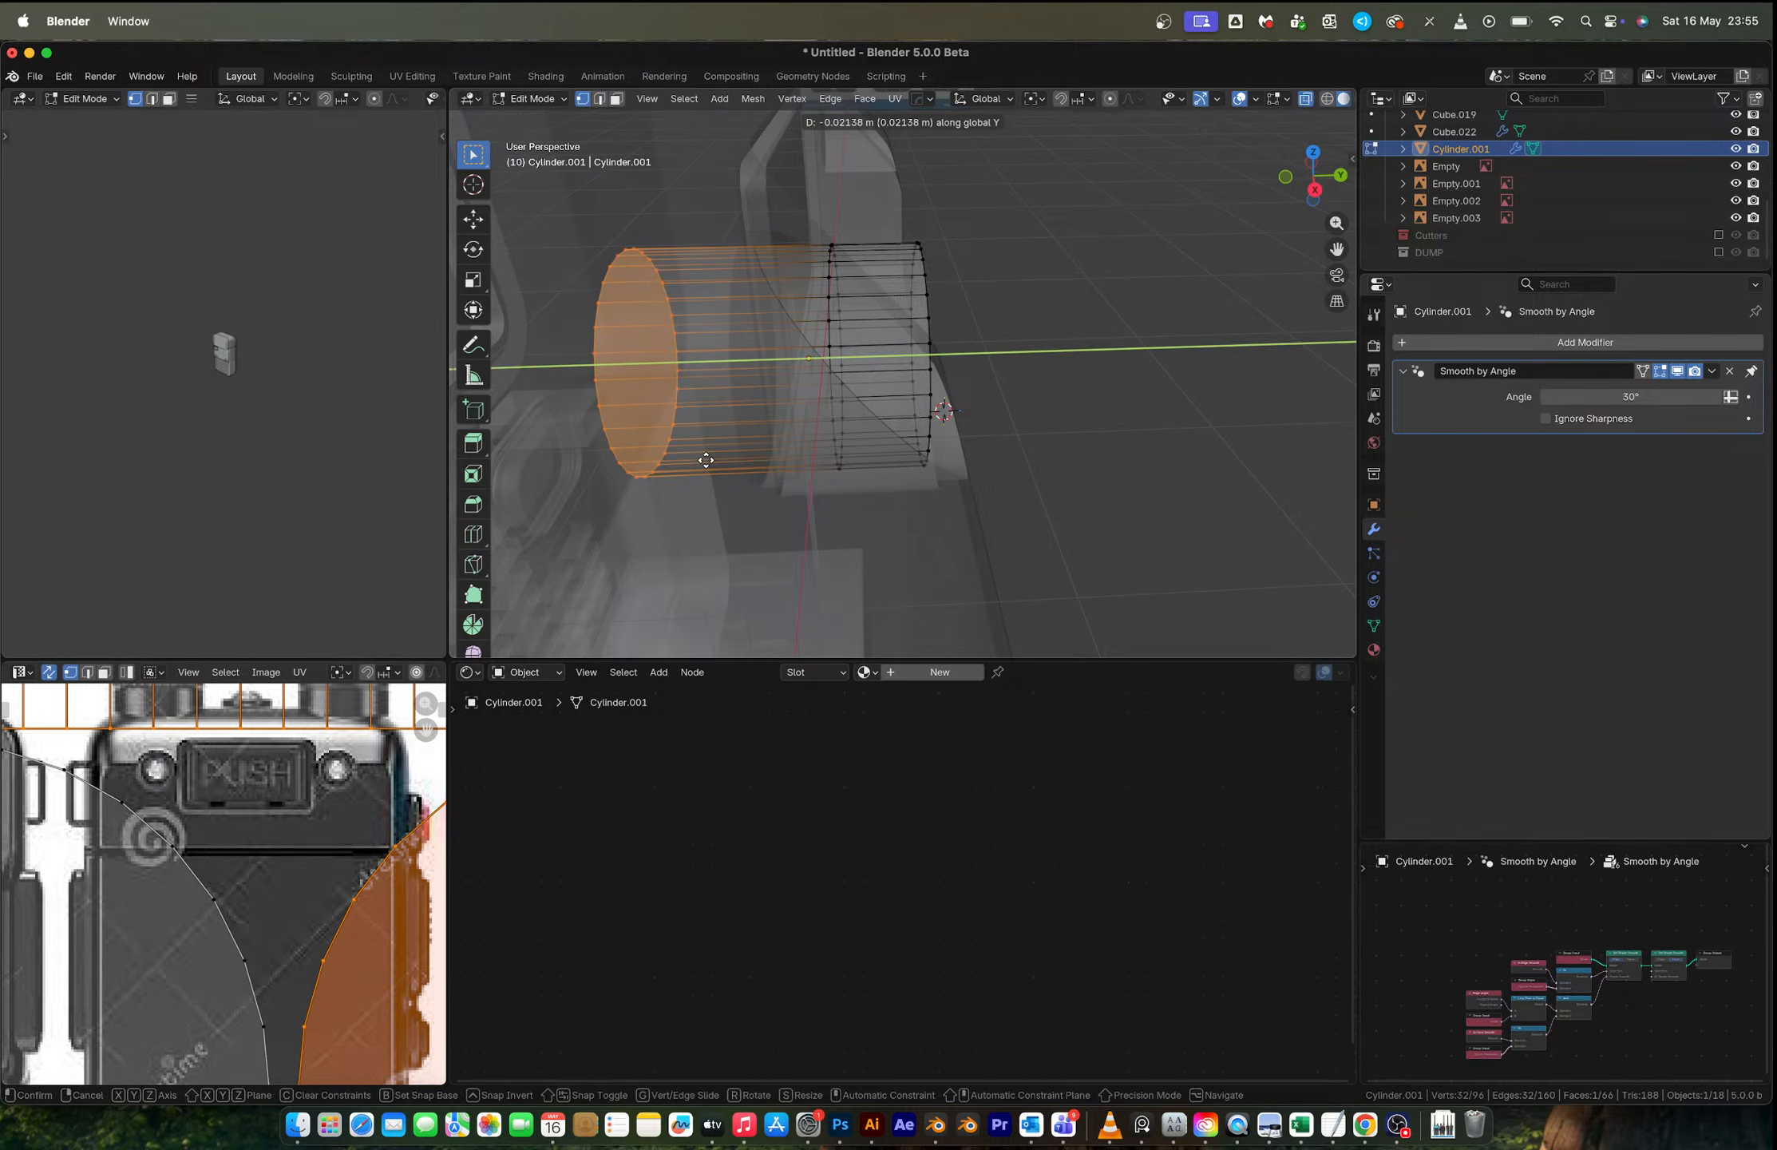
{"action": "left_click", "coordinate": [707, 460]}
{"action": "key", "text": "alt+z"}
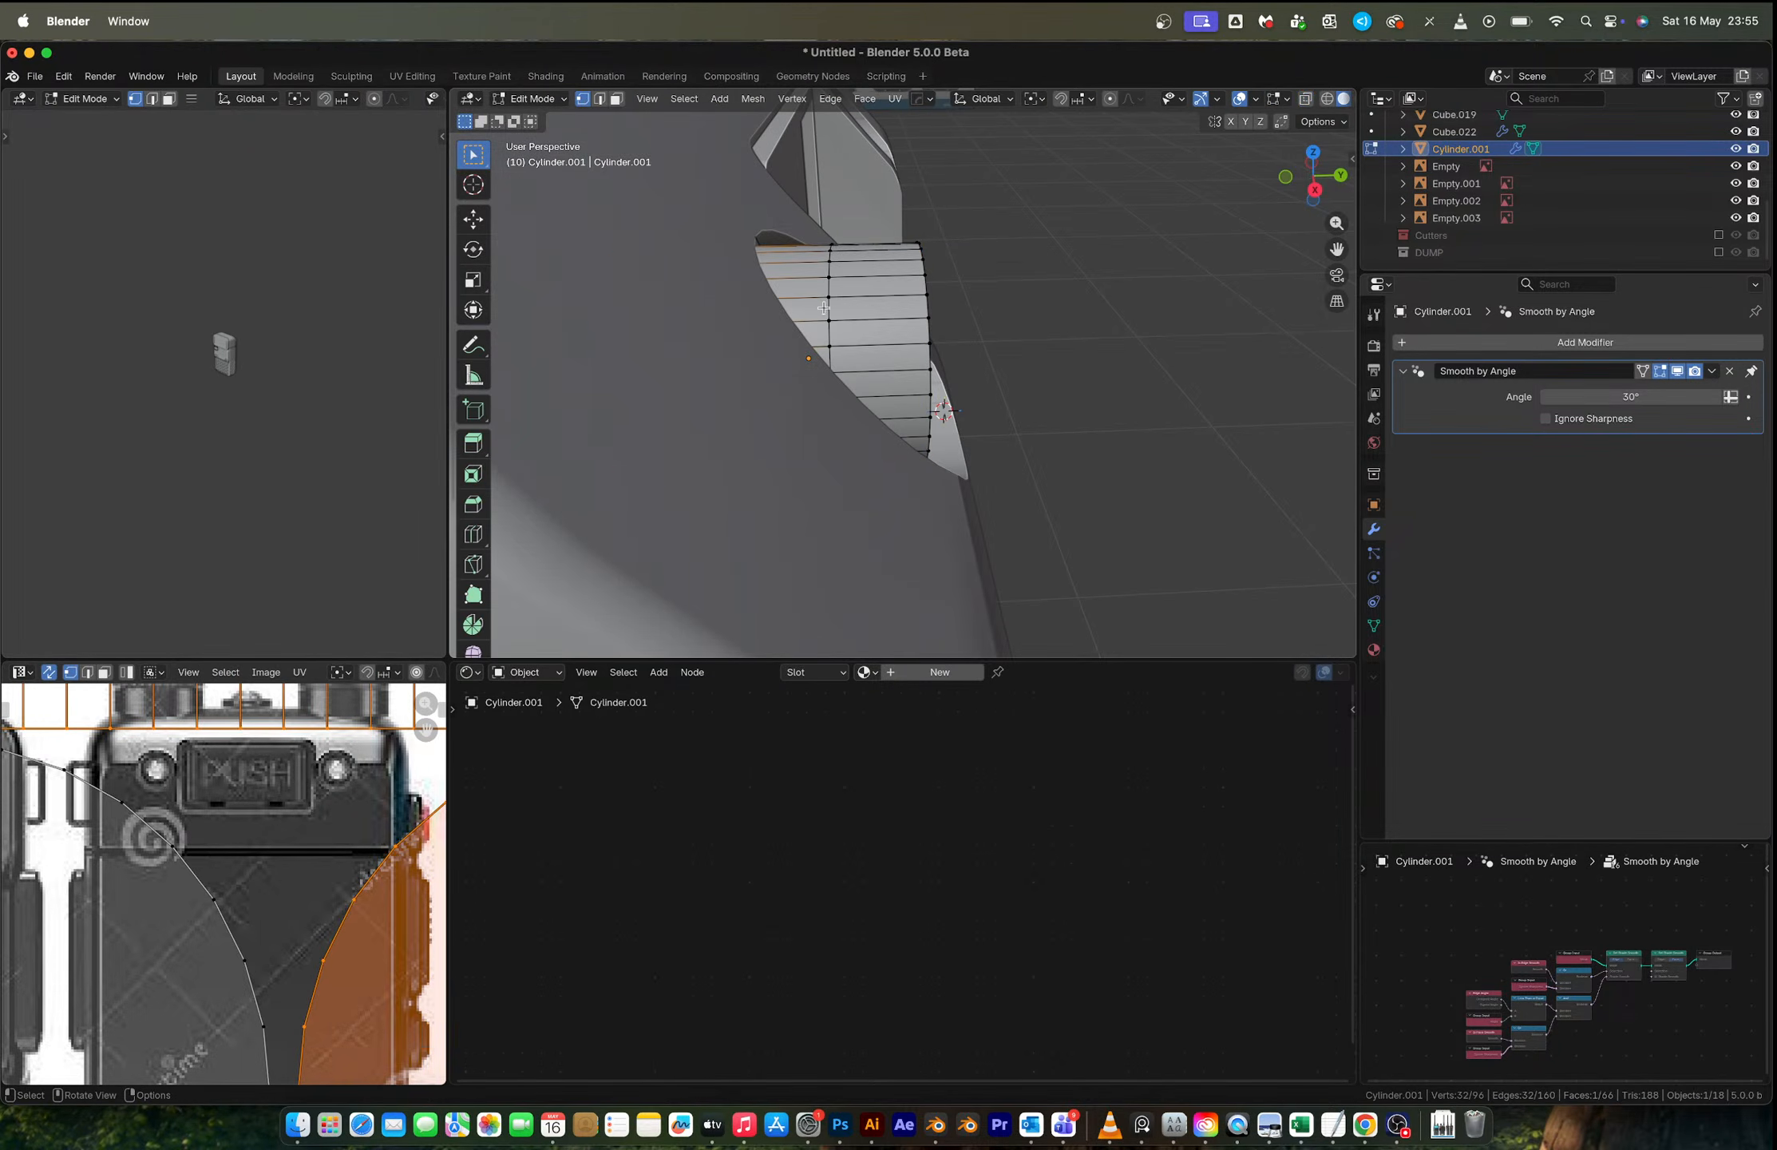
Step: Extrude the ring of side faces on the cylinder's inner section inward along their normals to form a narrower screw shank
{"action": "key", "text": "3"}
{"action": "left_click", "coordinate": [802, 290], "text": "alt"}
{"action": "key", "text": "alt+e"}
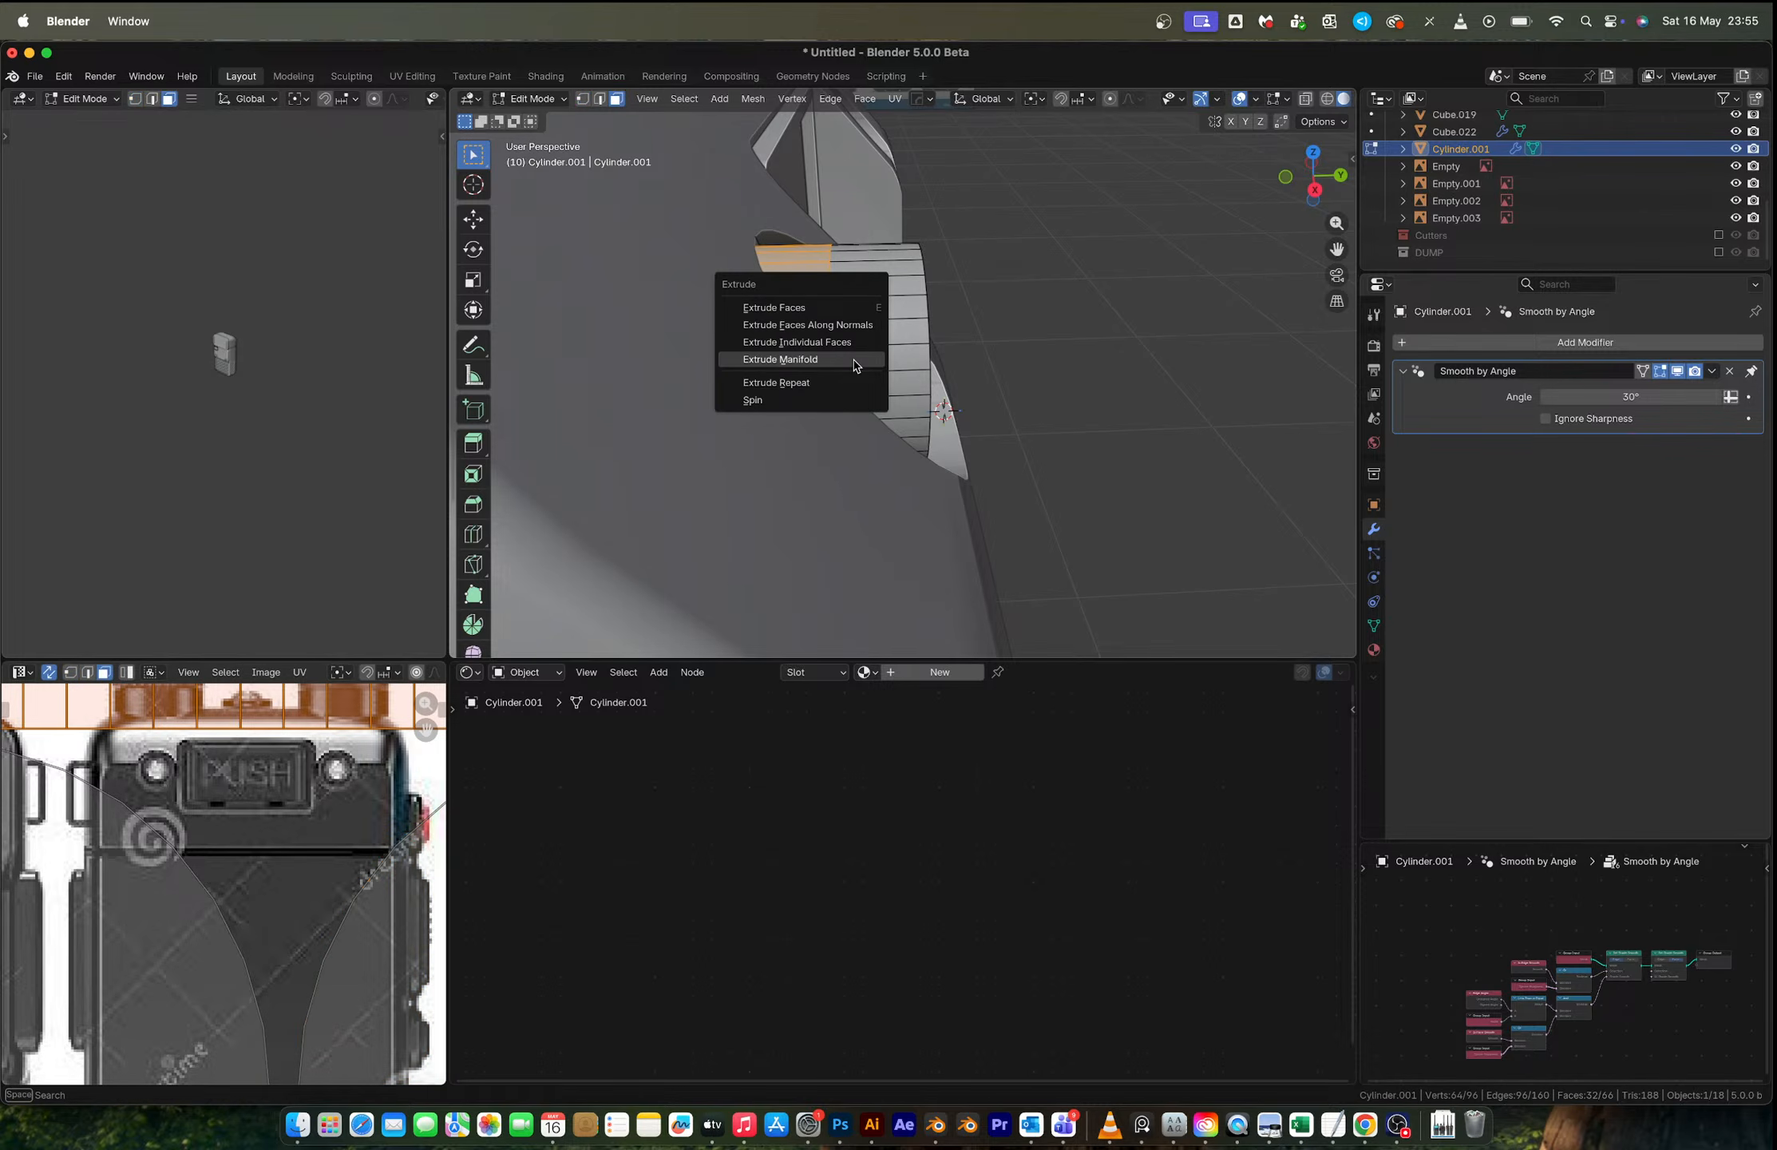
{"action": "left_click", "coordinate": [853, 330]}
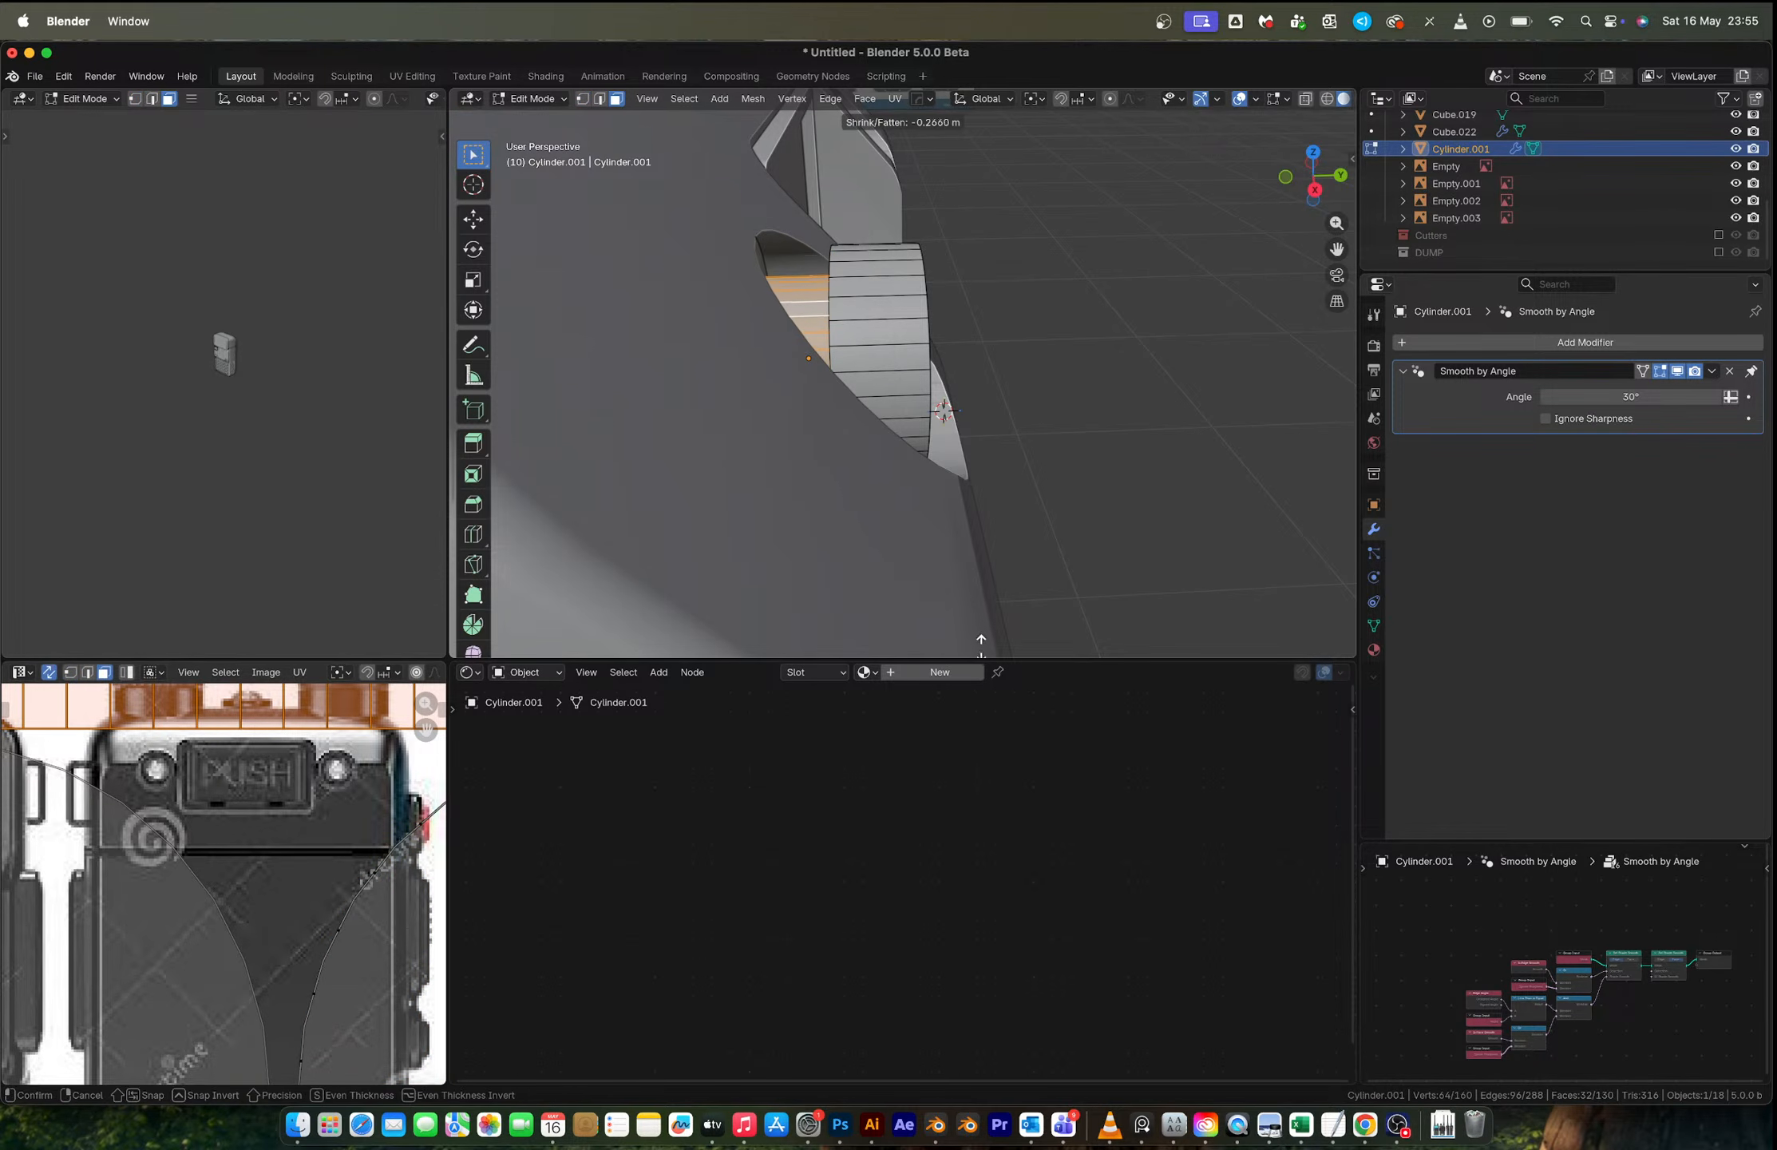
{"action": "left_click", "coordinate": [986, 166]}
{"action": "key", "text": "Tab"}
Step: Move the whole screw -0.016065 m along global Y, deeper into the hole
{"action": "middle_click_drag", "start_coordinate": [987, 163], "coordinate": [914, 296]}
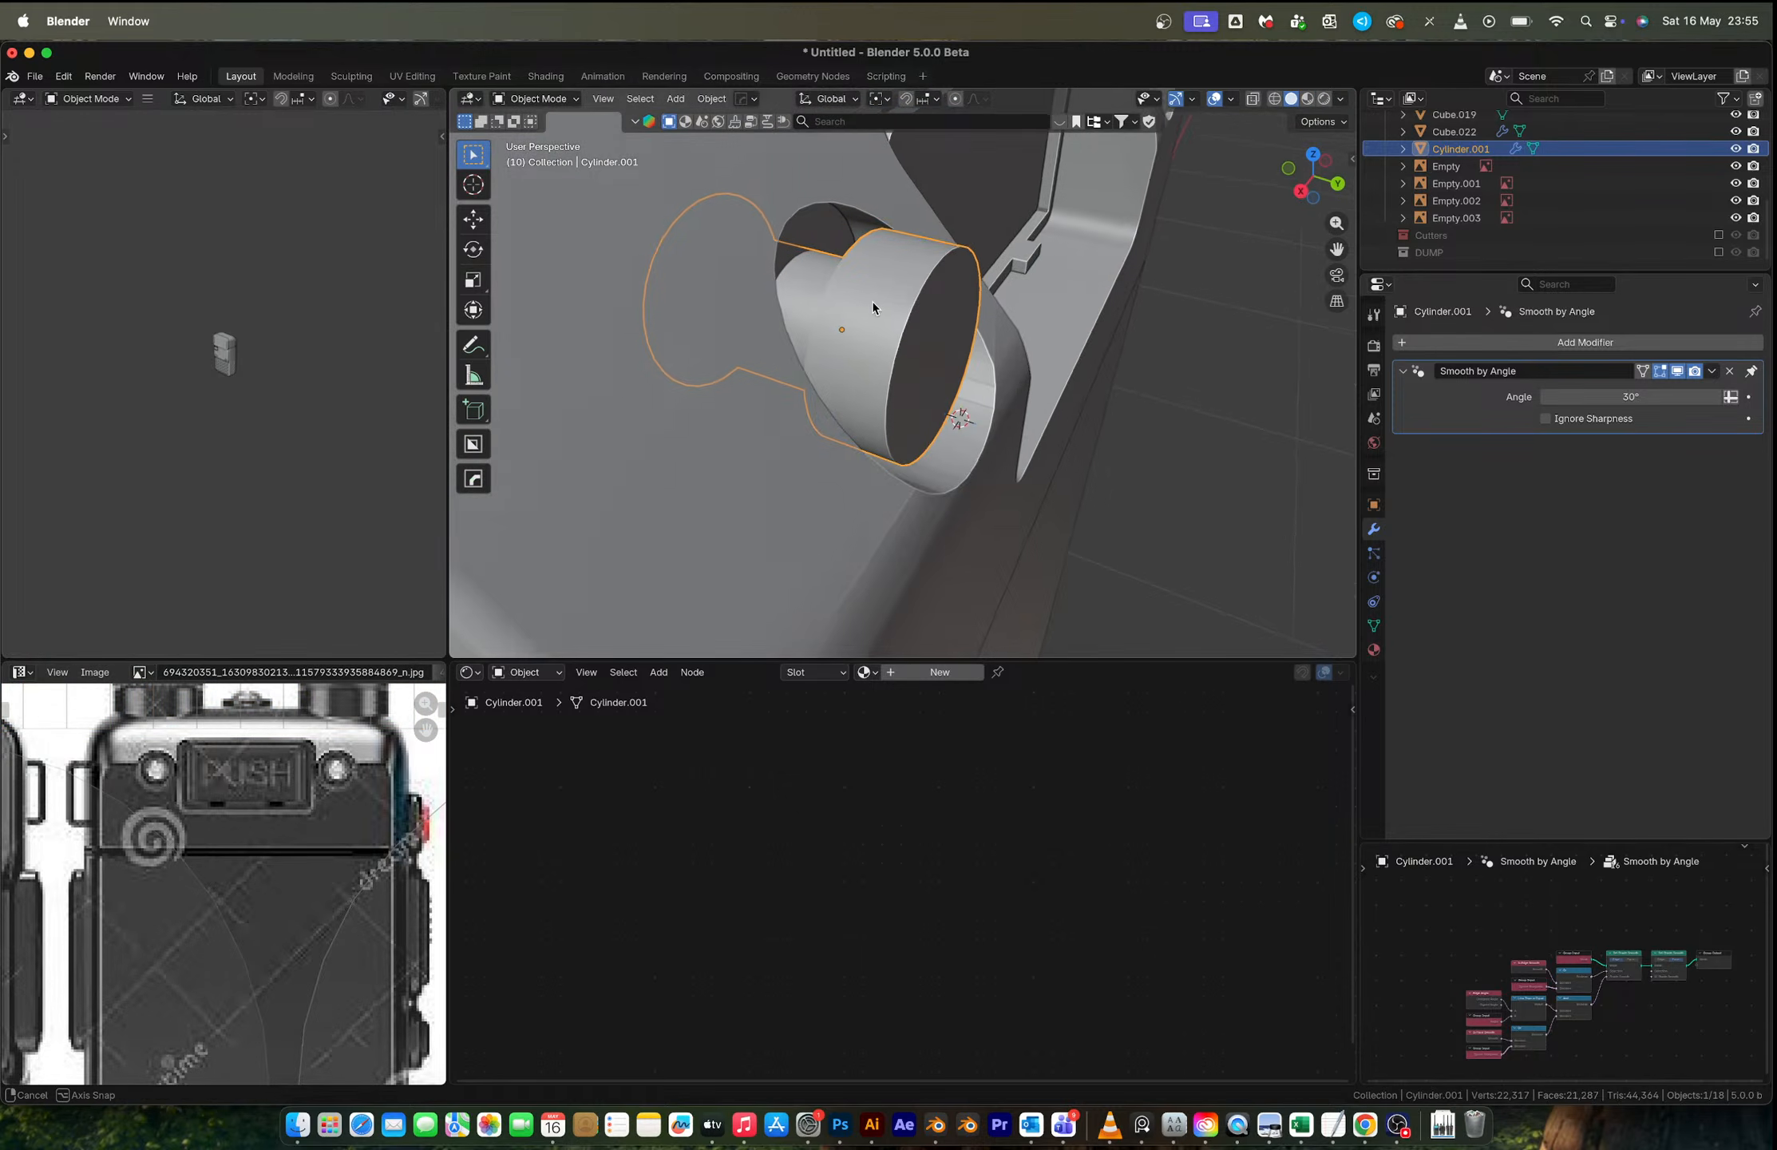
{"action": "key", "text": "g"}
{"action": "key", "text": "y"}
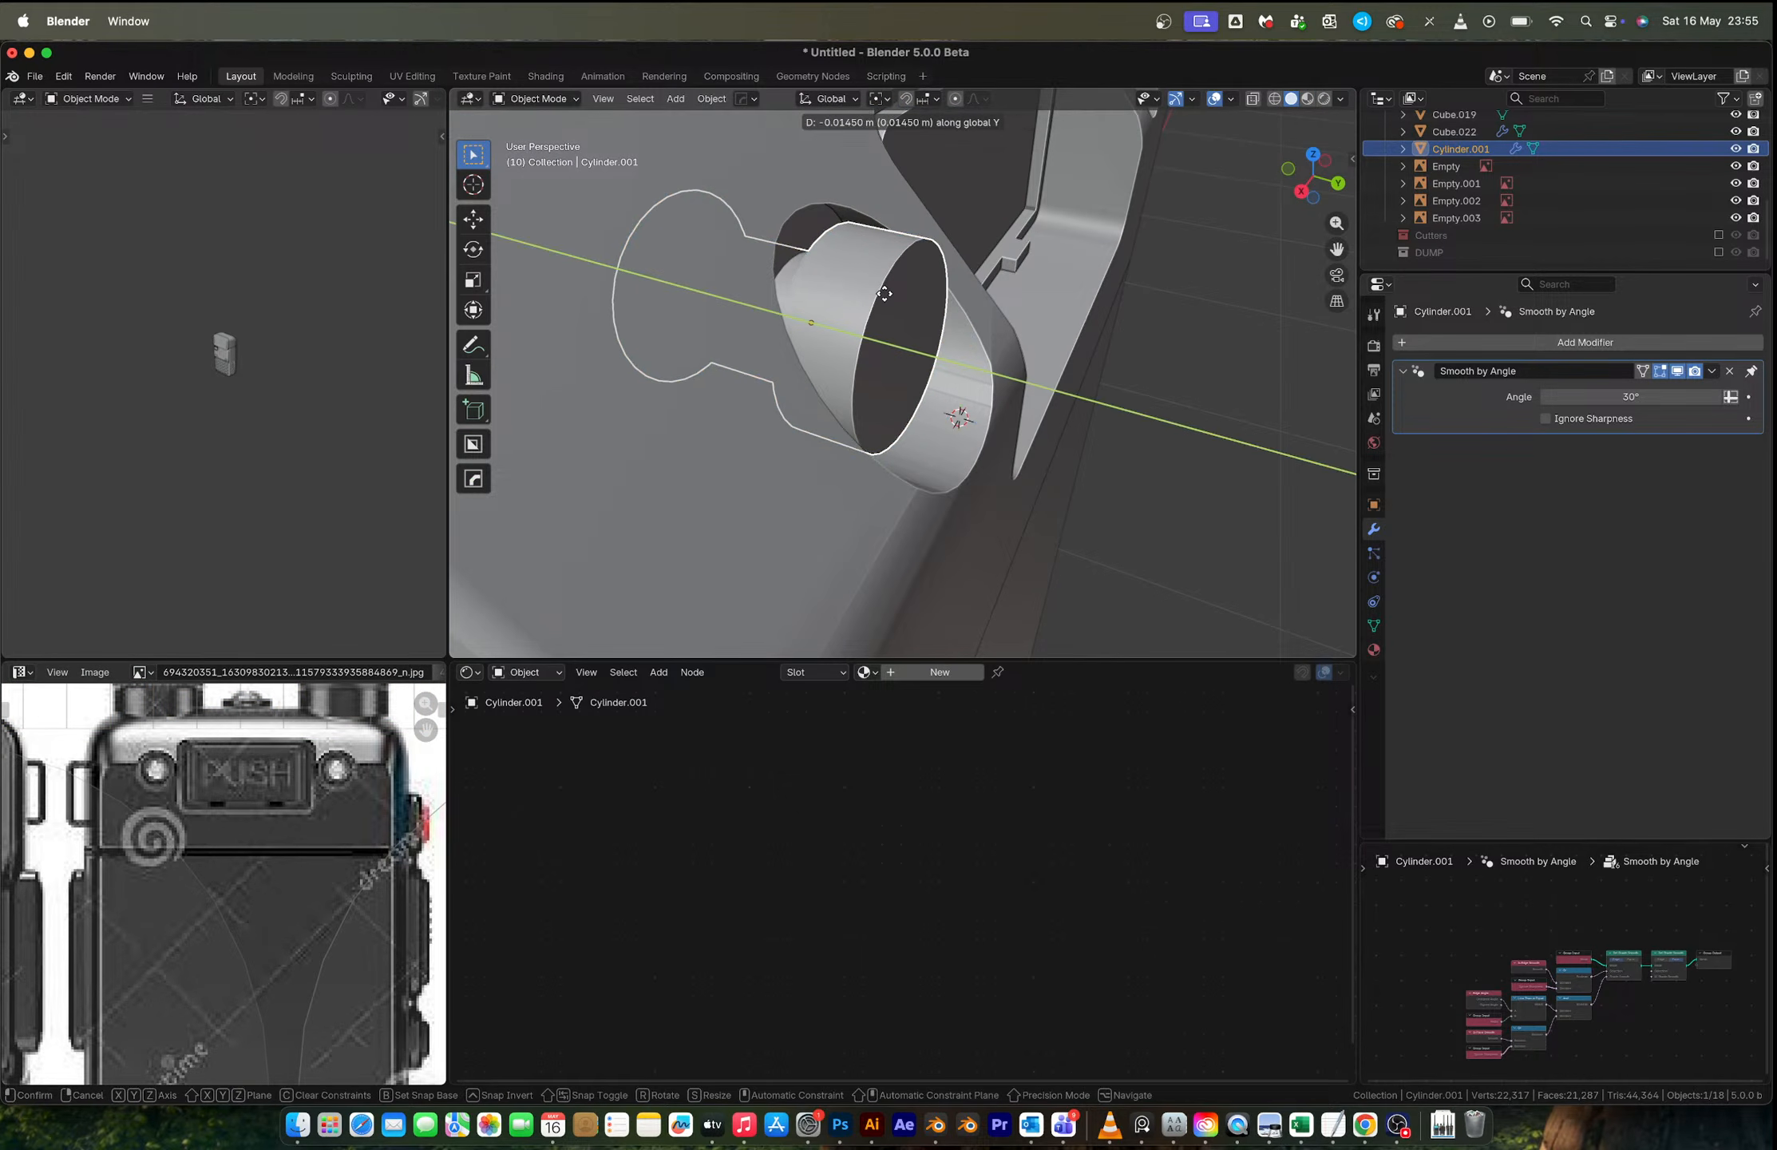
{"action": "left_click", "coordinate": [884, 294]}
Step: Bevel the rim of the screw head's outer face with a 0.0167 m width and 7 segments
{"action": "middle_click_drag", "start_coordinate": [884, 294], "coordinate": [880, 273]}
{"action": "scroll", "coordinate": [881, 274], "scroll_direction": "up", "scroll_amount": 2}
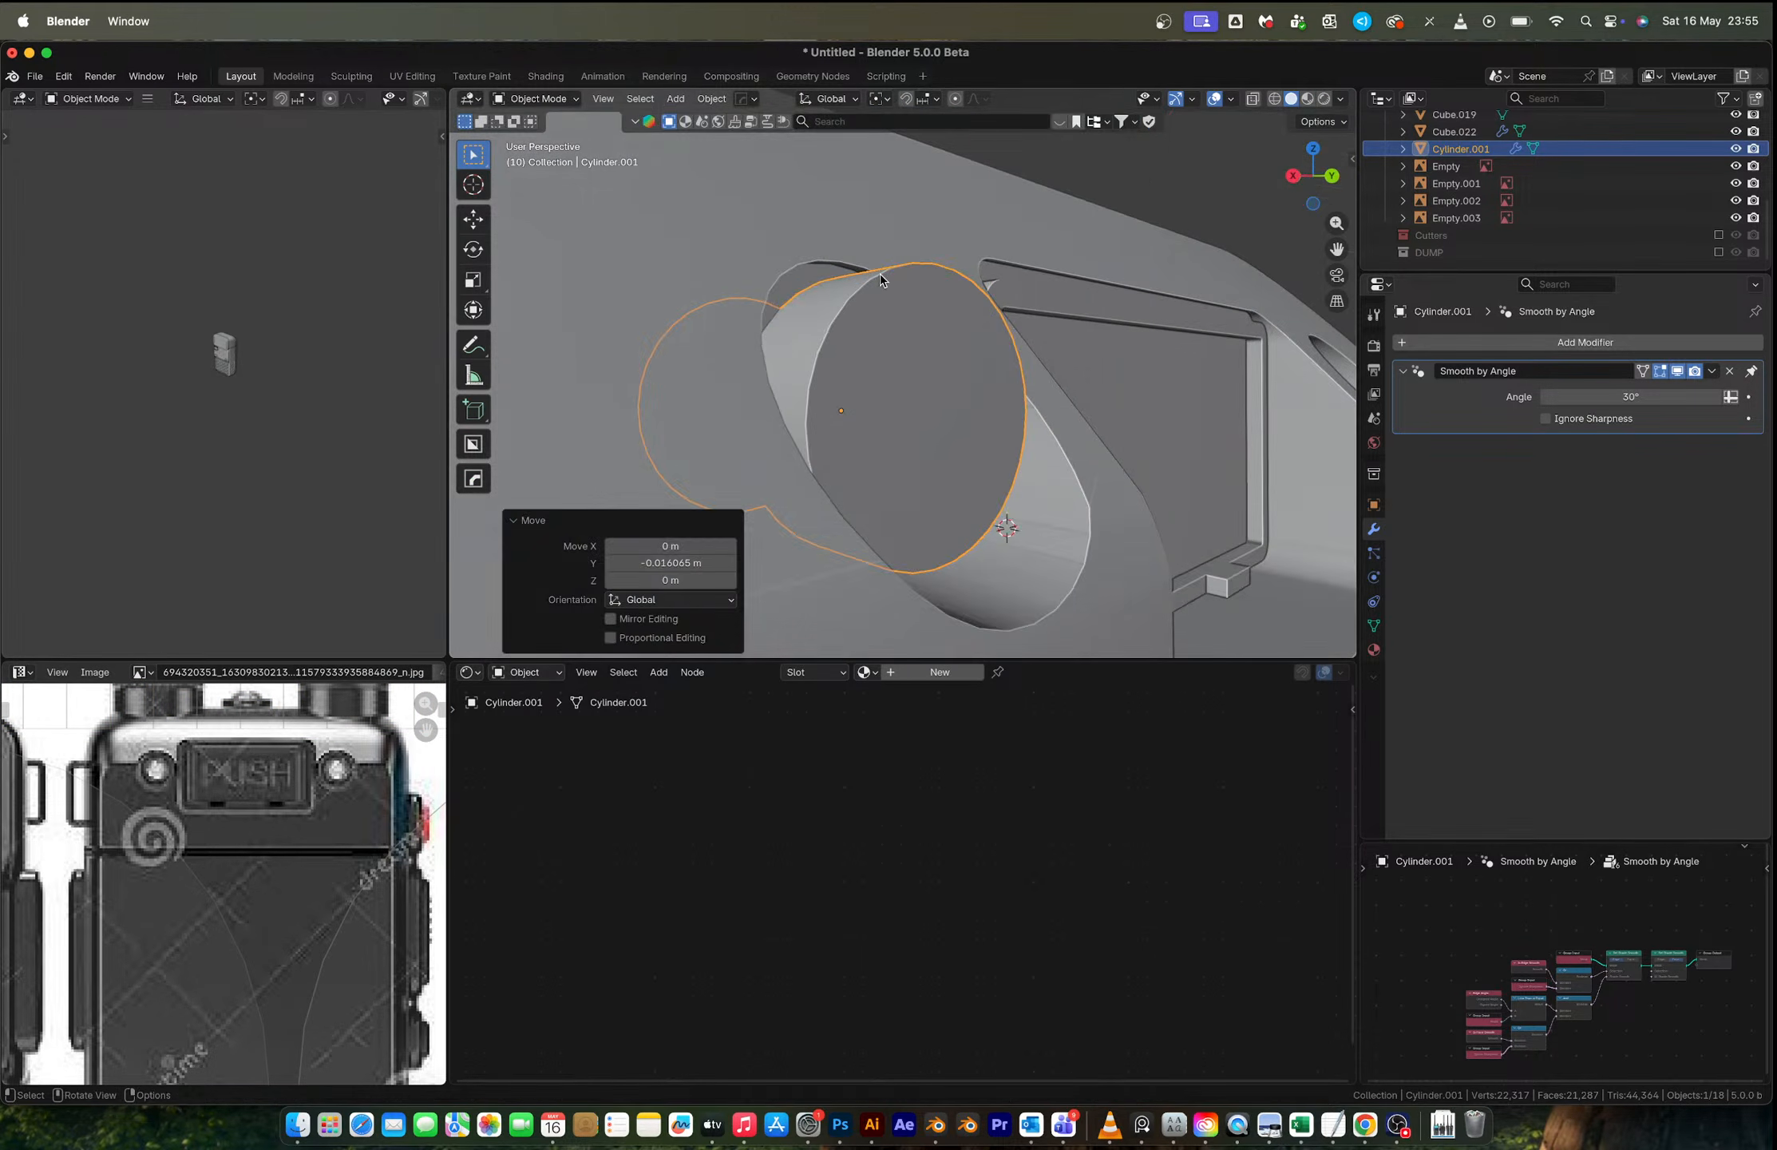
{"action": "key", "text": "Tab"}
{"action": "scroll", "coordinate": [923, 355], "scroll_direction": "up", "scroll_amount": 1}
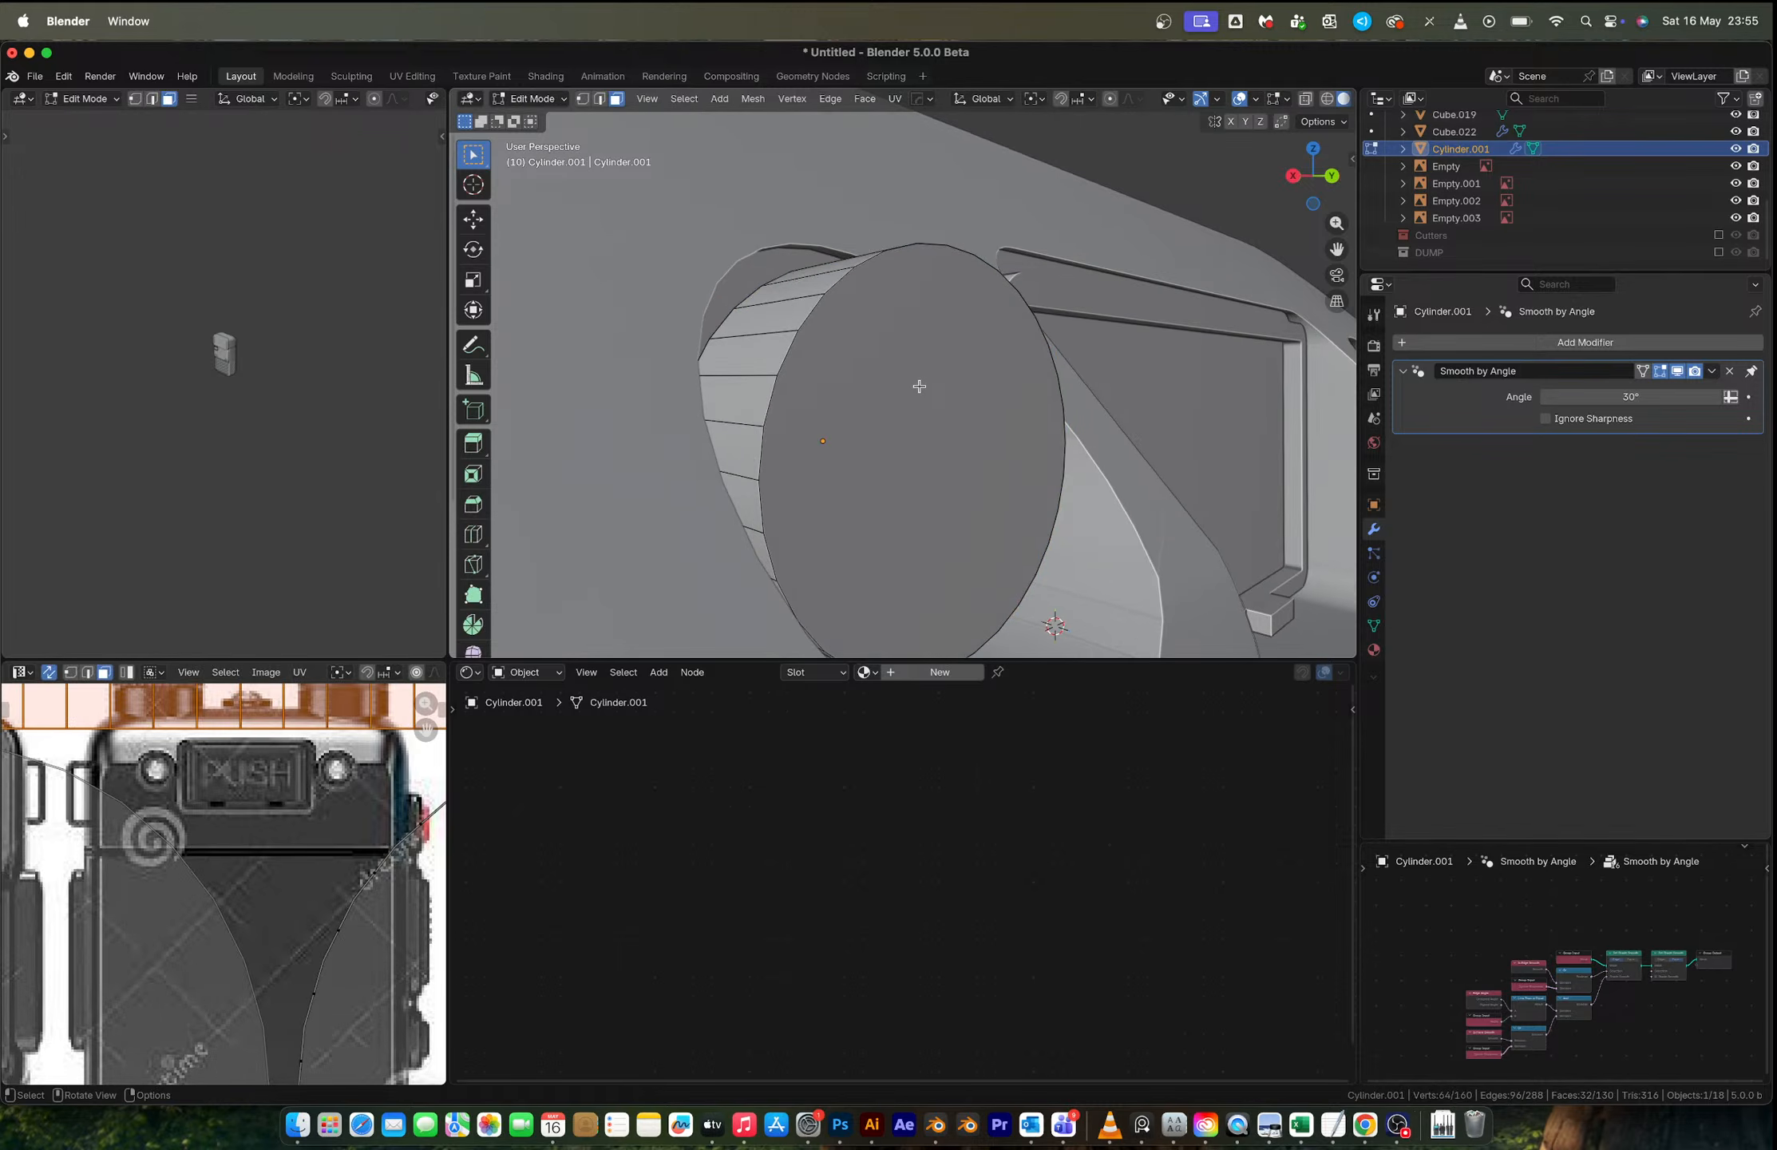
{"action": "left_click", "coordinate": [919, 385]}
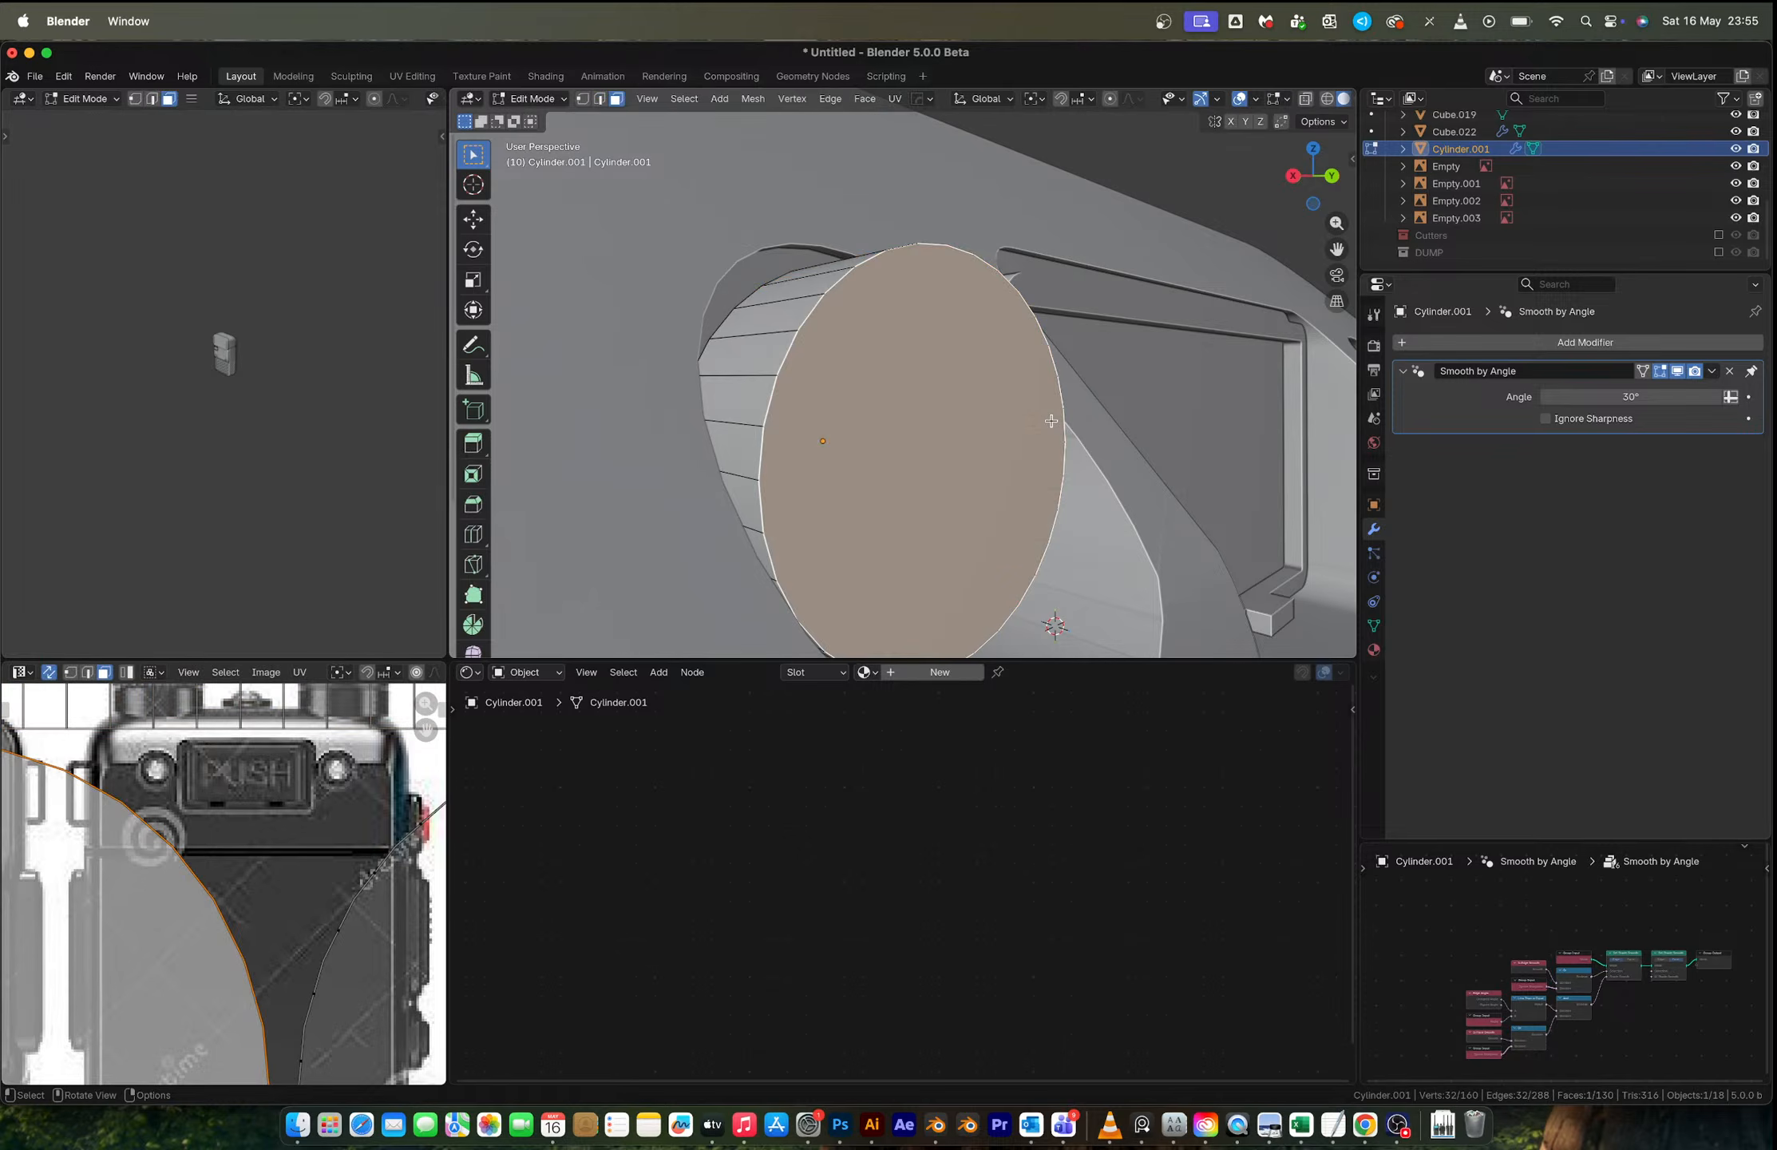
{"action": "key", "text": "ctrl+b"}
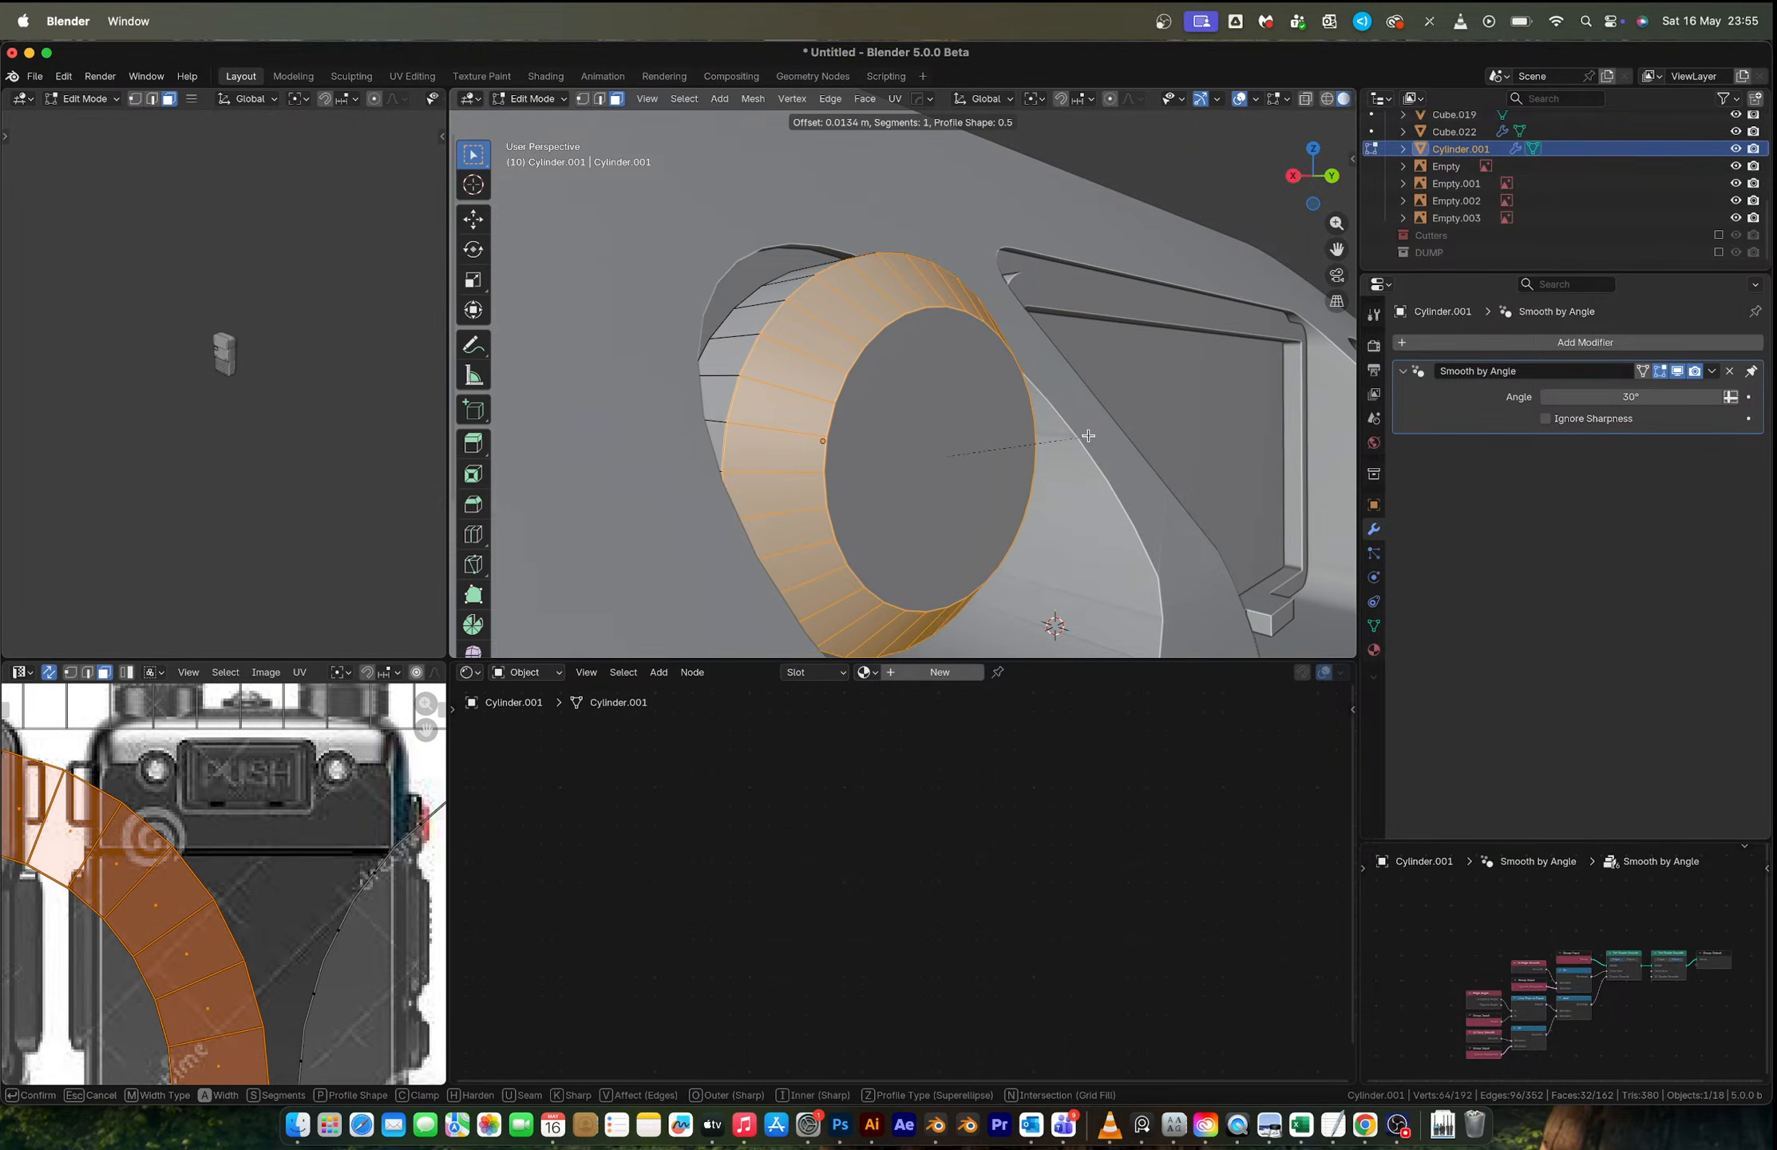
{"action": "scroll", "coordinate": [1087, 435], "scroll_direction": "up", "scroll_amount": 4}
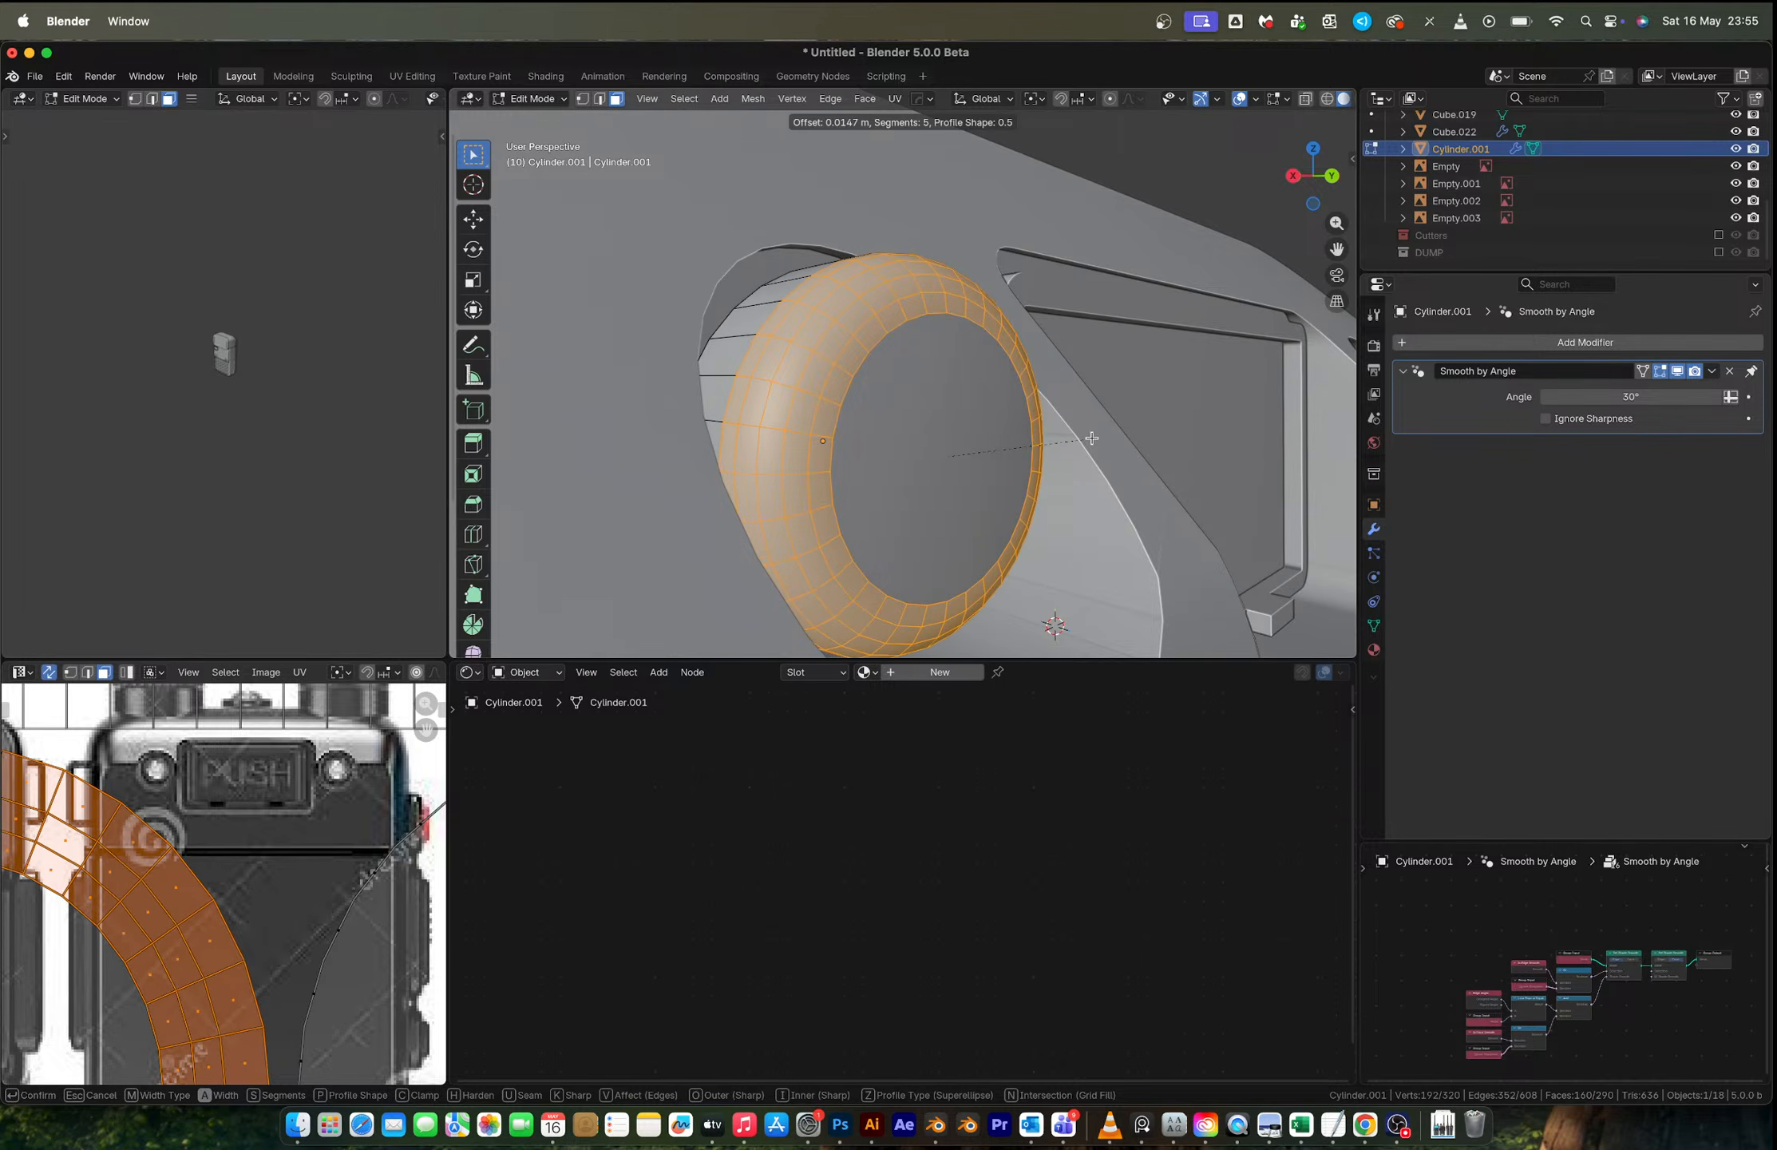
{"action": "scroll", "coordinate": [1093, 441], "scroll_direction": "up", "scroll_amount": 2}
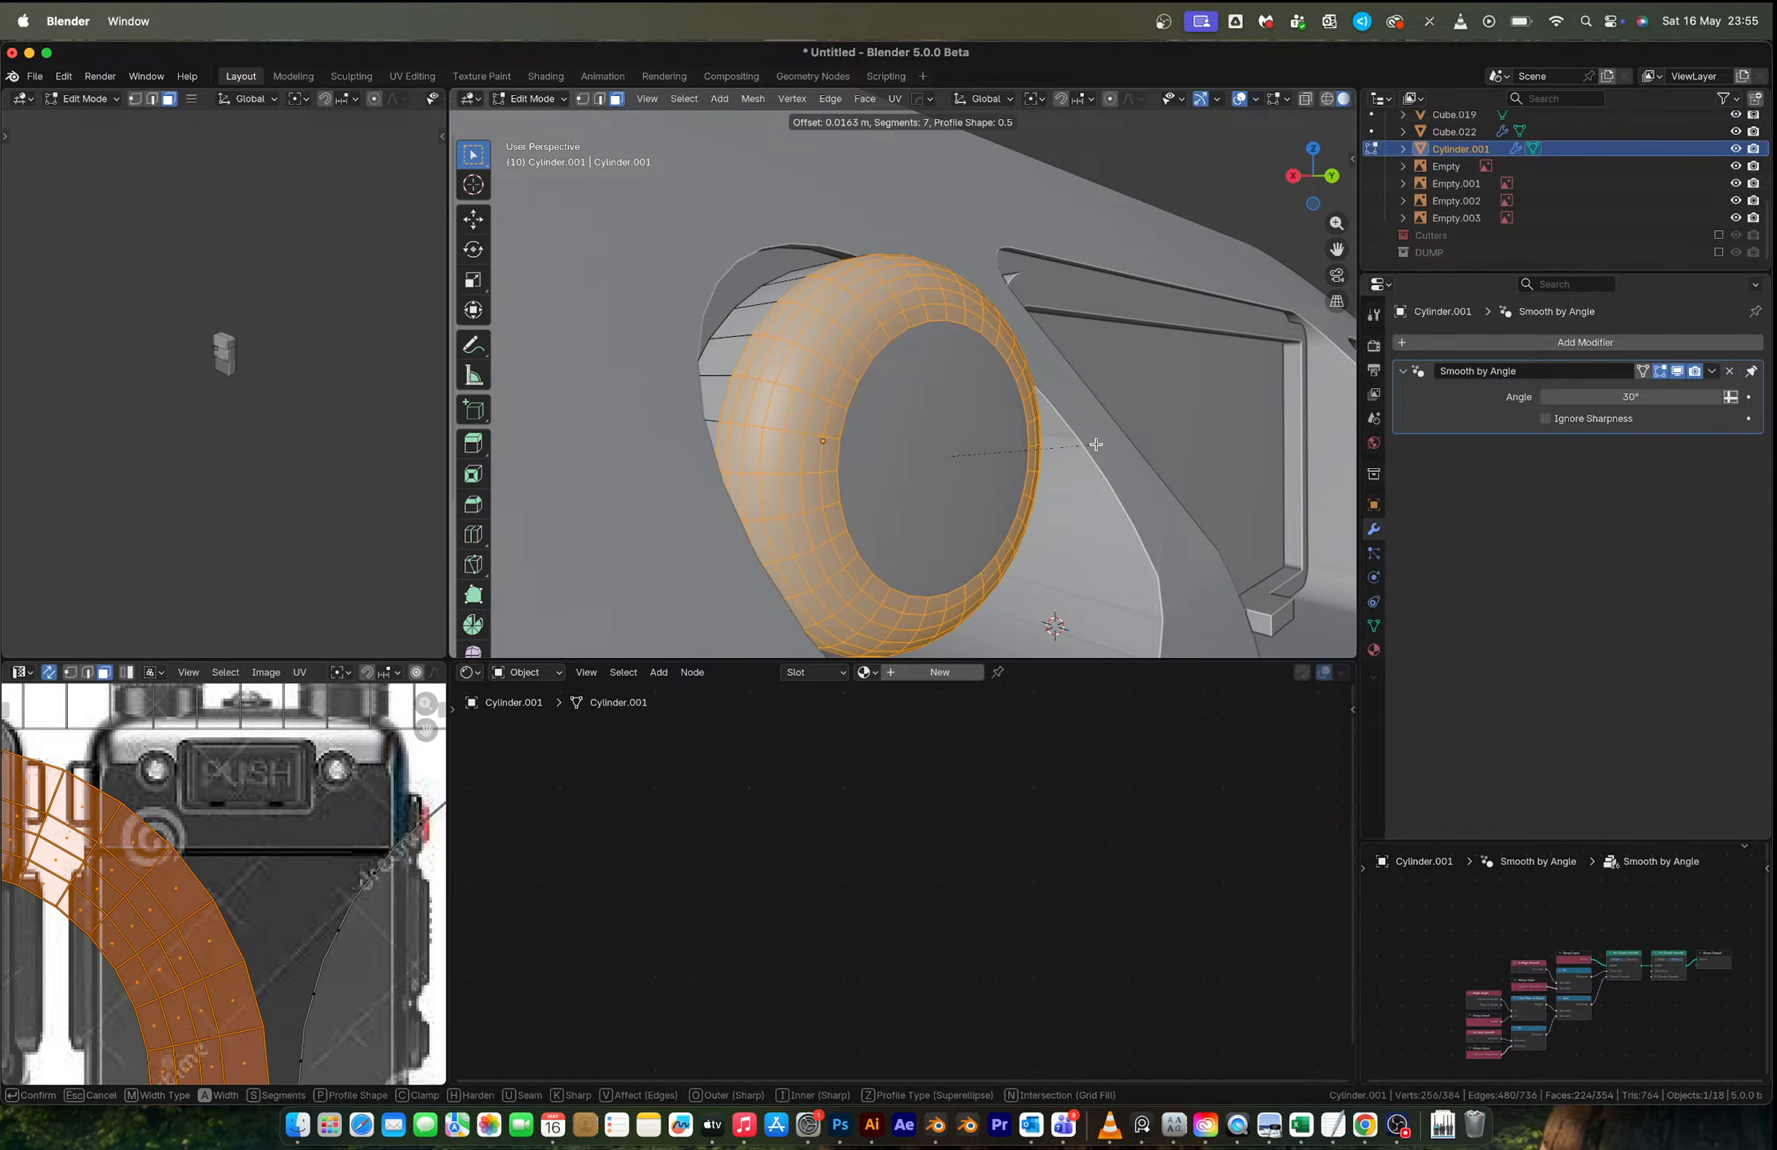
{"action": "left_click", "coordinate": [1097, 444]}
Step: Connect opposite vertices on the screw head's flat face with two parallel vertical edges, one on each side of the centre
{"action": "middle_click_drag", "start_coordinate": [1071, 421], "coordinate": [953, 420]}
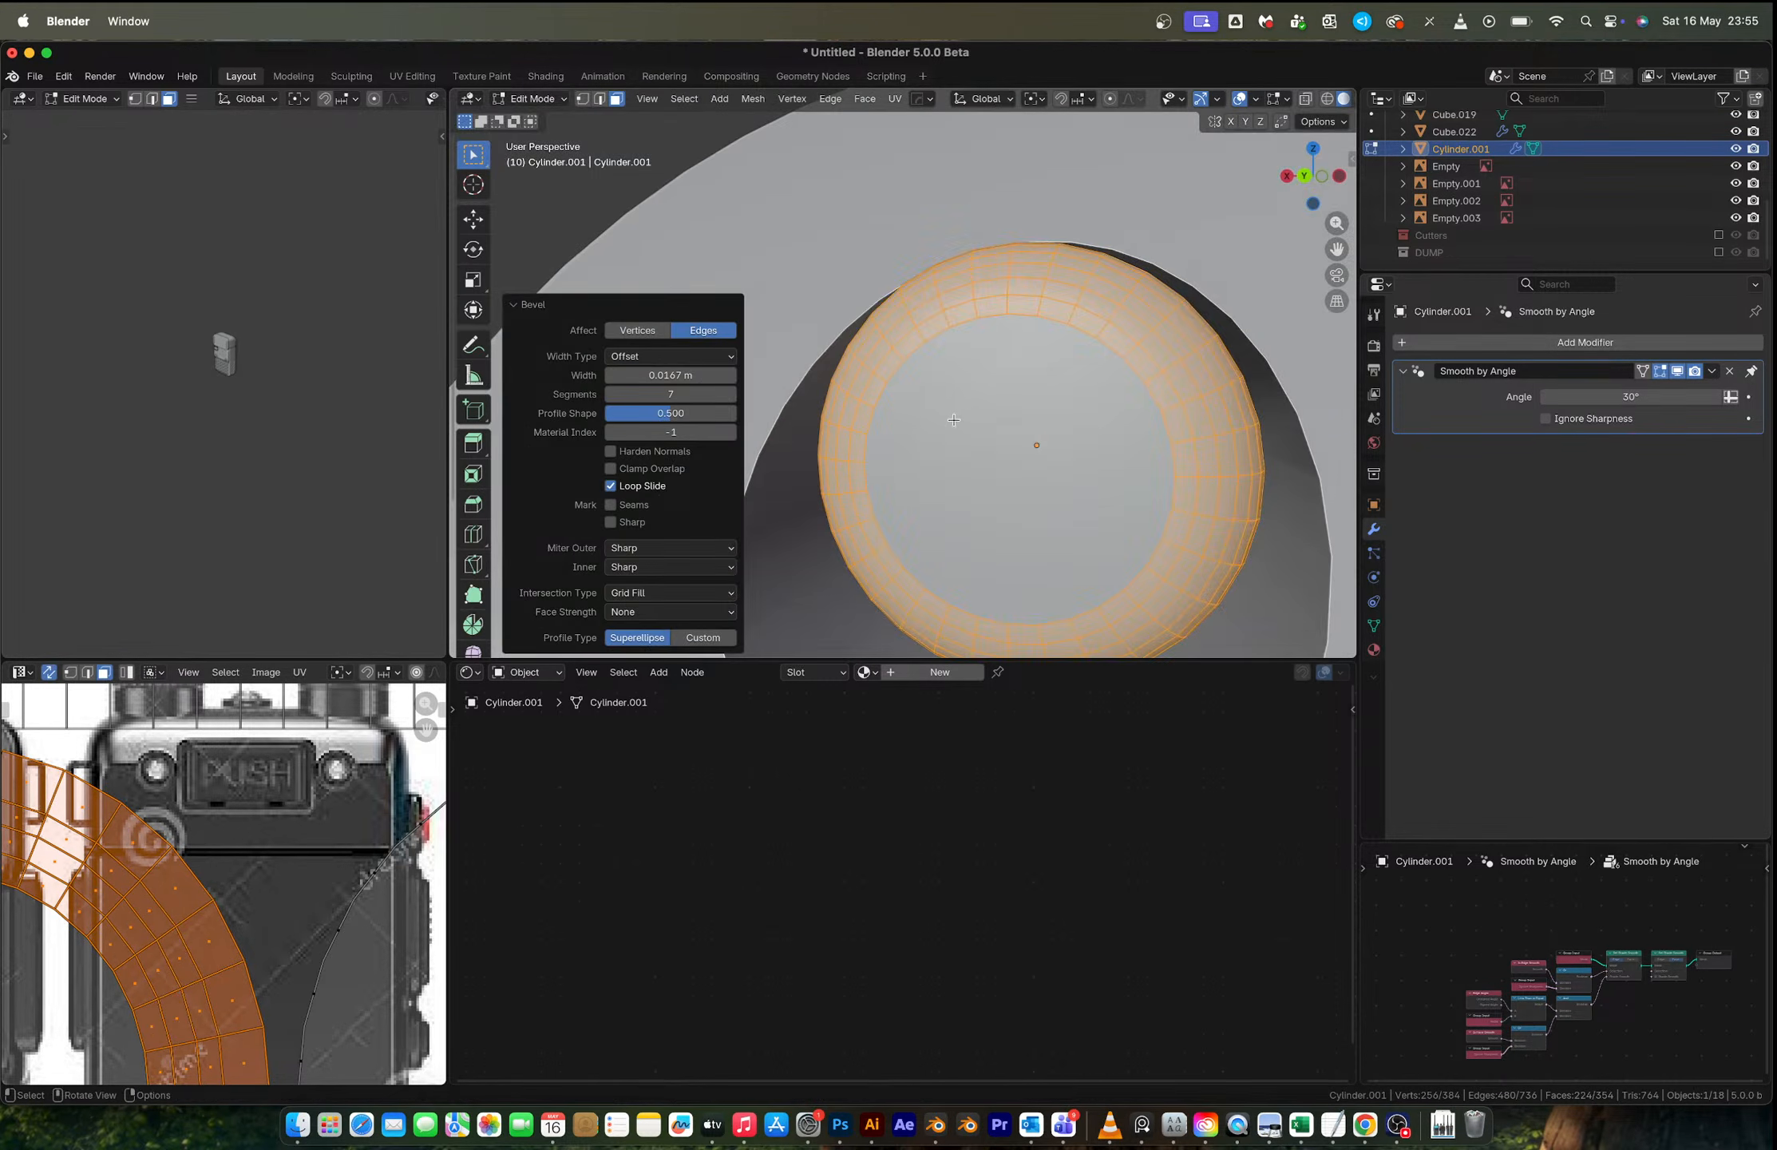
{"action": "middle_click_drag", "start_coordinate": [1042, 353], "coordinate": [1008, 340]}
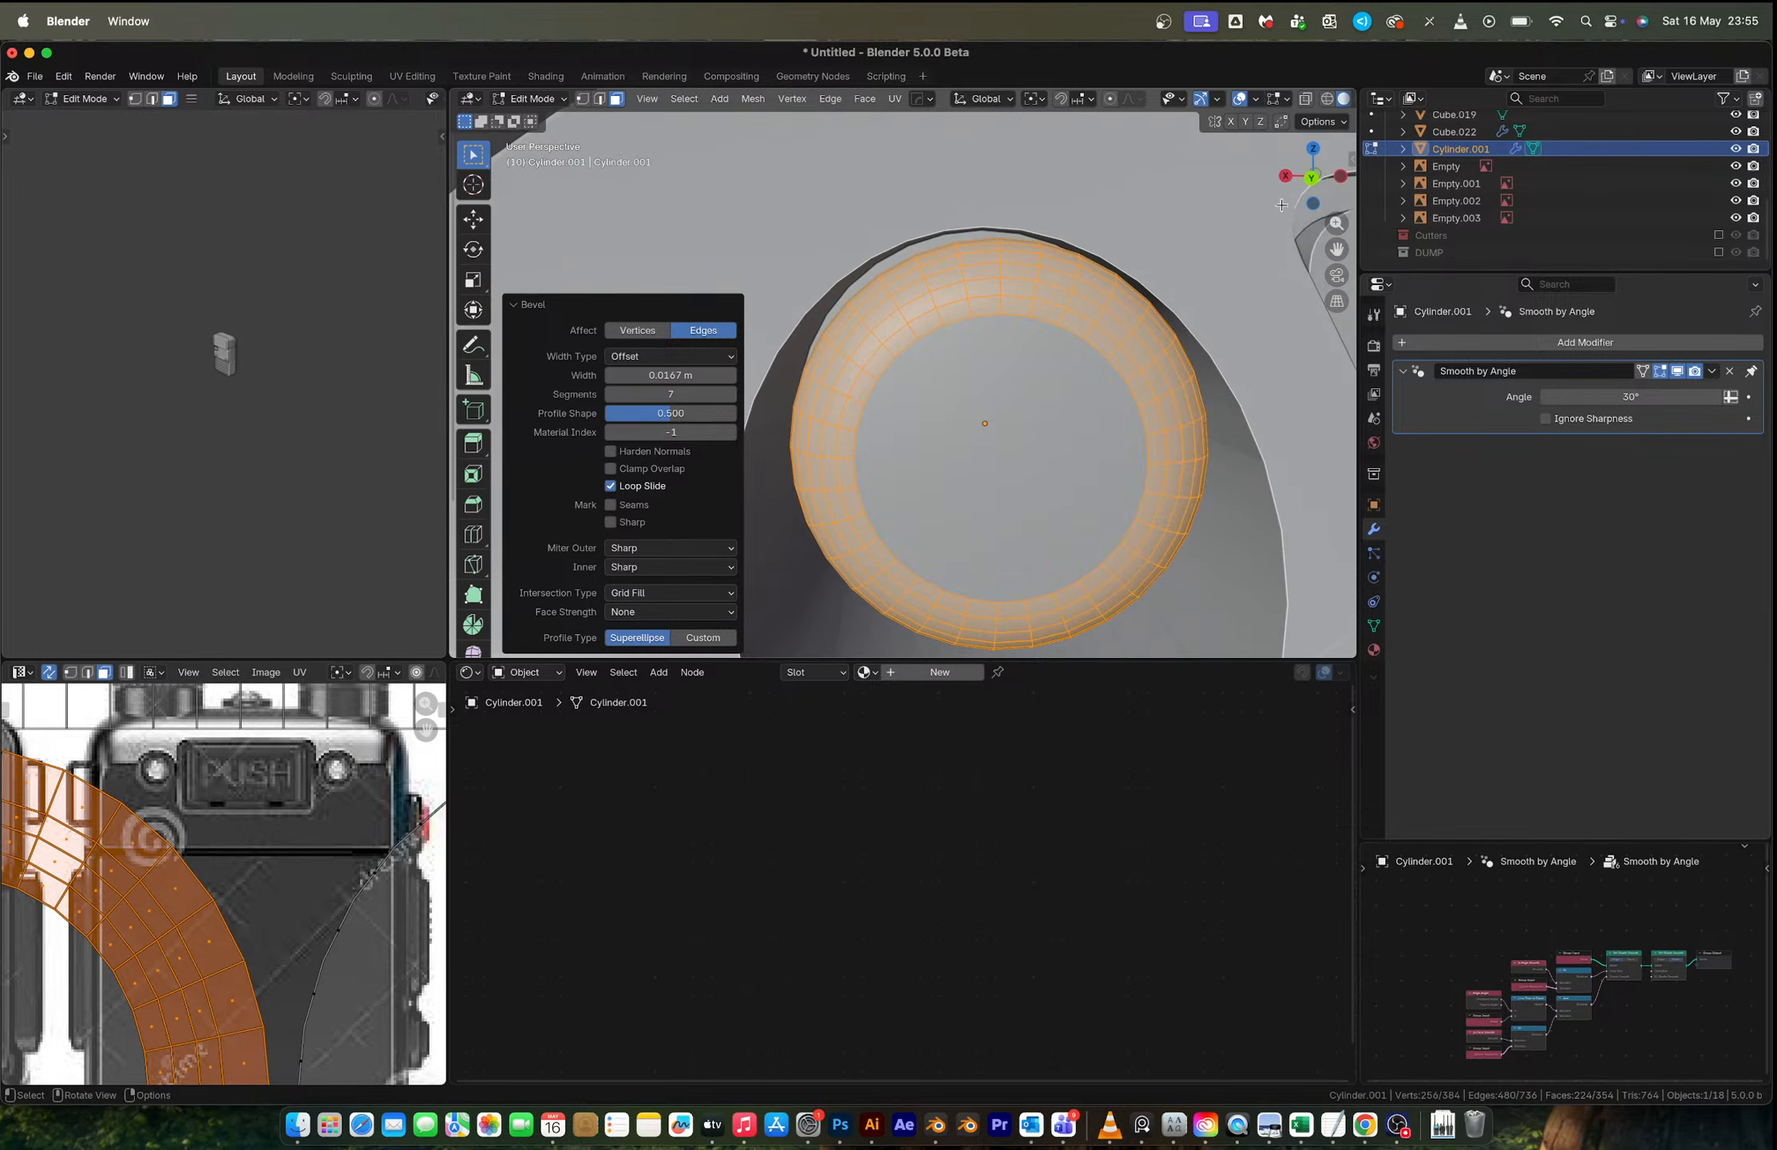
{"action": "left_click", "coordinate": [1312, 177]}
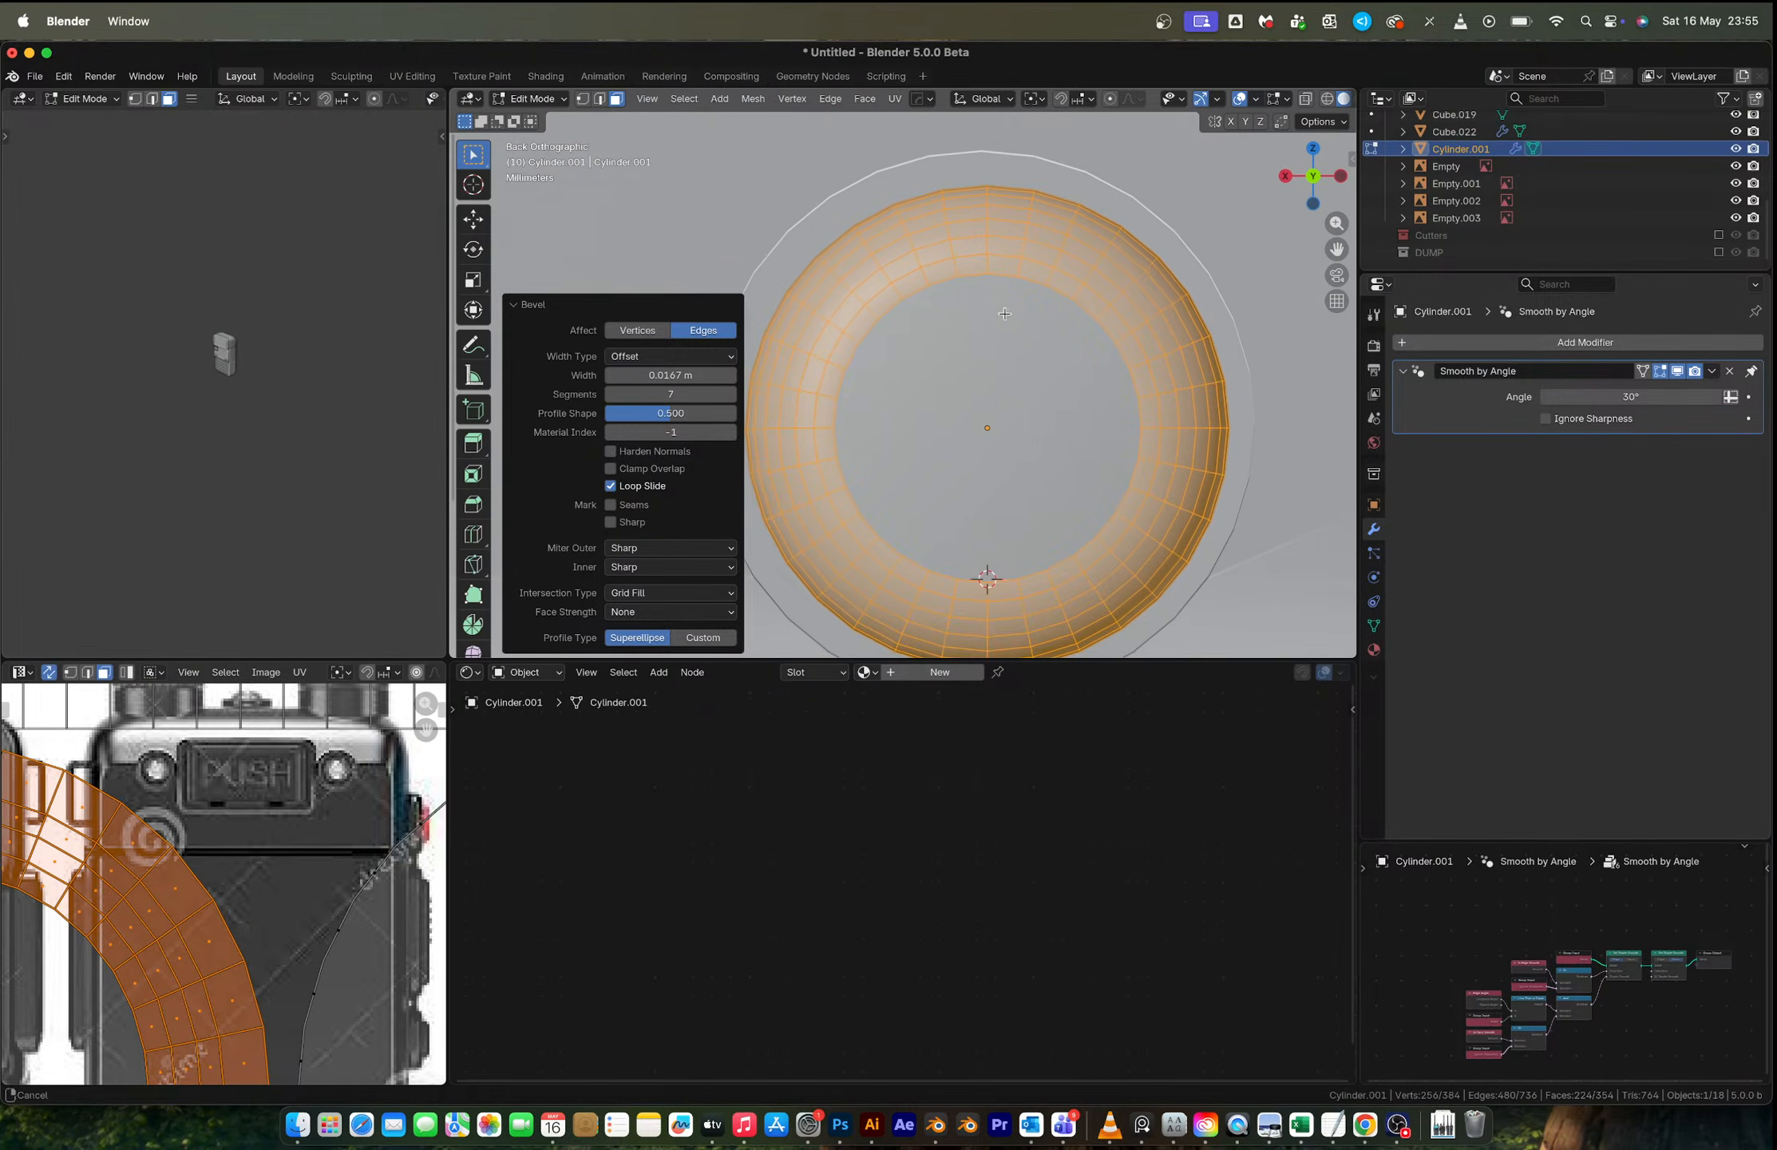
{"action": "key", "text": "1"}
{"action": "left_click", "coordinate": [956, 287]}
{"action": "left_click", "coordinate": [961, 573], "text": "shift"}
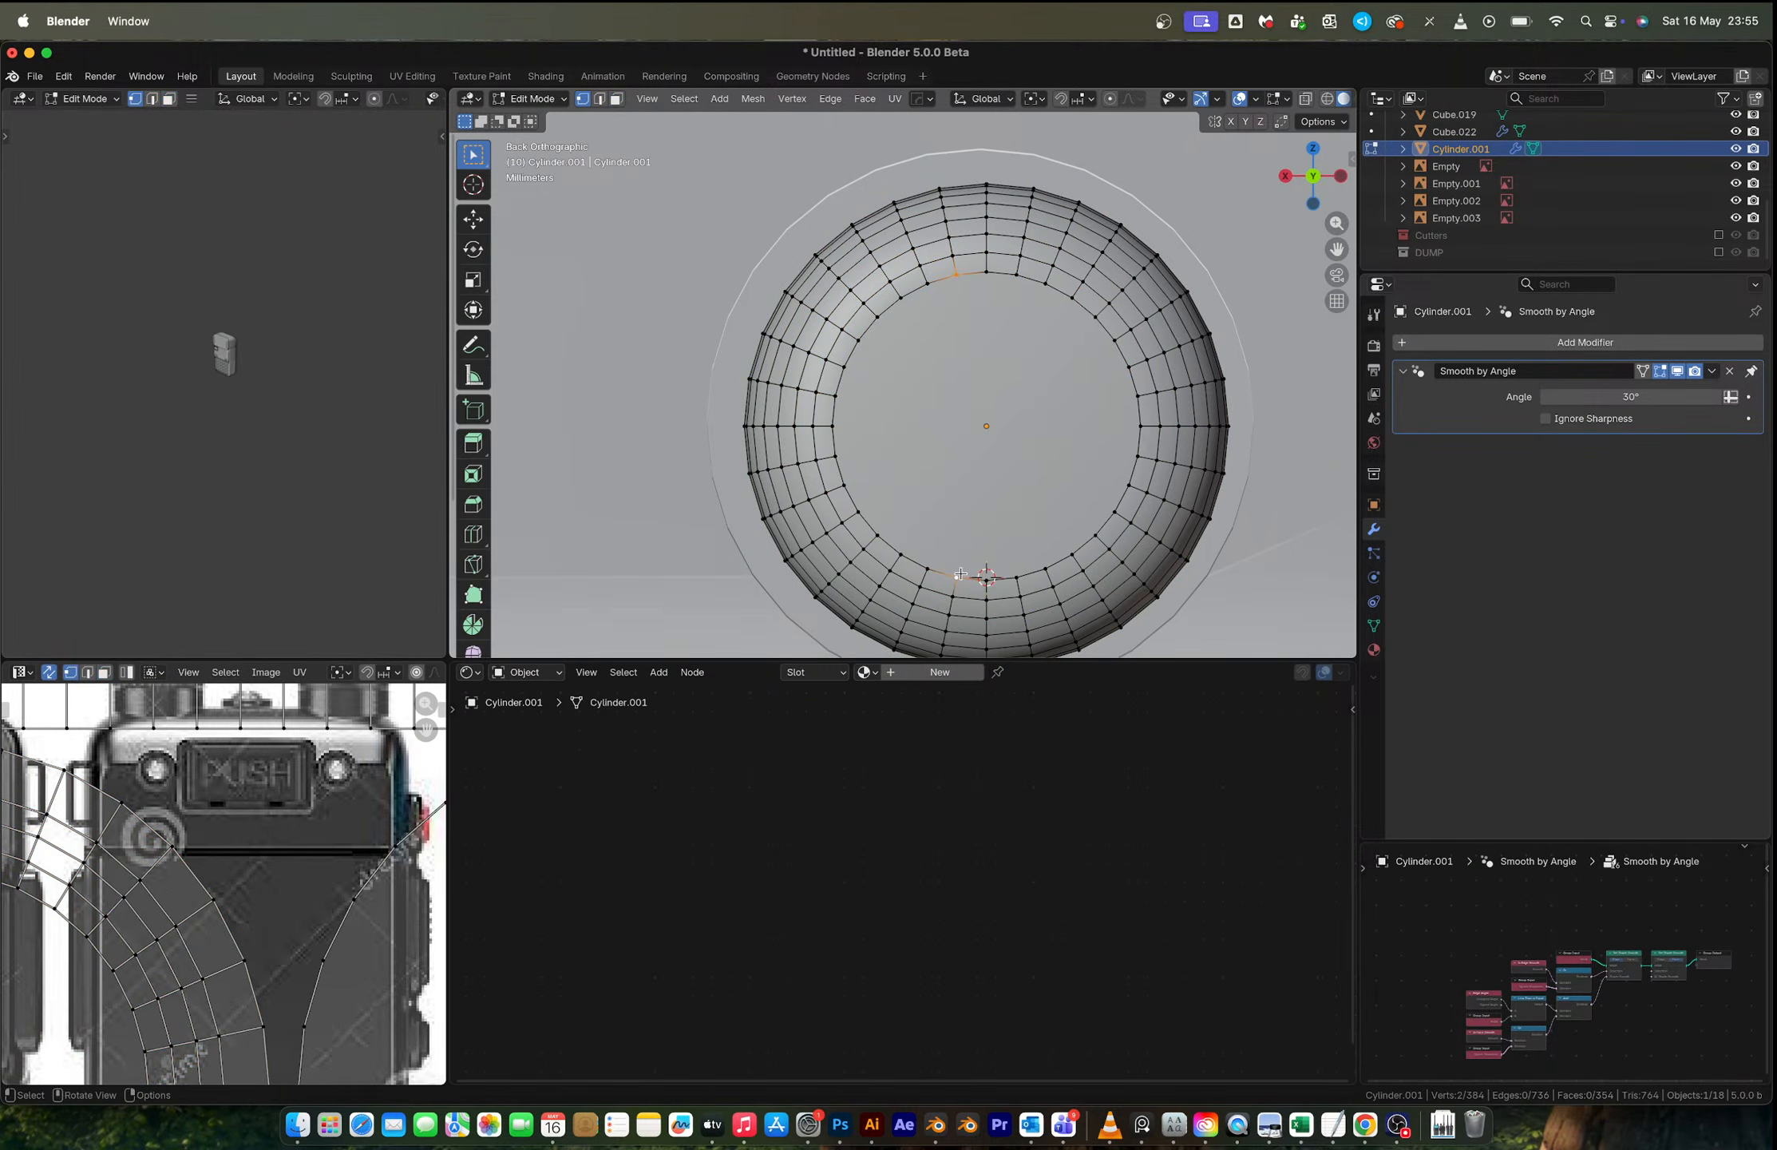
{"action": "left_click", "coordinate": [1016, 275]}
{"action": "left_click", "coordinate": [1017, 559], "text": "shift"}
{"action": "key", "text": "j"}
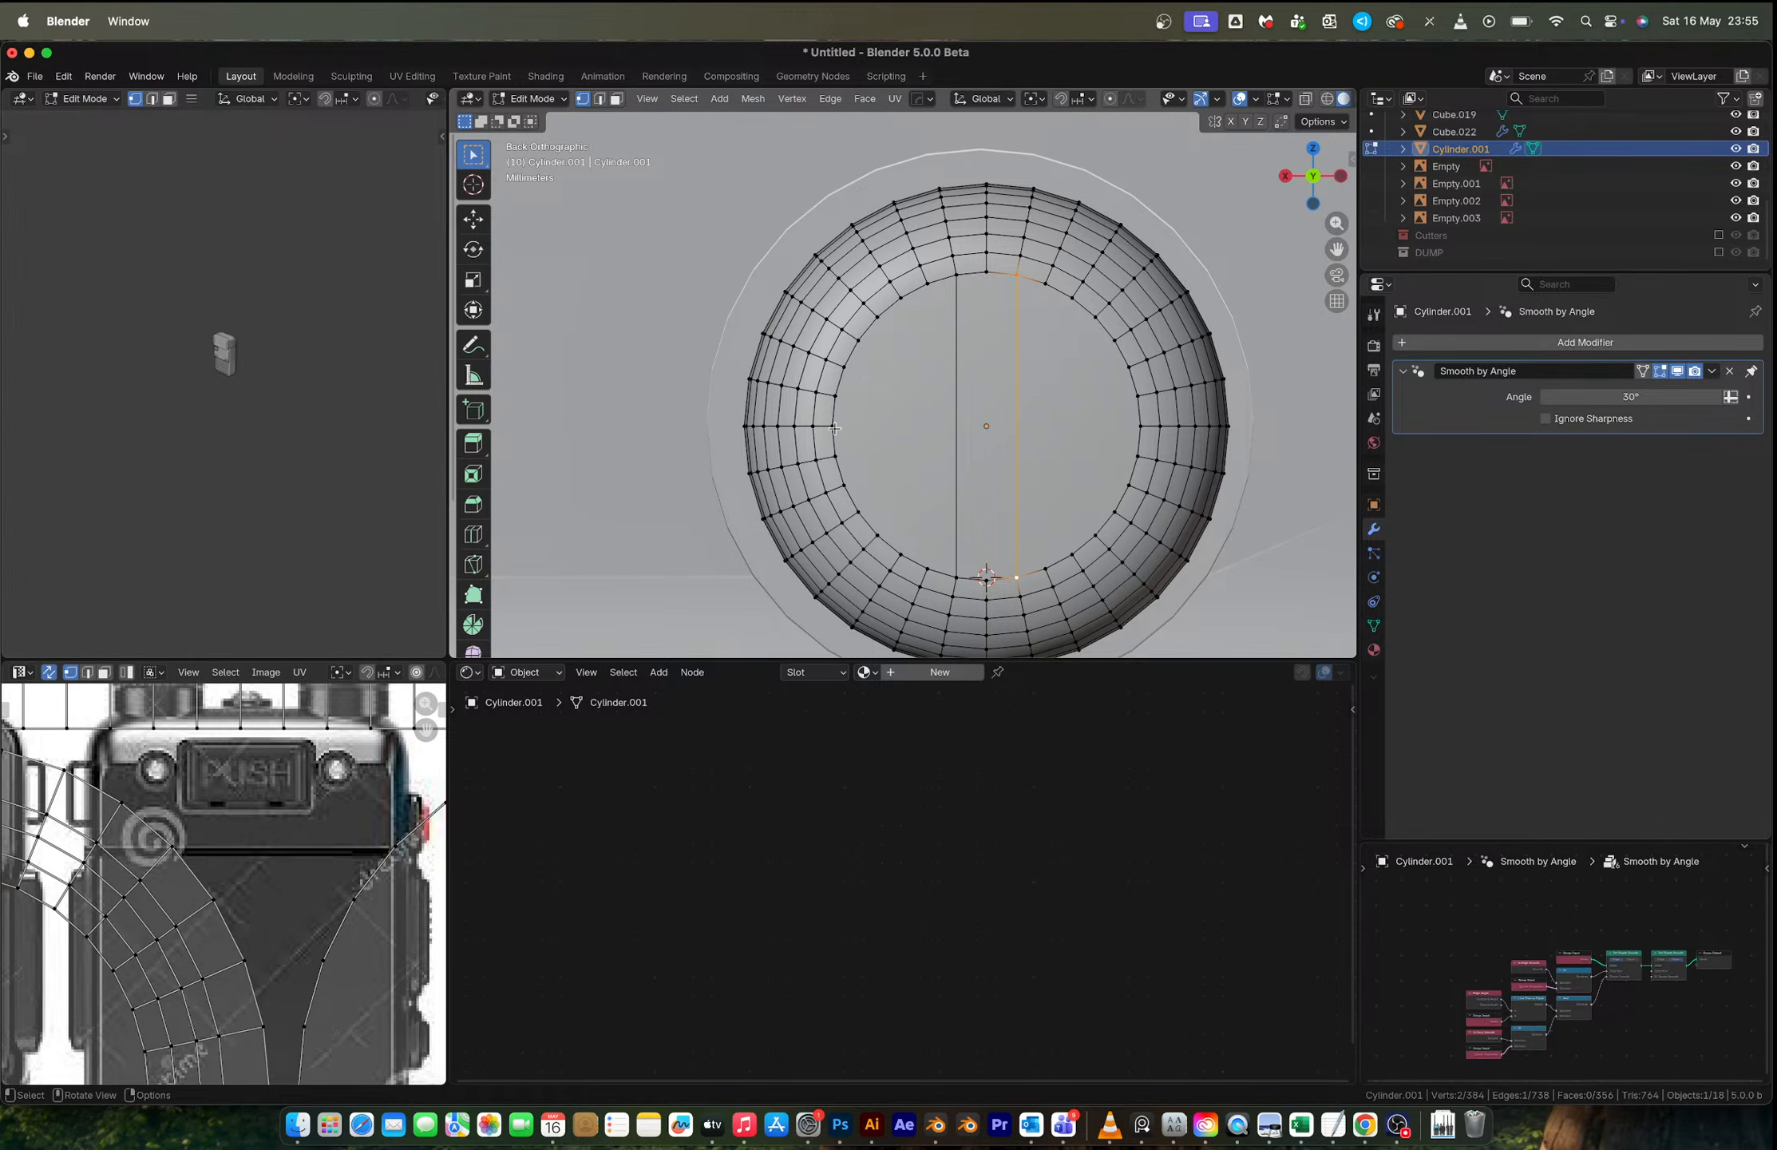
Step: Connect opposite vertices on the head's flat face with two horizontal edges, one above and one below the centre, completing the cross outline
{"action": "left_click", "coordinate": [835, 456]}
{"action": "left_click", "coordinate": [1130, 456], "text": "shift"}
{"action": "key", "text": "j"}
{"action": "left_click", "coordinate": [1140, 394]}
{"action": "left_click", "coordinate": [835, 395], "text": "shift"}
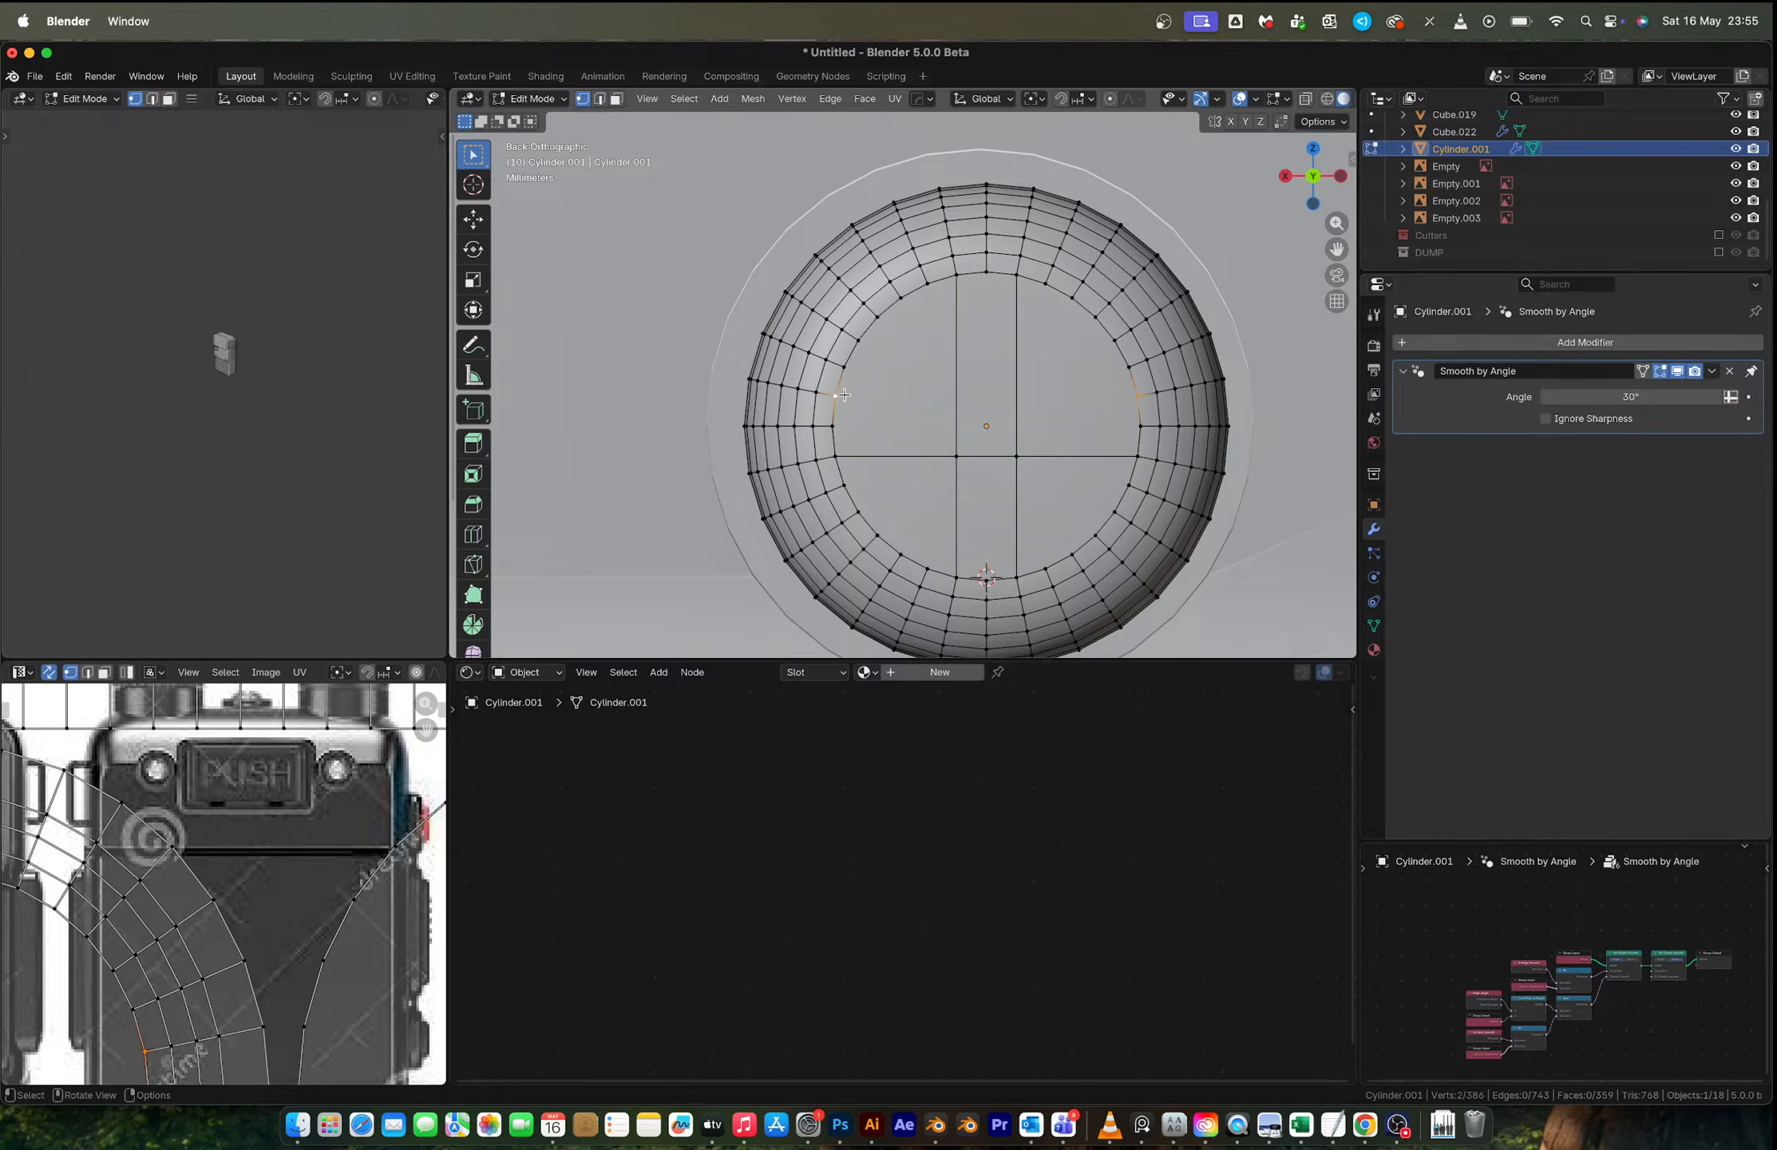
{"action": "key", "text": "j"}
Step: Extrude the five cross-shaped faces of the screw head about 0.009 m inward to cut a Phillips-style recess
{"action": "key", "text": "3"}
{"action": "left_click", "coordinate": [1050, 422]}
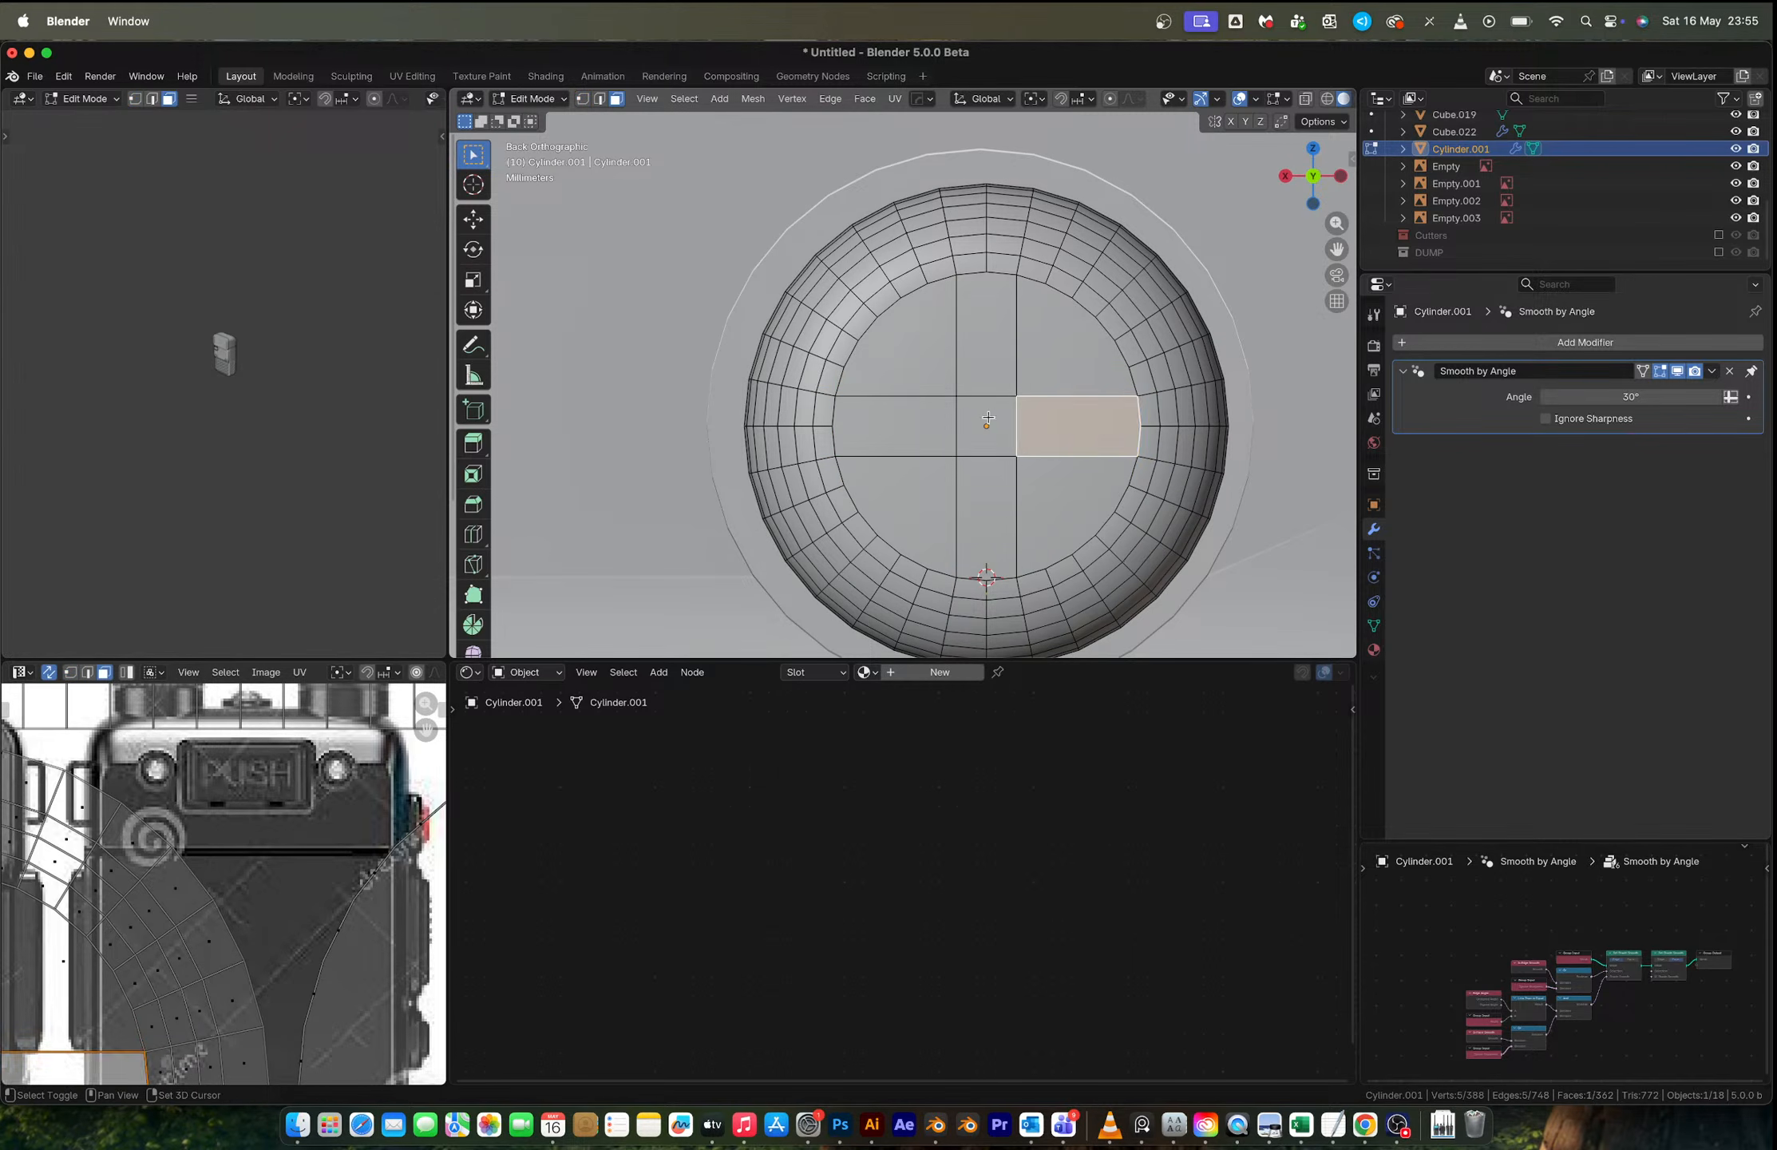
{"action": "left_click", "coordinate": [988, 417], "text": "shift"}
{"action": "left_click", "coordinate": [894, 425], "text": "shift"}
{"action": "left_click", "coordinate": [966, 361], "text": "shift"}
{"action": "left_click", "coordinate": [971, 507], "text": "shift"}
{"action": "middle_click_drag", "start_coordinate": [971, 507], "coordinate": [1002, 451]}
{"action": "key", "text": "e"}
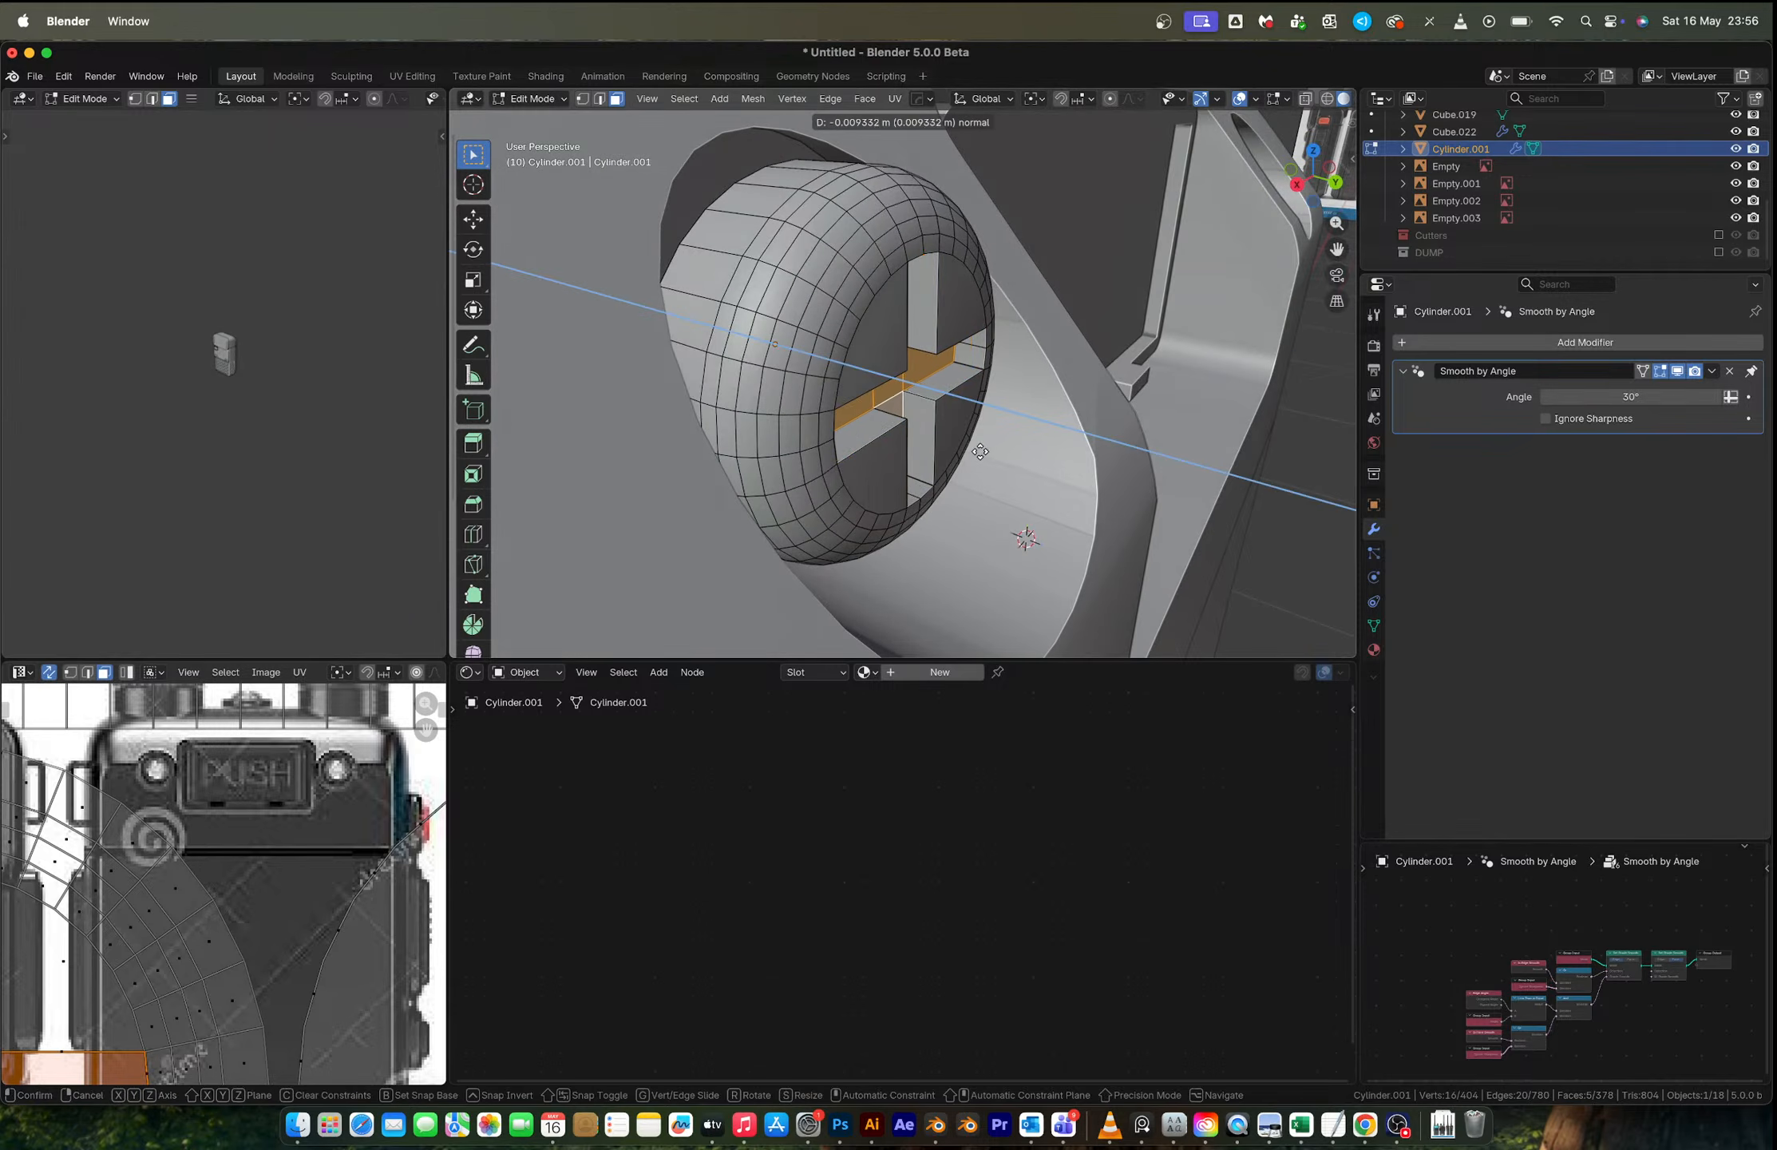
{"action": "left_click", "coordinate": [976, 455]}
{"action": "key", "text": "Tab"}
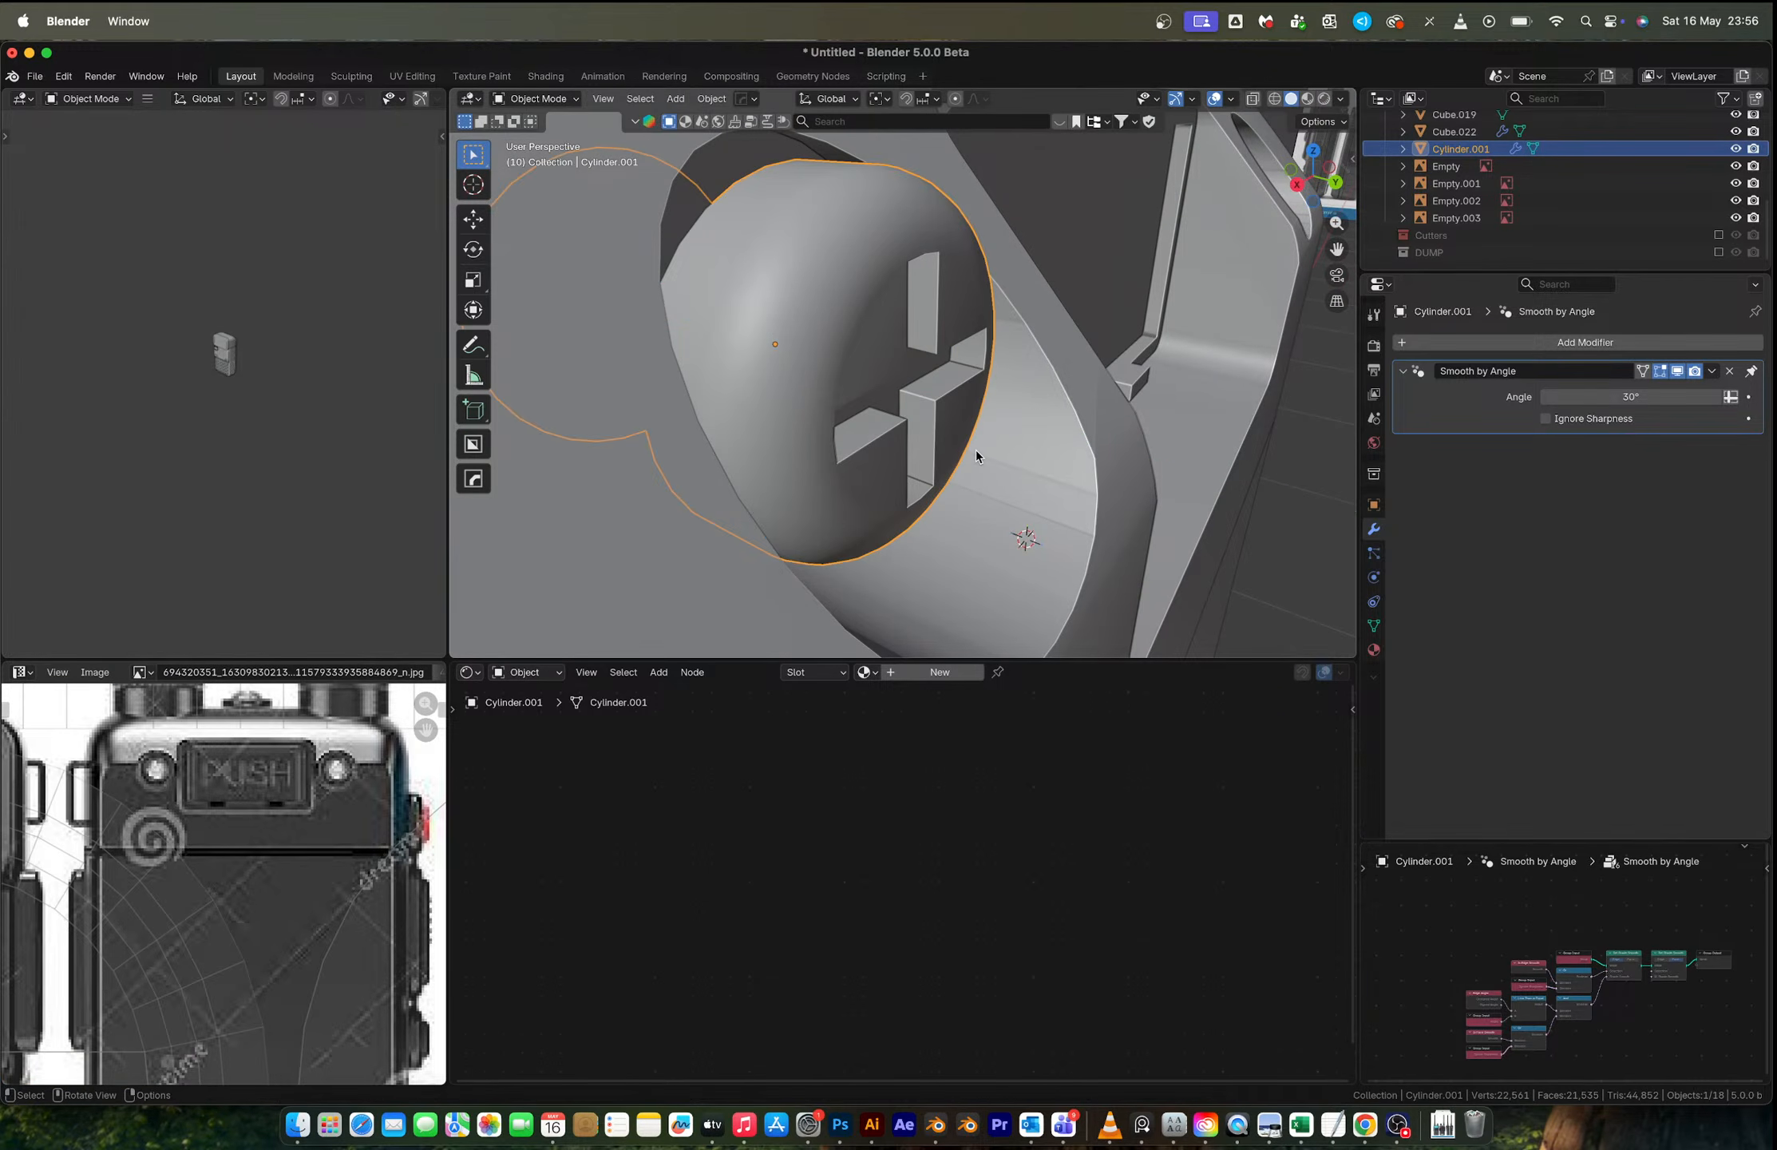
Step: Bevel the boundary loop of the cross recess's floor together with all its outer rim edges, using about 0.0005 m offset and 7 segments
{"action": "middle_click_drag", "start_coordinate": [982, 413], "coordinate": [947, 404]}
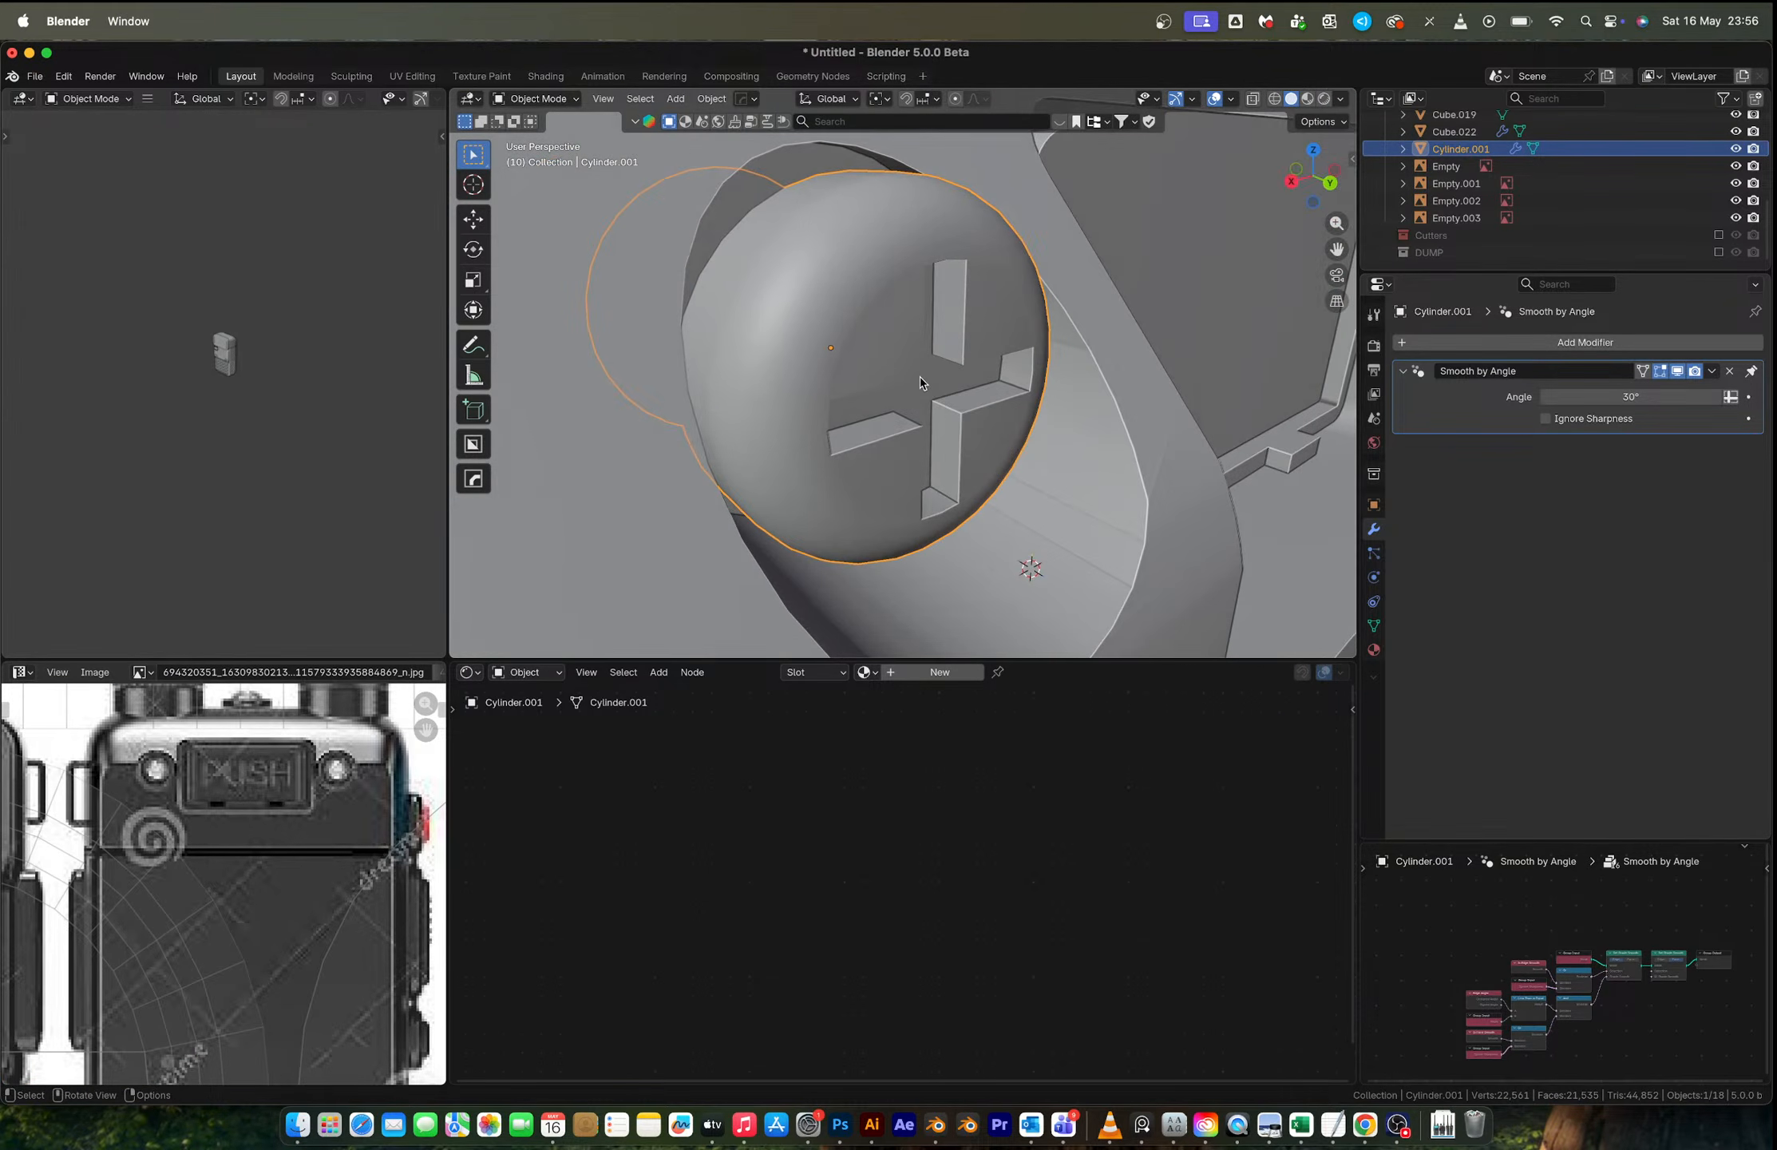
{"action": "scroll", "coordinate": [987, 399], "scroll_direction": "up", "scroll_amount": 1}
{"action": "middle_click_drag", "start_coordinate": [986, 399], "coordinate": [945, 408]}
{"action": "key", "text": "Tab"}
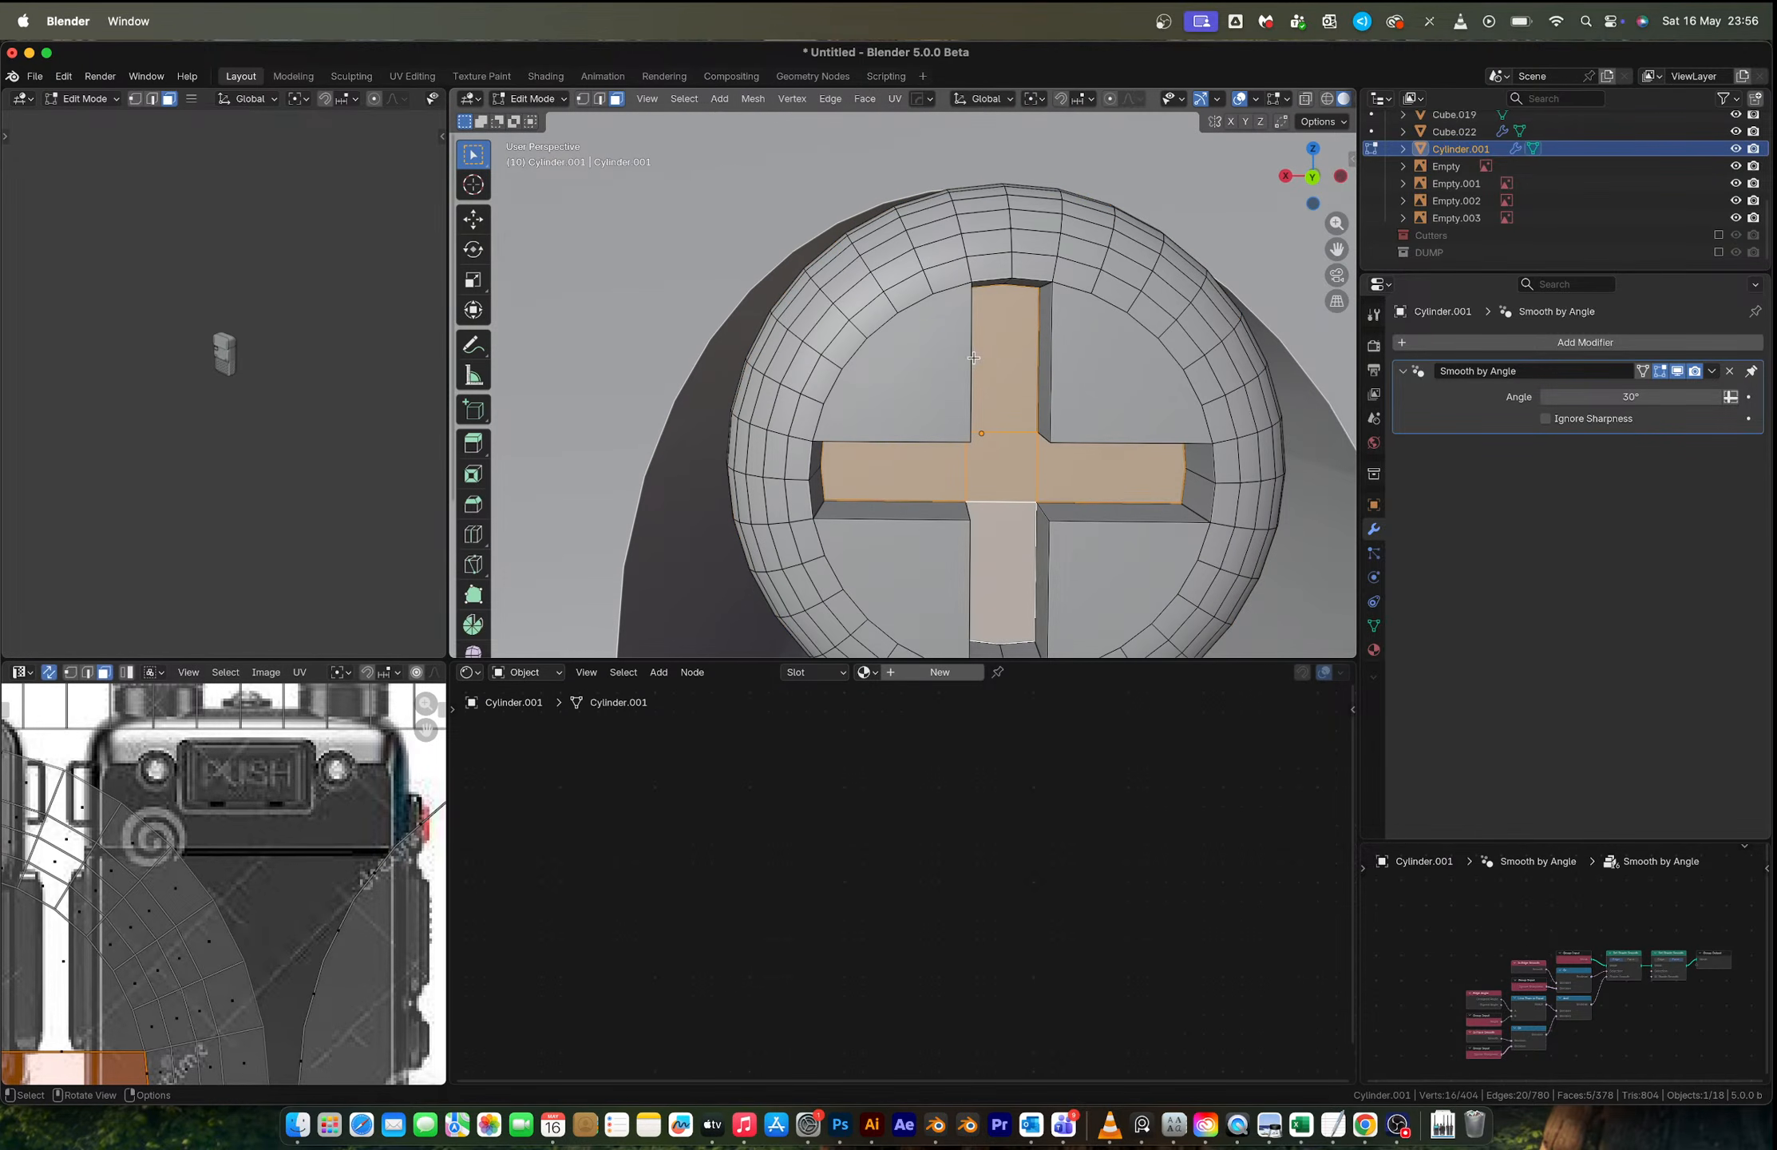
{"action": "left_click", "coordinate": [673, 98]}
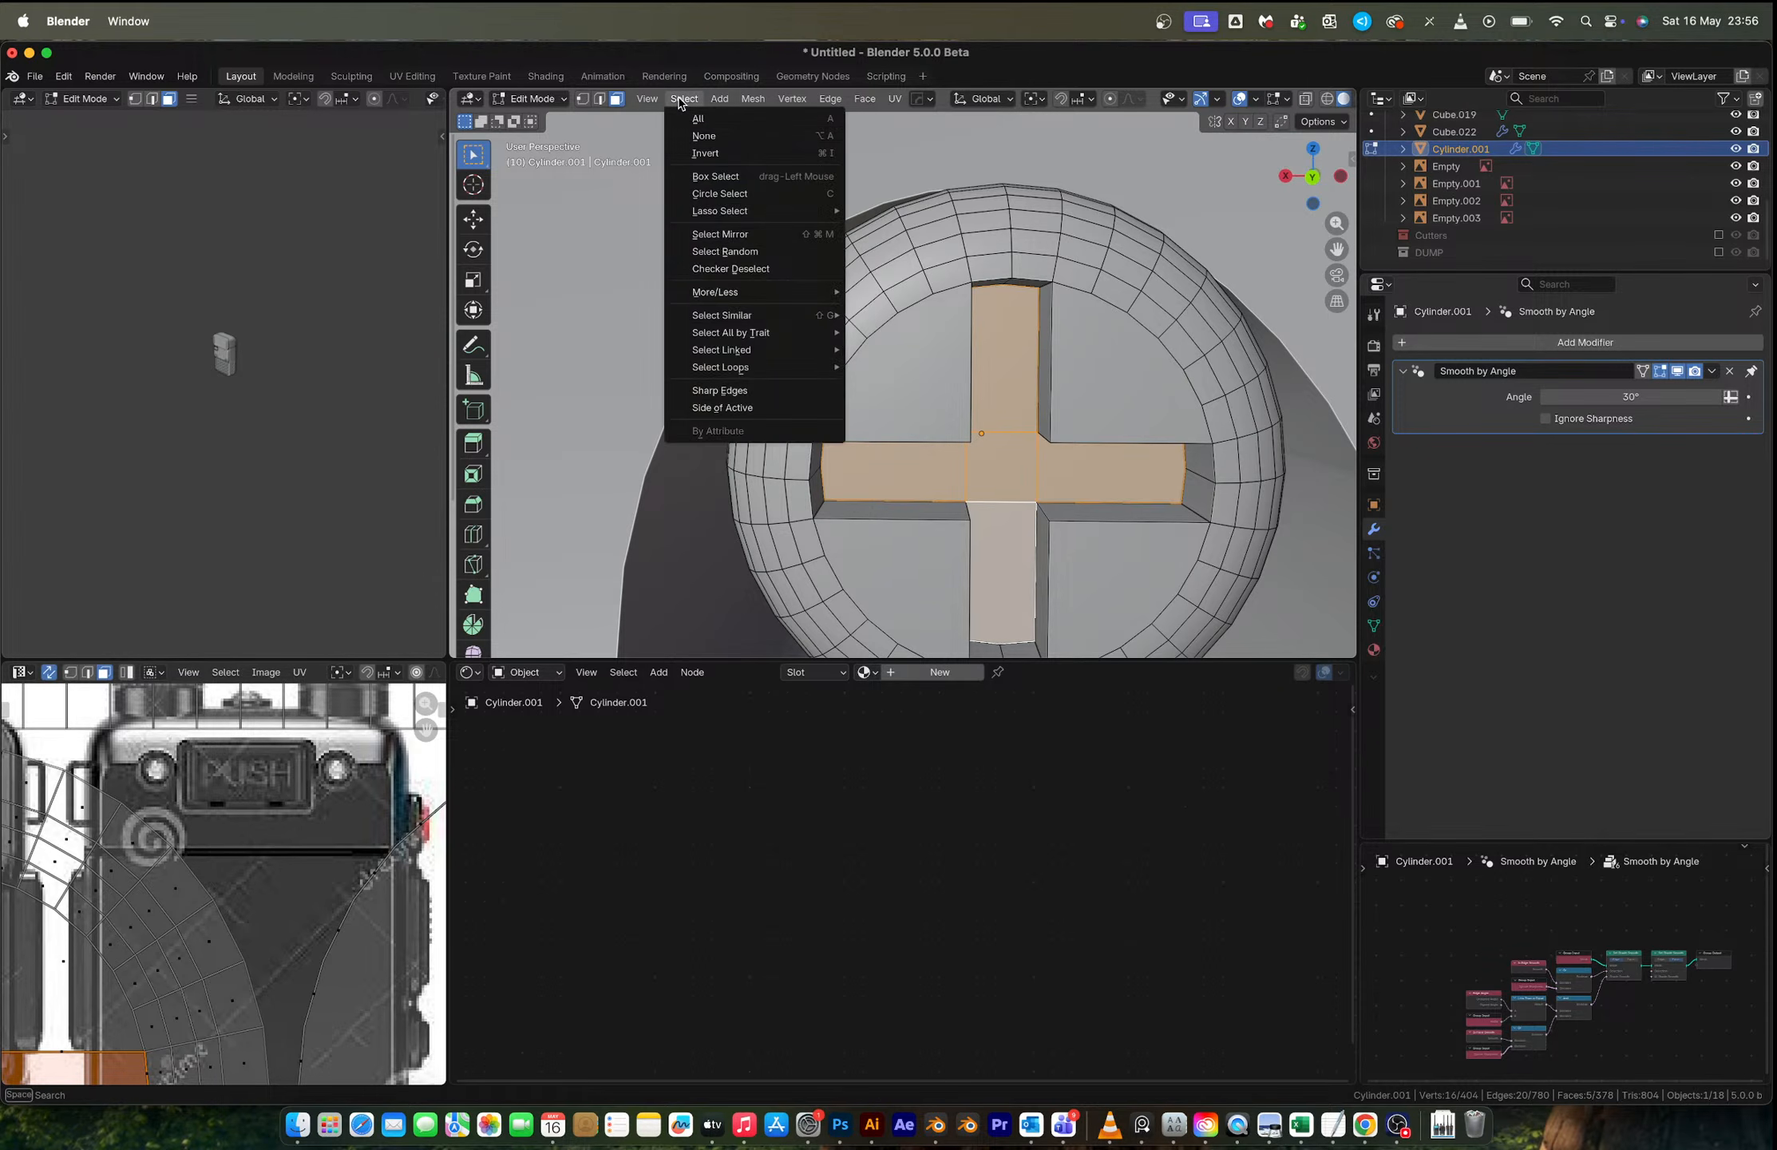
{"action": "mouse_move", "coordinate": [726, 294]}
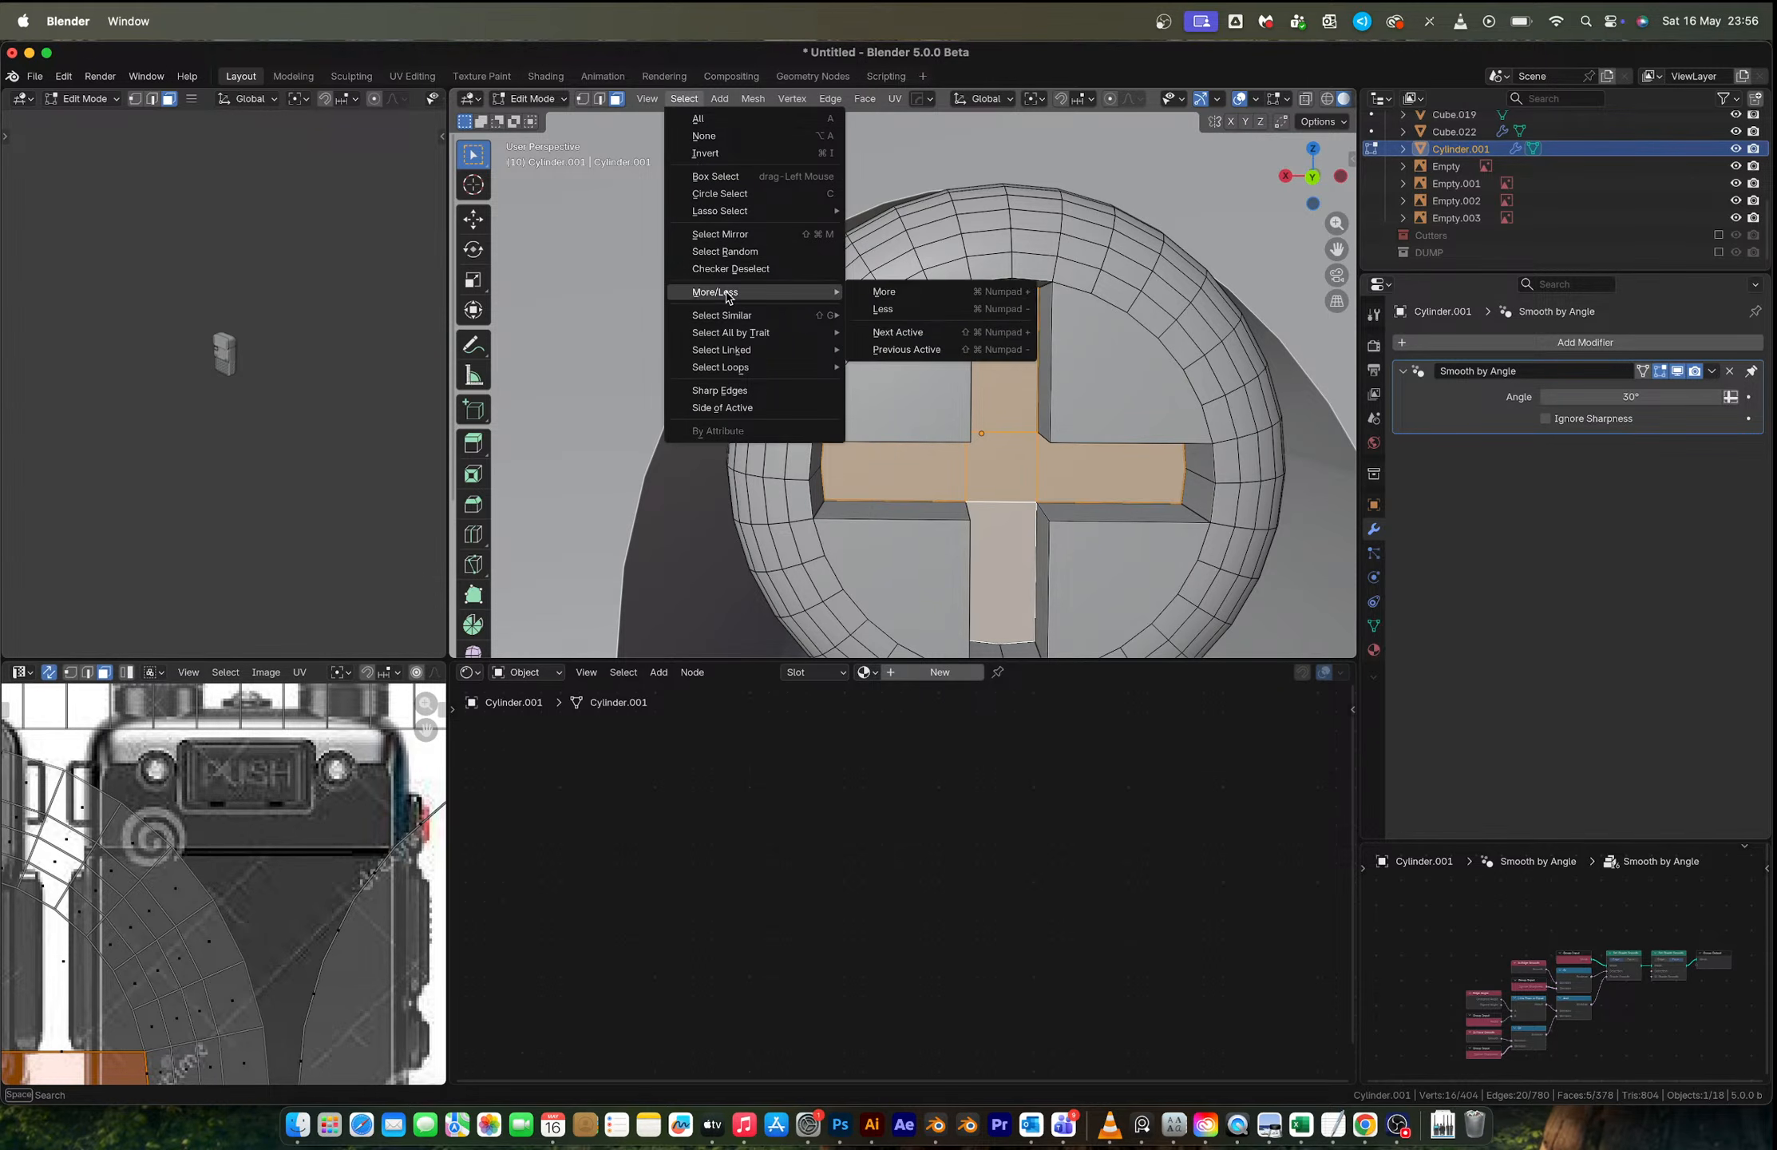
{"action": "mouse_move", "coordinate": [794, 366]}
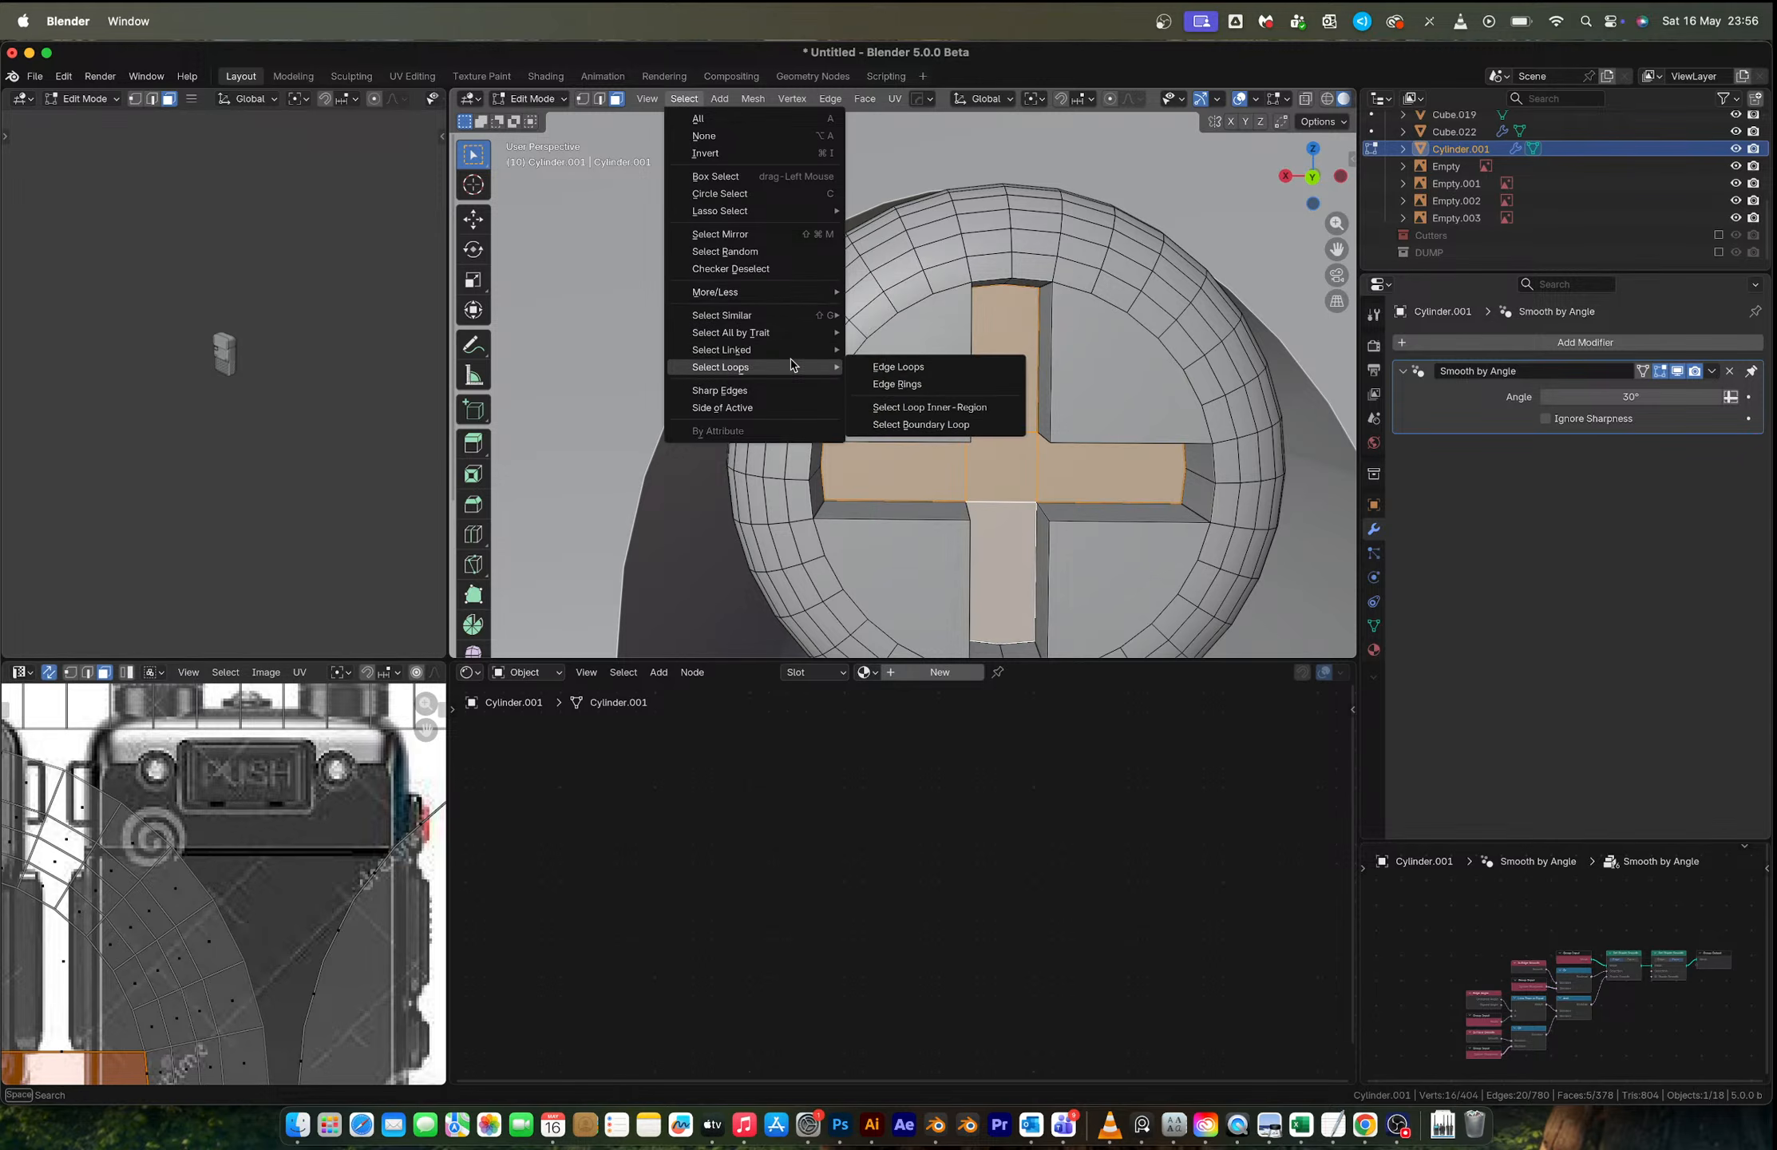
{"action": "left_click", "coordinate": [922, 424]}
{"action": "middle_click_drag", "start_coordinate": [922, 424], "coordinate": [954, 427]}
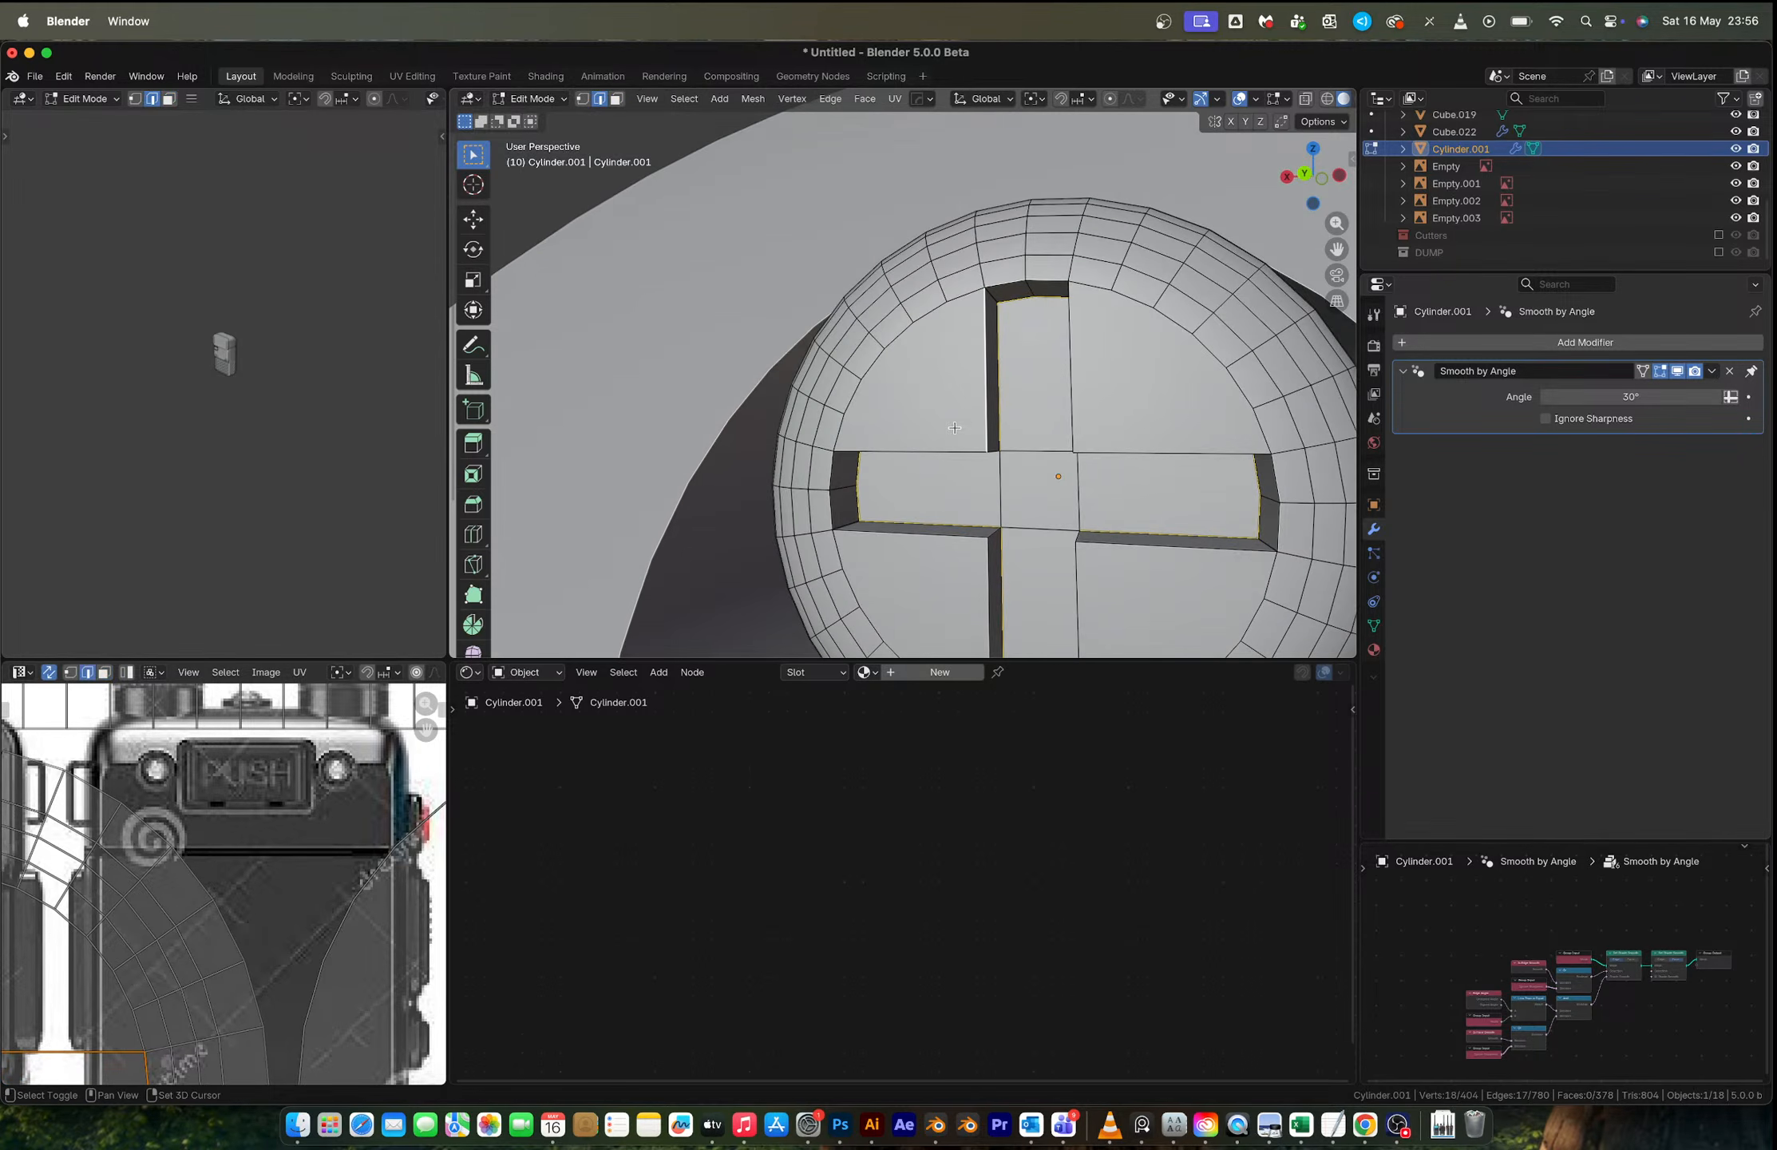
{"action": "left_click", "coordinate": [929, 446], "text": "shift"}
{"action": "left_click", "coordinate": [840, 471], "text": "shift"}
{"action": "left_click", "coordinate": [832, 507], "text": "shift"}
{"action": "left_click", "coordinate": [942, 544], "text": "shift"}
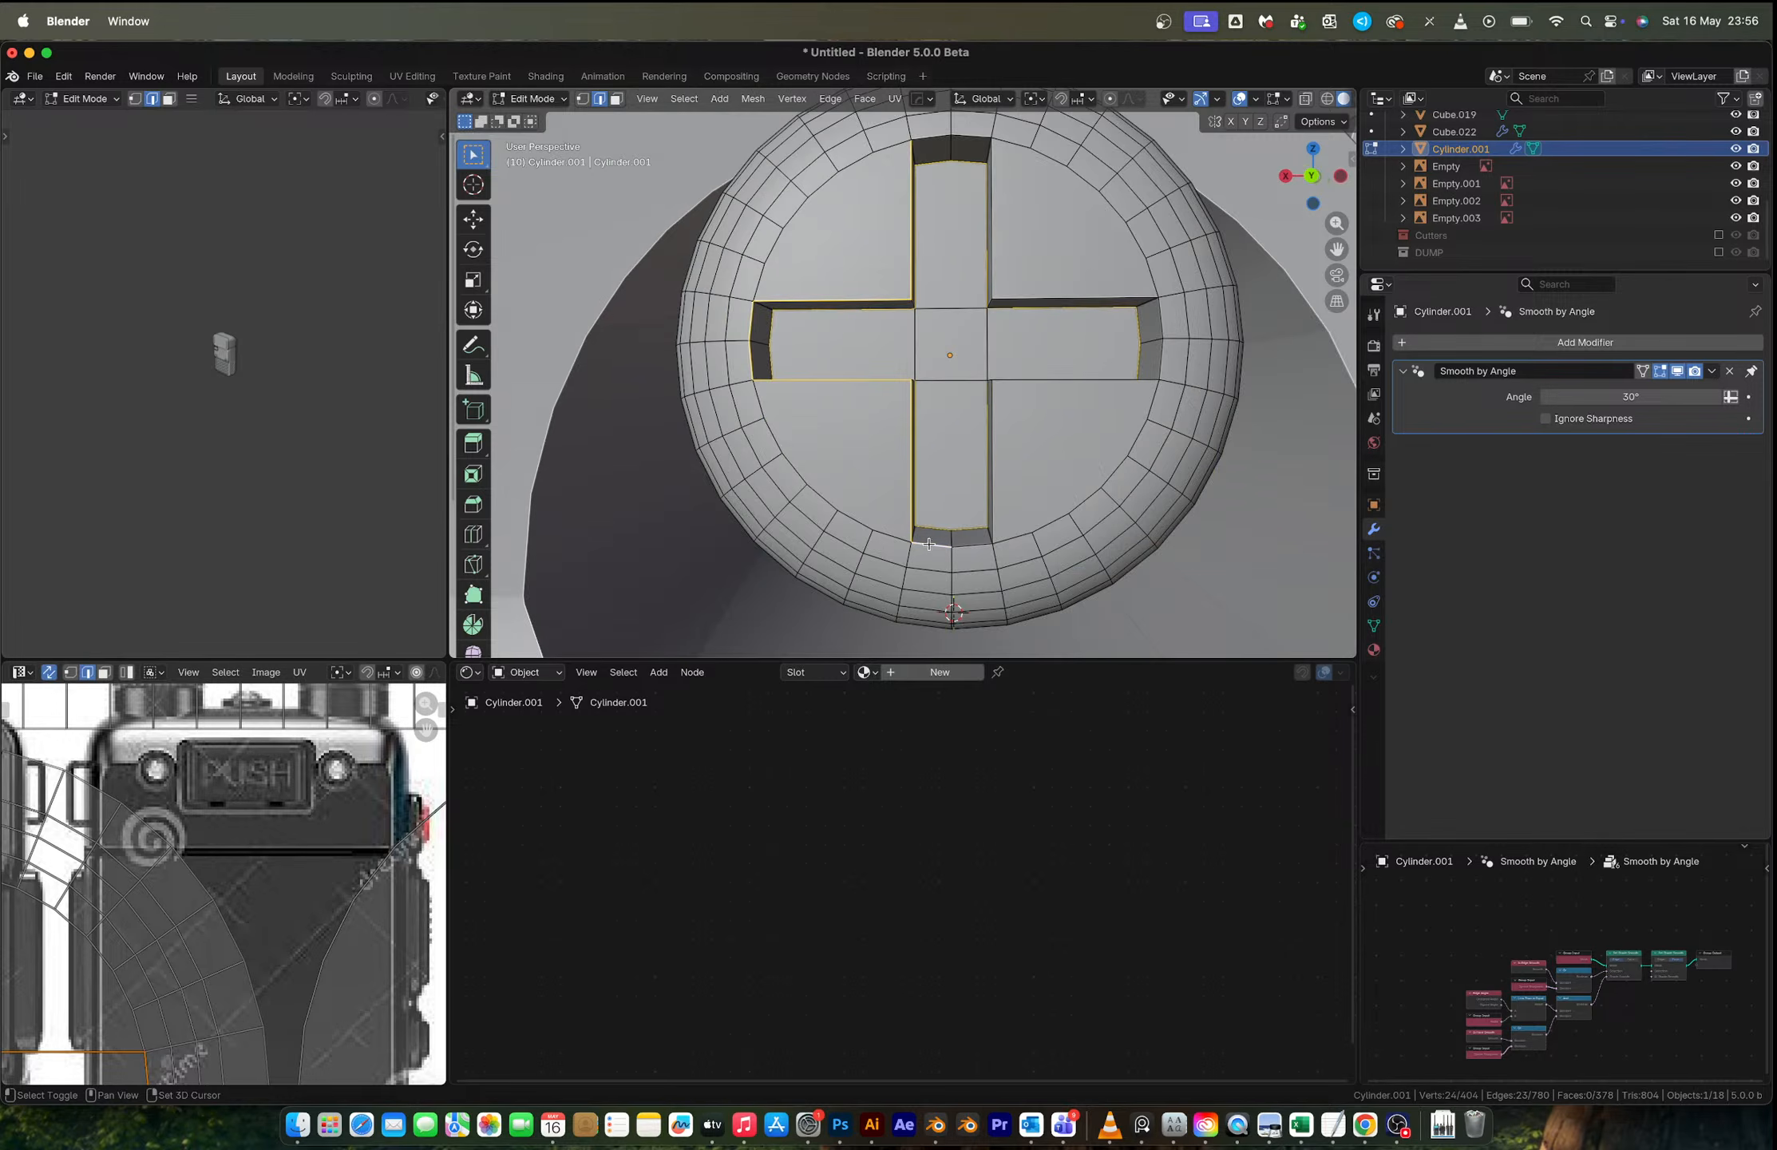
{"action": "left_click", "coordinate": [971, 544], "text": "shift"}
{"action": "left_click", "coordinate": [1004, 479], "text": "shift"}
{"action": "left_click", "coordinate": [1133, 378], "text": "shift"}
{"action": "left_click", "coordinate": [1160, 362], "text": "shift"}
{"action": "left_click", "coordinate": [1160, 320], "text": "shift"}
{"action": "left_click", "coordinate": [1085, 298], "text": "shift"}
{"action": "left_click", "coordinate": [995, 236], "text": "shift"}
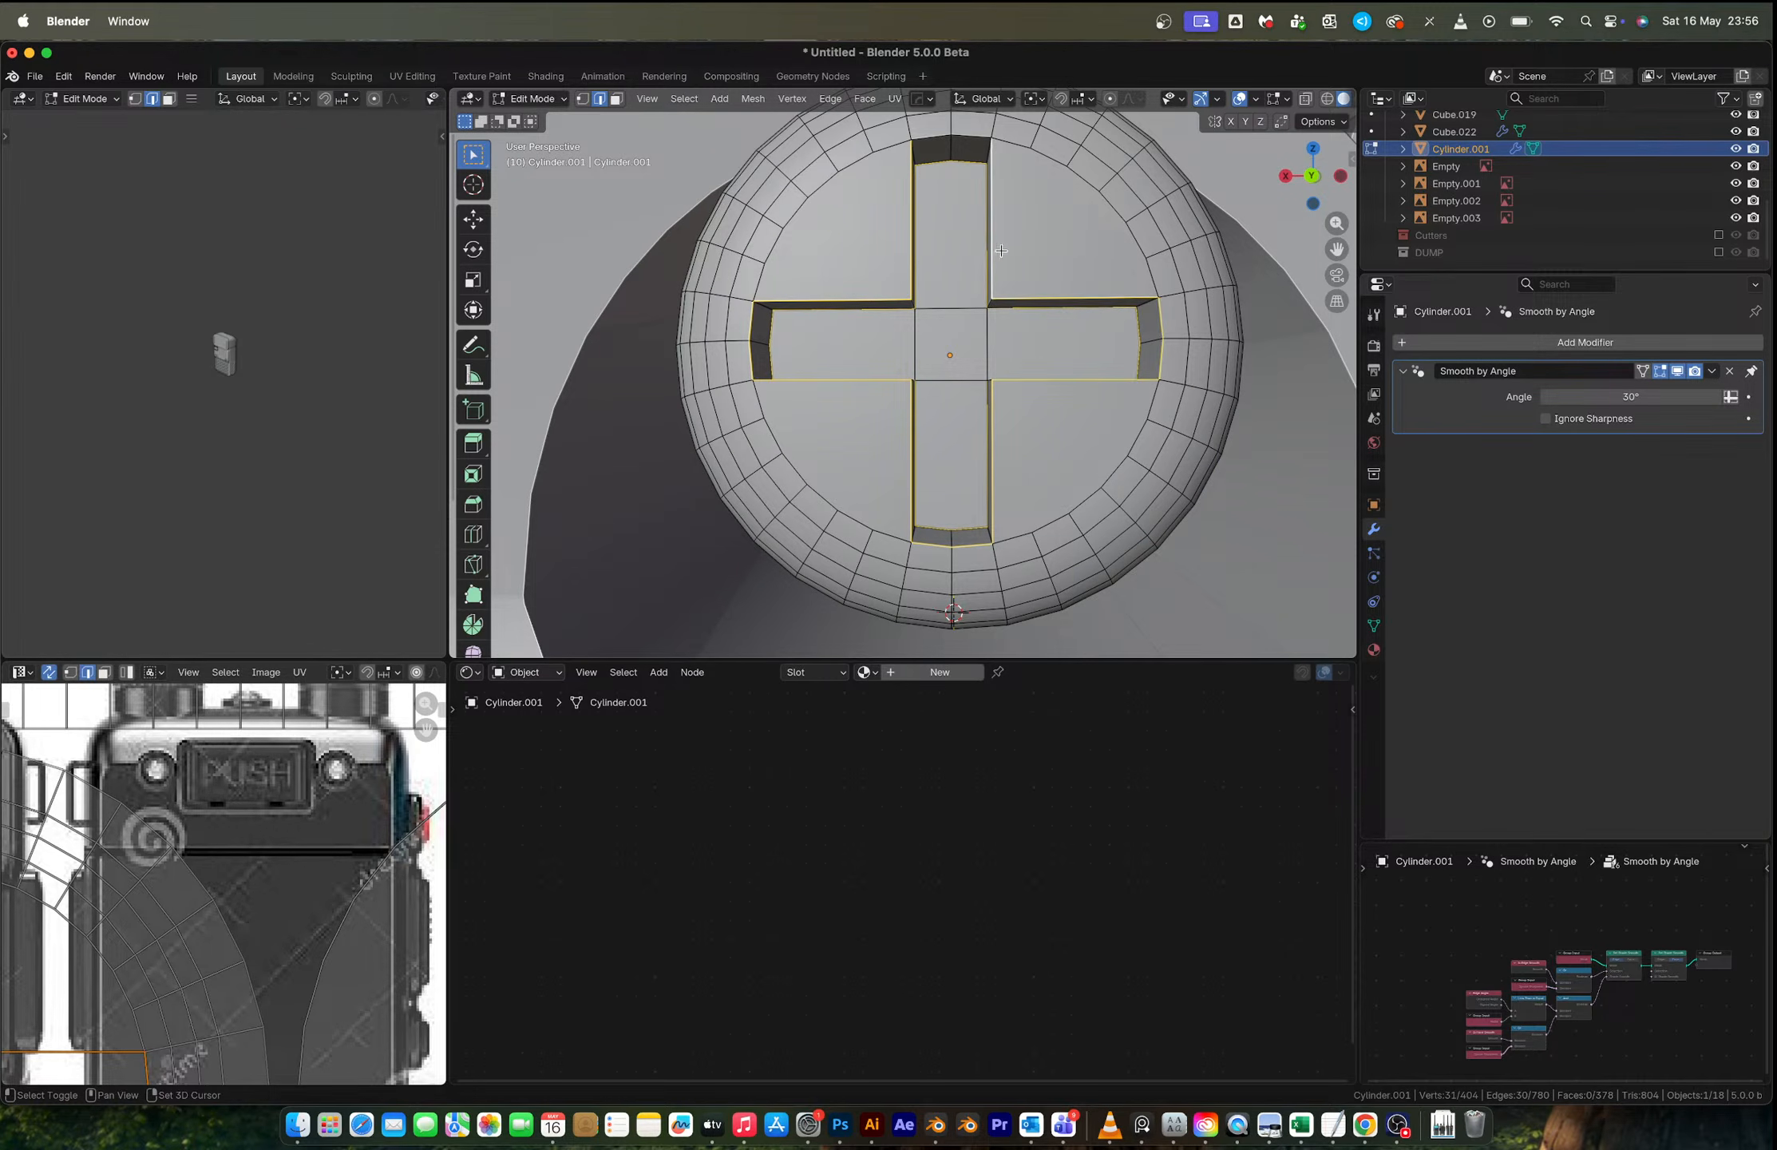
{"action": "middle_click_drag", "start_coordinate": [995, 236], "coordinate": [998, 279]}
{"action": "left_click", "coordinate": [977, 208], "text": "shift"}
{"action": "left_click", "coordinate": [943, 202], "text": "shift"}
{"action": "middle_click_drag", "start_coordinate": [942, 202], "coordinate": [1011, 349]}
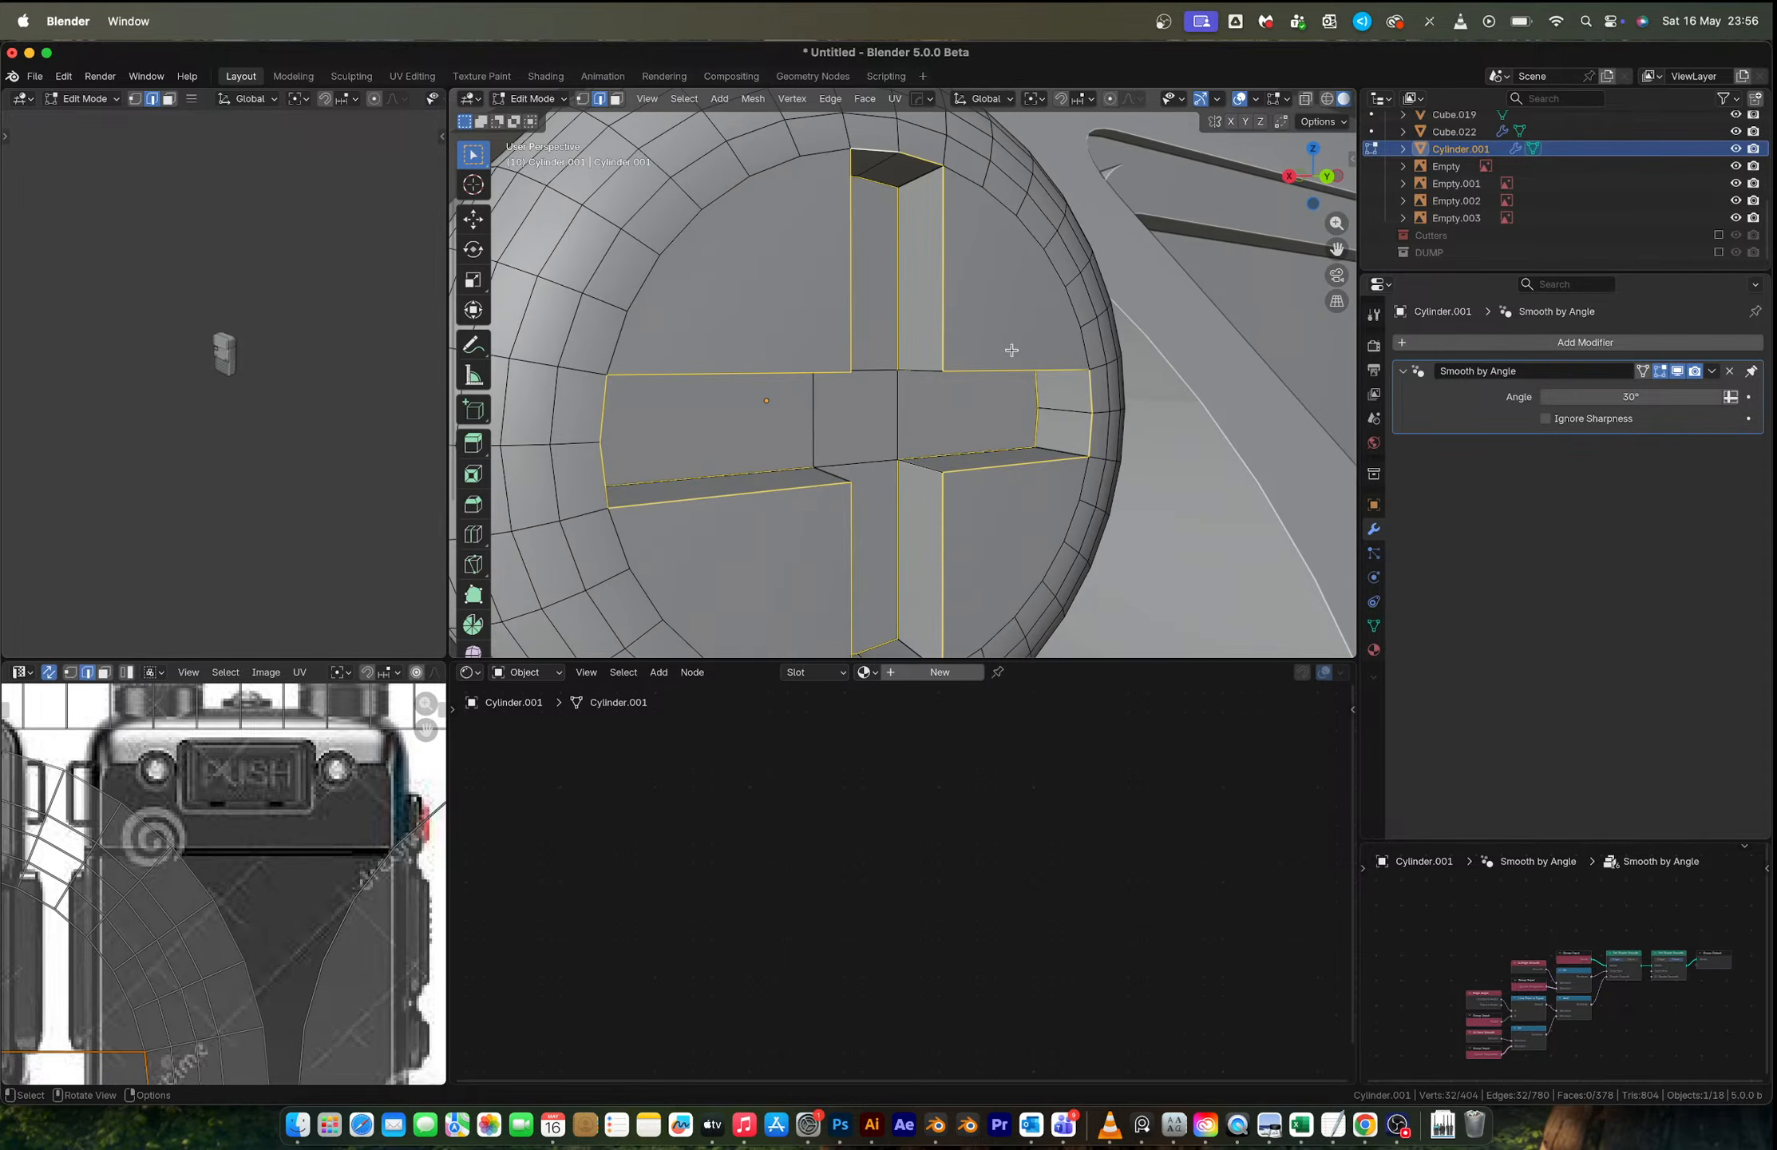
{"action": "key", "text": "ctrl+b"}
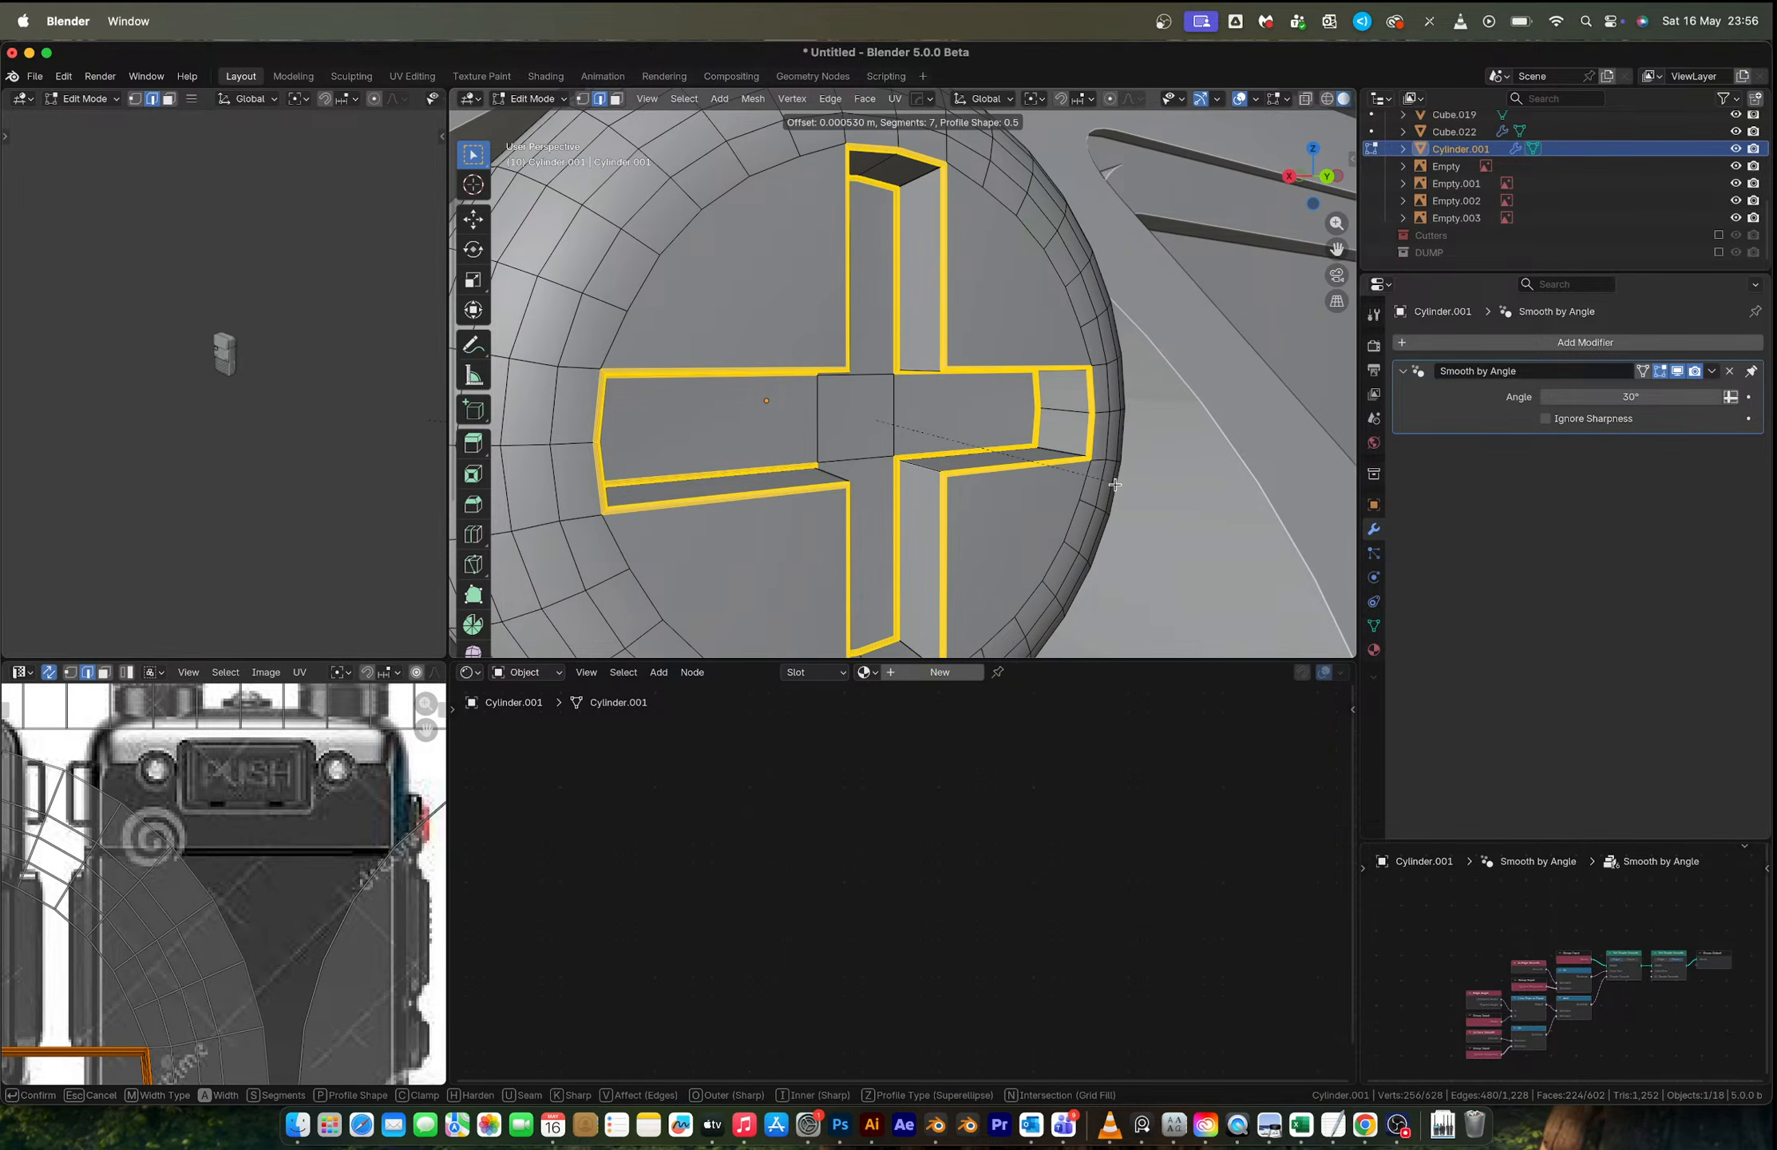
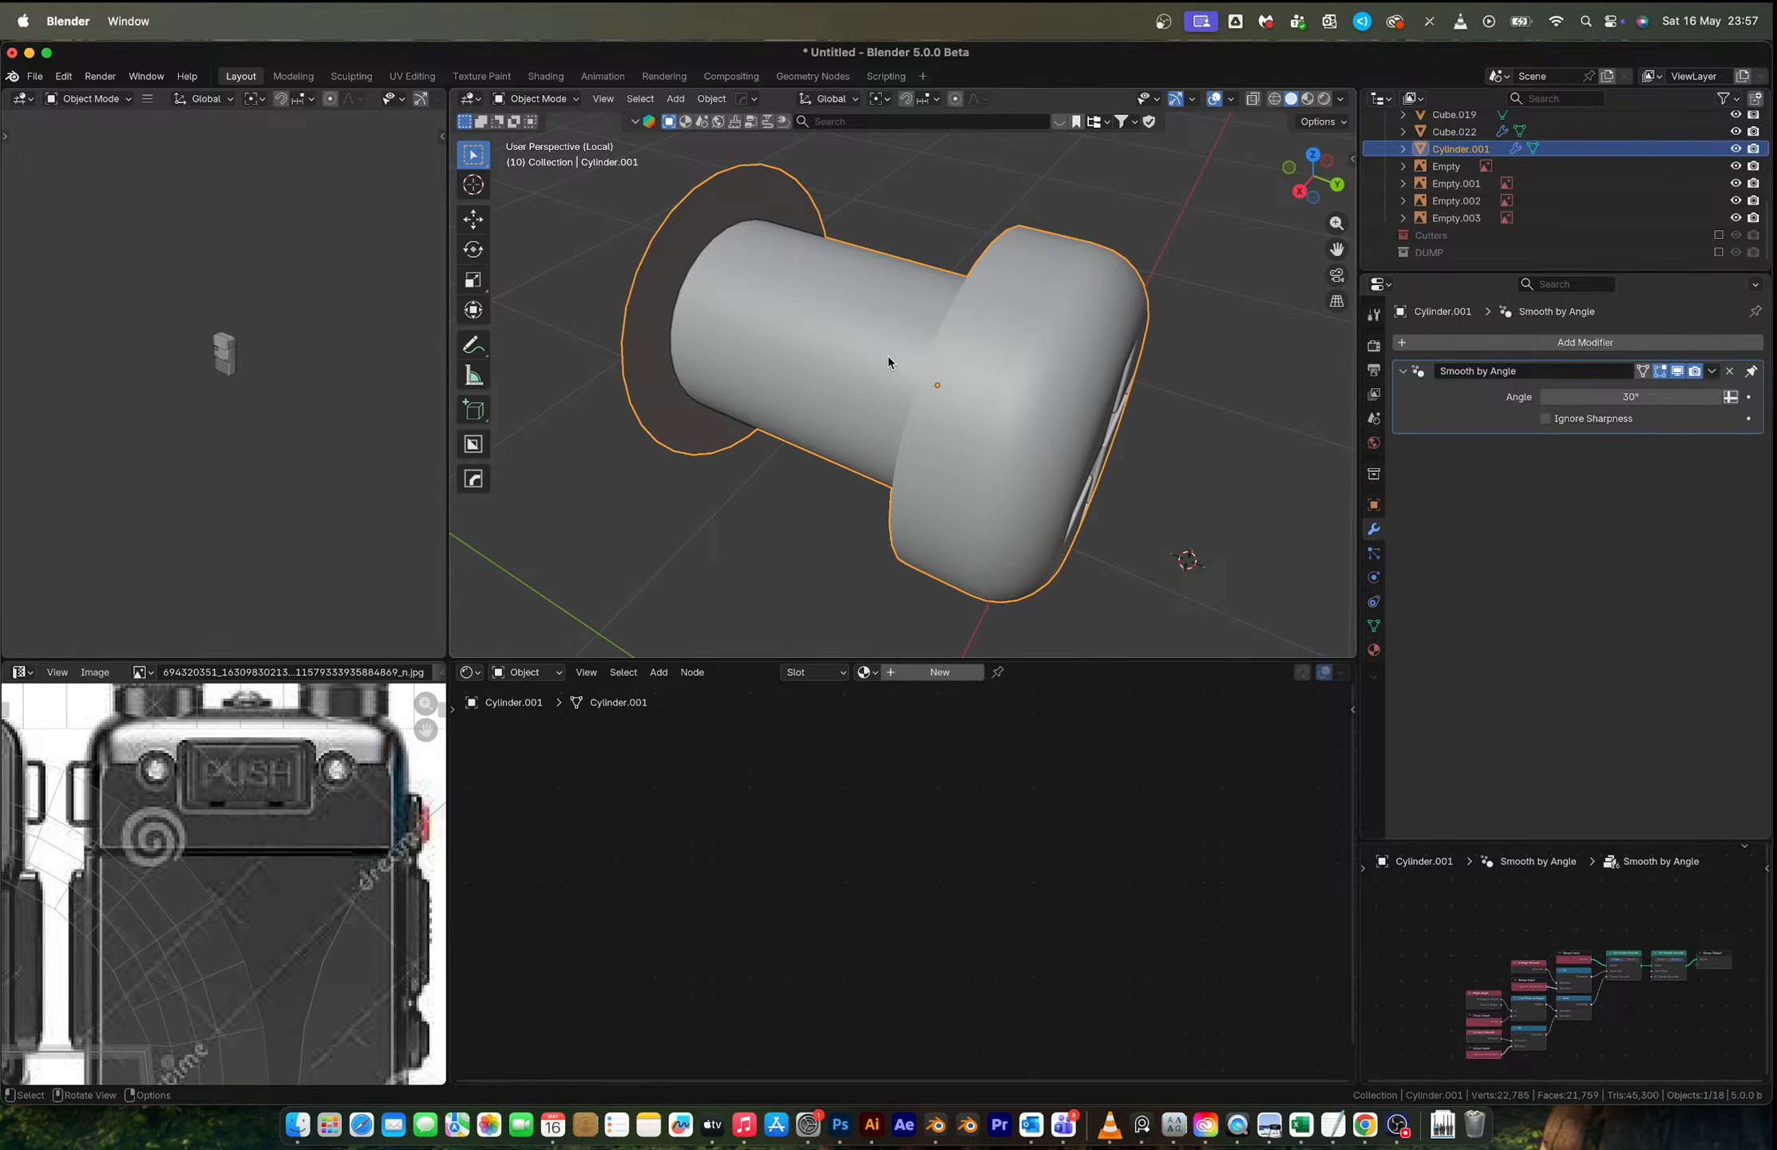
Step: Bevel the two edge loops on the screw head's underside, at the shank junction and outer rim, by about 0.004 m with 7 segments
{"action": "key", "text": "Tab"}
{"action": "middle_click_drag", "start_coordinate": [911, 438], "coordinate": [1065, 348]}
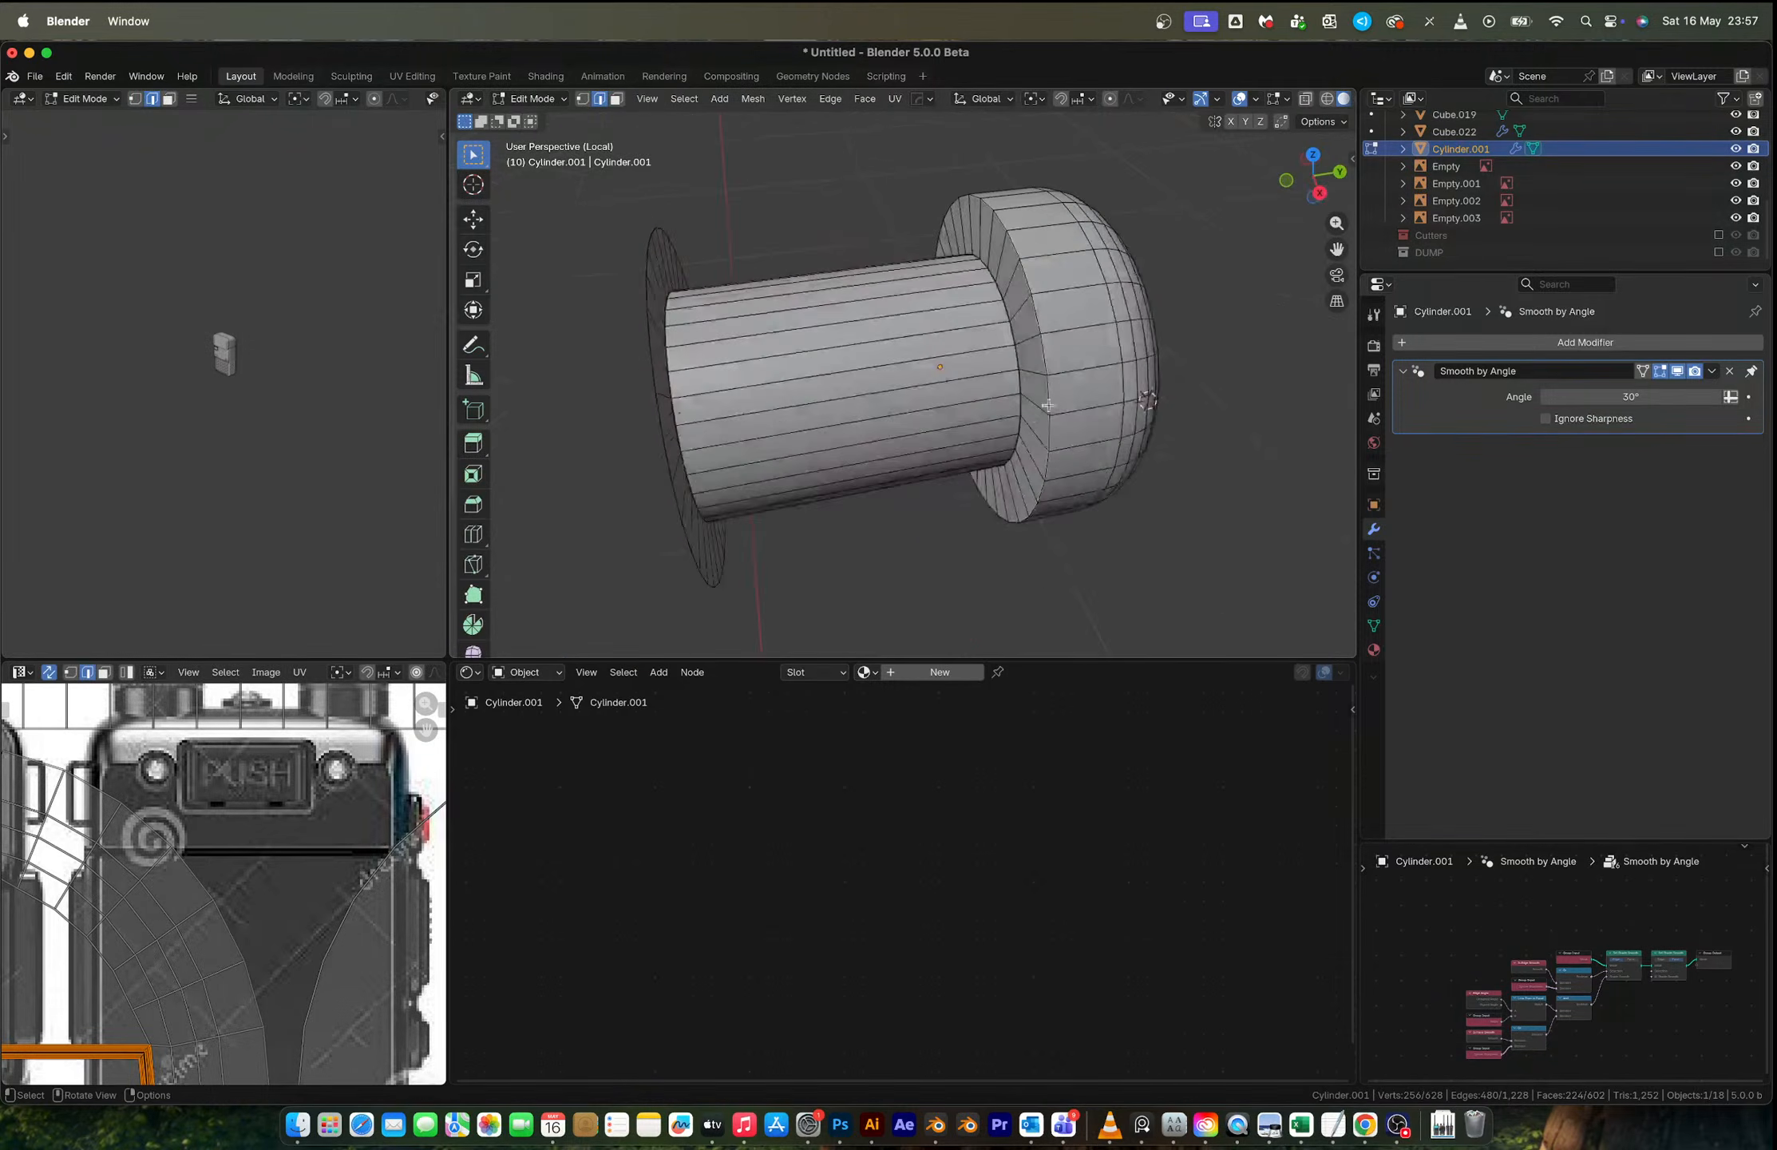
{"action": "left_click", "coordinate": [1065, 348], "text": "alt+shift"}
{"action": "scroll", "coordinate": [1062, 375], "scroll_direction": "up", "scroll_amount": 3}
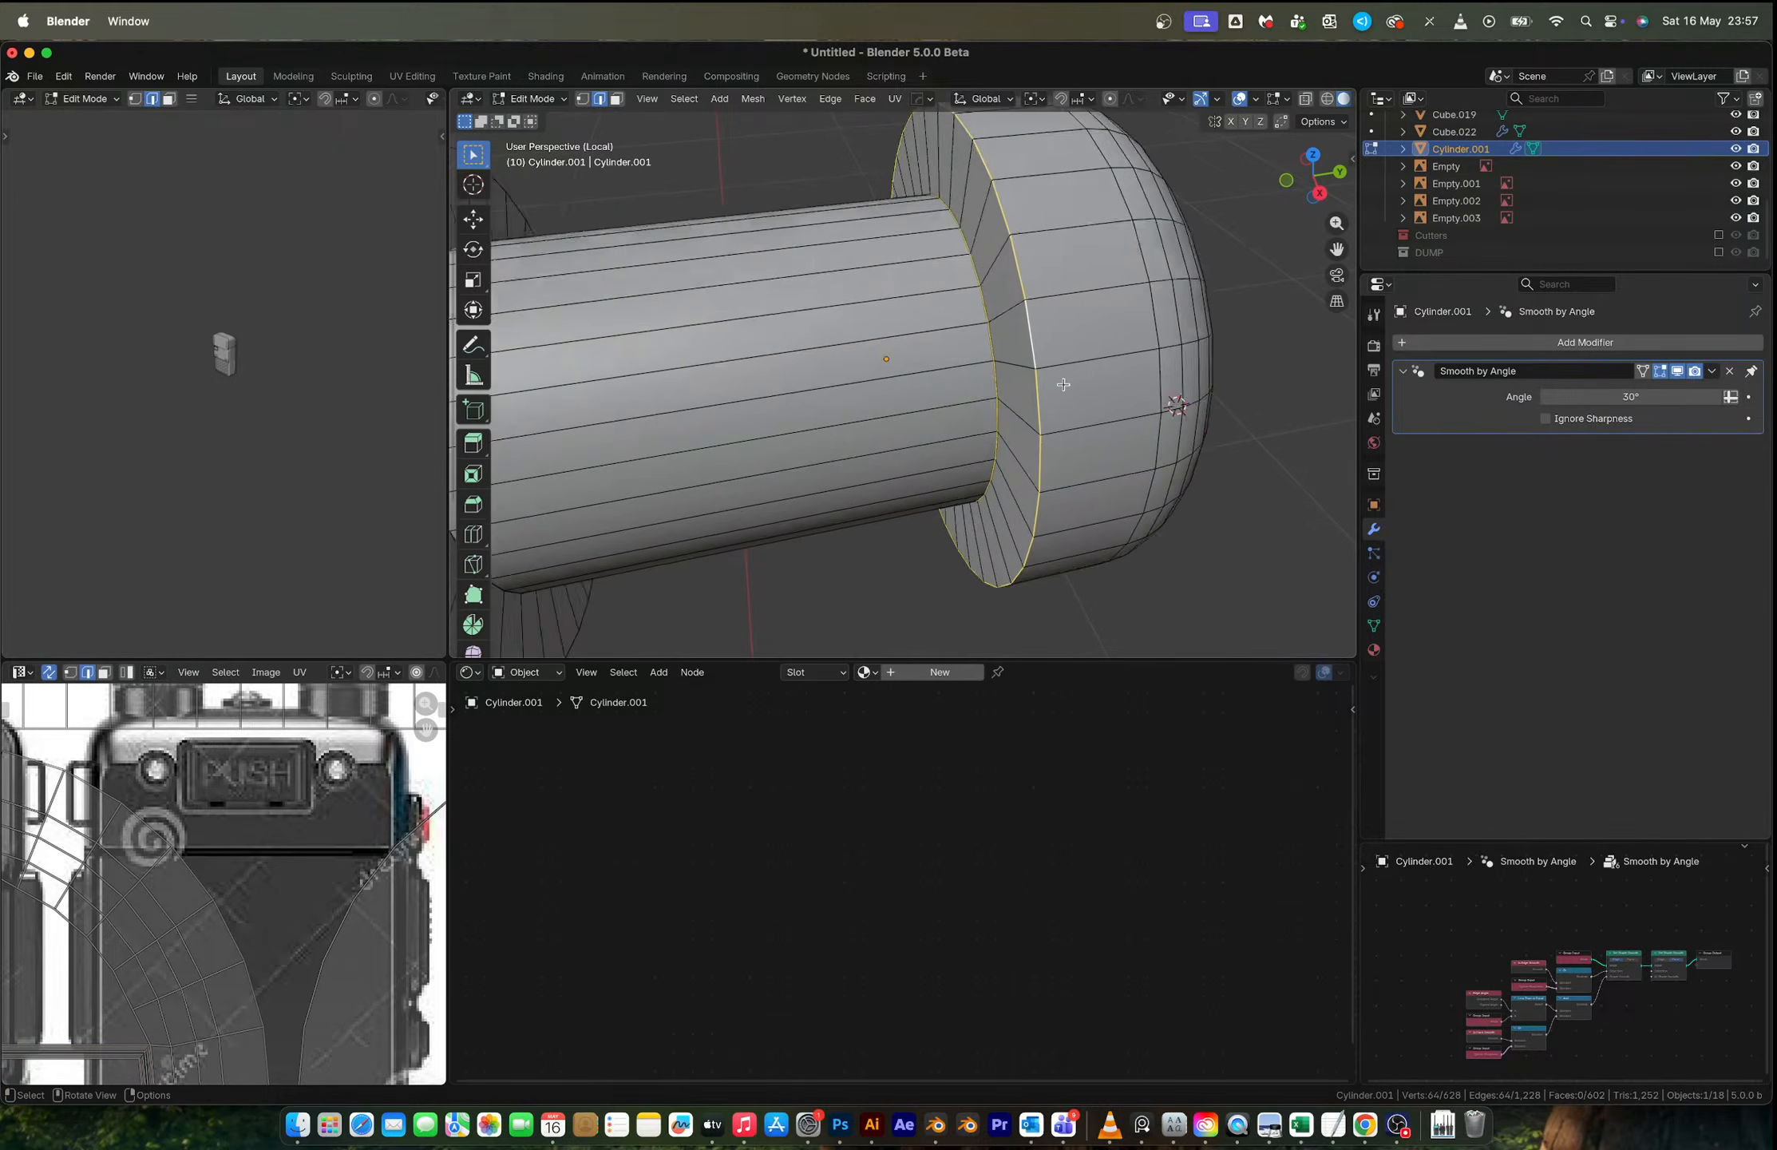
{"action": "key", "text": "ctrl+b"}
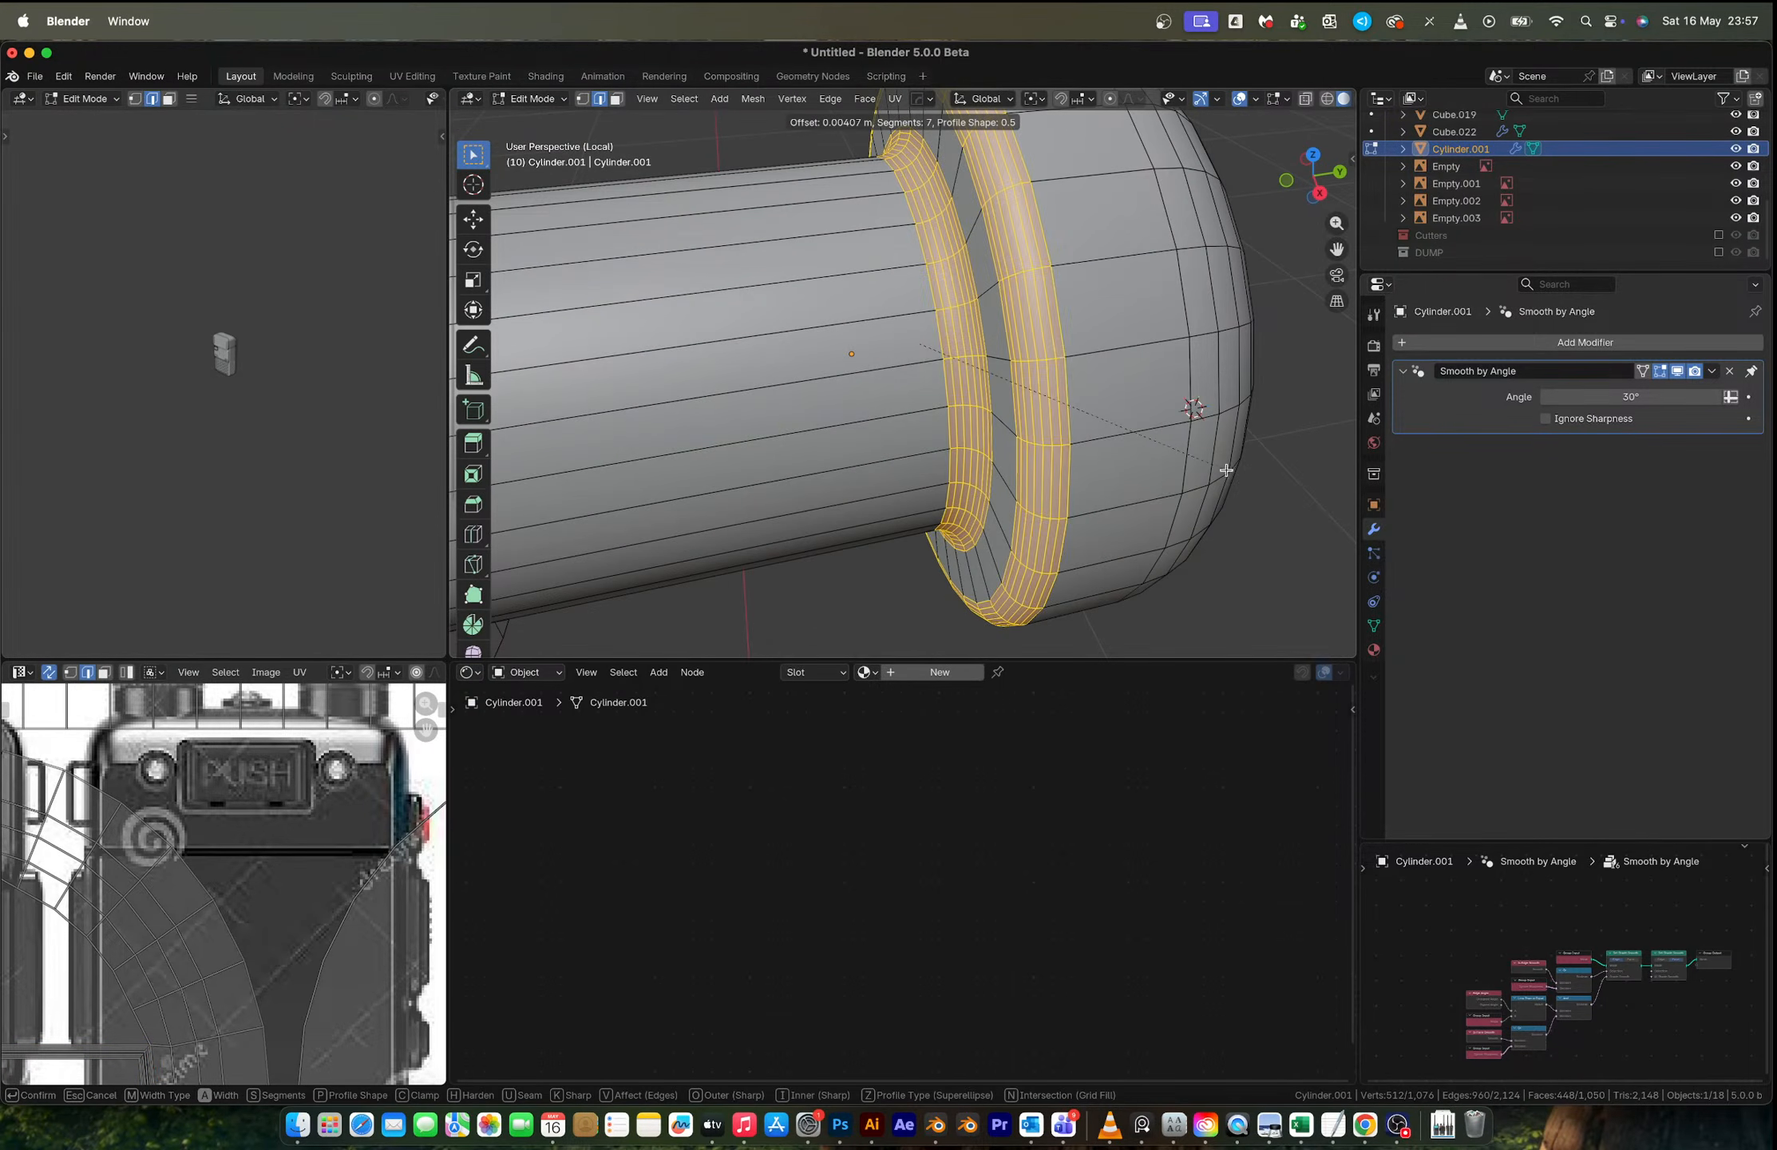
{"action": "left_click", "coordinate": [1142, 436]}
{"action": "key", "text": "Tab"}
Step: Add two loop cuts across the side wall of one arm of the screw's cross recess
{"action": "scroll", "coordinate": [1133, 424], "scroll_direction": "down", "scroll_amount": 5}
{"action": "middle_click_drag", "start_coordinate": [1124, 415], "coordinate": [983, 374]}
{"action": "key", "text": "Tab"}
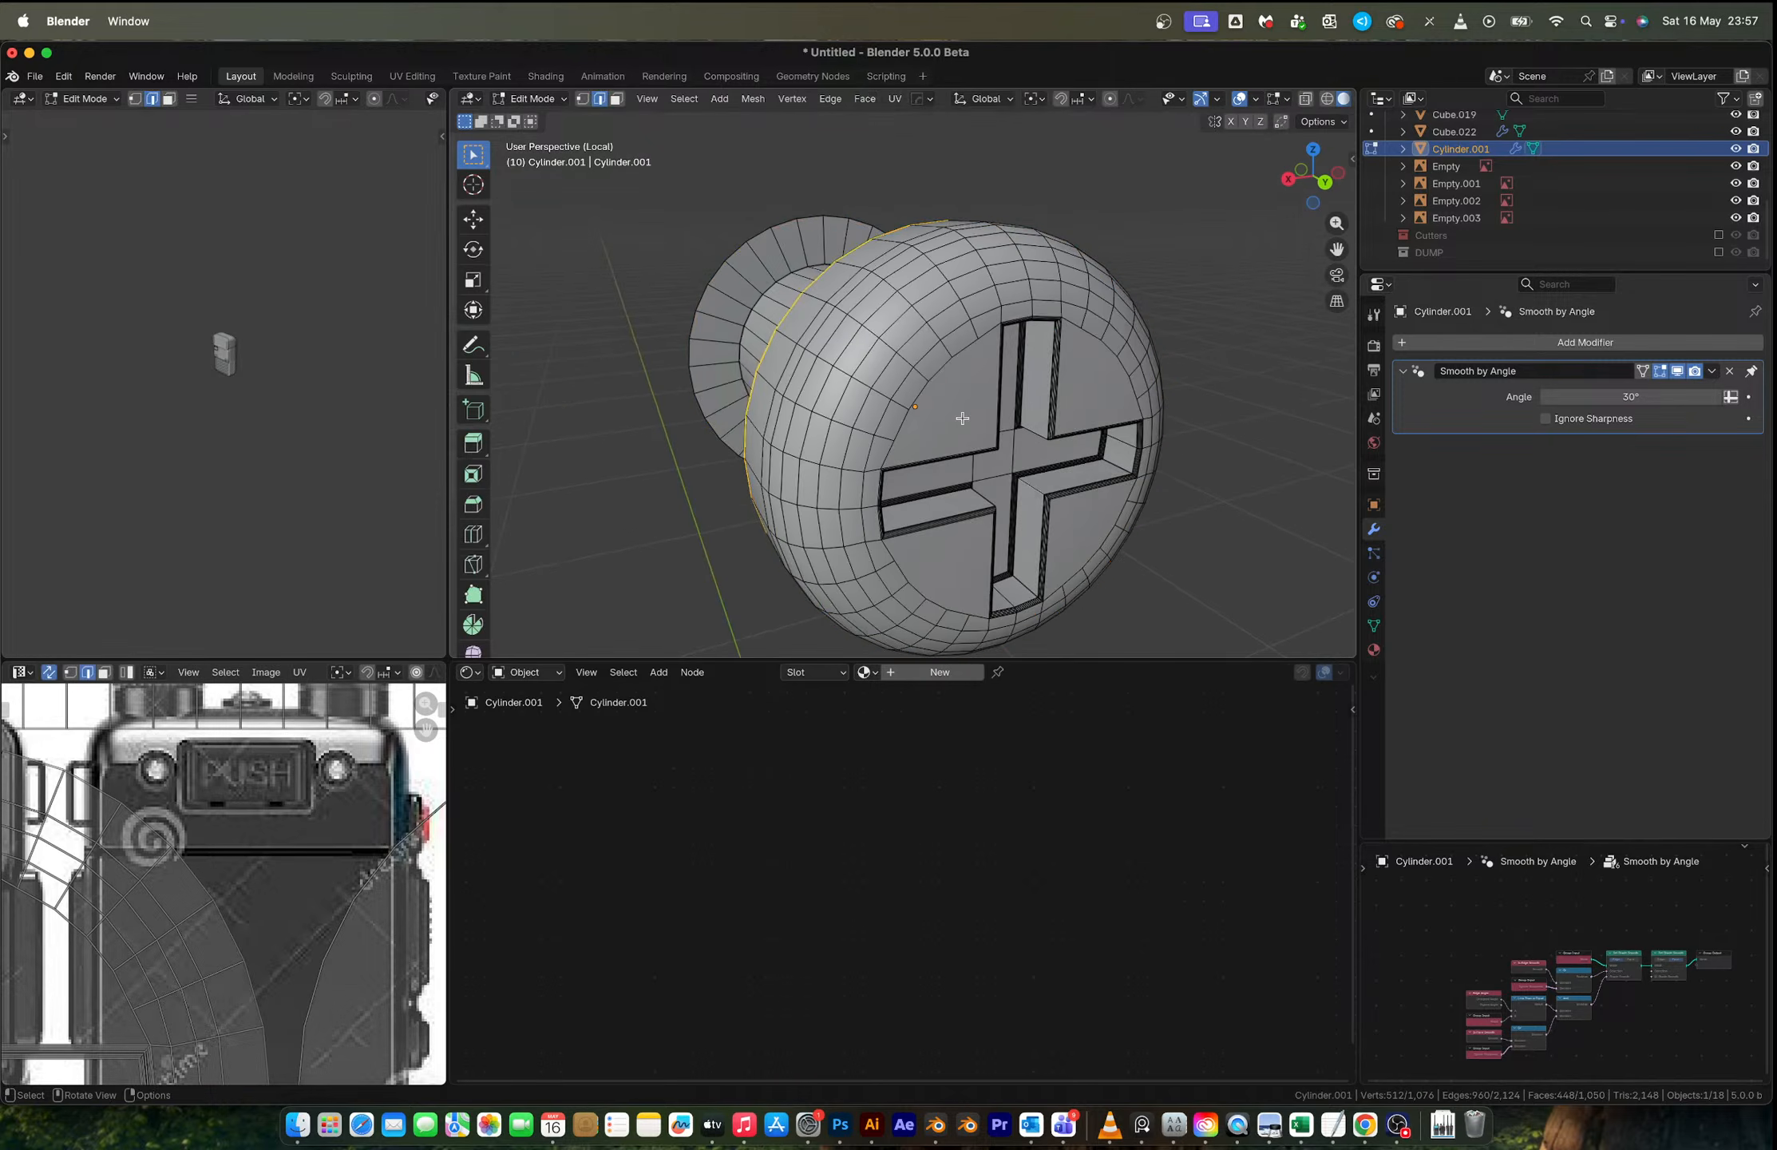
{"action": "scroll", "coordinate": [949, 418], "scroll_direction": "up", "scroll_amount": 4}
{"action": "middle_click_drag", "start_coordinate": [948, 418], "coordinate": [921, 407]}
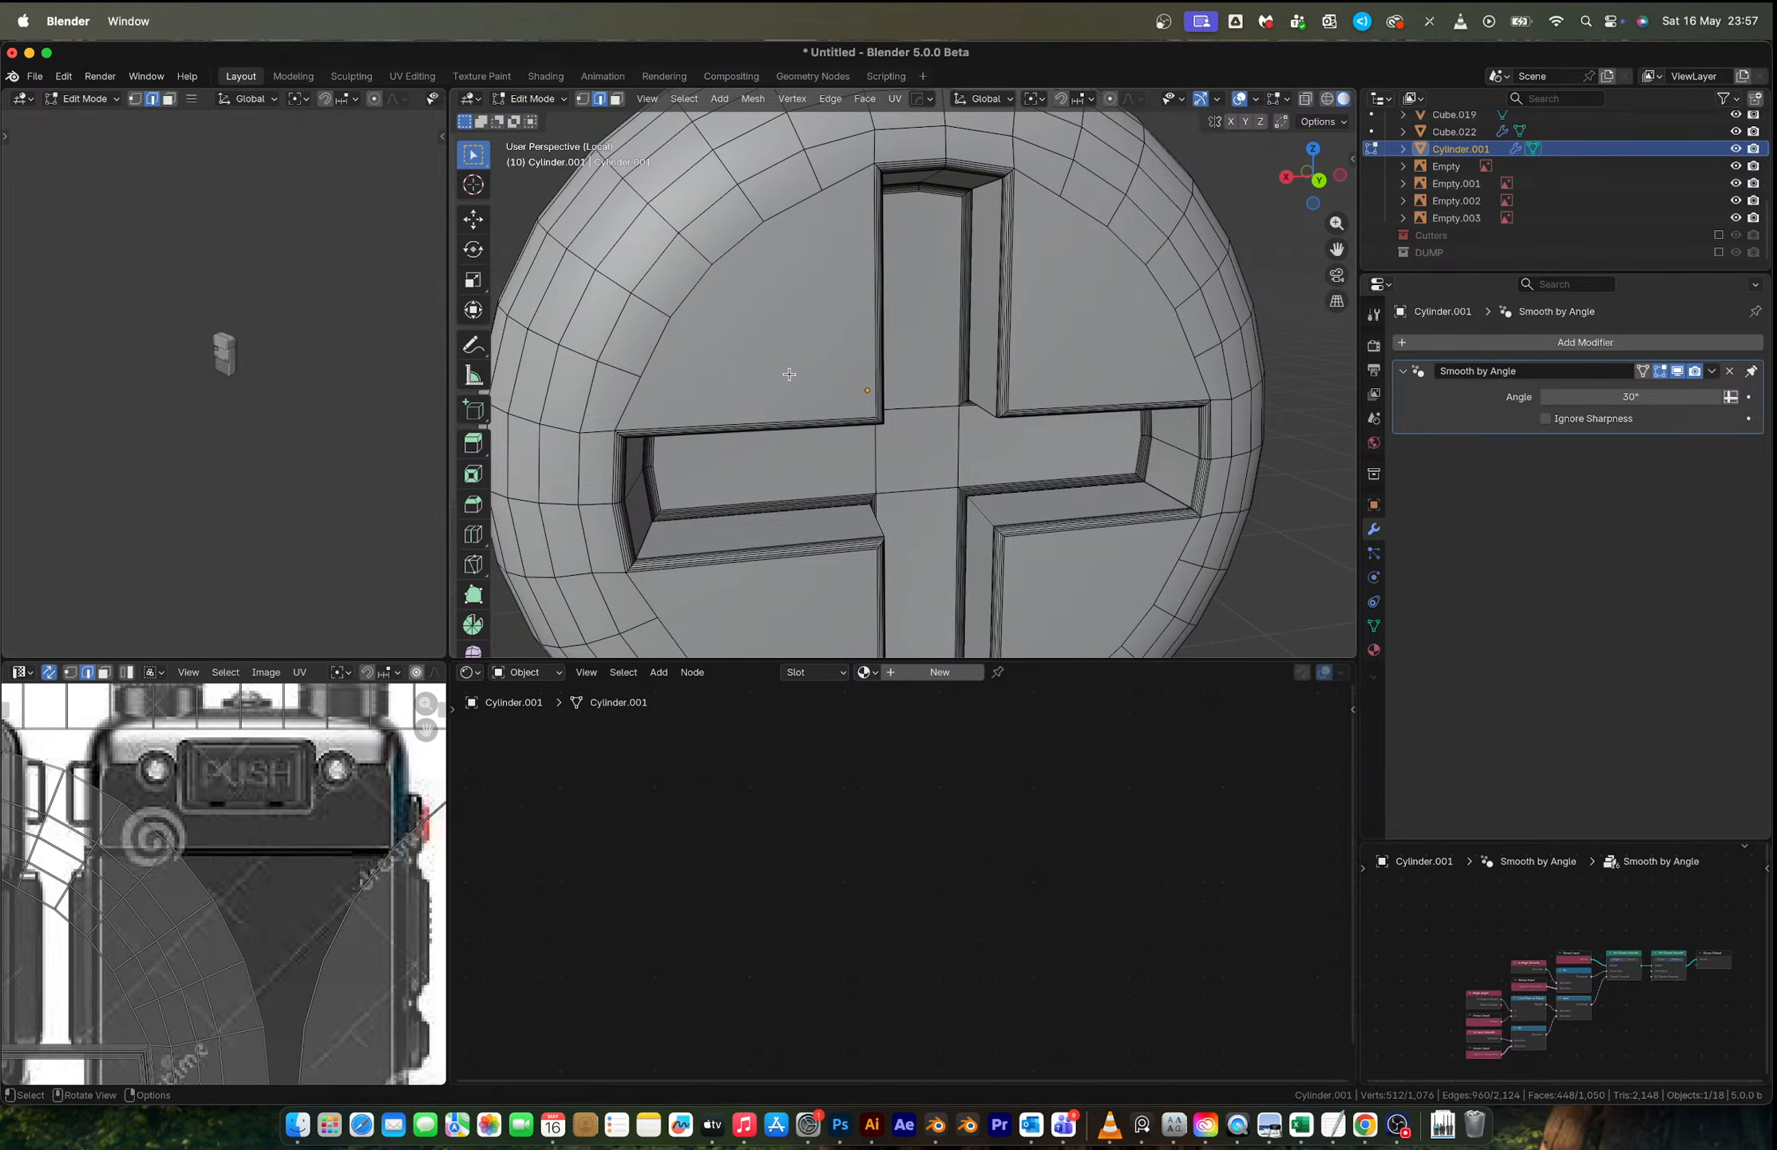
{"action": "key", "text": "1"}
{"action": "middle_click_drag", "start_coordinate": [788, 374], "coordinate": [766, 294]}
{"action": "key", "text": "ctrl+r"}
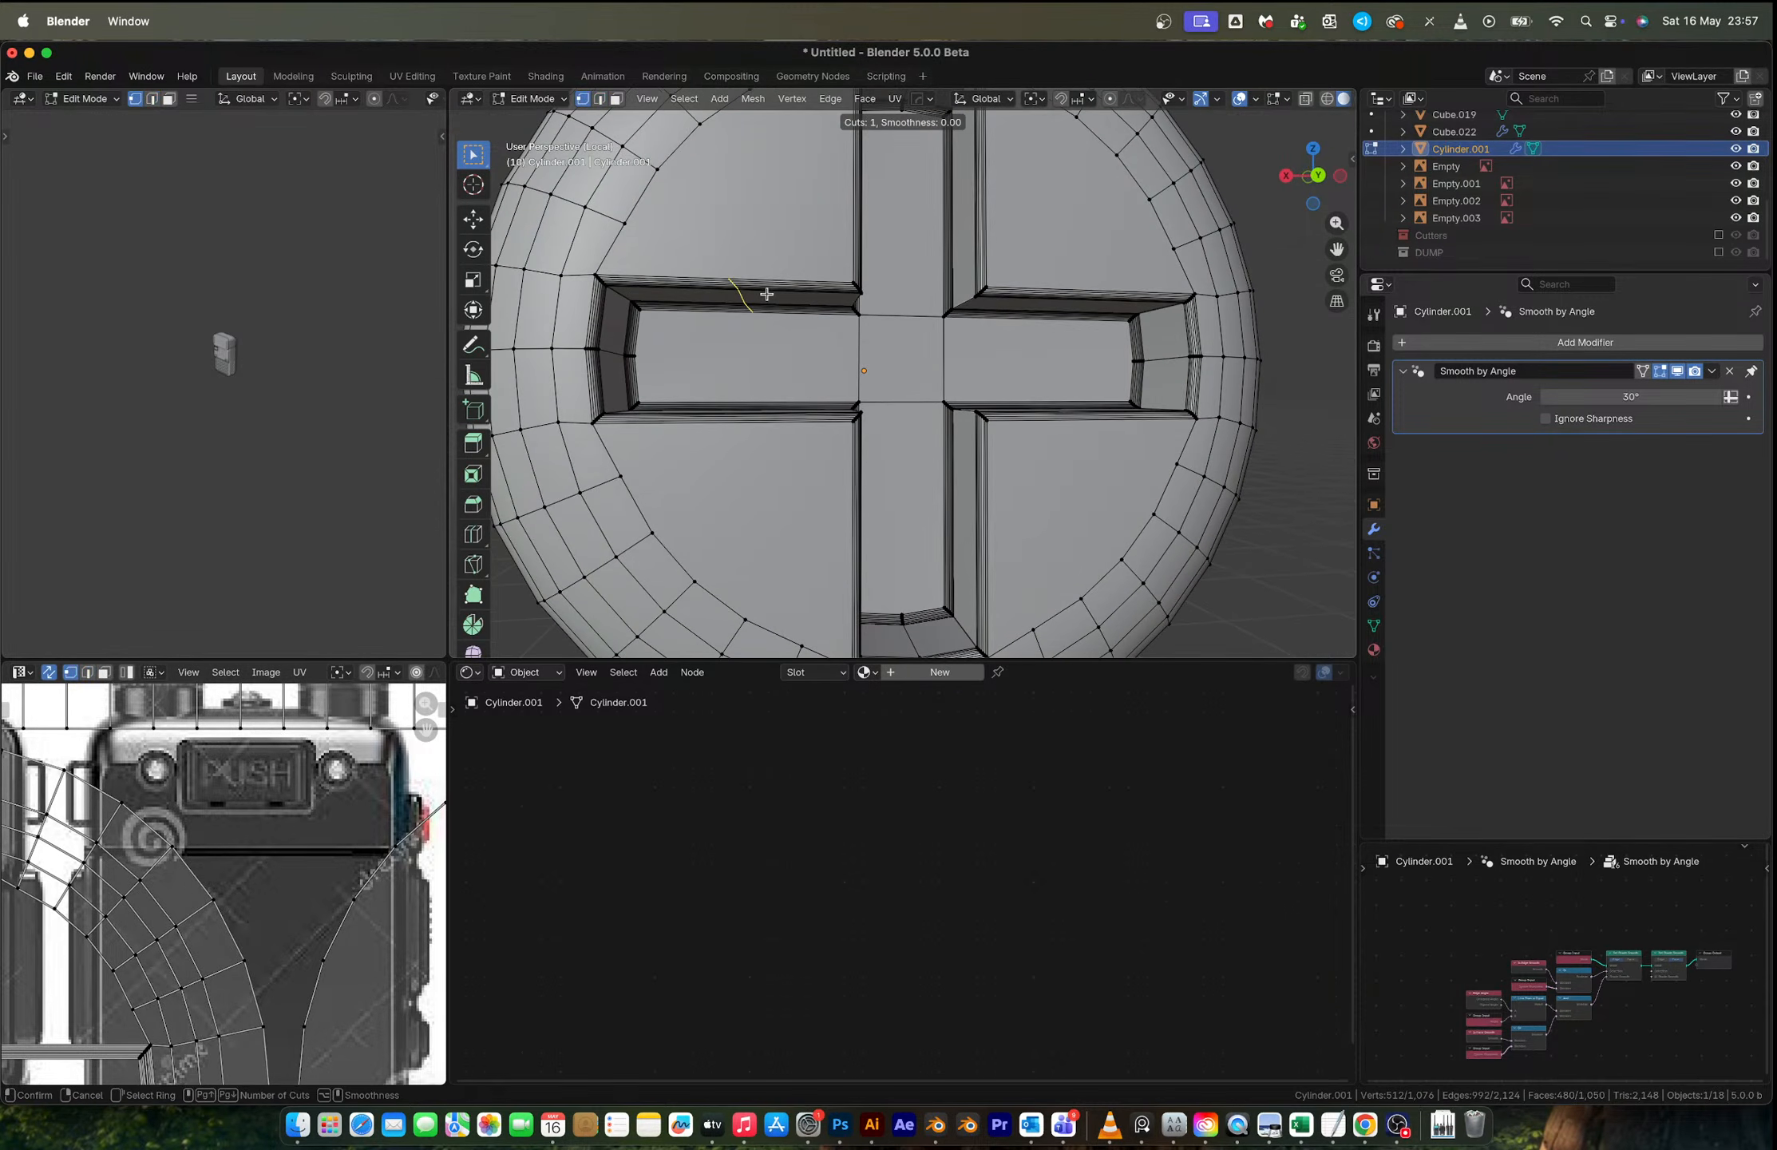
{"action": "scroll", "coordinate": [766, 294], "scroll_direction": "up", "scroll_amount": 1}
{"action": "left_click", "coordinate": [766, 294]}
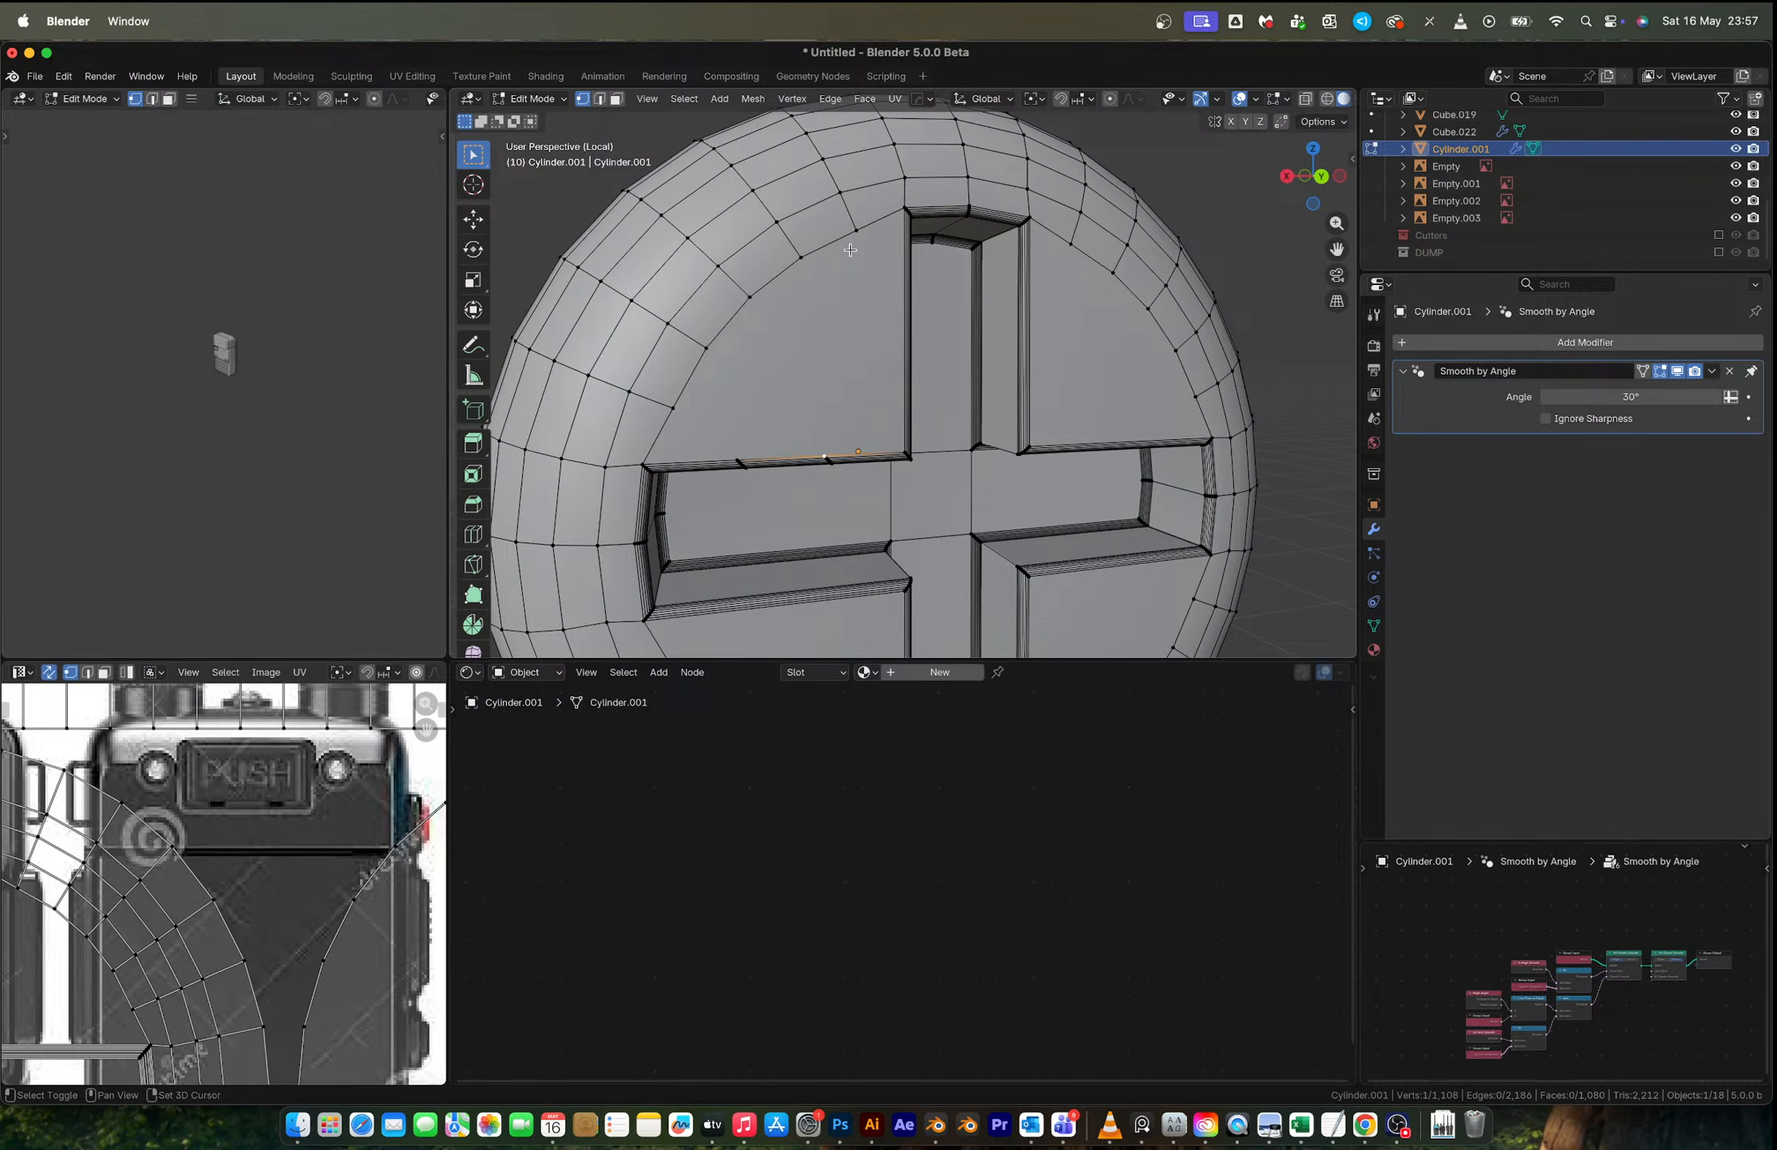
{"action": "left_click", "coordinate": [850, 250], "text": "shift"}
{"action": "middle_click_drag", "start_coordinate": [1001, 414], "coordinate": [992, 384]}
Step: Bevel the four inner corner edge loops of the cross recess by about 0.003 m with 7 segments
{"action": "key", "text": "2"}
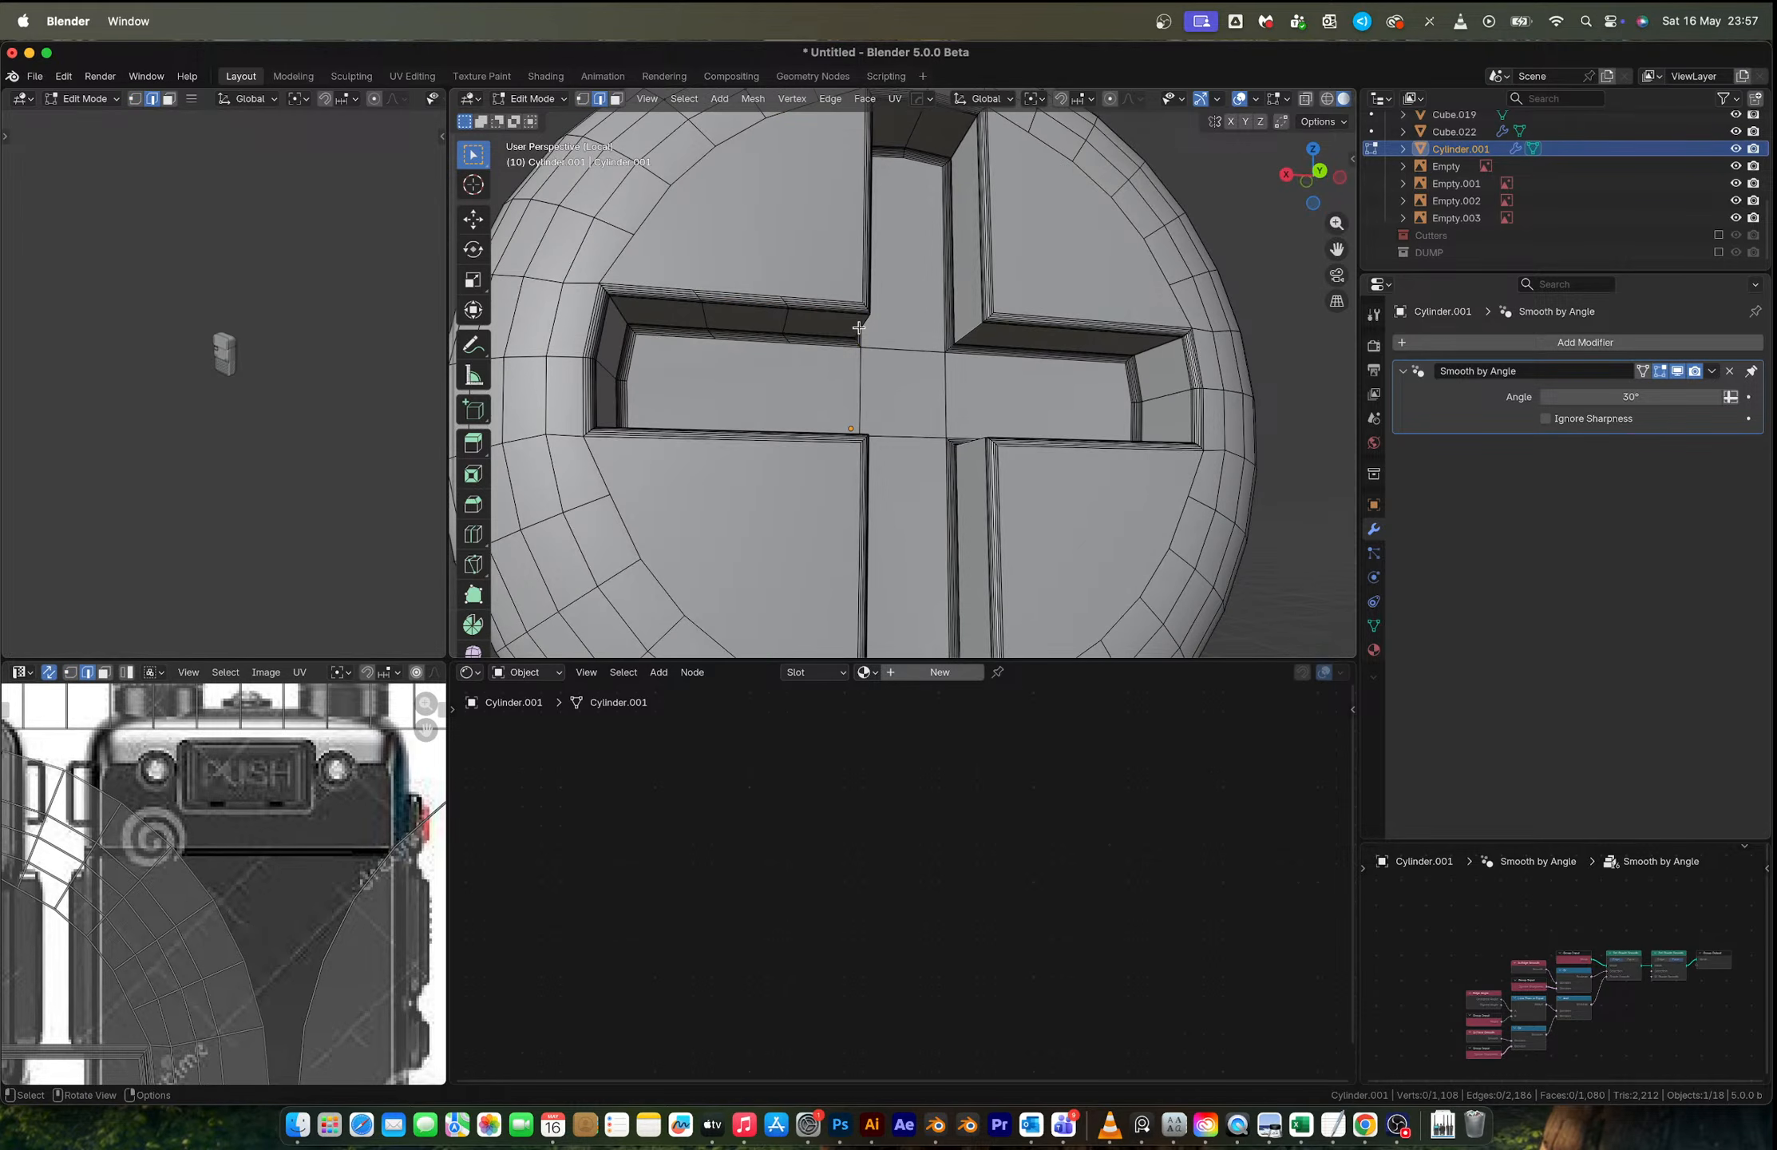
{"action": "left_click", "coordinate": [859, 328], "text": "alt"}
{"action": "left_click", "coordinate": [981, 337], "text": "alt+shift"}
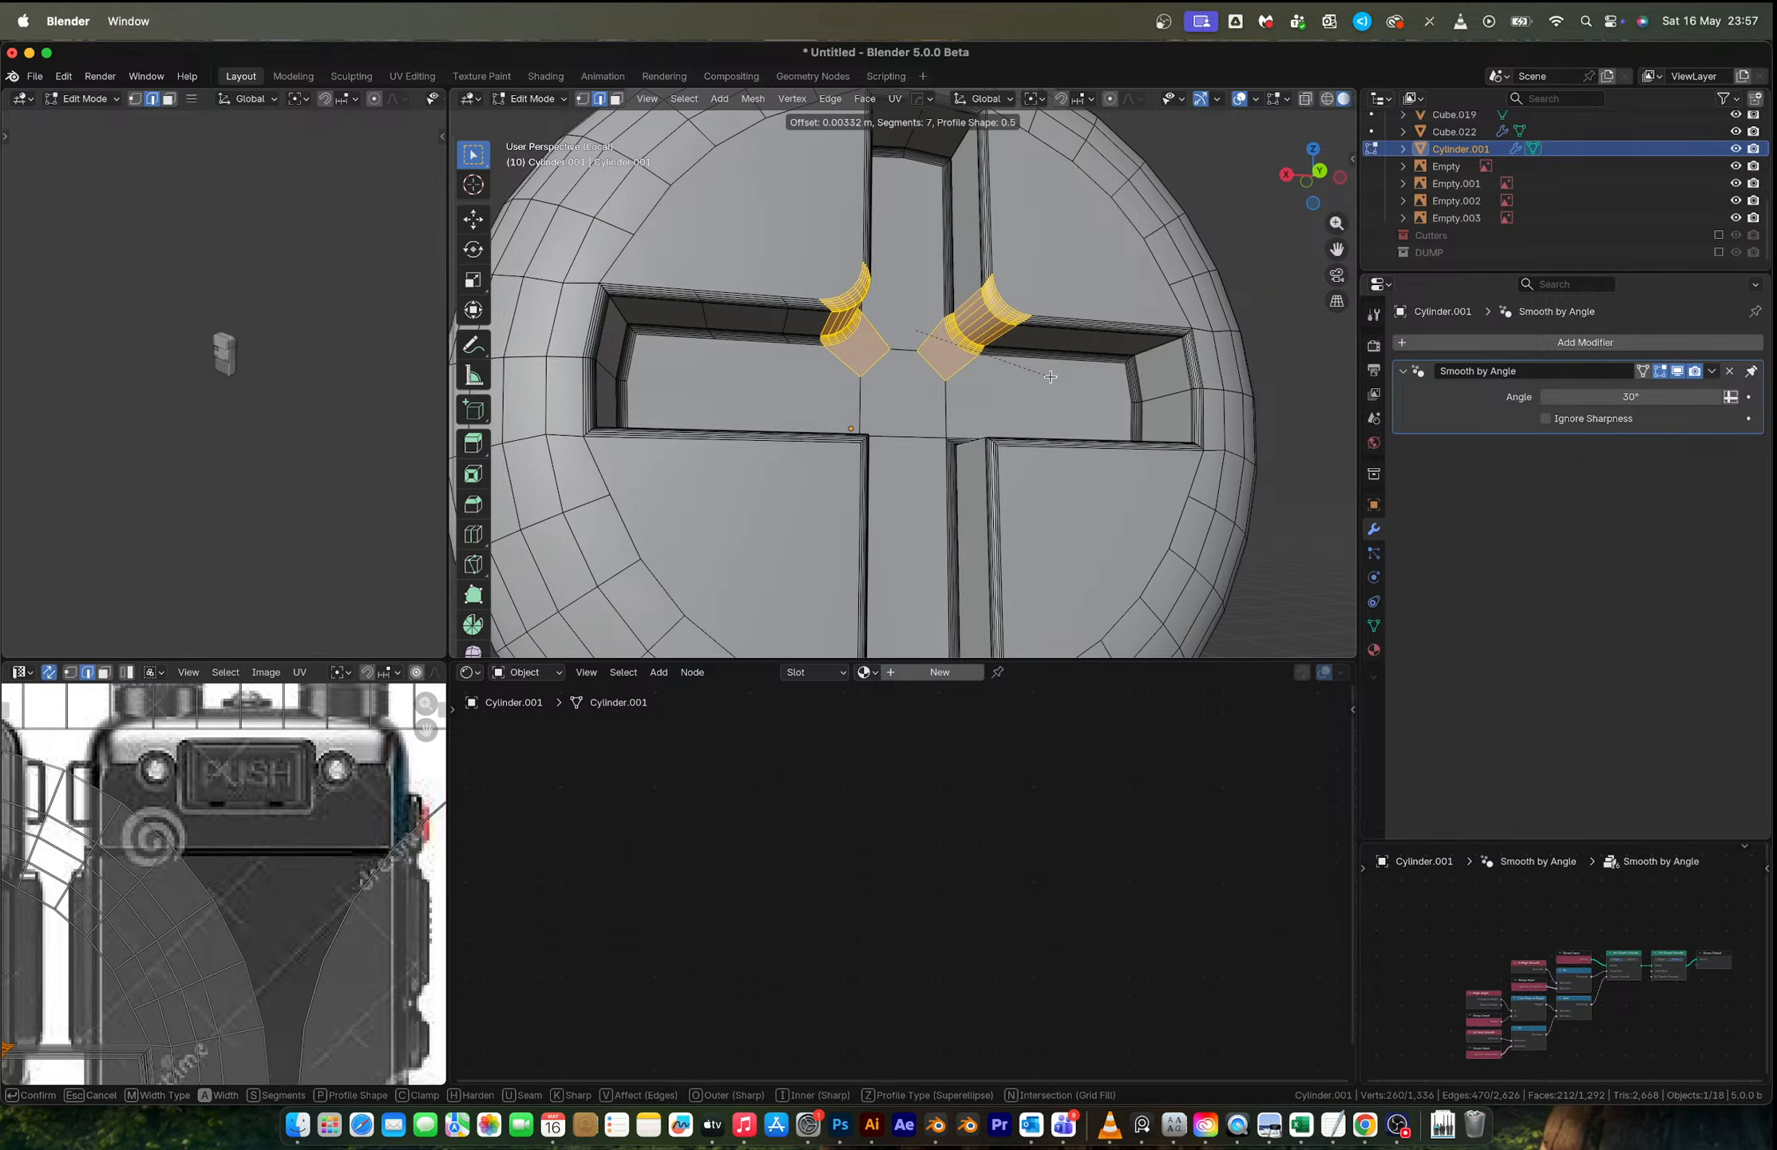
{"action": "left_click", "coordinate": [968, 442], "text": "alt+shift"}
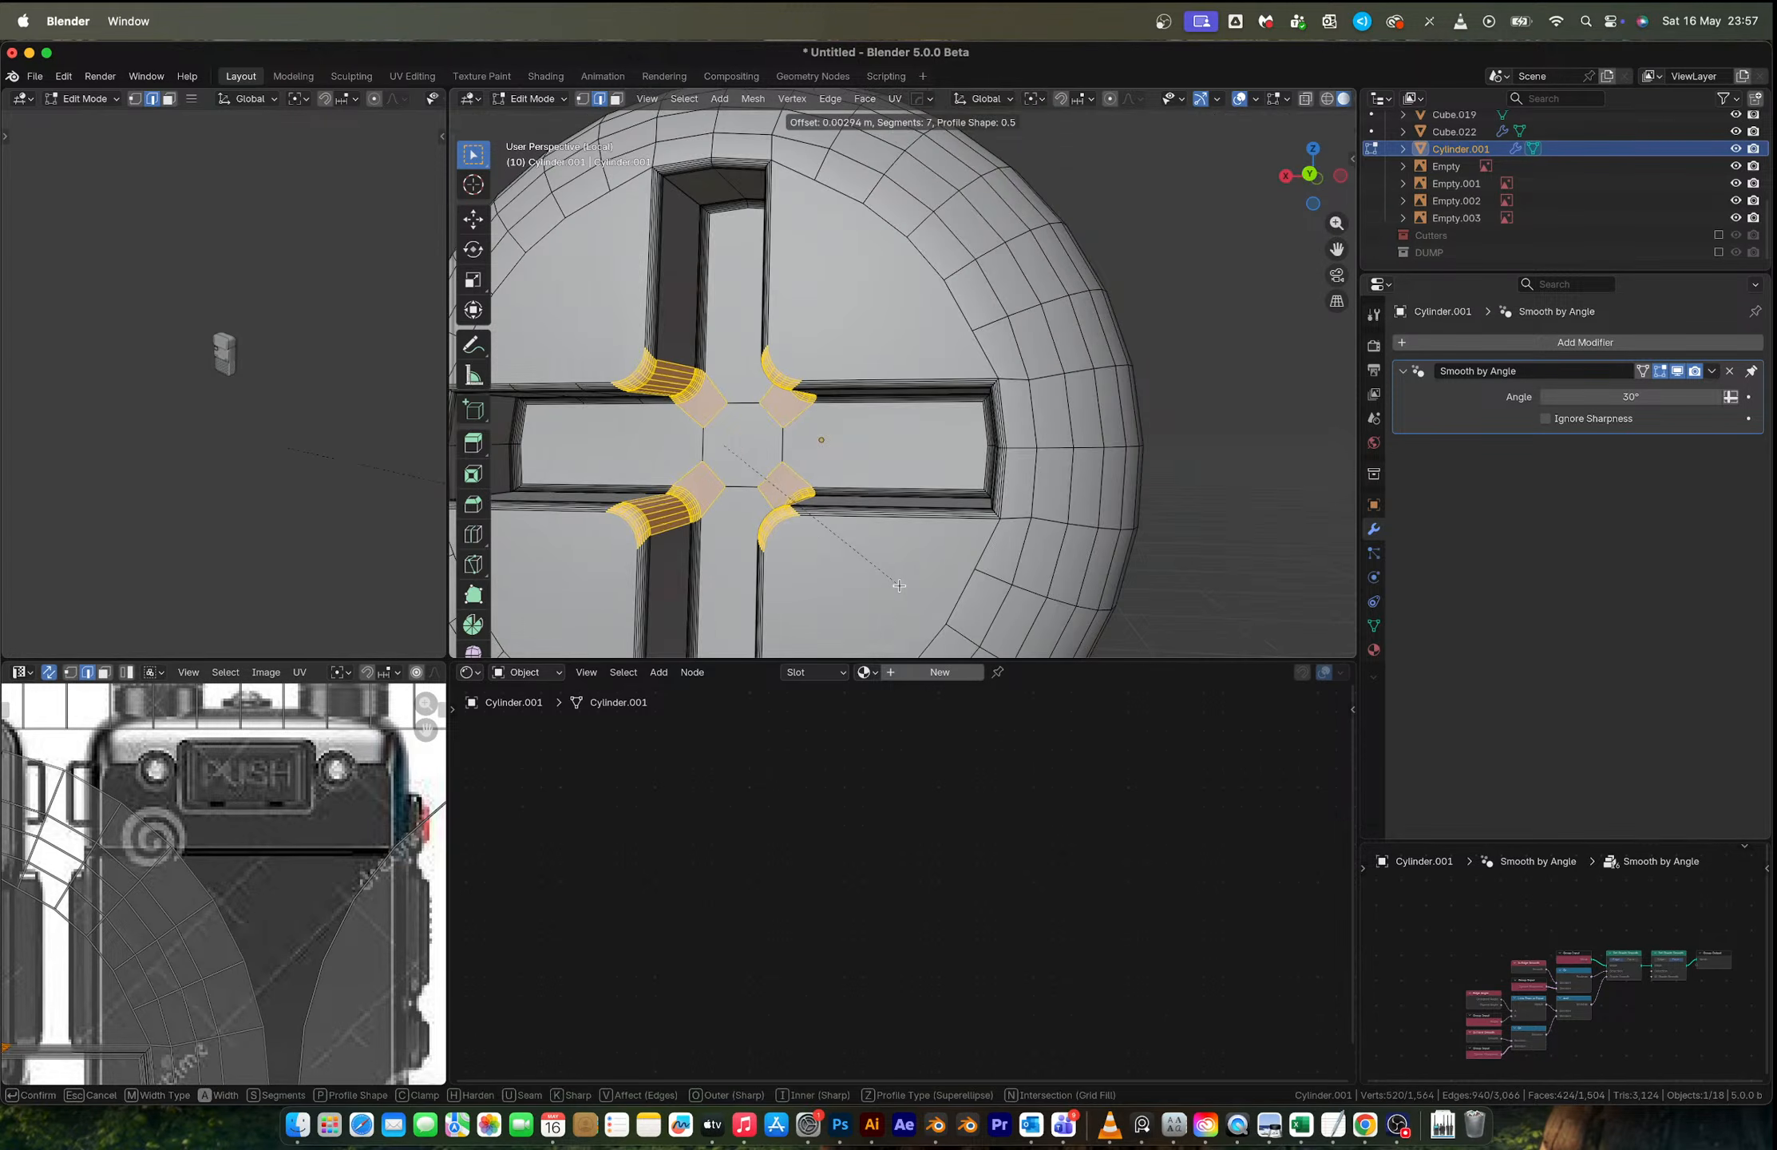
{"action": "left_click", "coordinate": [898, 587]}
{"action": "key", "text": "Tab"}
{"action": "scroll", "coordinate": [885, 488], "scroll_direction": "down", "scroll_amount": 5}
{"action": "middle_click_drag", "start_coordinate": [884, 488], "coordinate": [1007, 481]}
Step: Delete the vertices of the wide disc face at the far end of the screw's shank
{"action": "key", "text": "Tab"}
{"action": "middle_click_drag", "start_coordinate": [928, 428], "coordinate": [894, 447]}
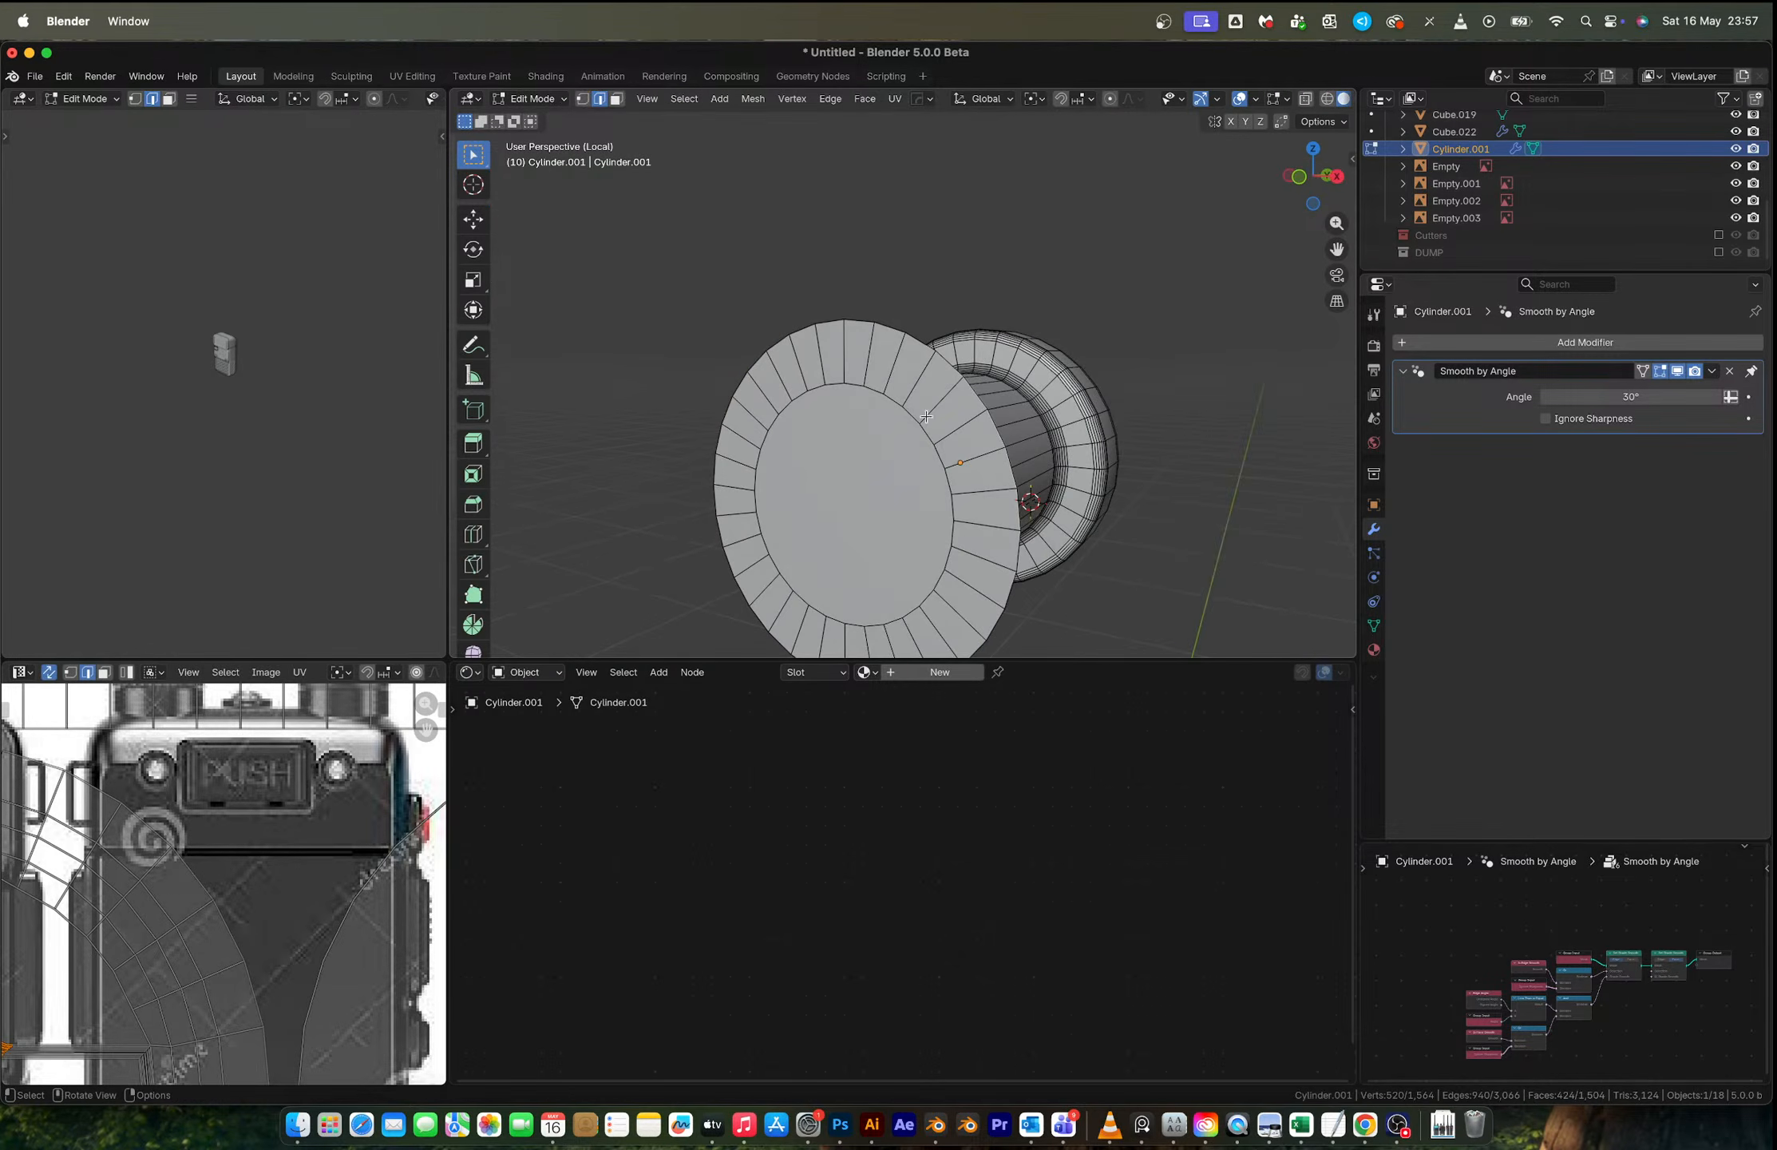
{"action": "key", "text": "3"}
{"action": "left_click", "coordinate": [855, 463]}
{"action": "key", "text": "x"}
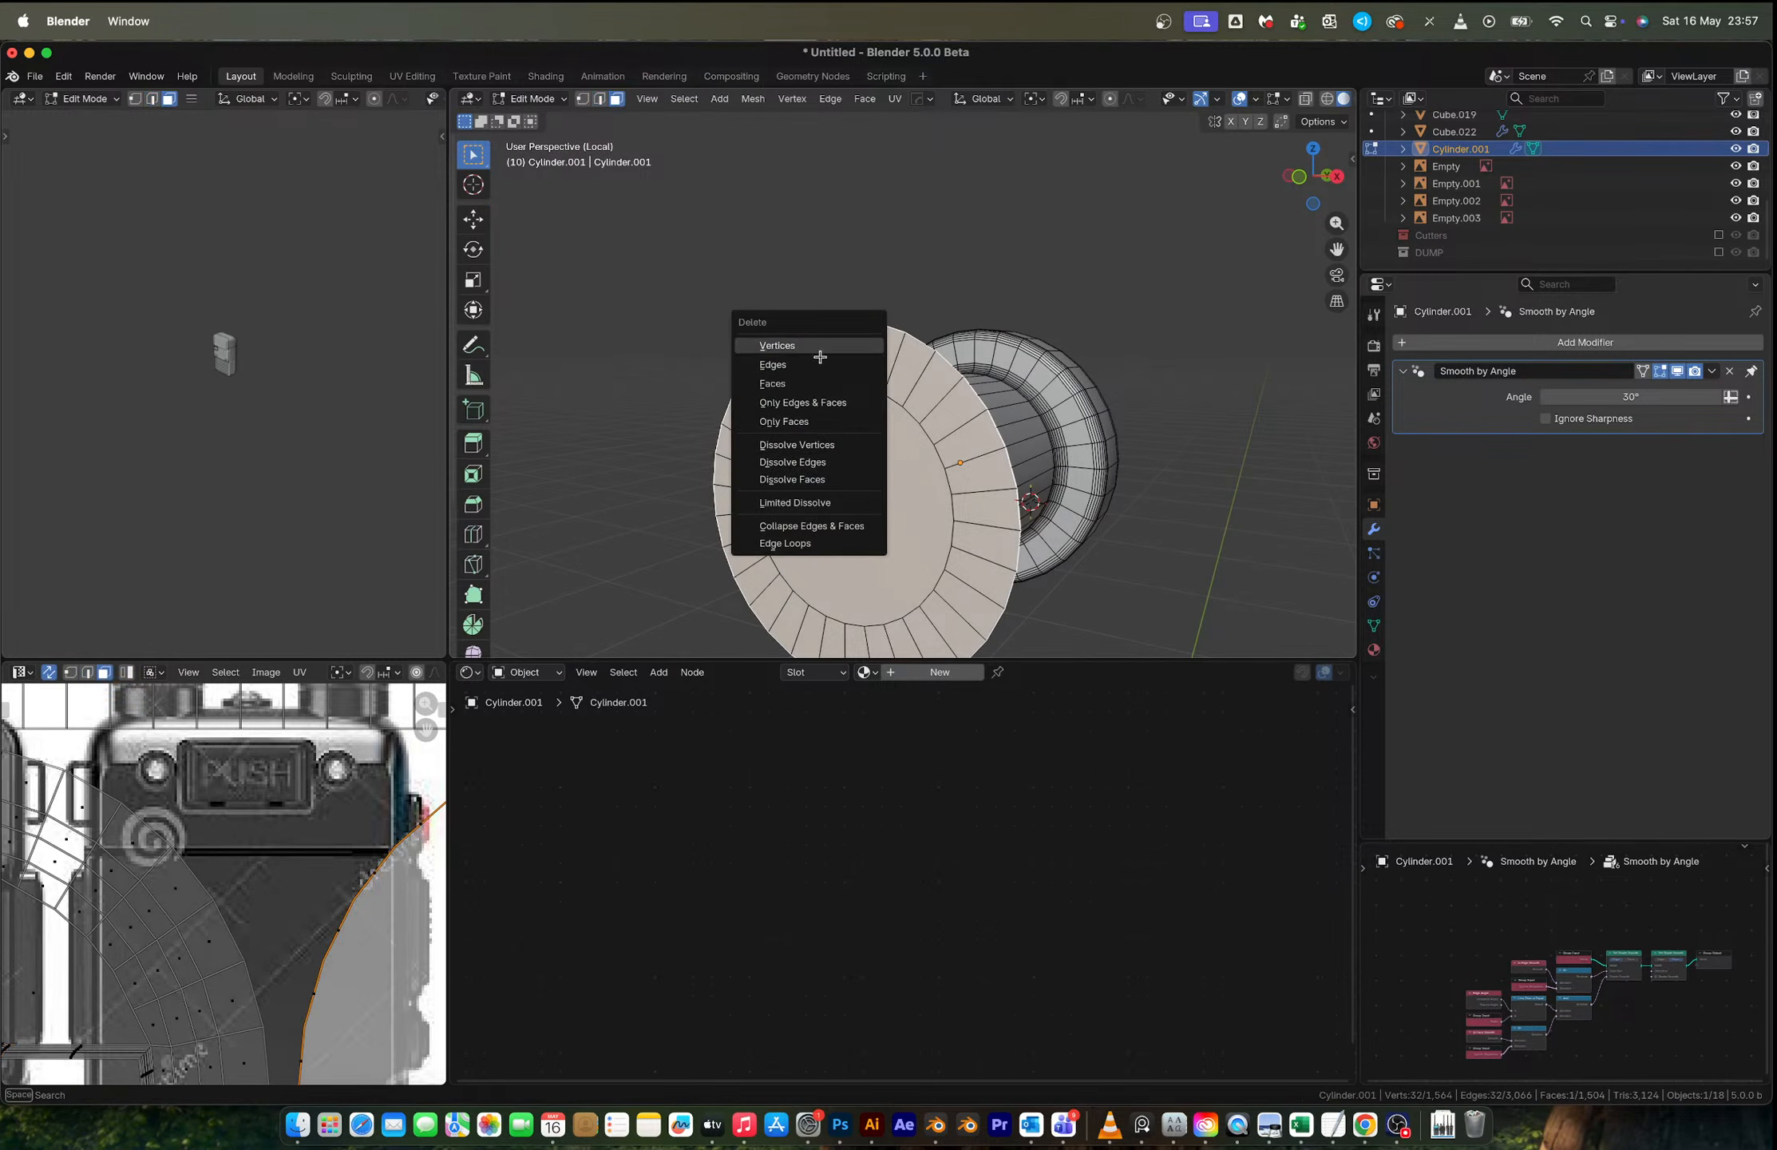
{"action": "left_click", "coordinate": [816, 348]}
Step: Fill the open end of the shank with a face and bevel its rim by about 0.0033 m with 7 segments
{"action": "middle_click_drag", "start_coordinate": [816, 349], "coordinate": [893, 434]}
{"action": "key", "text": "2"}
{"action": "left_click", "coordinate": [893, 434], "text": "alt"}
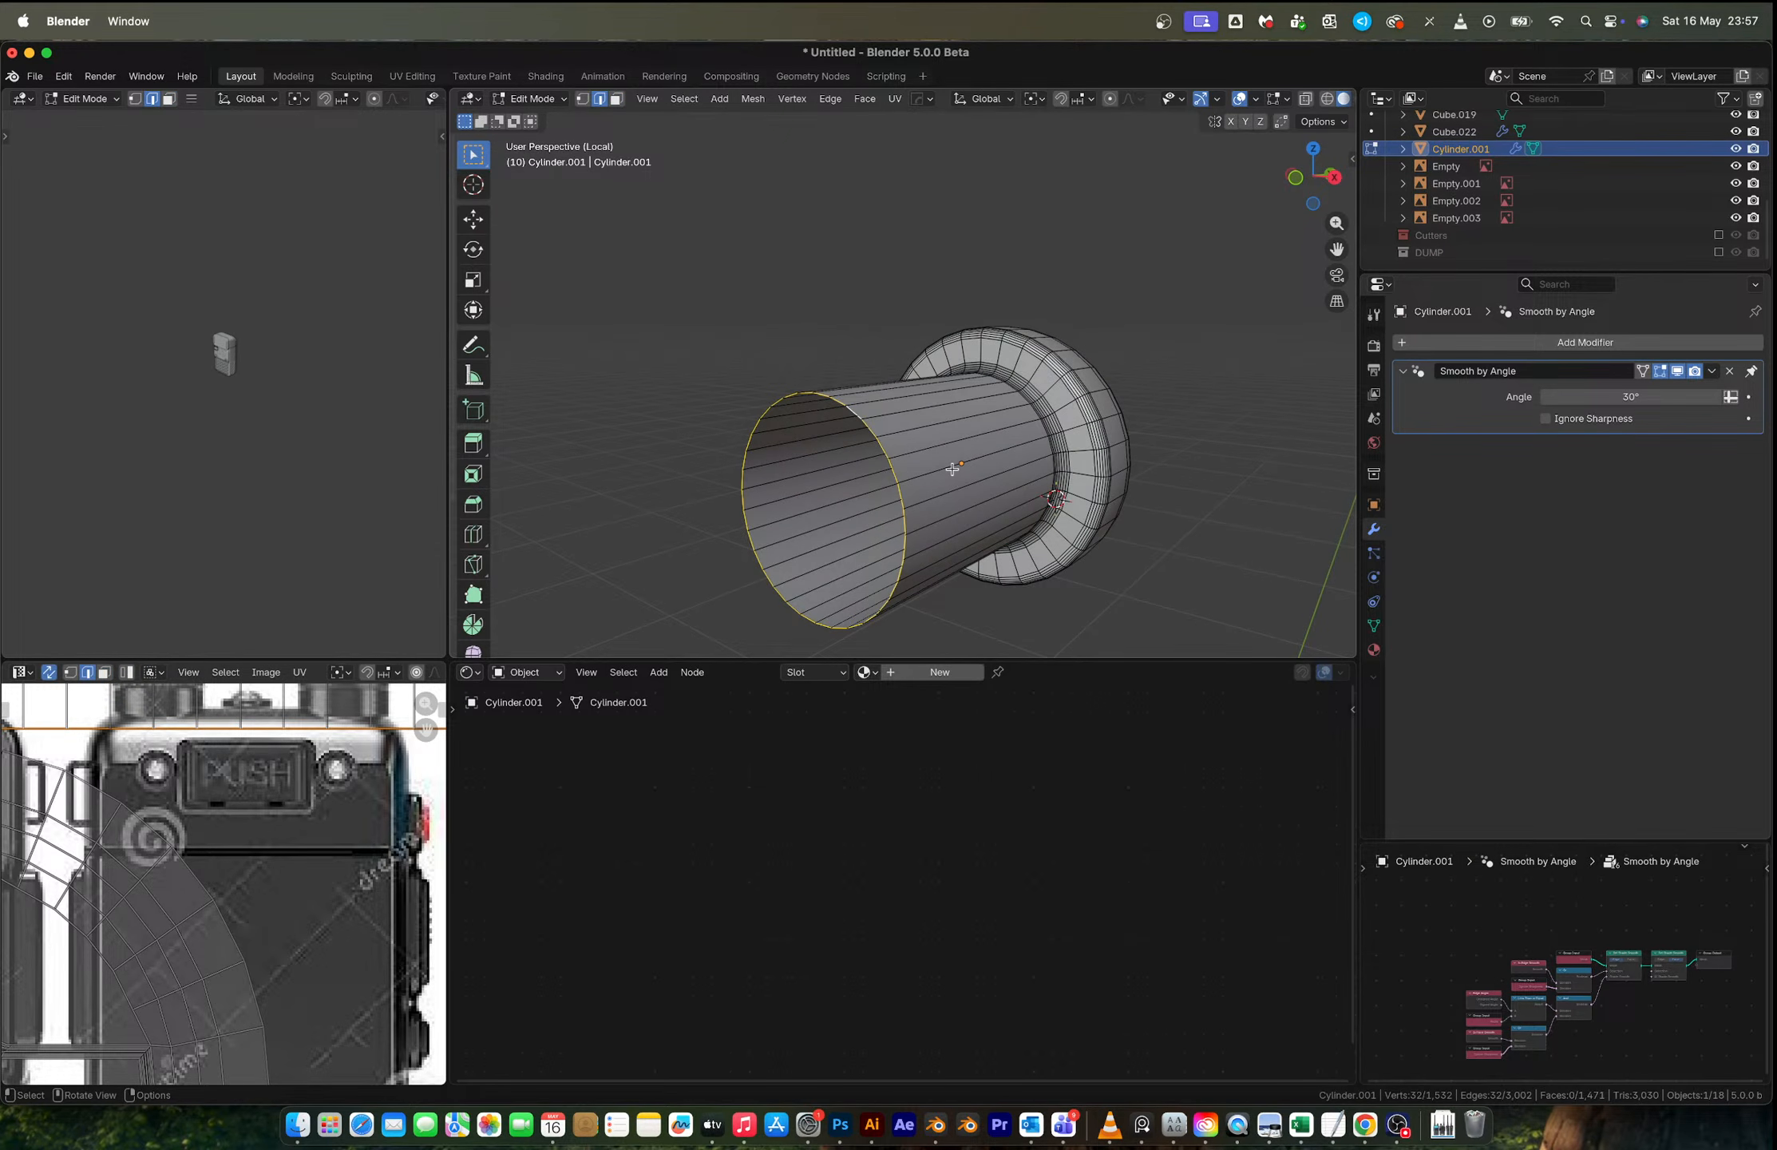
{"action": "key", "text": "f"}
{"action": "key", "text": "ctrl+b"}
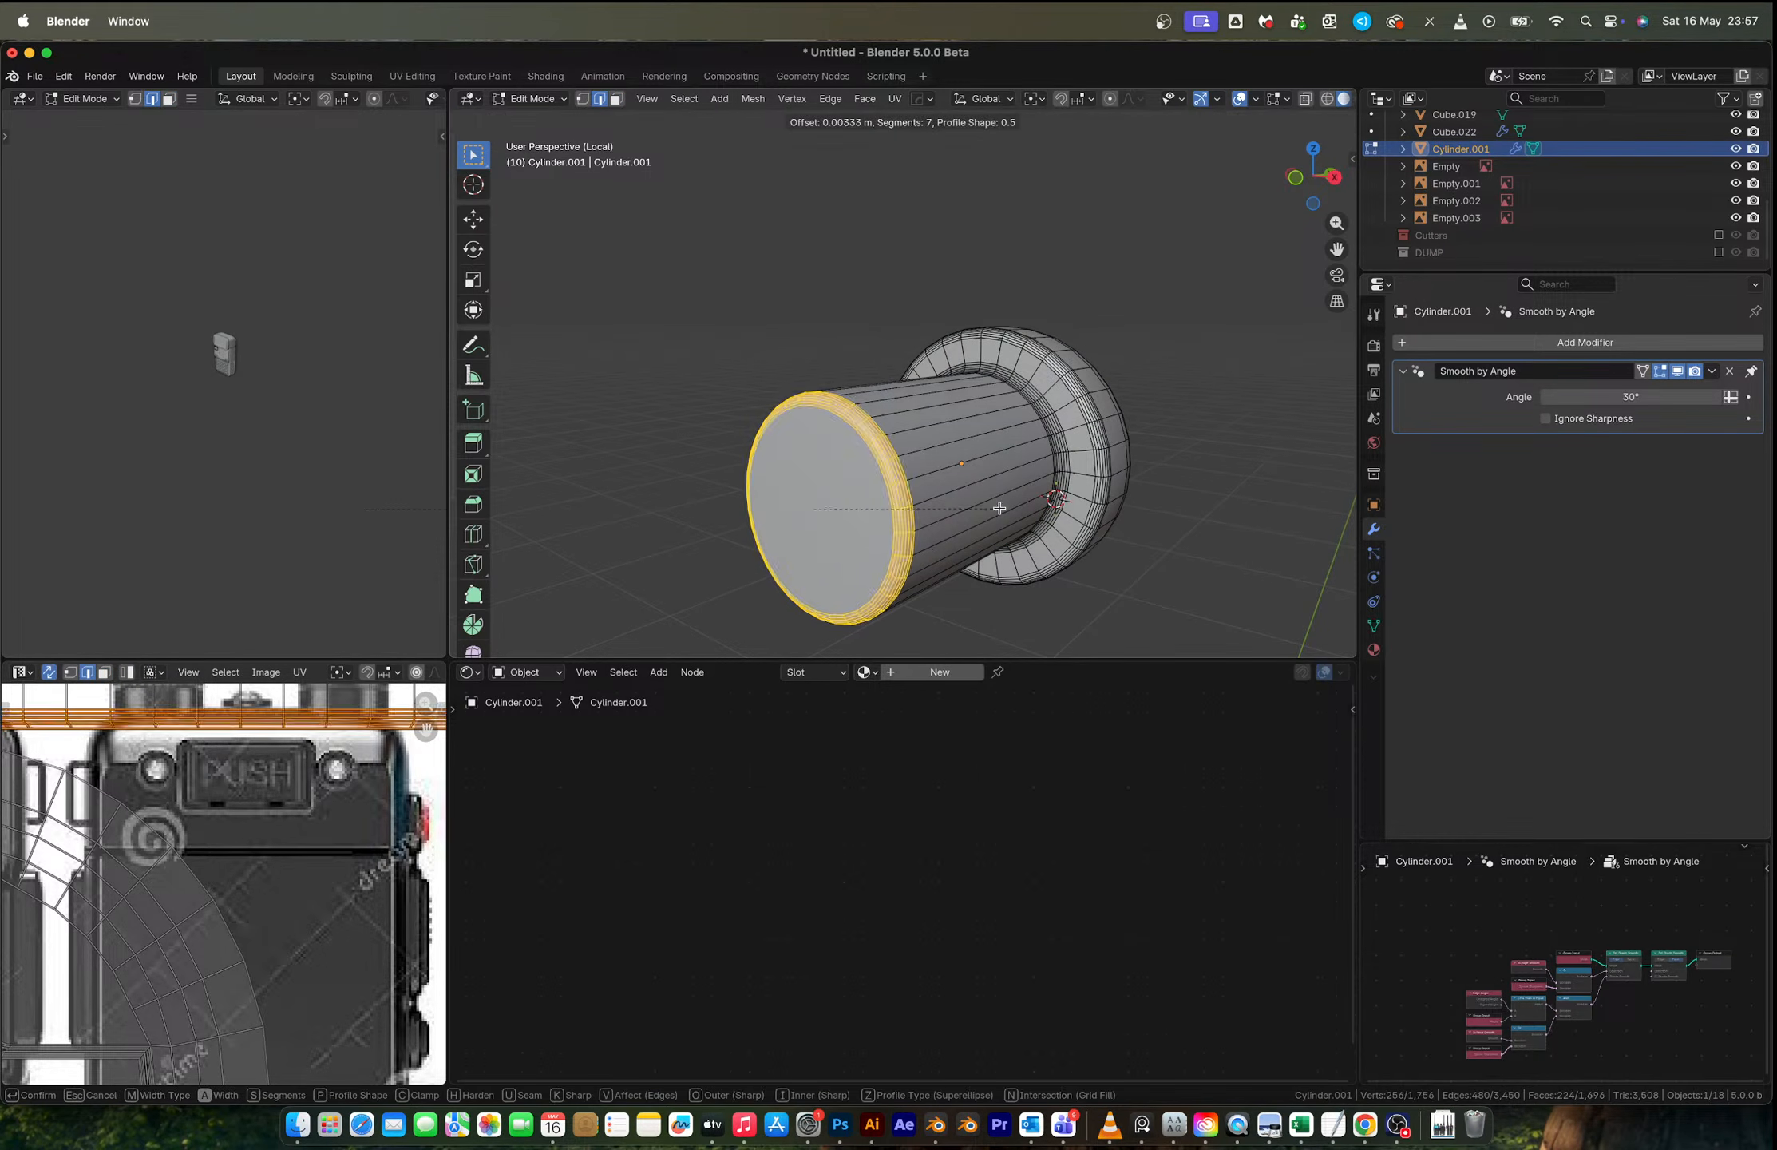
{"action": "left_click", "coordinate": [999, 507]}
{"action": "key", "text": "Tab"}
{"action": "middle_click_drag", "start_coordinate": [951, 479], "coordinate": [881, 478]}
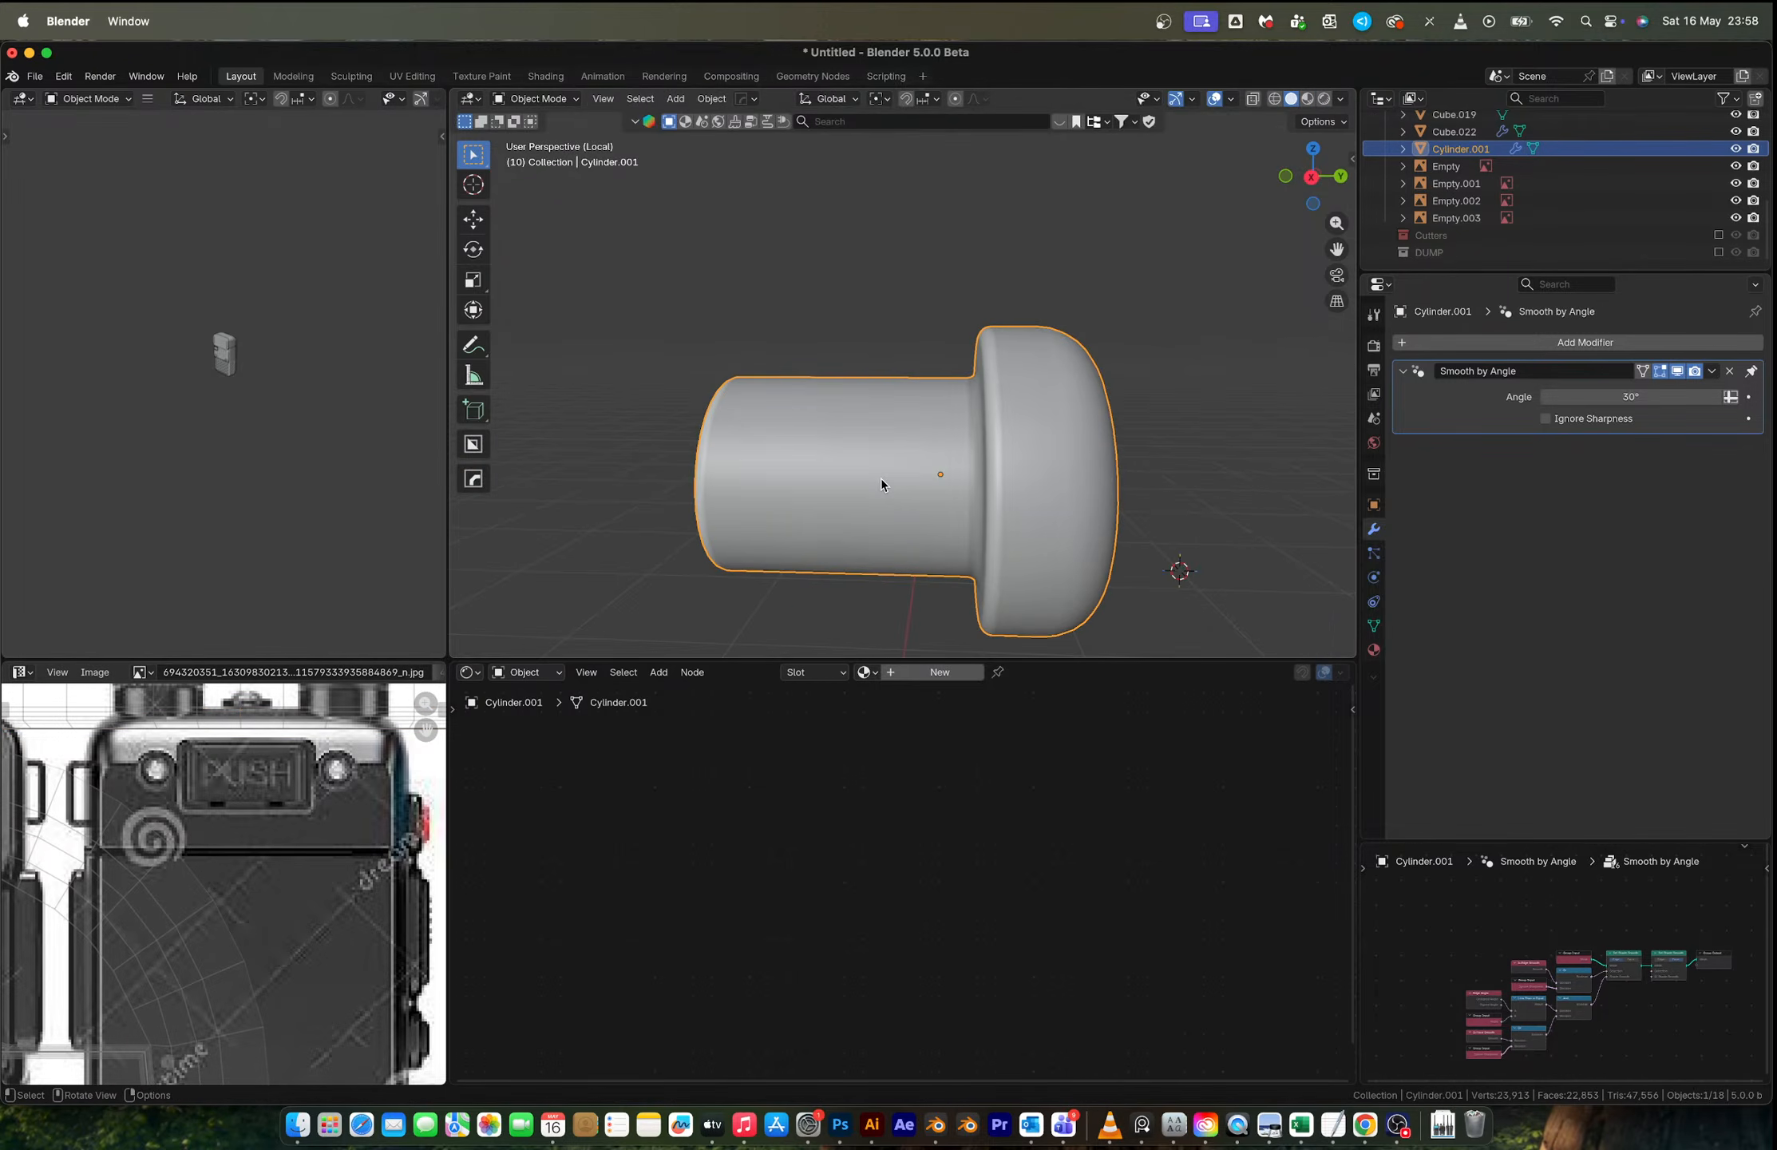
Step: Leave the isolated view and mirror the screw across the upper body's X axis into the opposite round hole
{"action": "key", "text": "slash"}
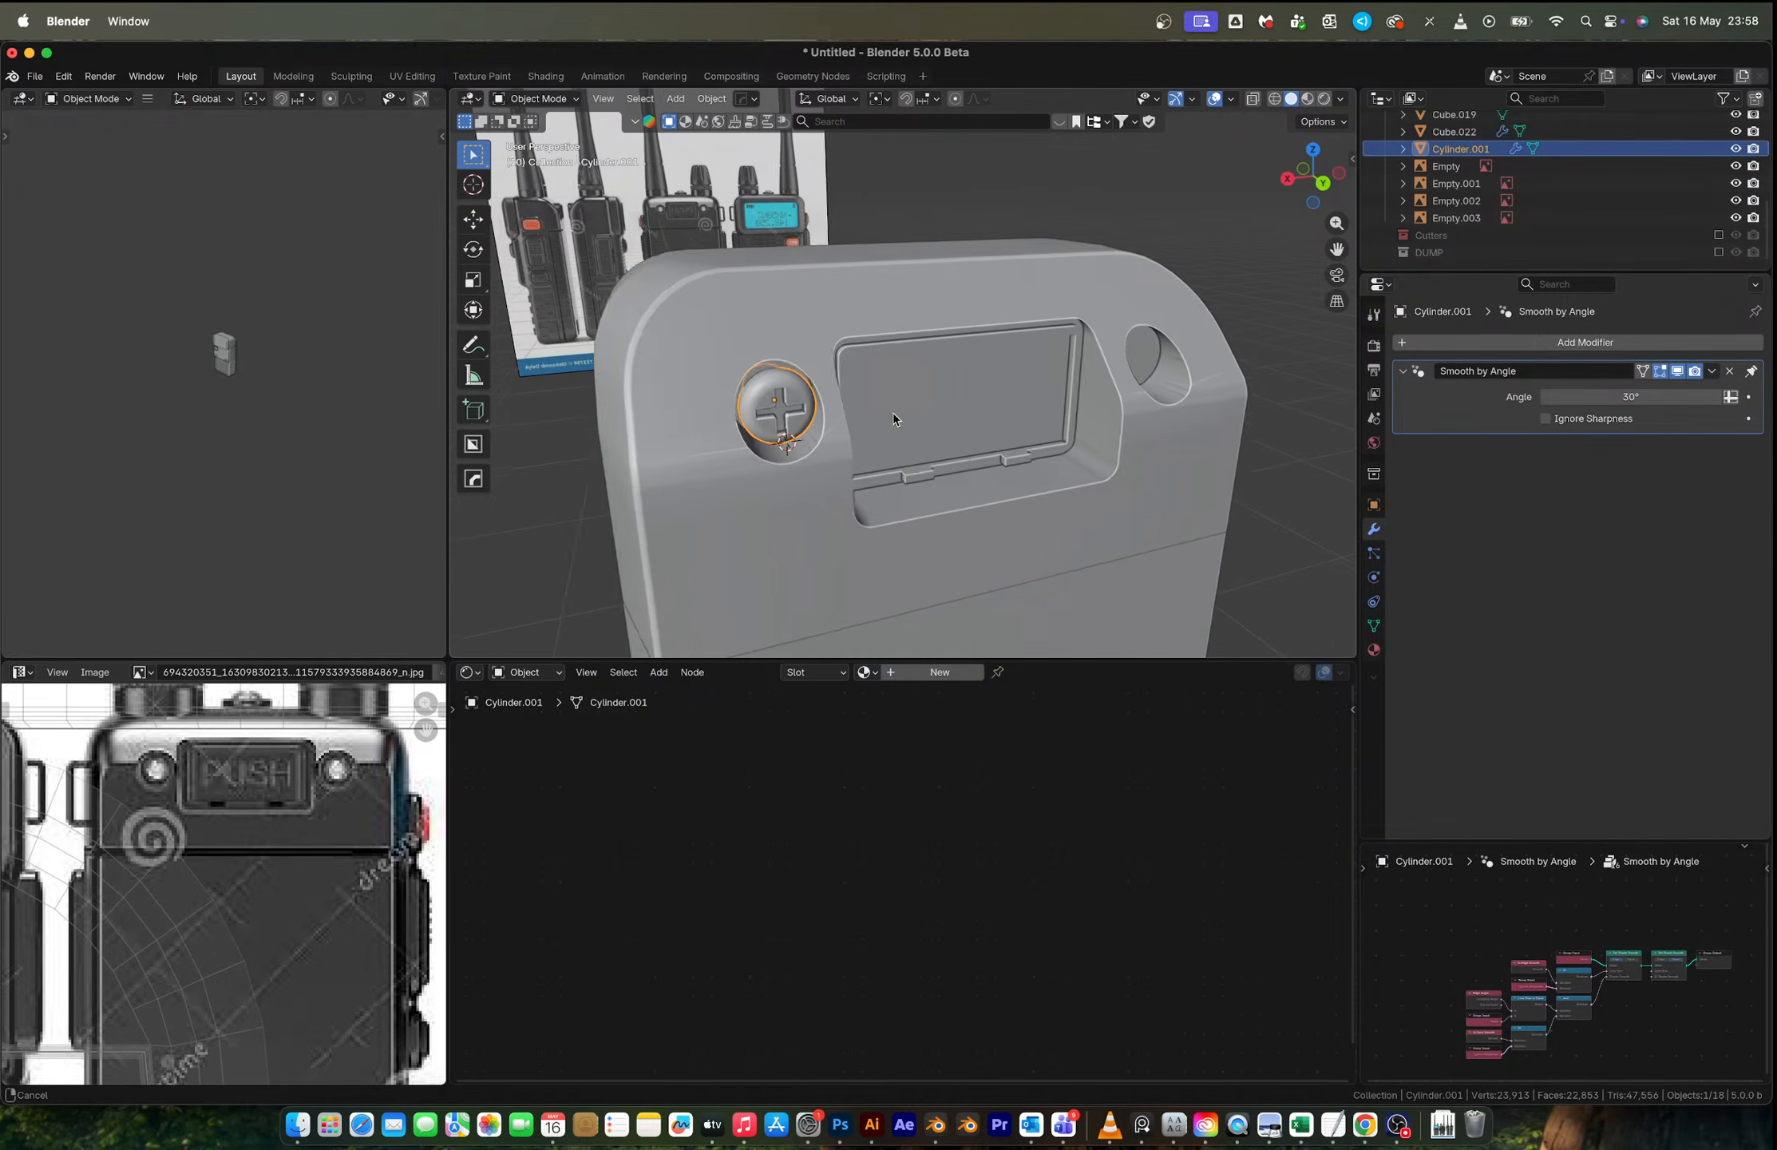
{"action": "left_click", "coordinate": [859, 303], "text": "shift"}
{"action": "key", "text": "alt+x"}
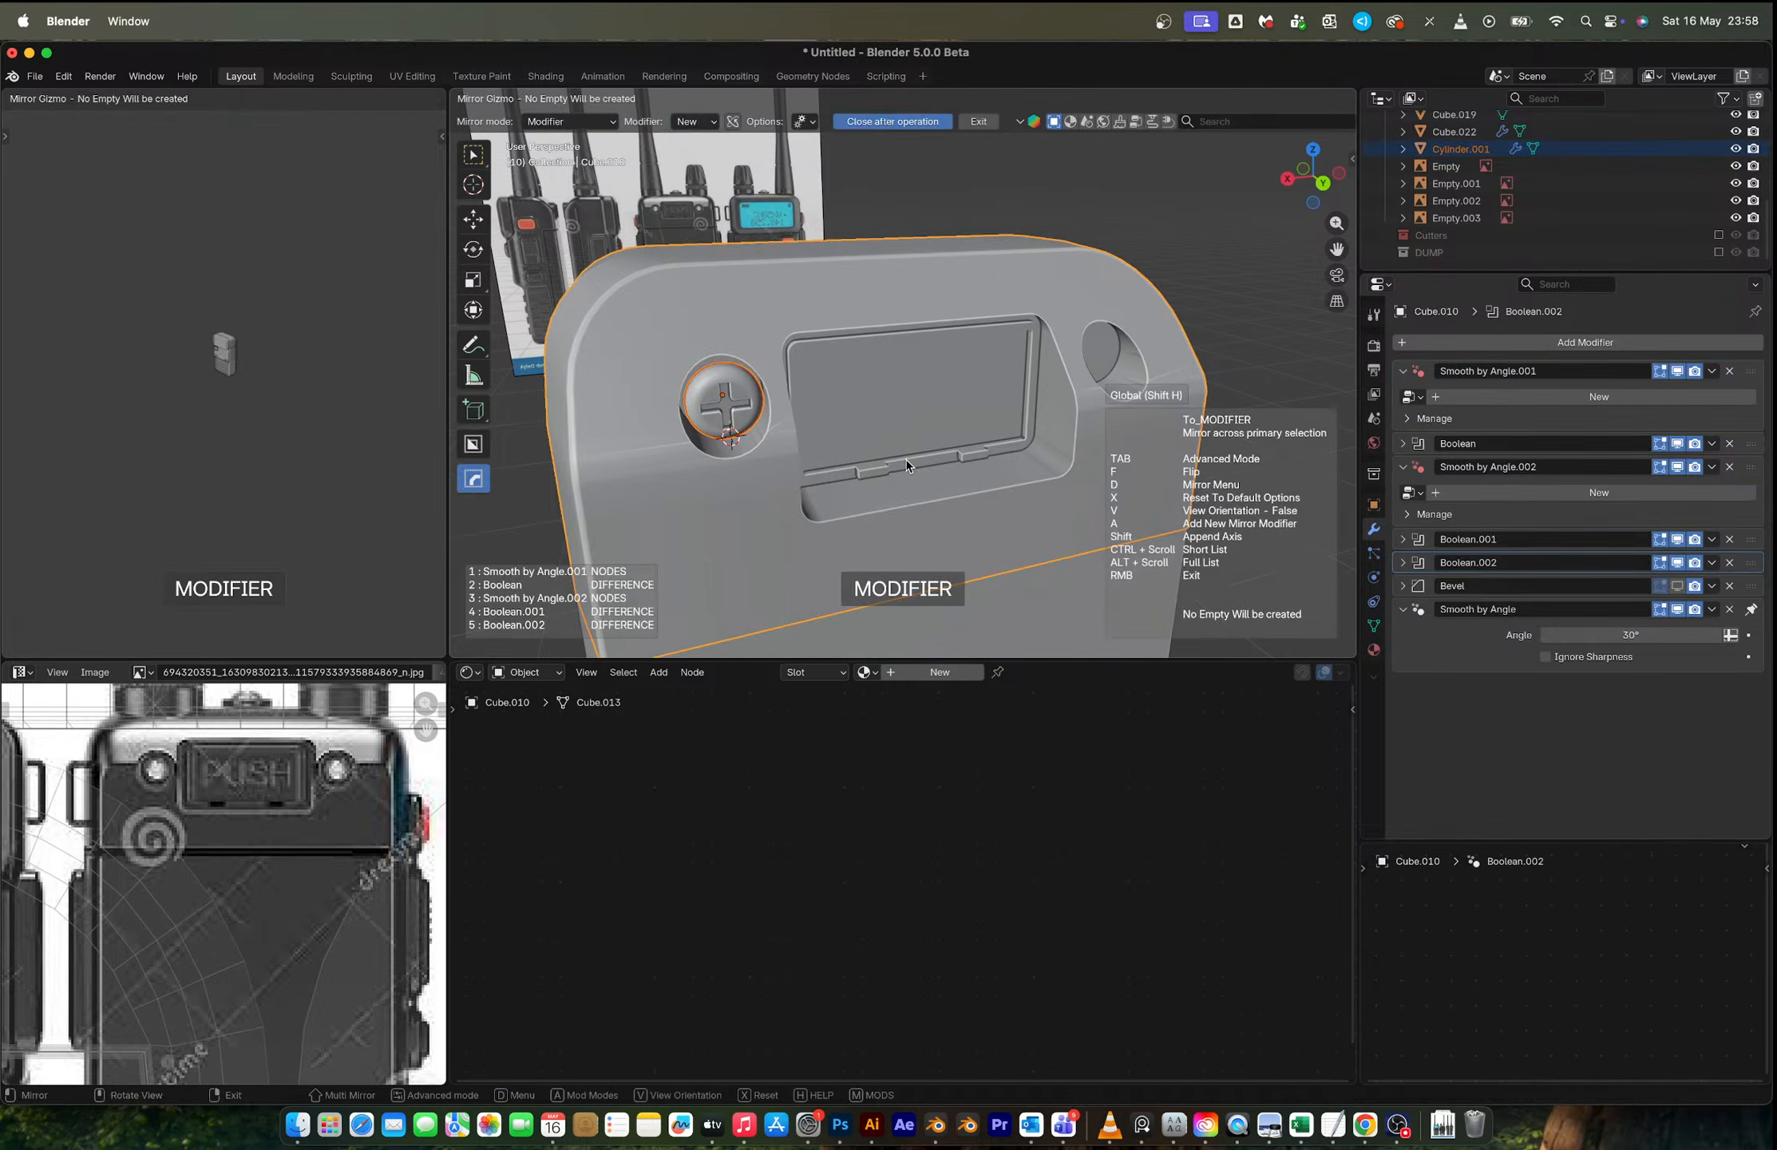
{"action": "scroll", "coordinate": [906, 466], "scroll_direction": "down", "scroll_amount": 6}
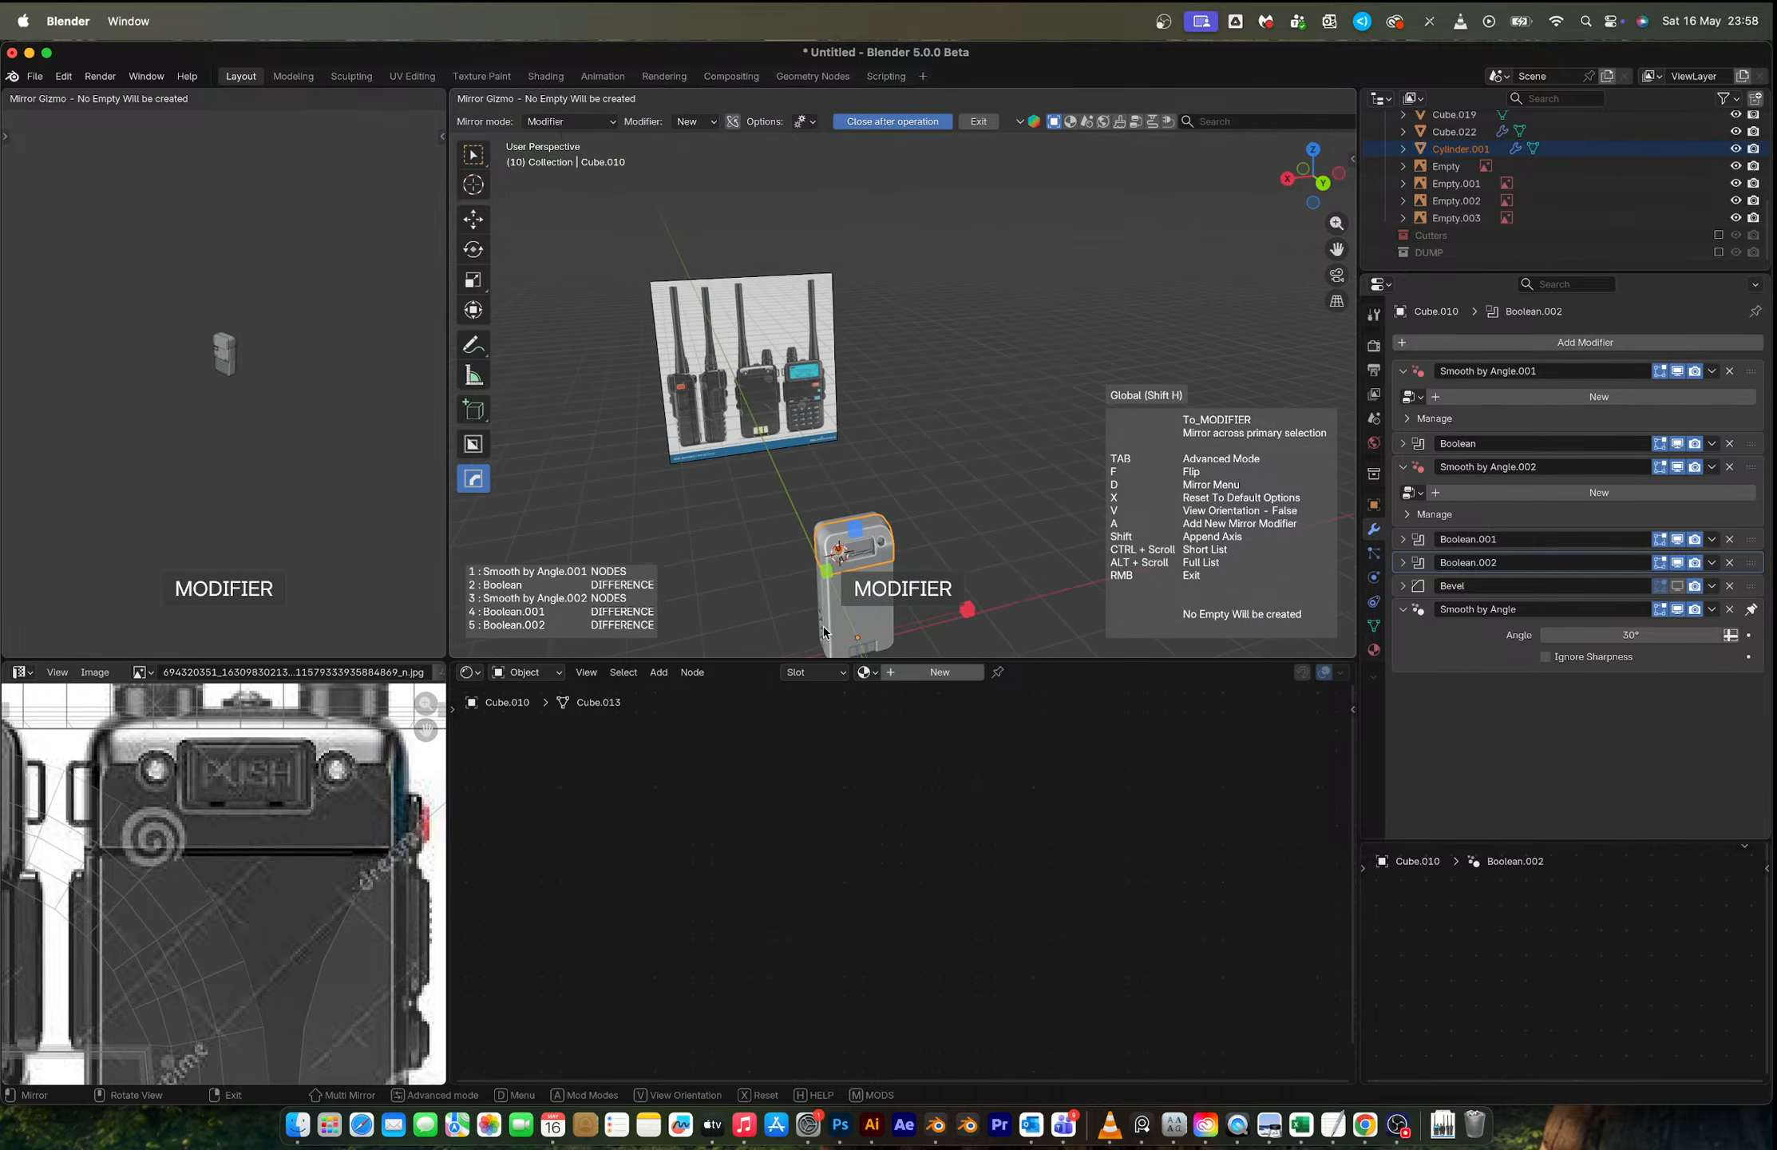
{"action": "scroll", "coordinate": [823, 633], "scroll_direction": "down", "scroll_amount": 3}
{"action": "middle_click_drag", "start_coordinate": [823, 632], "coordinate": [781, 420], "text": "shift"}
{"action": "left_click", "coordinate": [960, 467]}
{"action": "scroll", "coordinate": [893, 440], "scroll_direction": "up", "scroll_amount": 9}
{"action": "left_click", "coordinate": [873, 409]}
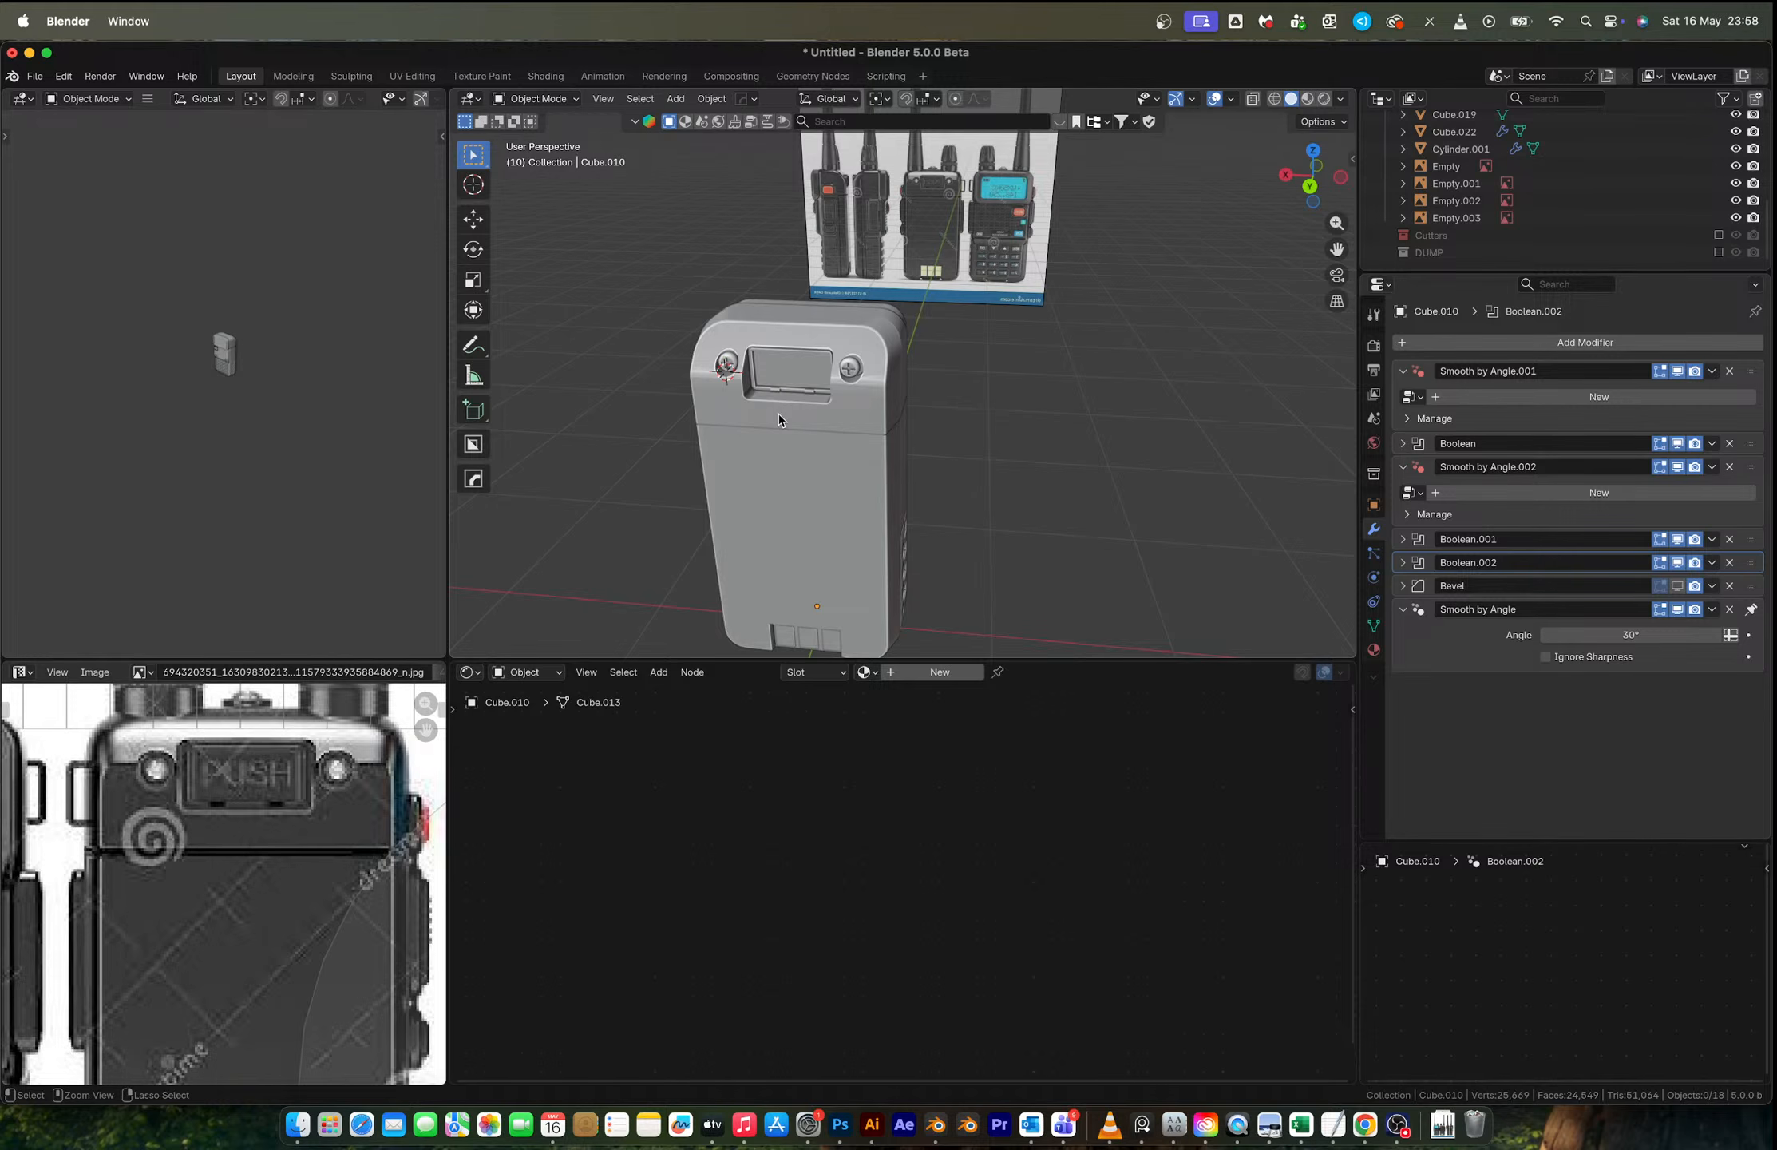
{"action": "key", "text": "super+Tab"}
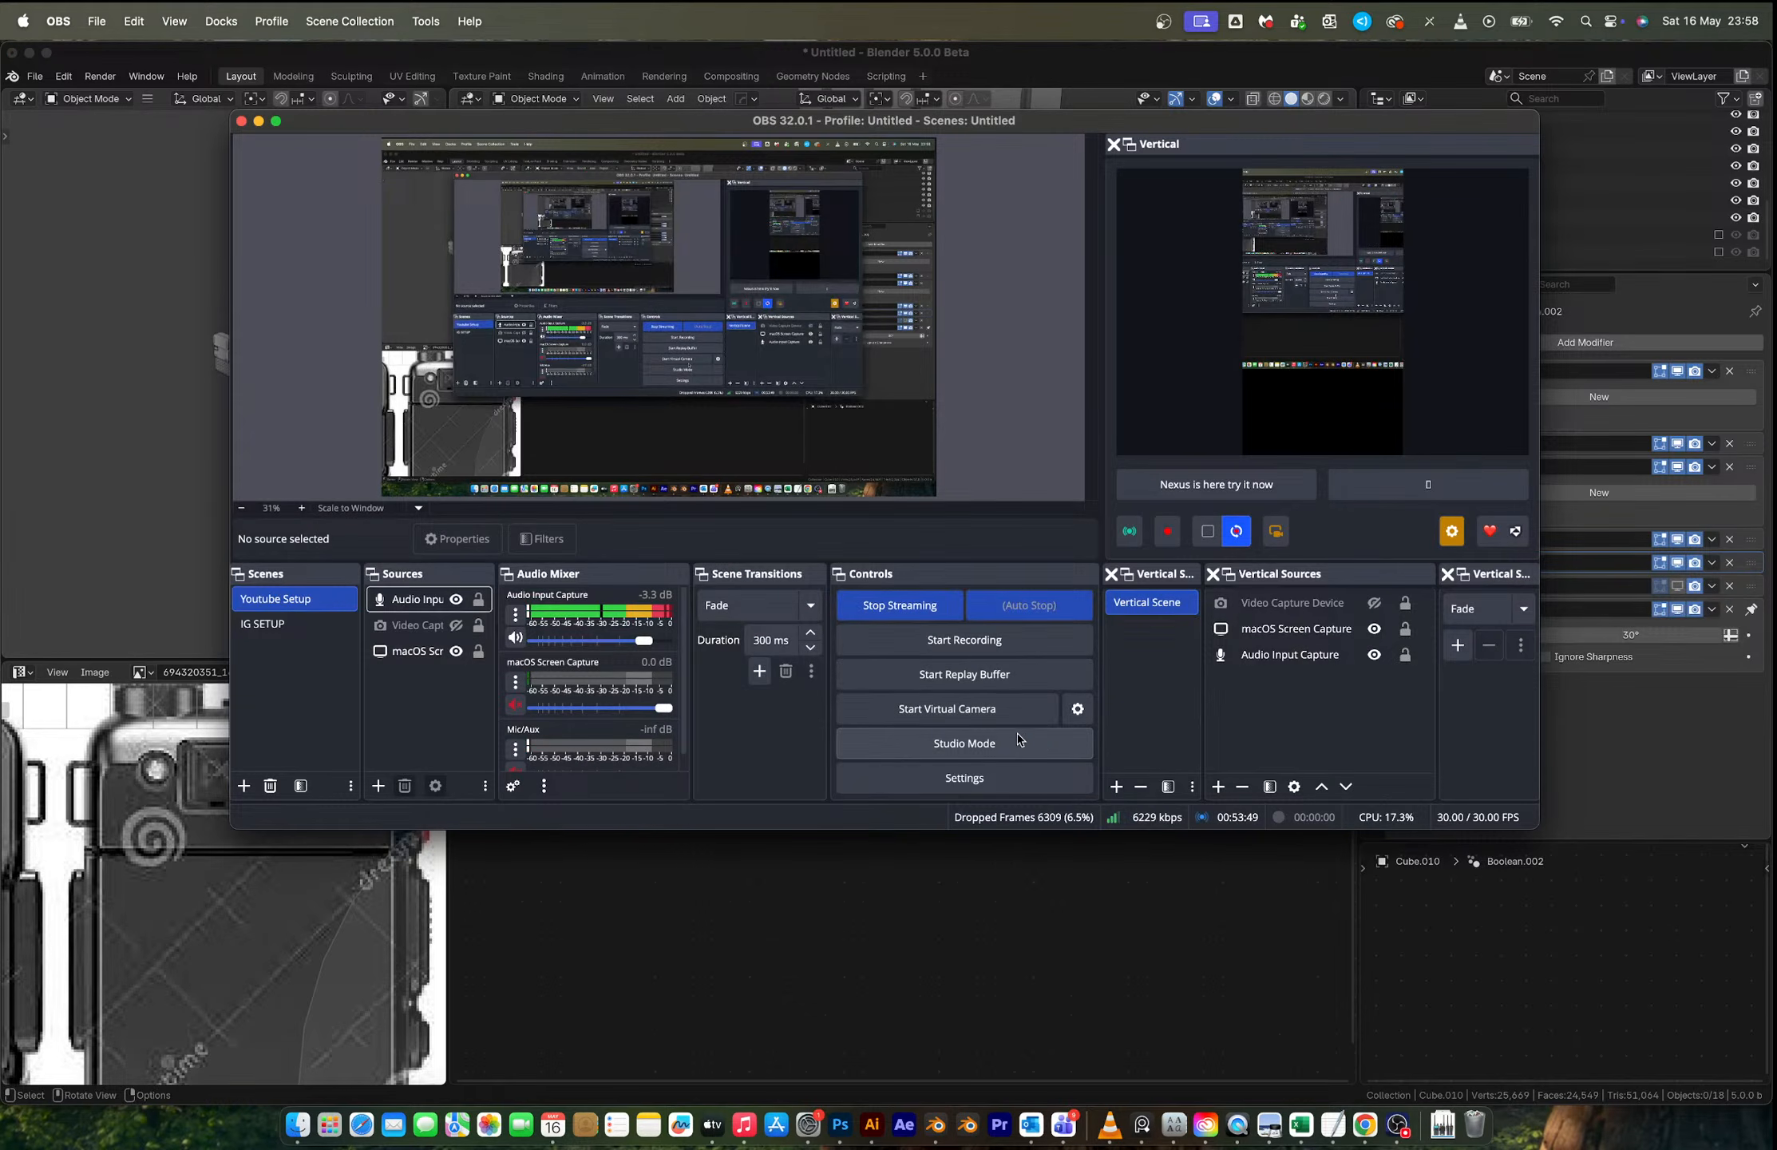
{"action": "left_click", "coordinate": [1000, 49]}
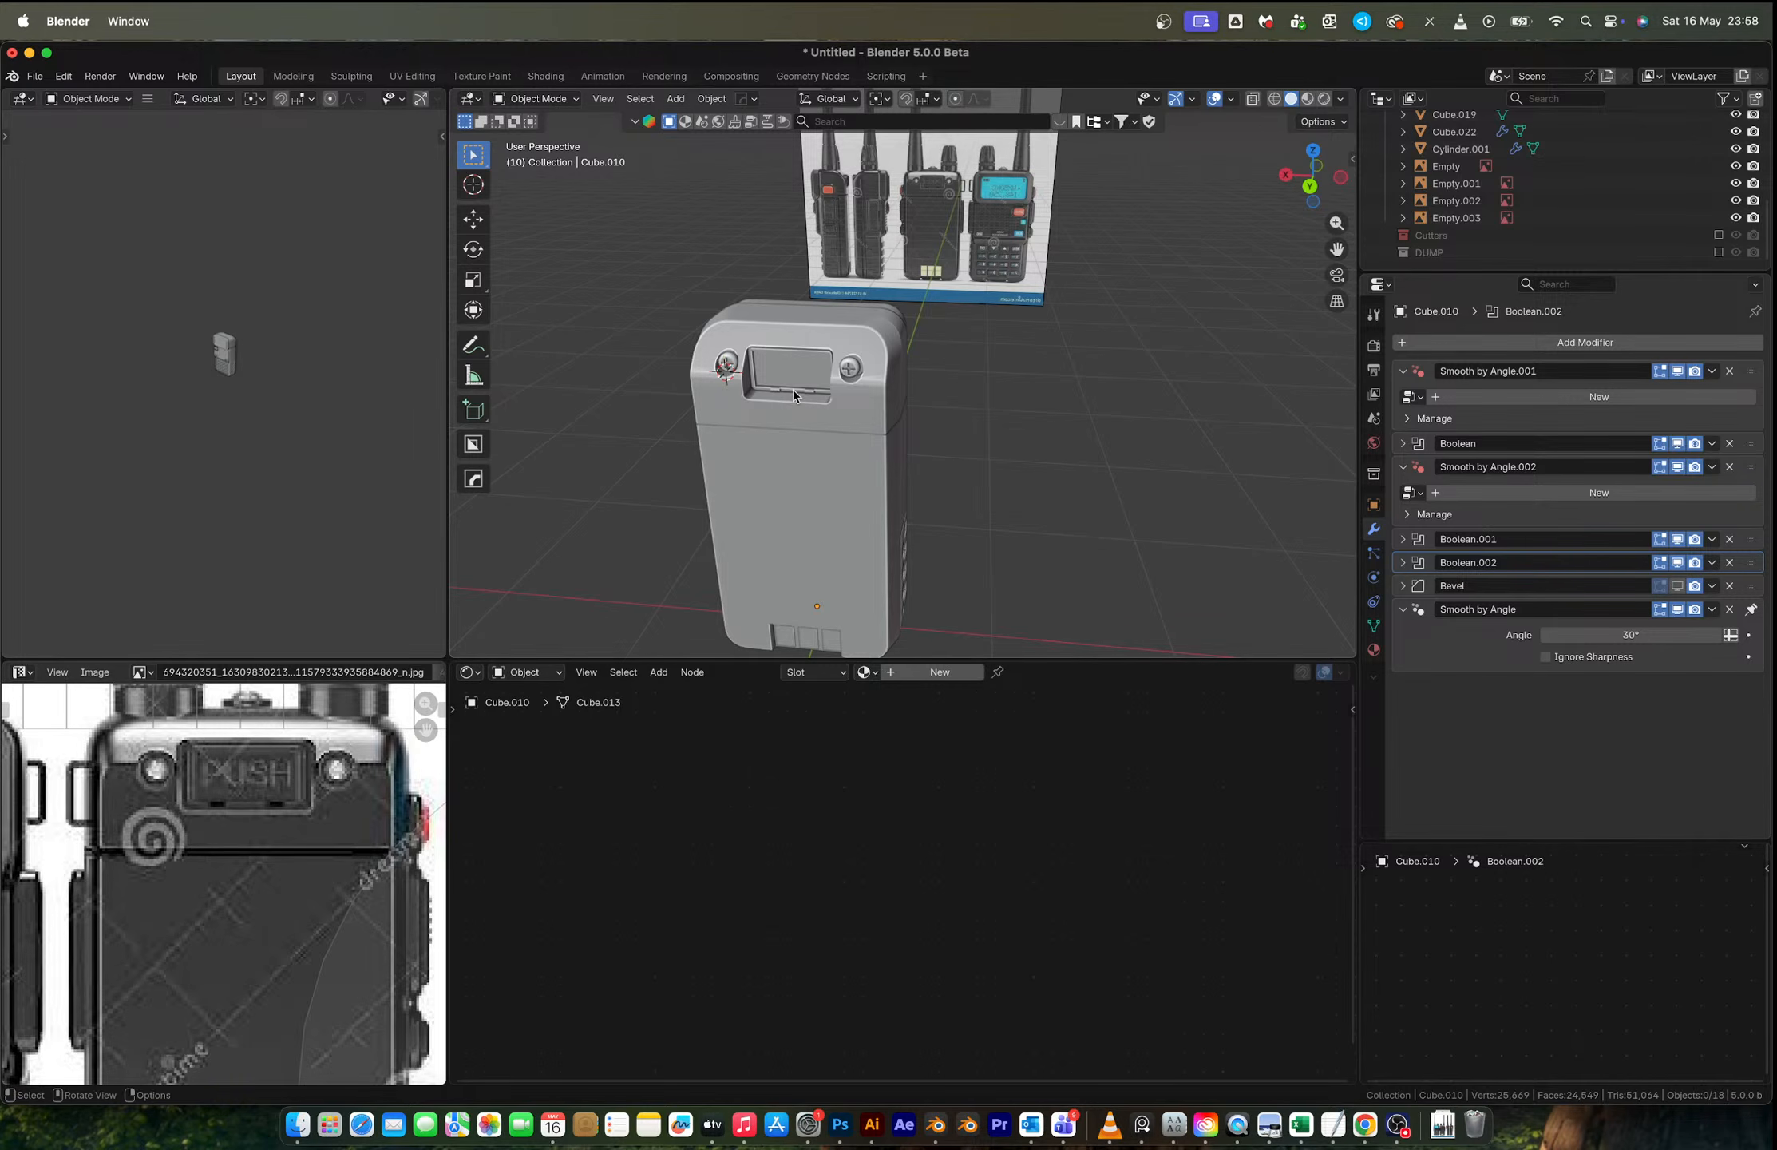
Step: Select the vertices at the top of the lower body's vertical back corner in Edit Mode and frame the view on them
{"action": "middle_click_drag", "start_coordinate": [792, 394], "coordinate": [980, 355]}
{"action": "scroll", "coordinate": [978, 351], "scroll_direction": "down", "scroll_amount": 8}
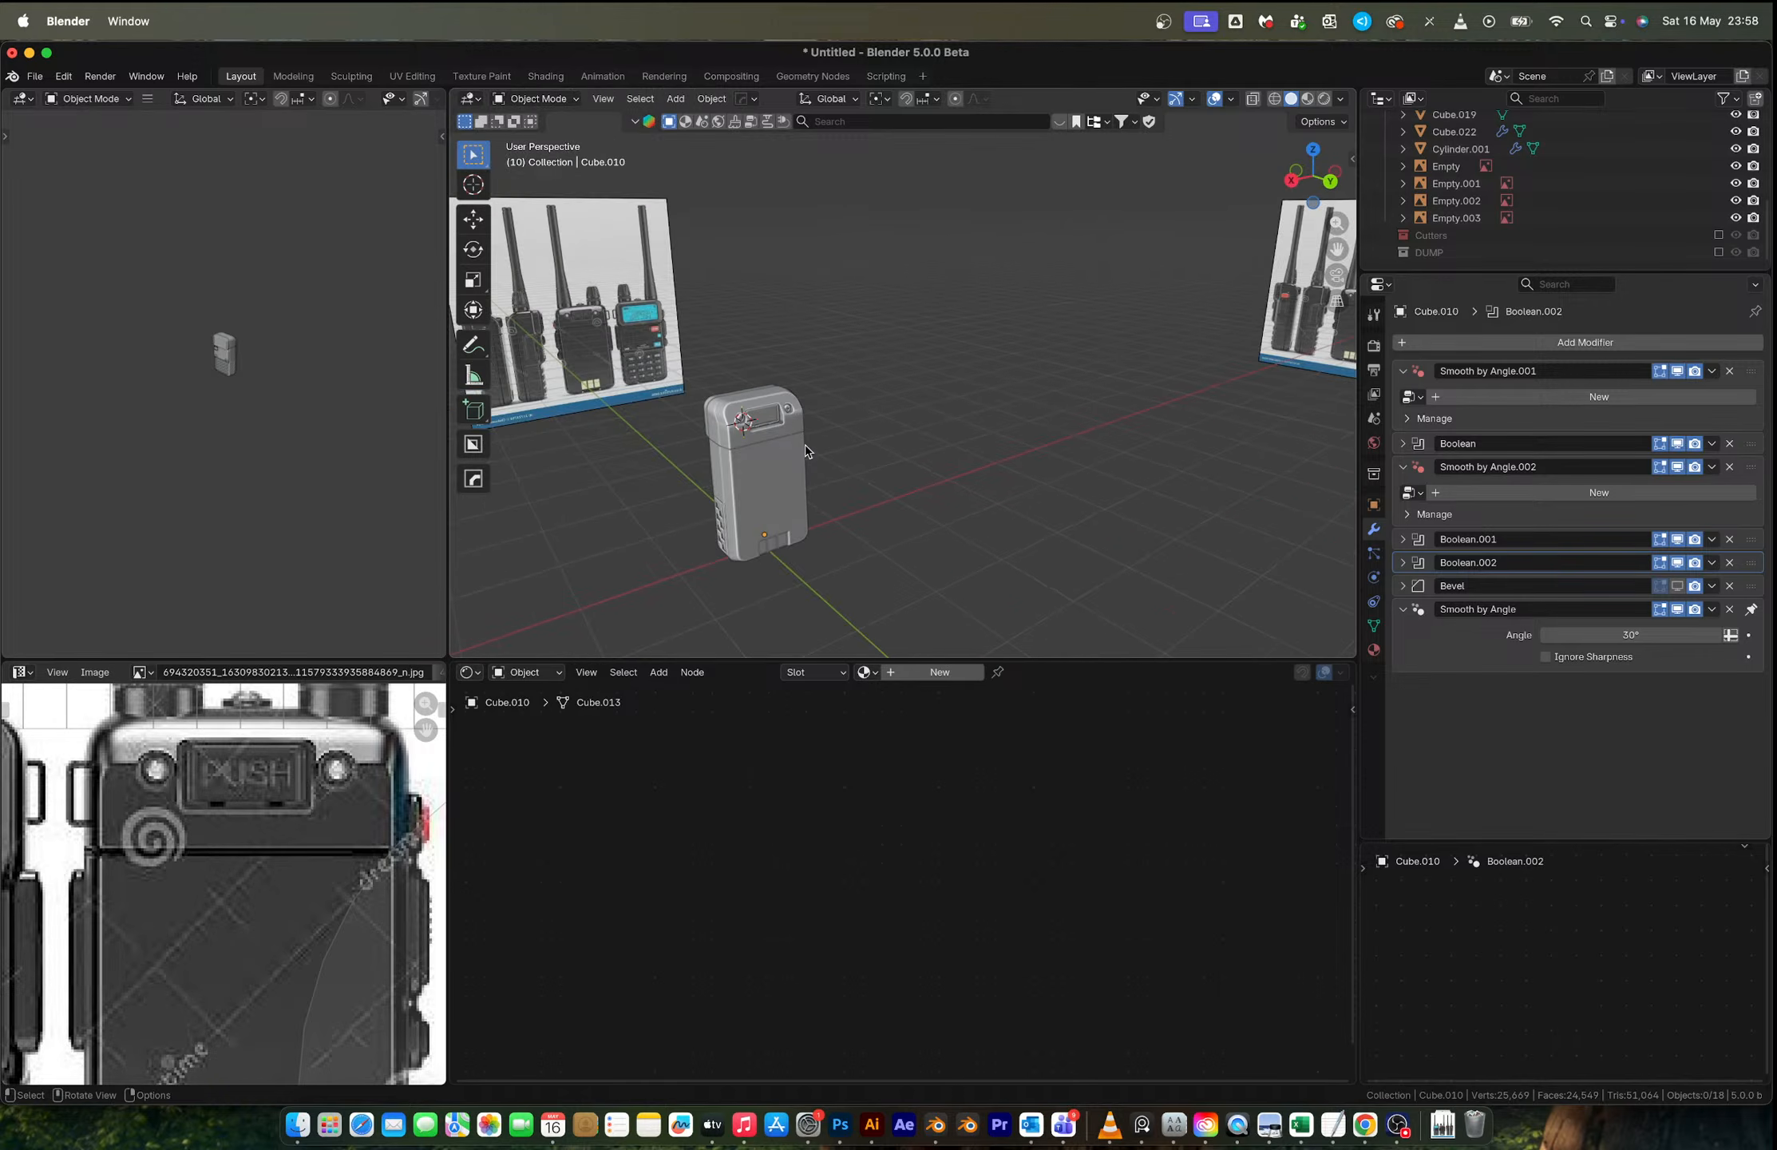
{"action": "scroll", "coordinate": [747, 471], "scroll_direction": "up", "scroll_amount": 5}
{"action": "scroll", "coordinate": [747, 476], "scroll_direction": "up", "scroll_amount": 4}
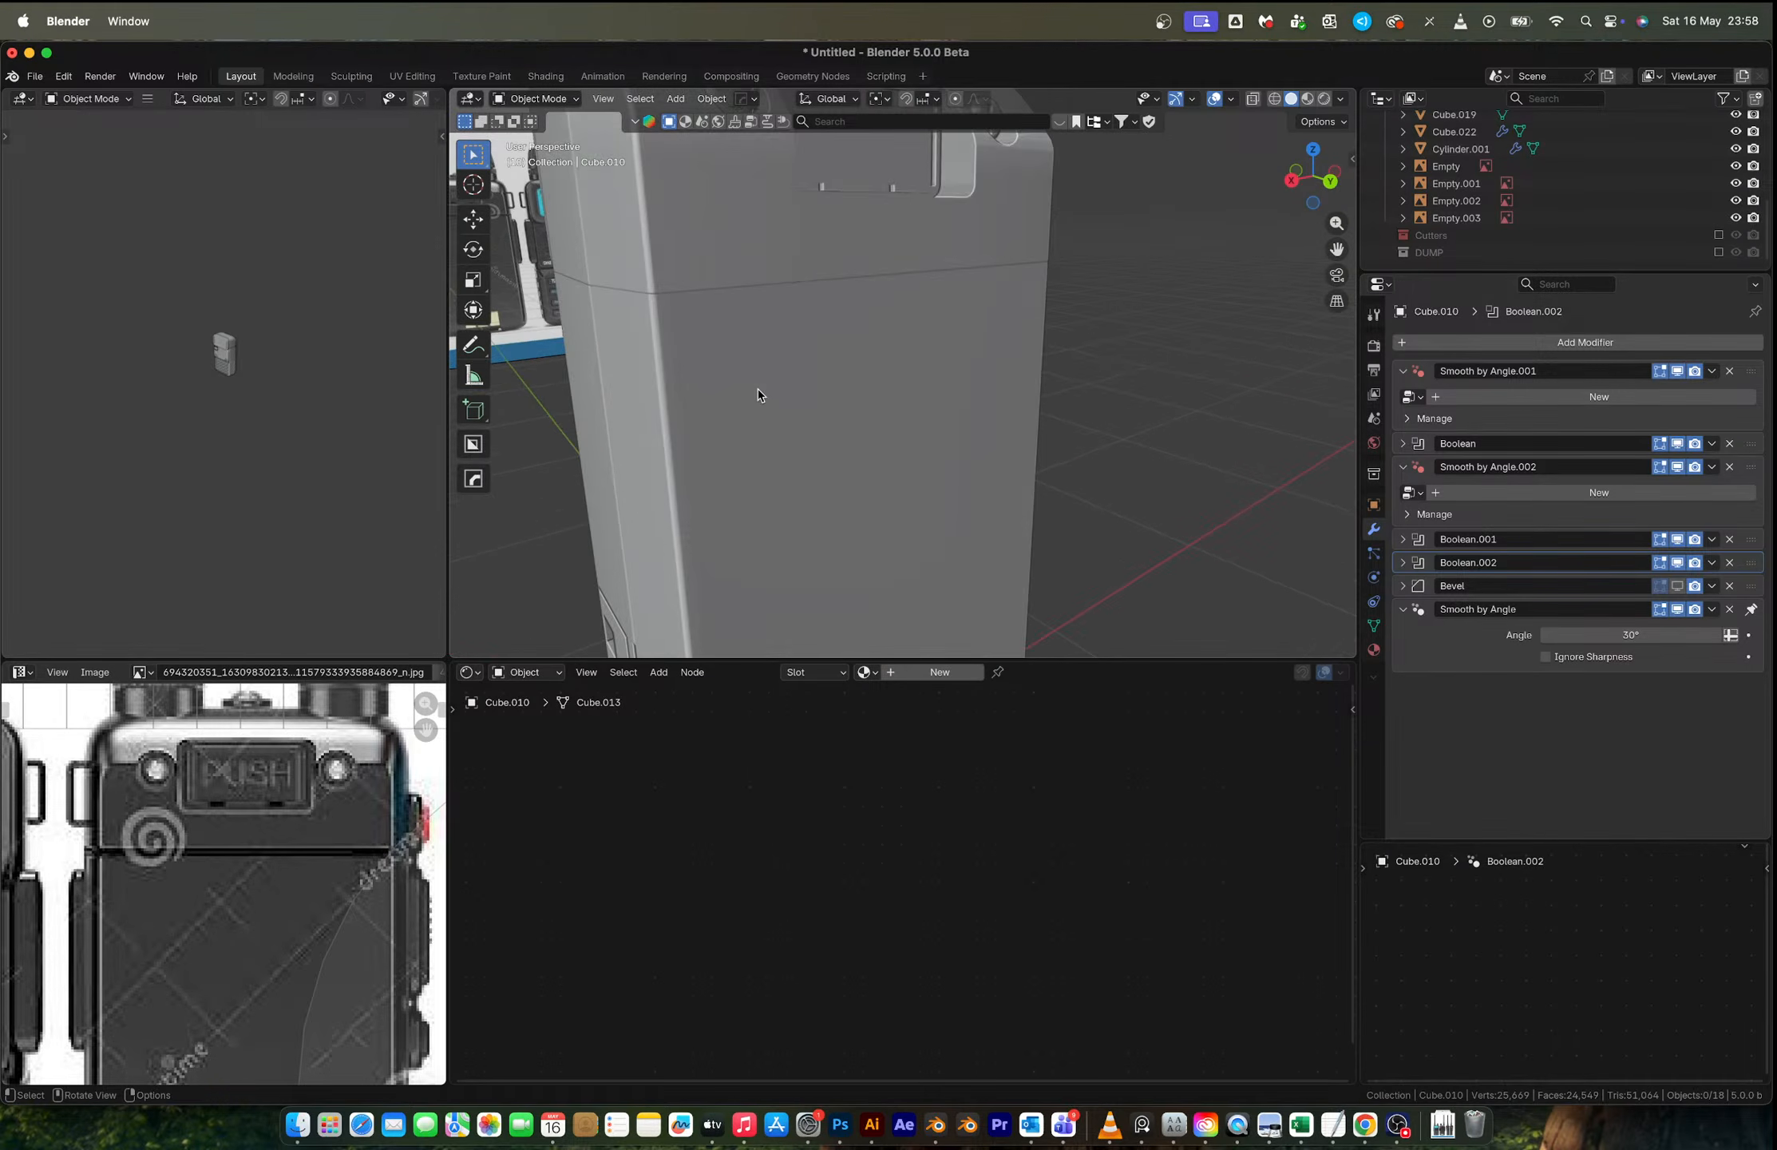
{"action": "left_click_drag", "start_coordinate": [686, 314], "coordinate": [721, 367]}
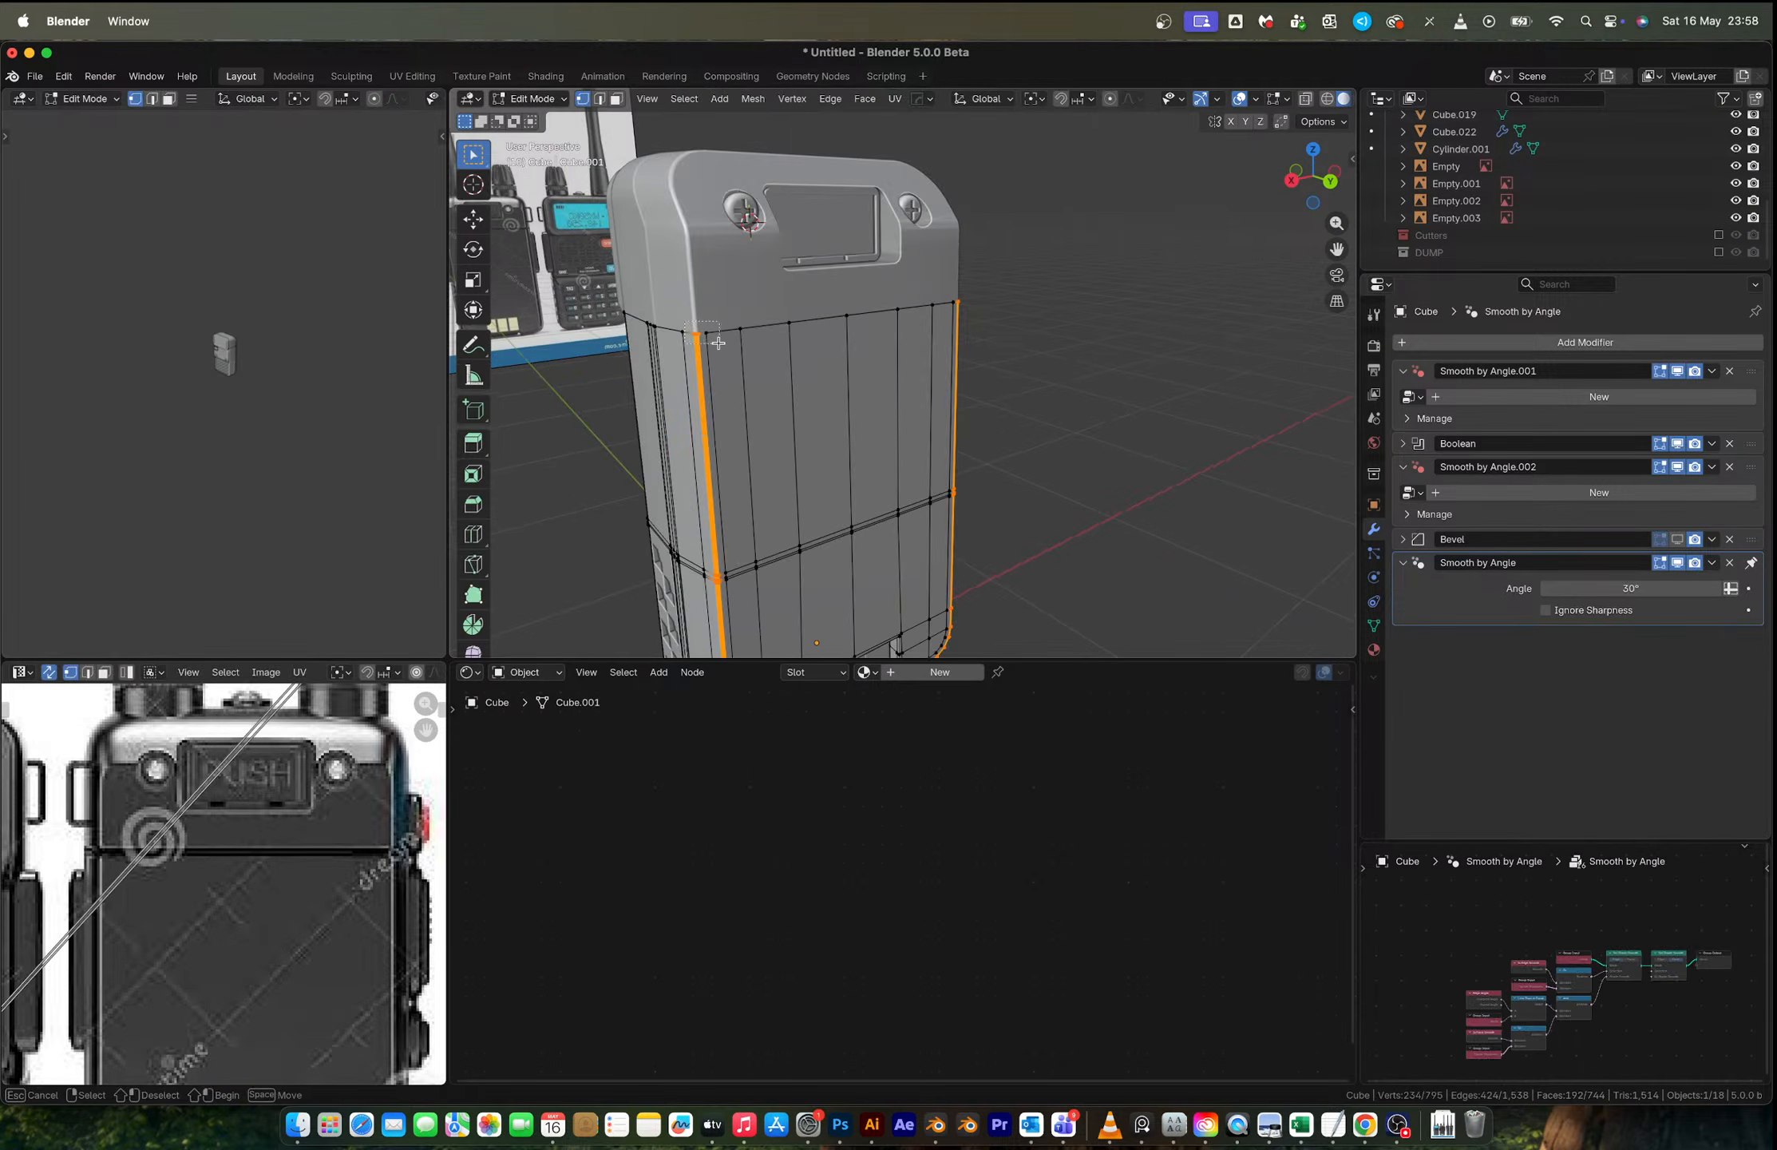
{"action": "key", "text": "alt+z"}
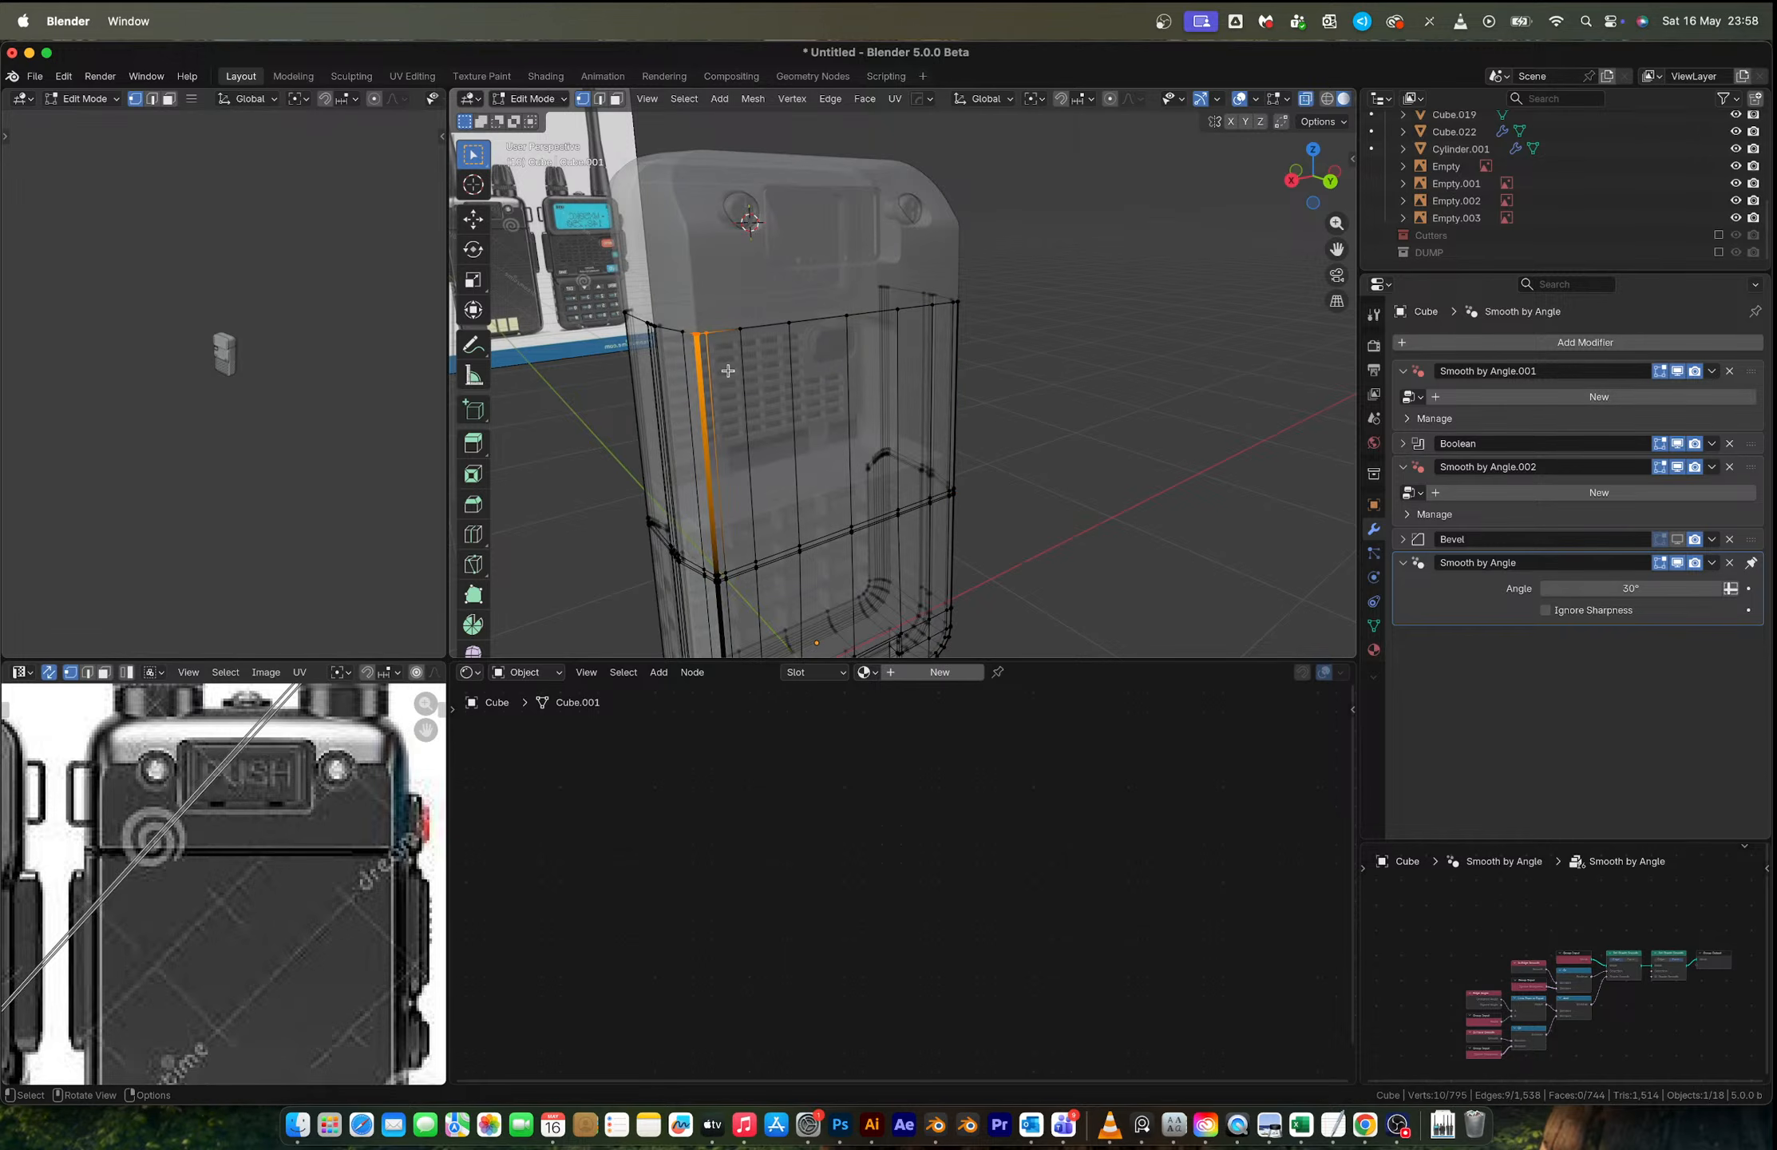
{"action": "left_click", "coordinate": [646, 98]}
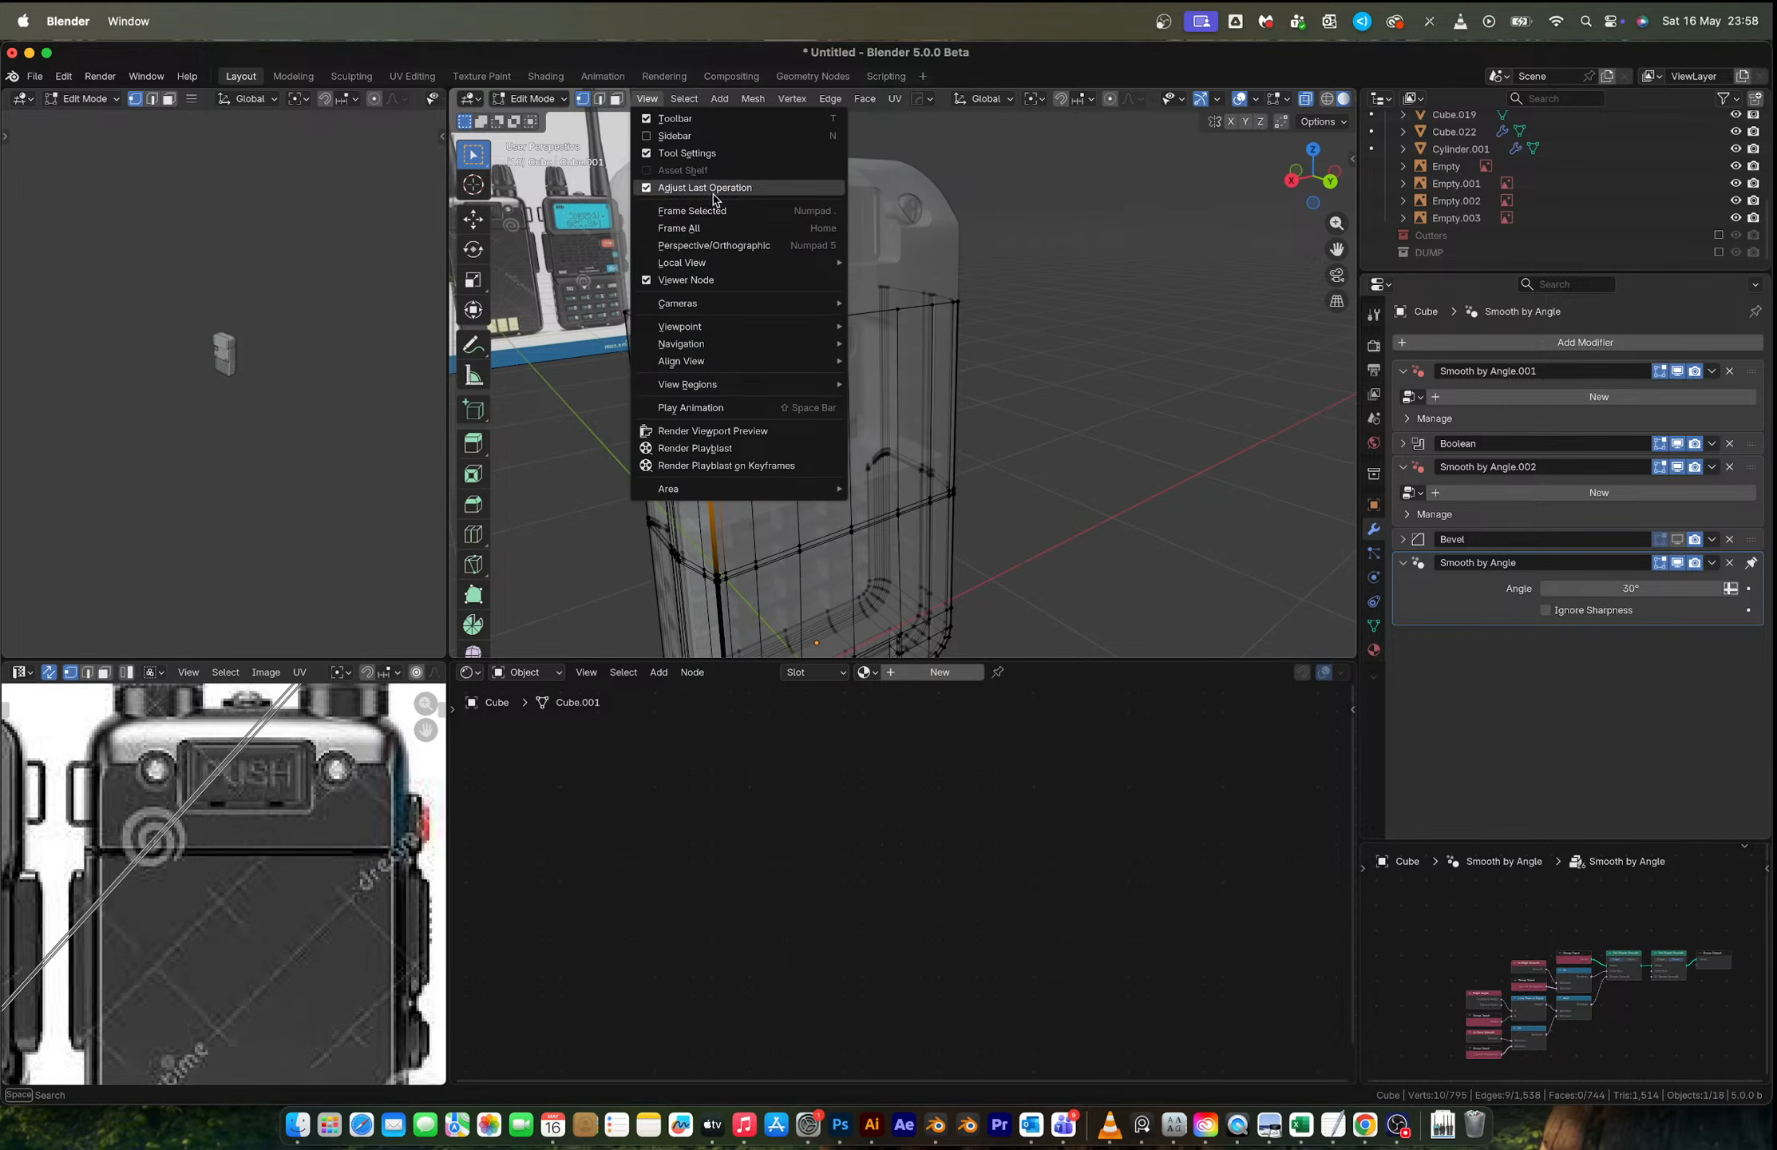
{"action": "left_click", "coordinate": [719, 209]}
{"action": "middle_click_drag", "start_coordinate": [882, 351], "coordinate": [999, 344]}
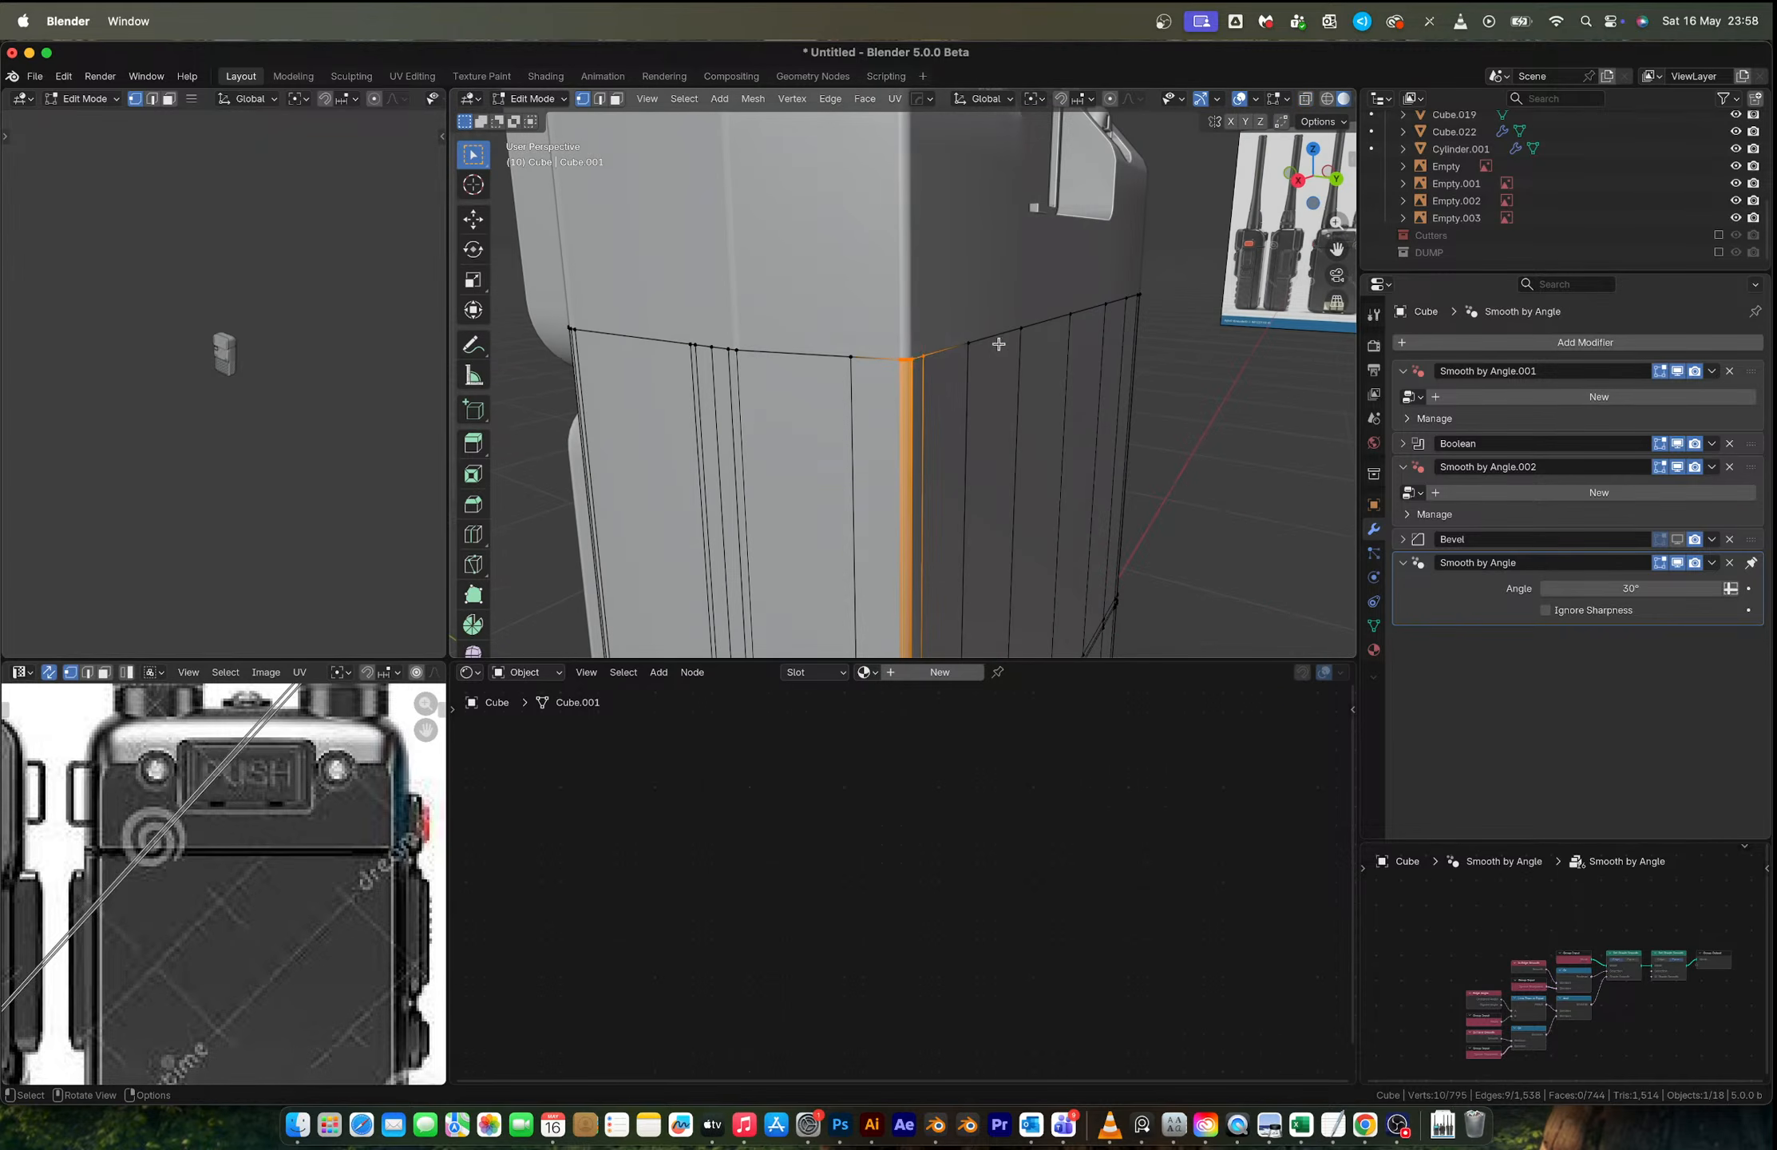
Step: Try to select the lower body's top rim through its edge loops
{"action": "key", "text": "2"}
{"action": "left_click", "coordinate": [818, 357], "text": "alt"}
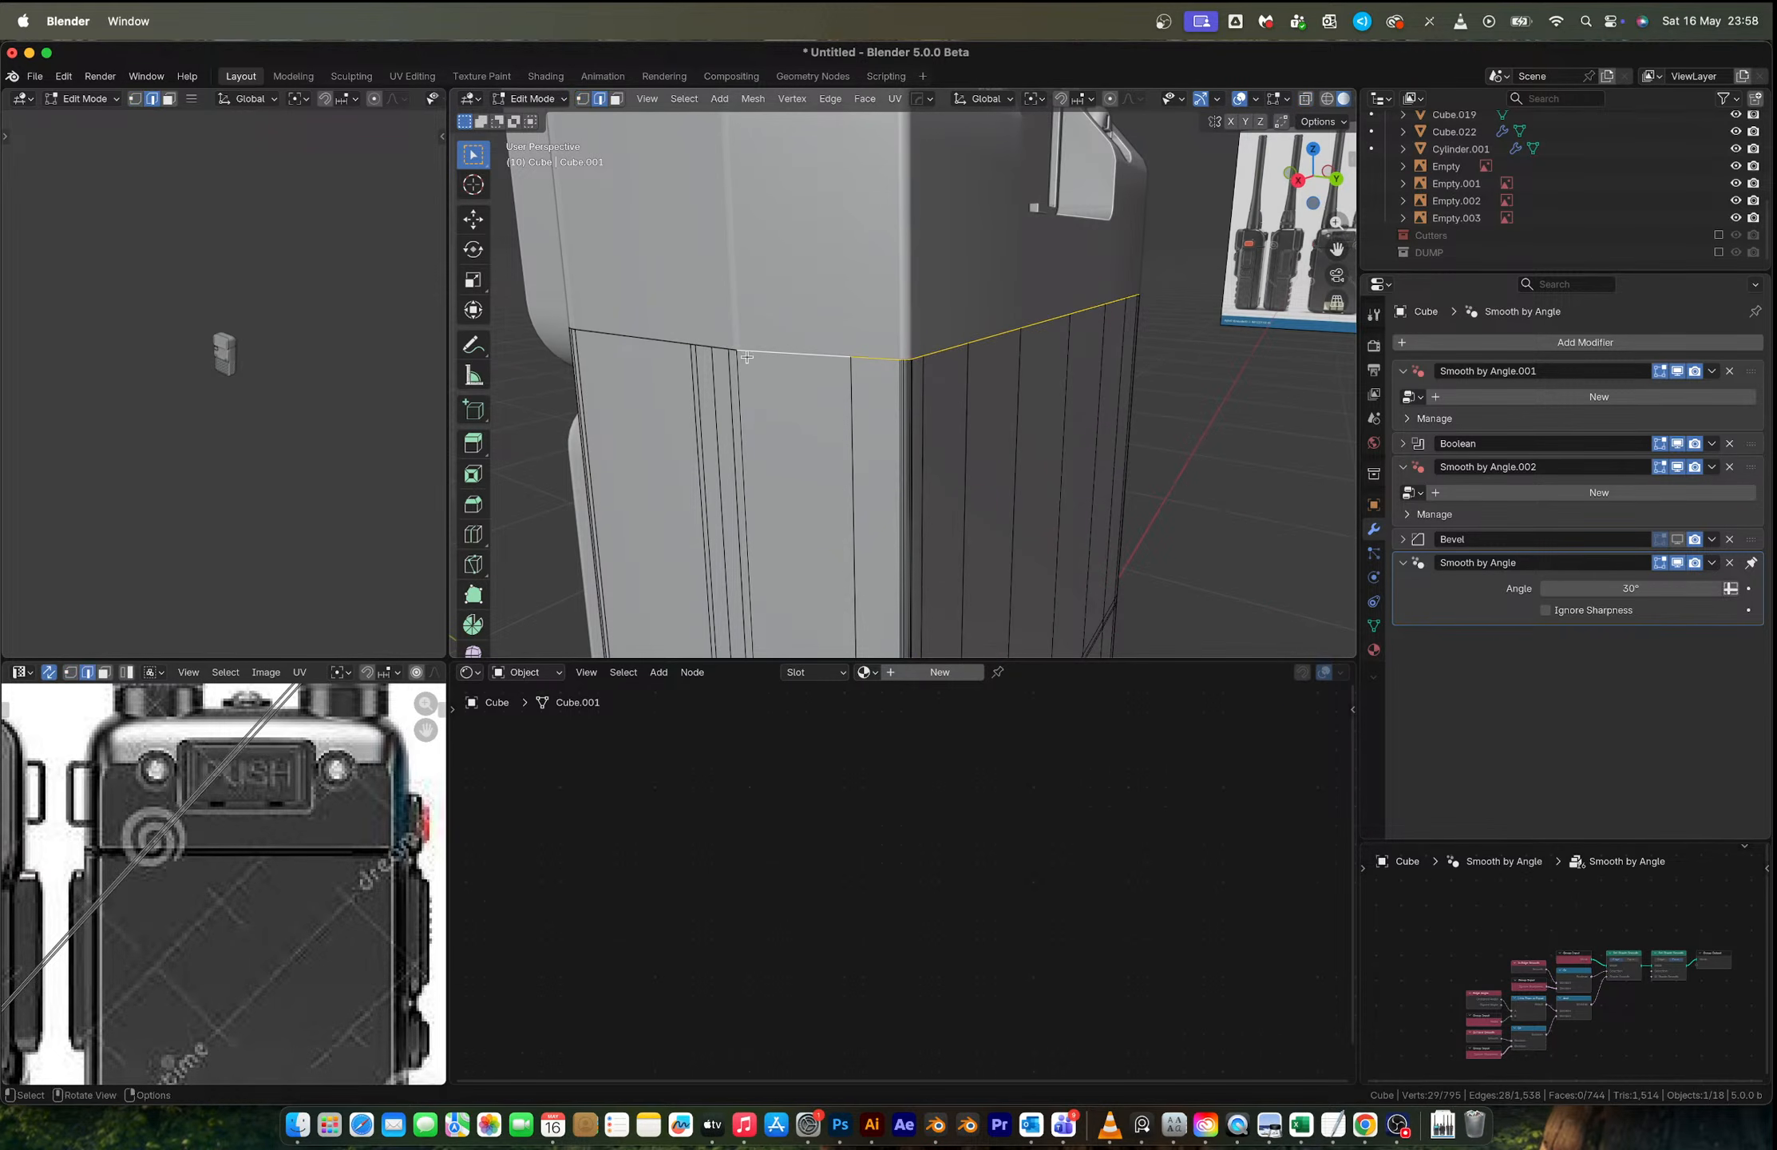
{"action": "left_click", "coordinate": [714, 349], "text": "alt+shift"}
Step: Select all vertices along the lower body's top rim and lower them slightly along Z to open a thin seam below the upper section
{"action": "key", "text": "alt+z"}
{"action": "middle_click_drag", "start_coordinate": [814, 345], "coordinate": [875, 354]}
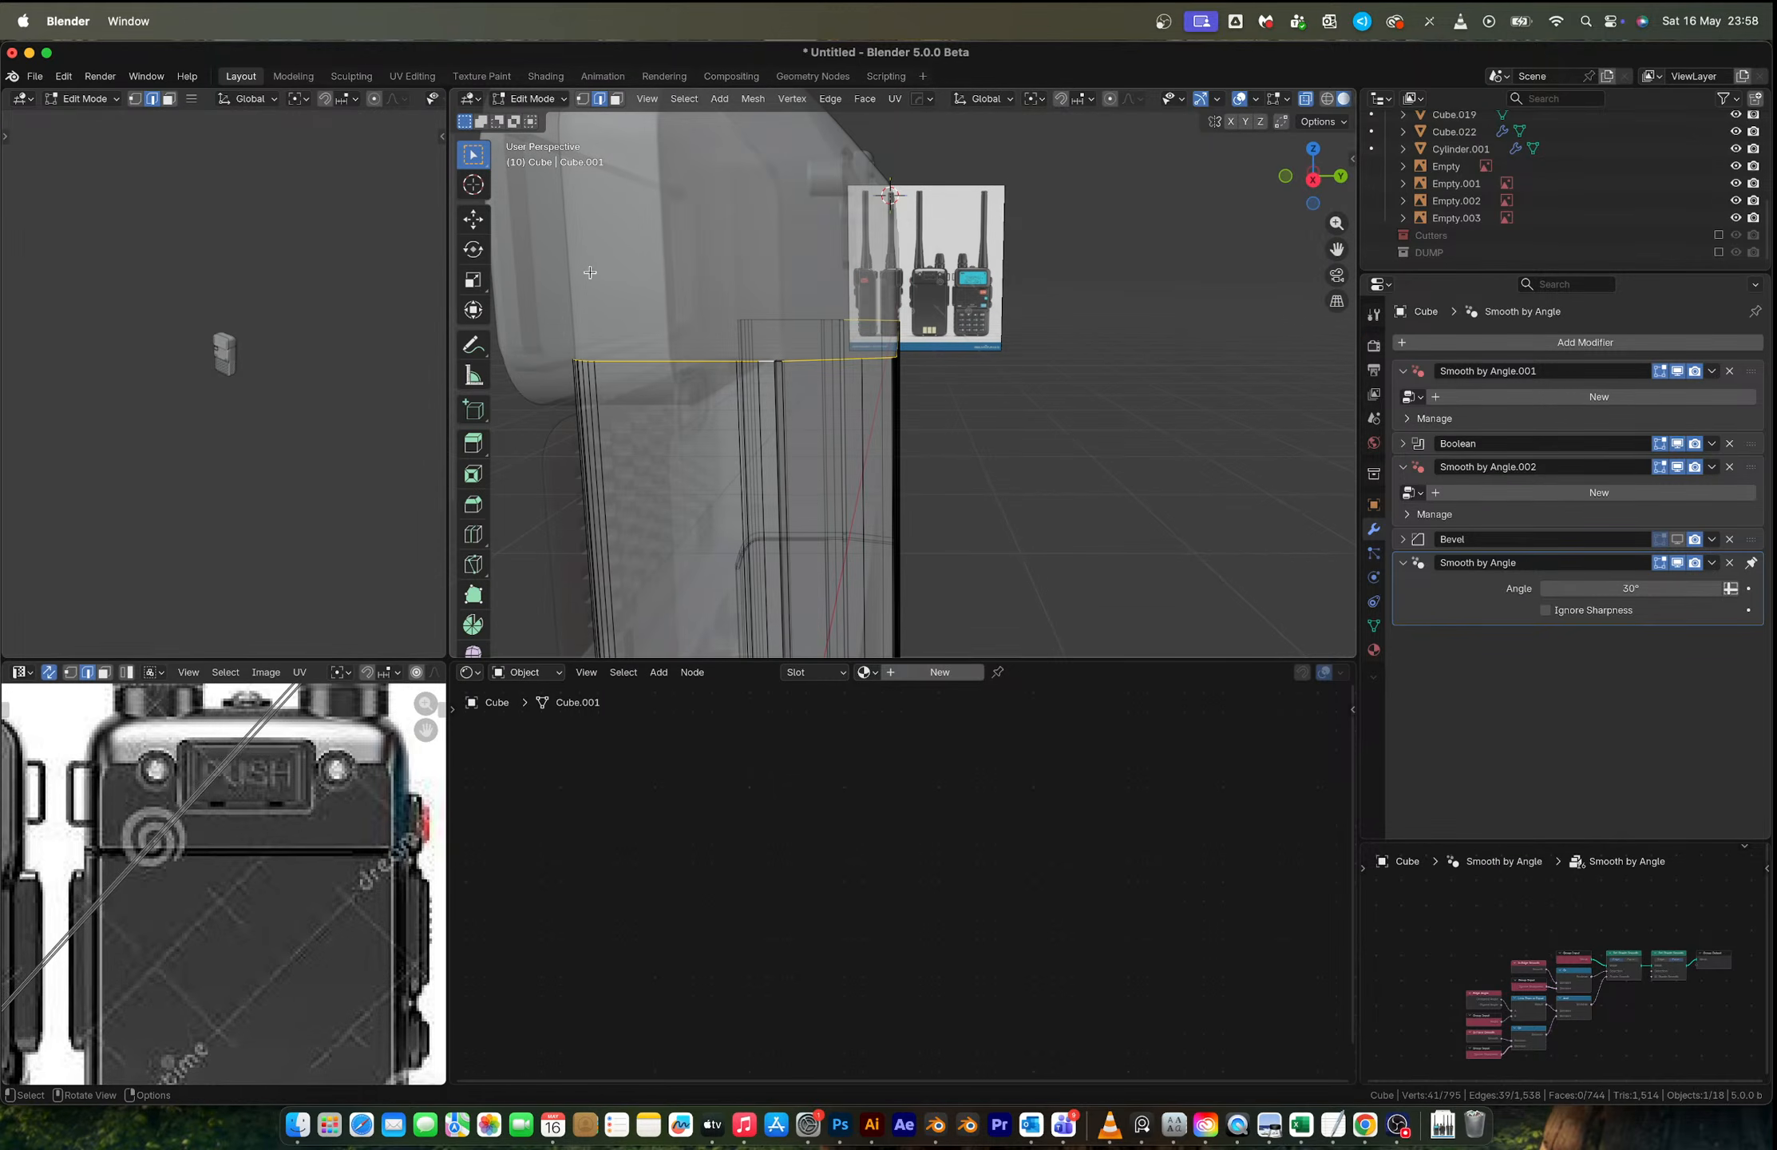
{"action": "key", "text": "1"}
{"action": "left_click_drag", "start_coordinate": [529, 257], "coordinate": [993, 410]}
{"action": "key", "text": "alt+z"}
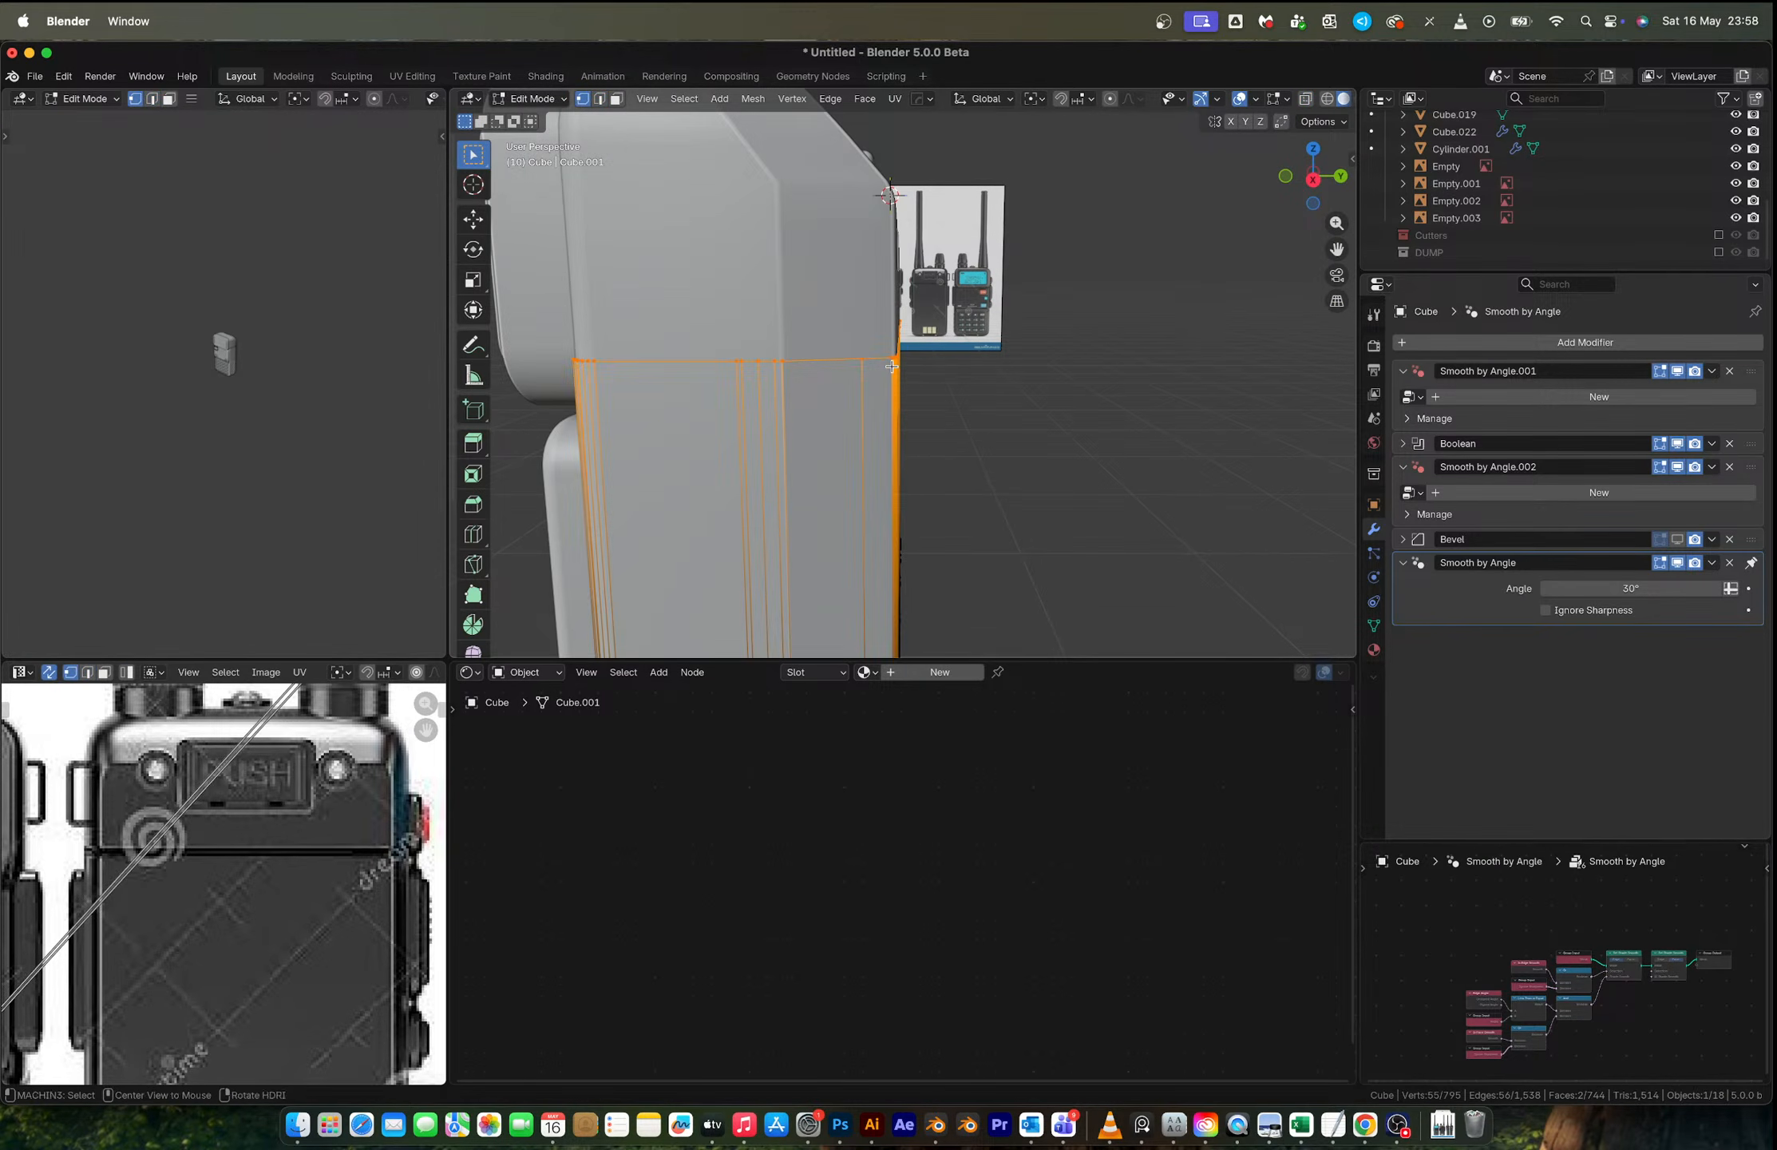
{"action": "middle_click_drag", "start_coordinate": [911, 372], "coordinate": [795, 365]}
{"action": "scroll", "coordinate": [923, 380], "scroll_direction": "up", "scroll_amount": 2}
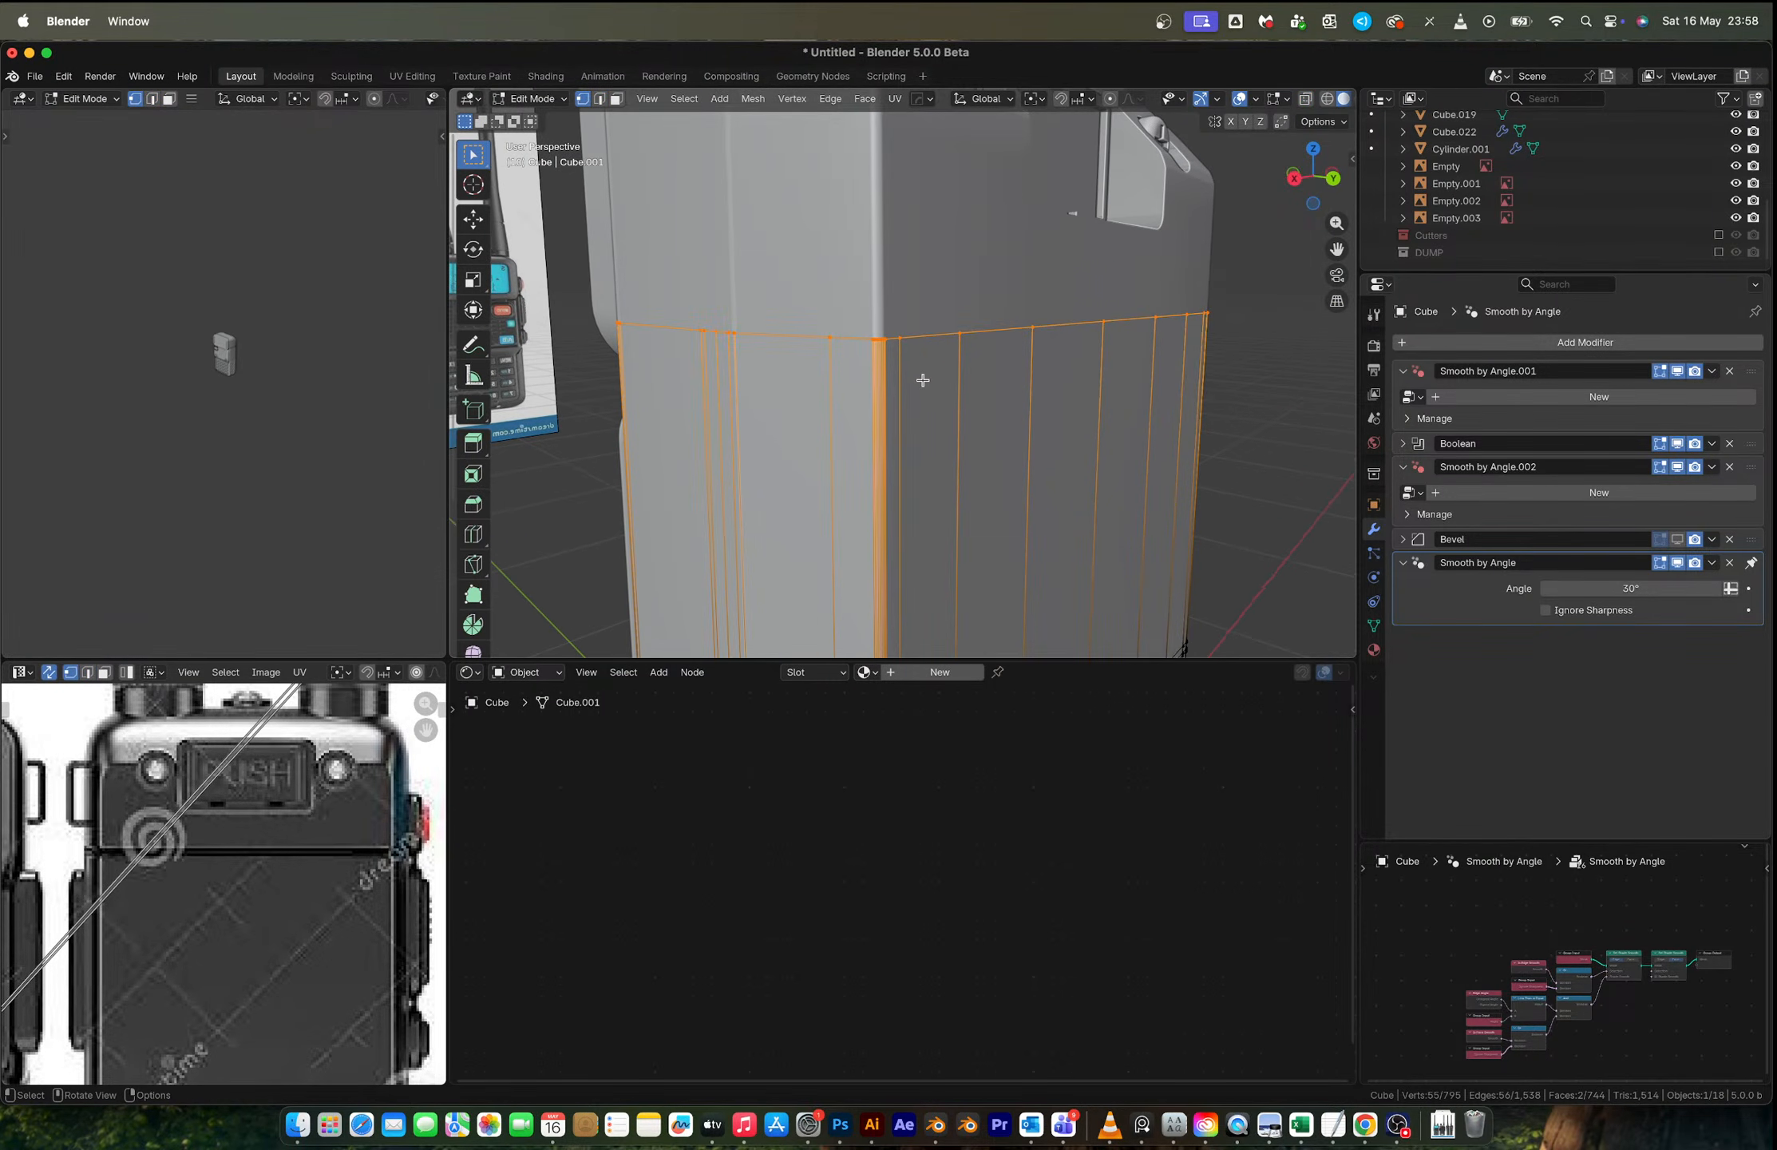
{"action": "scroll", "coordinate": [923, 380], "scroll_direction": "up", "scroll_amount": 1}
{"action": "key", "text": "g"}
{"action": "key", "text": "z"}
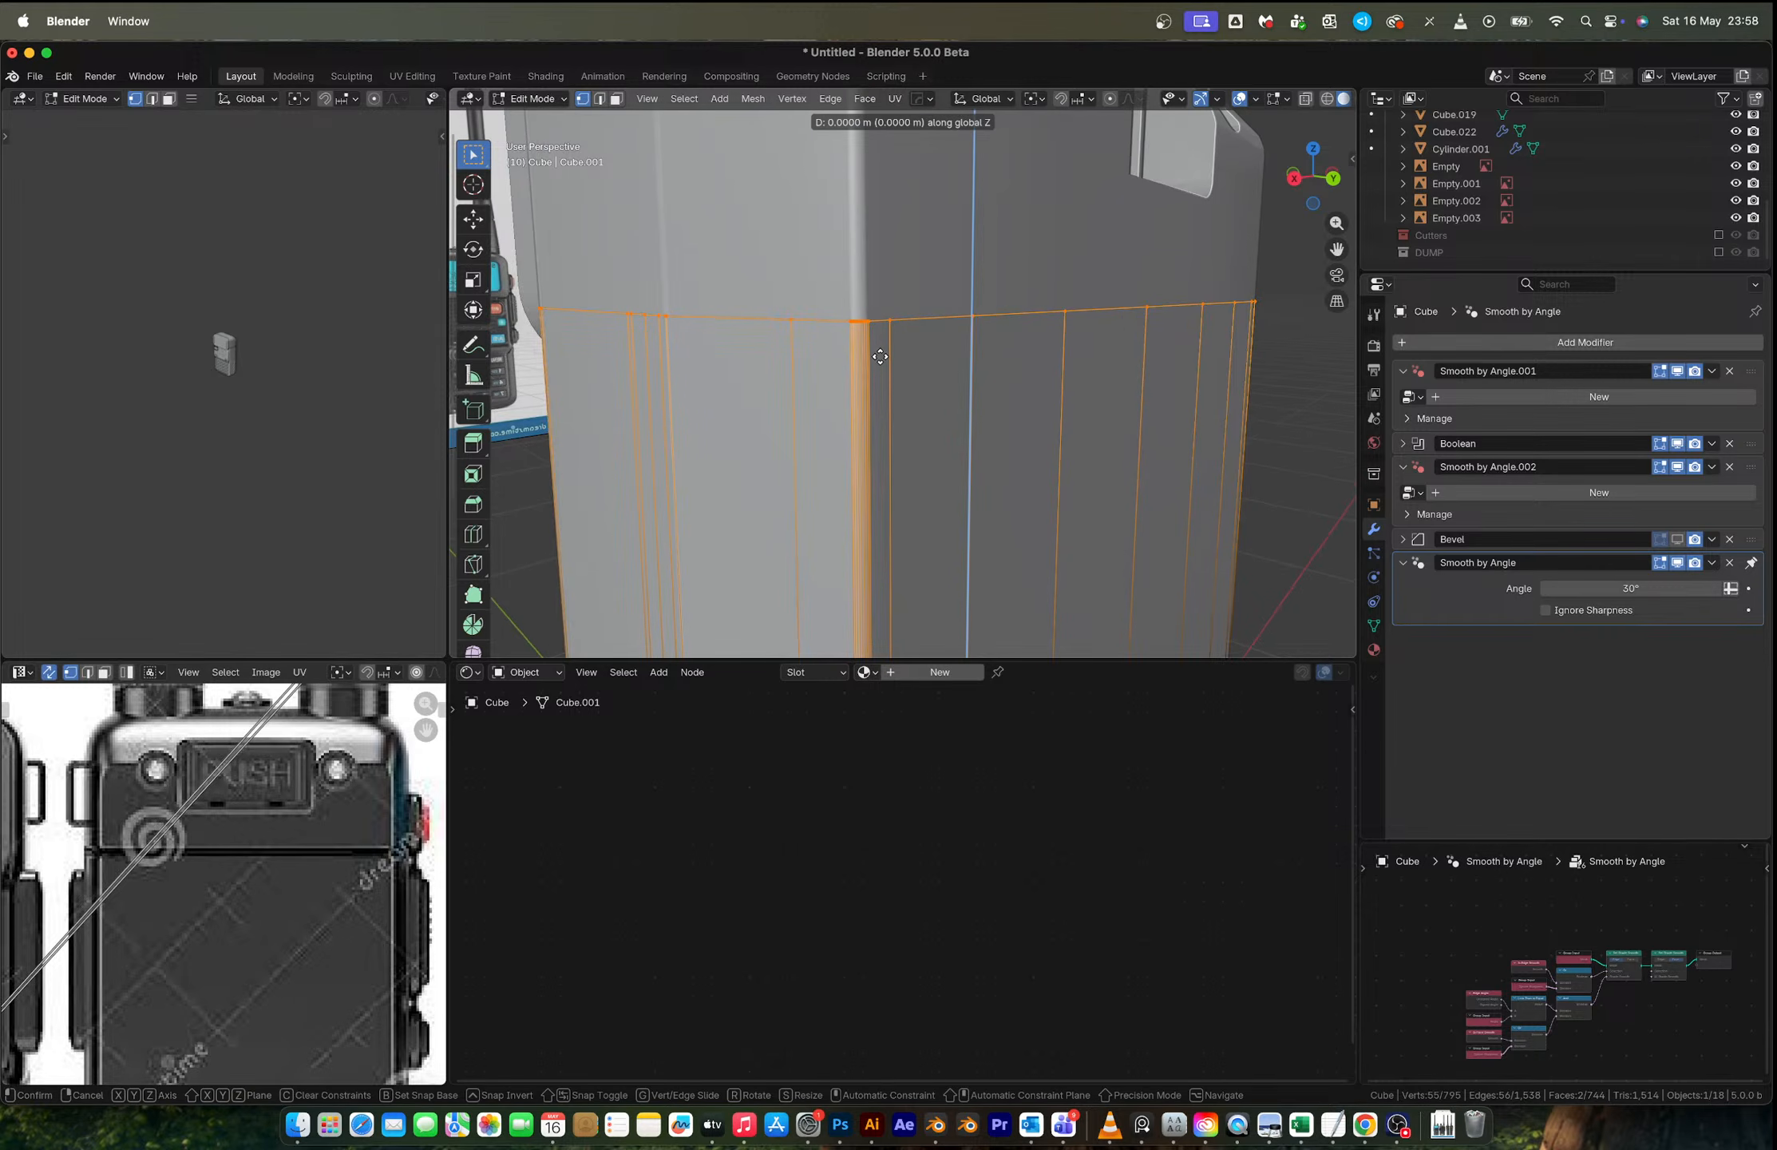
{"action": "left_click", "coordinate": [879, 394]}
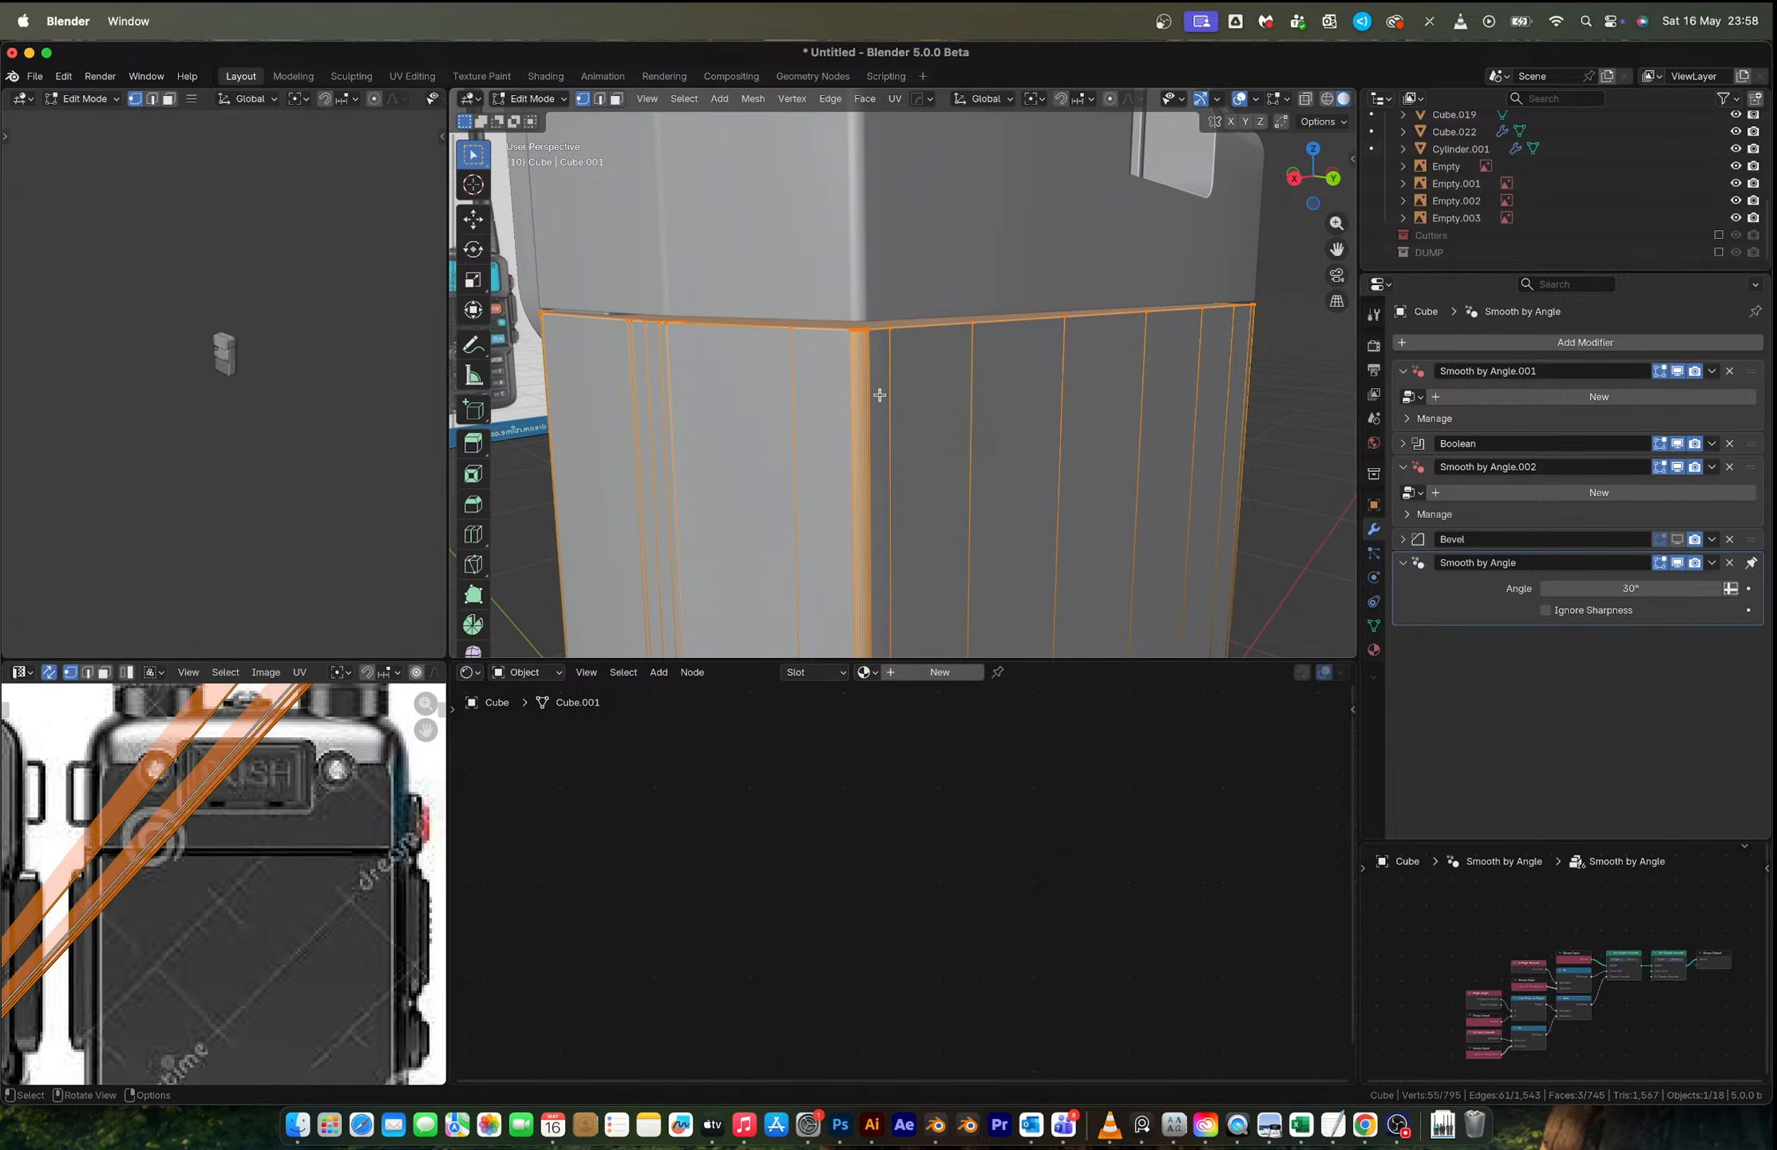
Step: Isolate the lower body and undo the face filled across its open top
{"action": "middle_click_drag", "start_coordinate": [879, 394], "coordinate": [871, 517]}
{"action": "key", "text": "slash"}
{"action": "key", "text": "super+z"}
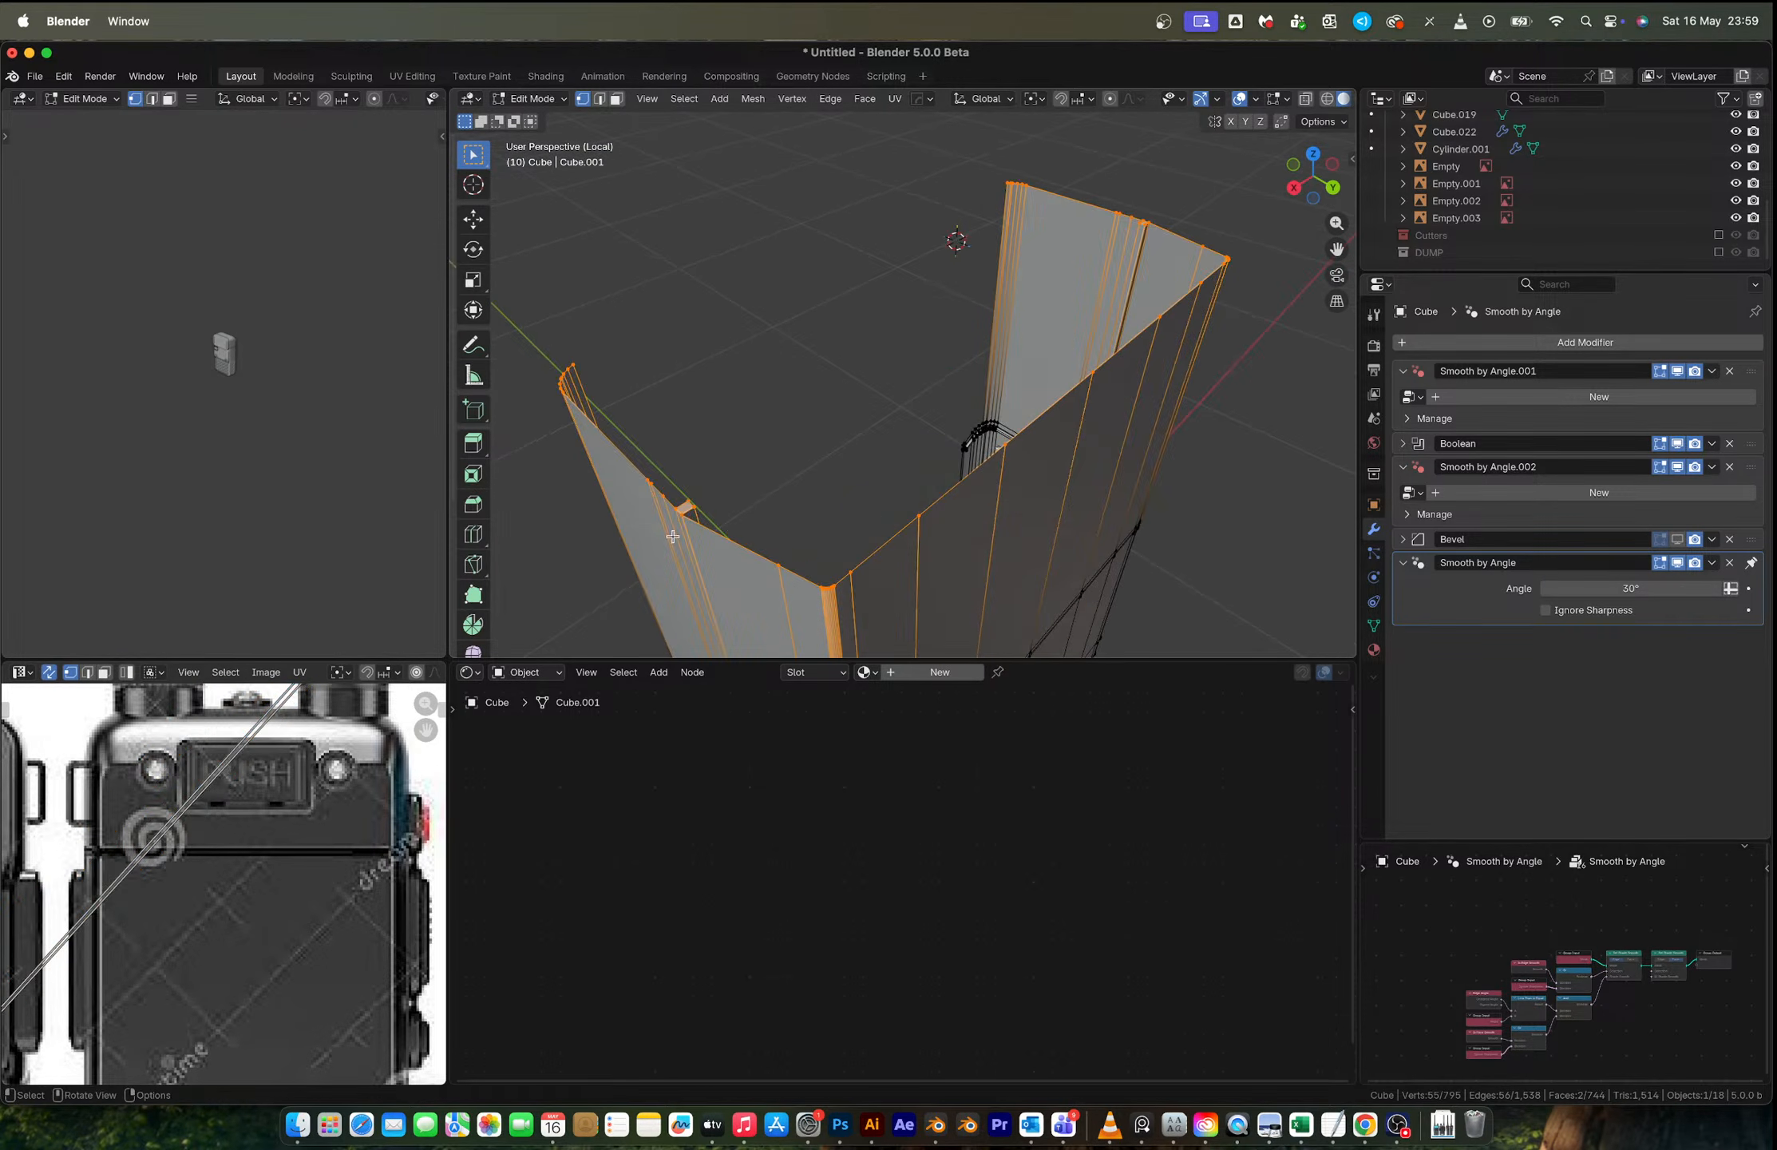
Step: Select all the edges around the lower body's open top rim, including those by the small notch
{"action": "left_click", "coordinate": [1156, 228], "text": "alt"}
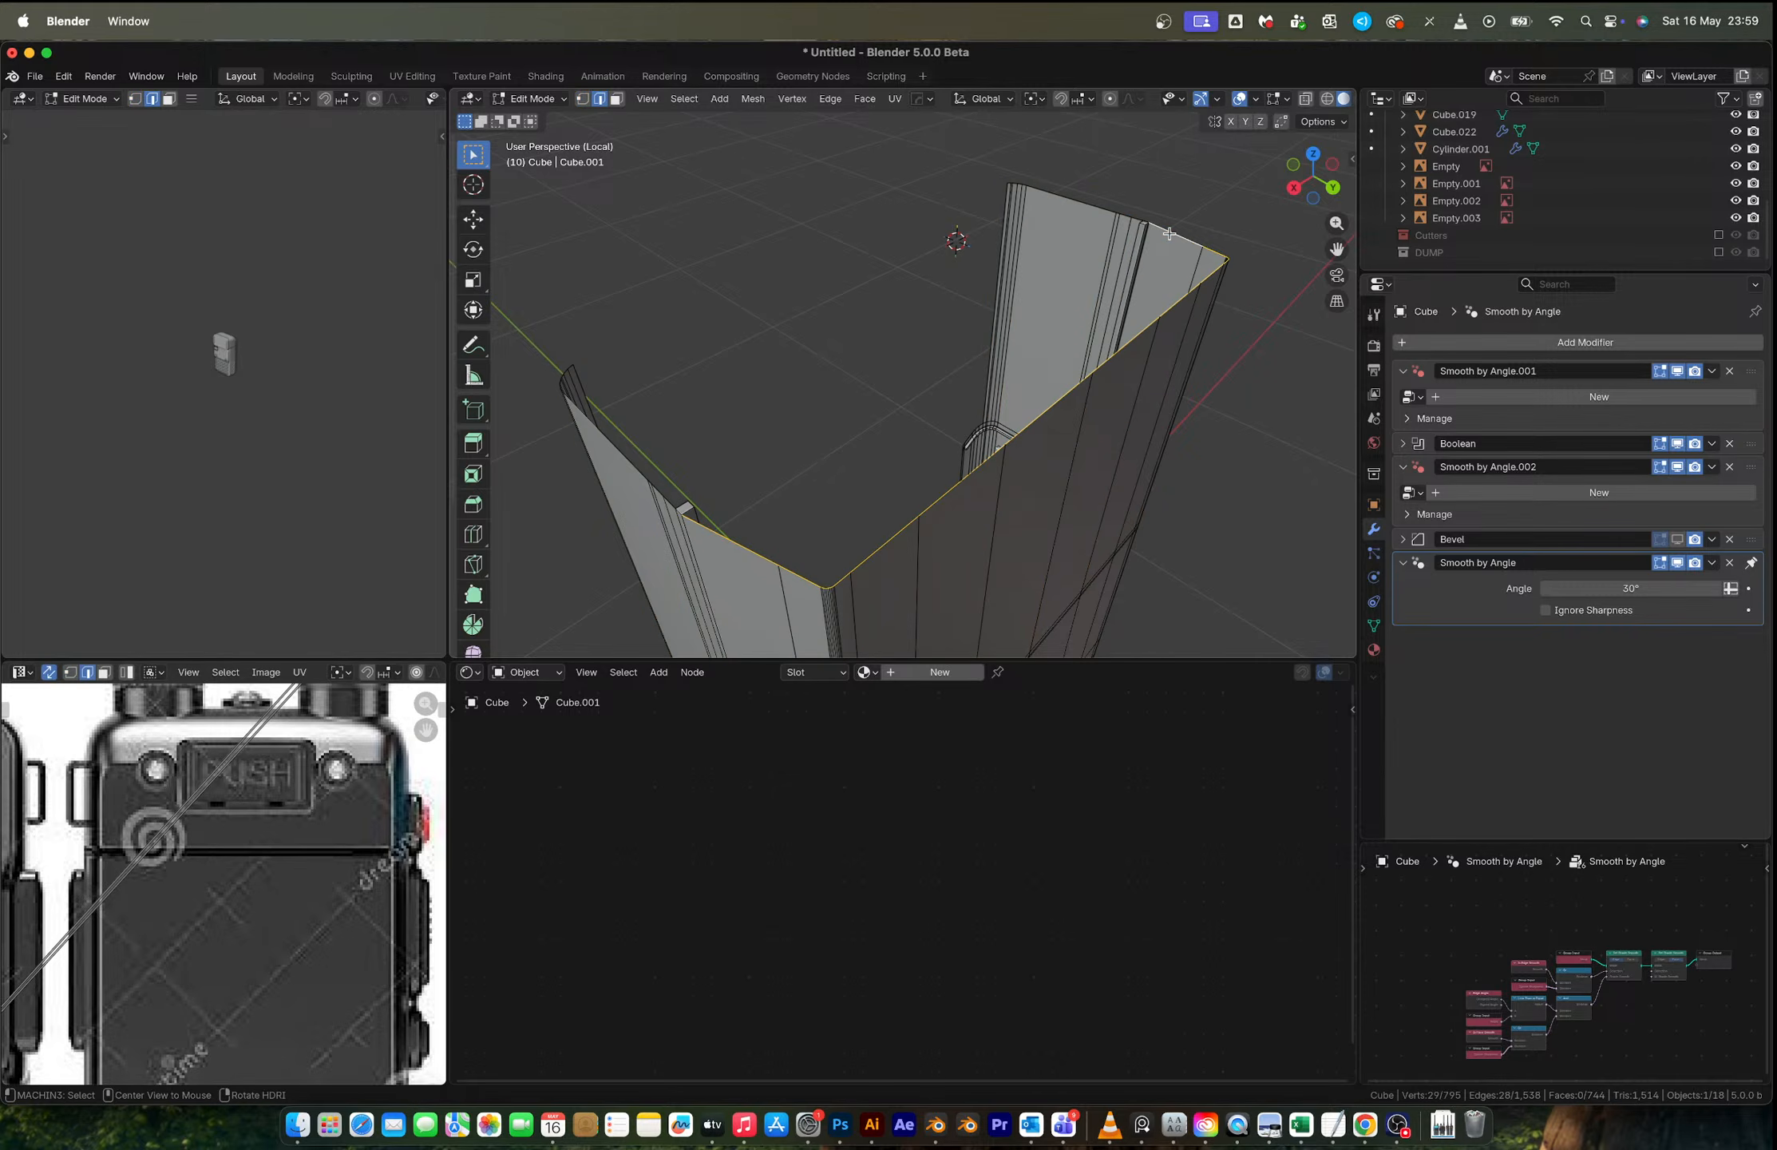
{"action": "left_click", "coordinate": [1117, 212], "text": "alt+shift"}
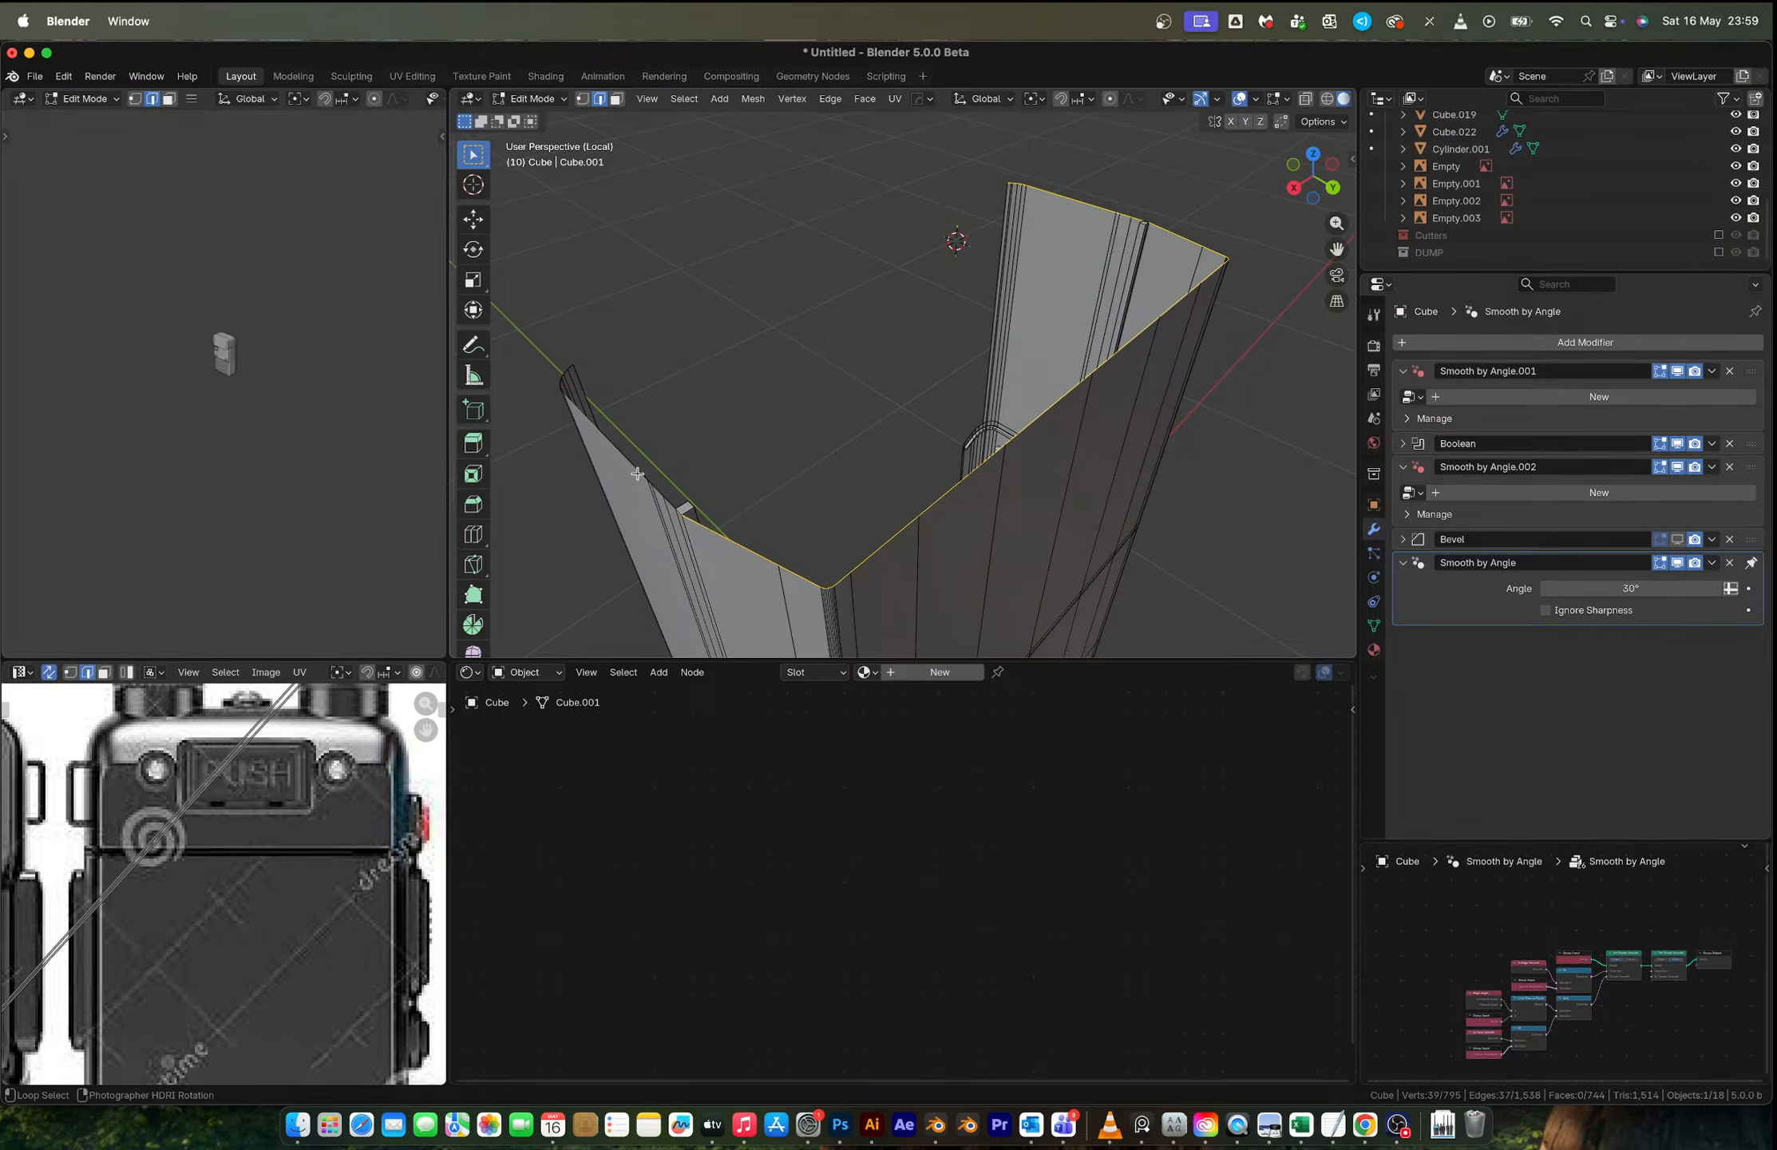
{"action": "left_click", "coordinate": [639, 498], "text": "alt+shift"}
{"action": "scroll", "coordinate": [641, 503], "scroll_direction": "up", "scroll_amount": 4}
{"action": "left_click", "coordinate": [640, 511], "text": "shift"}
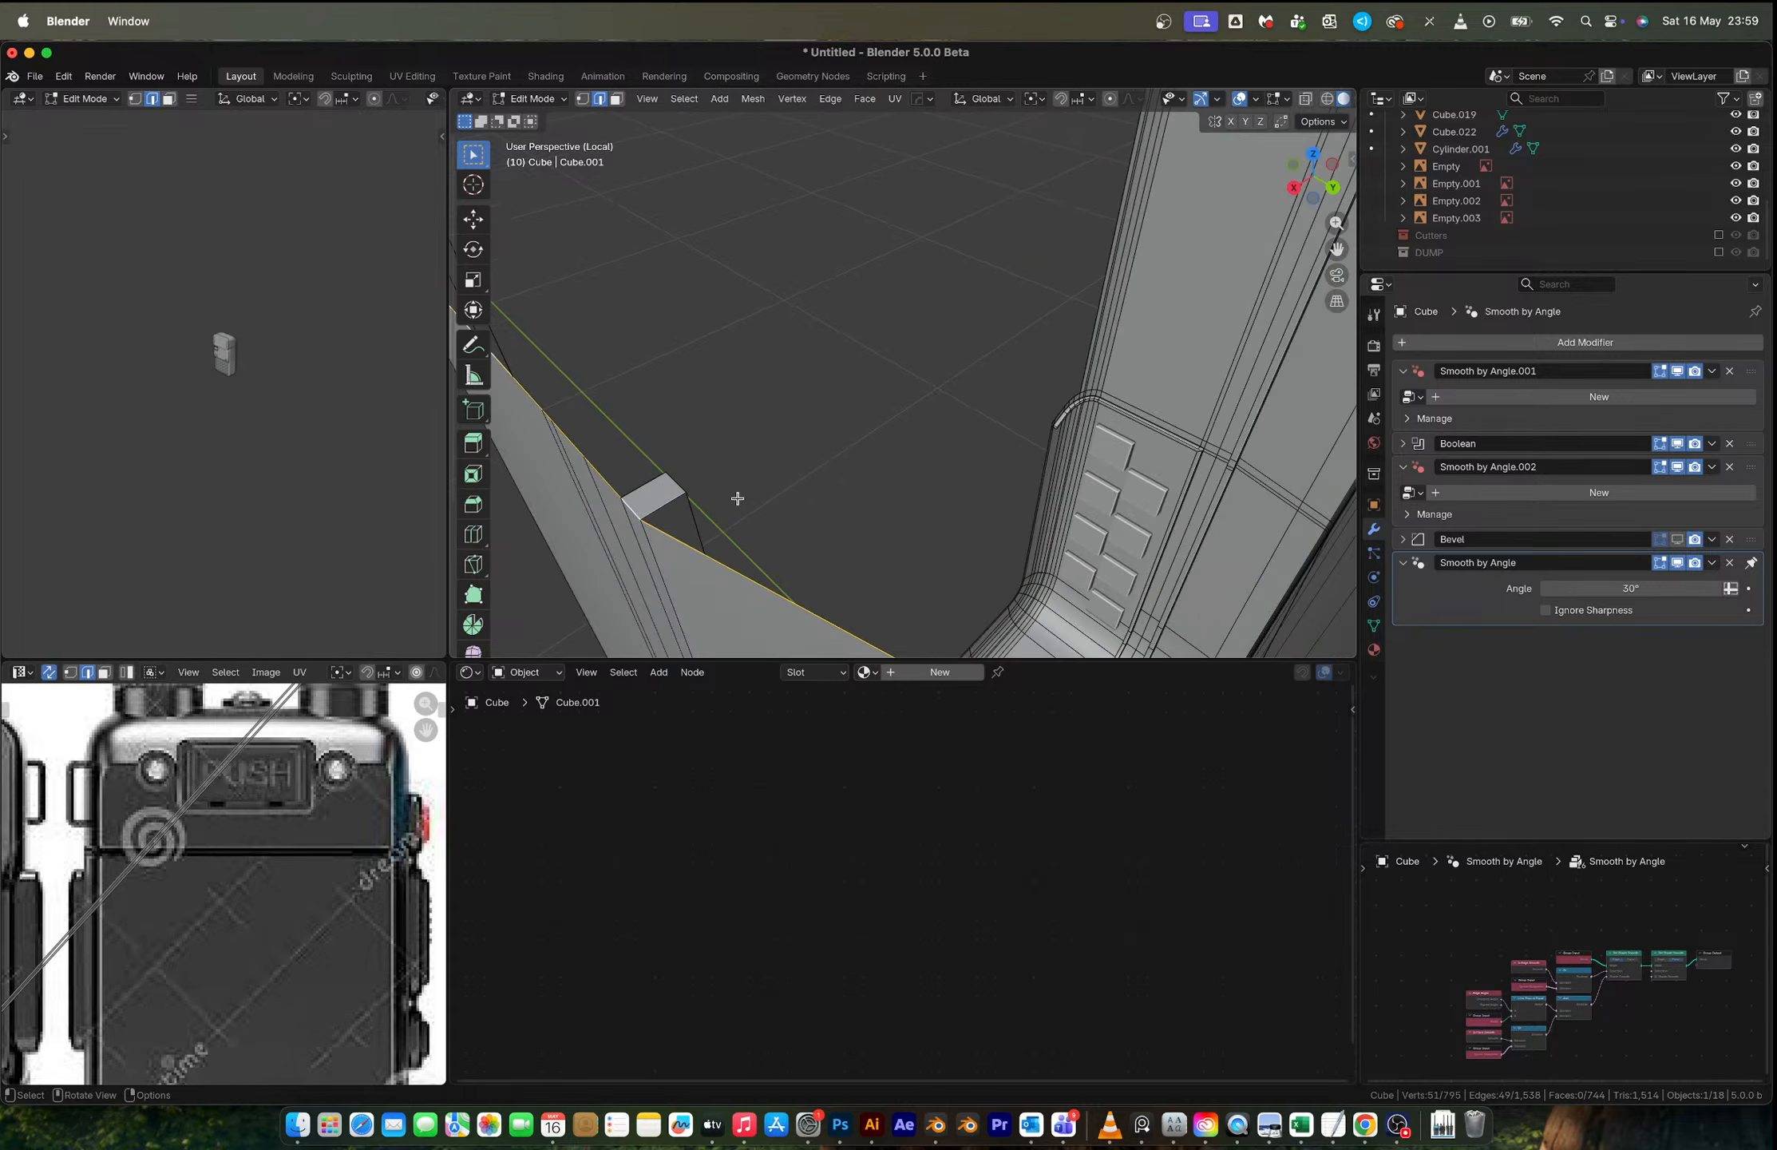
{"action": "middle_click_drag", "start_coordinate": [750, 498], "coordinate": [815, 458]}
{"action": "middle_click_drag", "start_coordinate": [1237, 192], "coordinate": [916, 345], "text": "shift"}
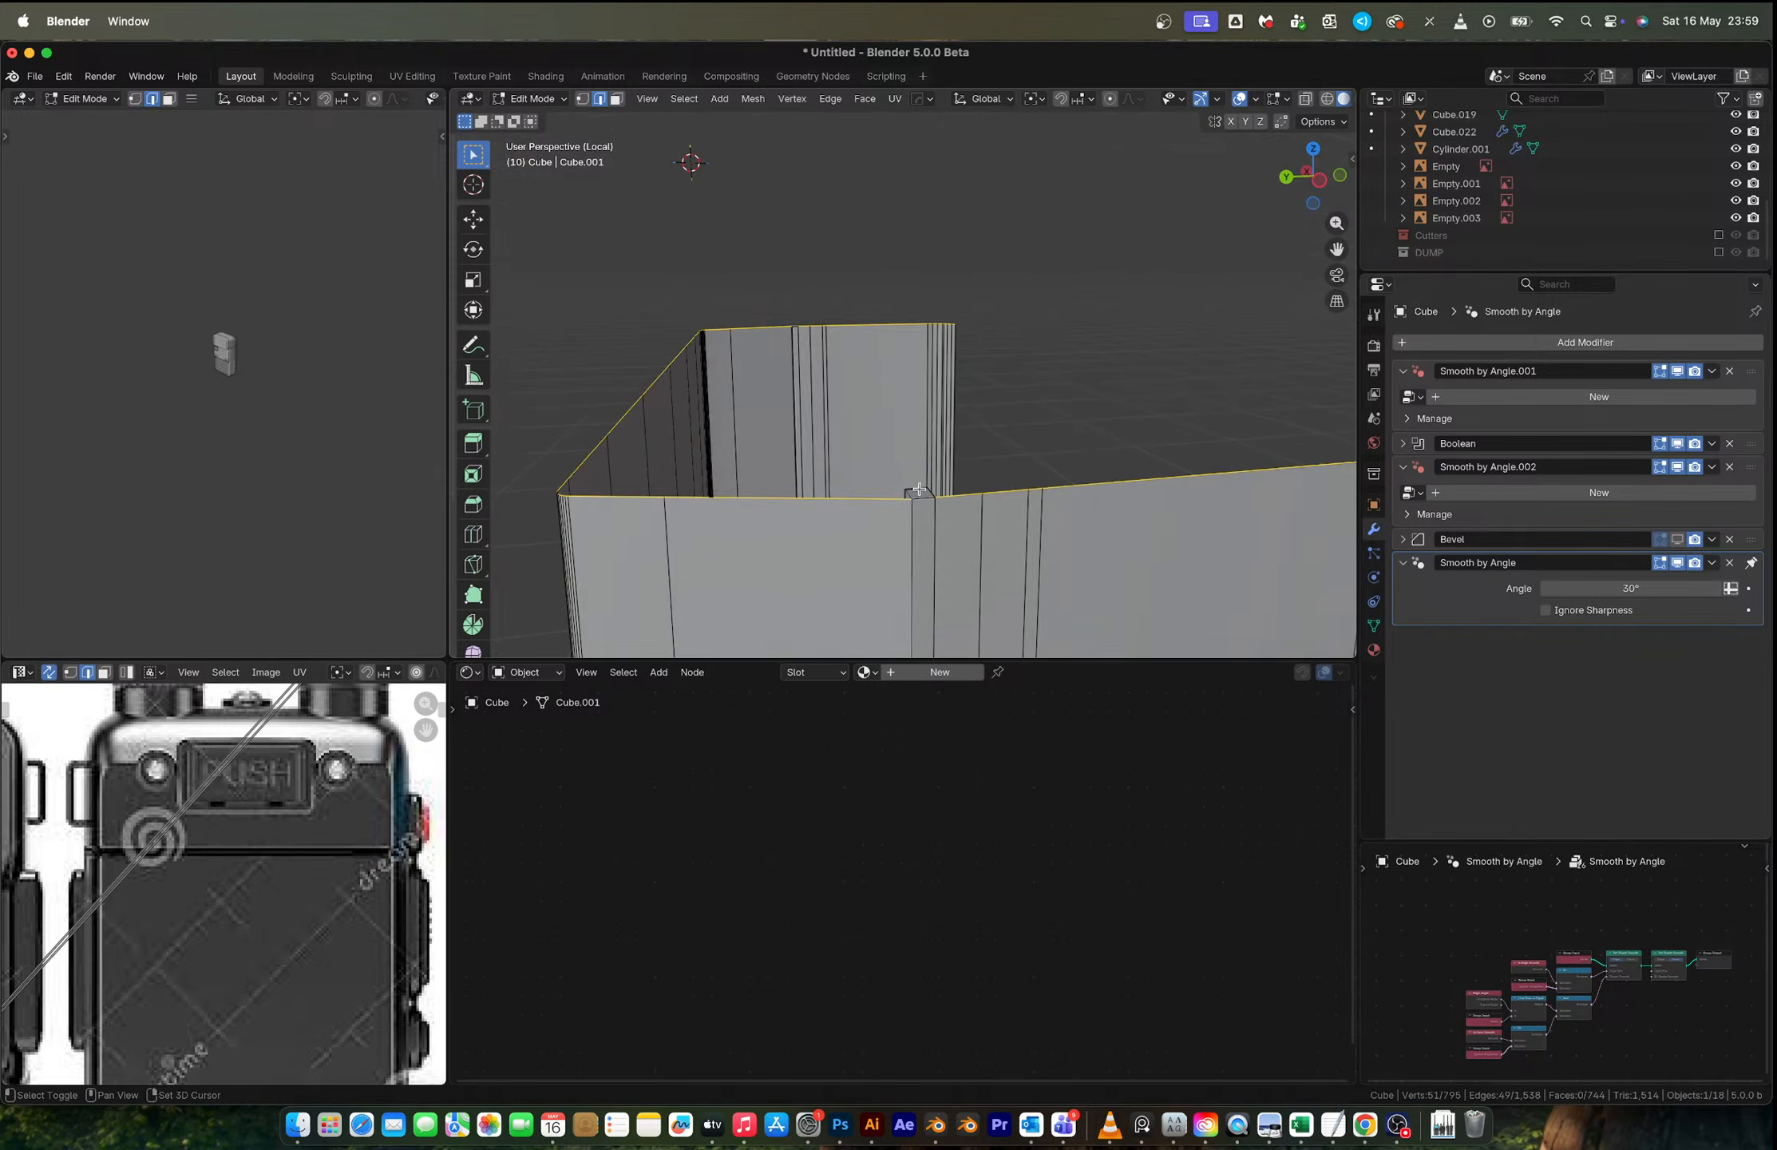
Step: Extrude the lower body's top rim upward along Z by about 0.0044 m and fill the opening with a face
{"action": "key", "text": "e"}
{"action": "key", "text": "z"}
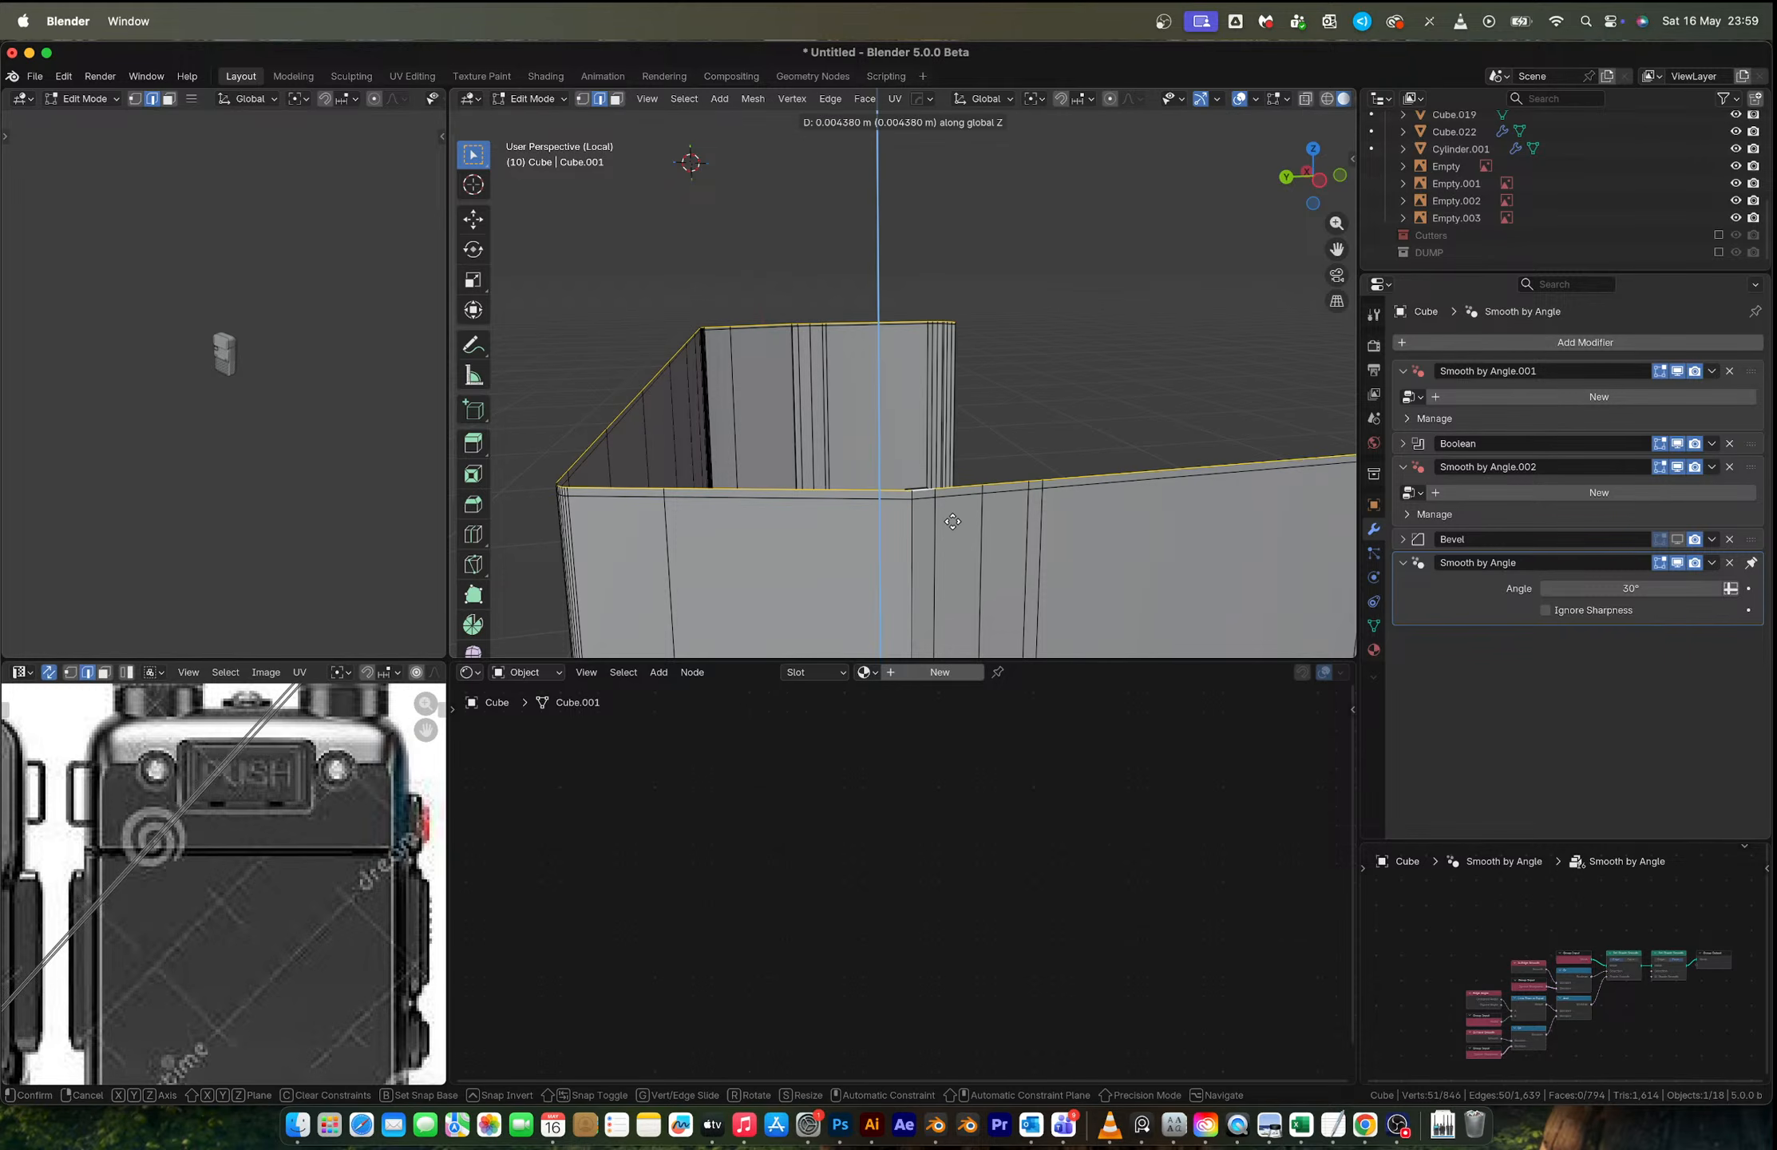
{"action": "left_click", "coordinate": [951, 520]}
{"action": "key", "text": "f"}
{"action": "middle_click_drag", "start_coordinate": [951, 520], "coordinate": [1010, 474]}
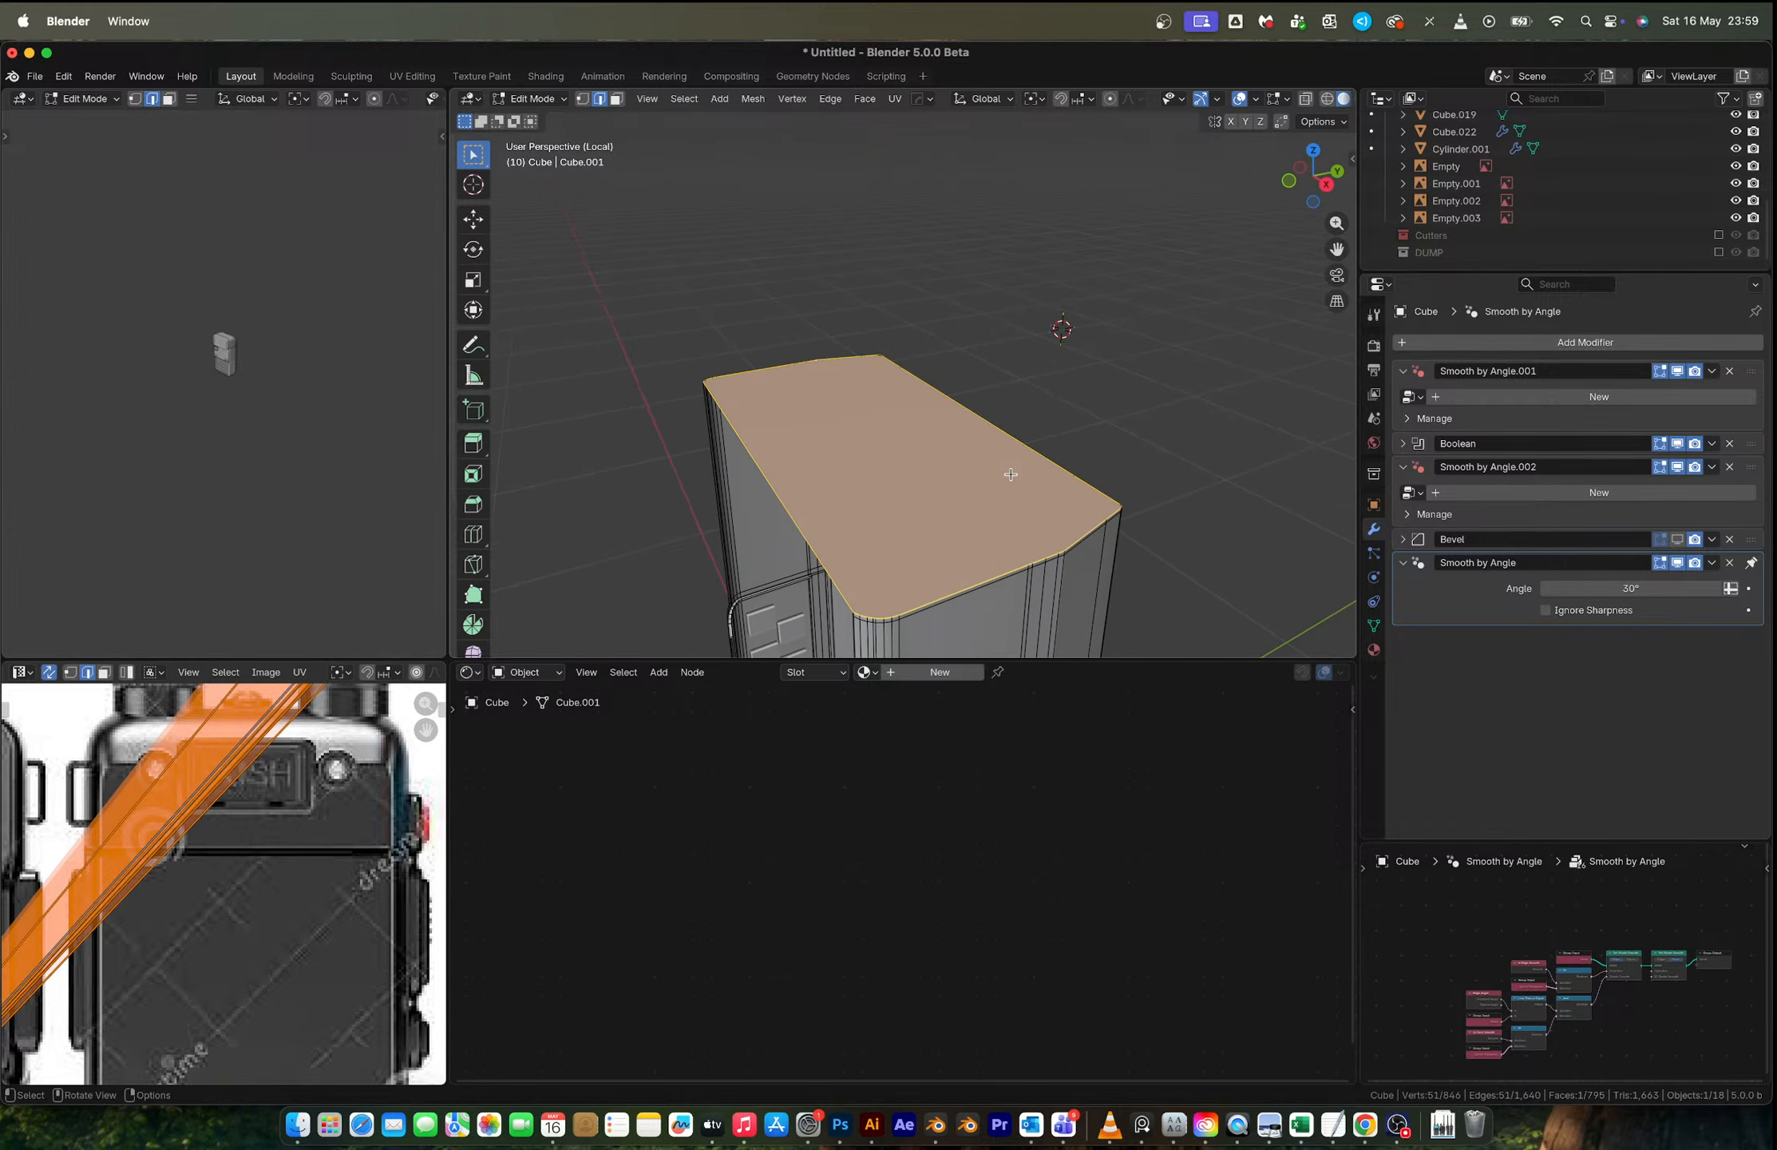
{"action": "key", "text": "slash"}
{"action": "scroll", "coordinate": [784, 388], "scroll_direction": "down", "scroll_amount": 2}
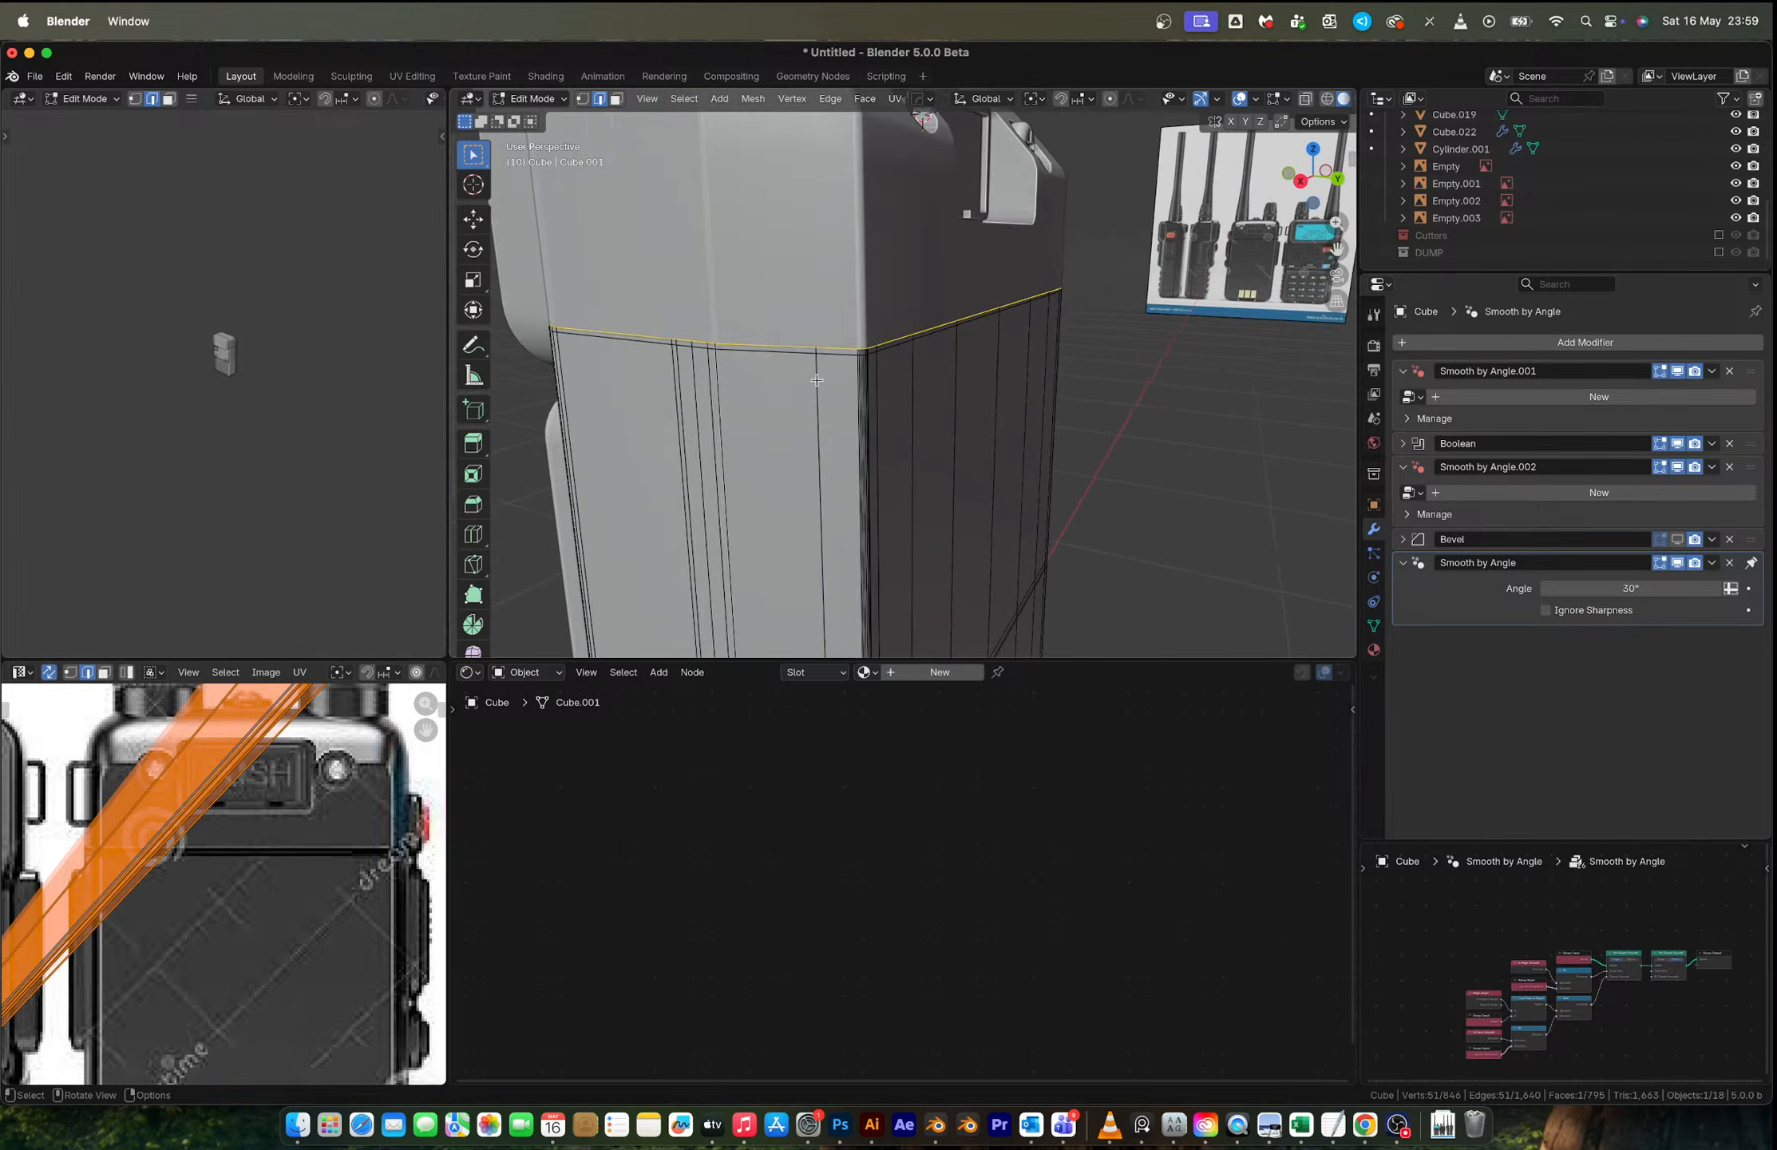
Step: Select the bottom edge loop of the upper back section in Edit Mode and flatten it by scaling to 0 along Z
{"action": "middle_click_drag", "start_coordinate": [798, 387], "coordinate": [1134, 371]}
{"action": "scroll", "coordinate": [987, 379], "scroll_direction": "down", "scroll_amount": 3}
{"action": "middle_click_drag", "start_coordinate": [820, 410], "coordinate": [691, 399]}
{"action": "scroll", "coordinate": [758, 421], "scroll_direction": "up", "scroll_amount": 1}
{"action": "scroll", "coordinate": [826, 365], "scroll_direction": "up", "scroll_amount": 2}
{"action": "scroll", "coordinate": [826, 364], "scroll_direction": "up", "scroll_amount": 1}
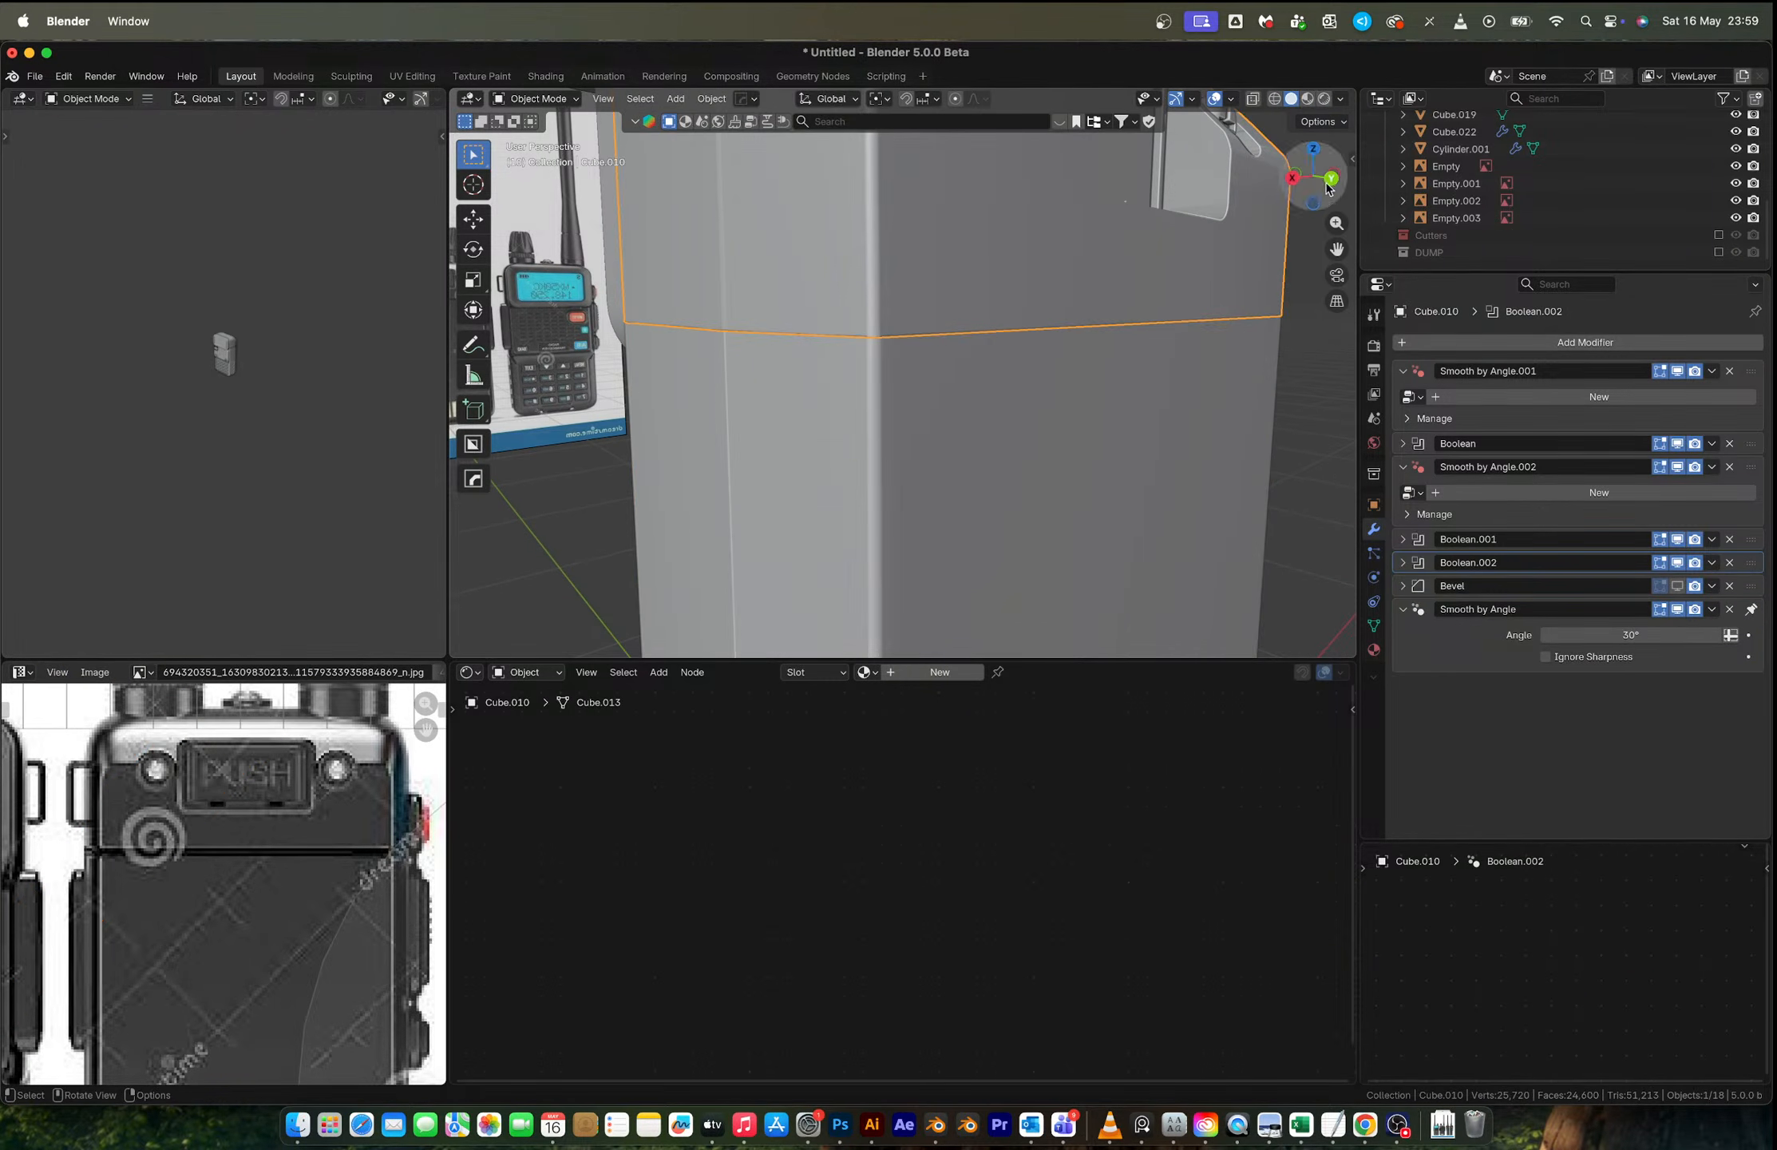
{"action": "left_click", "coordinate": [1334, 188]}
{"action": "scroll", "coordinate": [1075, 381], "scroll_direction": "down", "scroll_amount": 5}
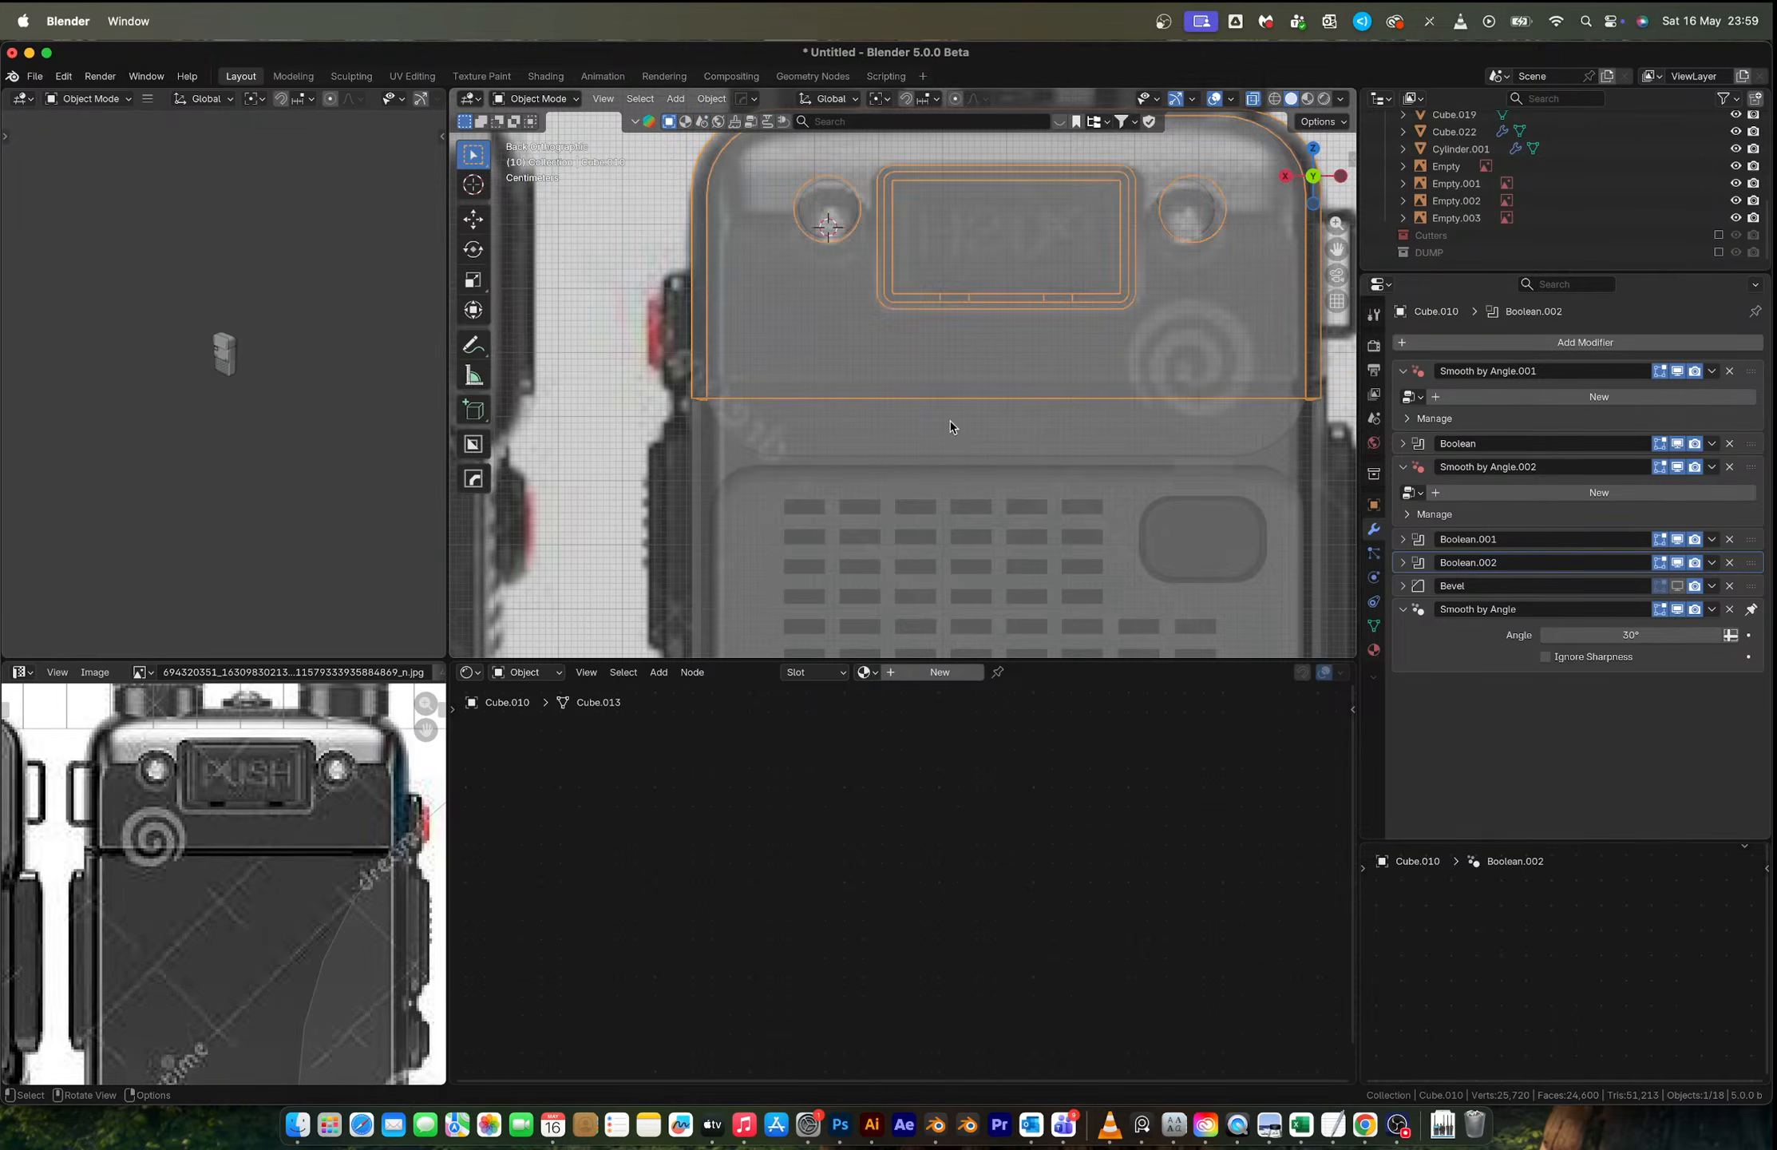
{"action": "key", "text": "Tab"}
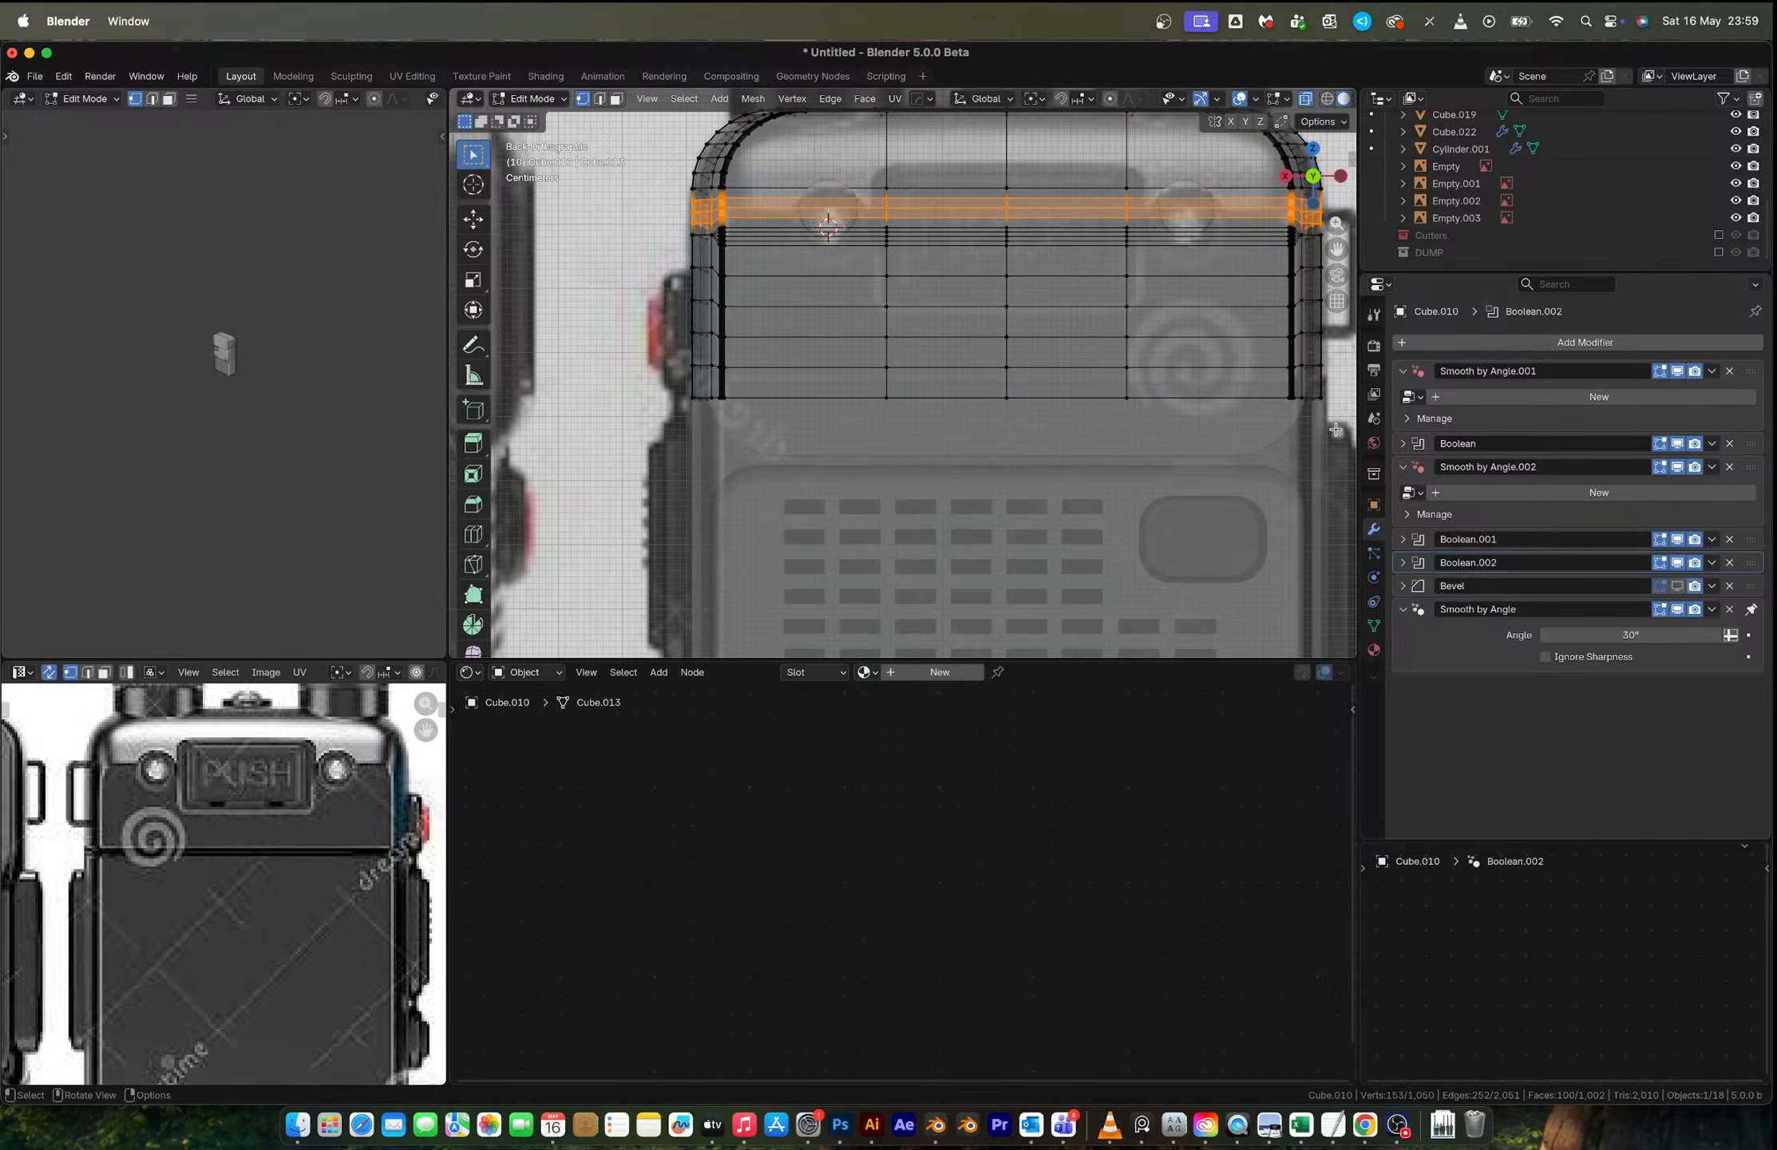
{"action": "left_click", "coordinate": [648, 391], "text": "alt"}
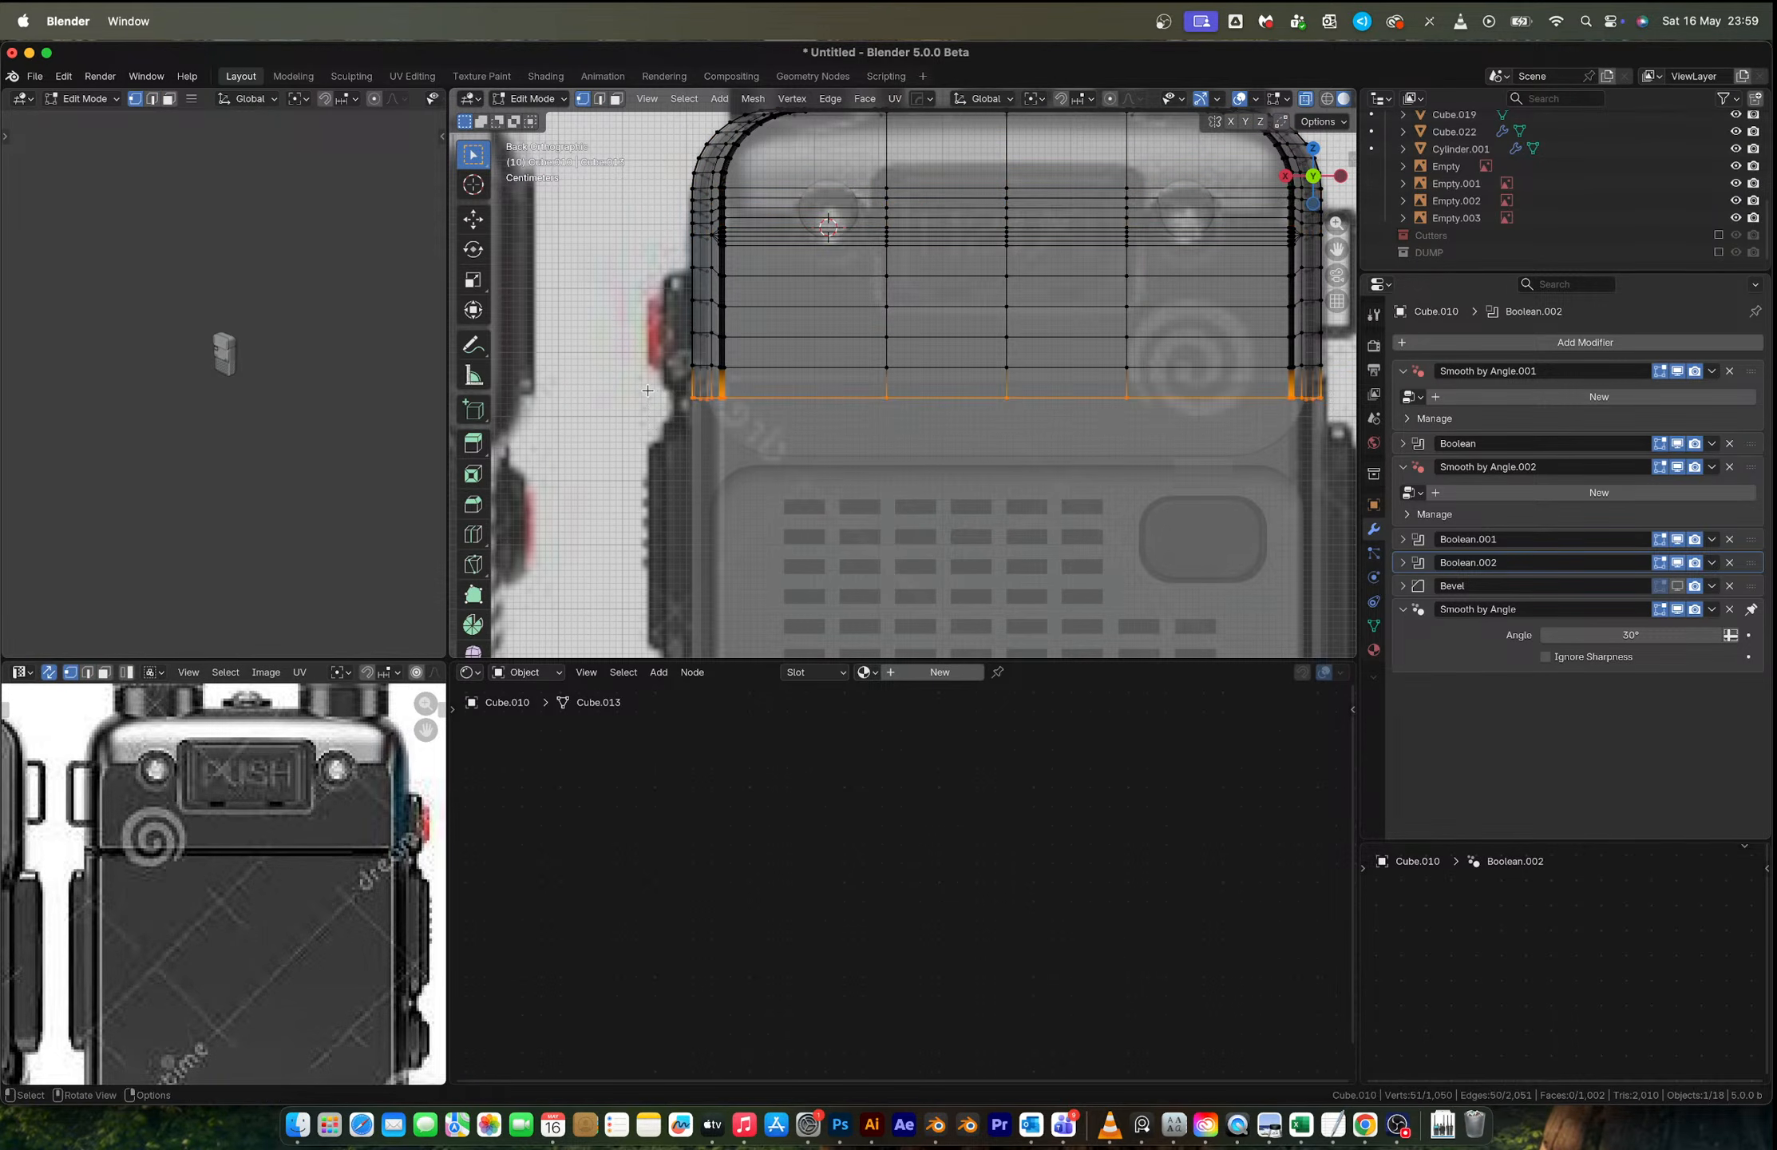
{"action": "type", "text": "sz"}
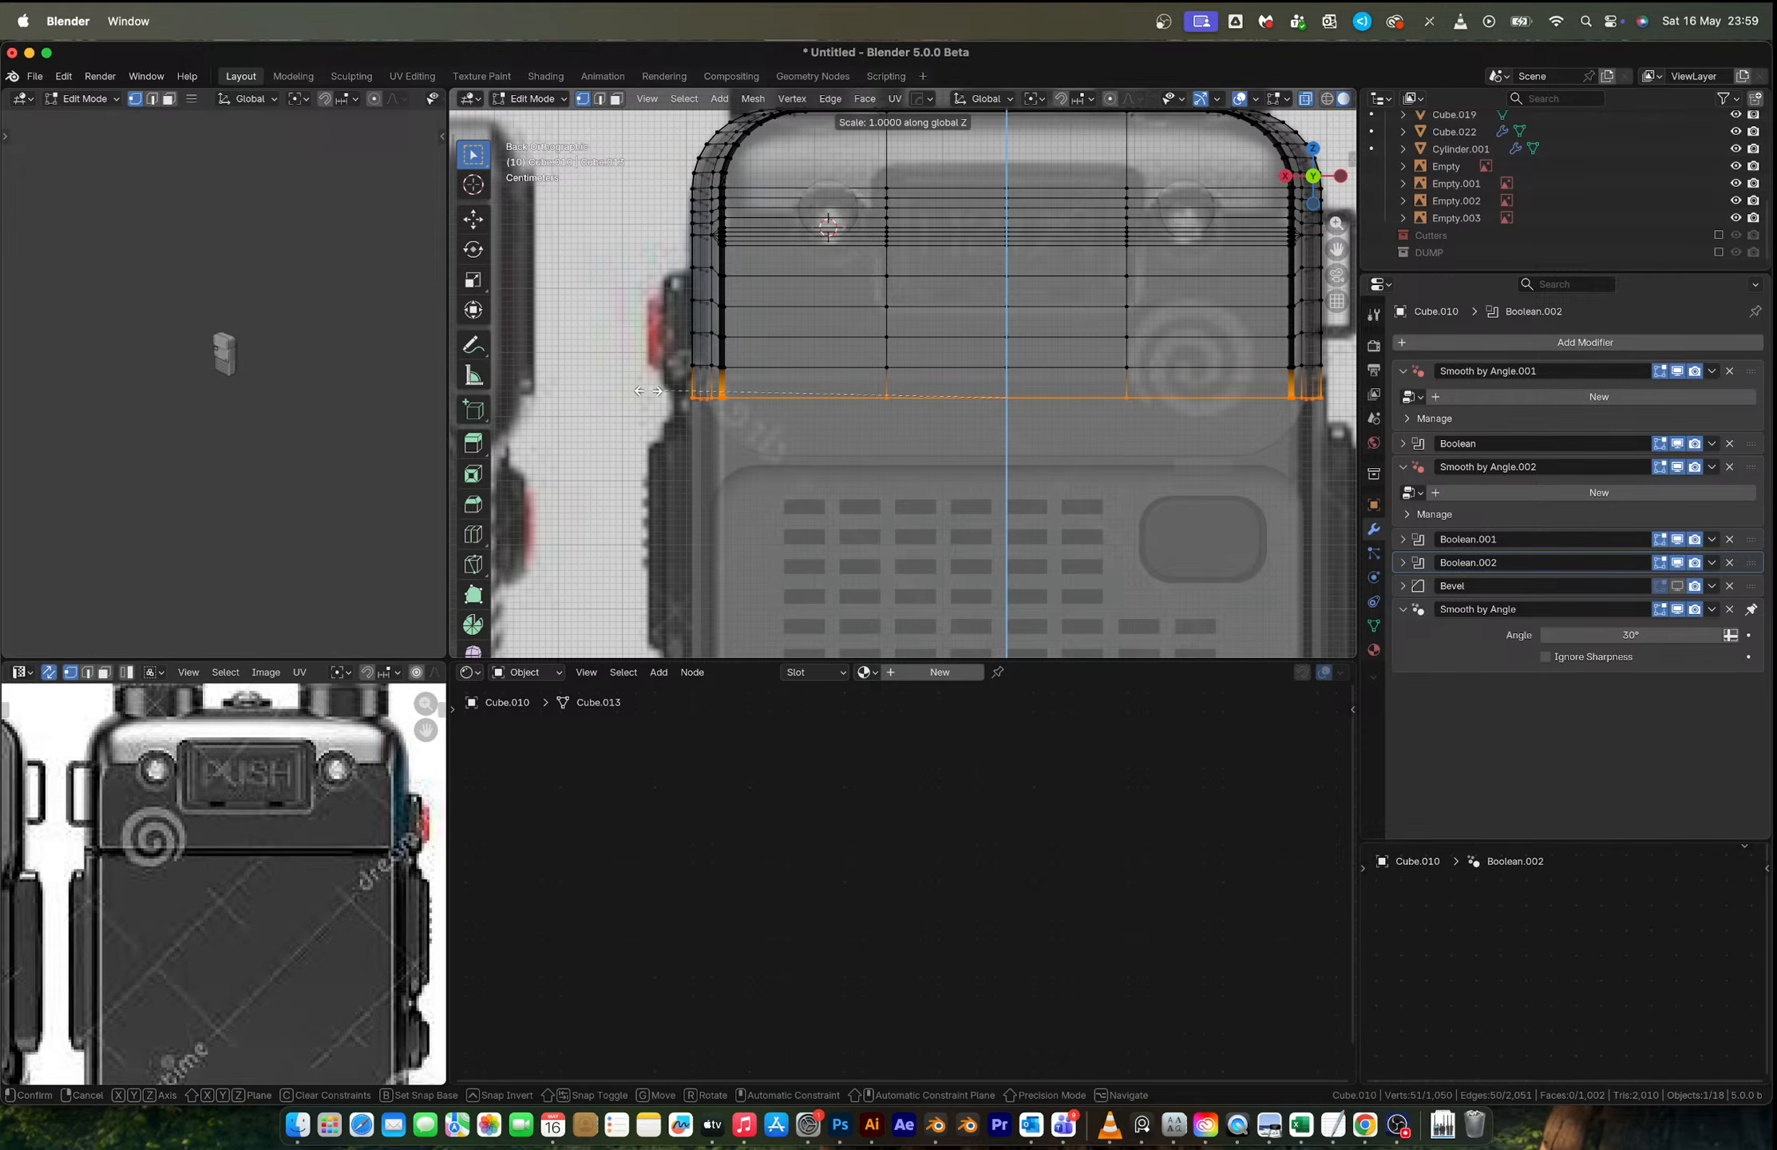
{"action": "type", "text": "0"}
{"action": "key", "text": "Return"}
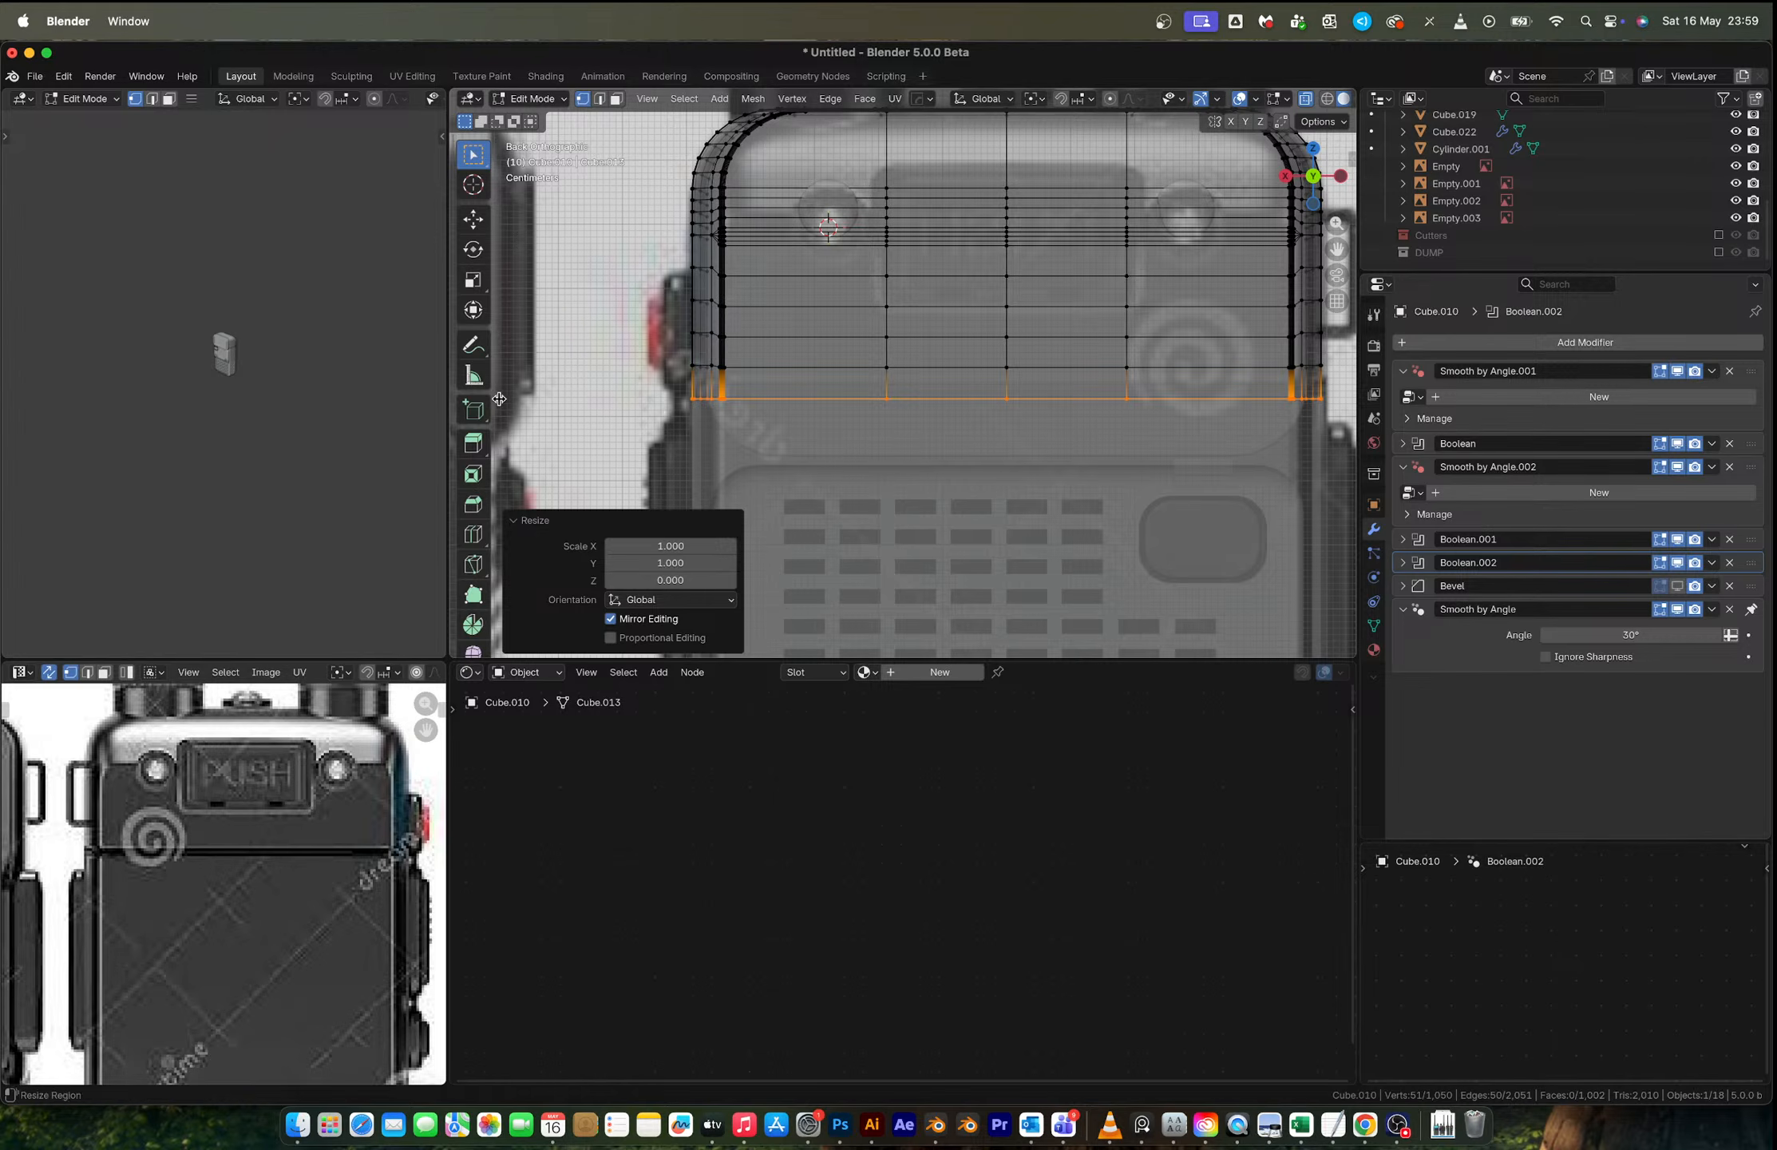
Step: Raise the upper section's bottom edge loop by about 0.0073 m along Z
{"action": "scroll", "coordinate": [724, 443], "scroll_direction": "up", "scroll_amount": 3}
{"action": "key", "text": "g"}
{"action": "key", "text": "z"}
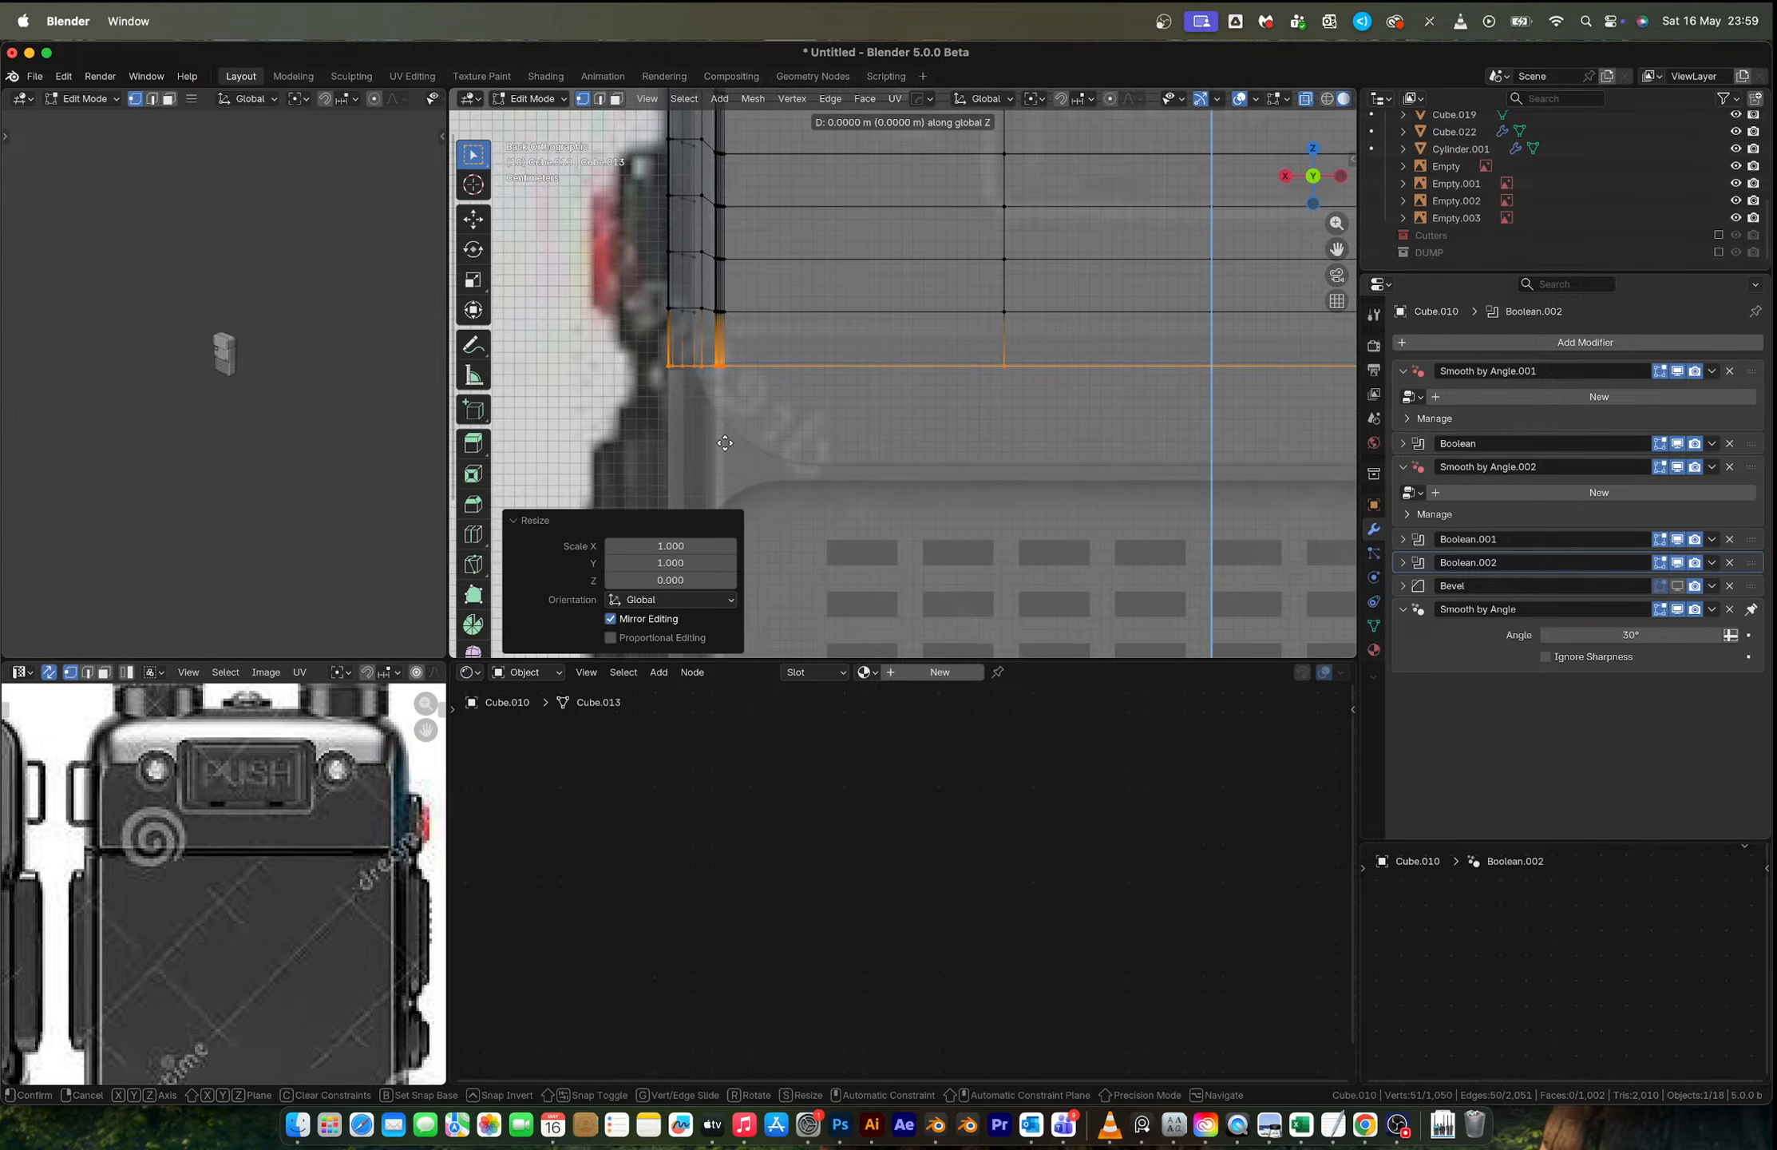
{"action": "left_click", "coordinate": [731, 361]}
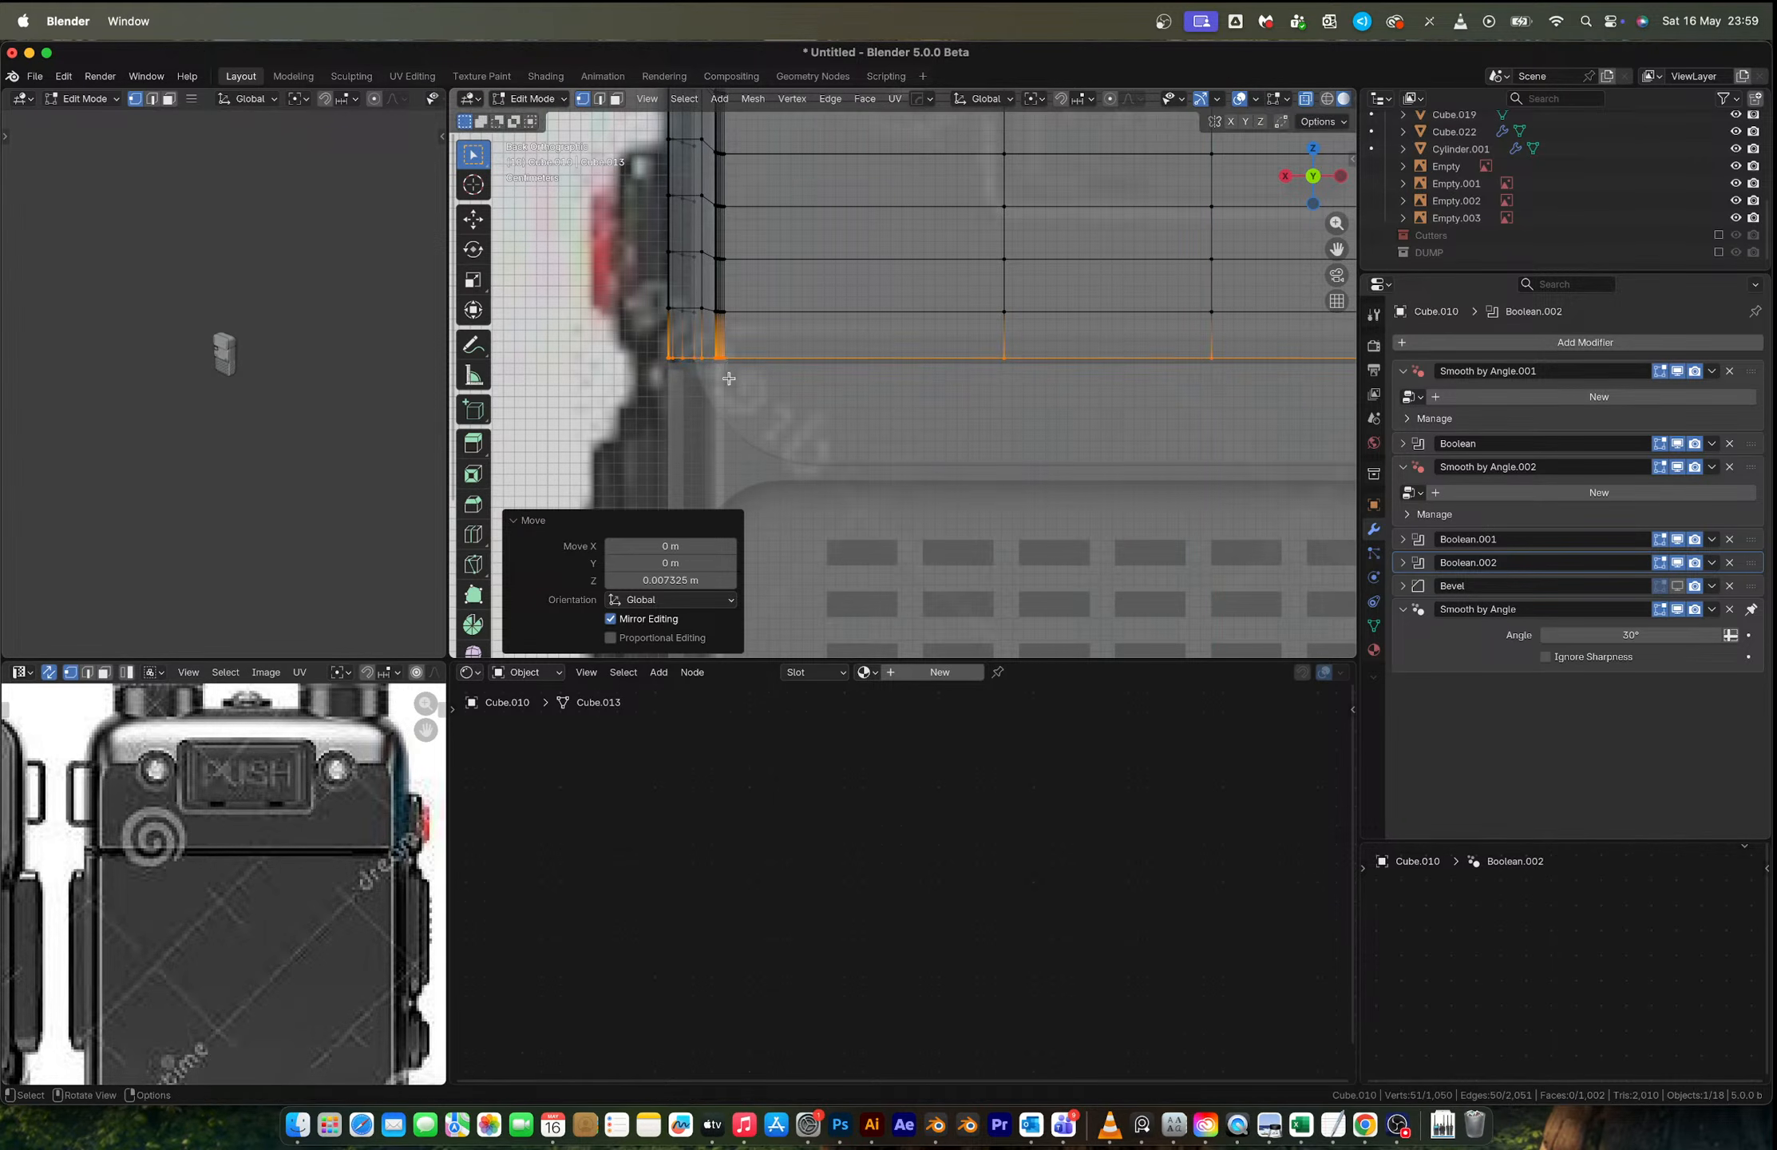
Step: Isolate the upper section and fill its open bottom with a face
{"action": "middle_click_drag", "start_coordinate": [731, 361], "coordinate": [945, 377]}
{"action": "key", "text": "slash"}
{"action": "key", "text": "f"}
{"action": "key", "text": "Tab"}
{"action": "scroll", "coordinate": [922, 367], "scroll_direction": "up", "scroll_amount": 2}
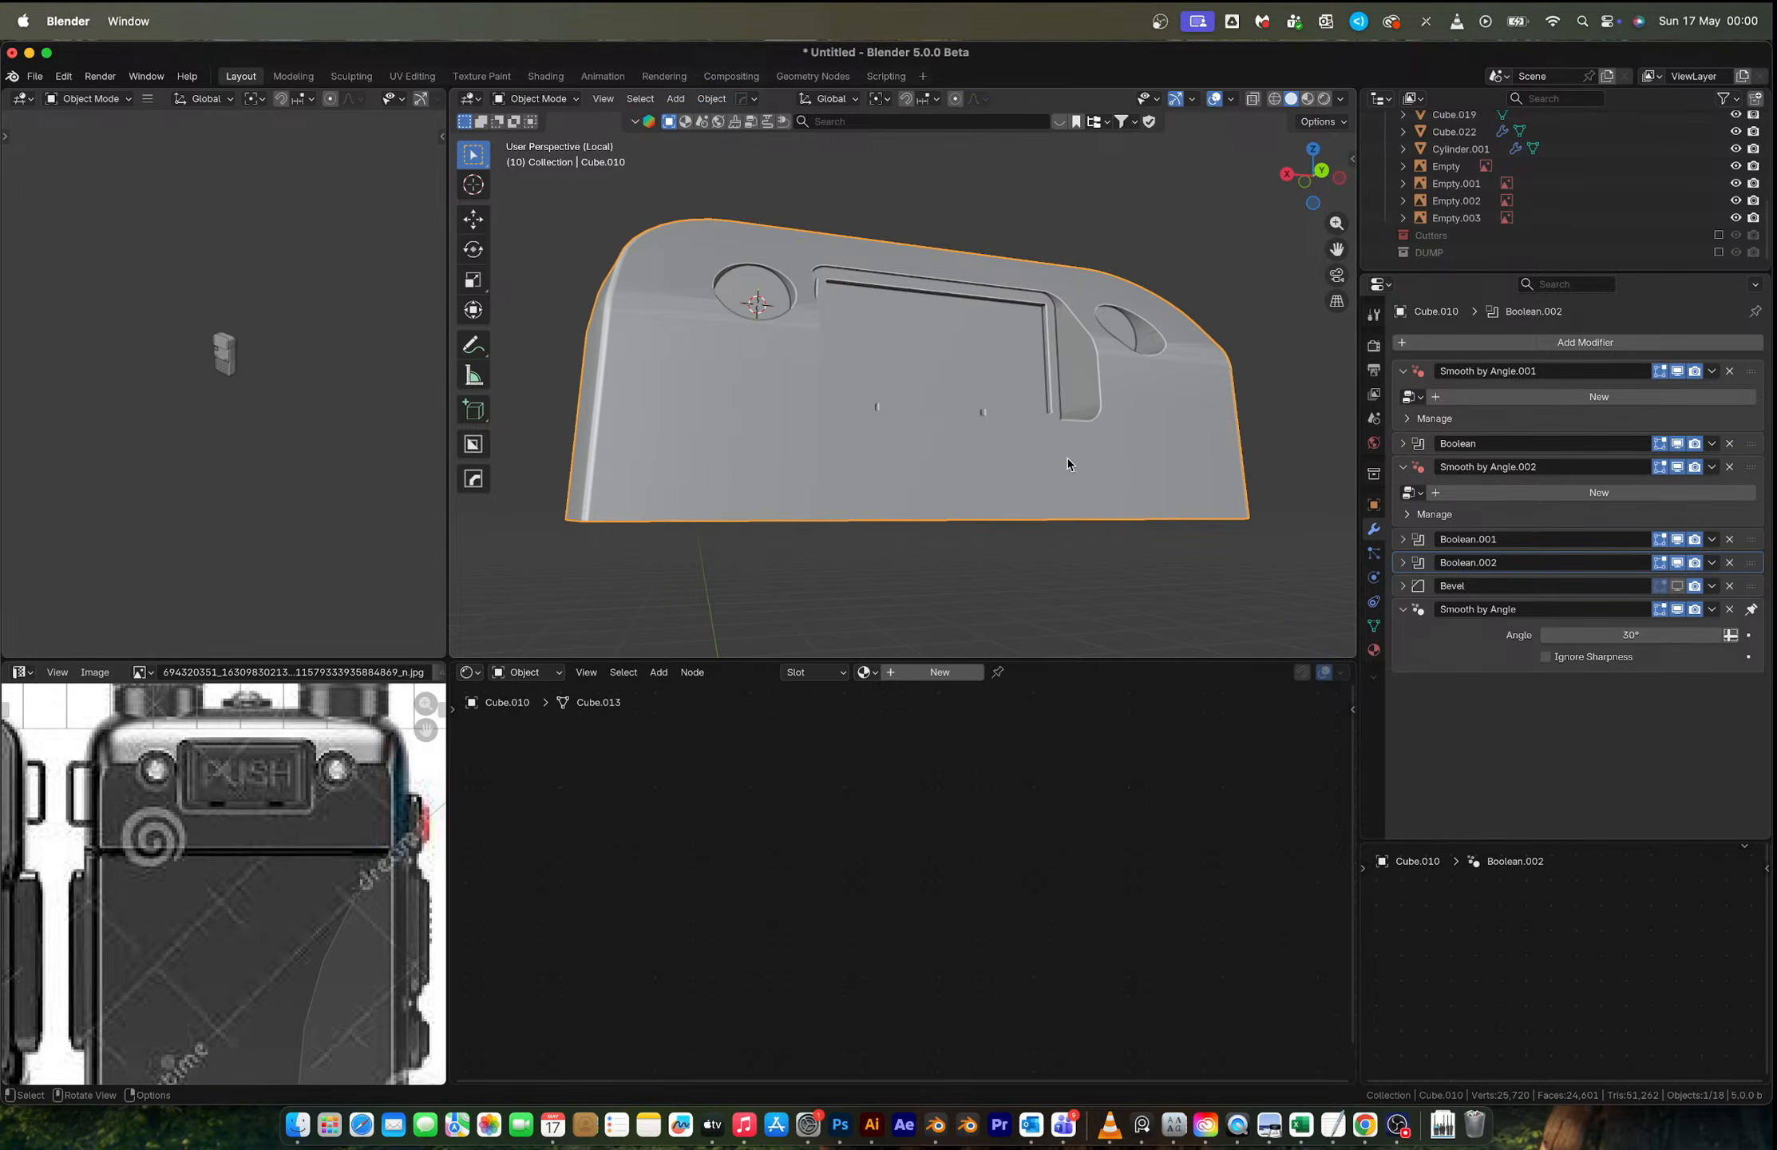
{"action": "middle_click_drag", "start_coordinate": [1068, 456], "coordinate": [1040, 349]}
Step: Select the boundary loop of the upper section's bottom face
{"action": "key", "text": "Tab"}
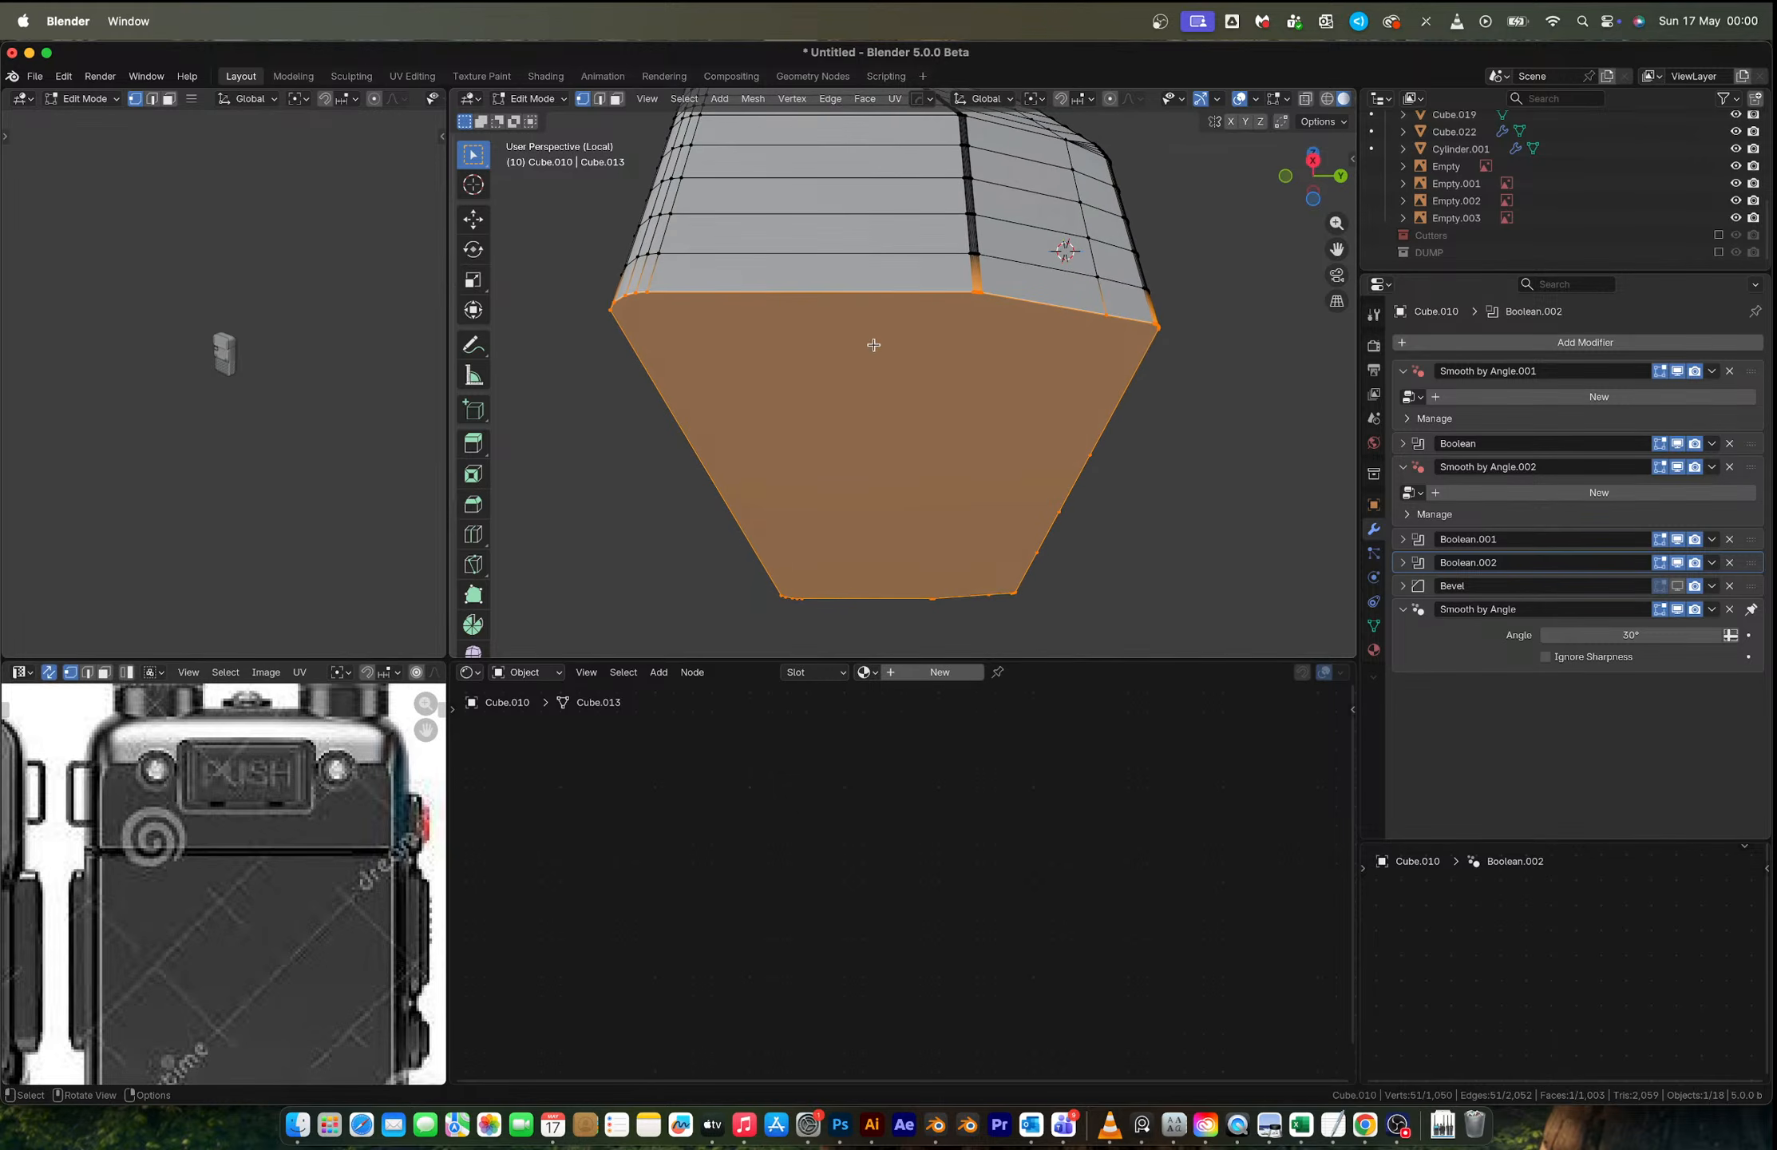
{"action": "left_click", "coordinate": [684, 99]}
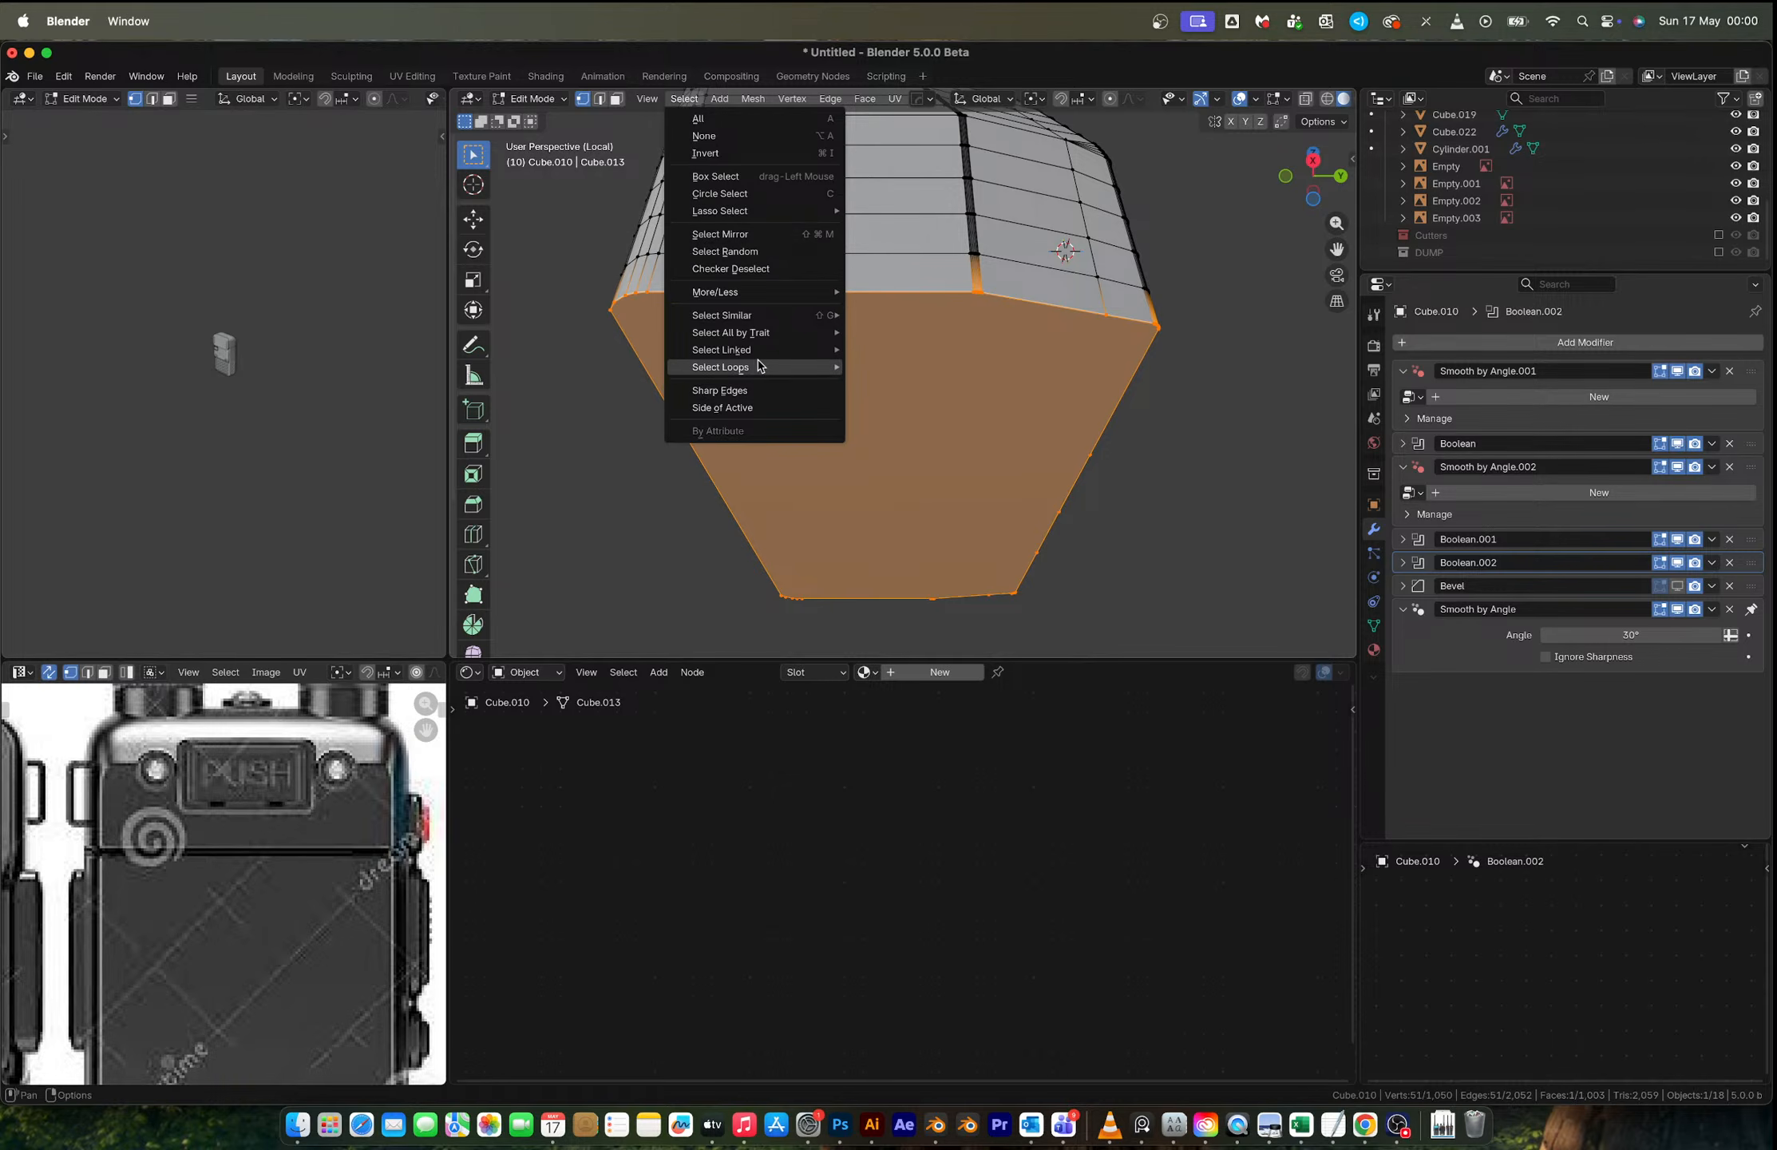
{"action": "mouse_move", "coordinate": [760, 366]}
{"action": "left_click", "coordinate": [949, 424]}
{"action": "middle_click_drag", "start_coordinate": [958, 415], "coordinate": [1001, 321]}
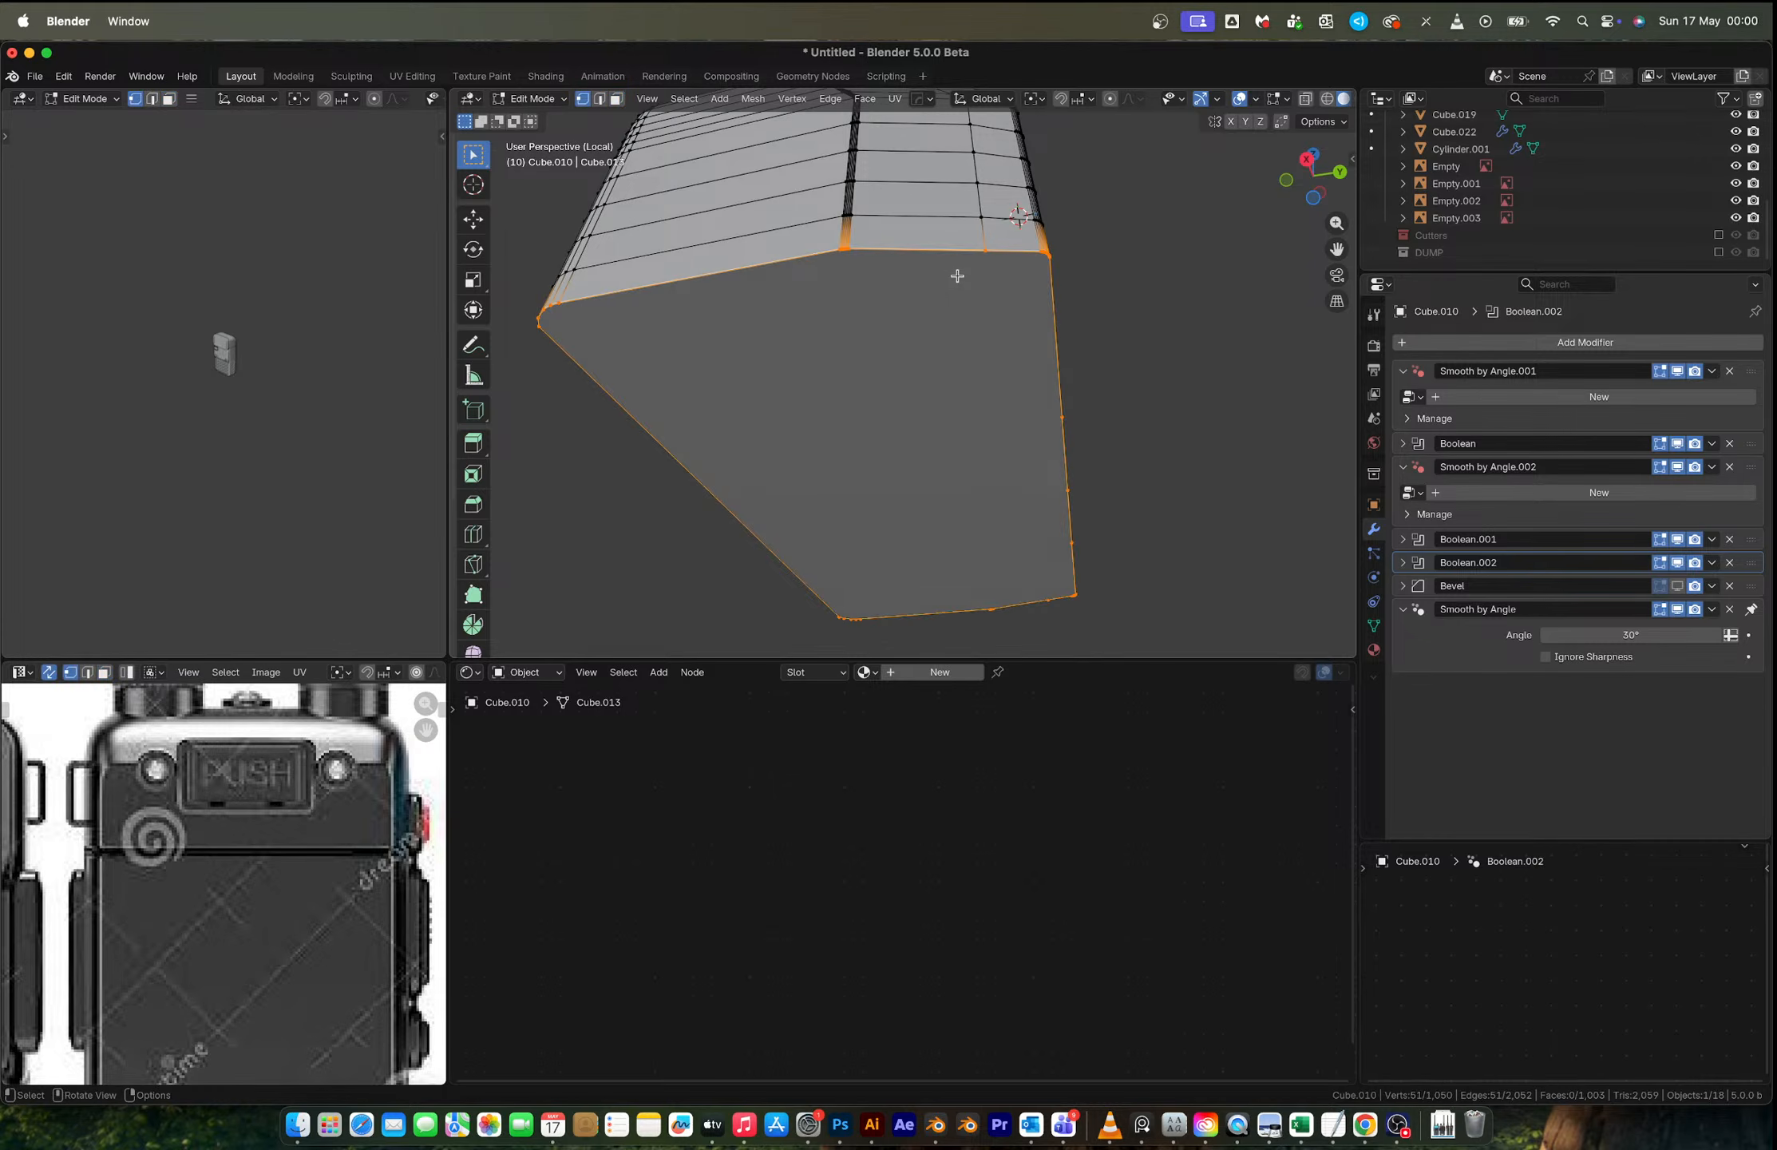
{"action": "key", "text": "3"}
{"action": "left_click", "coordinate": [966, 383]}
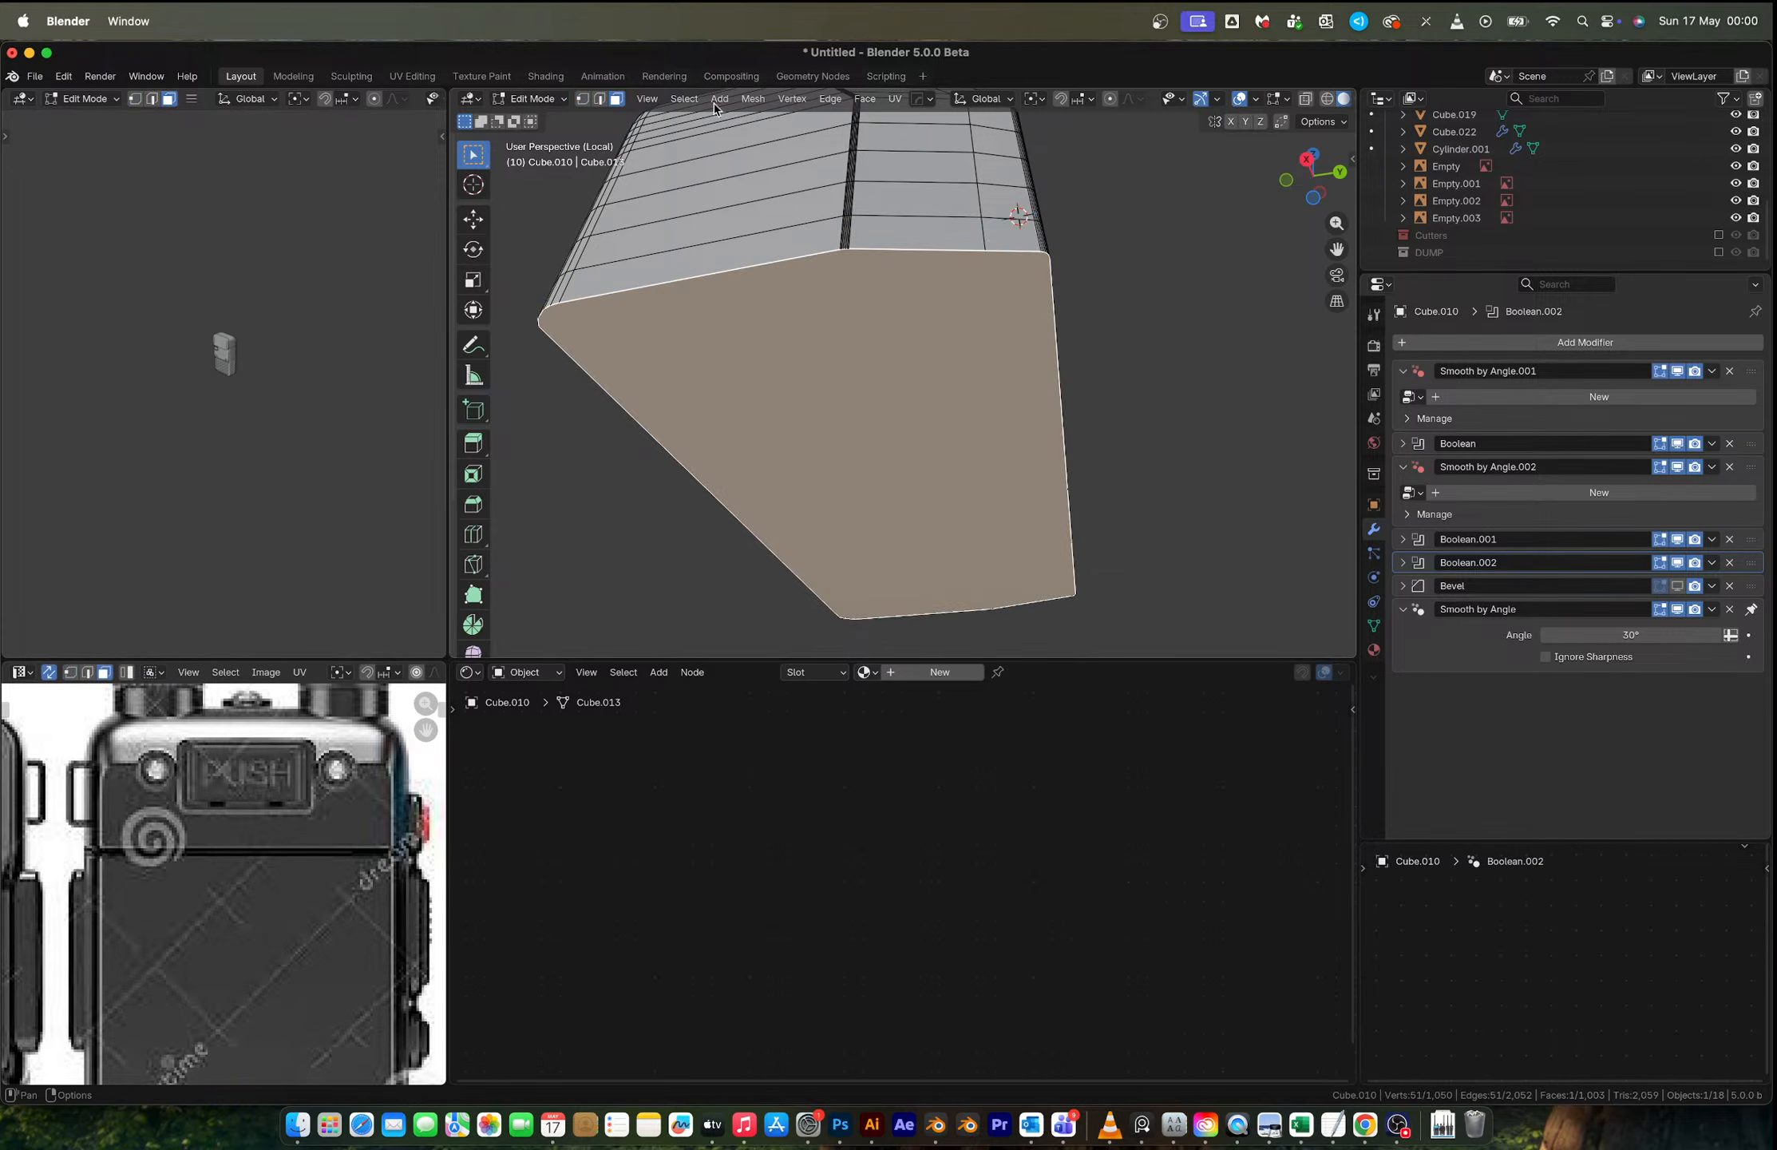
{"action": "left_click", "coordinate": [684, 98]}
{"action": "mouse_move", "coordinate": [774, 371]}
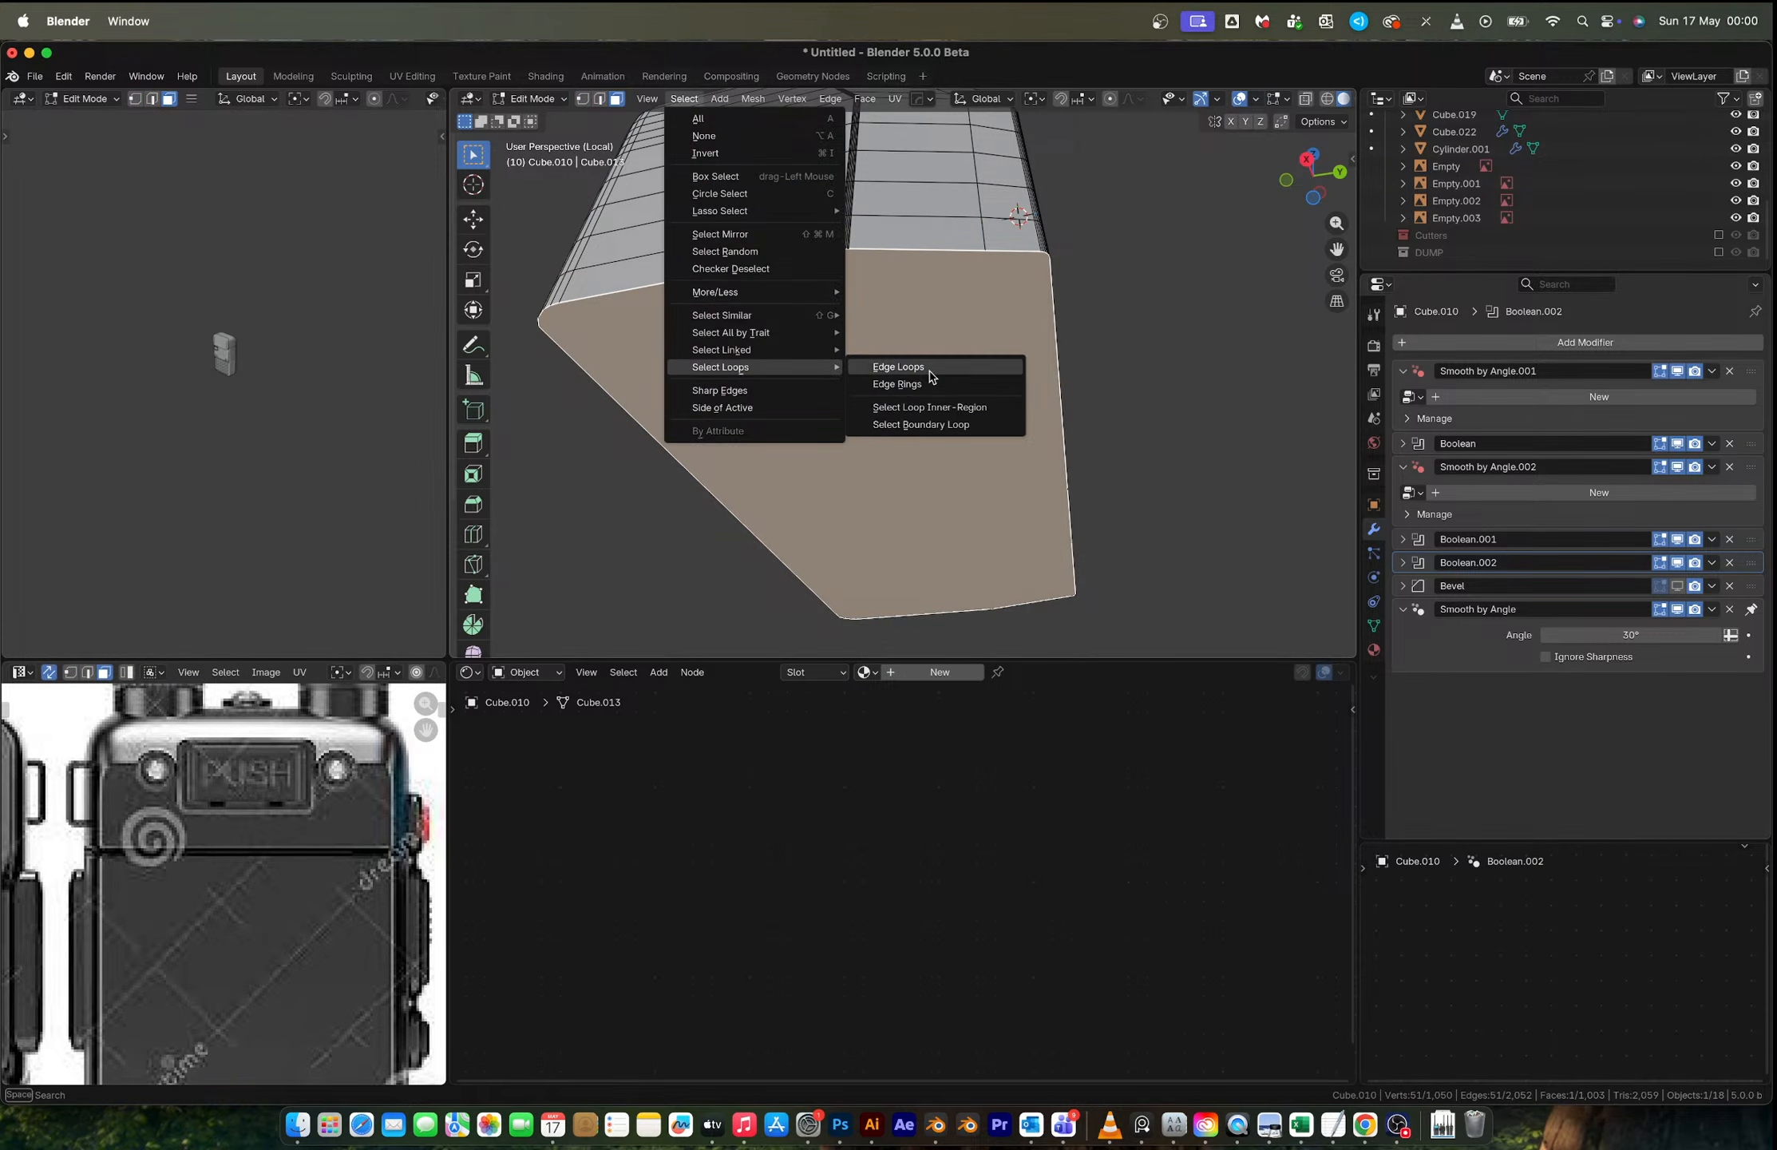
{"action": "left_click", "coordinate": [944, 426]}
Step: Bevel the upper section's bottom boundary edges by about 0.0038 m with 7 segments and return to the full model
{"action": "scroll", "coordinate": [1027, 306], "scroll_direction": "up", "scroll_amount": 2}
{"action": "key", "text": "ctrl+b"}
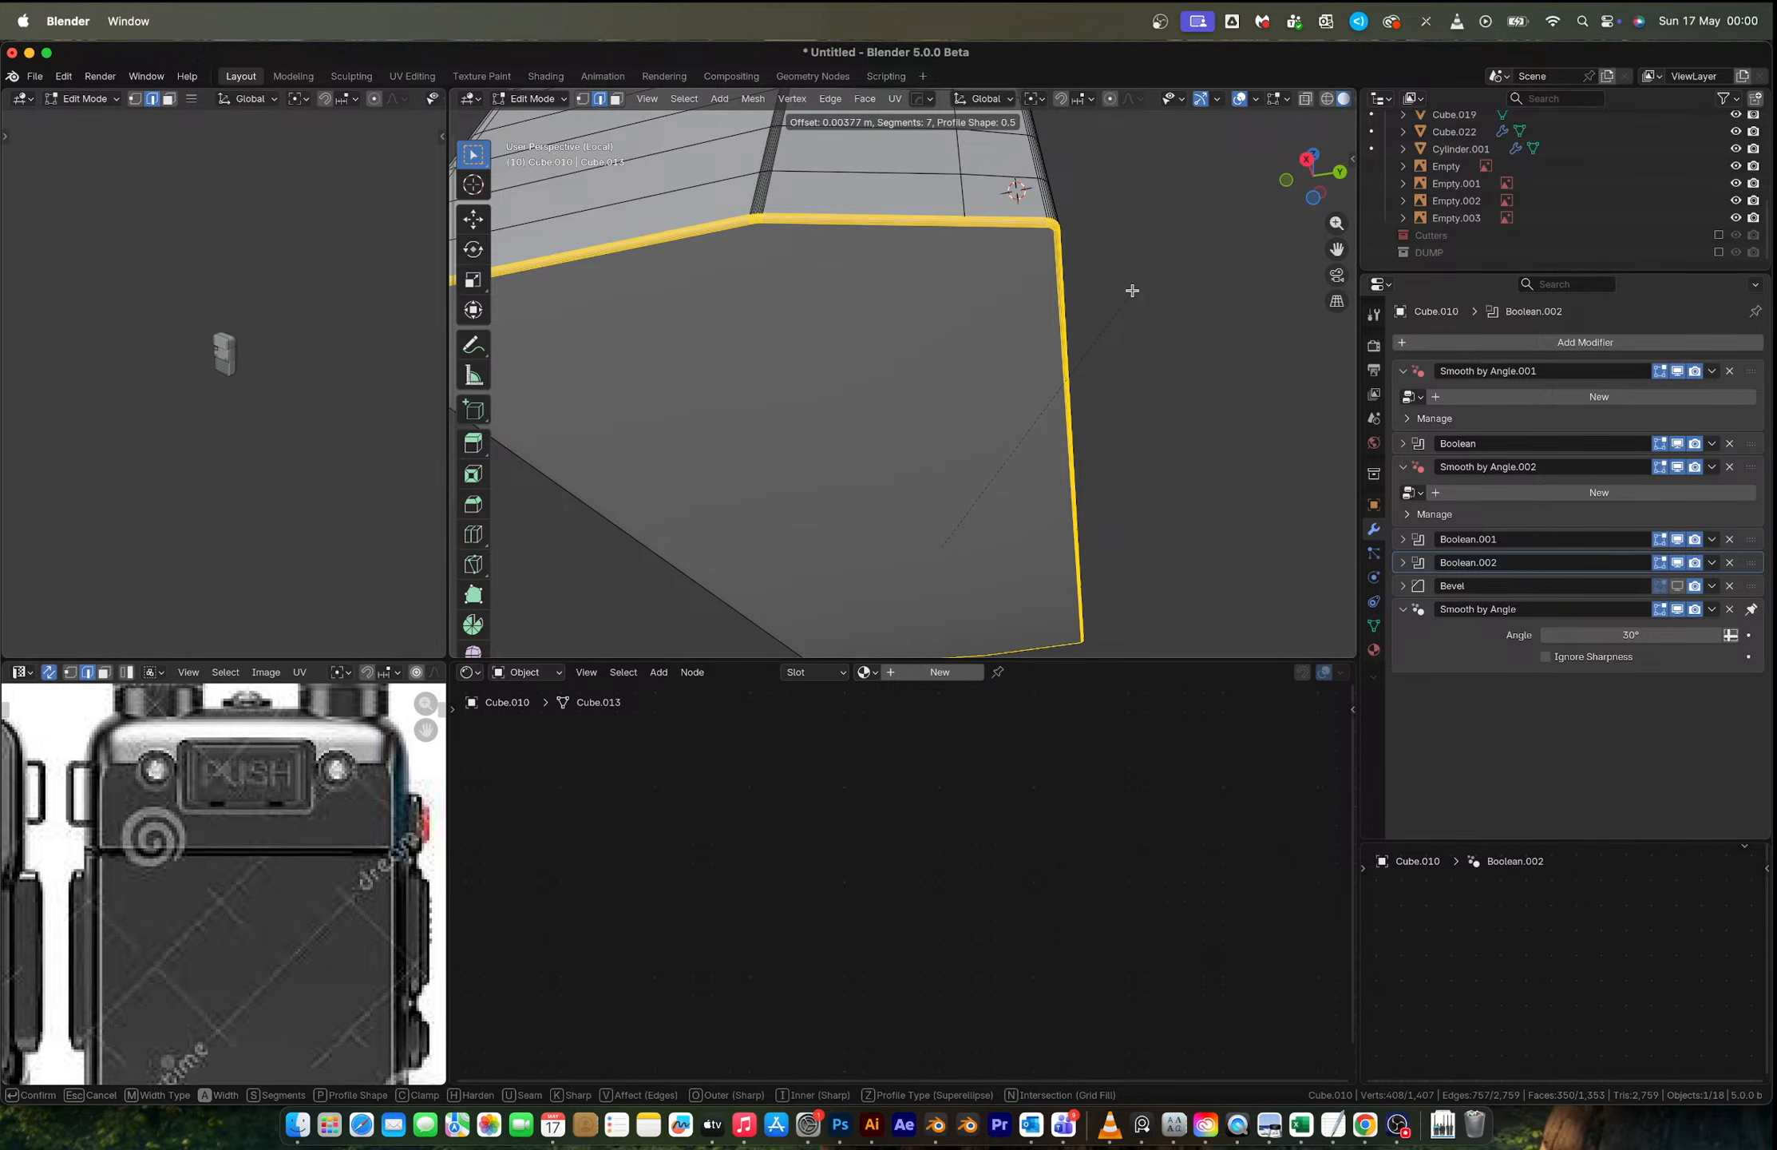
{"action": "left_click", "coordinate": [1131, 291]}
{"action": "key", "text": "Tab"}
{"action": "scroll", "coordinate": [1133, 295], "scroll_direction": "down", "scroll_amount": 4}
{"action": "middle_click_drag", "start_coordinate": [1133, 295], "coordinate": [1058, 322]}
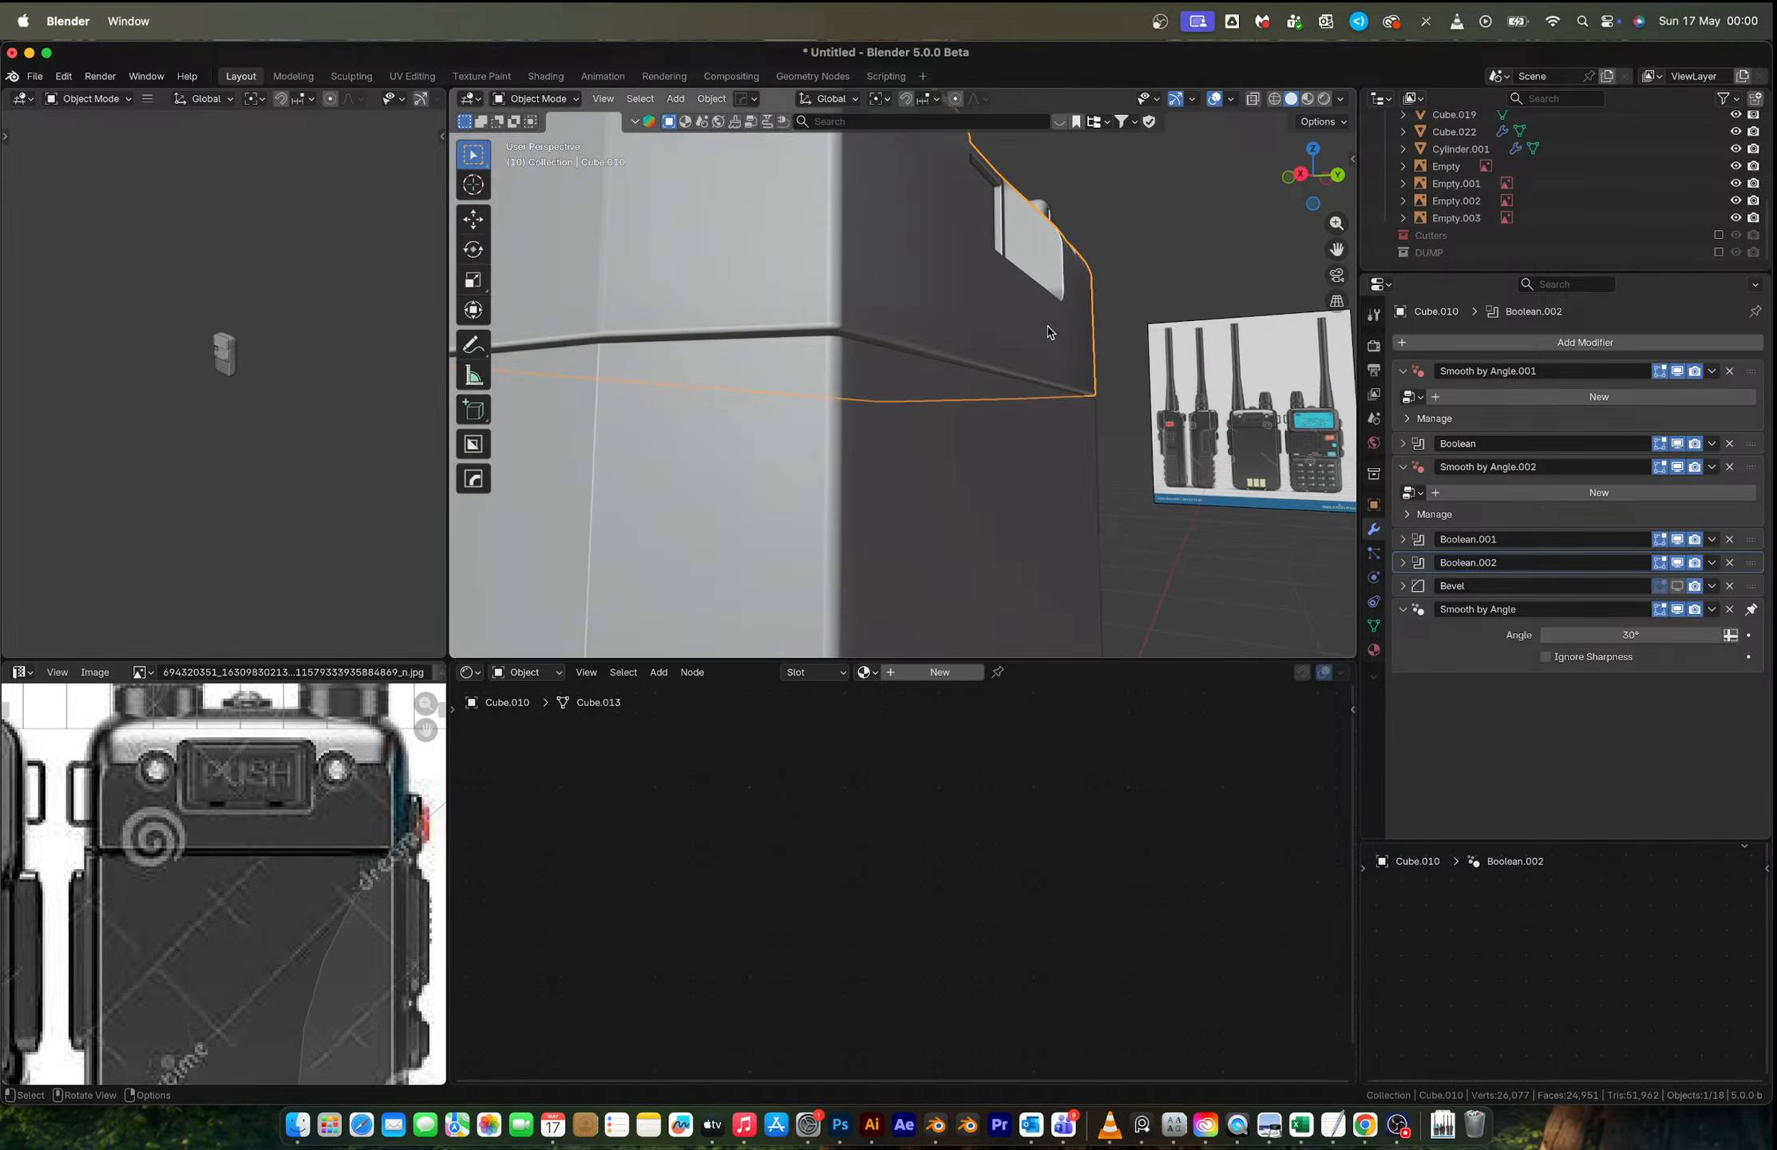
Step: Try to bevel the lower body's top rim by about 0.0036 m with 7 segments
{"action": "key", "text": "Tab"}
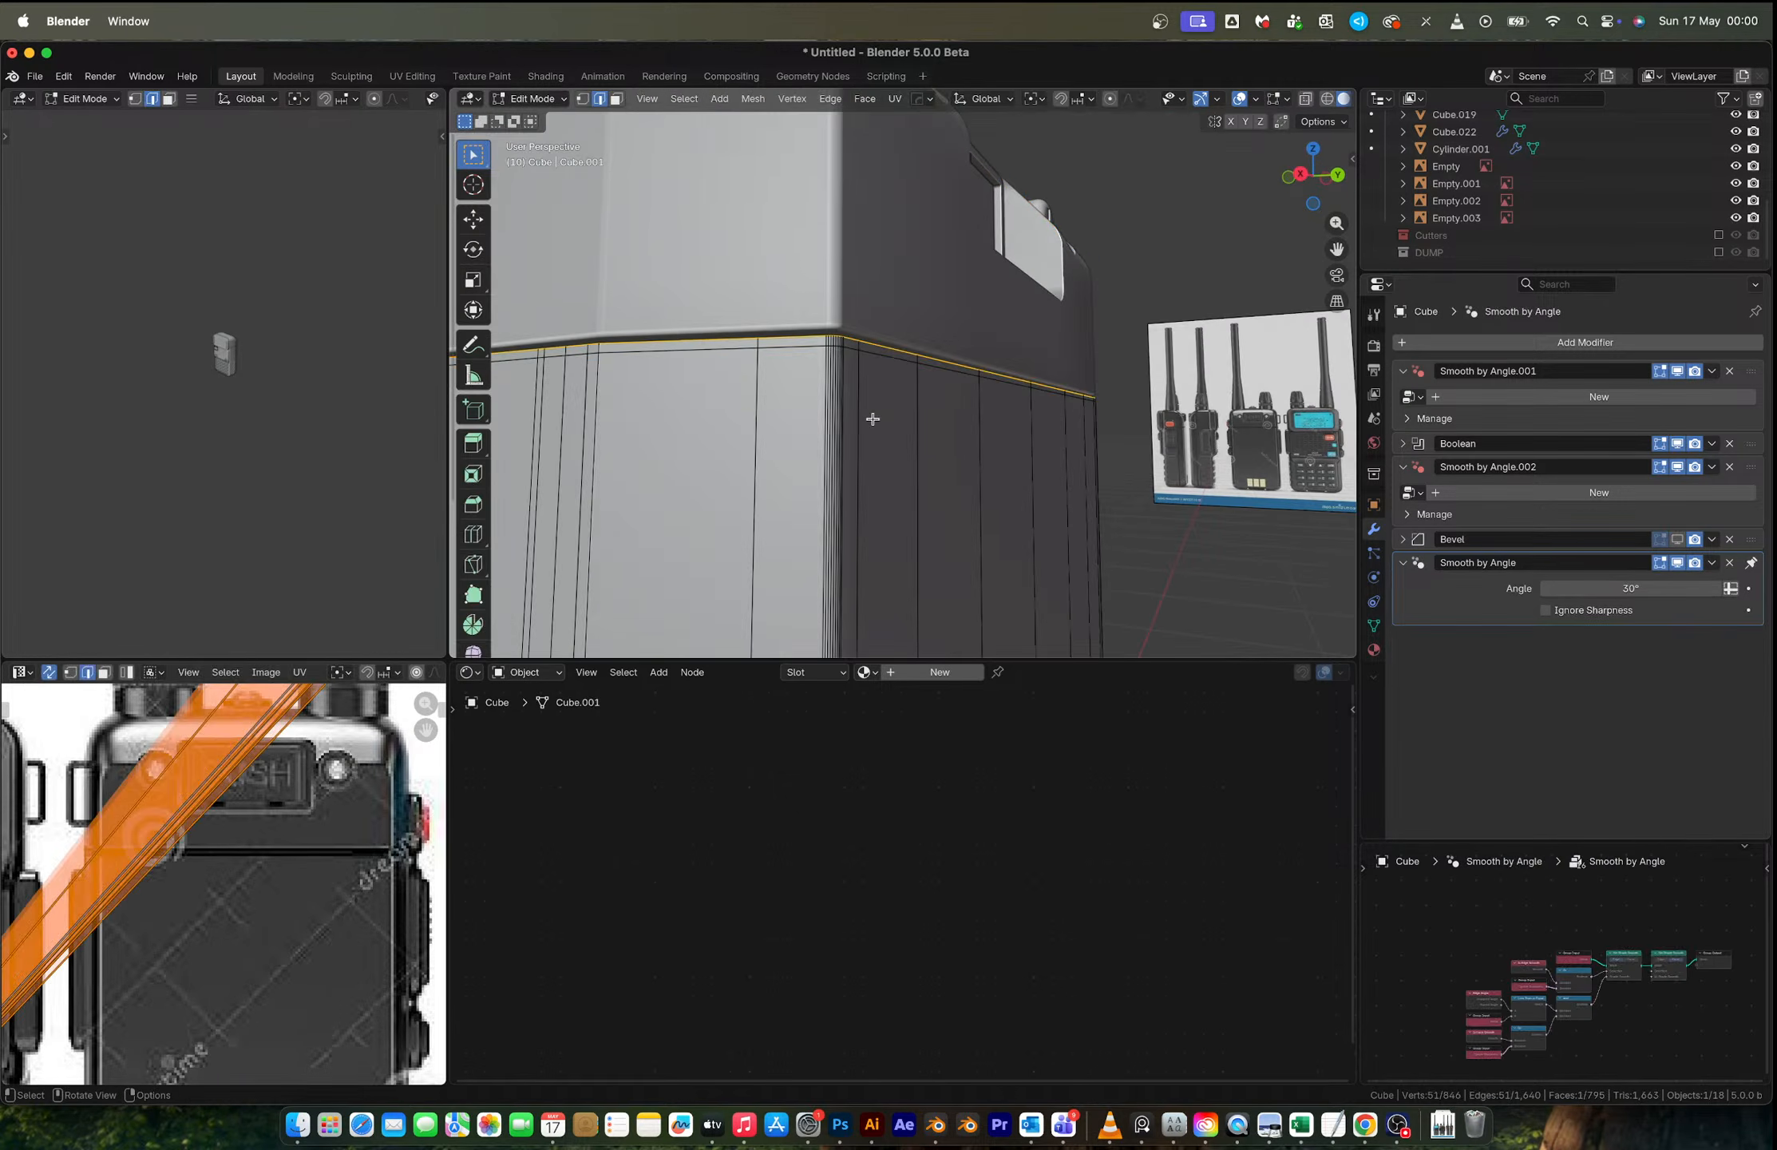
{"action": "mouse_move", "coordinate": [874, 420]}
{"action": "middle_mouse_down"}
{"action": "mouse_move", "coordinate": [873, 386]}
{"action": "mouse_move", "coordinate": [898, 410]}
{"action": "middle_mouse_up"}
{"action": "key", "text": "ctrl+b"}
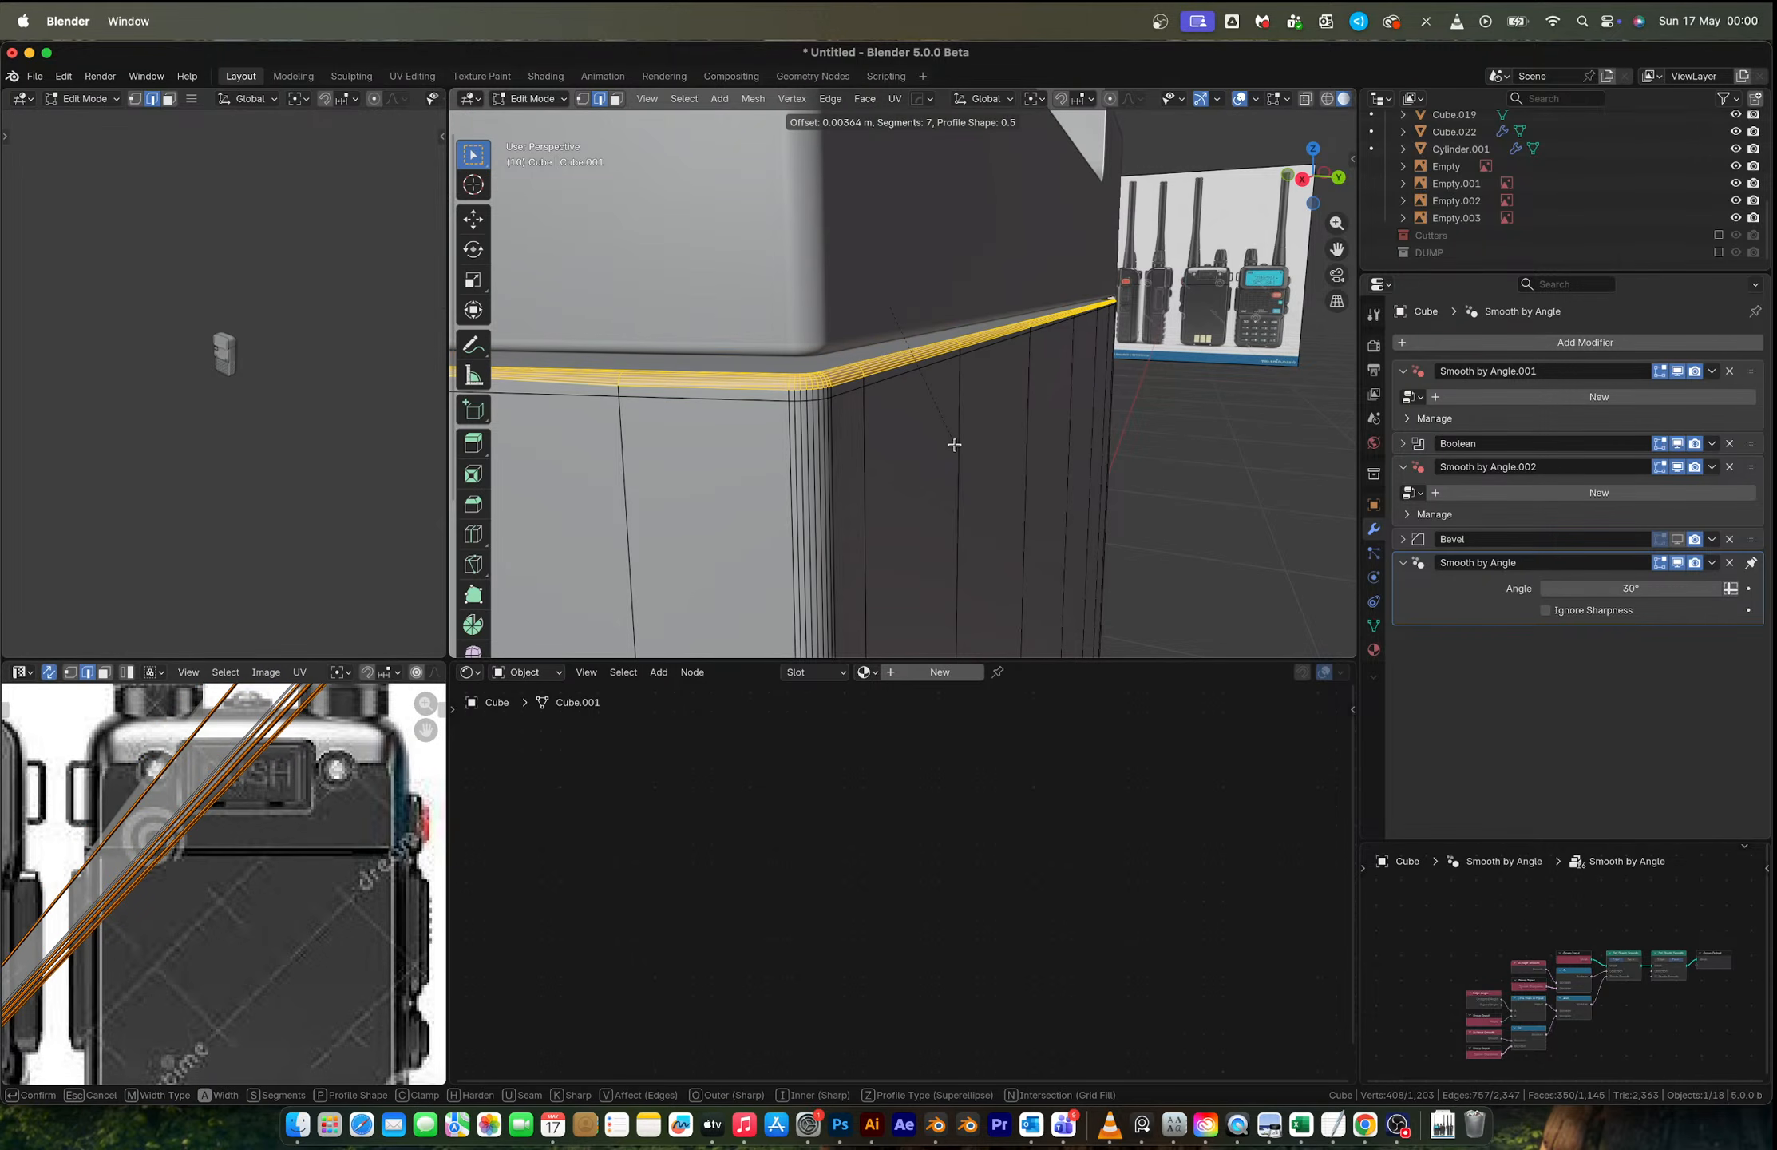
{"action": "left_click", "coordinate": [955, 444]}
{"action": "key", "text": "Tab"}
{"action": "middle_click_drag", "start_coordinate": [952, 440], "coordinate": [1060, 441]}
{"action": "scroll", "coordinate": [731, 353], "scroll_direction": "down", "scroll_amount": 3}
{"action": "scroll", "coordinate": [742, 359], "scroll_direction": "up", "scroll_amount": 4}
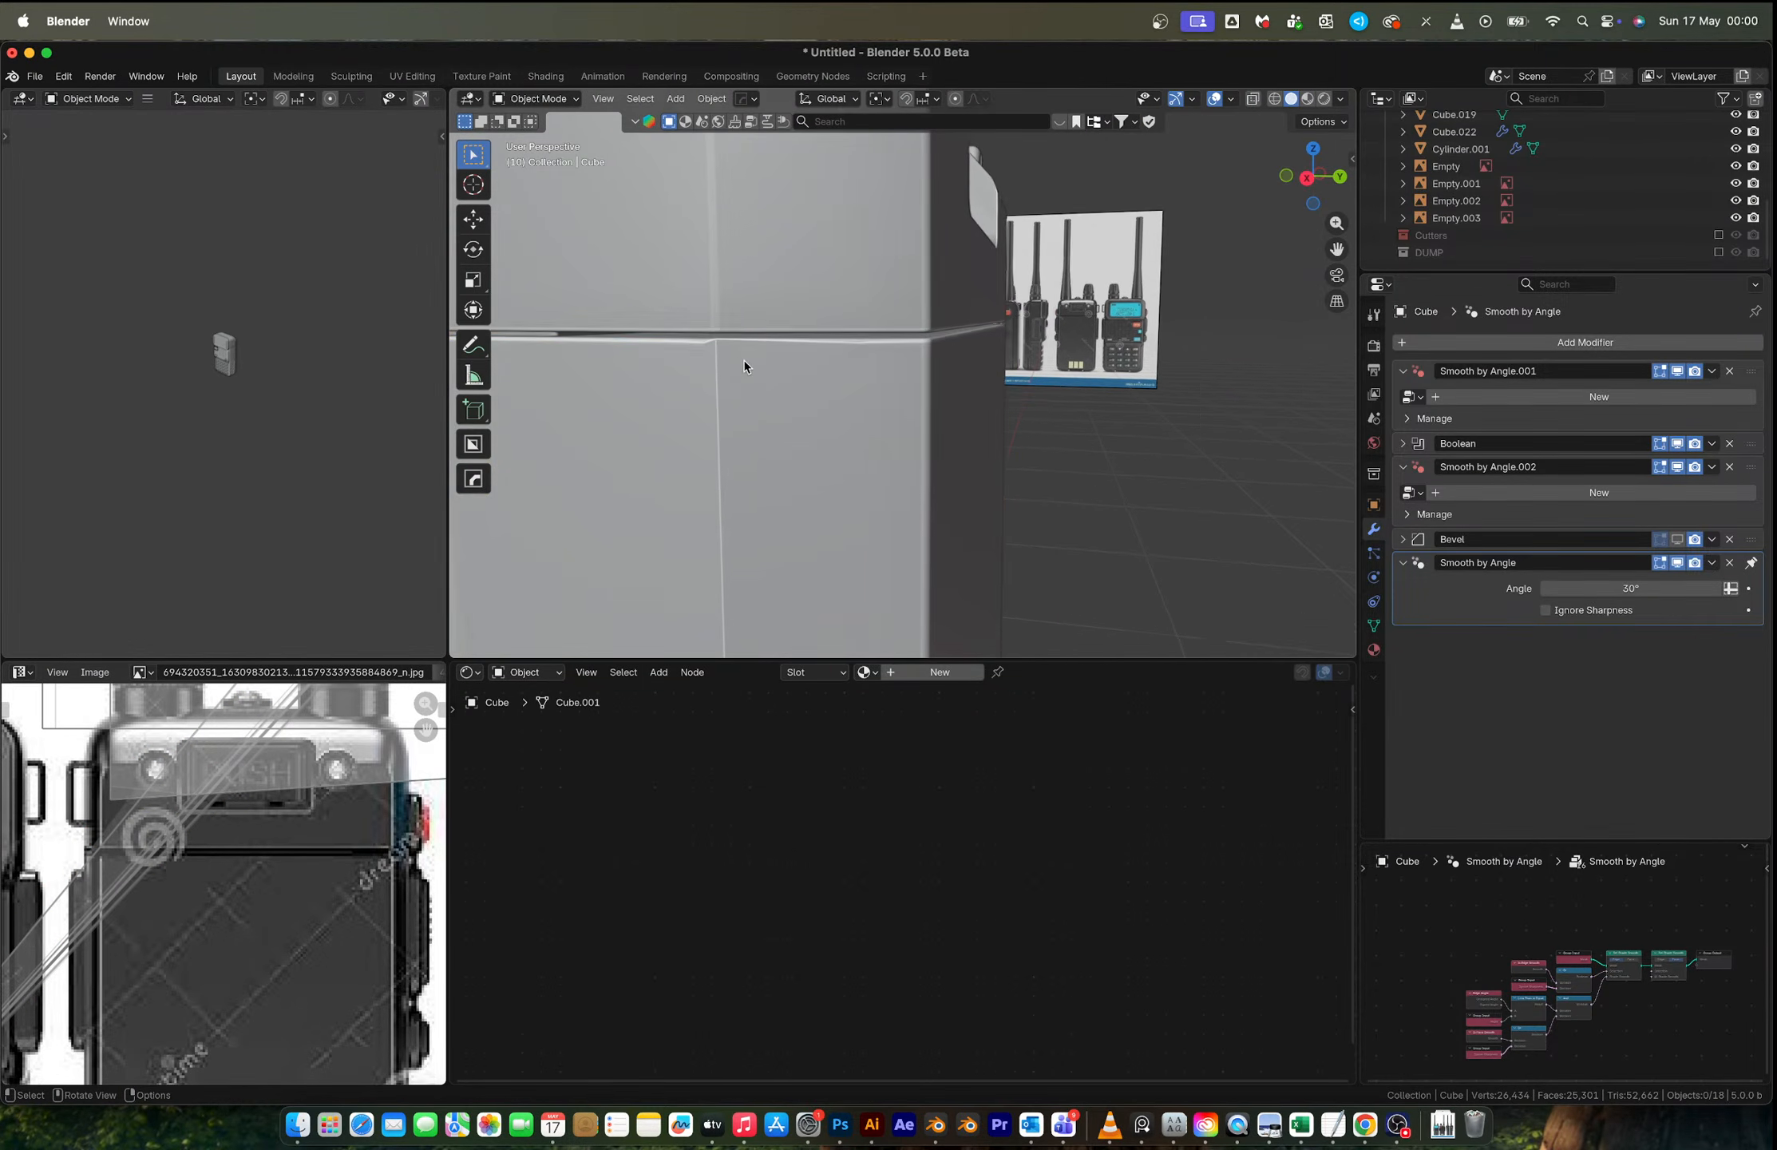
Step: Select the lower body's entire mesh and recalculate its normals to the outside
{"action": "left_click", "coordinate": [743, 359]}
{"action": "key", "text": "Tab"}
{"action": "left_click", "coordinate": [744, 360]}
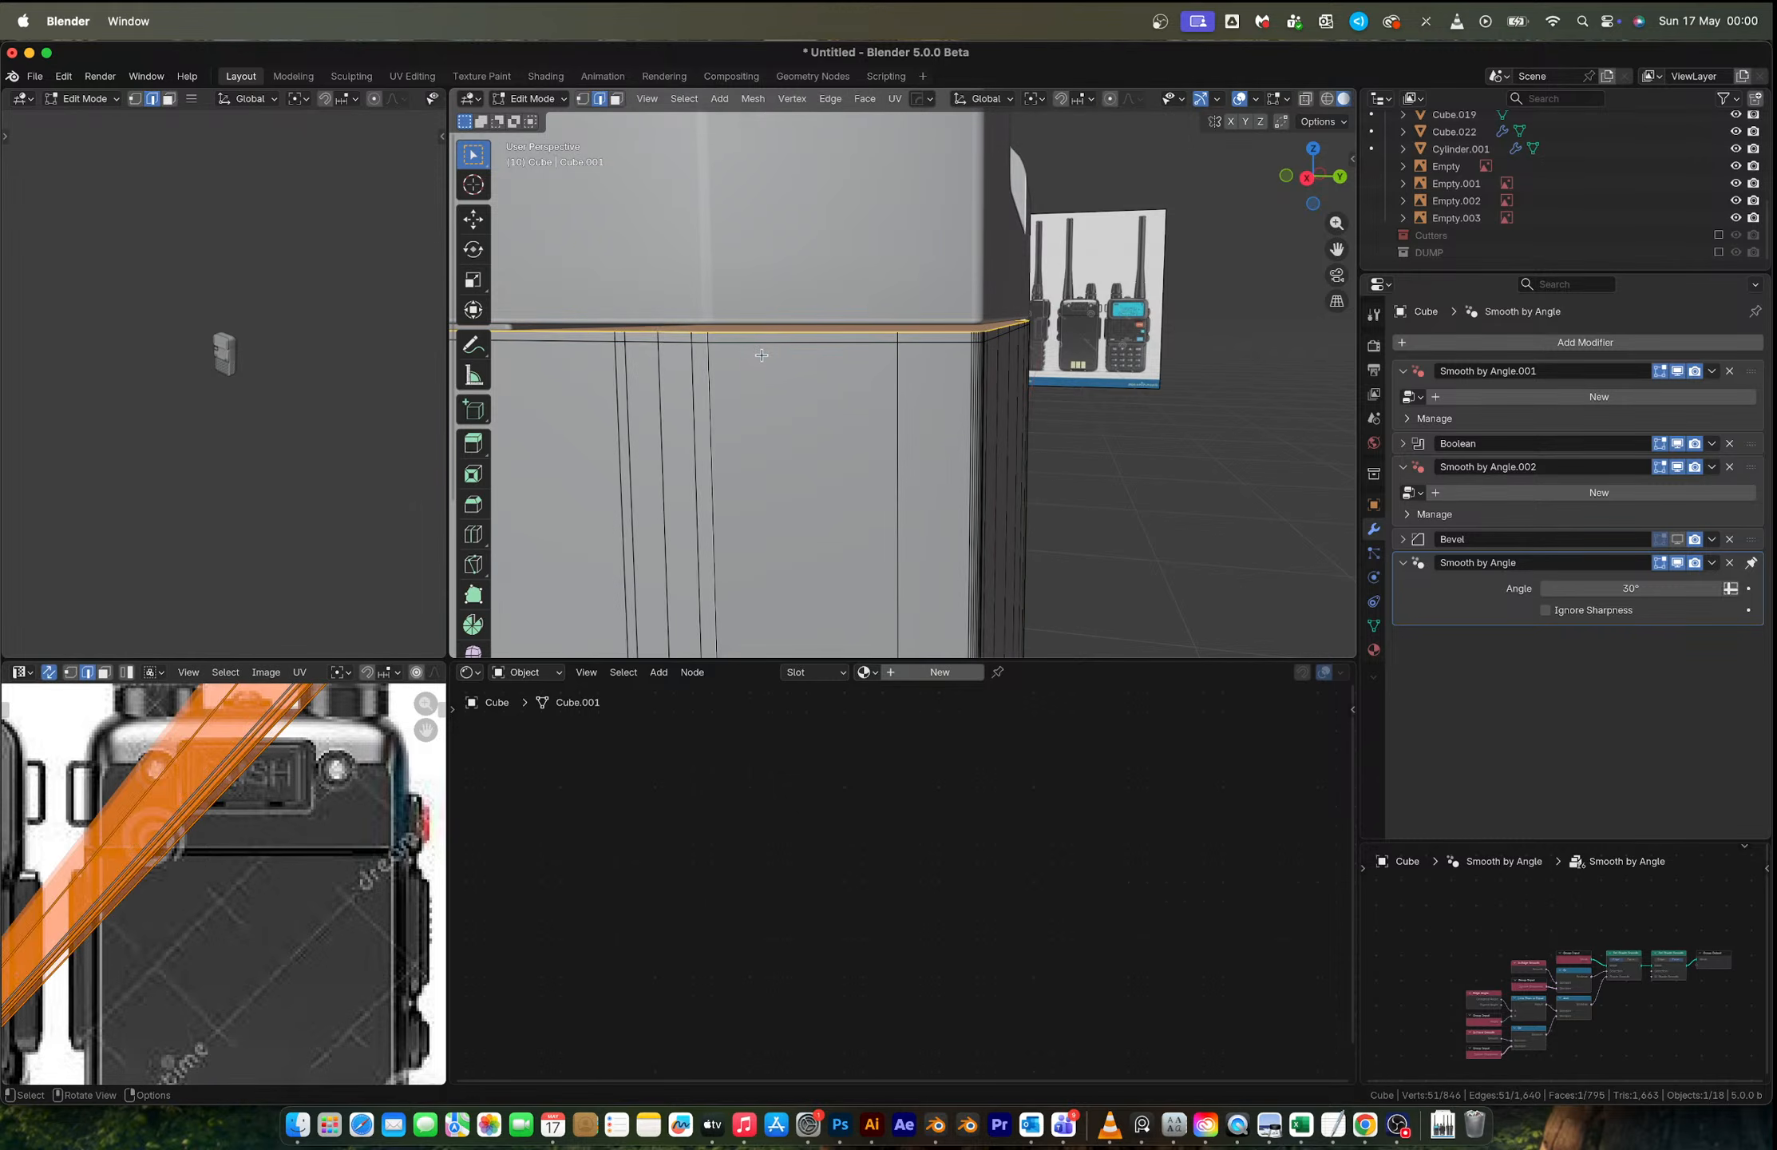
{"action": "key", "text": "a"}
{"action": "key", "text": "shift+n"}
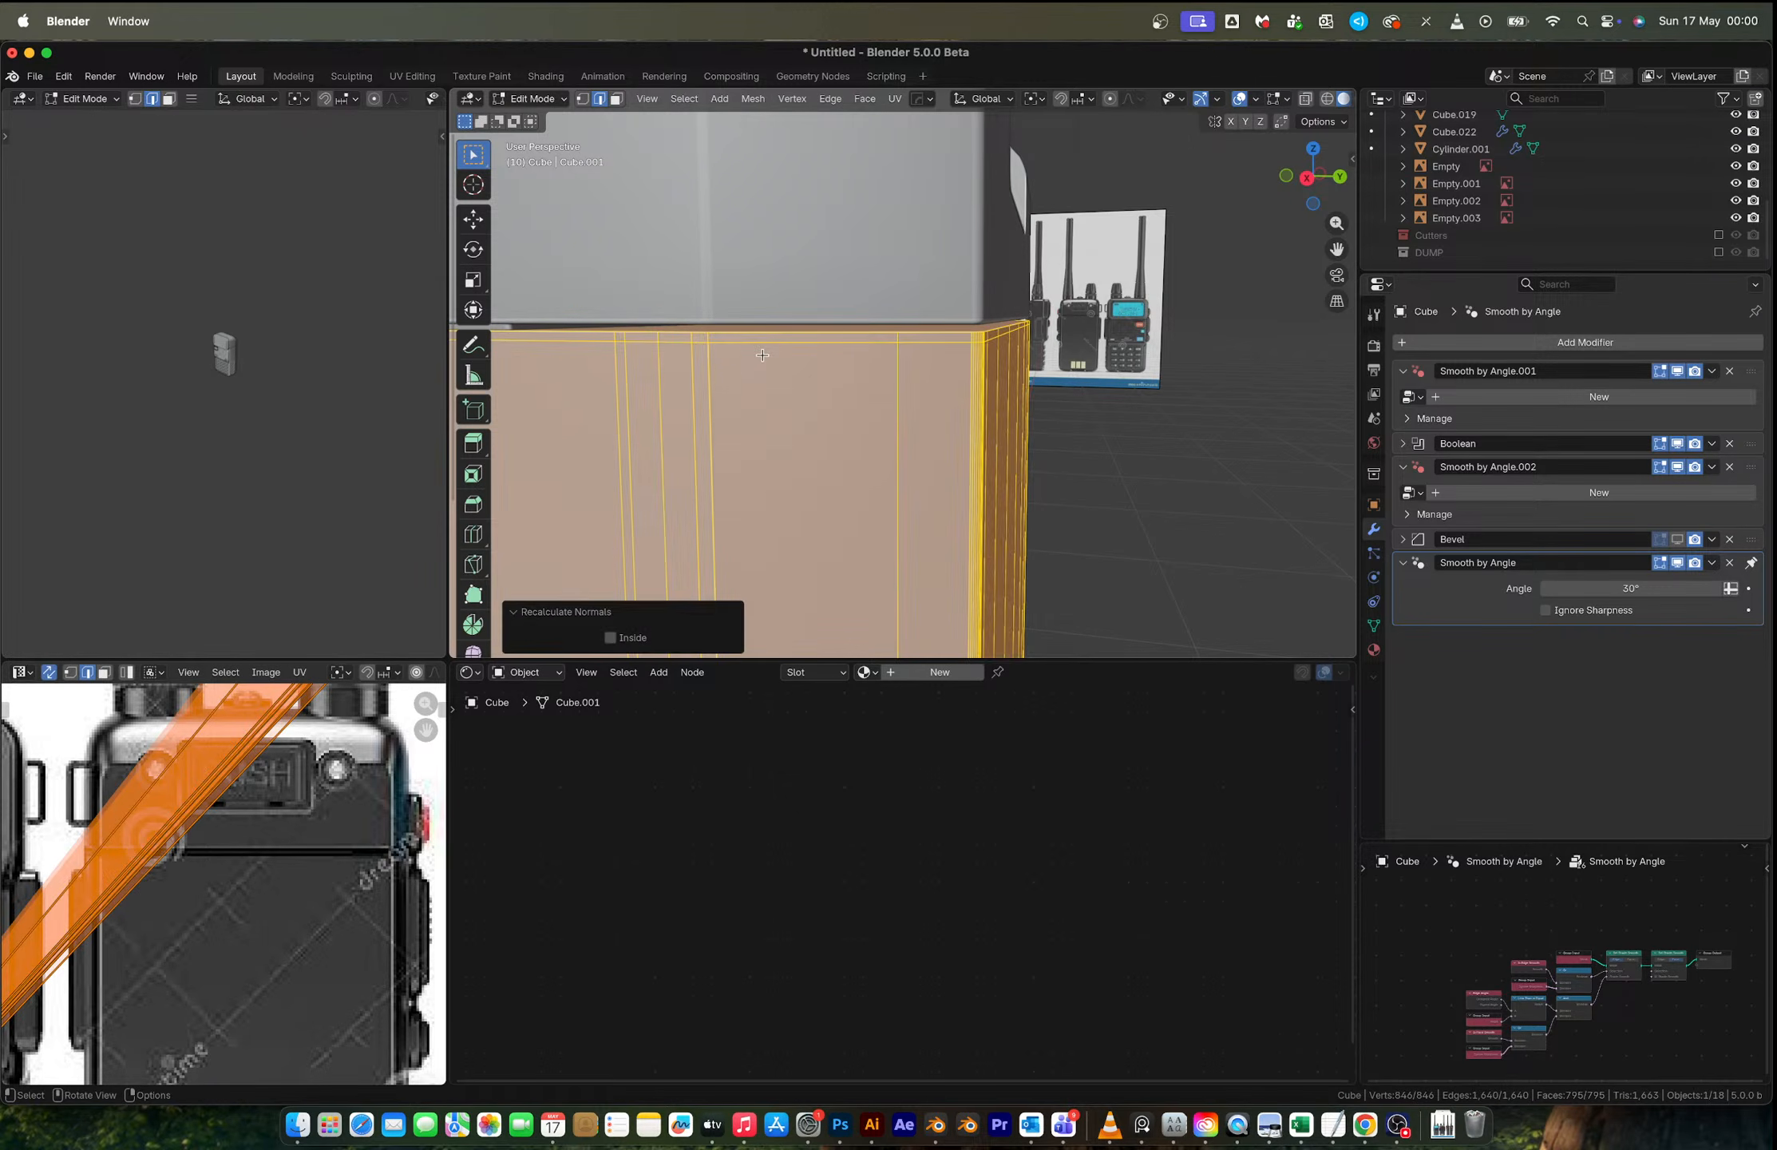
Step: Select the lower body's top face in isolation and raise it about 0.0029 m along Z in the full model
{"action": "key", "text": "slash"}
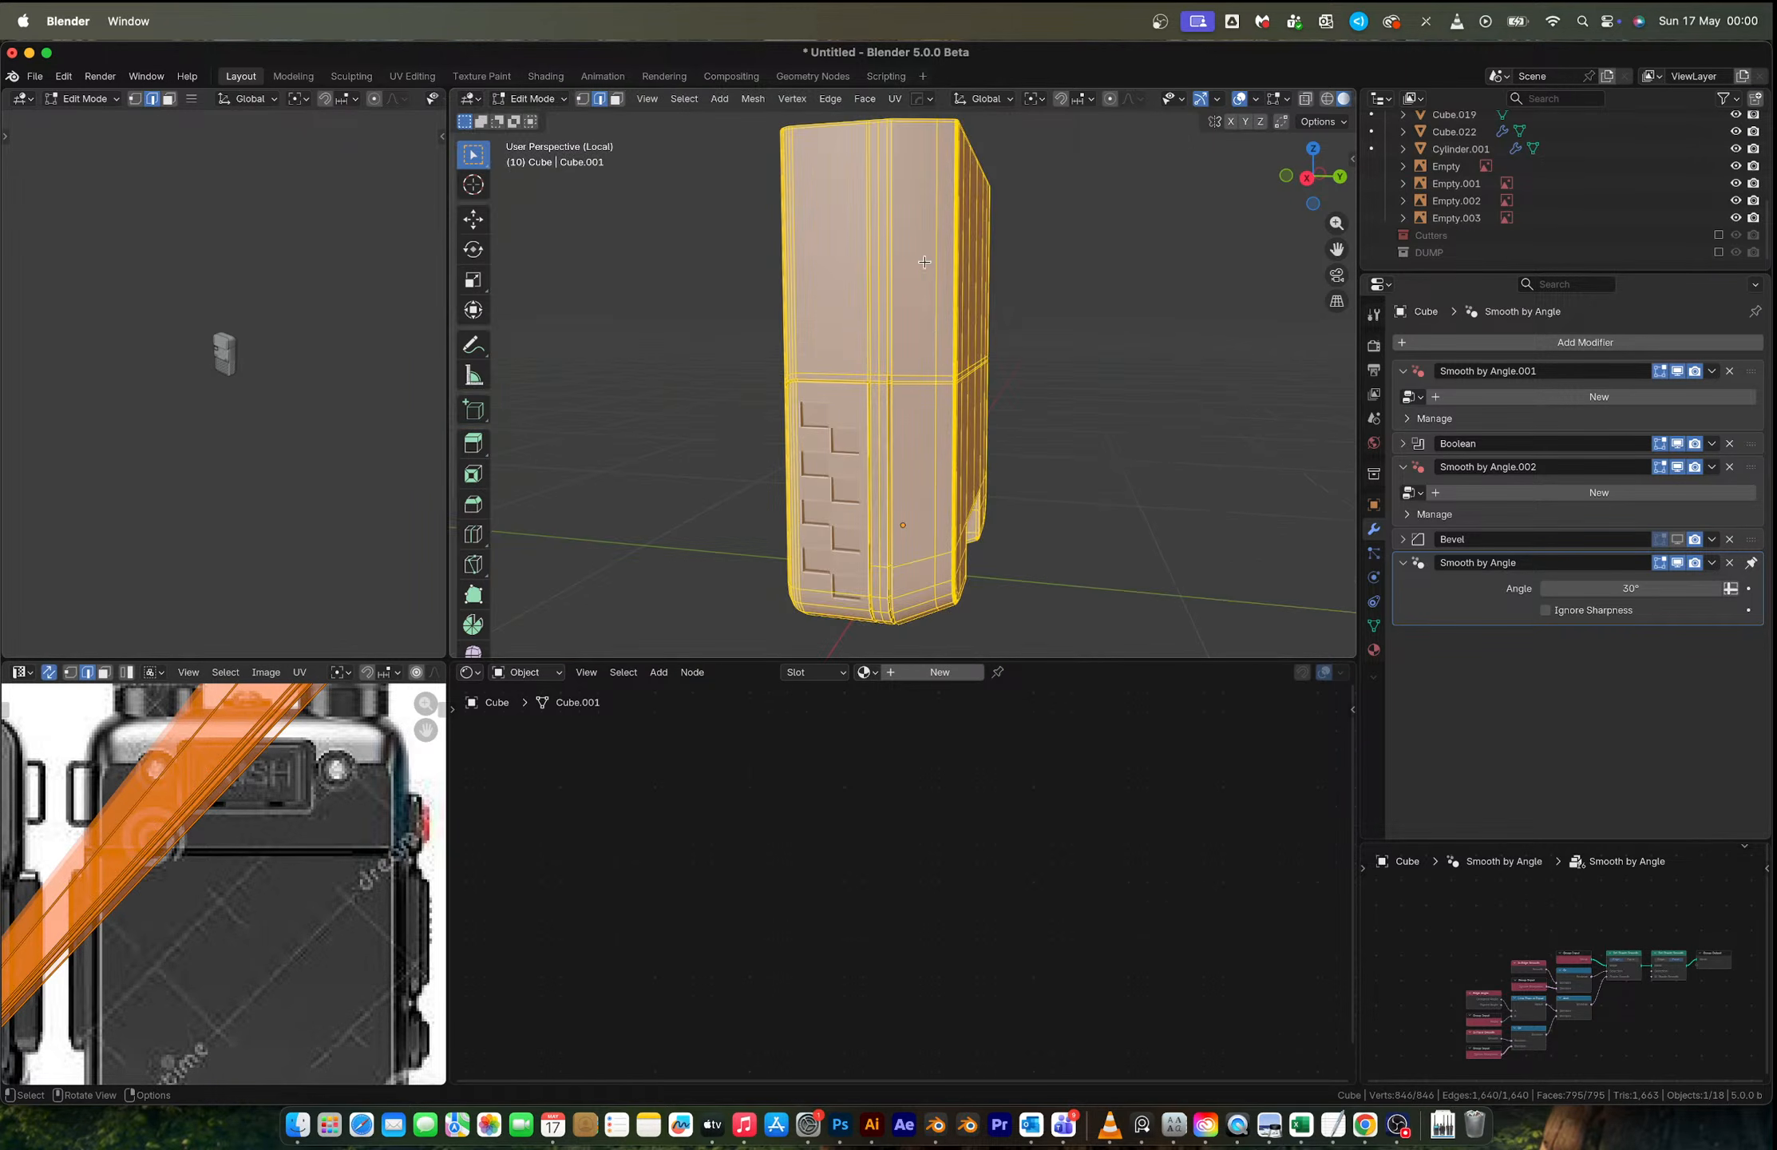
{"action": "mouse_move", "coordinate": [935, 333]}
{"action": "middle_mouse_down"}
{"action": "mouse_move", "coordinate": [933, 303]}
{"action": "mouse_move", "coordinate": [914, 355]}
{"action": "middle_mouse_up"}
{"action": "key", "text": "3"}
{"action": "left_click", "coordinate": [915, 301]}
{"action": "scroll", "coordinate": [931, 301], "scroll_direction": "up", "scroll_amount": 4}
{"action": "key", "text": "slash"}
{"action": "key", "text": "g"}
{"action": "key", "text": "z"}
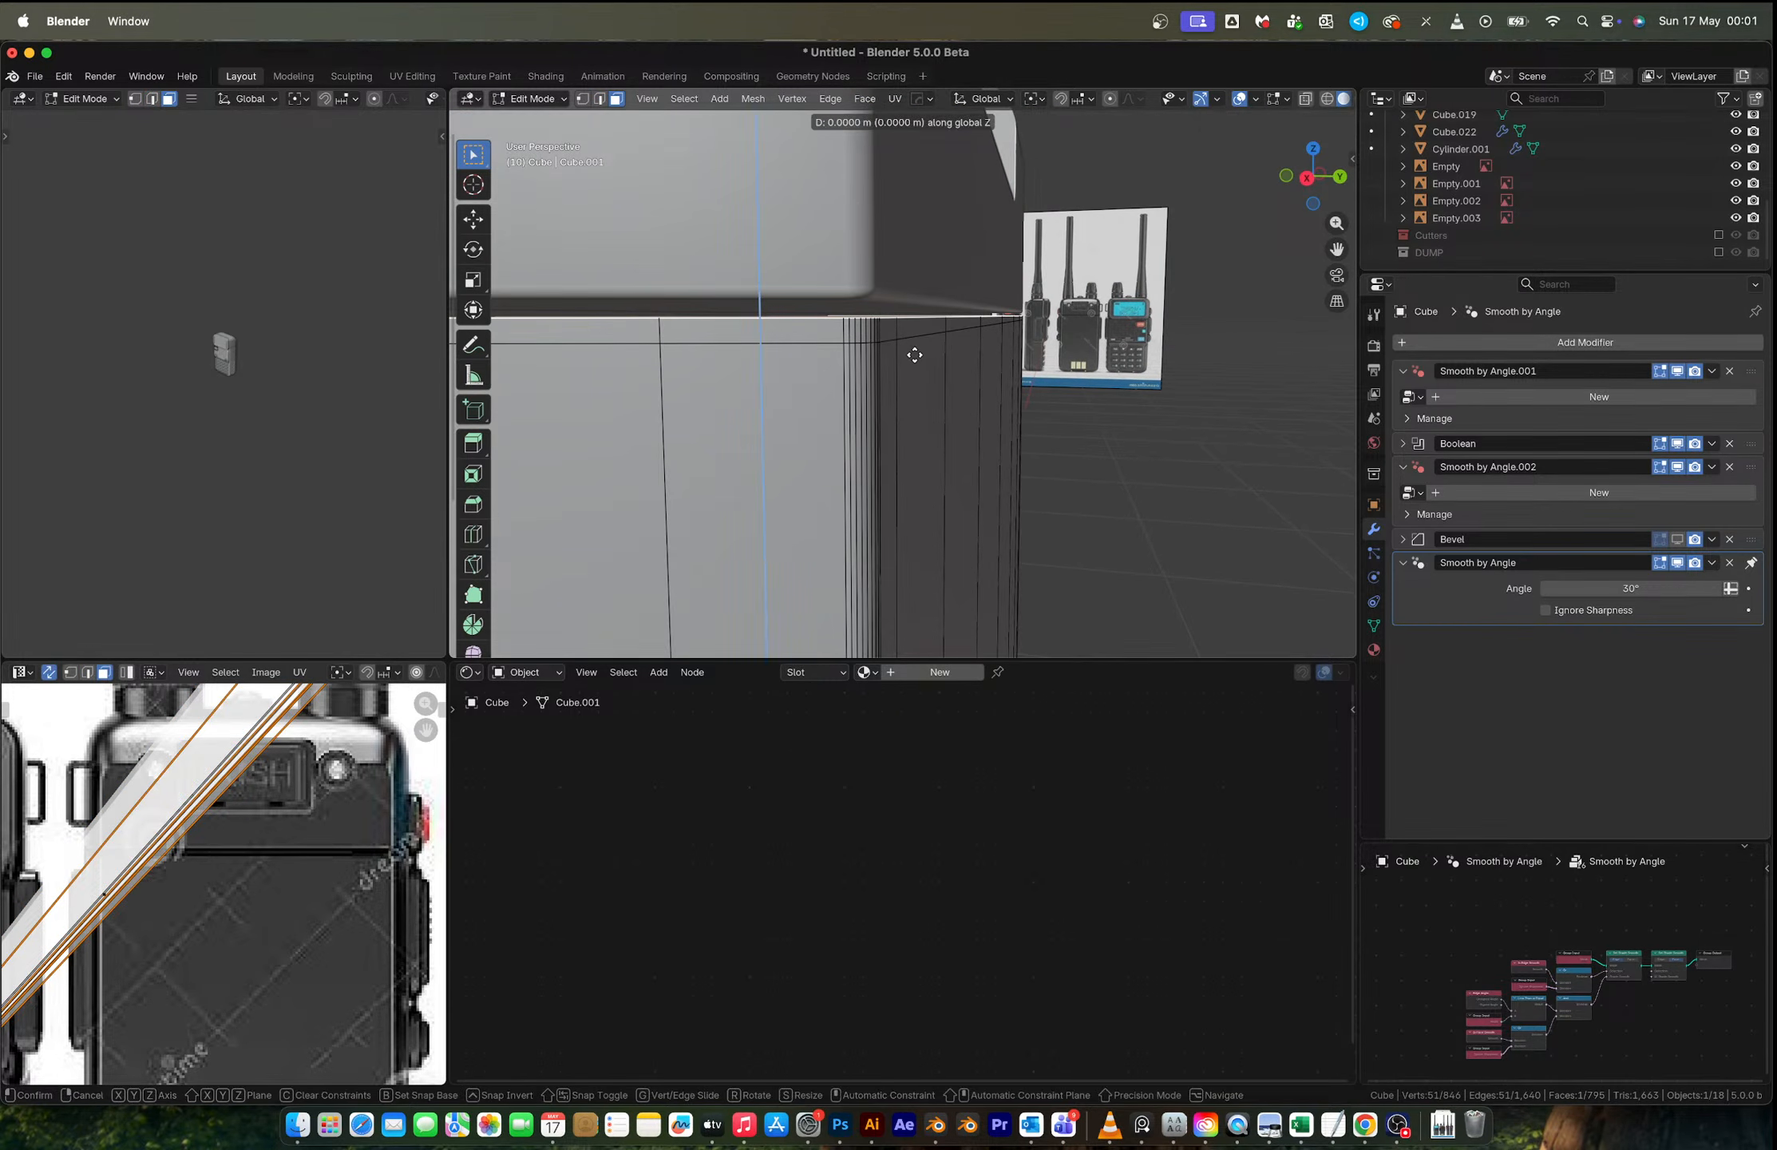
{"action": "left_click", "coordinate": [915, 355]}
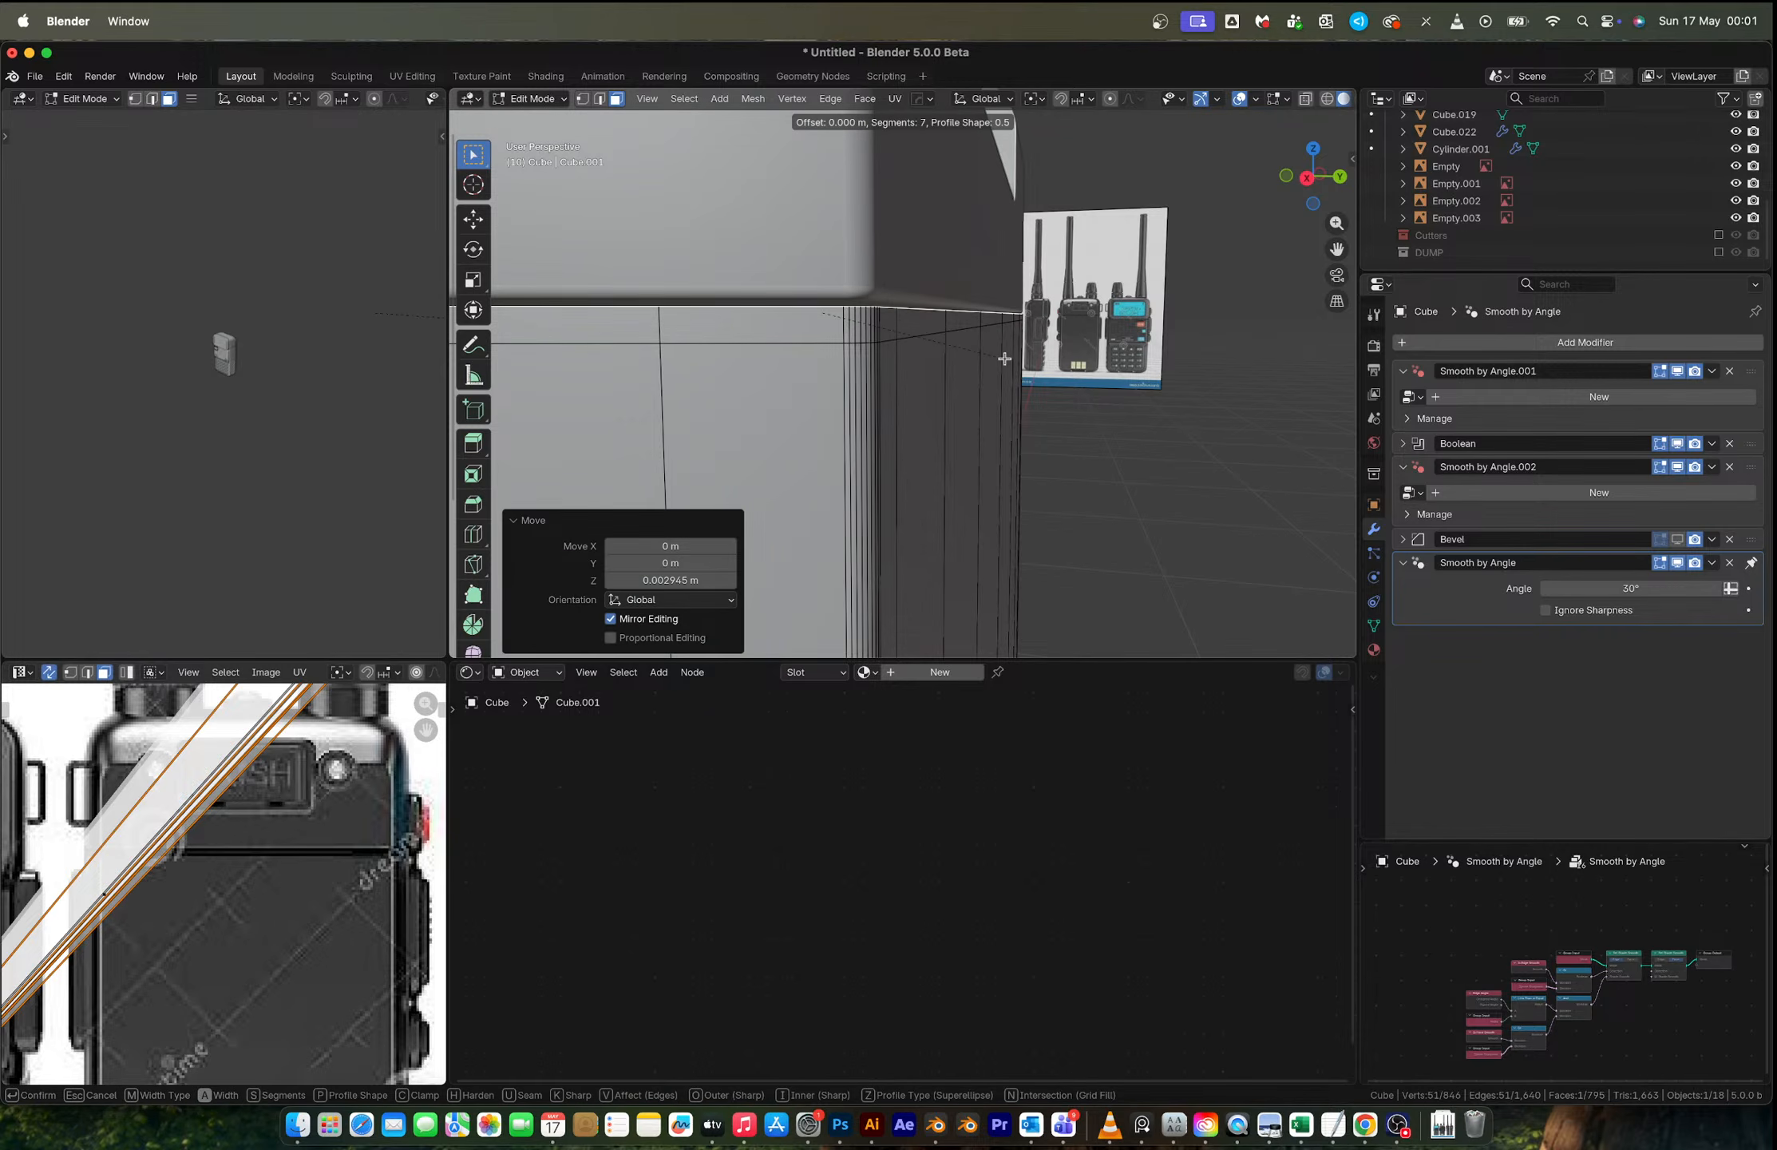
Step: Bevel the edges of the lower body's top face with 7 segments and return to Object Mode
{"action": "key", "text": "ctrl+b"}
{"action": "left_click", "coordinate": [1023, 384]}
{"action": "middle_click_drag", "start_coordinate": [1024, 384], "coordinate": [1238, 260]}
{"action": "key", "text": "Tab"}
{"action": "left_click", "coordinate": [1078, 425]}
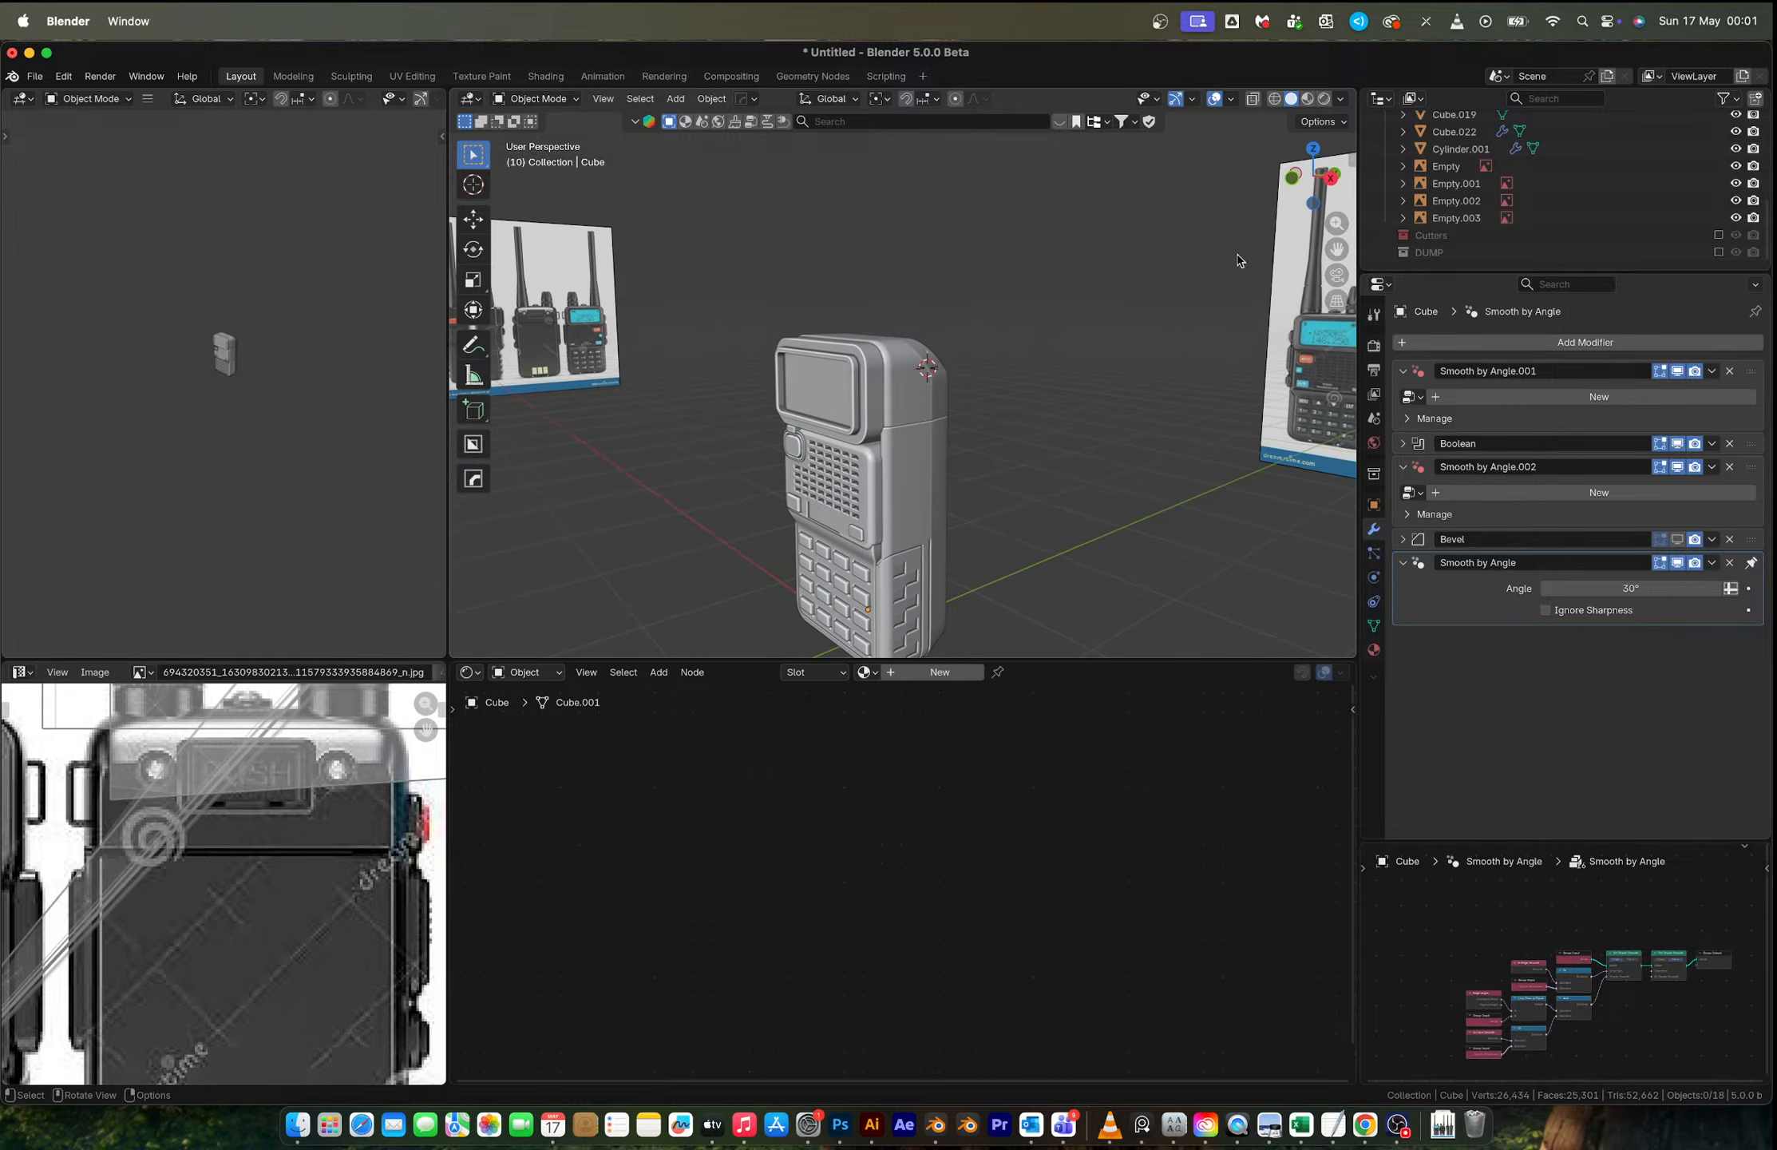
Step: Snap the 3D cursor to a vertex on the upper body's top face, beneath the antenna position, and return to Object Mode
{"action": "left_click", "coordinate": [1294, 178]}
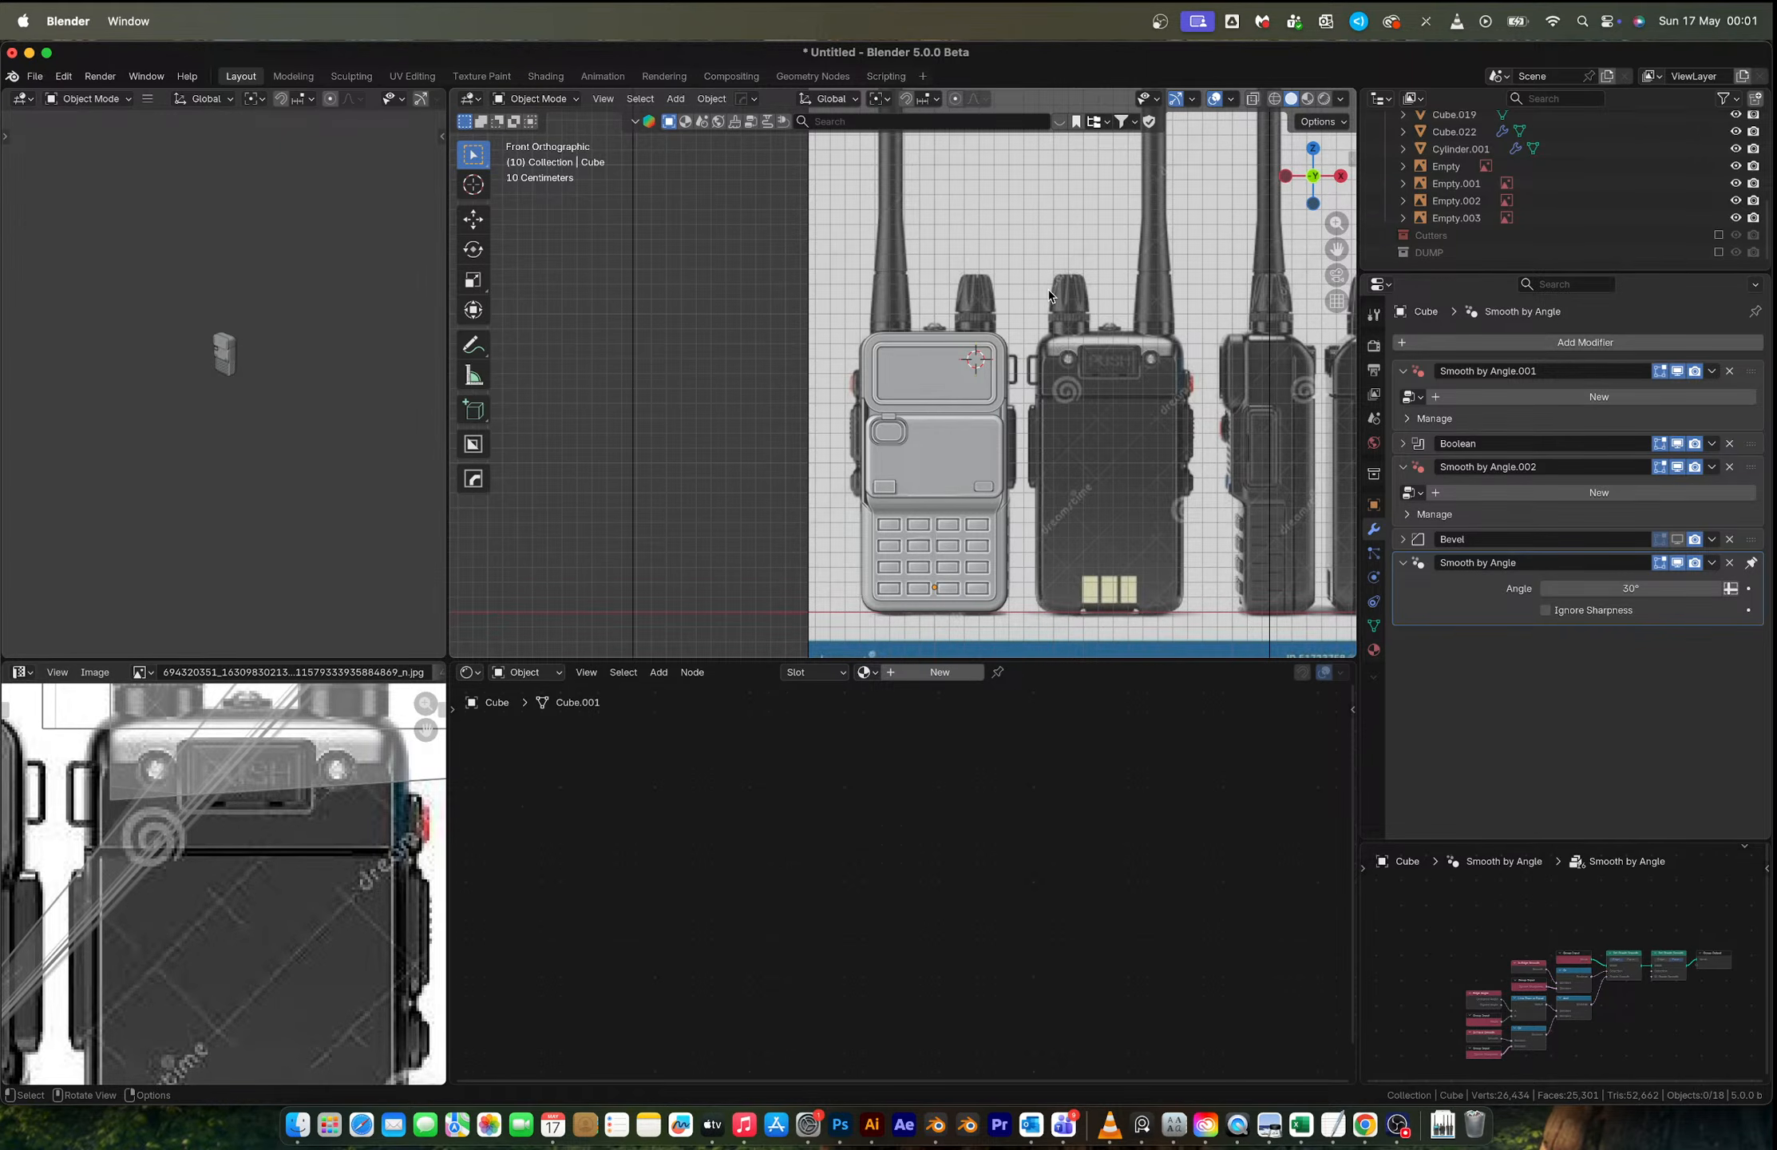
{"action": "middle_click_drag", "start_coordinate": [905, 361], "coordinate": [897, 550]}
{"action": "scroll", "coordinate": [929, 349], "scroll_direction": "up", "scroll_amount": 6}
{"action": "left_click", "coordinate": [924, 375]}
{"action": "left_click", "coordinate": [897, 550]}
{"action": "key", "text": "Tab"}
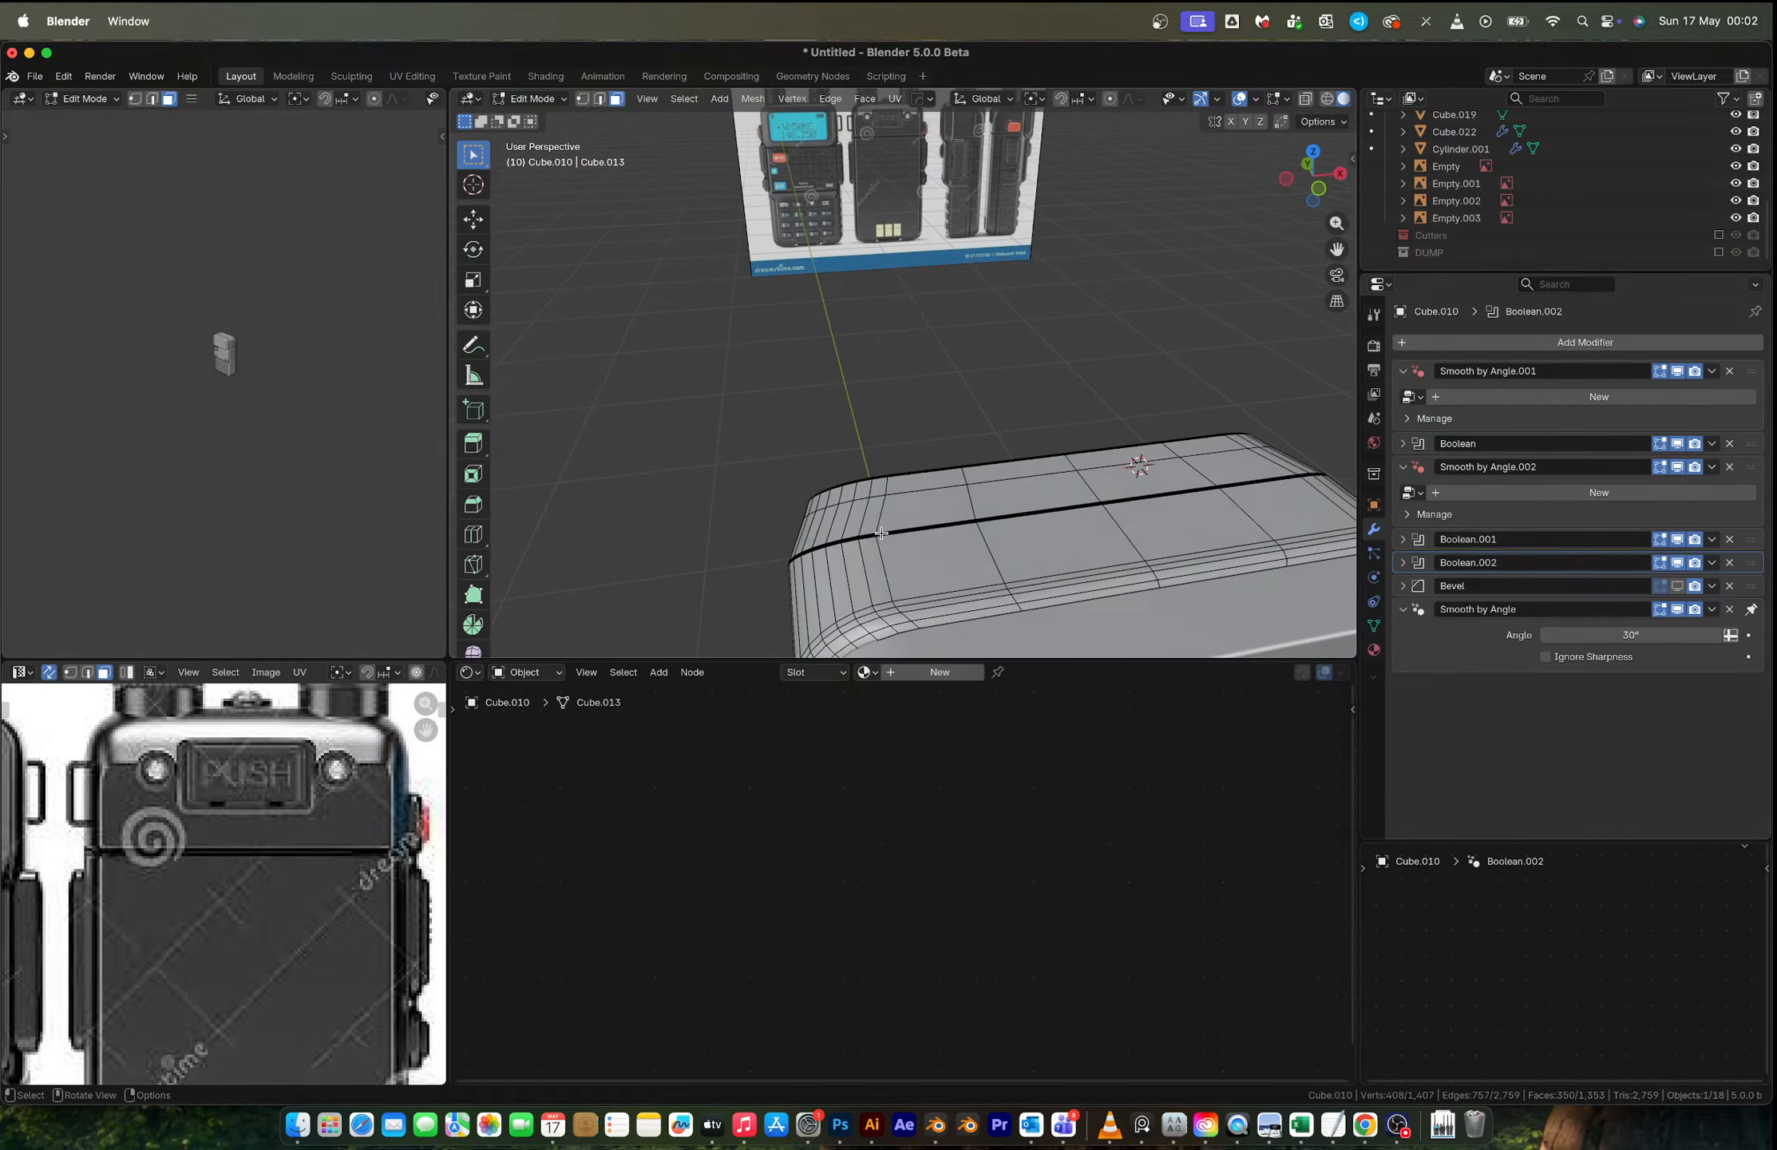
{"action": "key", "text": "1"}
{"action": "left_click", "coordinate": [873, 531]}
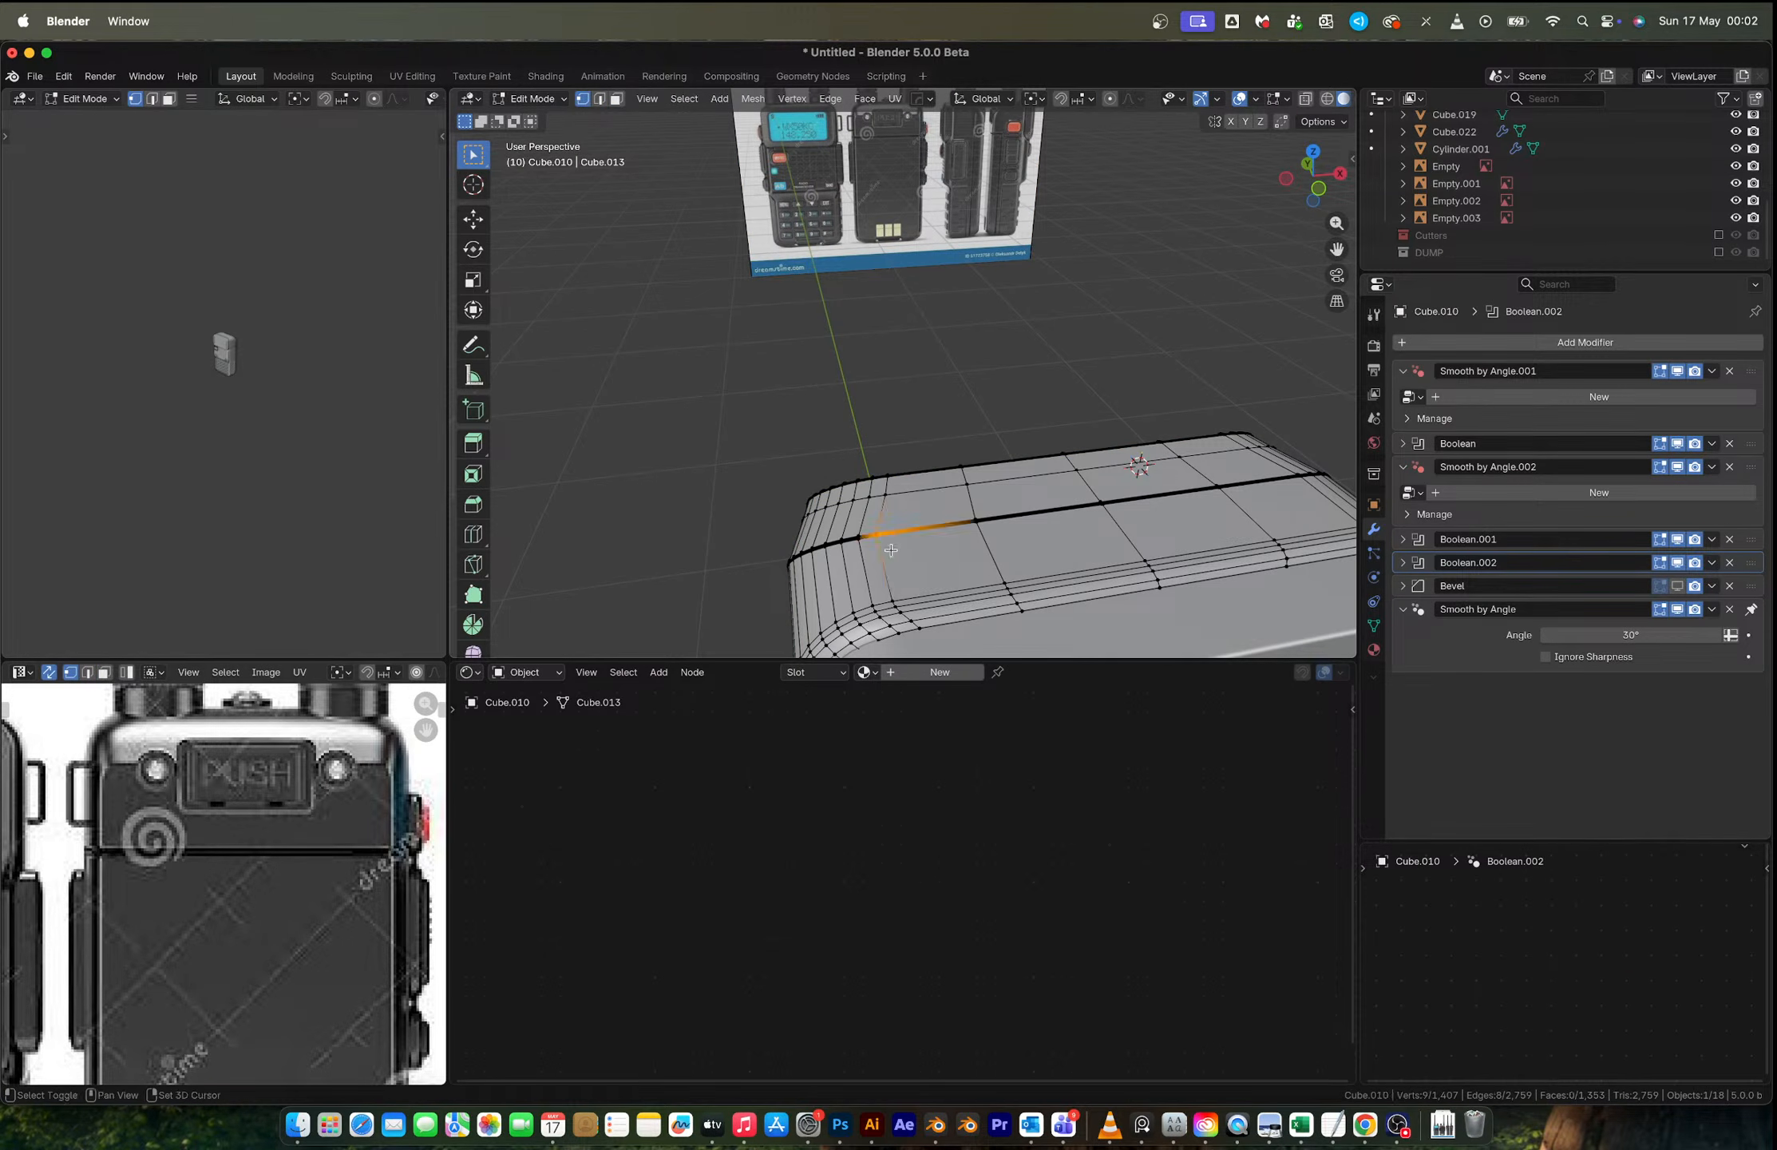
{"action": "key", "text": "shift+s"}
{"action": "left_click", "coordinate": [909, 613]}
{"action": "key", "text": "Tab"}
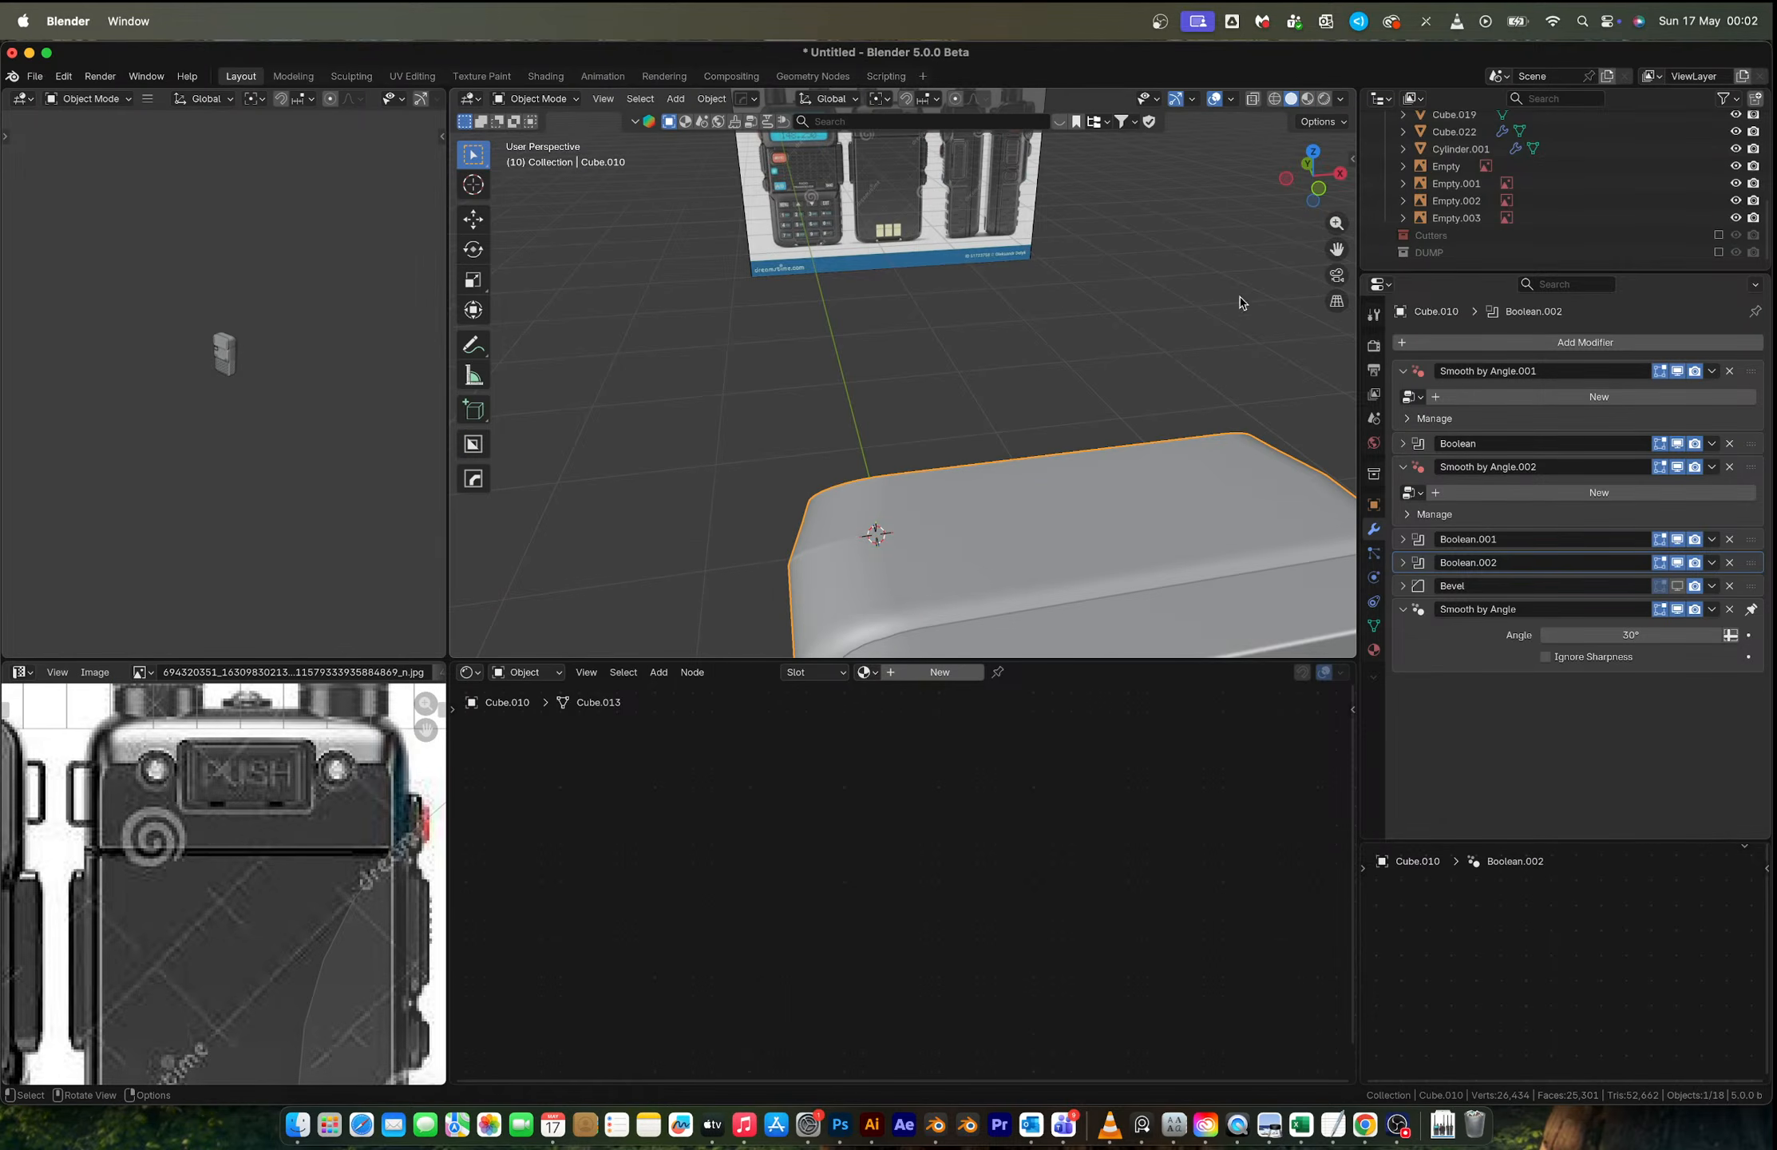
Step: Add a cylinder at the 3D cursor in front view and scale it by about 0.183
{"action": "left_click", "coordinate": [1320, 188]}
{"action": "scroll", "coordinate": [927, 412], "scroll_direction": "up", "scroll_amount": 2}
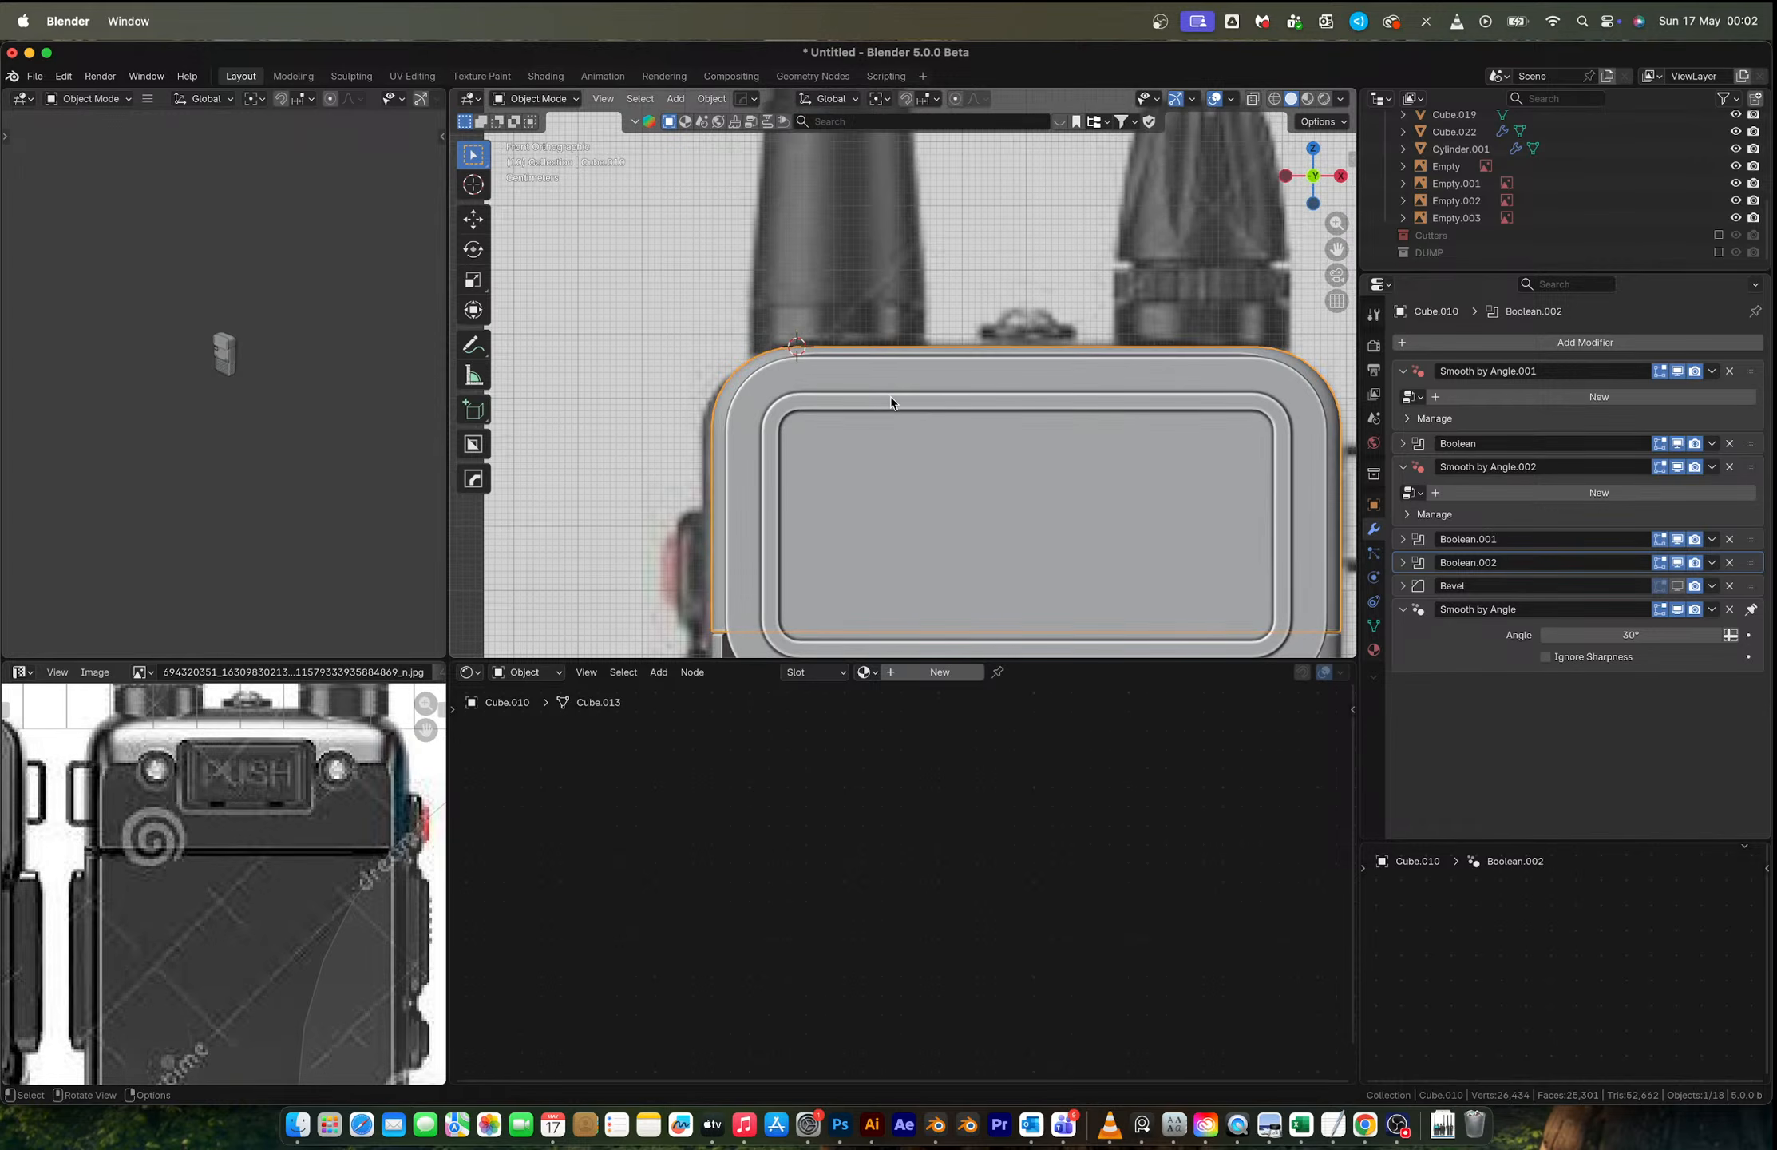
{"action": "key", "text": "shift+a"}
{"action": "mouse_move", "coordinate": [870, 384]}
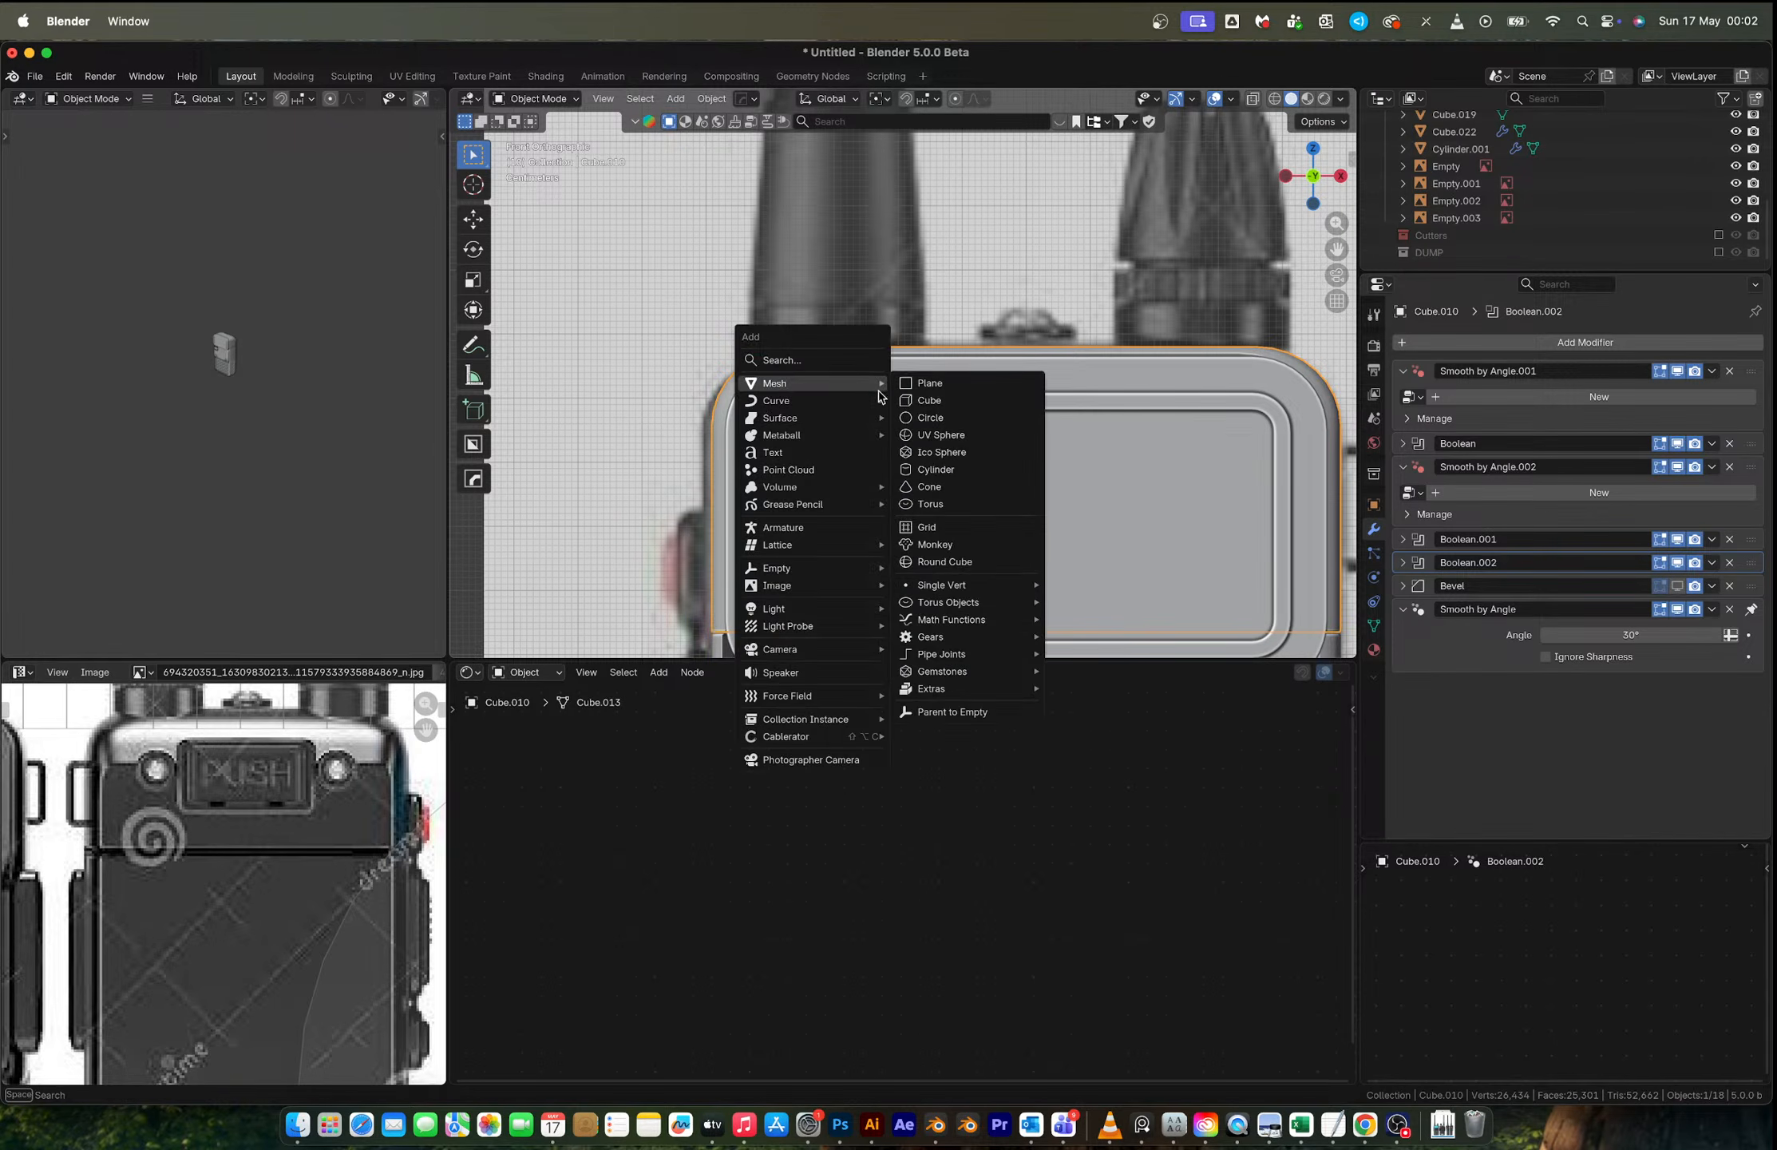
{"action": "left_click", "coordinate": [935, 469]}
{"action": "key", "text": "s"}
{"action": "left_click", "coordinate": [936, 451]}
Step: Move the cylinder about 0.061 m along X and scale it by about 0.736 to match the reference antenna's base
{"action": "key", "text": "g"}
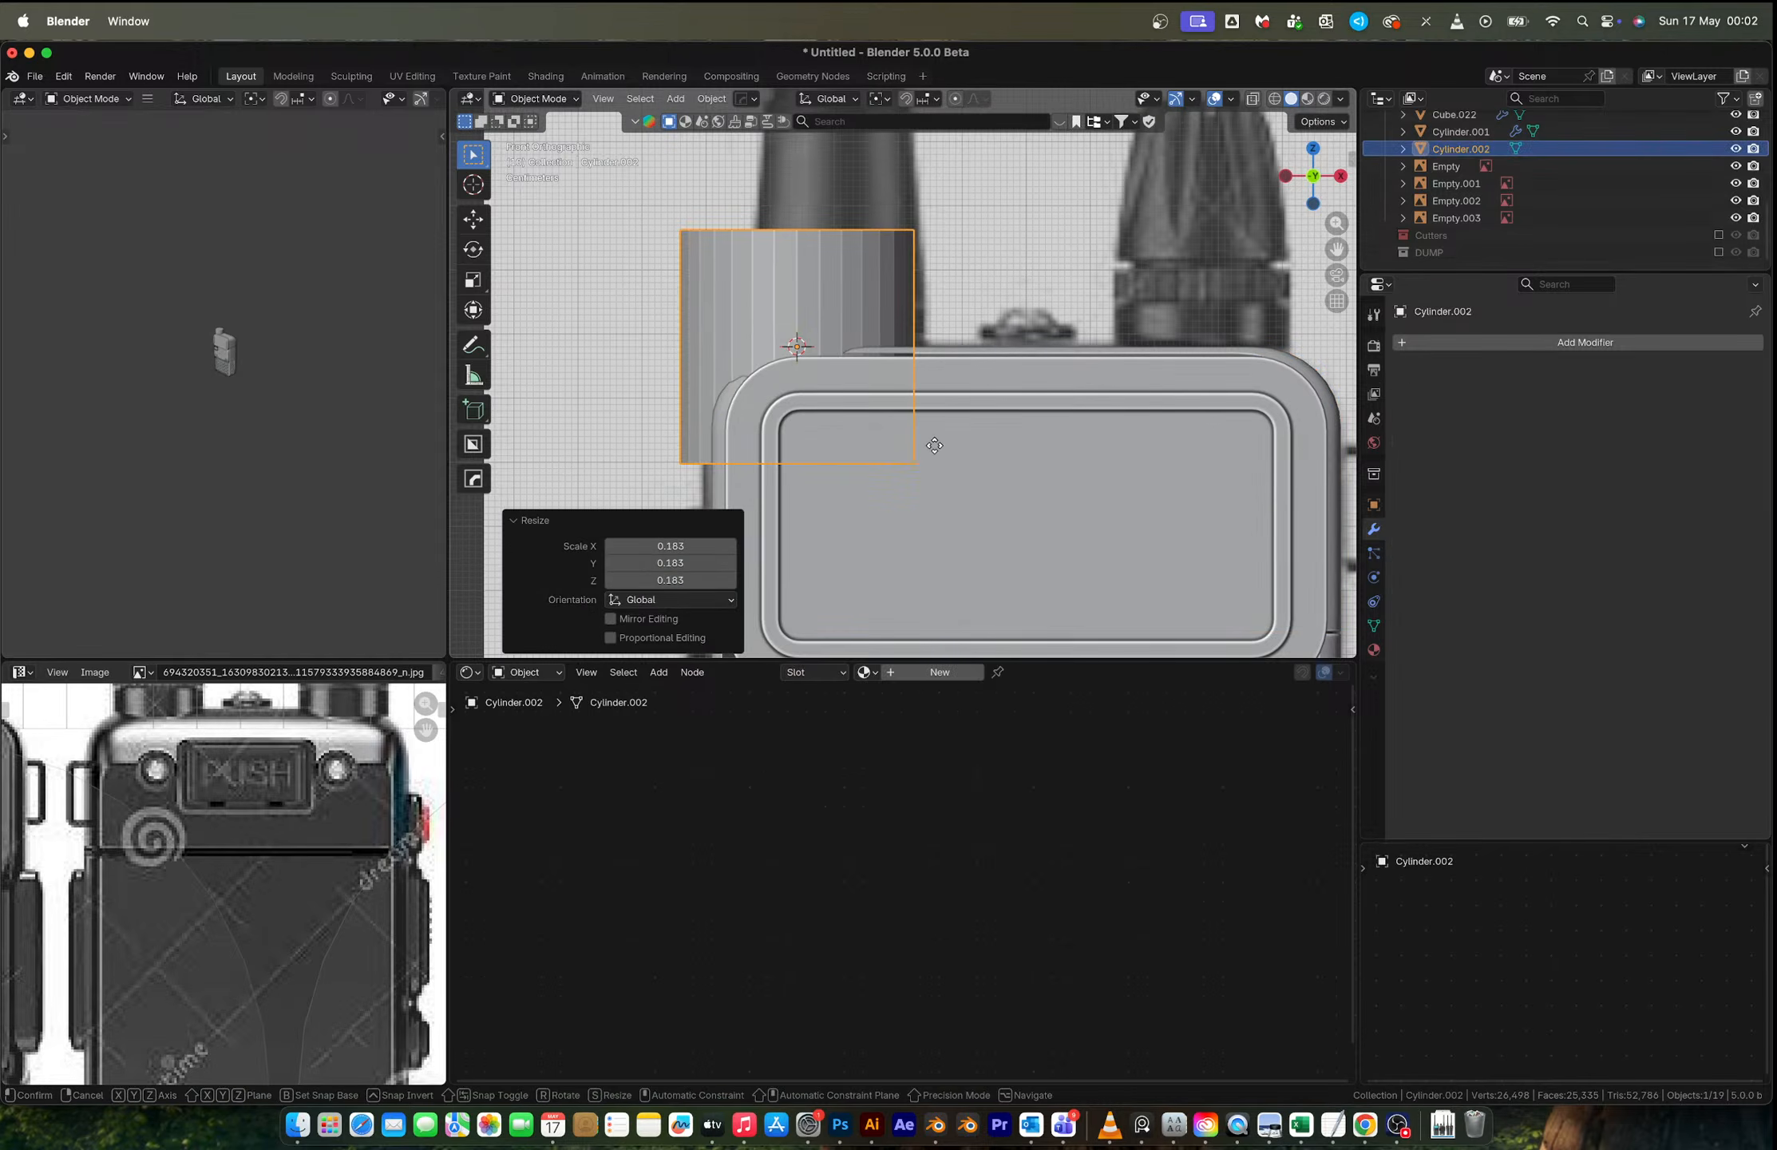
{"action": "key", "text": "x"}
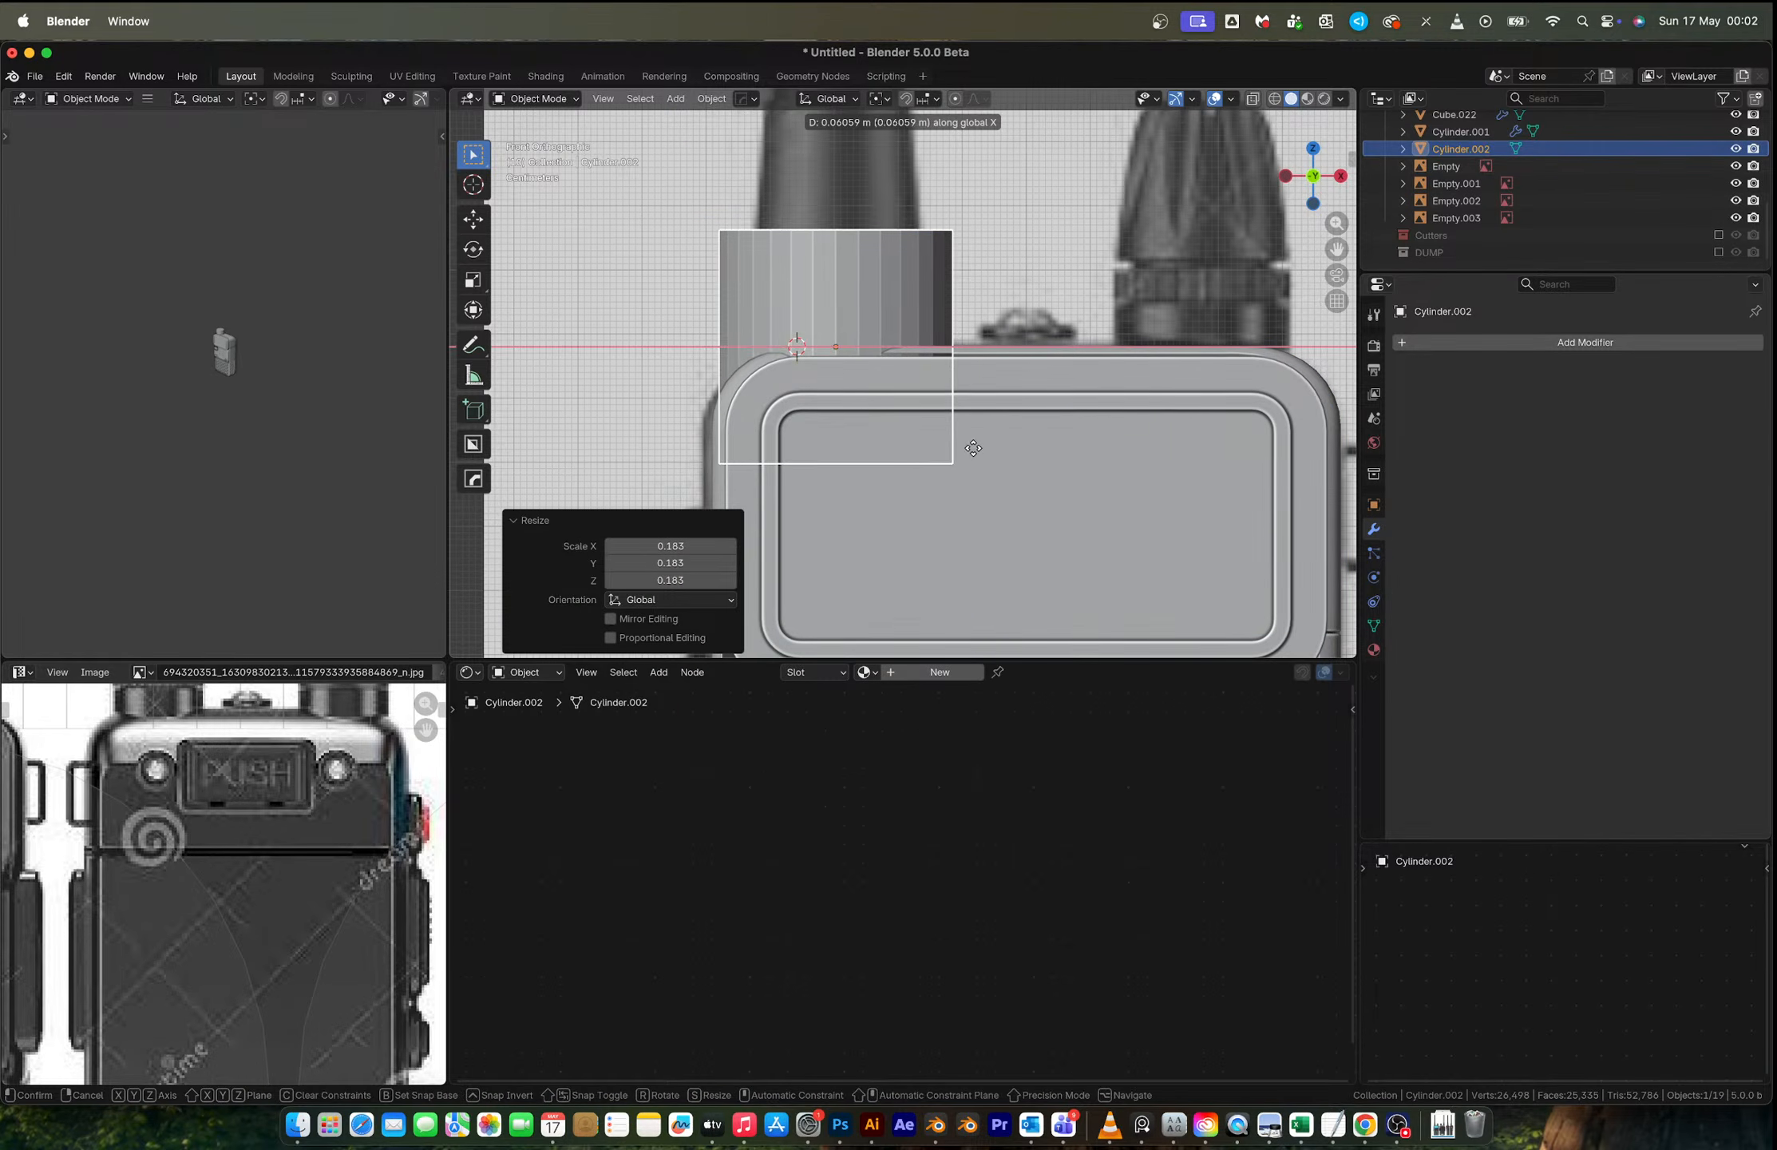
{"action": "left_click", "coordinate": [974, 449]}
{"action": "key", "text": "s"}
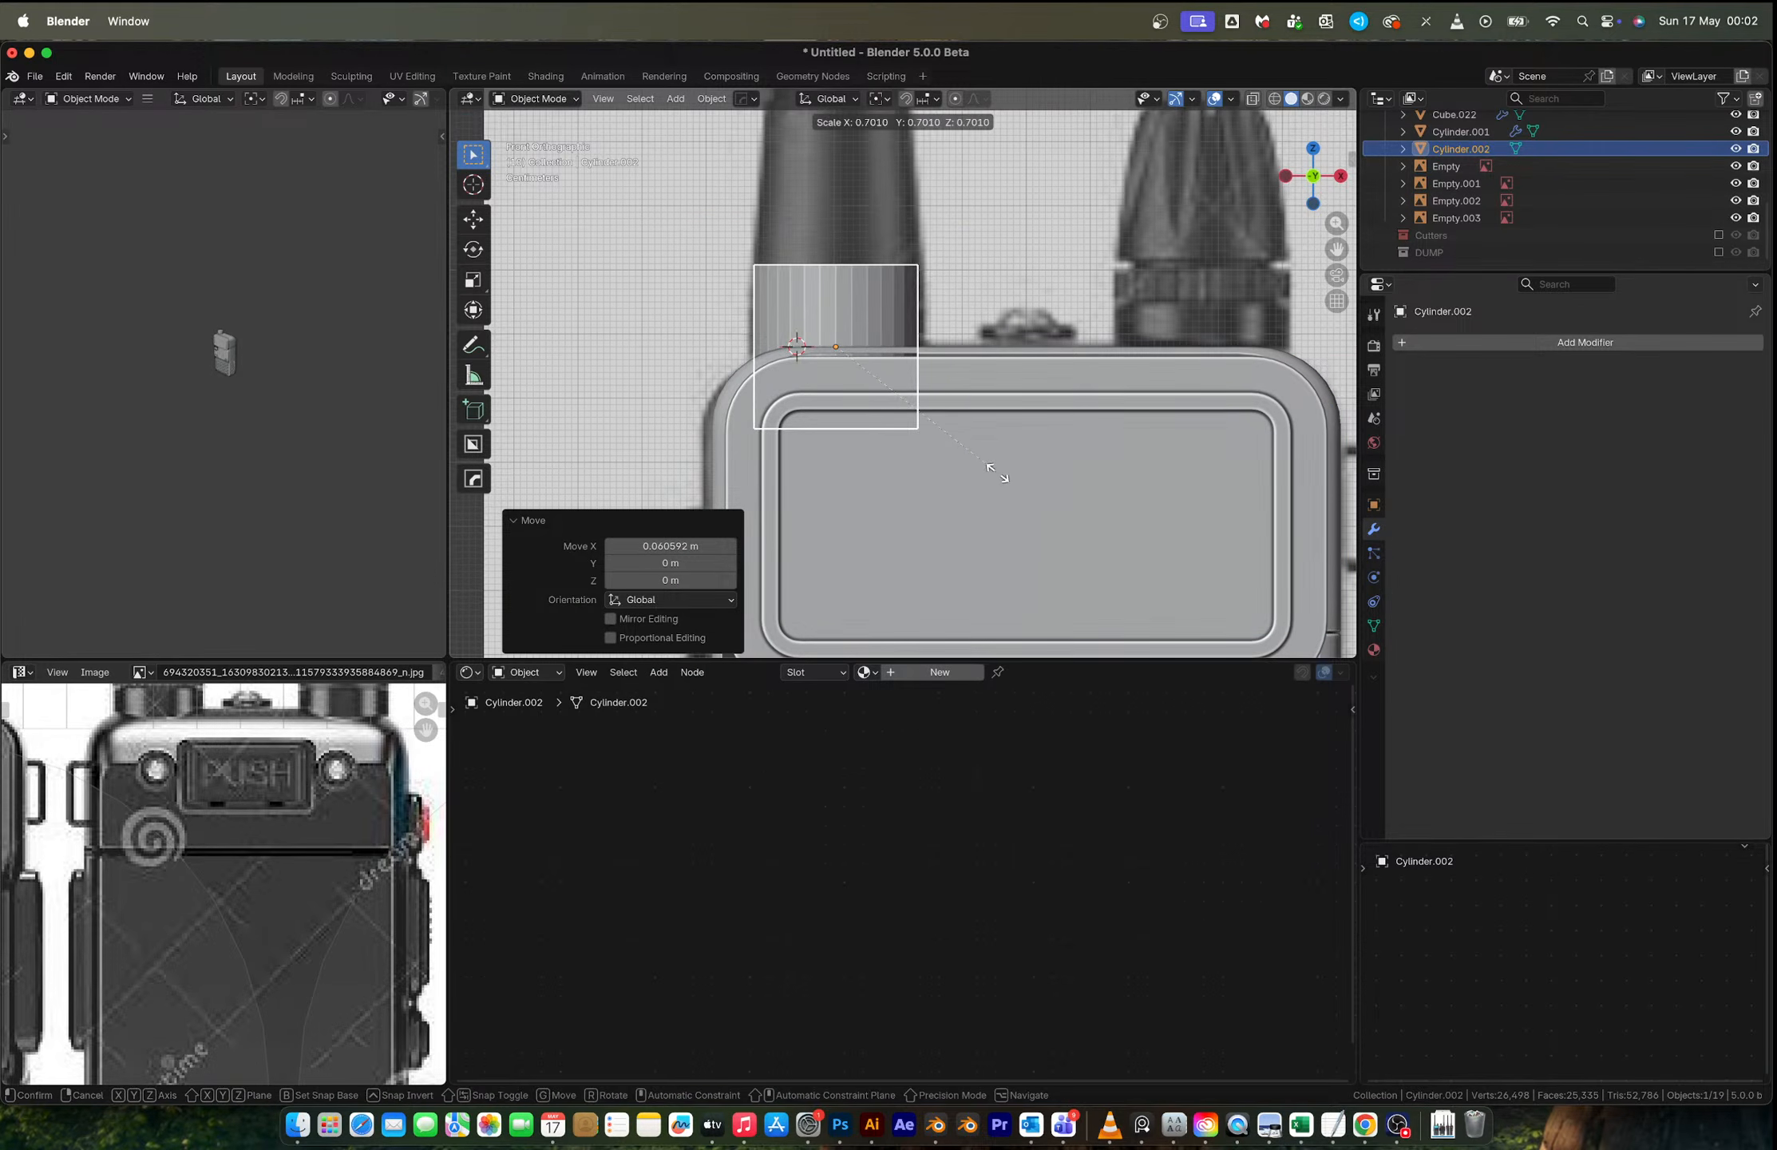
{"action": "left_click", "coordinate": [1007, 477]}
Step: Delete the top cap face of the antenna cylinder, with X-ray enabled for selecting its top vertices
{"action": "scroll", "coordinate": [896, 369], "scroll_direction": "down", "scroll_amount": 1}
{"action": "key", "text": "alt+z"}
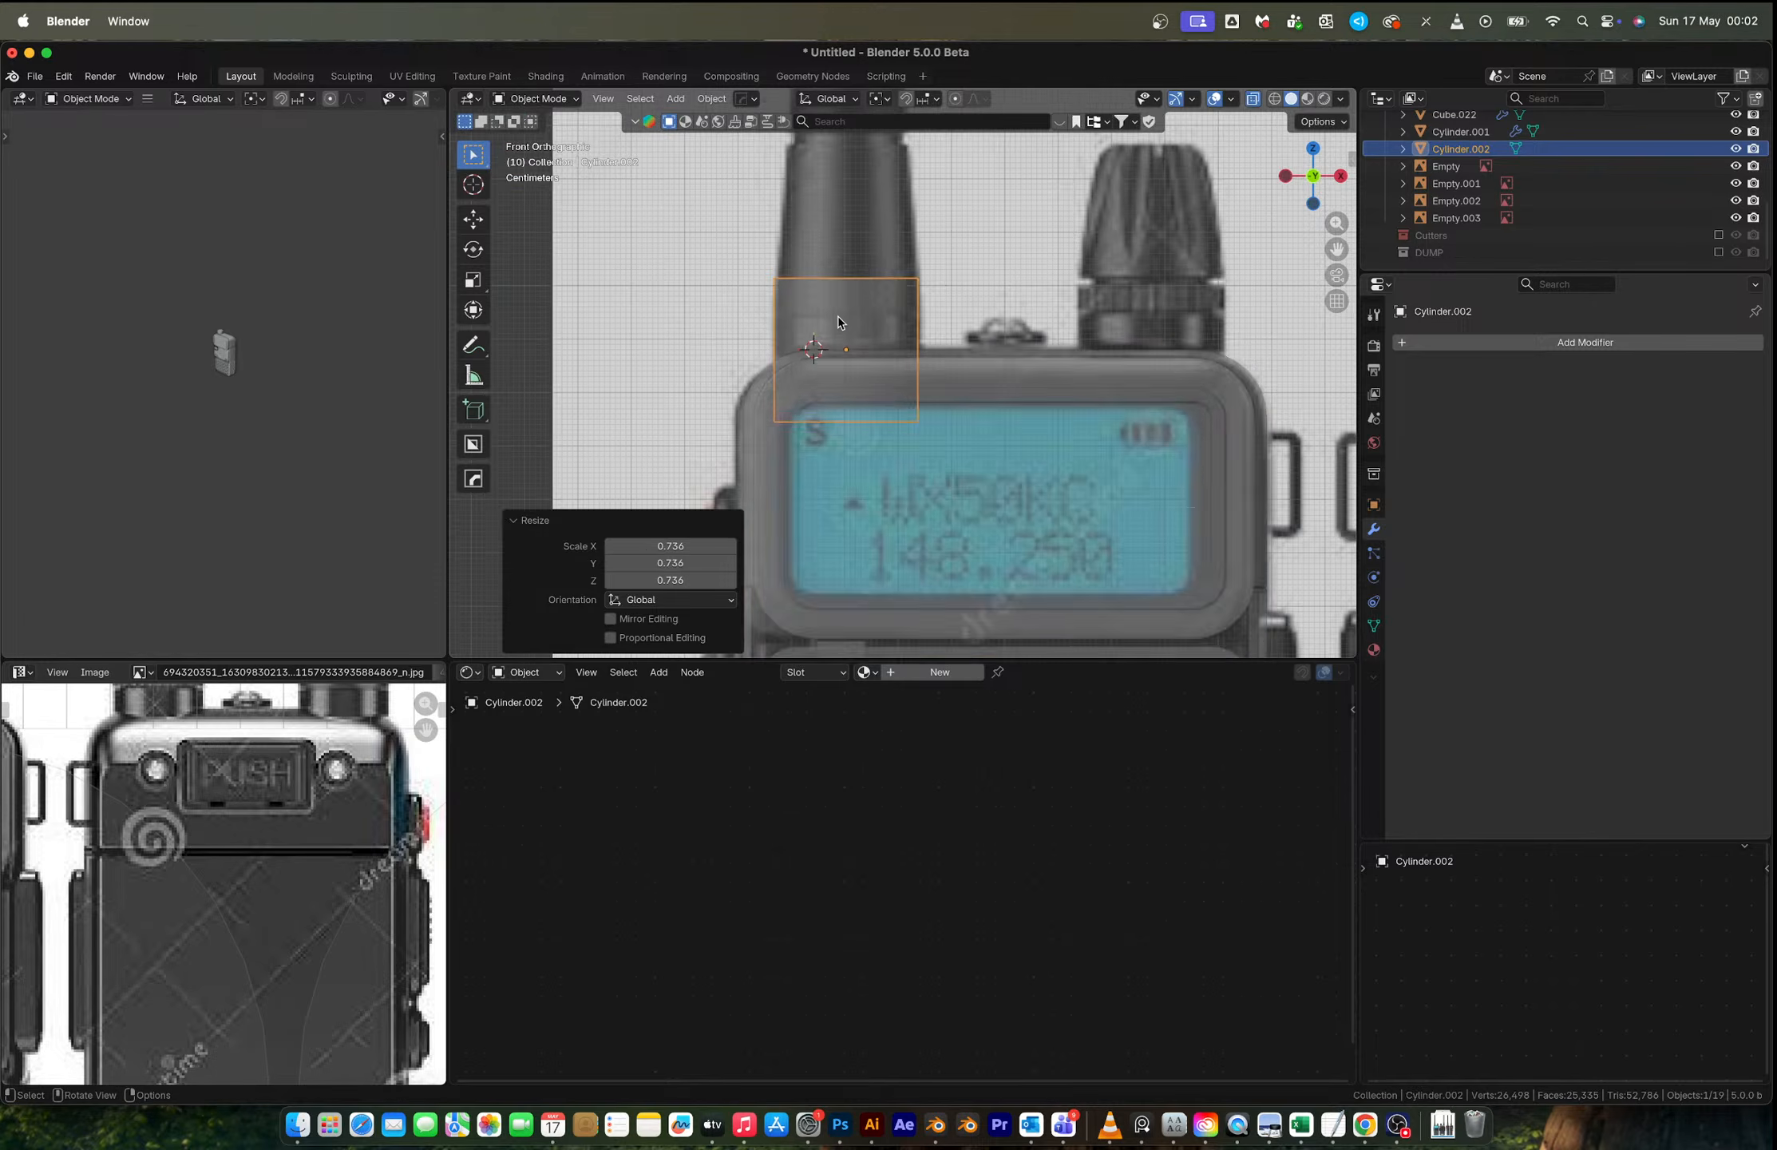
{"action": "scroll", "coordinate": [838, 318], "scroll_direction": "up", "scroll_amount": 3}
{"action": "middle_click_drag", "start_coordinate": [837, 317], "coordinate": [820, 395], "text": "shift"}
{"action": "key", "text": "Tab"}
{"action": "scroll", "coordinate": [790, 364], "scroll_direction": "down", "scroll_amount": 3}
{"action": "left_click_drag", "start_coordinate": [708, 295], "coordinate": [928, 375]}
{"action": "middle_click_drag", "start_coordinate": [817, 427], "coordinate": [840, 501]}
{"action": "key", "text": "3"}
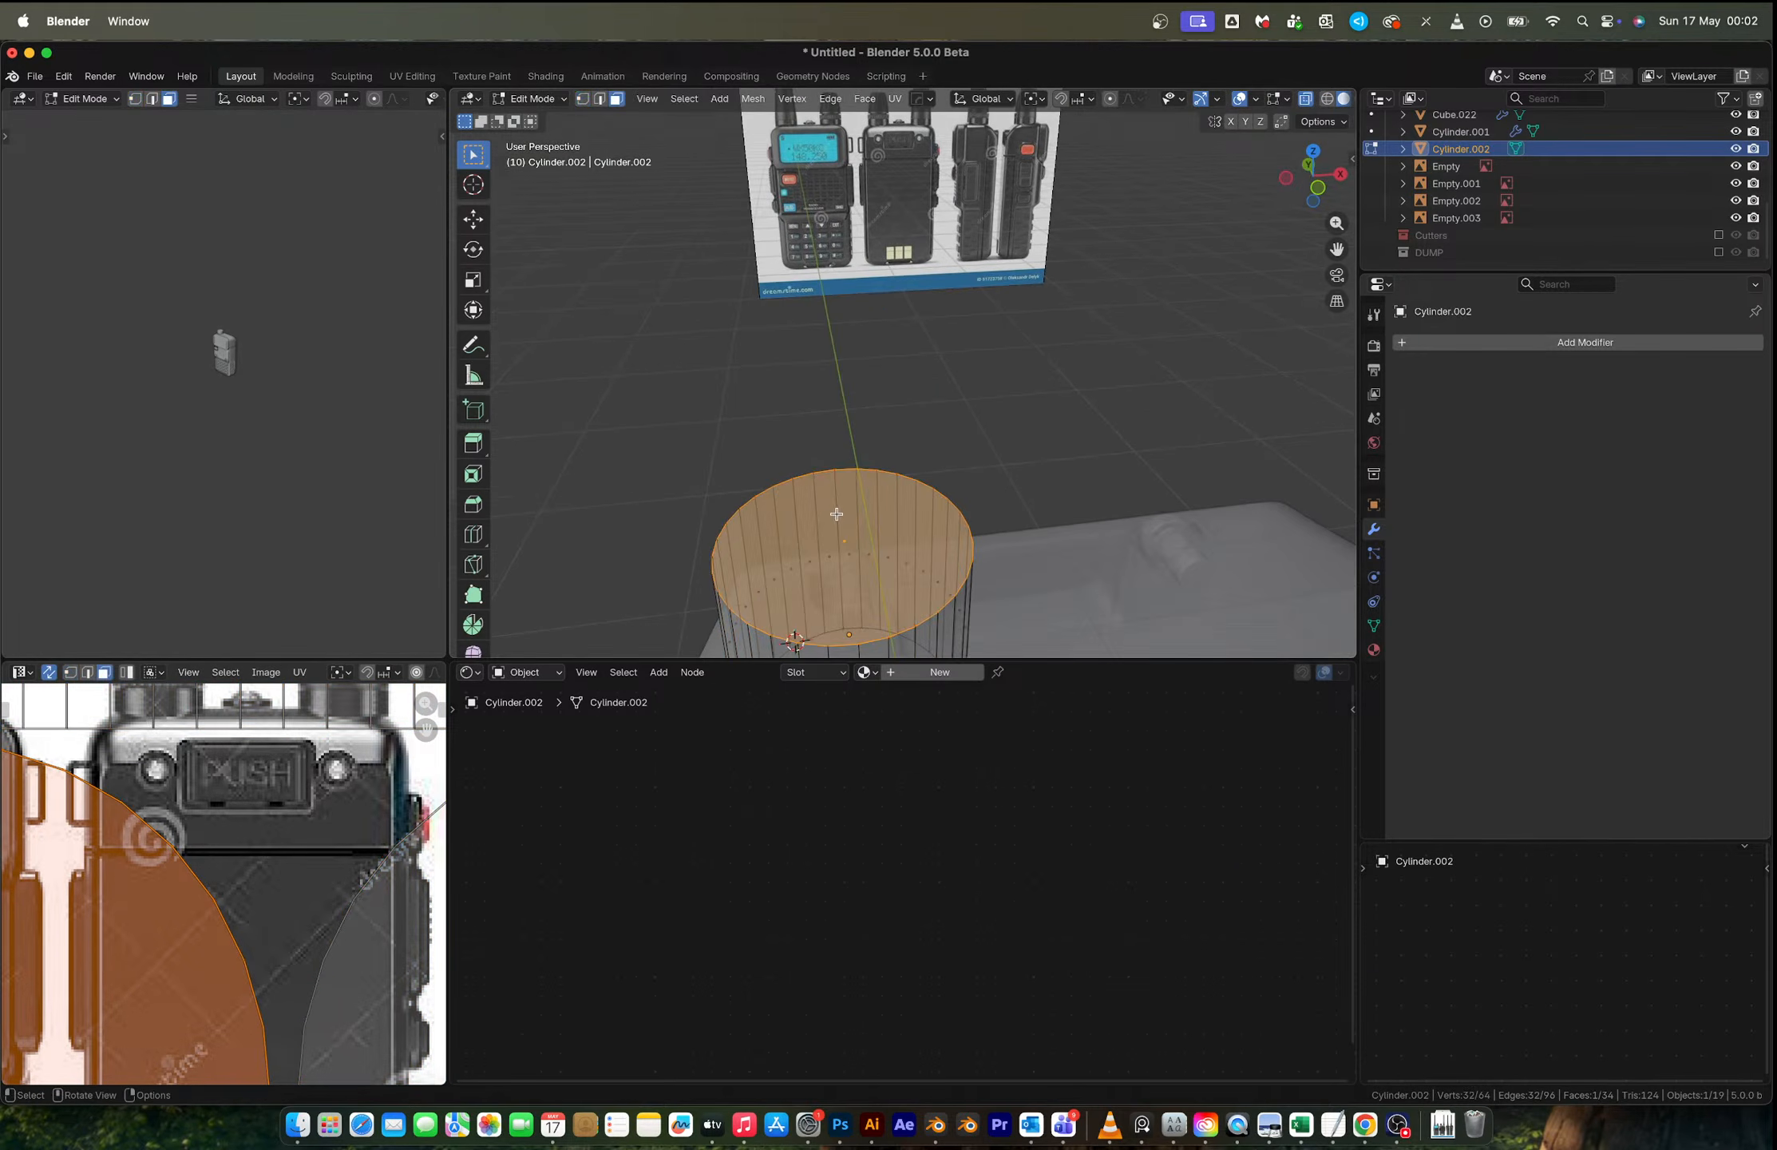
{"action": "key", "text": "x"}
{"action": "left_click", "coordinate": [779, 558]}
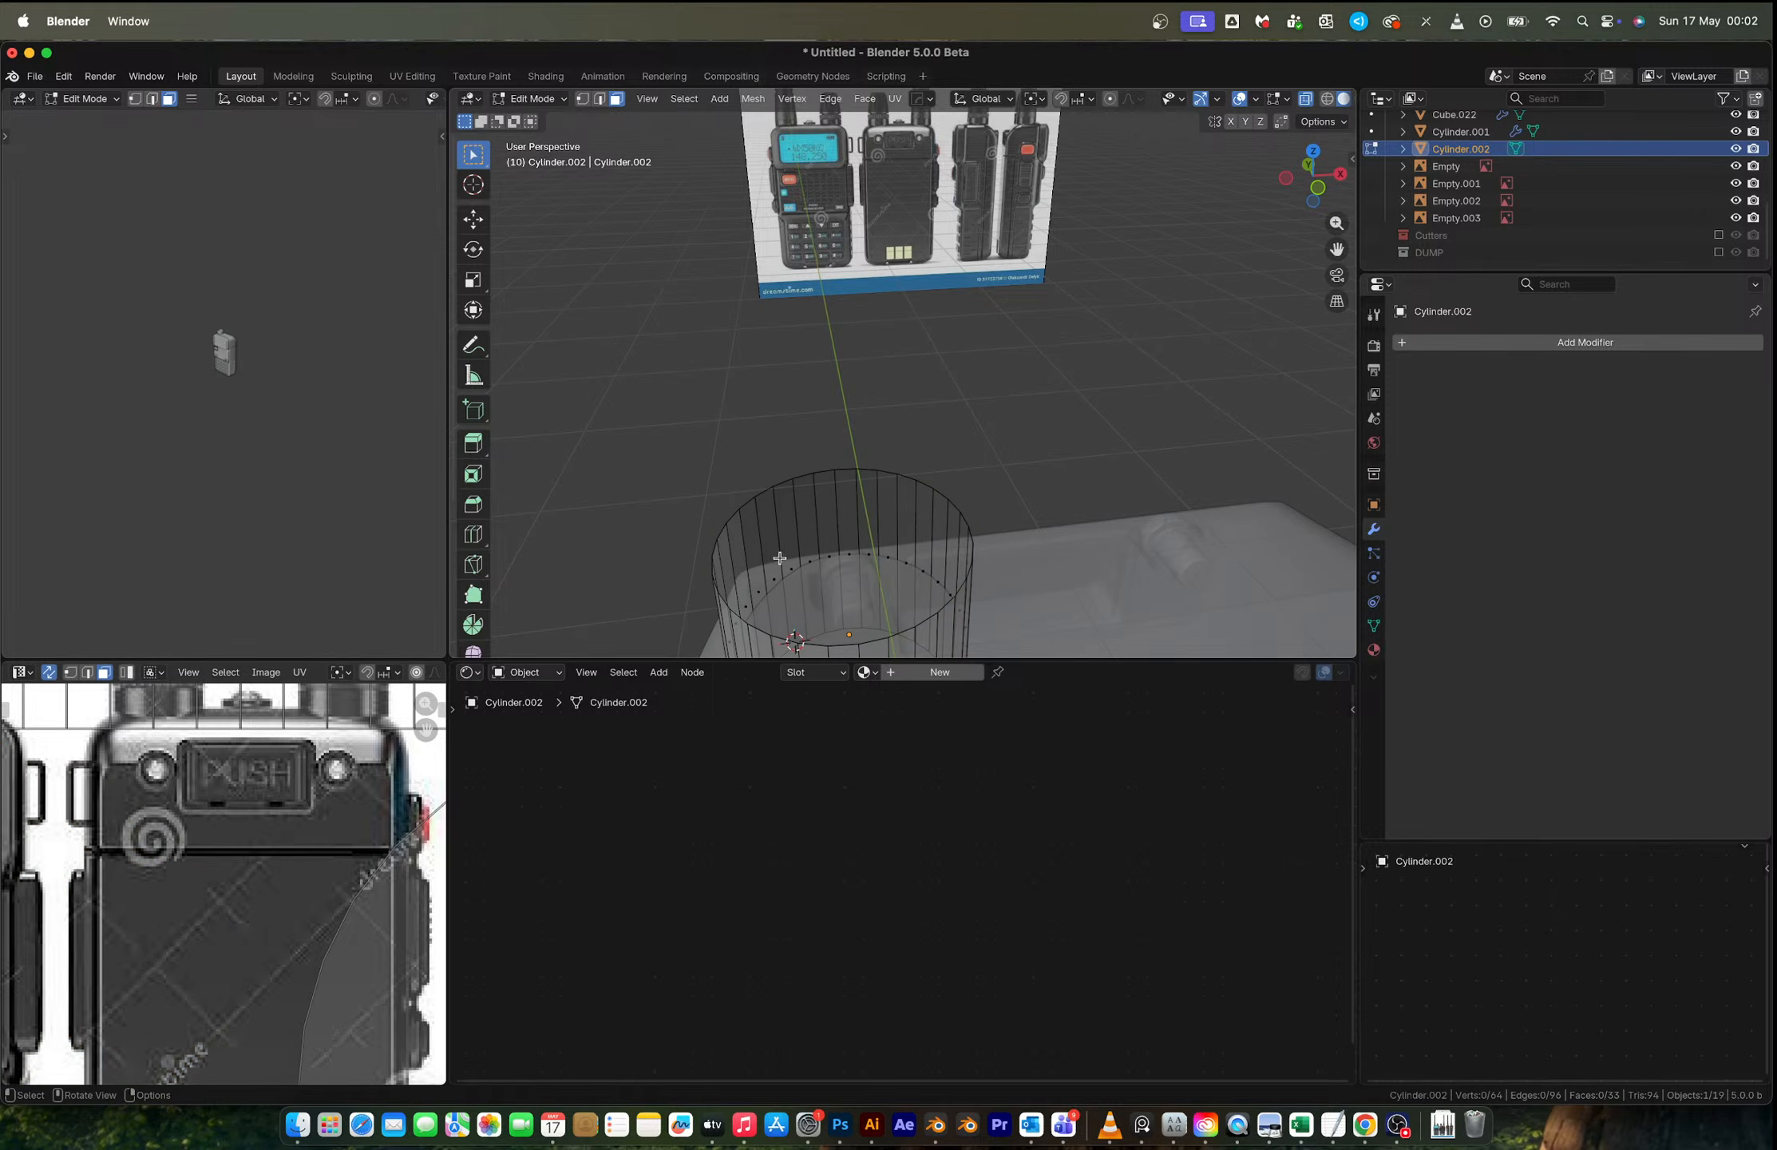
Step: Select the antenna cylinder's open top ring in front view and scale it by about 0.983
{"action": "left_click", "coordinate": [1318, 187]}
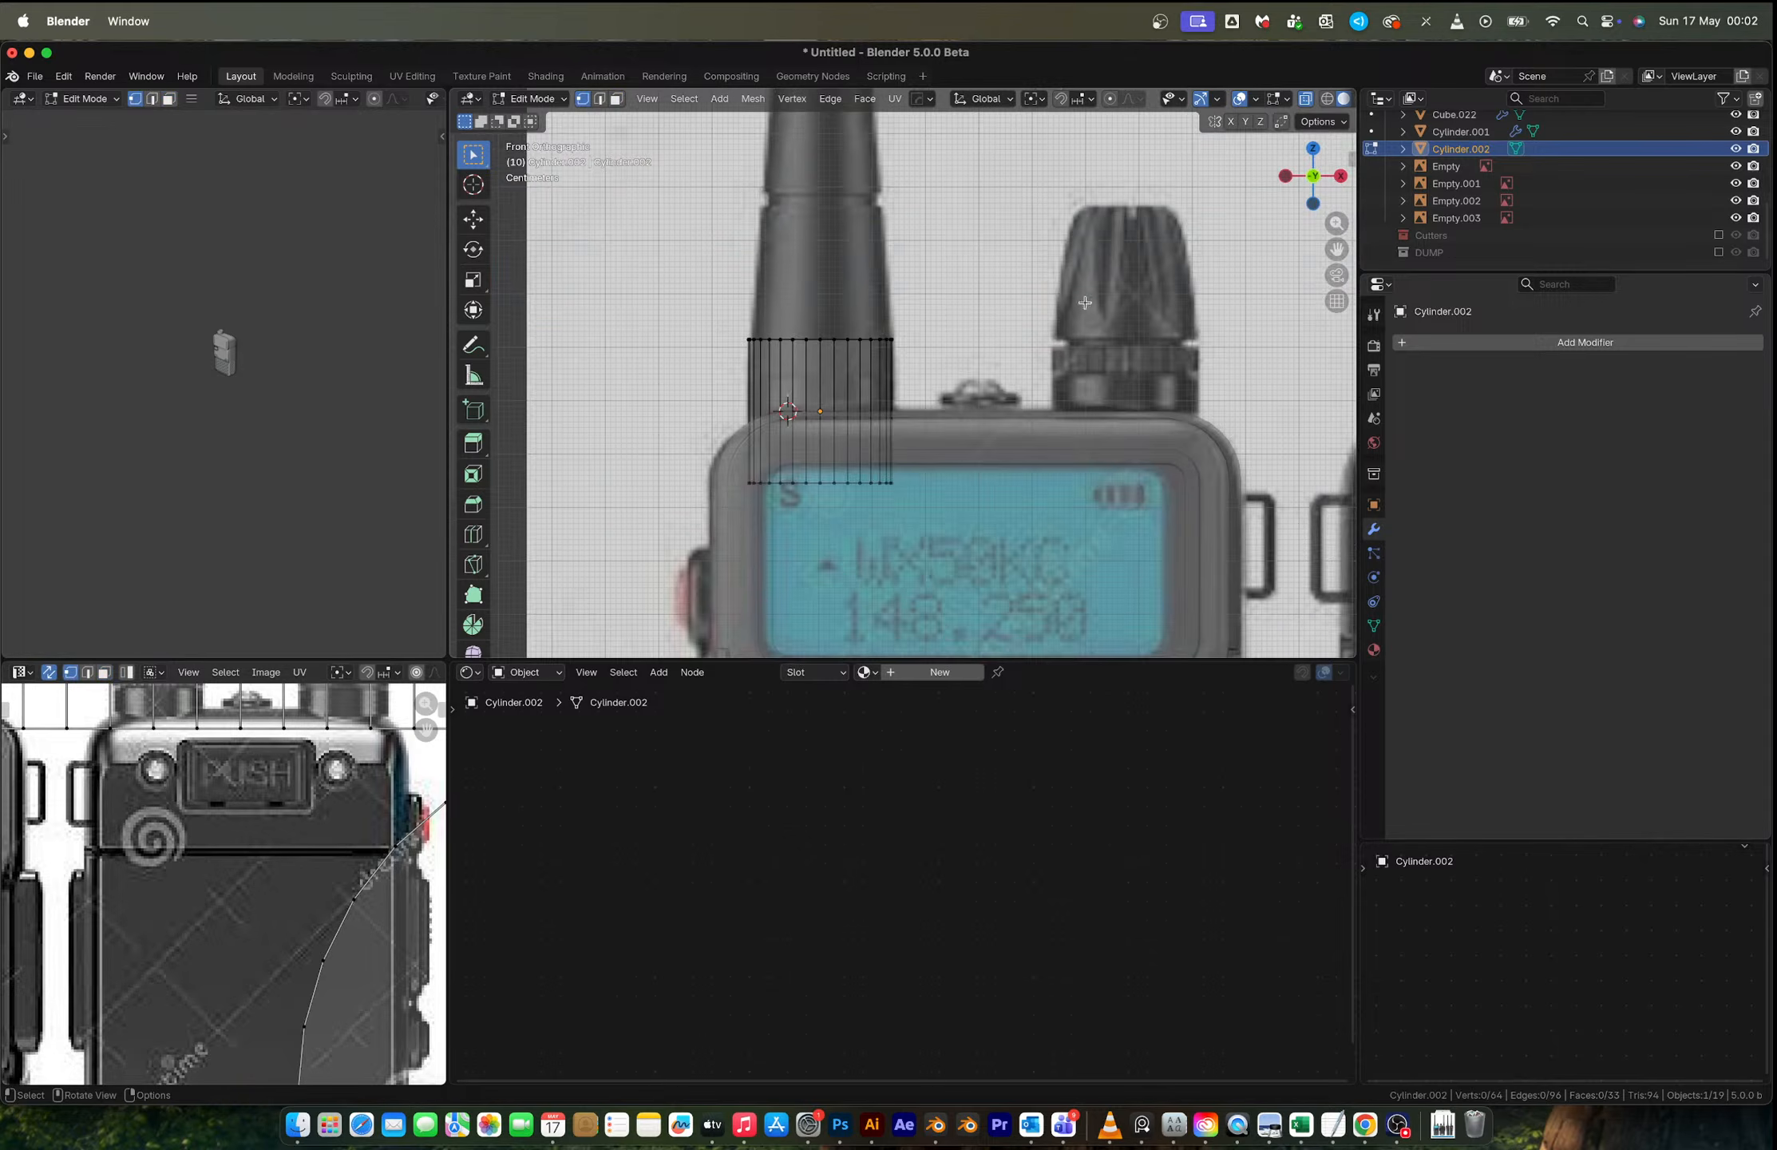
{"action": "left_click_drag", "start_coordinate": [683, 295], "coordinate": [923, 367]}
{"action": "key", "text": "s"}
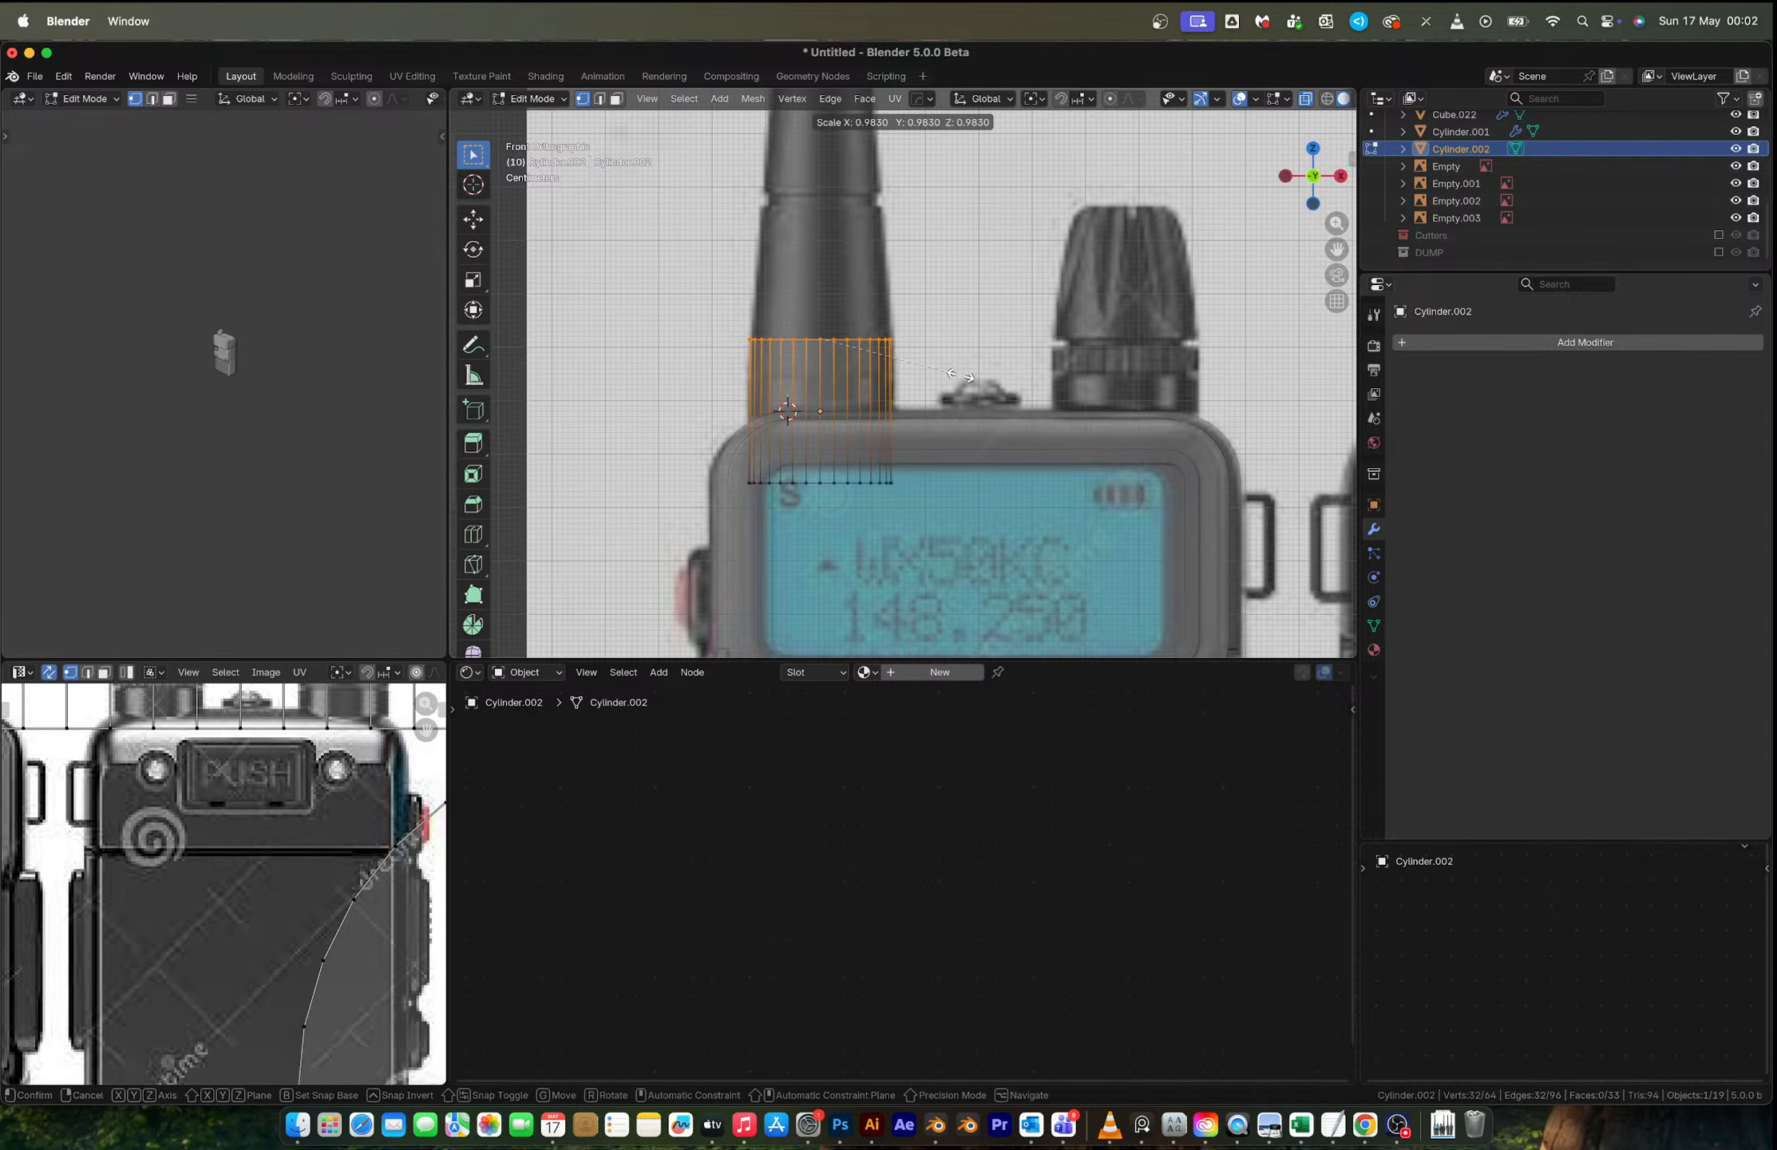
{"action": "left_click", "coordinate": [922, 367]}
Step: Extrude the antenna's top ring about 0.244 m along Z and scale the new ring by about 0.876
{"action": "middle_click_drag", "start_coordinate": [815, 335], "coordinate": [879, 439], "text": "shift"}
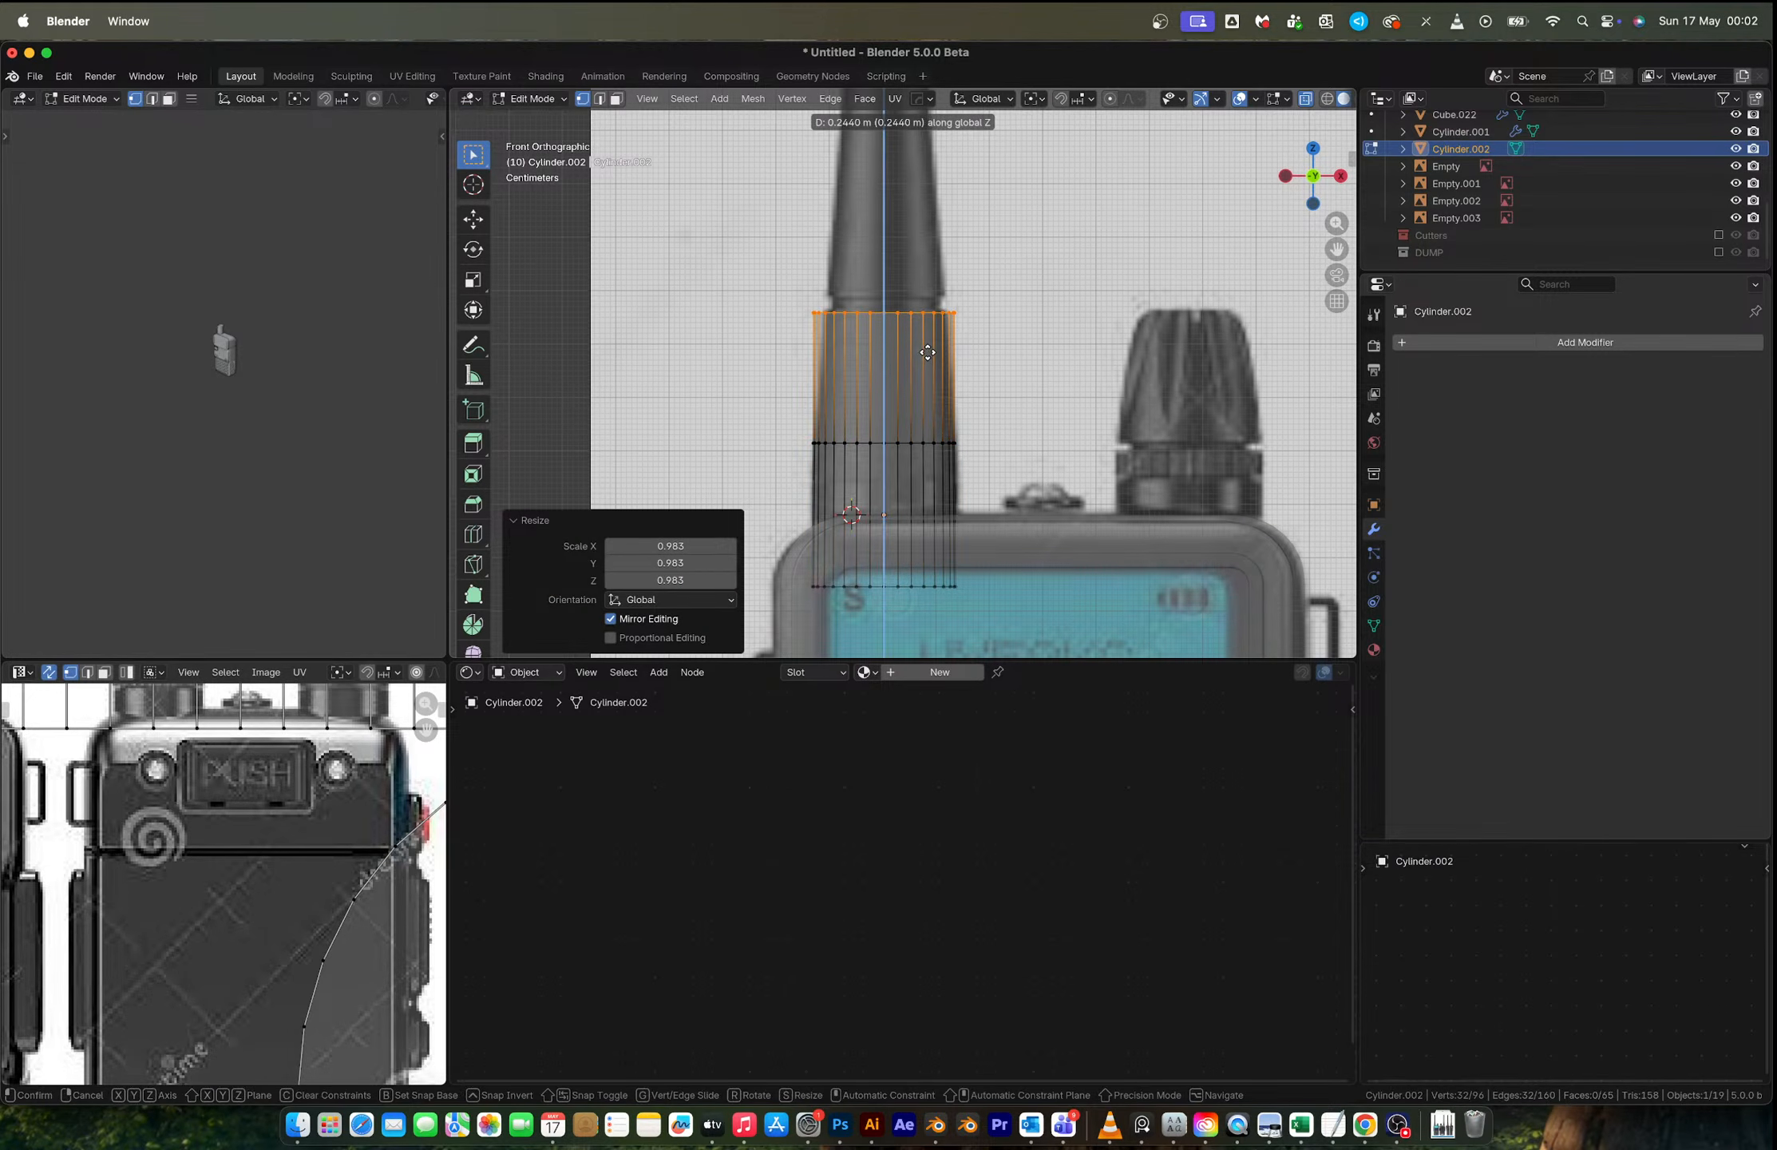
{"action": "left_click", "coordinate": [926, 351]}
{"action": "key", "text": "s"}
{"action": "left_click", "coordinate": [1028, 351]}
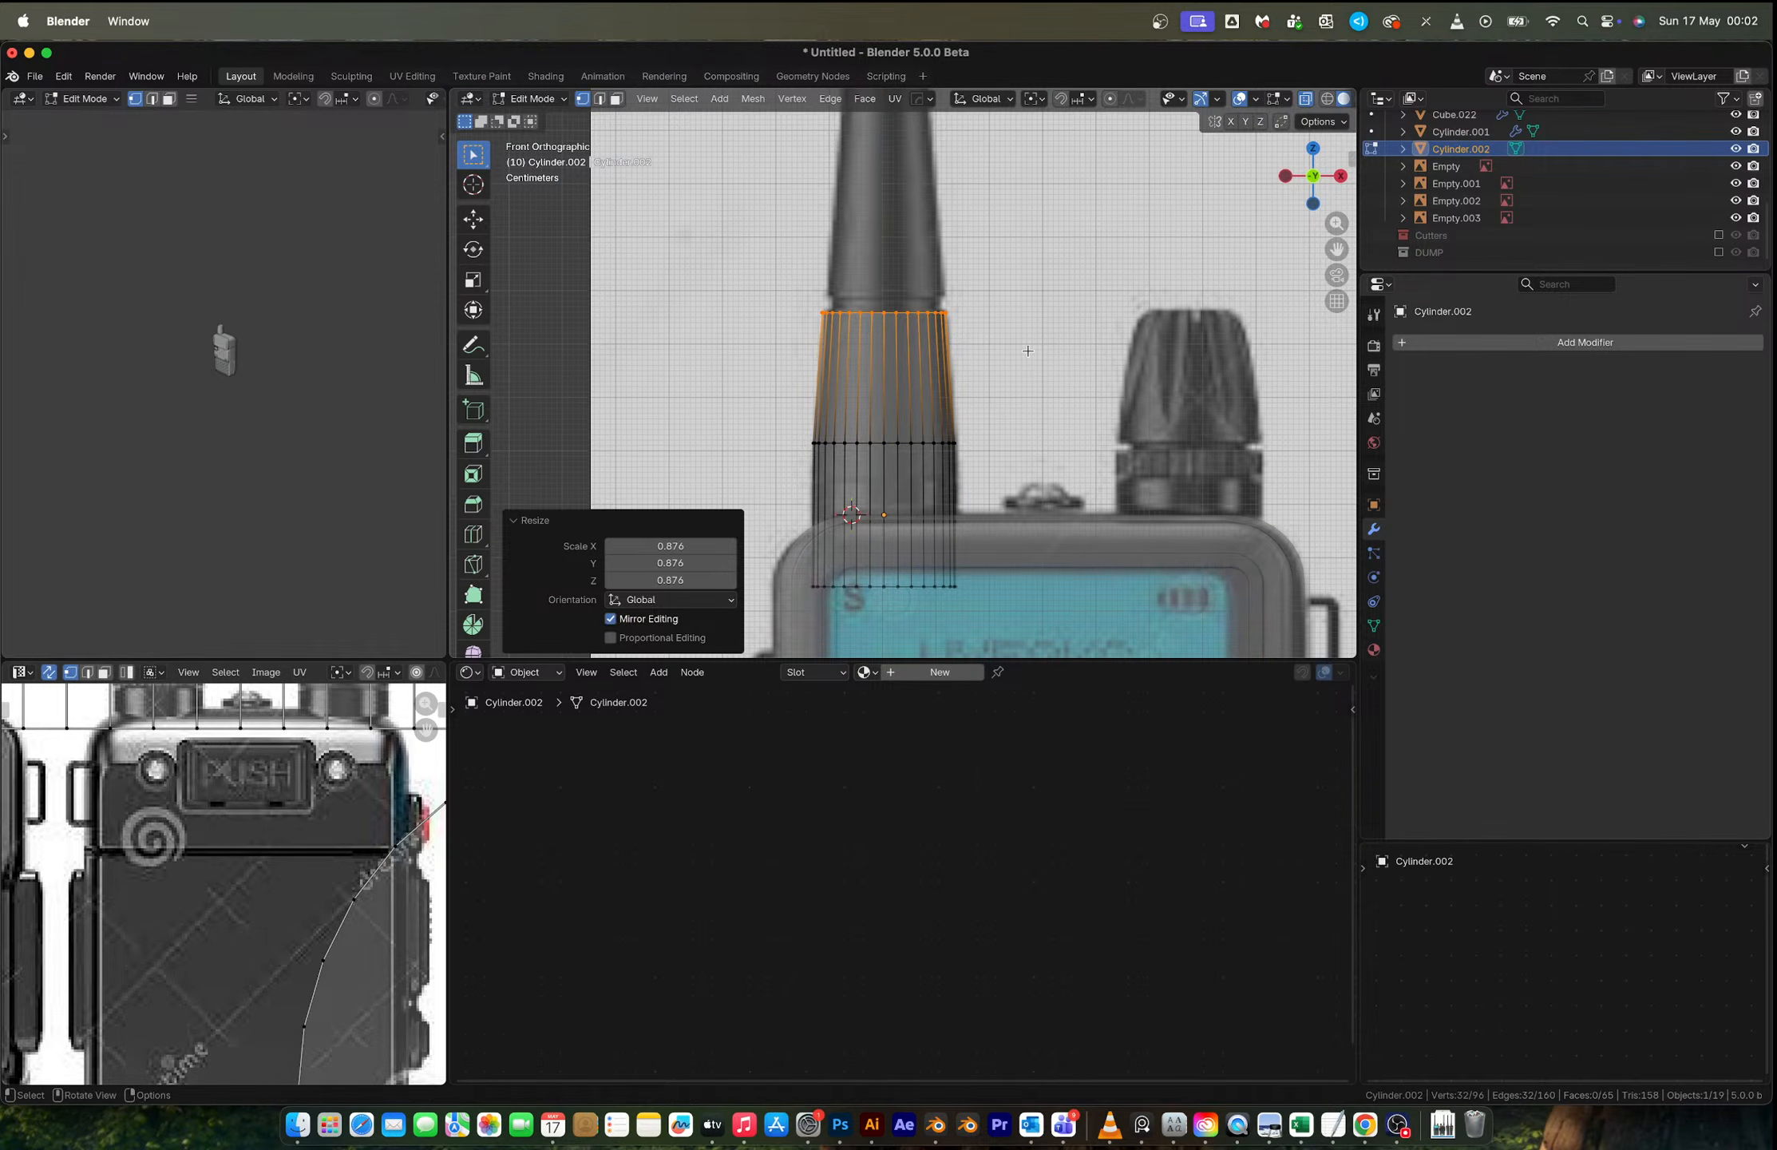
Step: Extrude a short collar about 0.03 m along Z from the antenna's top ring and scale its end by about 0.956
{"action": "key", "text": "g"}
{"action": "key", "text": "z"}
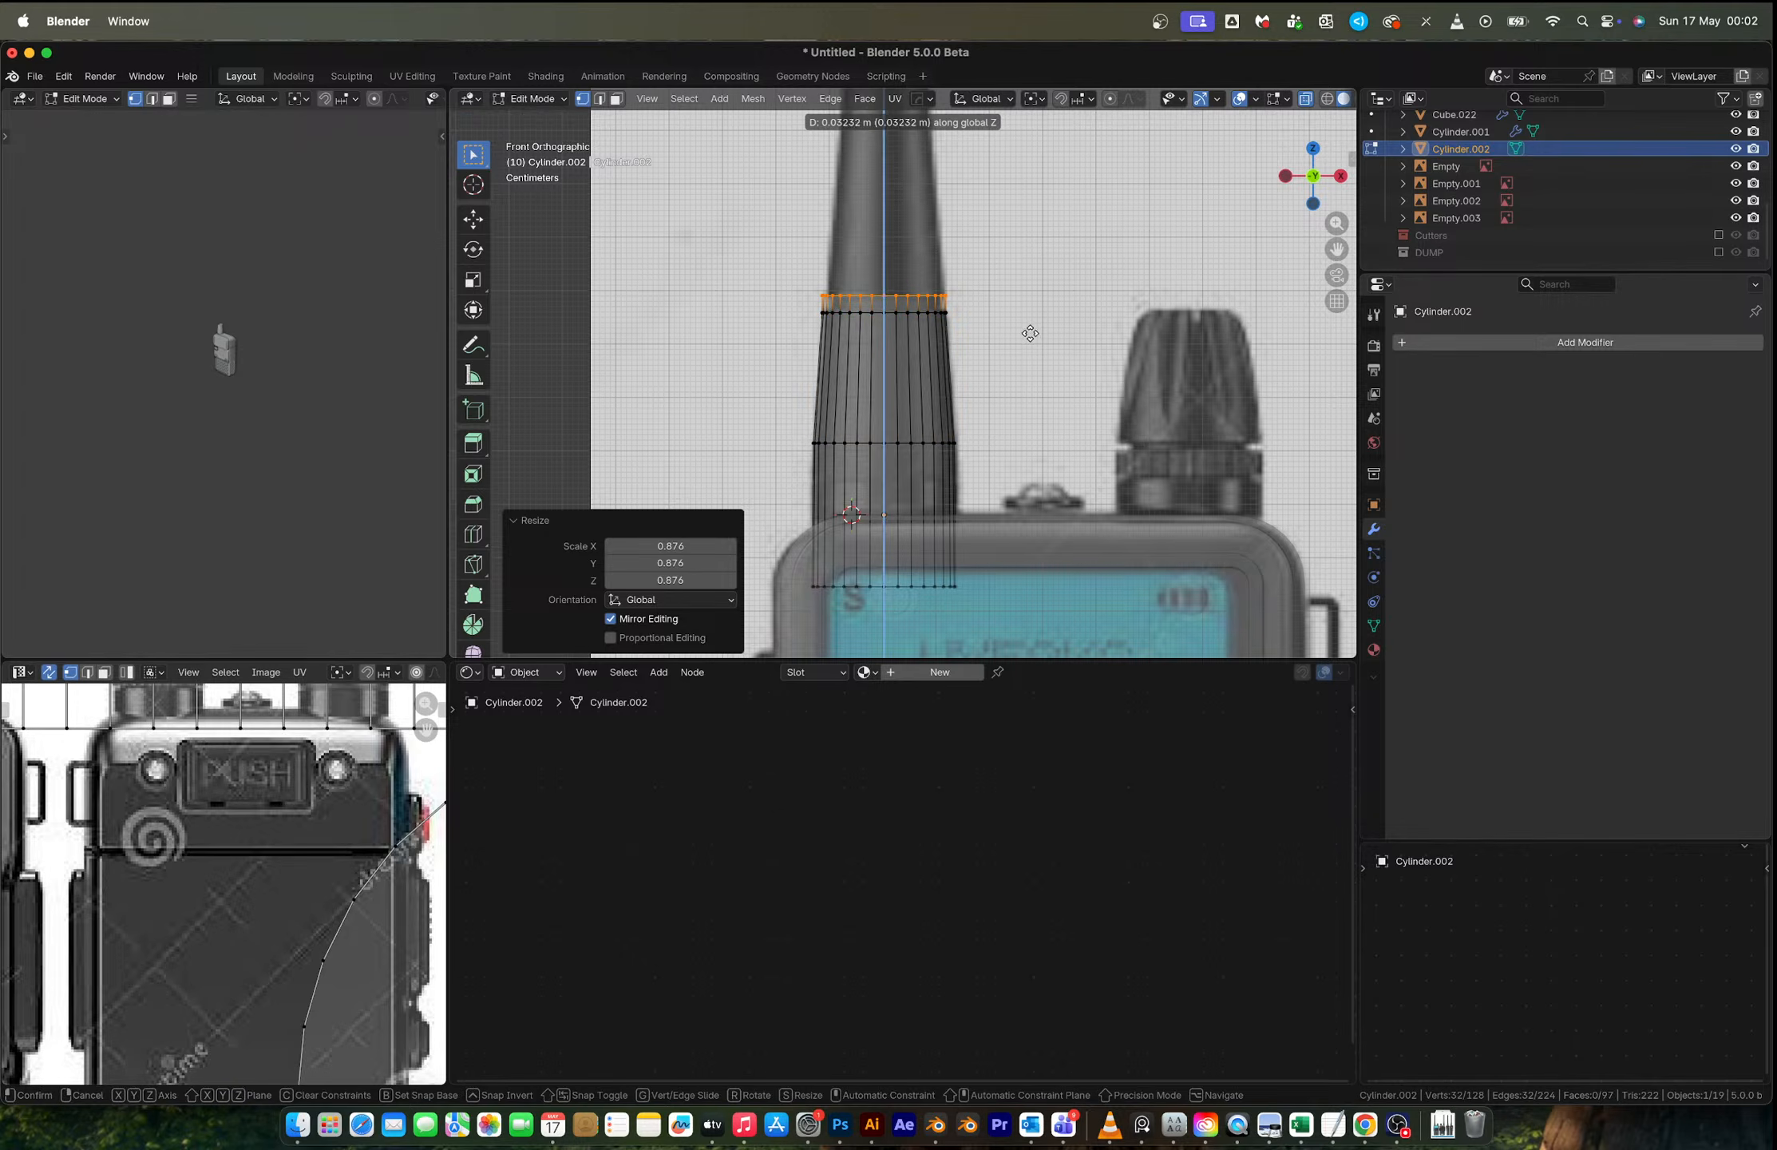
{"action": "left_click", "coordinate": [1030, 333]}
{"action": "key", "text": "s"}
{"action": "left_click", "coordinate": [1028, 336]}
Step: Extrude the antenna's top ring about 0.344 m along Z and taper its end by scaling it about 0.797
{"action": "scroll", "coordinate": [930, 313], "scroll_direction": "down", "scroll_amount": 2}
{"action": "middle_click_drag", "start_coordinate": [928, 311], "coordinate": [895, 488], "text": "shift"}
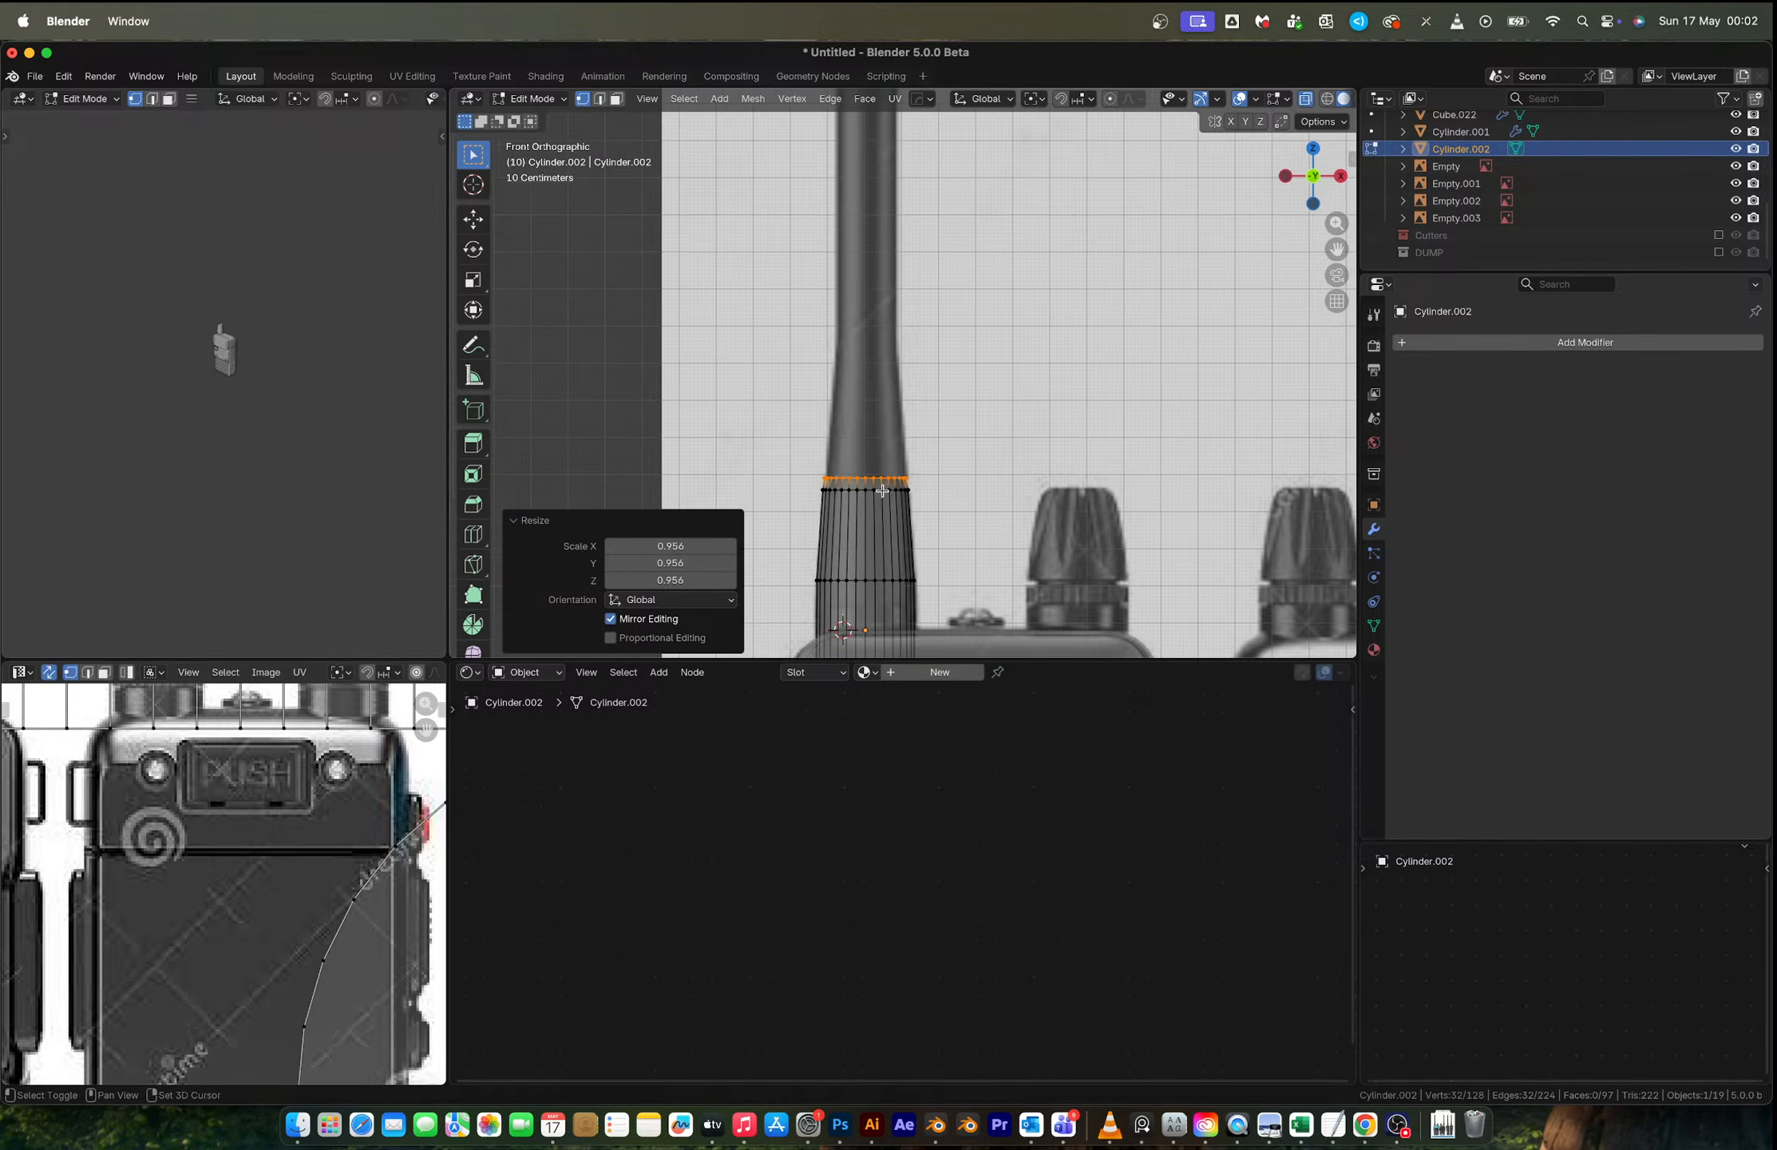
{"action": "key", "text": "e"}
{"action": "key", "text": "z"}
{"action": "left_click", "coordinate": [911, 369]}
{"action": "key", "text": "s"}
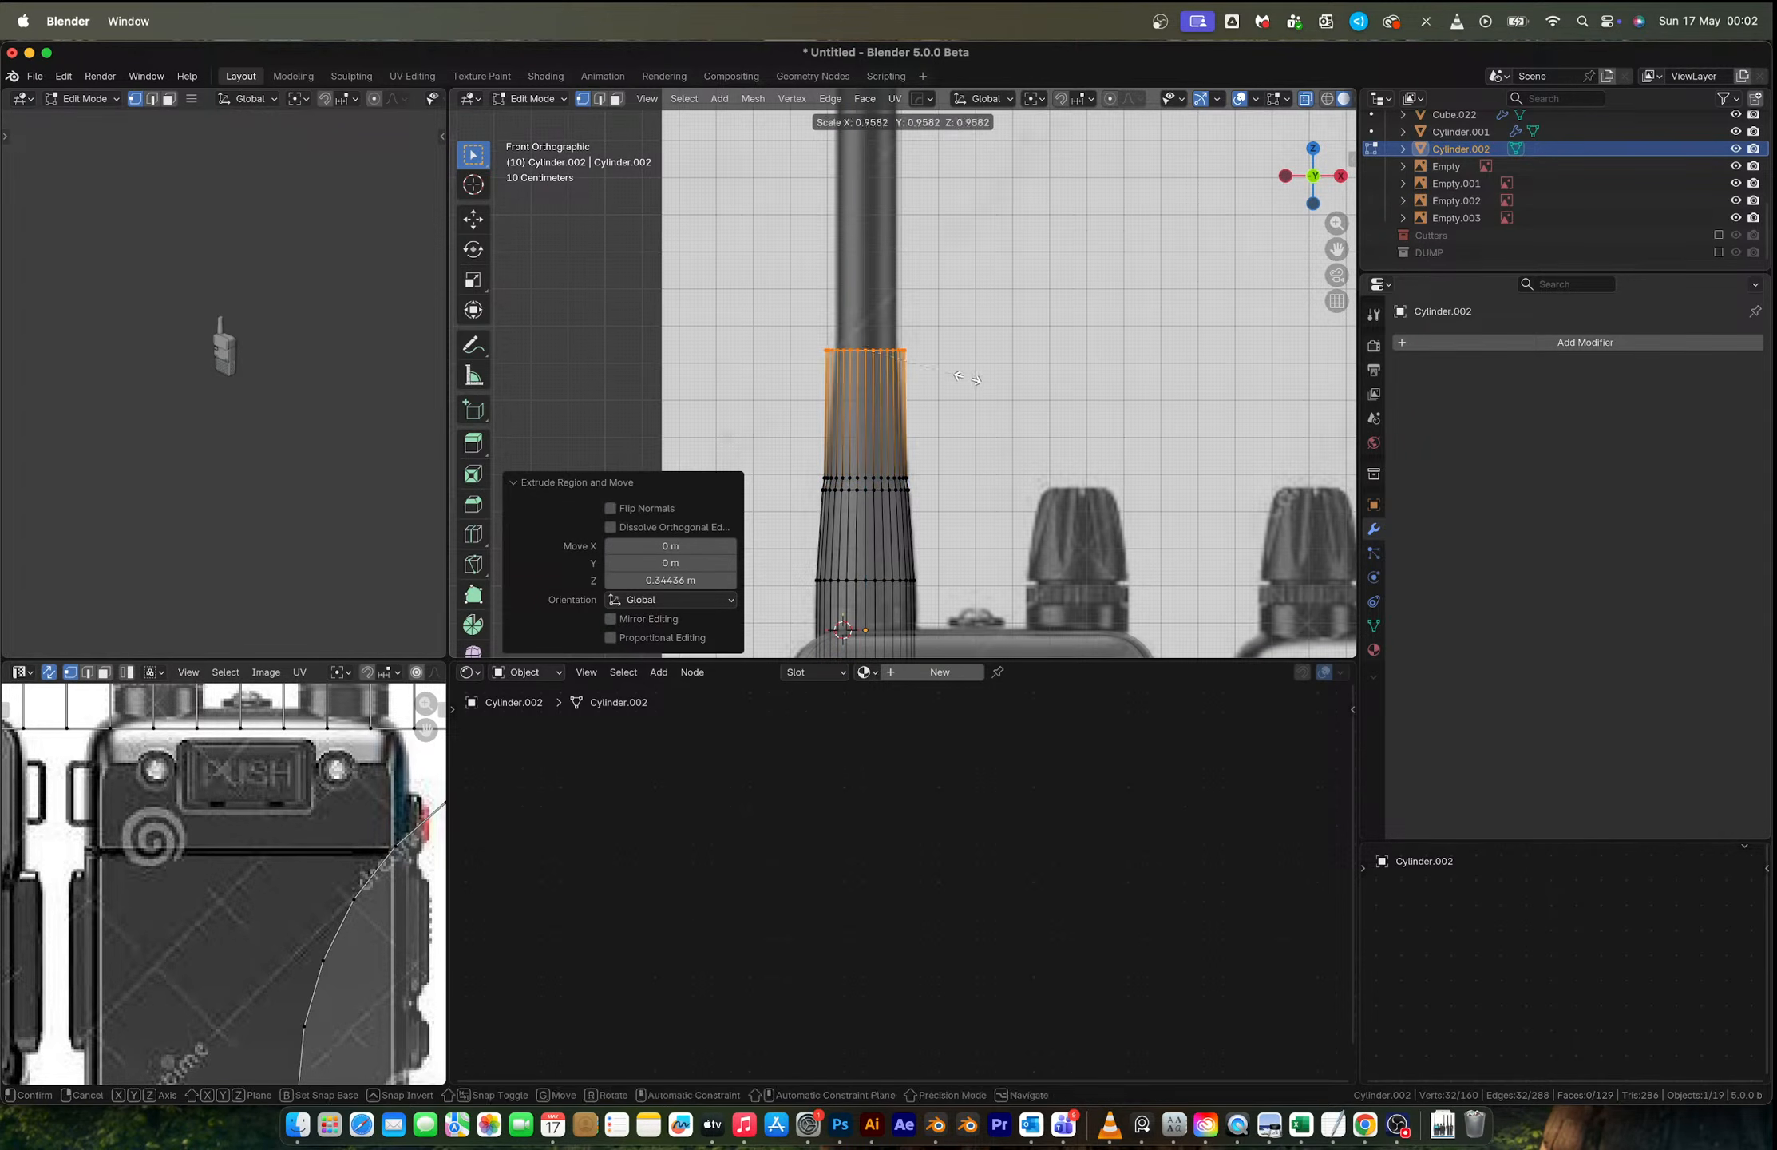
{"action": "left_click", "coordinate": [949, 373]}
Step: Extrude the antenna shaft about 0.94 m along Z and raise its end a further 0.268 m to the groove beneath the tip
{"action": "middle_click_drag", "start_coordinate": [949, 373], "coordinate": [913, 563], "text": "shift"}
{"action": "key", "text": "e"}
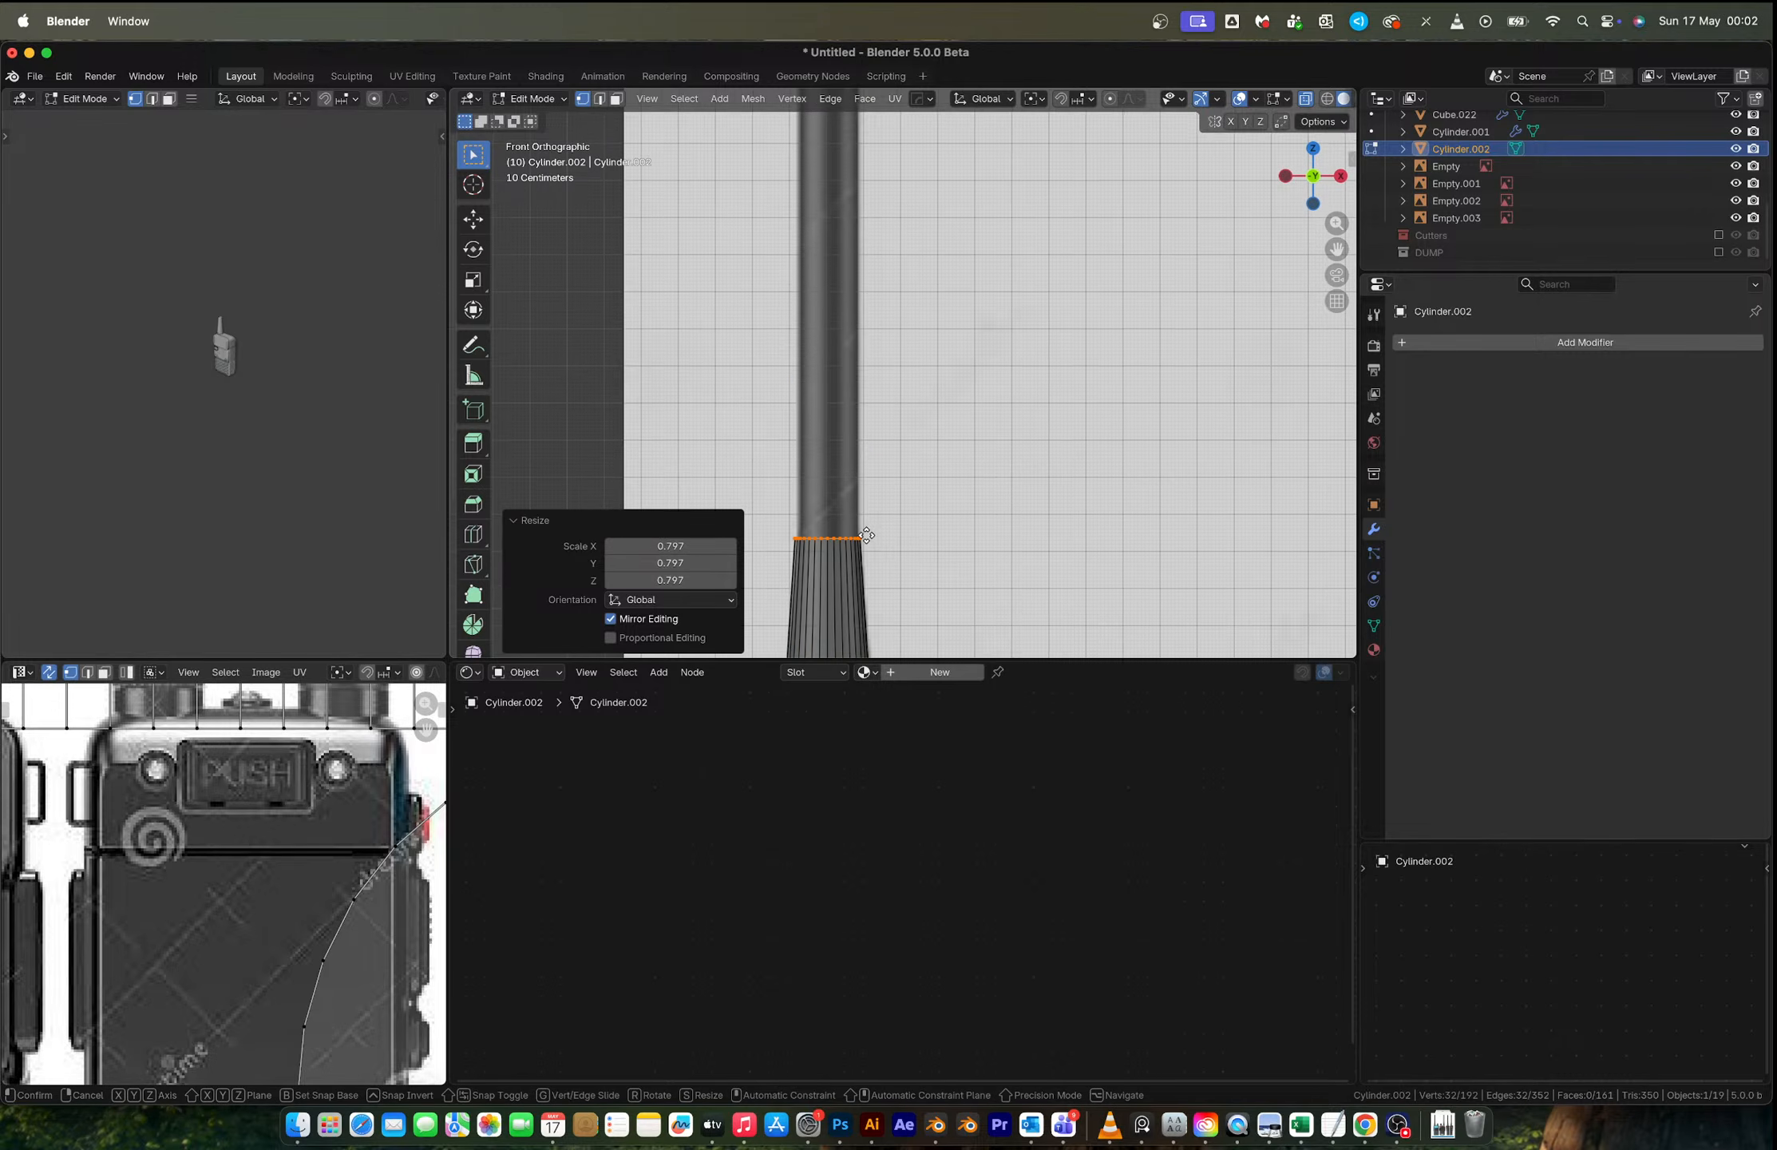
{"action": "key", "text": "z"}
{"action": "left_click", "coordinate": [913, 187]}
{"action": "scroll", "coordinate": [892, 225], "scroll_direction": "down", "scroll_amount": 4}
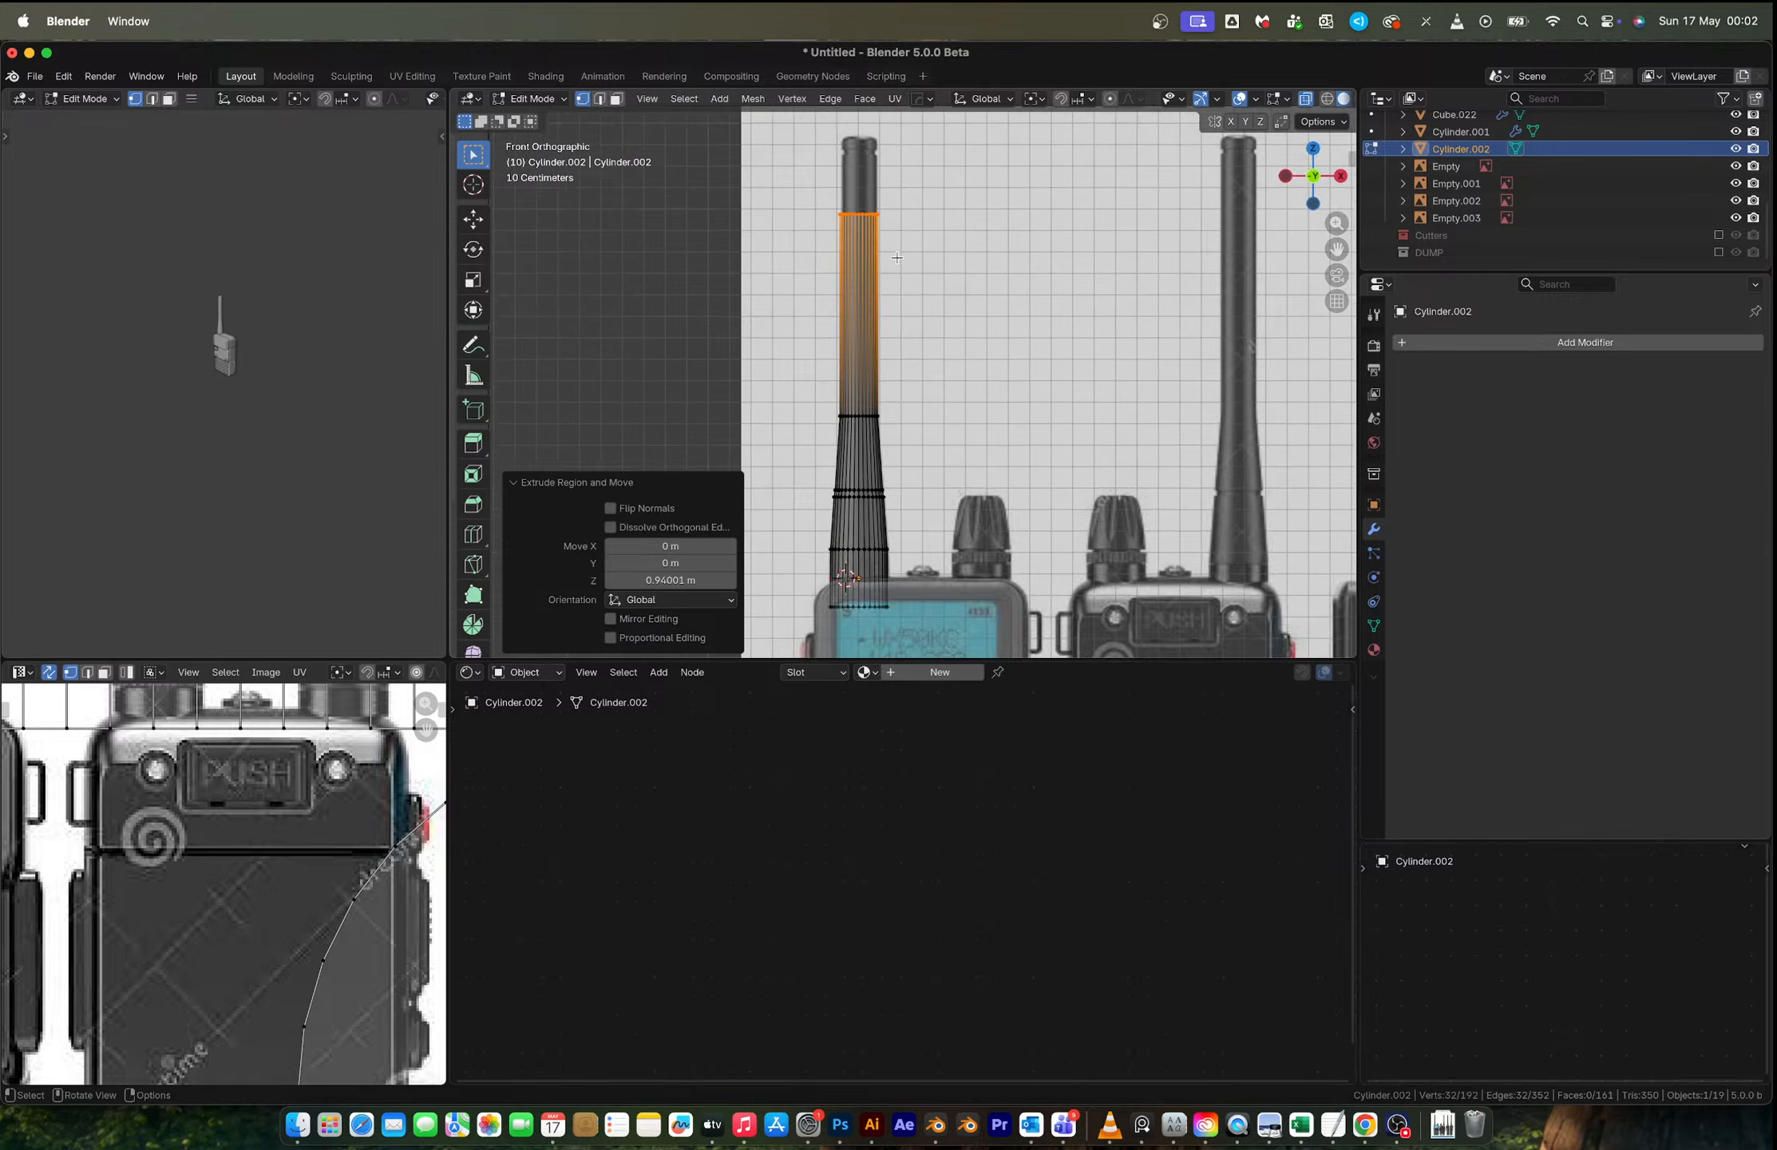
{"action": "middle_click_drag", "start_coordinate": [890, 234], "coordinate": [886, 425], "text": "shift"}
{"action": "scroll", "coordinate": [889, 389], "scroll_direction": "up", "scroll_amount": 5}
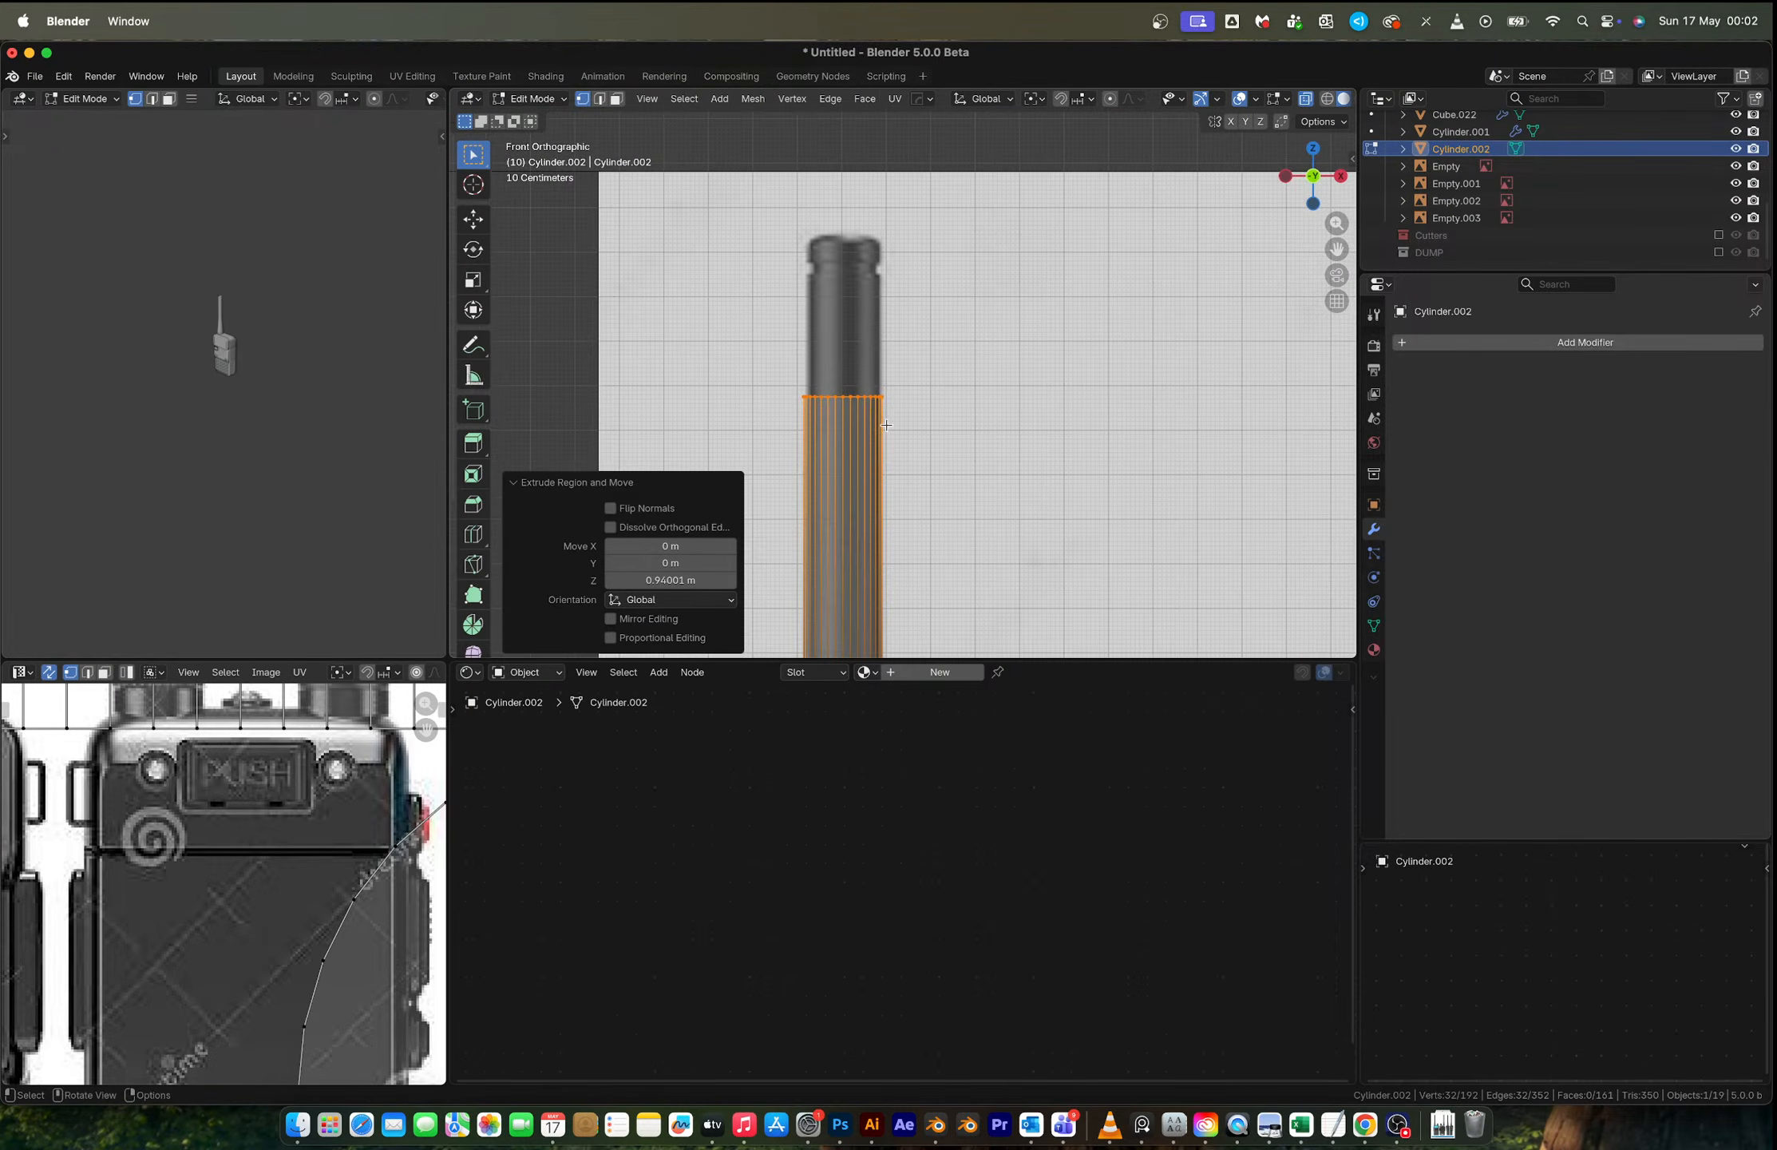
{"action": "key", "text": "g"}
{"action": "key", "text": "z"}
{"action": "left_click", "coordinate": [883, 303]}
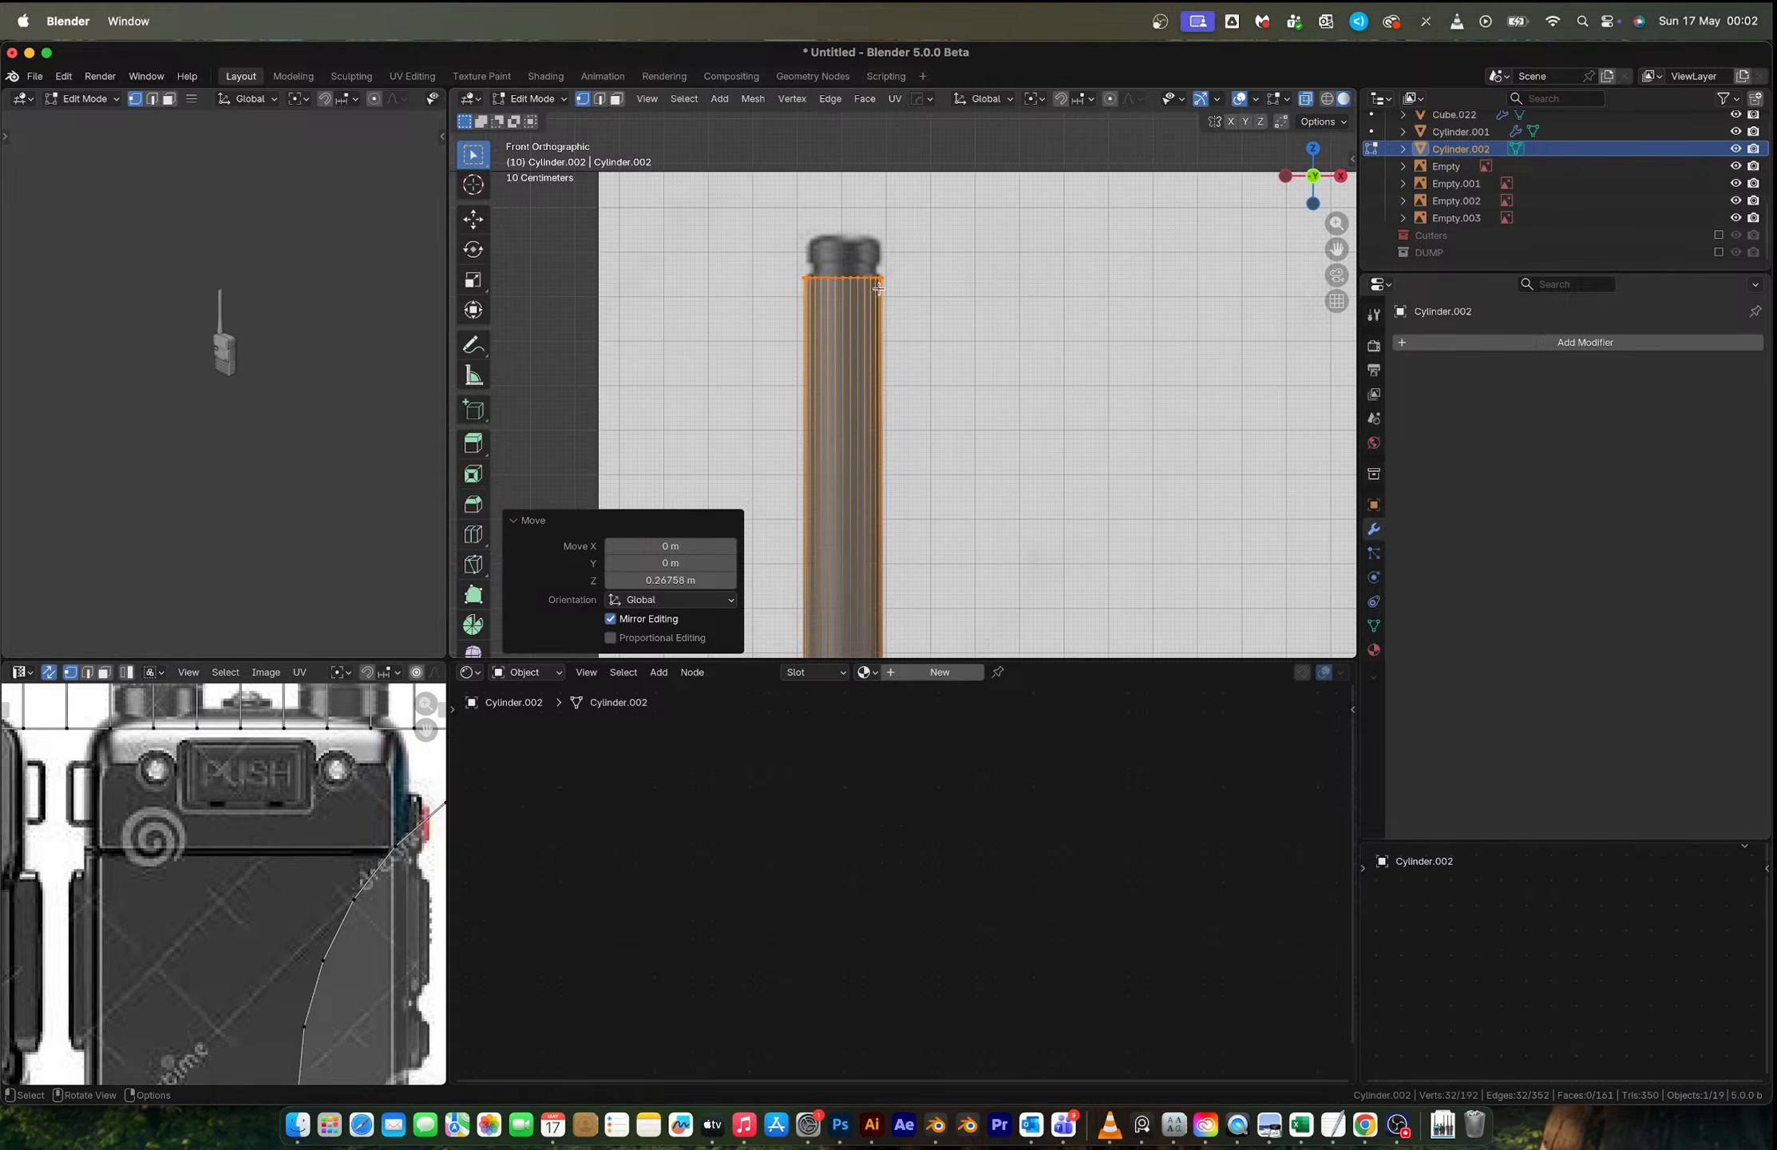
Step: Extrude the shaft's end along Z by about 0.038 m for the groove band and about 0.055 m for the tip
{"action": "scroll", "coordinate": [879, 289], "scroll_direction": "up", "scroll_amount": 3}
{"action": "middle_click_drag", "start_coordinate": [888, 306], "coordinate": [906, 351], "text": "shift"}
{"action": "key", "text": "e"}
{"action": "key", "text": "z"}
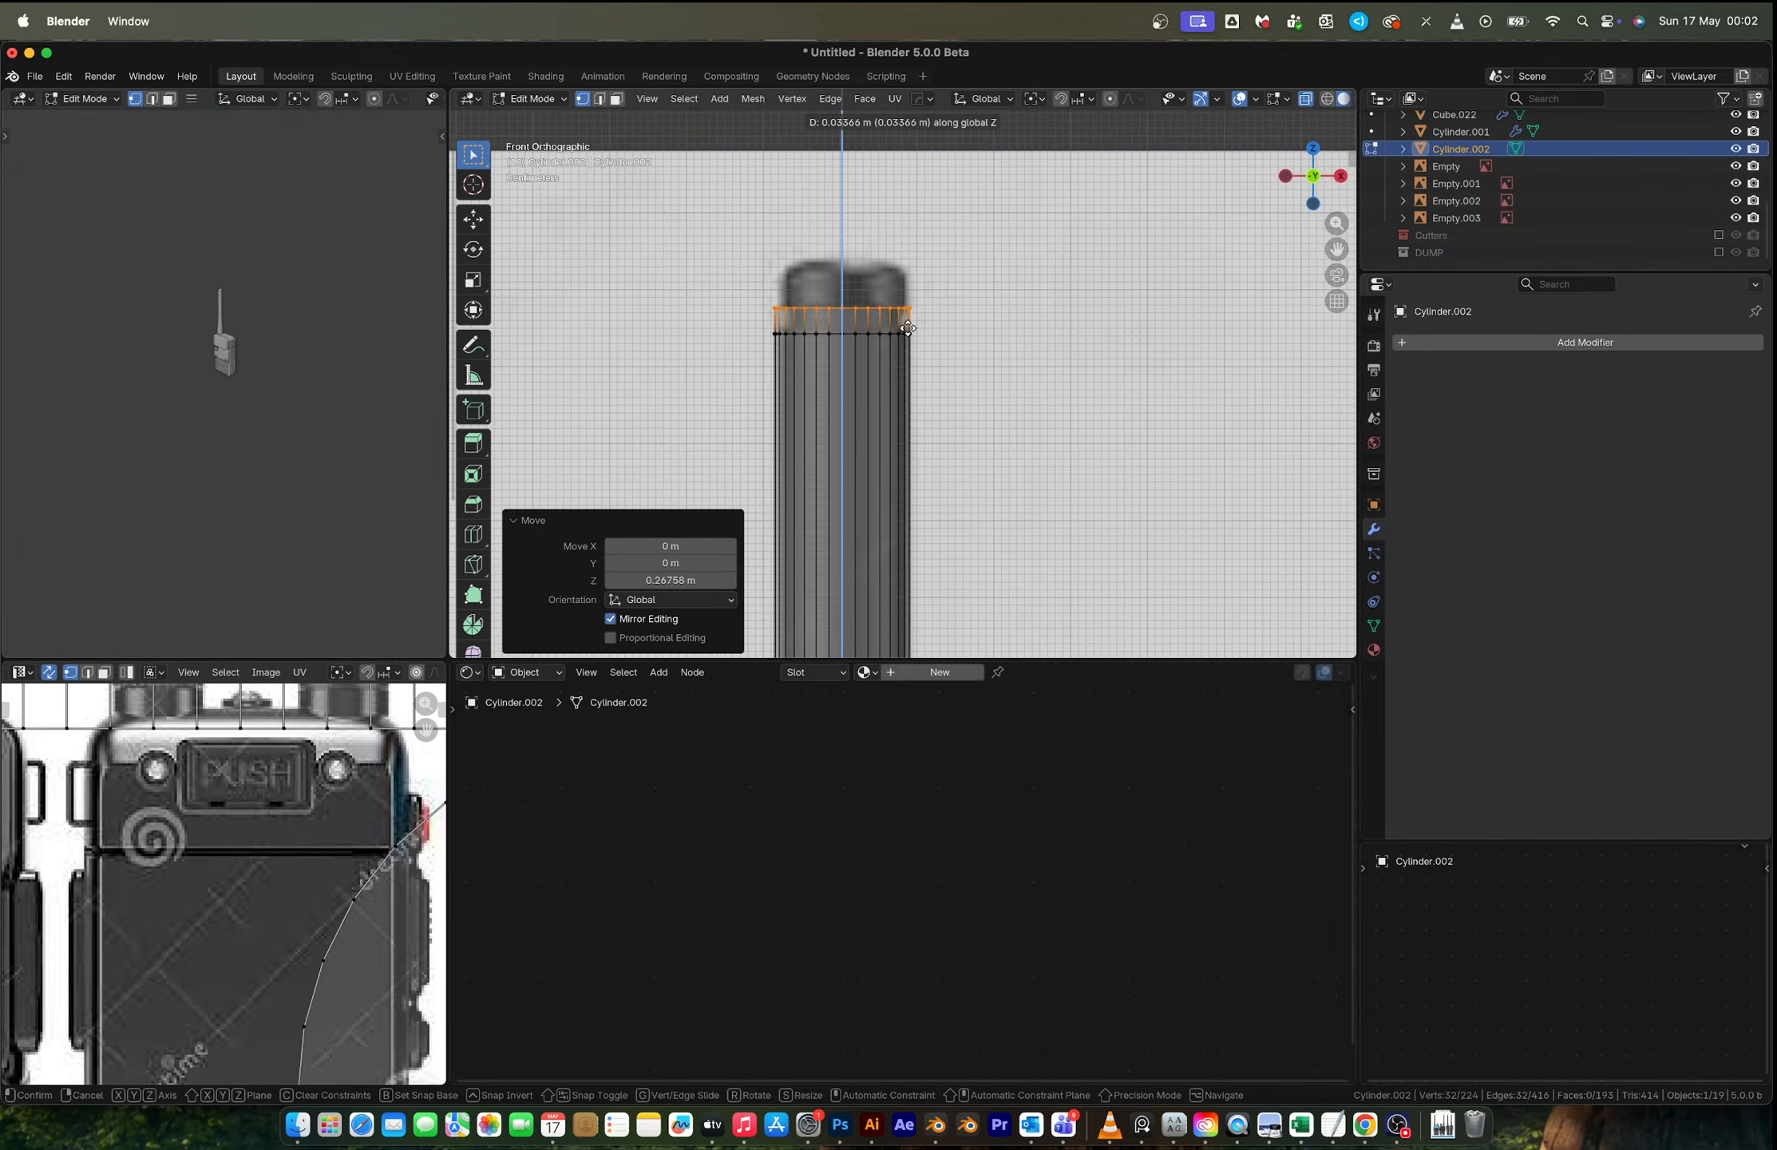
{"action": "left_click", "coordinate": [909, 324]}
{"action": "key", "text": "e"}
{"action": "key", "text": "z"}
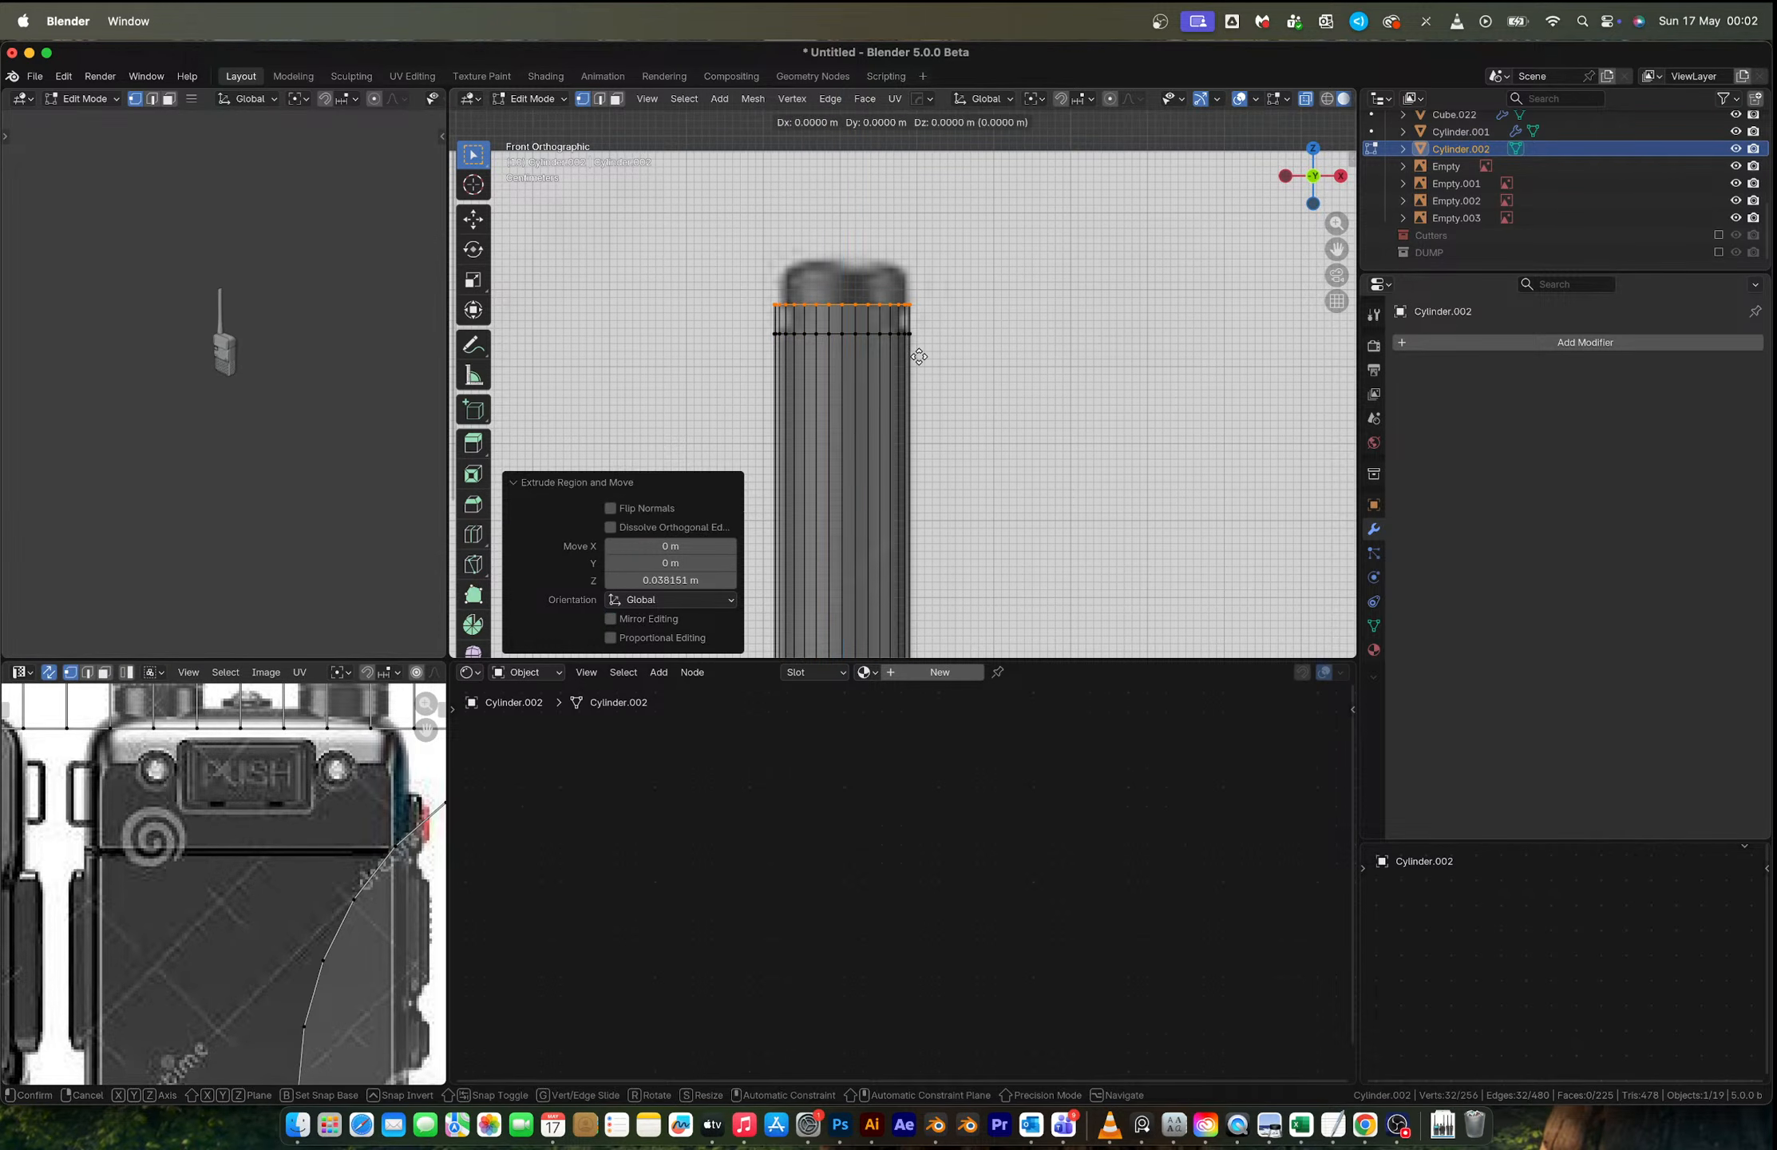
{"action": "left_click", "coordinate": [922, 314]}
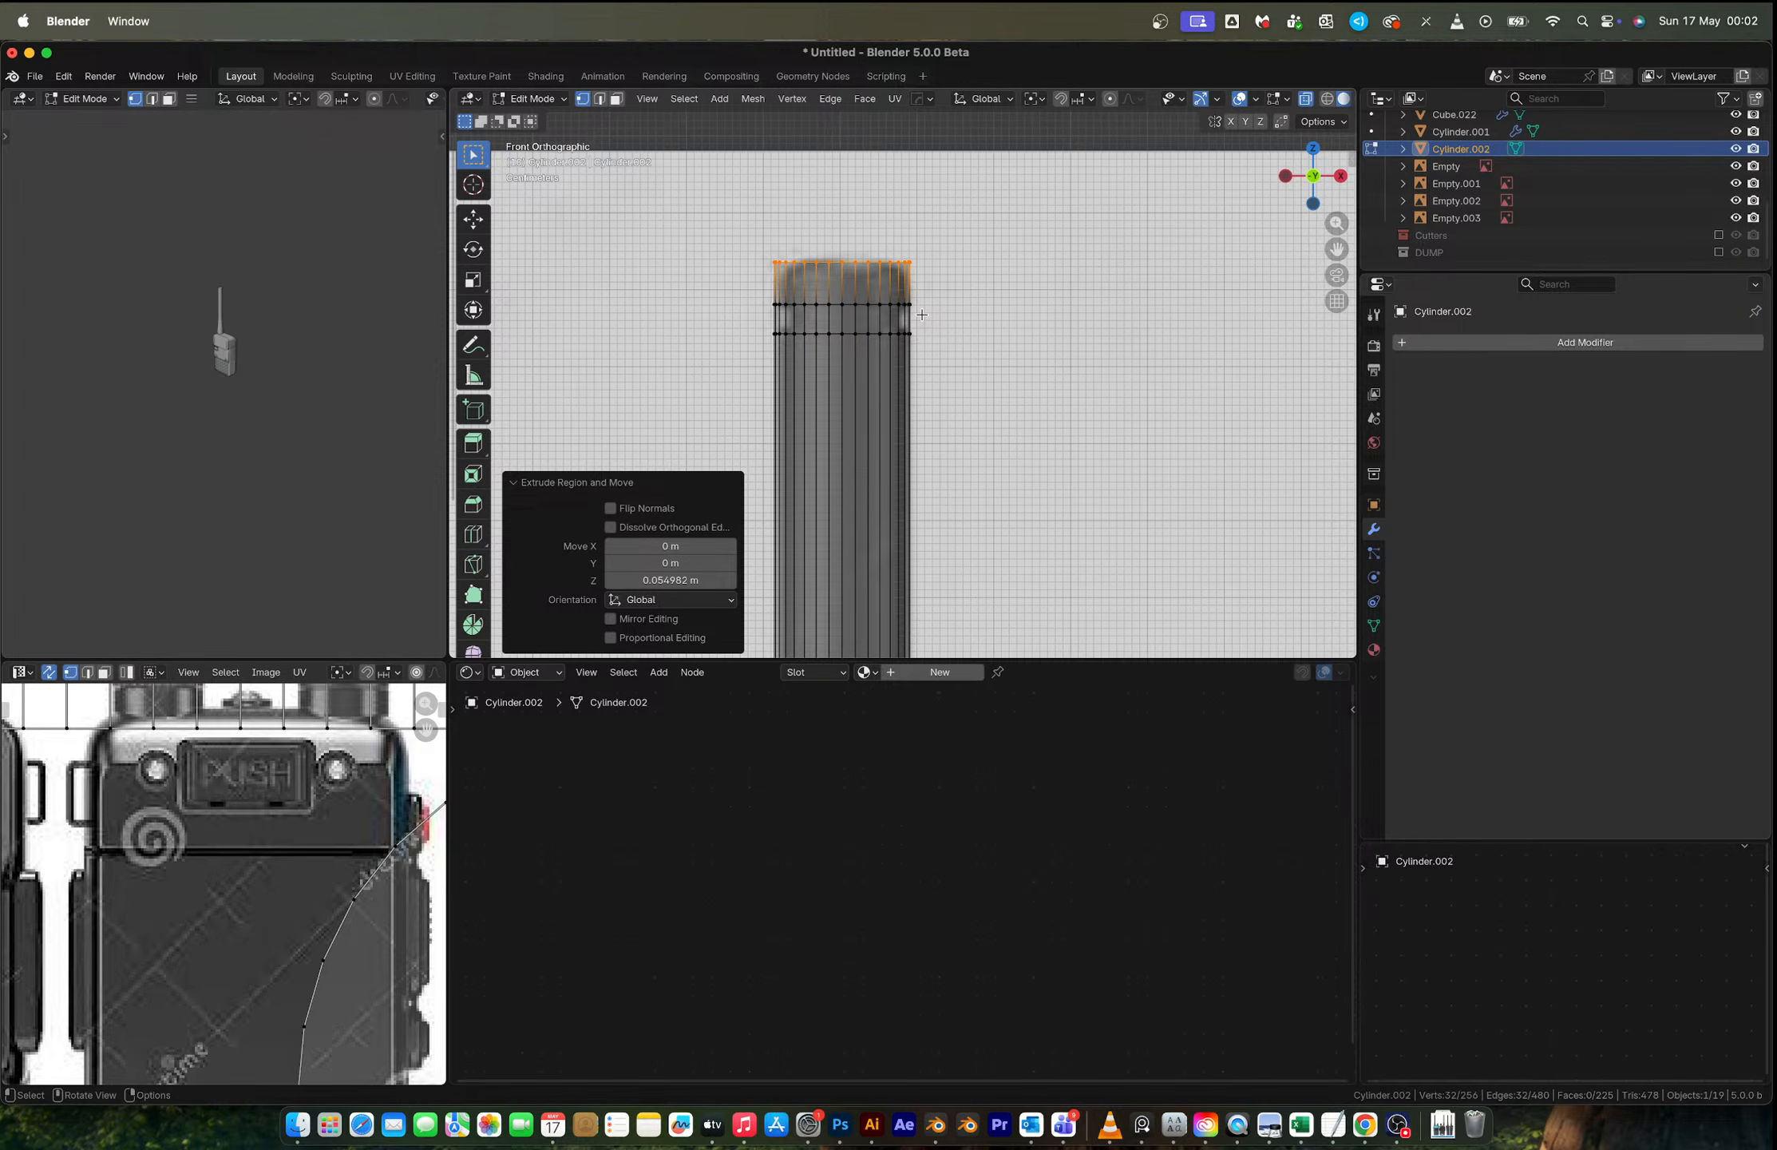
Step: Fill the antenna tip's open top with a face and bevel its rim with 7 segments
{"action": "key", "text": "f"}
{"action": "scroll", "coordinate": [922, 315], "scroll_direction": "up", "scroll_amount": 4}
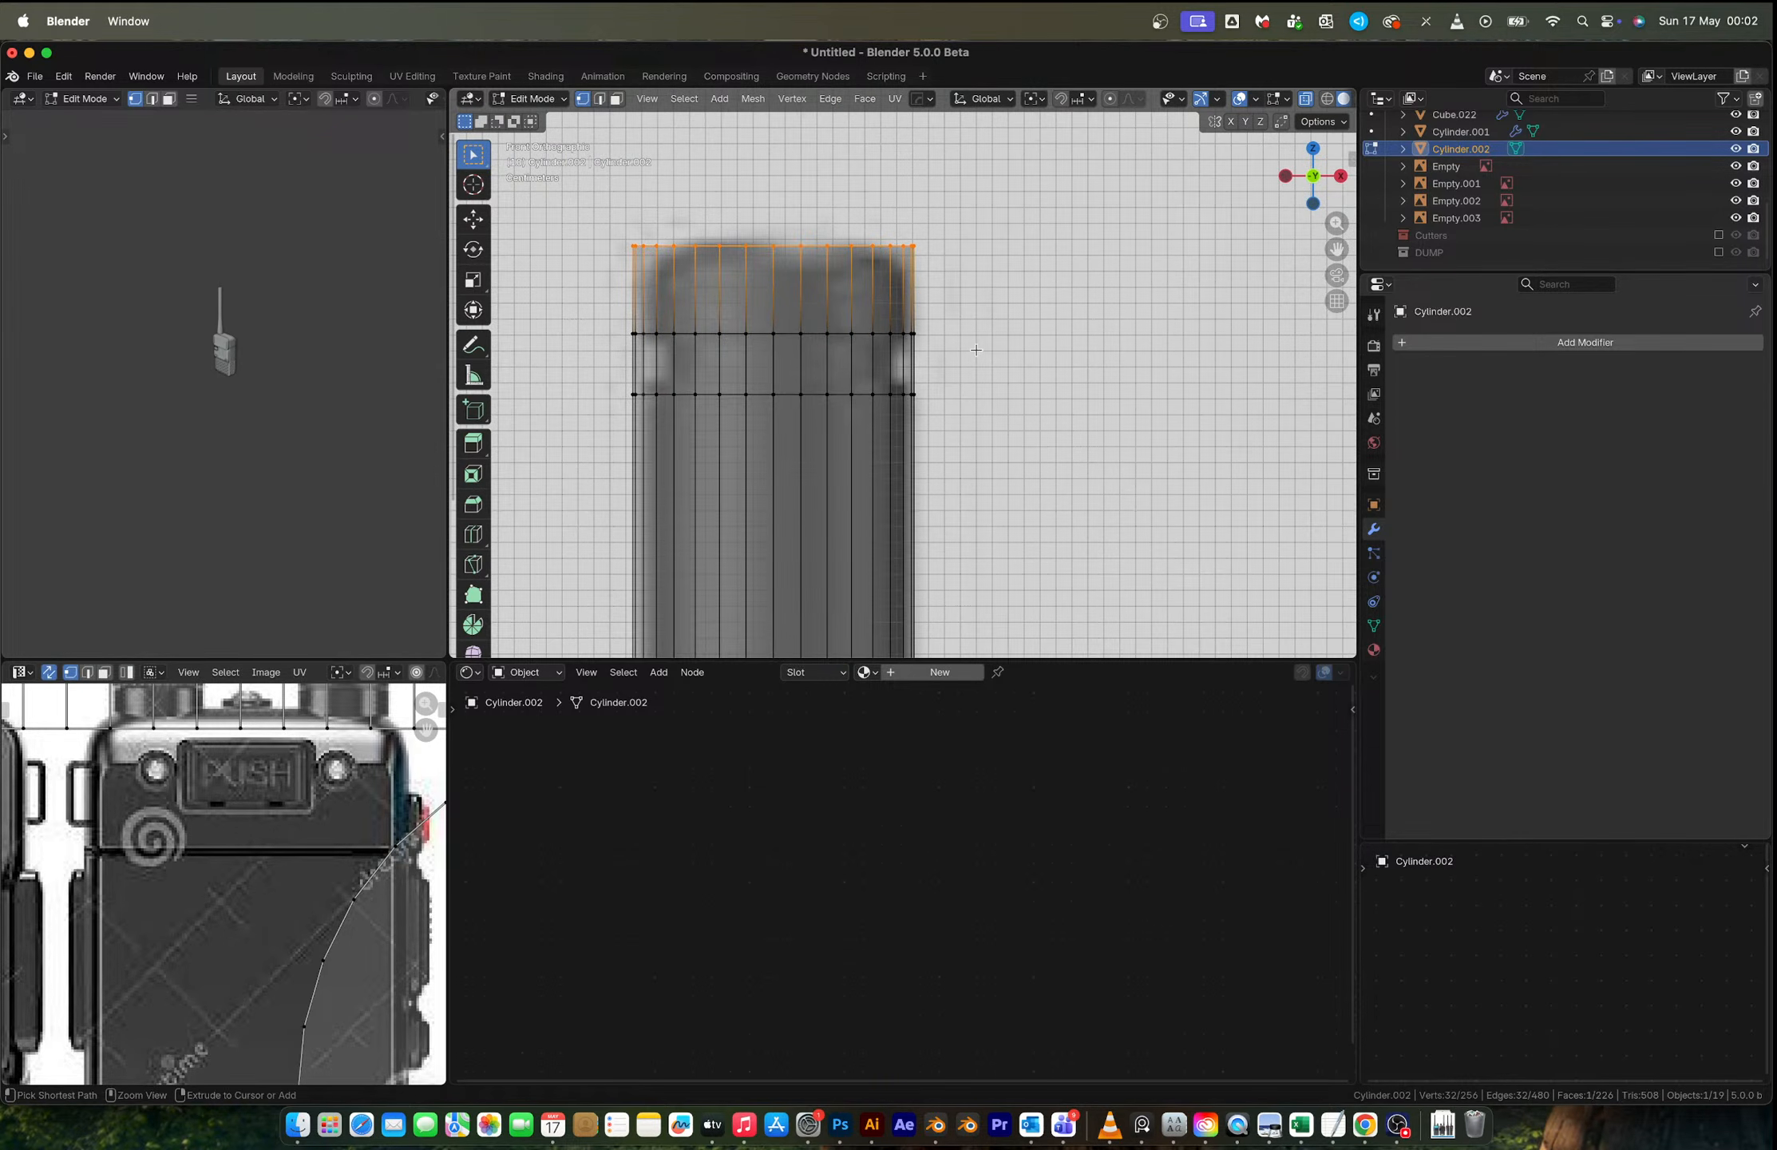
{"action": "key", "text": "ctrl+b"}
{"action": "scroll", "coordinate": [1023, 399], "scroll_direction": "up", "scroll_amount": 6}
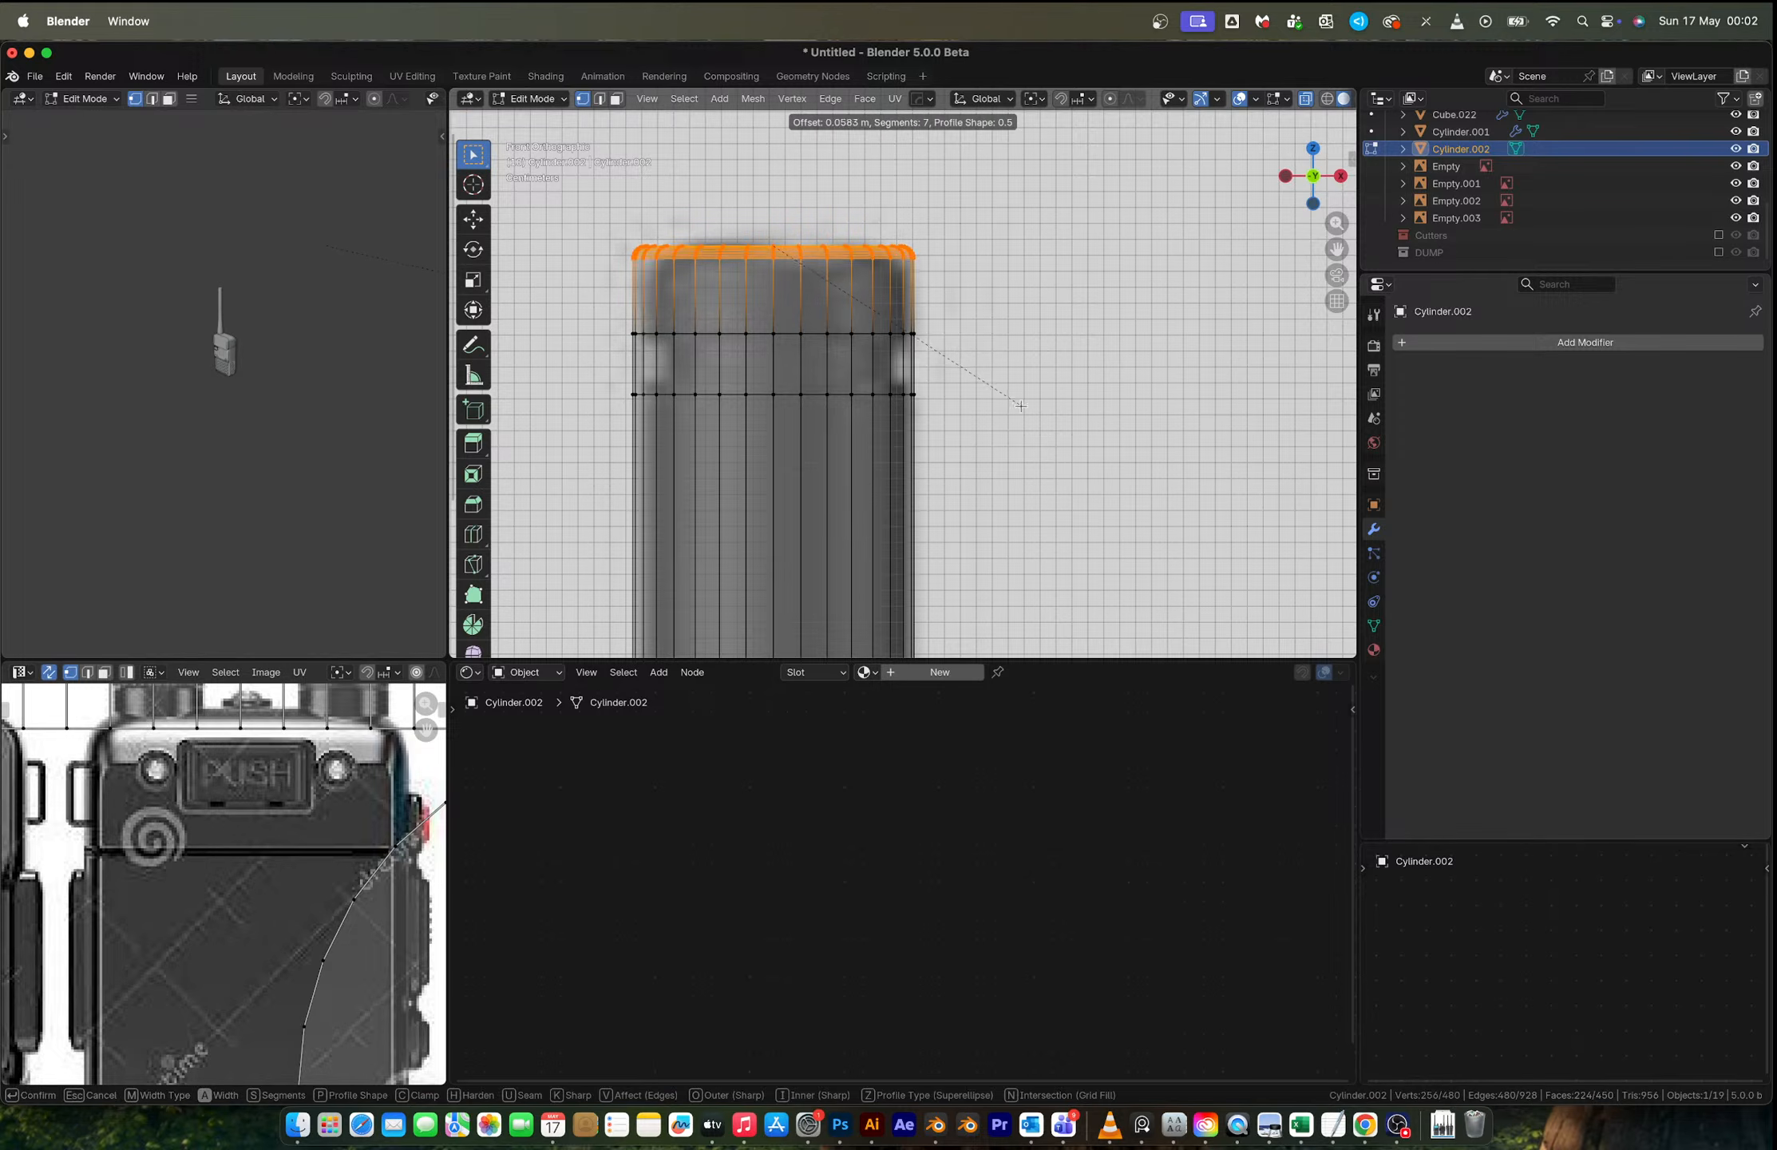
{"action": "left_click", "coordinate": [1070, 444]}
Step: Select the face loop below the antenna tip and extrude it along normals by about -0.104 m to form a groove
{"action": "key", "text": "3"}
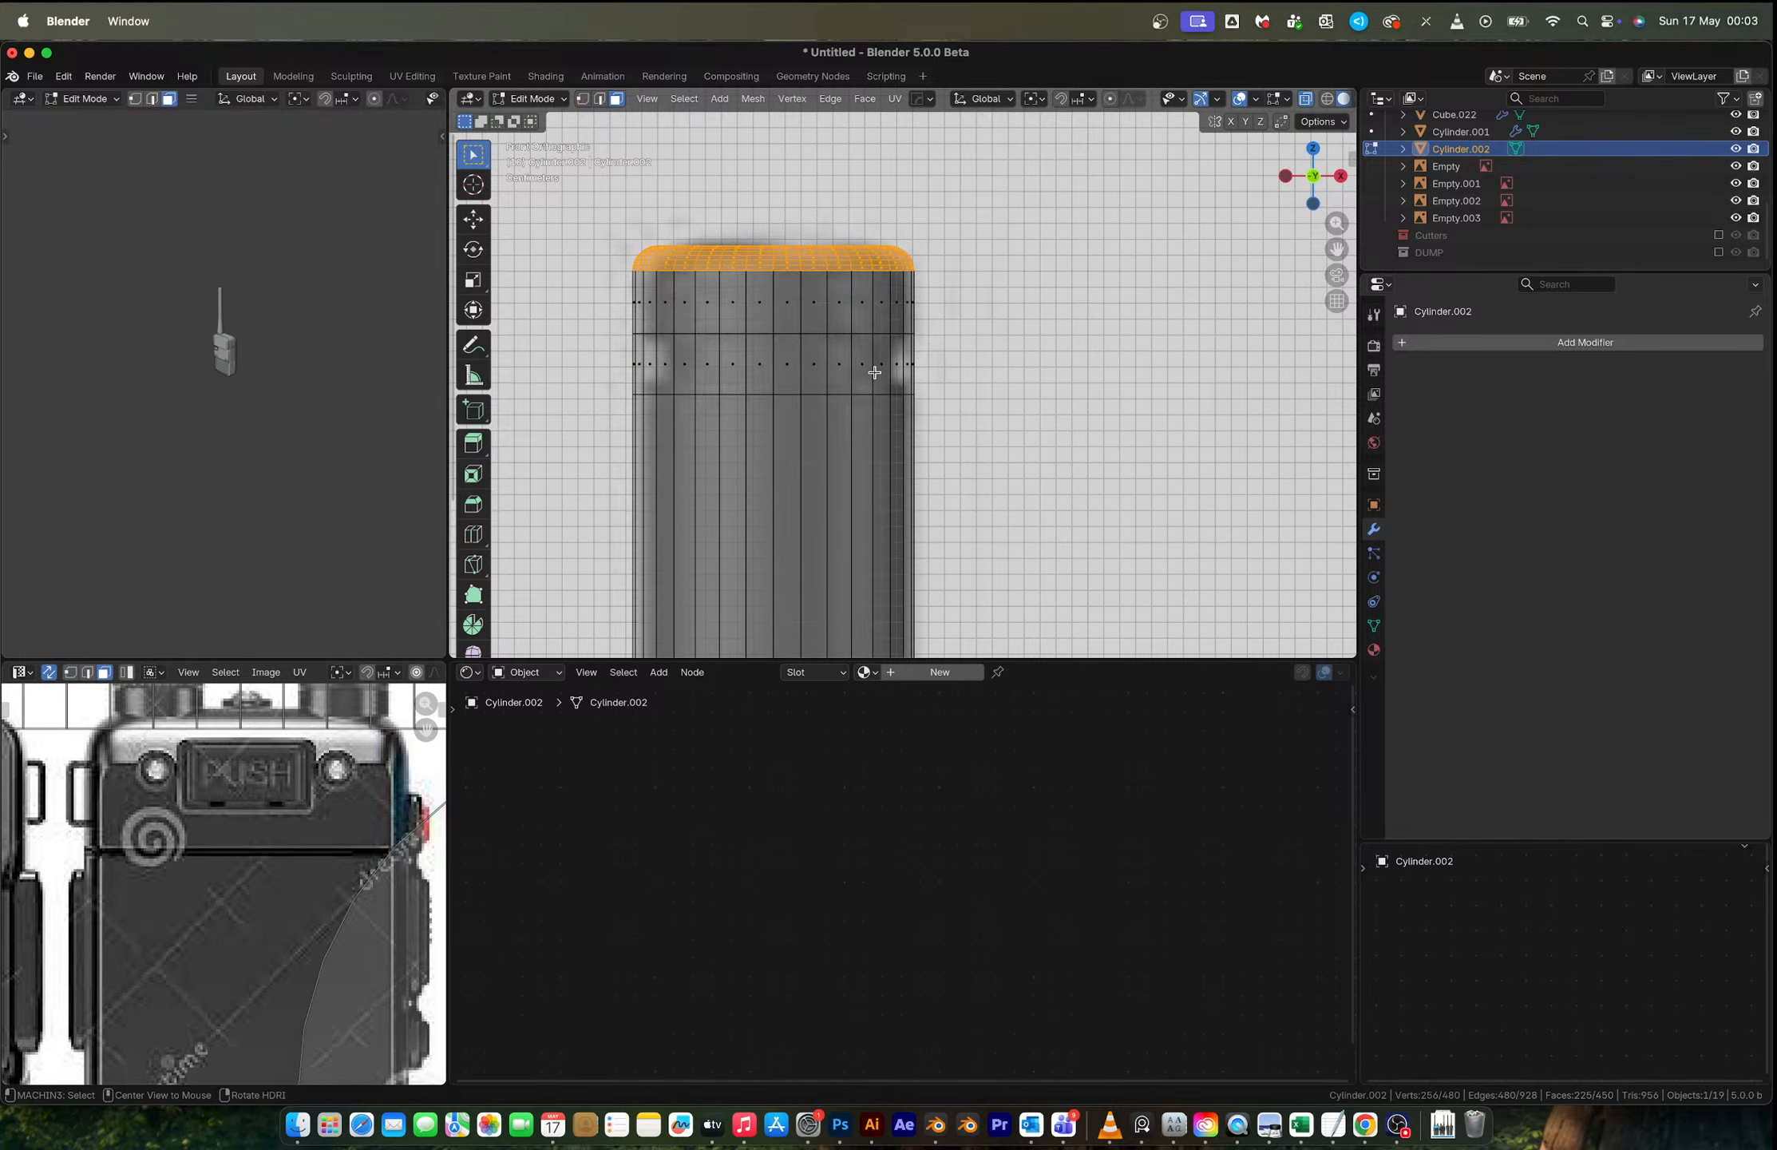
{"action": "left_click", "coordinate": [875, 372], "text": "alt"}
{"action": "key", "text": "alt+e"}
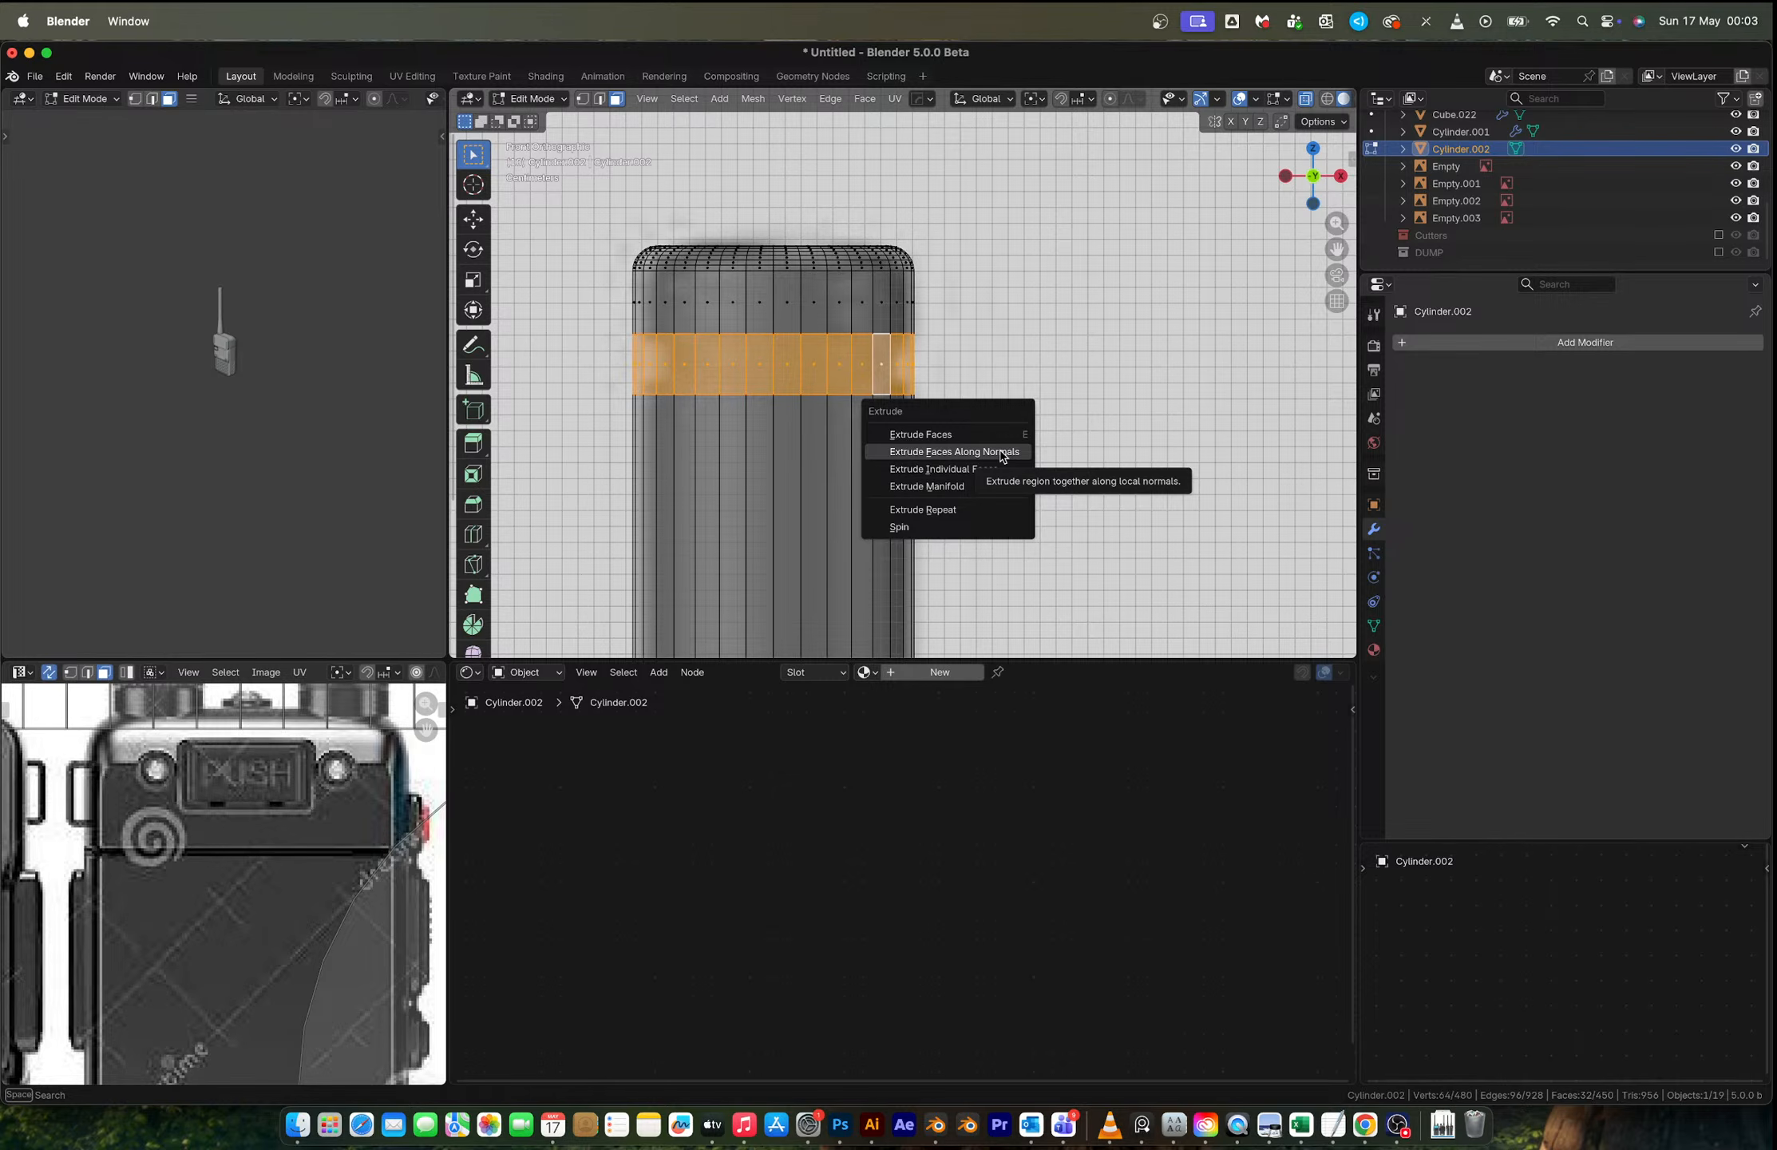
{"action": "left_click", "coordinate": [1001, 452]}
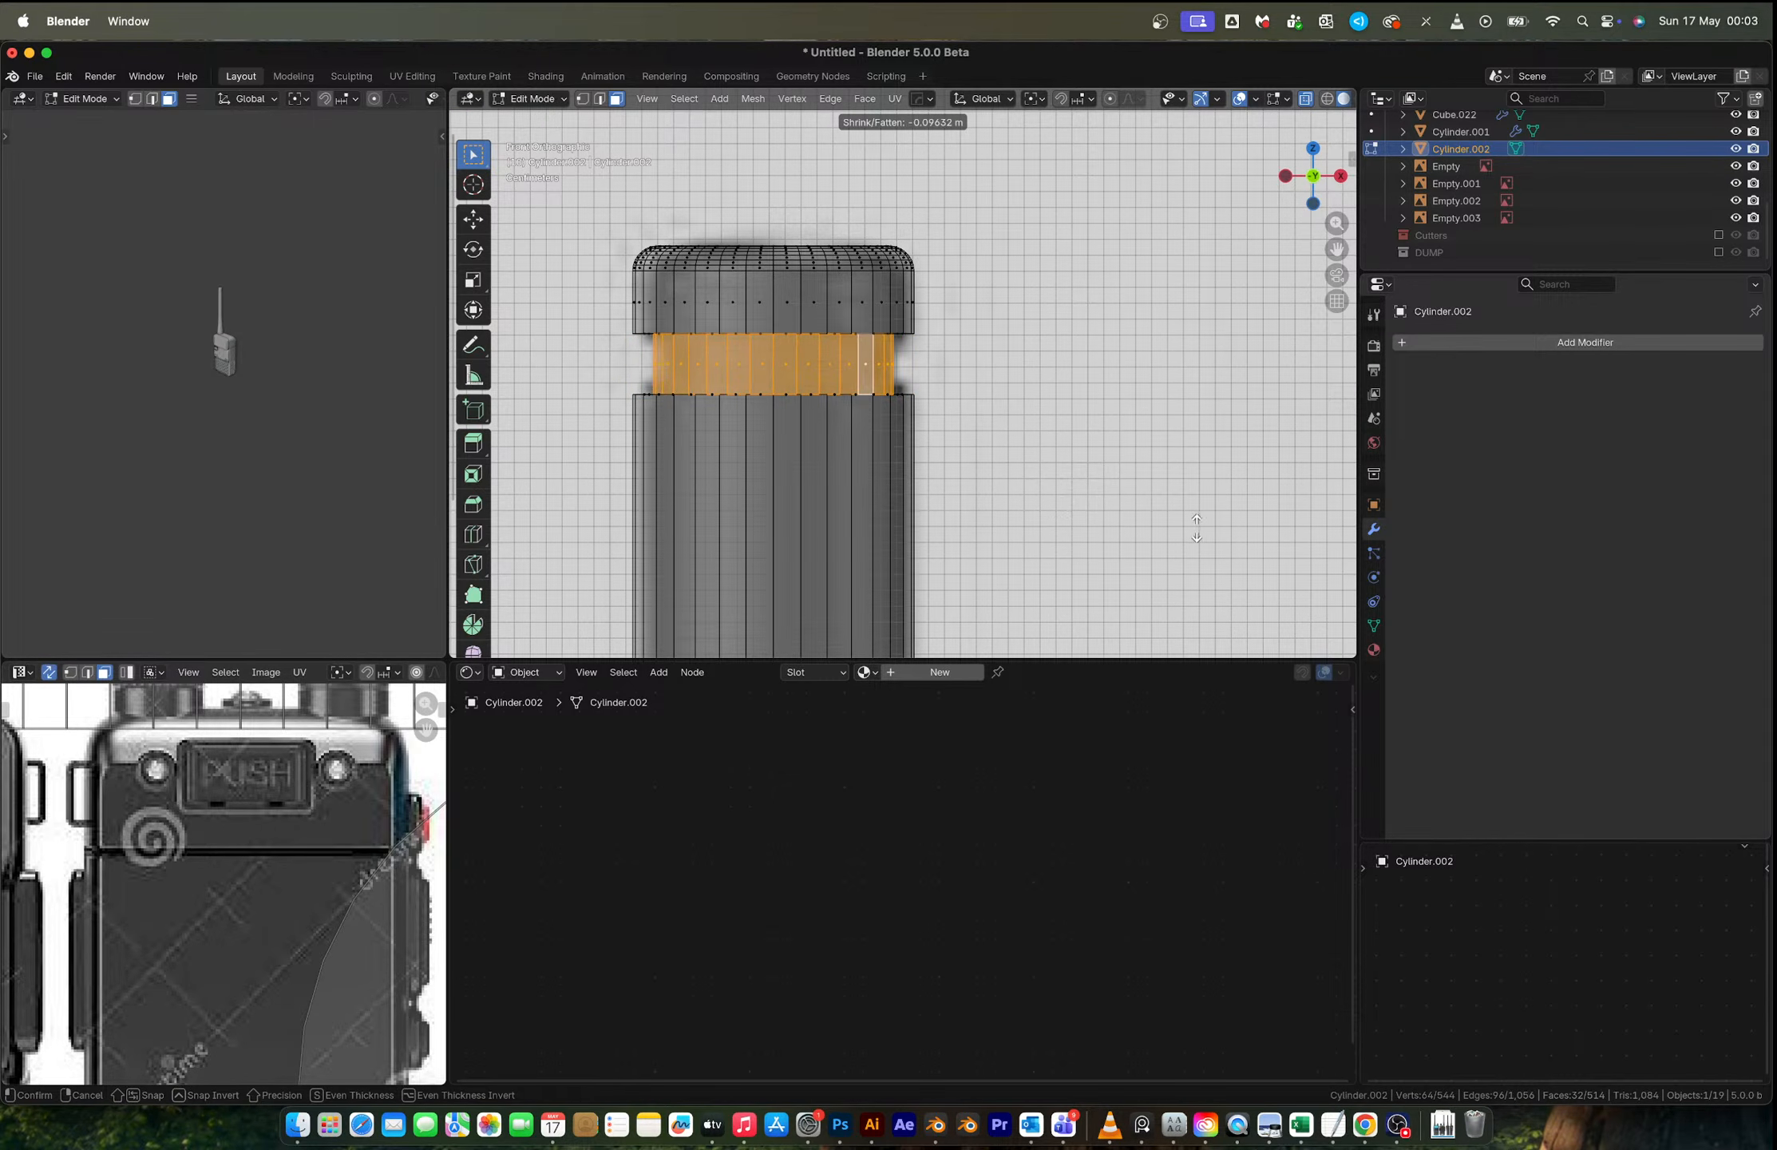
{"action": "left_click", "coordinate": [1138, 499]}
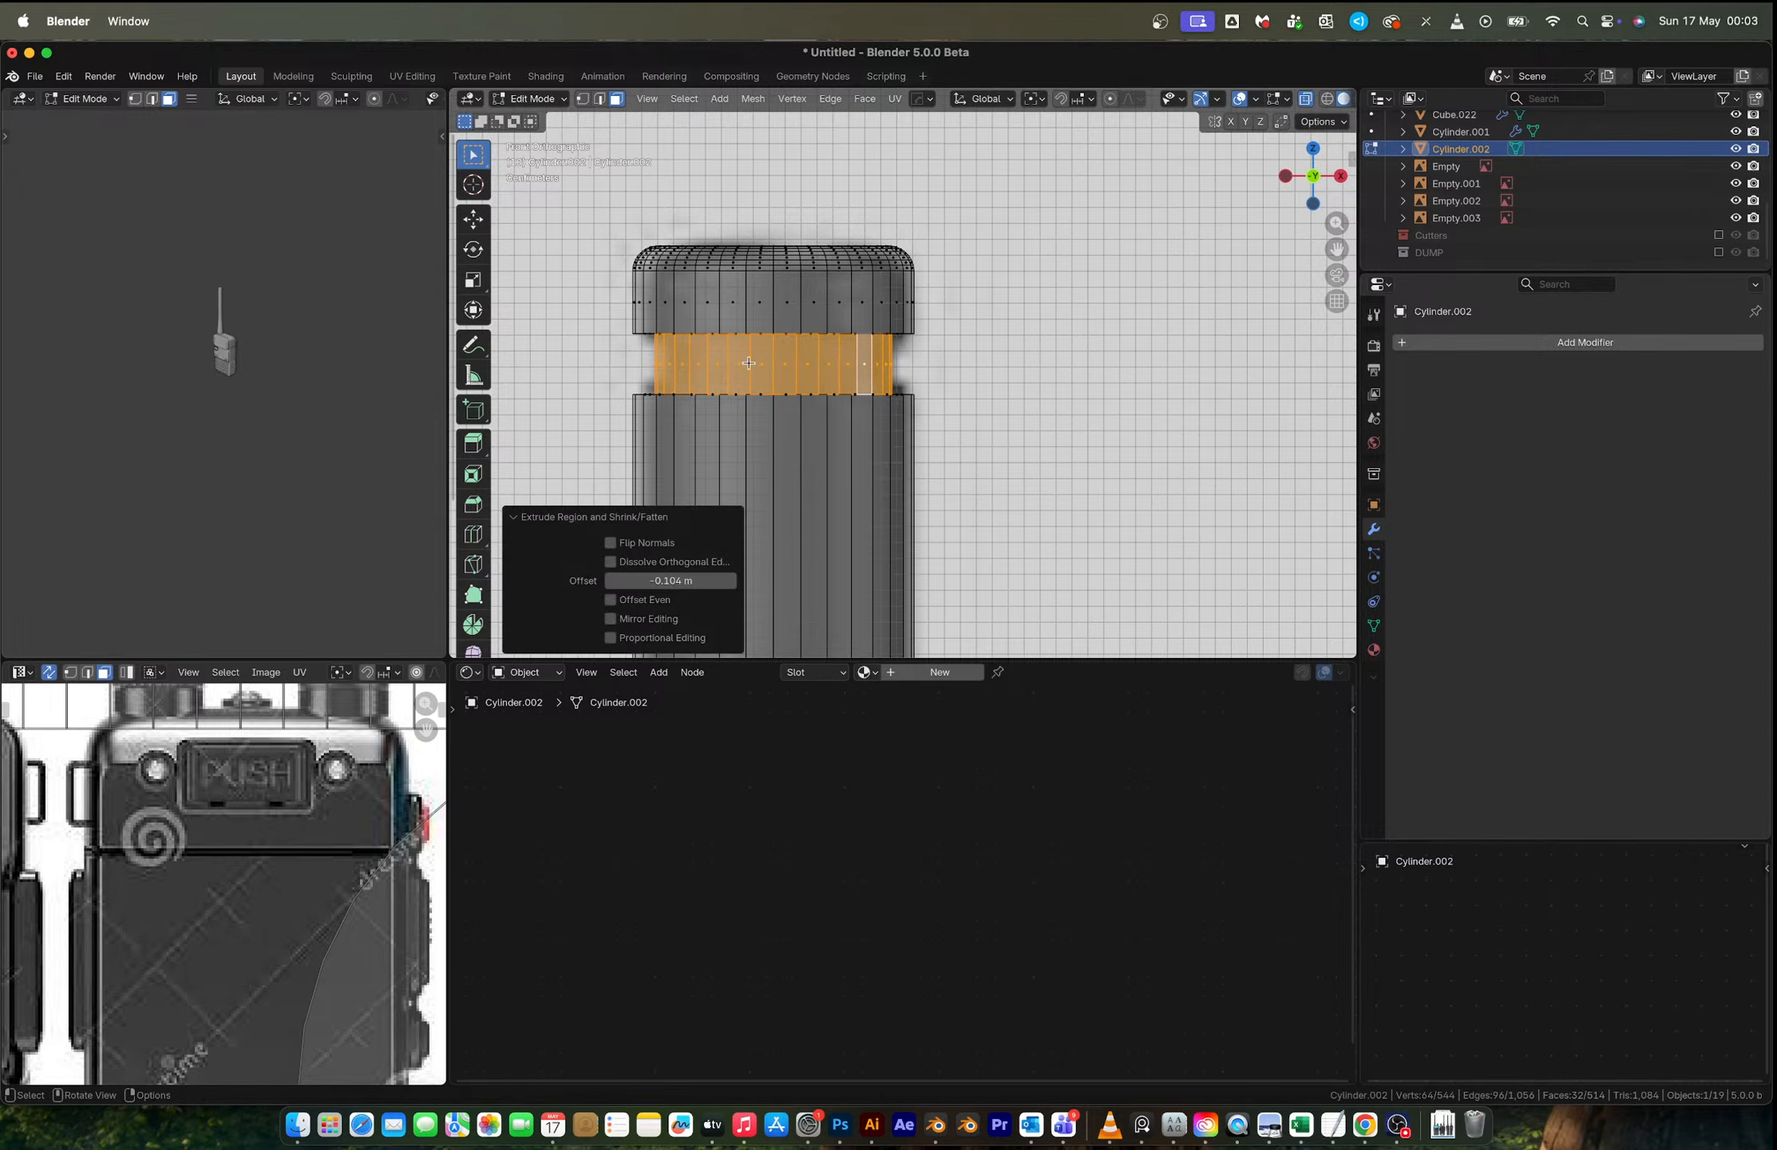
Step: Select the boundary edge loops of the recessed groove band near the antenna tip
{"action": "left_click", "coordinate": [684, 98]}
{"action": "mouse_move", "coordinate": [758, 293]}
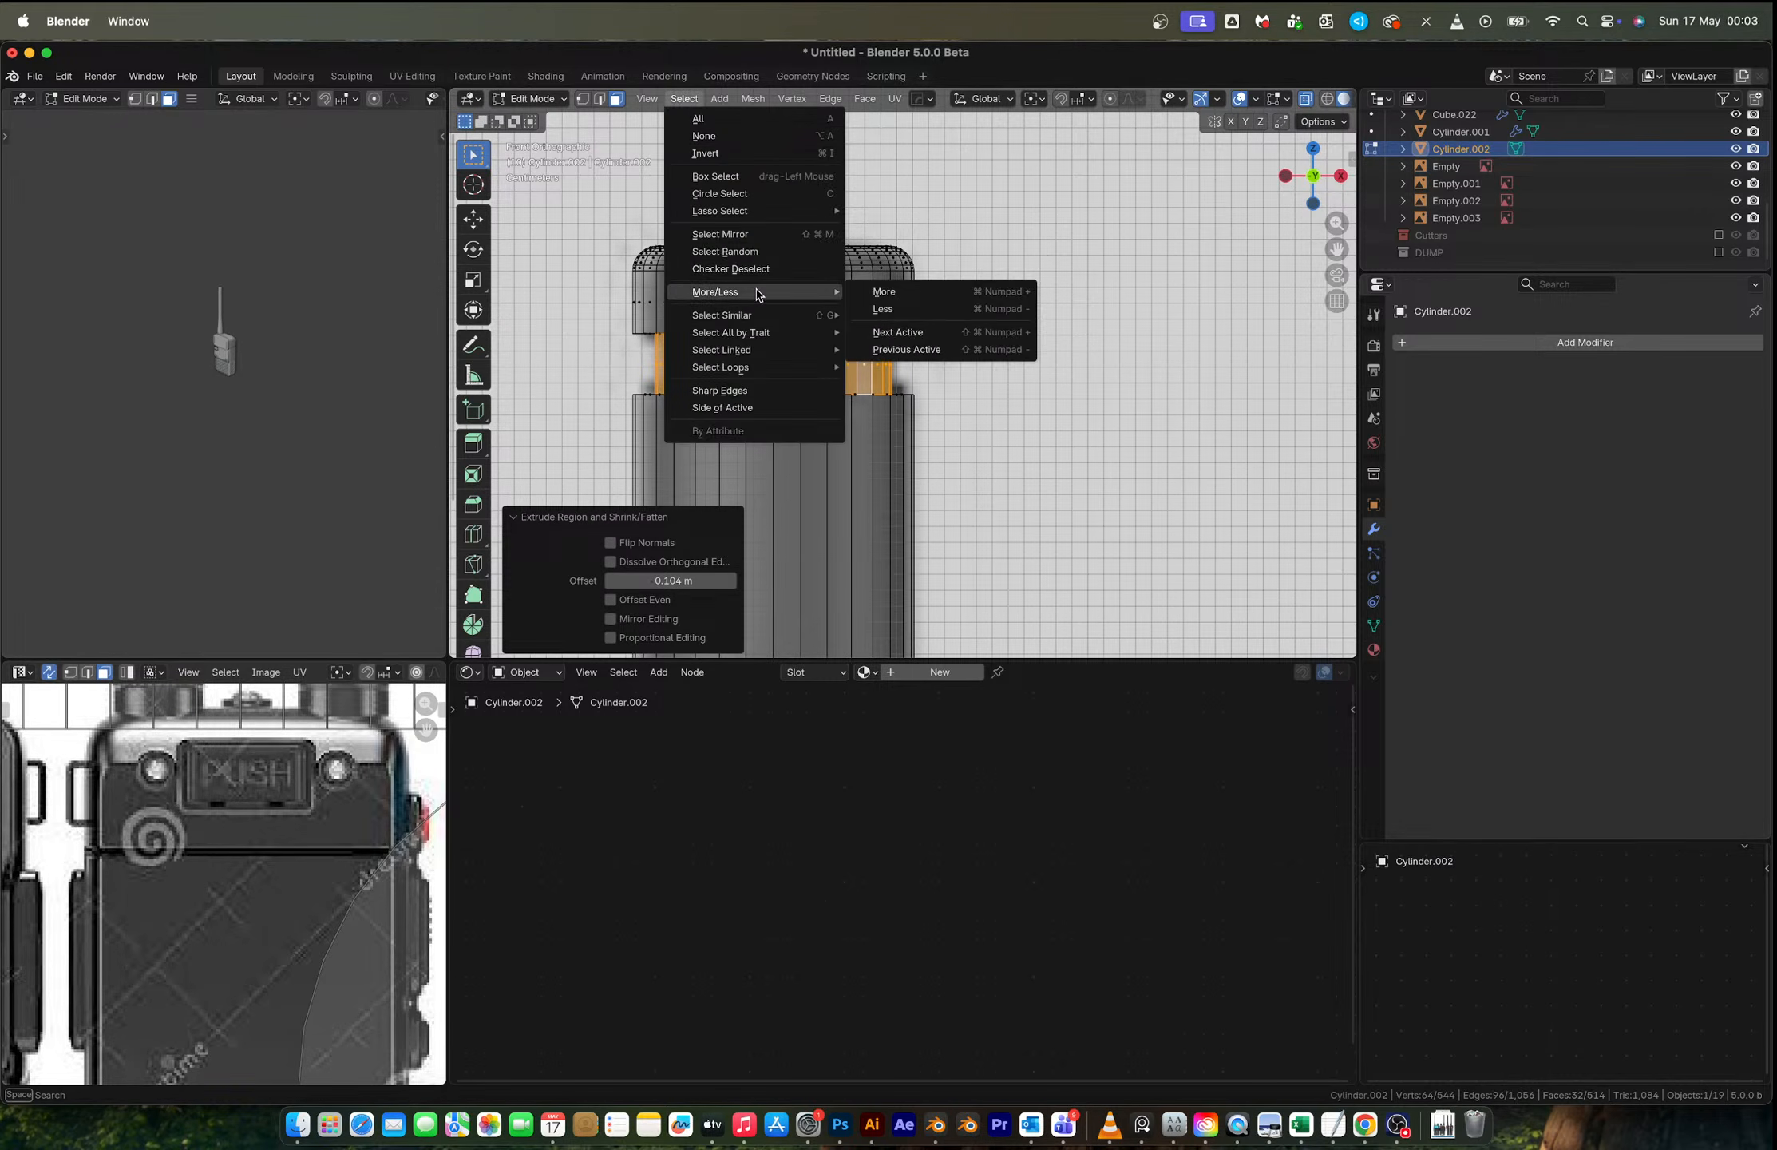
{"action": "mouse_move", "coordinate": [755, 369]}
{"action": "left_click", "coordinate": [952, 431]}
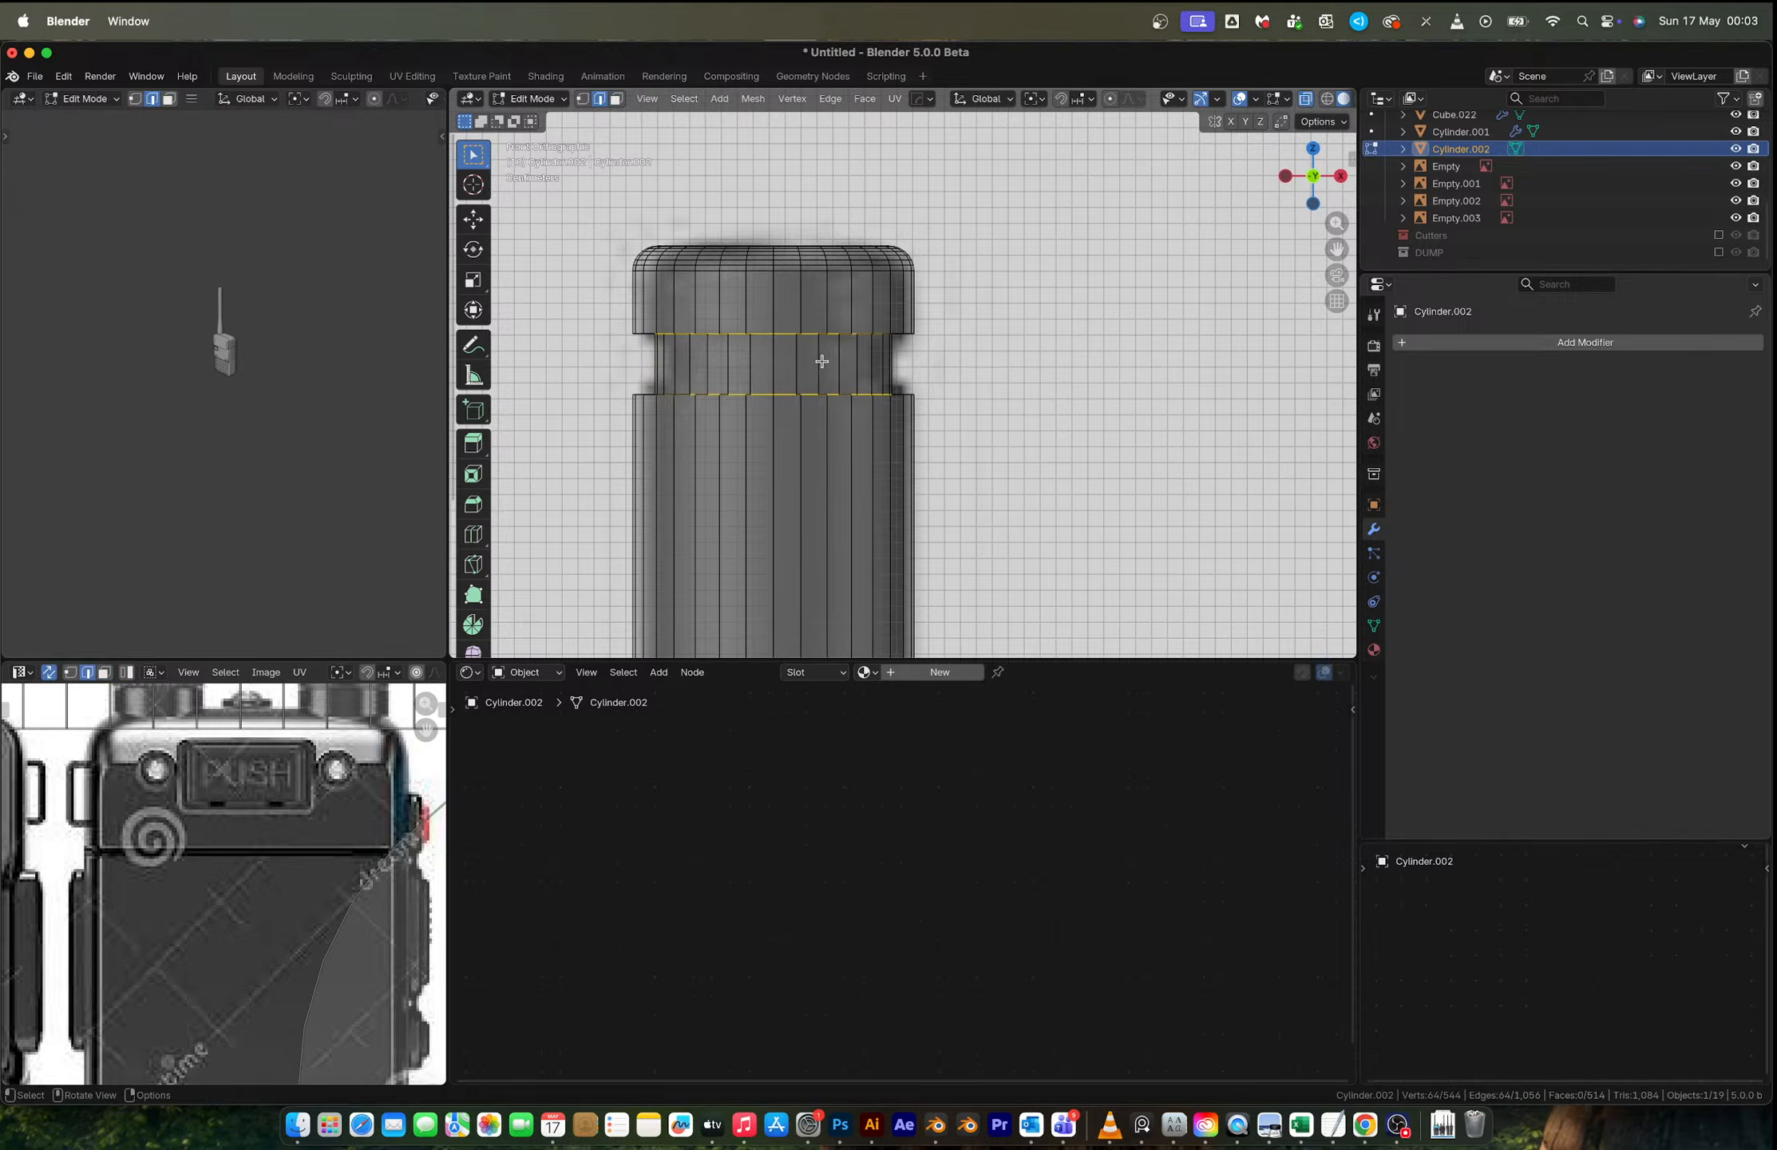
{"action": "middle_click_drag", "start_coordinate": [814, 347], "coordinate": [835, 356]}
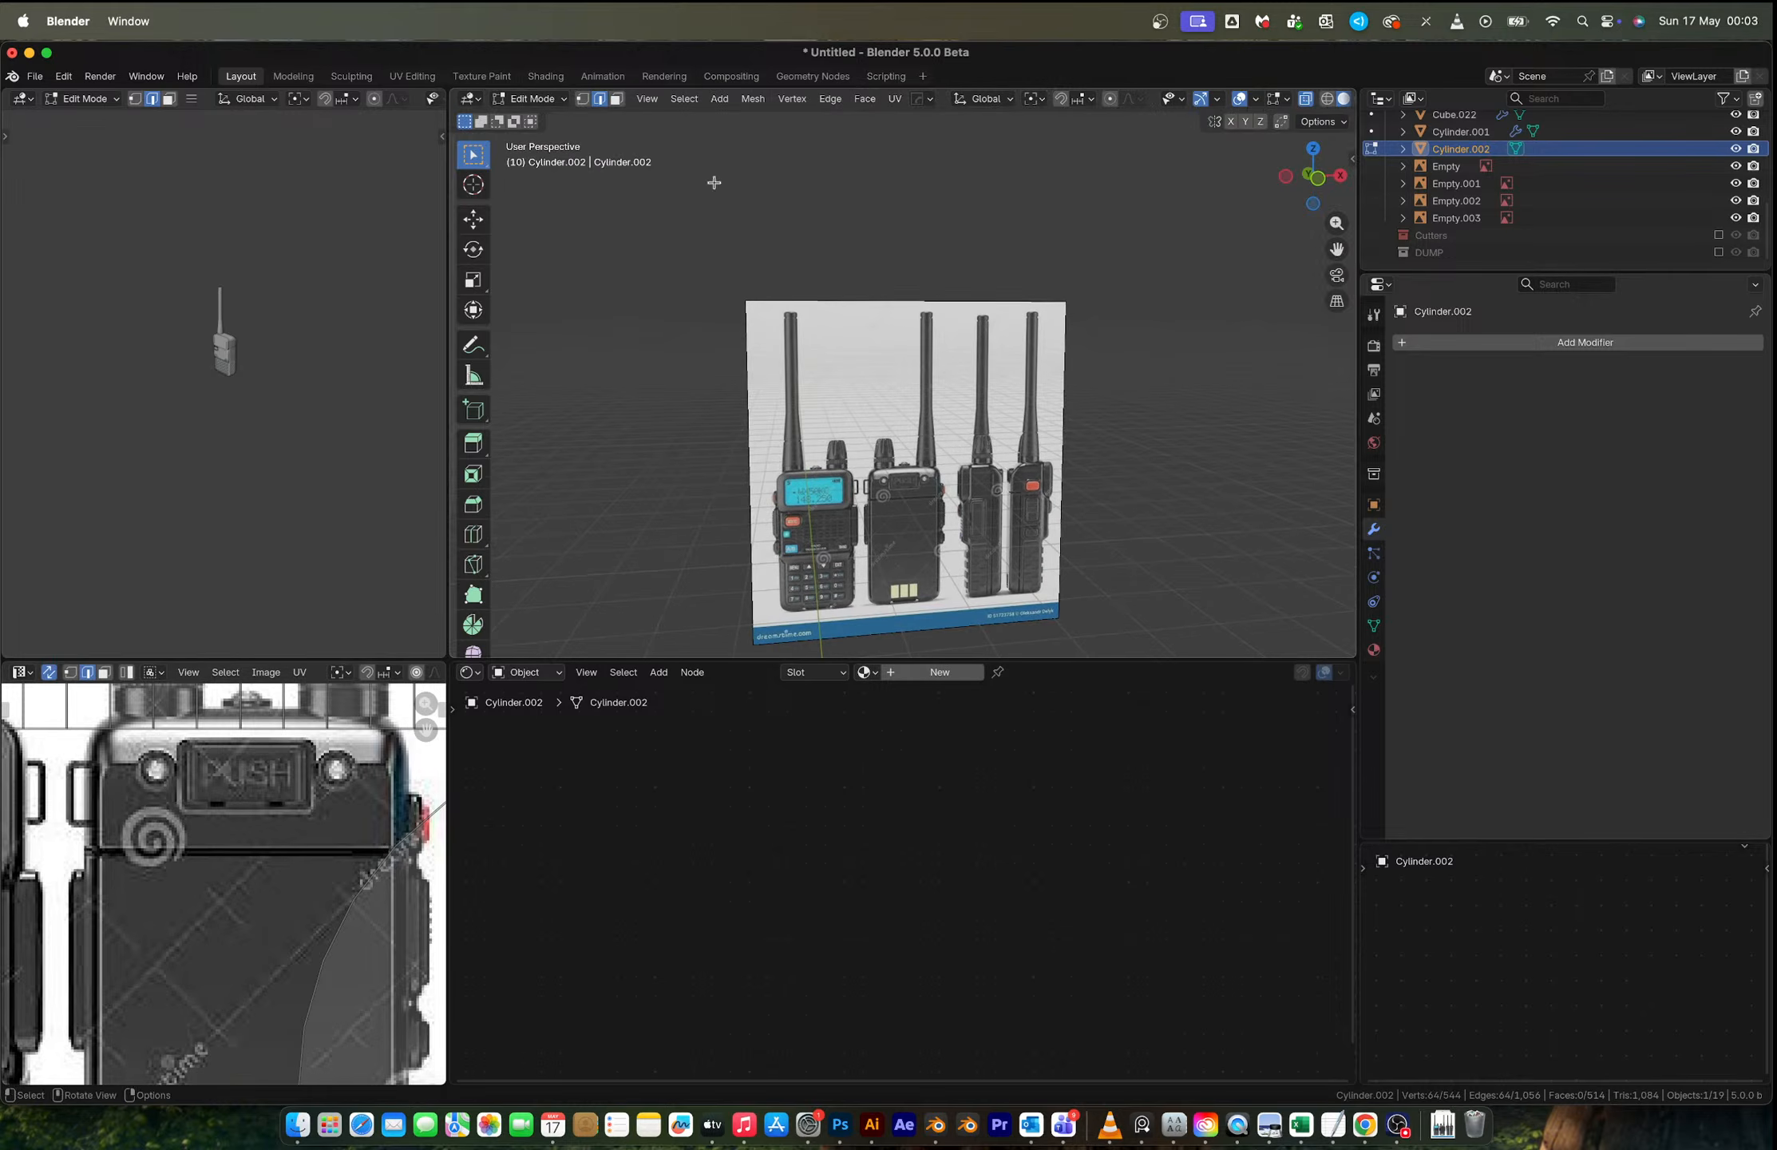
Step: Add the groove's outer rim edge loops to the selection near the antenna tip and bevel them all with 7 segments
{"action": "left_click", "coordinate": [648, 99]}
{"action": "left_click", "coordinate": [751, 211]}
{"action": "middle_click_drag", "start_coordinate": [885, 282], "coordinate": [902, 311]}
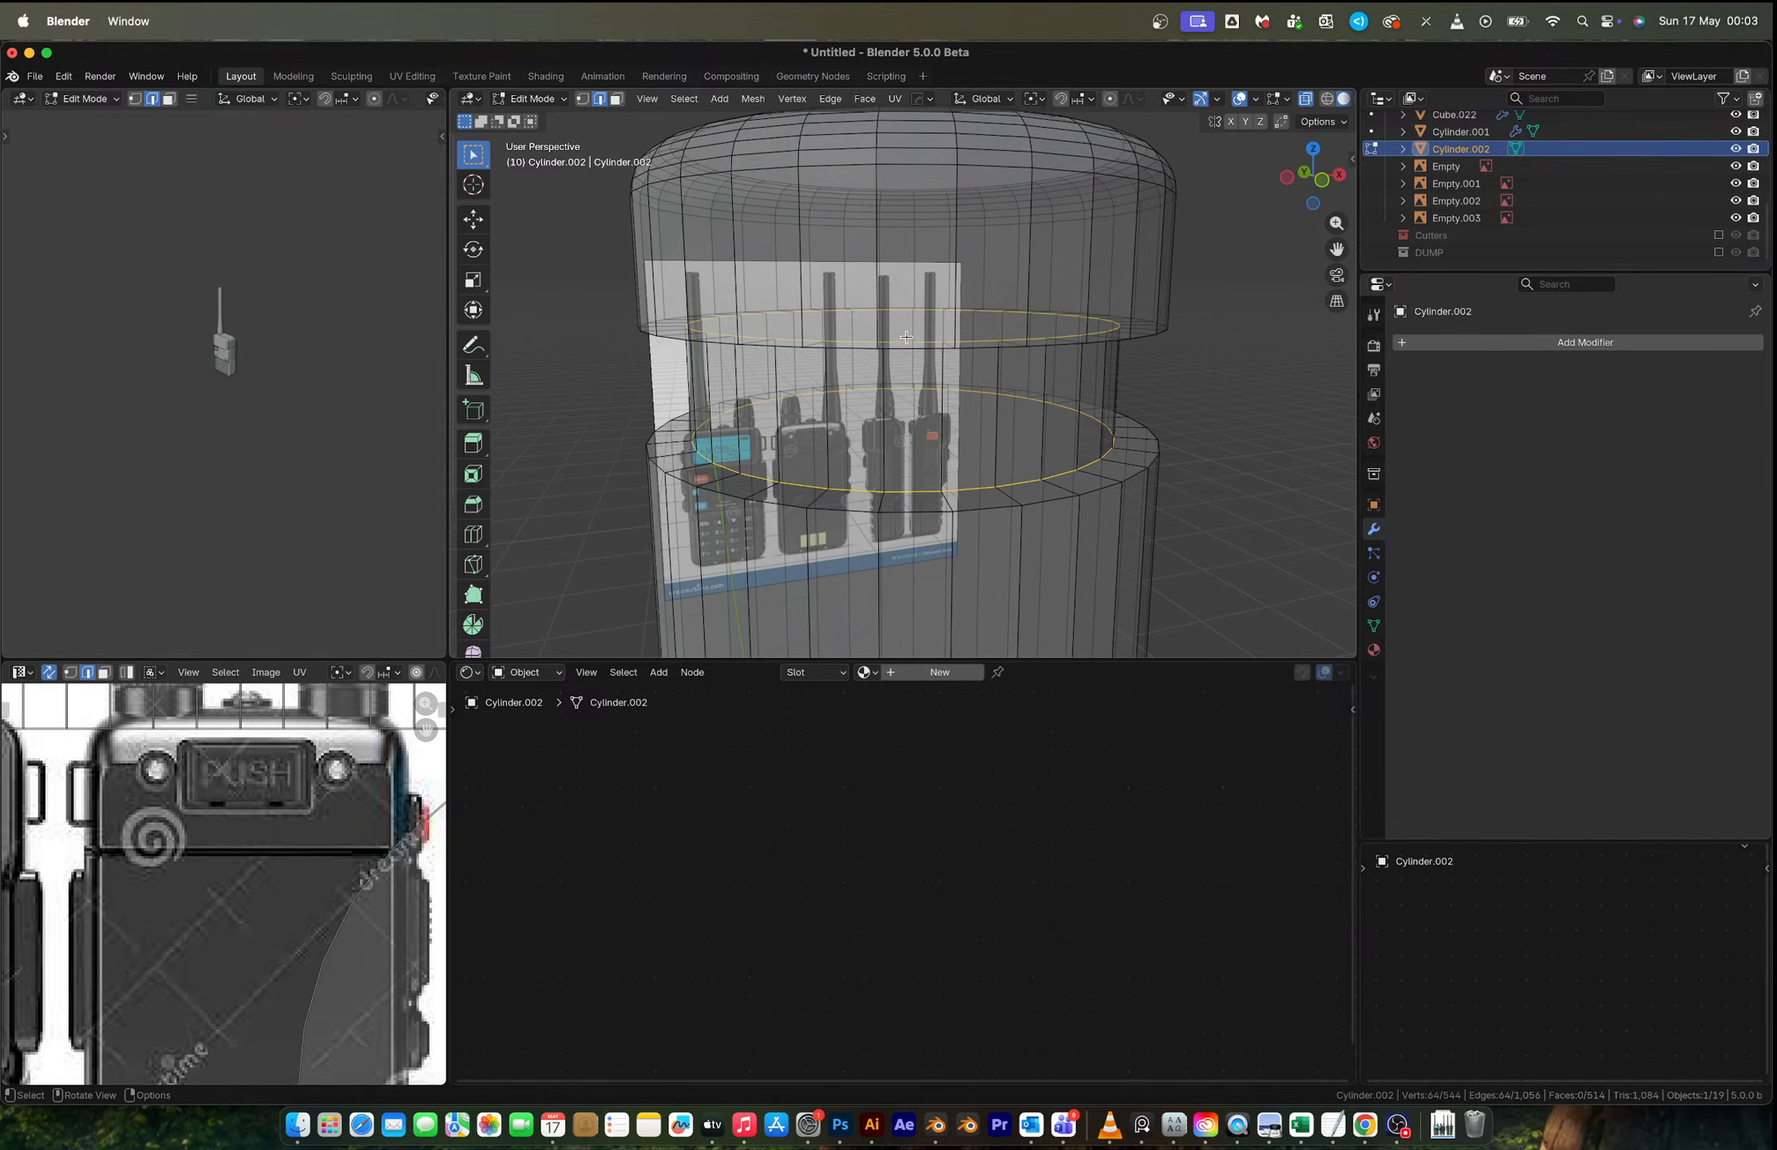
{"action": "key", "text": "alt+z"}
{"action": "left_click", "coordinate": [921, 360], "text": "alt+shift"}
{"action": "left_click", "coordinate": [920, 517], "text": "alt+shift"}
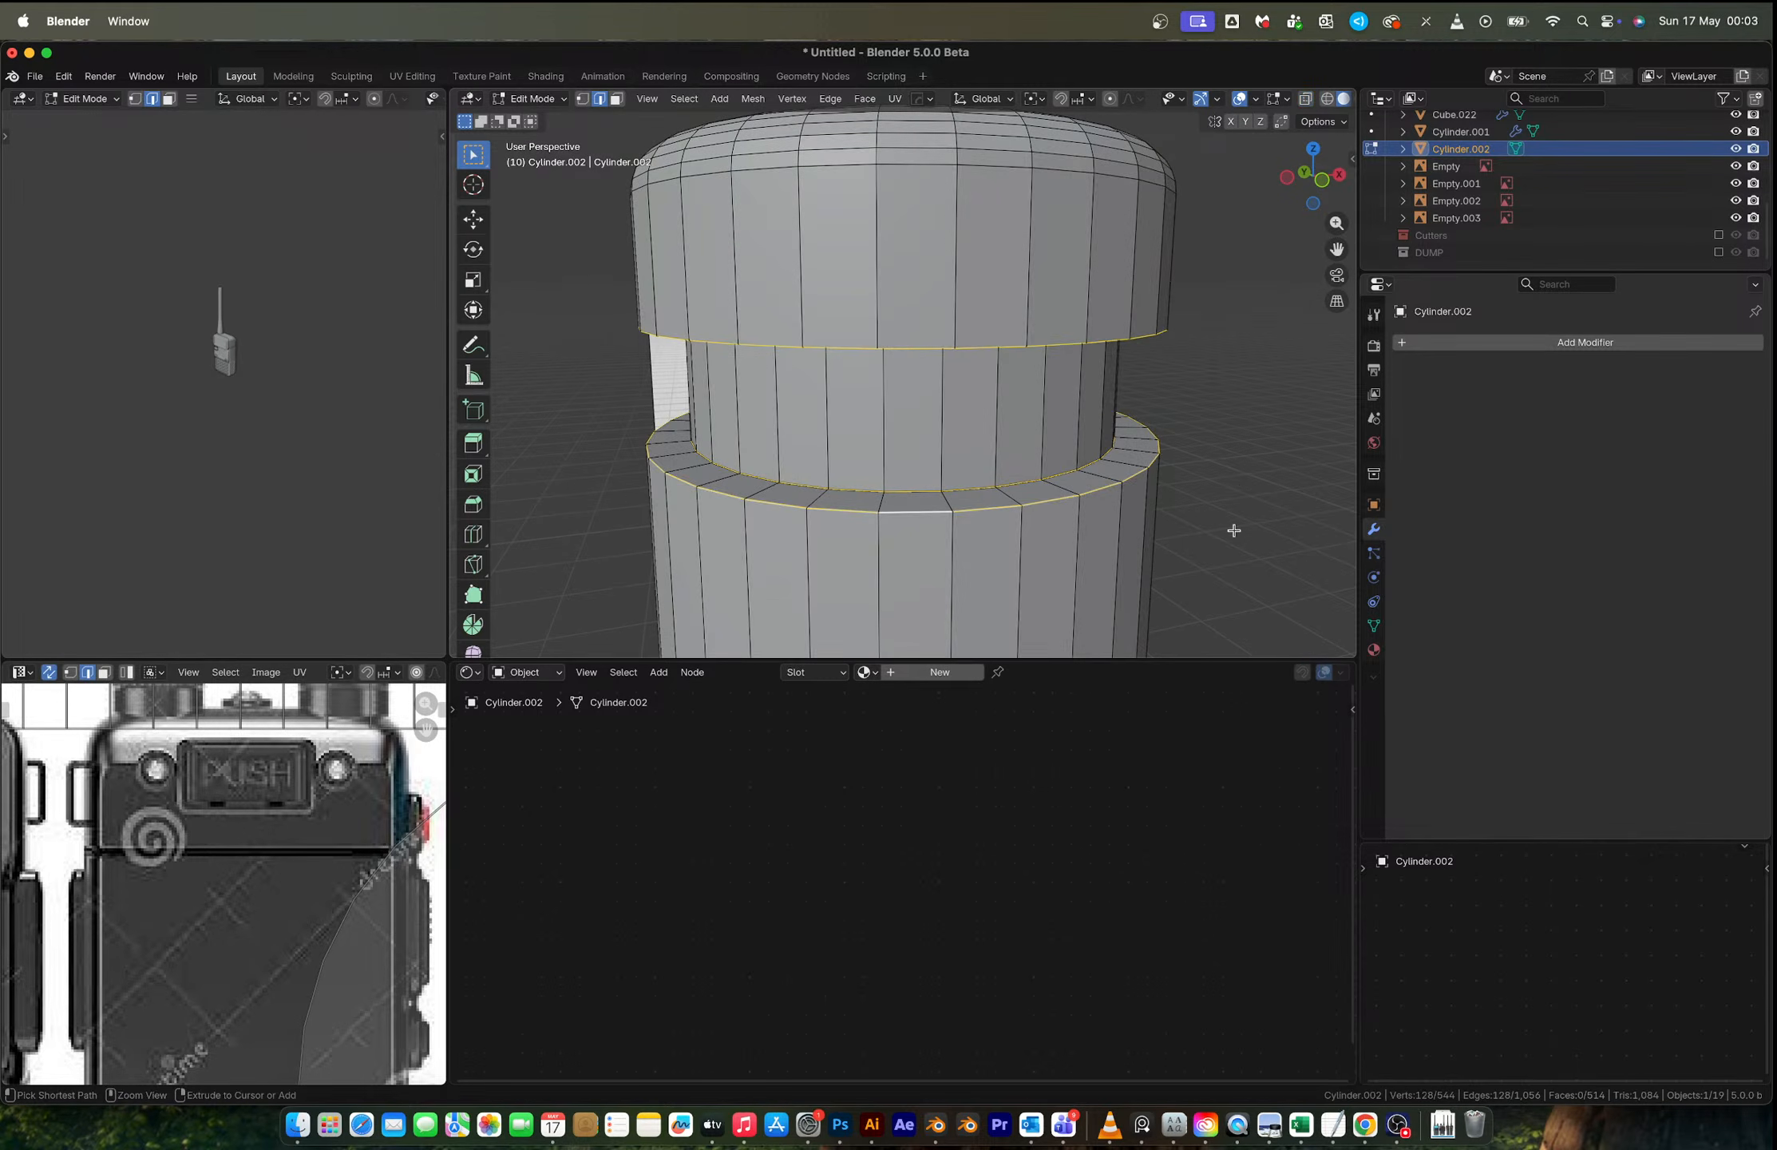
{"action": "key", "text": "ctrl+b"}
{"action": "scroll", "coordinate": [1257, 551], "scroll_direction": "up", "scroll_amount": 6}
{"action": "left_click", "coordinate": [1261, 559]}
{"action": "key", "text": "Tab"}
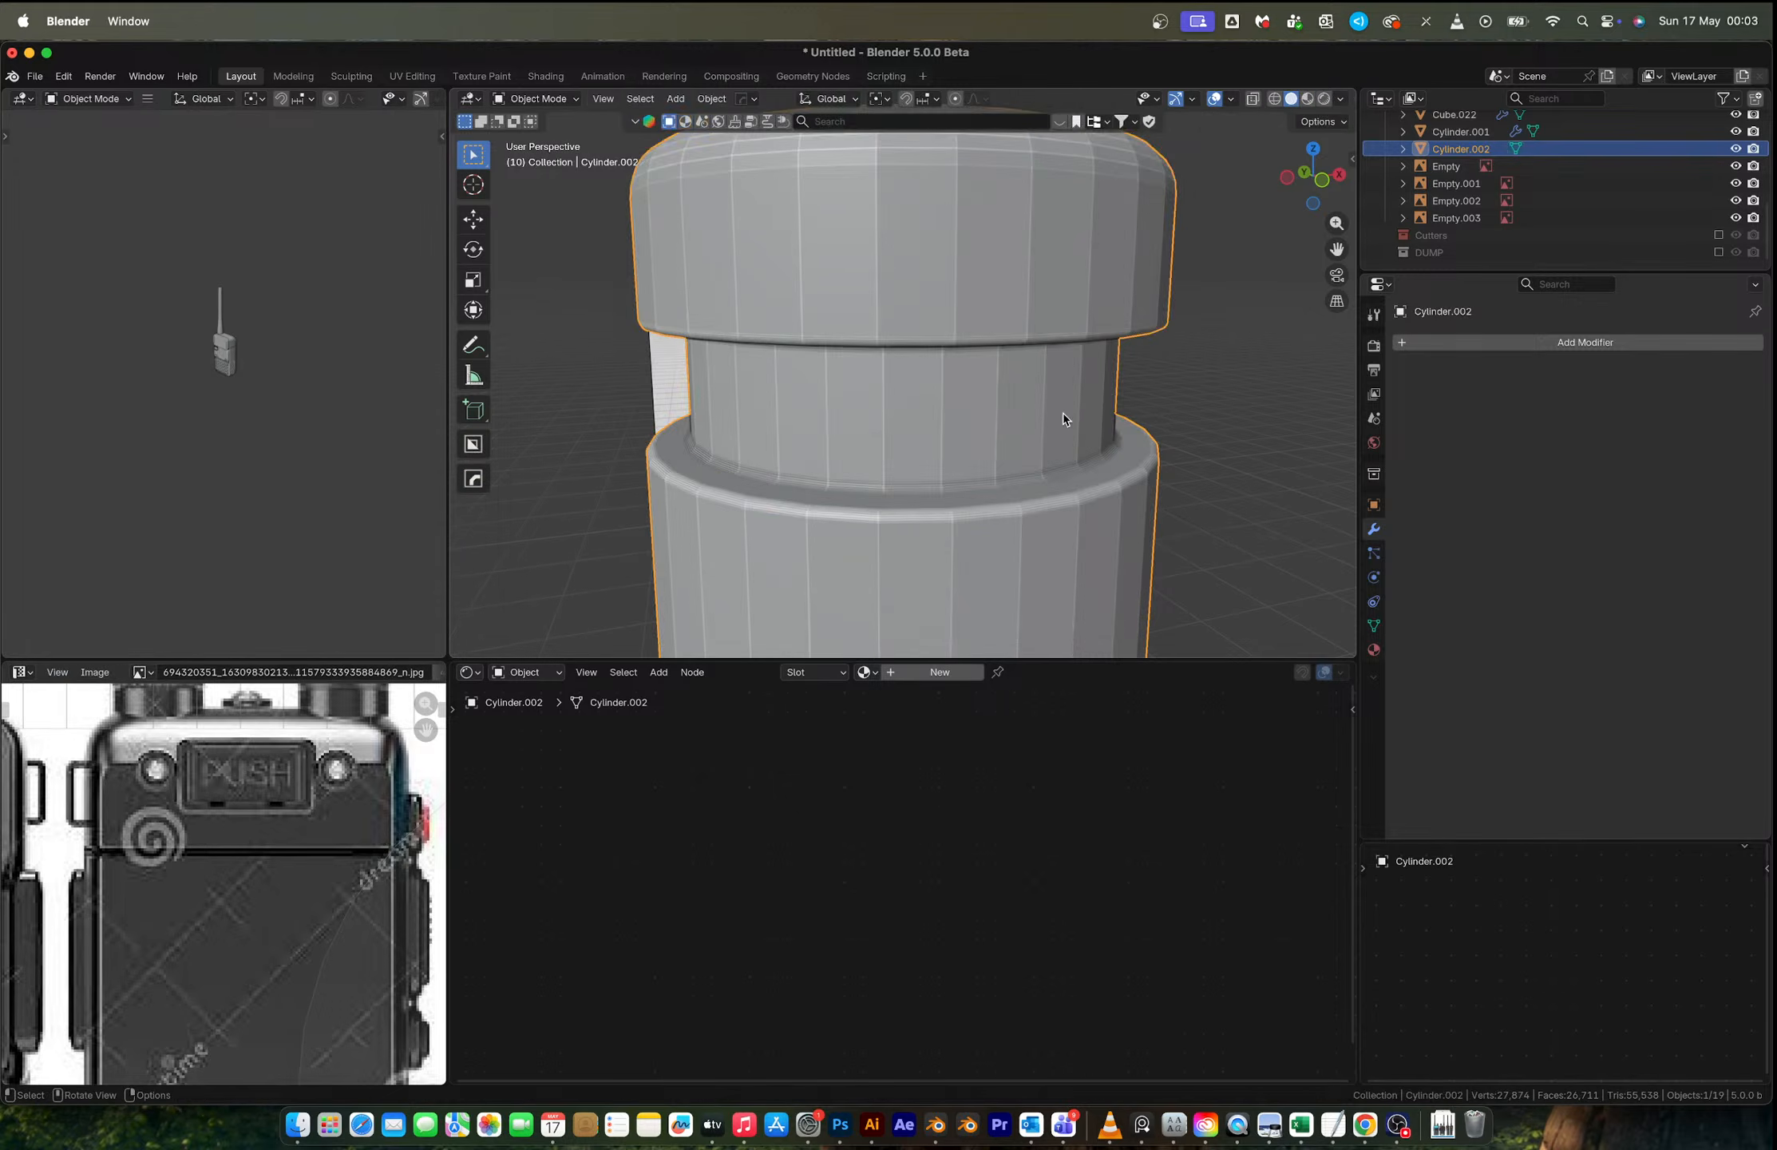
Step: Apply Shade Auto Smooth to the antenna at a 30° angle
{"action": "scroll", "coordinate": [1055, 459], "scroll_direction": "down", "scroll_amount": 9}
{"action": "middle_click_drag", "start_coordinate": [1051, 466], "coordinate": [898, 294], "text": "shift"}
{"action": "right_click", "coordinate": [868, 352]}
{"action": "left_click", "coordinate": [868, 354]}
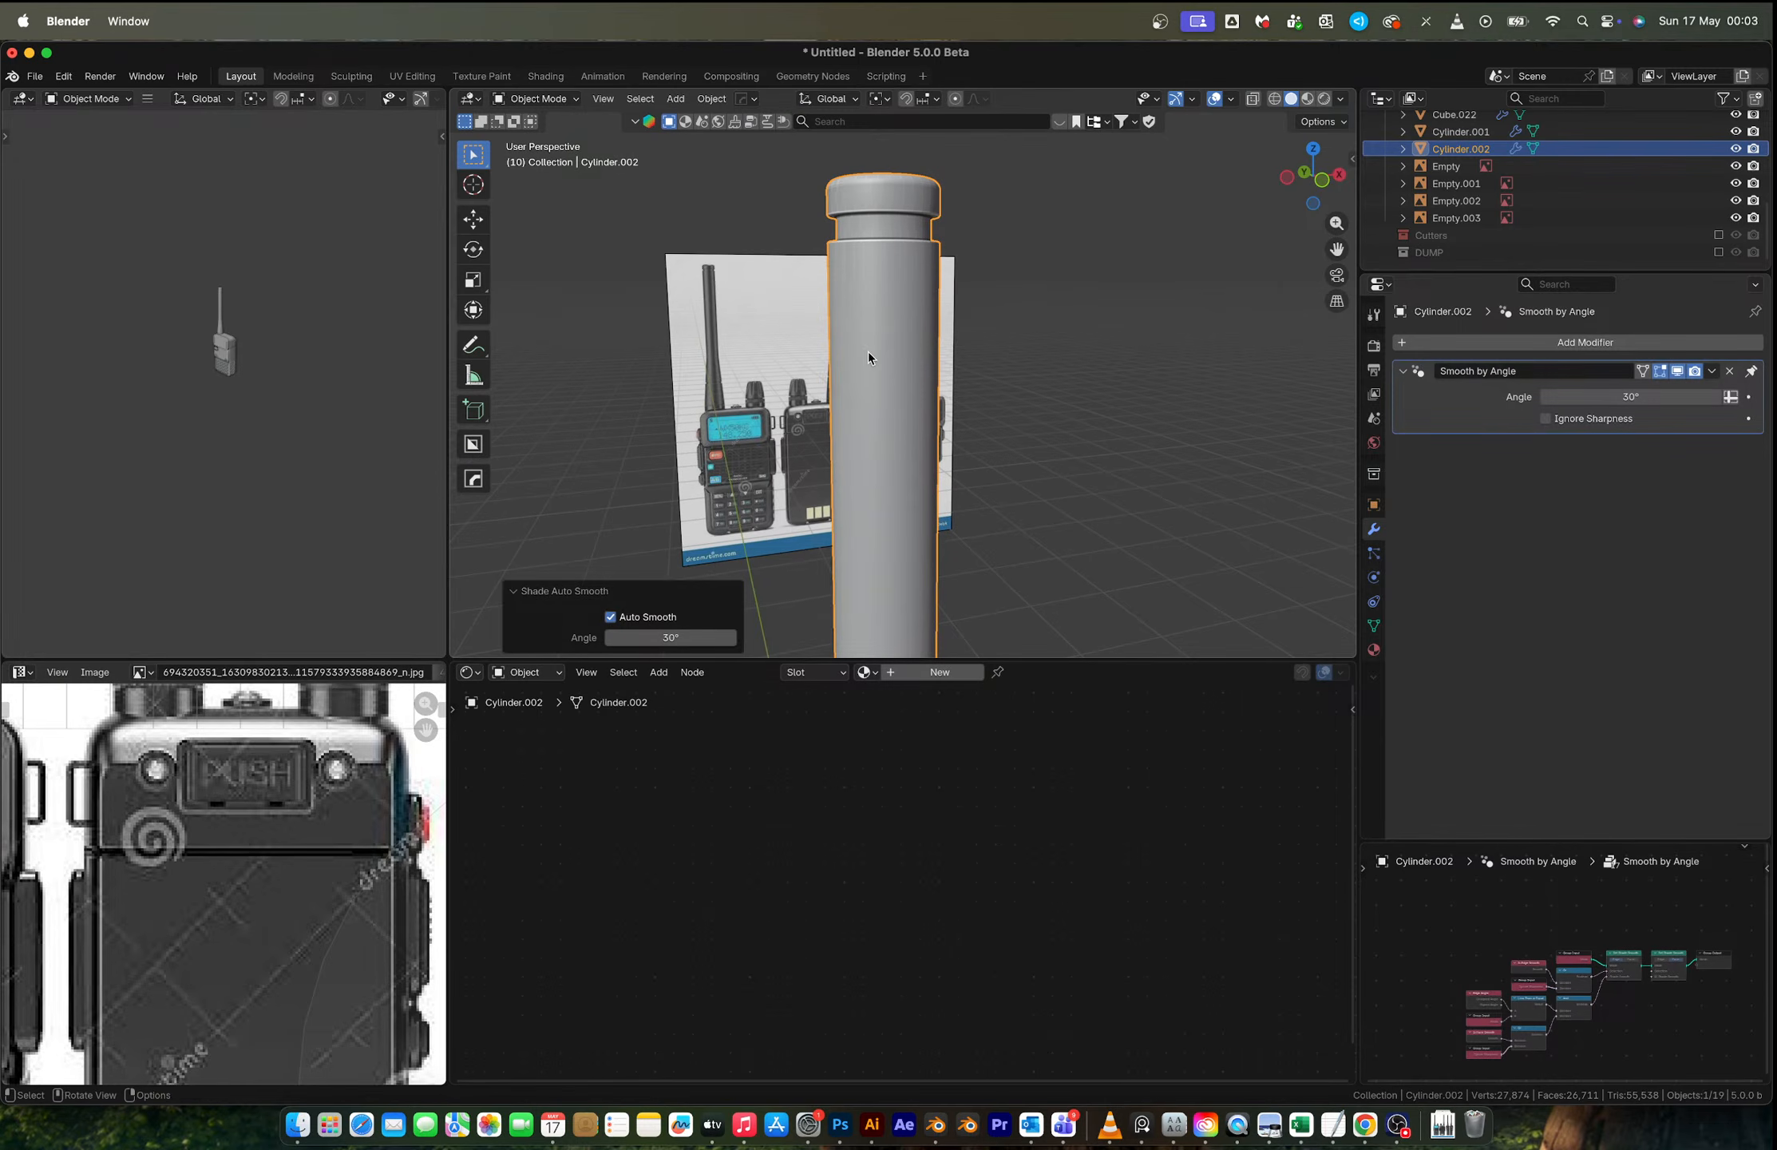
Step: Bevel the edge loop where the antenna shaft meets its tapered lower section, 1.94 m wide with 7 segments
{"action": "left_click", "coordinate": [1322, 180]}
{"action": "scroll", "coordinate": [979, 359], "scroll_direction": "down", "scroll_amount": 3}
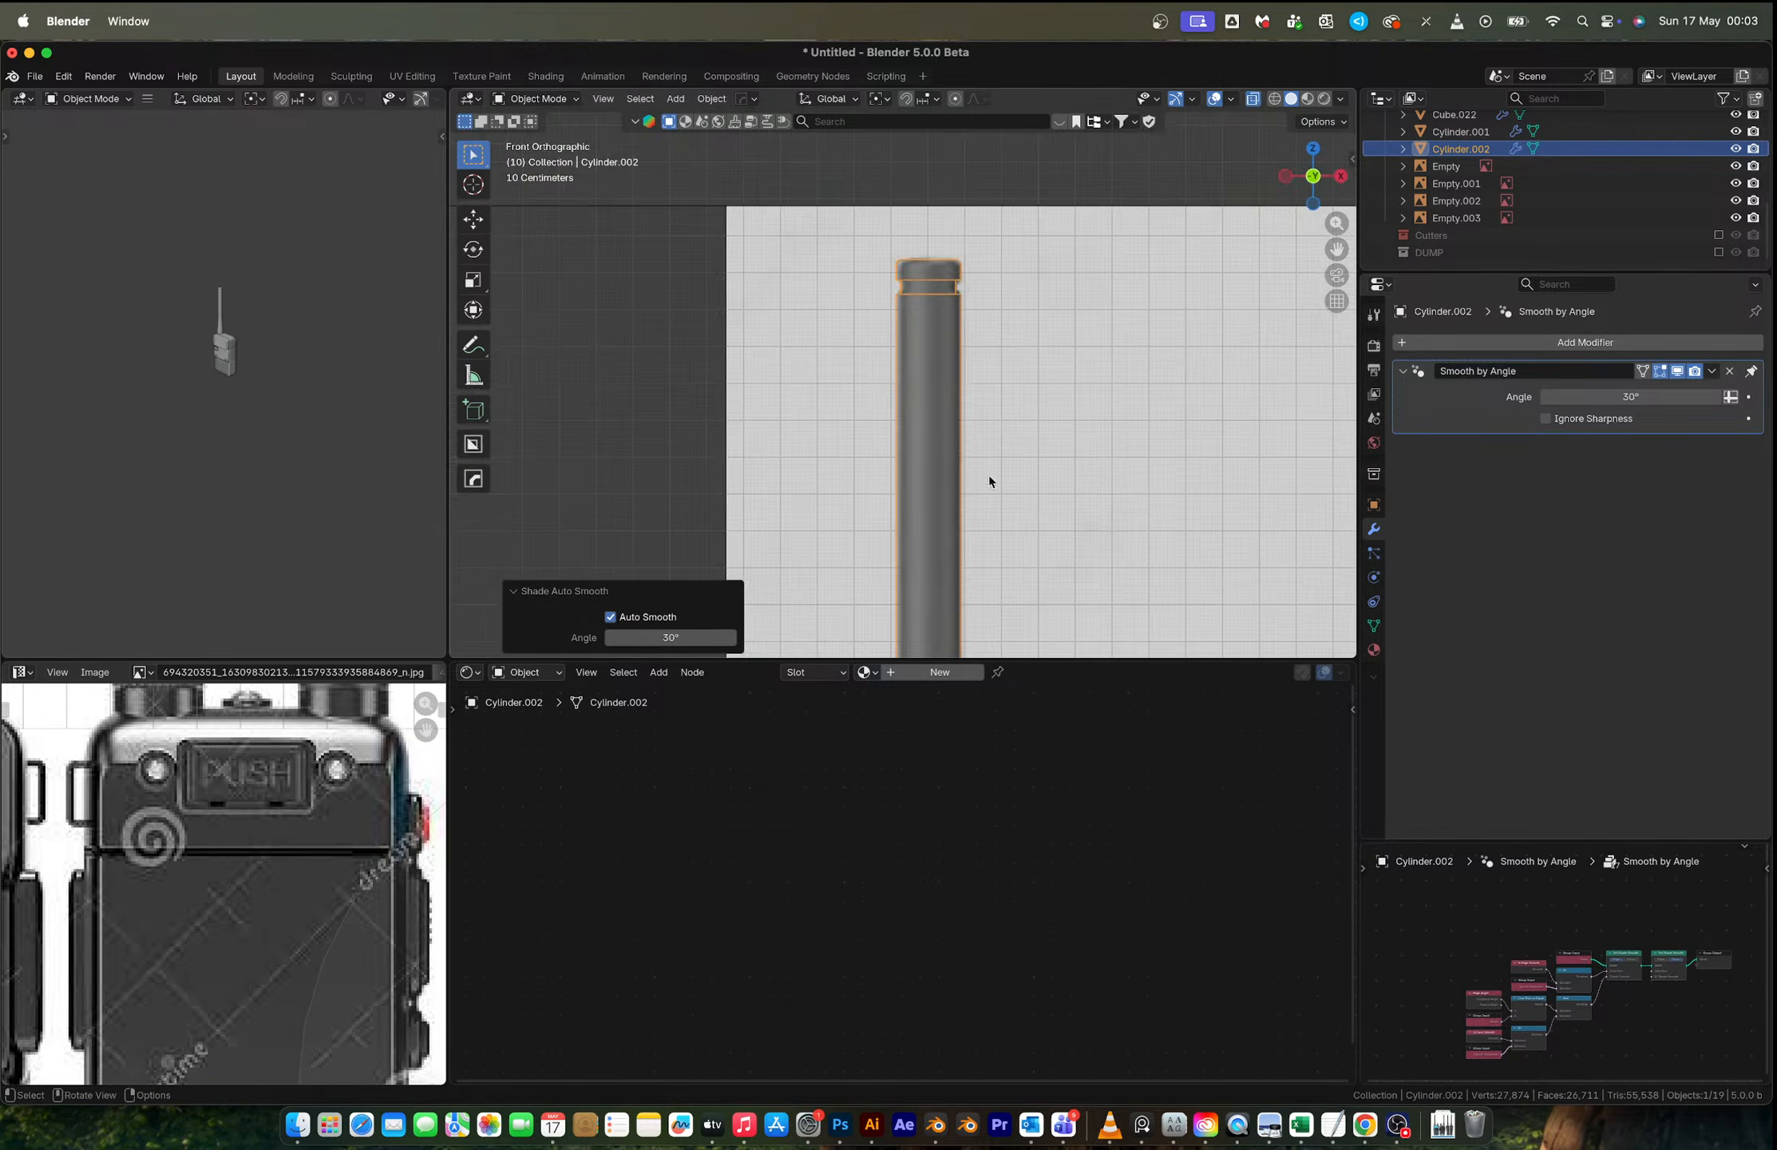
{"action": "scroll", "coordinate": [989, 475], "scroll_direction": "up", "scroll_amount": 3}
{"action": "scroll", "coordinate": [934, 431], "scroll_direction": "down", "scroll_amount": 2}
{"action": "key", "text": "Tab"}
{"action": "scroll", "coordinate": [889, 438], "scroll_direction": "up", "scroll_amount": 5}
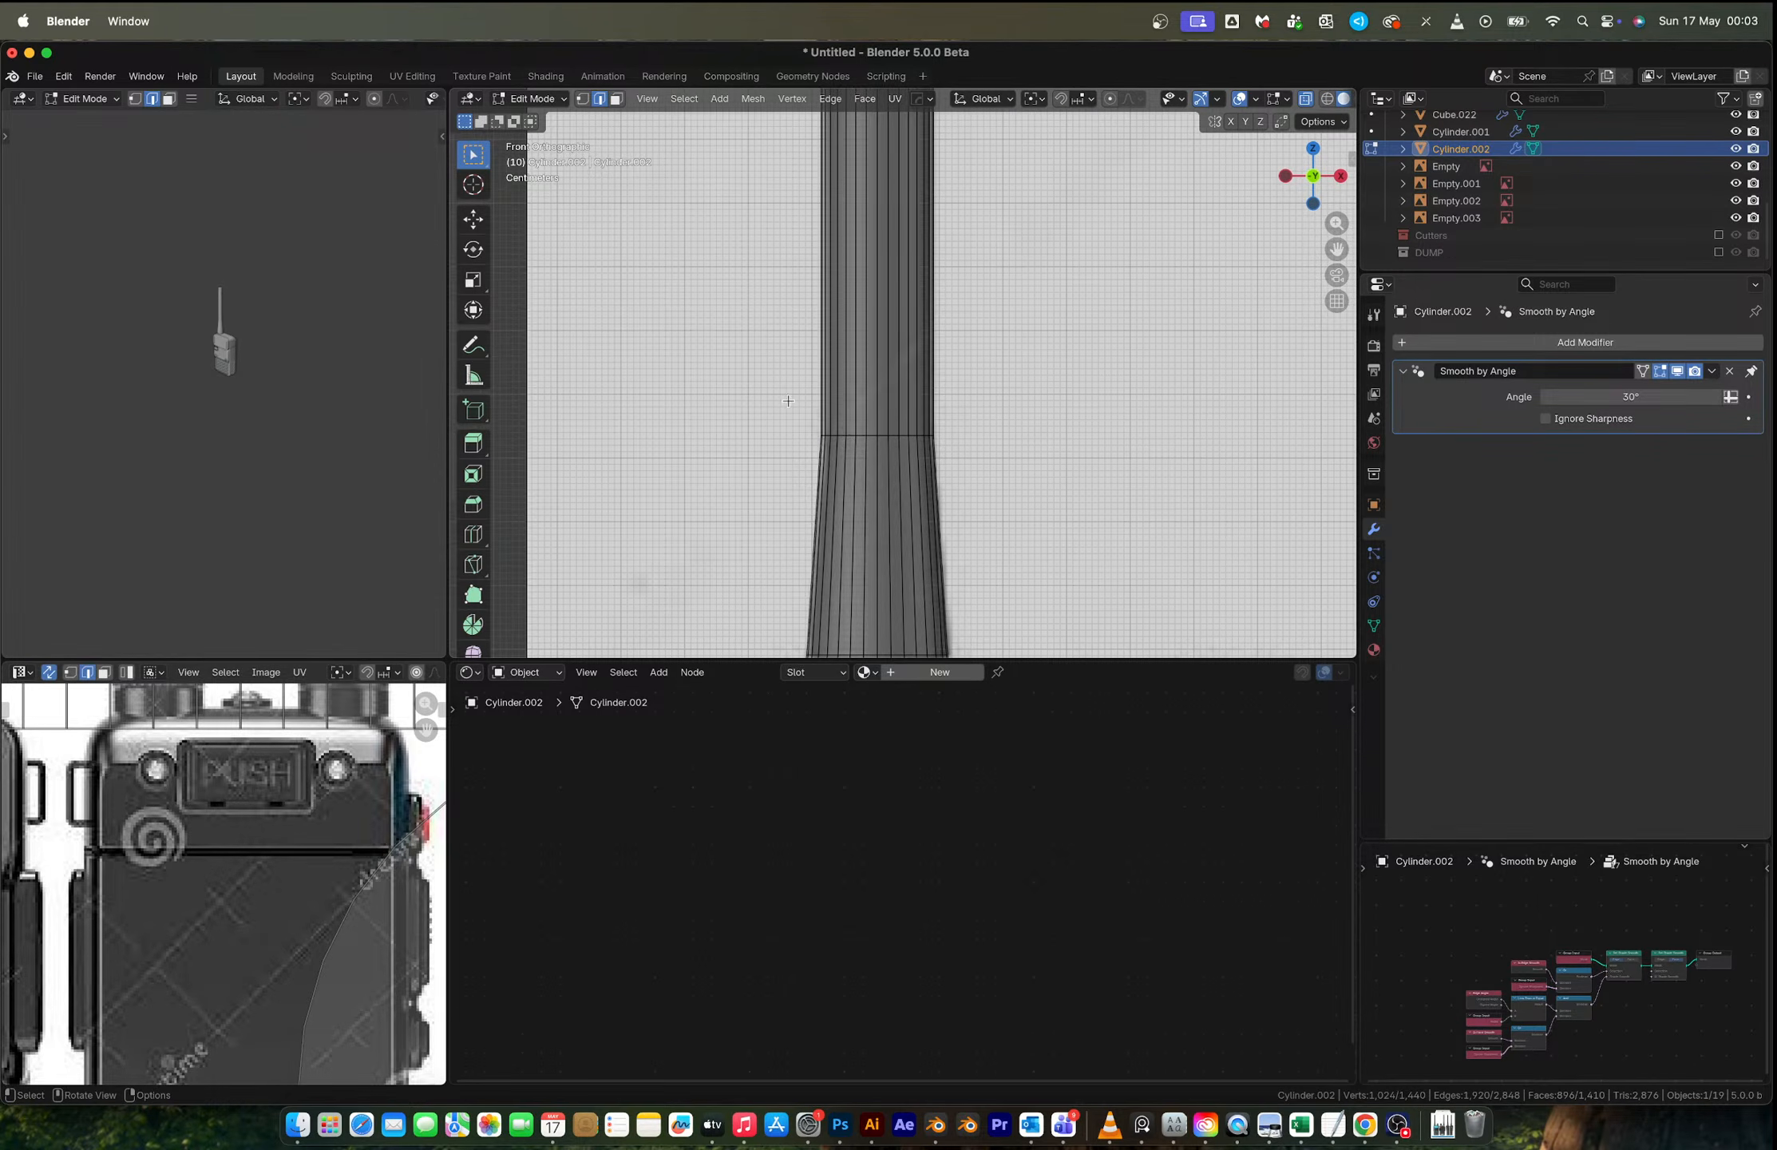
{"action": "key", "text": "3"}
{"action": "key", "text": "2"}
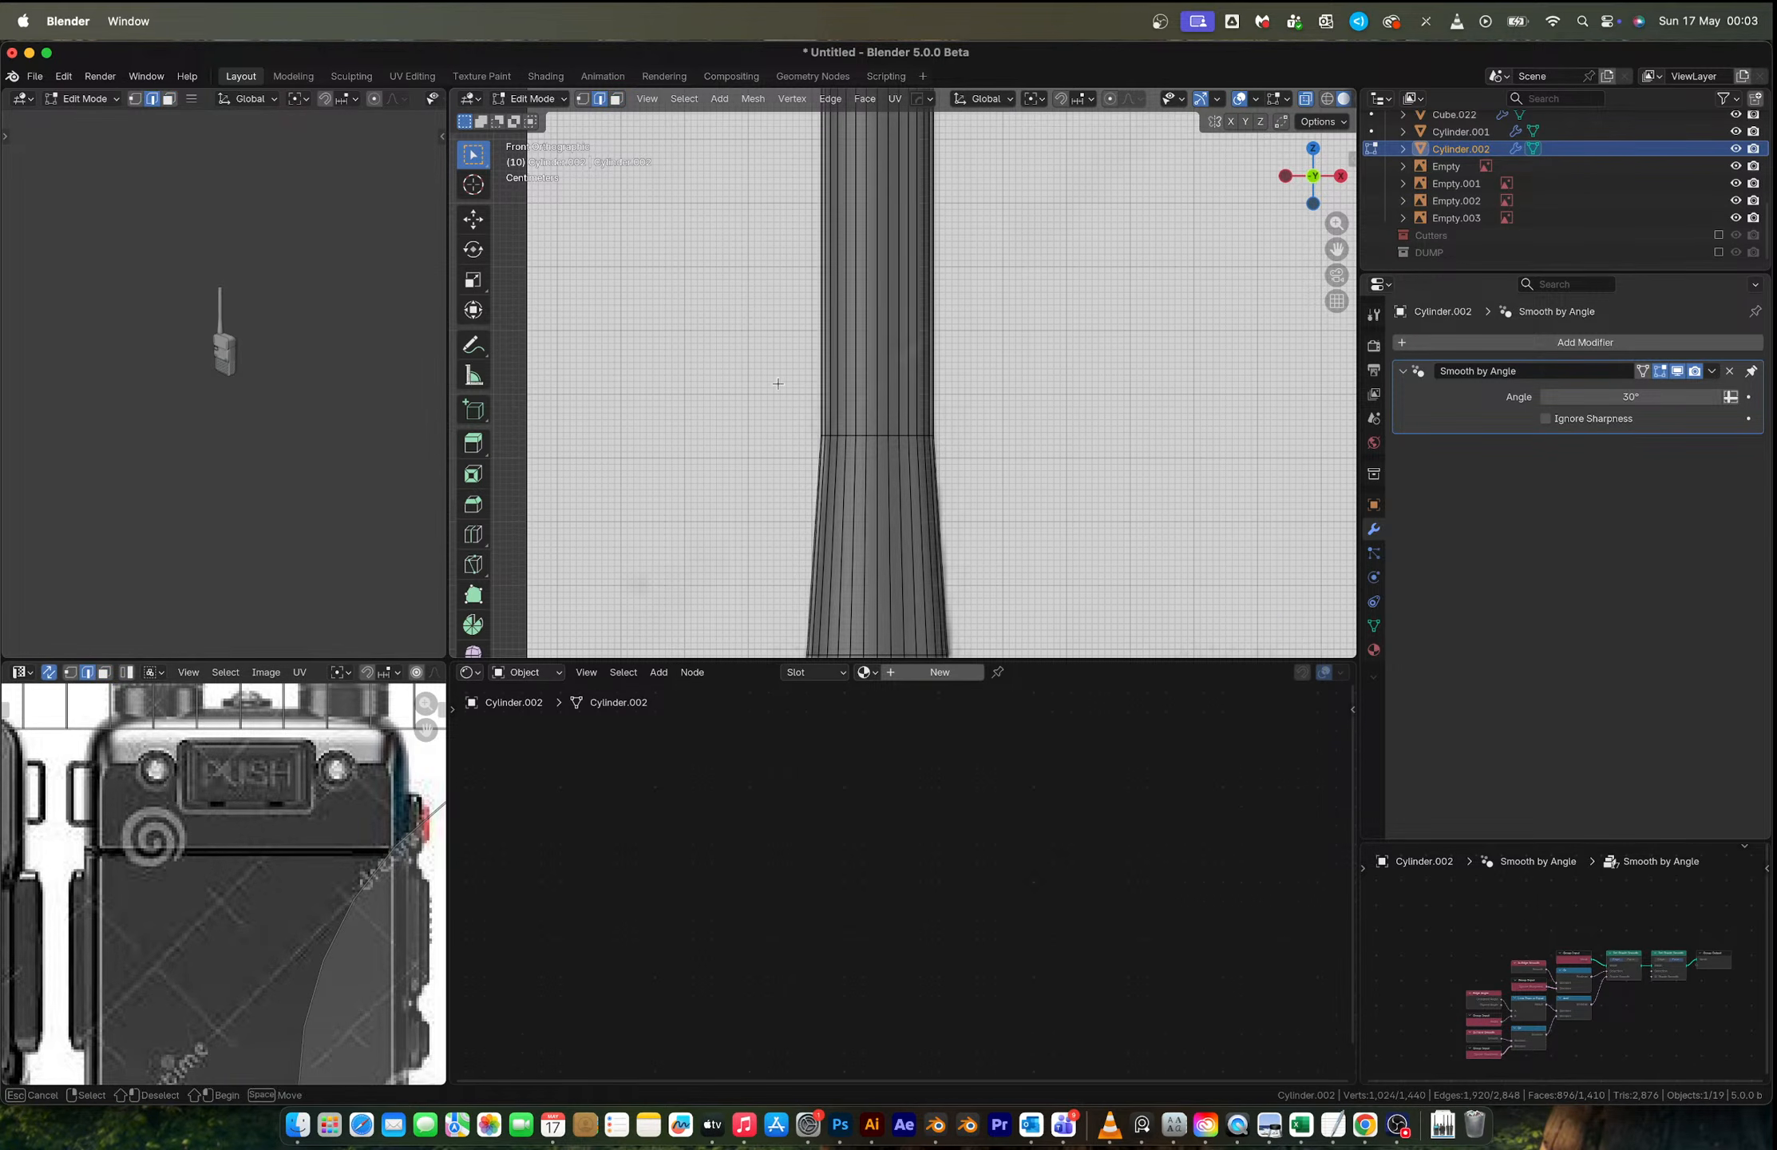
{"action": "left_click", "coordinate": [878, 435], "text": "alt"}
{"action": "key", "text": "ctrl+b"}
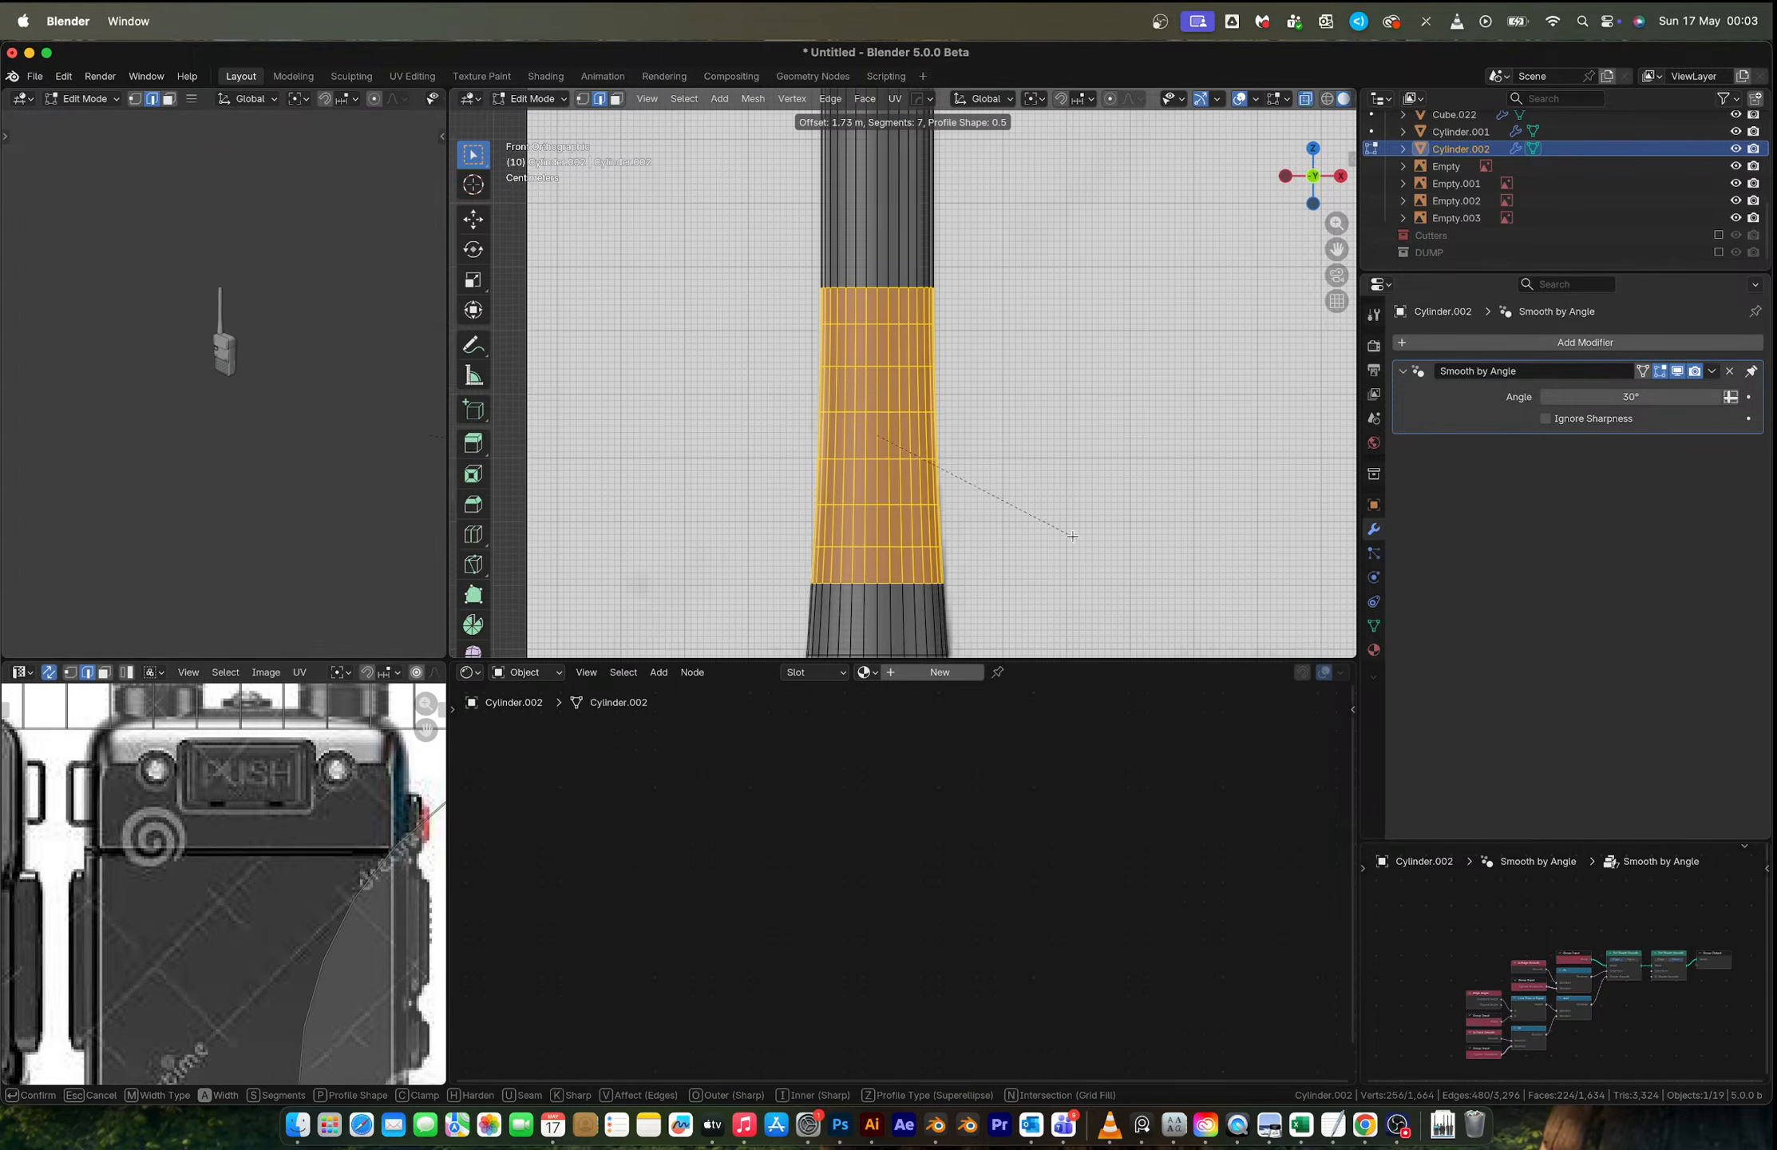
{"action": "left_click", "coordinate": [1079, 535]}
Step: Select the narrow face loop on the antenna's lower taper and extrude it along normals by -0.0927 m to form a groove
{"action": "scroll", "coordinate": [935, 543], "scroll_direction": "down", "scroll_amount": 3}
{"action": "scroll", "coordinate": [936, 542], "scroll_direction": "up", "scroll_amount": 5}
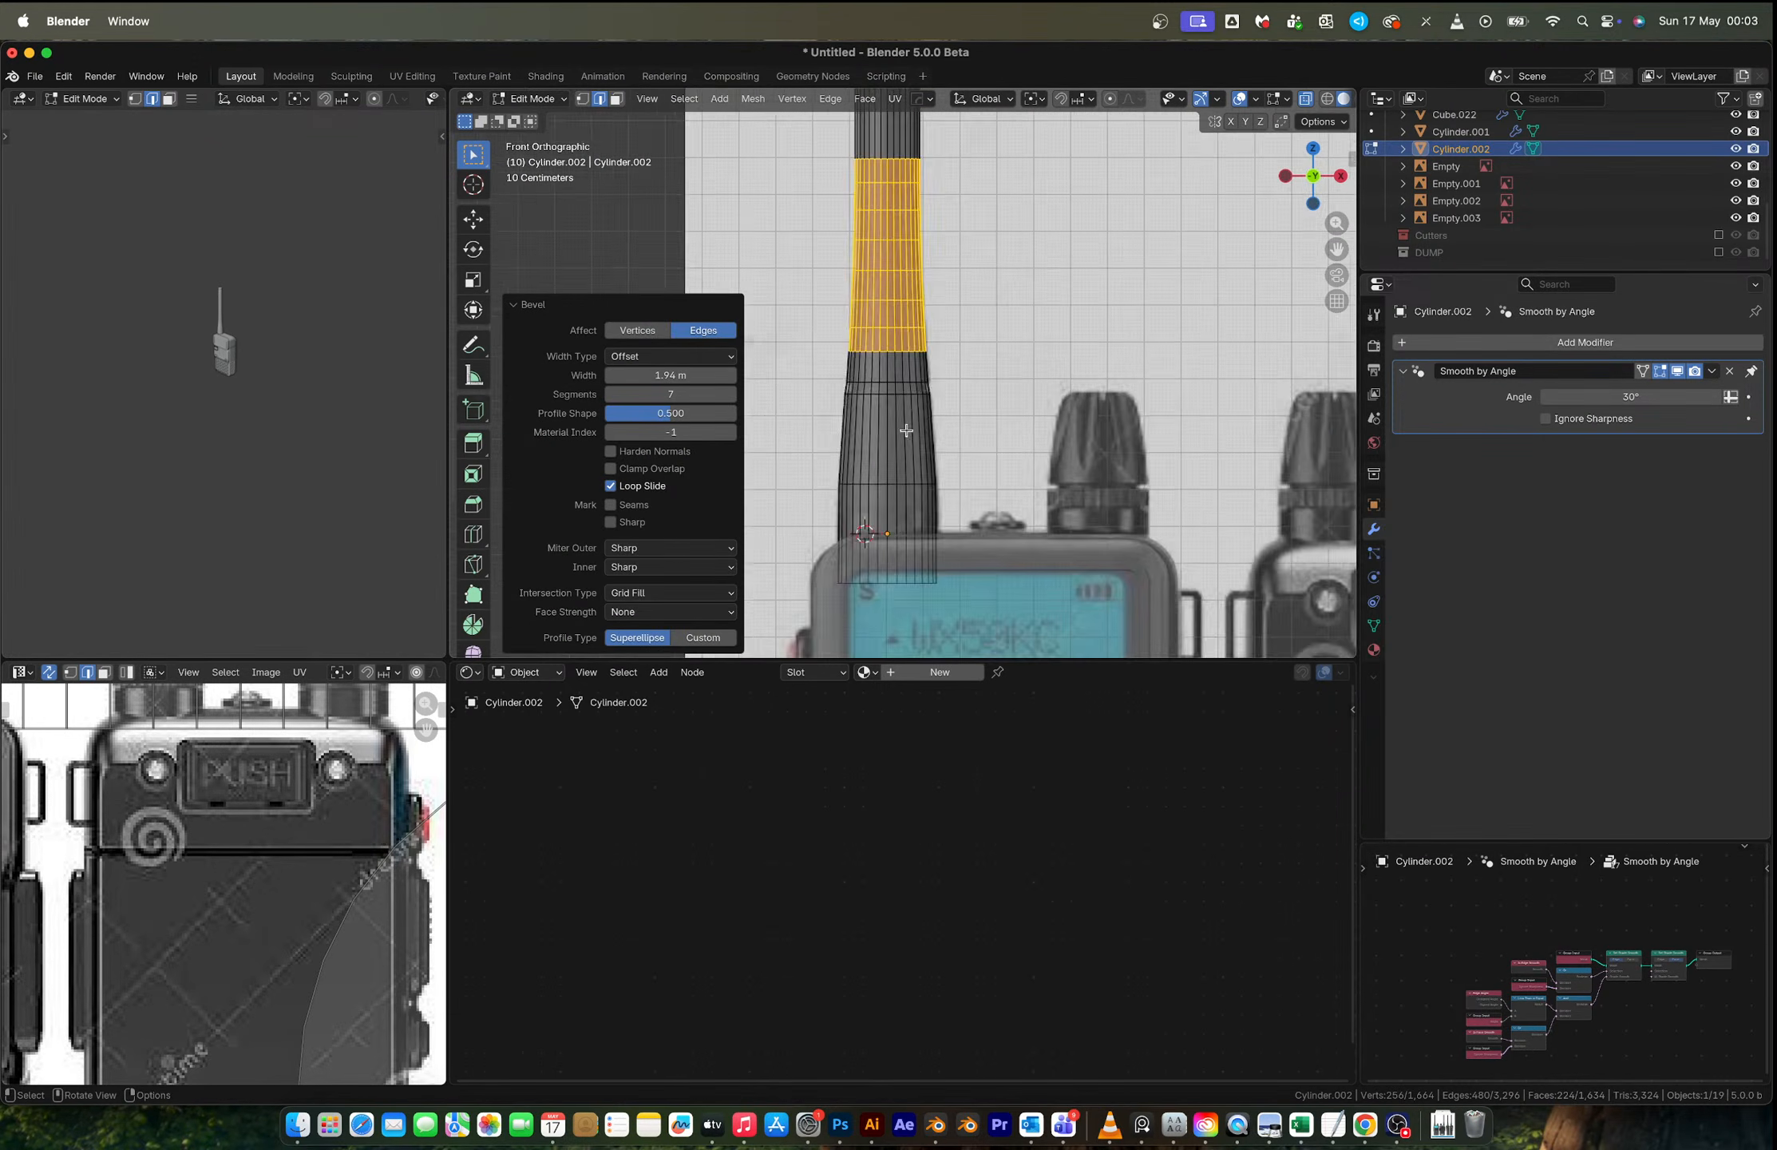
{"action": "key", "text": "3"}
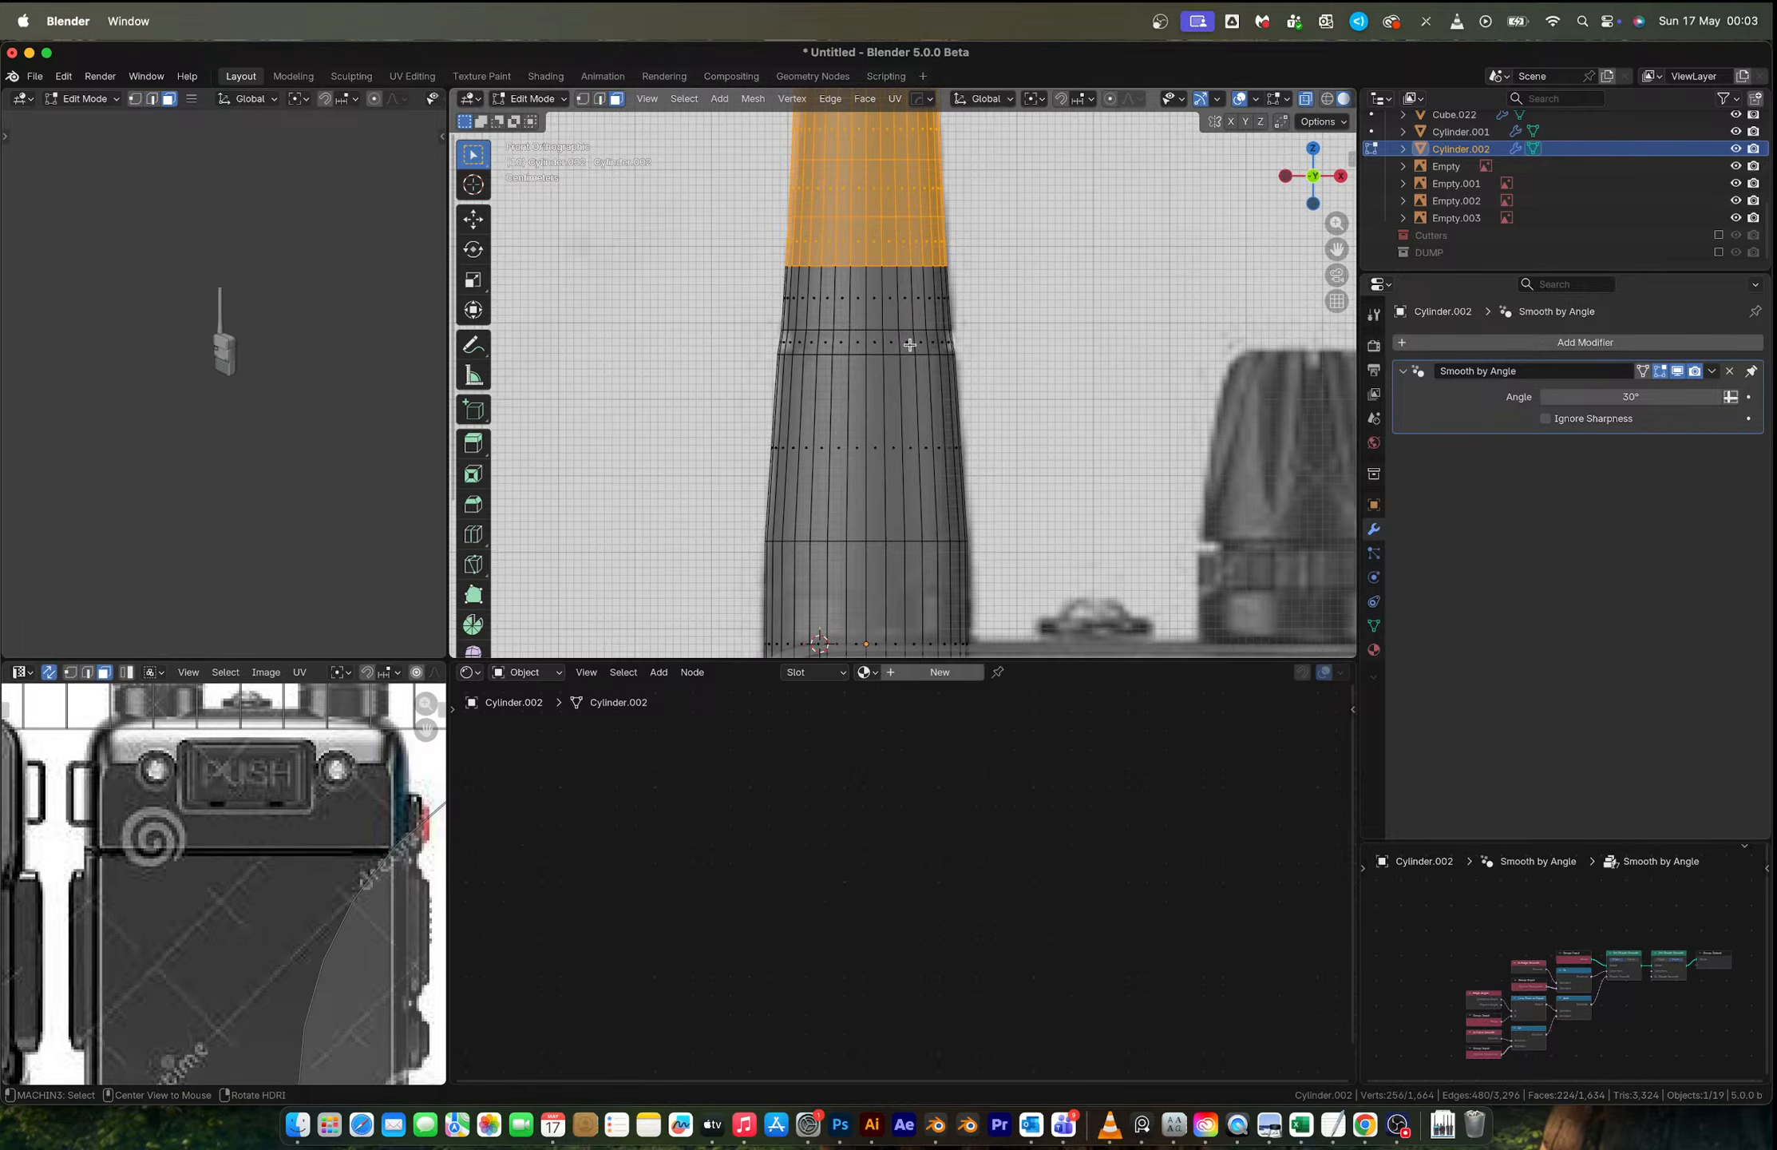
{"action": "left_click", "coordinate": [910, 344], "text": "alt"}
{"action": "scroll", "coordinate": [966, 399], "scroll_direction": "up", "scroll_amount": 3}
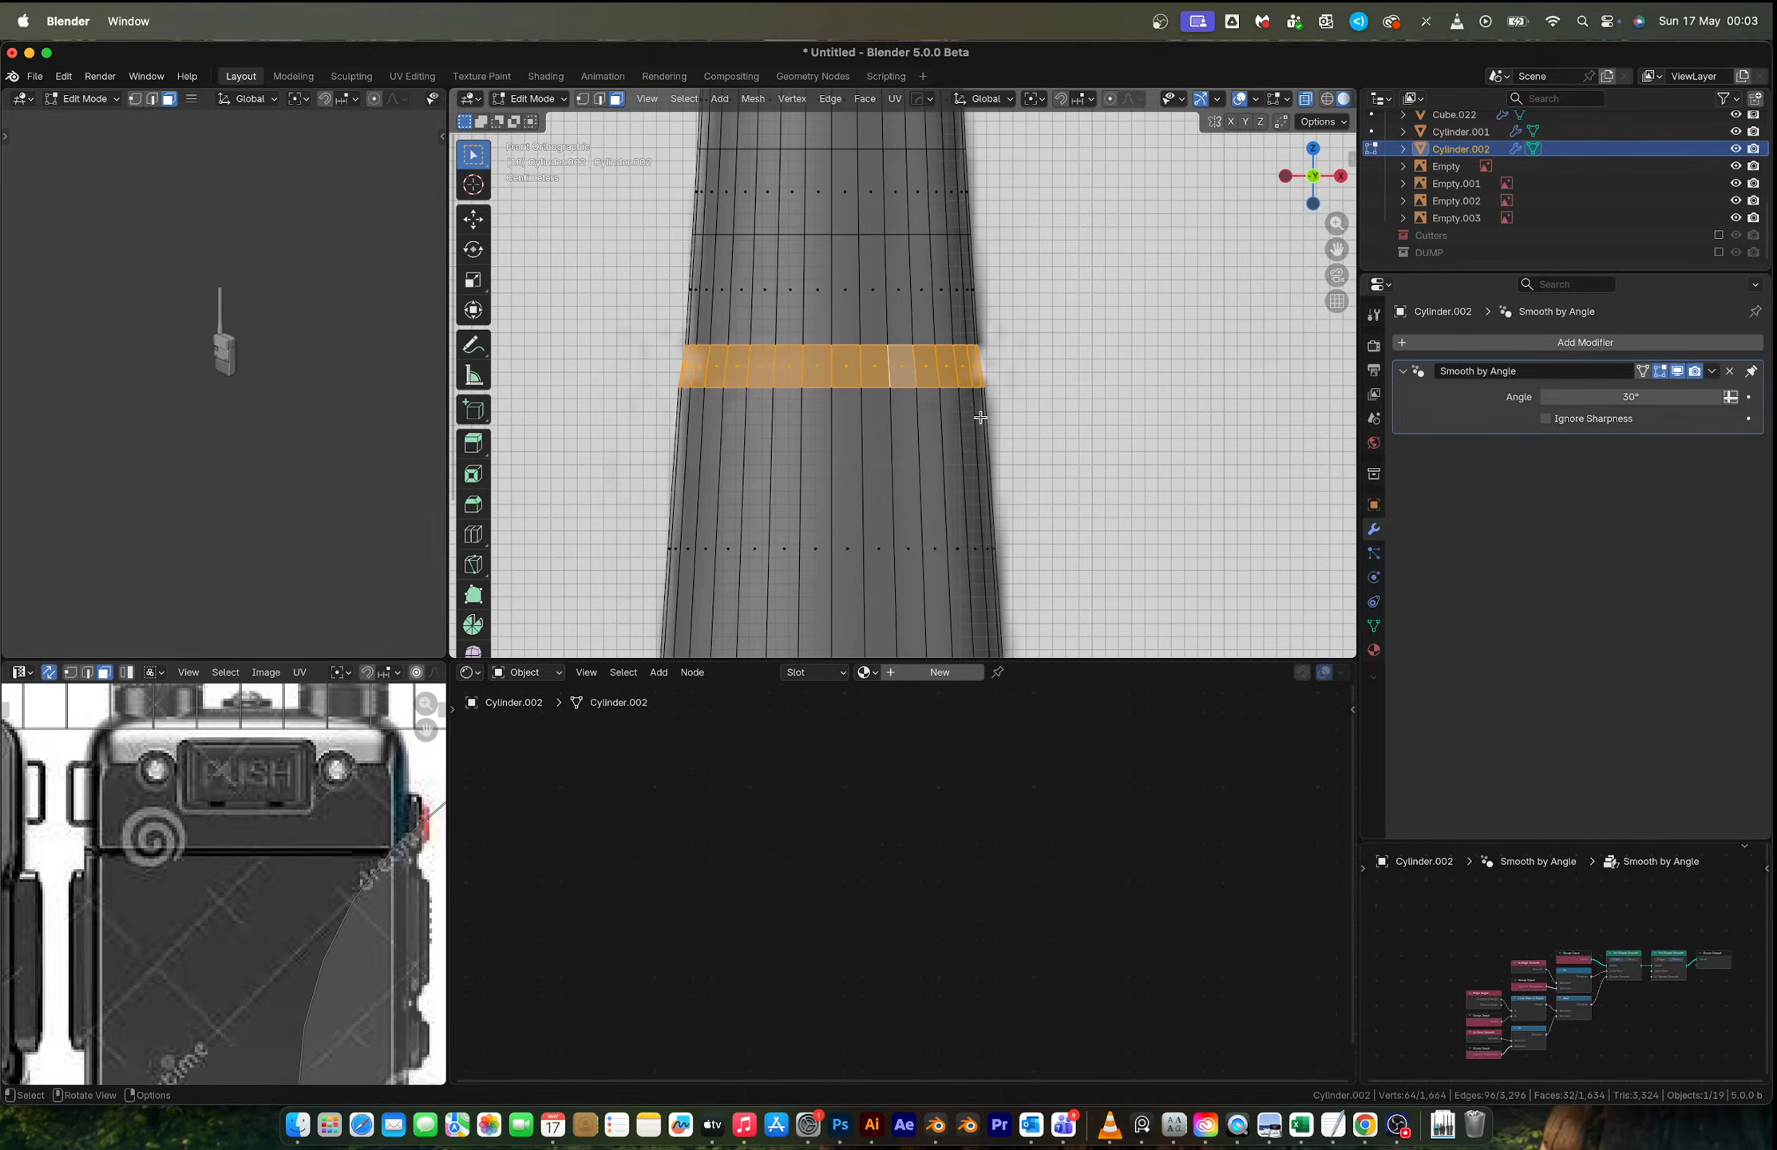
{"action": "key", "text": "alt+e"}
{"action": "left_click", "coordinate": [1002, 466]}
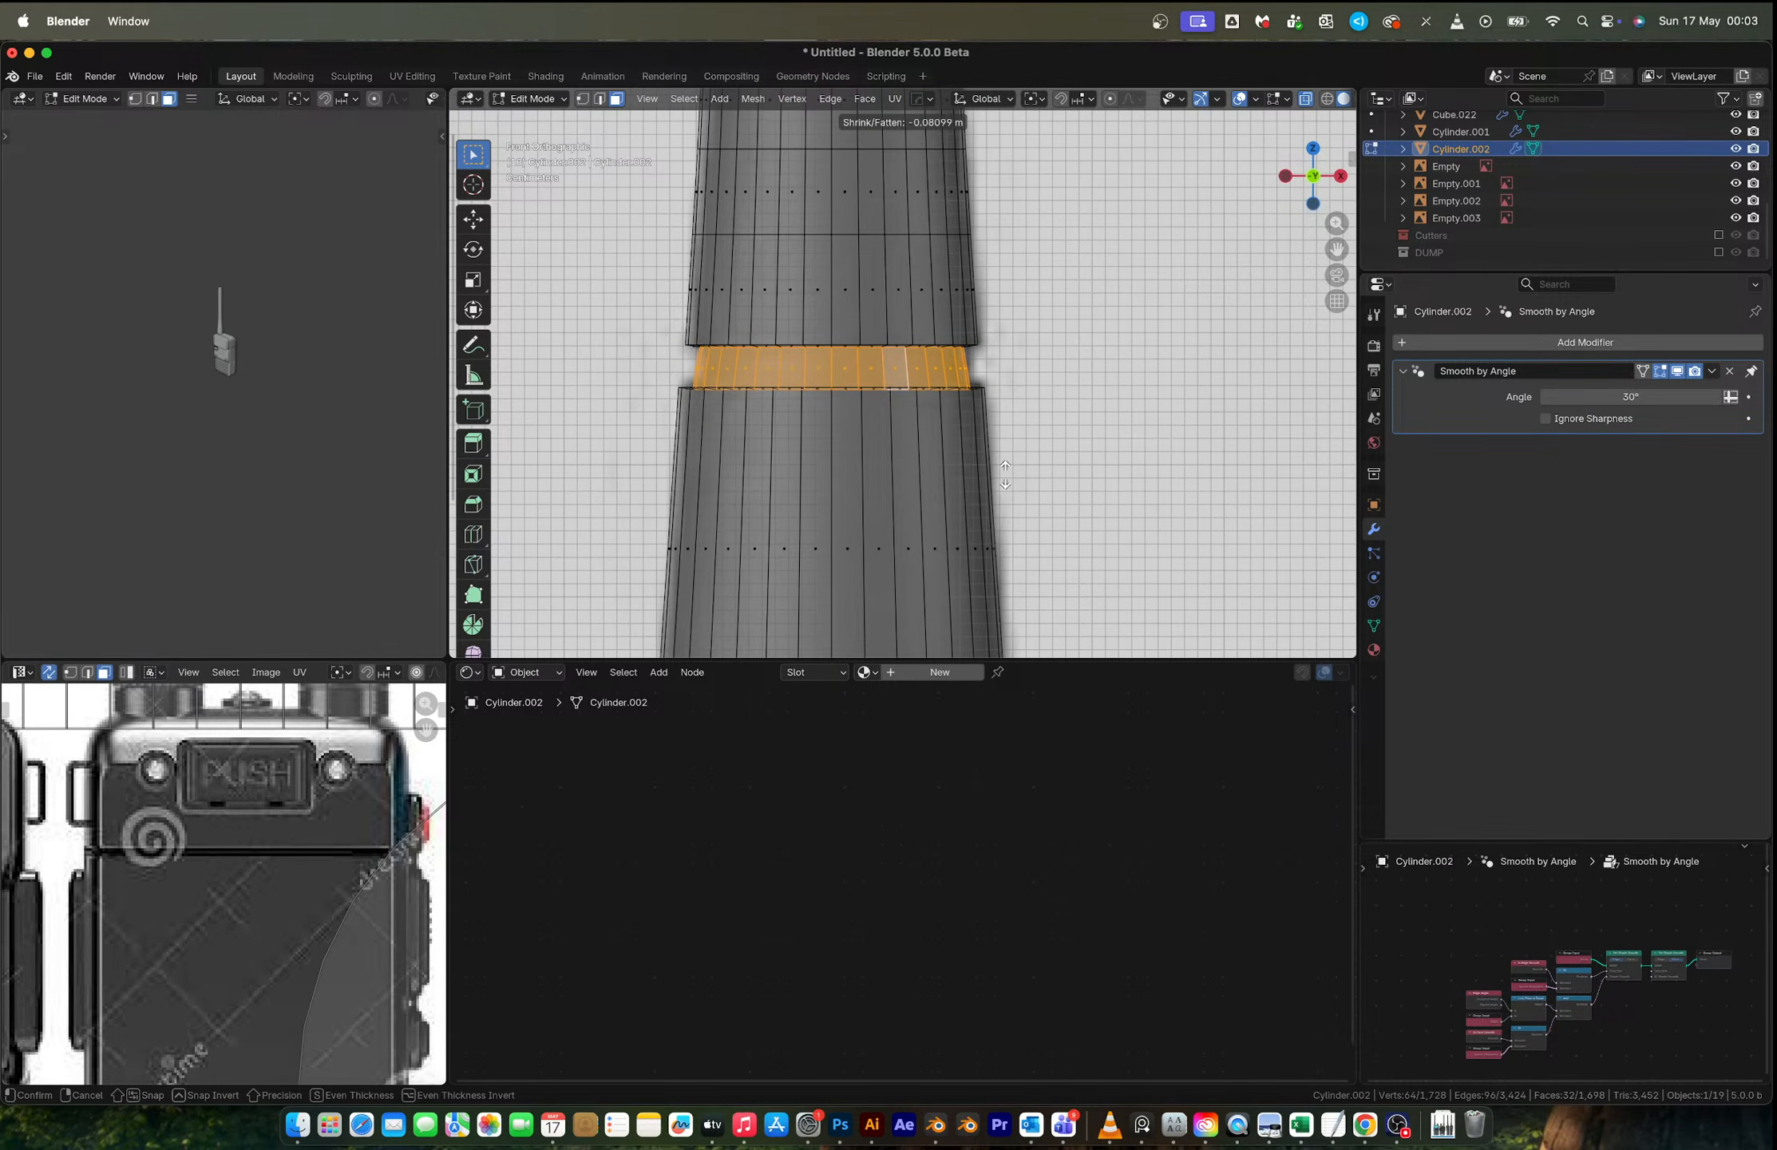
{"action": "left_click", "coordinate": [1013, 481]}
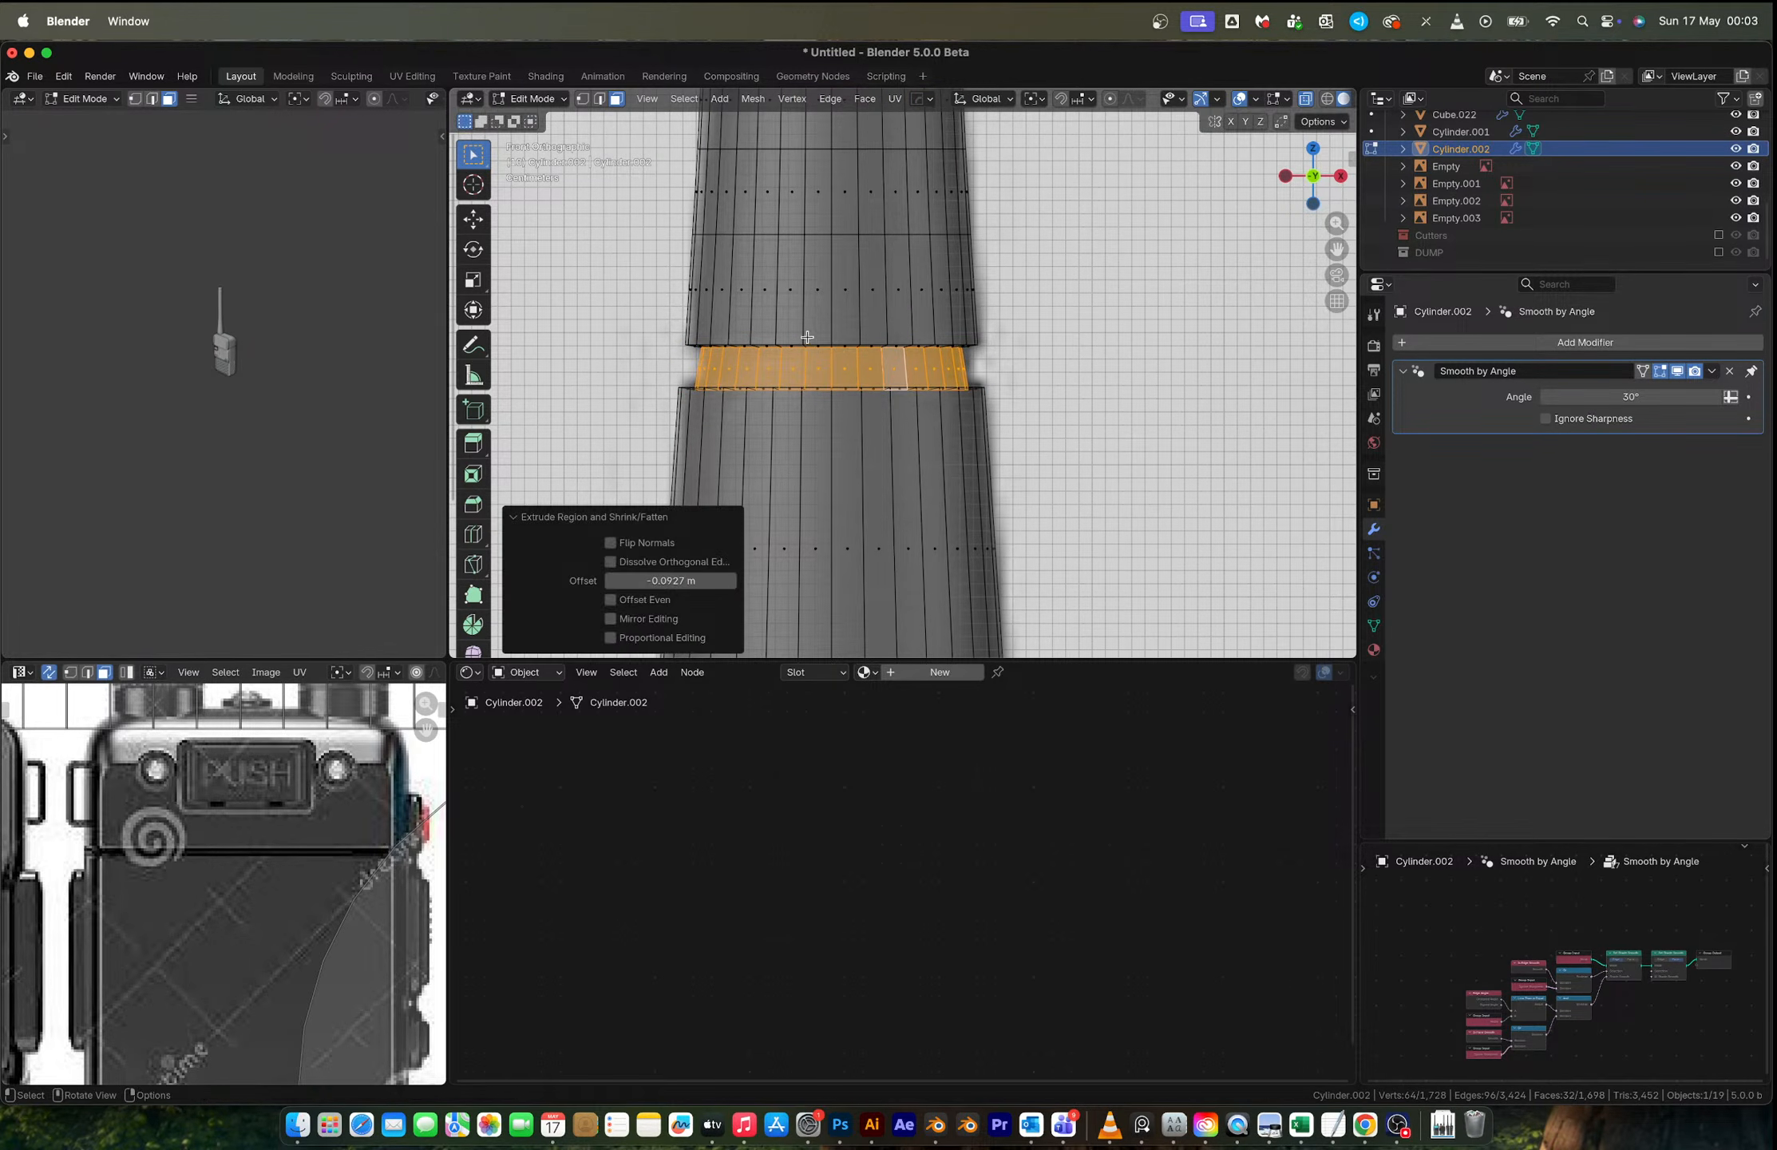
Step: Select the inner boundary loops and outer rim loops of the lower taper's groove and bevel them with 7 segments
{"action": "middle_click_drag", "start_coordinate": [1012, 480], "coordinate": [942, 447]}
{"action": "left_click", "coordinate": [685, 99]}
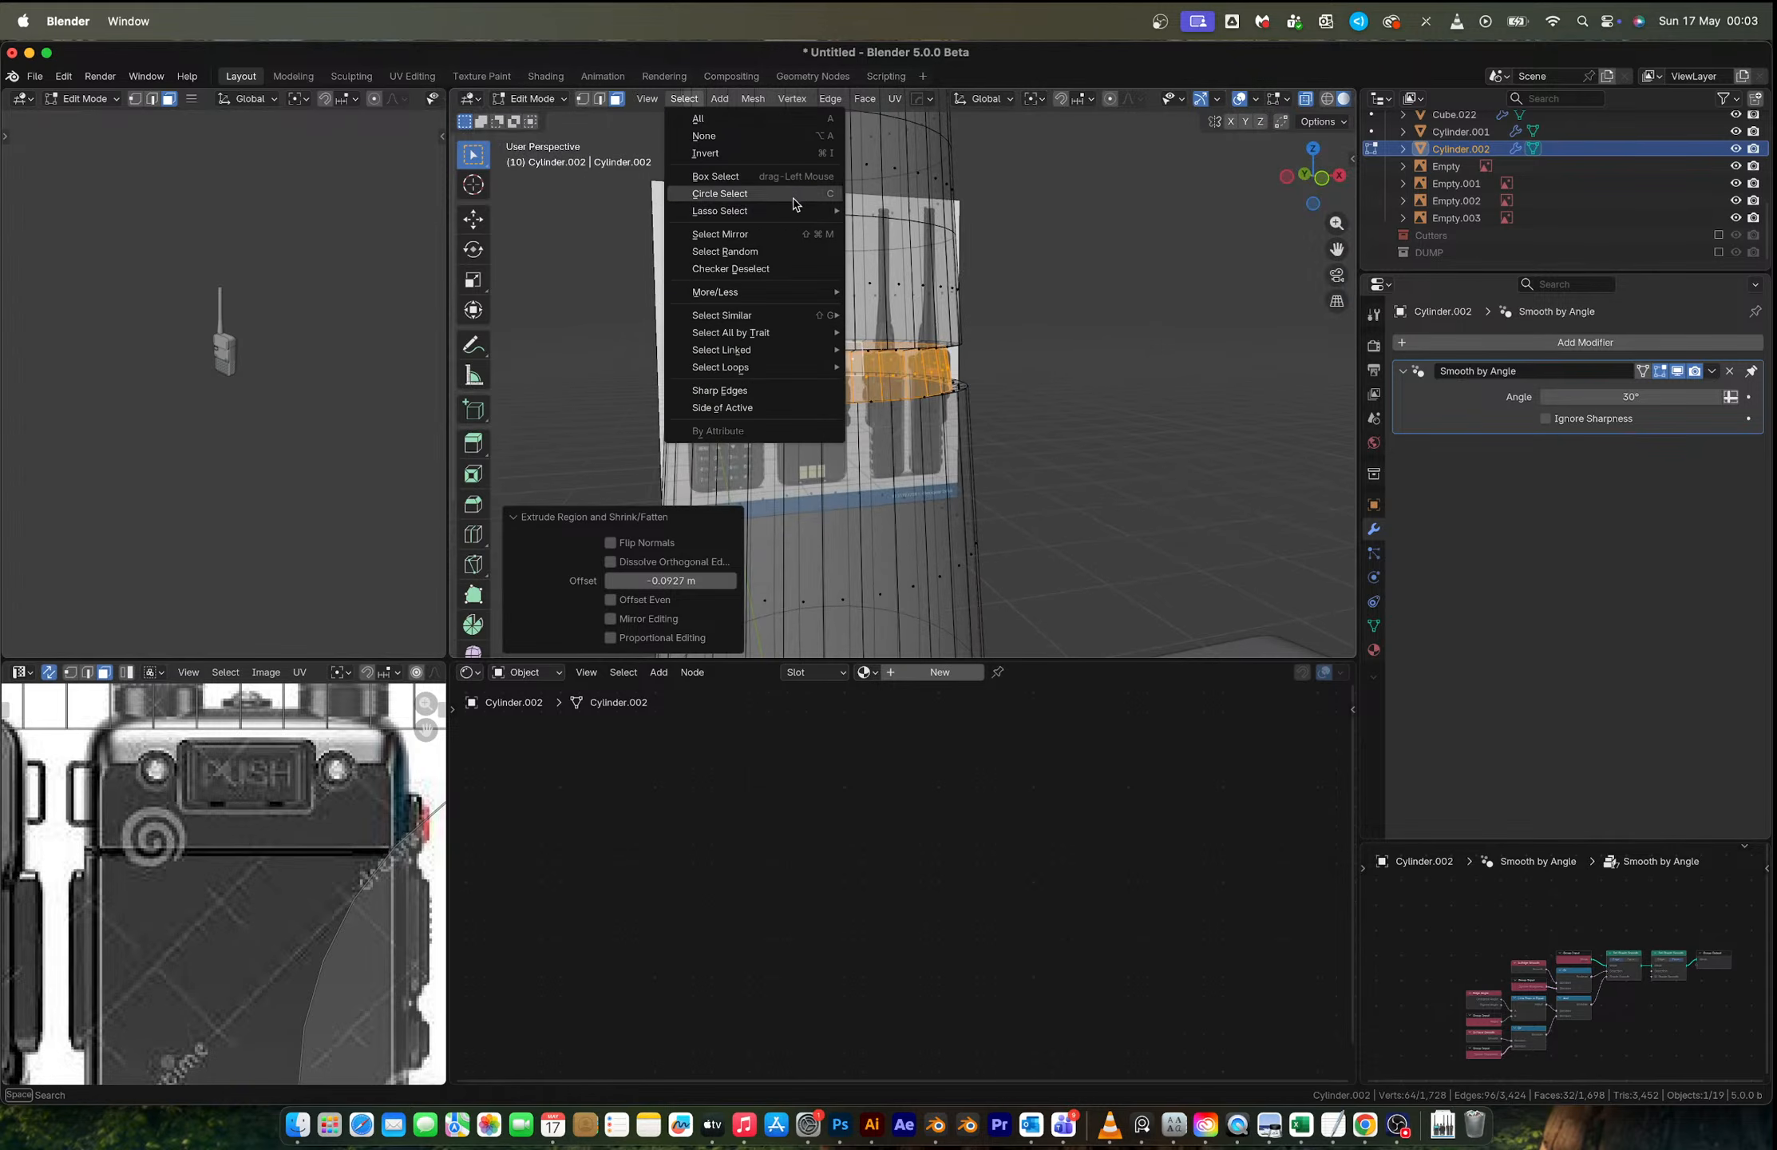
{"action": "mouse_move", "coordinate": [762, 292]}
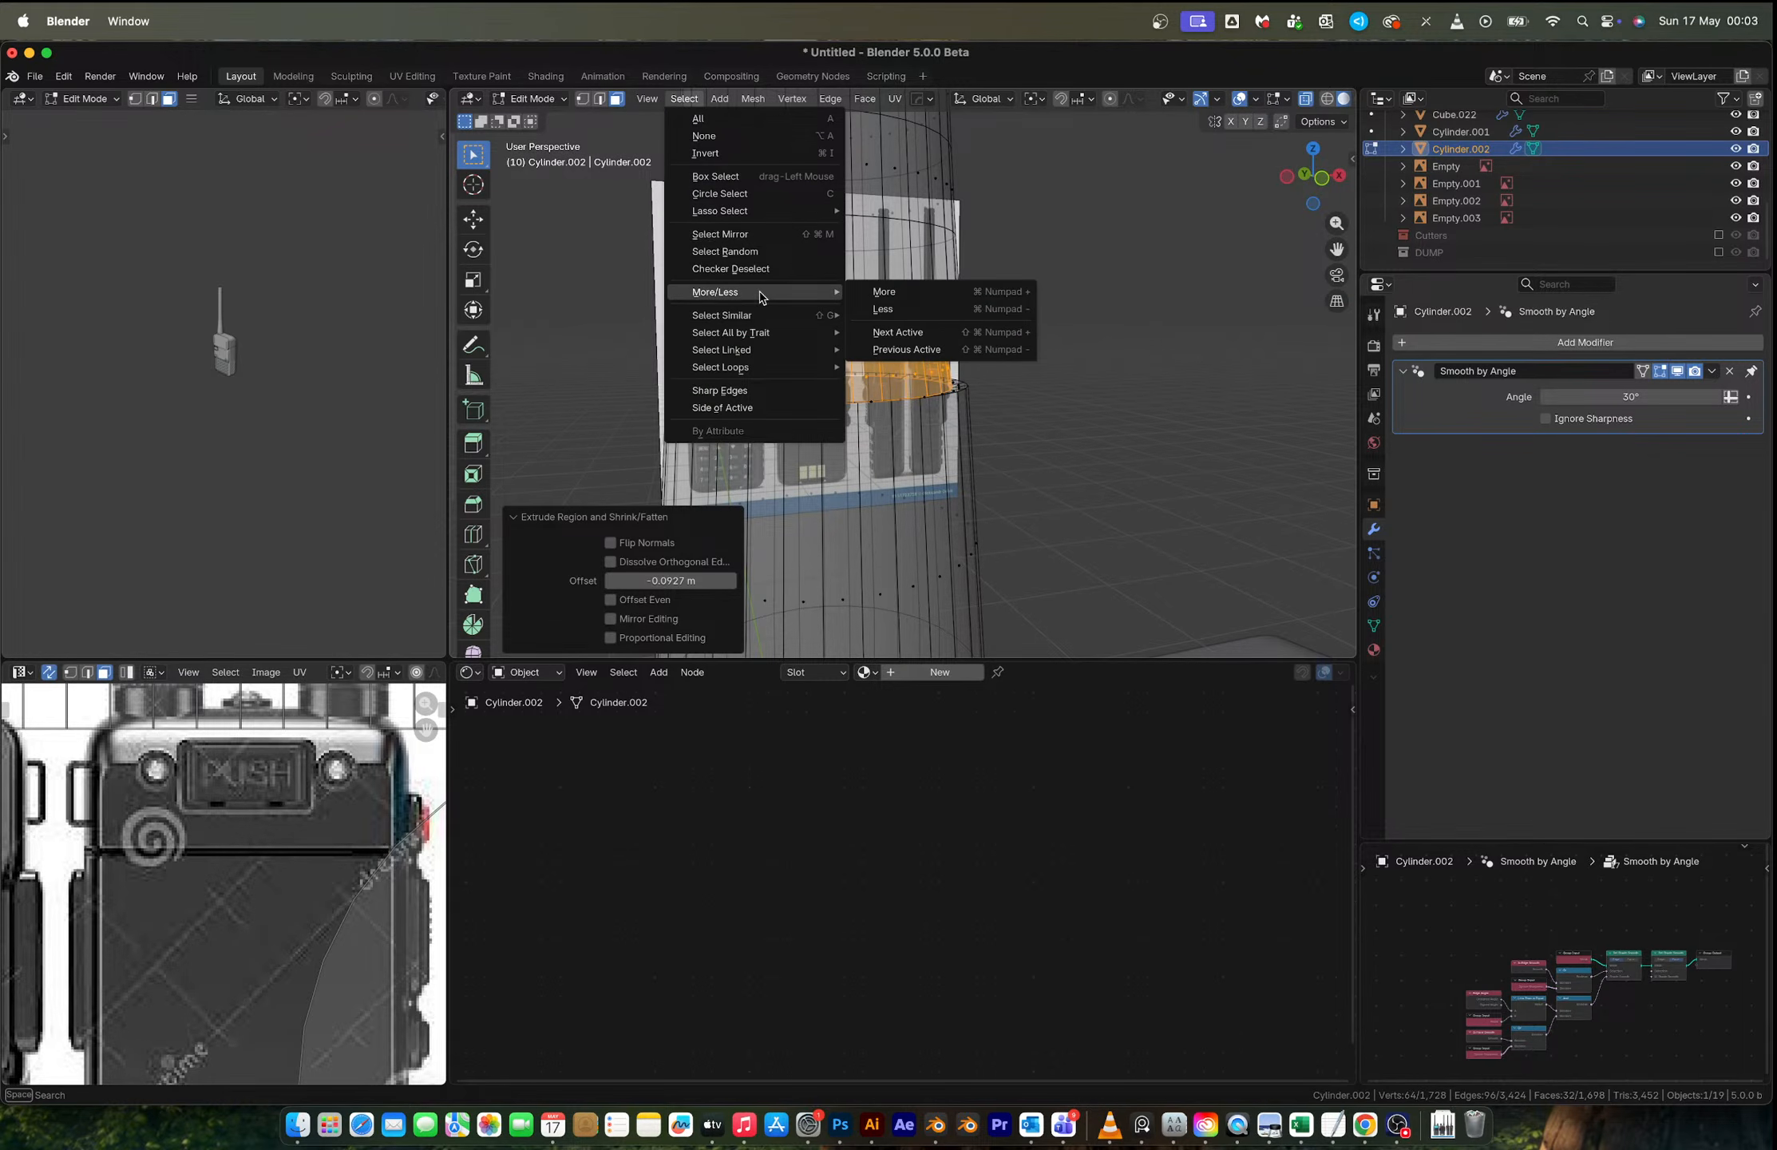
{"action": "mouse_move", "coordinate": [758, 367]}
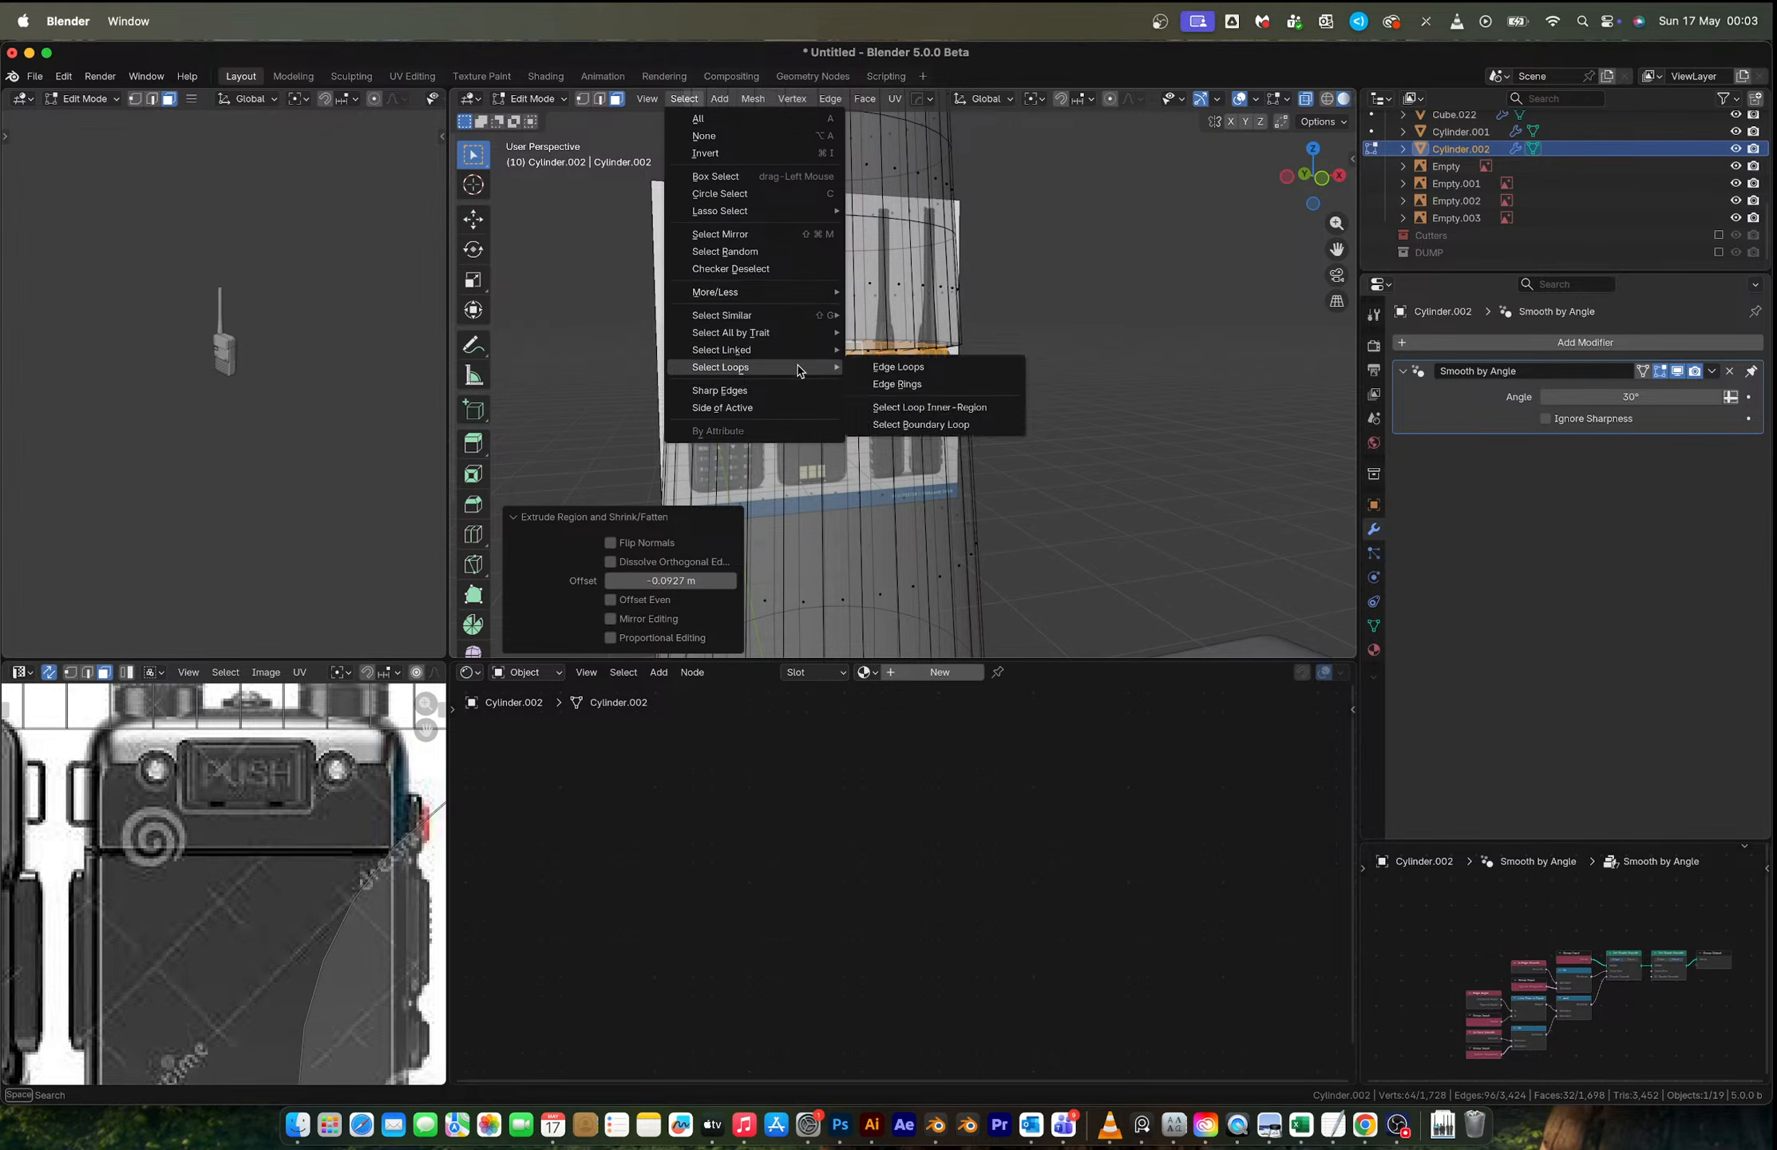
{"action": "left_click", "coordinate": [917, 424]}
{"action": "key", "text": "alt+z"}
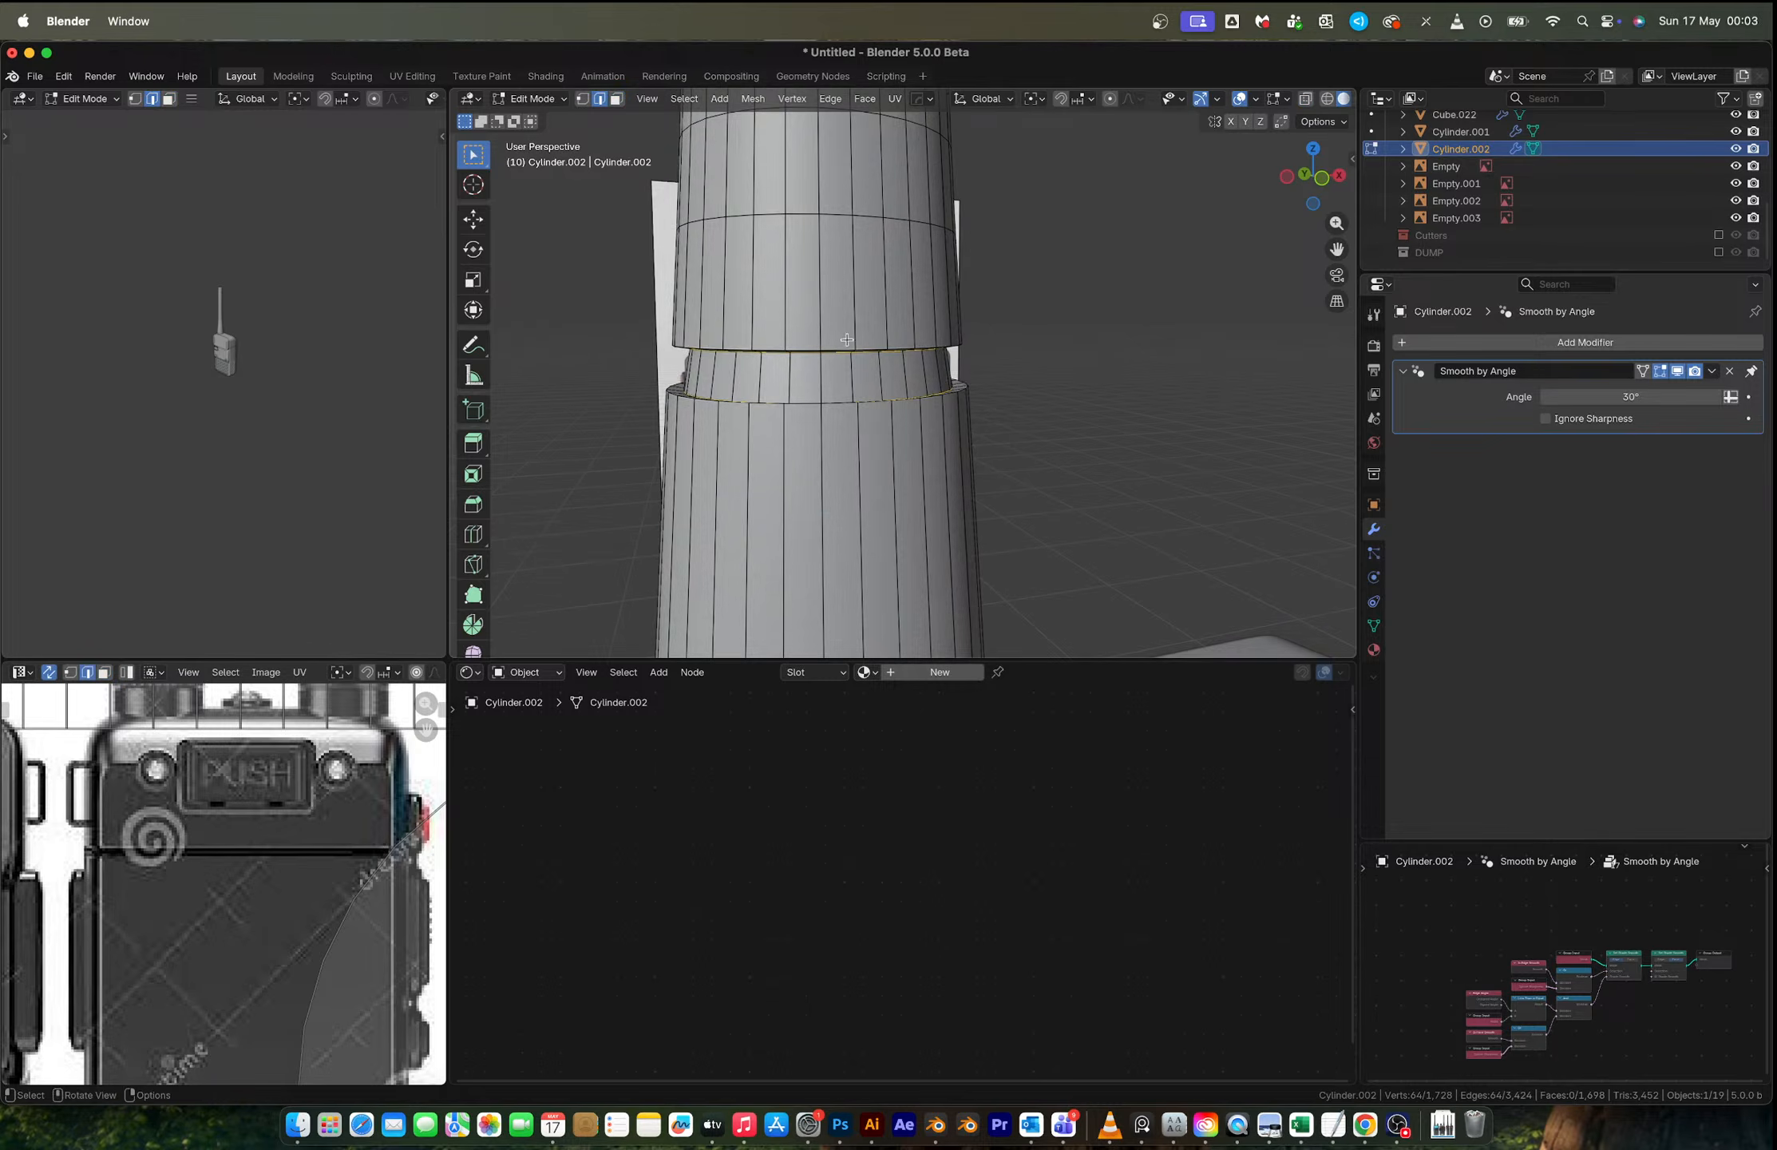
{"action": "left_click", "coordinate": [862, 417], "text": "alt+shift"}
{"action": "key", "text": "ctrl+z"}
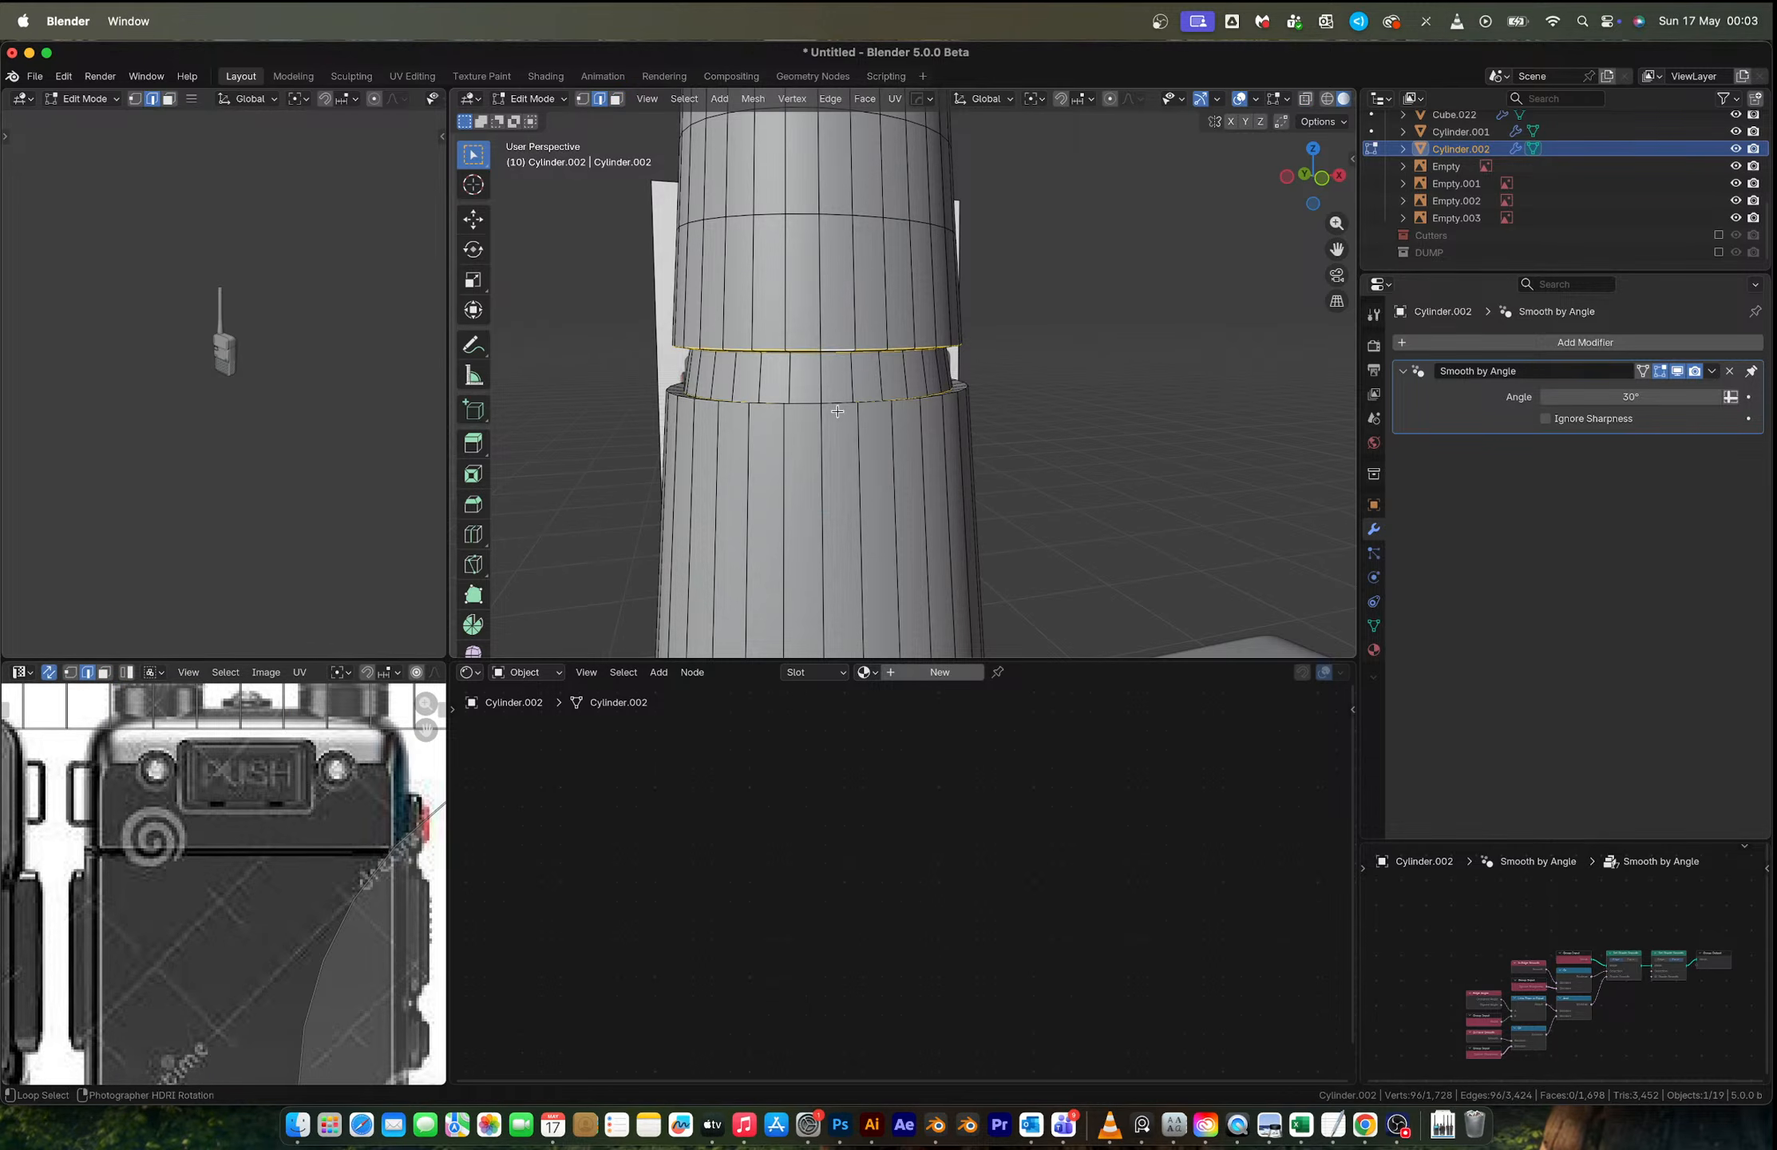
{"action": "scroll", "coordinate": [899, 399], "scroll_direction": "up", "scroll_amount": 4}
{"action": "middle_click_drag", "start_coordinate": [901, 392], "coordinate": [902, 402]}
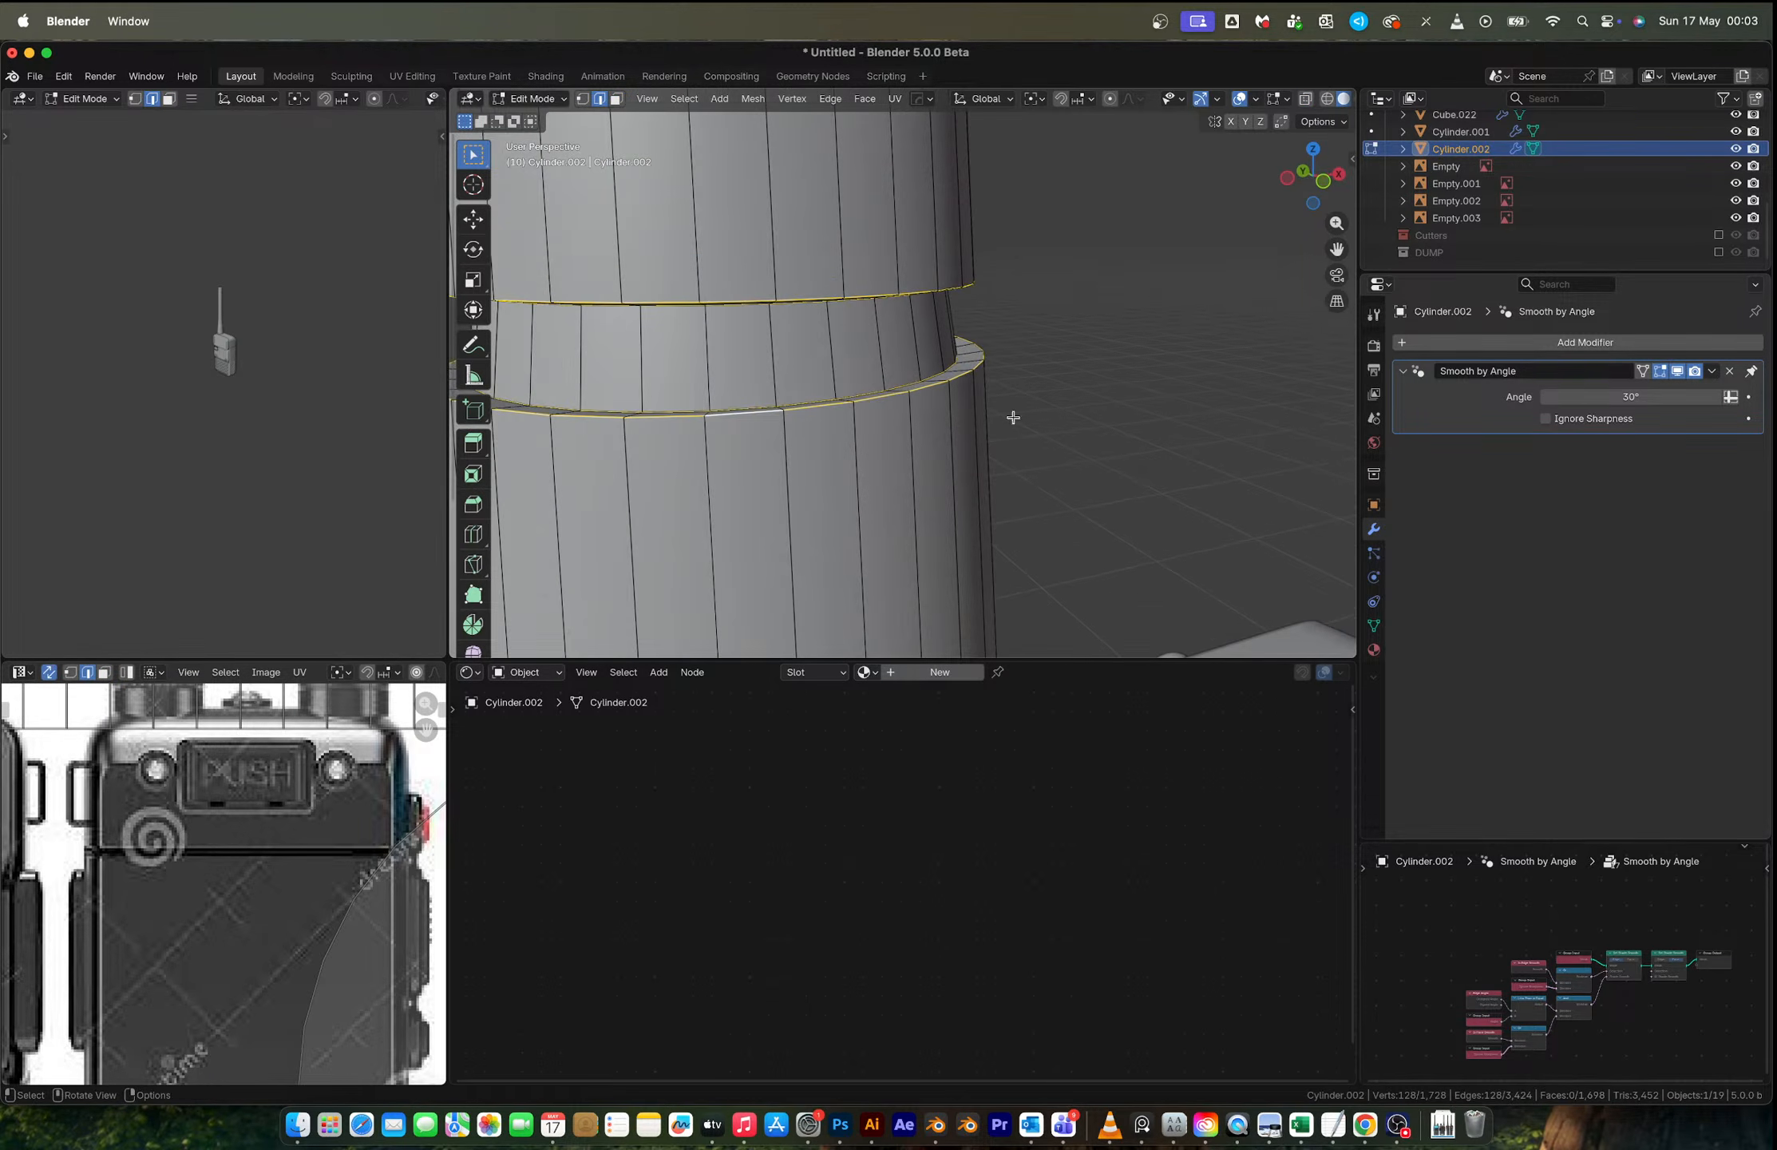
{"action": "key", "text": "ctrl+b"}
{"action": "scroll", "coordinate": [1099, 388], "scroll_direction": "up", "scroll_amount": 6}
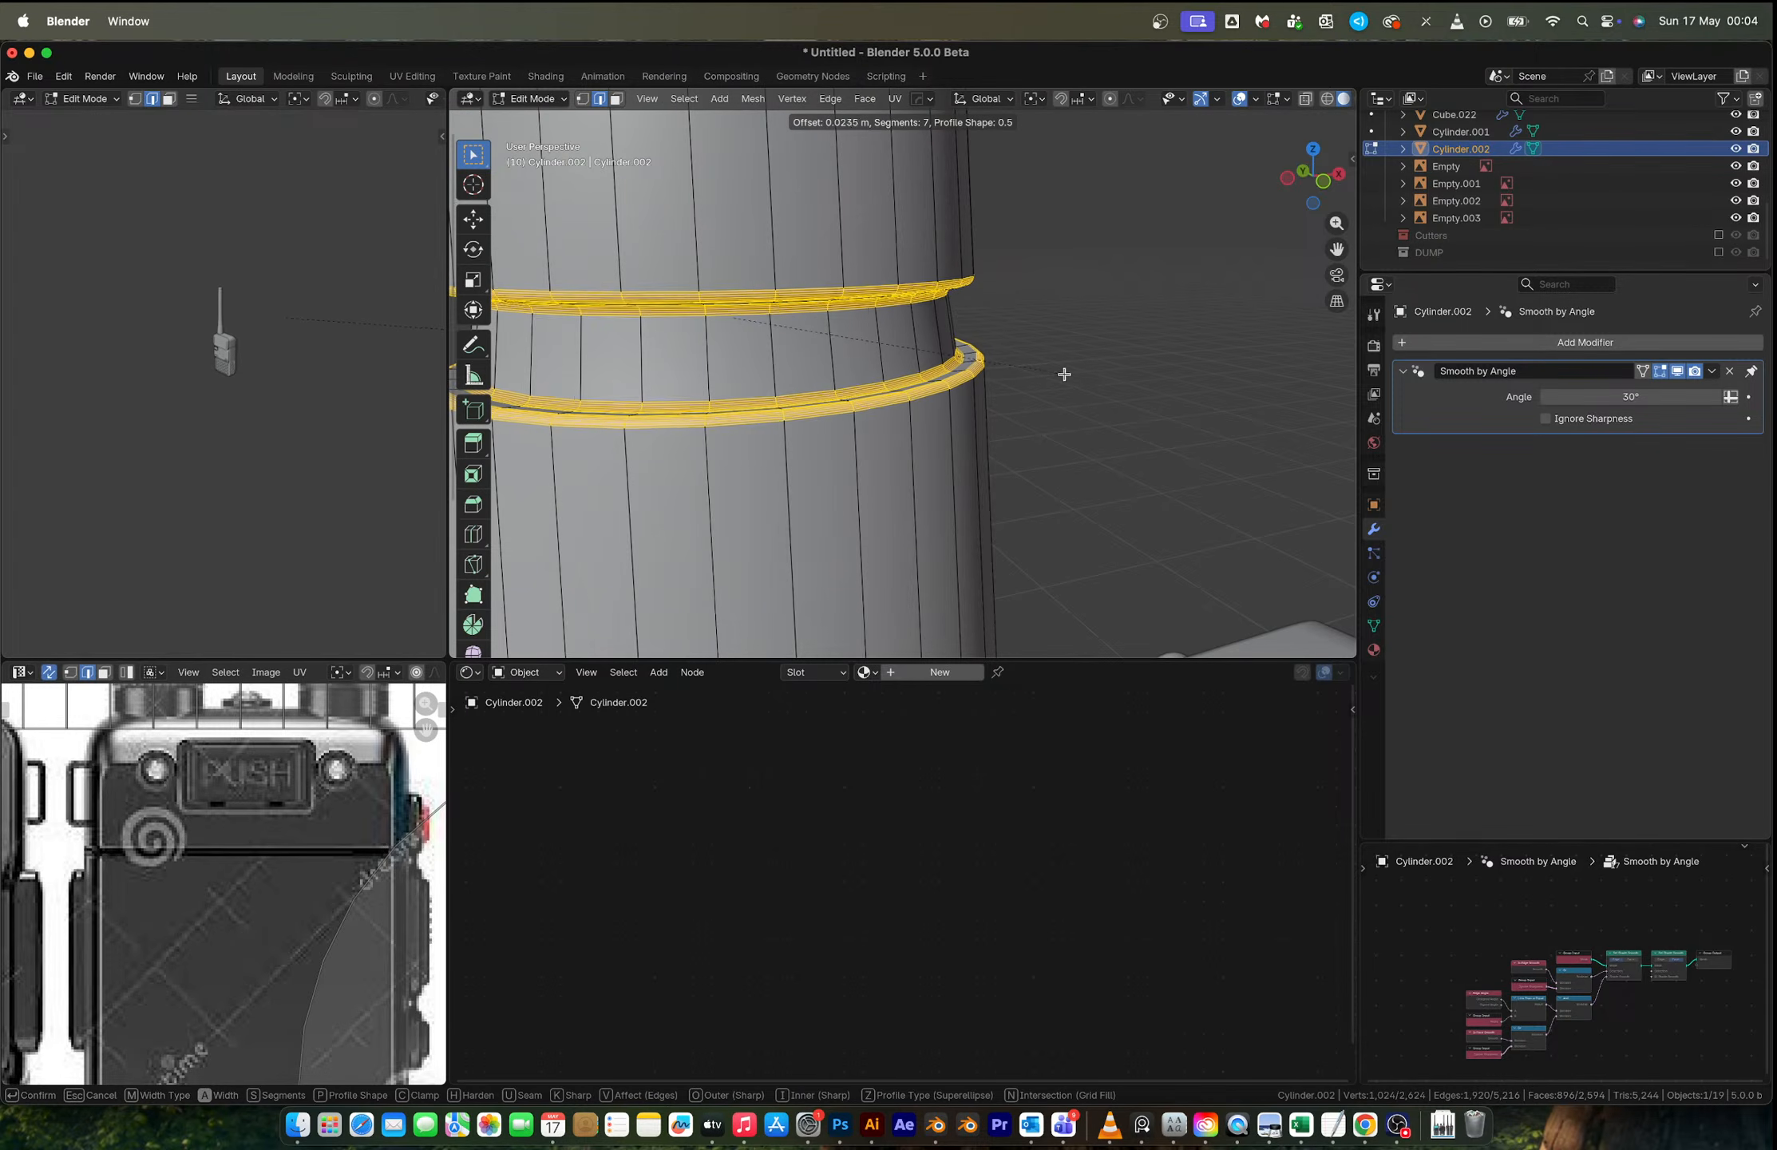
{"action": "left_click", "coordinate": [1065, 380]}
{"action": "key", "text": "Tab"}
Step: Cut two edge loops around the antenna base just above the radio body to bound a narrow band, matching the front reference
{"action": "scroll", "coordinate": [950, 361], "scroll_direction": "down", "scroll_amount": 8}
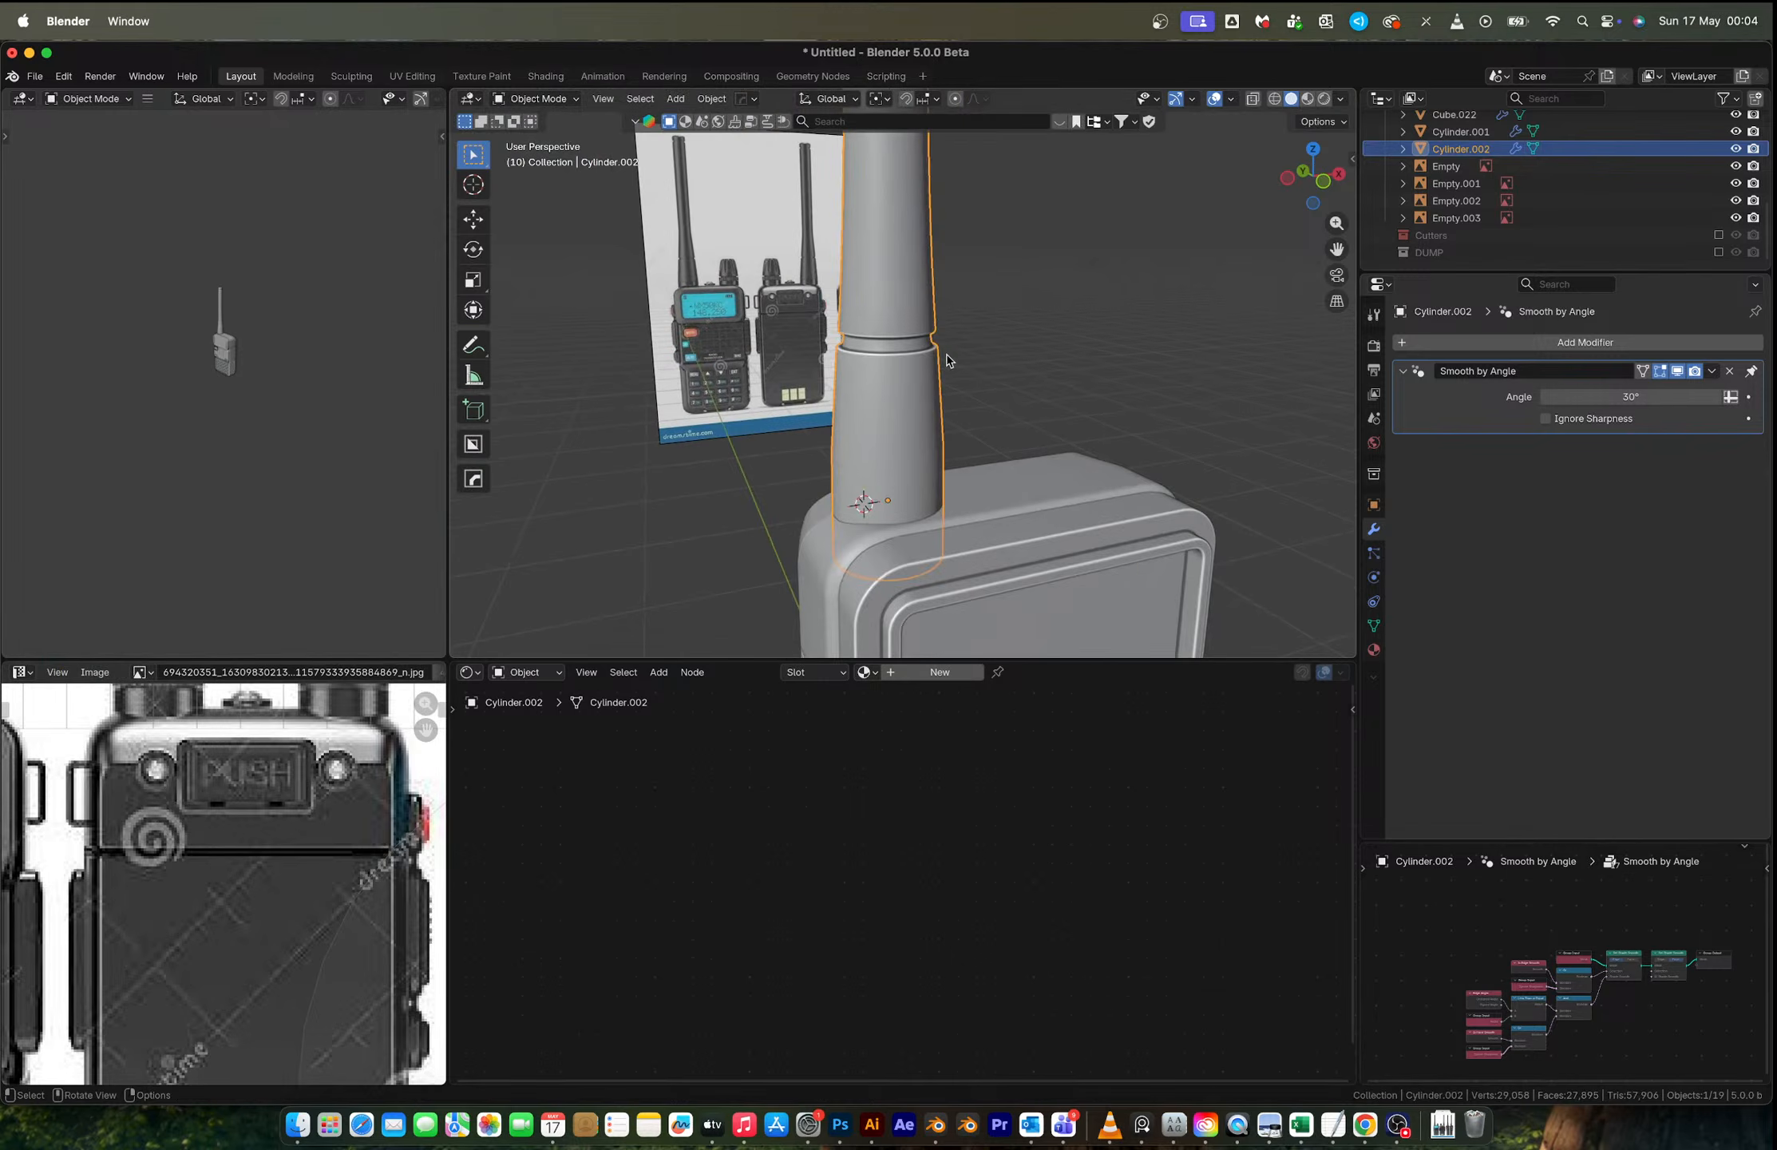
{"action": "mouse_move", "coordinate": [948, 361]}
{"action": "middle_mouse_down"}
{"action": "mouse_move", "coordinate": [699, 338]}
{"action": "mouse_move", "coordinate": [938, 352]}
{"action": "middle_mouse_up"}
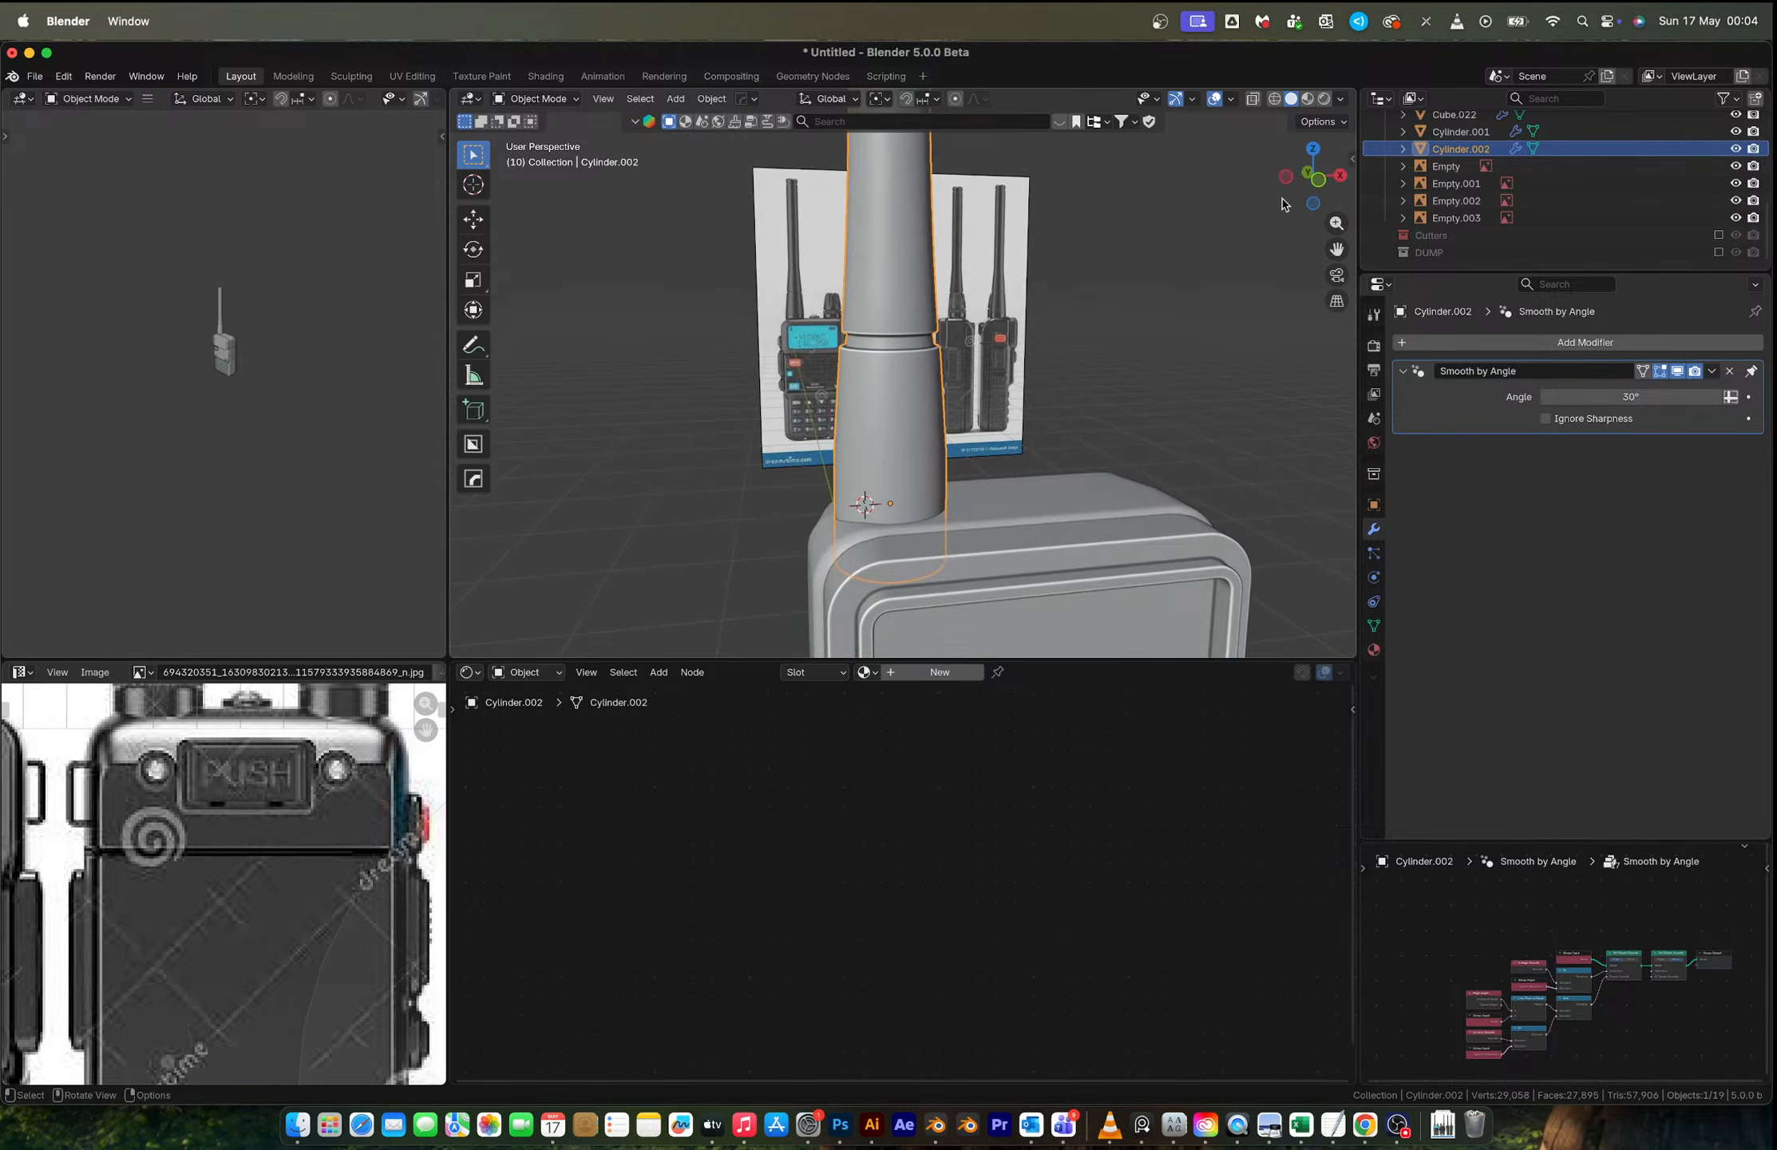
{"action": "left_click", "coordinate": [1317, 182]}
{"action": "scroll", "coordinate": [894, 382], "scroll_direction": "up", "scroll_amount": 4}
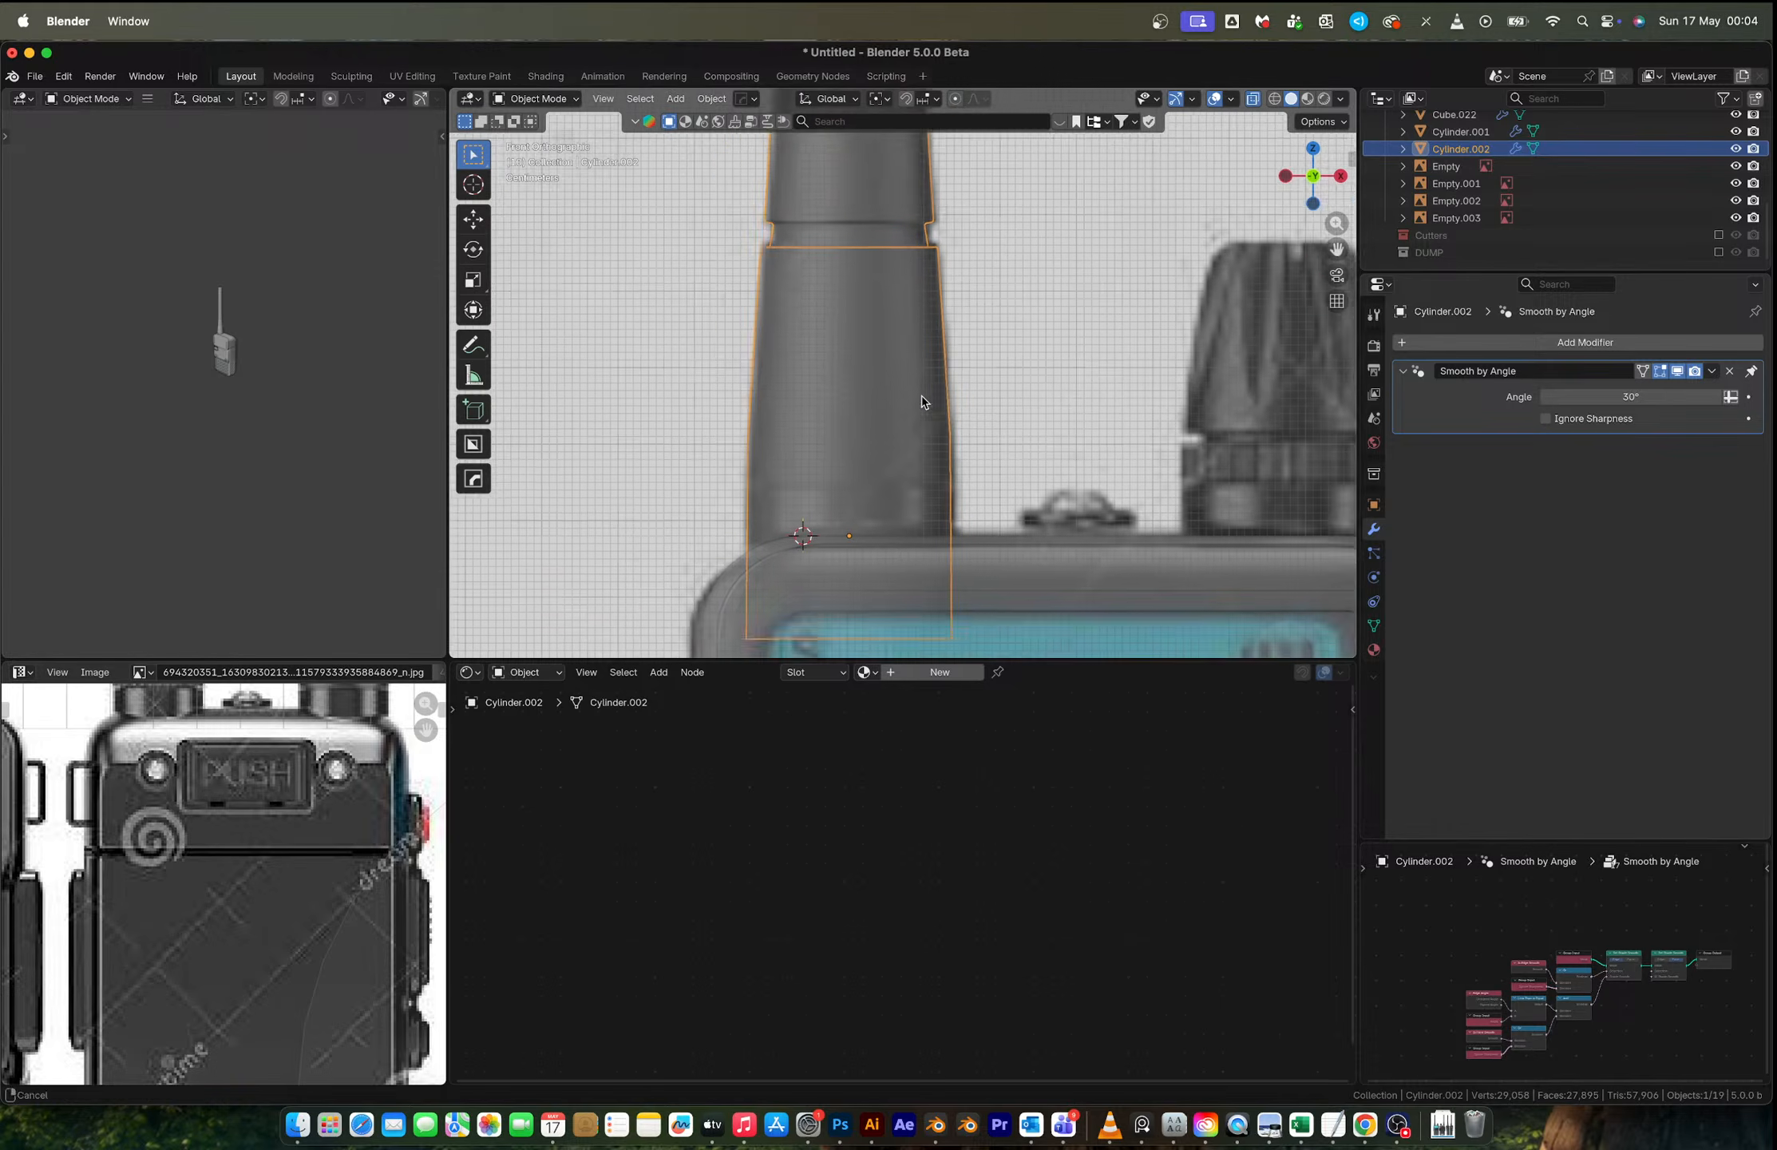
{"action": "scroll", "coordinate": [922, 400], "scroll_direction": "down", "scroll_amount": 2}
{"action": "key", "text": "Tab"}
{"action": "key", "text": "ctrl+r"}
{"action": "left_click", "coordinate": [912, 395]}
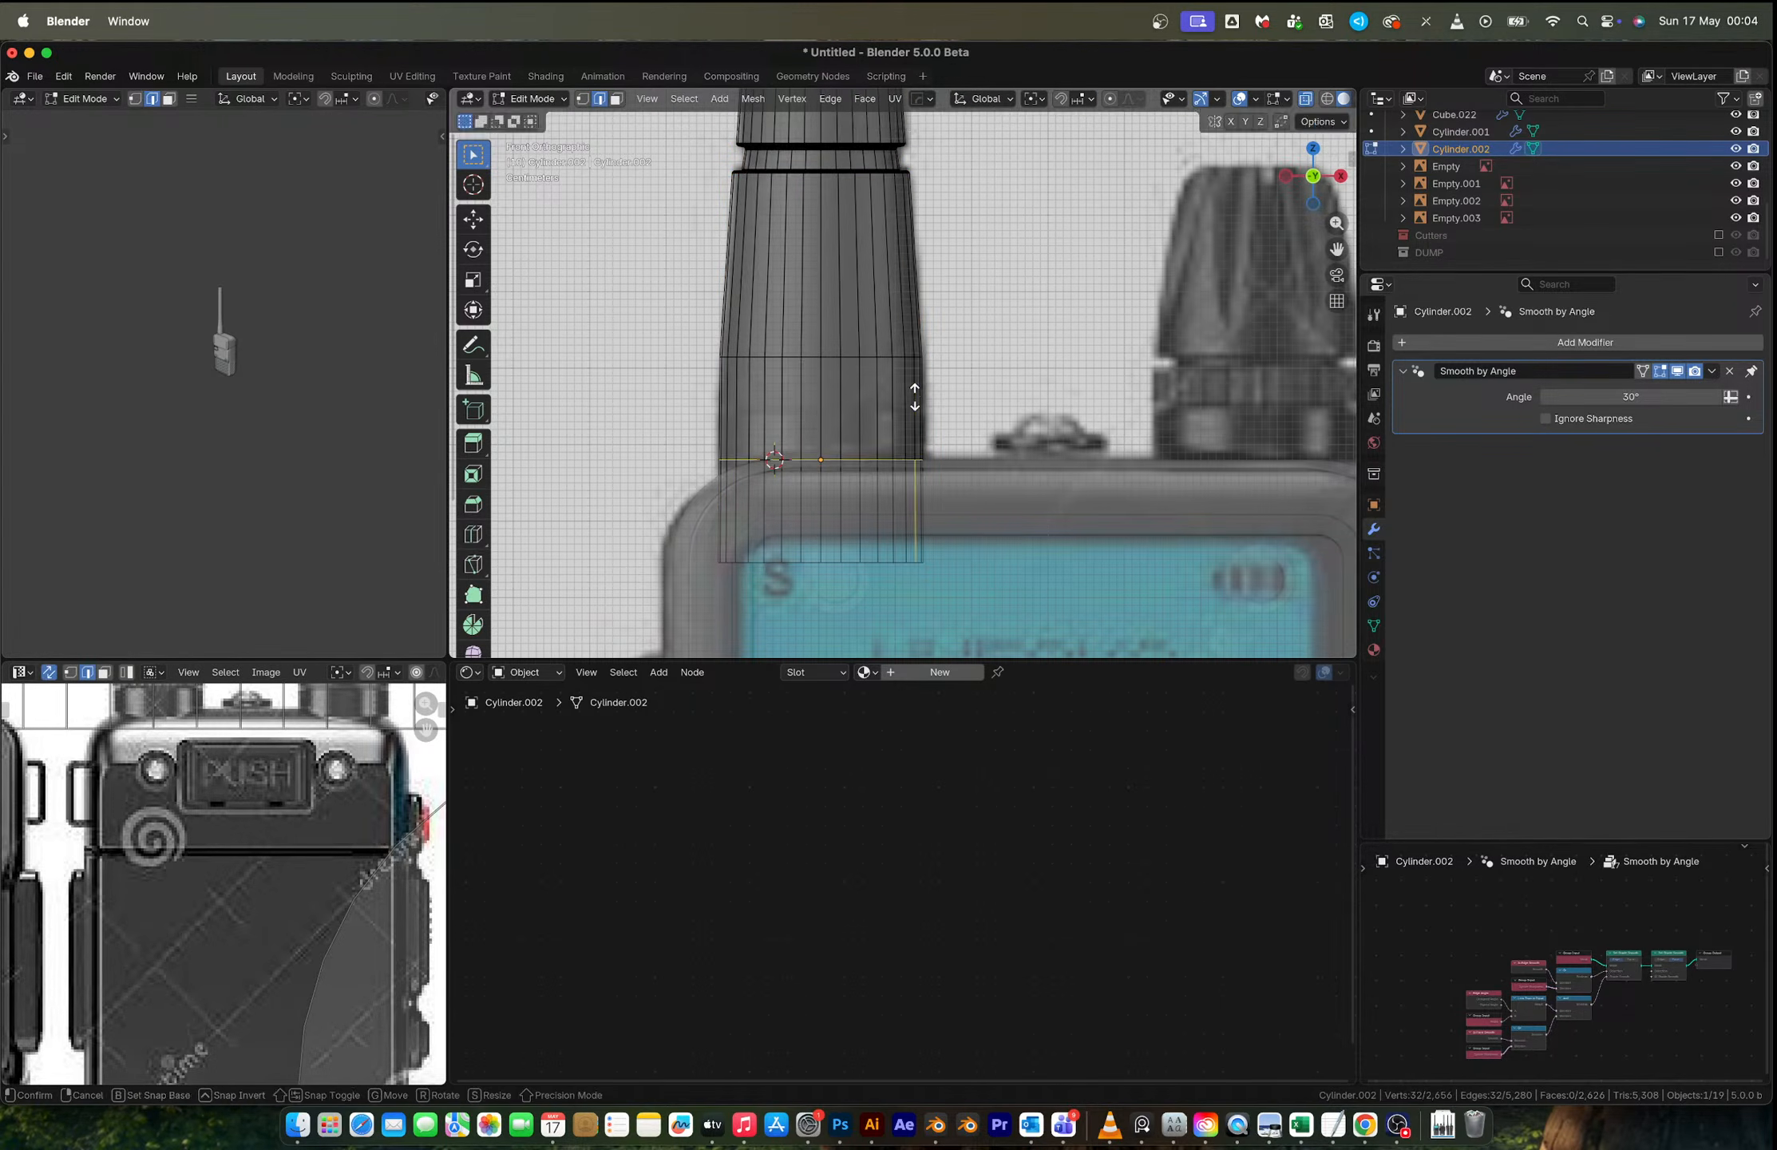
{"action": "left_click", "coordinate": [917, 353]}
{"action": "key", "text": "g"}
{"action": "key", "text": "g"}
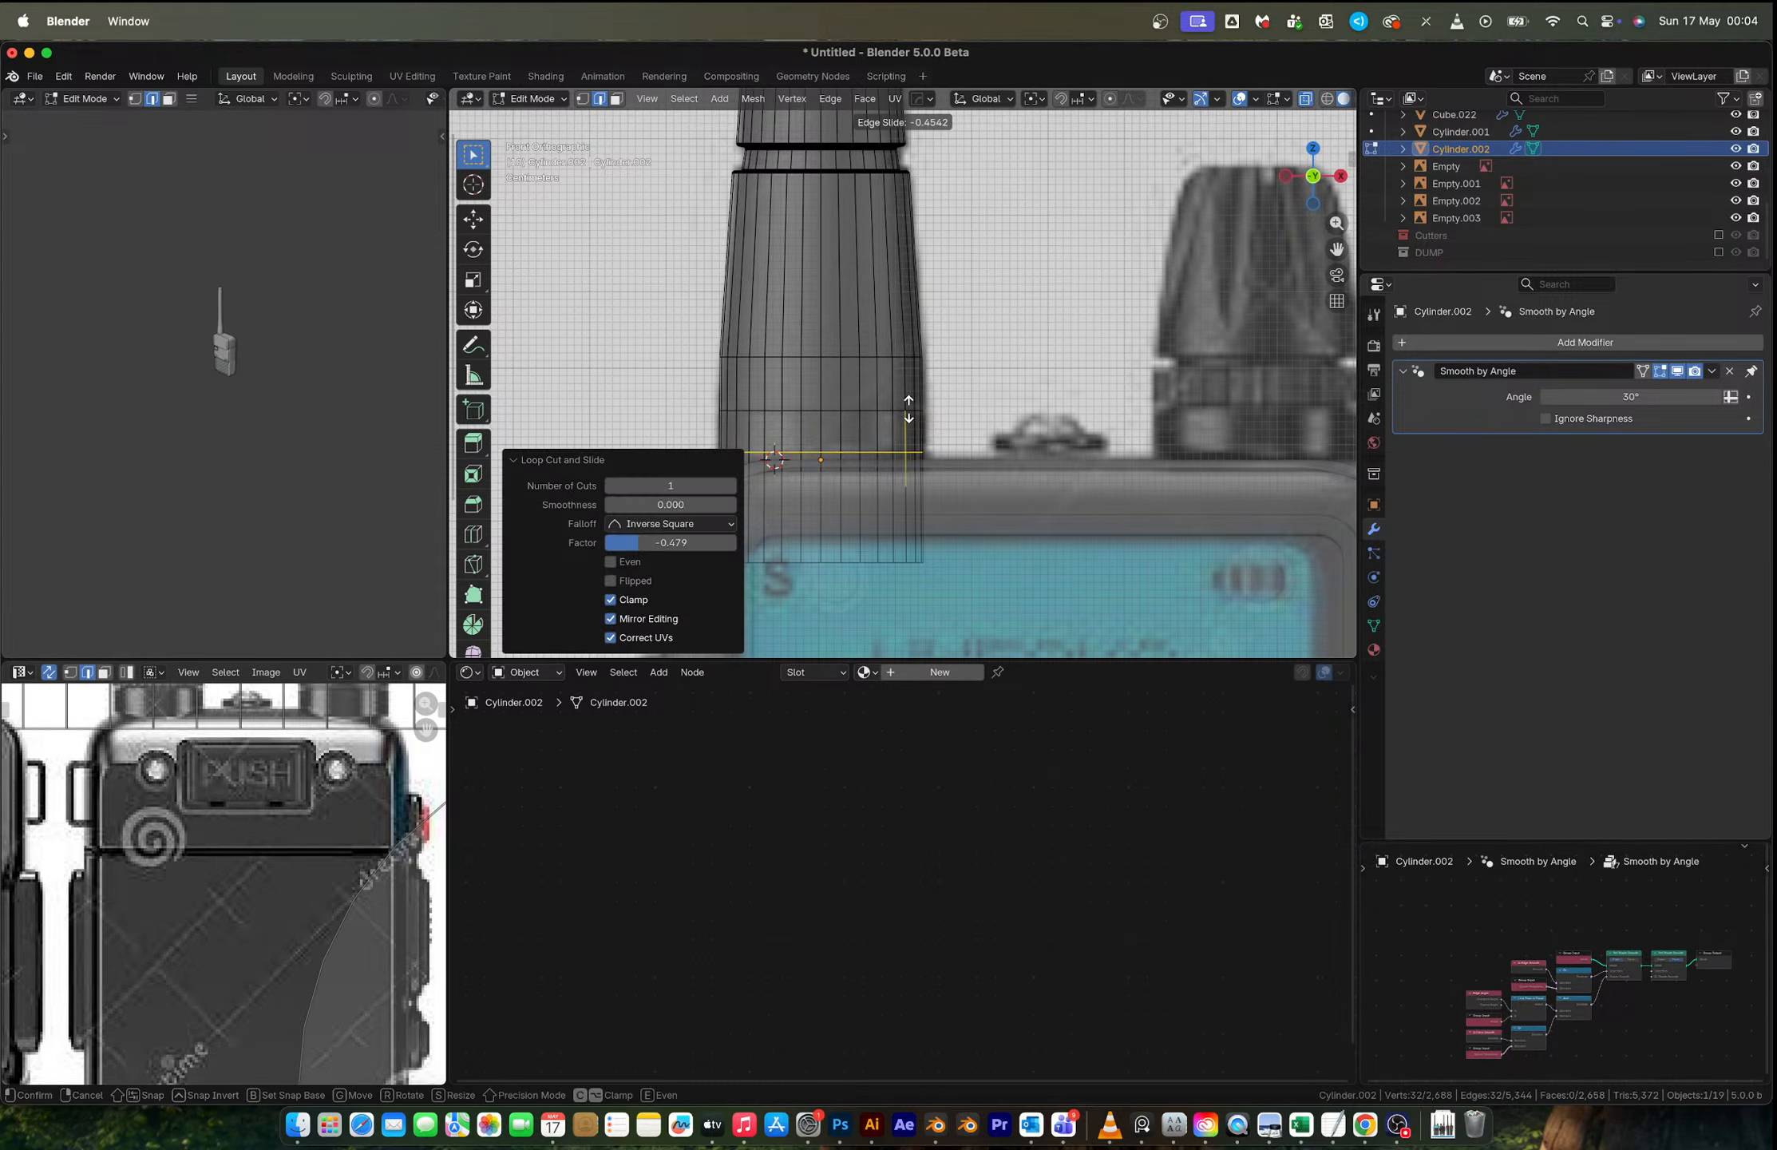
{"action": "key", "text": "Escape"}
Step: Select the narrow face loop at the antenna base and extrude it along normals by -0.122 m to recess it
{"action": "key", "text": "3"}
{"action": "left_click", "coordinate": [885, 427], "text": "alt"}
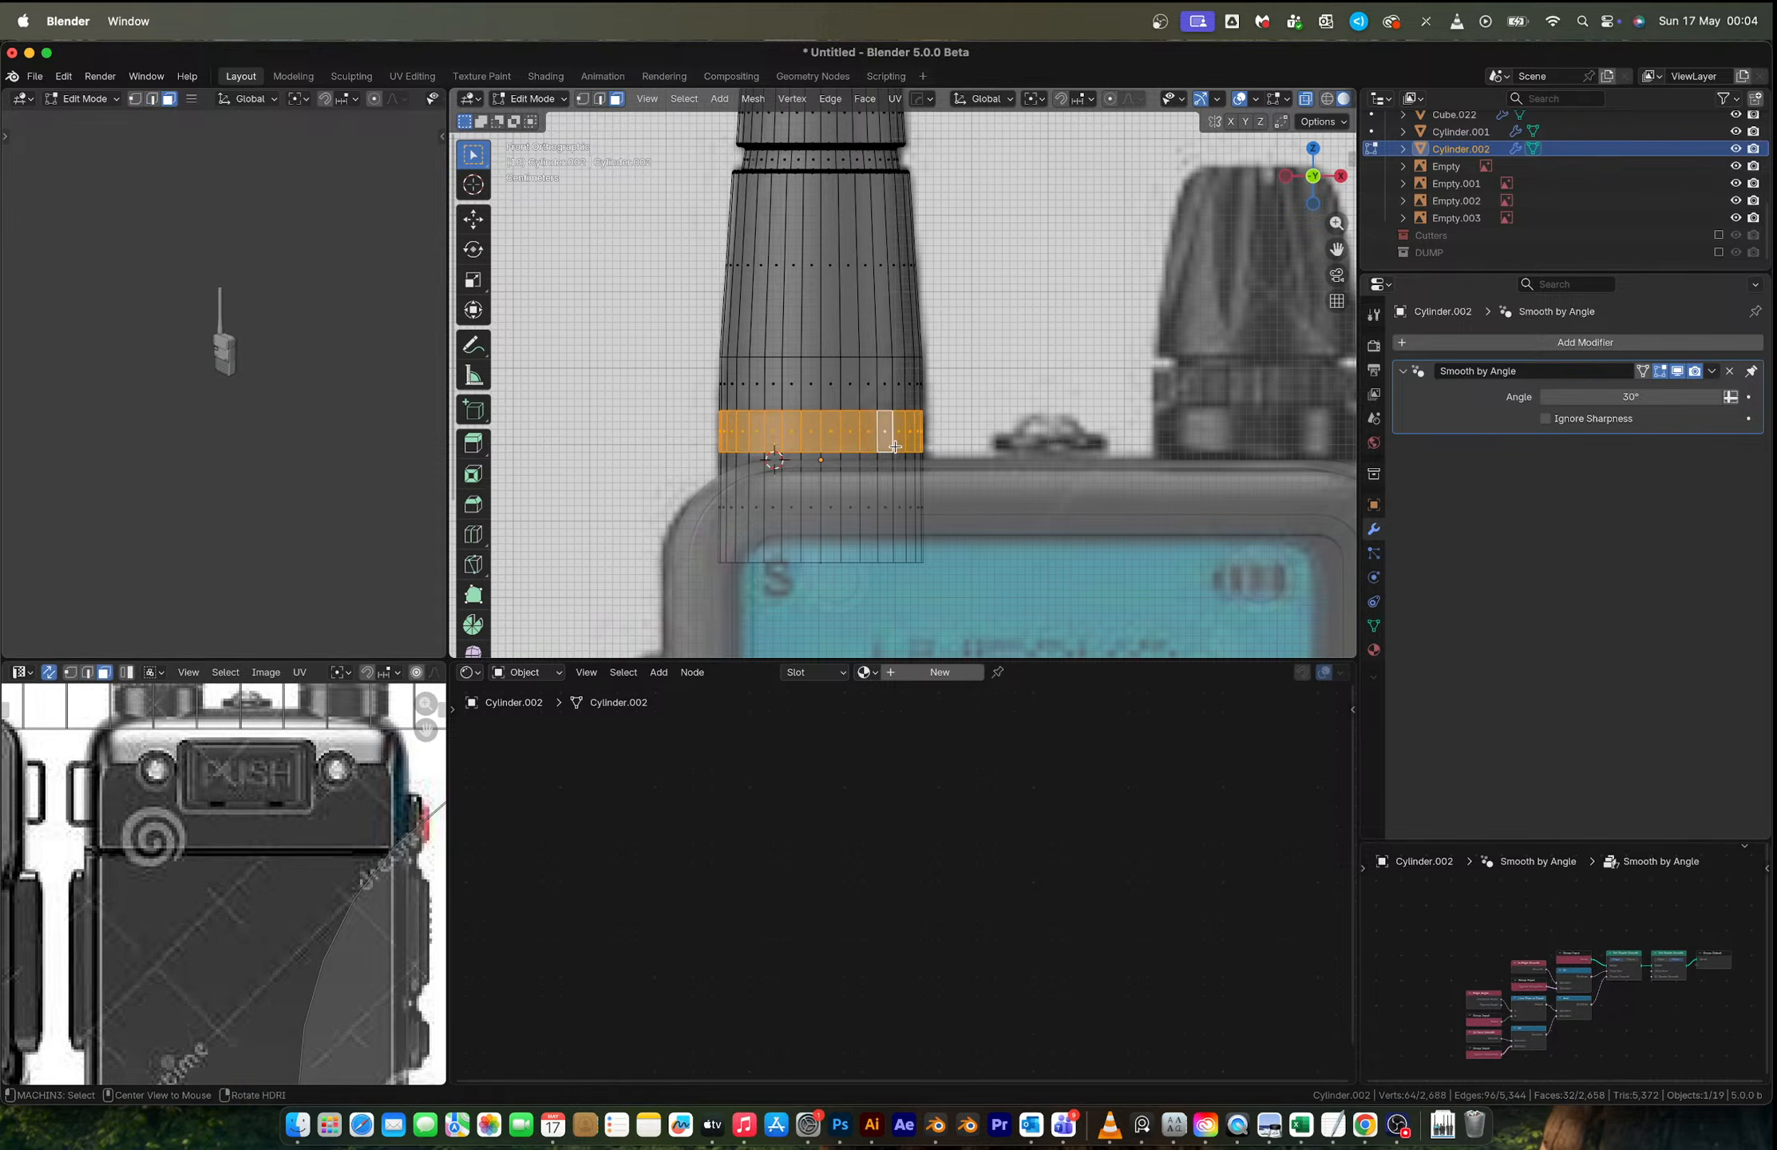
{"action": "key", "text": "alt+e"}
{"action": "left_click", "coordinate": [894, 447]}
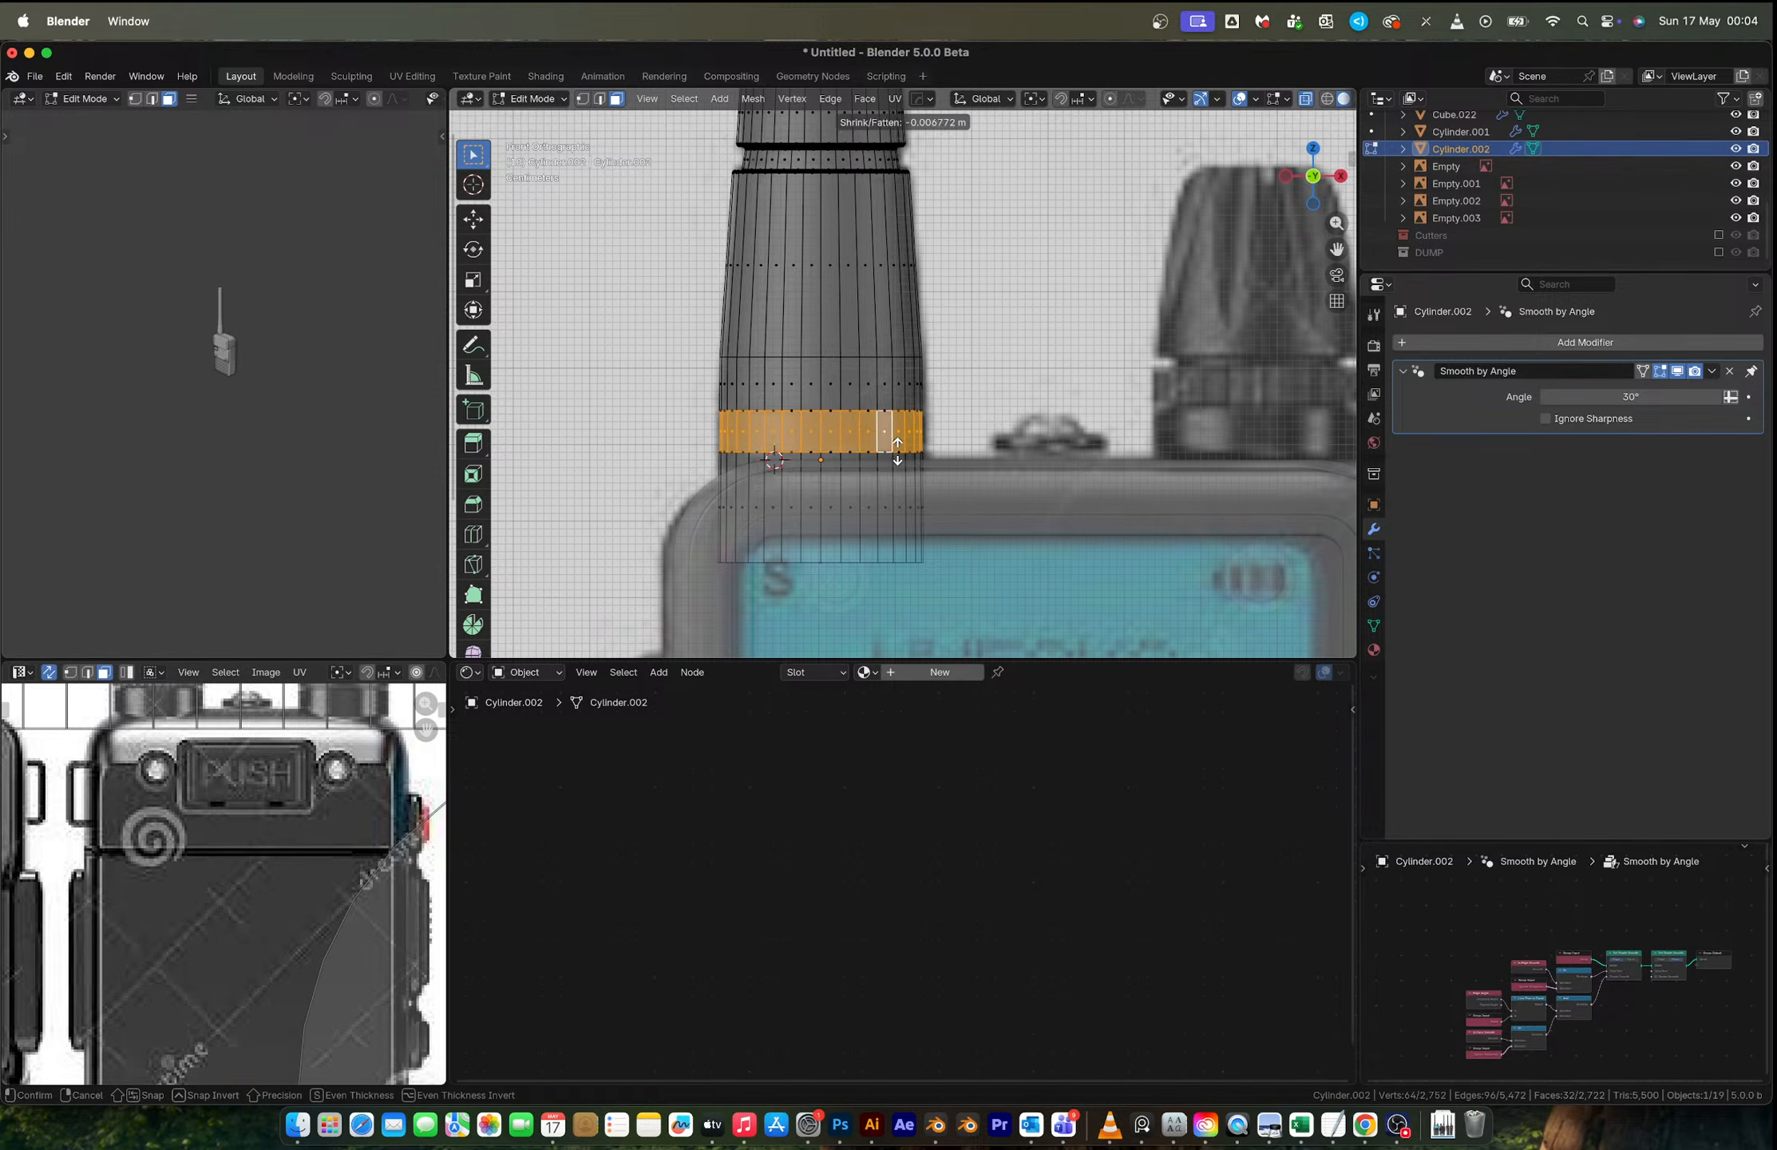
{"action": "left_click", "coordinate": [906, 494]}
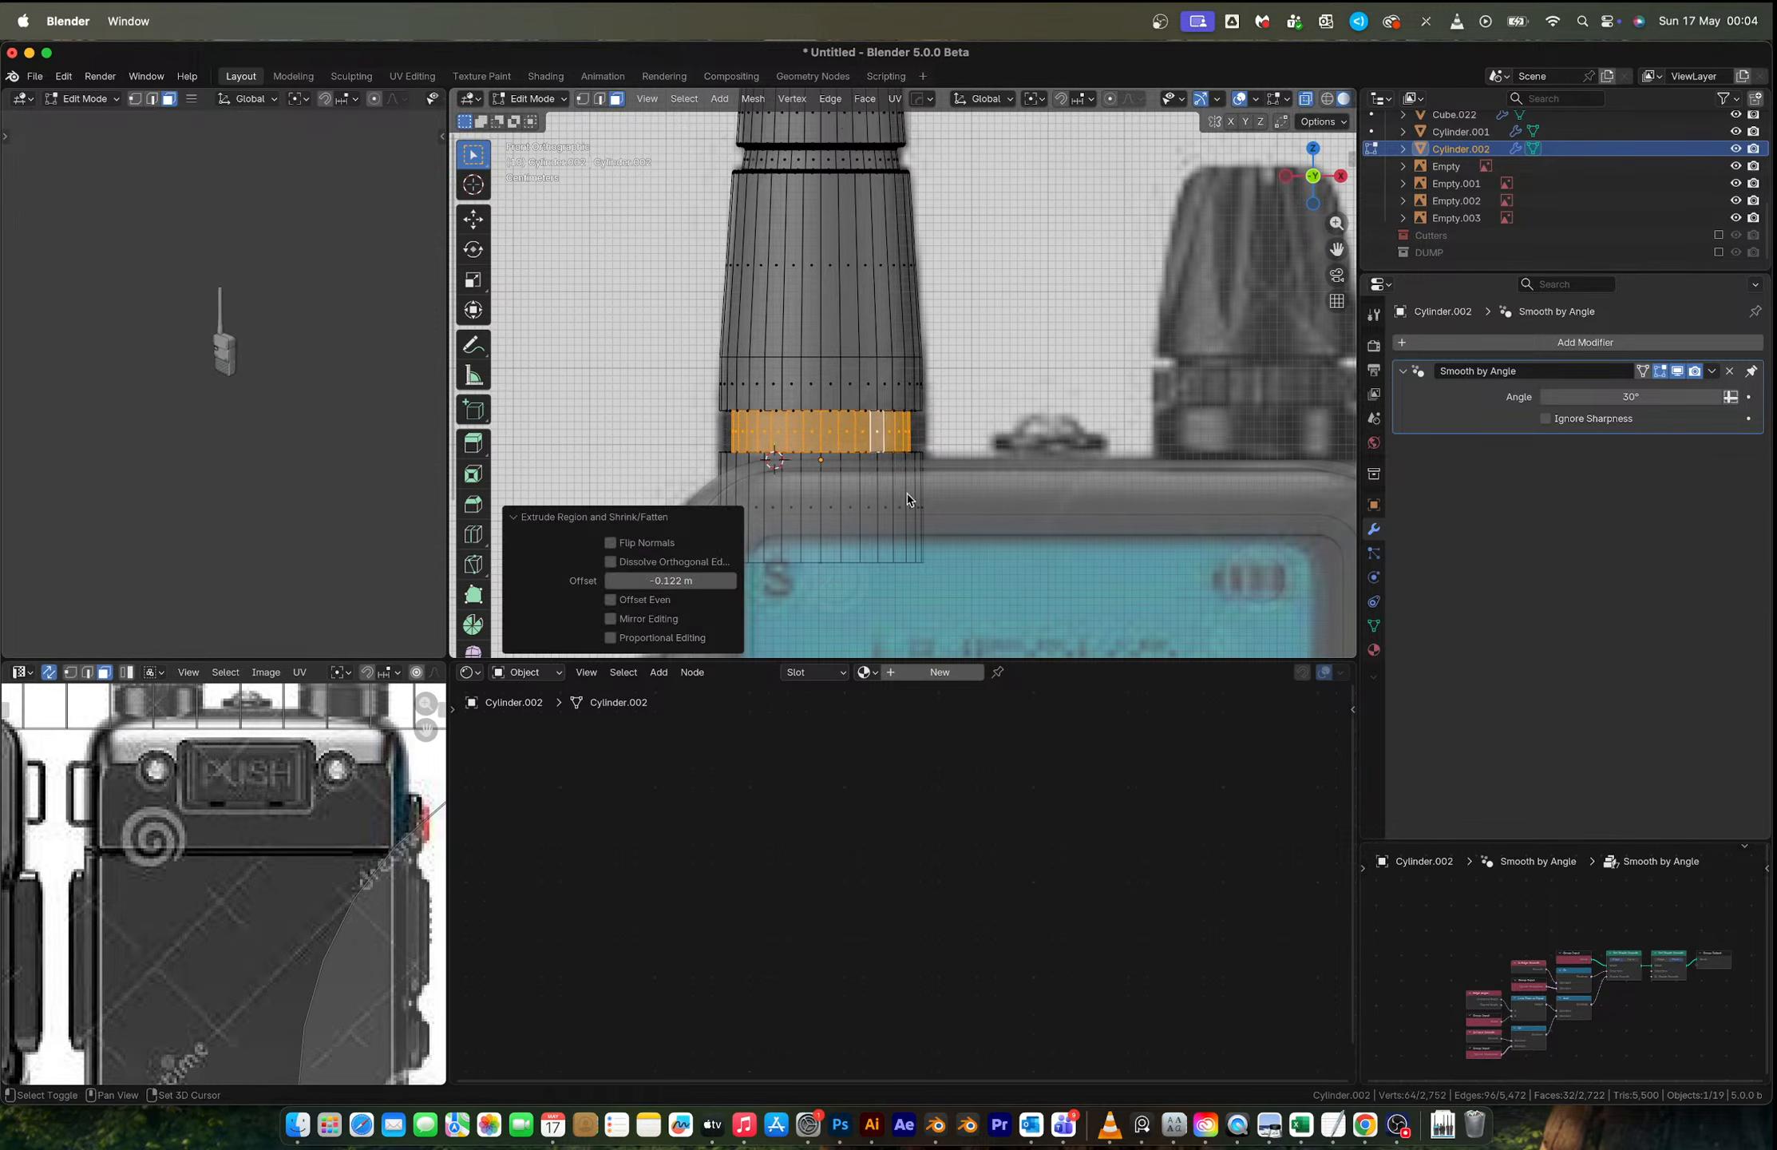
Step: Select the base groove's inner boundary loops and outer rim loops and bevel them 0.0276 m wide with 7 segments
{"action": "middle_click_drag", "start_coordinate": [906, 493], "coordinate": [847, 366]}
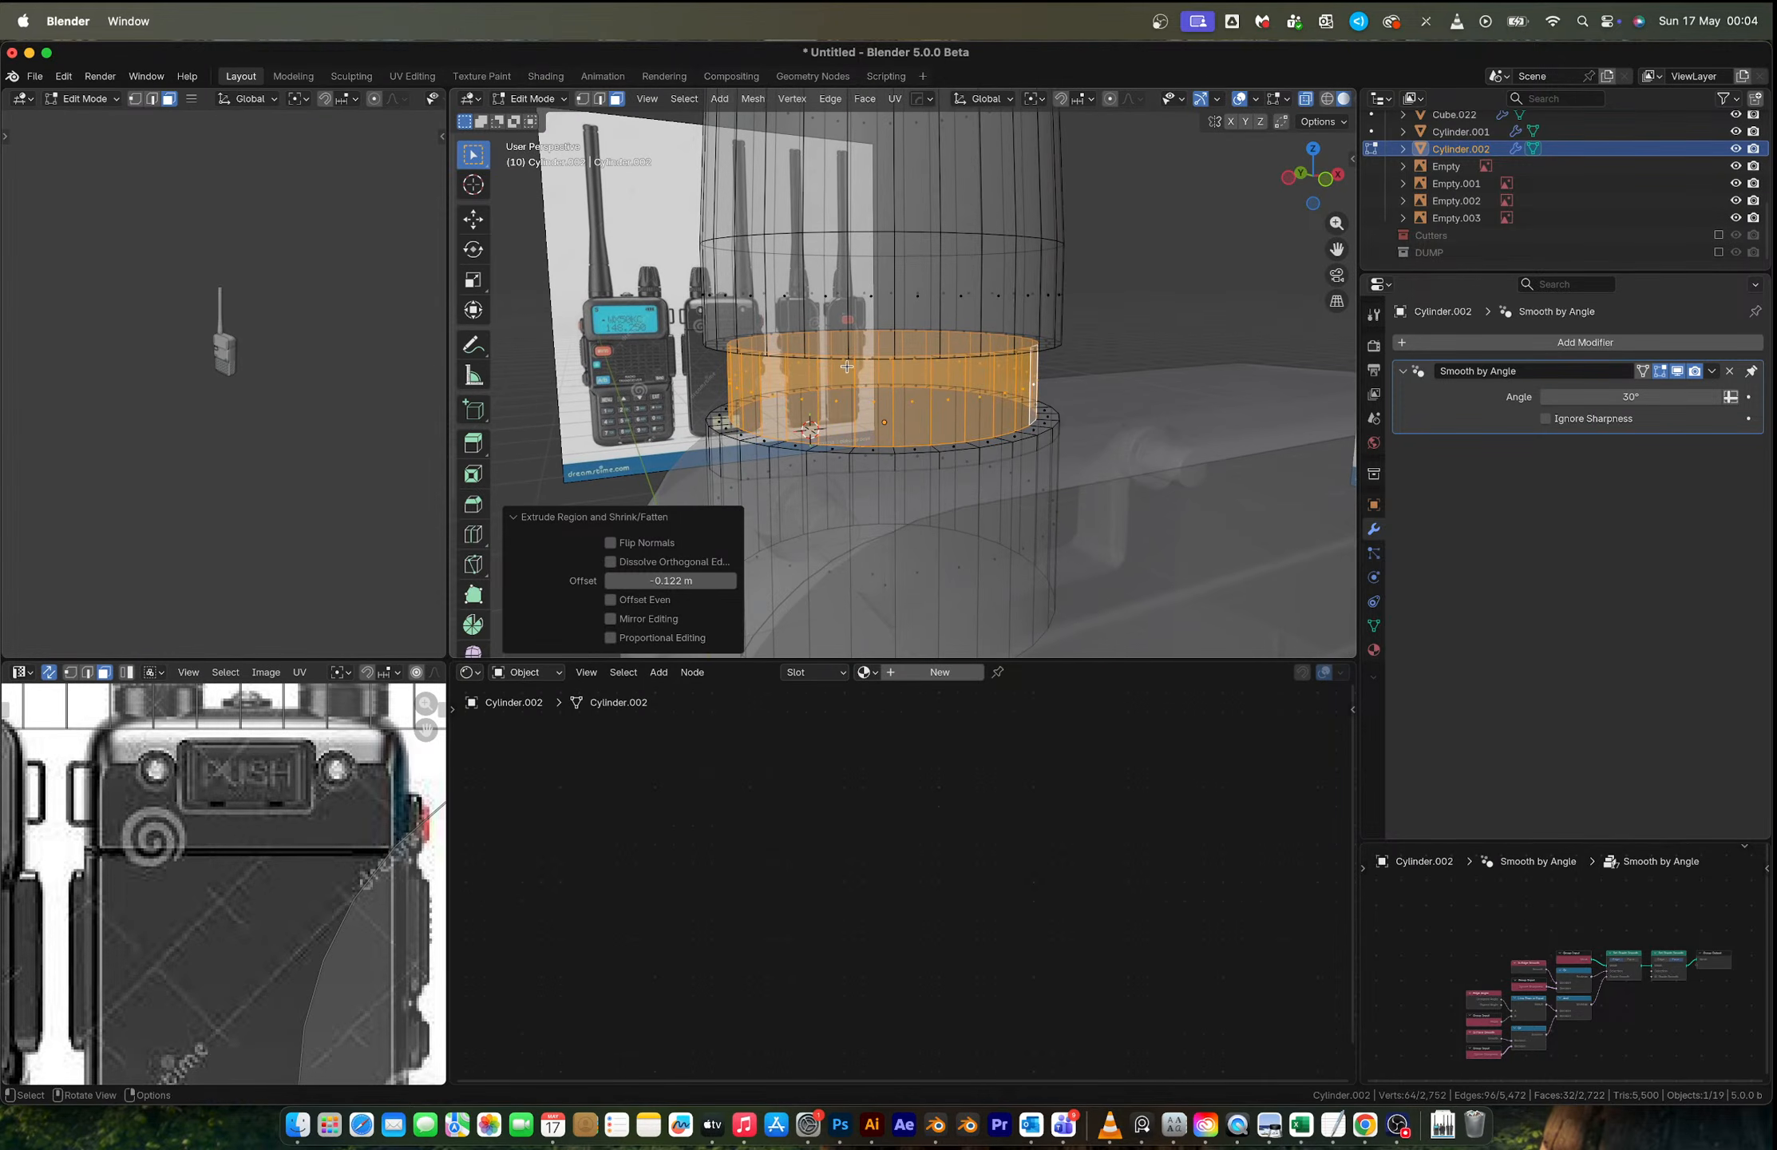
{"action": "left_click", "coordinate": [684, 98]}
{"action": "mouse_move", "coordinate": [786, 366]}
{"action": "left_click", "coordinate": [916, 432]}
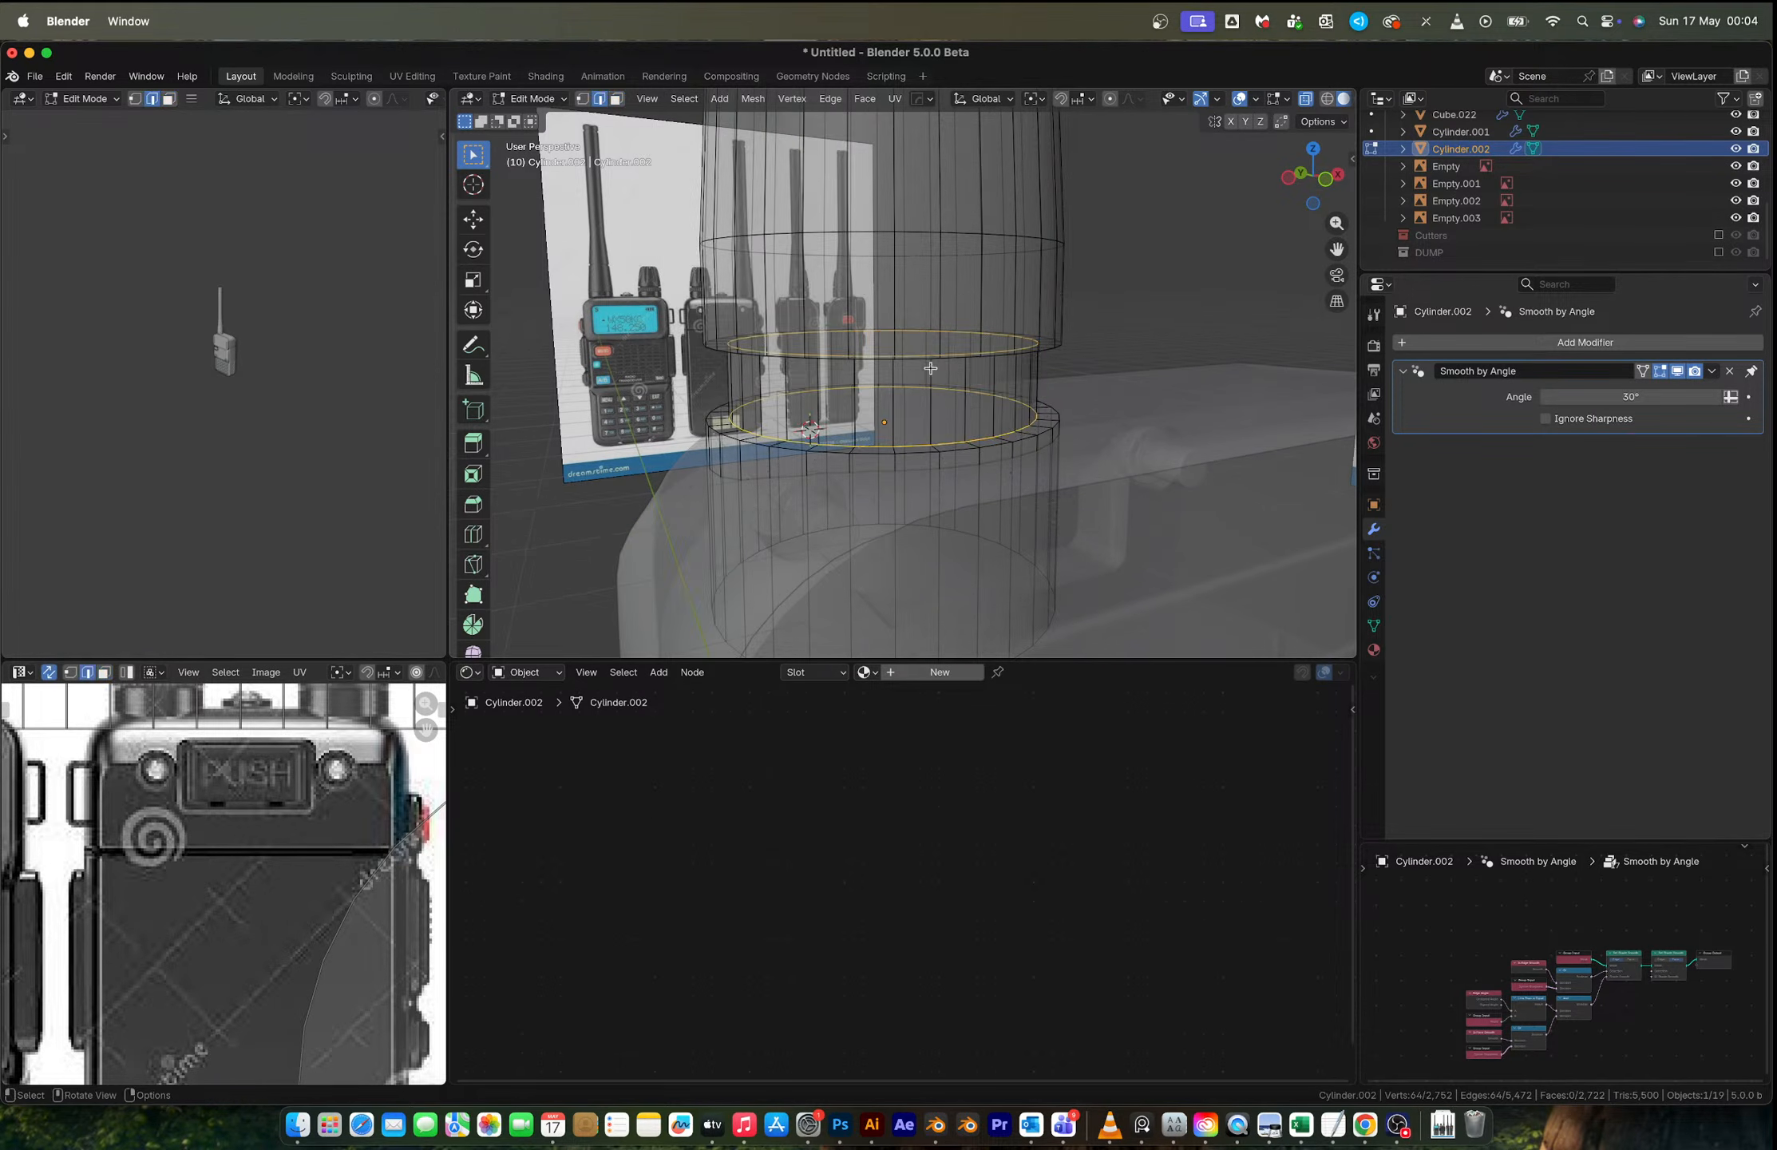
{"action": "key", "text": "alt+z"}
{"action": "left_click", "coordinate": [915, 347], "text": "alt+shift"}
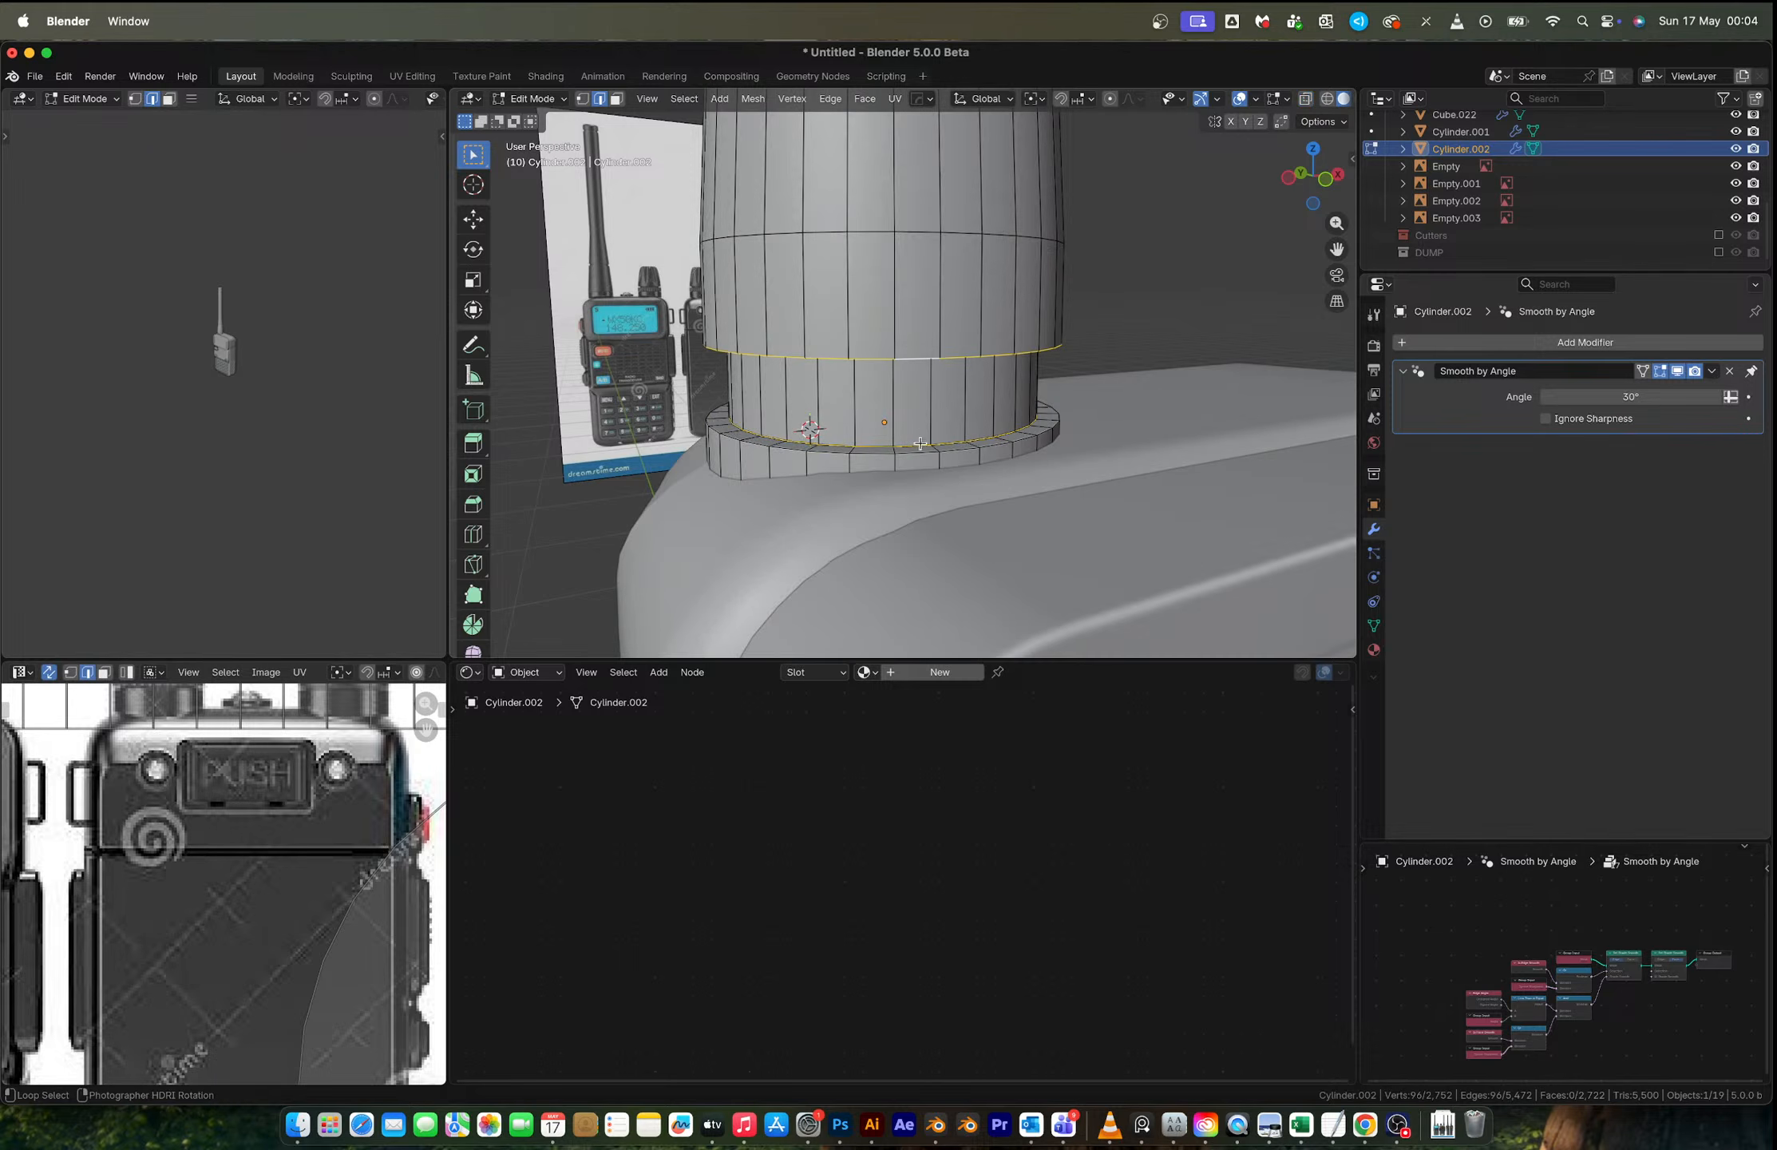
{"action": "left_click", "coordinate": [918, 453], "text": "alt+shift"}
{"action": "middle_click_drag", "start_coordinate": [991, 432], "coordinate": [927, 443]}
{"action": "key", "text": "ctrl+b"}
{"action": "scroll", "coordinate": [930, 445], "scroll_direction": "up", "scroll_amount": 6}
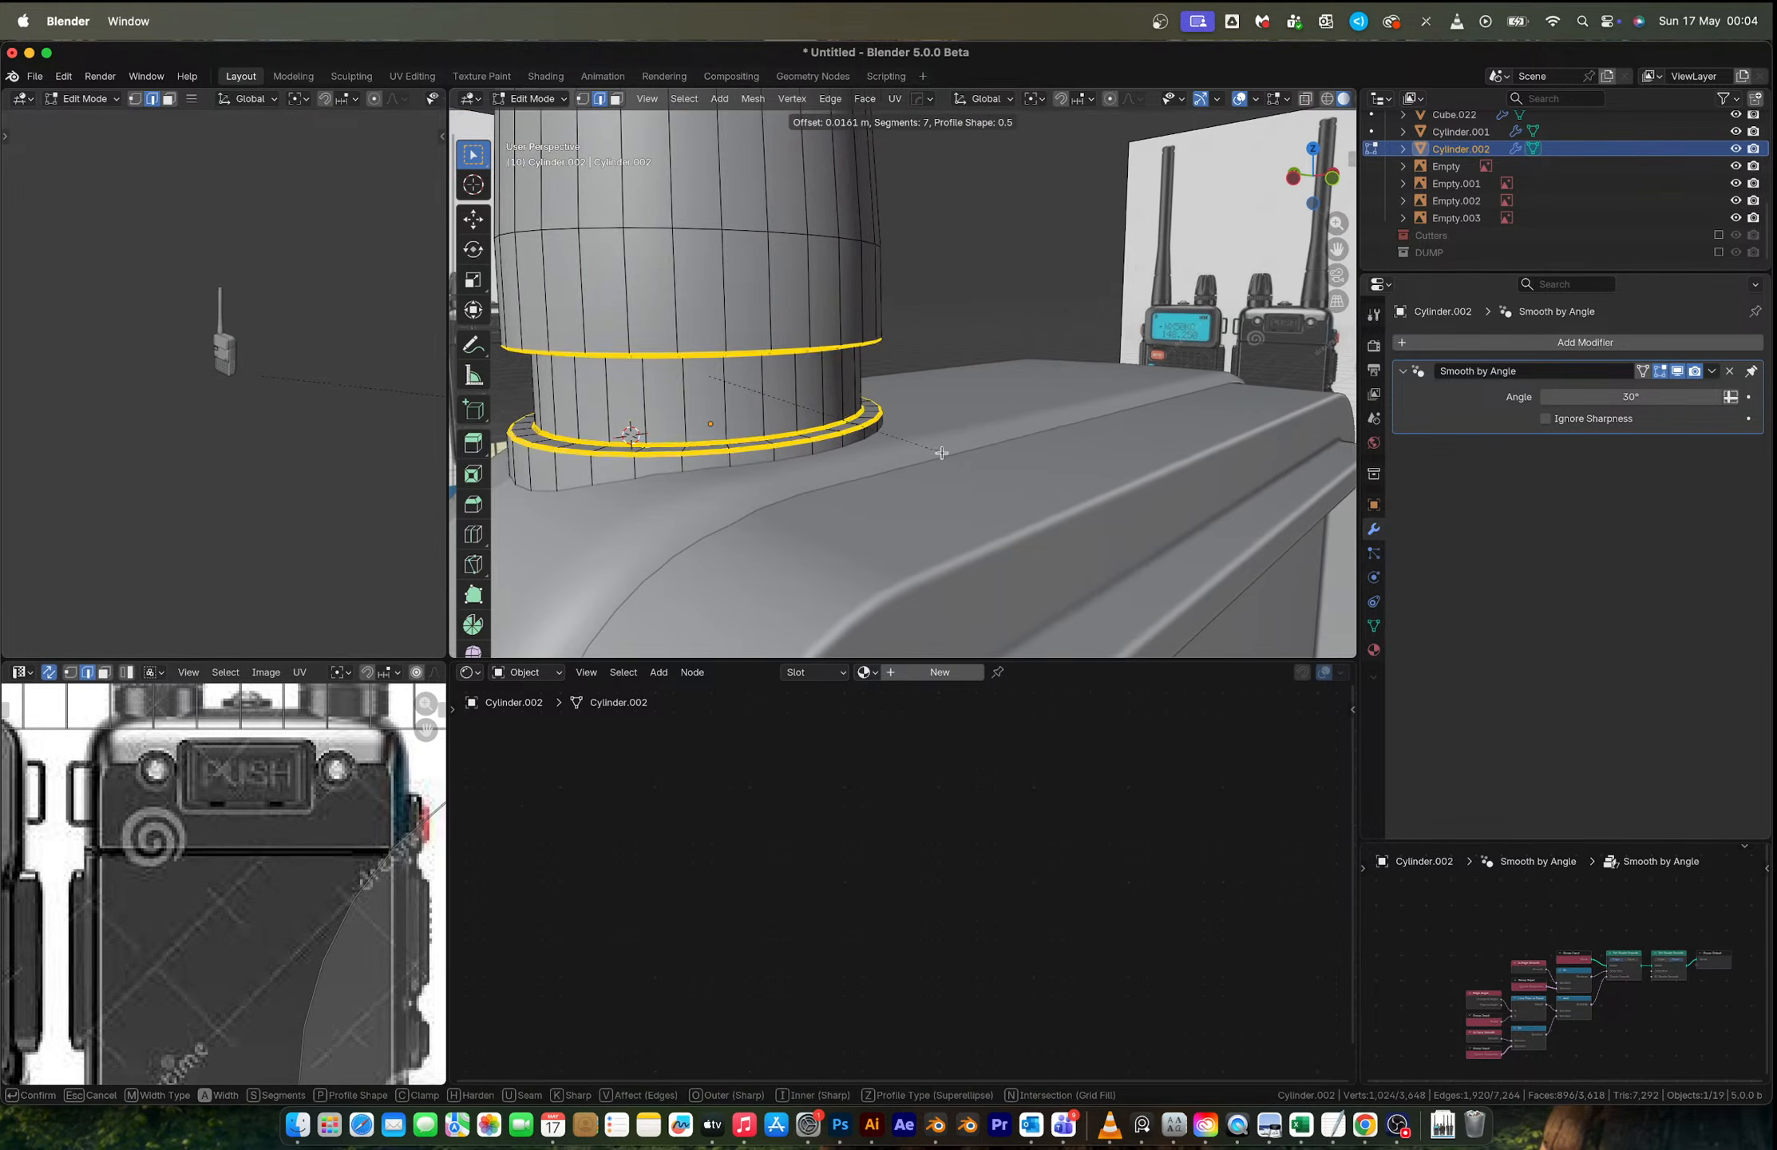
{"action": "left_click", "coordinate": [949, 457]}
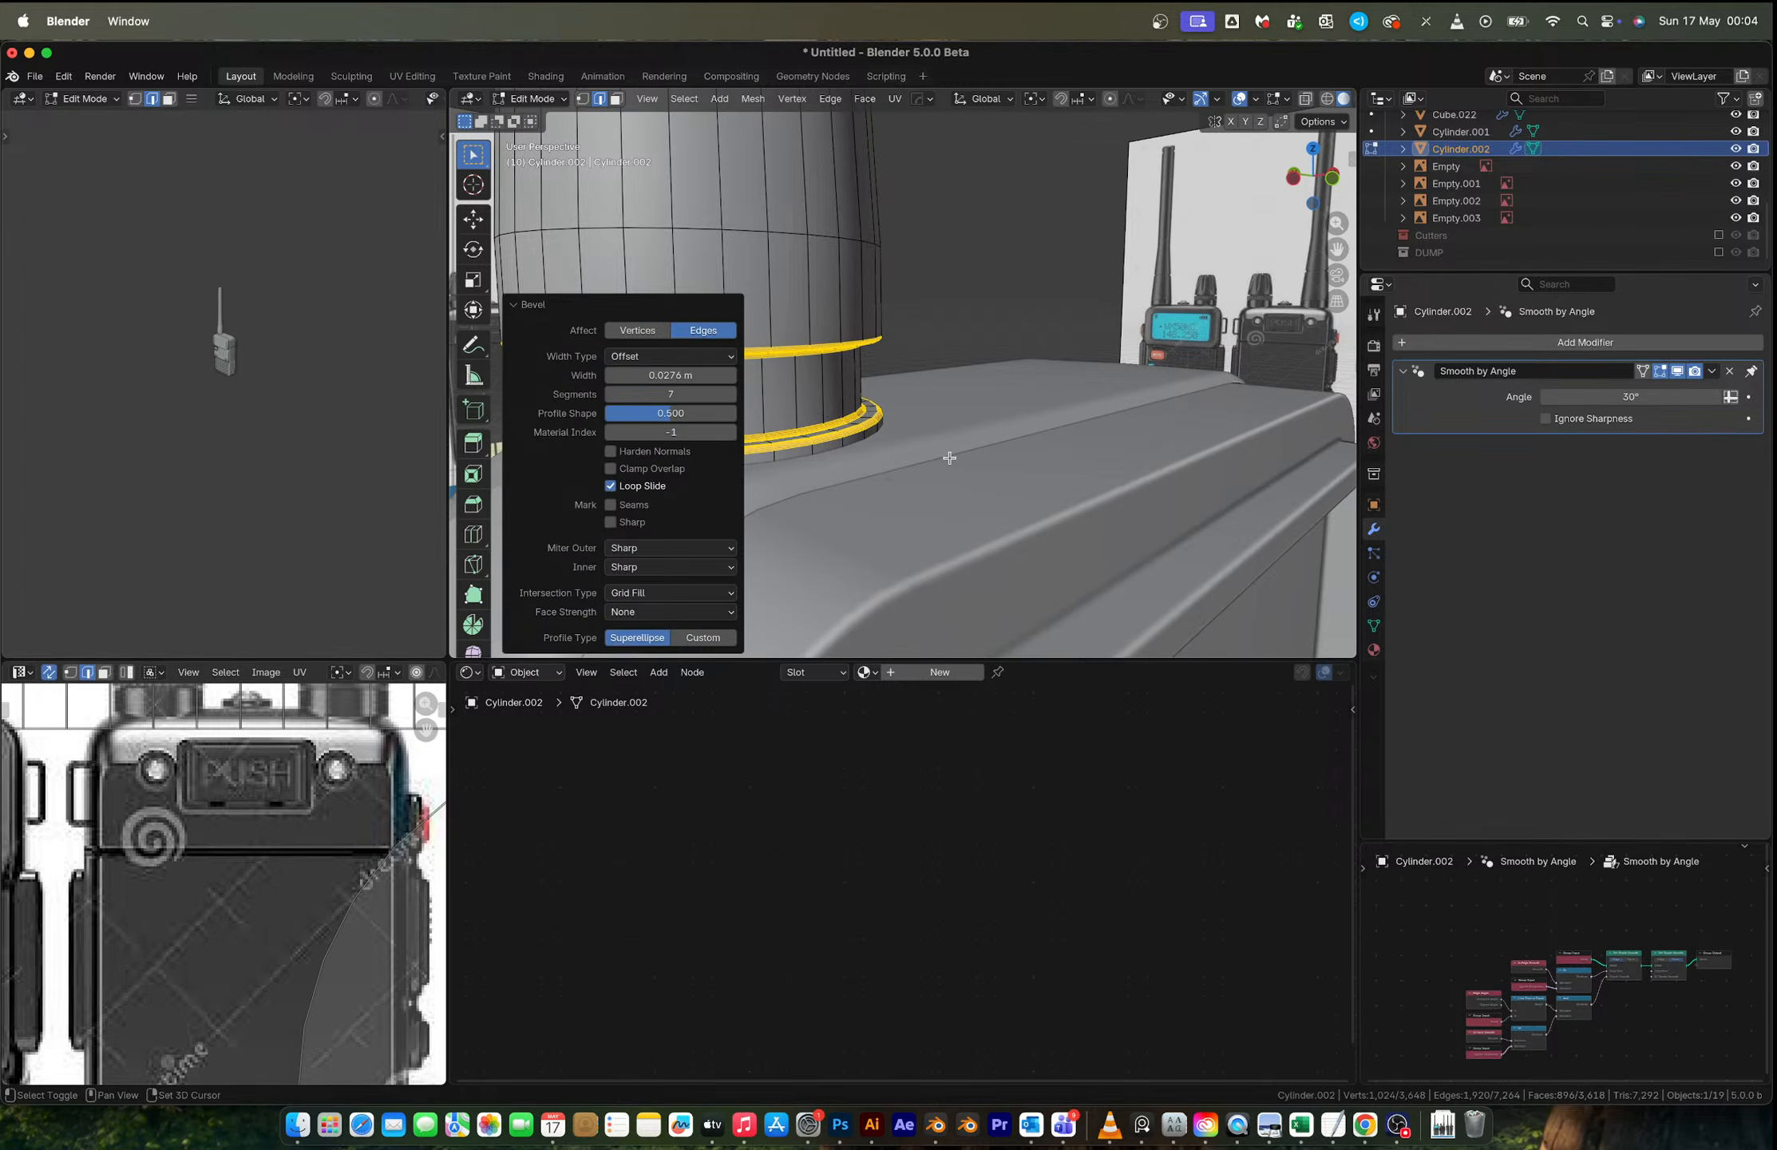
Step: Examine the bevelled base groove against the radio body in Object Mode and return to editing the antenna mesh
{"action": "key", "text": "Tab"}
{"action": "scroll", "coordinate": [947, 455], "scroll_direction": "down", "scroll_amount": 5}
{"action": "middle_click_drag", "start_coordinate": [948, 452], "coordinate": [791, 323]}
{"action": "scroll", "coordinate": [847, 353], "scroll_direction": "down", "scroll_amount": 4}
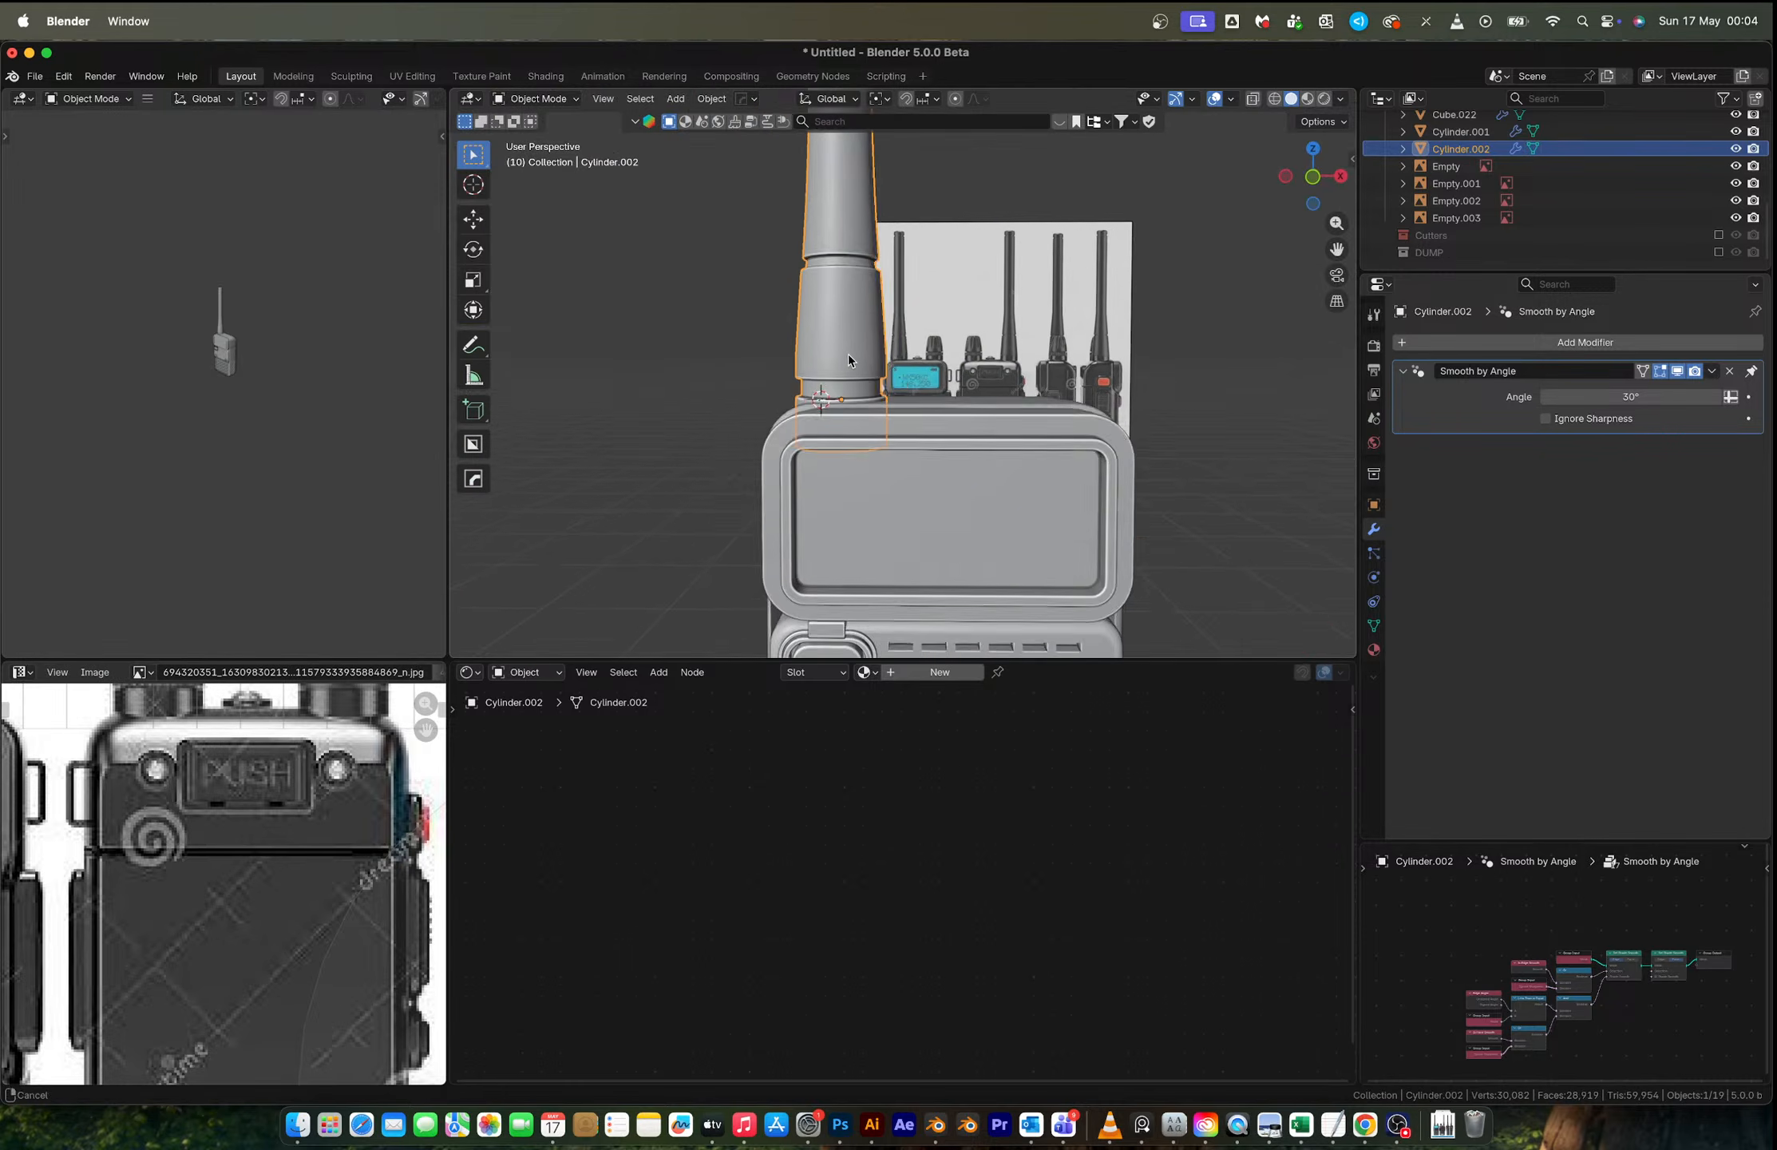
{"action": "scroll", "coordinate": [847, 353], "scroll_direction": "up", "scroll_amount": 5}
{"action": "key", "text": "Tab"}
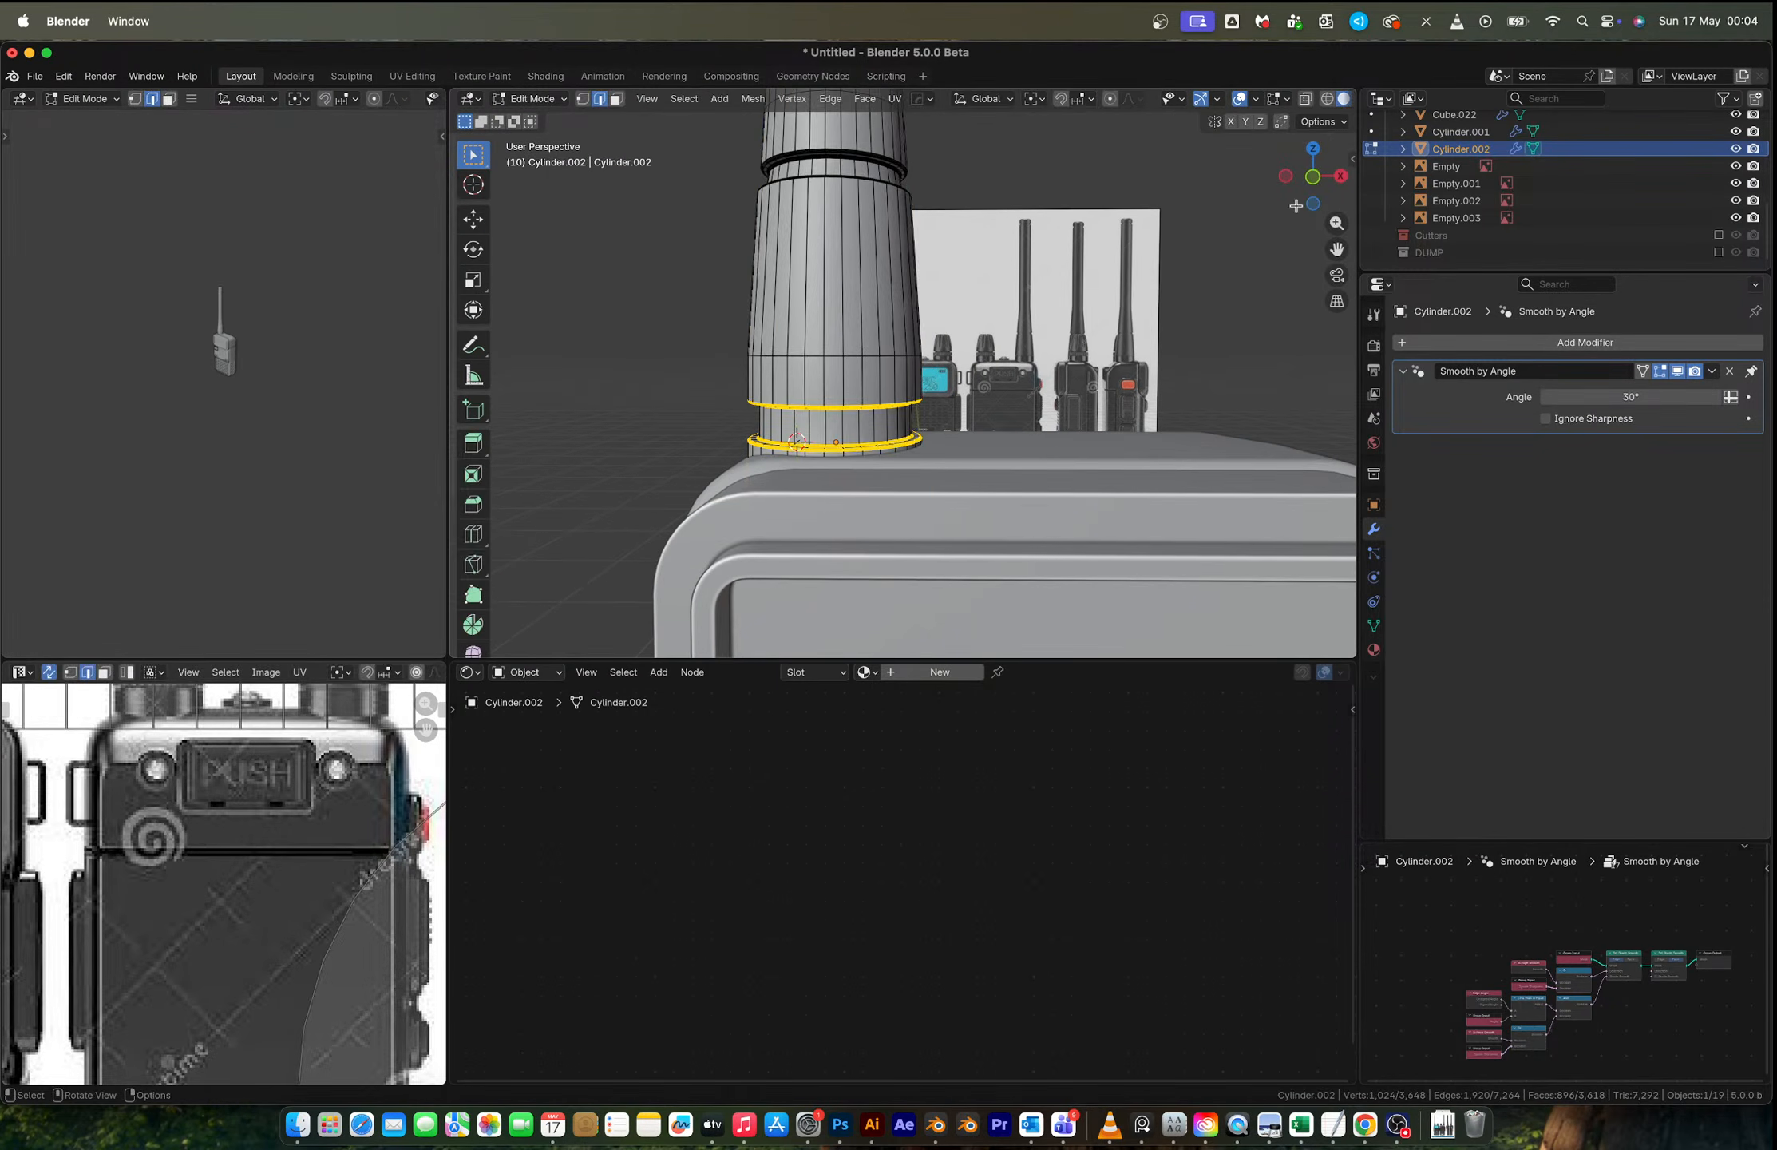
Step: Bevel the horizontal edge loop just above the antenna's base groove about 0.319 m wide with 5 segments
{"action": "left_click", "coordinate": [1313, 177]}
{"action": "scroll", "coordinate": [877, 348], "scroll_direction": "up", "scroll_amount": 3}
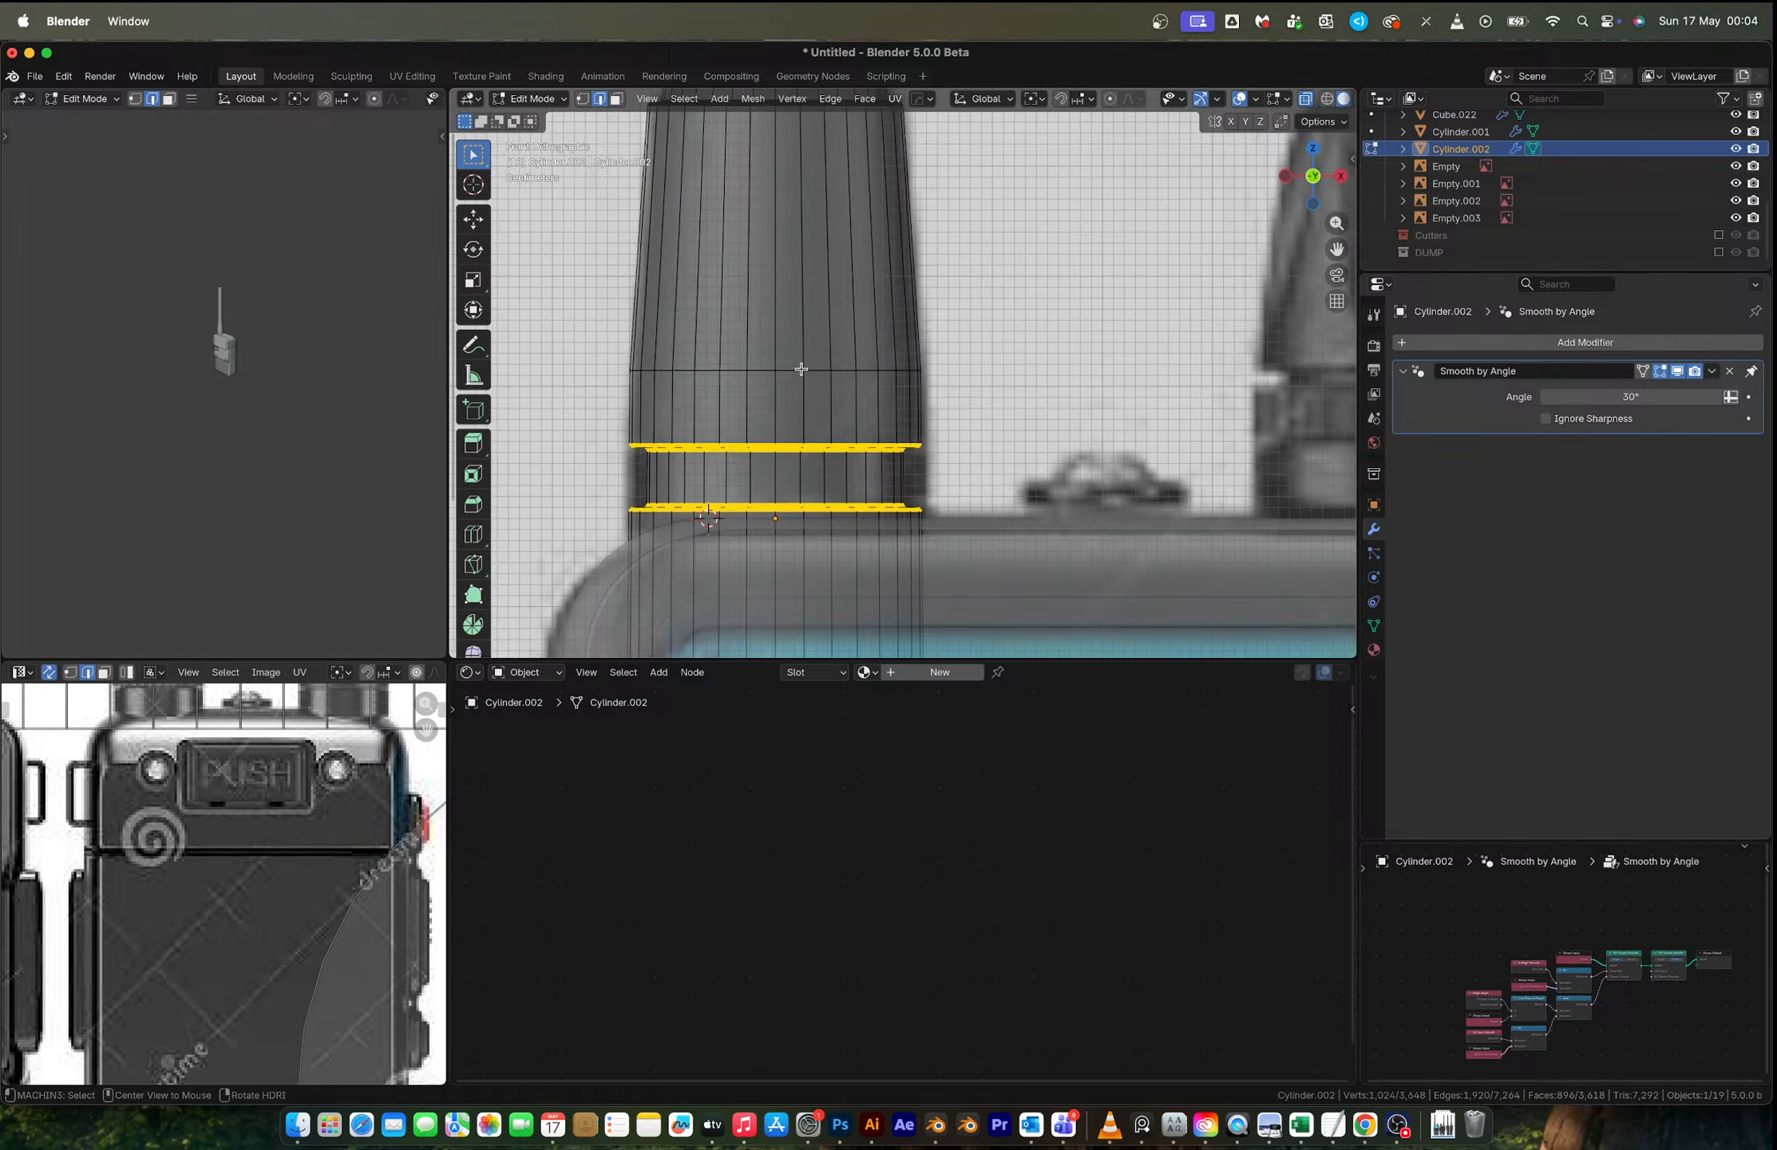
{"action": "left_click", "coordinate": [772, 372], "text": "alt"}
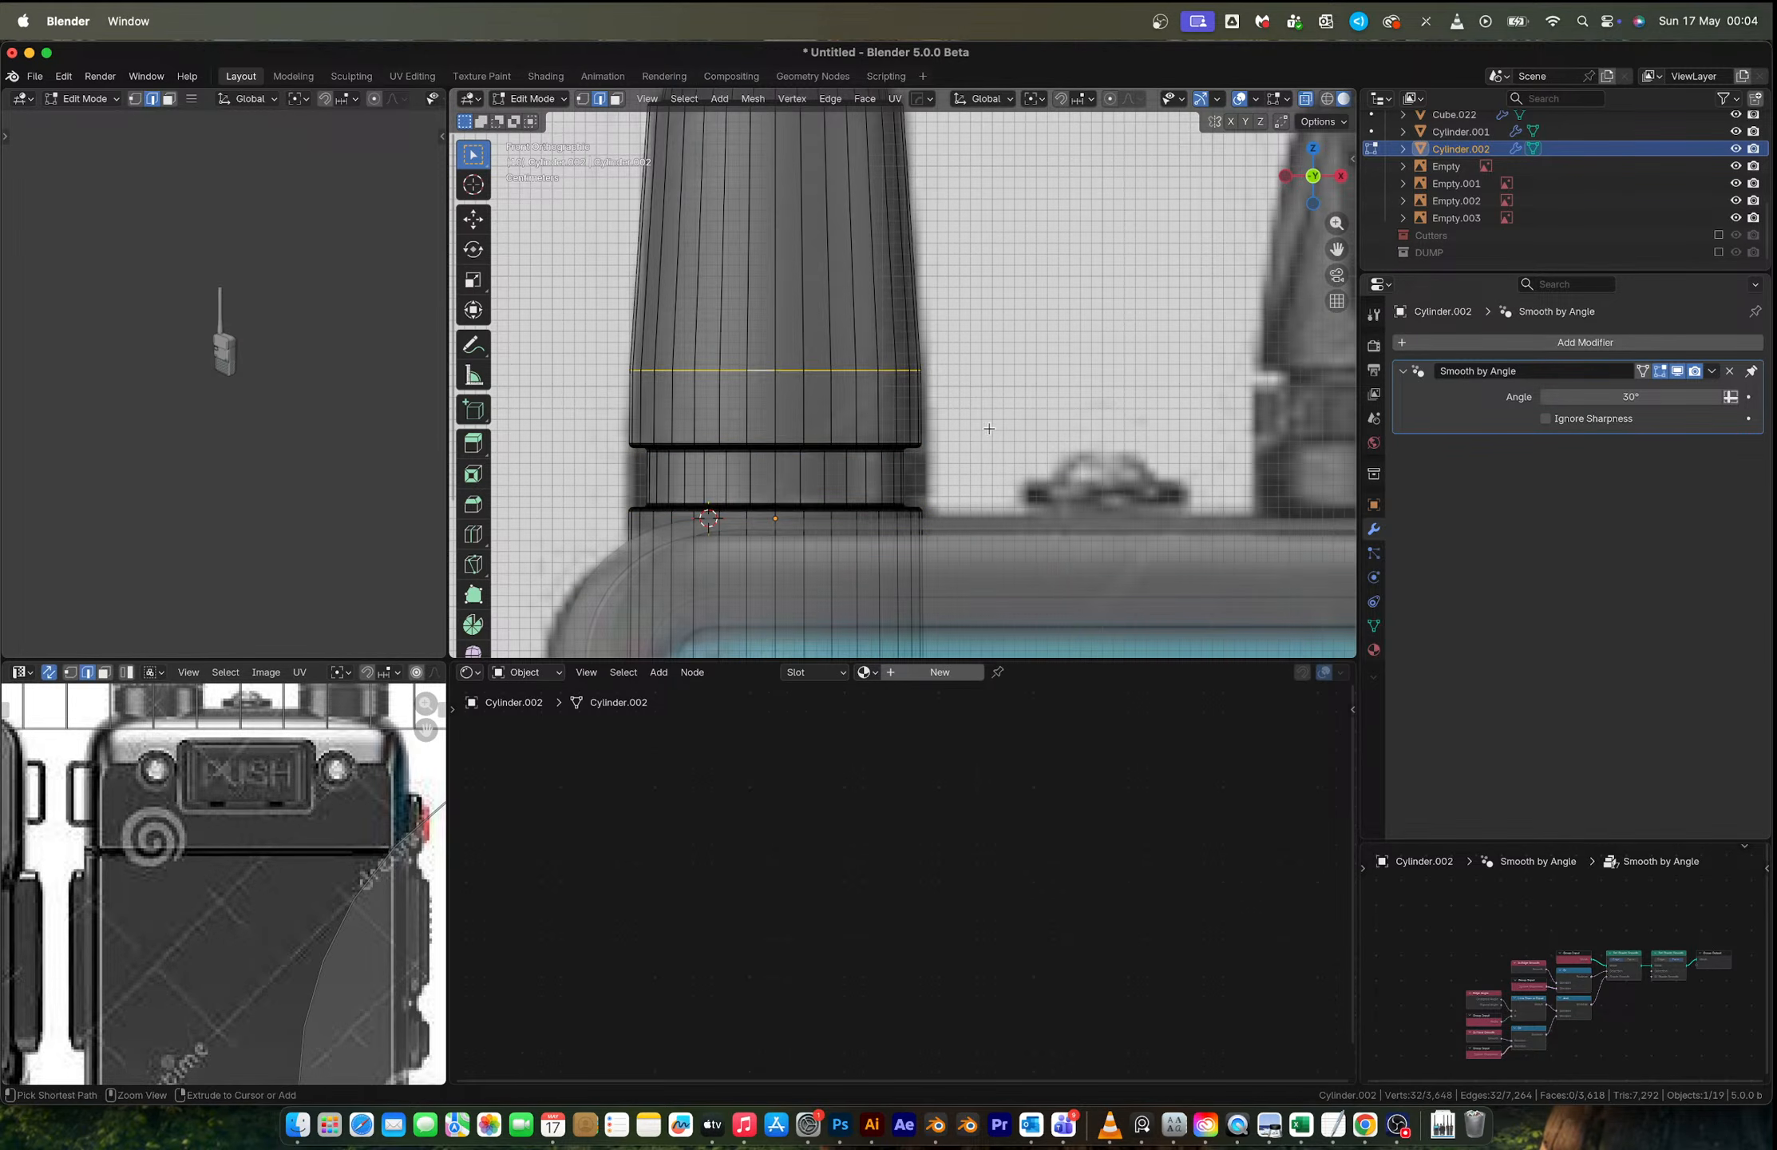
{"action": "key", "text": "ctrl+b"}
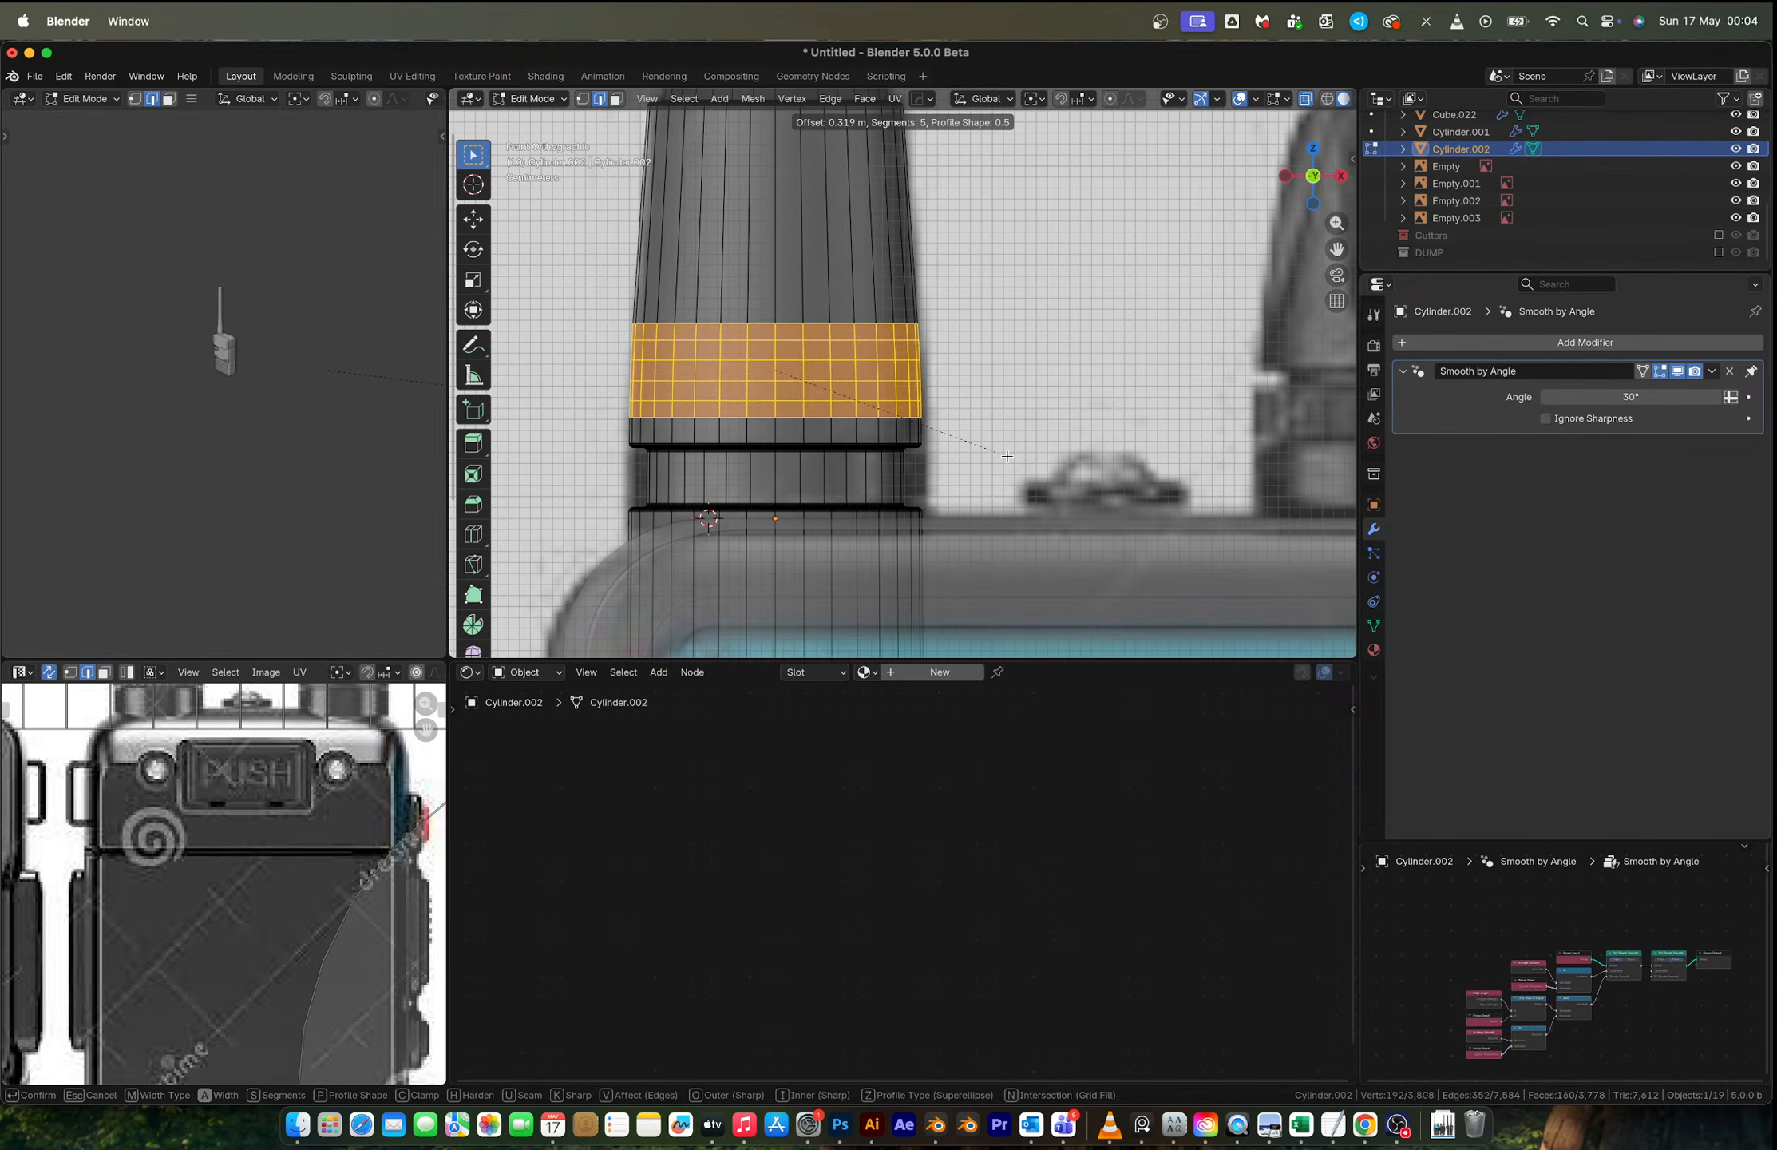
{"action": "left_click", "coordinate": [1007, 456]}
{"action": "key", "text": "Tab"}
Step: Duplicate the edge loop at the antenna base and move the copy 0.59 m along X to the knob reference
{"action": "scroll", "coordinate": [952, 362], "scroll_direction": "down", "scroll_amount": 5}
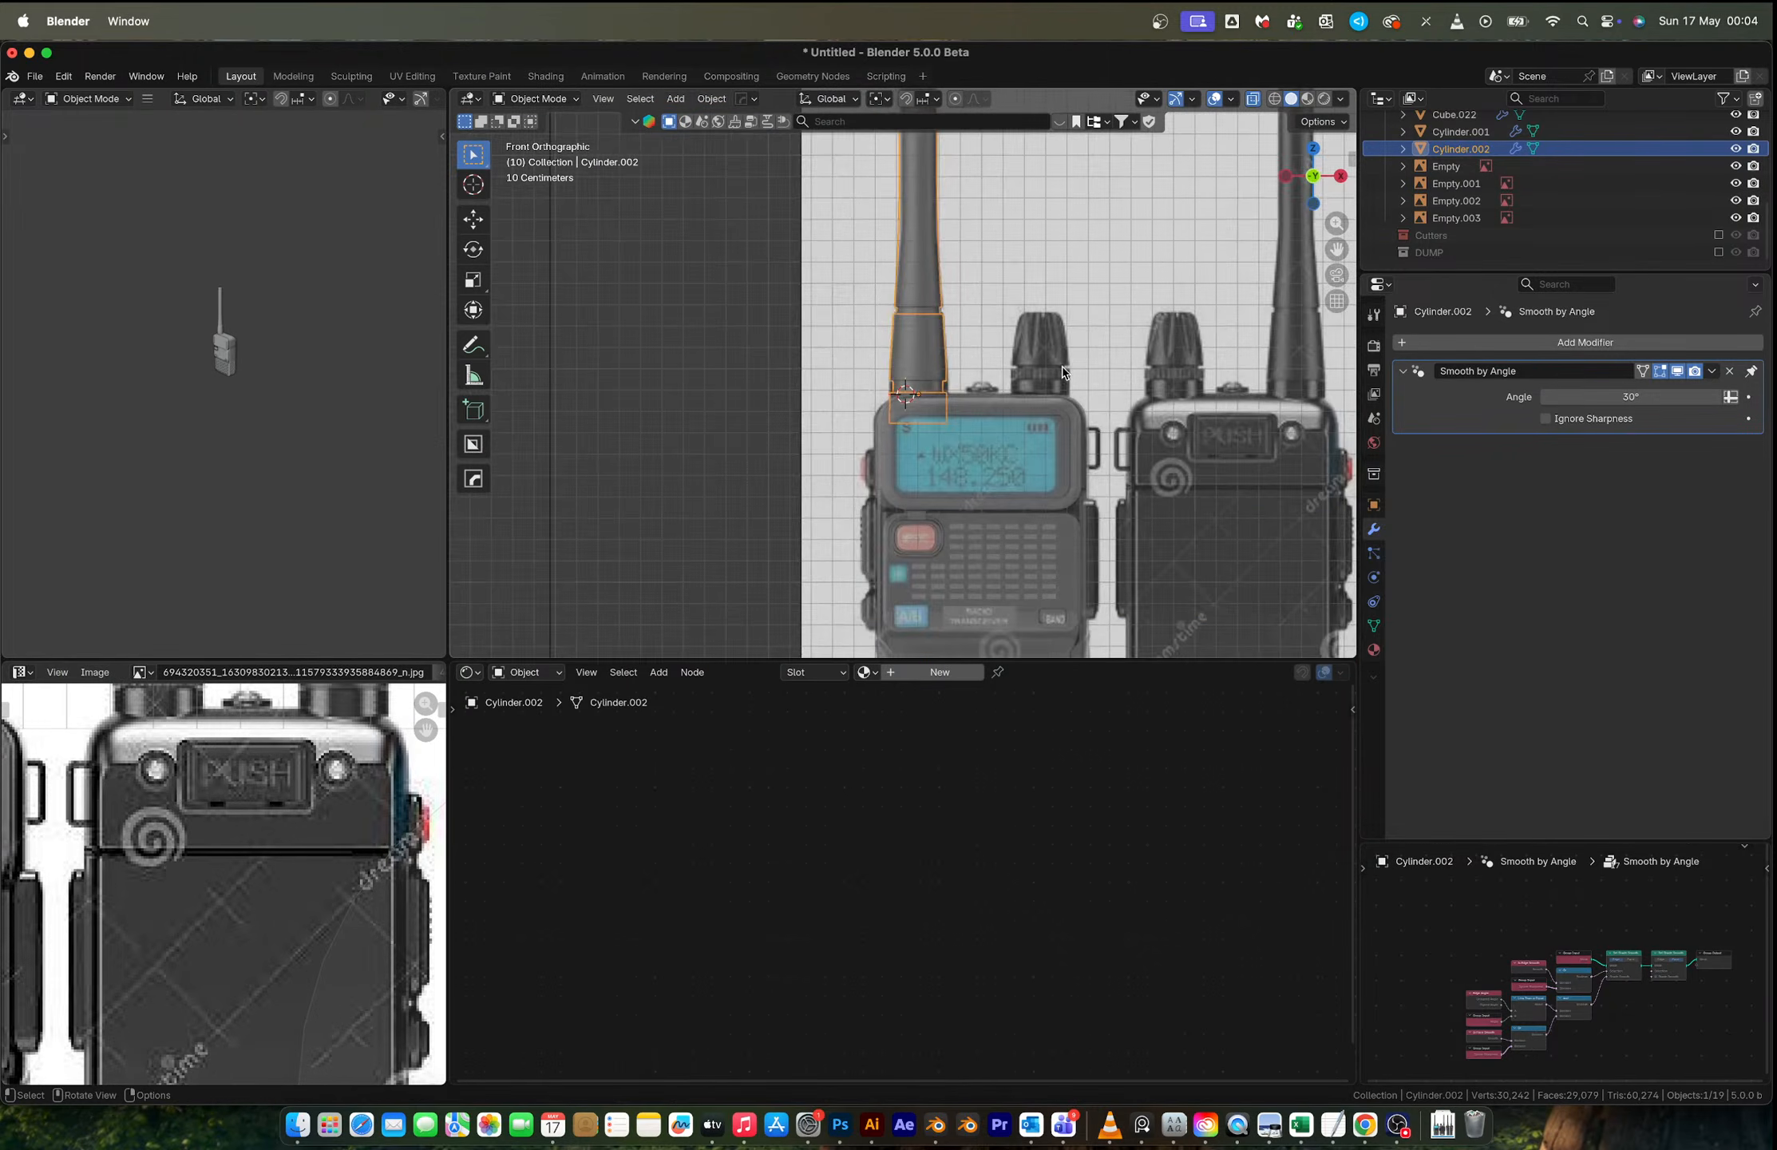
{"action": "scroll", "coordinate": [1062, 372], "scroll_direction": "up", "scroll_amount": 6}
{"action": "scroll", "coordinate": [857, 440], "scroll_direction": "up", "scroll_amount": 1}
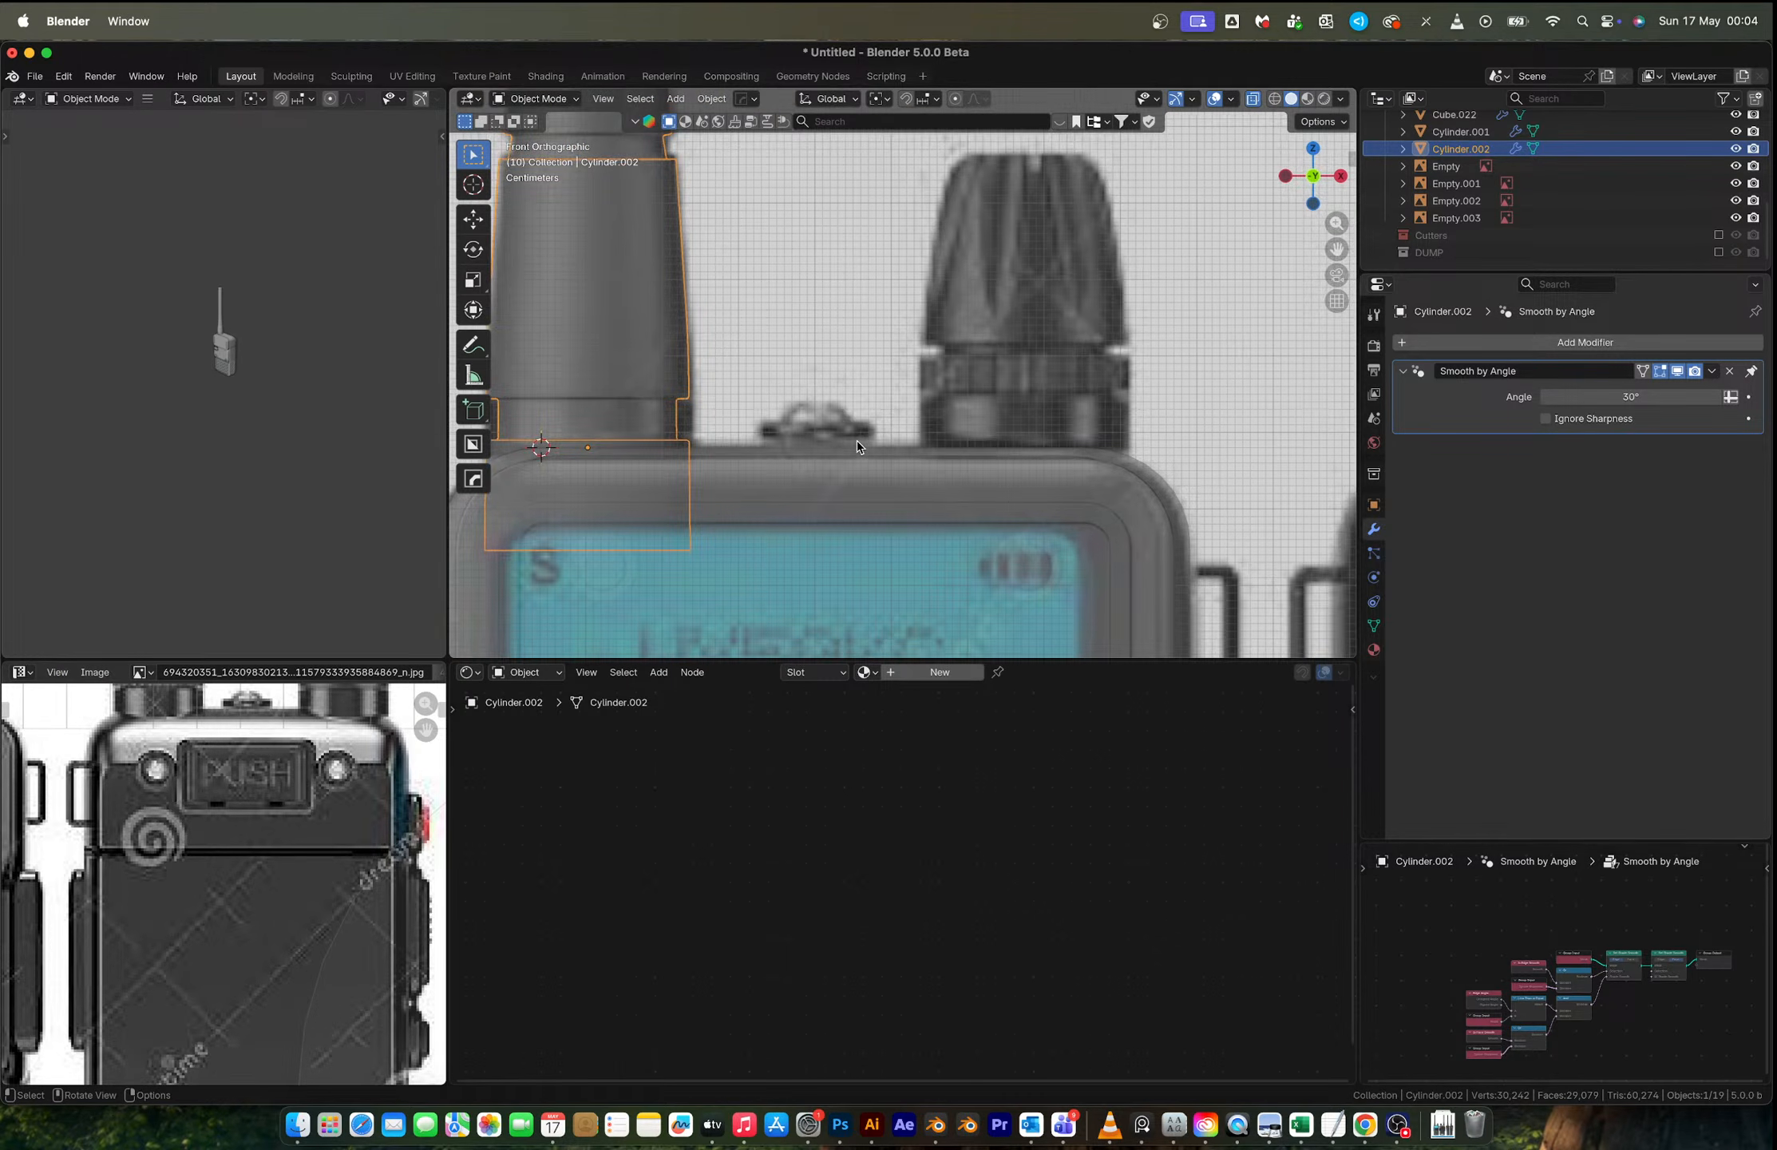
{"action": "middle_click_drag", "start_coordinate": [857, 440], "coordinate": [718, 436], "text": "shift"}
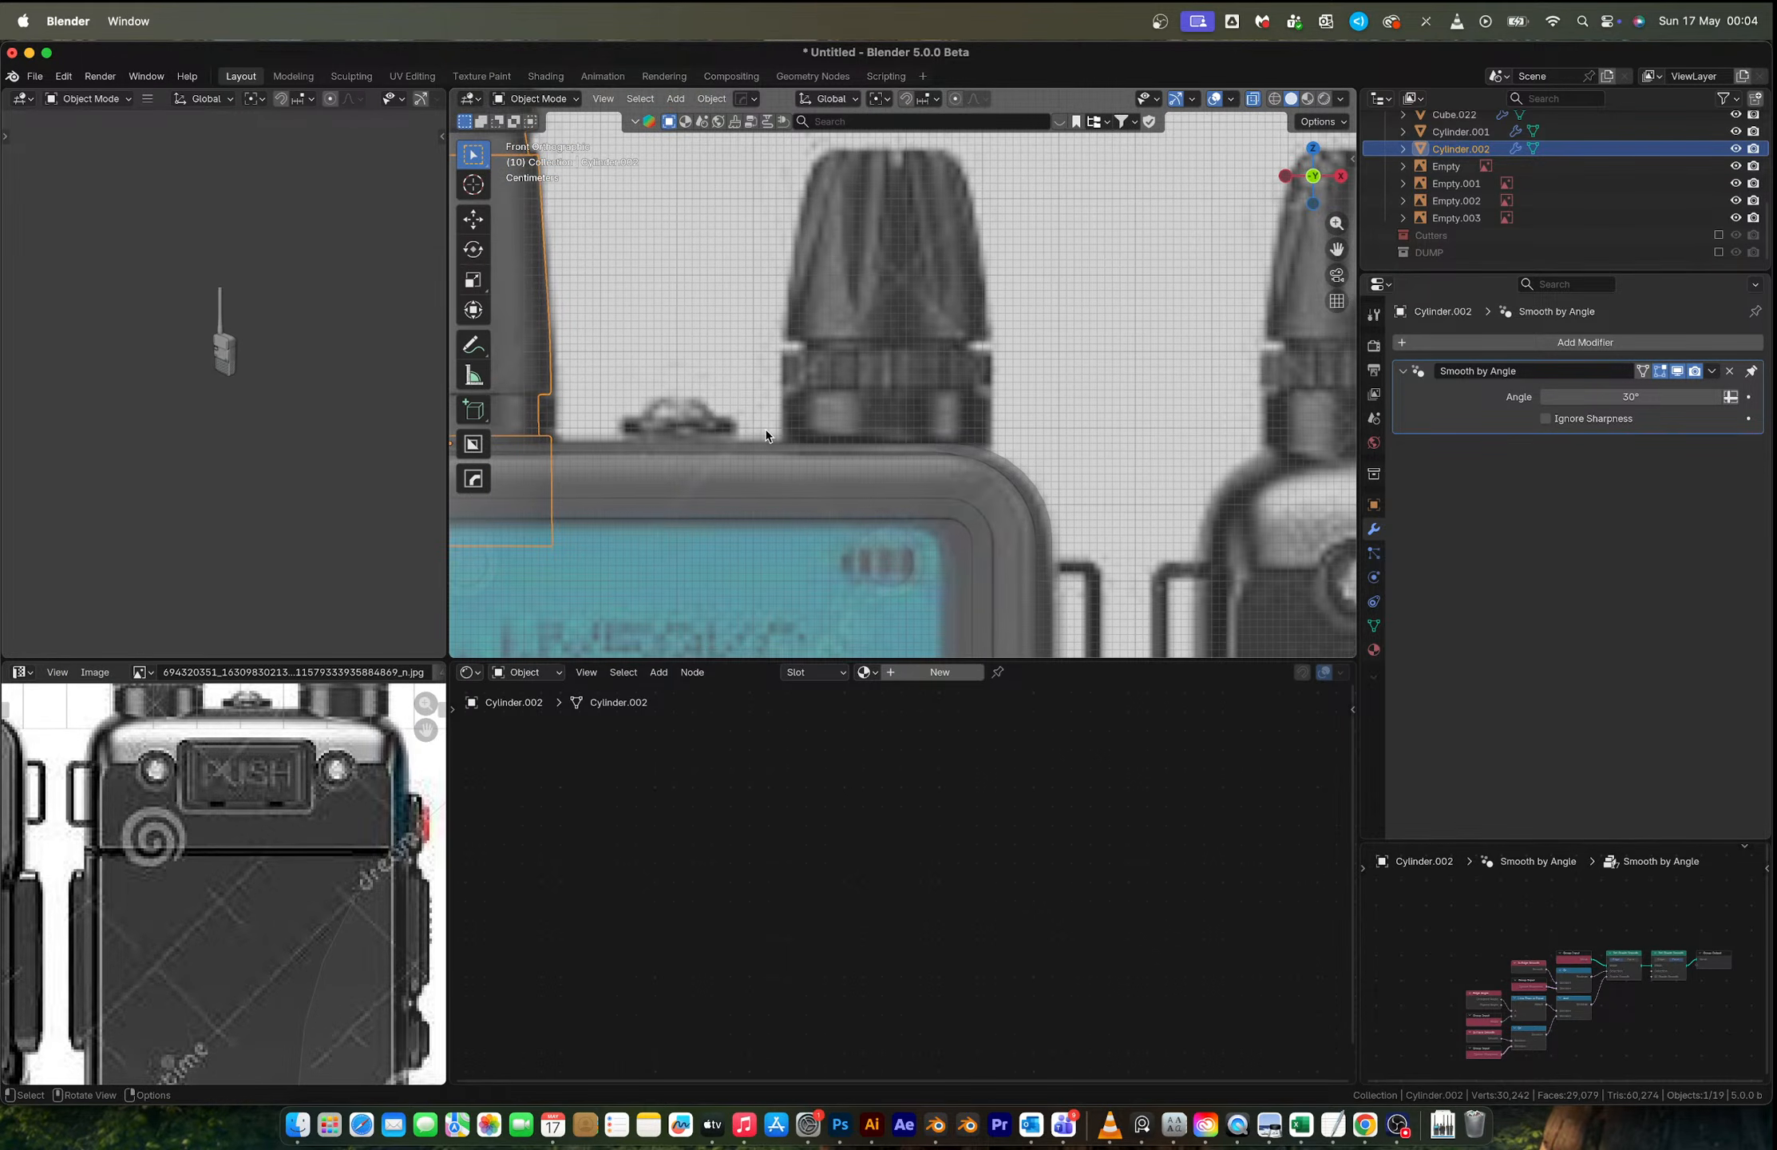
{"action": "key", "text": "Tab"}
{"action": "middle_click_drag", "start_coordinate": [548, 421], "coordinate": [735, 415], "text": "shift"}
{"action": "left_click", "coordinate": [693, 415], "text": "alt"}
{"action": "key", "text": "g"}
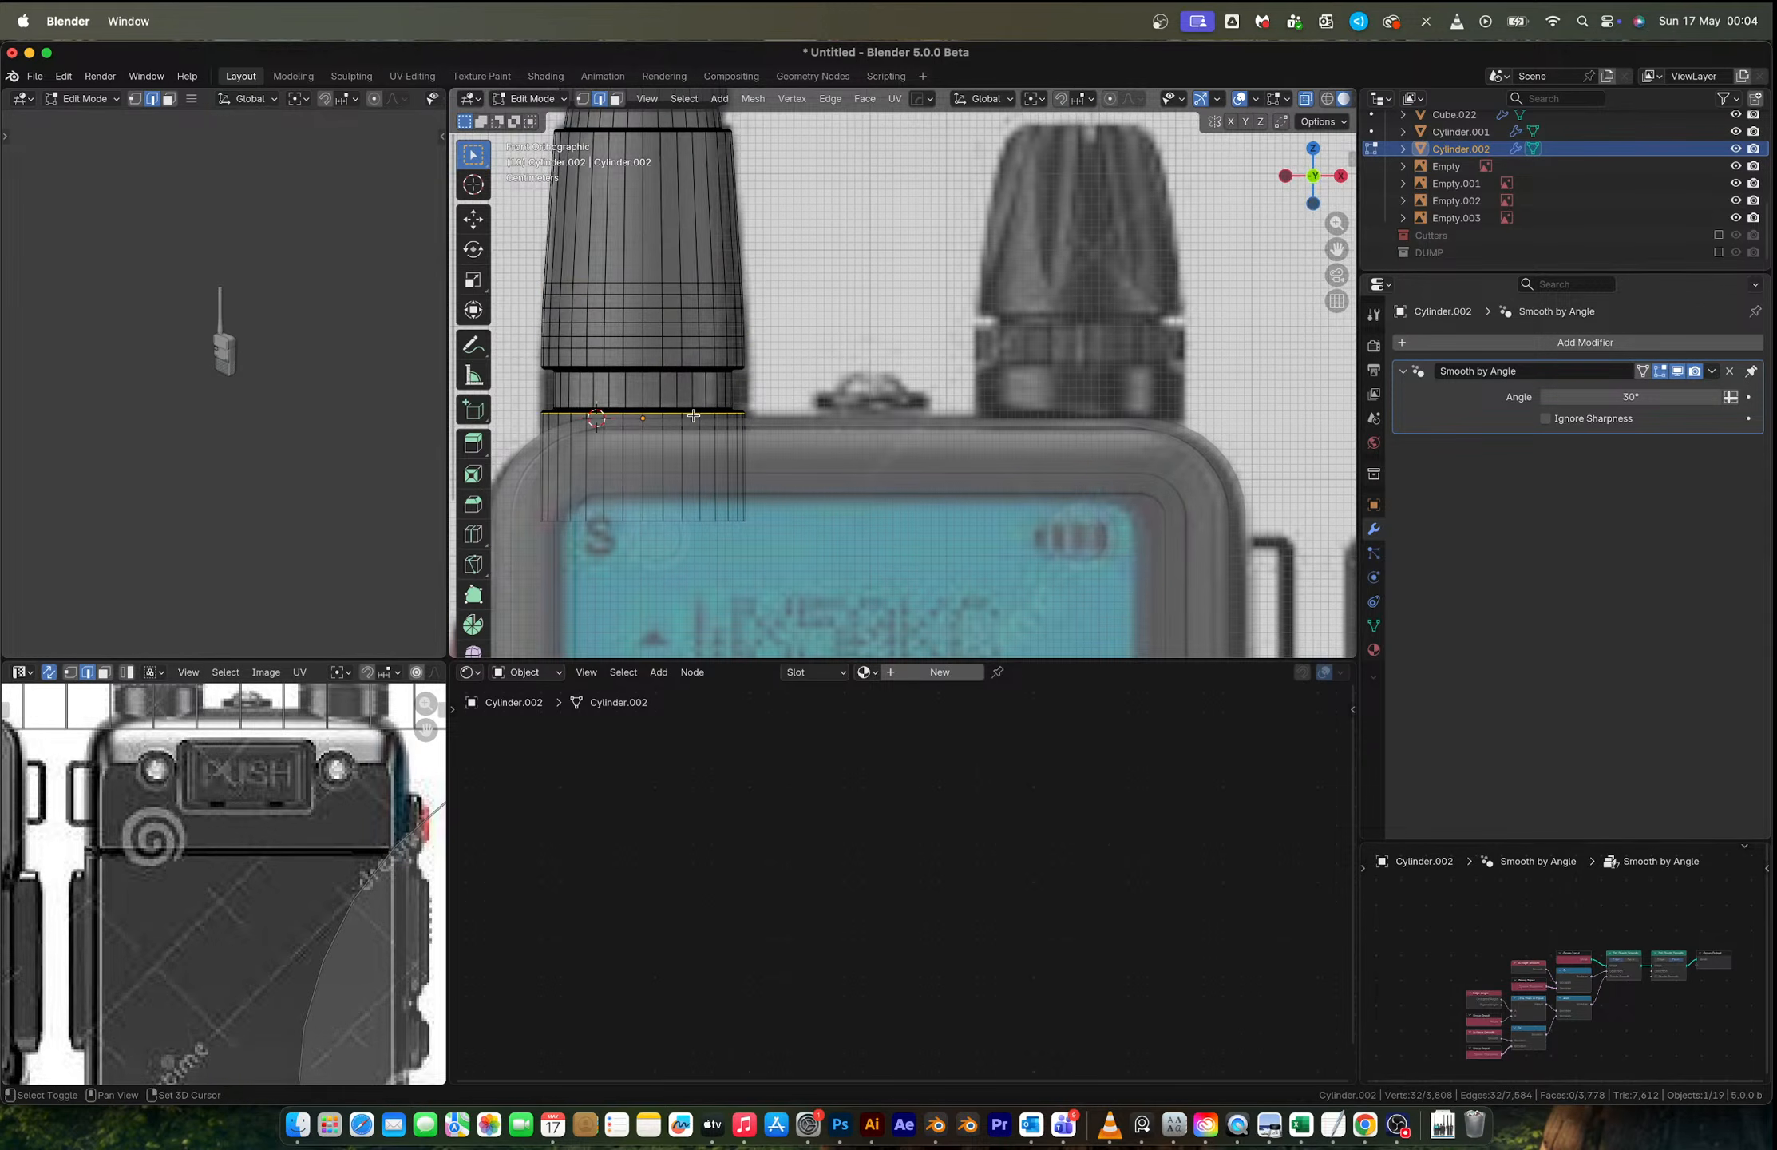
{"action": "key", "text": "x"}
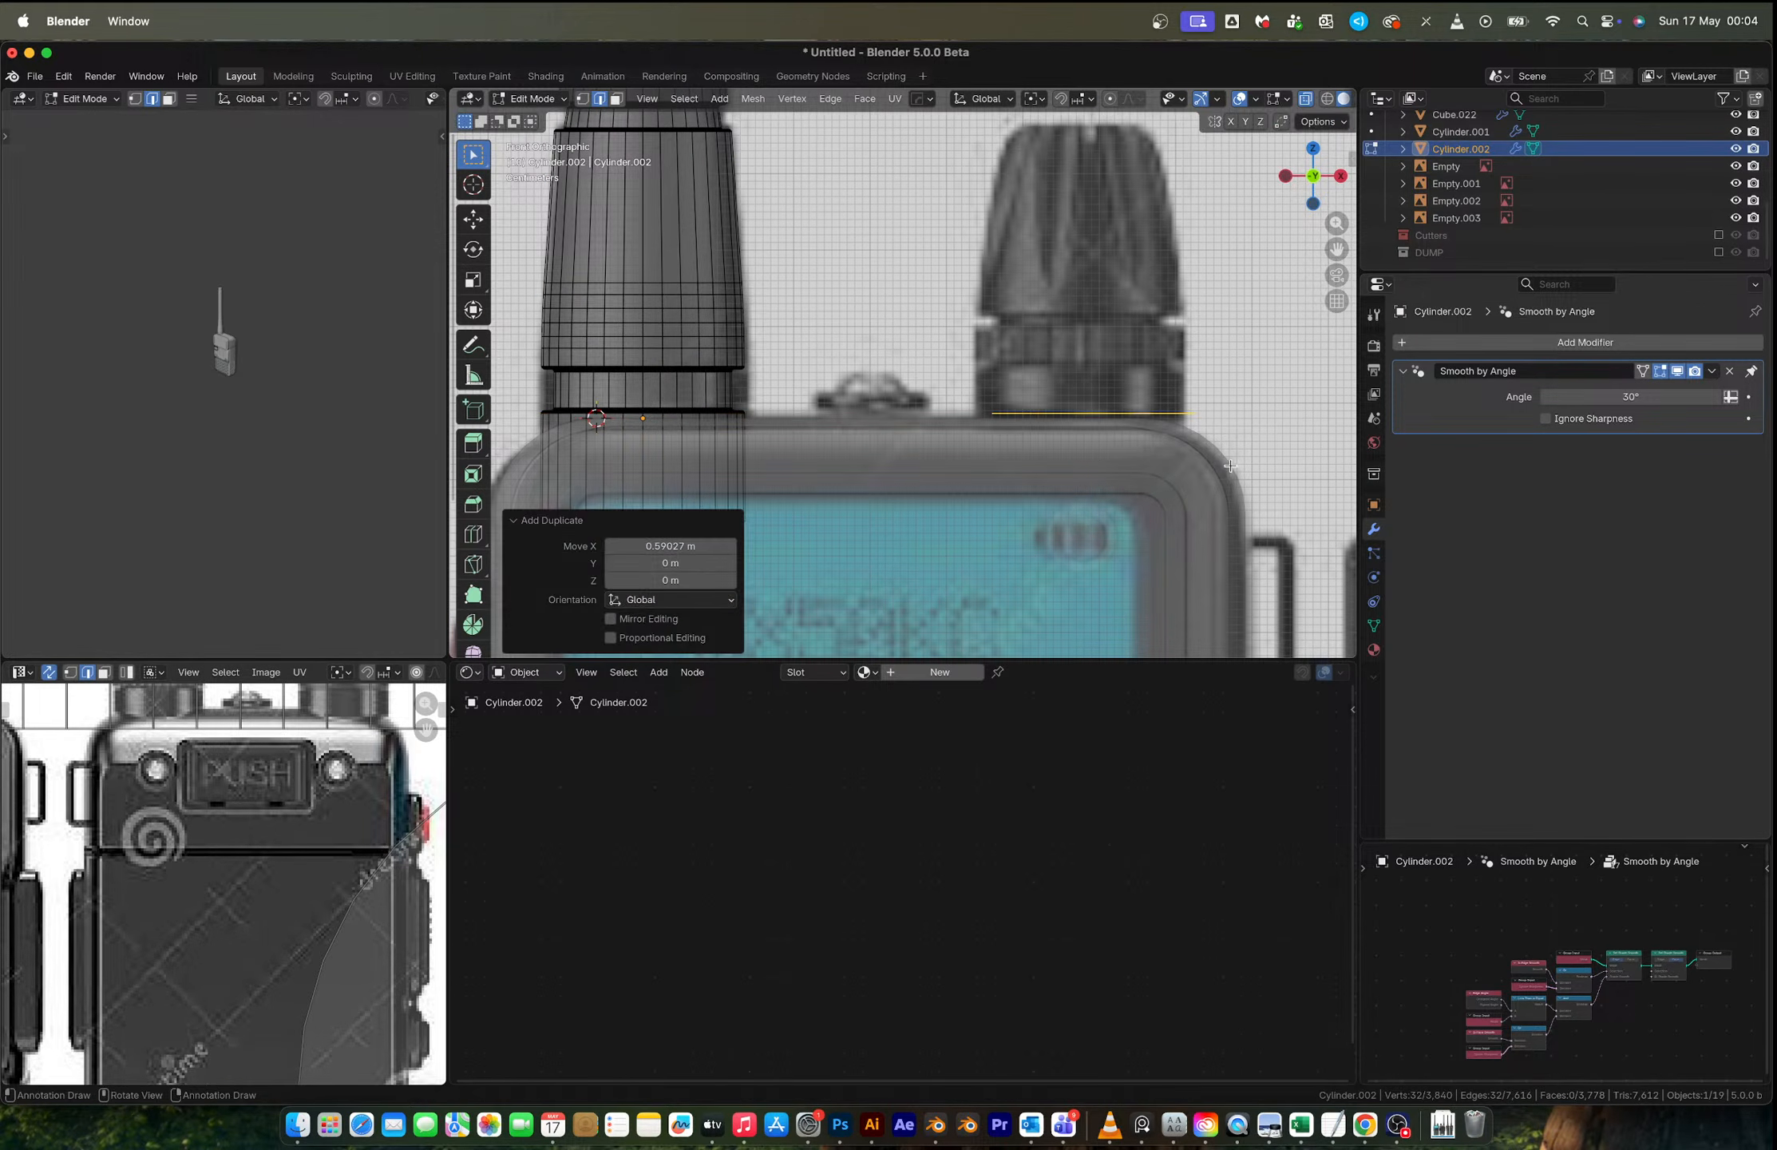
Step: Fine-align the duplicated ring along X with the reference knob's base and scale it by 1.038 to match its width
{"action": "key", "text": "g"}
{"action": "key", "text": "x"}
{"action": "left_click", "coordinate": [1200, 474]}
{"action": "key", "text": "g"}
{"action": "key", "text": "x"}
{"action": "left_click", "coordinate": [1226, 479]}
{"action": "key", "text": "g"}
{"action": "key", "text": "x"}
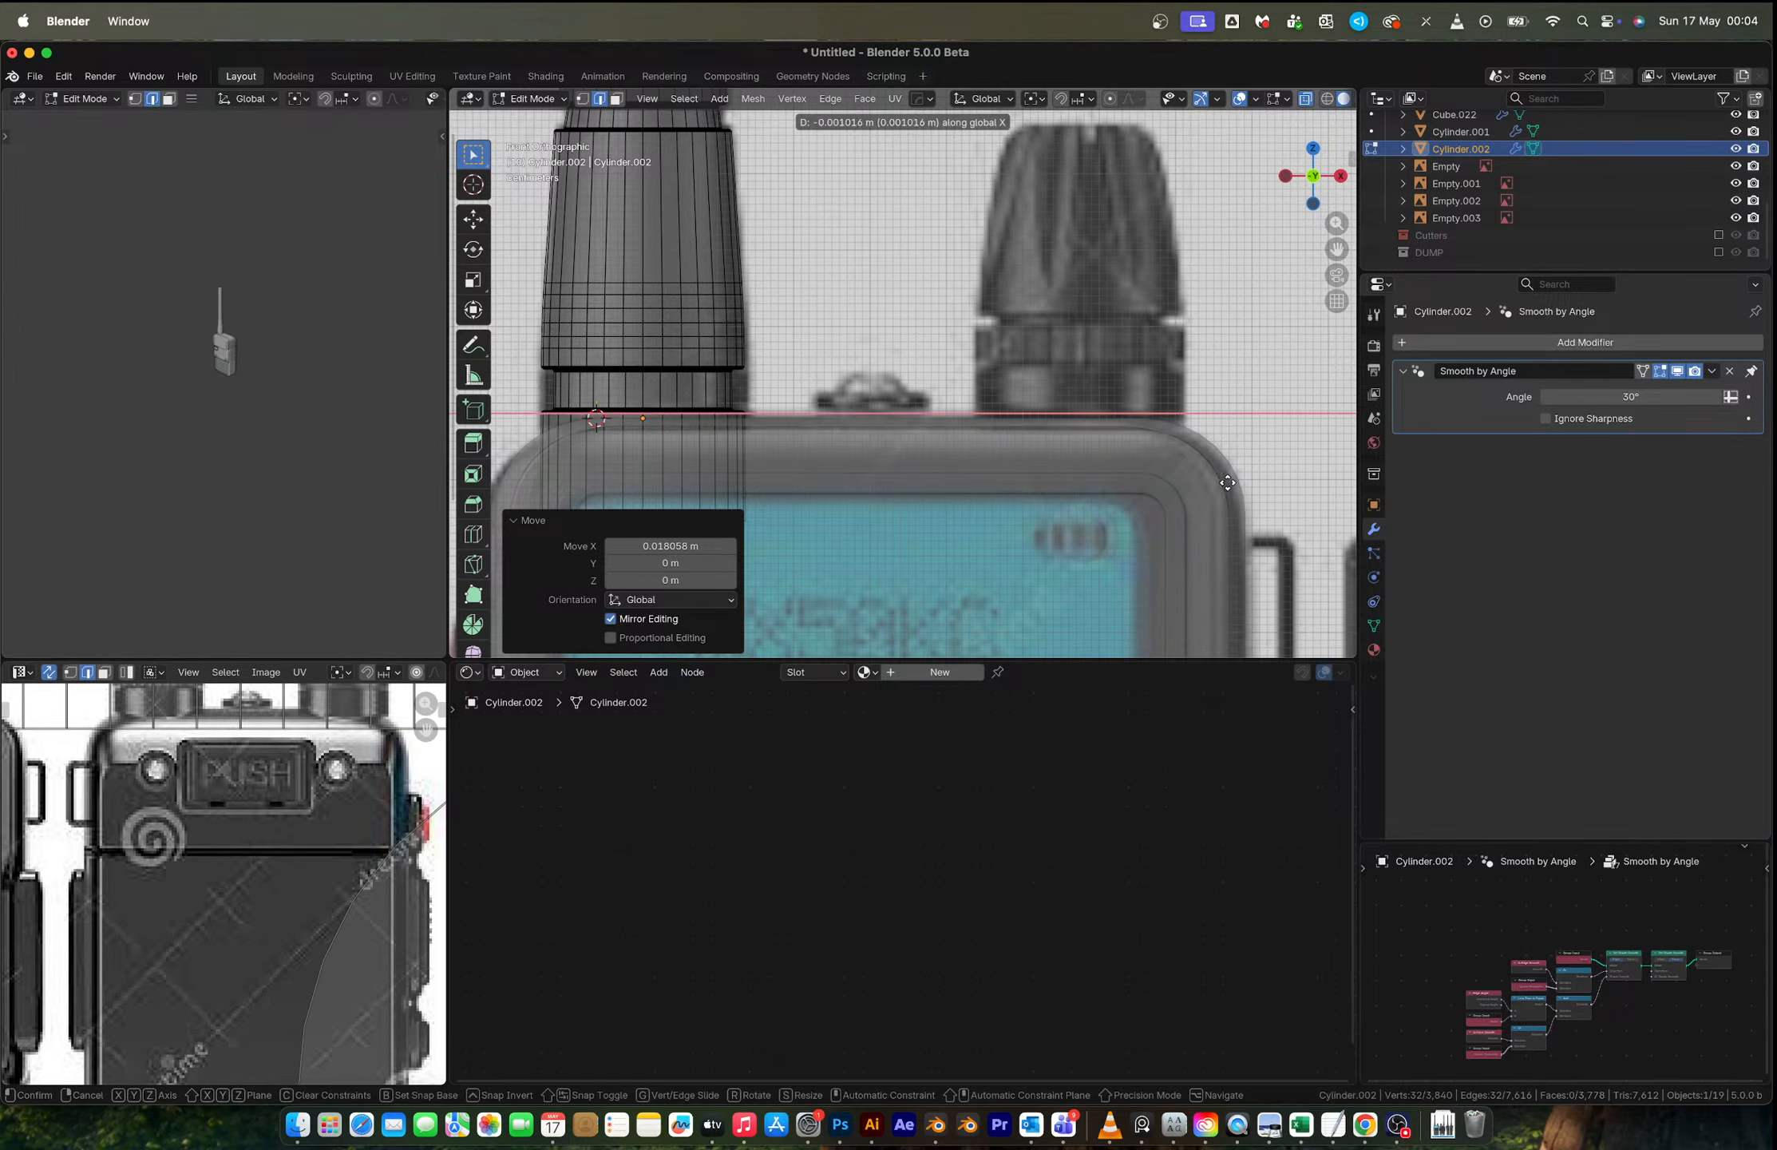
{"action": "left_click", "coordinate": [1236, 487]}
{"action": "key", "text": "s"}
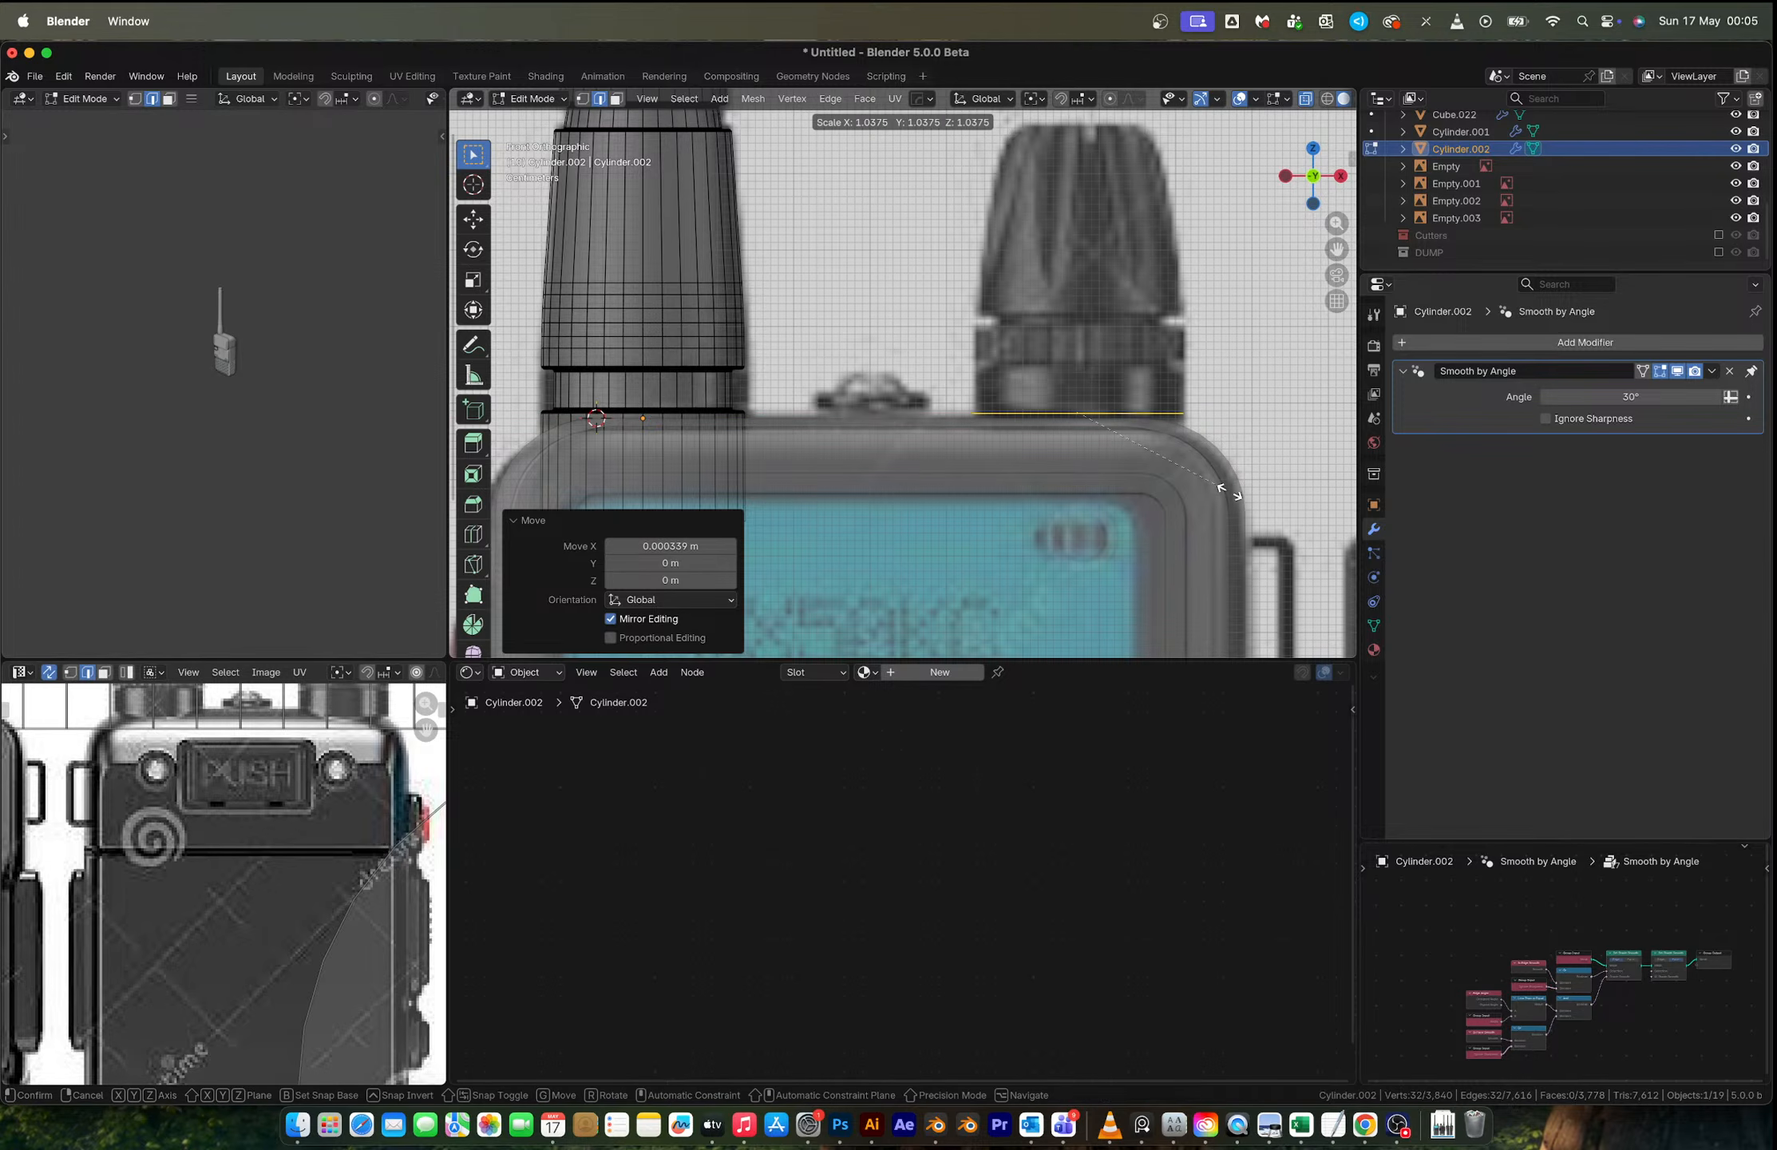
{"action": "left_click", "coordinate": [1228, 491]}
{"action": "key", "text": "g"}
{"action": "key", "text": "x"}
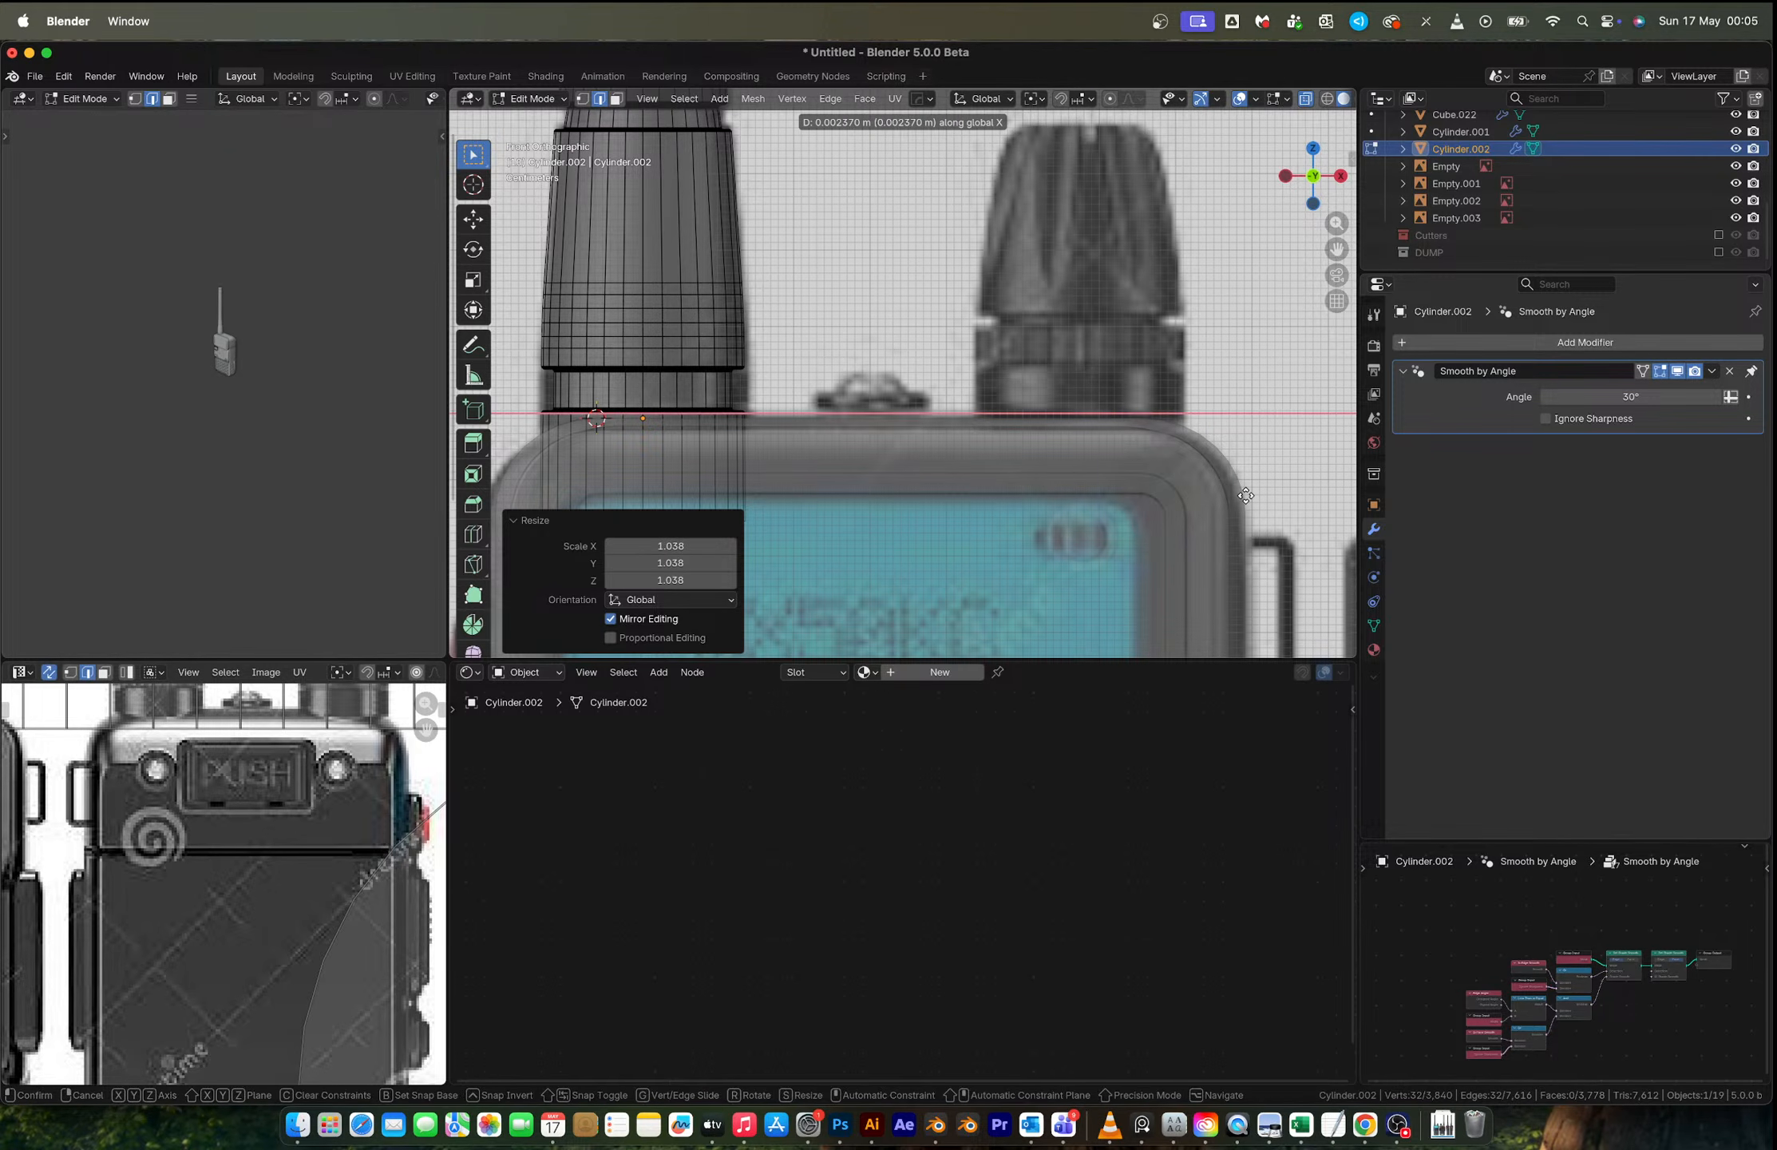
Step: Lower the ring 0.0509 m along Z into the radio body and extrude it up 0.113 m as the knob's collar
{"action": "key", "text": "z"}
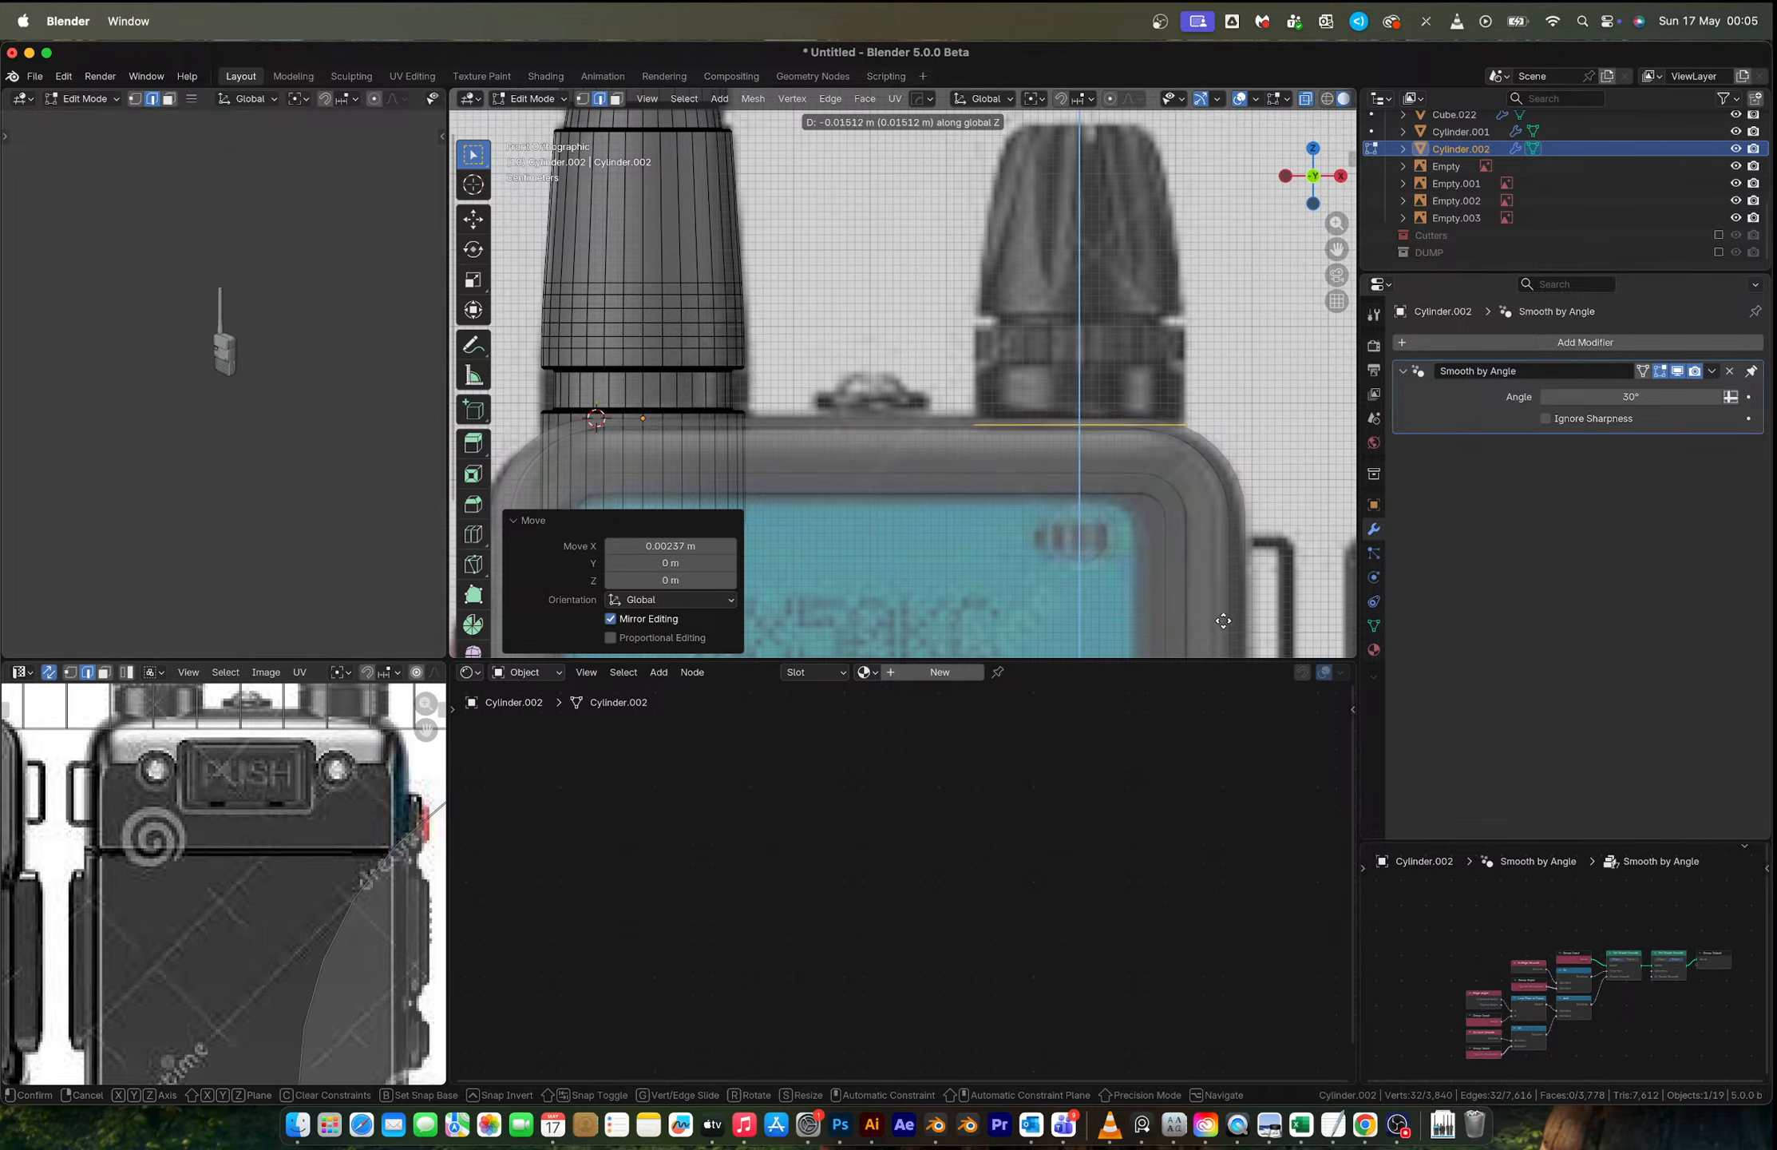
{"action": "left_click", "coordinate": [1214, 318]}
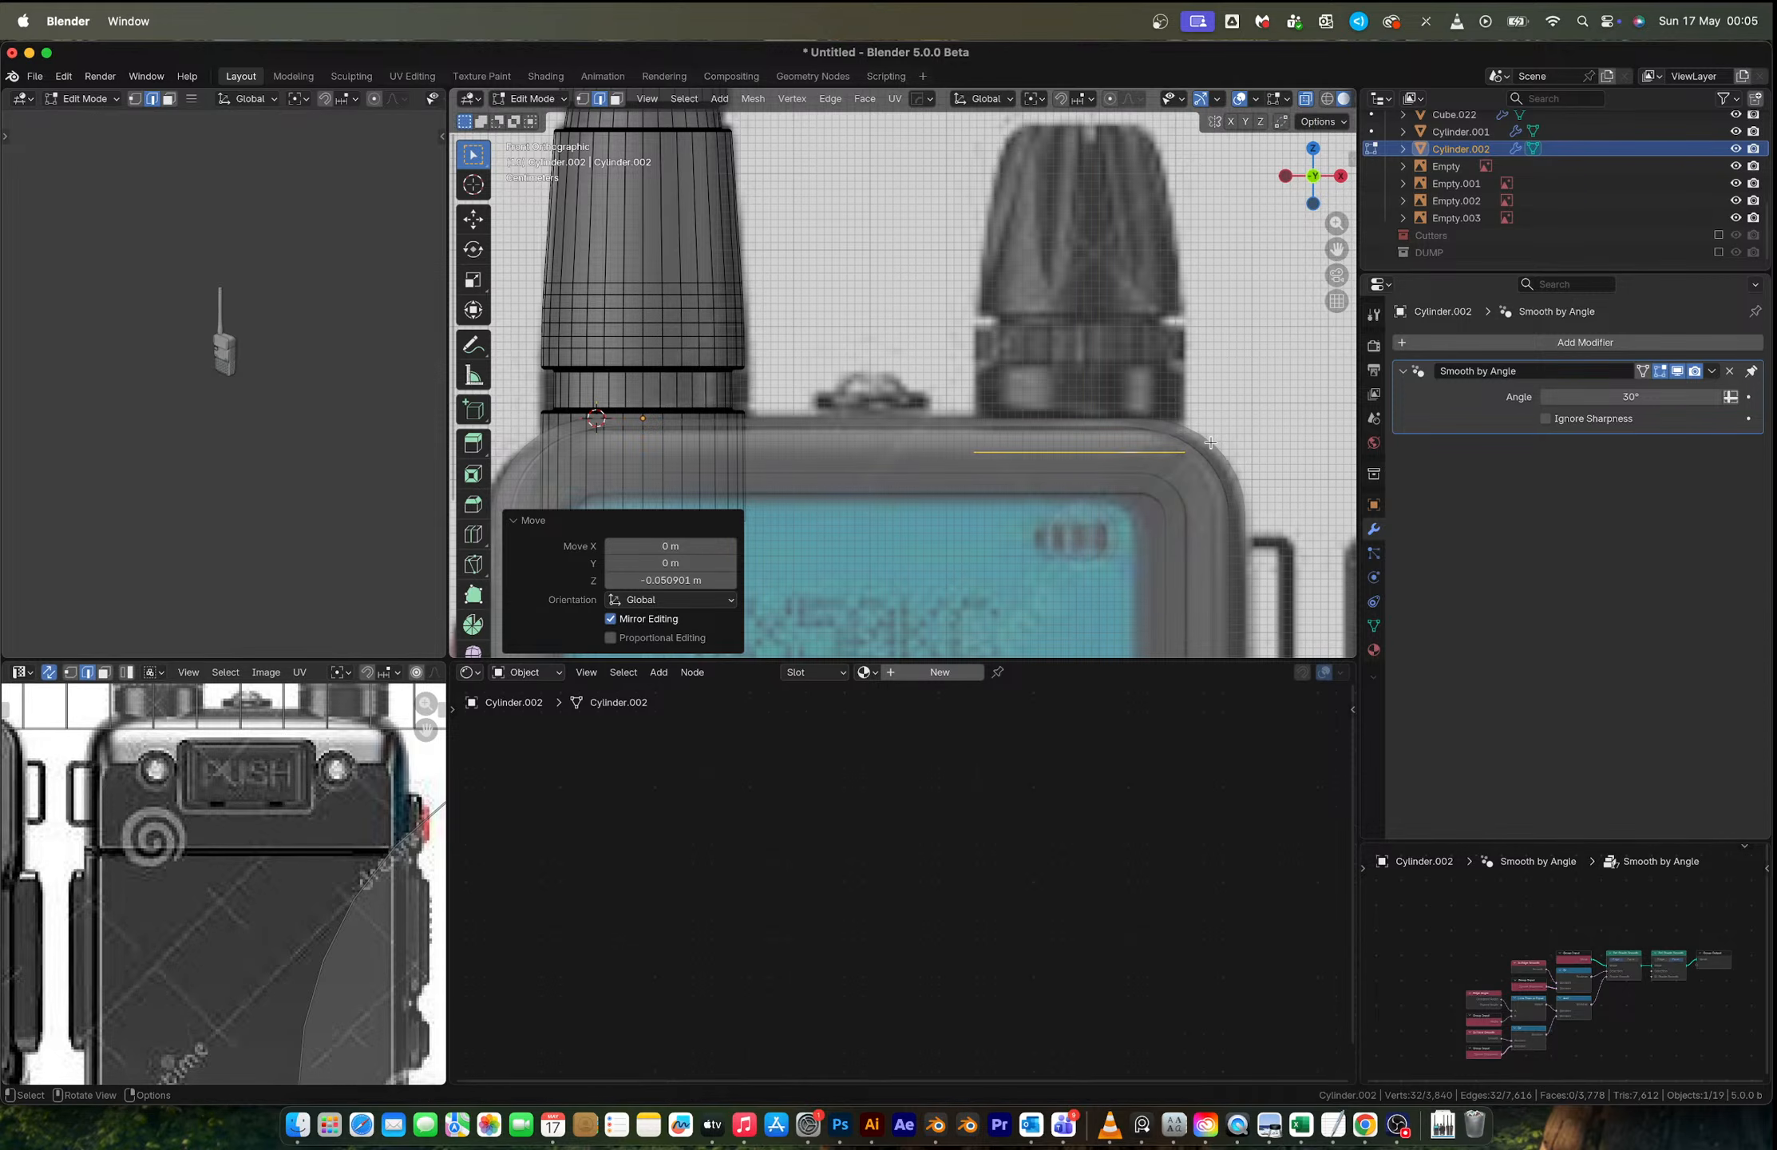
{"action": "key", "text": "e"}
{"action": "key", "text": "z"}
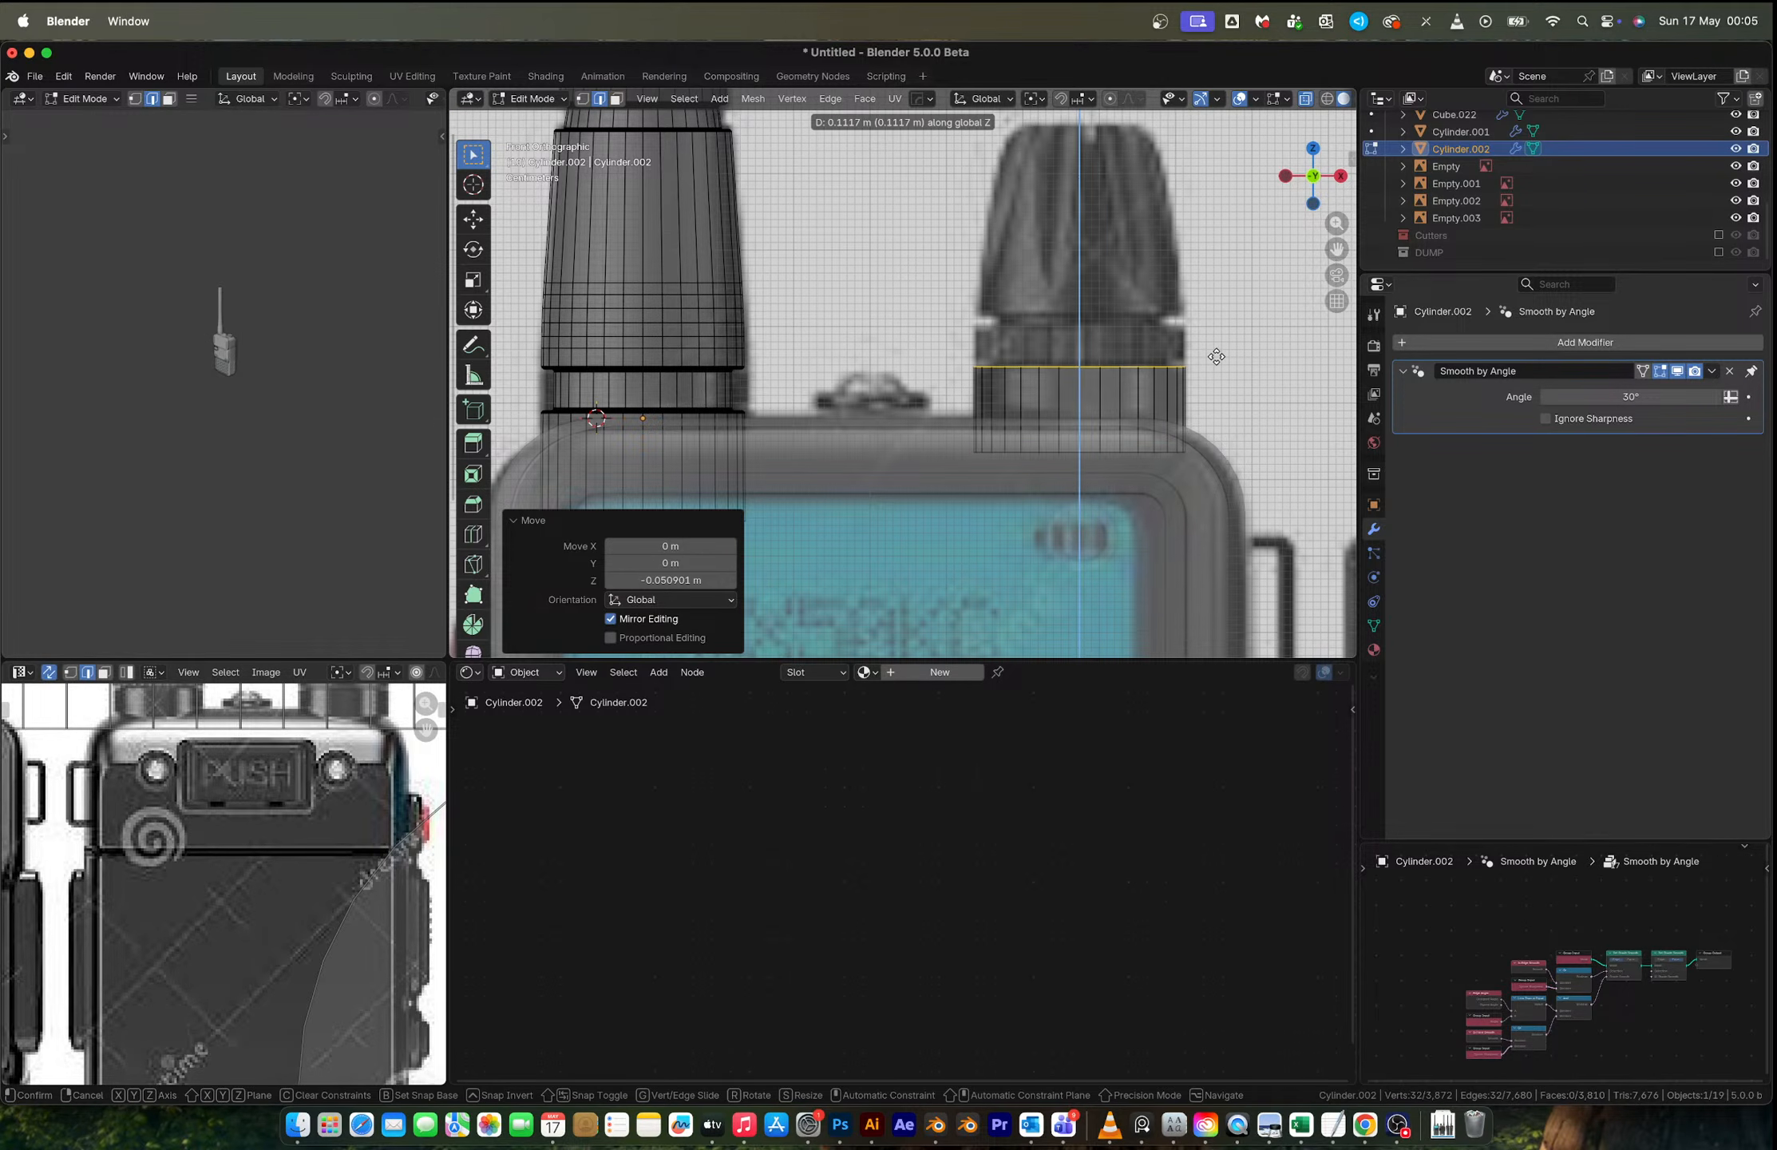
{"action": "left_click", "coordinate": [1213, 355]}
Step: Cap the collar's open top with a face and bevel its rim 0.0683 m wide with 5 segments
{"action": "scroll", "coordinate": [1100, 373], "scroll_direction": "up", "scroll_amount": 2}
{"action": "middle_click_drag", "start_coordinate": [1147, 360], "coordinate": [1074, 371], "text": "shift"}
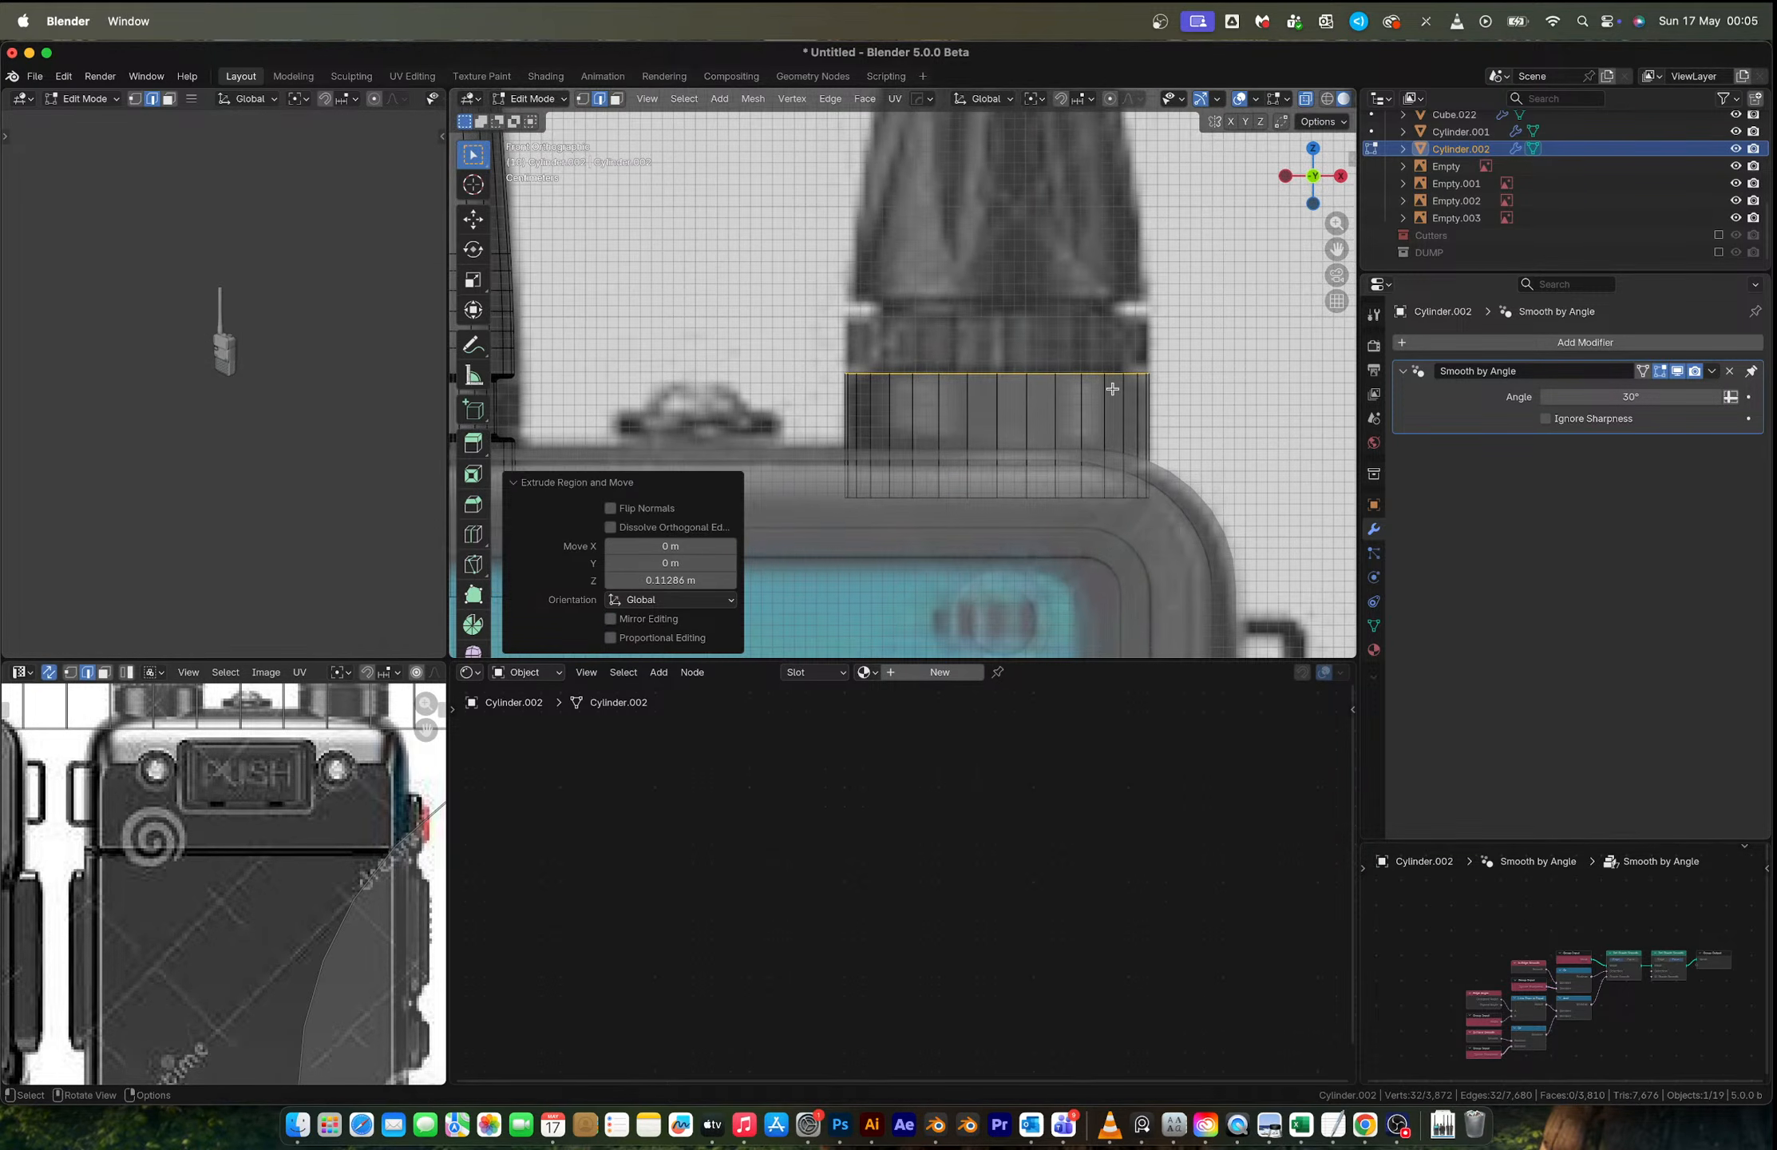
{"action": "scroll", "coordinate": [1118, 389], "scroll_direction": "up", "scroll_amount": 2}
{"action": "key", "text": "ctrl+b"}
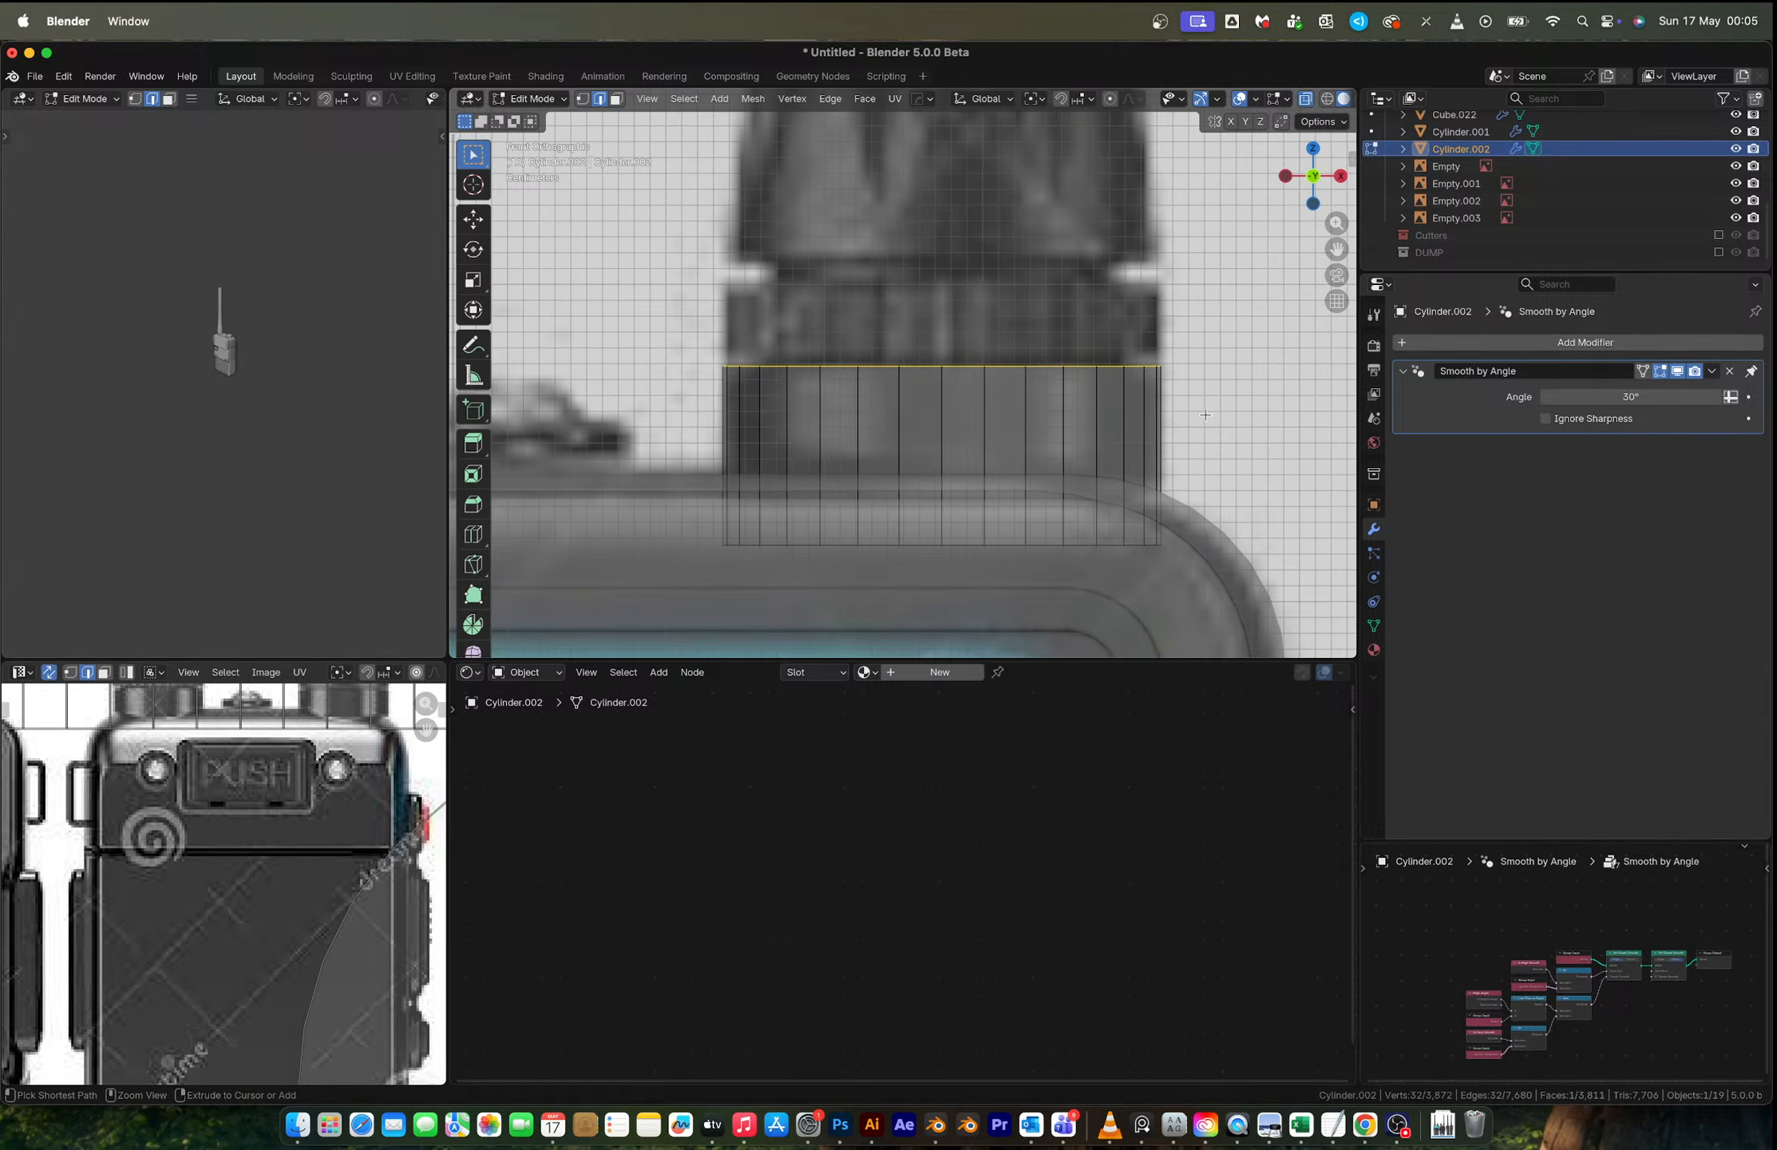
{"action": "left_click", "coordinate": [1272, 469]}
Step: Select the collar's top face and inset it by 0.2508 m
{"action": "middle_click_drag", "start_coordinate": [978, 359], "coordinate": [936, 404]}
{"action": "scroll", "coordinate": [950, 375], "scroll_direction": "down", "scroll_amount": 2}
{"action": "key", "text": "alt+z"}
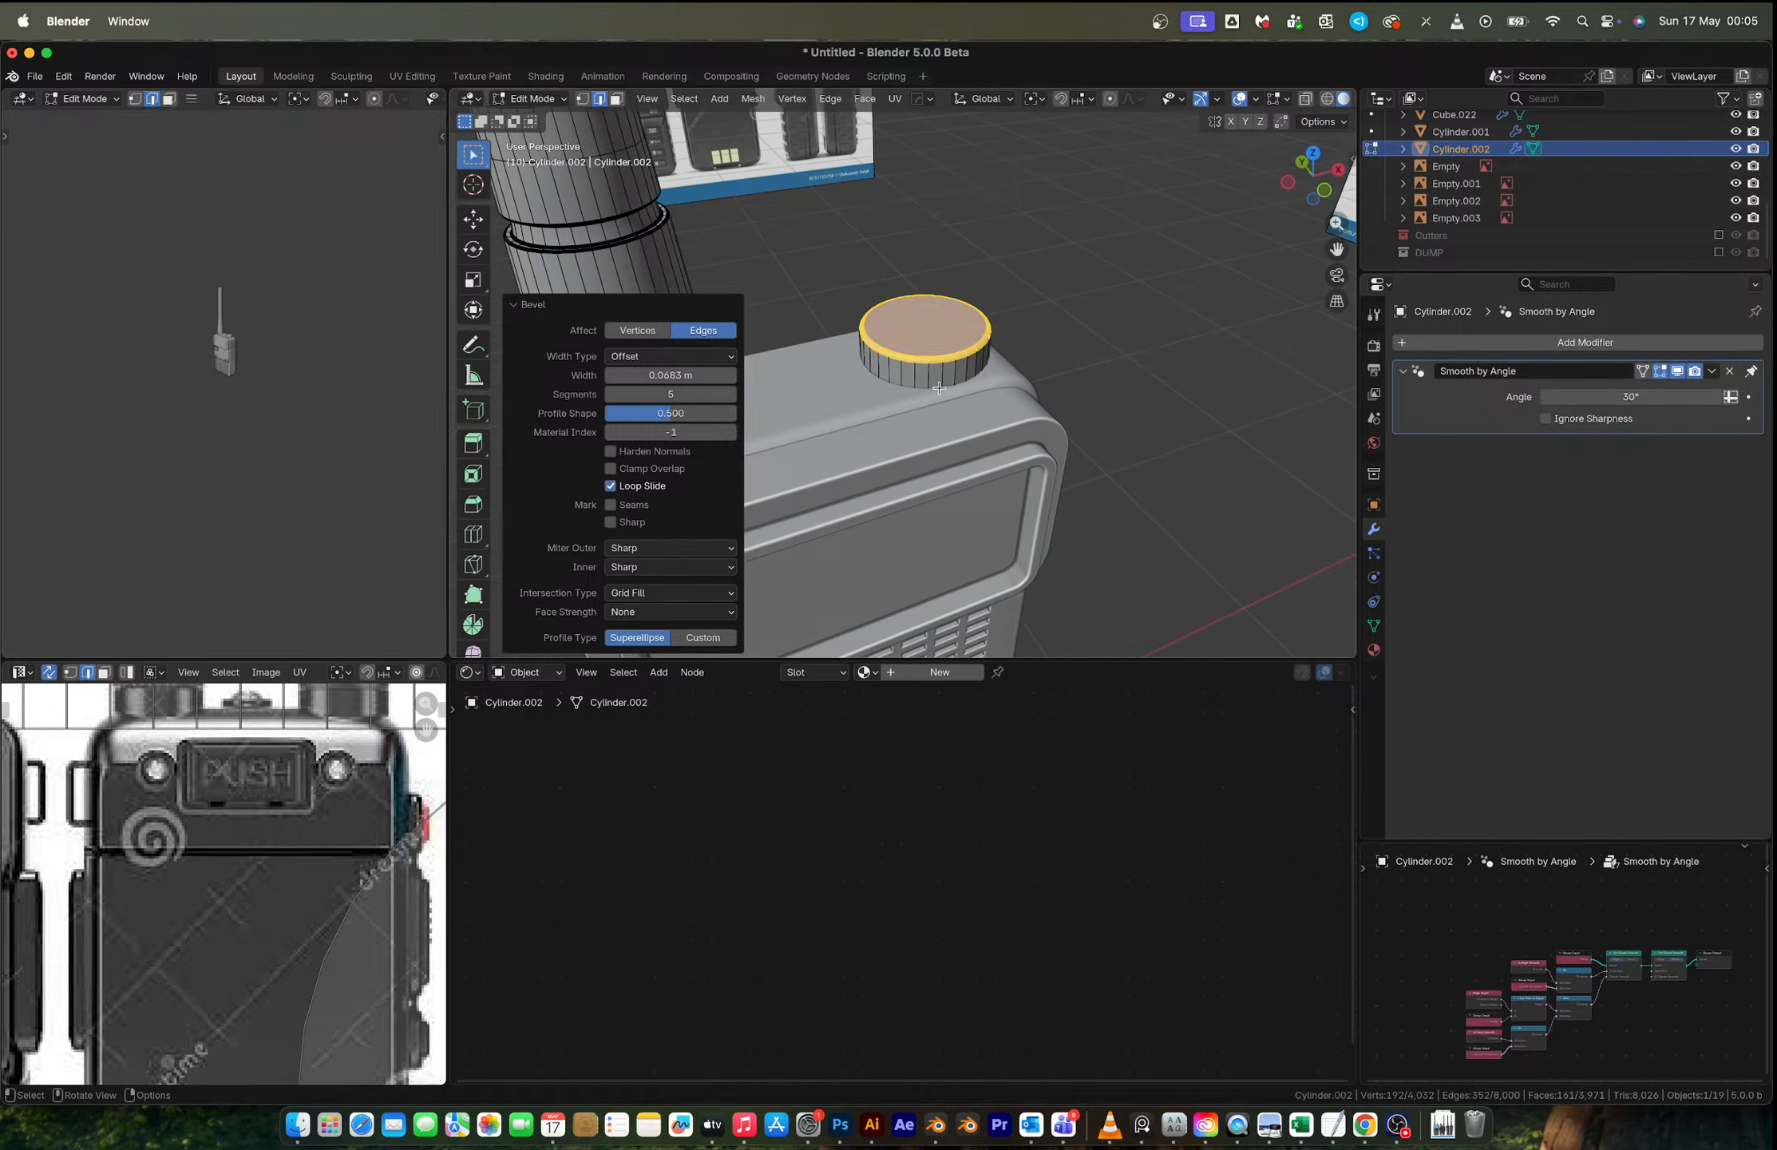
{"action": "key", "text": "3"}
{"action": "left_click", "coordinate": [931, 326]}
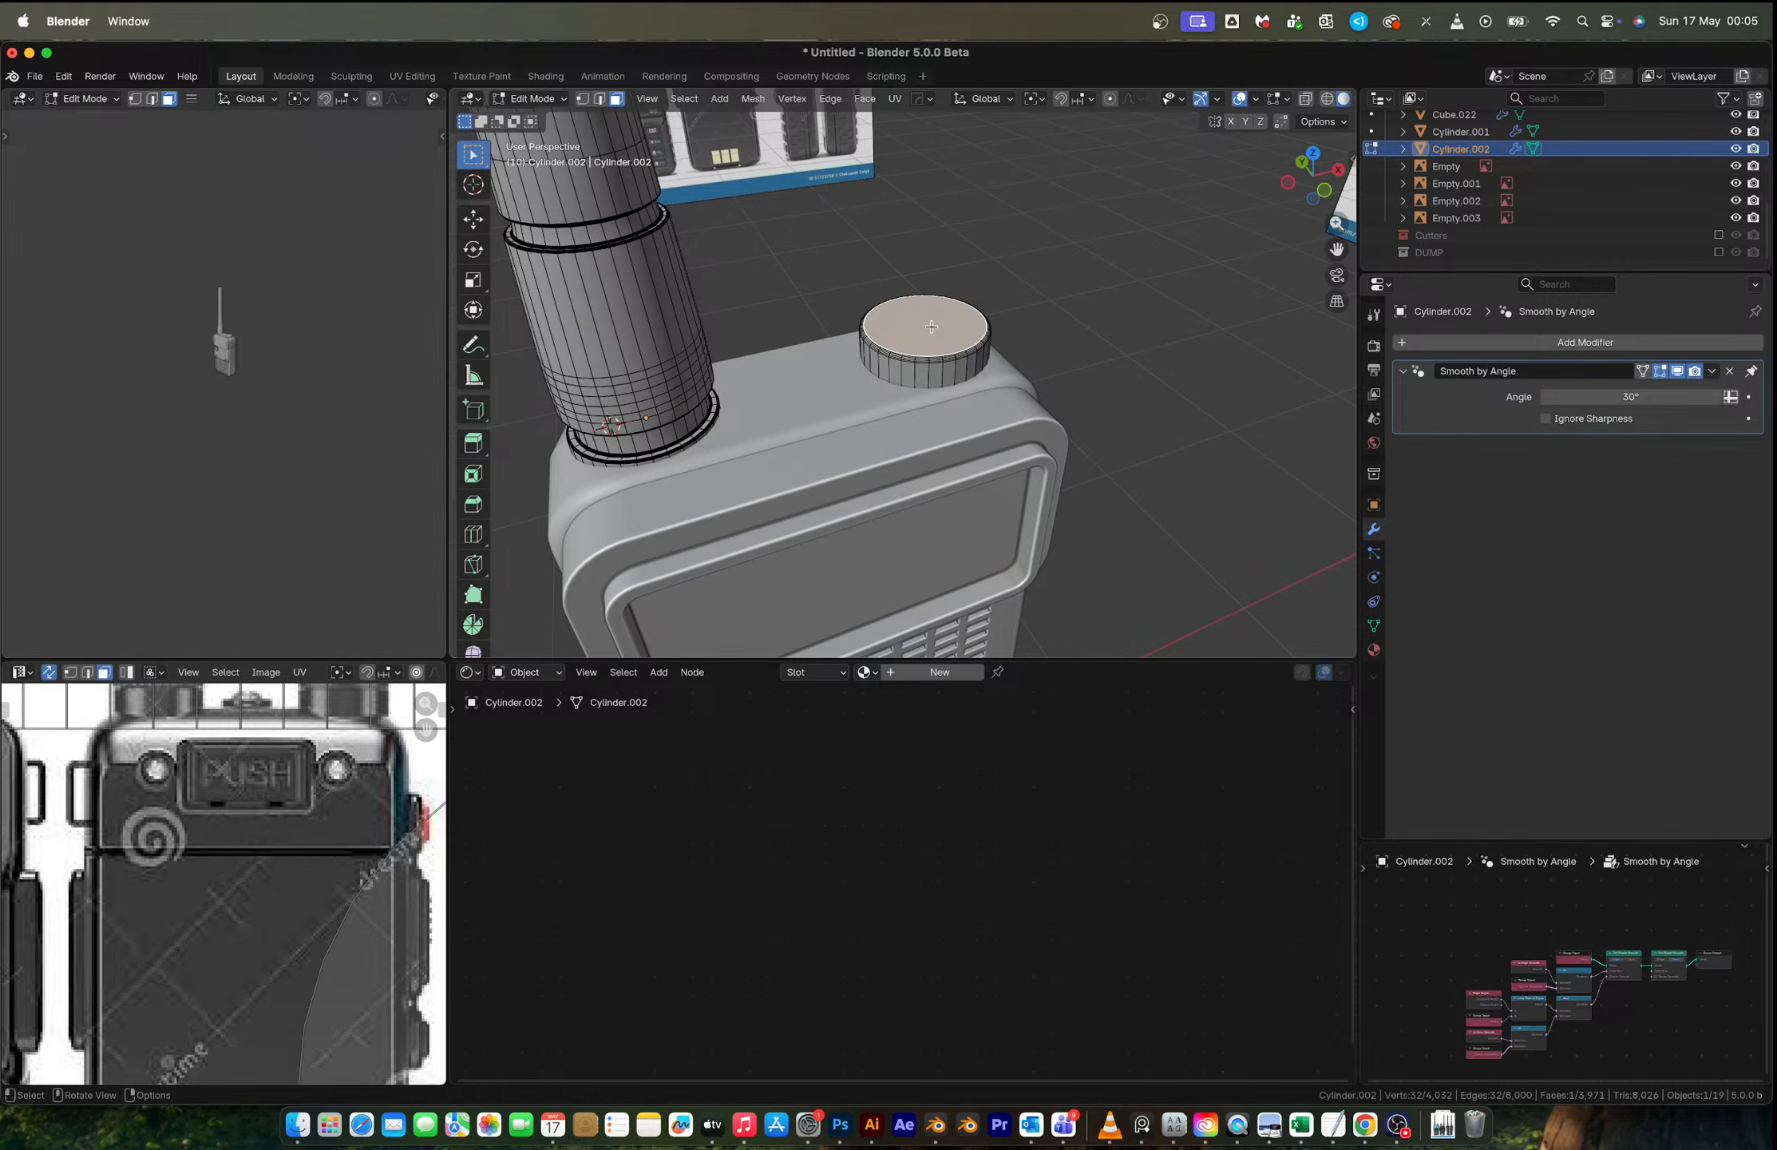
{"action": "key", "text": "i"}
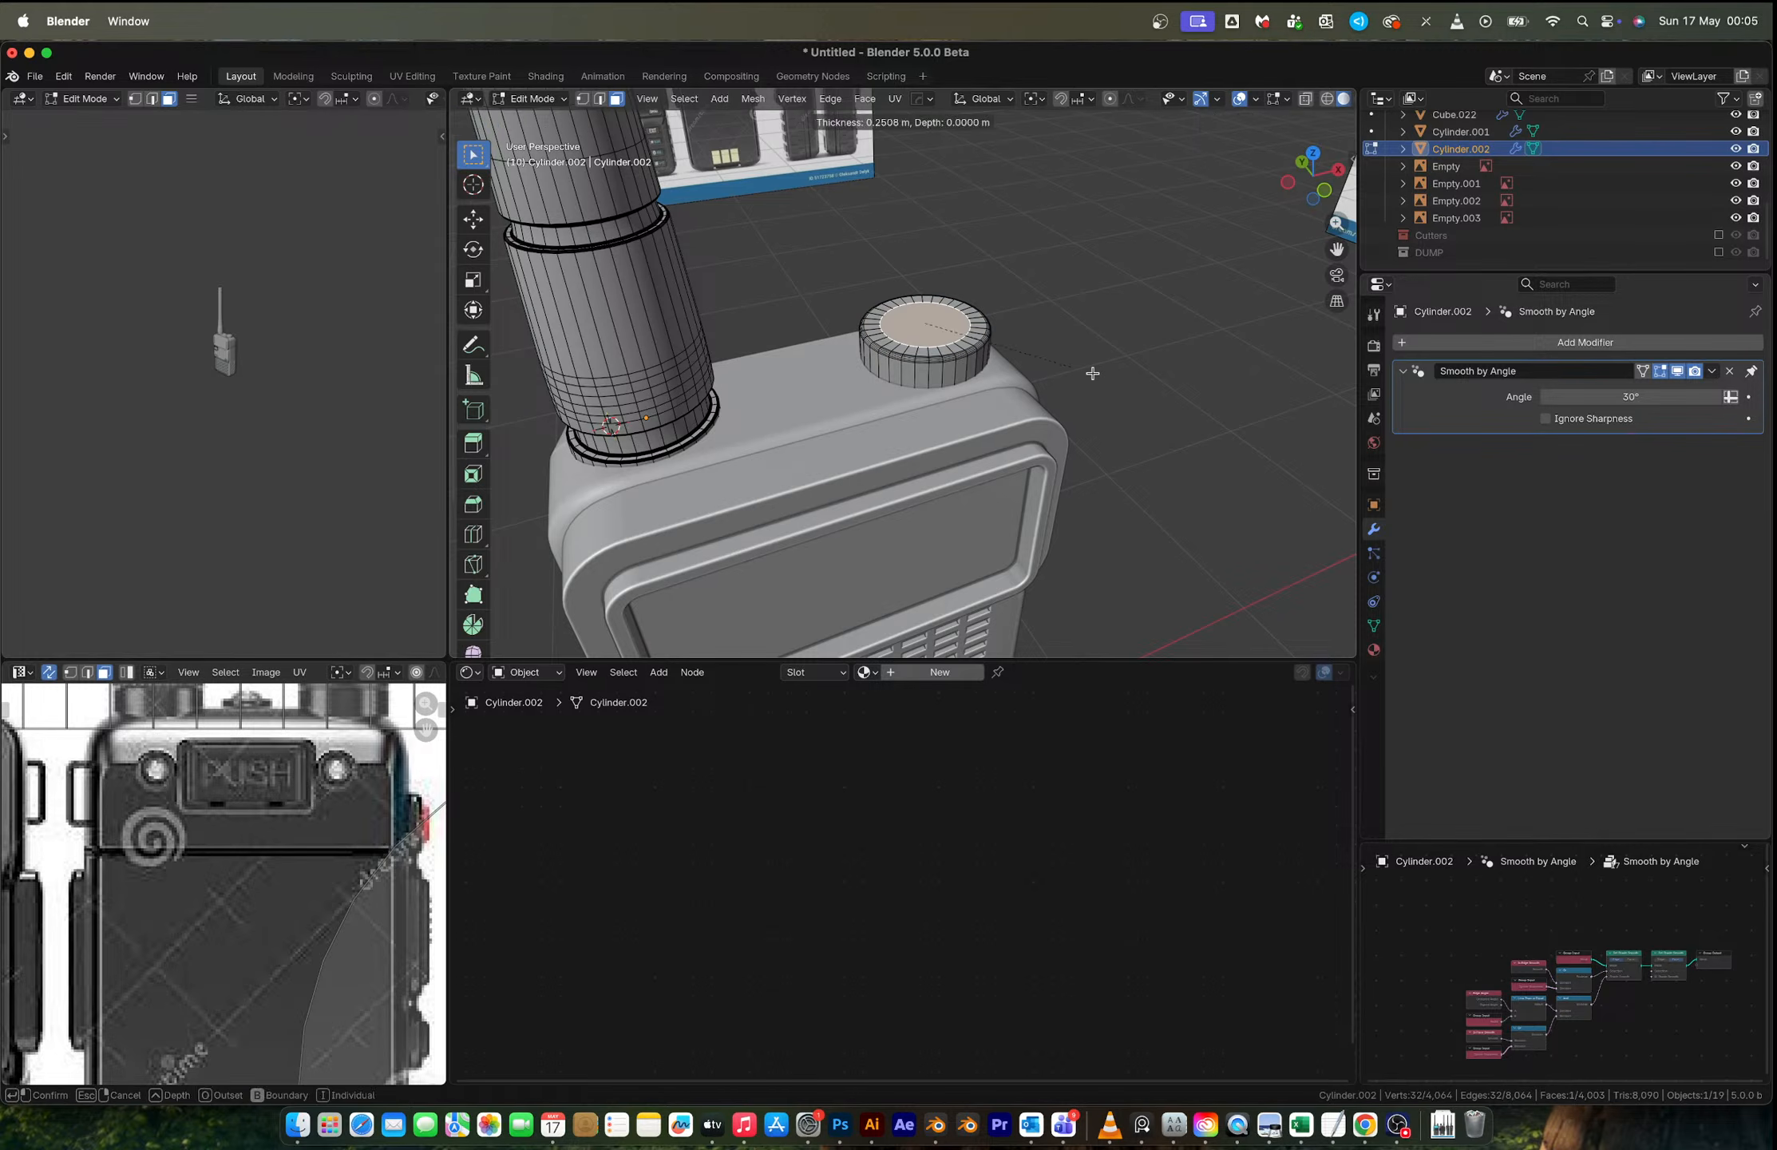
{"action": "left_click", "coordinate": [1097, 372]}
Step: Extrude the inset face upward about 0.226 m as a post inside the knob reference
{"action": "left_click", "coordinate": [1324, 191]}
{"action": "scroll", "coordinate": [997, 347], "scroll_direction": "up", "scroll_amount": 4}
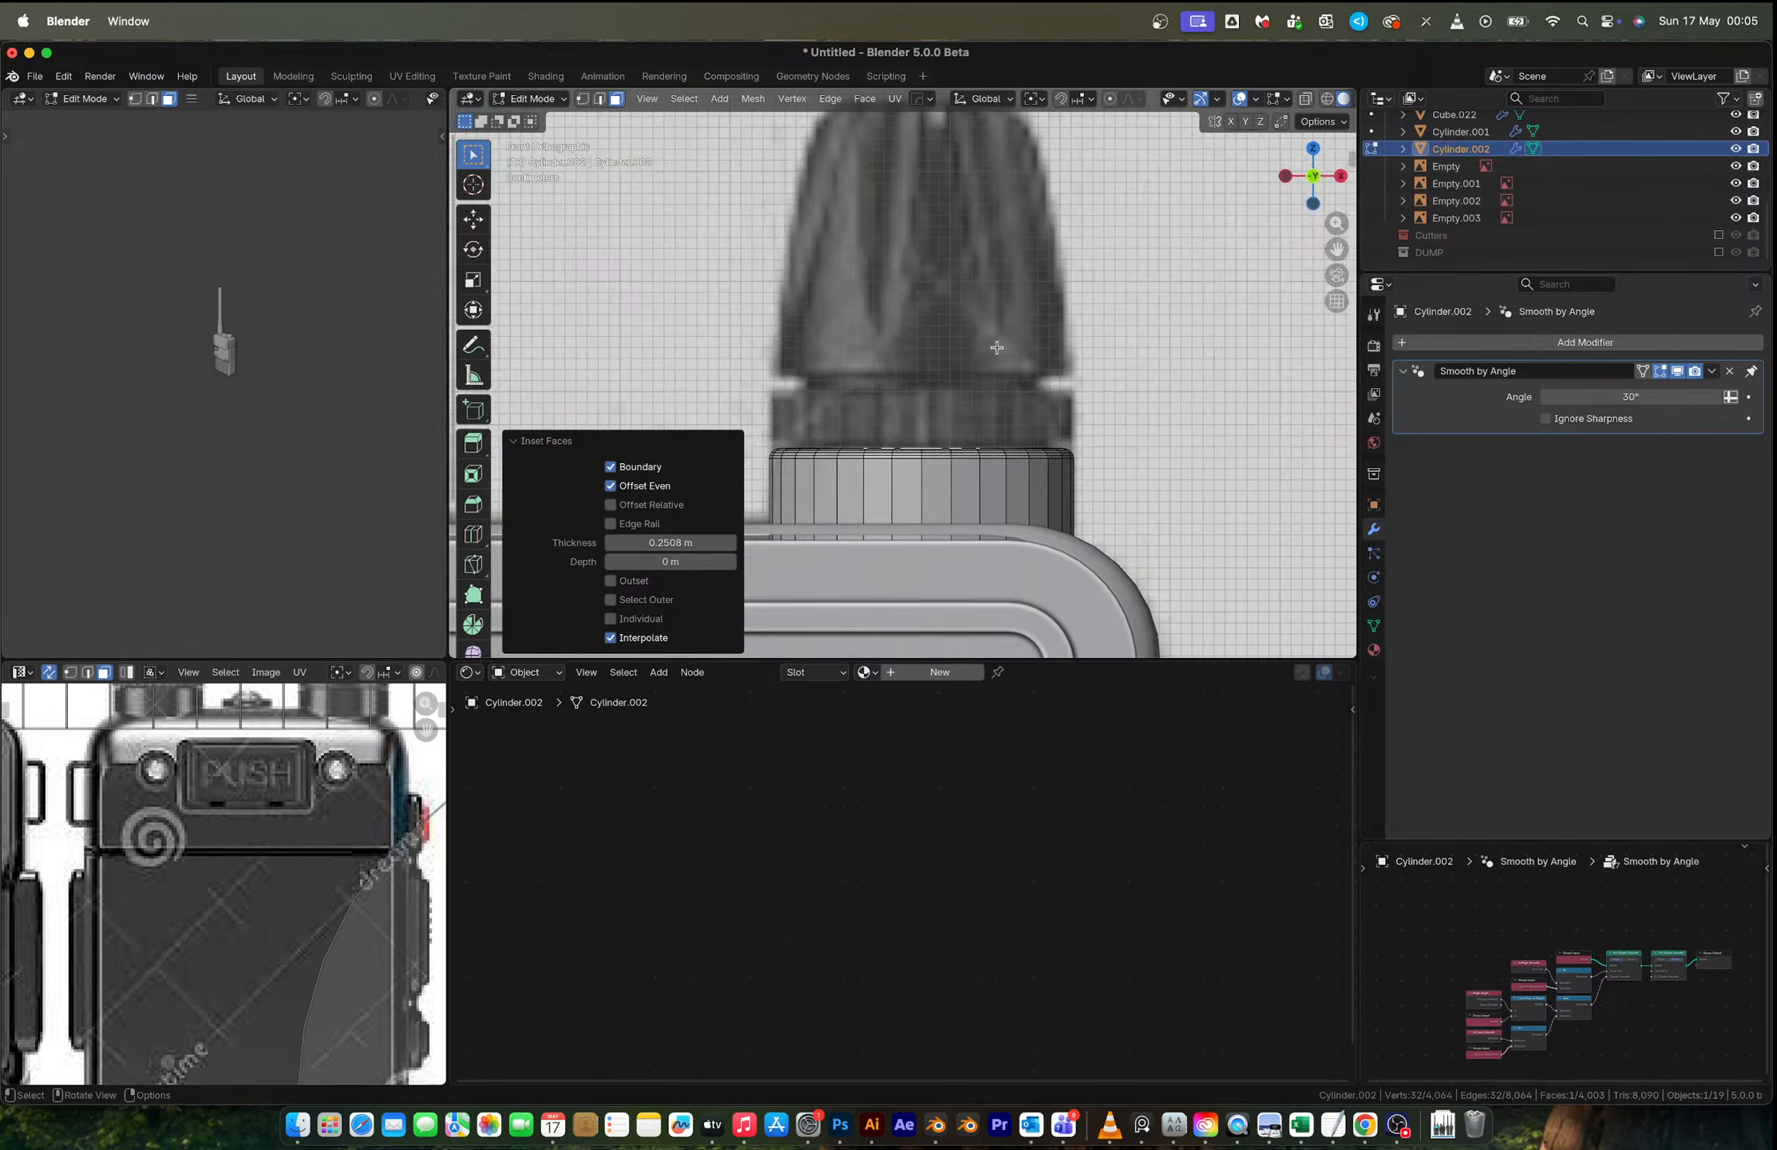
{"action": "key", "text": "e"}
{"action": "left_click", "coordinate": [1005, 376]}
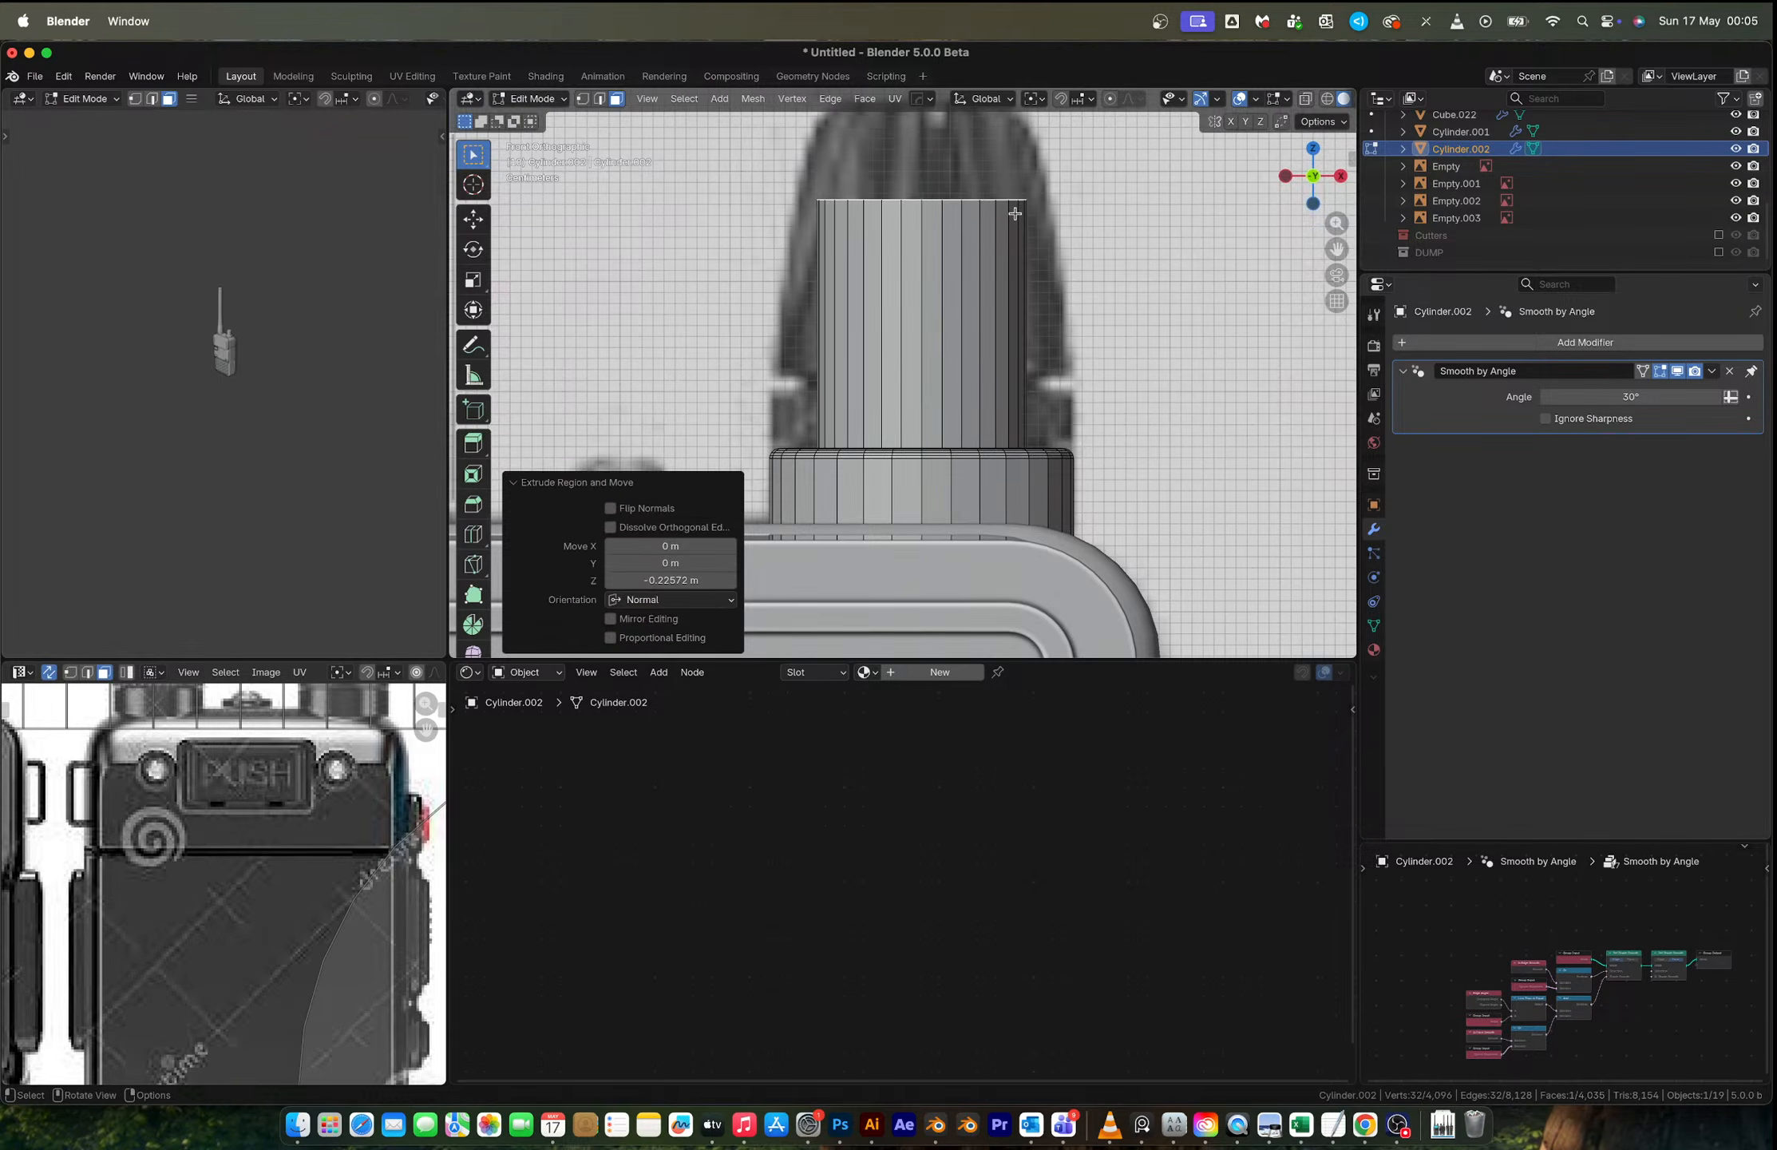
Step: Snap the 3D cursor to the post's top face and add a cylinder there in Object Mode, scaled to 0.177
{"action": "key", "text": "Tab"}
{"action": "key", "text": "Tab"}
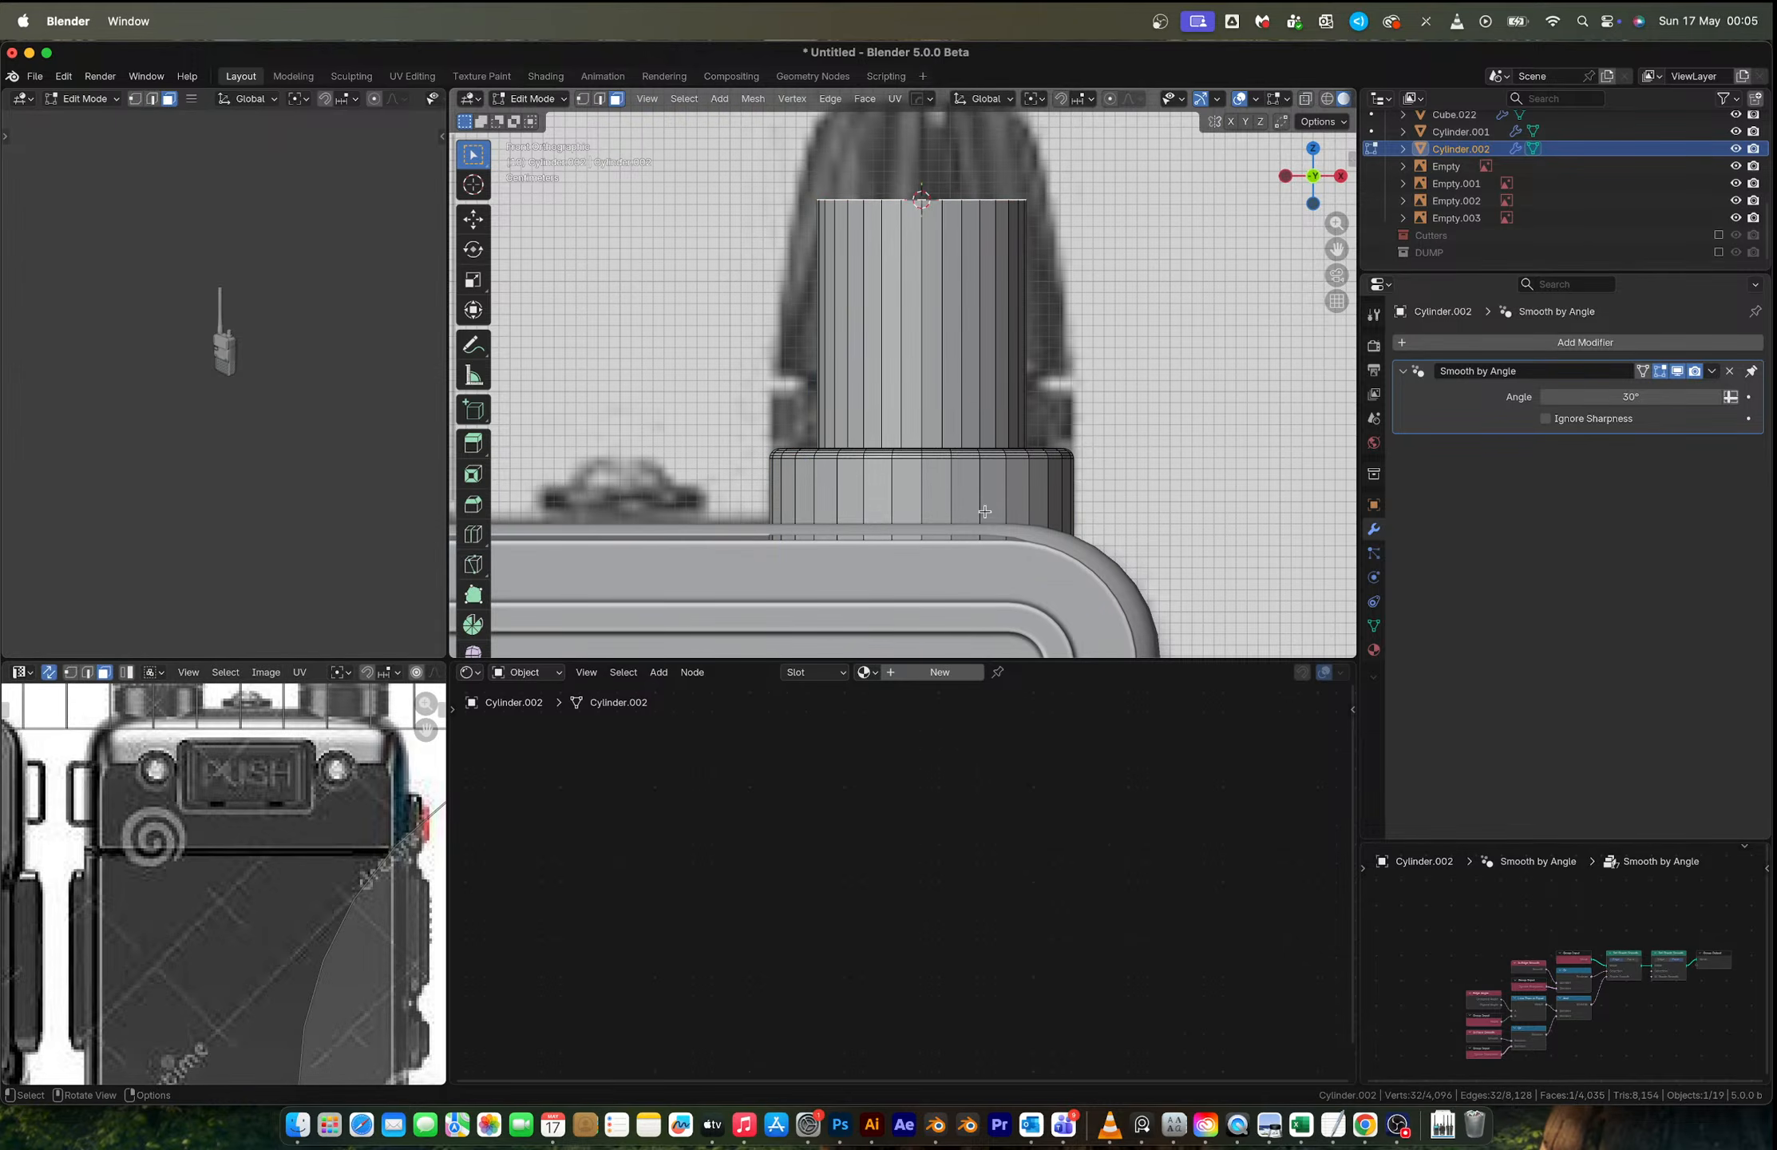
{"action": "key", "text": "Tab"}
{"action": "key", "text": "shift+a"}
{"action": "mouse_move", "coordinate": [983, 483]}
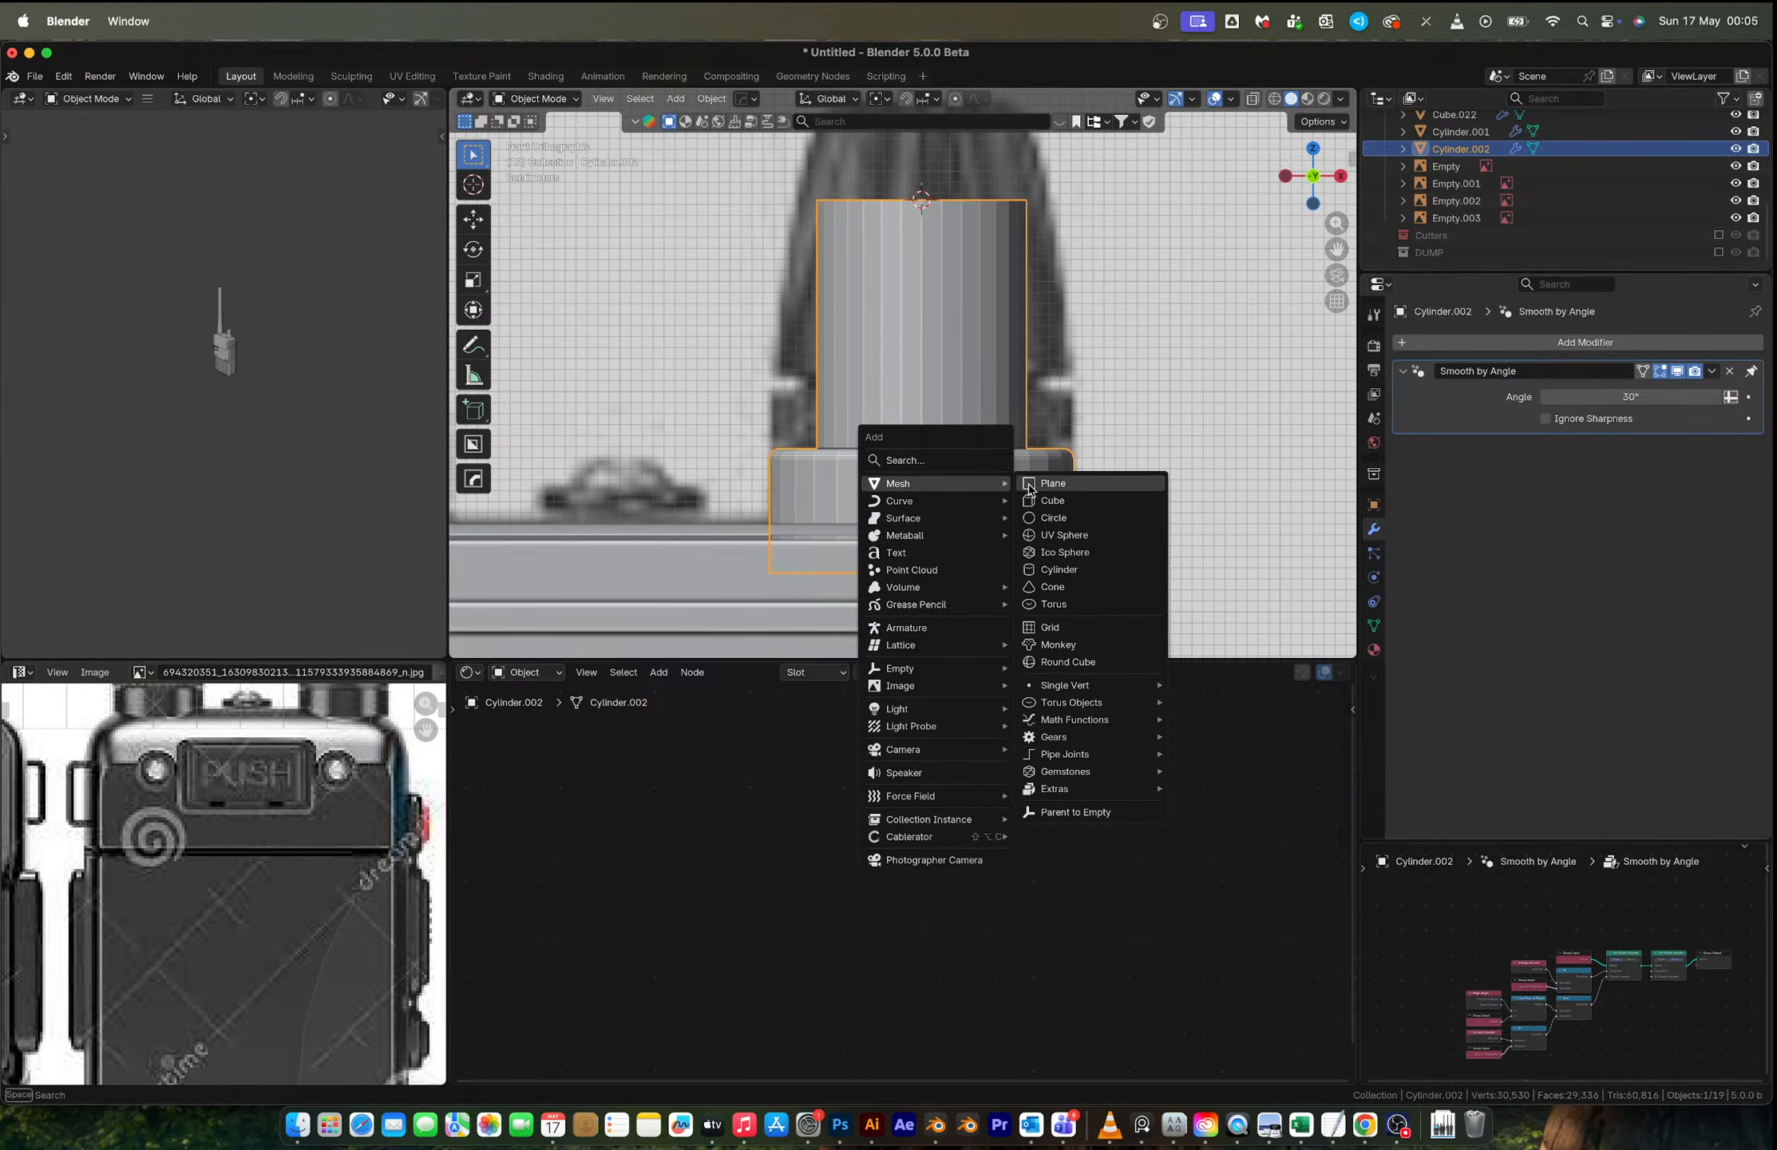
{"action": "left_click", "coordinate": [1054, 569]}
{"action": "key", "text": "s"}
{"action": "left_click", "coordinate": [941, 267]}
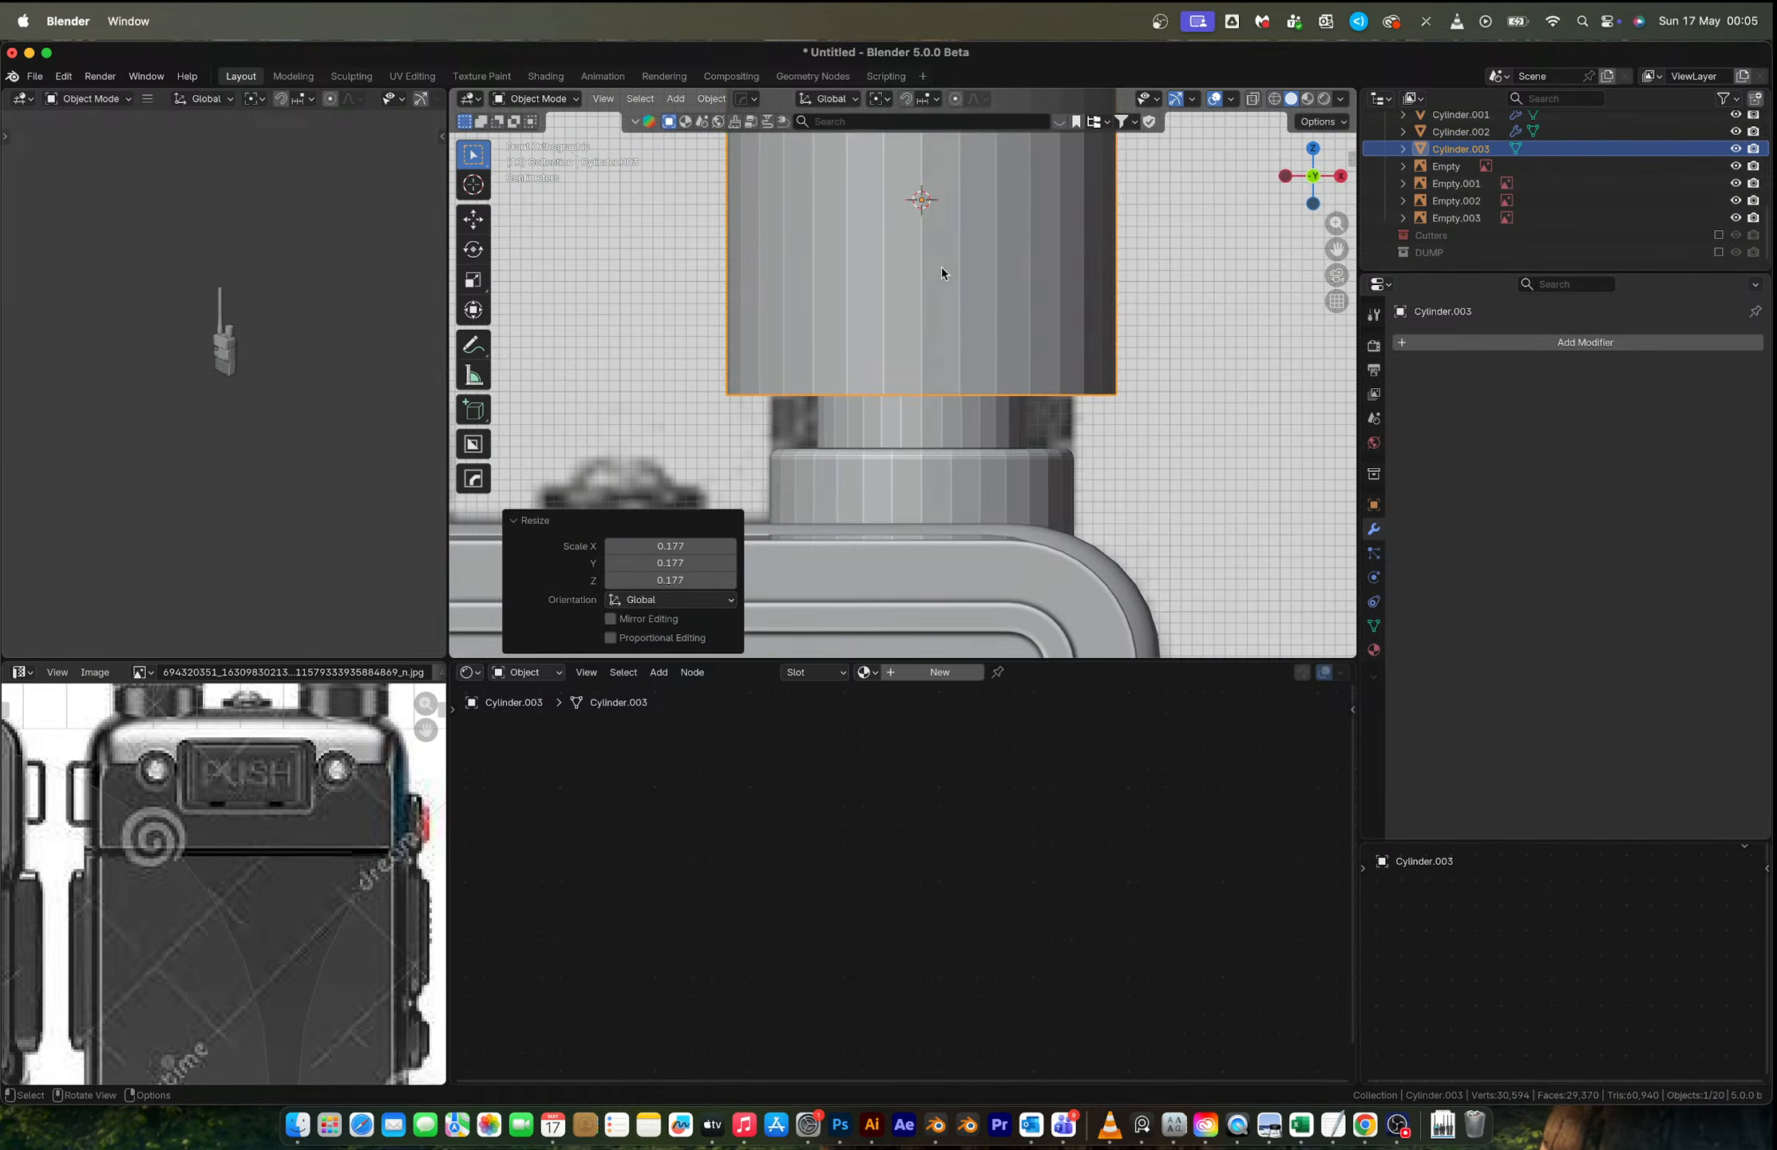
Step: Flatten the new cylinder along Z to 0.180 and lower it about 0.19 m to just above the knob's base collar
{"action": "key", "text": "s"}
{"action": "key", "text": "z"}
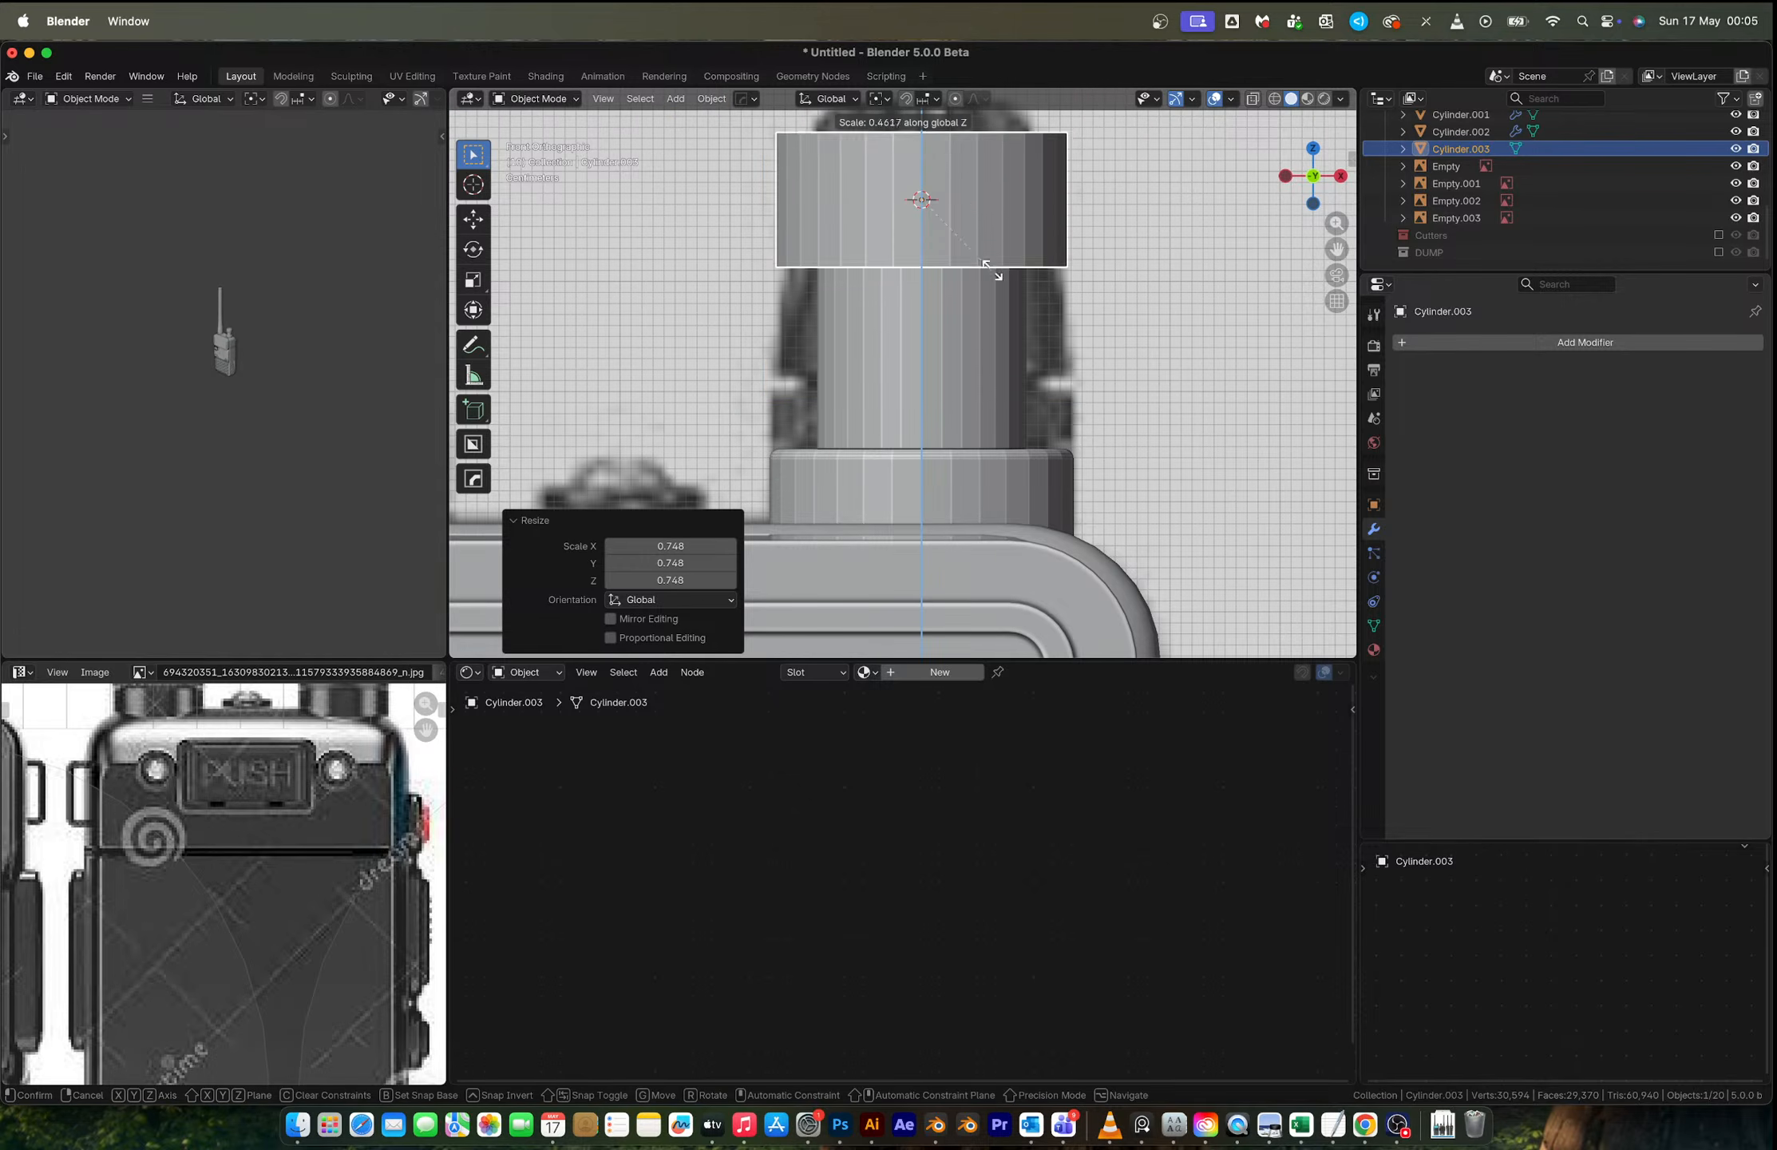
{"action": "left_click", "coordinate": [958, 222]}
{"action": "key", "text": "g"}
{"action": "key", "text": "z"}
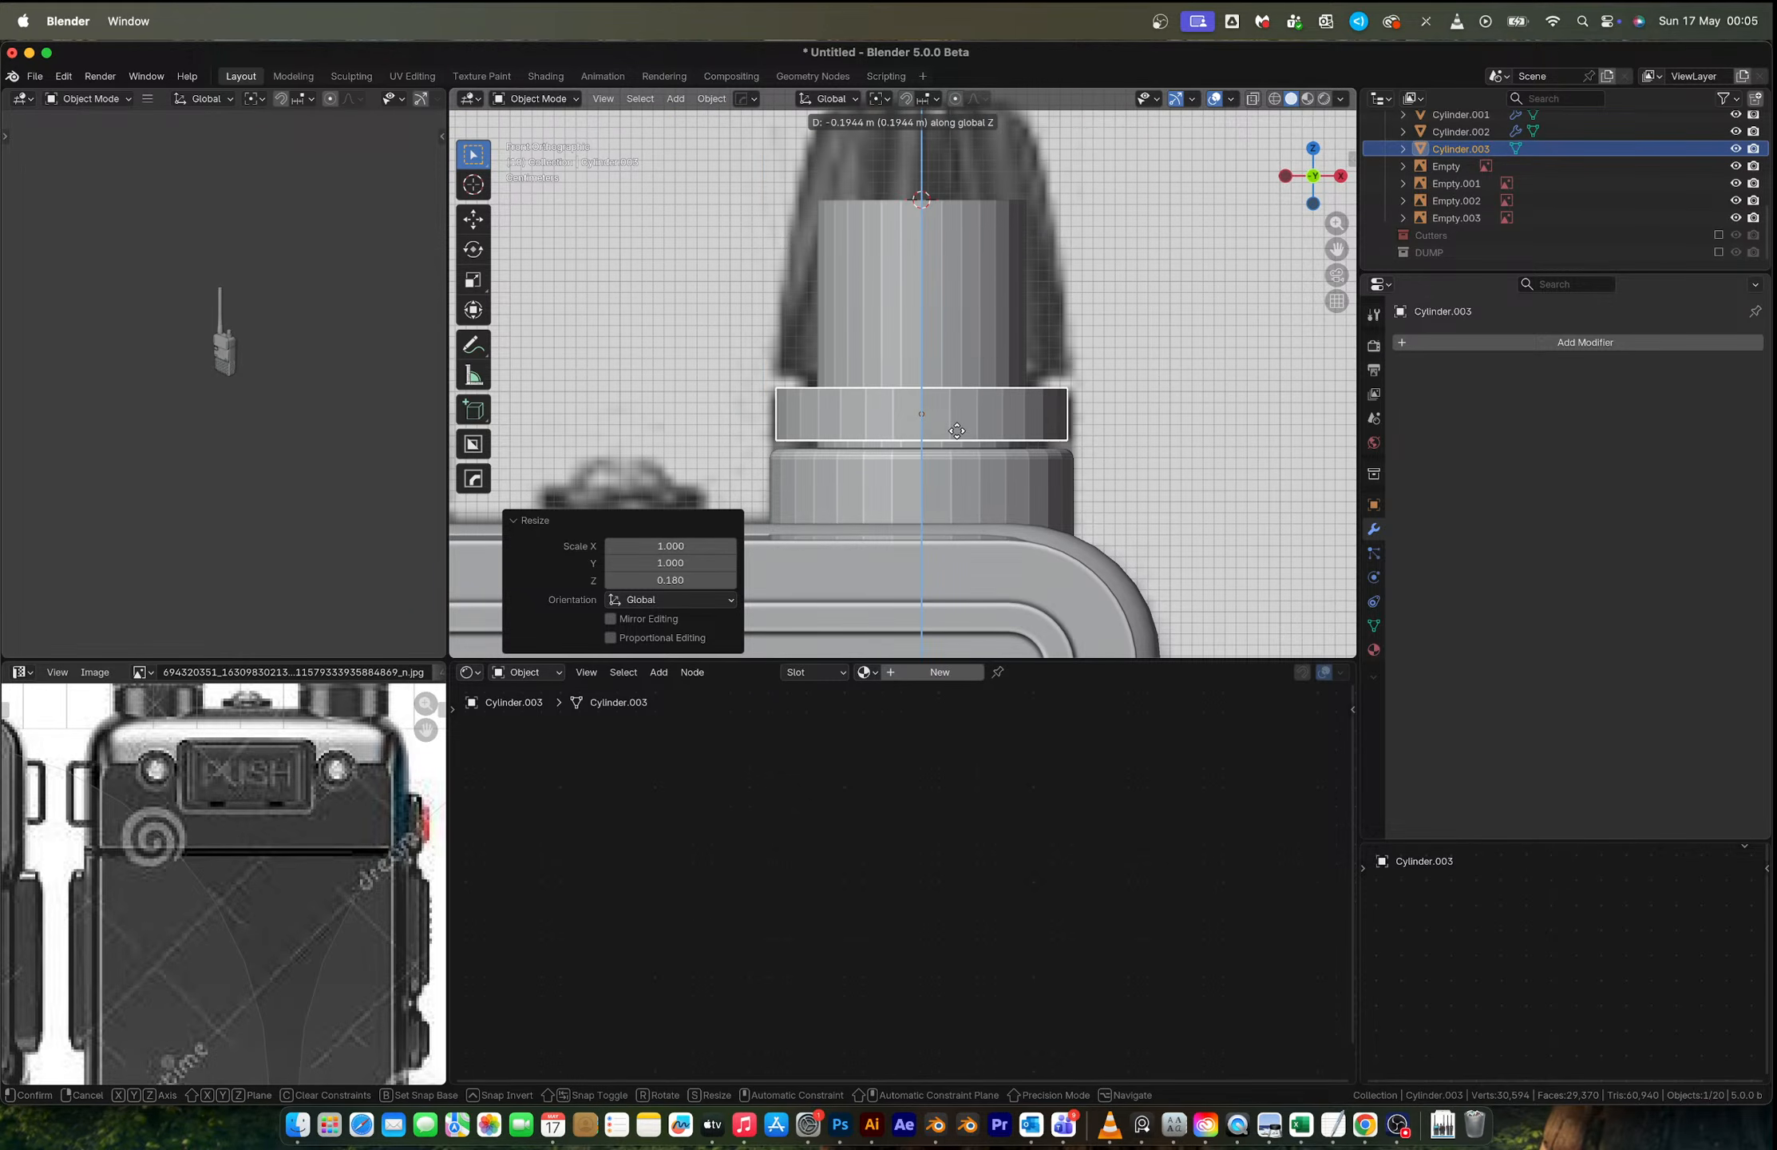
{"action": "left_click", "coordinate": [1038, 457]}
Step: Scale the flattened ring by 1.036 to match the knob's outline in the reference image, and check the fit with X-ray
{"action": "key", "text": "s"}
{"action": "left_click", "coordinate": [1045, 460]}
{"action": "key", "text": "alt+z"}
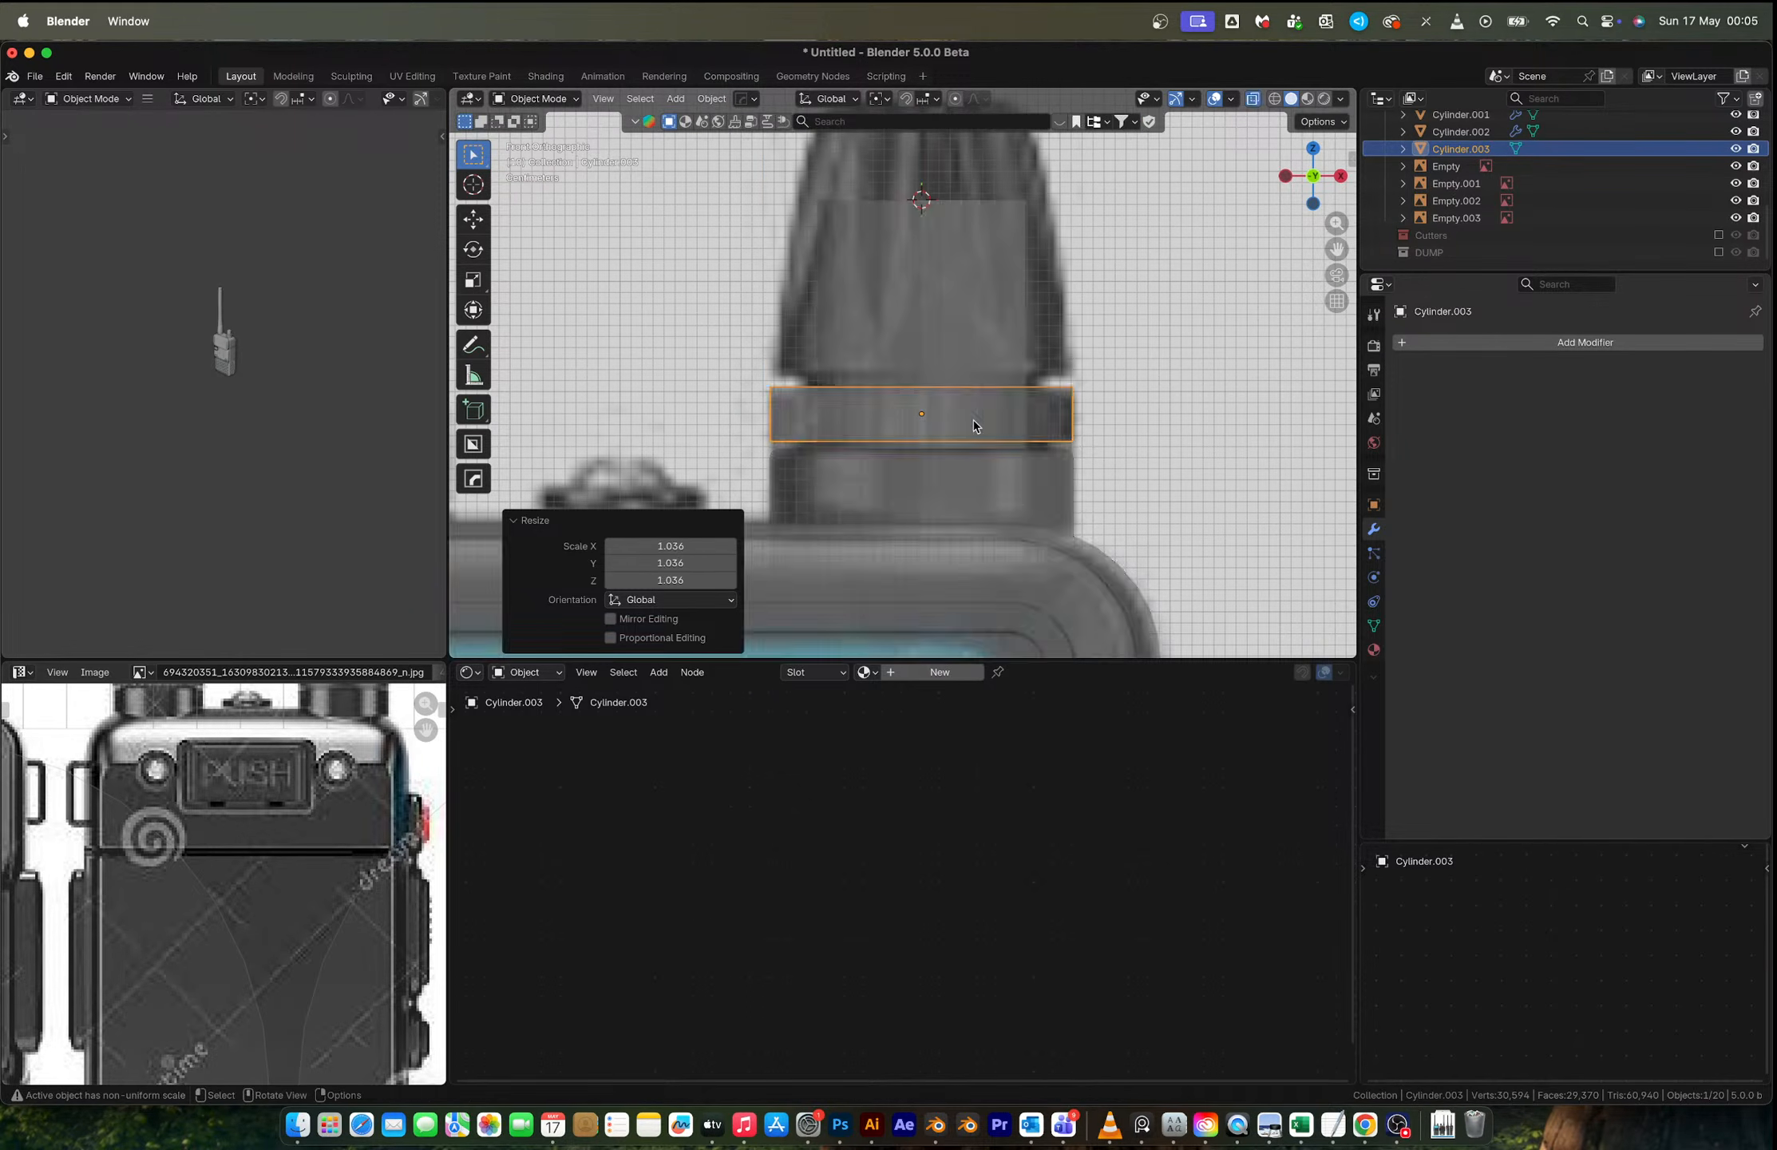
{"action": "middle_click_drag", "start_coordinate": [974, 423], "coordinate": [1067, 445]}
{"action": "scroll", "coordinate": [871, 402], "scroll_direction": "down", "scroll_amount": 3}
{"action": "scroll", "coordinate": [870, 406], "scroll_direction": "up", "scroll_amount": 3}
Step: Shrink the ring's entire mesh uniformly in Edit Mode so it is narrower than the base collar below it
{"action": "key", "text": "Tab"}
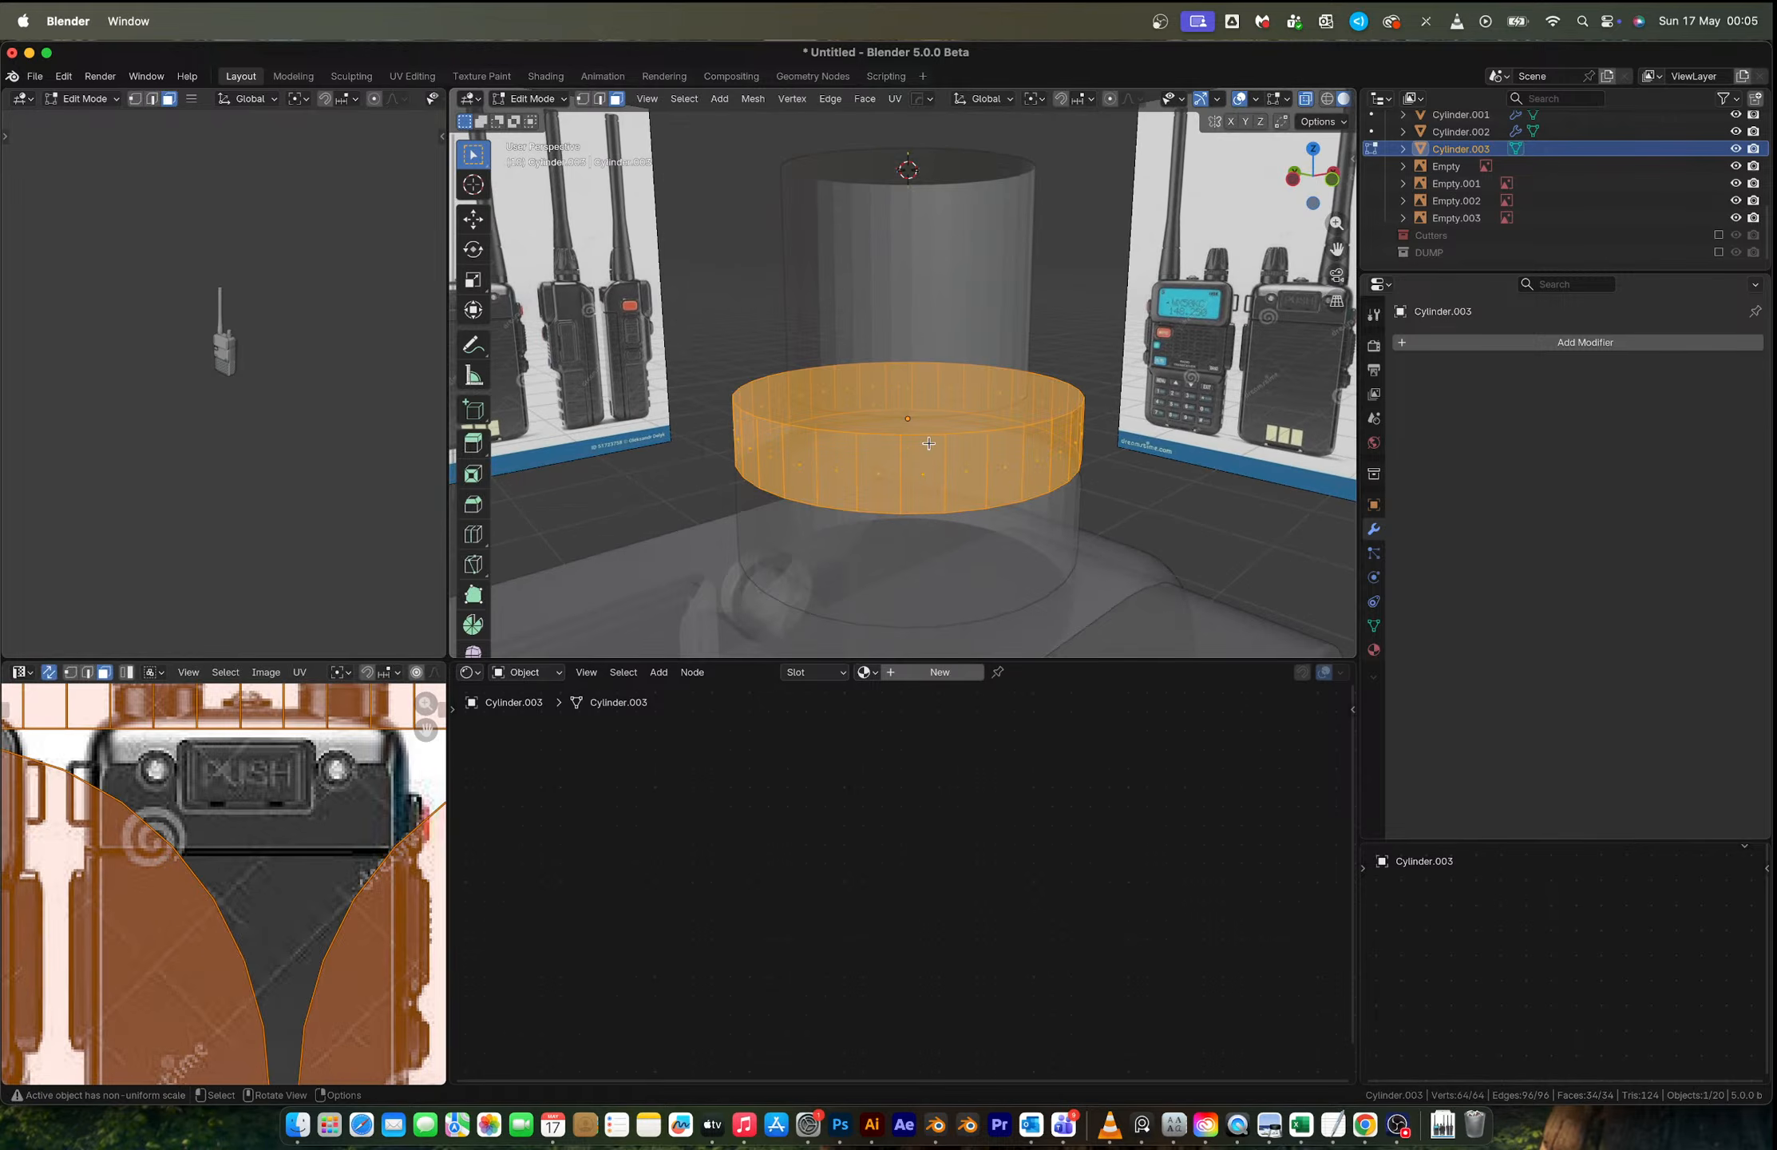
{"action": "key", "text": "alt+z"}
{"action": "scroll", "coordinate": [878, 415], "scroll_direction": "up", "scroll_amount": 2}
{"action": "middle_click_drag", "start_coordinate": [878, 416], "coordinate": [922, 438]}
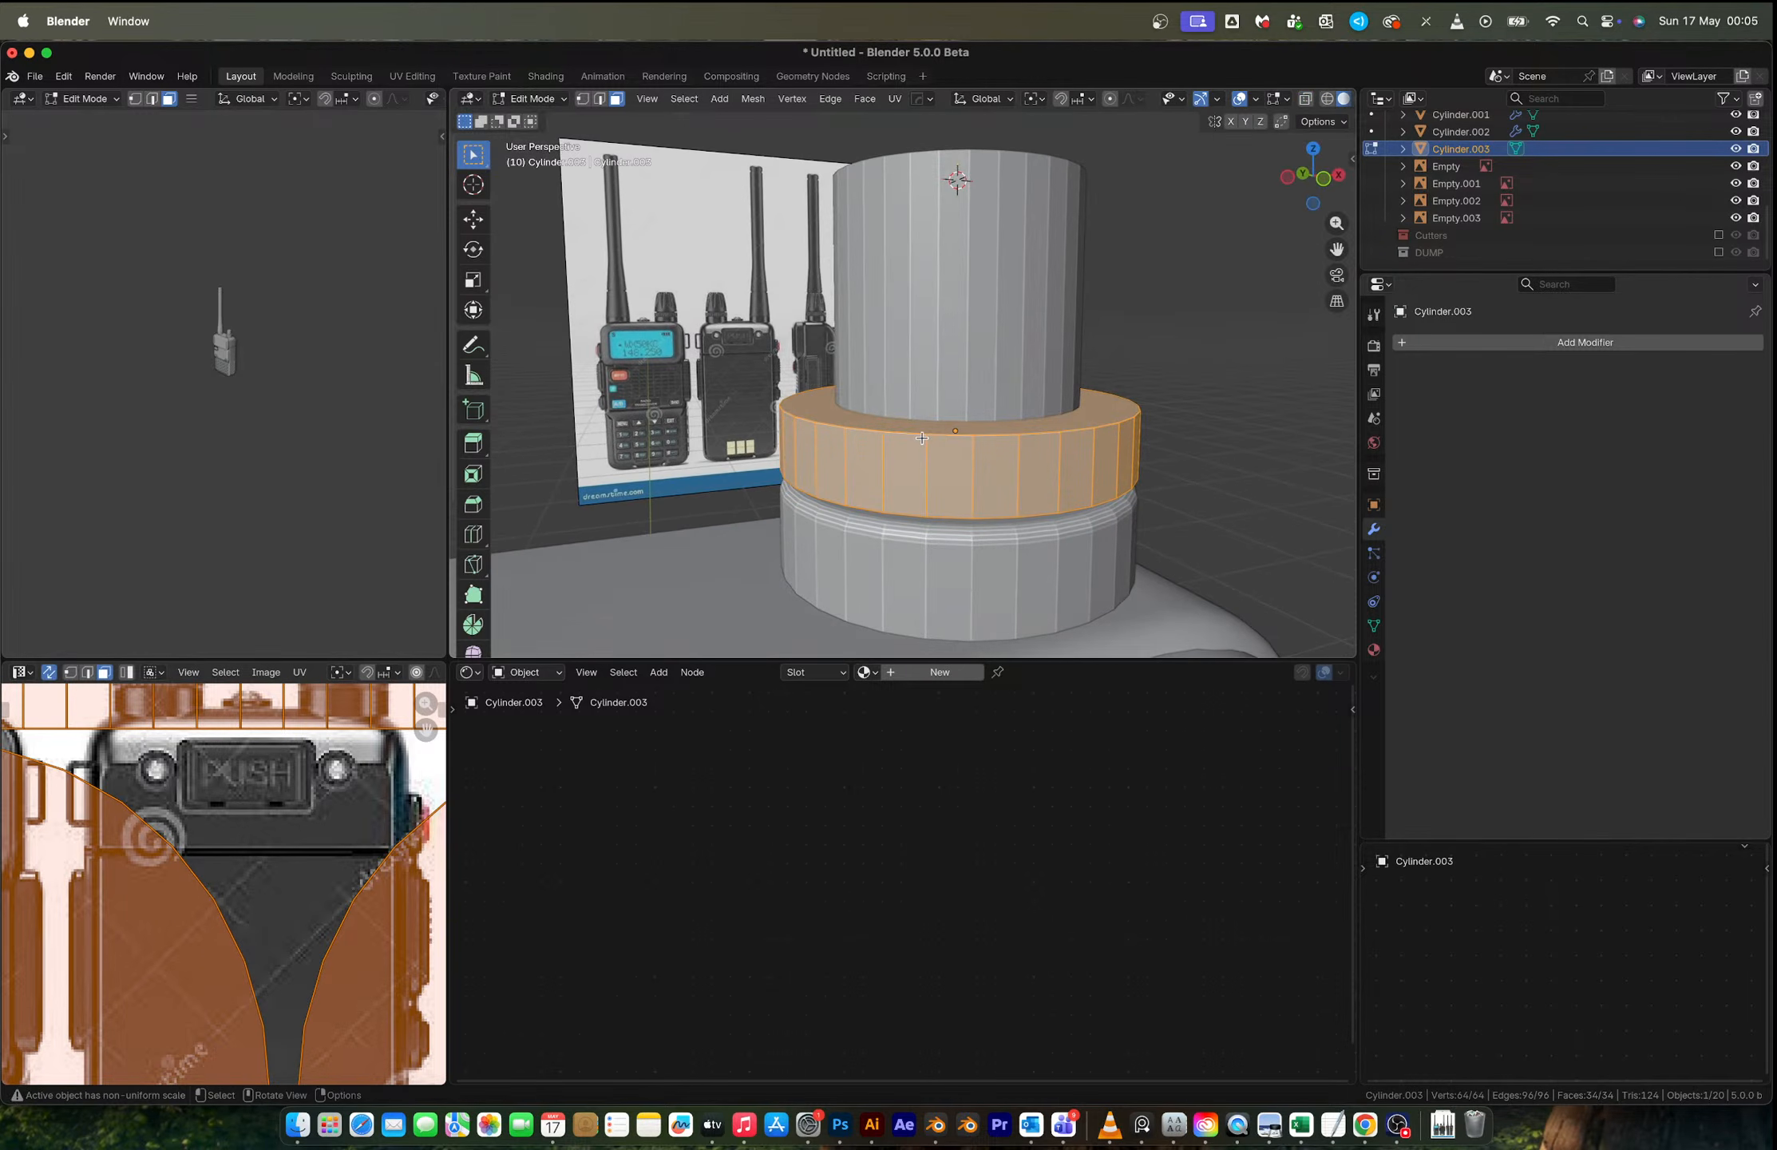
{"action": "key", "text": "s"}
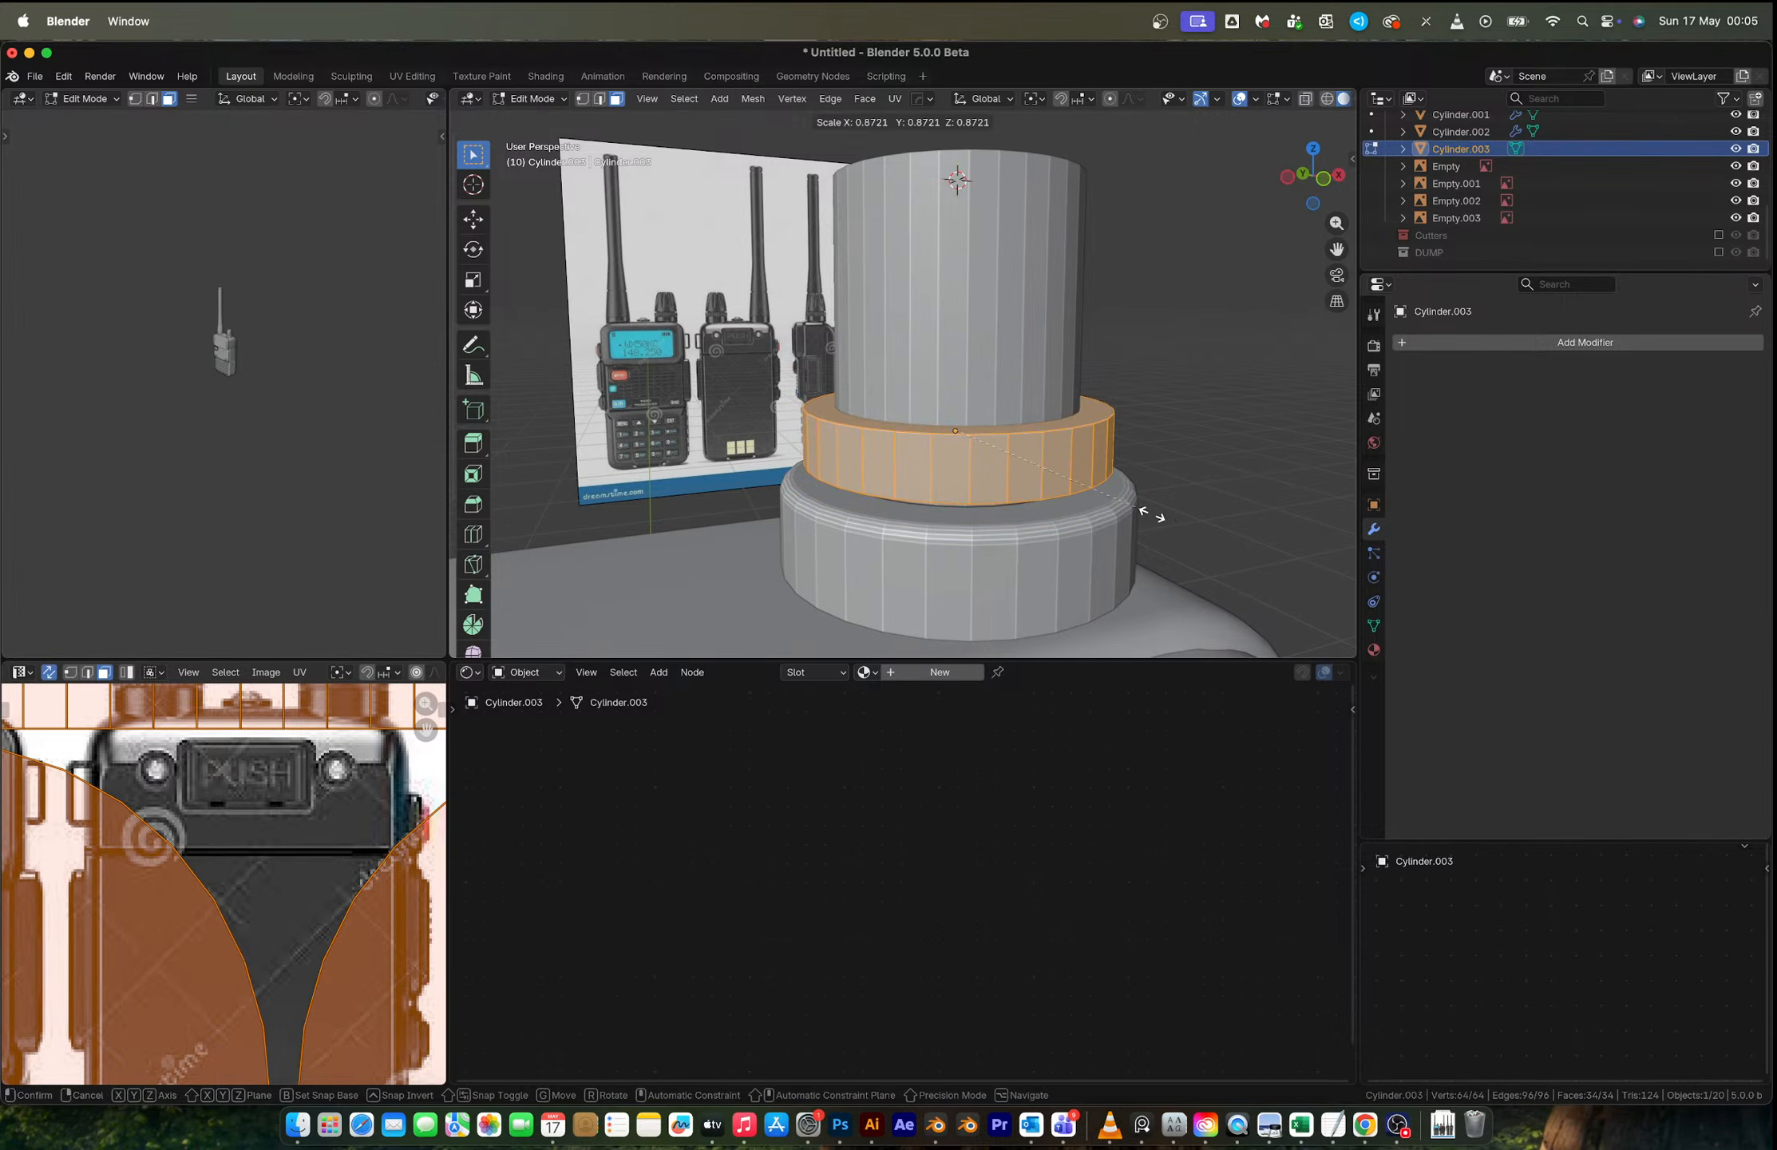
{"action": "left_click", "coordinate": [1146, 511]}
{"action": "key", "text": "Tab"}
Step: Apply Shade Auto Smooth to the knob's stem and base collar object
{"action": "left_click", "coordinate": [1003, 541]}
{"action": "right_click", "coordinate": [1002, 543]}
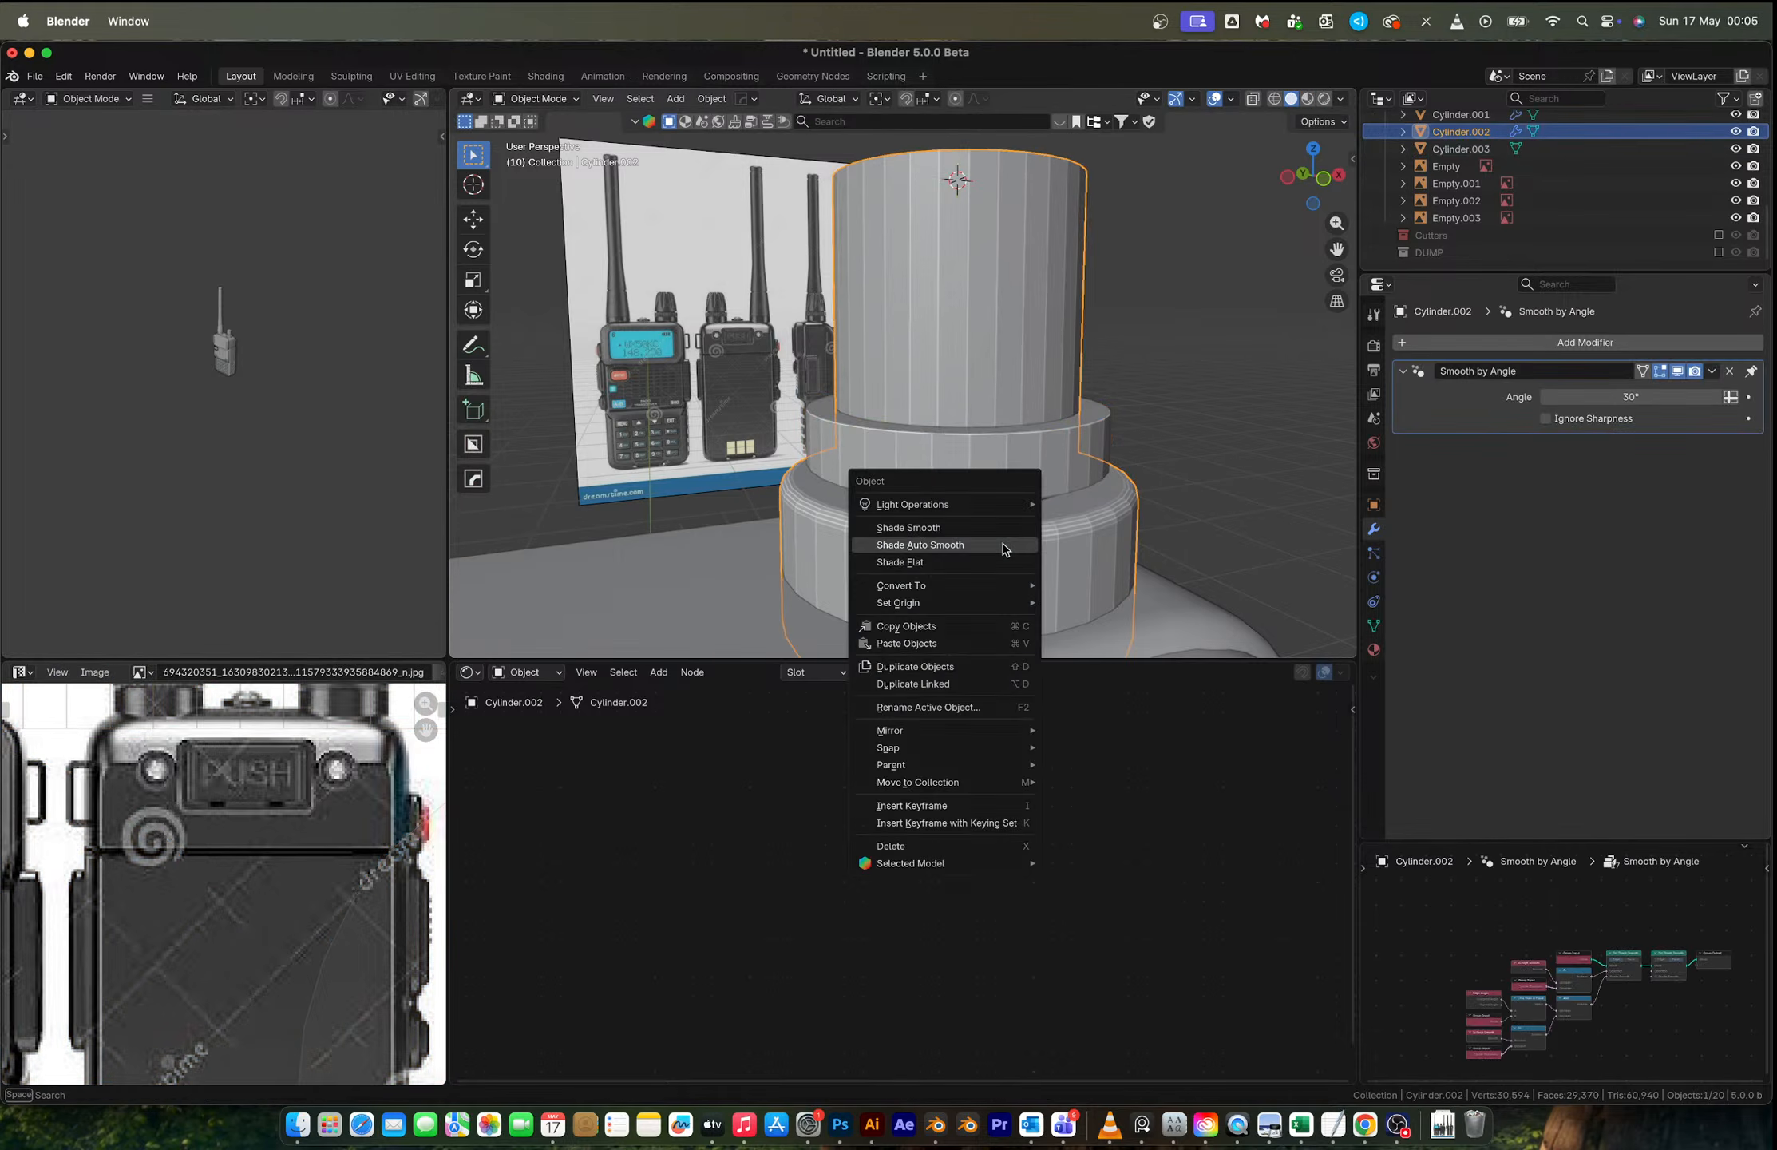
{"action": "left_click", "coordinate": [1003, 545]}
Step: Select the full loop of side faces on the flattened ring in Edit Mode
{"action": "left_click", "coordinate": [1009, 460]}
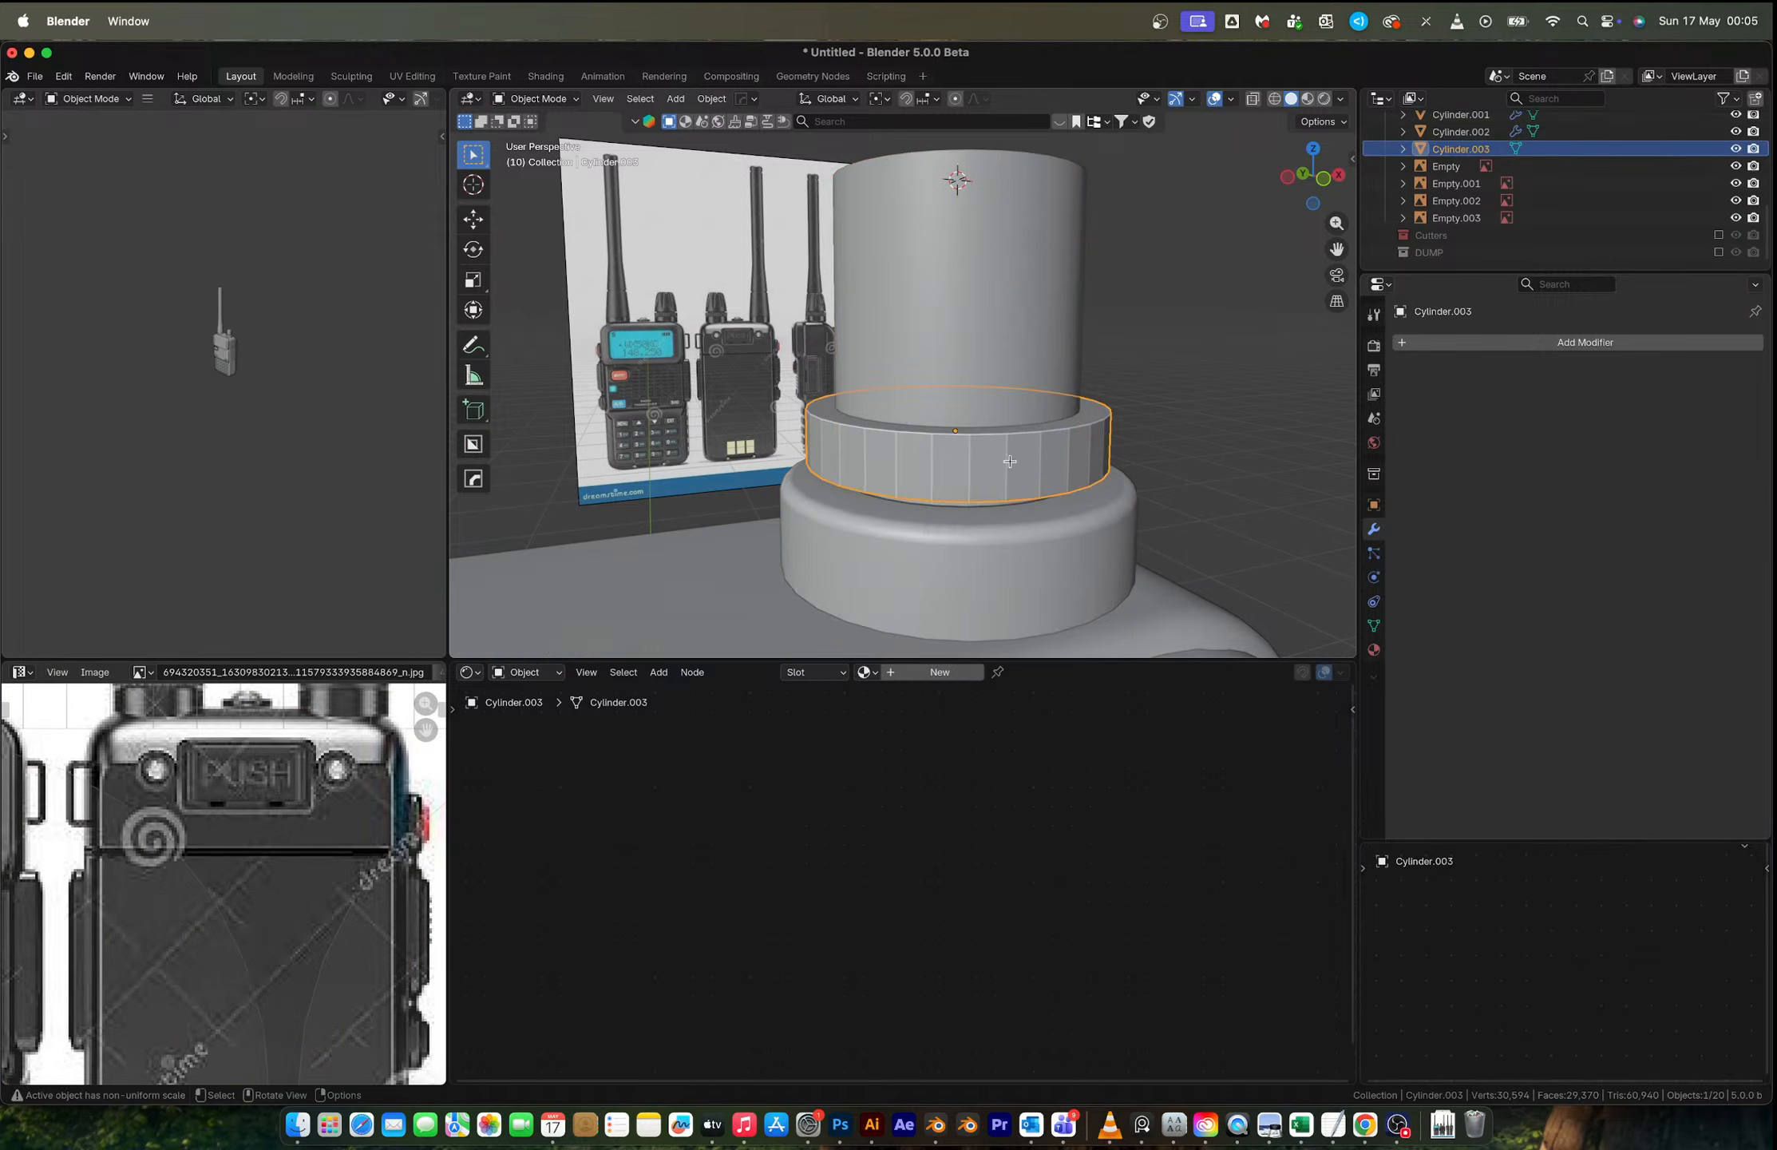
{"action": "key", "text": "Tab"}
{"action": "left_click", "coordinate": [1017, 460], "text": "shift"}
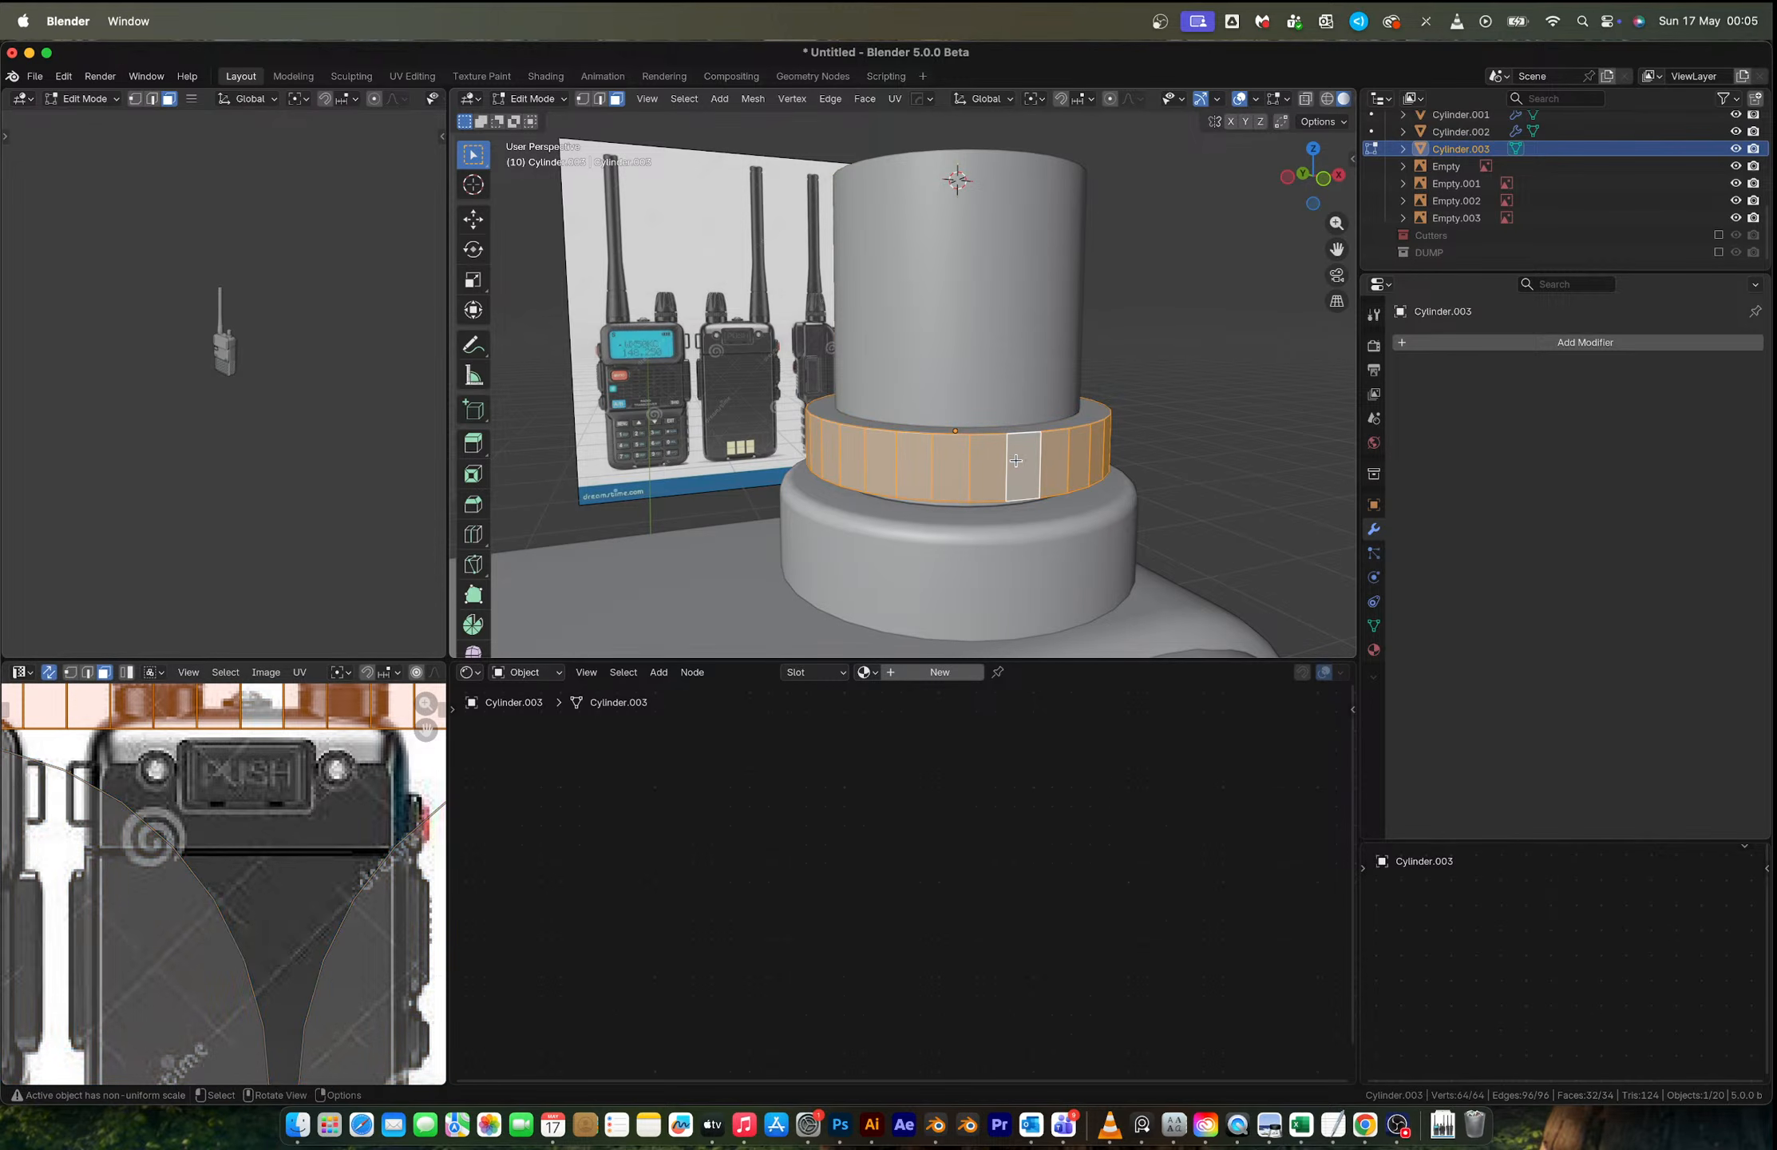
Step: Switch to Chrome and open YouTube in a new tab
{"action": "key", "text": "ctrl+Right"}
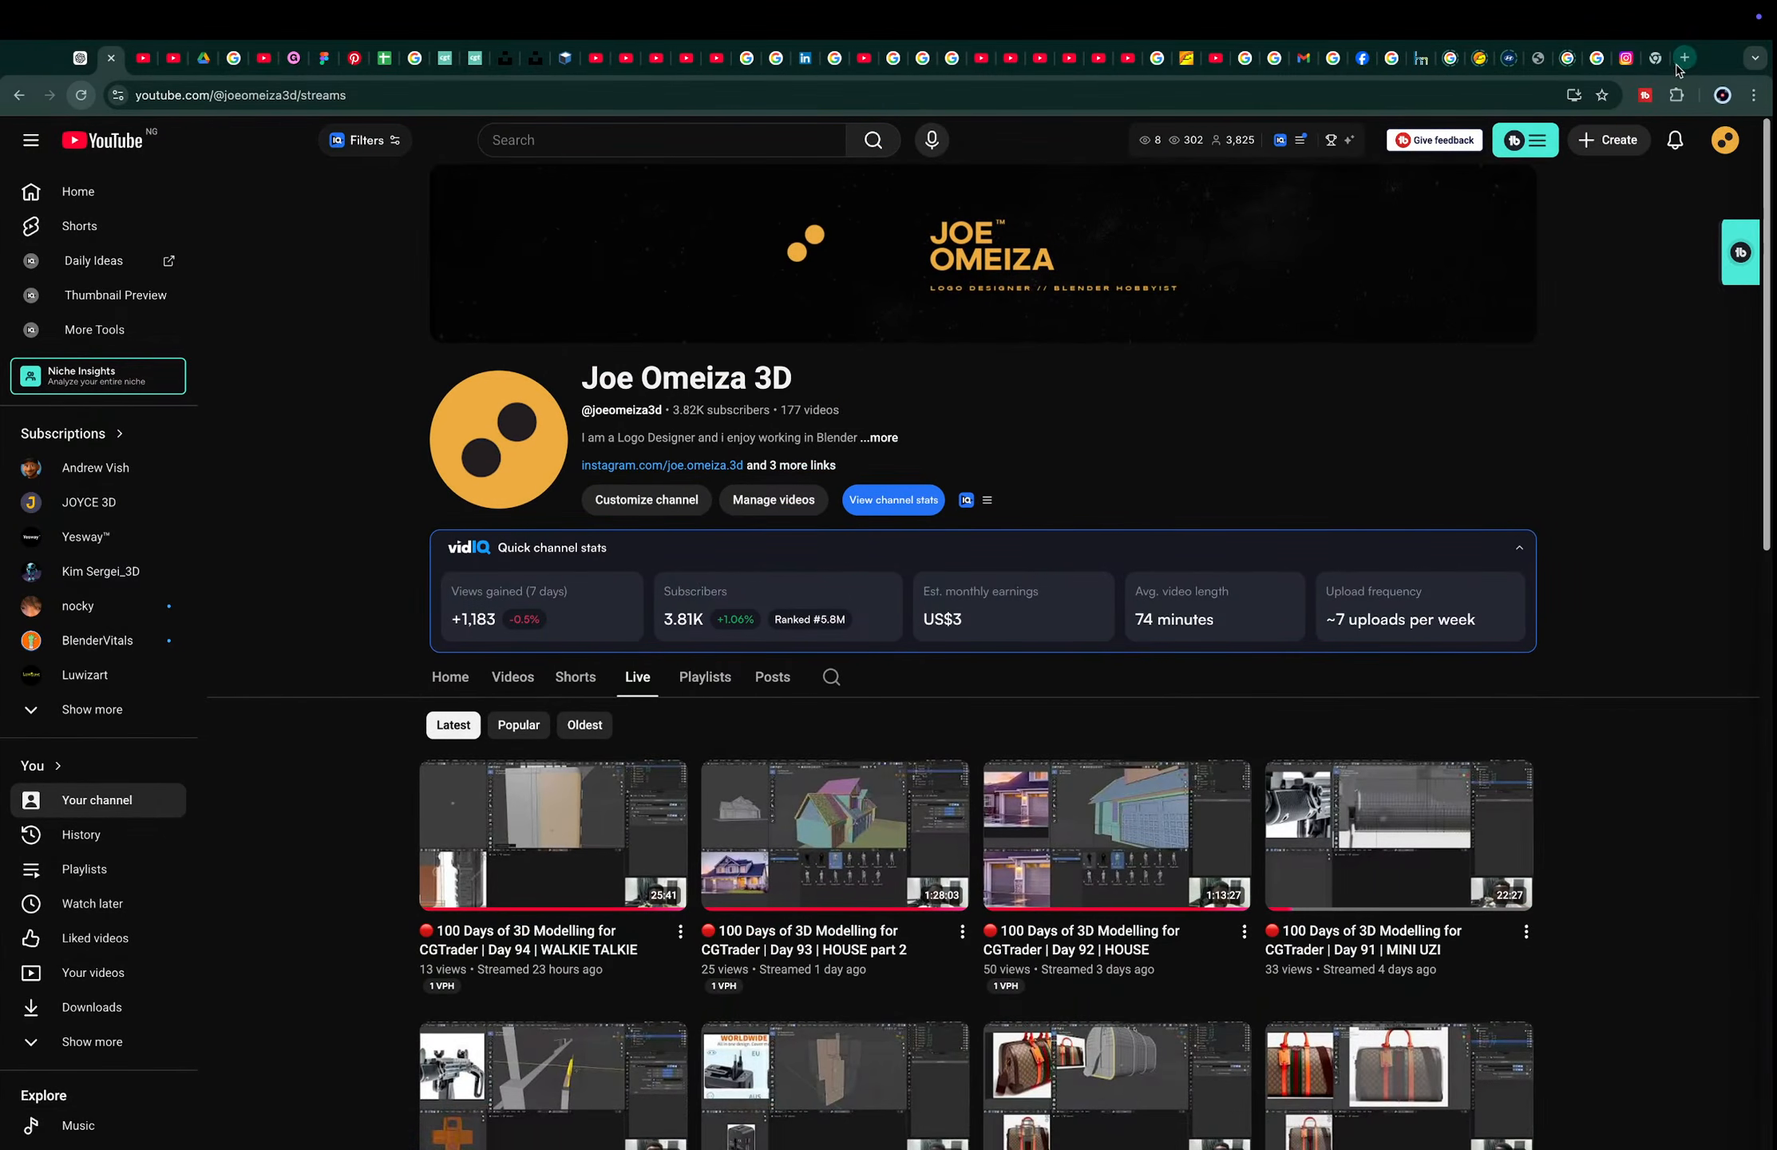
{"action": "left_click", "coordinate": [1687, 58]}
{"action": "type", "text": "you"}
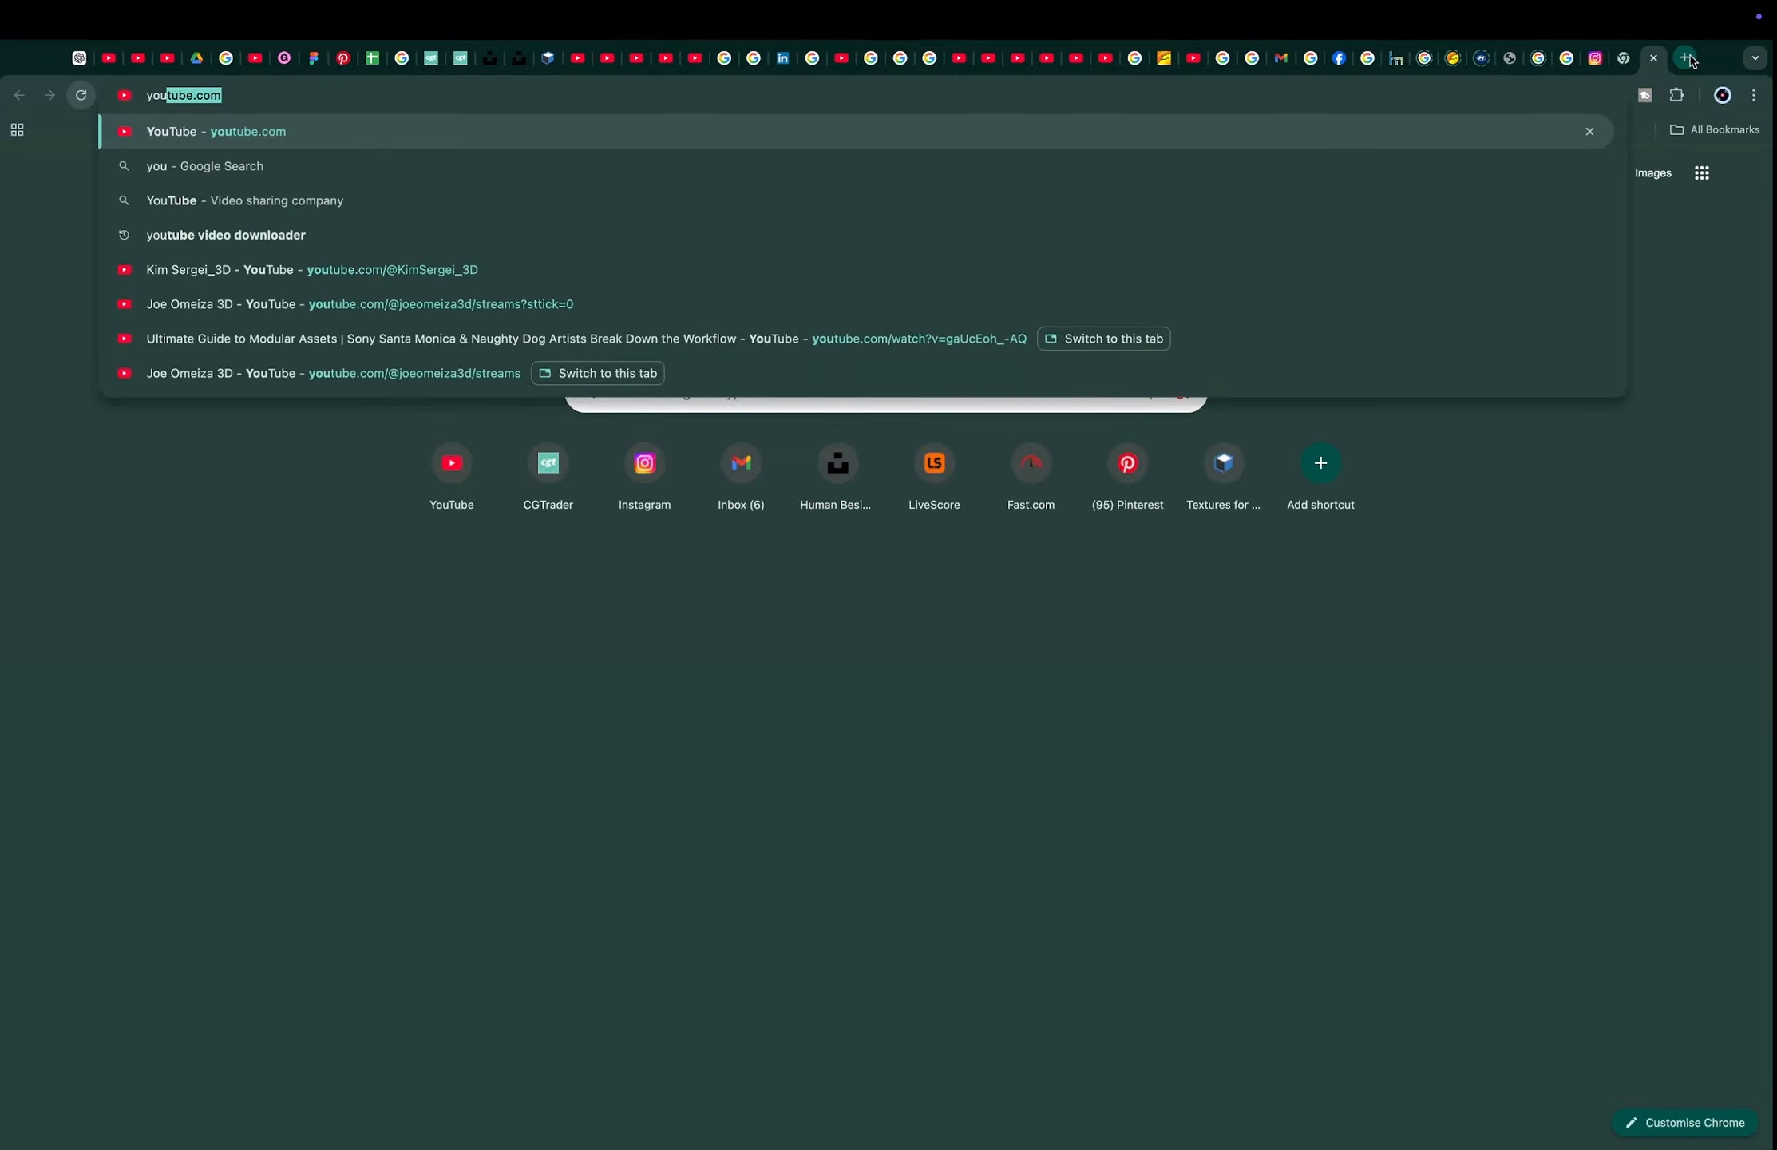
{"action": "key", "text": "Return"}
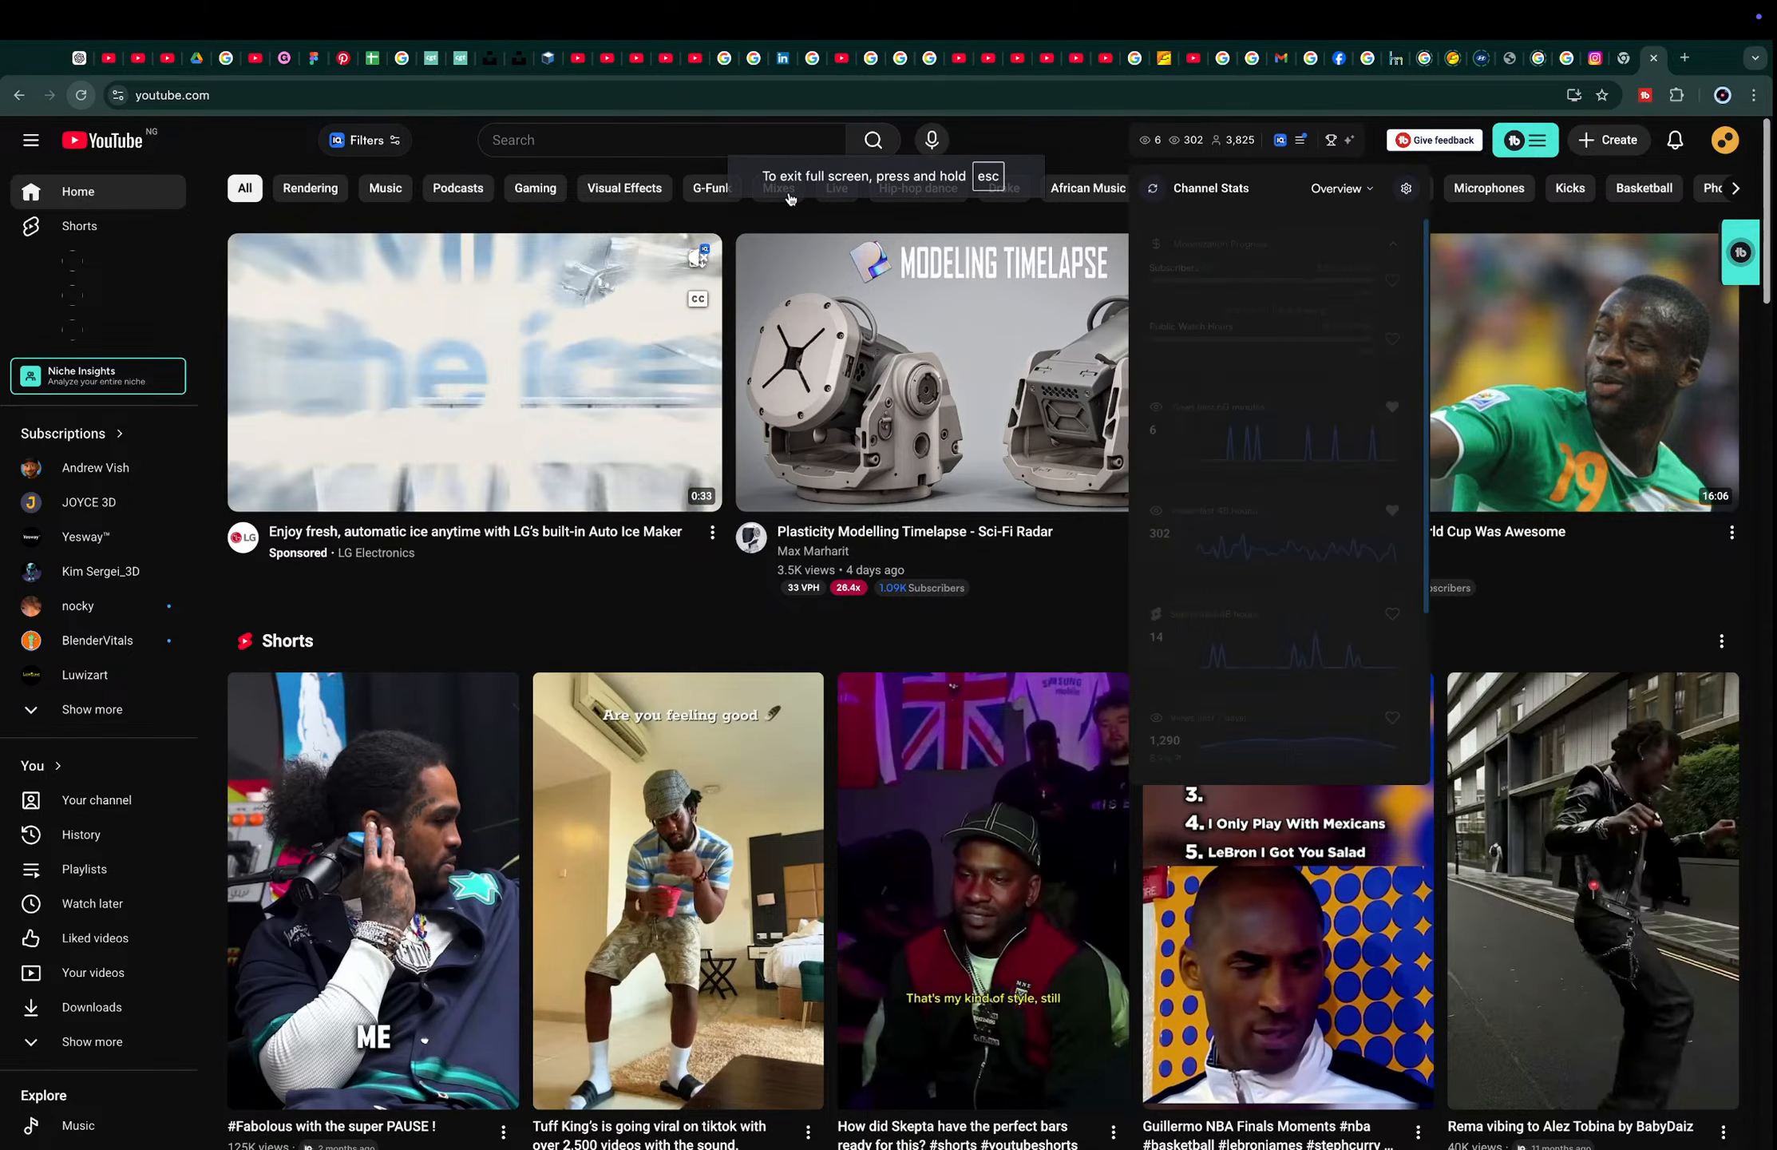
Step: Search YouTube for "laudram william blender"
{"action": "left_click", "coordinate": [655, 140]}
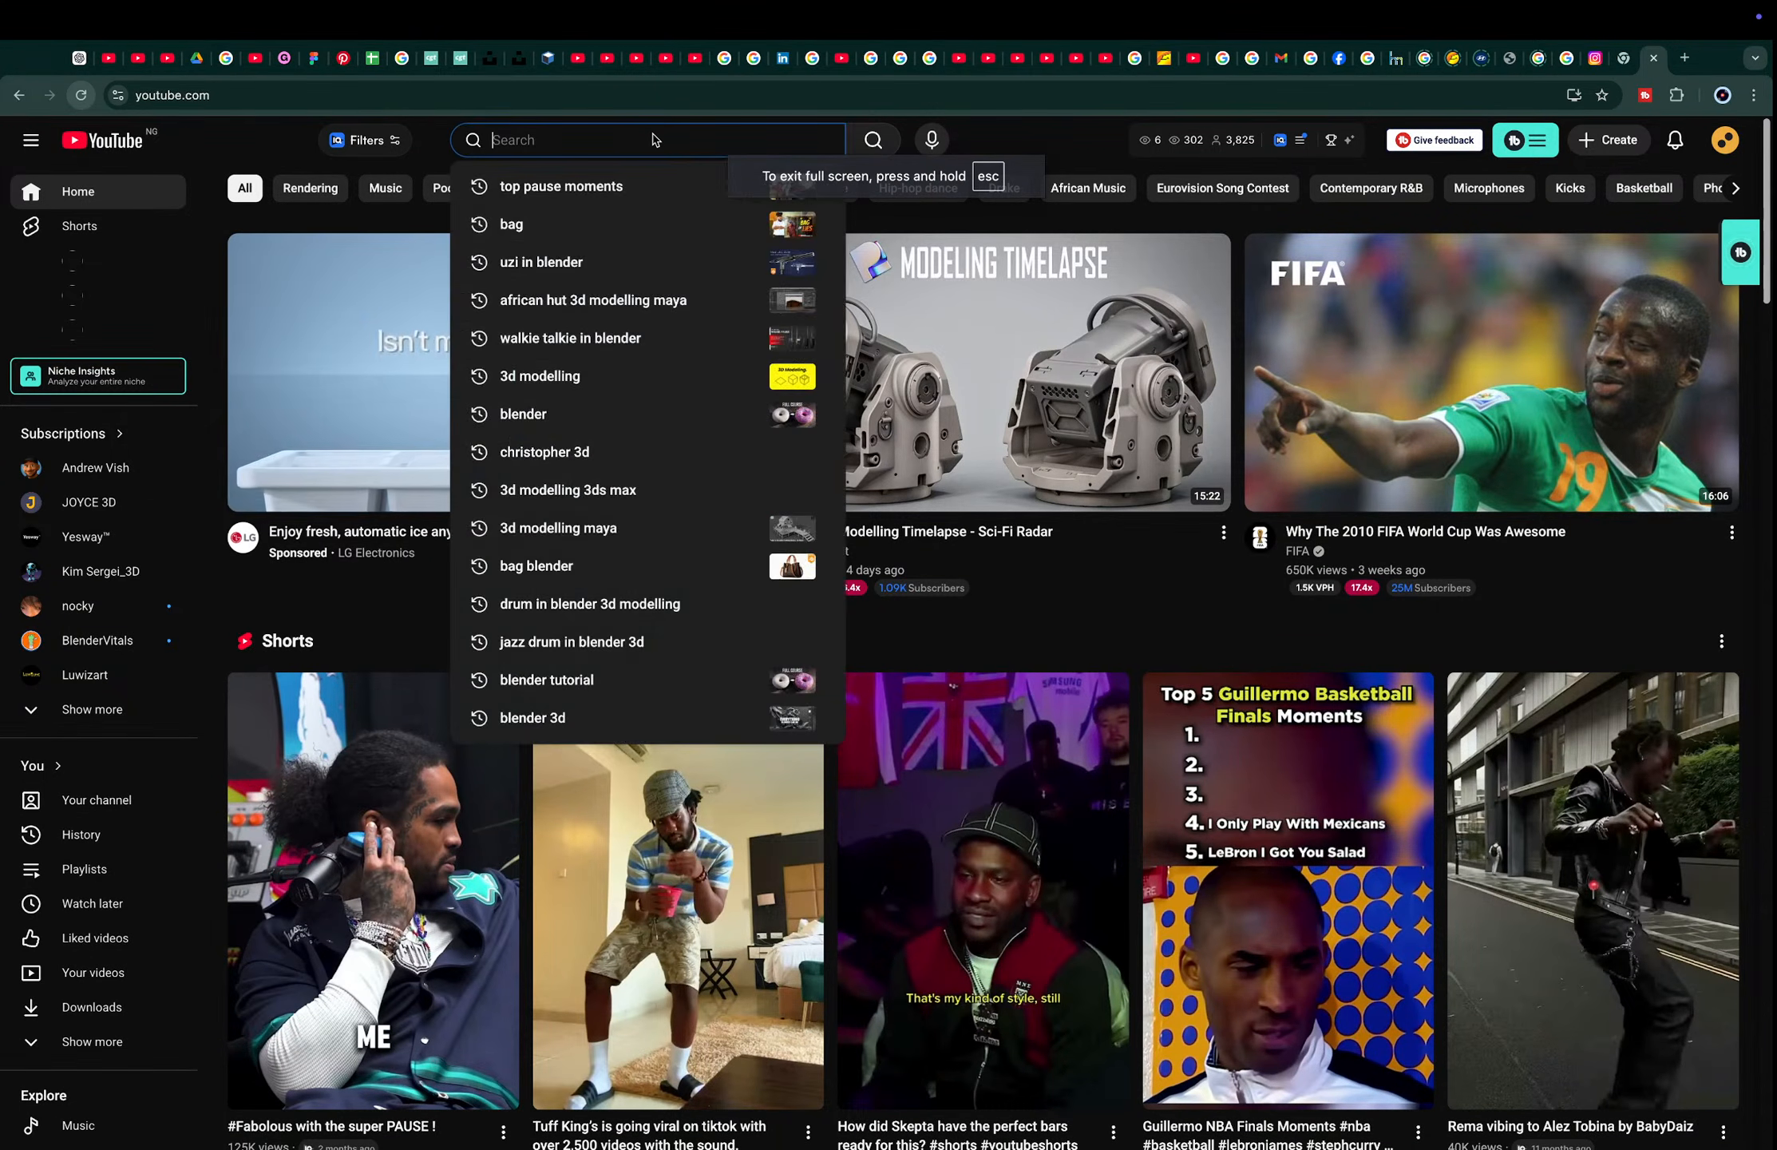
{"action": "type", "text": "laudr"}
{"action": "type", "text": "am"}
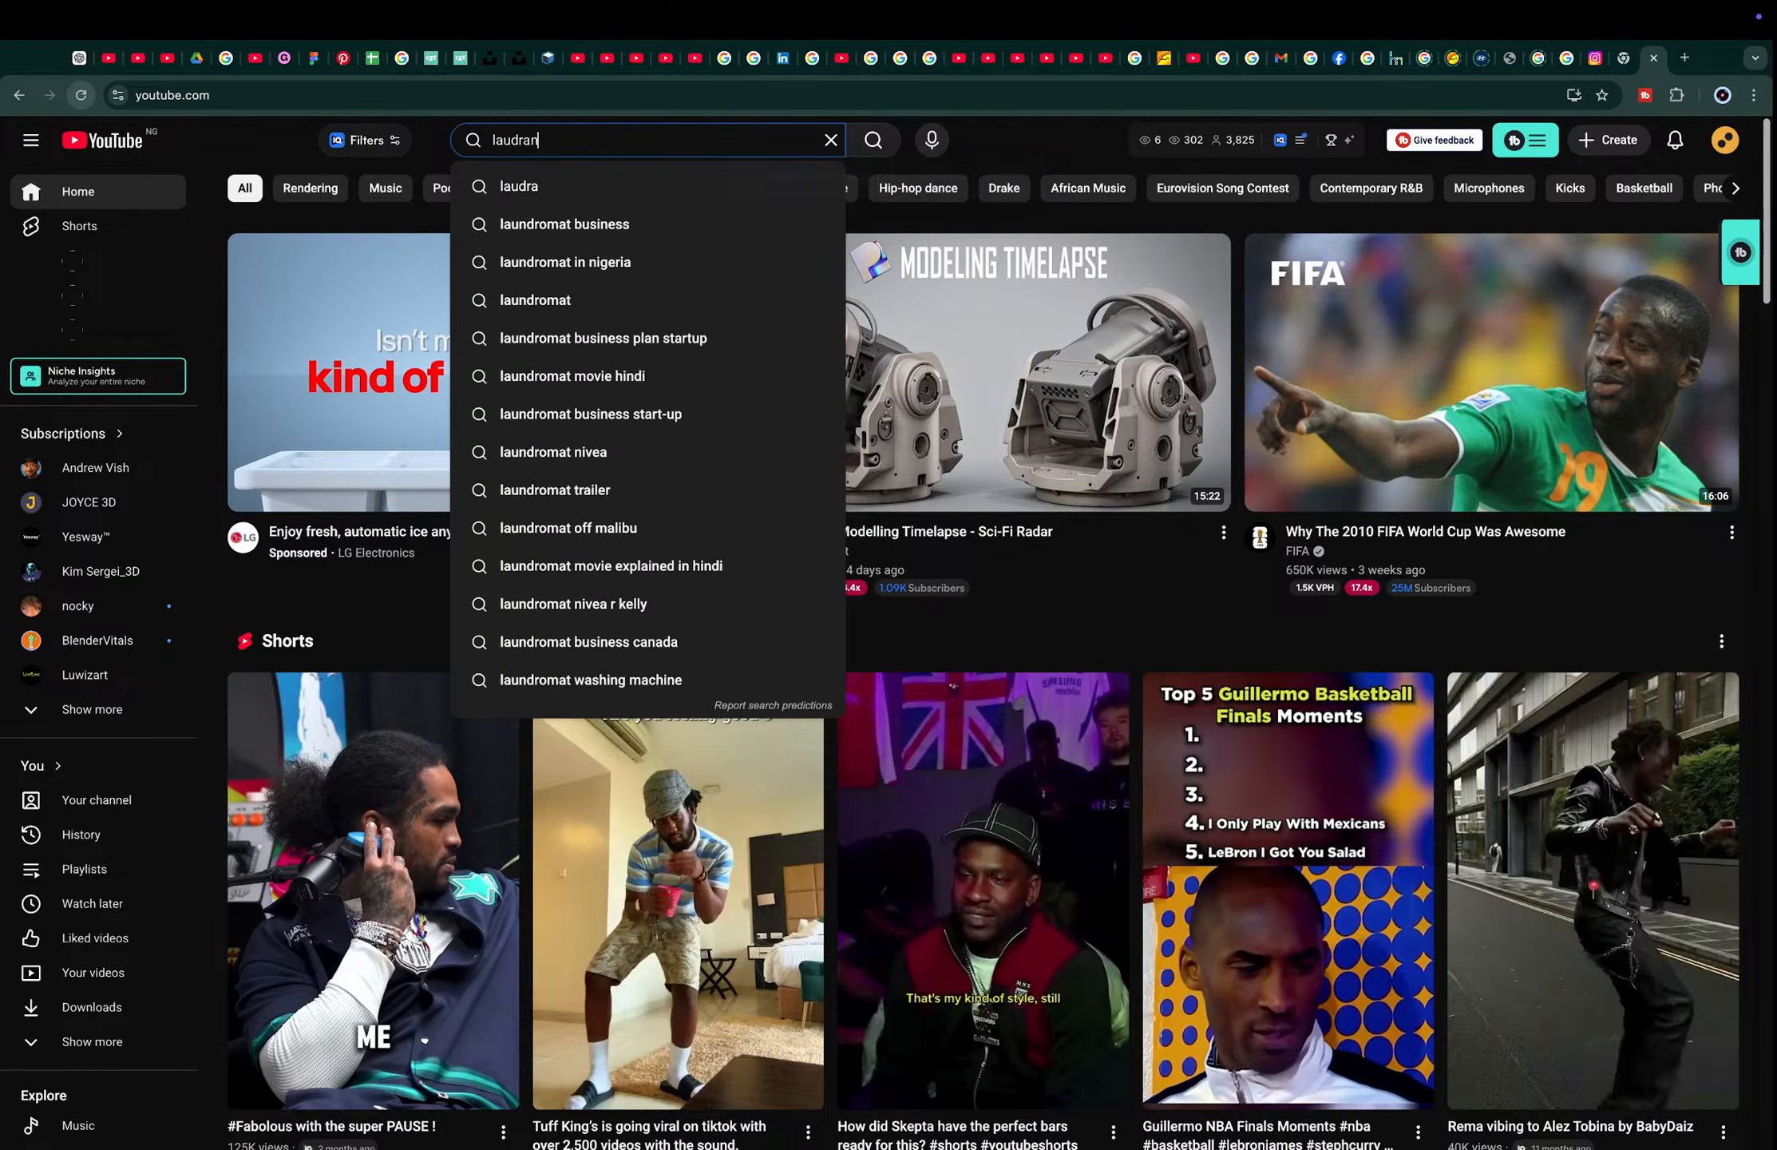
{"action": "type", "text": " wil"}
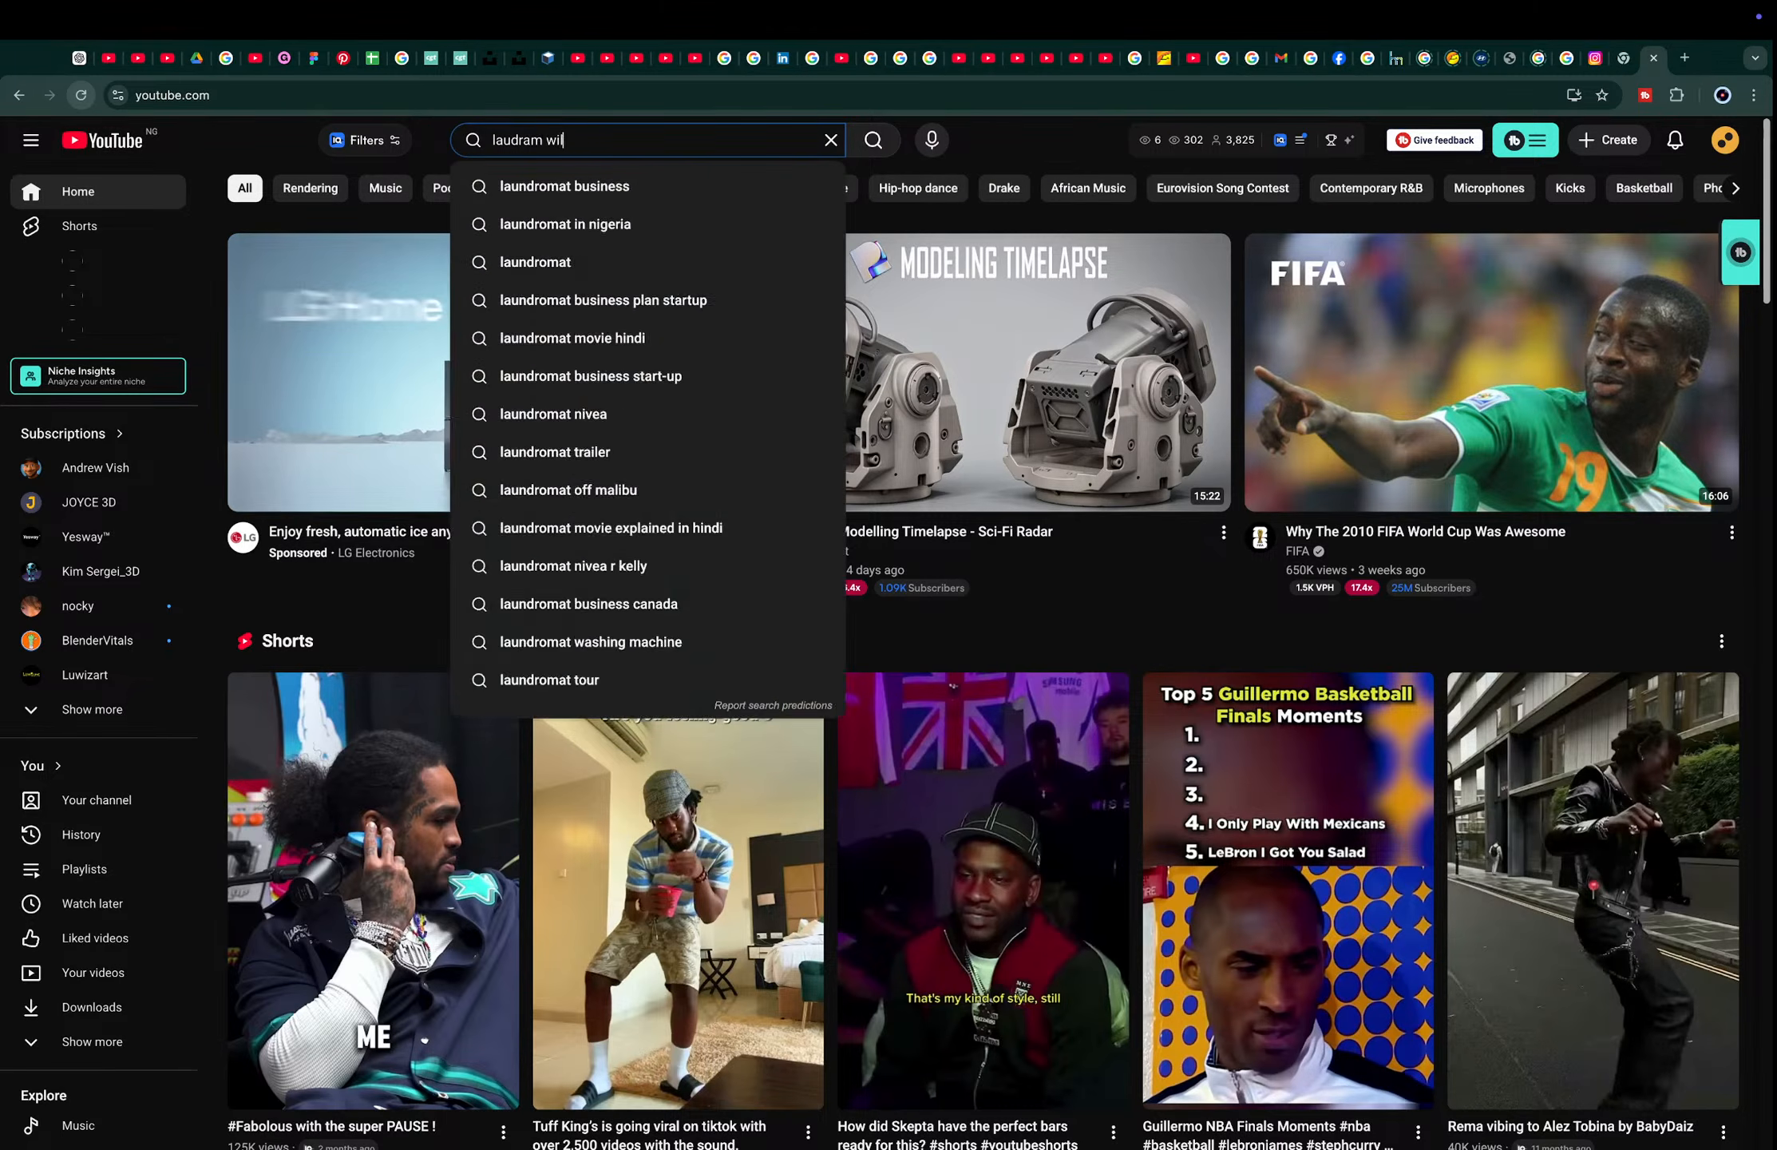
{"action": "type", "text": "liam blender"}
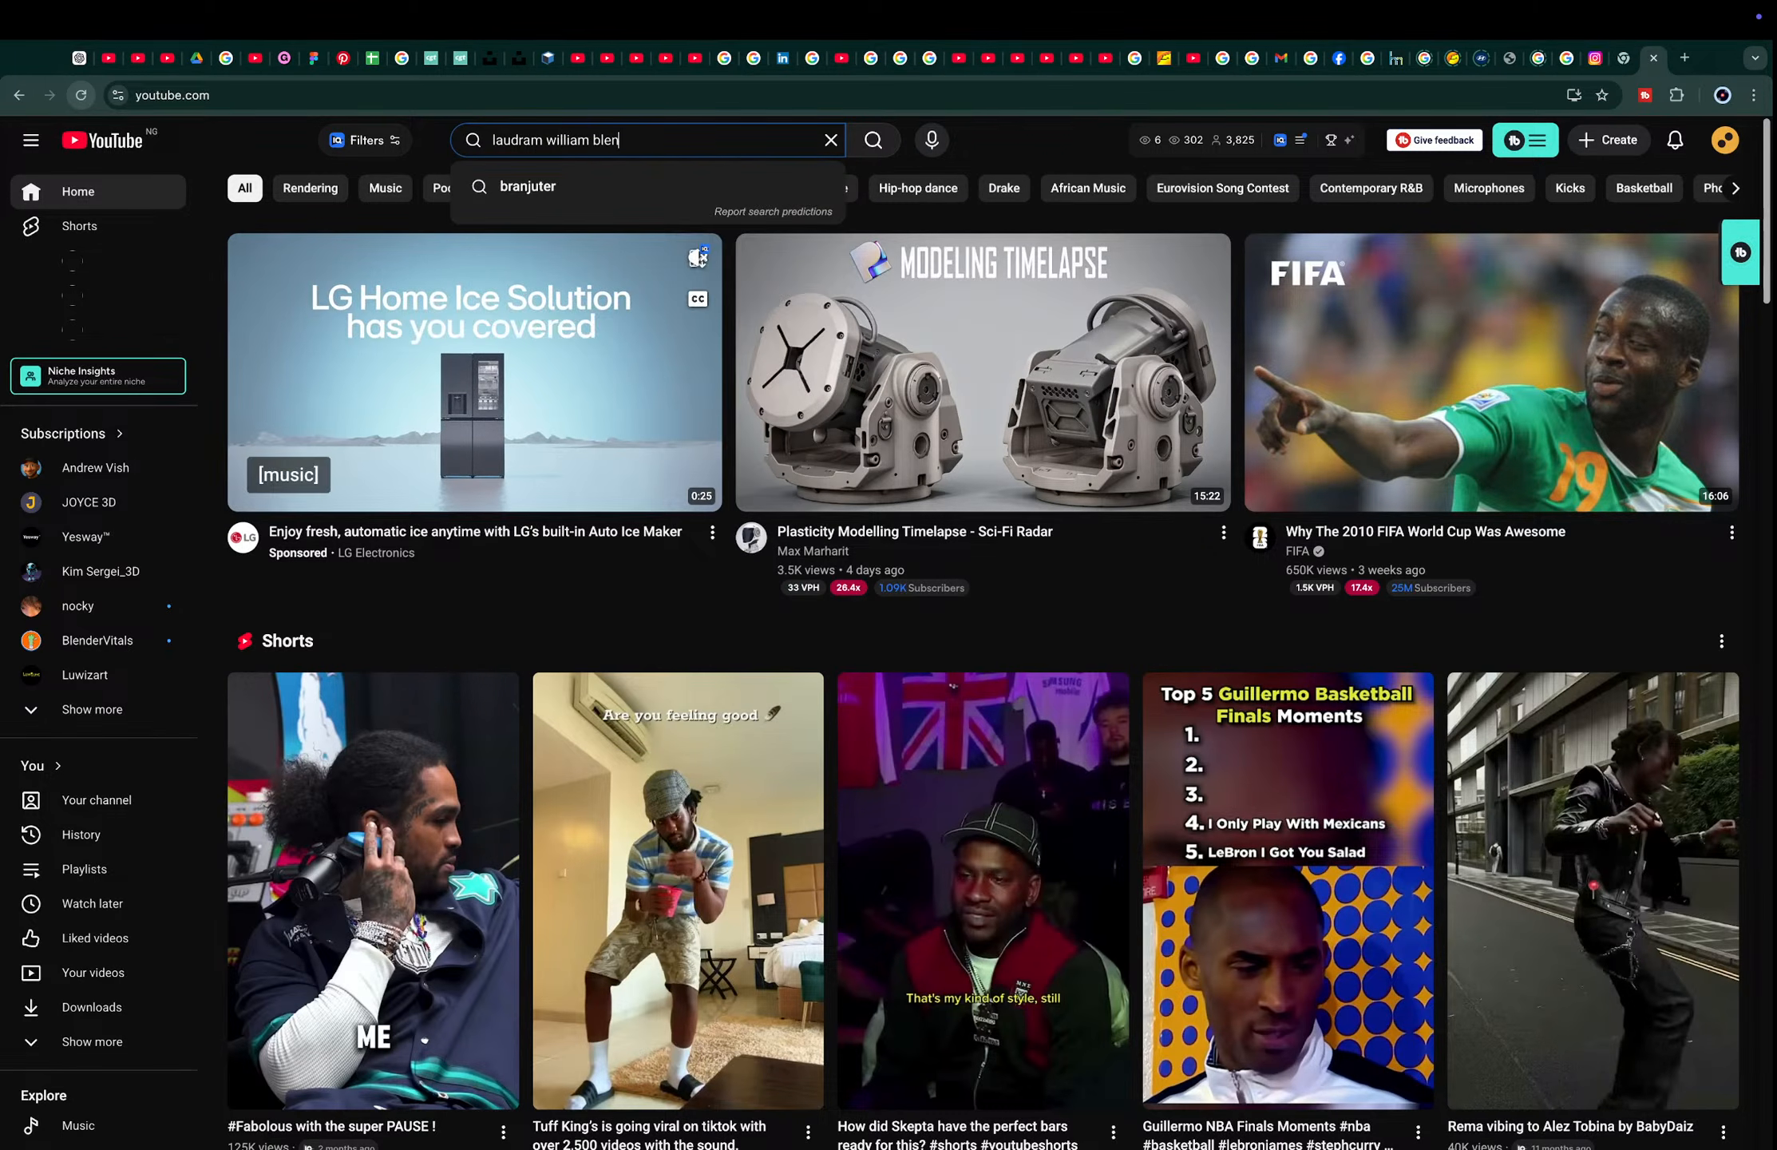
{"action": "key", "text": "Return"}
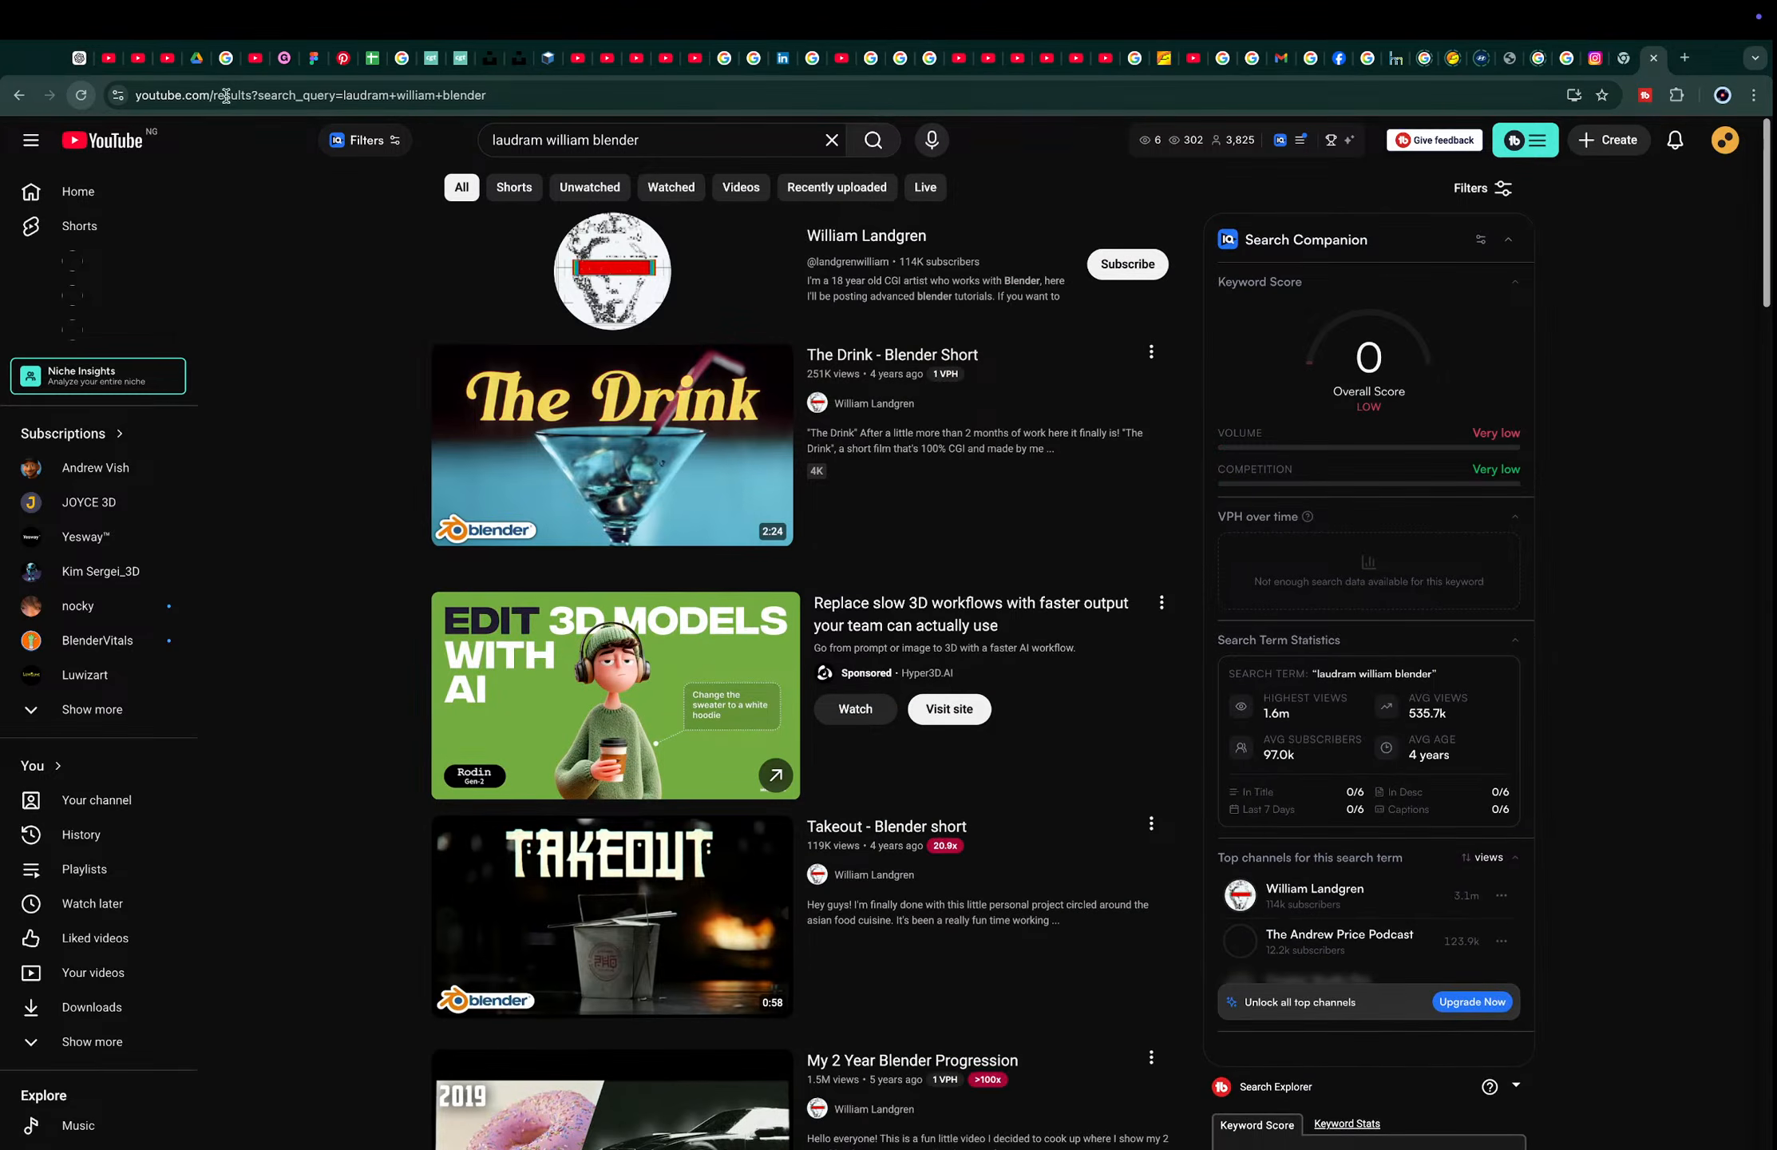
Step: Open the William Landgren channel from the search results and look through its live streams
{"action": "left_click", "coordinate": [20, 95]}
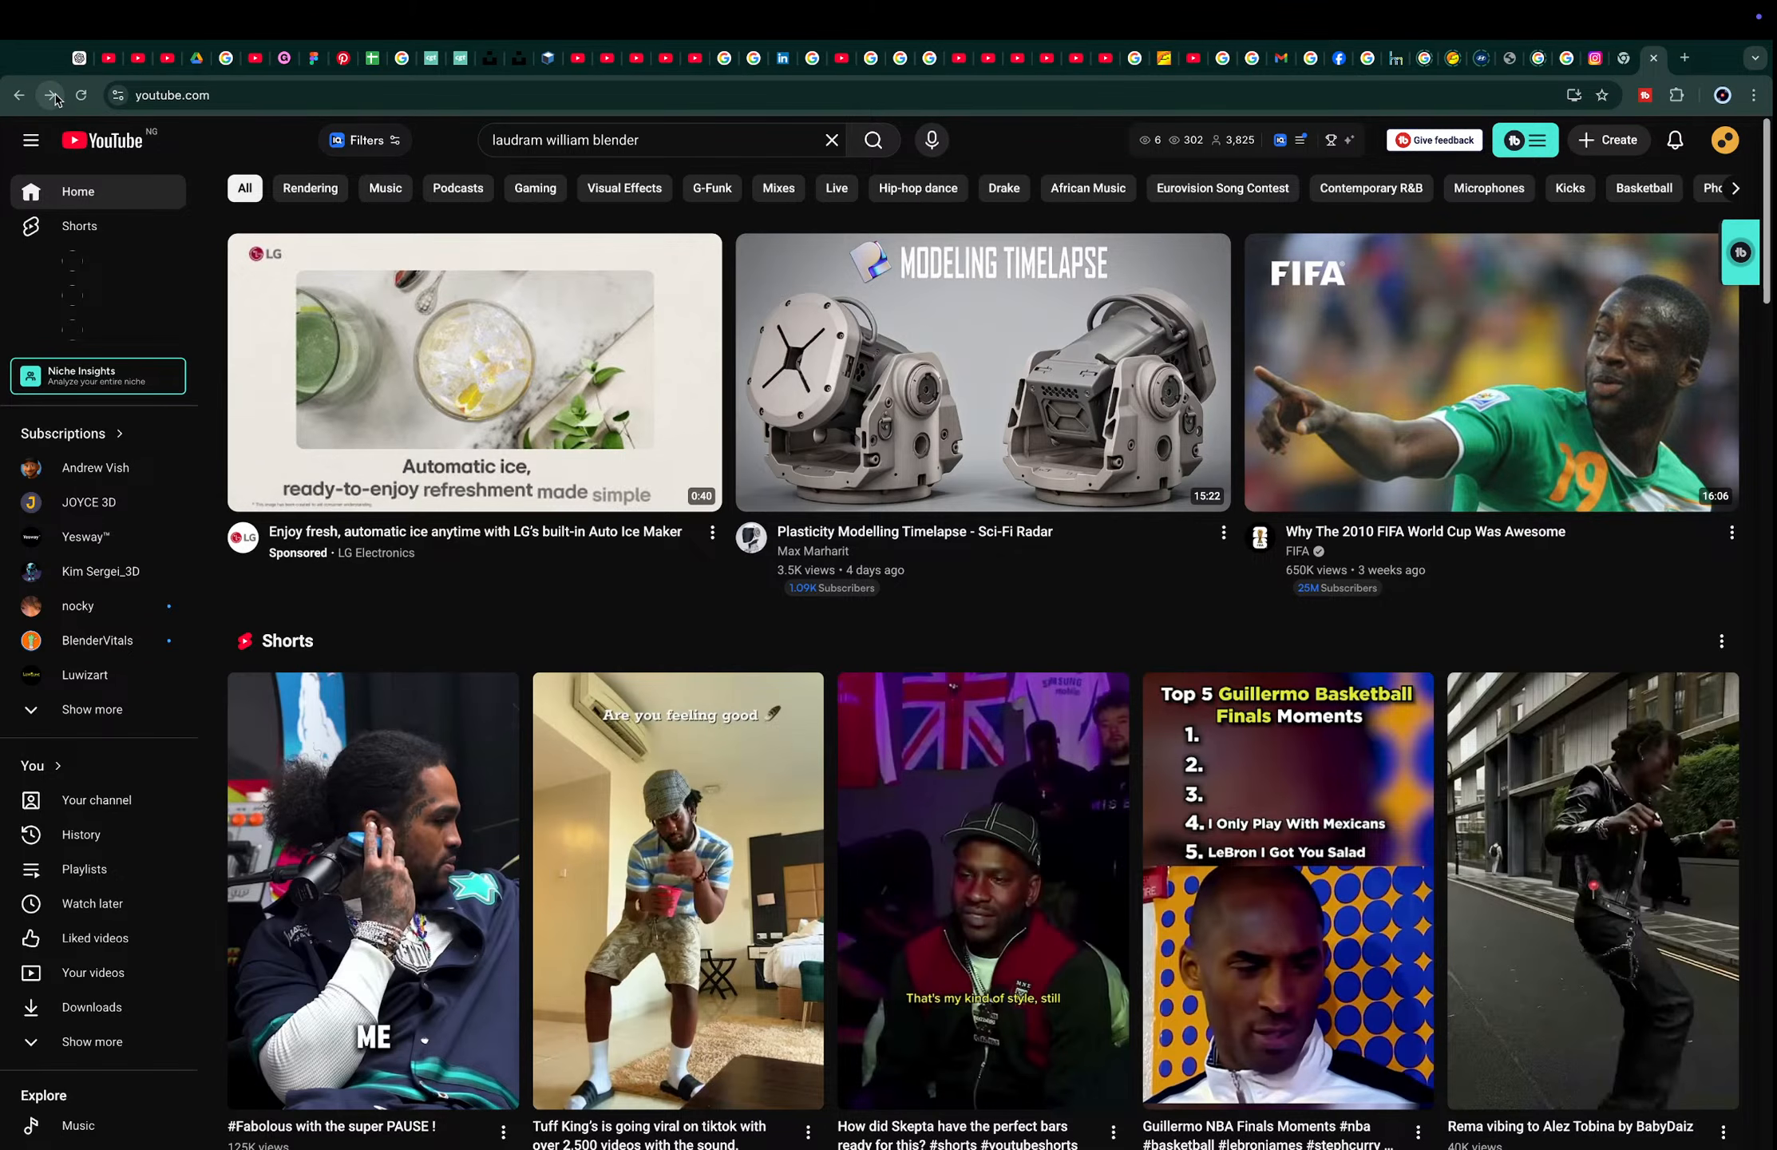
{"action": "left_click", "coordinate": [51, 95]}
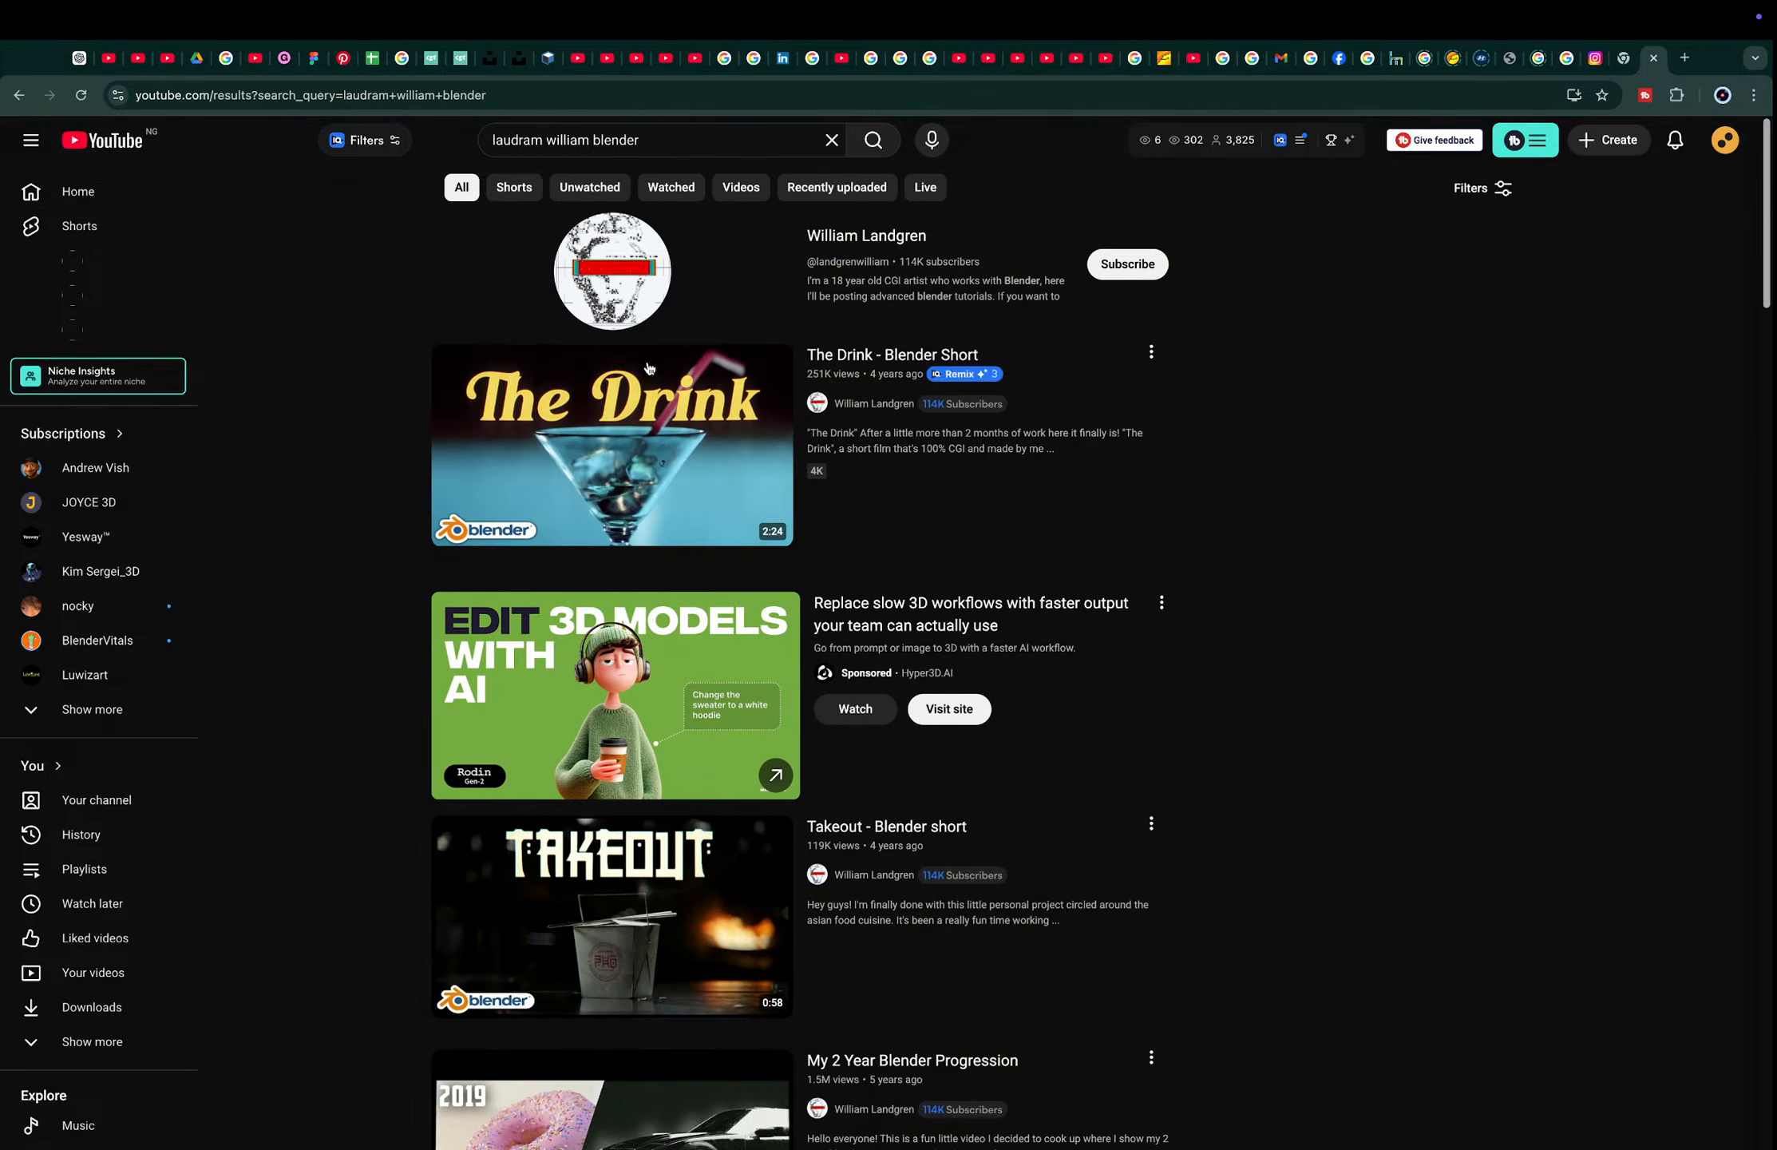
{"action": "left_click", "coordinate": [636, 288]}
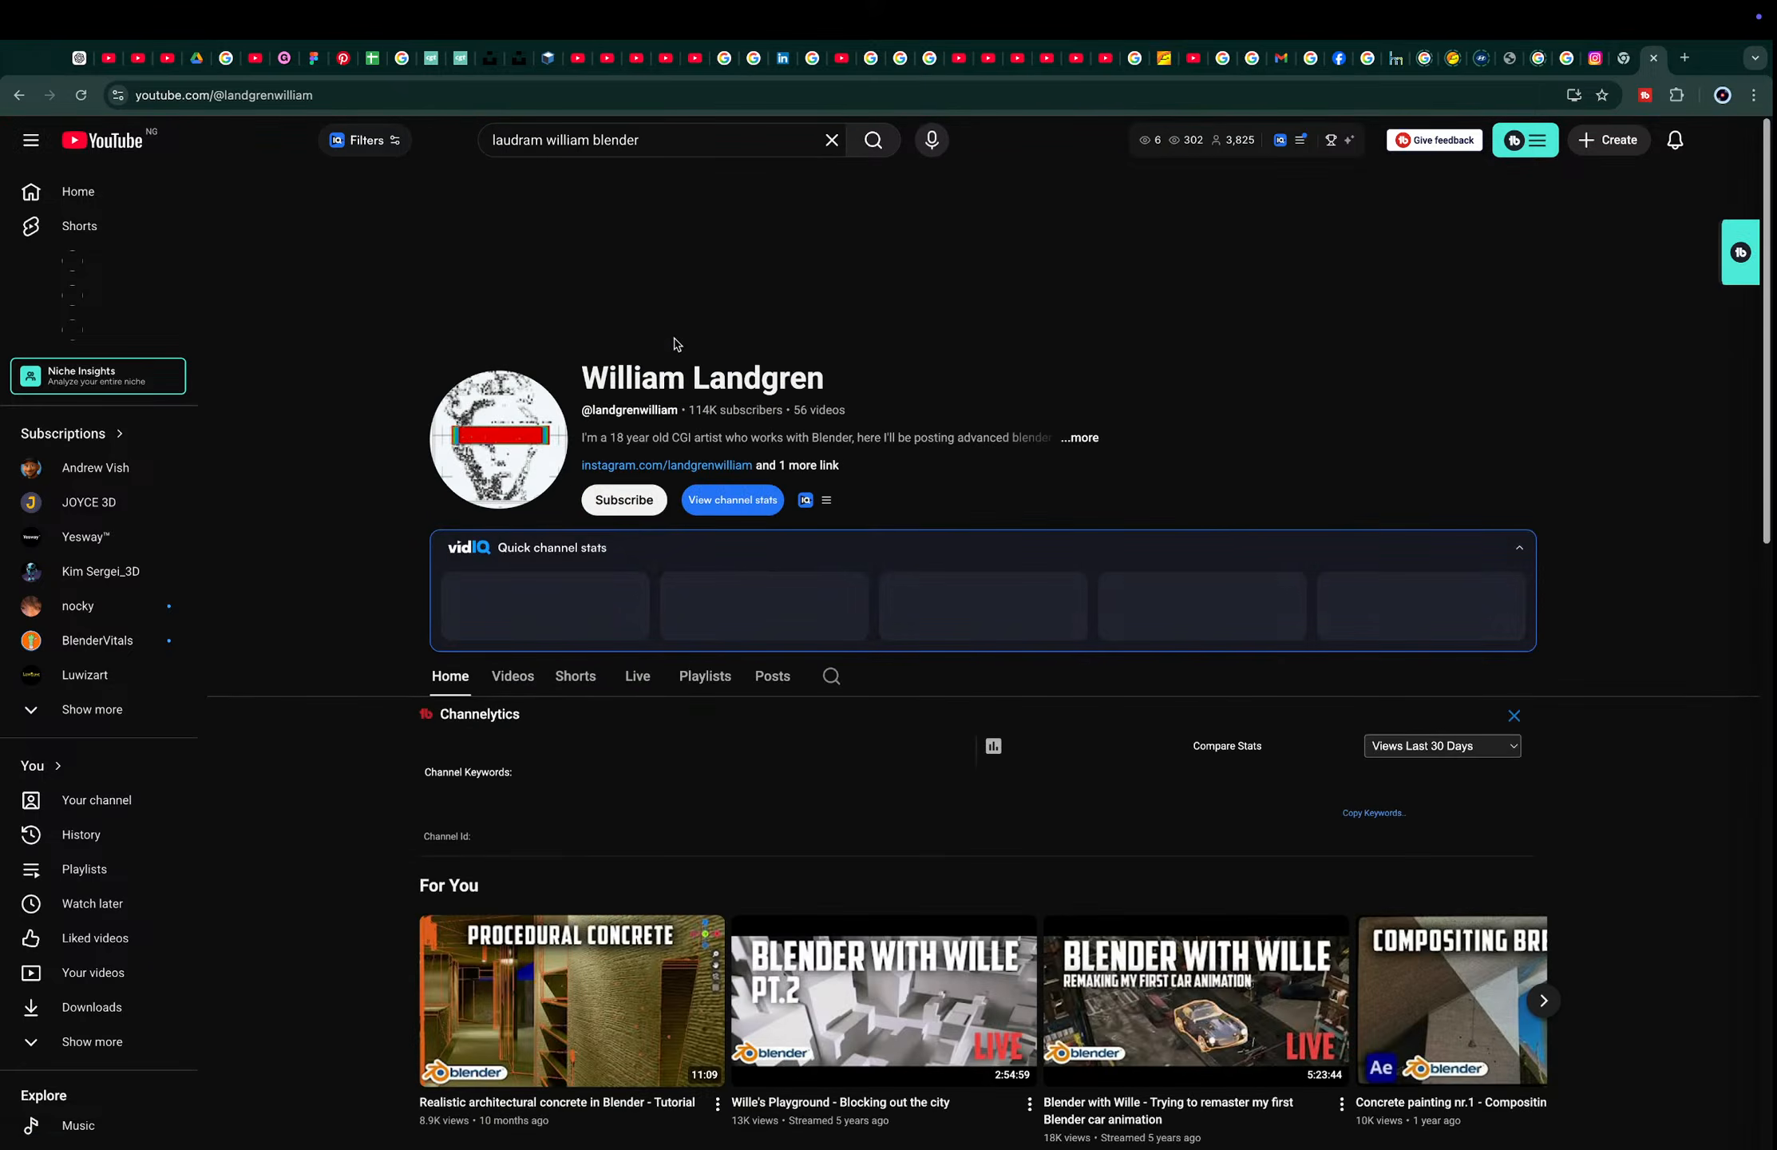
{"action": "left_click", "coordinate": [627, 680]}
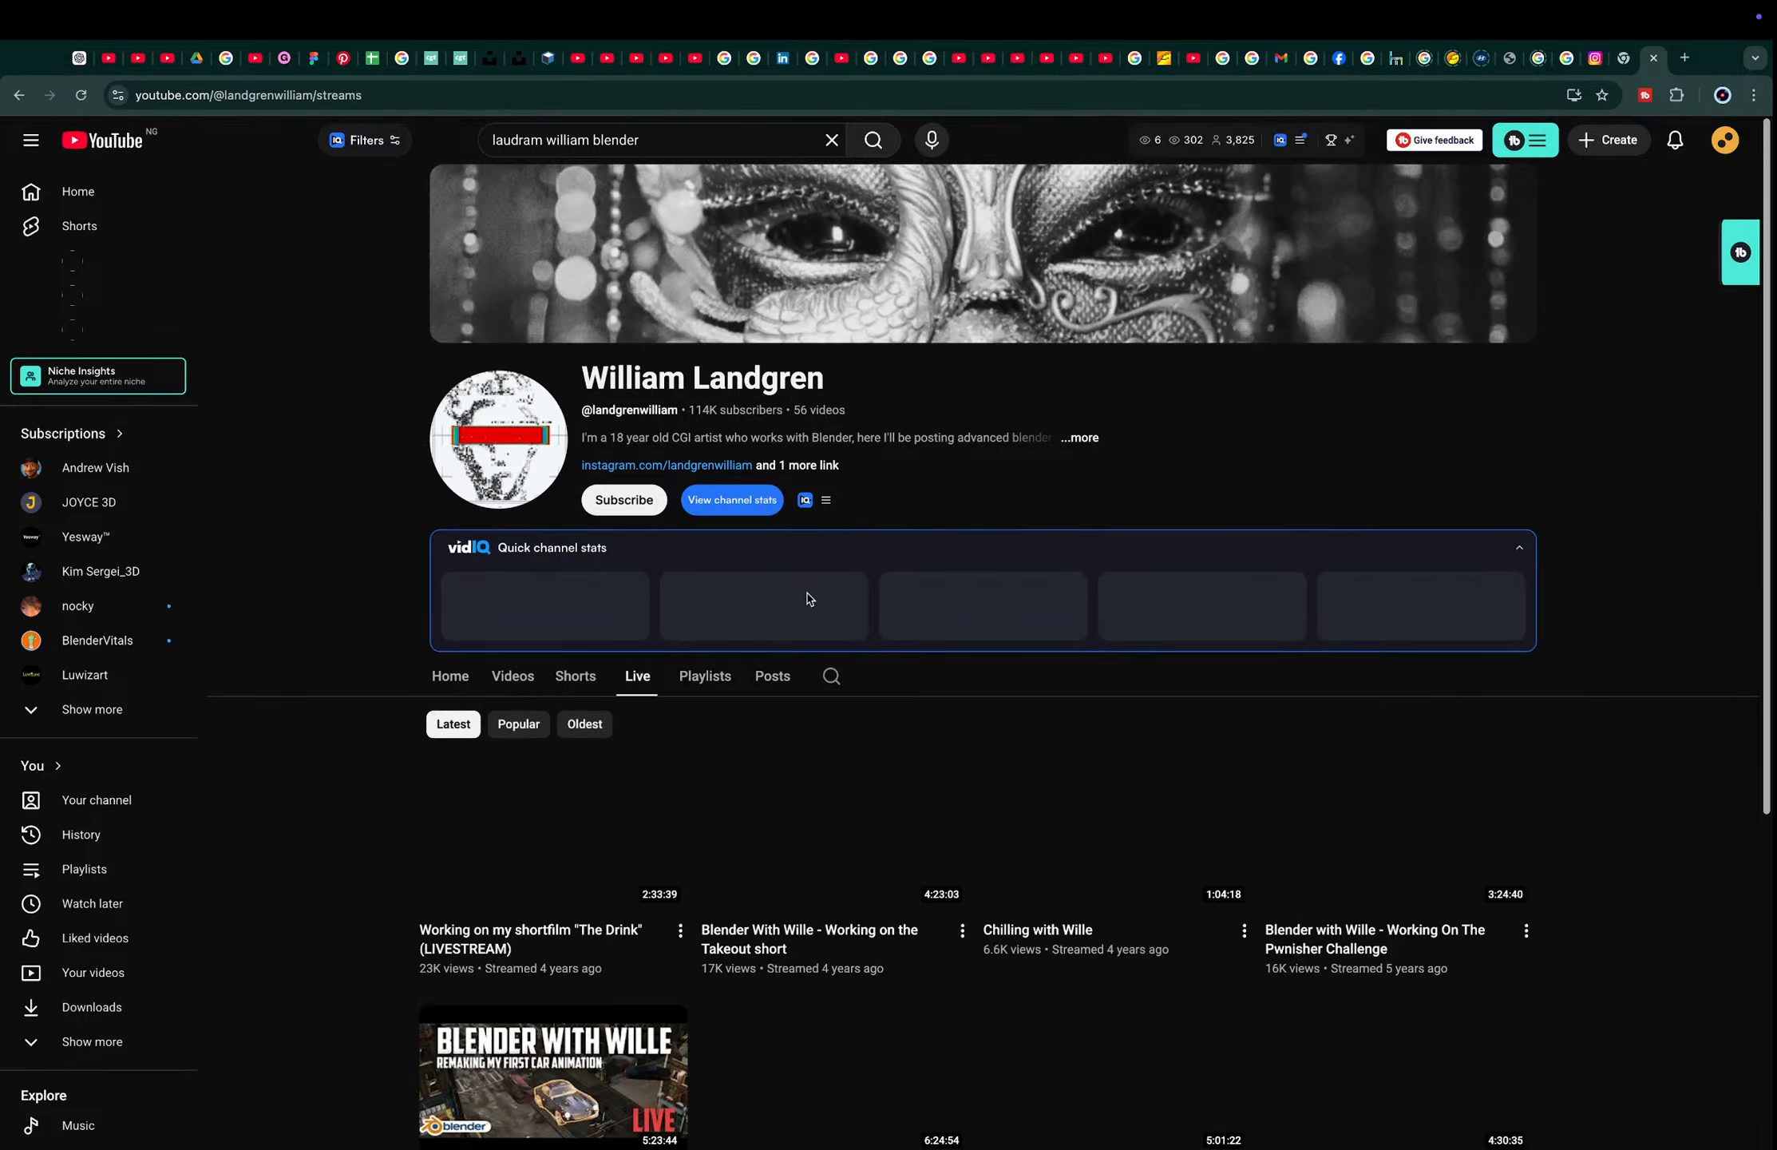
{"action": "scroll", "coordinate": [726, 615], "scroll_direction": "down", "scroll_amount": 6}
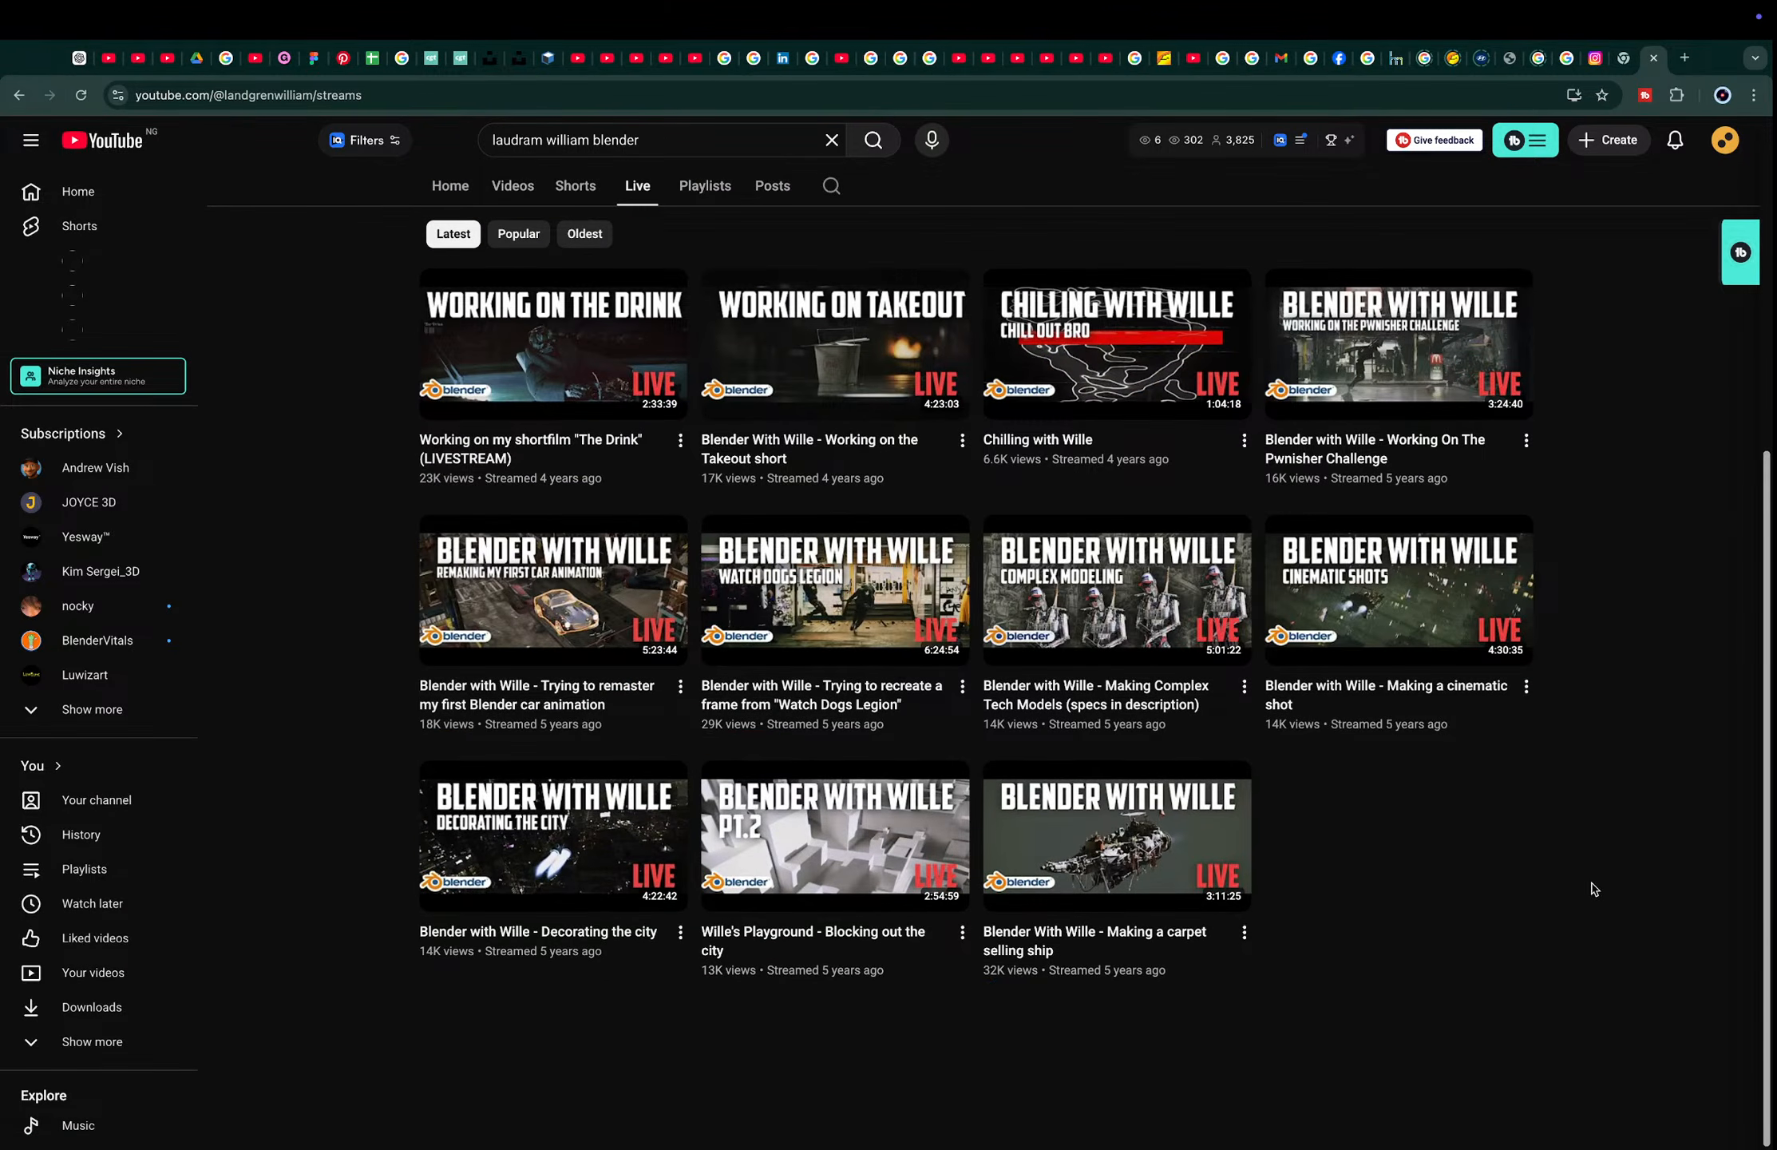
{"action": "scroll", "coordinate": [1593, 884], "scroll_direction": "up", "scroll_amount": 6}
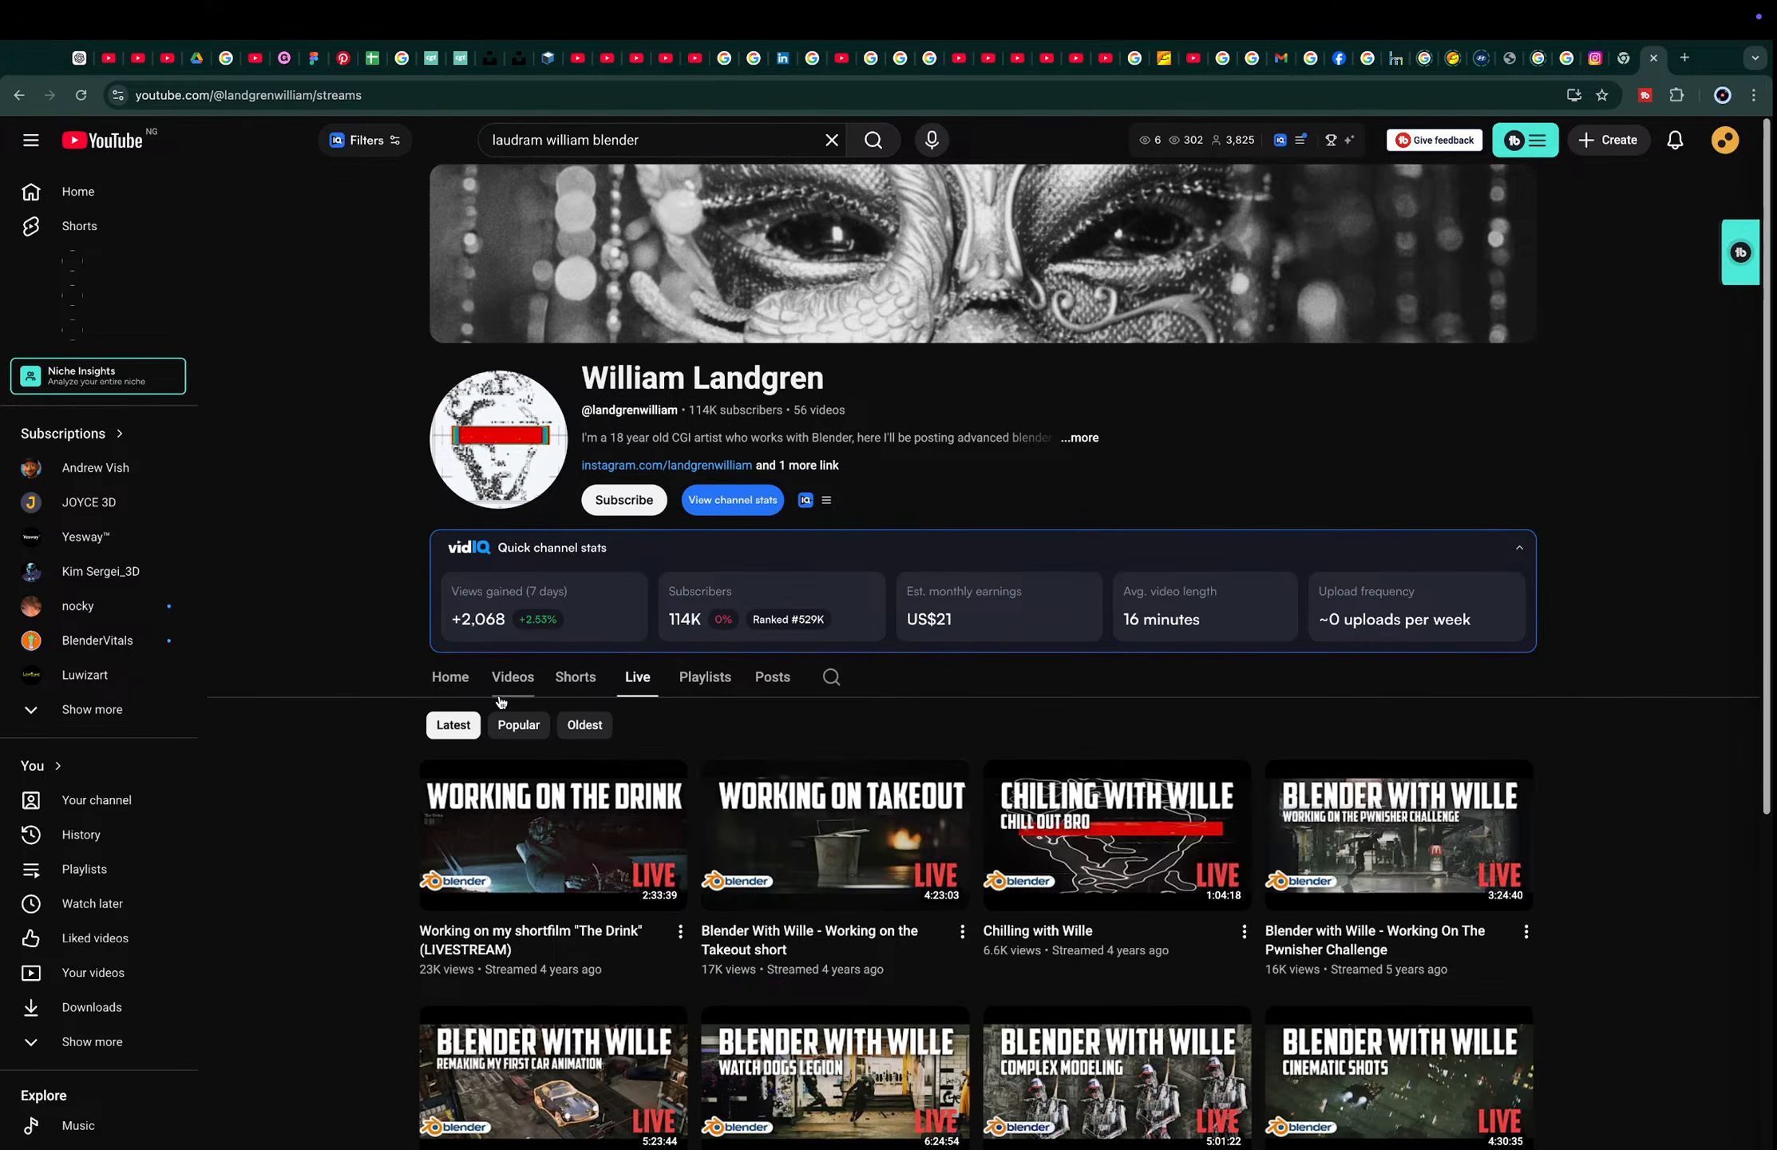
Step: Examine the channel's full list of uploaded videos down to the oldest ones
{"action": "left_click", "coordinate": [507, 692]}
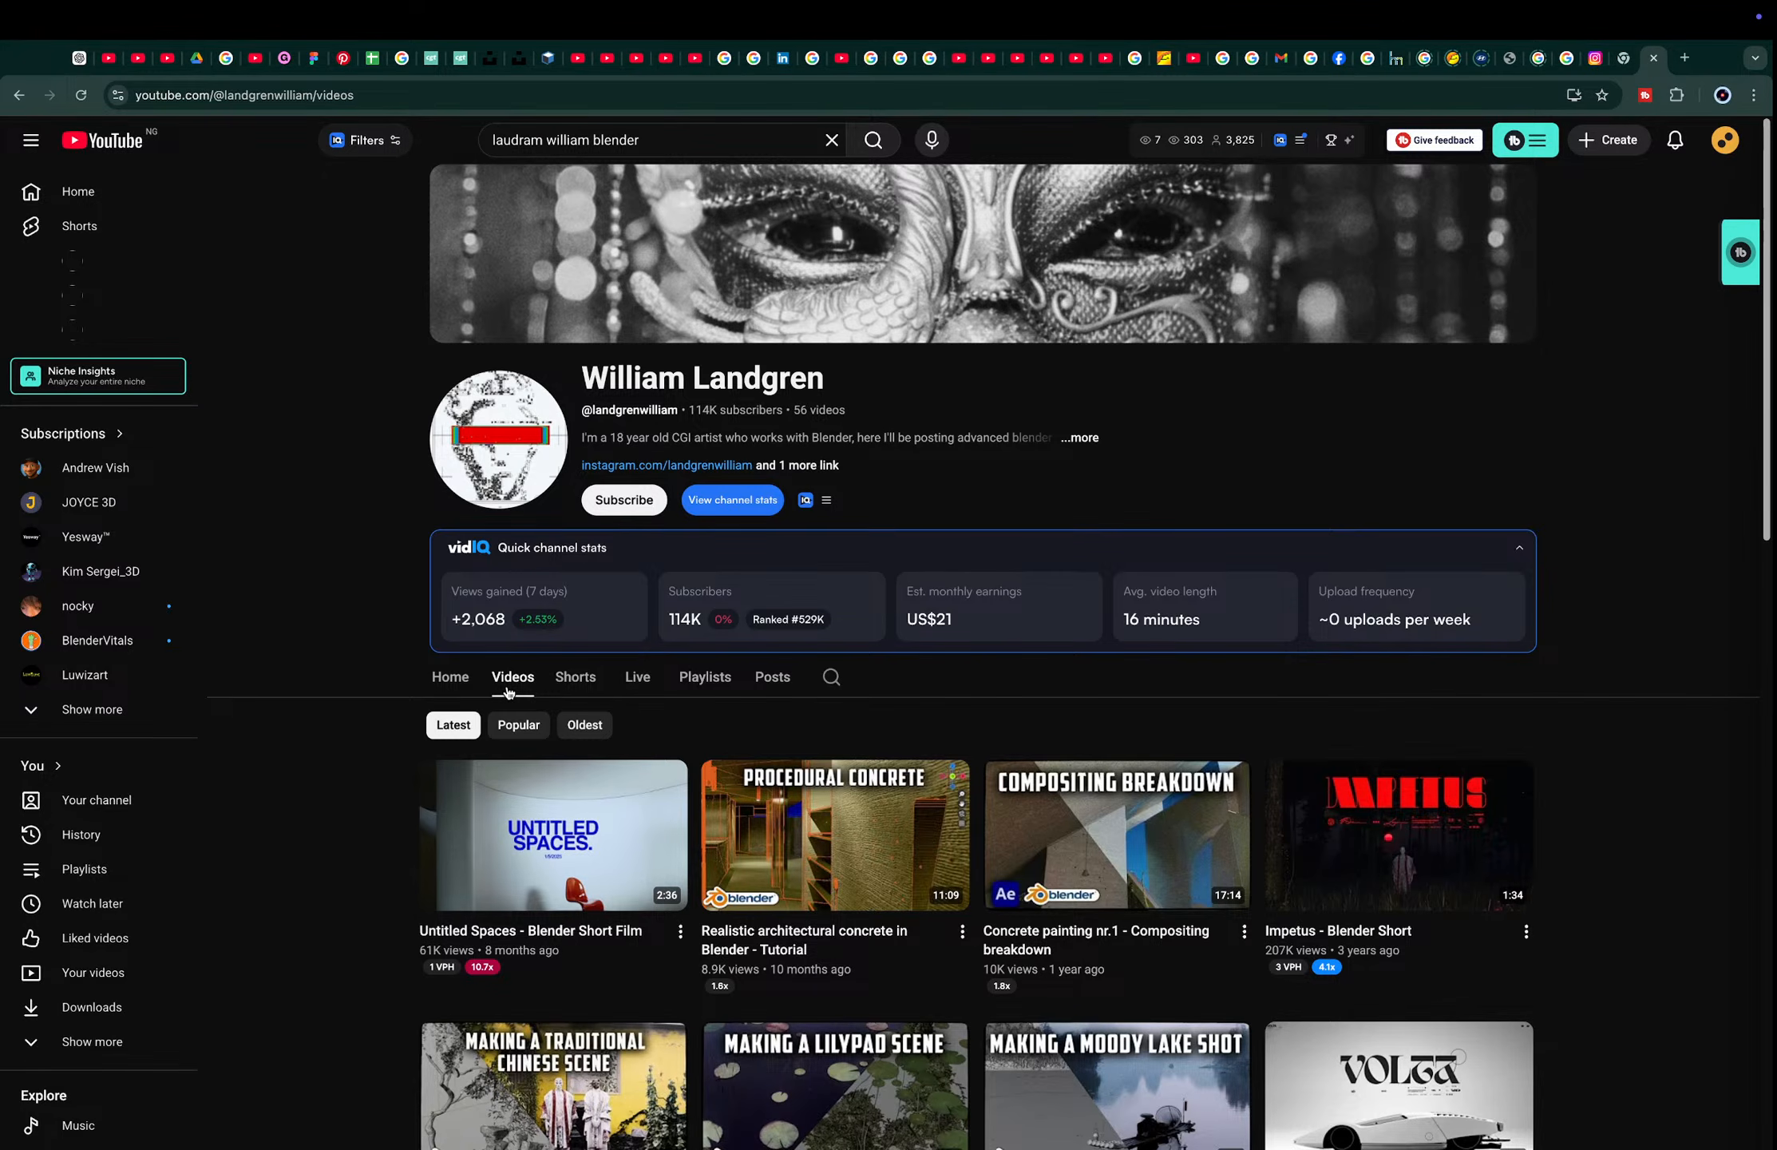
{"action": "scroll", "coordinate": [507, 691], "scroll_direction": "down", "scroll_amount": 4}
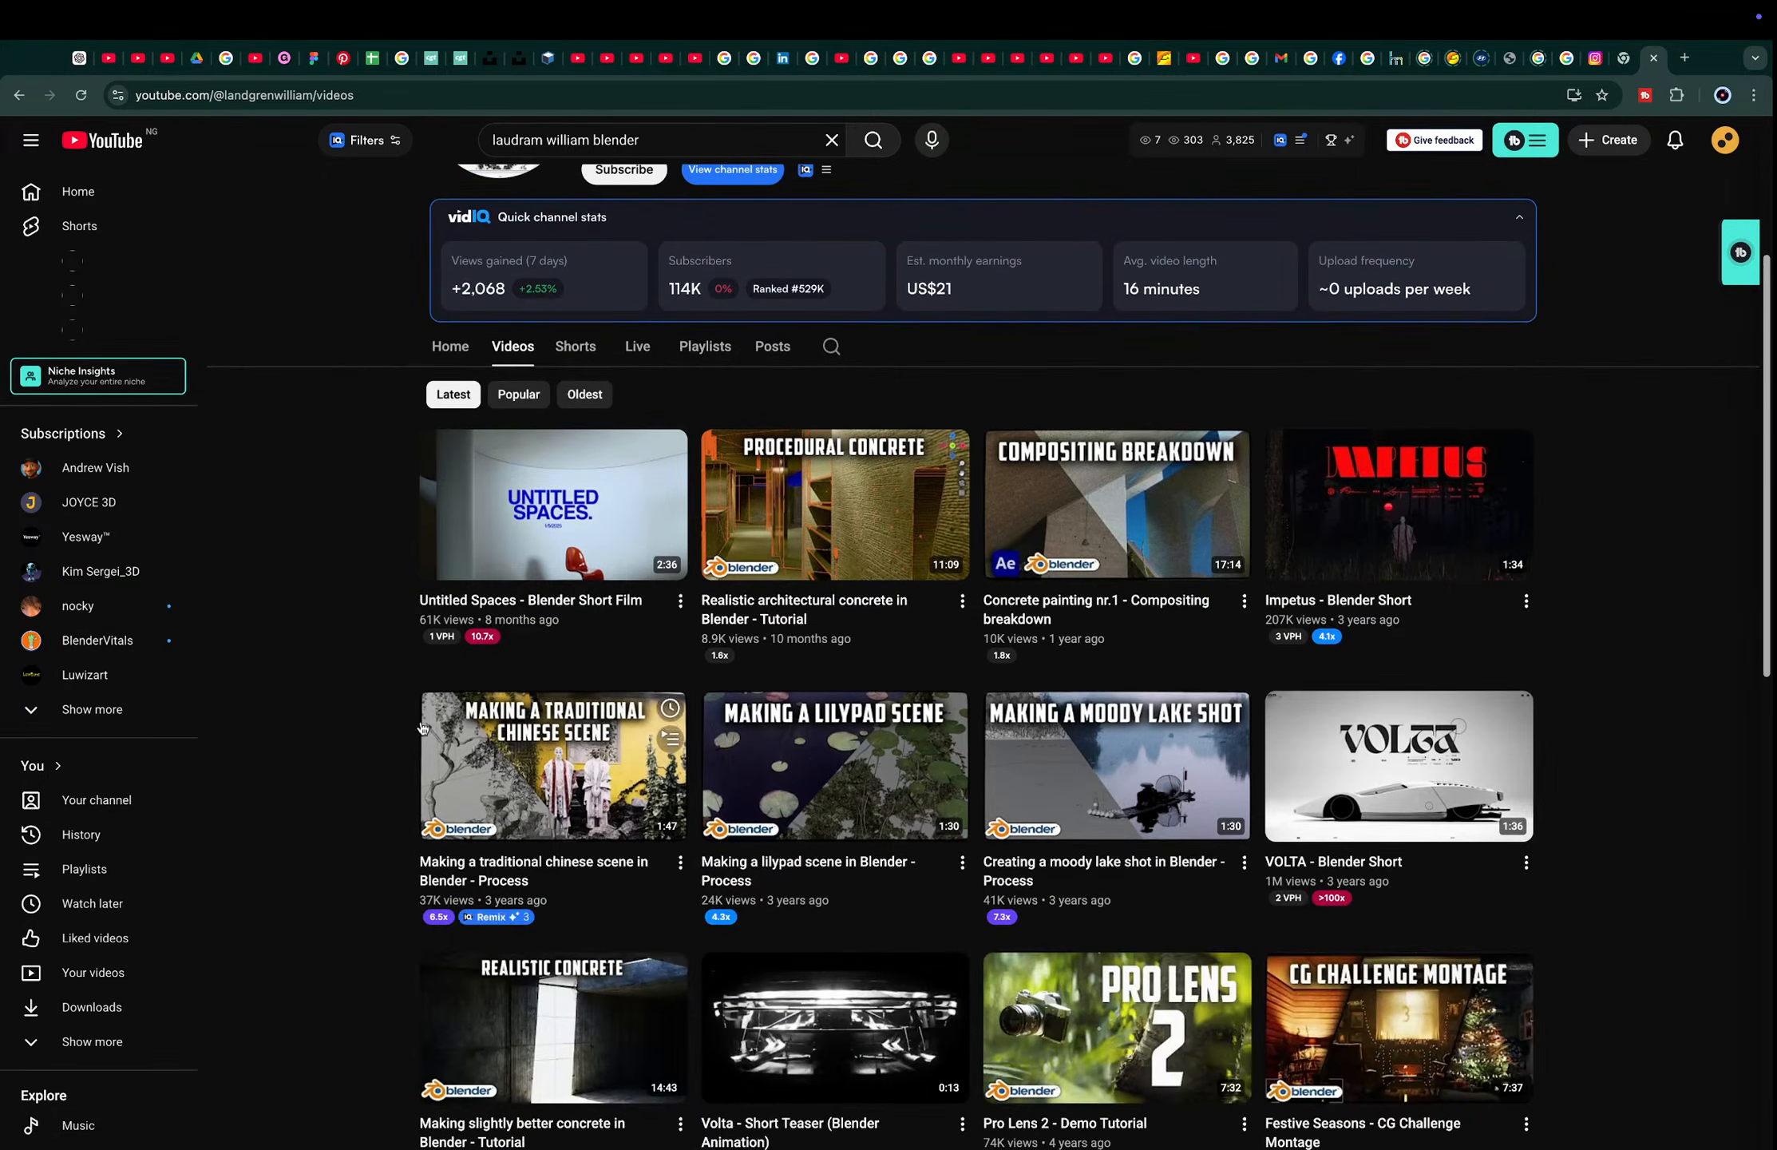
{"action": "scroll", "coordinate": [422, 726], "scroll_direction": "down", "scroll_amount": 8}
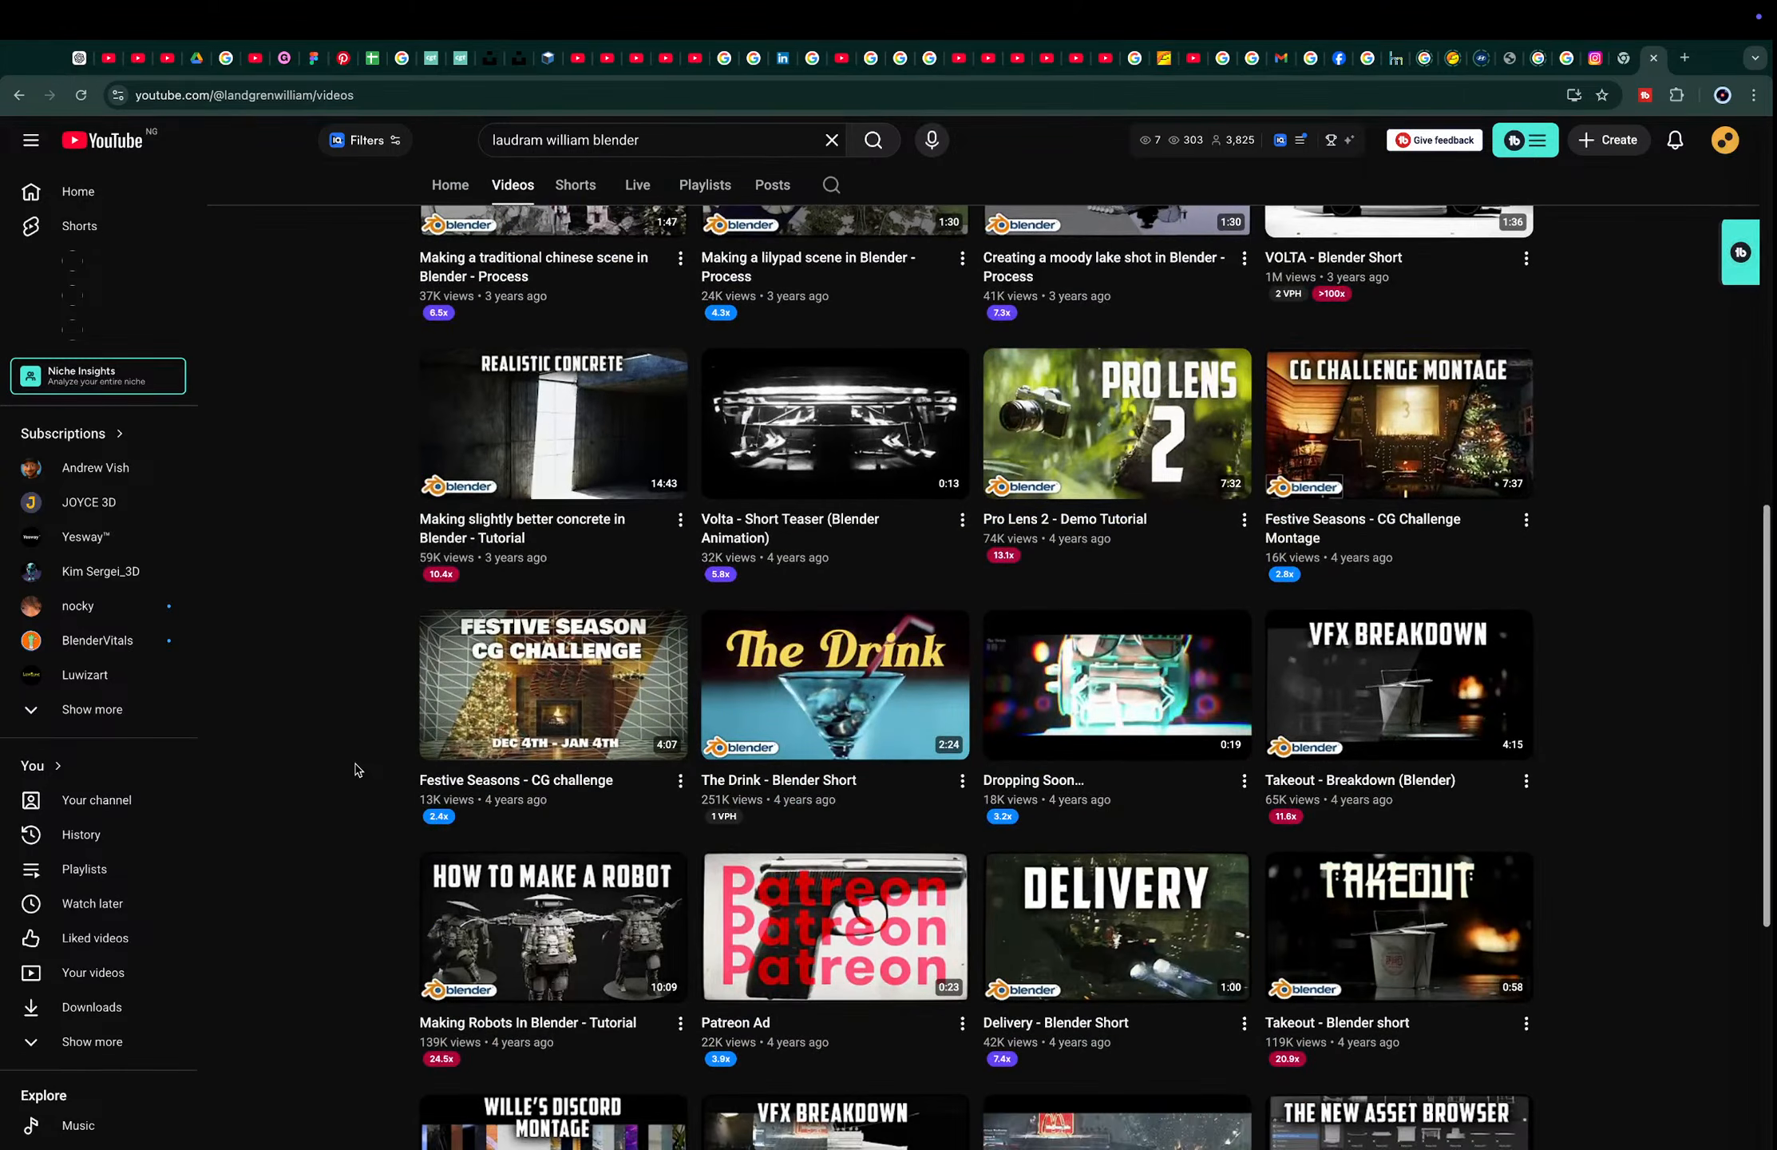
{"action": "scroll", "coordinate": [315, 755], "scroll_direction": "down", "scroll_amount": 6}
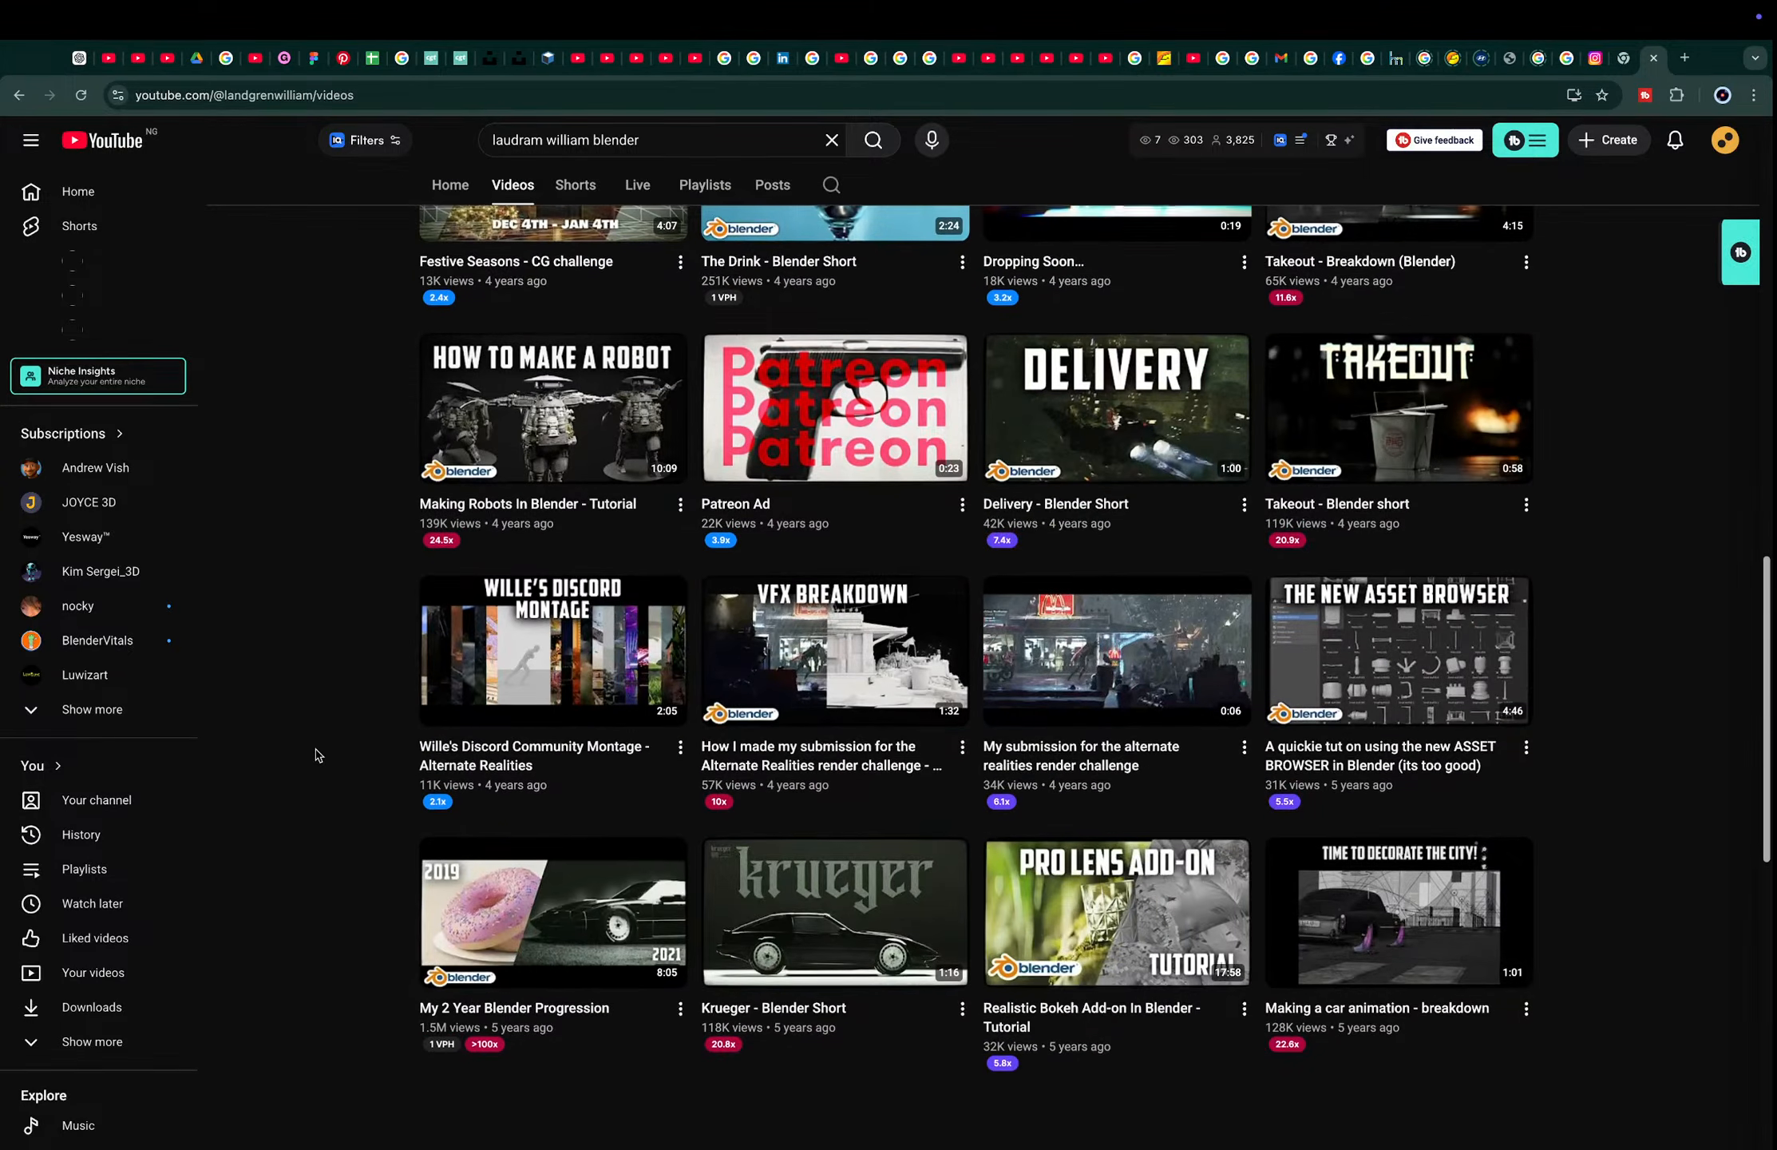
{"action": "scroll", "coordinate": [315, 755], "scroll_direction": "up", "scroll_amount": 7}
{"action": "scroll", "coordinate": [315, 754], "scroll_direction": "up", "scroll_amount": 3}
{"action": "scroll", "coordinate": [315, 754], "scroll_direction": "down", "scroll_amount": 16}
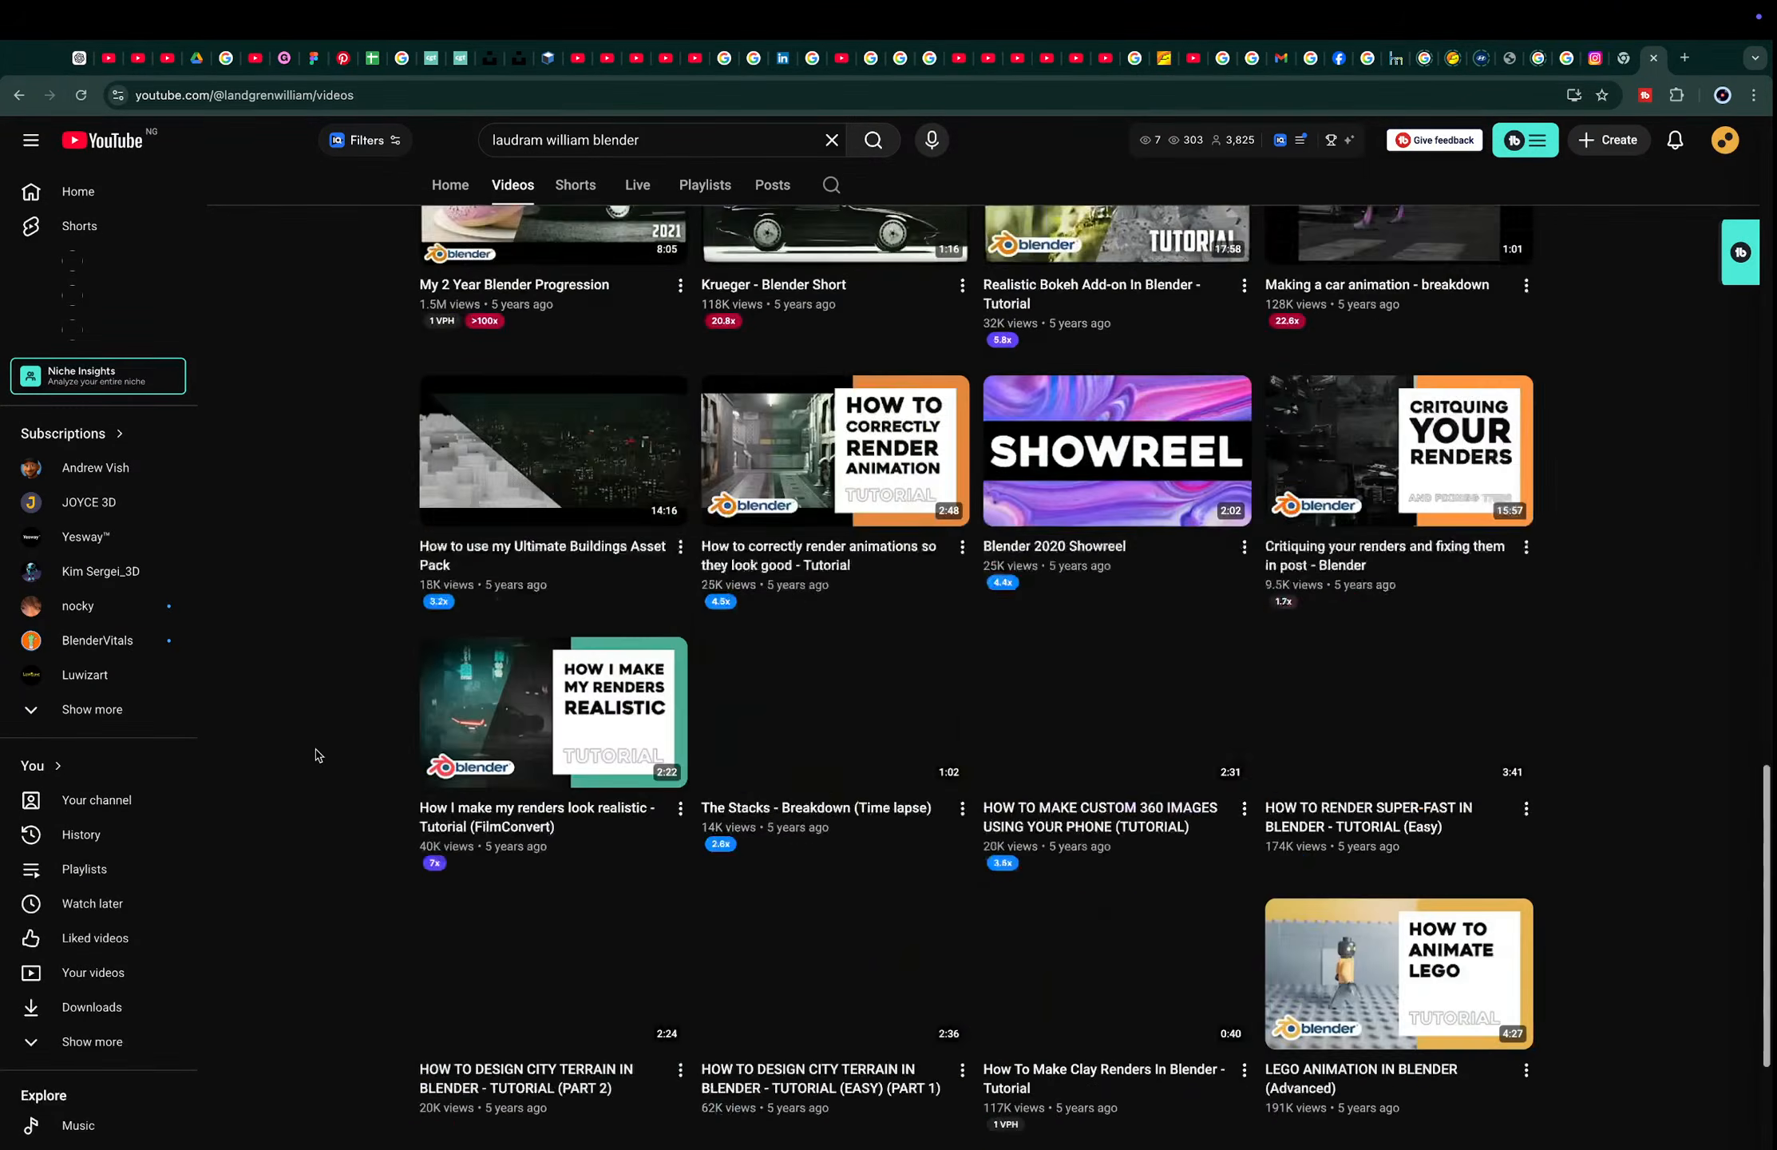
{"action": "scroll", "coordinate": [315, 755], "scroll_direction": "down", "scroll_amount": 4}
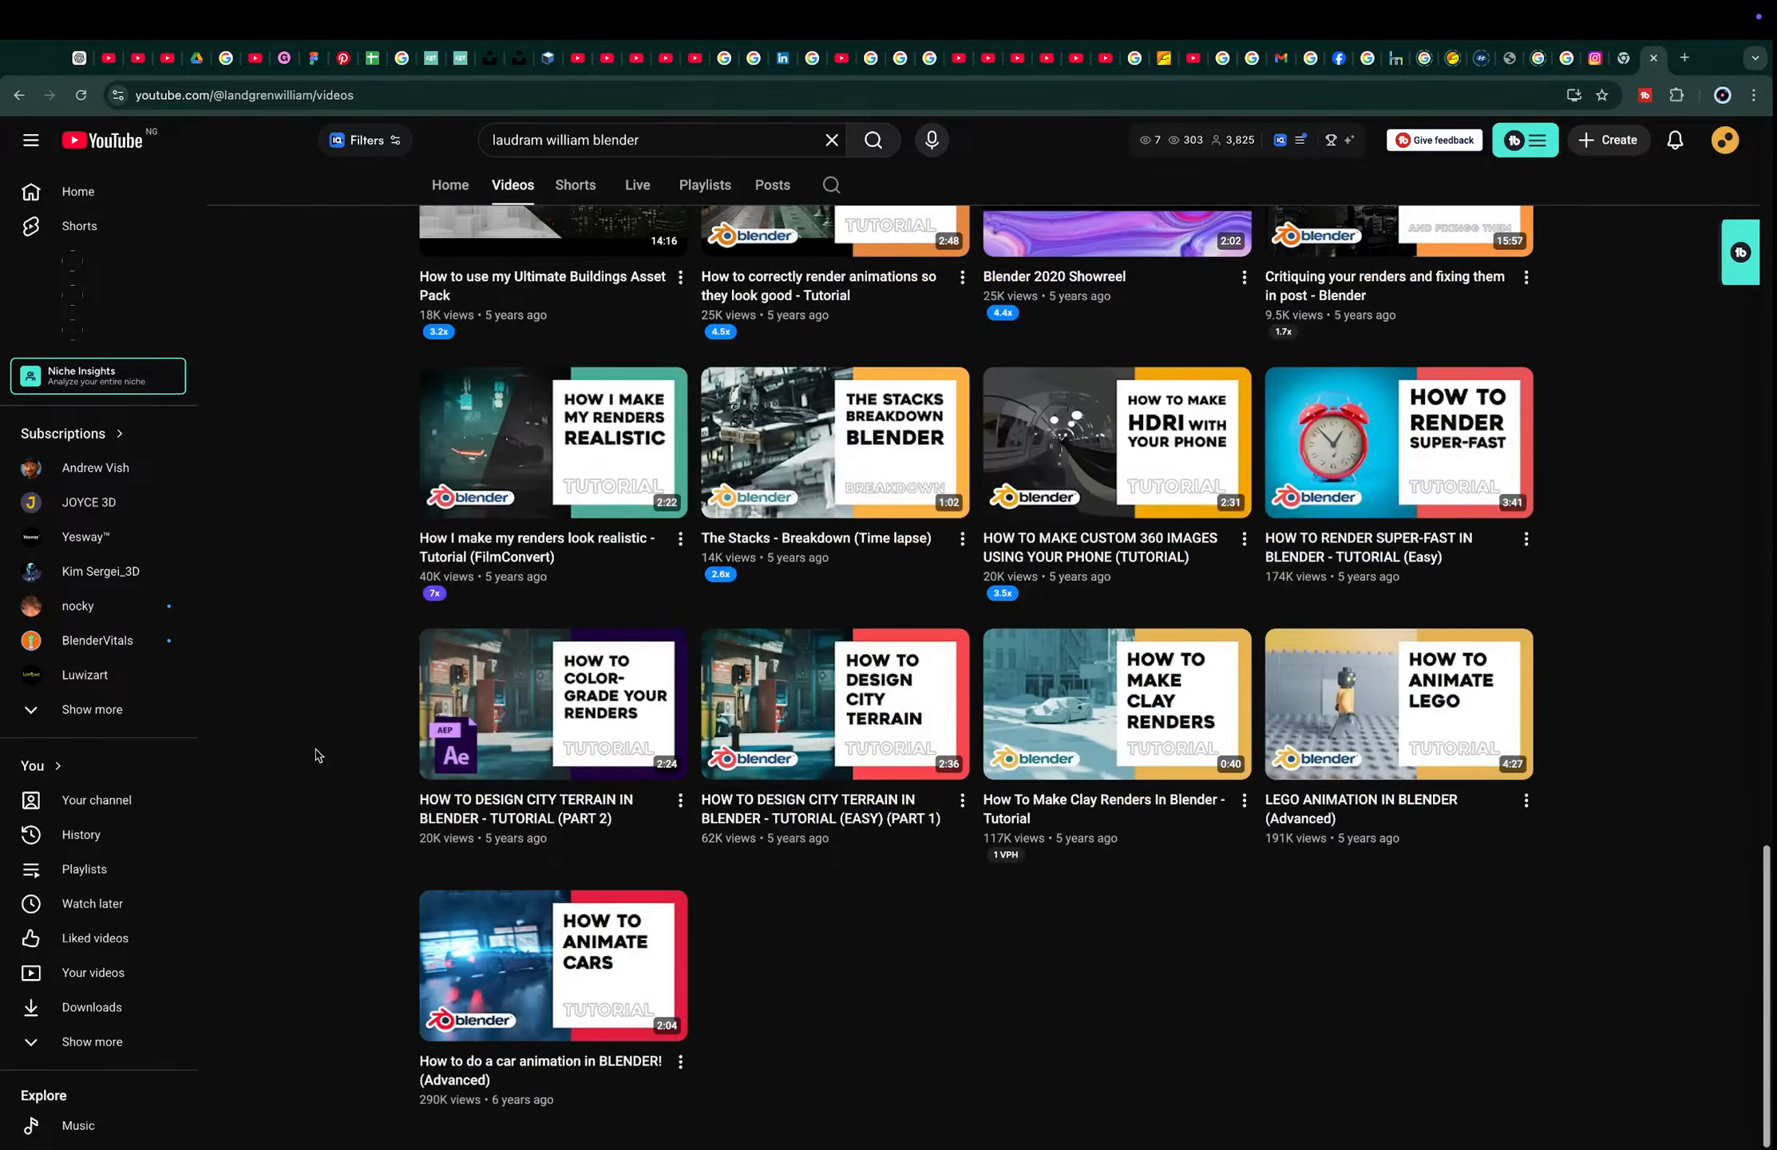
{"action": "scroll", "coordinate": [315, 755], "scroll_direction": "up", "scroll_amount": 20}
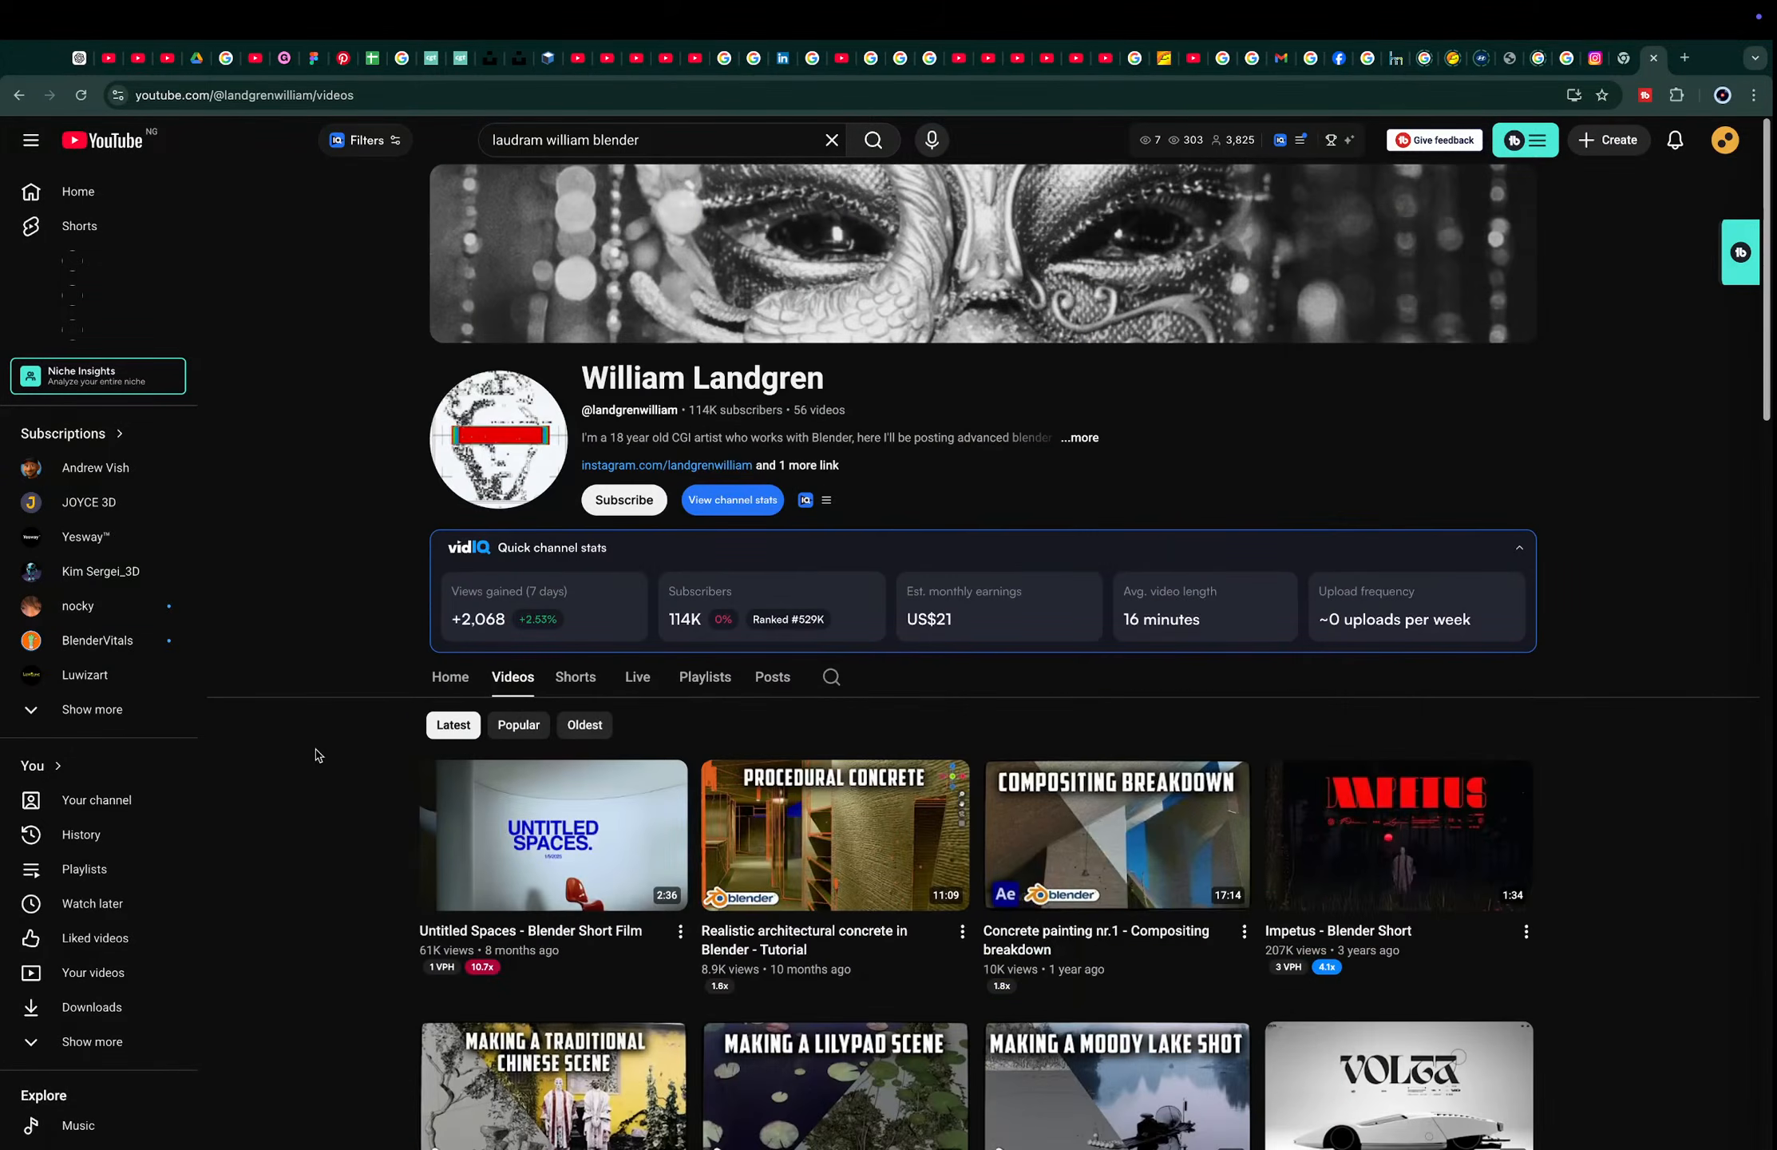
Step: Return to the channel's live streams and review the list again
{"action": "left_click", "coordinate": [638, 677]}
{"action": "scroll", "coordinate": [640, 682], "scroll_direction": "down", "scroll_amount": 4}
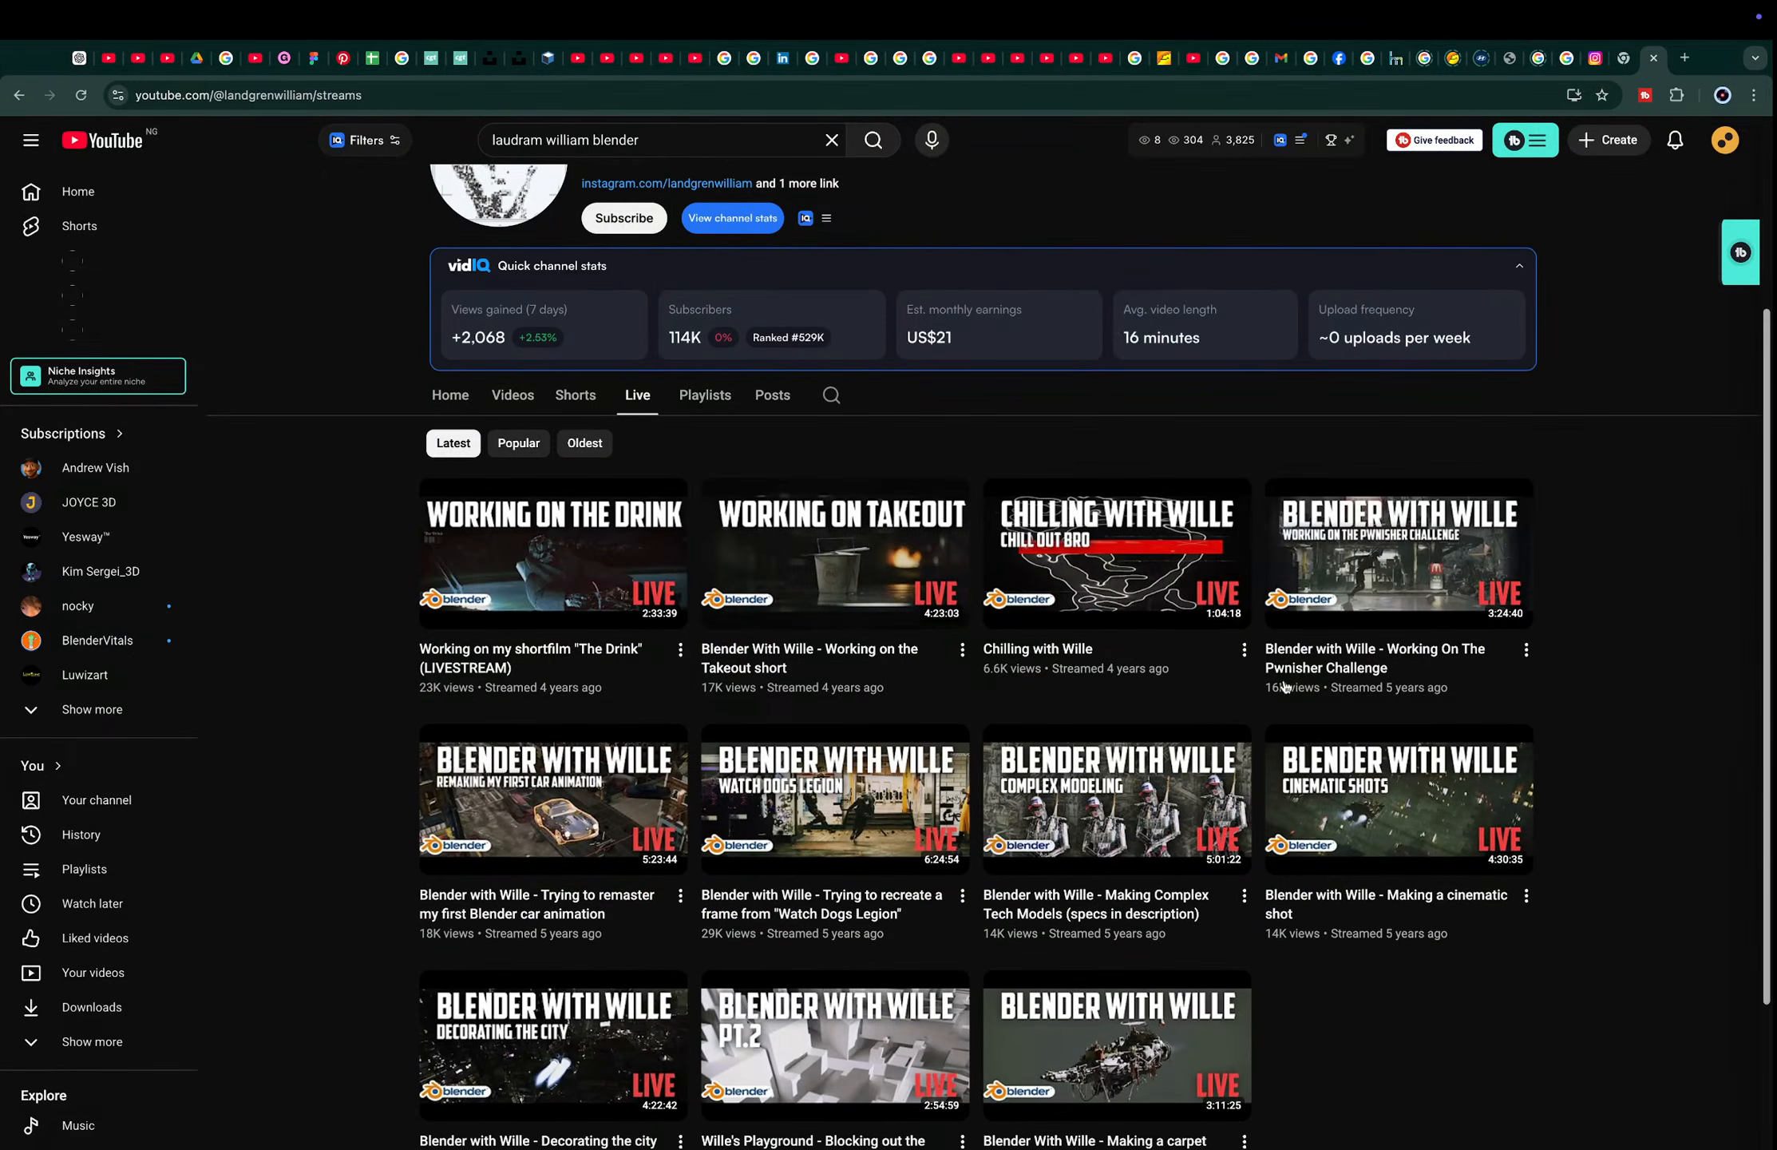
{"action": "scroll", "coordinate": [878, 596], "scroll_direction": "down", "scroll_amount": 1}
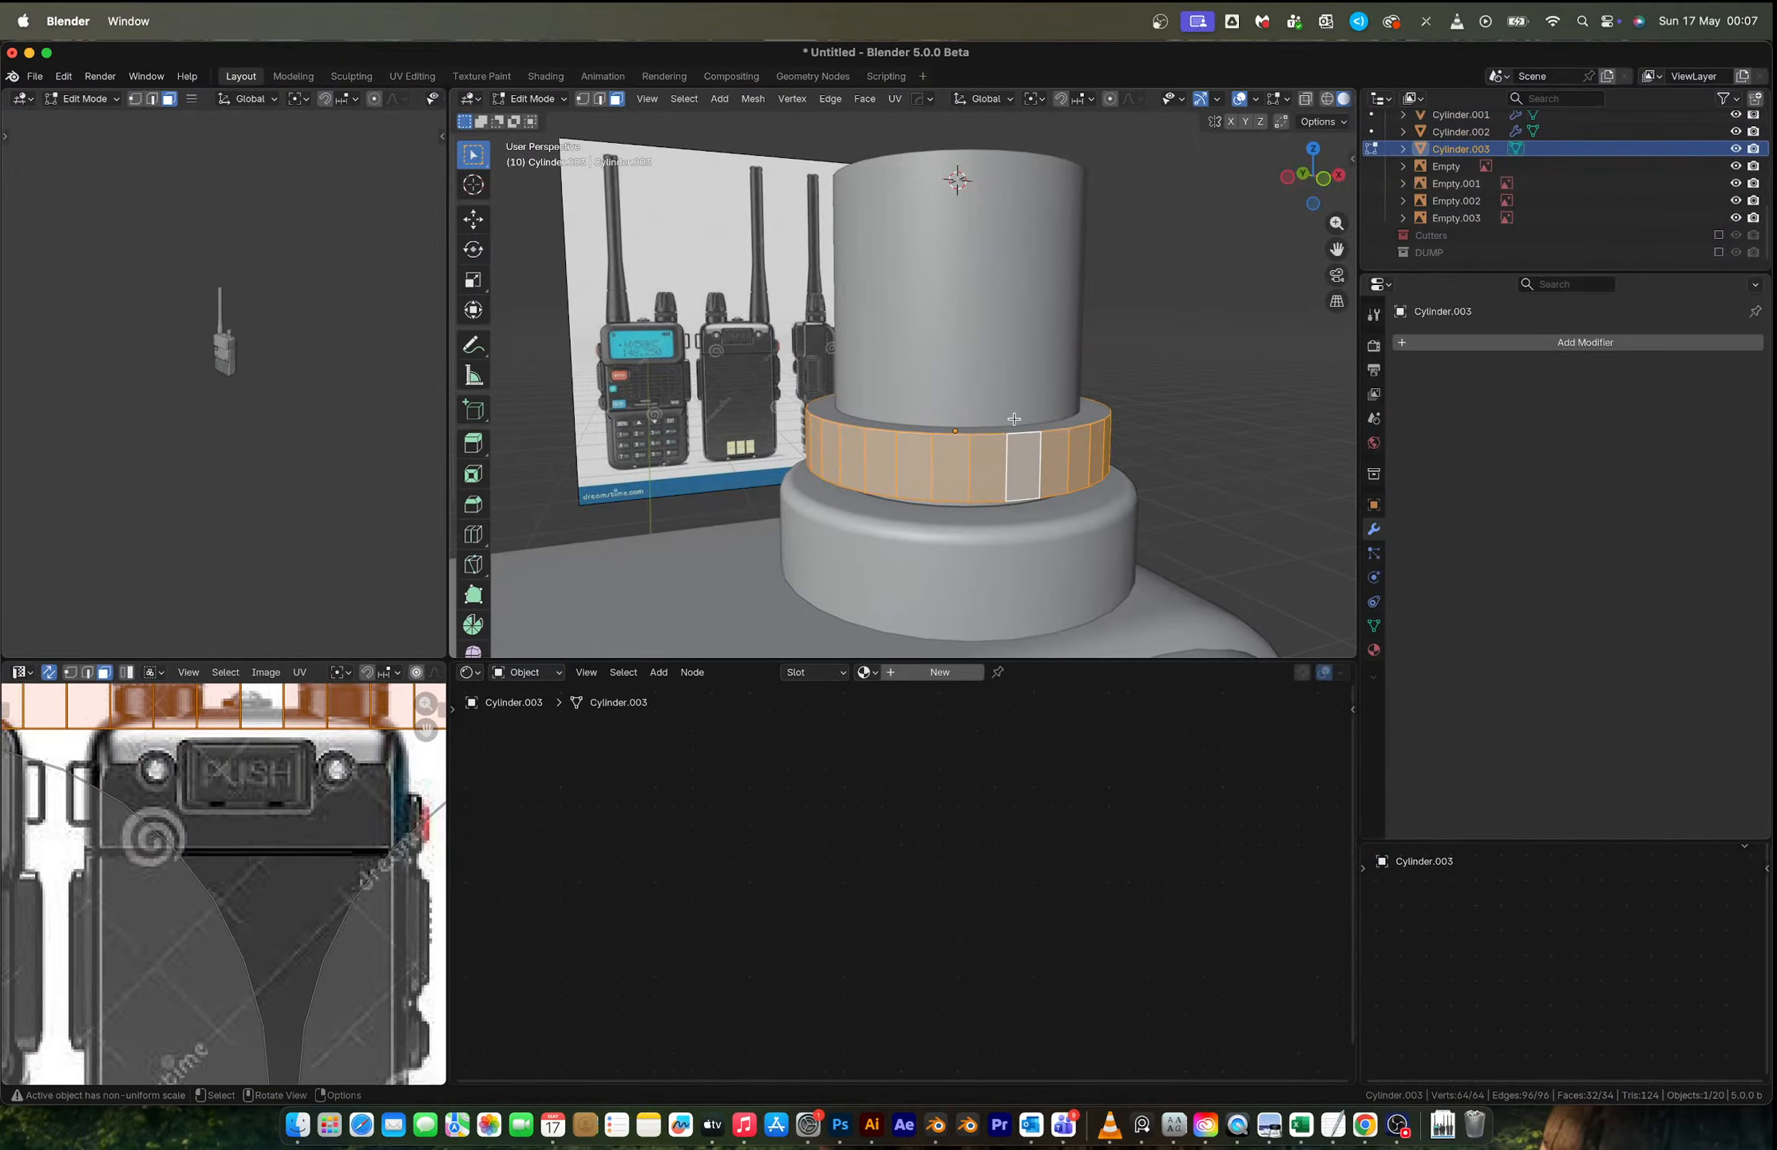
Step: Switch back to Blender and scale the ring's selected side faces to 0.975 in X and Y with Z locked
{"action": "middle_click_drag", "start_coordinate": [1014, 419], "coordinate": [1145, 480]}
{"action": "key", "text": "s"}
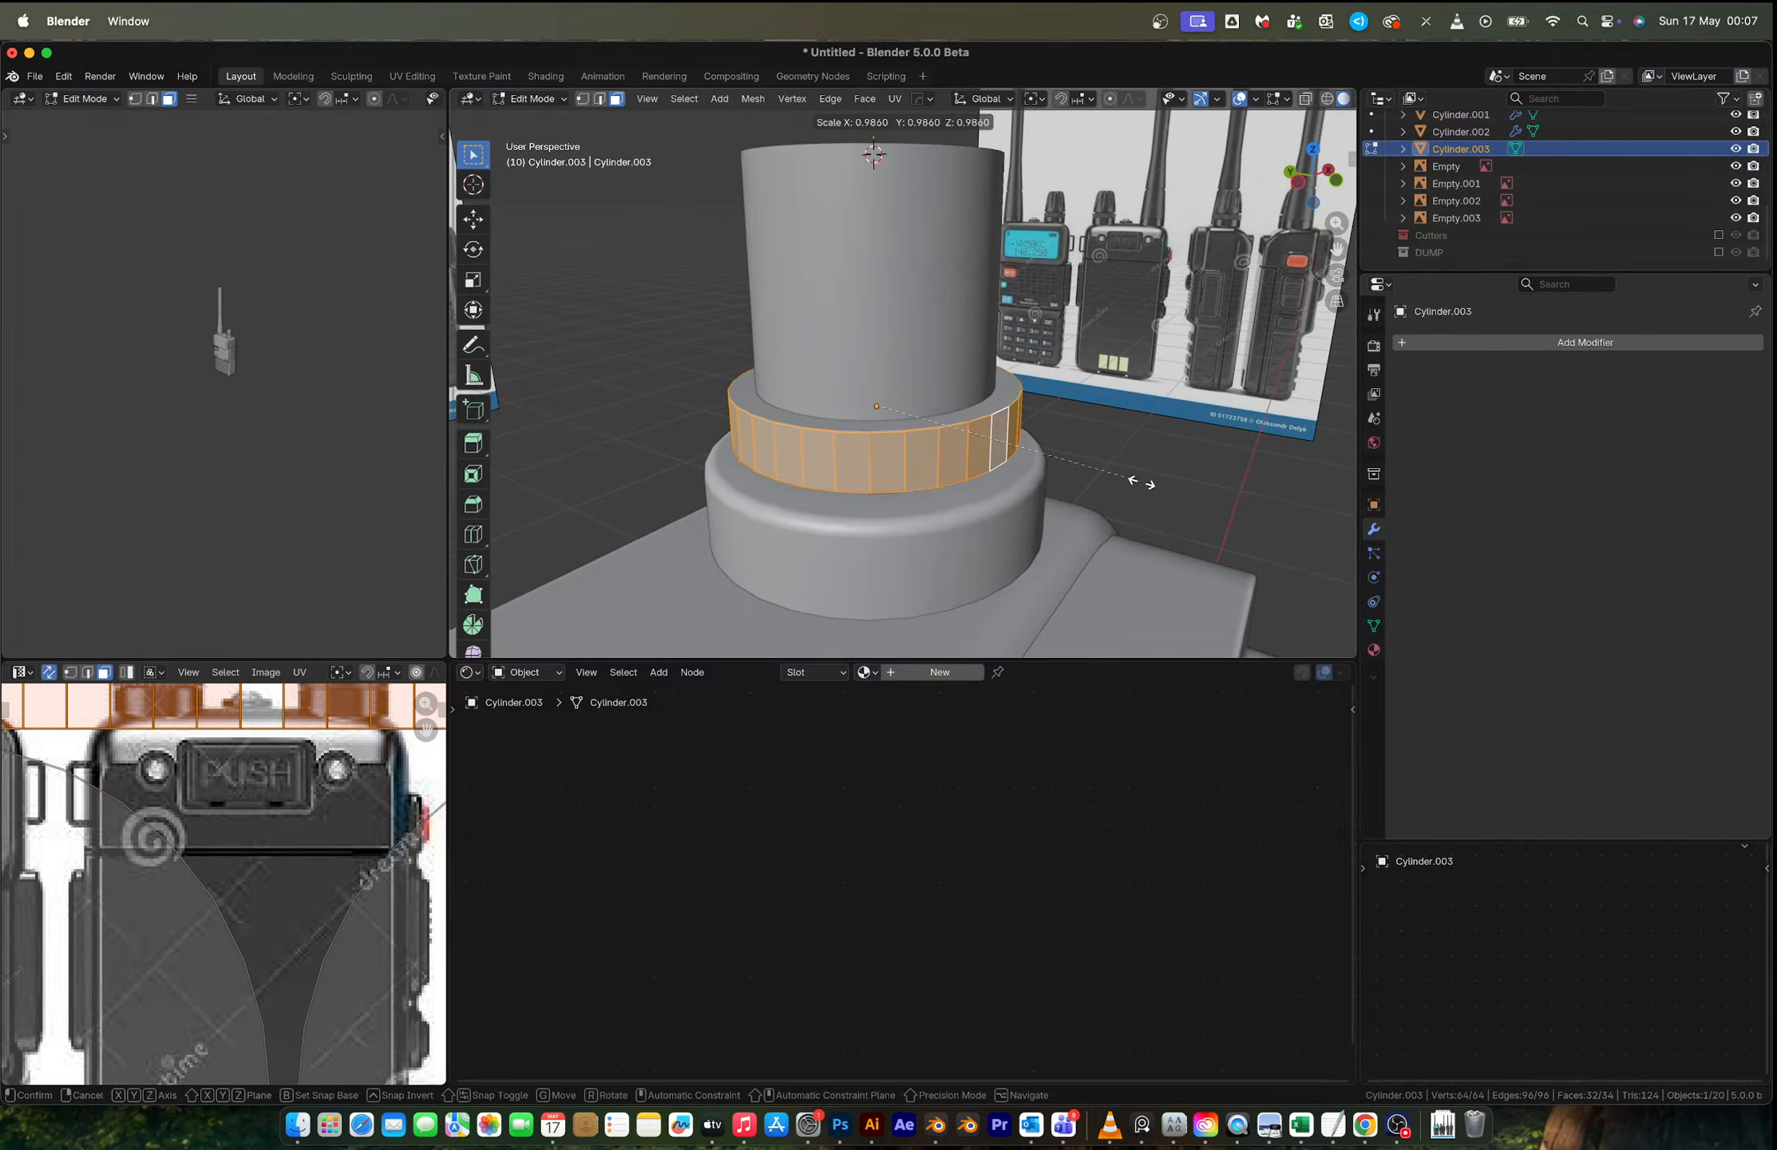
{"action": "key", "text": "shift+z"}
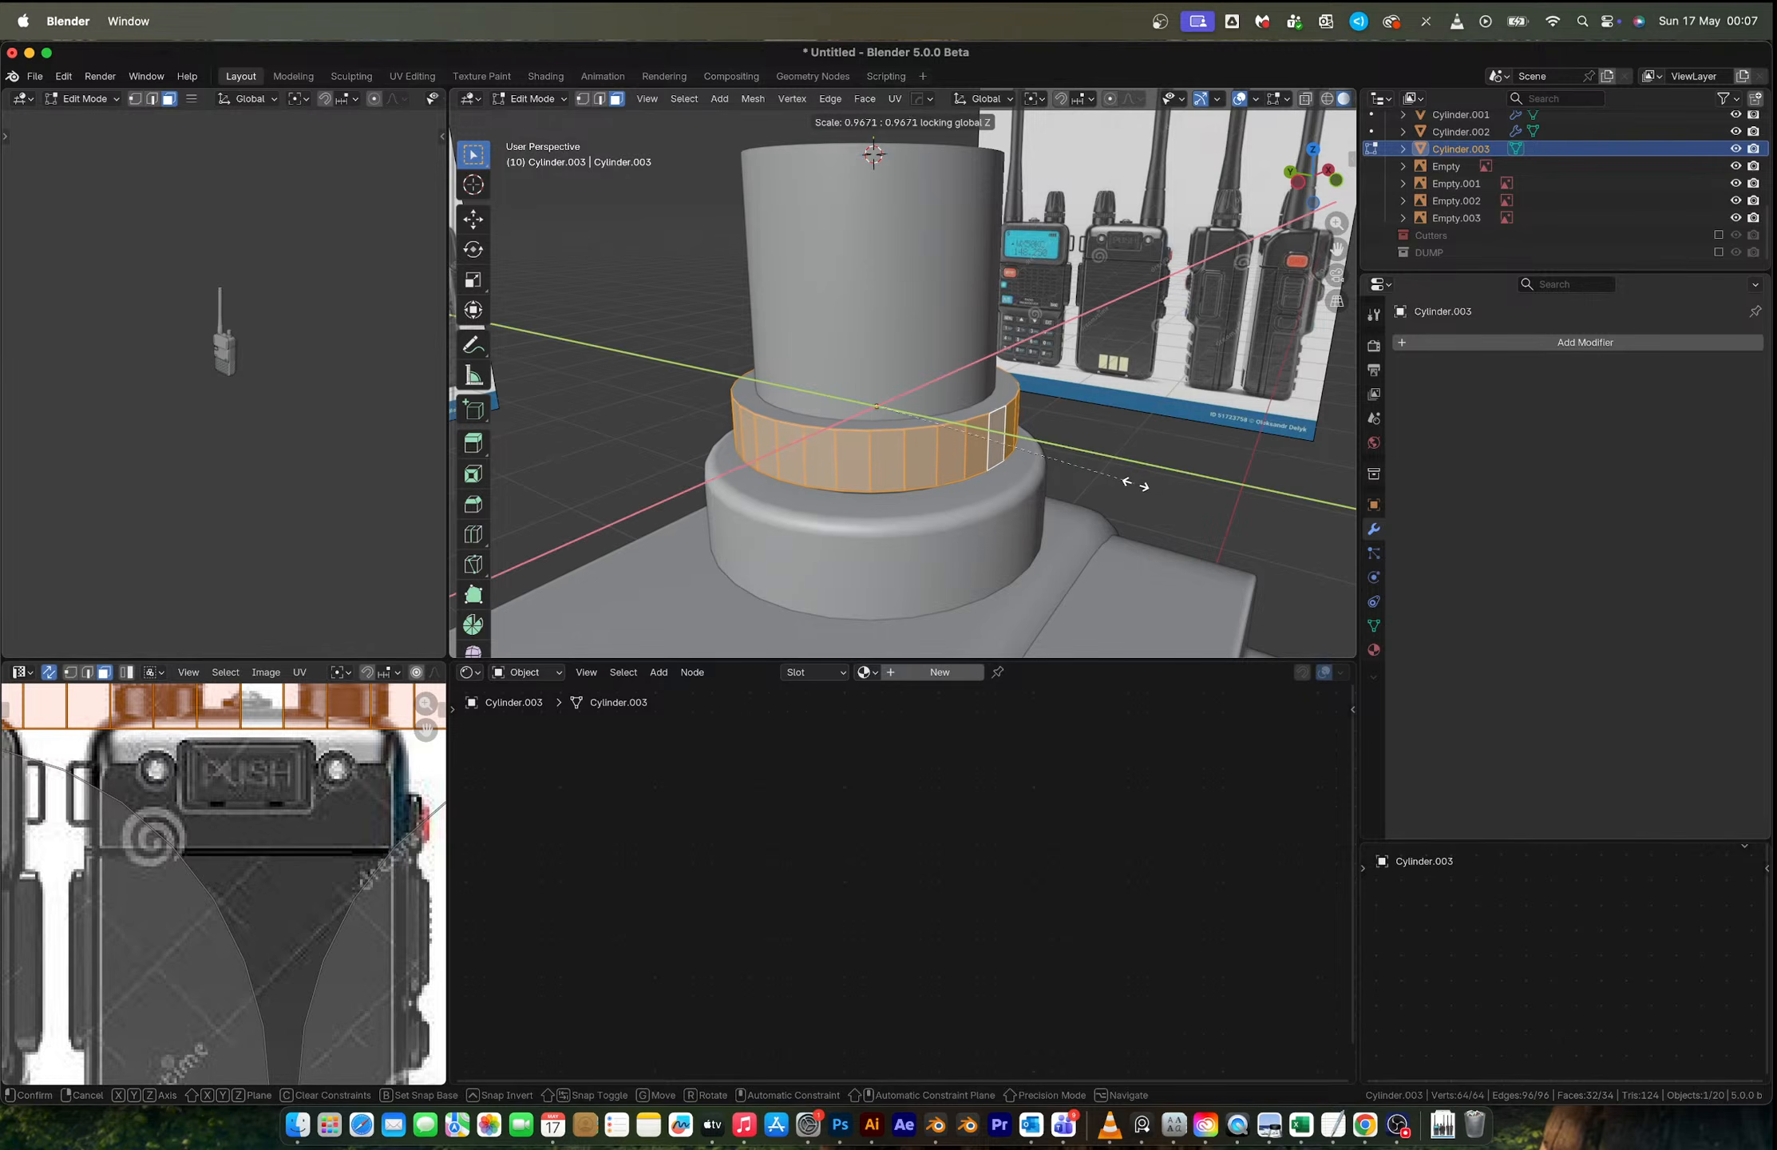
{"action": "left_click", "coordinate": [1078, 475]}
{"action": "scroll", "coordinate": [999, 464], "scroll_direction": "up", "scroll_amount": 2}
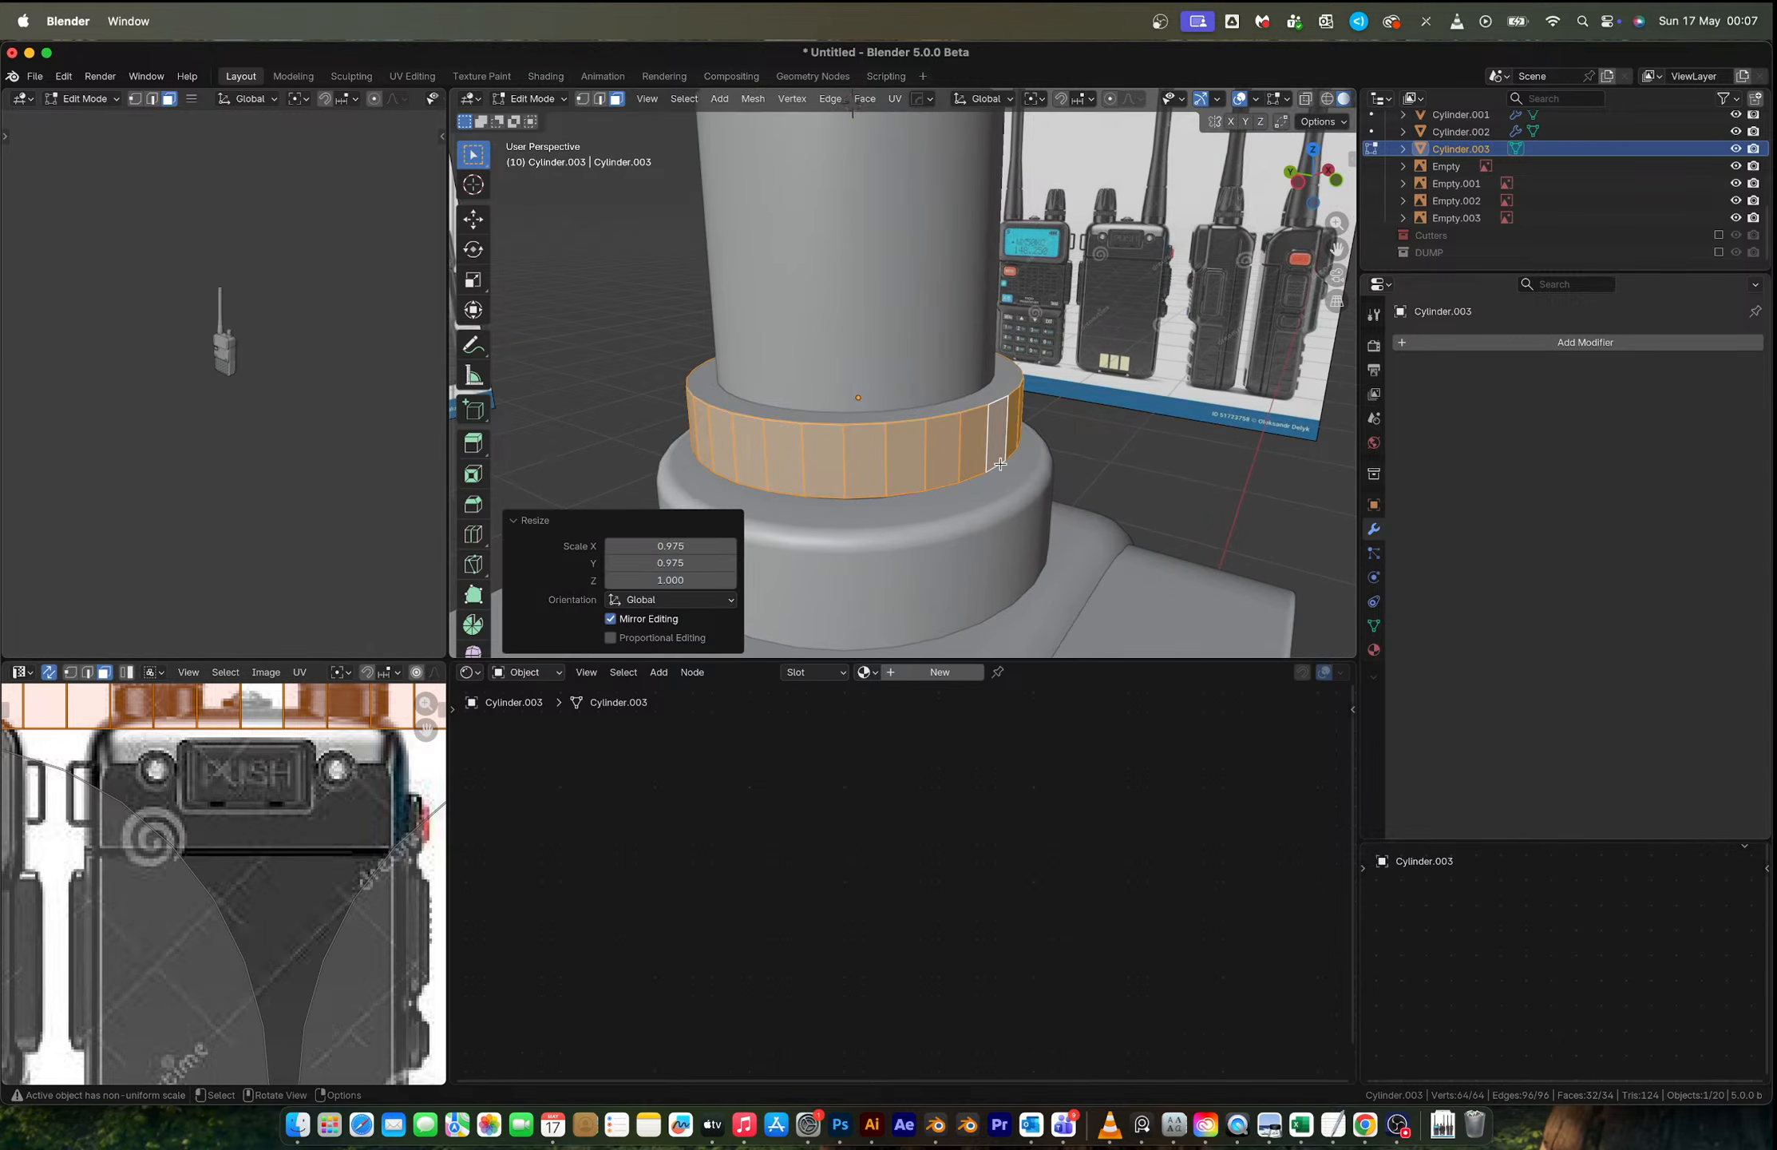
Step: Apply Checker Deselect to the ring's side faces so that every other face remains selected
{"action": "scroll", "coordinate": [1000, 464], "scroll_direction": "up", "scroll_amount": 1}
{"action": "left_click", "coordinate": [684, 98]}
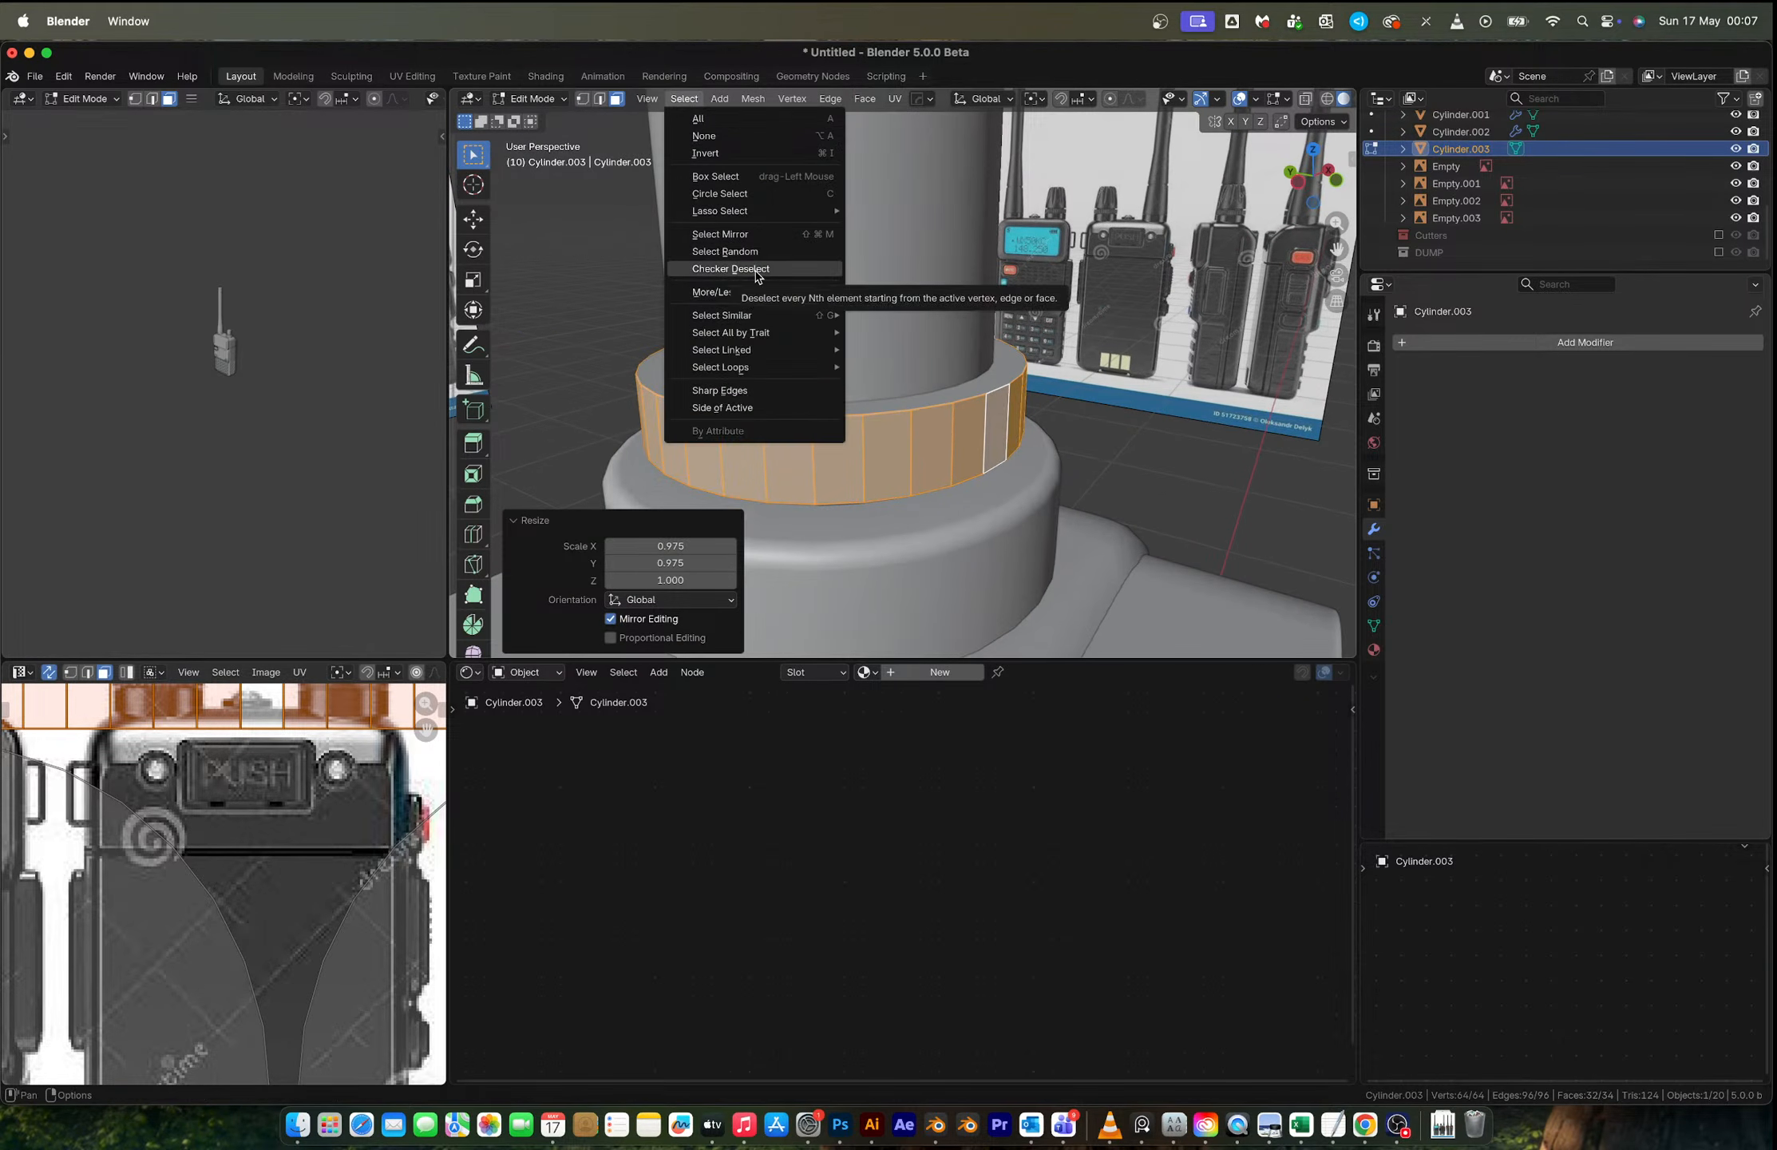
{"action": "left_click", "coordinate": [718, 291]}
Step: Extrude the ring's alternating side faces outward along their normals with an offset of about 0.147 m to form gear-like teeth
{"action": "scroll", "coordinate": [288, 739], "scroll_direction": "down", "scroll_amount": 3}
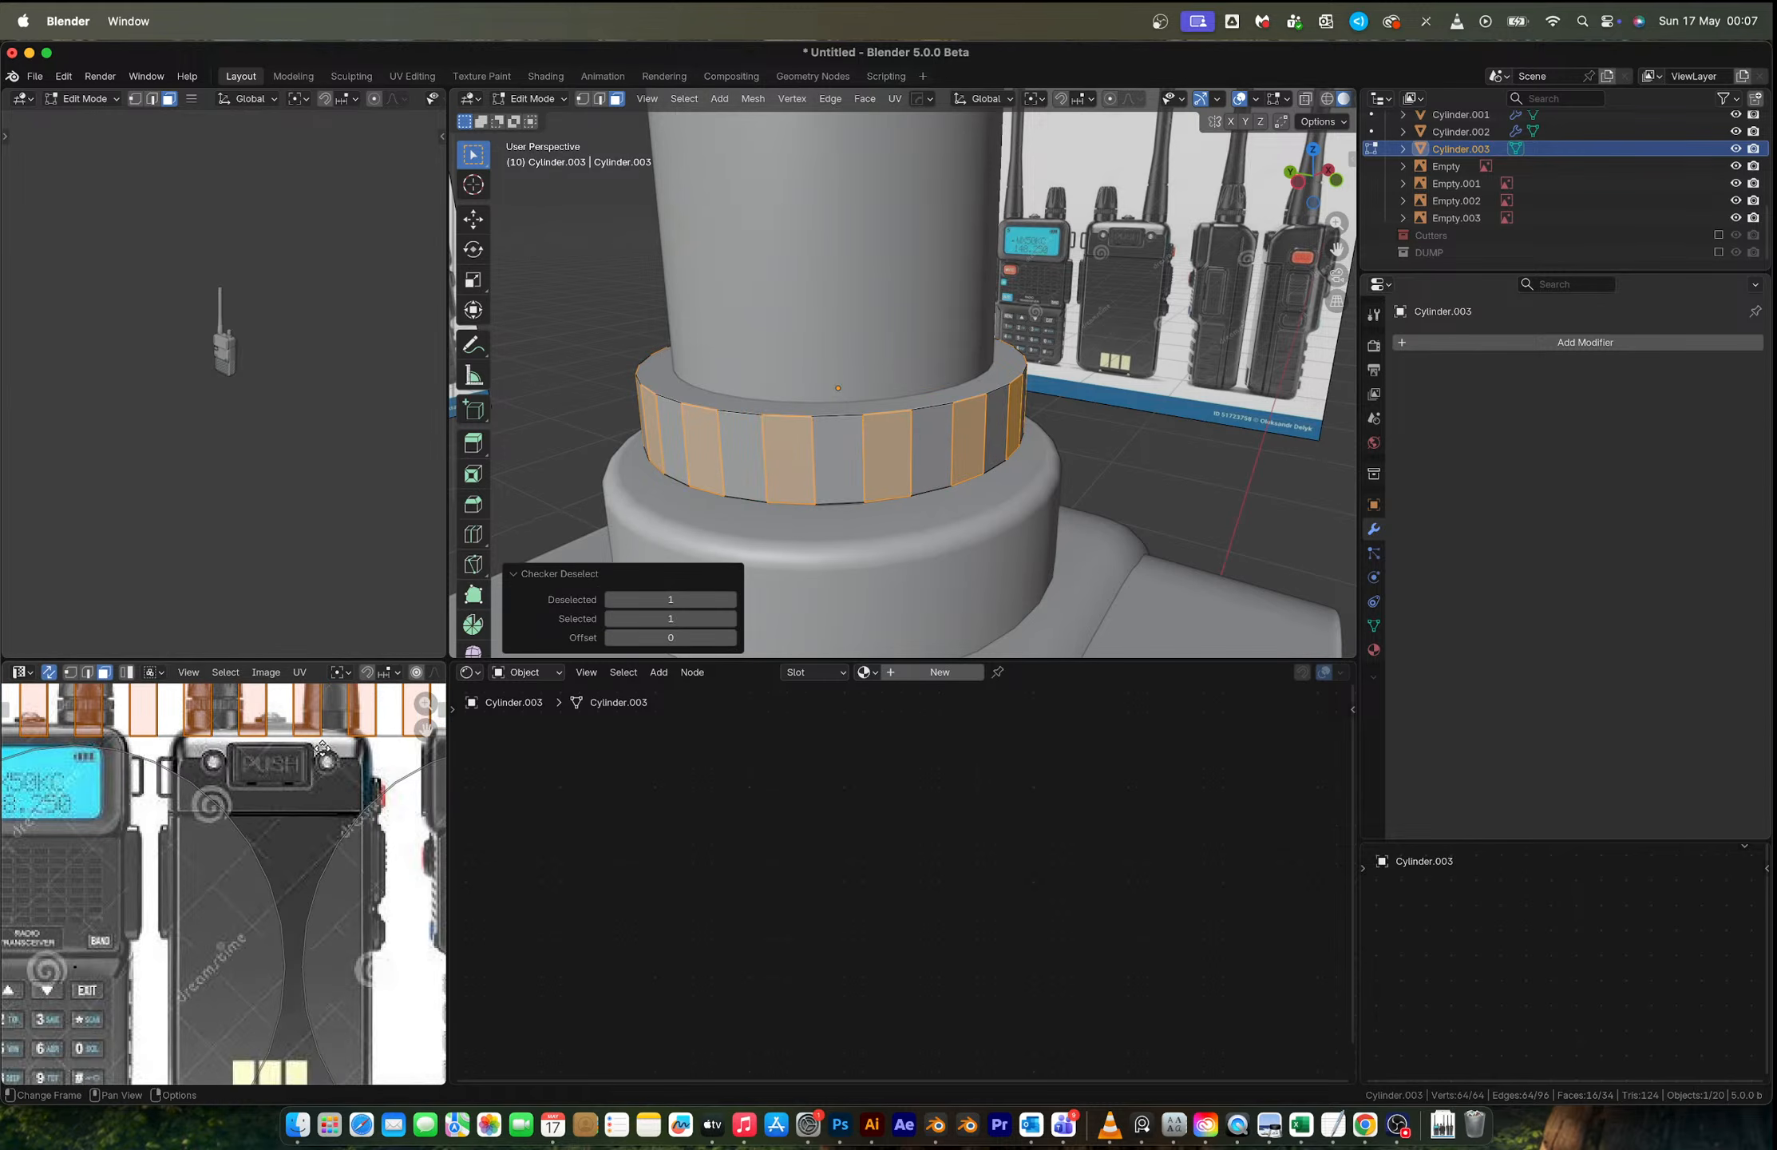
{"action": "scroll", "coordinate": [240, 842], "scroll_direction": "up", "scroll_amount": 5}
{"action": "middle_click_drag", "start_coordinate": [300, 734], "coordinate": [341, 800]}
{"action": "scroll", "coordinate": [238, 841], "scroll_direction": "down", "scroll_amount": 5}
{"action": "scroll", "coordinate": [164, 789], "scroll_direction": "up", "scroll_amount": 7}
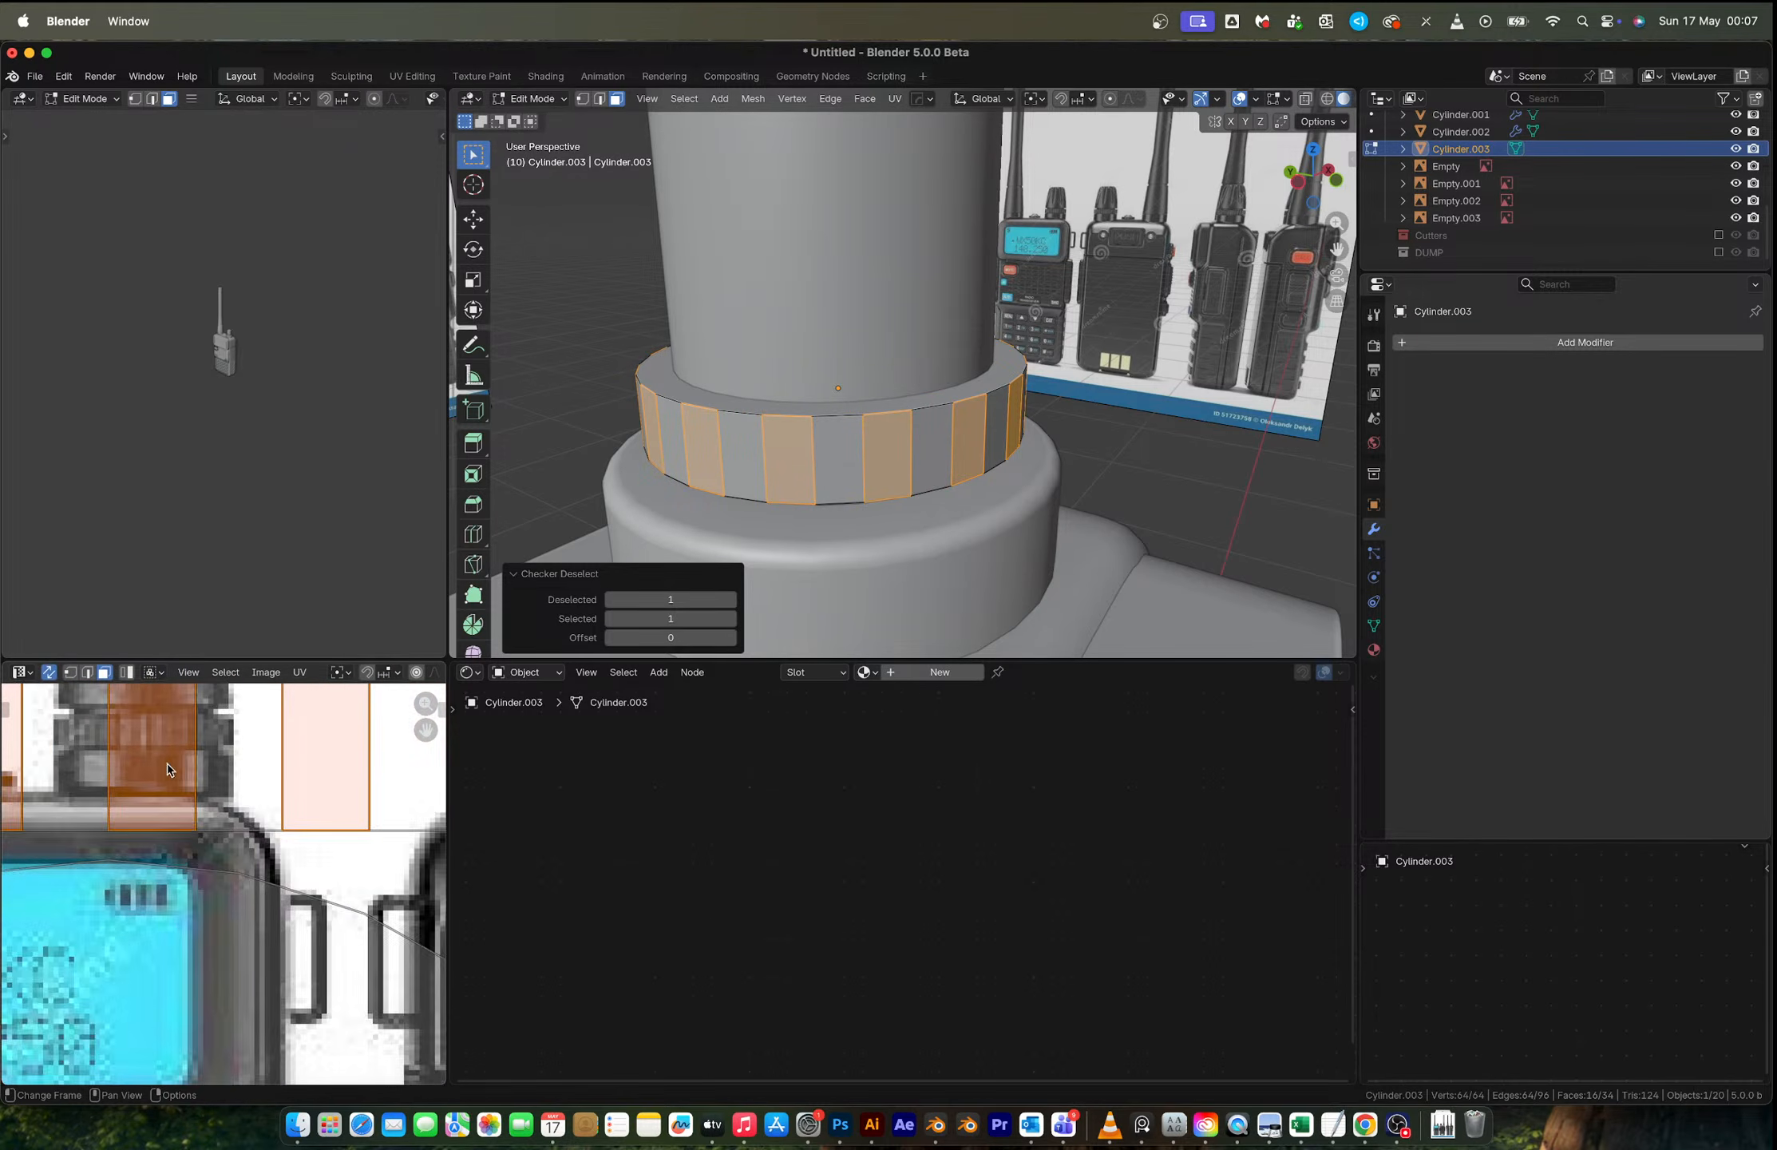
{"action": "middle_click_drag", "start_coordinate": [164, 789], "coordinate": [292, 928]}
{"action": "key", "text": "alt+e"}
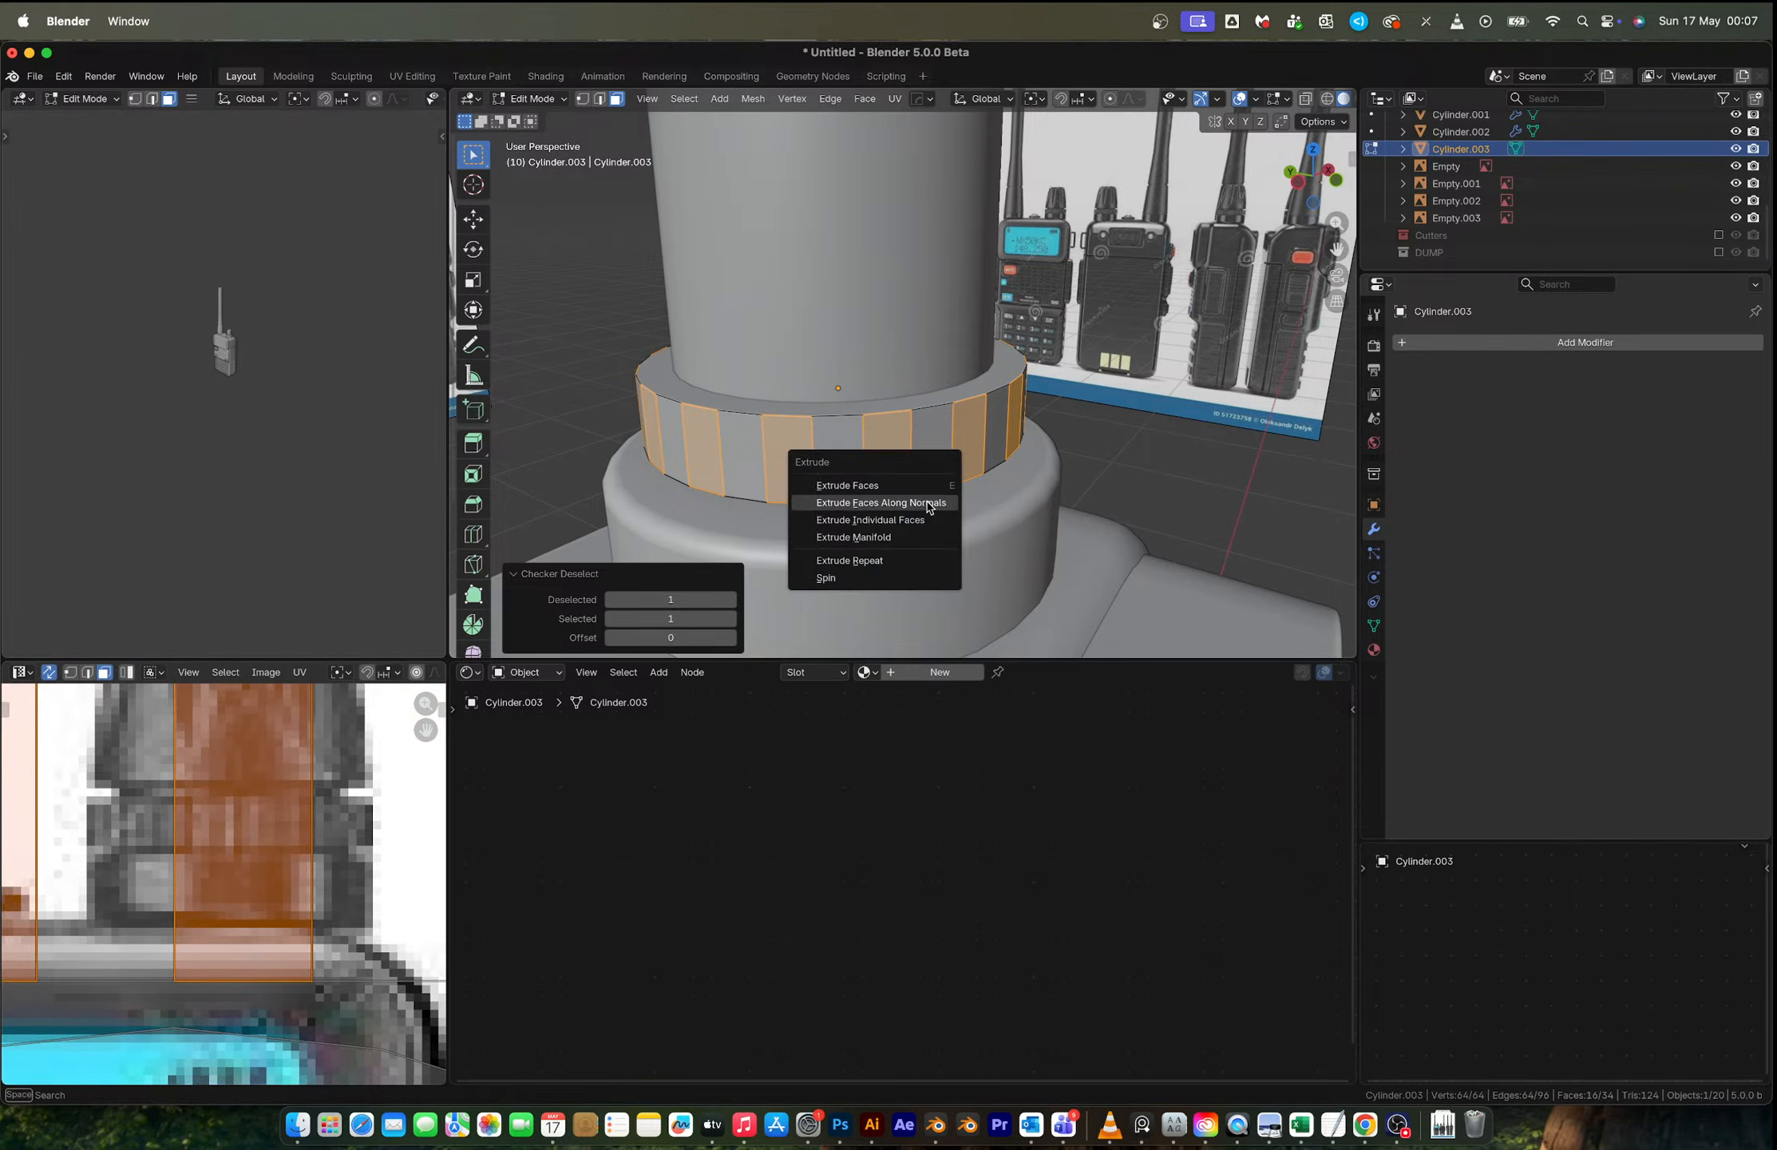
{"action": "left_click", "coordinate": [929, 503]}
{"action": "left_click", "coordinate": [950, 414]}
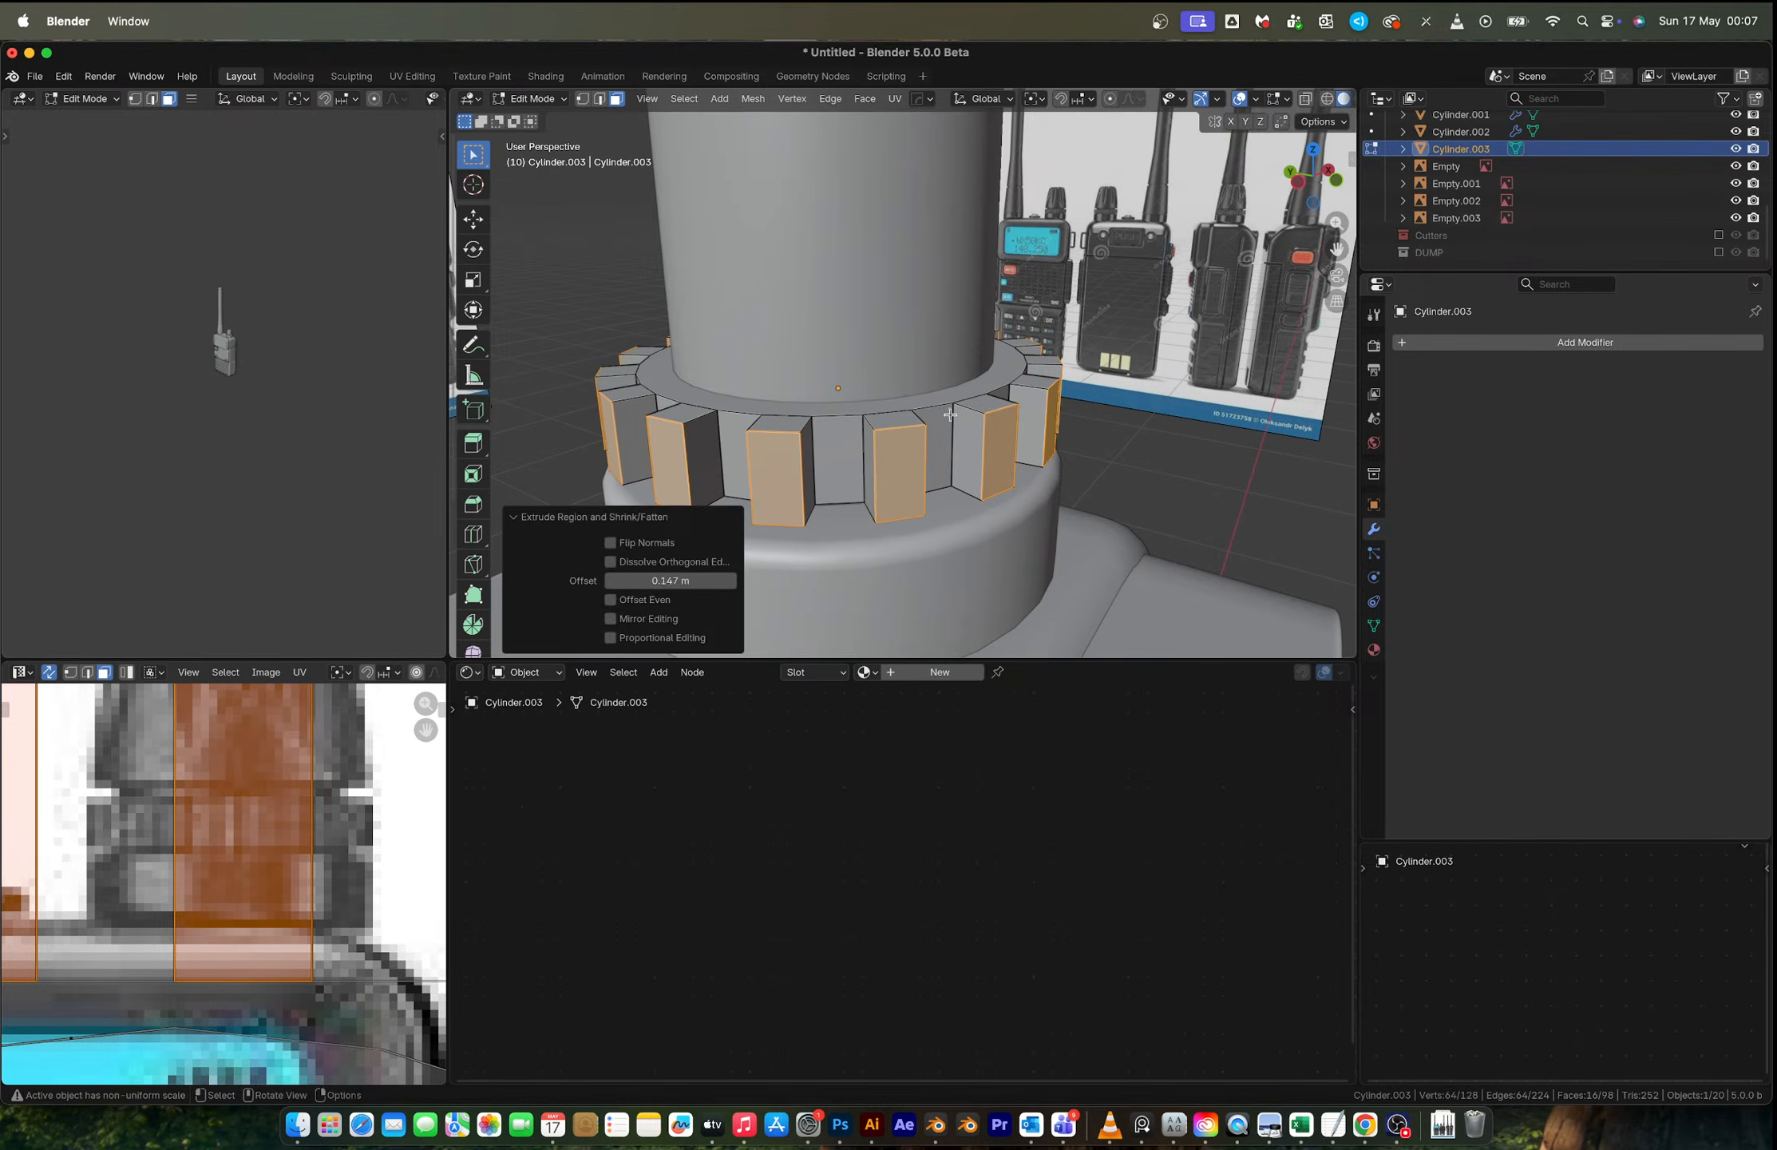
{"action": "key", "text": "Tab"}
{"action": "middle_click_drag", "start_coordinate": [950, 413], "coordinate": [875, 437]}
{"action": "scroll", "coordinate": [163, 916], "scroll_direction": "down", "scroll_amount": 2}
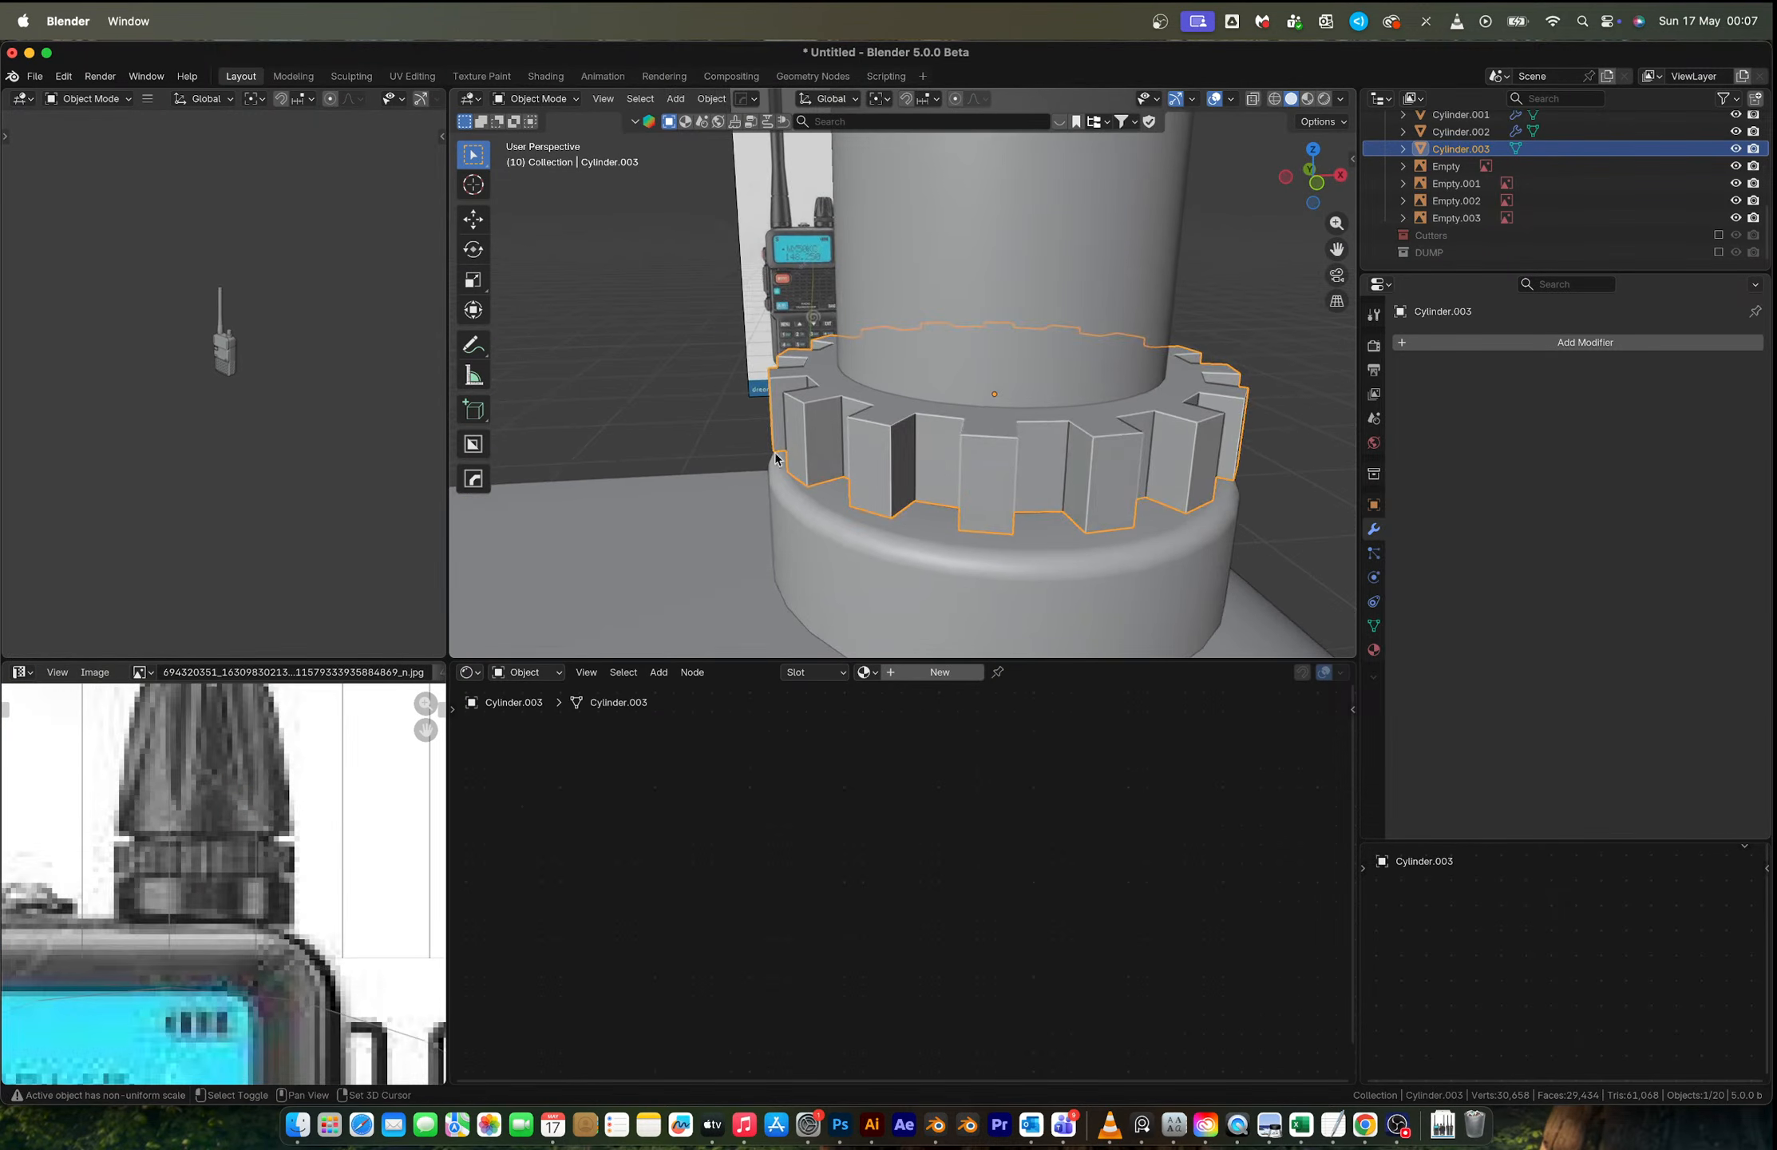
Step: Add a 32-vertex cylinder at the 3D cursor on top of the post for the knob's cap
{"action": "left_click", "coordinate": [959, 351]}
{"action": "scroll", "coordinate": [959, 352], "scroll_direction": "down", "scroll_amount": 3}
{"action": "middle_click_drag", "start_coordinate": [959, 351], "coordinate": [896, 384], "text": "shift"}
{"action": "scroll", "coordinate": [295, 753], "scroll_direction": "down", "scroll_amount": 2}
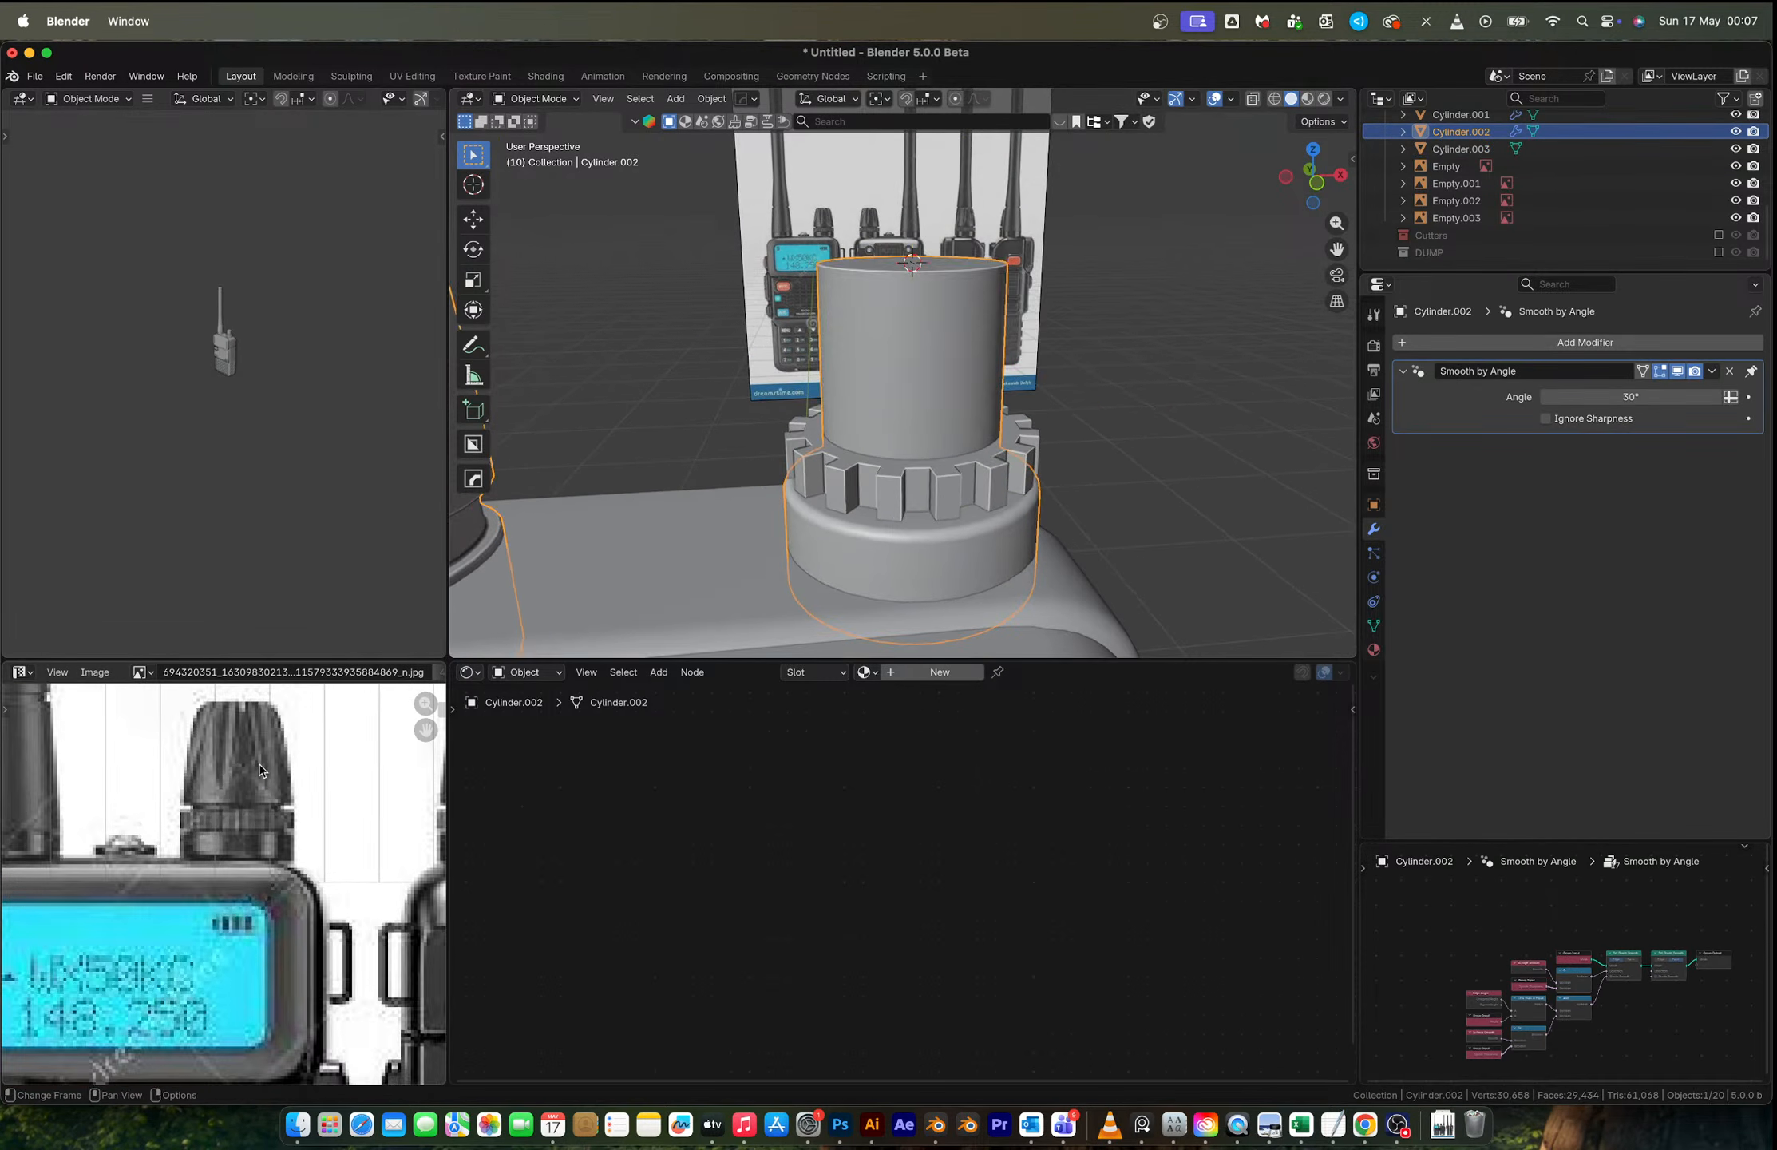
{"action": "middle_click_drag", "start_coordinate": [260, 739], "coordinate": [258, 829]}
{"action": "scroll", "coordinate": [258, 827], "scroll_direction": "up", "scroll_amount": 2}
{"action": "key", "text": "shift+a"}
{"action": "mouse_move", "coordinate": [926, 391]}
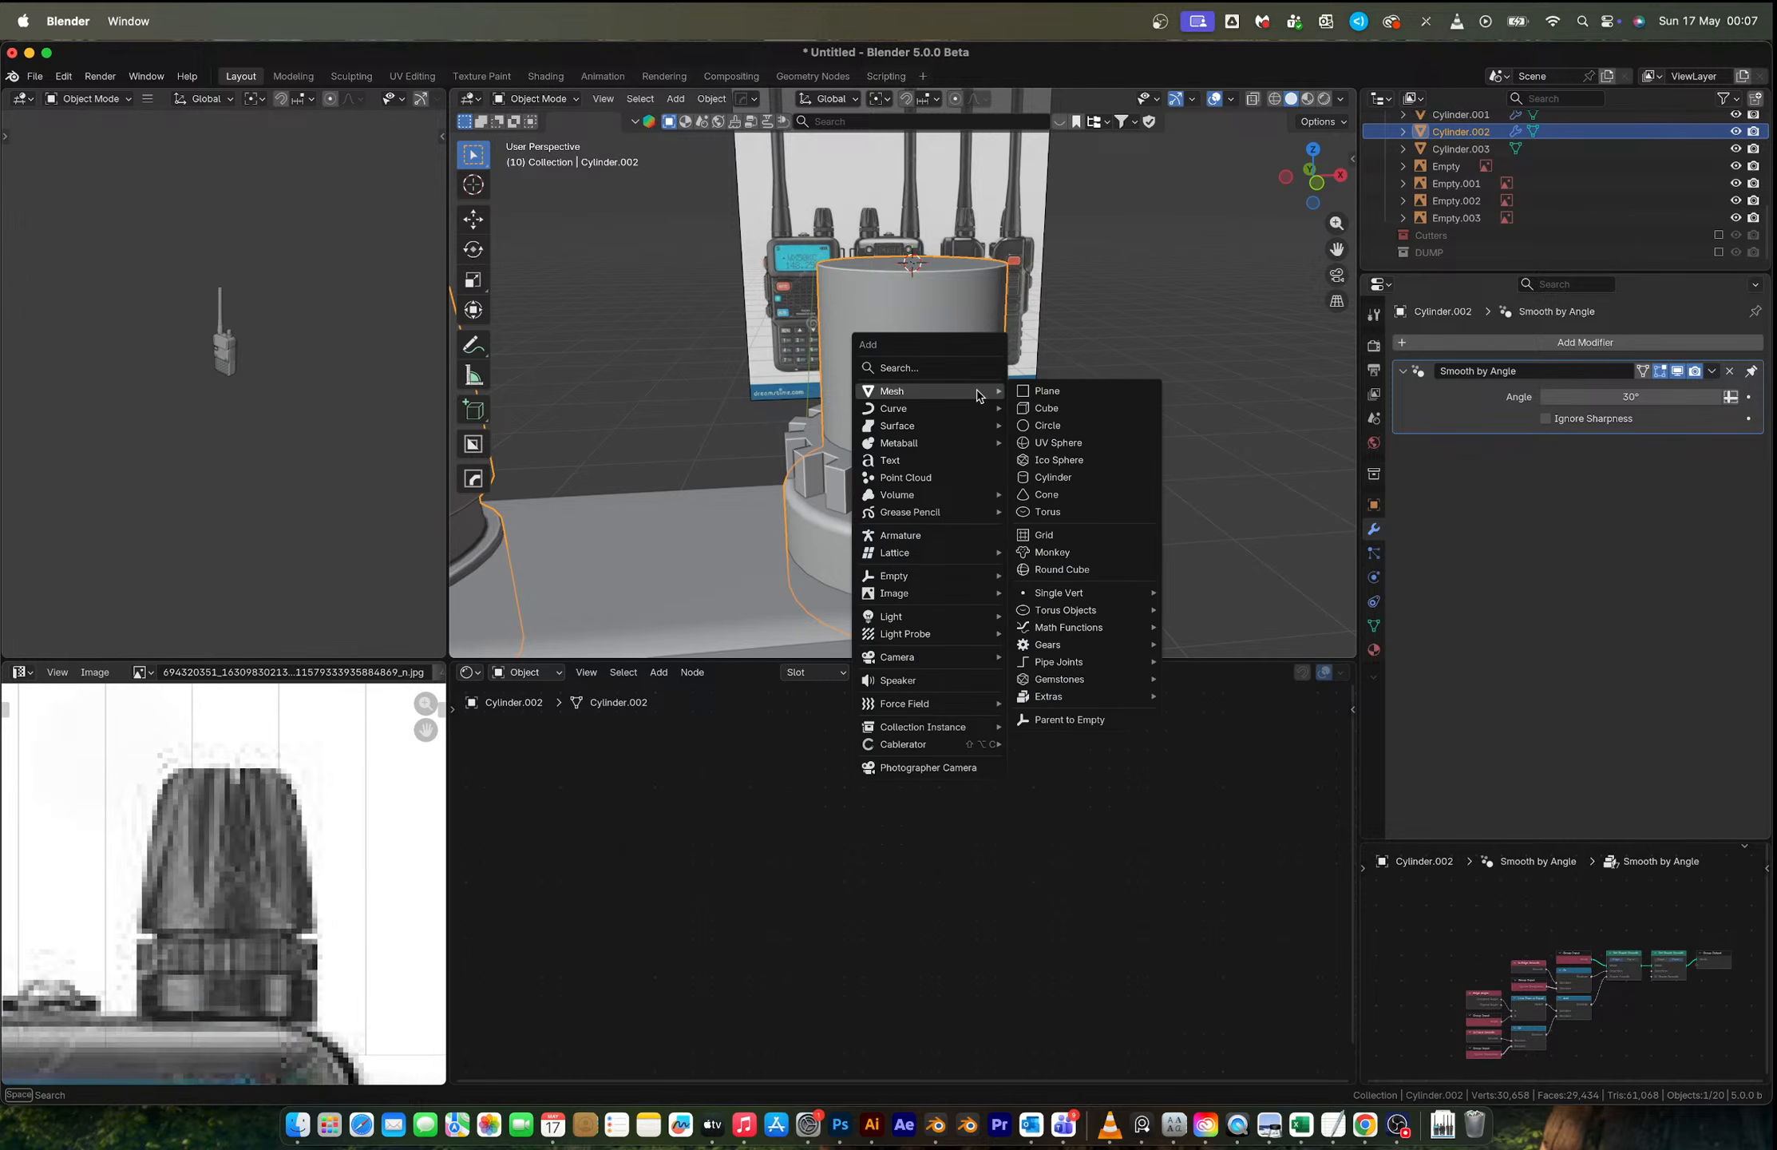
{"action": "left_click", "coordinate": [1052, 476]}
Step: Scale the new cylinder down uniformly by about 0.212 and again by about 0.657
{"action": "key", "text": "s"}
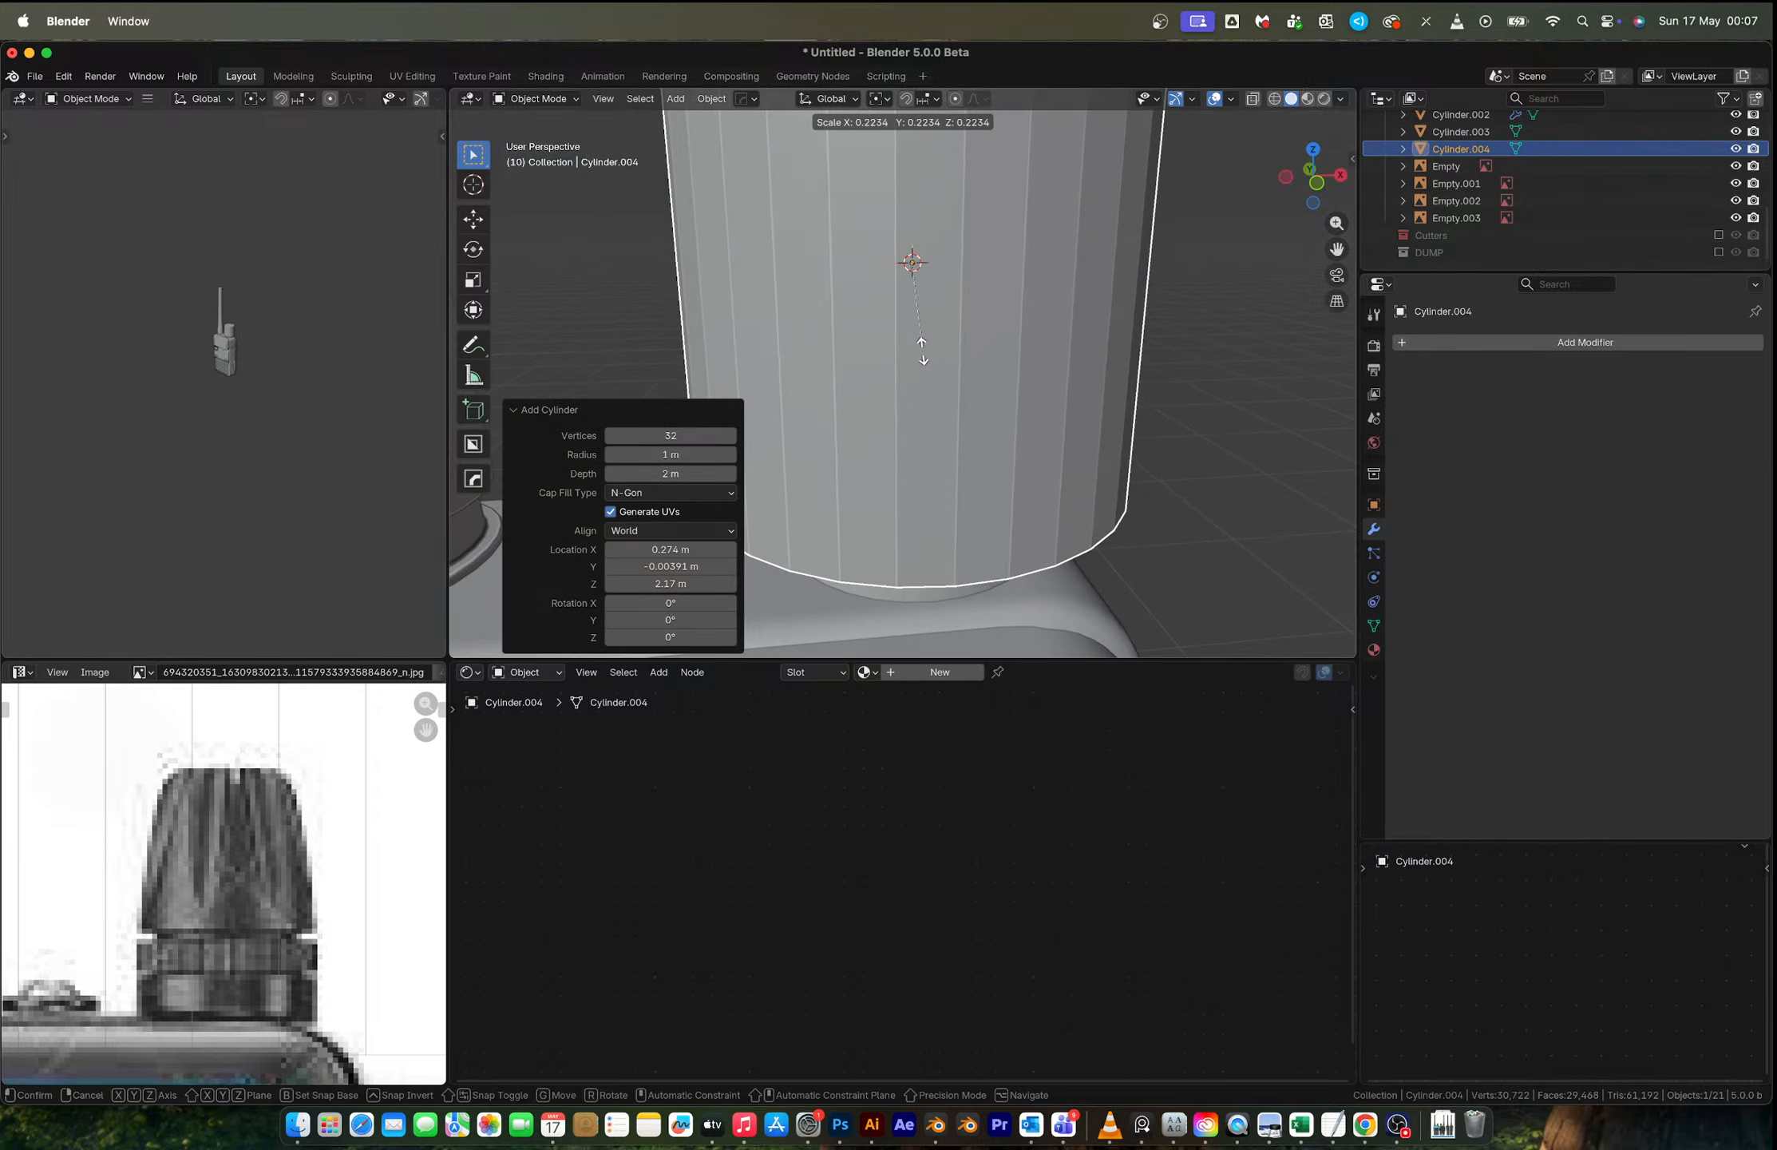
{"action": "left_click", "coordinate": [926, 343]}
{"action": "key", "text": "s"}
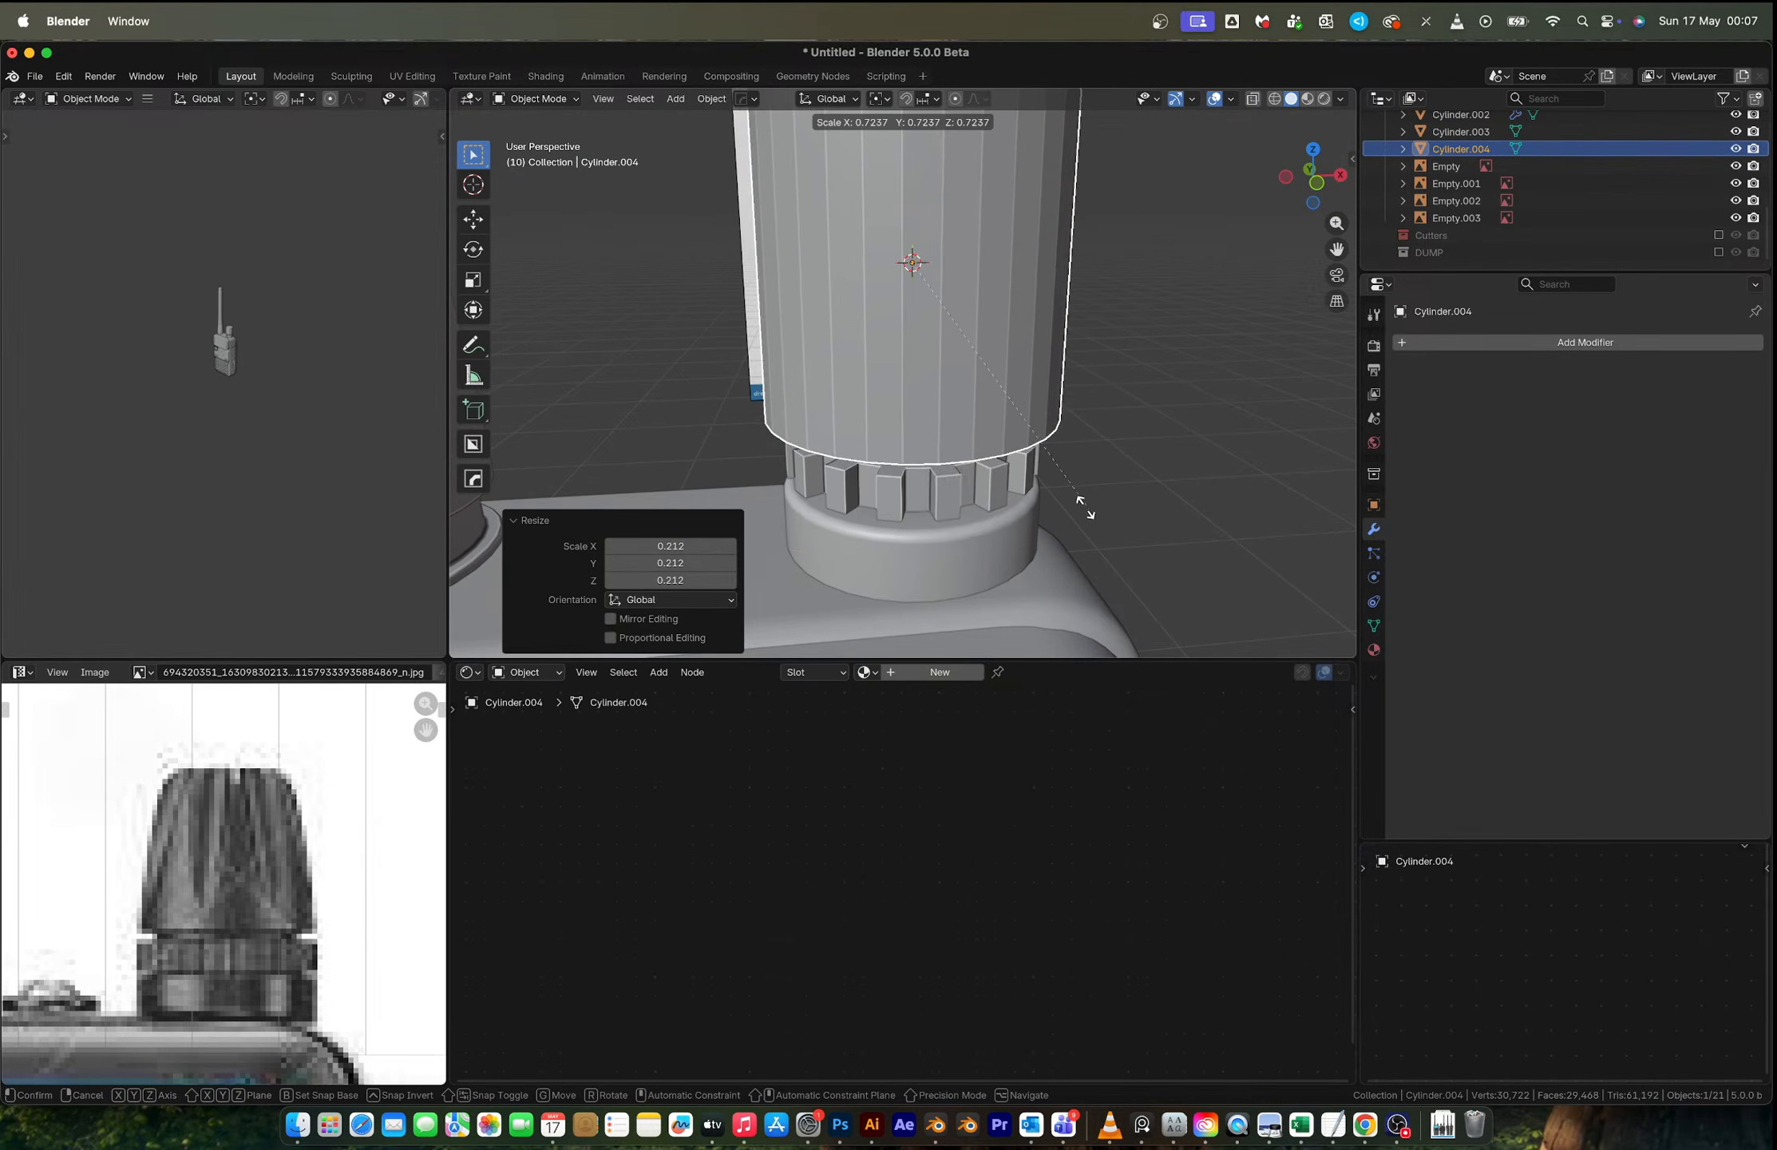
{"action": "left_click", "coordinate": [1070, 484]}
Step: Lower the cylinder along Z in front view until its base meets the knob's lower edge in the reference
{"action": "key", "text": "KP_1"}
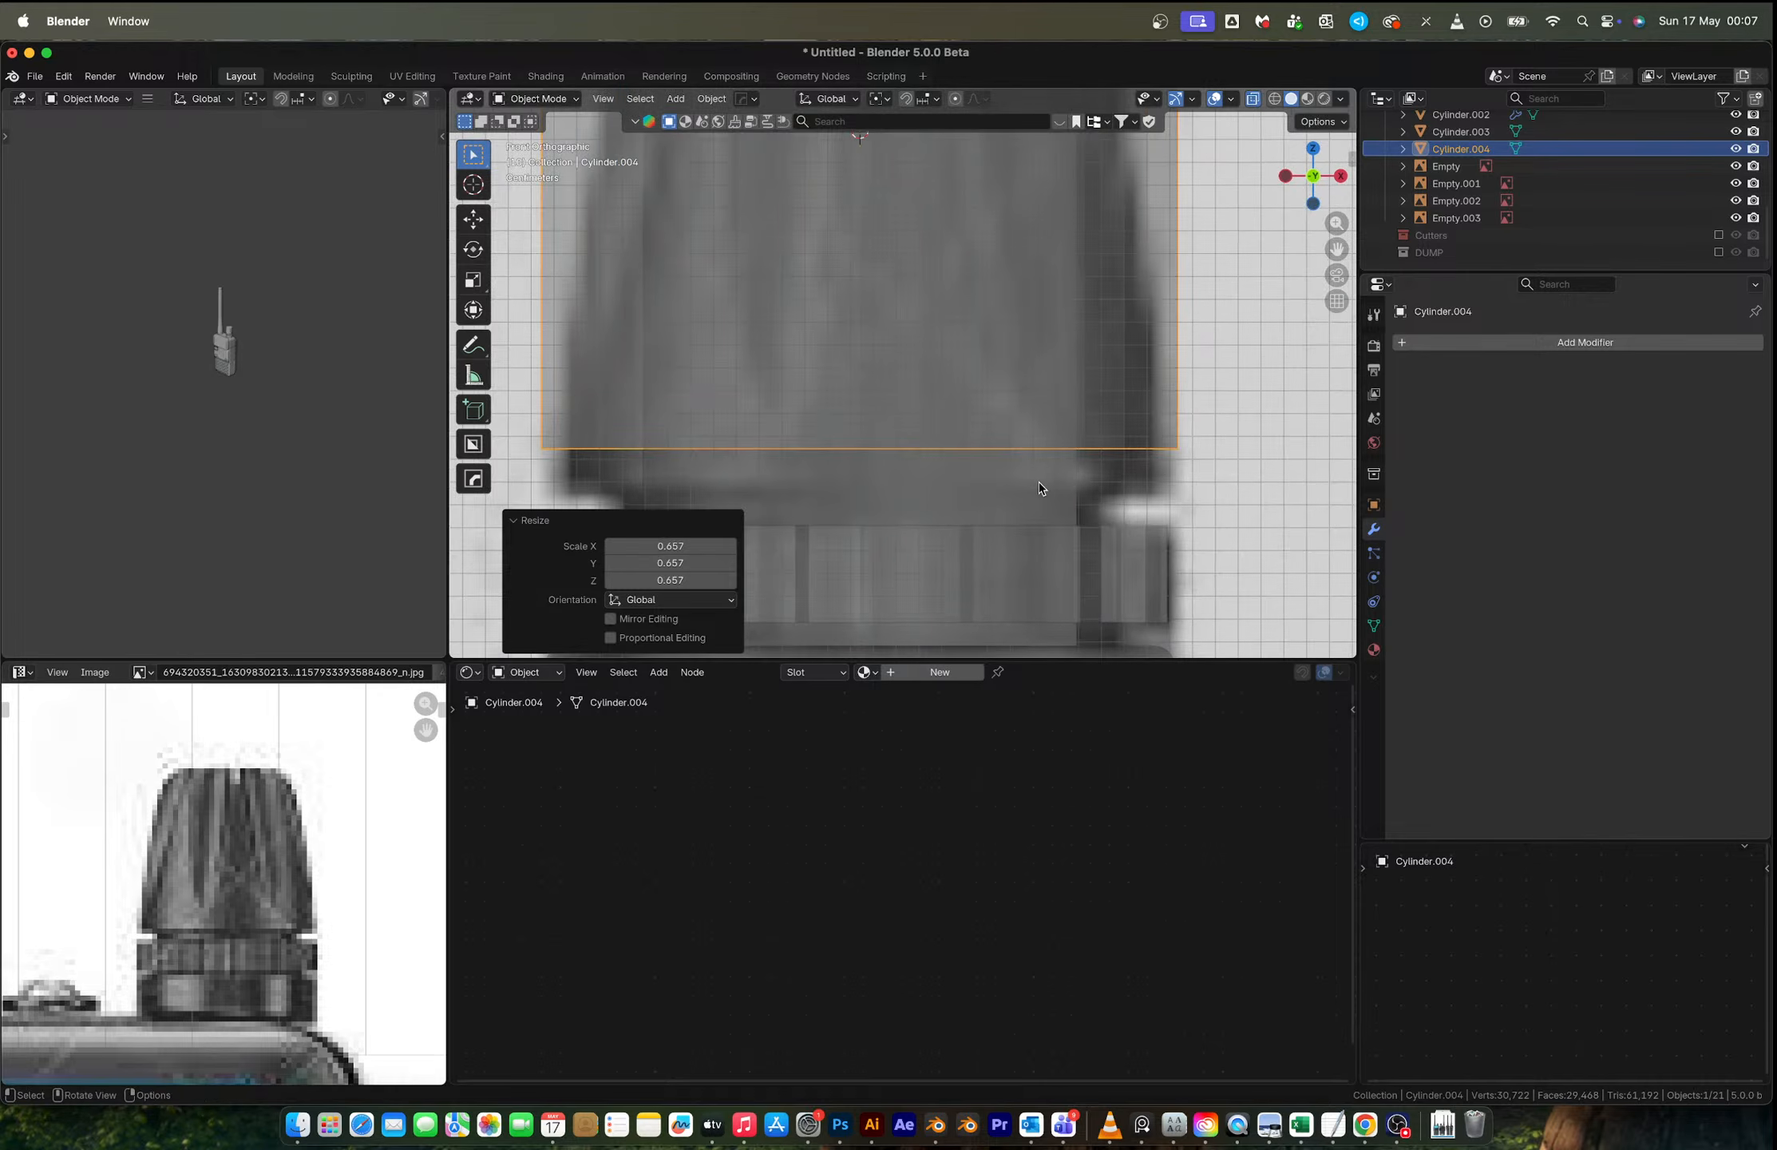
{"action": "key", "text": "g"}
{"action": "key", "text": "z"}
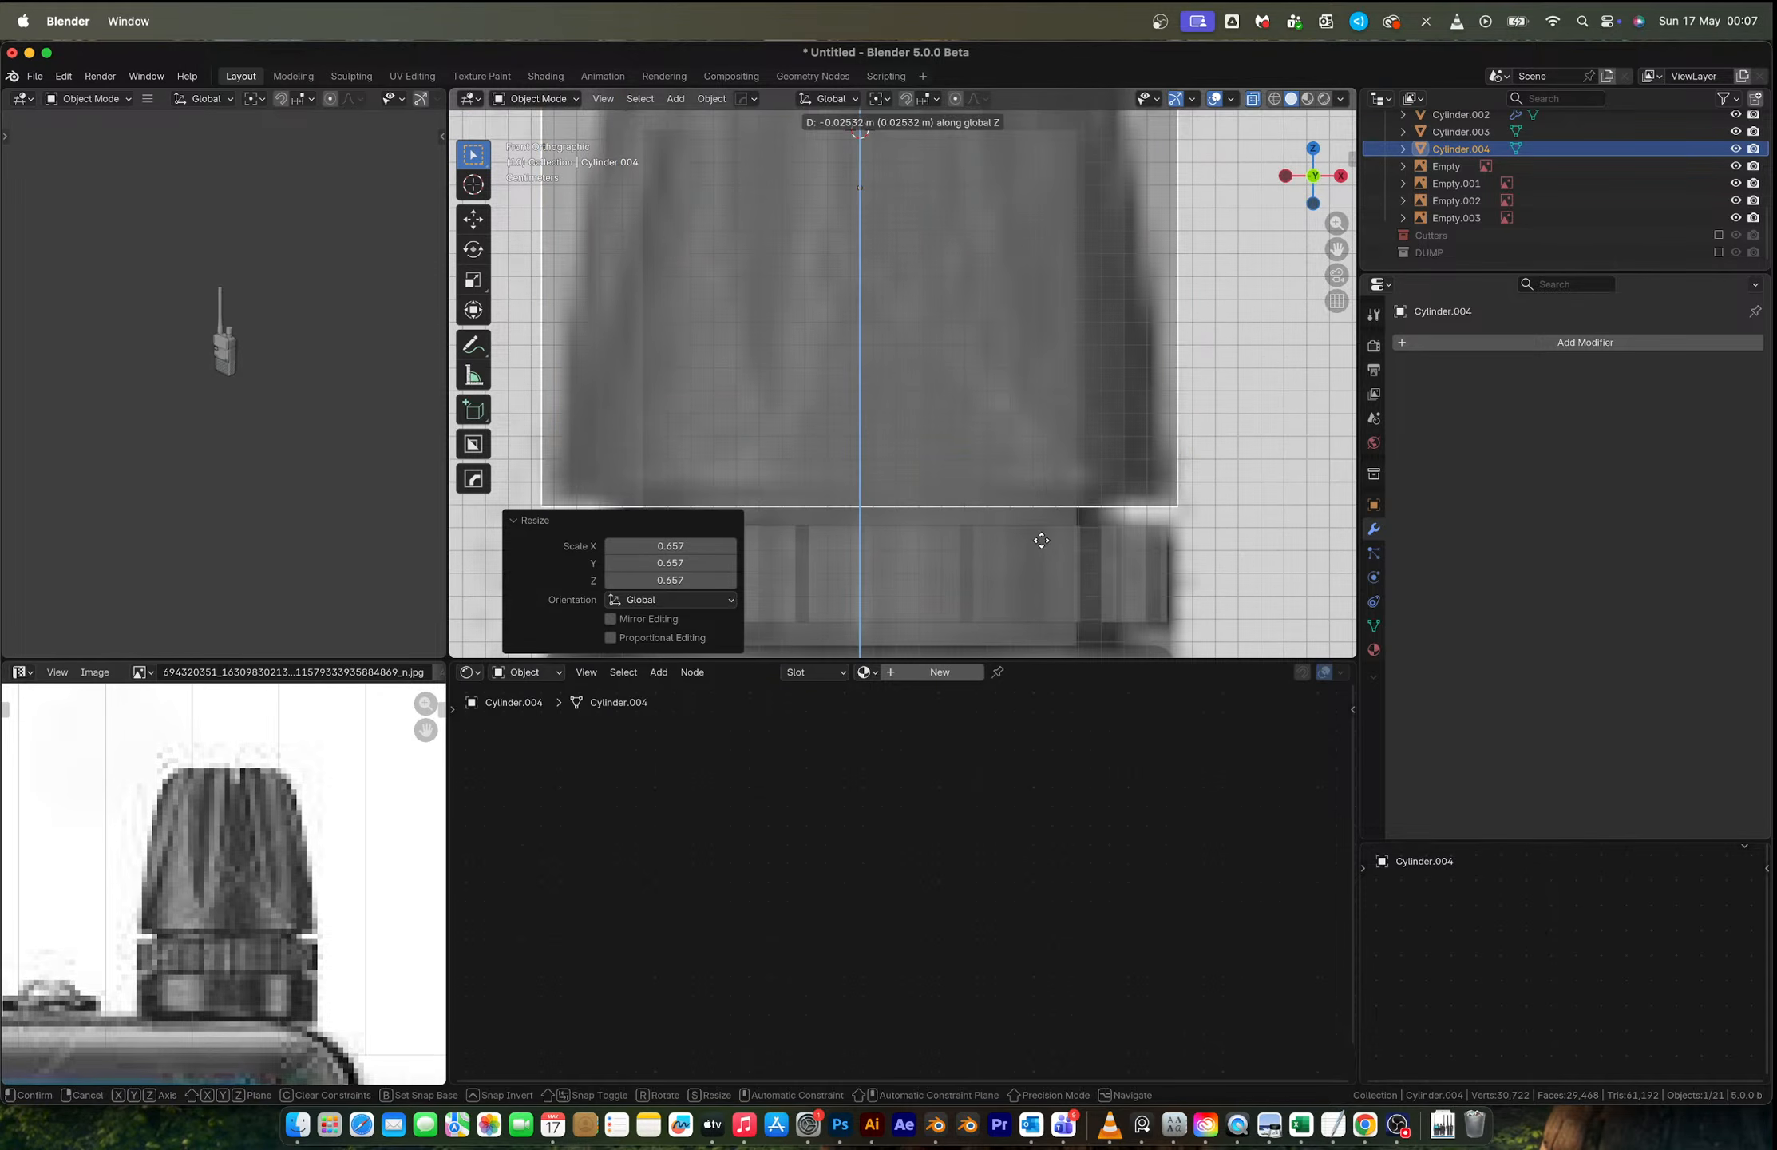
{"action": "left_click", "coordinate": [1055, 471]}
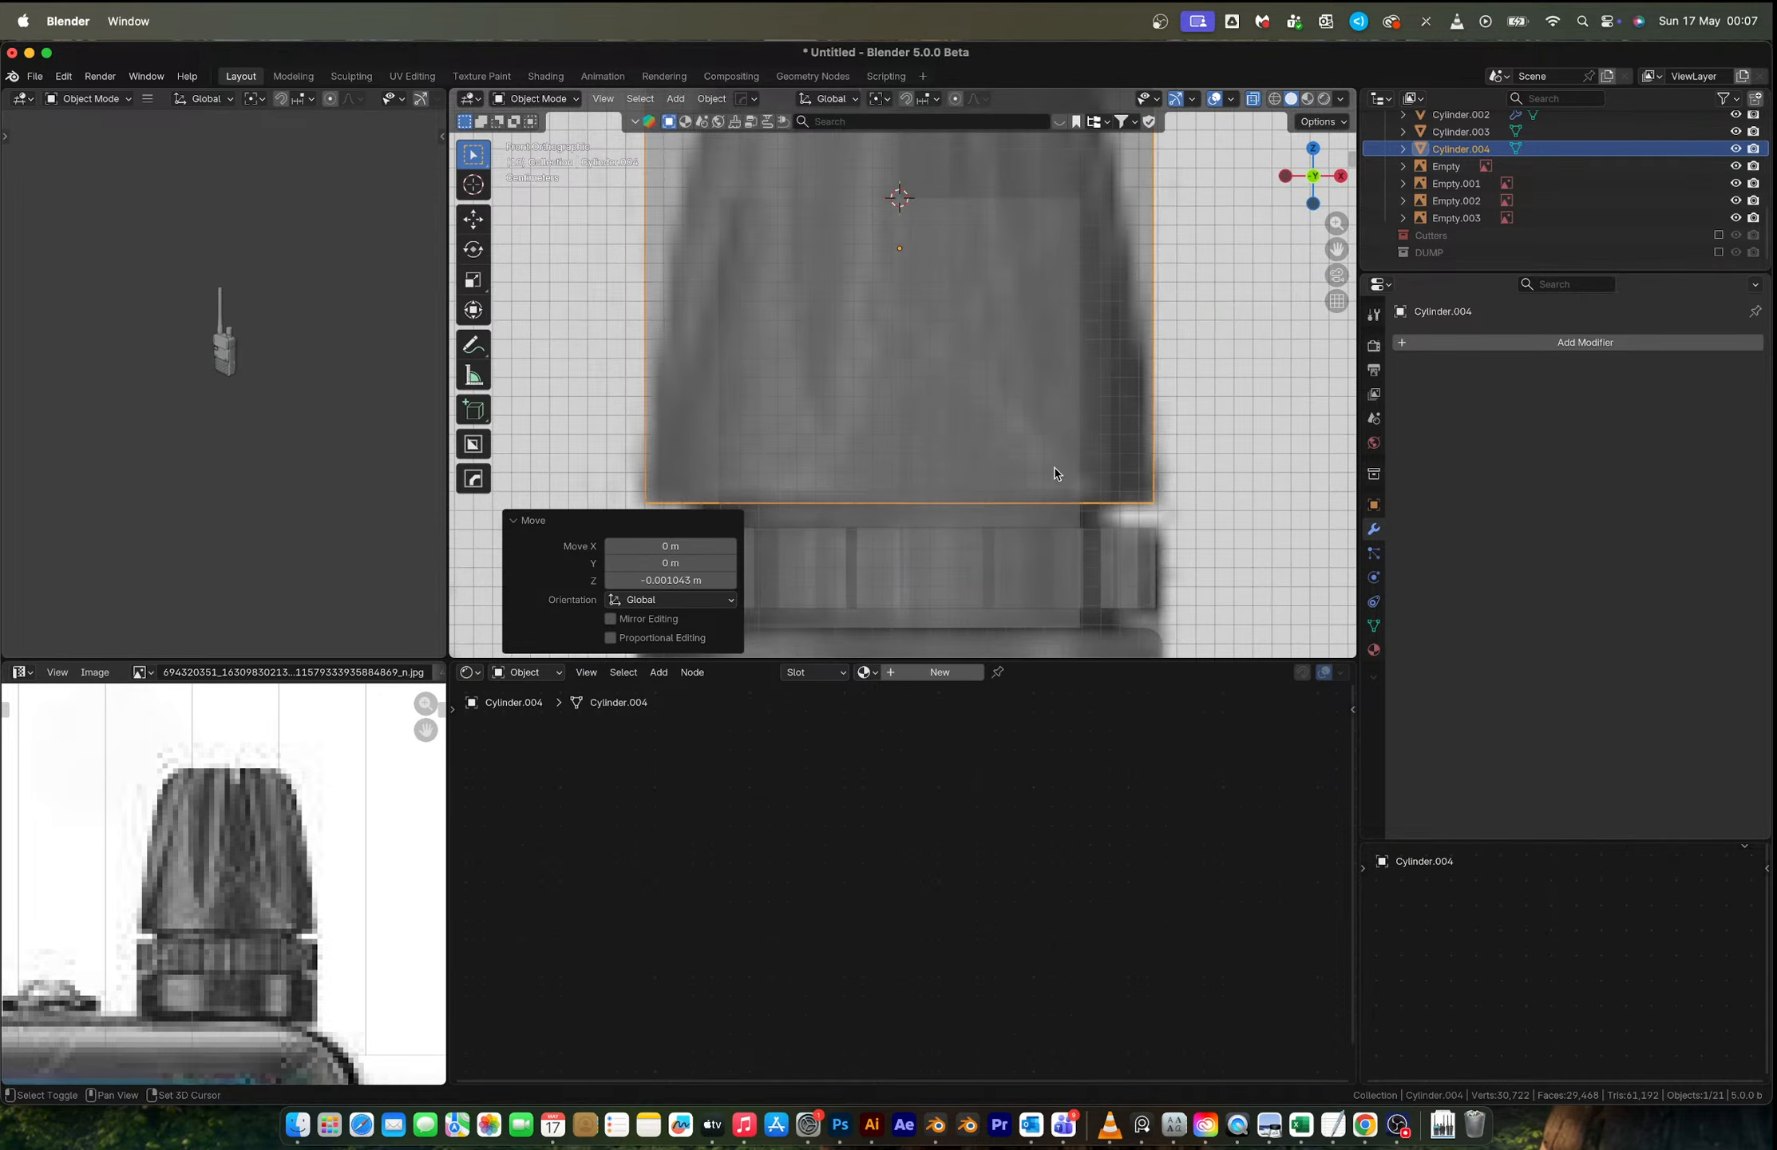
Step: Scale the cylinder's top vertices to about 0.686 and lower them about 0.016 m along Z to match the reference
{"action": "scroll", "coordinate": [1055, 474], "scroll_direction": "down", "scroll_amount": 4}
{"action": "middle_click_drag", "start_coordinate": [1054, 474], "coordinate": [989, 588], "text": "shift"}
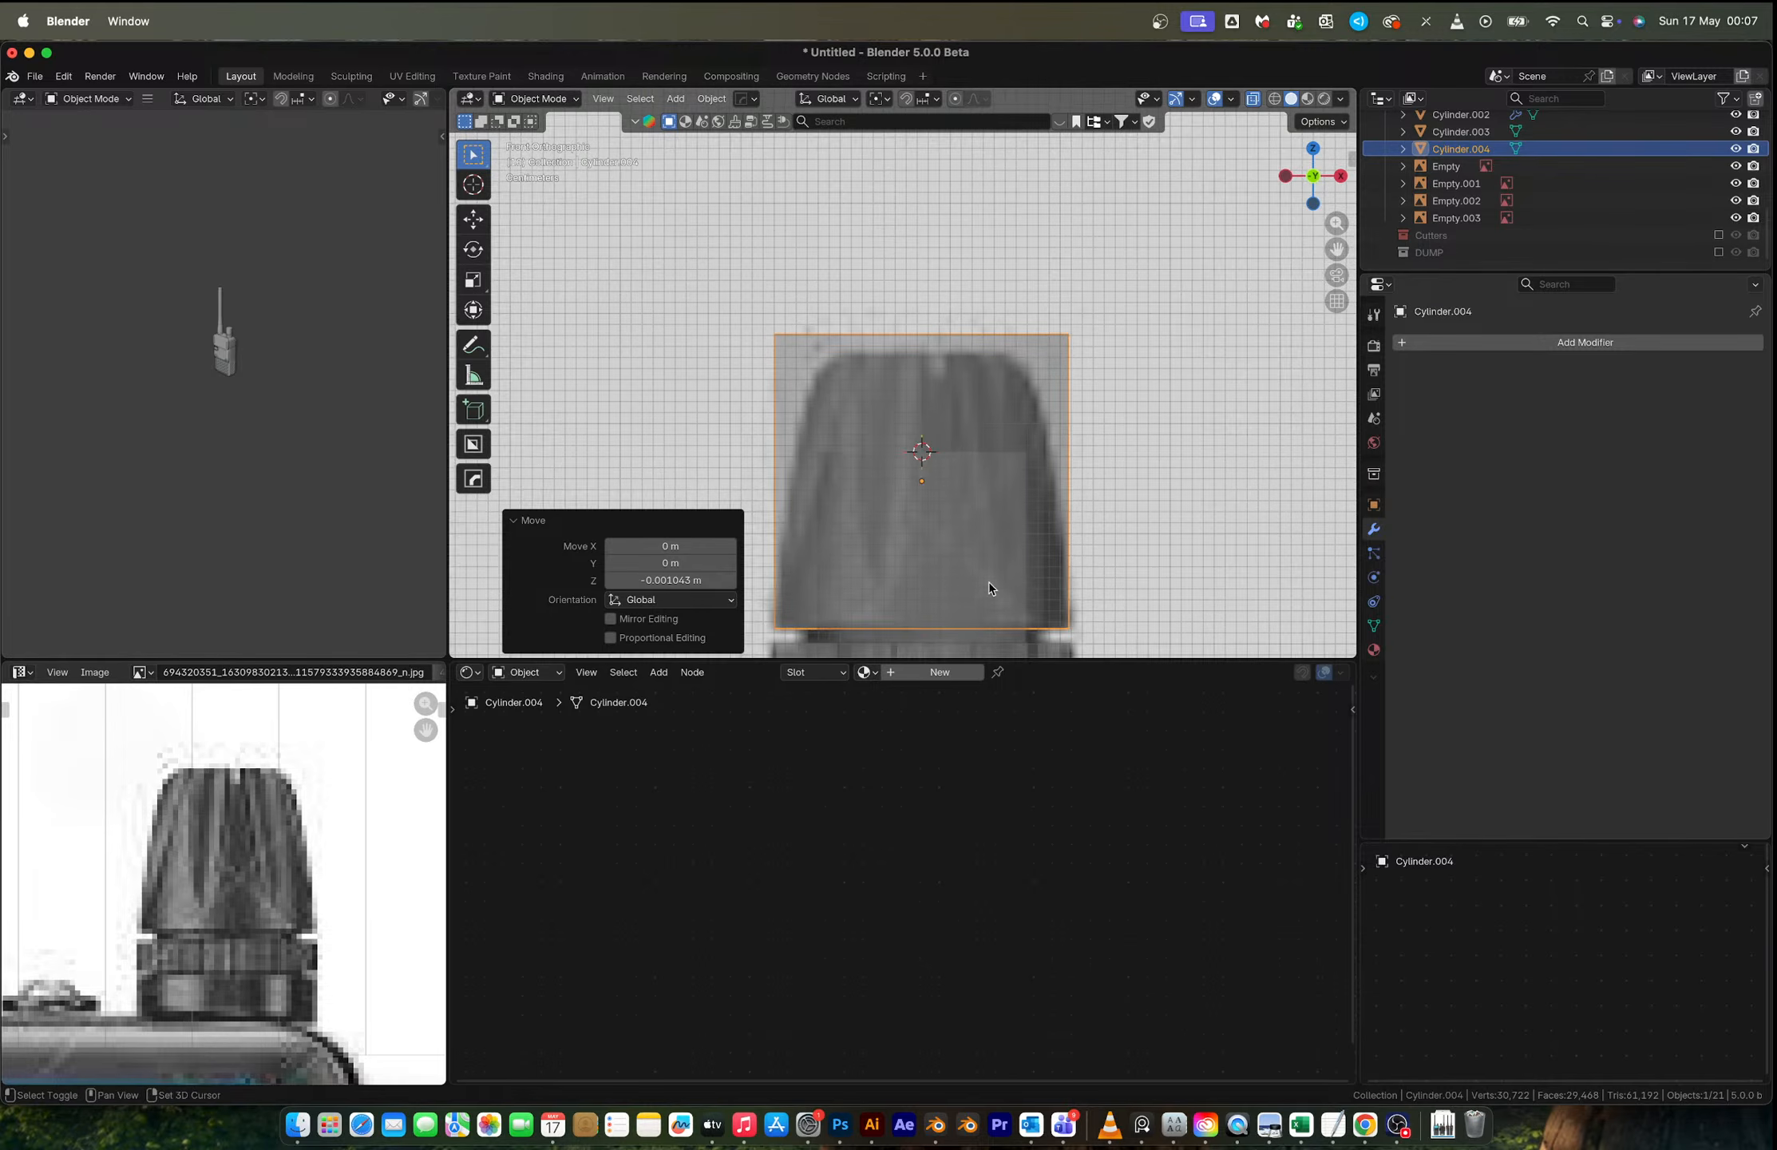
{"action": "key", "text": "Tab"}
{"action": "key", "text": "s"}
{"action": "left_click", "coordinate": [1119, 402]}
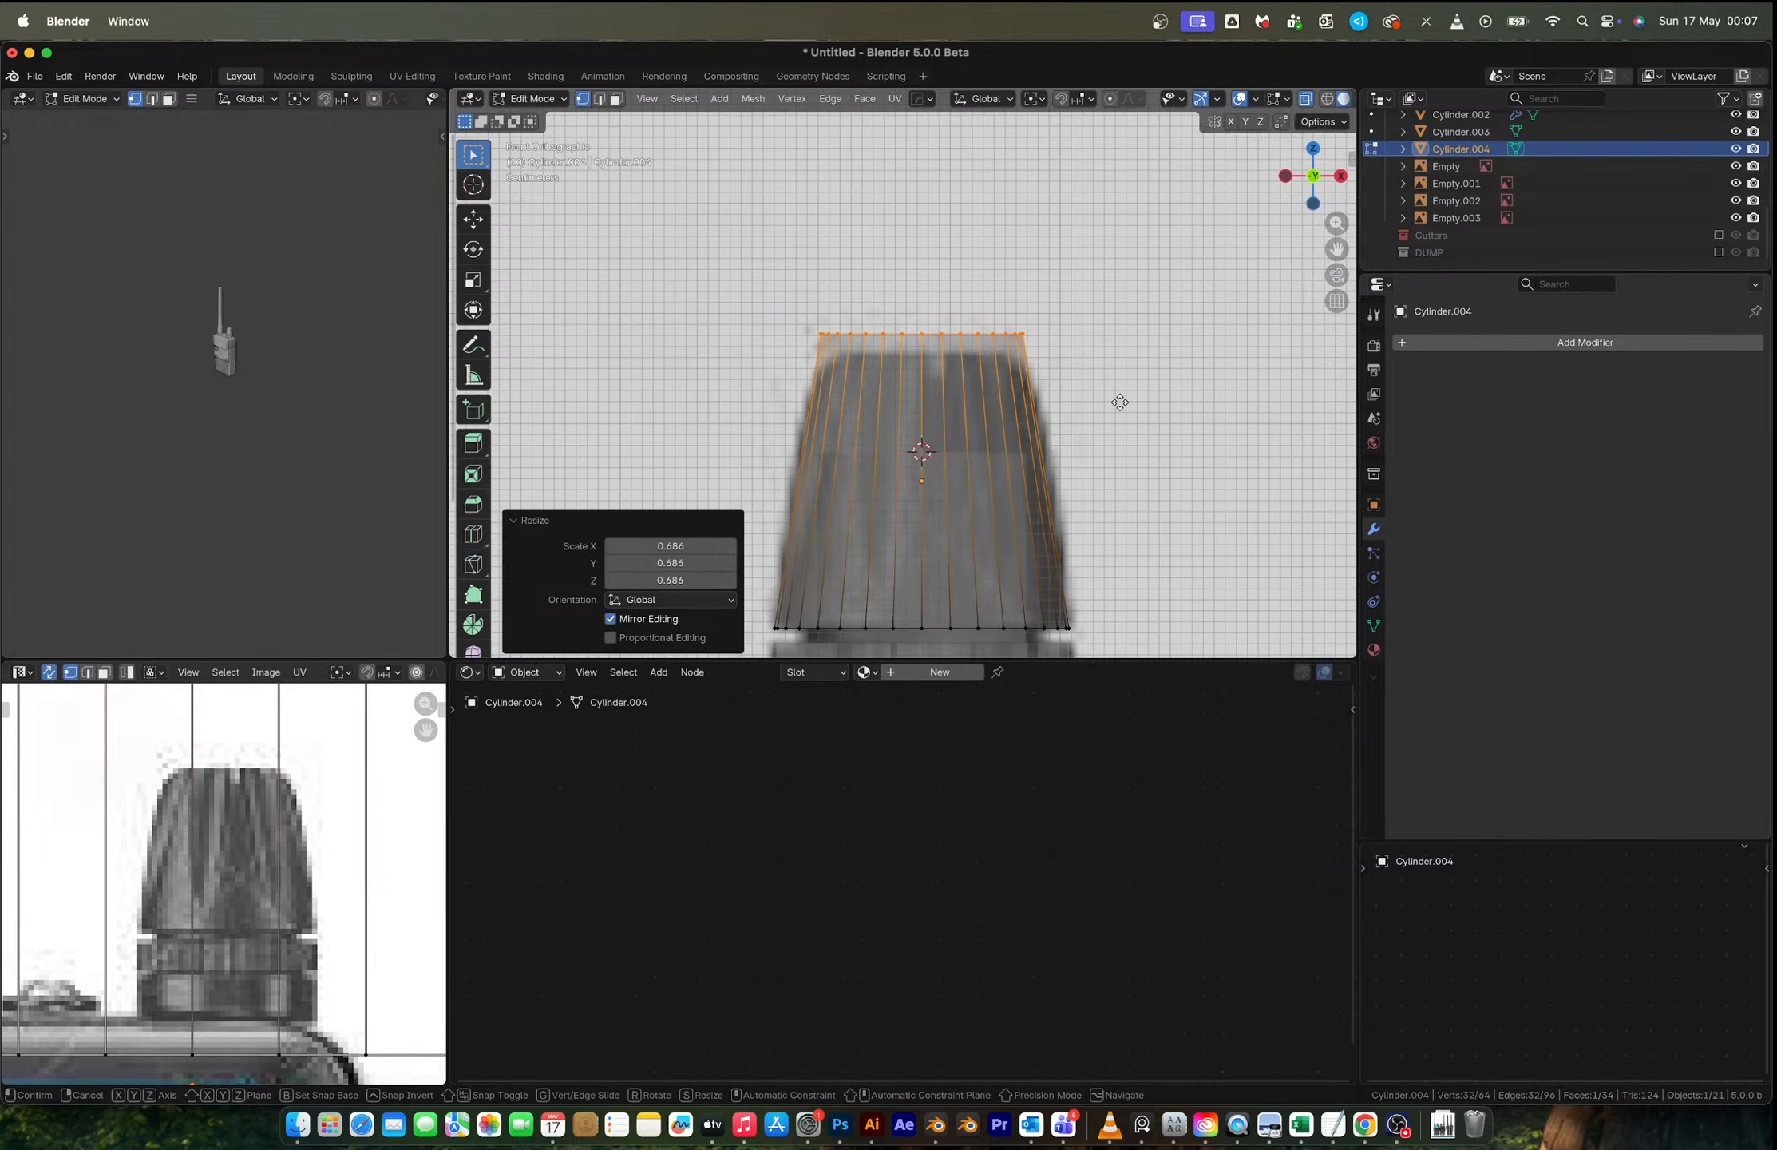
{"action": "key", "text": "g"}
{"action": "key", "text": "z"}
{"action": "left_click", "coordinate": [1124, 417]}
Step: Add a loop cut in the upper part of the tapered cylinder and scale it outward to the reference outline
{"action": "key", "text": "ctrl+r"}
{"action": "left_click", "coordinate": [1072, 411]}
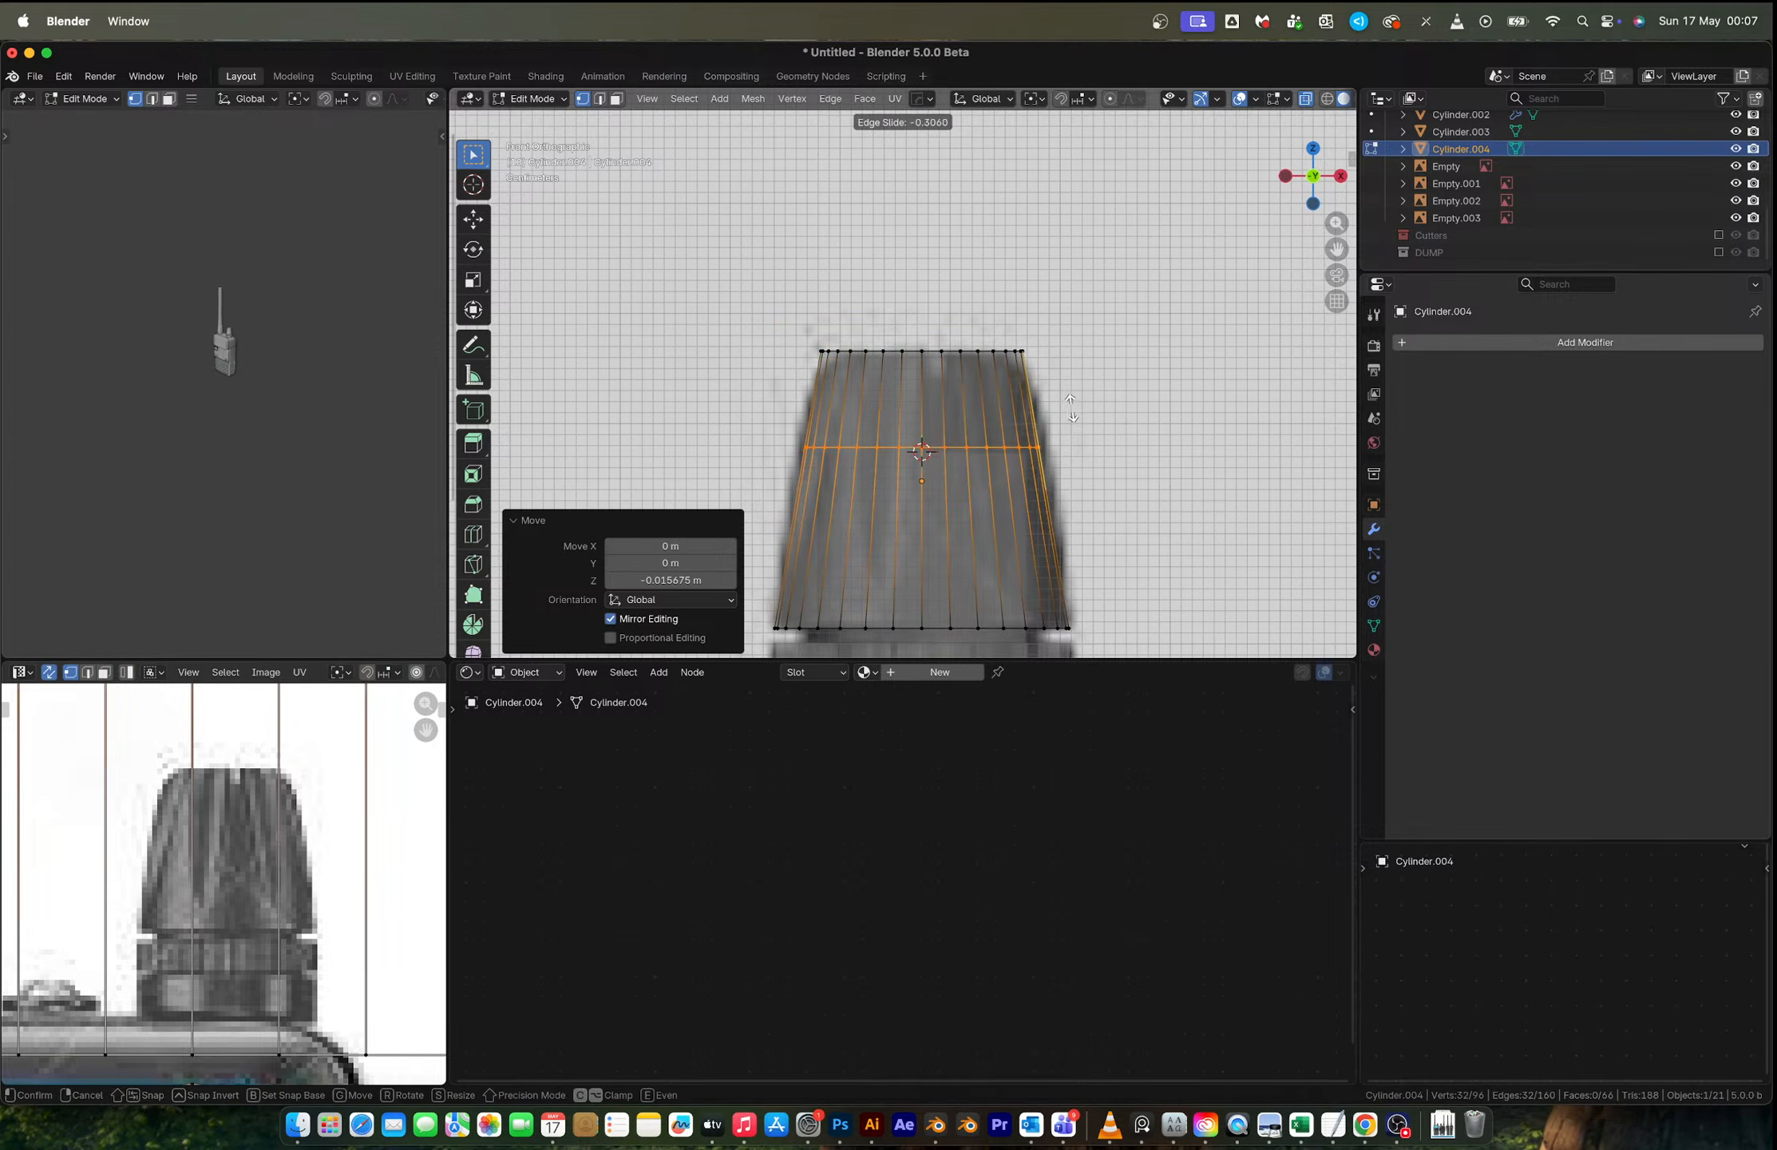
{"action": "left_click", "coordinate": [1072, 409]}
{"action": "key", "text": "s"}
{"action": "left_click", "coordinate": [1106, 447]}
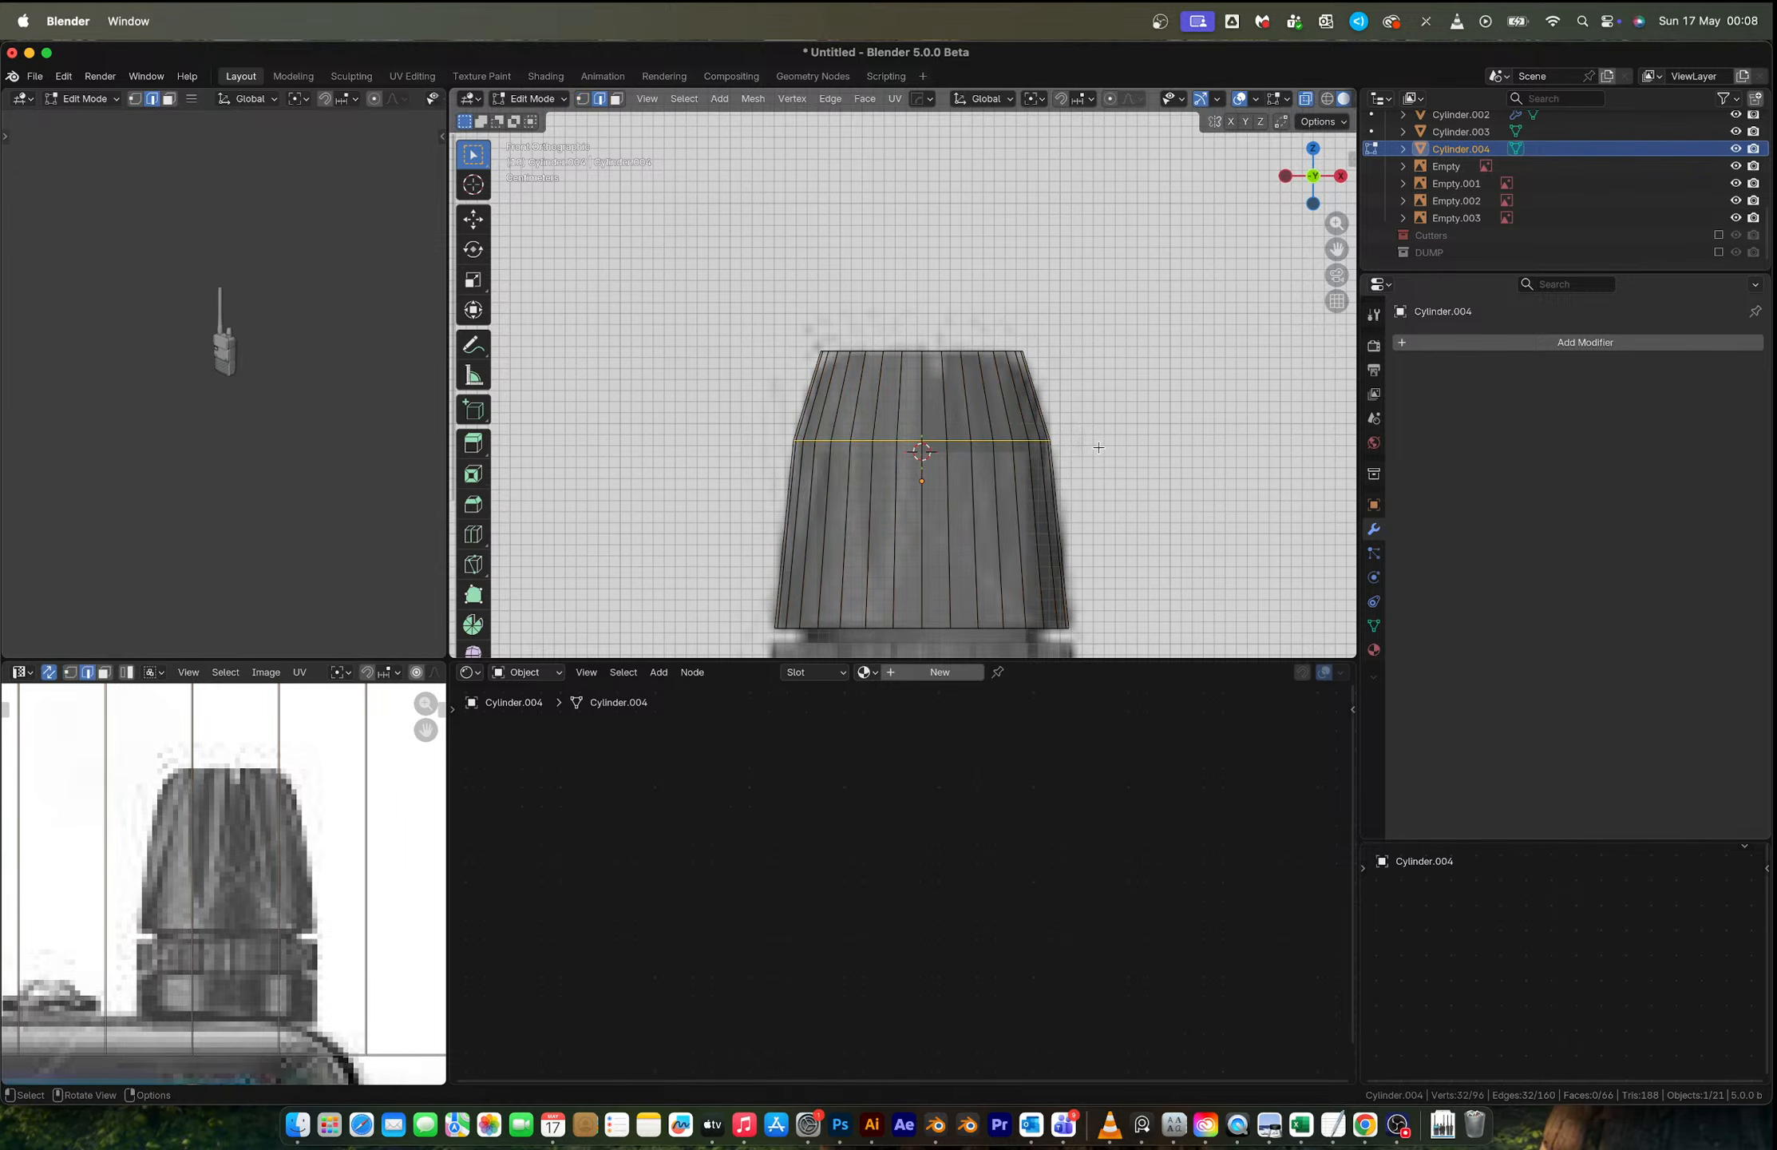
Step: Bevel the scaled edge loop with 5 segments and a width of about 0.452 m to round the knob's side profile
{"action": "key", "text": "2"}
{"action": "key", "text": "ctrl+b"}
{"action": "scroll", "coordinate": [1170, 559], "scroll_direction": "up", "scroll_amount": 4}
{"action": "left_click", "coordinate": [1180, 567]}
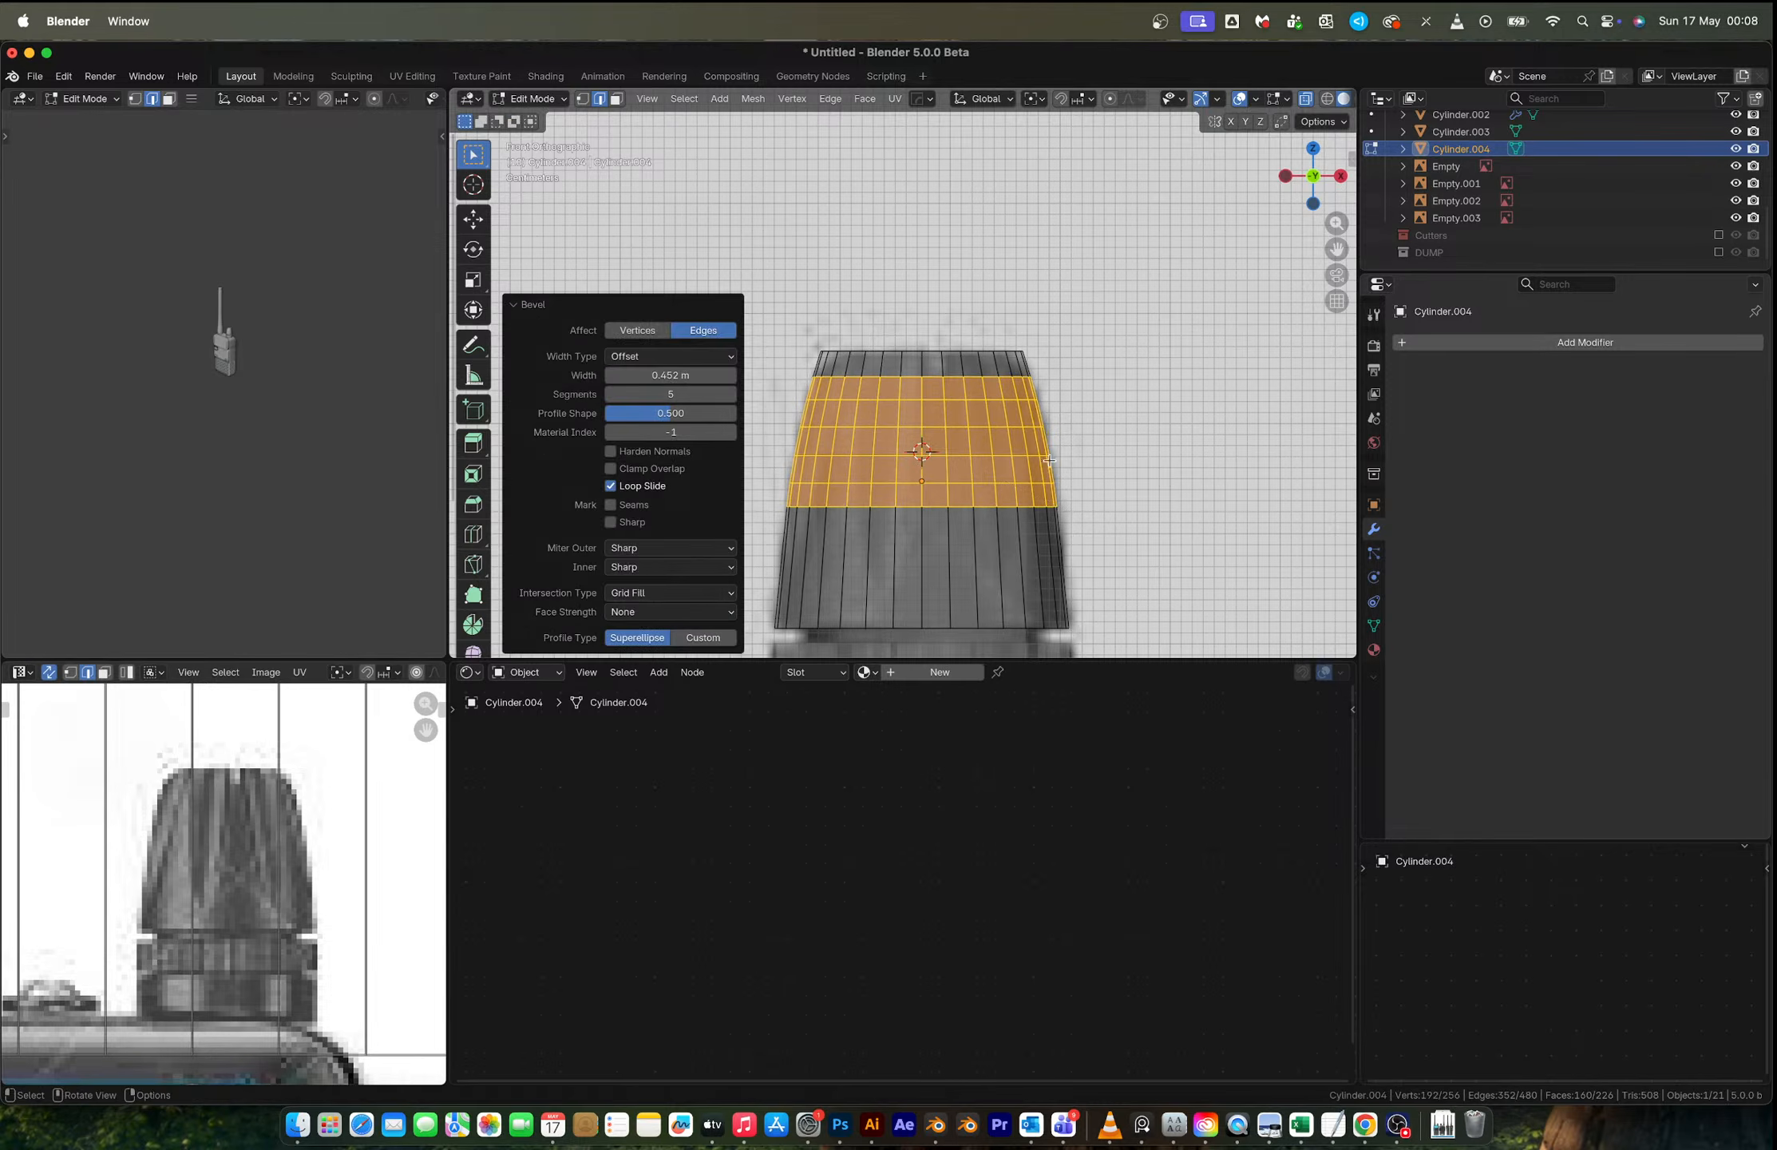
Step: Bevel the knob's top rim edge with 5 segments and an offset of about 0.077 m
{"action": "middle_click_drag", "start_coordinate": [1010, 423], "coordinate": [1090, 460]}
{"action": "left_click", "coordinate": [932, 359], "text": "alt"}
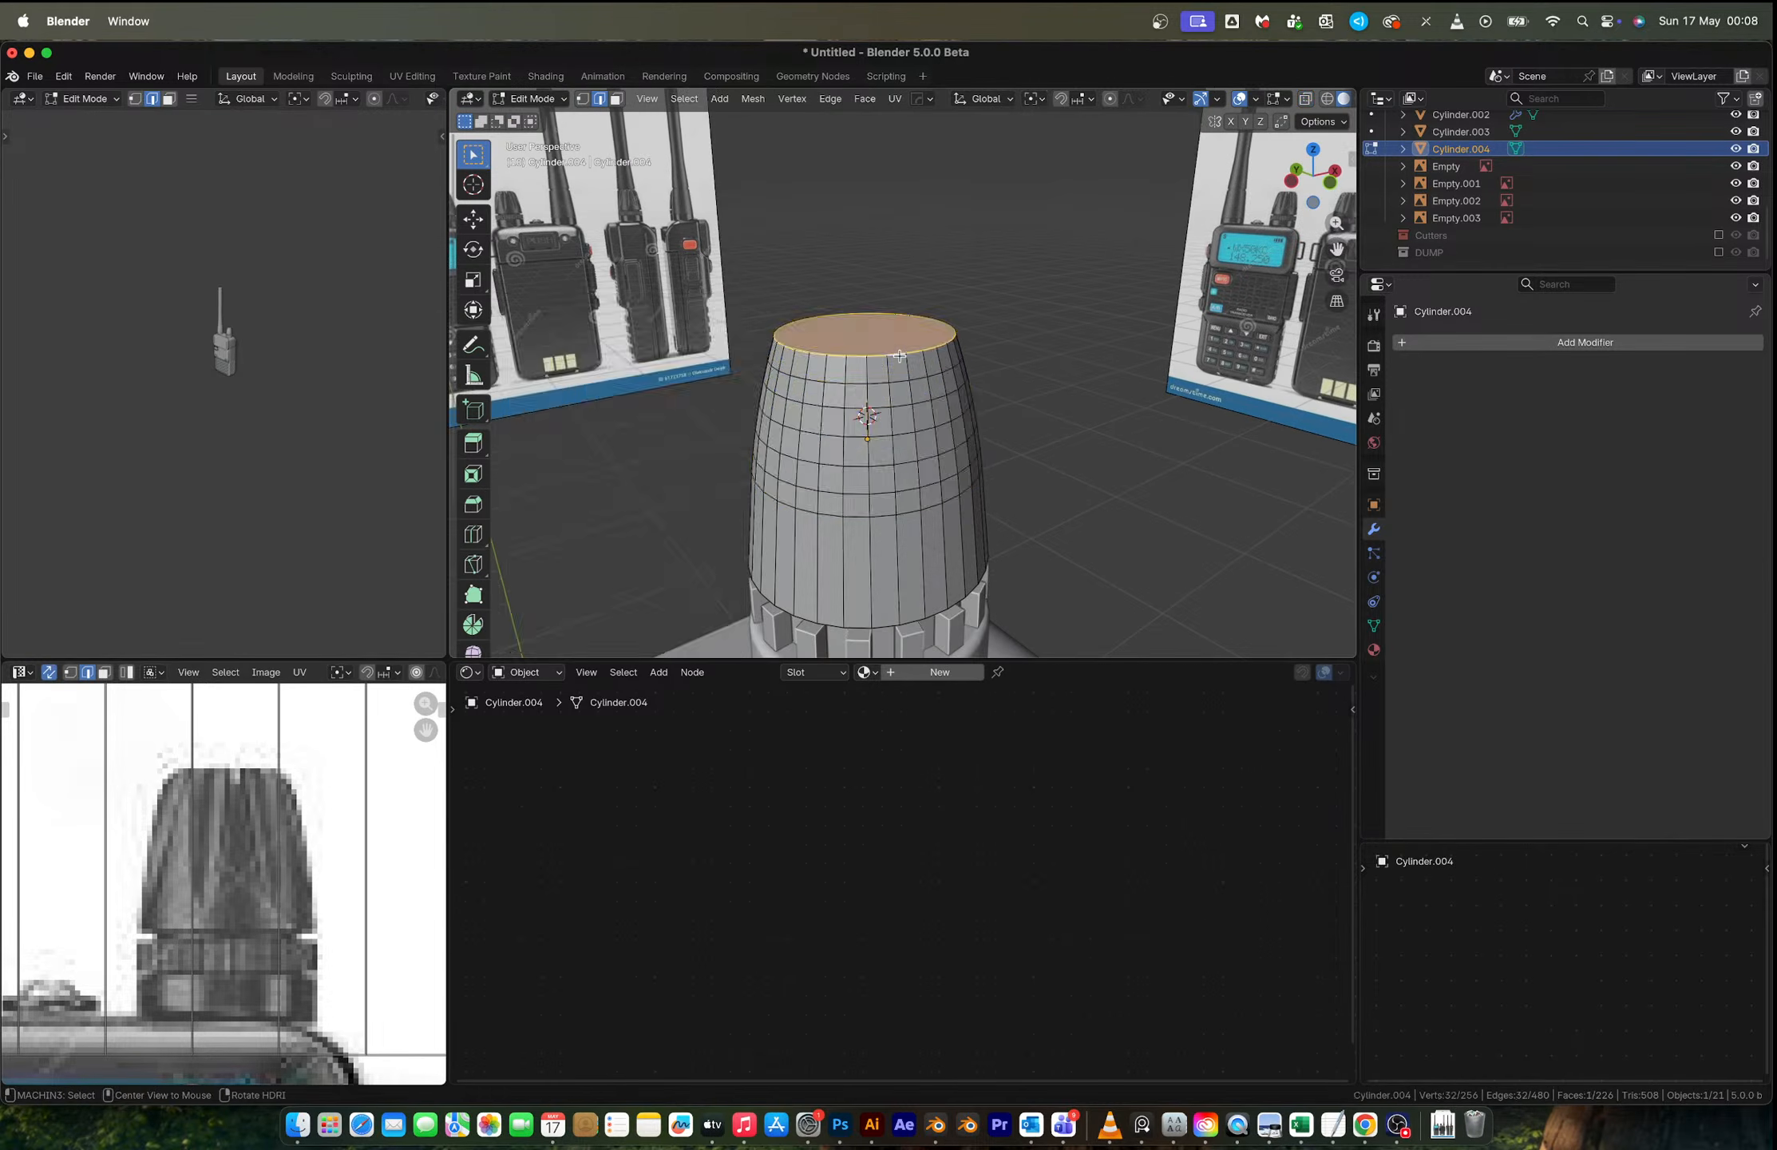
{"action": "key", "text": "ctrl+b"}
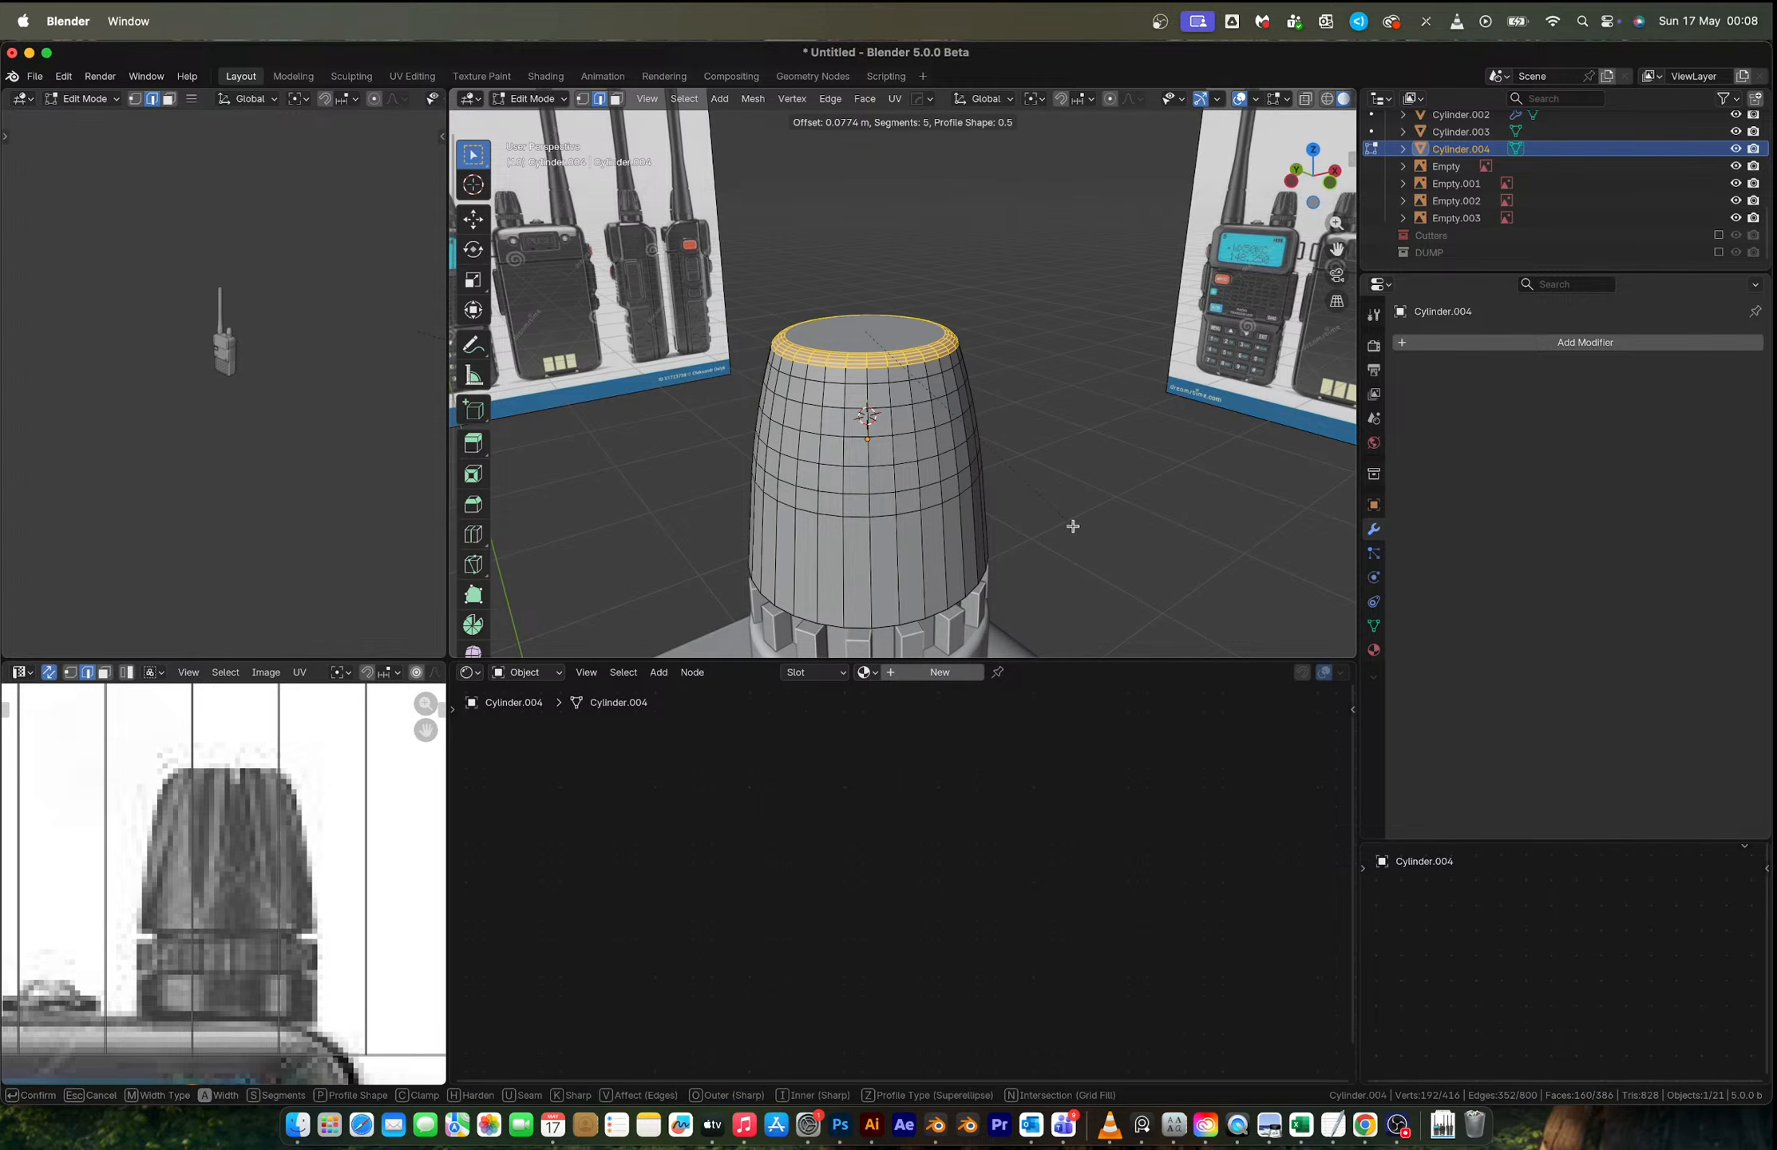
{"action": "left_click", "coordinate": [1072, 526]}
Step: Leave mesh editing and apply Shade Auto Smooth at 30° to the knob
{"action": "key", "text": "Tab"}
{"action": "middle_click_drag", "start_coordinate": [1072, 526], "coordinate": [960, 561]}
{"action": "right_click", "coordinate": [957, 492]}
{"action": "left_click", "coordinate": [957, 492]}
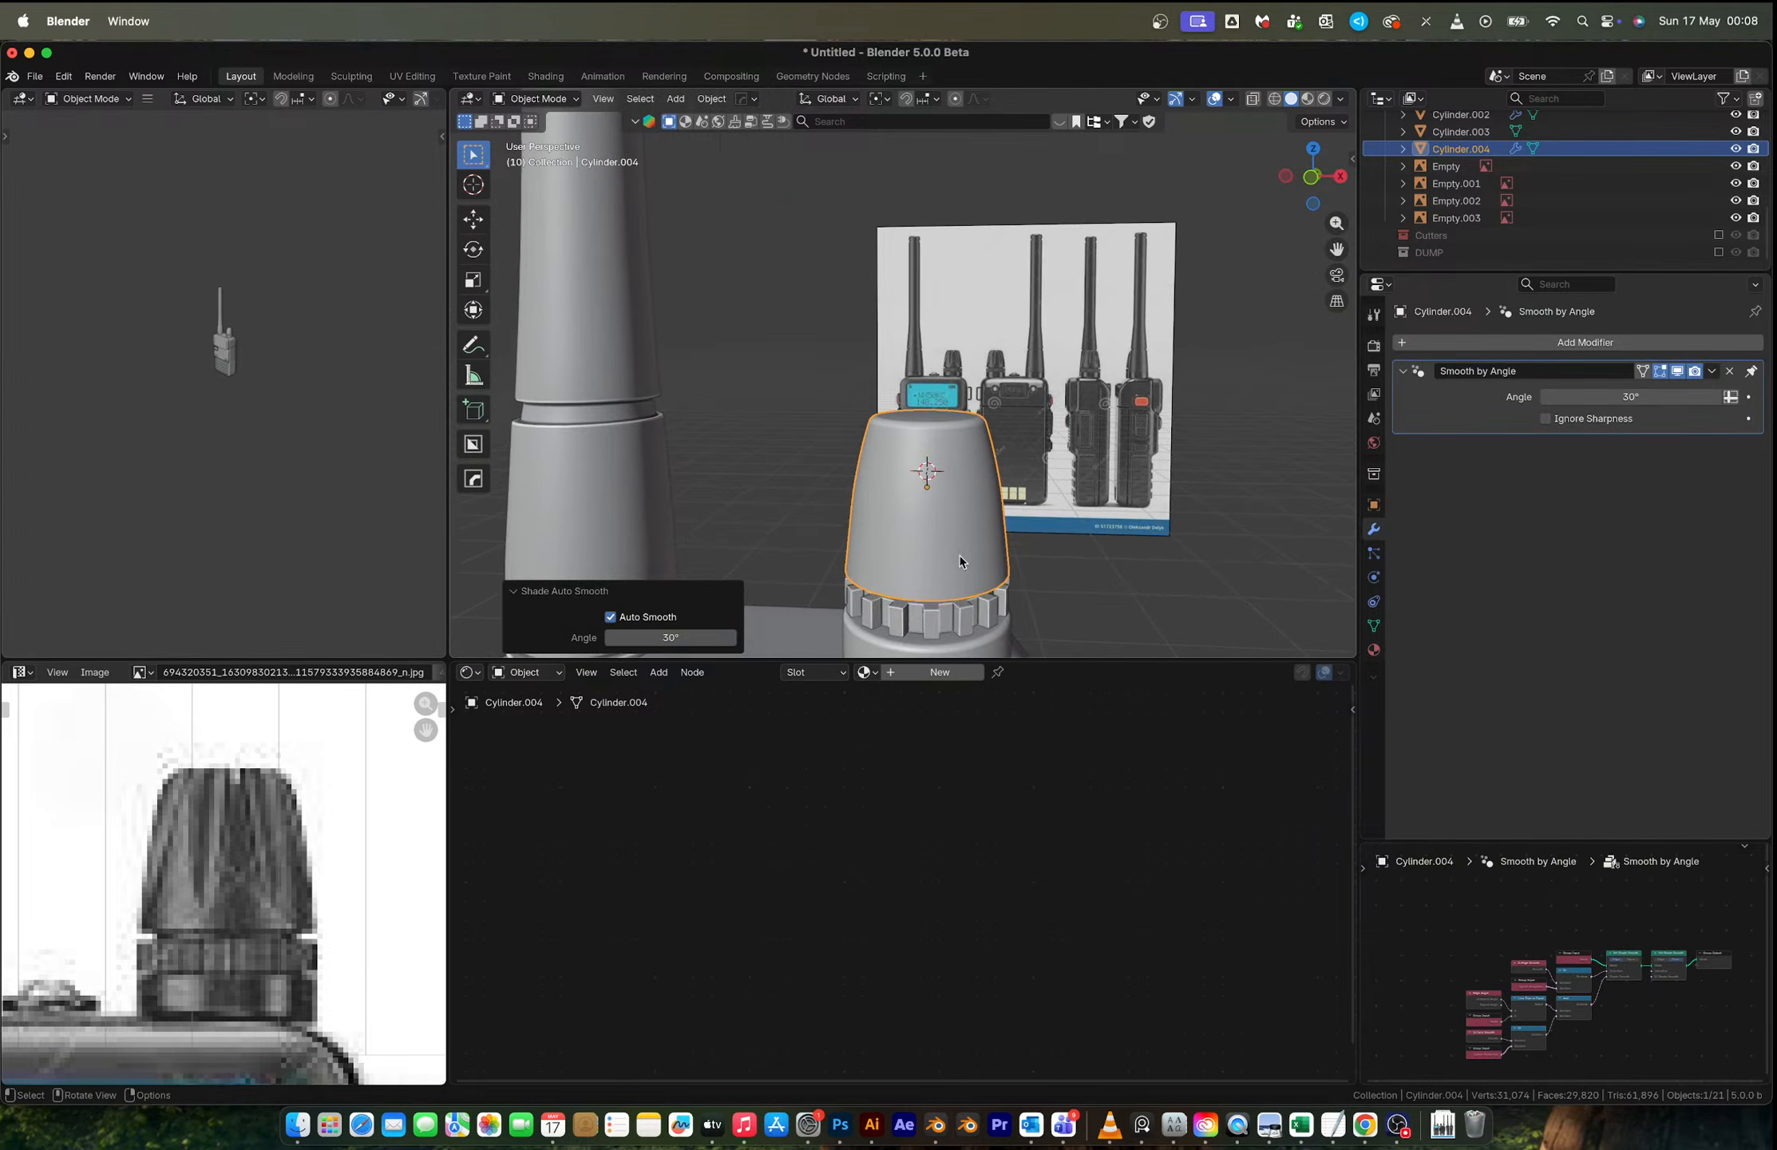
Step: Add a horizontal loop cut midway through the knob's tall lower section in front view
{"action": "scroll", "coordinate": [919, 547], "scroll_direction": "up", "scroll_amount": 4}
{"action": "scroll", "coordinate": [918, 543], "scroll_direction": "down", "scroll_amount": 3}
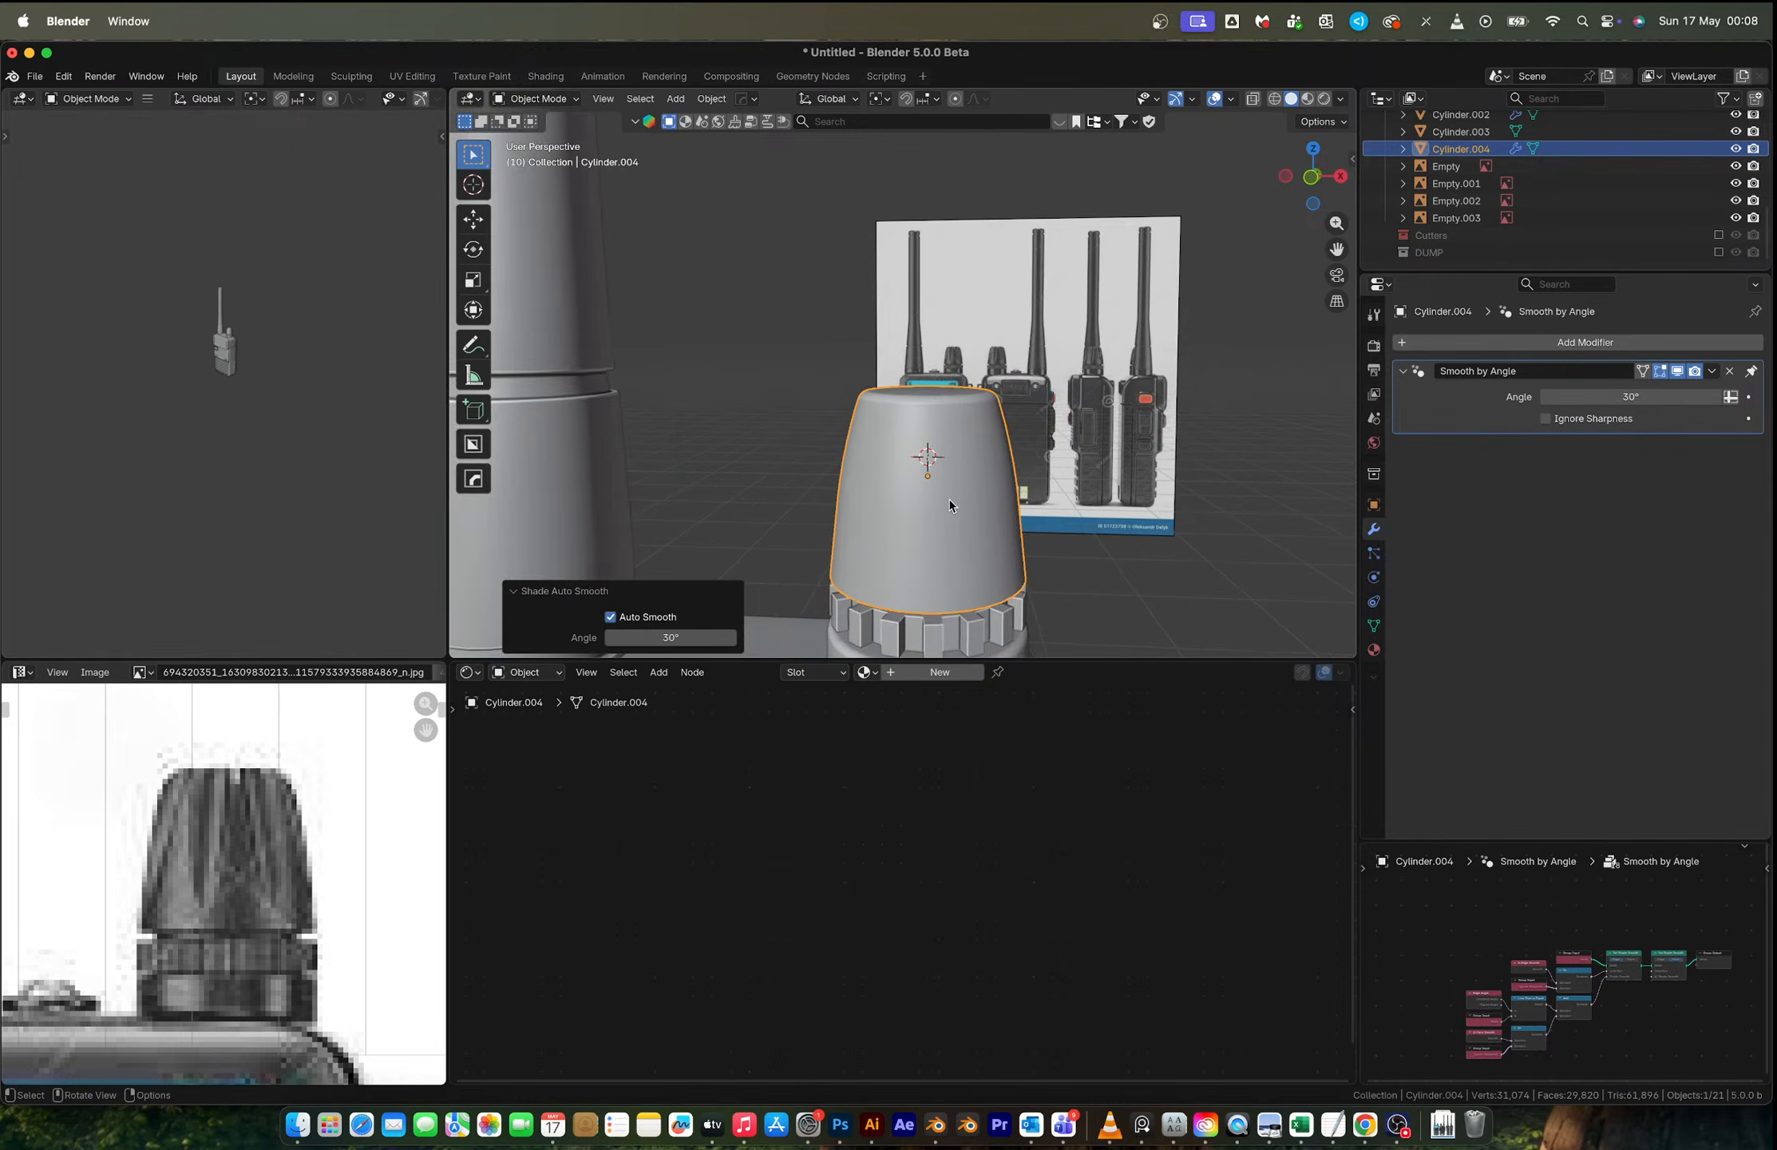
{"action": "key", "text": "Tab"}
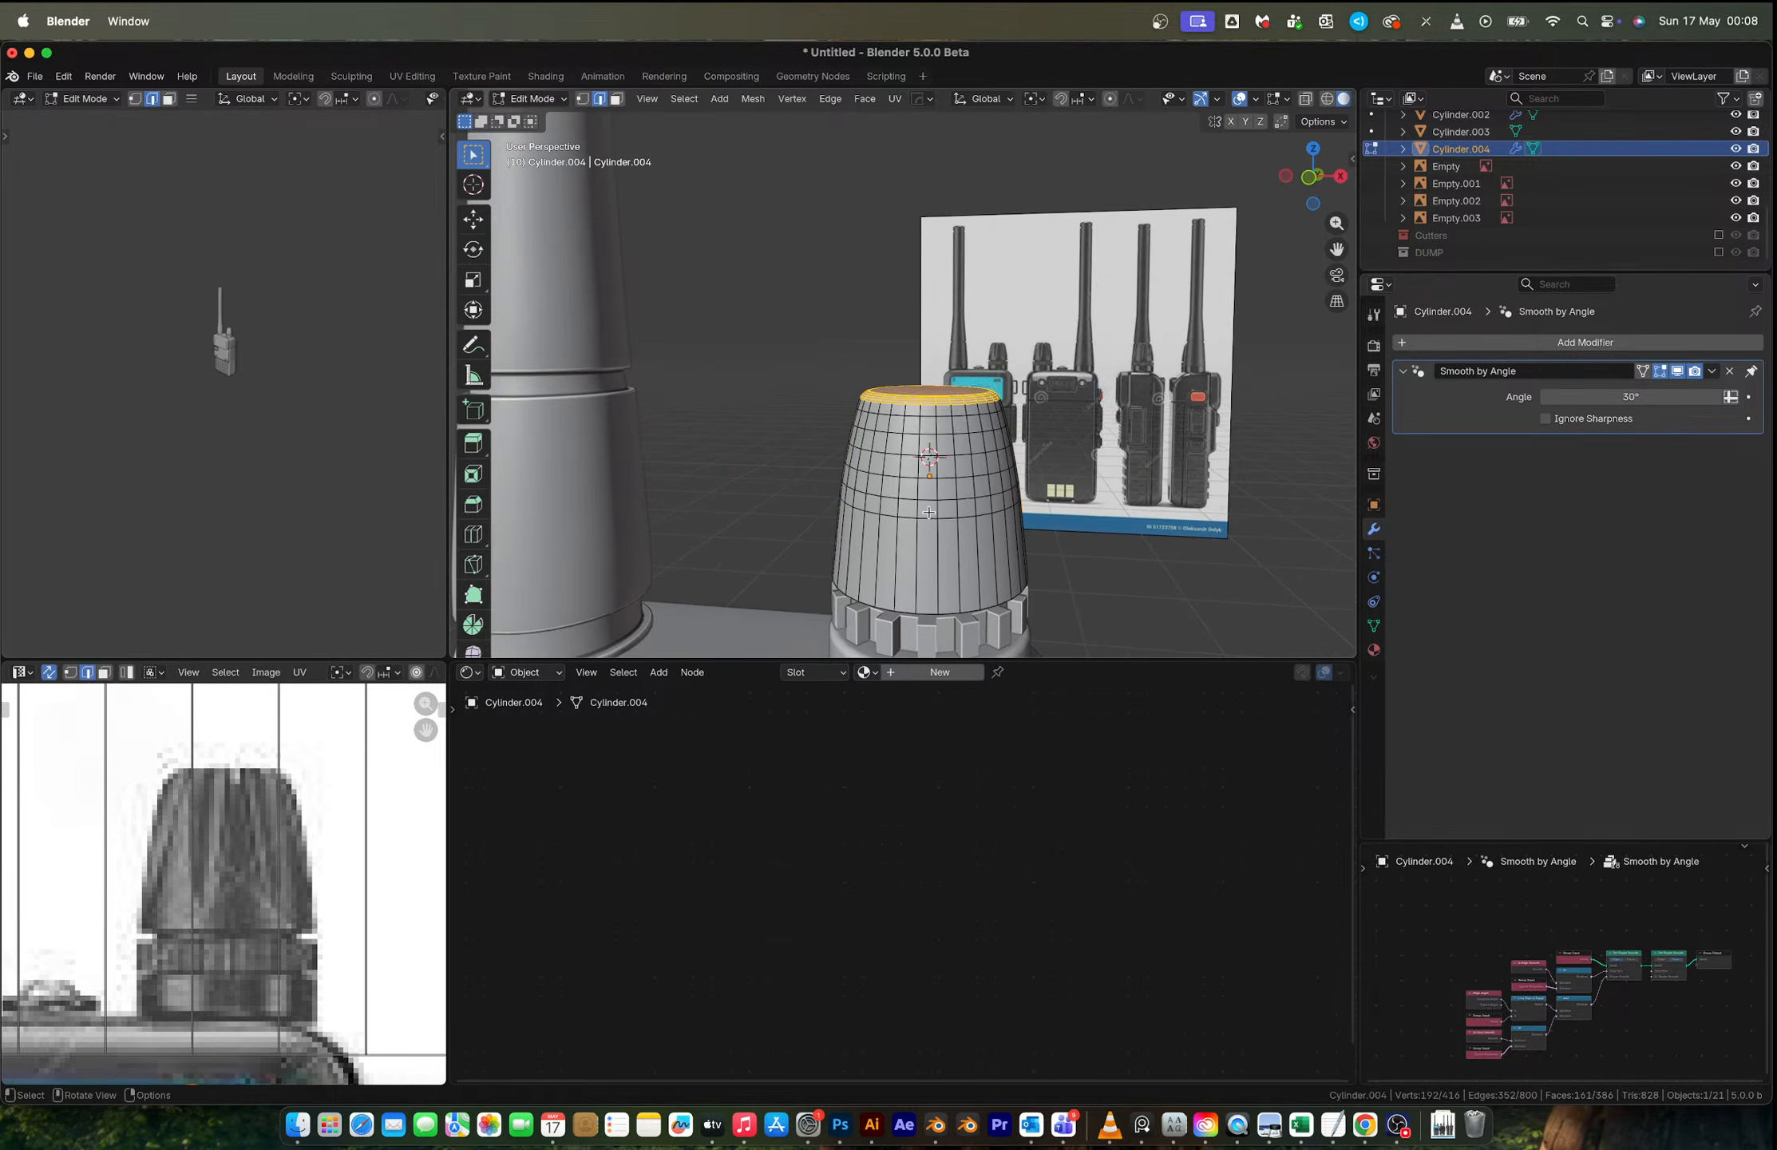
{"action": "left_click", "coordinate": [1309, 178]}
{"action": "scroll", "coordinate": [955, 559], "scroll_direction": "up", "scroll_amount": 3}
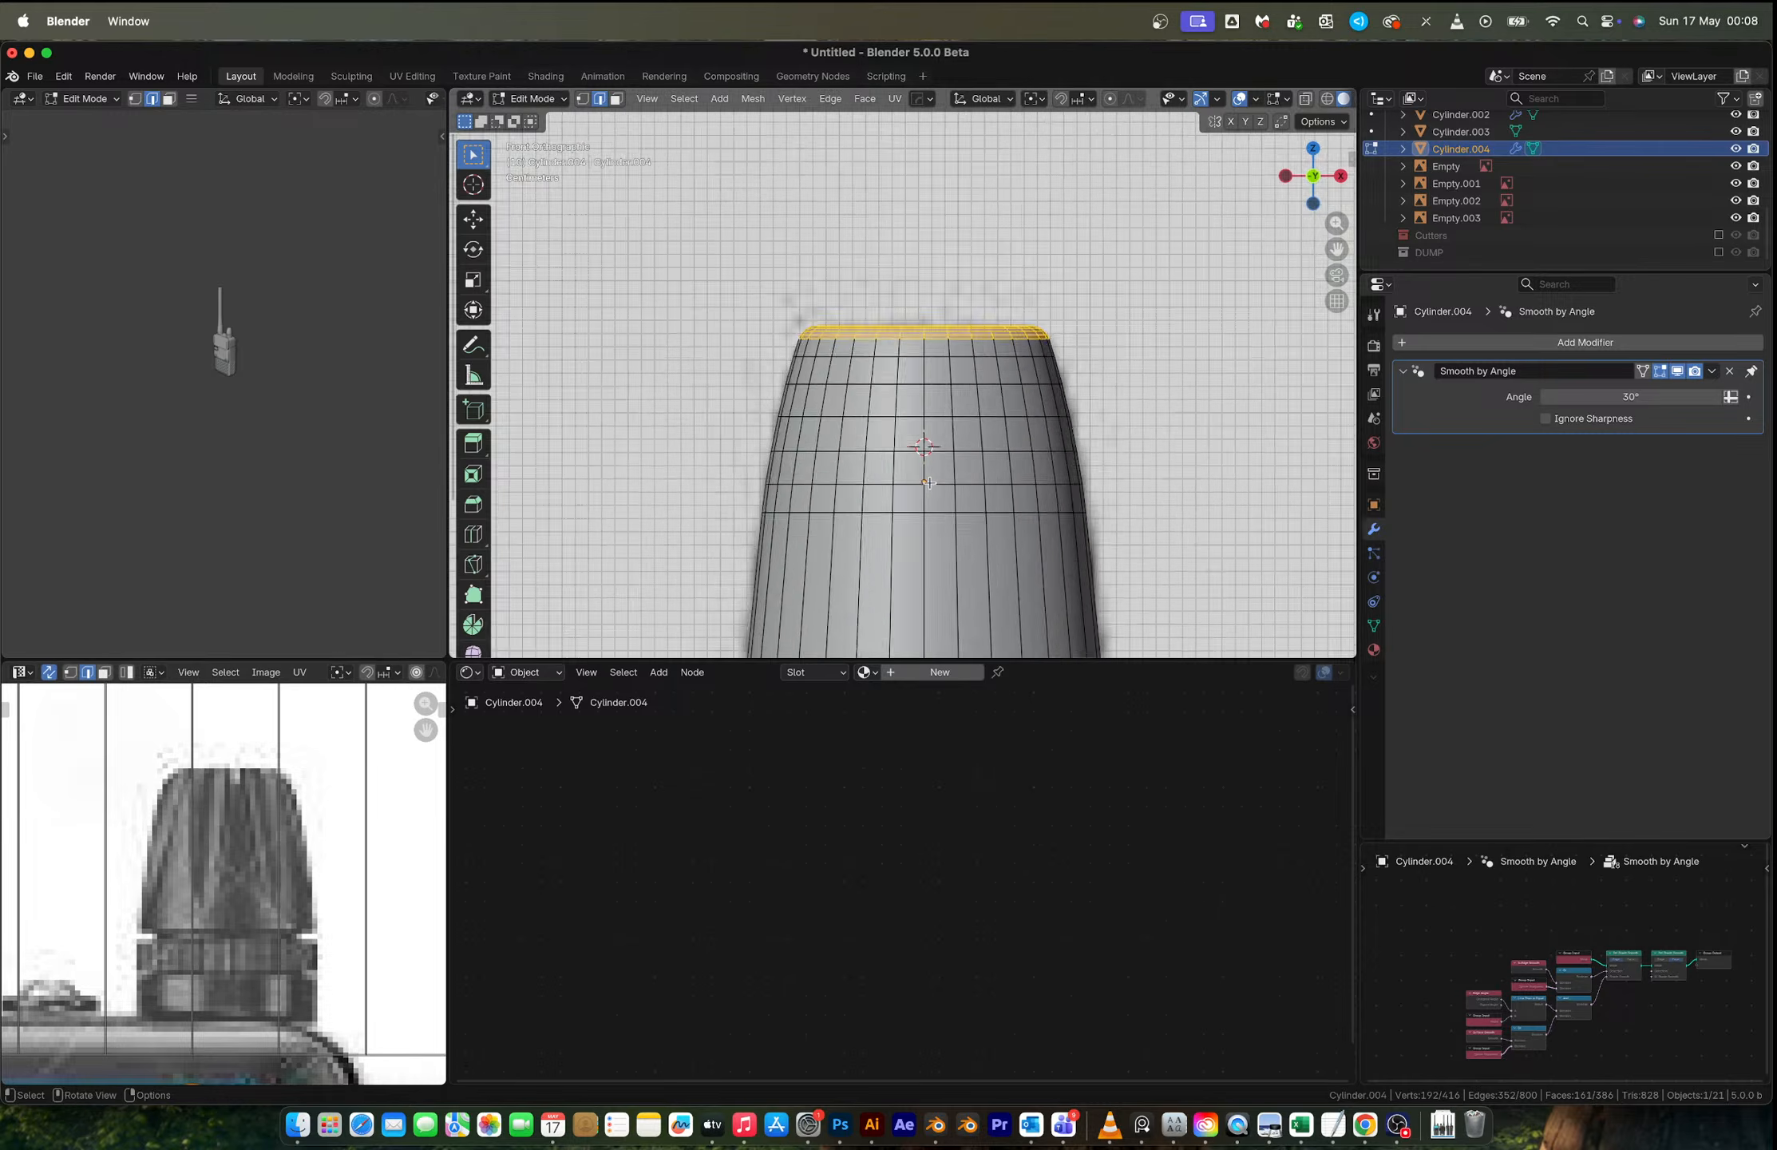
{"action": "key", "text": "ctrl+r"}
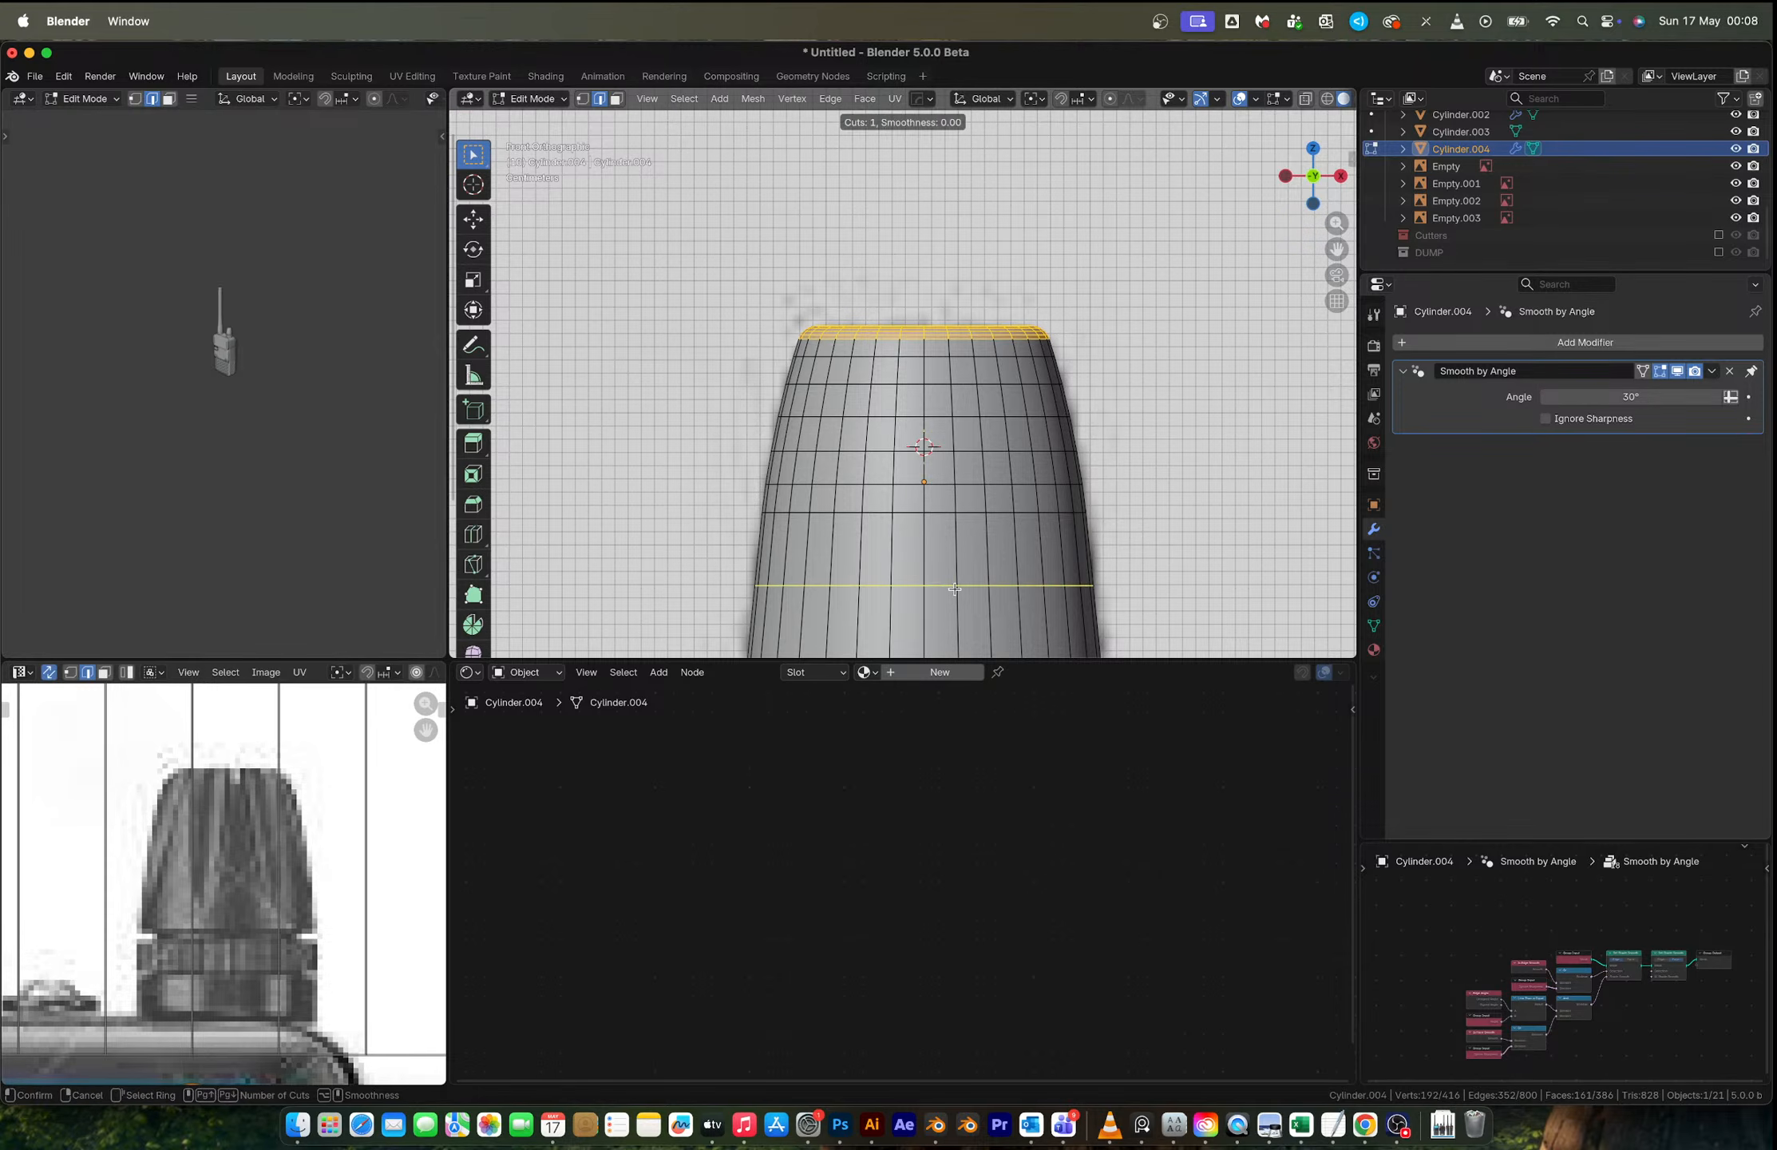
{"action": "left_click", "coordinate": [955, 589]}
{"action": "left_click", "coordinate": [955, 589]}
Step: Select a vertical edge path from the knob's lower section to its top rim and try to sink it with Shrink/Fatten
{"action": "left_click", "coordinate": [930, 555]}
{"action": "middle_click_drag", "start_coordinate": [930, 551], "coordinate": [930, 624]}
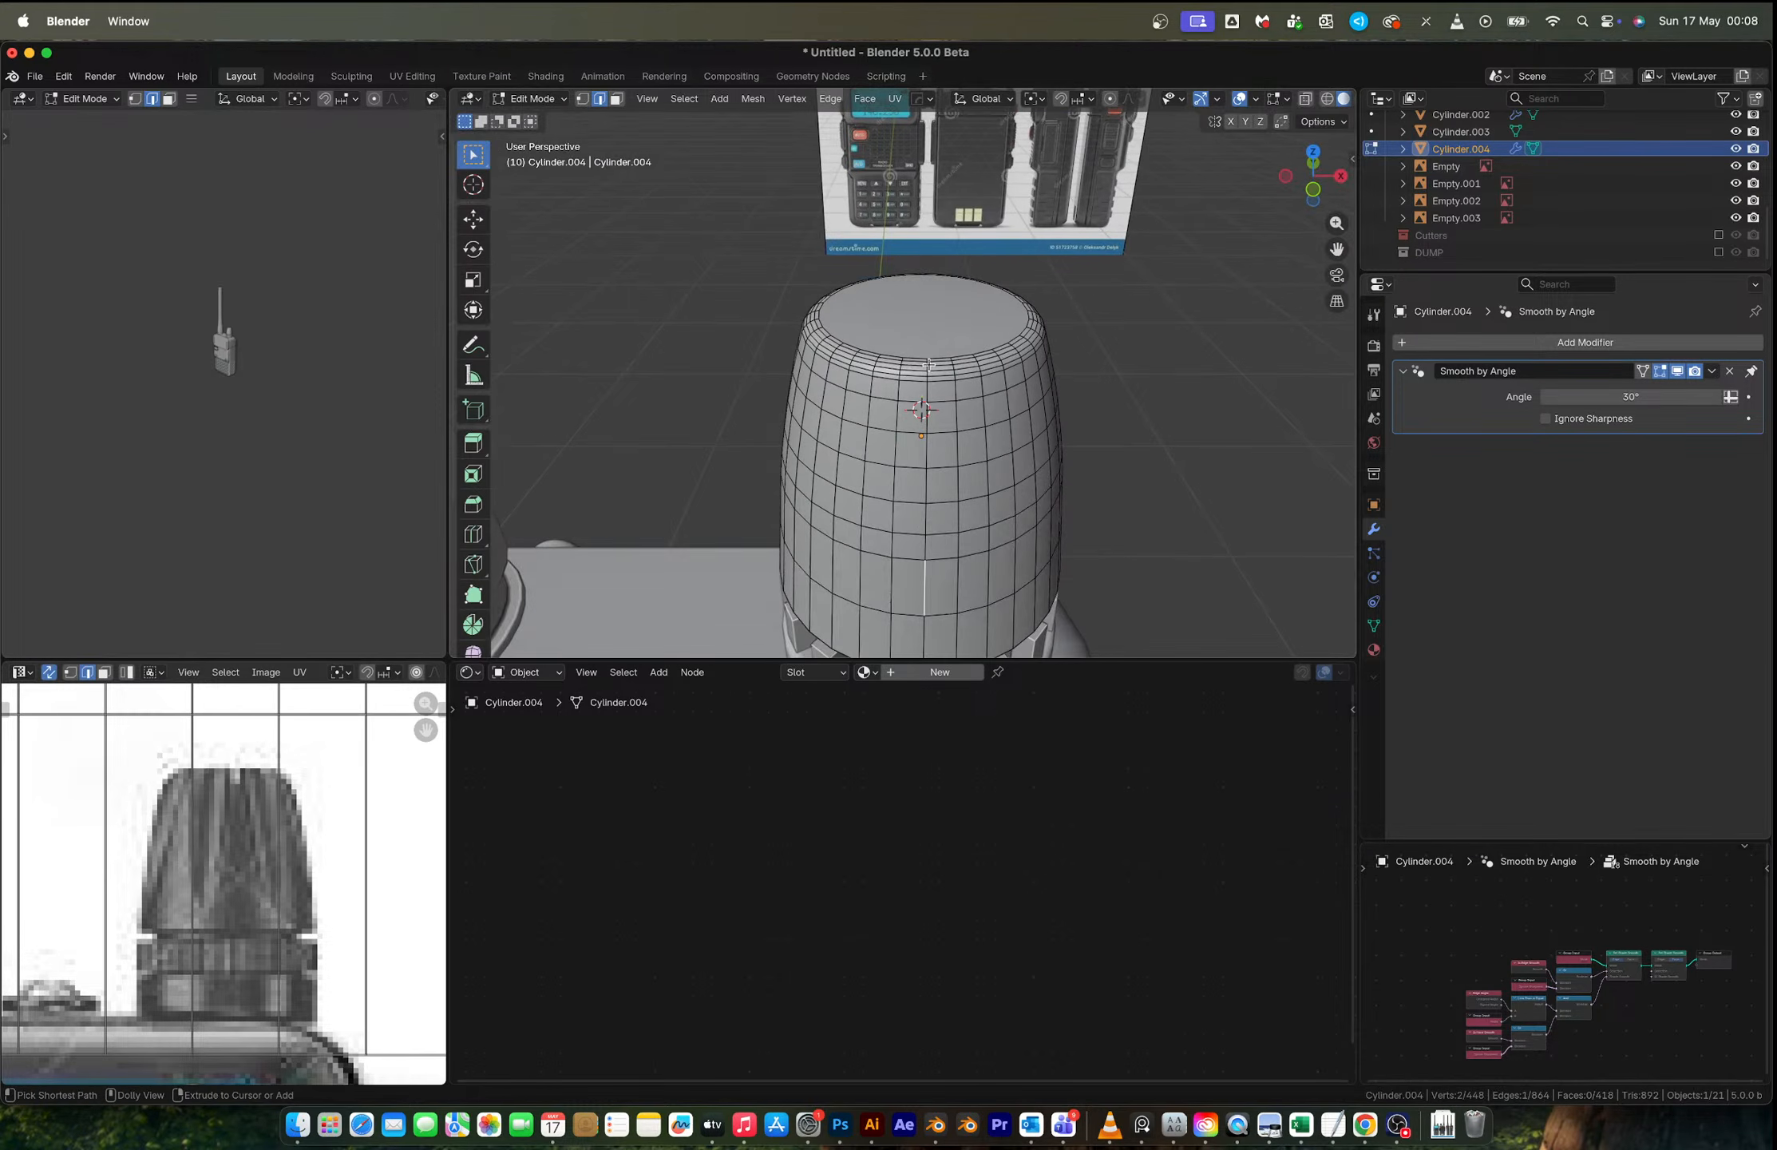
{"action": "left_click", "coordinate": [924, 362], "text": "ctrl+shift"}
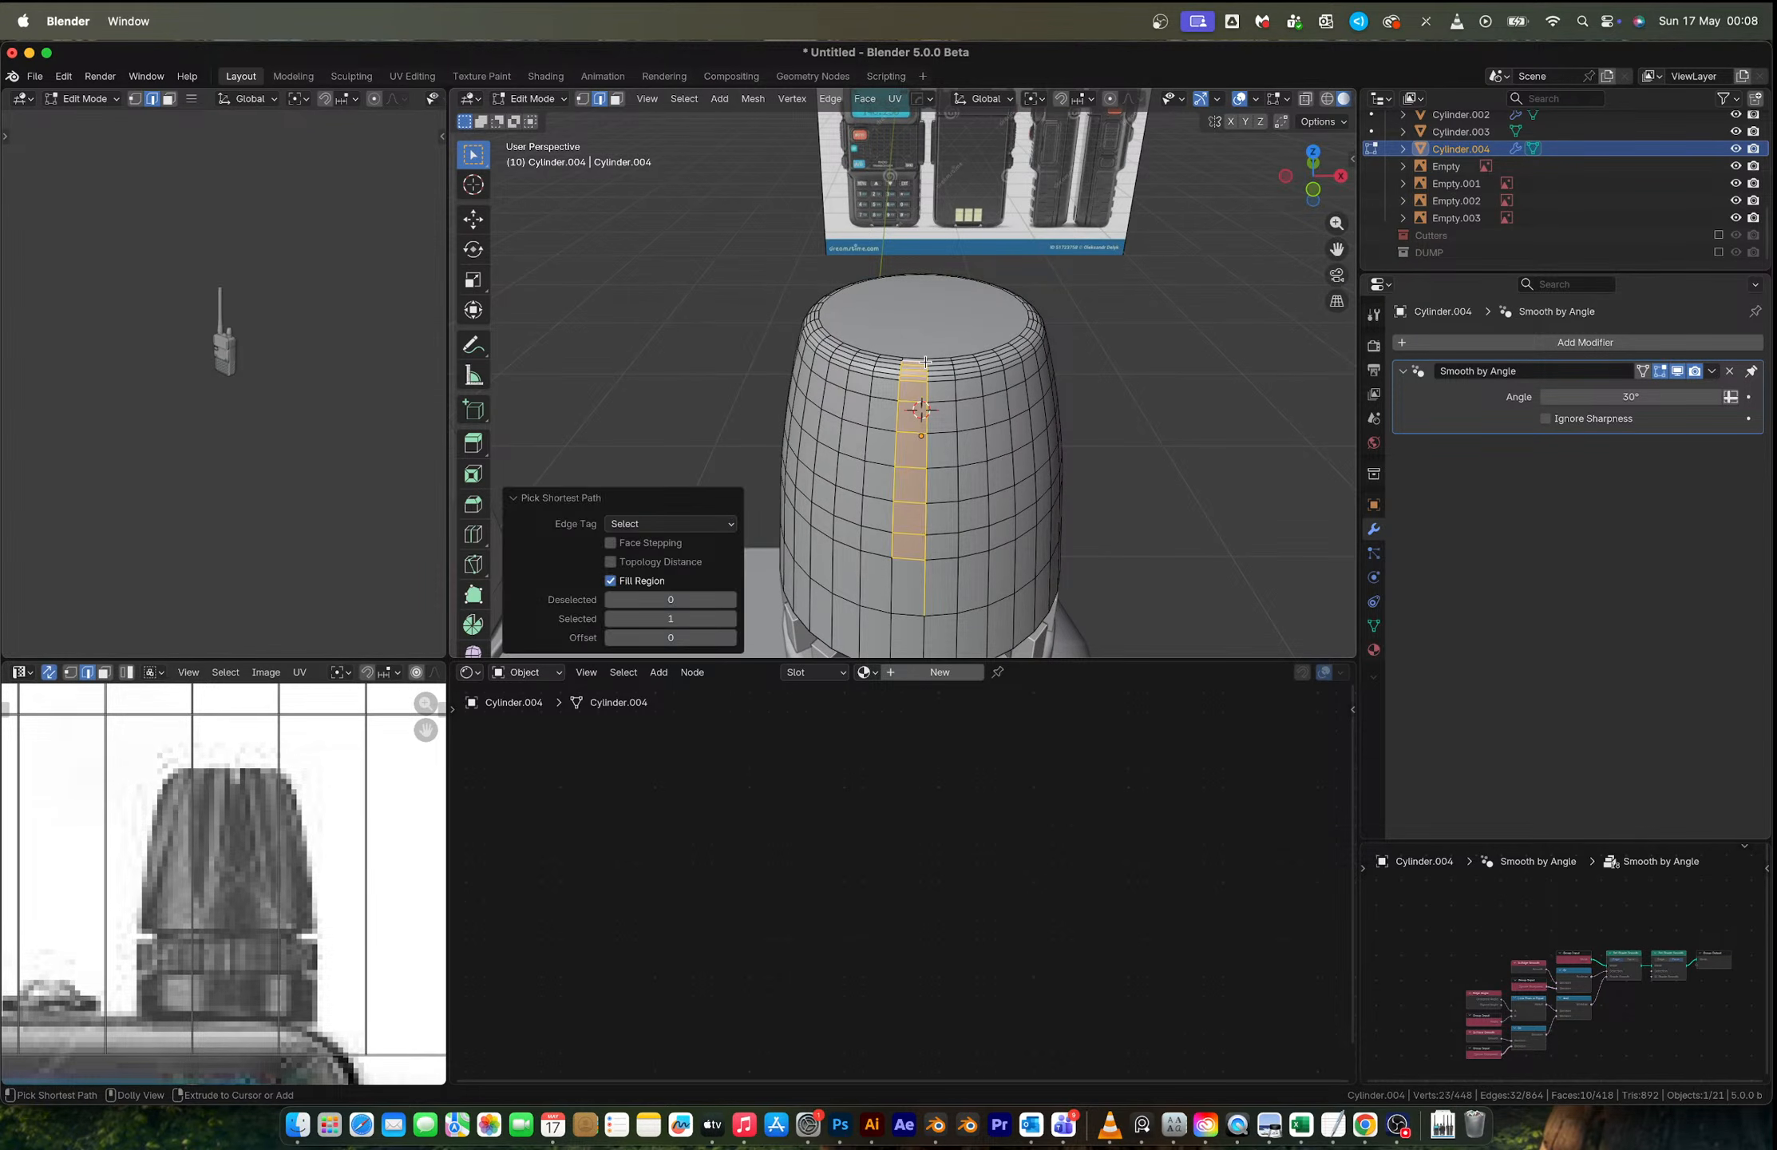
{"action": "key", "text": "ctrl+z"}
{"action": "left_click", "coordinate": [927, 359], "text": "ctrl+shift"}
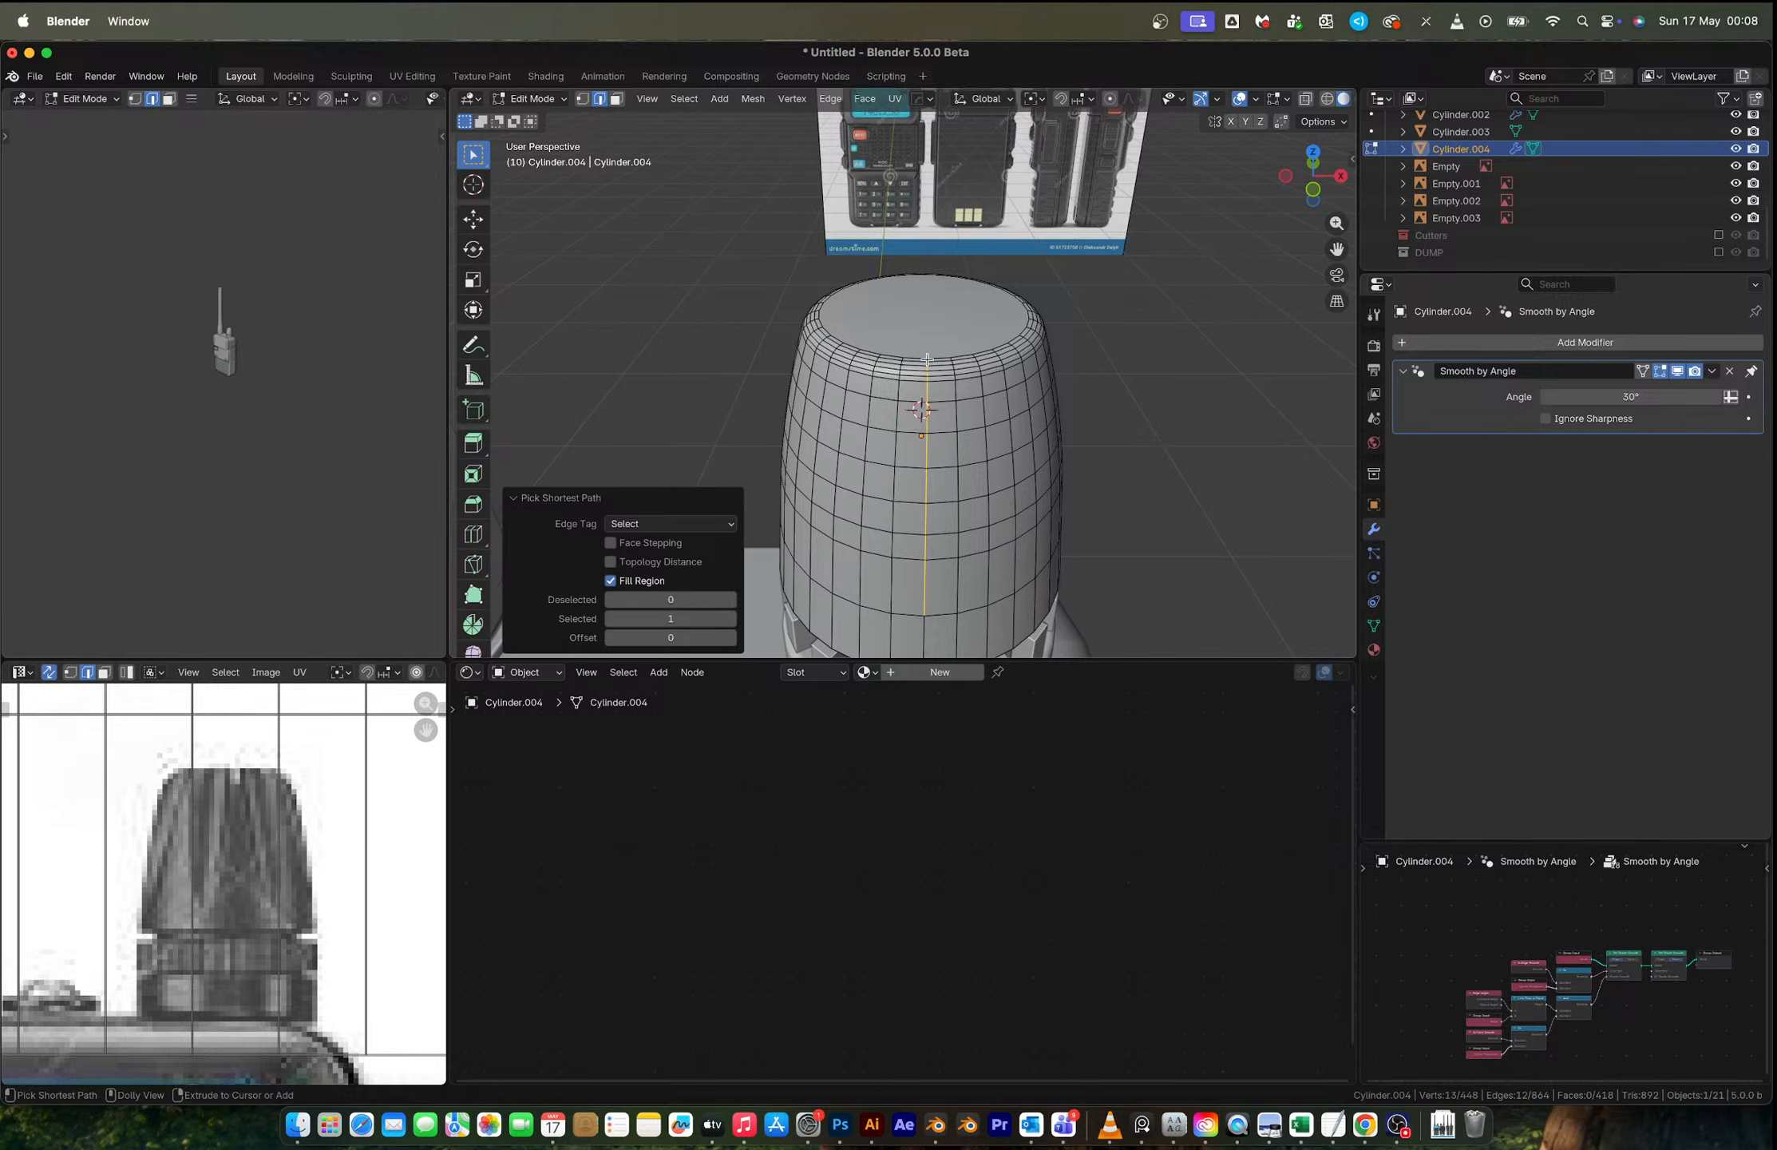
{"action": "key", "text": "alt+s"}
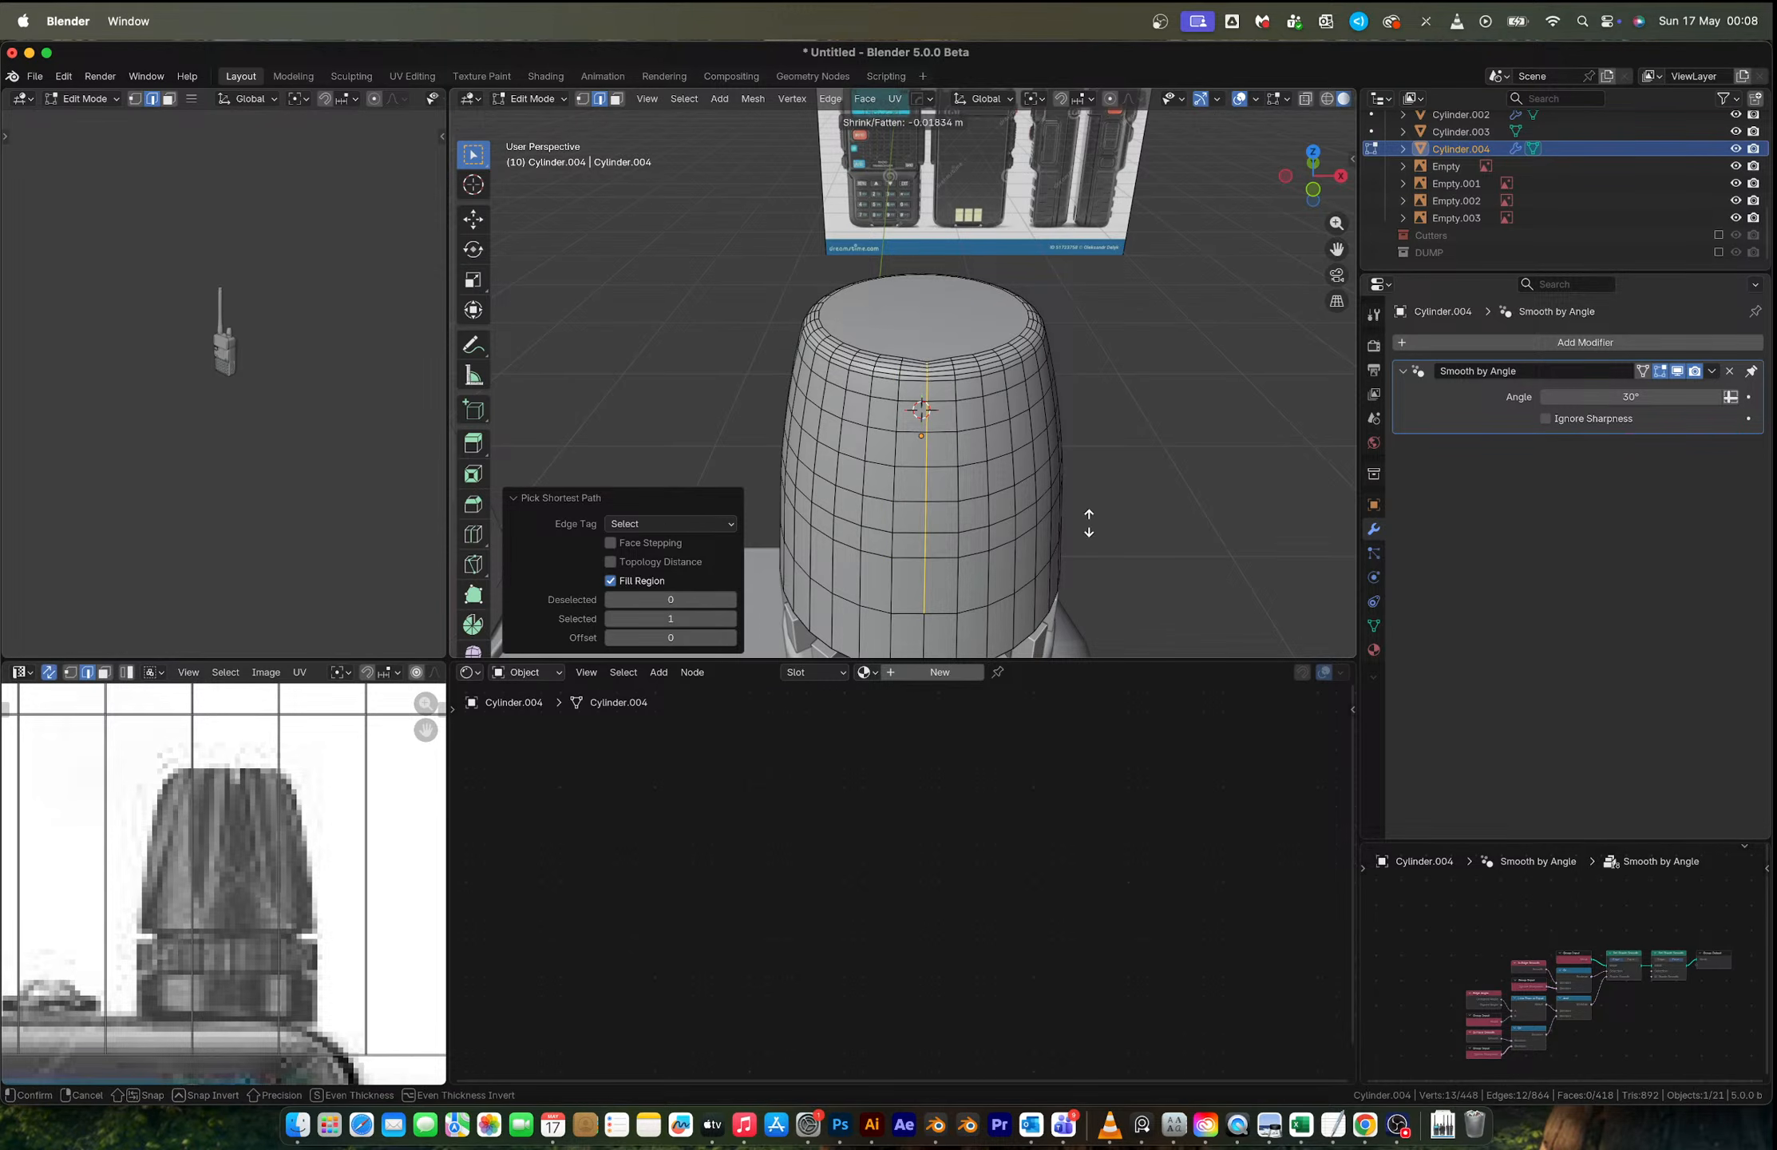
{"action": "left_click", "coordinate": [1114, 607]}
{"action": "key", "text": "ctrl+z"}
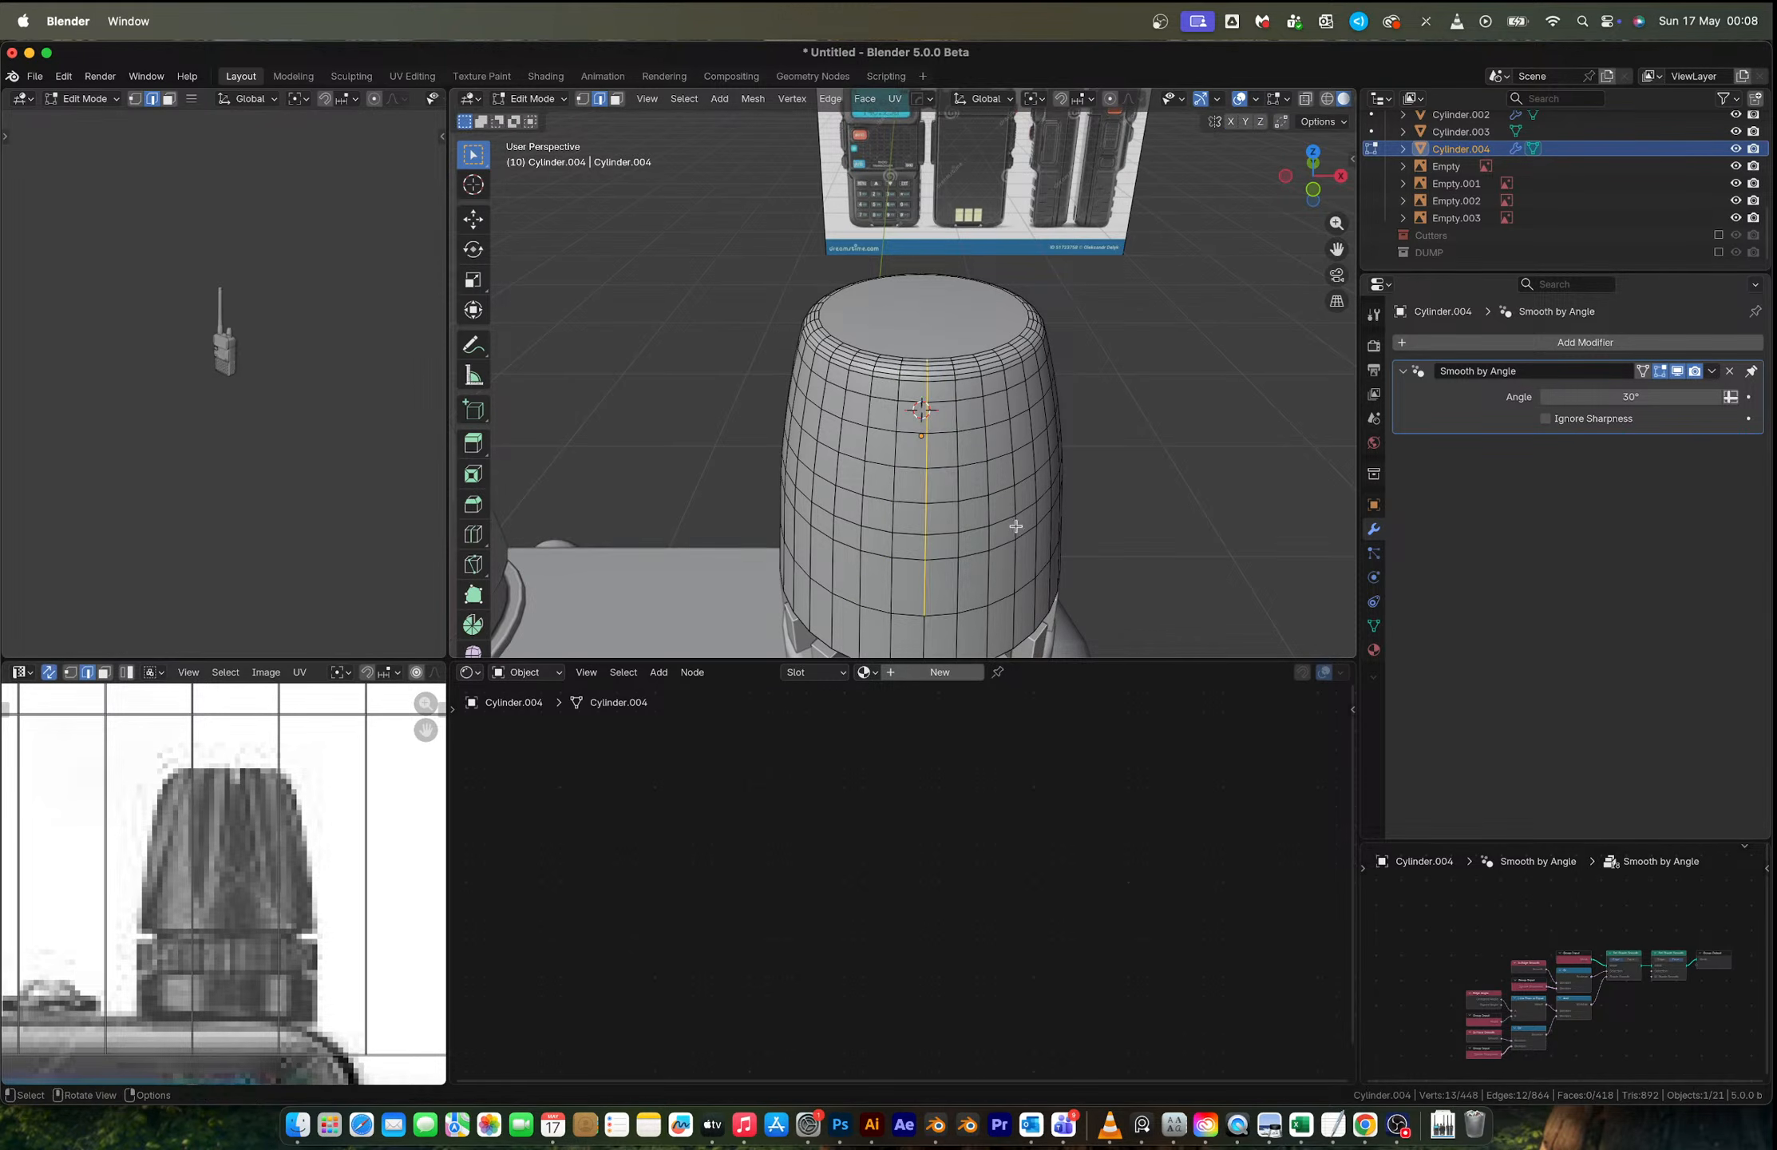
Step: Try to move the selected vertical edge path inward along Y by about 0.02 m to form a groove
{"action": "middle_click_drag", "start_coordinate": [1016, 525], "coordinate": [1163, 526]}
{"action": "key", "text": "g"}
{"action": "key", "text": "y"}
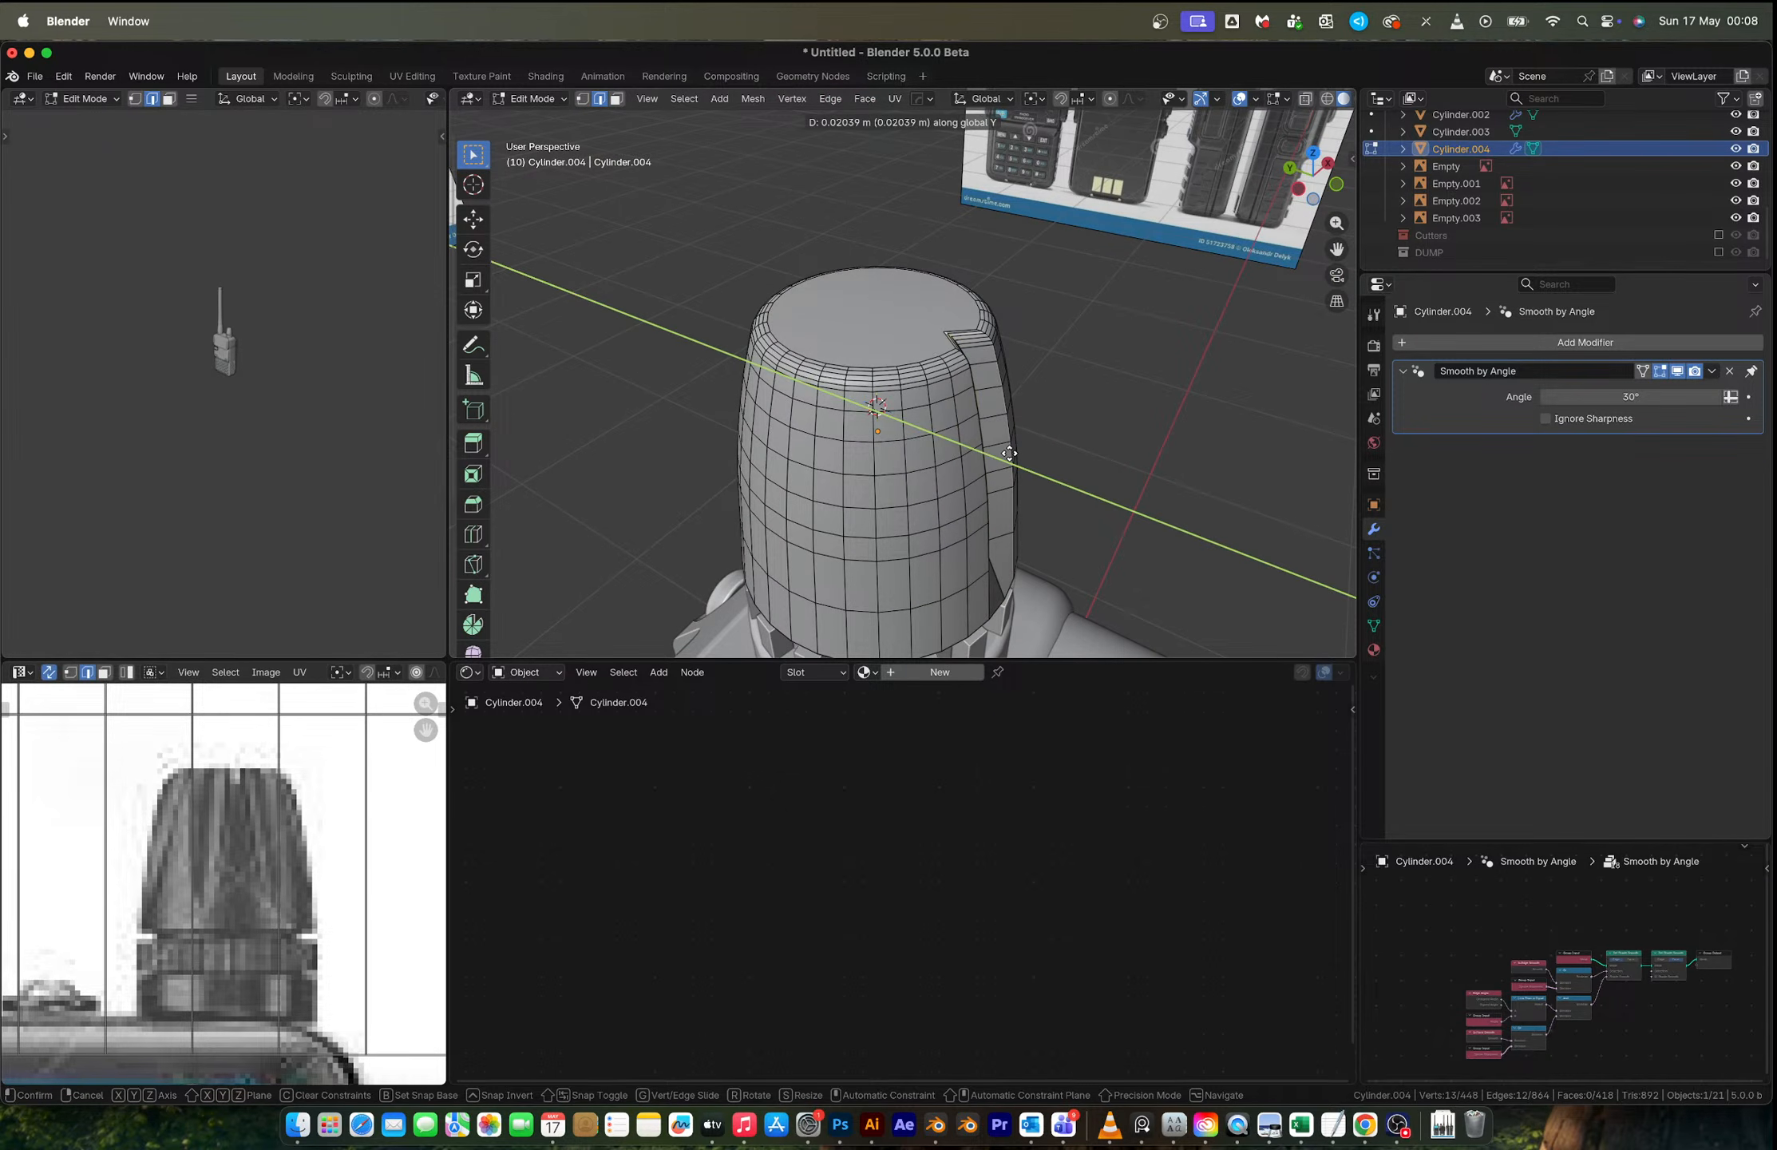
{"action": "left_click", "coordinate": [1008, 453]}
{"action": "middle_click_drag", "start_coordinate": [1008, 452], "coordinate": [958, 447]}
{"action": "key", "text": "Tab"}
{"action": "key", "text": "Tab"}
Step: Slide the knob's lower horizontal edge loop along its side and add one more loop near the base
{"action": "left_click", "coordinate": [1028, 516], "text": "alt"}
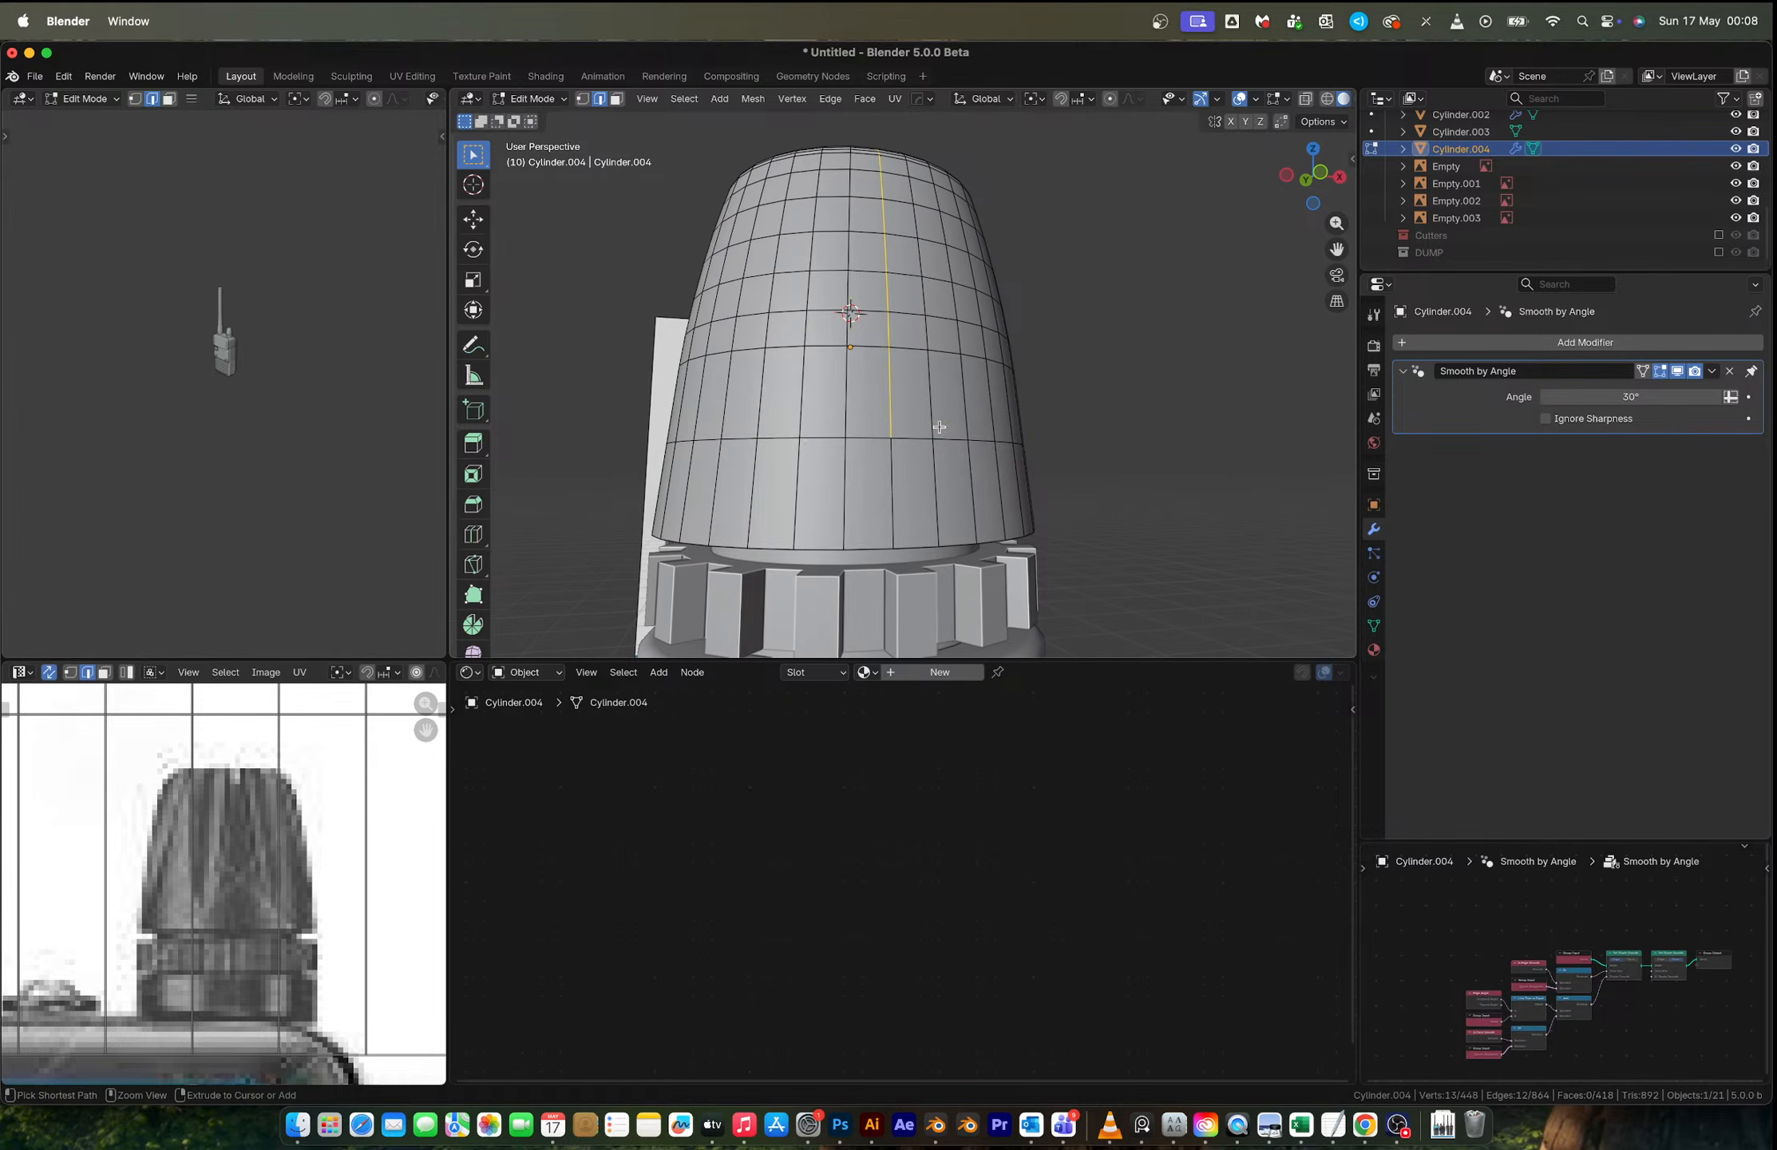
{"action": "left_click", "coordinate": [938, 412], "text": "alt"}
{"action": "key", "text": "g"}
{"action": "key", "text": "g"}
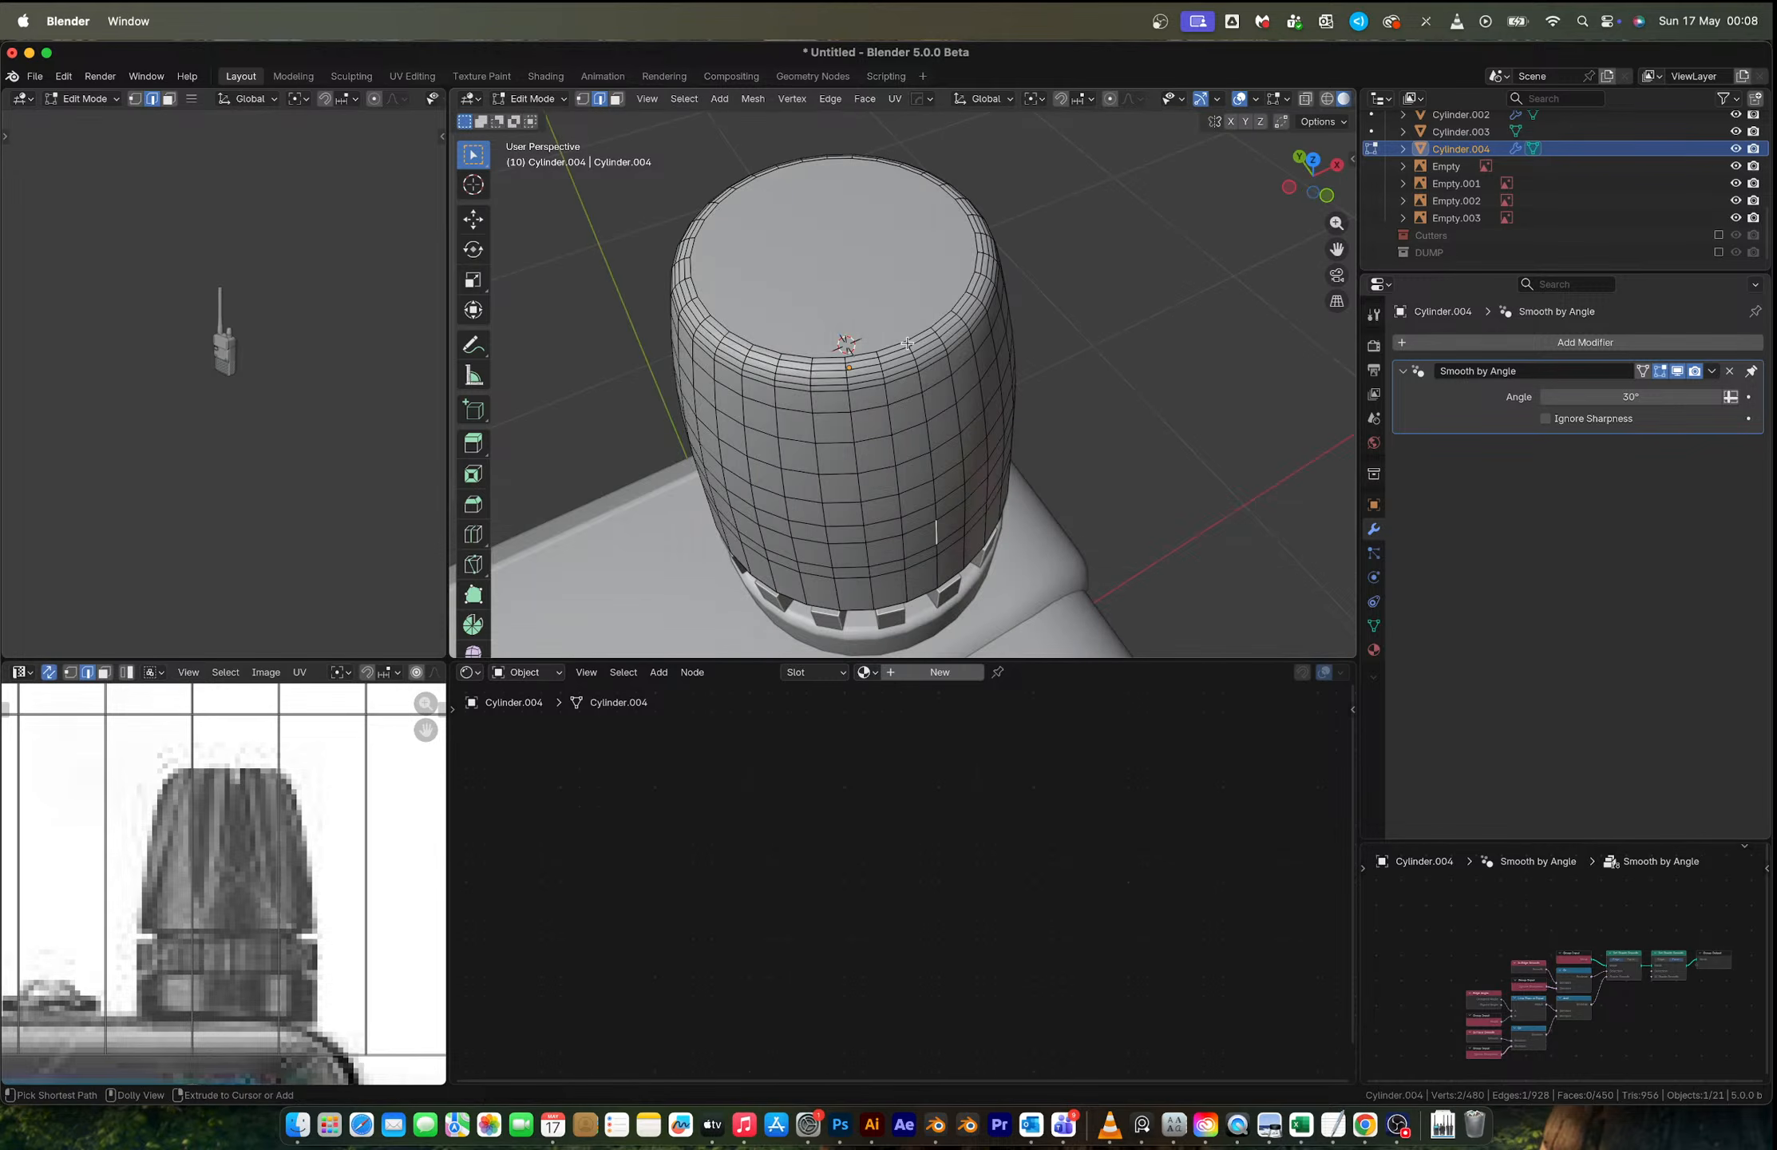
Step: Select the vertical edge path on the knob's cap up to its rim and try to sink it about 0.026 m along Y
{"action": "left_click", "coordinate": [909, 346], "text": "ctrl"}
{"action": "key", "text": "g"}
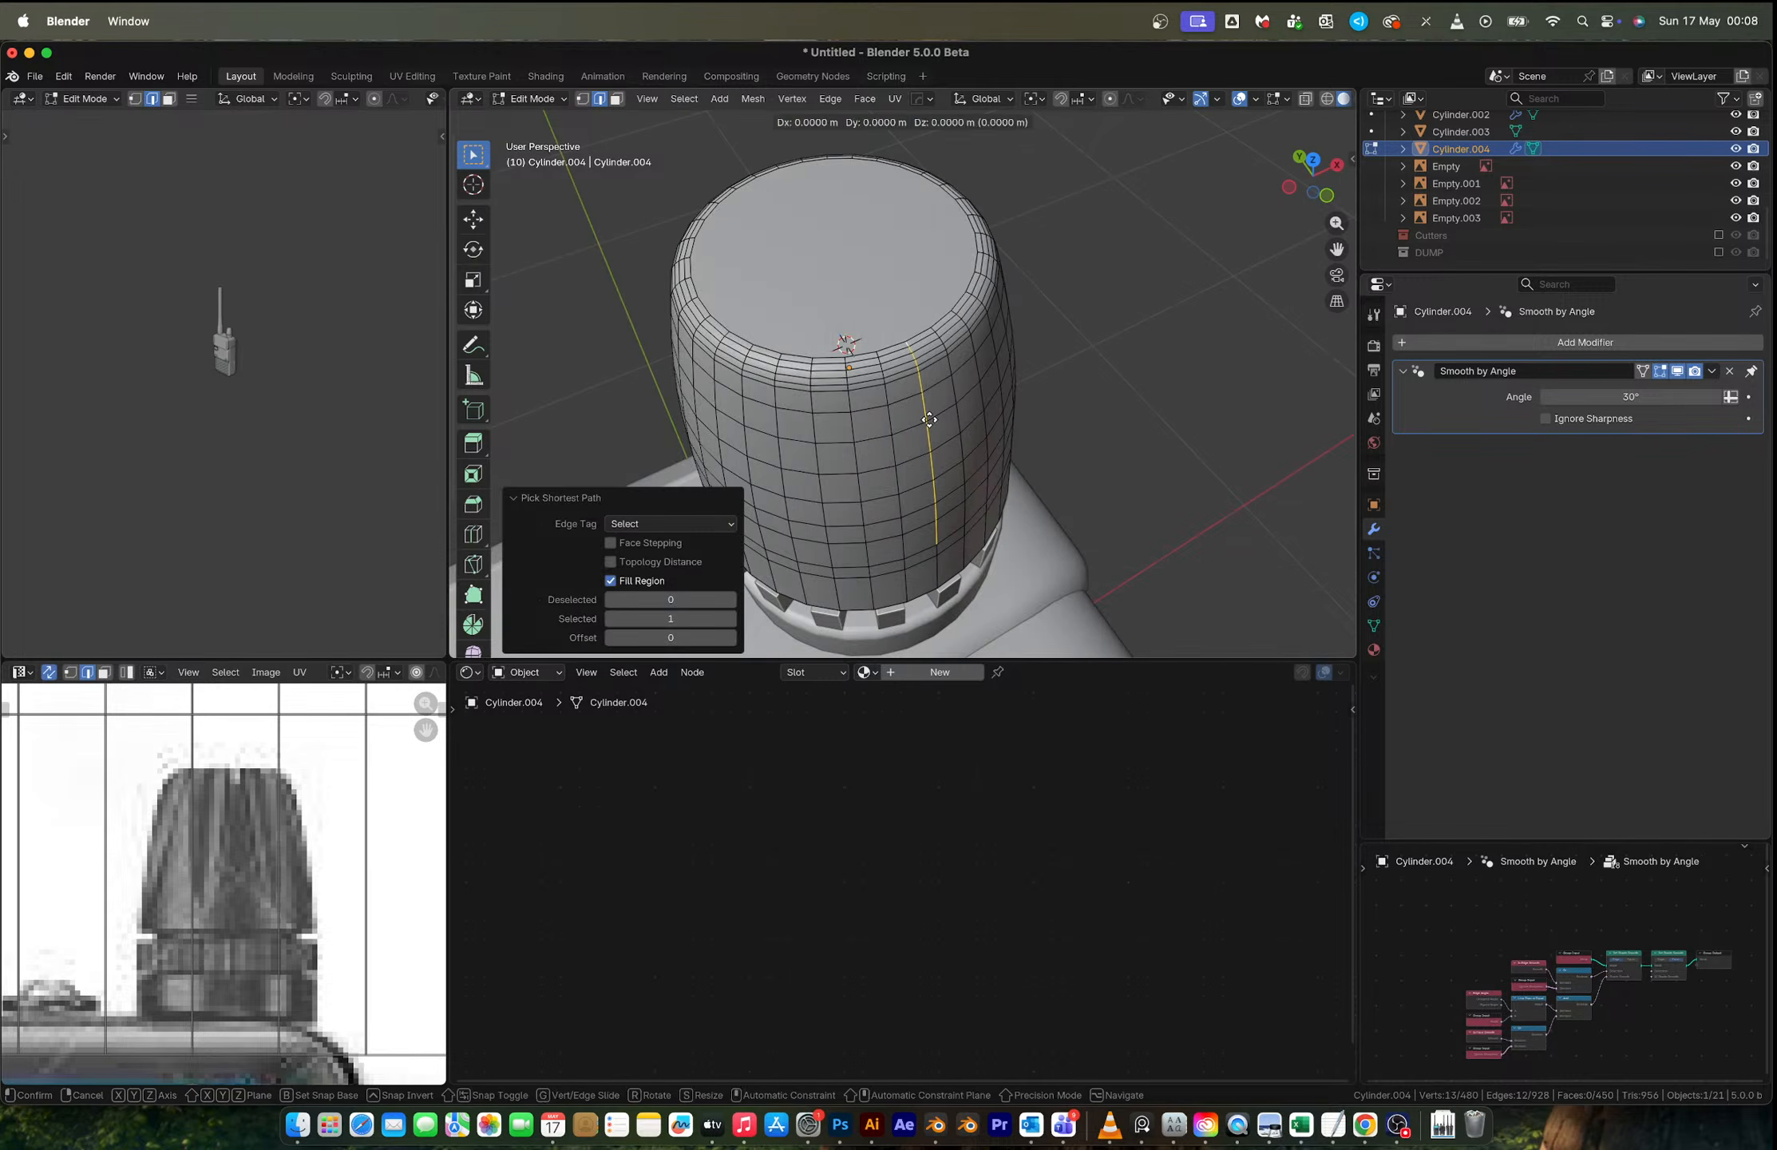
{"action": "key", "text": "y"}
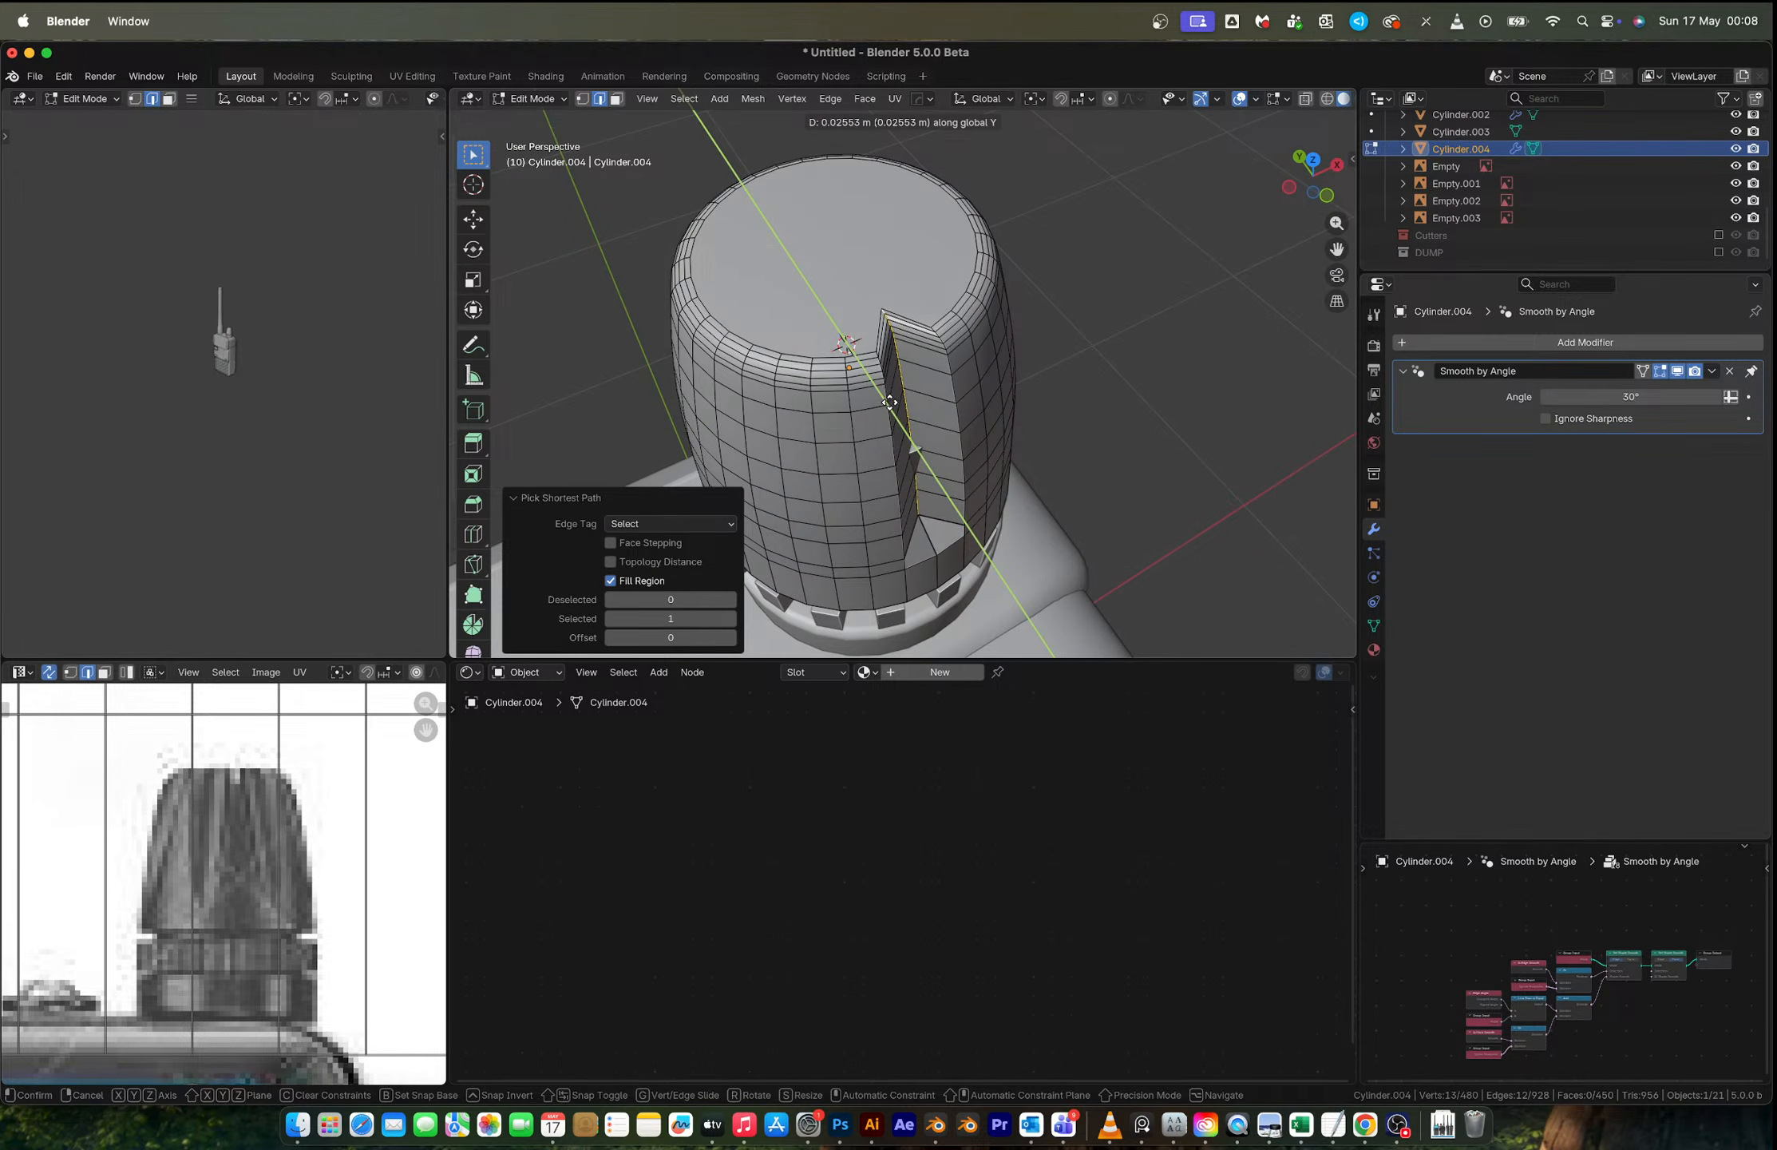
{"action": "left_click", "coordinate": [890, 402]}
{"action": "key", "text": "Tab"}
{"action": "middle_click_drag", "start_coordinate": [890, 402], "coordinate": [895, 311]}
{"action": "key", "text": "Tab"}
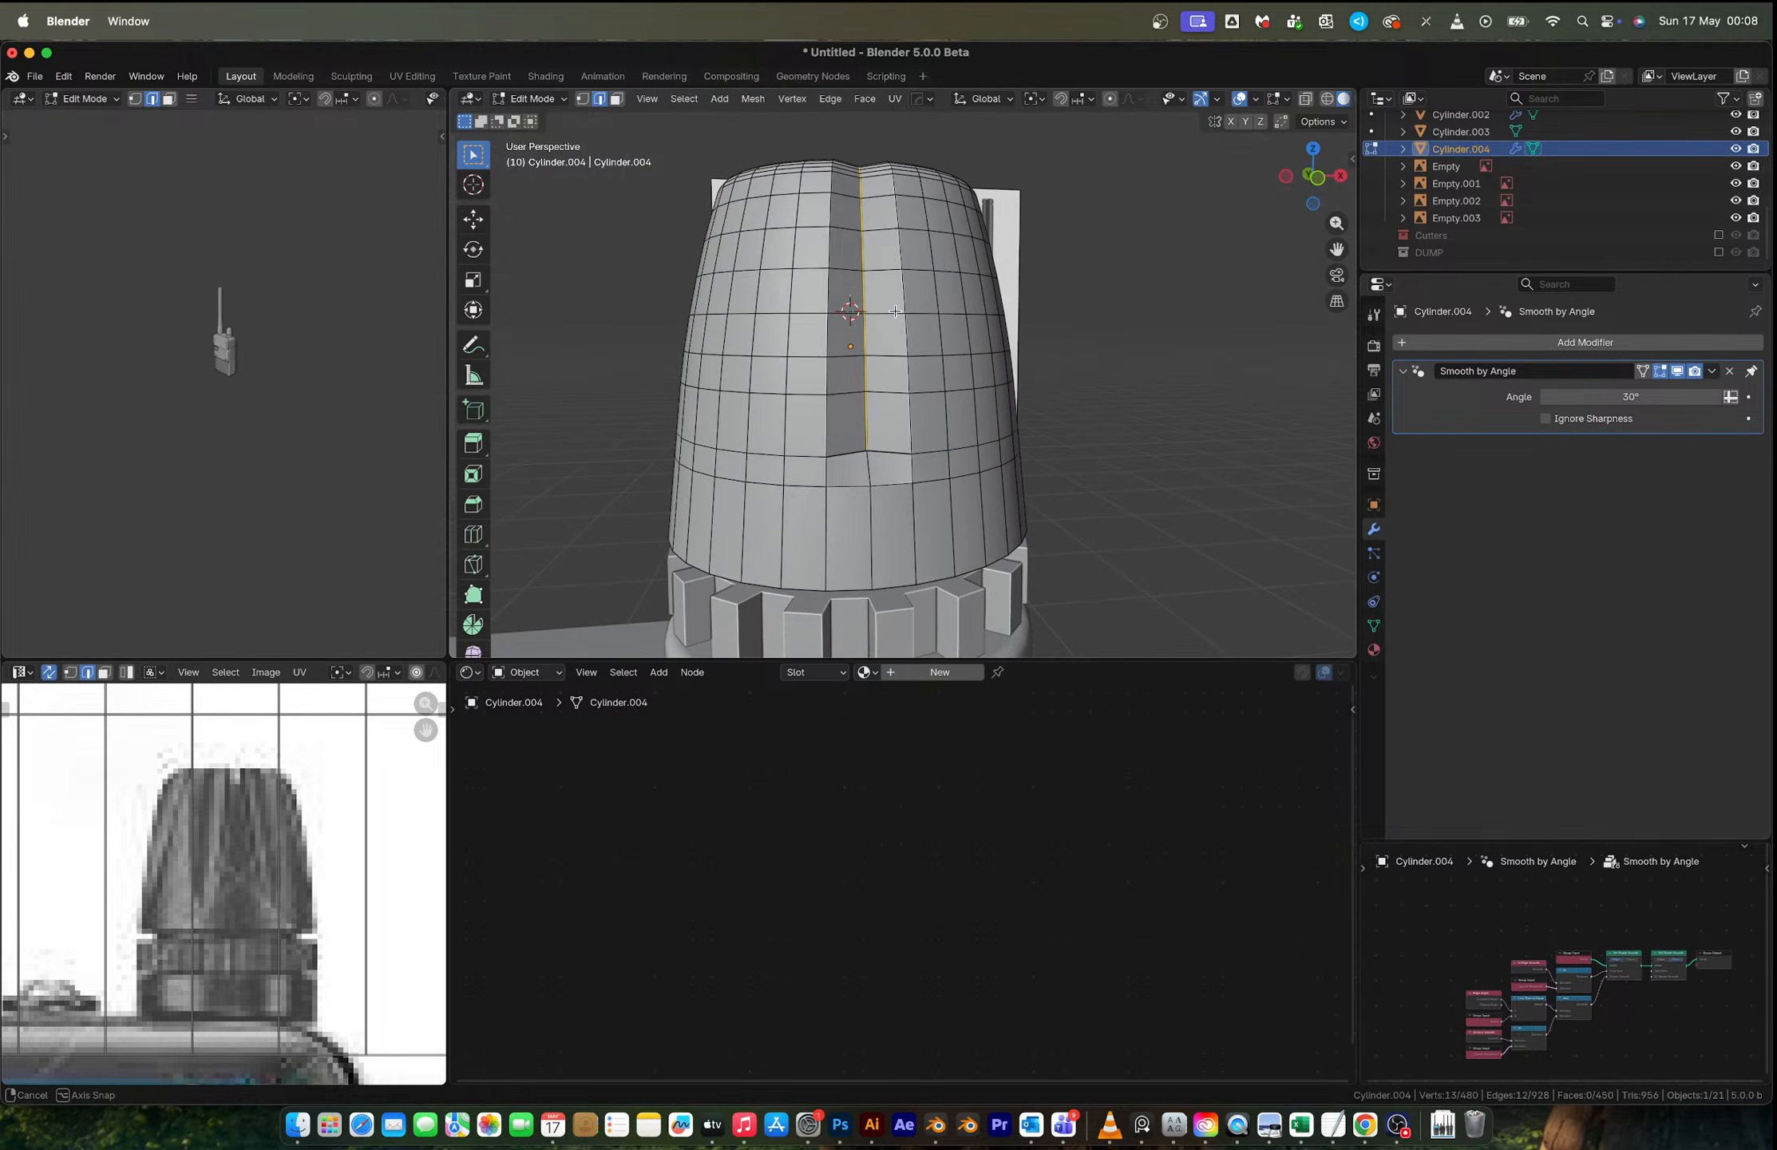
Step: Try a five-segment bevel of about 0.006 m on the edges bordering the vertical groove, including its corner at the cap's top
{"action": "left_click", "coordinate": [910, 424], "text": "alt"}
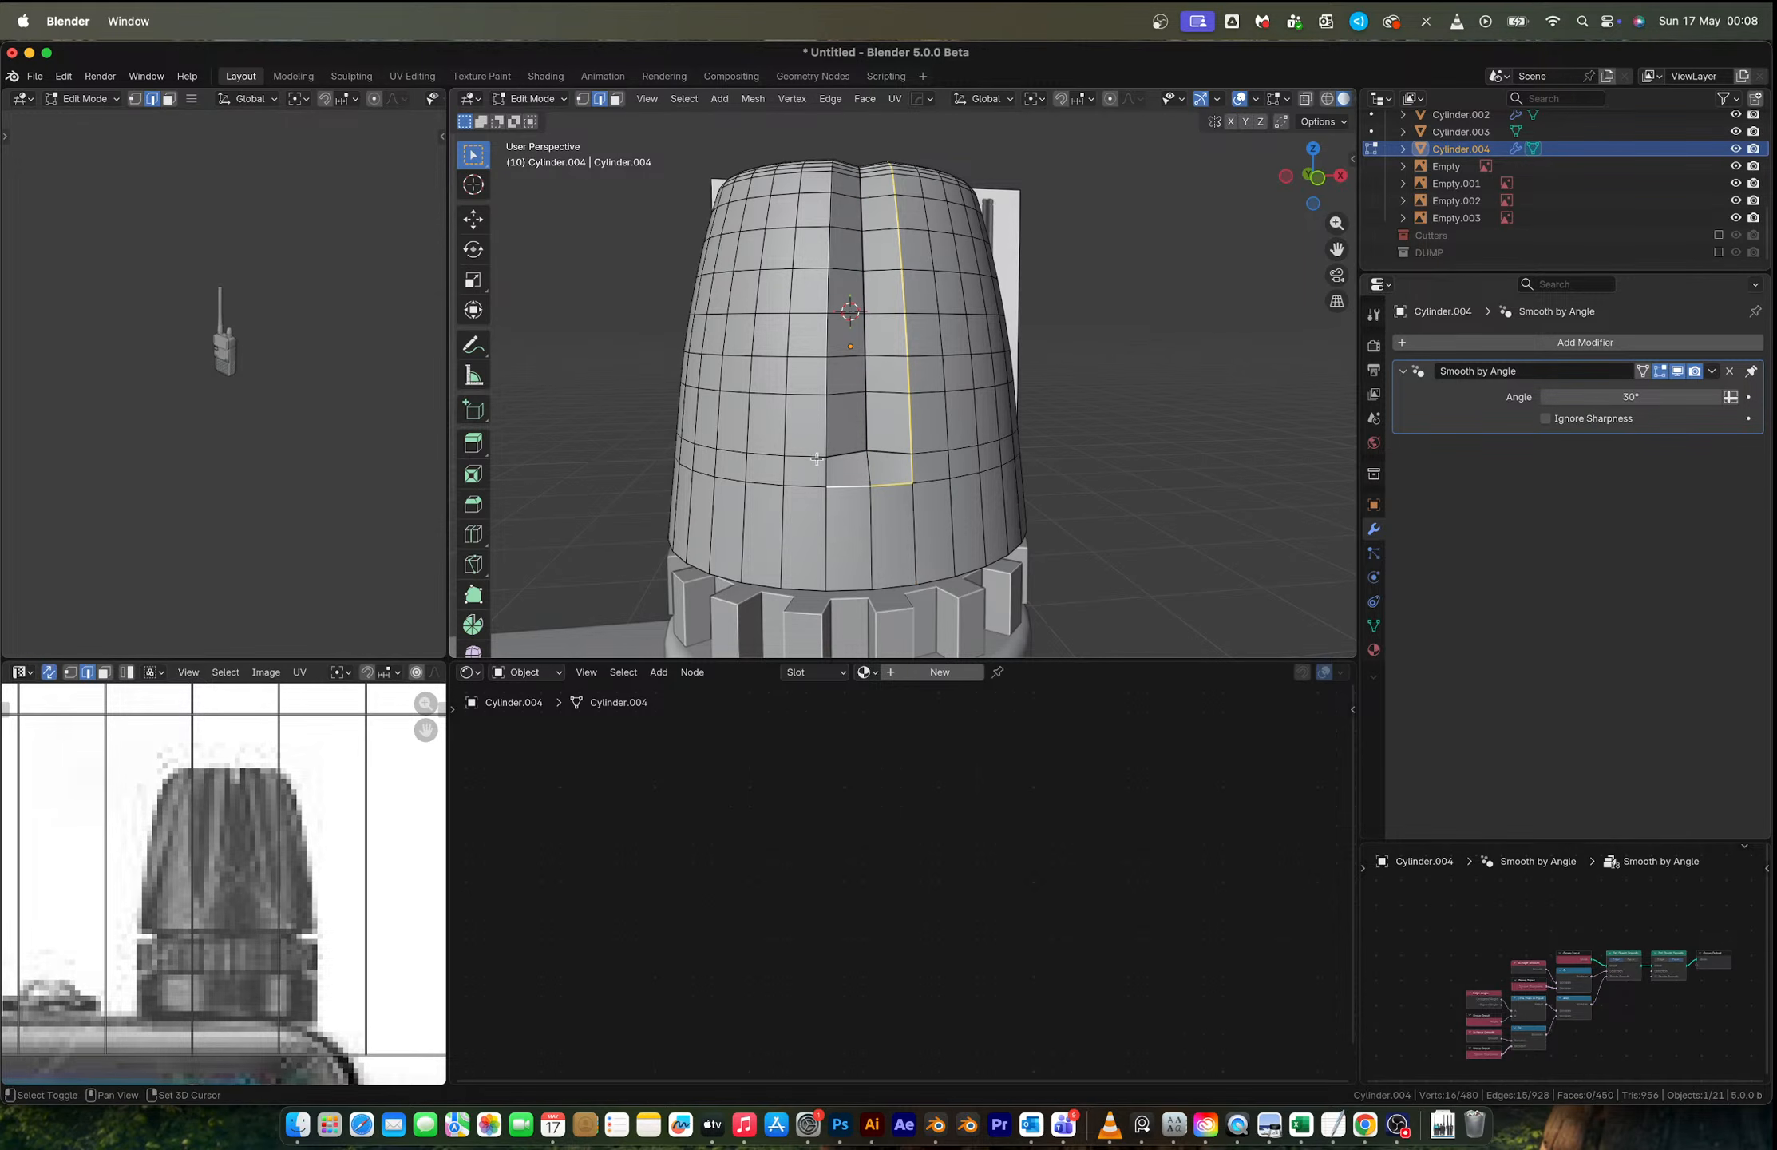
{"action": "left_click", "coordinate": [834, 409], "text": "alt+shift"}
{"action": "middle_click_drag", "start_coordinate": [835, 409], "coordinate": [876, 470]}
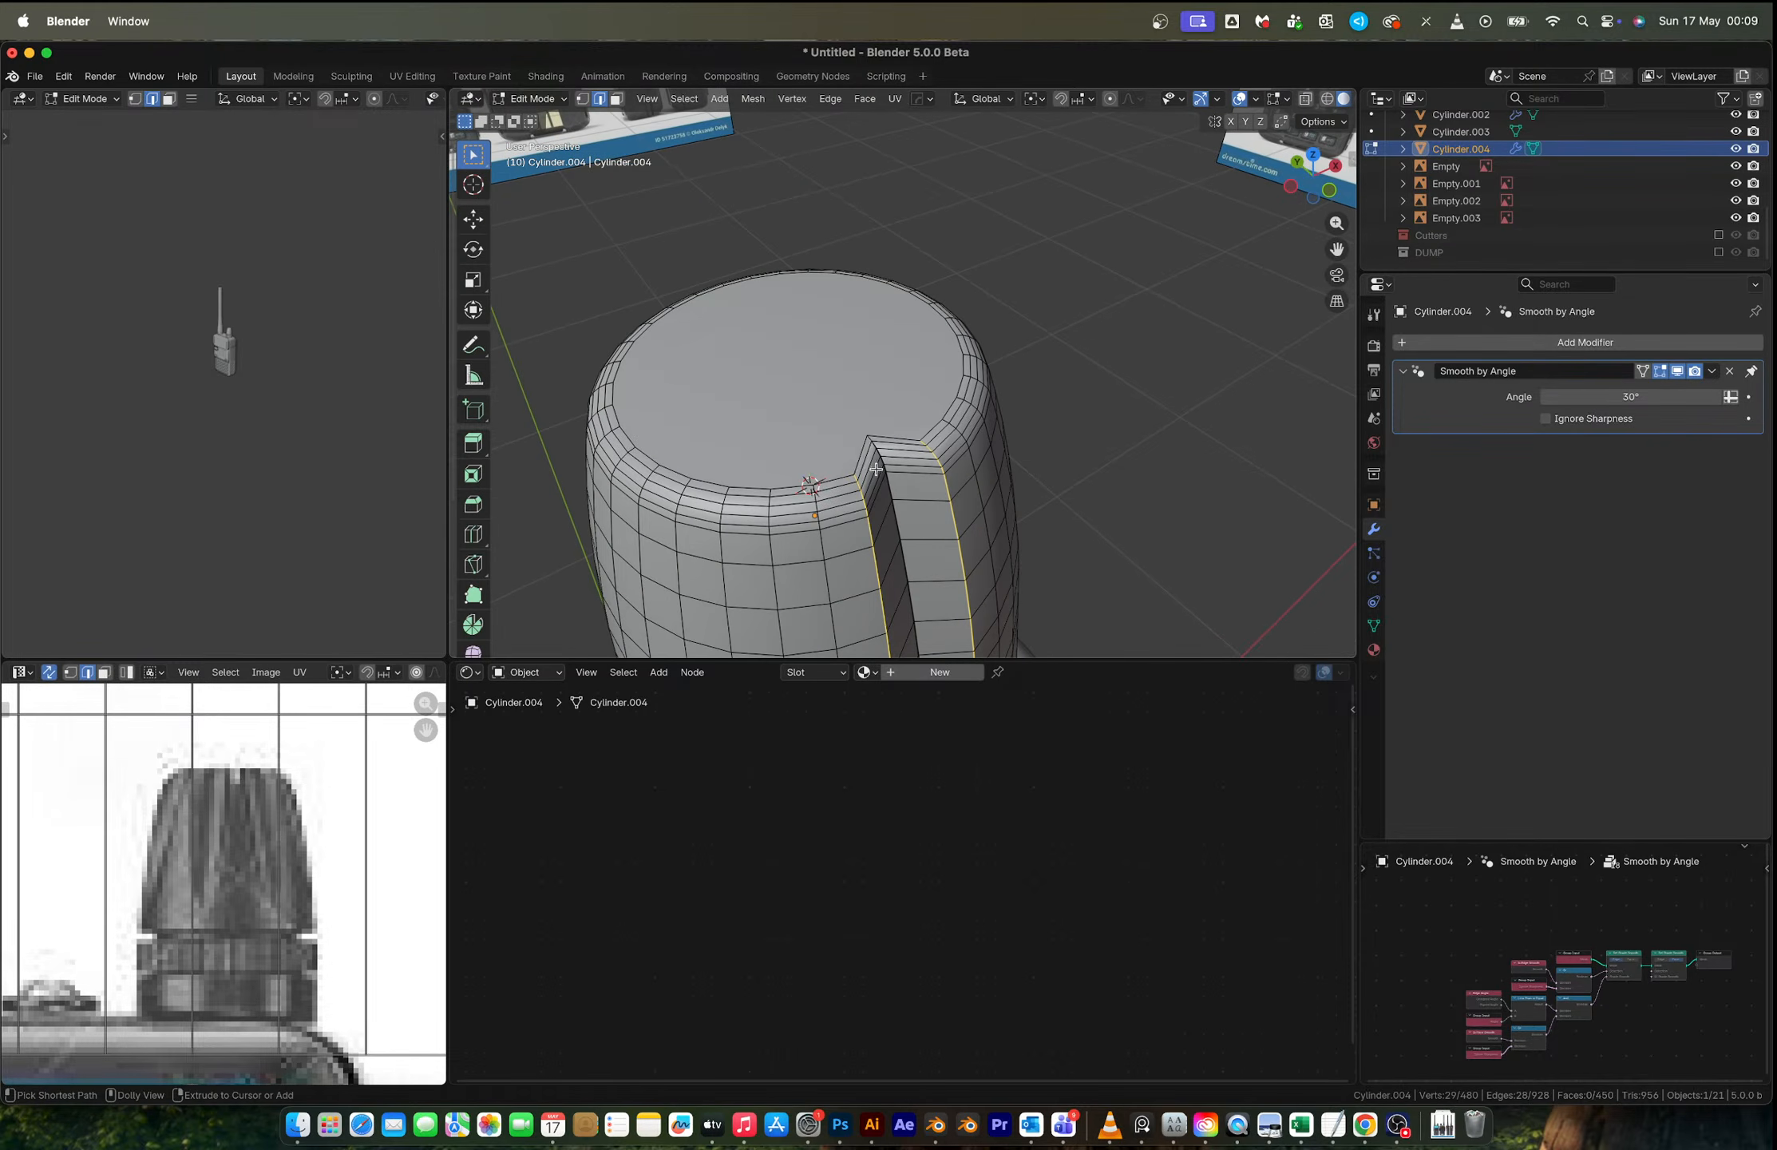
{"action": "left_click", "coordinate": [856, 456], "text": "ctrl"}
{"action": "key", "text": "ctrl+z"}
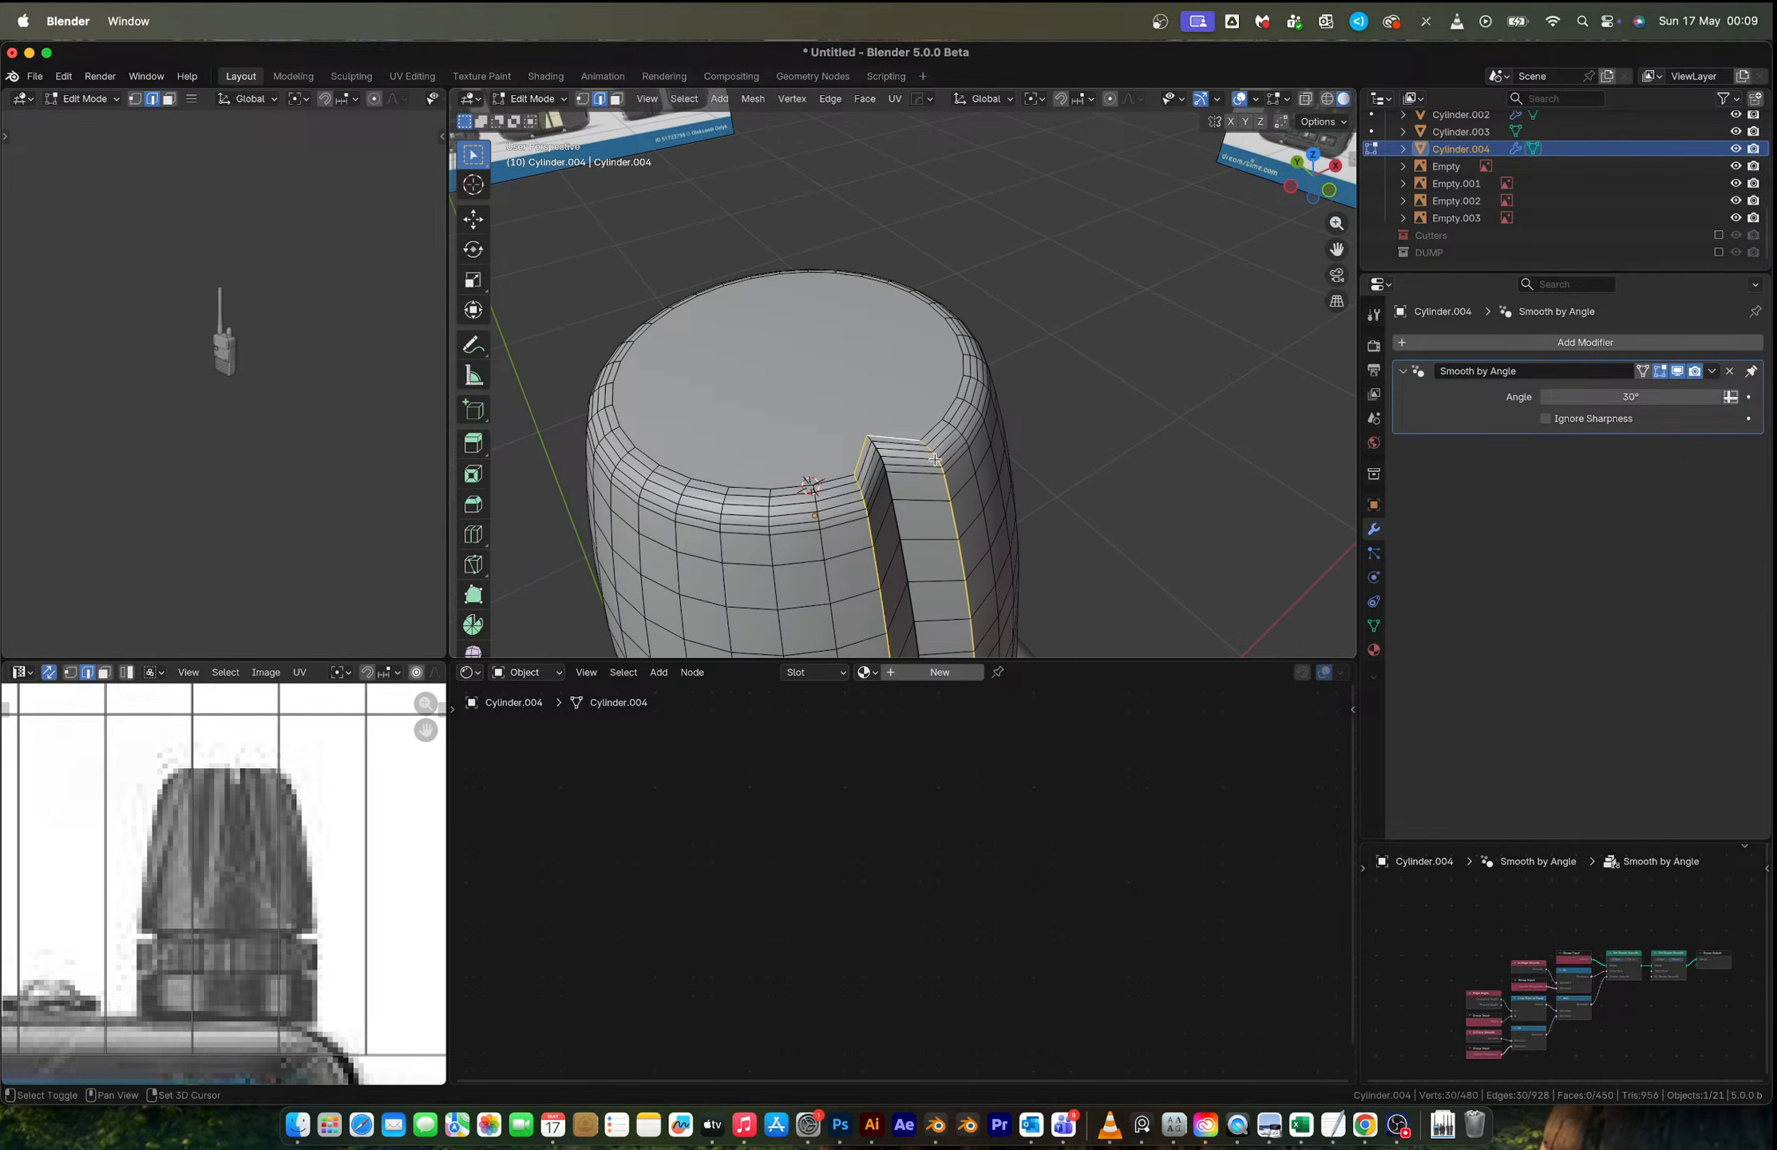
{"action": "scroll", "coordinate": [934, 460], "scroll_direction": "up", "scroll_amount": 2}
{"action": "key", "text": "ctrl+b"}
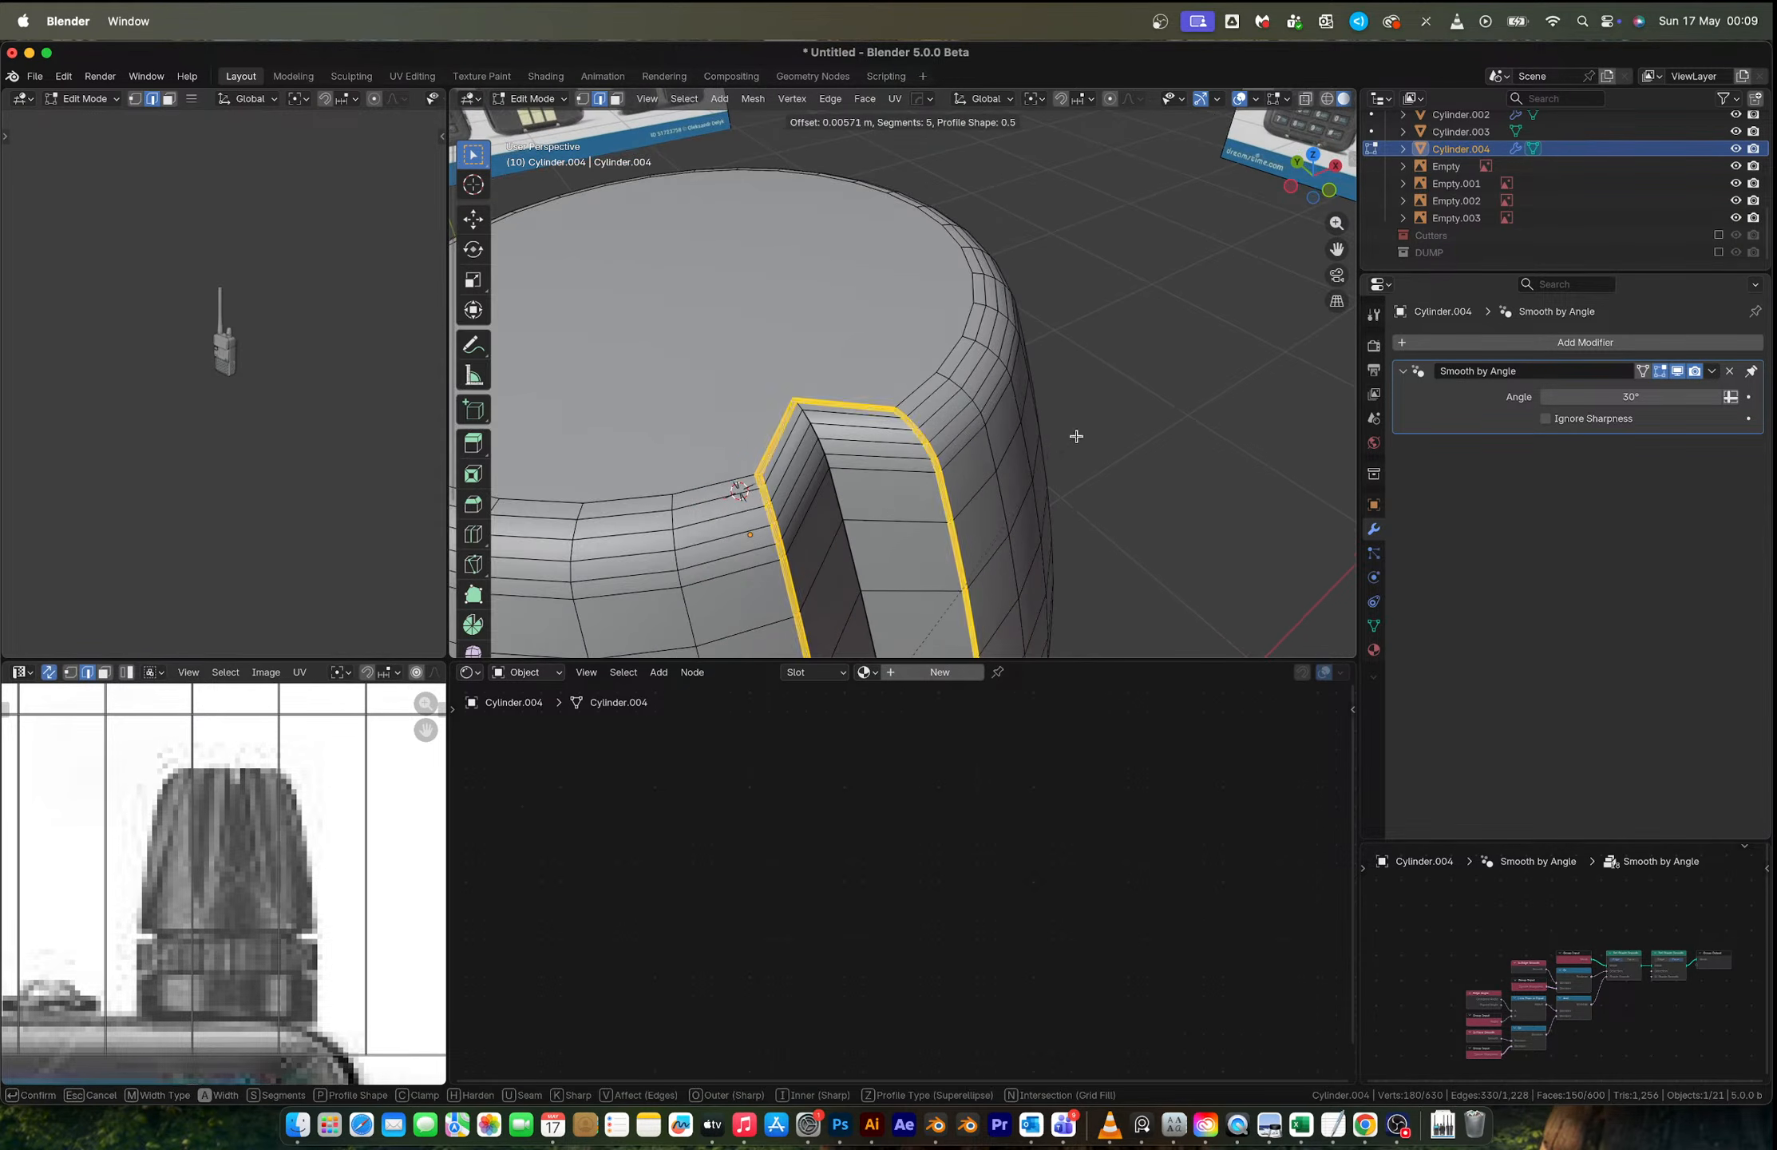
{"action": "left_click", "coordinate": [1078, 434]}
{"action": "key", "text": "Tab"}
{"action": "scroll", "coordinate": [1072, 443], "scroll_direction": "down", "scroll_amount": 4}
{"action": "middle_click_drag", "start_coordinate": [1052, 535], "coordinate": [892, 466]}
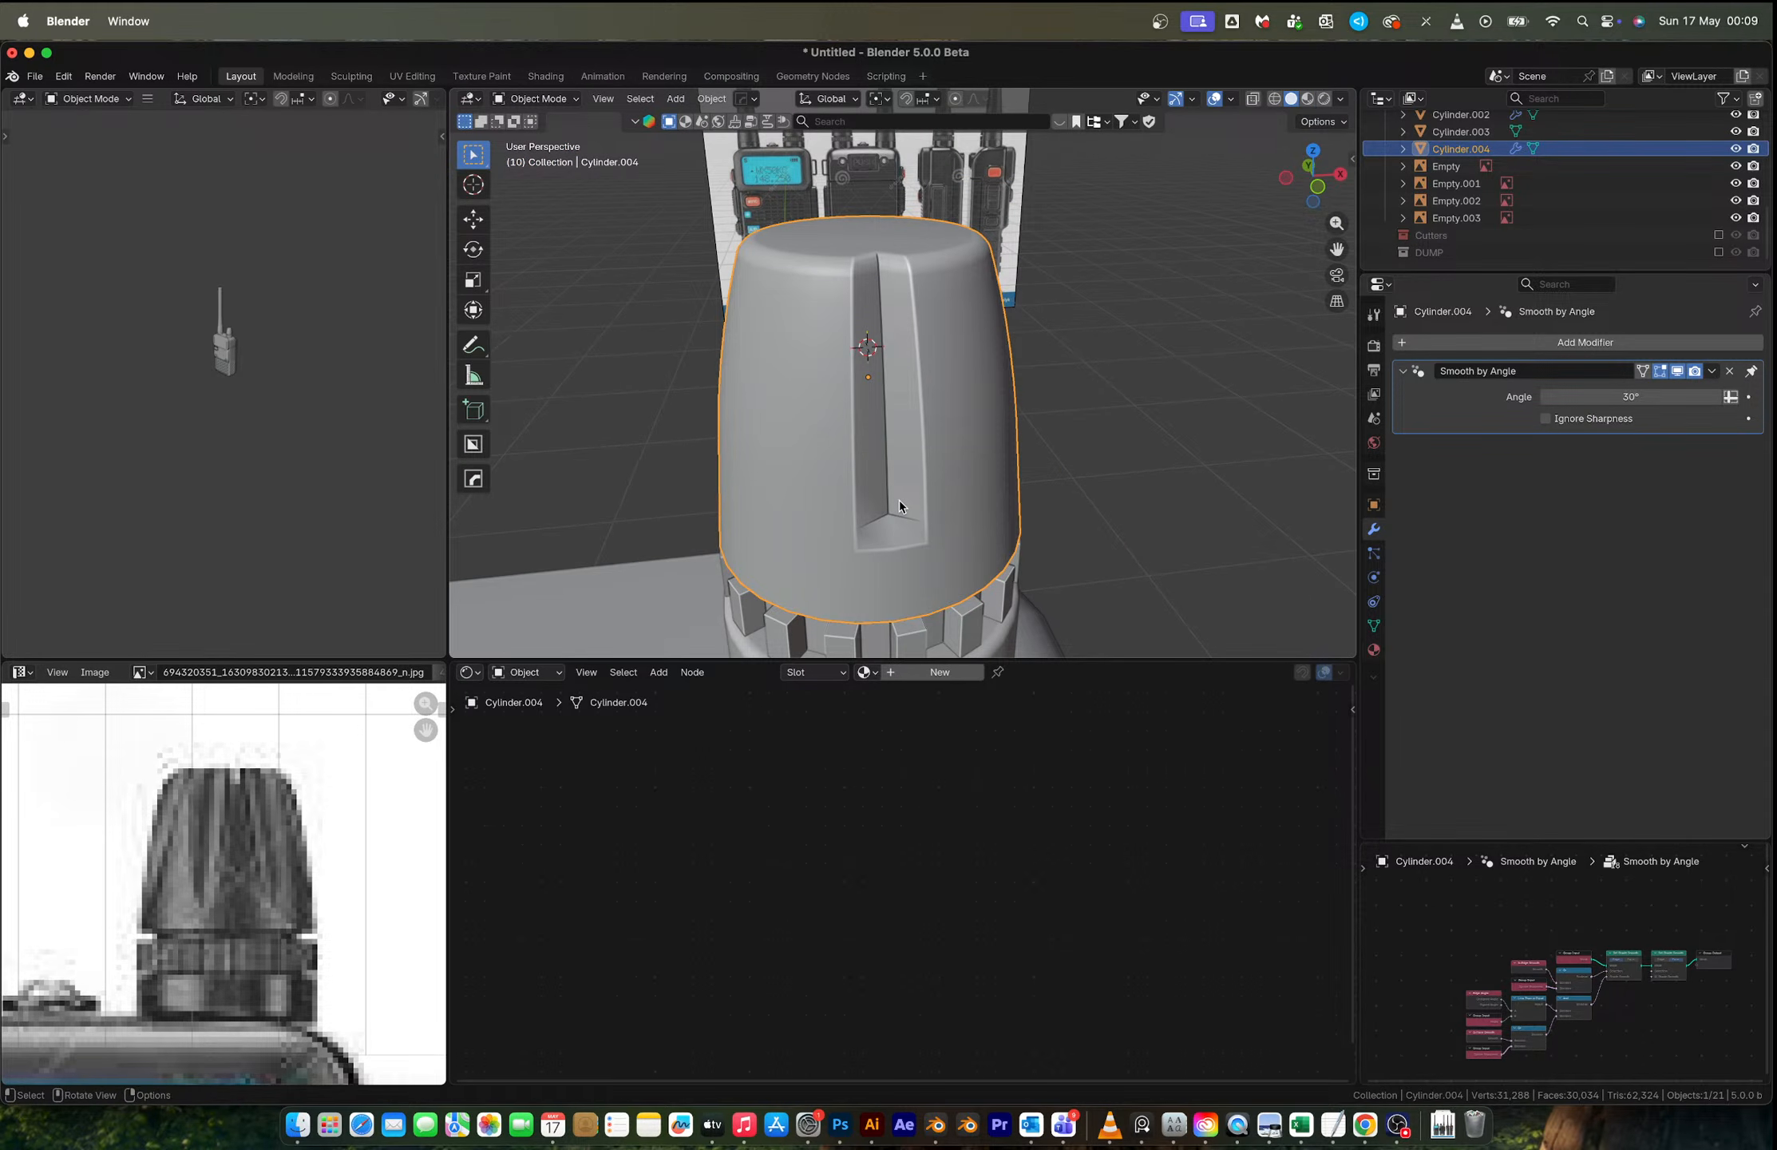
Step: Undo the groove's bevel and the inward move of the vertical edge path
{"action": "key", "text": "Tab"}
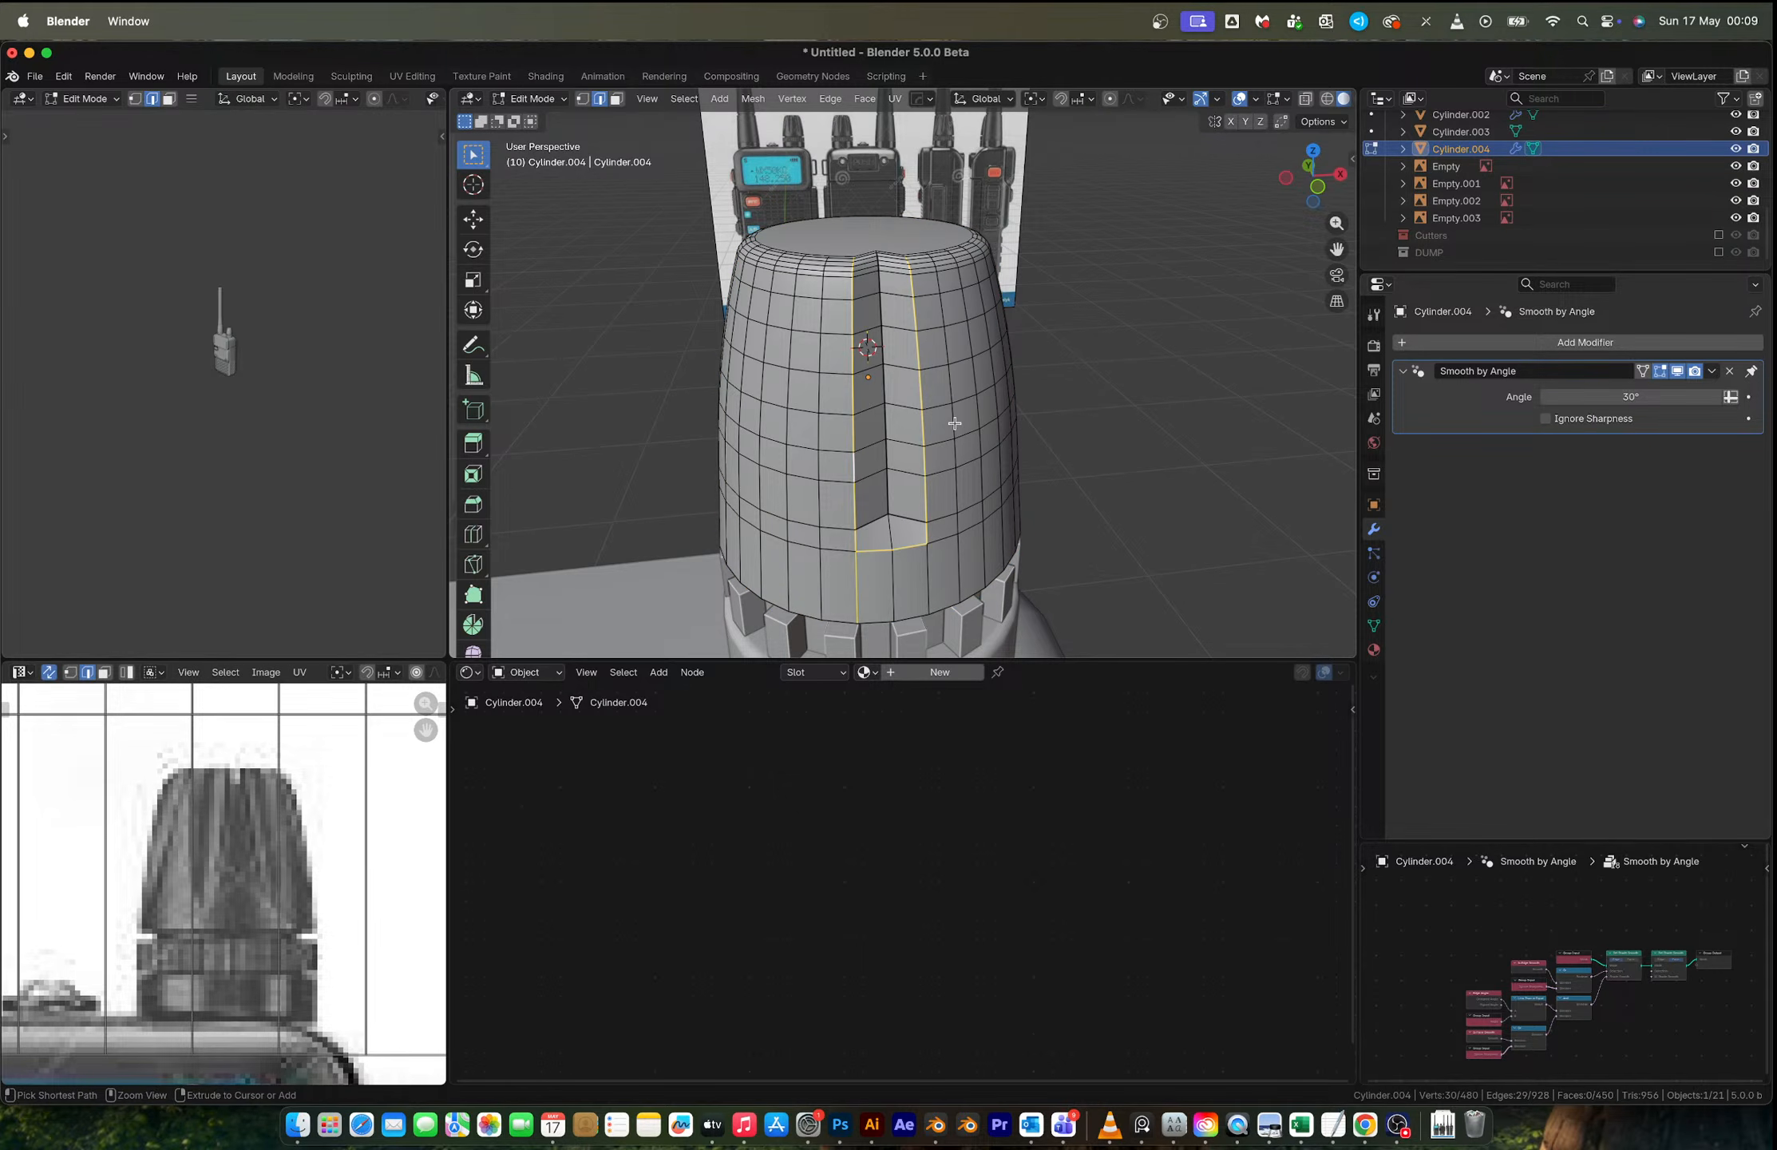
{"action": "key", "text": "ctrl+z"}
{"action": "key", "text": "ctrl+z"}
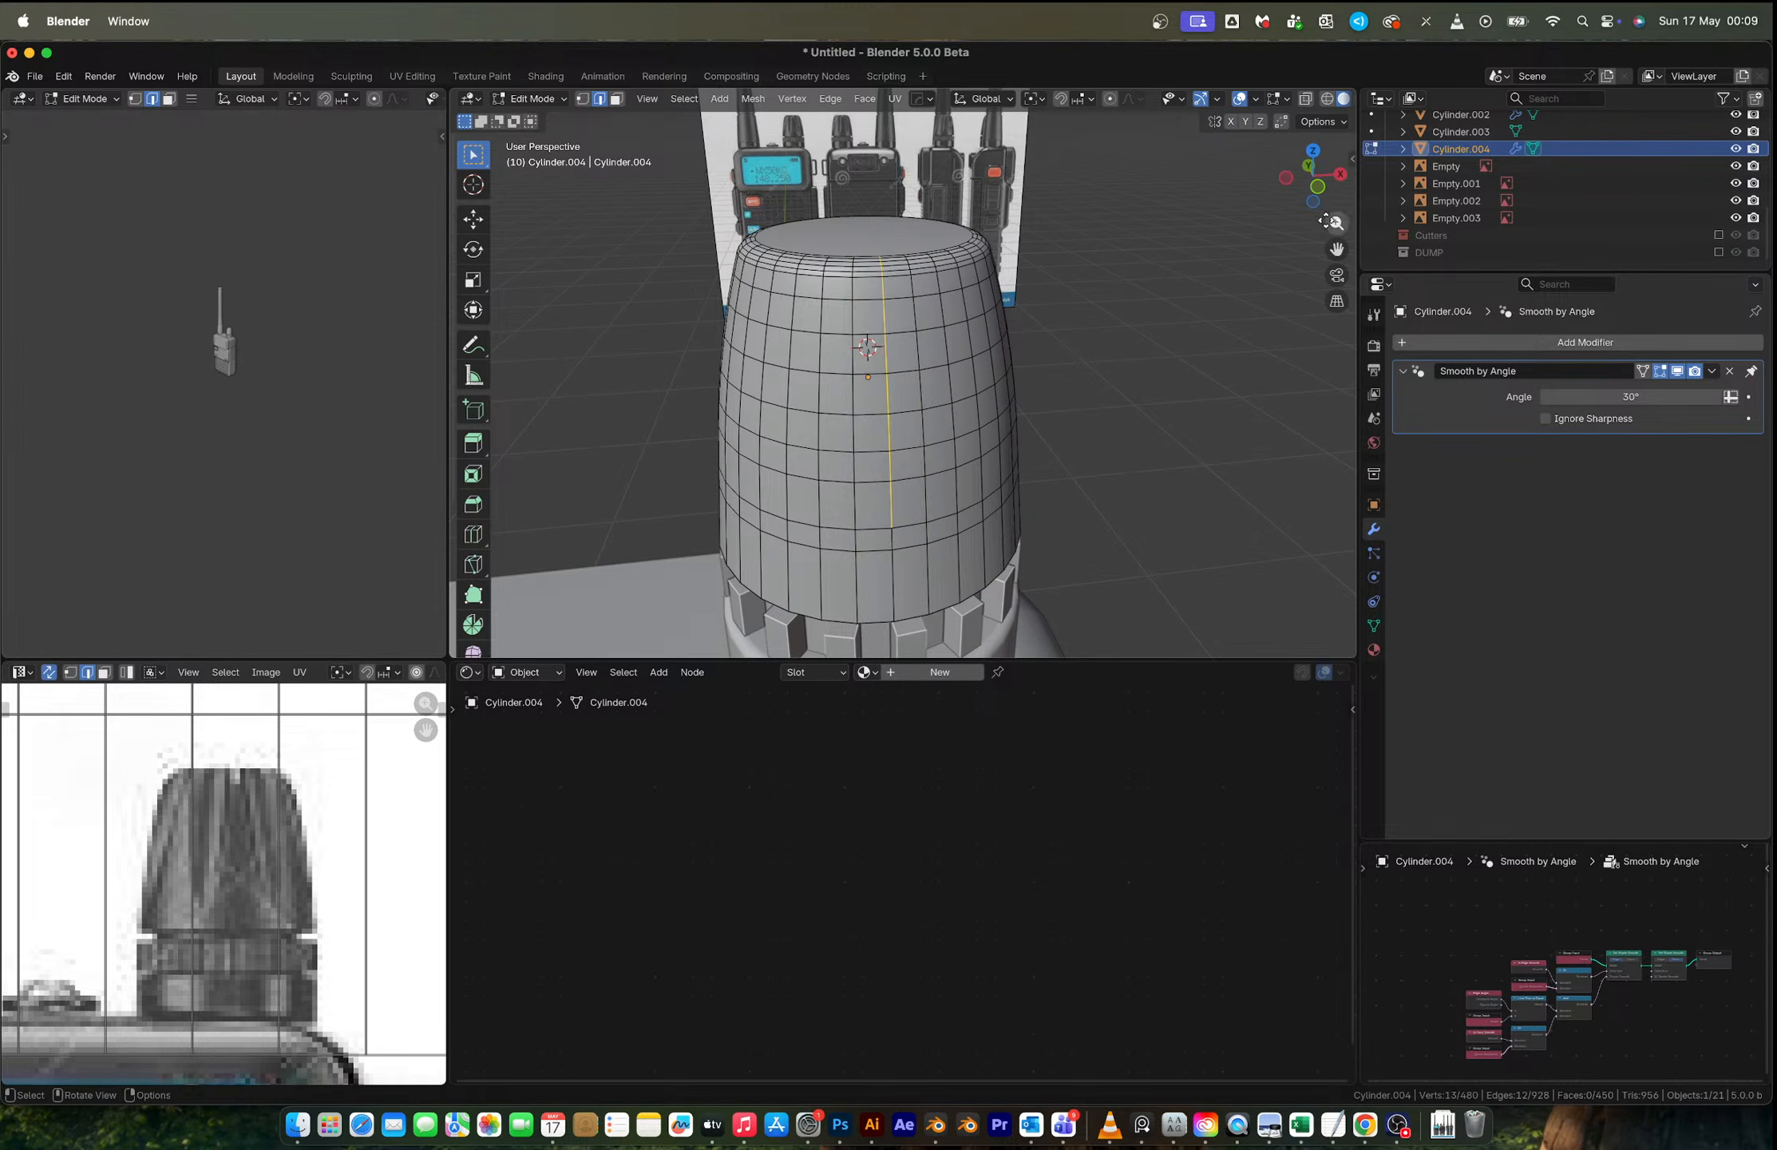
Step: Snap the 3D cursor to the selected vertical edge path on the cap and leave mesh editing
{"action": "key", "text": "shift+s"}
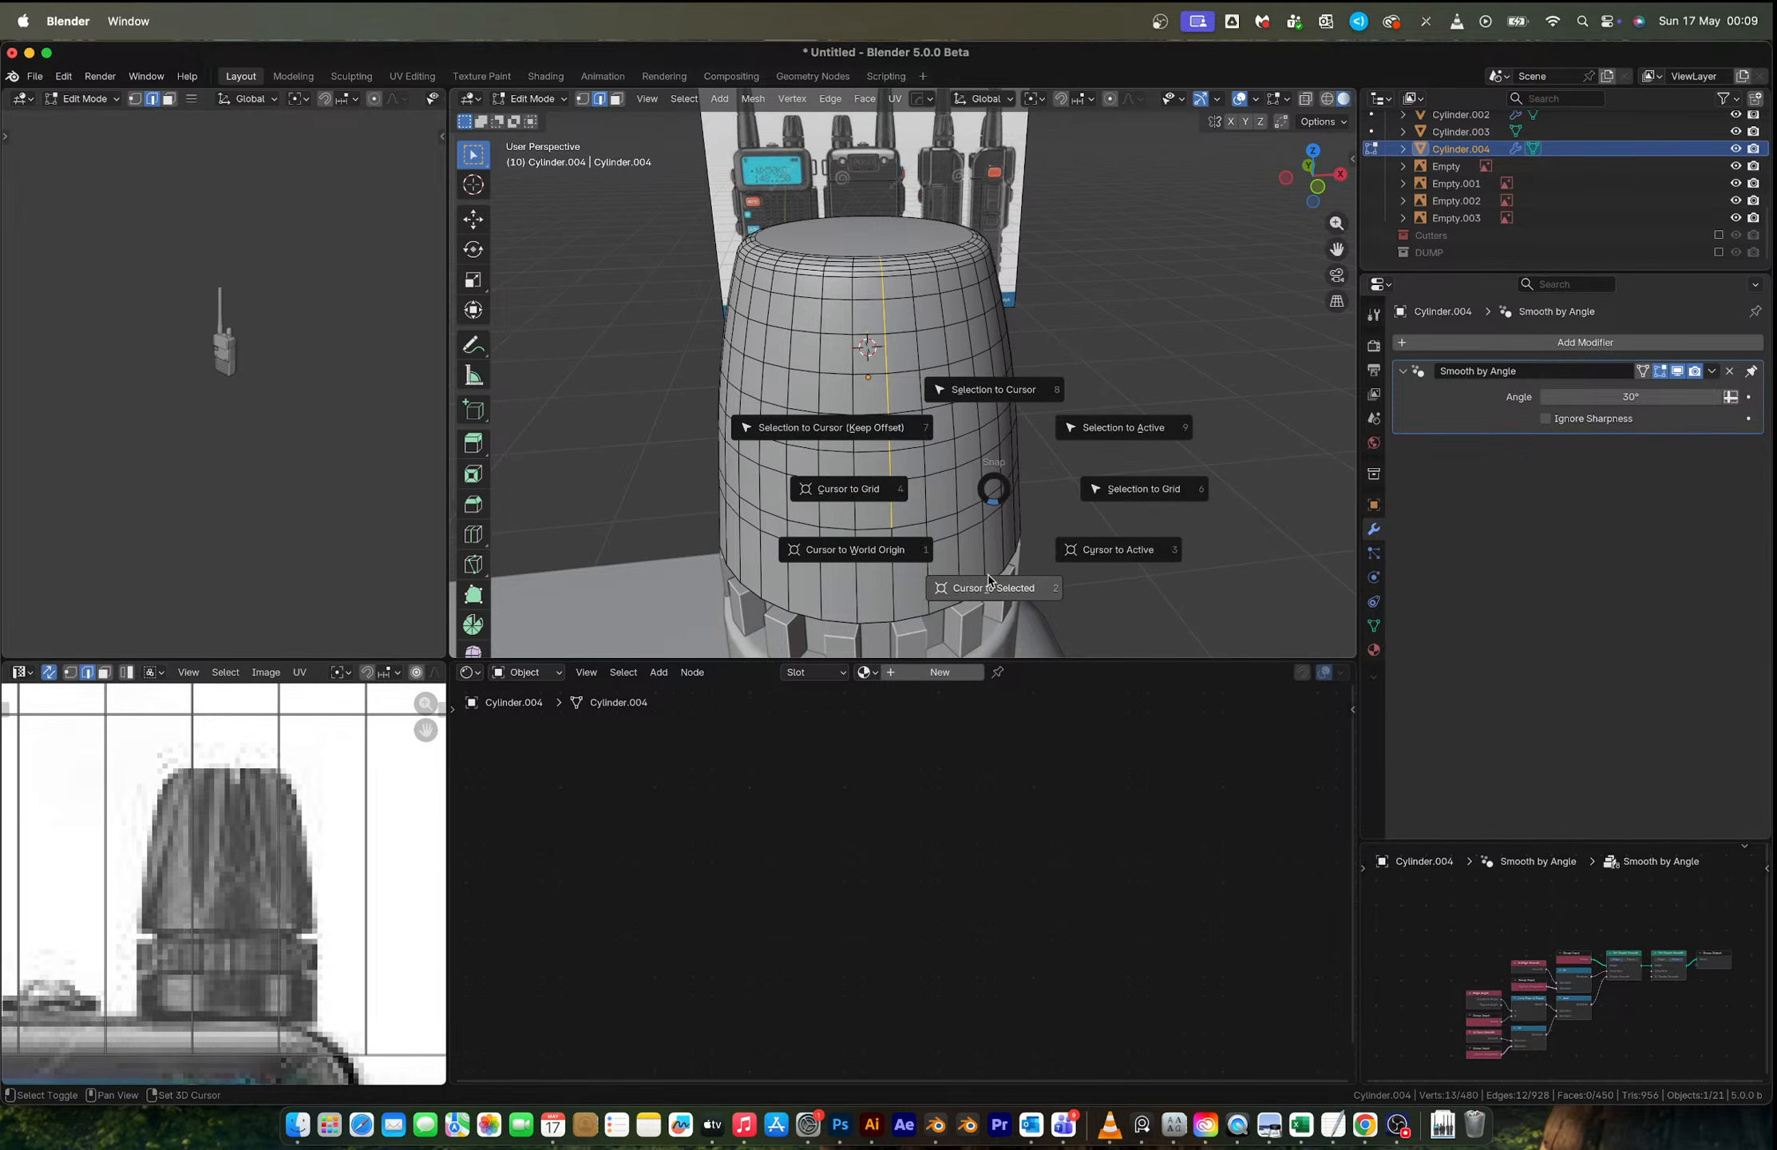
{"action": "left_click", "coordinate": [988, 581]}
{"action": "key", "text": "Tab"}
Step: Add a mesh cylinder at the 3D cursor in front view and scale it down to about 0.04 of its size
{"action": "key", "text": "shift+a"}
{"action": "left_click", "coordinate": [1317, 186]}
{"action": "key", "text": "alt+z"}
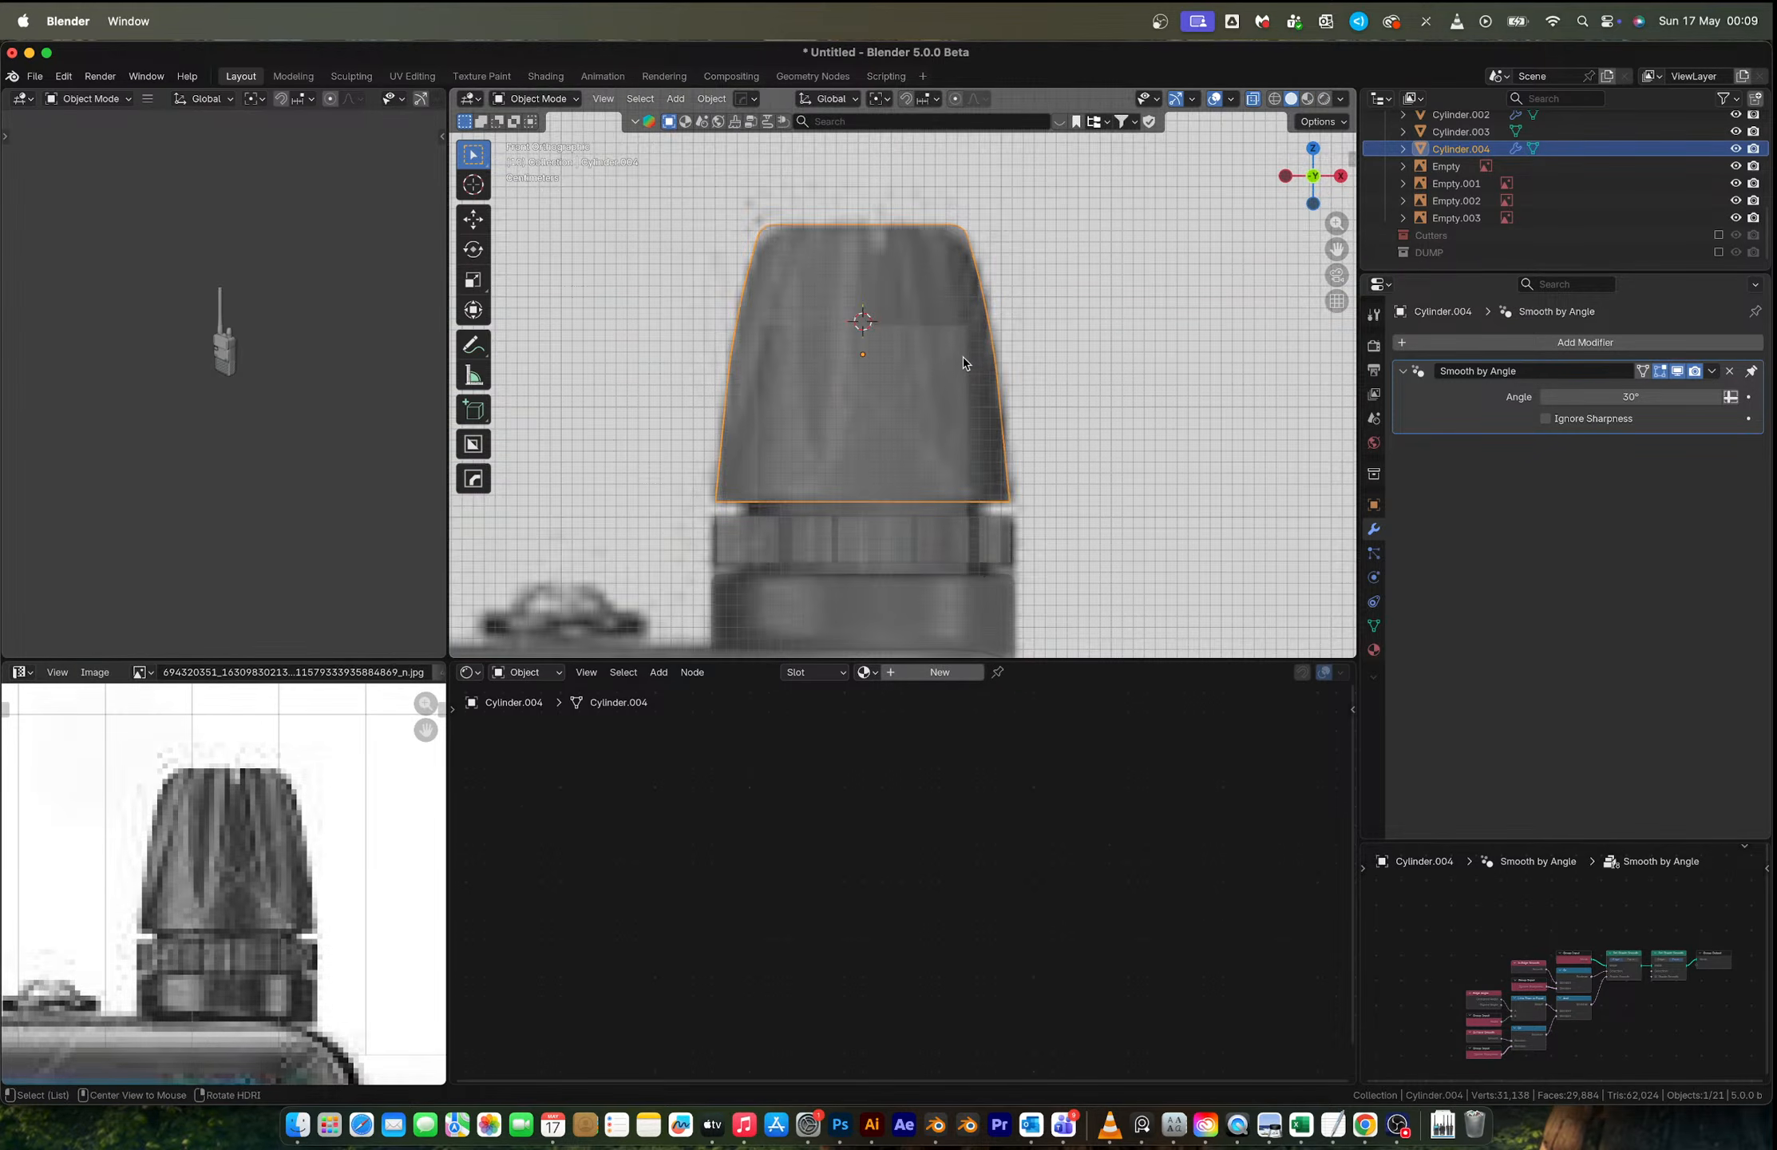
{"action": "scroll", "coordinate": [963, 357], "scroll_direction": "up", "scroll_amount": 2}
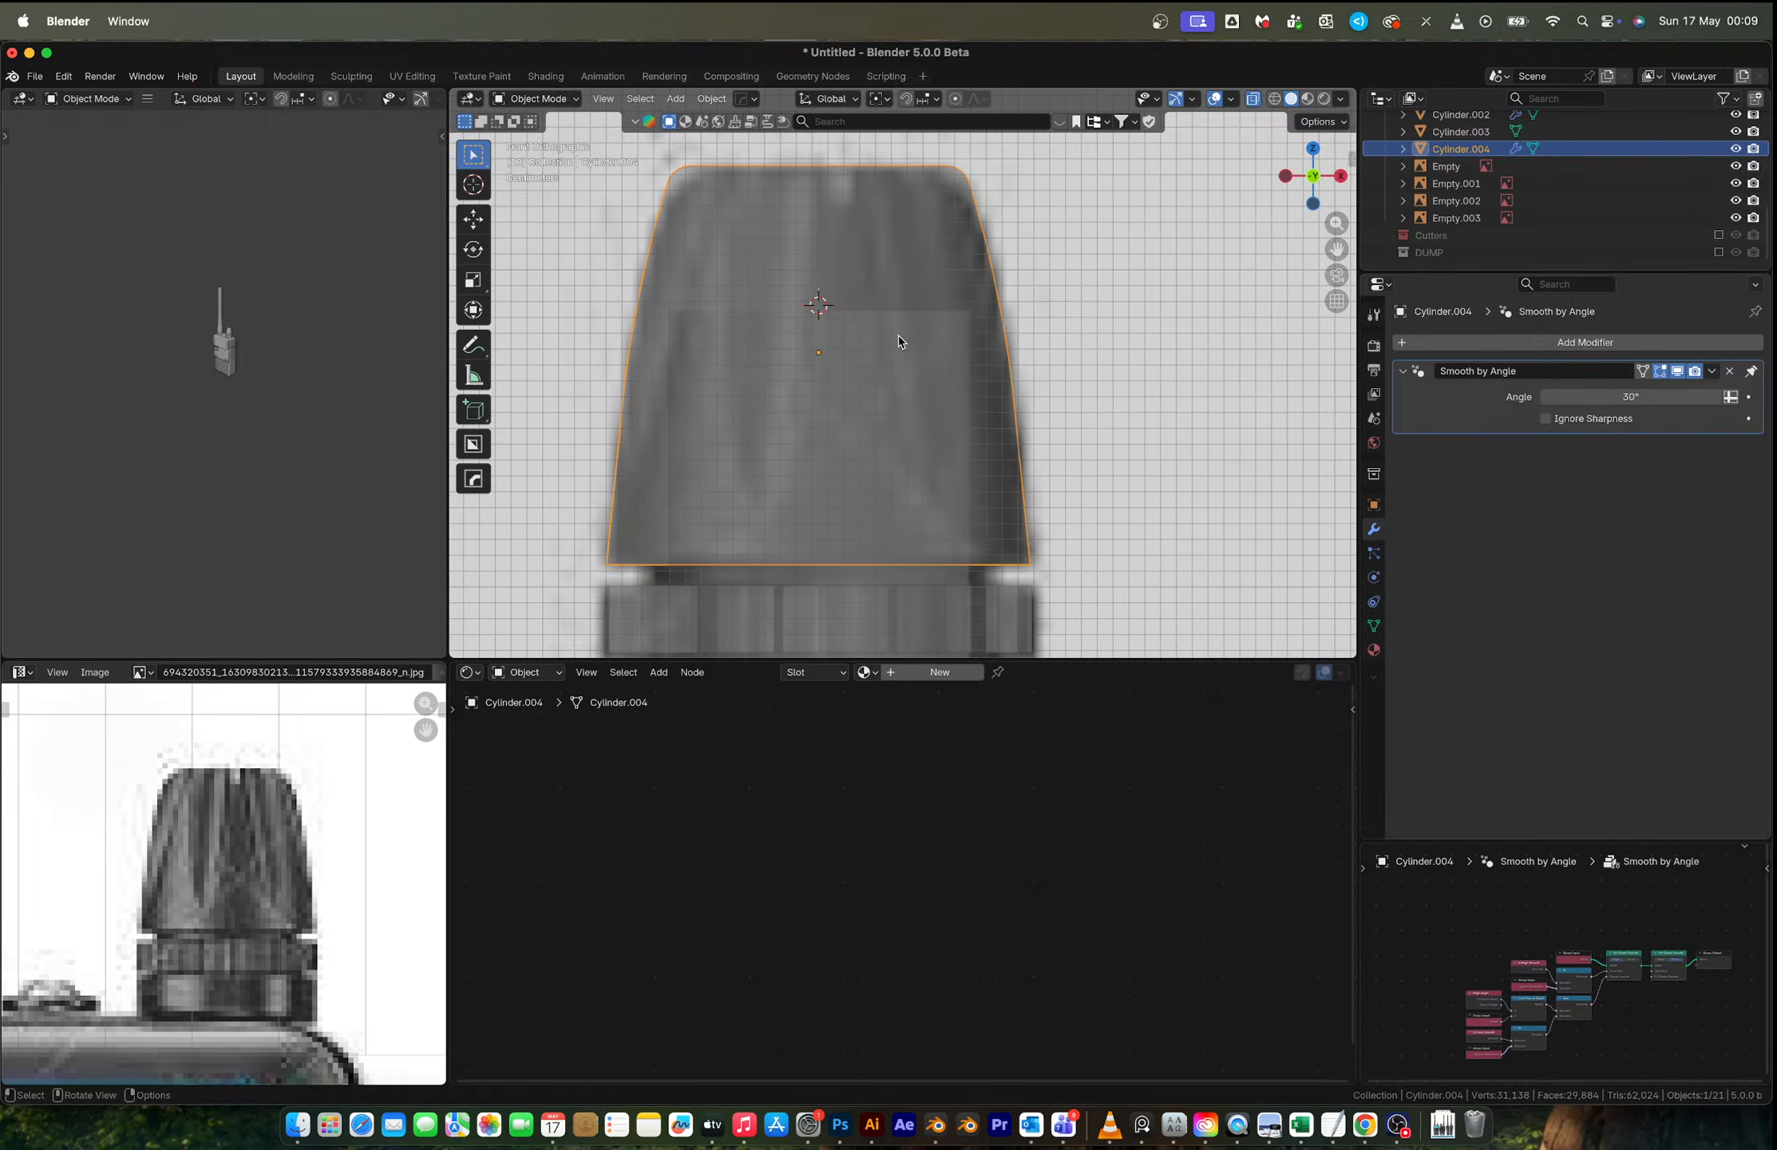
{"action": "key", "text": "shift+a"}
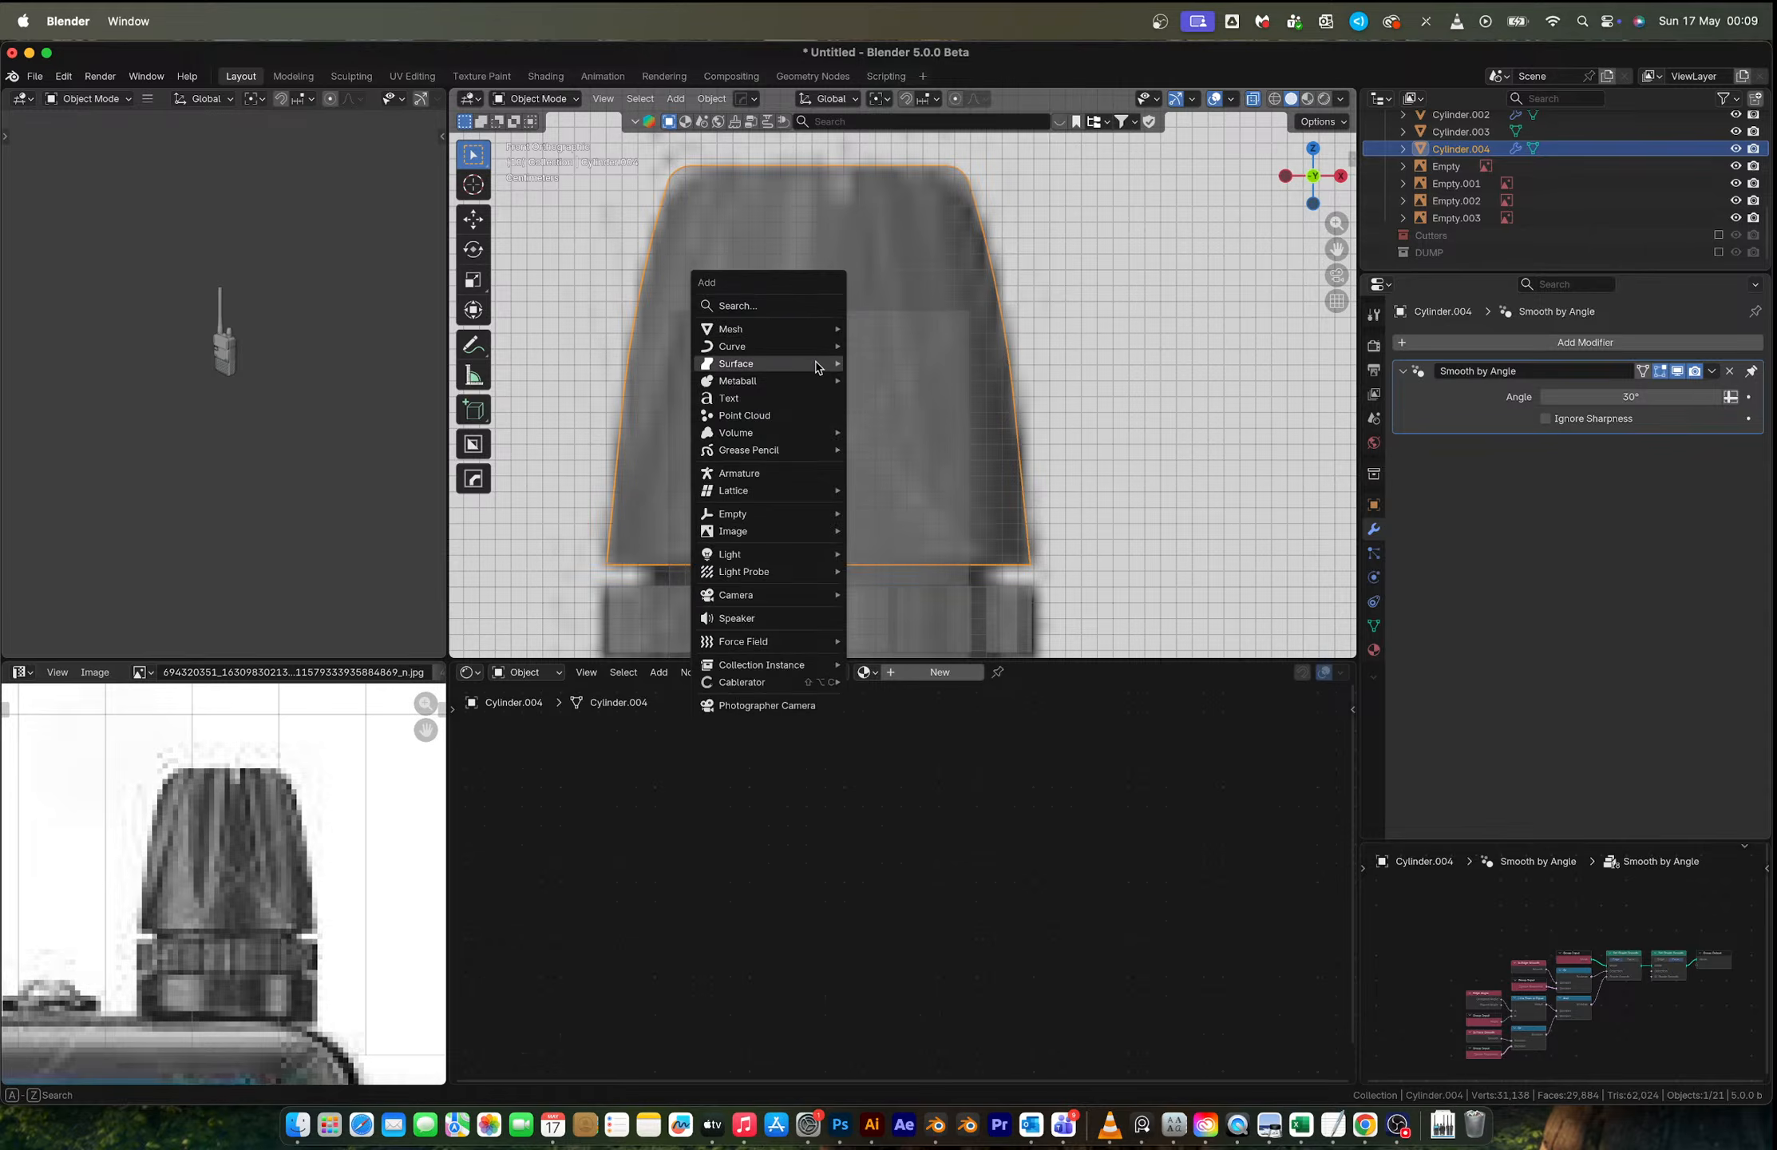
{"action": "mouse_move", "coordinate": [782, 330]}
{"action": "left_click", "coordinate": [926, 415]}
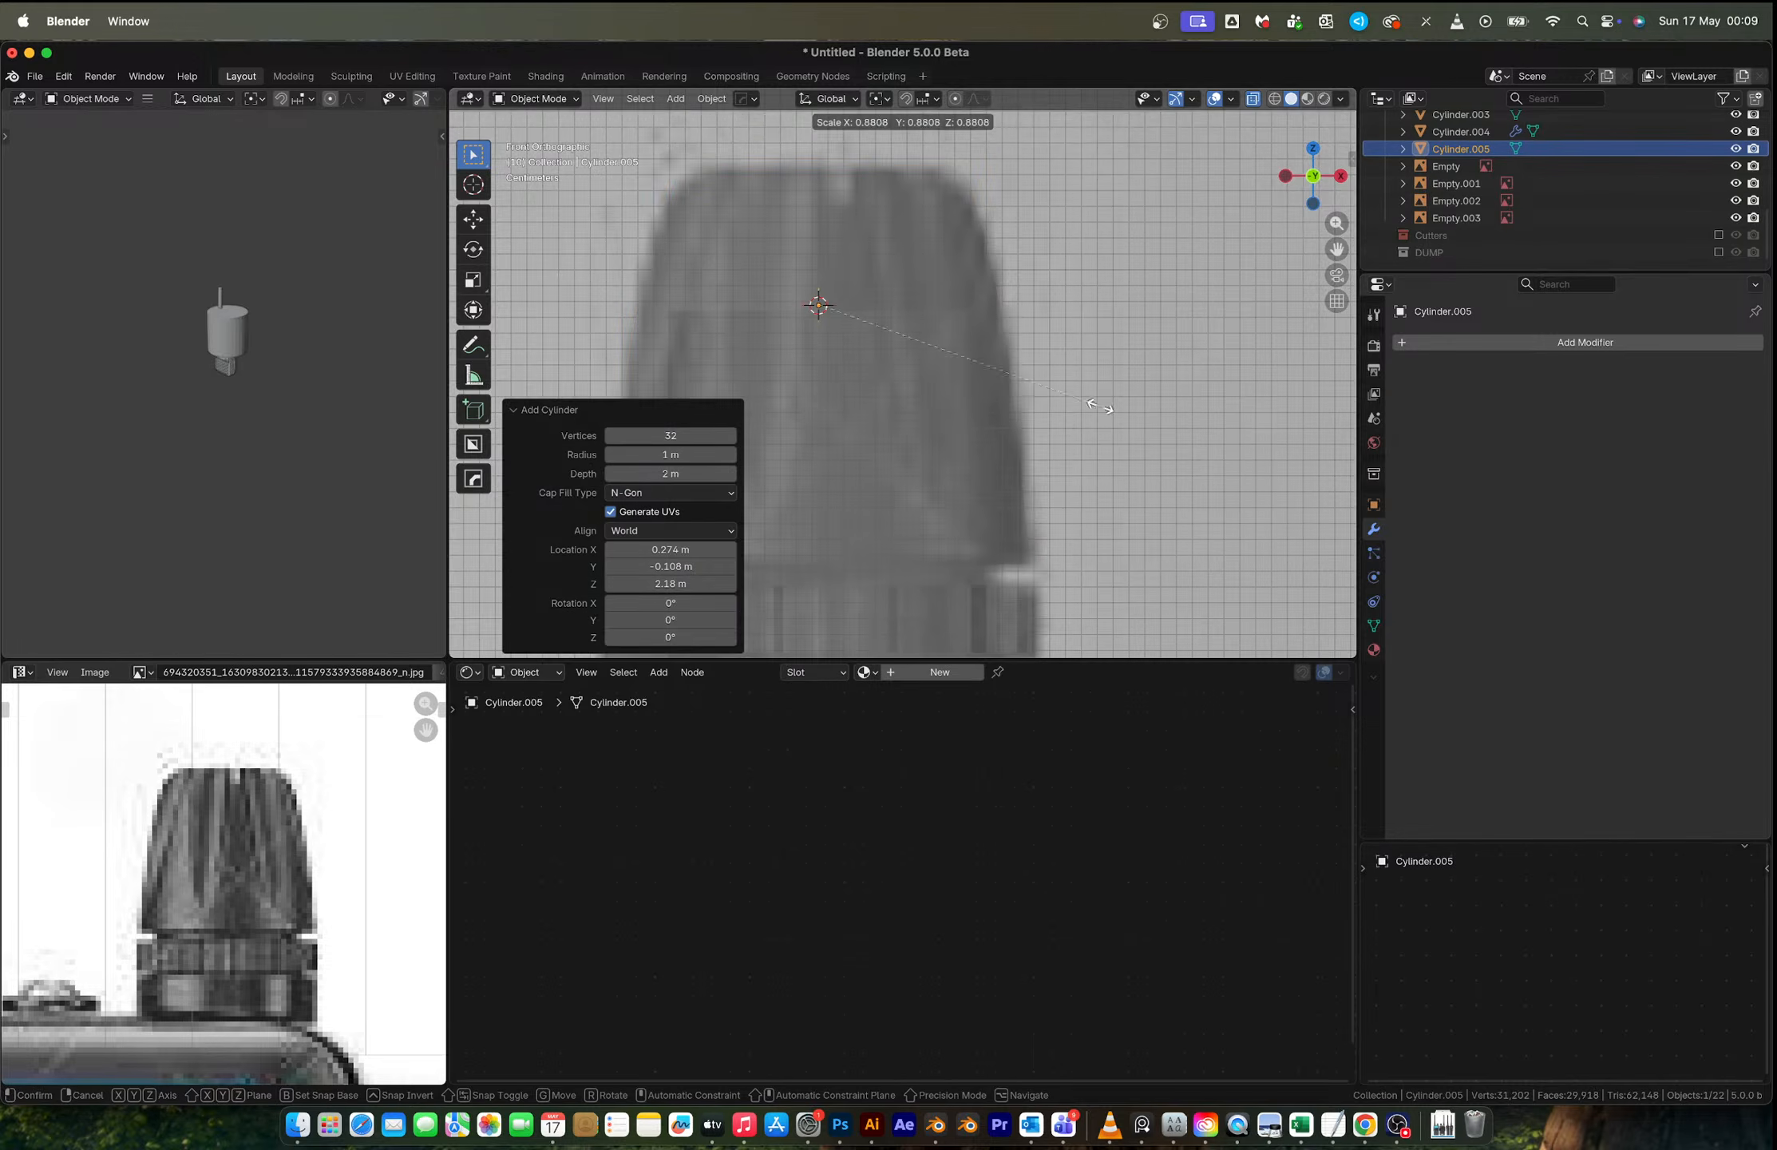
{"action": "key", "text": "s"}
{"action": "left_click", "coordinate": [824, 321]}
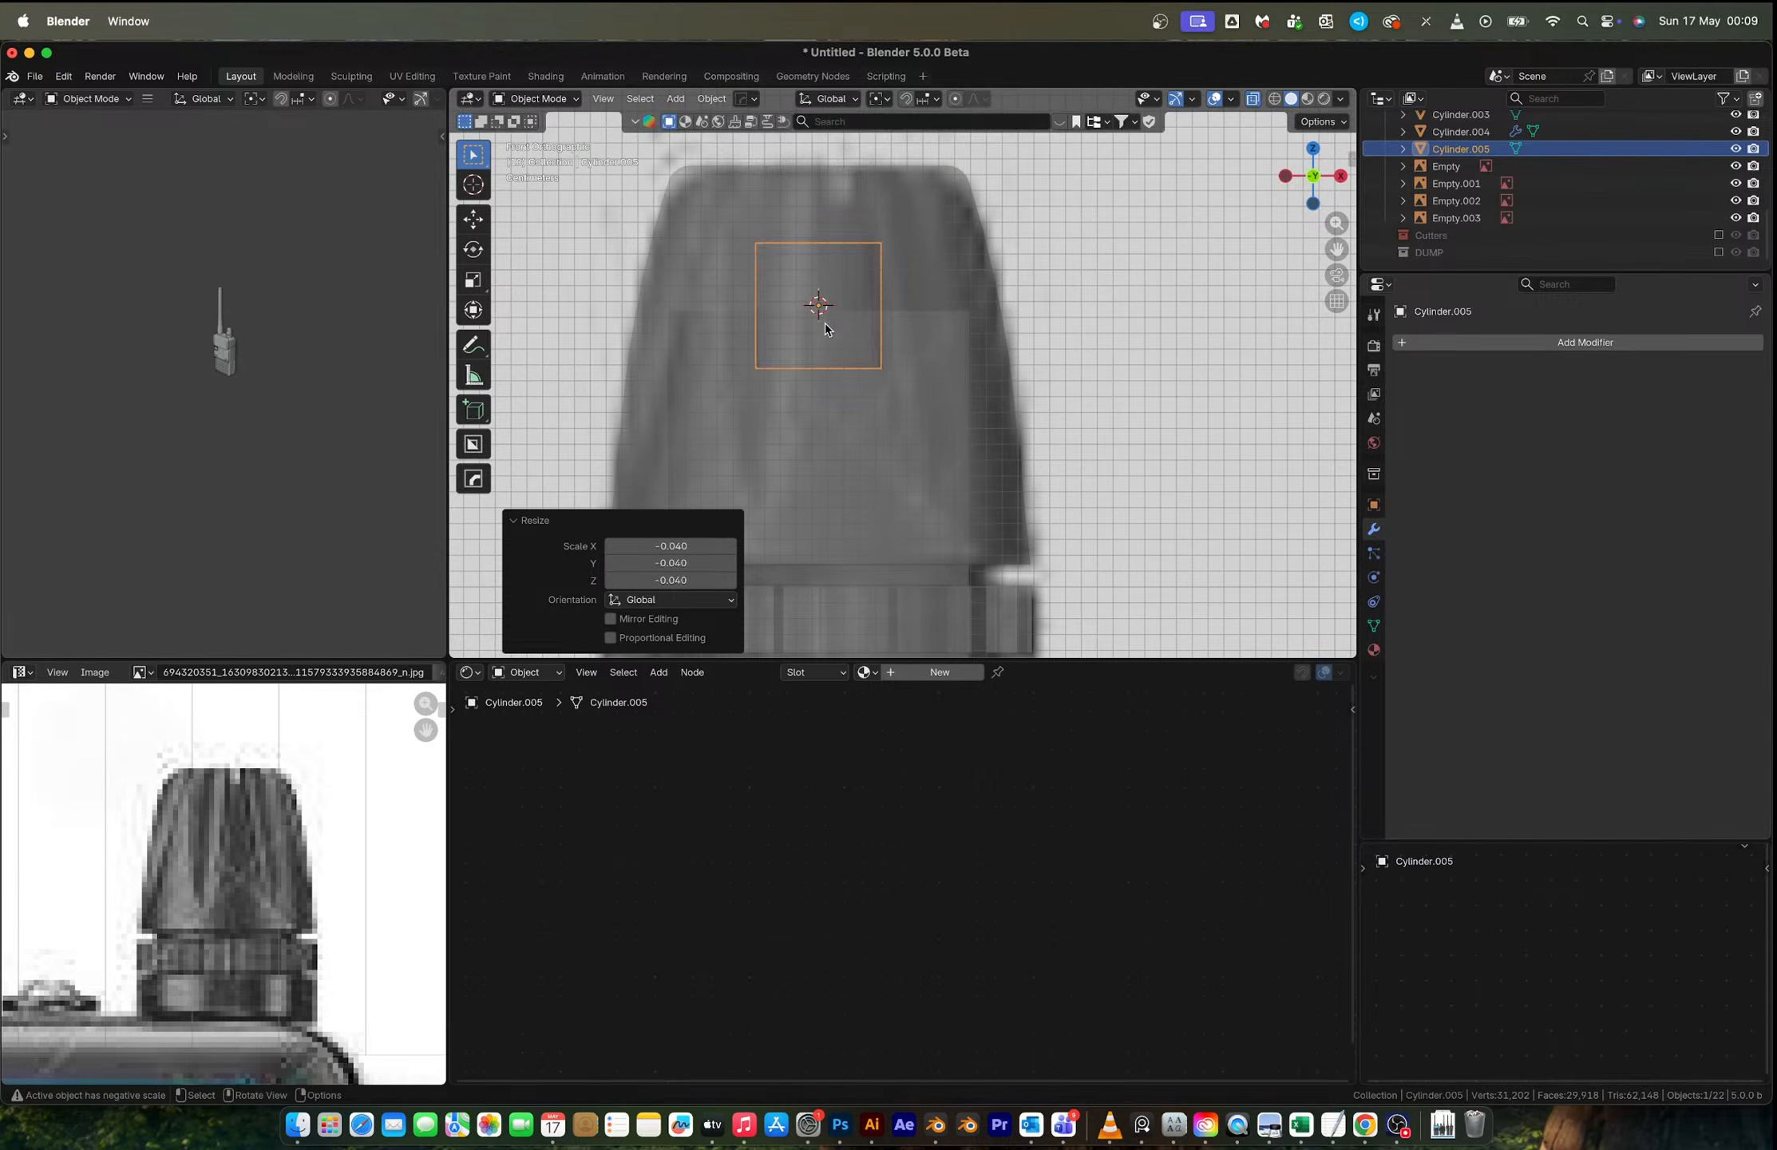
Step: Shape the cylinder into a thin rod by scaling it to 0.397, stretching it 7.178 along Z and widening it slightly in X and Y
{"action": "key", "text": "s"}
{"action": "key", "text": "z"}
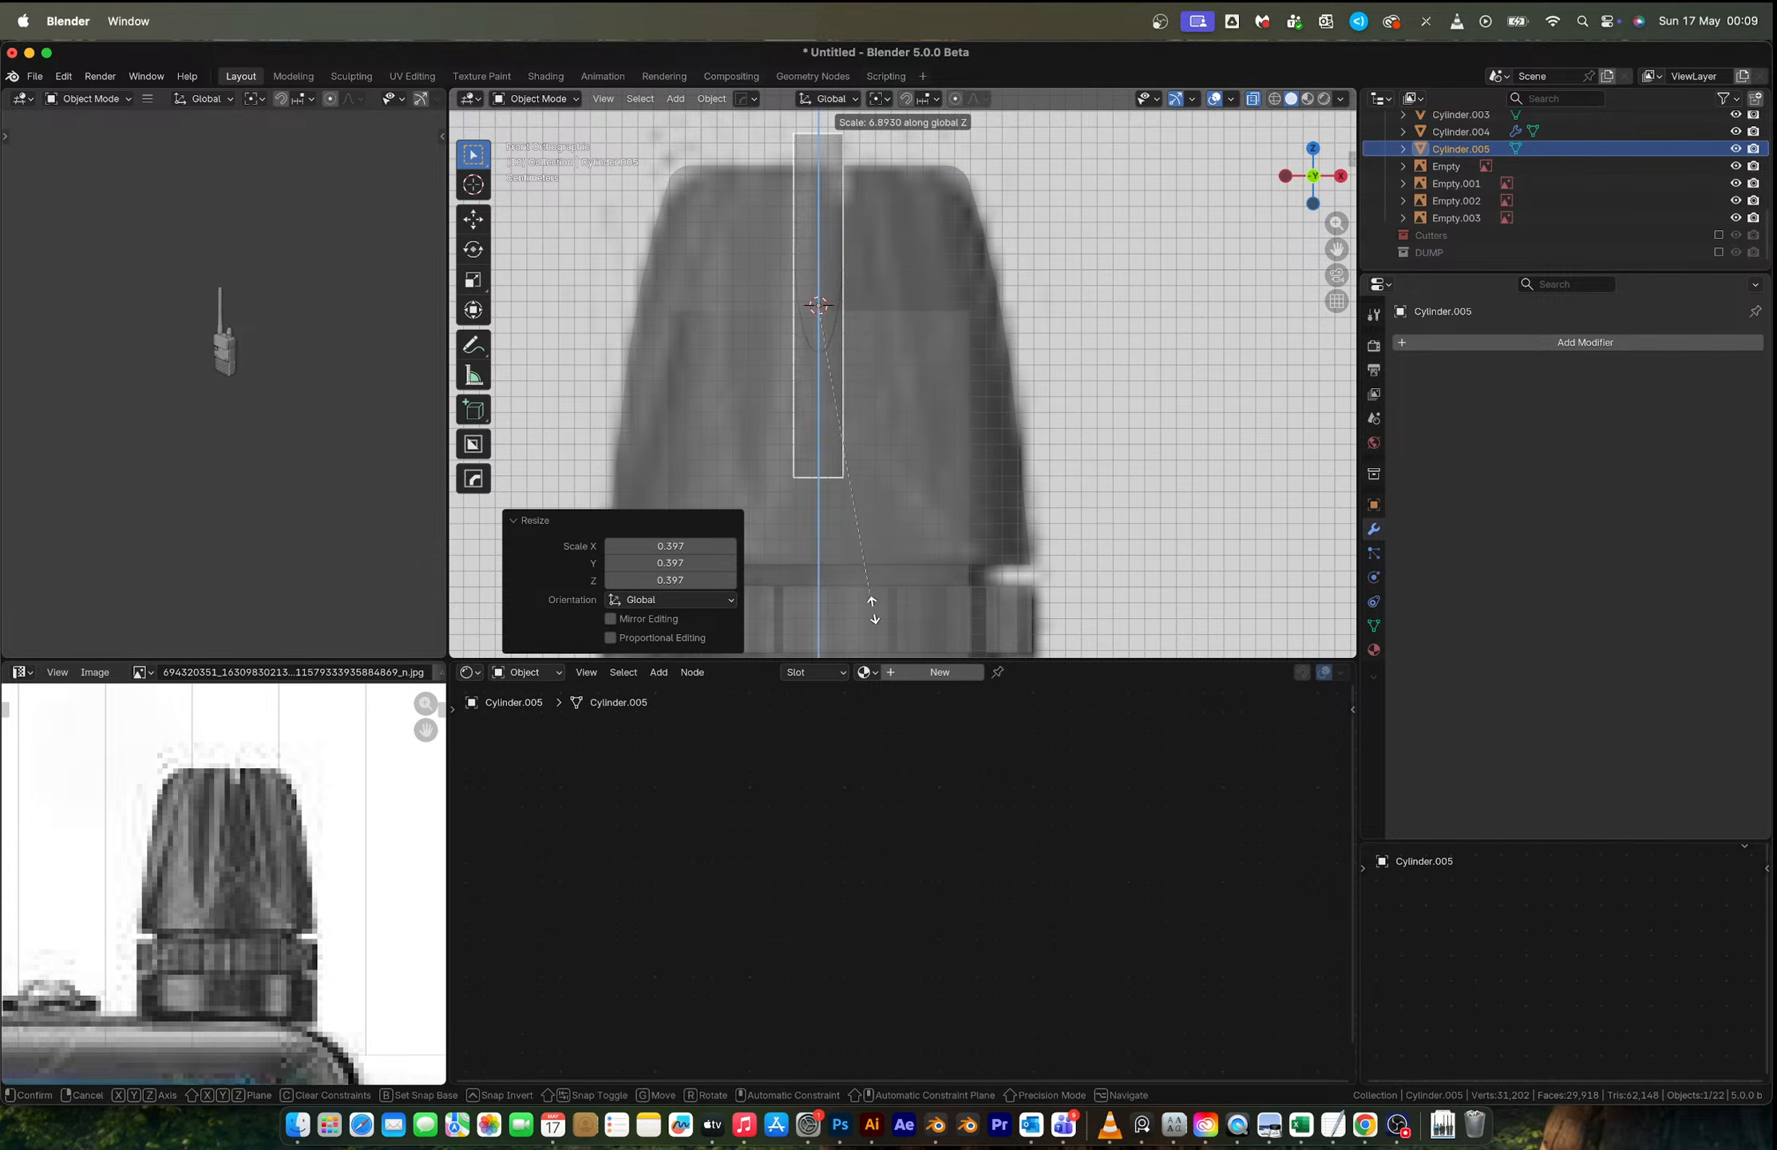
{"action": "left_click", "coordinate": [876, 614]}
{"action": "key", "text": "s"}
{"action": "key", "text": "shift+z"}
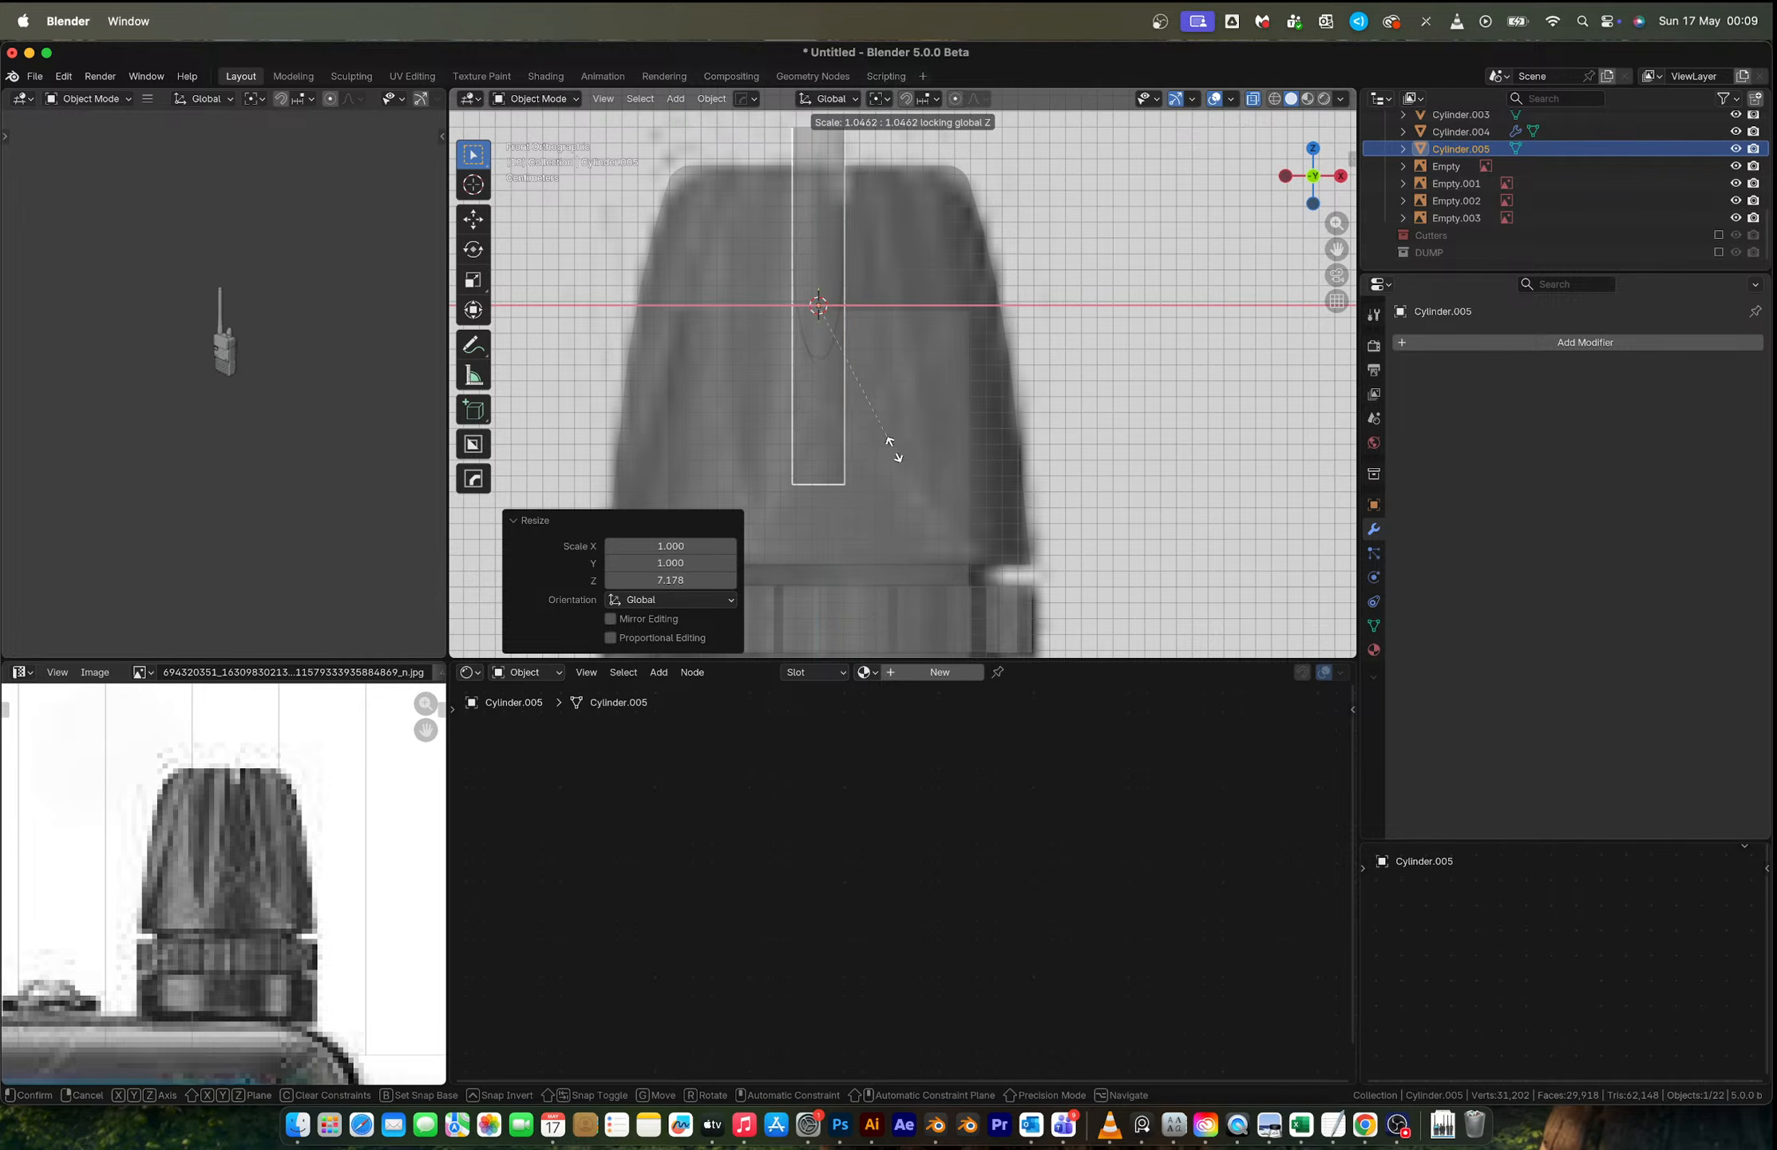
{"action": "left_click", "coordinate": [904, 465]}
Step: Taper the rod by scaling its bottom vertices to about 0.319
{"action": "key", "text": "Tab"}
{"action": "key", "text": "1"}
{"action": "left_click_drag", "start_coordinate": [779, 472], "coordinate": [899, 511]}
{"action": "key", "text": "s"}
{"action": "left_click", "coordinate": [865, 509]}
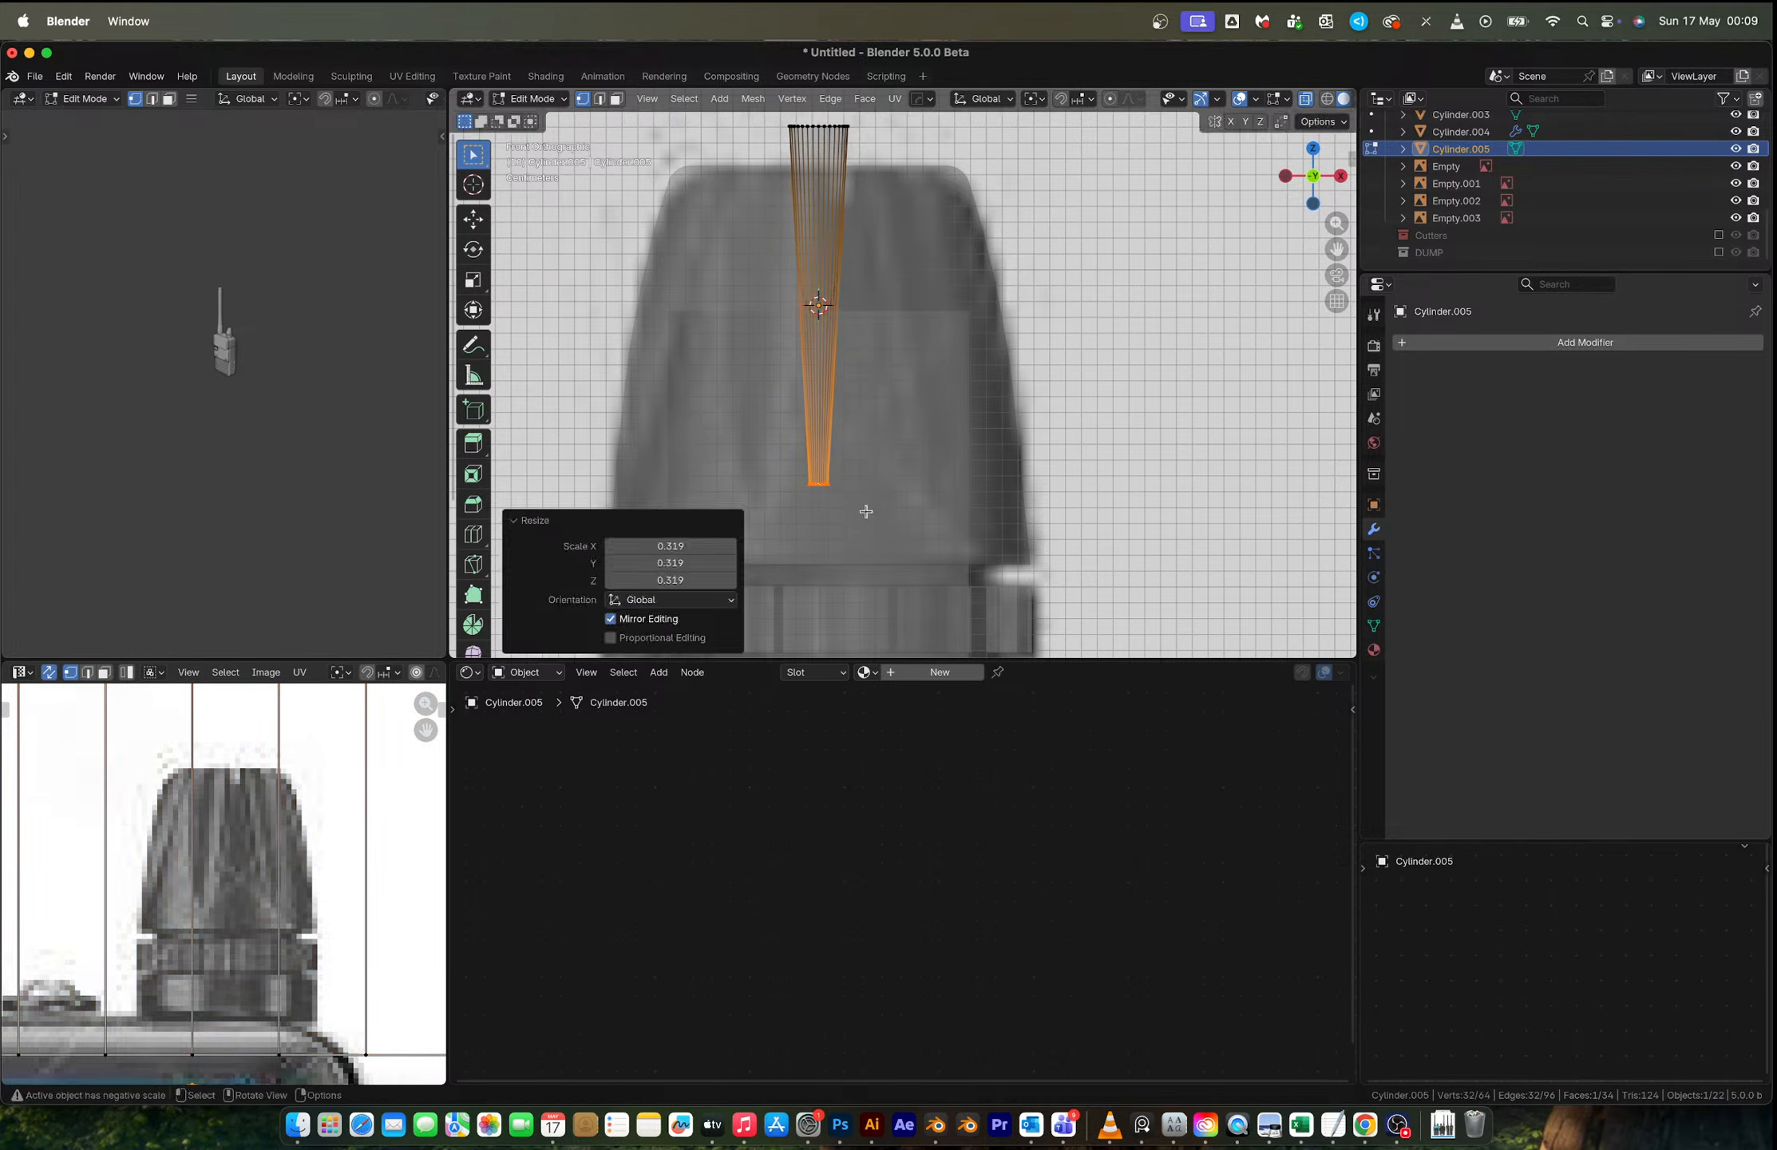
{"action": "middle_click_drag", "start_coordinate": [867, 454], "coordinate": [1039, 457]}
{"action": "key", "text": "Tab"}
{"action": "scroll", "coordinate": [1040, 463], "scroll_direction": "down", "scroll_amount": 5}
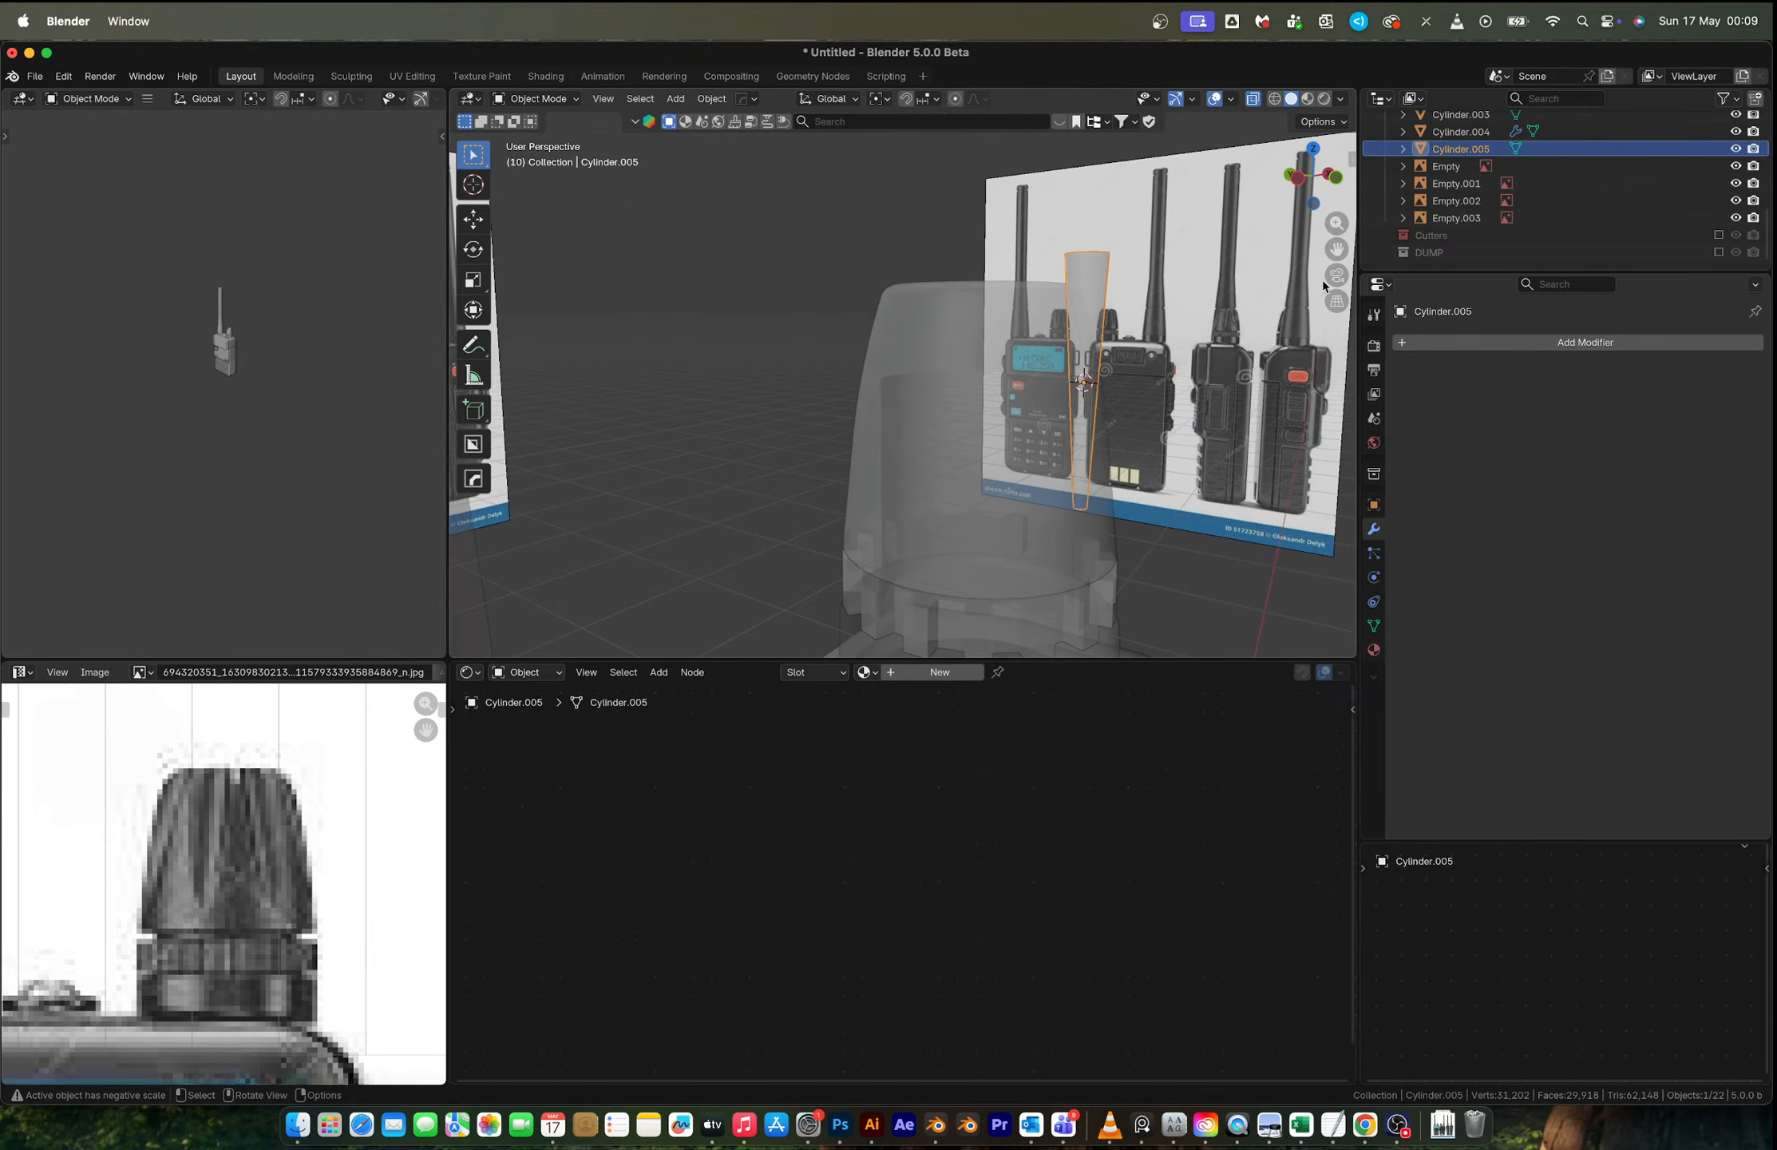
Step: Rotate the tapered cylinder about 7.22° in side view
{"action": "left_click", "coordinate": [1298, 183]}
{"action": "scroll", "coordinate": [1162, 361], "scroll_direction": "up", "scroll_amount": 3}
{"action": "middle_click_drag", "start_coordinate": [1163, 361], "coordinate": [1010, 407], "text": "shift"}
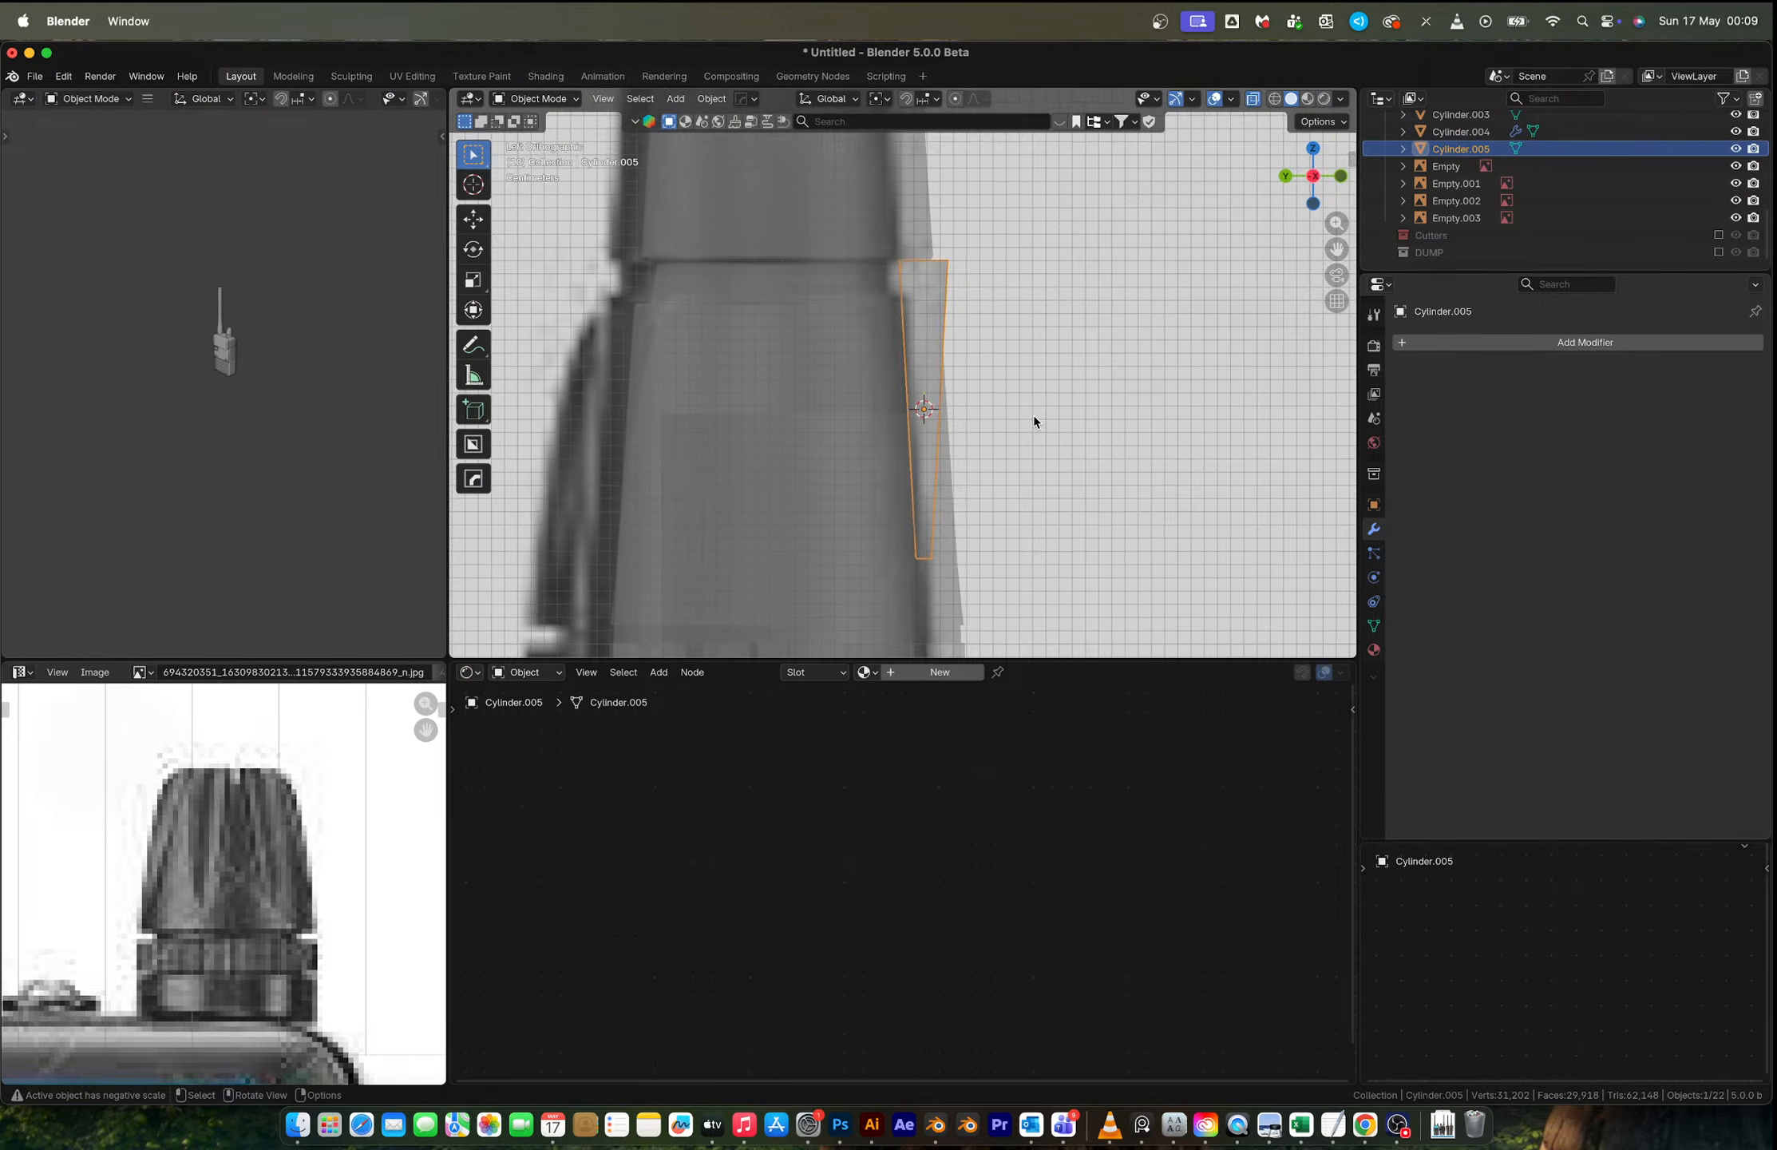
{"action": "key", "text": "r"}
{"action": "left_click", "coordinate": [1053, 403]}
{"action": "key", "text": "alt+z"}
{"action": "scroll", "coordinate": [982, 418], "scroll_direction": "up", "scroll_amount": 1}
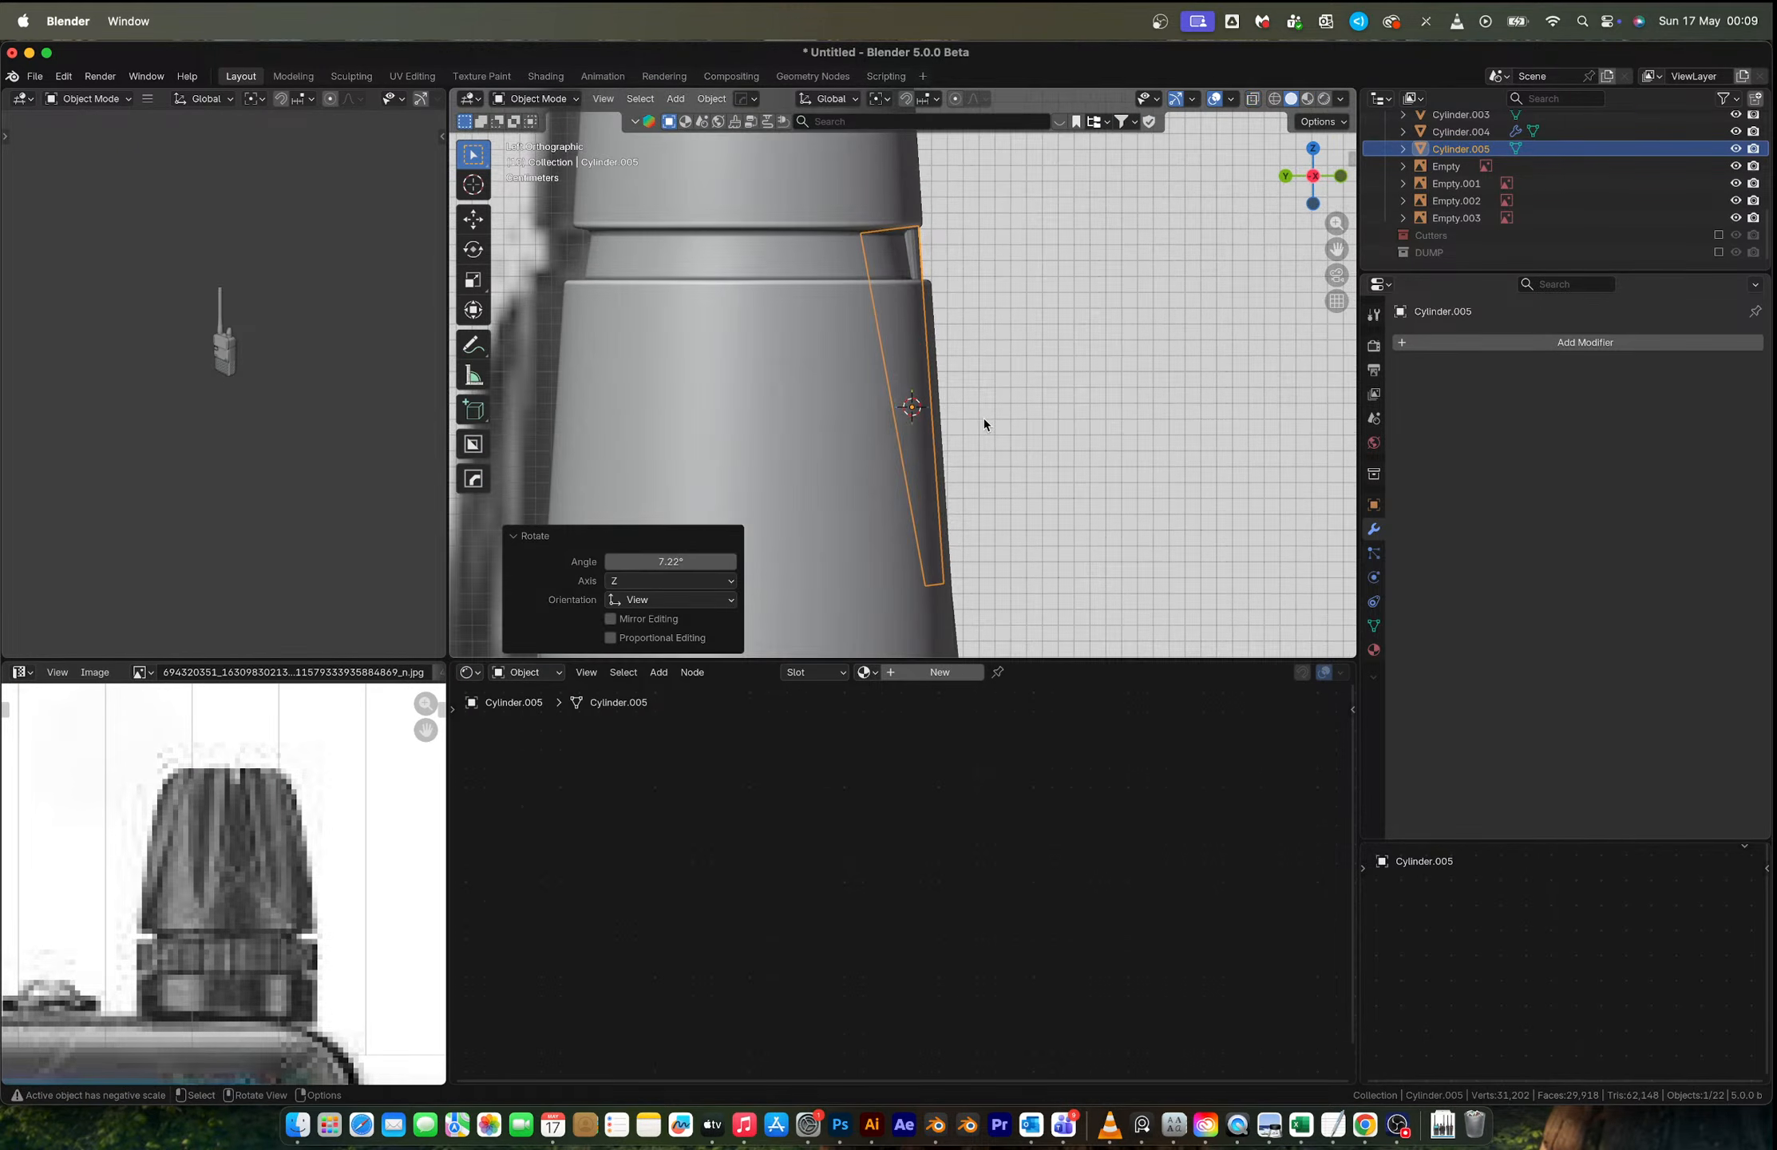
Step: Apply Shade Auto Smooth at 30° to the tapered cylinder
{"action": "scroll", "coordinate": [983, 417], "scroll_direction": "down", "scroll_amount": 3}
{"action": "scroll", "coordinate": [982, 408], "scroll_direction": "down", "scroll_amount": 5}
{"action": "middle_click_drag", "start_coordinate": [984, 408], "coordinate": [762, 439]}
{"action": "scroll", "coordinate": [888, 429], "scroll_direction": "up", "scroll_amount": 6}
{"action": "right_click", "coordinate": [751, 414]}
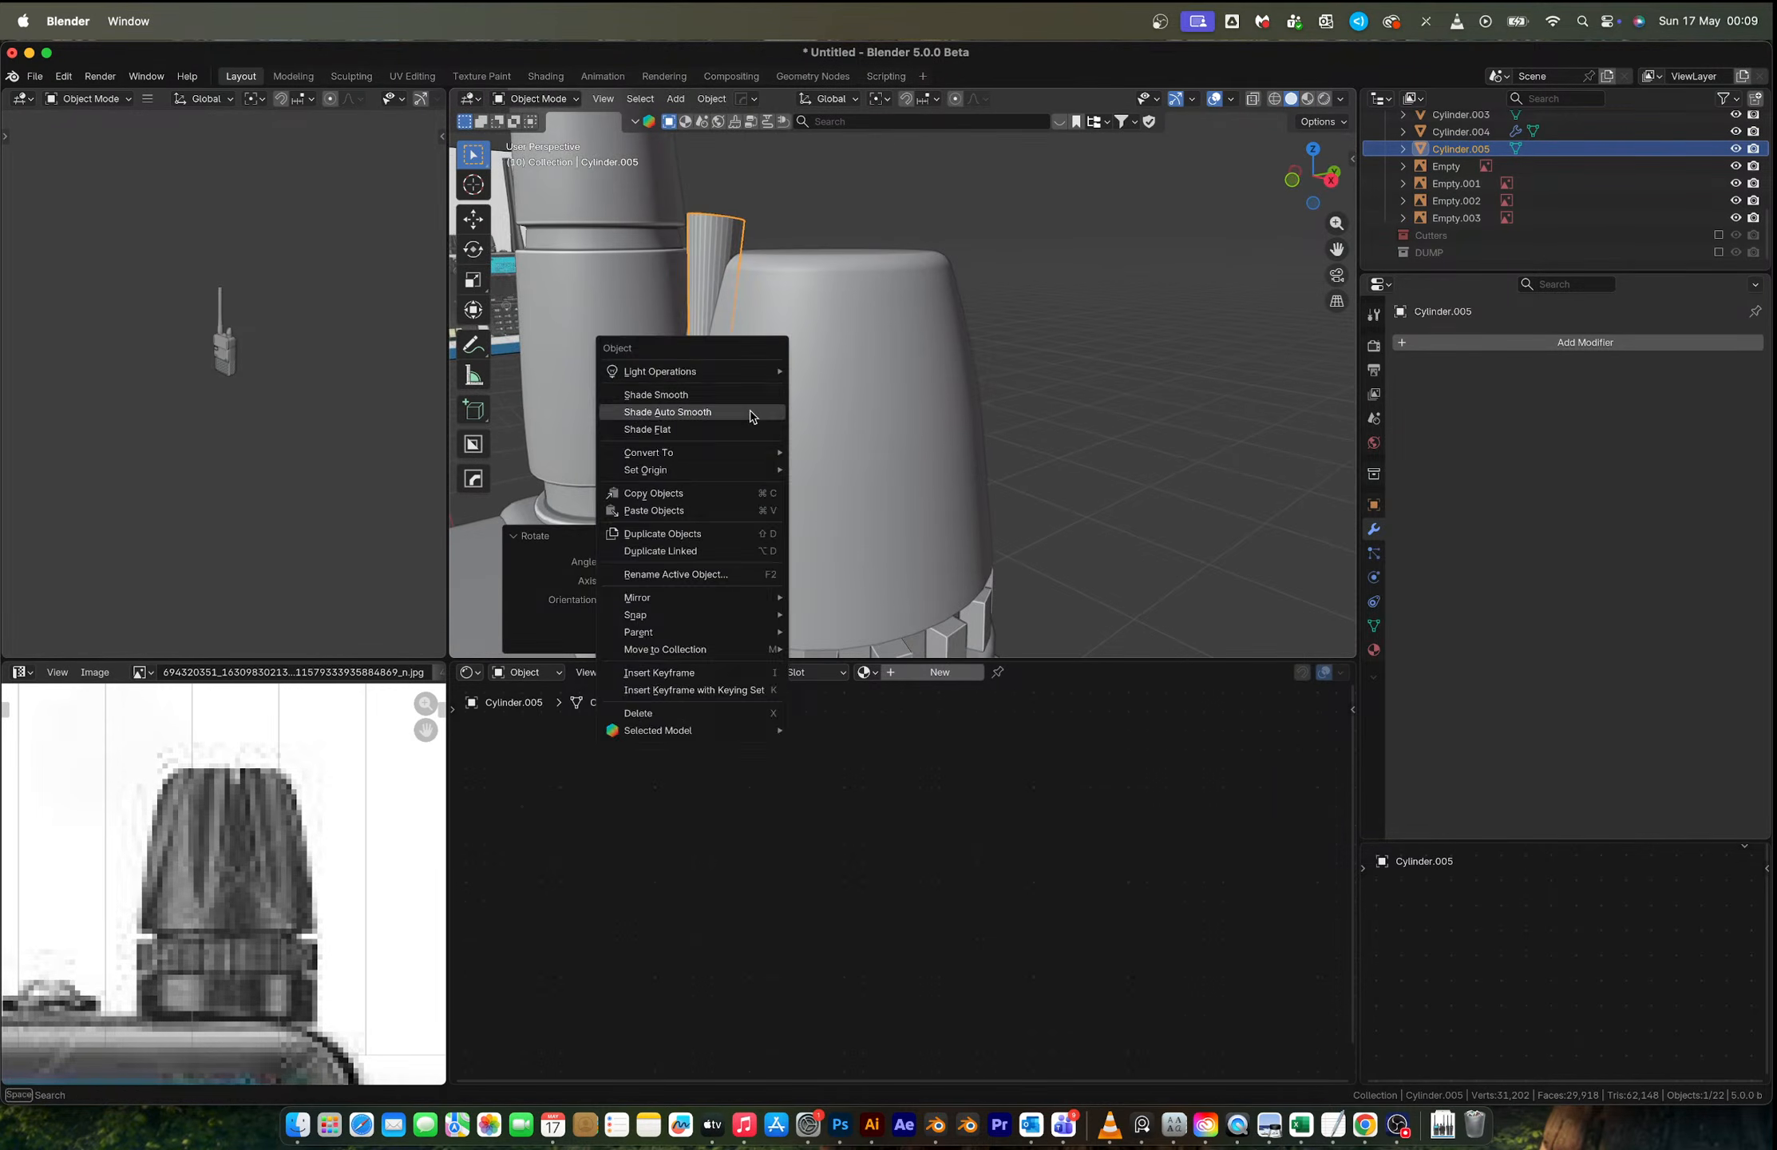
{"action": "left_click", "coordinate": [751, 414]}
Step: Rotate the tapered cylinder about -5.07° around X and move it about -0.006 m along Y at the cap's side
{"action": "key", "text": "r"}
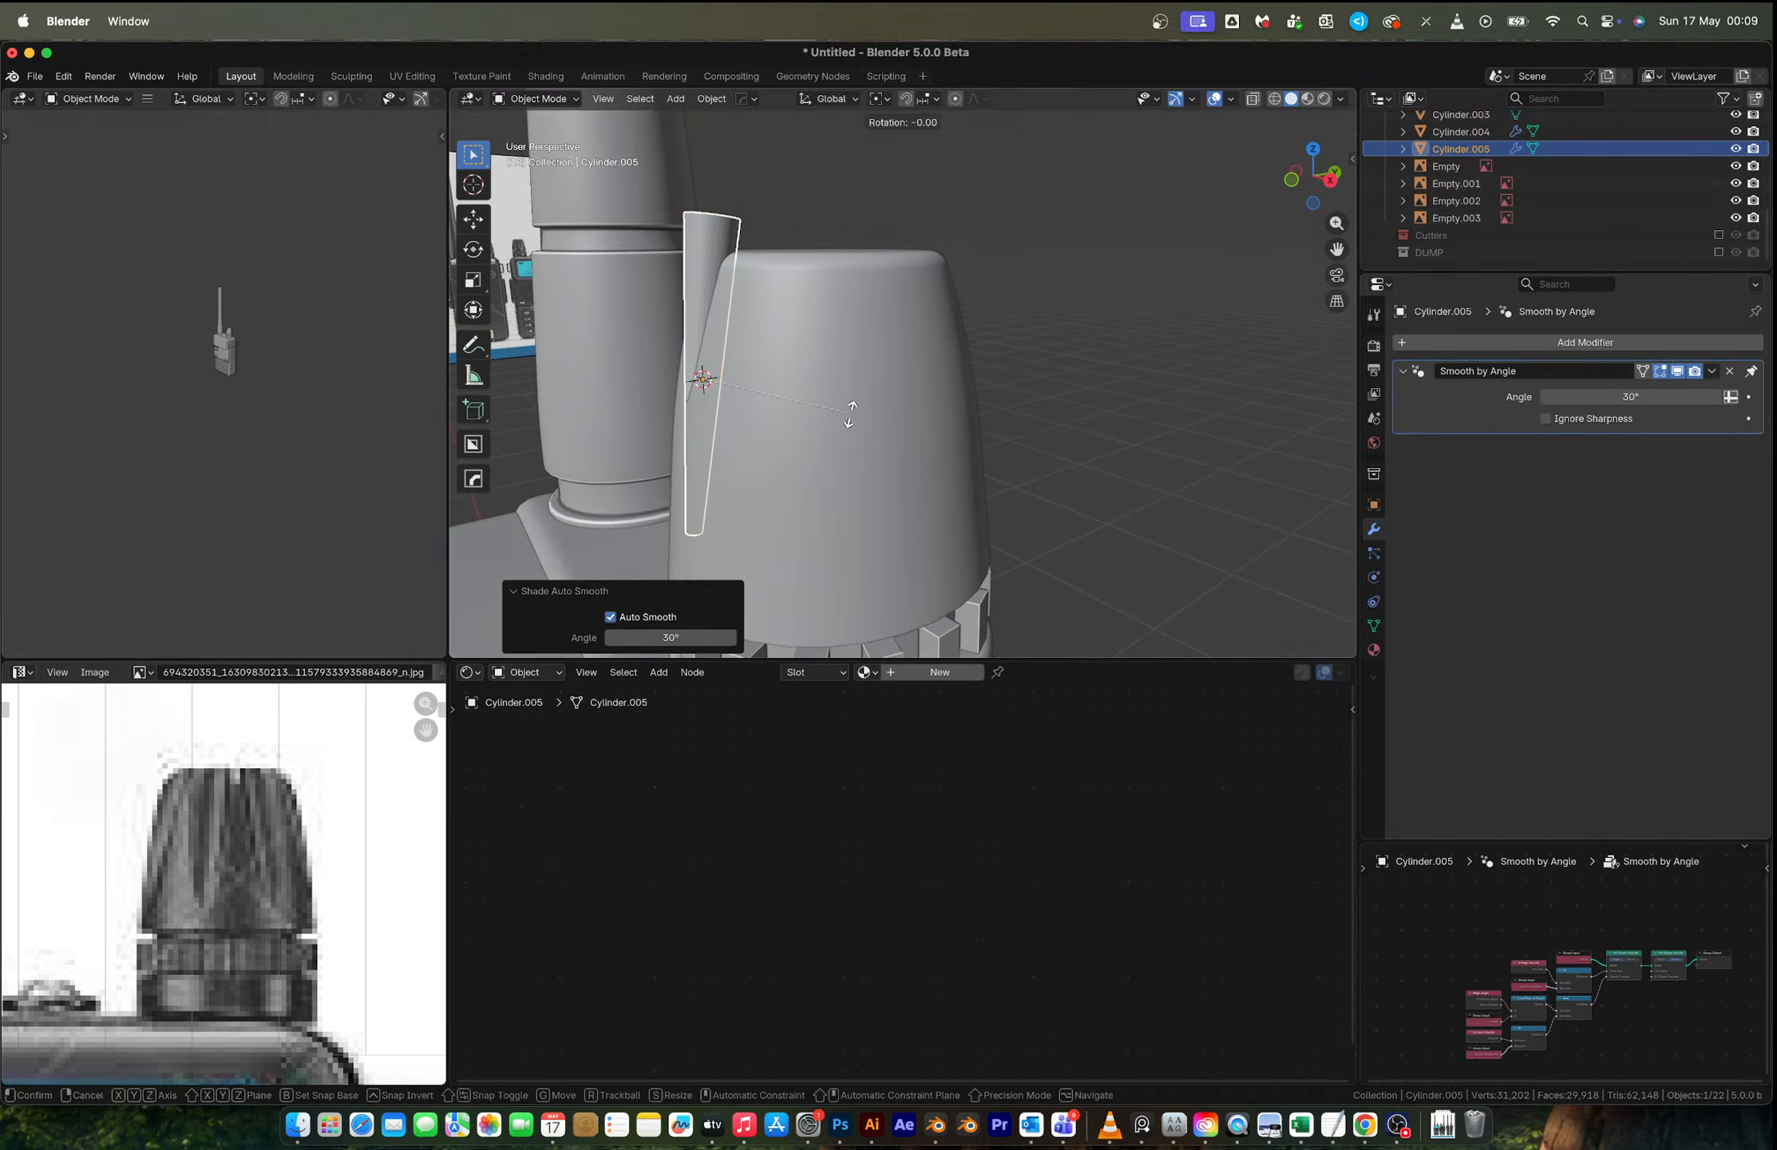
{"action": "key", "text": "x"}
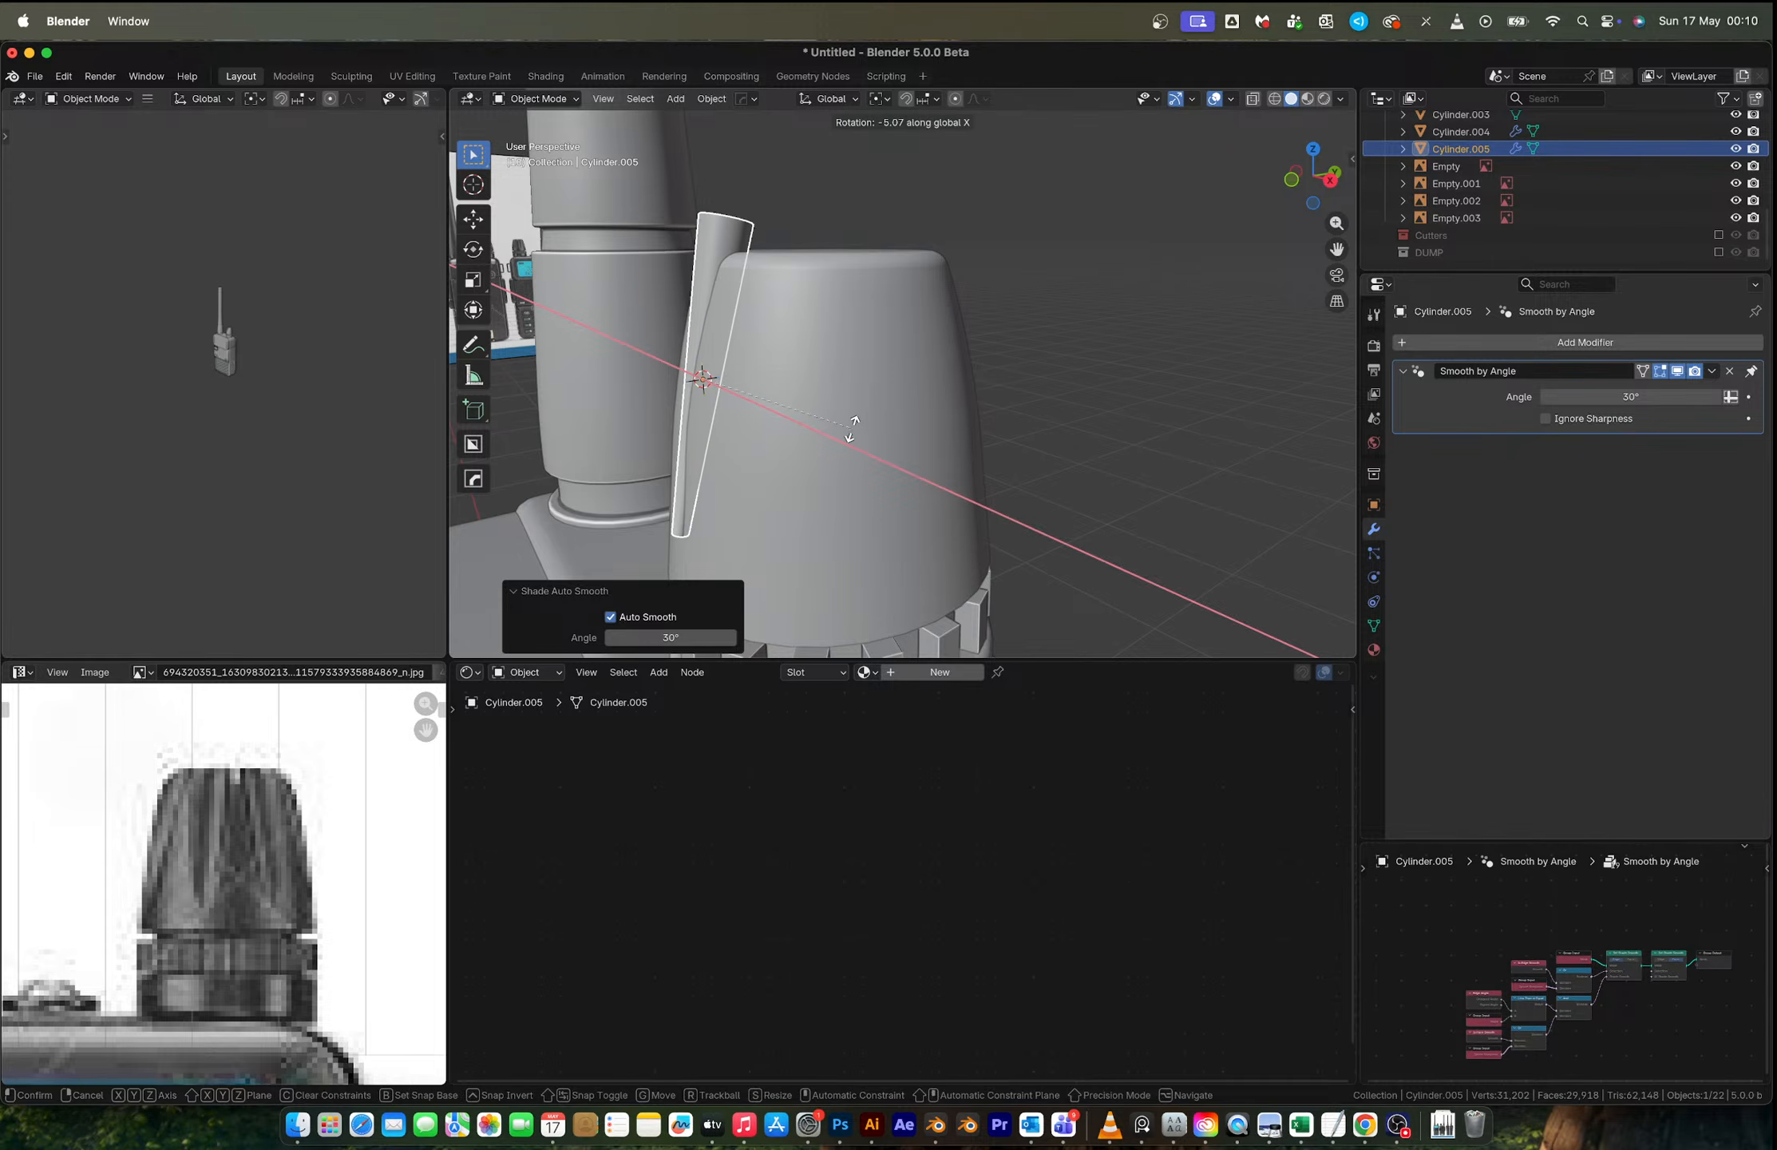
{"action": "left_click", "coordinate": [852, 433]}
{"action": "key", "text": "g"}
{"action": "key", "text": "y"}
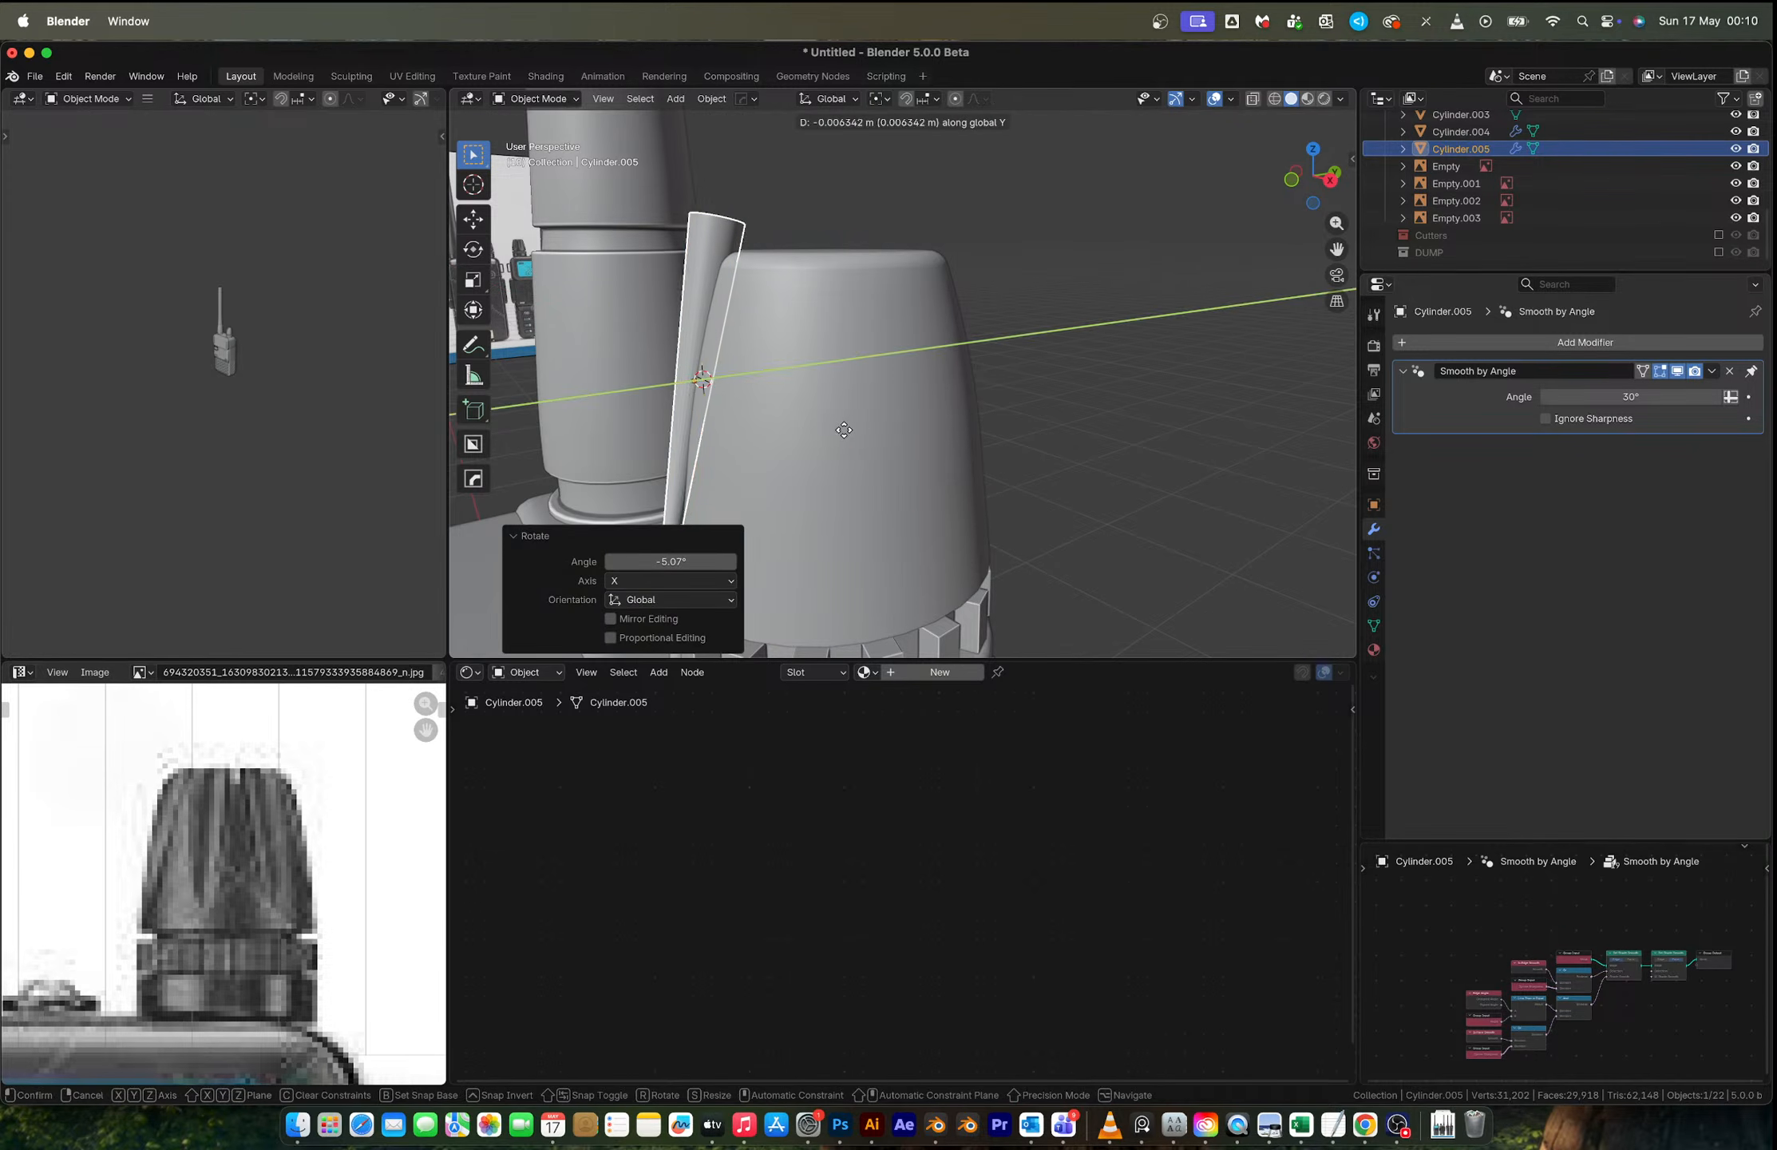
{"action": "left_click", "coordinate": [848, 430]}
Step: Thicken the tapered cylinder to about 1.334 in X and Y, keeping its Z length
{"action": "middle_click_drag", "start_coordinate": [847, 429], "coordinate": [953, 384]}
{"action": "key", "text": "s"}
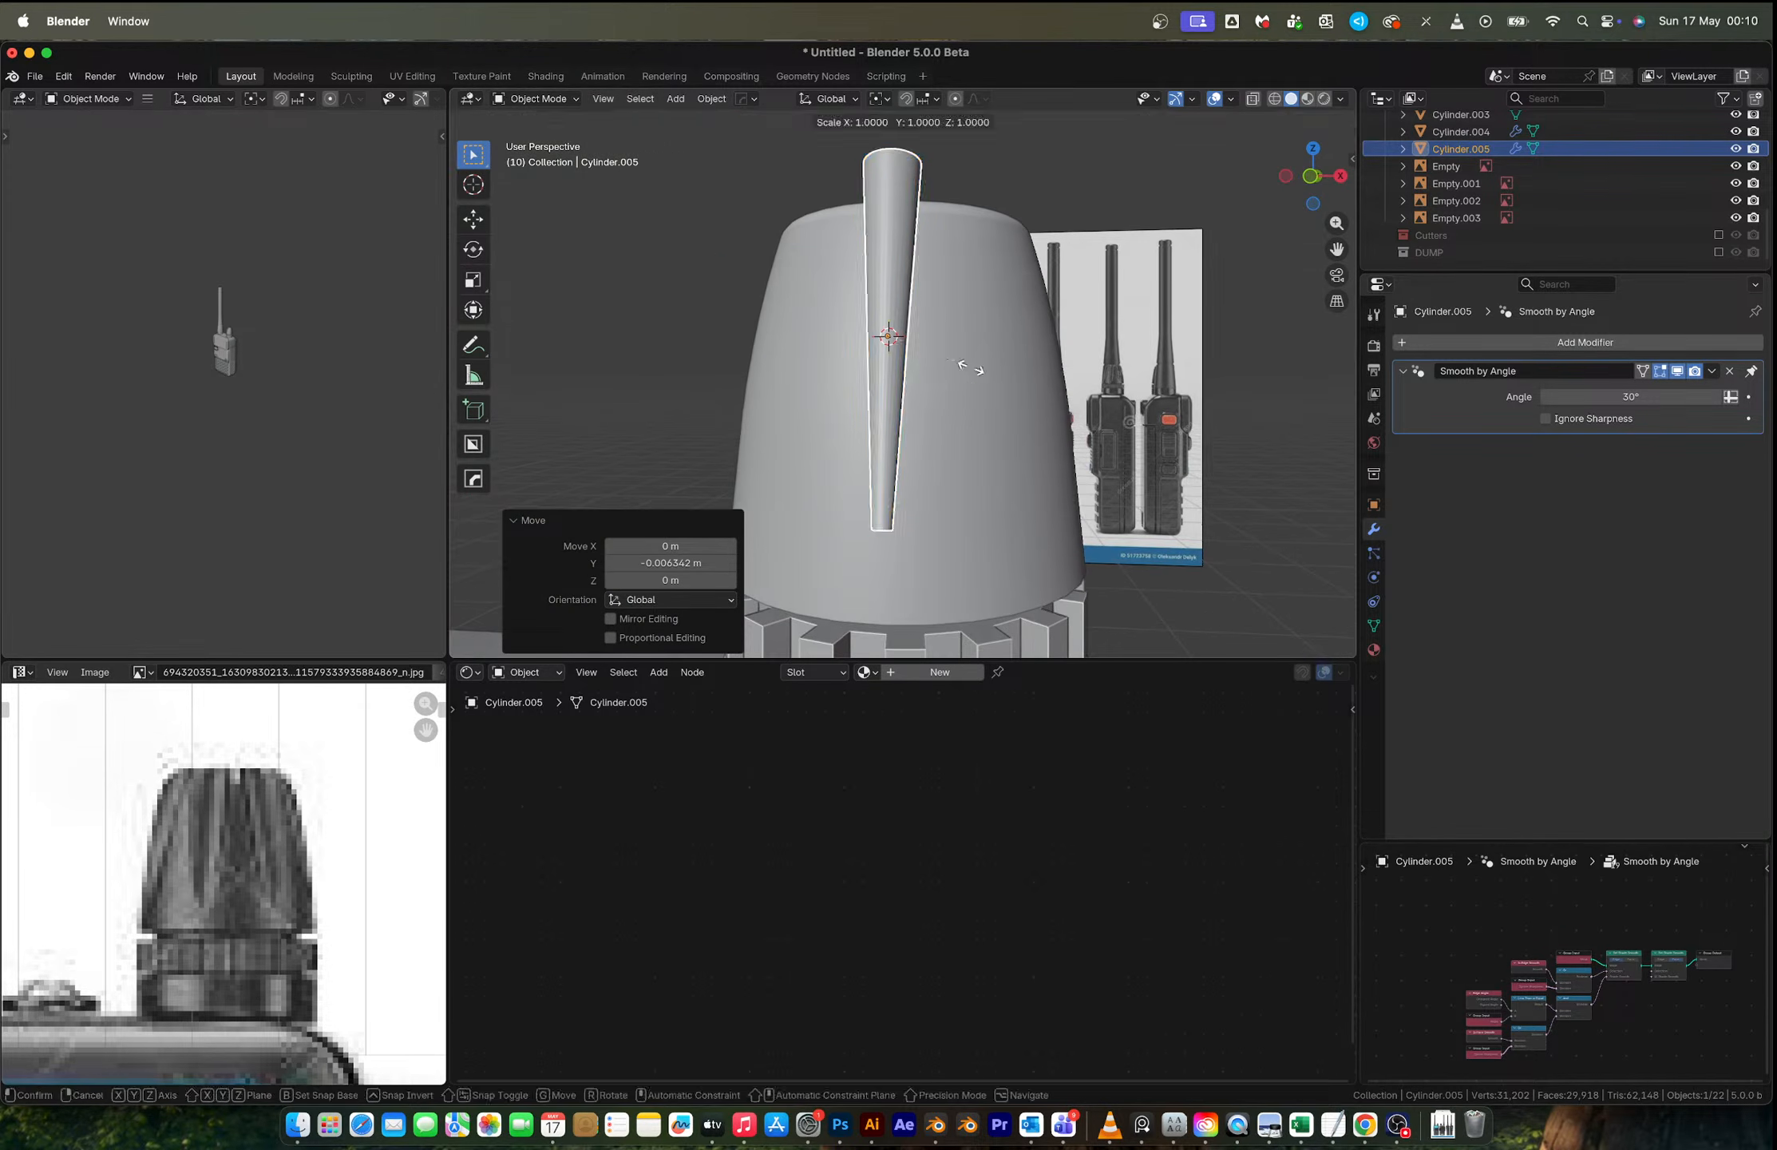
{"action": "key", "text": "shift+z"}
{"action": "left_click", "coordinate": [1011, 367]}
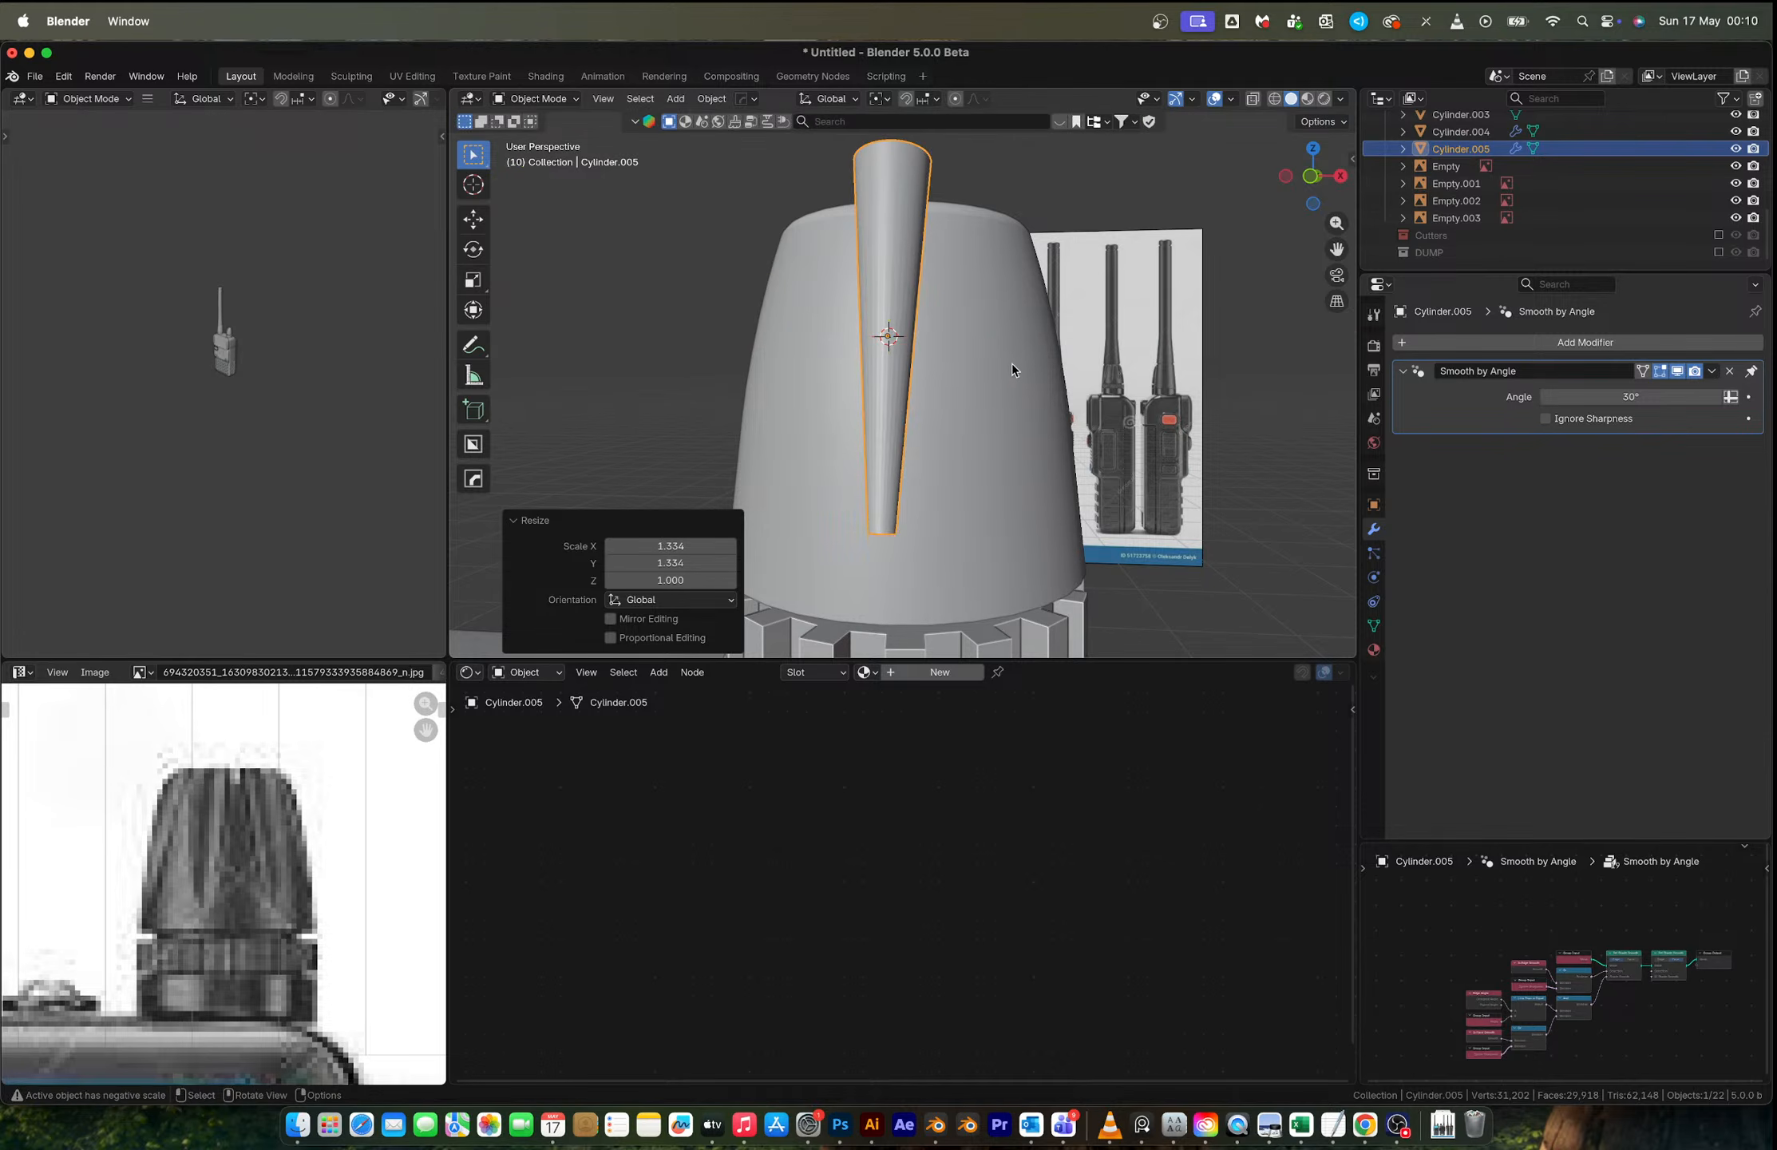
Step: Subtract the tapered cylinder from the knob's cap with a Difference Boolean
{"action": "middle_click_drag", "start_coordinate": [1011, 365], "coordinate": [814, 273]}
{"action": "left_click", "coordinate": [835, 192]}
{"action": "middle_click_drag", "start_coordinate": [747, 402], "coordinate": [1090, 374]}
{"action": "left_click", "coordinate": [936, 348]}
{"action": "left_click", "coordinate": [864, 345], "text": "shift"}
{"action": "key", "text": "q"}
{"action": "left_click", "coordinate": [882, 344]}
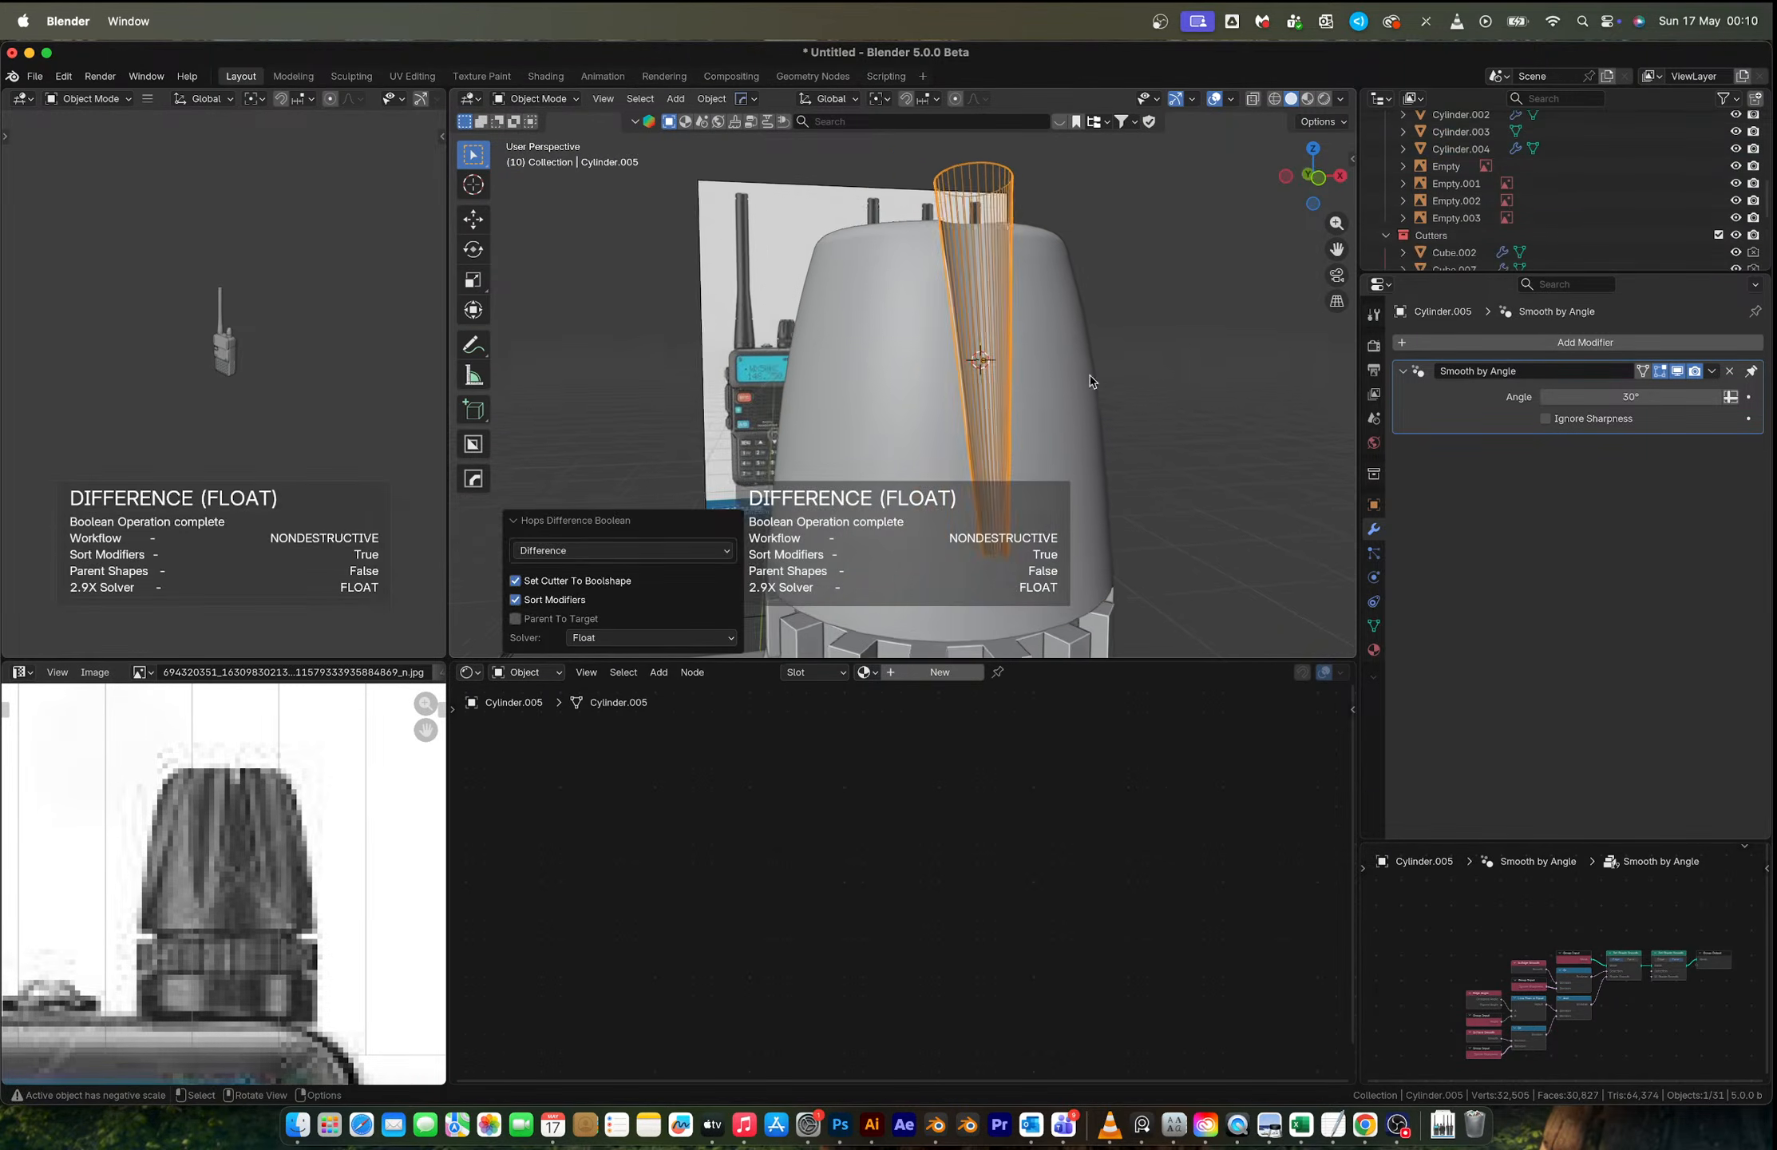
Step: Select the knob's cap, hide the Cutters collection and examine the cut groove
{"action": "left_click", "coordinate": [1206, 350]}
{"action": "left_click", "coordinate": [1063, 273]}
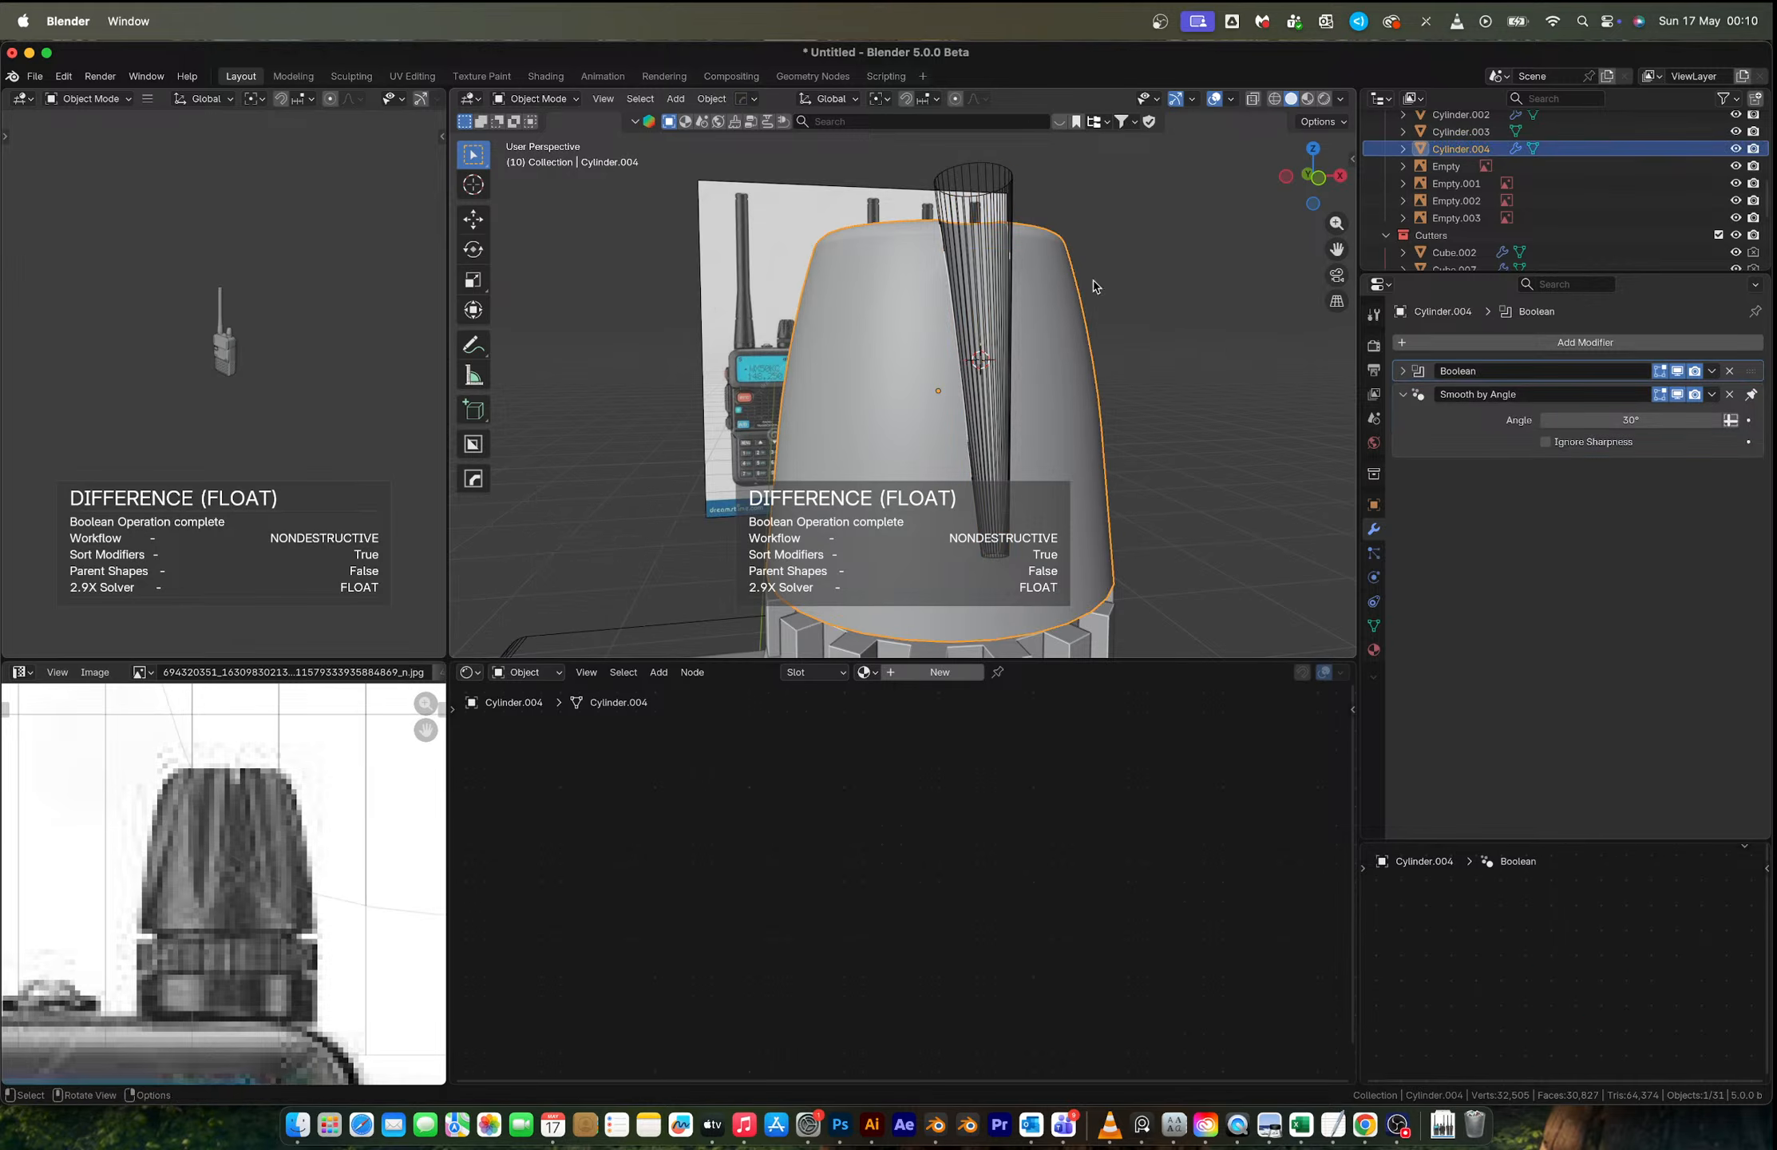
{"action": "left_click", "coordinate": [1718, 234]}
{"action": "middle_click_drag", "start_coordinate": [1166, 357], "coordinate": [1024, 392]}
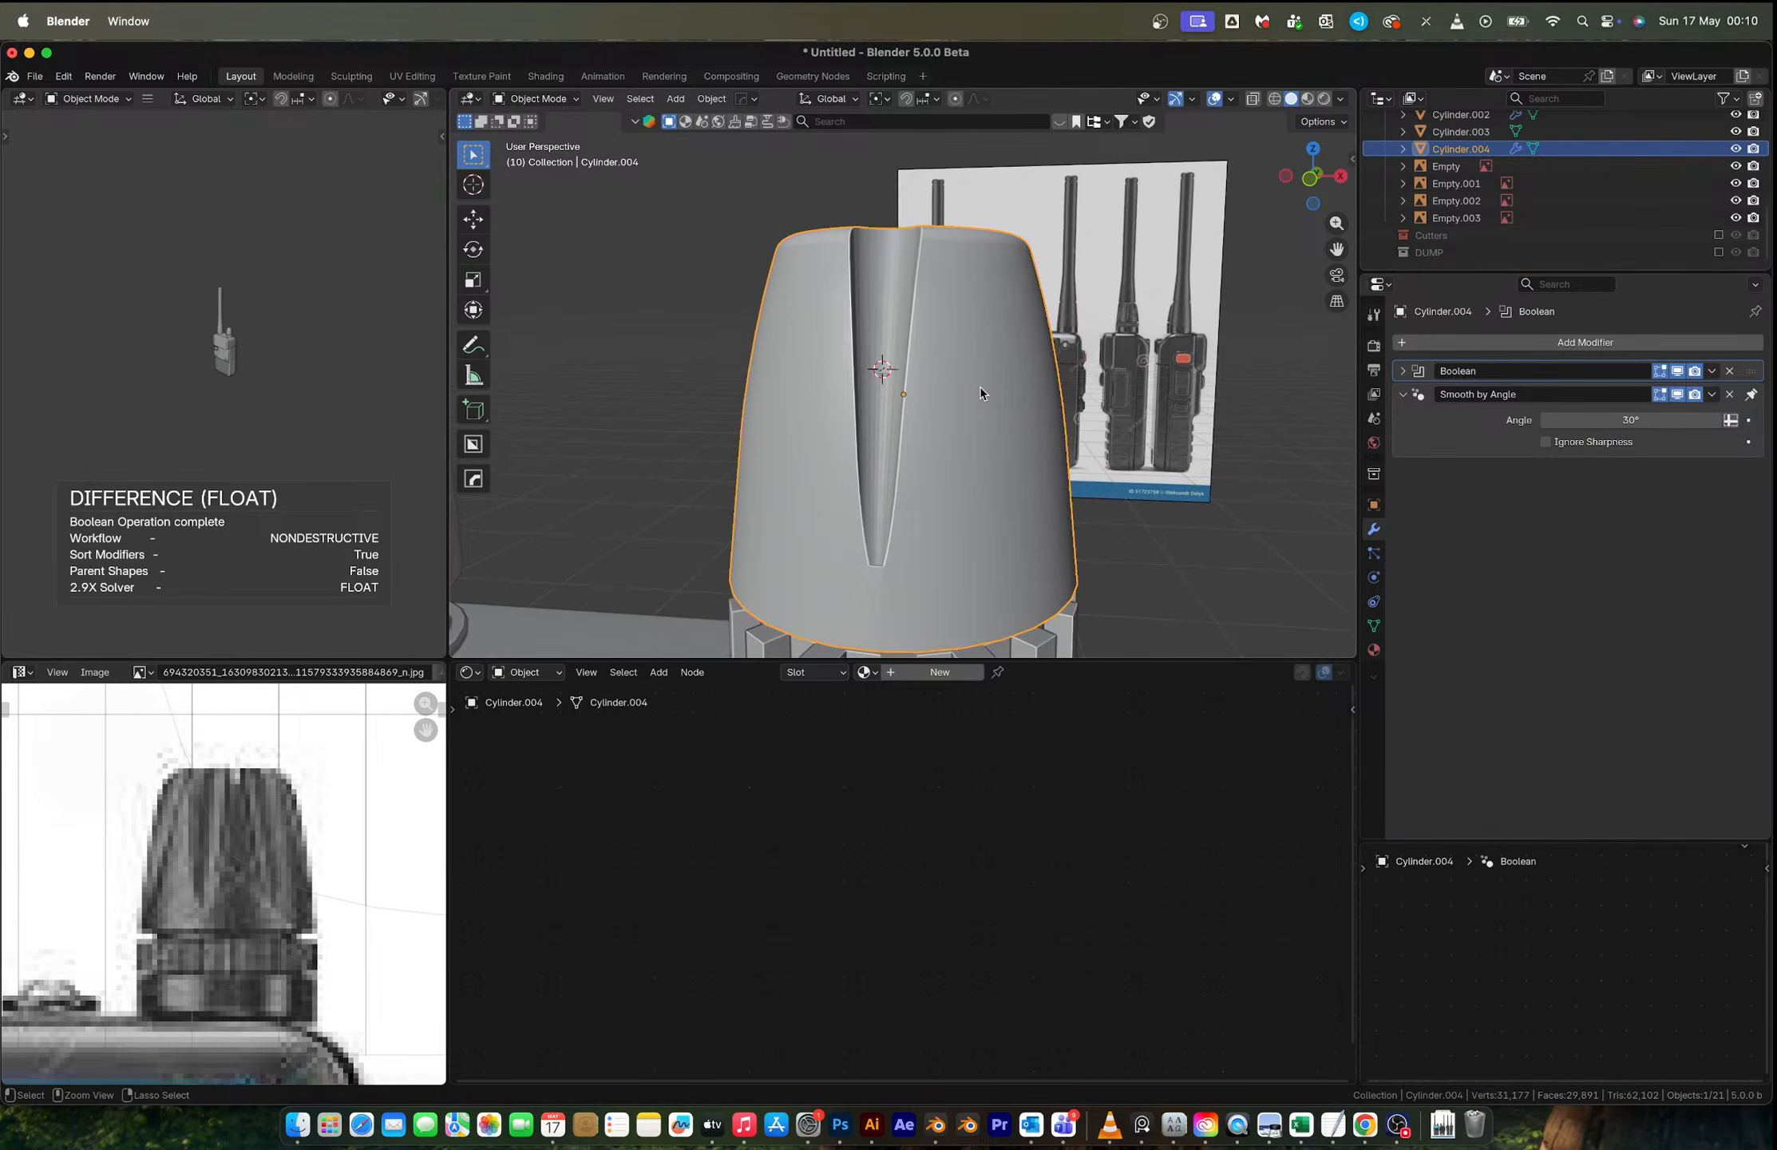
Step: Undo the Difference Boolean between the tapered cylinder and the knob's cap
{"action": "key", "text": "ctrl+z"}
{"action": "key", "text": "ctrl+z"}
{"action": "key", "text": "ctrl+z"}
{"action": "key", "text": "ctrl+z"}
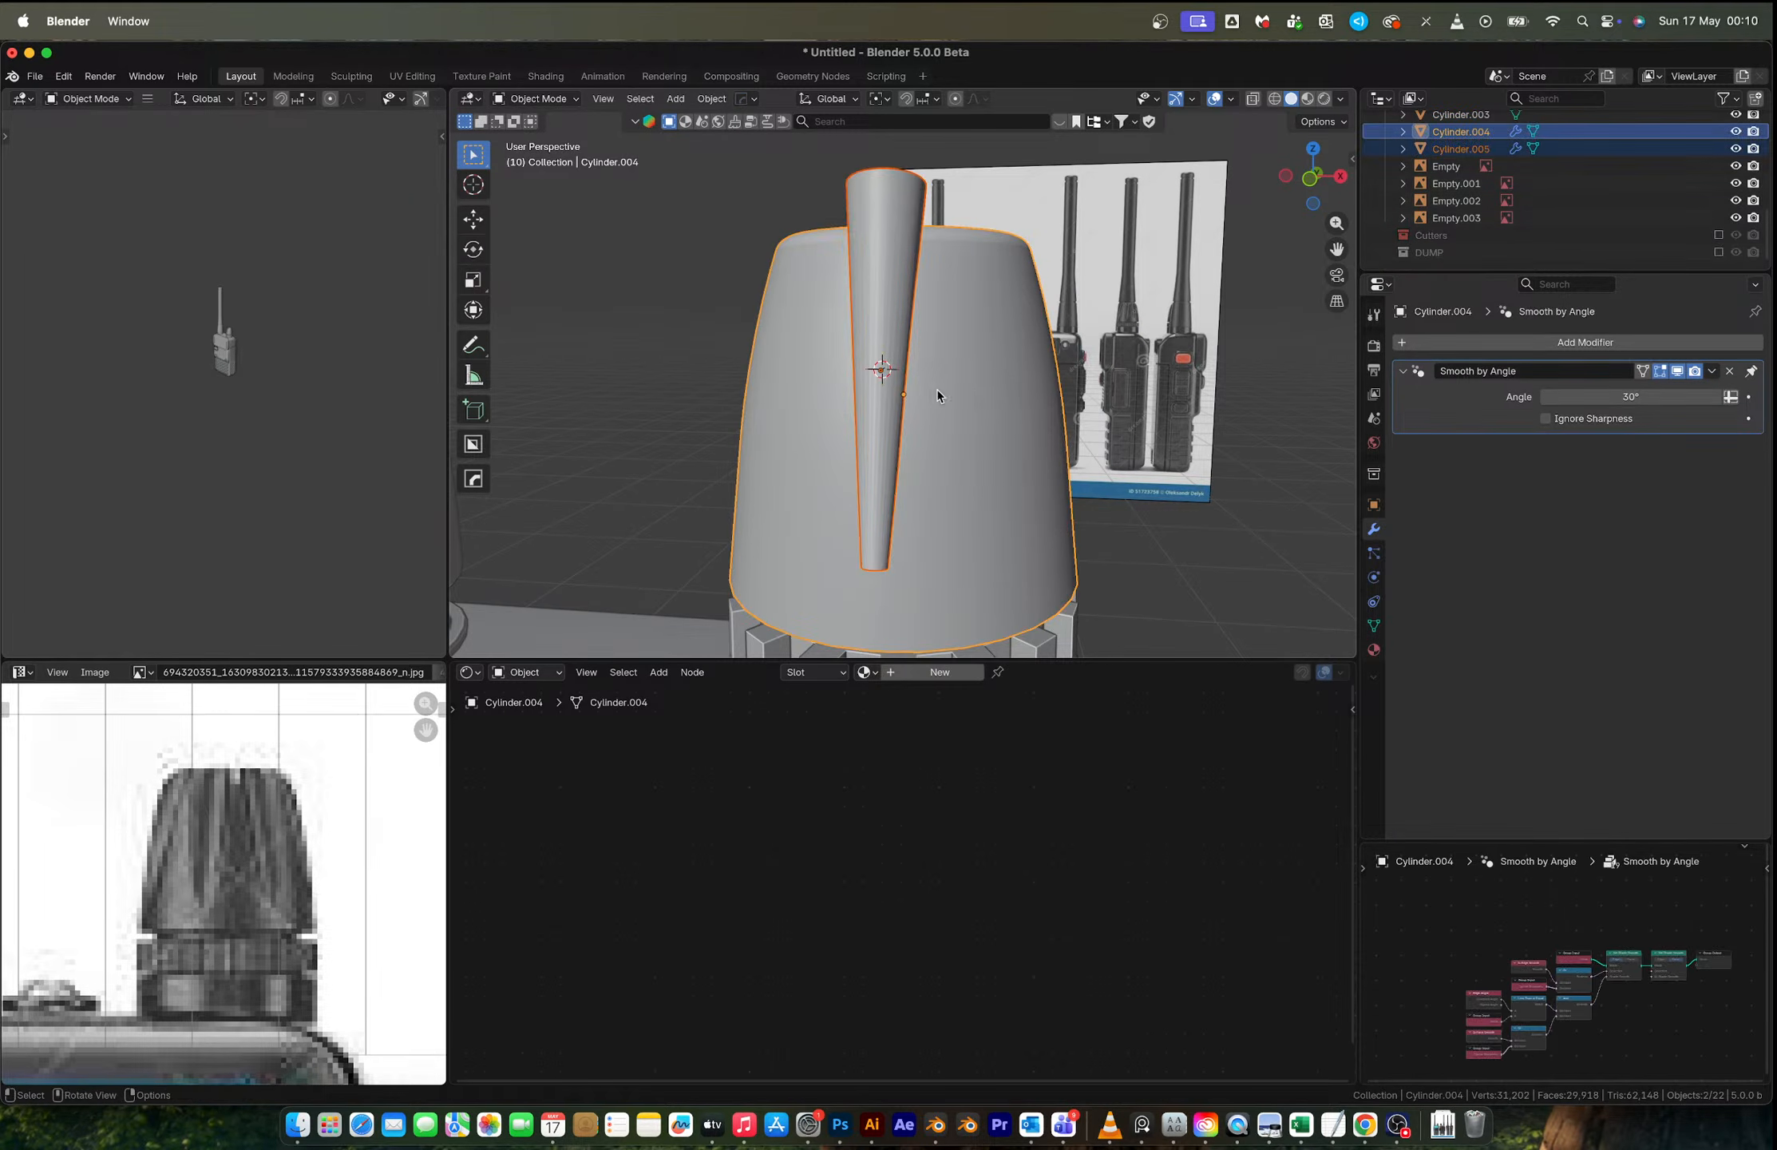
Step: Reapply Shade Auto Smooth to the tapered cylinder alone
{"action": "left_click", "coordinate": [884, 301]}
{"action": "right_click", "coordinate": [884, 301]}
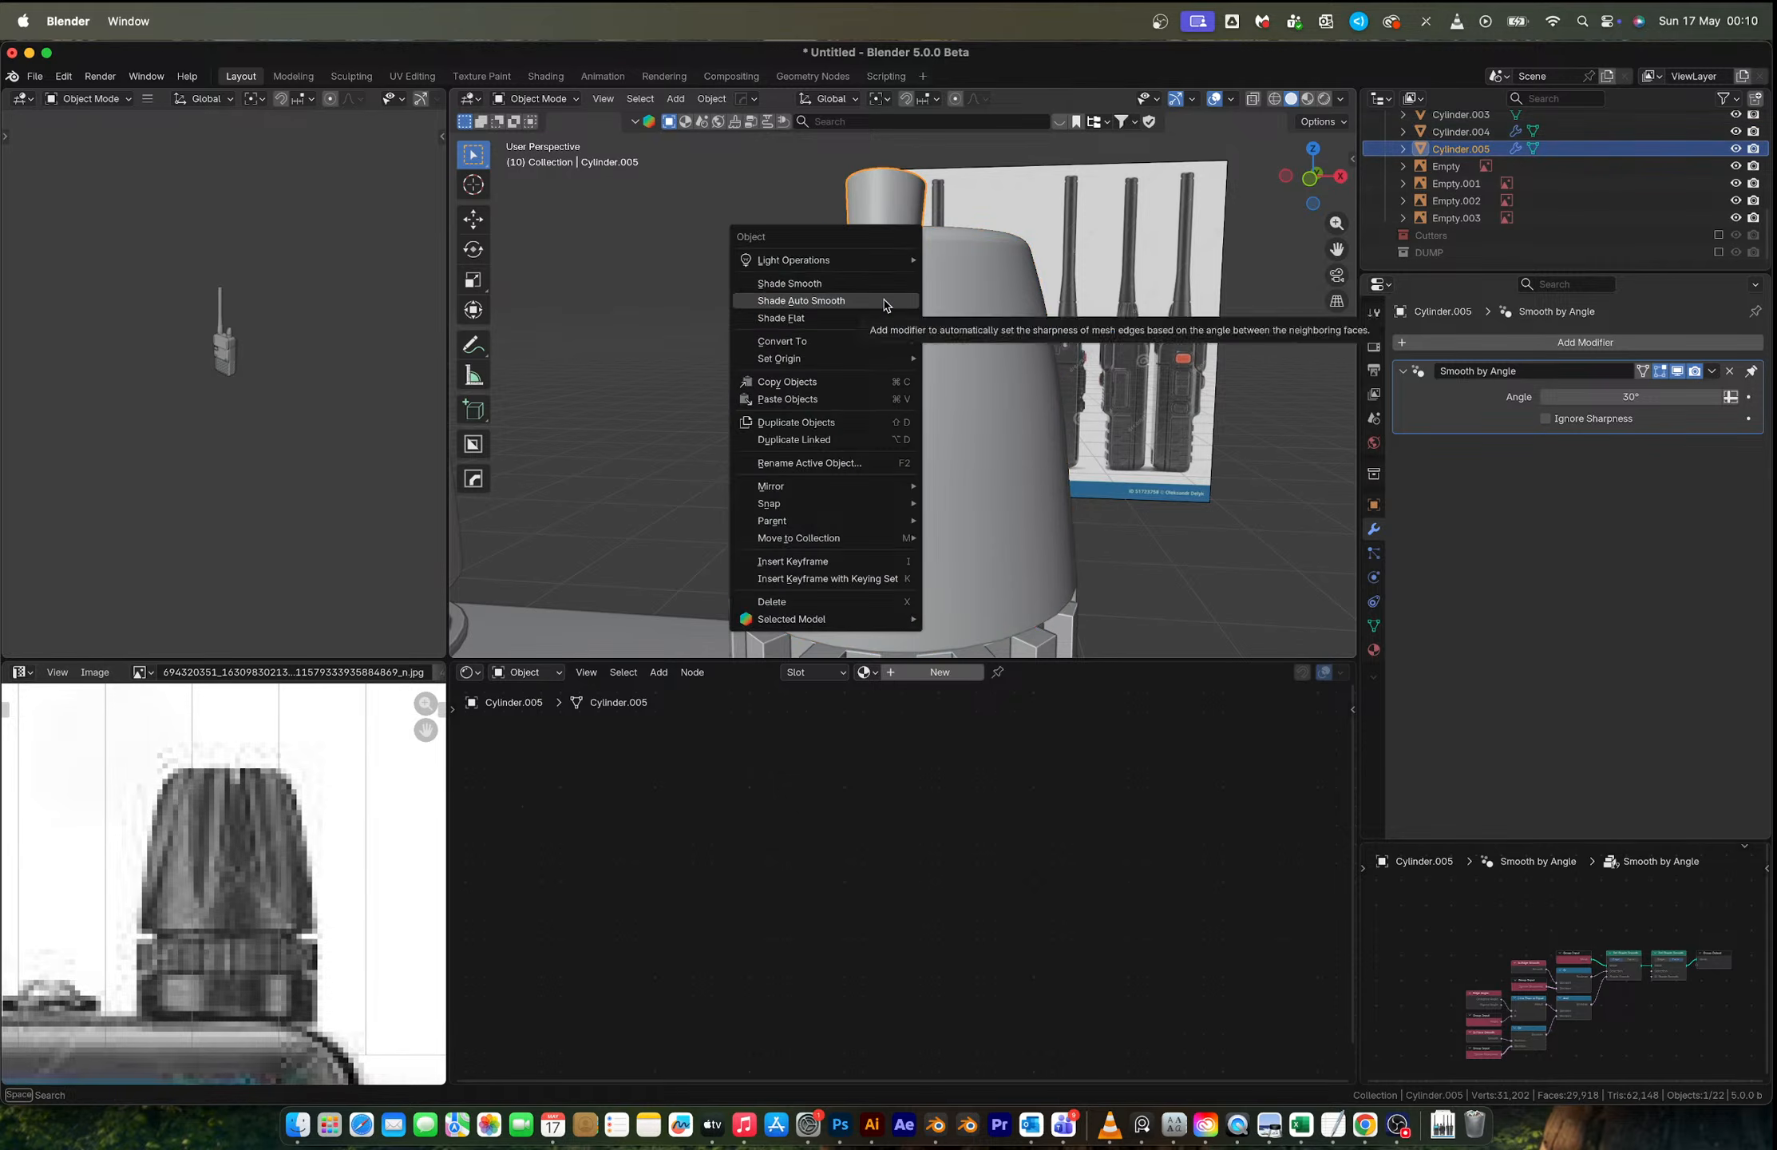
{"action": "left_click", "coordinate": [883, 301]}
{"action": "left_click", "coordinate": [959, 372], "text": "shift"}
{"action": "scroll", "coordinate": [958, 371], "scroll_direction": "up", "scroll_amount": 2}
Step: Select both end faces of the tapered cylinder and try a 5-segment bevel around their edges
{"action": "left_click", "coordinate": [843, 302]}
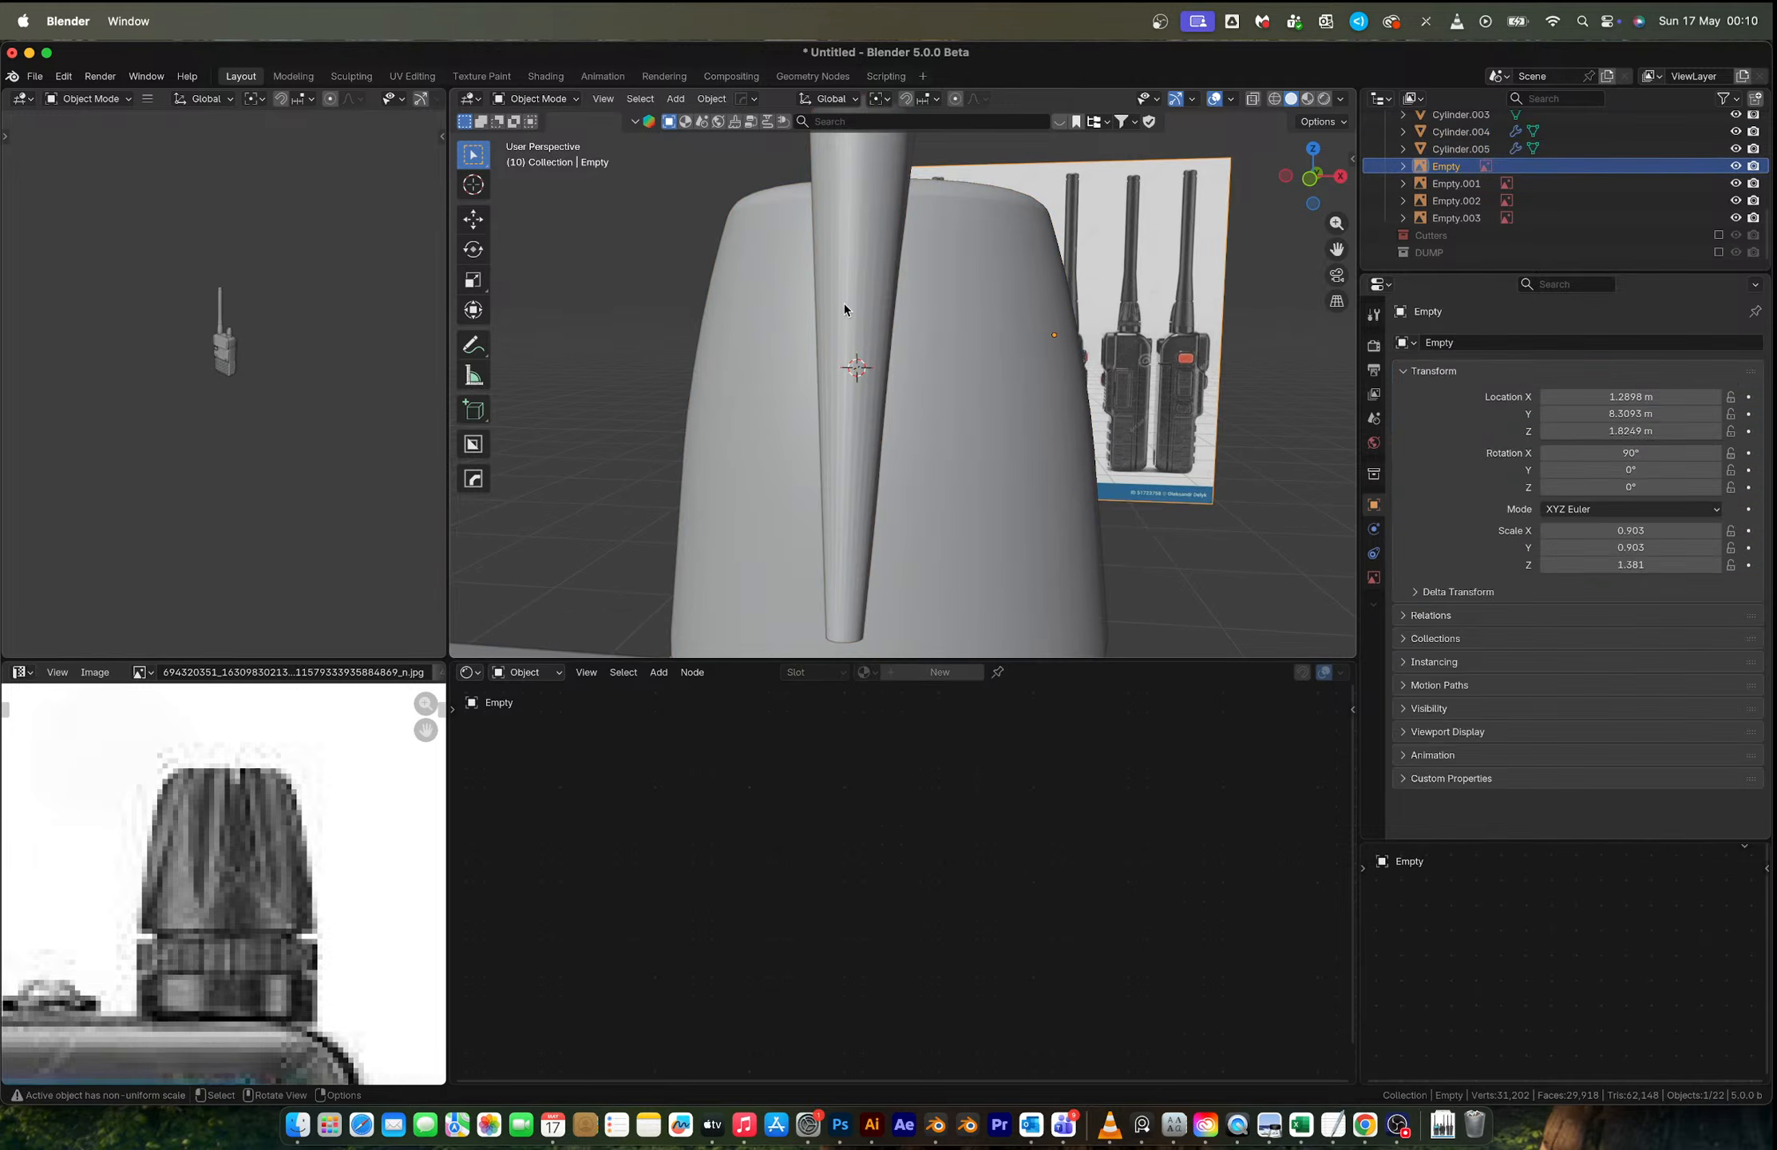
{"action": "left_click", "coordinate": [844, 303]}
{"action": "scroll", "coordinate": [844, 303], "scroll_direction": "down", "scroll_amount": 3}
{"action": "middle_click_drag", "start_coordinate": [844, 302], "coordinate": [877, 234]}
{"action": "key", "text": "Tab"}
{"action": "key", "text": "3"}
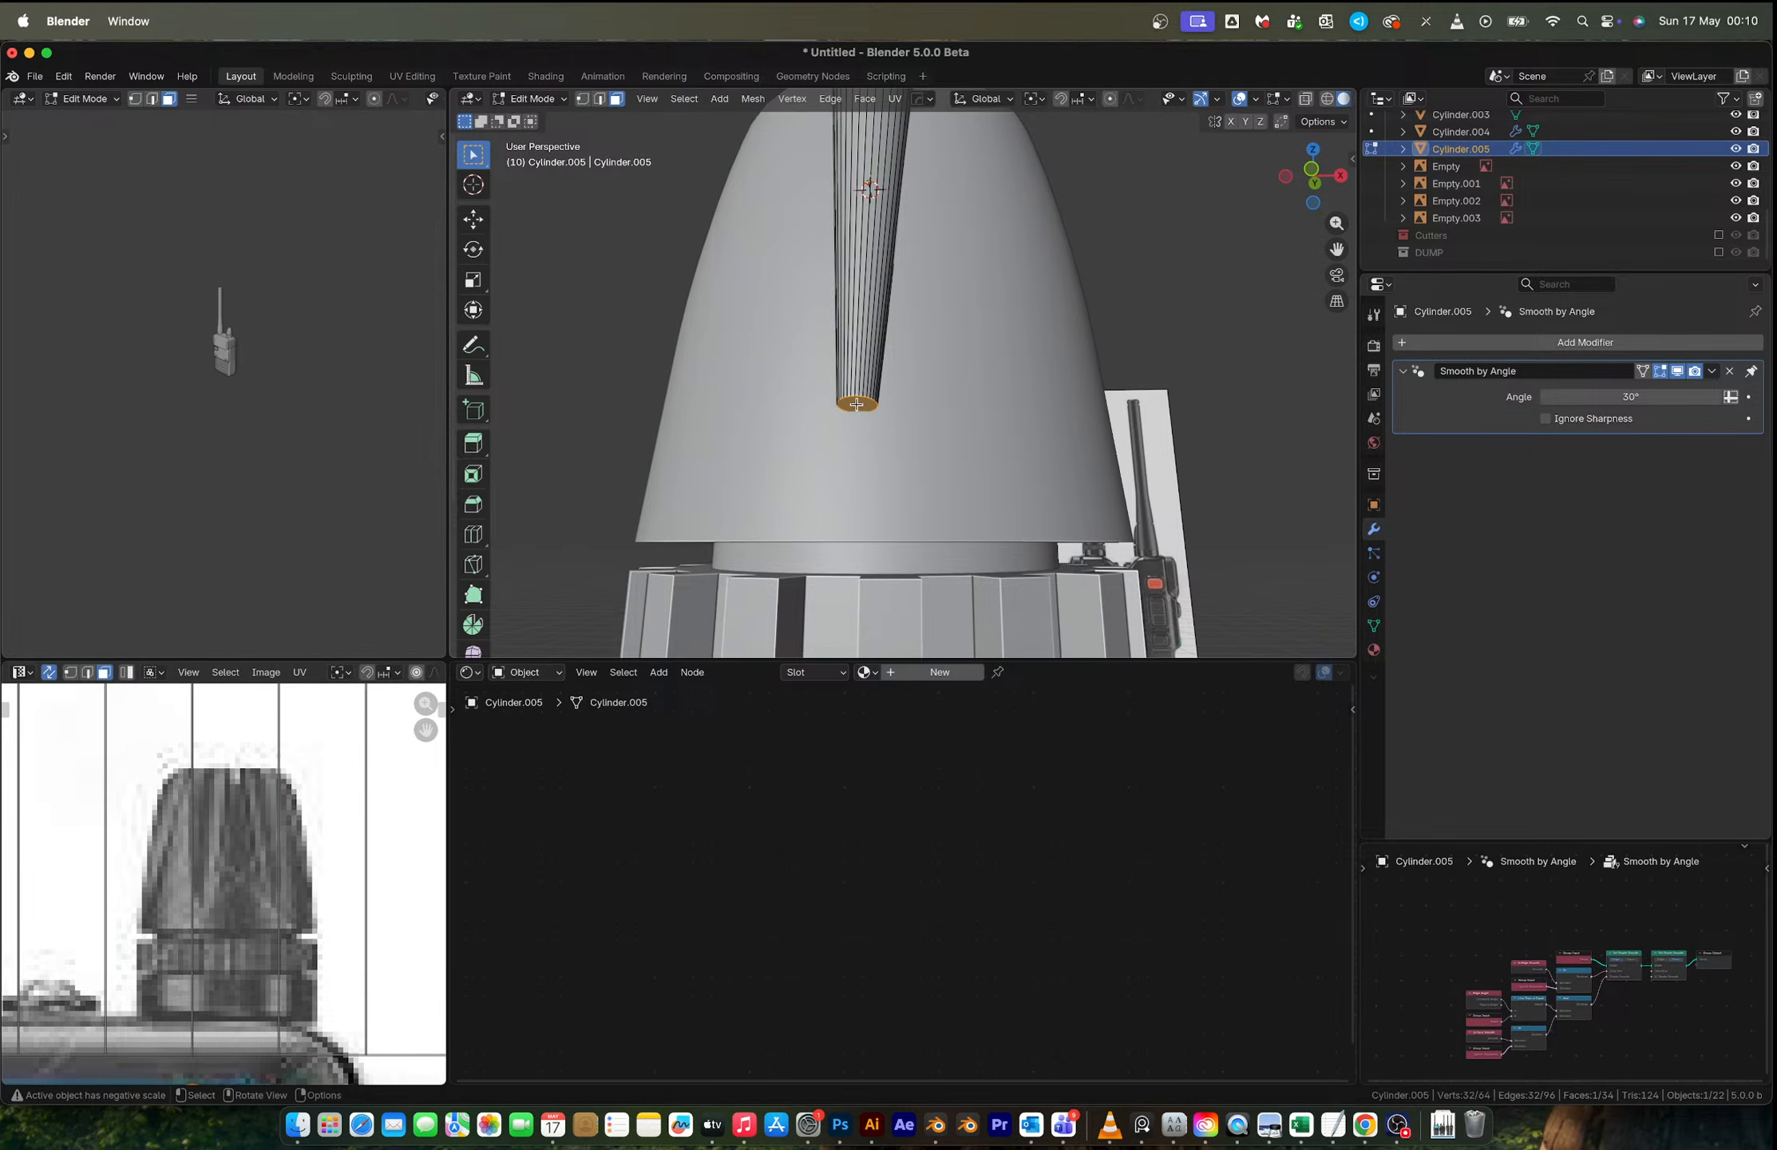
{"action": "middle_click_drag", "start_coordinate": [857, 405], "coordinate": [877, 363]}
{"action": "key", "text": "Tab"}
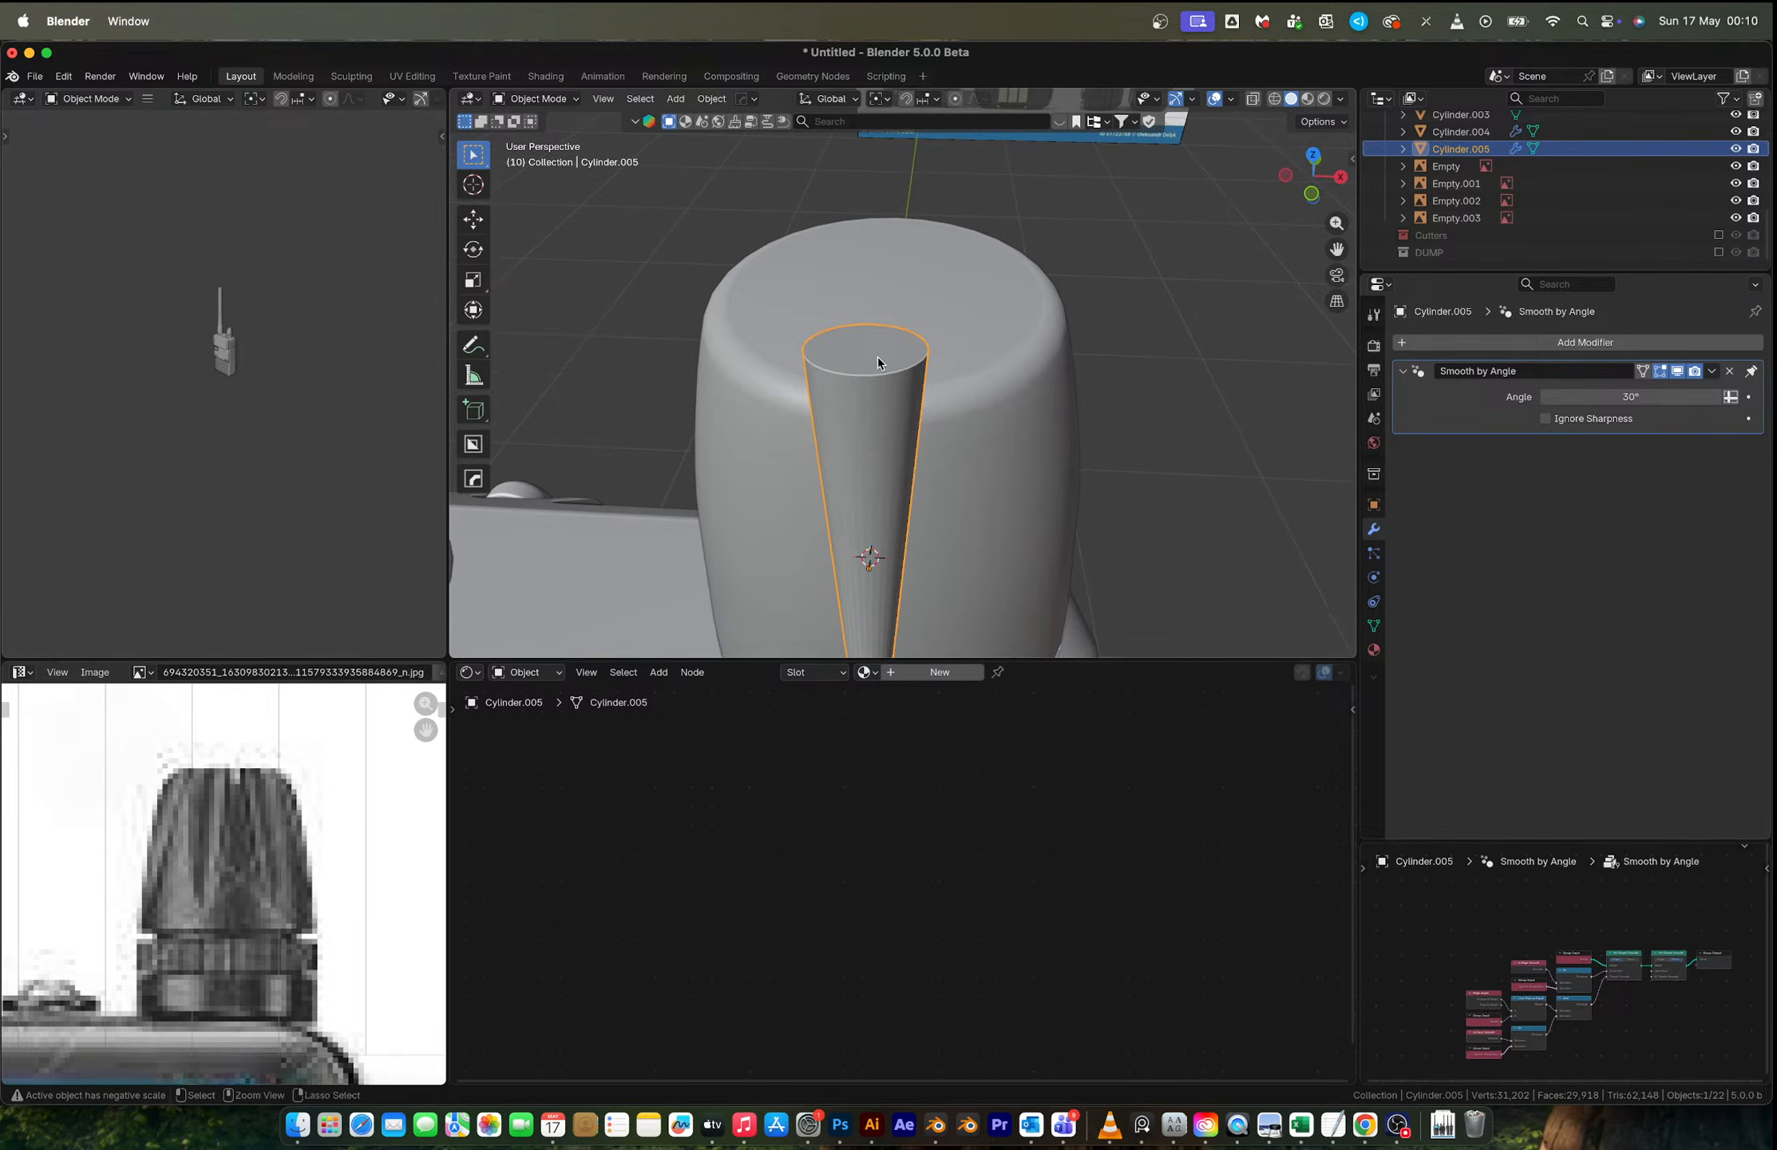
{"action": "key", "text": "Tab"}
{"action": "key", "text": "ctrl+b"}
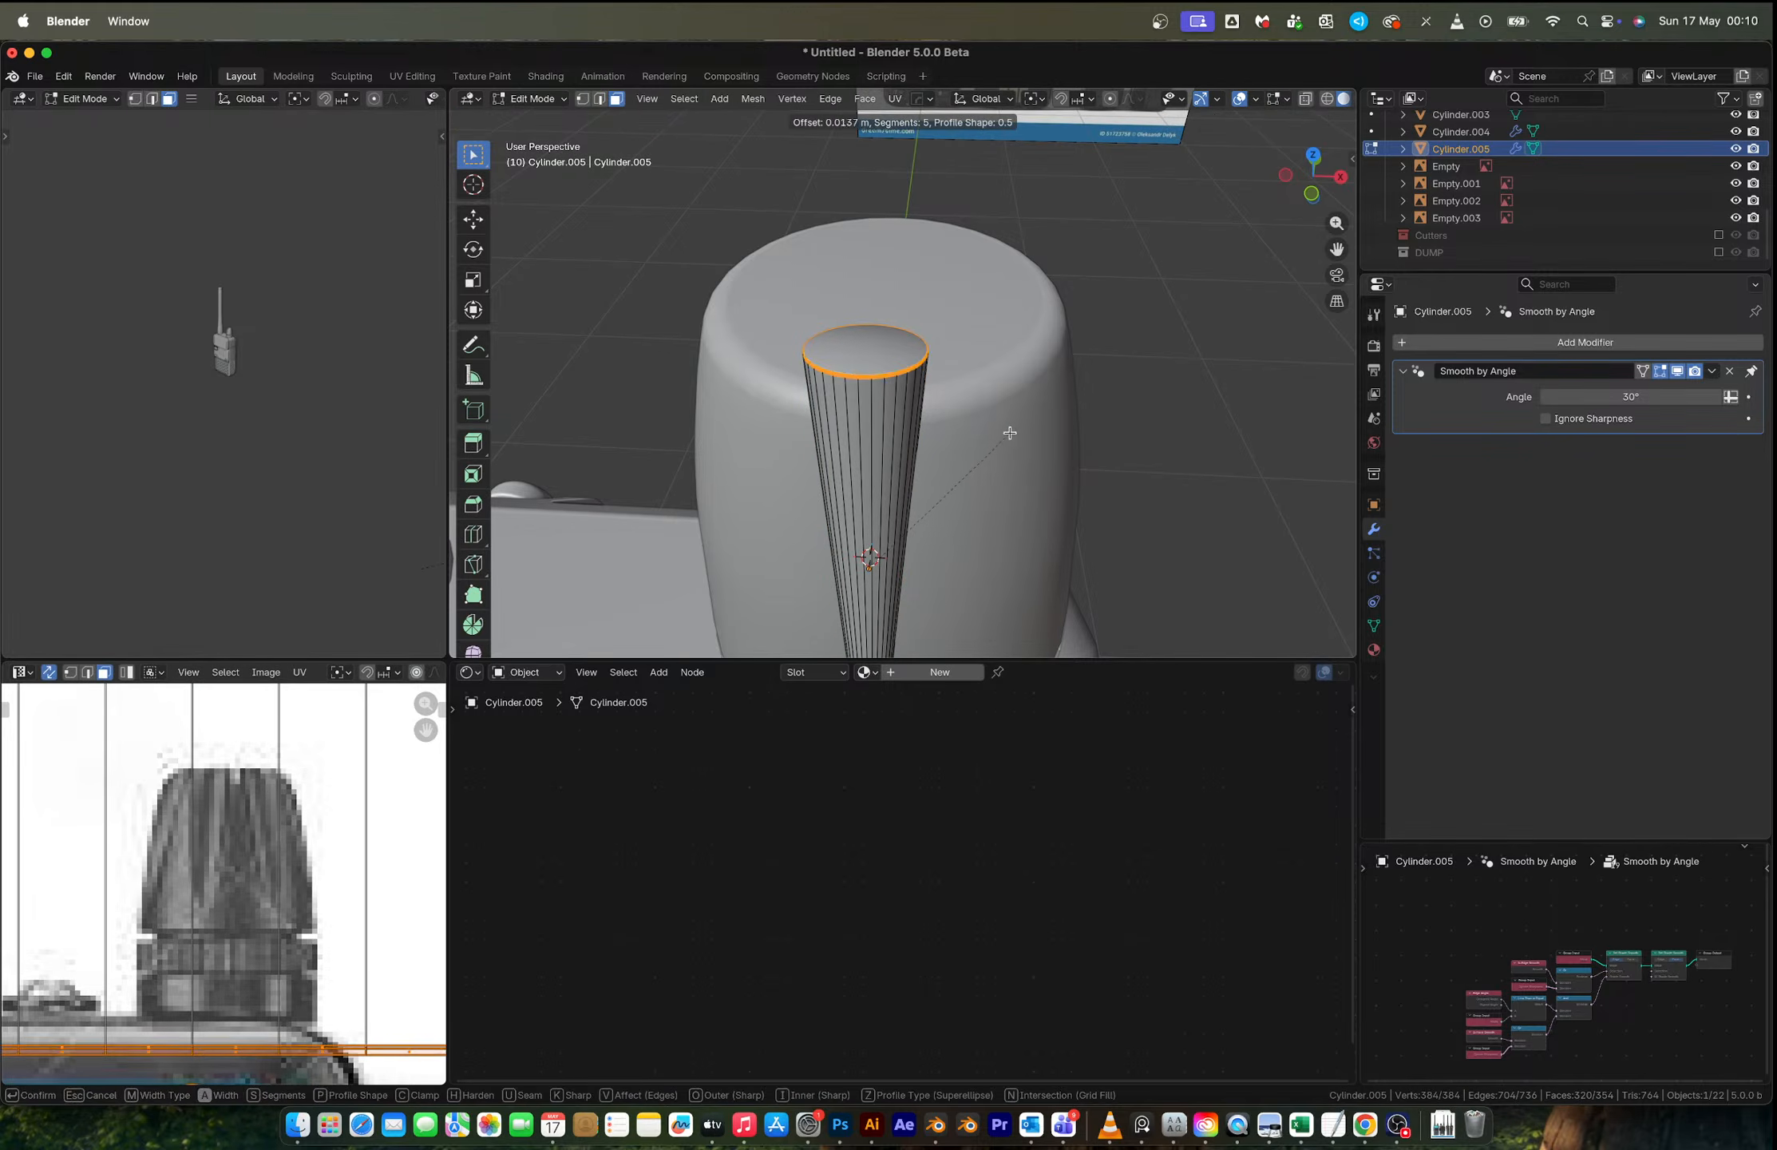
{"action": "left_click", "coordinate": [1016, 429]}
{"action": "key", "text": "Tab"}
Step: Apply the tapered cylinder's scale and bevel the edges of its two end faces with 5 segments
{"action": "key", "text": "ctrl+a"}
{"action": "left_click", "coordinate": [1004, 433]}
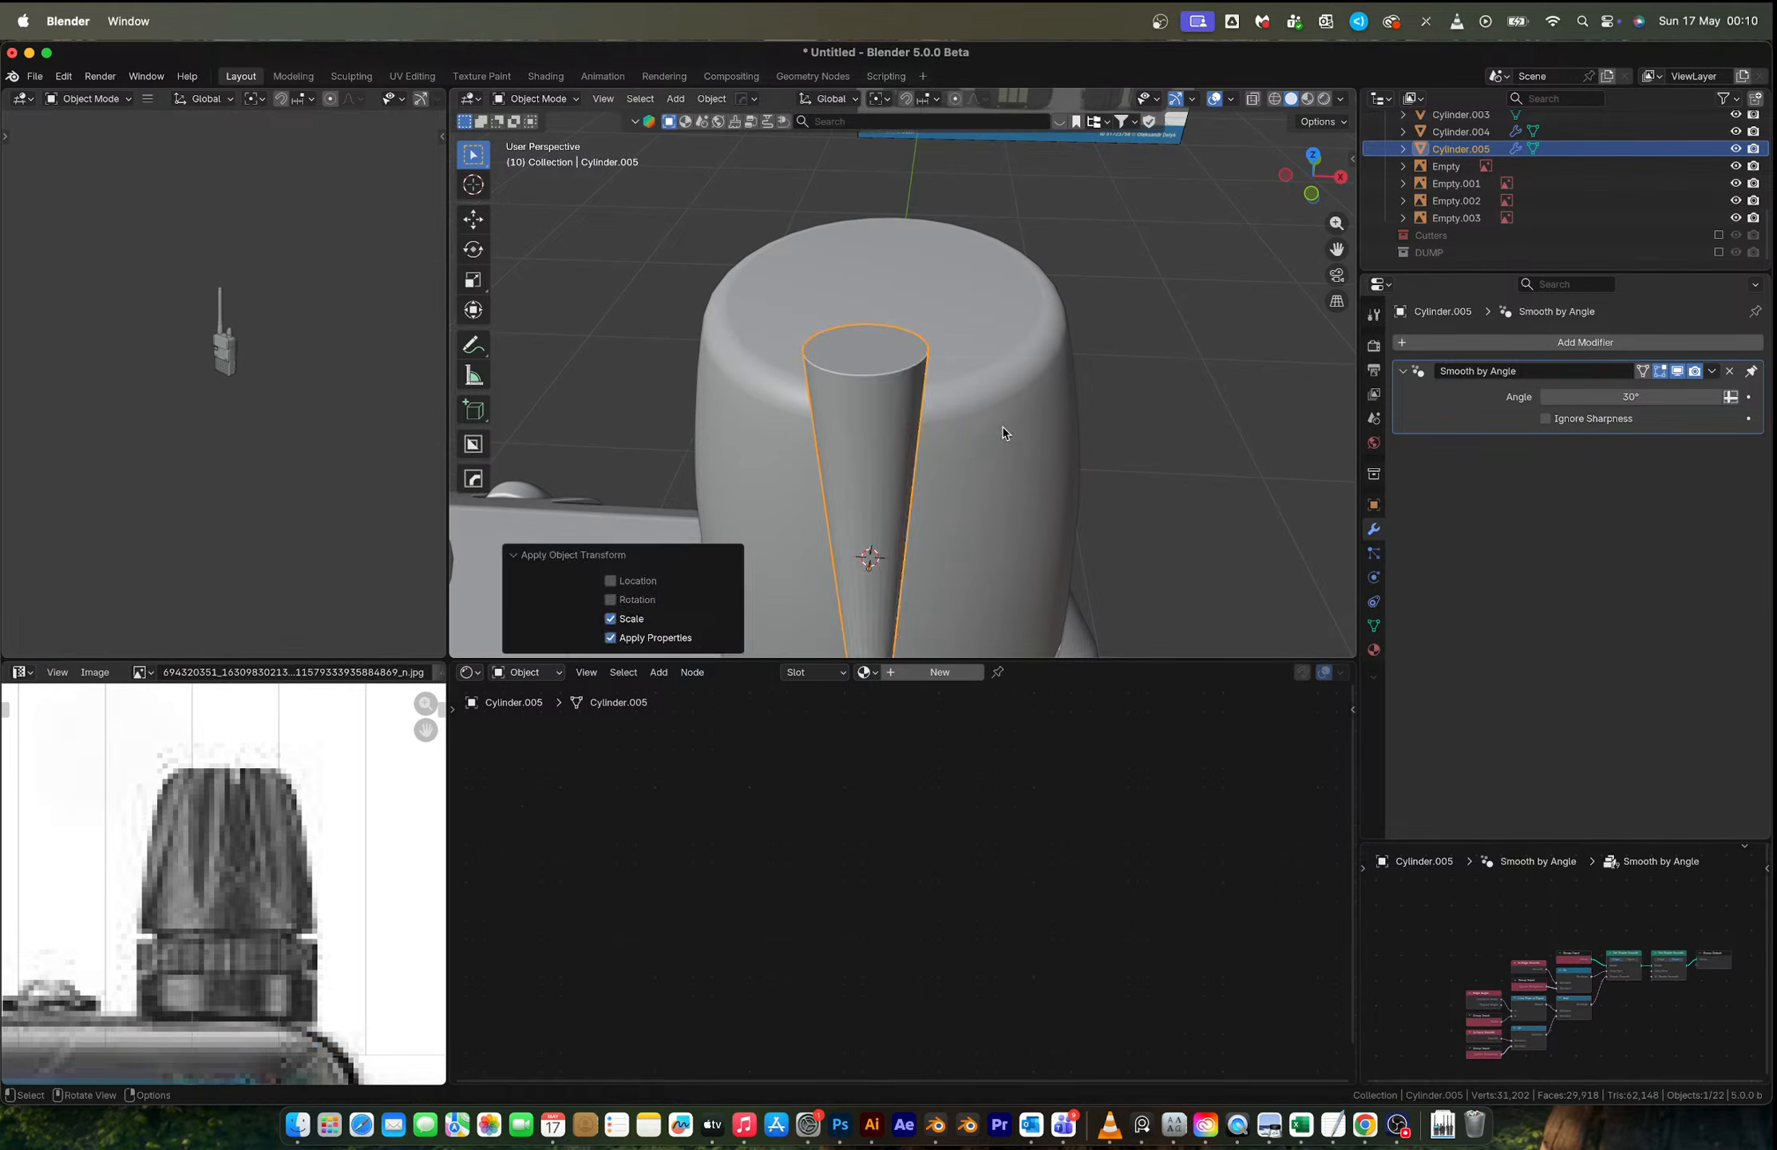
{"action": "key", "text": "Tab"}
{"action": "key", "text": "ctrl+b"}
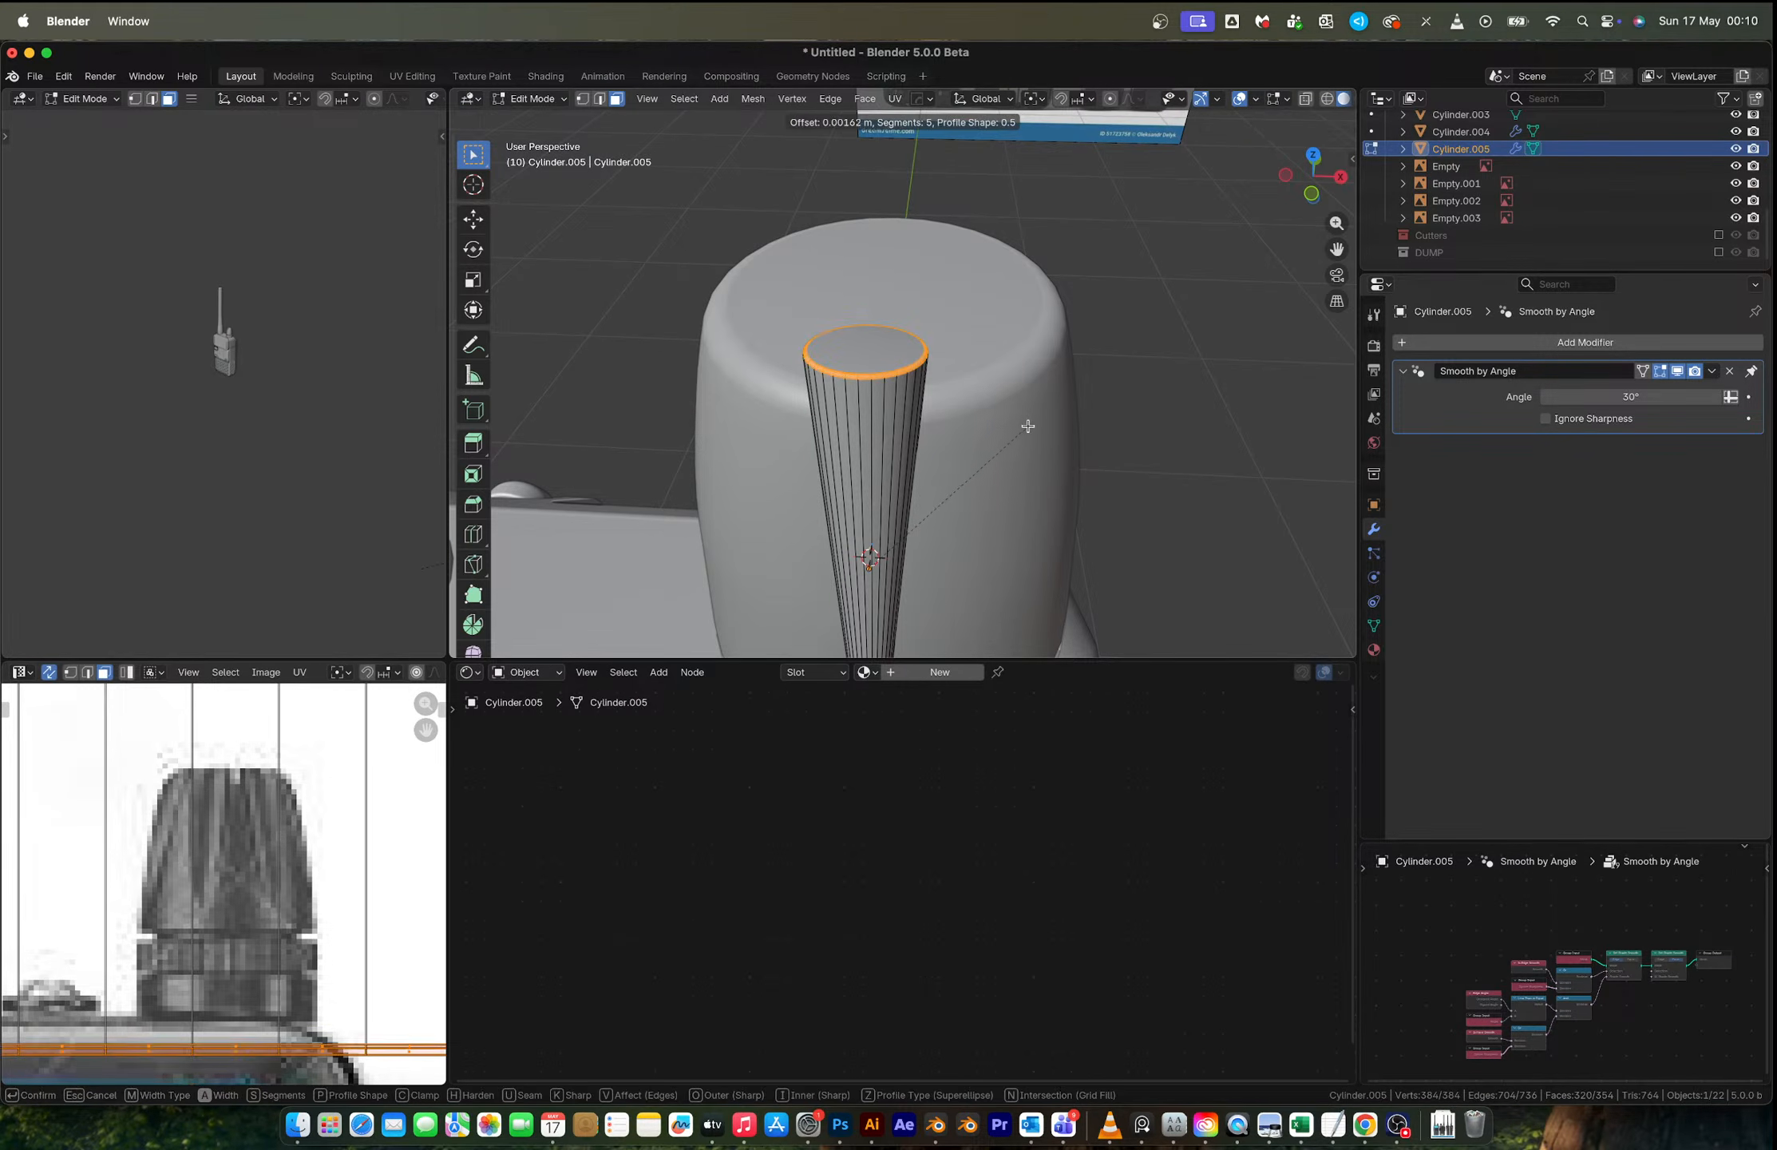
{"action": "left_click", "coordinate": [1033, 414]}
{"action": "key", "text": "Tab"}
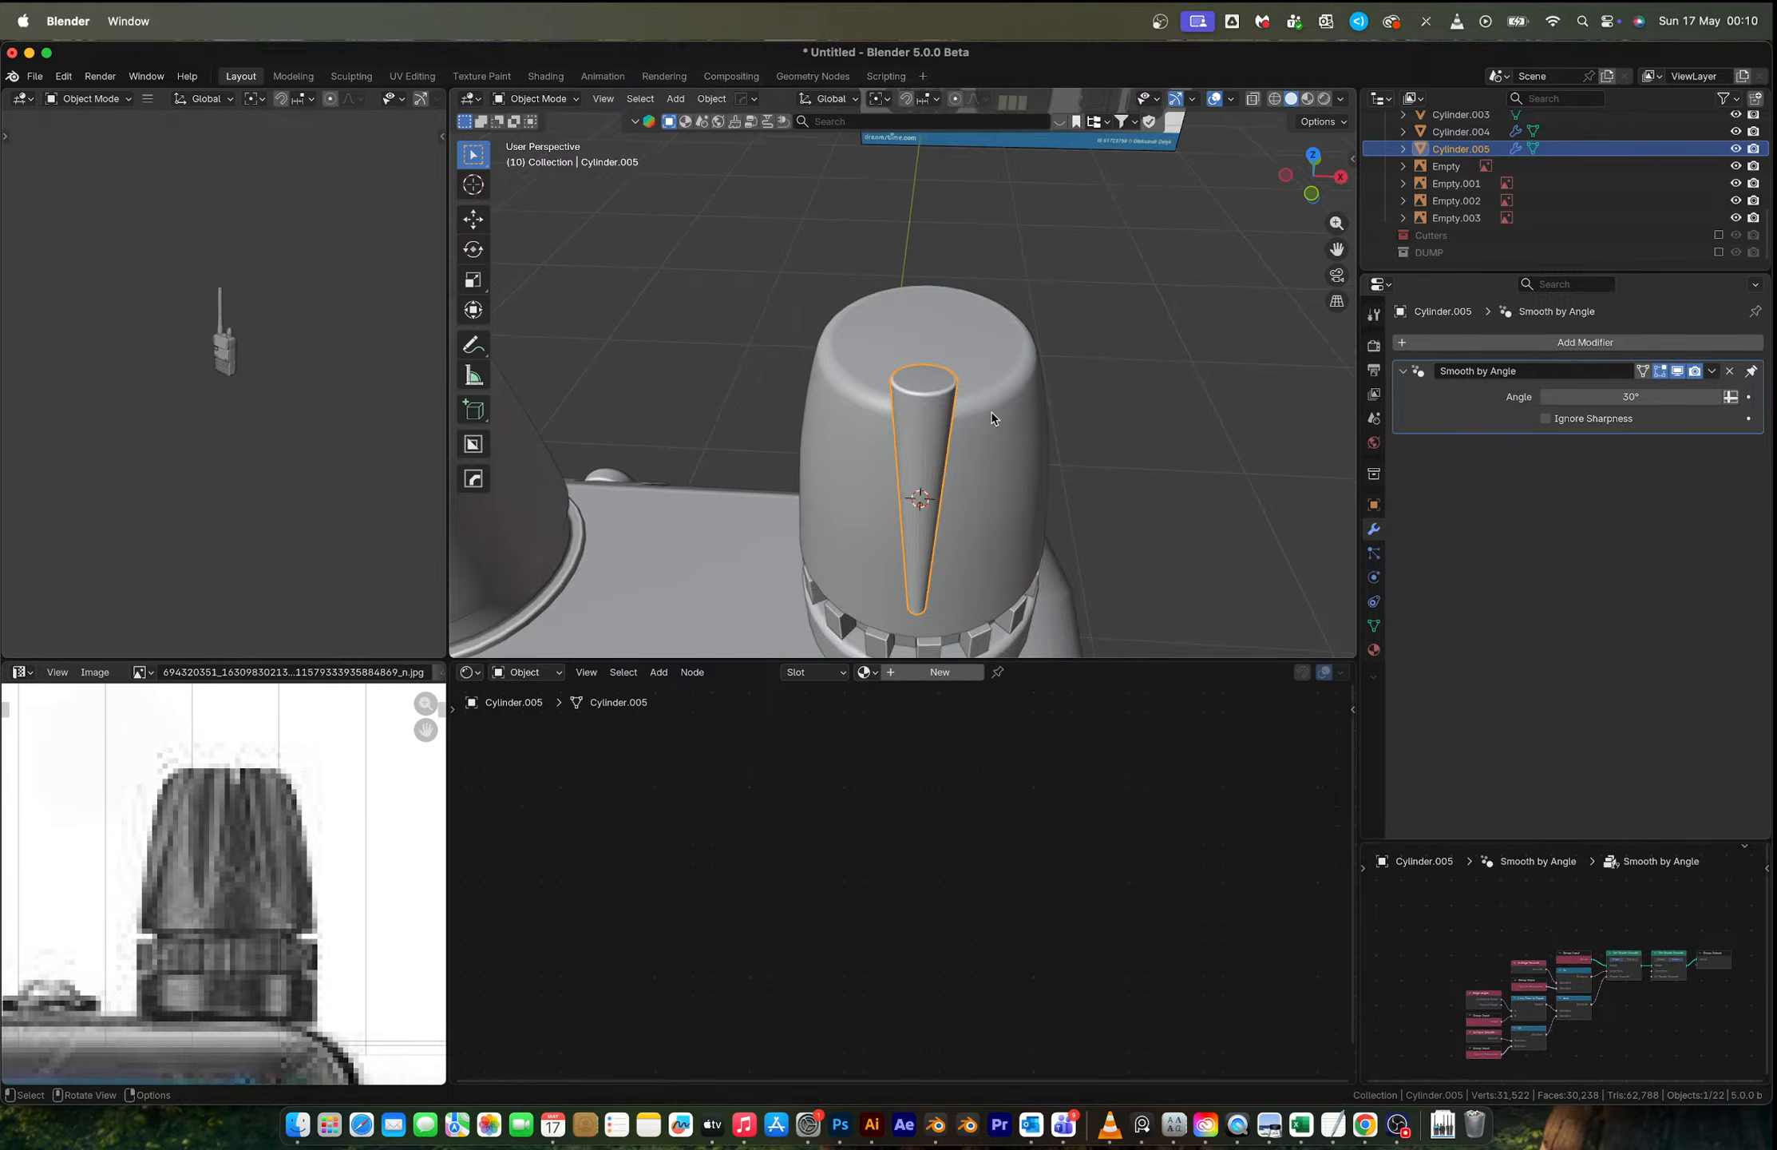
Step: Add a level 1 Catmull-Clark Subdivision to the tapered cylinder and apply the modifier
{"action": "middle_click_drag", "start_coordinate": [992, 412], "coordinate": [812, 374]}
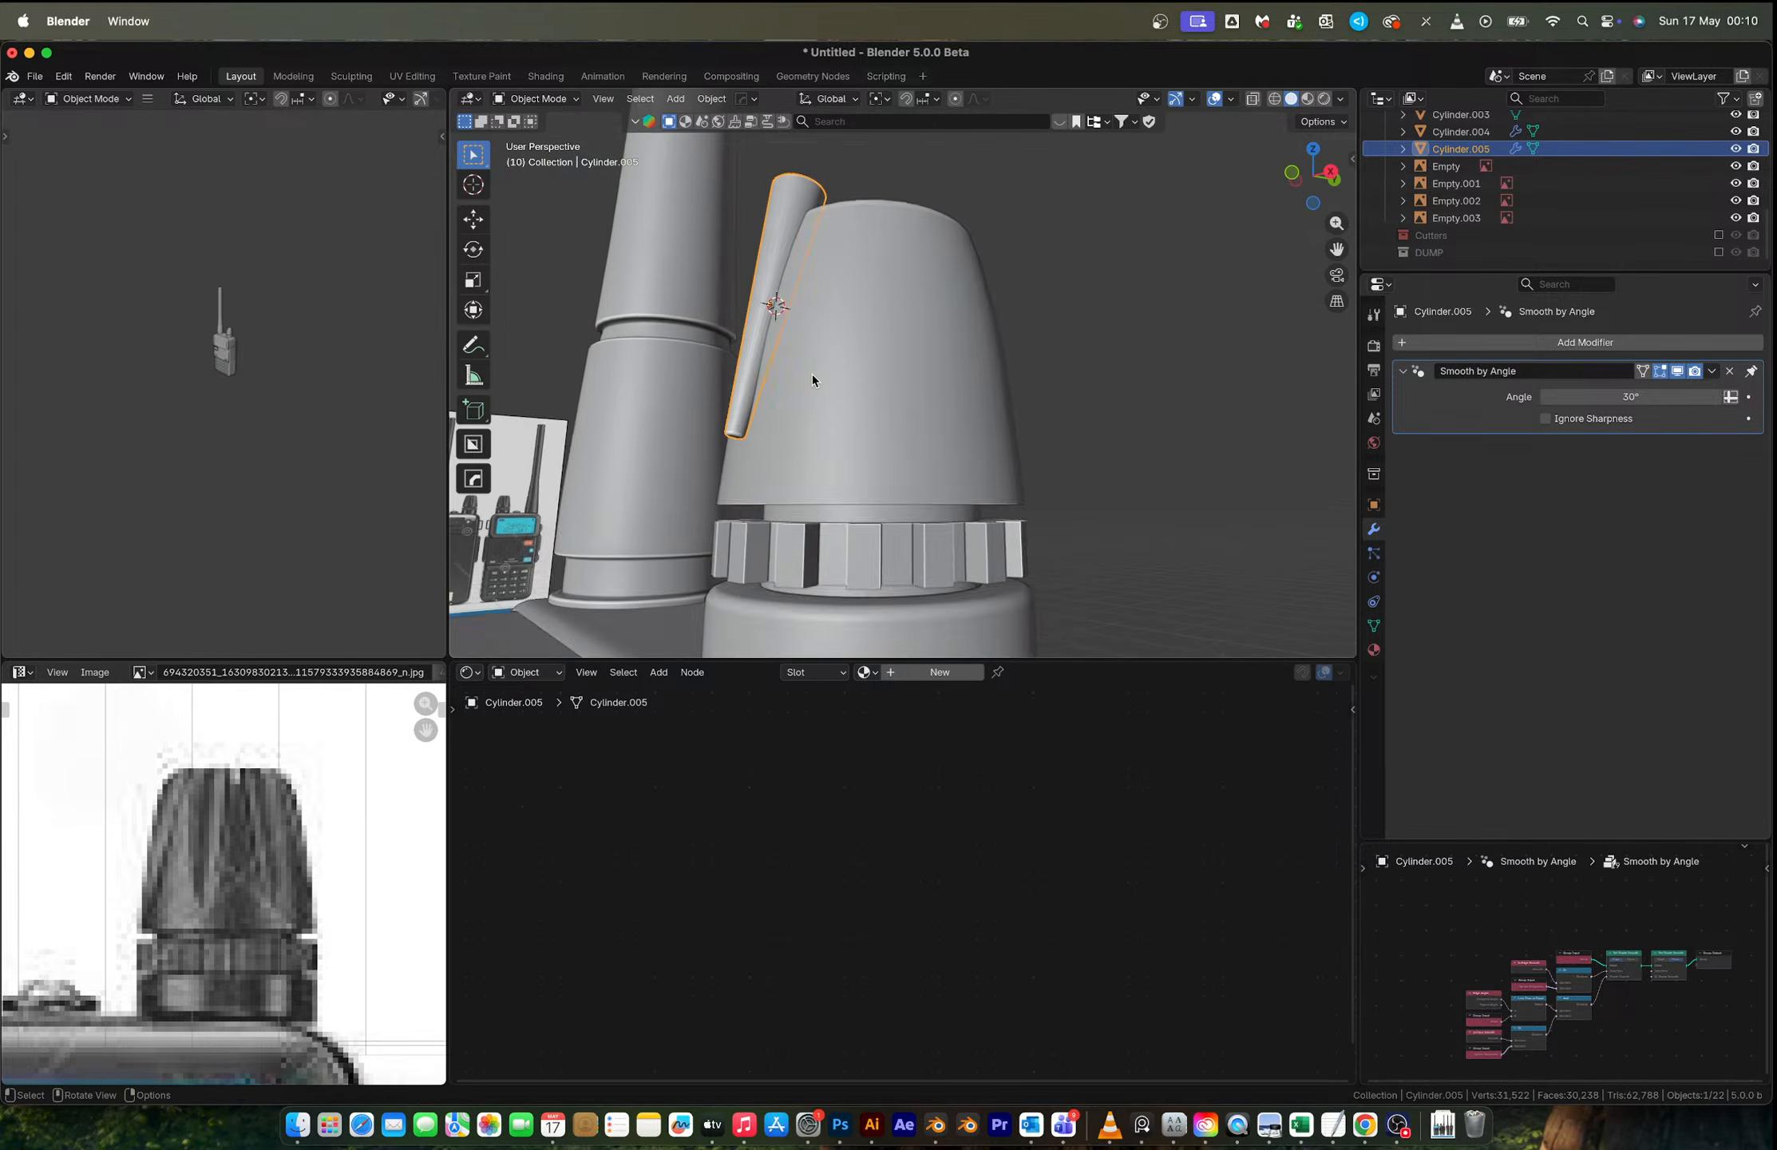
{"action": "scroll", "coordinate": [812, 374], "scroll_direction": "up", "scroll_amount": 3}
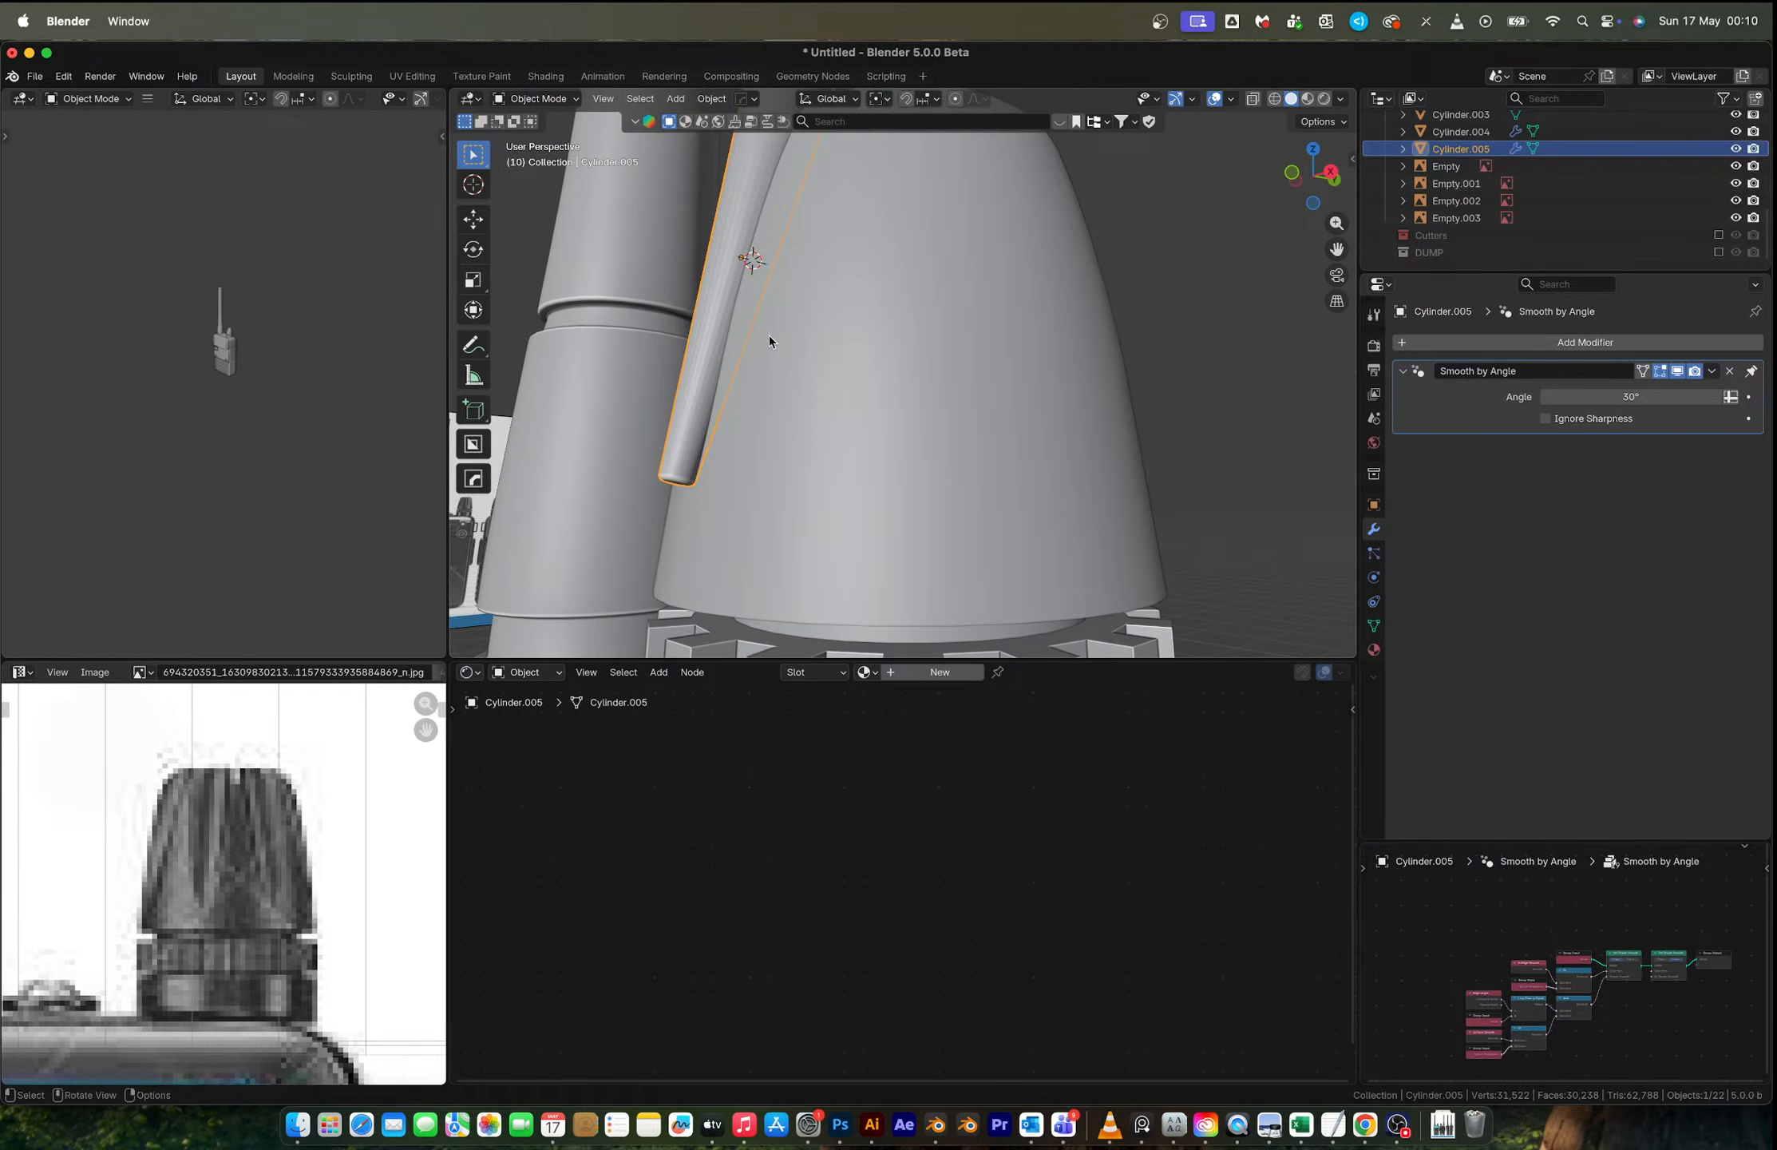
{"action": "key", "text": "ctrl+1"}
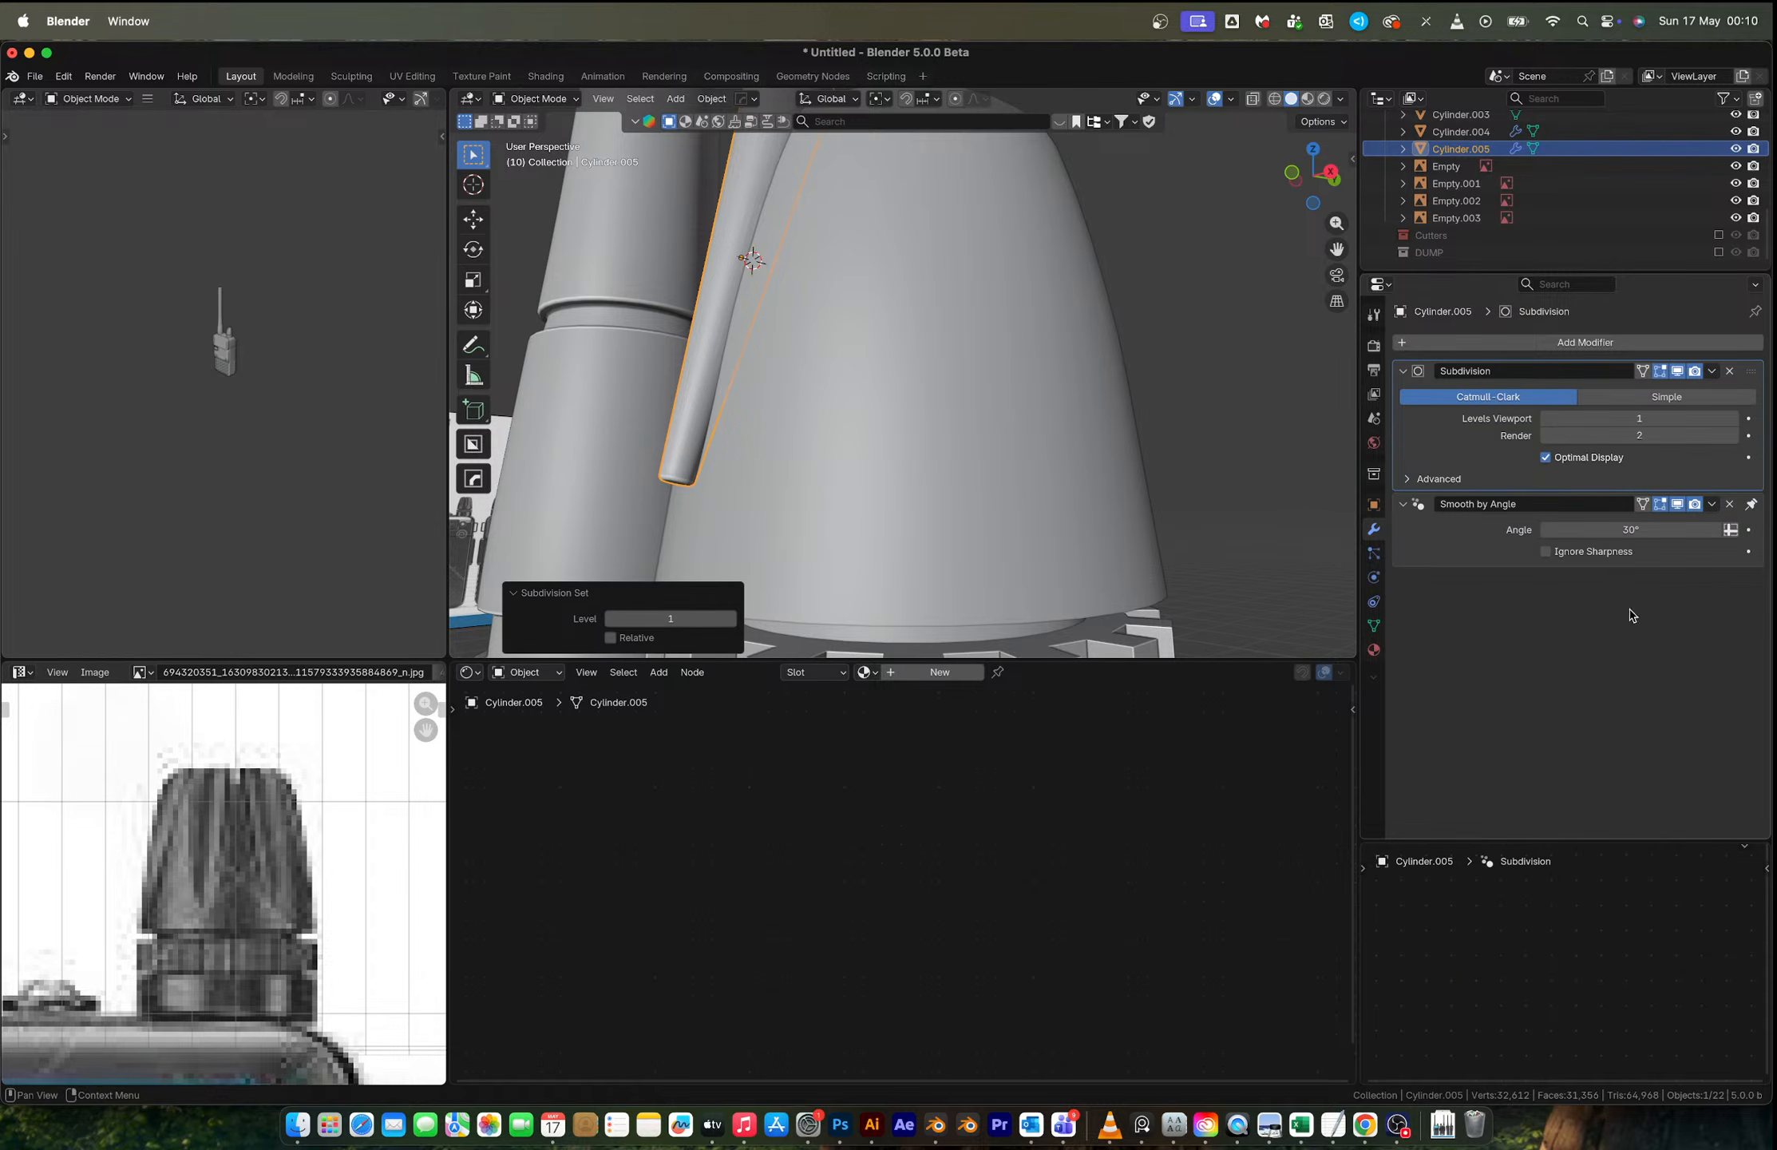
{"action": "key", "text": "ctrl+a"}
Step: Subtract the bevelled, subdivided cylinder from the knob's cap with a Difference Boolean
{"action": "left_click", "coordinate": [969, 350], "text": "shift"}
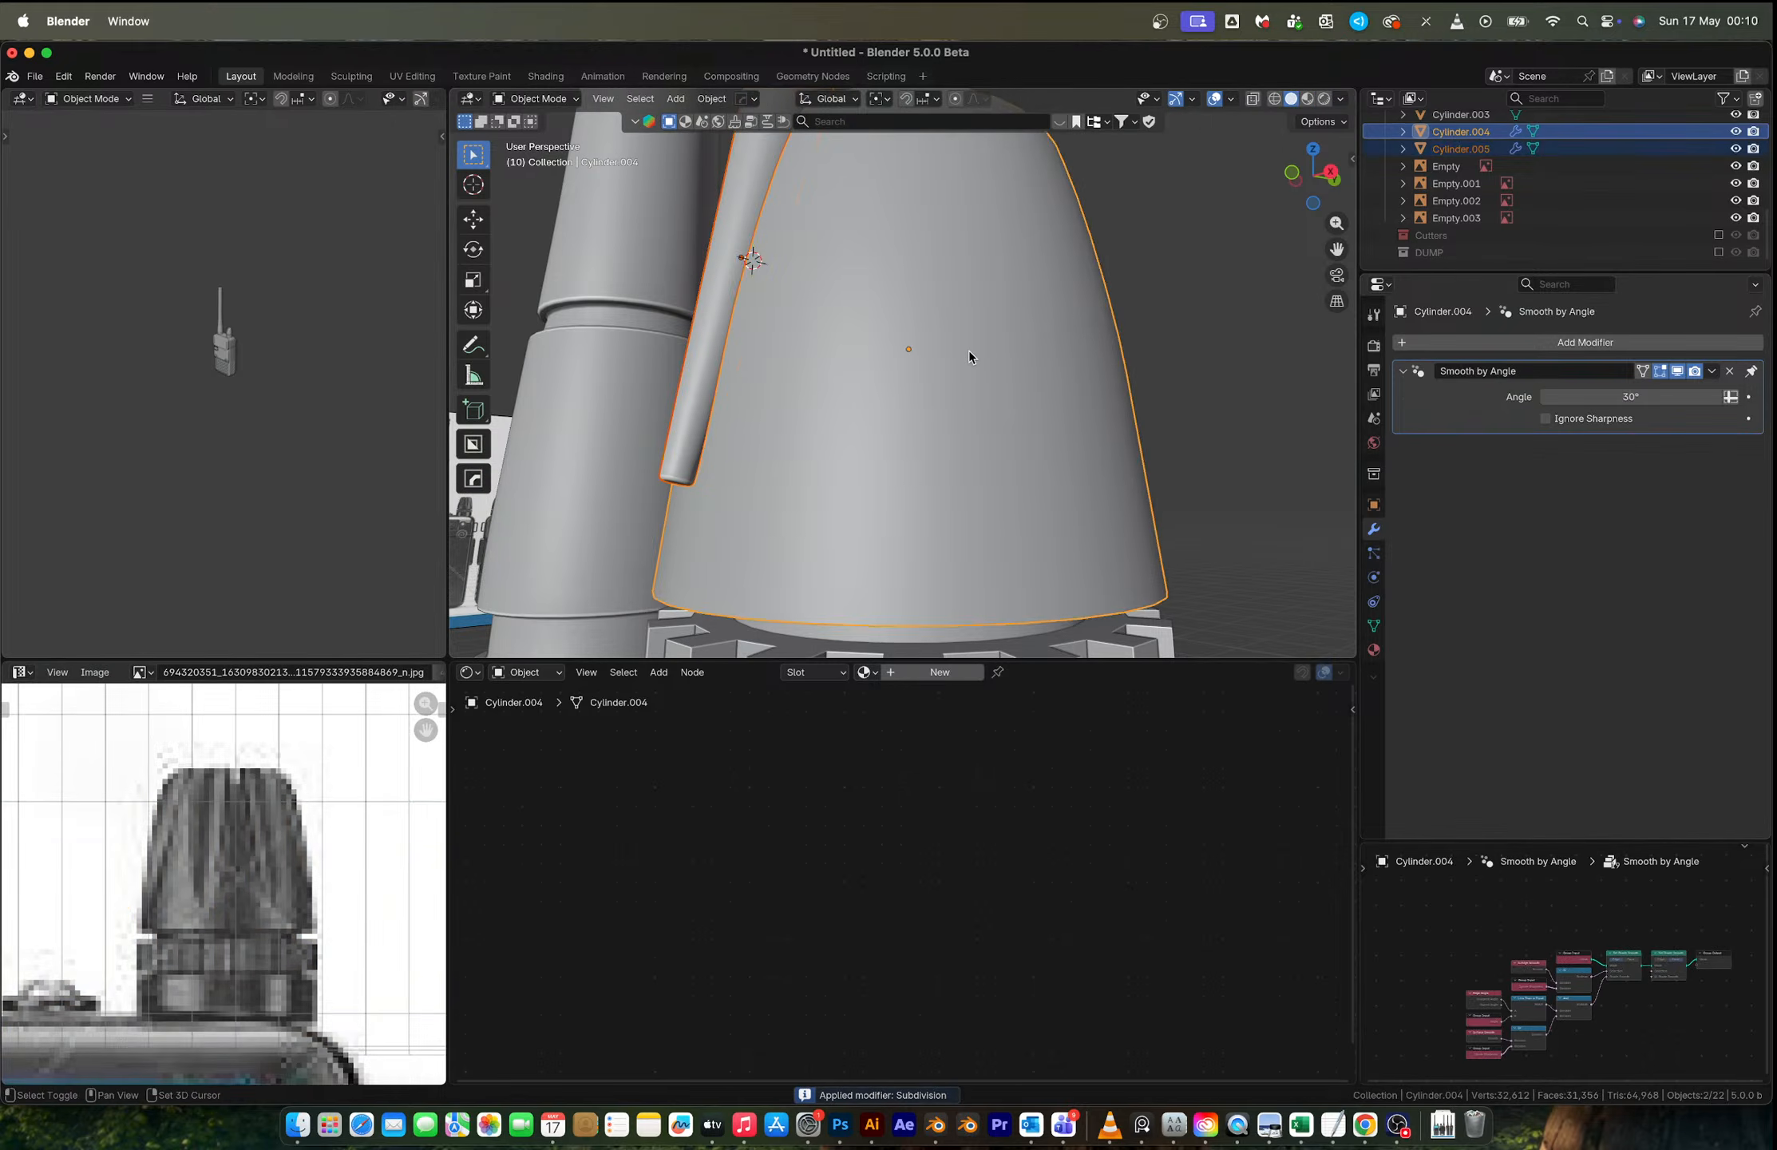
{"action": "key", "text": "q"}
{"action": "left_click", "coordinate": [970, 353]}
{"action": "middle_click_drag", "start_coordinate": [997, 383], "coordinate": [998, 343]}
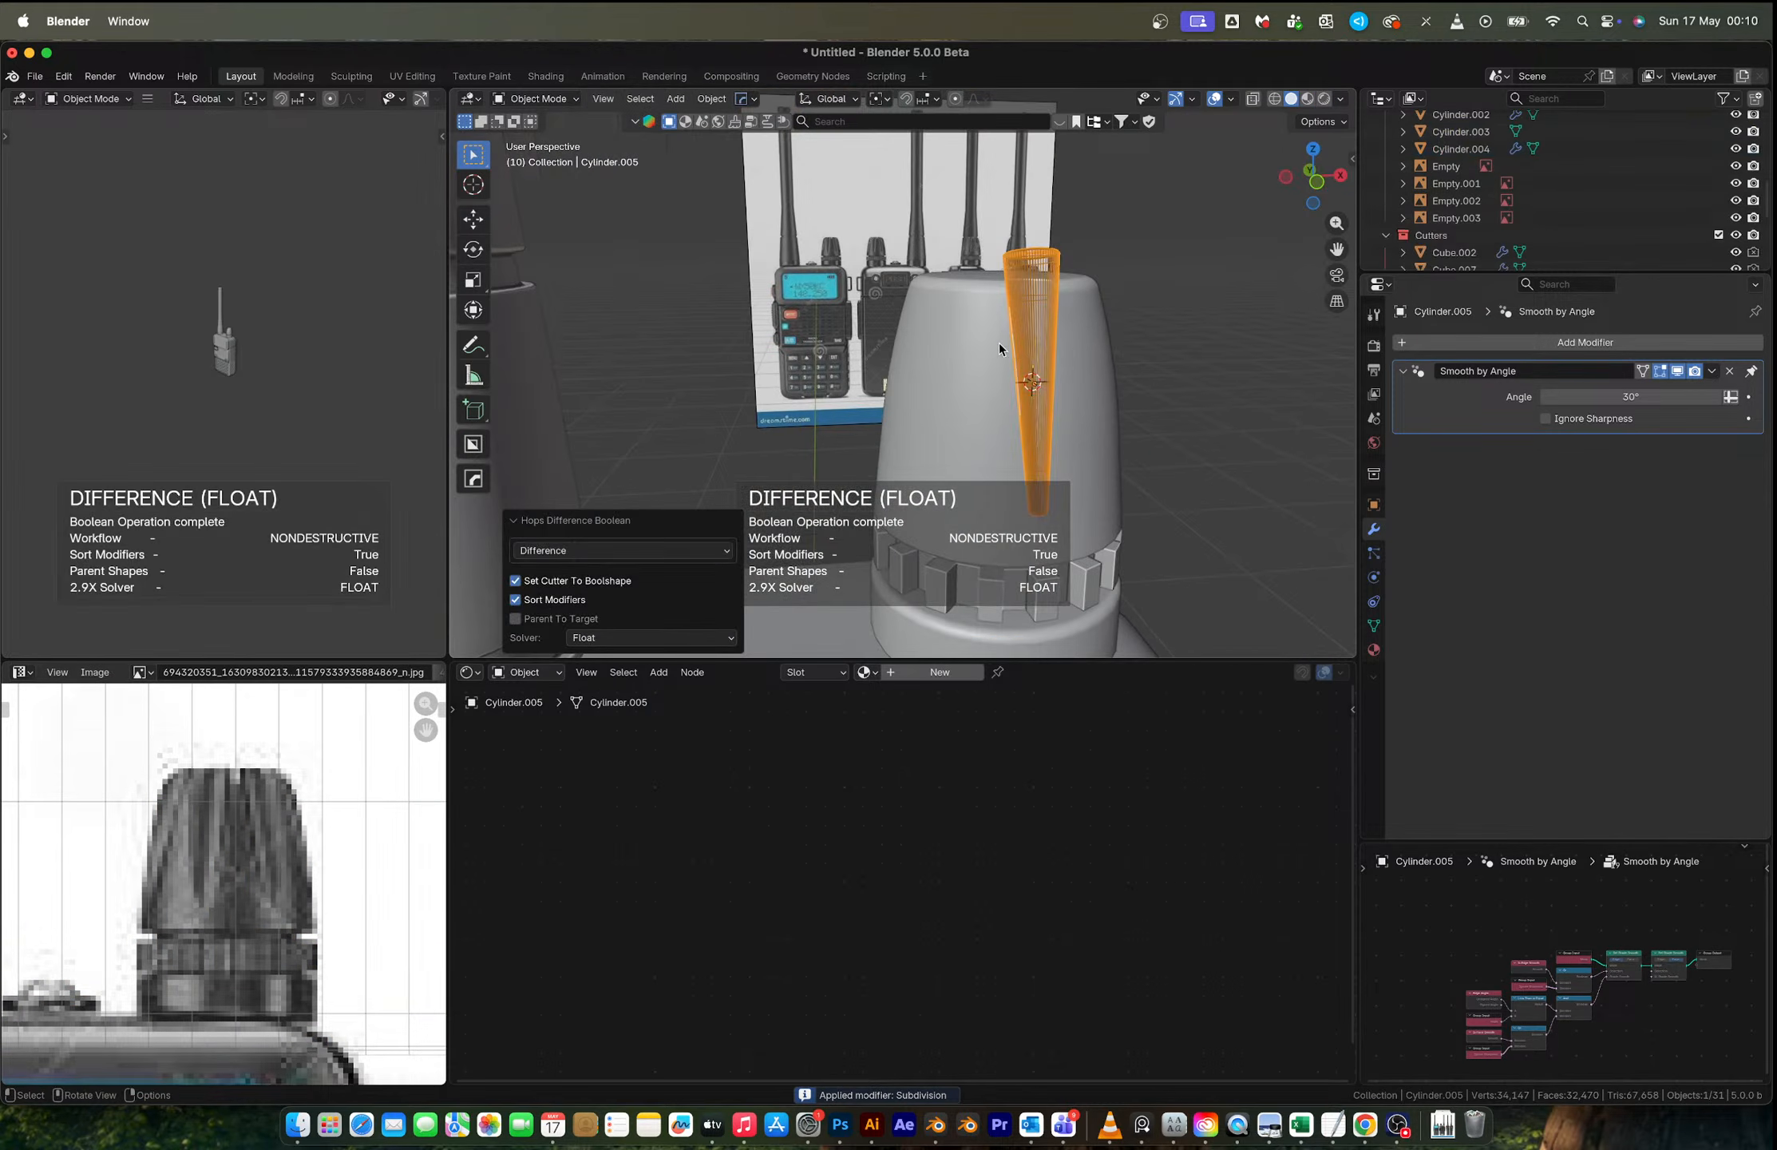
Step: Select the knob's cap, hide the Cutters collection and inspect the groove's rounded lower end against the mesh
{"action": "left_click", "coordinate": [1097, 392]}
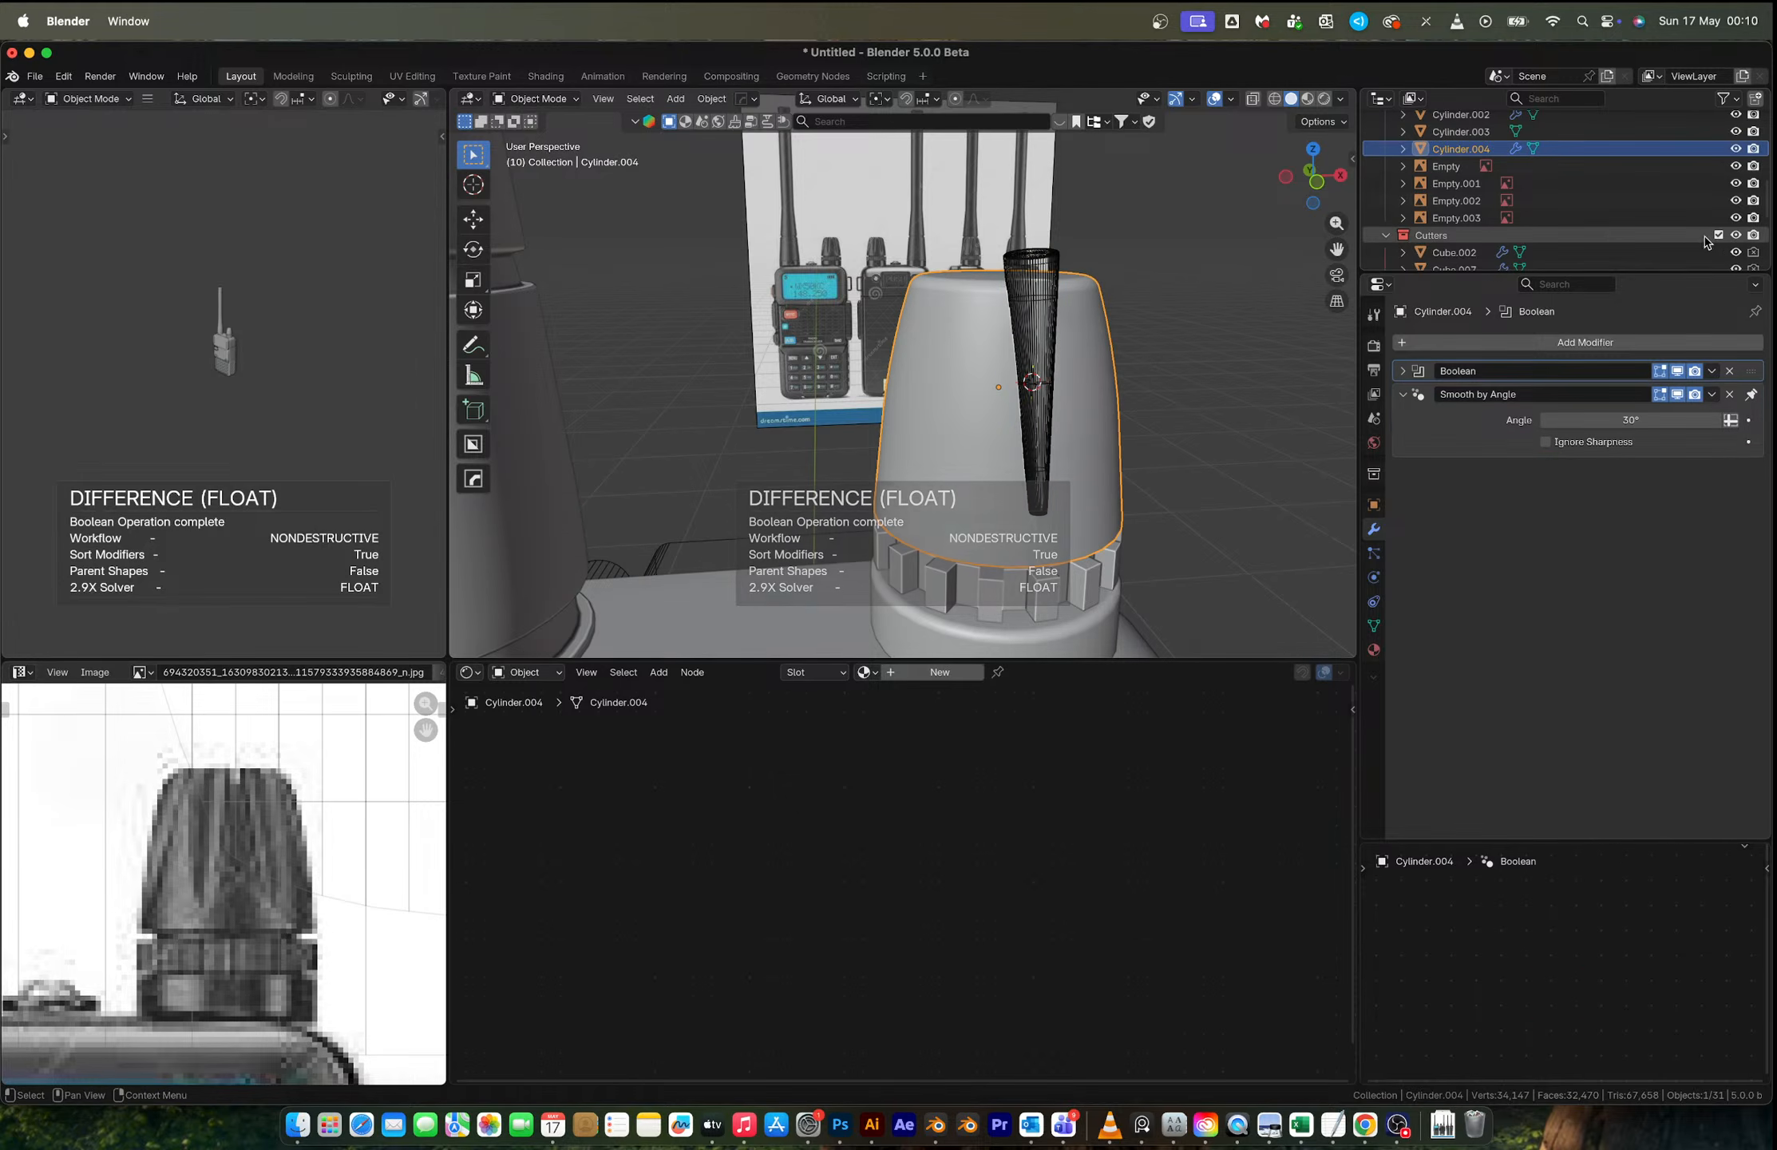
{"action": "middle_click_drag", "start_coordinate": [1191, 393], "coordinate": [1123, 457]}
{"action": "scroll", "coordinate": [1062, 439], "scroll_direction": "up", "scroll_amount": 4}
{"action": "key", "text": "Tab"}
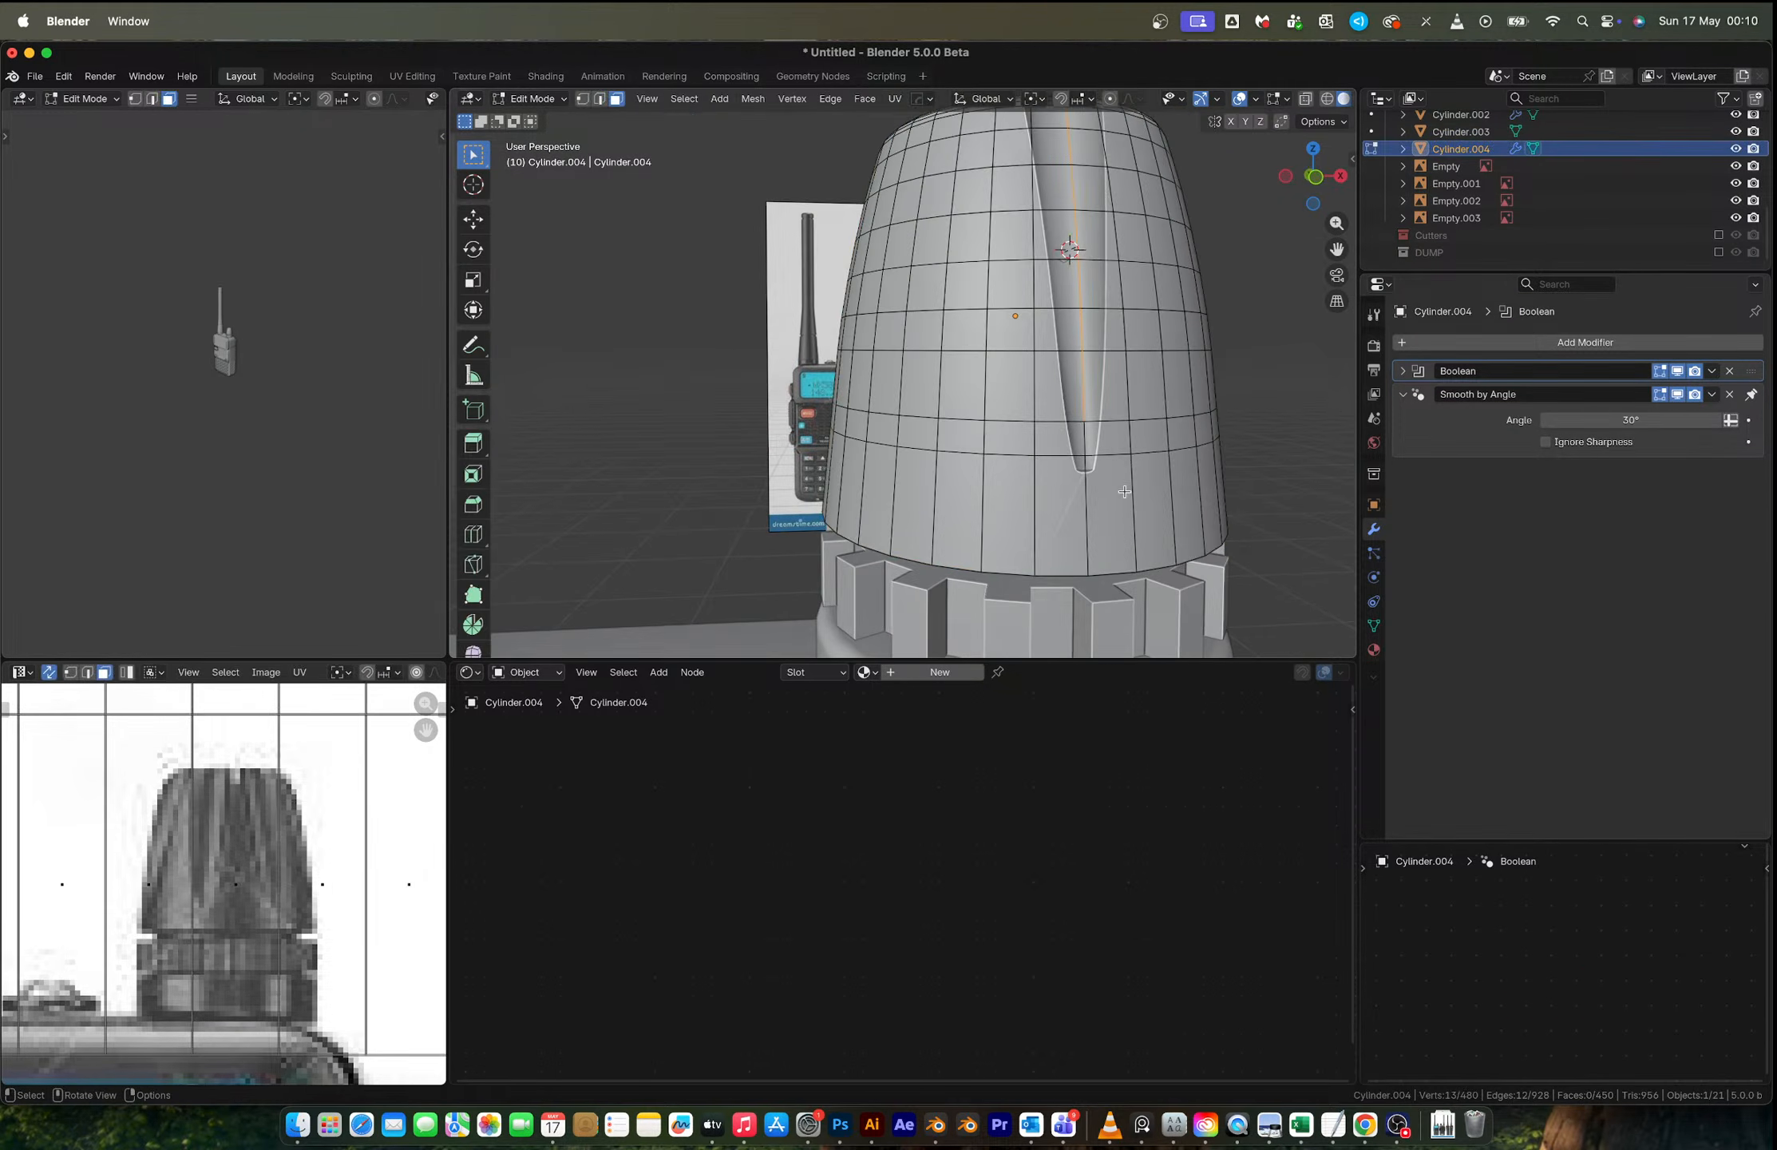
{"action": "scroll", "coordinate": [1117, 485], "scroll_direction": "up", "scroll_amount": 2}
{"action": "key", "text": "Tab"}
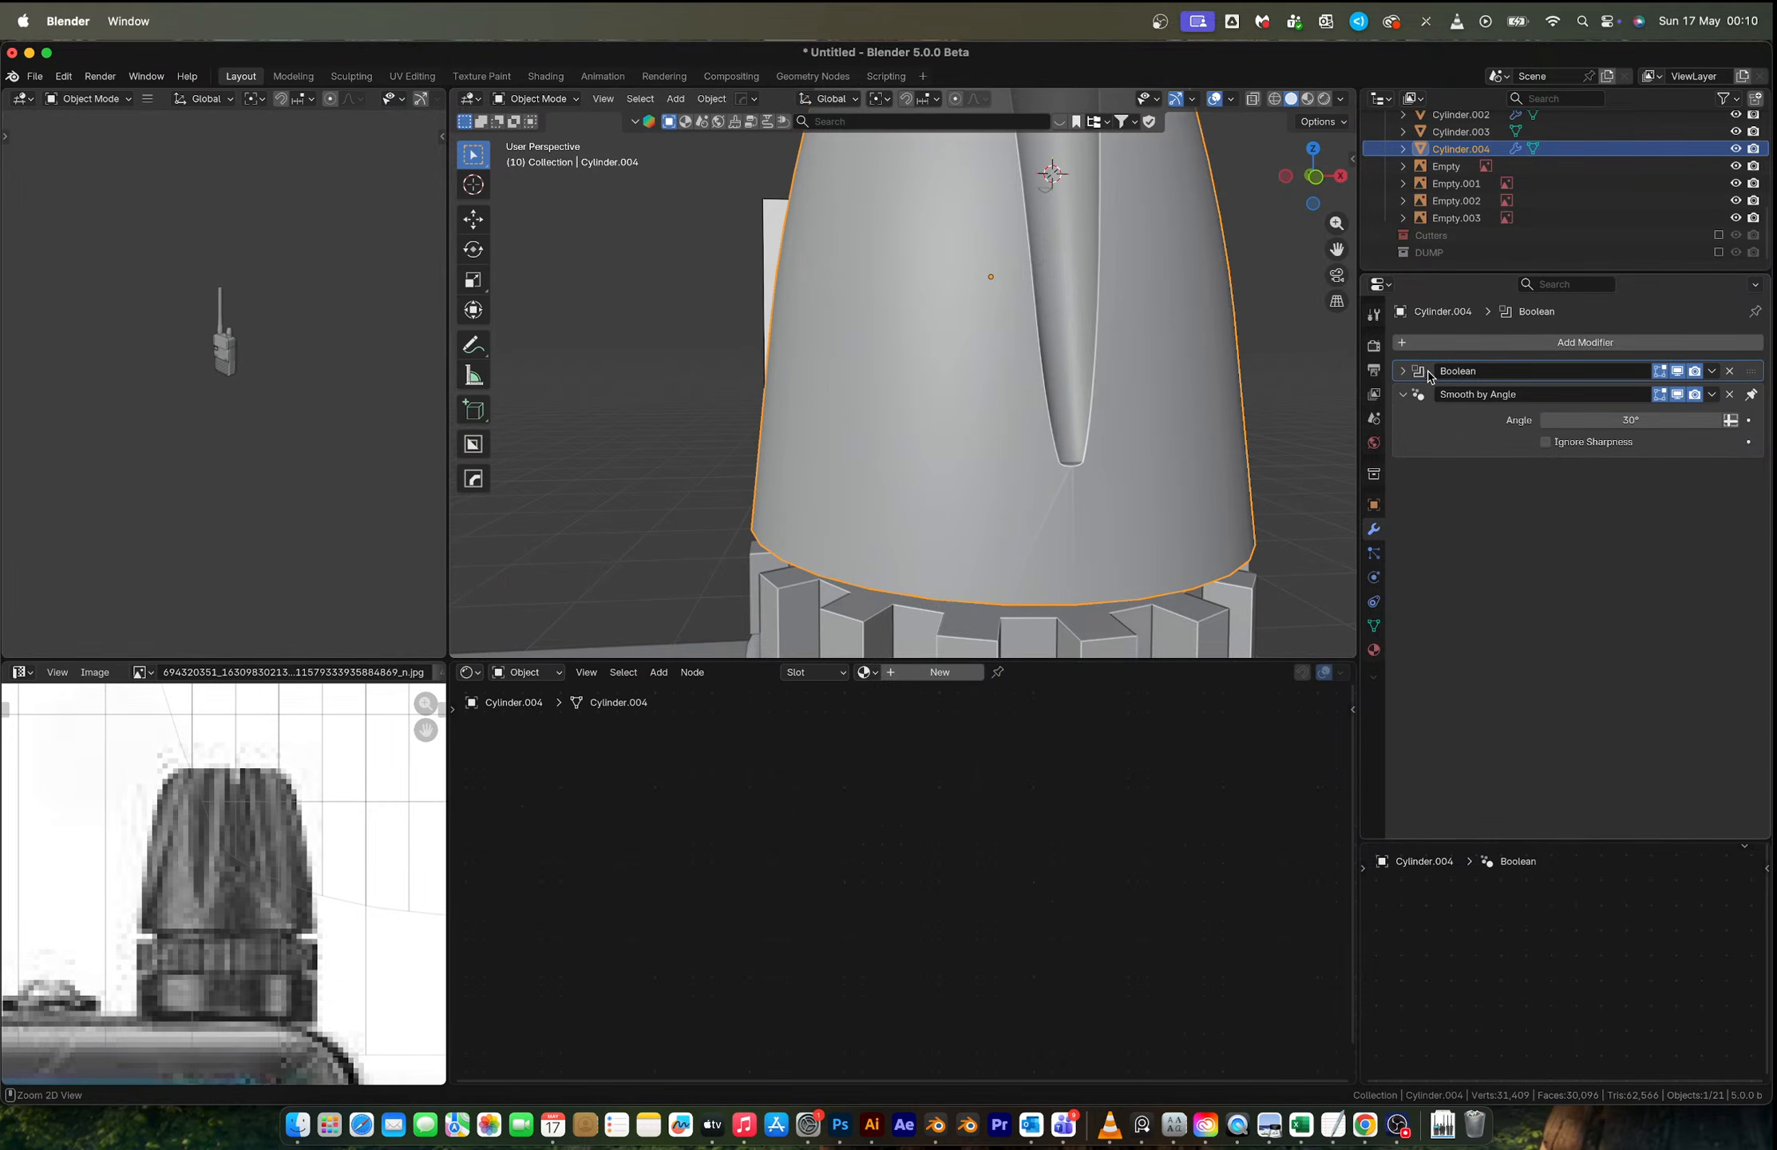
Step: Apply the cap's Boolean modifier and inspect the resulting mesh along the groove
{"action": "key", "text": "ctrl+a"}
{"action": "key", "text": "Tab"}
{"action": "middle_click_drag", "start_coordinate": [1142, 393], "coordinate": [1099, 394]}
{"action": "scroll", "coordinate": [1086, 395], "scroll_direction": "up", "scroll_amount": 3}
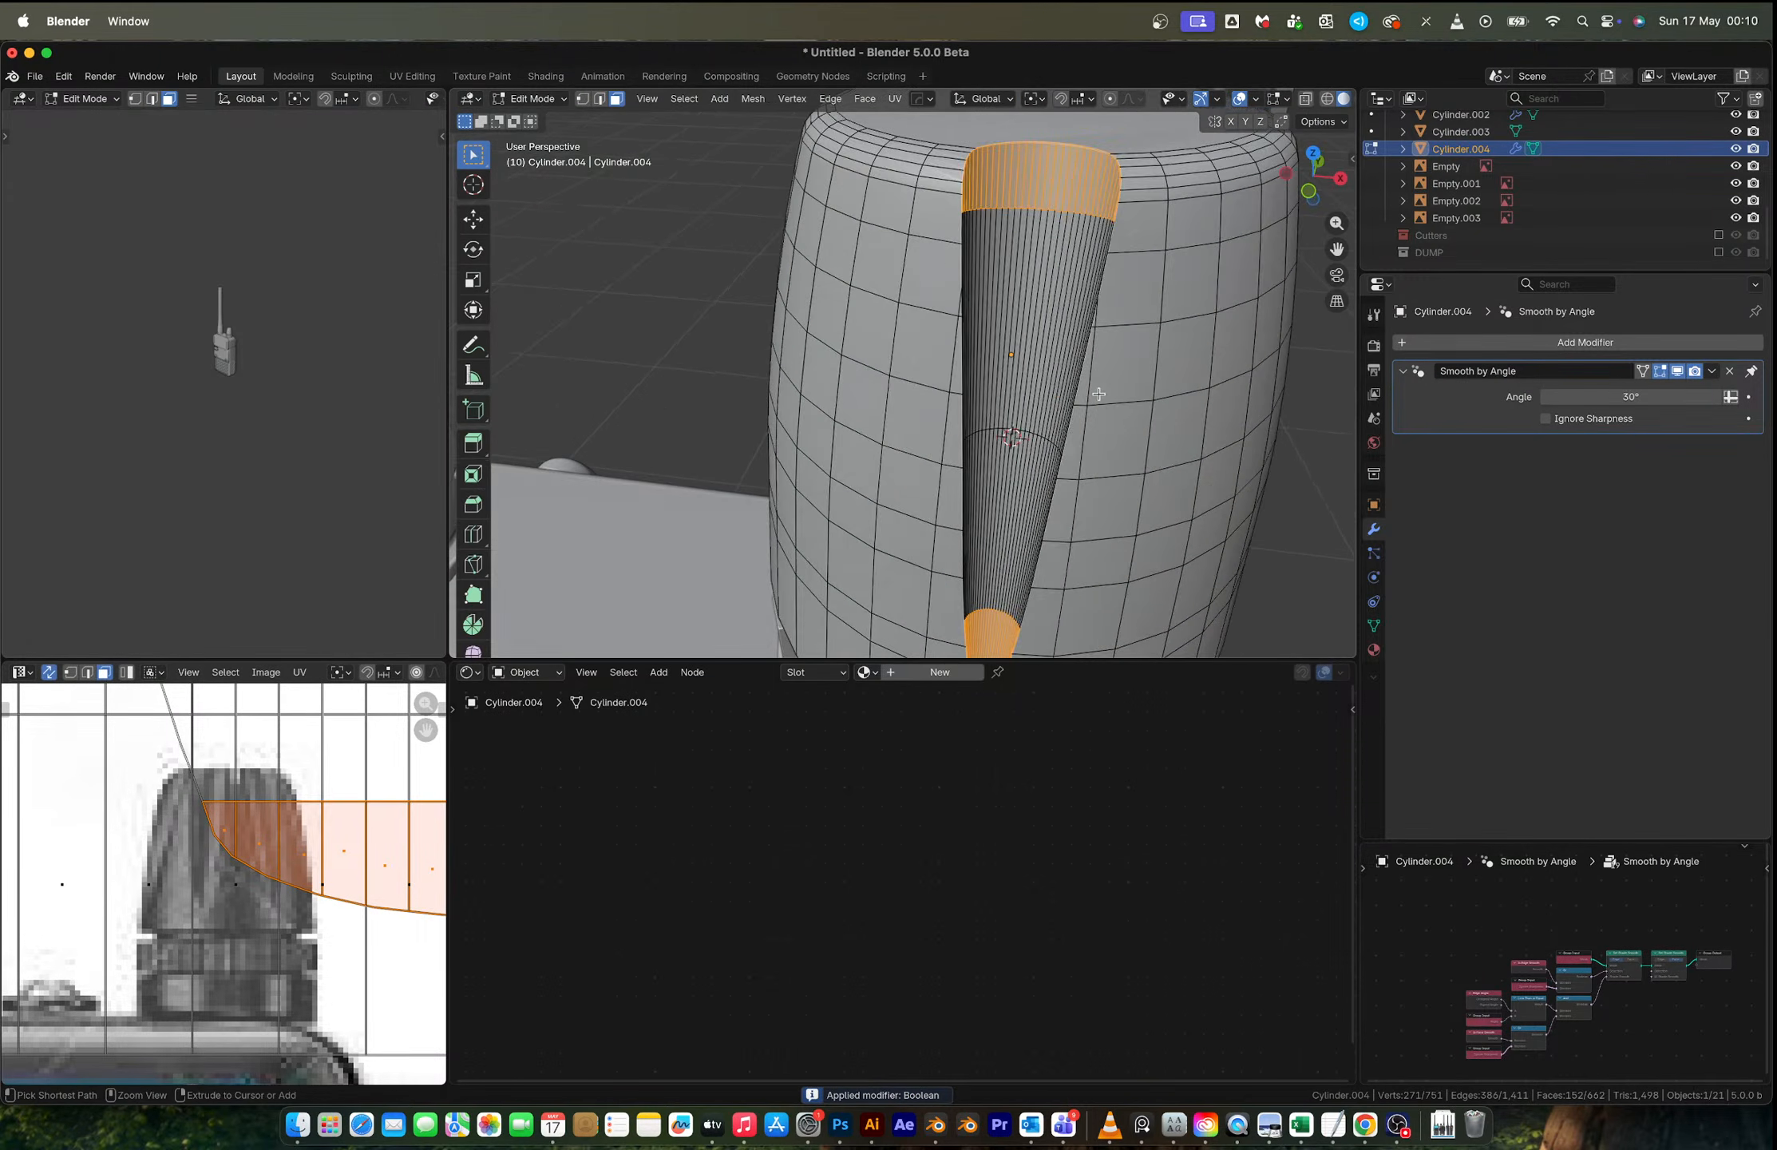
Step: Undo the cap's Boolean and the tapered cylinder's subdivision, end bevels and applied scale
{"action": "key", "text": "ctrl+z"}
{"action": "key", "text": "ctrl+z"}
{"action": "key", "text": "ctrl+z"}
{"action": "key", "text": "ctrl+z"}
{"action": "key", "text": "ctrl+z"}
{"action": "key", "text": "ctrl+z"}
{"action": "key", "text": "ctrl+z"}
{"action": "key", "text": "ctrl+z"}
{"action": "key", "text": "ctrl+z"}
{"action": "key", "text": "ctrl+z"}
{"action": "key", "text": "ctrl+z"}
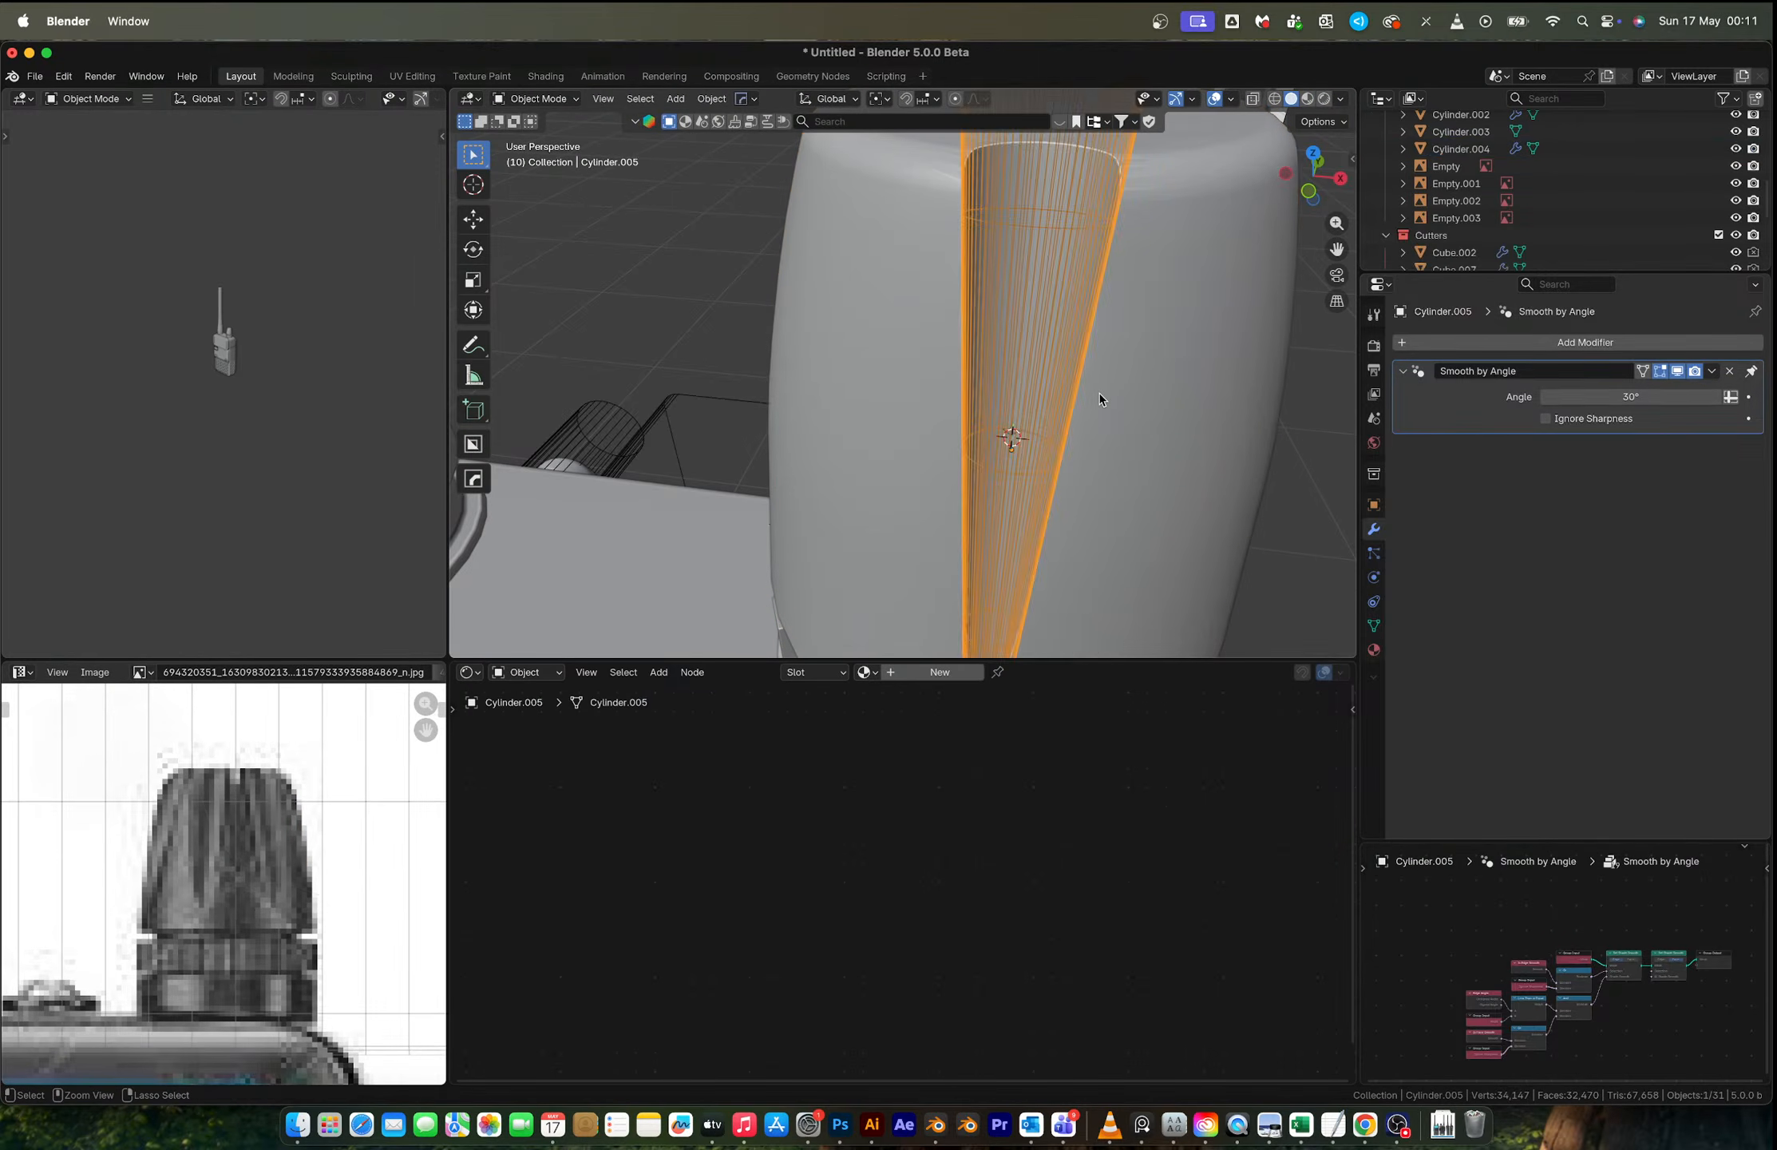
{"action": "scroll", "coordinate": [1099, 394], "scroll_direction": "down", "scroll_amount": 5}
{"action": "key", "text": "ctrl+z"}
{"action": "key", "text": "ctrl+z"}
{"action": "key", "text": "ctrl+z"}
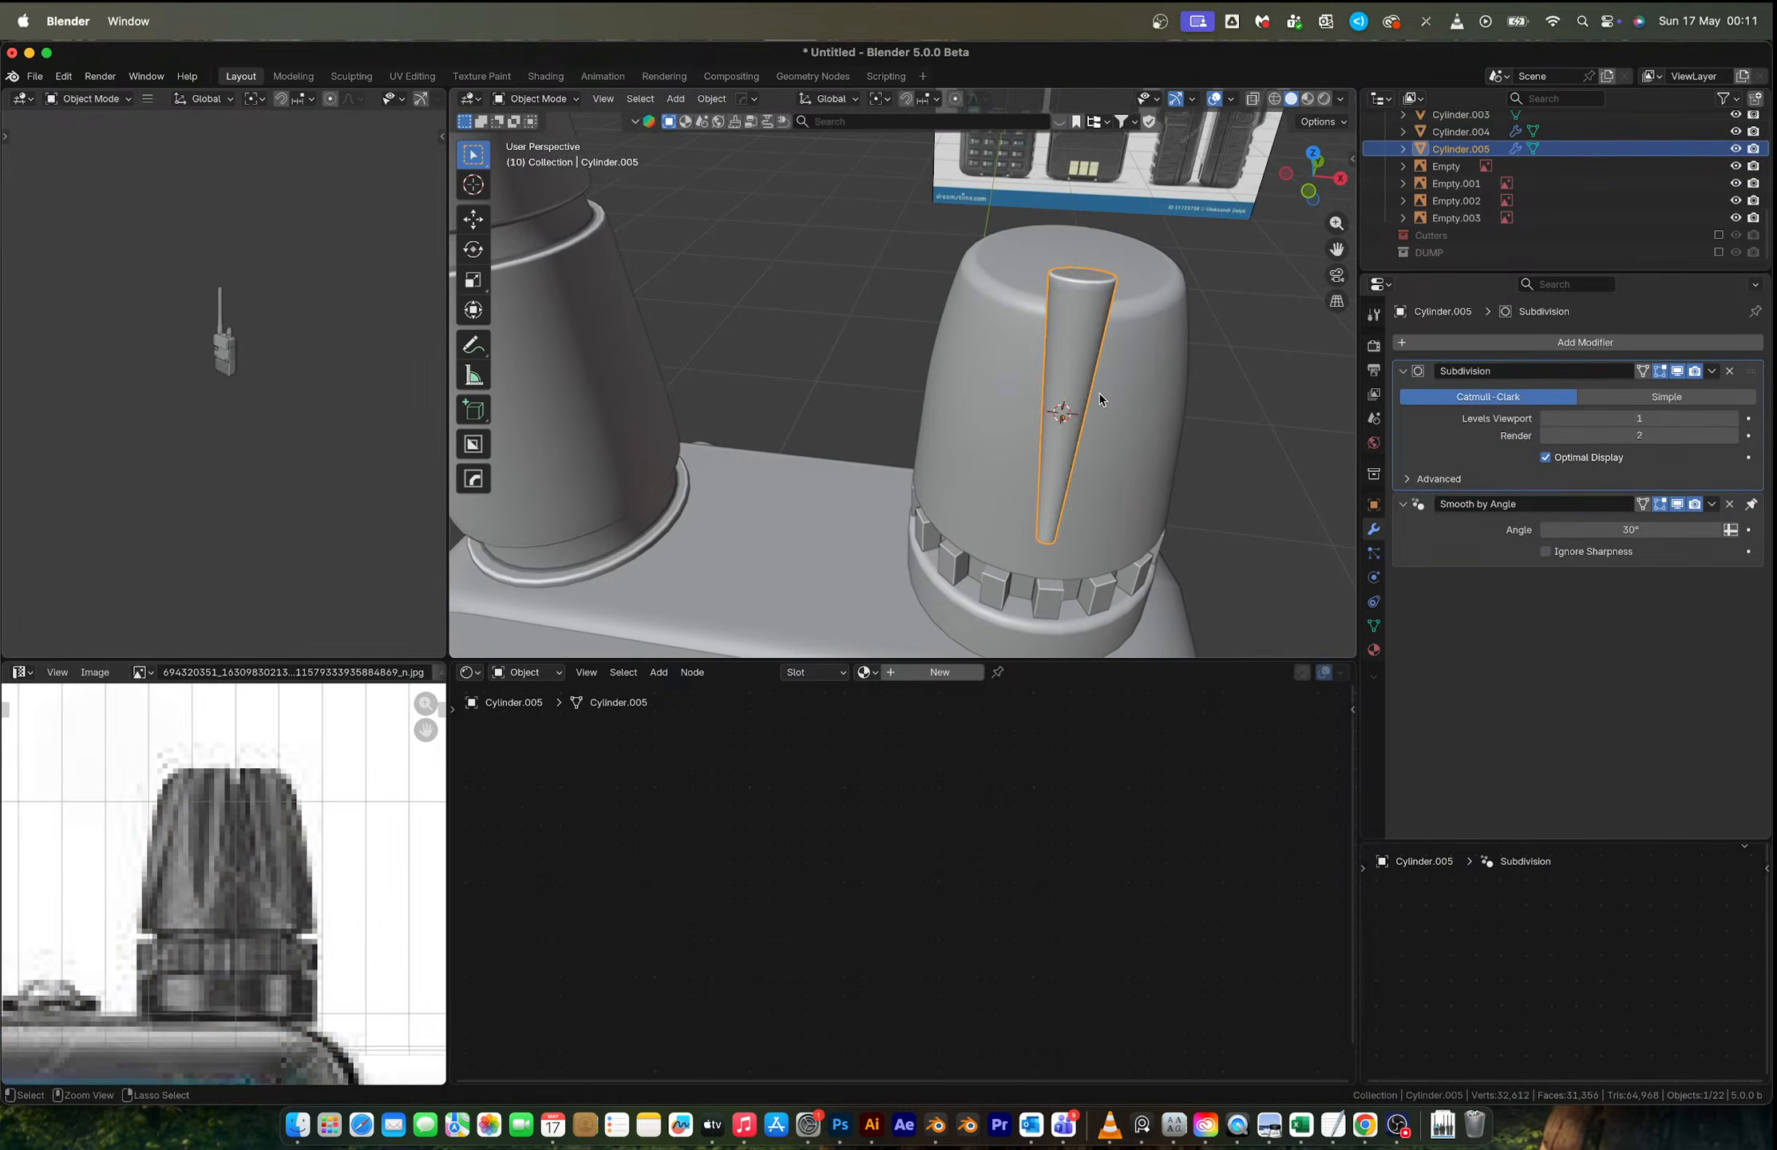
{"action": "key", "text": "ctrl+z"}
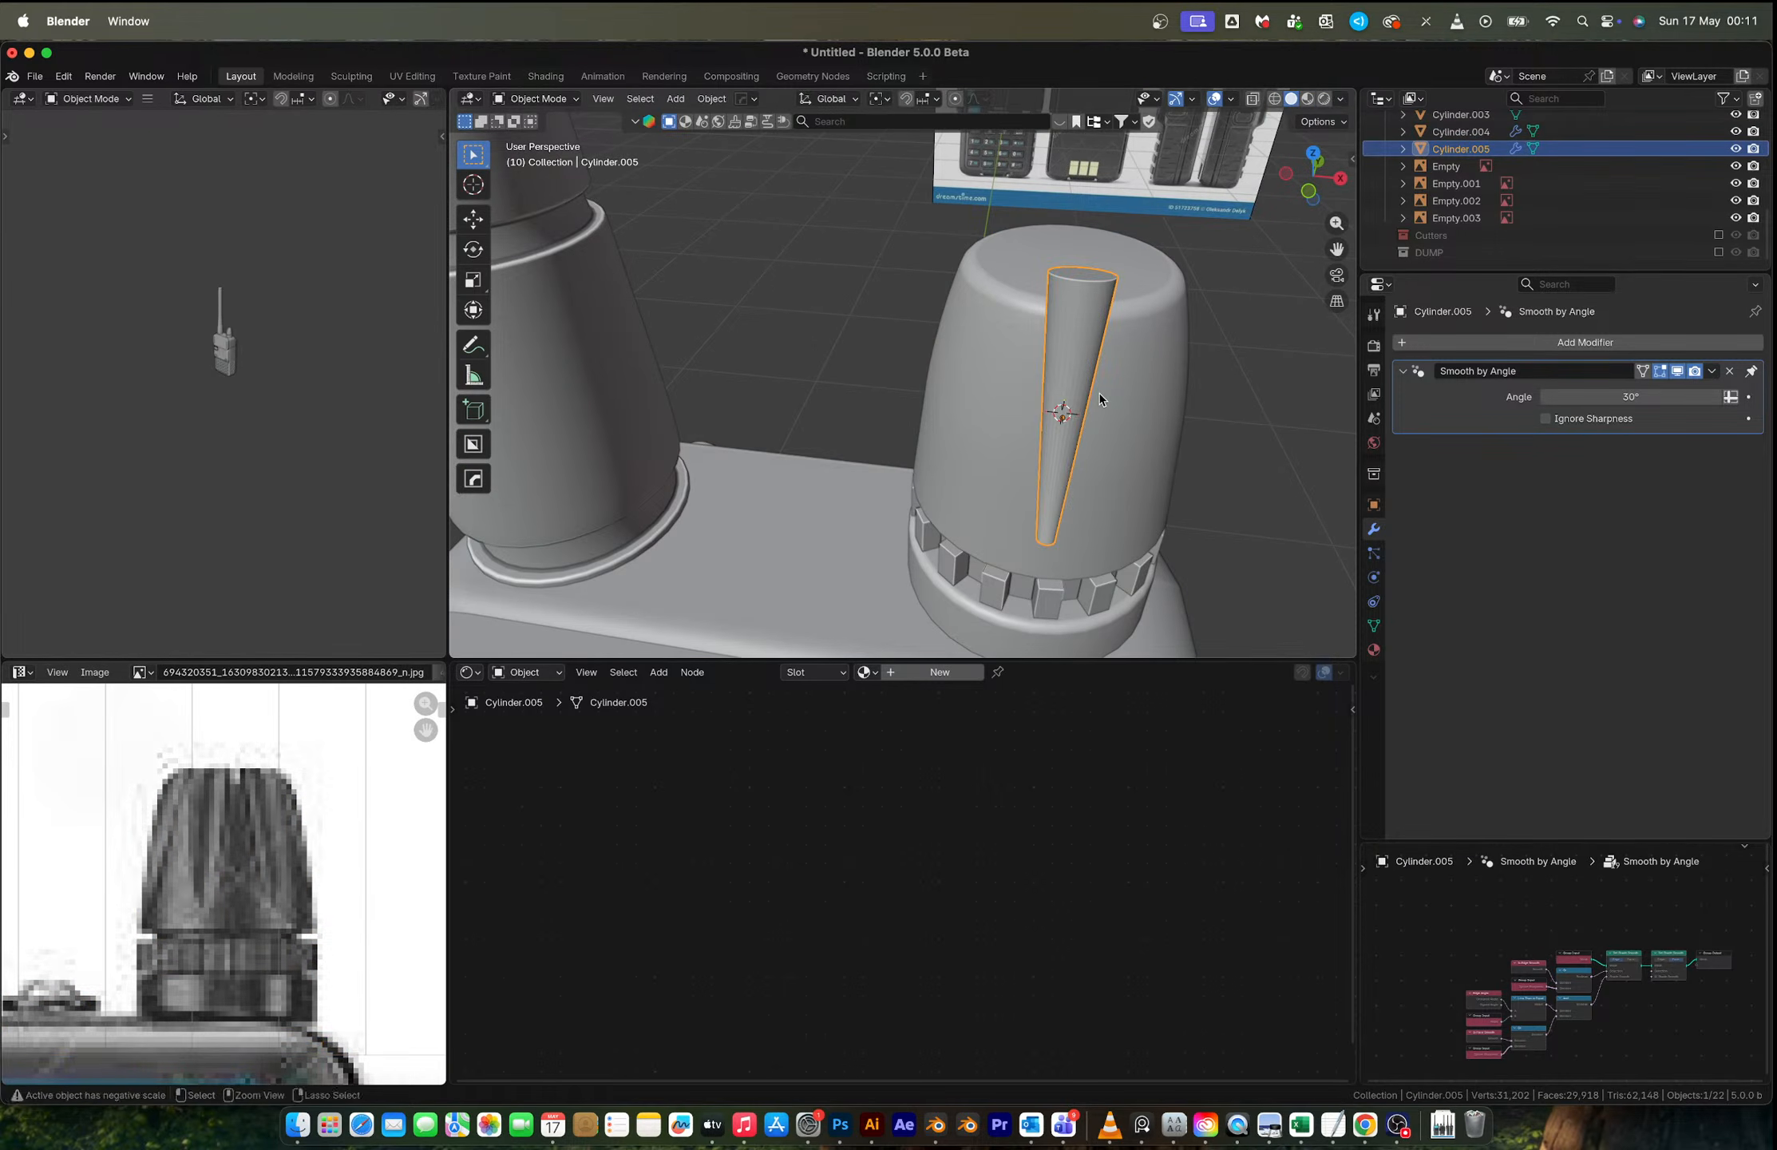
{"action": "key", "text": "ctrl+z"}
{"action": "key", "text": "ctrl+z"}
{"action": "key", "text": "ctrl+z"}
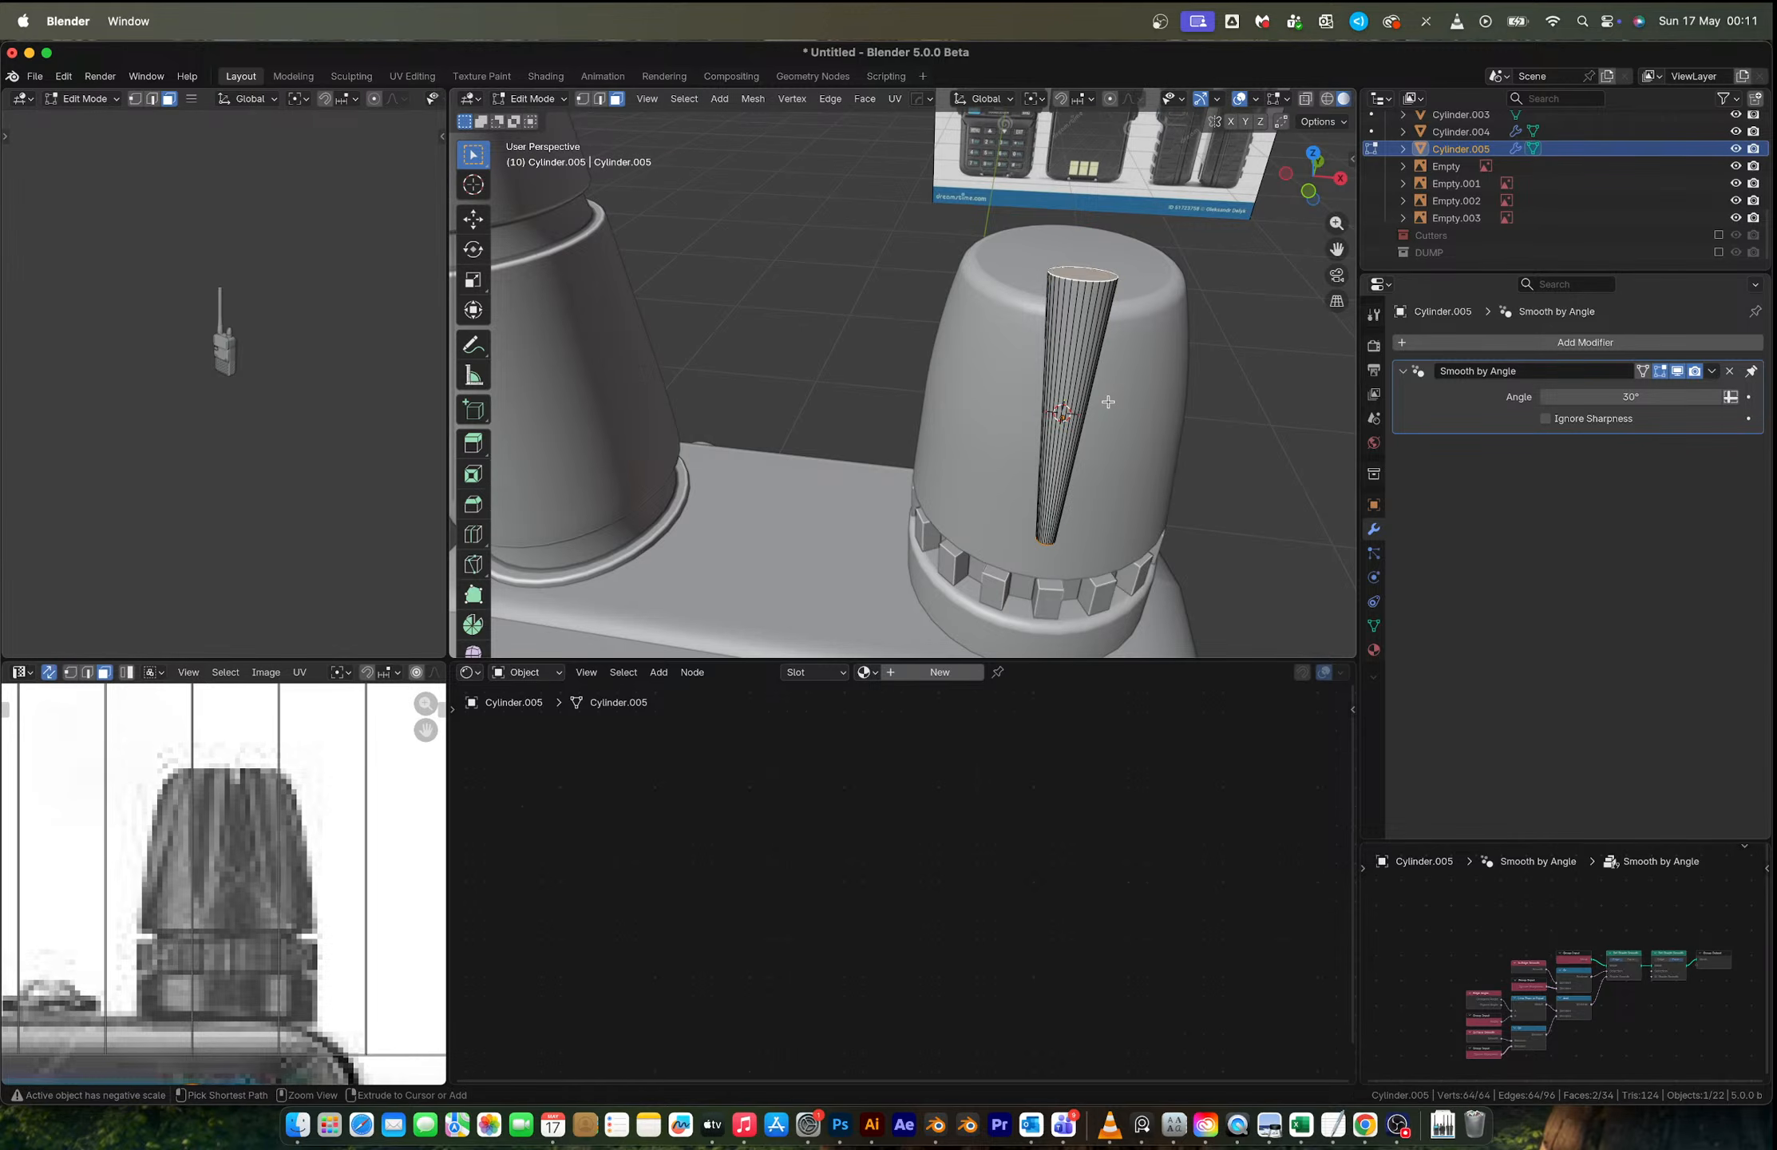
Step: Move the tapered cylinder about 0.0044 m along the global Y axis, deeper into the knob's cap
{"action": "middle_click_drag", "start_coordinate": [1108, 401], "coordinate": [1069, 301]}
{"action": "key", "text": "Tab"}
{"action": "left_click", "coordinate": [1069, 301], "text": "shift"}
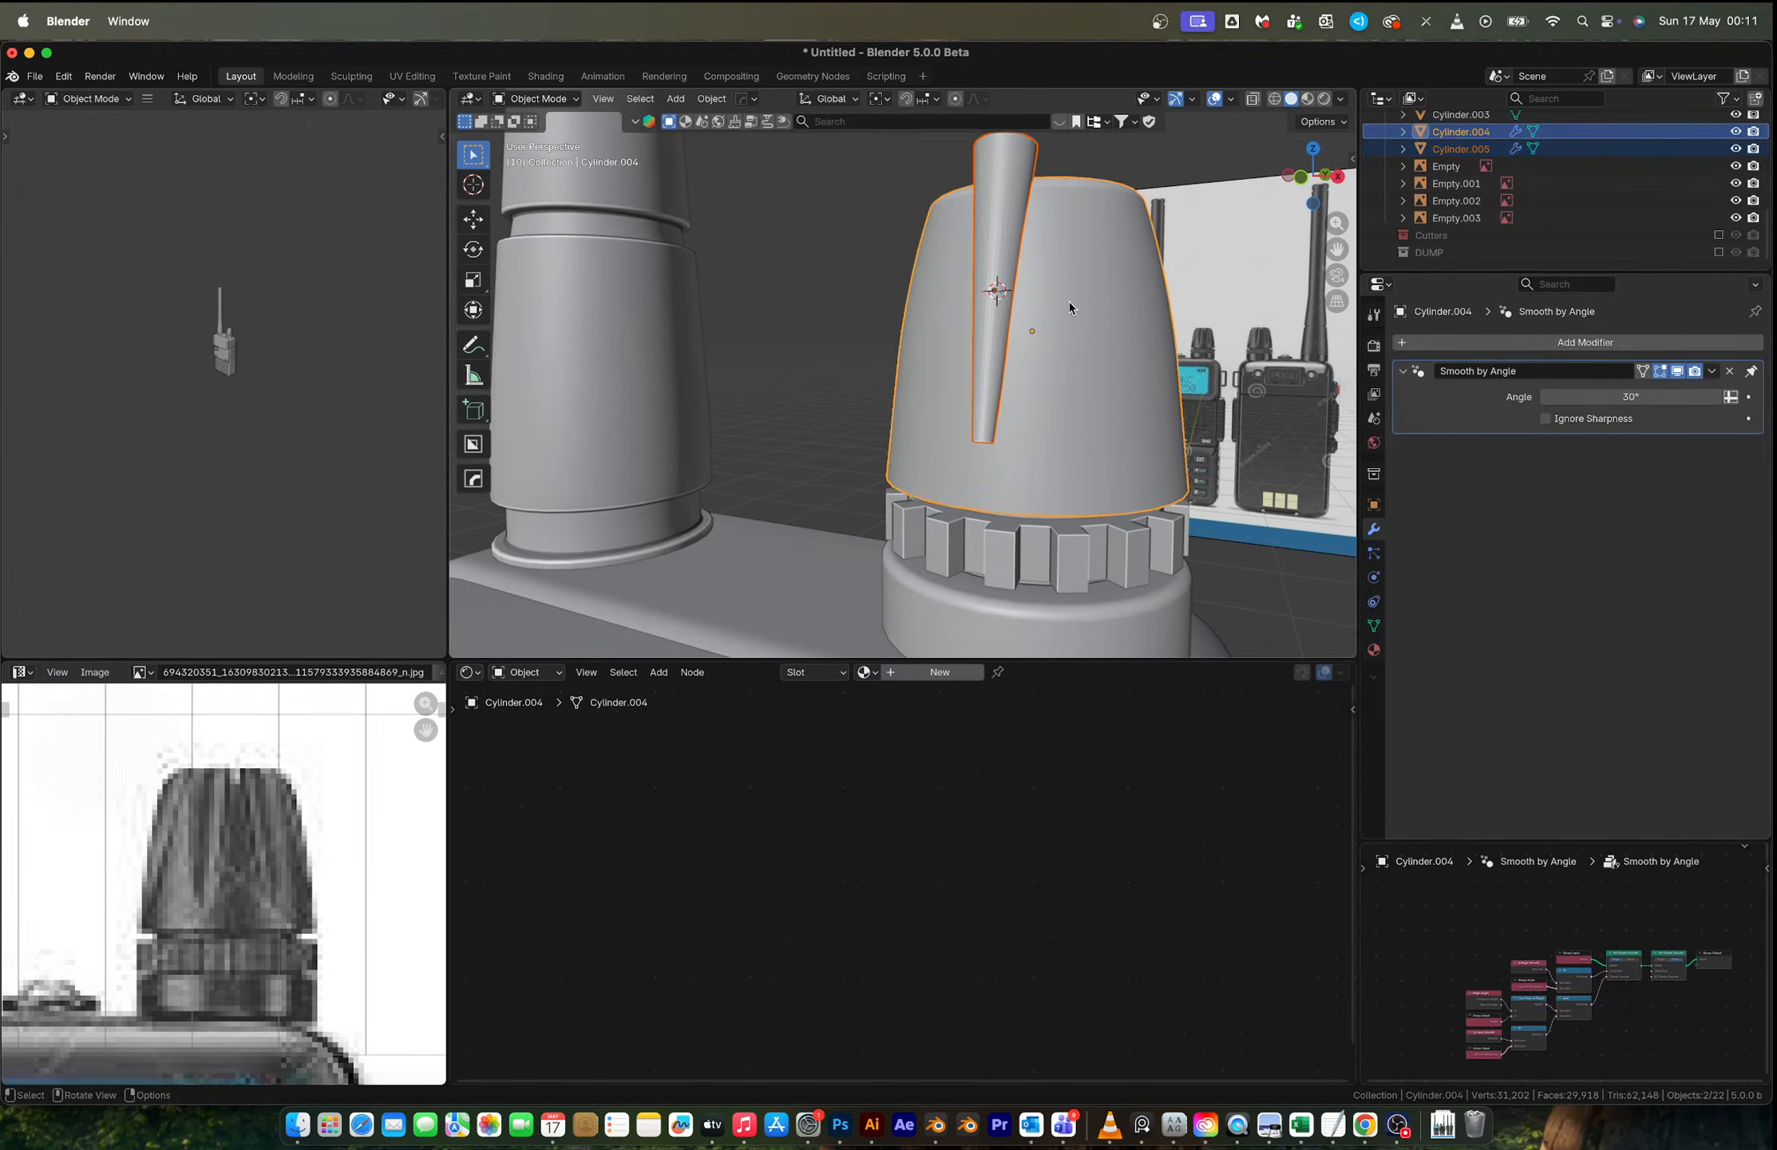
{"action": "left_click", "coordinate": [1008, 201]}
{"action": "middle_click_drag", "start_coordinate": [1008, 201], "coordinate": [1003, 359]}
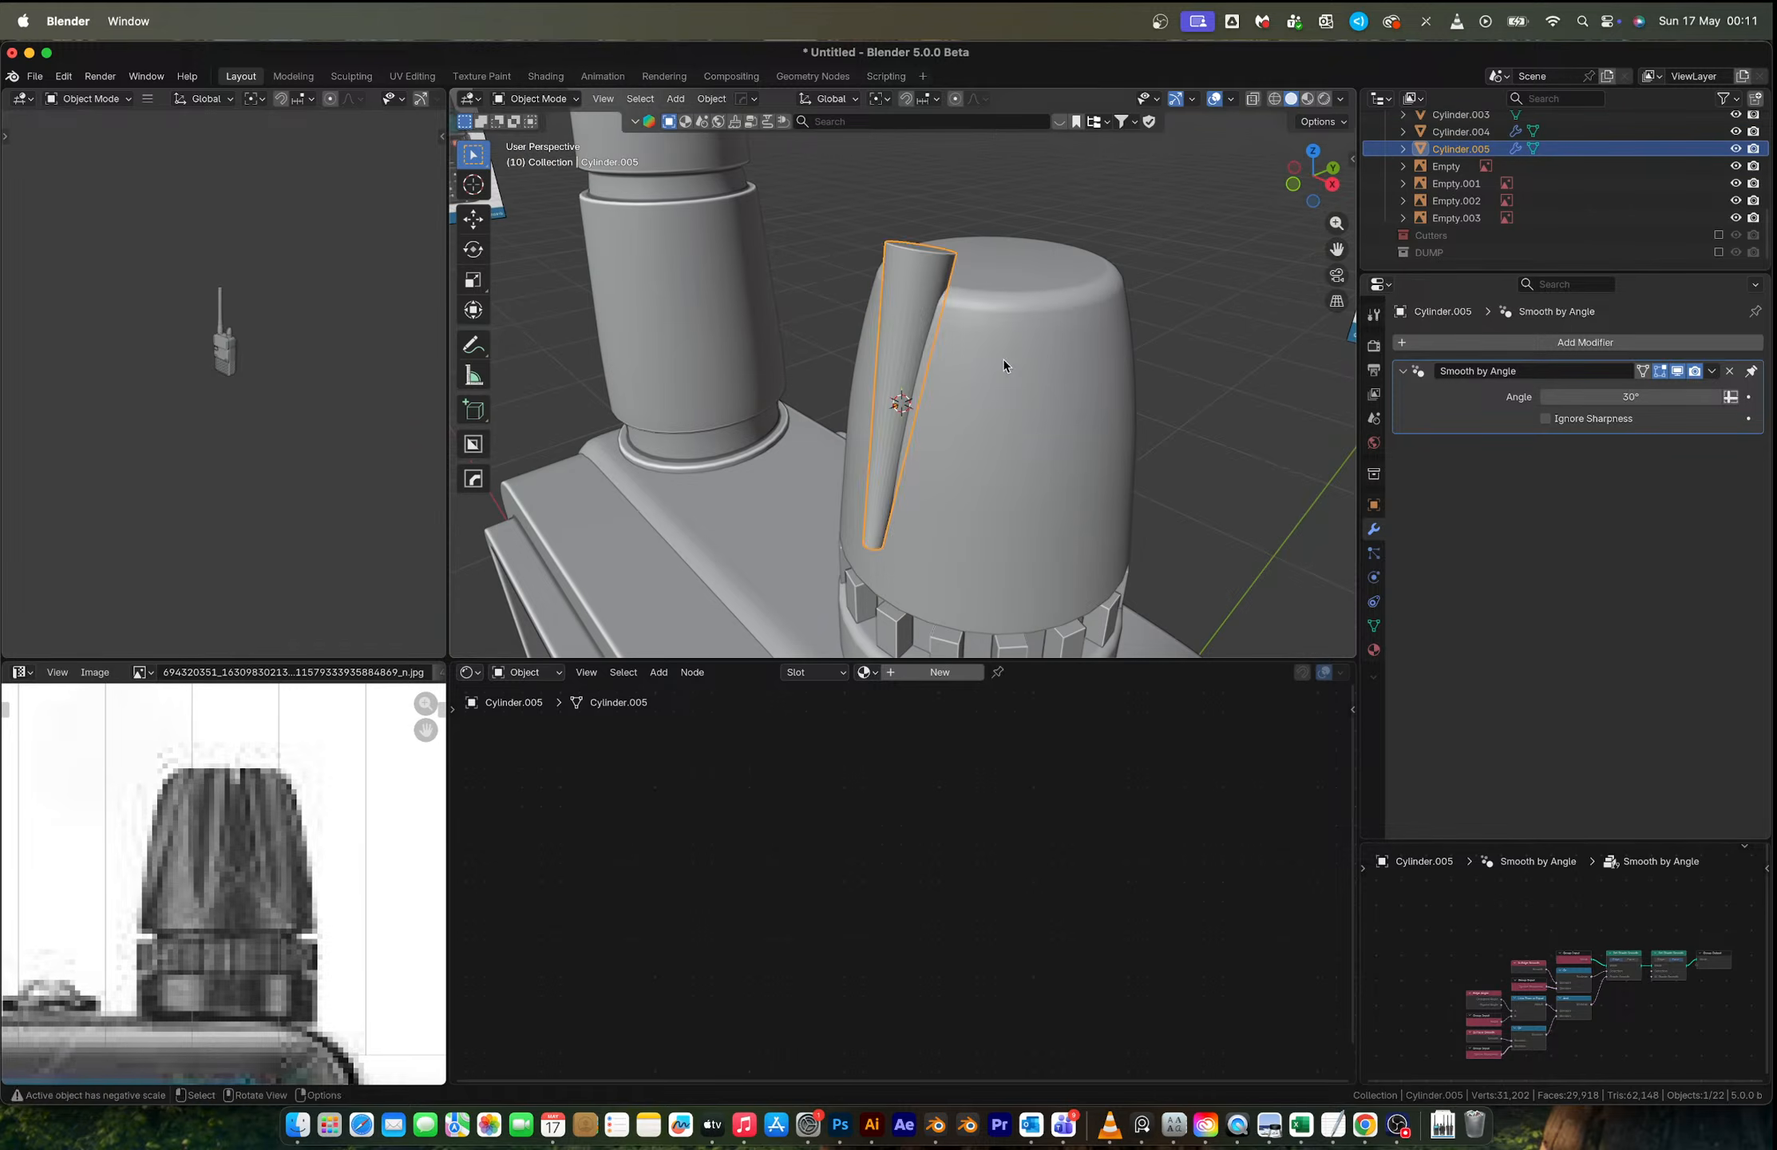
{"action": "key", "text": "g"}
{"action": "key", "text": "y"}
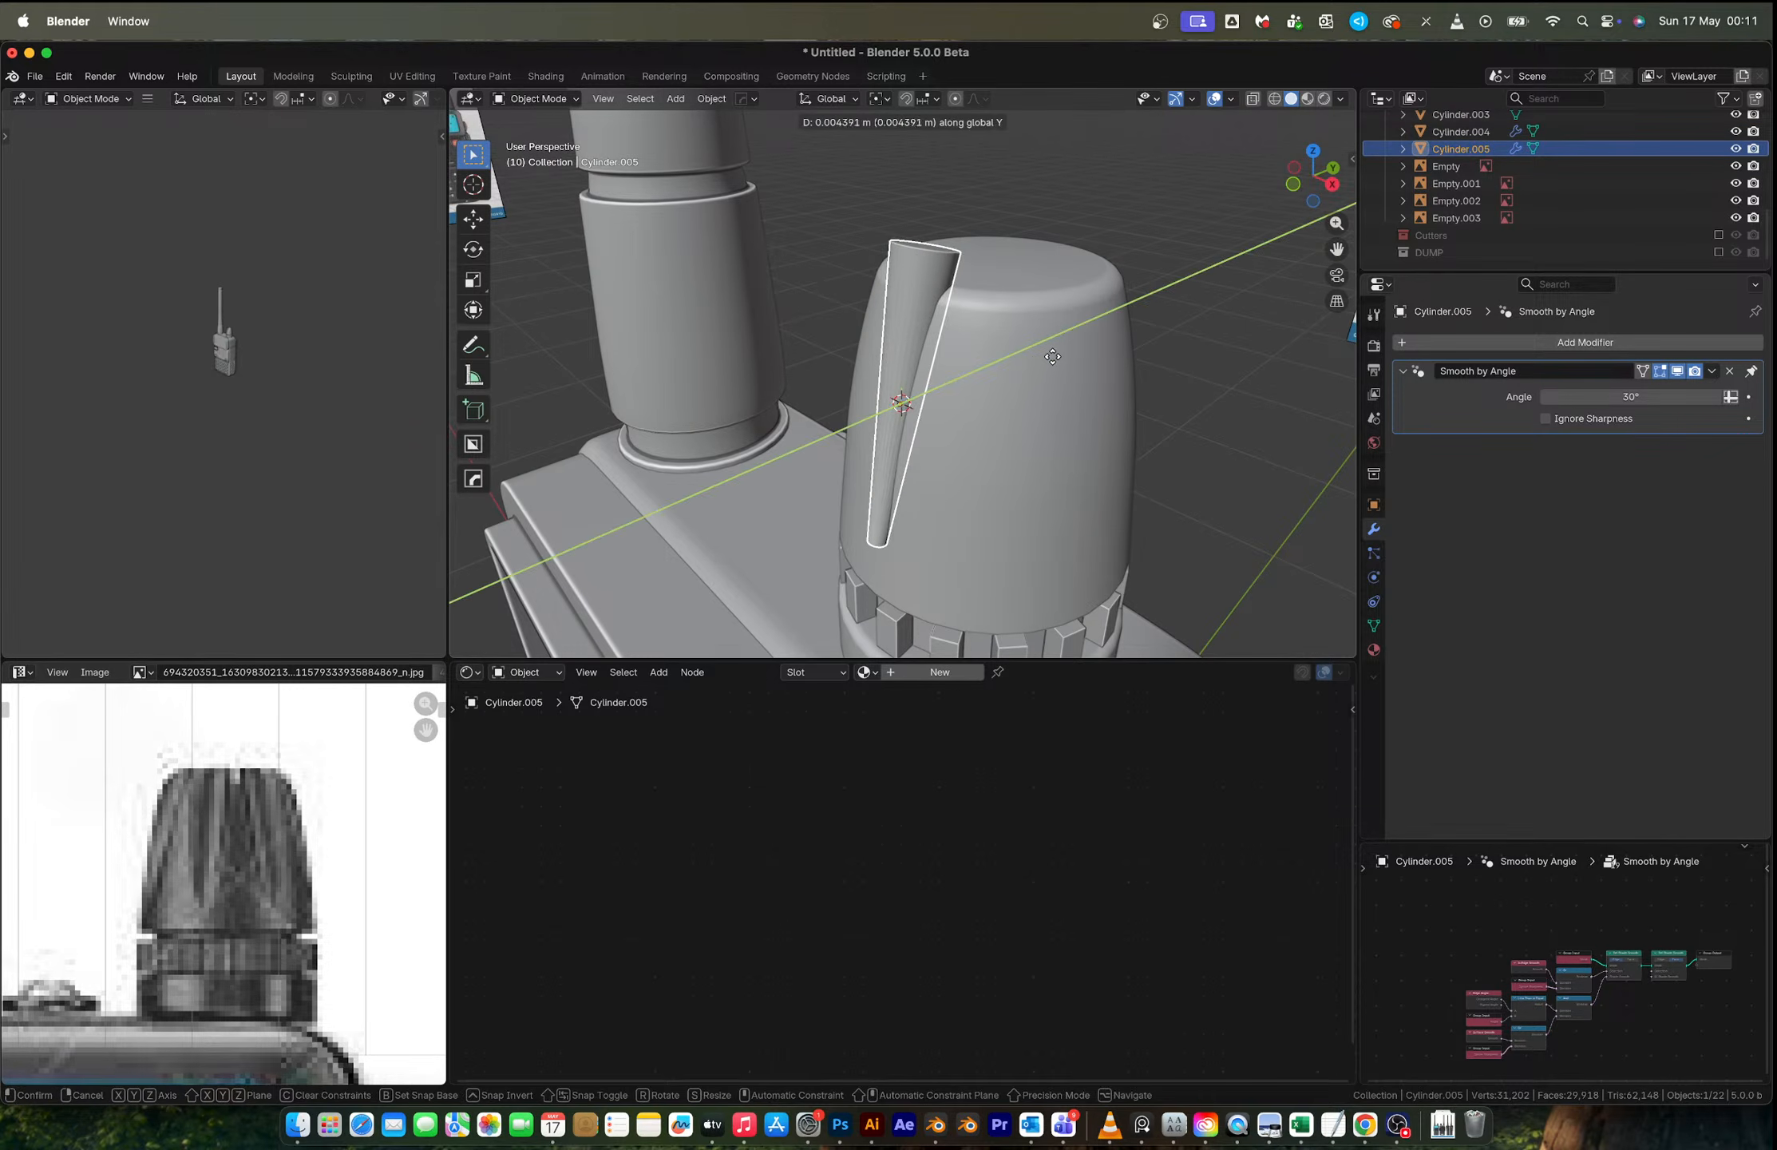
{"action": "left_click", "coordinate": [1055, 357]}
Step: Subtract the repositioned tapered cylinder from the knob's cap with a Difference Boolean
{"action": "left_click", "coordinate": [974, 373]}
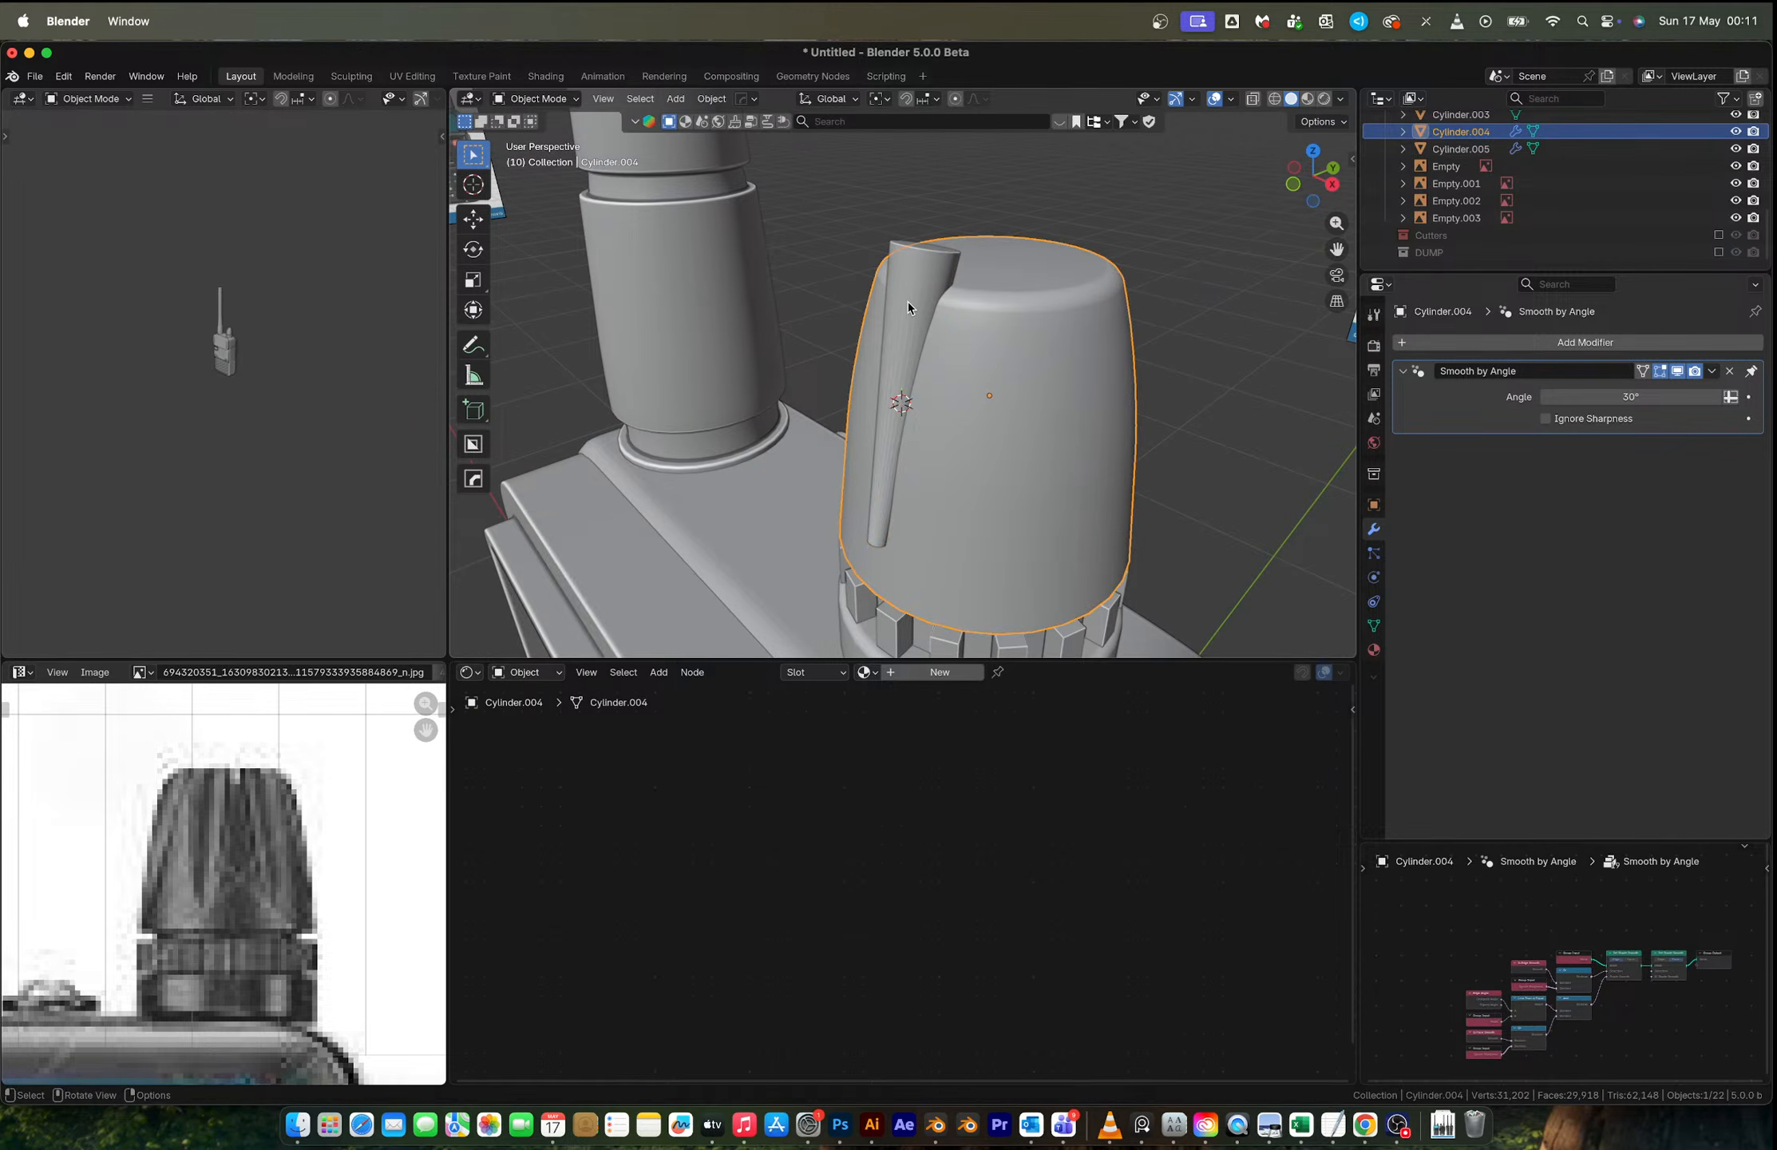
{"action": "left_click", "coordinate": [908, 301], "text": "shift"}
{"action": "left_click", "coordinate": [961, 397], "text": "shift"}
{"action": "key", "text": "q"}
{"action": "left_click", "coordinate": [960, 399]}
{"action": "middle_click_drag", "start_coordinate": [960, 403], "coordinate": [1061, 401]}
{"action": "scroll", "coordinate": [974, 360], "scroll_direction": "down", "scroll_amount": 4}
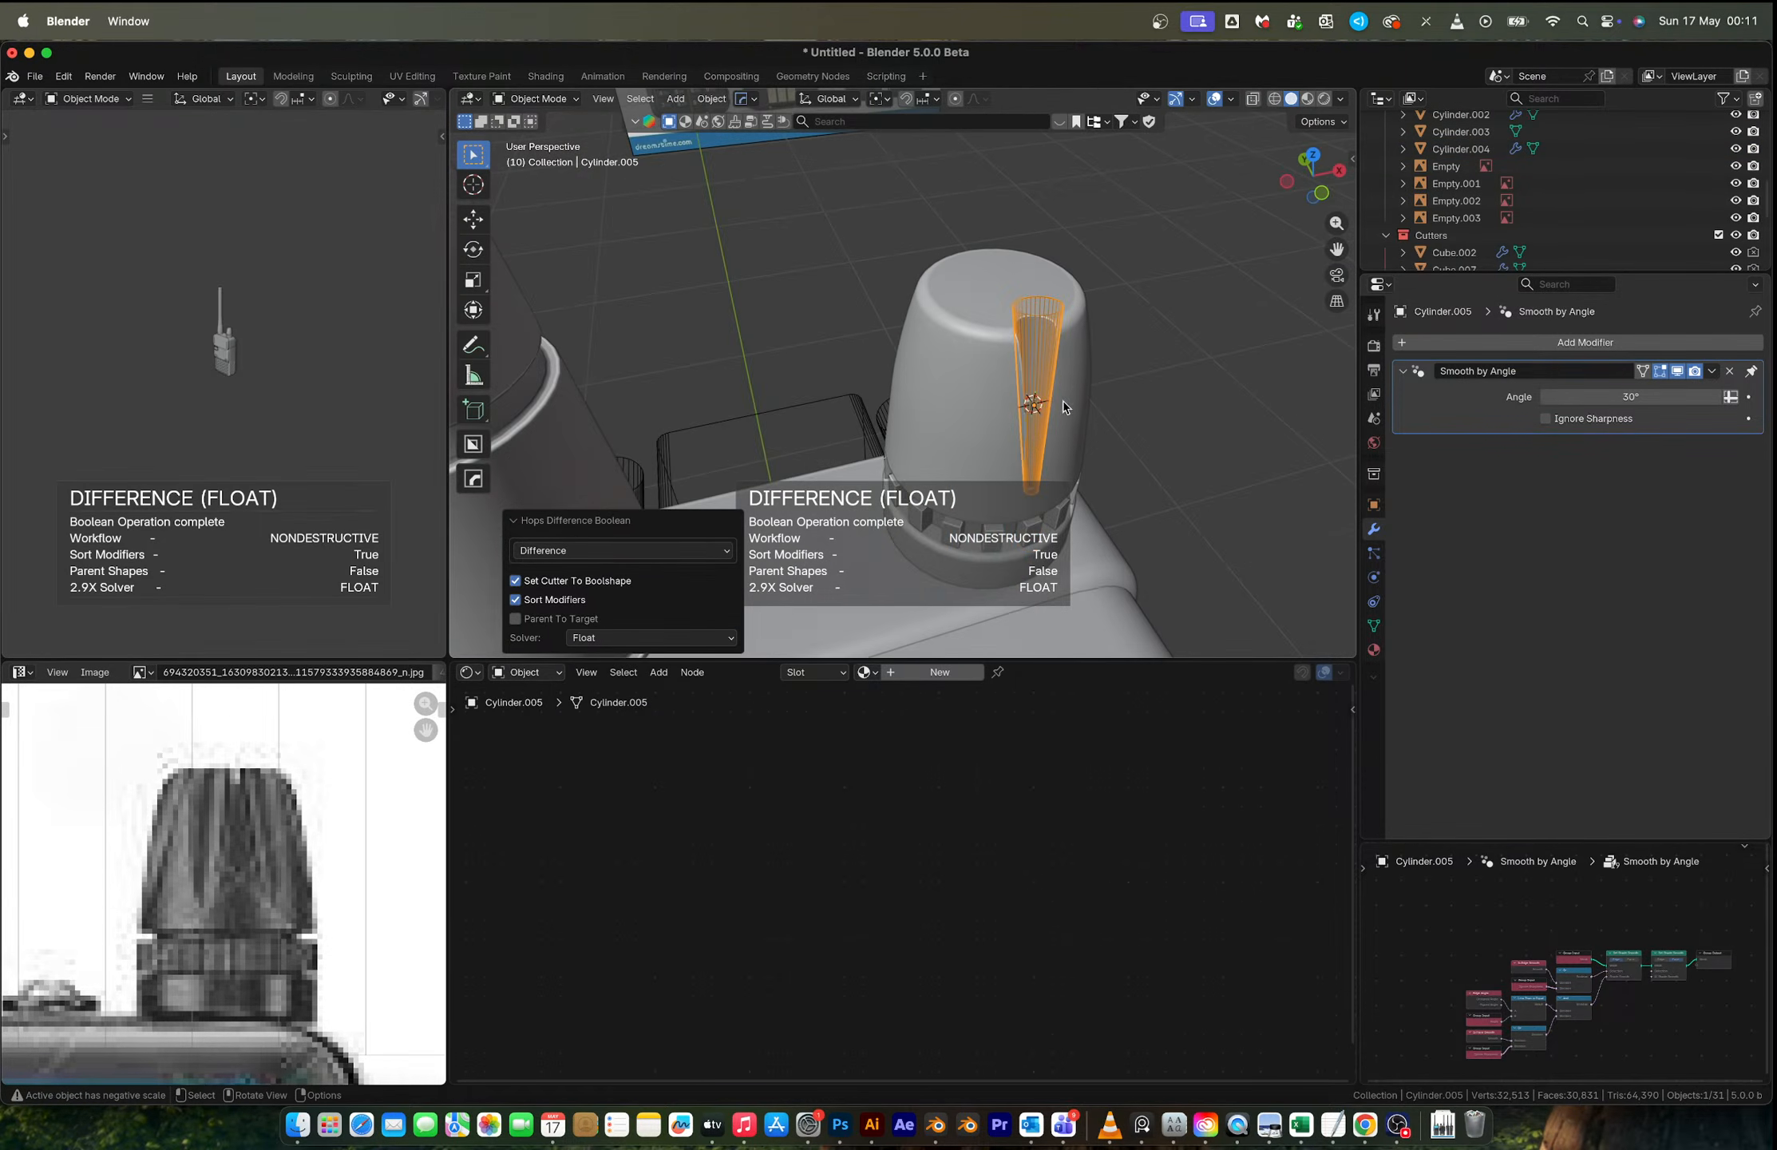
Step: Select the knob's cap and examine how its mesh edges line up with the groove cutter
{"action": "left_click", "coordinate": [991, 332]}
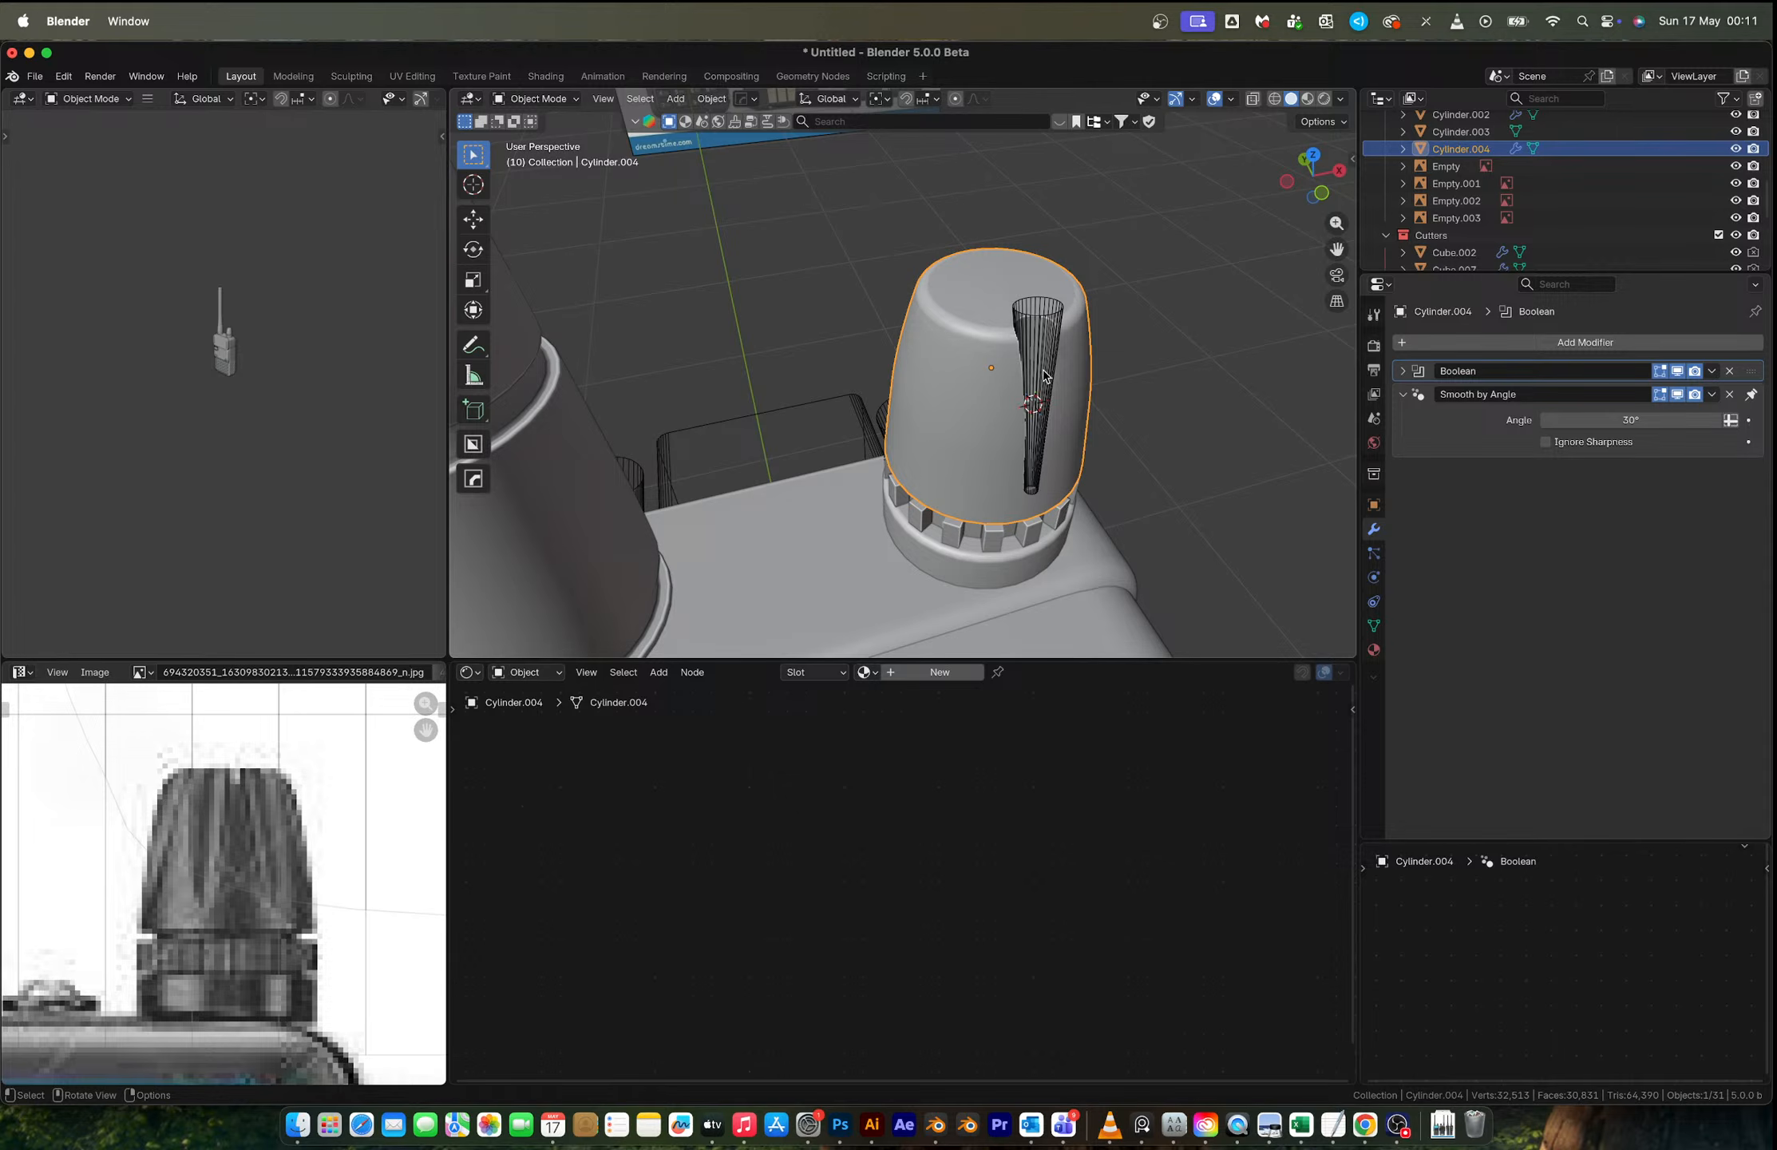
{"action": "scroll", "coordinate": [1043, 371], "scroll_direction": "up", "scroll_amount": 3}
{"action": "key", "text": "Tab"}
{"action": "middle_click_drag", "start_coordinate": [1096, 367], "coordinate": [1012, 303]}
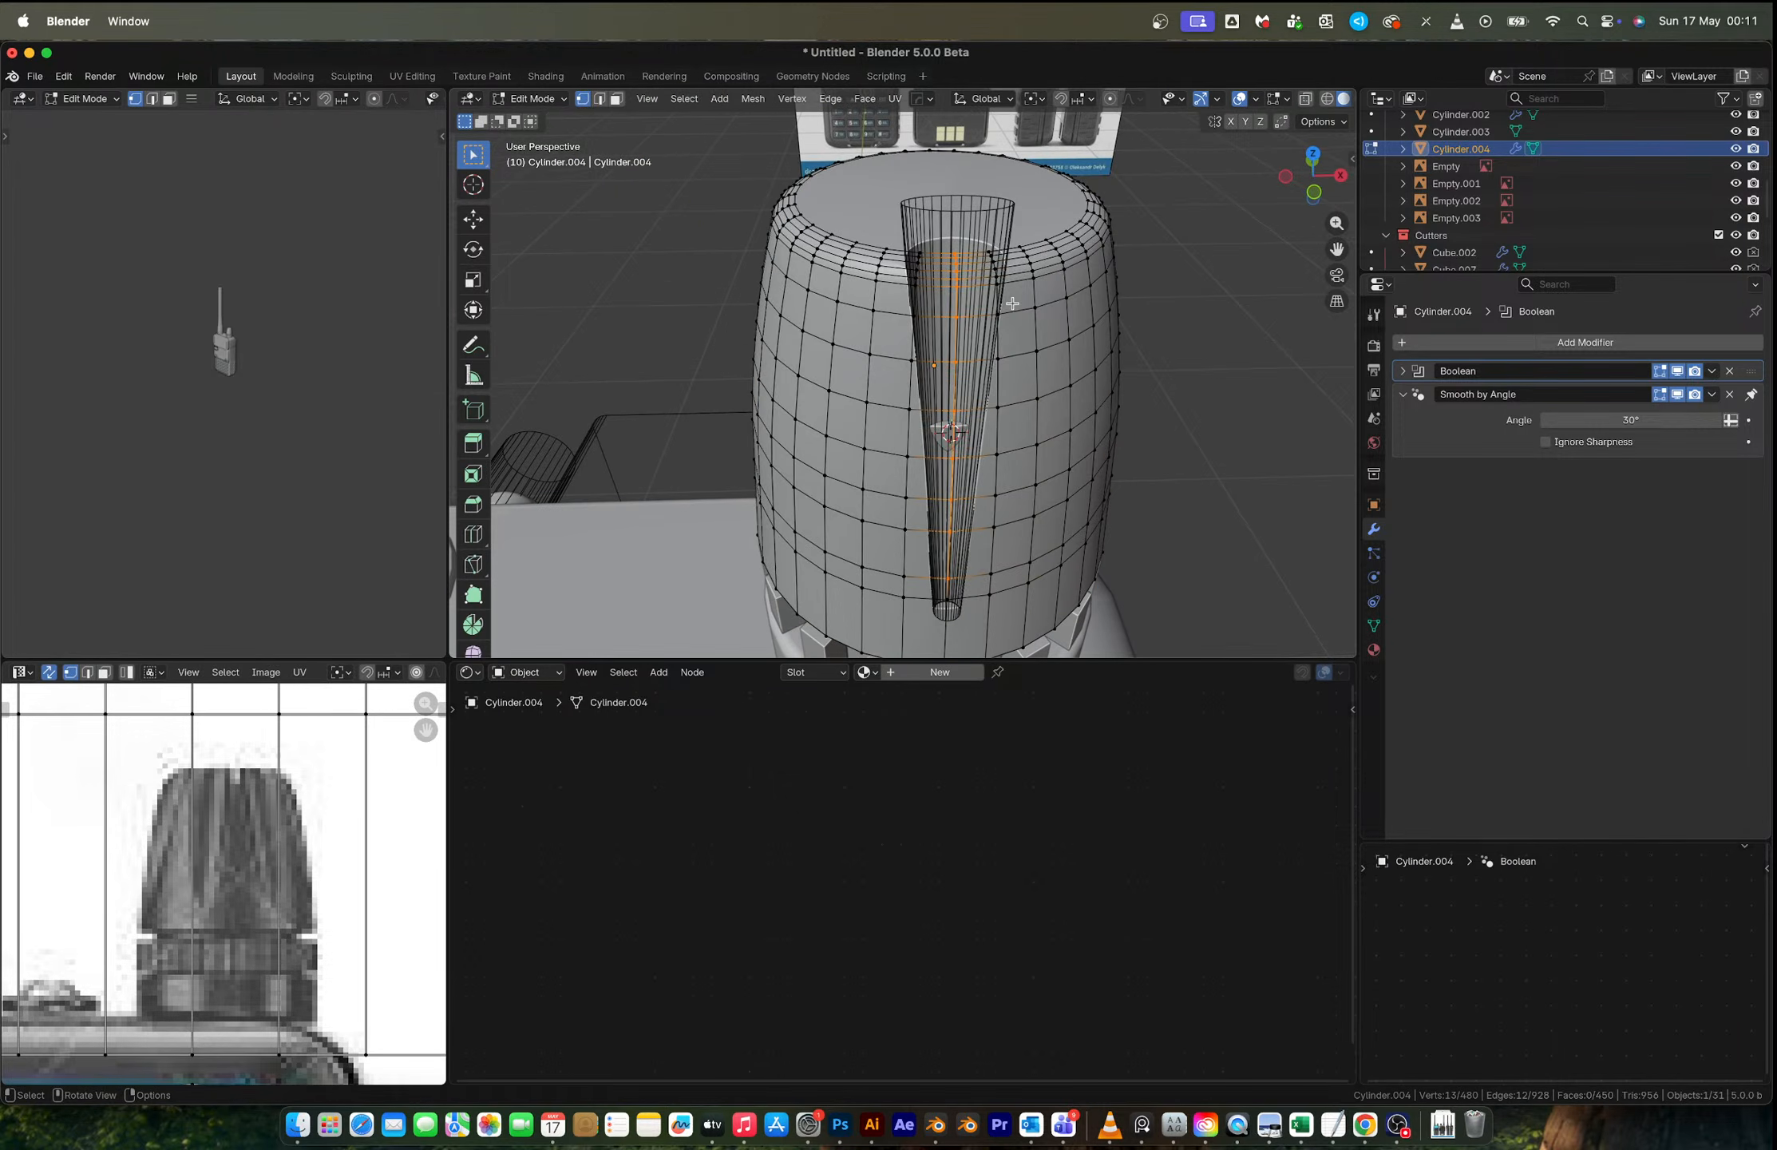
{"action": "key", "text": "Tab"}
Step: Scale the tapered cutter down uniformly to about 0.94 in front view and check it against the cap's mesh
{"action": "left_click", "coordinate": [990, 208]}
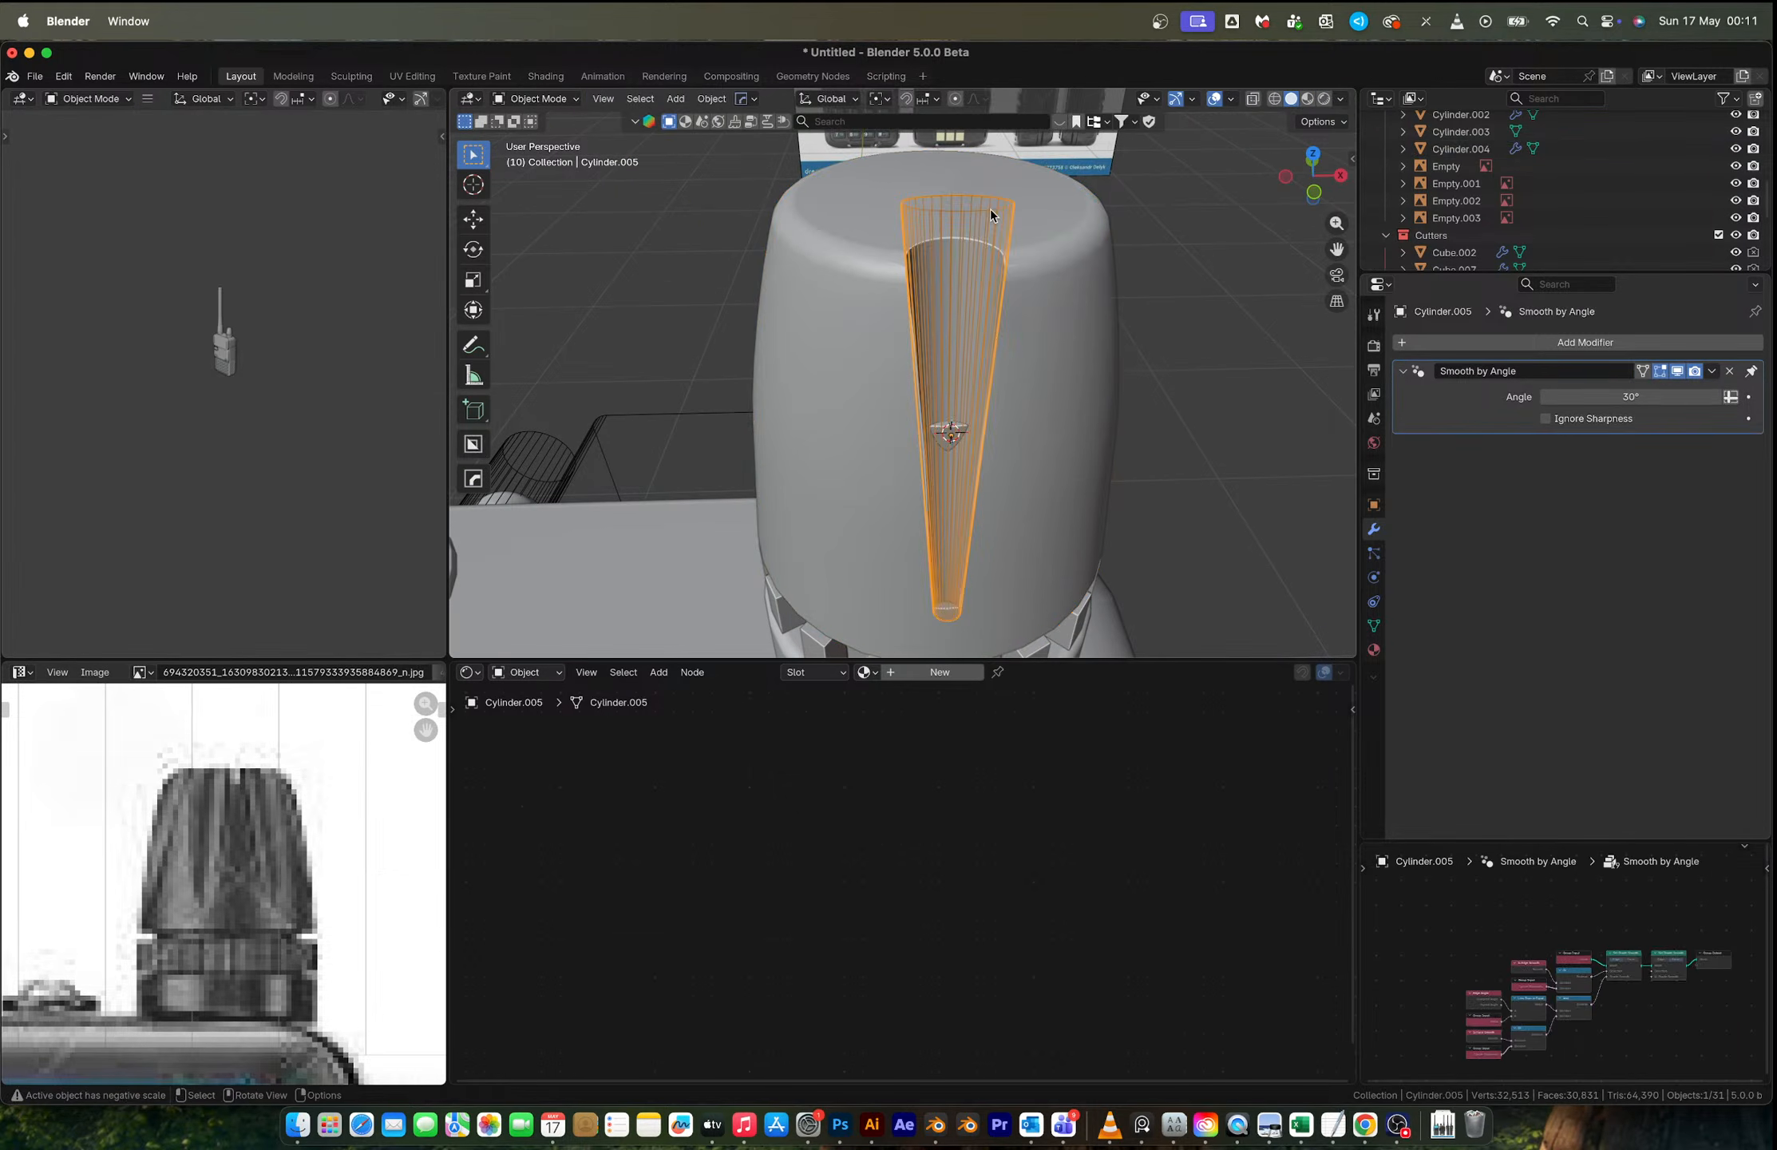
{"action": "left_click", "coordinate": [1313, 191]}
{"action": "scroll", "coordinate": [1070, 299], "scroll_direction": "up", "scroll_amount": 2}
{"action": "left_click", "coordinate": [1083, 436]}
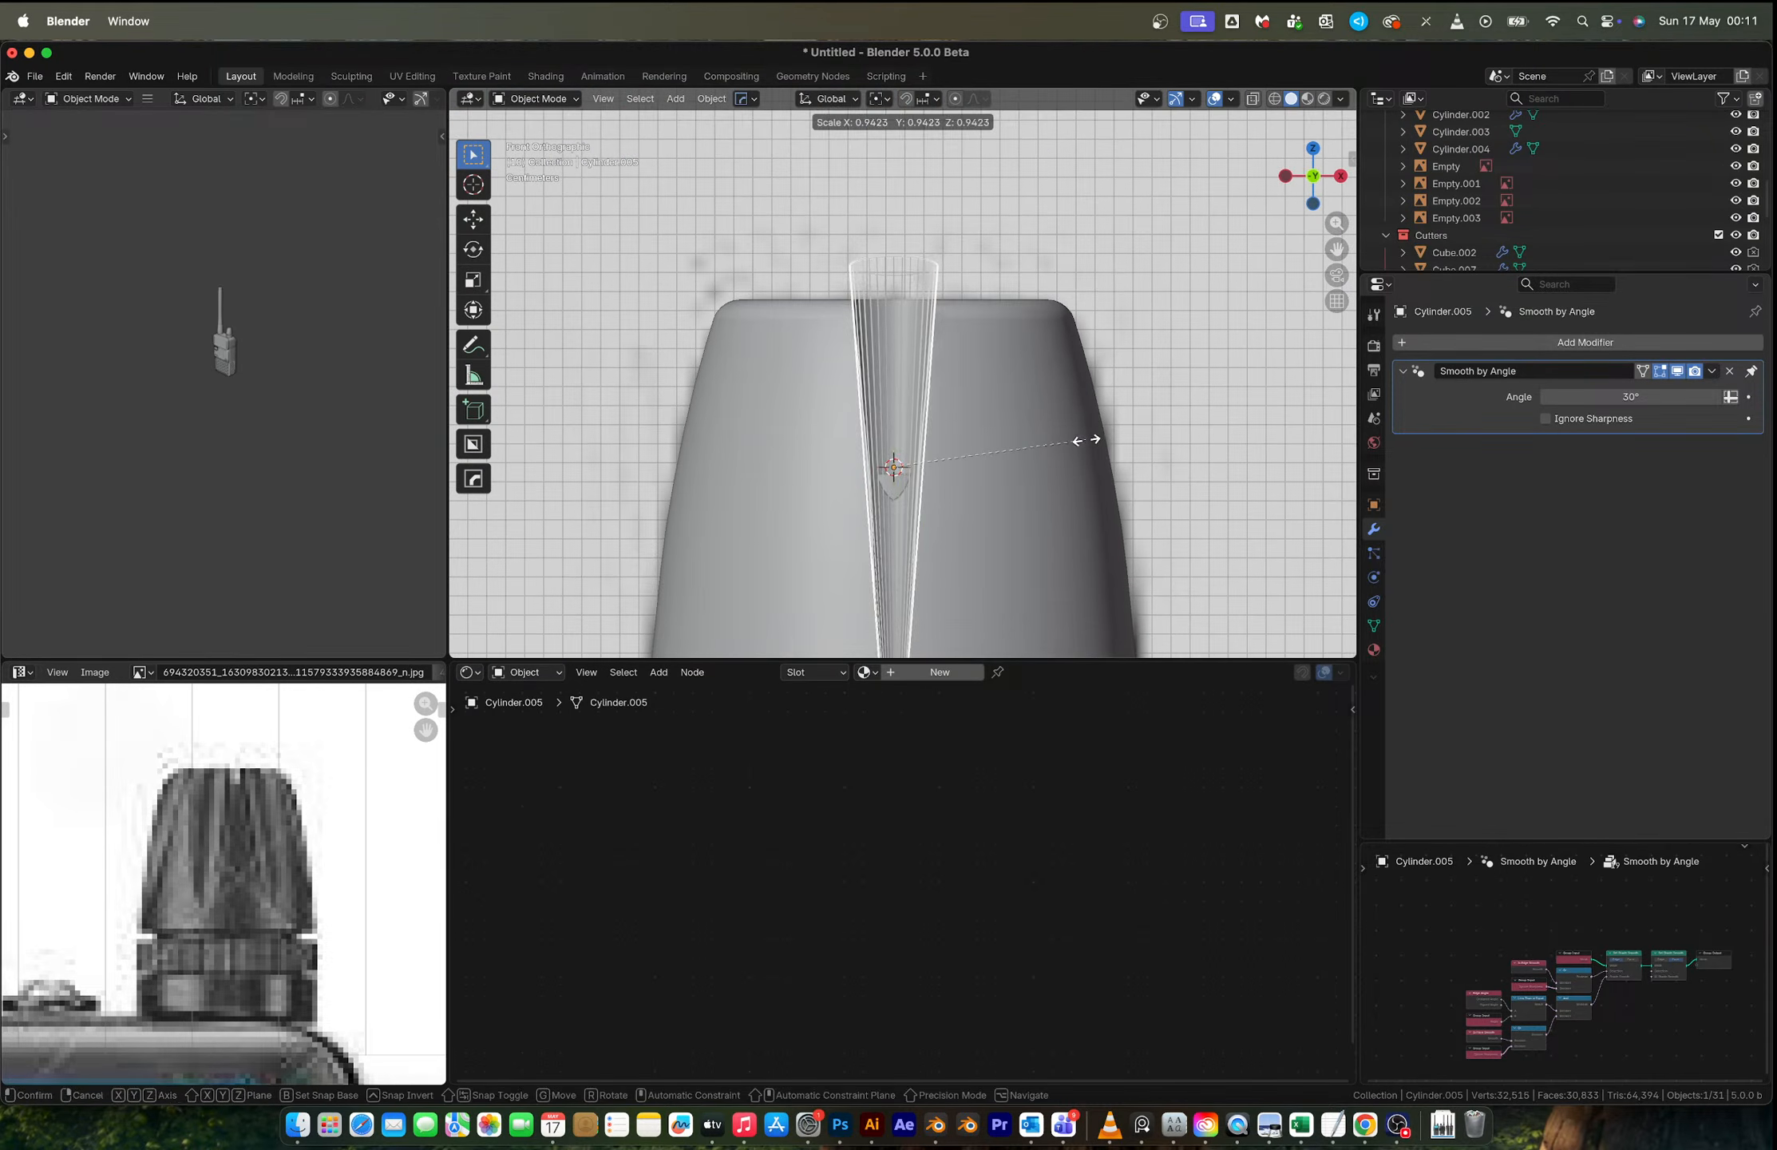
{"action": "key", "text": "Tab"}
{"action": "scroll", "coordinate": [957, 392], "scroll_direction": "up", "scroll_amount": 2}
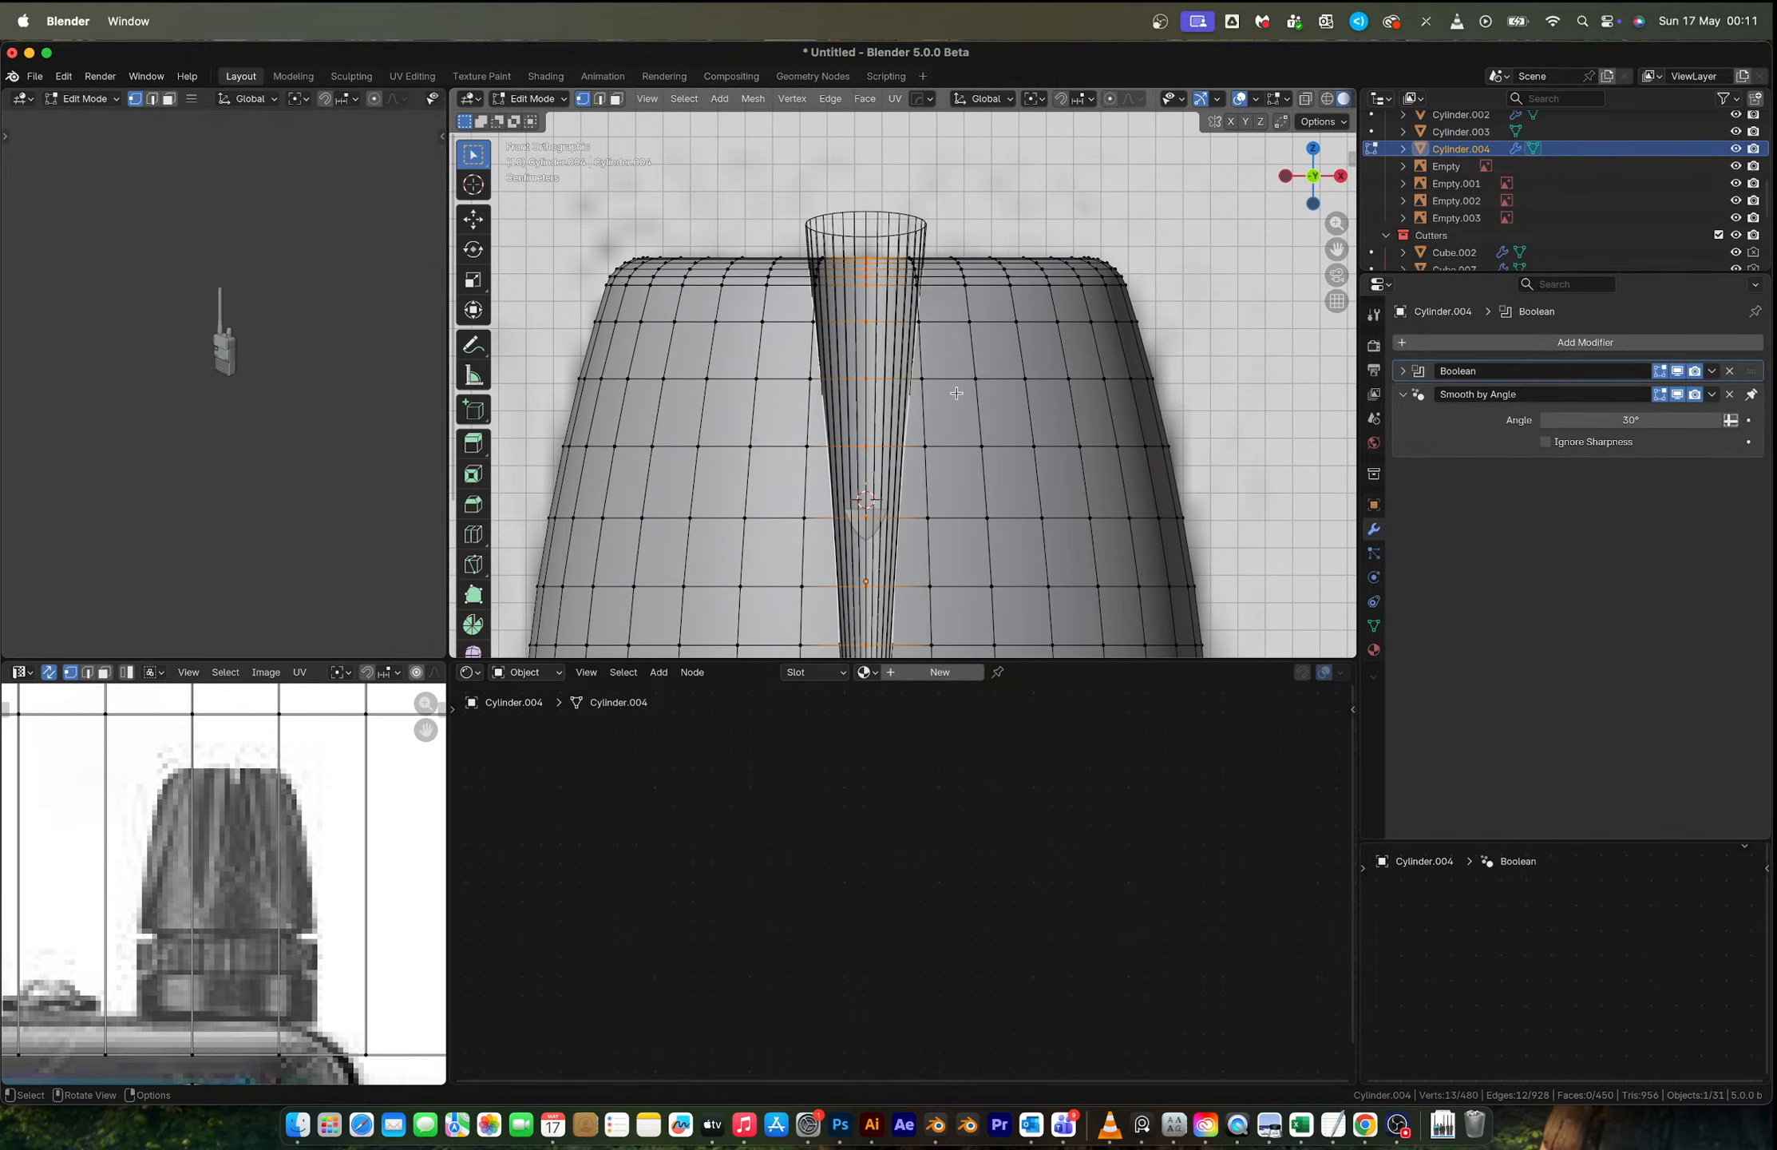
{"action": "key", "text": "Tab"}
Step: Move the tapered cutter up about 0.0206 m along the global Z axis
{"action": "left_click", "coordinate": [896, 313]}
{"action": "key", "text": "g"}
{"action": "key", "text": "z"}
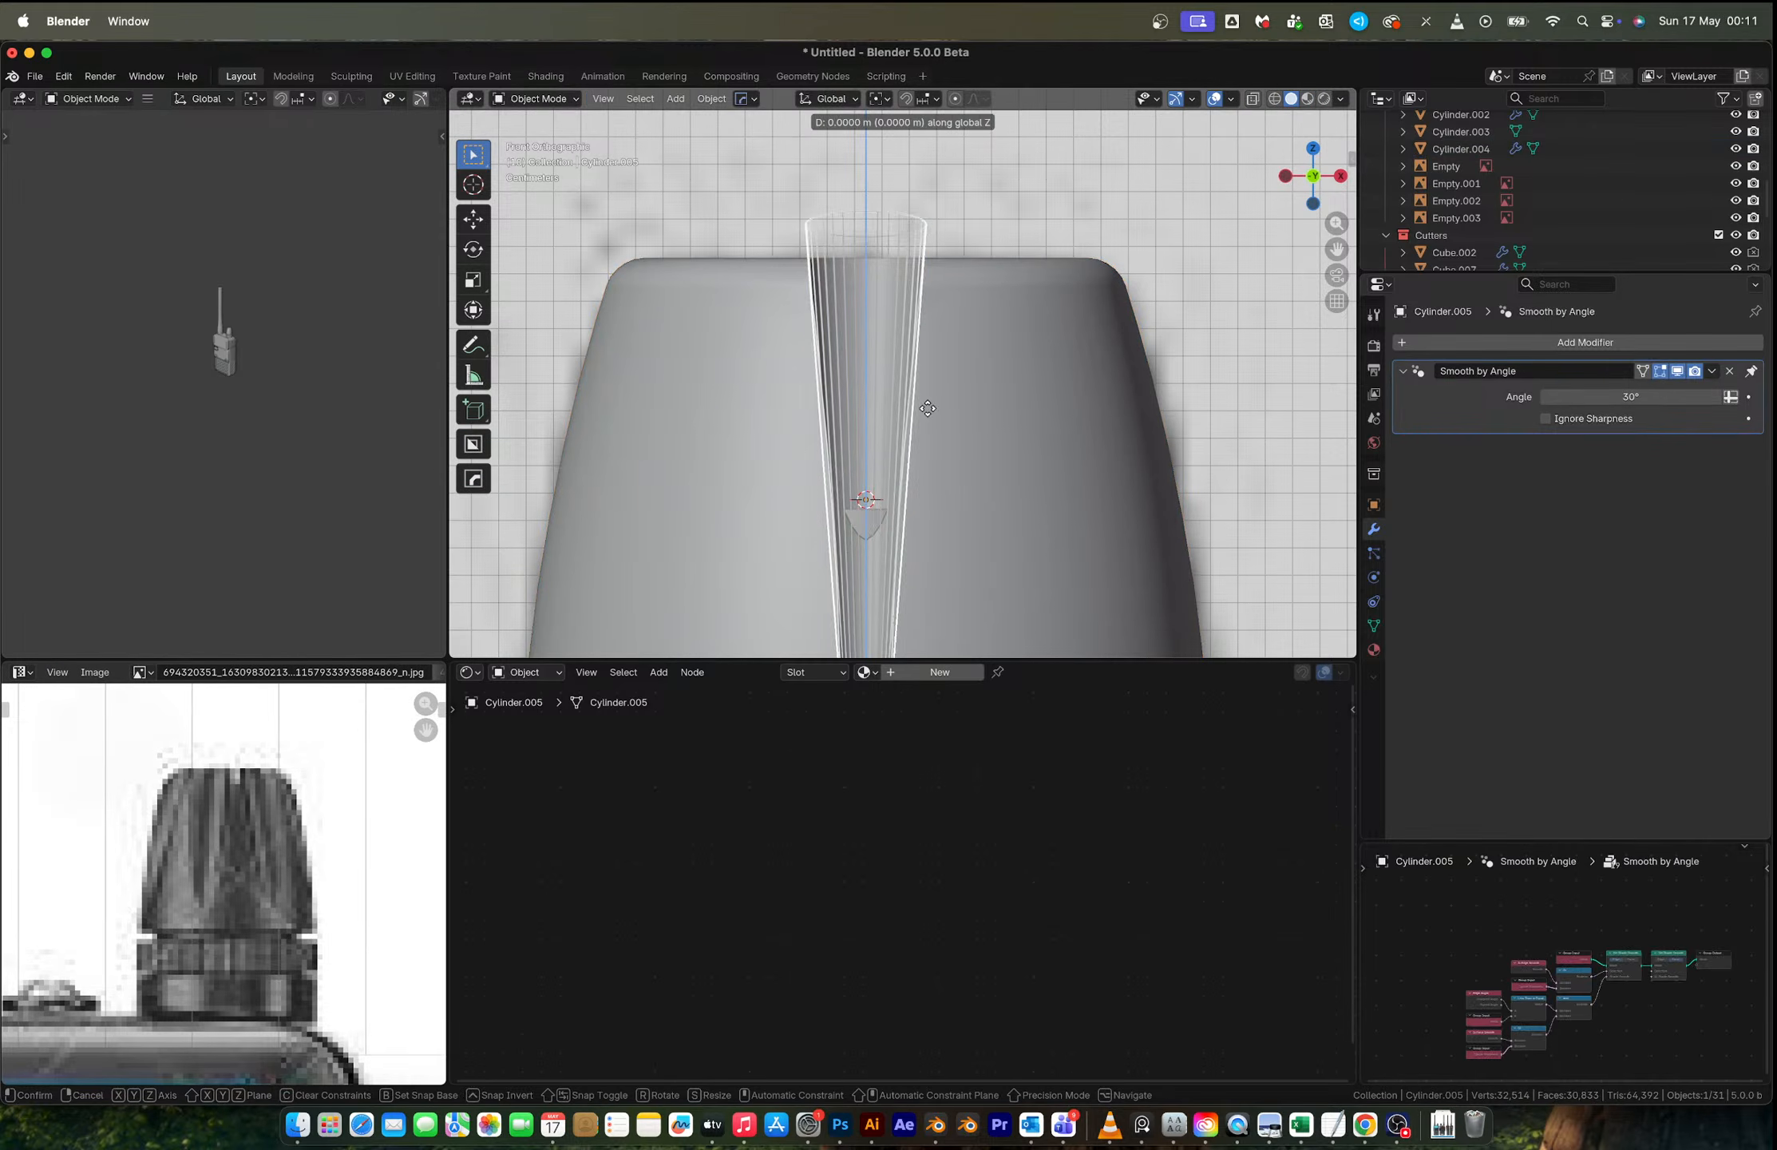
{"action": "left_click", "coordinate": [986, 422]}
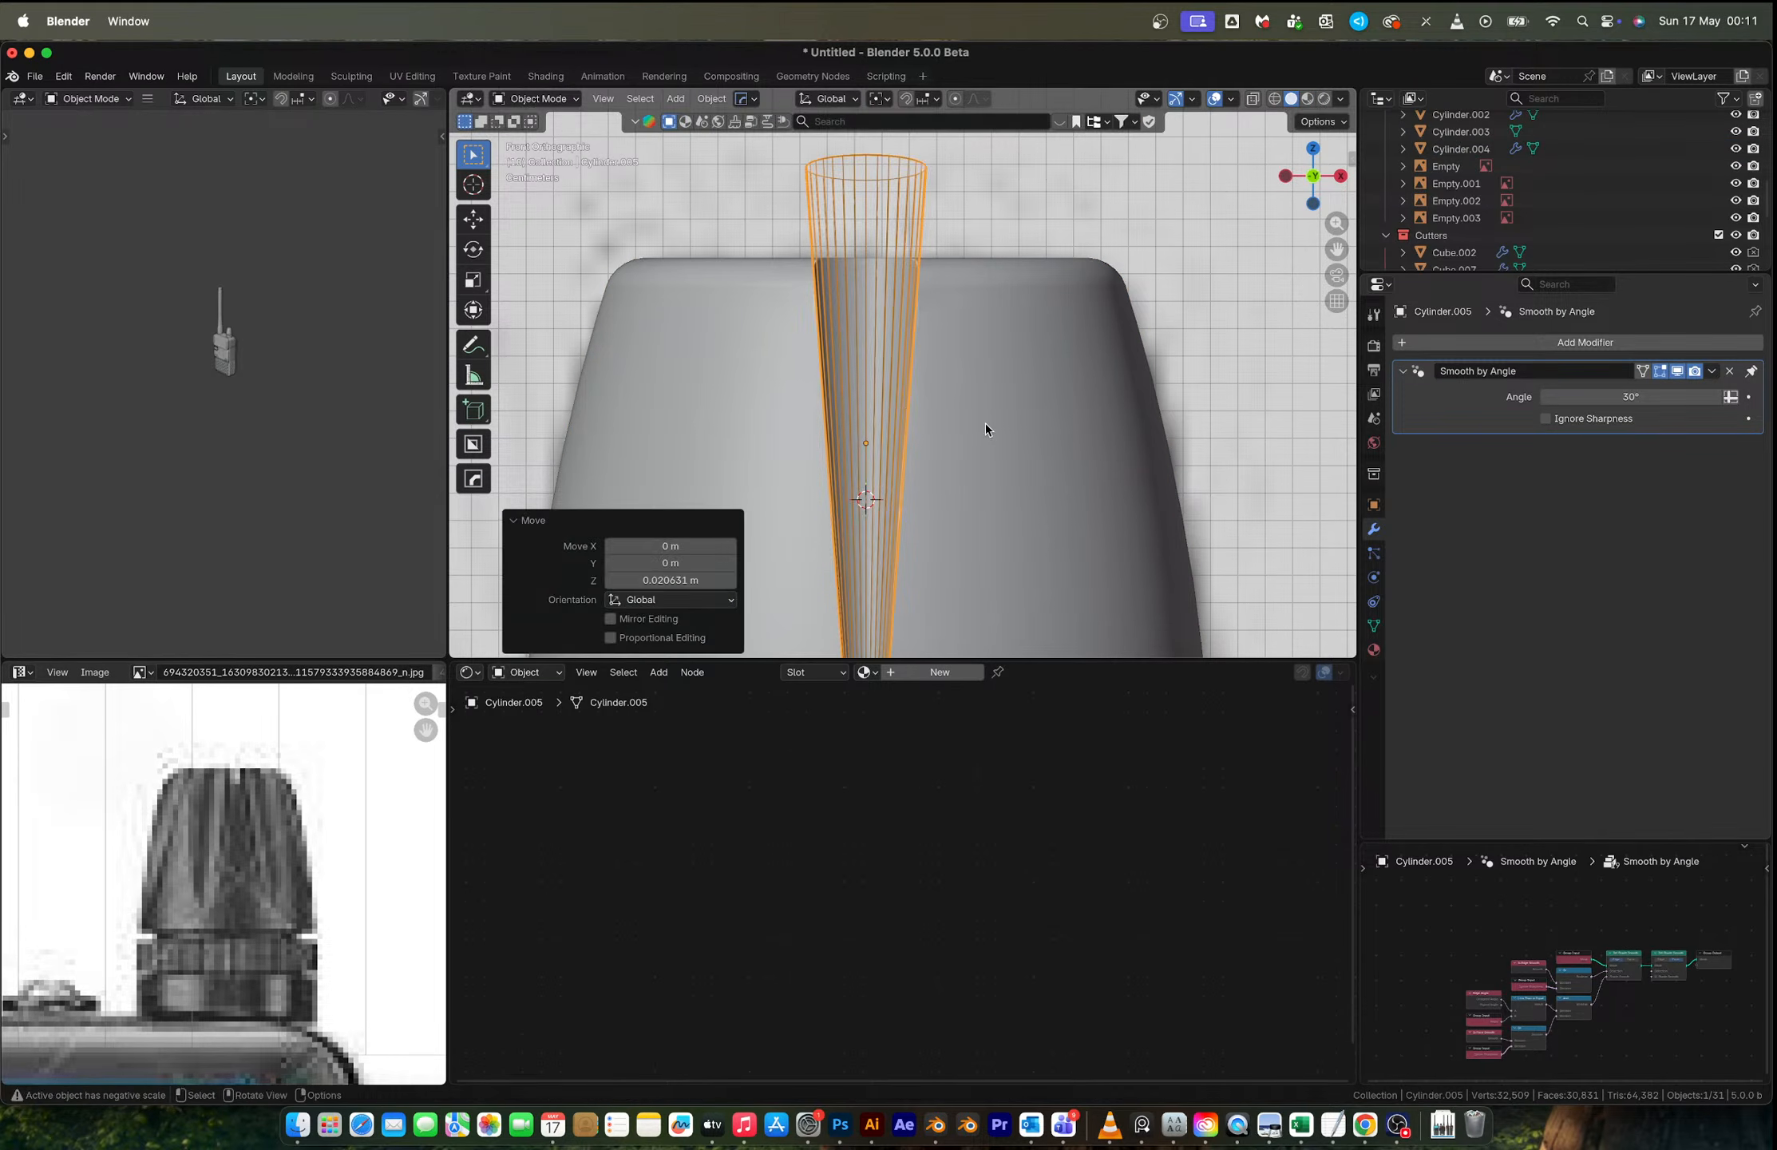
Step: Compare the knob's cap and cutter with the reference image in X-ray, and examine the cap's mesh around the groove
{"action": "left_click", "coordinate": [994, 470]}
{"action": "key", "text": "Tab"}
{"action": "key", "text": "Tab"}
{"action": "scroll", "coordinate": [963, 580], "scroll_direction": "down", "scroll_amount": 1}
{"action": "scroll", "coordinate": [963, 580], "scroll_direction": "down", "scroll_amount": 1}
{"action": "key", "text": "alt+z"}
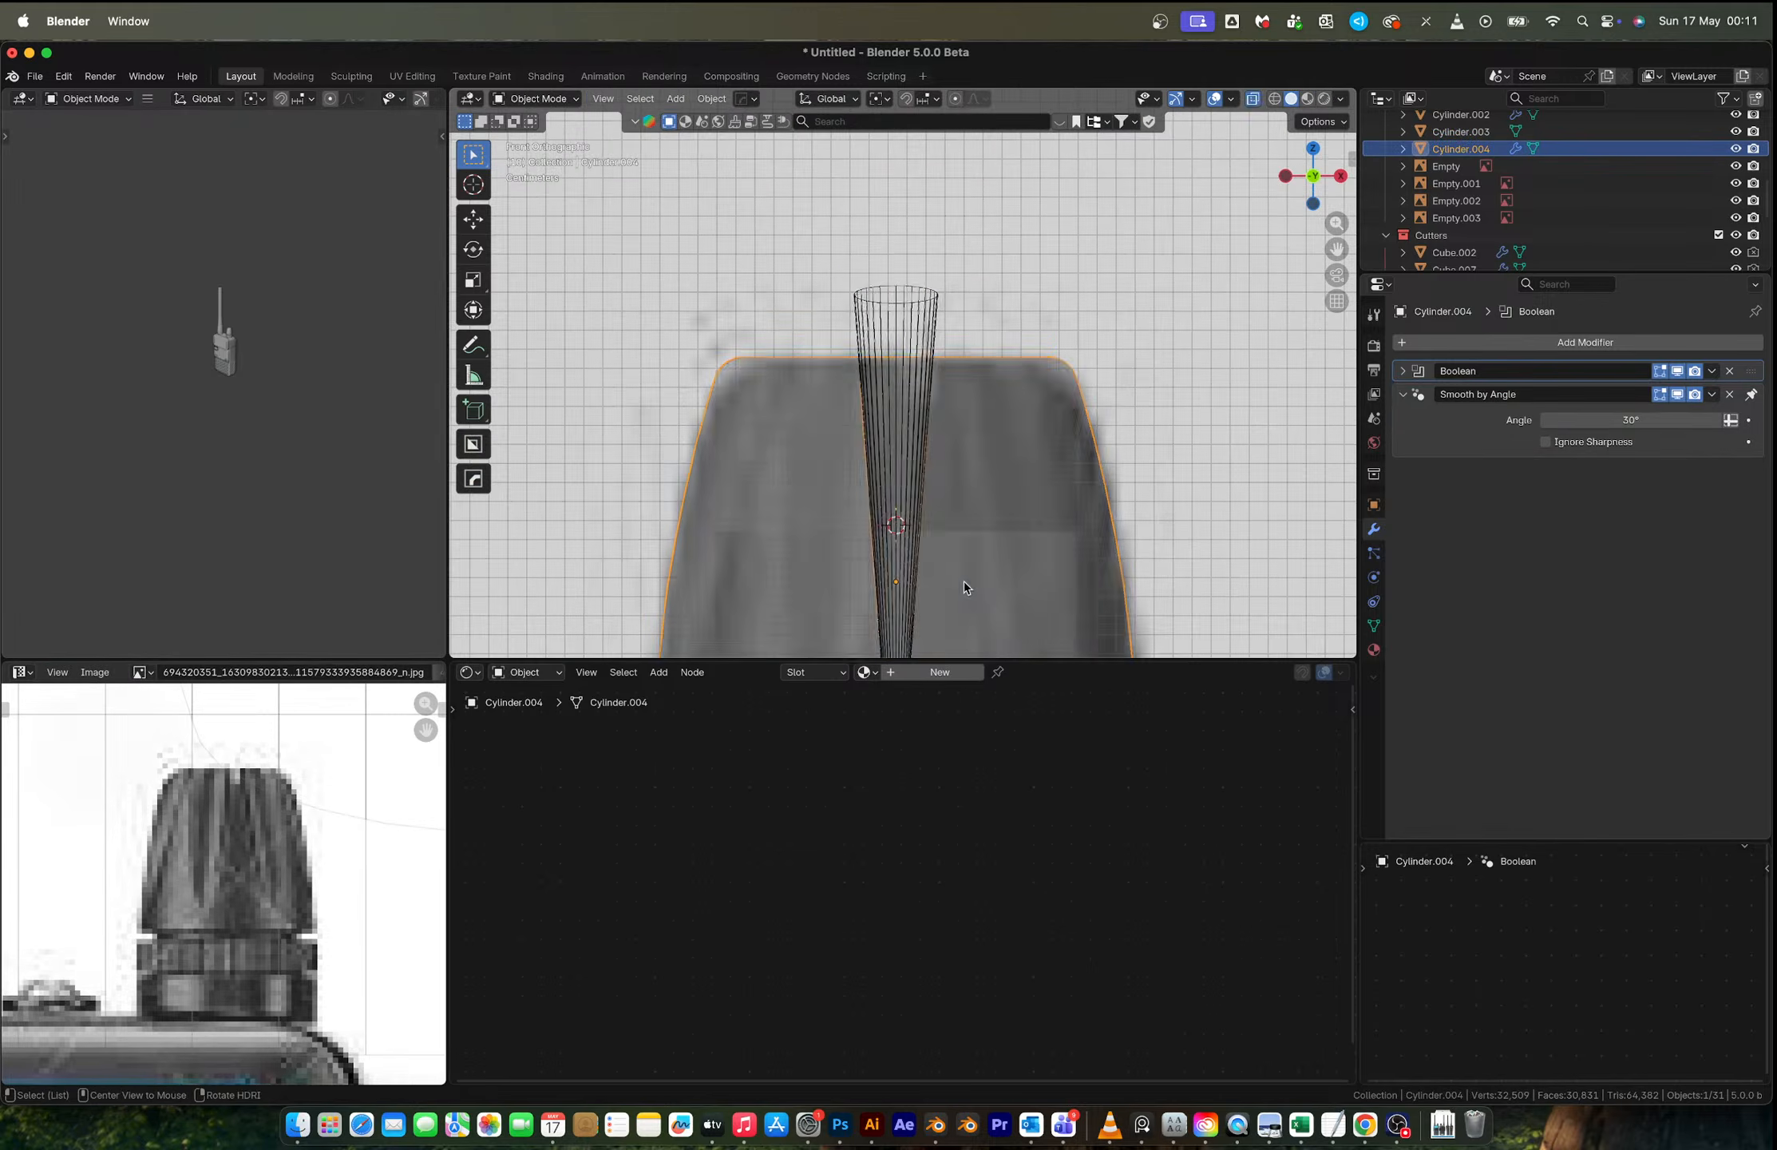
{"action": "key", "text": "alt+z"}
{"action": "scroll", "coordinate": [963, 580], "scroll_direction": "up", "scroll_amount": 2}
{"action": "key", "text": "Tab"}
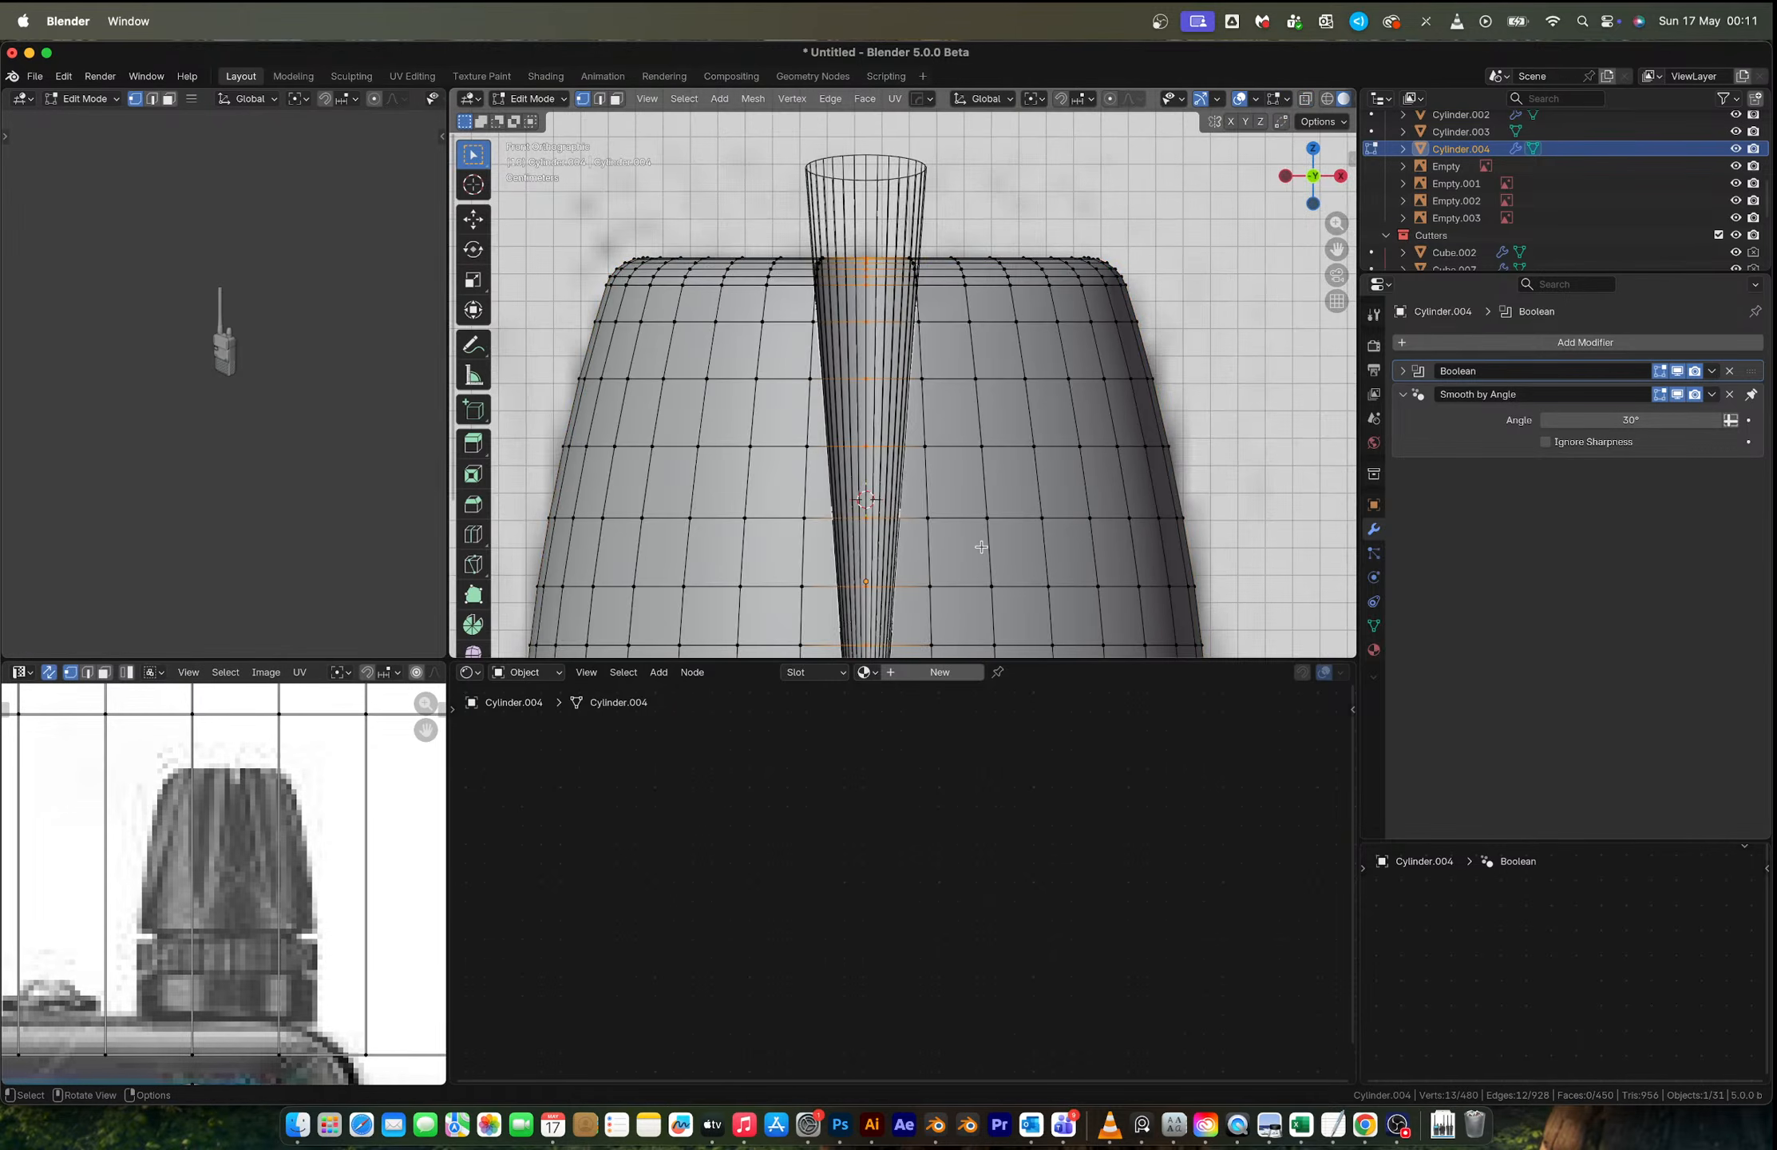
{"action": "middle_click_drag", "start_coordinate": [981, 544], "coordinate": [974, 495]}
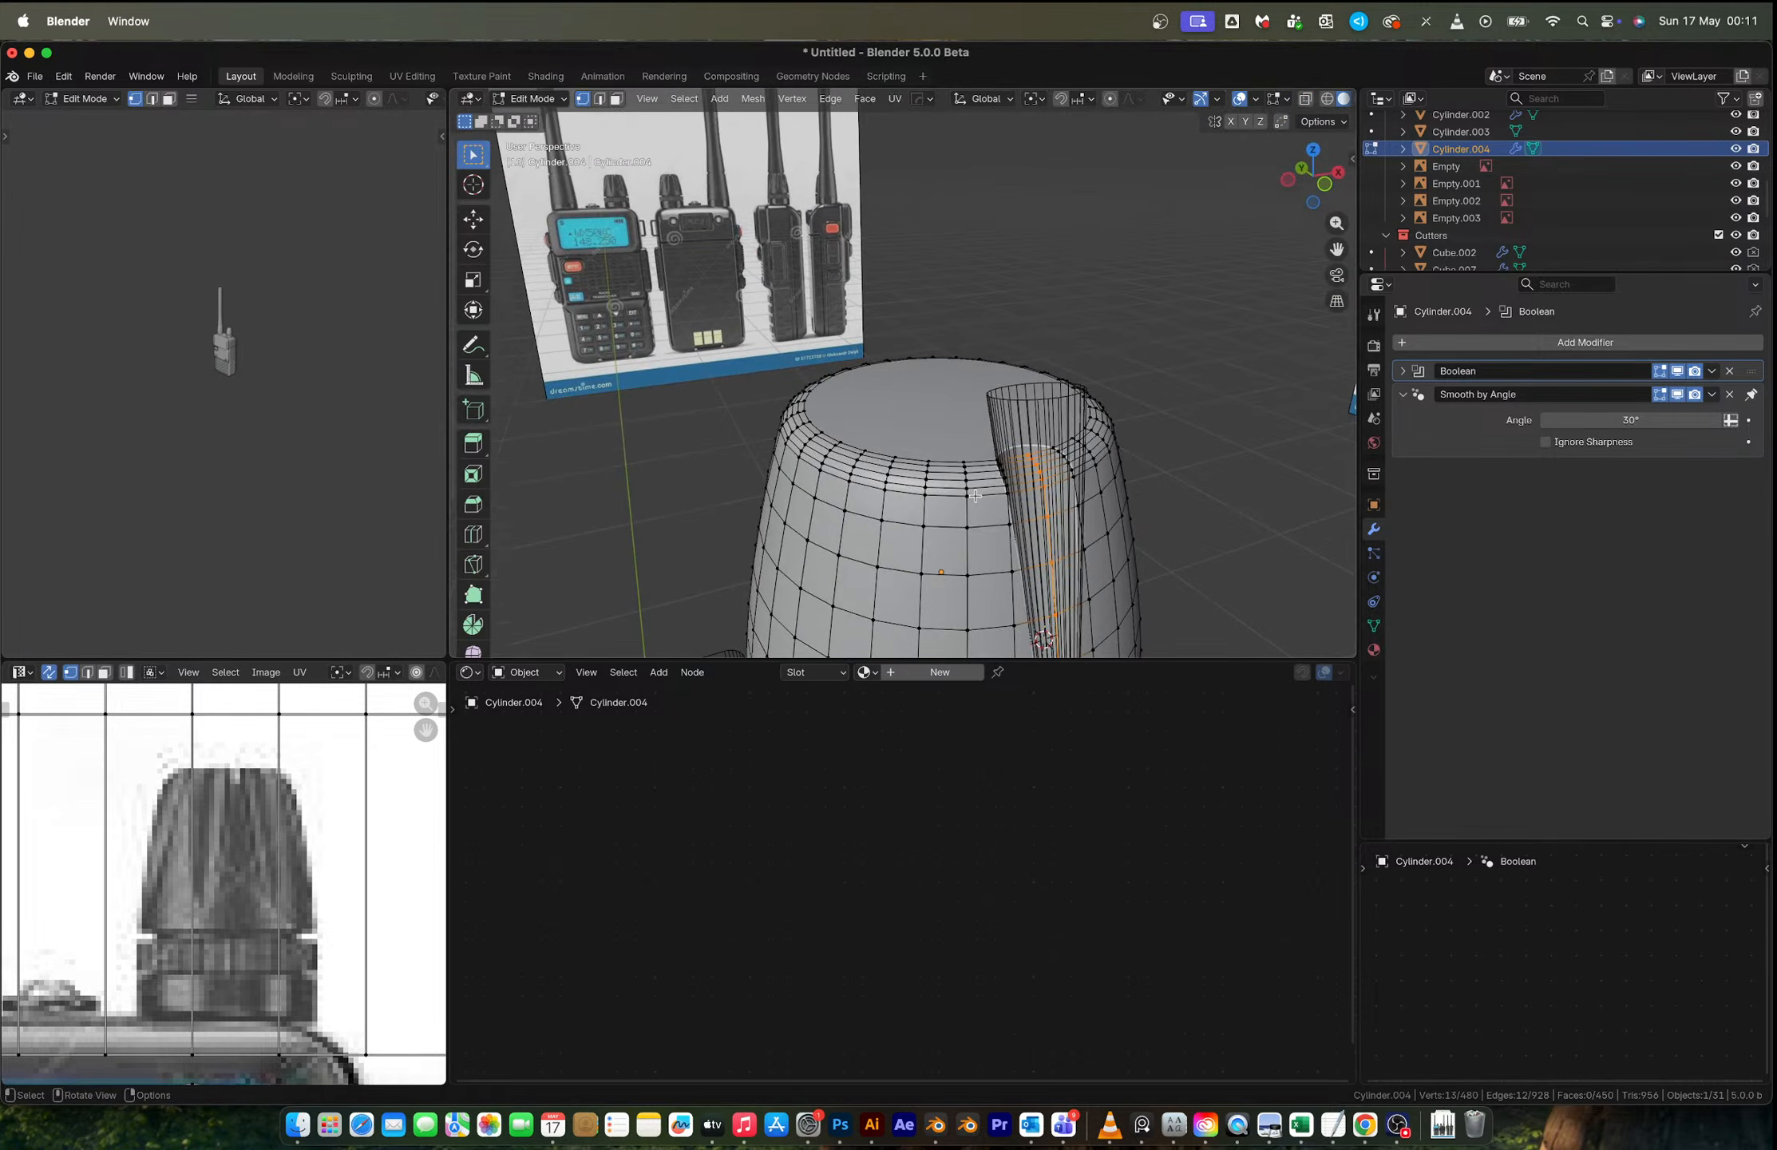
Step: Select the tapered groove cutter and scale it to about 0.903 in X and Y, keeping its Z size locked
{"action": "key", "text": "Tab"}
{"action": "left_click", "coordinate": [1039, 402]}
{"action": "key", "text": "s"}
{"action": "key", "text": "shift+z"}
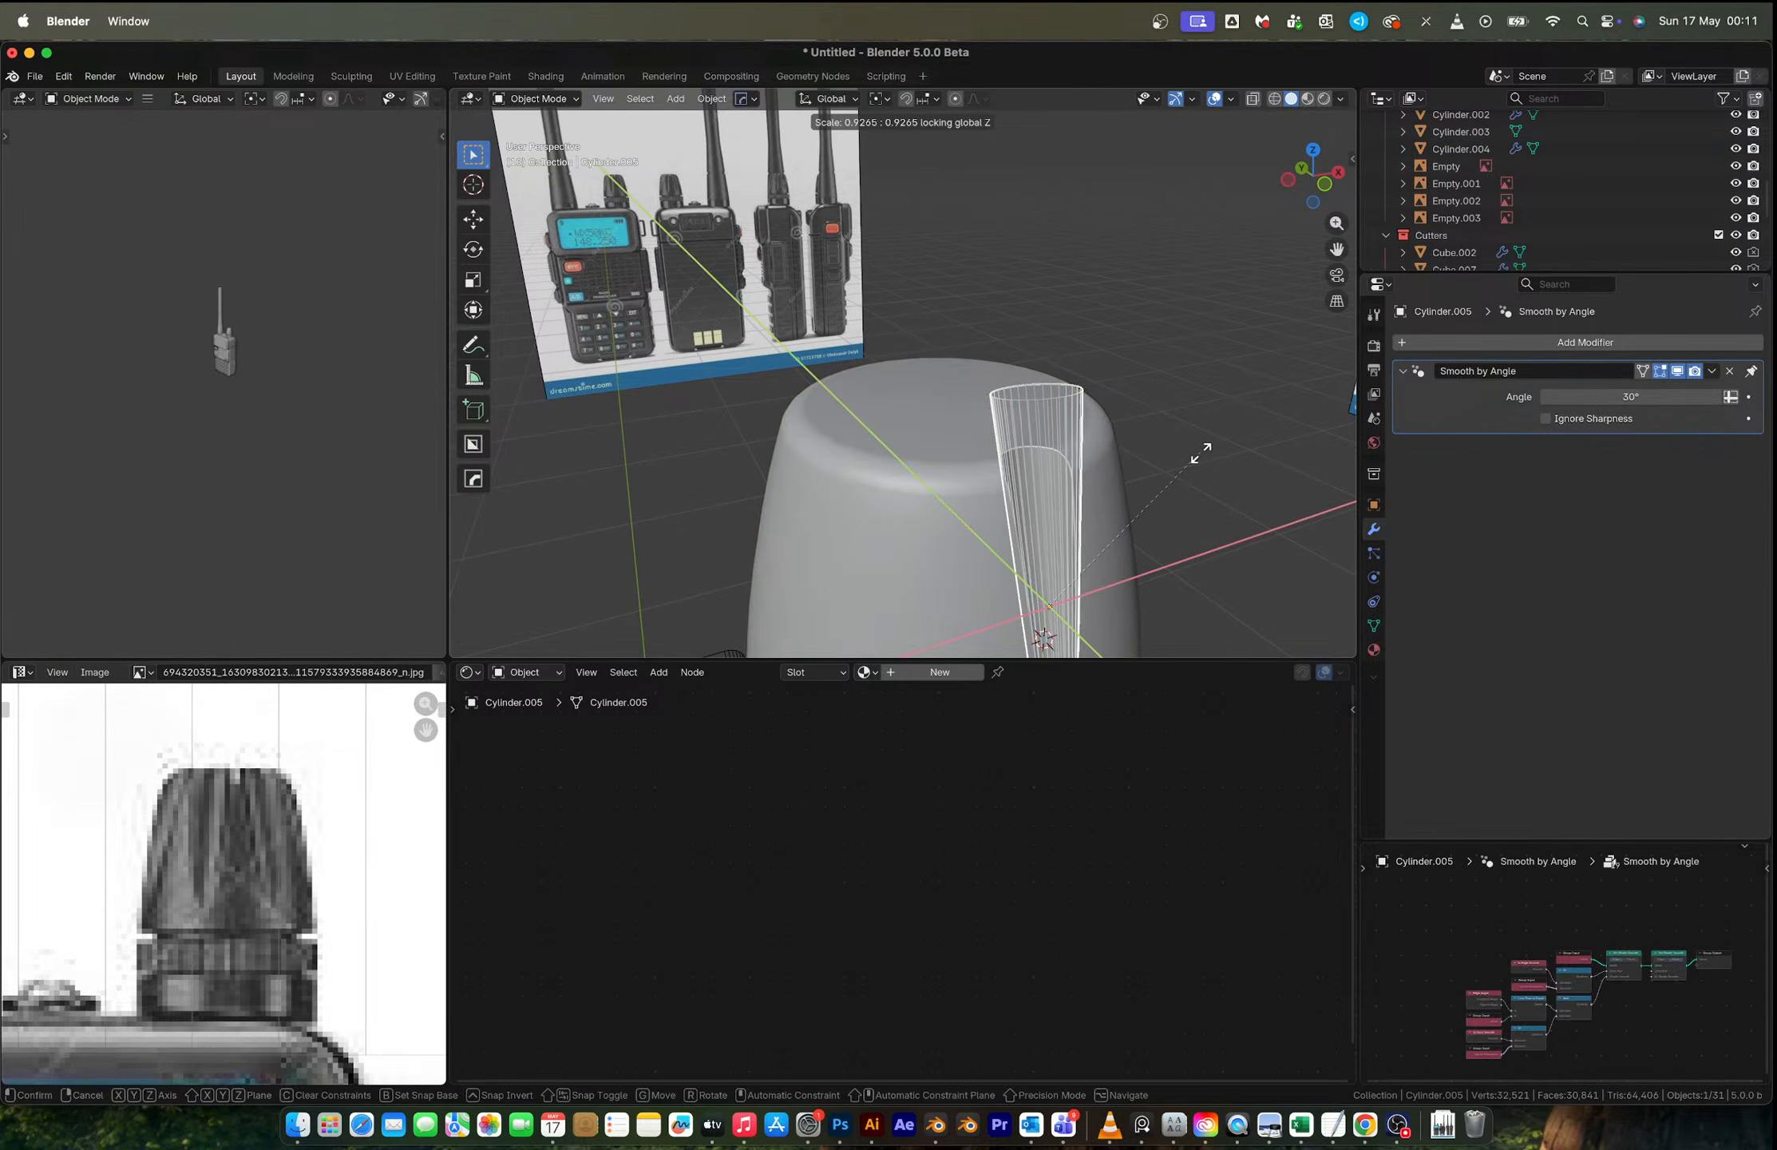
{"action": "left_click", "coordinate": [1195, 455]}
Step: Move the tapered cutter about 0.0021 m along global Y and check its fit against the cap's mesh
{"action": "key", "text": "g"}
{"action": "key", "text": "y"}
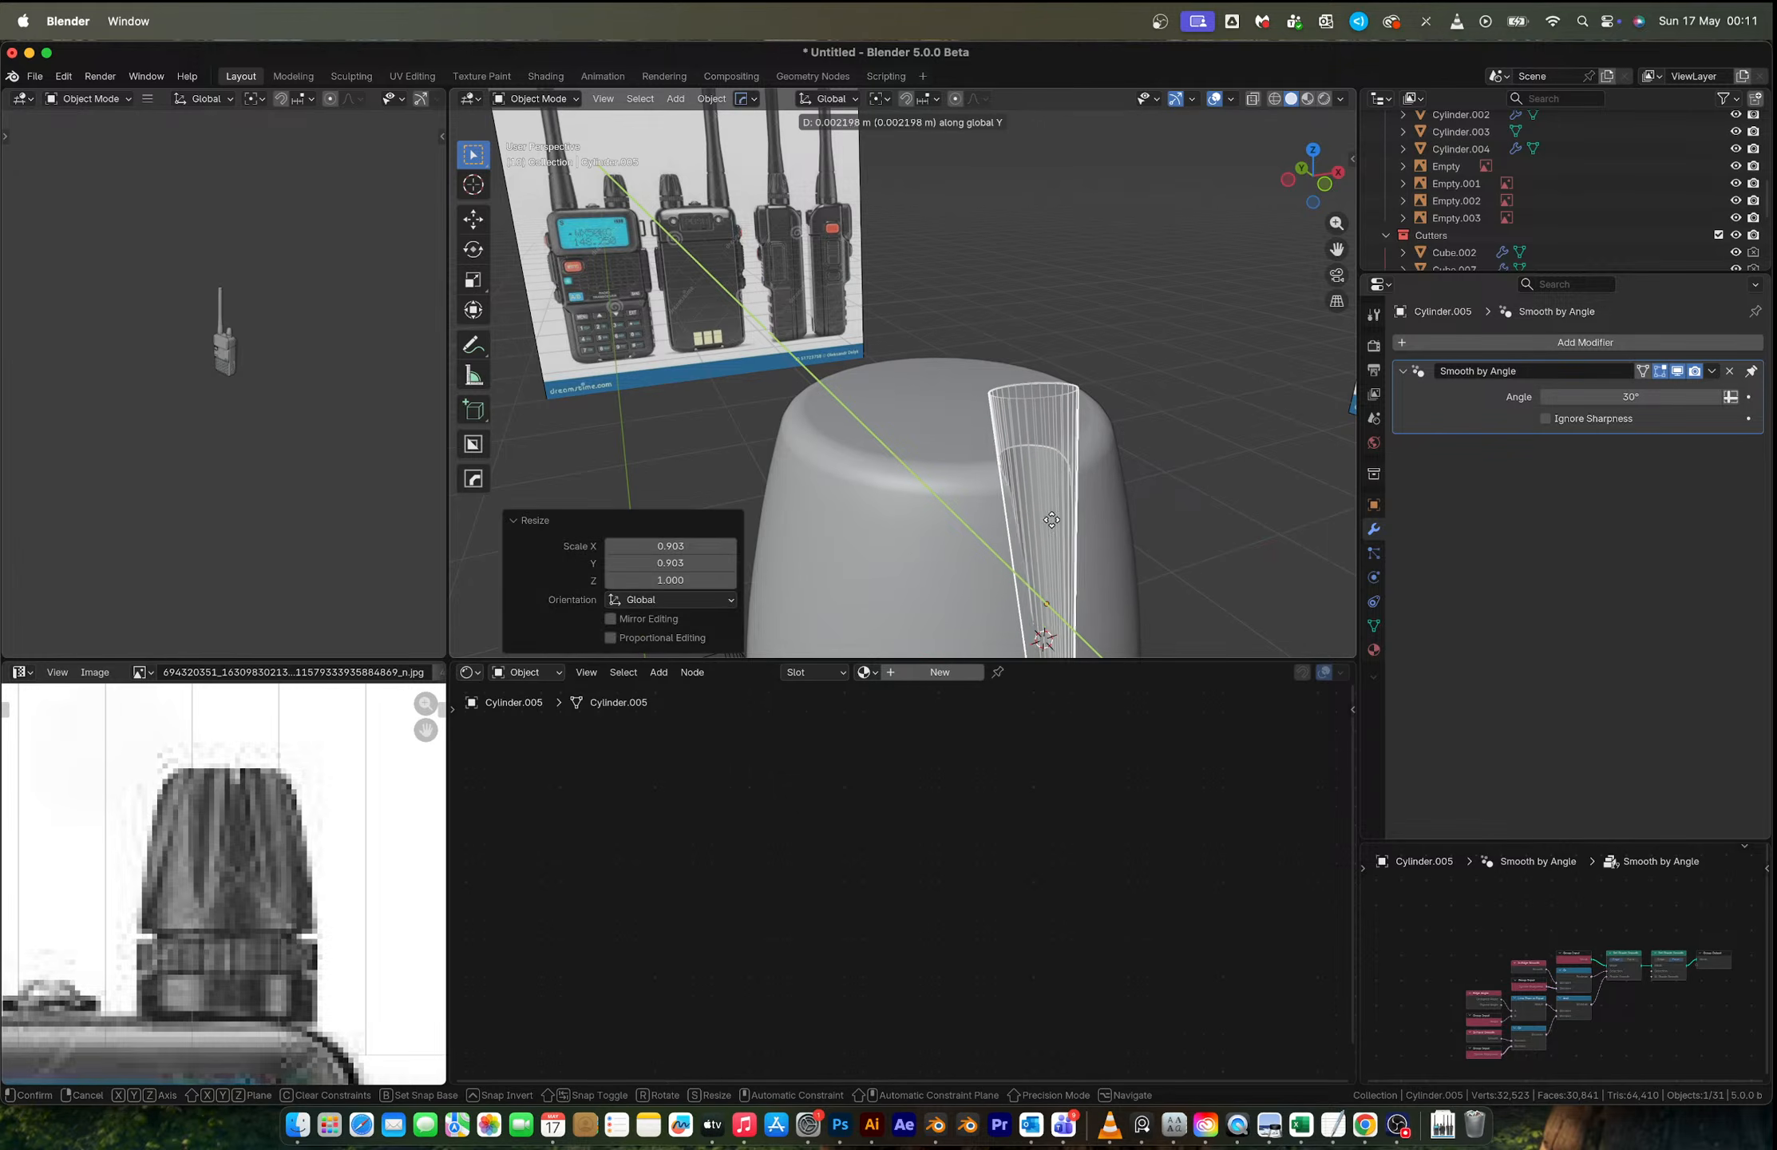
{"action": "left_click", "coordinate": [1053, 523]}
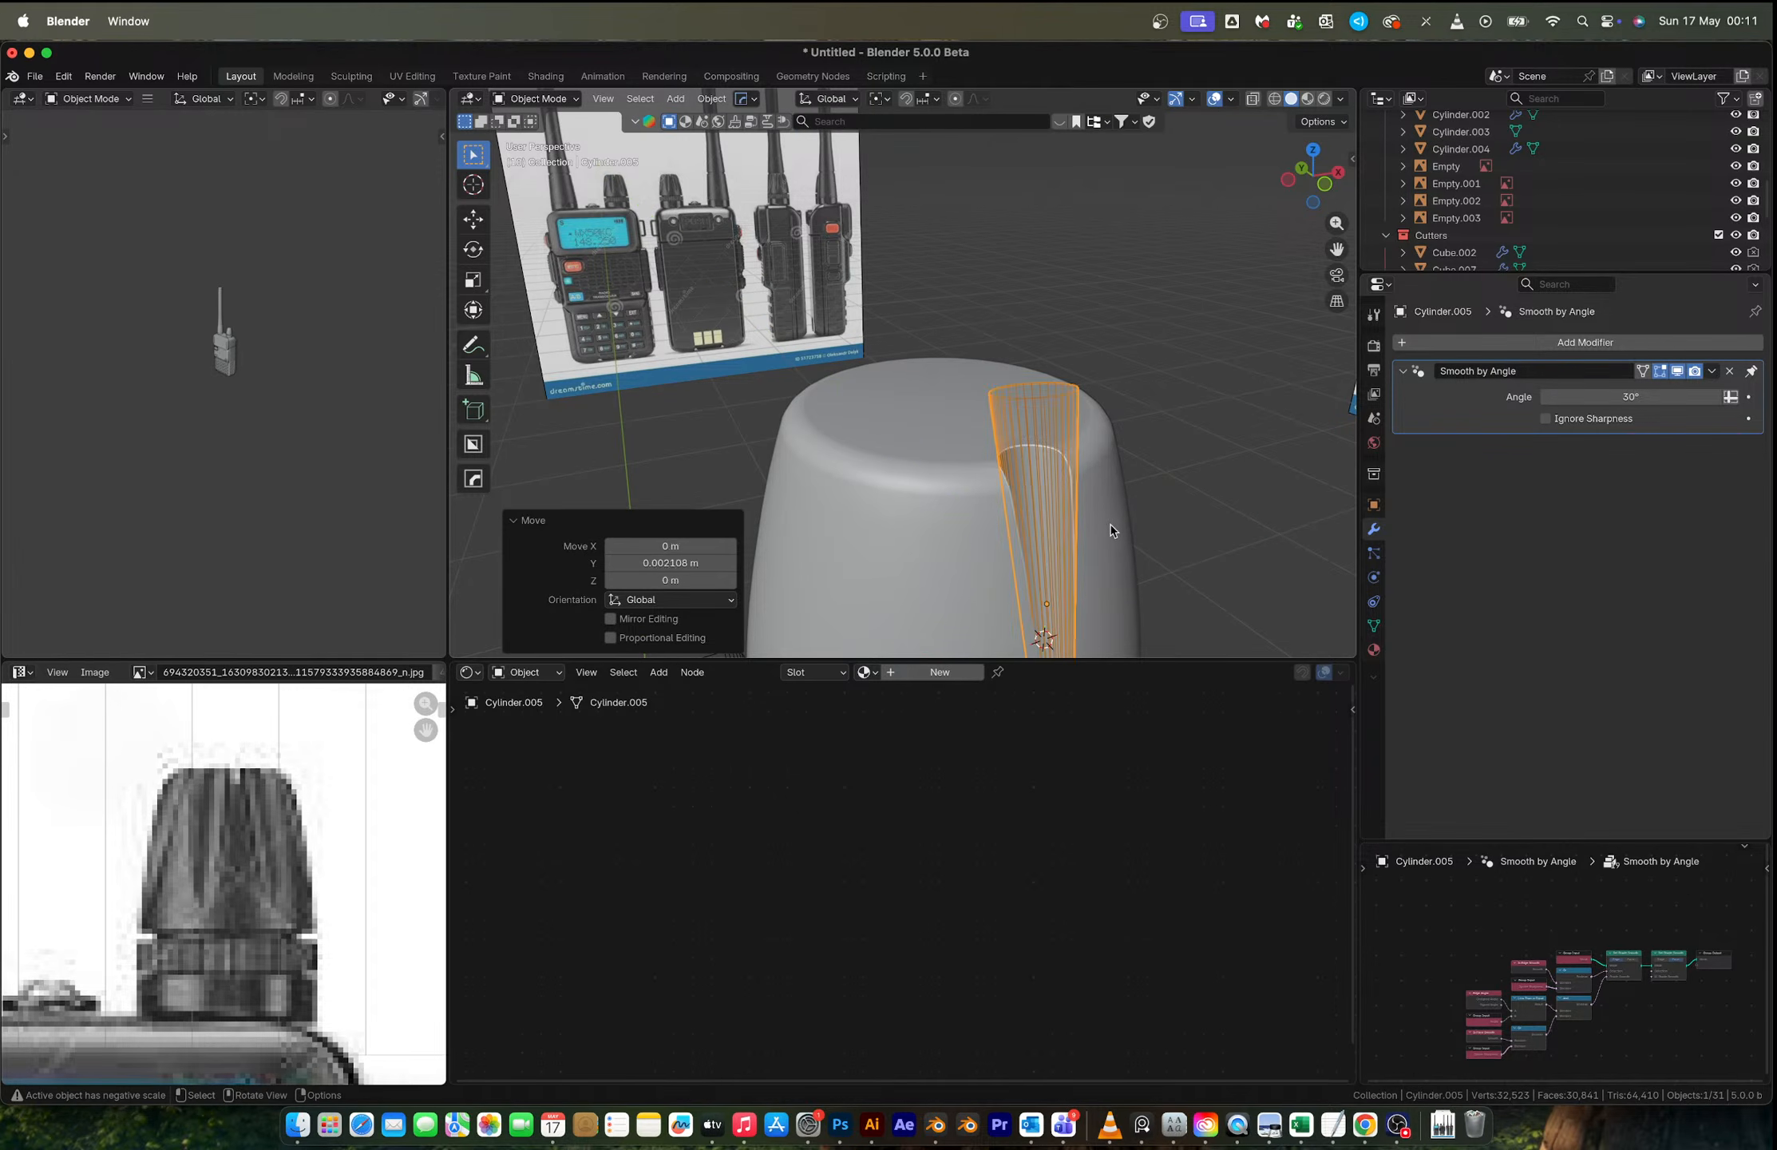
{"action": "left_click", "coordinate": [1110, 520]}
{"action": "key", "text": "Tab"}
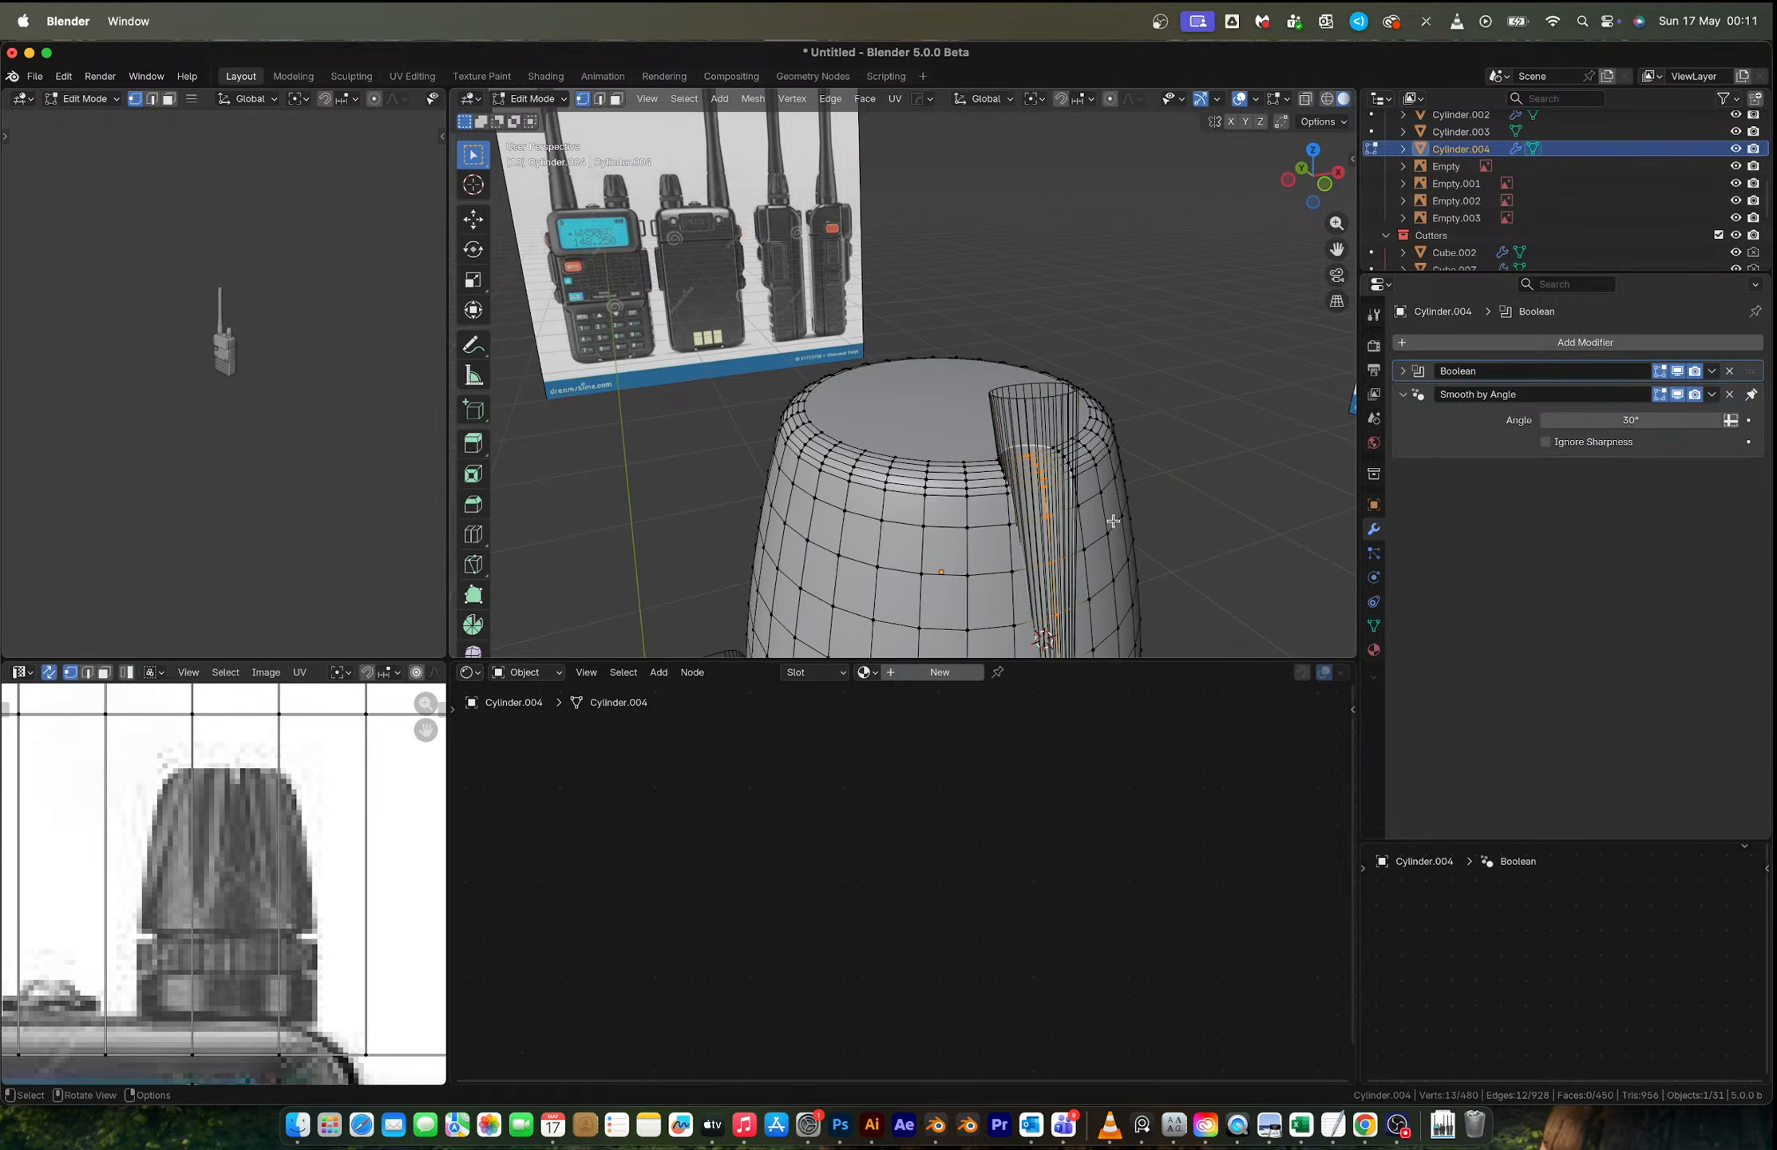
{"action": "middle_click_drag", "start_coordinate": [1108, 519], "coordinate": [1071, 524]}
{"action": "scroll", "coordinate": [974, 500], "scroll_direction": "up", "scroll_amount": 5}
{"action": "scroll", "coordinate": [1007, 507], "scroll_direction": "down", "scroll_amount": 4}
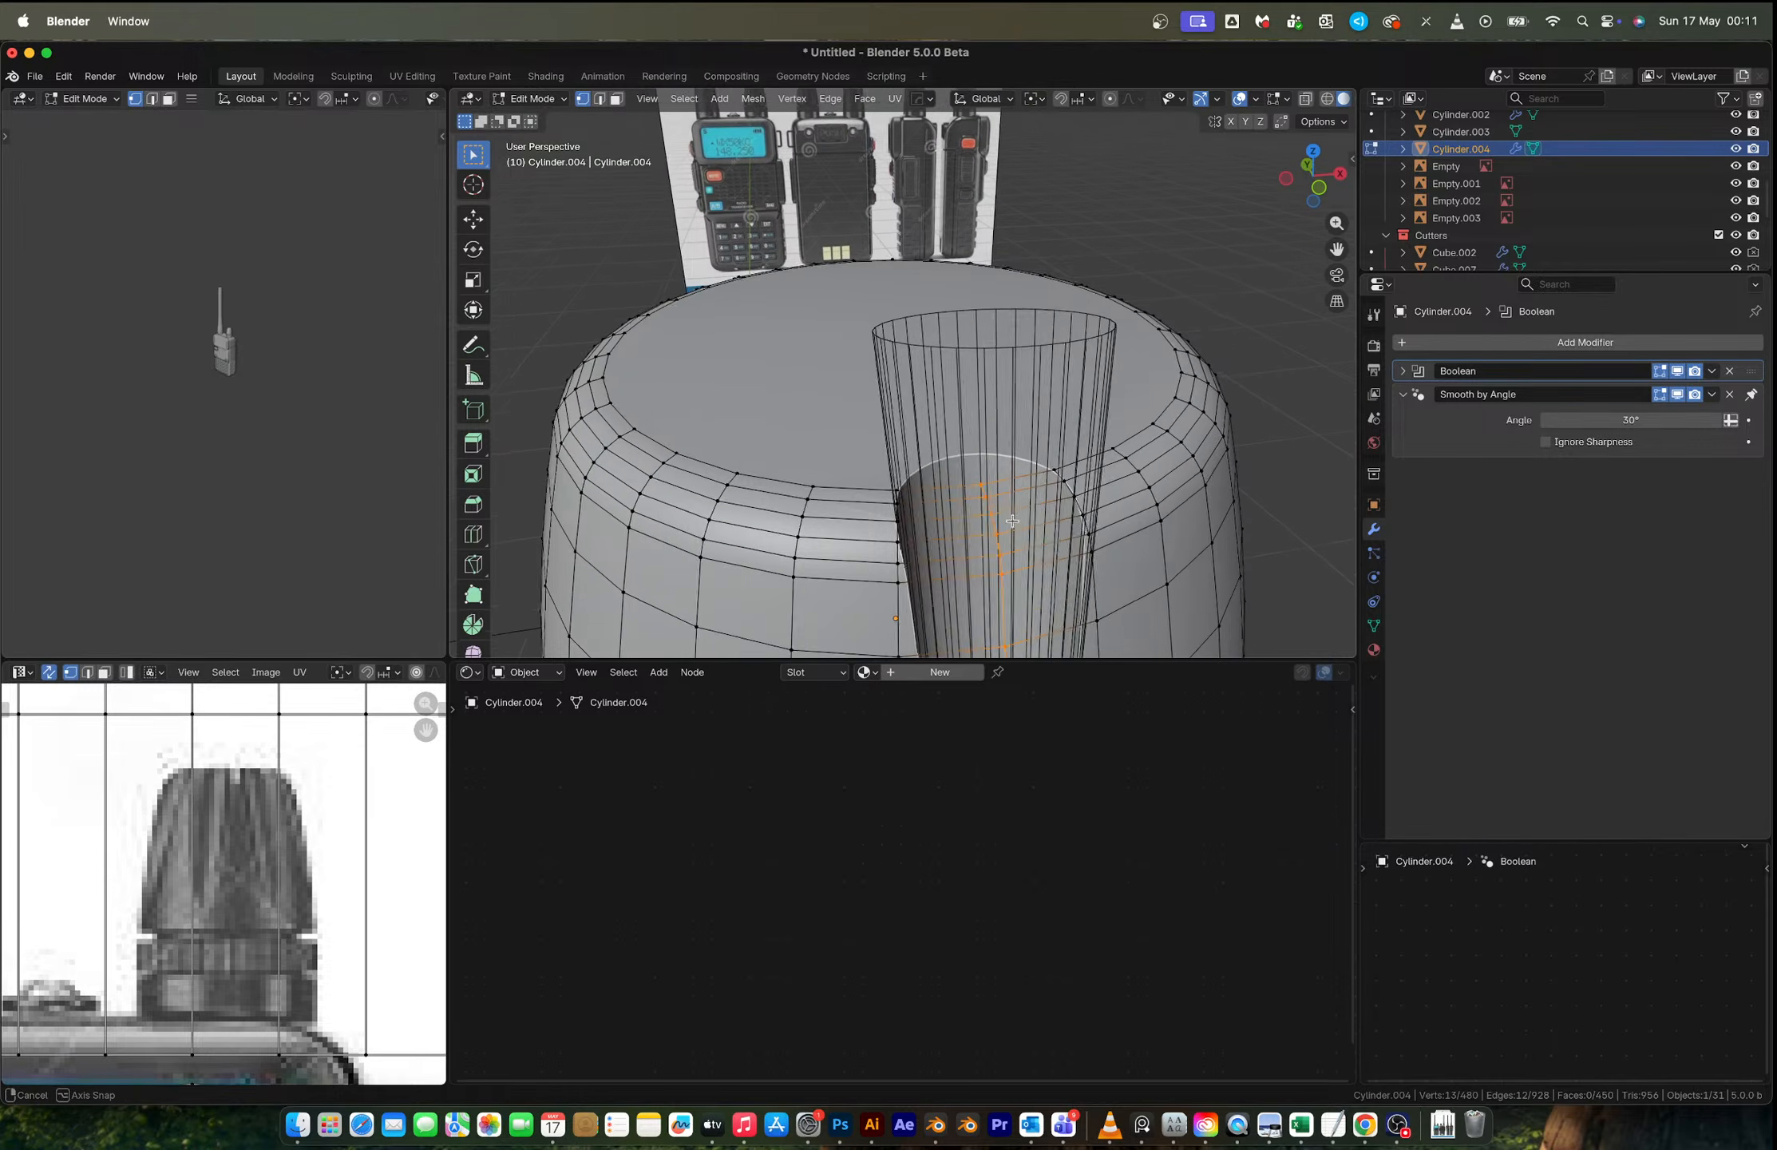
Step: Scale the tapered cutter down slightly in X and Y only and check the groove against the cap's mesh edges
{"action": "key", "text": "Tab"}
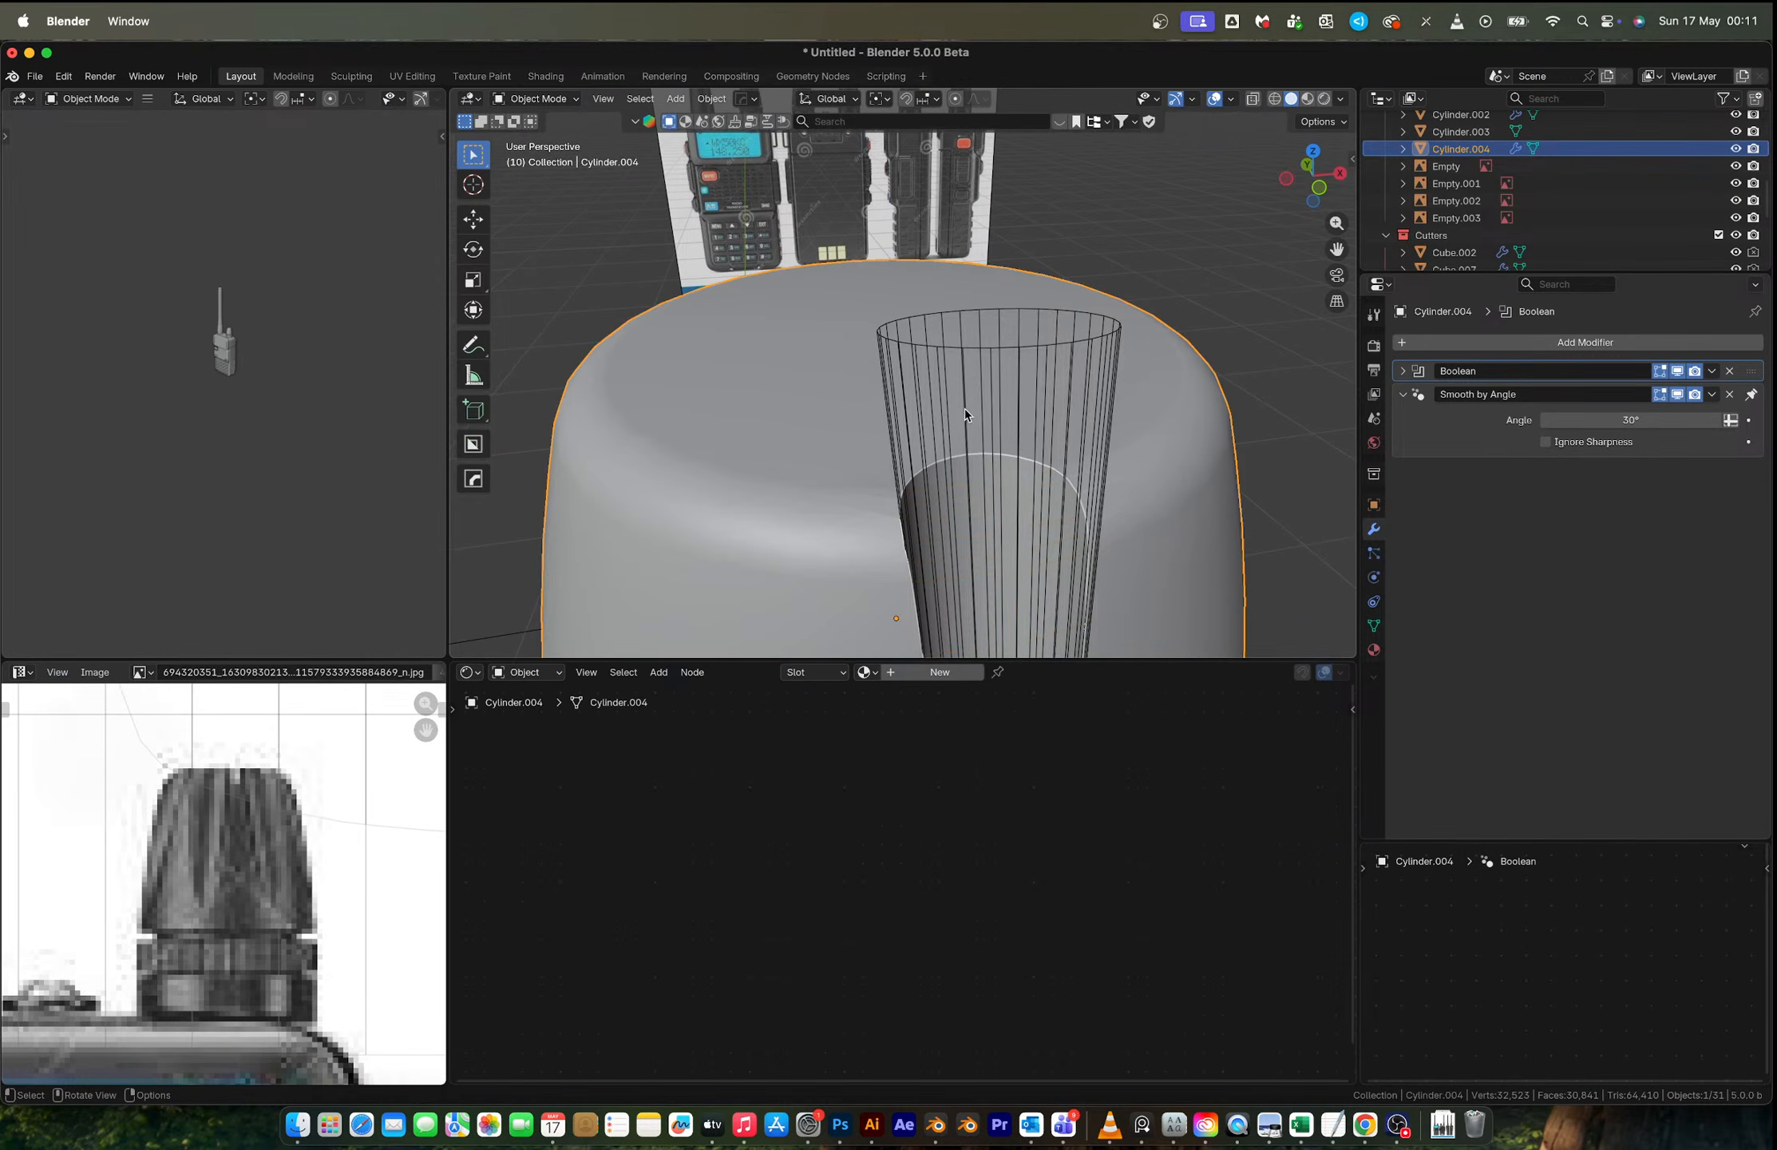
{"action": "left_click", "coordinate": [965, 408]}
{"action": "key", "text": "s"}
{"action": "key", "text": "shift+z"}
{"action": "left_click", "coordinate": [1136, 471]}
{"action": "key", "text": "Tab"}
{"action": "key", "text": "Tab"}
{"action": "left_click", "coordinate": [1151, 486]}
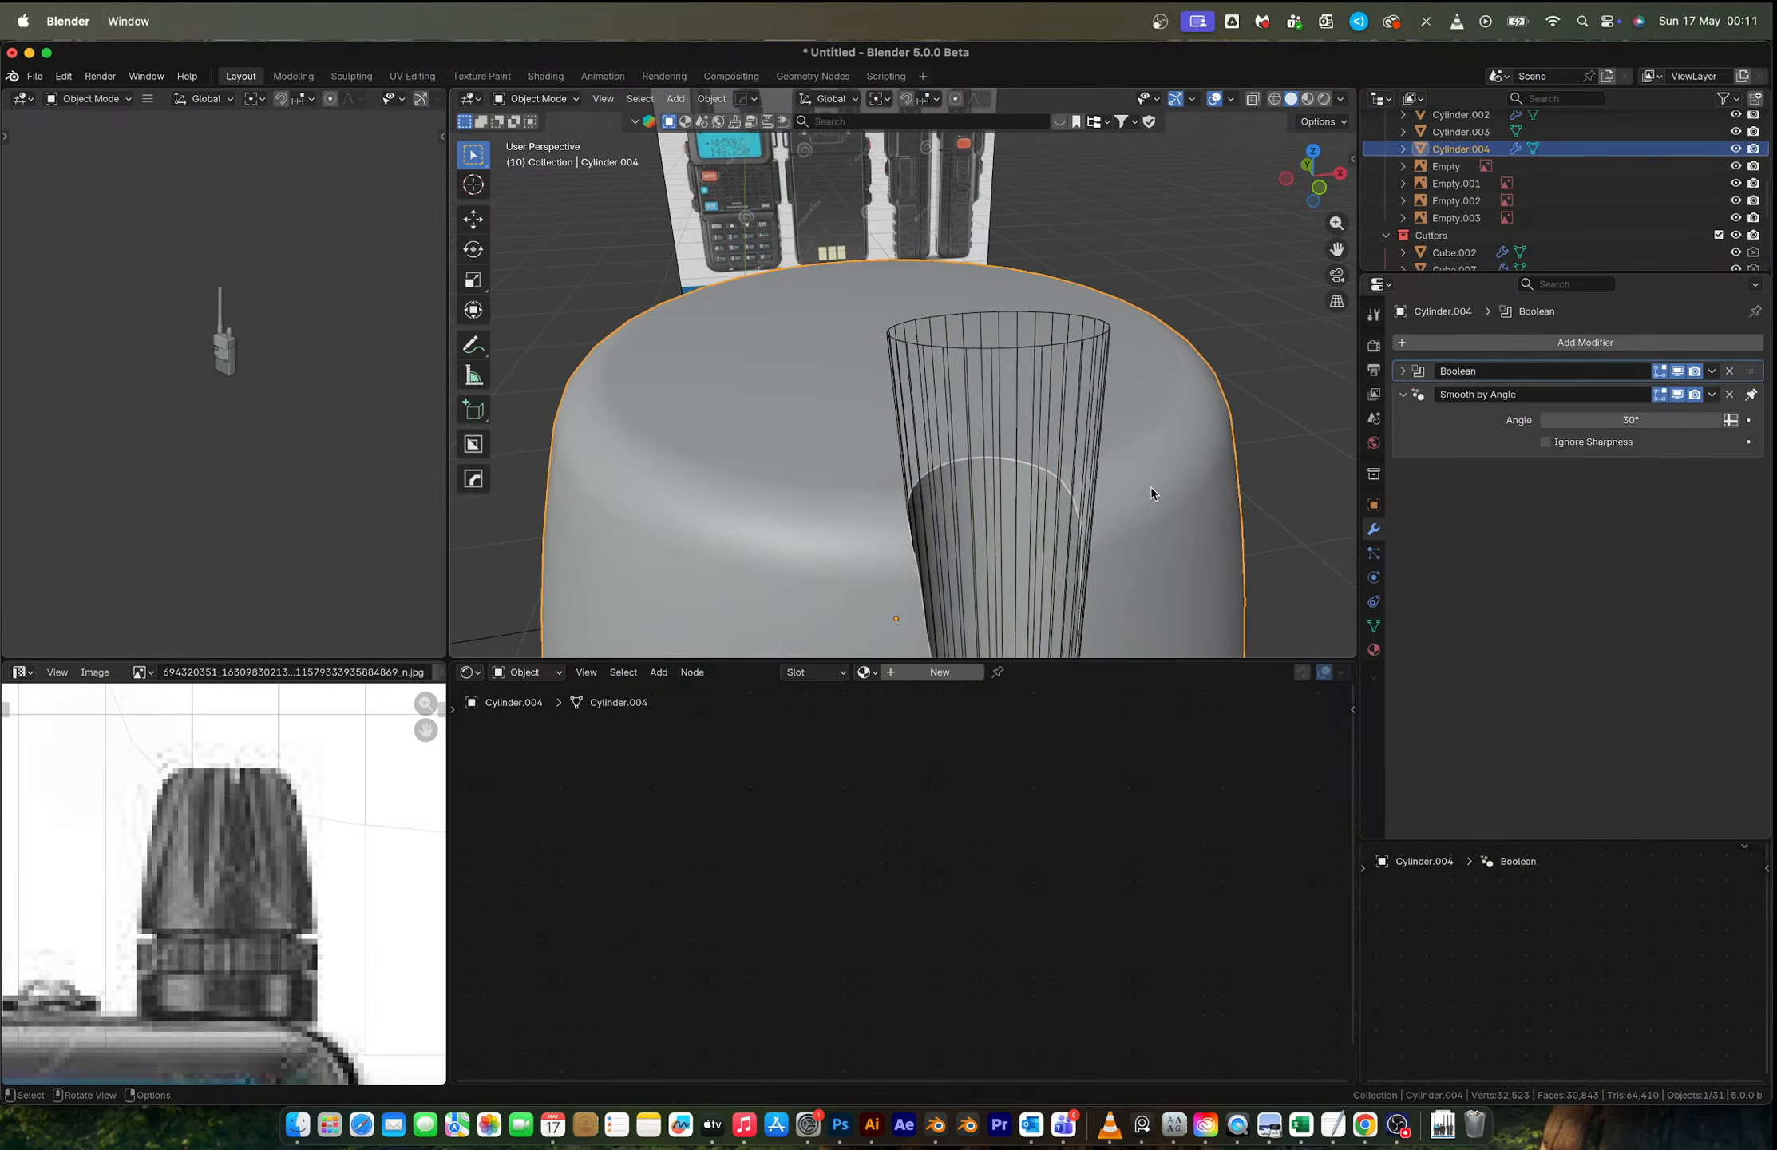
{"action": "key", "text": "Tab"}
{"action": "middle_click_drag", "start_coordinate": [1151, 494], "coordinate": [982, 463]}
{"action": "key", "text": "Tab"}
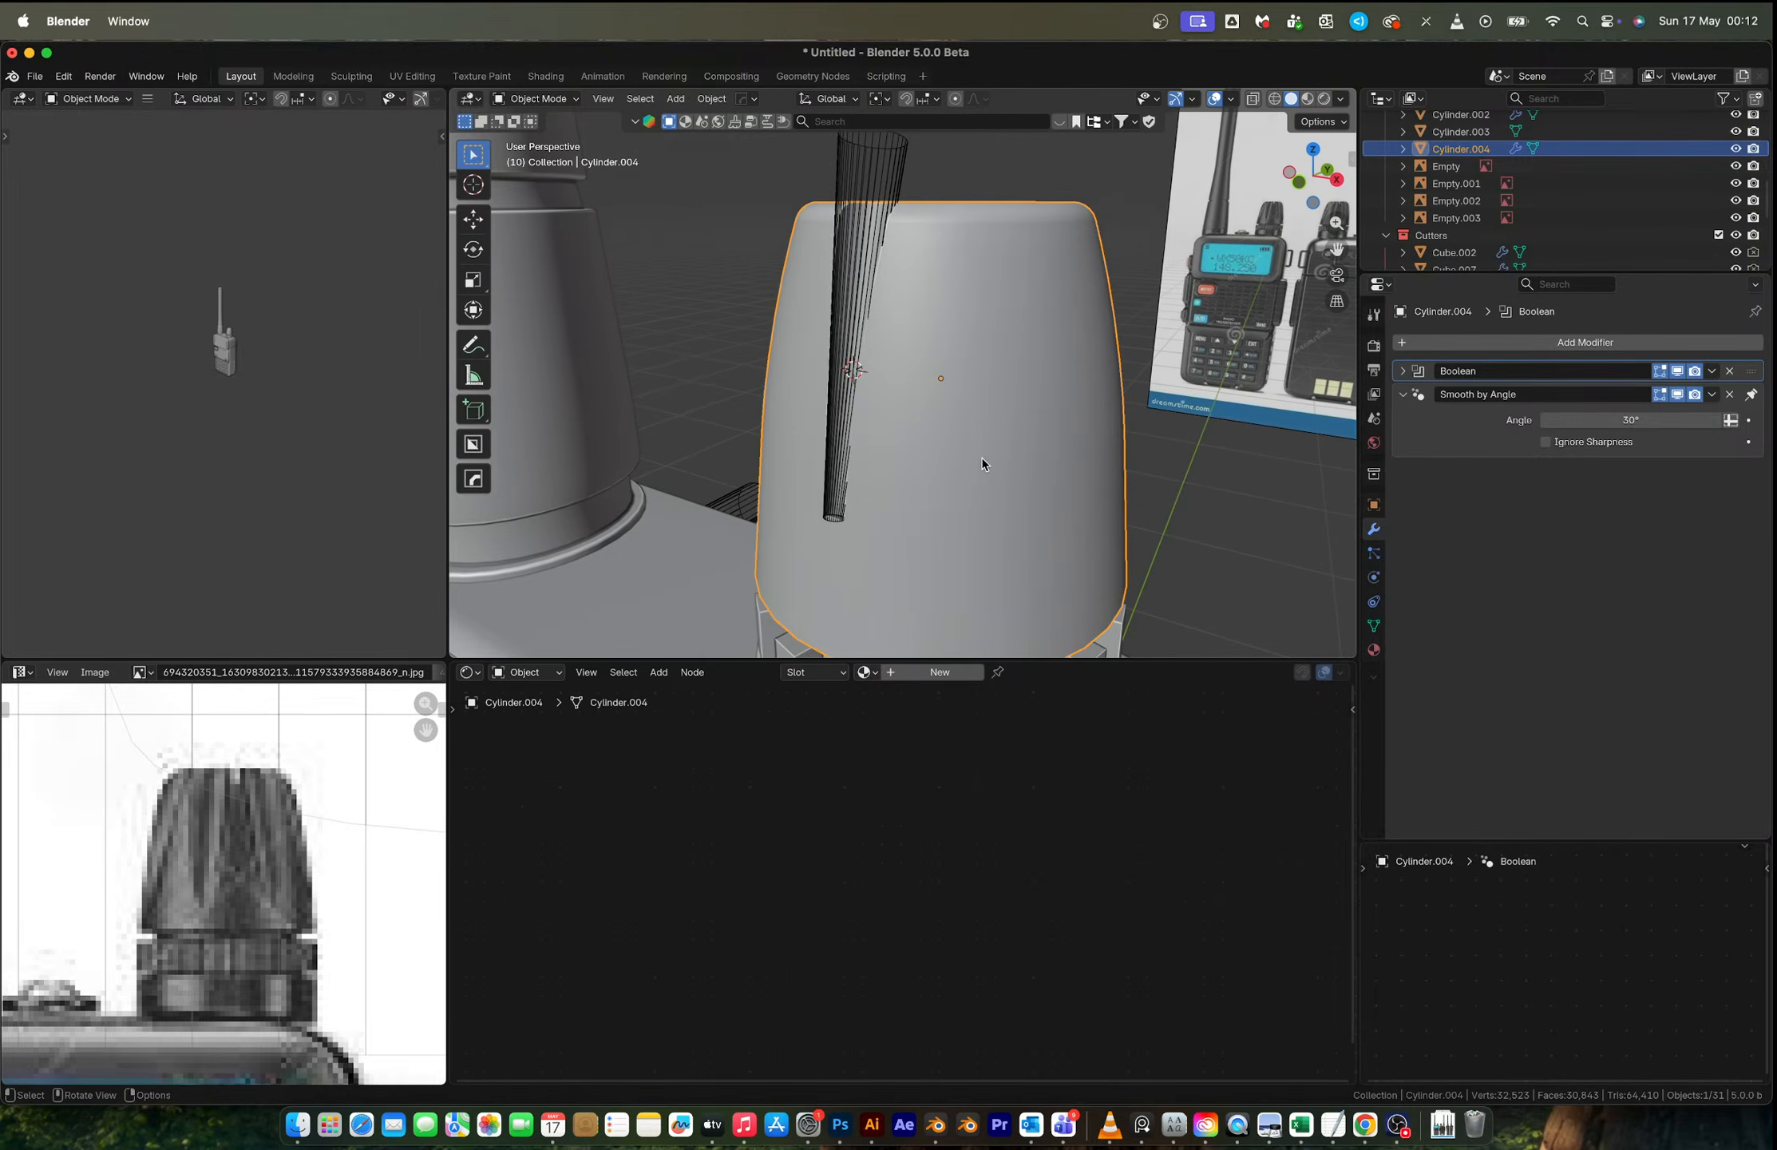
Step: Select the face at the cutter's narrow lower end and apply the cutter's object scale
{"action": "scroll", "coordinate": [942, 471], "scroll_direction": "up", "scroll_amount": 3}
{"action": "middle_click_drag", "start_coordinate": [803, 556], "coordinate": [934, 414]}
{"action": "left_click", "coordinate": [942, 354]}
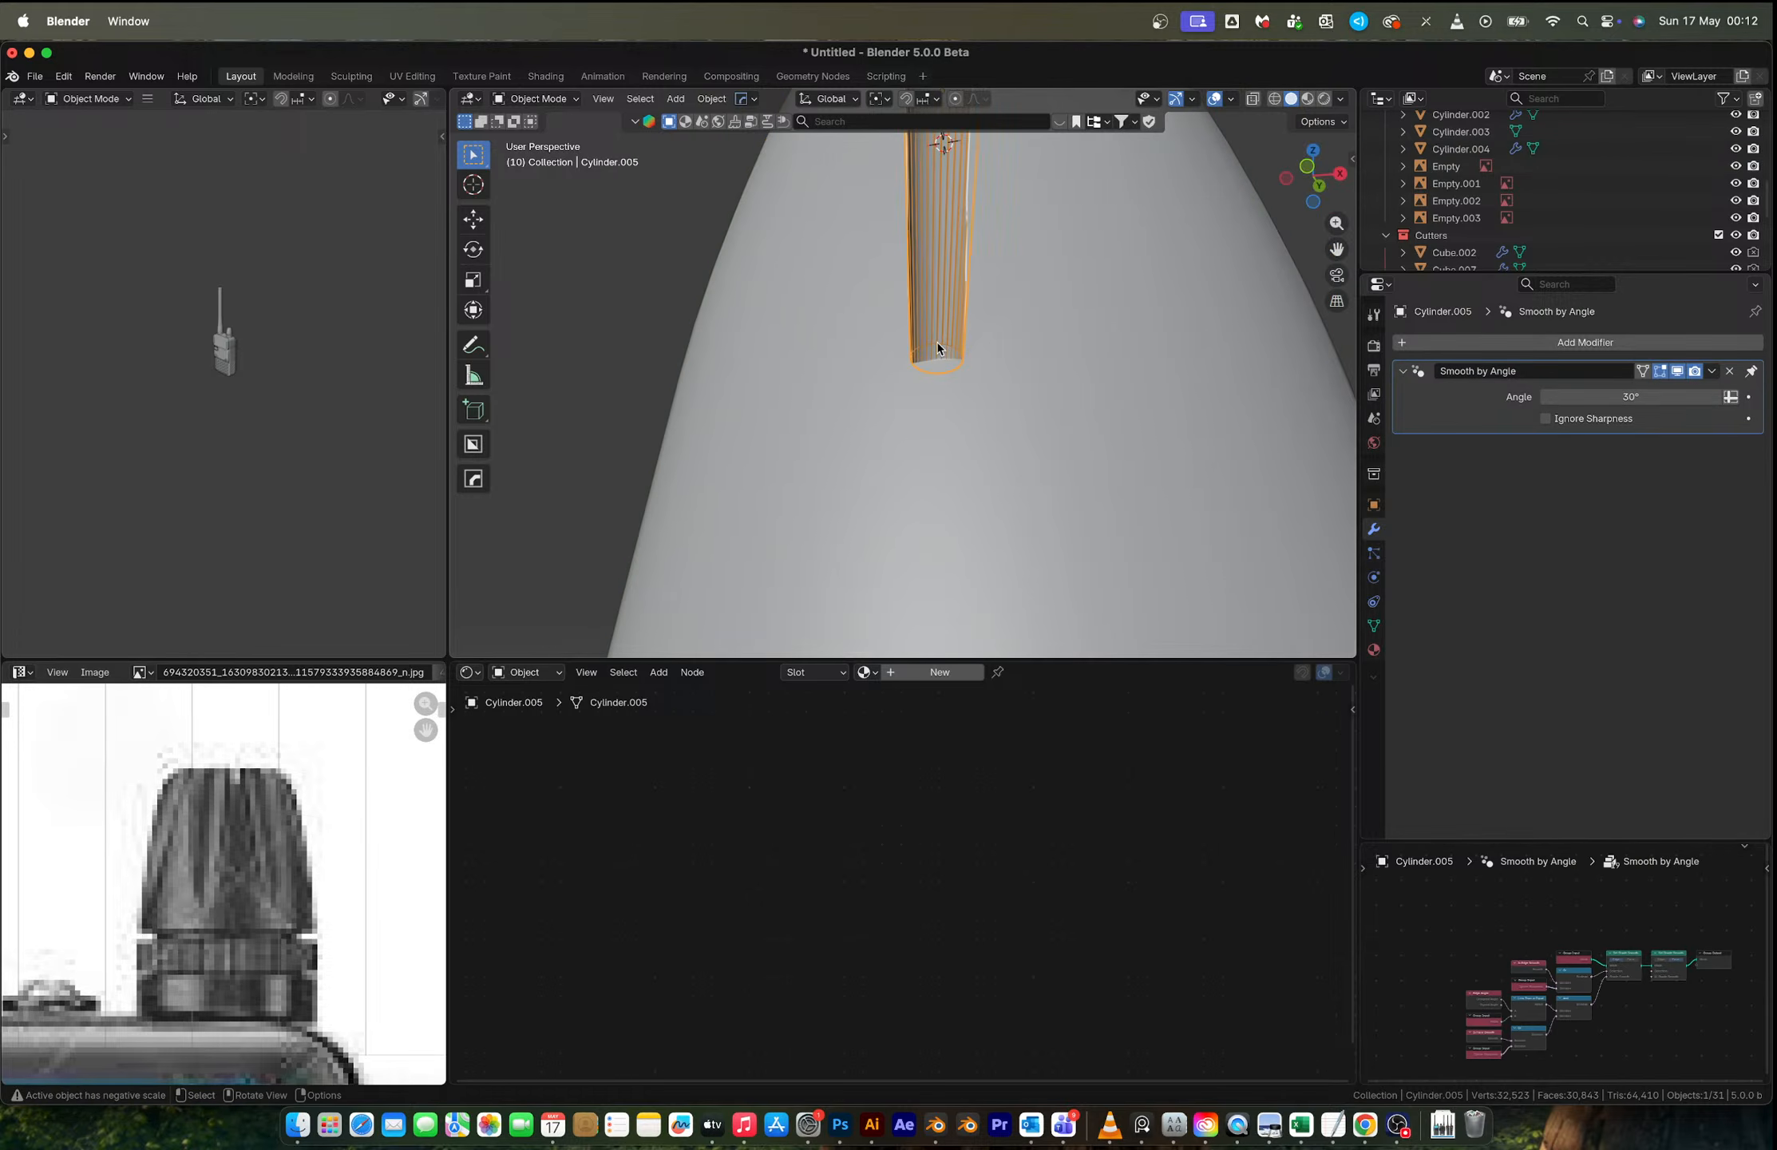
{"action": "key", "text": "Tab"}
{"action": "key", "text": "3"}
{"action": "left_click", "coordinate": [938, 355]}
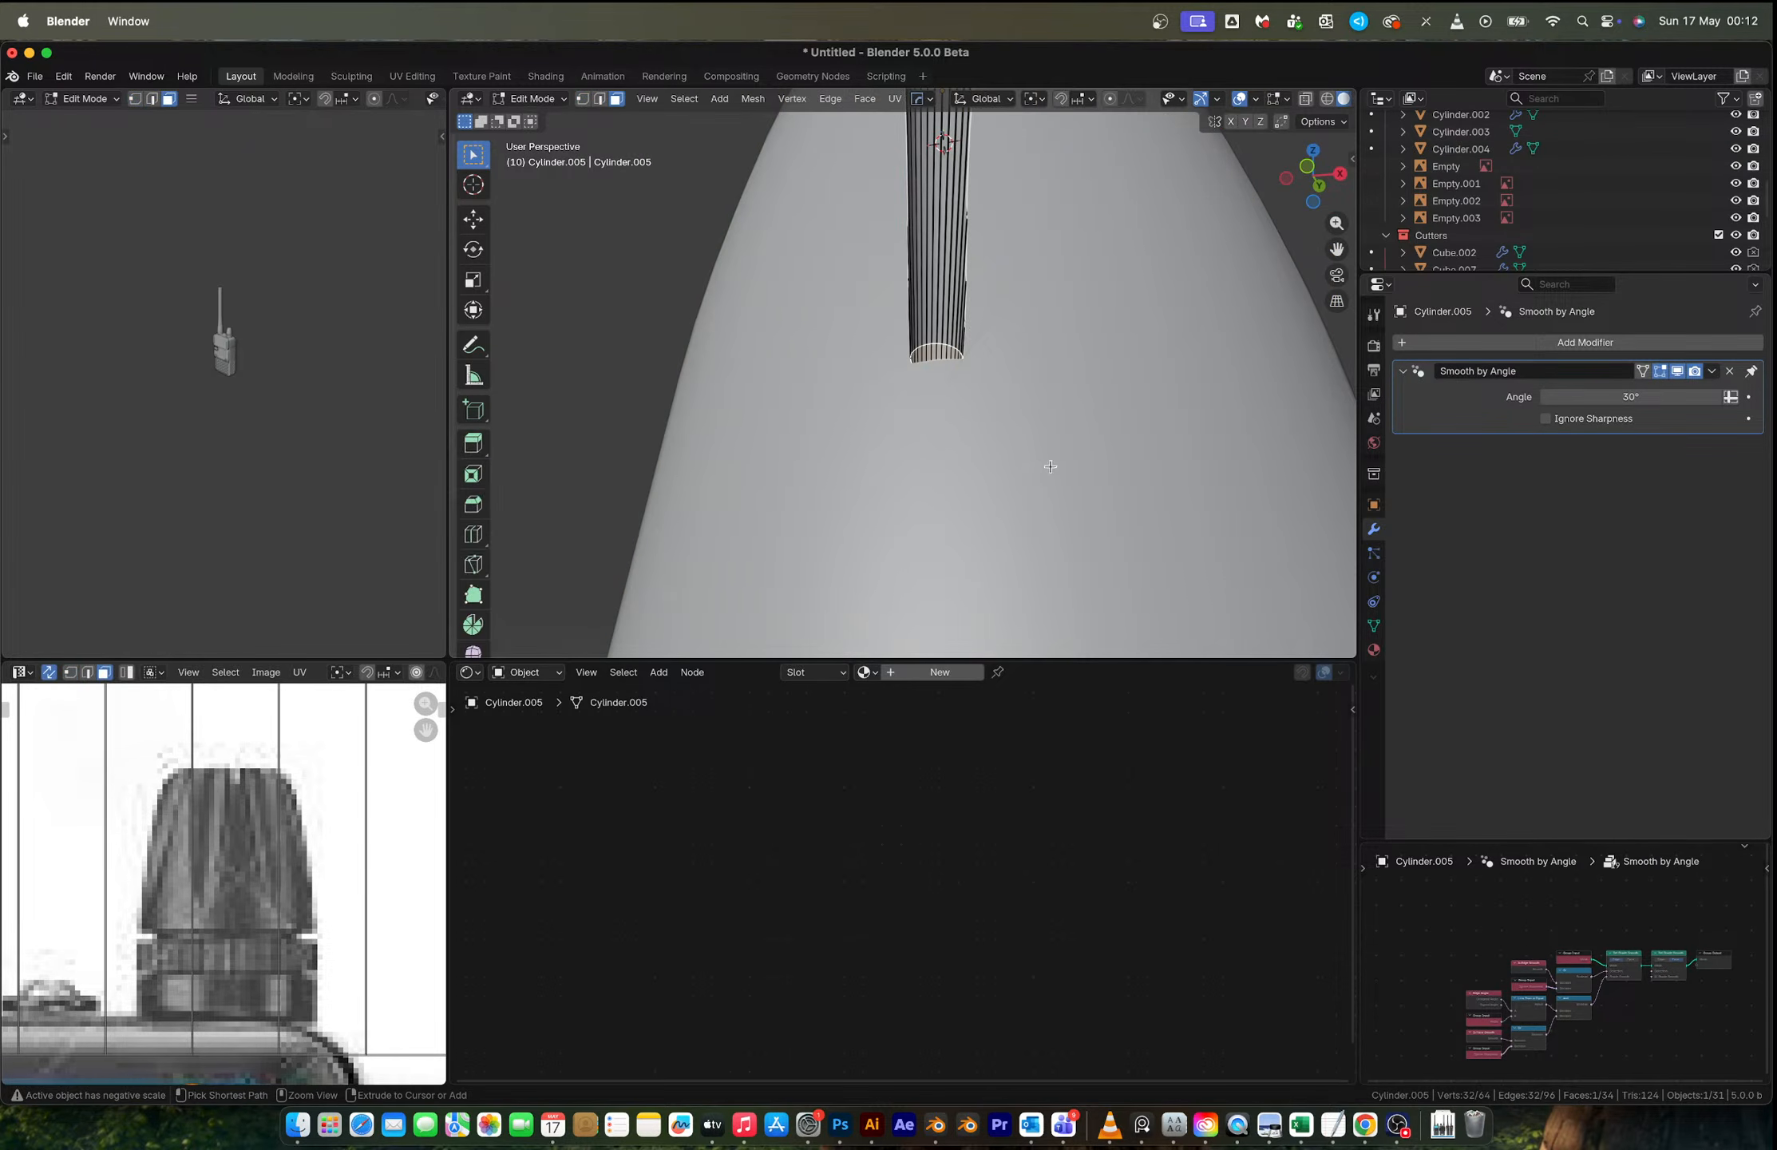
{"action": "key", "text": "ctrl+b"}
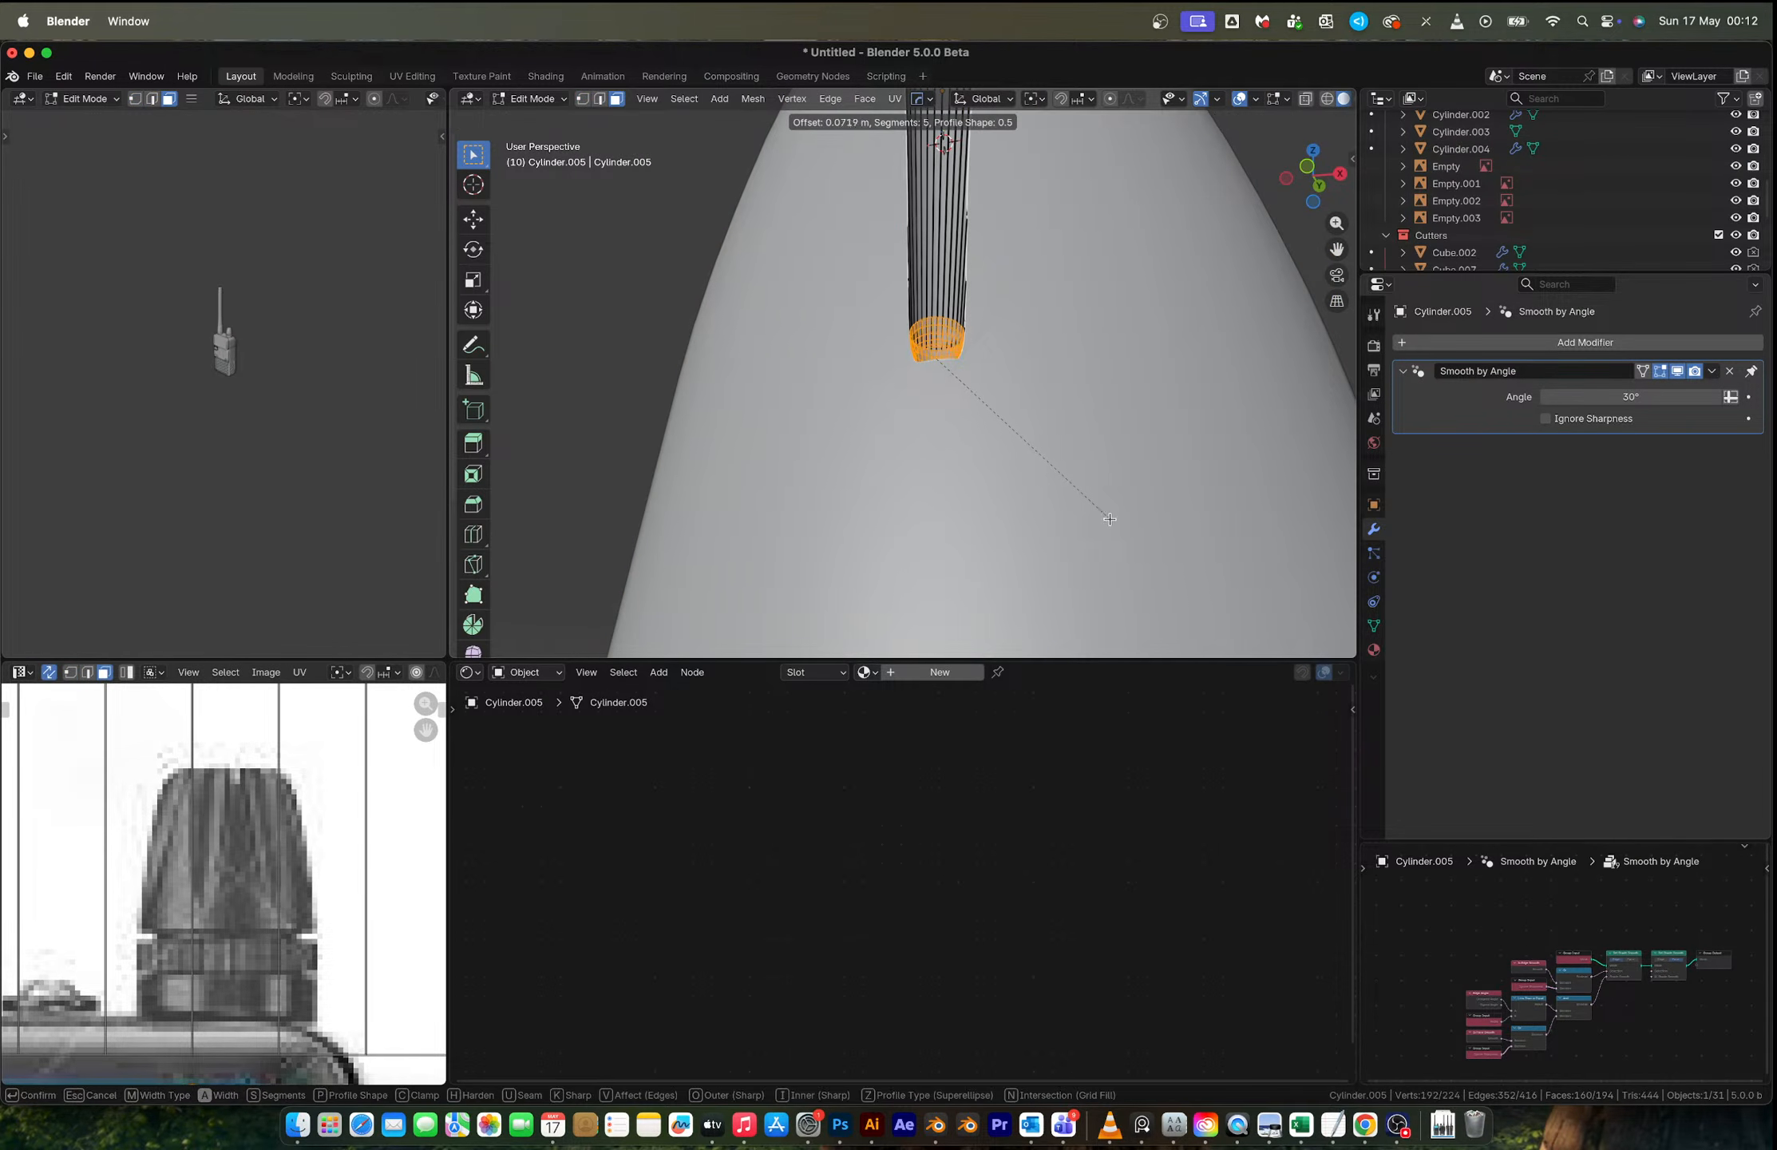
{"action": "left_click", "coordinate": [1109, 519]}
{"action": "key", "text": "Tab"}
{"action": "key", "text": "ctrl+a"}
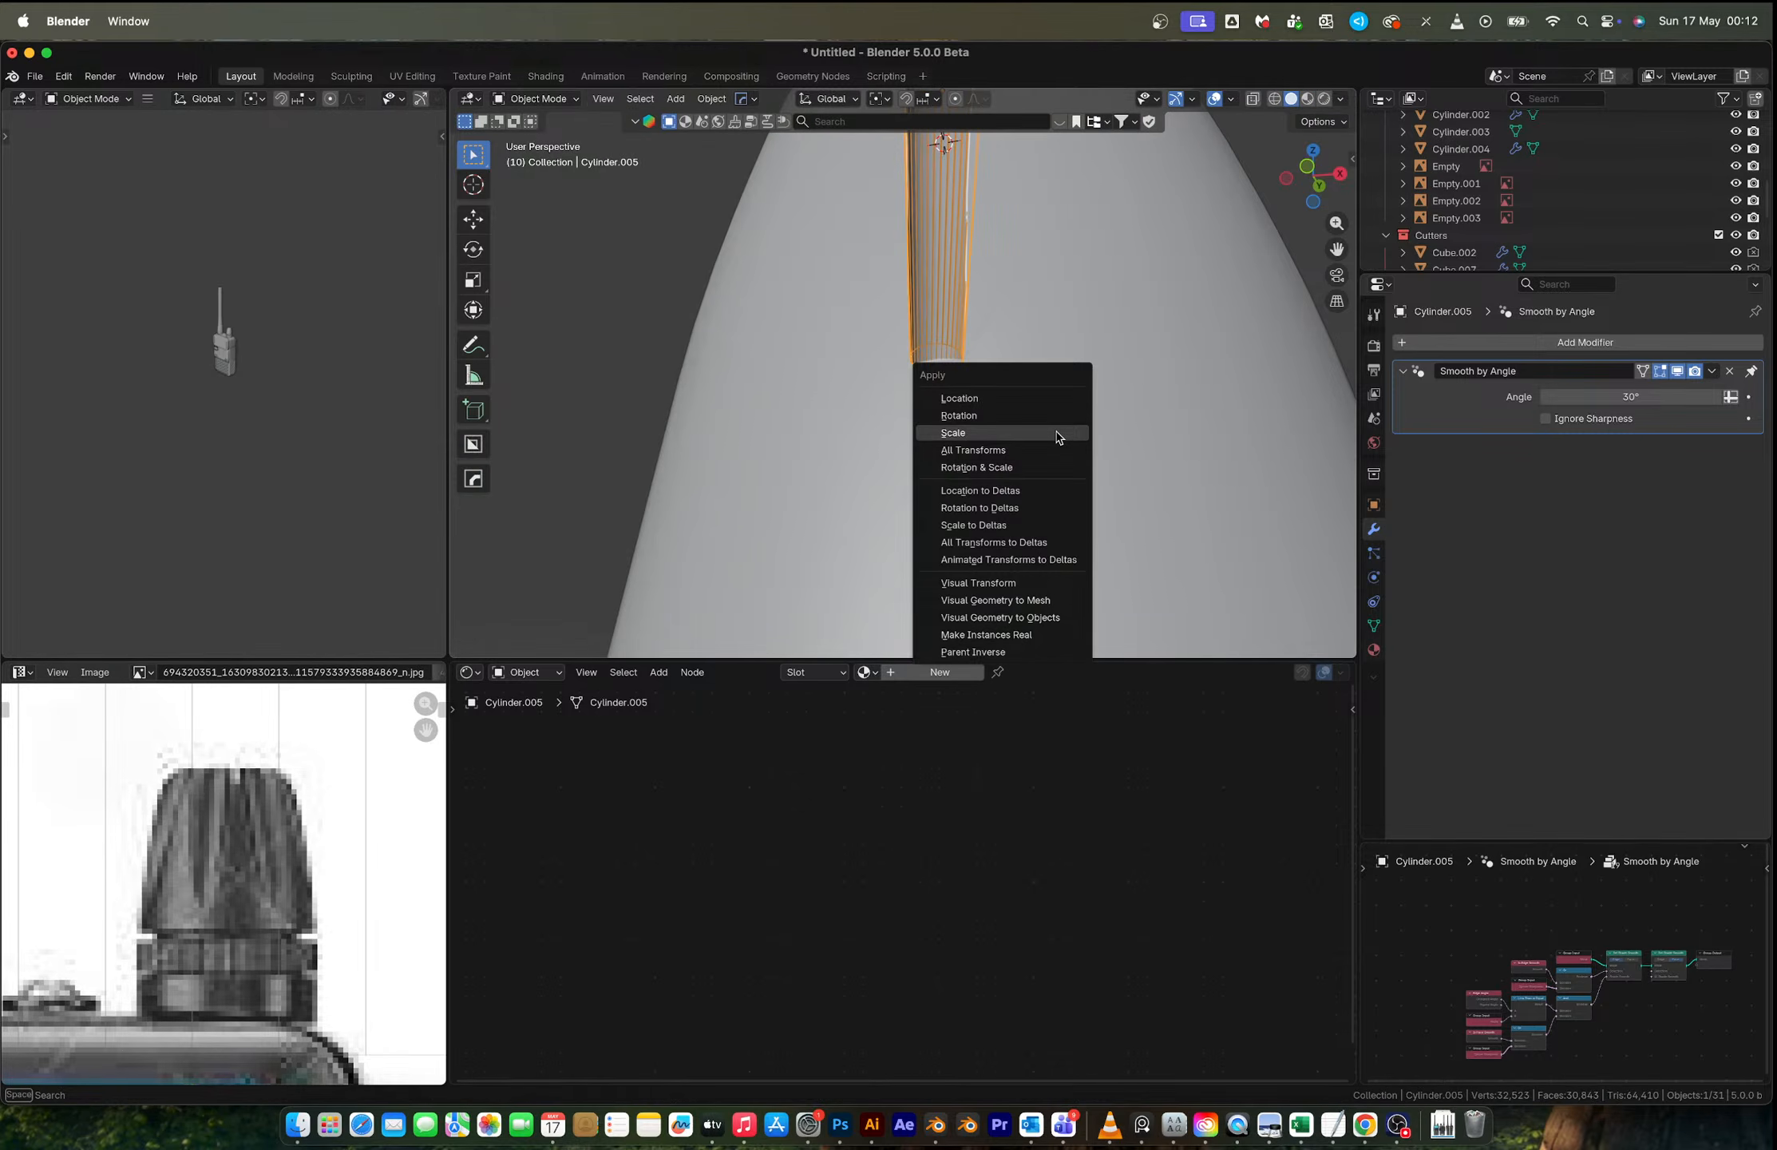
{"action": "left_click", "coordinate": [1056, 433]}
Step: Bevel the cutter's narrow lower end face with 5 segments to round the end of the groove
{"action": "key", "text": "Tab"}
{"action": "key", "text": "ctrl+b"}
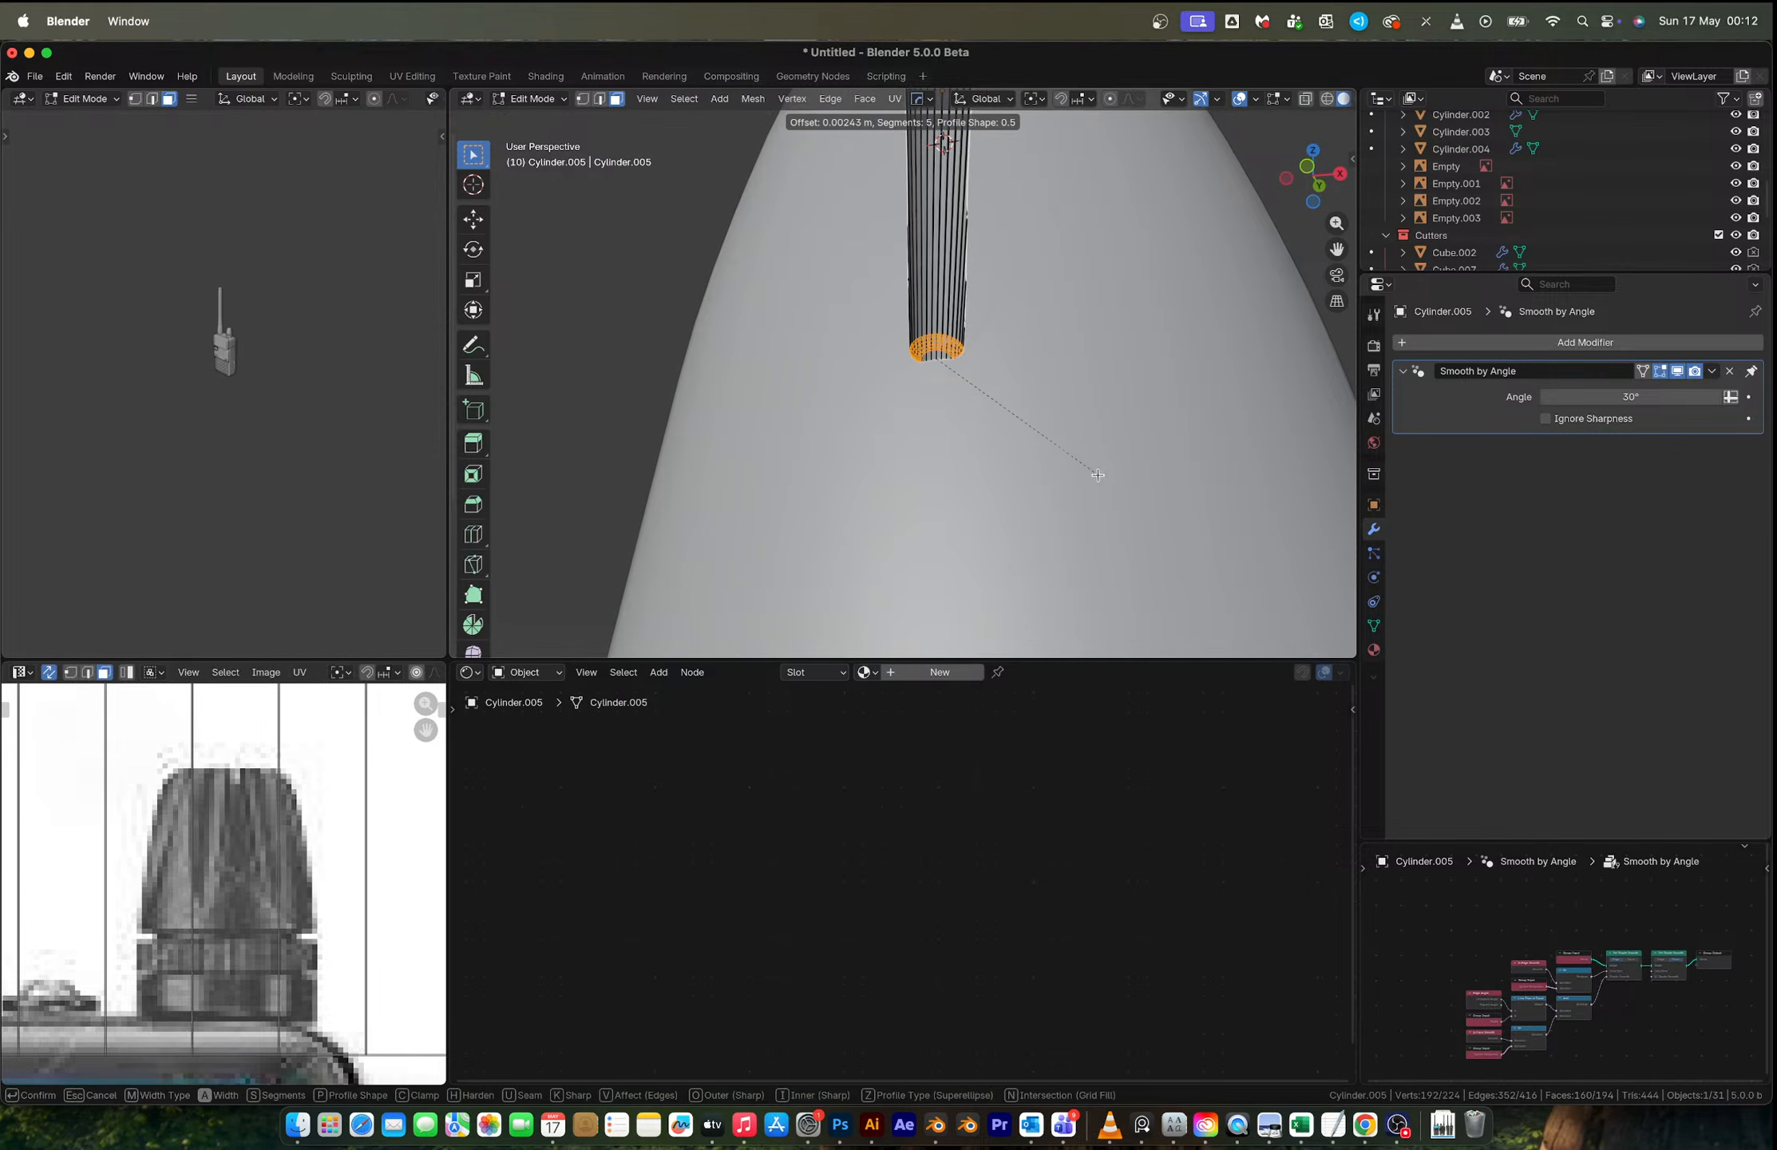
{"action": "left_click", "coordinate": [1133, 503]}
{"action": "key", "text": "Tab"}
{"action": "scroll", "coordinate": [1008, 421], "scroll_direction": "down", "scroll_amount": 6}
{"action": "middle_click_drag", "start_coordinate": [1068, 481], "coordinate": [1077, 495]}
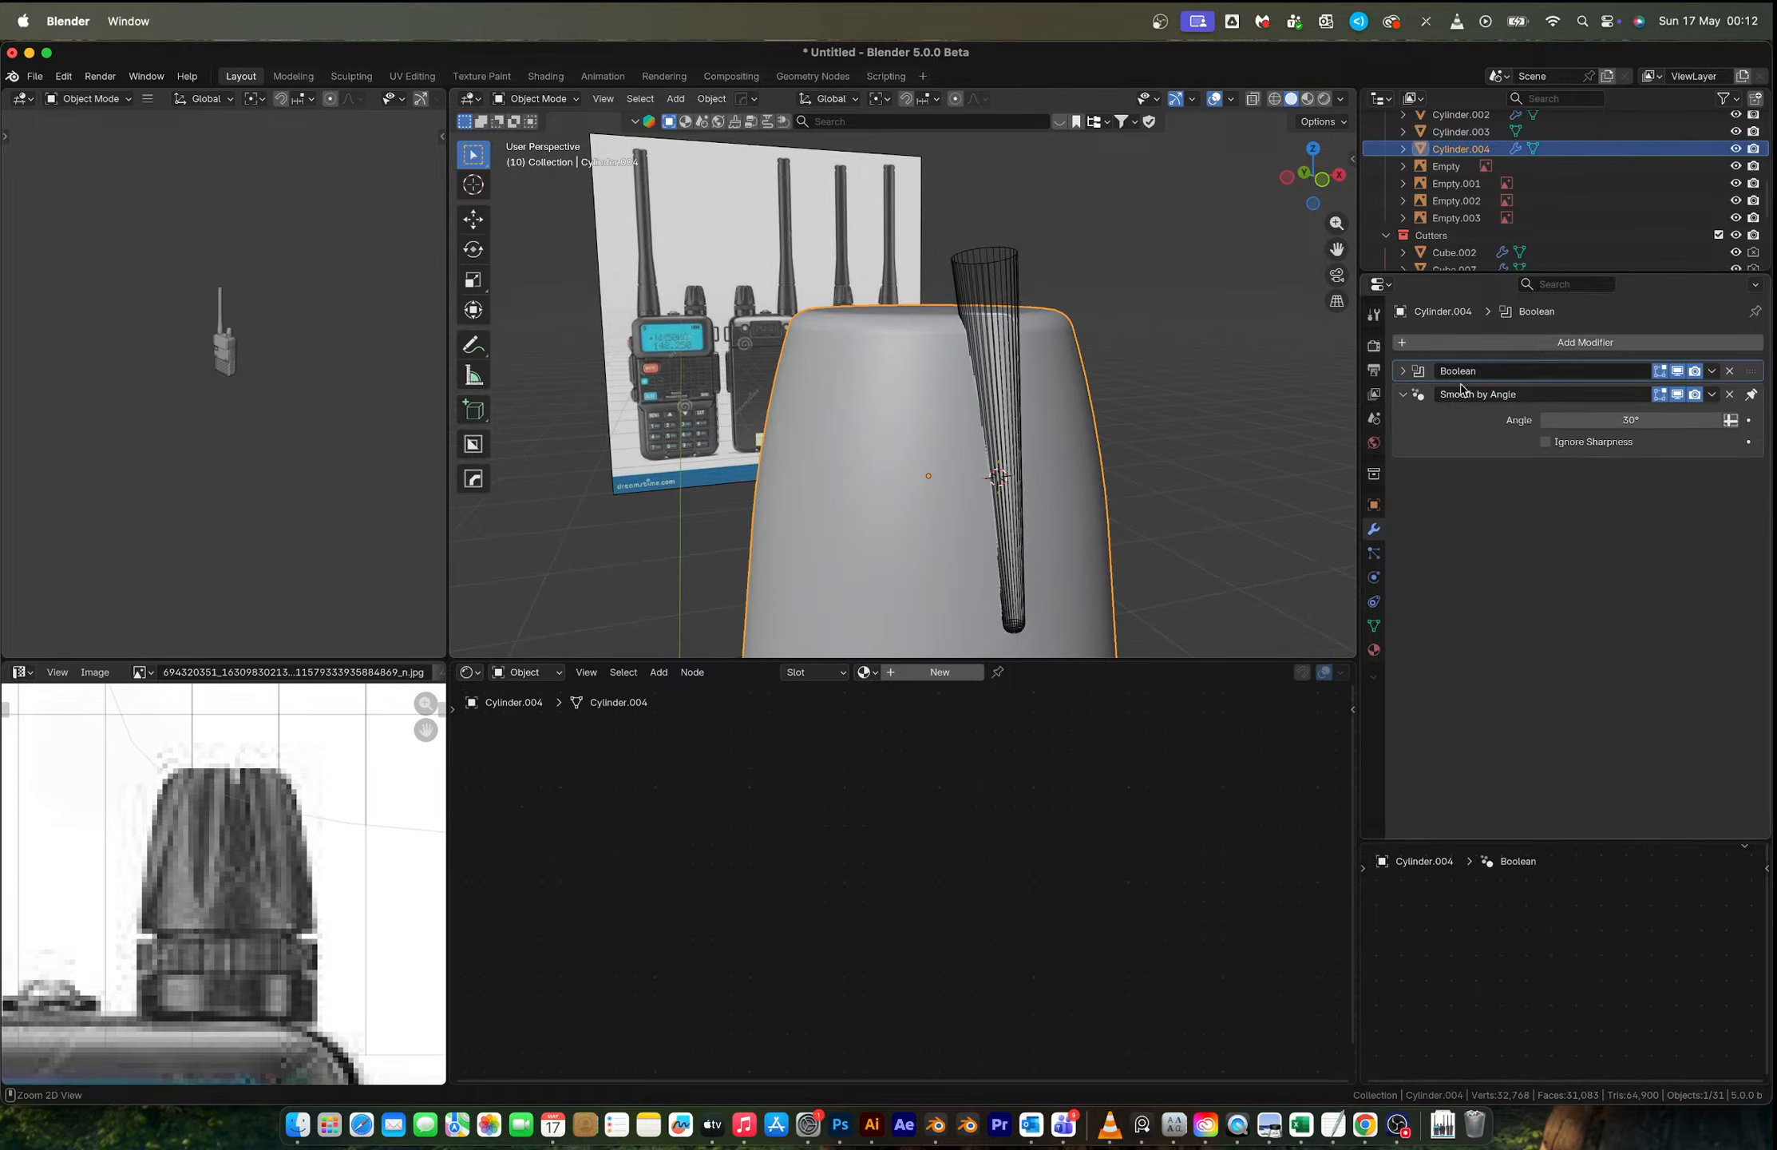
Step: Apply the cap's Boolean modifier and delete the tapered cutter
{"action": "key", "text": "ctrl+a"}
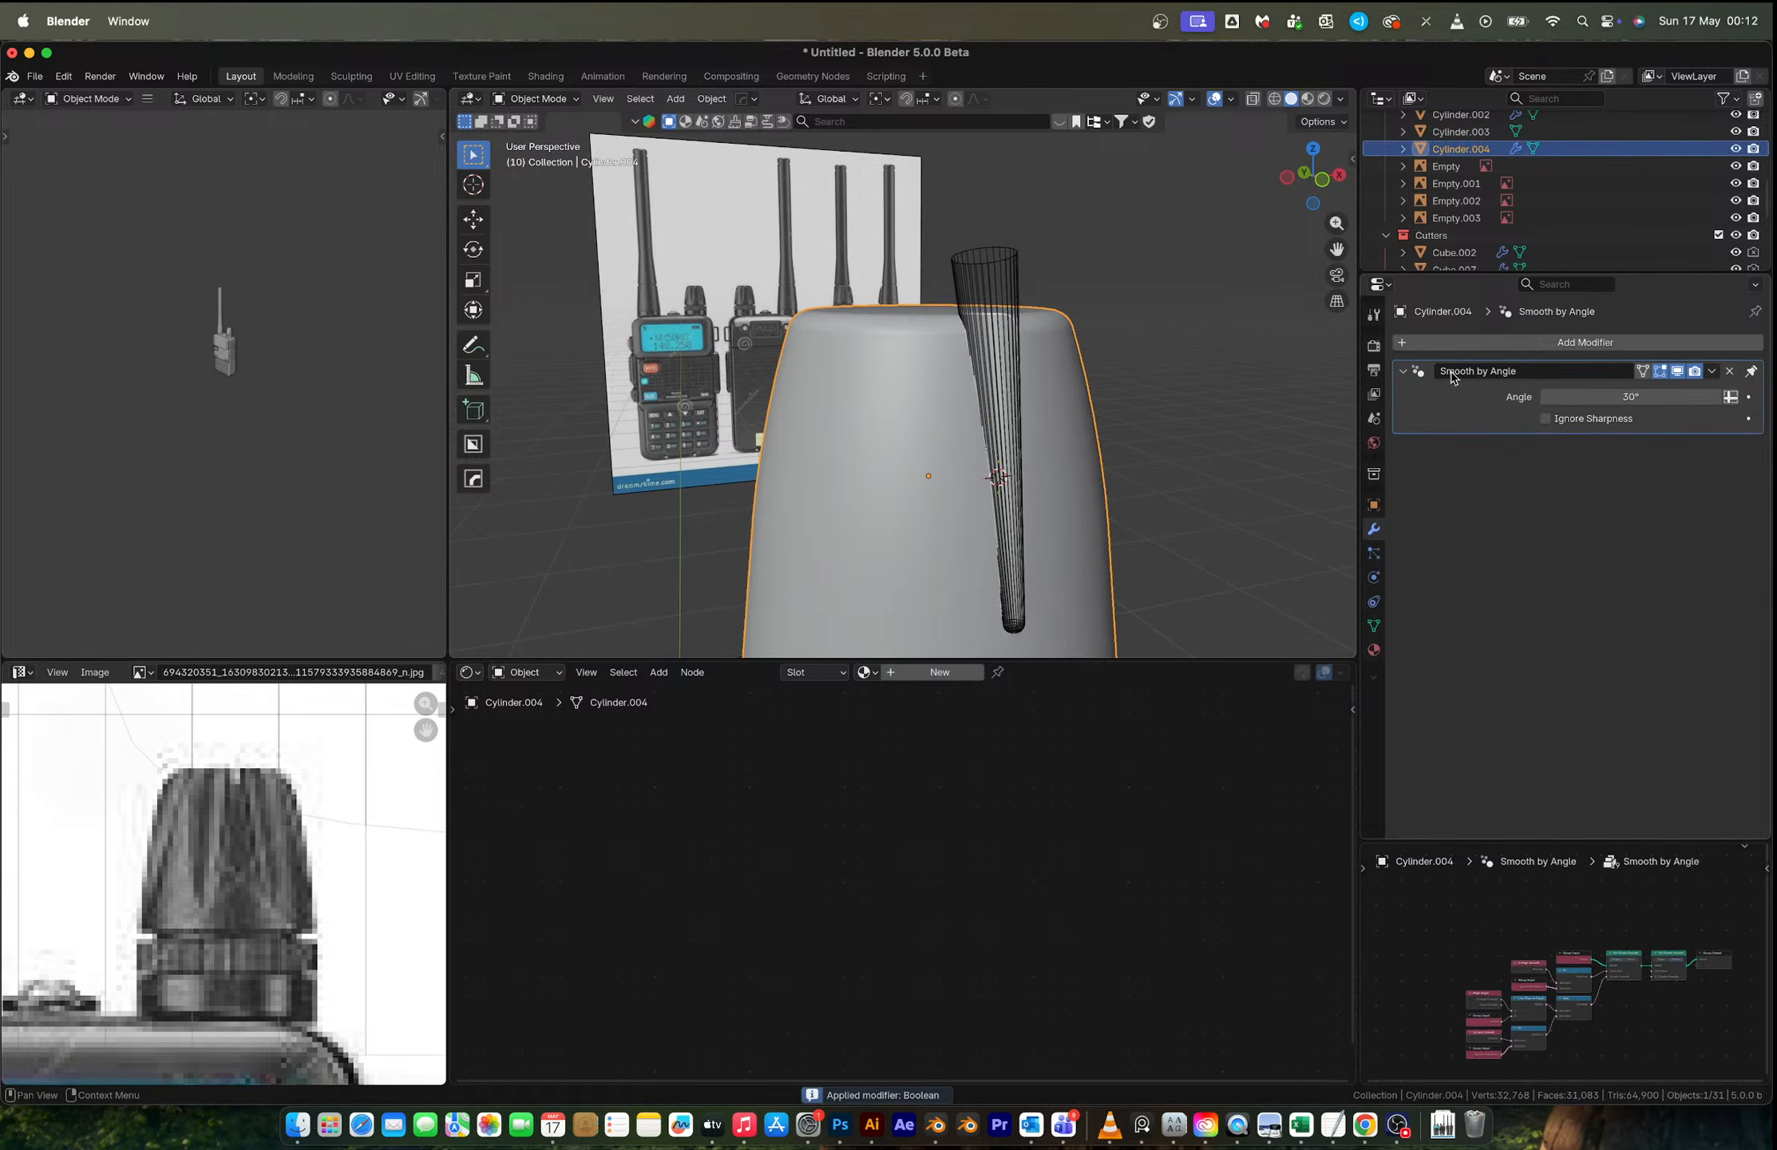
{"action": "left_click", "coordinate": [1007, 278]}
{"action": "key", "text": "x"}
{"action": "left_click", "coordinate": [985, 279]}
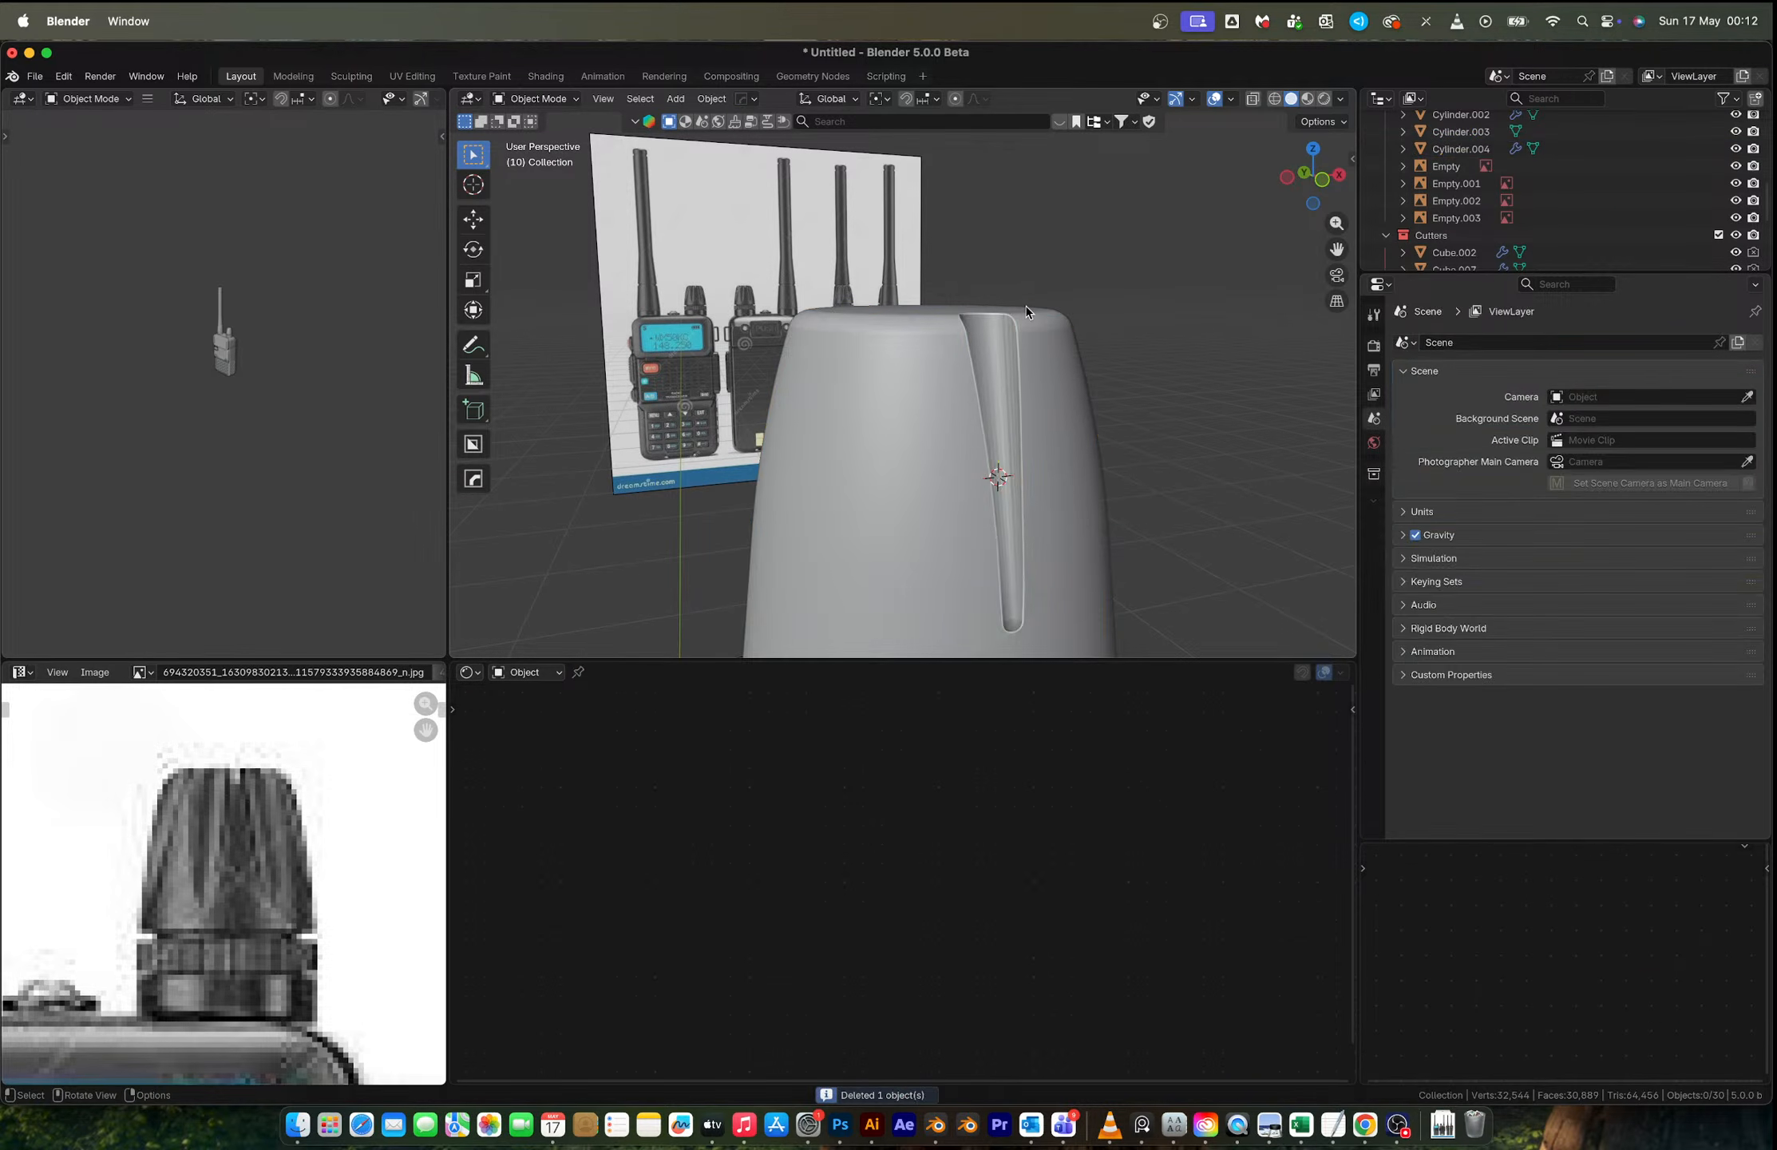
Step: Open the cap's mesh for editing and examine the edges around the cut groove
{"action": "left_click", "coordinate": [1027, 311]}
{"action": "key", "text": "Tab"}
{"action": "scroll", "coordinate": [960, 406], "scroll_direction": "up", "scroll_amount": 5}
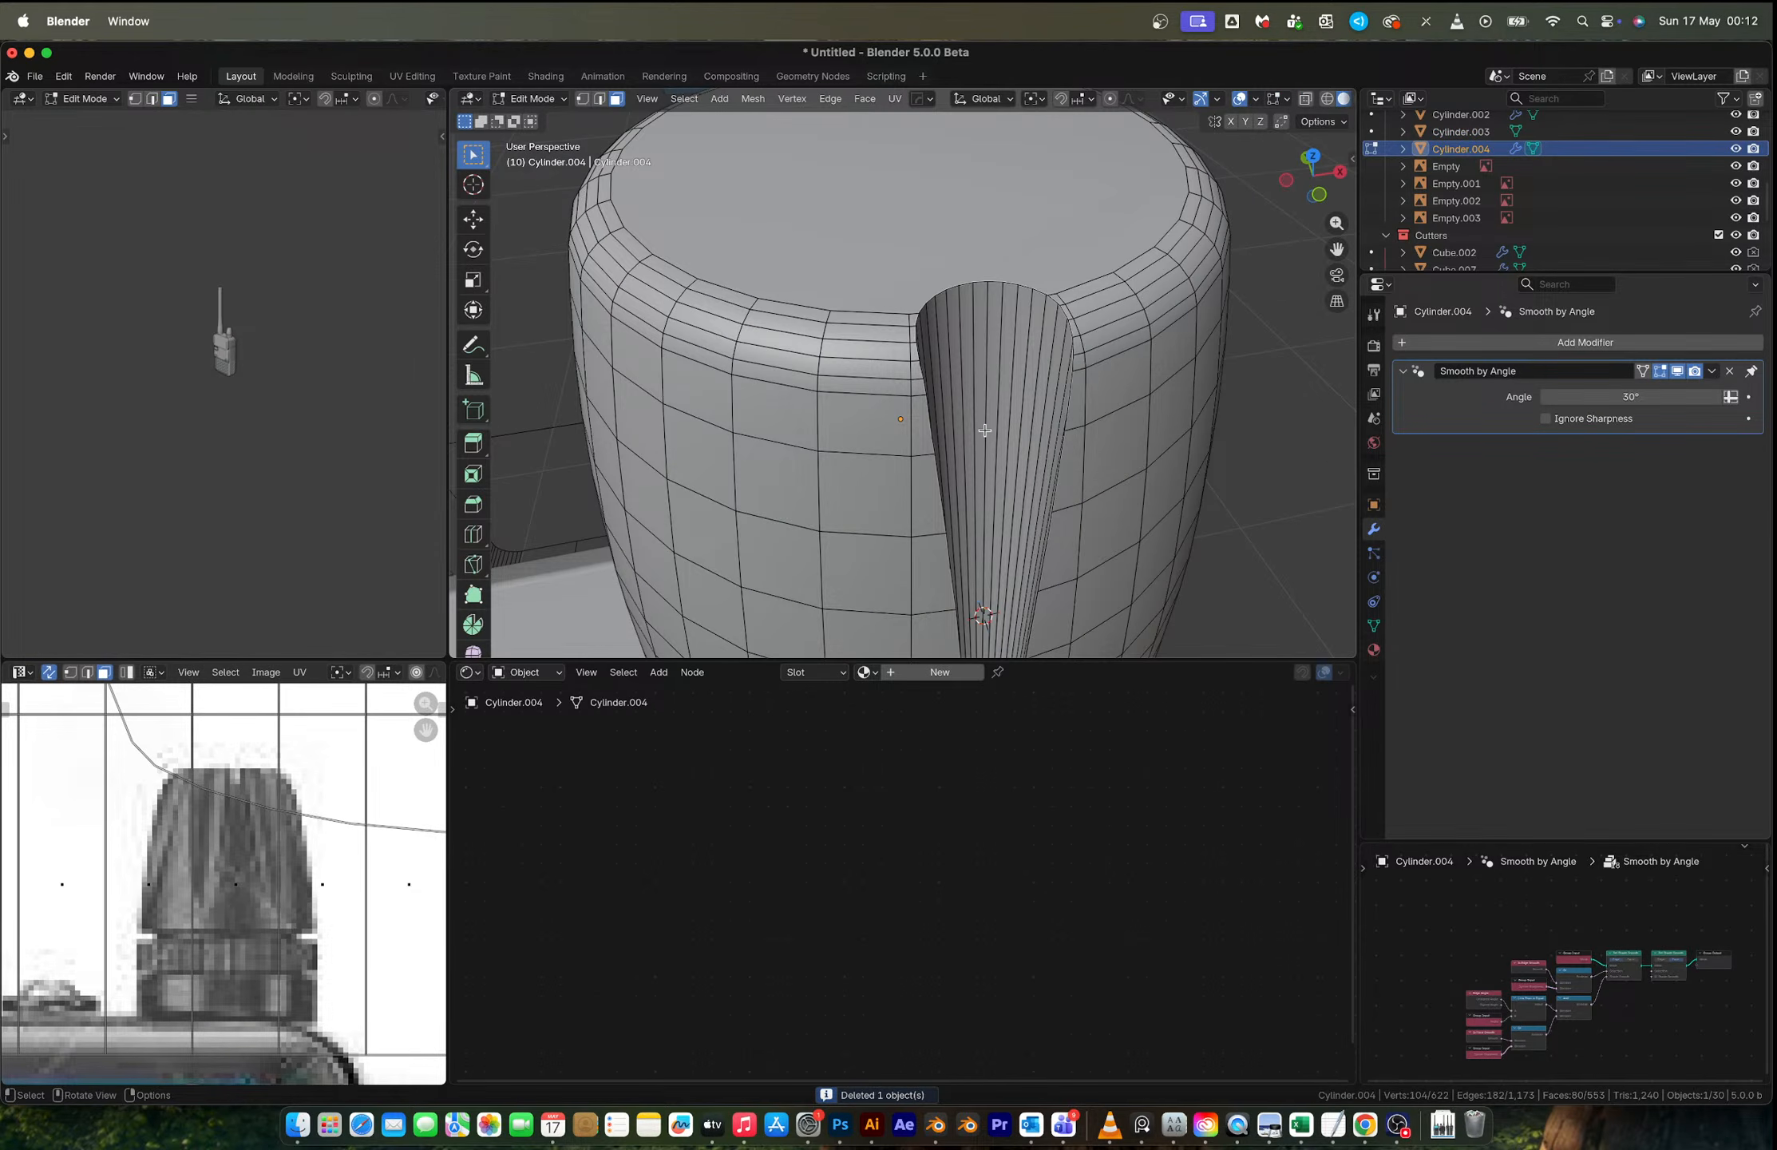
{"action": "scroll", "coordinate": [983, 463], "scroll_direction": "down", "scroll_amount": 3}
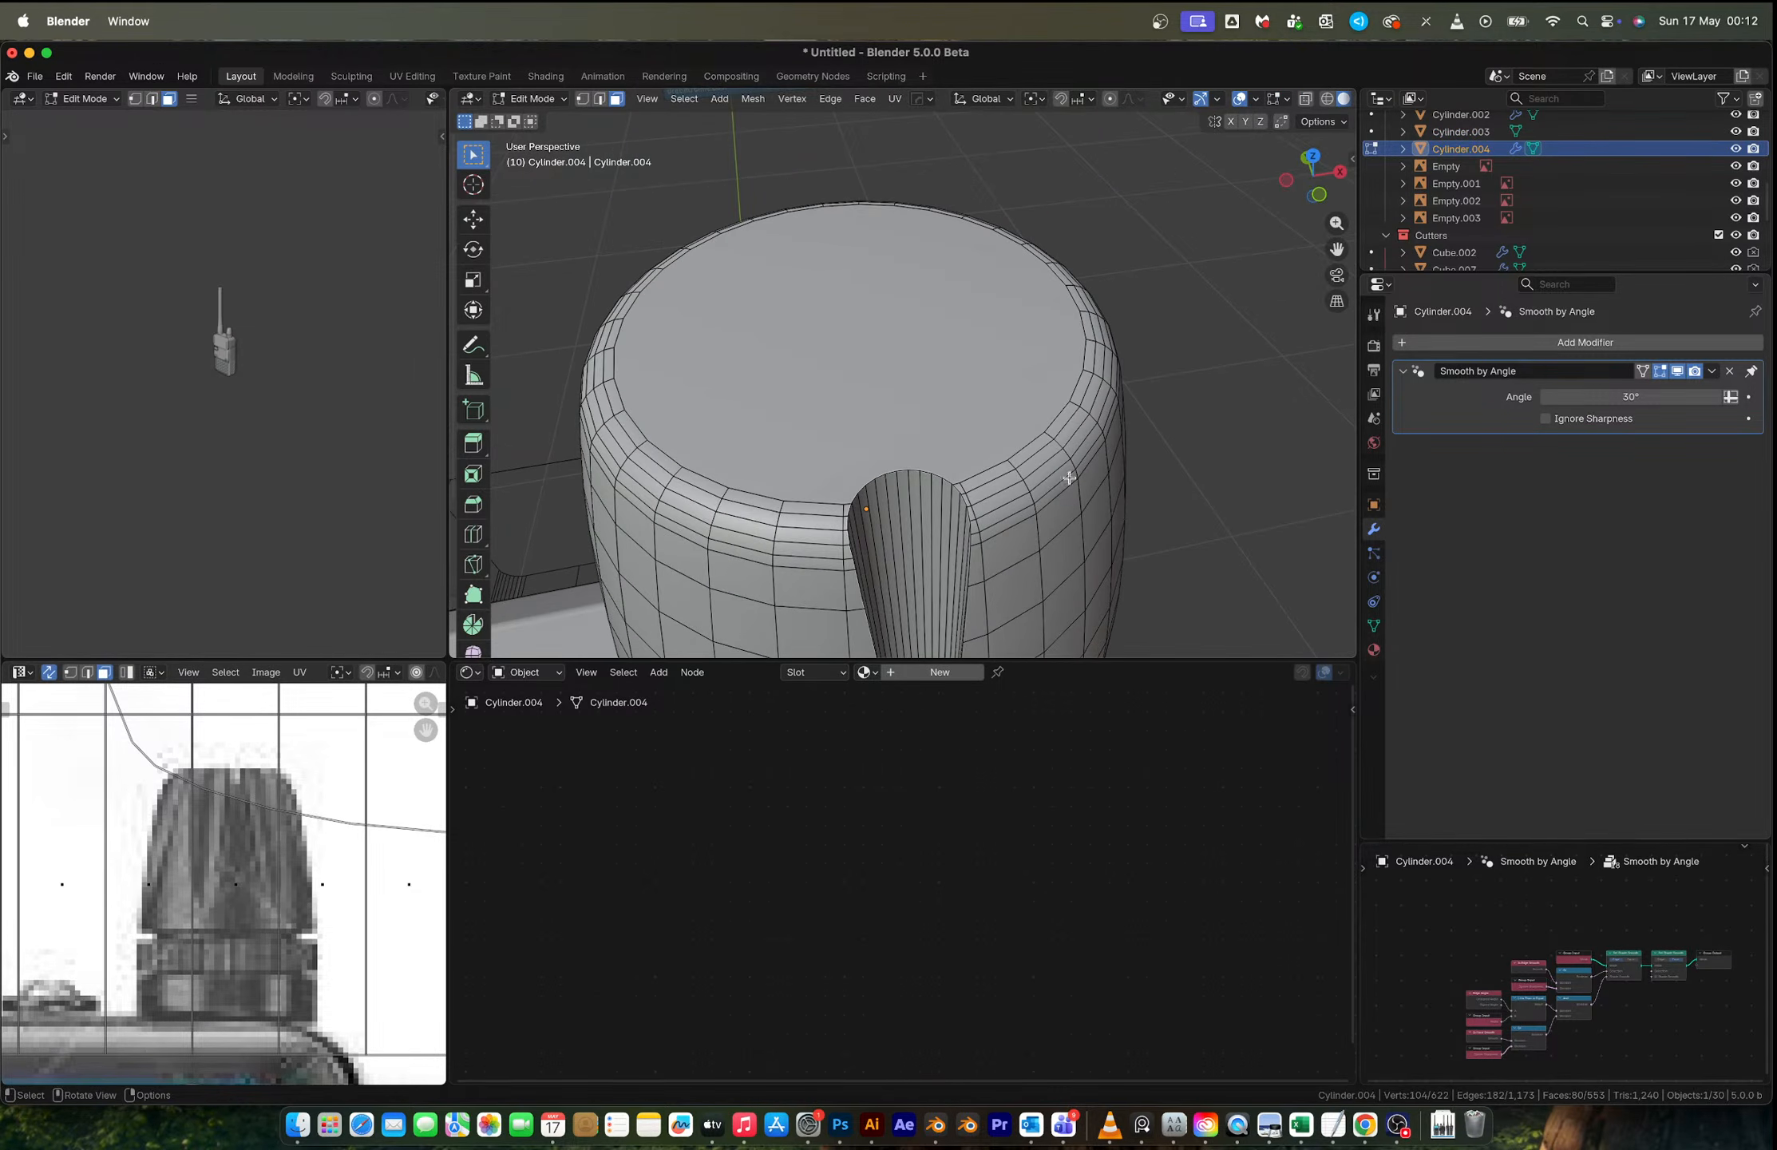
{"action": "scroll", "coordinate": [1069, 477], "scroll_direction": "up", "scroll_amount": 3}
{"action": "scroll", "coordinate": [1069, 478], "scroll_direction": "down", "scroll_amount": 2}
{"action": "middle_click_drag", "start_coordinate": [1016, 507], "coordinate": [966, 386], "text": "shift"}
{"action": "scroll", "coordinate": [961, 479], "scroll_direction": "down", "scroll_amount": 3}
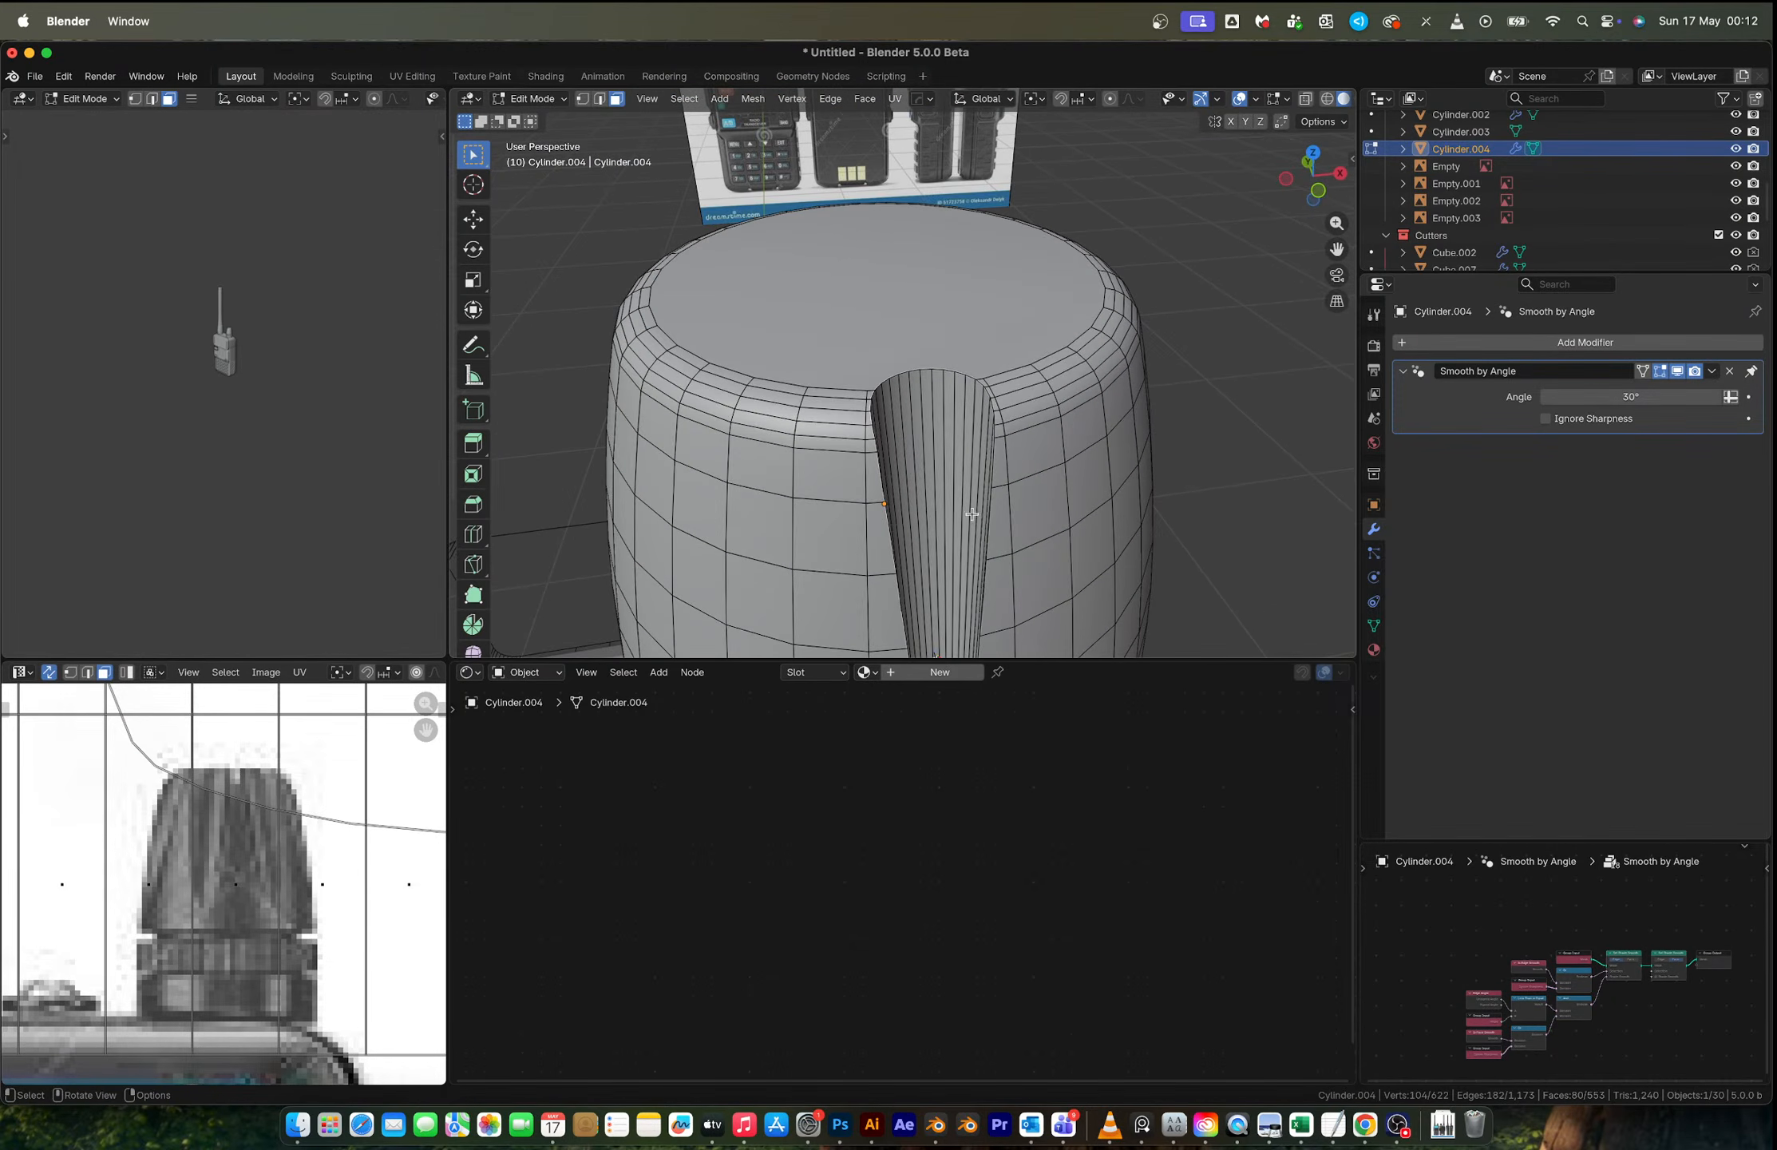
{"action": "middle_click_drag", "start_coordinate": [970, 511], "coordinate": [931, 421], "text": "shift"}
Step: Try loop cuts across the groove near its top and lower end, slid to 0.835 and -0.772
{"action": "key", "text": "ctrl+r"}
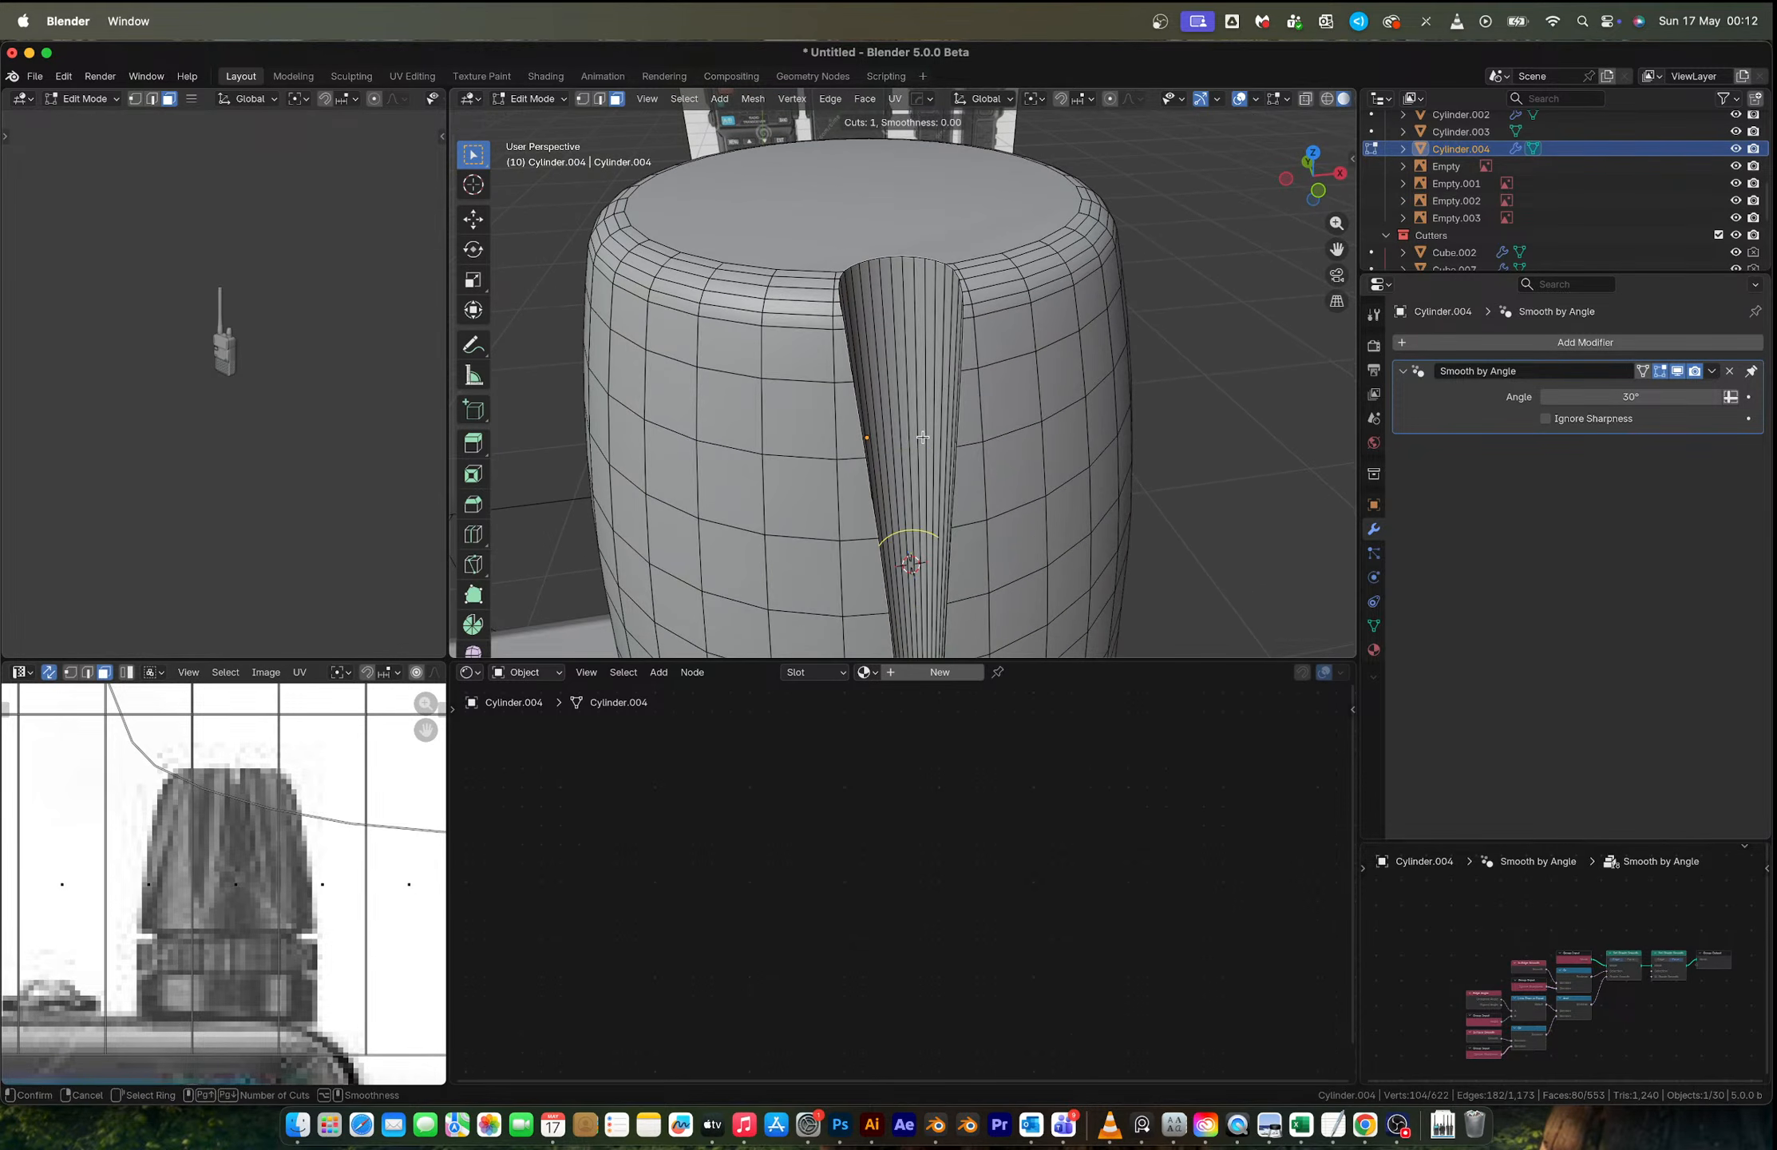
{"action": "left_click", "coordinate": [924, 452]}
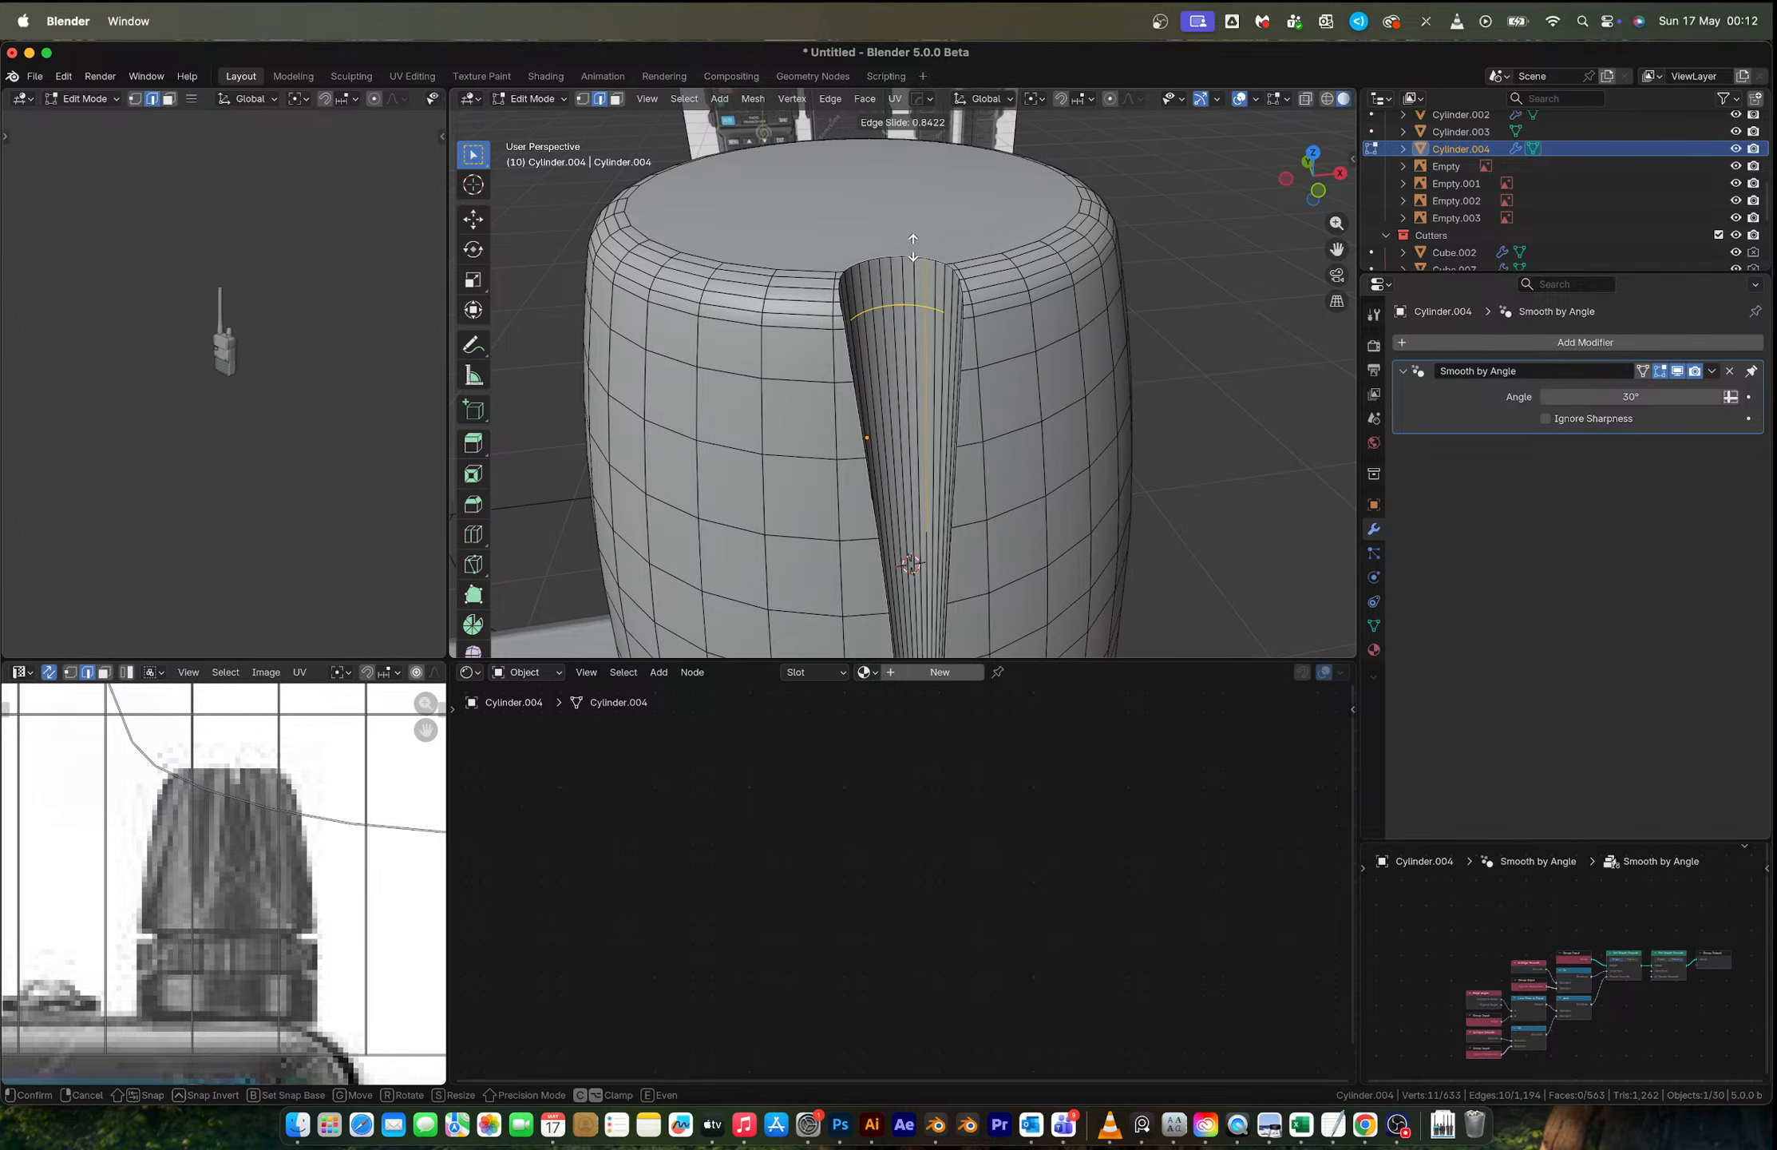
{"action": "left_click", "coordinate": [914, 248]}
{"action": "key", "text": "ctrl+r"}
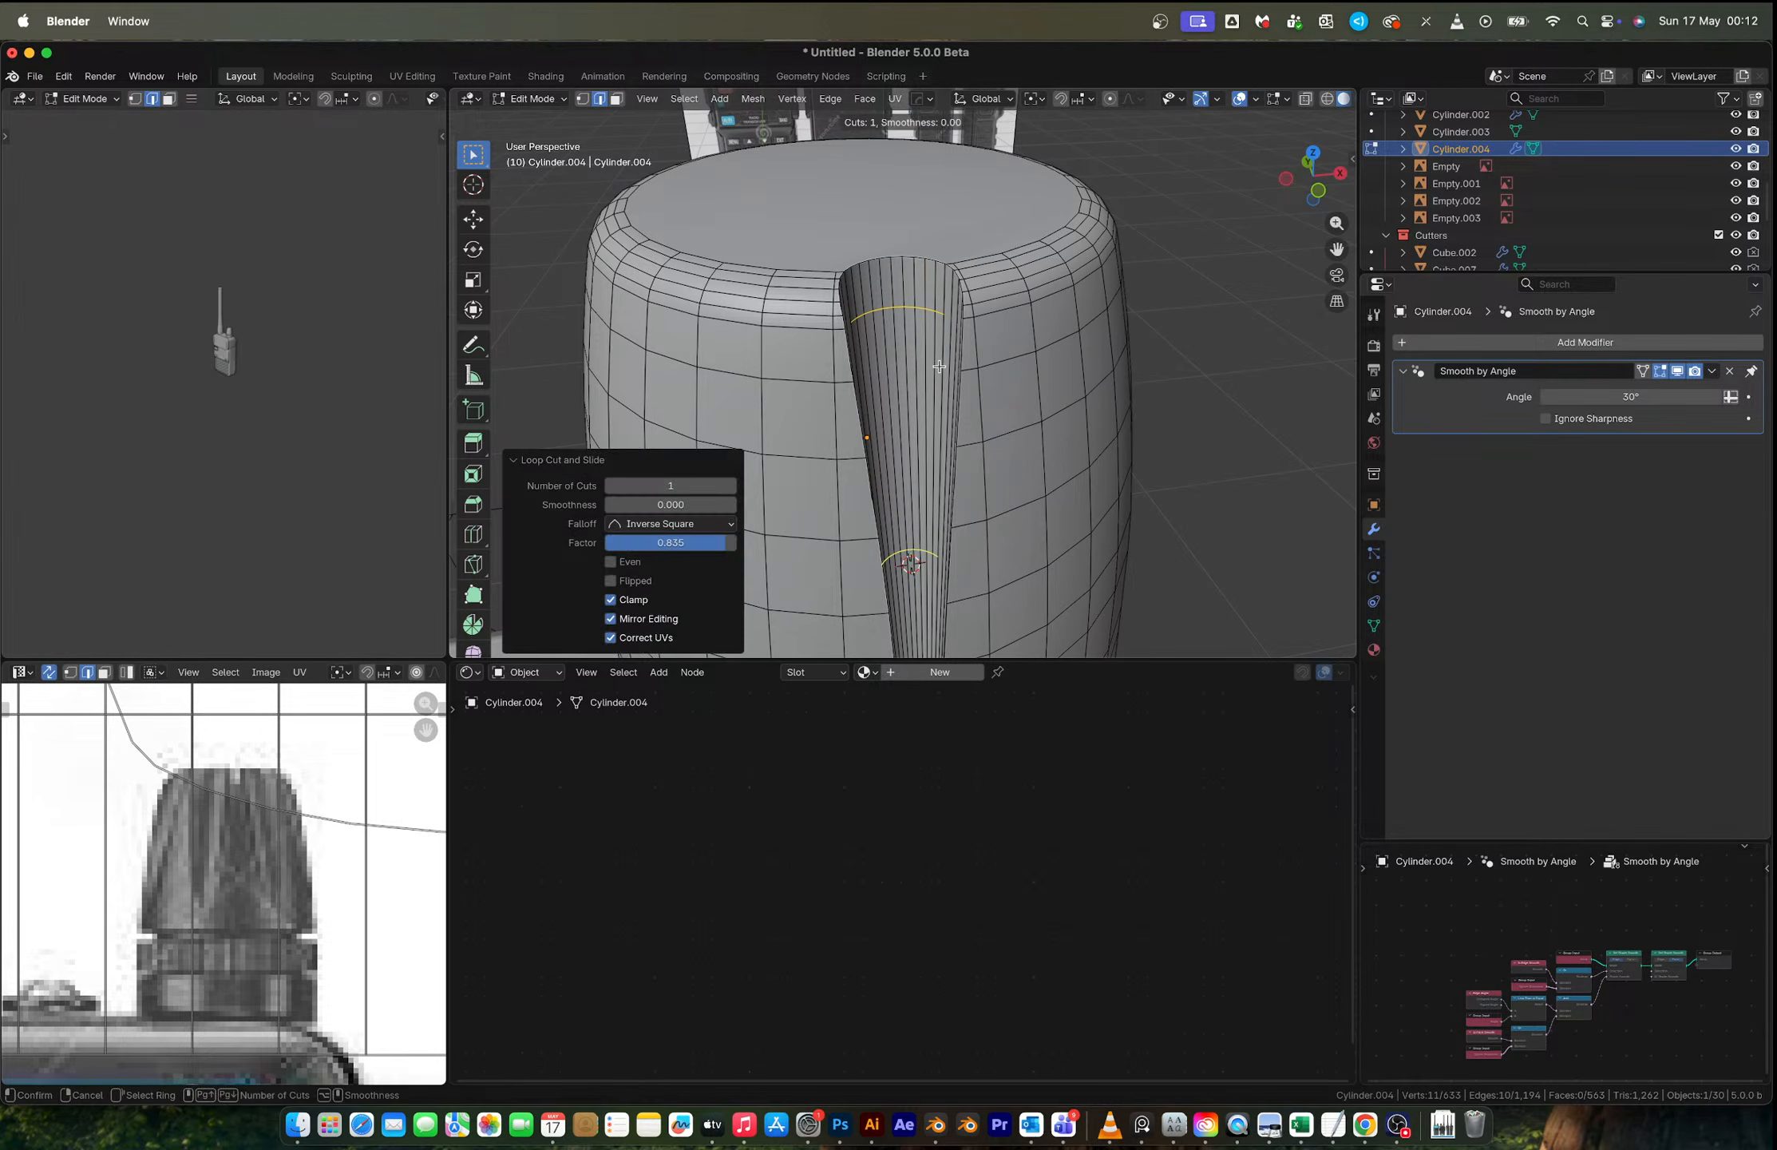
{"action": "key", "text": "Escape"}
{"action": "middle_click_drag", "start_coordinate": [940, 367], "coordinate": [950, 238], "text": "shift"}
{"action": "key", "text": "ctrl+r"}
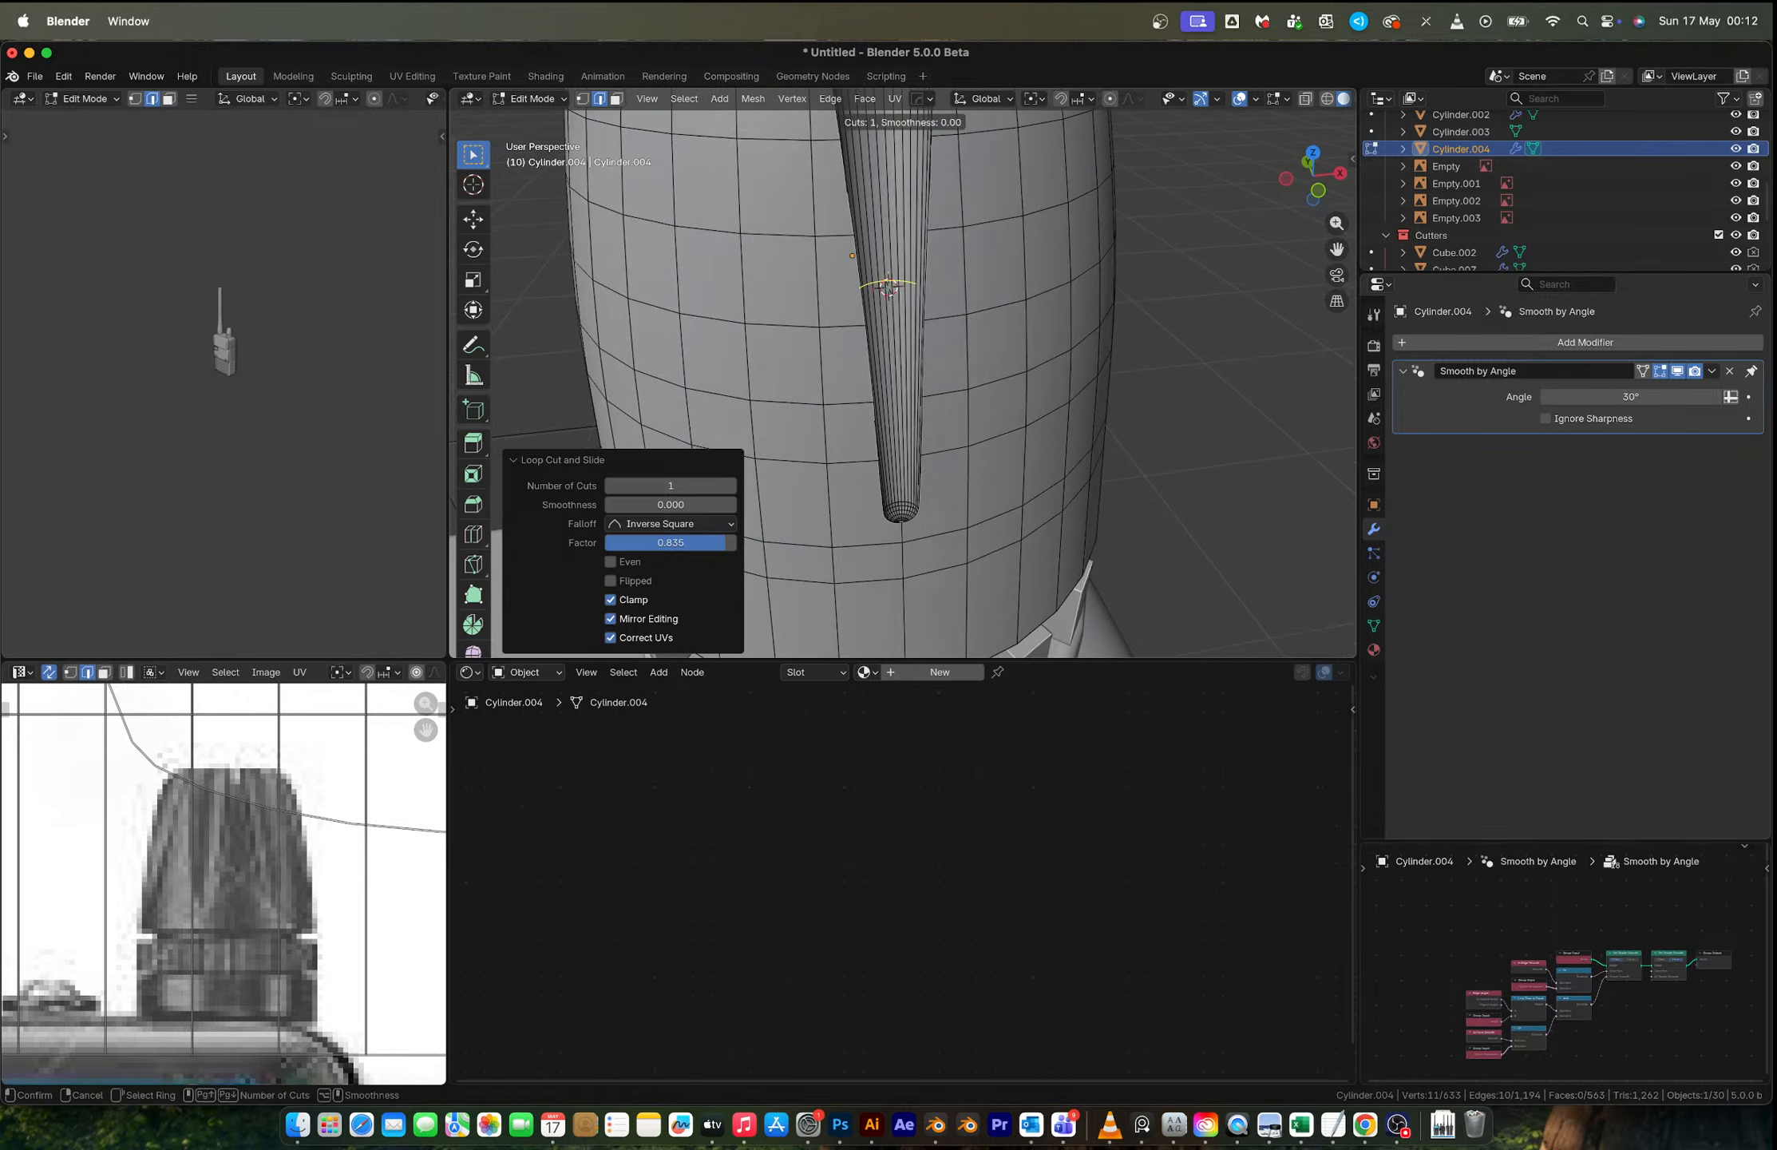
{"action": "left_click", "coordinate": [887, 285]}
{"action": "left_click", "coordinate": [933, 638]}
Step: Try four evenly spaced loop cuts along the groove and undo them
{"action": "key", "text": "ctrl+r"}
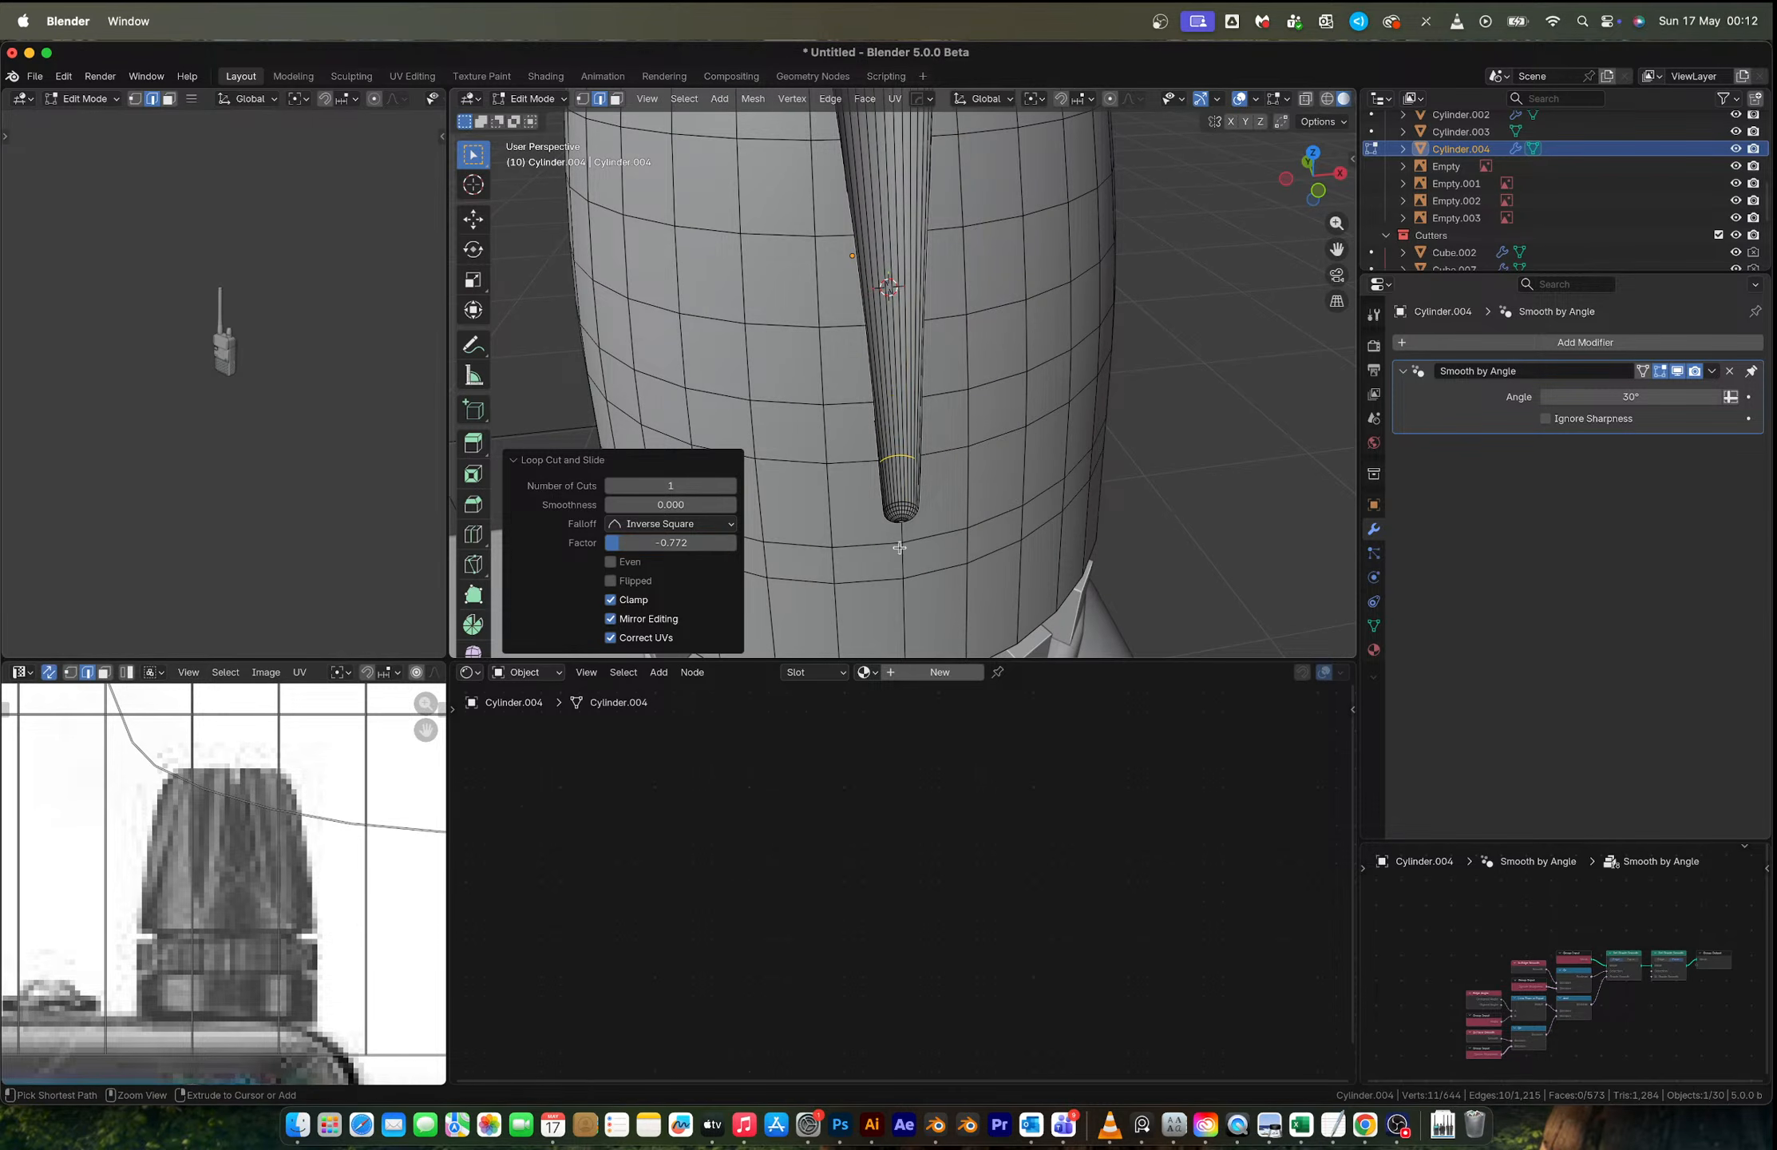
{"action": "scroll", "coordinate": [915, 326], "scroll_direction": "up", "scroll_amount": 3}
{"action": "left_click", "coordinate": [915, 326]}
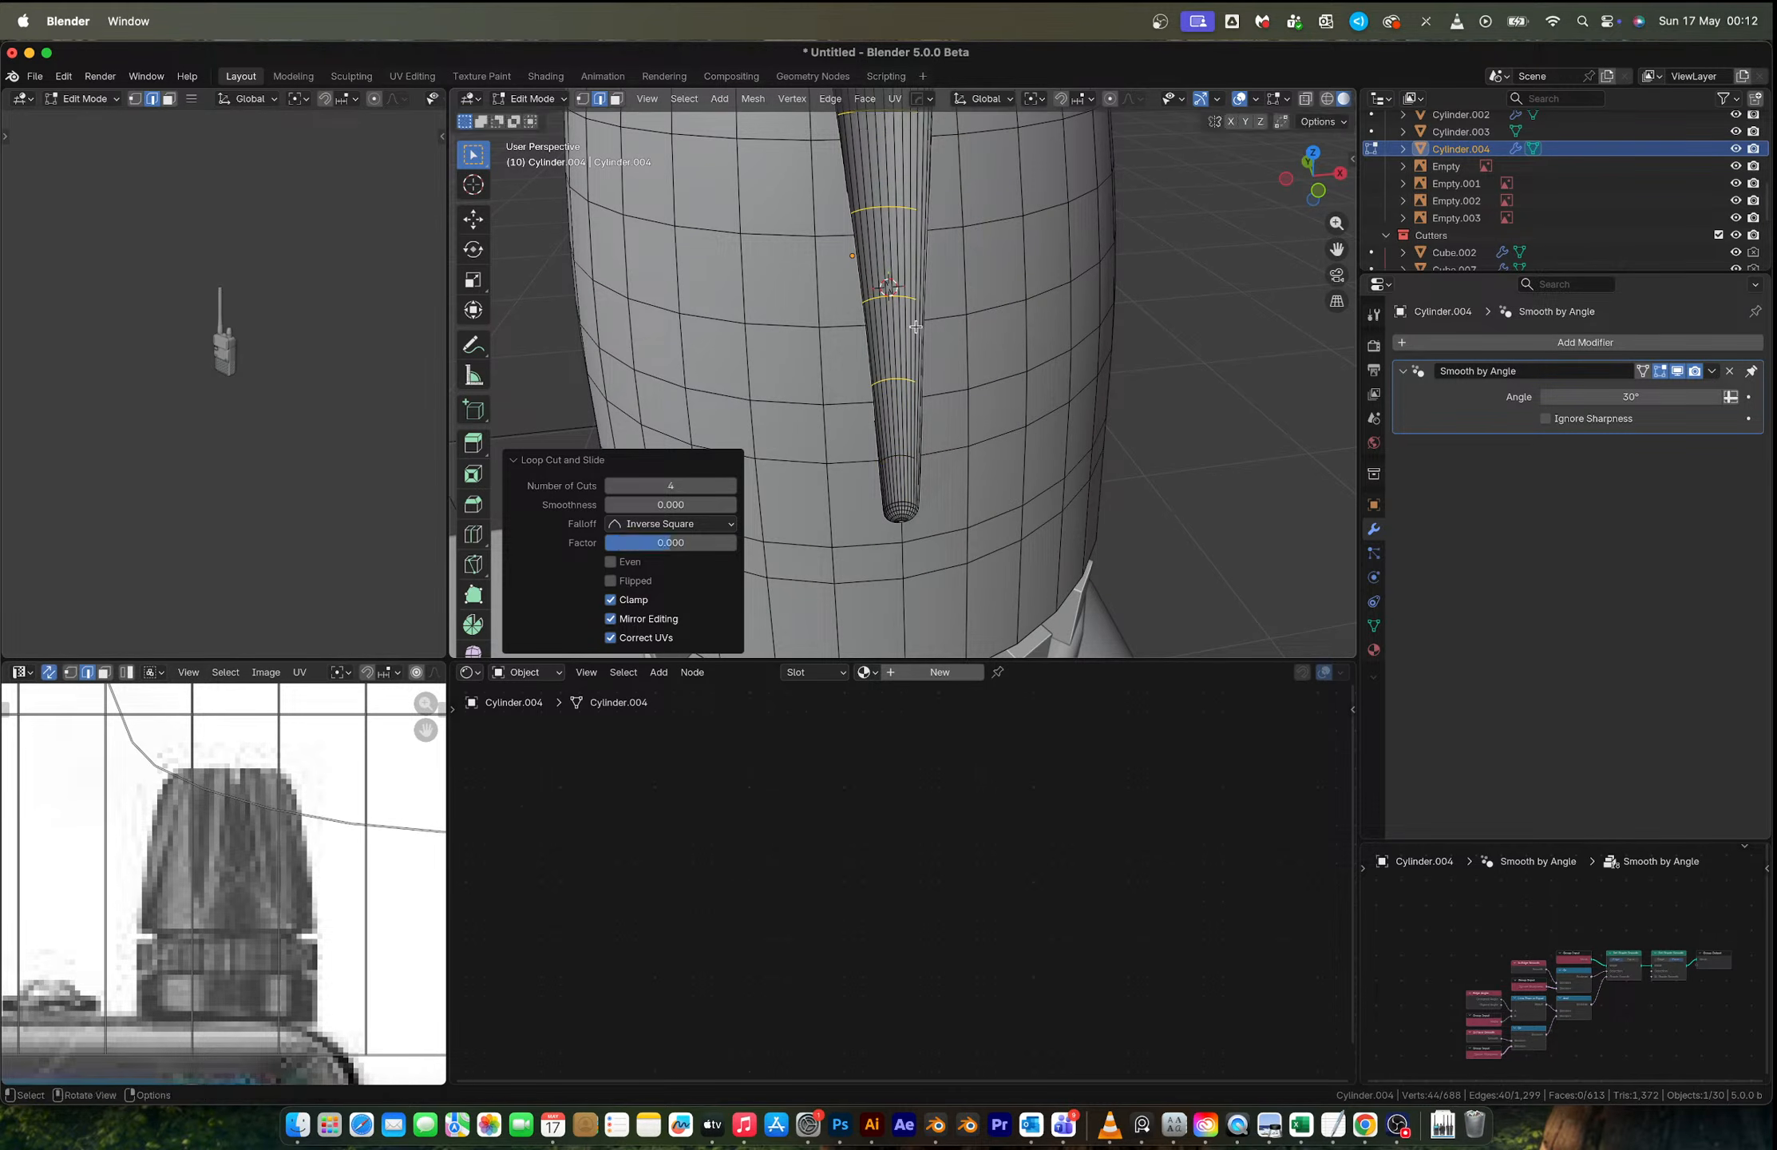
{"action": "middle_click_drag", "start_coordinate": [925, 362], "coordinate": [890, 369]}
{"action": "key", "text": "ctrl+z"}
{"action": "middle_click_drag", "start_coordinate": [881, 290], "coordinate": [891, 280]}
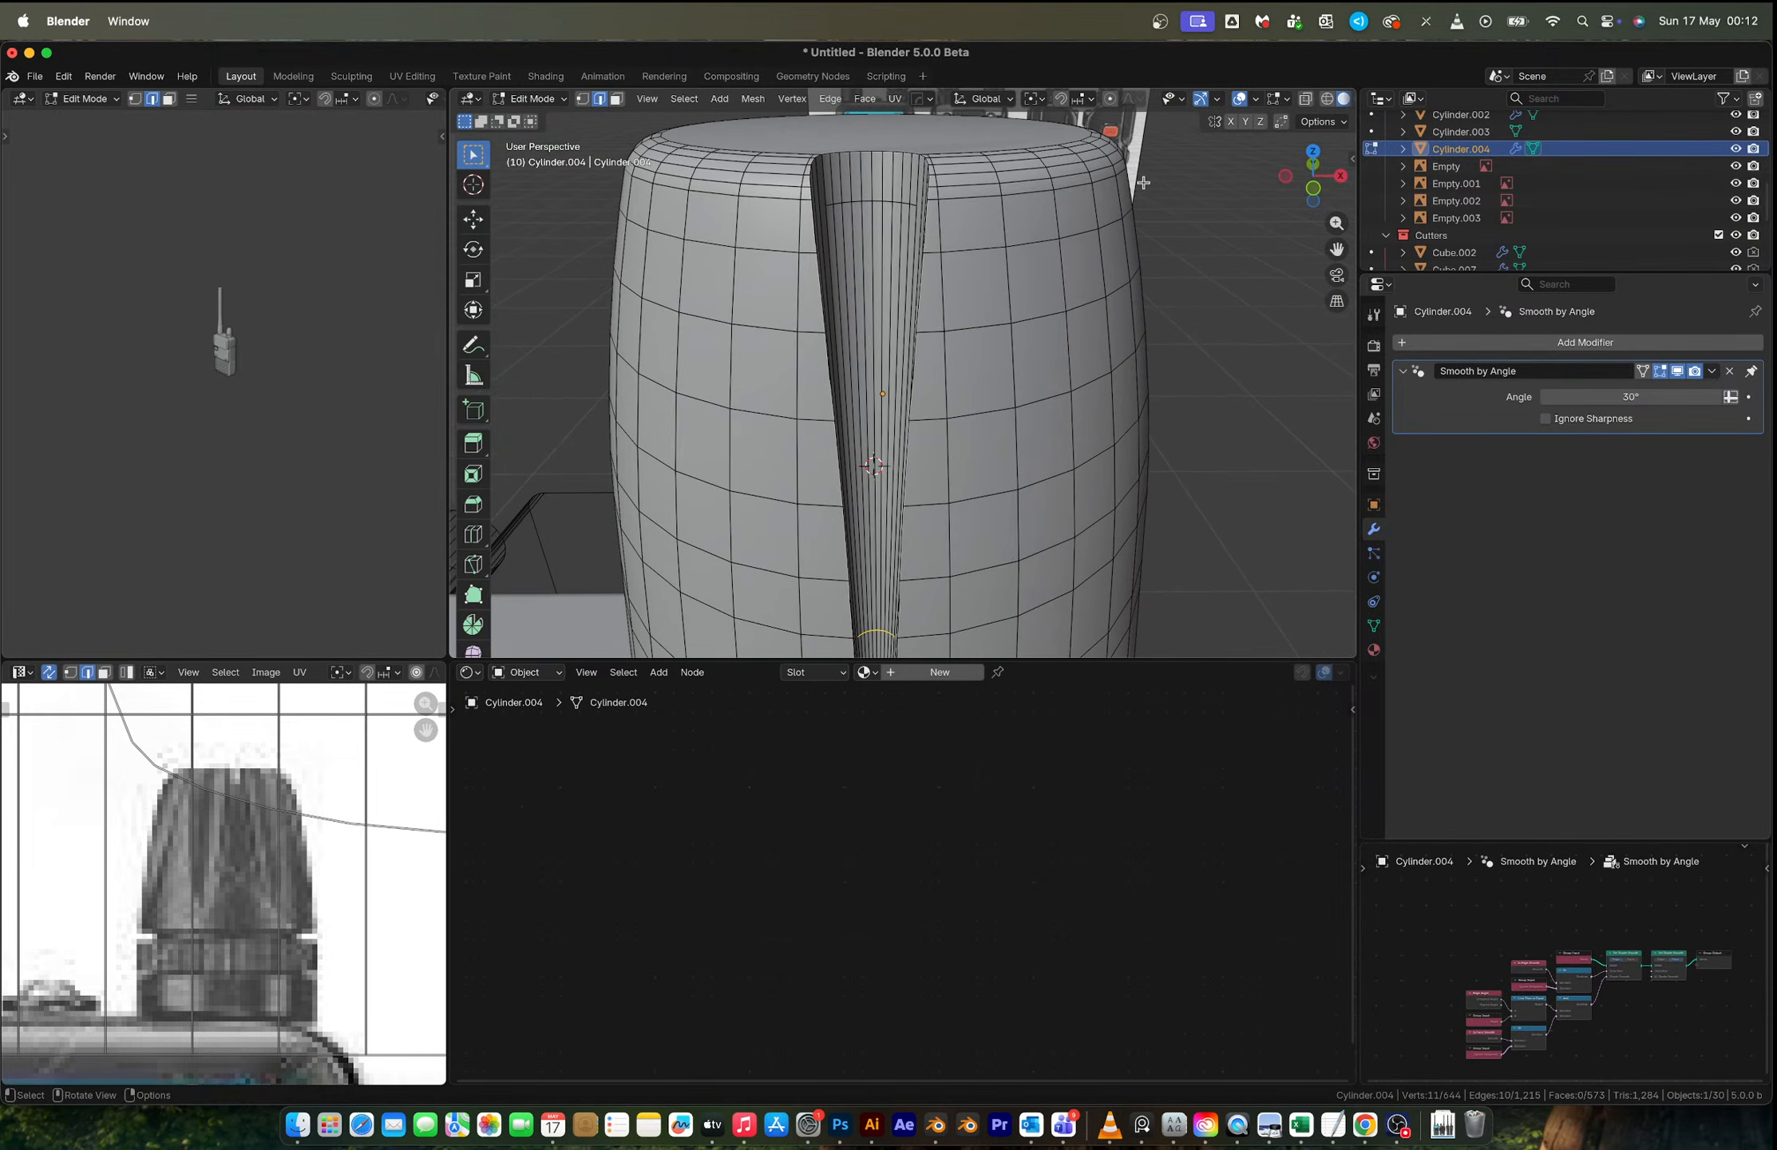
Step: Add loop cuts across the groove near its top and lower end in orthographic view, slid to 0.877 and -0.717
{"action": "left_click", "coordinate": [1314, 189]}
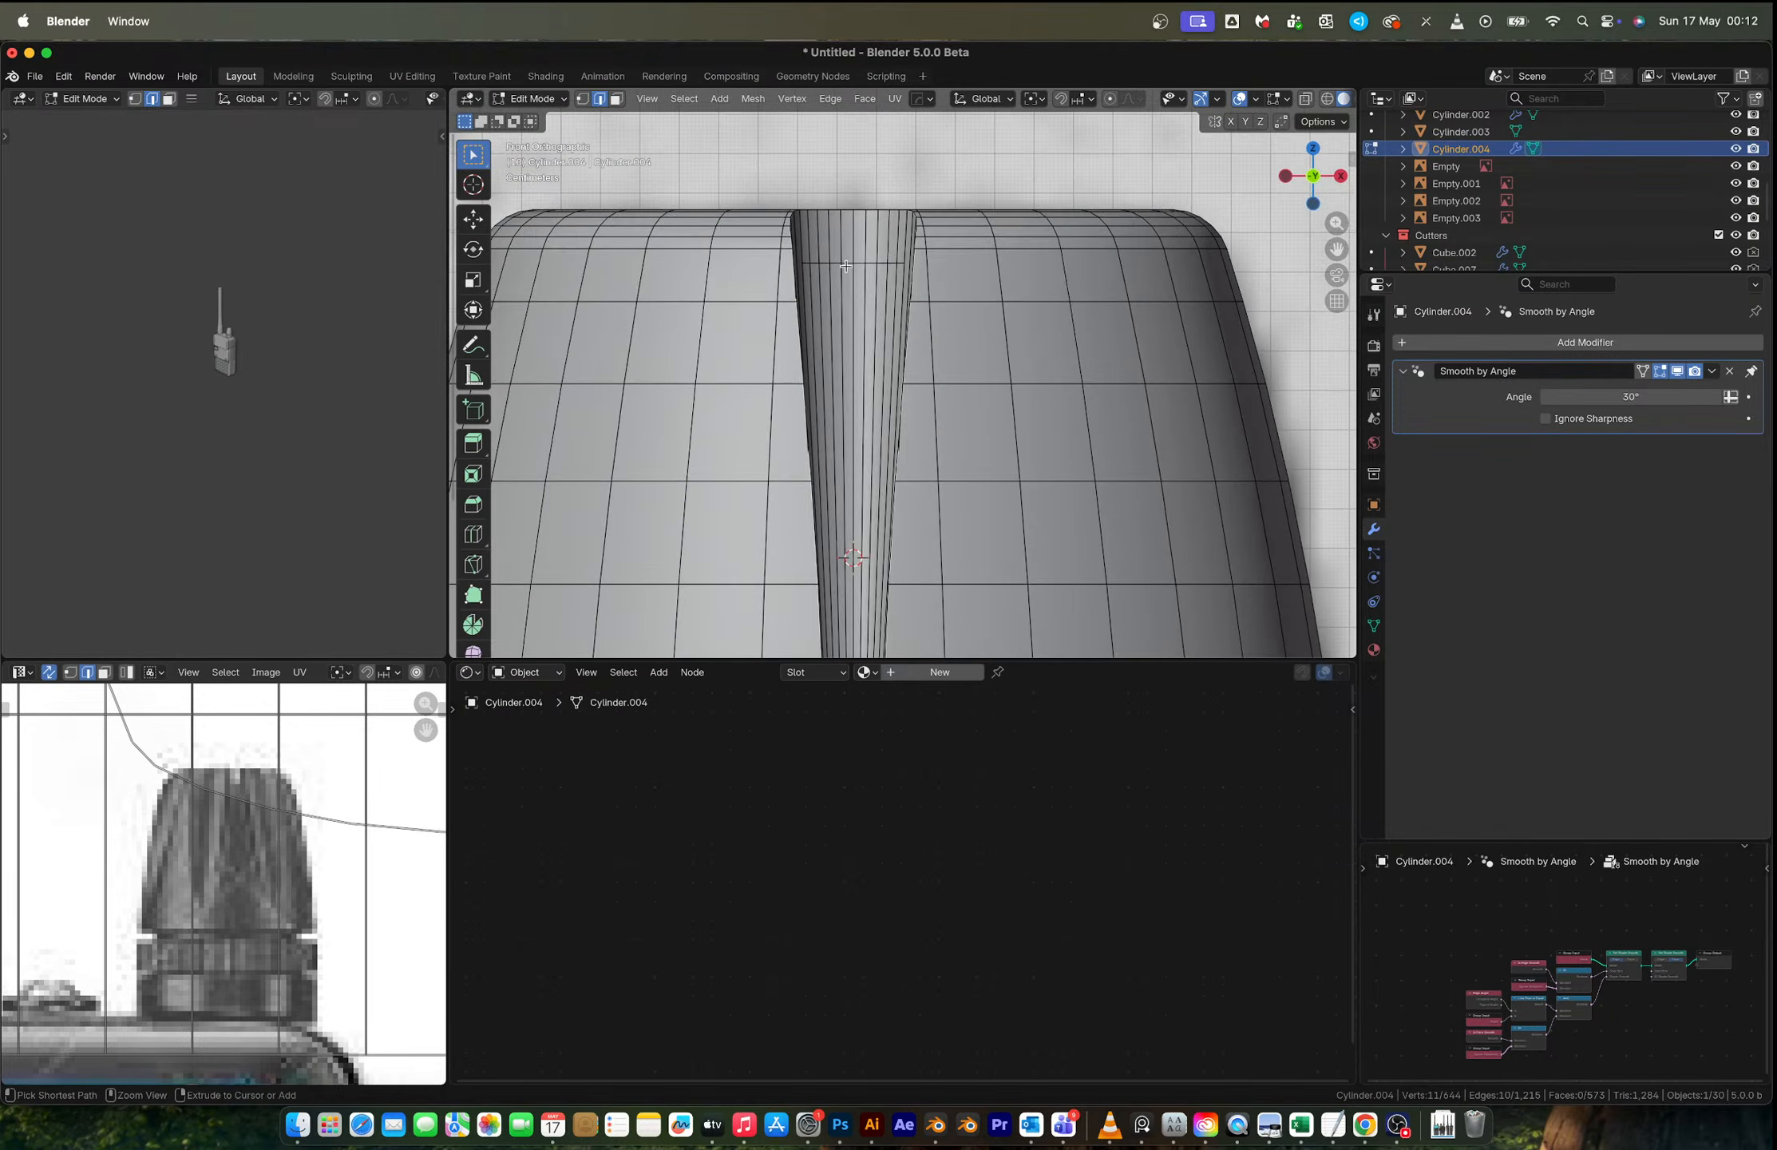
{"action": "left_click", "coordinate": [852, 269]}
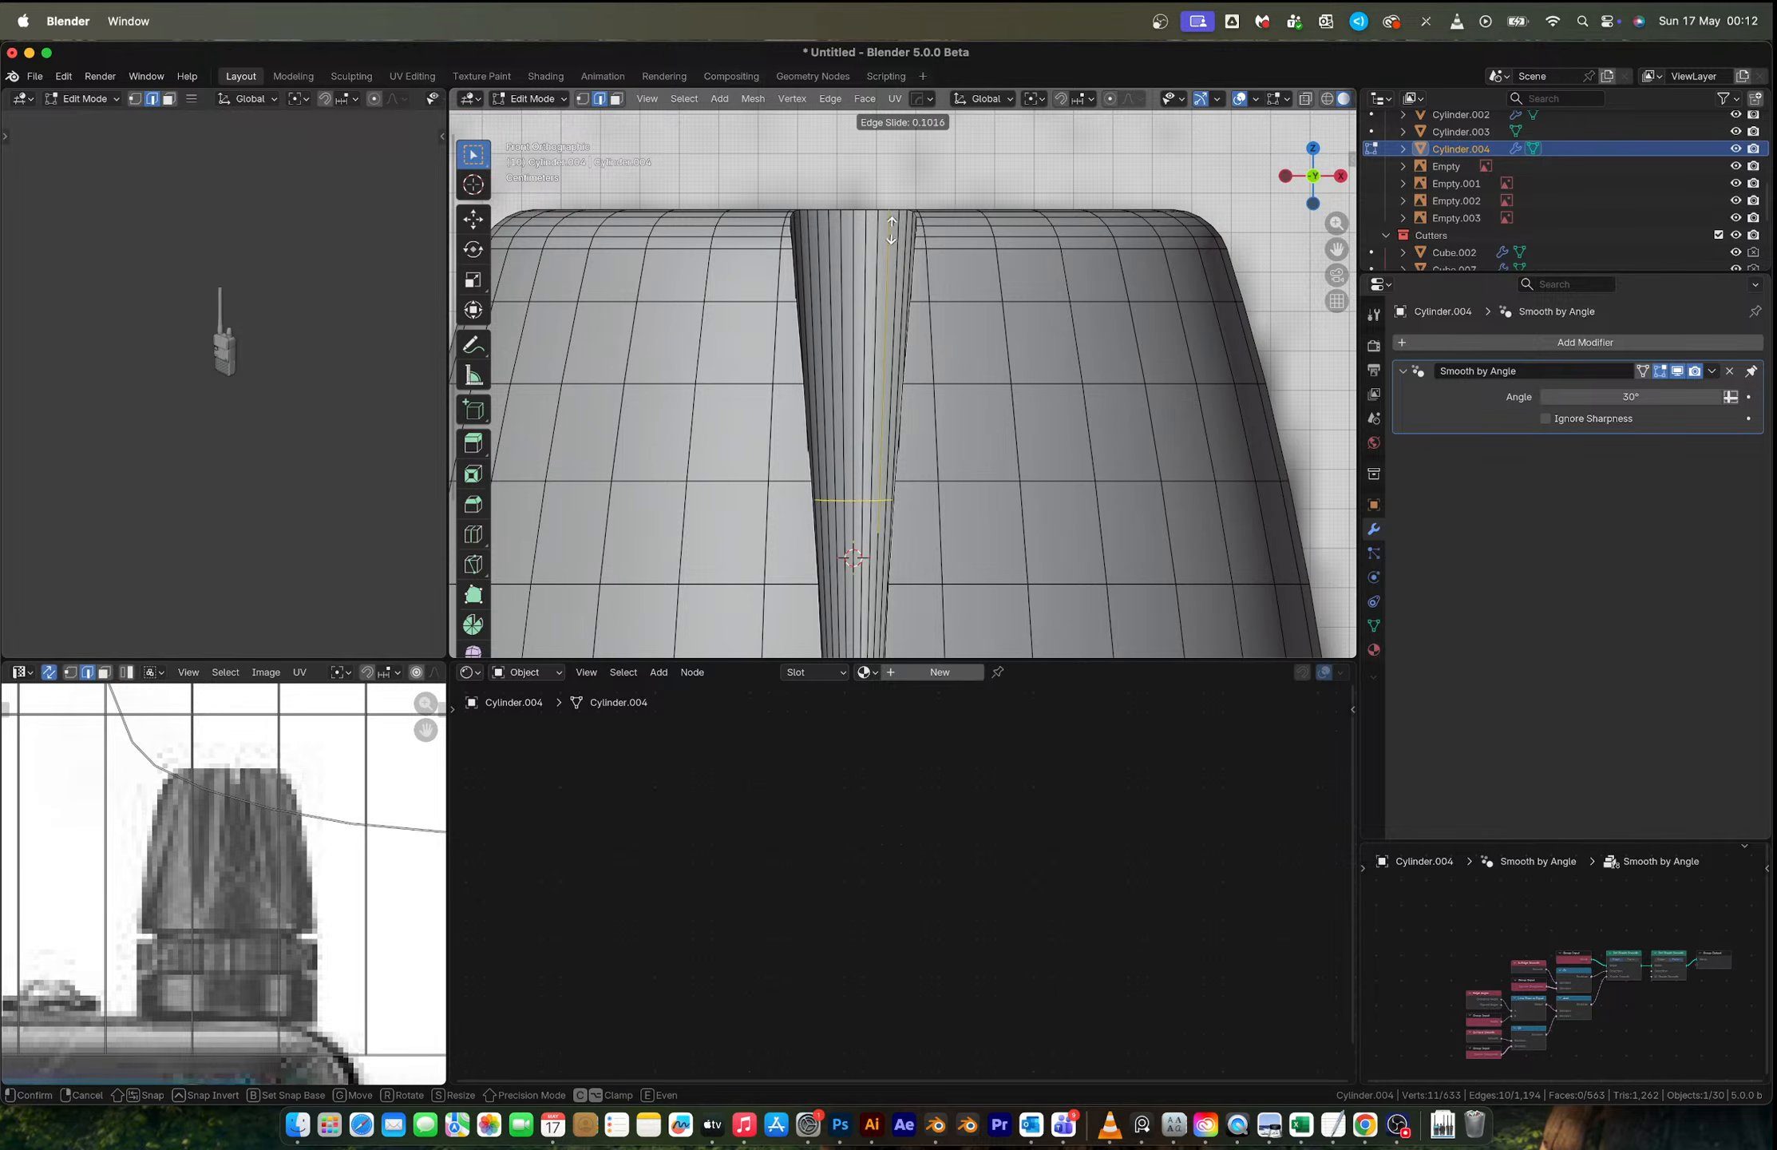
{"action": "left_click", "coordinate": [891, 563]}
{"action": "scroll", "coordinate": [891, 563], "scroll_direction": "down", "scroll_amount": 2}
{"action": "middle_click_drag", "start_coordinate": [886, 622], "coordinate": [883, 452], "text": "shift"}
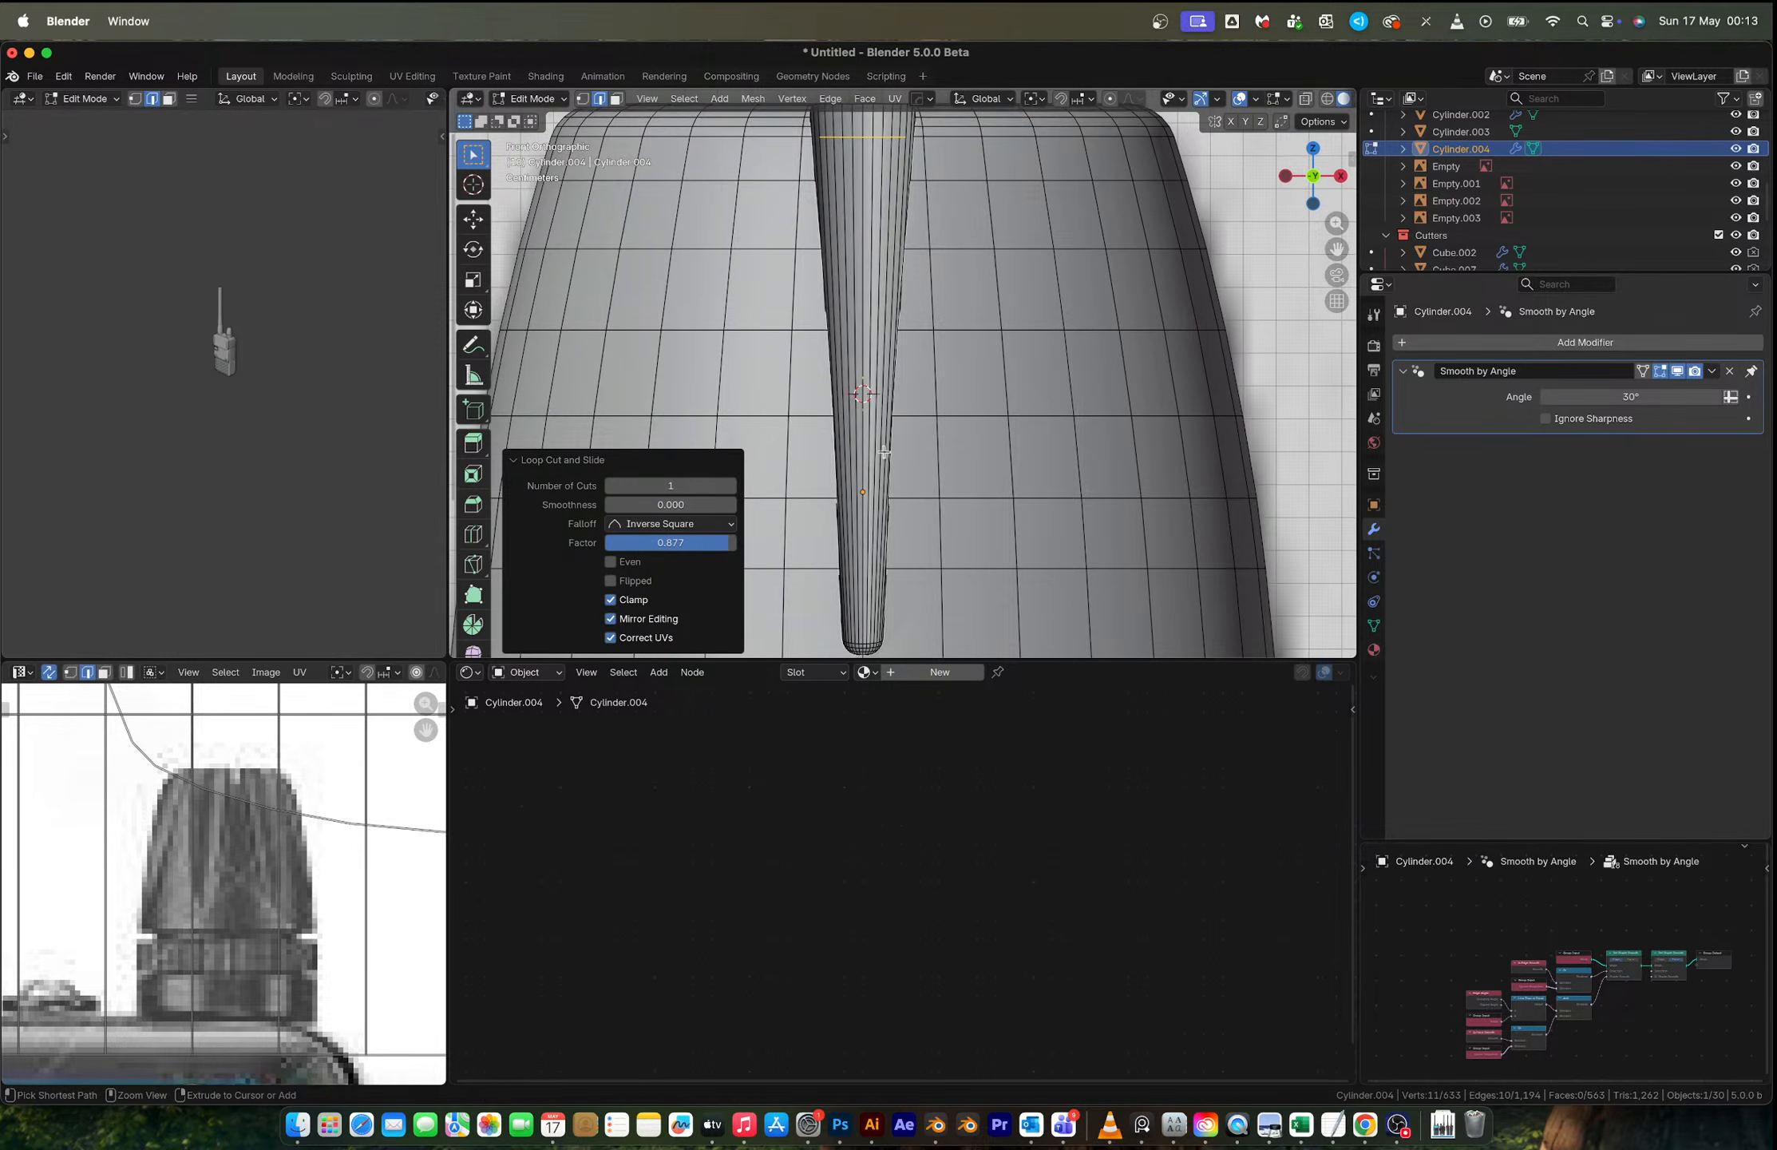
{"action": "key", "text": "ctrl+r"}
{"action": "left_click", "coordinate": [865, 541]}
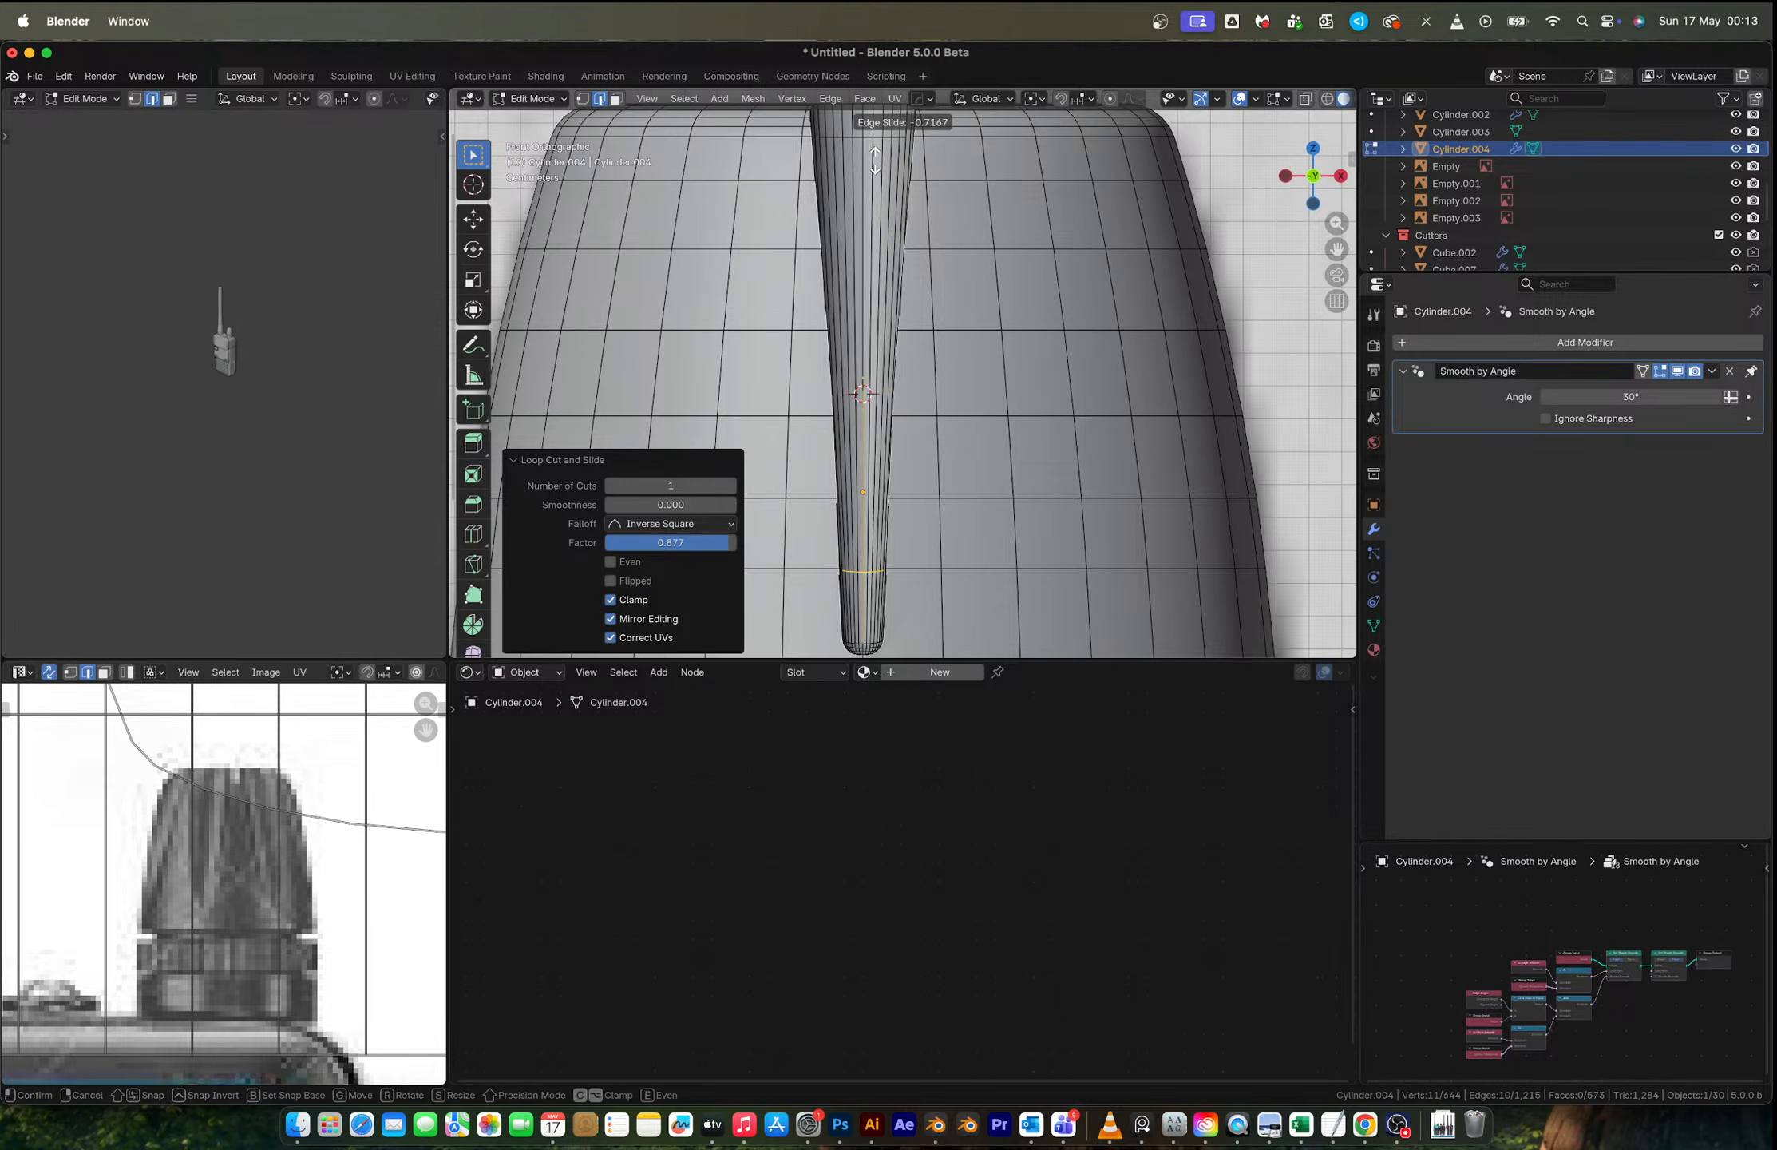
{"action": "left_click", "coordinate": [875, 159]}
{"action": "middle_click_drag", "start_coordinate": [872, 199], "coordinate": [865, 283], "text": "shift"}
Step: Add three loop cuts across the groove's upper part, slid to 0.800, 0.642 and 0.488, in line with the cap's horizontal edges
{"action": "key", "text": "ctrl+r"}
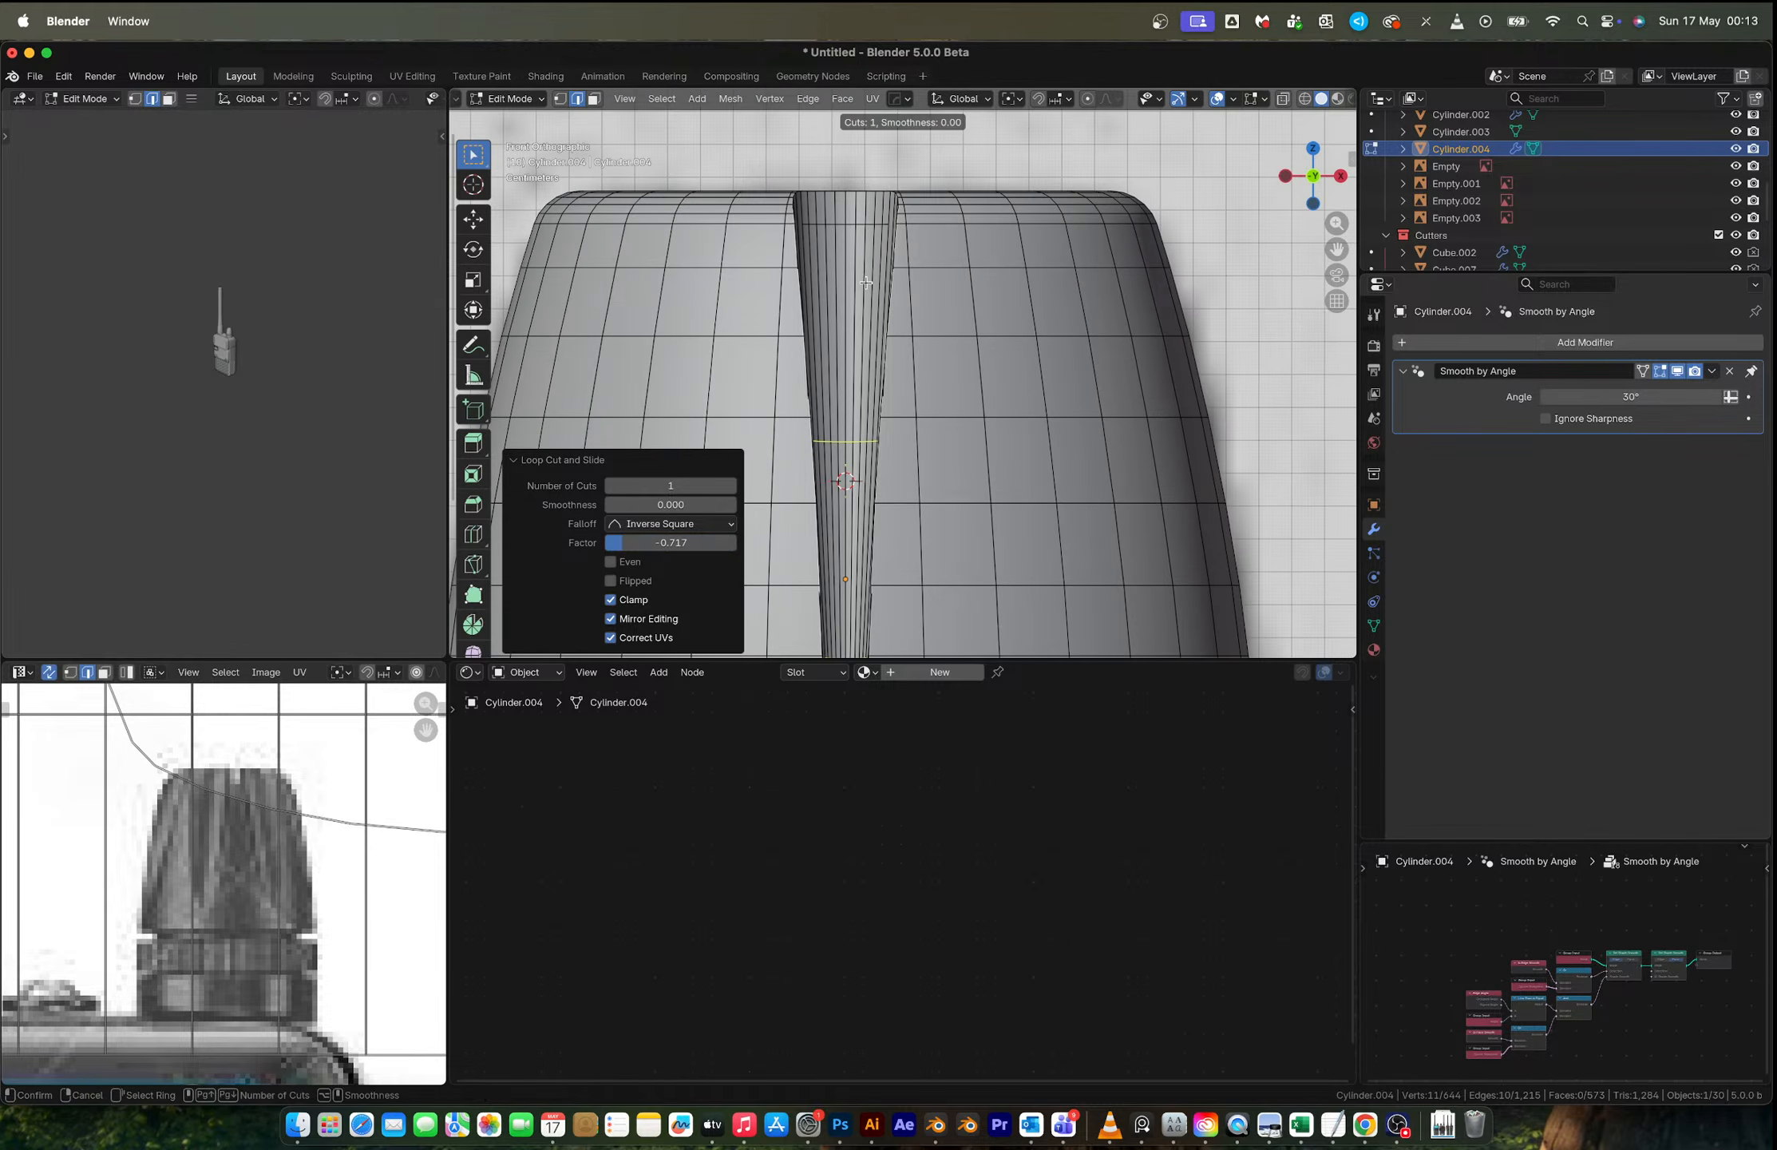
{"action": "left_click", "coordinate": [865, 283]}
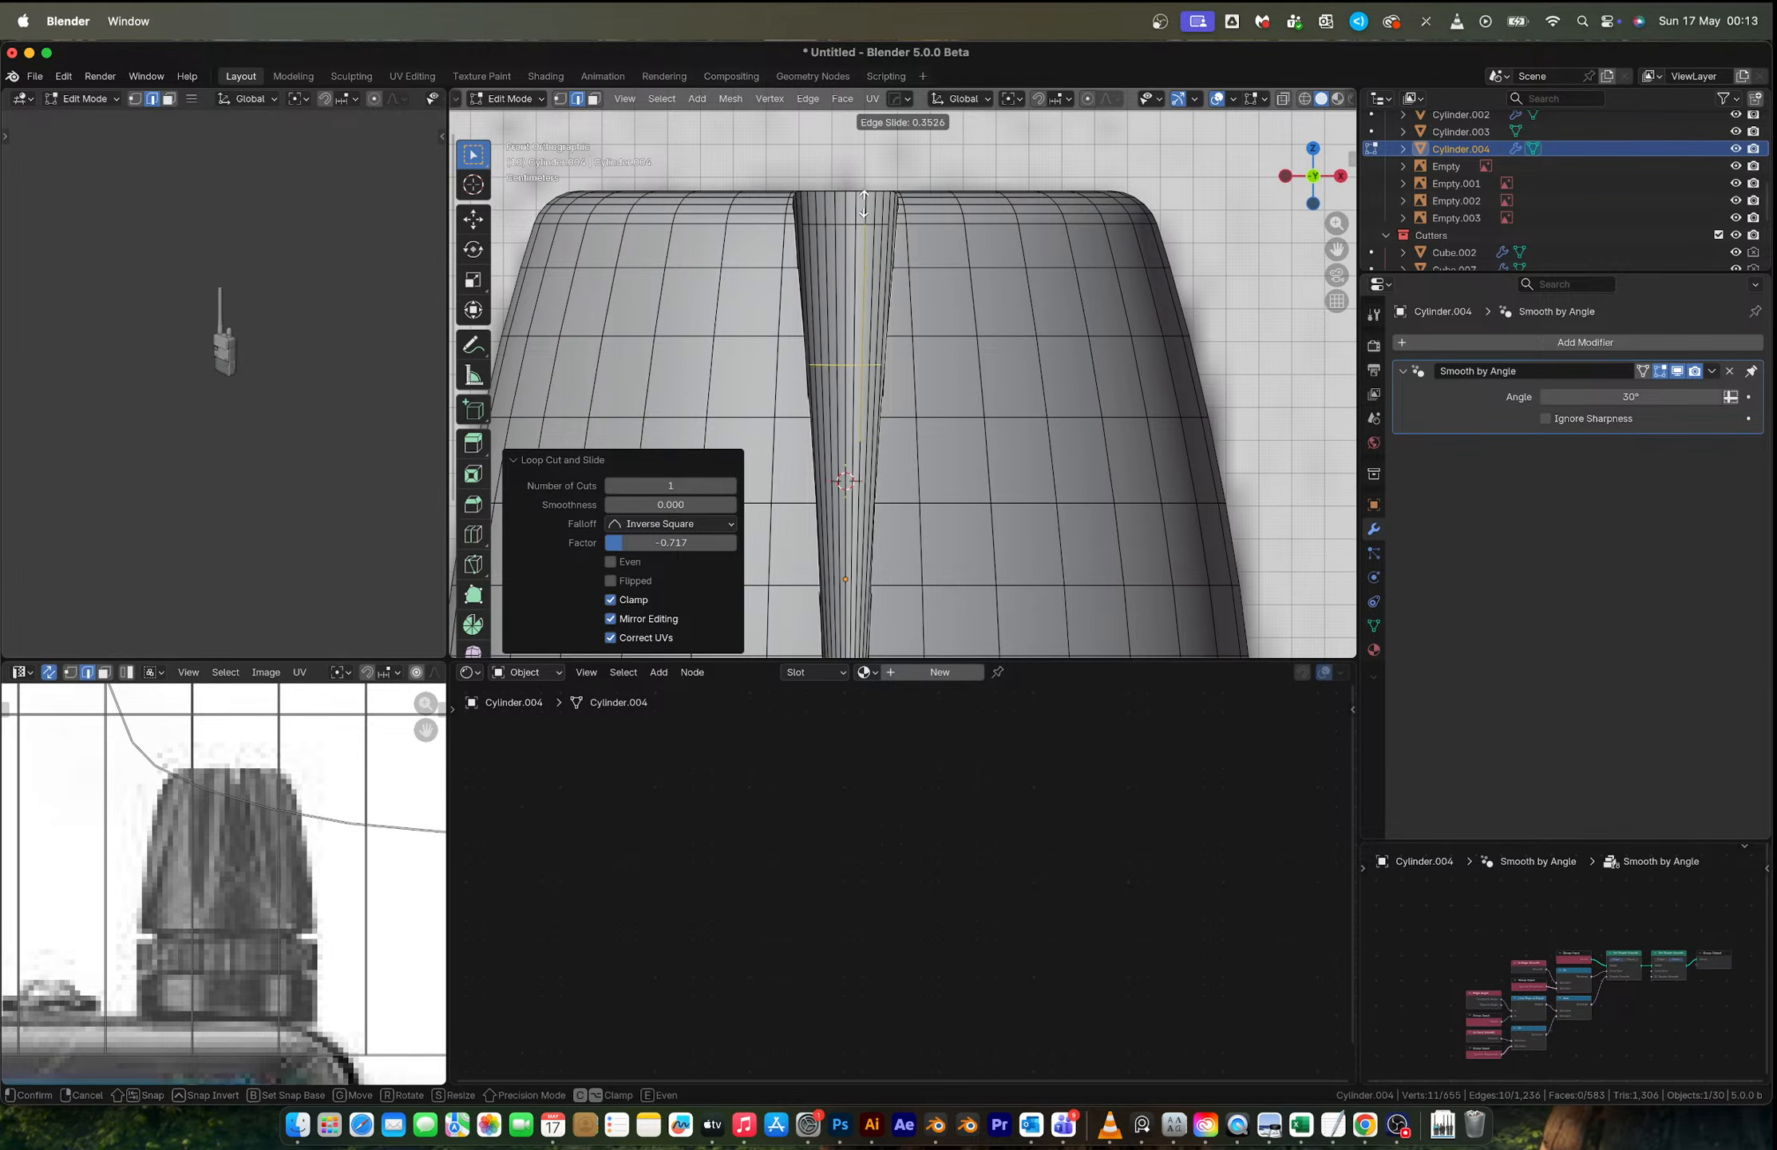
{"action": "left_click", "coordinate": [863, 99]}
{"action": "key", "text": "ctrl+r"}
{"action": "left_click", "coordinate": [857, 220]}
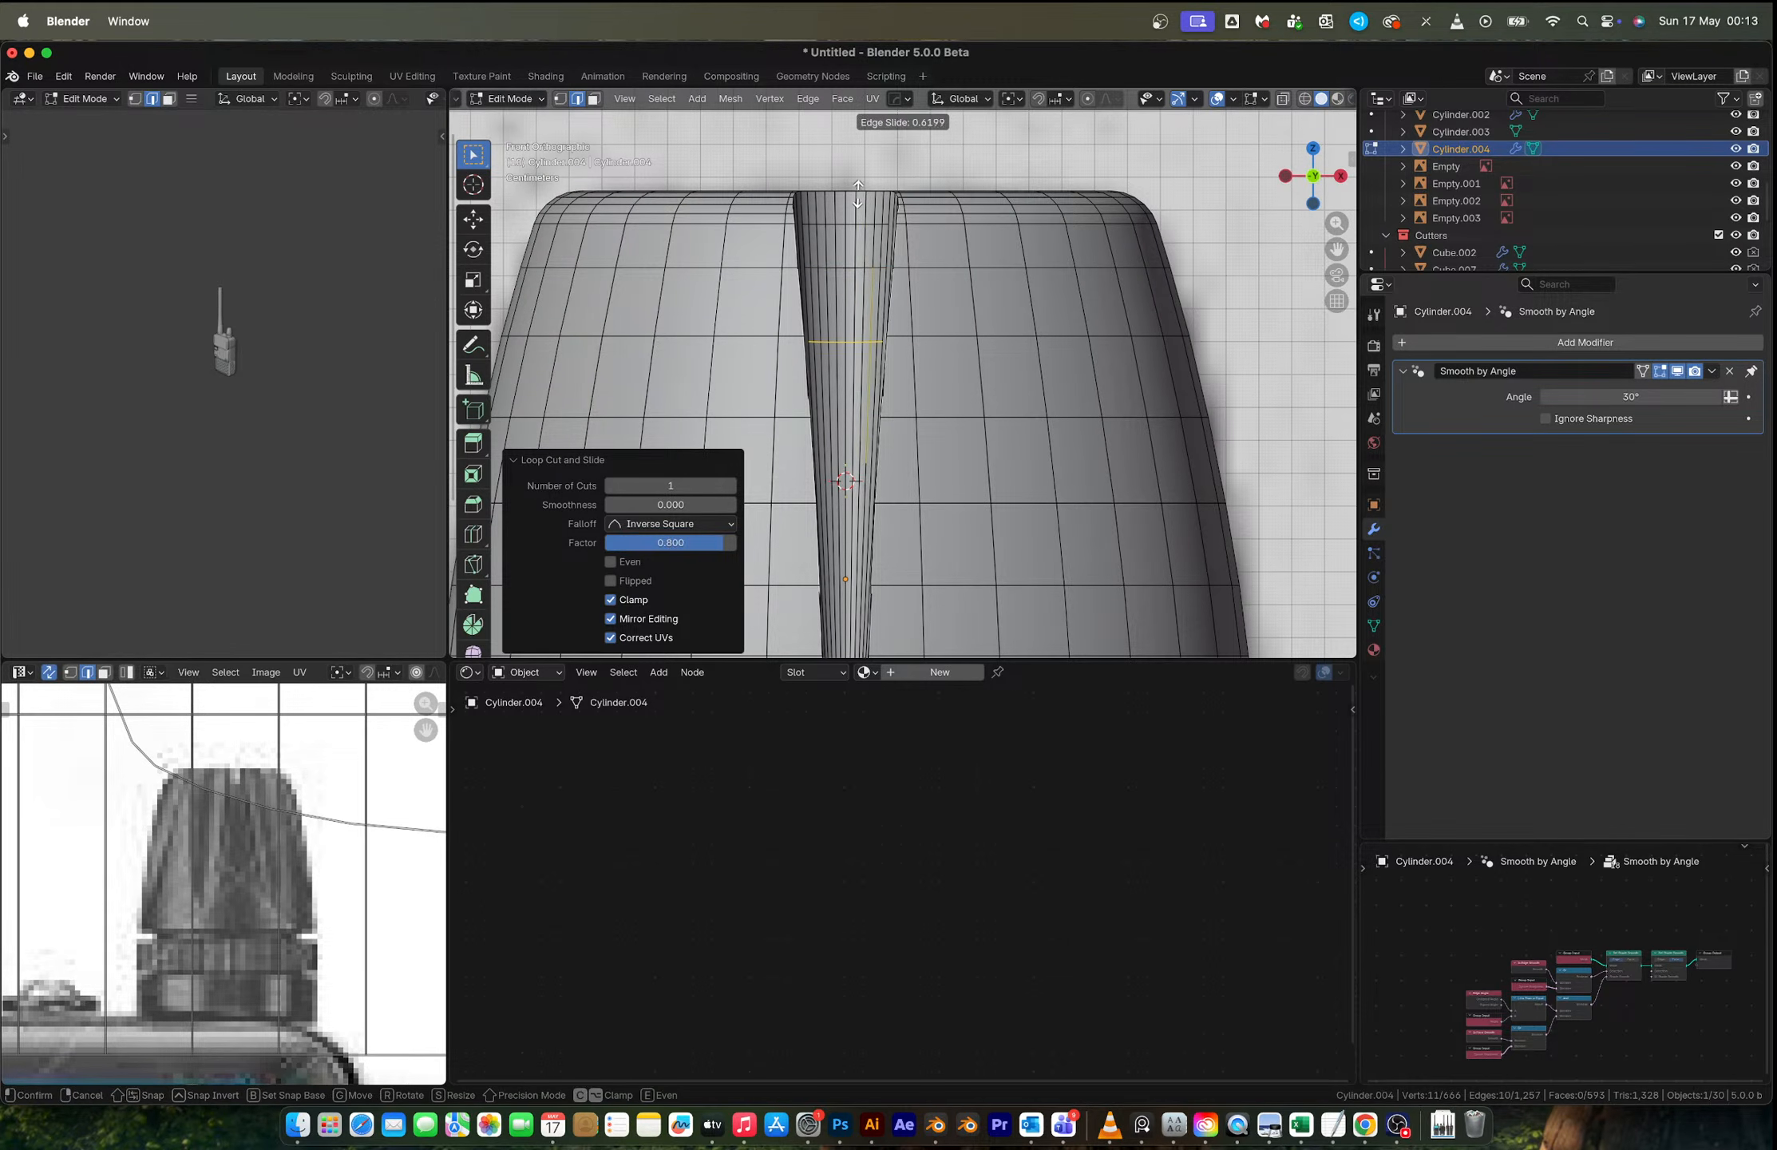
{"action": "left_click", "coordinate": [858, 196]}
{"action": "key", "text": "ctrl+r"}
{"action": "left_click", "coordinate": [861, 346]}
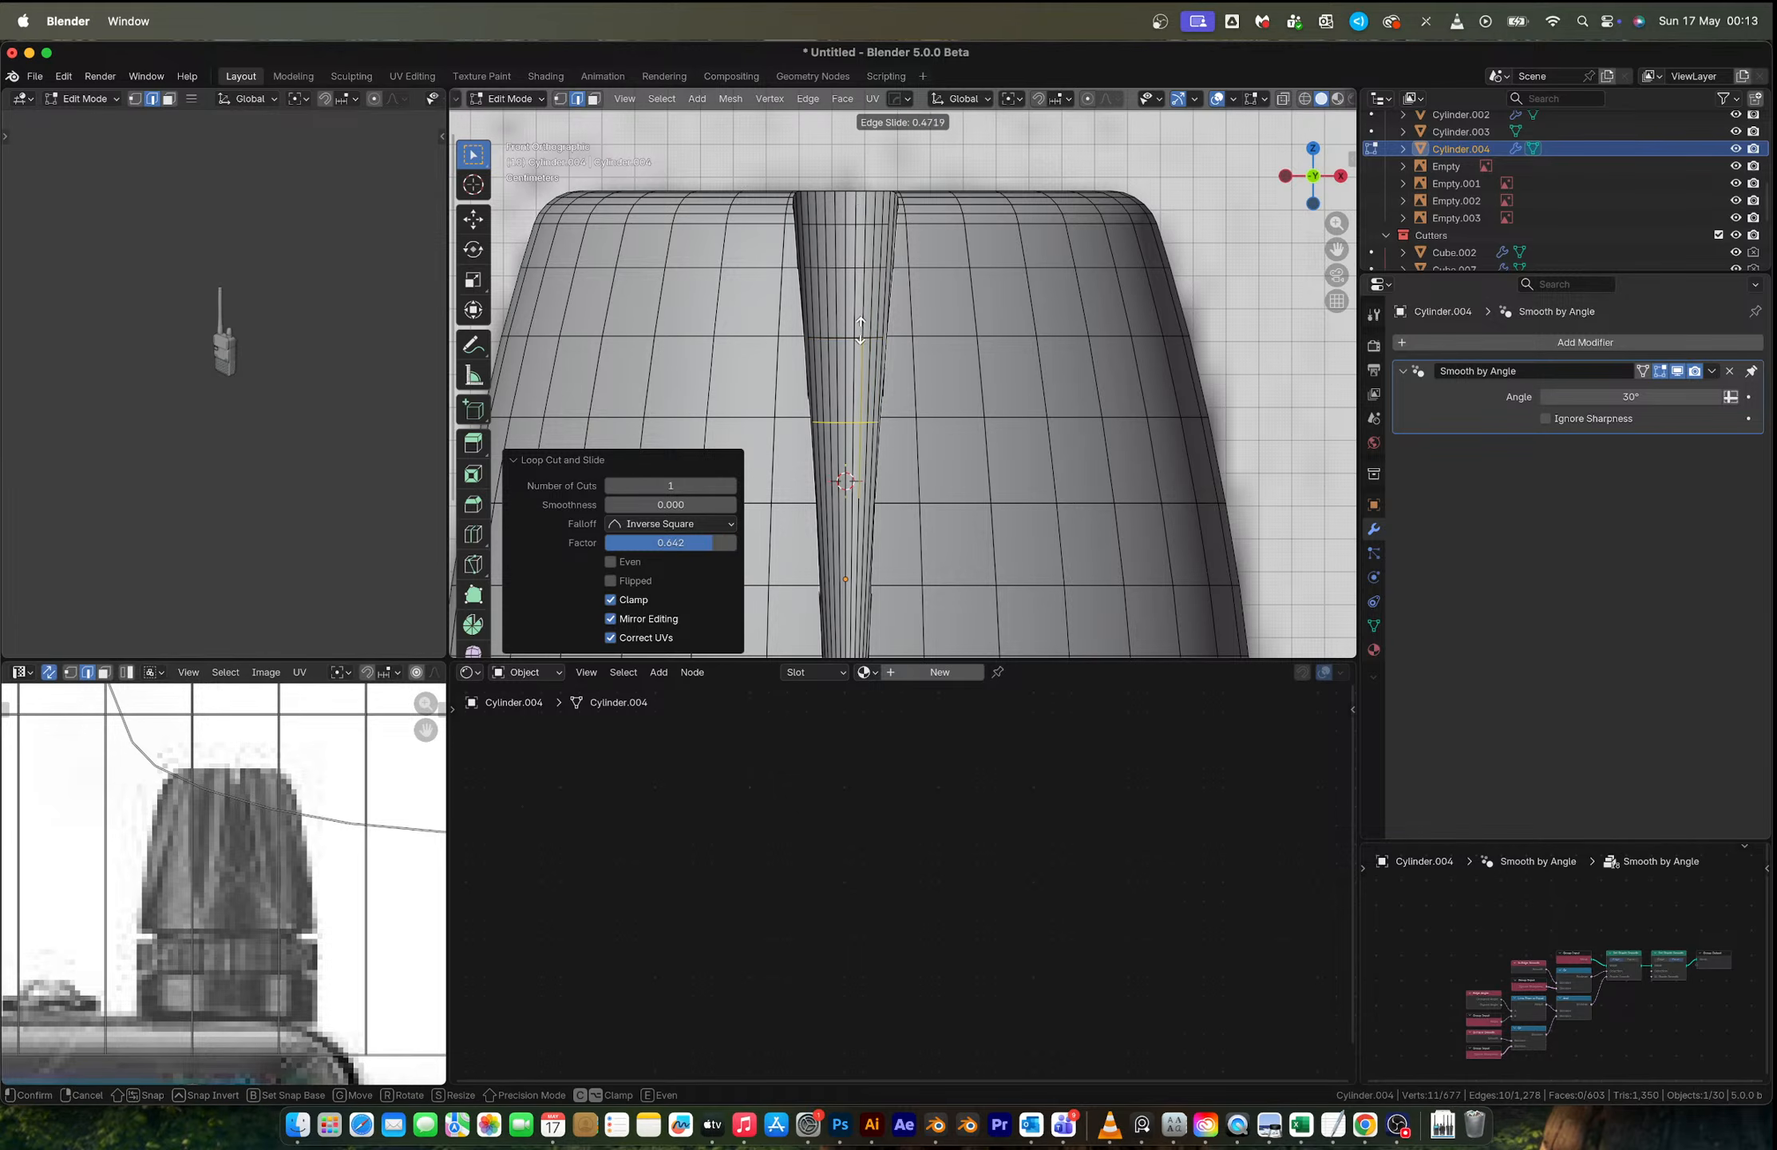
{"action": "left_click", "coordinate": [861, 329]}
Step: Add two loop cuts together across the groove's lower part, slid to -0.087, in line with the cap's horizontal edges
{"action": "middle_click_drag", "start_coordinate": [870, 504], "coordinate": [872, 351], "text": "shift"}
{"action": "key", "text": "ctrl+r"}
{"action": "scroll", "coordinate": [872, 352], "scroll_direction": "up", "scroll_amount": 1}
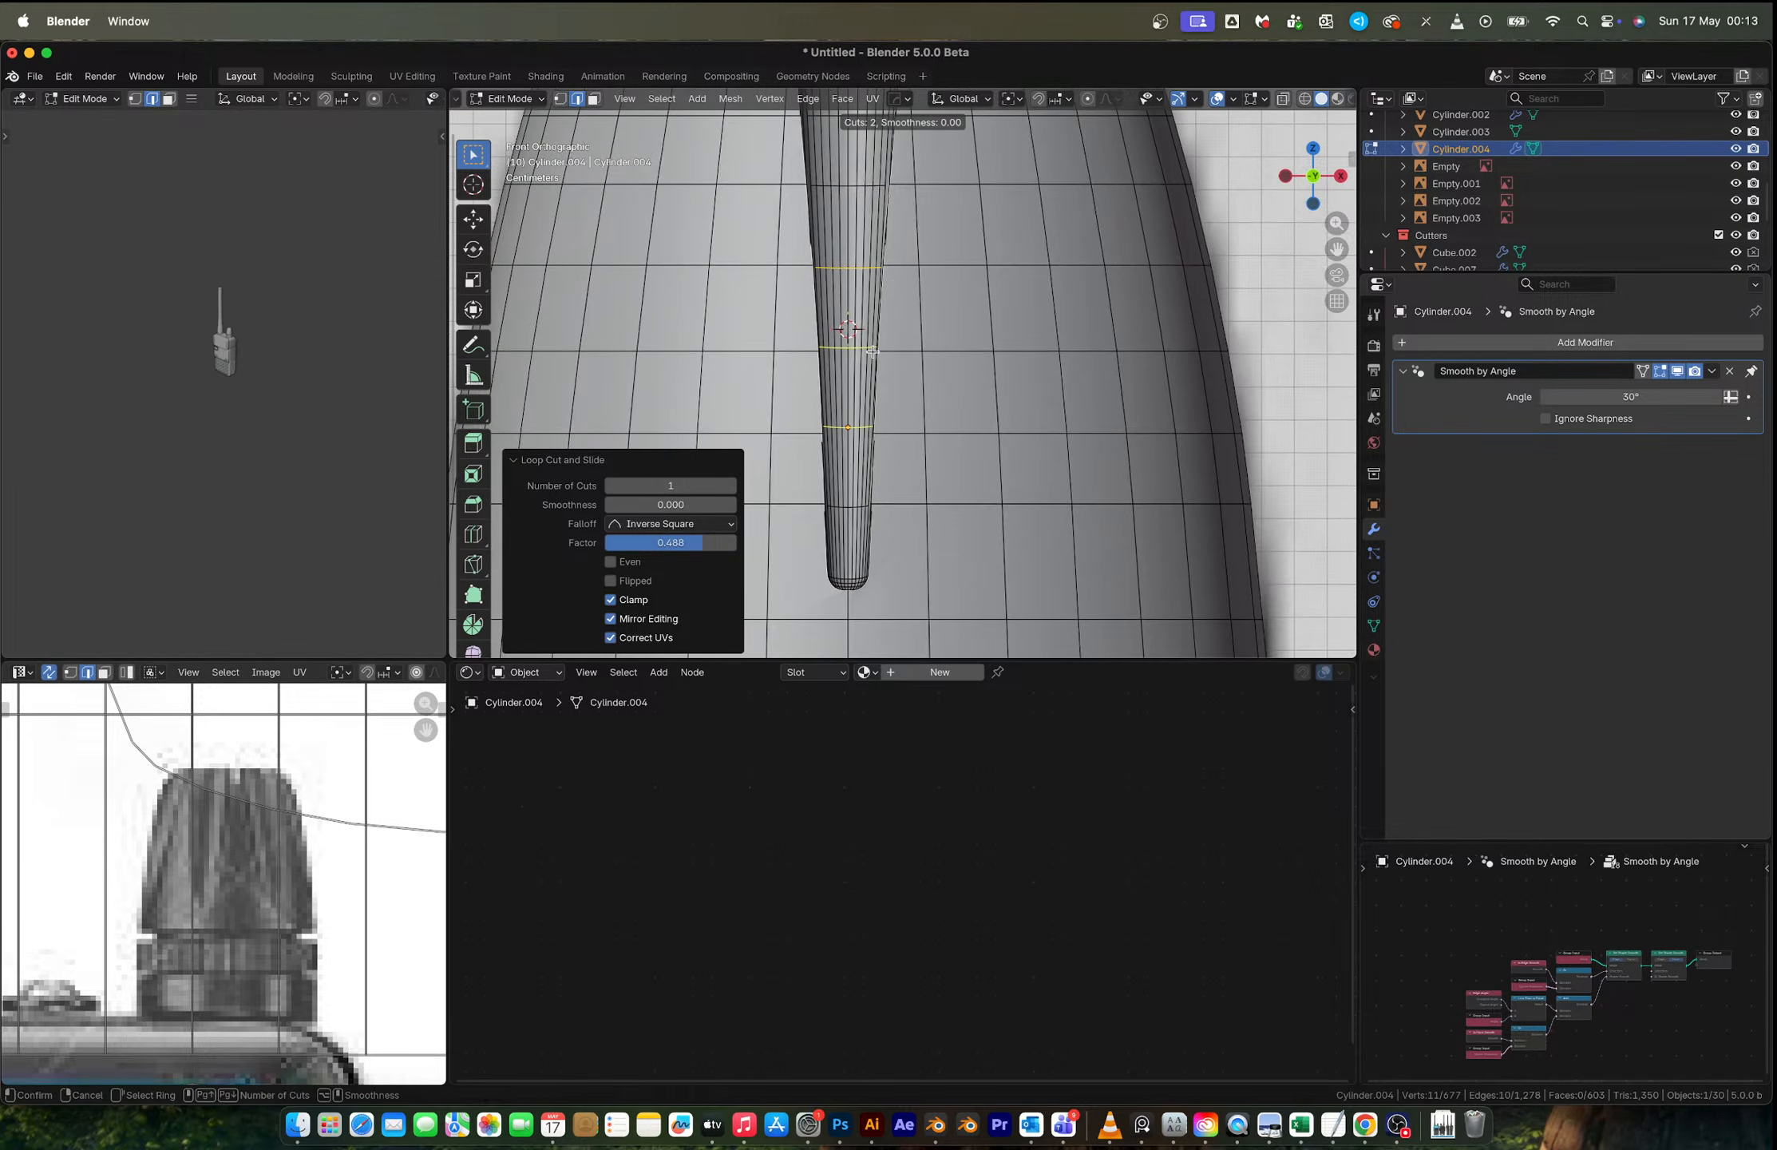
{"action": "left_click", "coordinate": [872, 352]}
{"action": "left_click", "coordinate": [872, 357]}
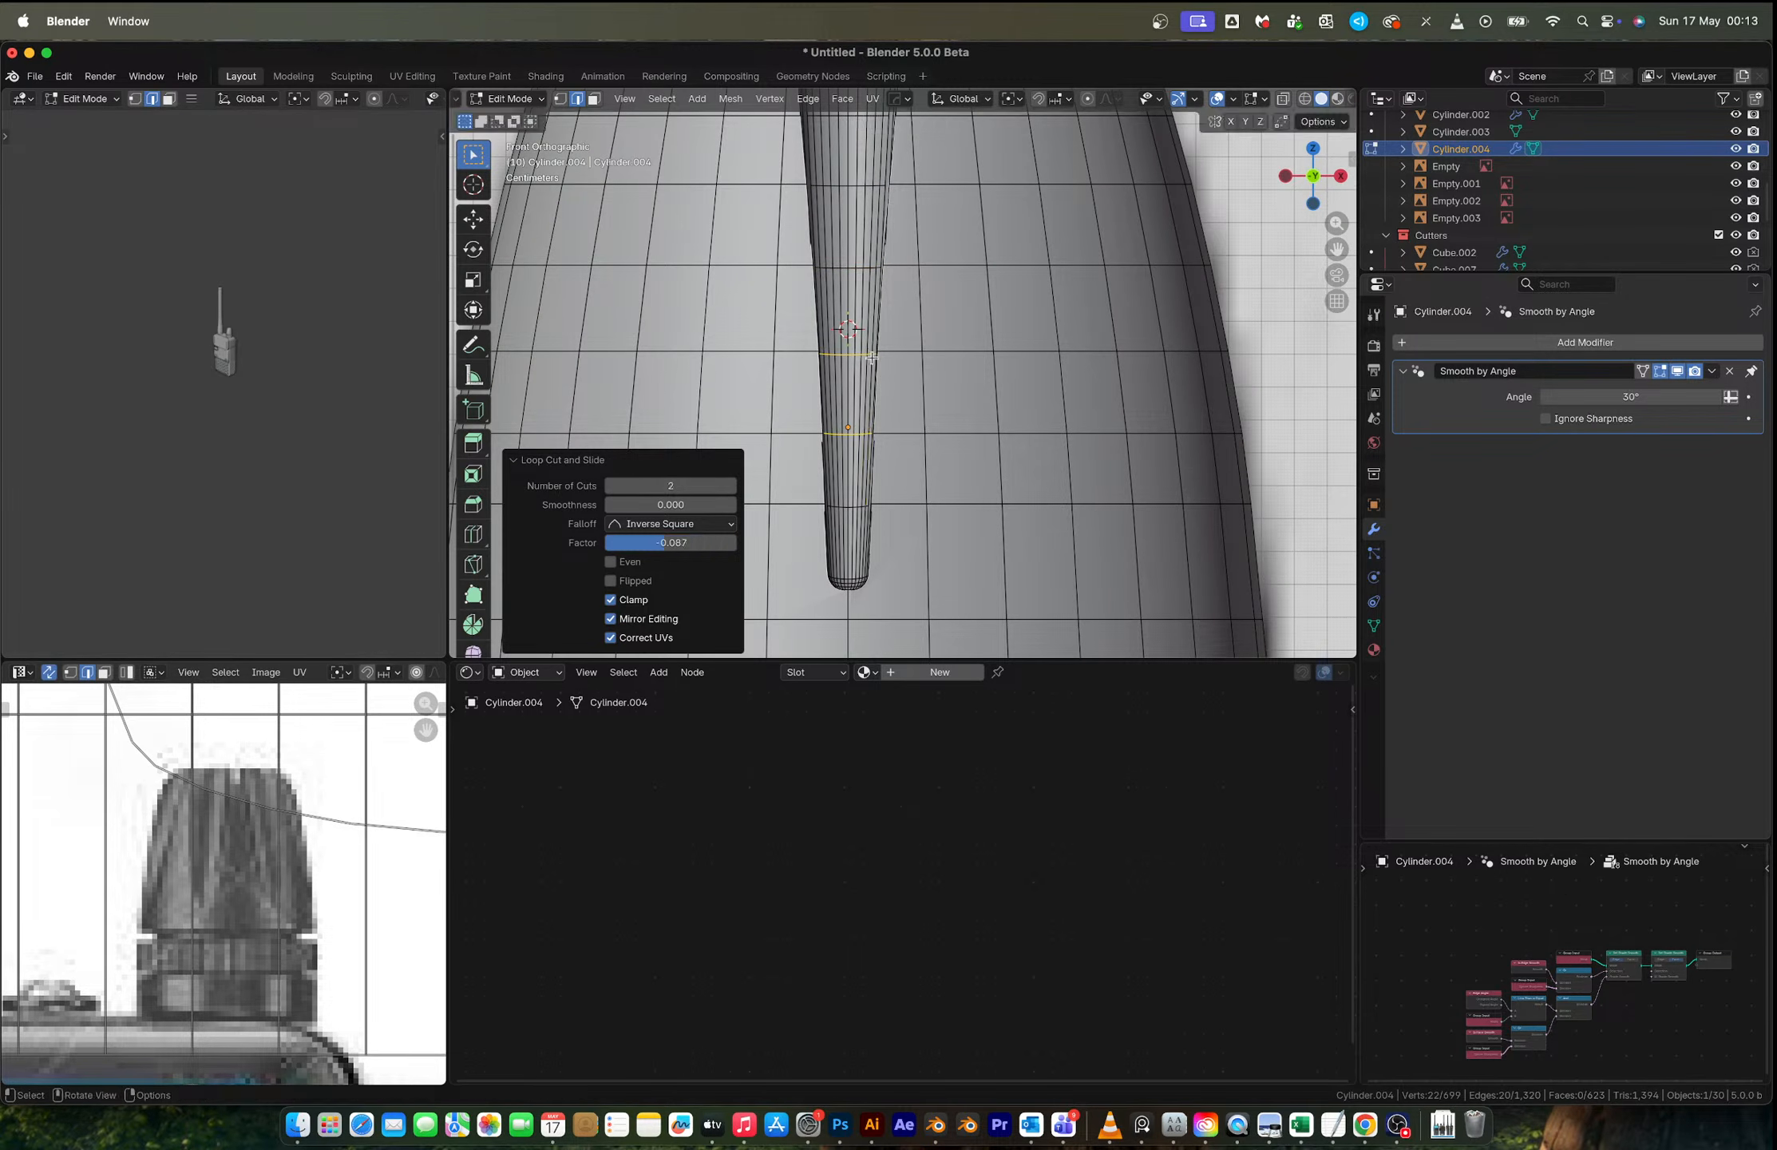
{"action": "middle_click_drag", "start_coordinate": [873, 357], "coordinate": [920, 431]}
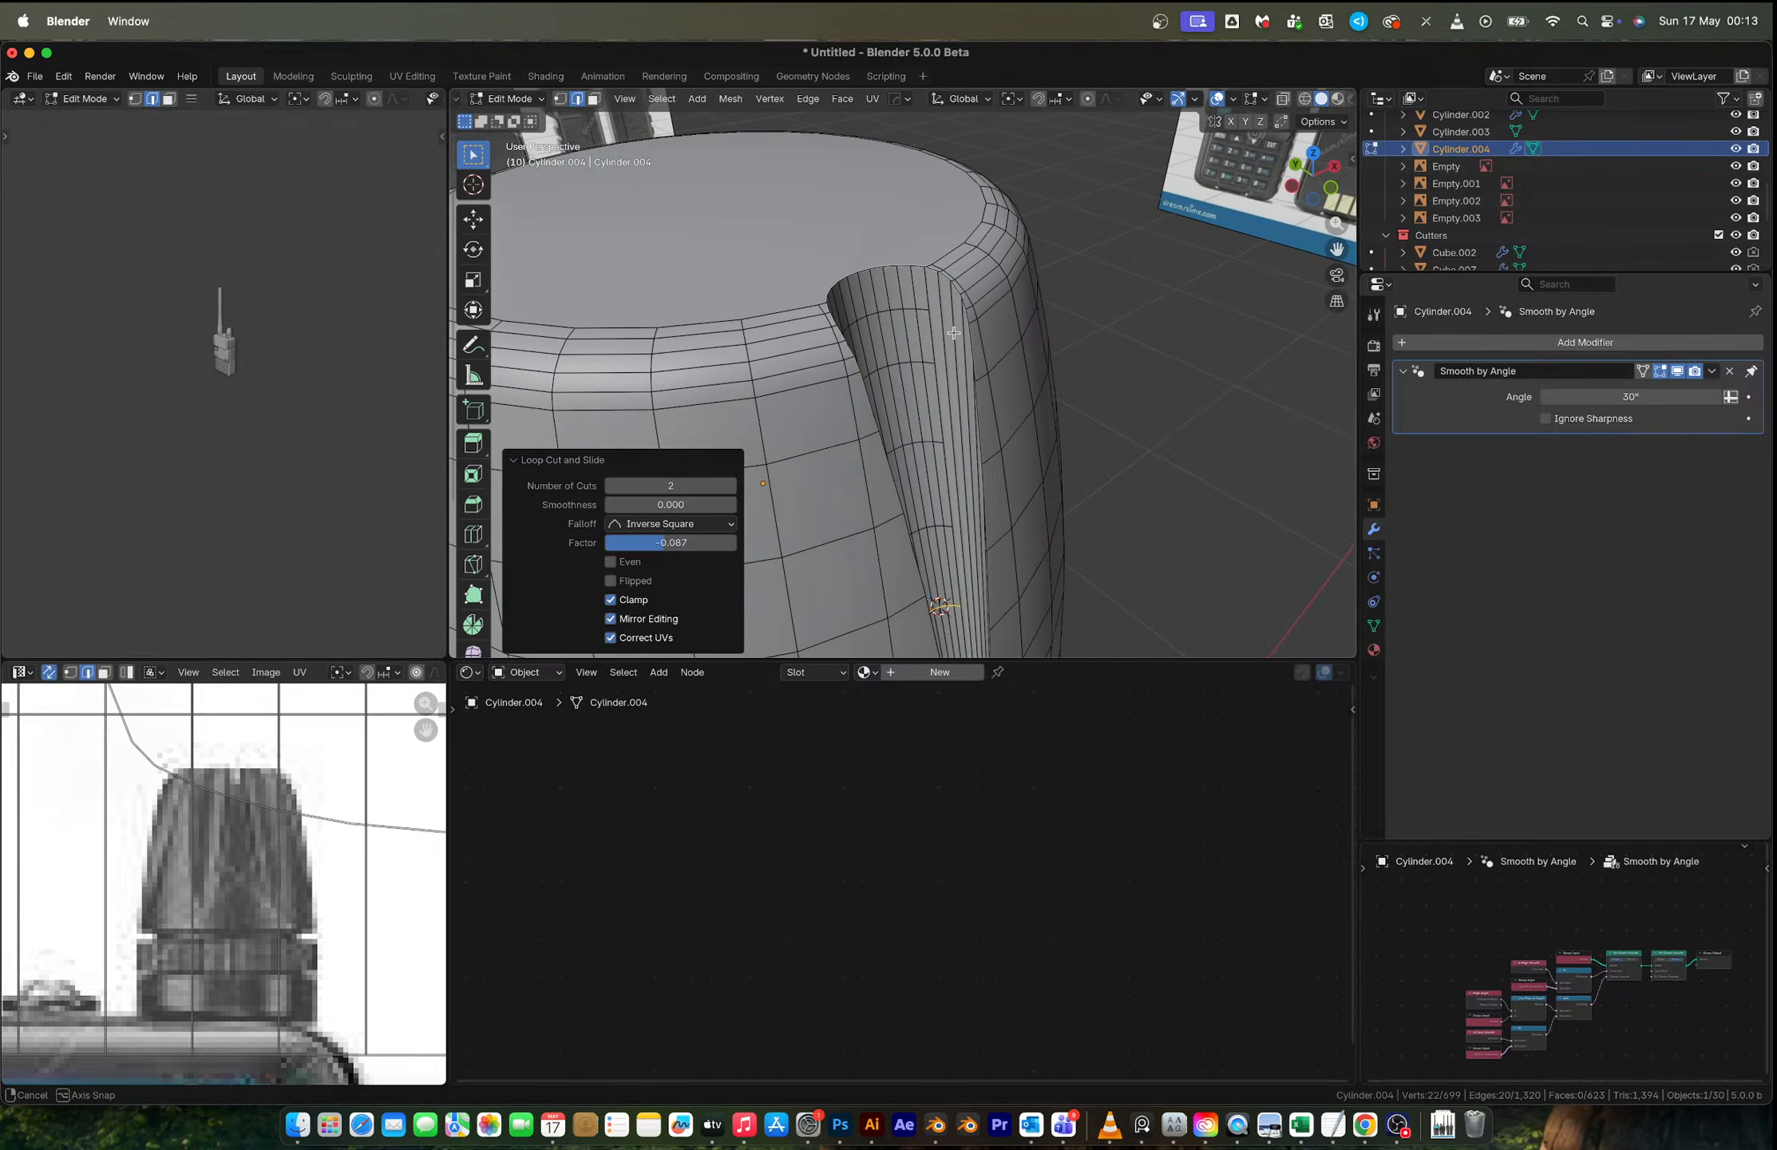
Step: Connect the ends of the groove's uppermost cross loop to the neighbouring rim vertices on both sides of the groove
{"action": "key", "text": "1"}
{"action": "left_click", "coordinate": [929, 313]}
{"action": "left_click", "coordinate": [969, 329], "text": "shift"}
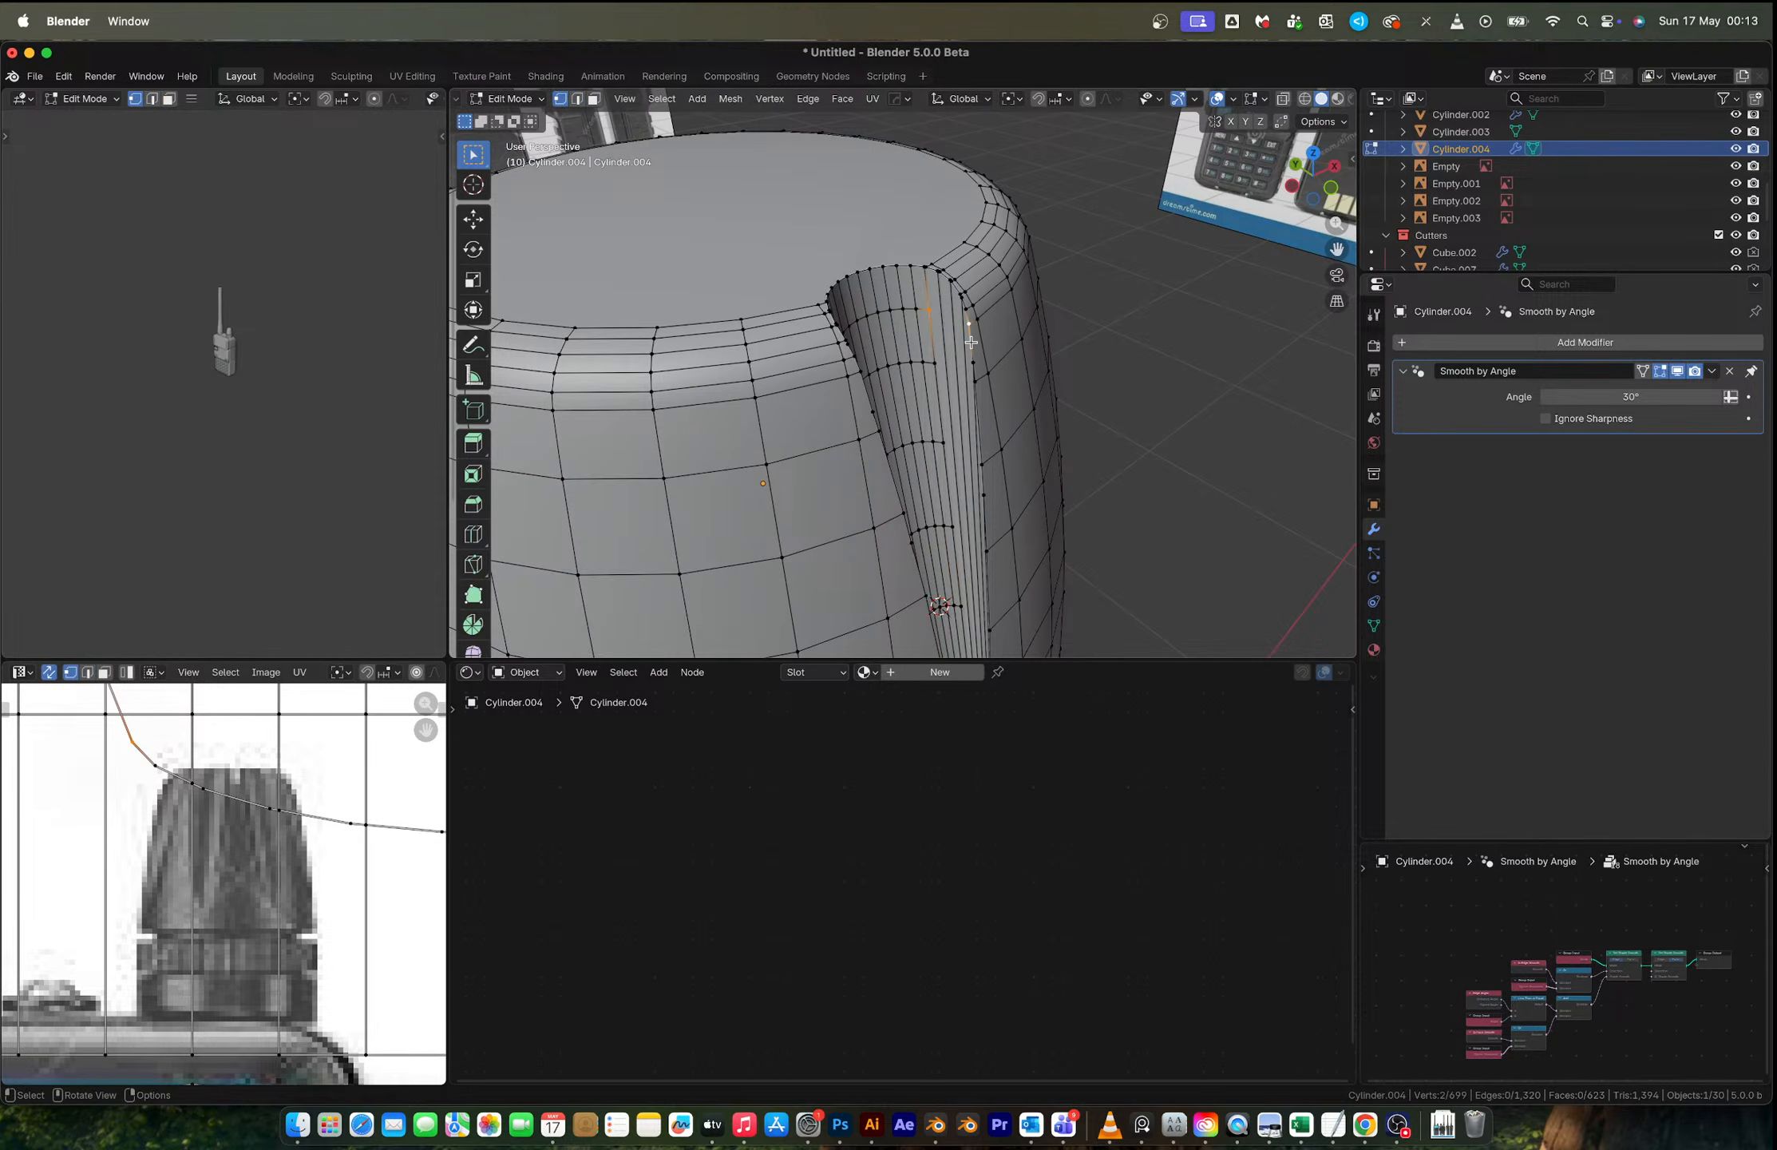
{"action": "key", "text": "j"}
{"action": "middle_click_drag", "start_coordinate": [987, 349], "coordinate": [741, 319]}
{"action": "left_click", "coordinate": [645, 278]}
{"action": "left_click", "coordinate": [617, 302], "text": "shift"}
{"action": "key", "text": "j"}
Step: Merge two stray vertices along the lower part of the groove's left rim into the adjacent rim vertices, using At Last
{"action": "scroll", "coordinate": [612, 306], "scroll_direction": "up", "scroll_amount": 3}
{"action": "left_click", "coordinate": [613, 298]}
{"action": "middle_click_drag", "start_coordinate": [736, 231], "coordinate": [795, 207], "text": "shift"}
{"action": "left_click", "coordinate": [732, 289], "text": "shift"}
{"action": "key", "text": "m"}
{"action": "left_click", "coordinate": [691, 340]}
{"action": "scroll", "coordinate": [782, 312], "scroll_direction": "up", "scroll_amount": 3}
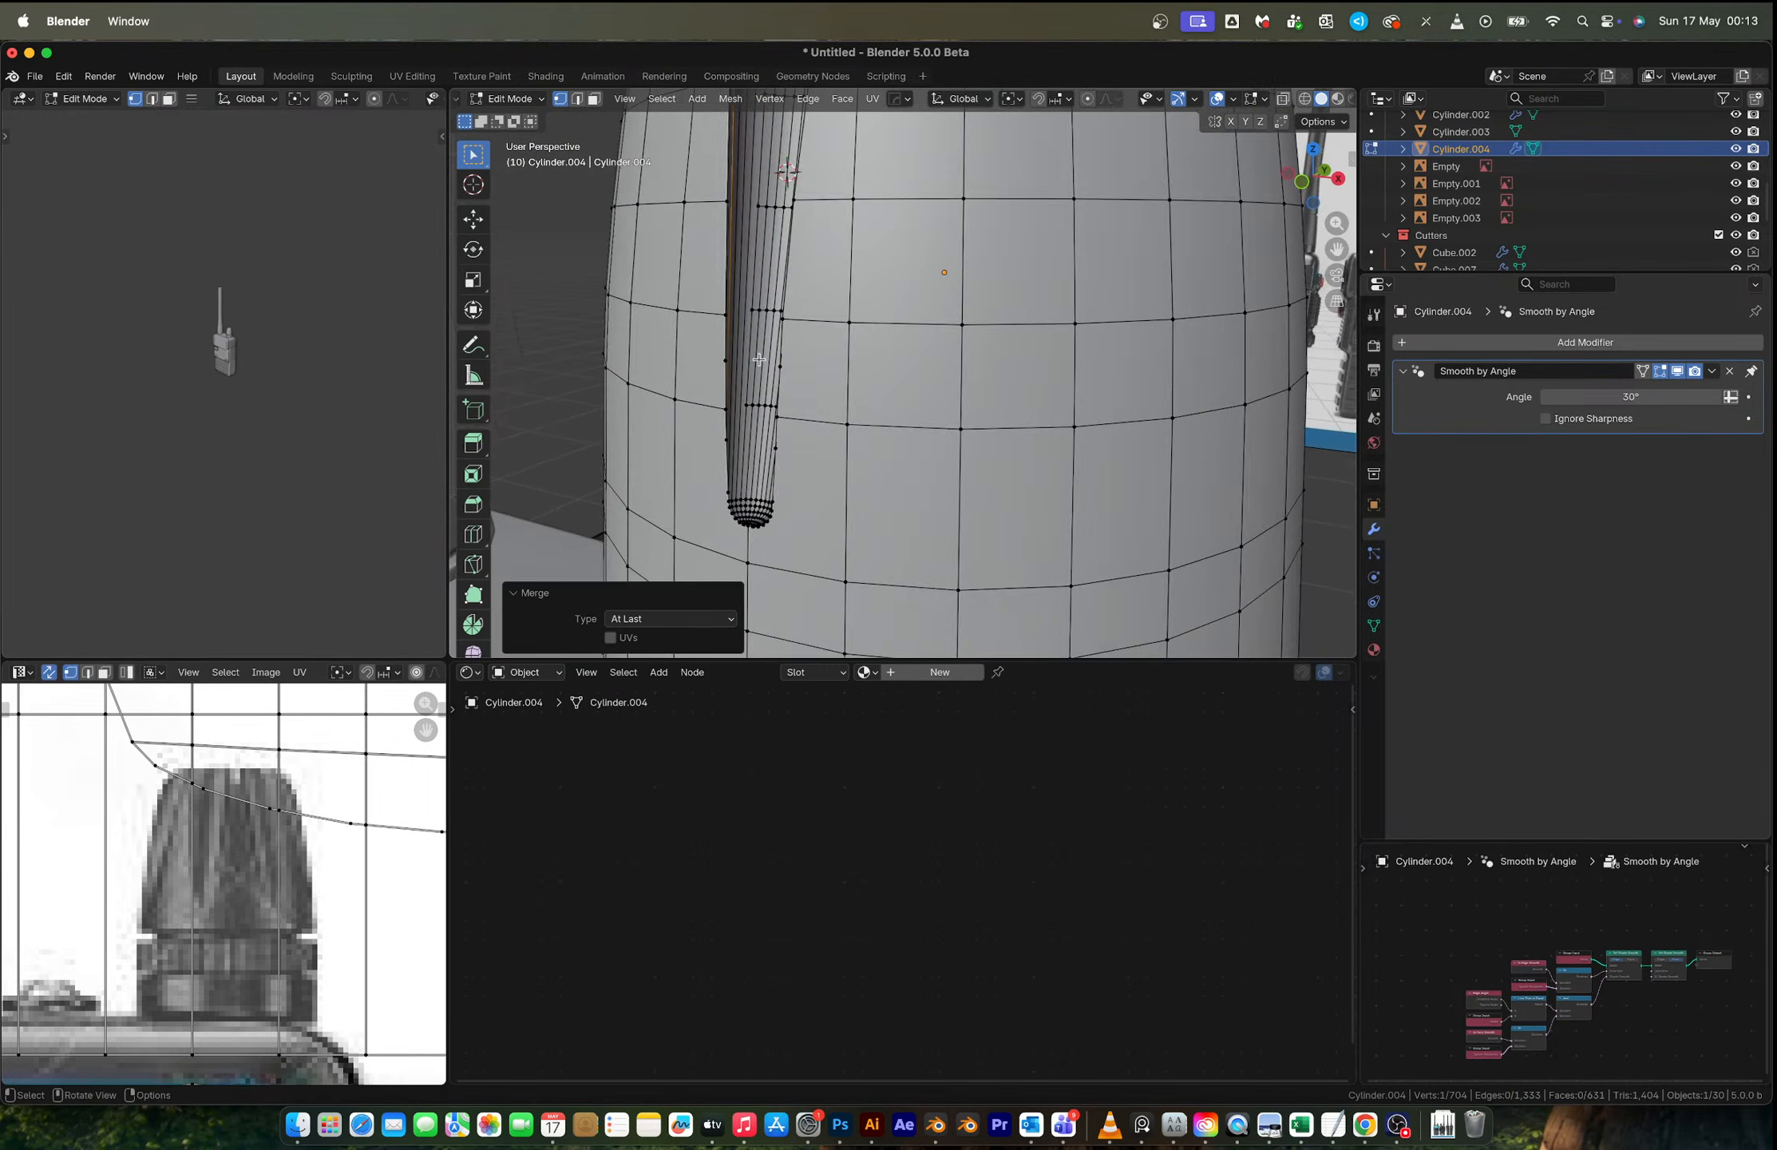
{"action": "middle_click_drag", "start_coordinate": [761, 359], "coordinate": [694, 400]}
{"action": "left_click", "coordinate": [695, 398], "text": "shift"}
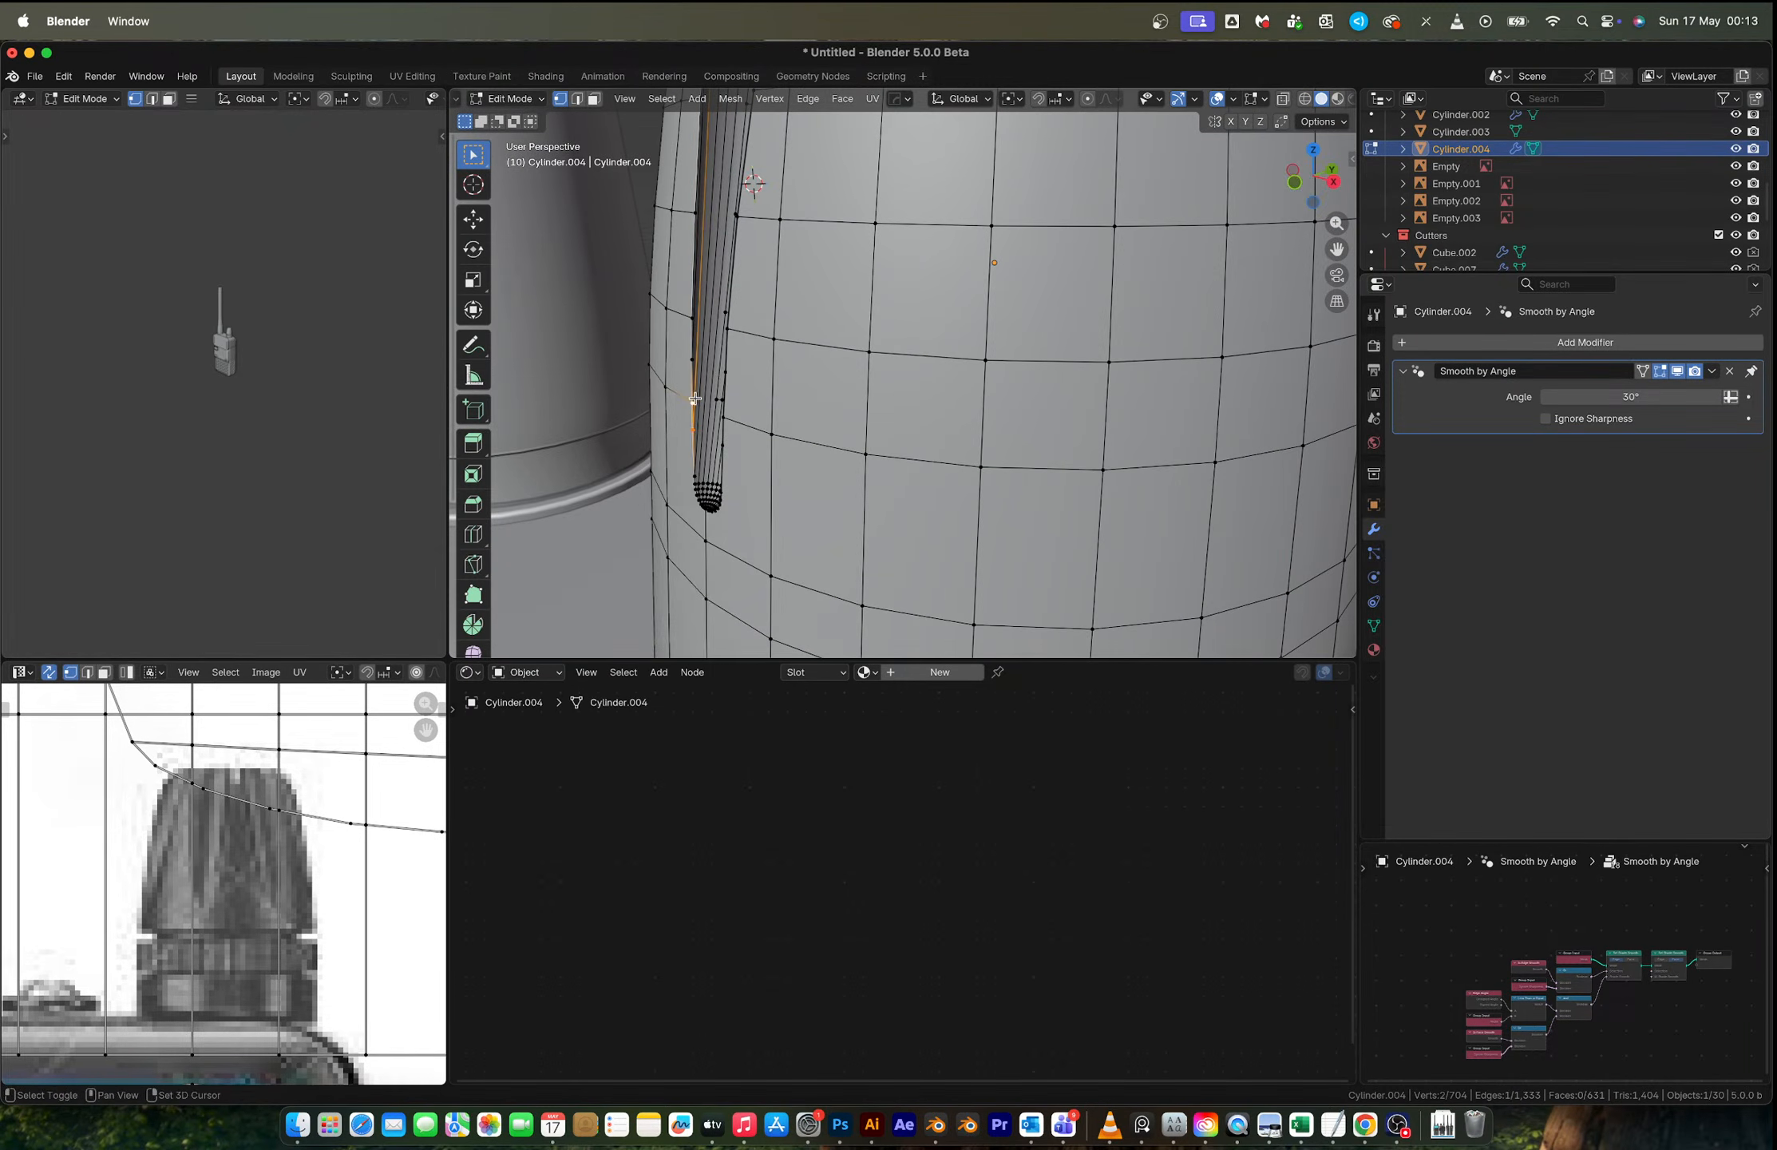
{"action": "key", "text": "m"}
{"action": "left_click", "coordinate": [696, 401]}
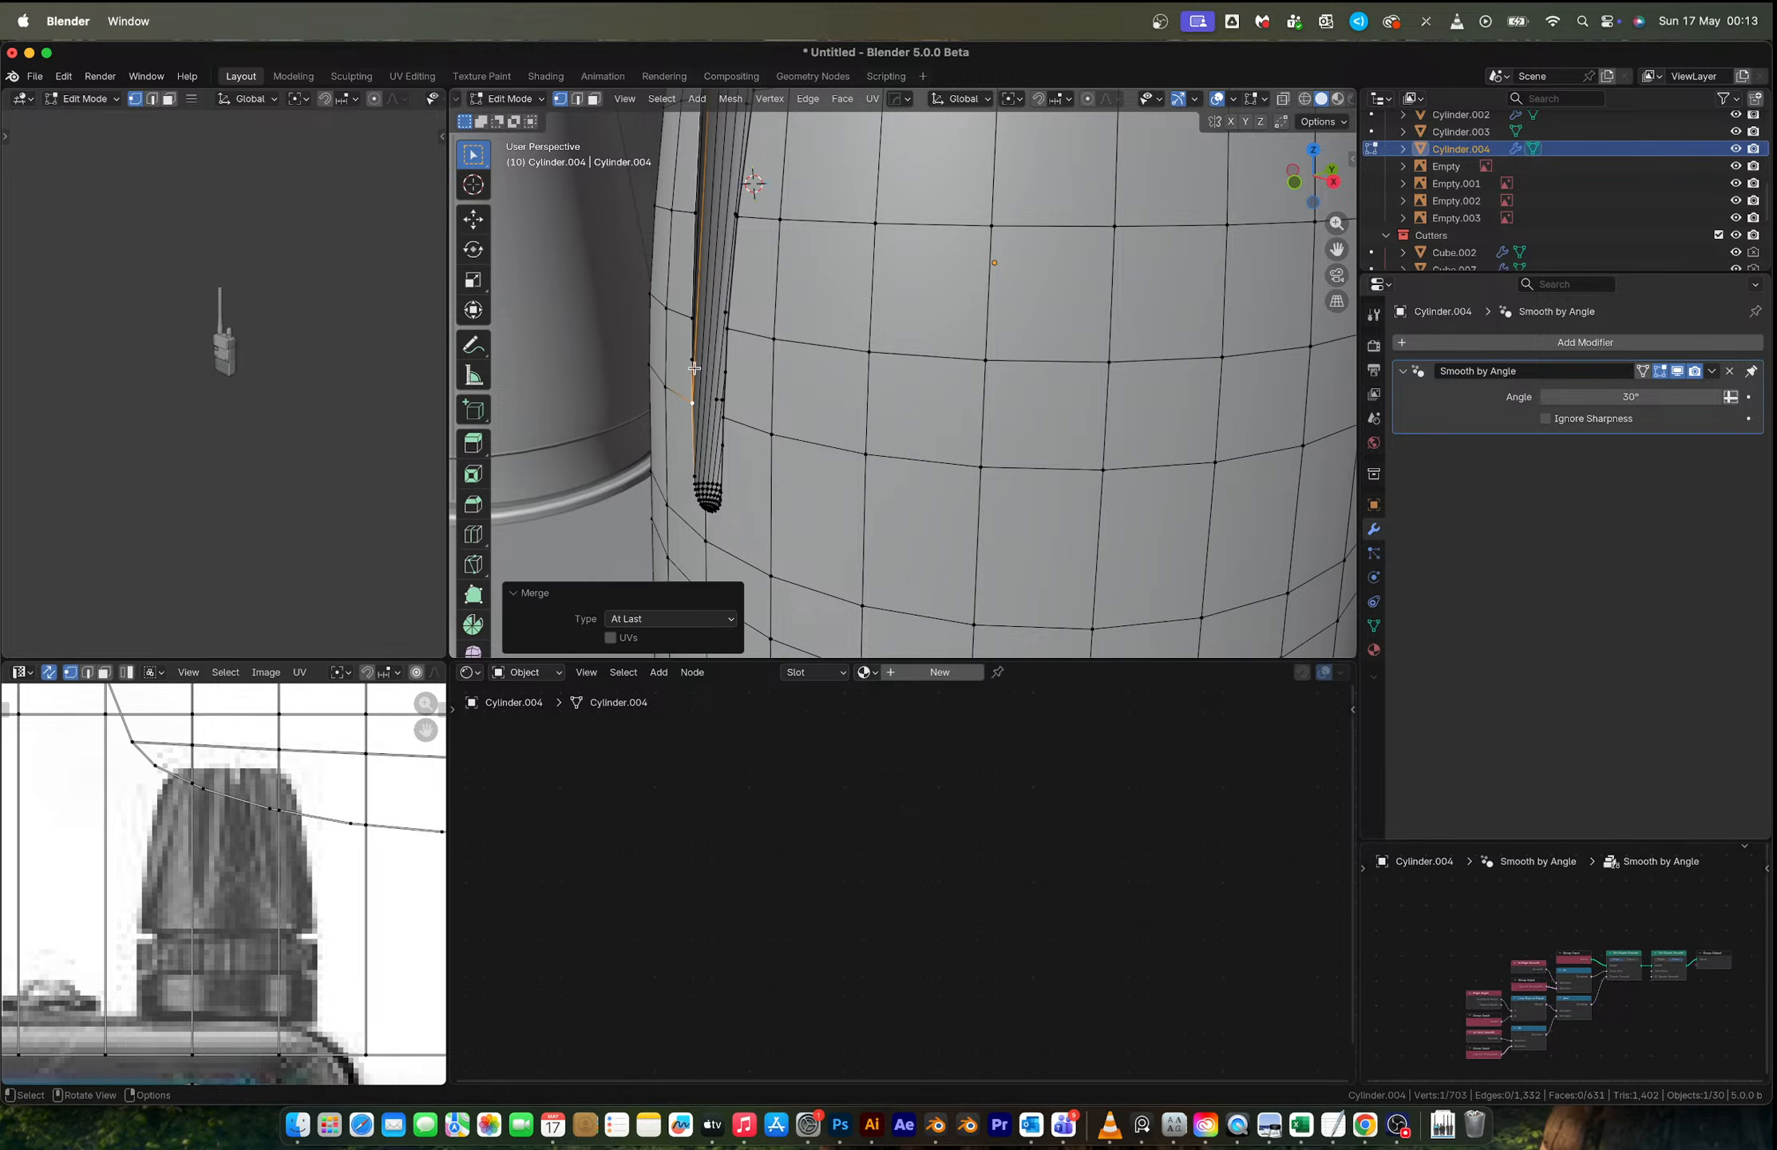
Step: Merge two more stray vertices further up the groove's left rim into the adjacent rim vertices, using At Last
{"action": "left_click", "coordinate": [693, 325], "text": "shift"}
{"action": "key", "text": "m"}
{"action": "left_click", "coordinate": [693, 325]}
{"action": "middle_click_drag", "start_coordinate": [693, 325], "coordinate": [754, 403]}
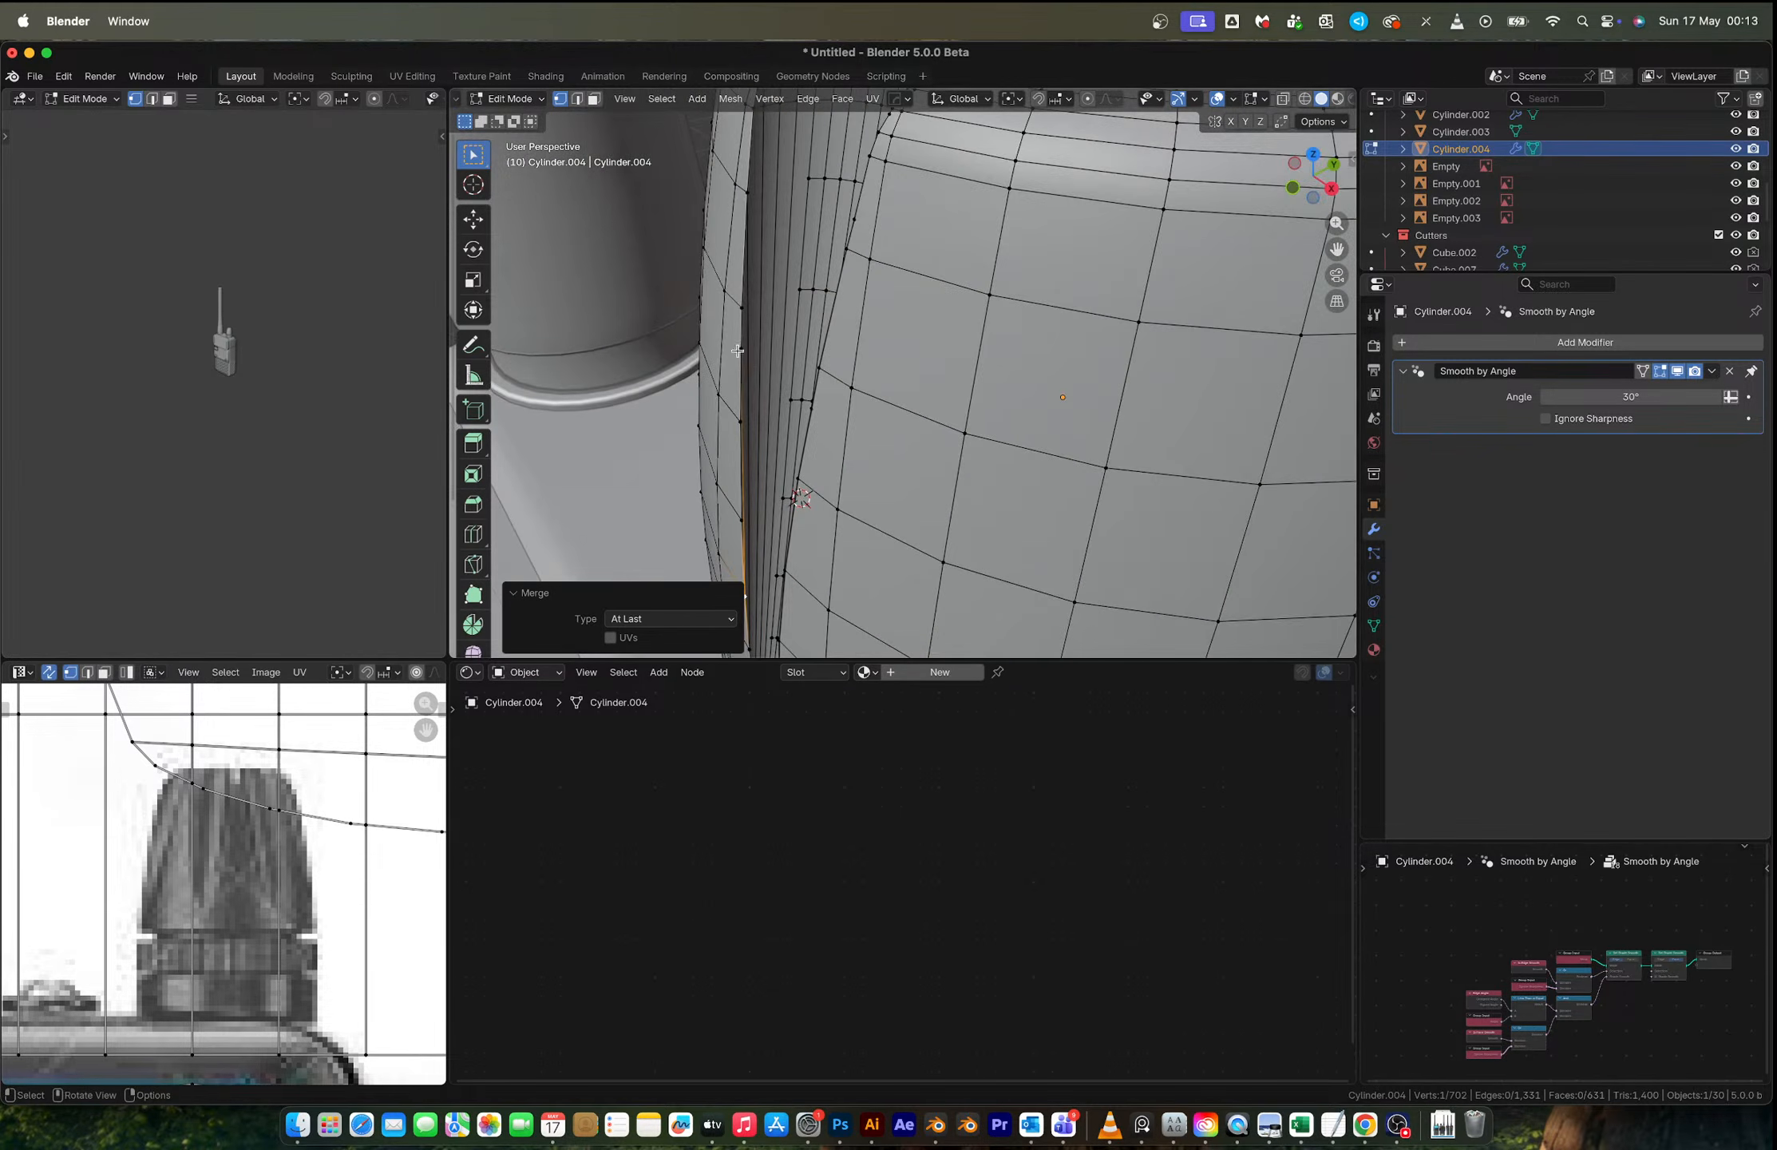
{"action": "left_click", "coordinate": [742, 314], "text": "shift"}
{"action": "key", "text": "m"}
{"action": "left_click", "coordinate": [740, 310]}
{"action": "middle_click_drag", "start_coordinate": [740, 315], "coordinate": [712, 390]}
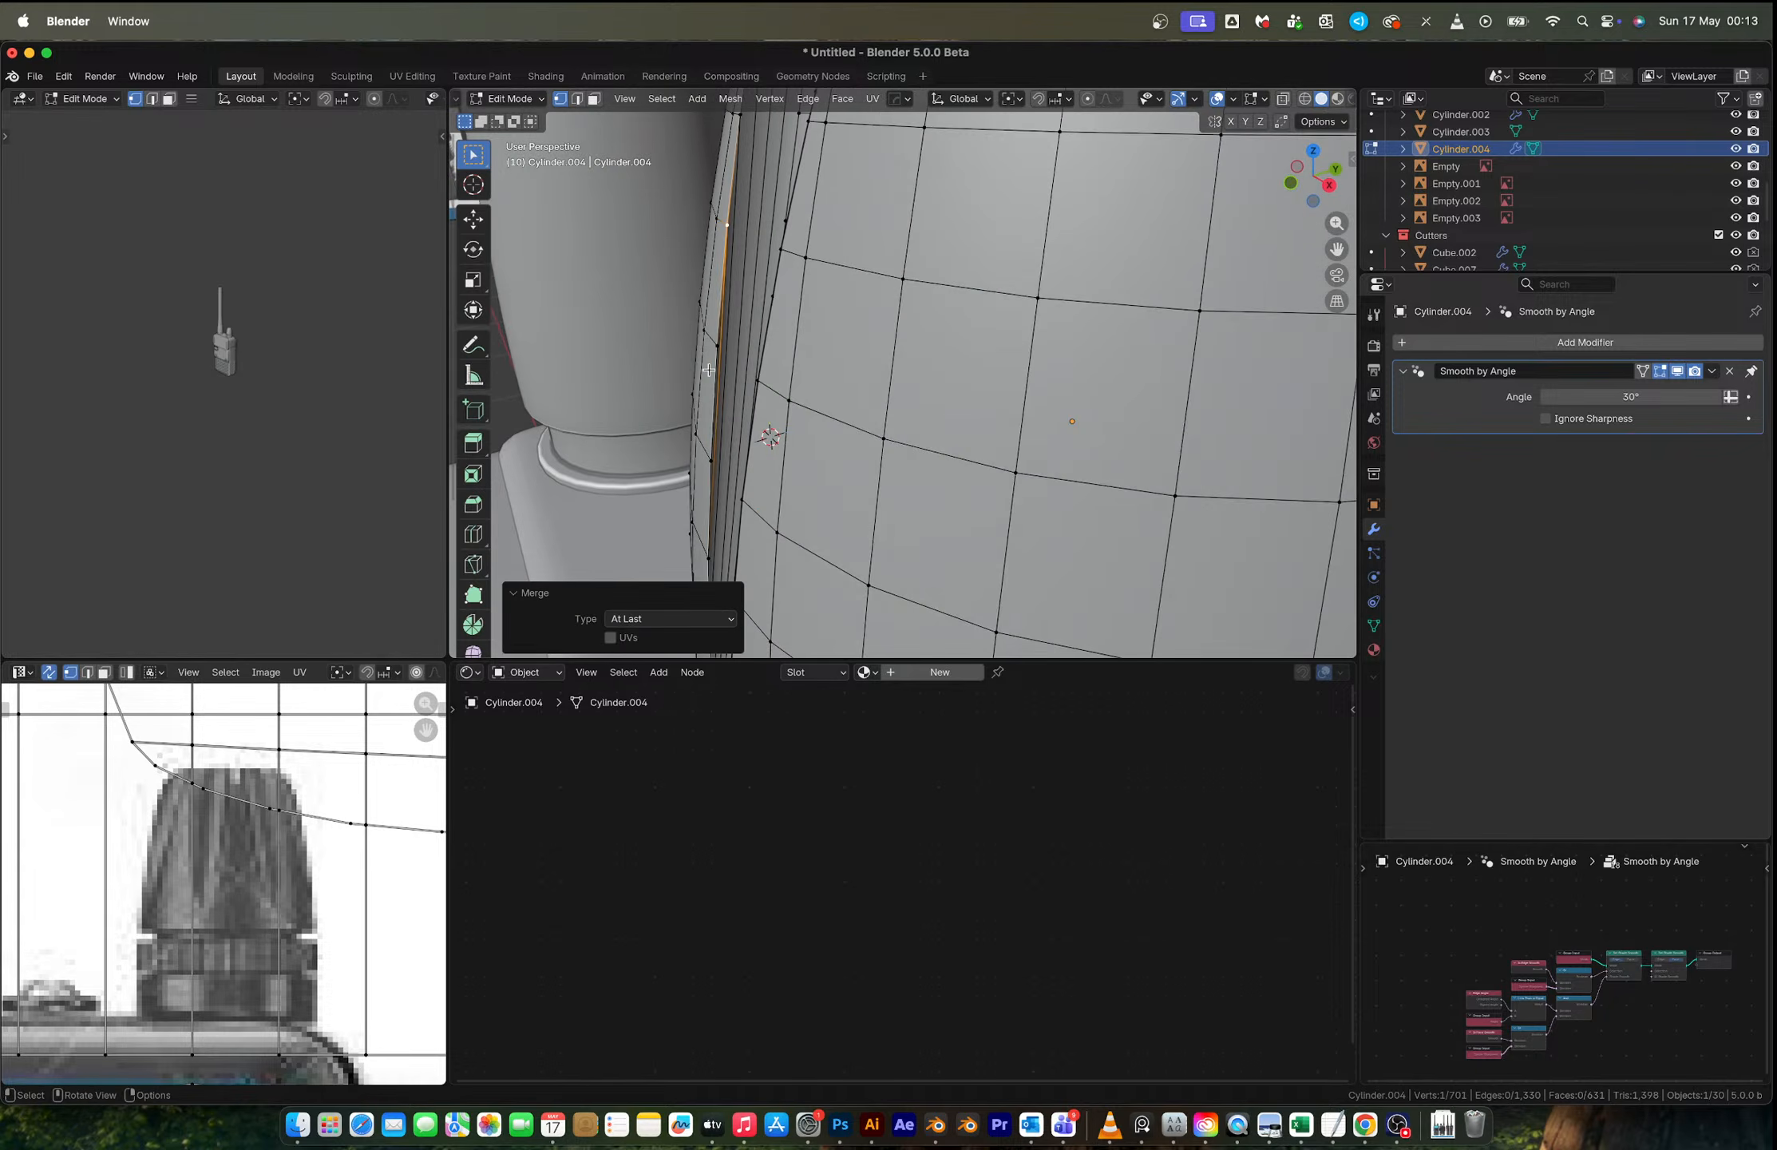
Step: Dissolve the stray lengthwise edges beside the groove's left rim
{"action": "key", "text": "2"}
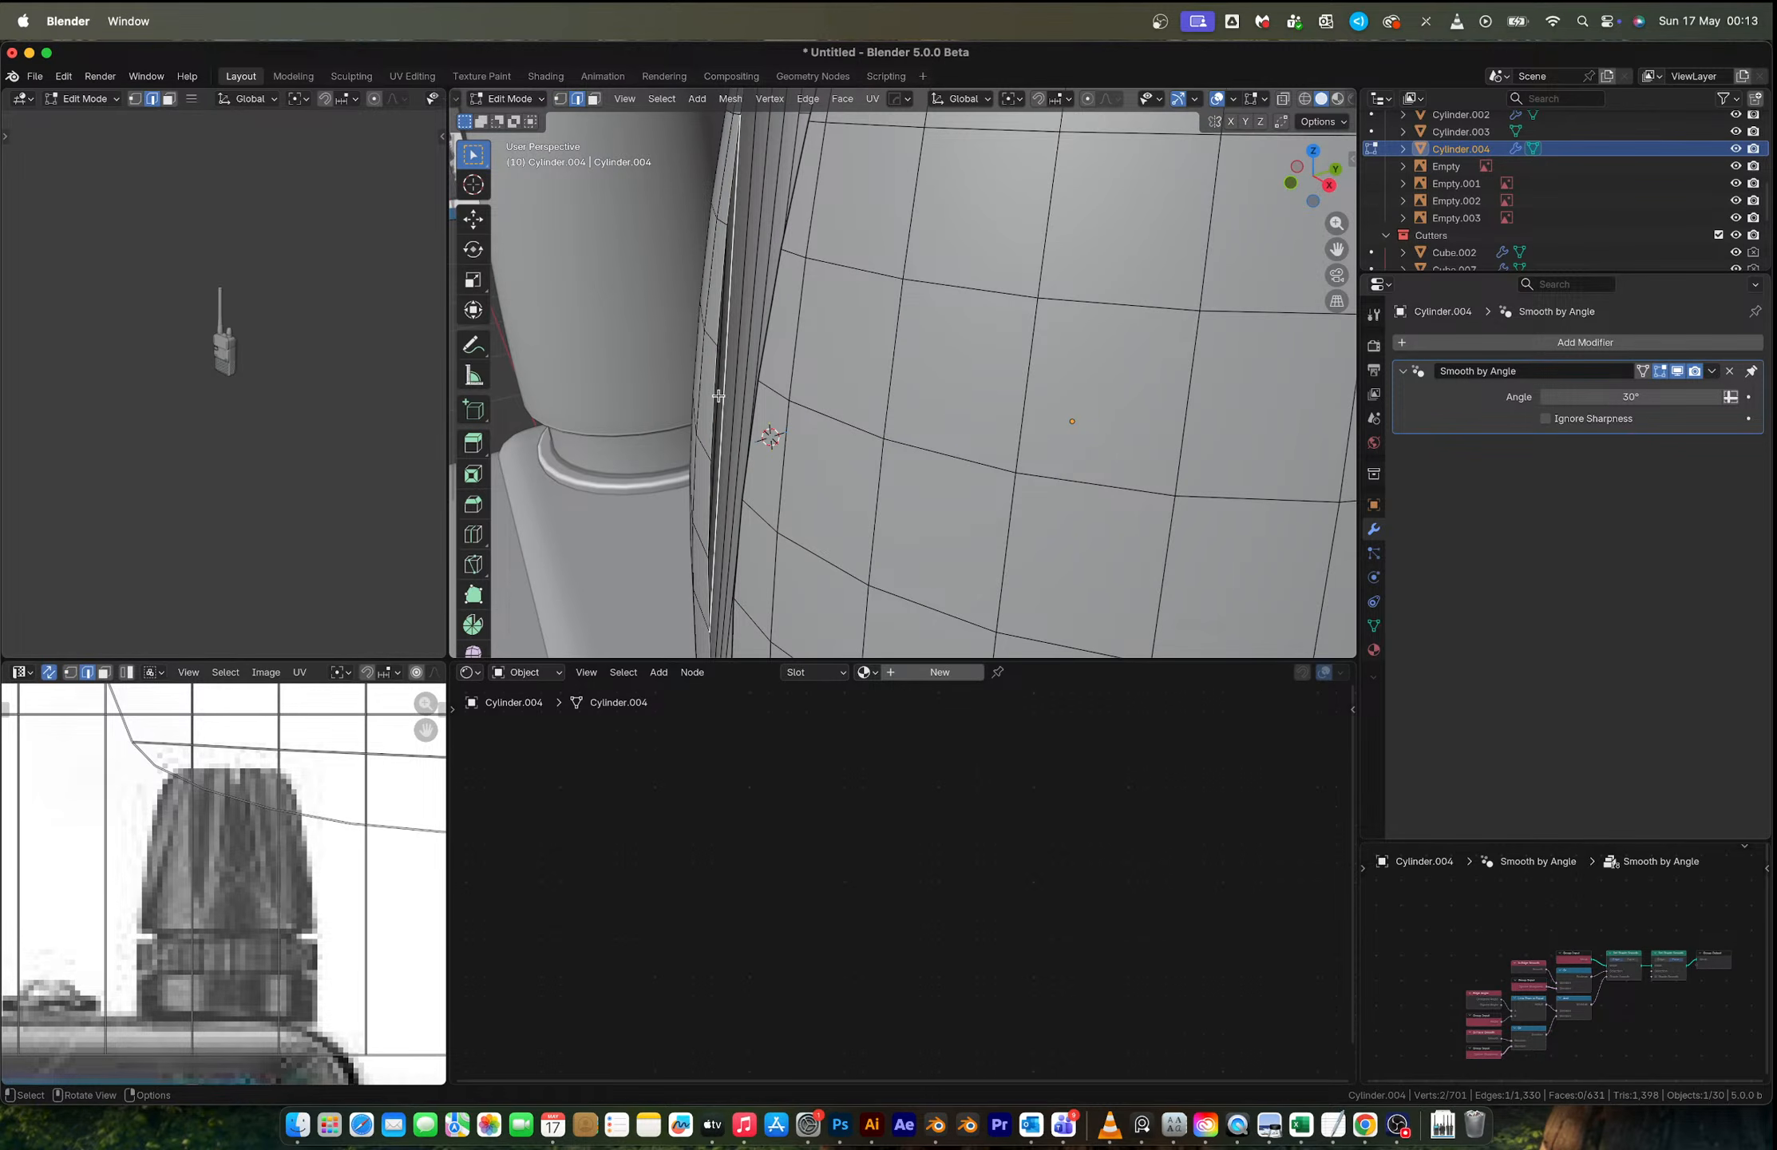
{"action": "middle_click_drag", "start_coordinate": [717, 395], "coordinate": [645, 384]}
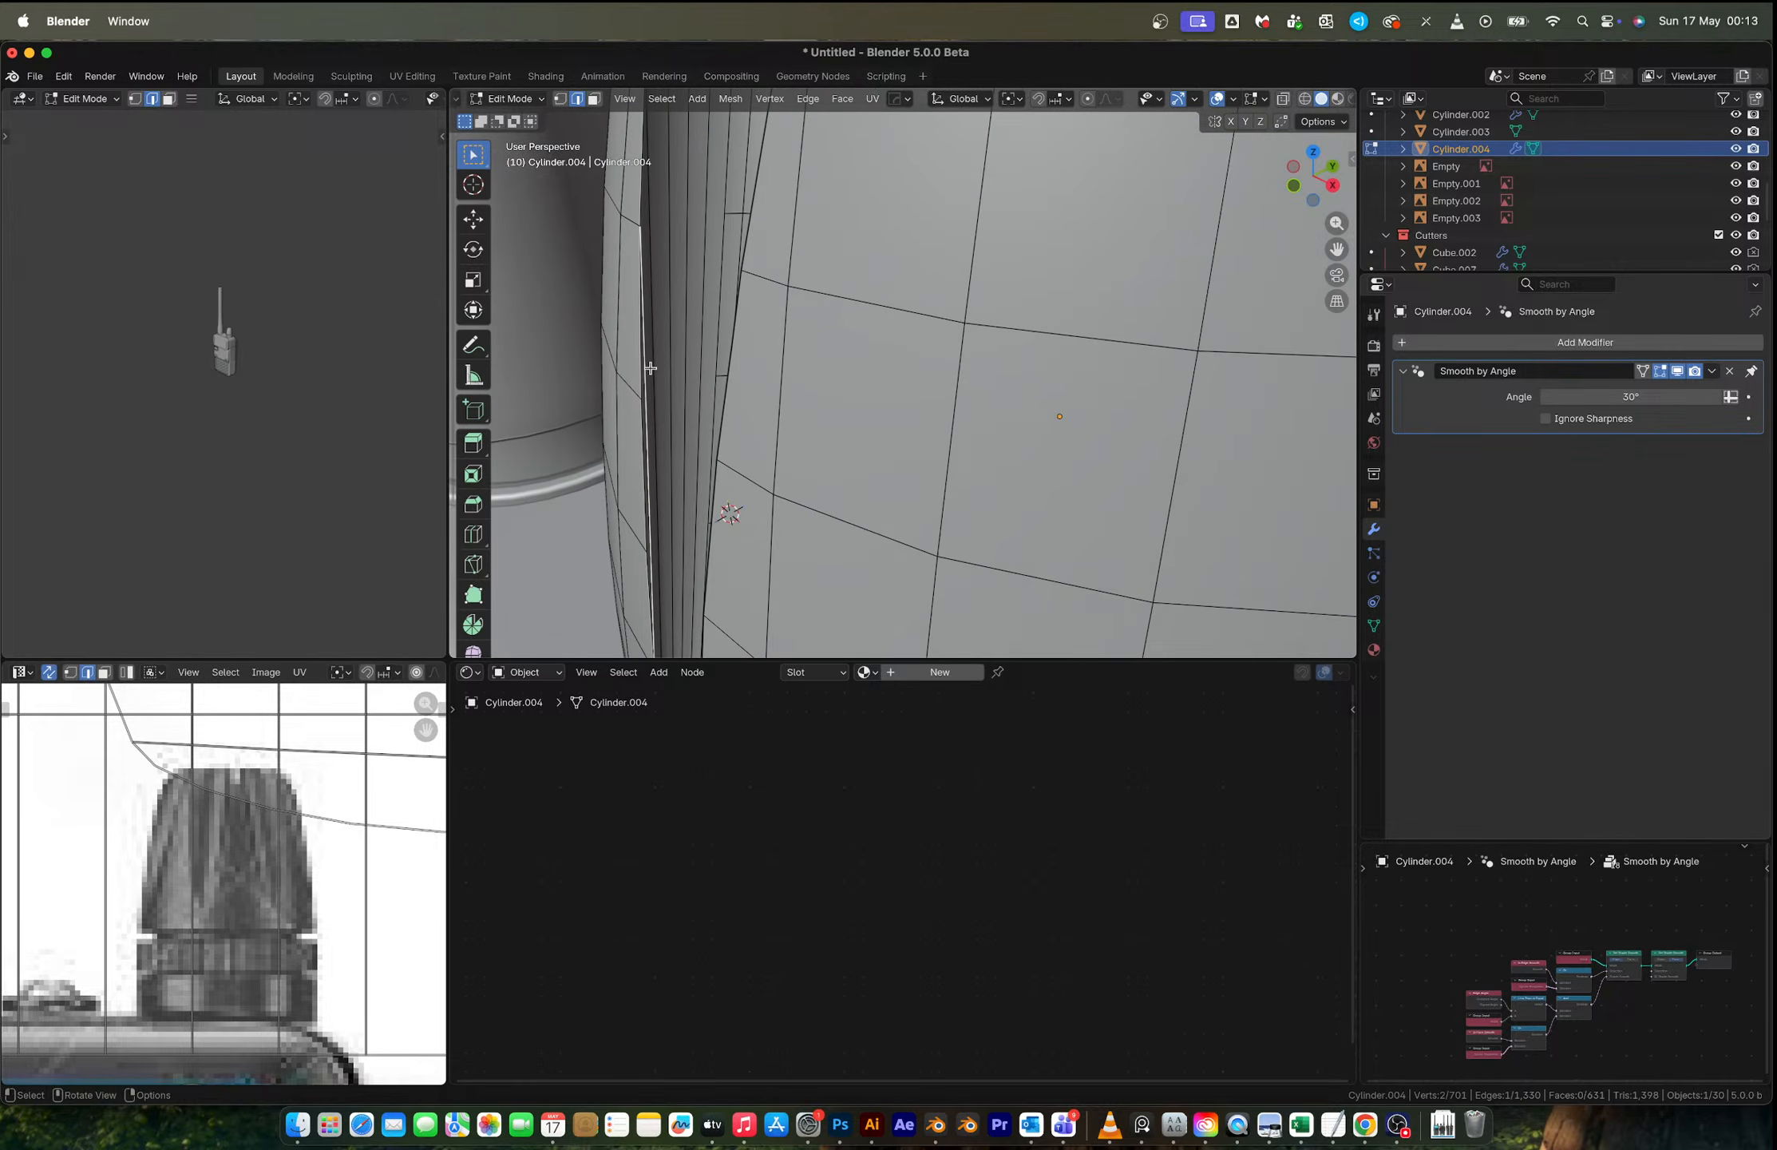
{"action": "key", "text": "x"}
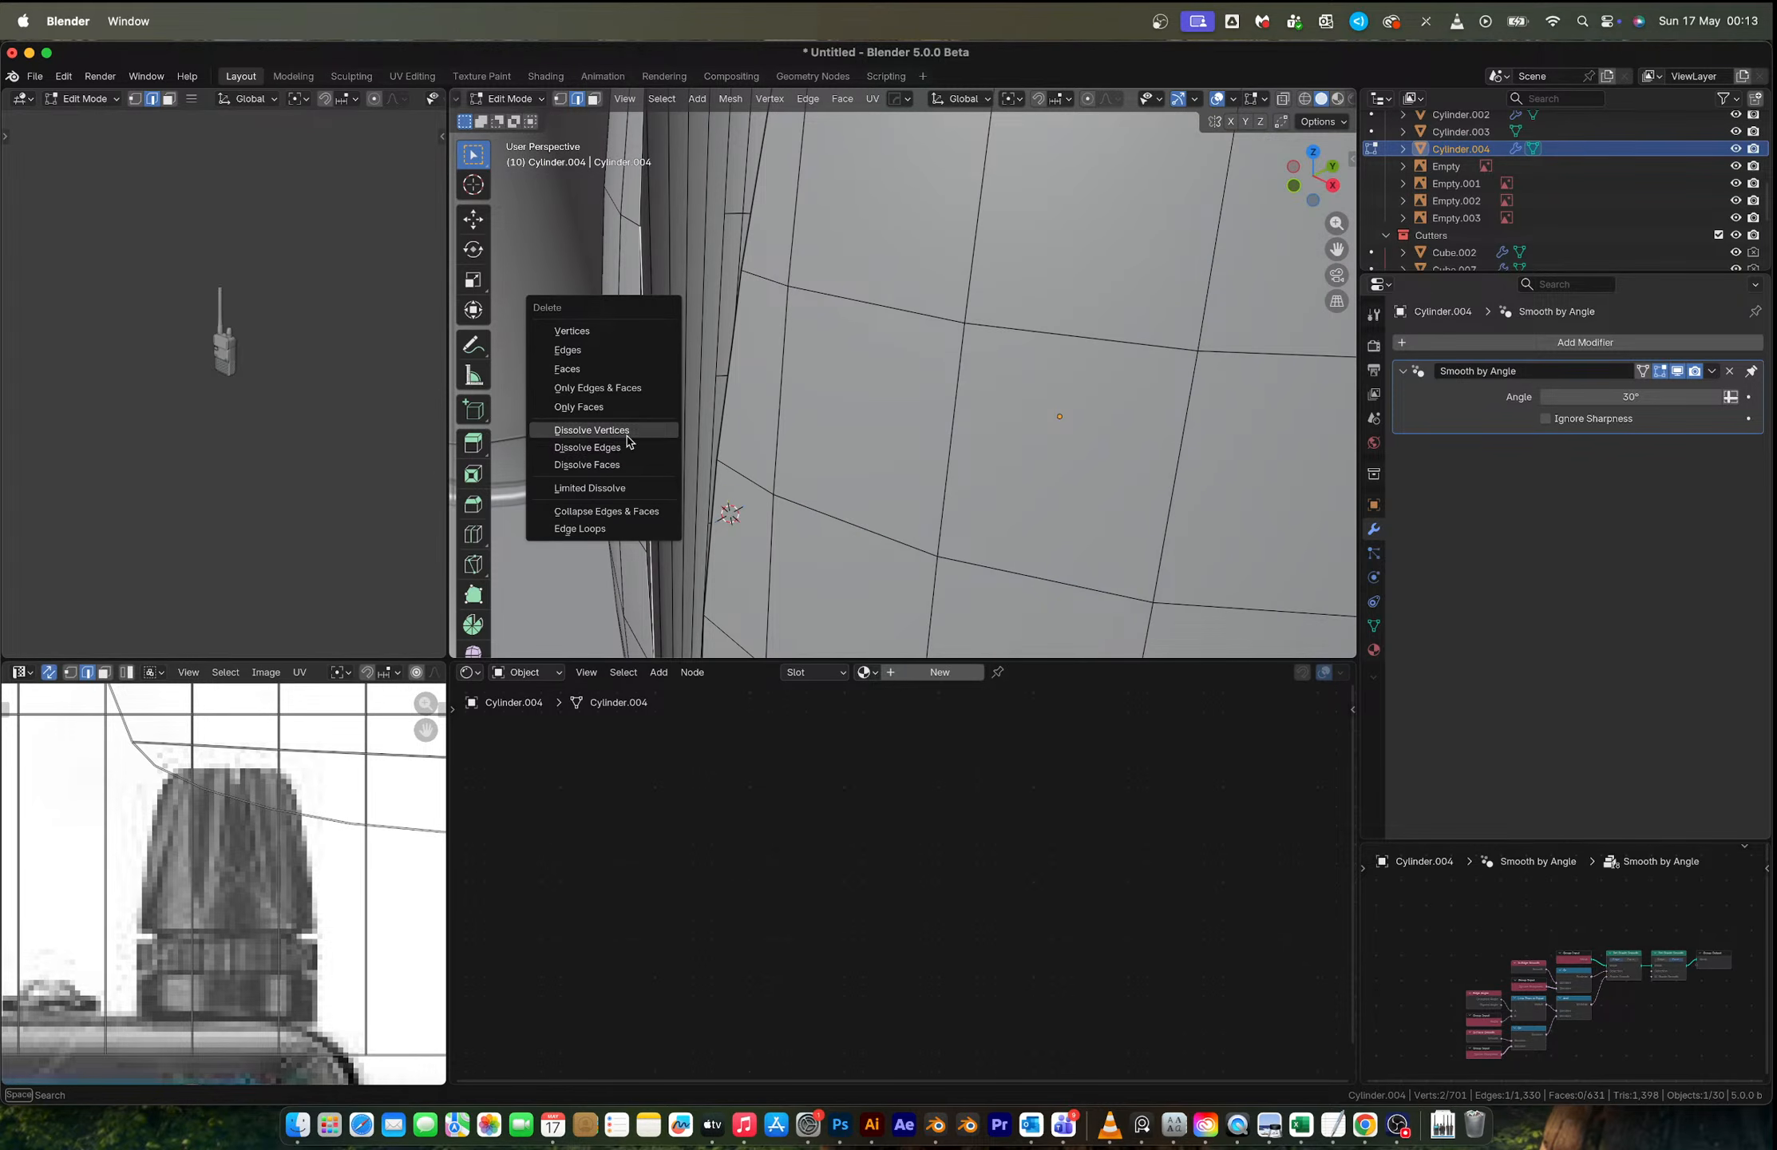
{"action": "left_click", "coordinate": [626, 432]}
{"action": "middle_click_drag", "start_coordinate": [723, 511], "coordinate": [770, 378]}
{"action": "key", "text": "x"}
{"action": "left_click", "coordinate": [639, 345]}
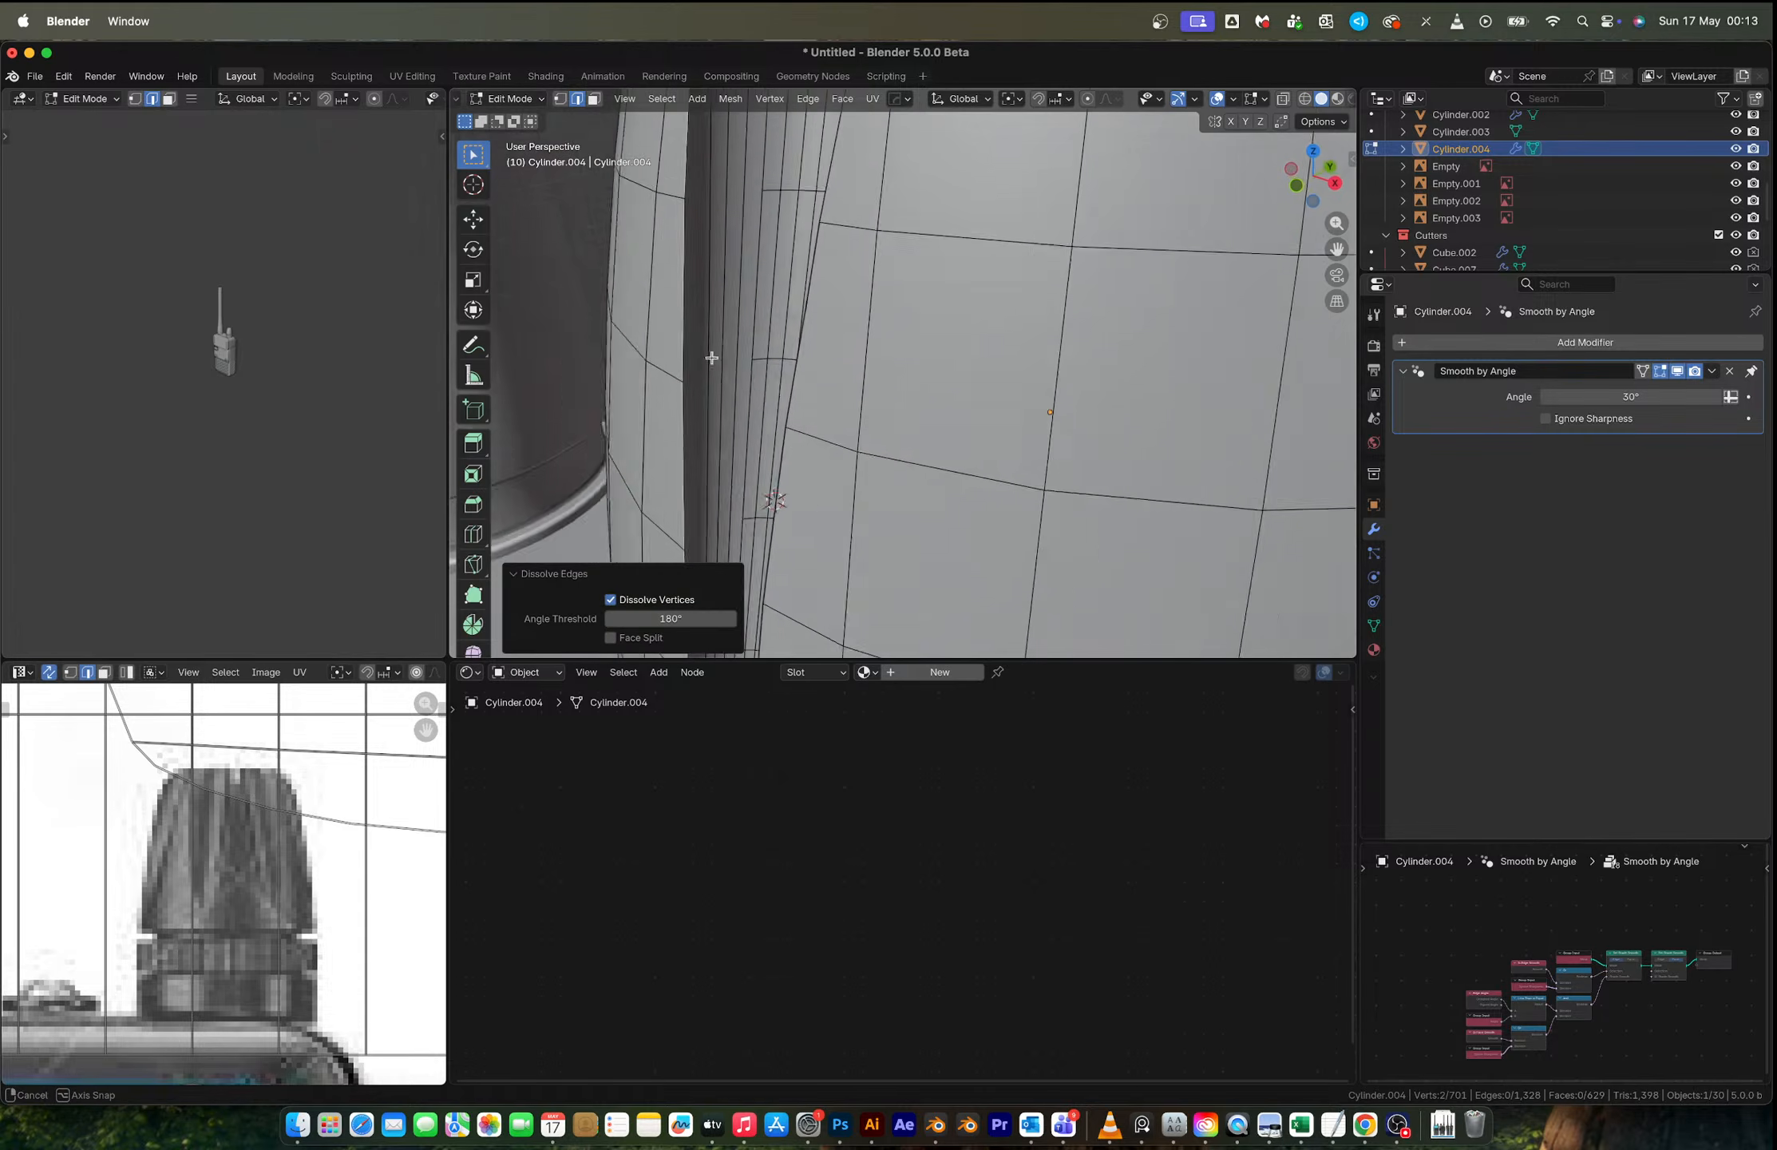
{"action": "scroll", "coordinate": [713, 352], "scroll_direction": "down", "scroll_amount": 6}
{"action": "scroll", "coordinate": [758, 330], "scroll_direction": "up", "scroll_amount": 5}
Step: Connect the groove's upper cross-loop ends to the matching vertices on the left rim across the groove wall
{"action": "left_click", "coordinate": [752, 269]}
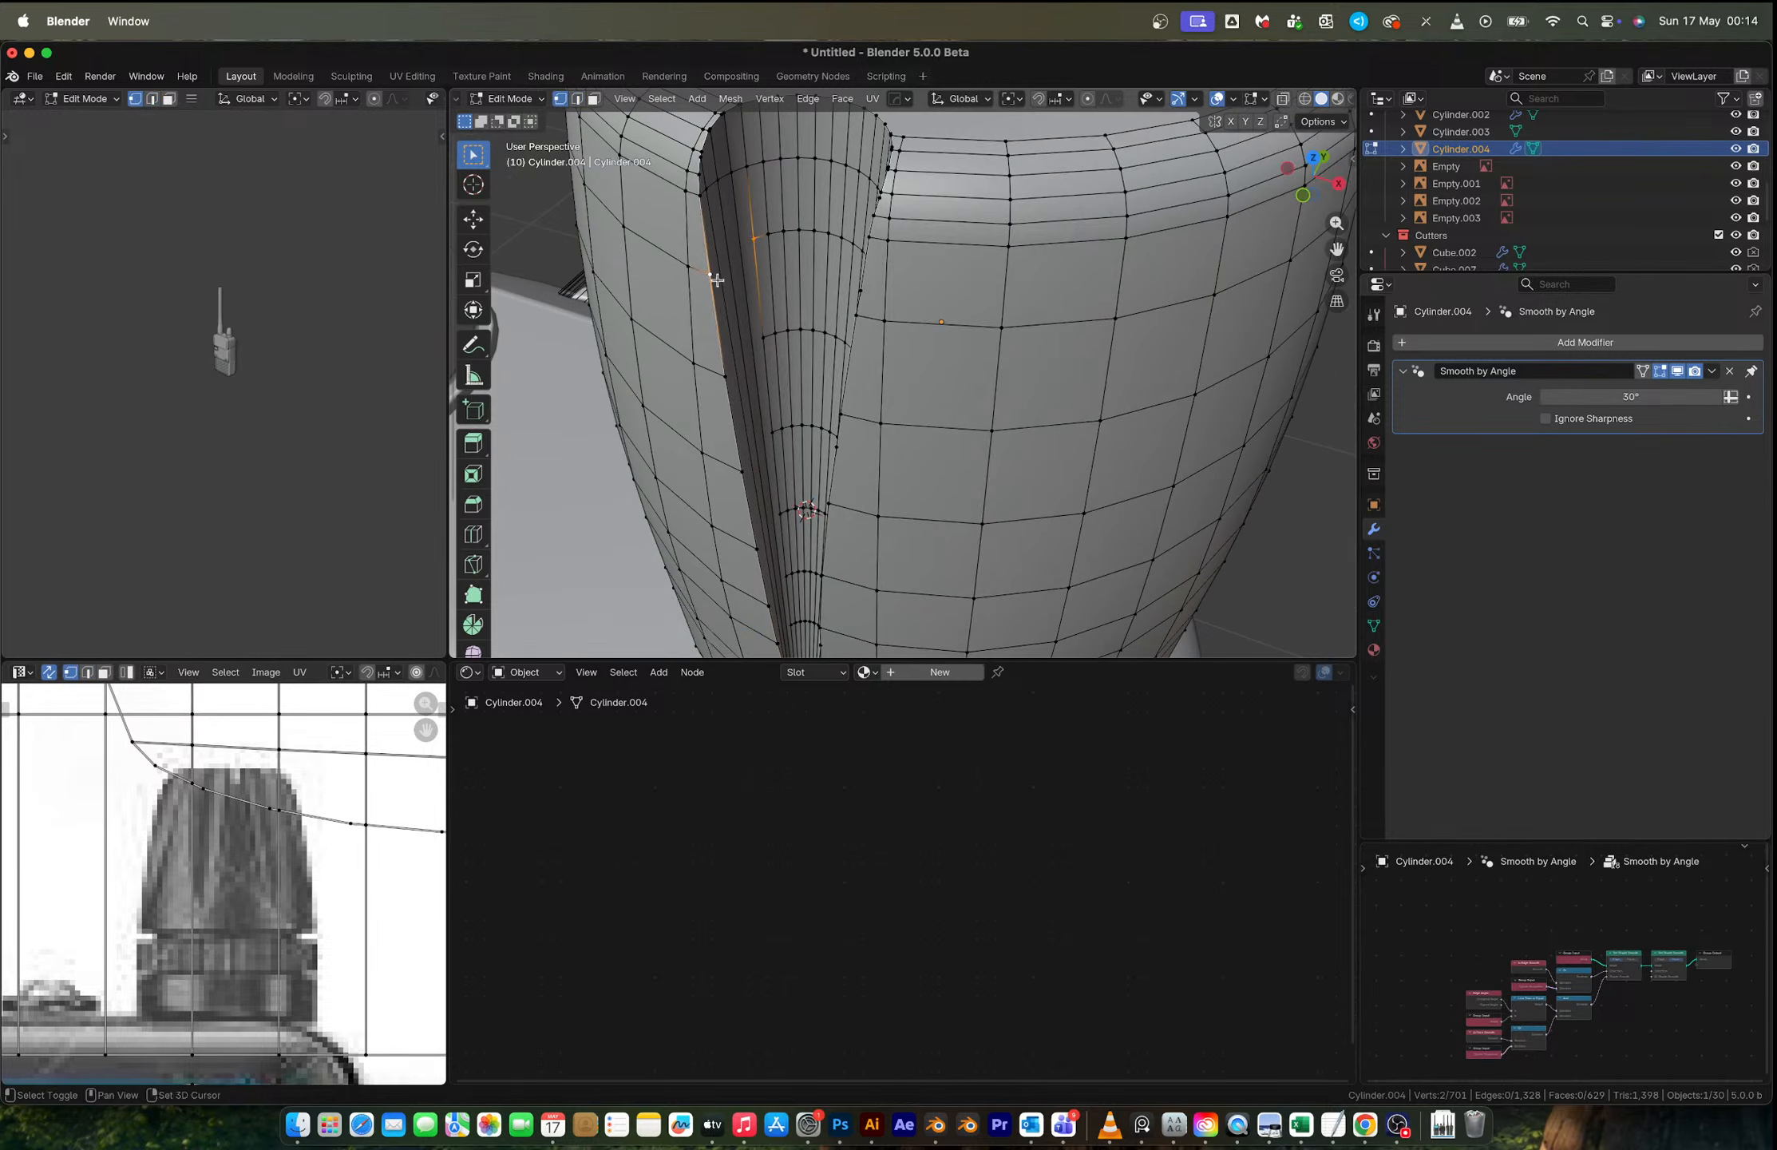
{"action": "key", "text": "j"}
{"action": "left_click", "coordinate": [728, 266]}
{"action": "key", "text": "j"}
{"action": "left_click", "coordinate": [699, 344]}
{"action": "key", "text": "j"}
Step: Connect the groove's lower cross-loop ends to the matching left-rim vertices so the cap's horizontal edges continue into the groove
{"action": "scroll", "coordinate": [786, 308], "scroll_direction": "up", "scroll_amount": 3}
{"action": "left_click", "coordinate": [837, 269]}
{"action": "key", "text": "j"}
{"action": "left_click", "coordinate": [789, 475]}
{"action": "left_click", "coordinate": [834, 456], "text": "shift"}
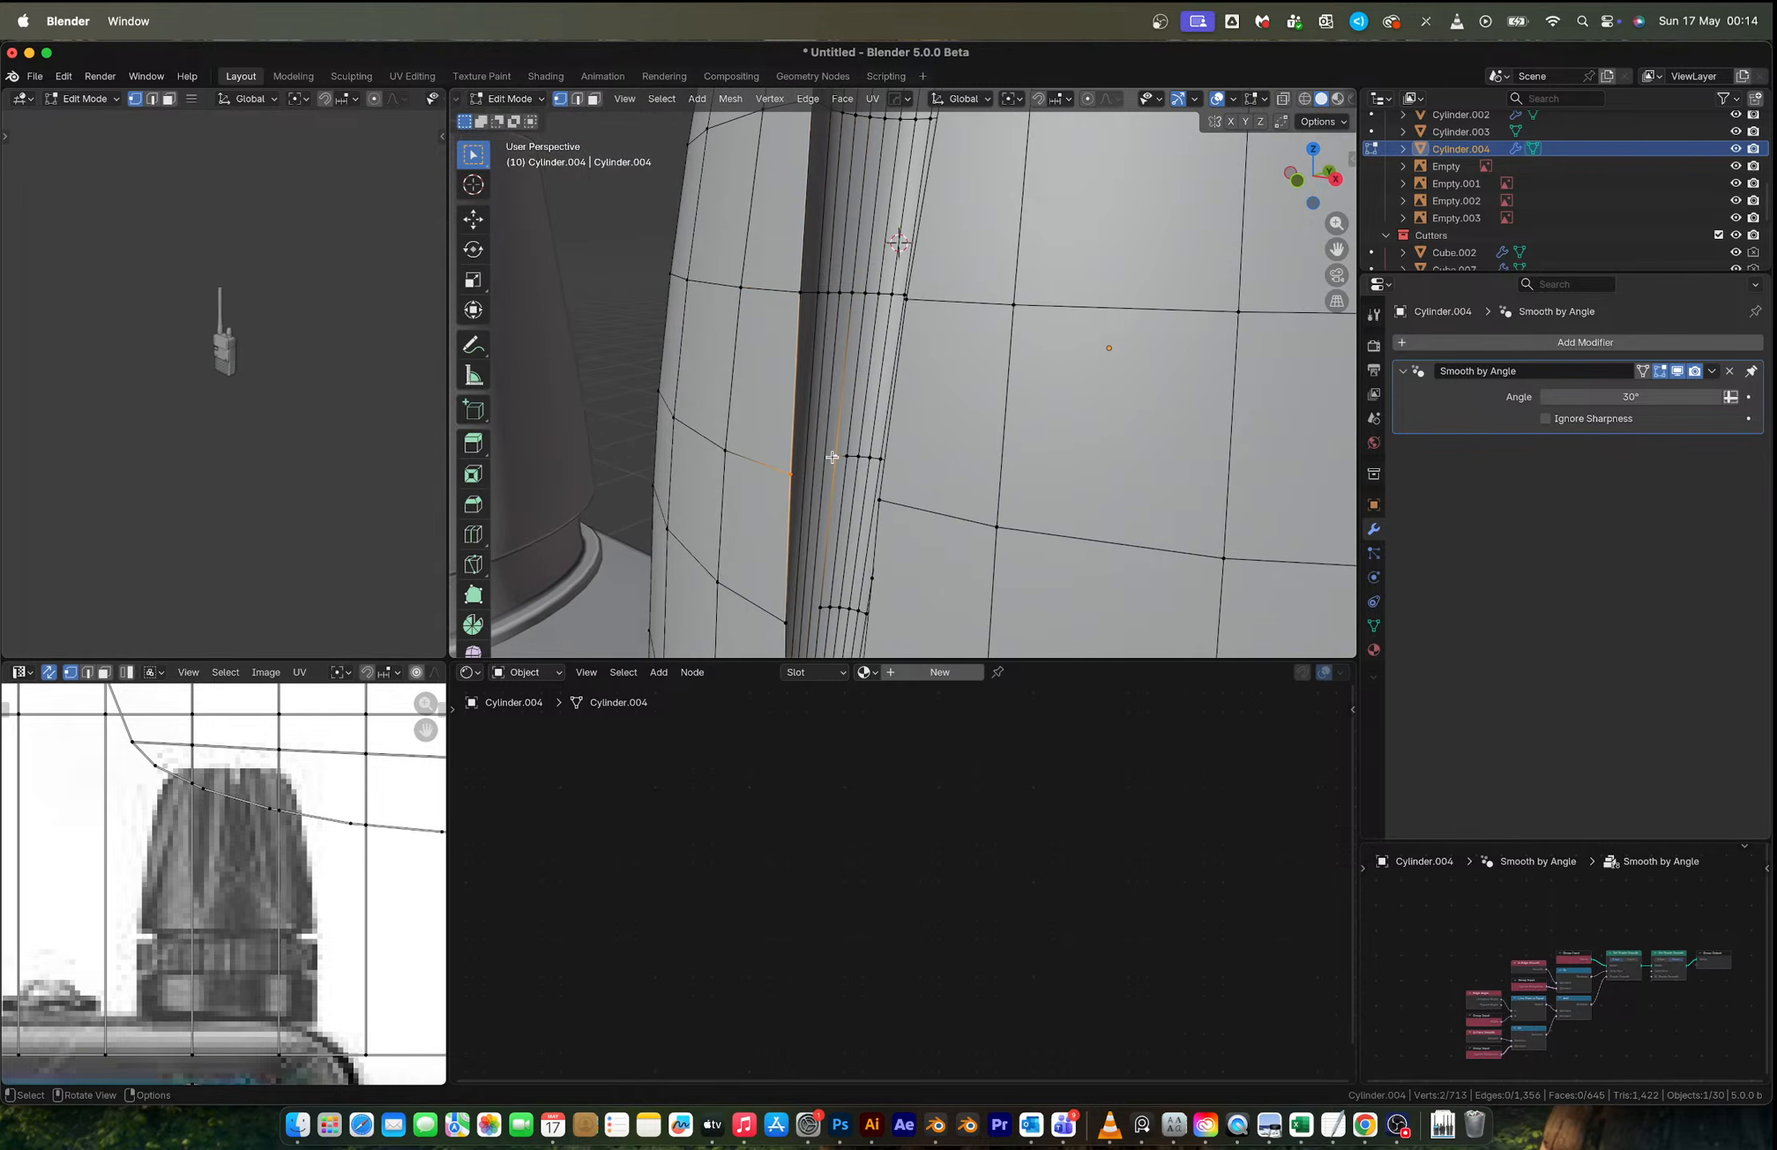
{"action": "key", "text": "j"}
{"action": "middle_click_drag", "start_coordinate": [832, 457], "coordinate": [918, 497]}
{"action": "left_click", "coordinate": [796, 436]}
{"action": "left_click", "coordinate": [759, 442], "text": "shift"}
{"action": "key", "text": "j"}
Step: Frame the selected rim vertex at the groove's rounded lower end and merge it with its neighbour using At Last
{"action": "middle_click_drag", "start_coordinate": [992, 578], "coordinate": [890, 428]}
{"action": "left_click", "coordinate": [791, 327]}
{"action": "middle_click_drag", "start_coordinate": [791, 327], "coordinate": [750, 405]}
{"action": "left_click", "coordinate": [624, 98]}
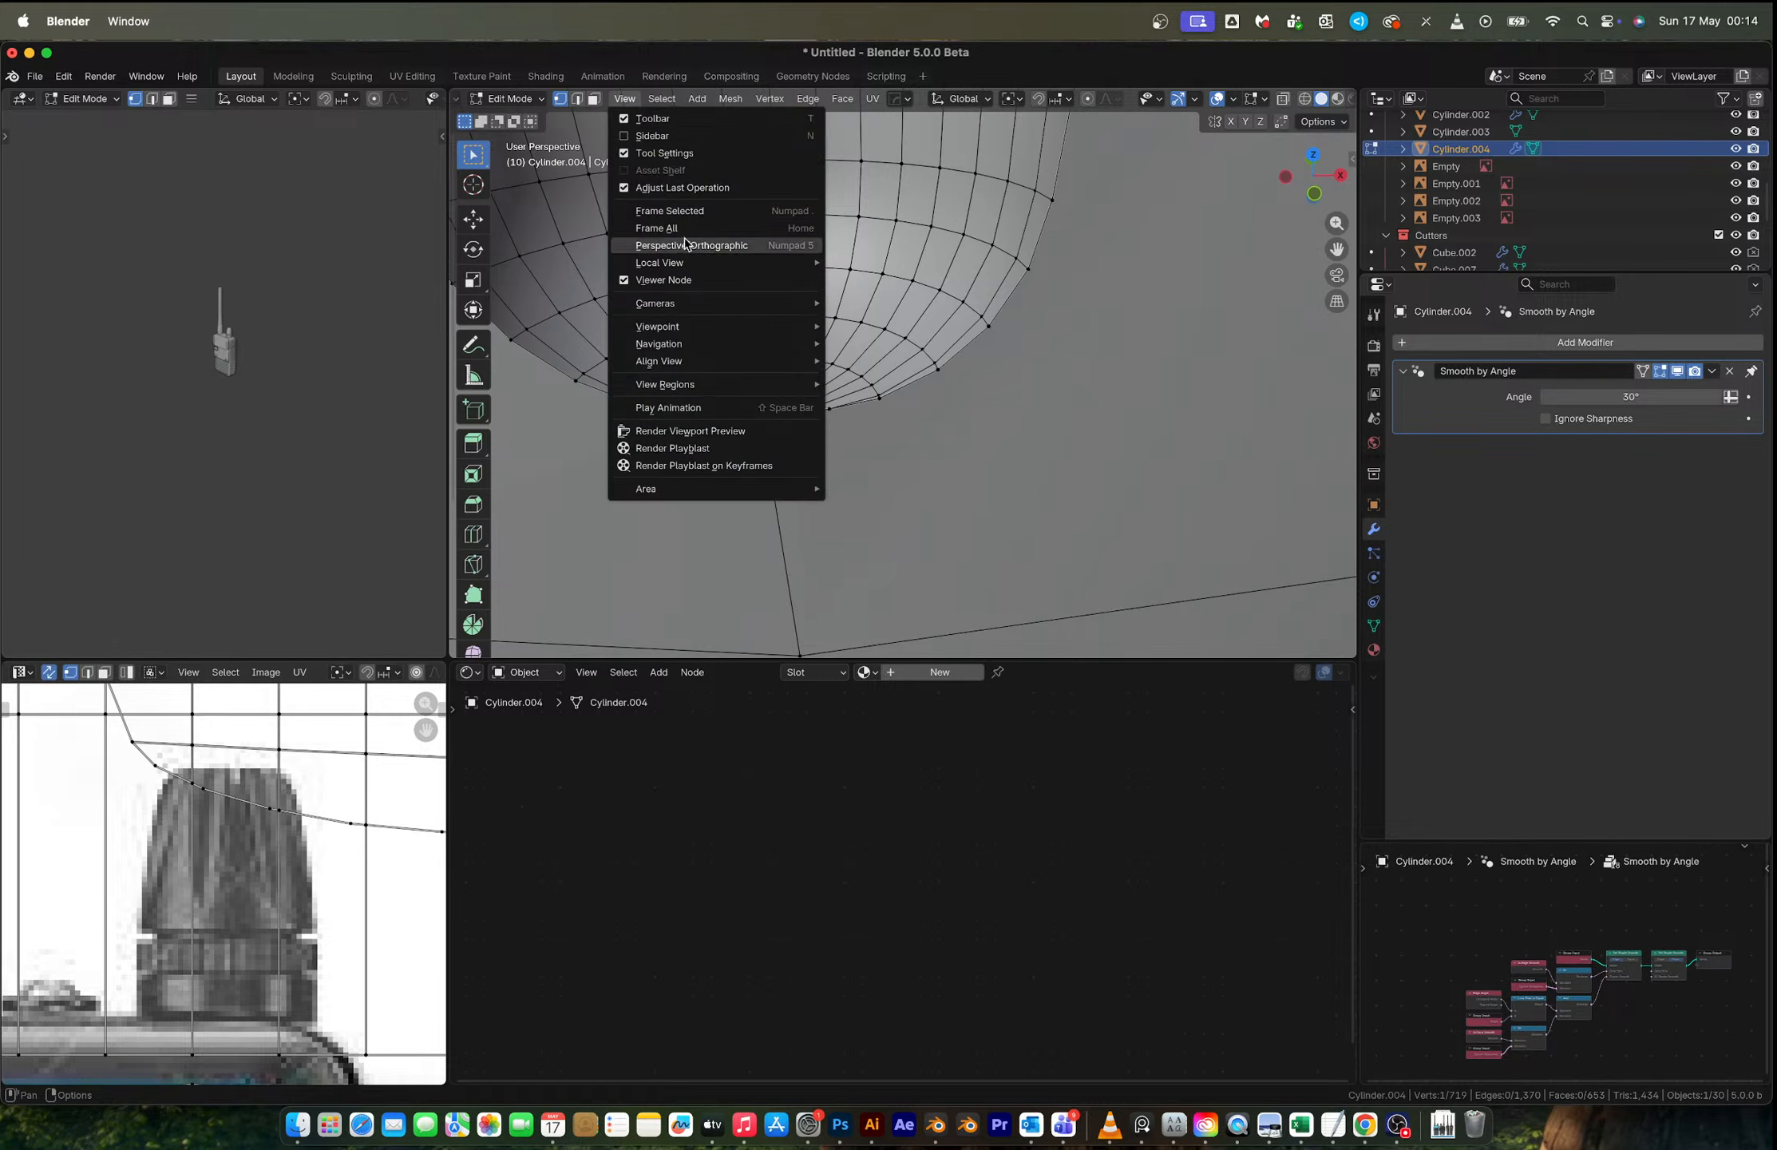
{"action": "left_click", "coordinate": [695, 211]}
{"action": "middle_click_drag", "start_coordinate": [751, 374], "coordinate": [725, 401]}
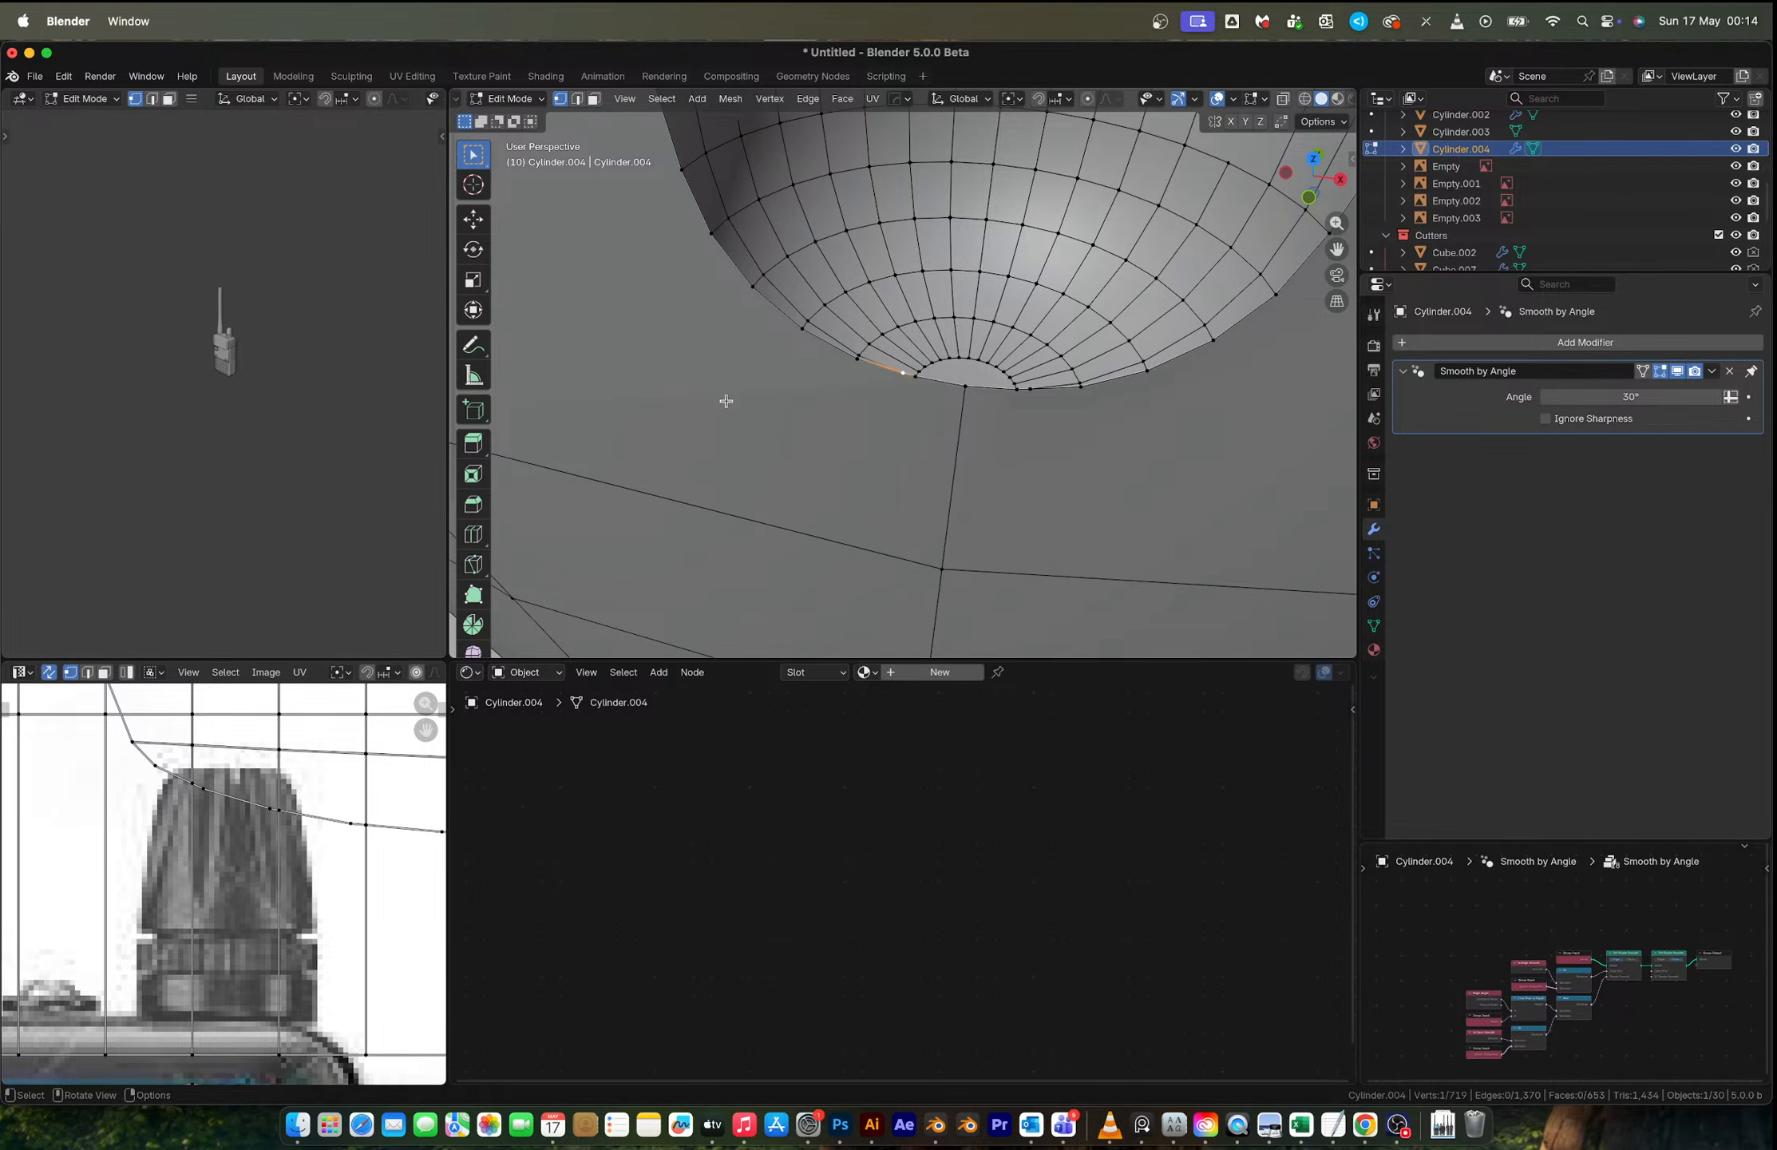
{"action": "middle_click_drag", "start_coordinate": [966, 373], "coordinate": [903, 465]}
{"action": "left_click", "coordinate": [909, 381], "text": "shift"}
{"action": "key", "text": "m"}
{"action": "left_click", "coordinate": [950, 439]}
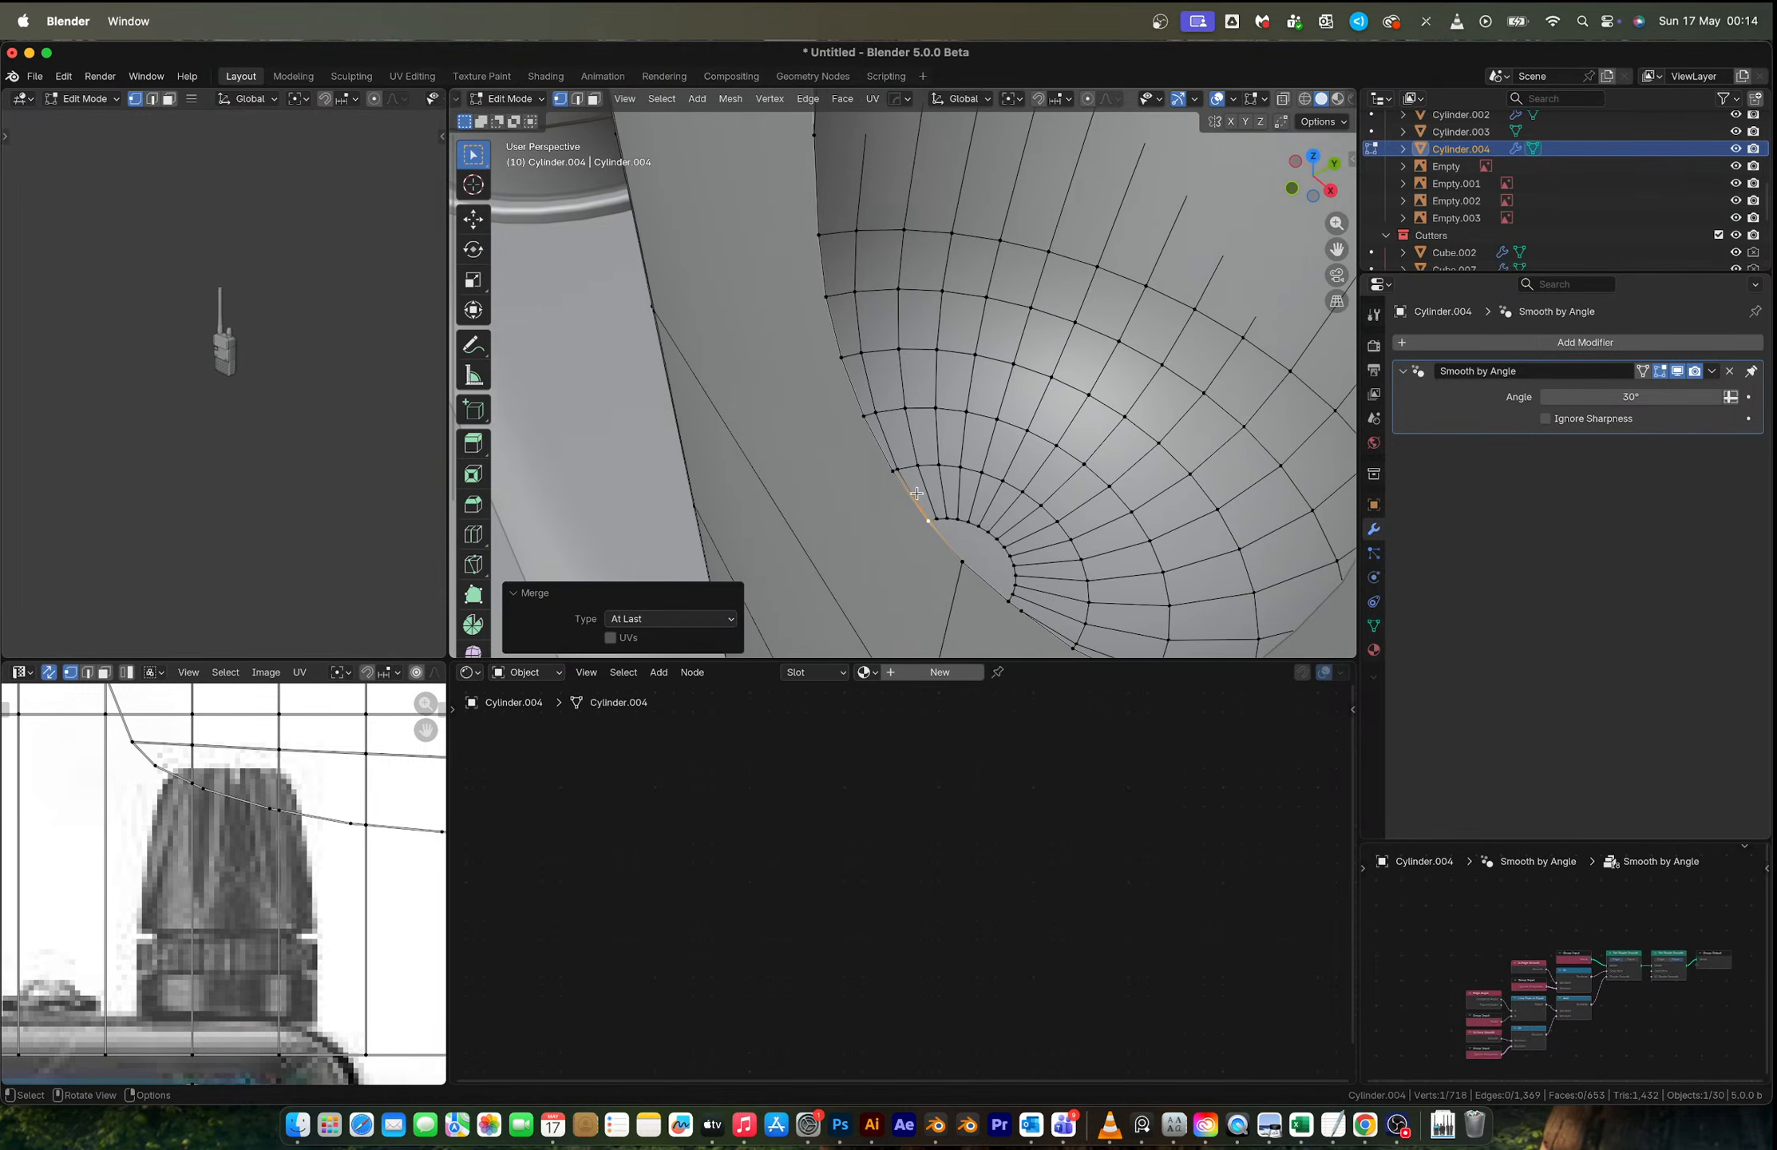
Step: Repeat the At Last merge on the vertex pairs going up the left rim of the groove's rounded end
{"action": "left_click", "coordinate": [903, 466]}
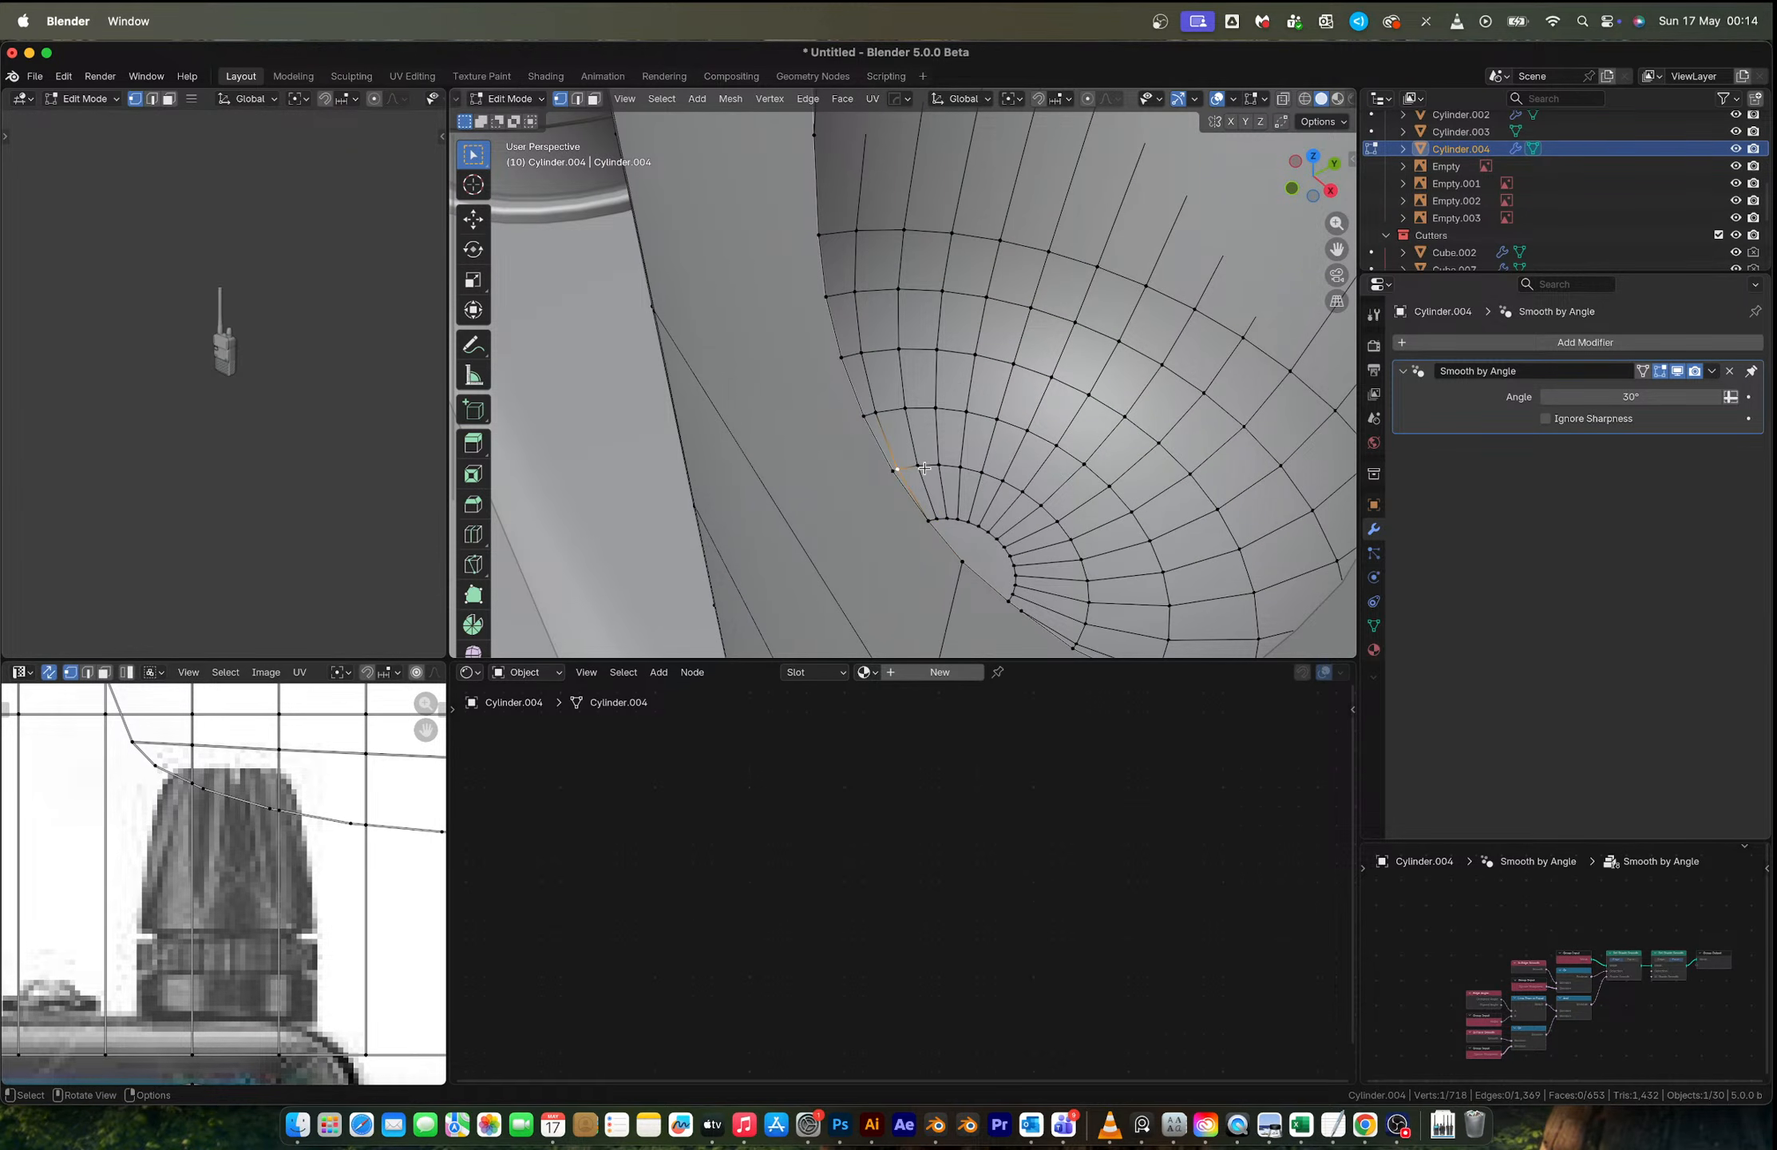
{"action": "left_click", "coordinate": [902, 478], "text": "shift"}
{"action": "key", "text": "shift+r"}
{"action": "left_click", "coordinate": [862, 418], "text": "shift"}
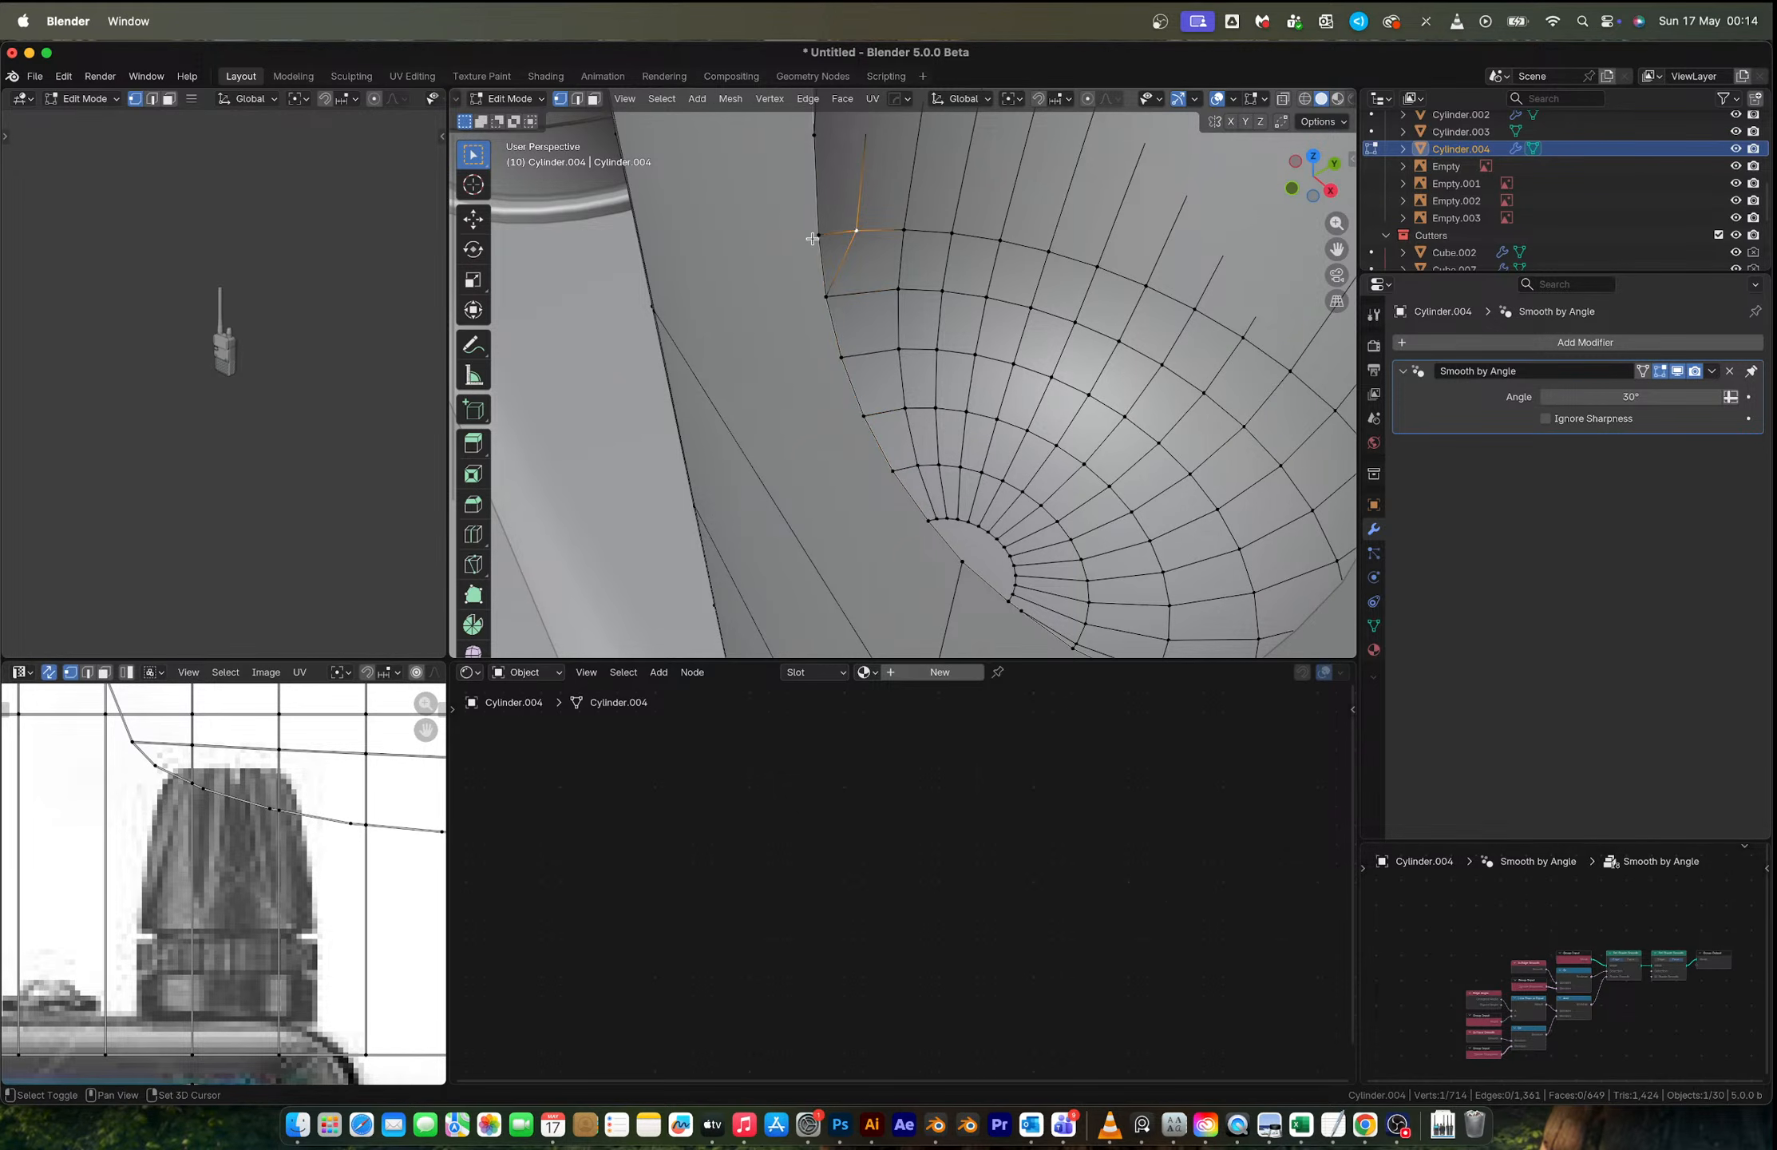
{"action": "left_click", "coordinate": [818, 235], "text": "shift"}
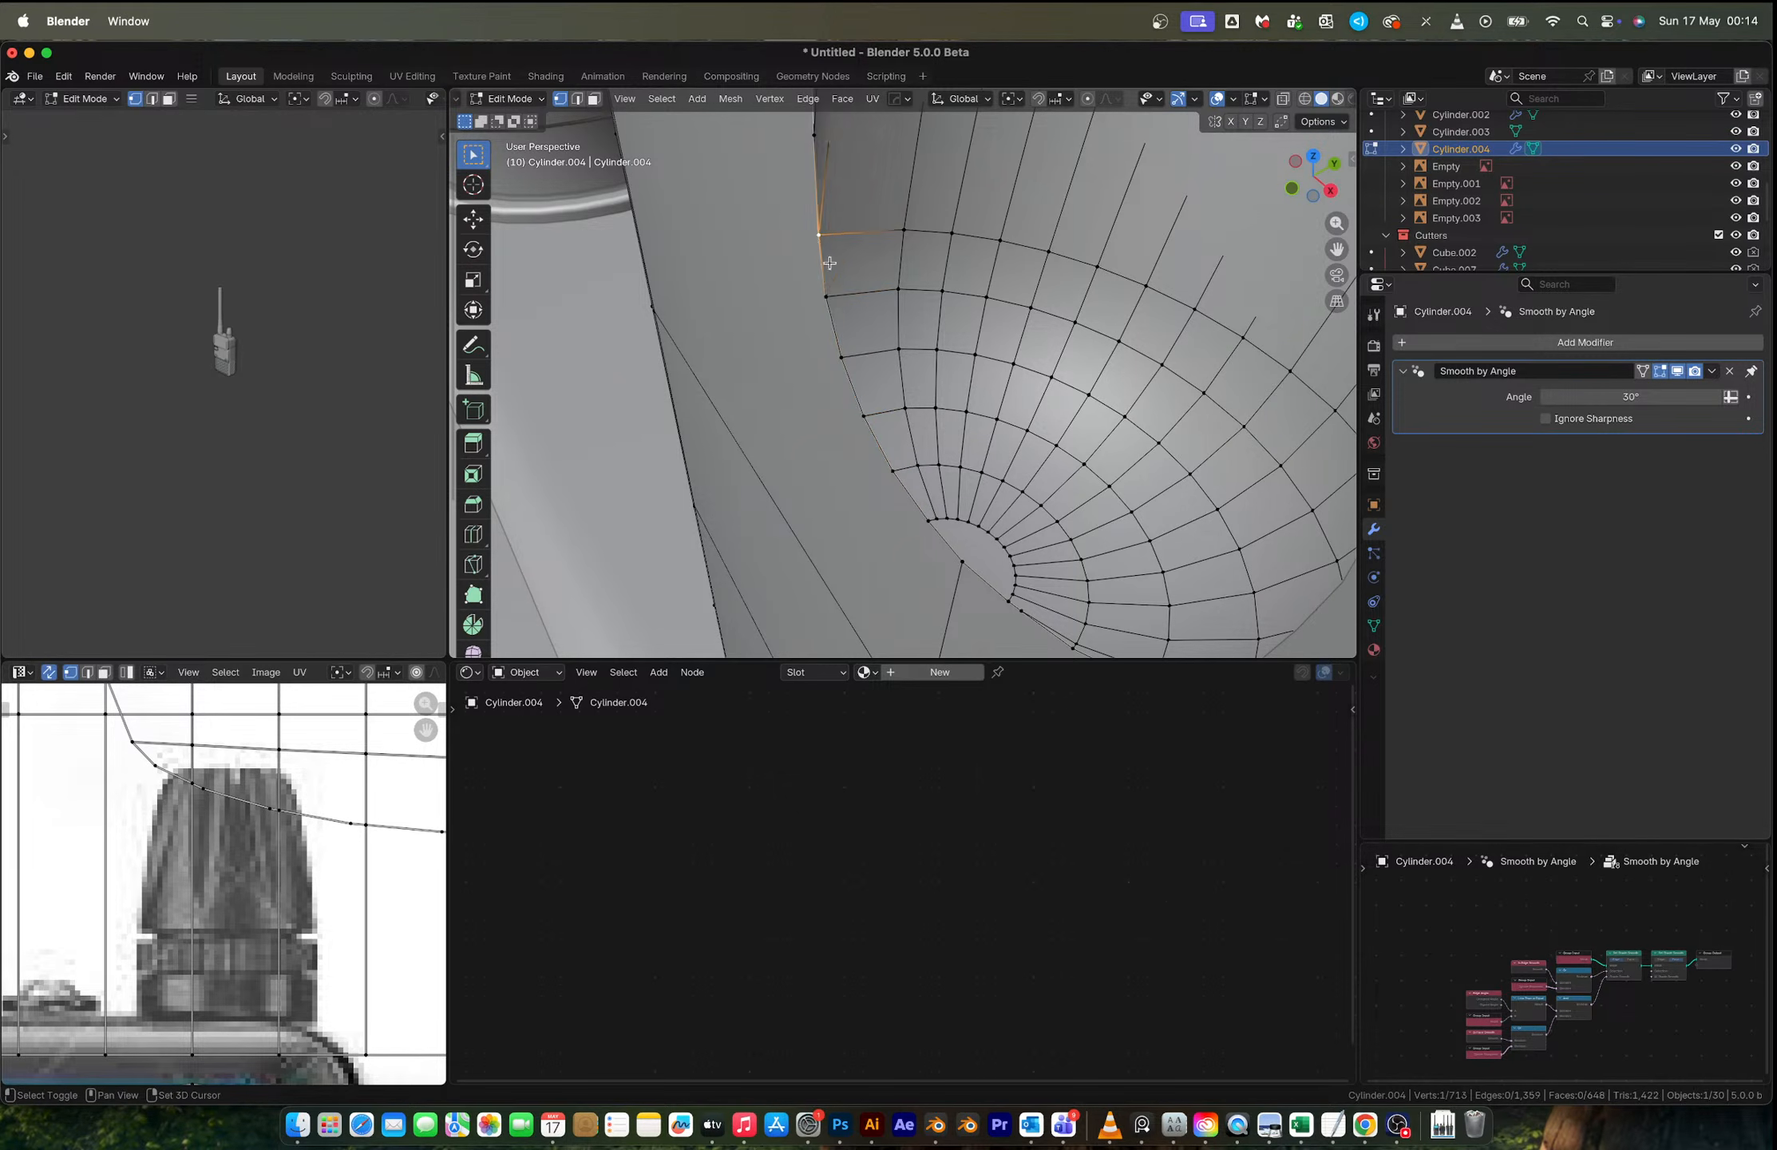
Step: Knife a lengthwise edge through the left side of the groove's rounded end and dissolve the diagonal edge beside it
{"action": "scroll", "coordinate": [822, 256], "scroll_direction": "down", "scroll_amount": 5}
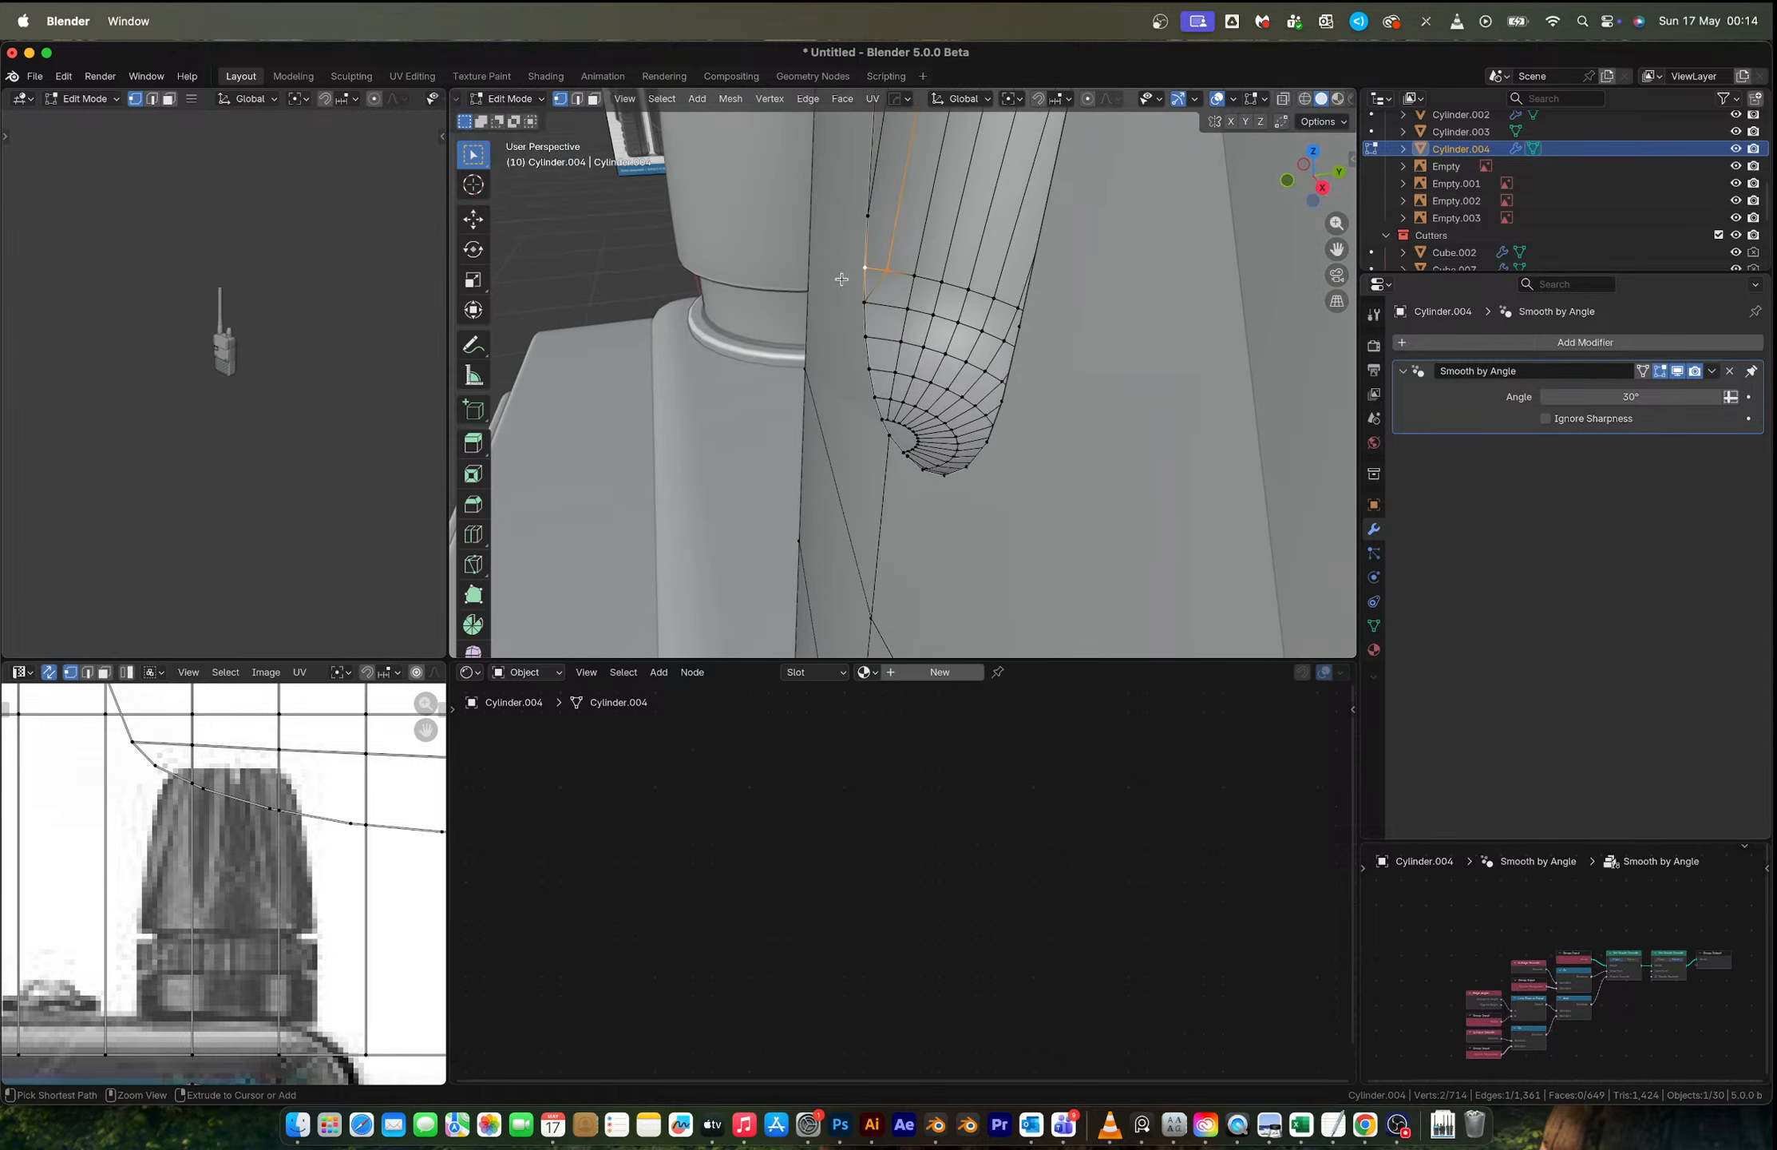
{"action": "scroll", "coordinate": [883, 297], "scroll_direction": "up", "scroll_amount": 4}
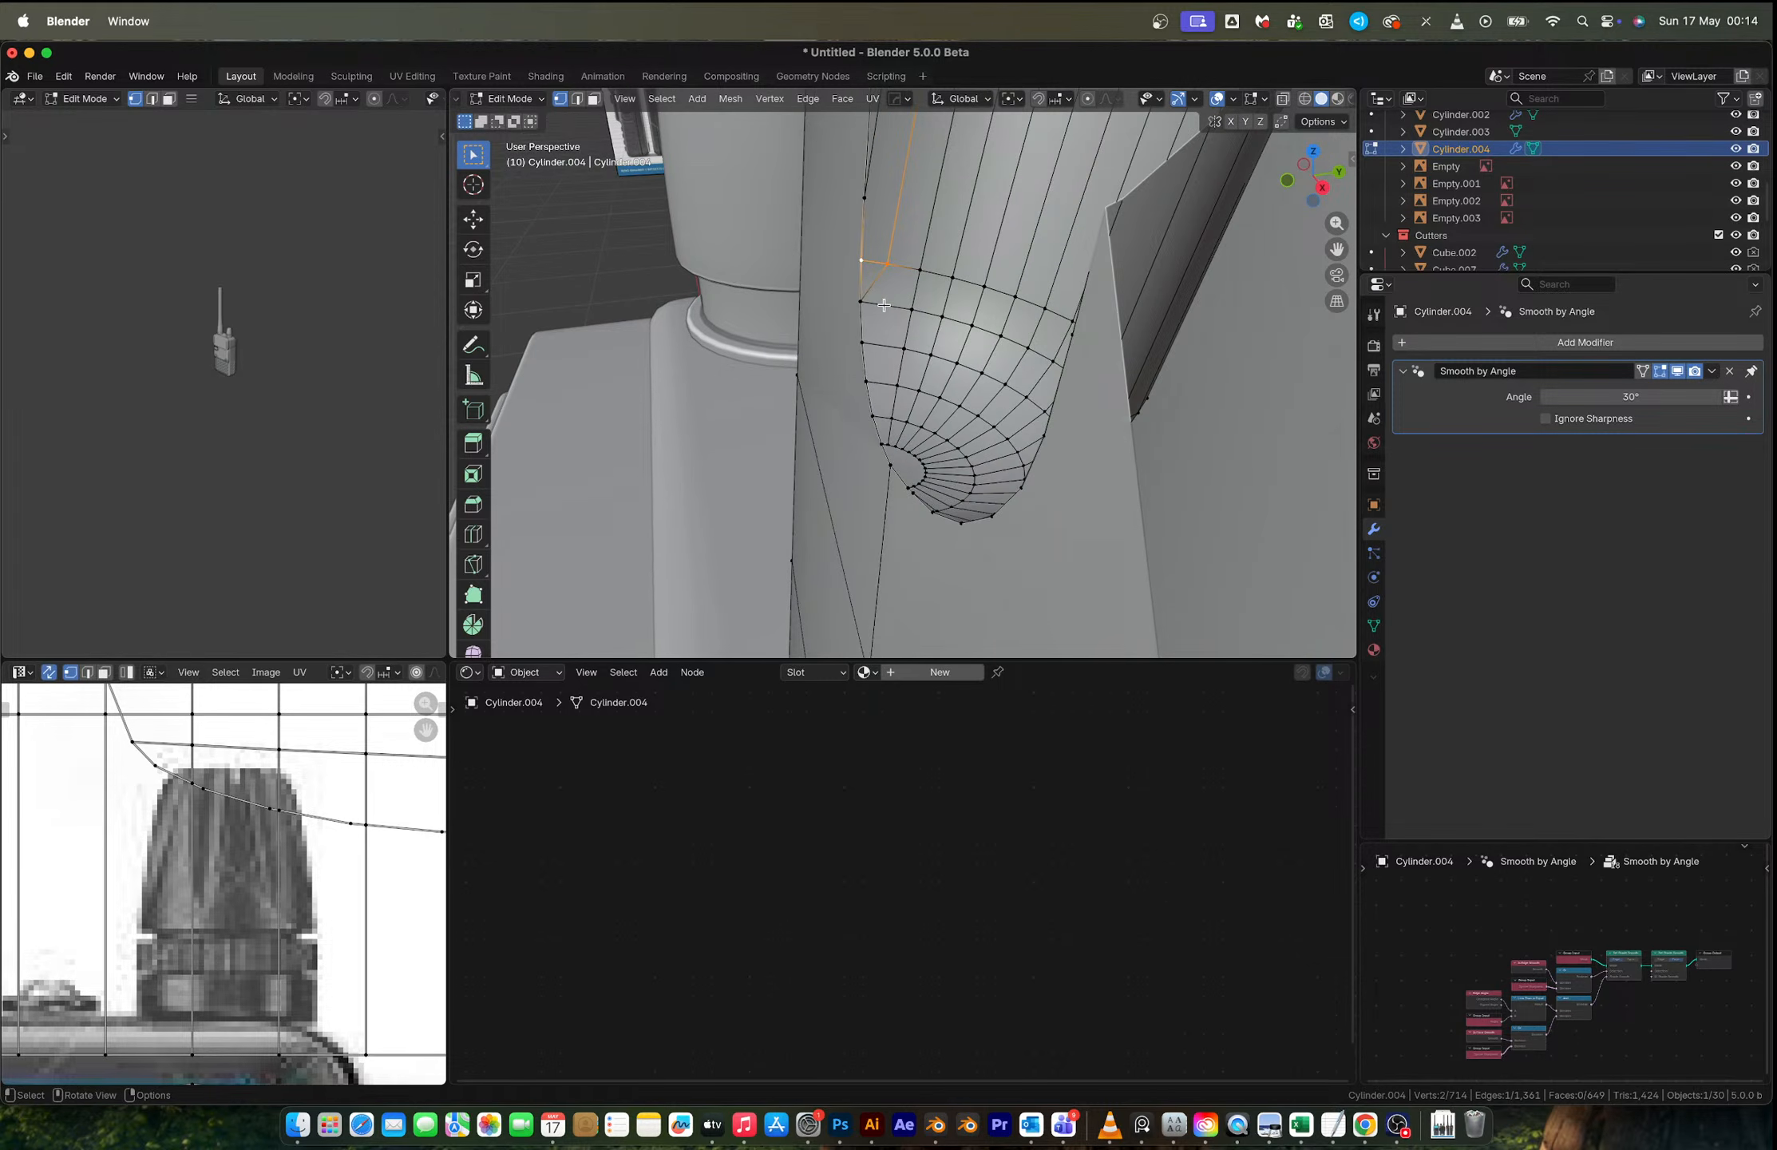
{"action": "key", "text": "k"}
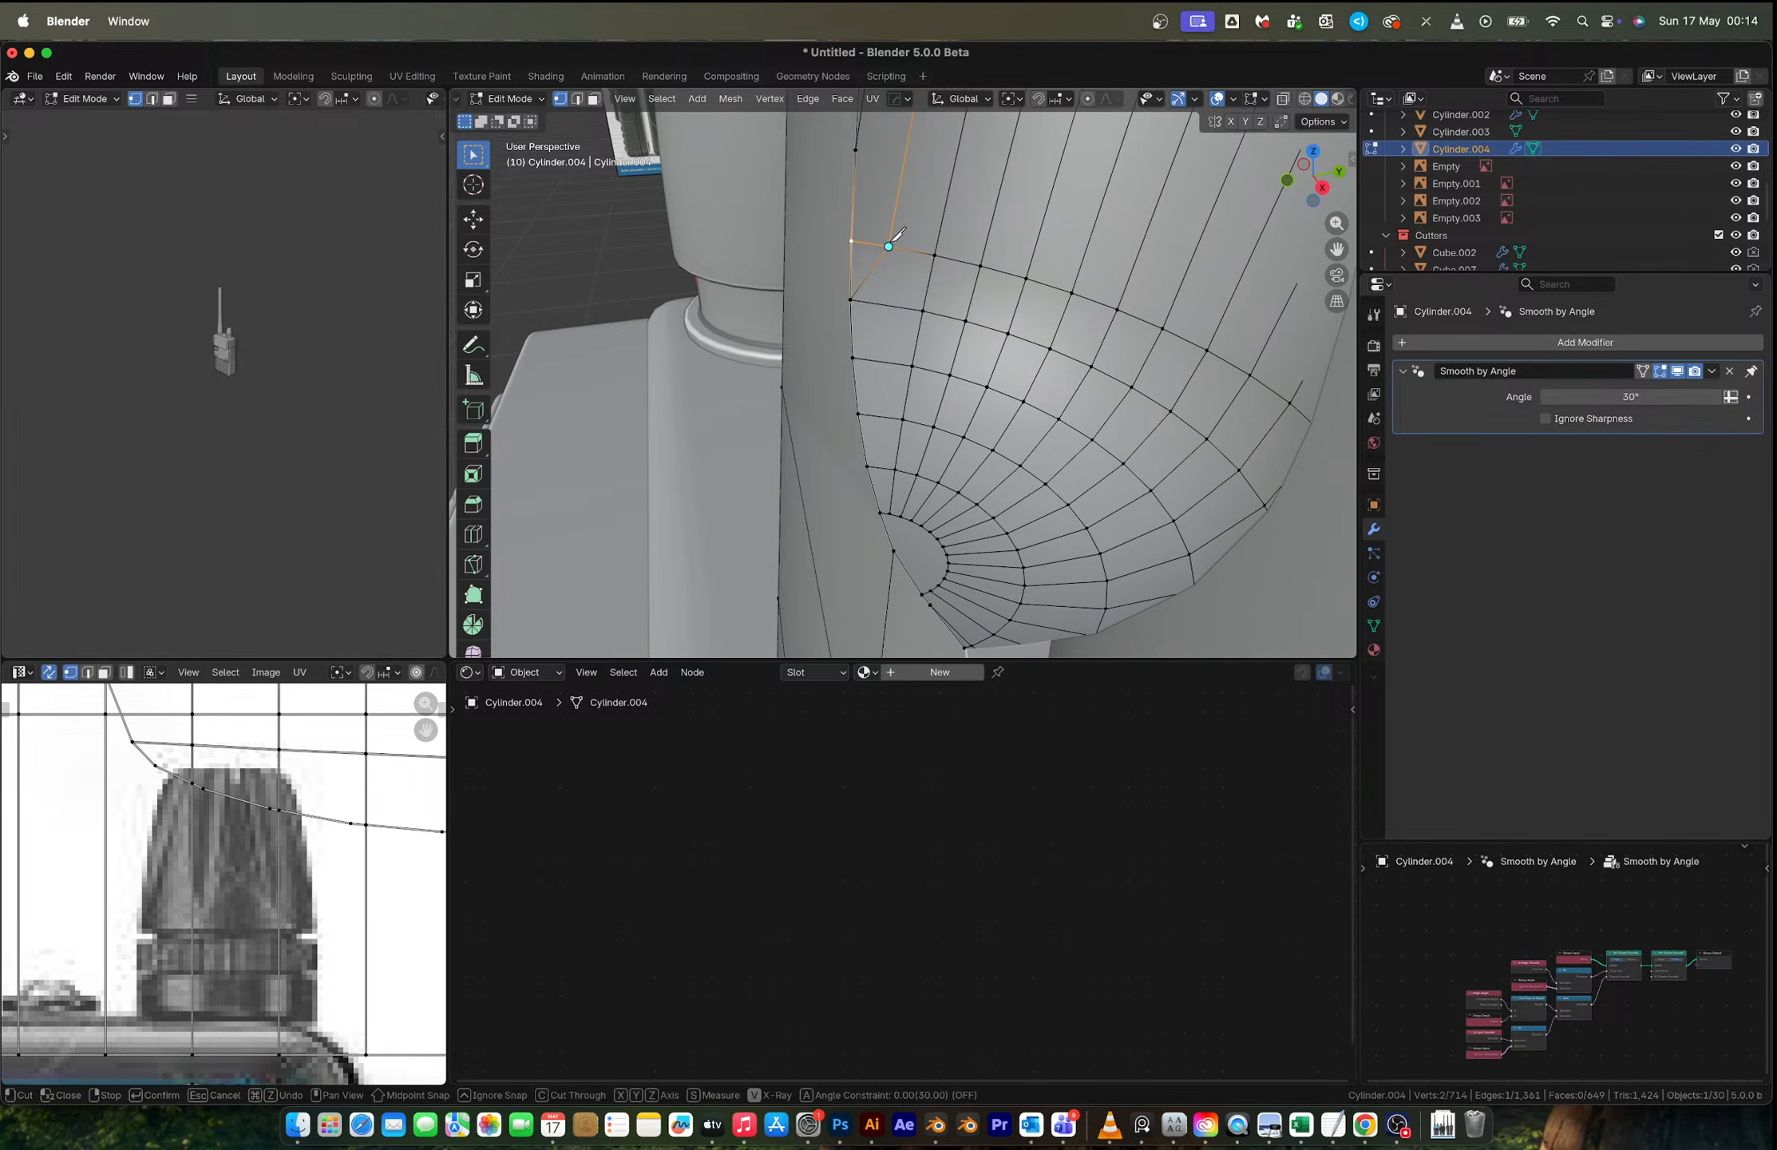
{"action": "left_click", "coordinate": [895, 470]}
{"action": "key", "text": "Return"}
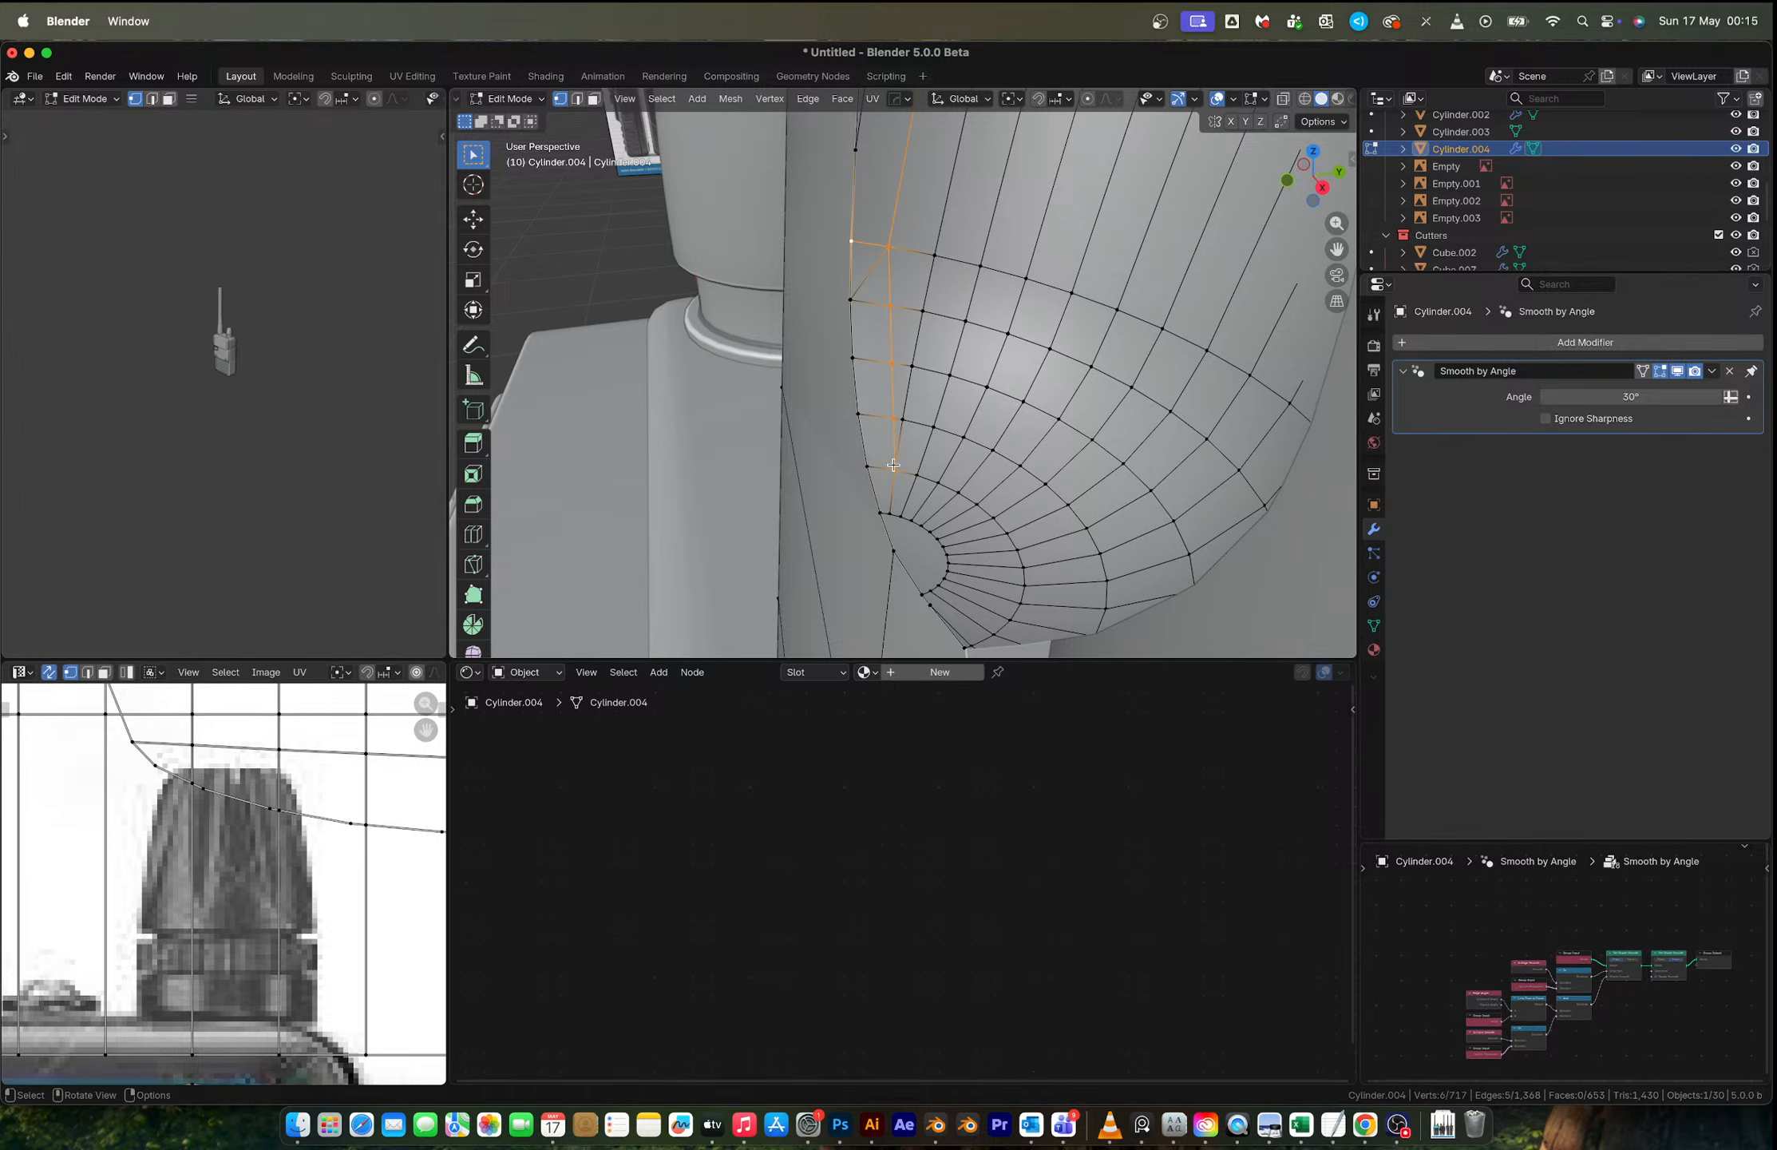
{"action": "left_click", "coordinate": [866, 276]}
{"action": "key", "text": "x"}
{"action": "left_click", "coordinate": [866, 275]}
{"action": "scroll", "coordinate": [926, 415], "scroll_direction": "down", "scroll_amount": 5}
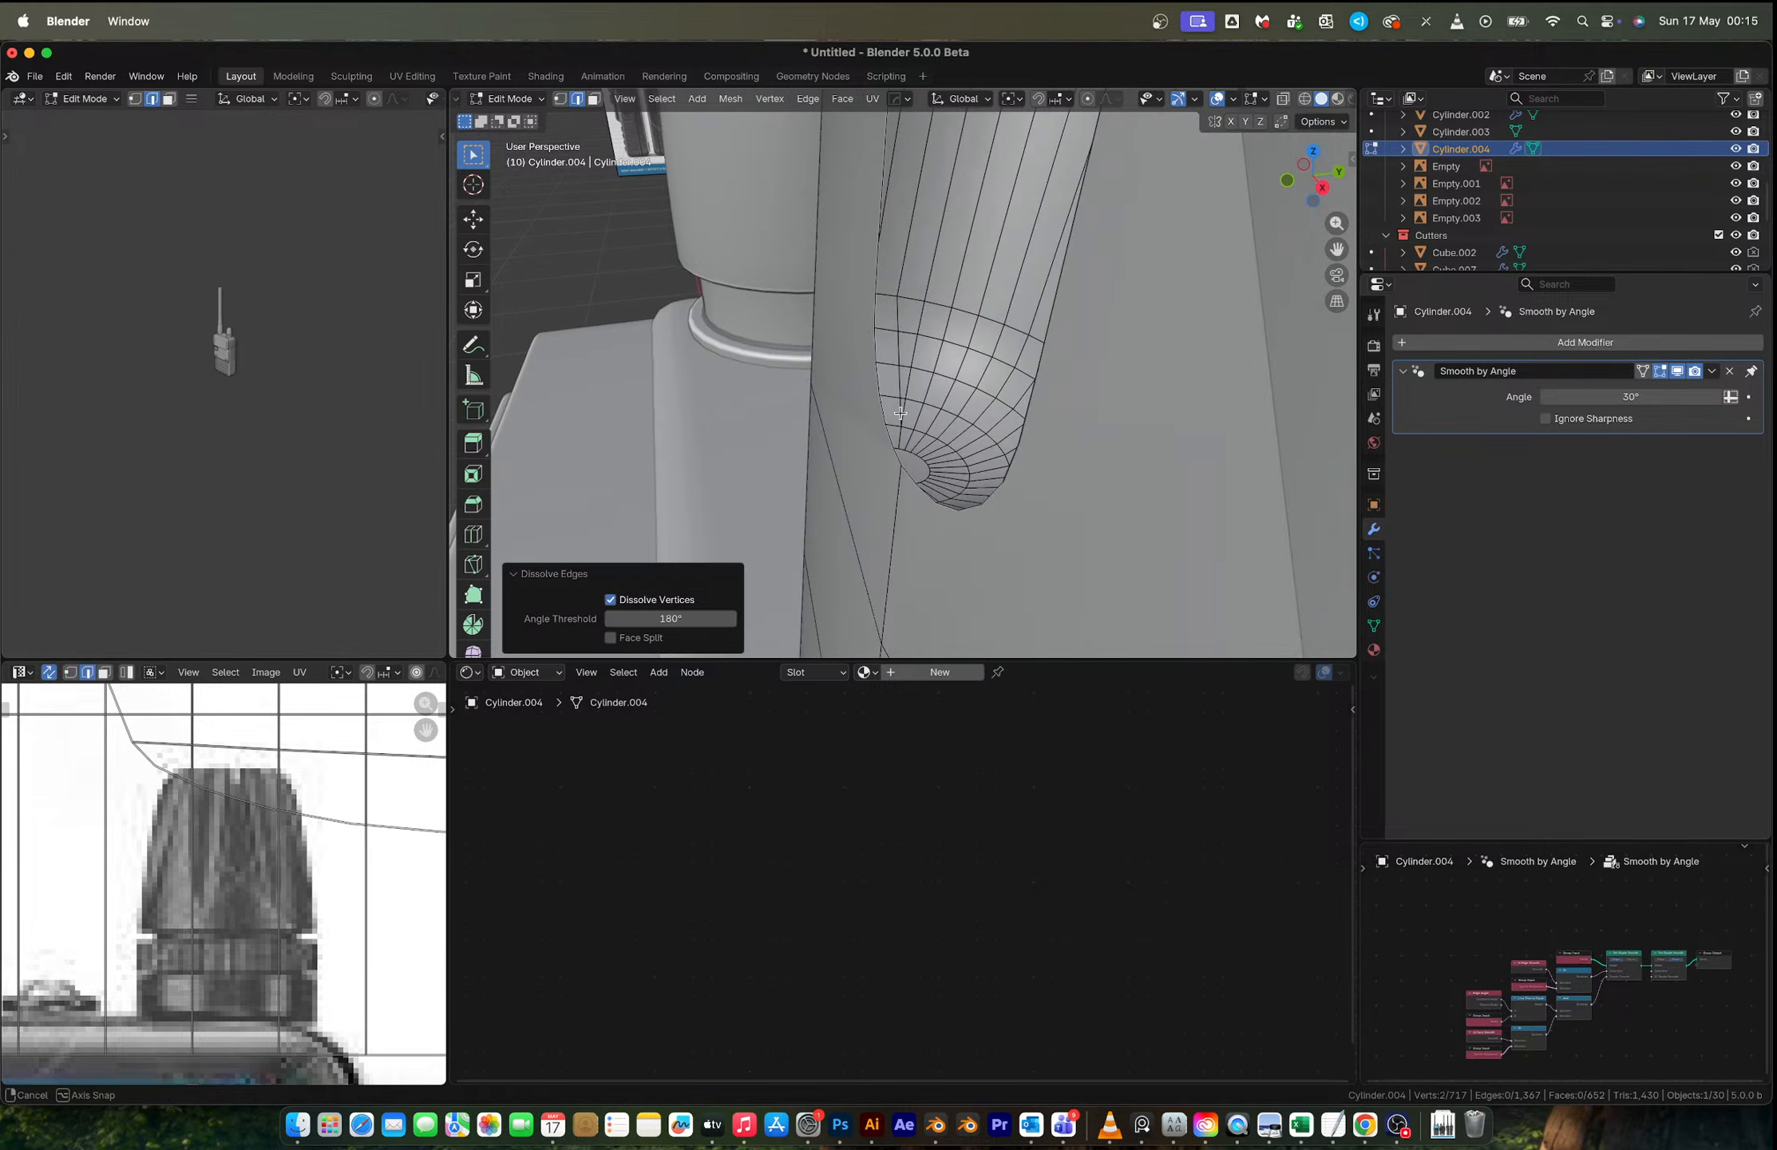
Step: Knife a lengthwise edge from the groove's lowest cross cut down to the rounded end and dissolve the old slanted edge
{"action": "mouse_move", "coordinate": [878, 424]}
{"action": "middle_mouse_down"}
{"action": "mouse_move", "coordinate": [982, 403]}
{"action": "mouse_move", "coordinate": [762, 368]}
{"action": "mouse_move", "coordinate": [820, 350]}
{"action": "mouse_move", "coordinate": [826, 327]}
{"action": "mouse_move", "coordinate": [873, 438]}
{"action": "middle_mouse_up"}
{"action": "scroll", "coordinate": [982, 401], "scroll_direction": "down", "scroll_amount": 3}
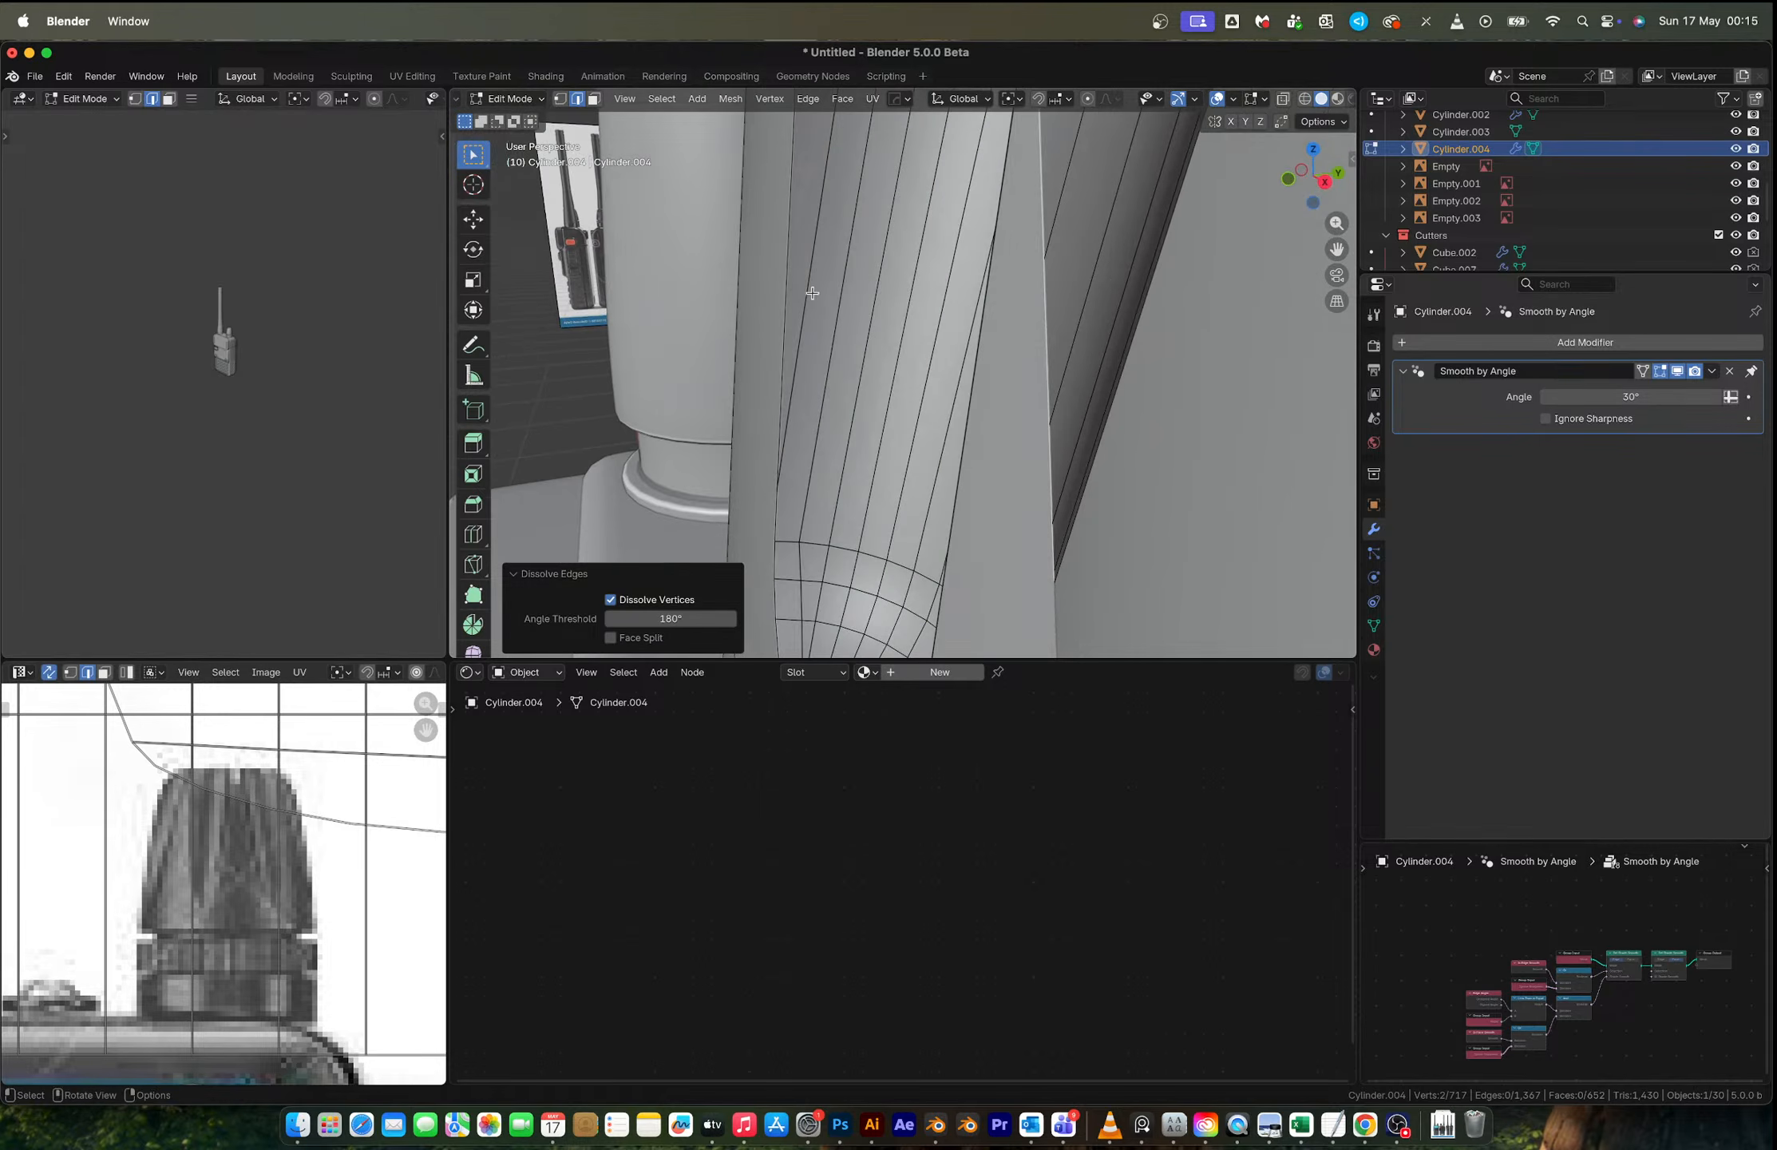
{"action": "left_click", "coordinate": [812, 293]}
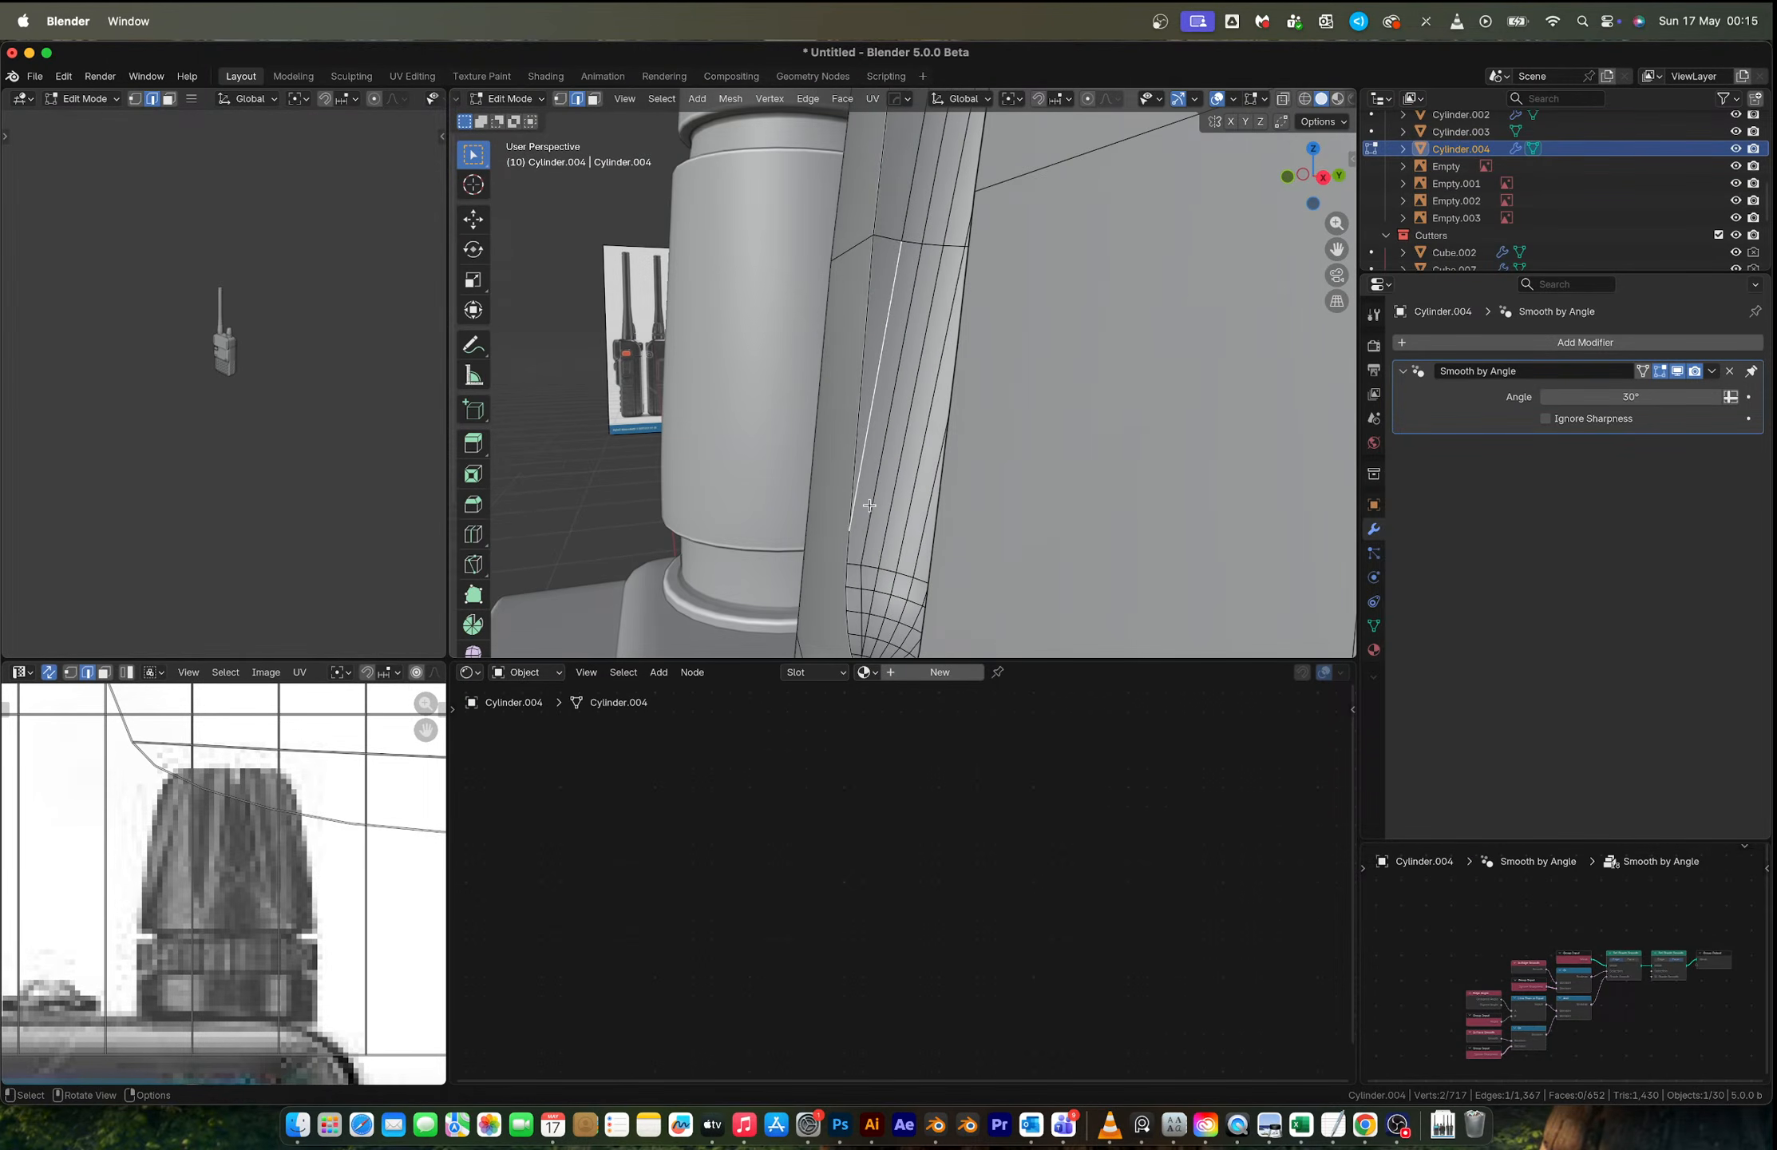
{"action": "key", "text": "1"}
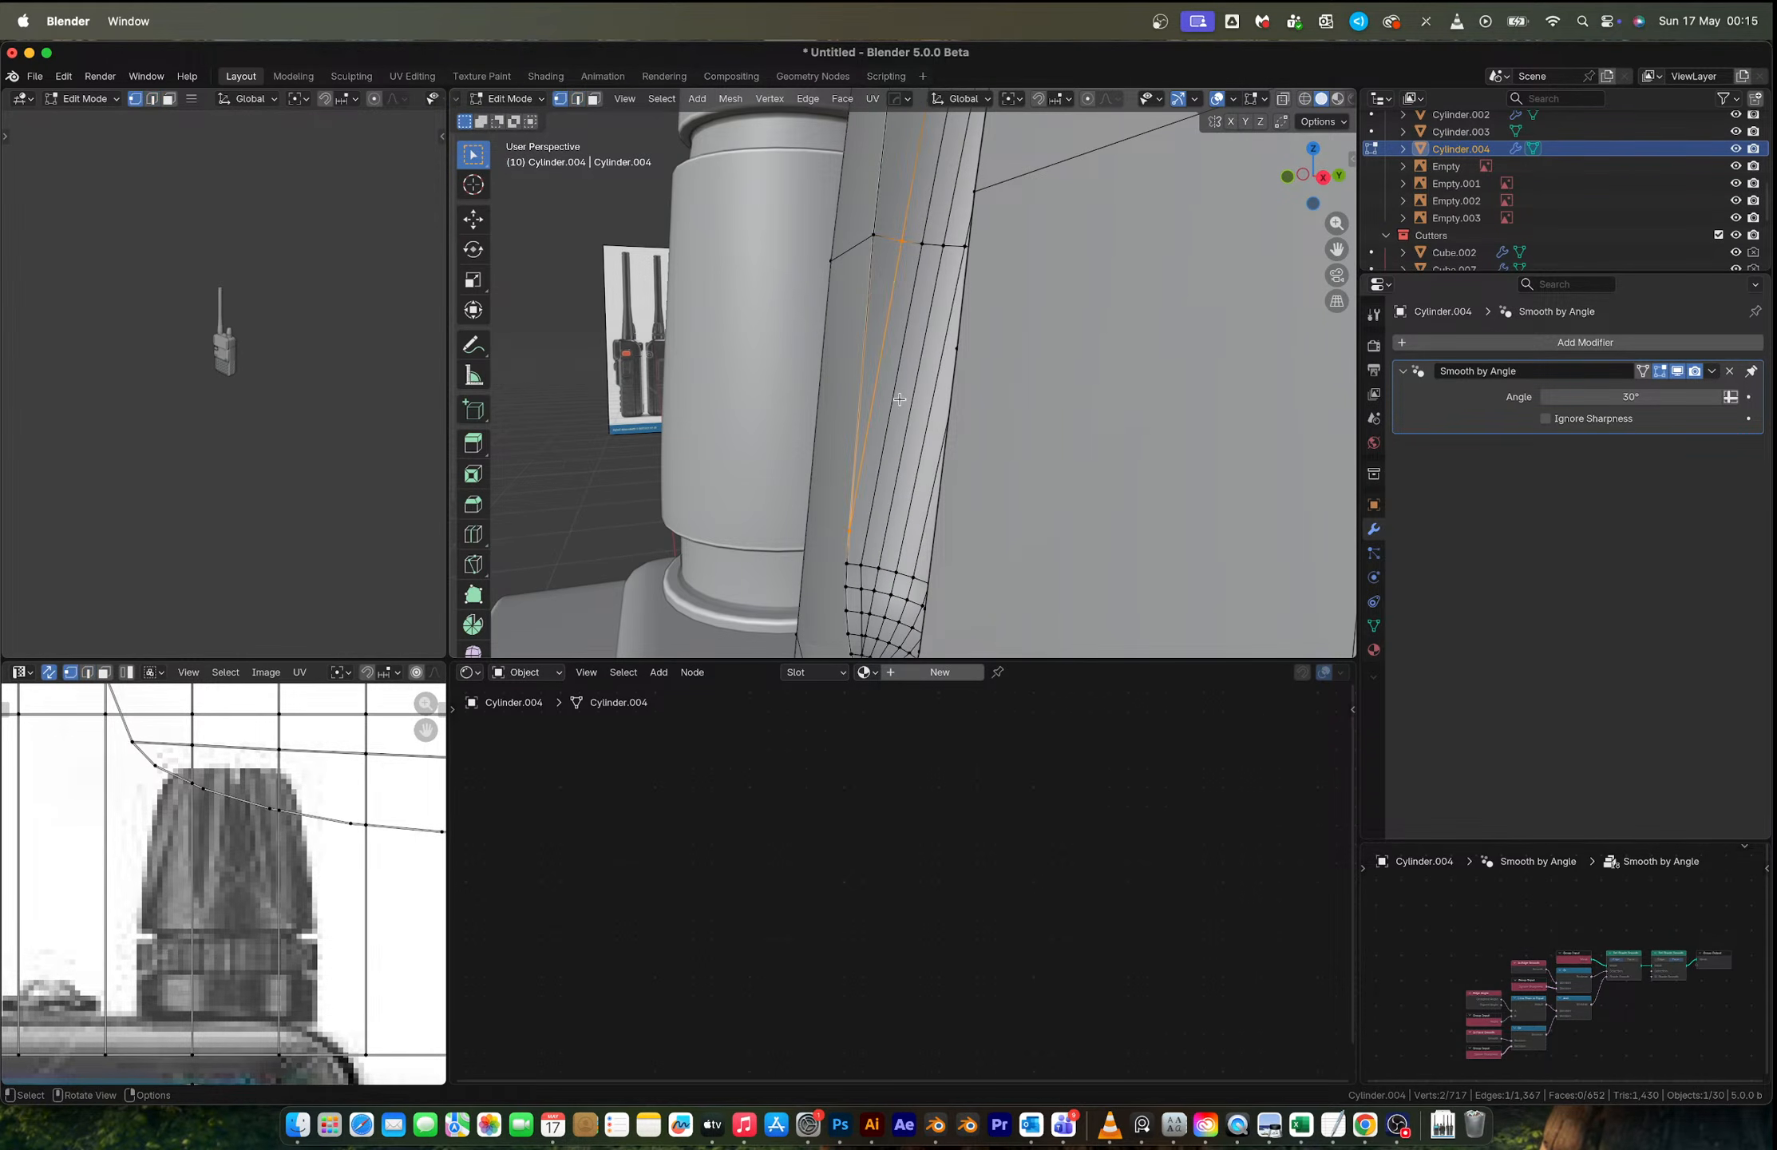
{"action": "key", "text": "k"}
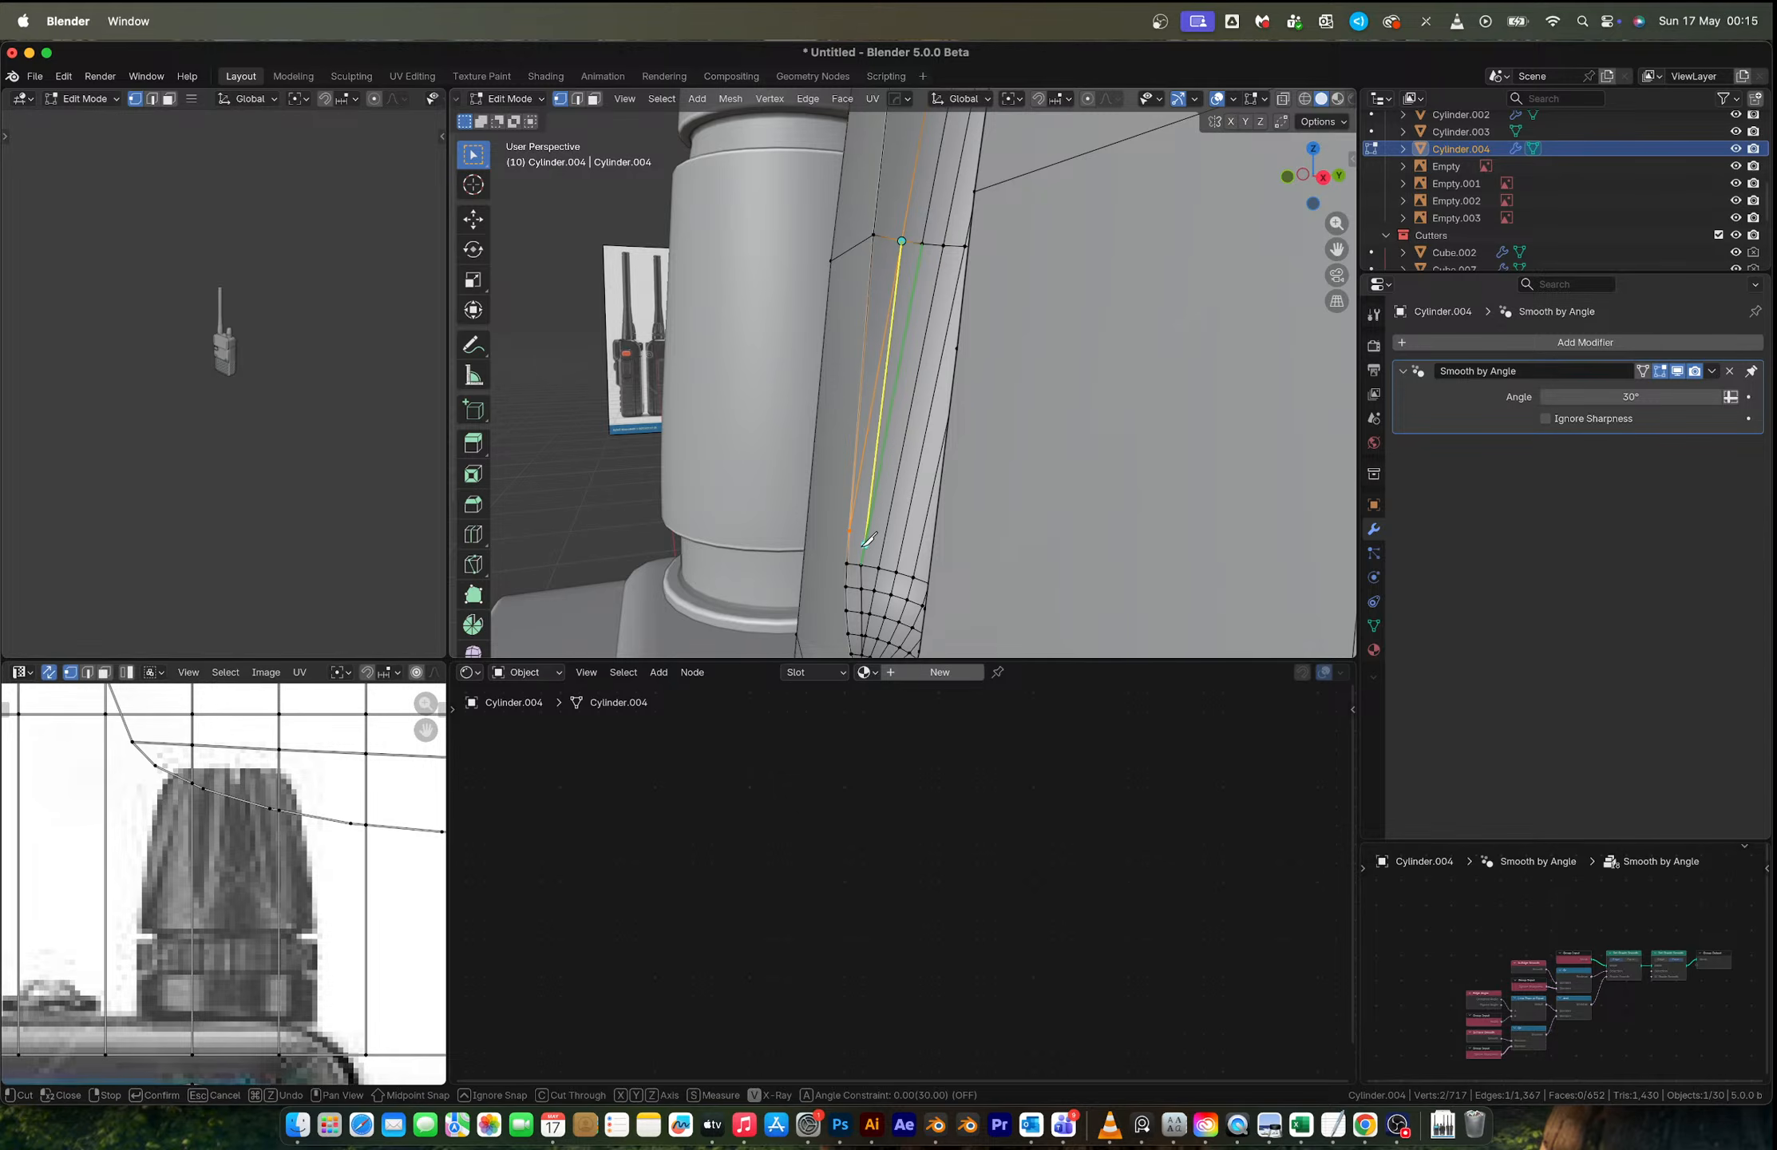
{"action": "left_click", "coordinate": [863, 562]}
{"action": "key", "text": "Return"}
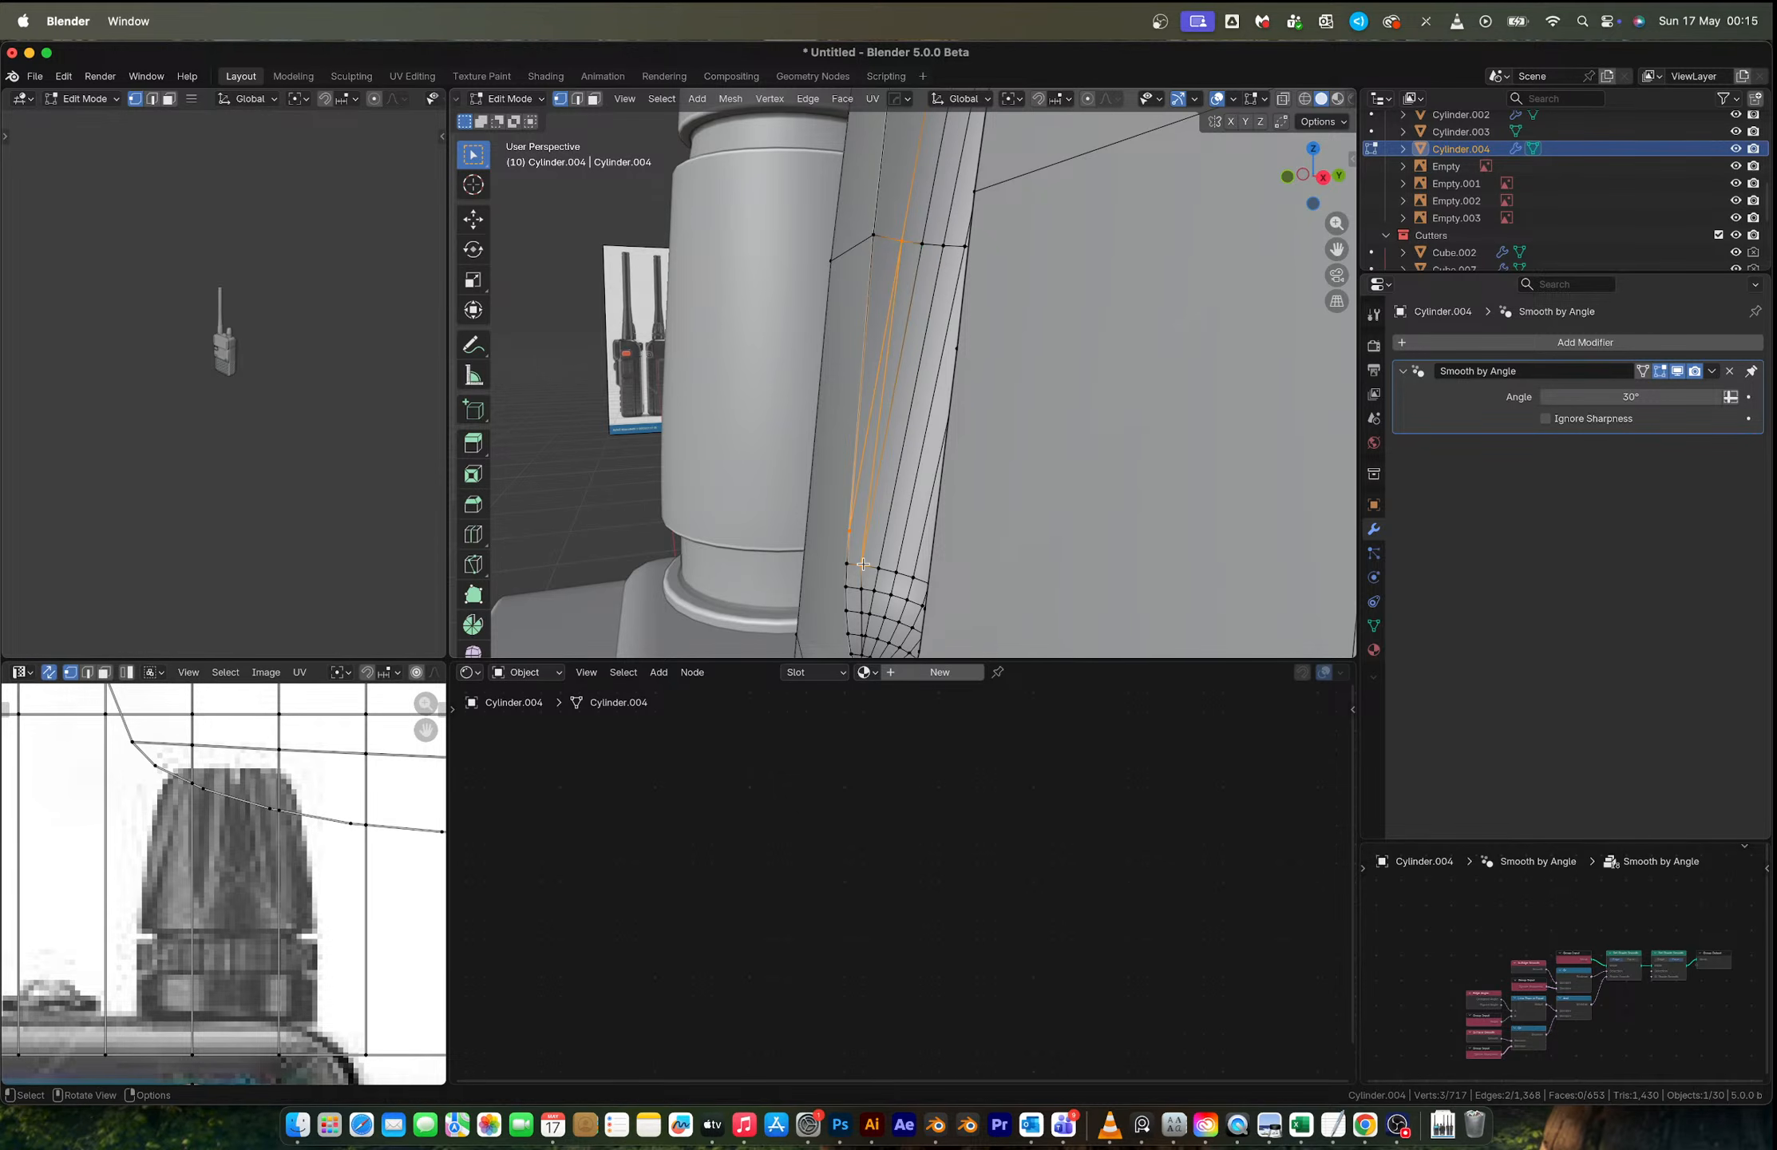
{"action": "key", "text": "x"}
{"action": "left_click", "coordinate": [866, 440]}
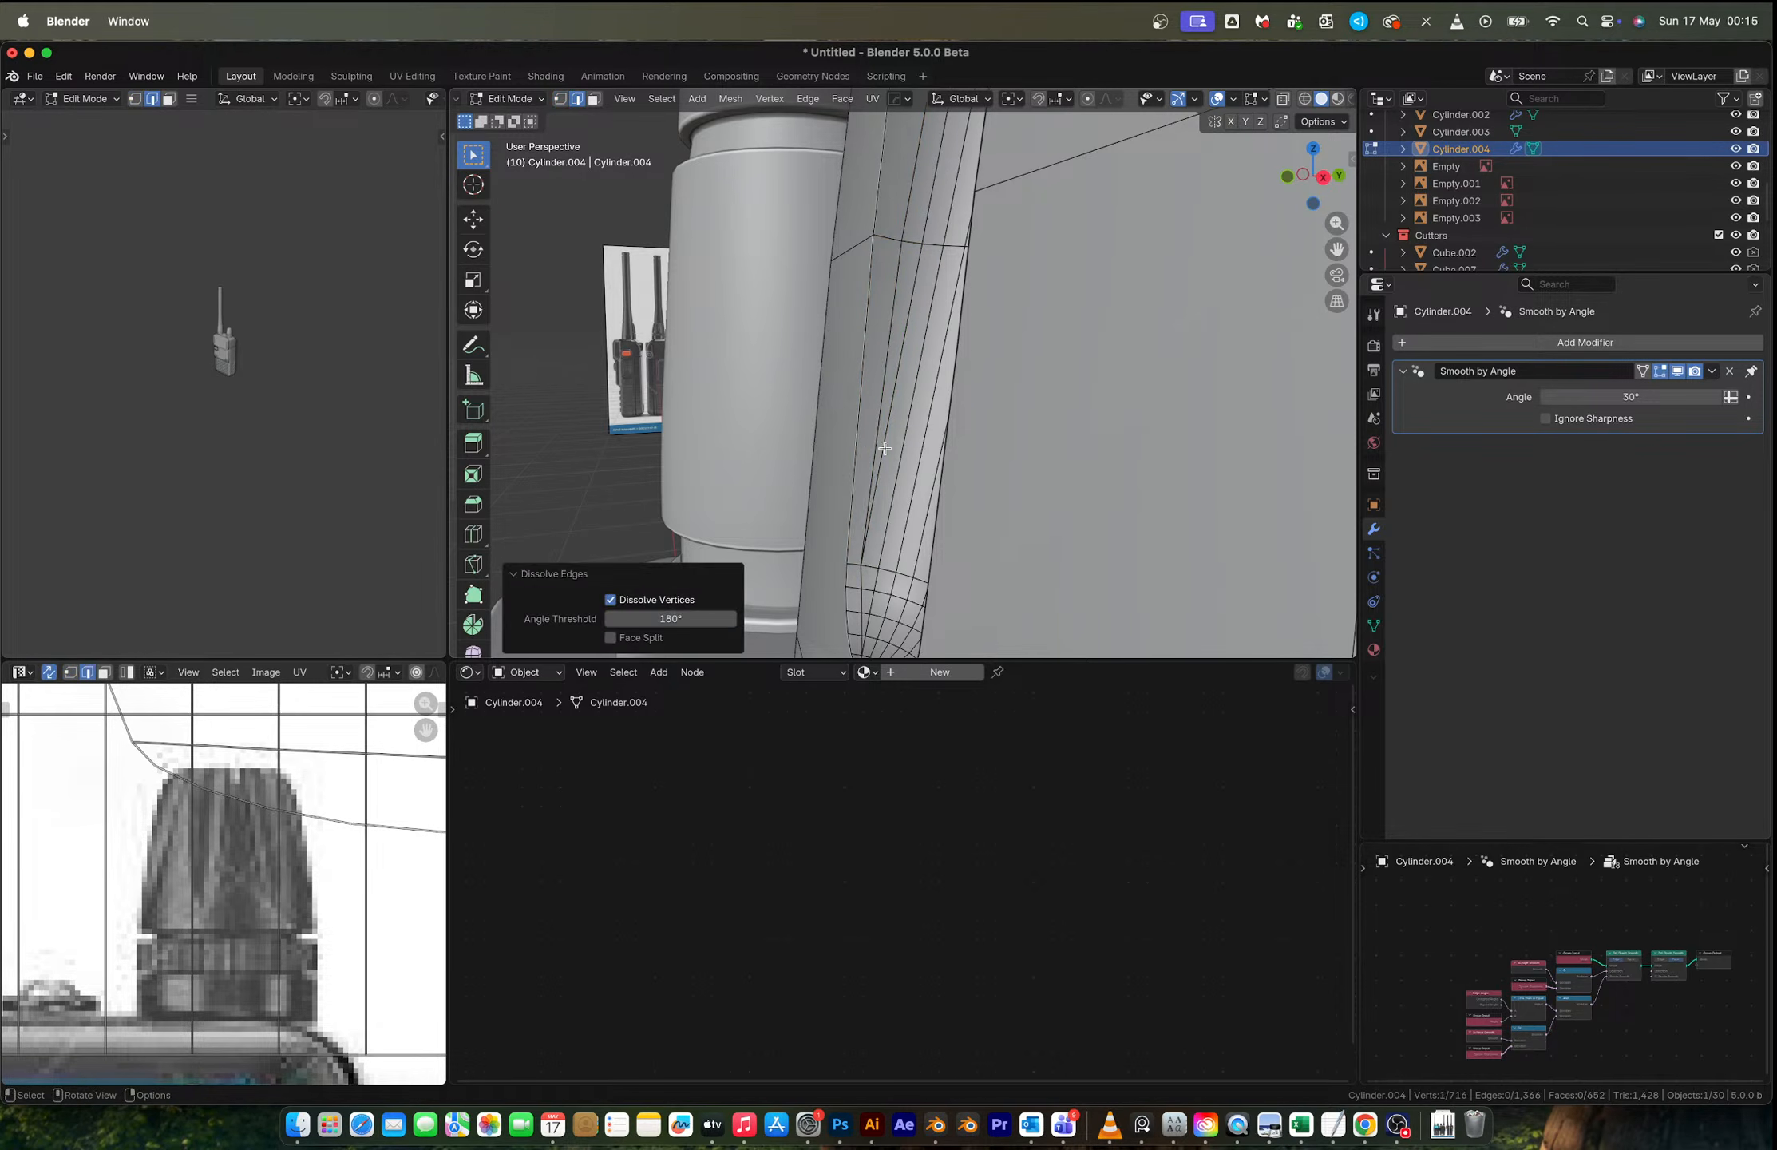
{"action": "middle_click_drag", "start_coordinate": [865, 441], "coordinate": [810, 417]}
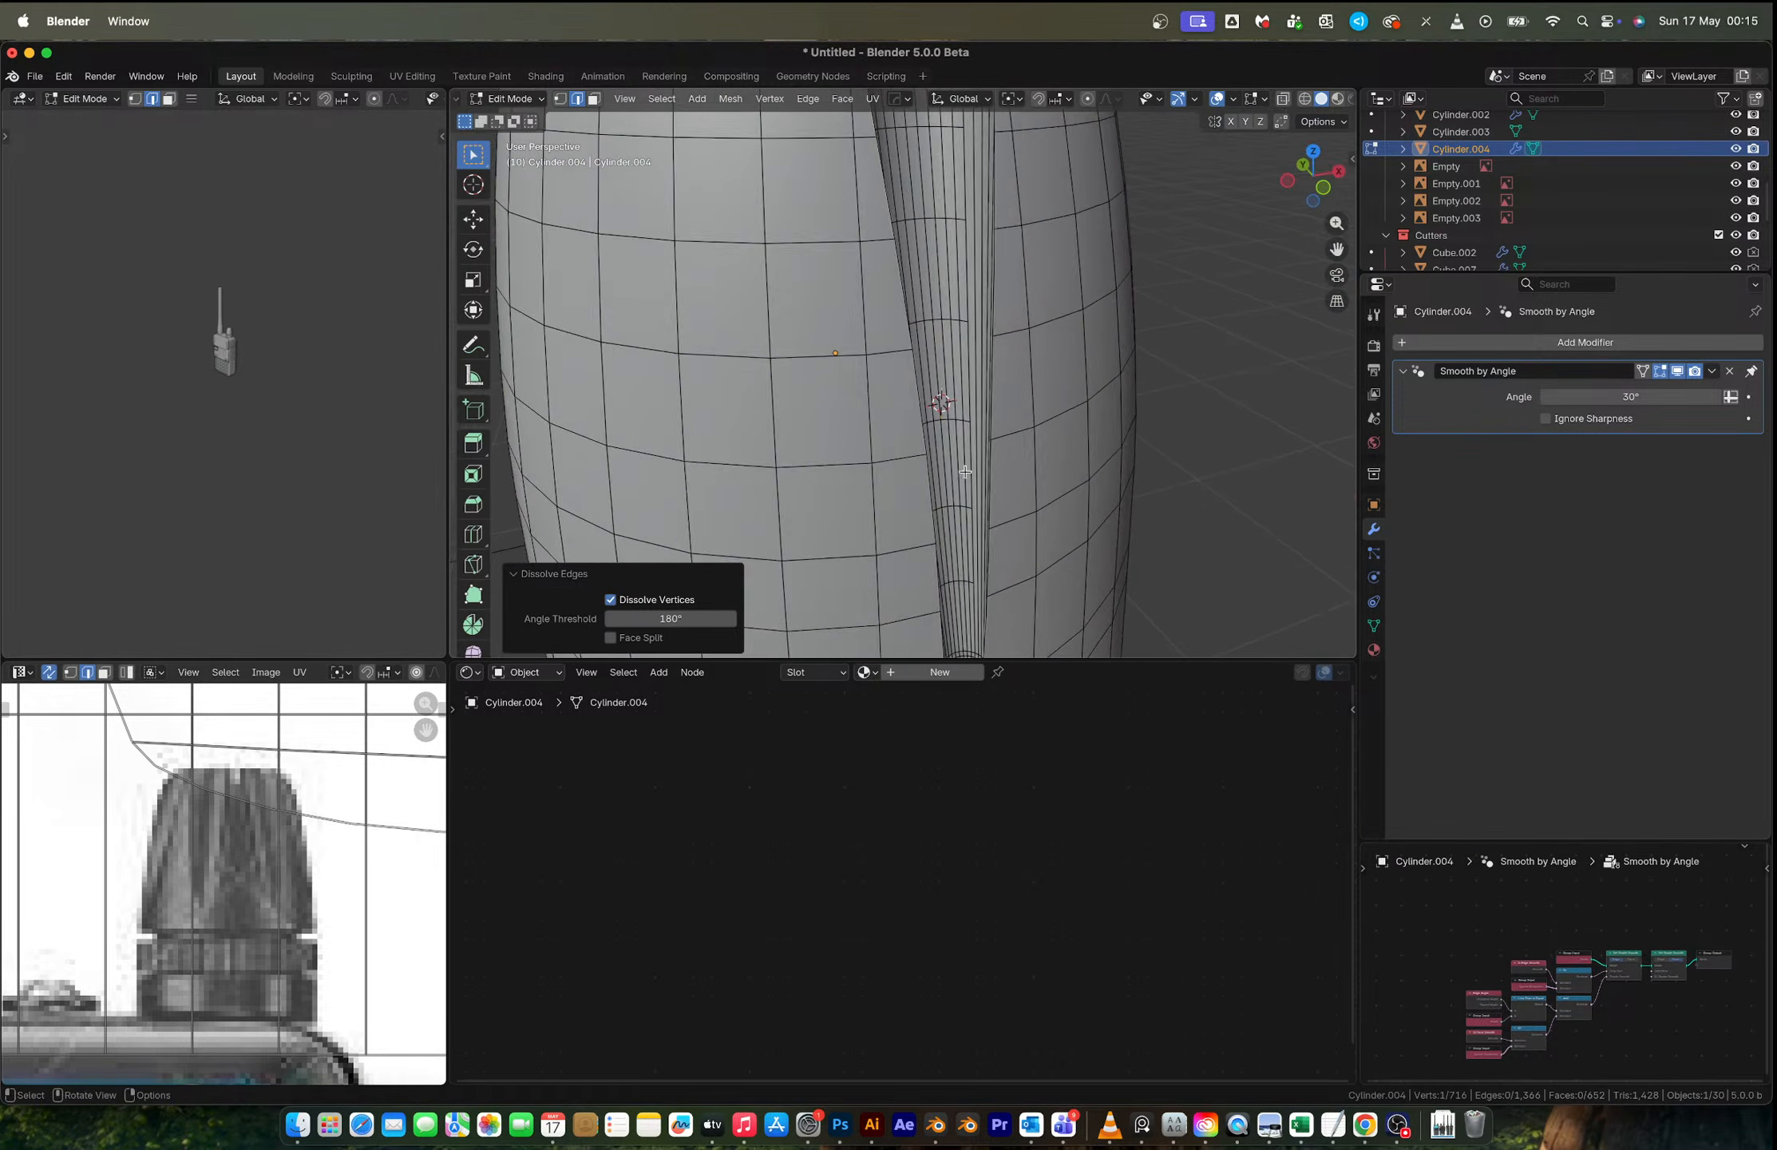
Step: Mirror the cap across X in Object Mode with Bisect and Flip on X, and apply the mirror modifier
{"action": "key", "text": "Tab"}
{"action": "key", "text": "alt+x"}
{"action": "scroll", "coordinate": [948, 452], "scroll_direction": "down", "scroll_amount": 3}
{"action": "left_click", "coordinate": [752, 424]}
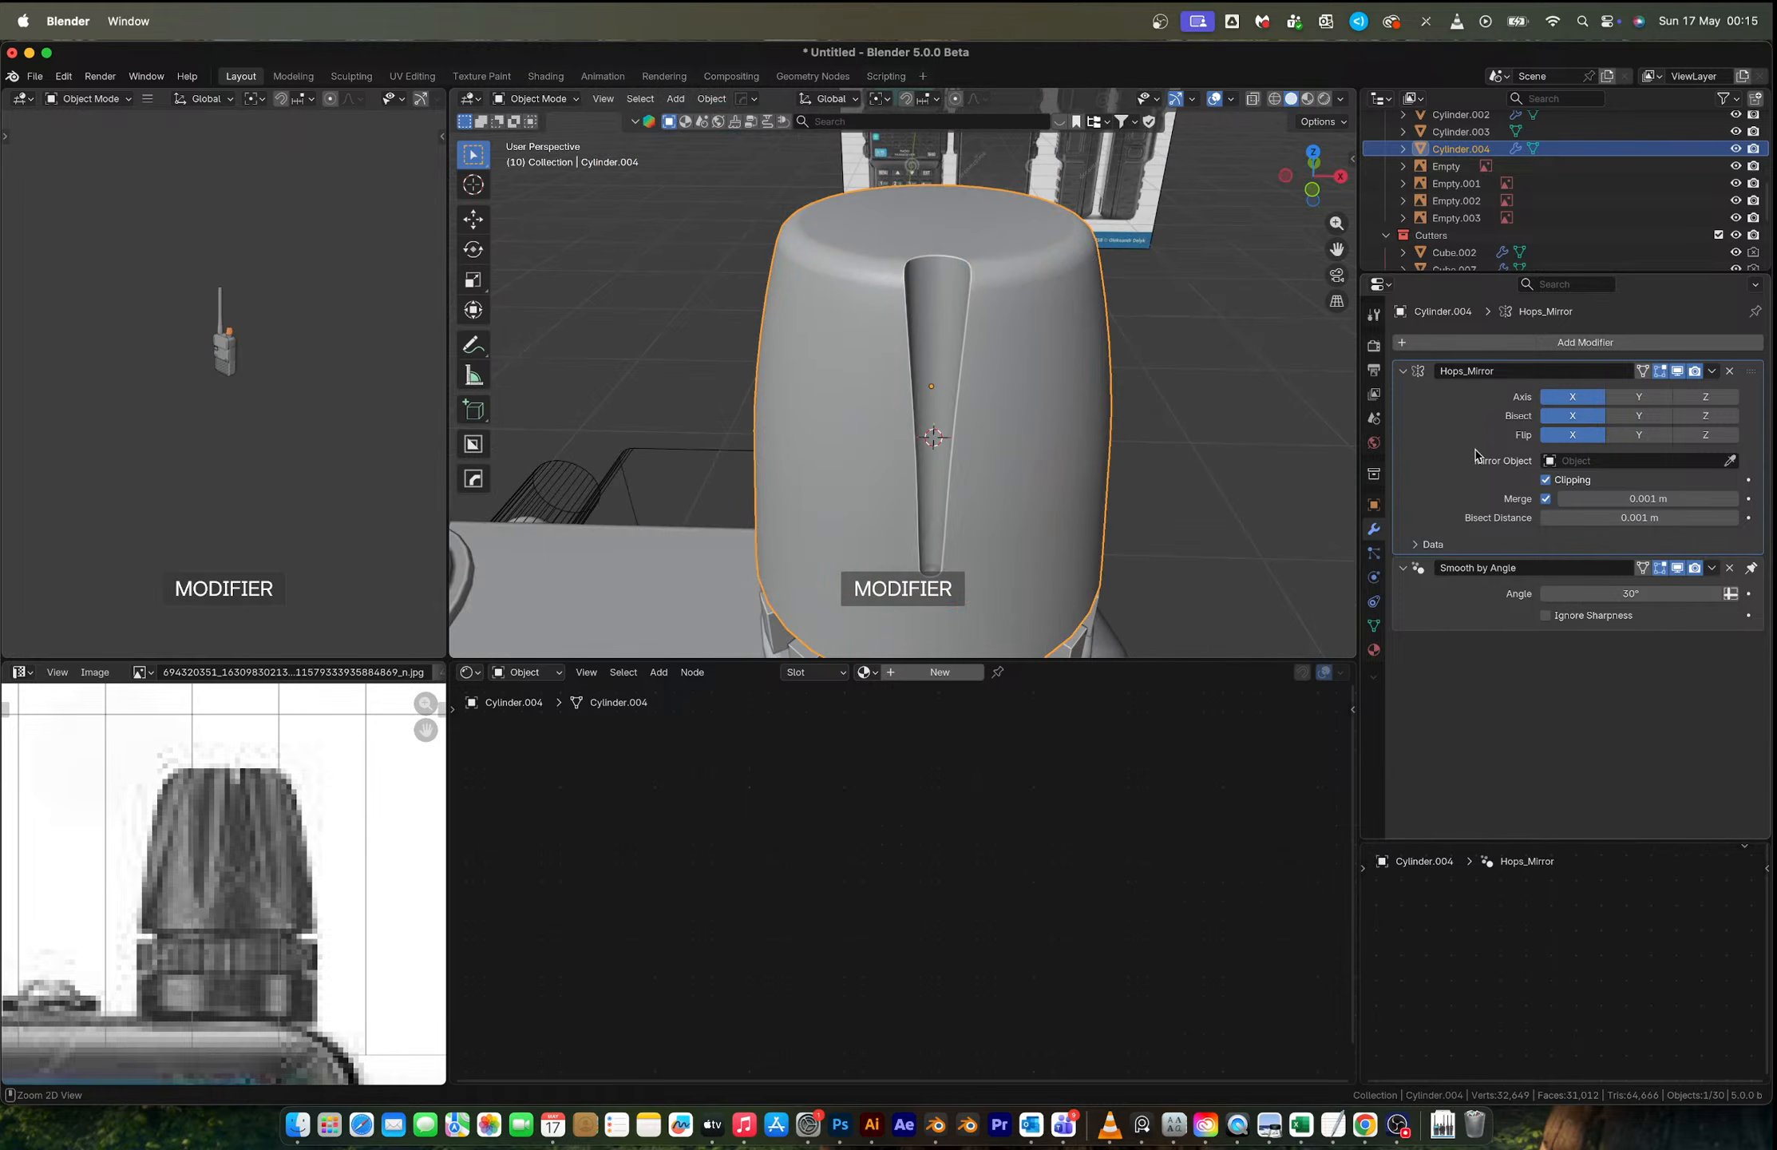
{"action": "key", "text": "ctrl+a"}
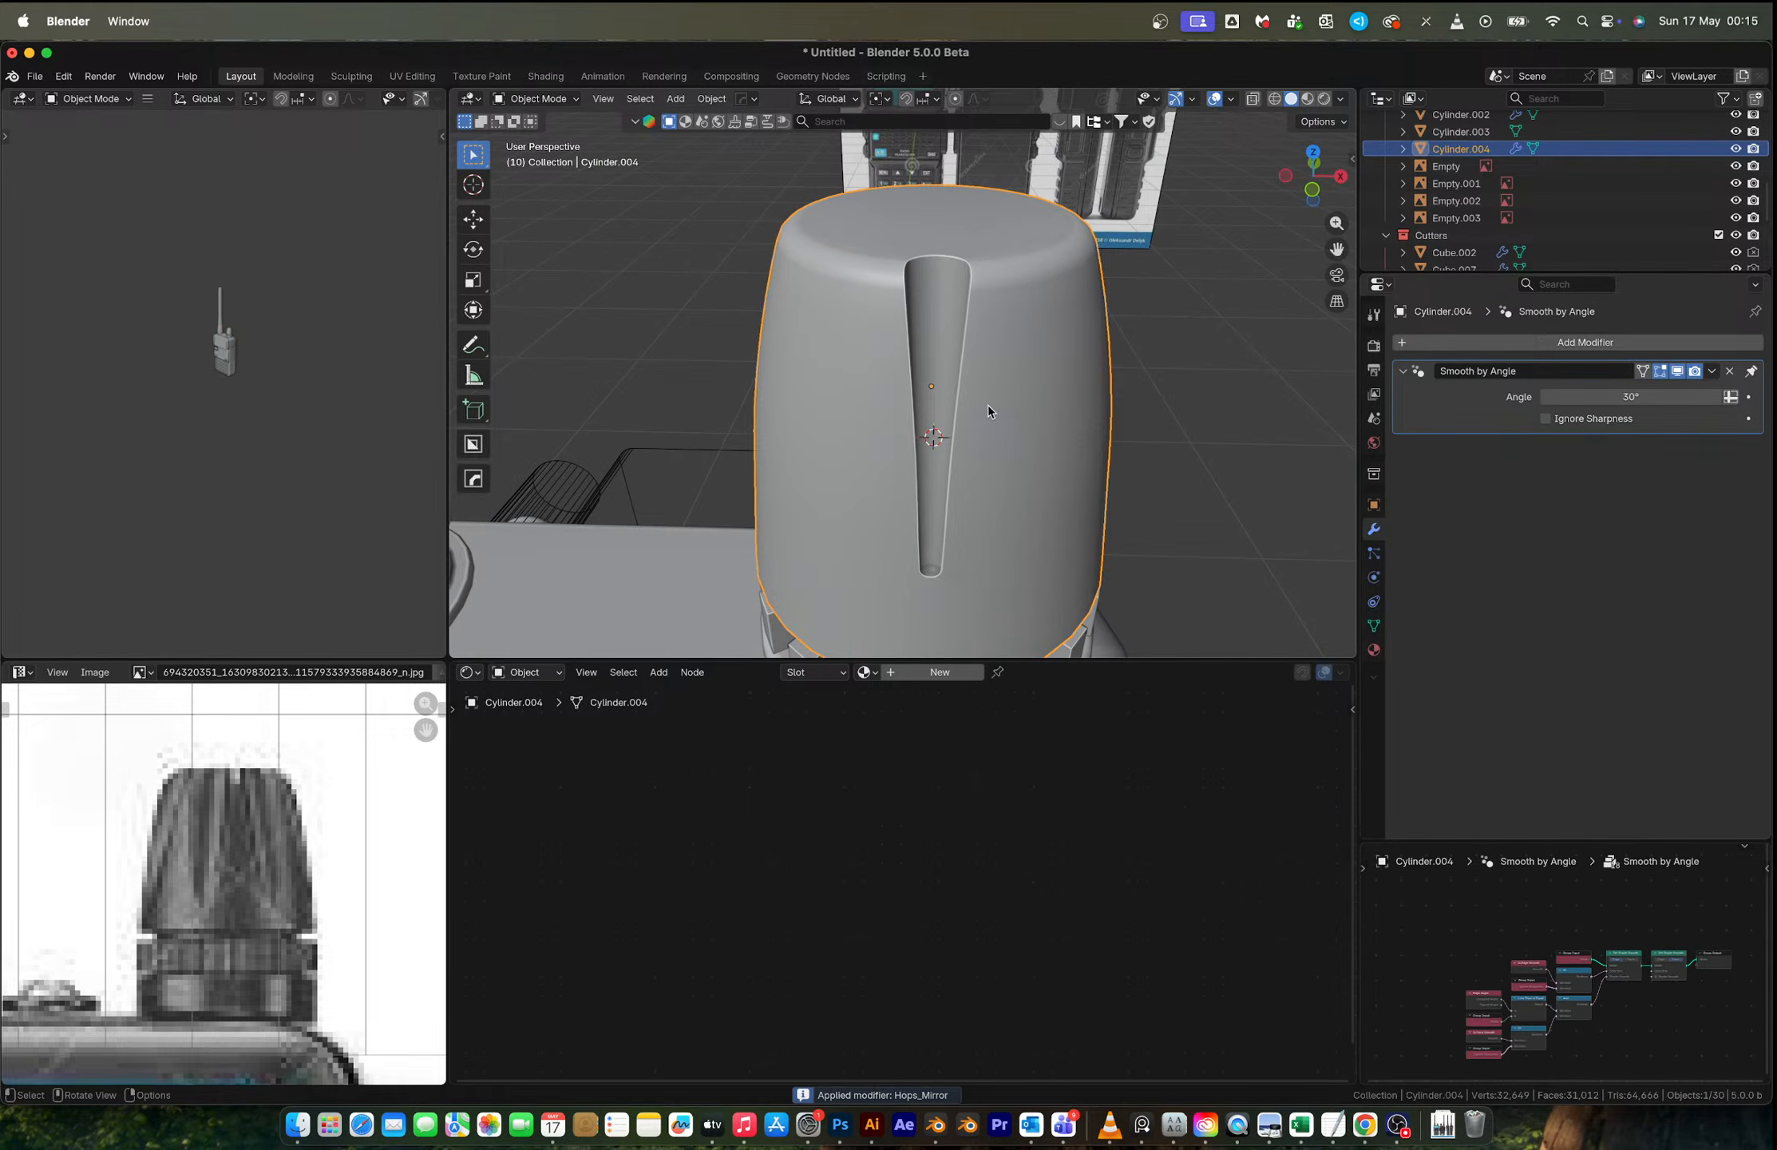
Step: Try a 30° HOps bevel on the cap and undo it
{"action": "scroll", "coordinate": [981, 406], "scroll_direction": "up", "scroll_amount": 4}
{"action": "mouse_move", "coordinate": [972, 405]}
{"action": "middle_mouse_down"}
{"action": "mouse_move", "coordinate": [1031, 453]}
{"action": "mouse_move", "coordinate": [977, 407]}
{"action": "middle_mouse_up"}
{"action": "key", "text": "q"}
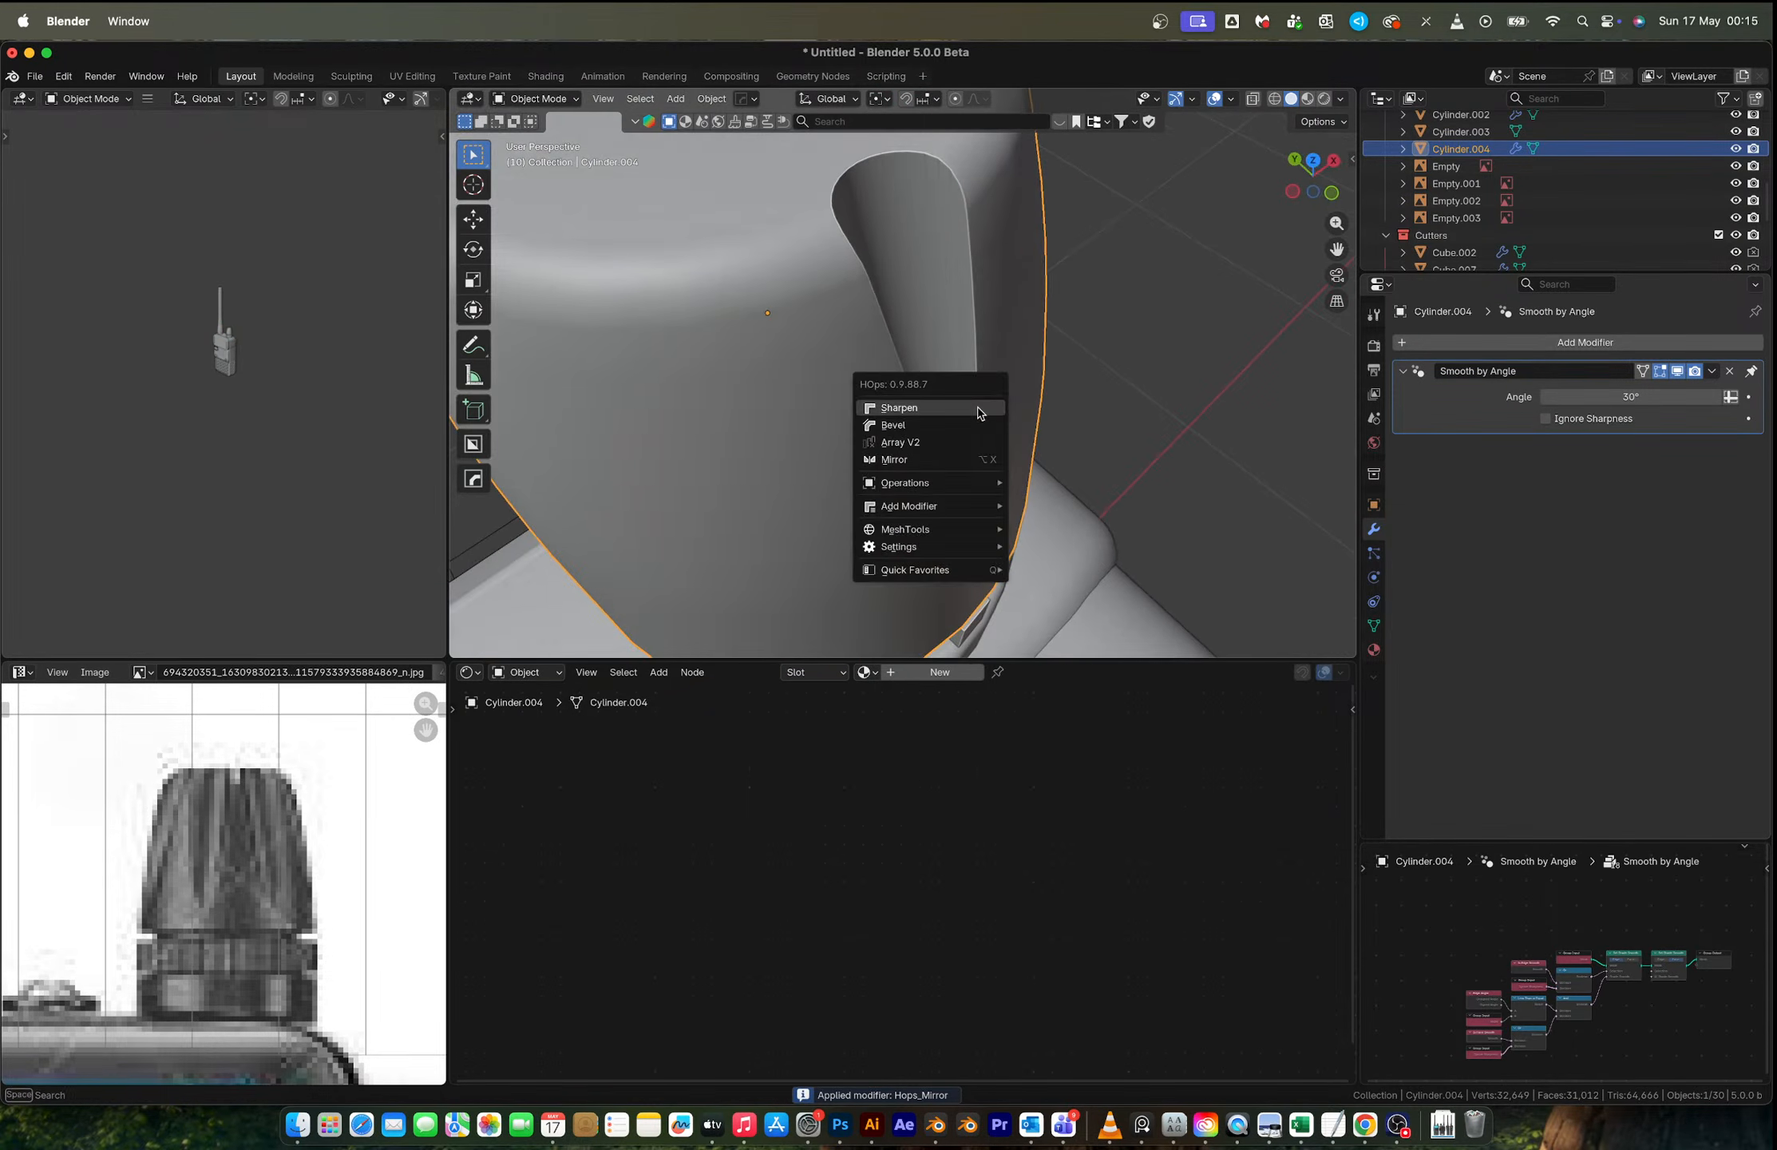
{"action": "left_click", "coordinate": [960, 425]}
{"action": "left_click", "coordinate": [960, 425]}
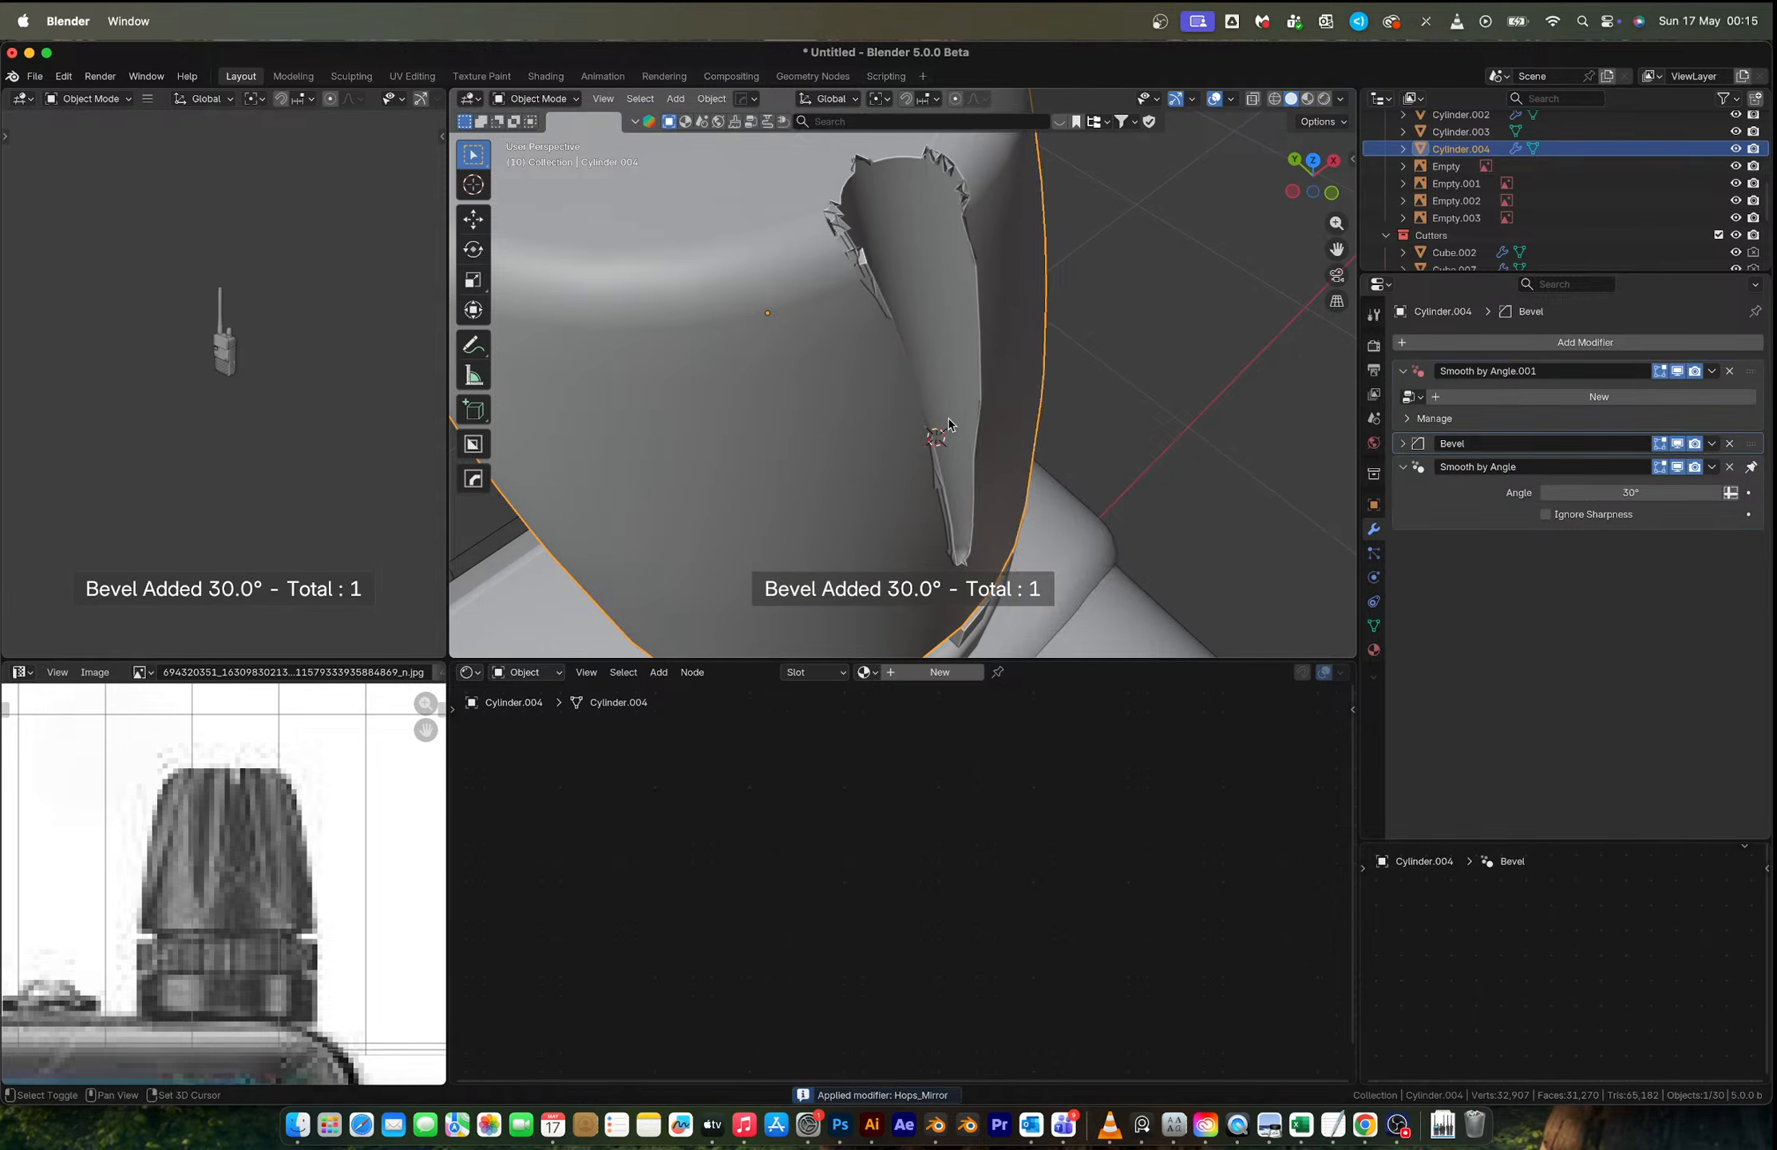
{"action": "middle_click_drag", "start_coordinate": [960, 425], "coordinate": [949, 326]}
{"action": "key", "text": "ctrl+z"}
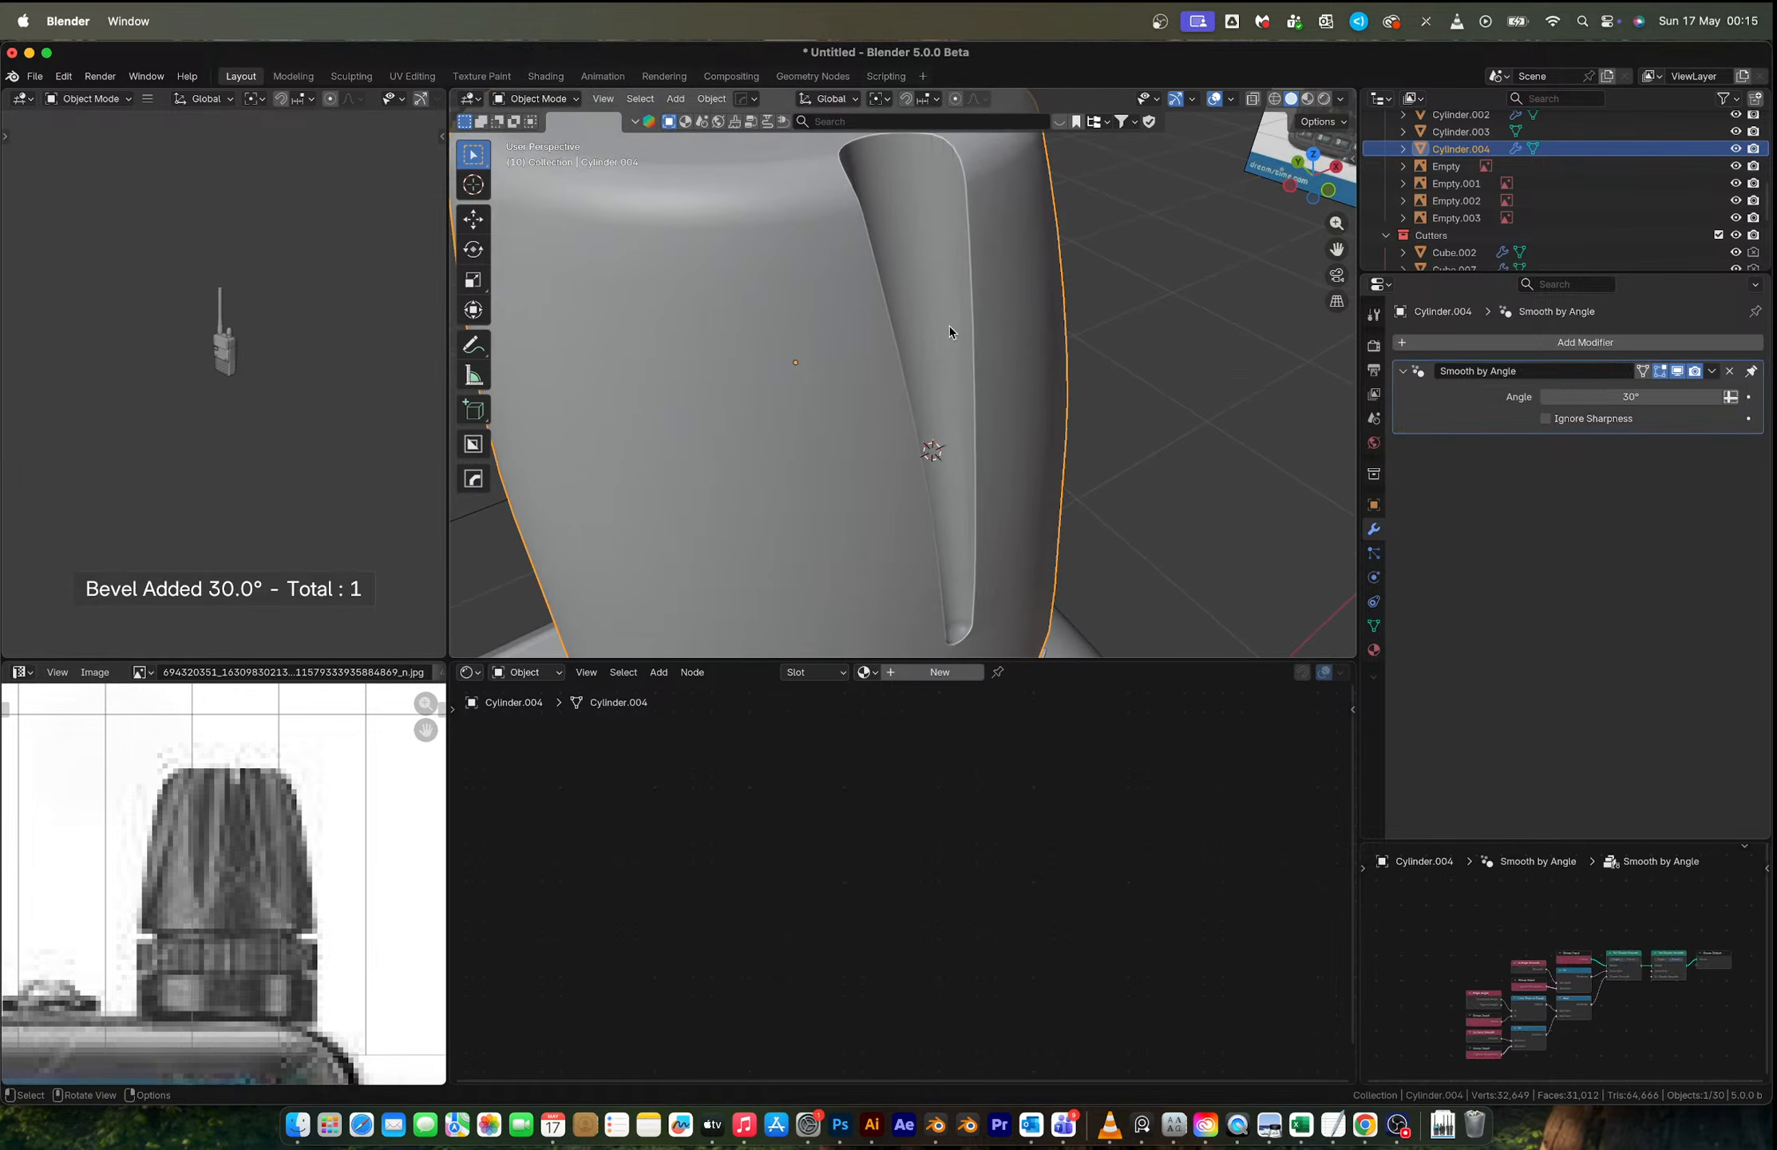
Step: Recalculate the normals of the cap's whole mesh to face outward and return to Object Mode
{"action": "key", "text": "Tab"}
{"action": "key", "text": "a"}
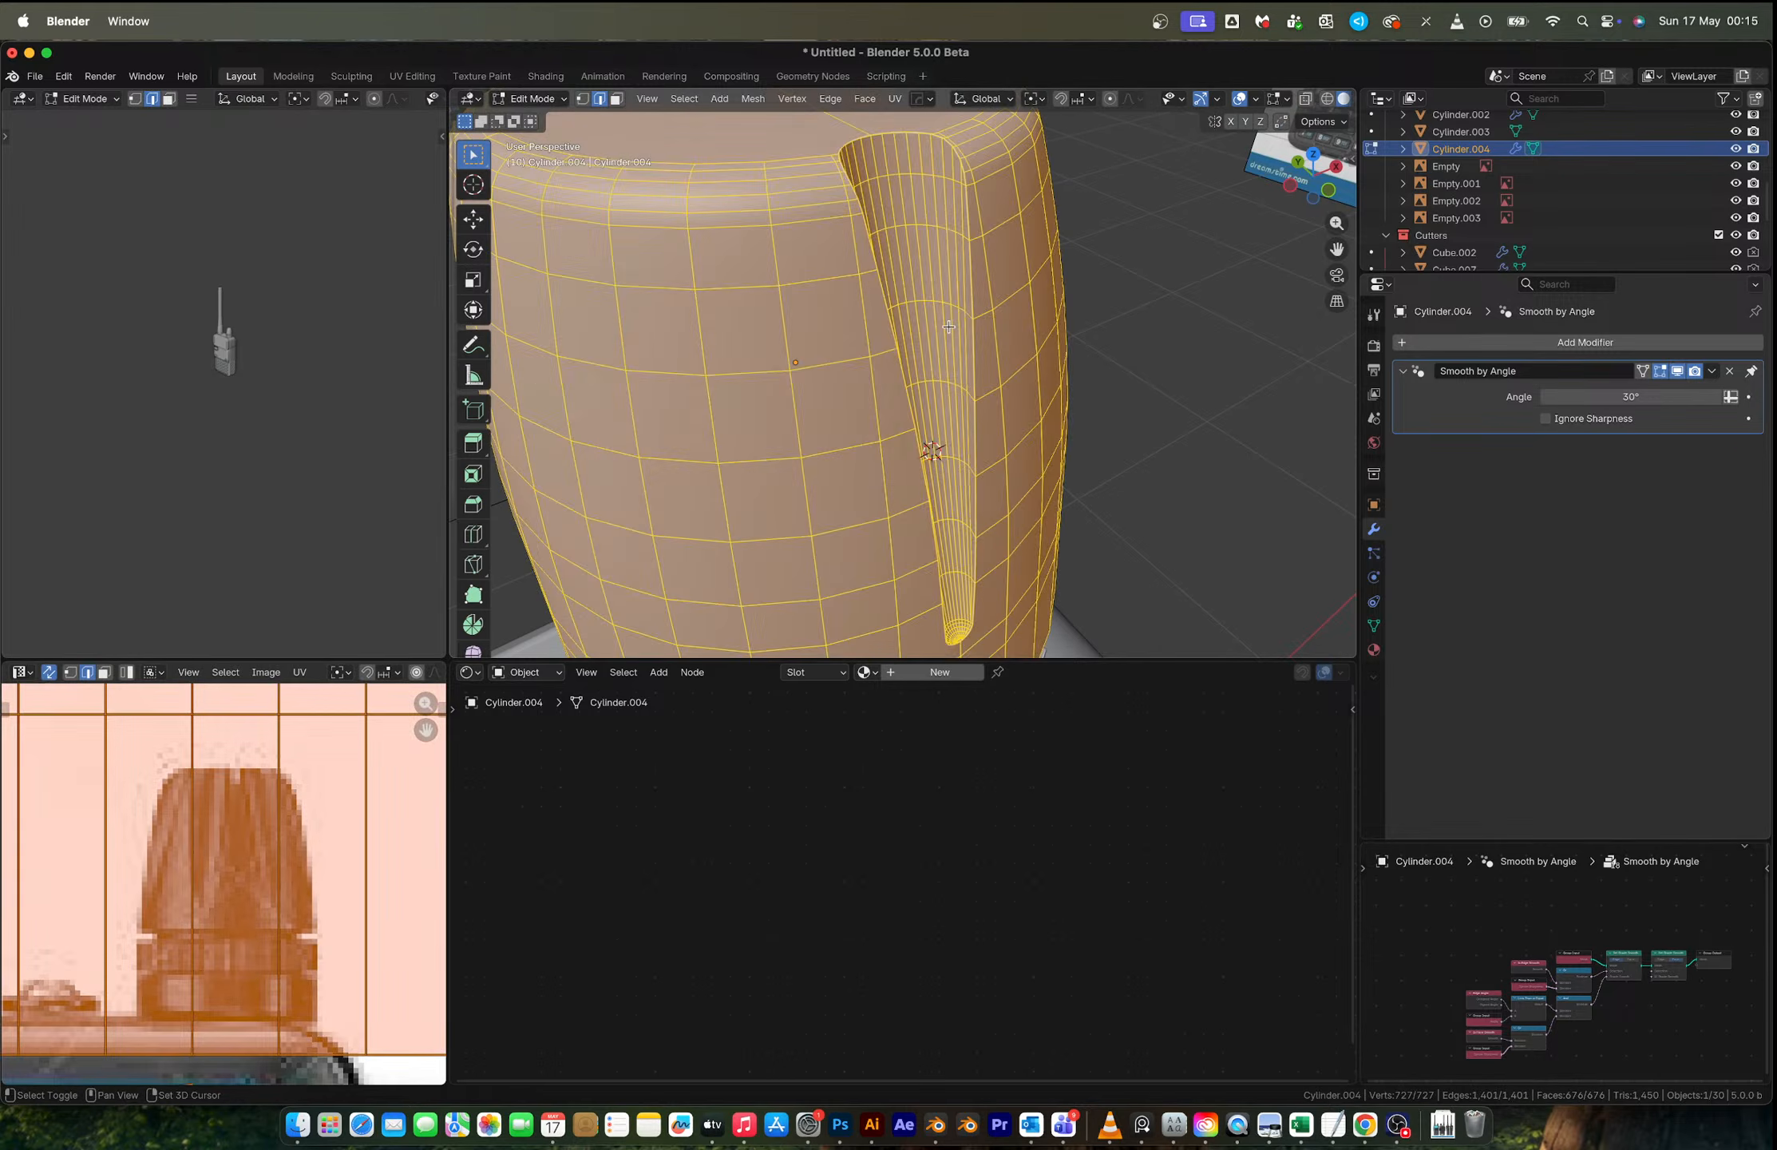
{"action": "key", "text": "shift+n"}
{"action": "key", "text": "Tab"}
{"action": "middle_click_drag", "start_coordinate": [949, 326], "coordinate": [1054, 403]}
Step: Merge the two lower close vertex pairs At Last on the right rim of the groove's rounded upper end
{"action": "key", "text": "Tab"}
{"action": "scroll", "coordinate": [1073, 372], "scroll_direction": "down", "scroll_amount": 5}
{"action": "scroll", "coordinate": [1074, 372], "scroll_direction": "up", "scroll_amount": 3}
{"action": "scroll", "coordinate": [936, 419], "scroll_direction": "up", "scroll_amount": 2}
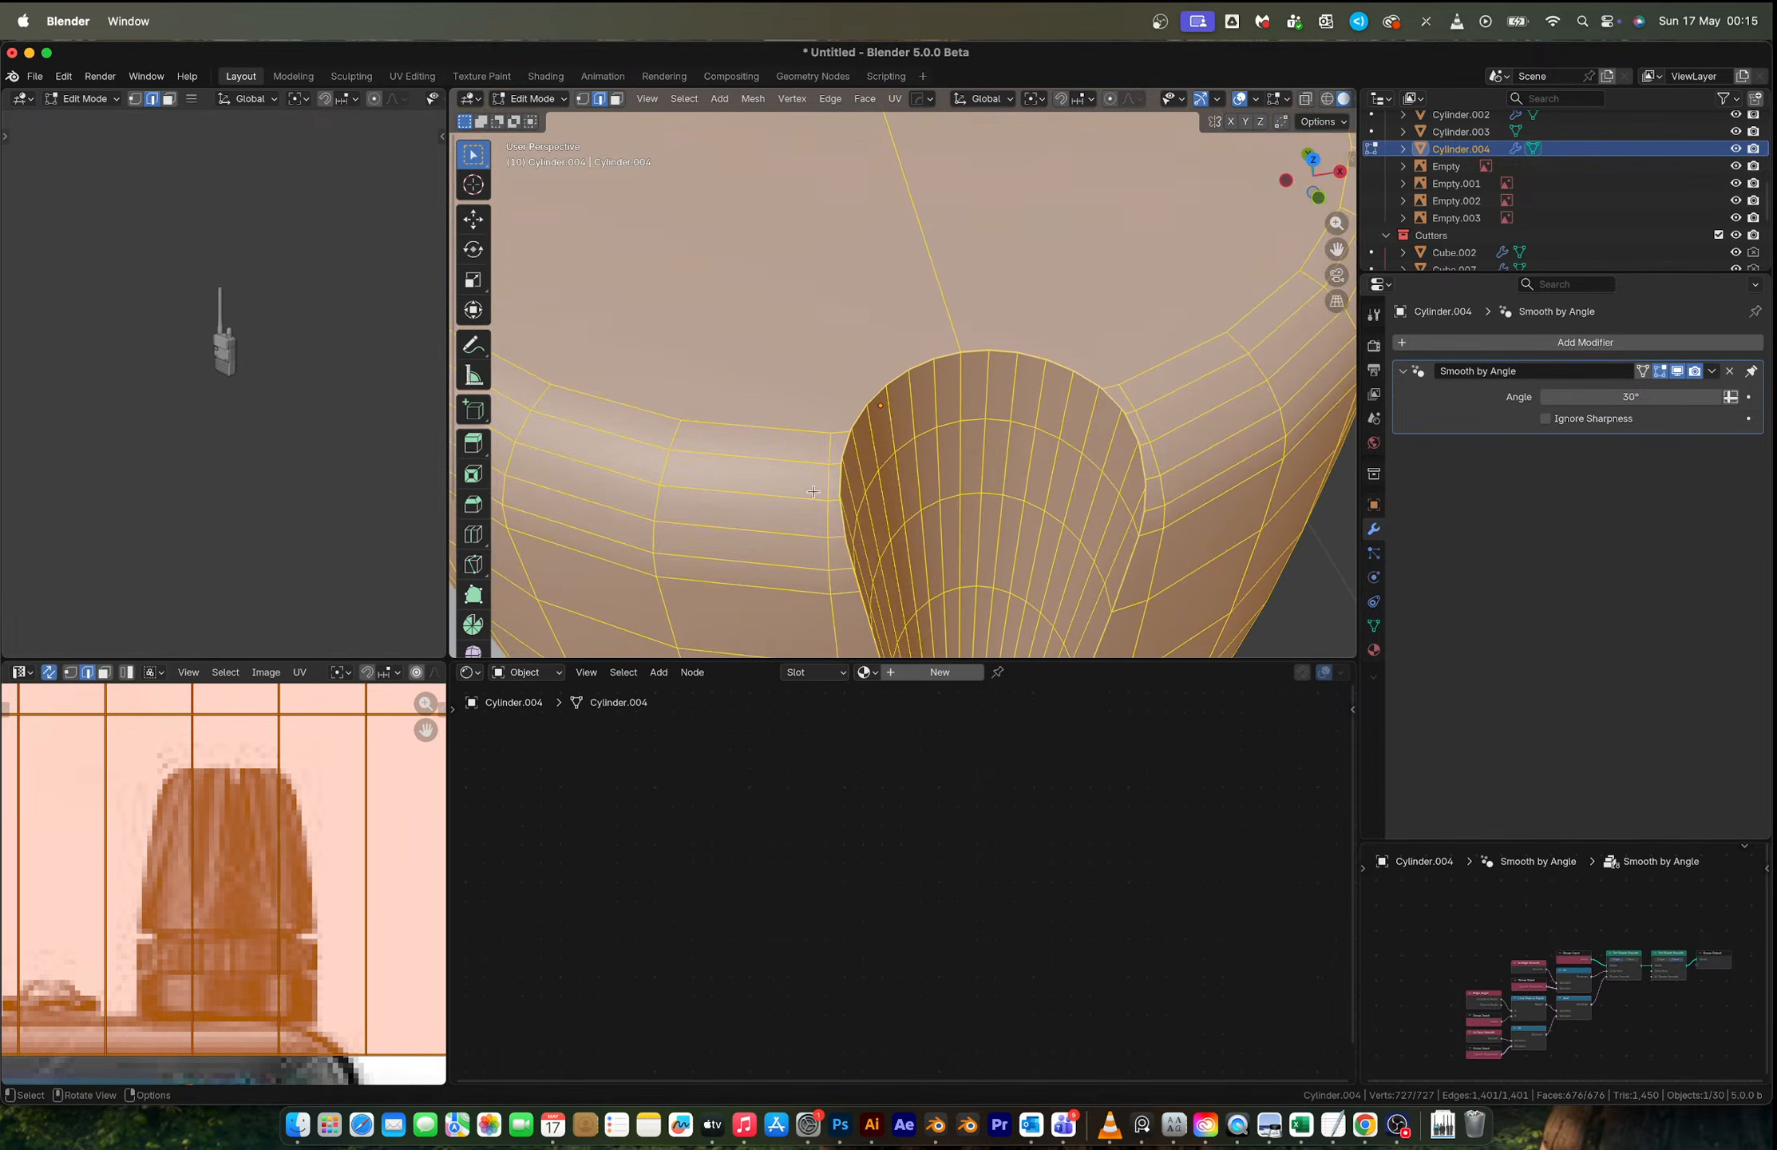
{"action": "key", "text": "1"}
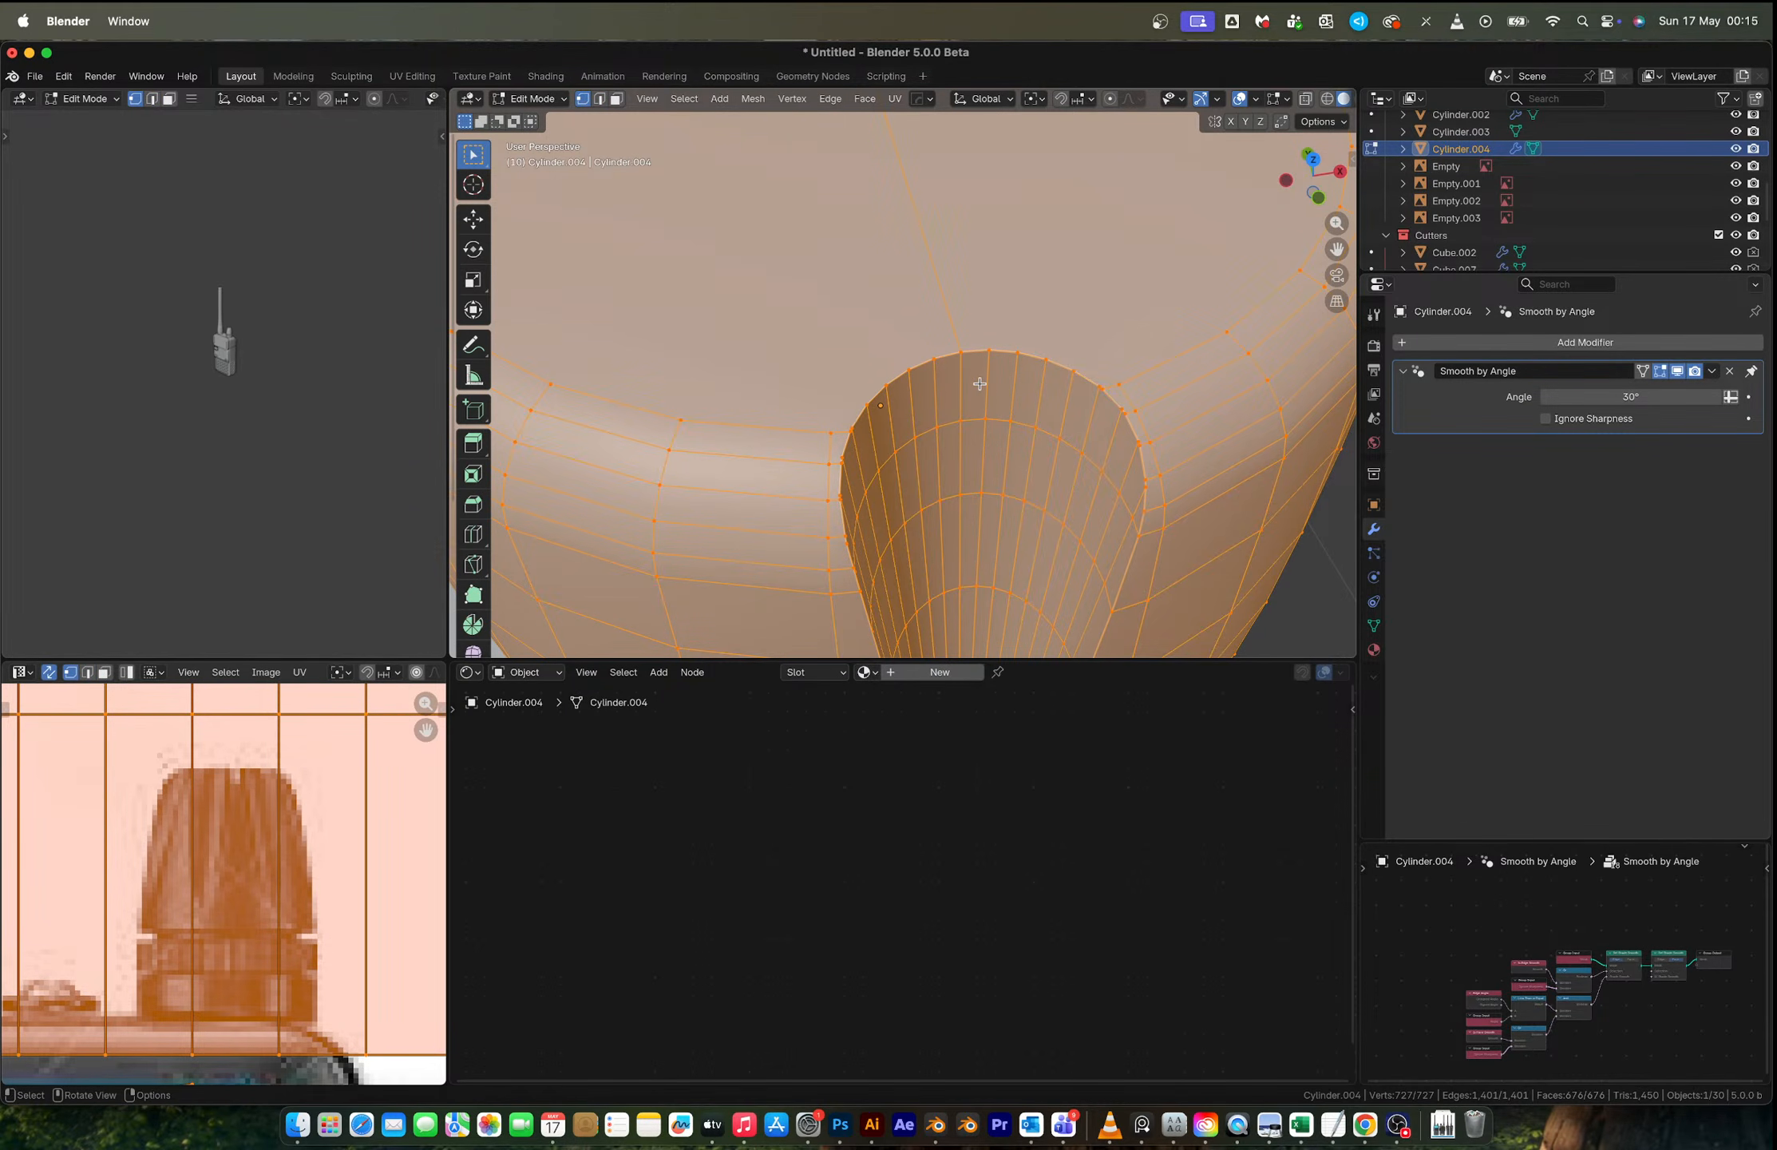
{"action": "scroll", "coordinate": [980, 384], "scroll_direction": "down", "scroll_amount": 6}
{"action": "middle_click_drag", "start_coordinate": [973, 390], "coordinate": [952, 405]}
{"action": "scroll", "coordinate": [952, 404], "scroll_direction": "up", "scroll_amount": 5}
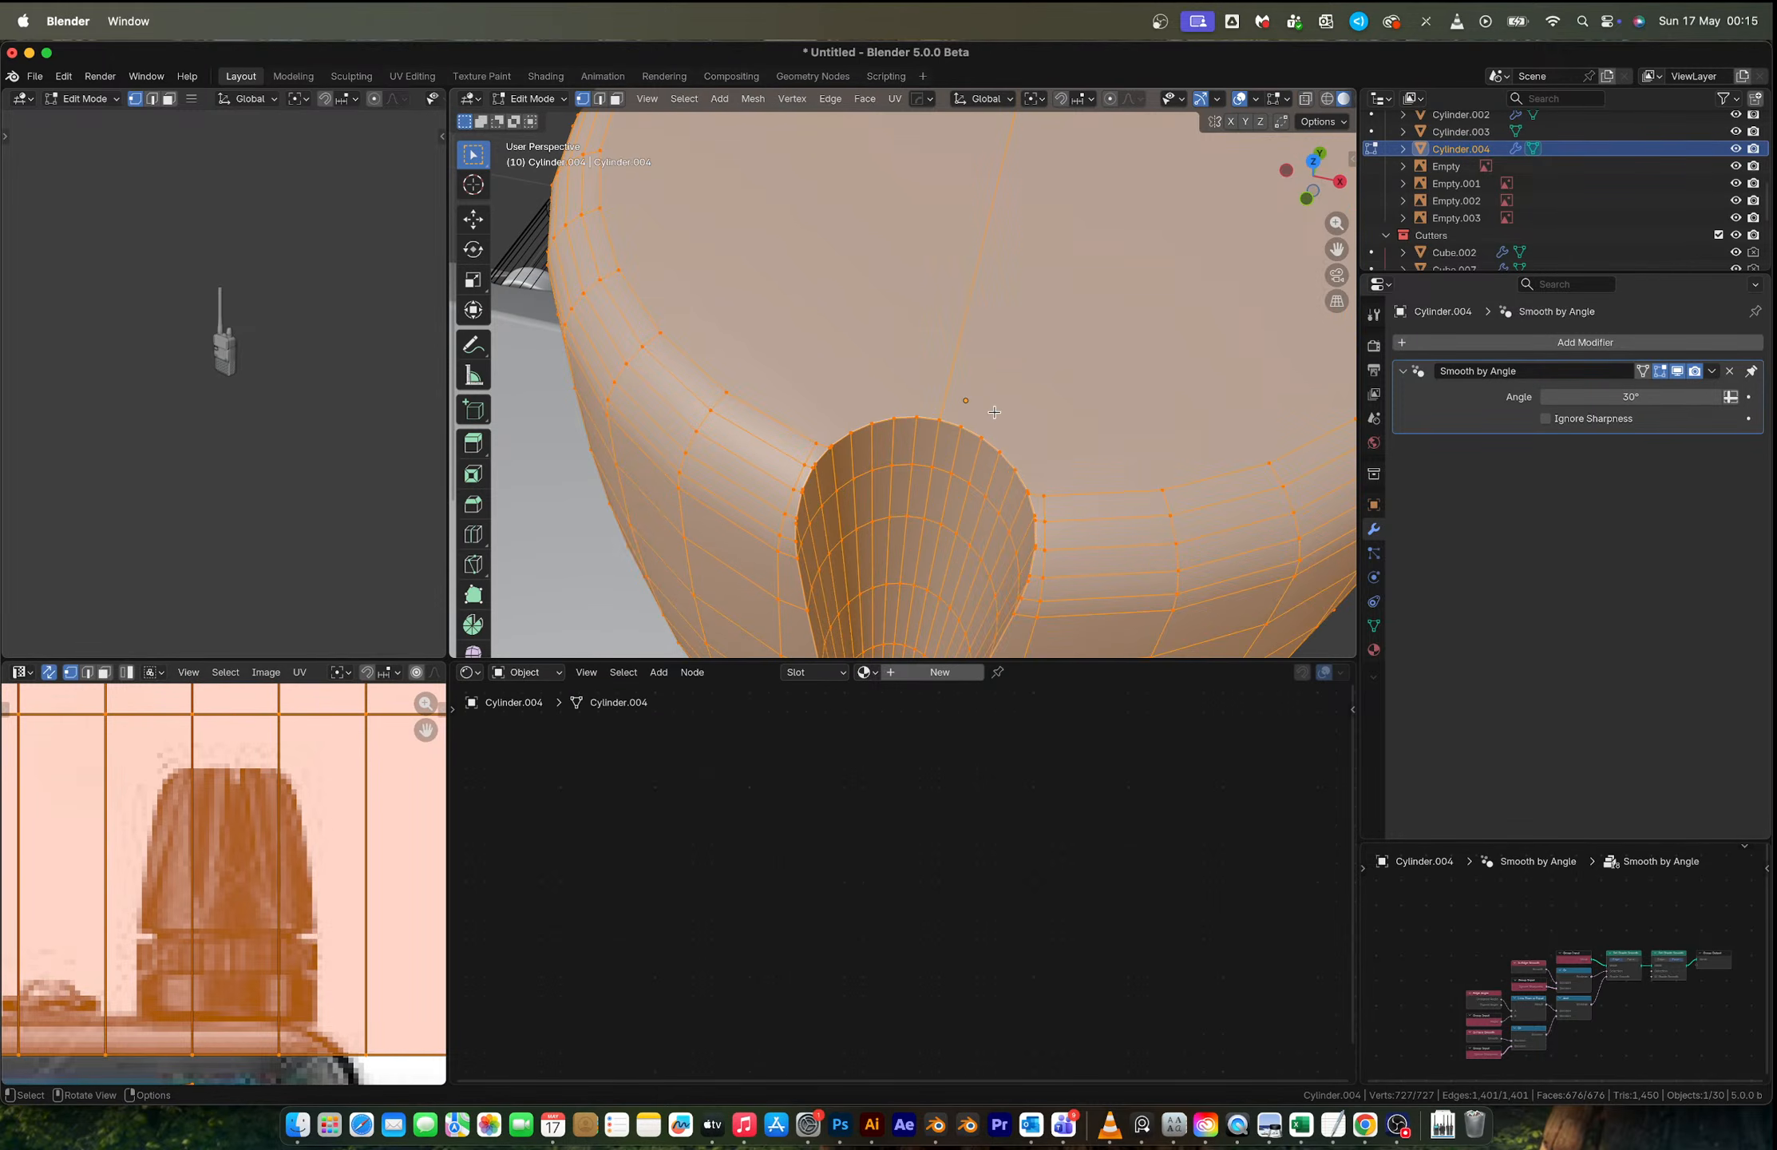
{"action": "scroll", "coordinate": [994, 412], "scroll_direction": "up", "scroll_amount": 5}
{"action": "middle_click_drag", "start_coordinate": [993, 412], "coordinate": [1124, 393]}
{"action": "key", "text": "alt+z"}
{"action": "key", "text": "alt+z"}
{"action": "left_click", "coordinate": [1139, 357]}
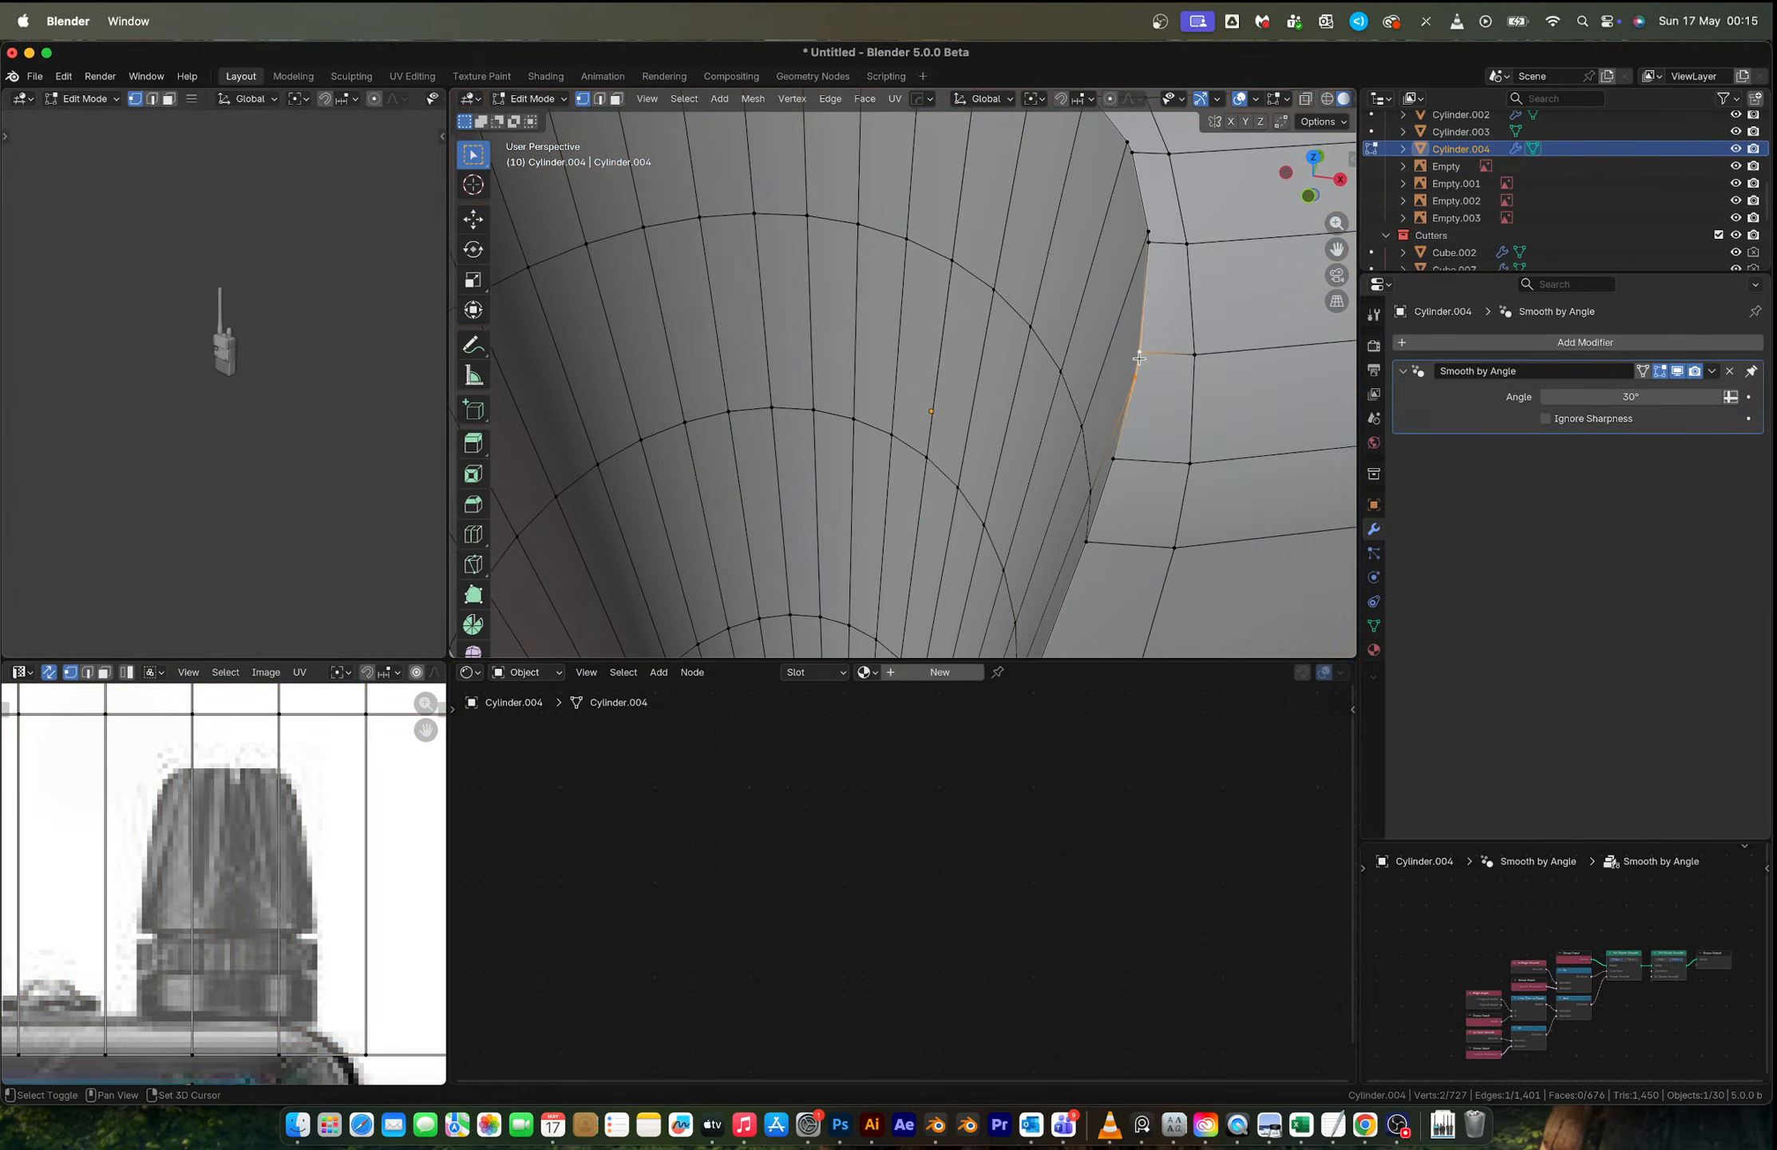
{"action": "key", "text": "m"}
{"action": "left_click", "coordinate": [1139, 360]}
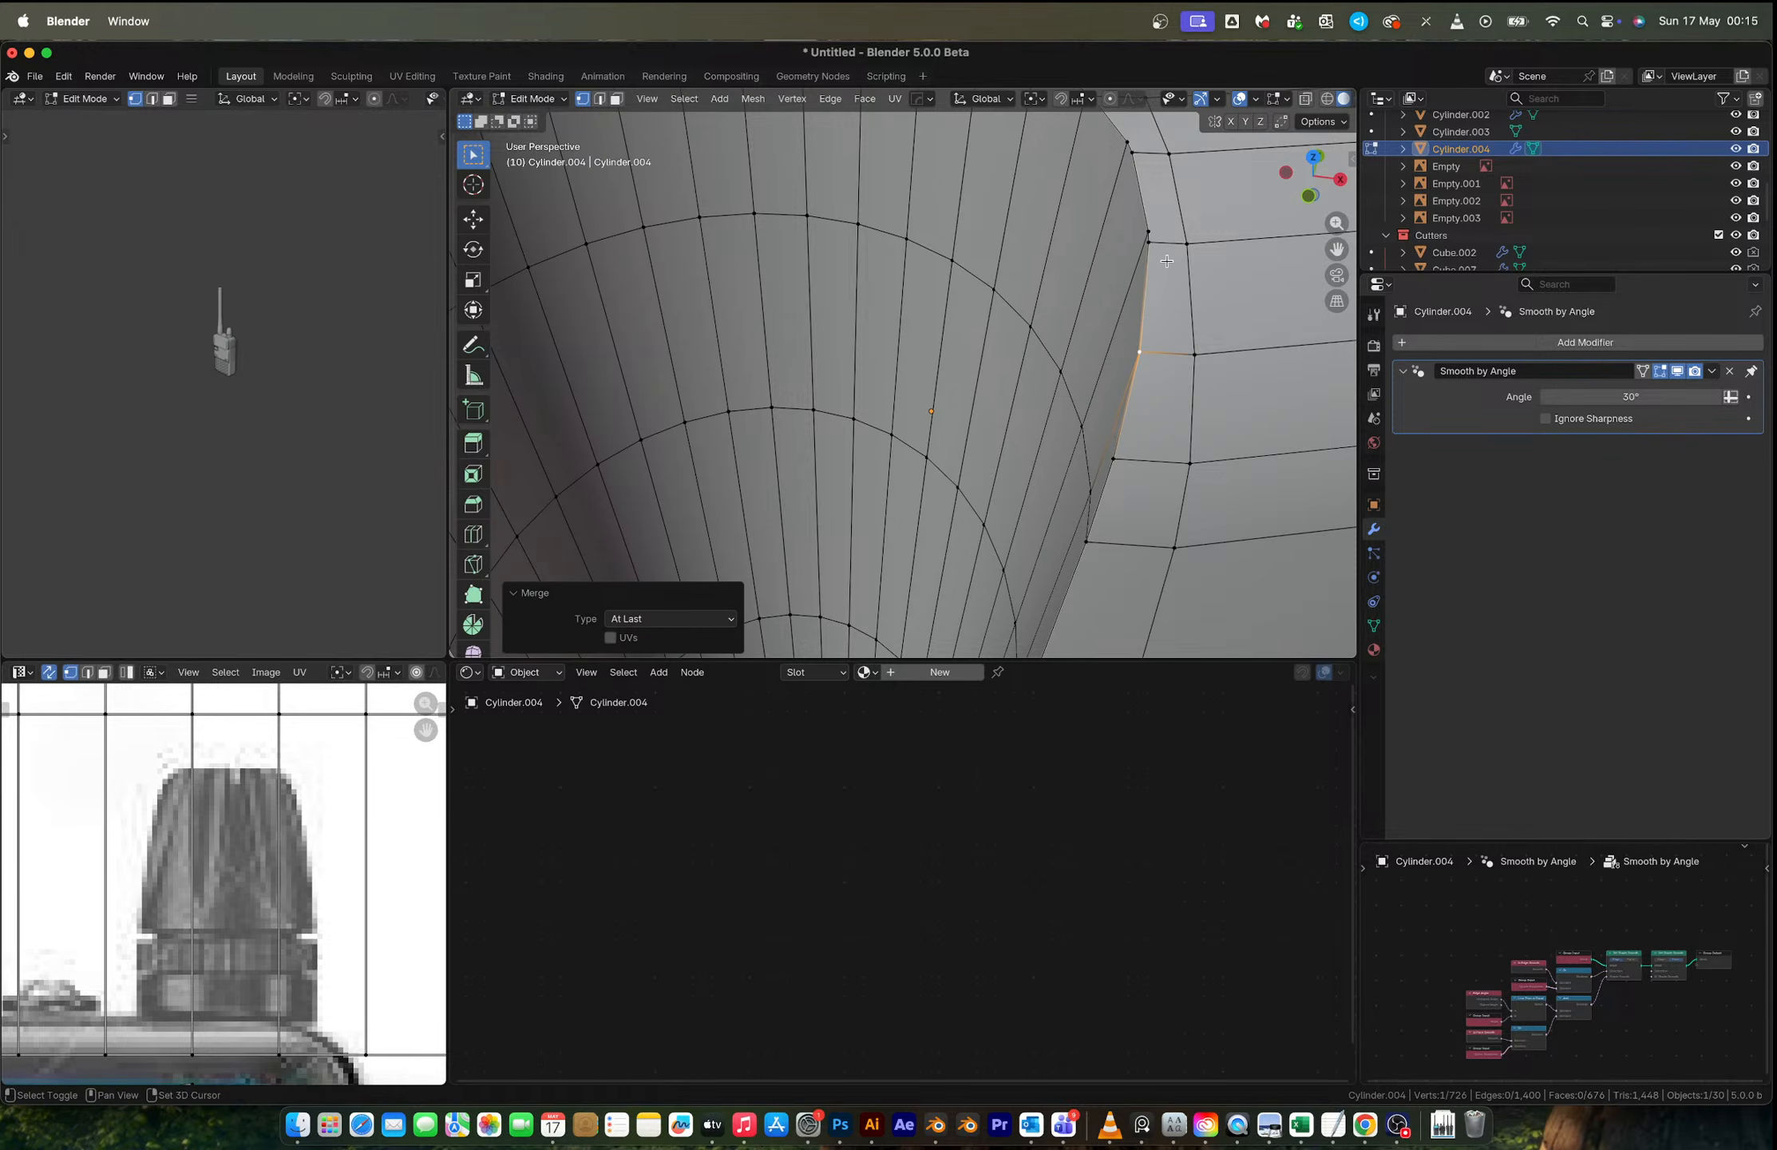
{"action": "left_click", "coordinate": [1148, 233], "text": "shift"}
{"action": "key", "text": "m"}
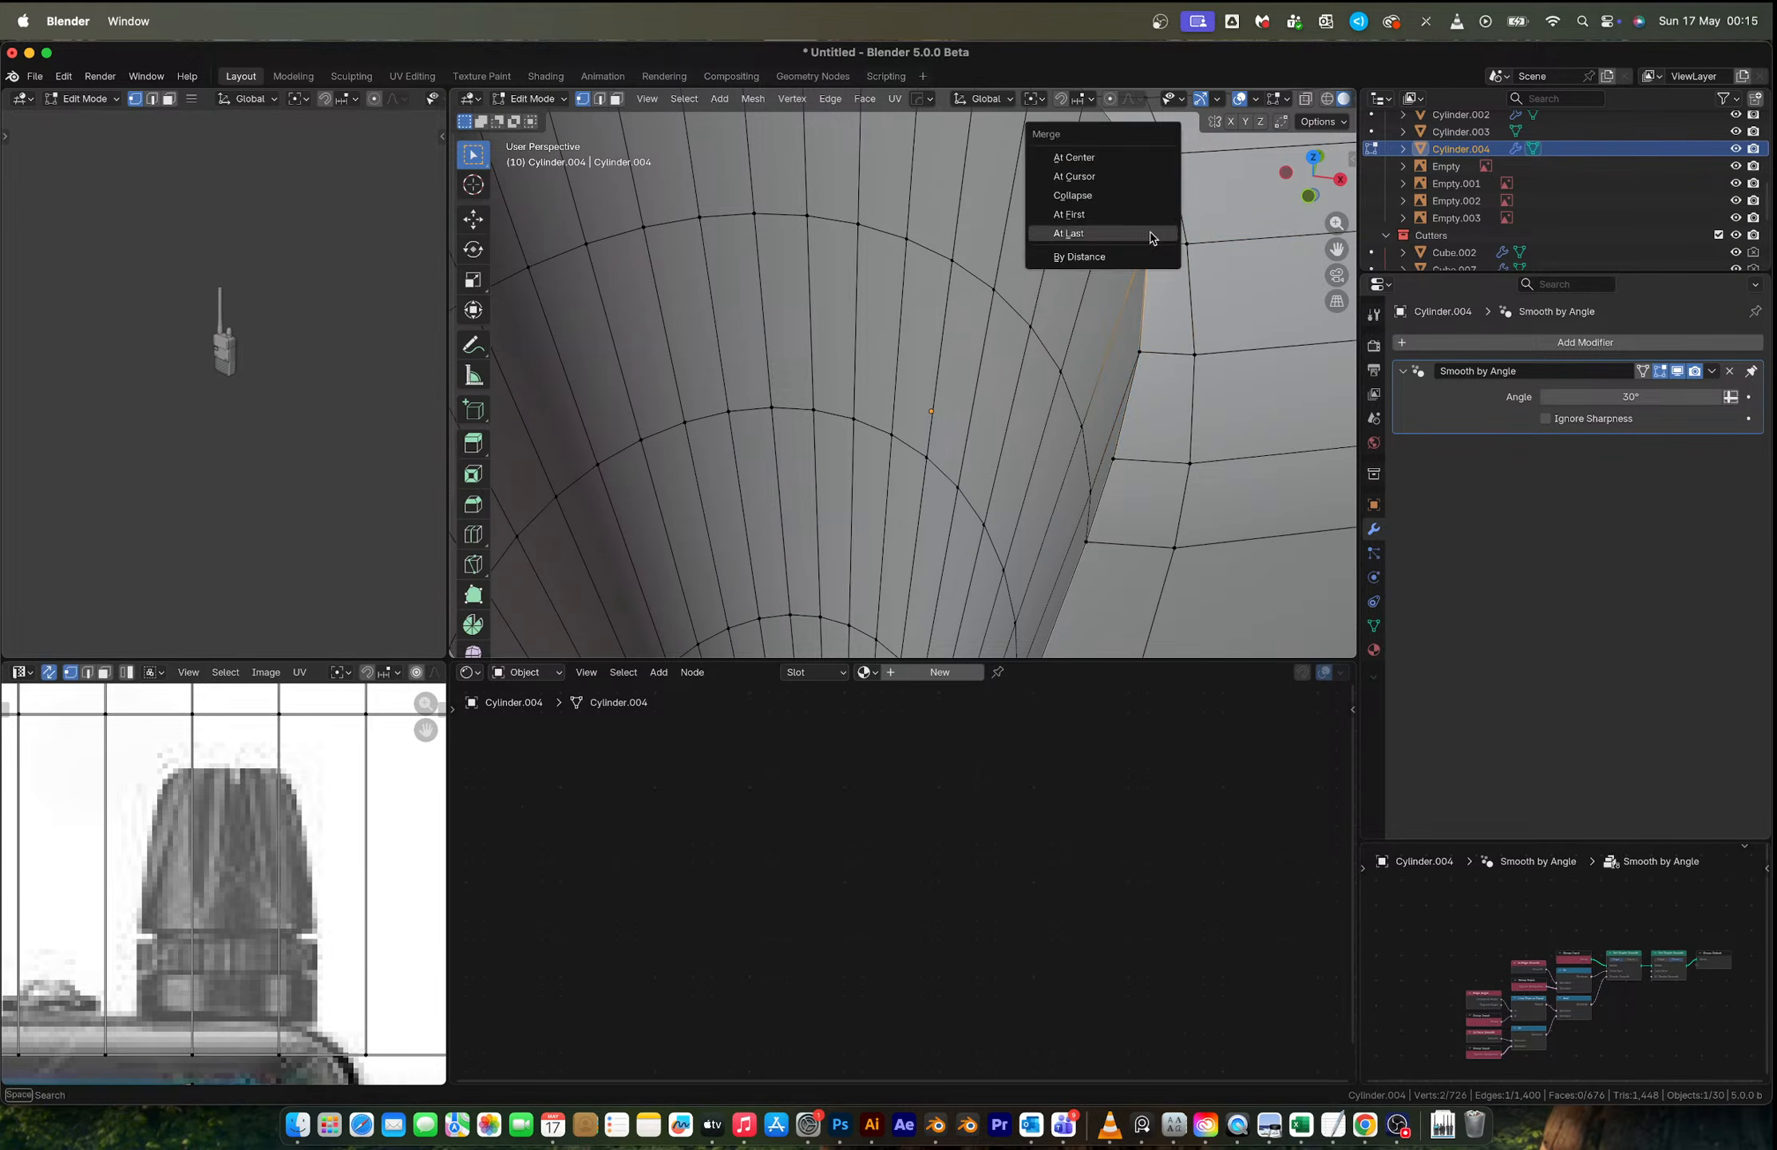
{"action": "left_click", "coordinate": [1150, 233]}
Step: Merge the next two close vertex pairs At Last further up the groove's right rim toward the cap's top face
{"action": "middle_click_drag", "start_coordinate": [1150, 235], "coordinate": [1138, 386], "text": "shift"}
{"action": "left_click", "coordinate": [1119, 348]}
{"action": "left_click", "coordinate": [1109, 330], "text": "shift"}
{"action": "key", "text": "m"}
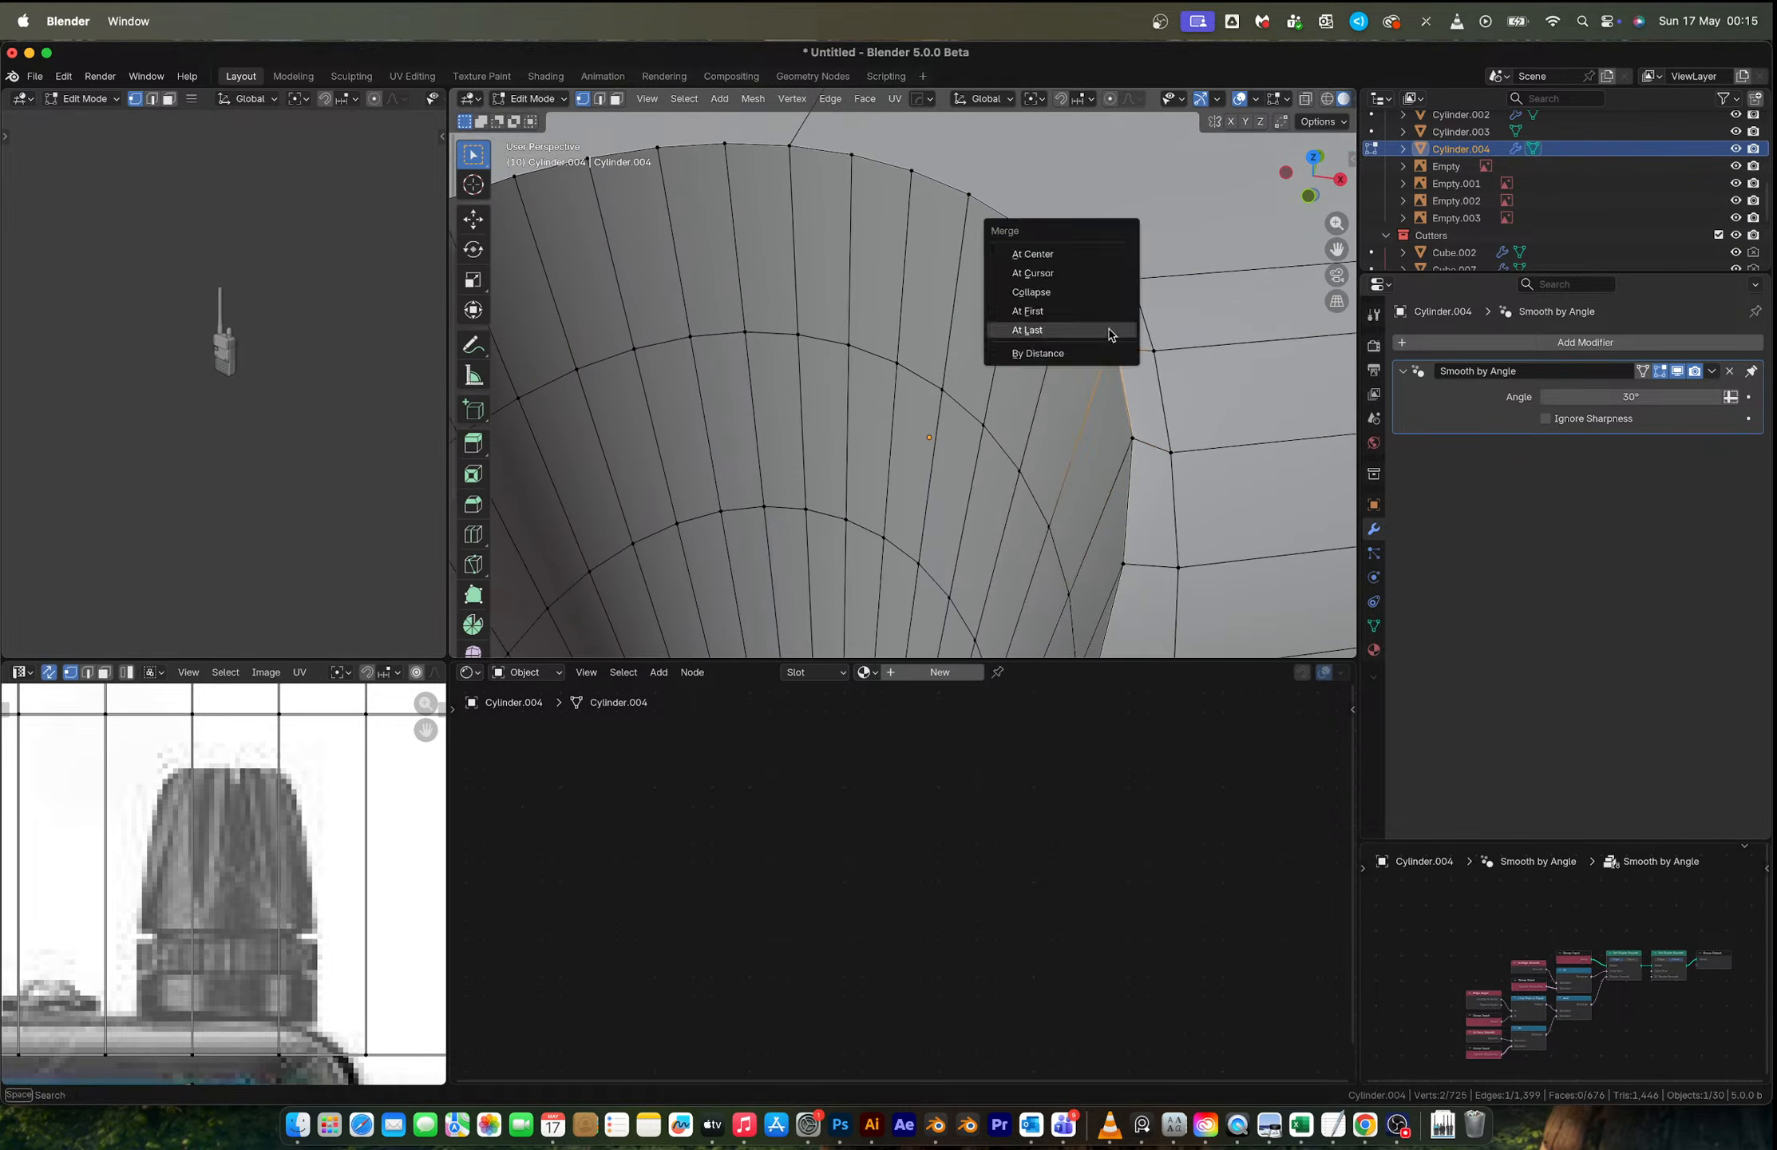
{"action": "left_click", "coordinate": [1109, 330]}
{"action": "left_click", "coordinate": [1079, 278]}
{"action": "left_click", "coordinate": [1070, 268], "text": "shift"}
{"action": "key", "text": "m"}
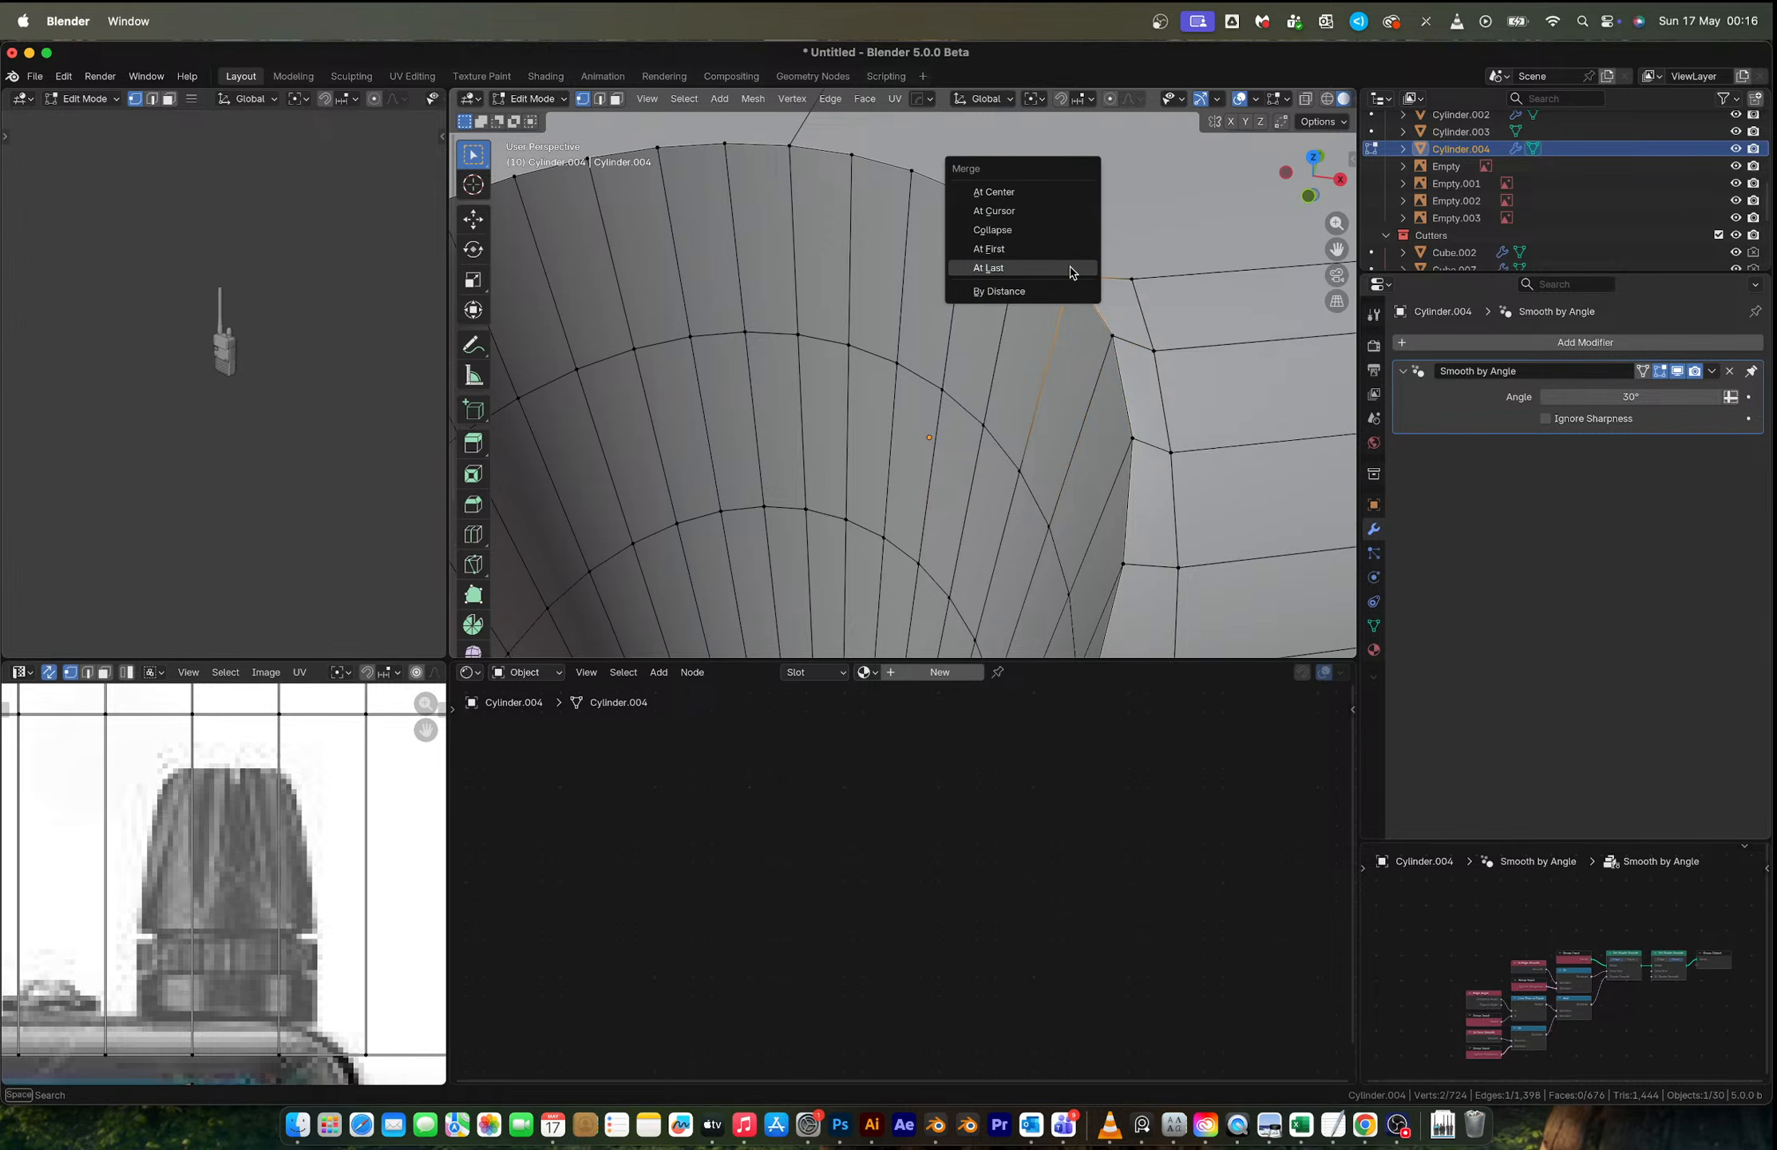
{"action": "left_click", "coordinate": [1070, 268]}
Step: Mirror the cap across X in Object Mode to carry the merged right rim to the left side, and apply the mirror modifier
{"action": "scroll", "coordinate": [1071, 271], "scroll_direction": "down", "scroll_amount": 5}
{"action": "key", "text": "Tab"}
{"action": "key", "text": "alt+x"}
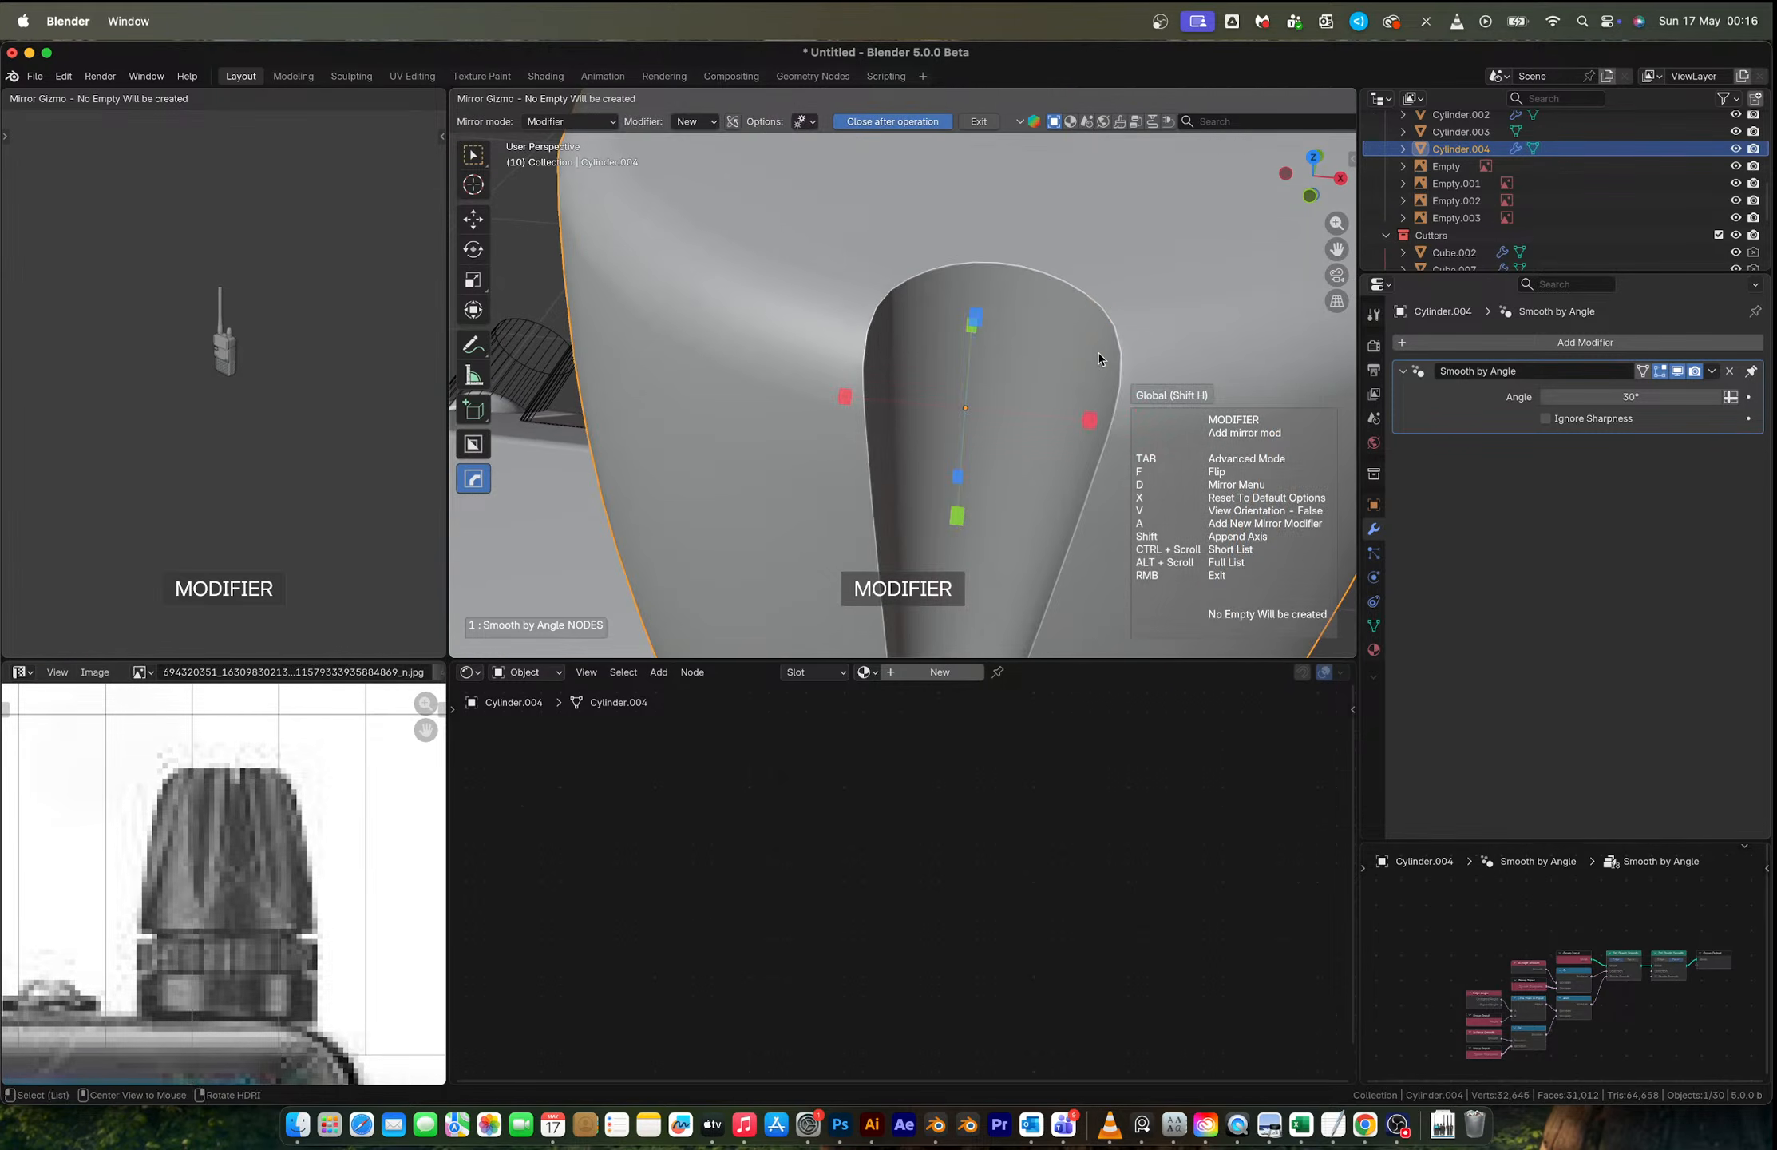
{"action": "scroll", "coordinate": [1101, 363], "scroll_direction": "down", "scroll_amount": 4}
{"action": "left_click", "coordinate": [1124, 397]}
{"action": "key", "text": "ctrl+a"}
{"action": "scroll", "coordinate": [1123, 385], "scroll_direction": "up", "scroll_amount": 1}
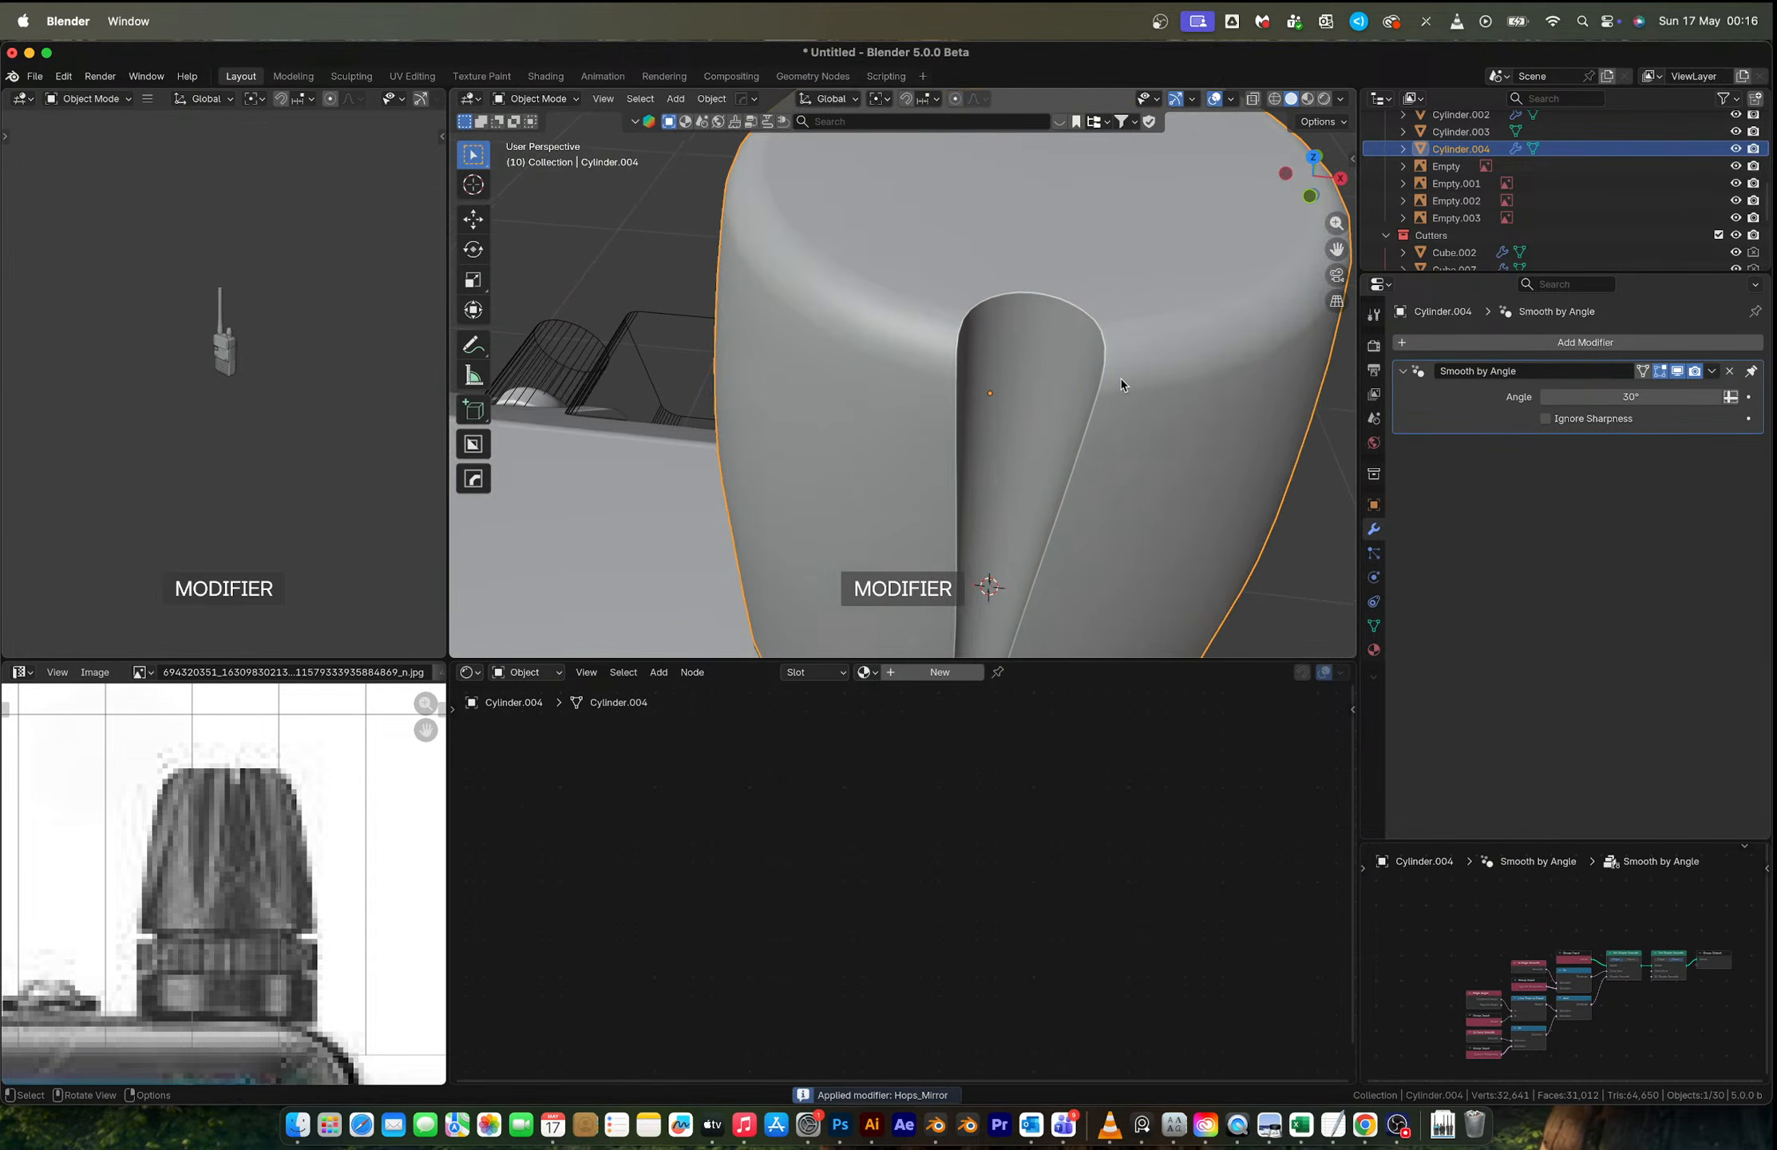
{"action": "scroll", "coordinate": [1121, 384], "scroll_direction": "up", "scroll_amount": 1}
Step: Try extruding the two halves of the cap's top face upward about 0.007 m, and undo it
{"action": "key", "text": "Tab"}
{"action": "scroll", "coordinate": [993, 356], "scroll_direction": "up", "scroll_amount": 1}
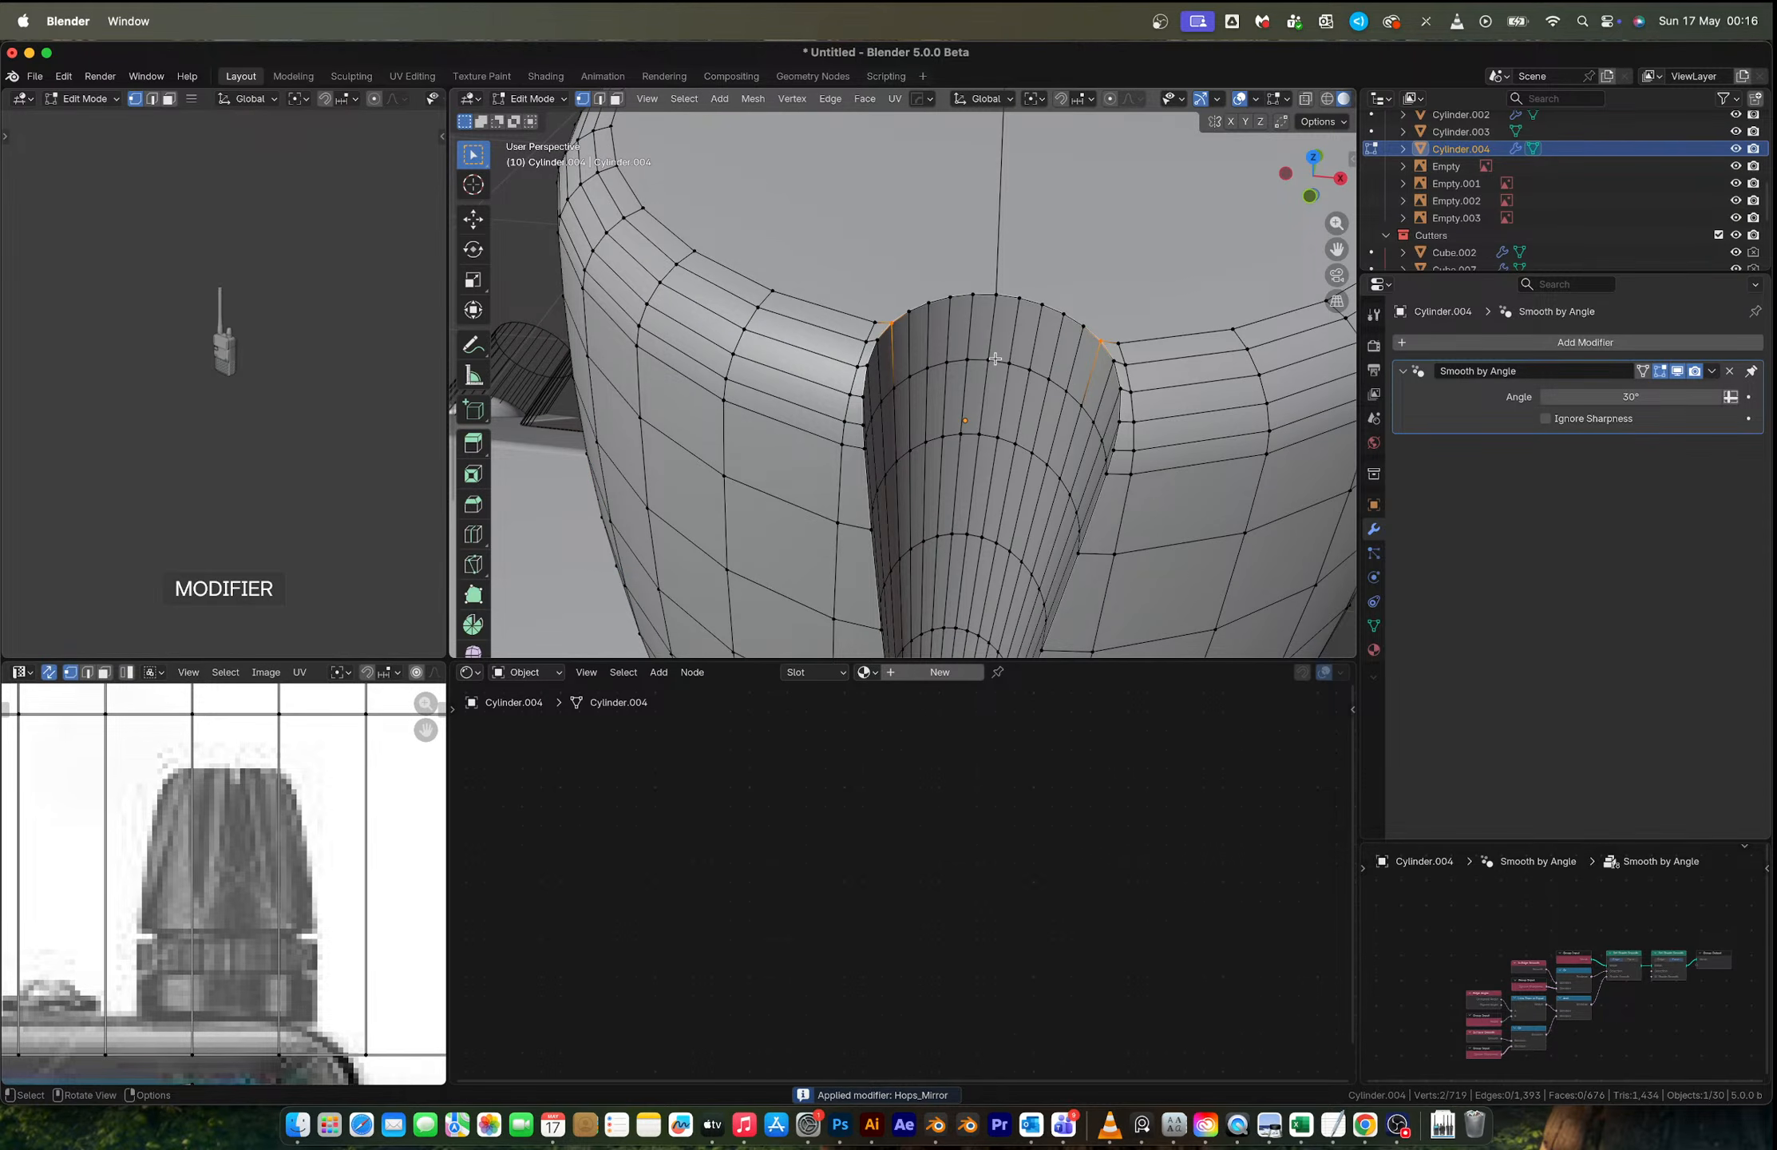
{"action": "scroll", "coordinate": [995, 359], "scroll_direction": "down", "scroll_amount": 5}
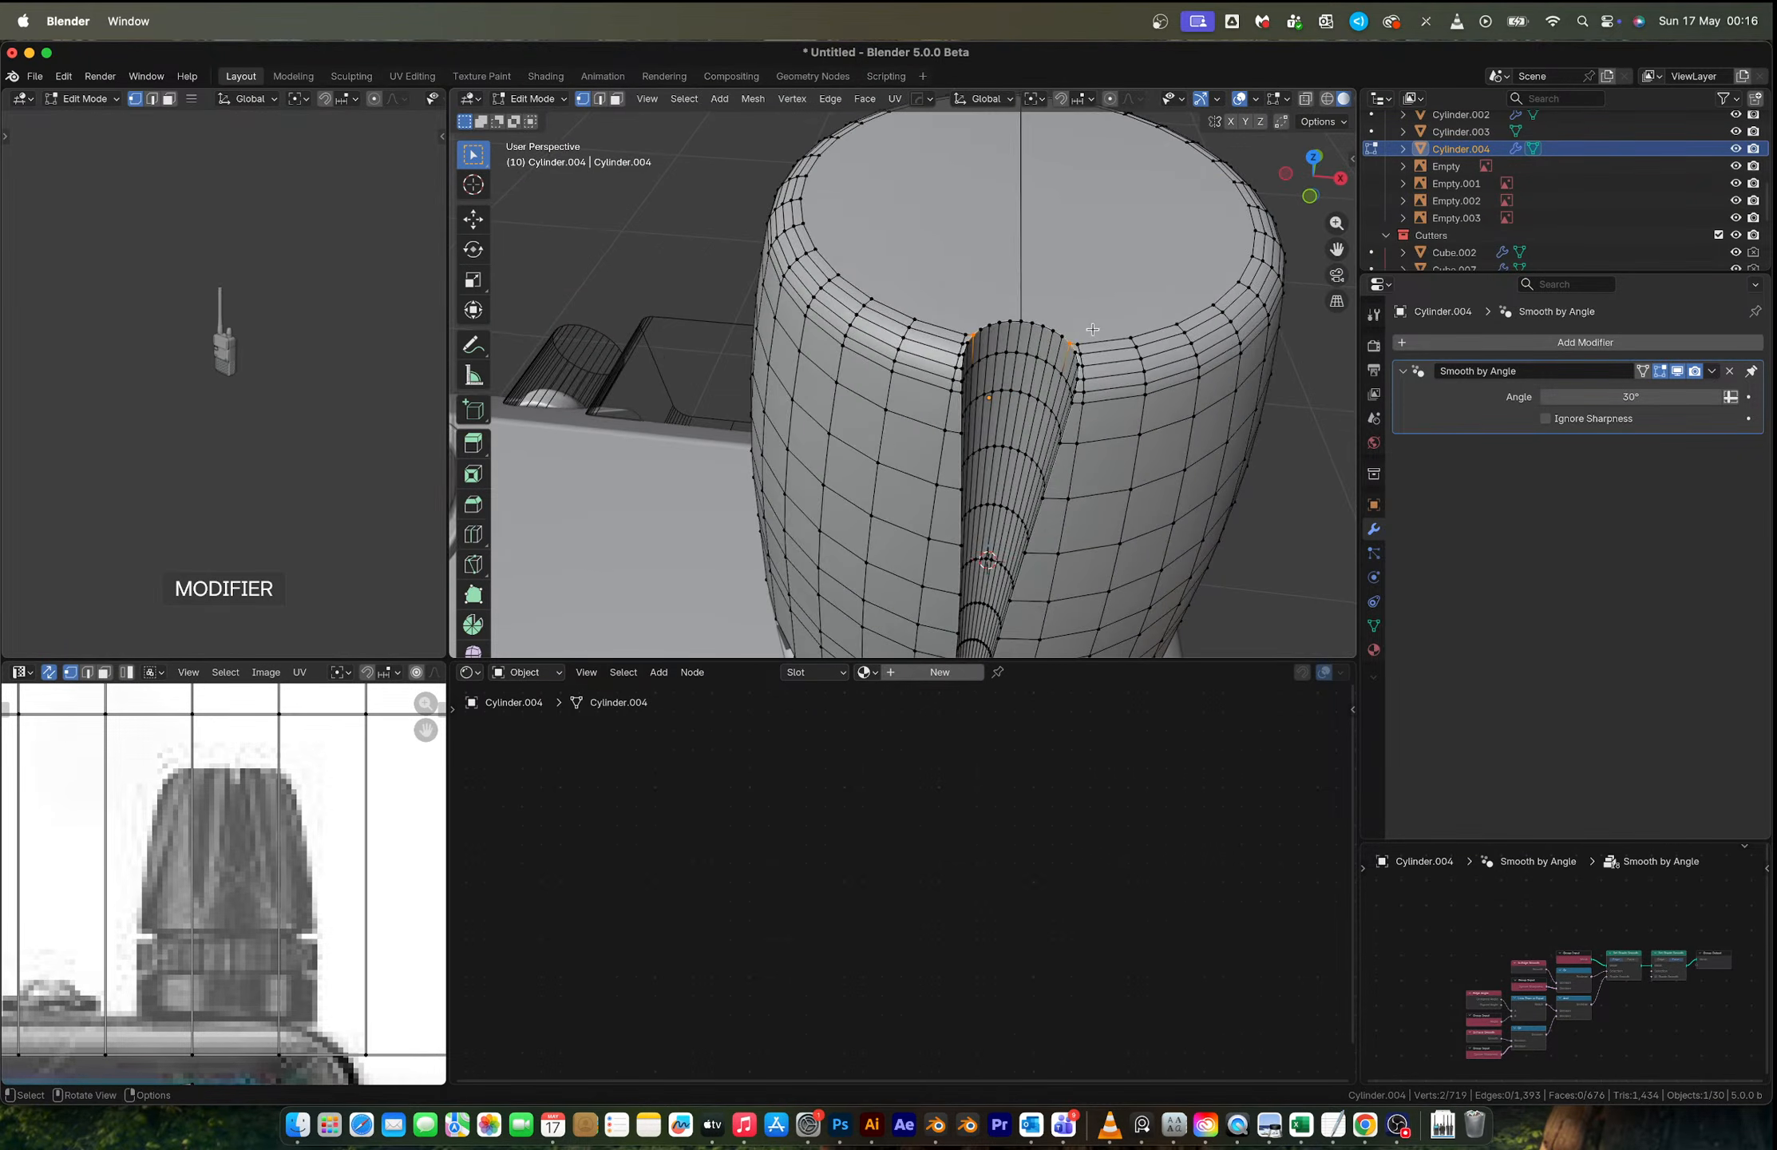
{"action": "scroll", "coordinate": [1092, 329], "scroll_direction": "down", "scroll_amount": 3}
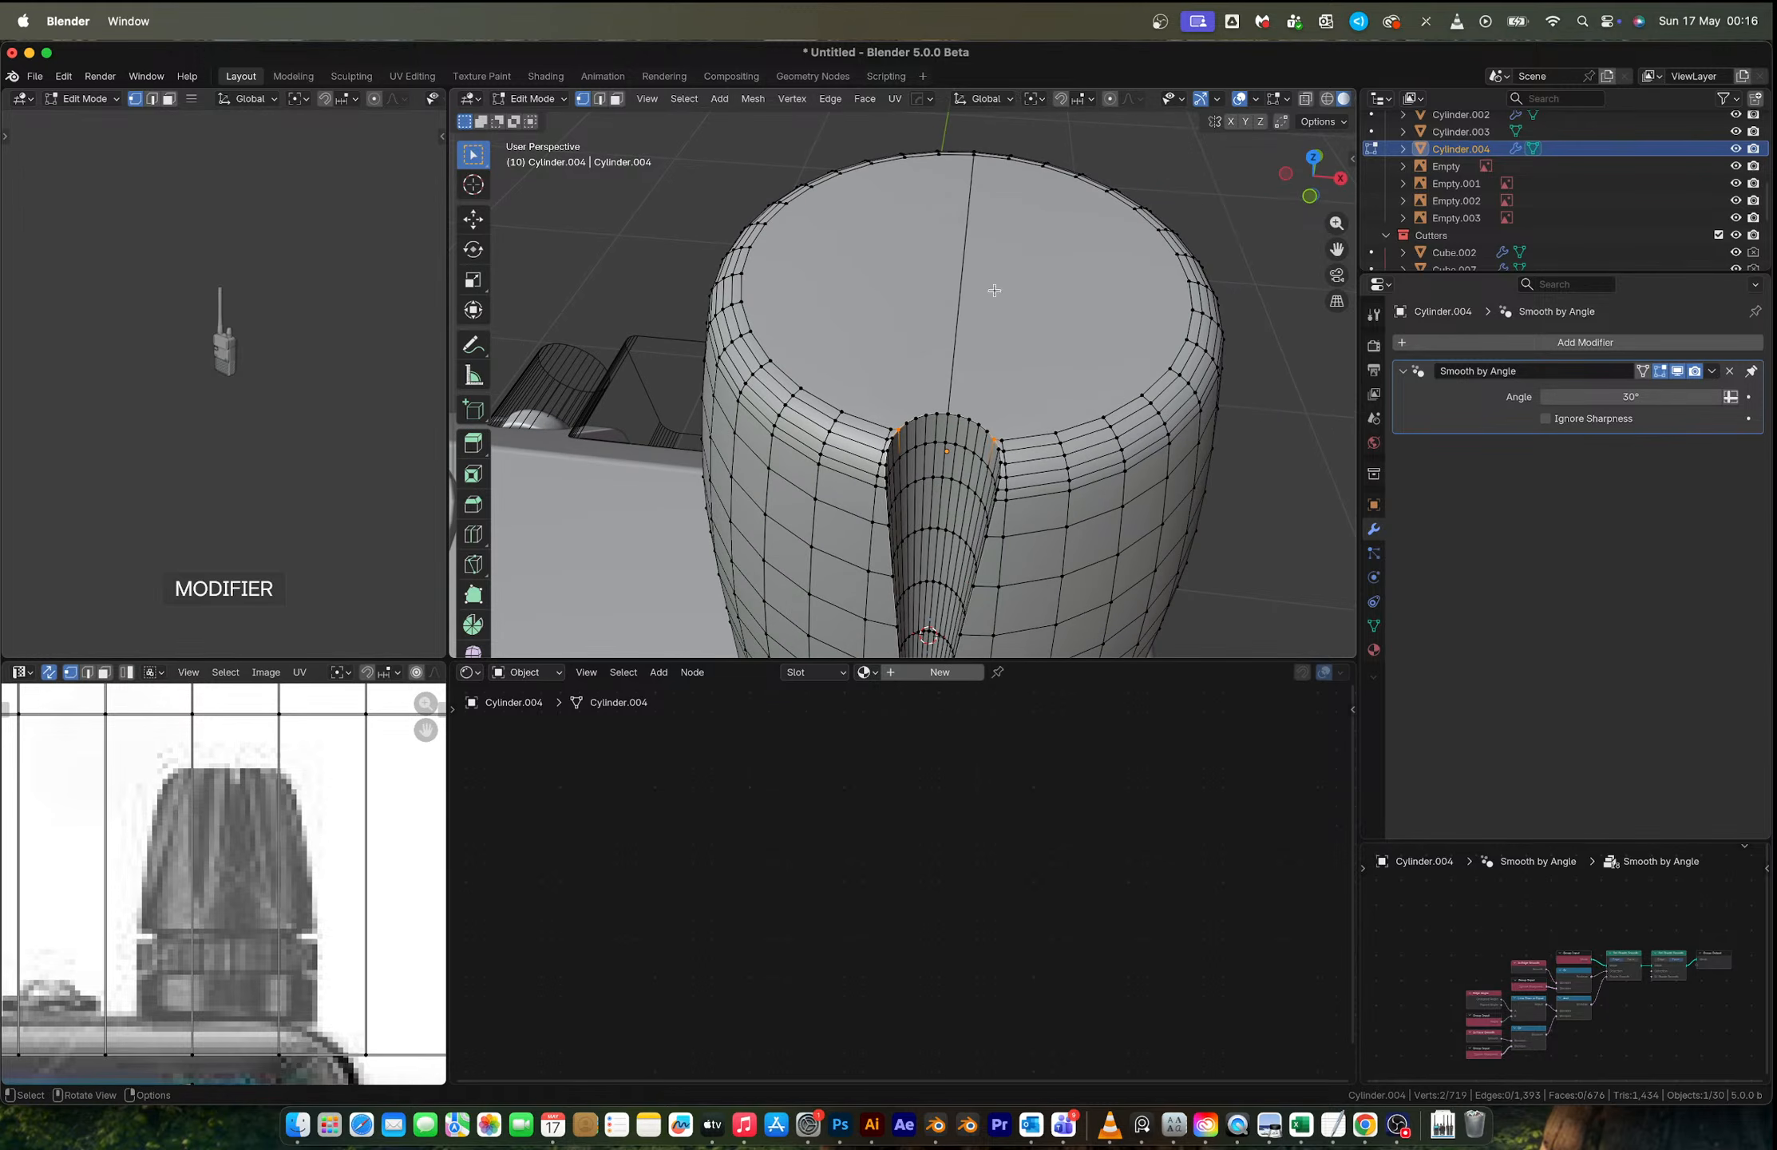
{"action": "key", "text": "3"}
{"action": "left_click", "coordinate": [1074, 323]}
{"action": "left_click", "coordinate": [894, 319], "text": "shift"}
{"action": "key", "text": "e"}
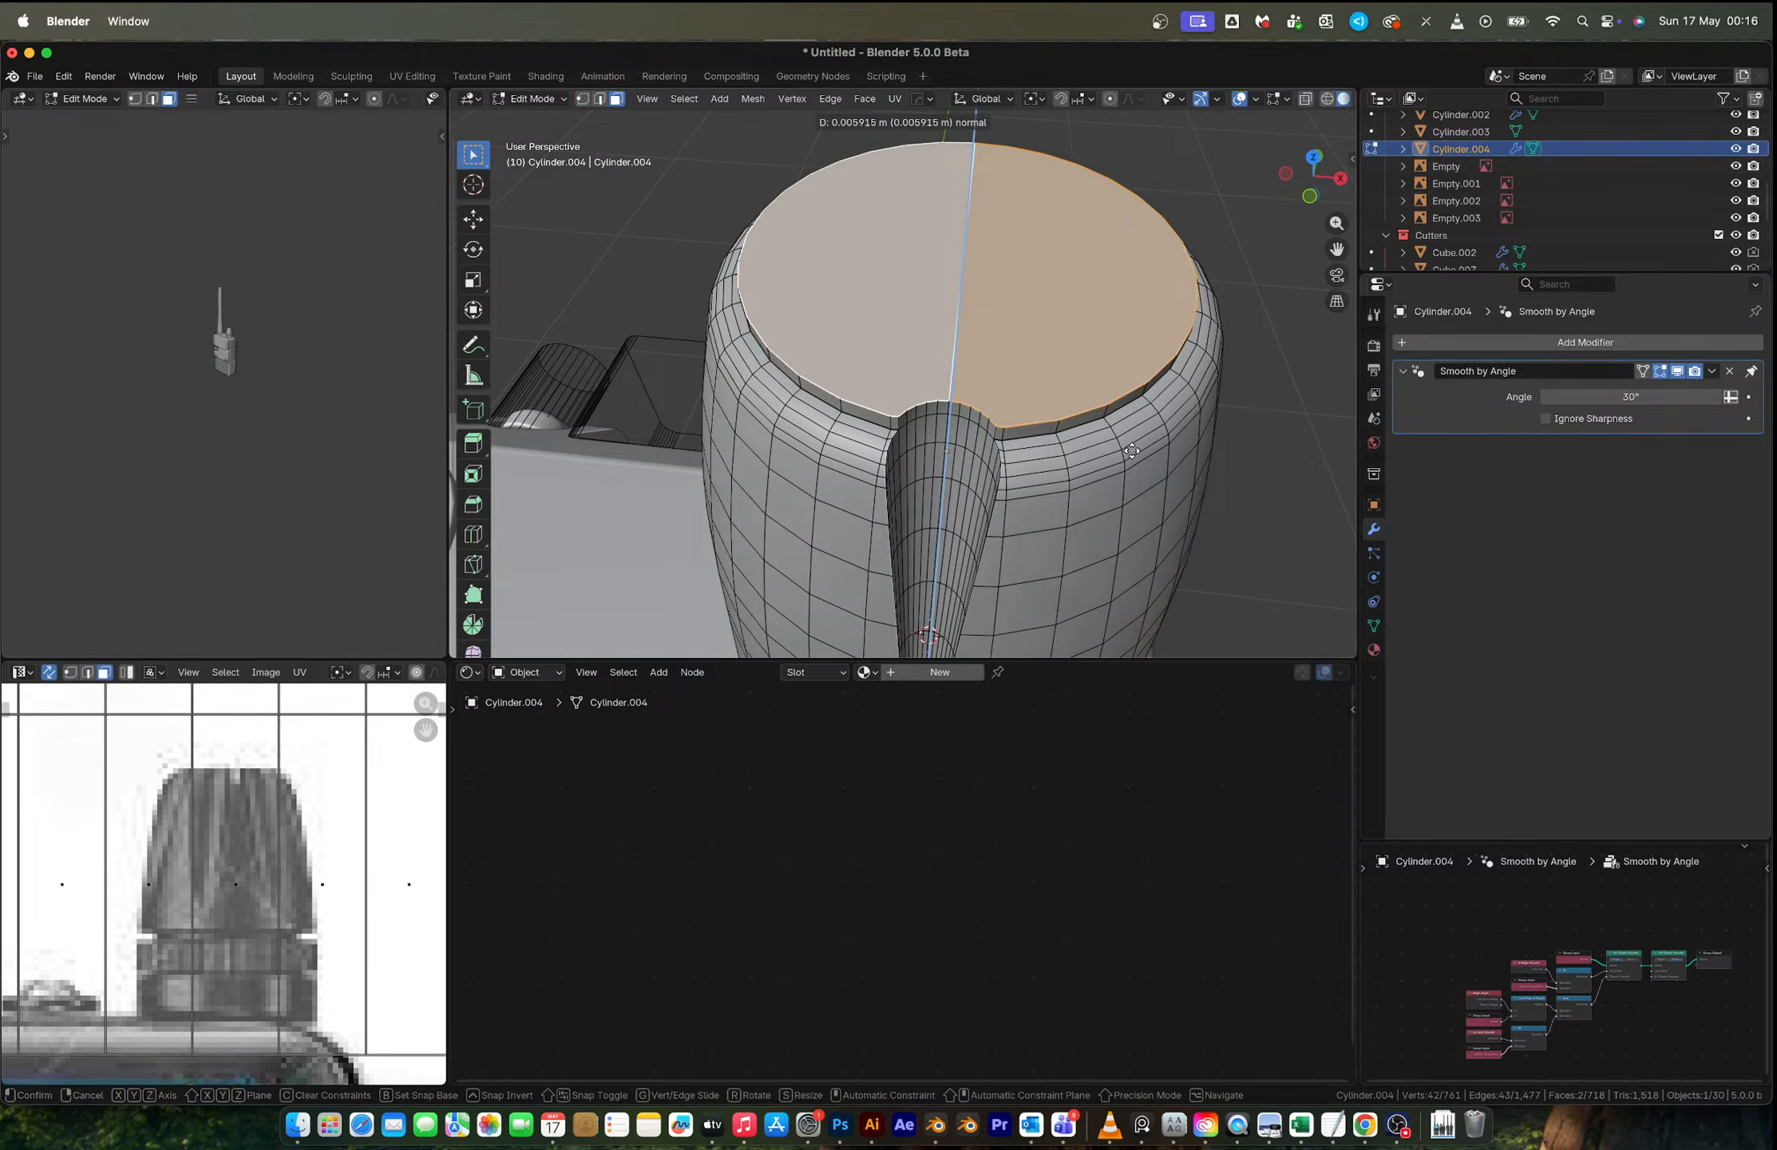
{"action": "left_click", "coordinate": [1125, 448]}
{"action": "key", "text": "z"}
{"action": "left_click", "coordinate": [1134, 455]}
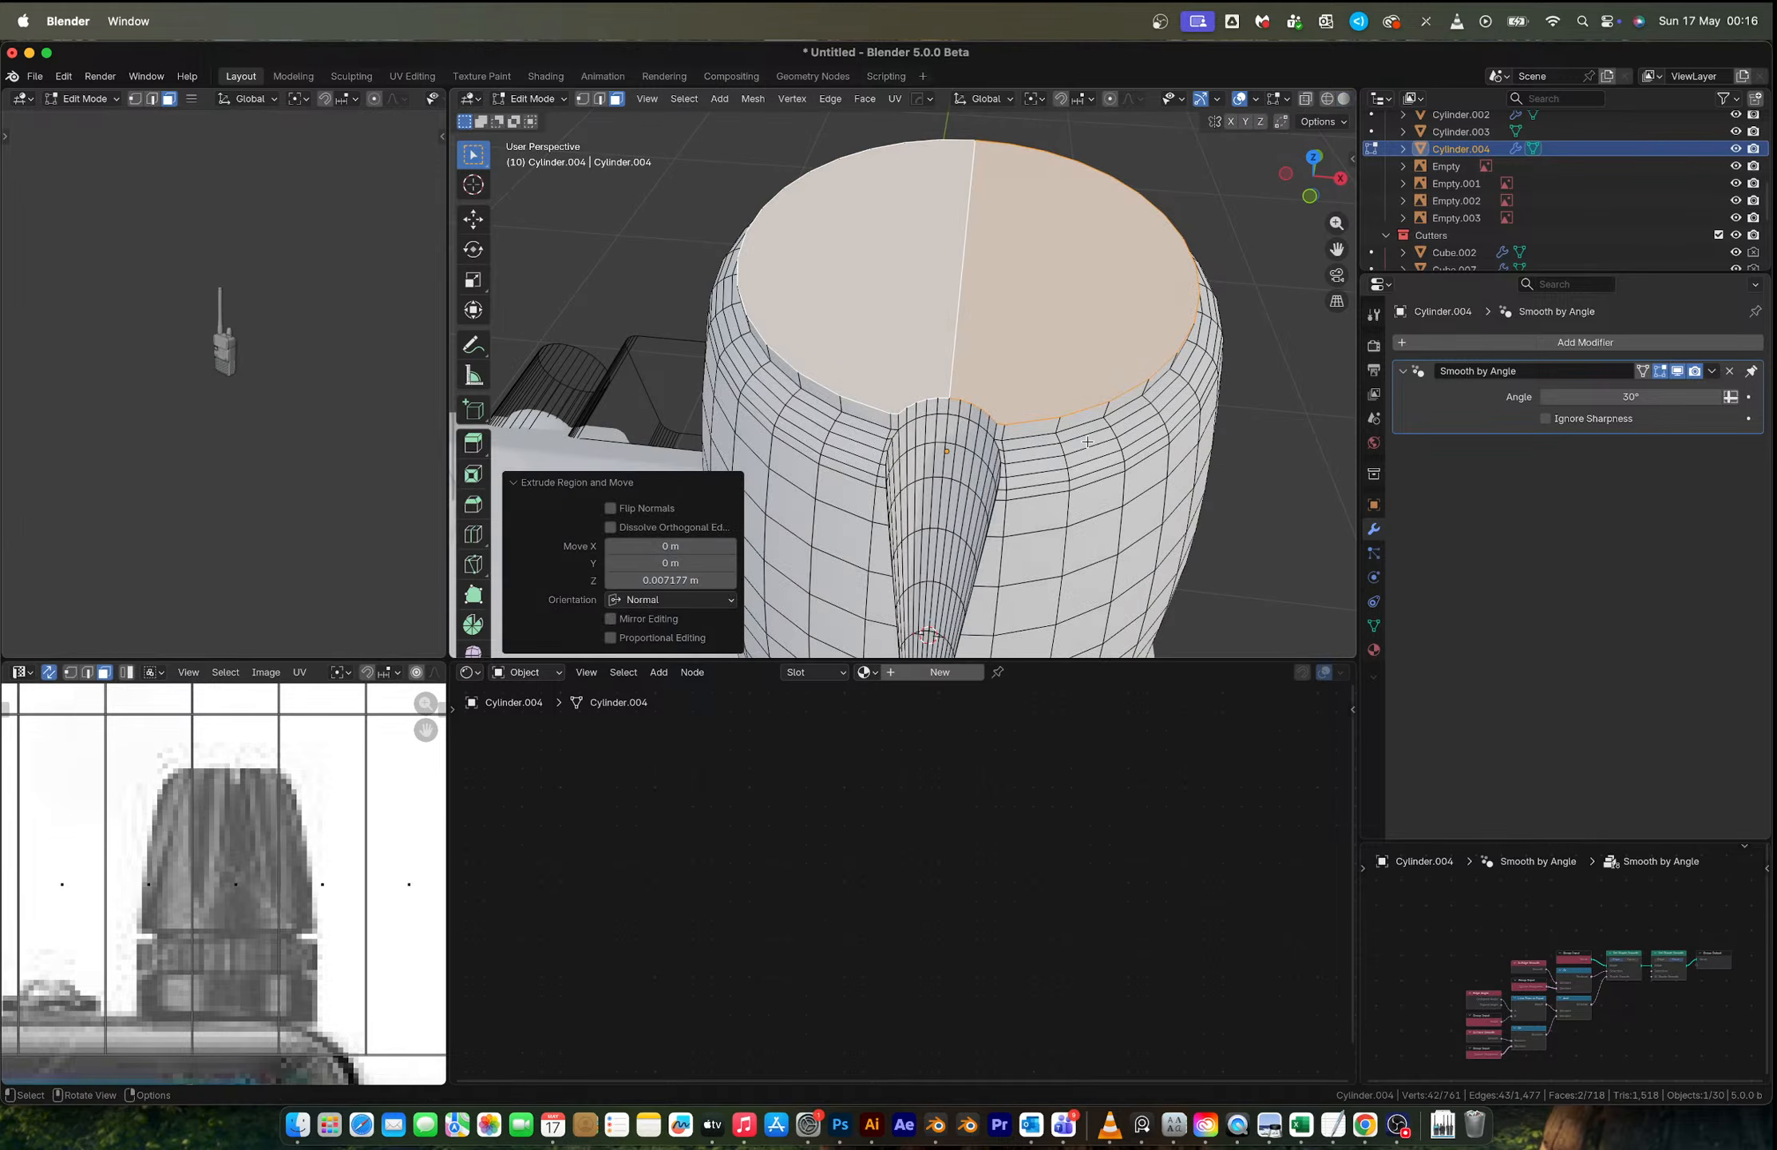
{"action": "key", "text": "z"}
{"action": "left_click", "coordinate": [1210, 443]}
{"action": "key", "text": "ctrl+z"}
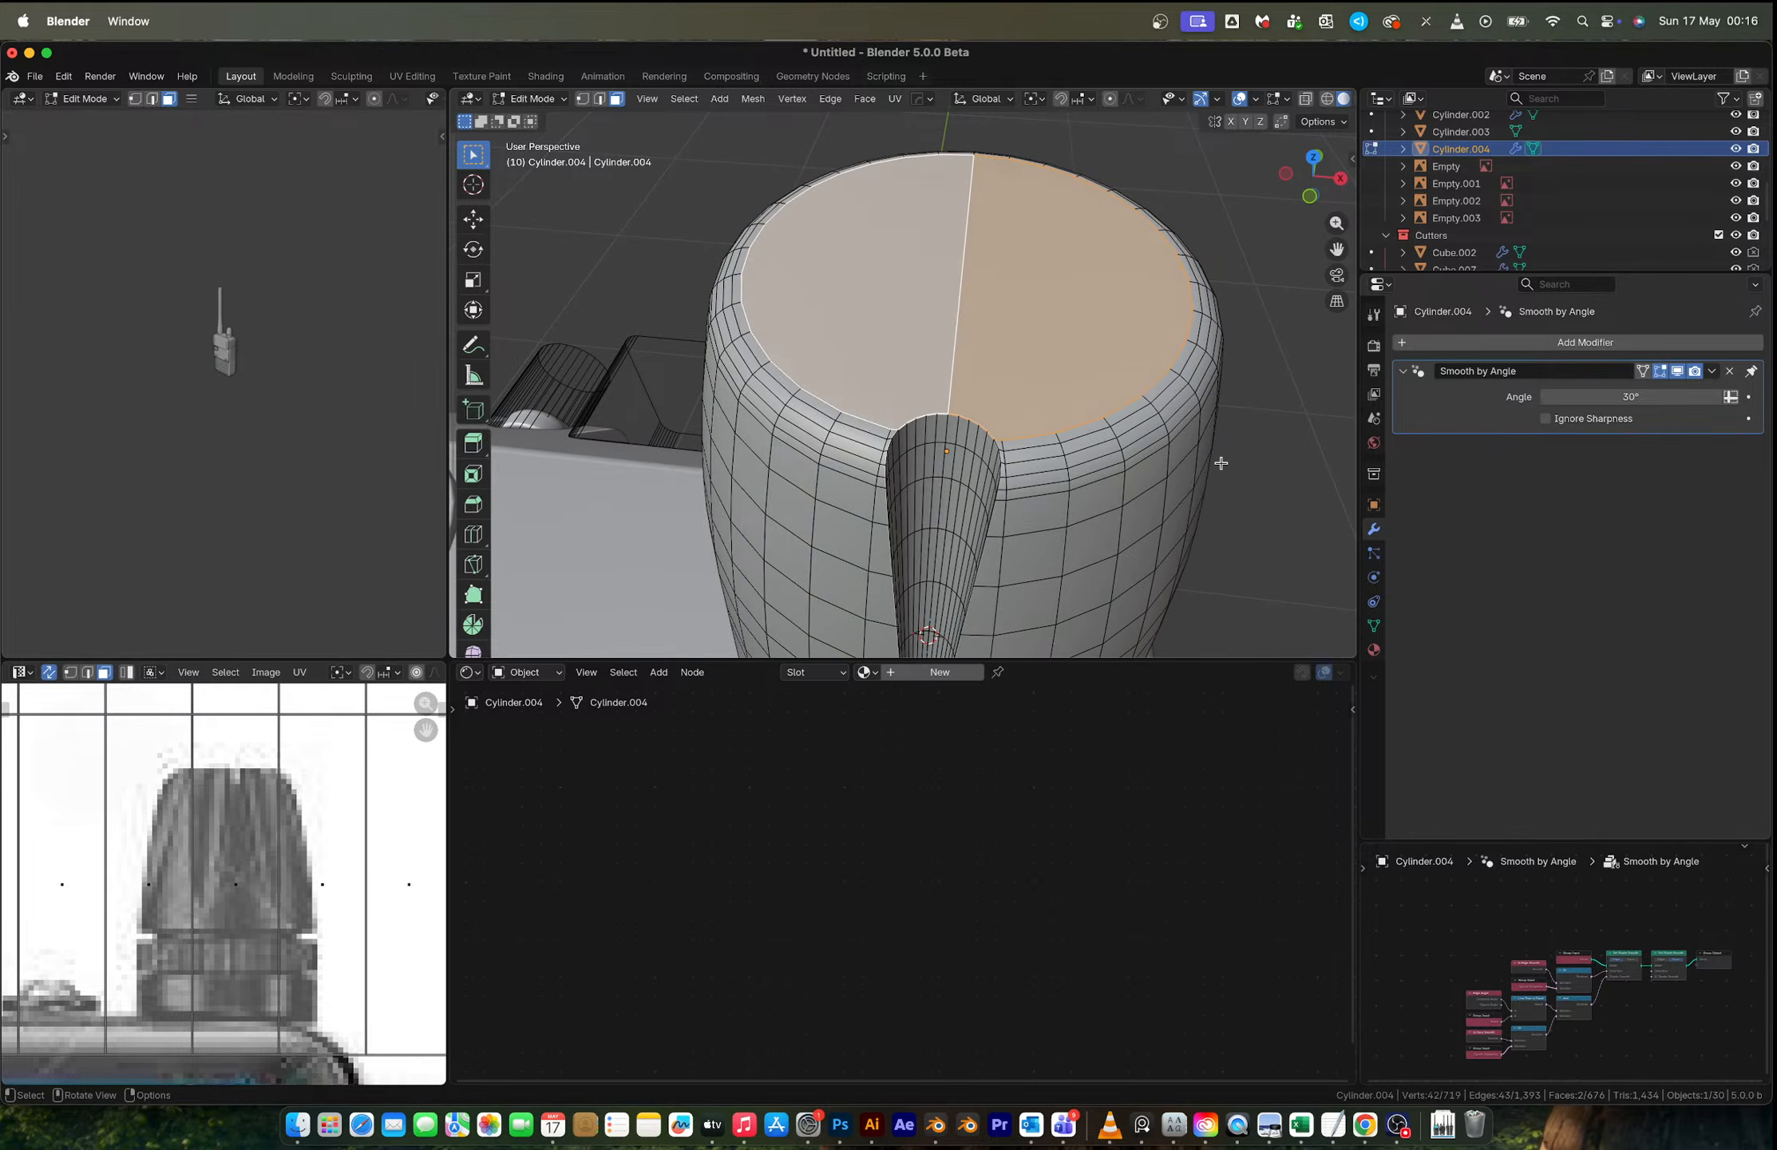
Step: Try insetting the two halves of the cap's top face, and undo the inset
{"action": "key", "text": "i"}
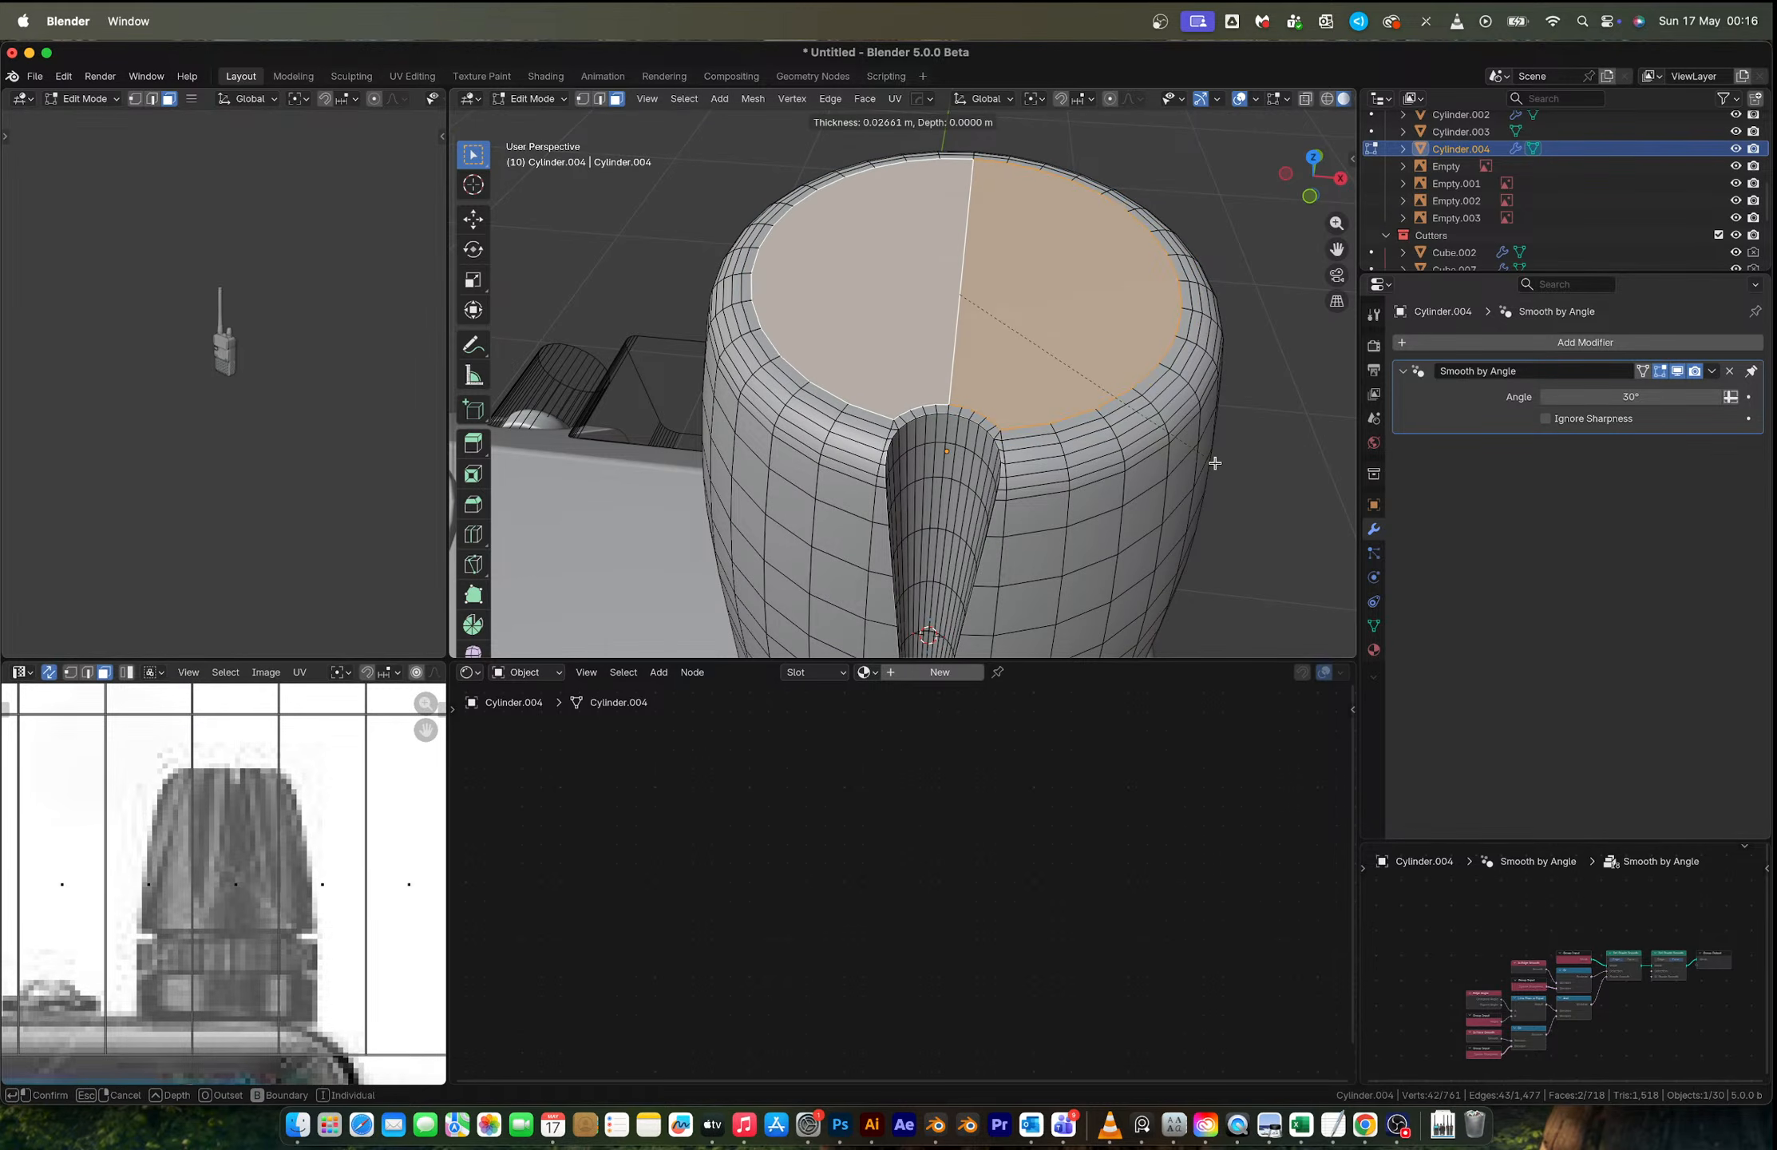
{"action": "left_click", "coordinate": [1212, 459]}
{"action": "key", "text": "ctrl+z"}
Step: Select the edge path around the cap's top rim from one side of the groove to the other
{"action": "scroll", "coordinate": [1052, 435], "scroll_direction": "up", "scroll_amount": 3}
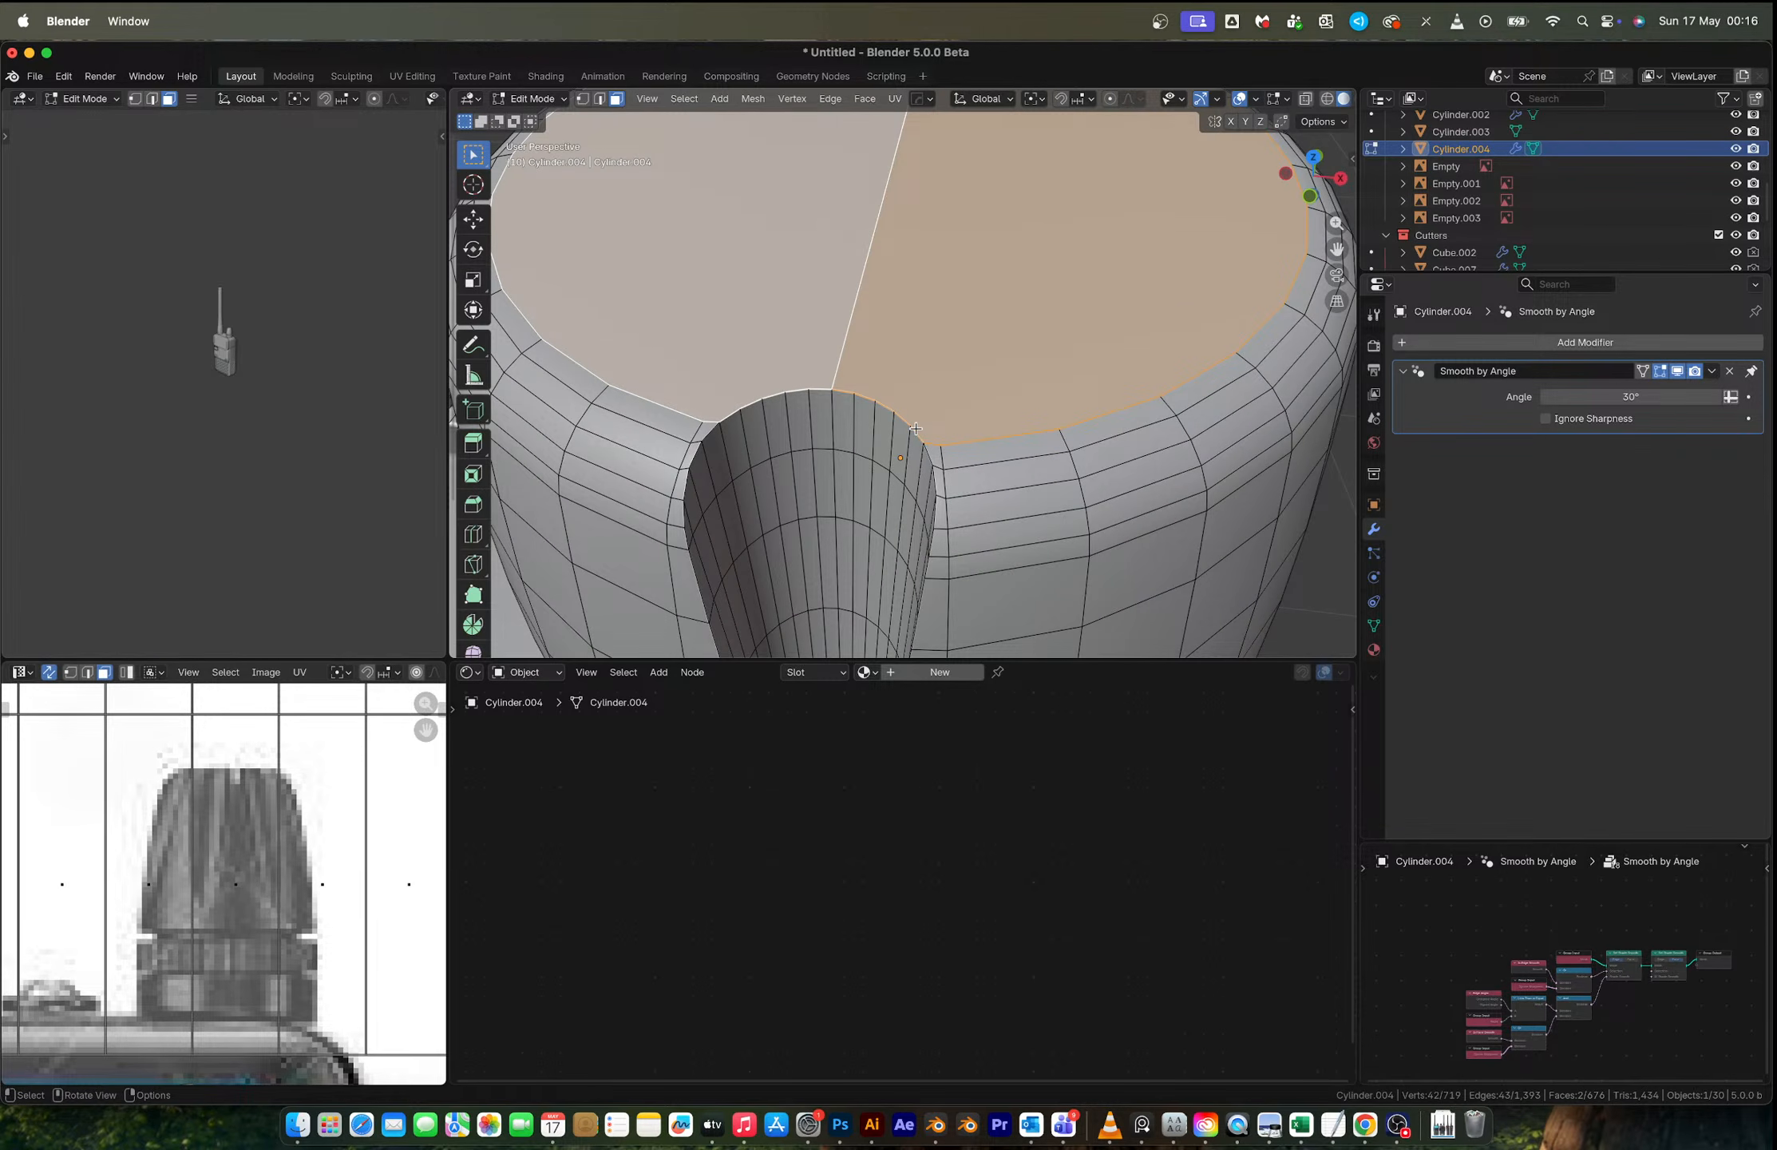
{"action": "left_click", "coordinate": [973, 444]}
{"action": "key", "text": "2"}
{"action": "scroll", "coordinate": [974, 443], "scroll_direction": "down", "scroll_amount": 4}
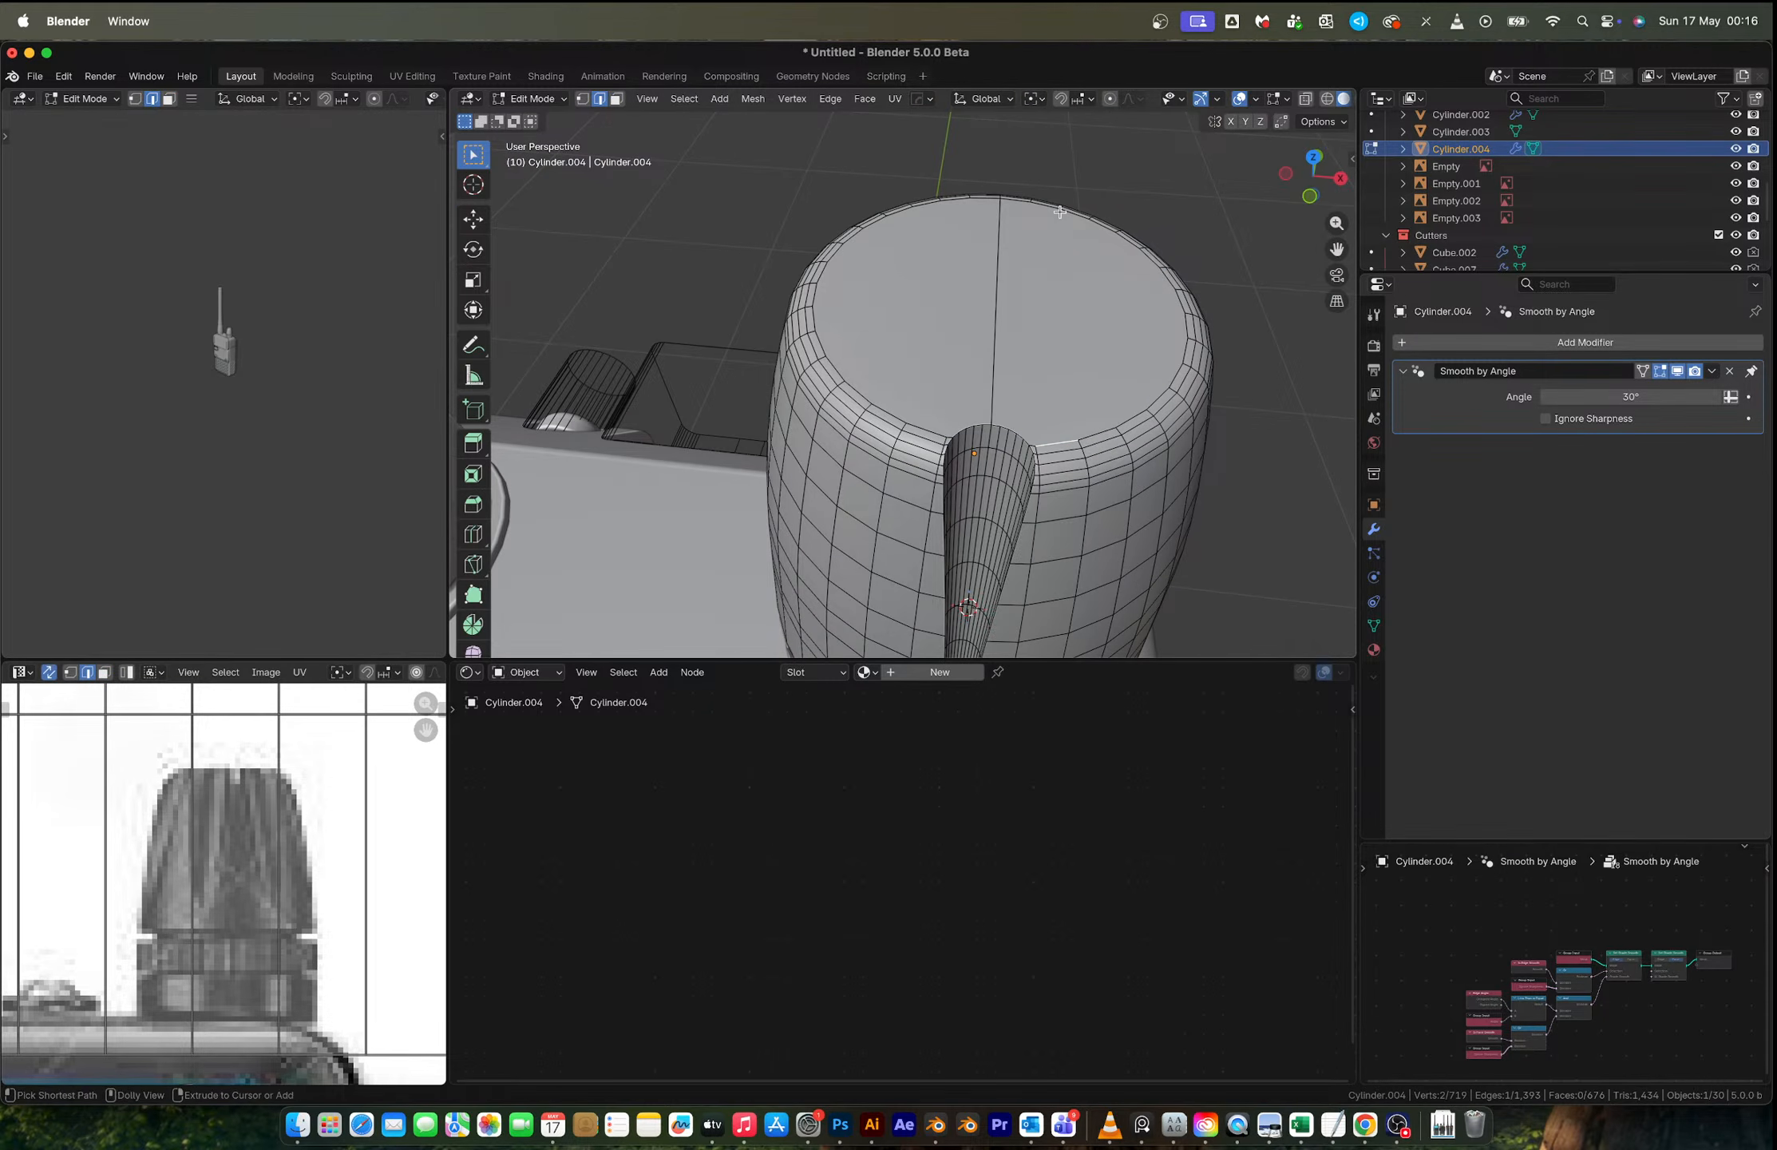
{"action": "left_click", "coordinate": [1061, 212], "text": "ctrl+shift"}
{"action": "key", "text": "super+z"}
{"action": "left_click", "coordinate": [1178, 307], "text": "ctrl+shift"}
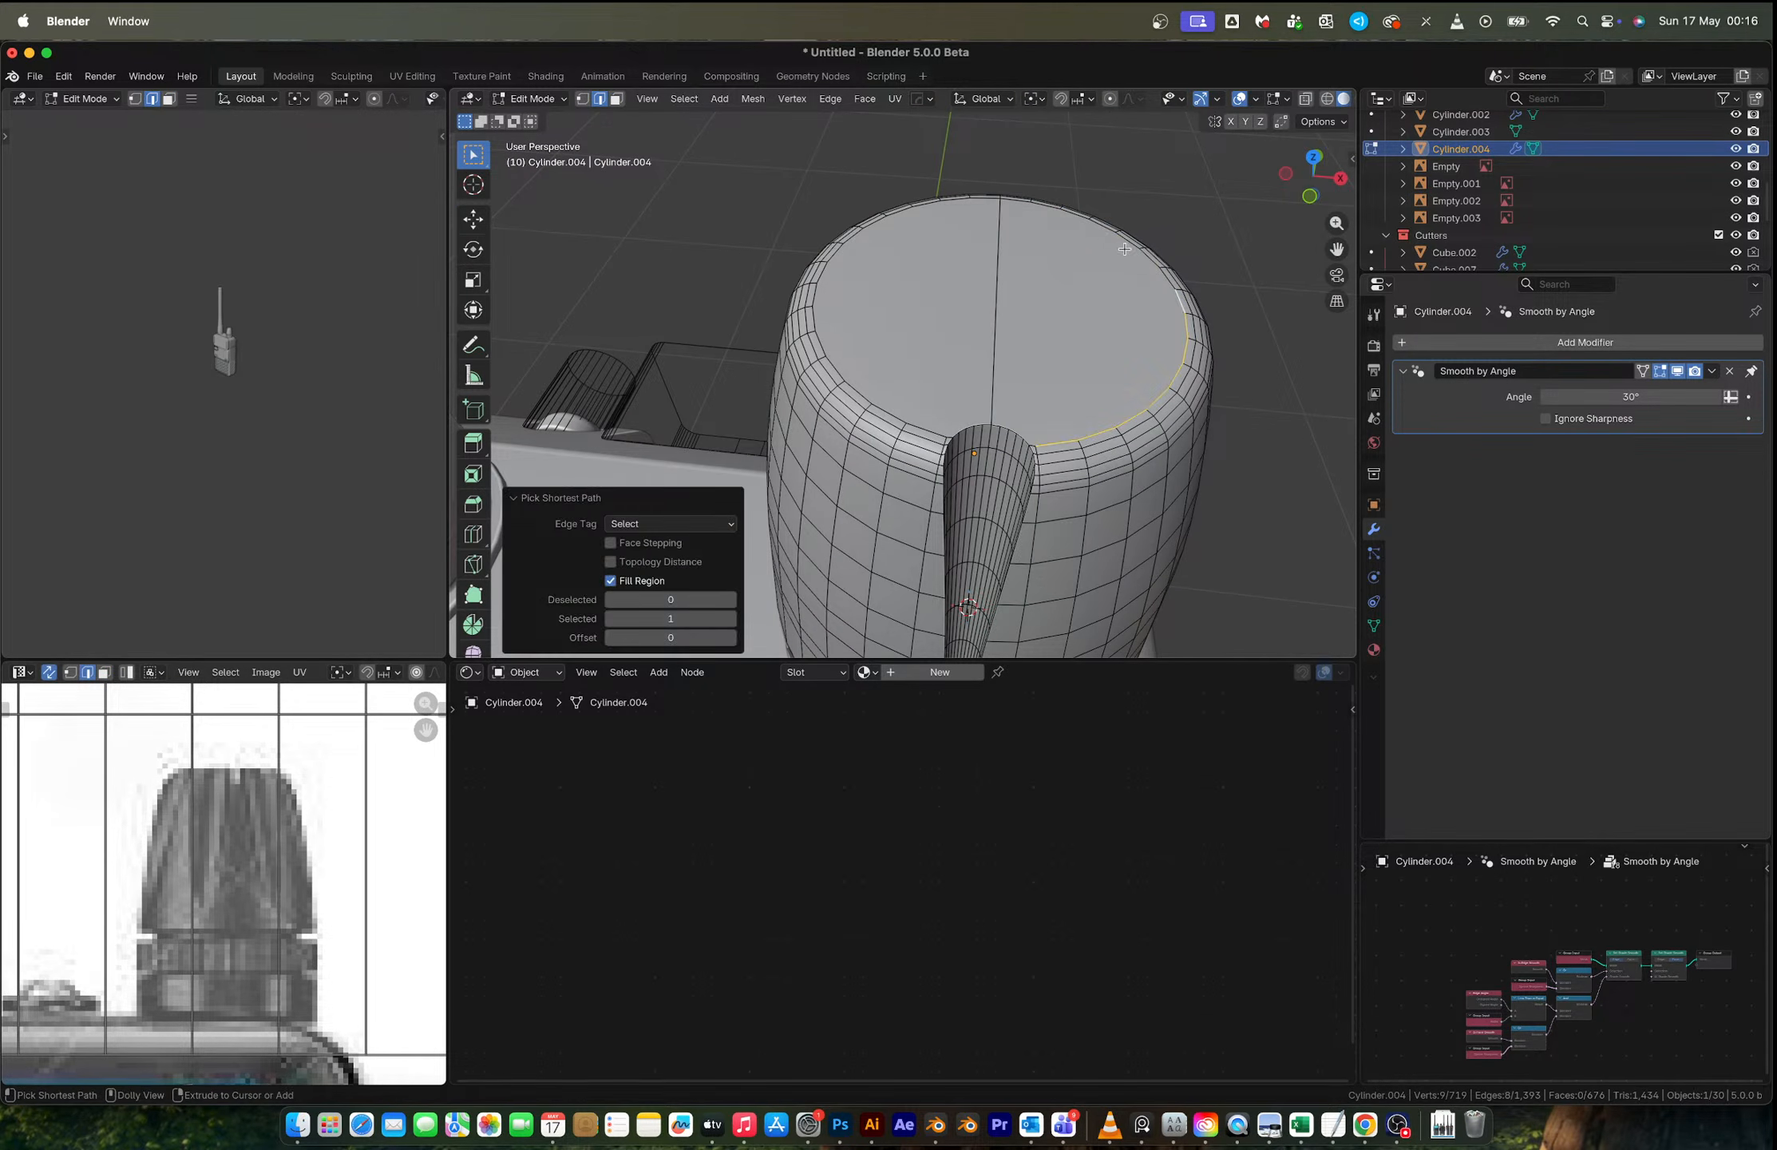
{"action": "left_click", "coordinate": [1093, 223], "text": "ctrl"}
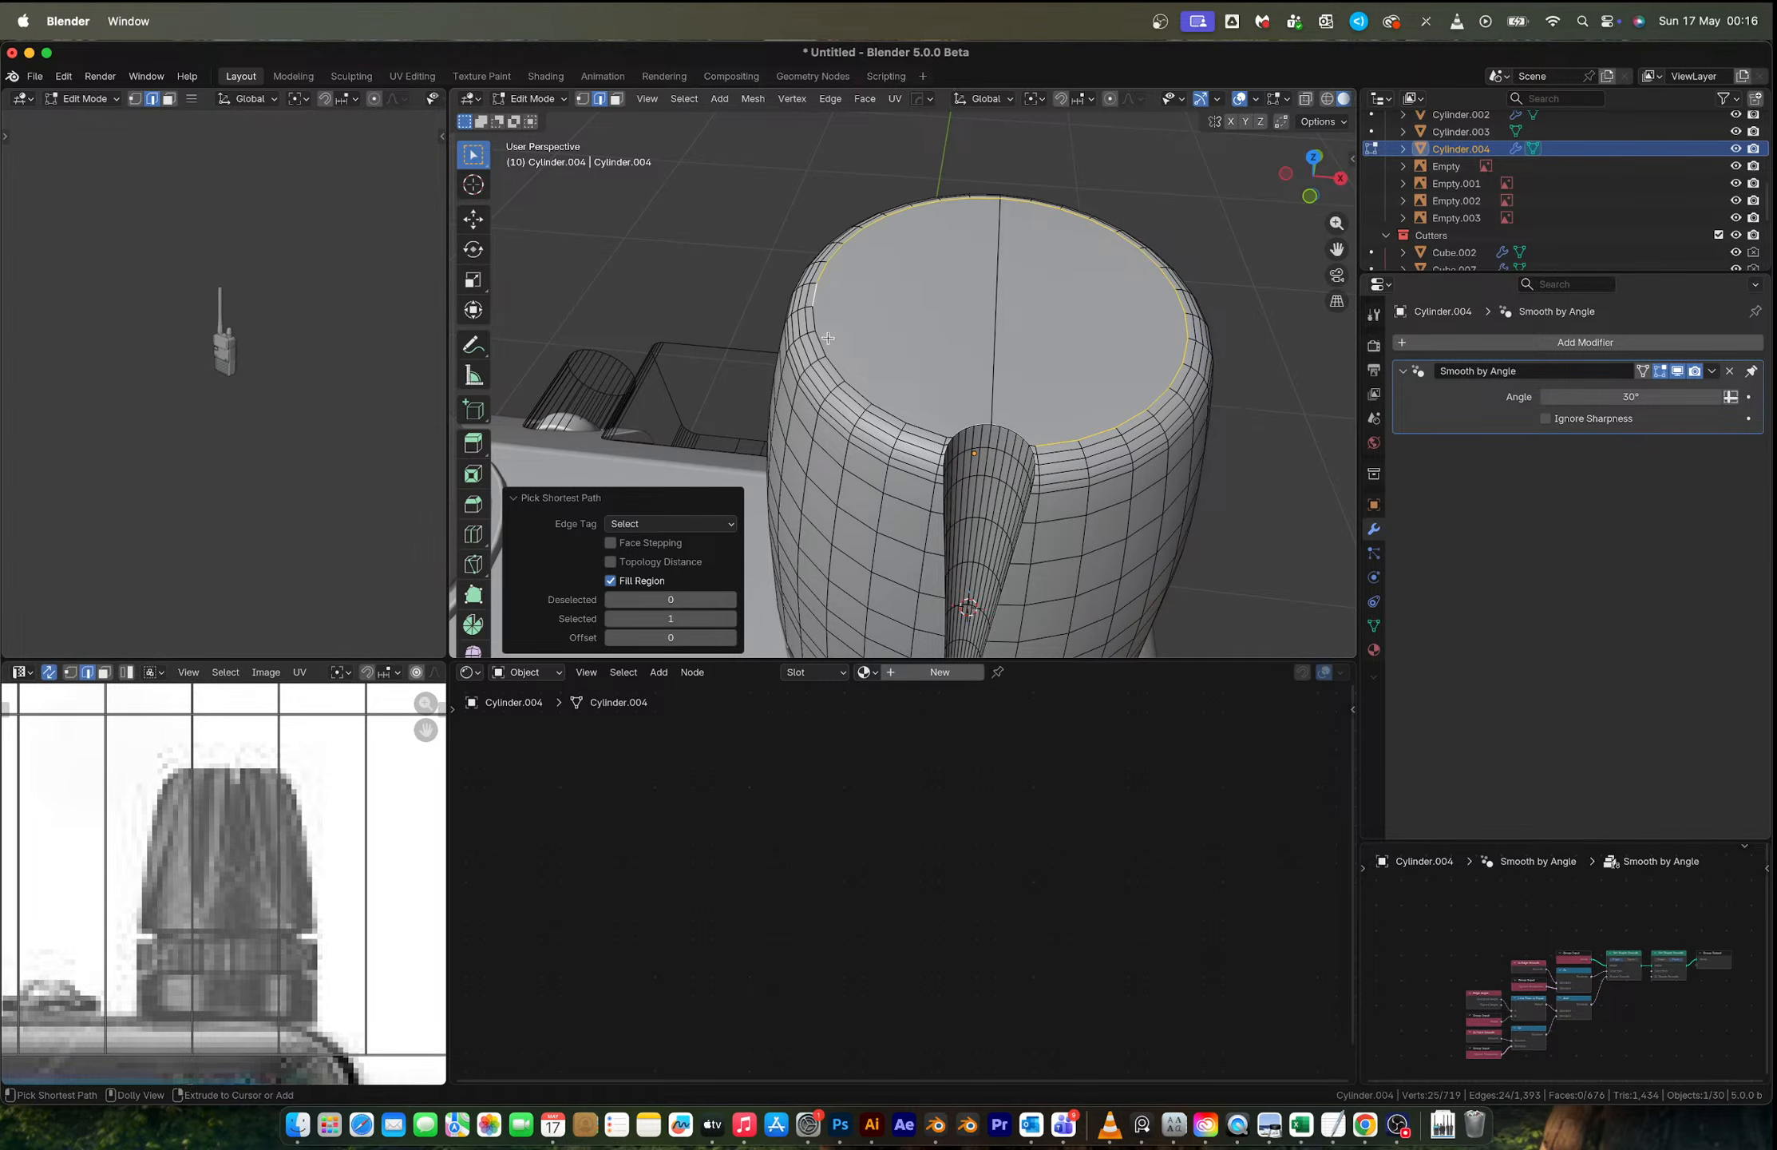
{"action": "left_click", "coordinate": [931, 428], "text": "ctrl"}
{"action": "scroll", "coordinate": [958, 431], "scroll_direction": "up", "scroll_amount": 3}
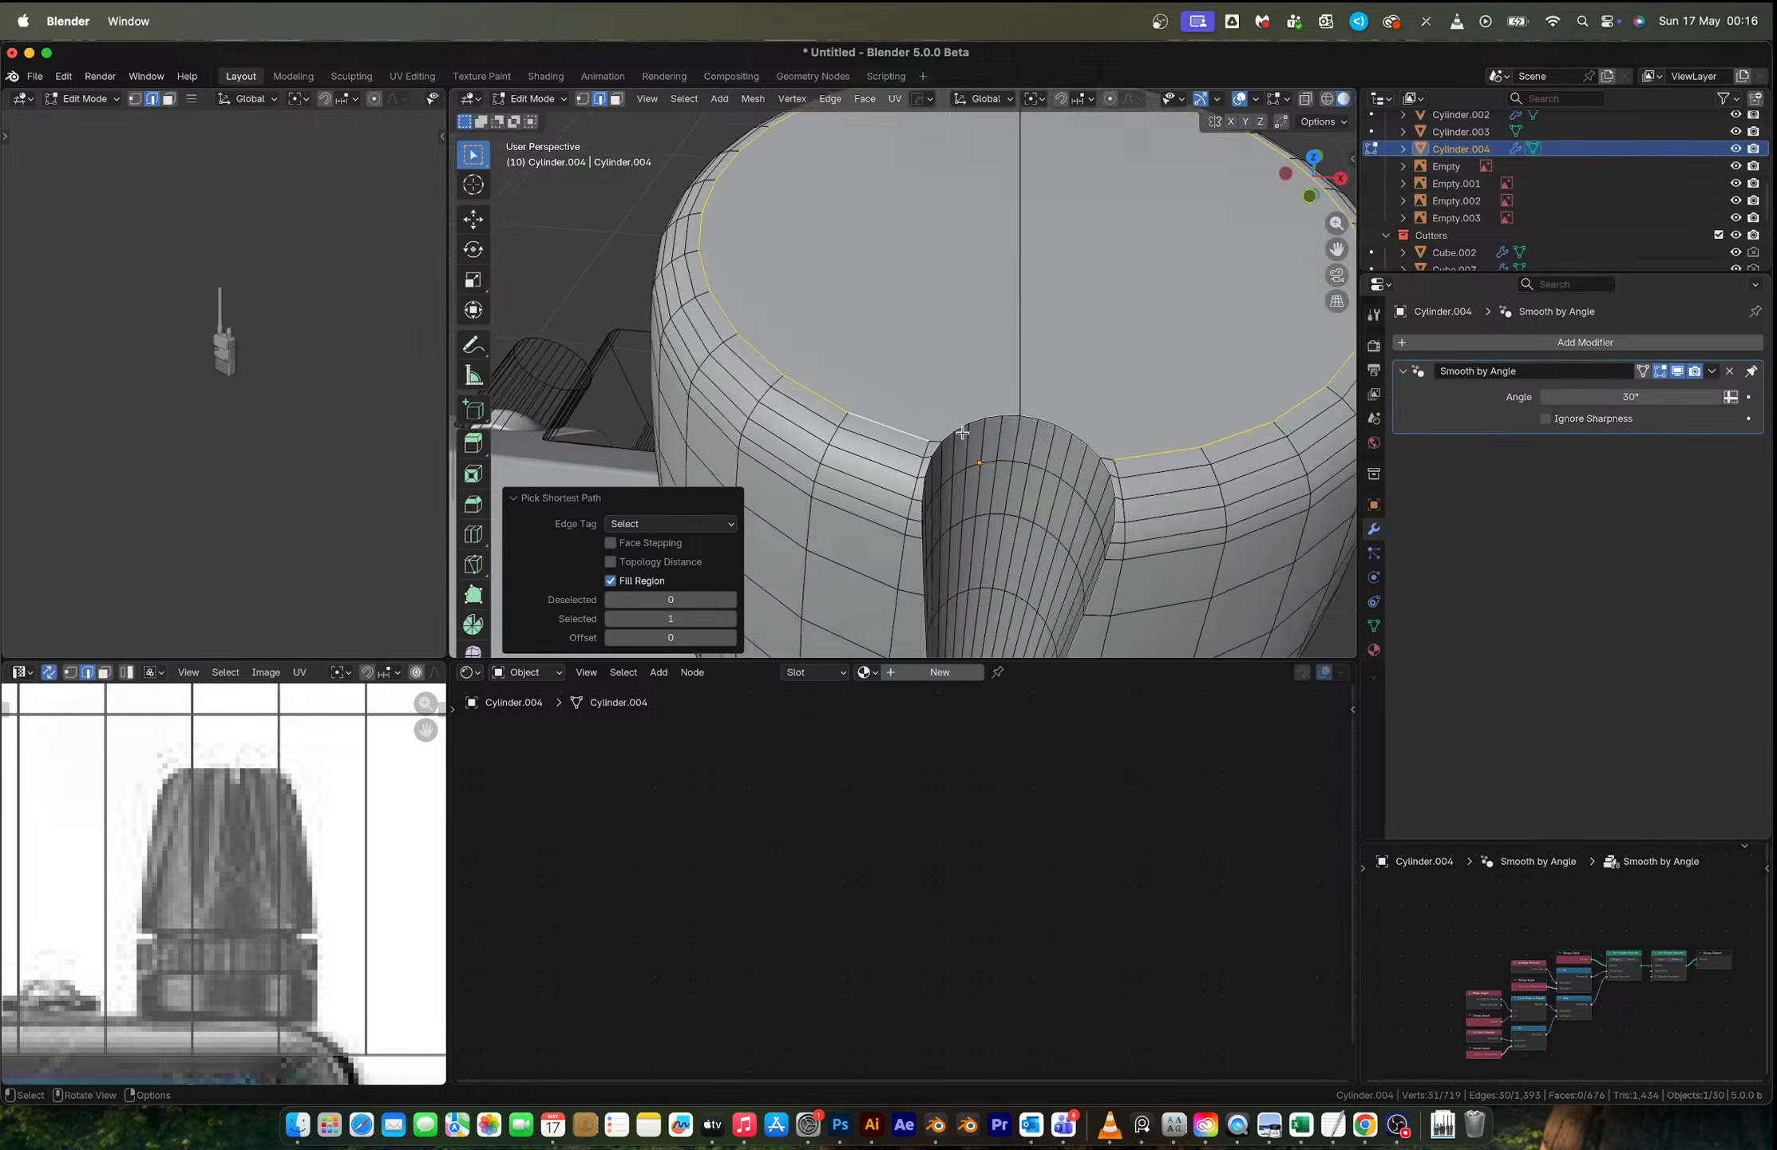
Step: Try extruding the top rim edges inward twice, scaled to 0.942 and 0.903, and undo both extrusions
{"action": "scroll", "coordinate": [1231, 517], "scroll_direction": "down", "scroll_amount": 2}
{"action": "key", "text": "e"}
{"action": "key", "text": "s"}
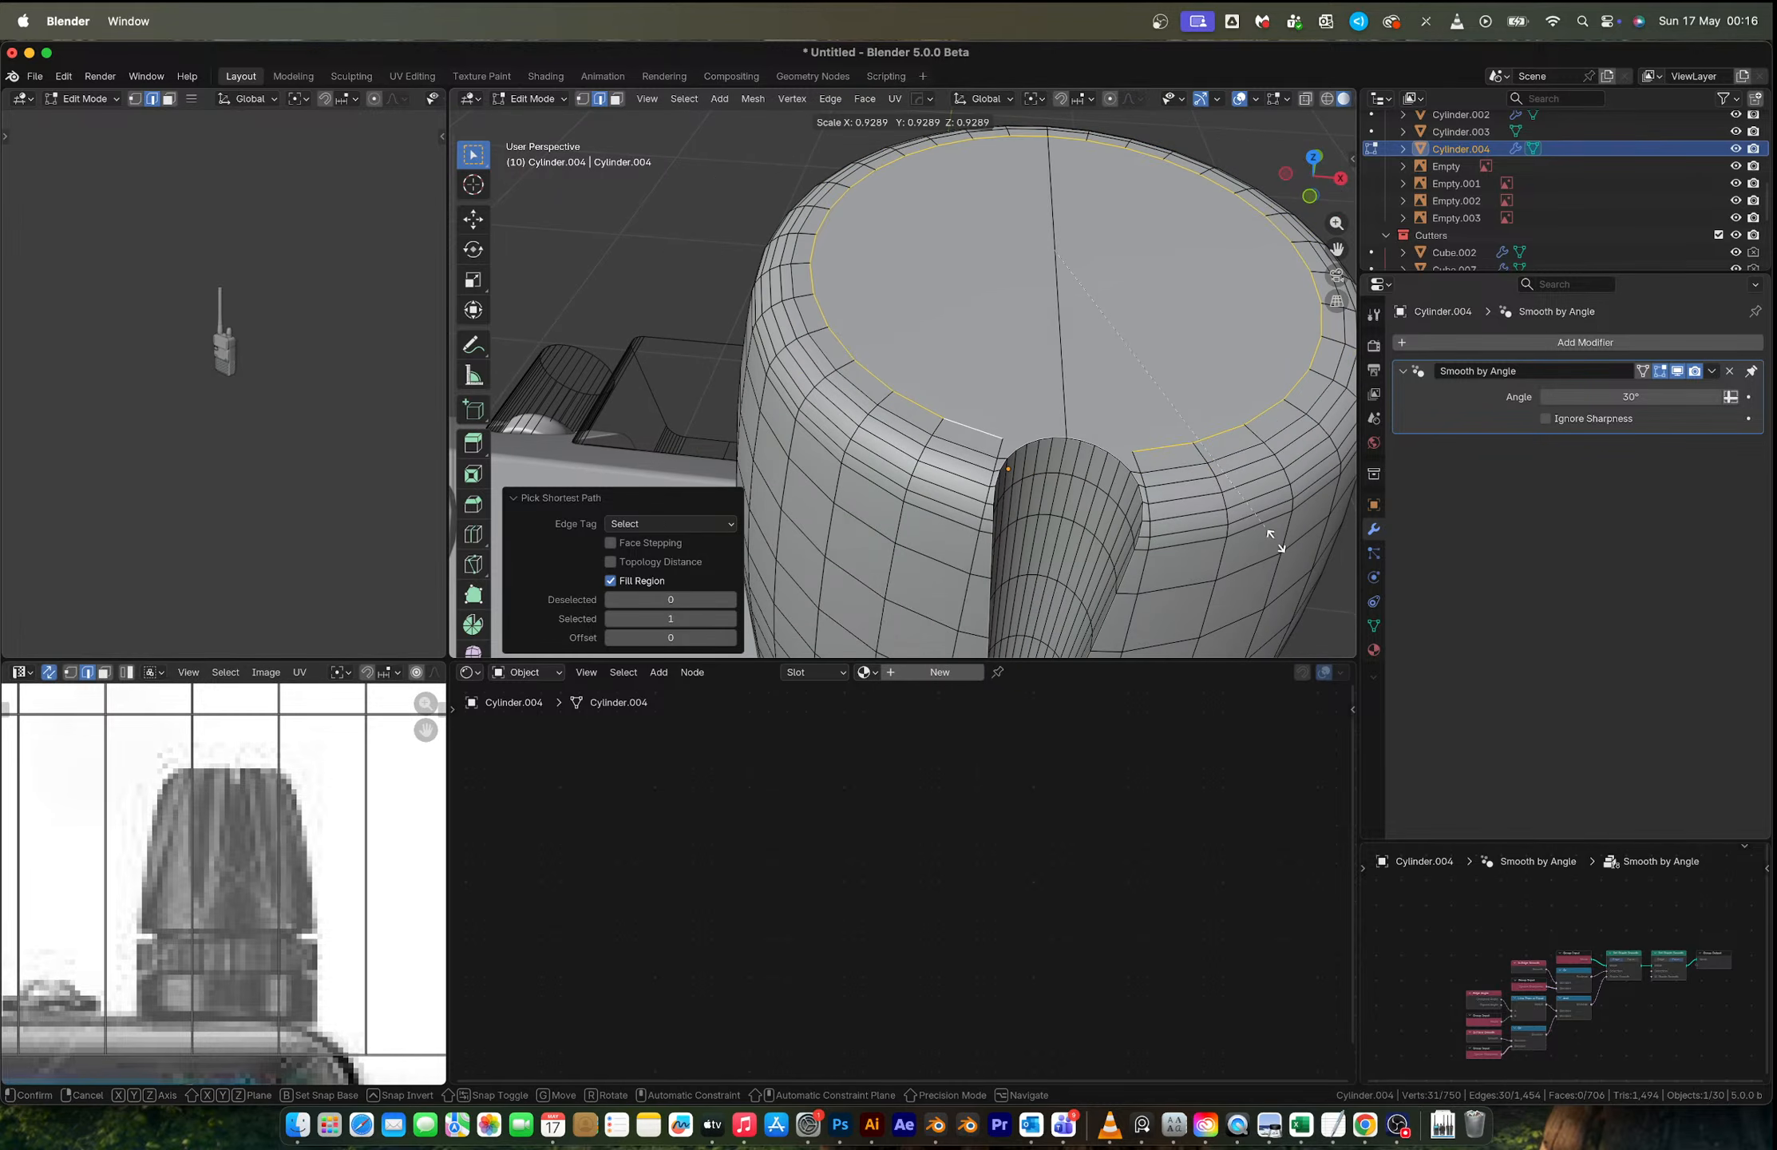
{"action": "left_click", "coordinate": [1279, 543]}
{"action": "key", "text": "e"}
{"action": "key", "text": "s"}
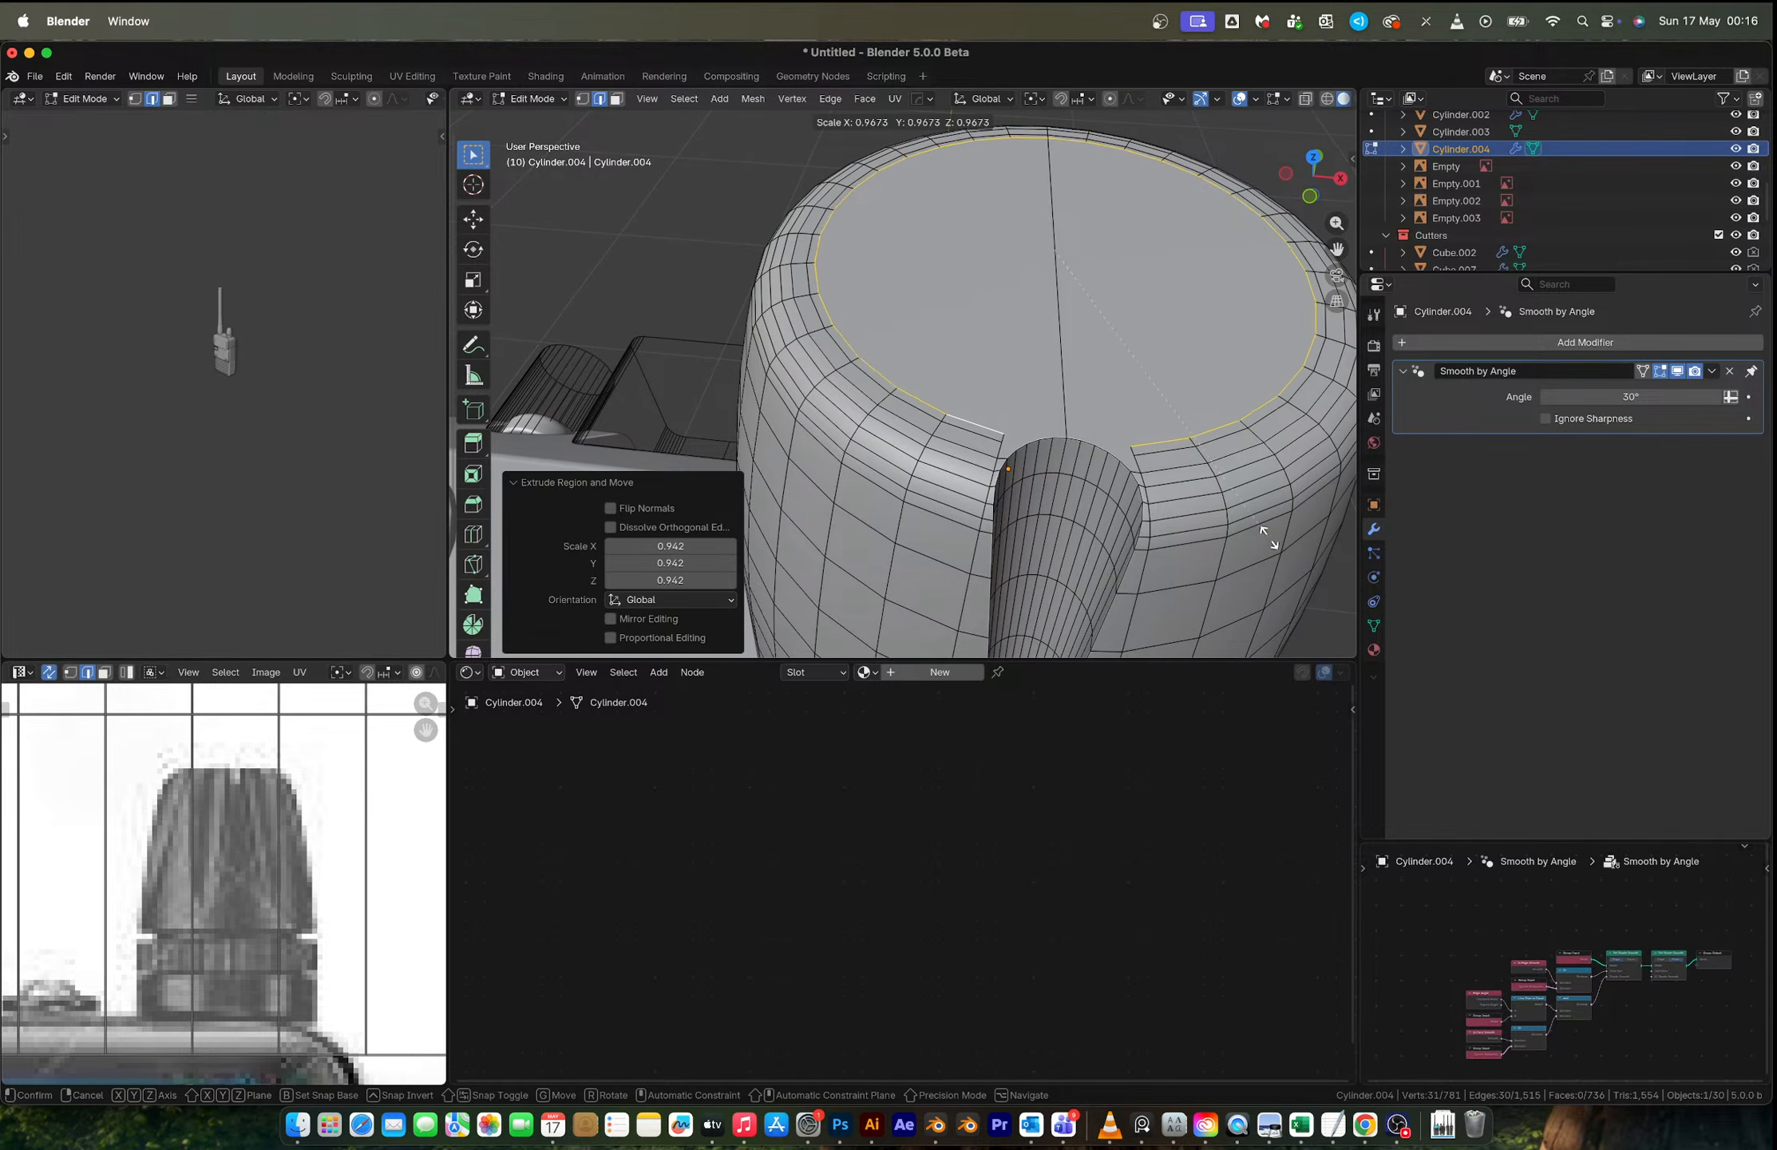
{"action": "right_click", "coordinate": [1238, 527]}
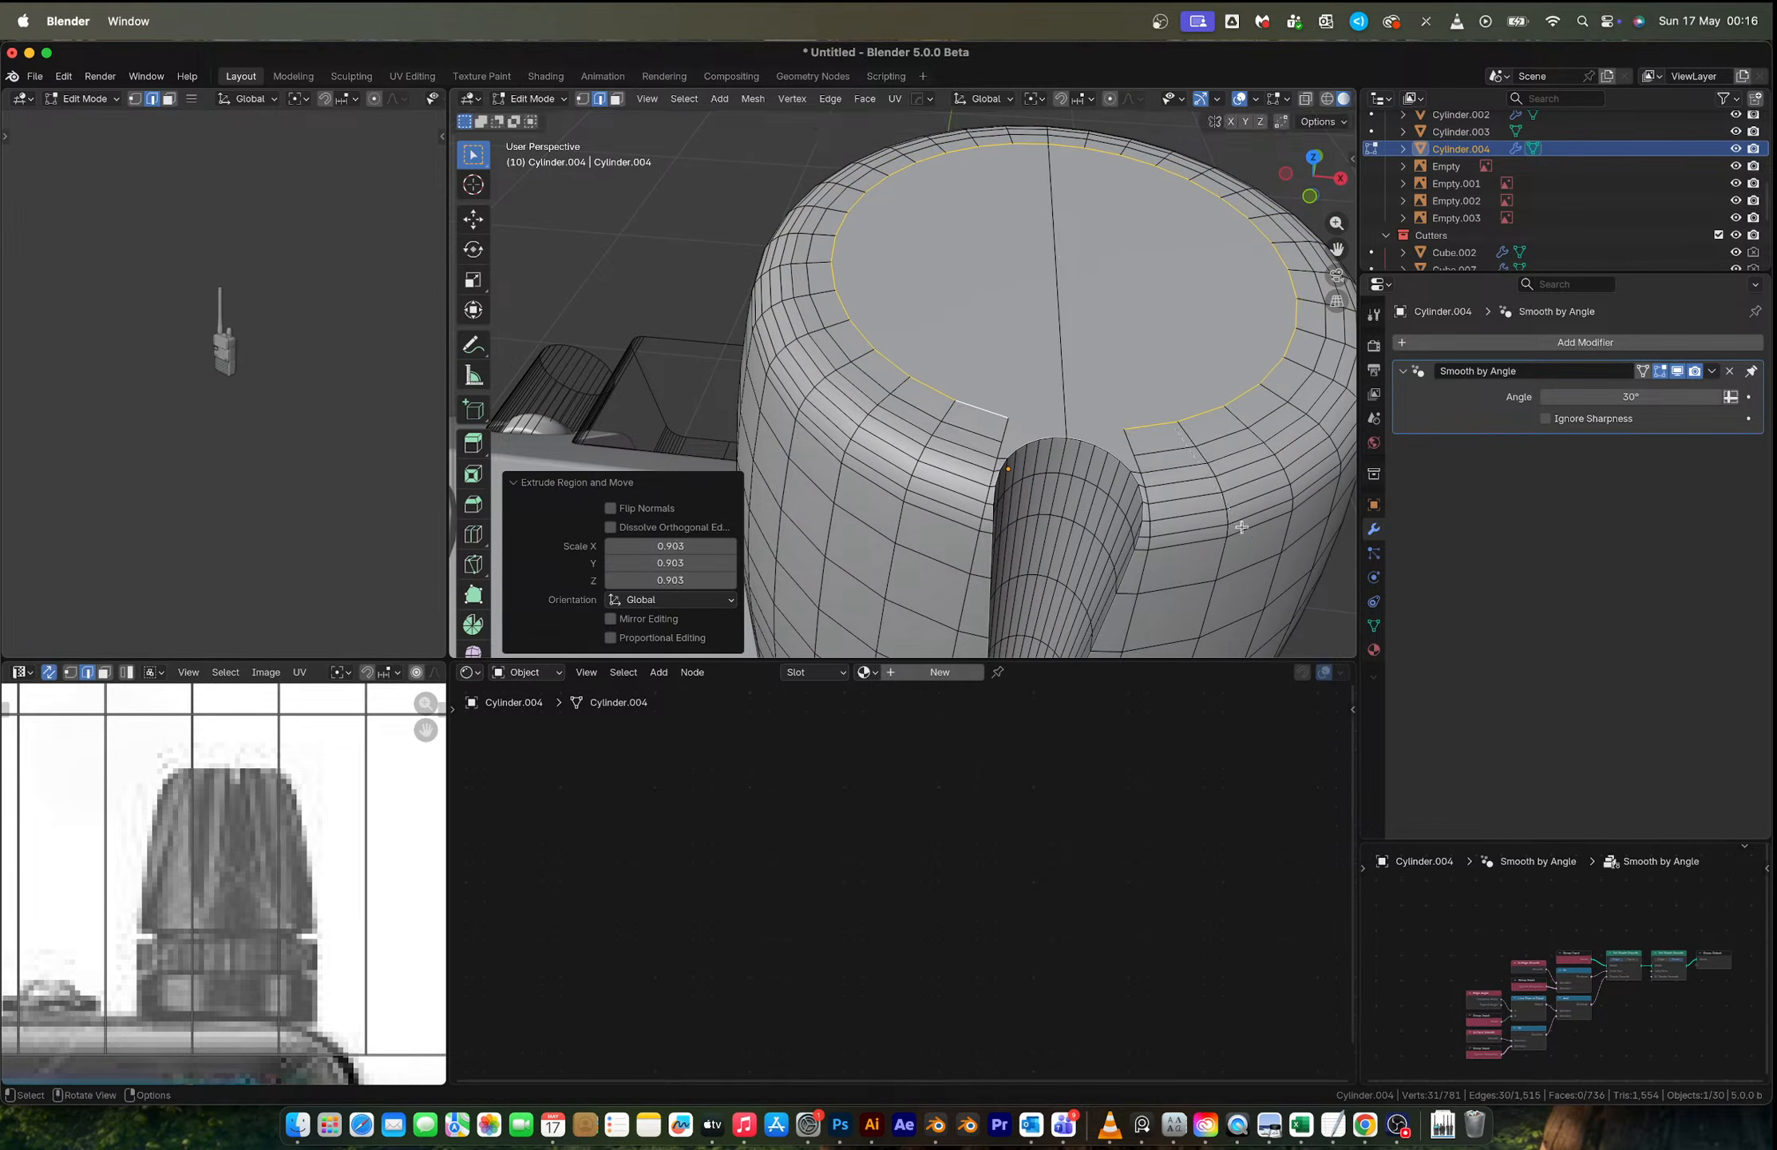
{"action": "key", "text": "ctrl+z"}
{"action": "key", "text": "ctrl+z"}
{"action": "key", "text": "ctrl+z"}
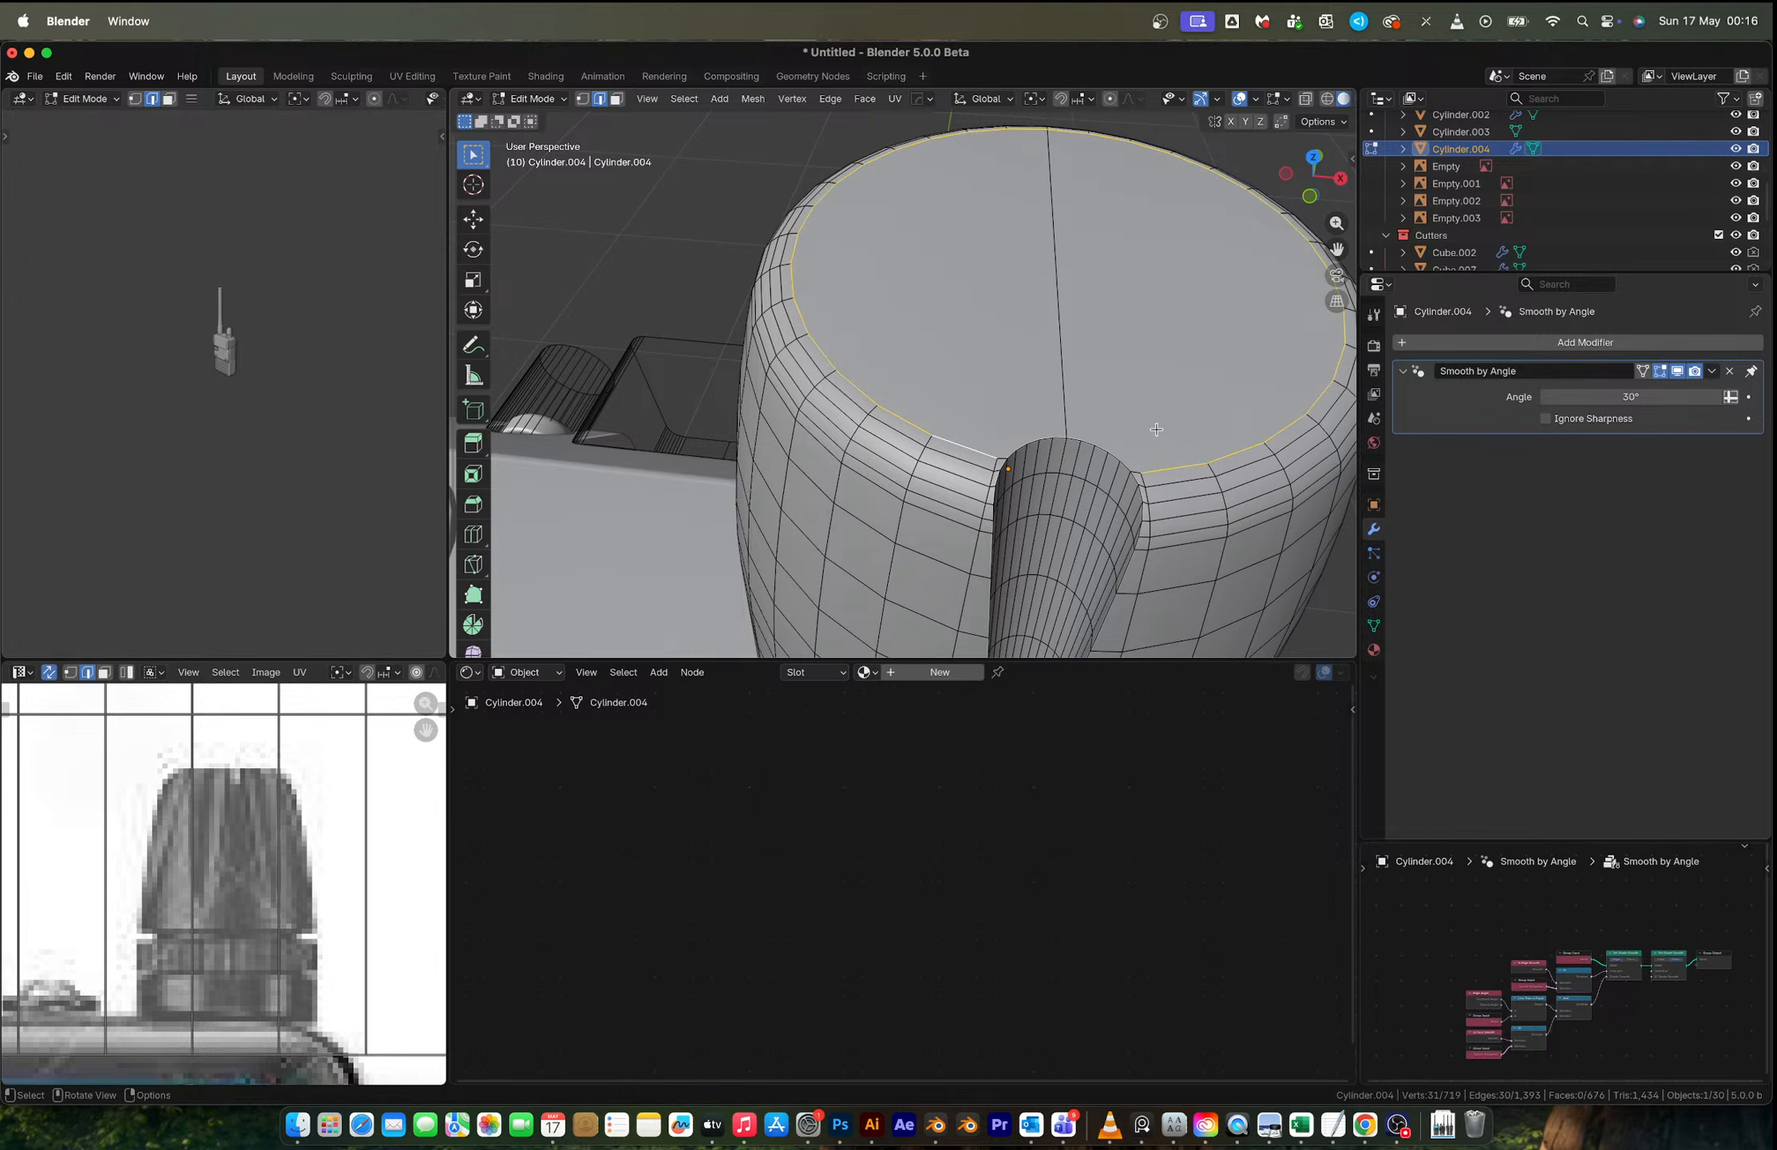
{"action": "key", "text": "ctrl+z"}
Step: Dissolve the two halves of the cap's top face into a single face
{"action": "key", "text": "3"}
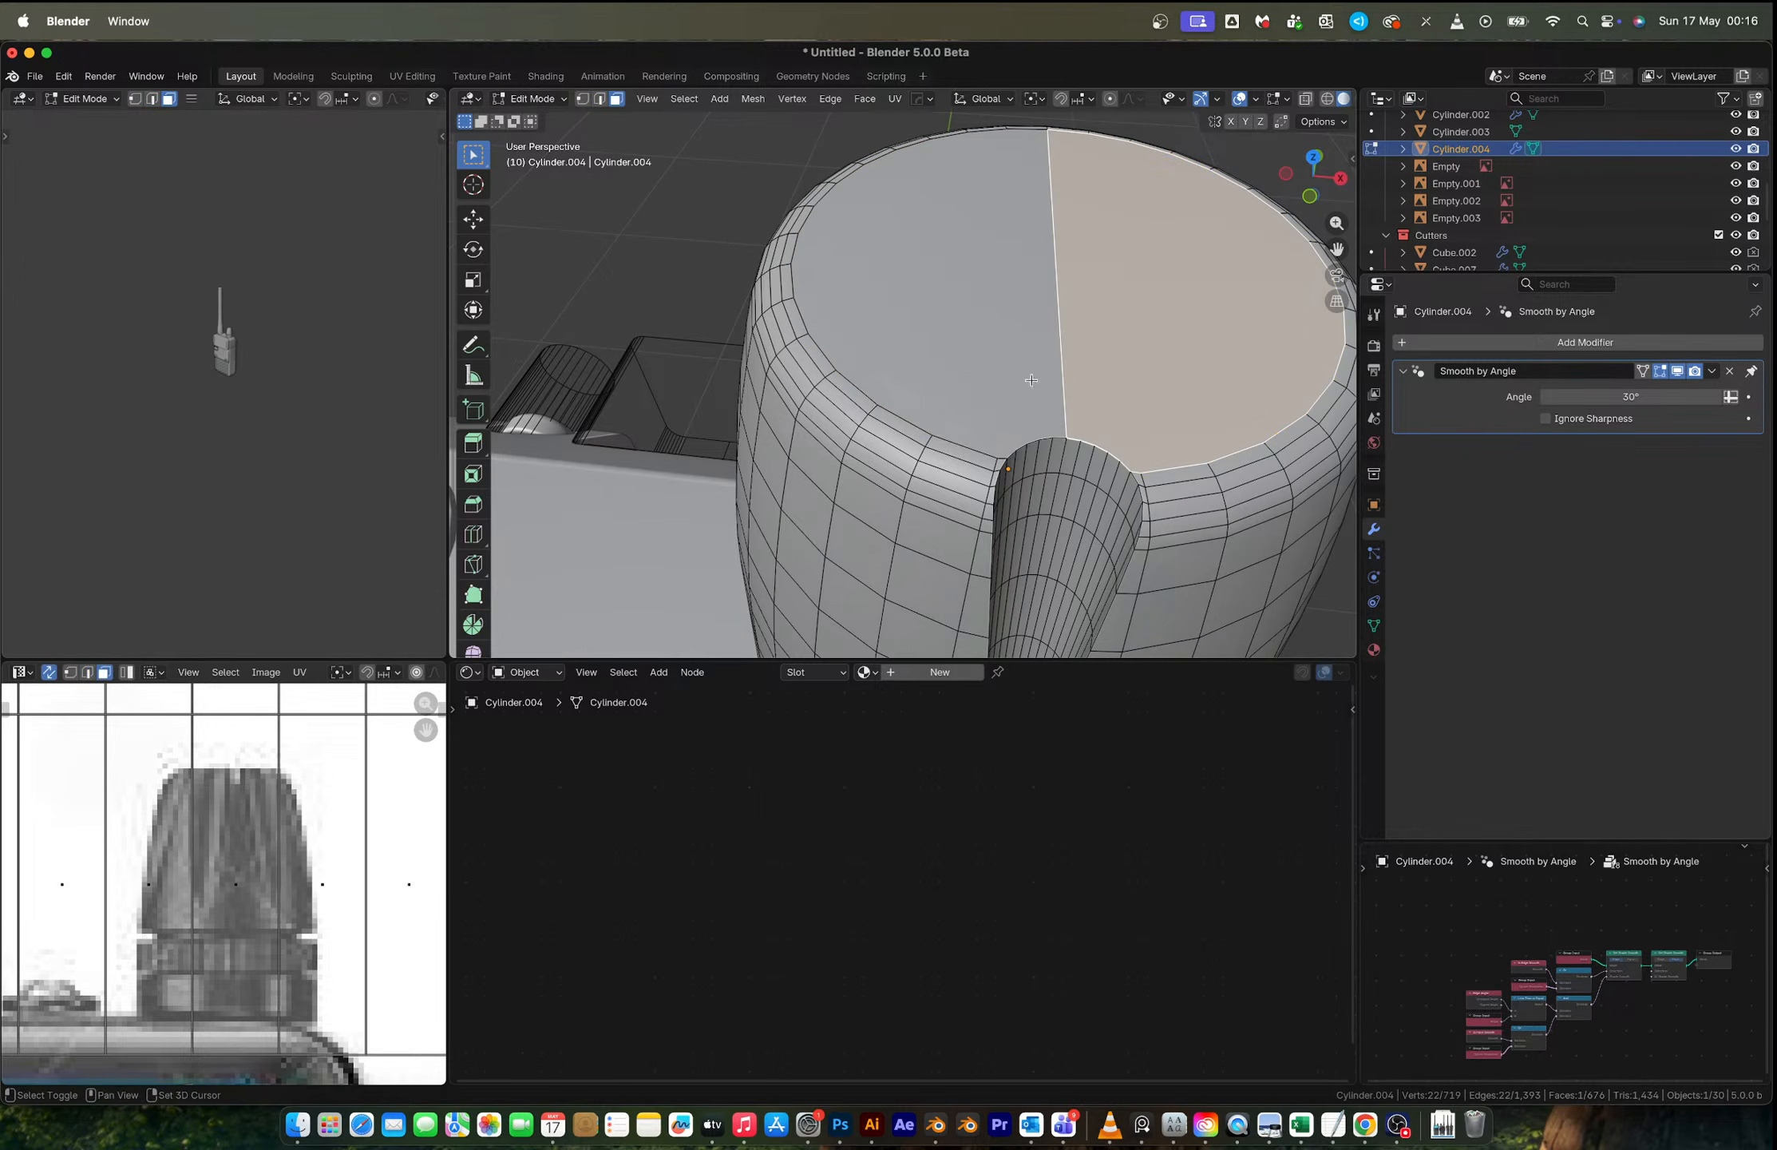
{"action": "left_click", "coordinate": [1029, 379], "text": "shift"}
{"action": "key", "text": "x"}
{"action": "left_click", "coordinate": [931, 391]}
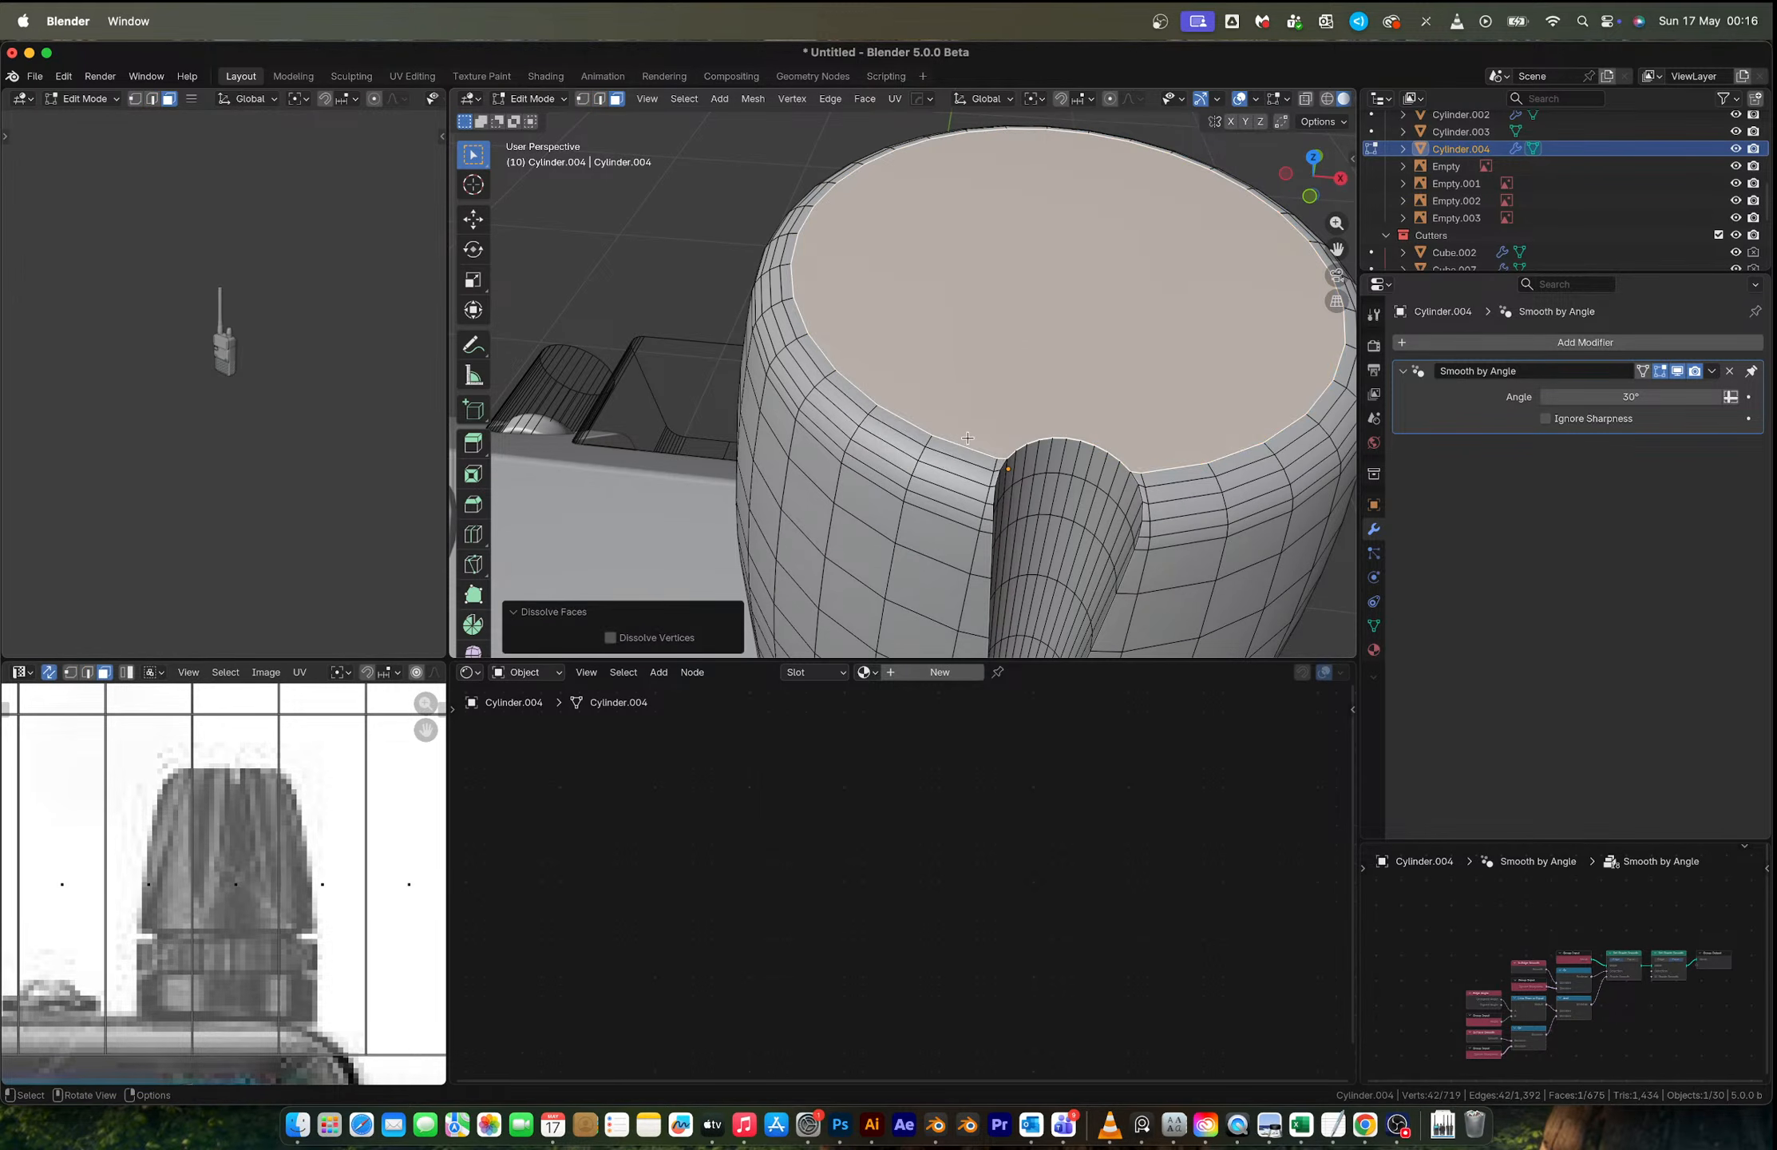
{"action": "key", "text": "ctrl+z"}
{"action": "key", "text": "ctrl+shift+z"}
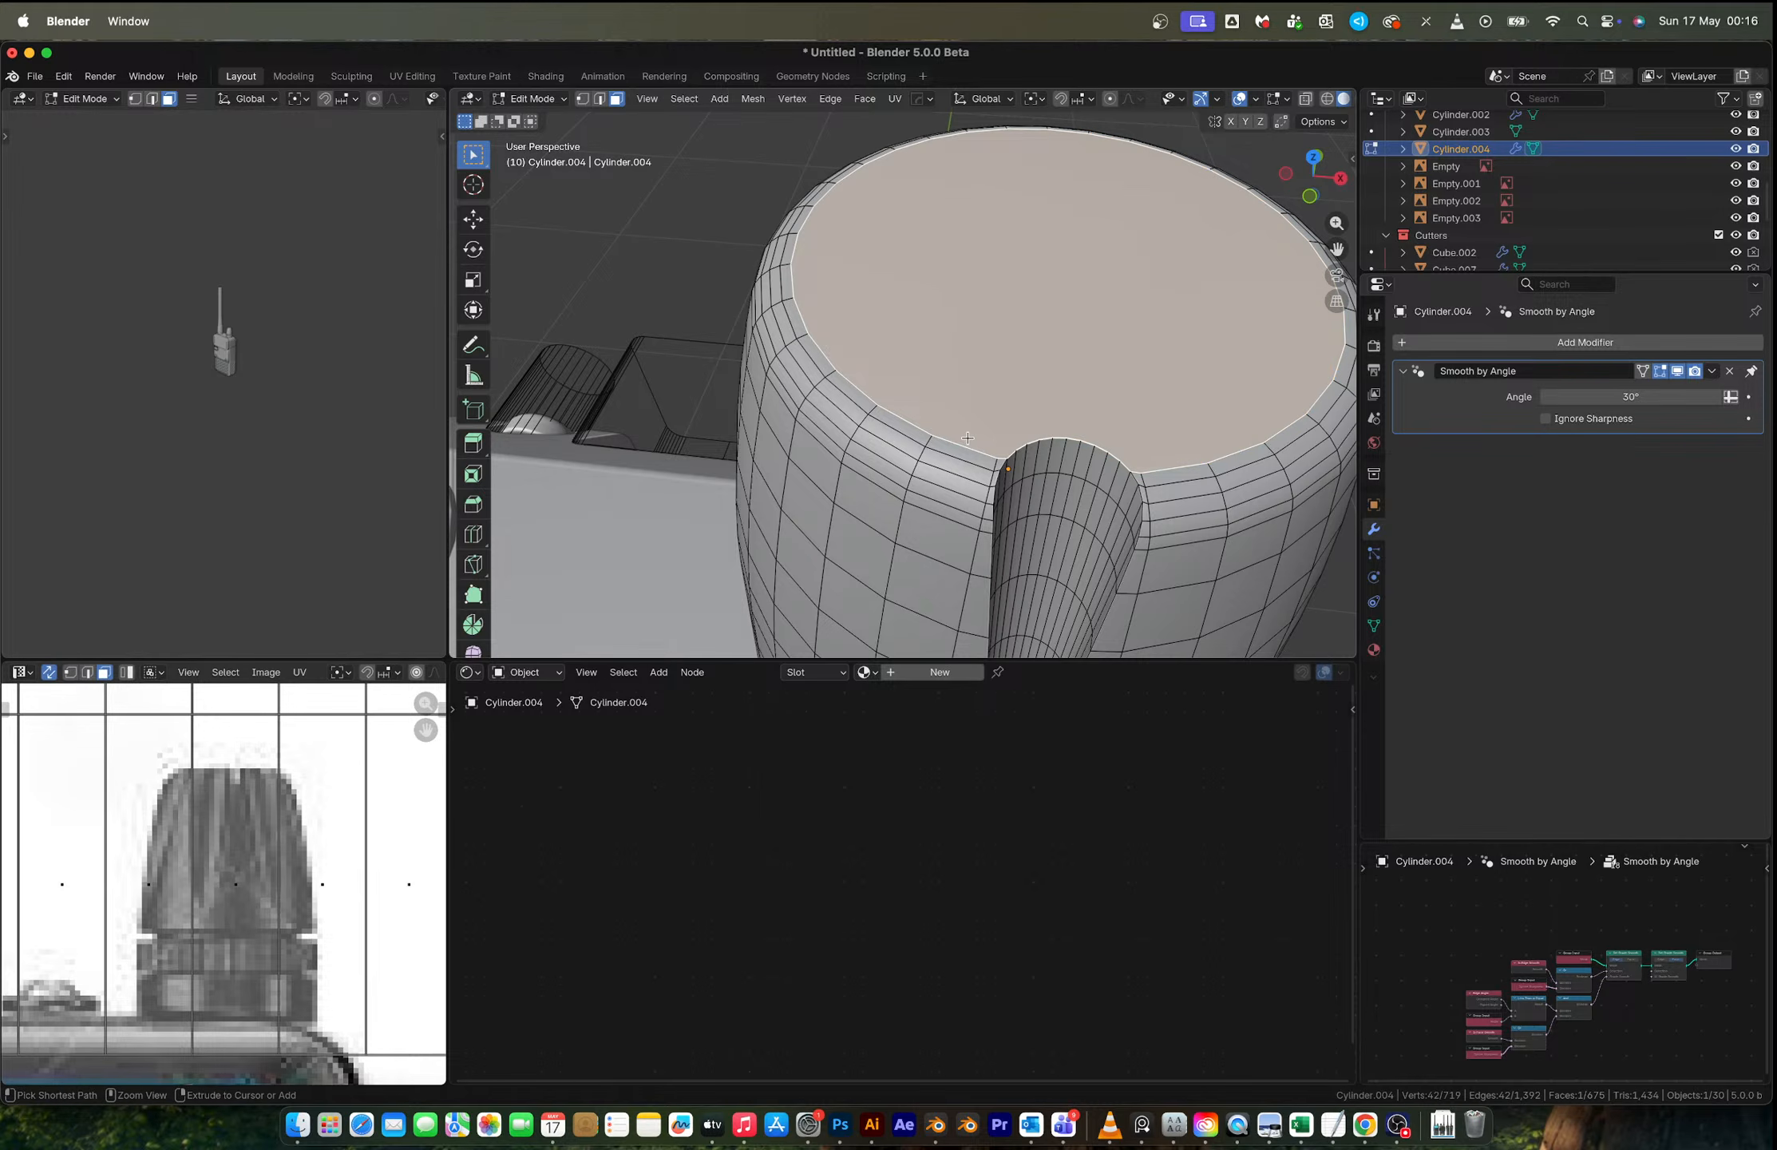
Step: Add an HOps bevel to the cap in Object Mode with 4 segments, width 0.001 and a 30° angle limit
{"action": "key", "text": "Tab"}
{"action": "middle_click_drag", "start_coordinate": [968, 436], "coordinate": [1036, 378]}
{"action": "key", "text": "q"}
{"action": "left_click", "coordinate": [973, 375]}
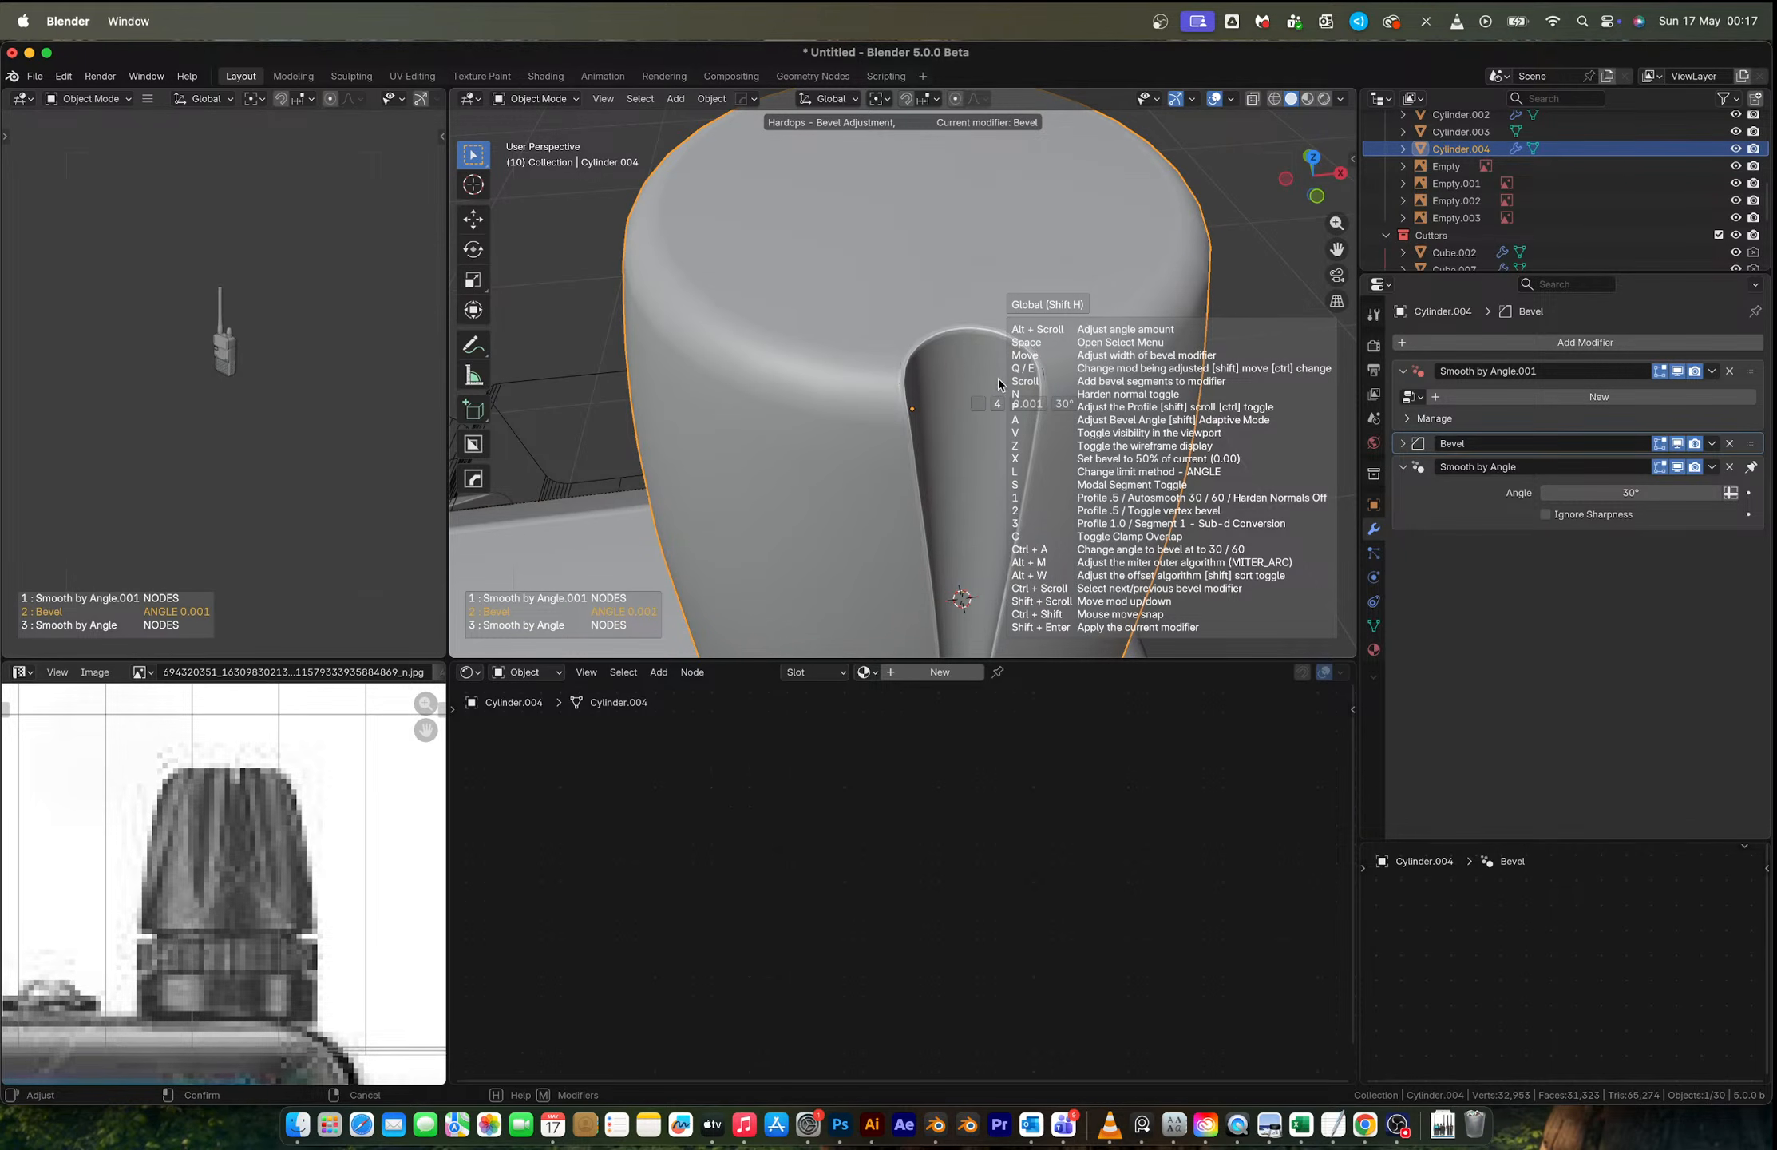
{"action": "left_click", "coordinate": [997, 379]}
Step: Enter Edit Mode on the cap and select the edge path along the groove's top rim
{"action": "mouse_move", "coordinate": [998, 379]}
{"action": "middle_mouse_down"}
{"action": "mouse_move", "coordinate": [1027, 365]}
{"action": "mouse_move", "coordinate": [1022, 413]}
{"action": "mouse_move", "coordinate": [1073, 476]}
{"action": "mouse_move", "coordinate": [985, 361]}
{"action": "mouse_move", "coordinate": [998, 374]}
{"action": "middle_mouse_up"}
{"action": "scroll", "coordinate": [986, 361], "scroll_direction": "up", "scroll_amount": 2}
{"action": "key", "text": "Tab"}
{"action": "scroll", "coordinate": [994, 369], "scroll_direction": "up", "scroll_amount": 4}
{"action": "scroll", "coordinate": [997, 376], "scroll_direction": "up", "scroll_amount": 2}
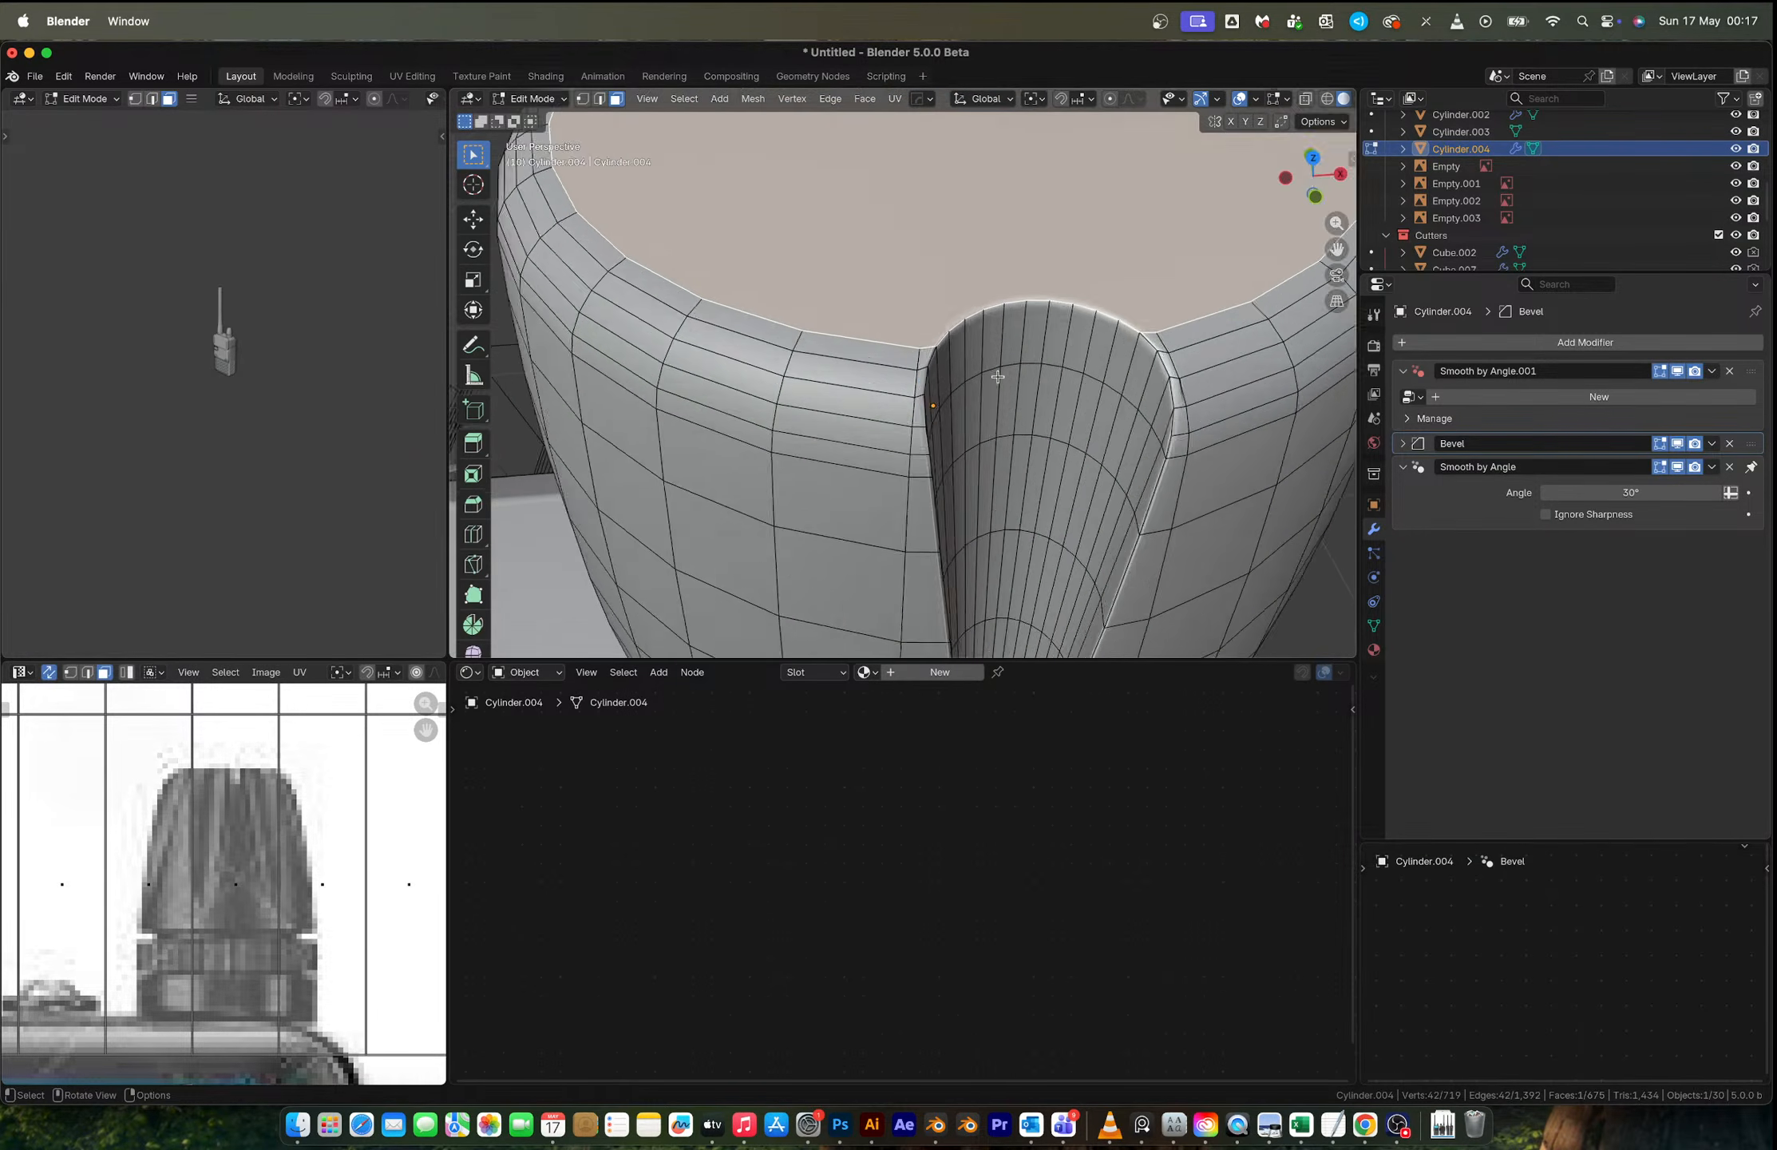
{"action": "key", "text": "1"}
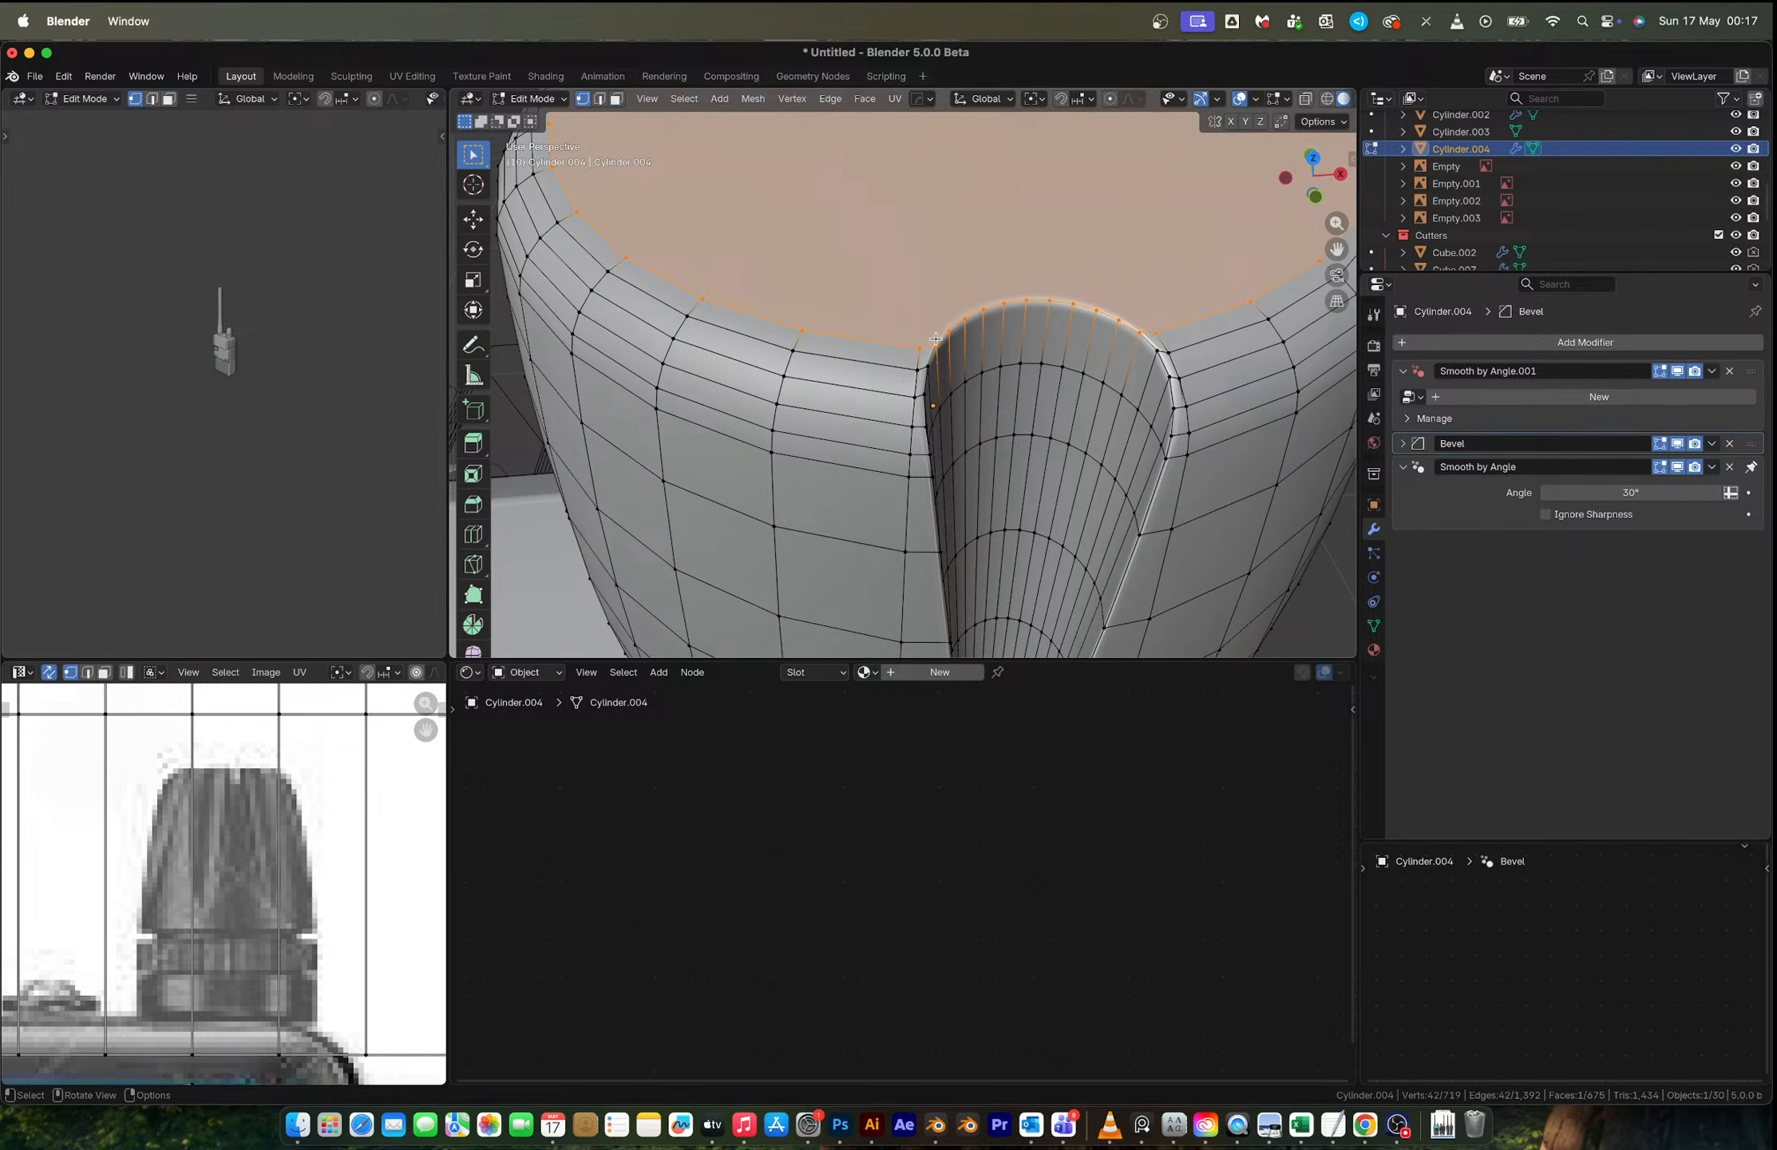
{"action": "key", "text": "2"}
{"action": "left_click", "coordinate": [942, 333]}
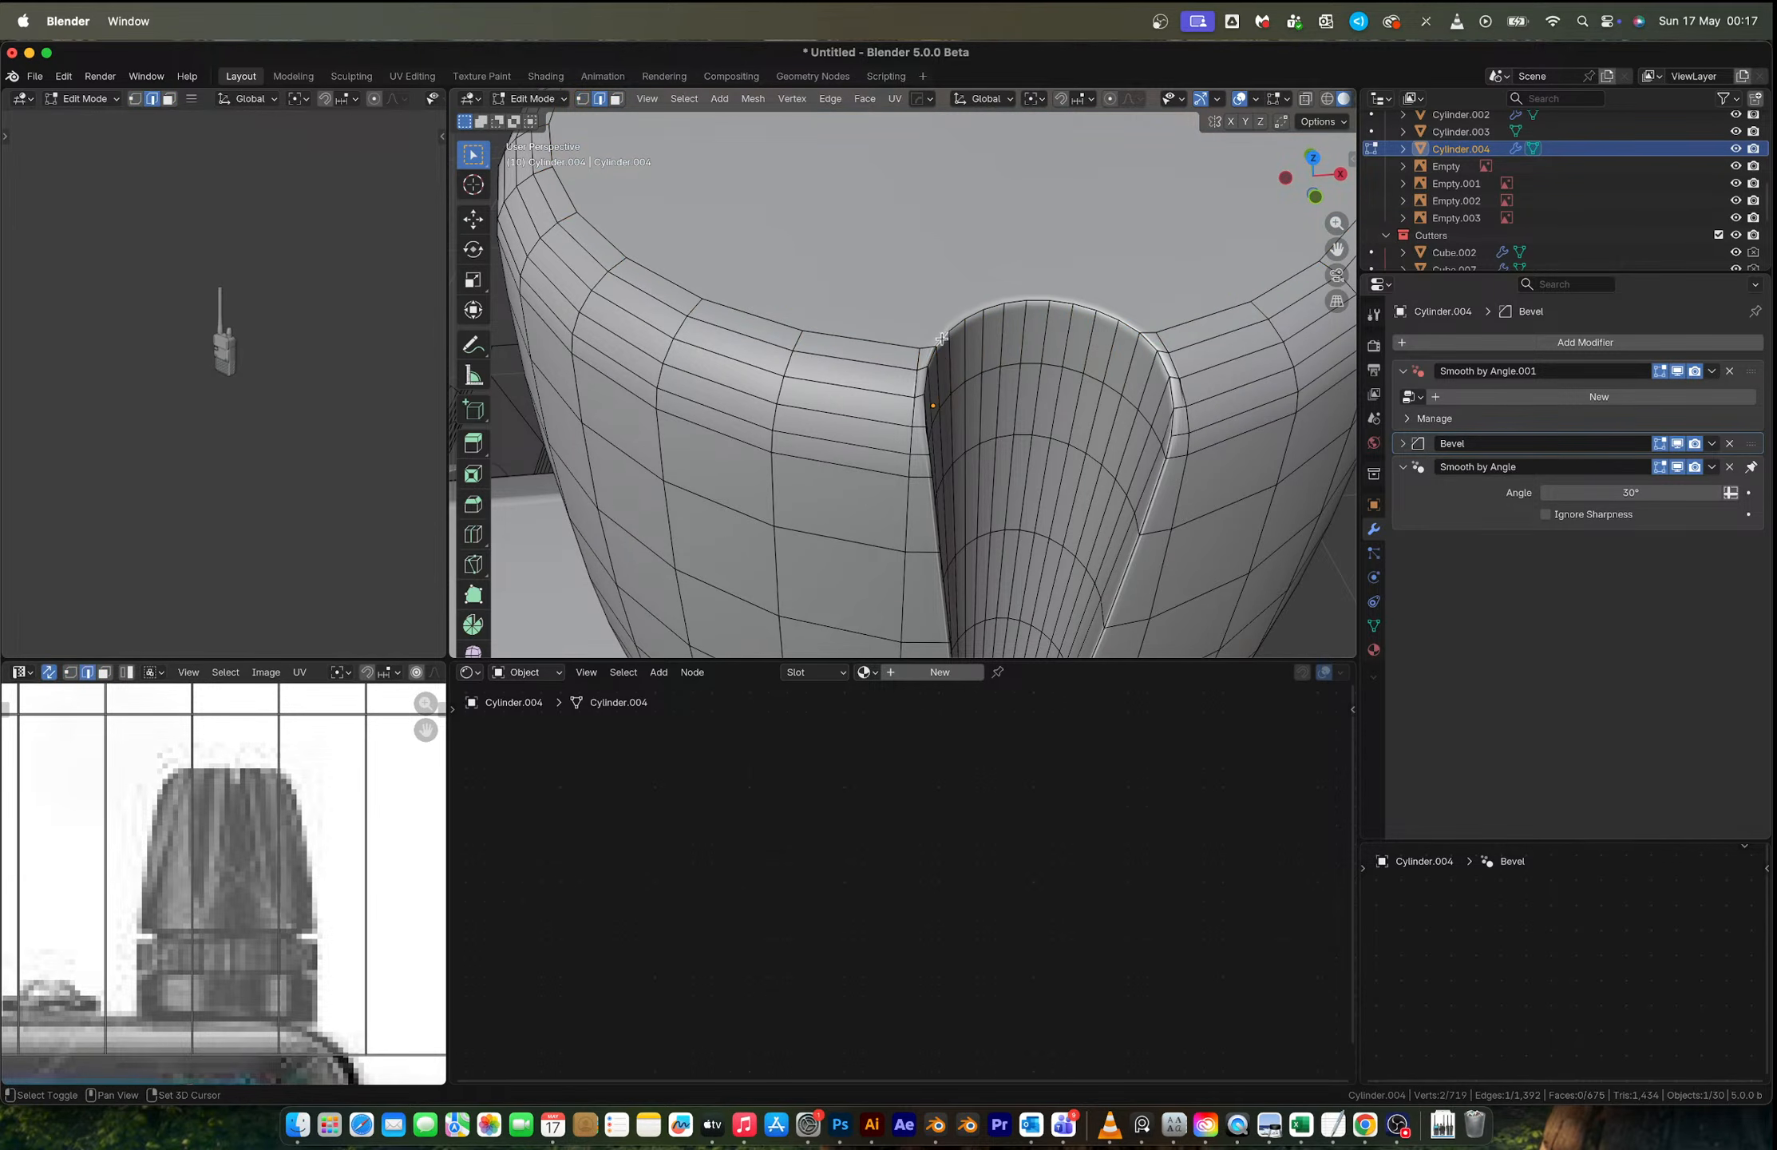
{"action": "left_click", "coordinate": [1135, 325], "text": "ctrl"}
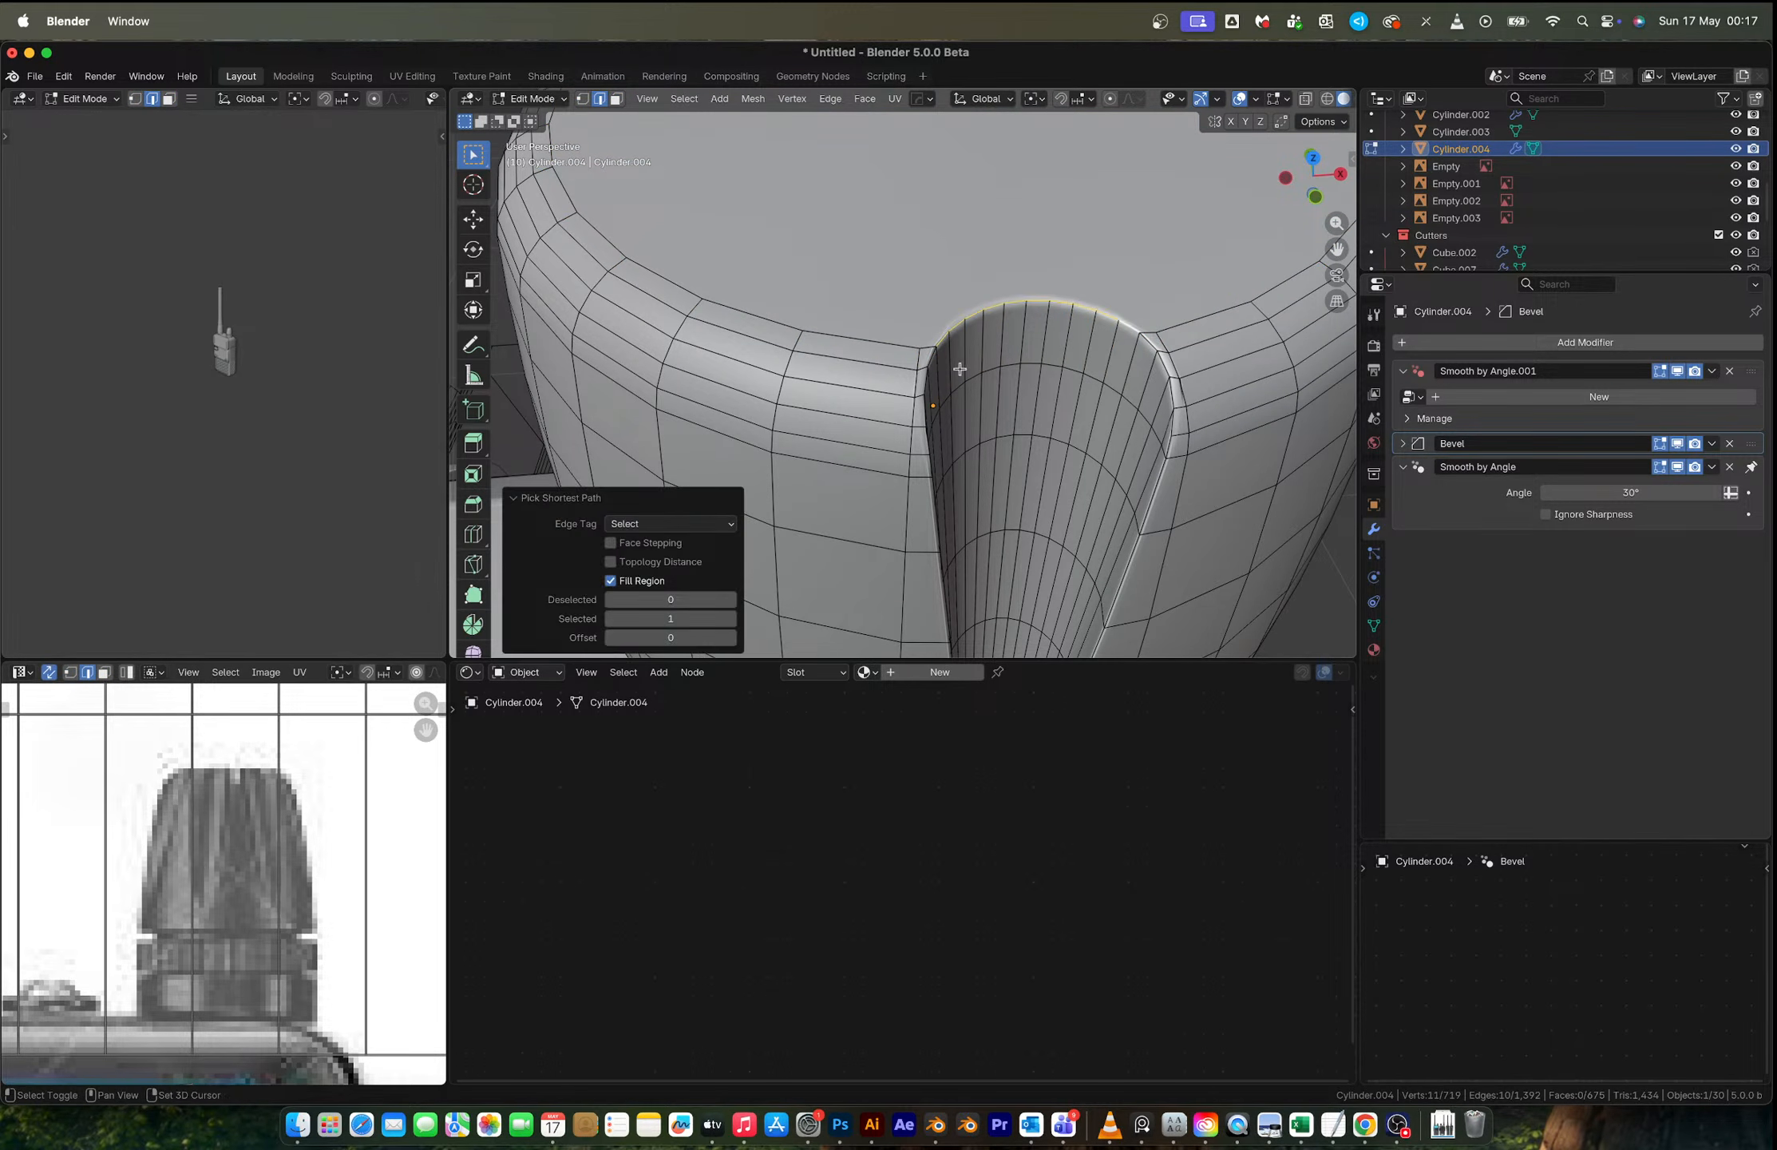
Step: Select the groove's inner faces from one upper corner down to the tip and across to the opposite upper corner
{"action": "middle_click_drag", "start_coordinate": [979, 384], "coordinate": [898, 357], "text": "shift"}
{"action": "key", "text": "3"}
{"action": "left_click", "coordinate": [867, 342]}
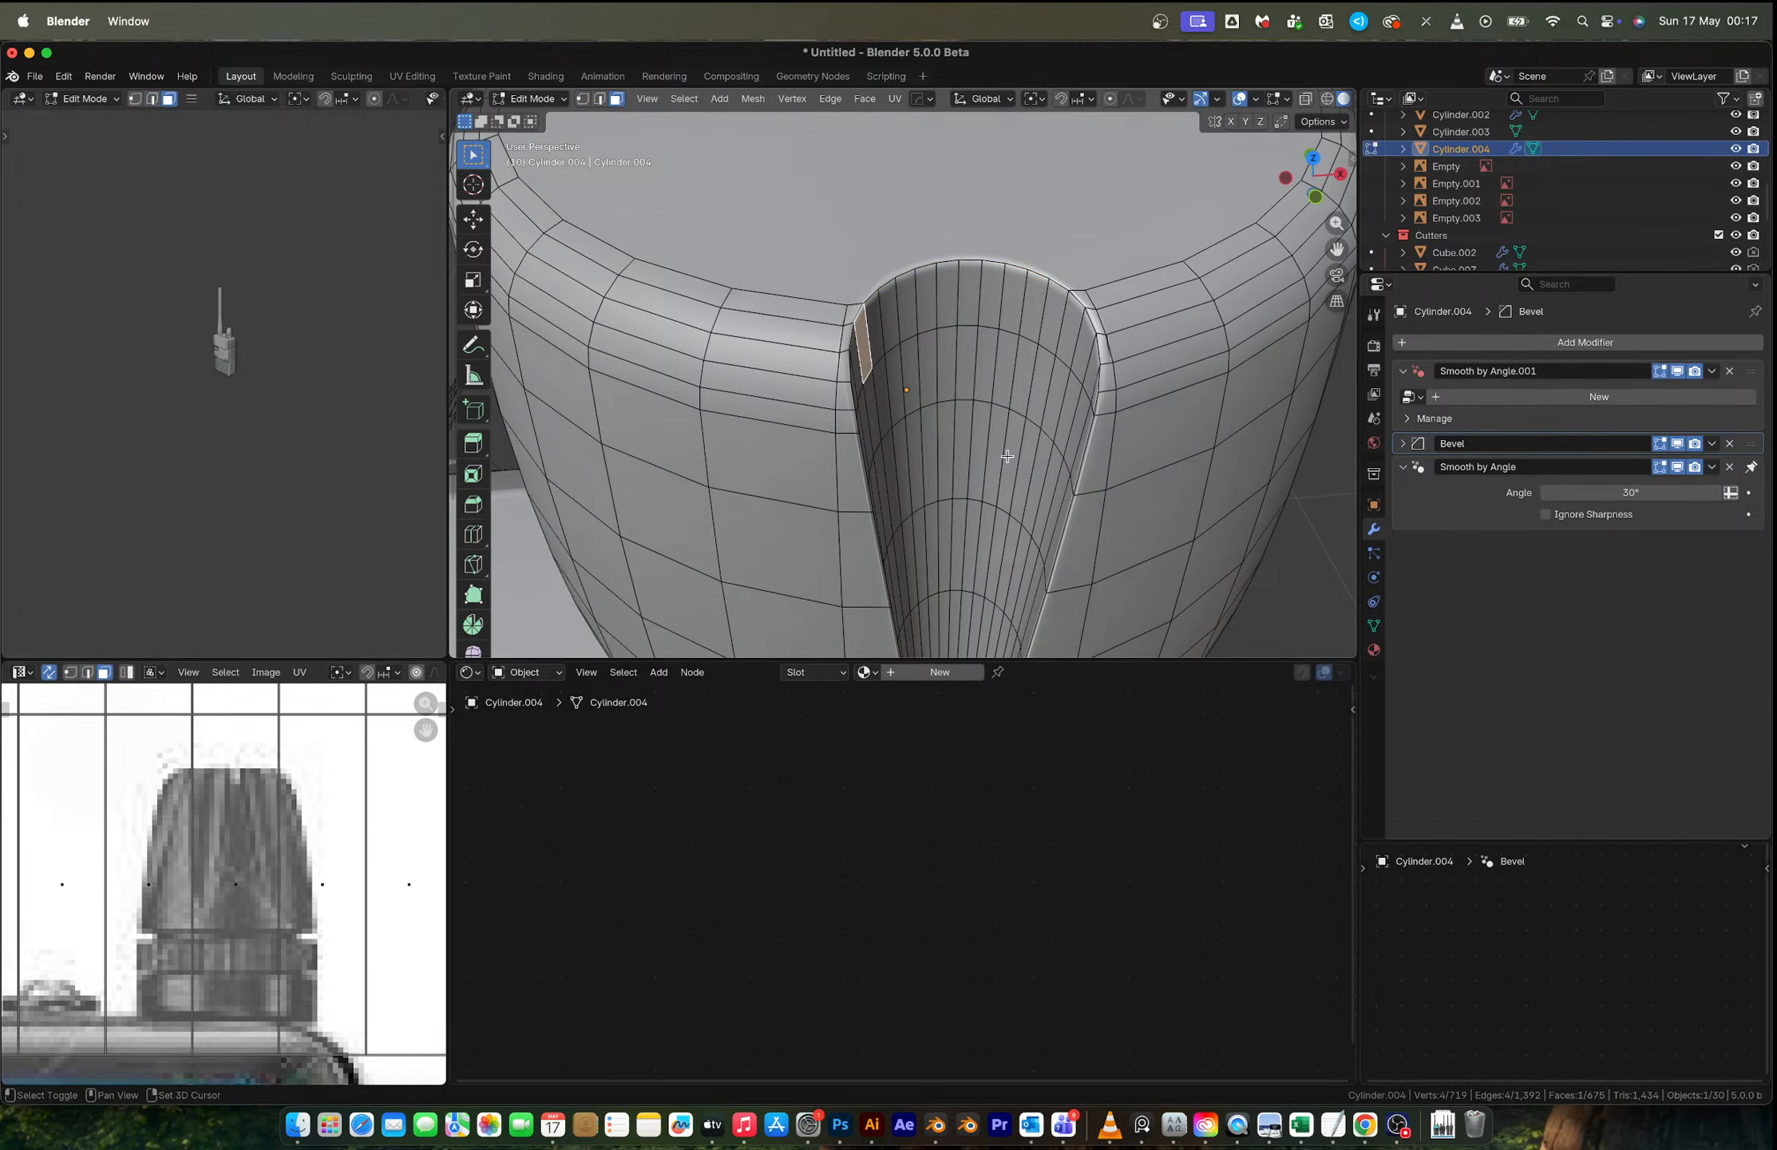
{"action": "middle_click_drag", "start_coordinate": [998, 466], "coordinate": [937, 396], "text": "shift"}
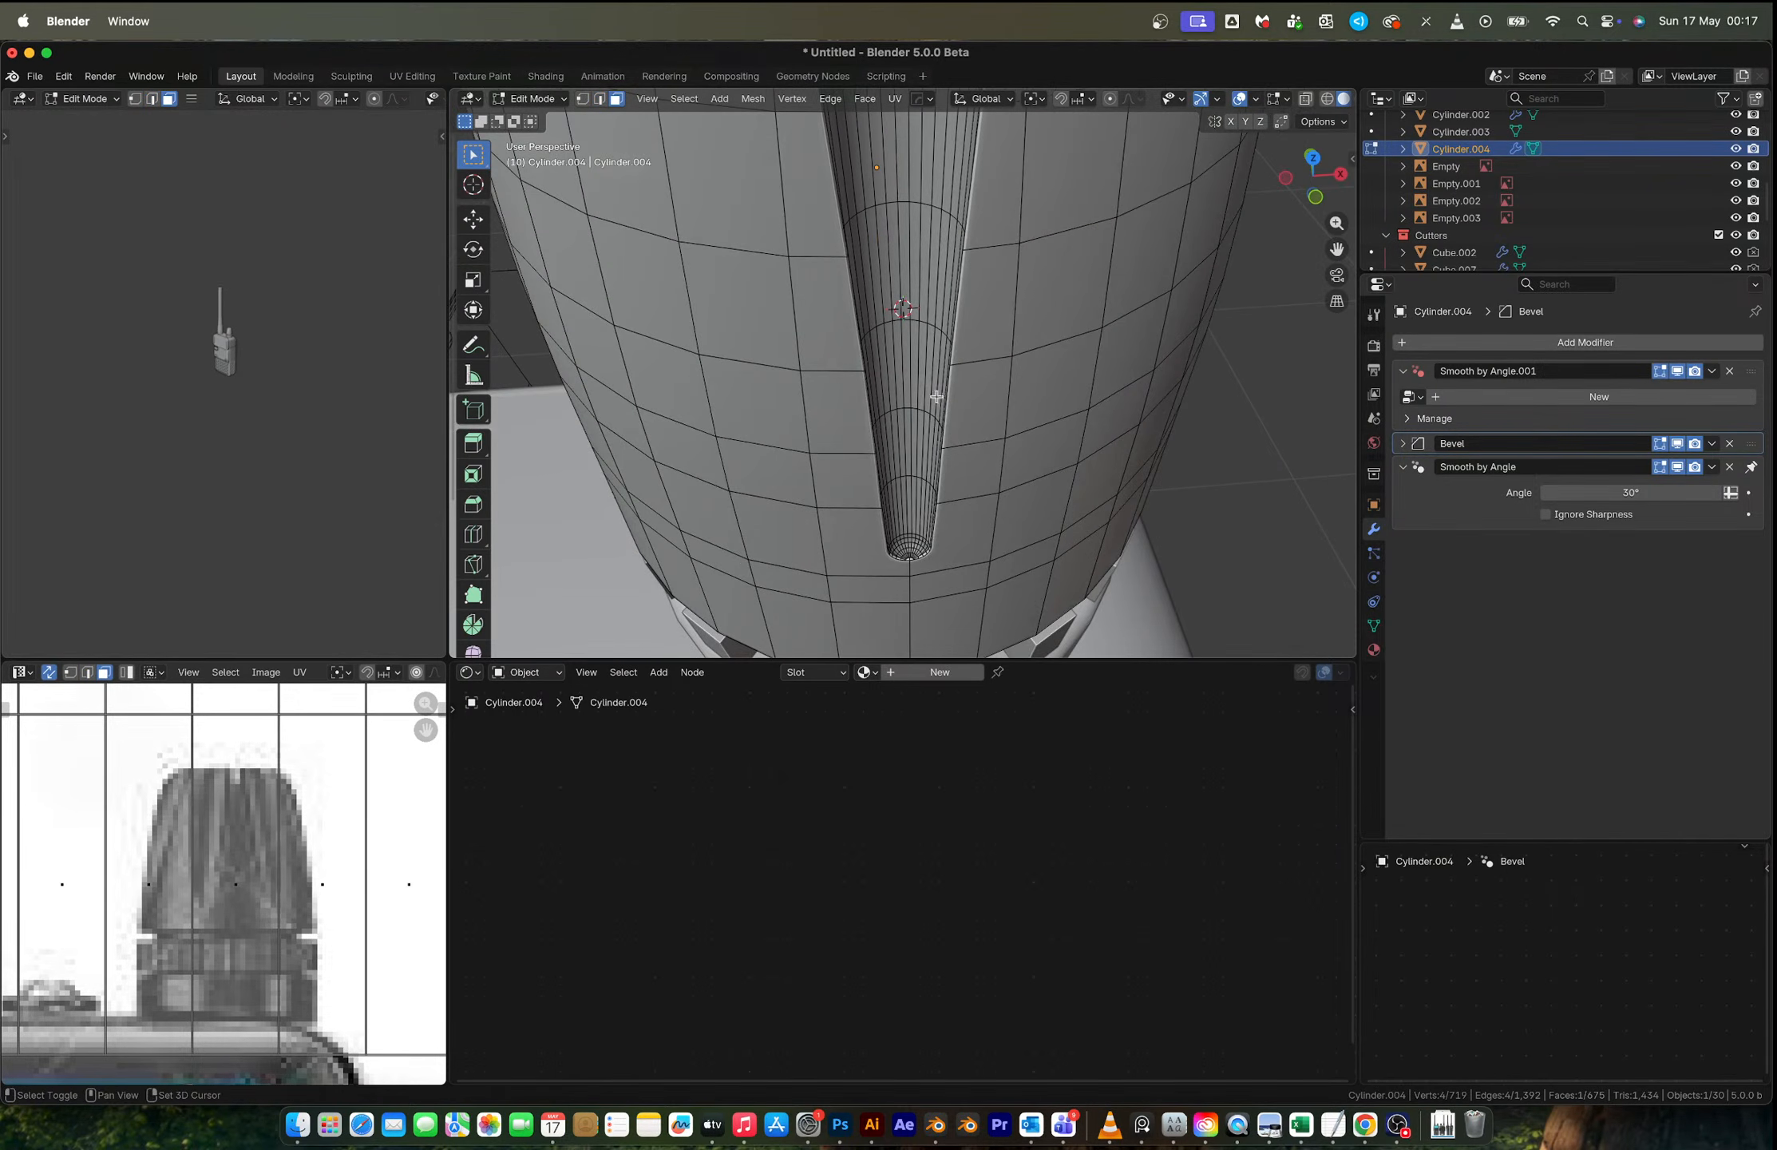
{"action": "left_click", "coordinate": [925, 549], "text": "ctrl"}
{"action": "key", "text": "ctrl+z"}
{"action": "left_click", "coordinate": [921, 525], "text": "ctrl"}
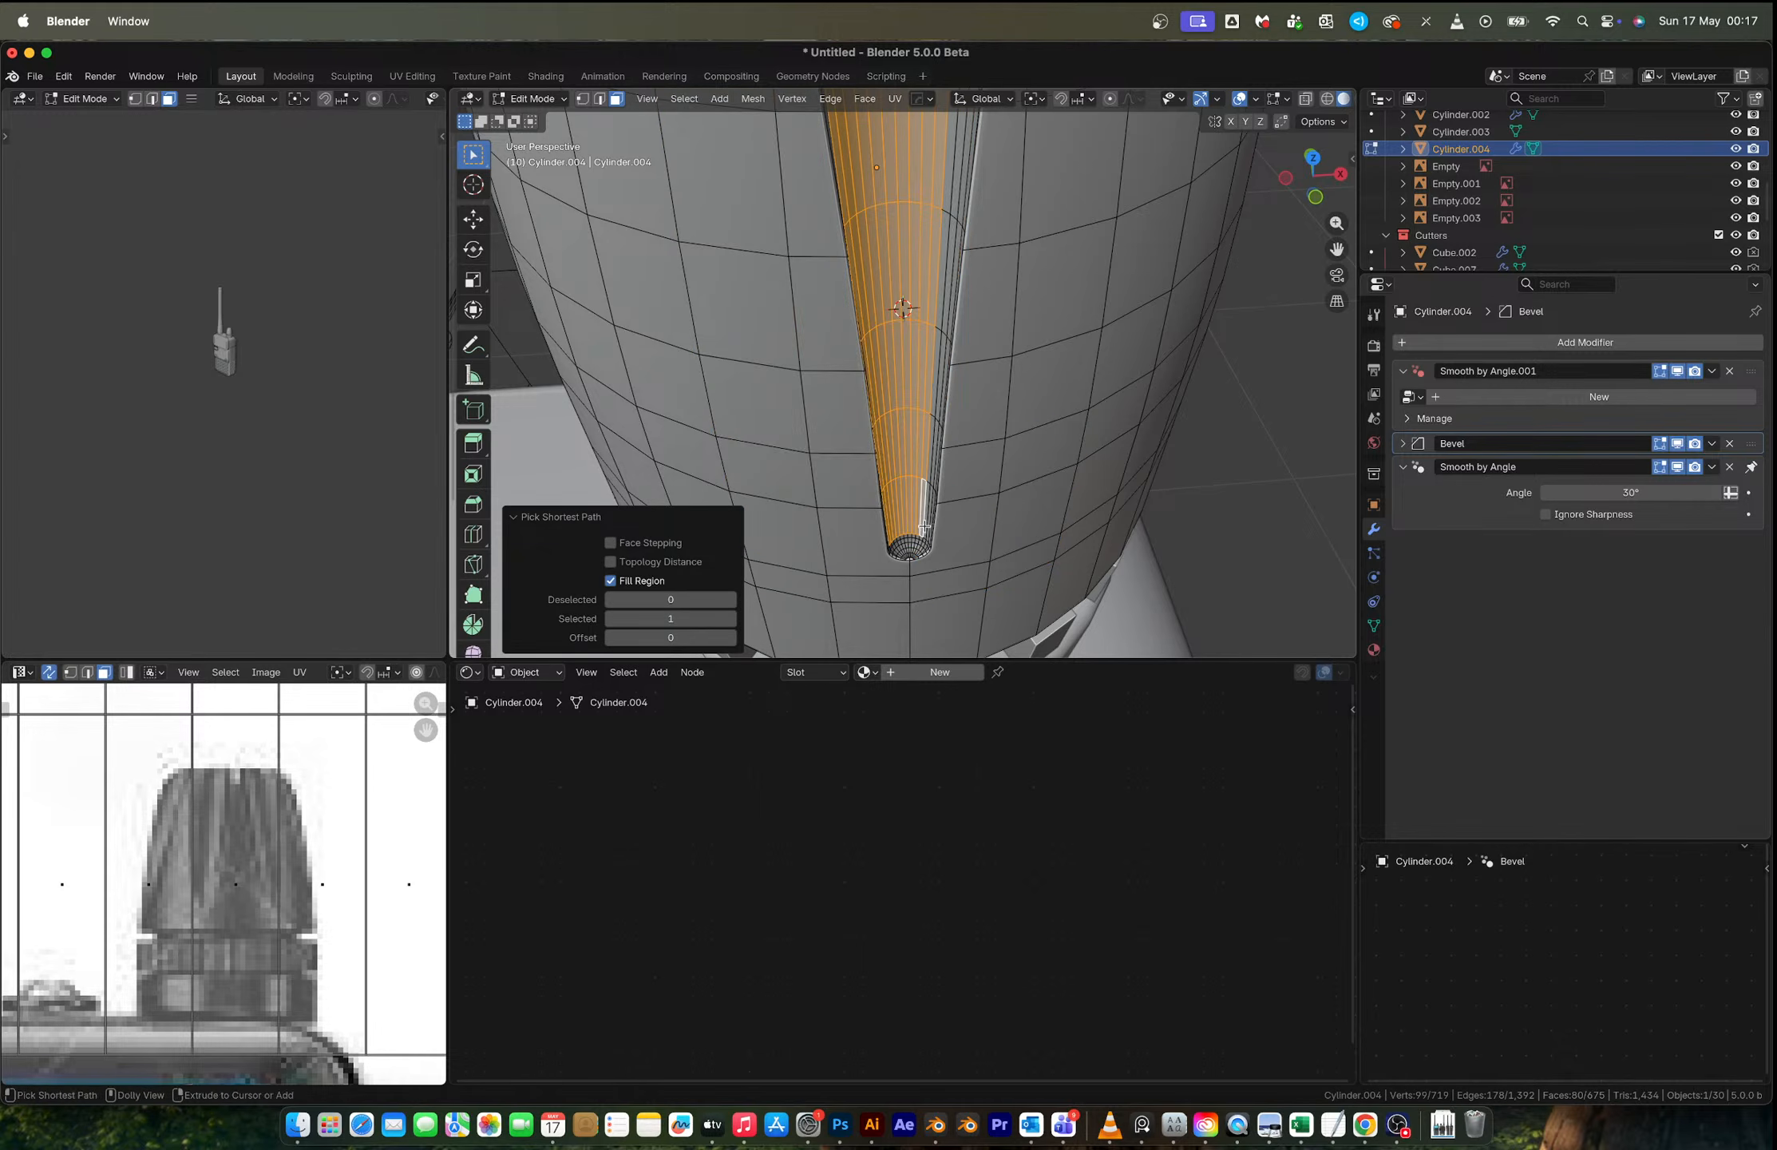
{"action": "left_click", "coordinate": [932, 530], "text": "shift"}
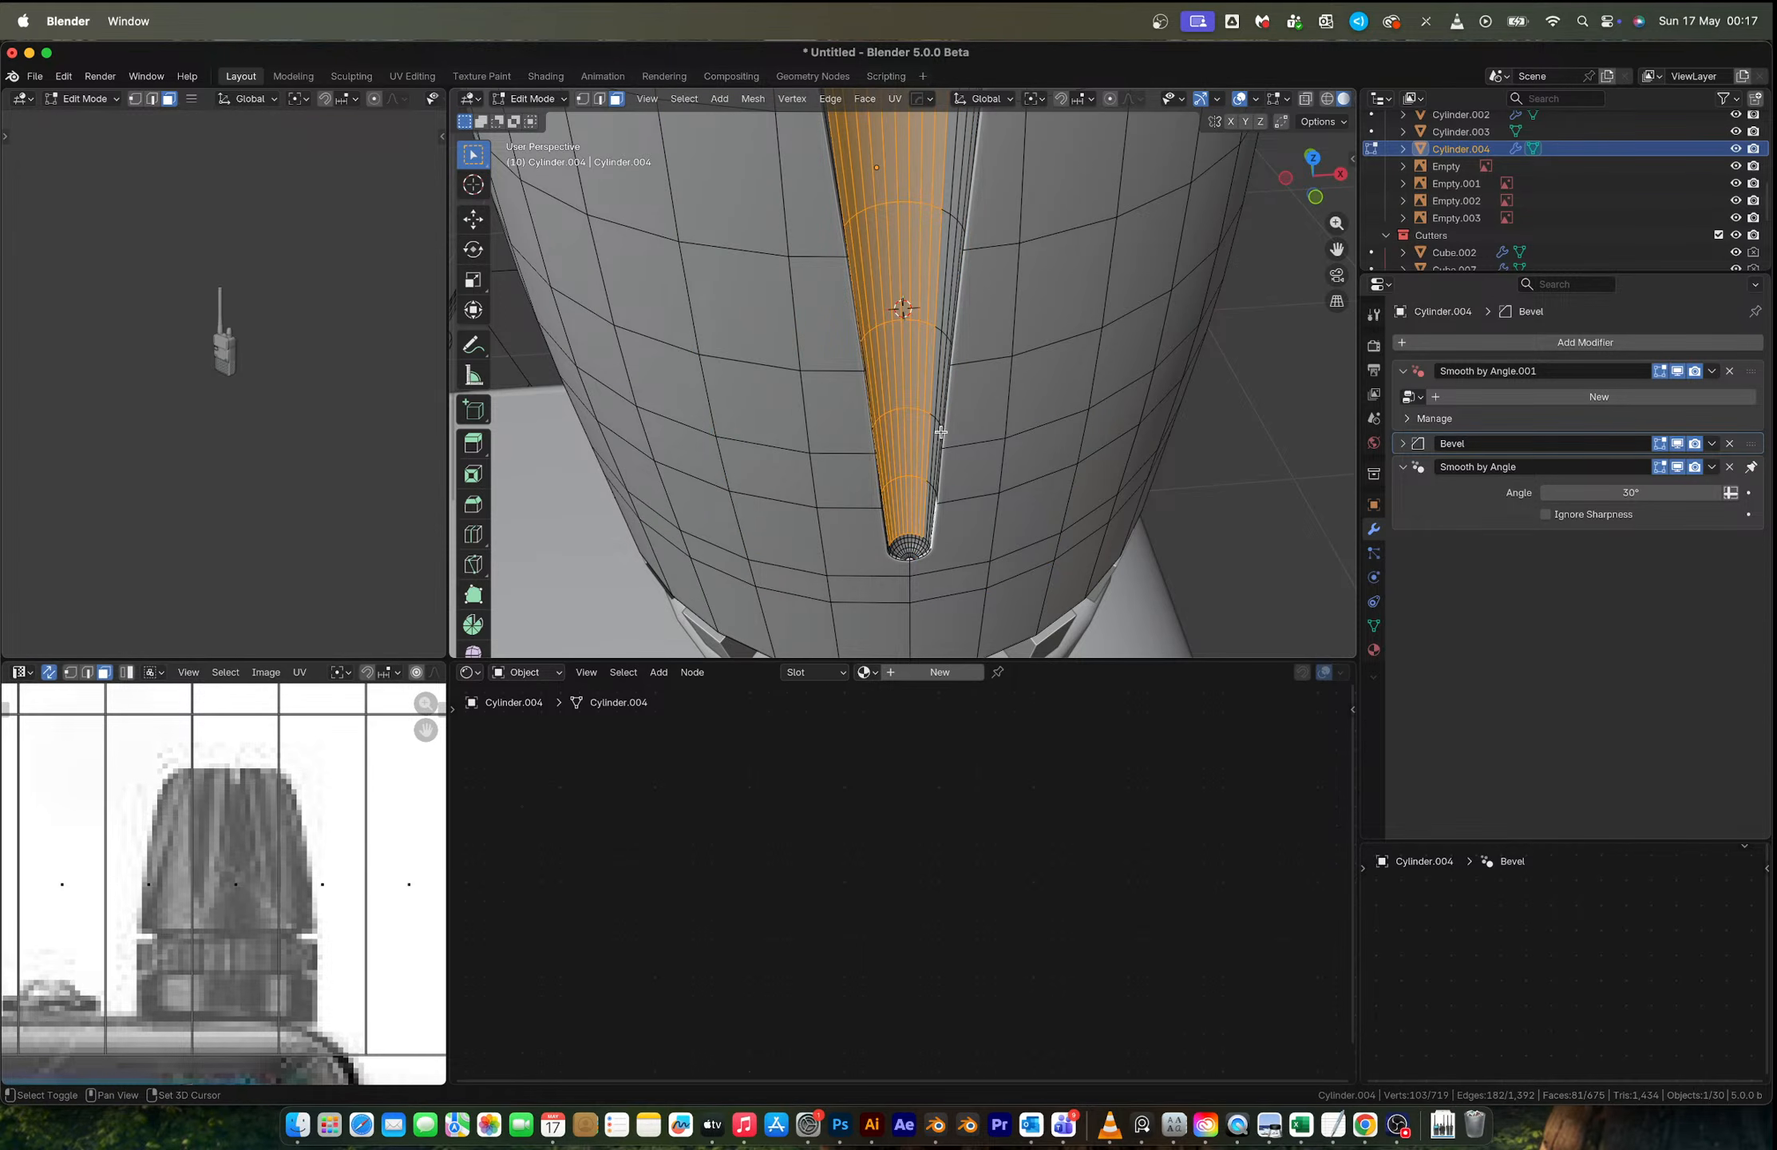
{"action": "middle_click_drag", "start_coordinate": [990, 244], "coordinate": [989, 575], "text": "shift"}
{"action": "left_click", "coordinate": [953, 328], "text": "ctrl+shift"}
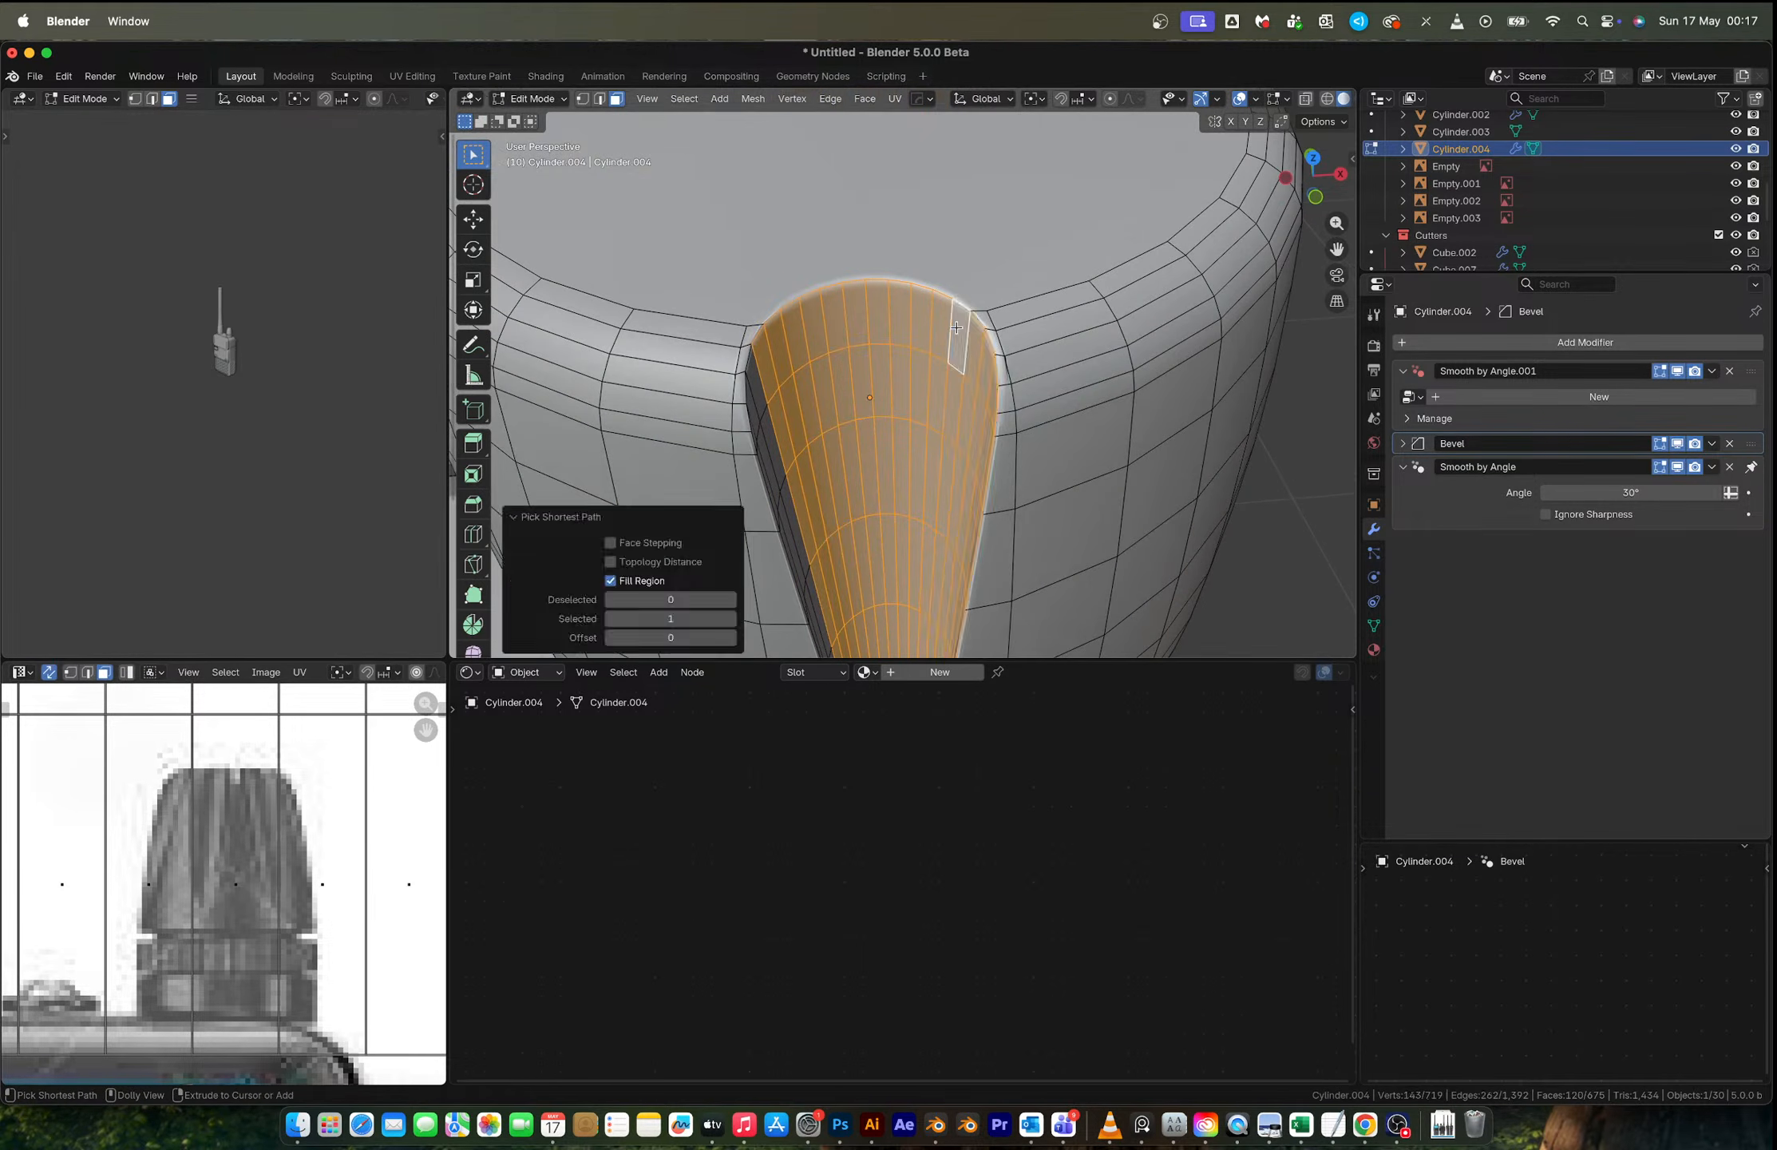
Step: Extend the face selection over the remaining strip along the groove's other side, down to just above the rounded tip
{"action": "middle_click_drag", "start_coordinate": [953, 328], "coordinate": [706, 403]}
{"action": "left_click", "coordinate": [702, 371], "text": "shift"}
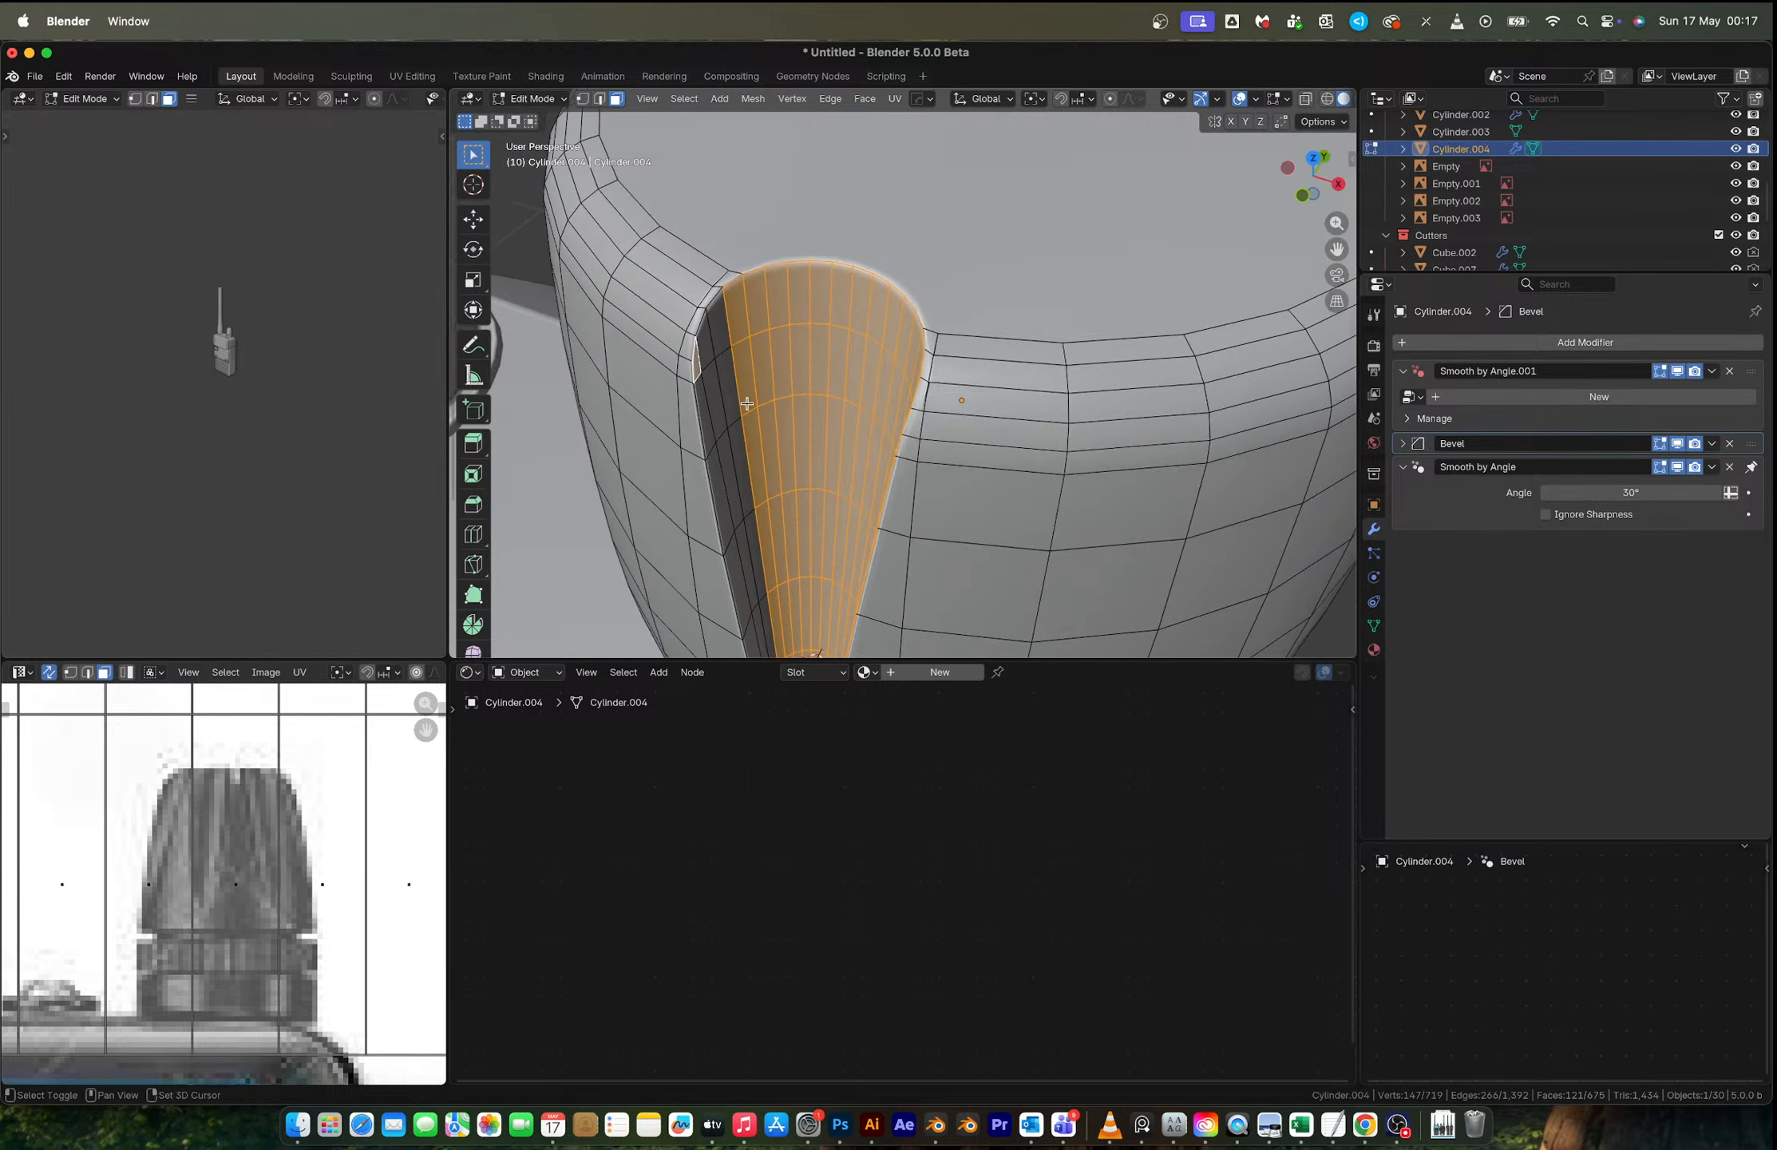
{"action": "middle_click_drag", "start_coordinate": [801, 449], "coordinate": [800, 198], "text": "shift"}
{"action": "middle_click_drag", "start_coordinate": [835, 559], "coordinate": [830, 375], "text": "shift"}
{"action": "scroll", "coordinate": [763, 543], "scroll_direction": "up", "scroll_amount": 1}
{"action": "scroll", "coordinate": [762, 543], "scroll_direction": "up", "scroll_amount": 2}
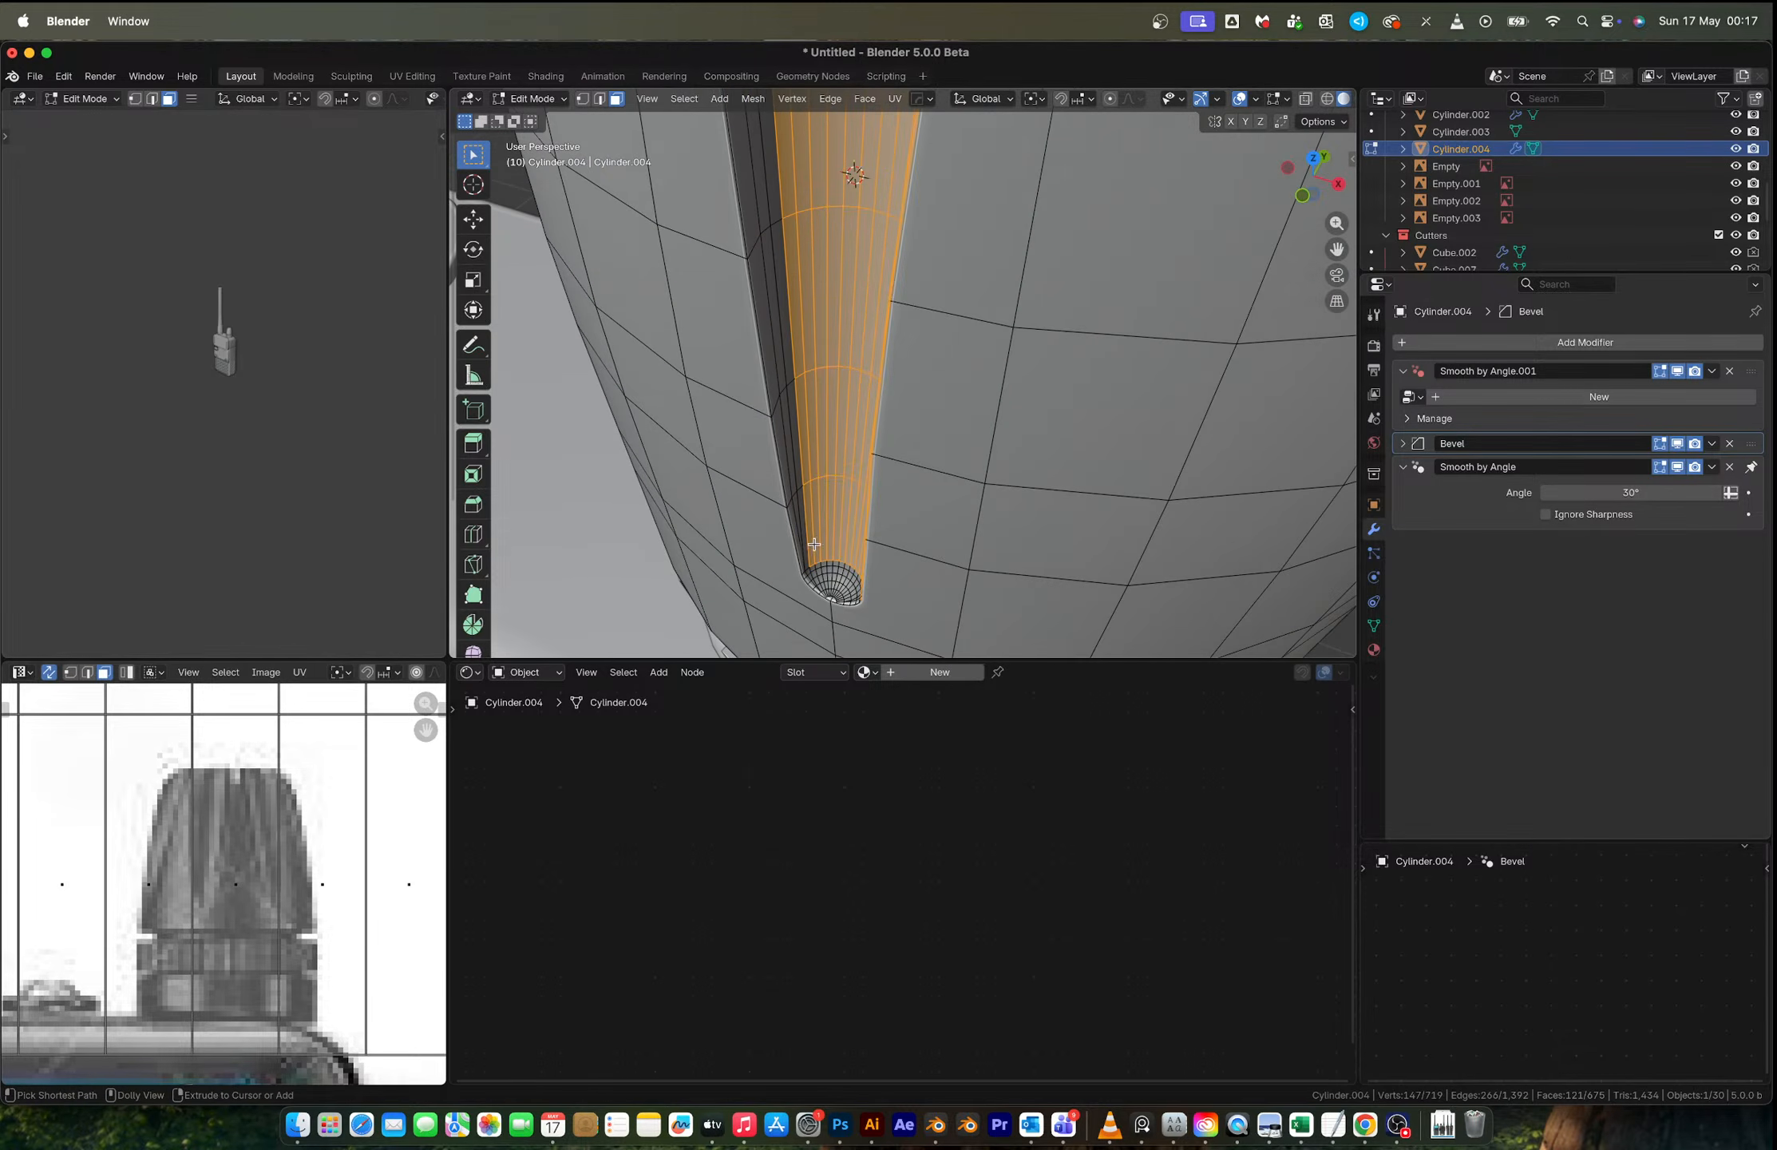
{"action": "left_click", "coordinate": [804, 530], "text": "ctrl+shift"}
Step: Add the side face at the start of the groove's rounded tip to the selection and frame the selection
{"action": "scroll", "coordinate": [830, 591], "scroll_direction": "up", "scroll_amount": 2}
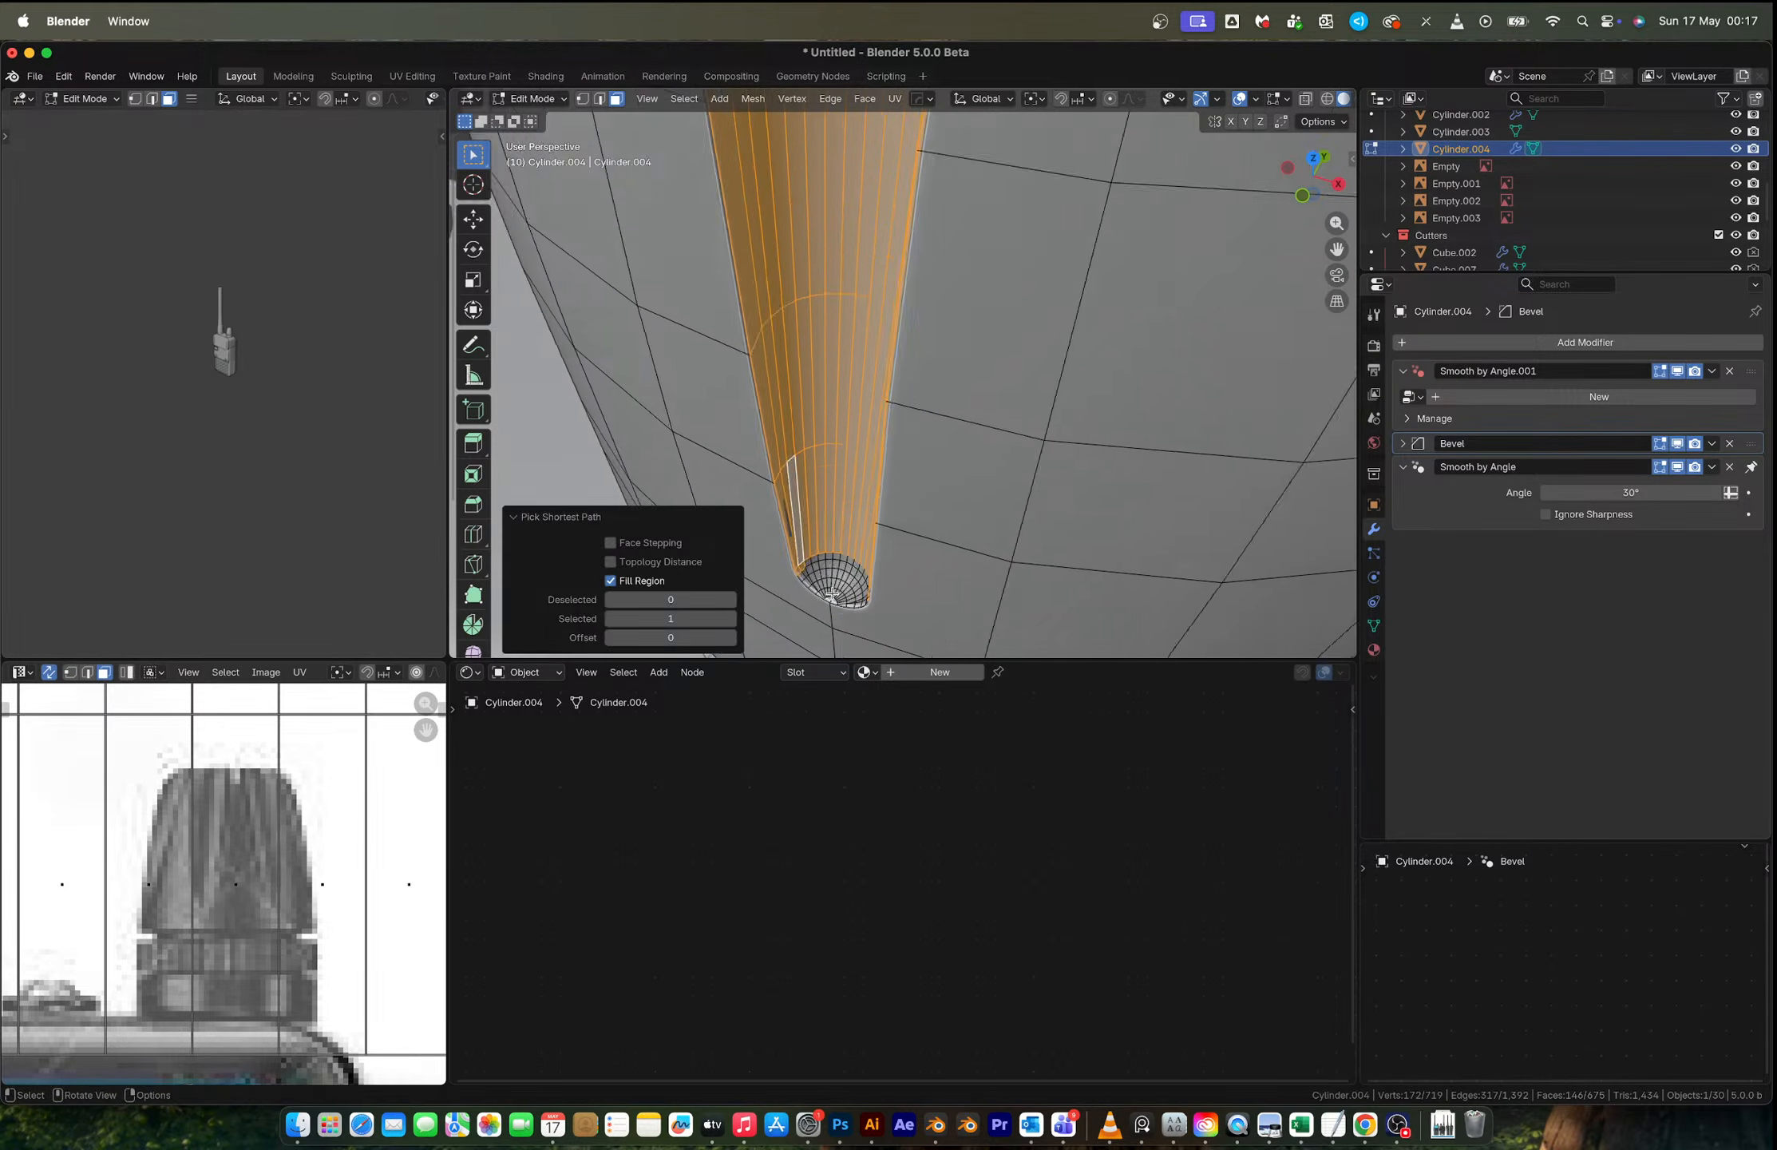
{"action": "scroll", "coordinate": [833, 598], "scroll_direction": "up", "scroll_amount": 1}
{"action": "left_click", "coordinate": [812, 561]}
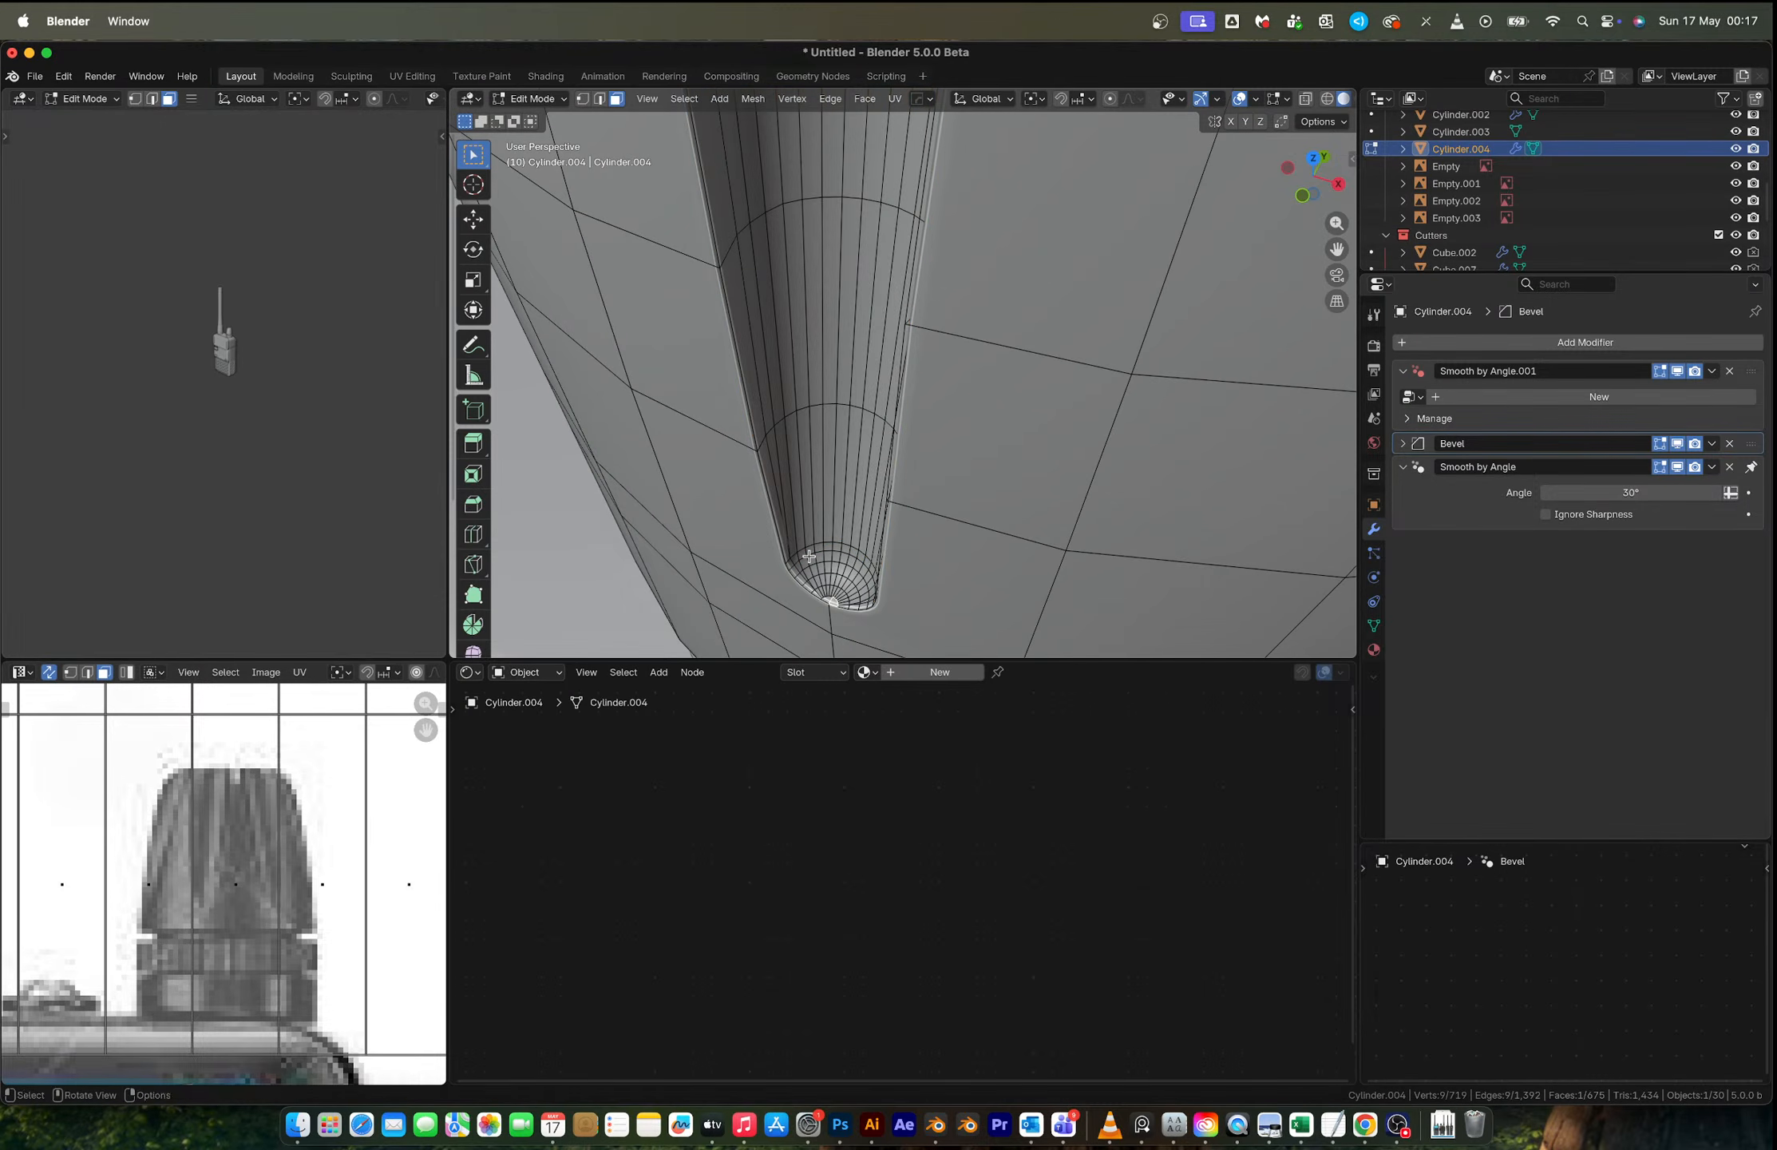
{"action": "key", "text": "super+z"}
{"action": "left_click", "coordinate": [802, 556], "text": "shift"}
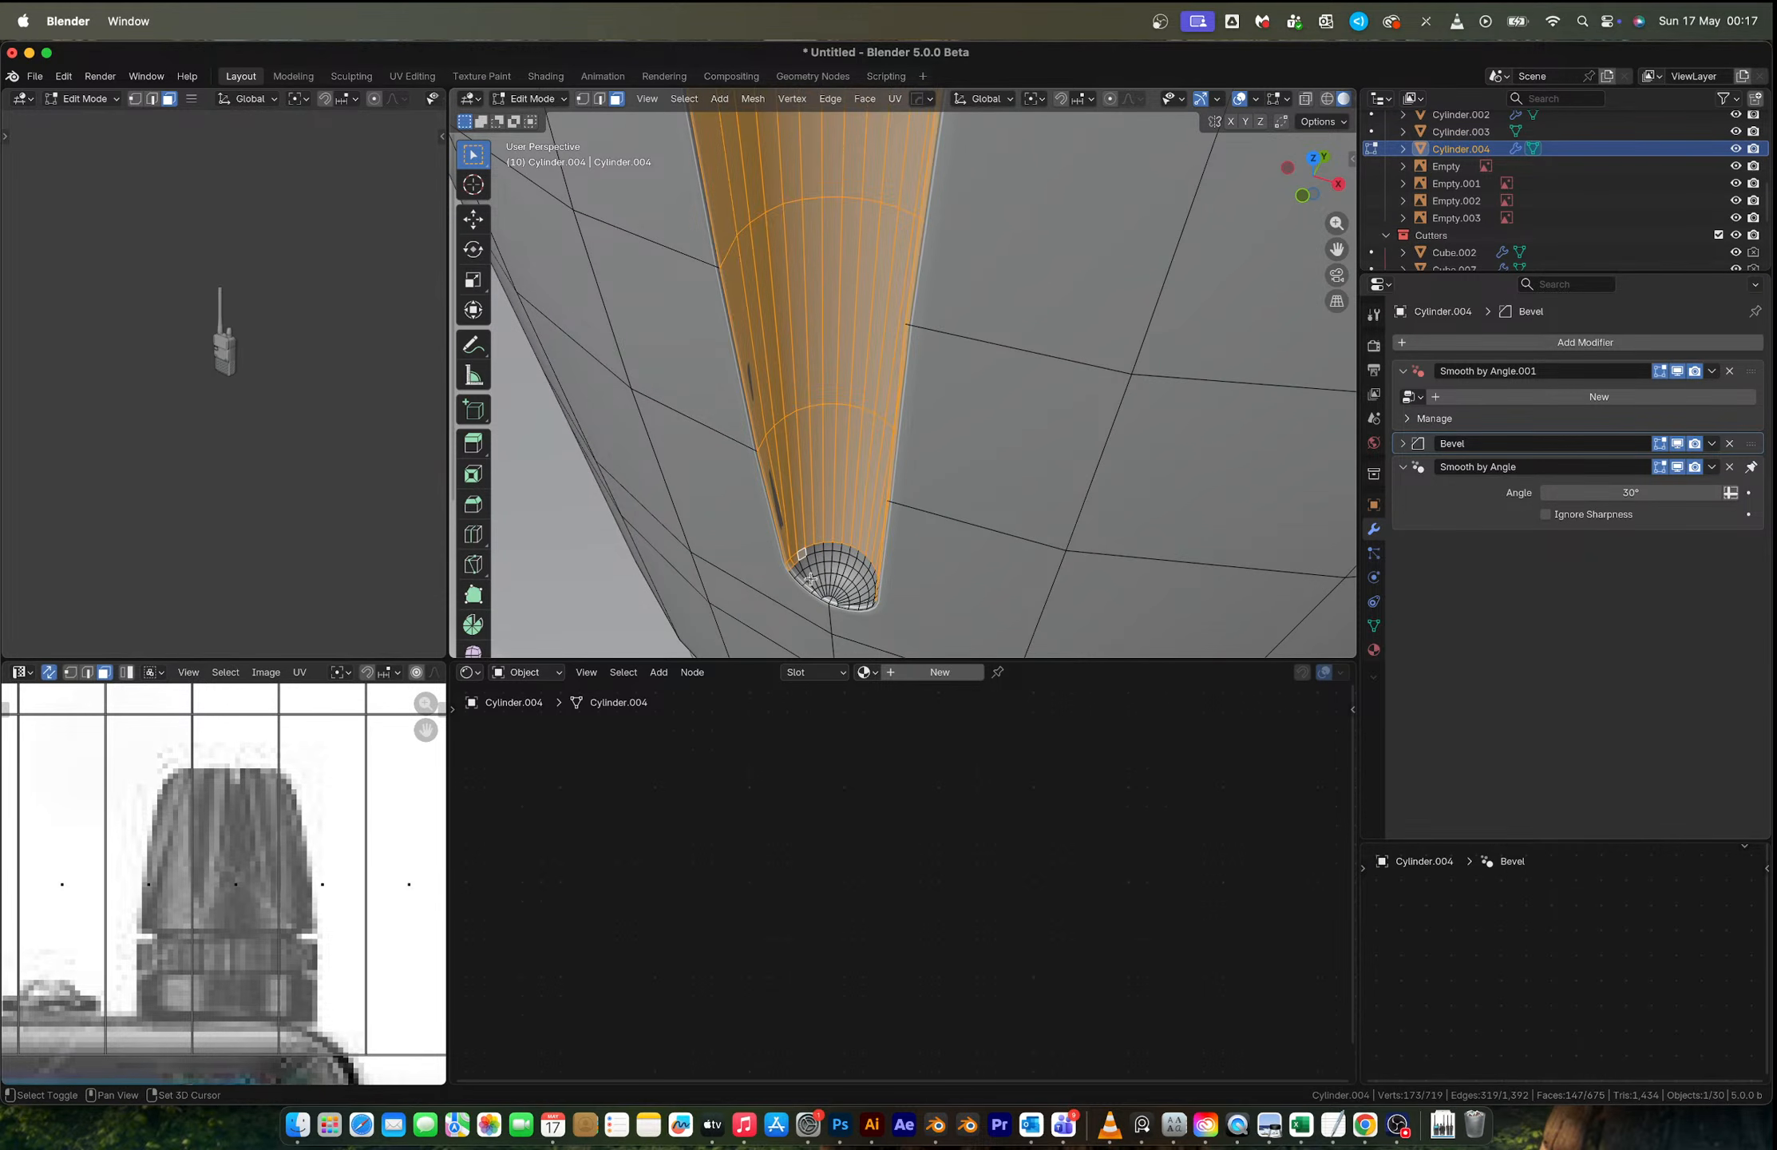
{"action": "left_click", "coordinate": [833, 605], "text": "ctrl+shift"}
{"action": "key", "text": "super+z"}
{"action": "middle_click_drag", "start_coordinate": [839, 601], "coordinate": [876, 595]}
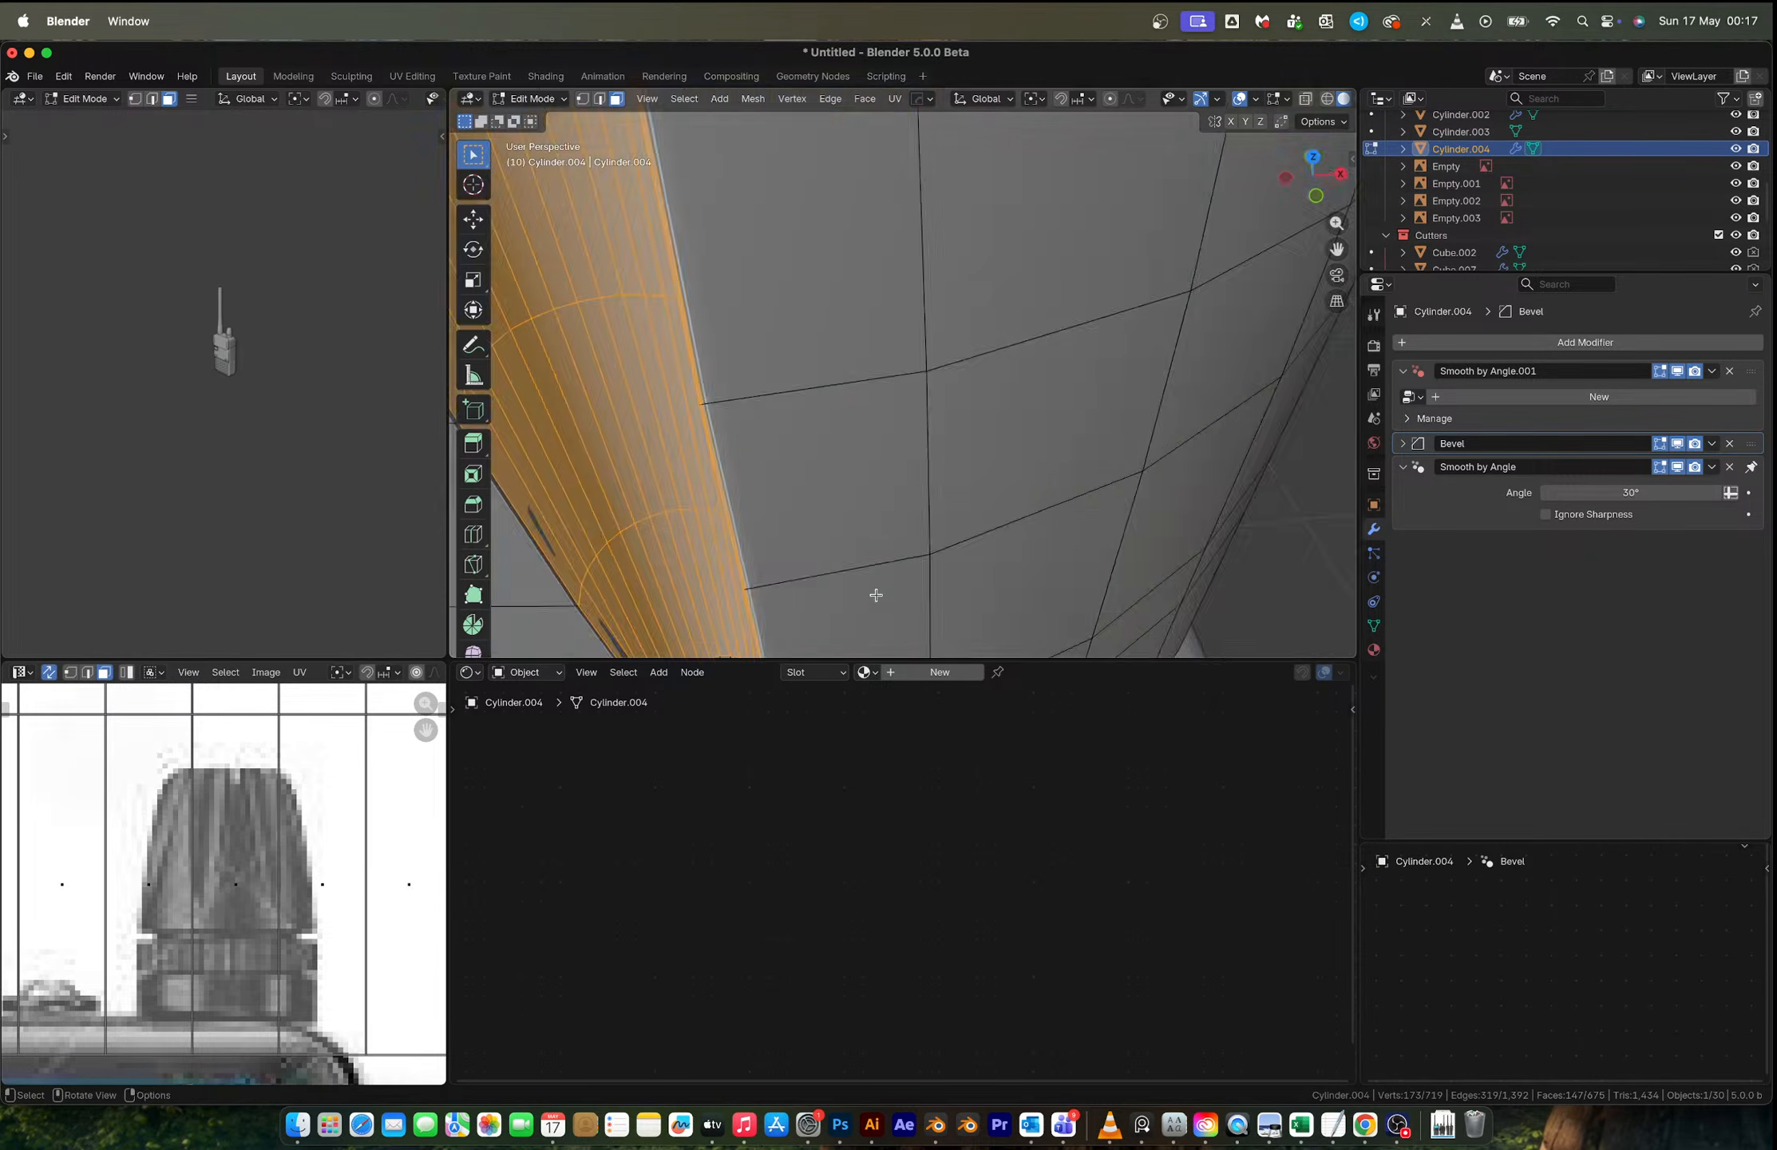
{"action": "left_click", "coordinate": [647, 98]}
{"action": "left_click", "coordinate": [671, 214]}
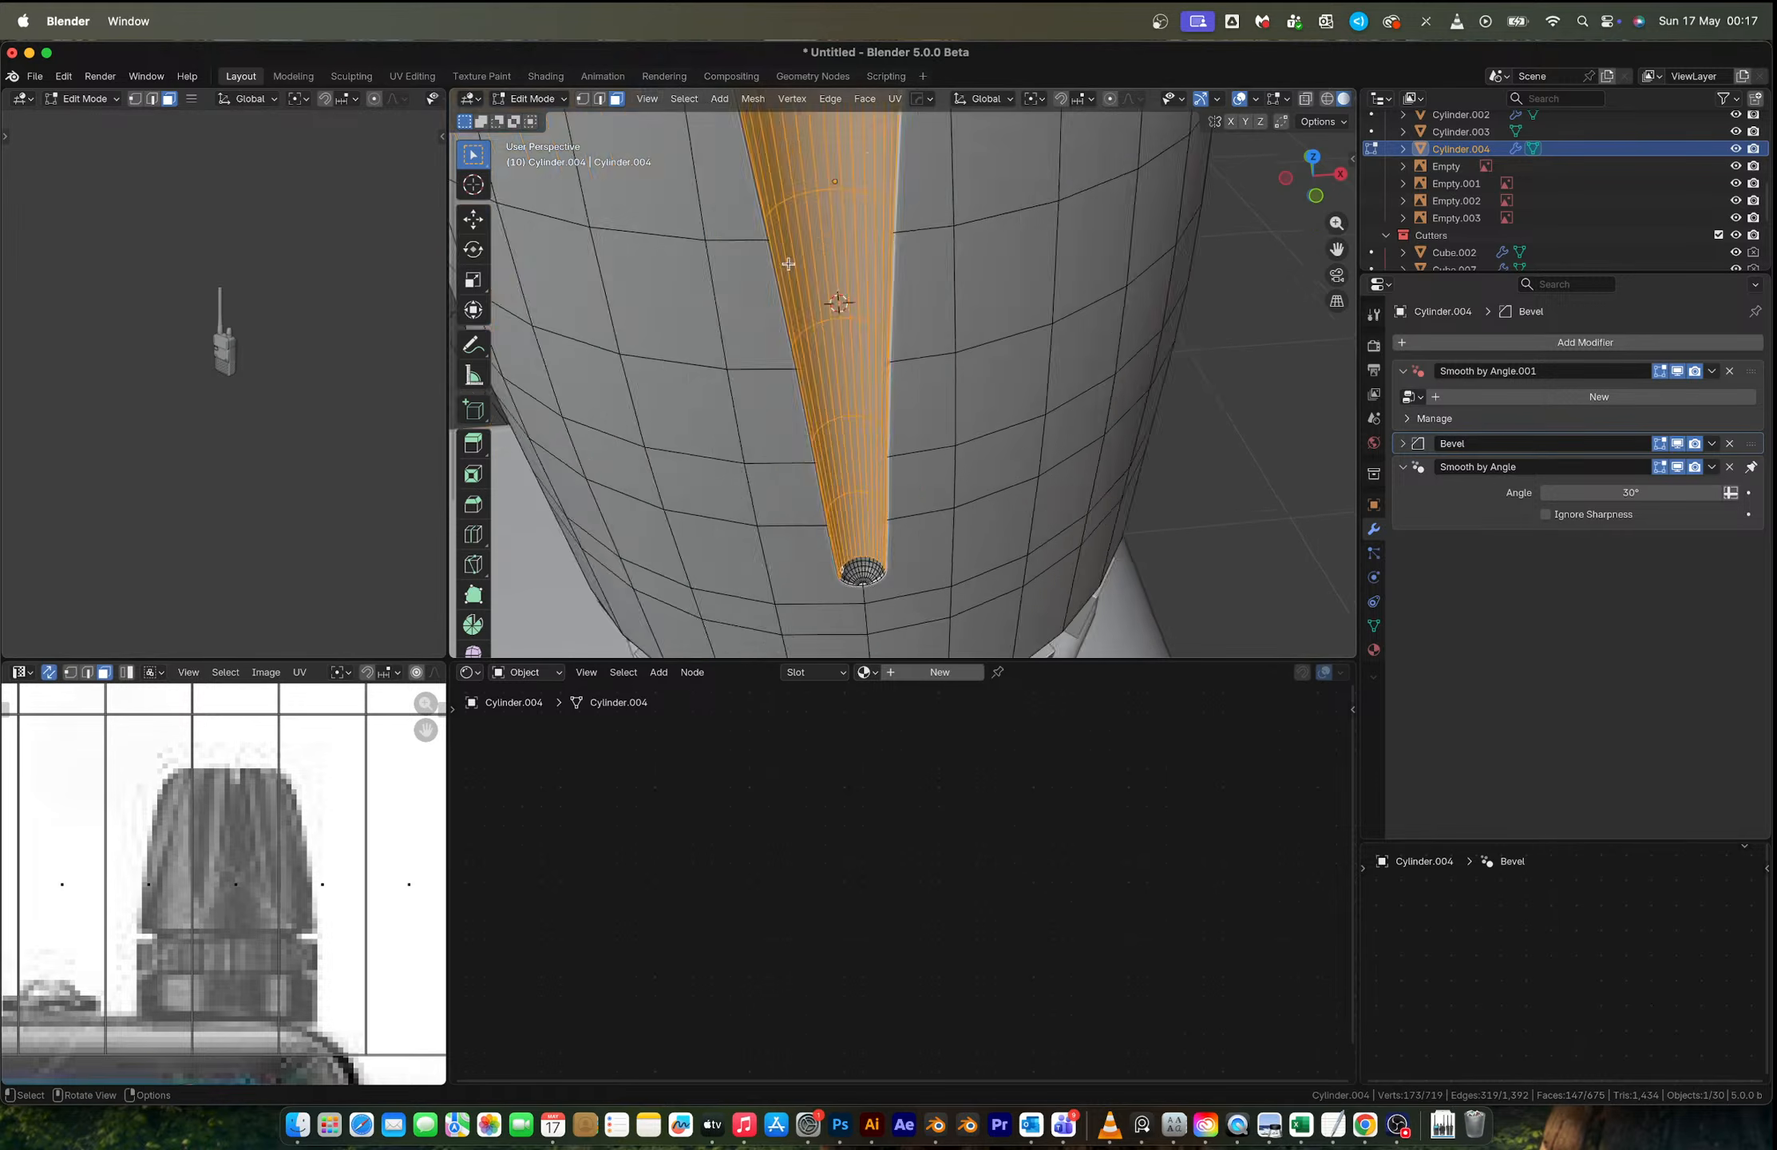
Step: Extend the selection over all faces of the groove's rounded tip
{"action": "middle_click_drag", "start_coordinate": [897, 299], "coordinate": [912, 259], "text": "shift"}
{"action": "scroll", "coordinate": [902, 276], "scroll_direction": "up", "scroll_amount": 12}
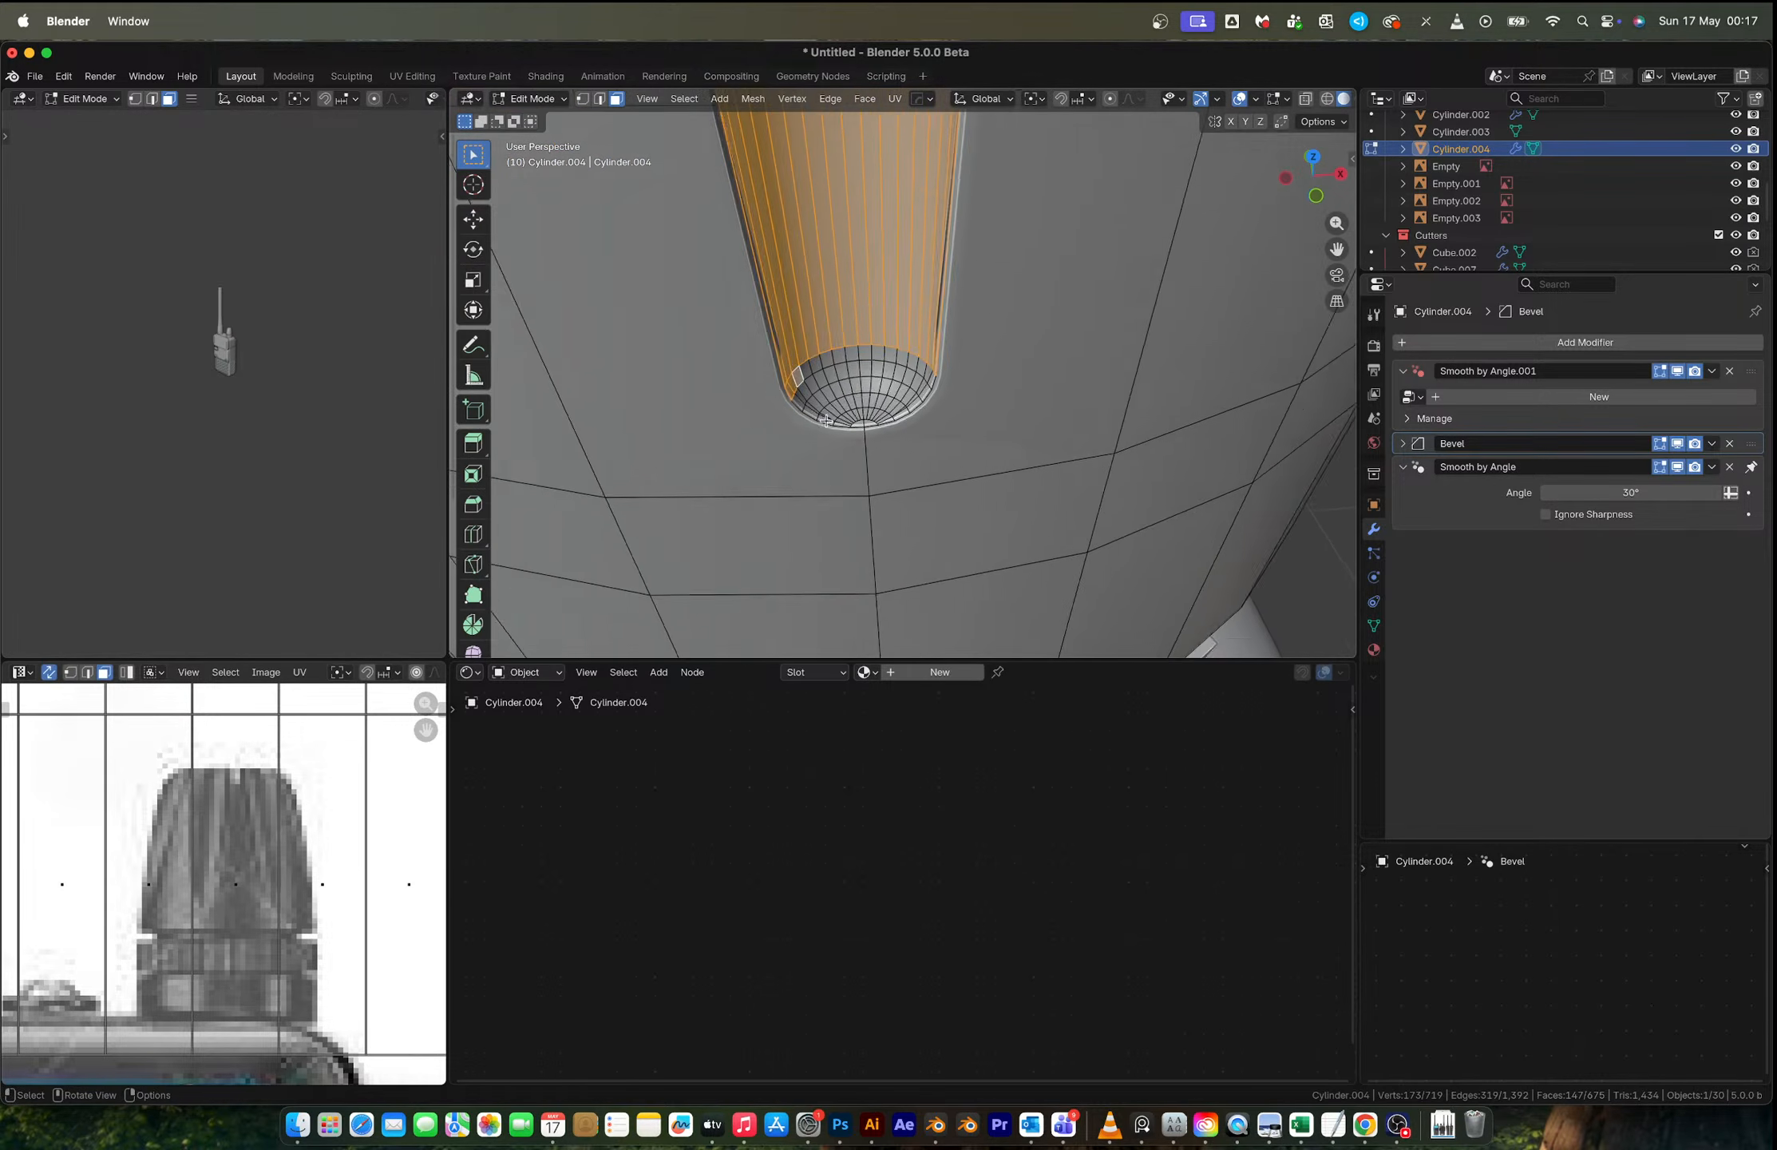
{"action": "left_click_drag", "start_coordinate": [794, 321], "coordinate": [953, 375], "text": "shift"}
{"action": "key", "text": "super+z"}
{"action": "key", "text": "super+z"}
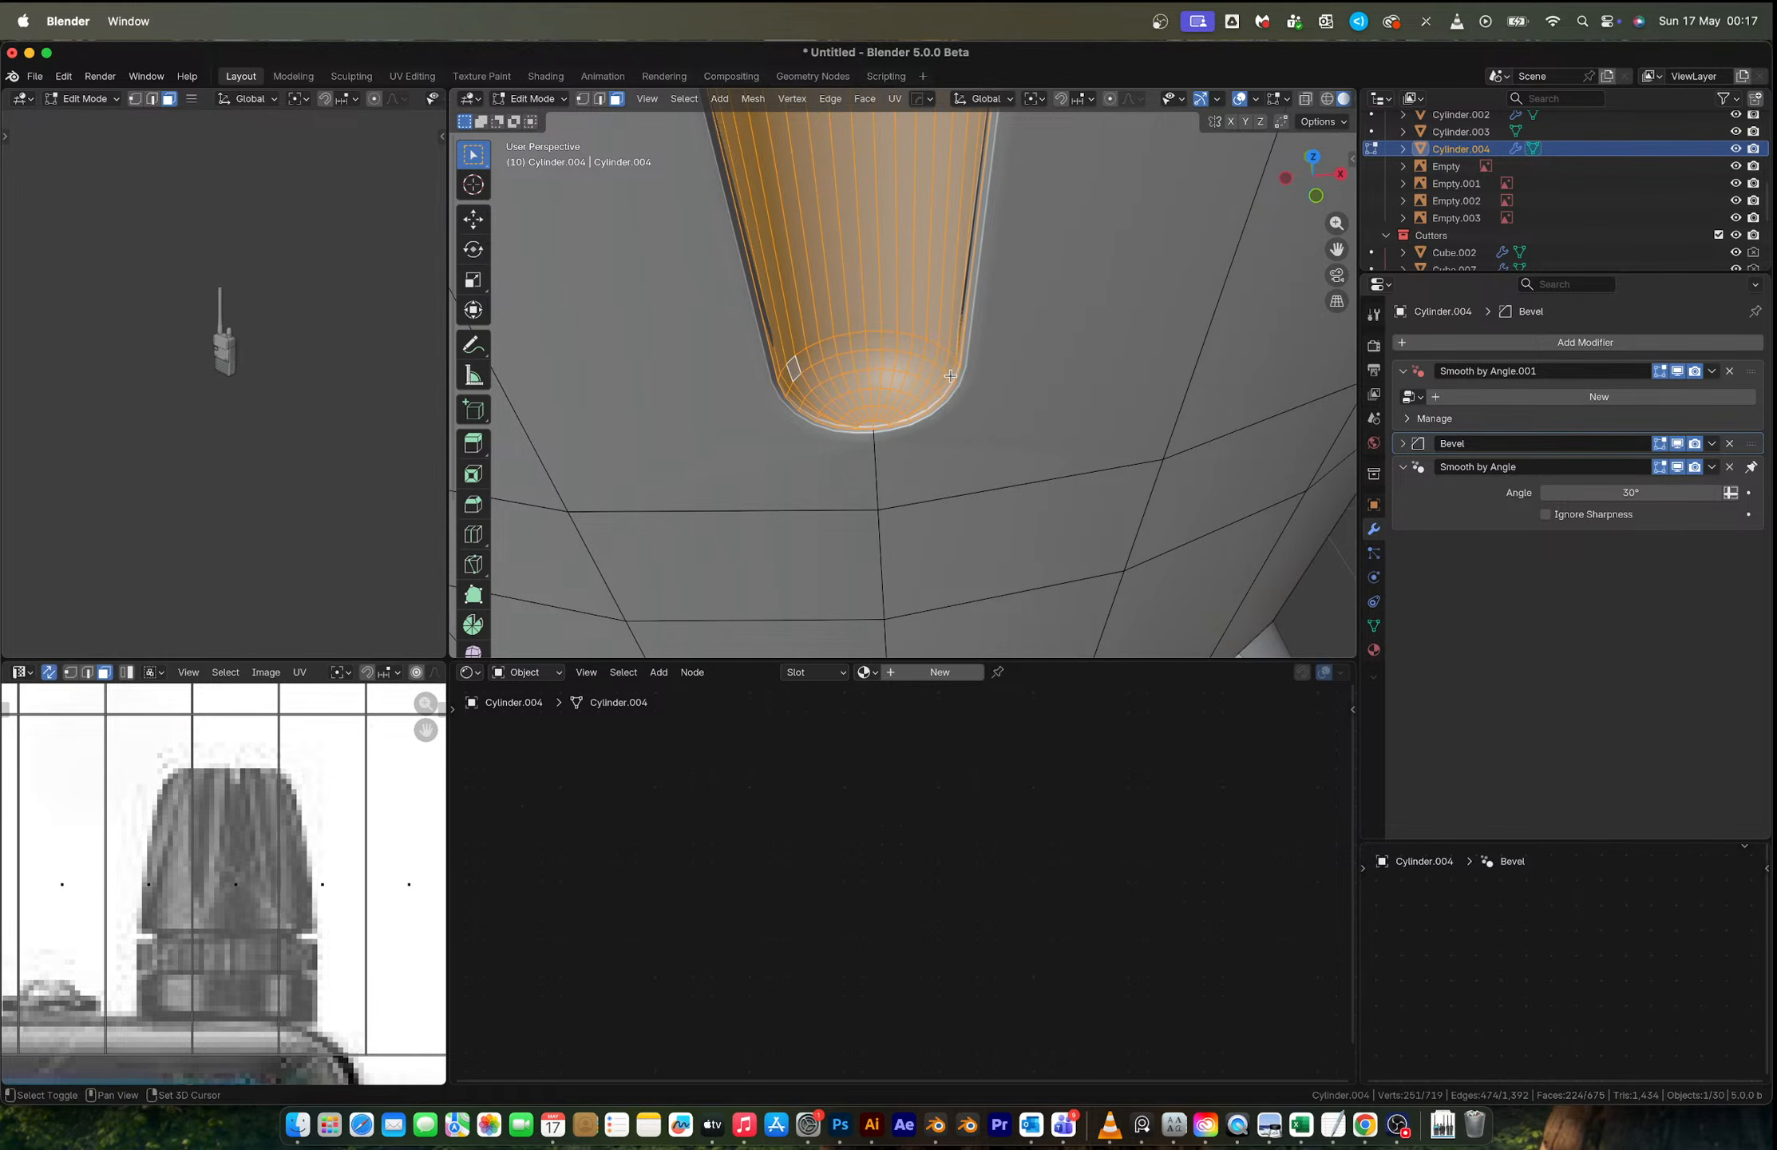
Step: Grow the groove's face selection by one step to include the surrounding faces
{"action": "scroll", "coordinate": [962, 335], "scroll_direction": "down", "scroll_amount": 6}
{"action": "middle_click_drag", "start_coordinate": [974, 306], "coordinate": [961, 454], "text": "shift"}
{"action": "scroll", "coordinate": [928, 335], "scroll_direction": "up", "scroll_amount": 8}
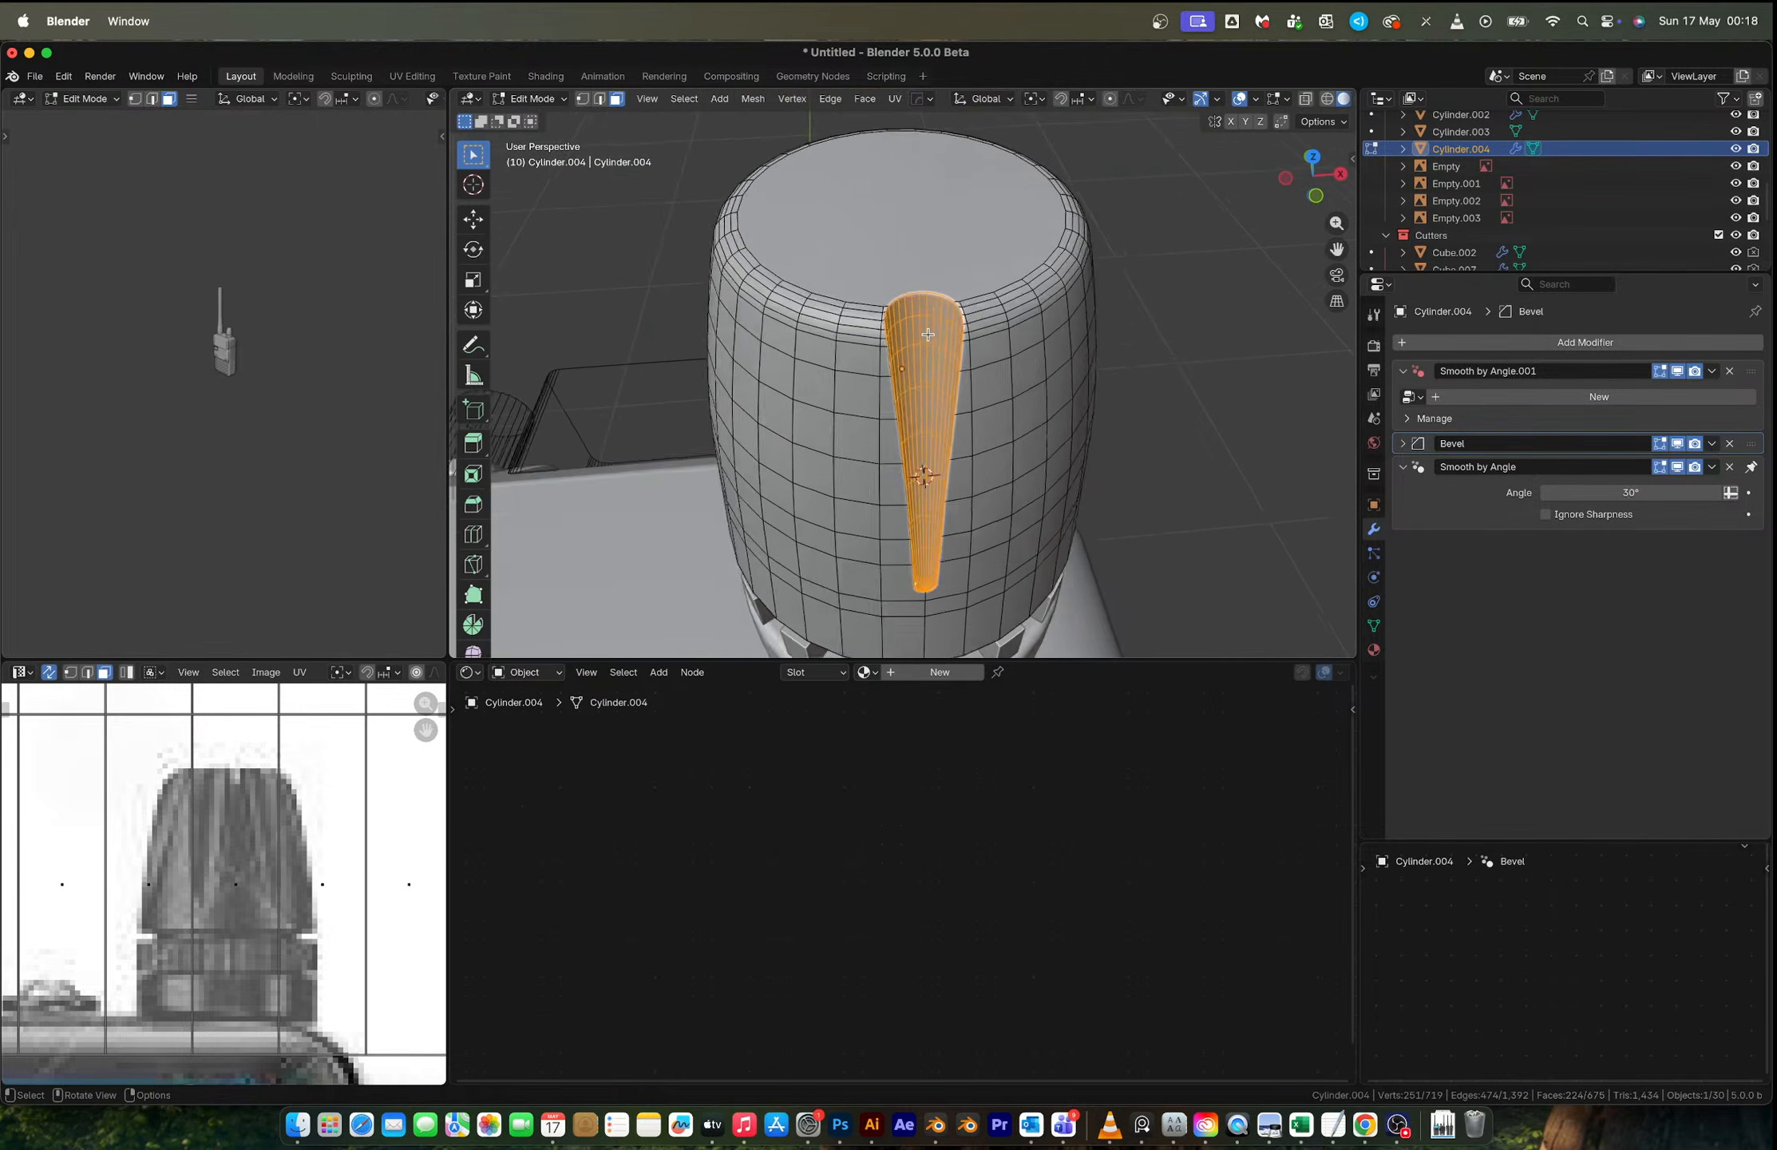
{"action": "mouse_move", "coordinate": [928, 335]}
{"action": "middle_mouse_down"}
{"action": "mouse_move", "coordinate": [945, 342]}
{"action": "mouse_move", "coordinate": [929, 340]}
{"action": "middle_mouse_up"}
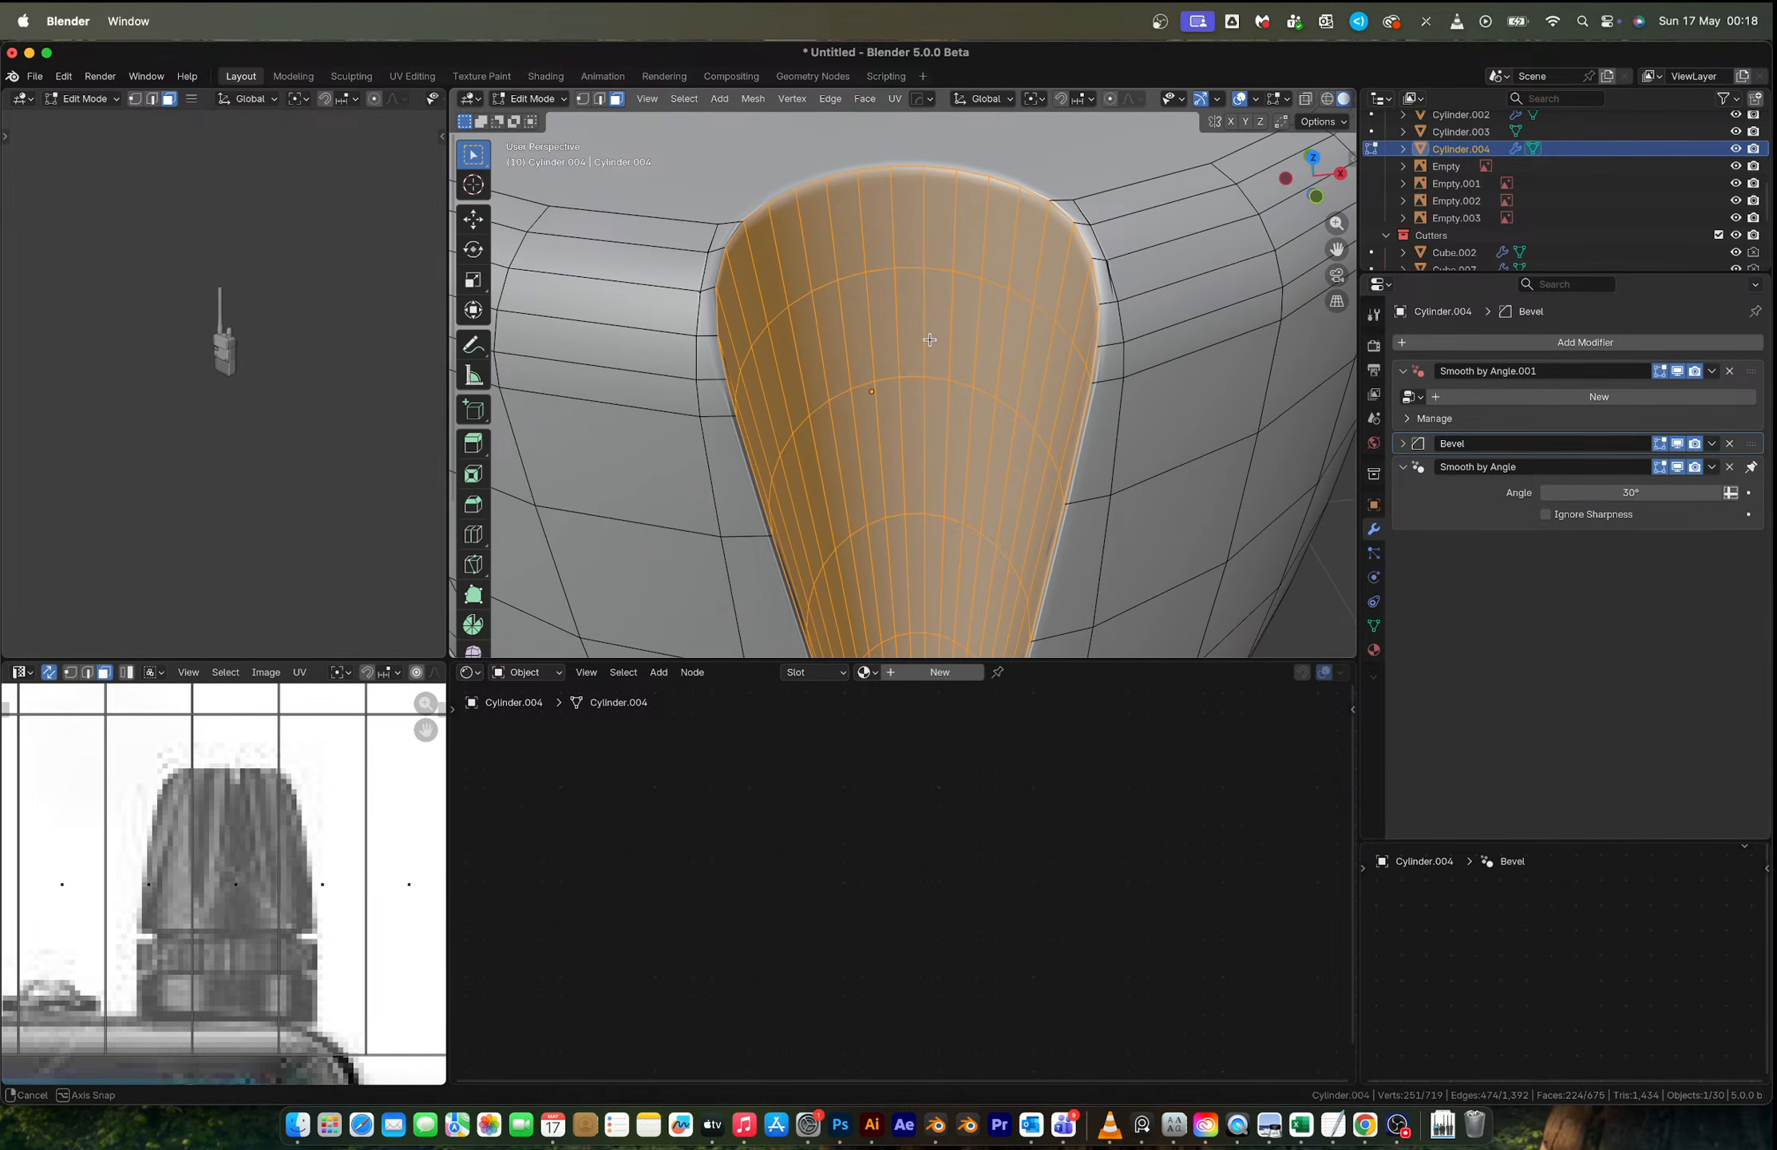
{"action": "left_click", "coordinate": [684, 98]}
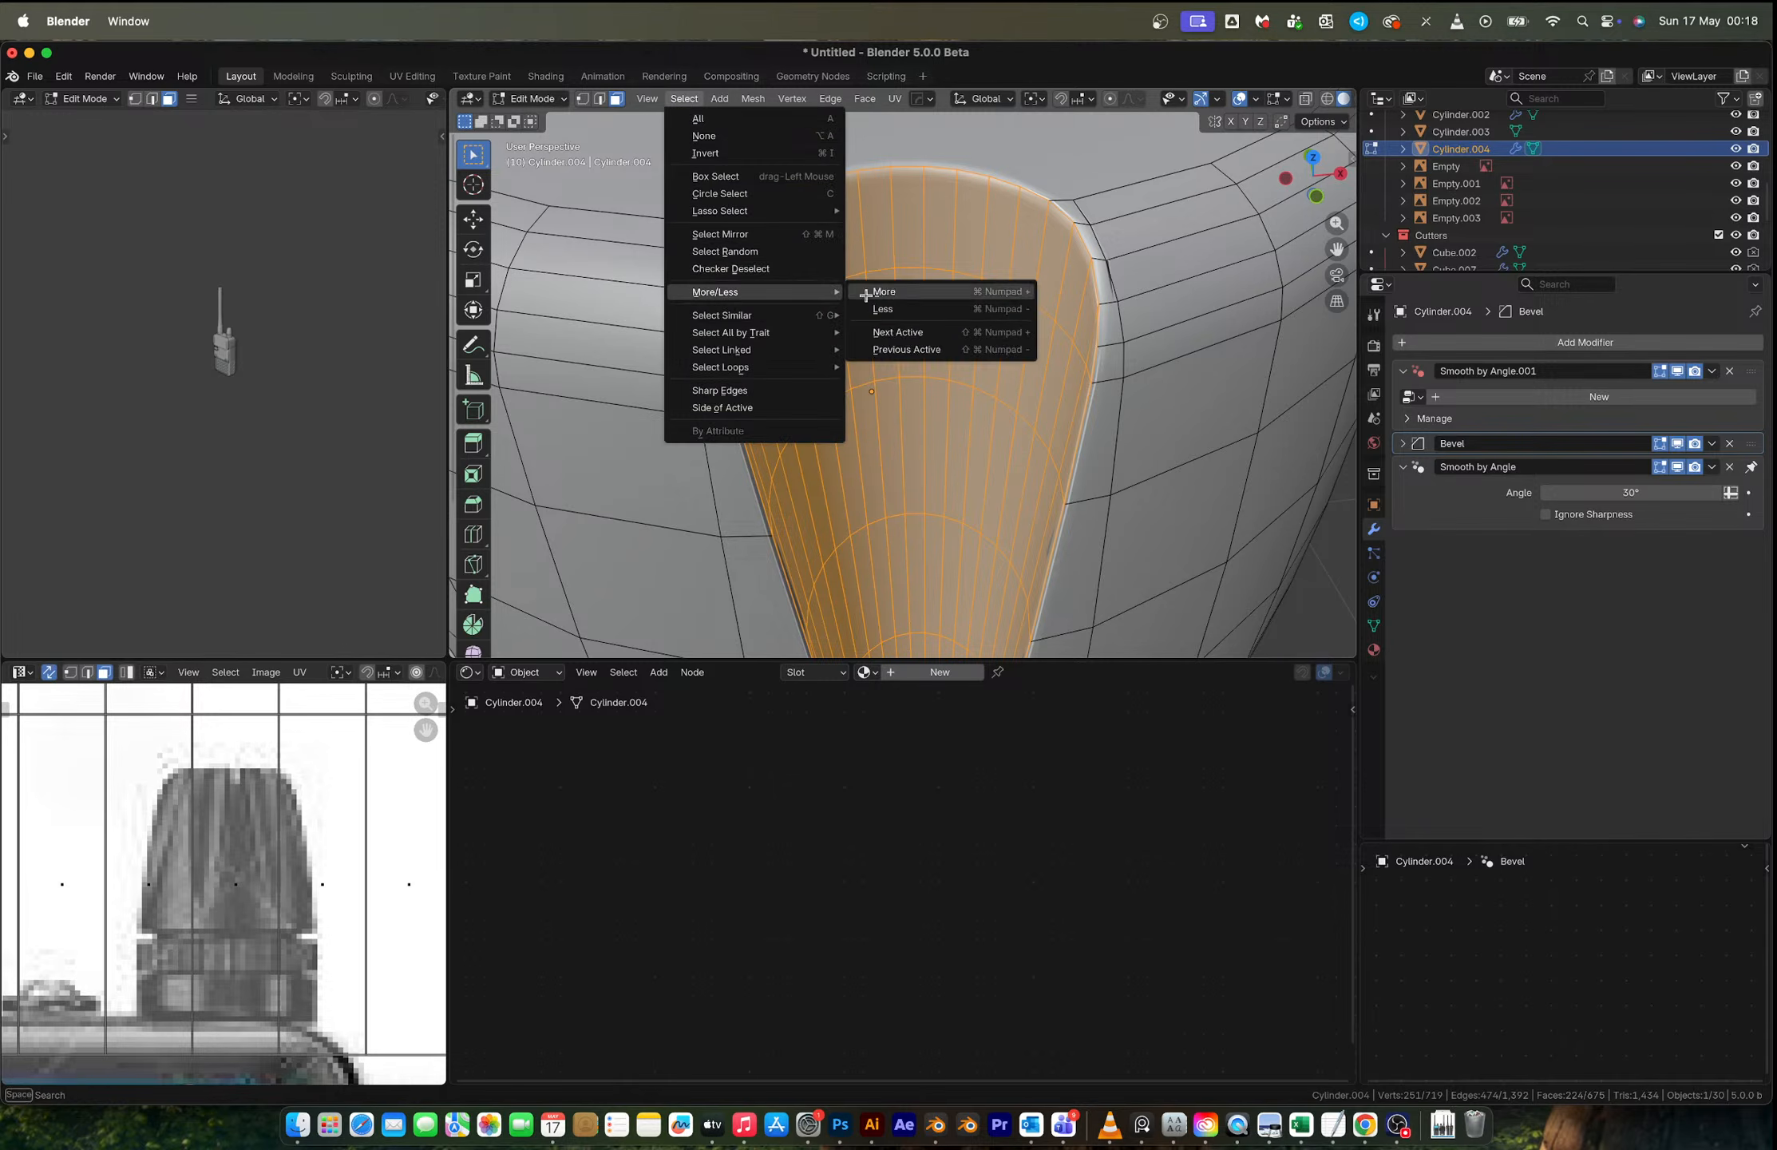
{"action": "left_click", "coordinate": [866, 293]}
Step: Add the cap faces below the groove's tip, down to the cap's lower edge, to the selection
{"action": "scroll", "coordinate": [866, 296], "scroll_direction": "down", "scroll_amount": 10}
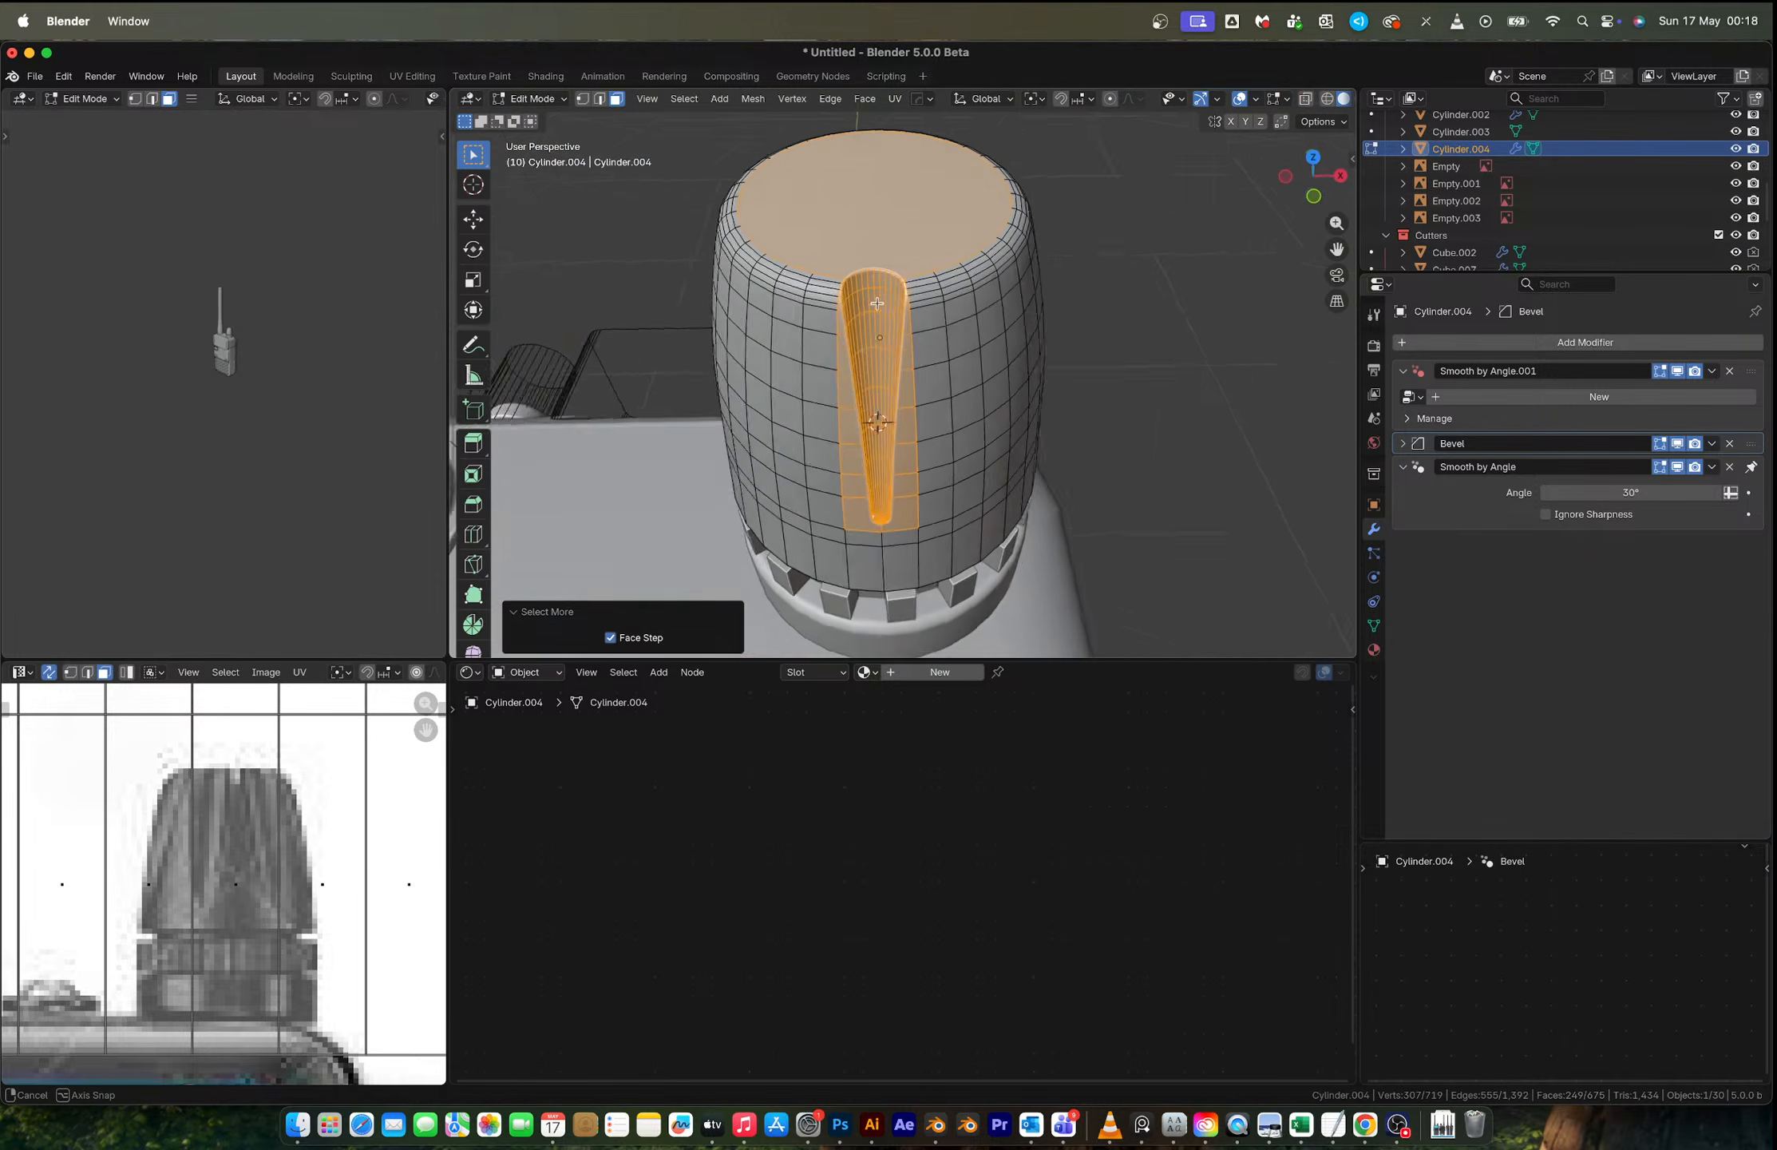
{"action": "middle_click_drag", "start_coordinate": [866, 296], "coordinate": [888, 260]}
{"action": "middle_click_drag", "start_coordinate": [888, 259], "coordinate": [871, 150], "text": "shift"}
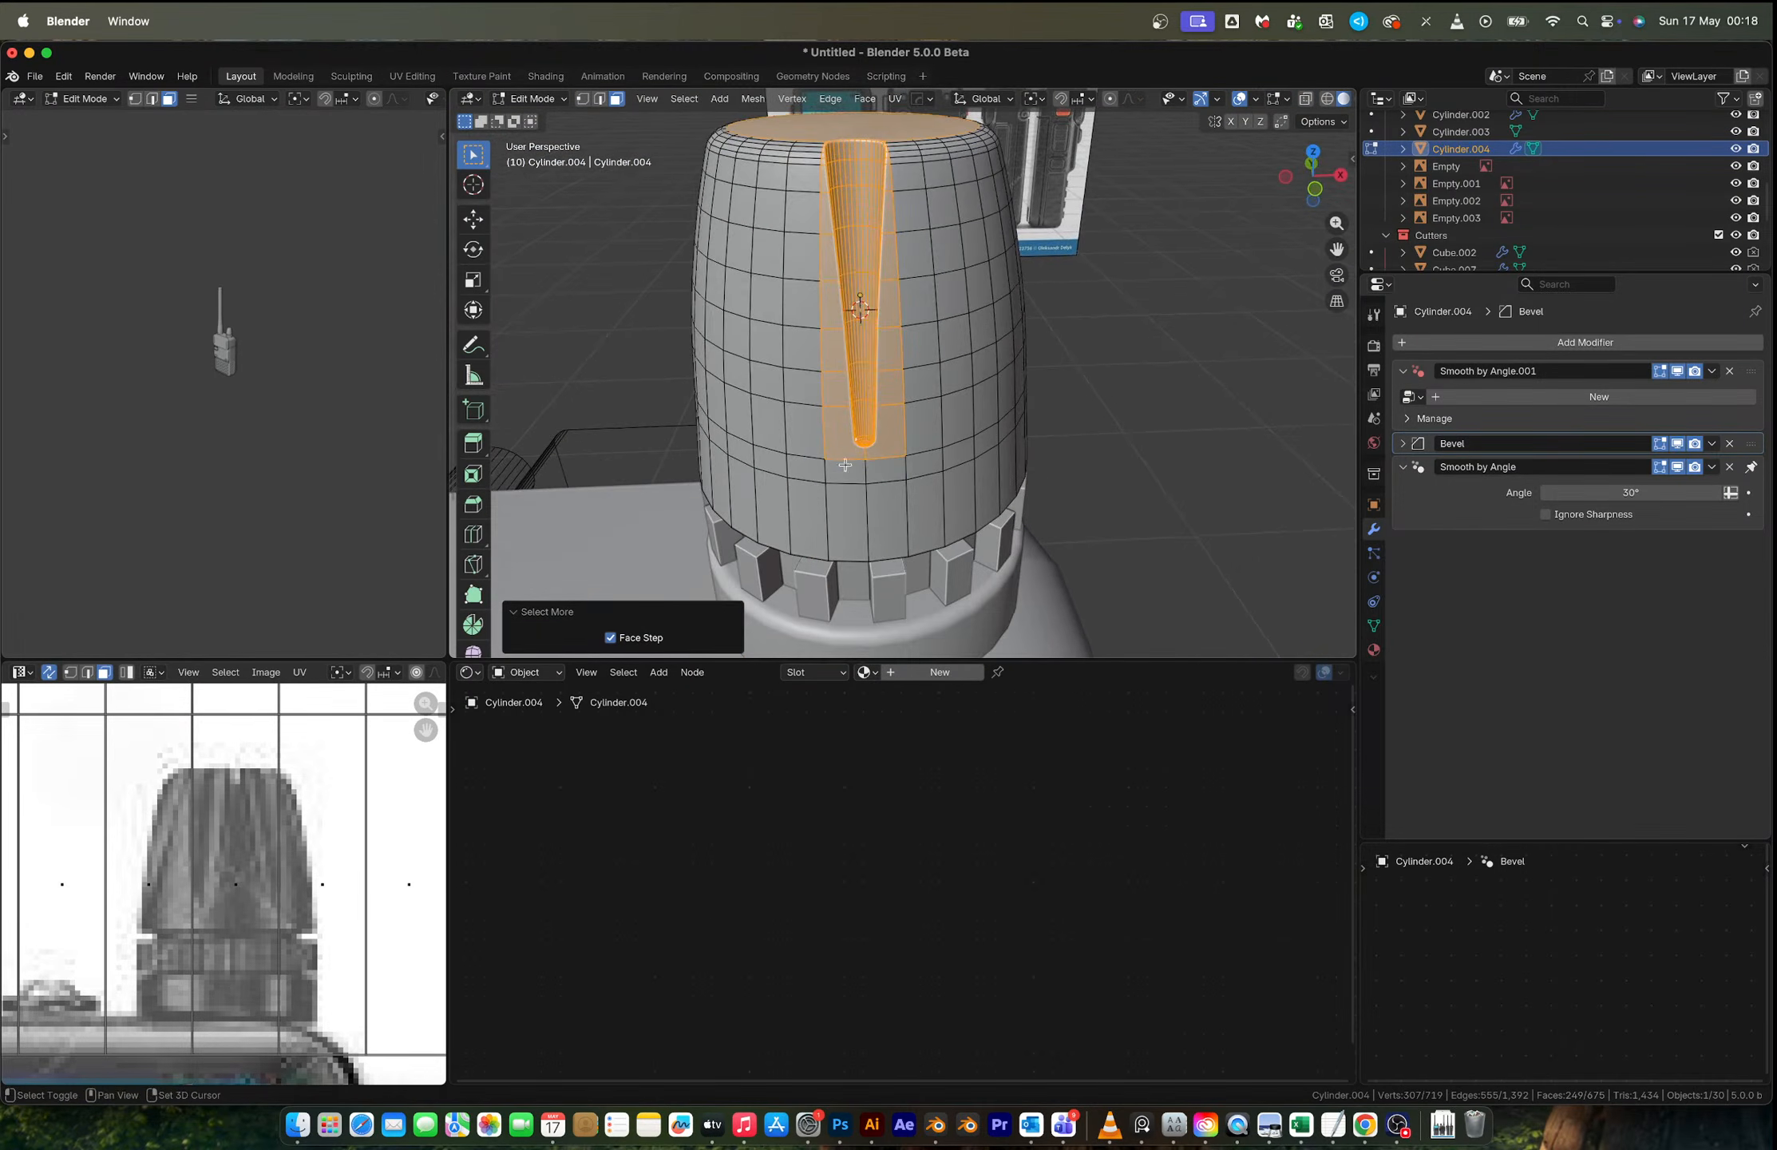
{"action": "left_click", "coordinate": [845, 470], "text": "shift"}
{"action": "left_click", "coordinate": [847, 505], "text": "shift"}
{"action": "left_click", "coordinate": [878, 531], "text": "shift"}
Step: Turn off the cap's Bevel modifier display in the viewport
{"action": "middle_click_drag", "start_coordinate": [884, 325], "coordinate": [878, 411]}
{"action": "scroll", "coordinate": [901, 461], "scroll_direction": "up", "scroll_amount": 4}
{"action": "scroll", "coordinate": [911, 404], "scroll_direction": "up", "scroll_amount": 3}
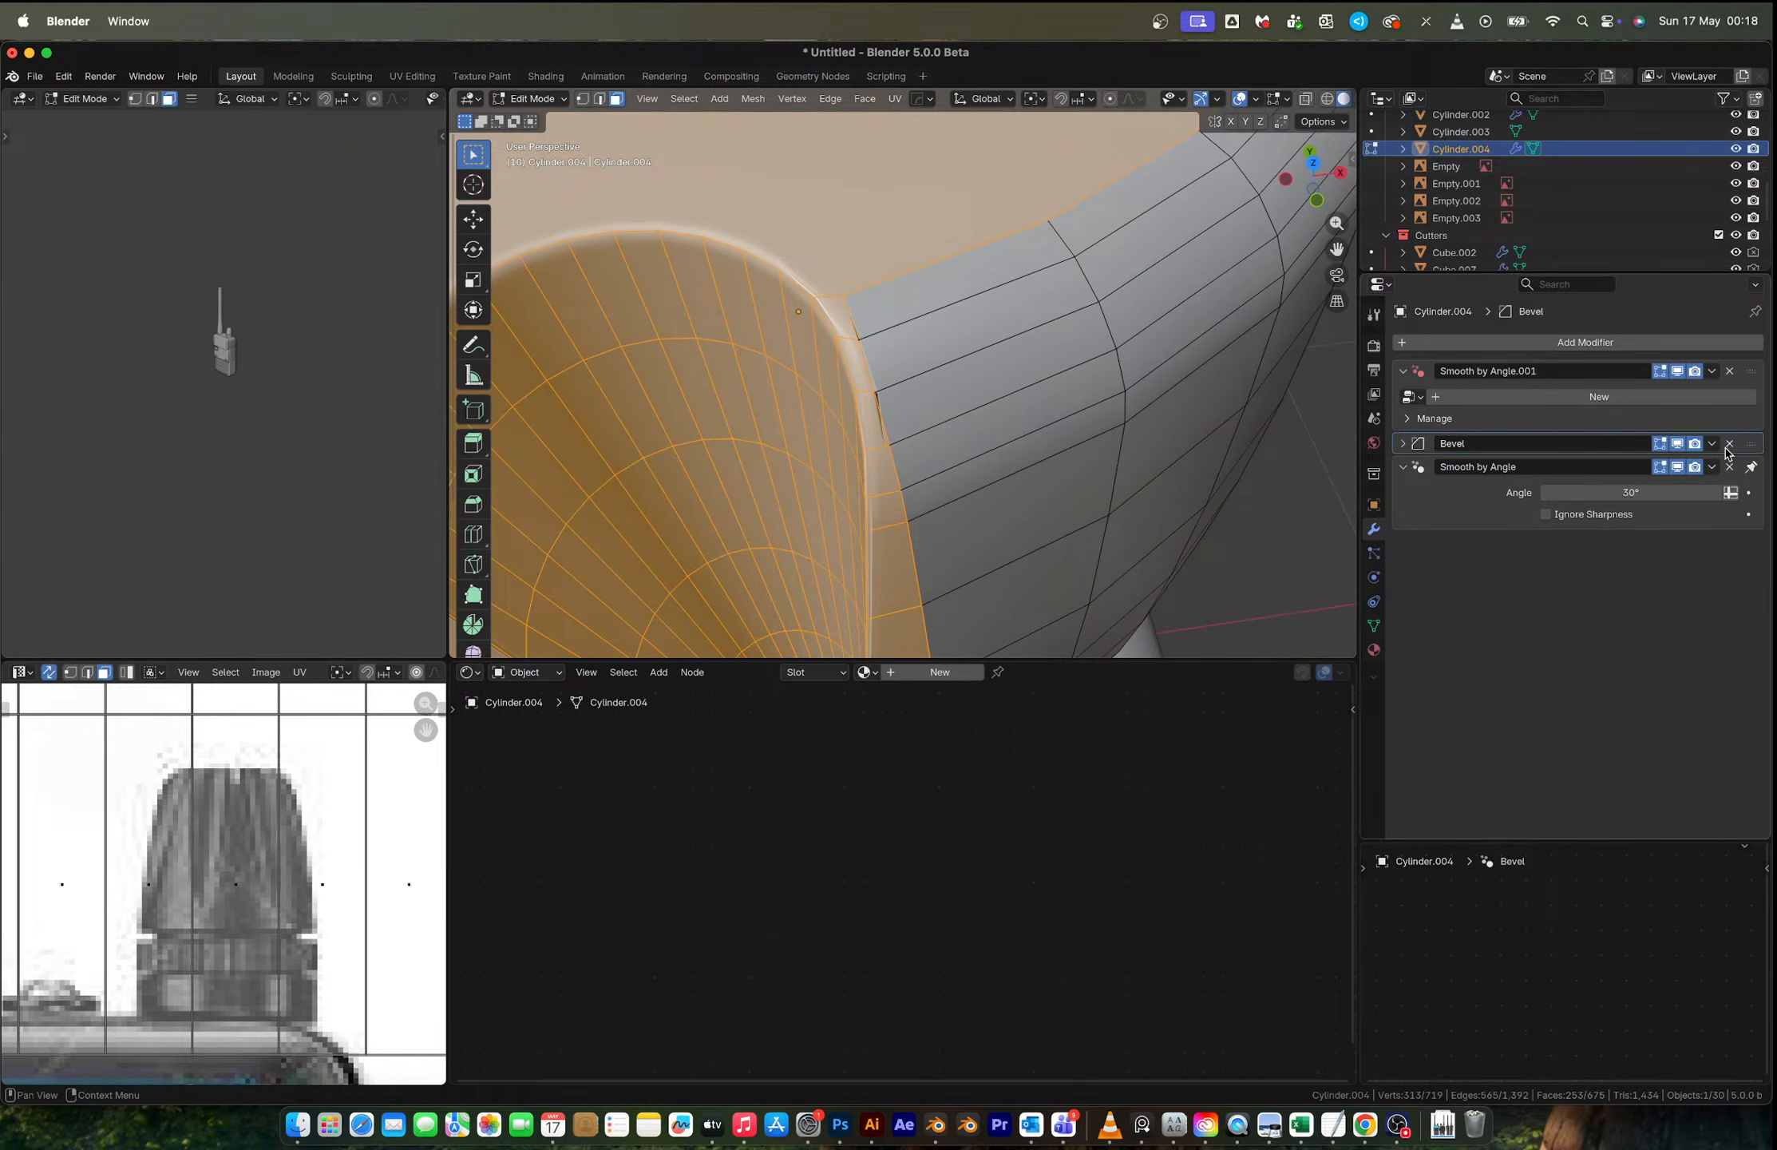
{"action": "left_click", "coordinate": [1678, 447]}
Step: Invert the selection and delete the rest of the cap's side faces, leaving the groove segment and the top face
{"action": "scroll", "coordinate": [1061, 436], "scroll_direction": "down", "scroll_amount": 8}
{"action": "middle_click_drag", "start_coordinate": [1062, 435], "coordinate": [1056, 389]}
{"action": "key", "text": "ctrl+i"}
{"action": "key", "text": "x"}
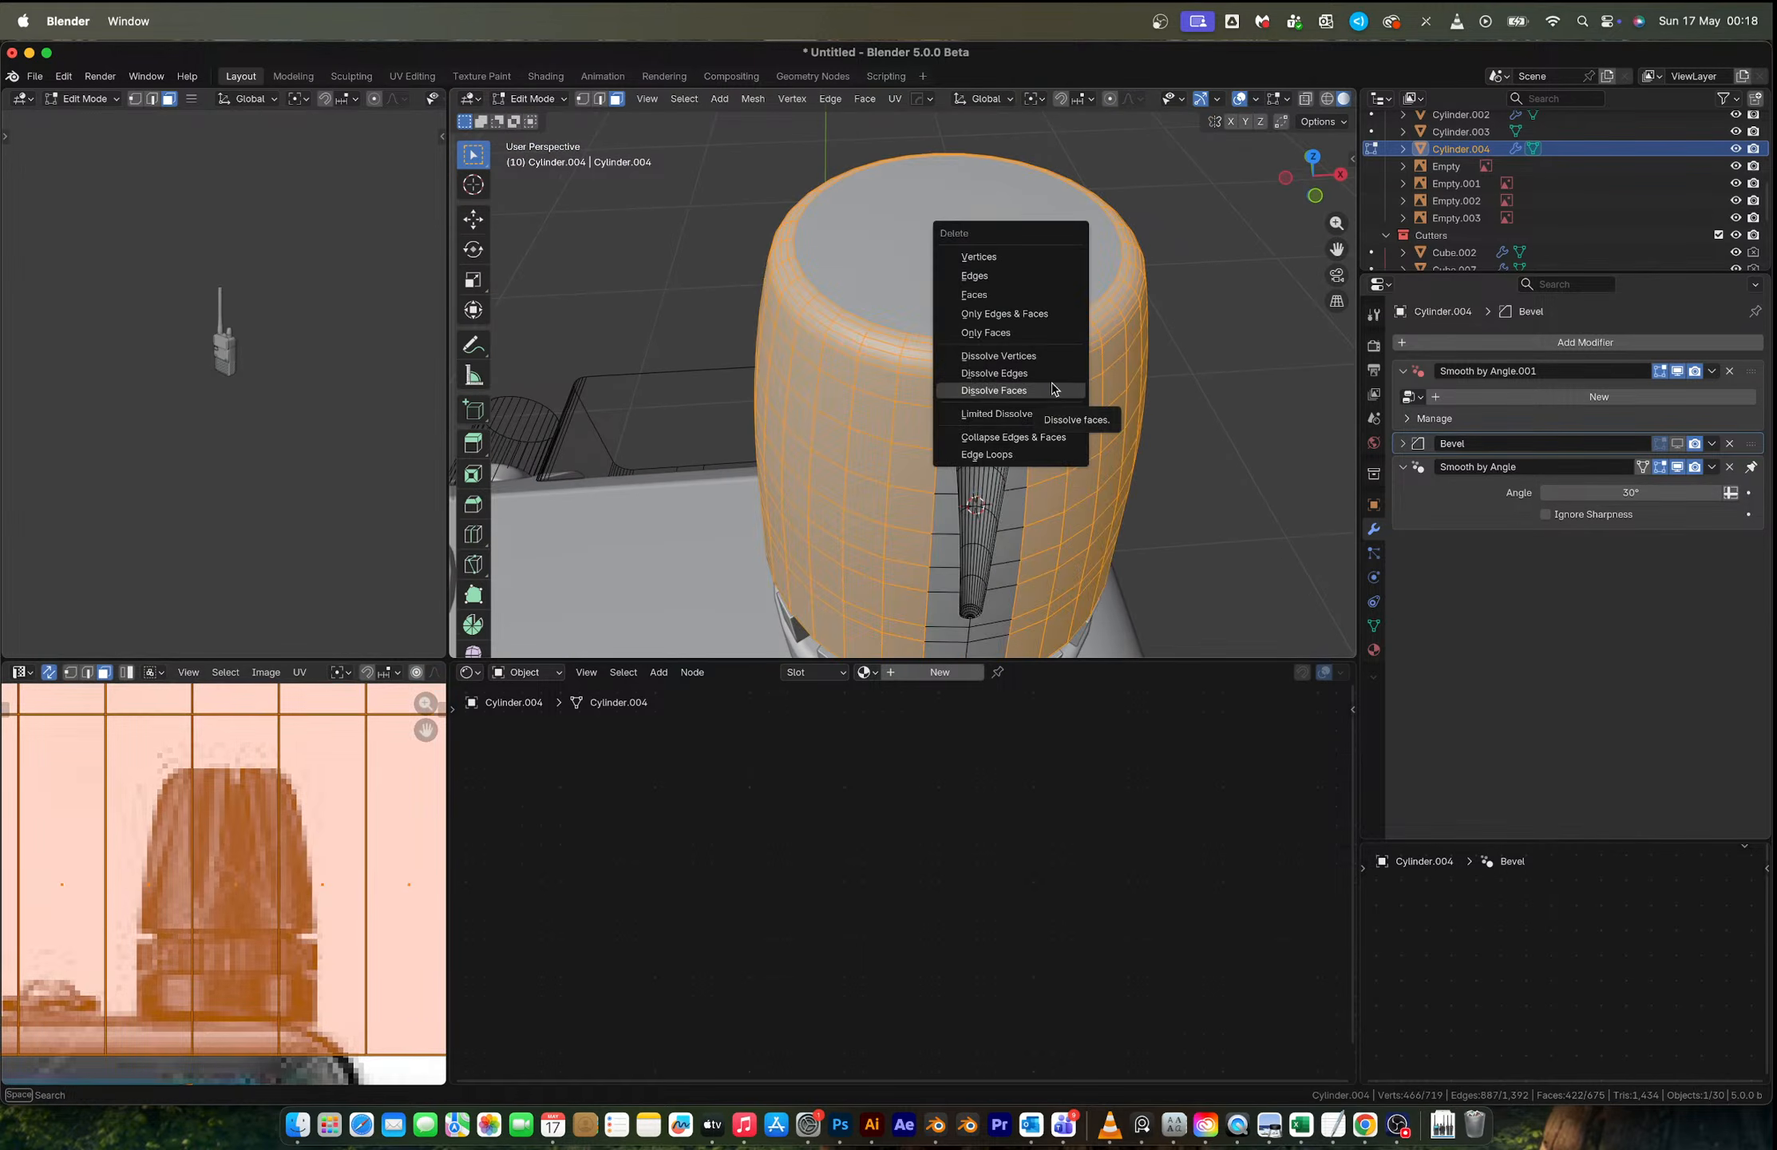
{"action": "left_click", "coordinate": [974, 295]}
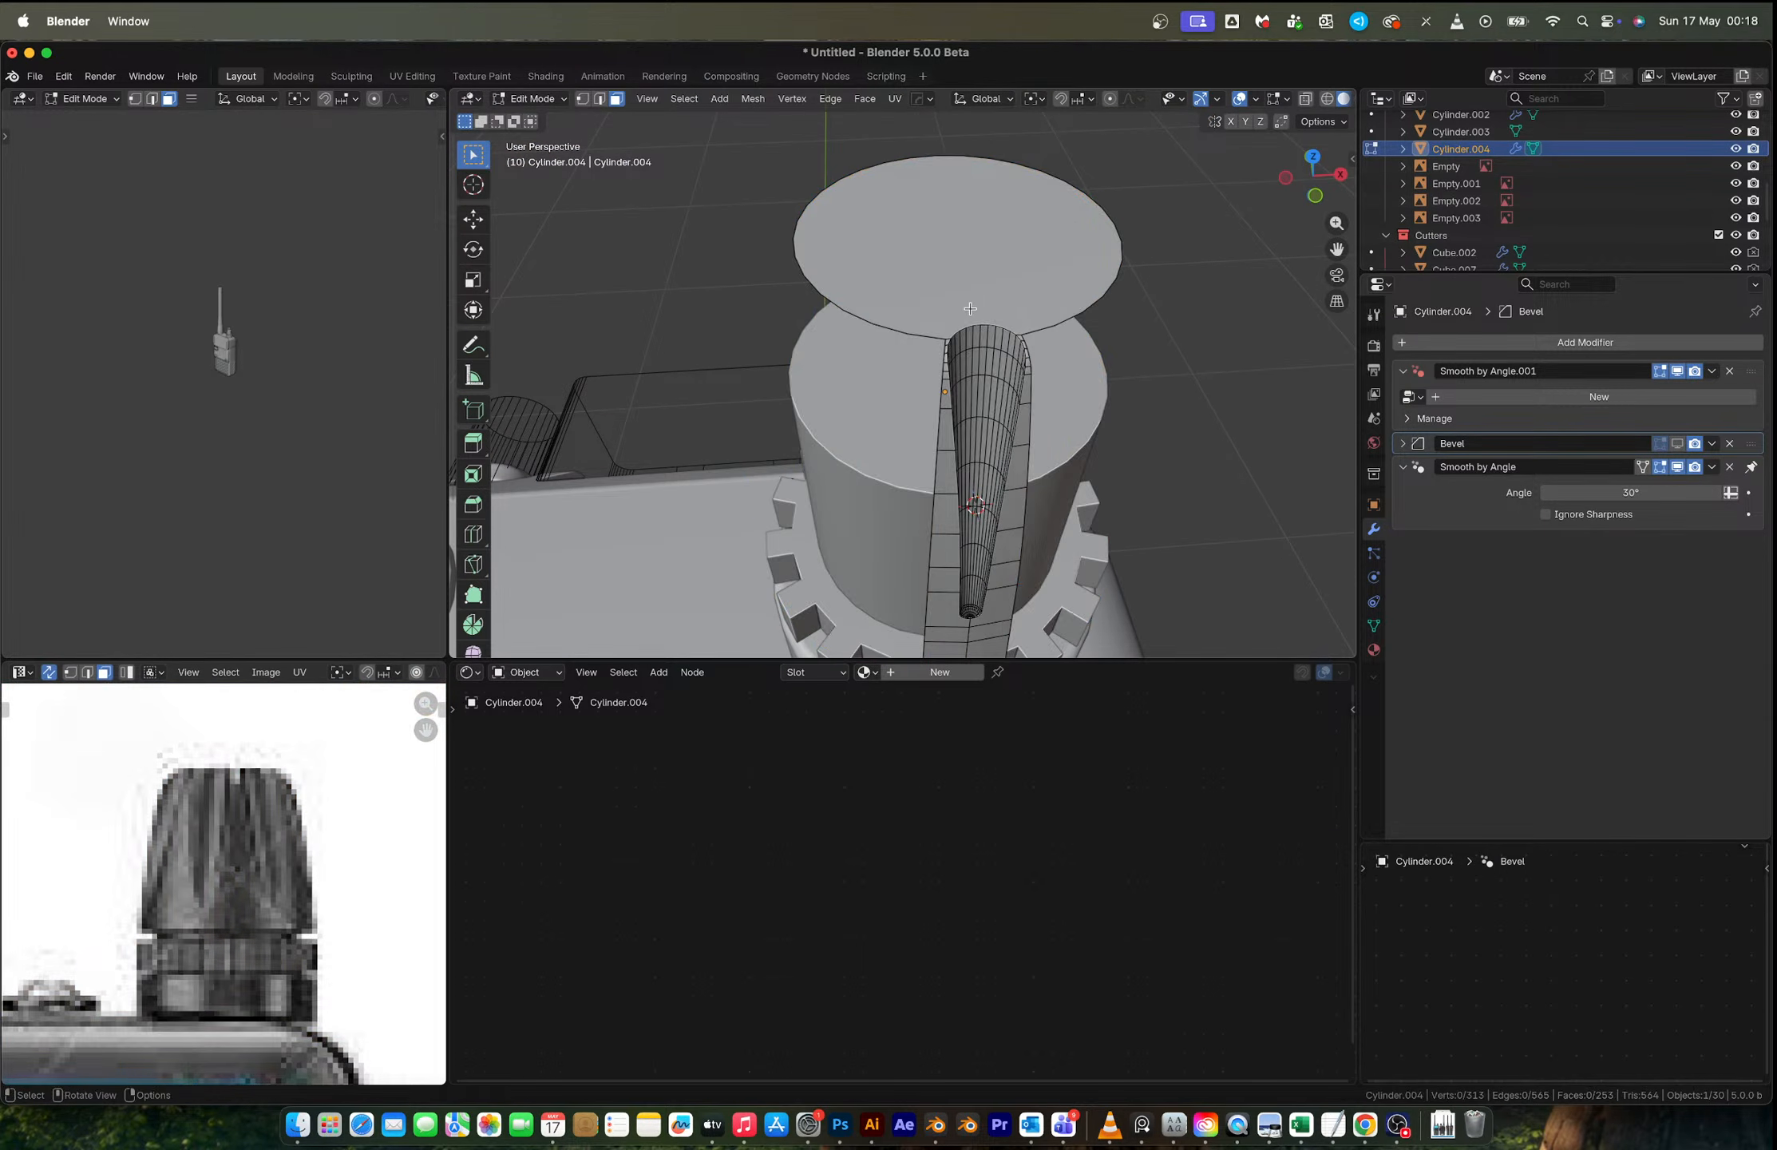
Step: Select the cap's round top face, try deleting it, and undo the deletion
{"action": "left_click", "coordinate": [955, 277]}
{"action": "key", "text": "x"}
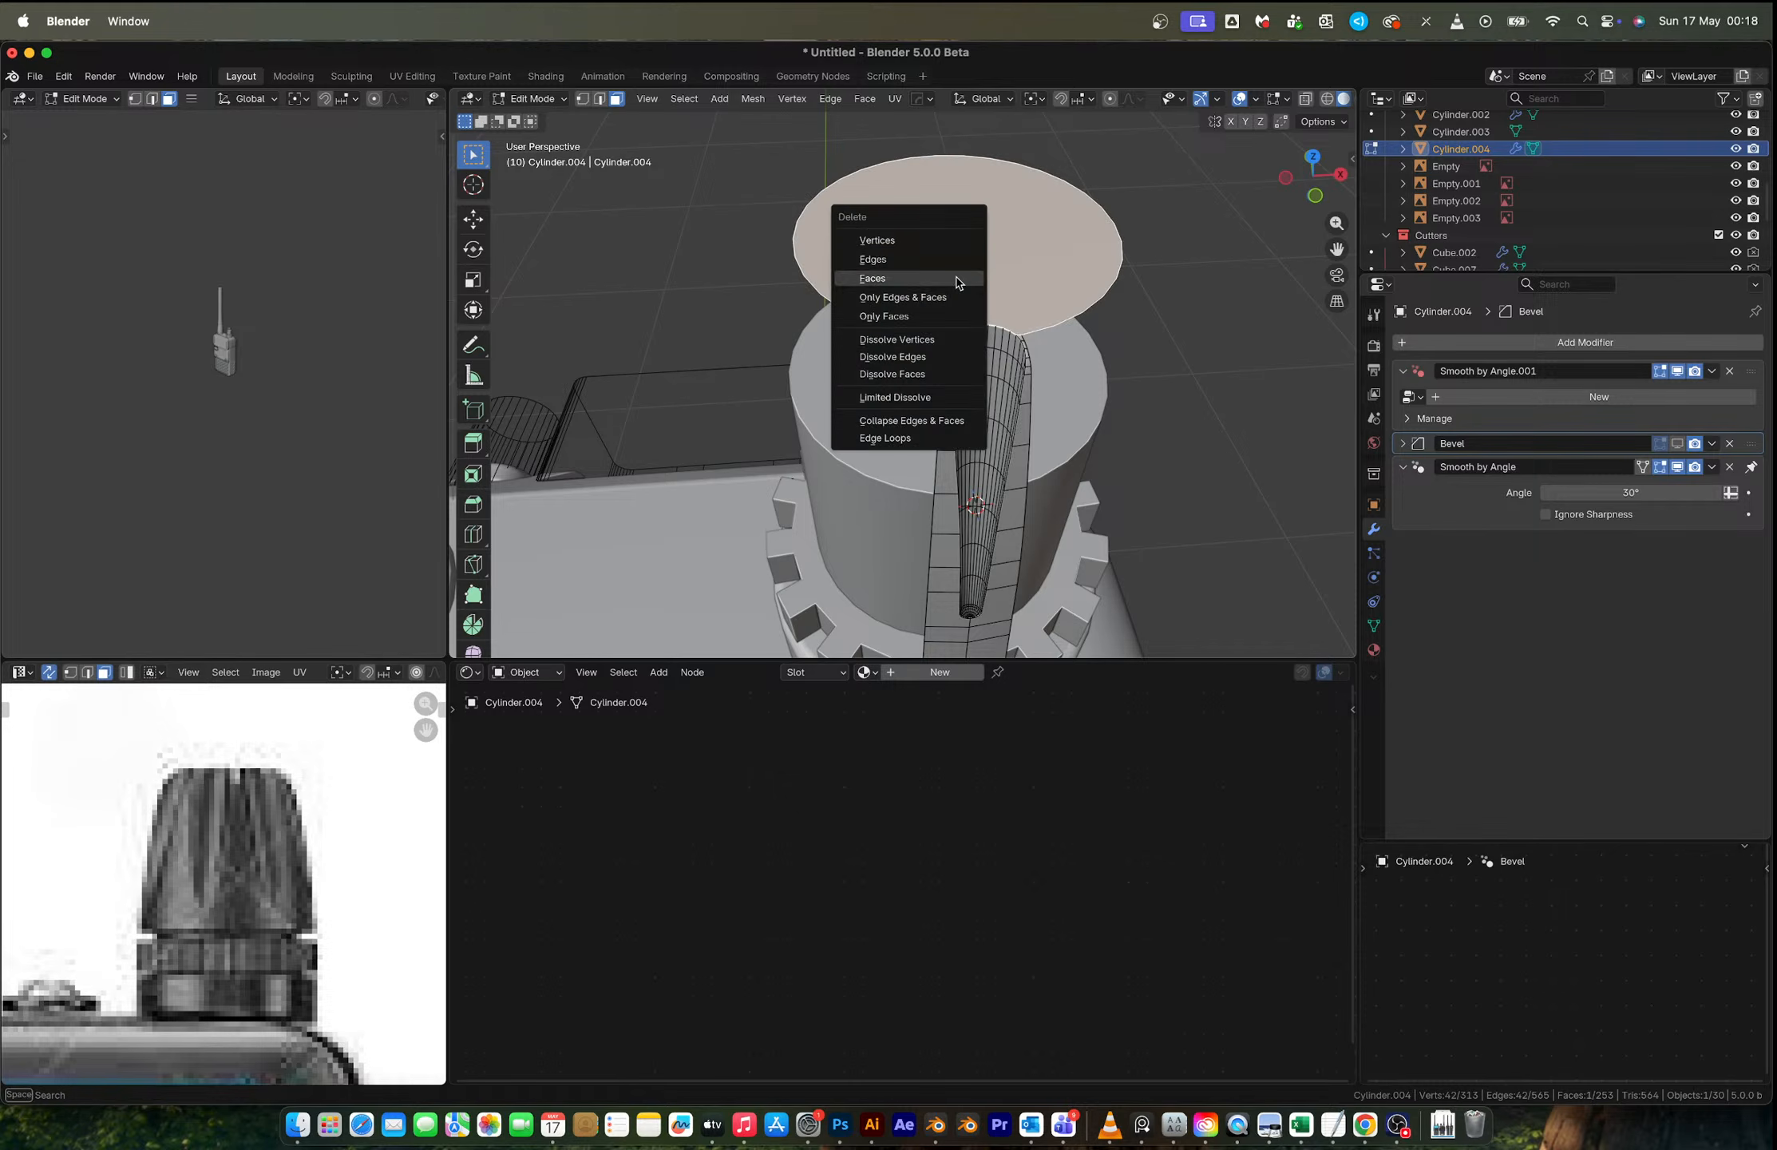
{"action": "left_click", "coordinate": [938, 279]}
{"action": "middle_click_drag", "start_coordinate": [940, 286], "coordinate": [934, 334]}
{"action": "key", "text": "ctrl+z"}
{"action": "key", "text": "x"}
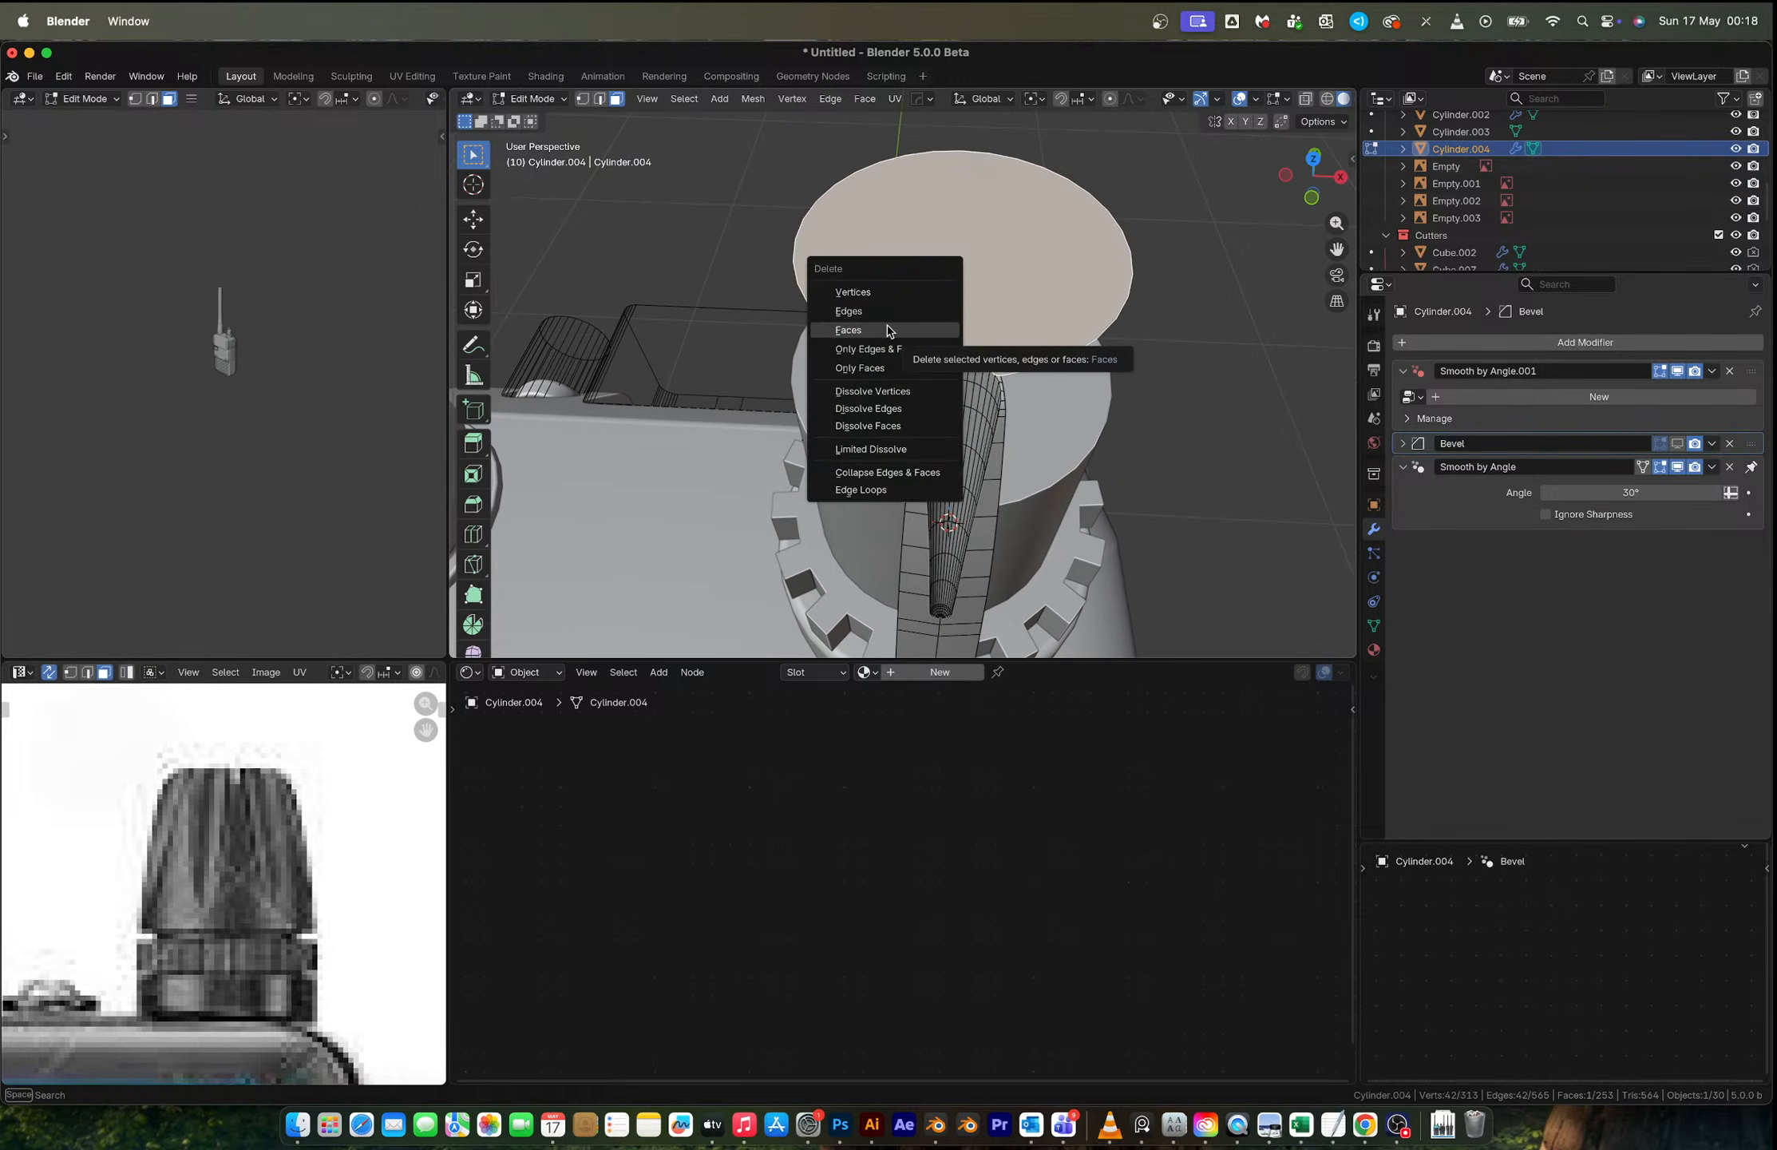
{"action": "key", "text": "Escape"}
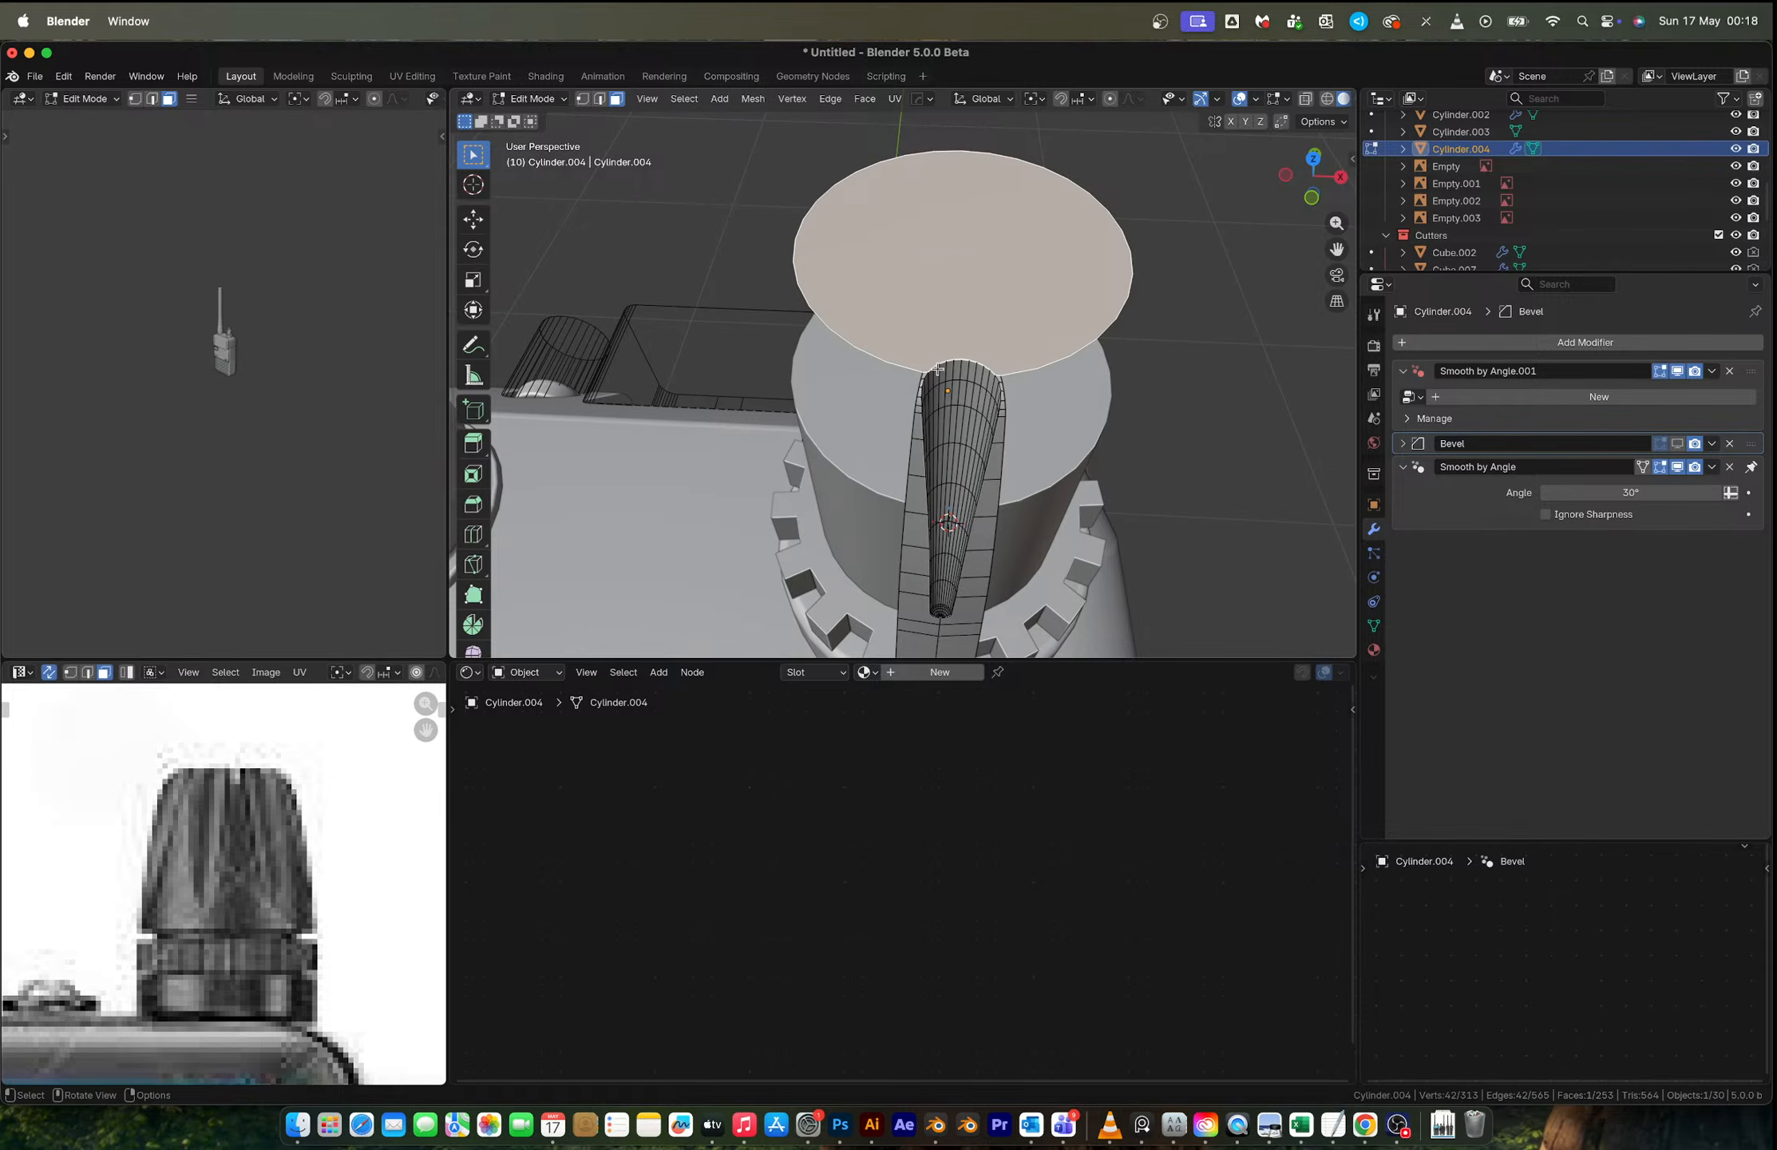
{"action": "key", "text": "Tab"}
{"action": "key", "text": "x"}
{"action": "key", "text": "Escape"}
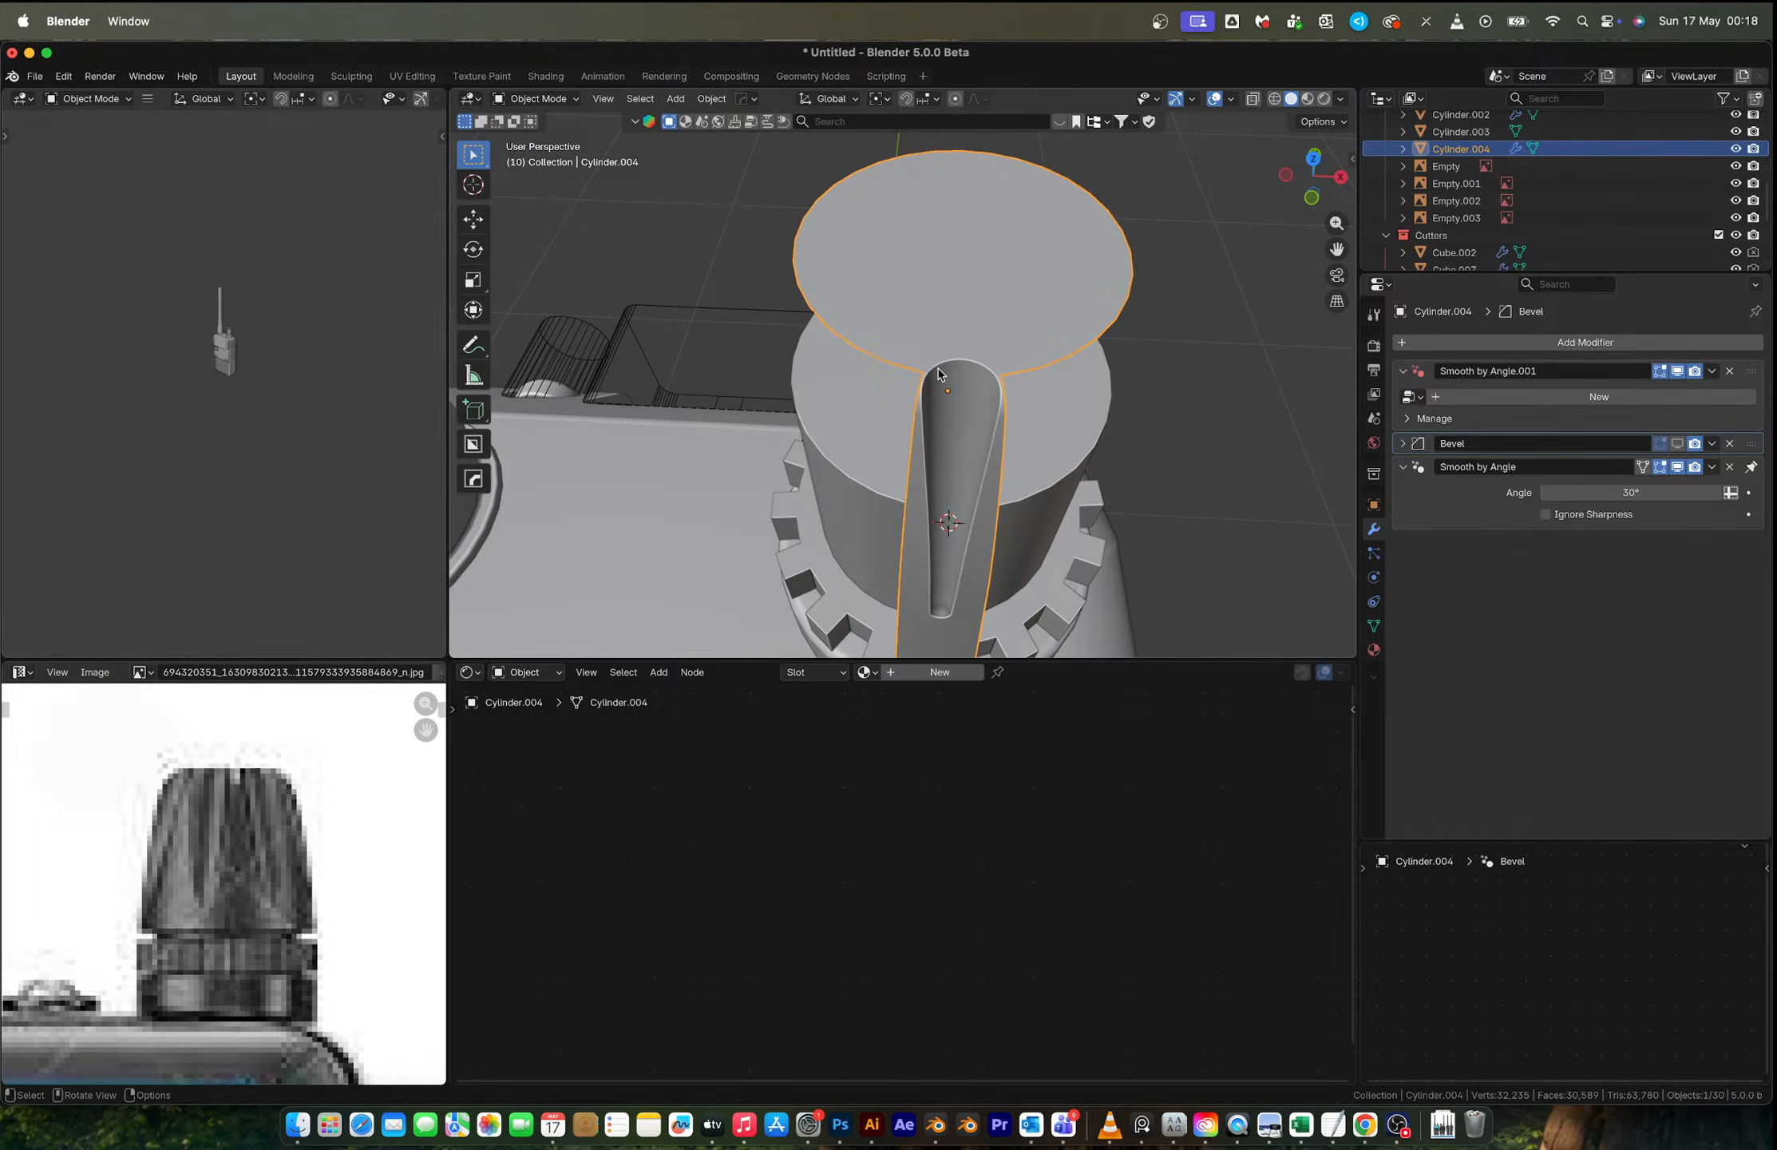
Step: Delete the selected round top face and return to Object Mode
{"action": "key", "text": "Tab"}
{"action": "key", "text": "x"}
{"action": "left_click", "coordinate": [944, 351]}
{"action": "key", "text": "Tab"}
{"action": "middle_click_drag", "start_coordinate": [944, 352], "coordinate": [1099, 425]}
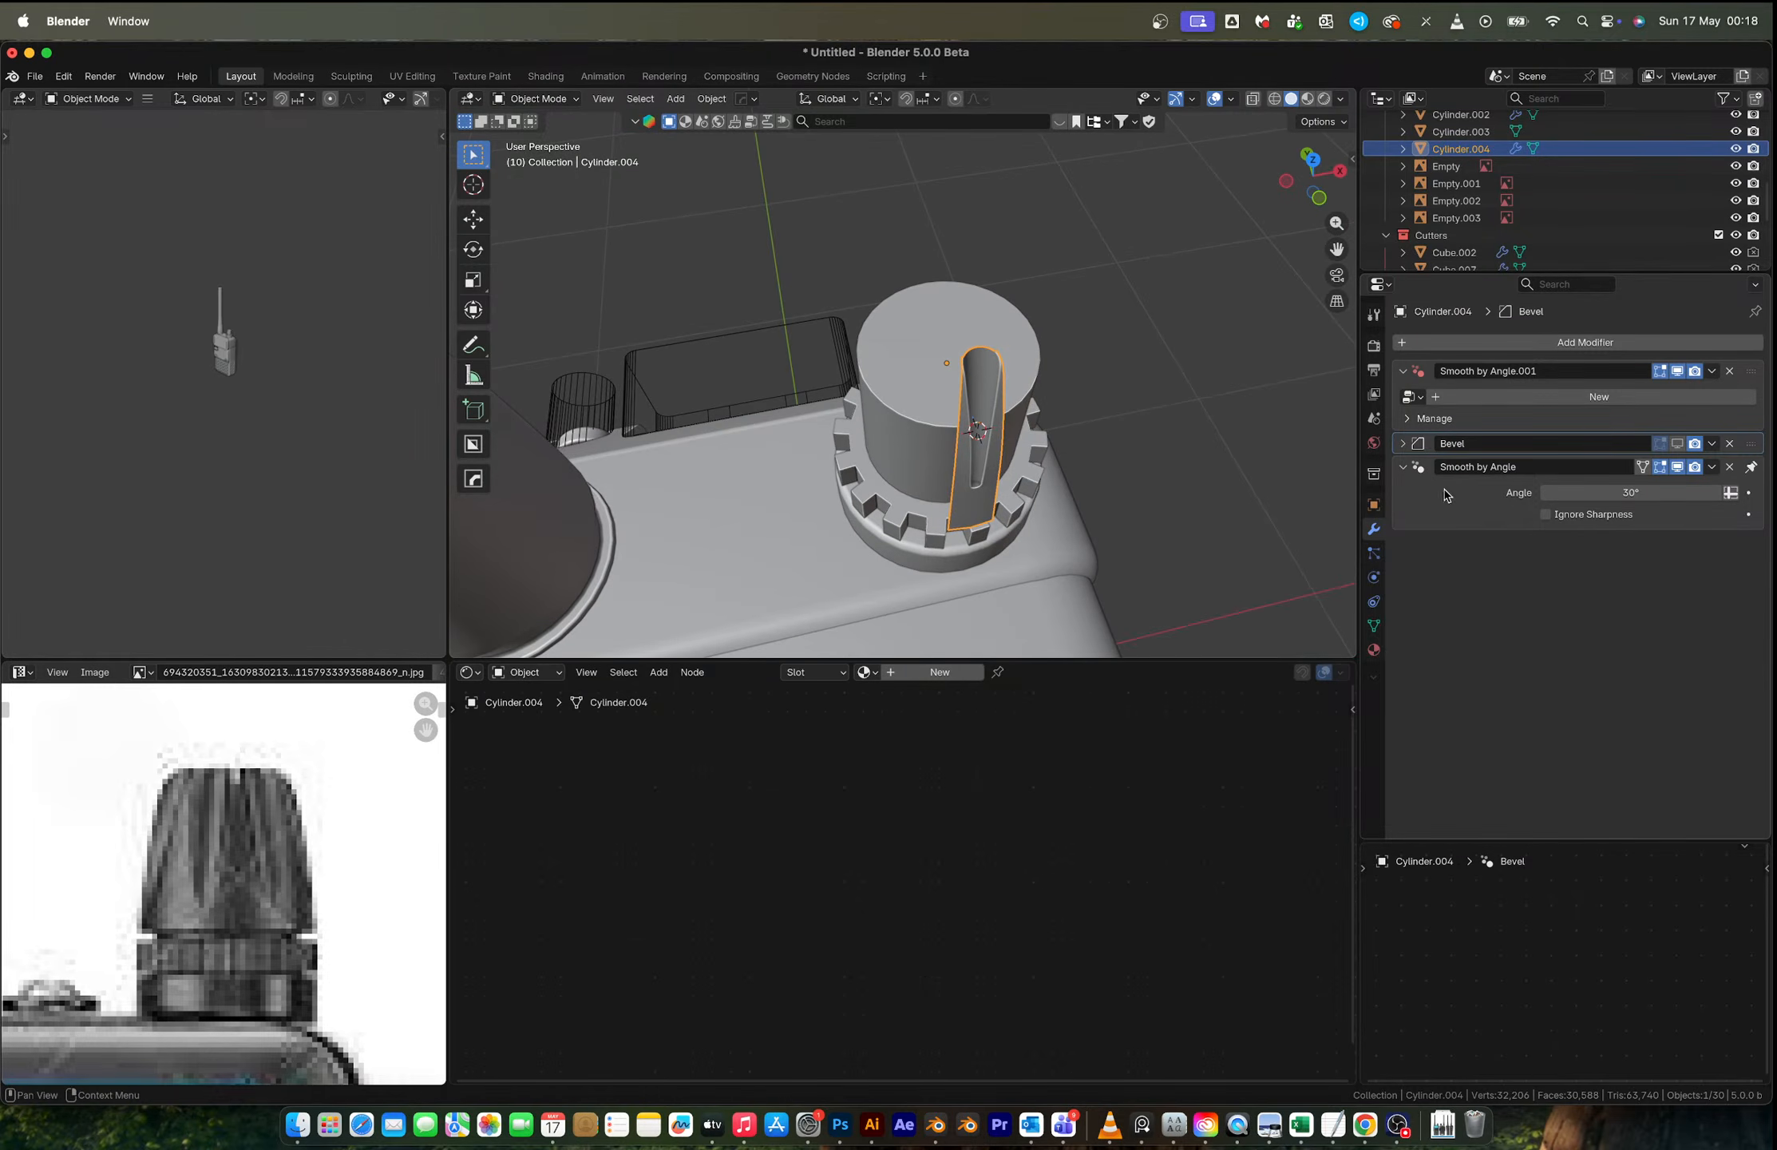
Step: Add an Array modifier to the groove segment and set its shape to Circle
{"action": "left_click", "coordinate": [1401, 343]}
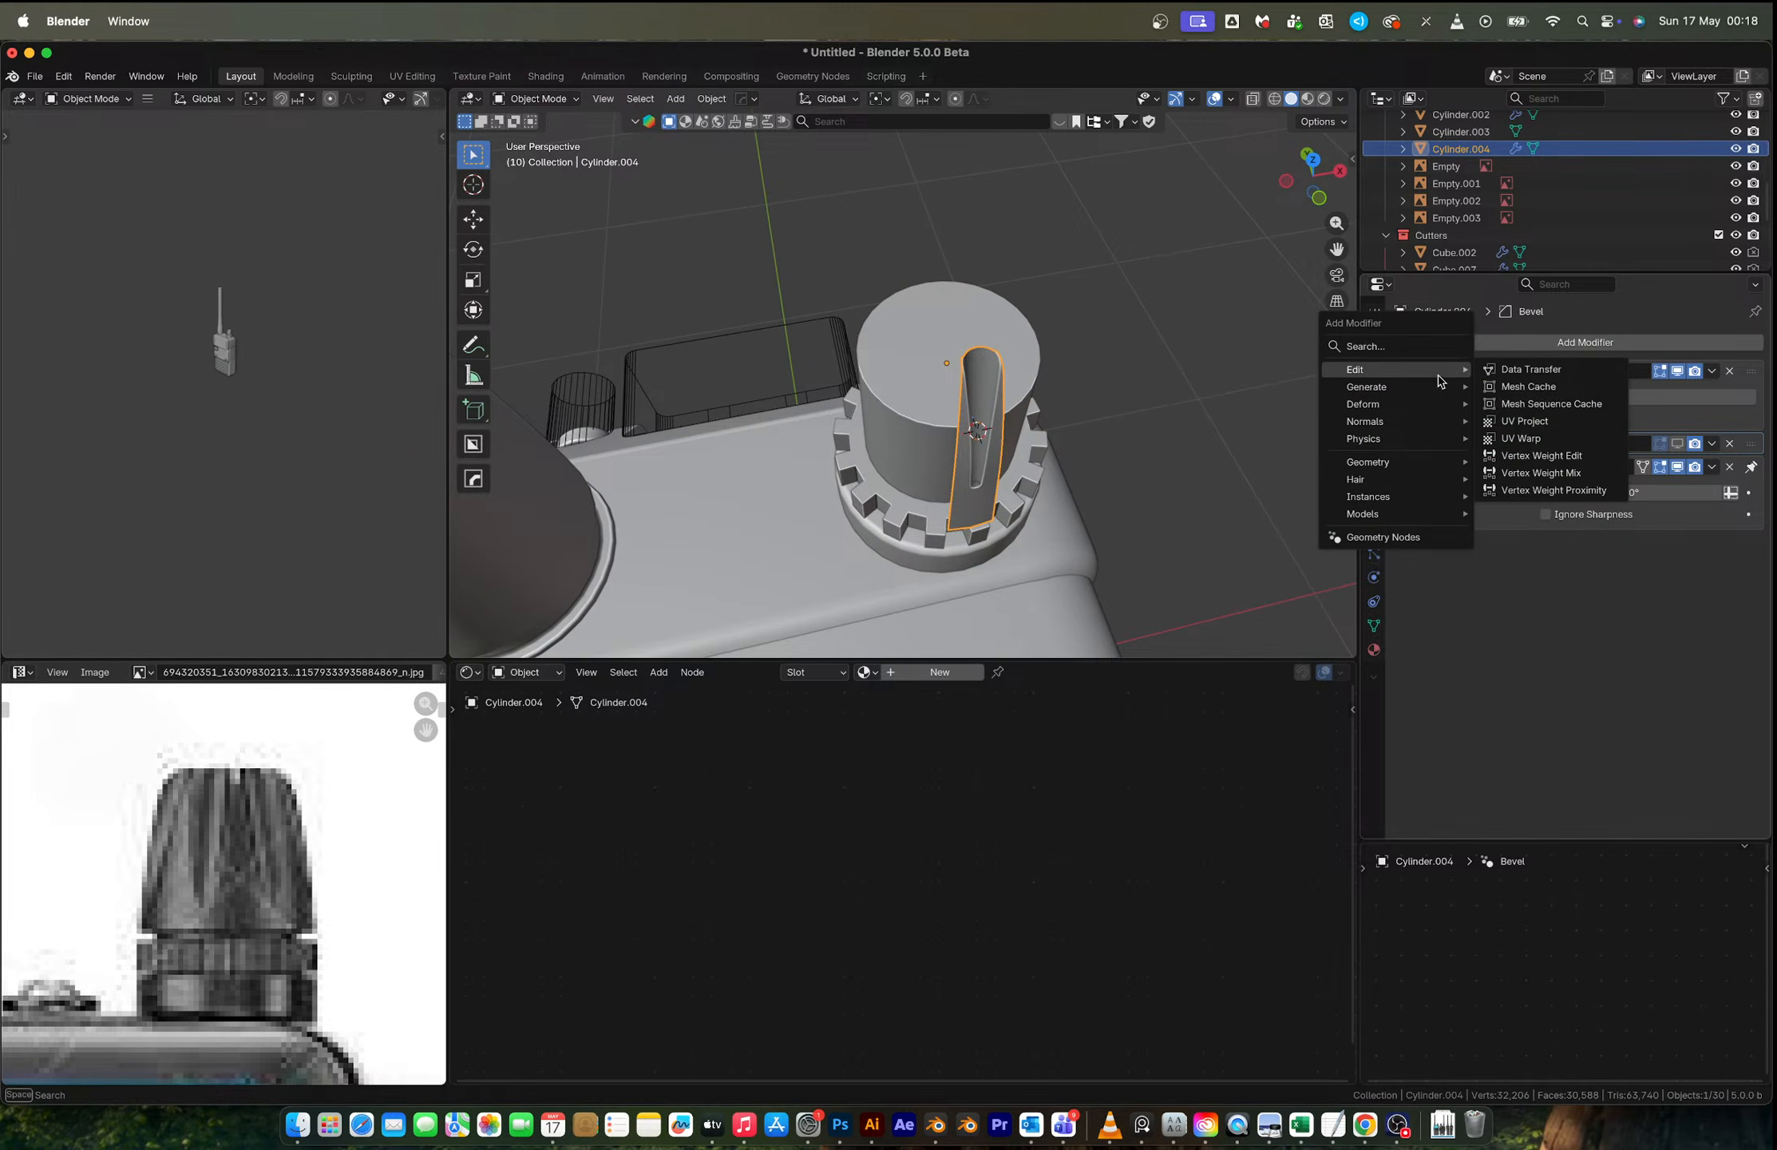
{"action": "mouse_move", "coordinate": [1441, 392]}
{"action": "left_click", "coordinate": [1517, 386]}
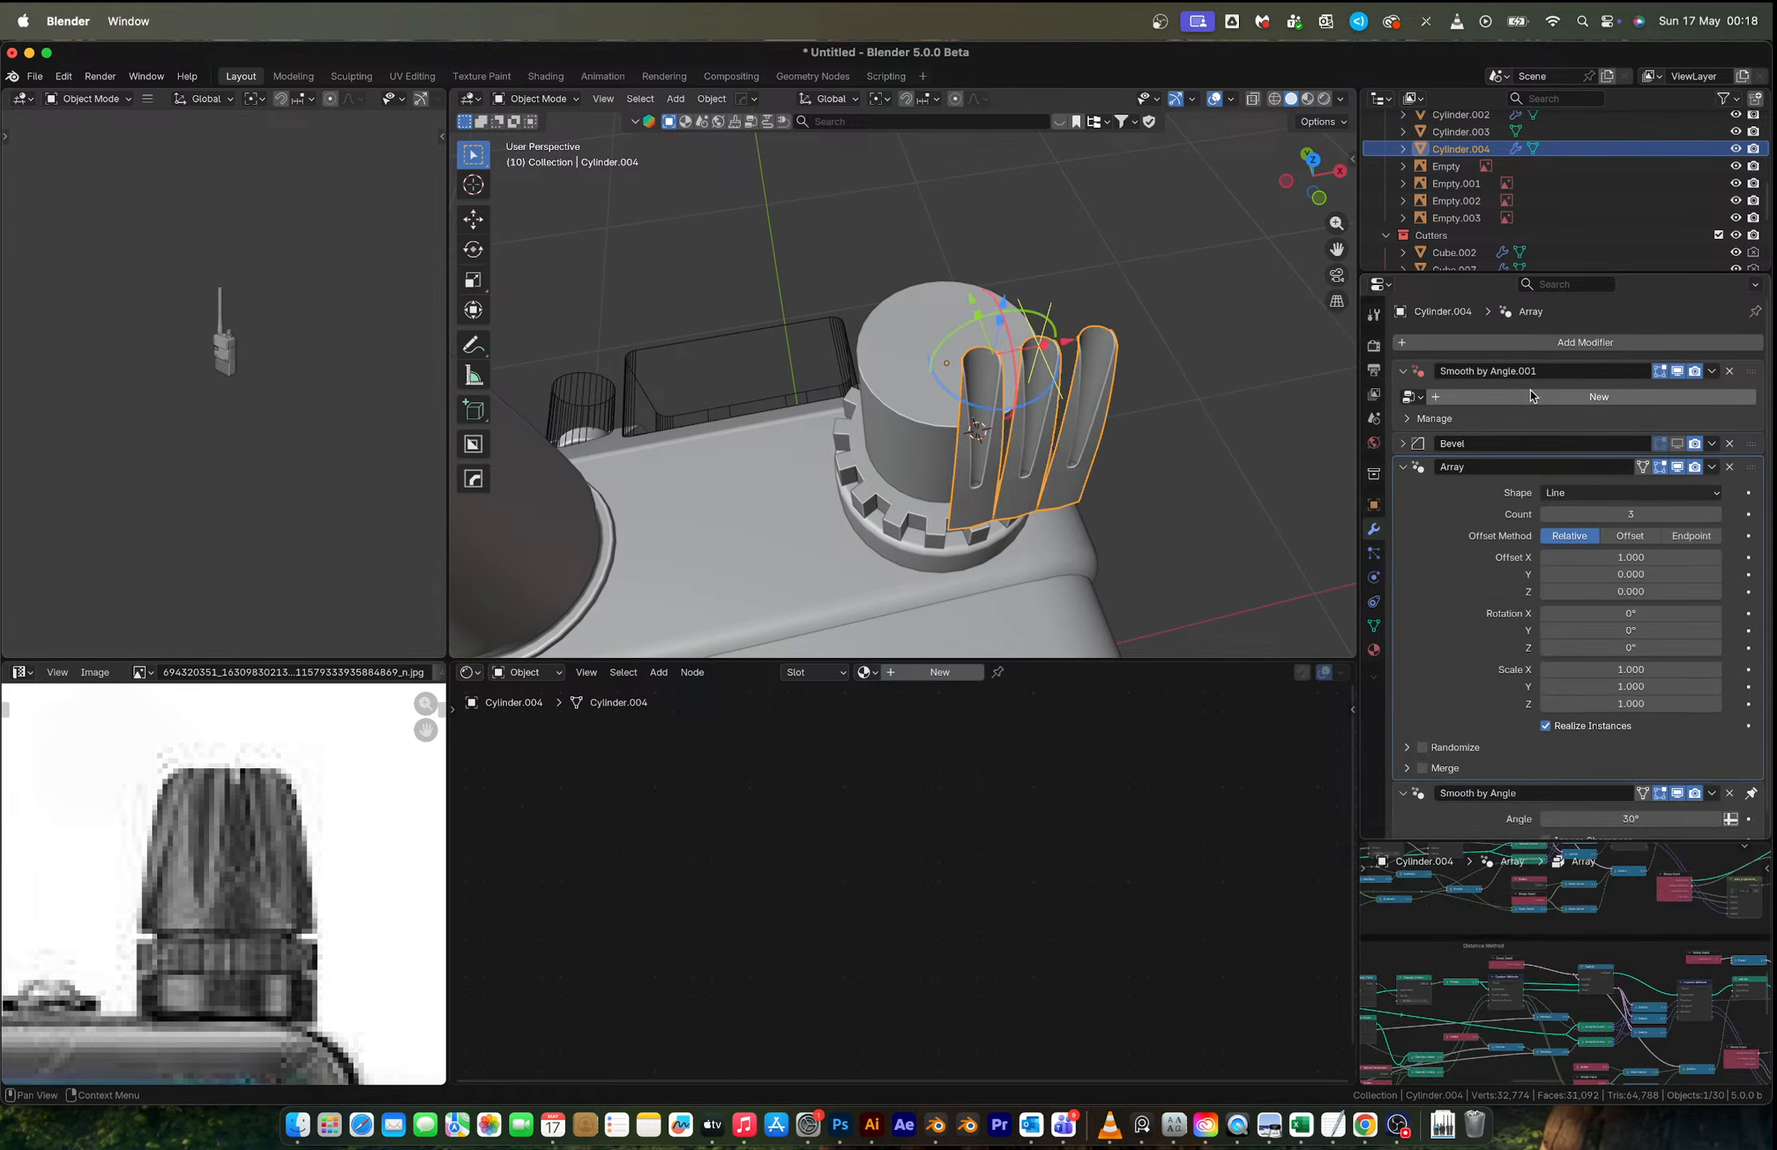
{"action": "left_click", "coordinate": [1585, 491]}
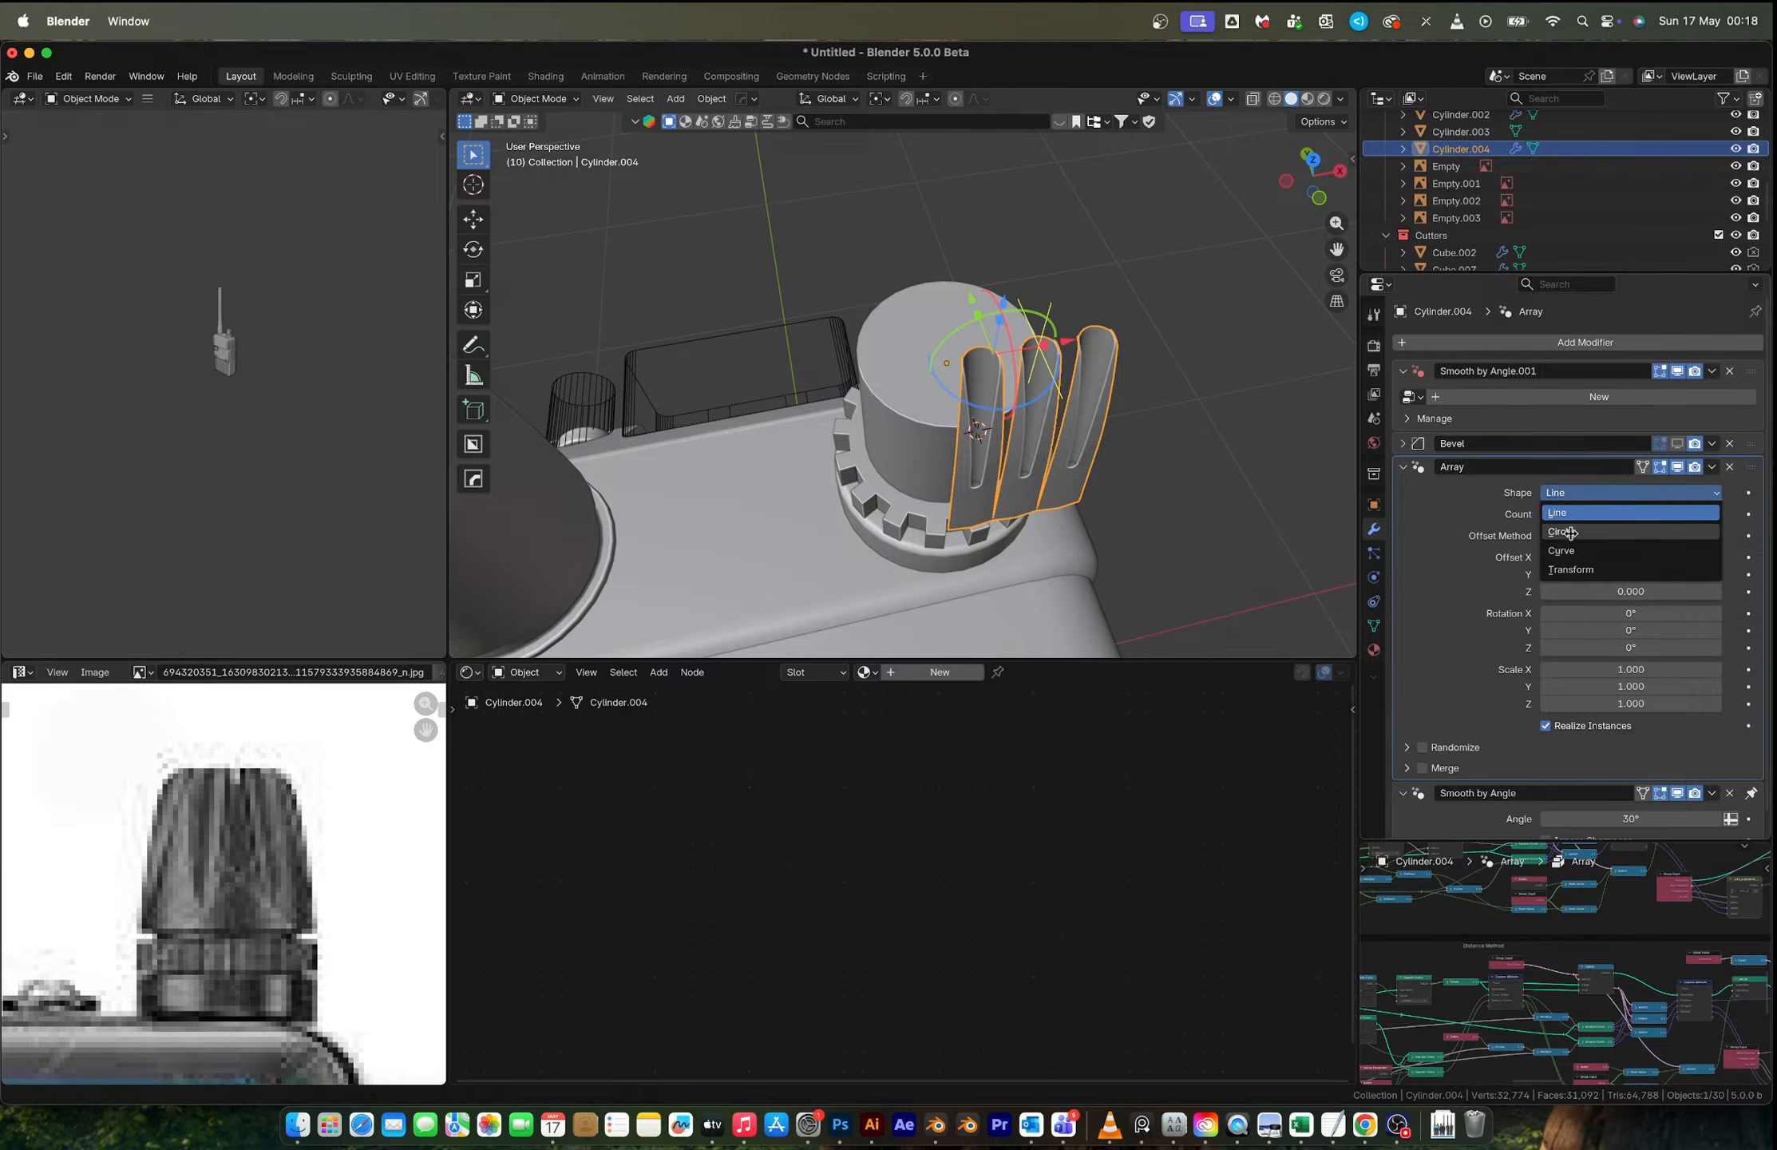
{"action": "left_click", "coordinate": [1562, 531]}
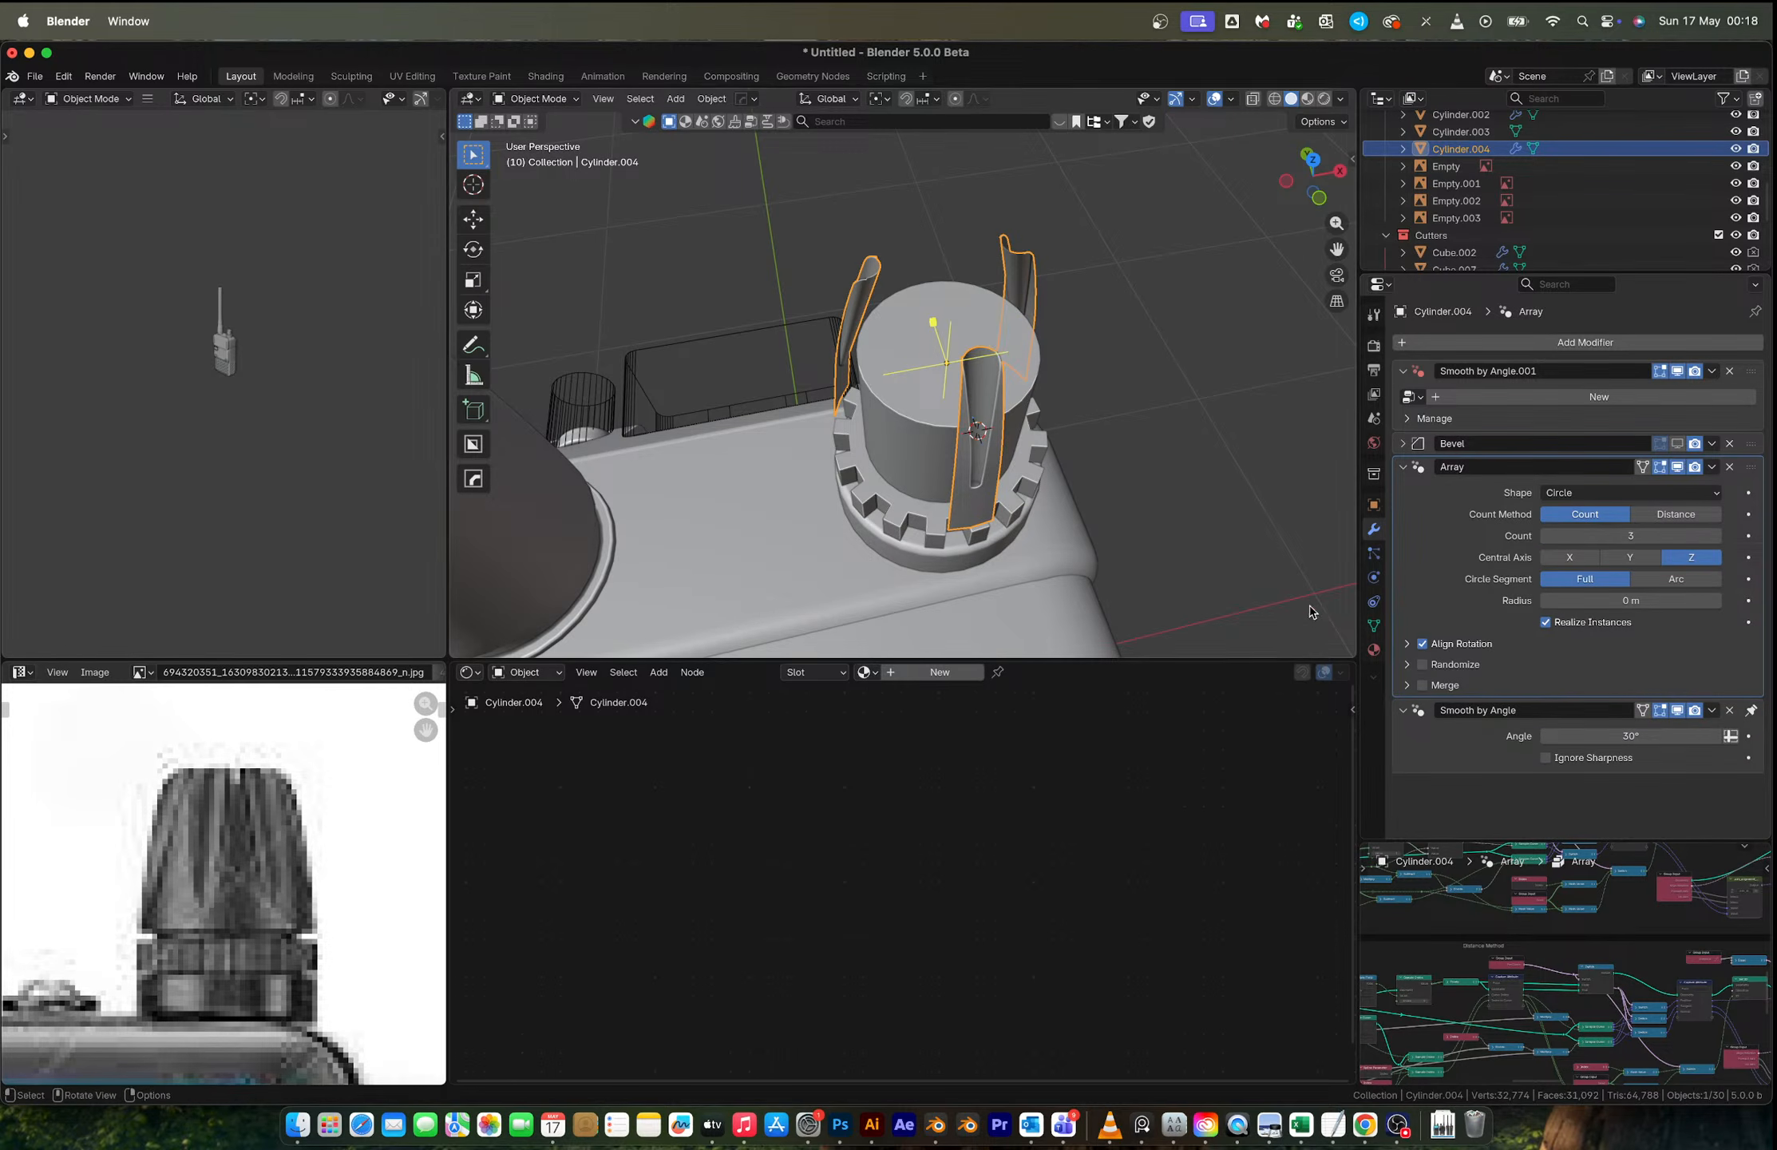
Step: Set the groove segment's circular array count to 6
{"action": "left_click", "coordinate": [1714, 536]}
{"action": "left_click", "coordinate": [1714, 536]}
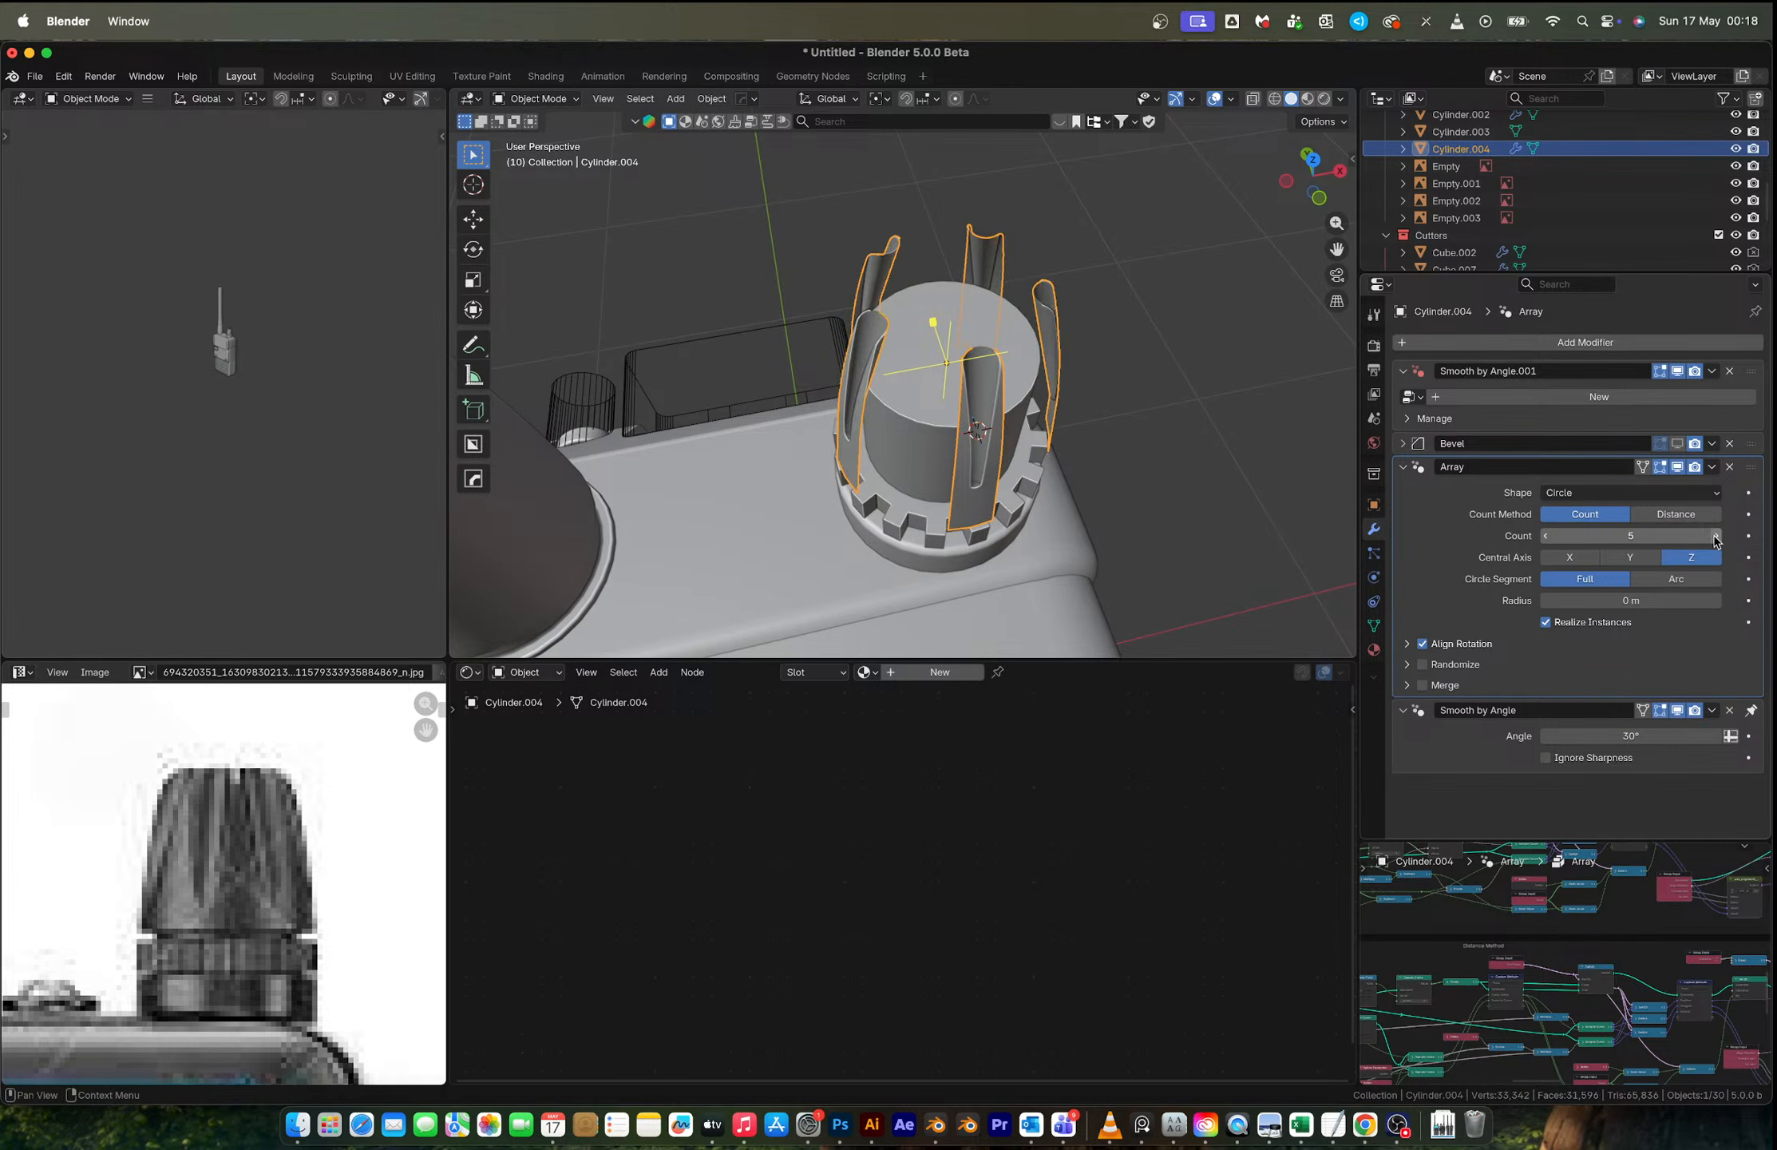
{"action": "left_click", "coordinate": [1714, 536]}
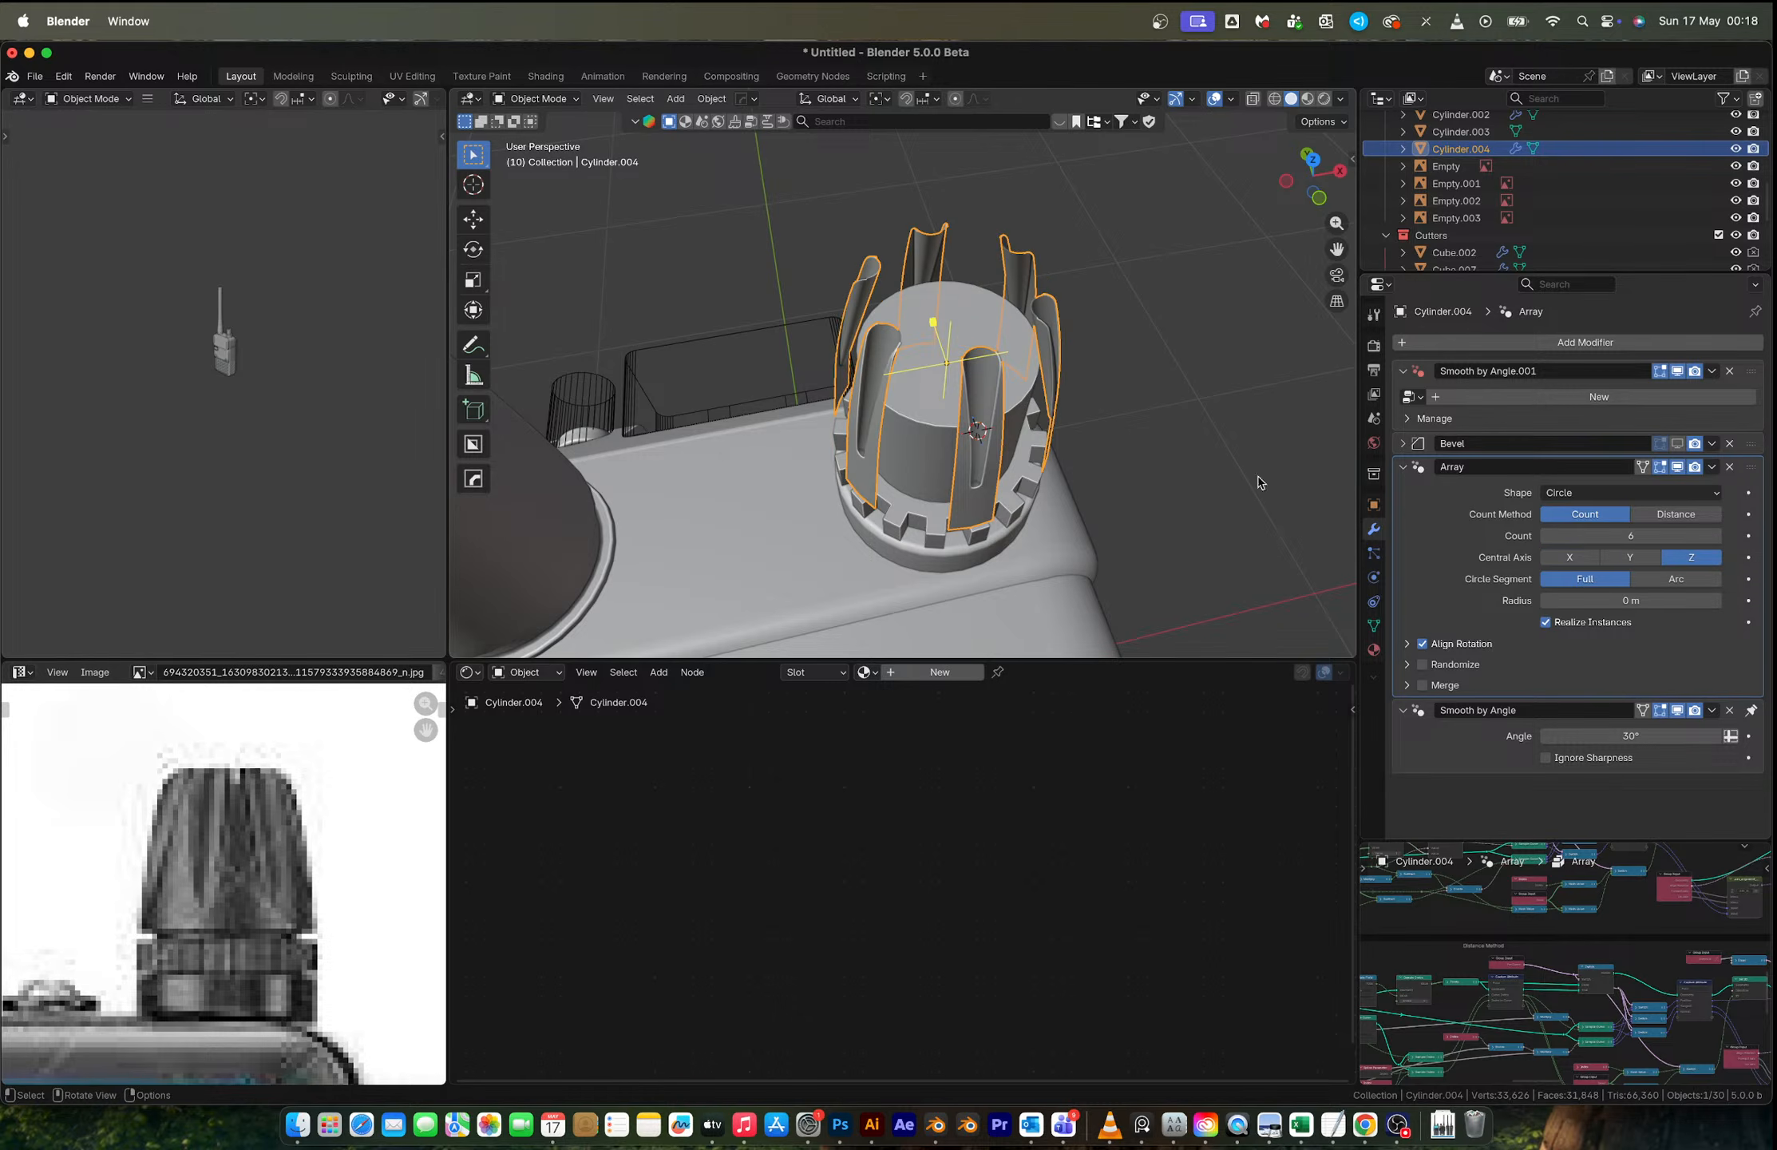
{"action": "middle_click_drag", "start_coordinate": [902, 415], "coordinate": [694, 308]}
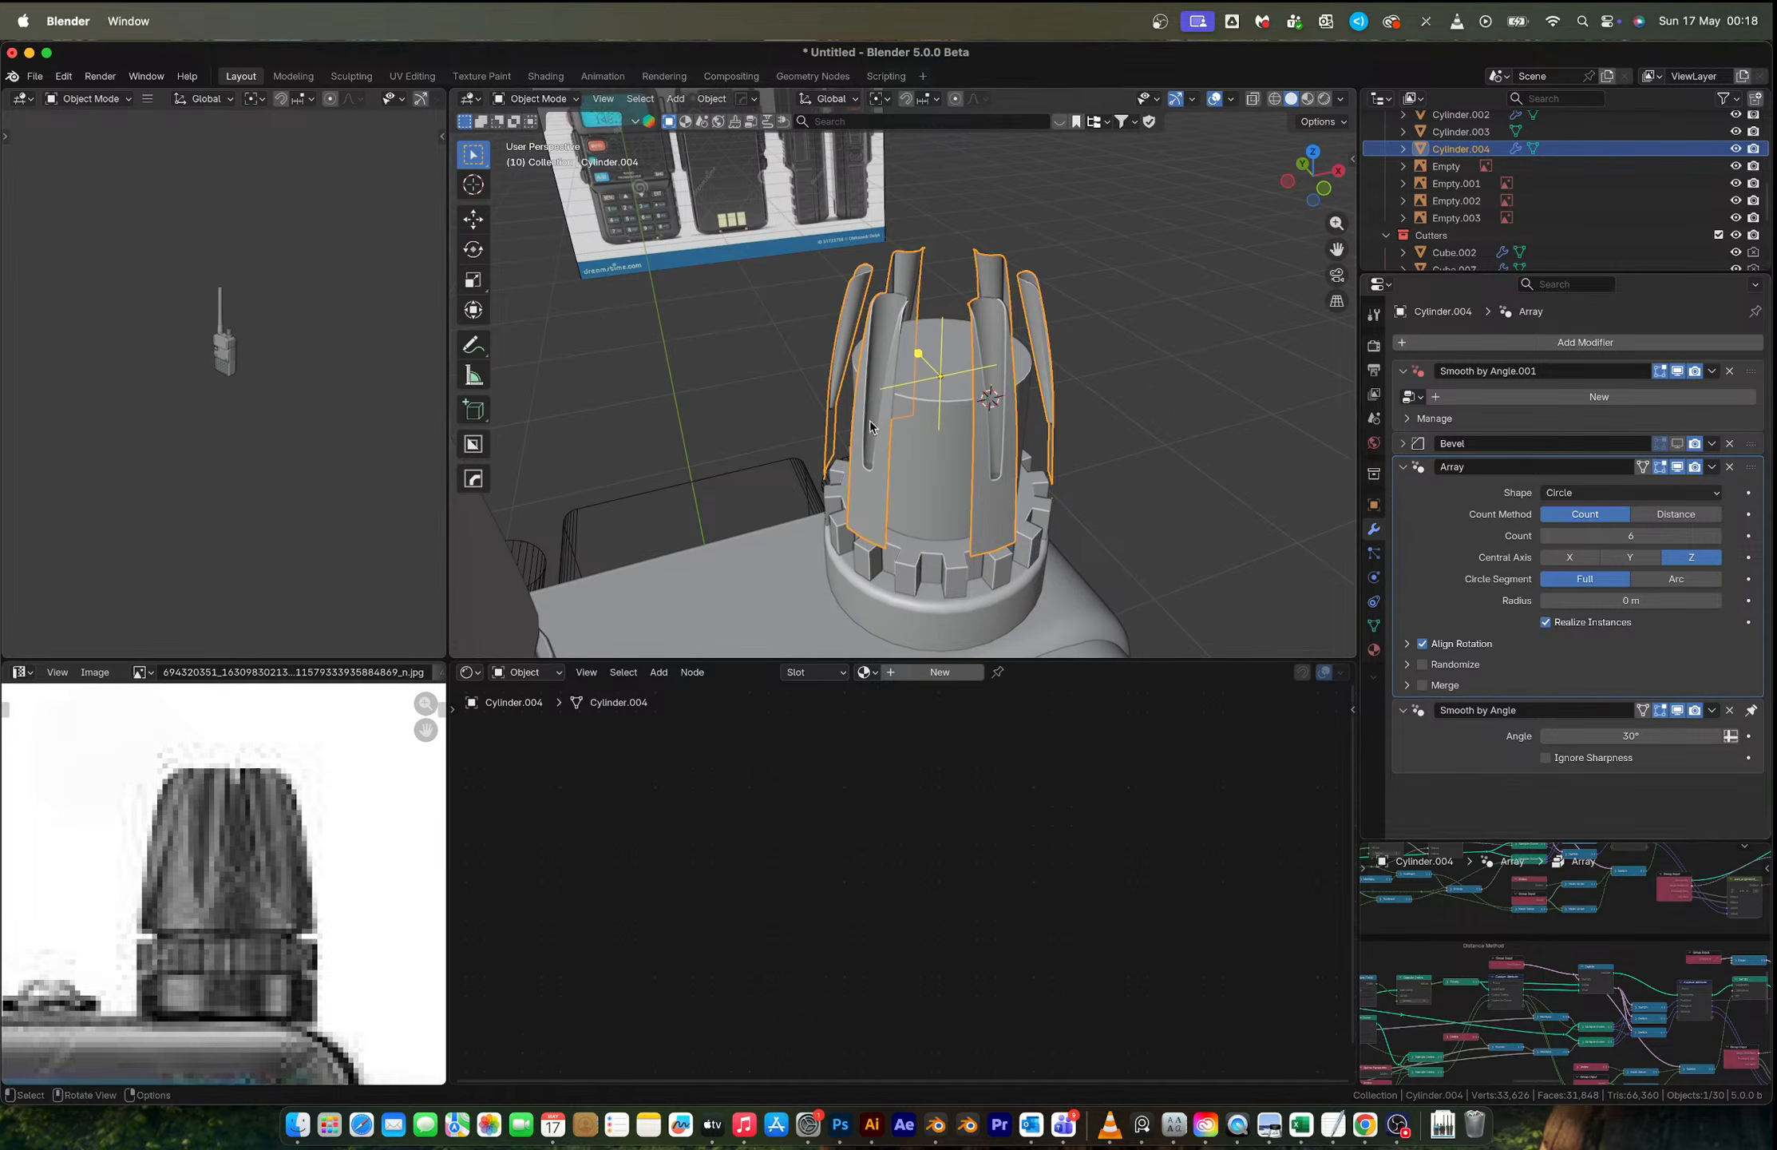
Step: Undo the array and the face deletions back to the full cap with its side faces selected in Edit Mode
{"action": "key", "text": "ctrl+z"}
{"action": "key", "text": "ctrl+z"}
{"action": "key", "text": "ctrl+z"}
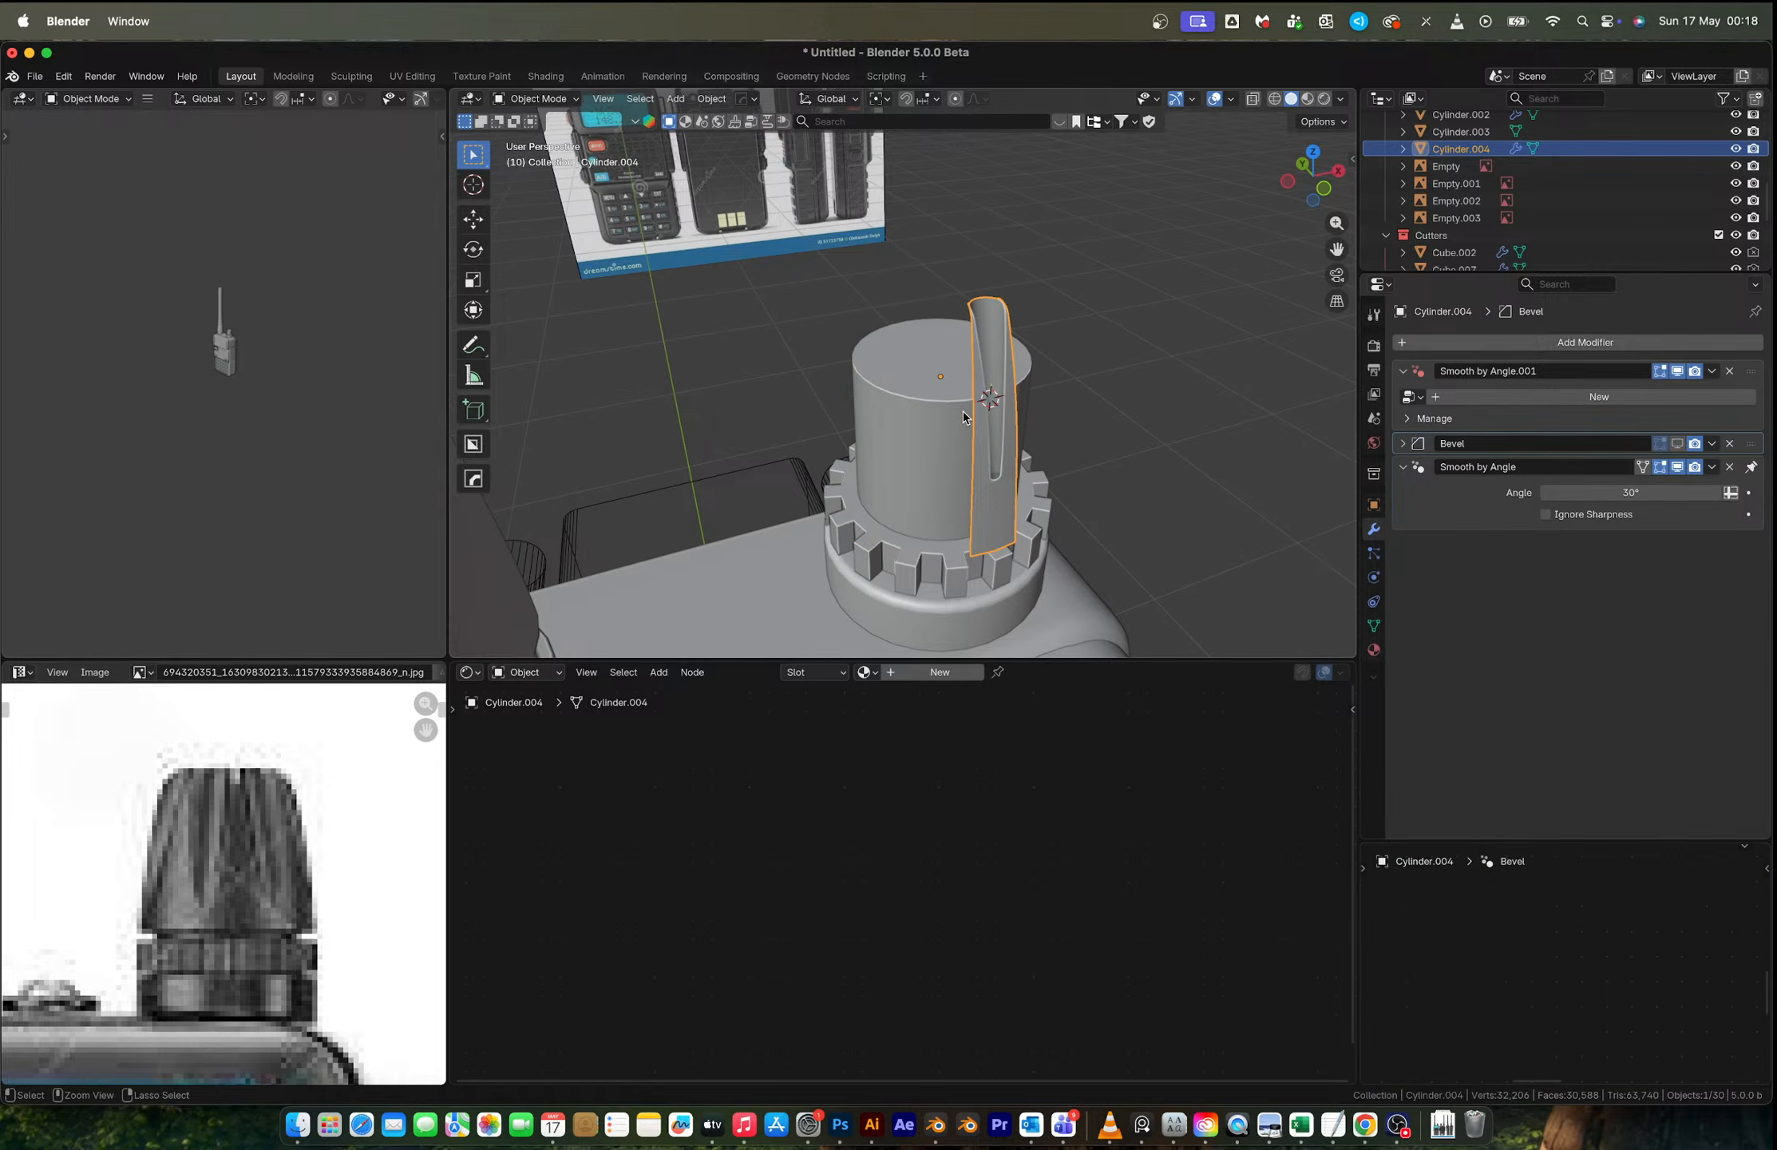
{"action": "middle_click_drag", "start_coordinate": [973, 413], "coordinate": [939, 404]}
{"action": "key", "text": "ctrl+z"}
{"action": "key", "text": "ctrl+z"}
{"action": "key", "text": "ctrl+z"}
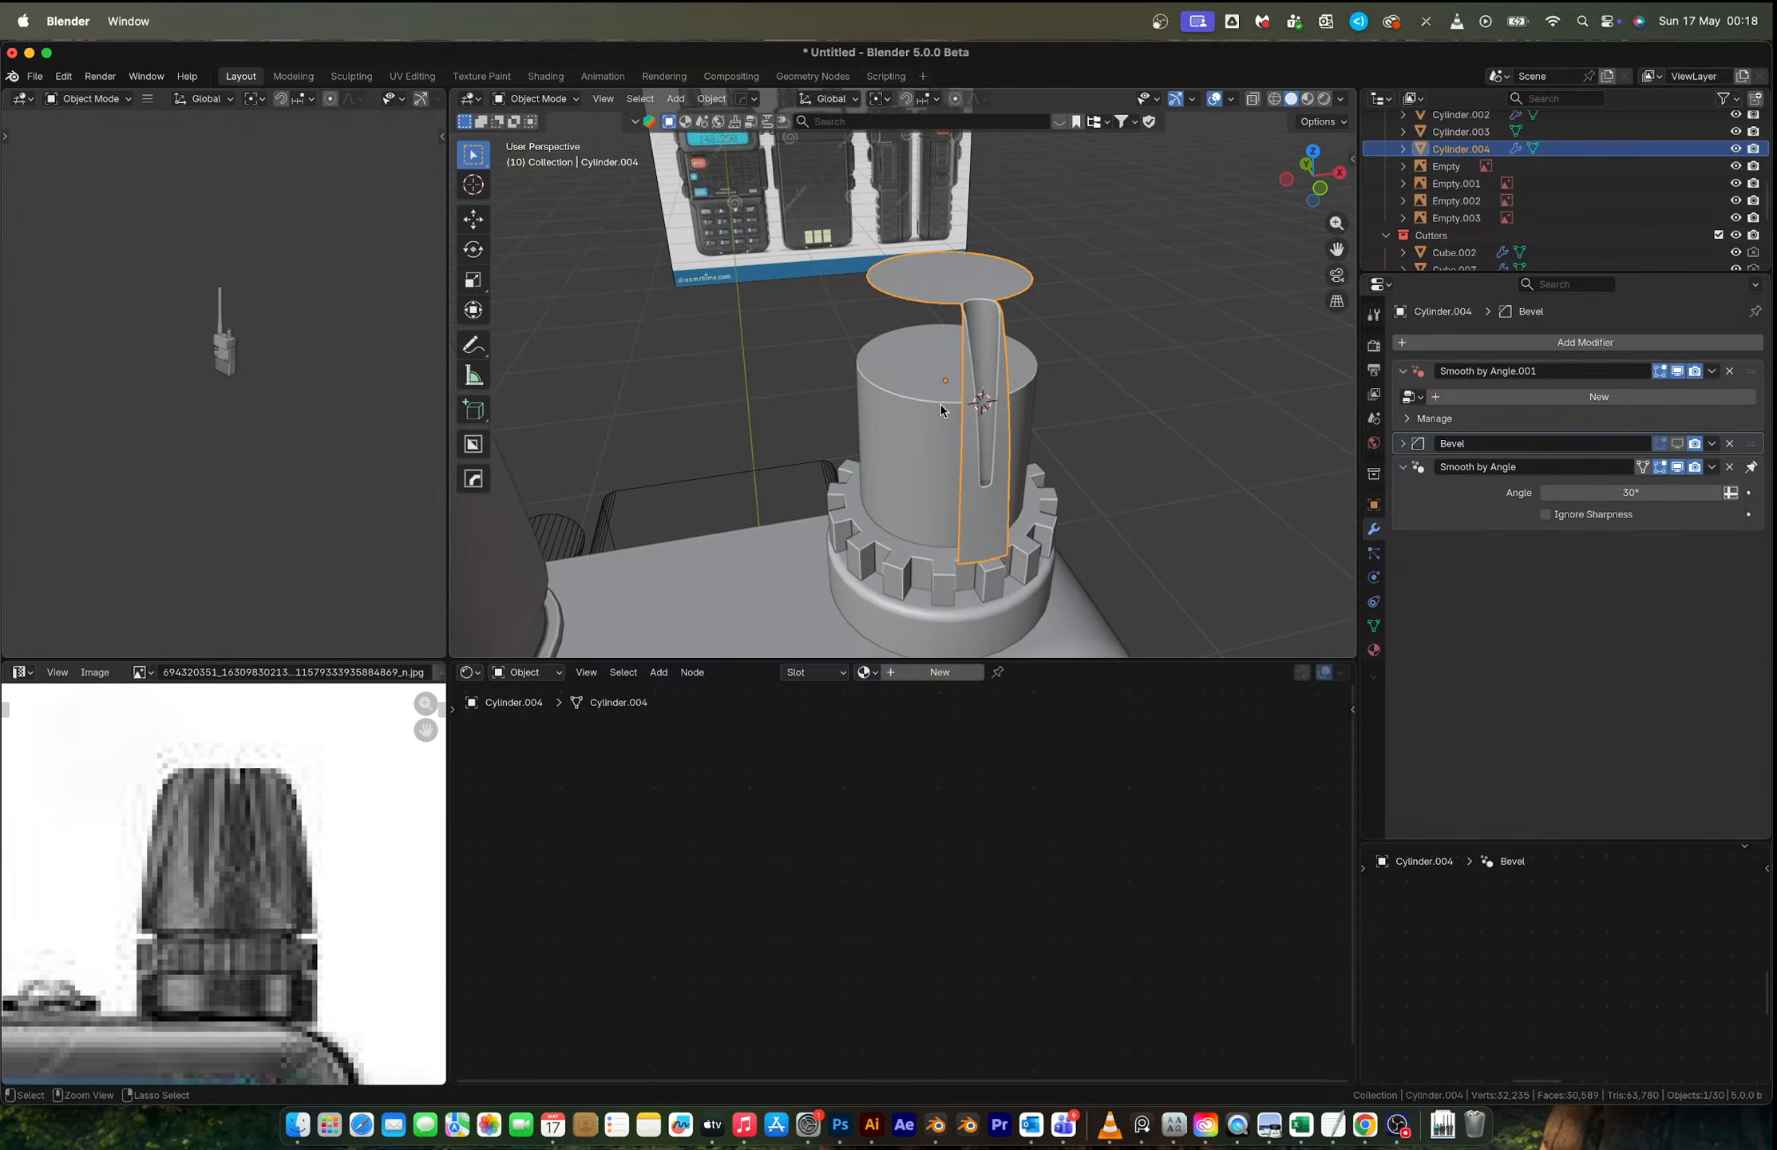
{"action": "key", "text": "ctrl+z"}
{"action": "key", "text": "ctrl+z"}
{"action": "mouse_move", "coordinate": [940, 404]}
{"action": "middle_mouse_down"}
{"action": "mouse_move", "coordinate": [974, 399]}
{"action": "mouse_move", "coordinate": [968, 426]}
{"action": "middle_mouse_up"}
{"action": "scroll", "coordinate": [940, 540], "scroll_direction": "up", "scroll_amount": 2}
Step: Delete the selected side faces and the cap's round top face, keeping only the narrow groove segment
{"action": "left_click", "coordinate": [933, 531], "text": "shift"}
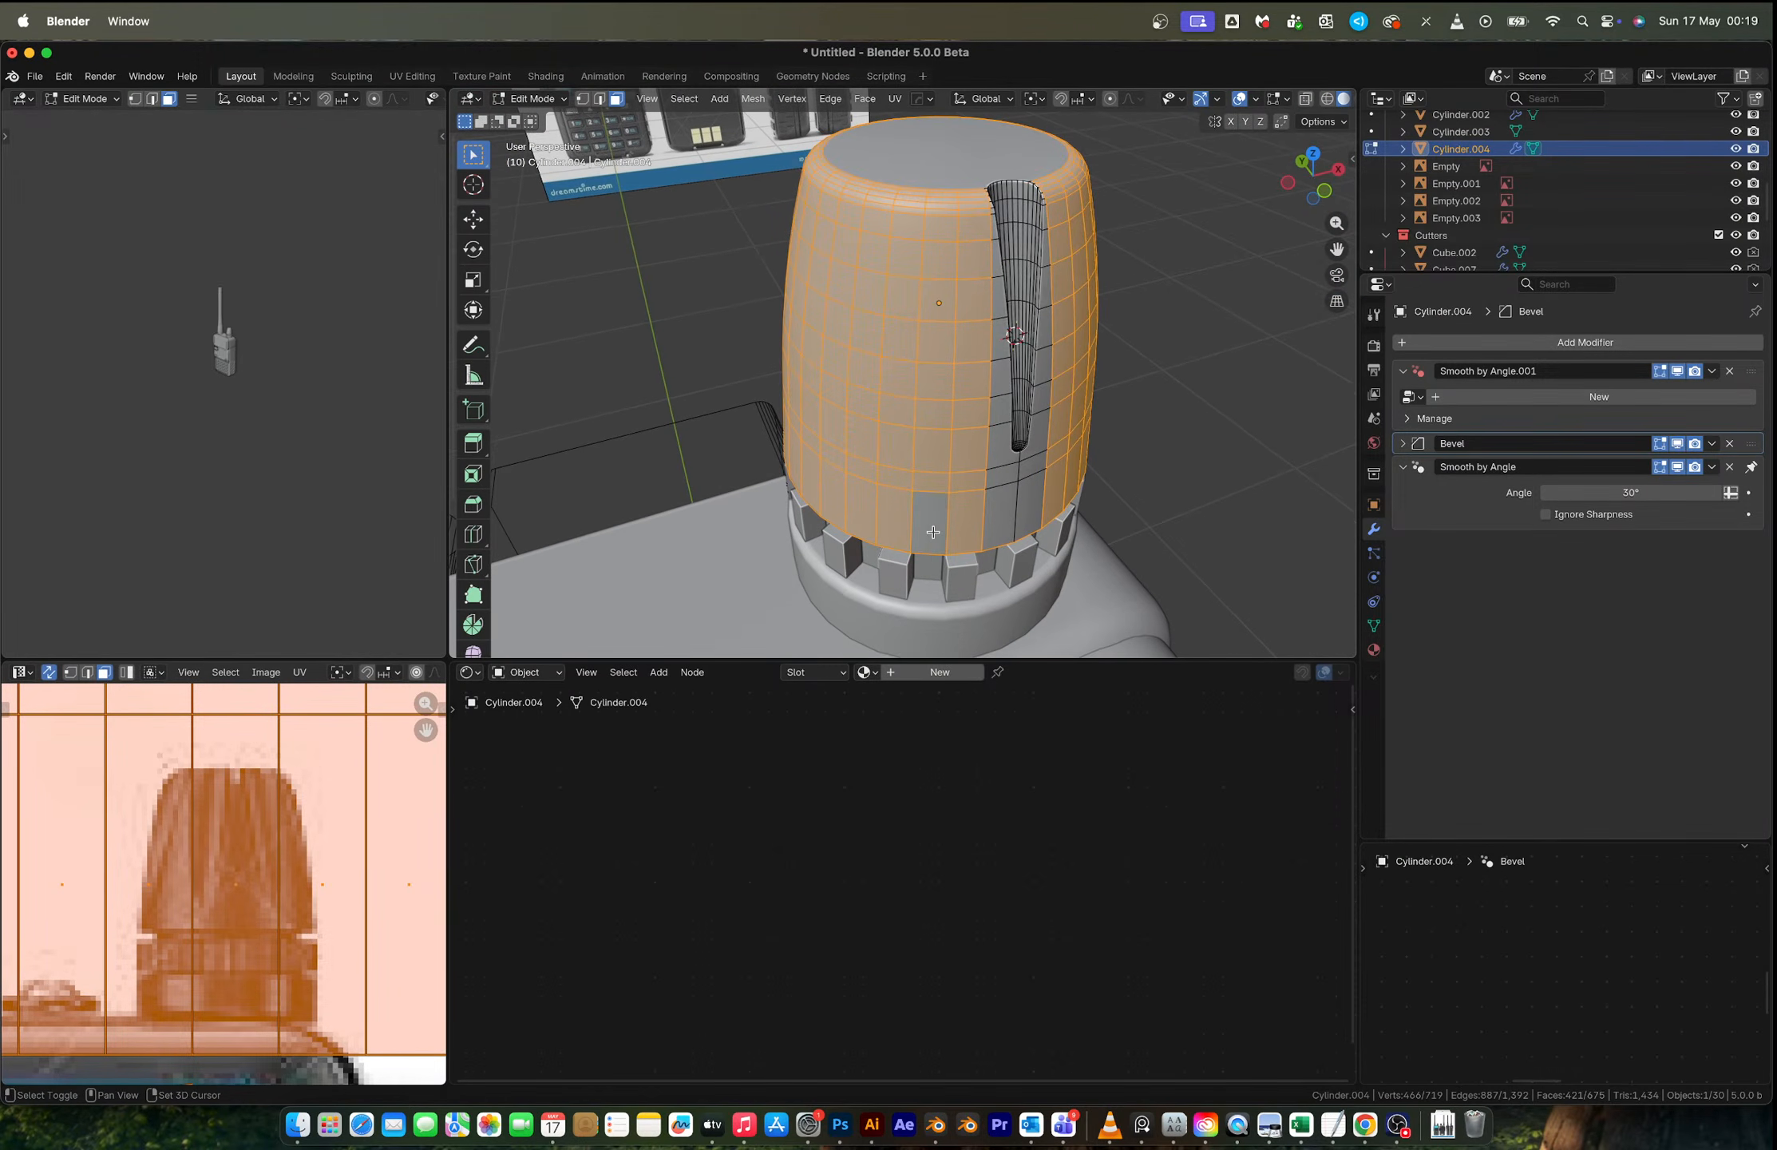
{"action": "left_click", "coordinate": [931, 489], "text": "ctrl"}
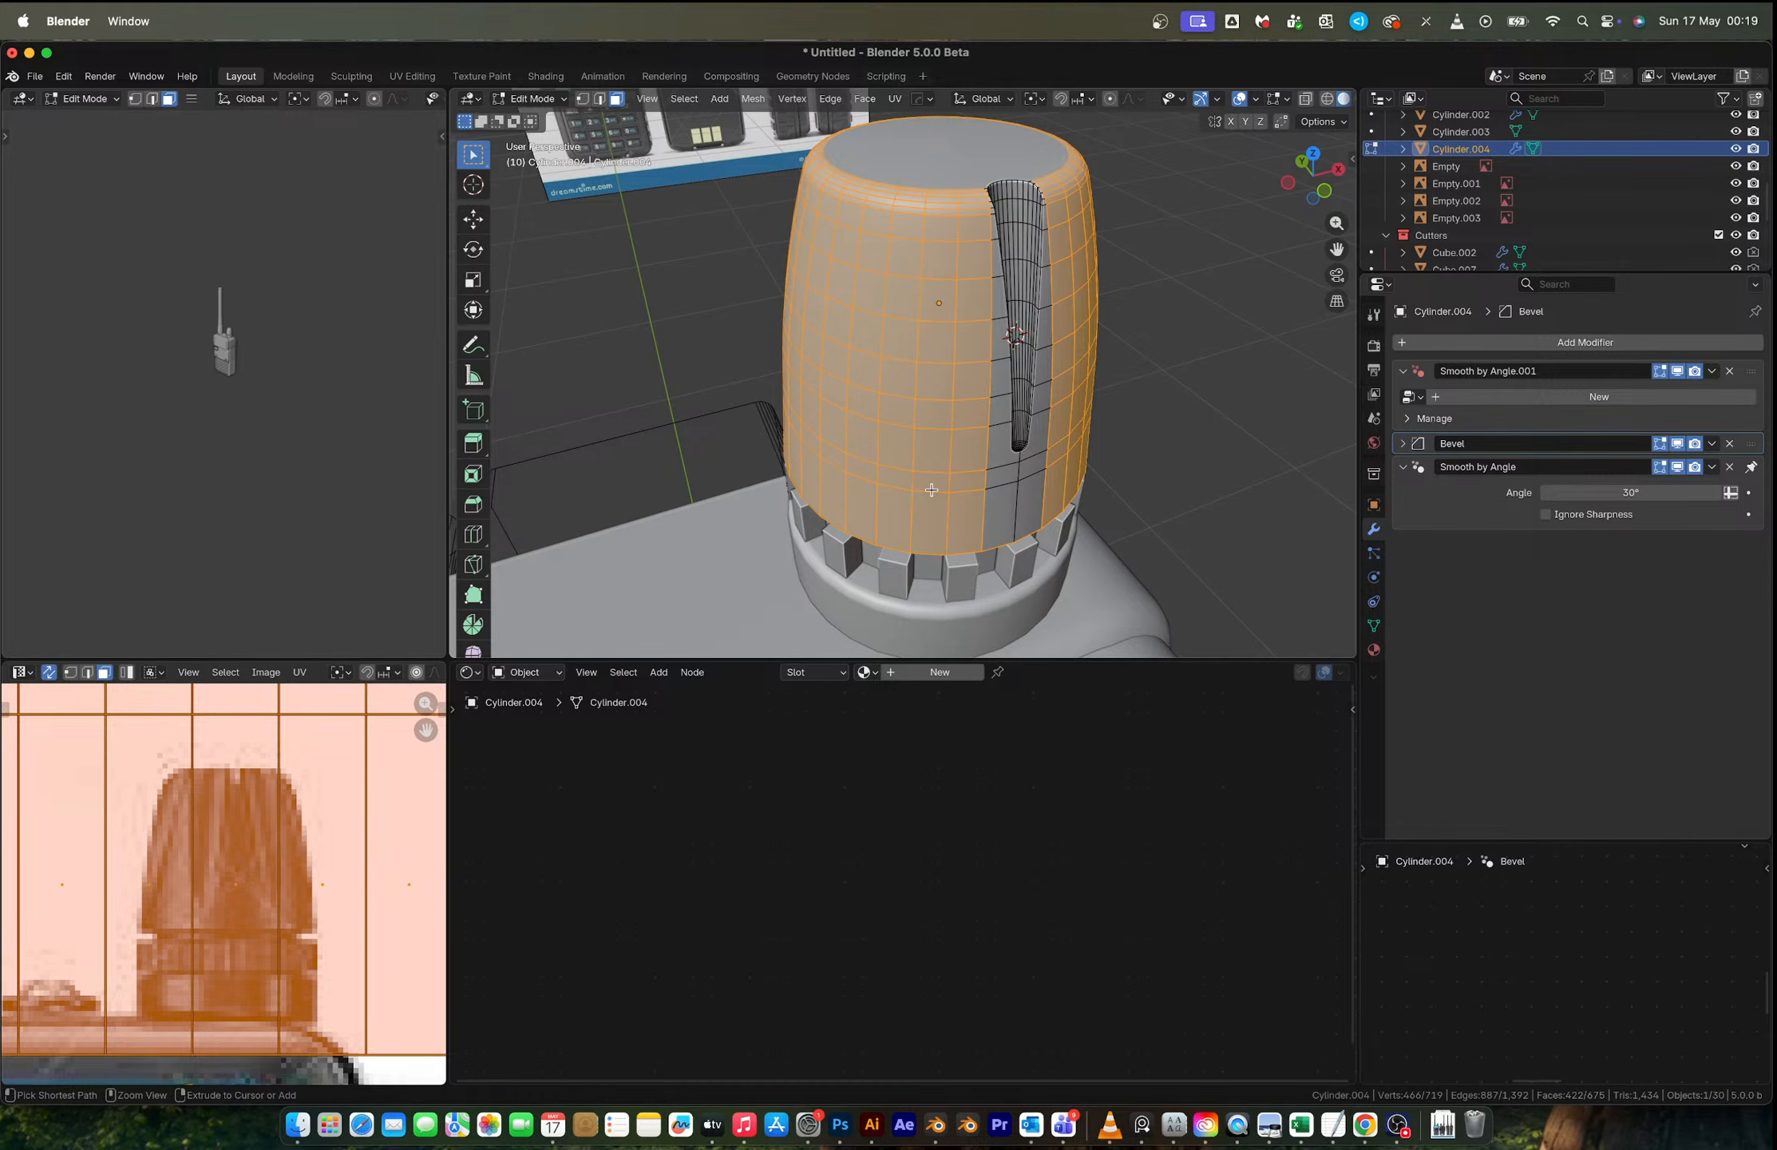
{"action": "key", "text": "x"}
{"action": "left_click", "coordinate": [927, 495]}
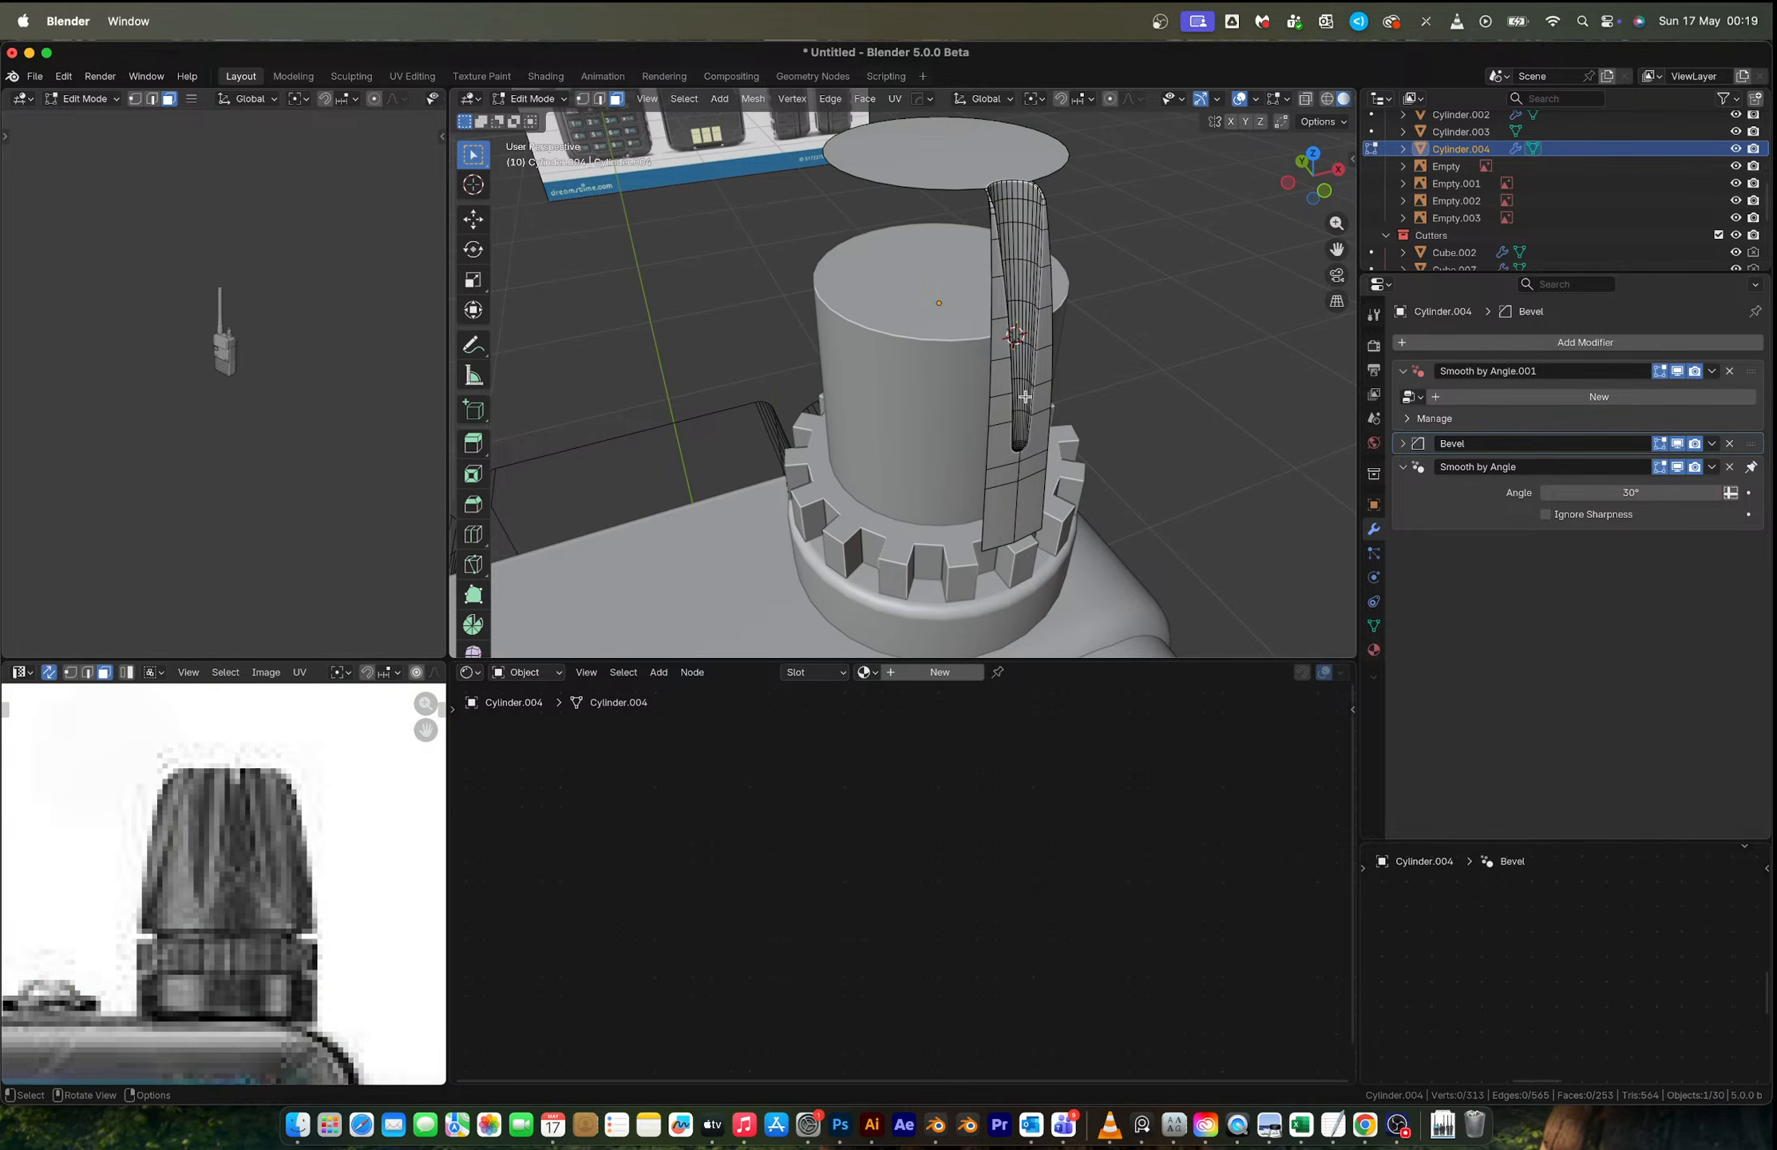
{"action": "key", "text": "x"}
{"action": "left_click", "coordinate": [942, 177]}
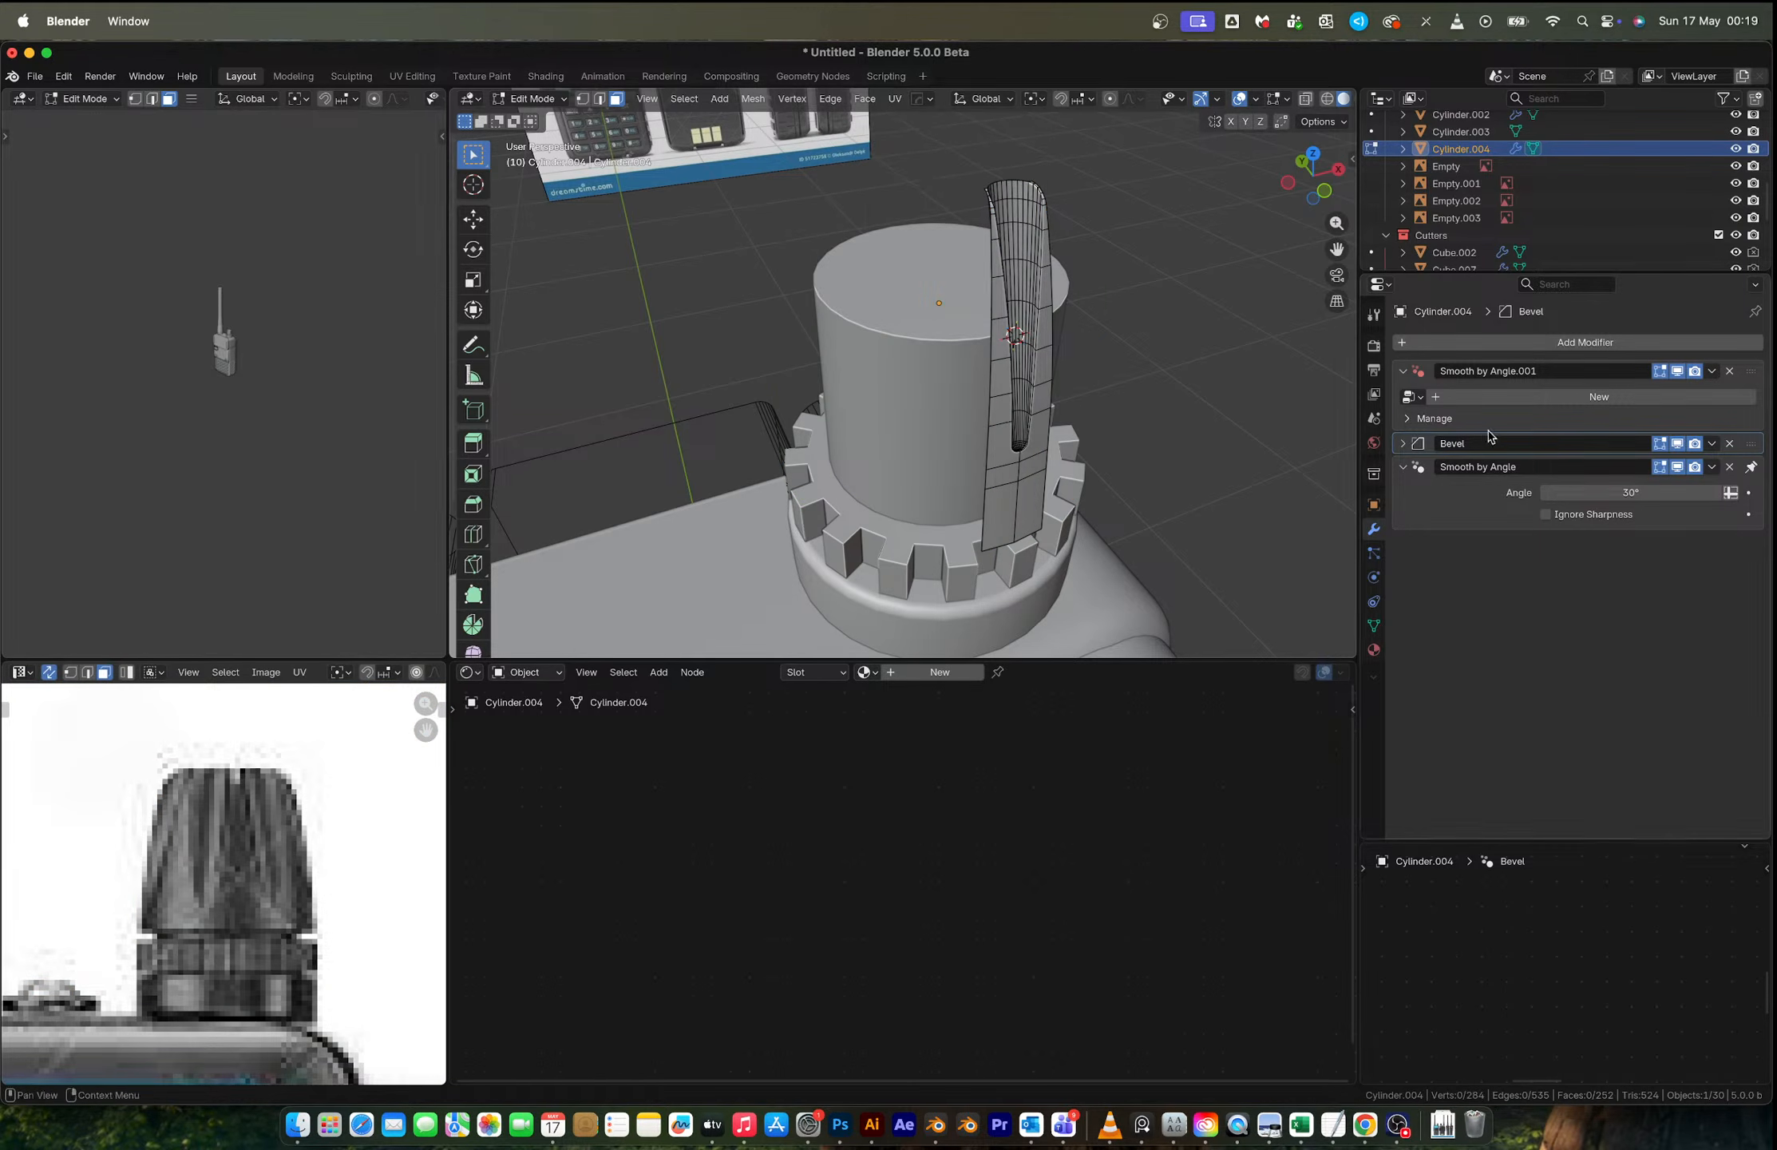
Step: Add an Array modifier to the narrow groove segment with shape Circle and a count of 6
{"action": "key", "text": "Tab"}
{"action": "left_click", "coordinate": [1438, 340]}
{"action": "mouse_move", "coordinate": [1415, 345]}
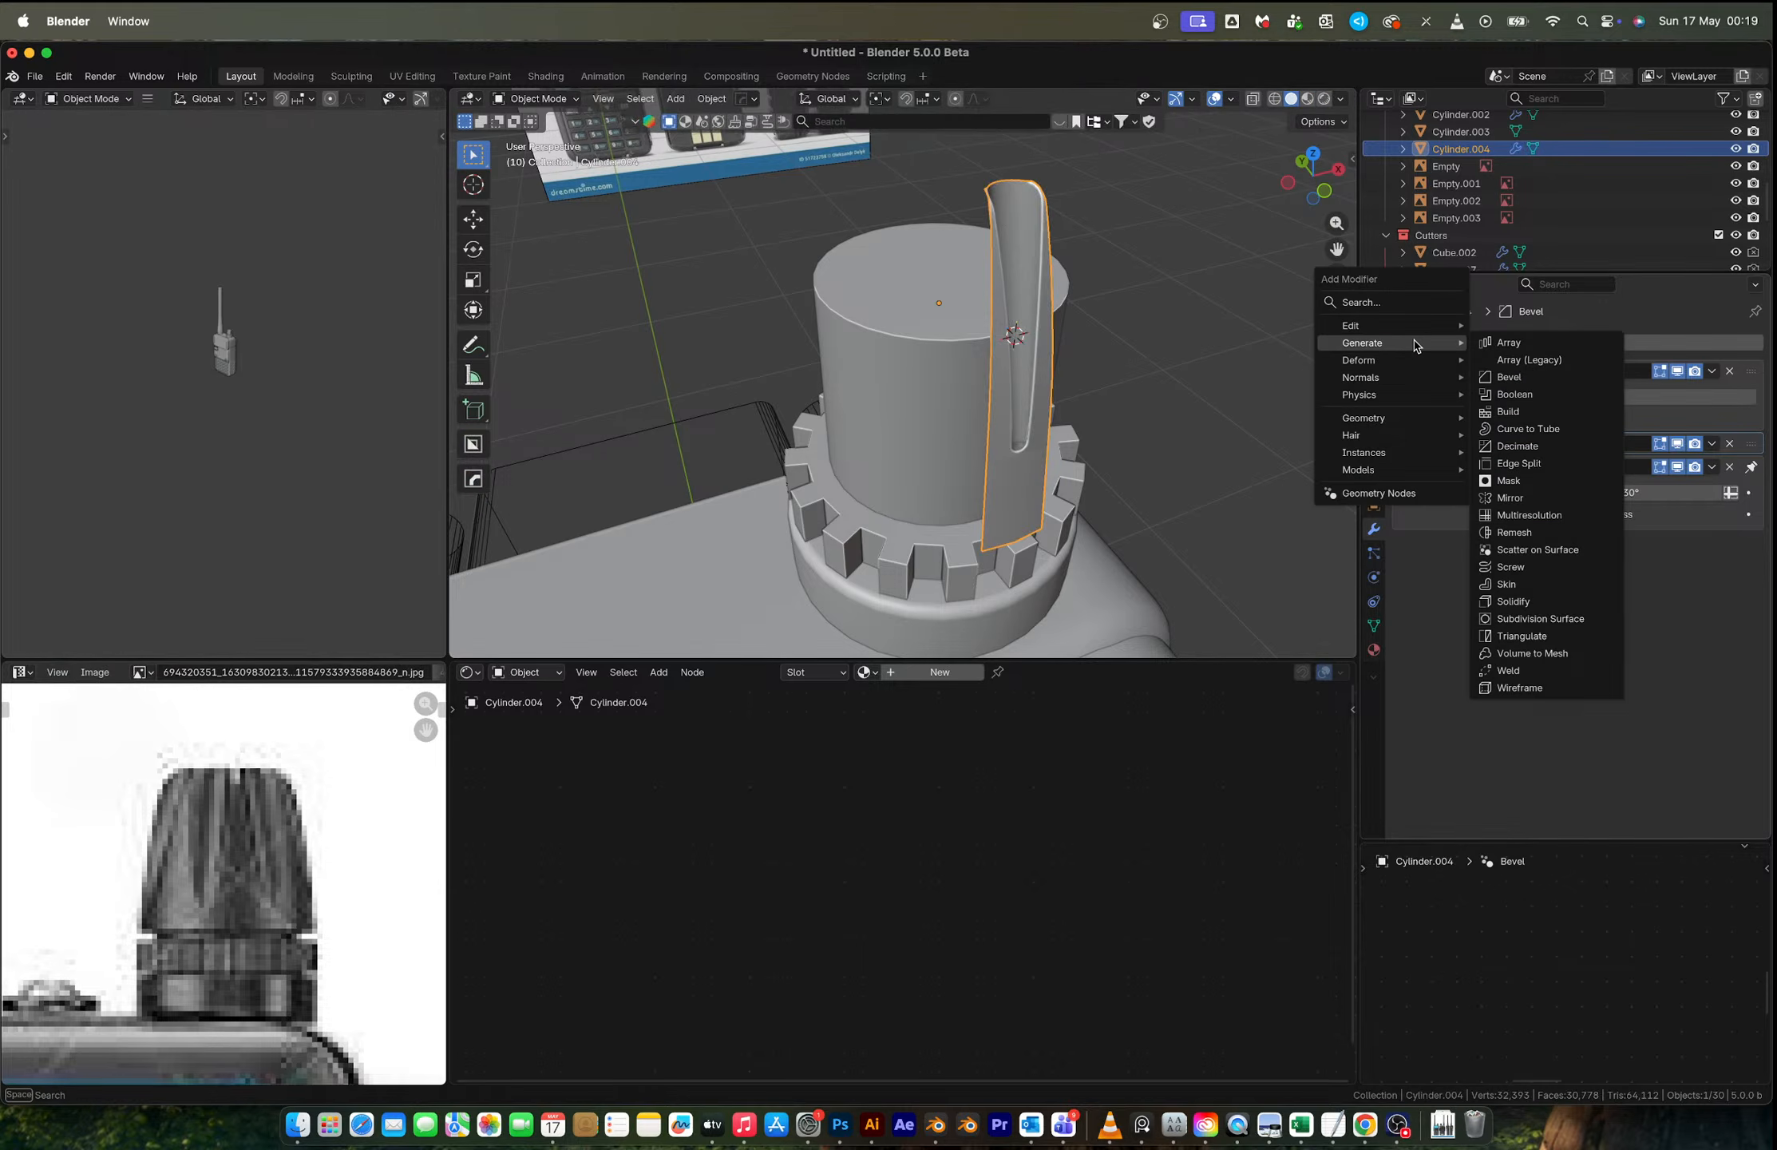
{"action": "left_click", "coordinate": [1508, 342]}
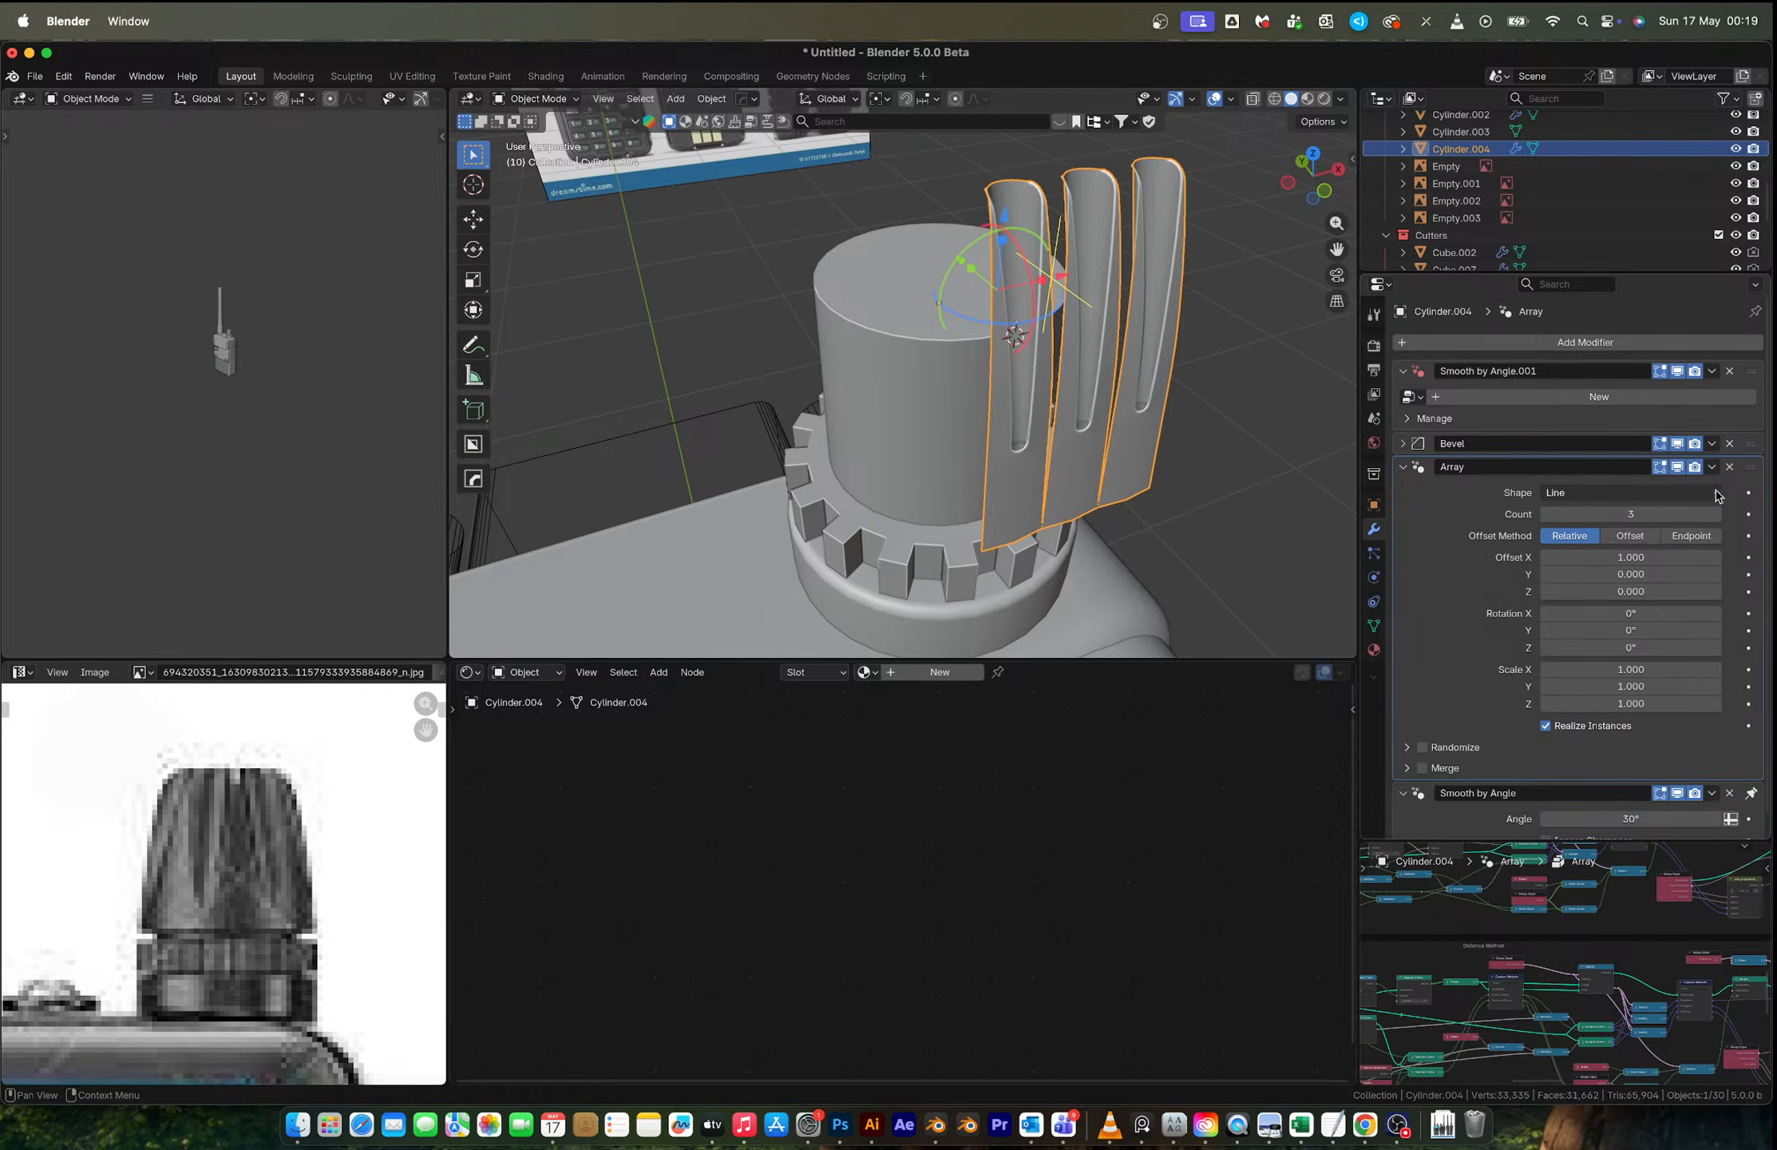
{"action": "left_click", "coordinate": [1645, 493]}
{"action": "left_click", "coordinate": [1656, 530]}
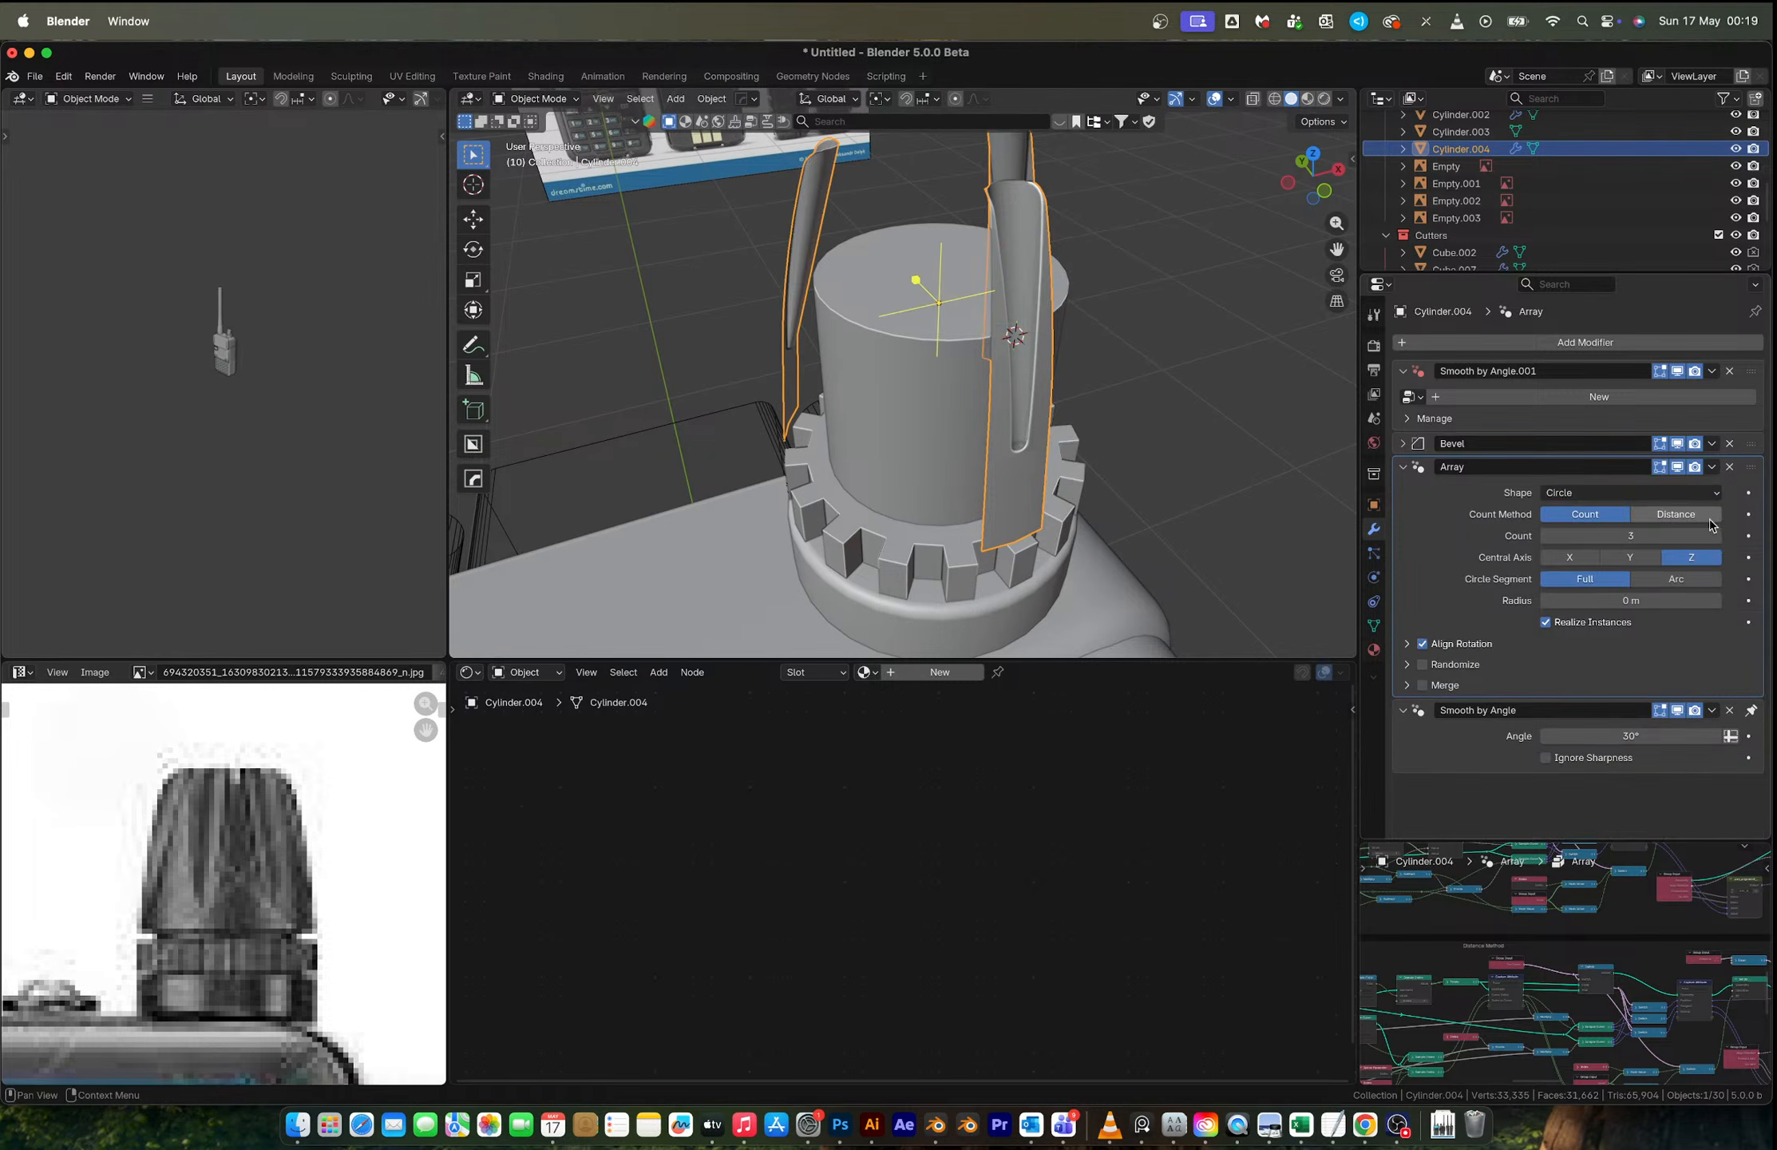
{"action": "left_click", "coordinate": [1716, 536]}
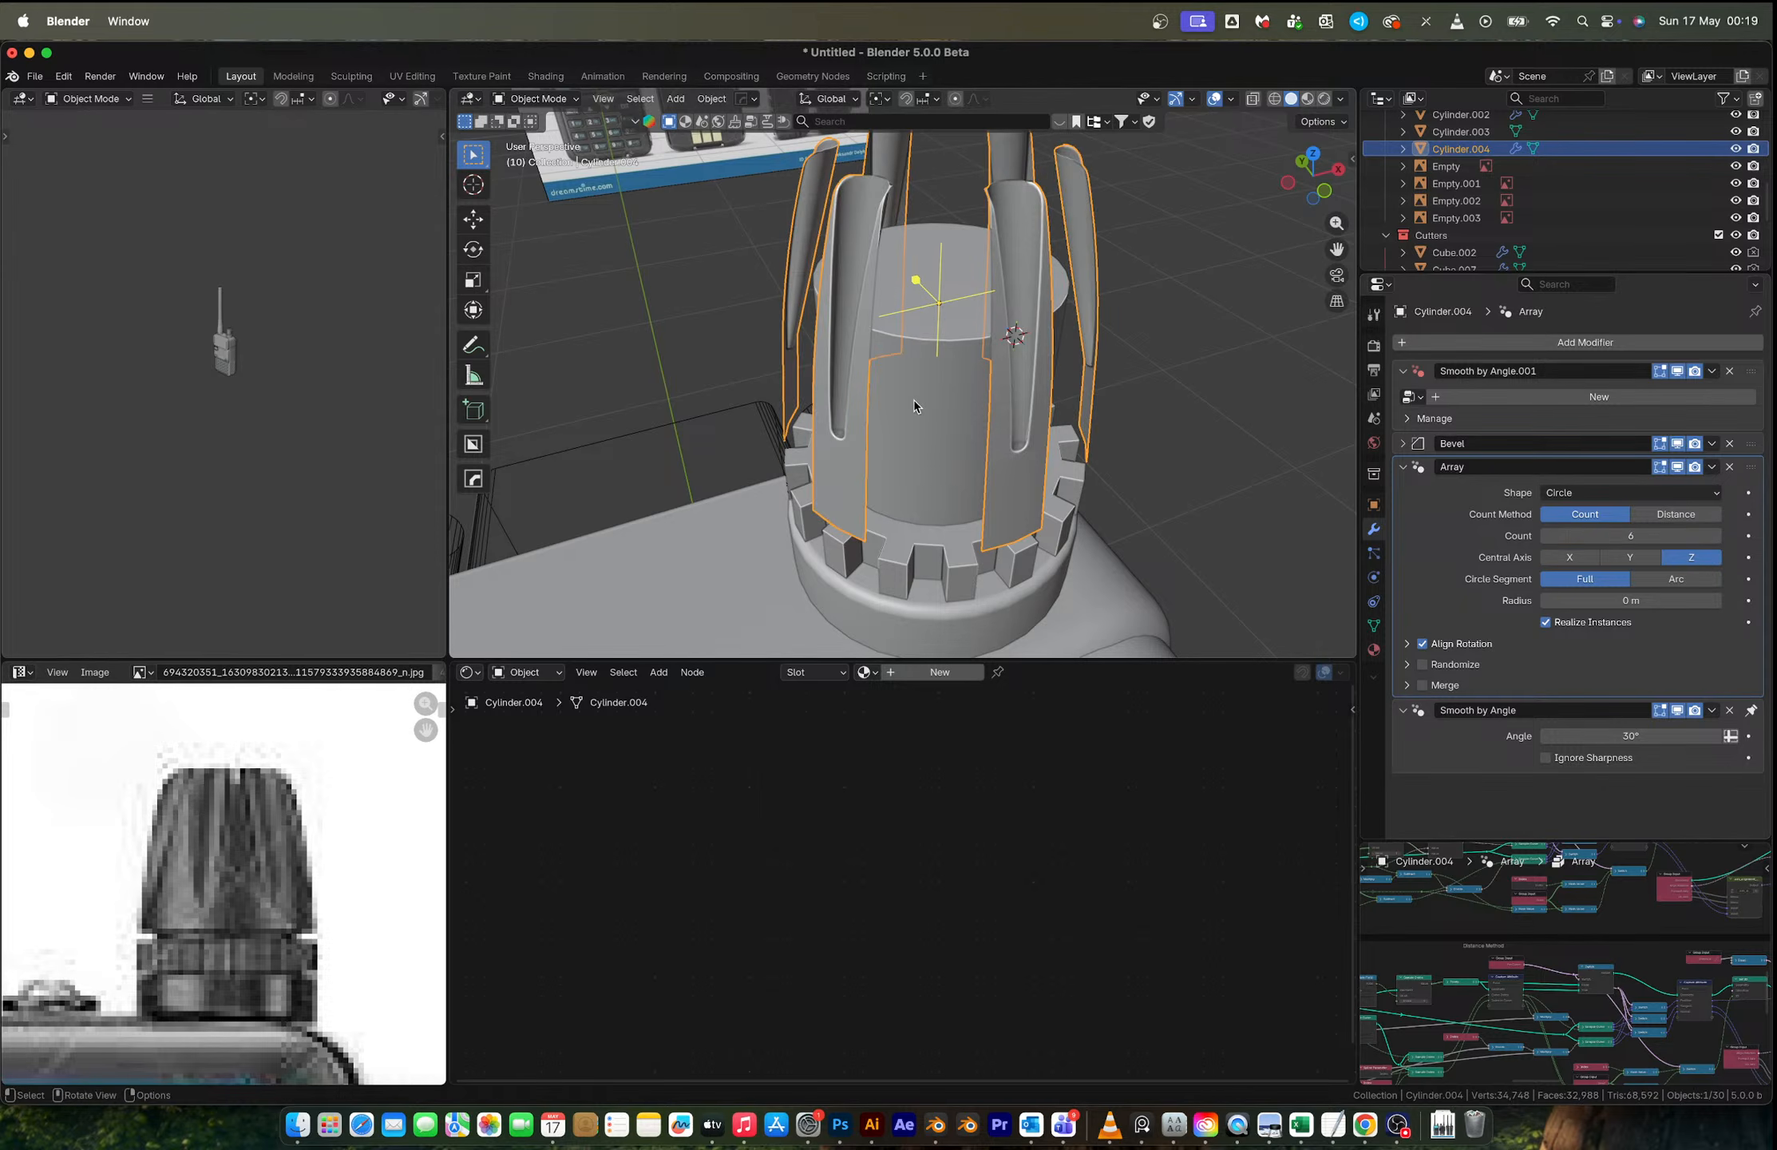
Step: Inspect the spacing between the arrayed groove segments and remove the Array modifier
{"action": "middle_click_drag", "start_coordinate": [913, 400], "coordinate": [873, 489]}
{"action": "key", "text": "Tab"}
{"action": "scroll", "coordinate": [962, 464], "scroll_direction": "up", "scroll_amount": 3}
{"action": "key", "text": "Tab"}
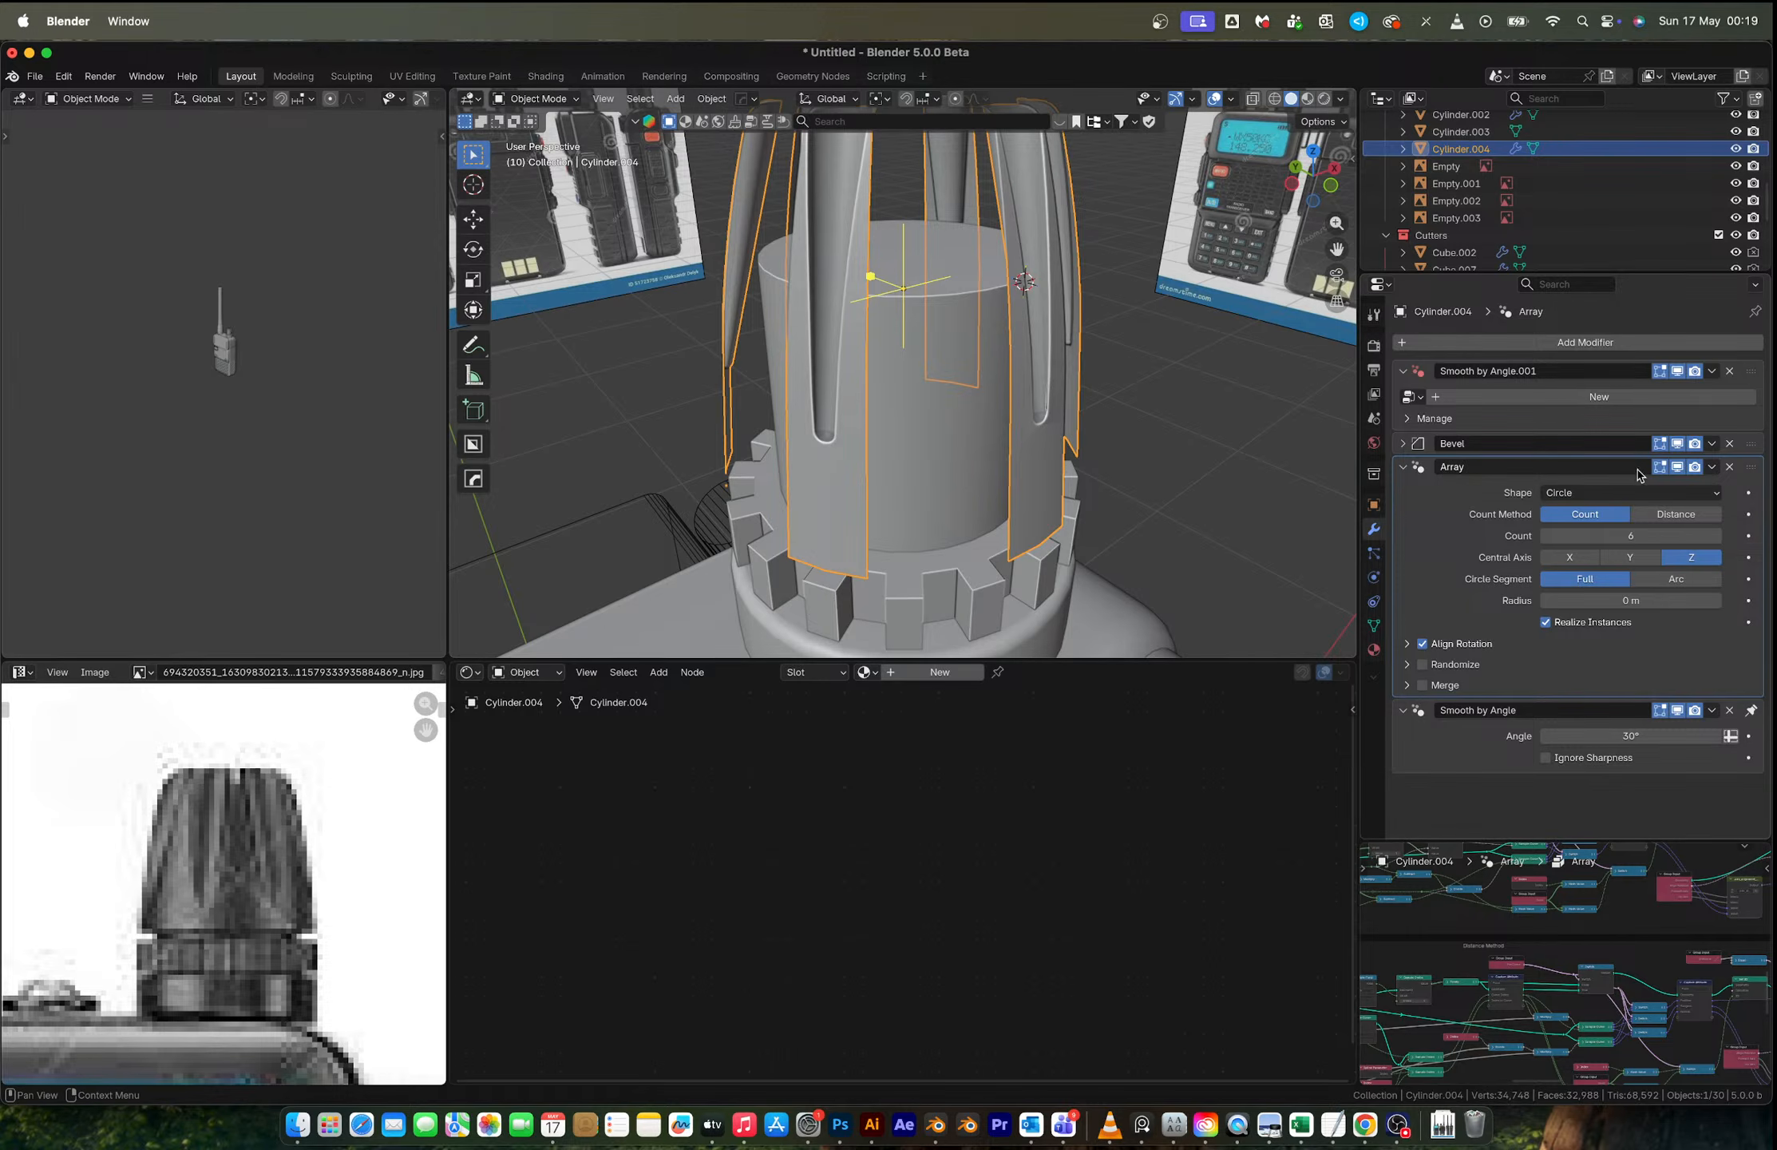
{"action": "left_click", "coordinate": [1730, 472]}
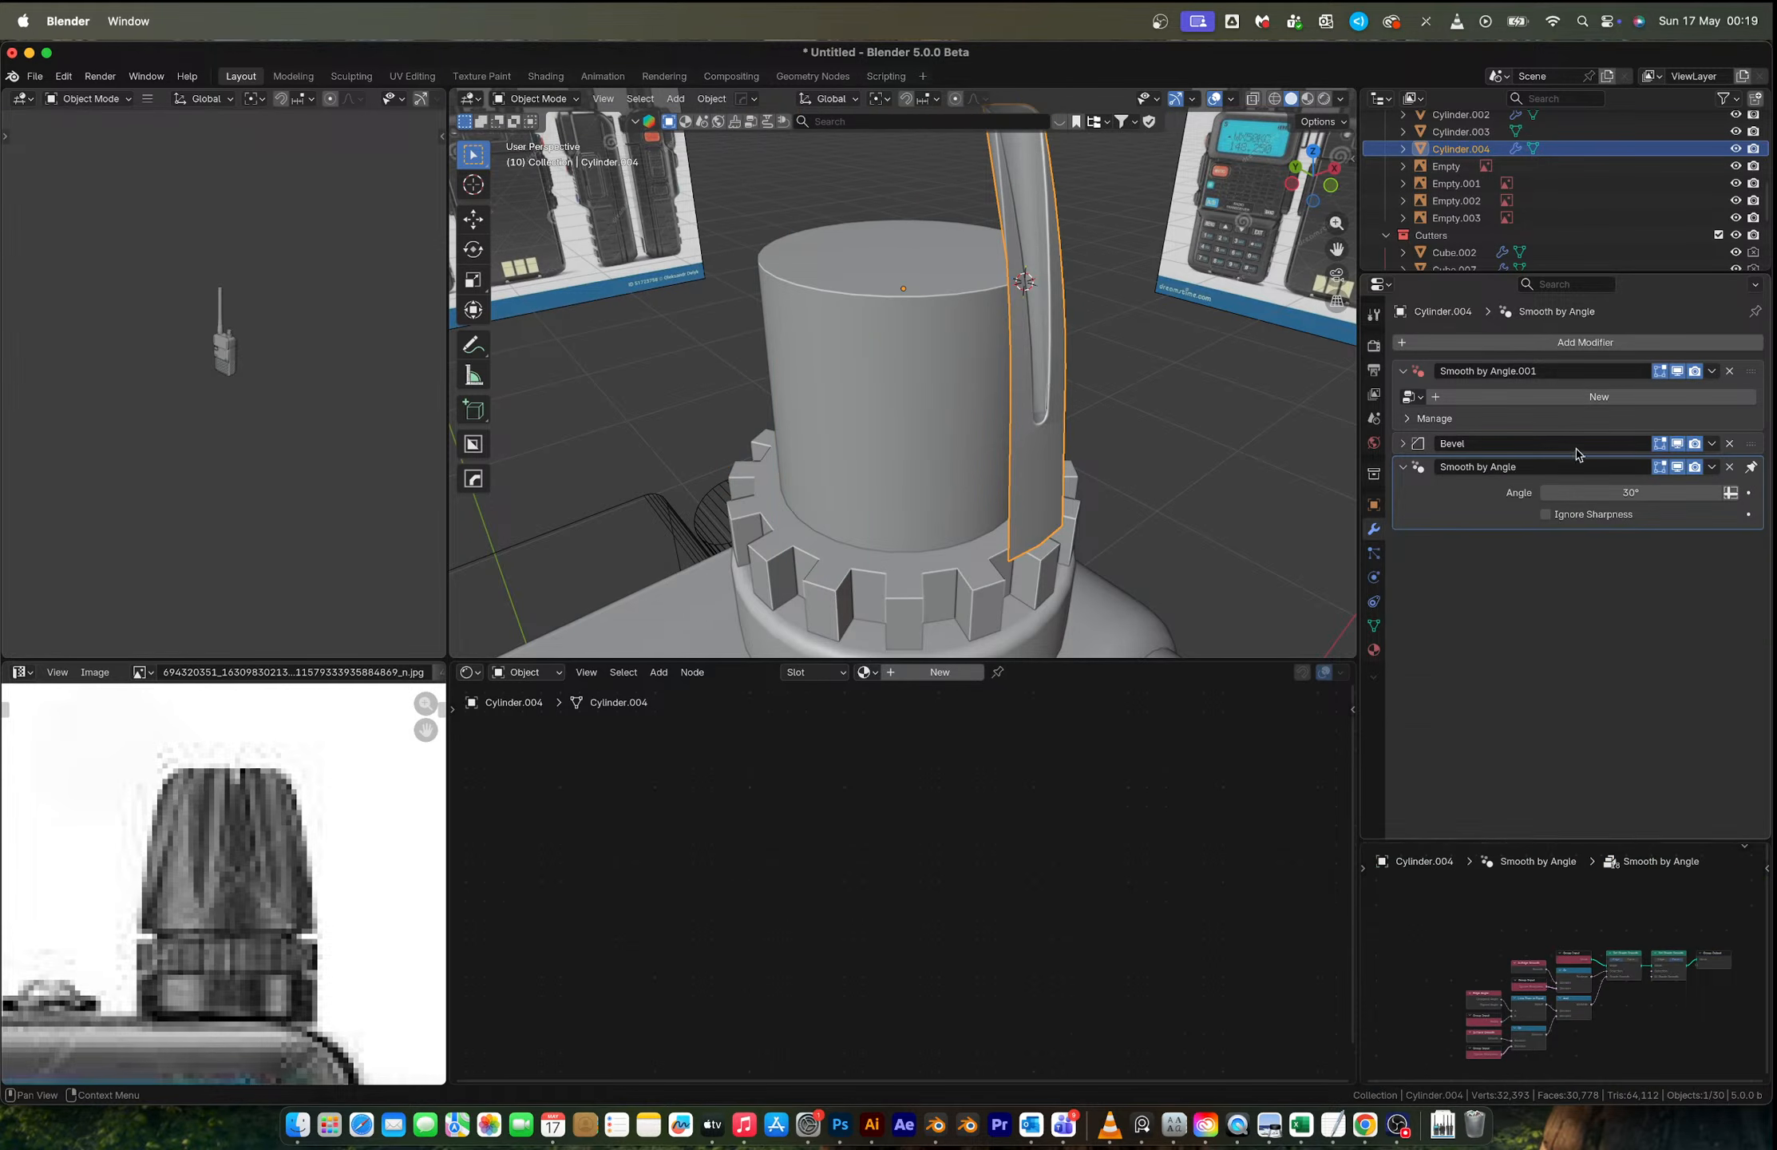
Step: Undo the modifier changes and face deletions until the whole cap is back with its side faces selected
{"action": "key", "text": "ctrl+z"}
{"action": "key", "text": "Tab"}
{"action": "key", "text": "ctrl+z"}
{"action": "key", "text": "ctrl+z"}
{"action": "key", "text": "ctrl+z"}
{"action": "key", "text": "ctrl+z"}
{"action": "key", "text": "ctrl+z"}
{"action": "key", "text": "ctrl+z"}
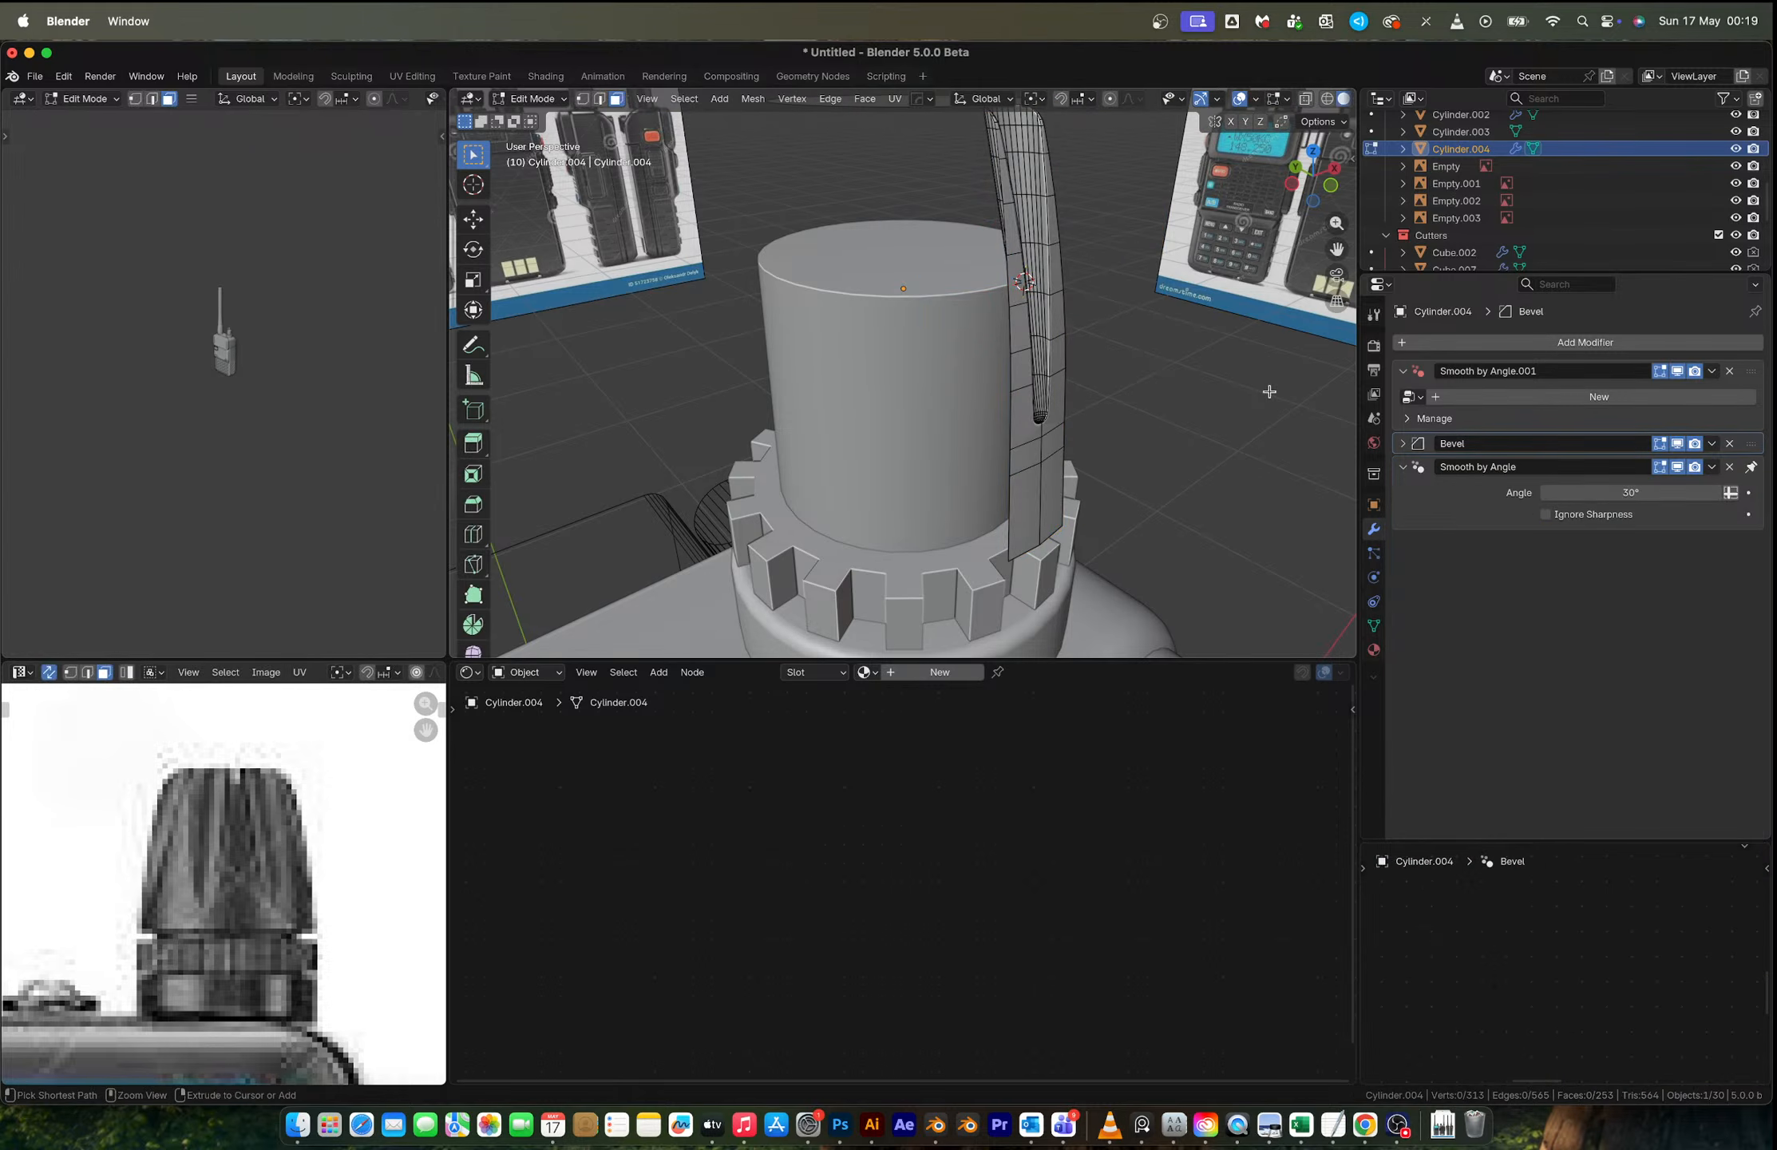
{"action": "key", "text": "ctrl+z"}
{"action": "middle_click_drag", "start_coordinate": [1060, 449], "coordinate": [1009, 468]}
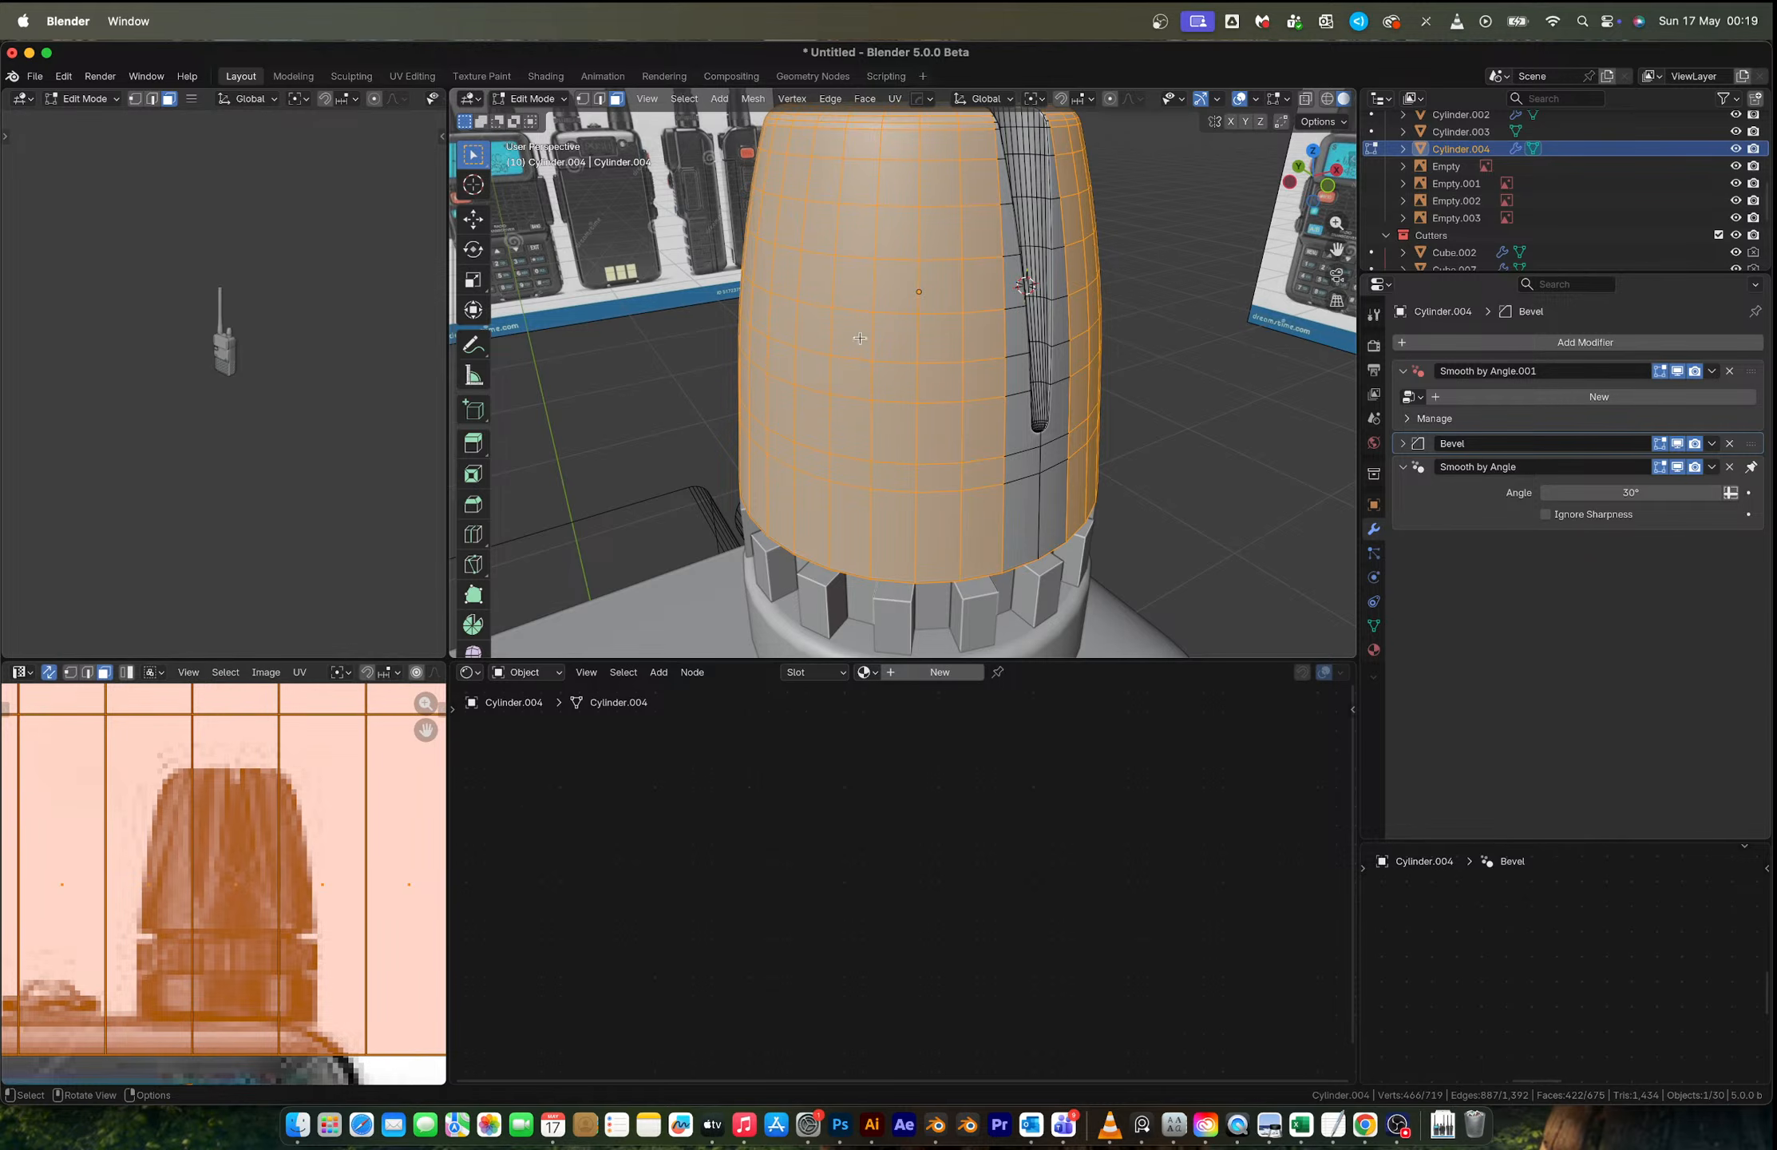
Step: Deselect three columns of side faces next to the groove to include them in a wider segment
{"action": "scroll", "coordinate": [940, 515], "scroll_direction": "down", "scroll_amount": 2}
{"action": "middle_click_drag", "start_coordinate": [941, 515], "coordinate": [988, 538]}
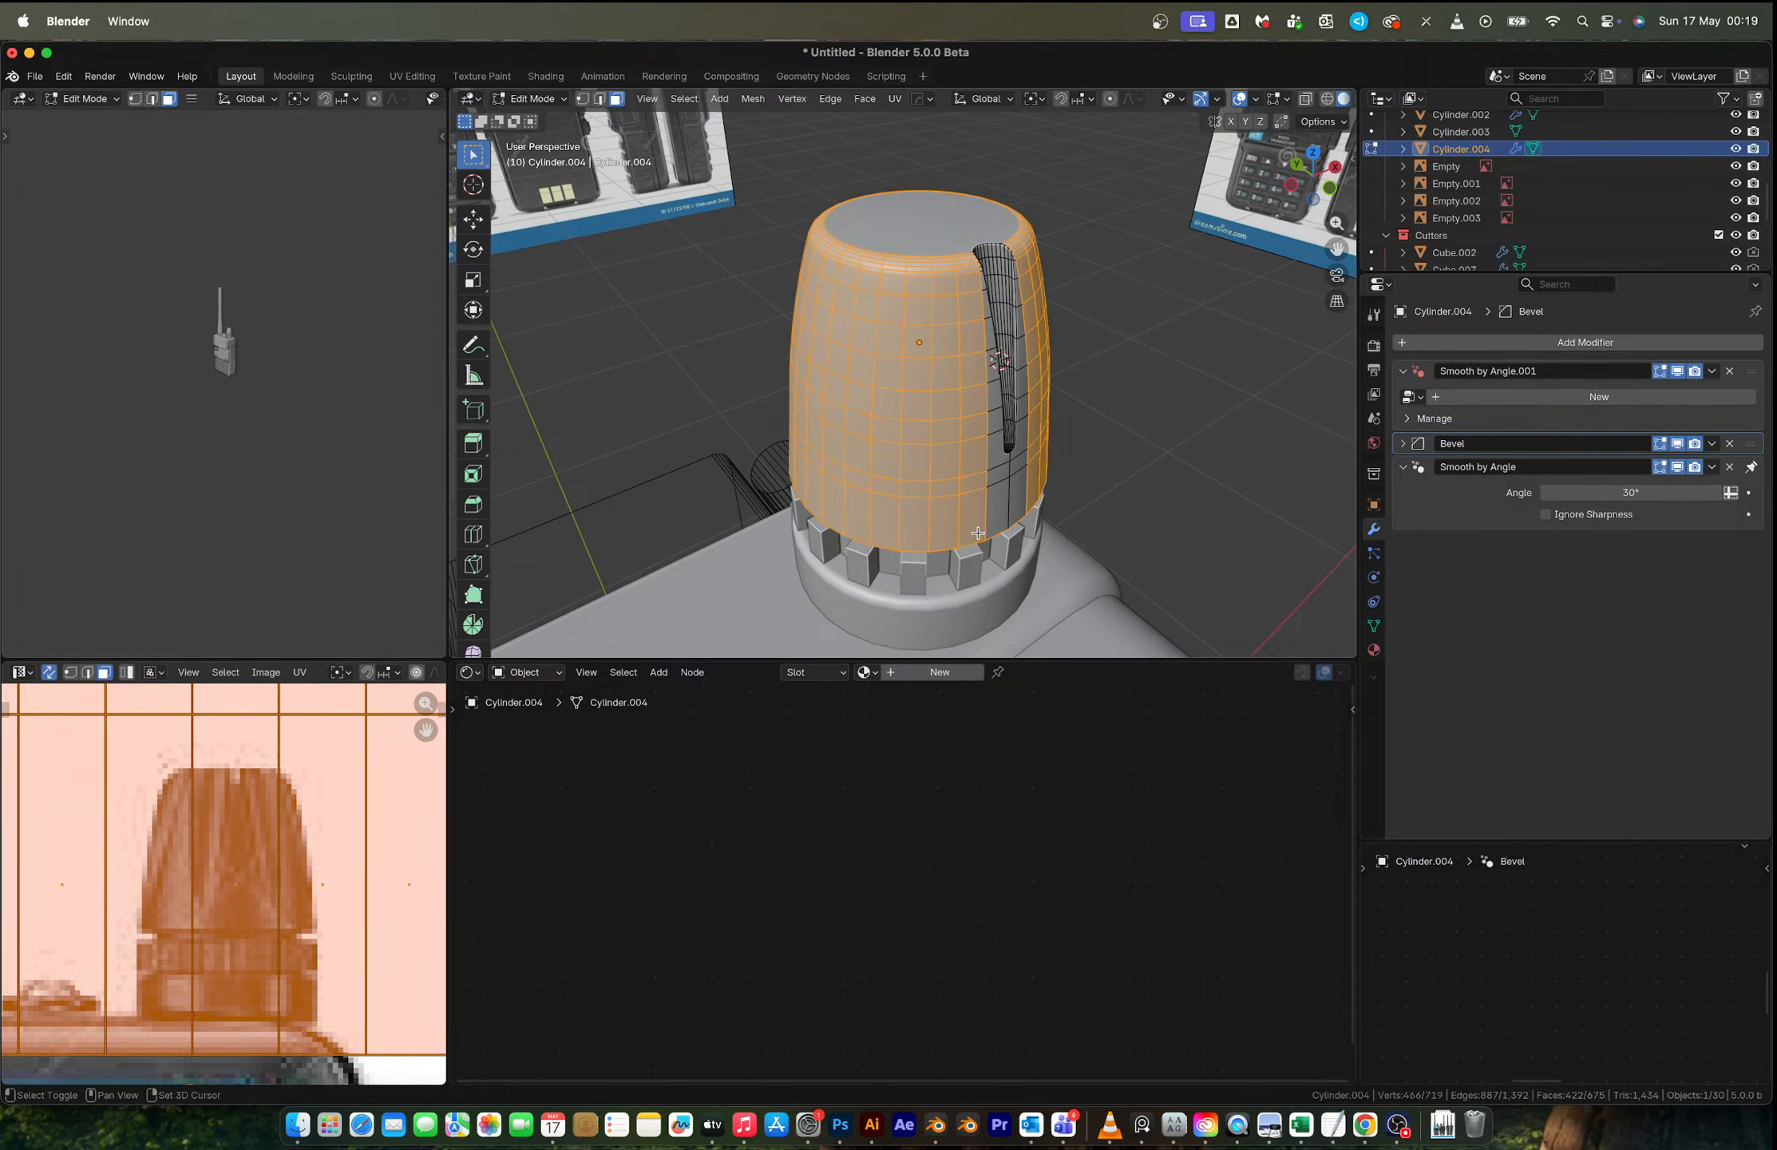
{"action": "left_click_drag", "start_coordinate": [978, 533], "coordinate": [915, 523], "text": "ctrl"}
{"action": "left_click_drag", "start_coordinate": [914, 345], "coordinate": [951, 391], "text": "ctrl"}
{"action": "left_click", "coordinate": [970, 488], "text": "shift"}
{"action": "left_click", "coordinate": [918, 489], "text": "shift"}
{"action": "left_click", "coordinate": [945, 487], "text": "shift"}
{"action": "left_click_drag", "start_coordinate": [924, 321], "coordinate": [971, 298], "text": "ctrl"}
{"action": "middle_click_drag", "start_coordinate": [972, 297], "coordinate": [994, 396]}
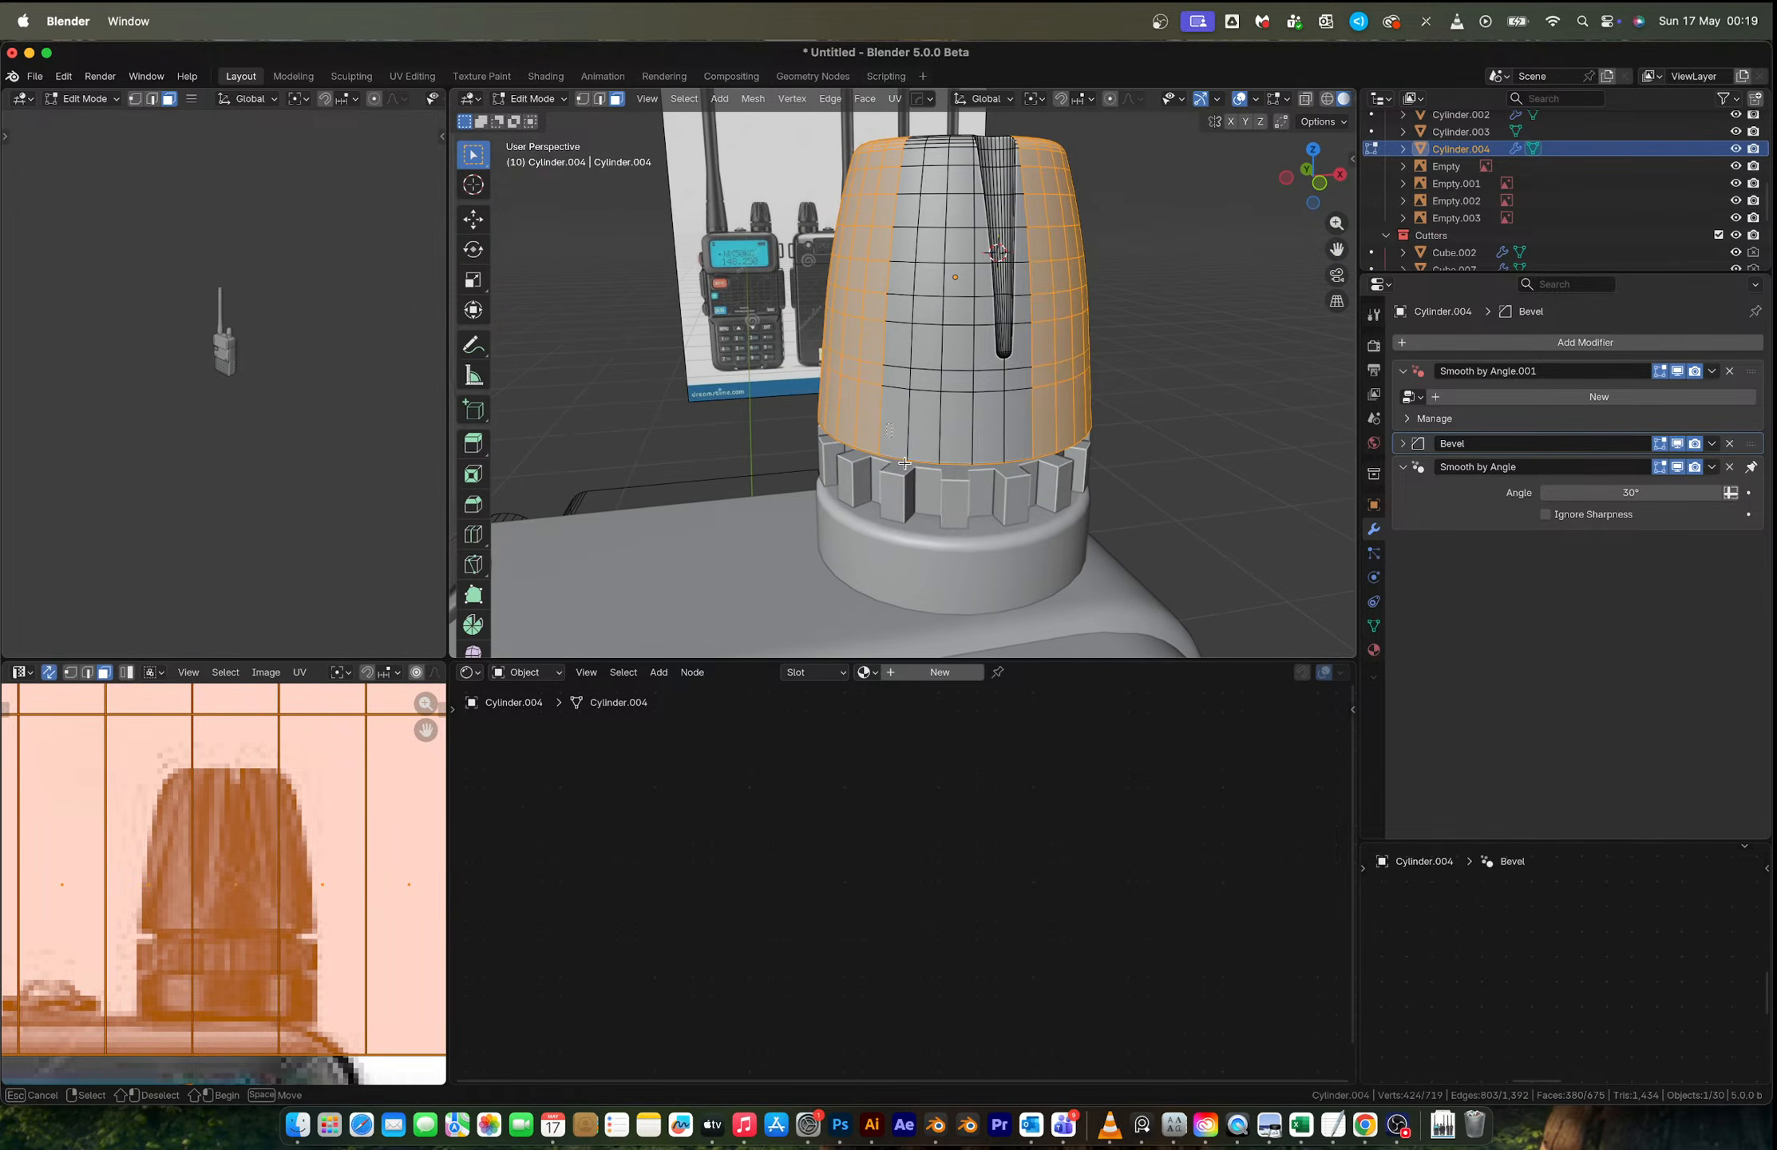
{"action": "middle_click_drag", "start_coordinate": [1004, 524], "coordinate": [1012, 390]}
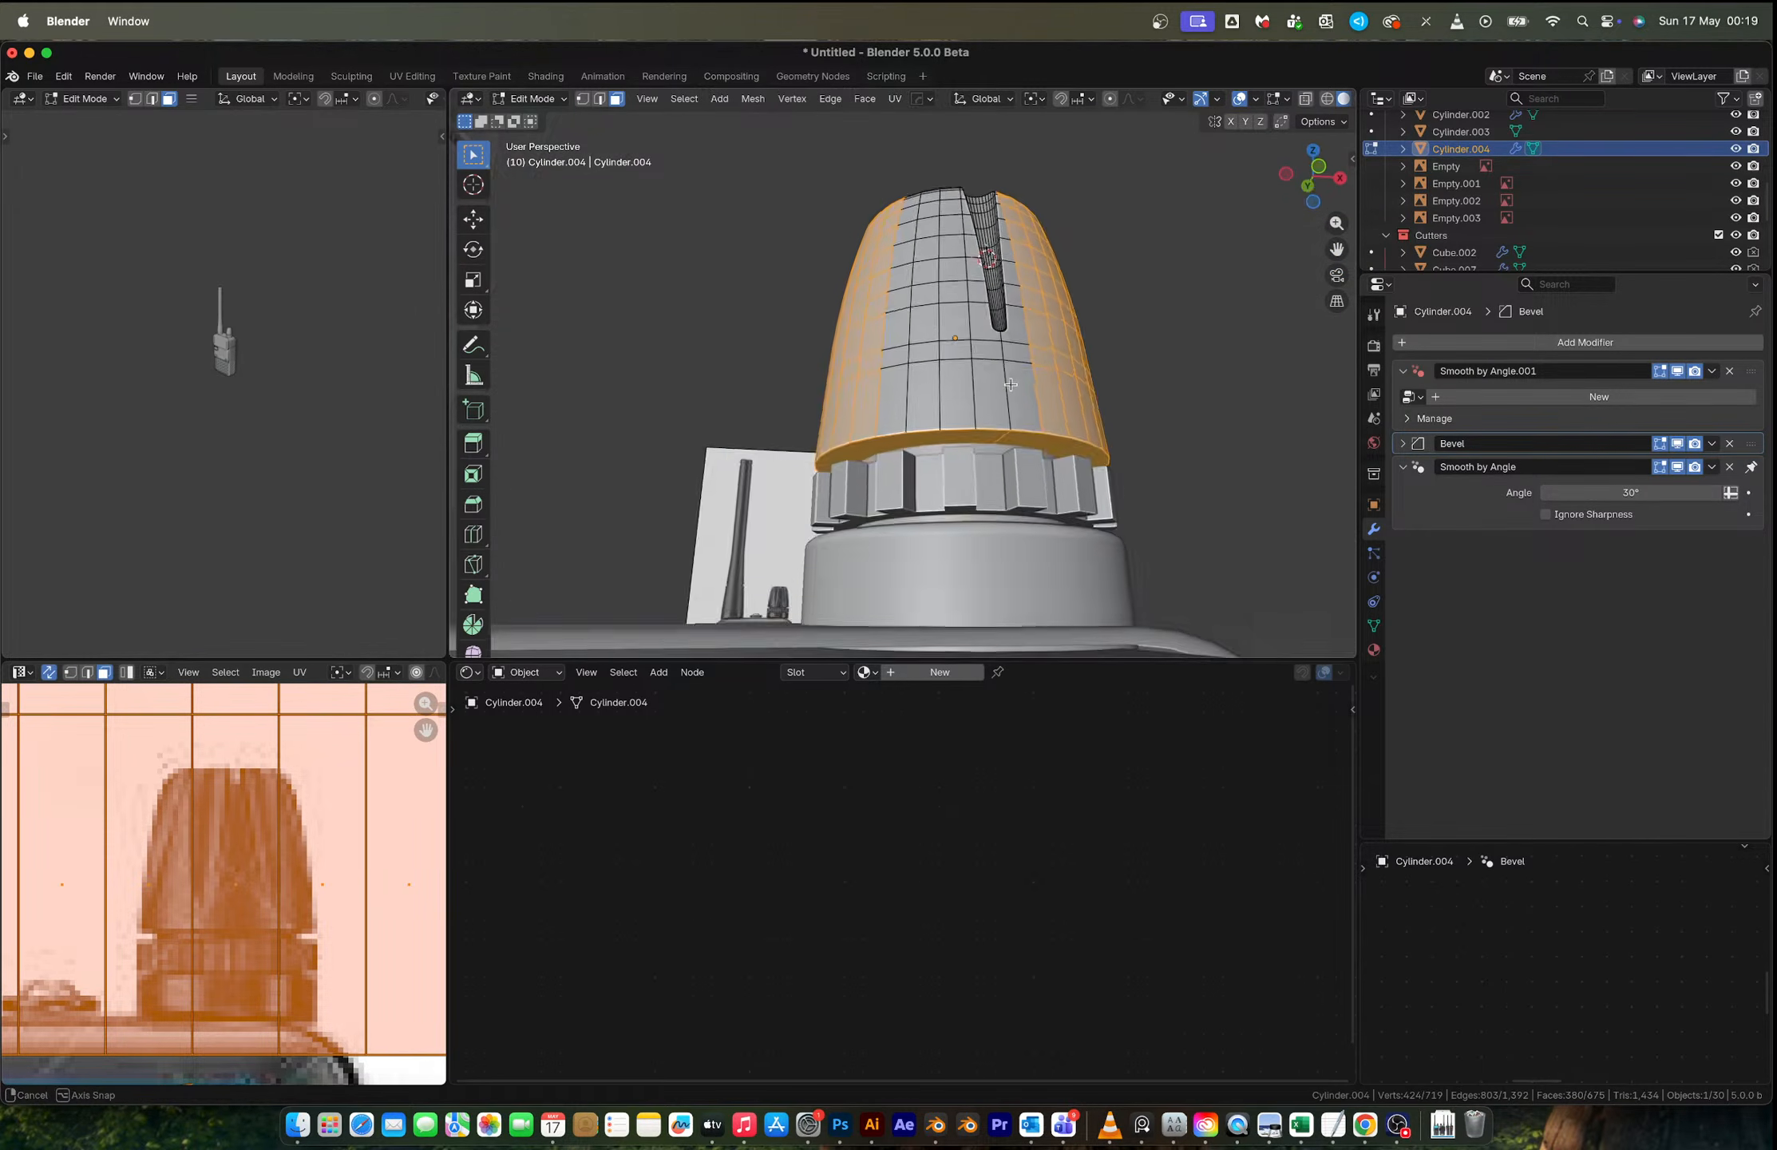
Step: Delete the selected side faces and the cap's round top face, keeping the widened groove segment
{"action": "key", "text": "x"}
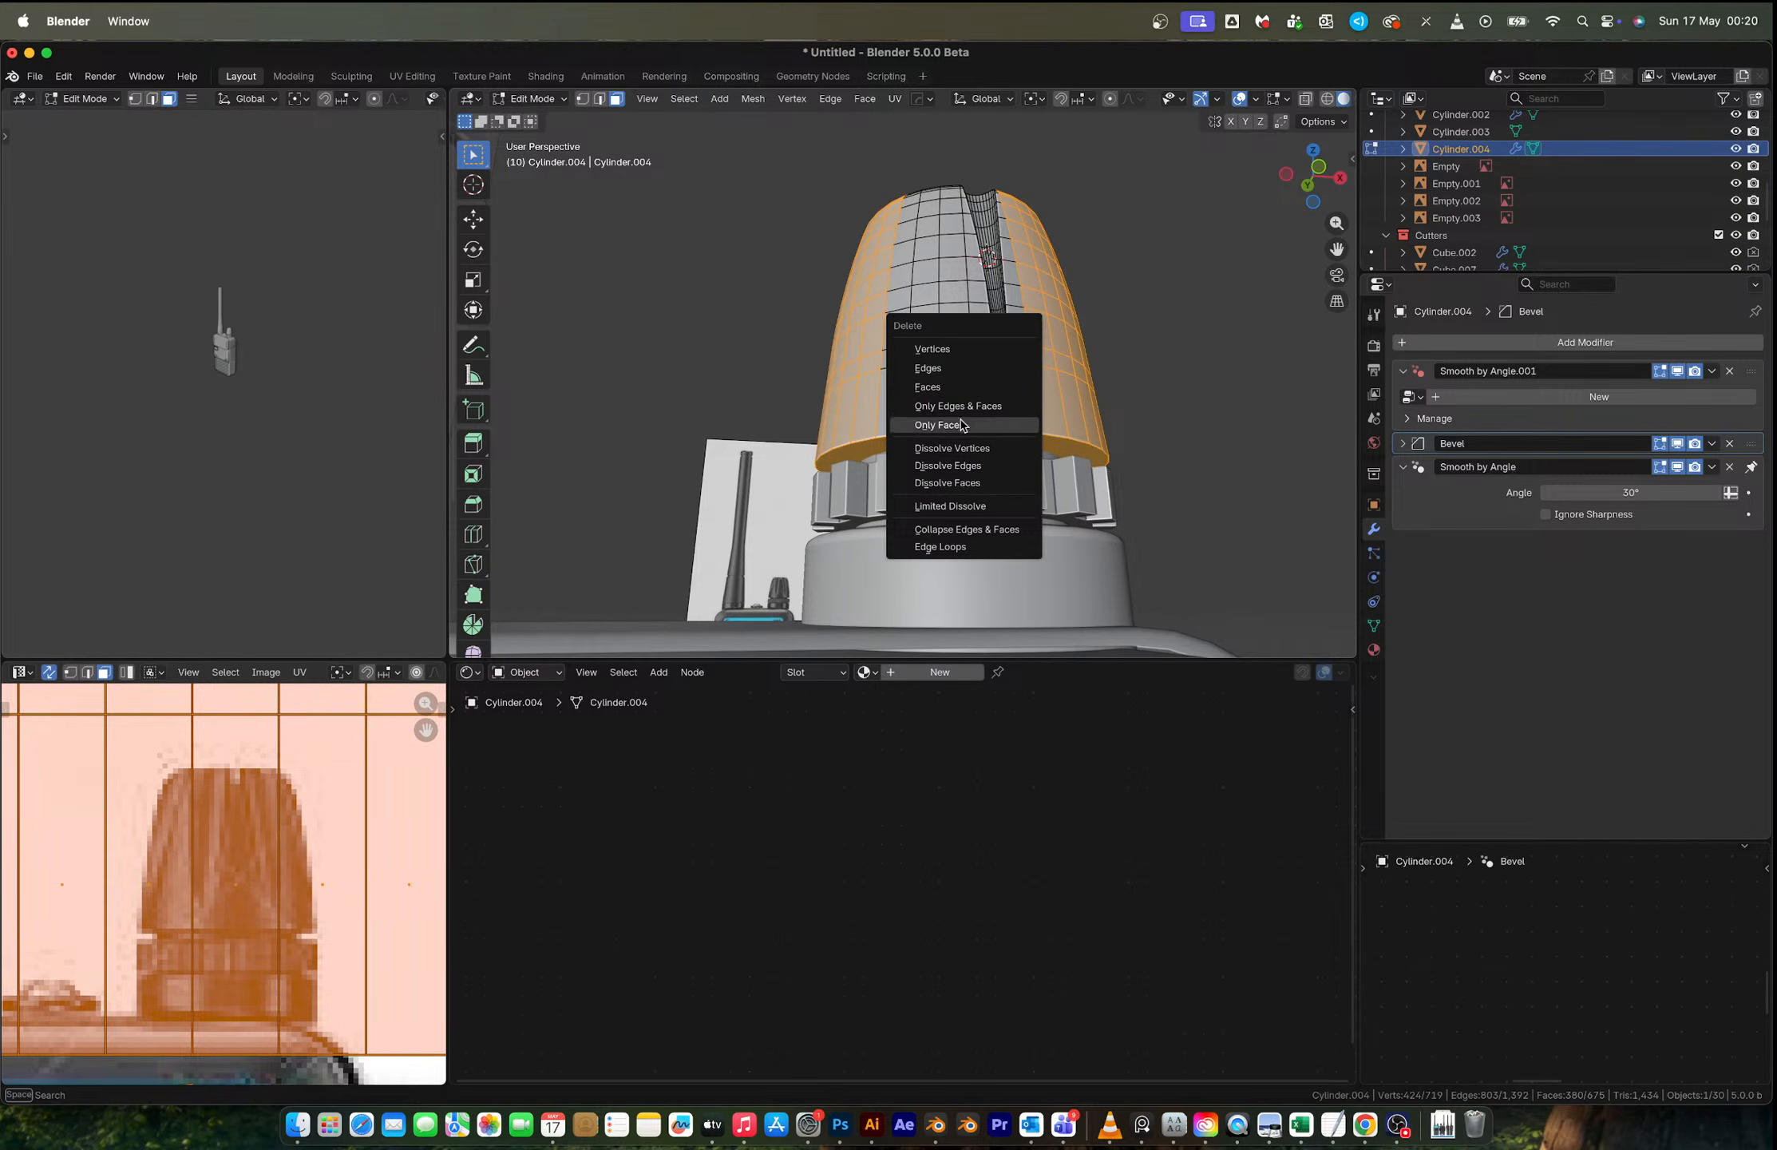
{"action": "left_click", "coordinate": [958, 386]}
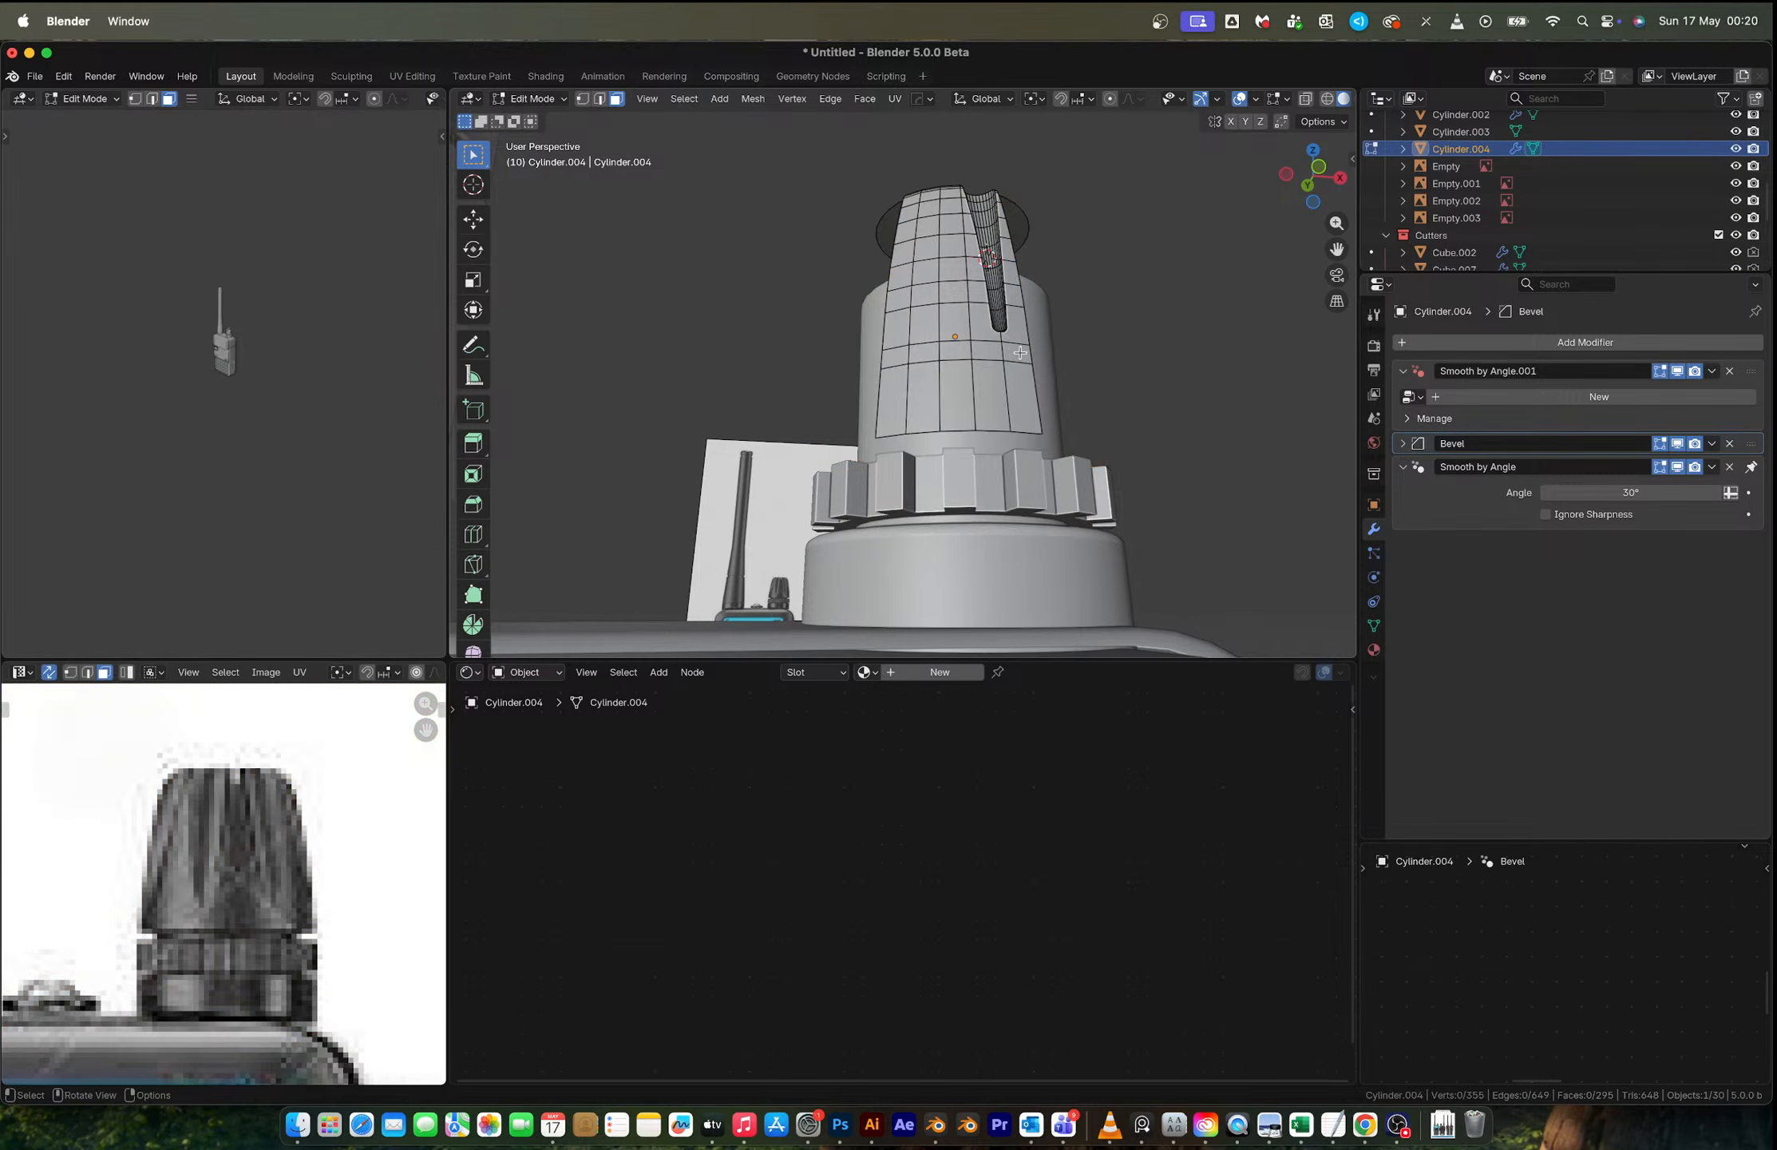
{"action": "middle_click_drag", "start_coordinate": [958, 386], "coordinate": [946, 439]}
{"action": "left_click", "coordinate": [926, 276]}
{"action": "key", "text": "x"}
{"action": "left_click", "coordinate": [926, 276]}
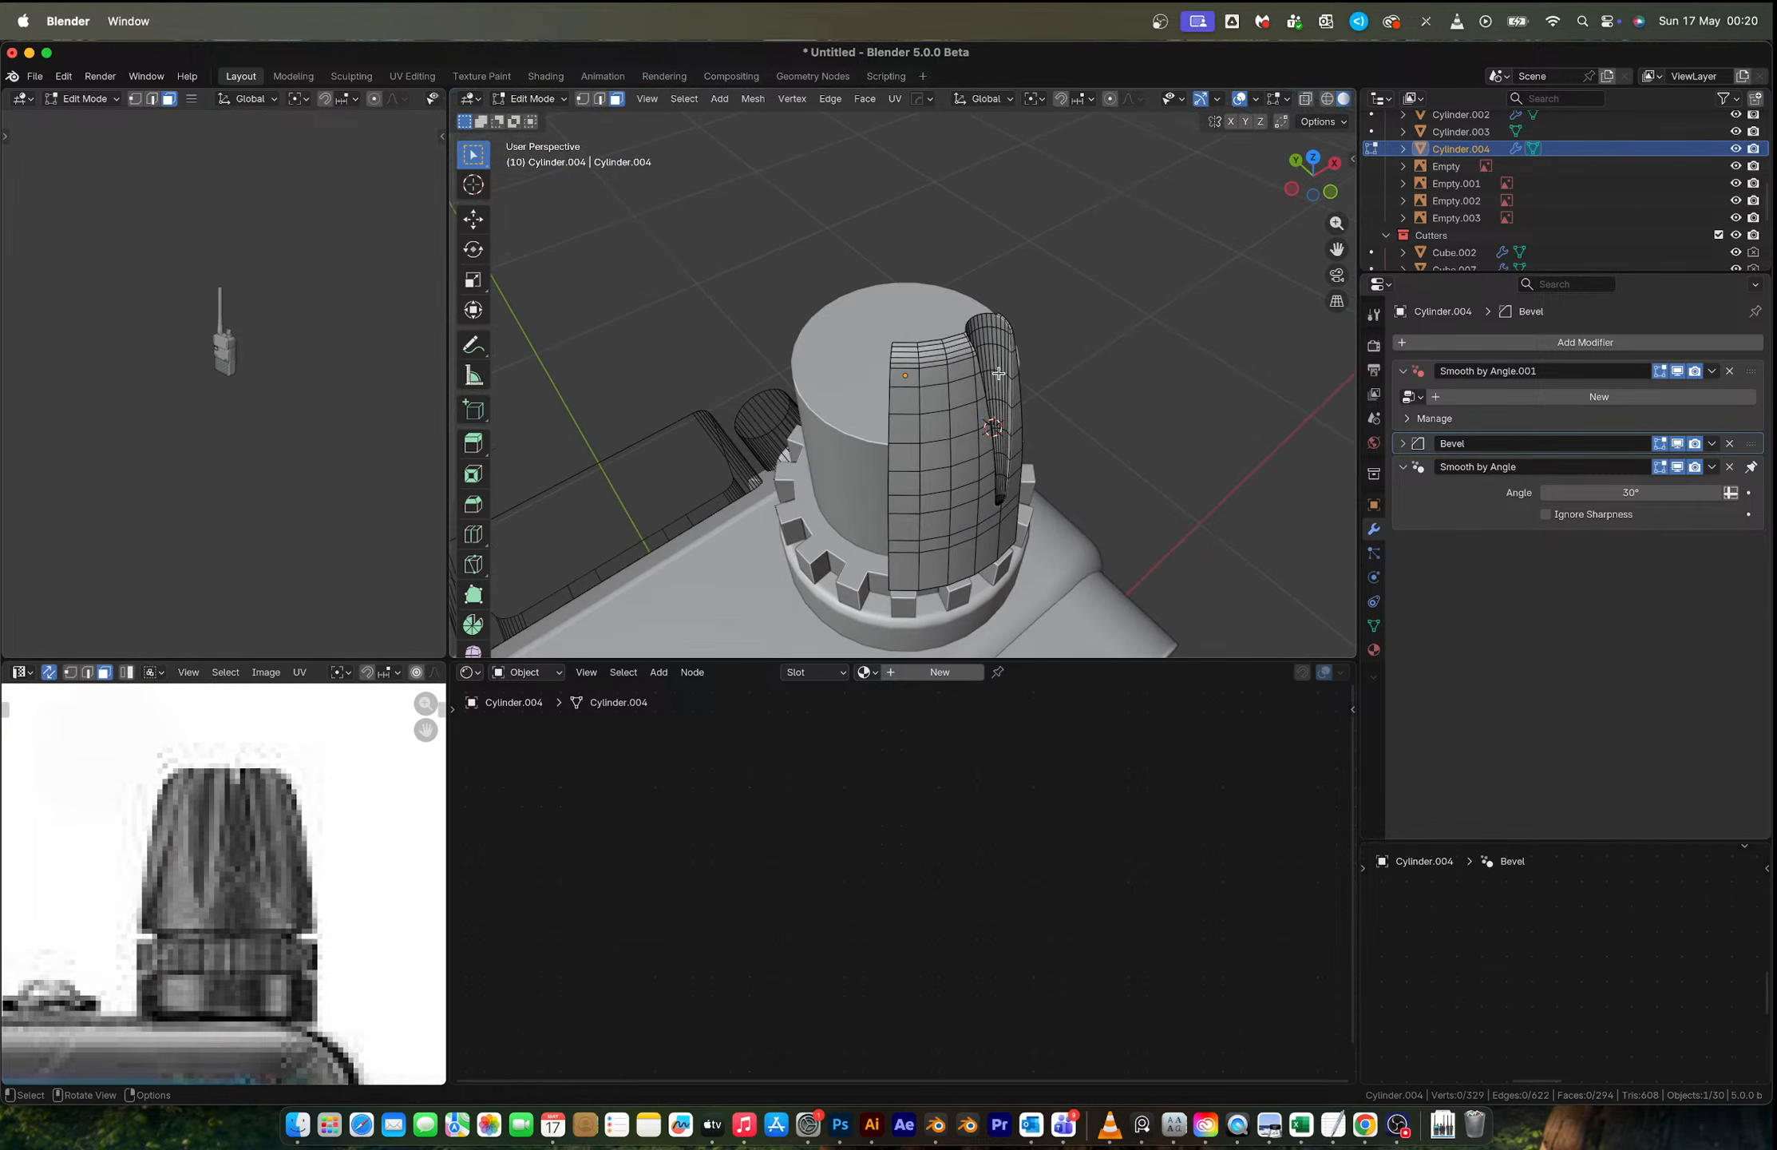
Step: Add an Array modifier to the widened groove segment in Object Mode, with shape Circle and a count of 6
{"action": "key", "text": "Tab"}
{"action": "left_click", "coordinate": [1467, 343]}
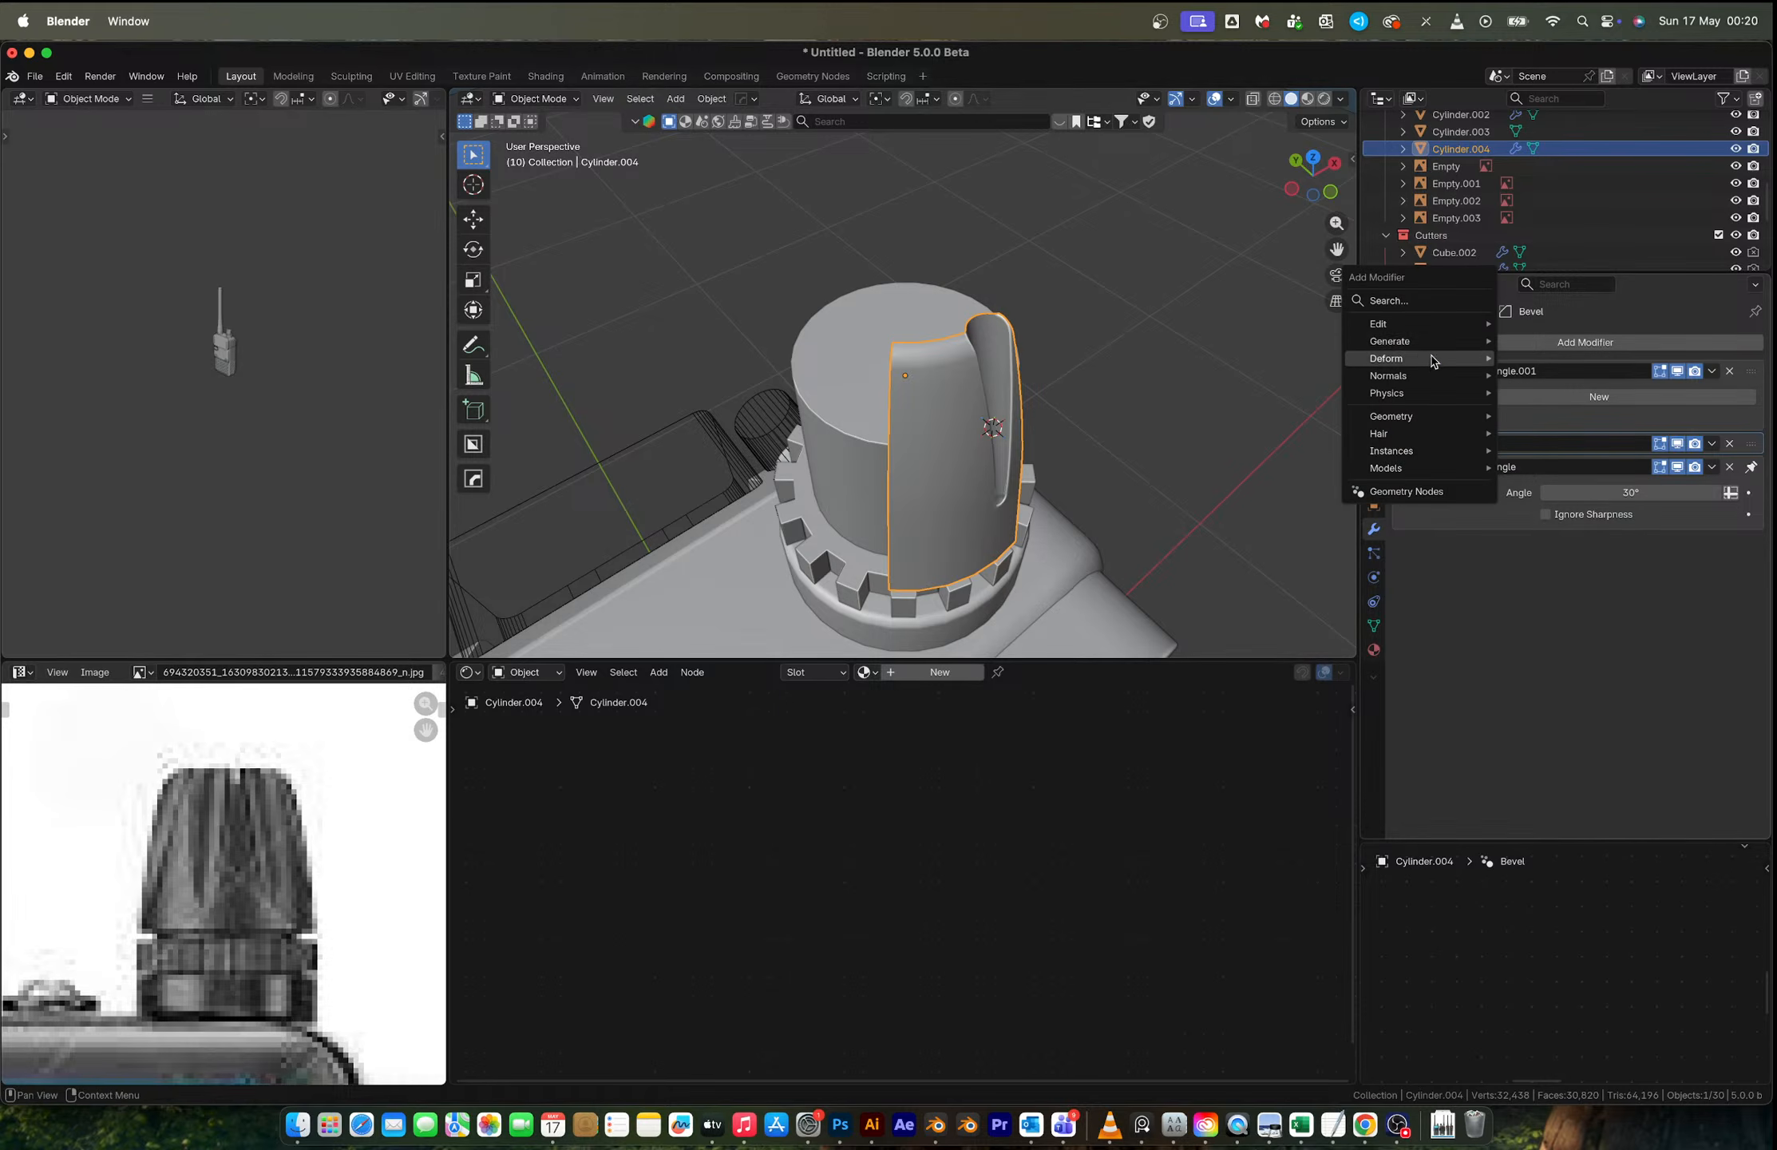
{"action": "mouse_move", "coordinate": [1428, 339]}
{"action": "left_click", "coordinate": [1536, 341]}
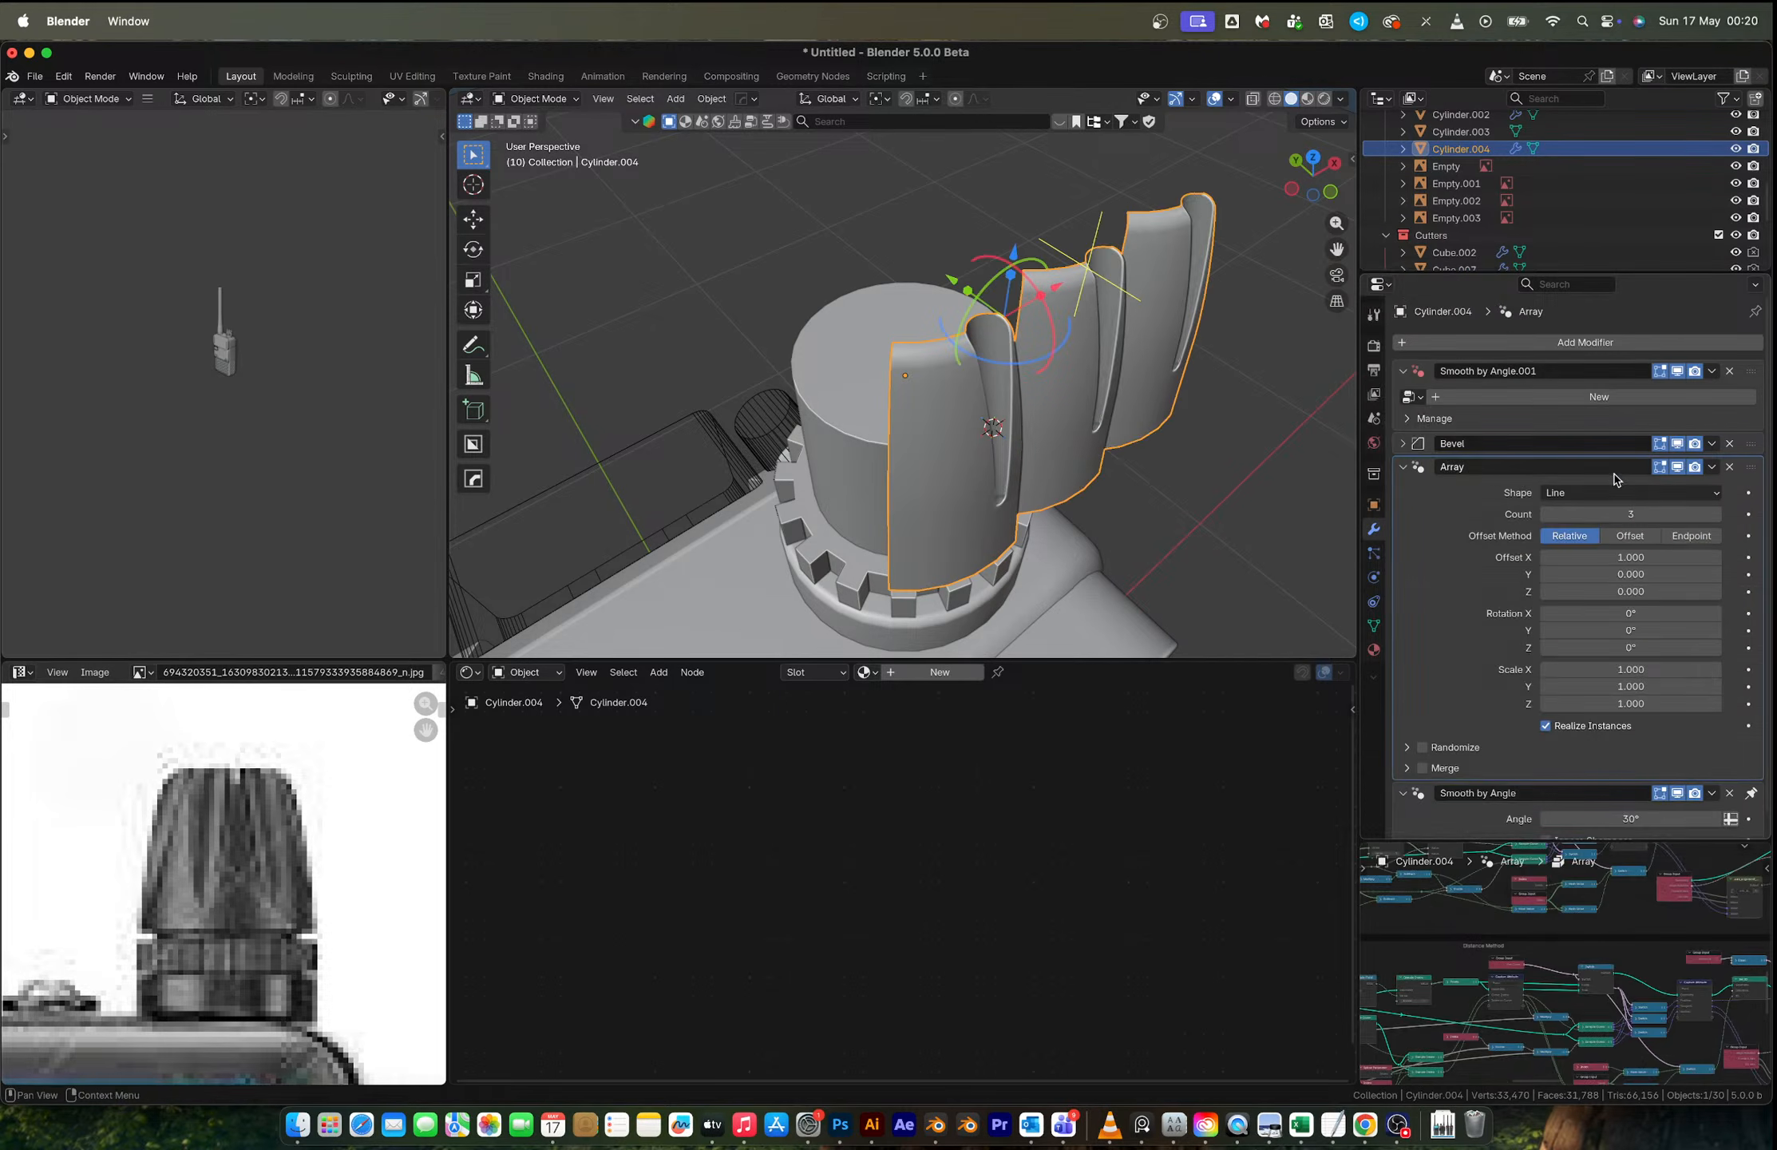
{"action": "left_click", "coordinate": [1576, 493]}
{"action": "left_click", "coordinate": [1580, 533]}
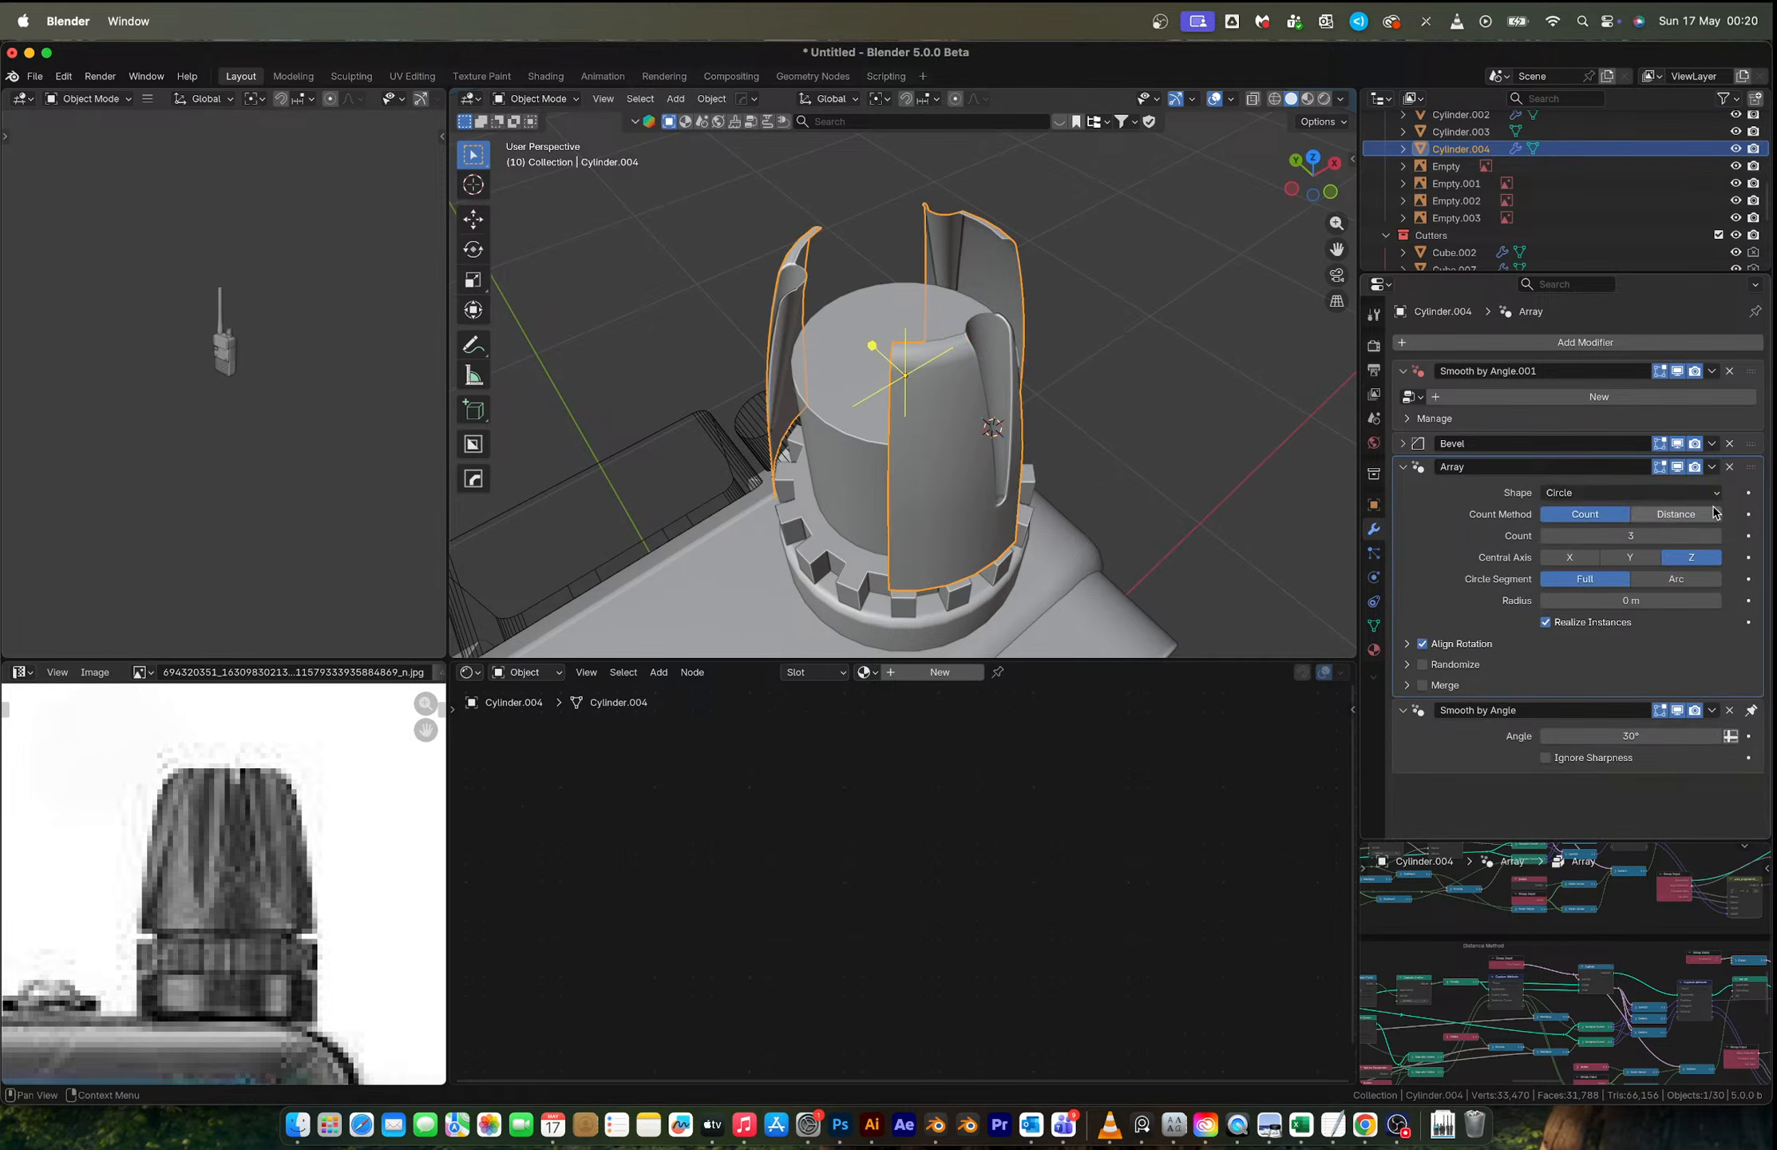
{"action": "left_click", "coordinate": [1715, 535]}
{"action": "left_click", "coordinate": [1715, 535]}
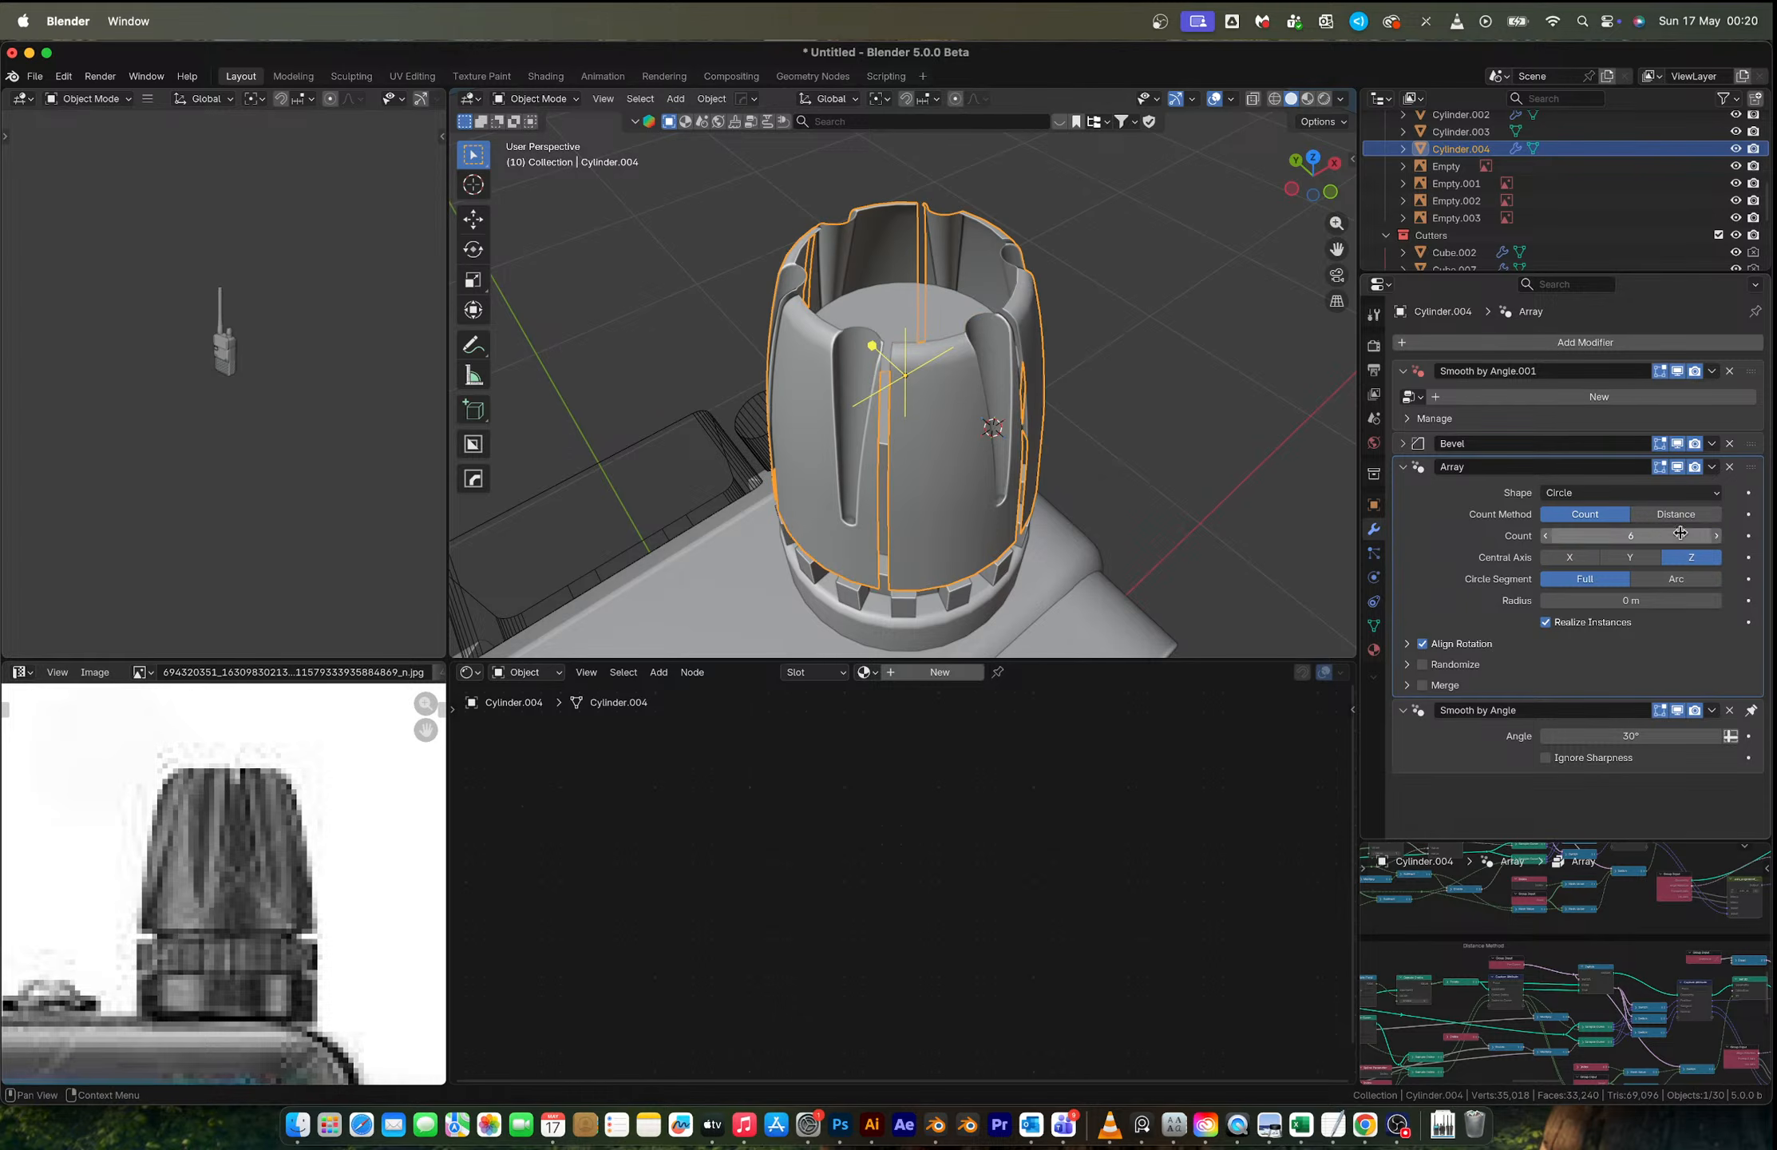
Step: Try an array count of 7 for the groove segment, and set it back to 6
{"action": "middle_click_drag", "start_coordinate": [942, 335], "coordinate": [902, 402]}
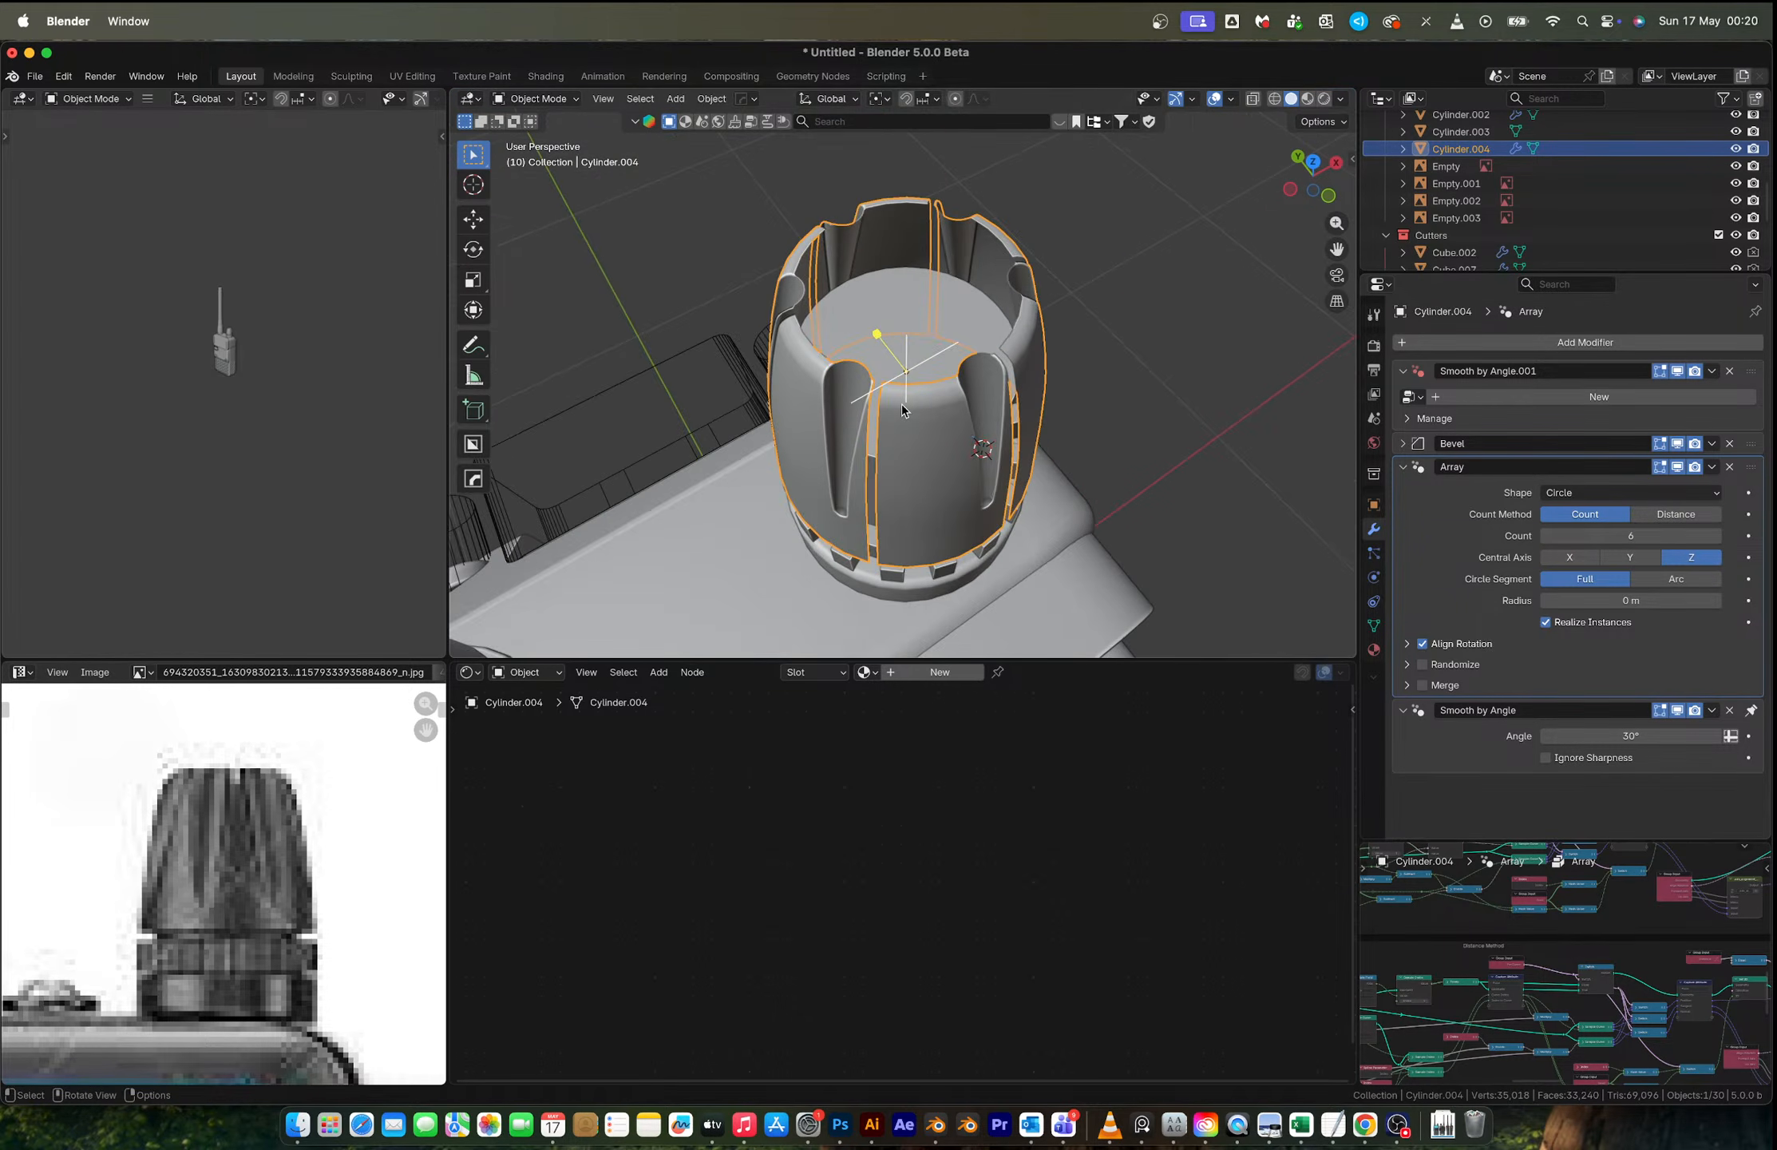
{"action": "scroll", "coordinate": [901, 402], "scroll_direction": "up", "scroll_amount": 4}
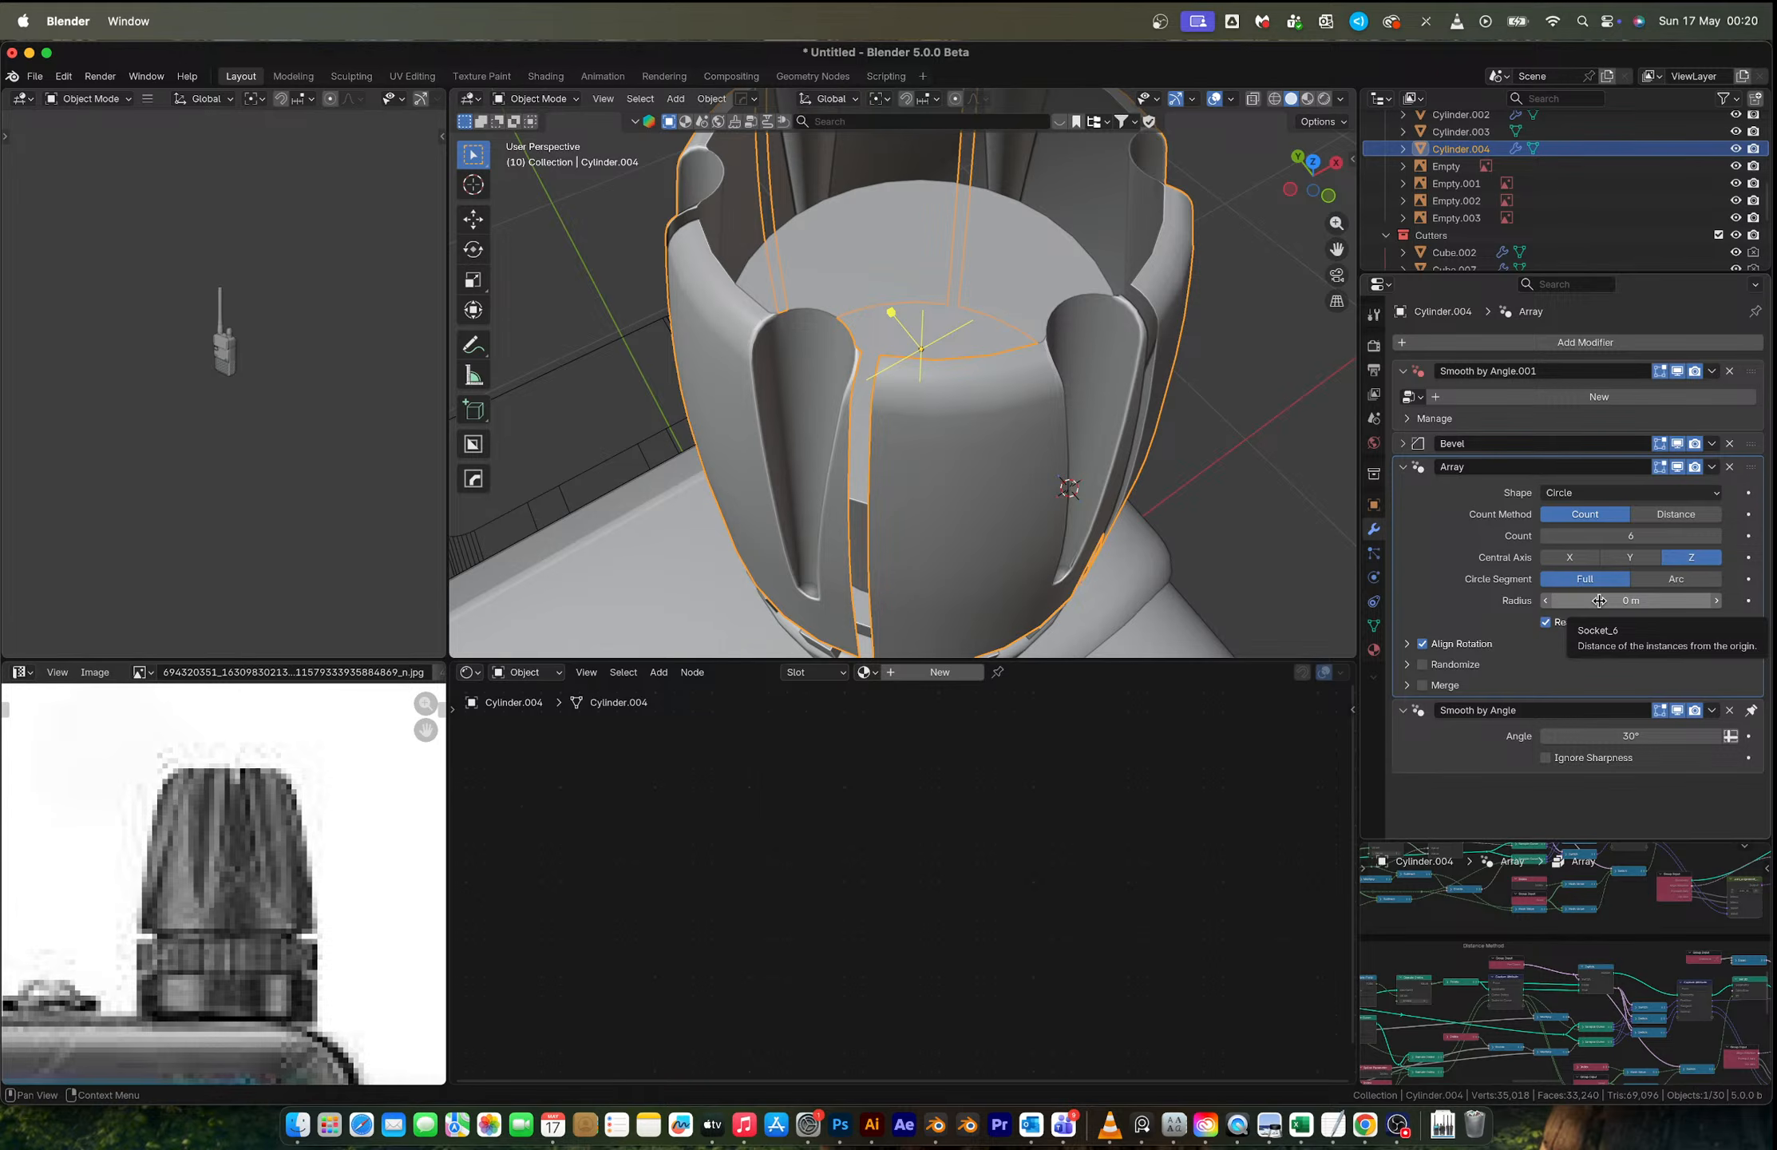
{"action": "left_click", "coordinate": [1716, 536]}
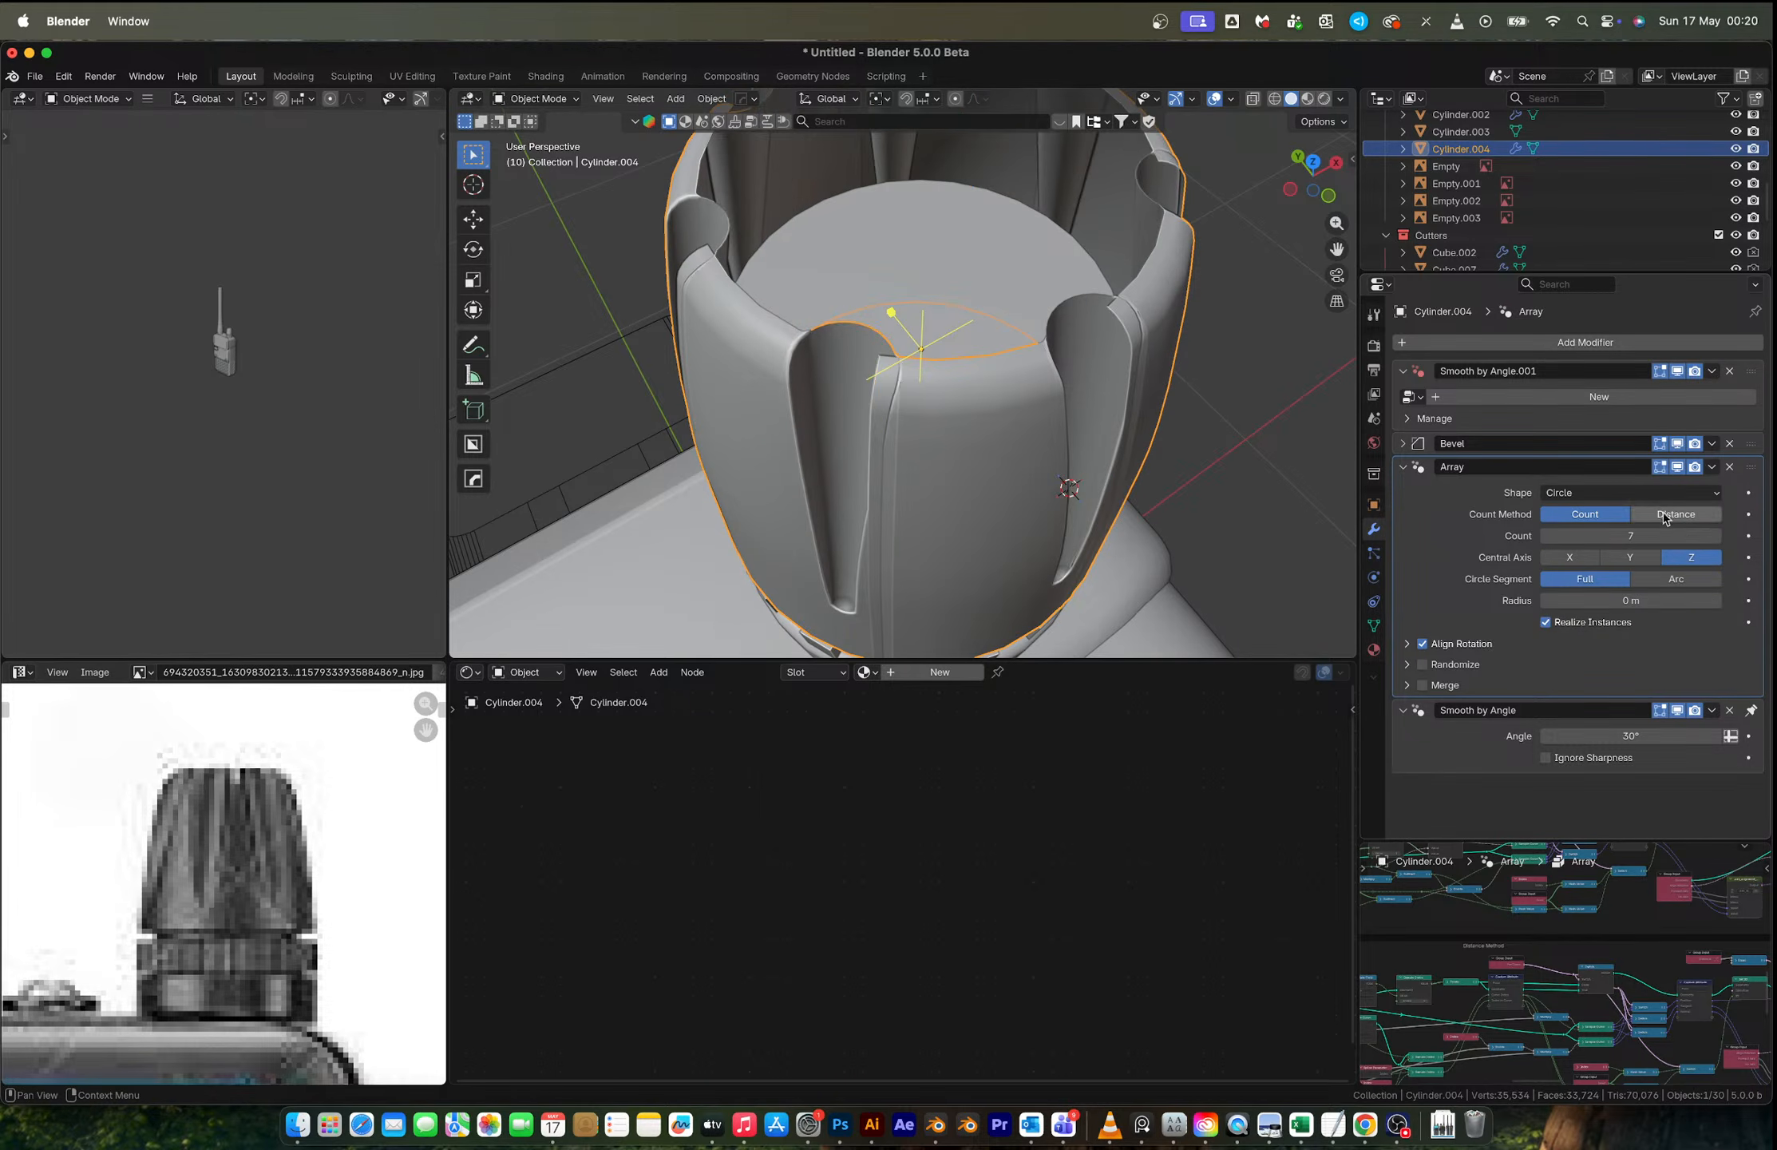
{"action": "left_click", "coordinate": [1547, 540]}
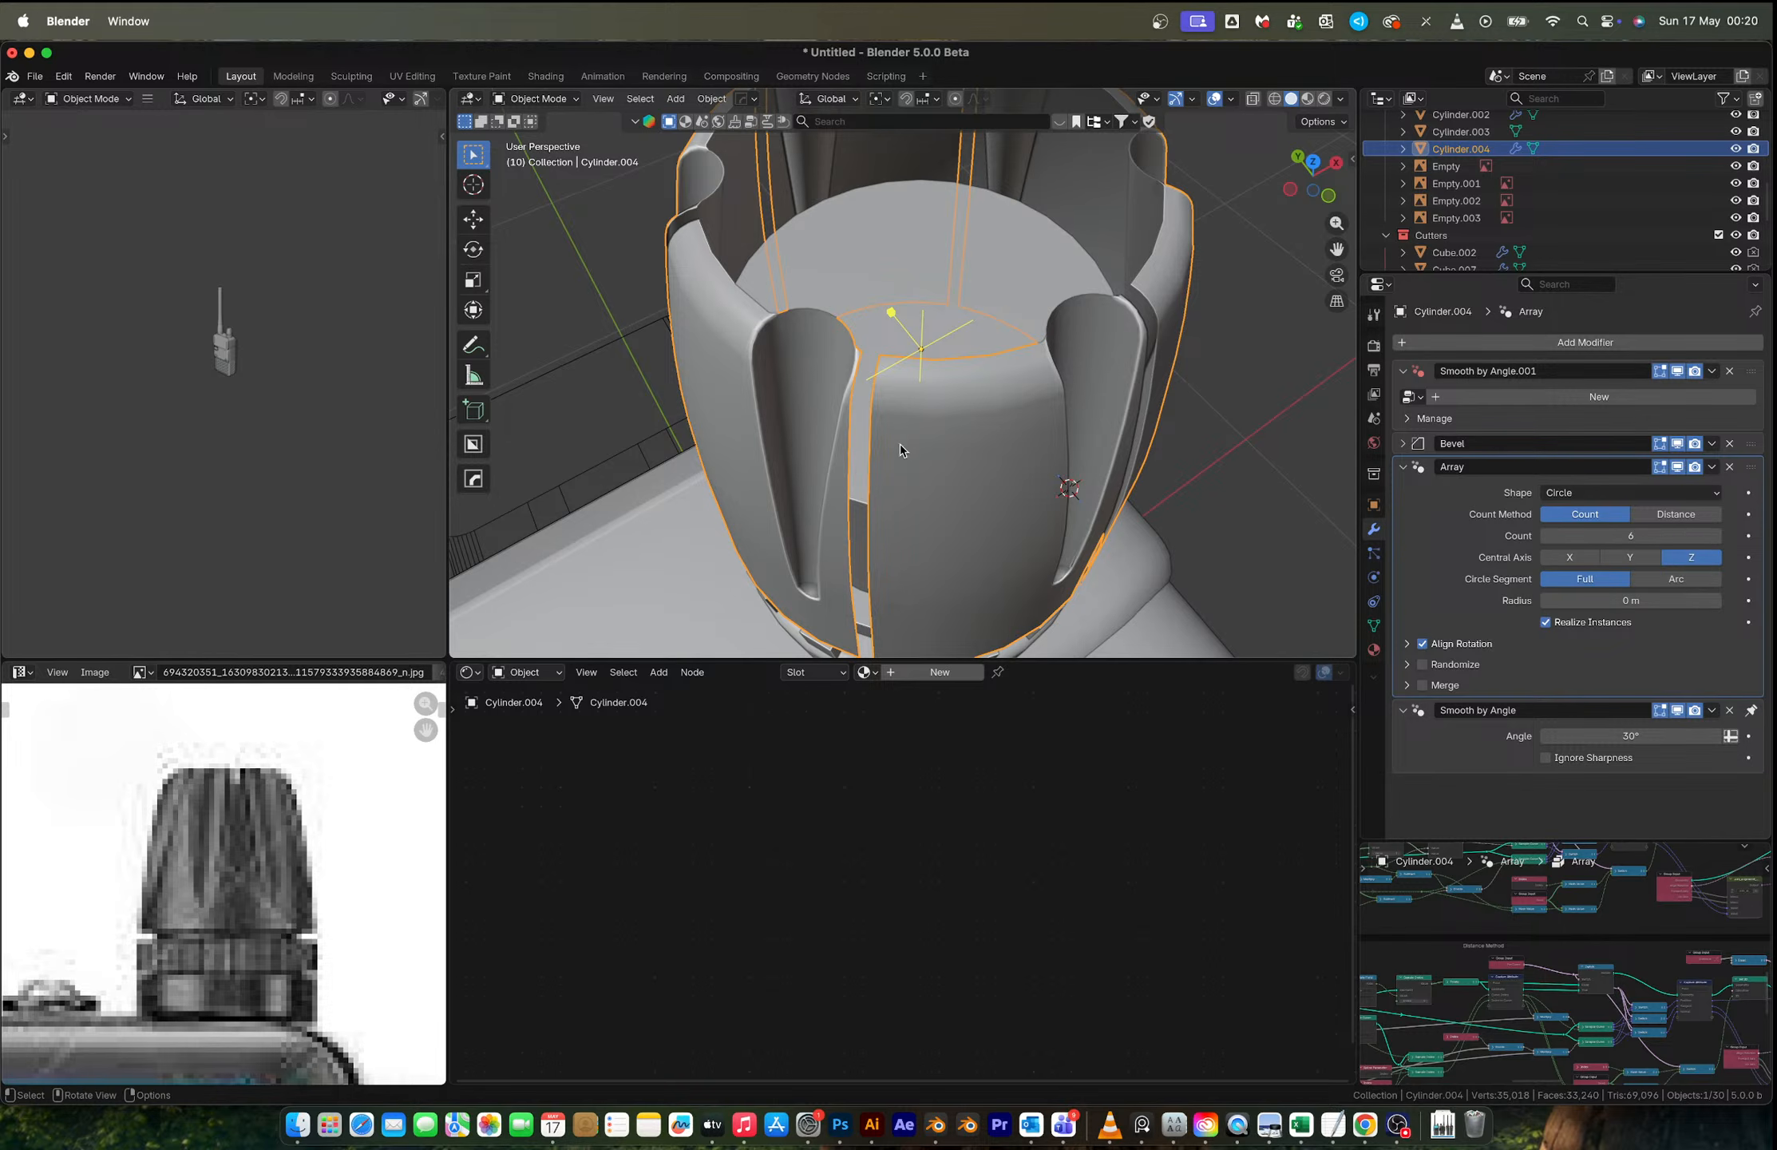
Step: Delete the outermost column of faces on the segment's plain side, opposite the groove, in Edit Mode
{"action": "key", "text": "Tab"}
{"action": "middle_click_drag", "start_coordinate": [913, 417], "coordinate": [916, 365]}
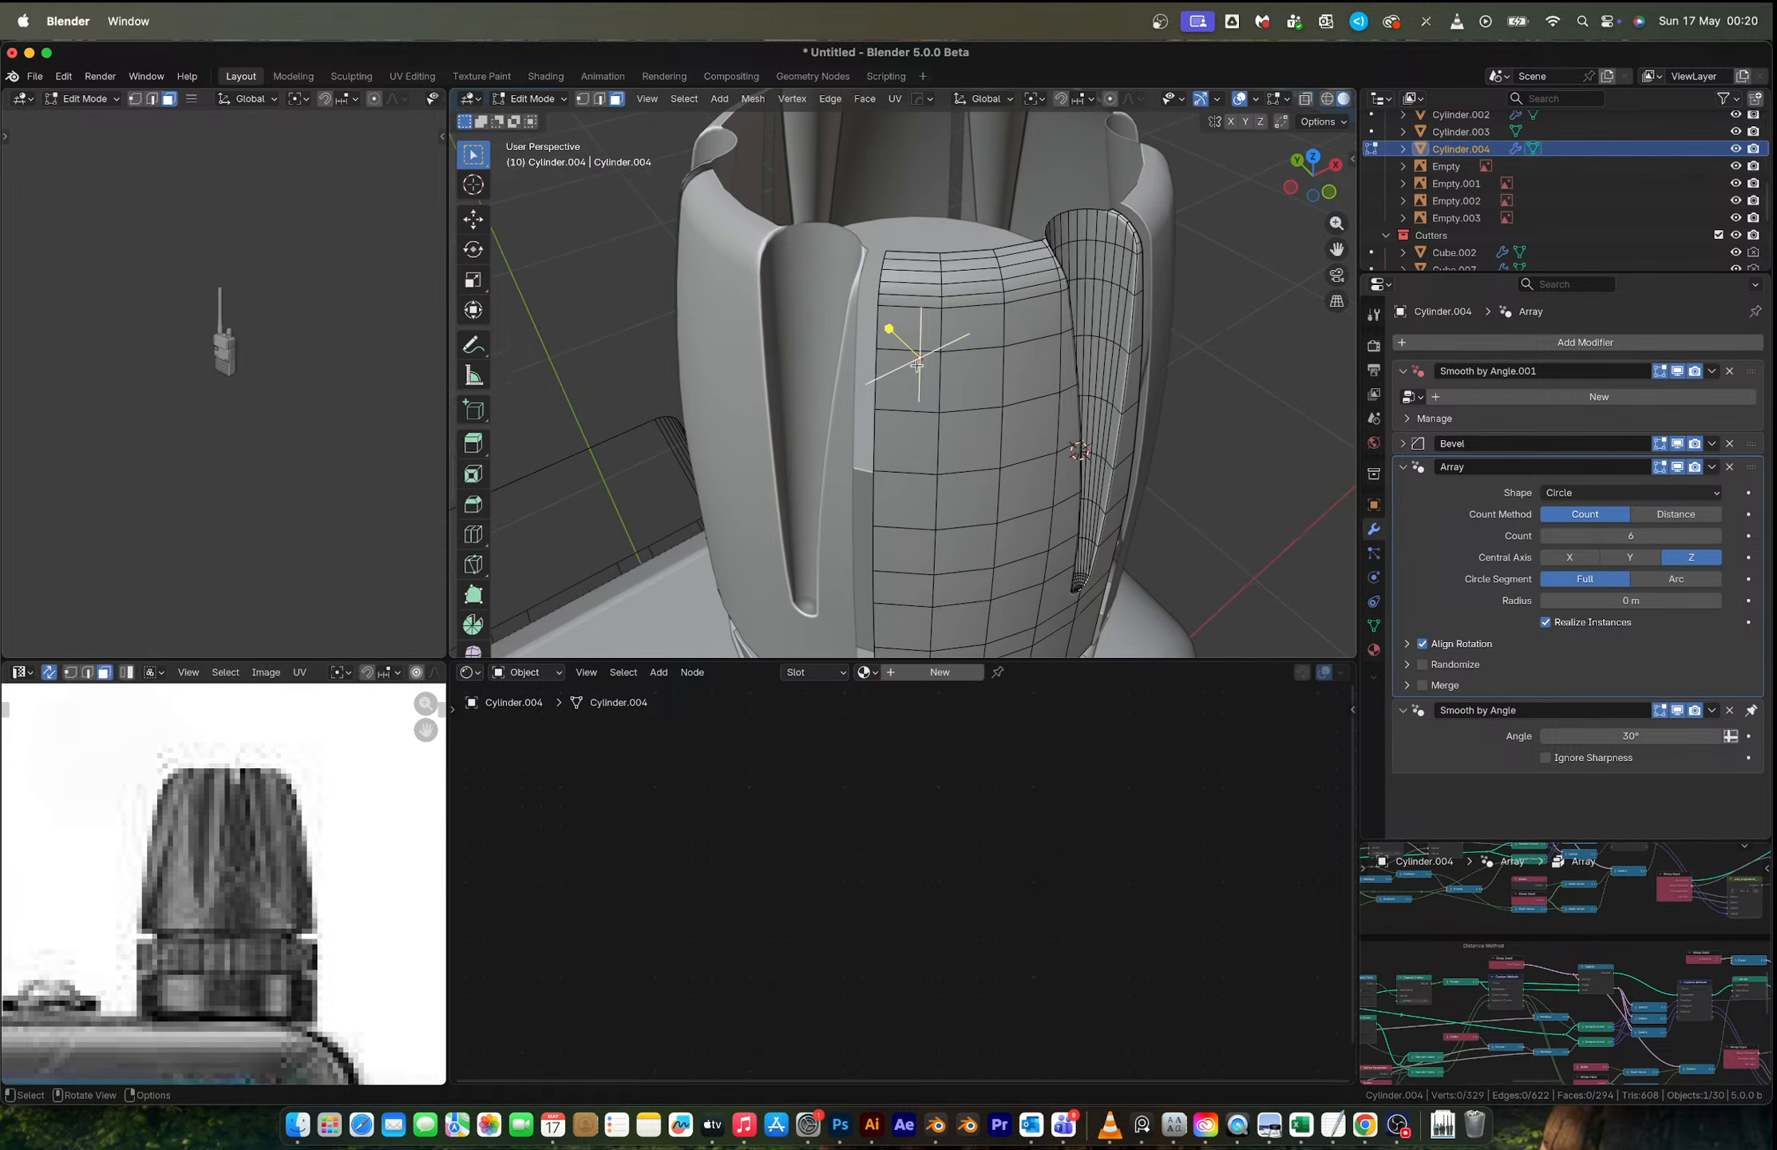
{"action": "left_click", "coordinate": [918, 261]}
{"action": "middle_click_drag", "start_coordinate": [918, 614], "coordinate": [908, 436], "text": "shift"}
{"action": "left_click", "coordinate": [902, 533], "text": "ctrl+shift"}
{"action": "key", "text": "x"}
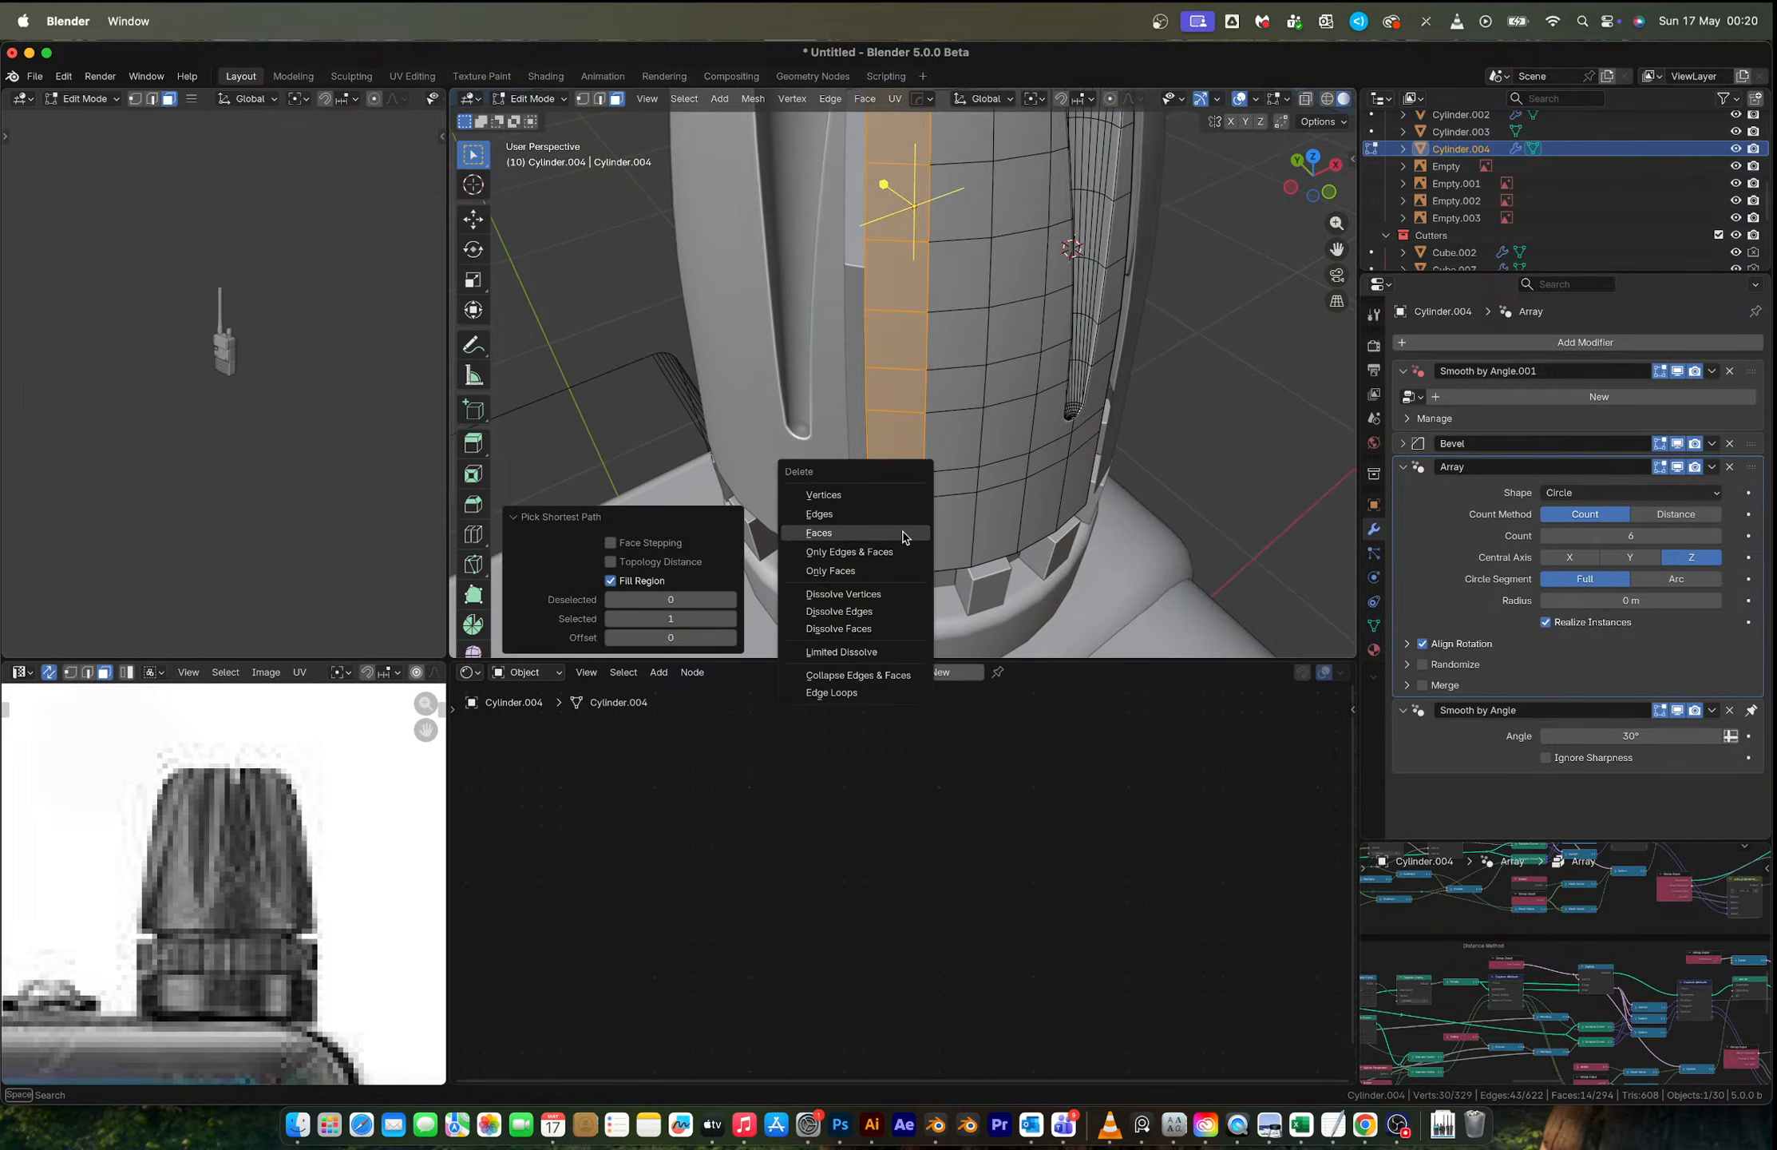
{"action": "left_click", "coordinate": [900, 533]}
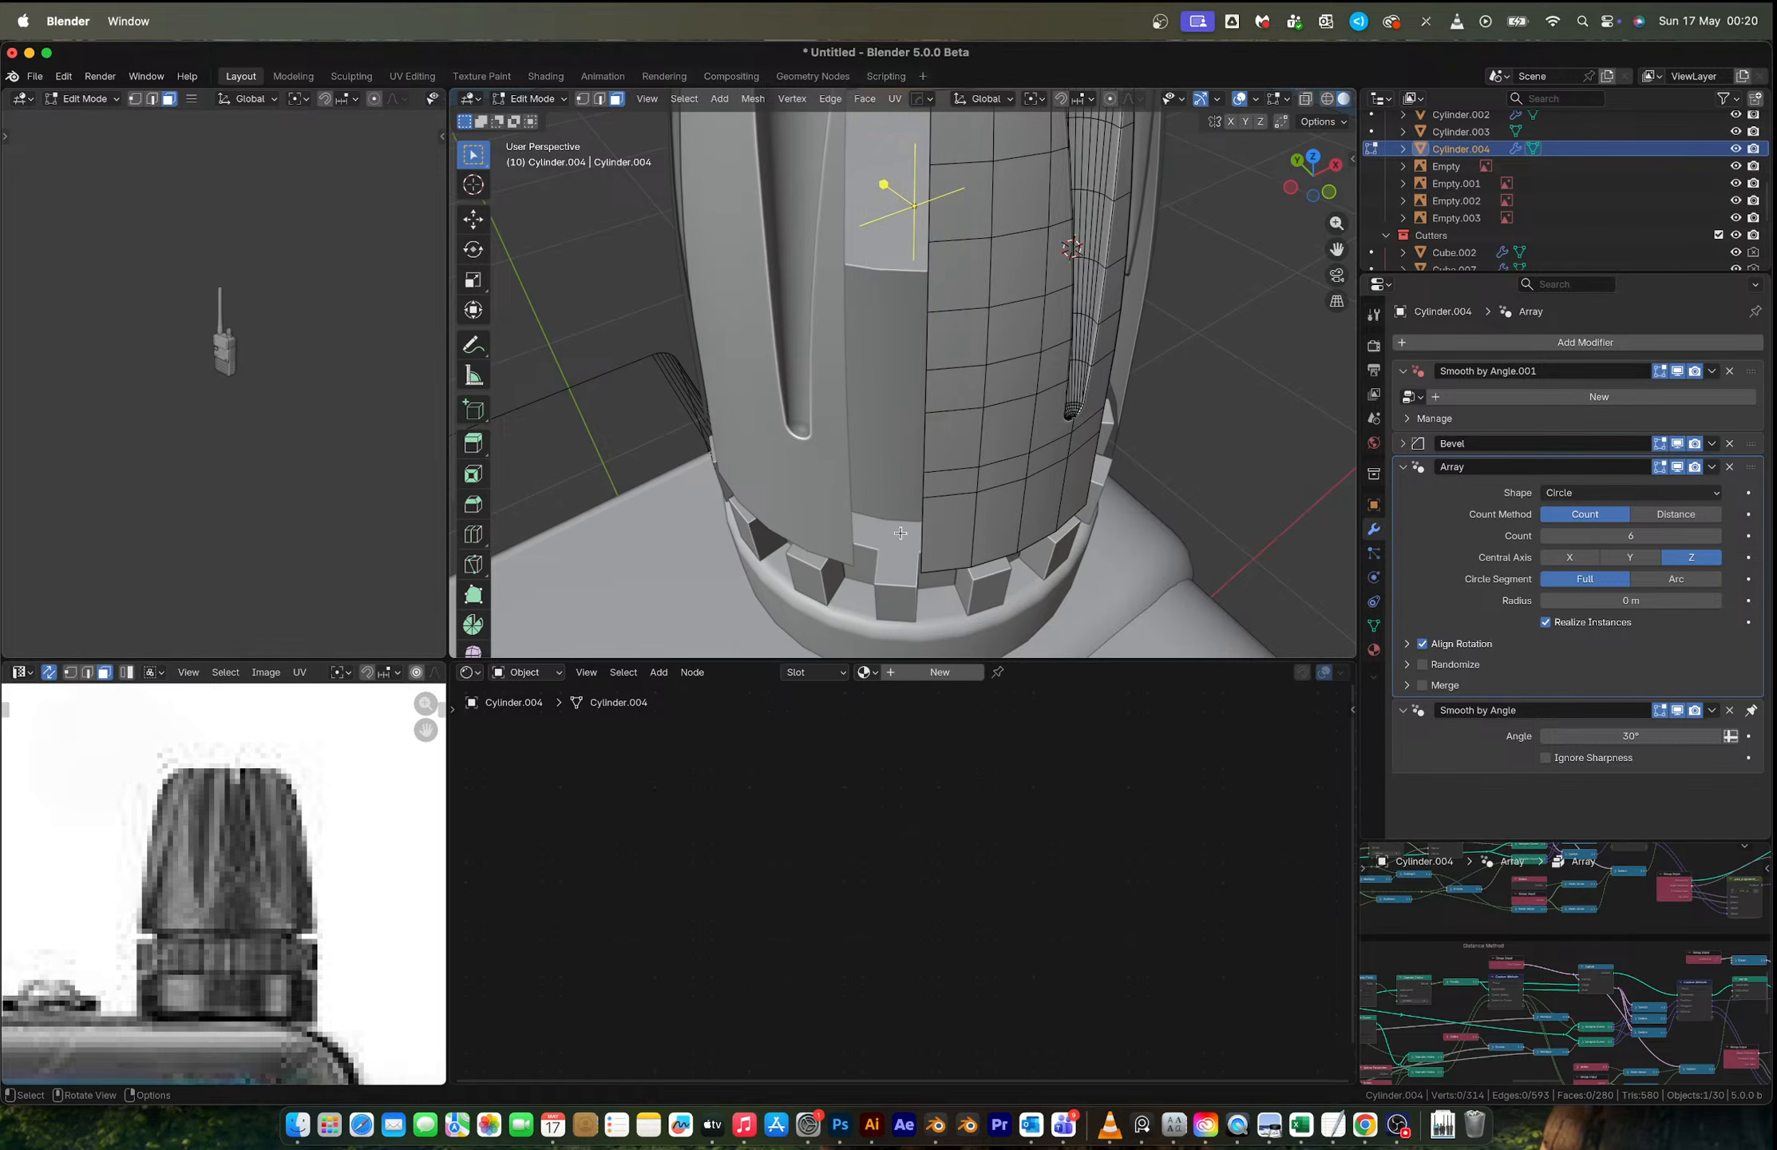
{"action": "scroll", "coordinate": [913, 457], "scroll_direction": "down", "scroll_amount": 6}
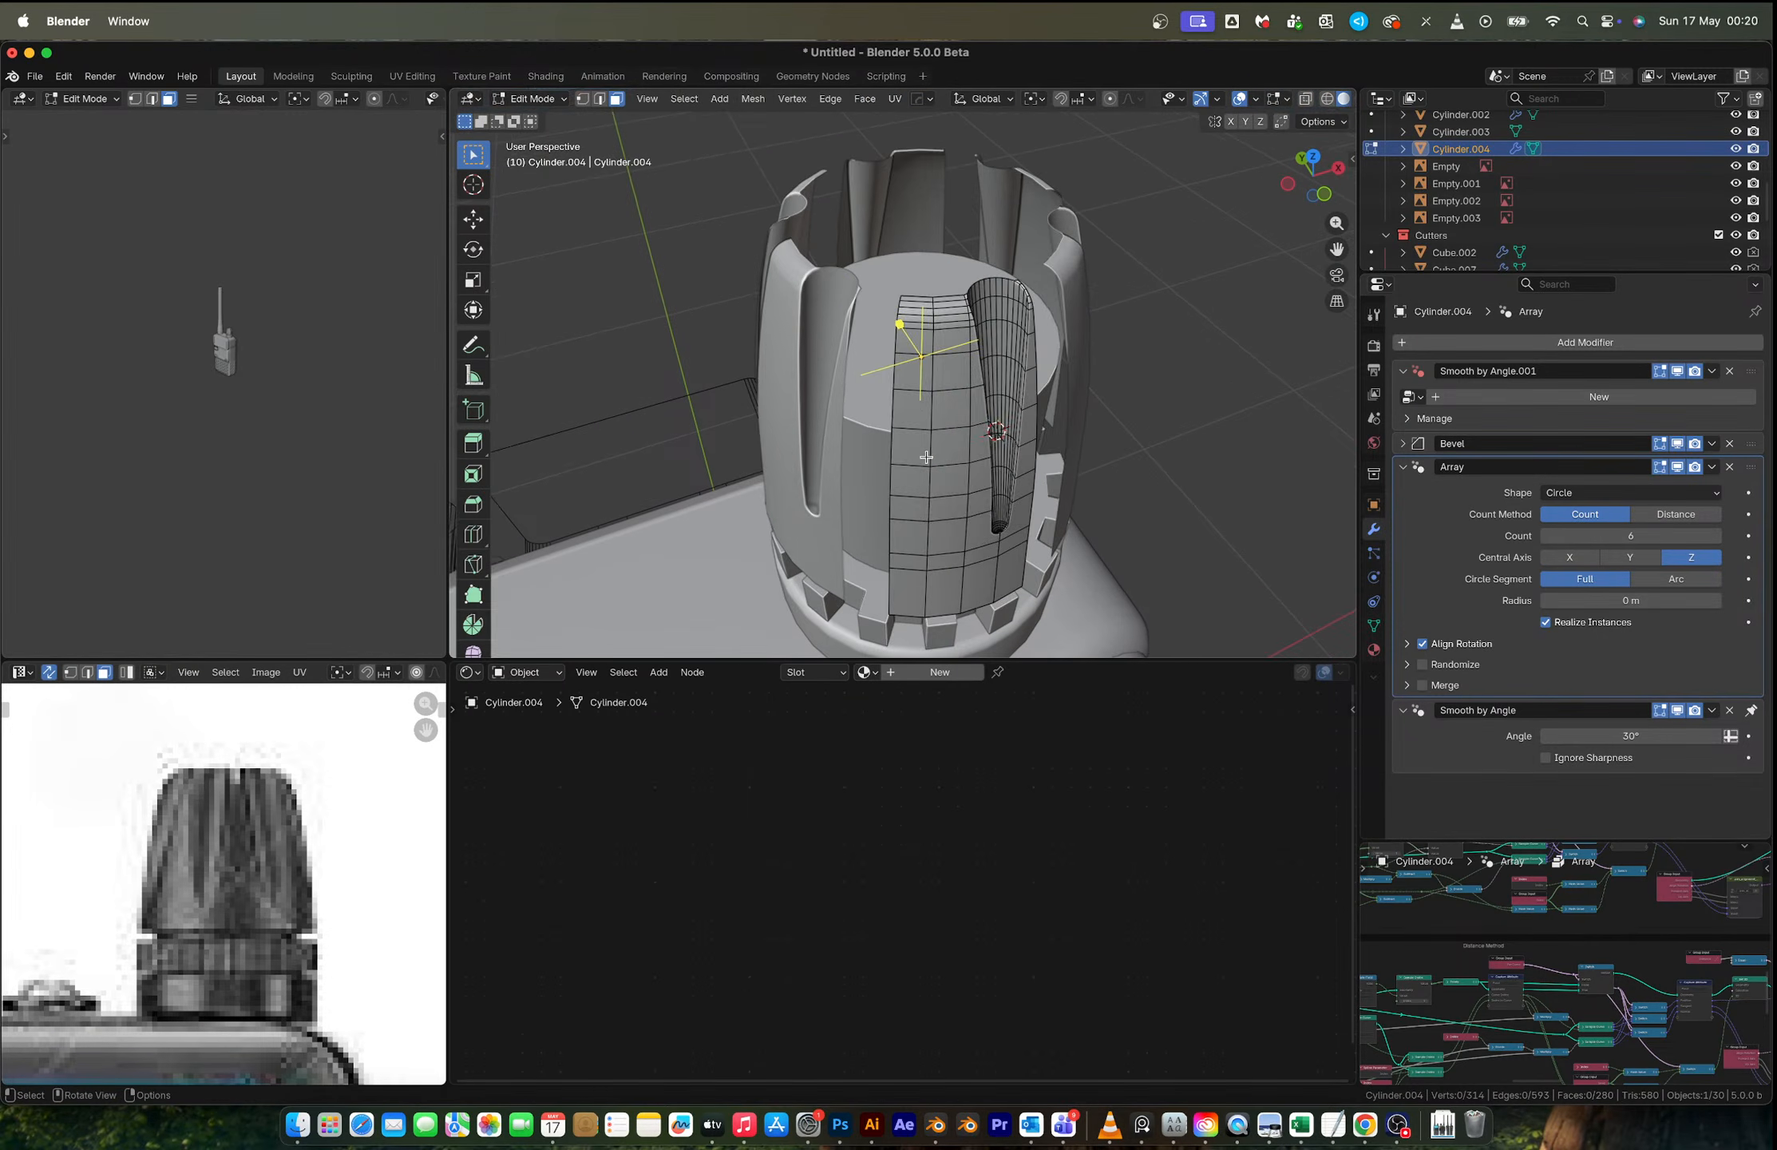
Step: Set the circular array count of the groove segment to 8 in Object Mode
{"action": "key", "text": "Tab"}
{"action": "left_click", "coordinate": [1718, 536]}
{"action": "left_click", "coordinate": [1718, 536]}
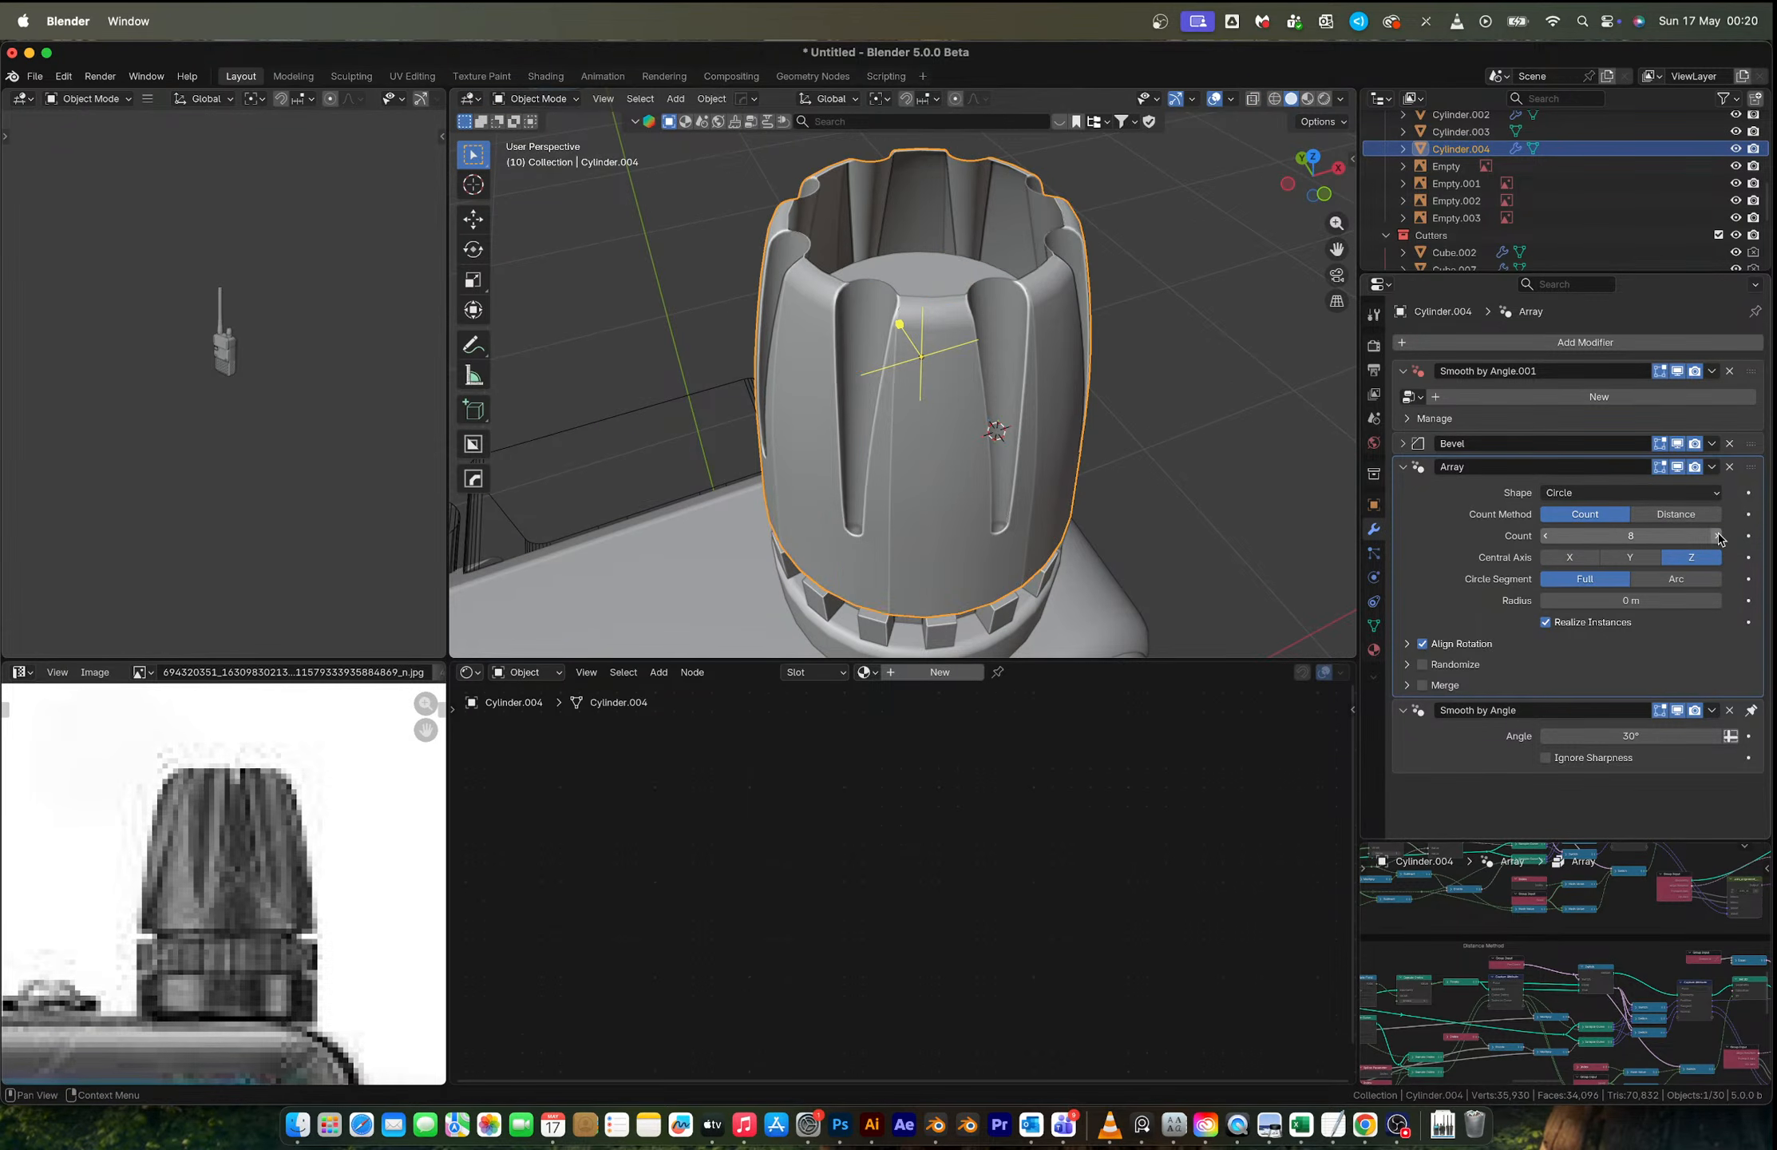
{"action": "scroll", "coordinate": [1118, 467], "scroll_direction": "up", "scroll_amount": 5}
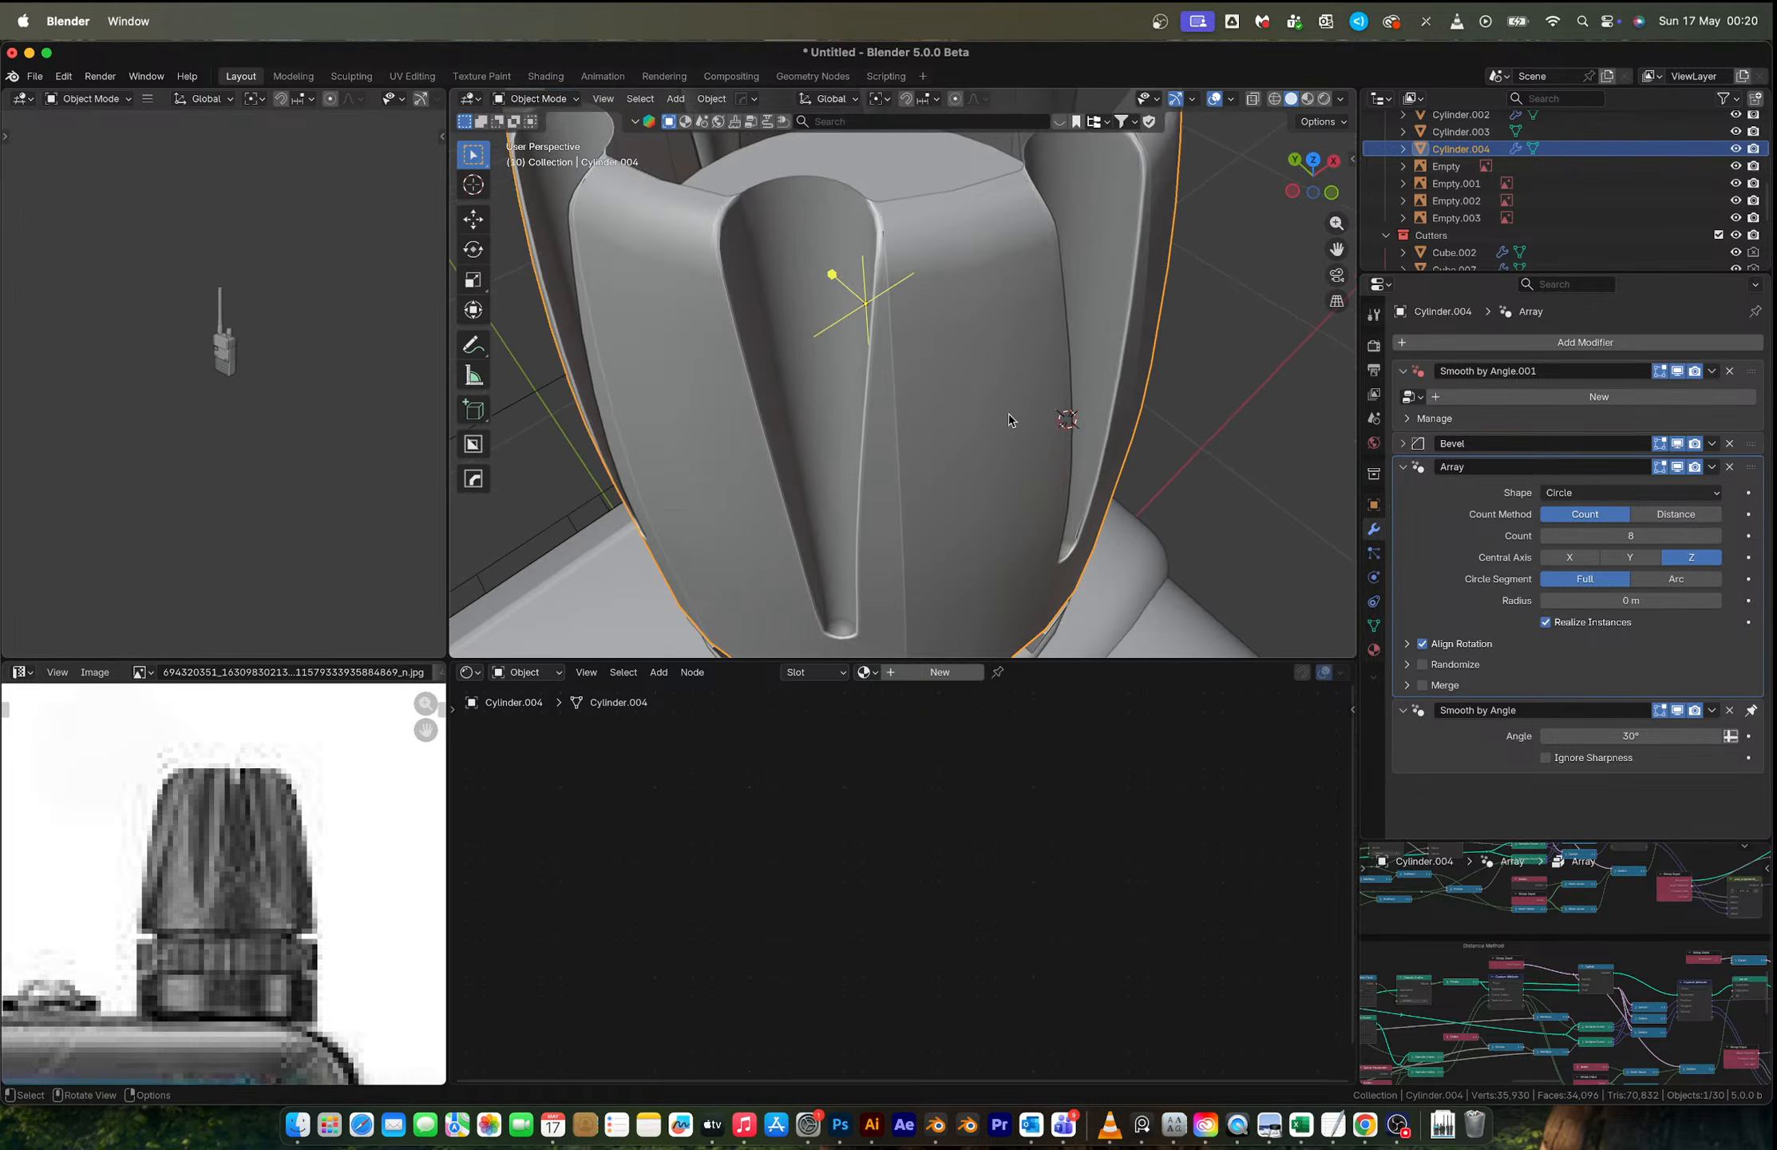
{"action": "middle_click_drag", "start_coordinate": [972, 396], "coordinate": [973, 412], "text": "shift"}
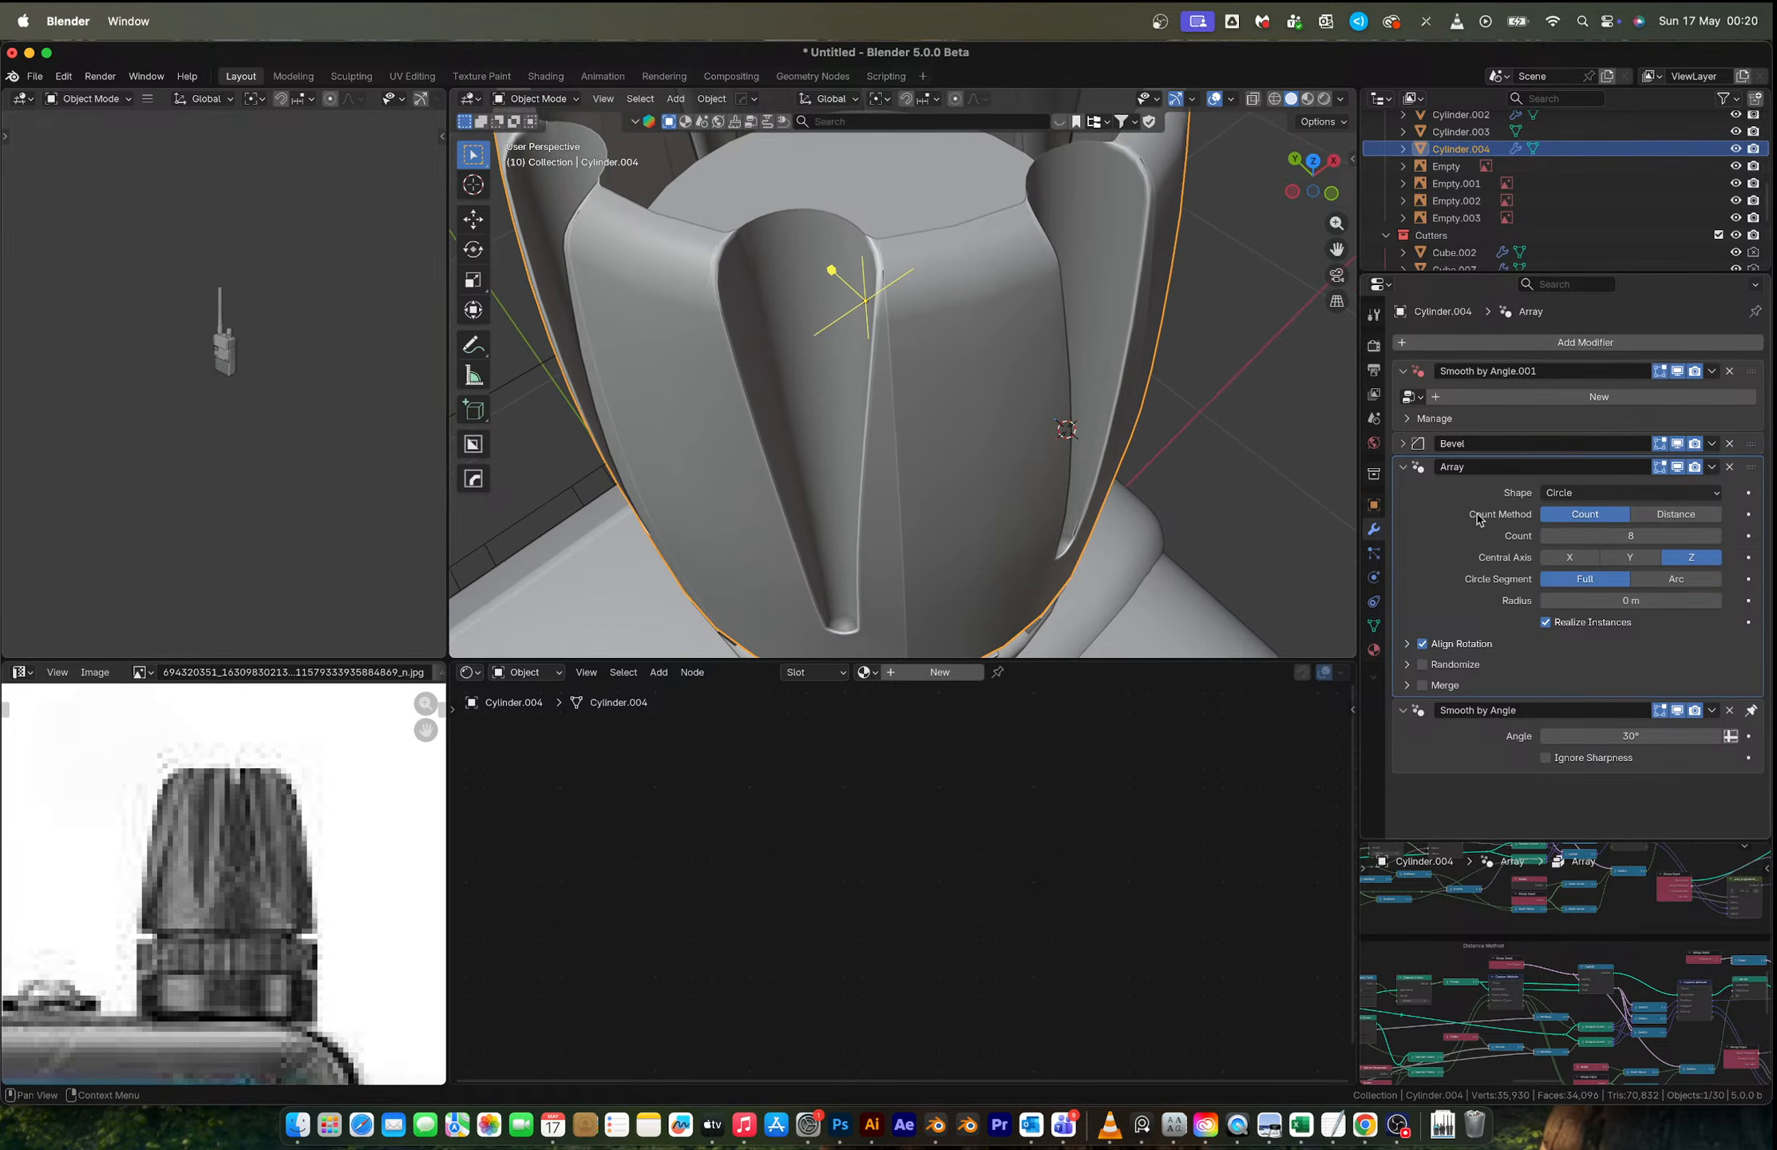
Step: Apply the Array modifier and merge all of the cap's vertices by distance
{"action": "key", "text": "ctrl+a"}
{"action": "key", "text": "Tab"}
{"action": "key", "text": "a"}
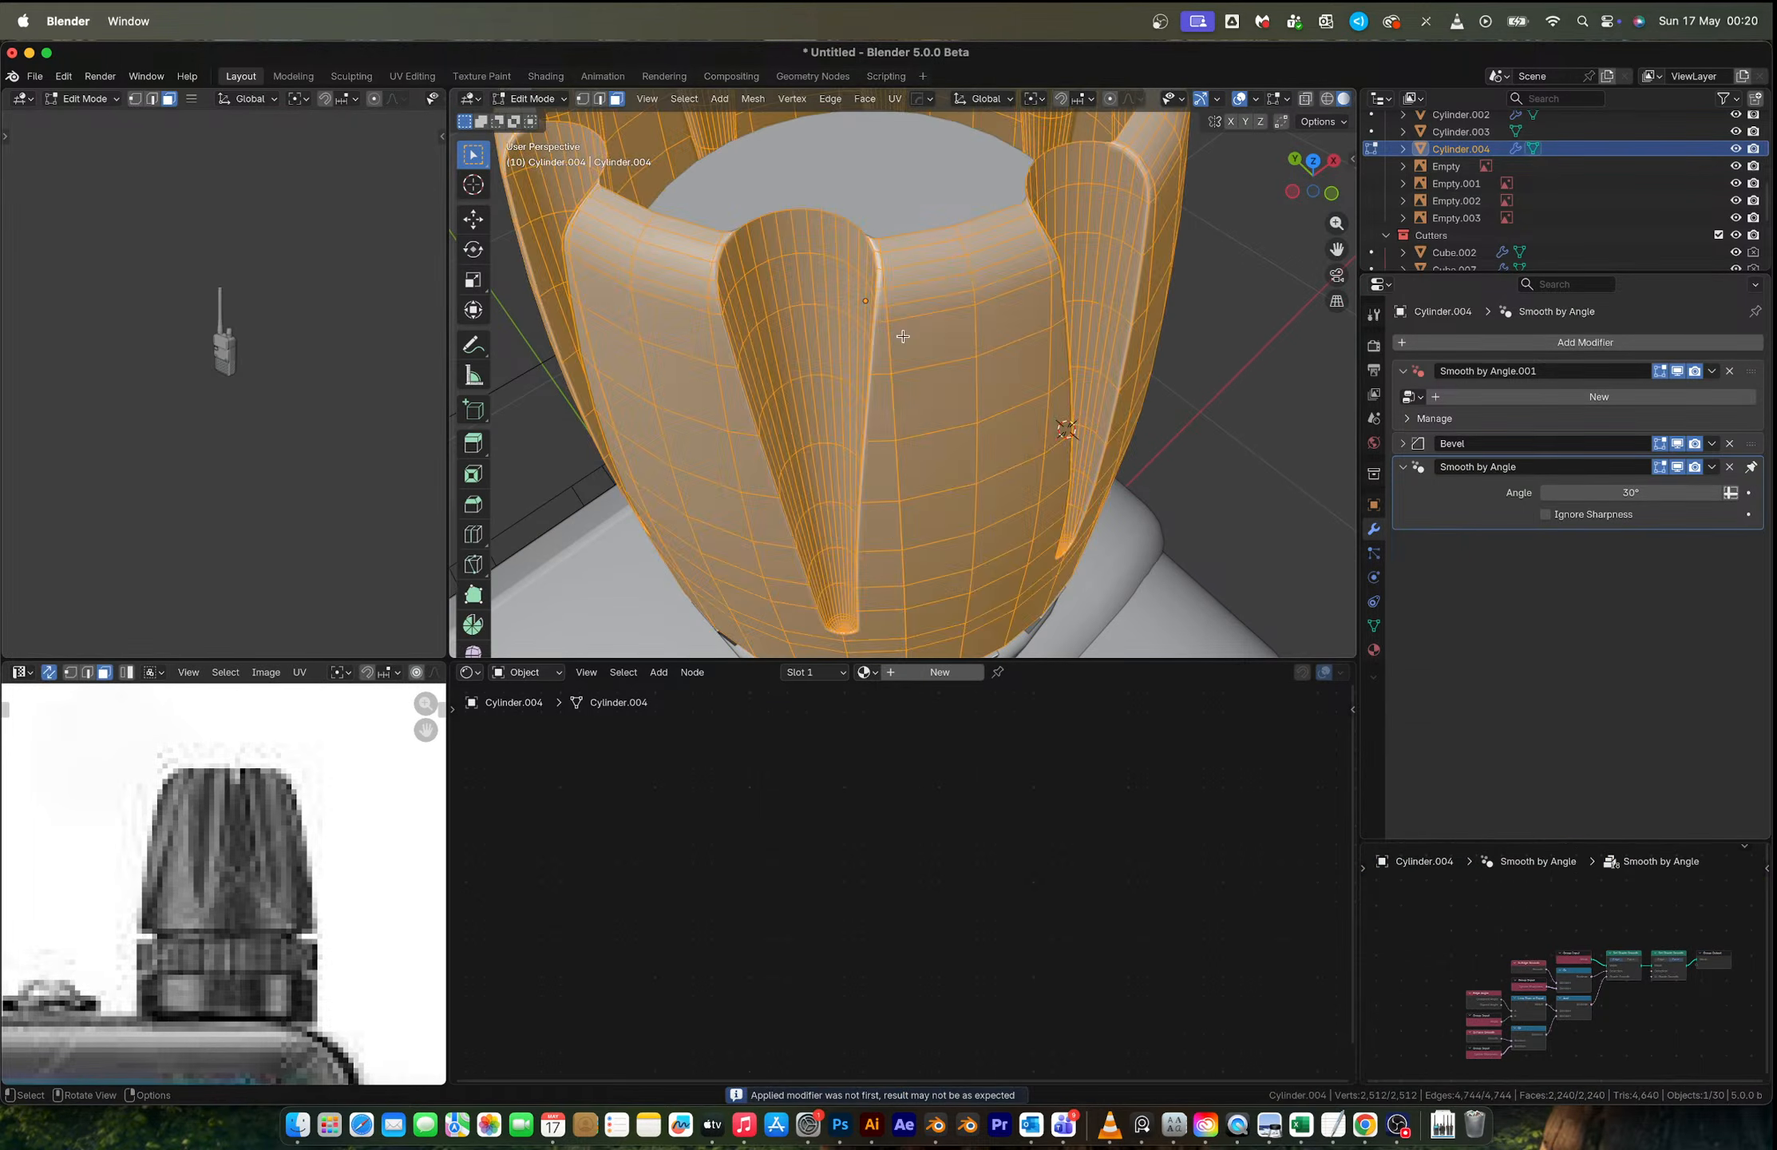
{"action": "key", "text": "1"}
{"action": "key", "text": "m"}
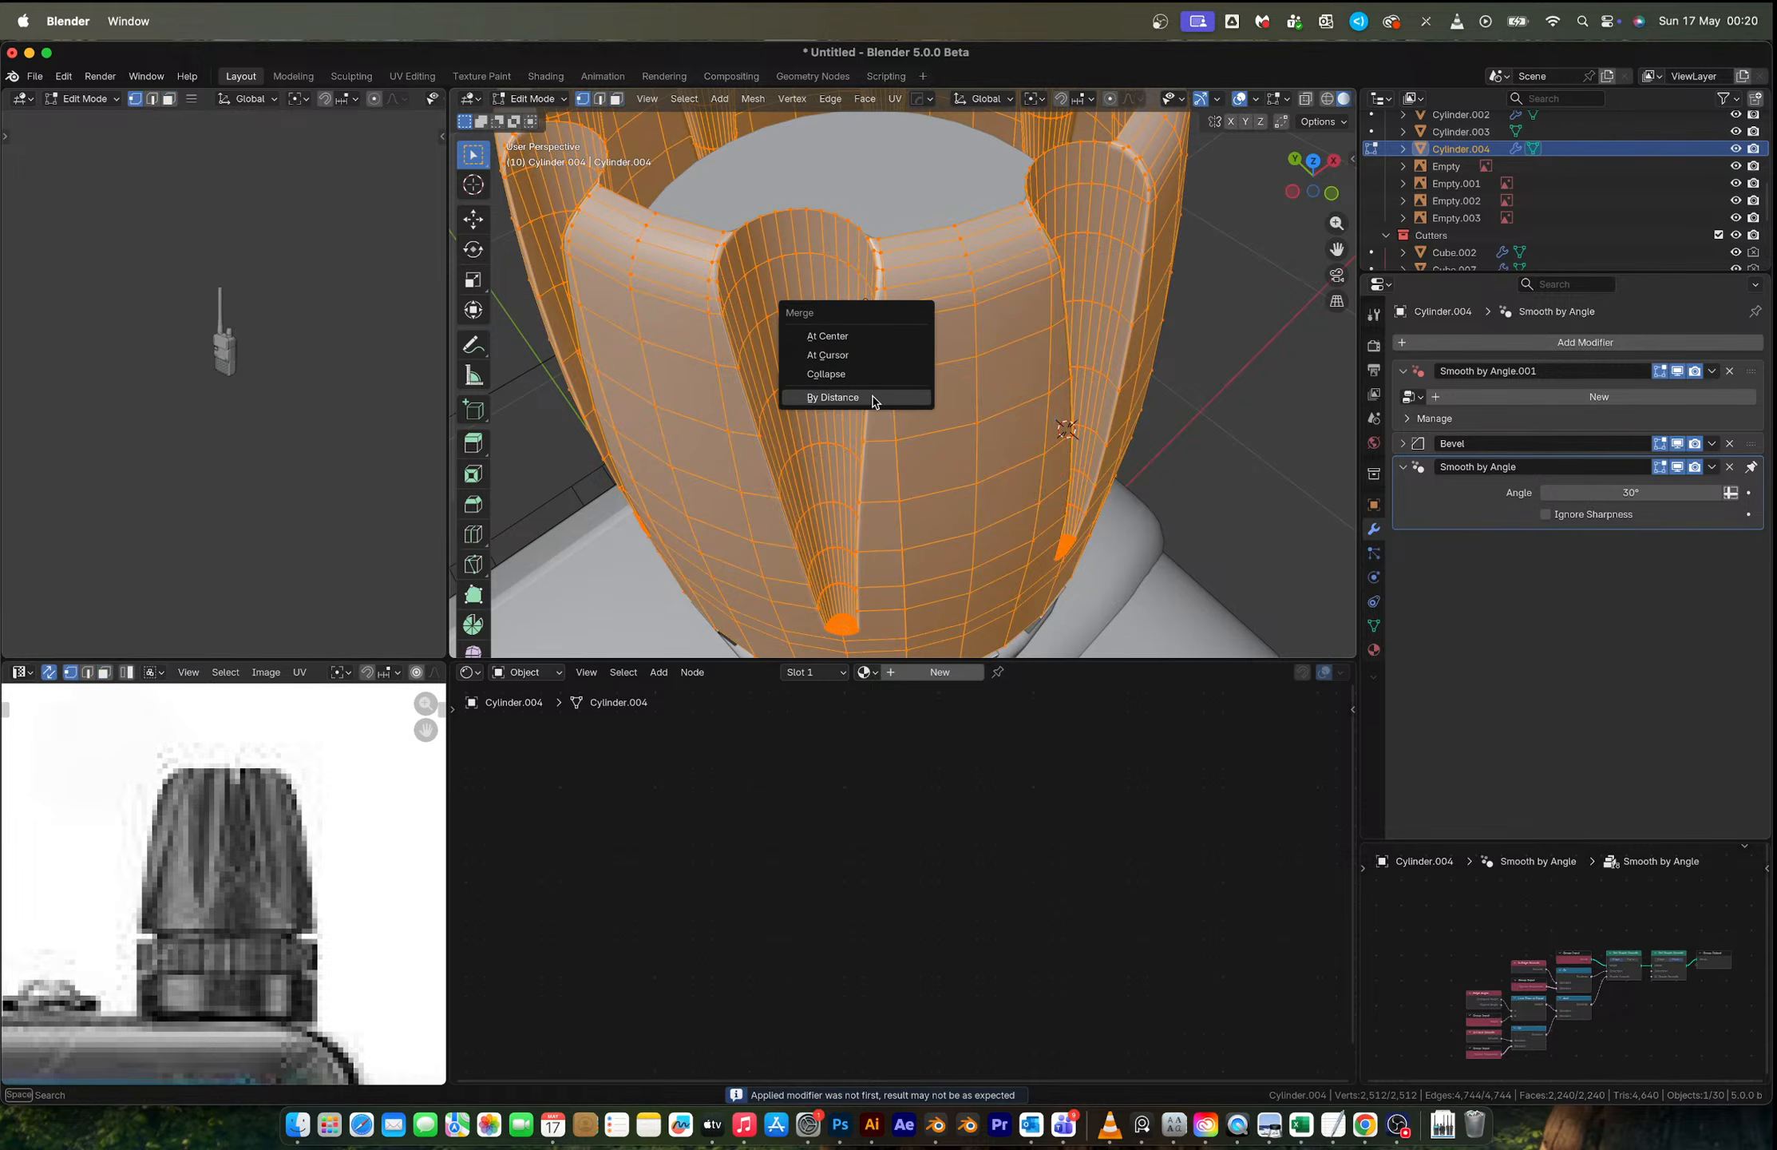
{"action": "left_click", "coordinate": [872, 397]}
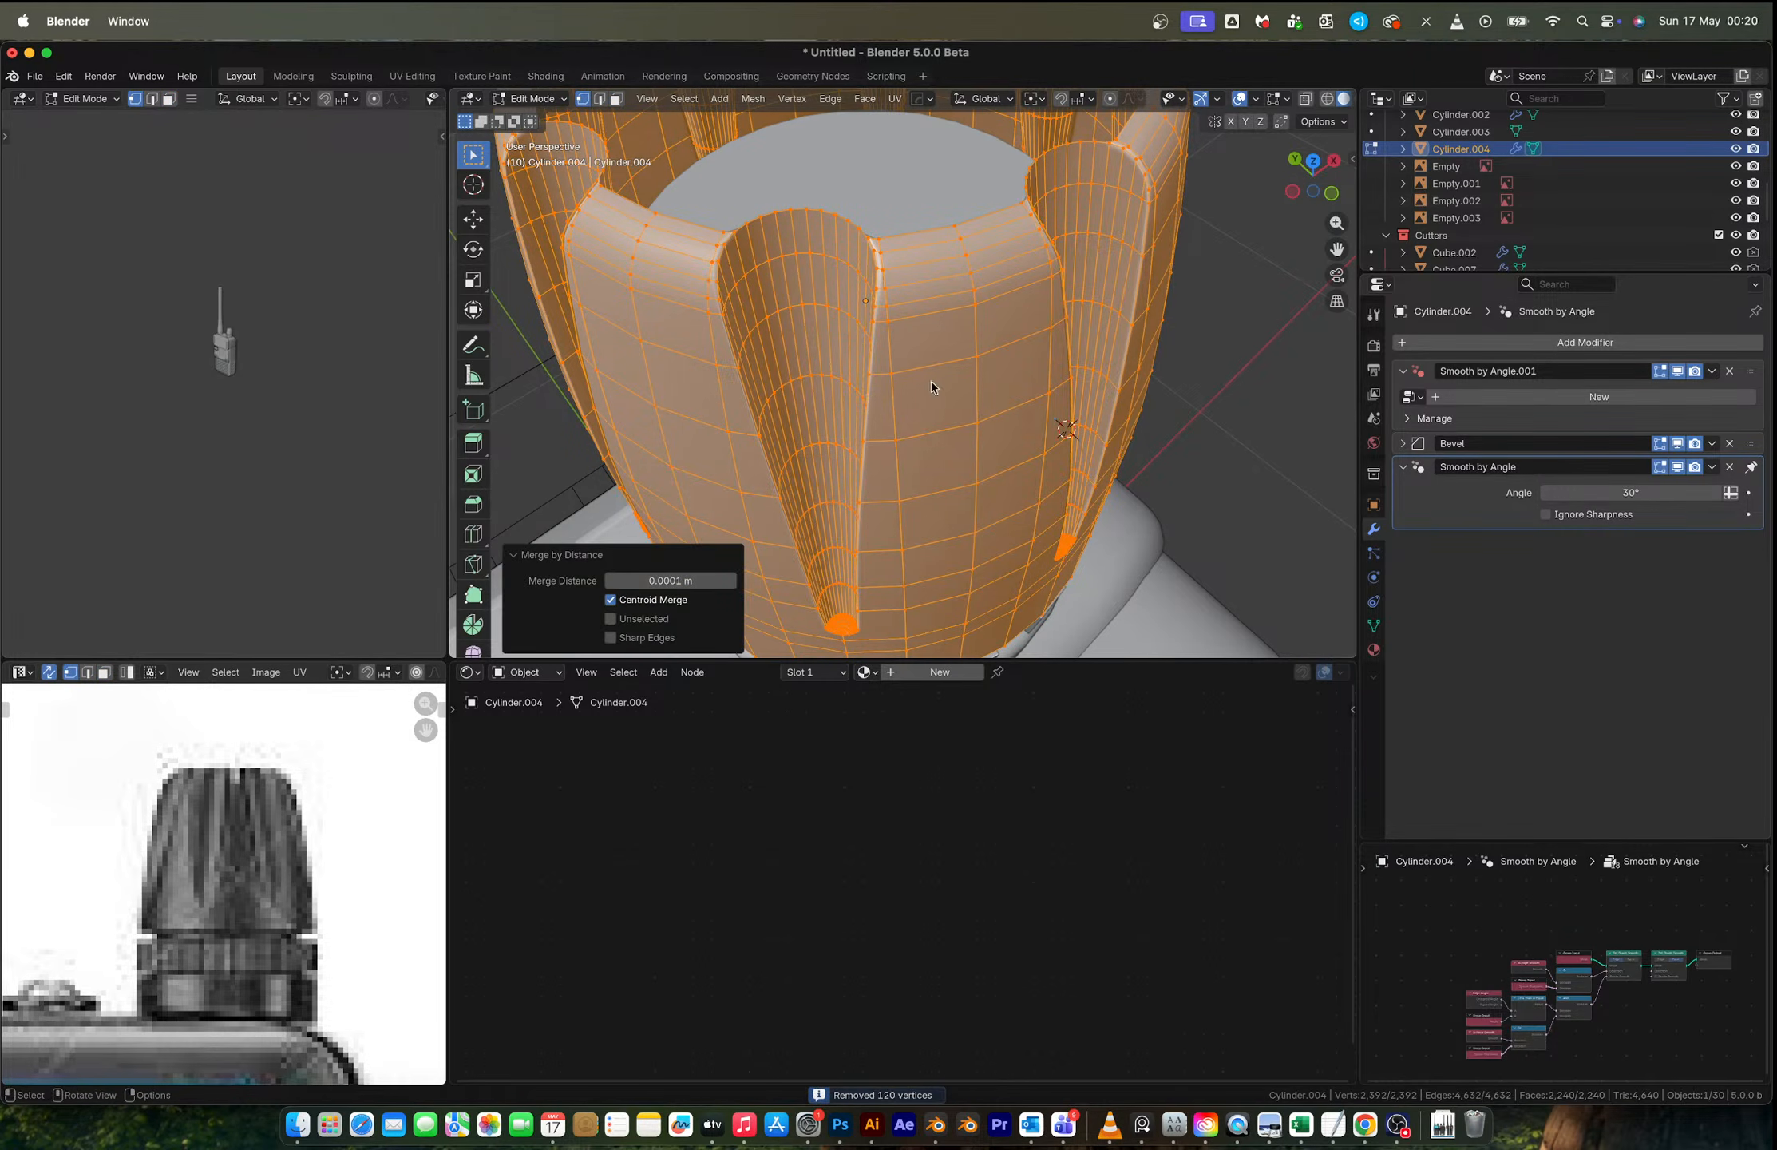
{"action": "key", "text": "Tab"}
Step: Fill the open top edge loop of the grooved cap with a single face
{"action": "scroll", "coordinate": [930, 381], "scroll_direction": "down", "scroll_amount": 5}
{"action": "middle_click_drag", "start_coordinate": [930, 380], "coordinate": [912, 338]}
{"action": "key", "text": "Tab"}
{"action": "key", "text": "2"}
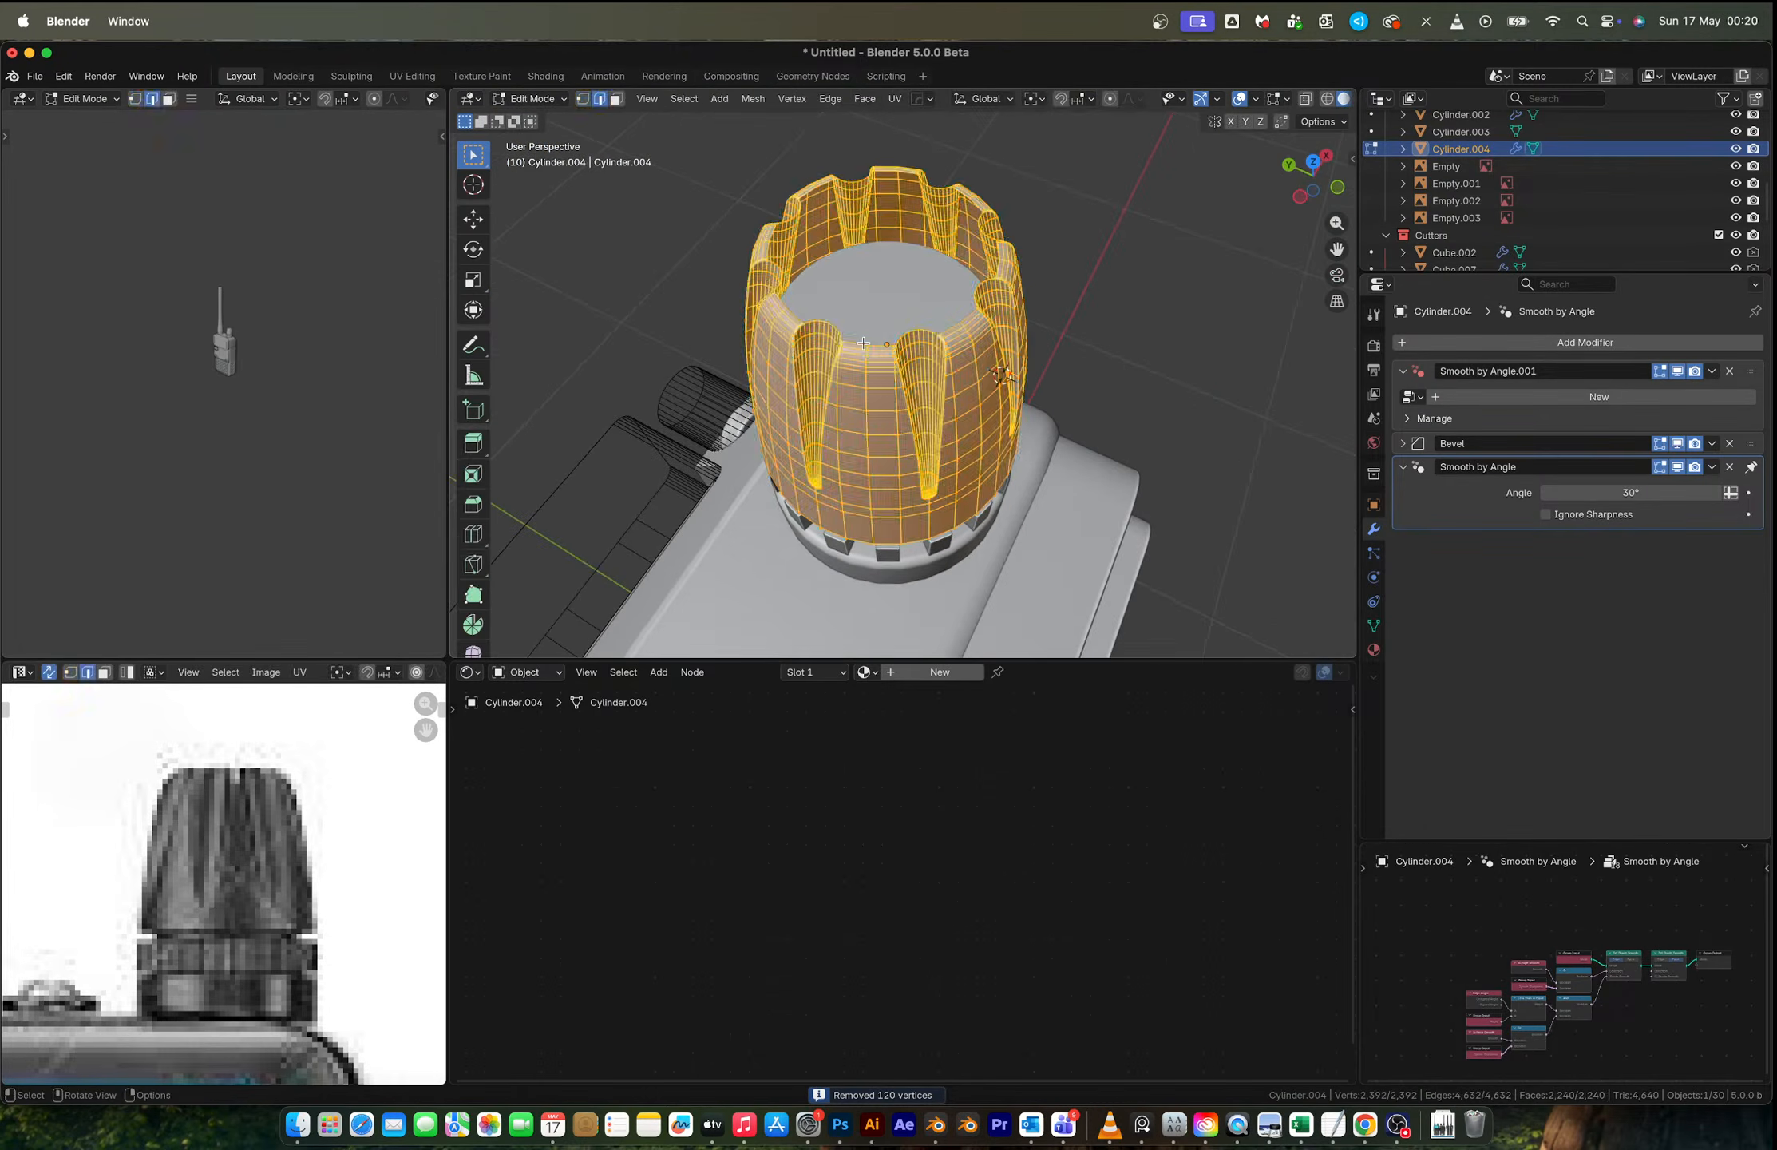
{"action": "key", "text": "alt+a"}
{"action": "left_click", "coordinate": [863, 343], "text": "alt"}
{"action": "key", "text": "f"}
{"action": "key", "text": "Tab"}
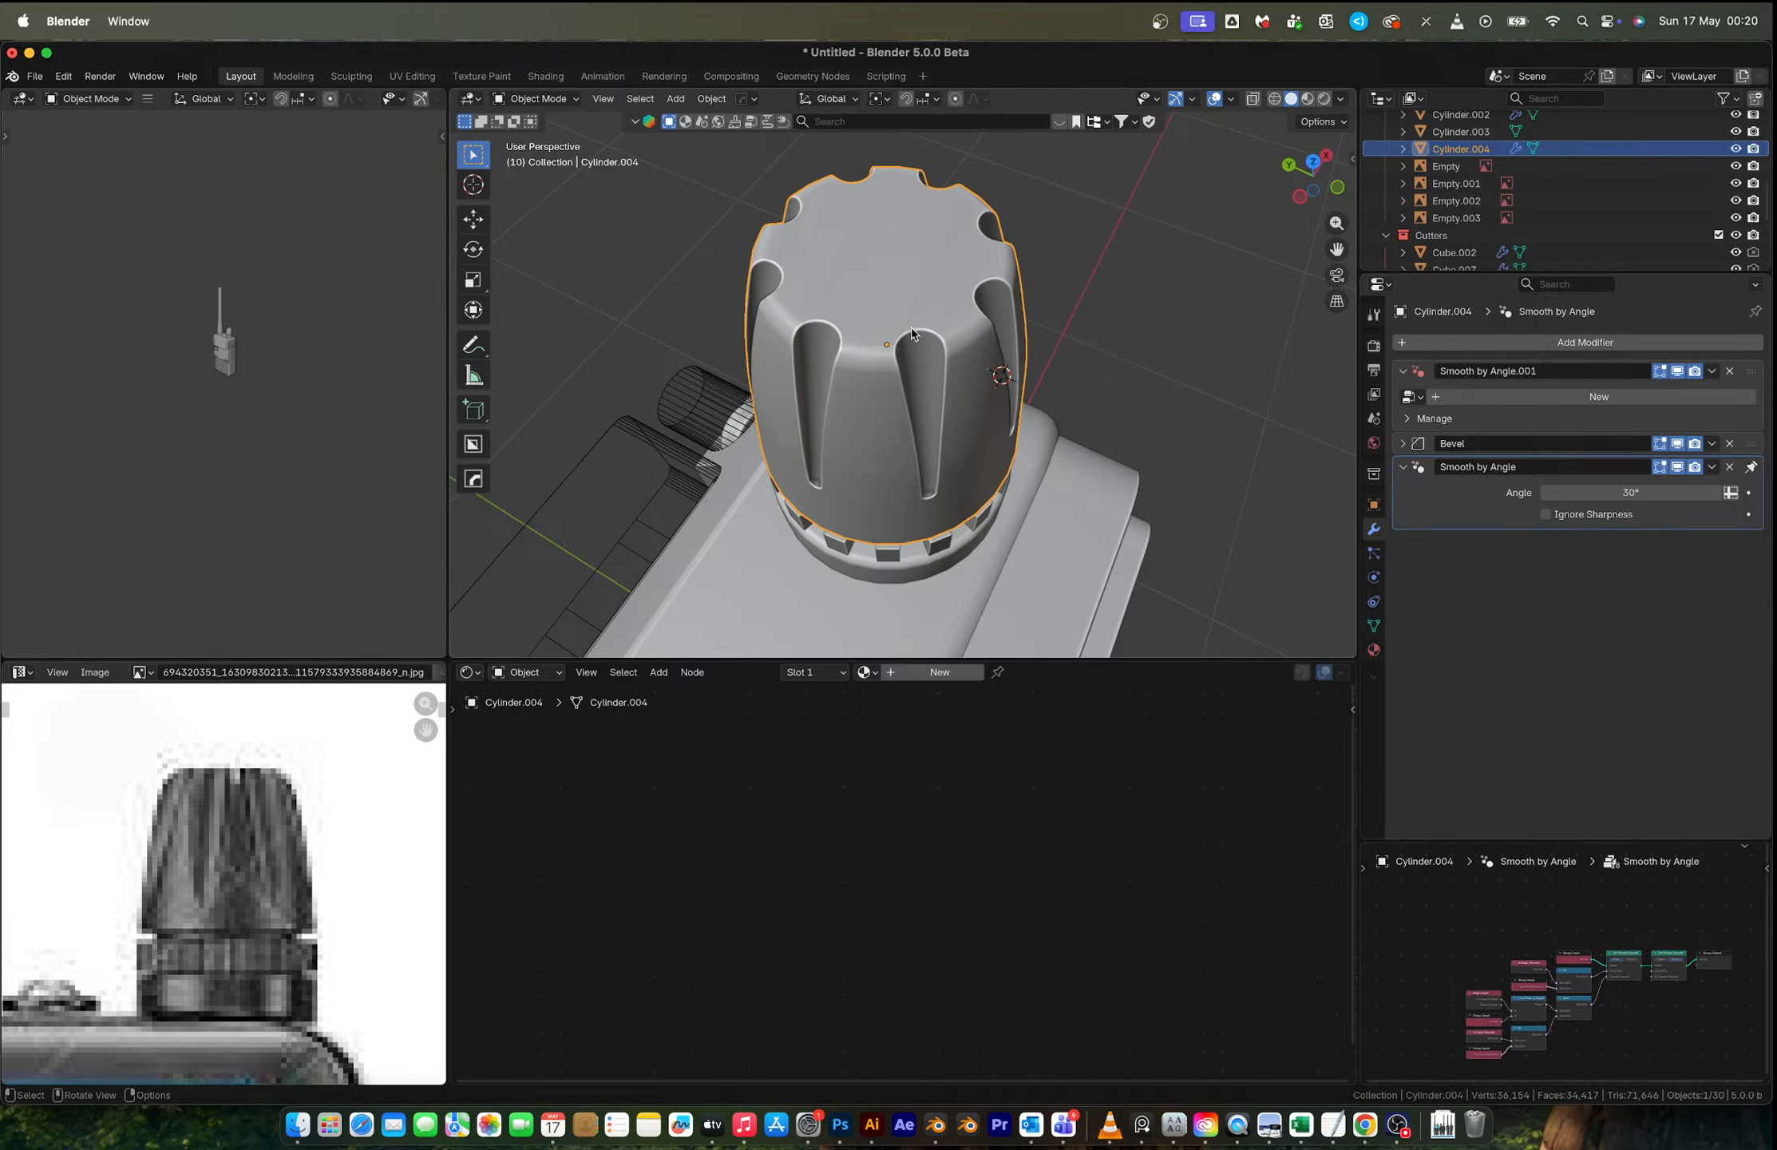
Step: Extrude the cap's bottom edge loop in Edit Mode and scale it inward to about 0.74
{"action": "mouse_move", "coordinate": [910, 334]}
{"action": "middle_mouse_down"}
{"action": "mouse_move", "coordinate": [890, 286]}
{"action": "mouse_move", "coordinate": [931, 335]}
{"action": "middle_mouse_up"}
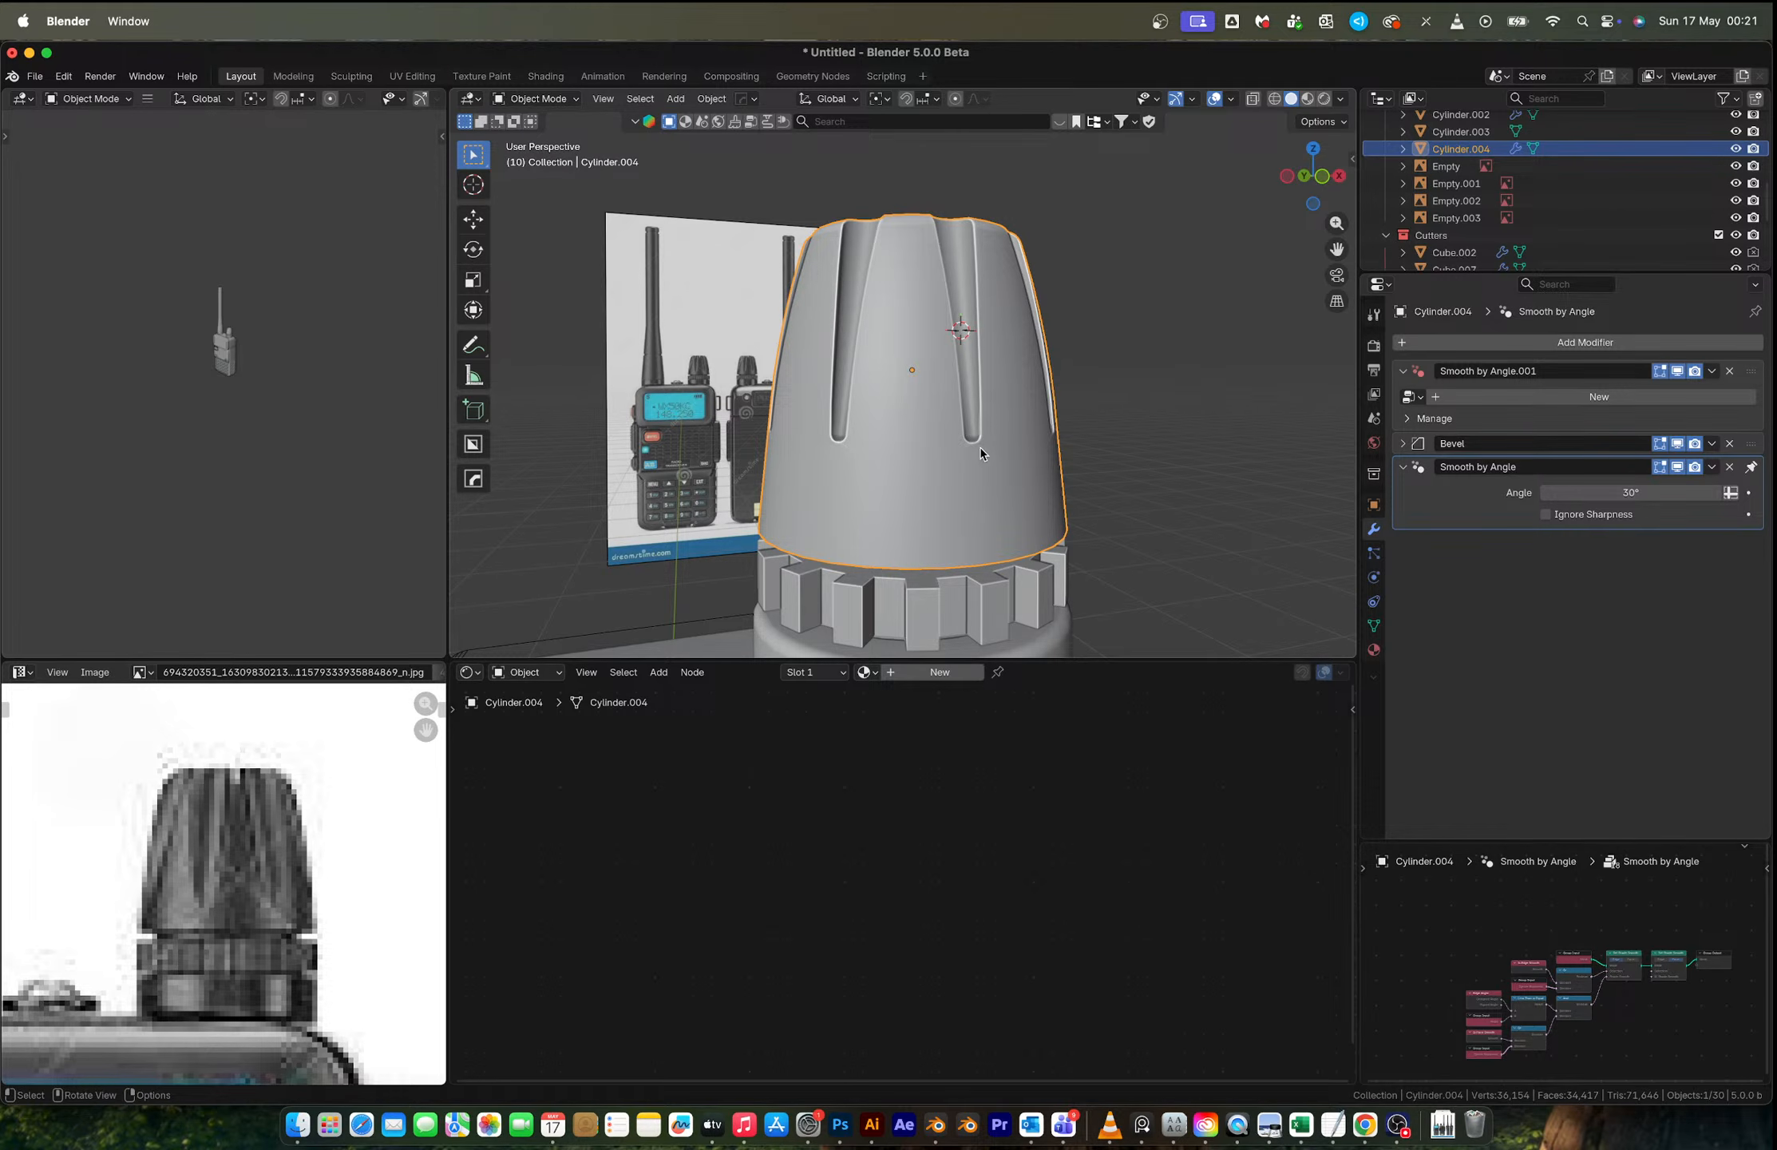
{"action": "scroll", "coordinate": [980, 448], "scroll_direction": "down", "scroll_amount": 6}
{"action": "mouse_move", "coordinate": [1009, 450]}
{"action": "middle_mouse_down"}
{"action": "mouse_move", "coordinate": [982, 470]}
{"action": "mouse_move", "coordinate": [1010, 464]}
{"action": "middle_mouse_up"}
{"action": "scroll", "coordinate": [982, 469], "scroll_direction": "up", "scroll_amount": 6}
{"action": "left_click", "coordinate": [1307, 179]}
{"action": "scroll", "coordinate": [1009, 404], "scroll_direction": "up", "scroll_amount": 3}
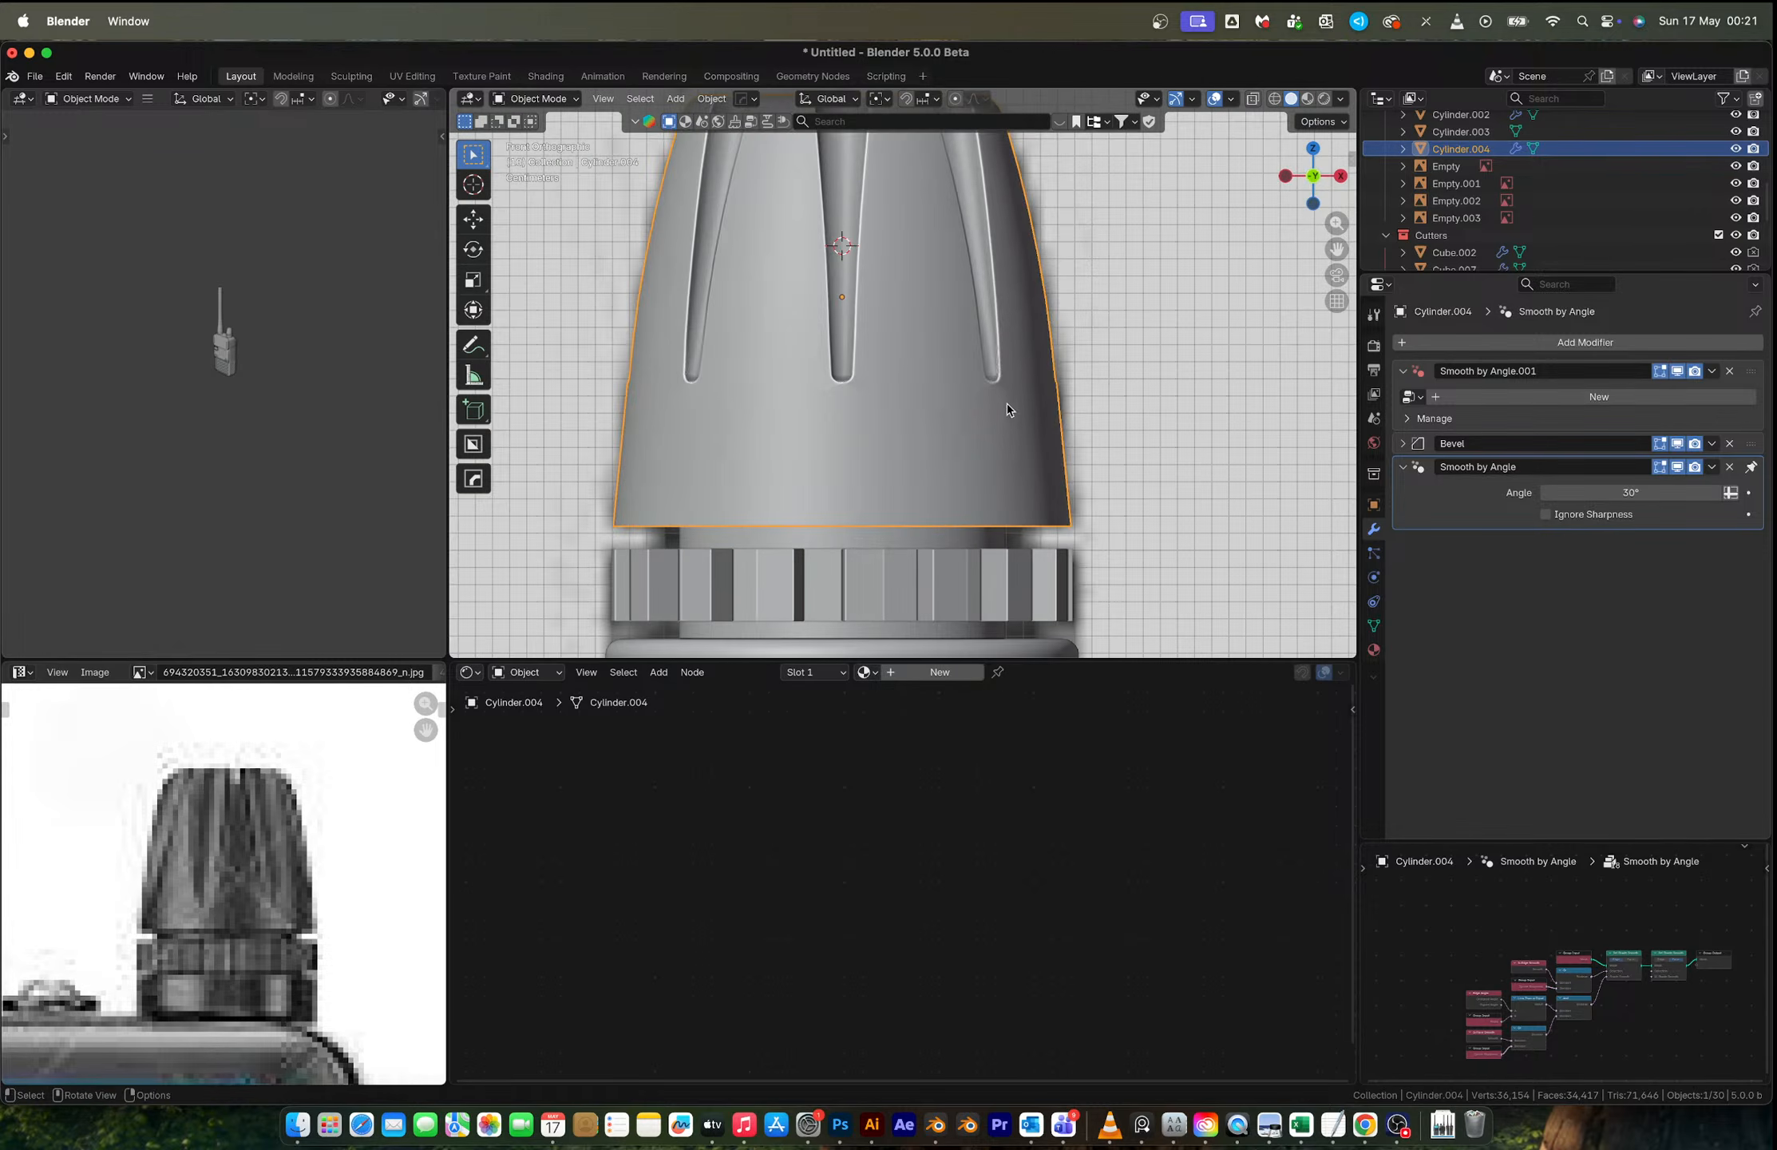
{"action": "key", "text": "Tab"}
{"action": "left_click", "coordinate": [898, 524], "text": "alt"}
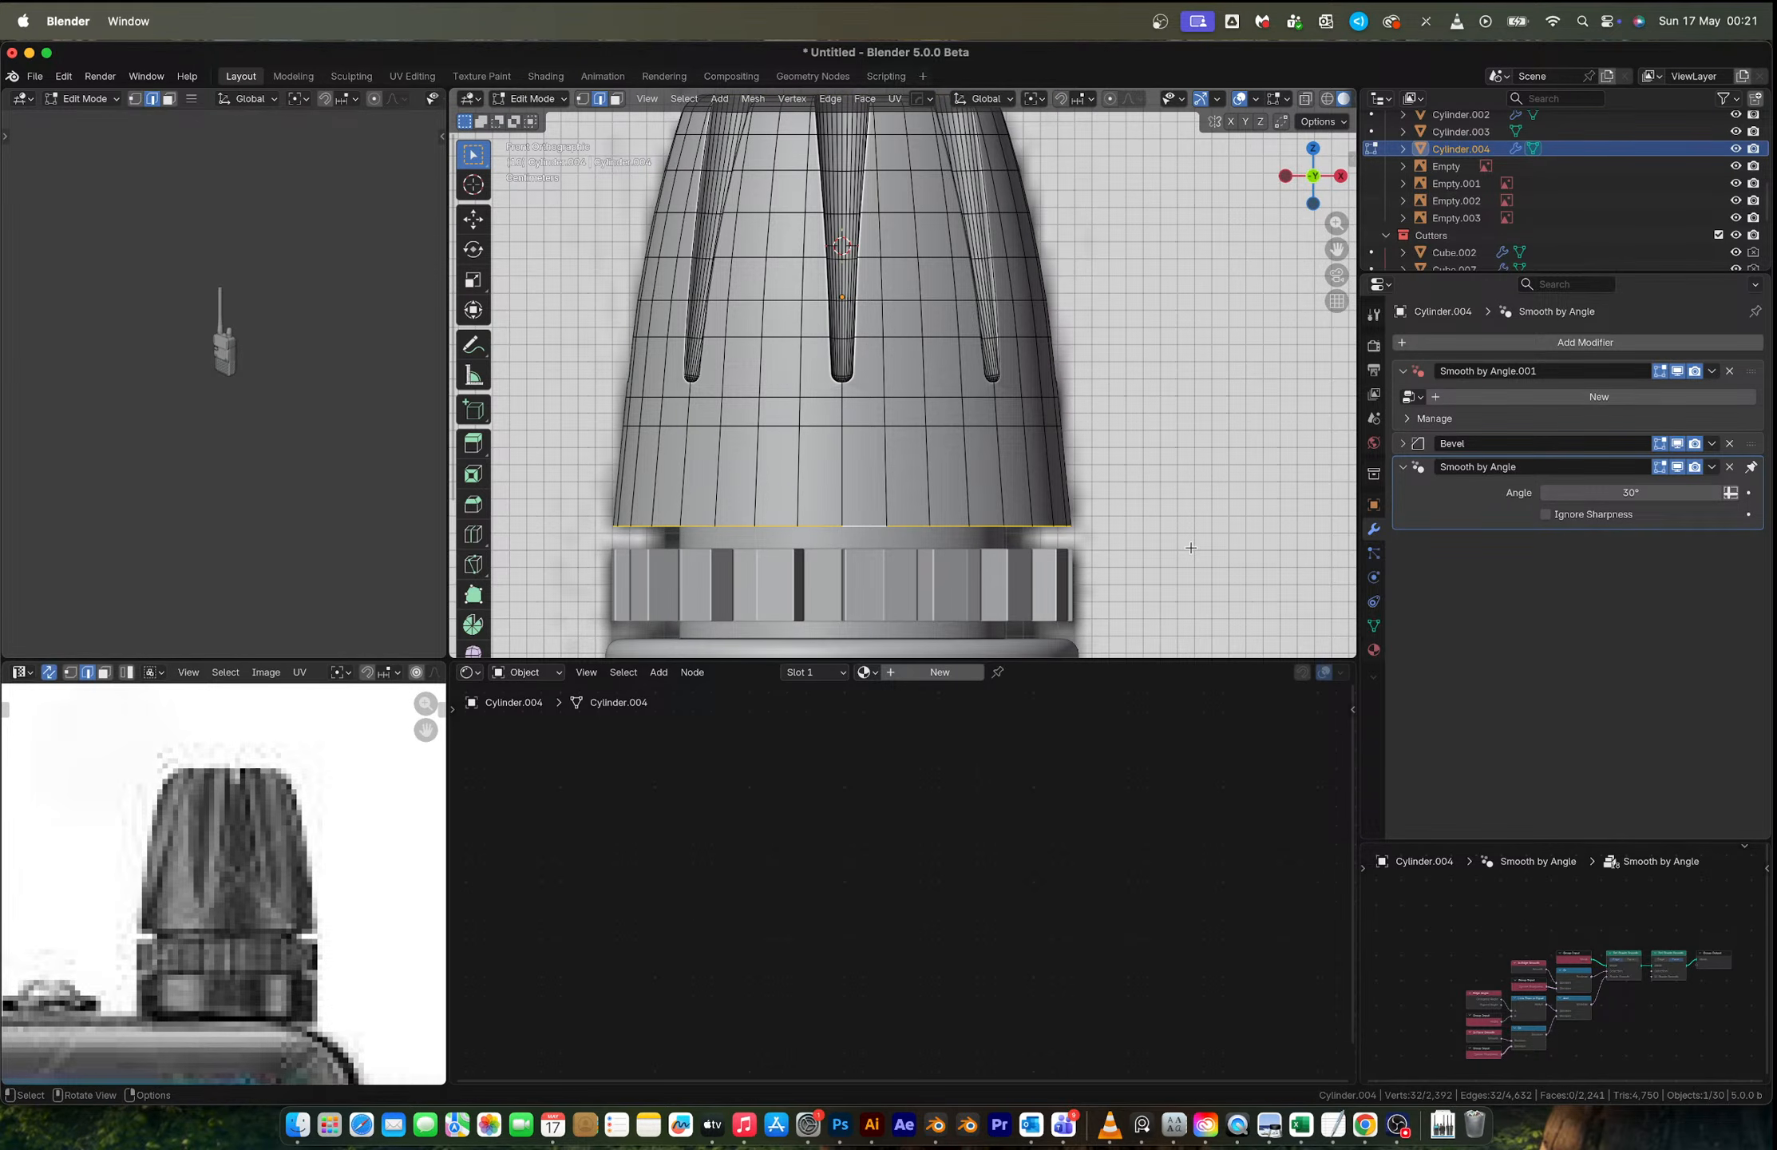
{"action": "key", "text": "alt+z"}
{"action": "key", "text": "1"}
{"action": "key", "text": "e"}
{"action": "key", "text": "s"}
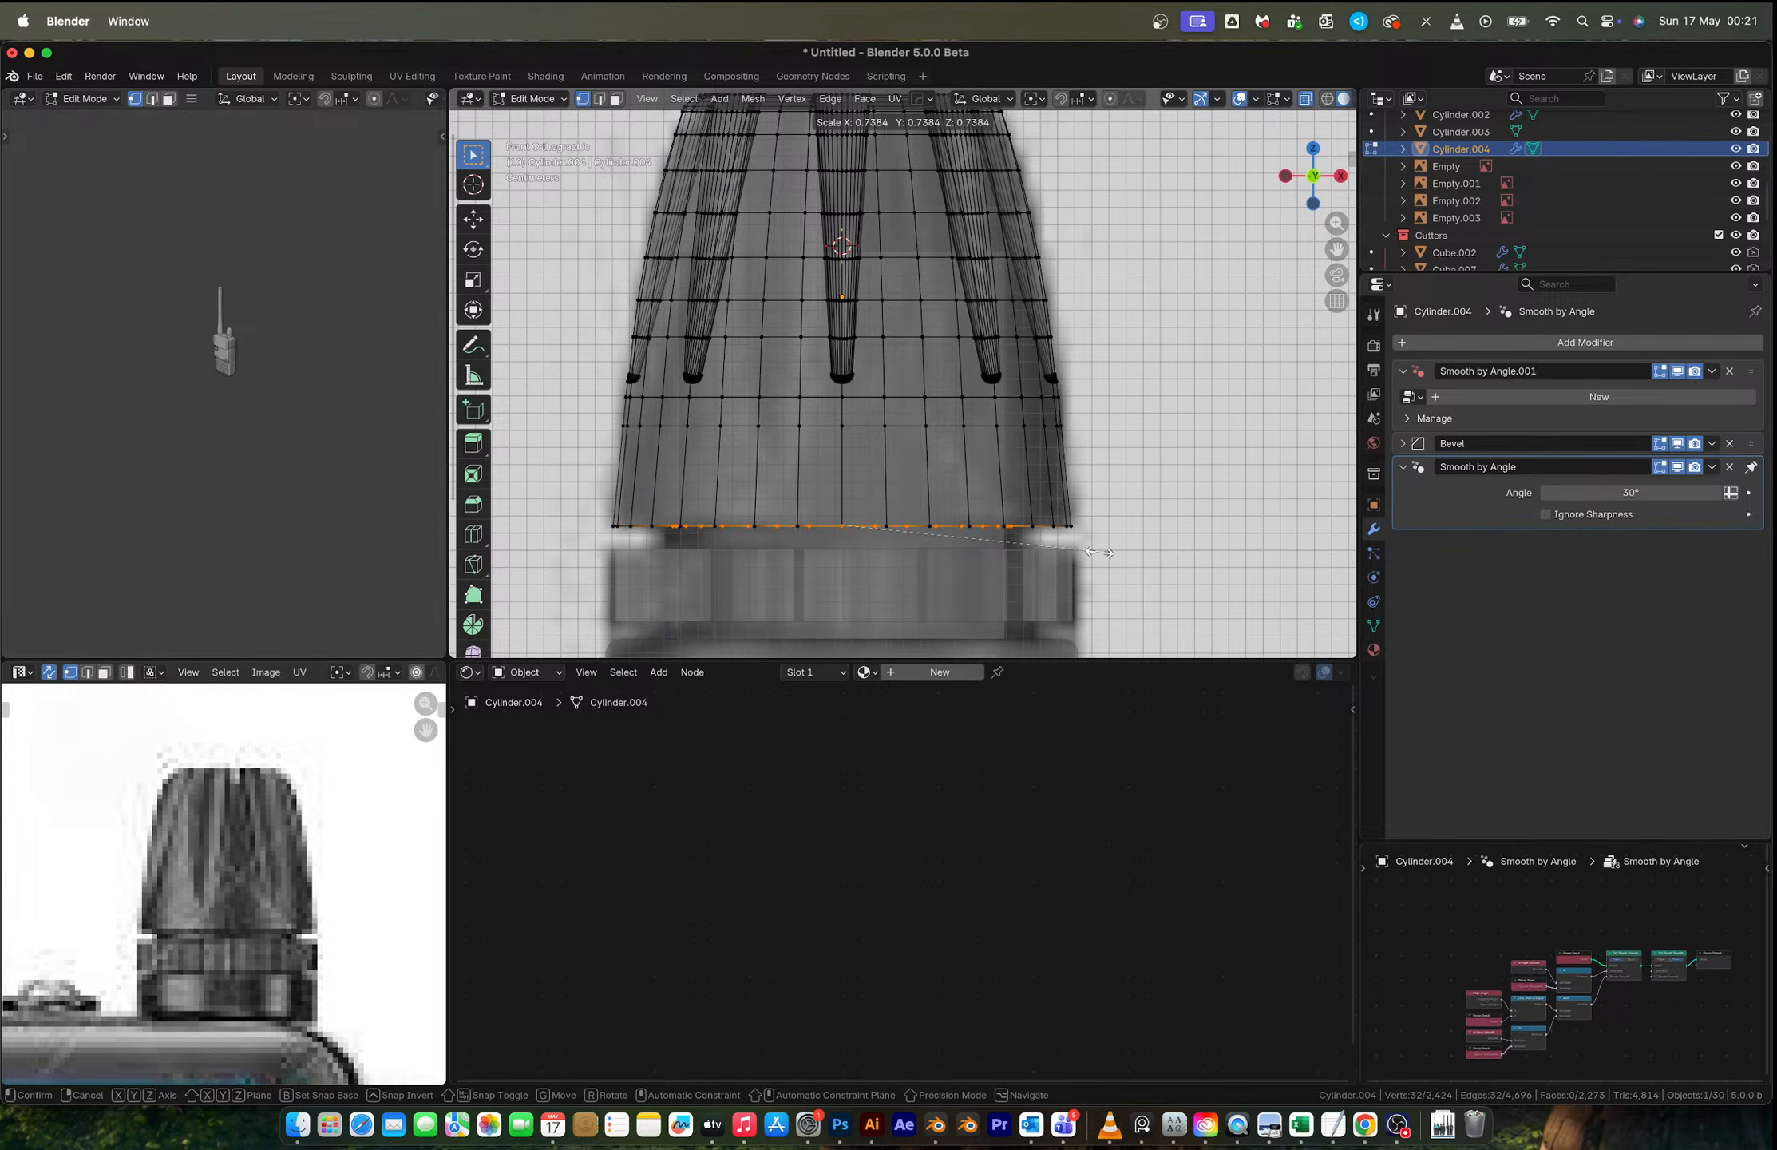
{"action": "left_click", "coordinate": [1102, 551]}
Step: Bevel the outer bottom edge loop of the cap with 5 segments and return to Object Mode
{"action": "key", "text": "alt+z"}
{"action": "key", "text": "2"}
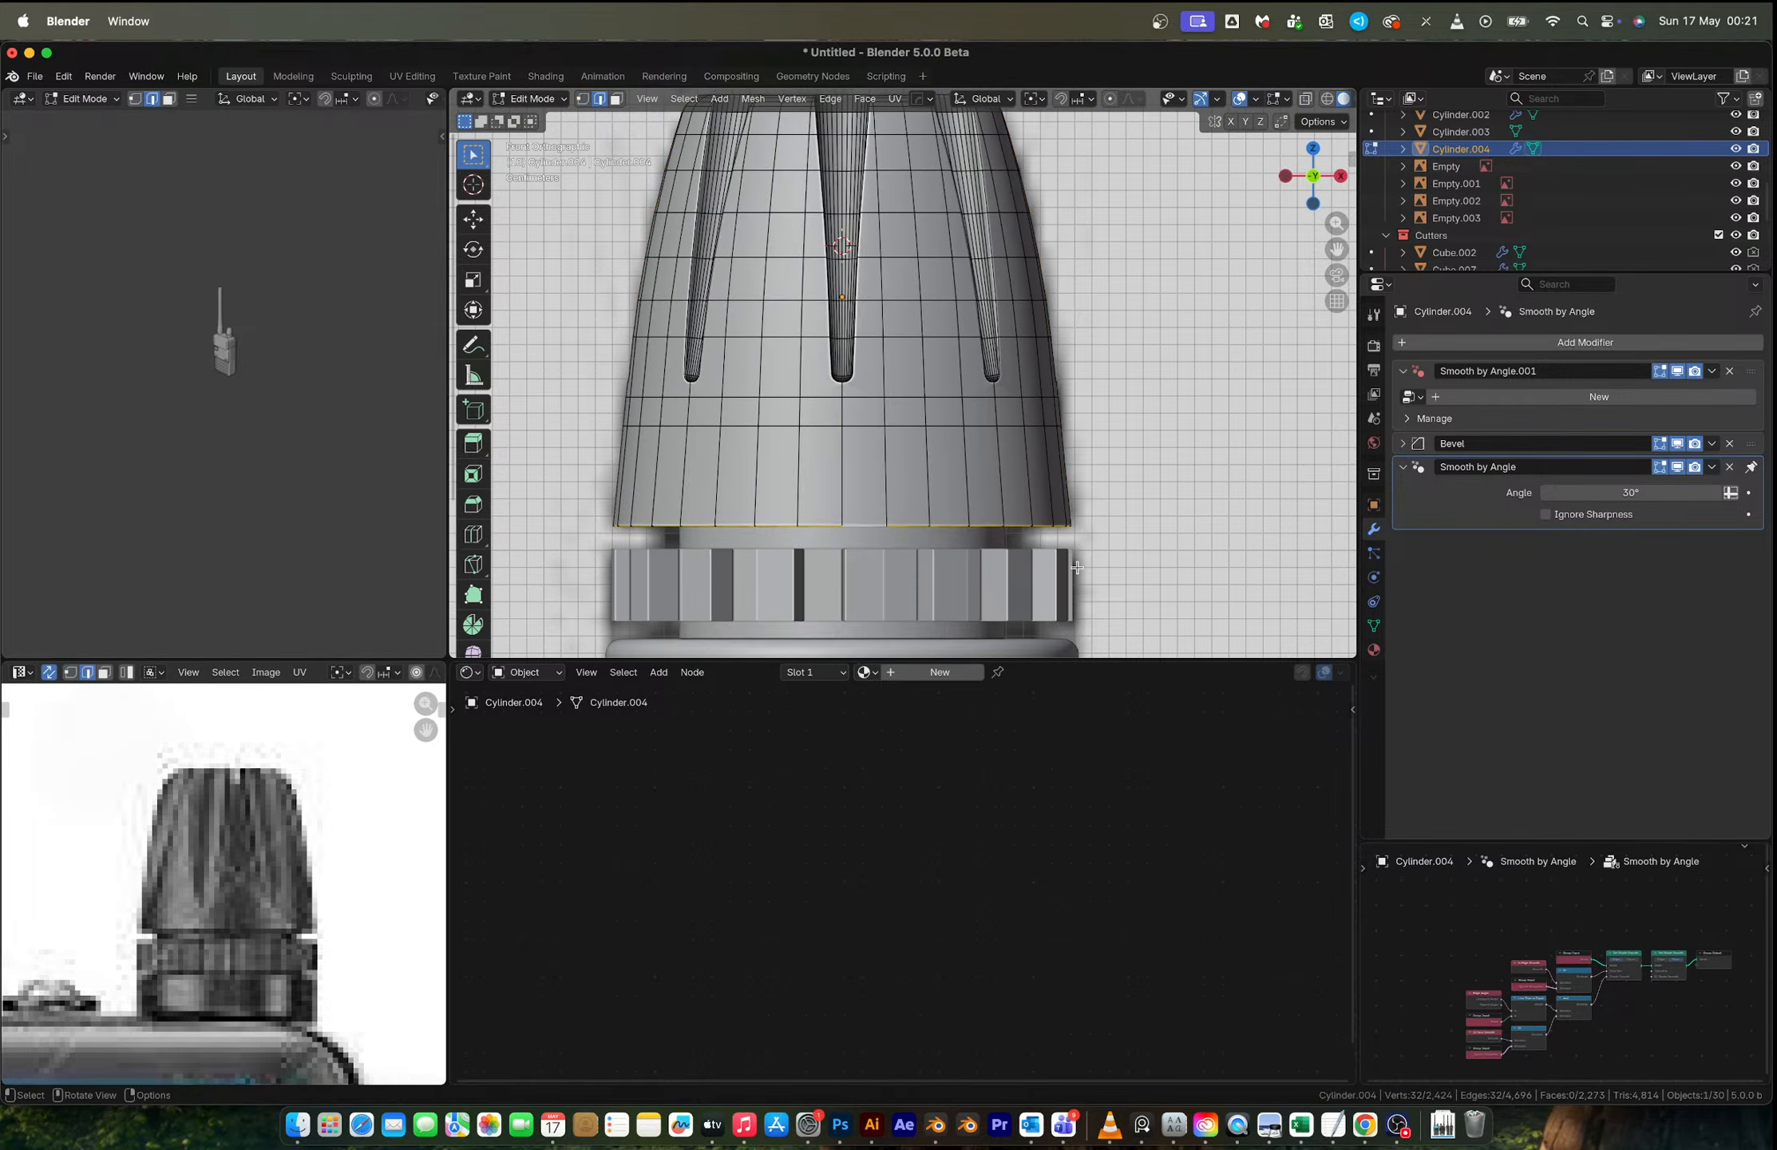
{"action": "key", "text": "ctrl+b"}
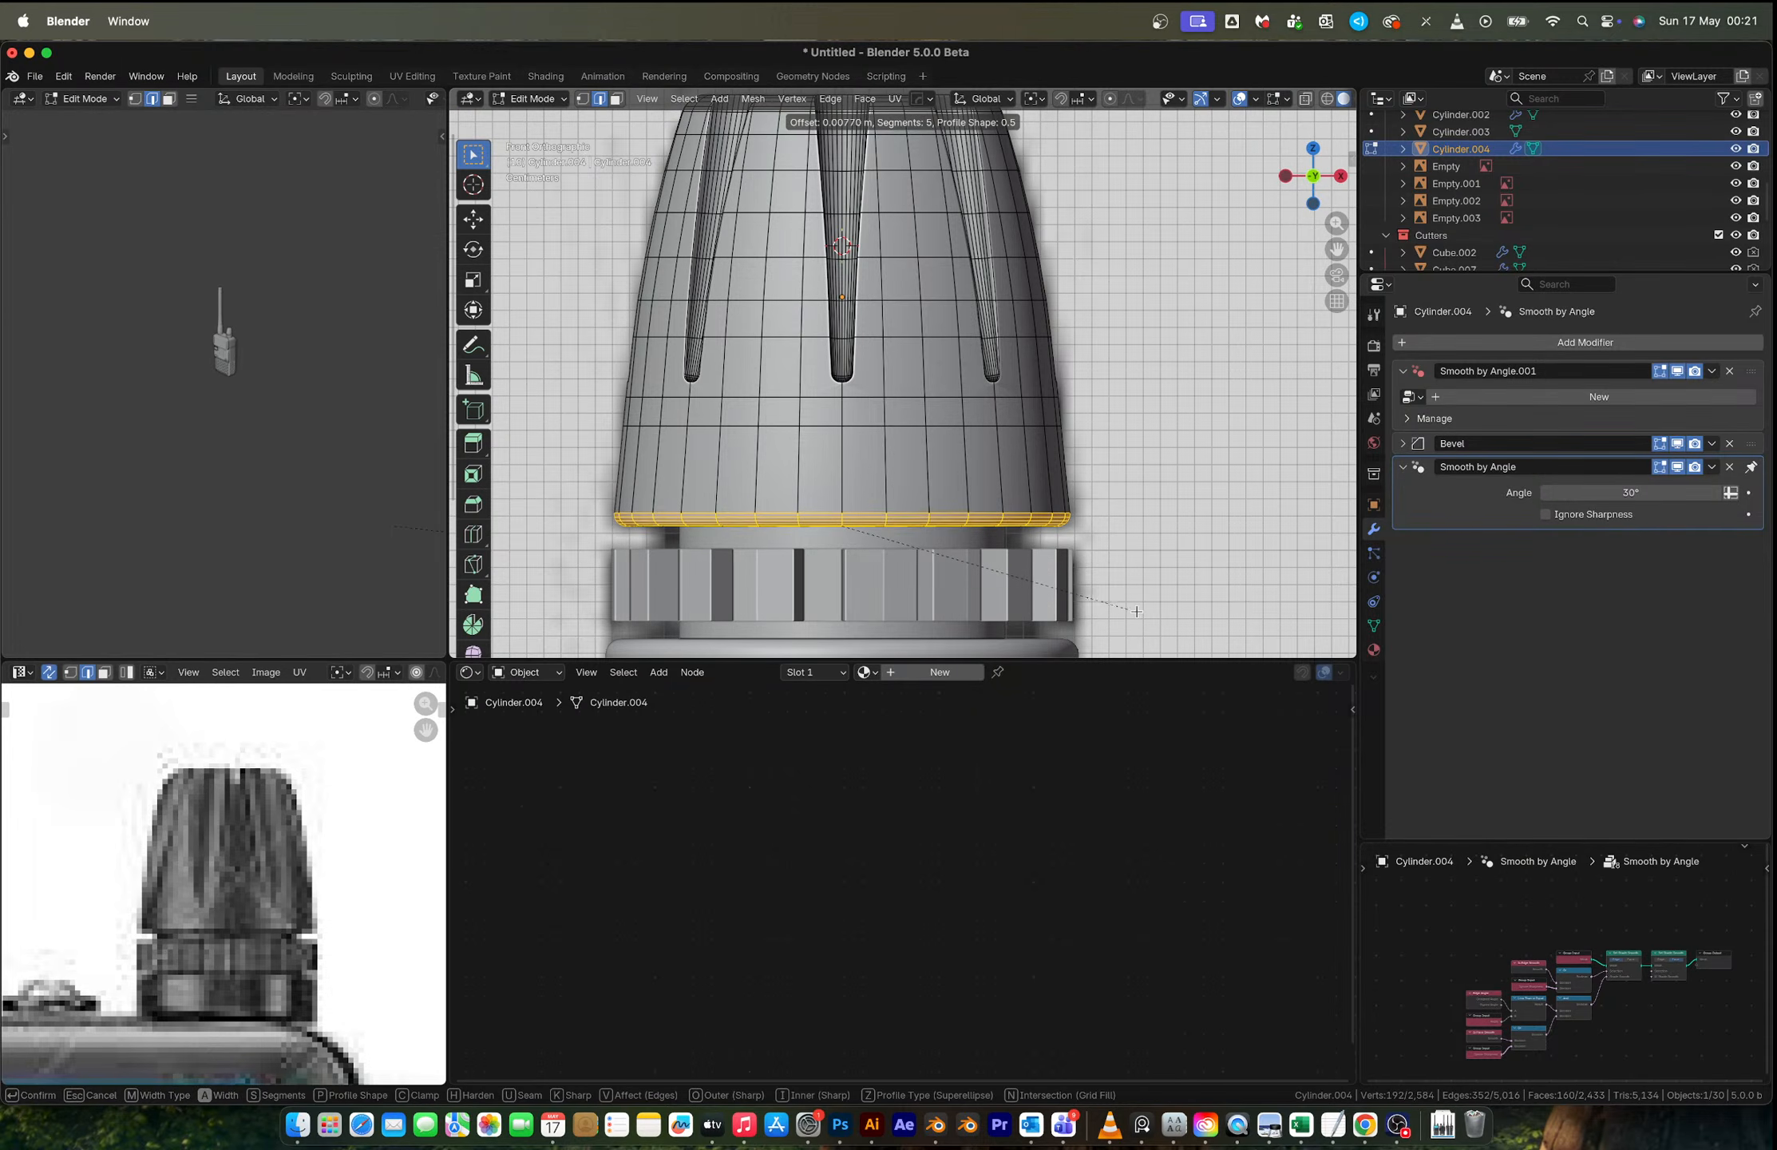
{"action": "left_click", "coordinate": [1039, 535]}
{"action": "key", "text": "Tab"}
{"action": "scroll", "coordinate": [976, 580], "scroll_direction": "down", "scroll_amount": 3}
{"action": "scroll", "coordinate": [963, 625], "scroll_direction": "up", "scroll_amount": 2}
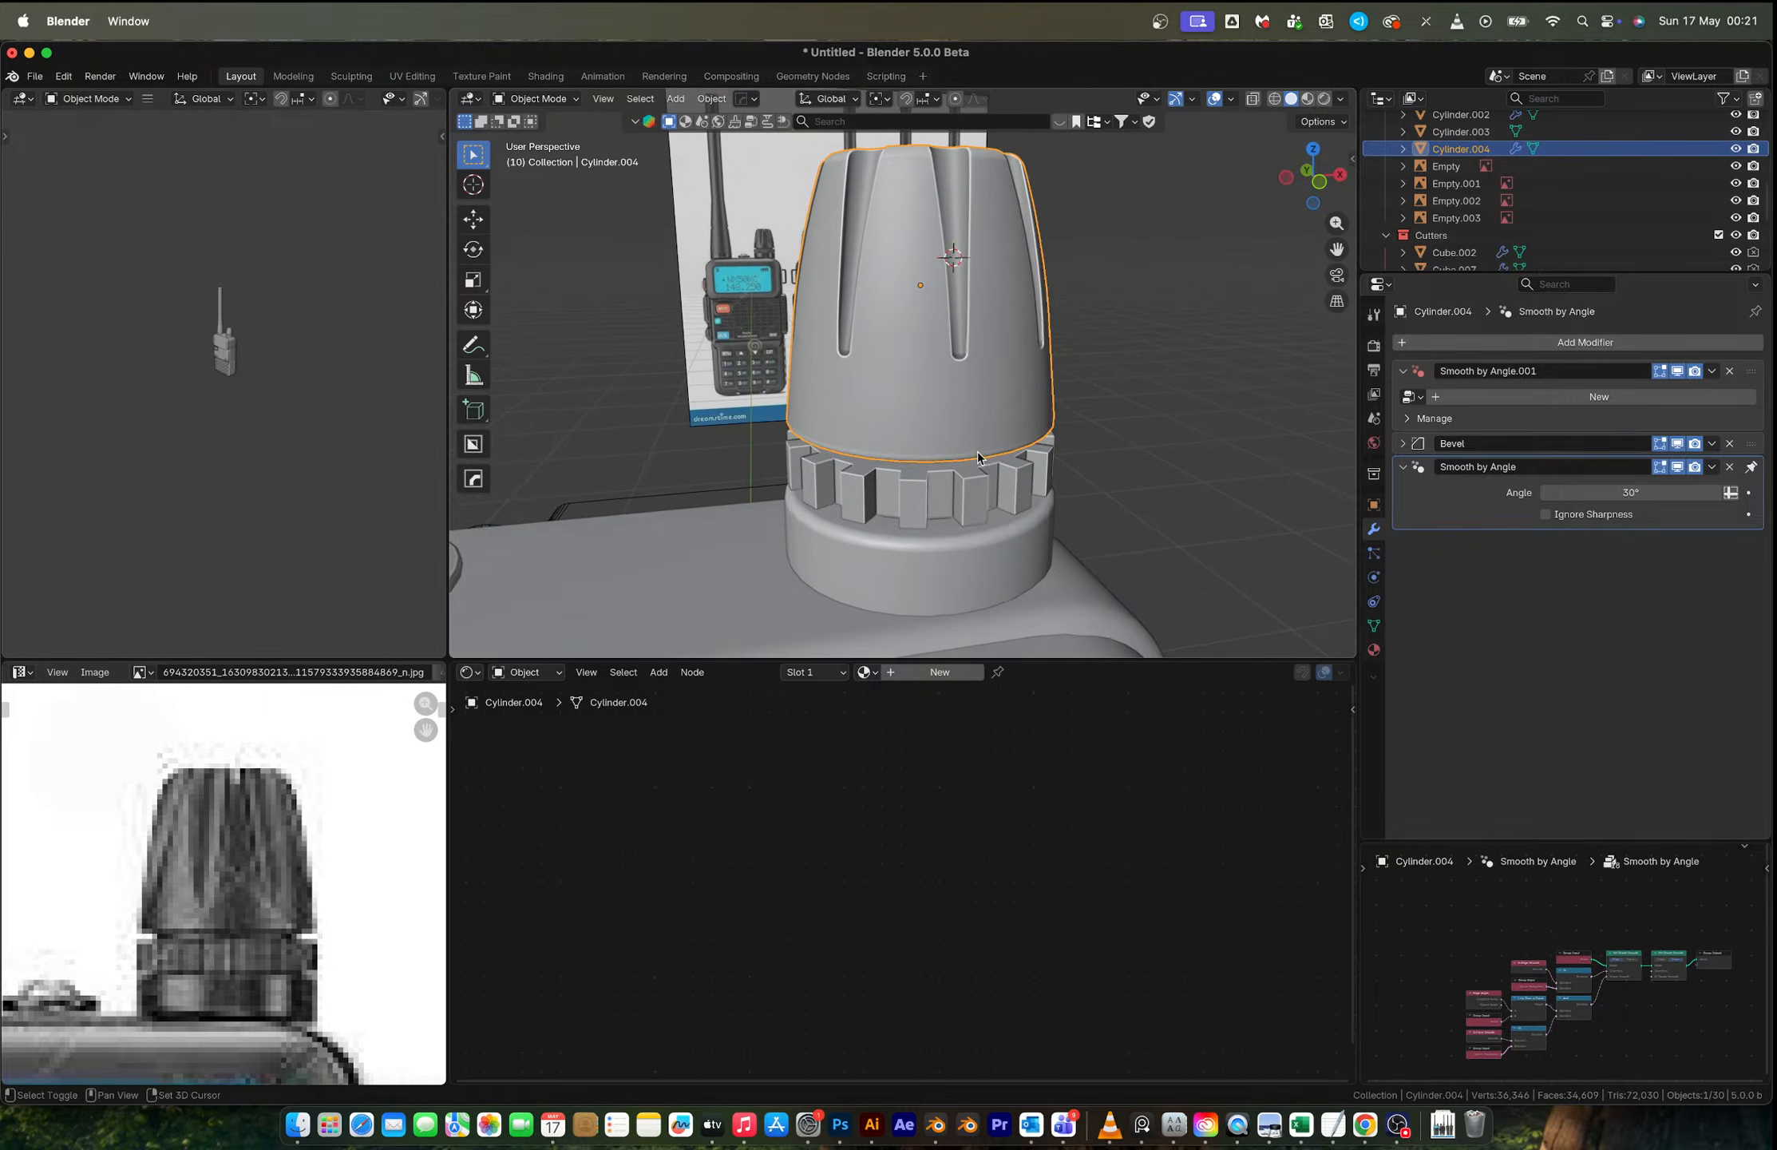
Step: Add a slight HardOps bevel to the toothed ring below the cap and deselect it
{"action": "left_click", "coordinate": [990, 511]}
{"action": "scroll", "coordinate": [993, 478], "scroll_direction": "up", "scroll_amount": 4}
{"action": "key", "text": "q"}
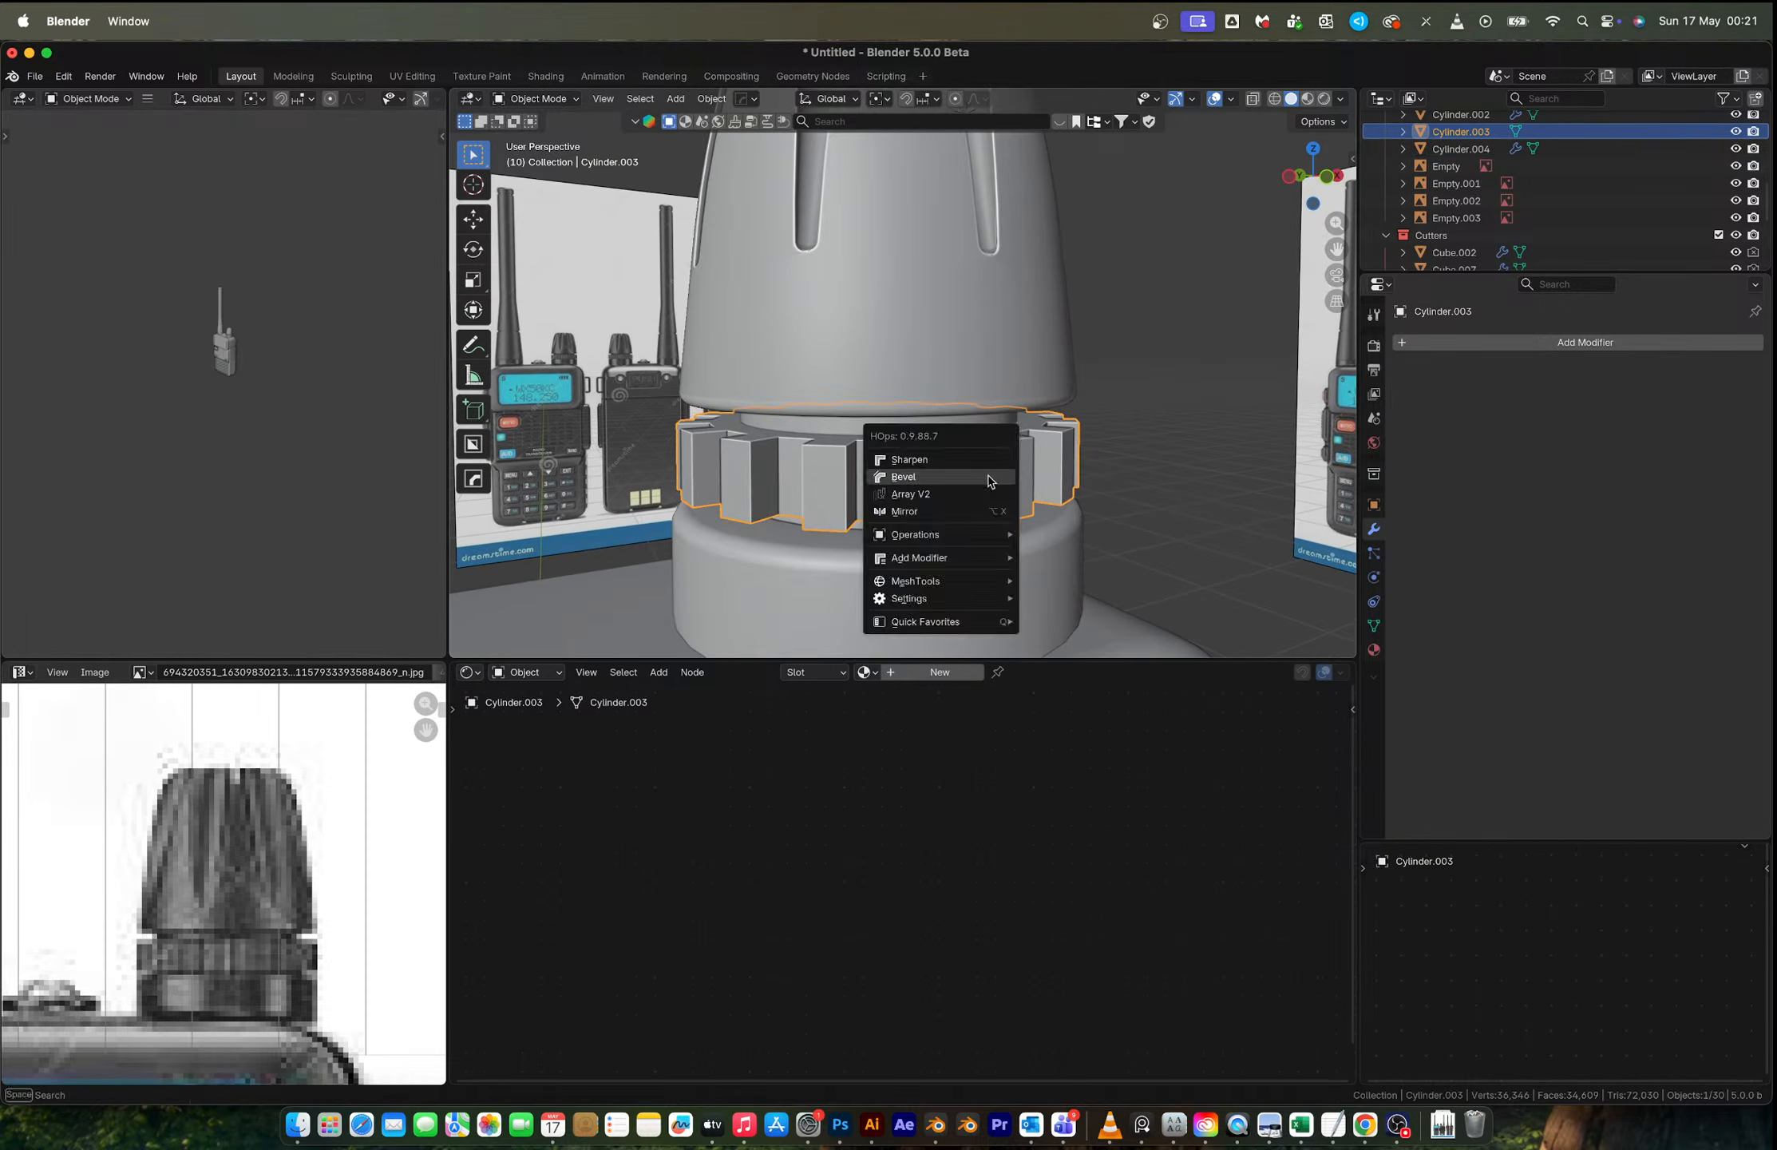
{"action": "left_click", "coordinate": [995, 481]}
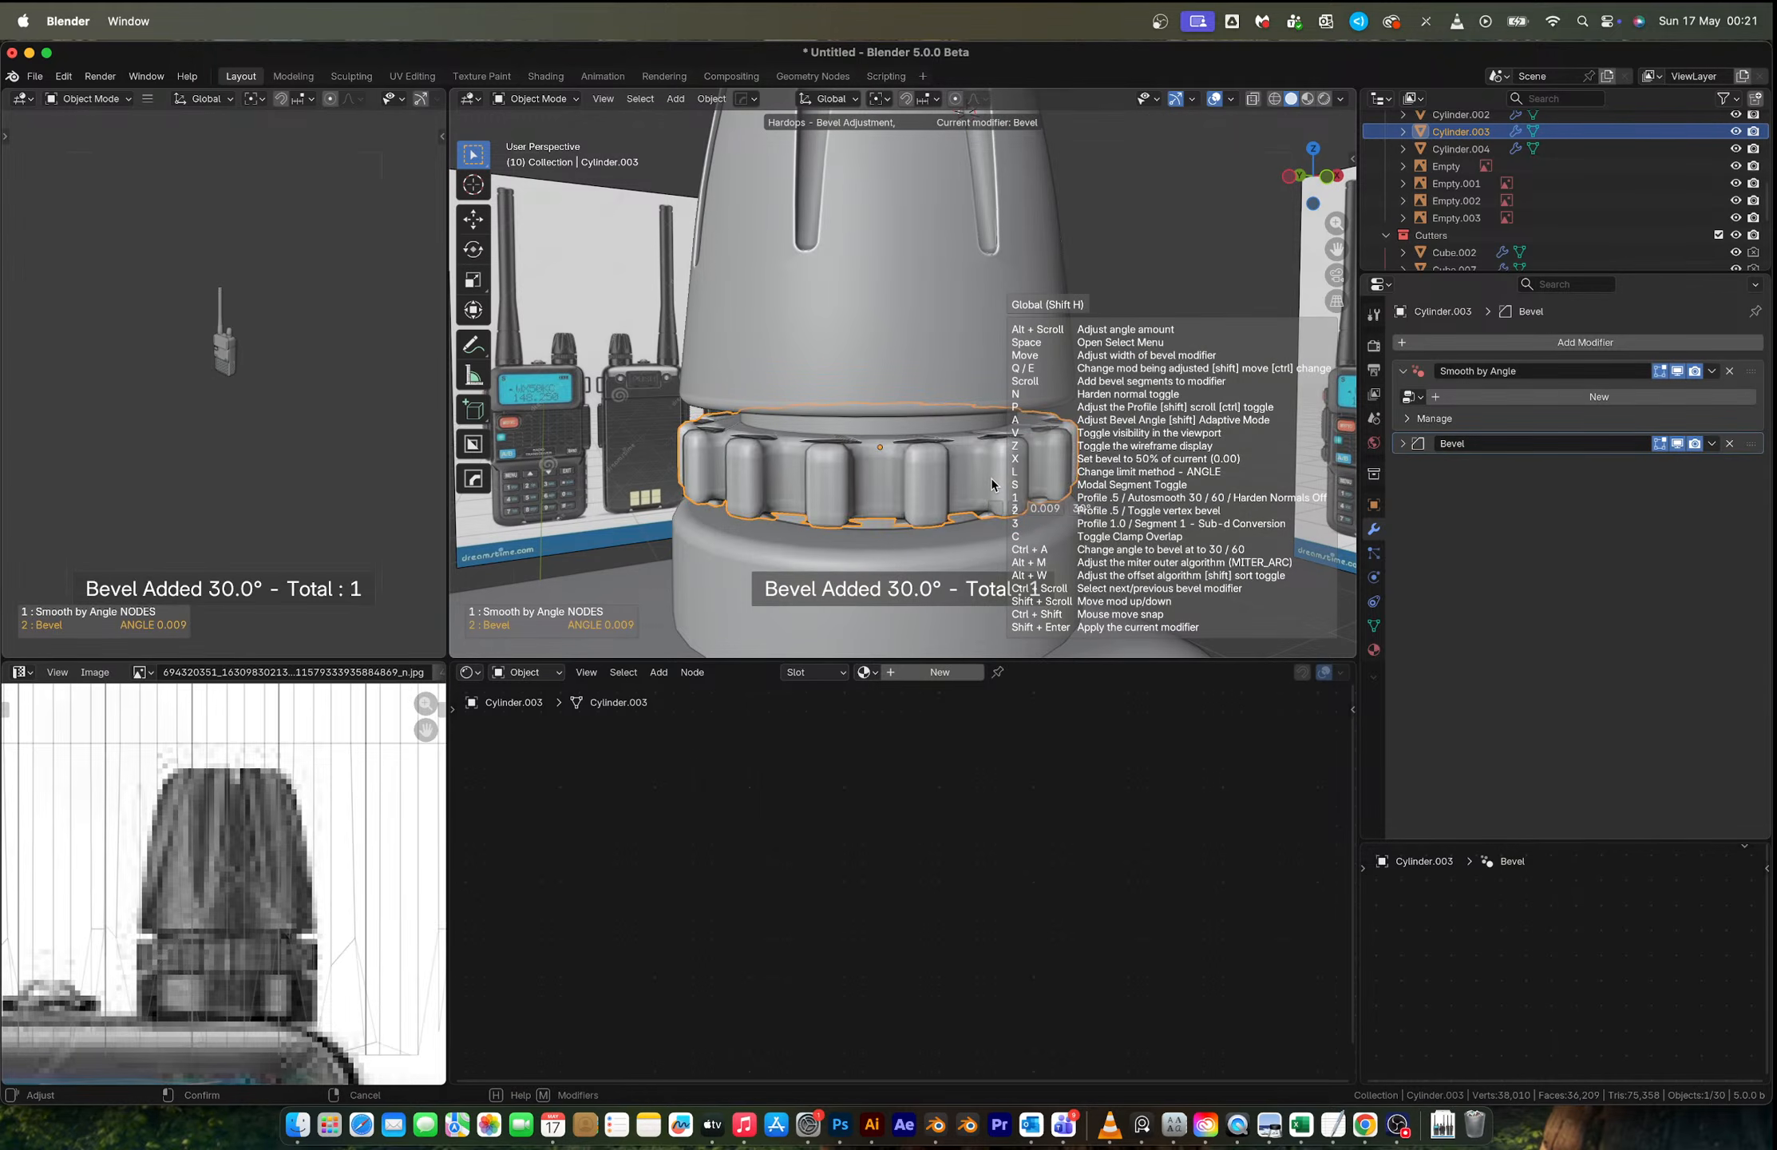
{"action": "left_click", "coordinate": [1049, 485]}
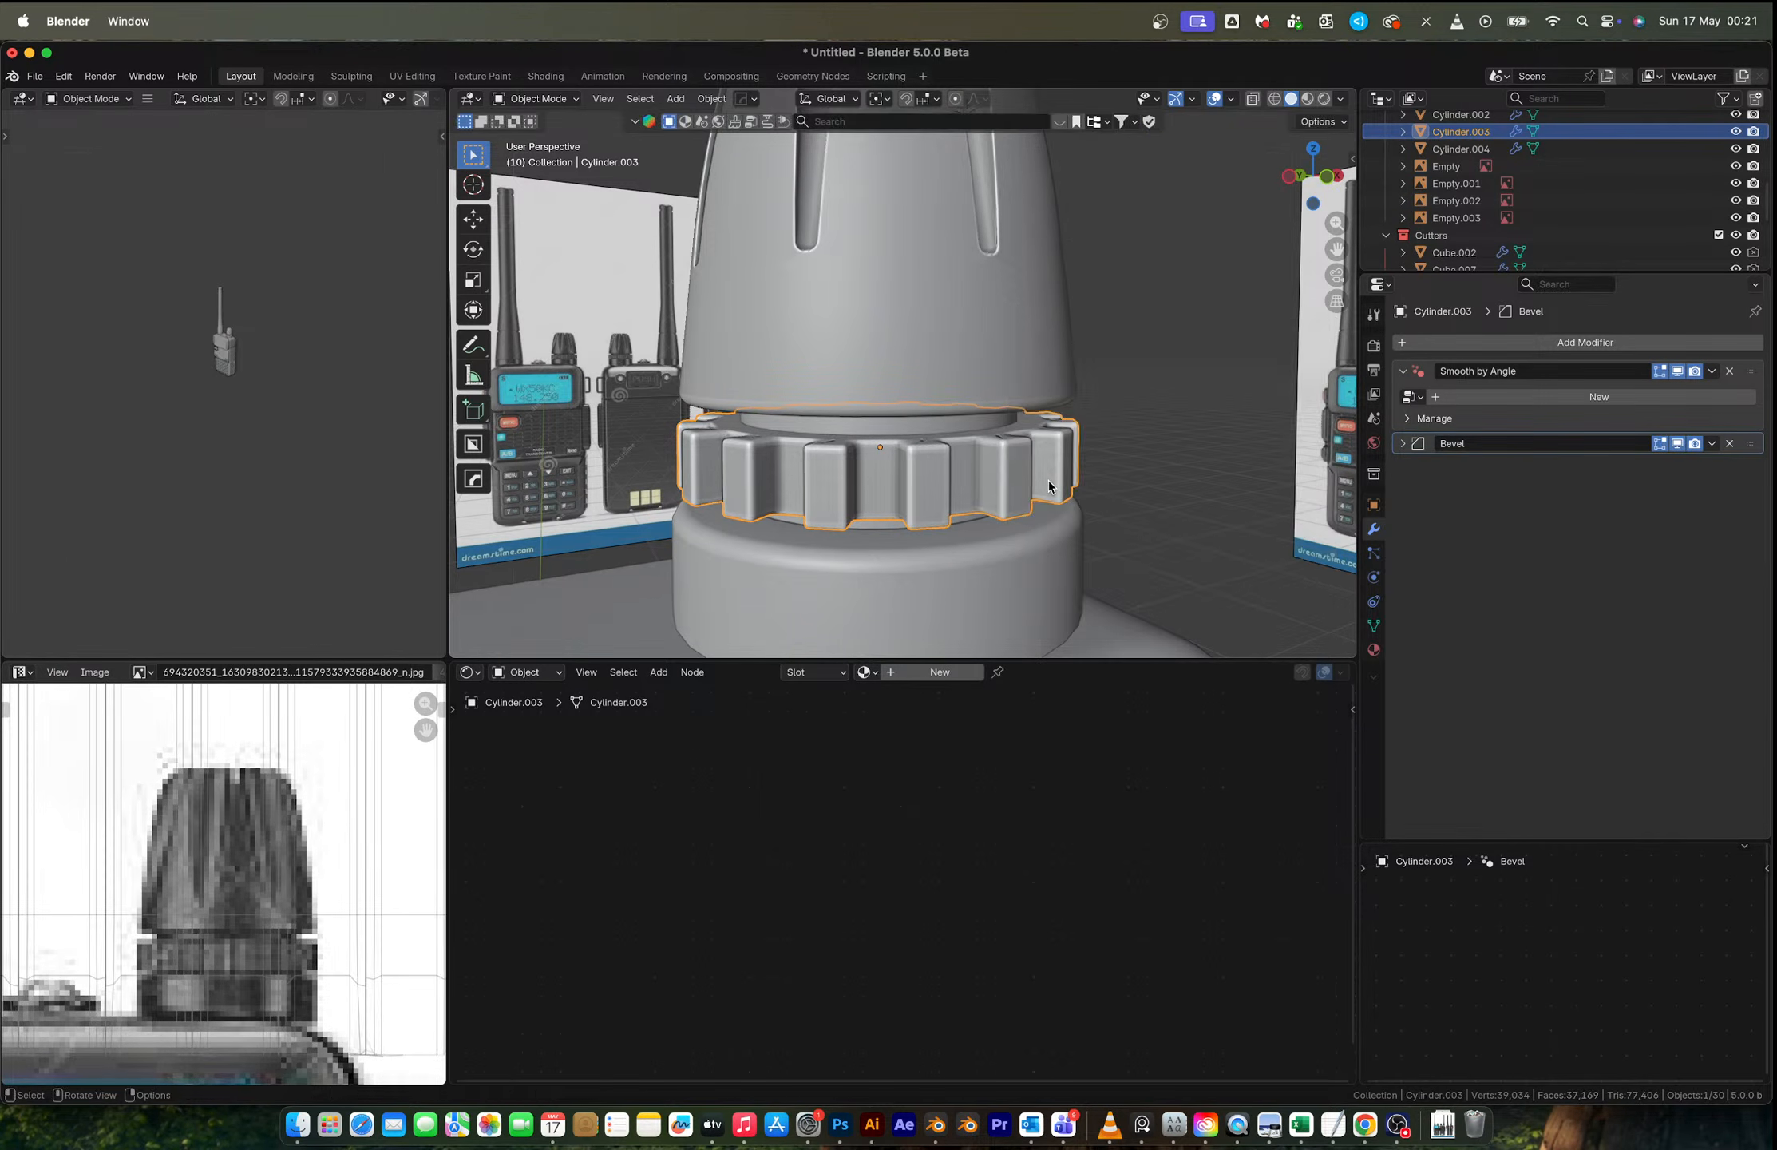
{"action": "scroll", "coordinate": [1052, 486], "scroll_direction": "down", "scroll_amount": 3}
{"action": "left_click", "coordinate": [1108, 434]}
Step: Exclude the Cutters collection from the view layer
{"action": "middle_click_drag", "start_coordinate": [1052, 485], "coordinate": [1212, 394]}
{"action": "scroll", "coordinate": [1108, 433], "scroll_direction": "down", "scroll_amount": 4}
{"action": "scroll", "coordinate": [1061, 489], "scroll_direction": "down", "scroll_amount": 4}
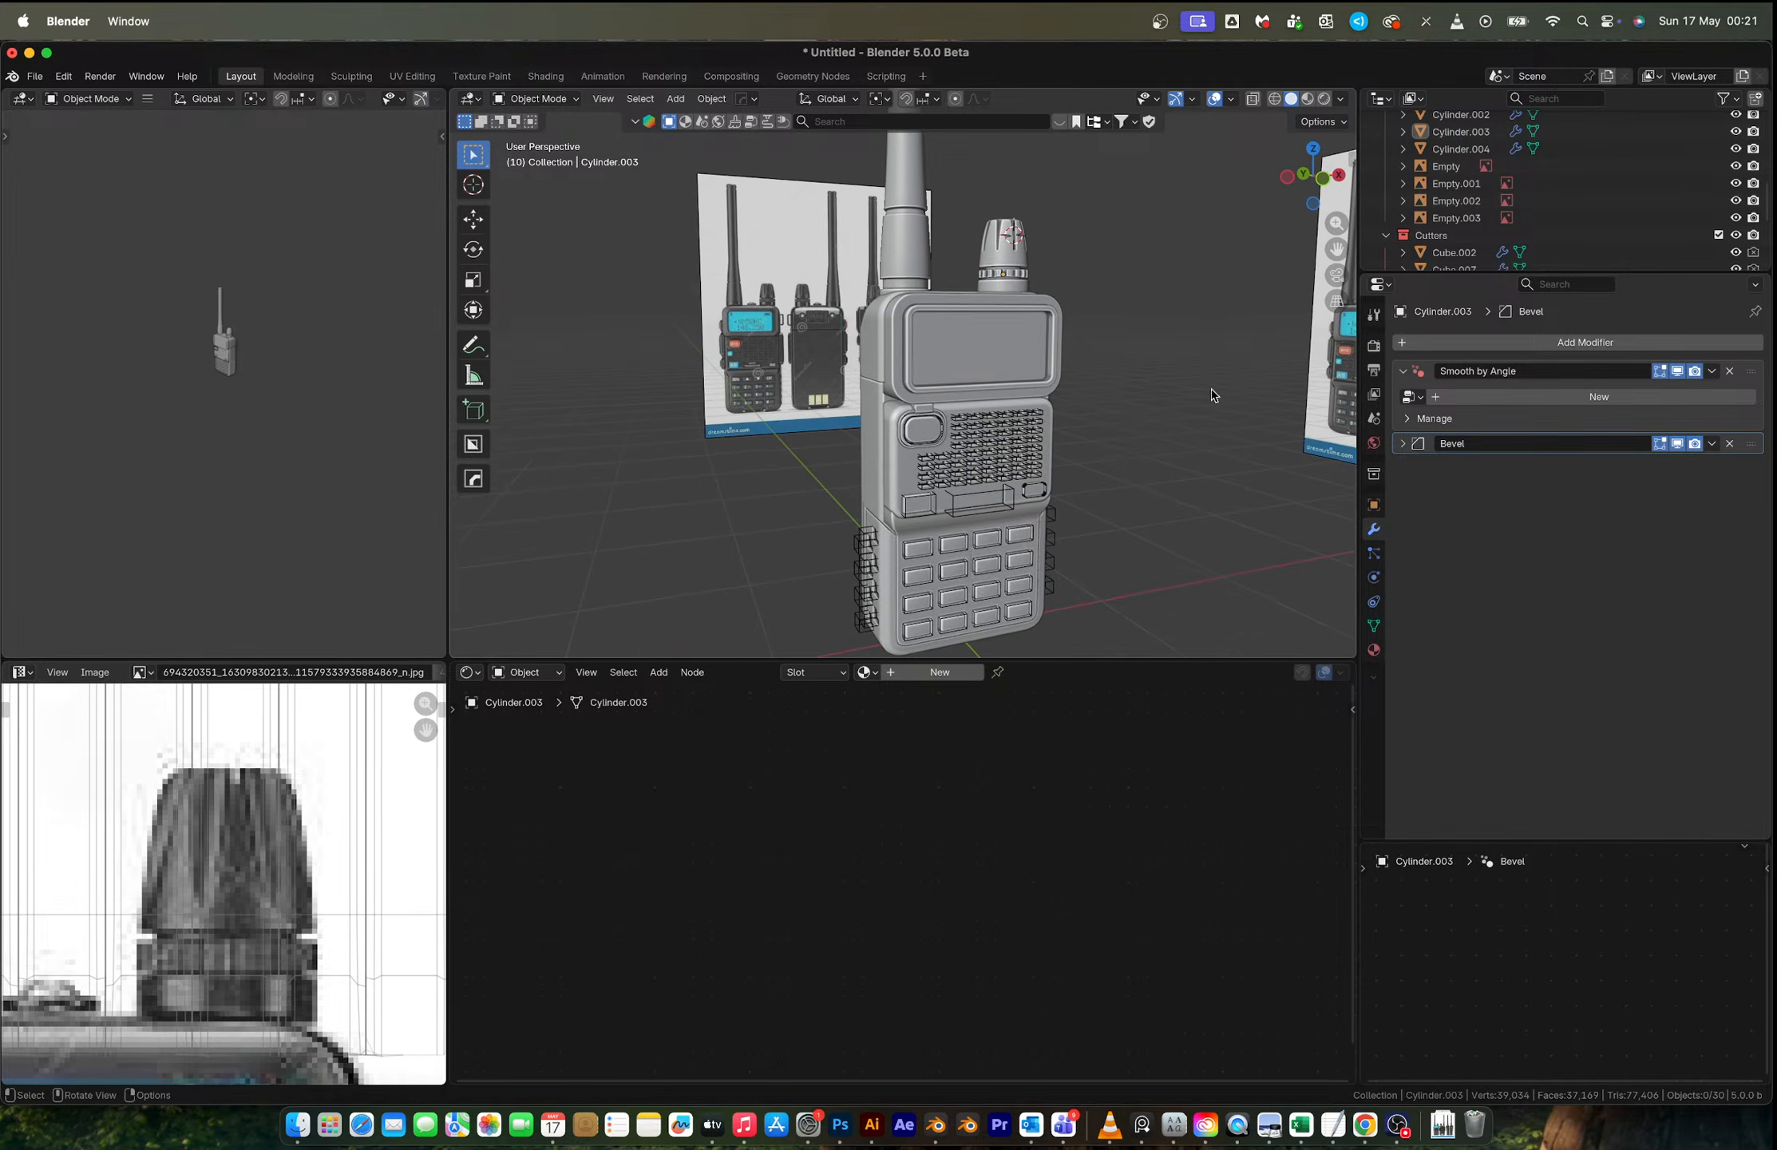
{"action": "left_click", "coordinate": [1719, 235]}
{"action": "middle_click_drag", "start_coordinate": [938, 386], "coordinate": [798, 396]}
{"action": "scroll", "coordinate": [206, 1004], "scroll_direction": "down", "scroll_amount": 5}
Step: Examine the small part between the antenna and knob in the reference image and the front view
{"action": "middle_click_drag", "start_coordinate": [207, 1004], "coordinate": [243, 874]}
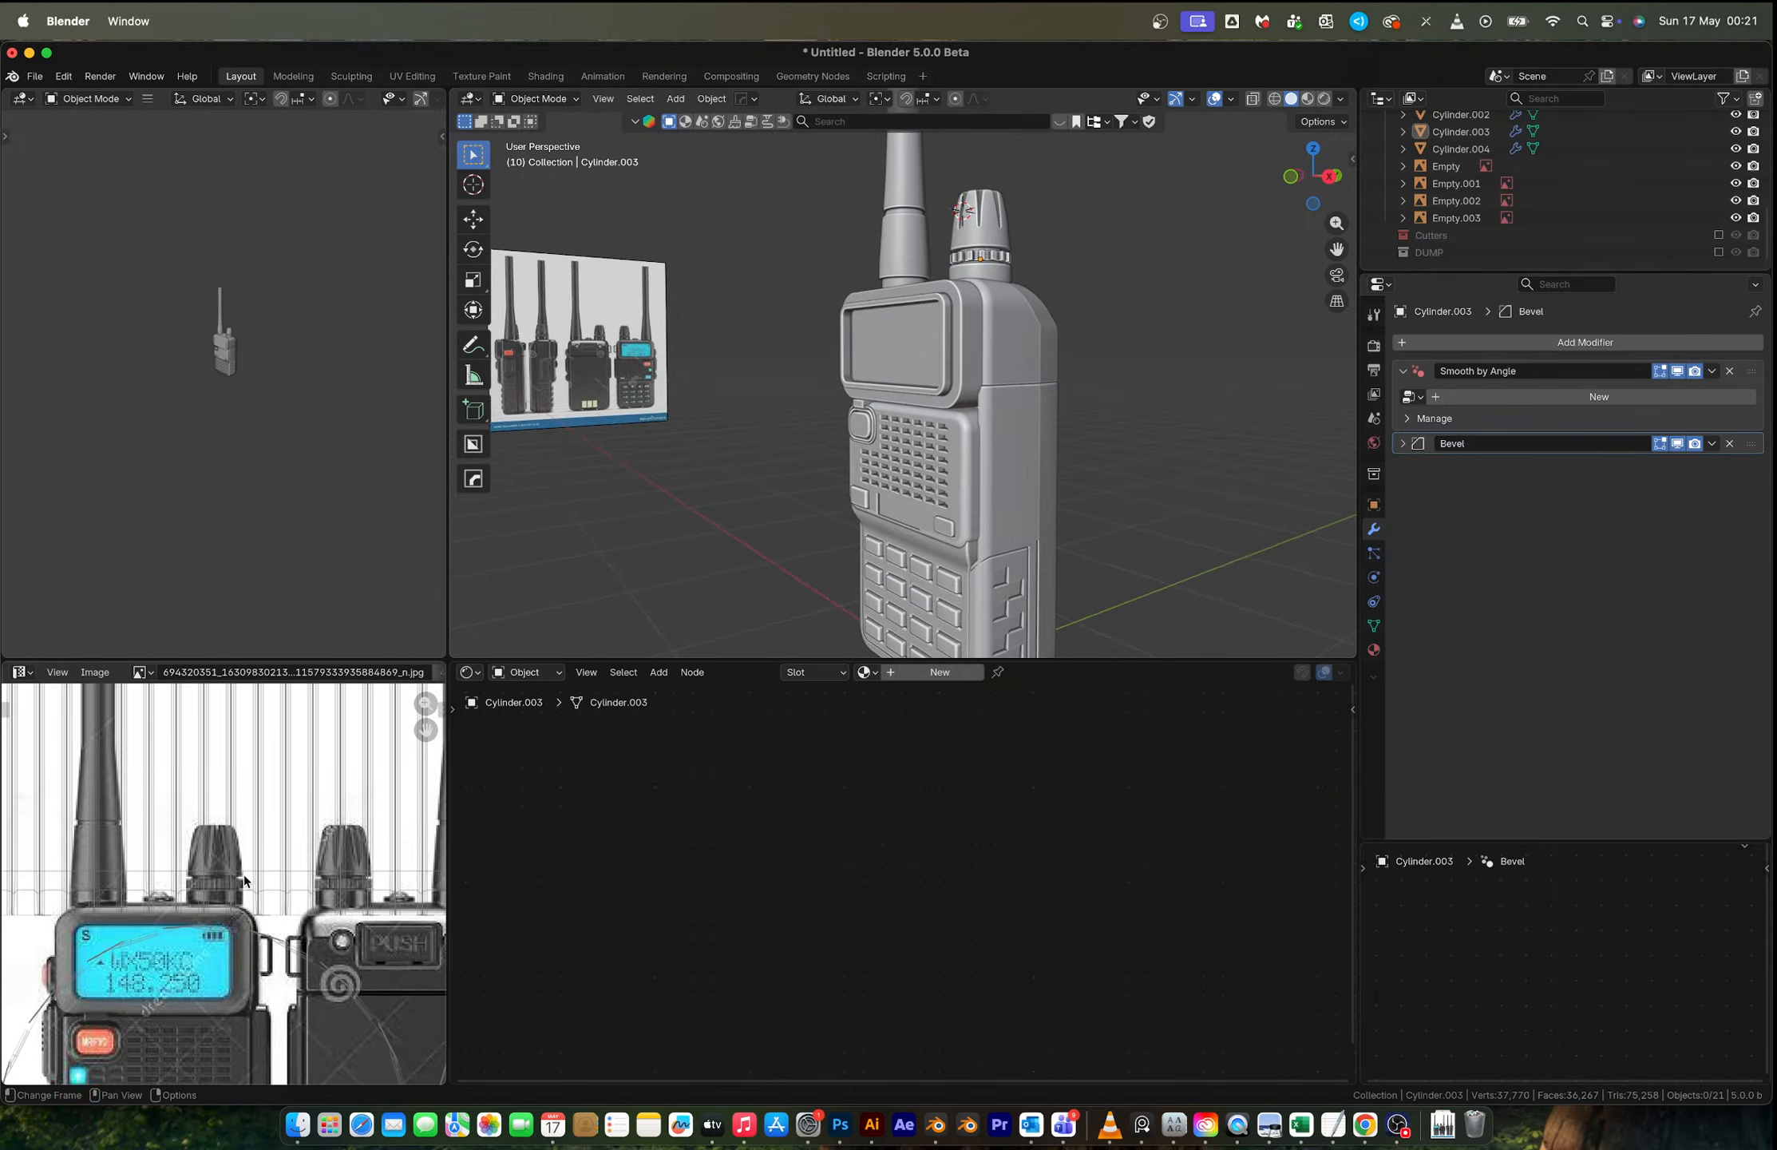
{"action": "scroll", "coordinate": [250, 929], "scroll_direction": "down", "scroll_amount": 1}
{"action": "middle_click_drag", "start_coordinate": [262, 944], "coordinate": [250, 900]}
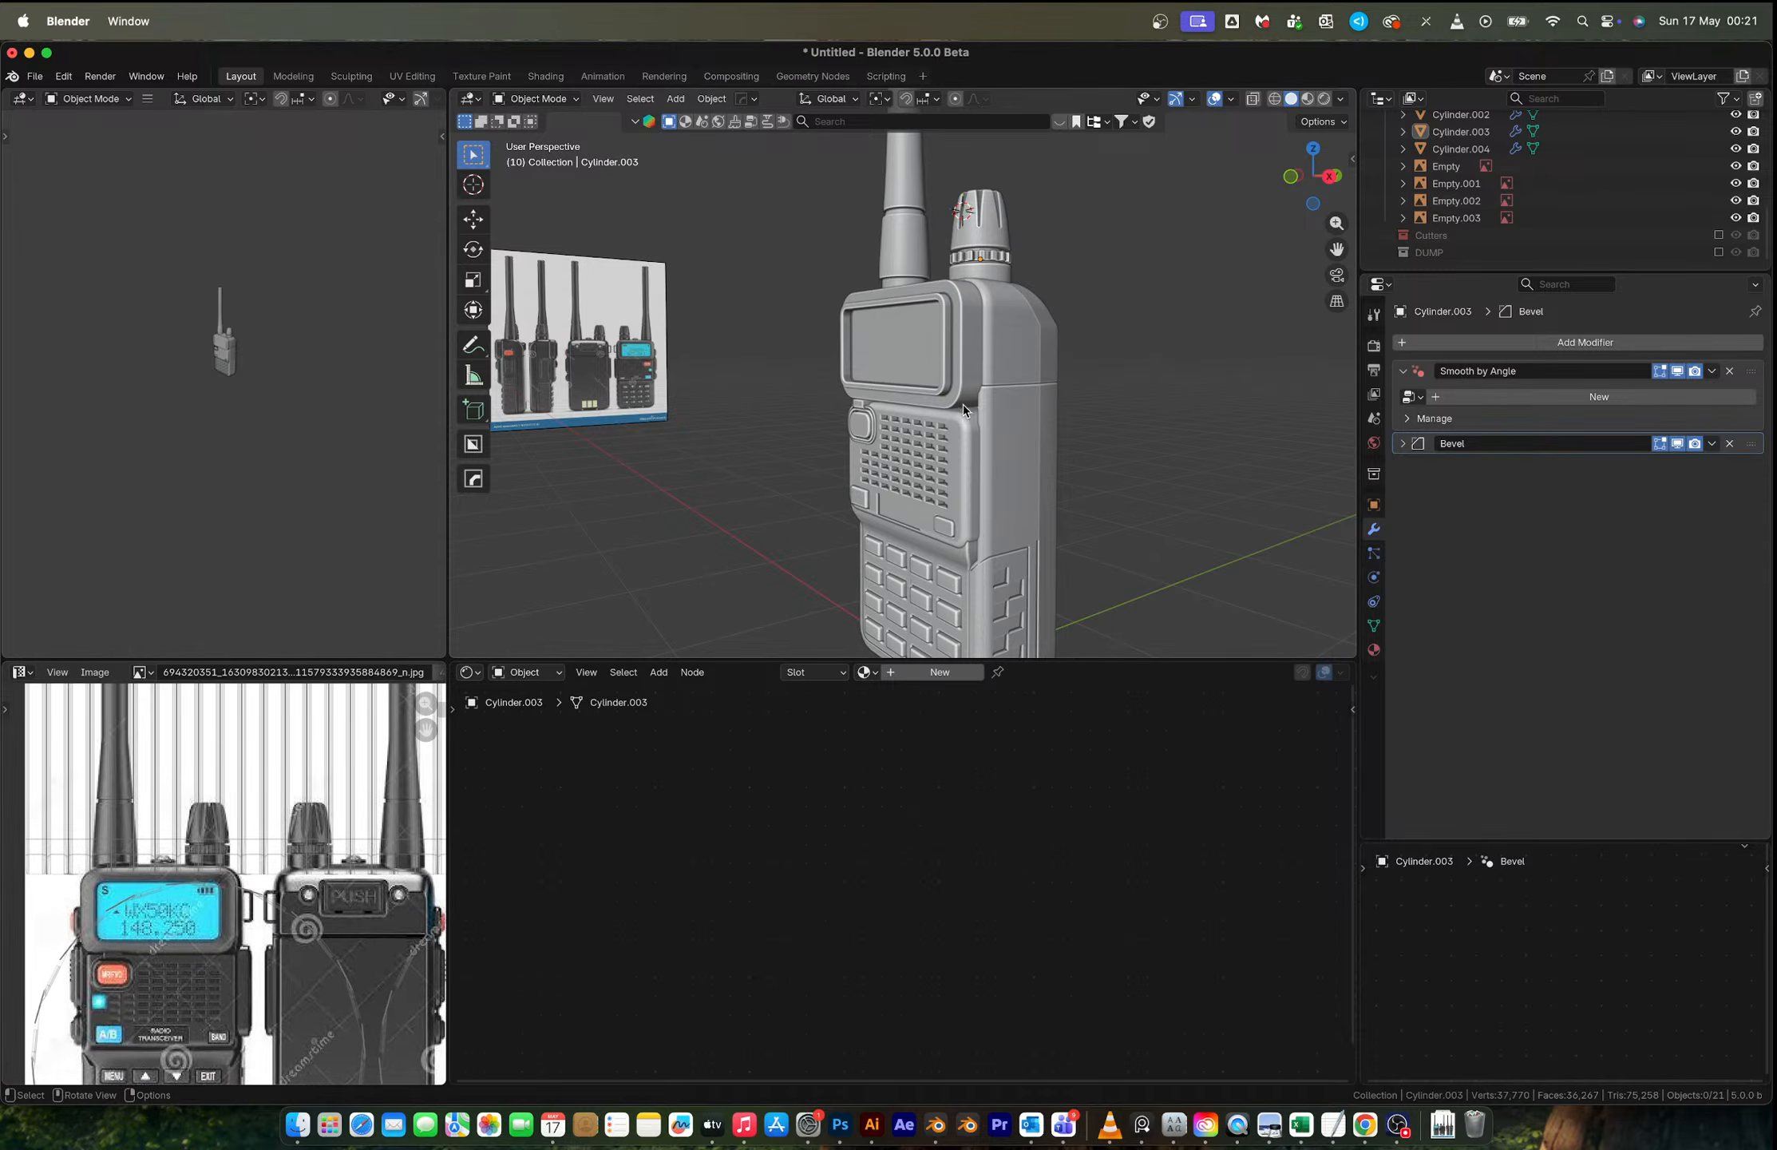
{"action": "middle_click_drag", "start_coordinate": [962, 404], "coordinate": [973, 336]}
{"action": "scroll", "coordinate": [973, 336], "scroll_direction": "up", "scroll_amount": 5}
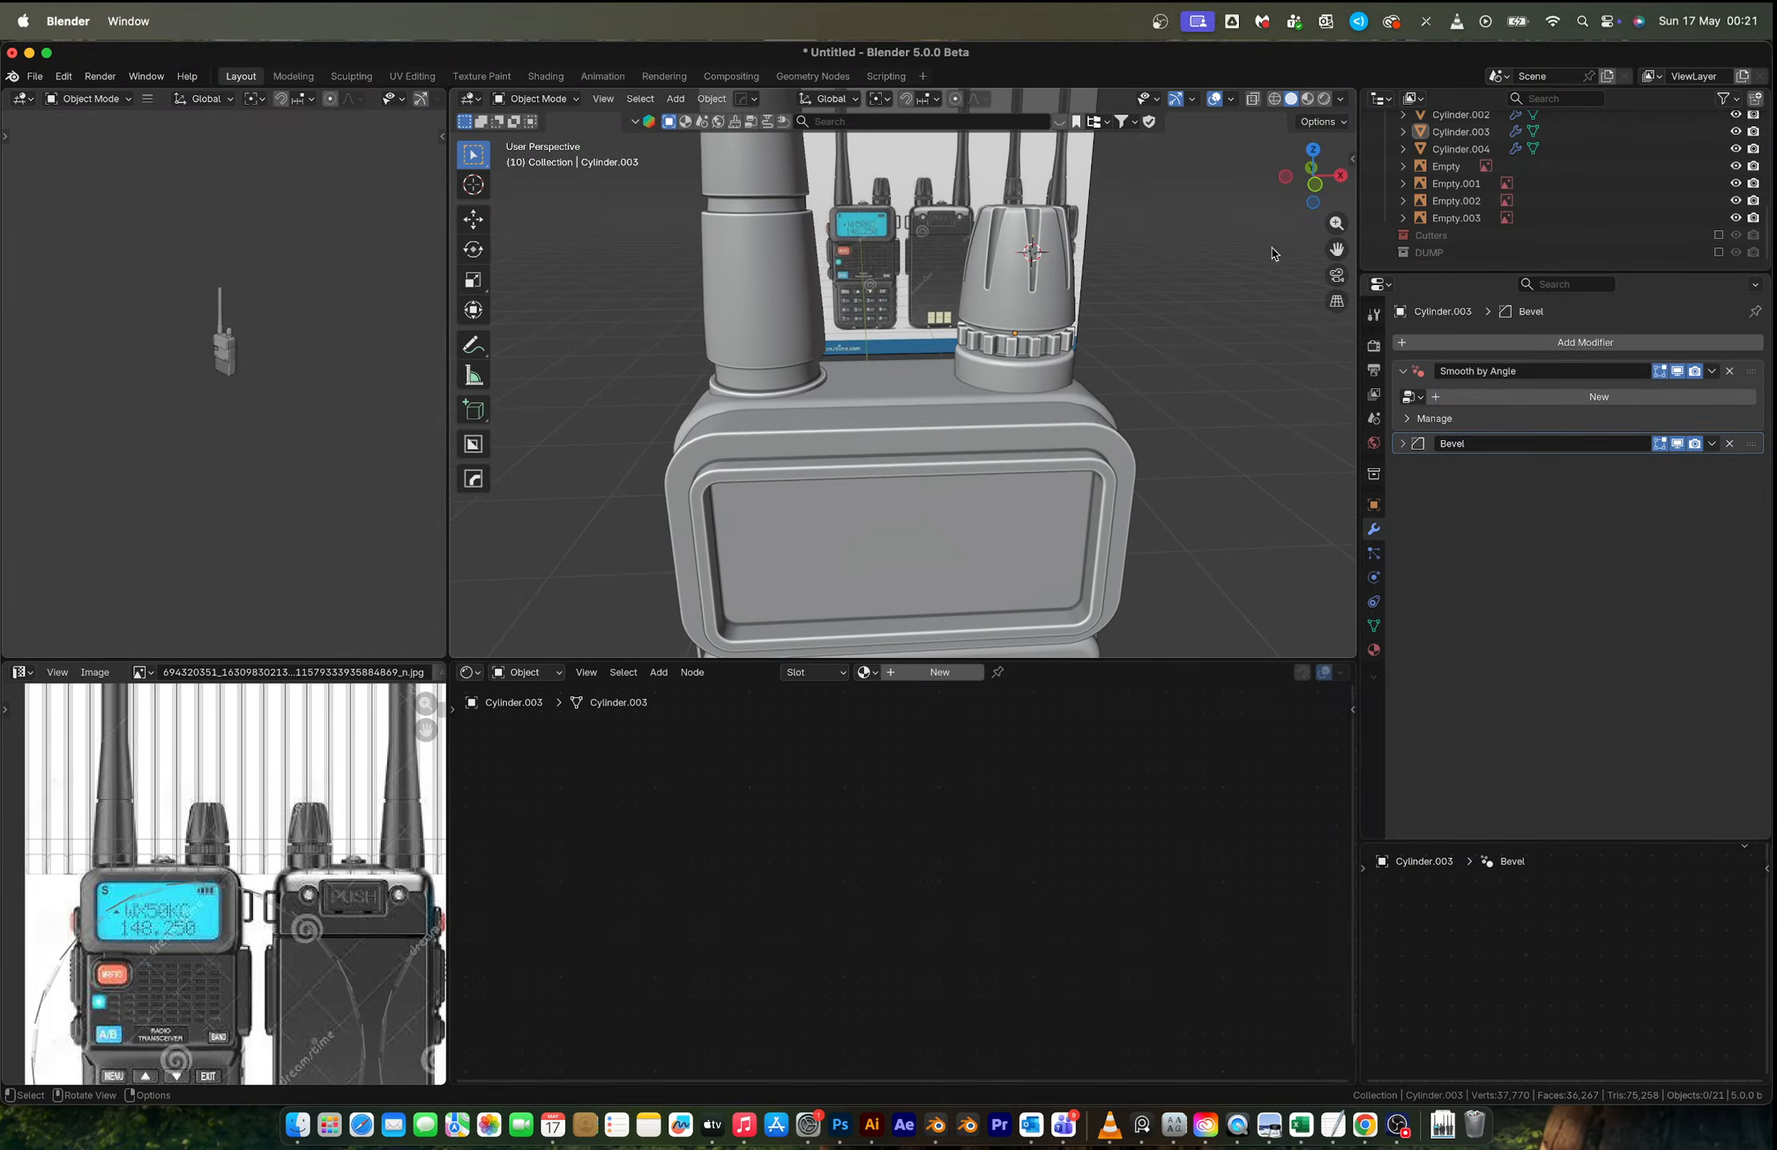
{"action": "left_click", "coordinate": [1317, 185]}
{"action": "scroll", "coordinate": [949, 381], "scroll_direction": "up", "scroll_amount": 4}
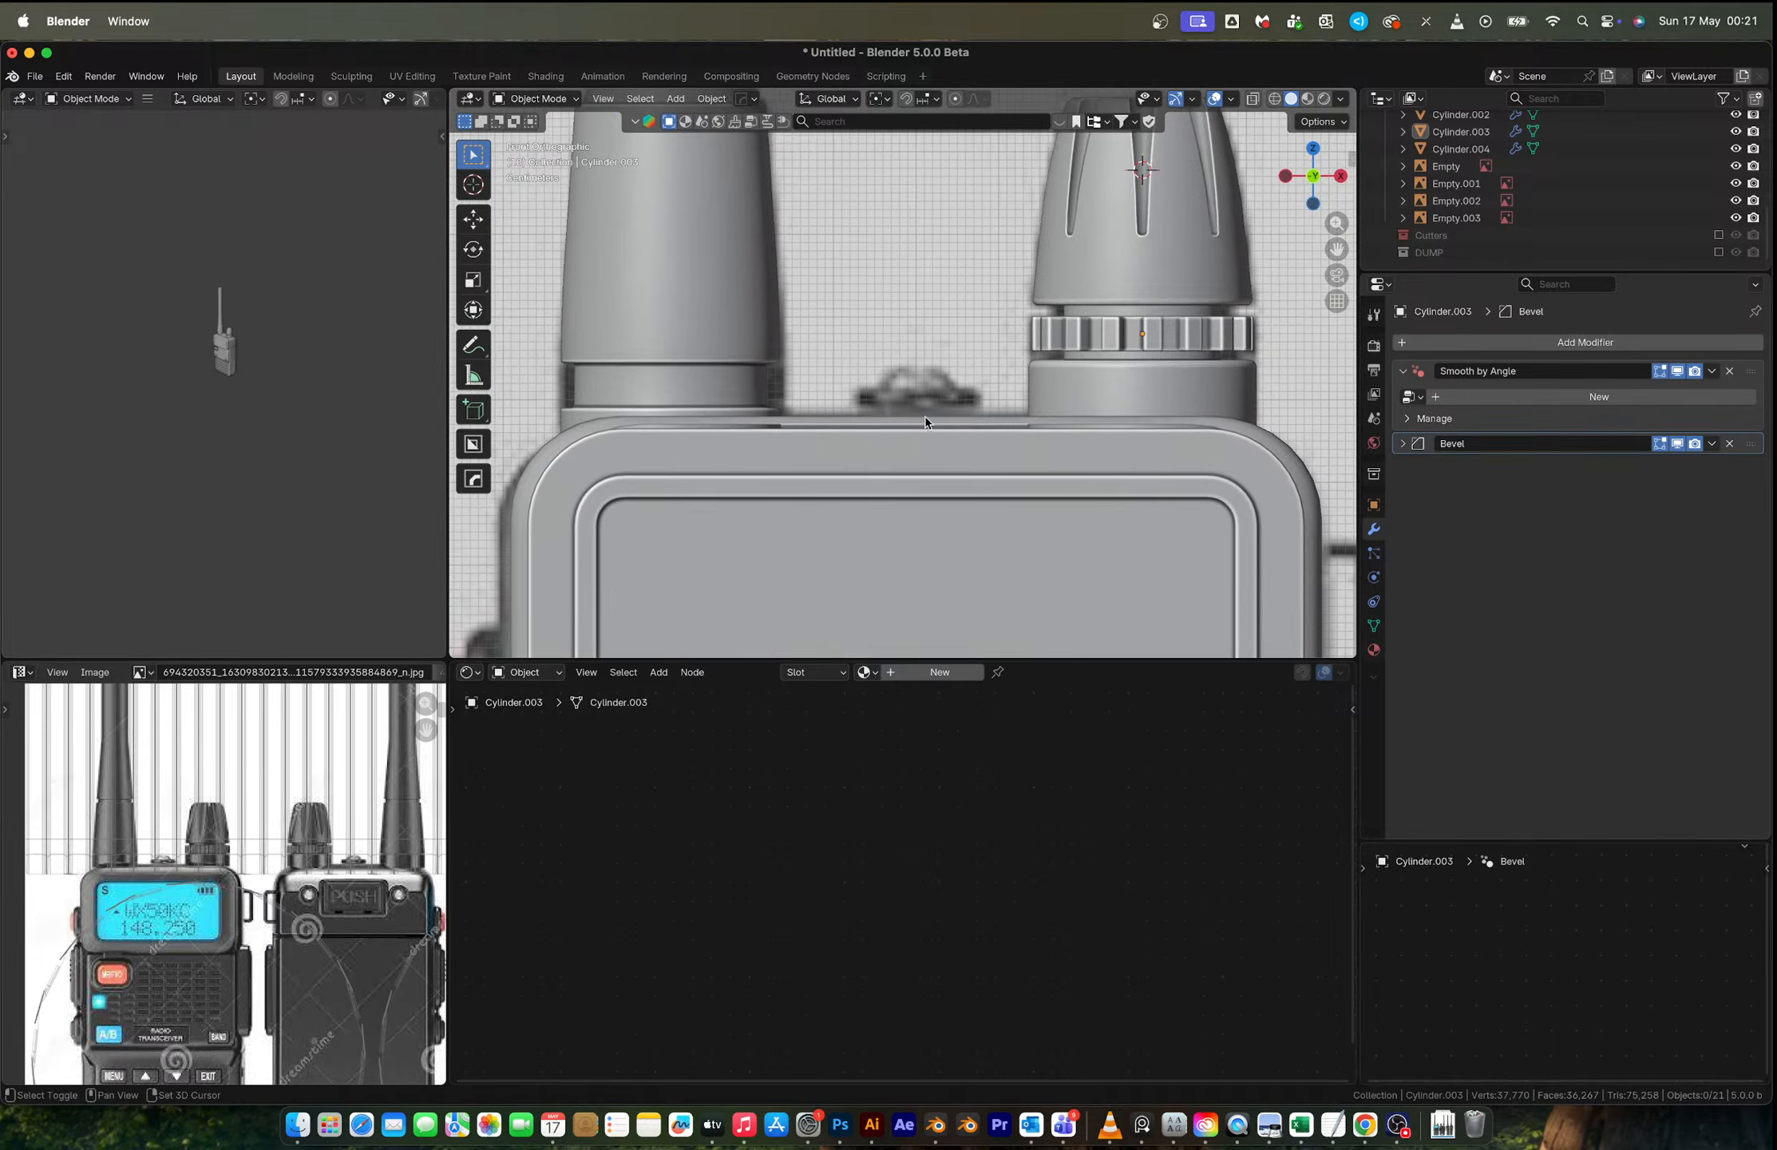
{"action": "scroll", "coordinate": [175, 860], "scroll_direction": "up", "scroll_amount": 5}
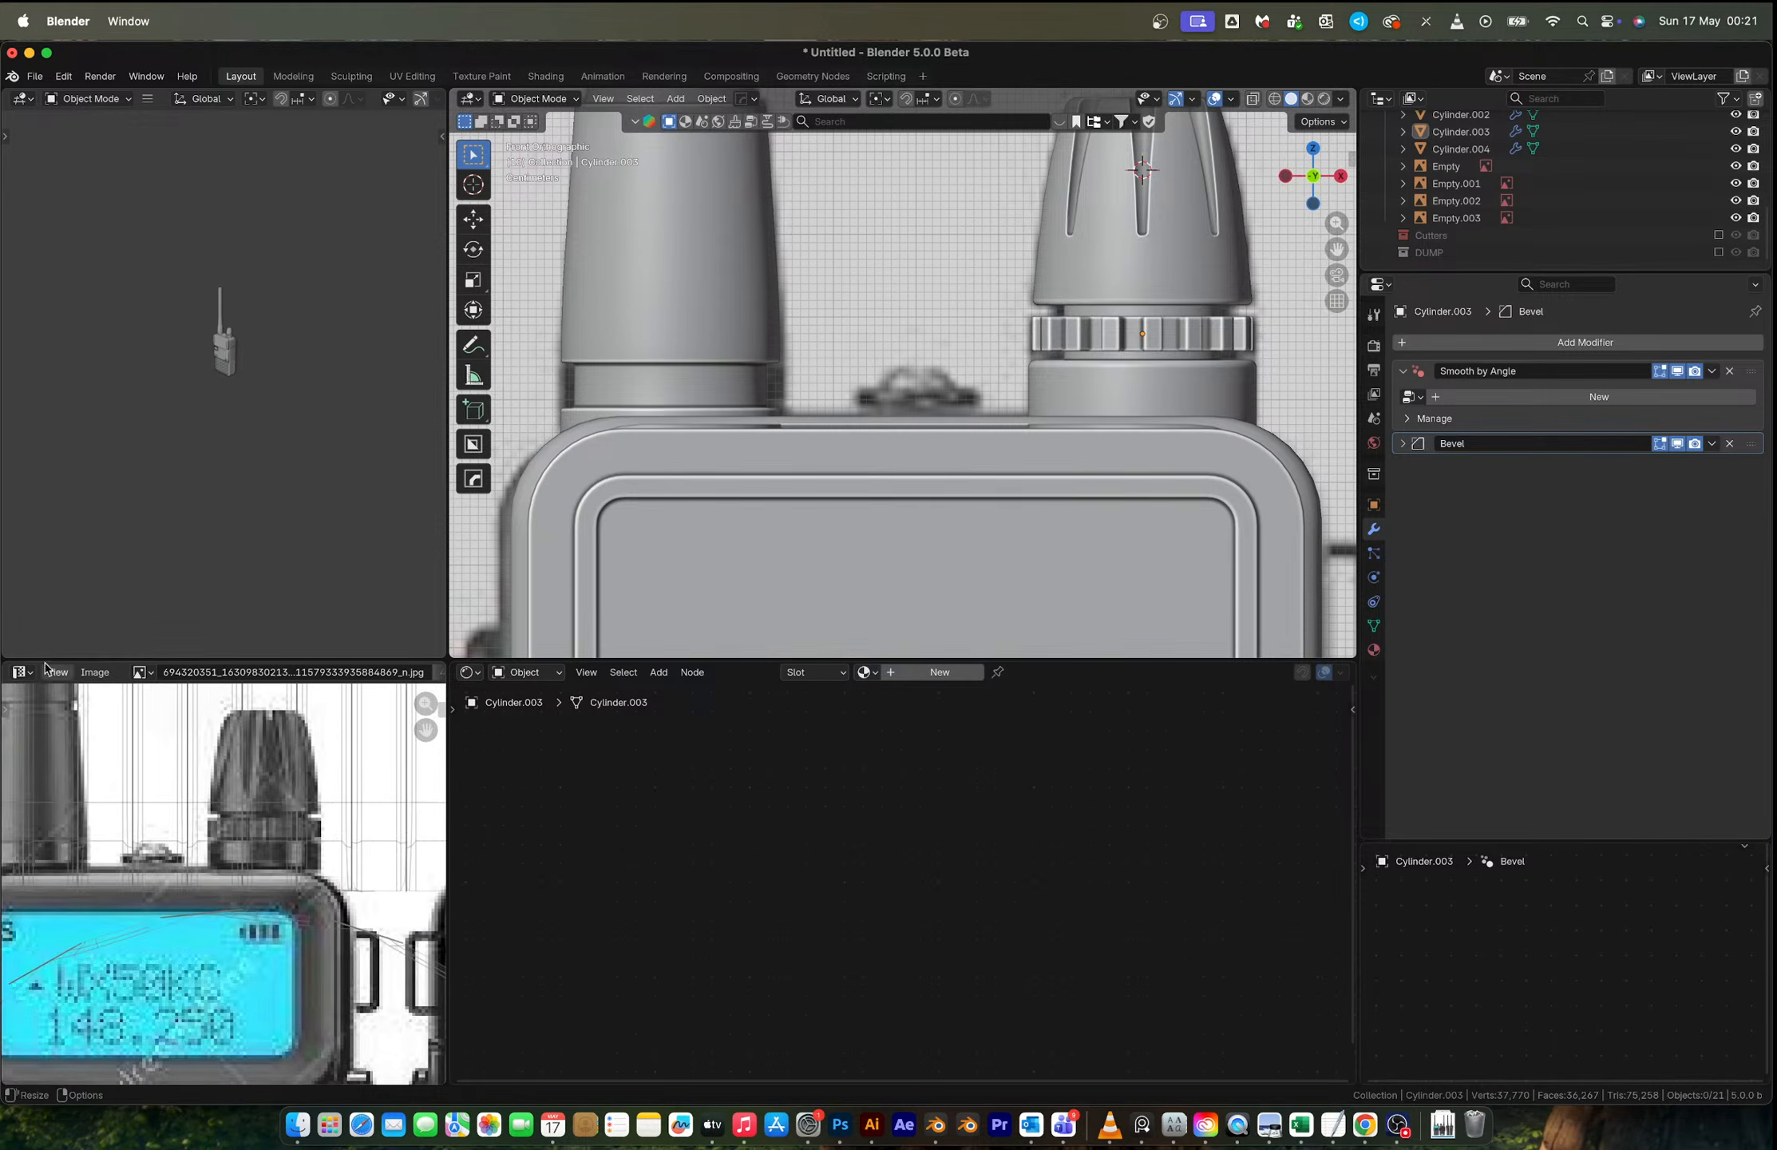
Step: Change the reference image's editor to the Image Editor and enlarge the small part on top of the radio
{"action": "left_click", "coordinate": [18, 673]}
{"action": "left_click", "coordinate": [63, 737]}
{"action": "scroll", "coordinate": [197, 873], "scroll_direction": "up", "scroll_amount": 3}
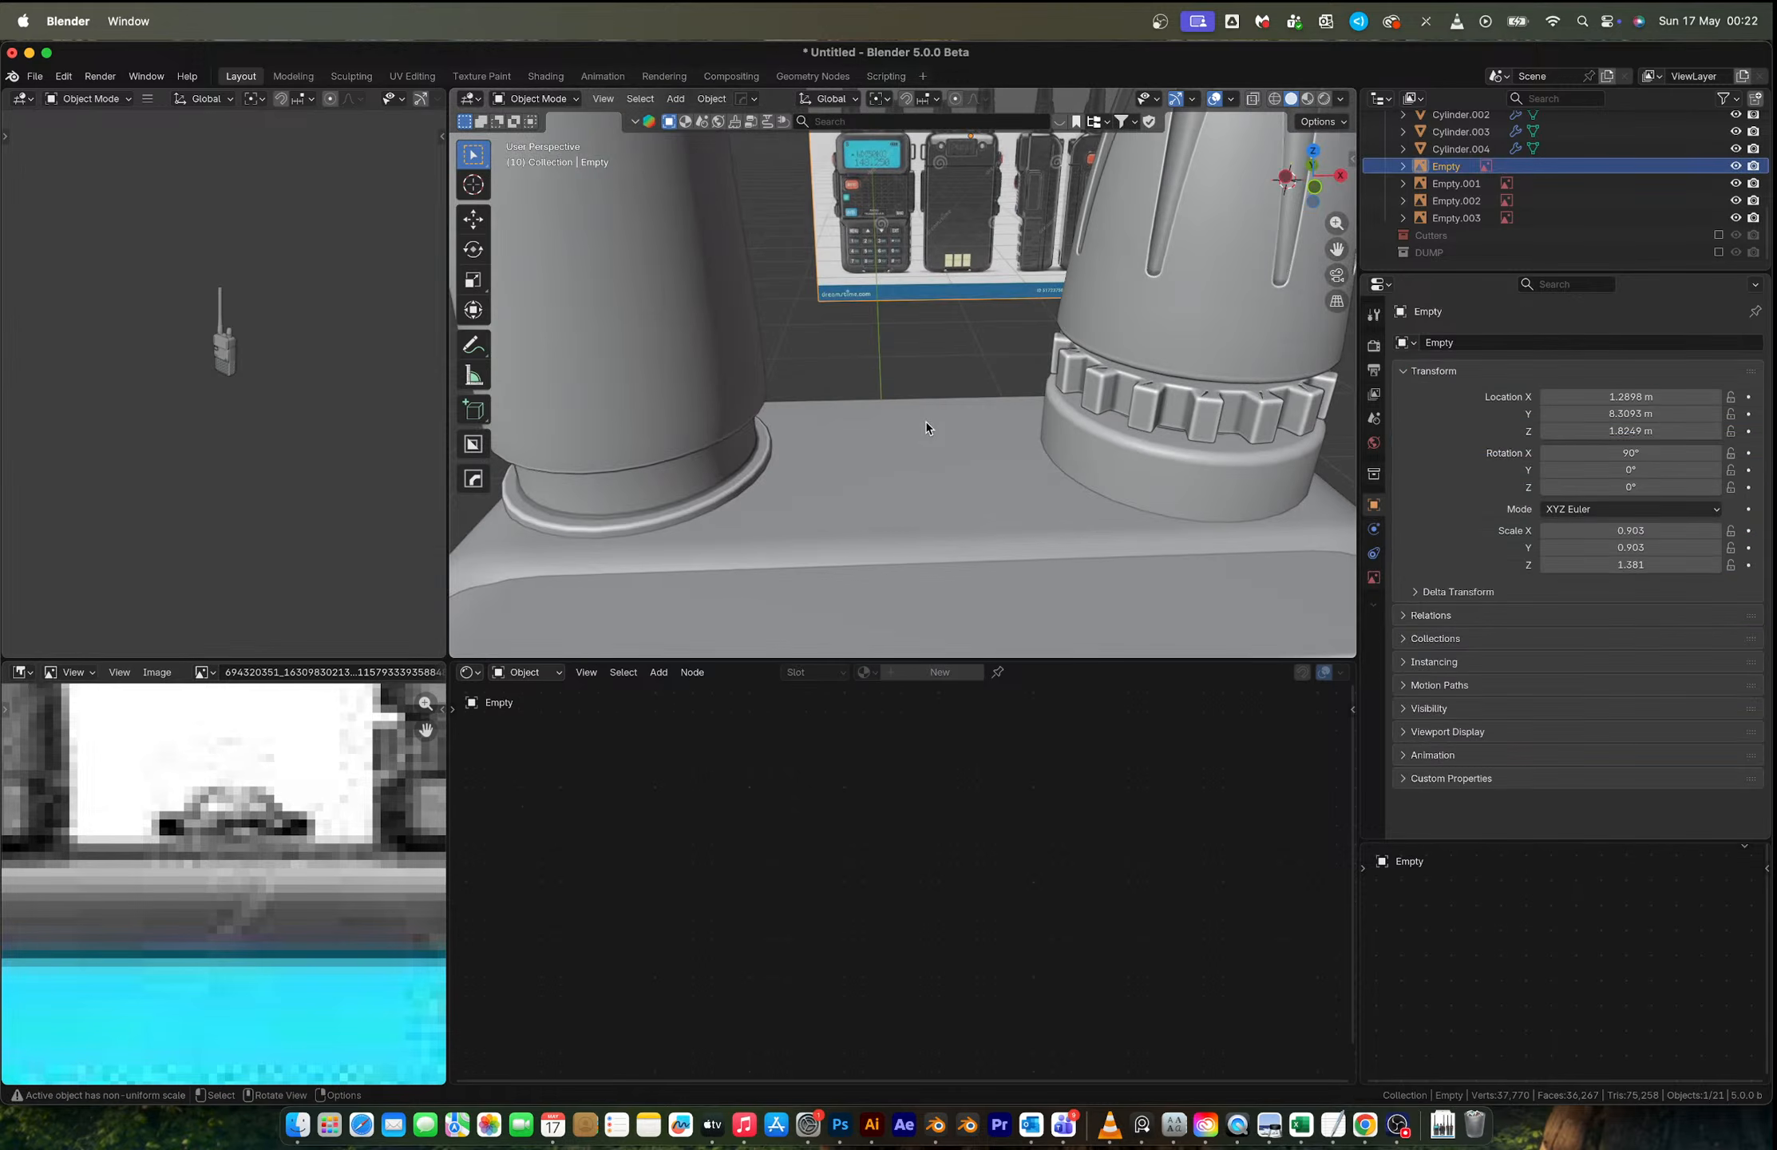
Step: Select the edges across the body's top between antenna and knob and snap the 3D cursor to them
{"action": "left_click", "coordinate": [922, 453]}
{"action": "key", "text": "shift+s"}
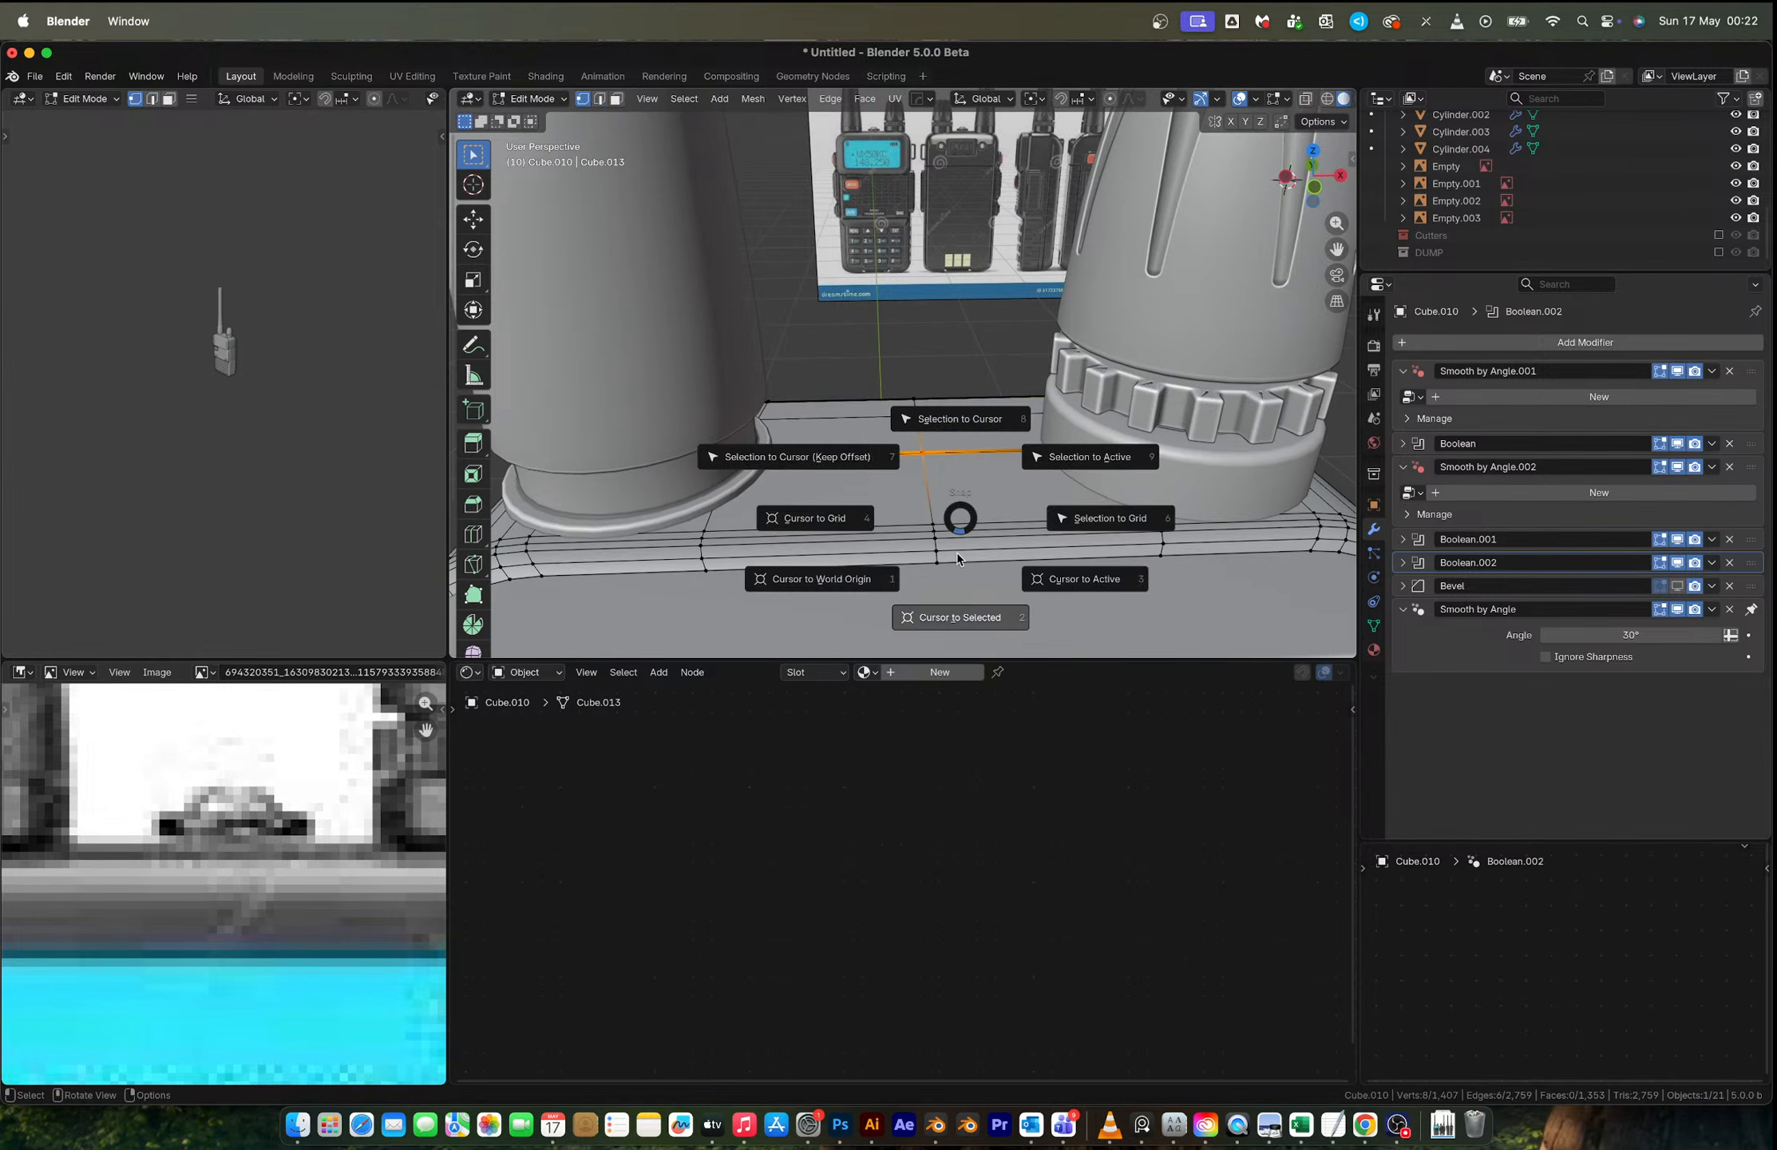
{"action": "left_click", "coordinate": [956, 593]}
{"action": "key", "text": "Tab"}
Step: Remove the Hops_Mirror modifier from the screws on the back of the radio
{"action": "middle_click_drag", "start_coordinate": [965, 515], "coordinate": [955, 448]}
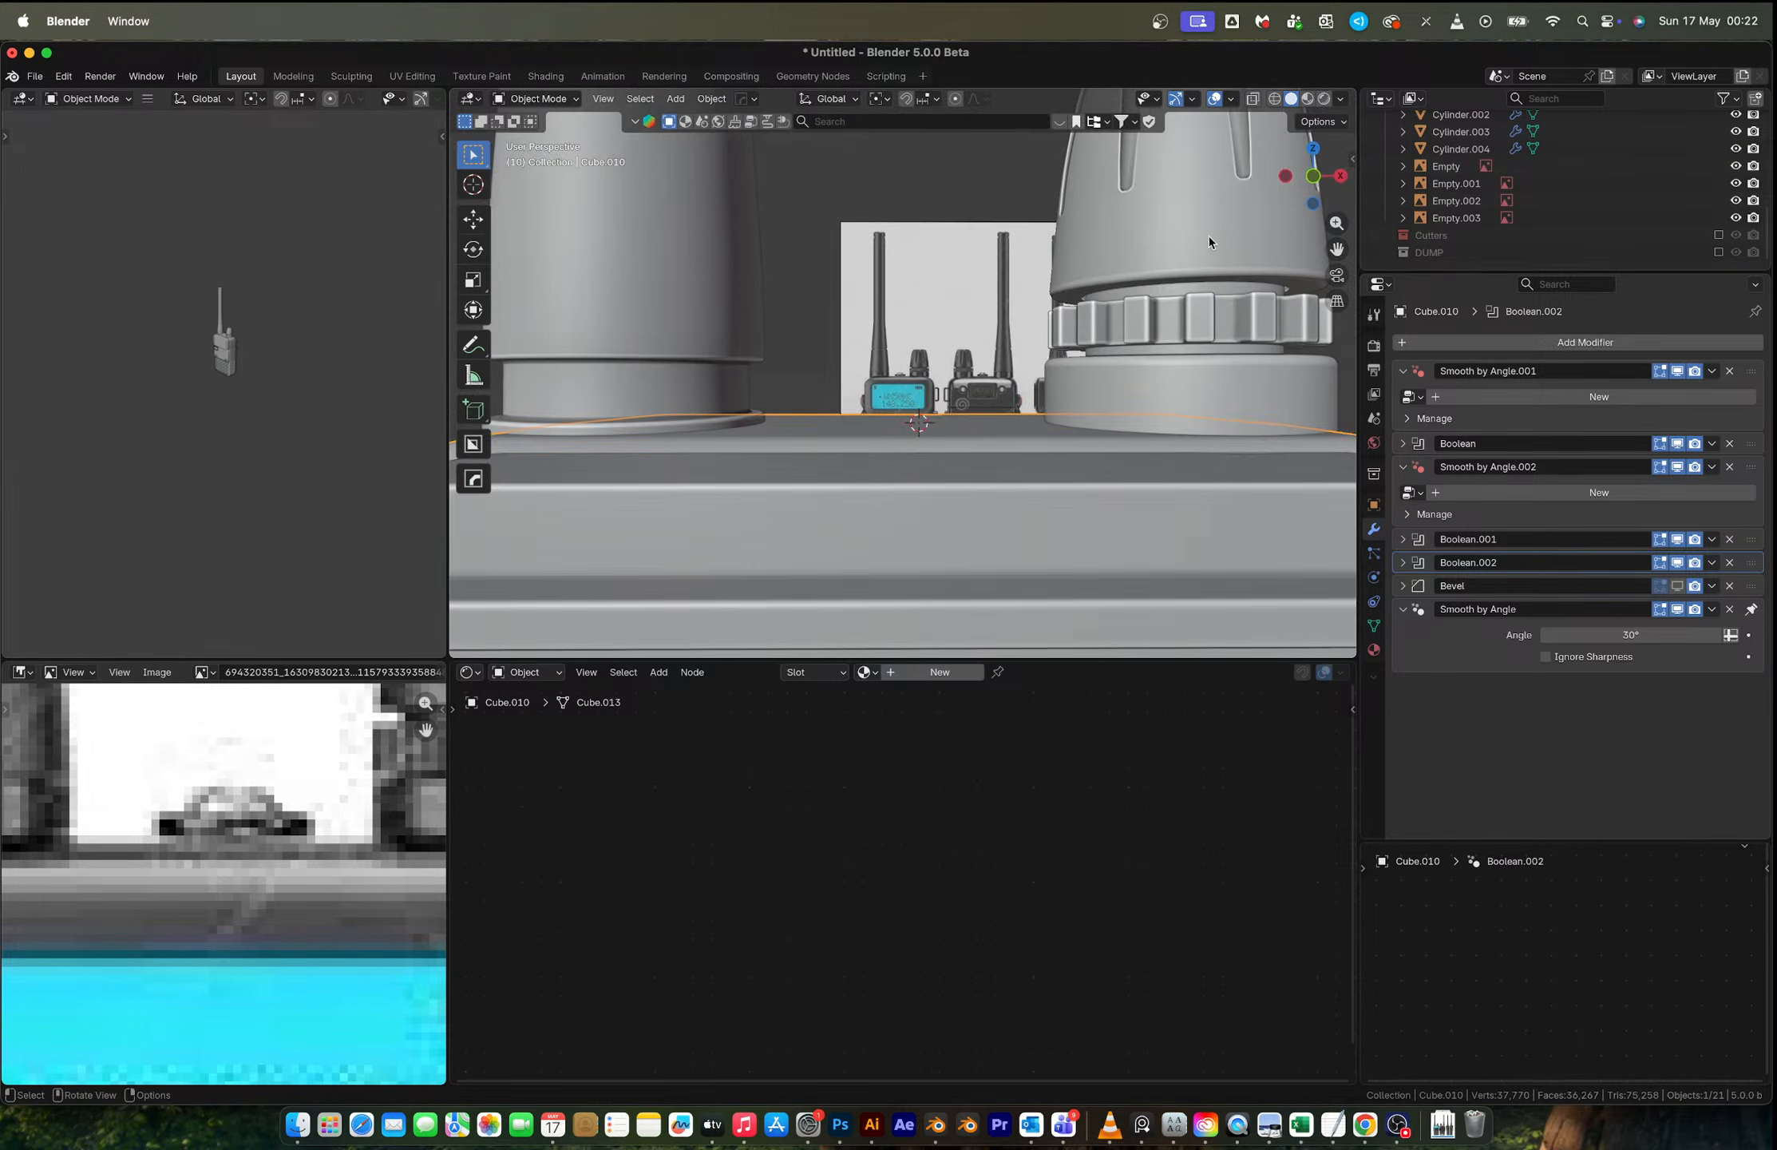
{"action": "left_click", "coordinate": [1311, 179]}
{"action": "left_click", "coordinate": [1312, 179]}
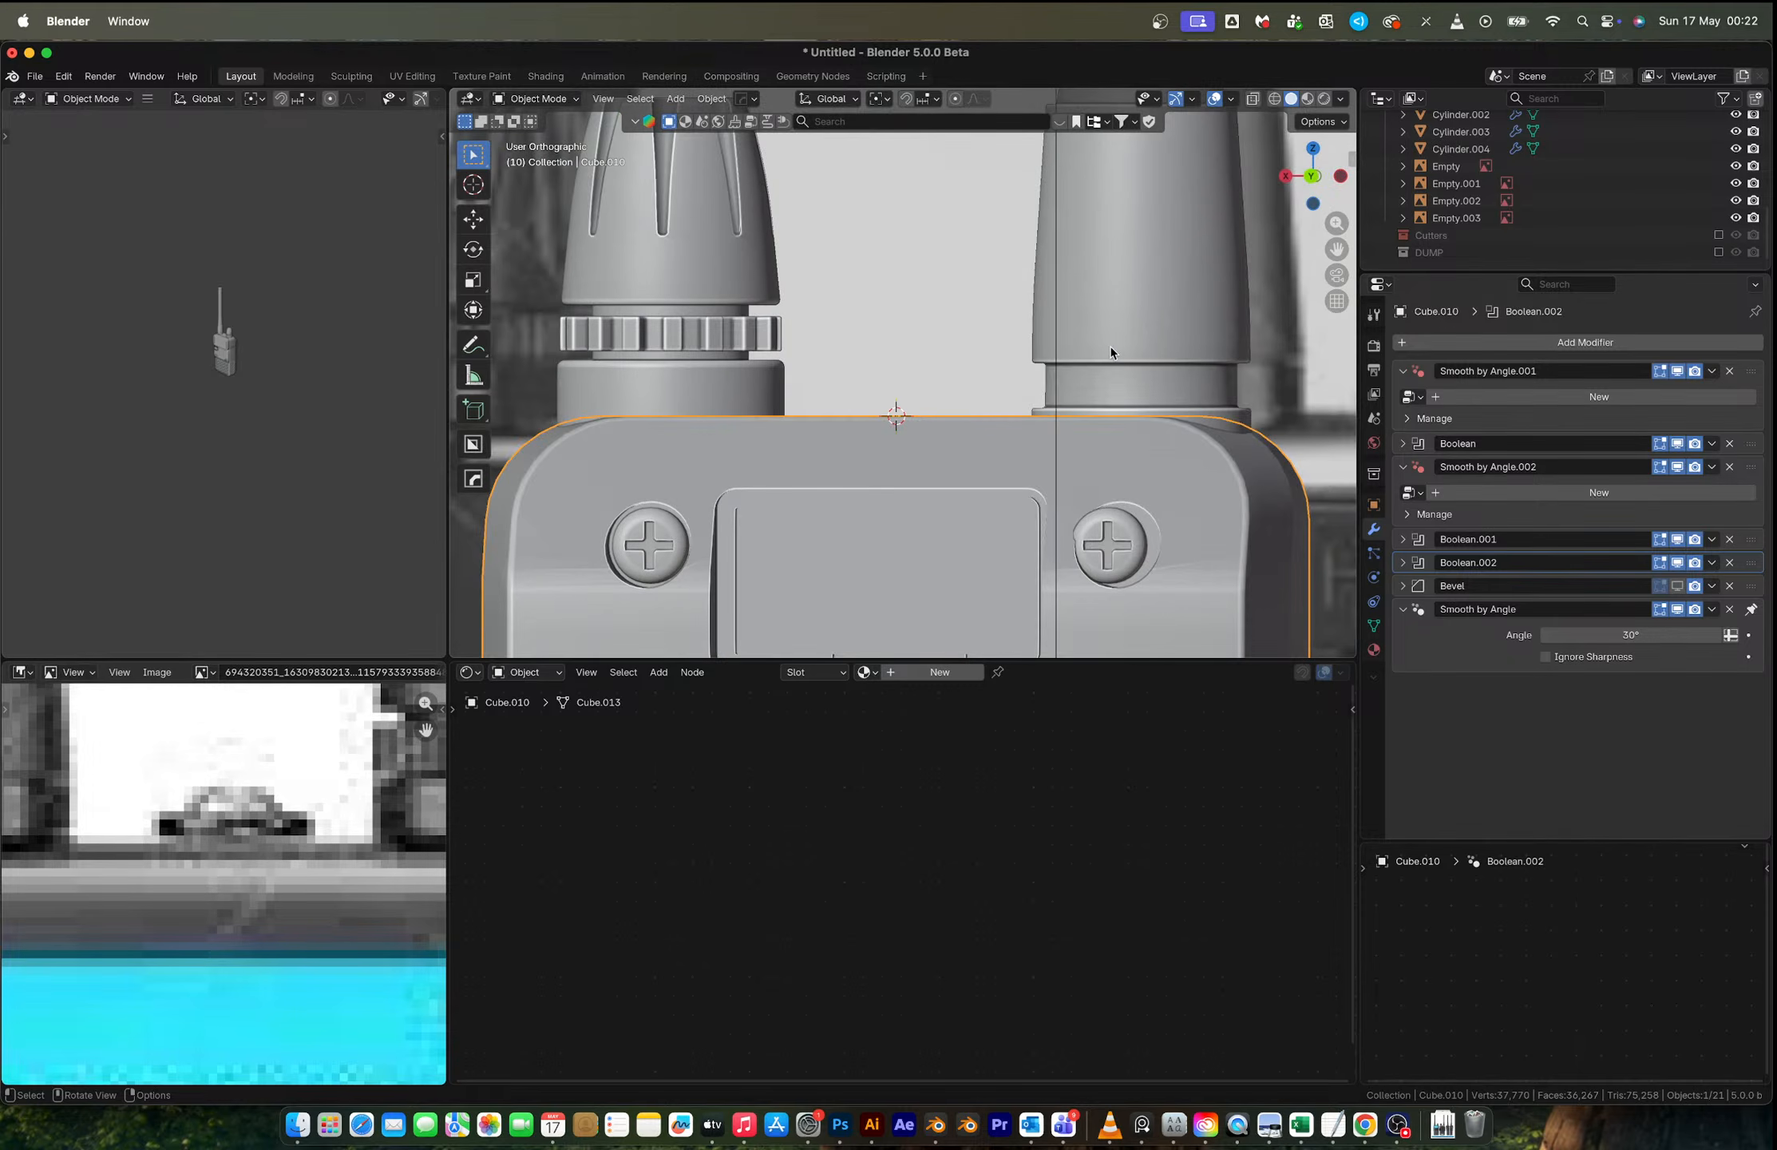
{"action": "key", "text": "KP_1"}
{"action": "left_click", "coordinate": [1313, 174]}
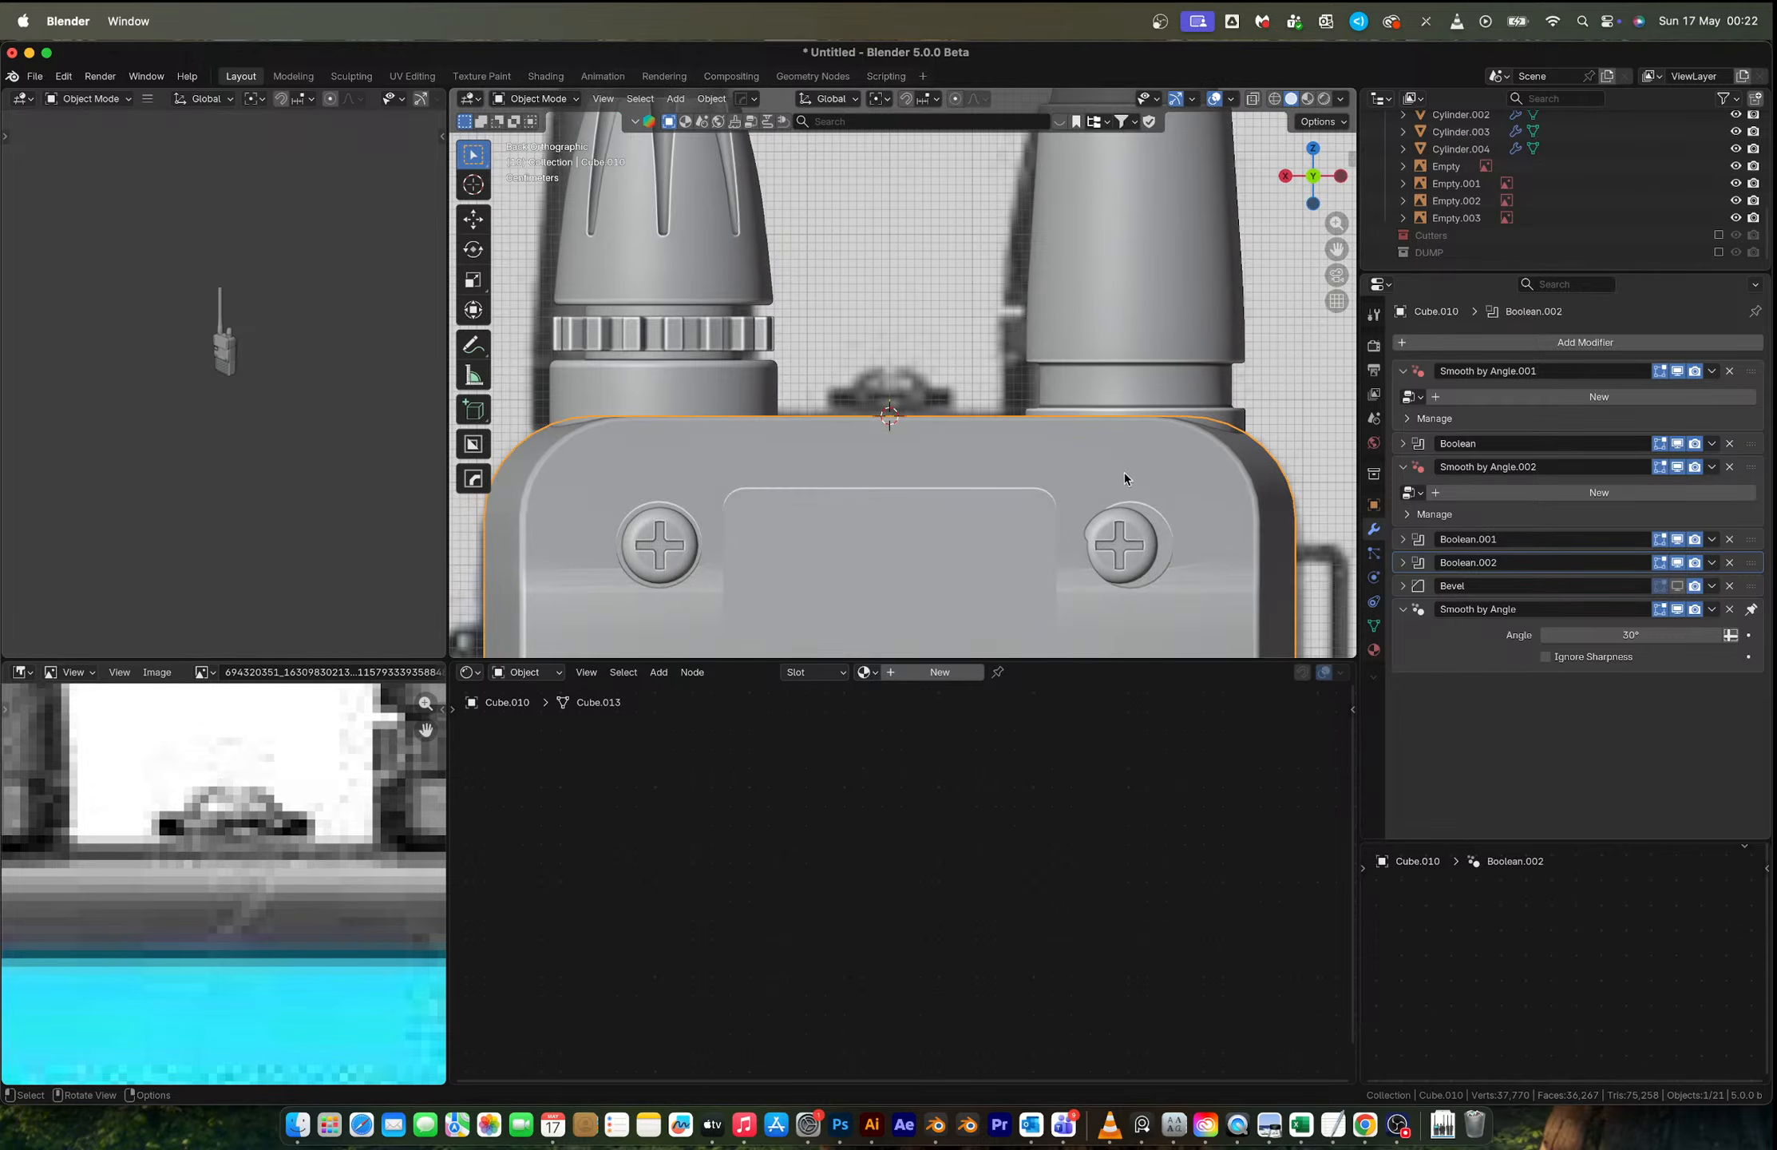
{"action": "left_click", "coordinate": [1119, 548]}
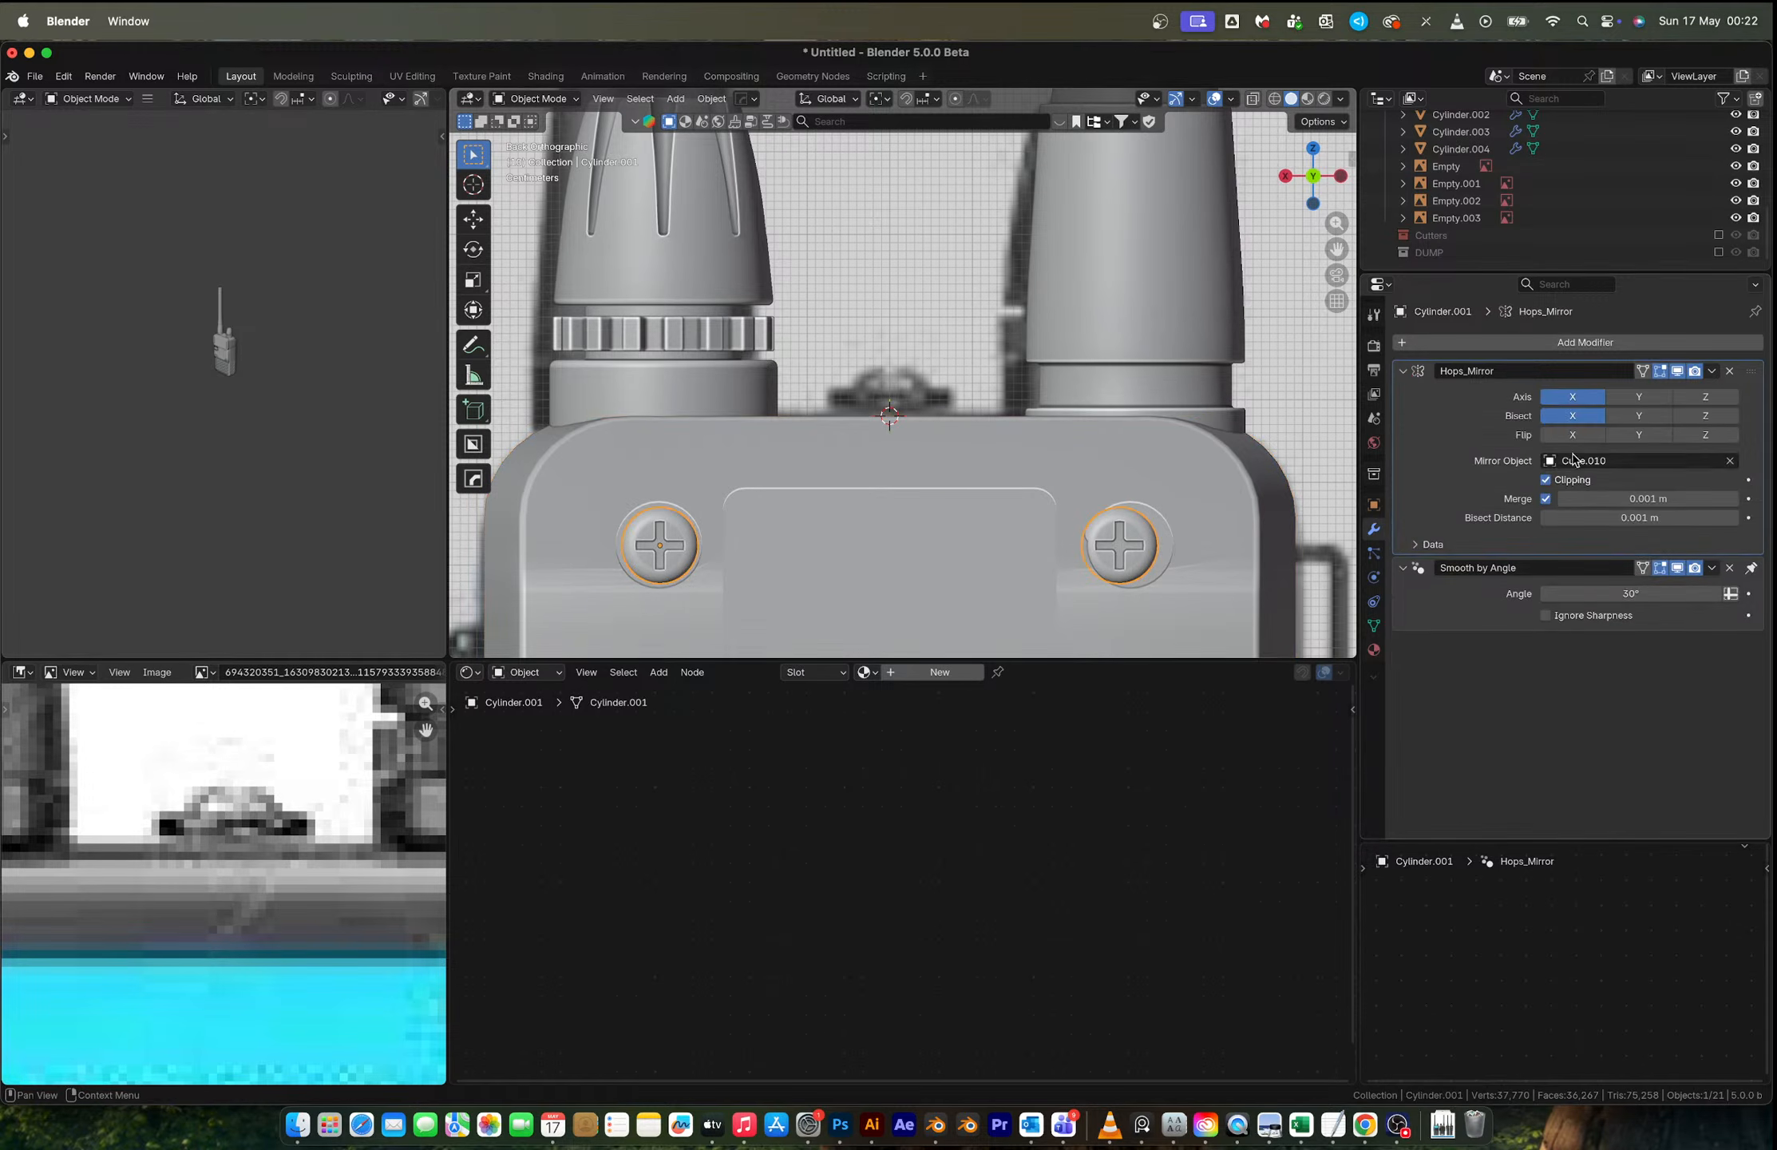
{"action": "left_click", "coordinate": [1729, 371]}
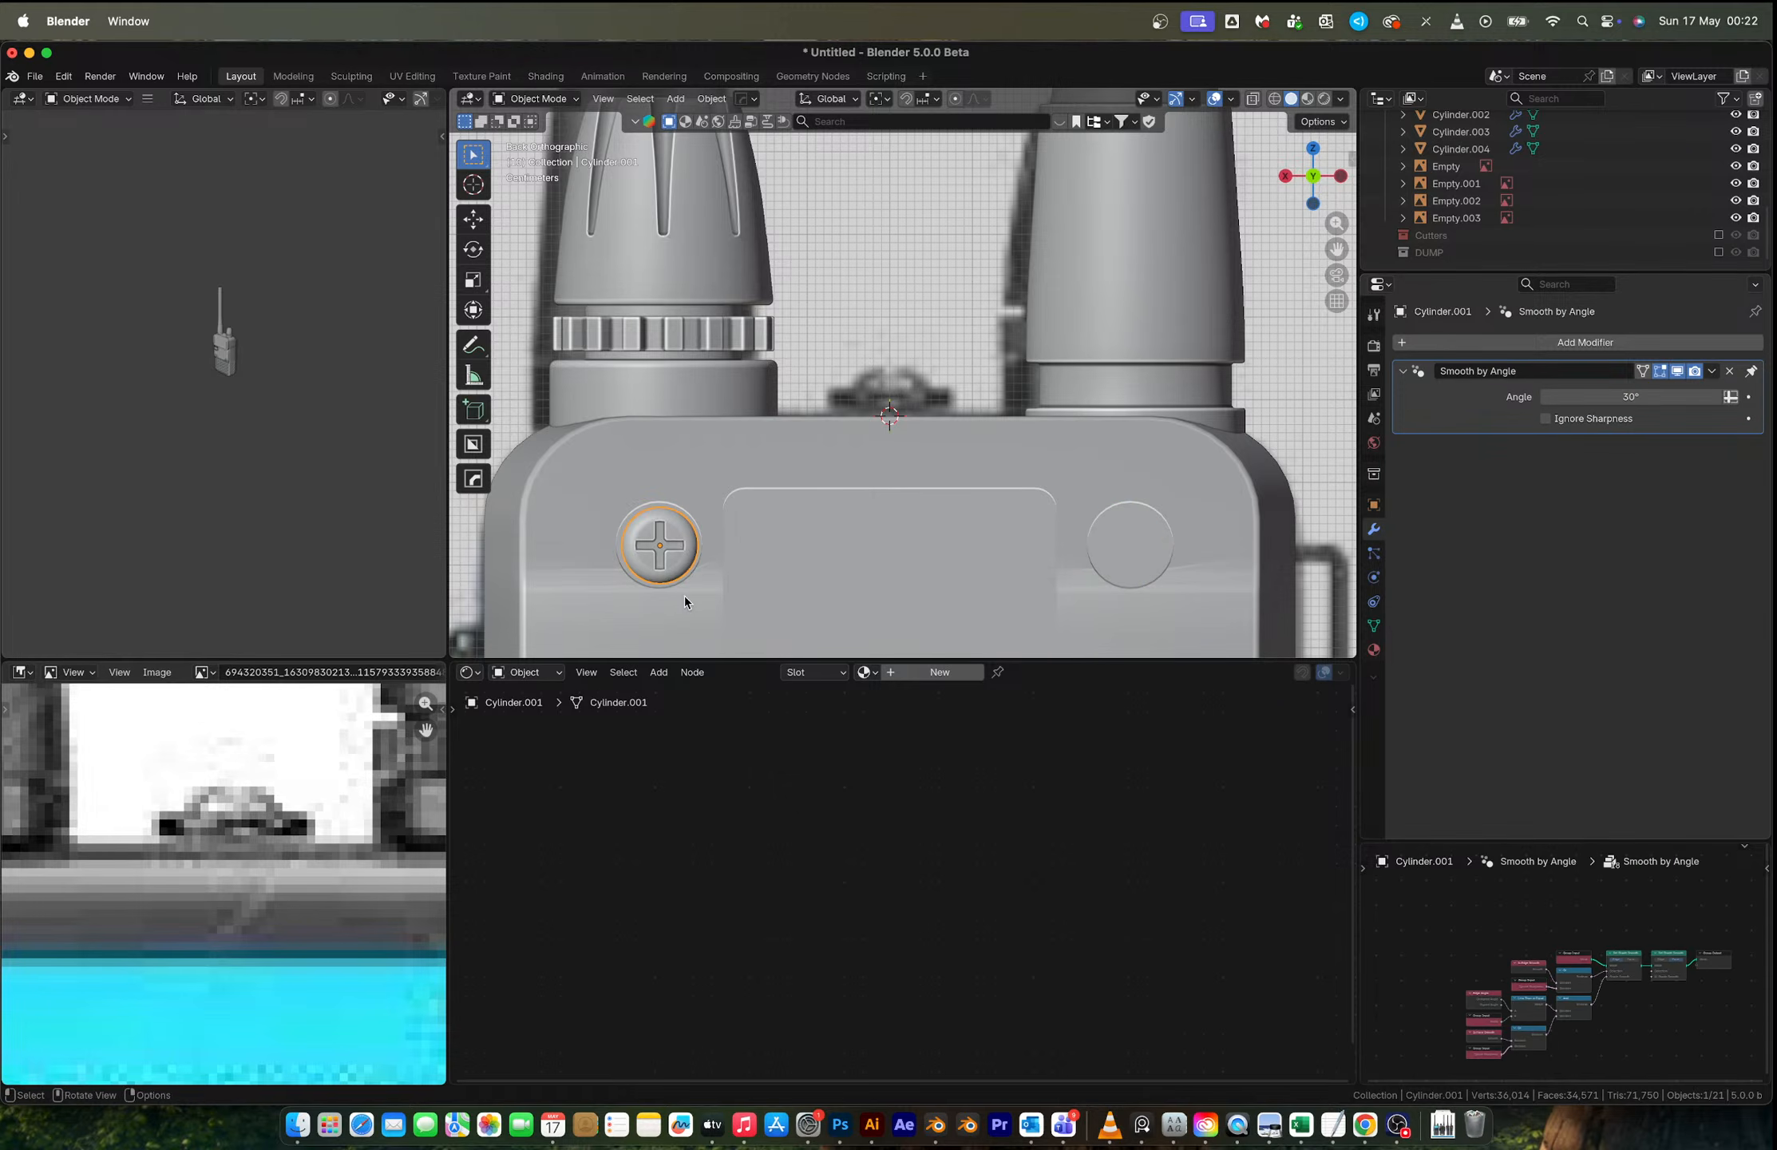
{"action": "key", "text": "shift+d"}
{"action": "key", "text": "x"}
{"action": "left_click", "coordinate": [1154, 613]}
{"action": "key", "text": "super+z"}
Step: Duplicate the whole screw mesh in Edit Mode along the X axis into the opposite screw recess
{"action": "key", "text": "Tab"}
{"action": "key", "text": "a"}
{"action": "key", "text": "shift+d"}
{"action": "key", "text": "x"}
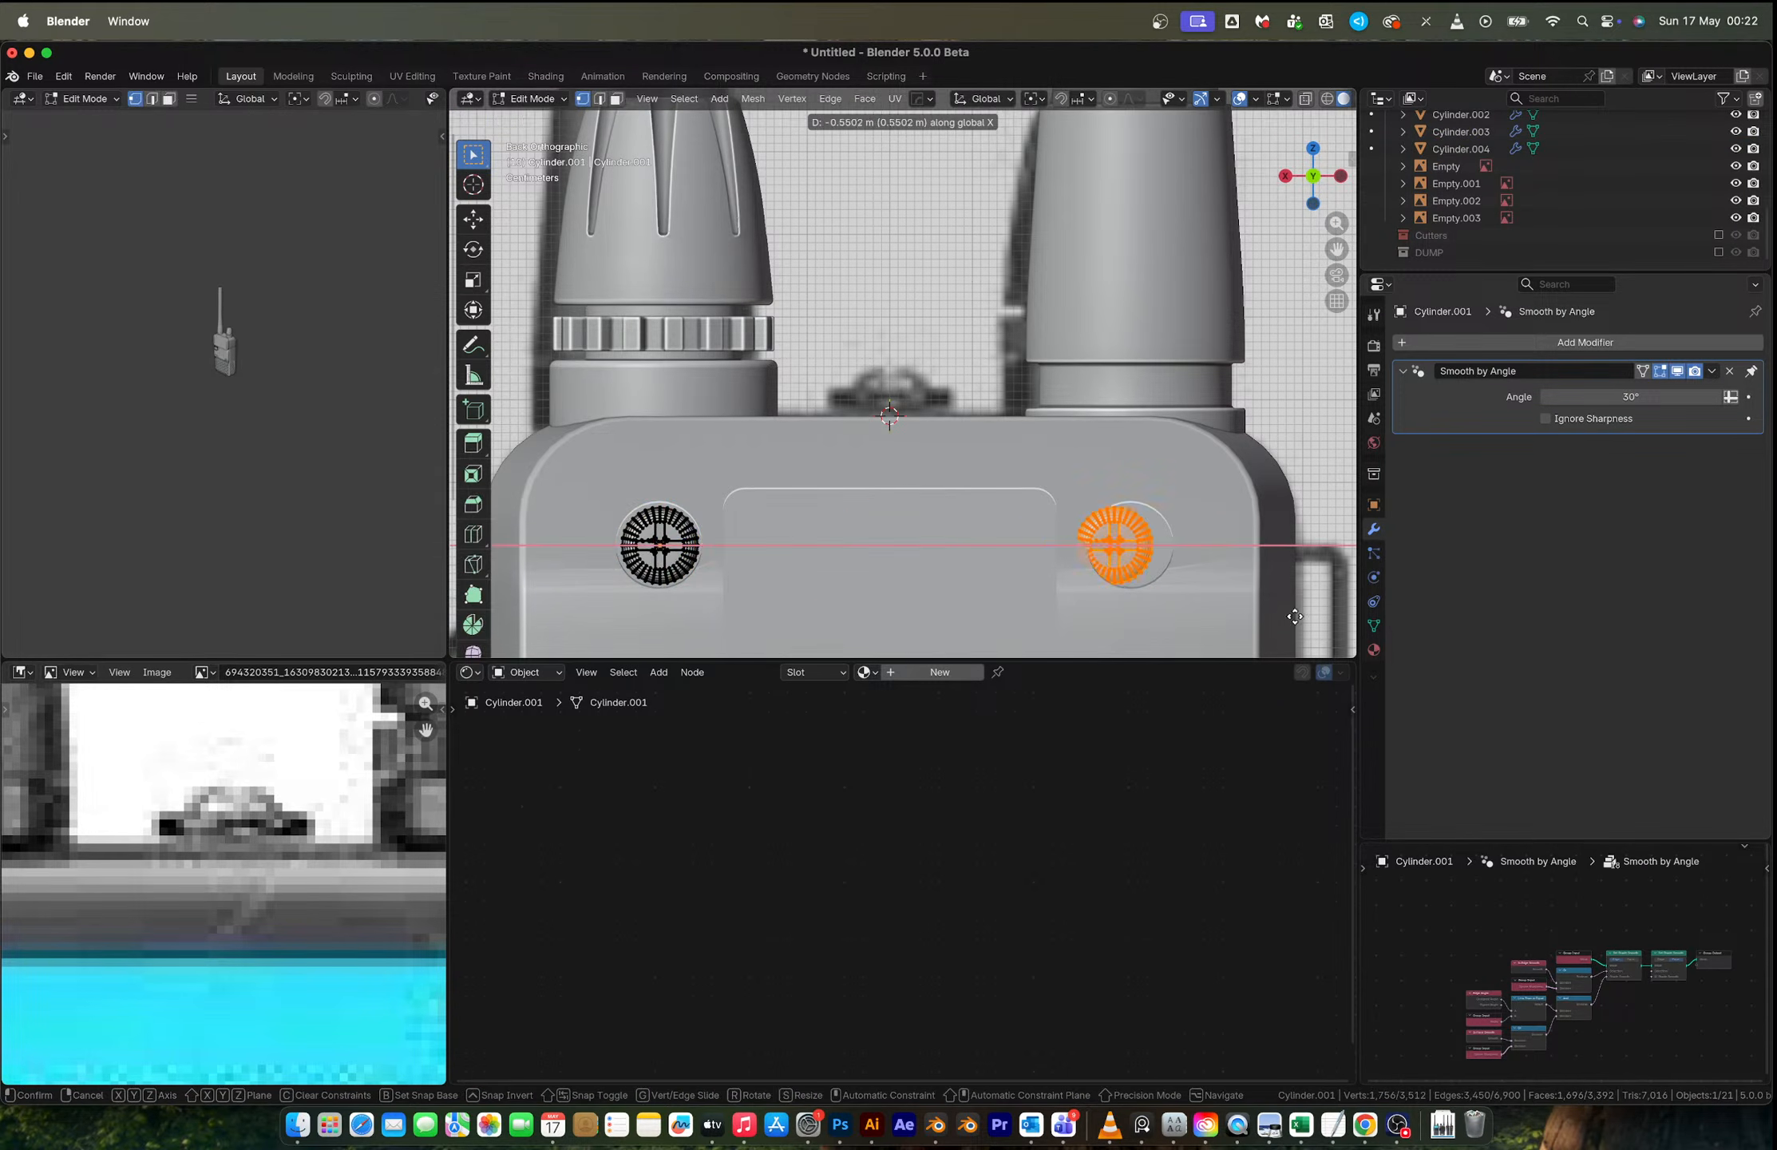
{"action": "key", "text": "Return"}
{"action": "key", "text": "Tab"}
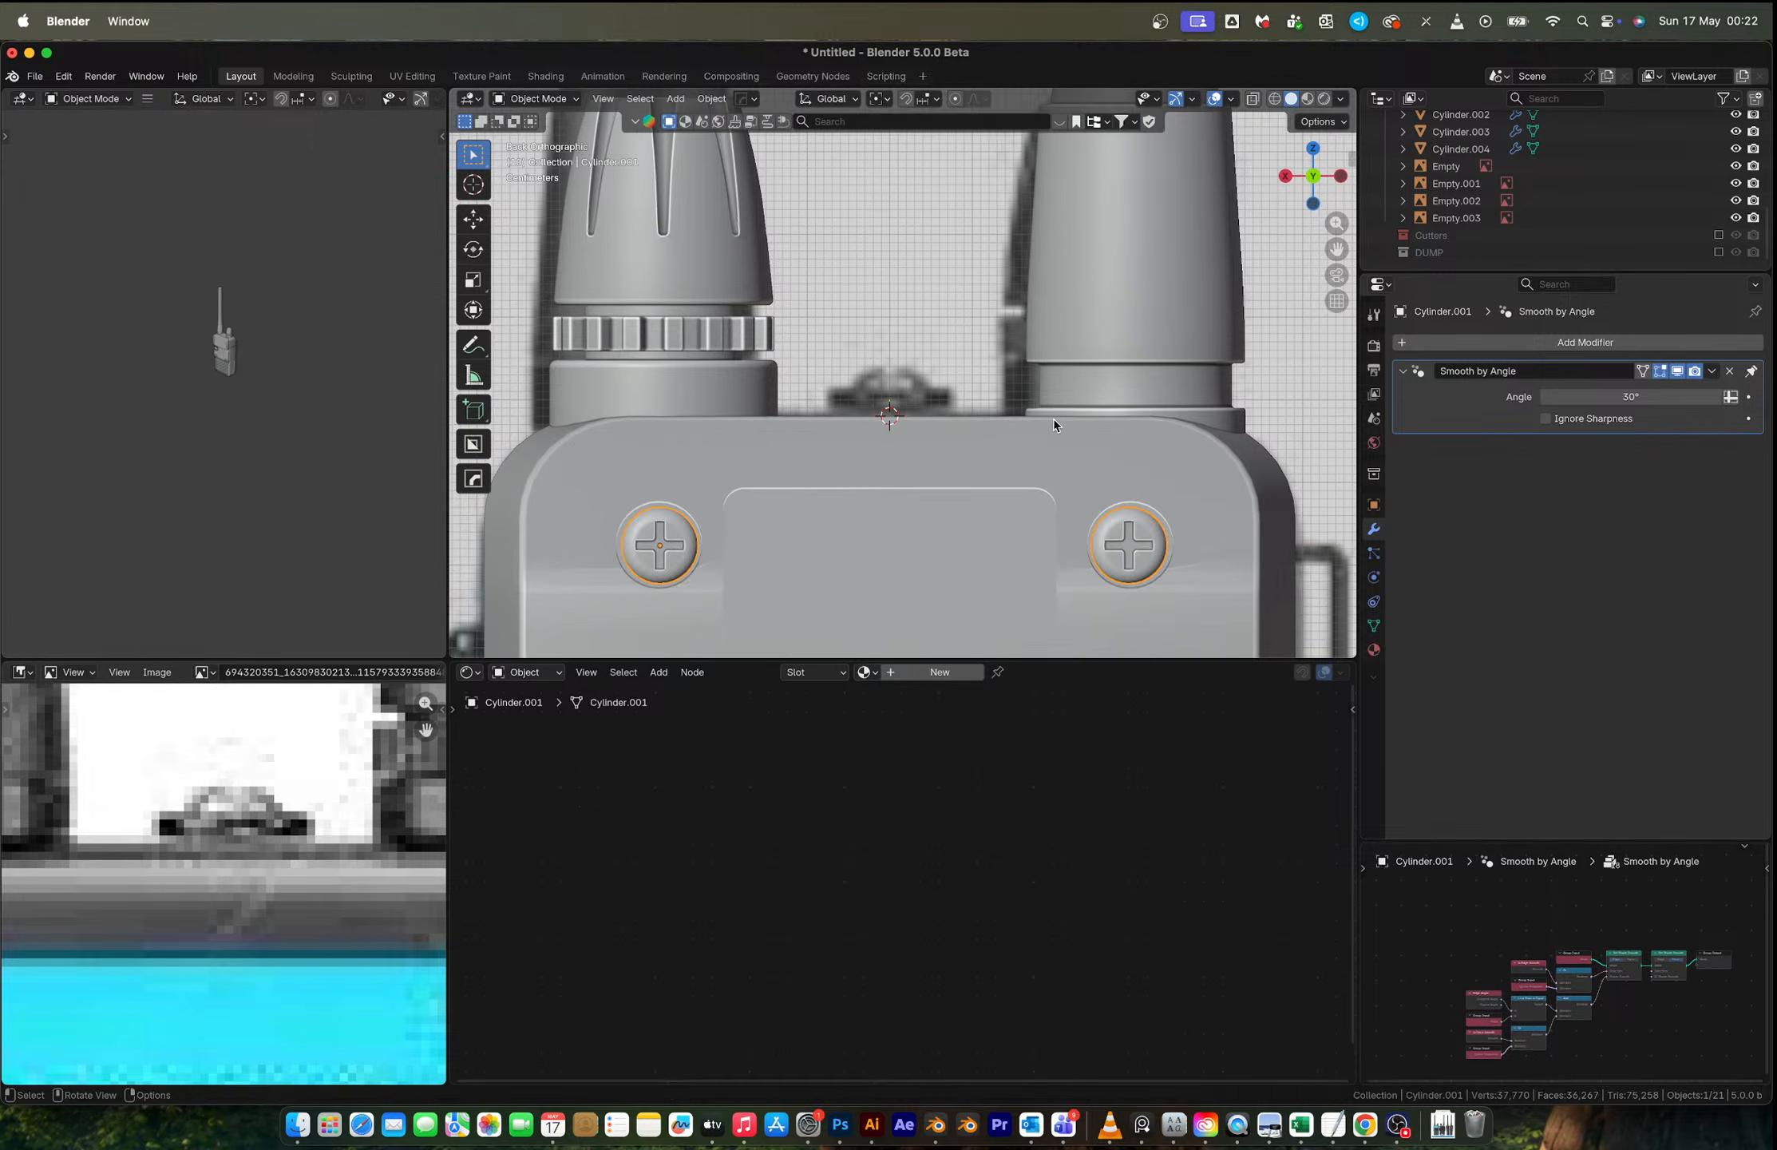
Step: Add a cylinder at the 3D cursor between the antenna and knob and scale it to 0.107
{"action": "left_click", "coordinate": [1312, 181]}
{"action": "scroll", "coordinate": [967, 400], "scroll_direction": "up", "scroll_amount": 3}
{"action": "key", "text": "shift+a"}
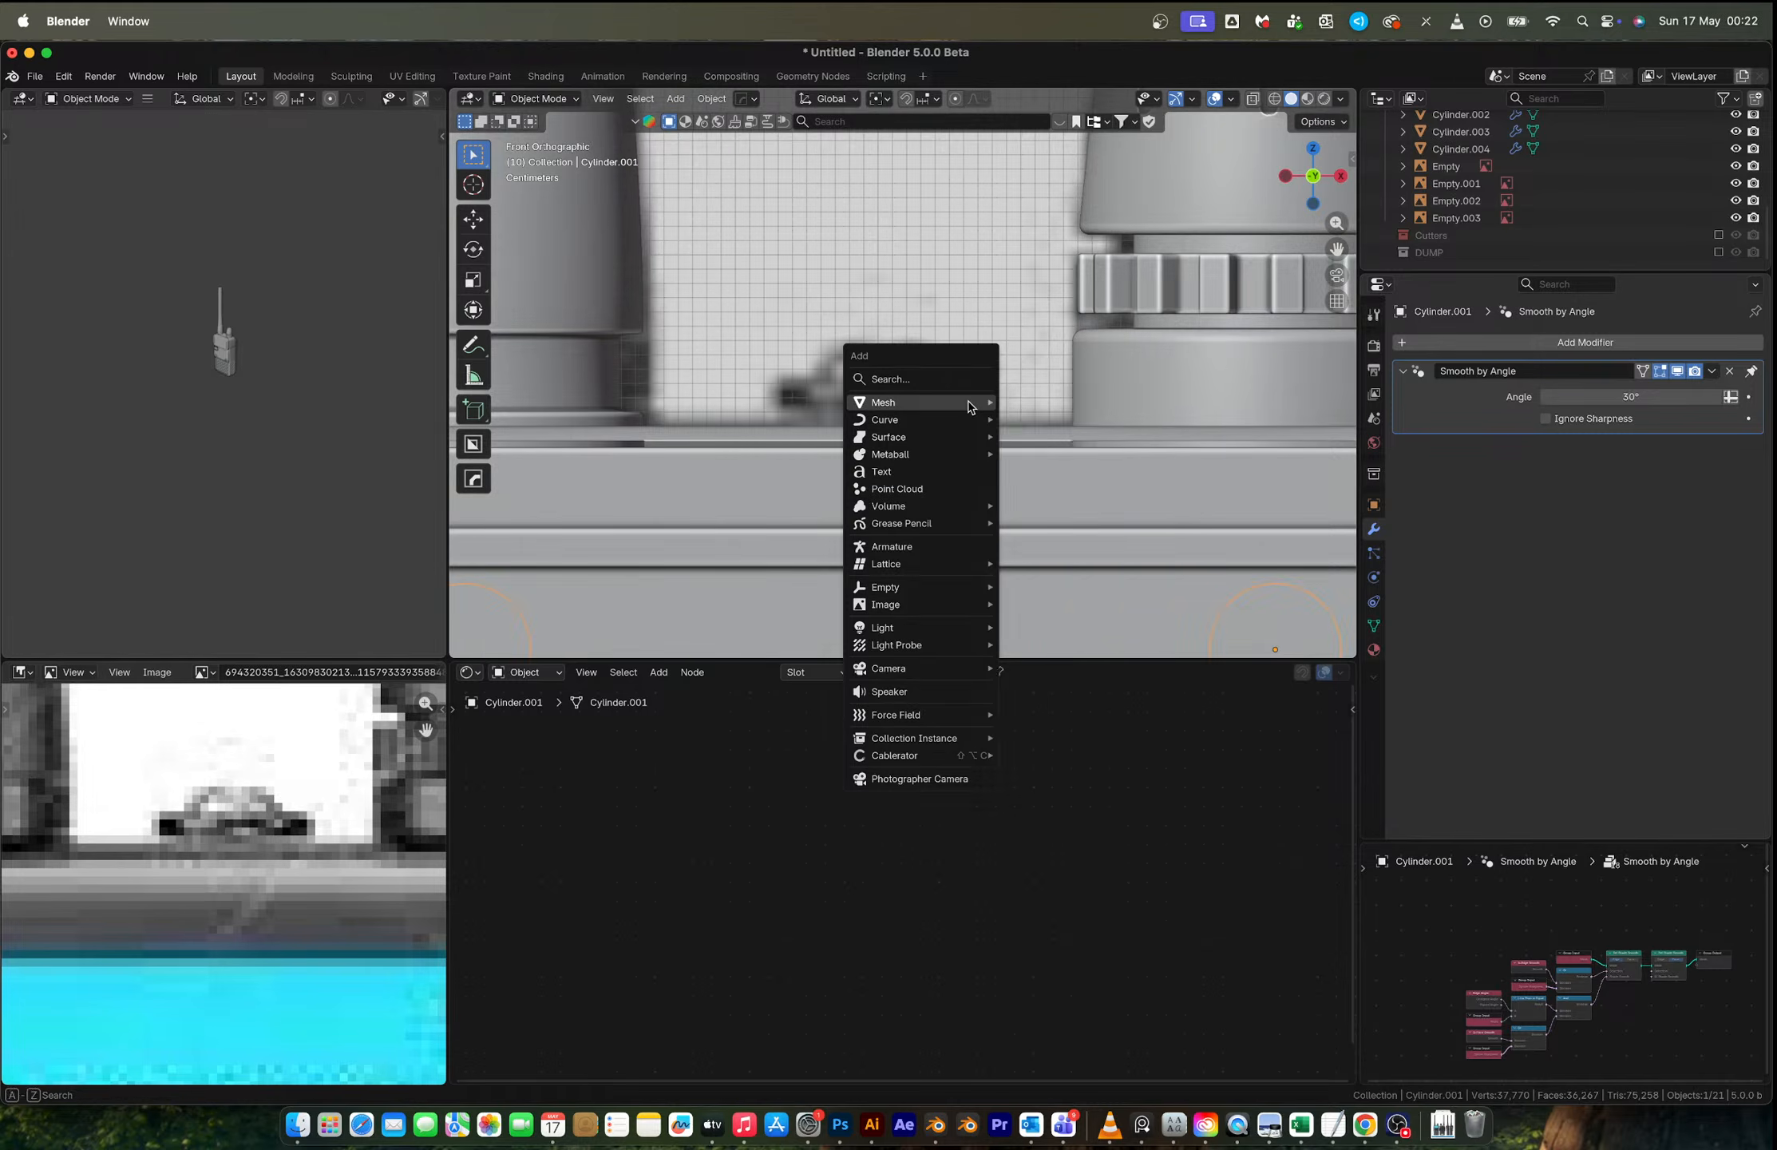
{"action": "mouse_move", "coordinate": [967, 401]}
{"action": "left_click", "coordinate": [1035, 490]}
{"action": "key", "text": "s"}
{"action": "left_click", "coordinate": [902, 444]}
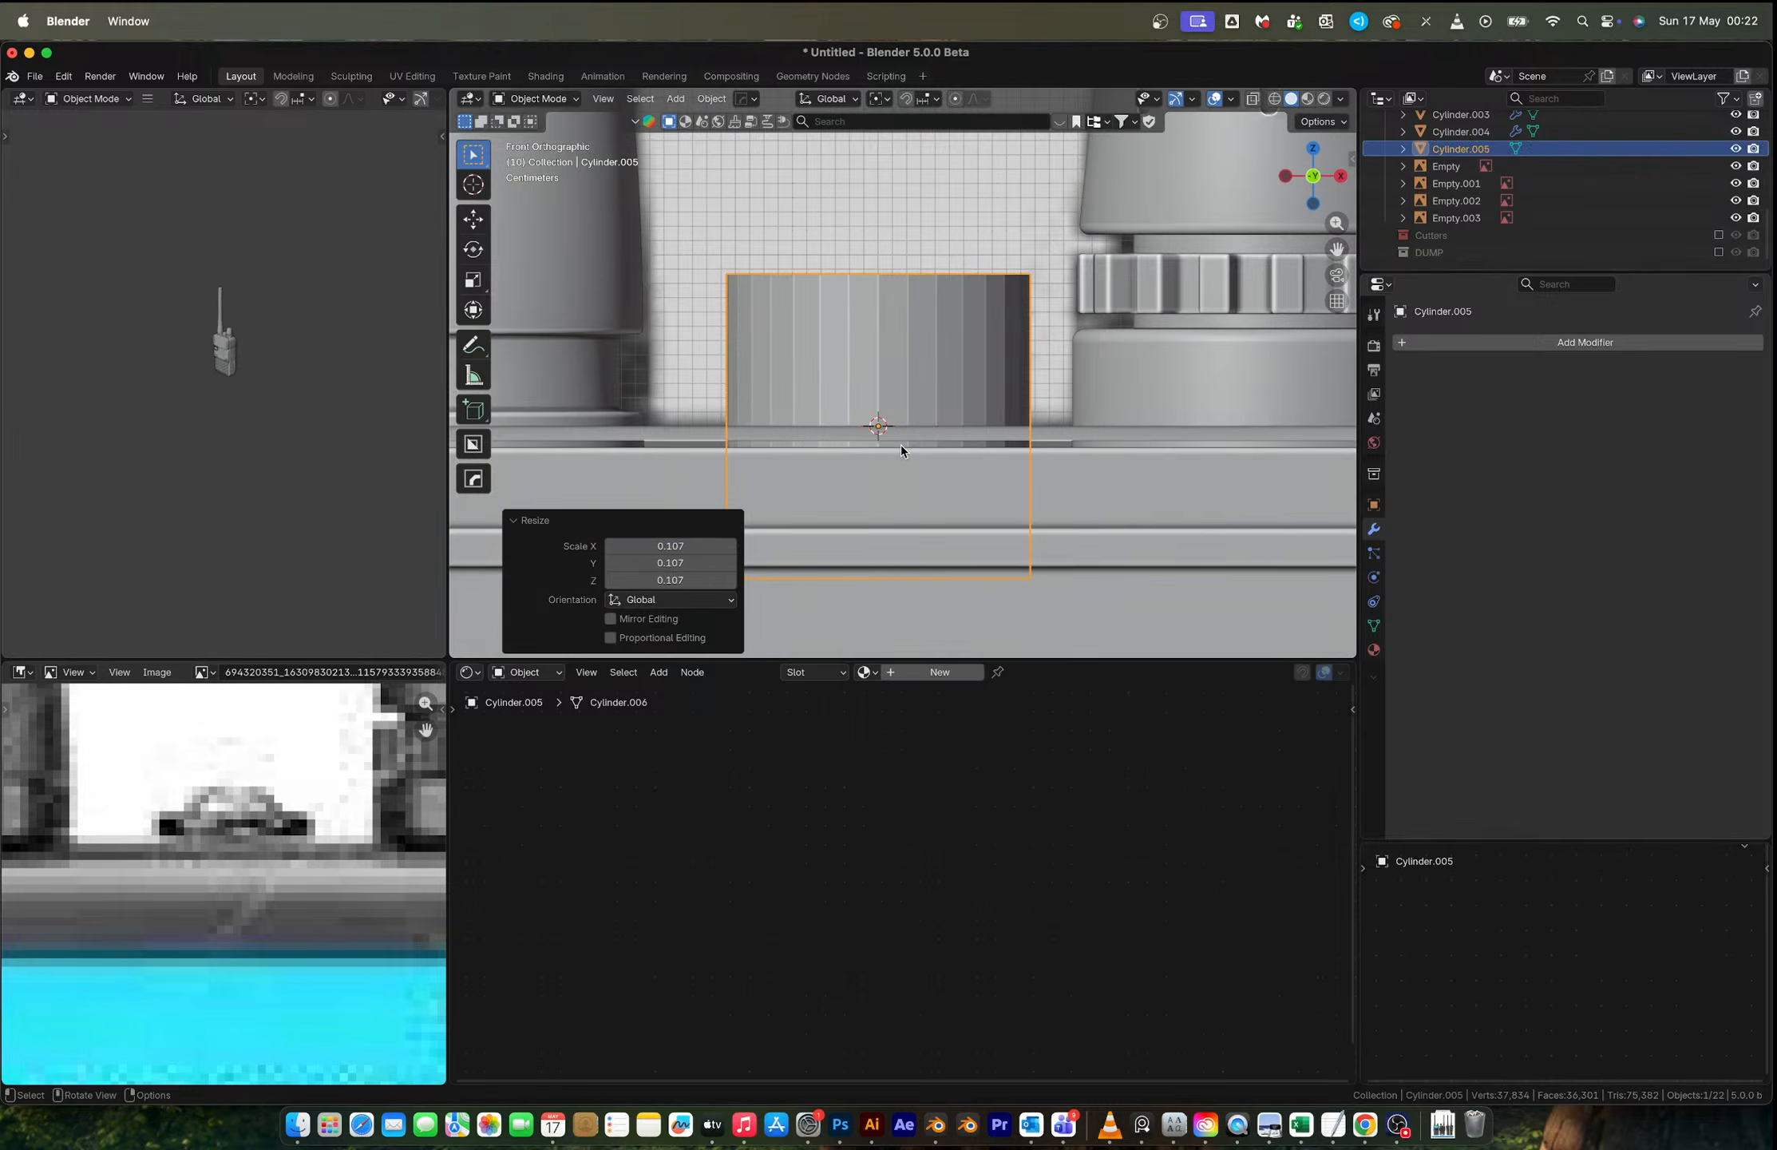
Step: Scale the new cylinder by 0.703, flatten it to 0.312 along Z, and narrow it to about 0.79 in X and Y
{"action": "key", "text": "s"}
{"action": "left_click", "coordinate": [1013, 523]}
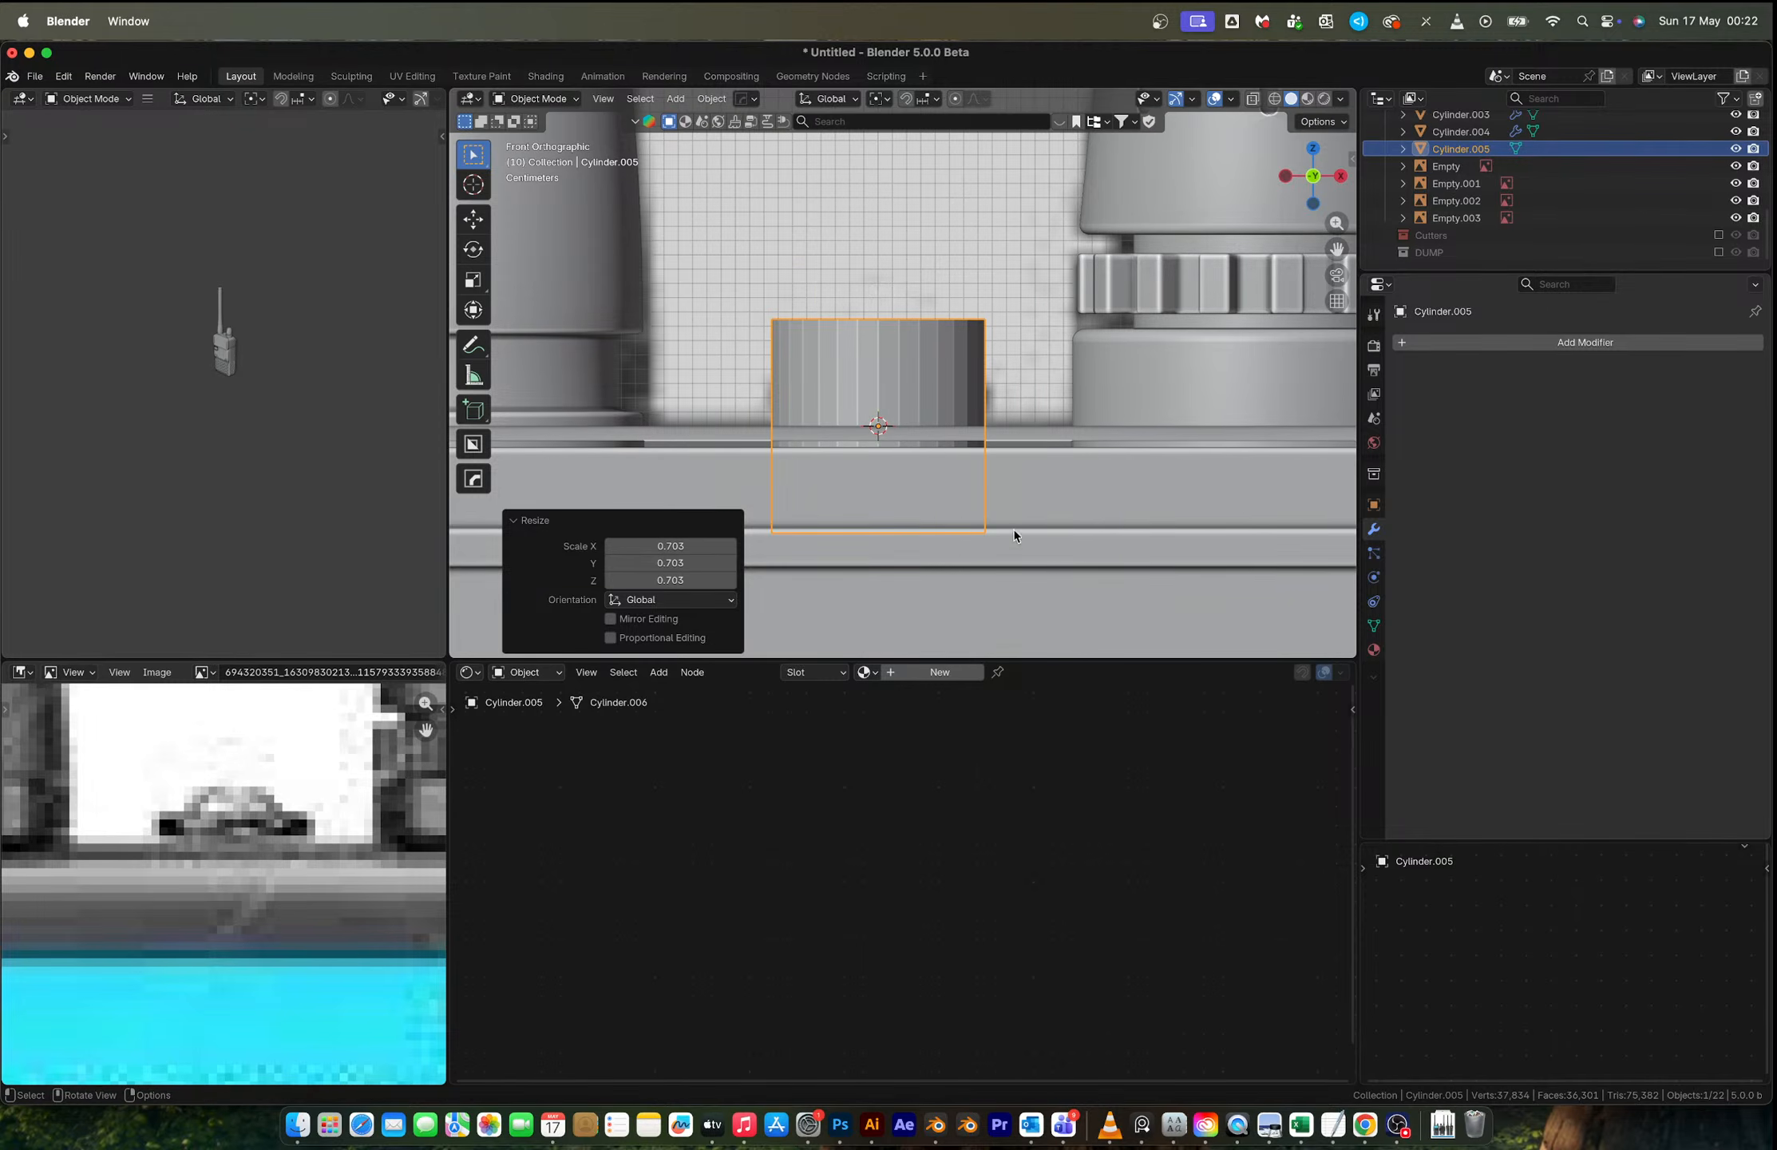
{"action": "key", "text": "s"}
{"action": "key", "text": "z"}
{"action": "left_click", "coordinate": [921, 467]}
{"action": "key", "text": "s"}
{"action": "key", "text": "shift+z"}
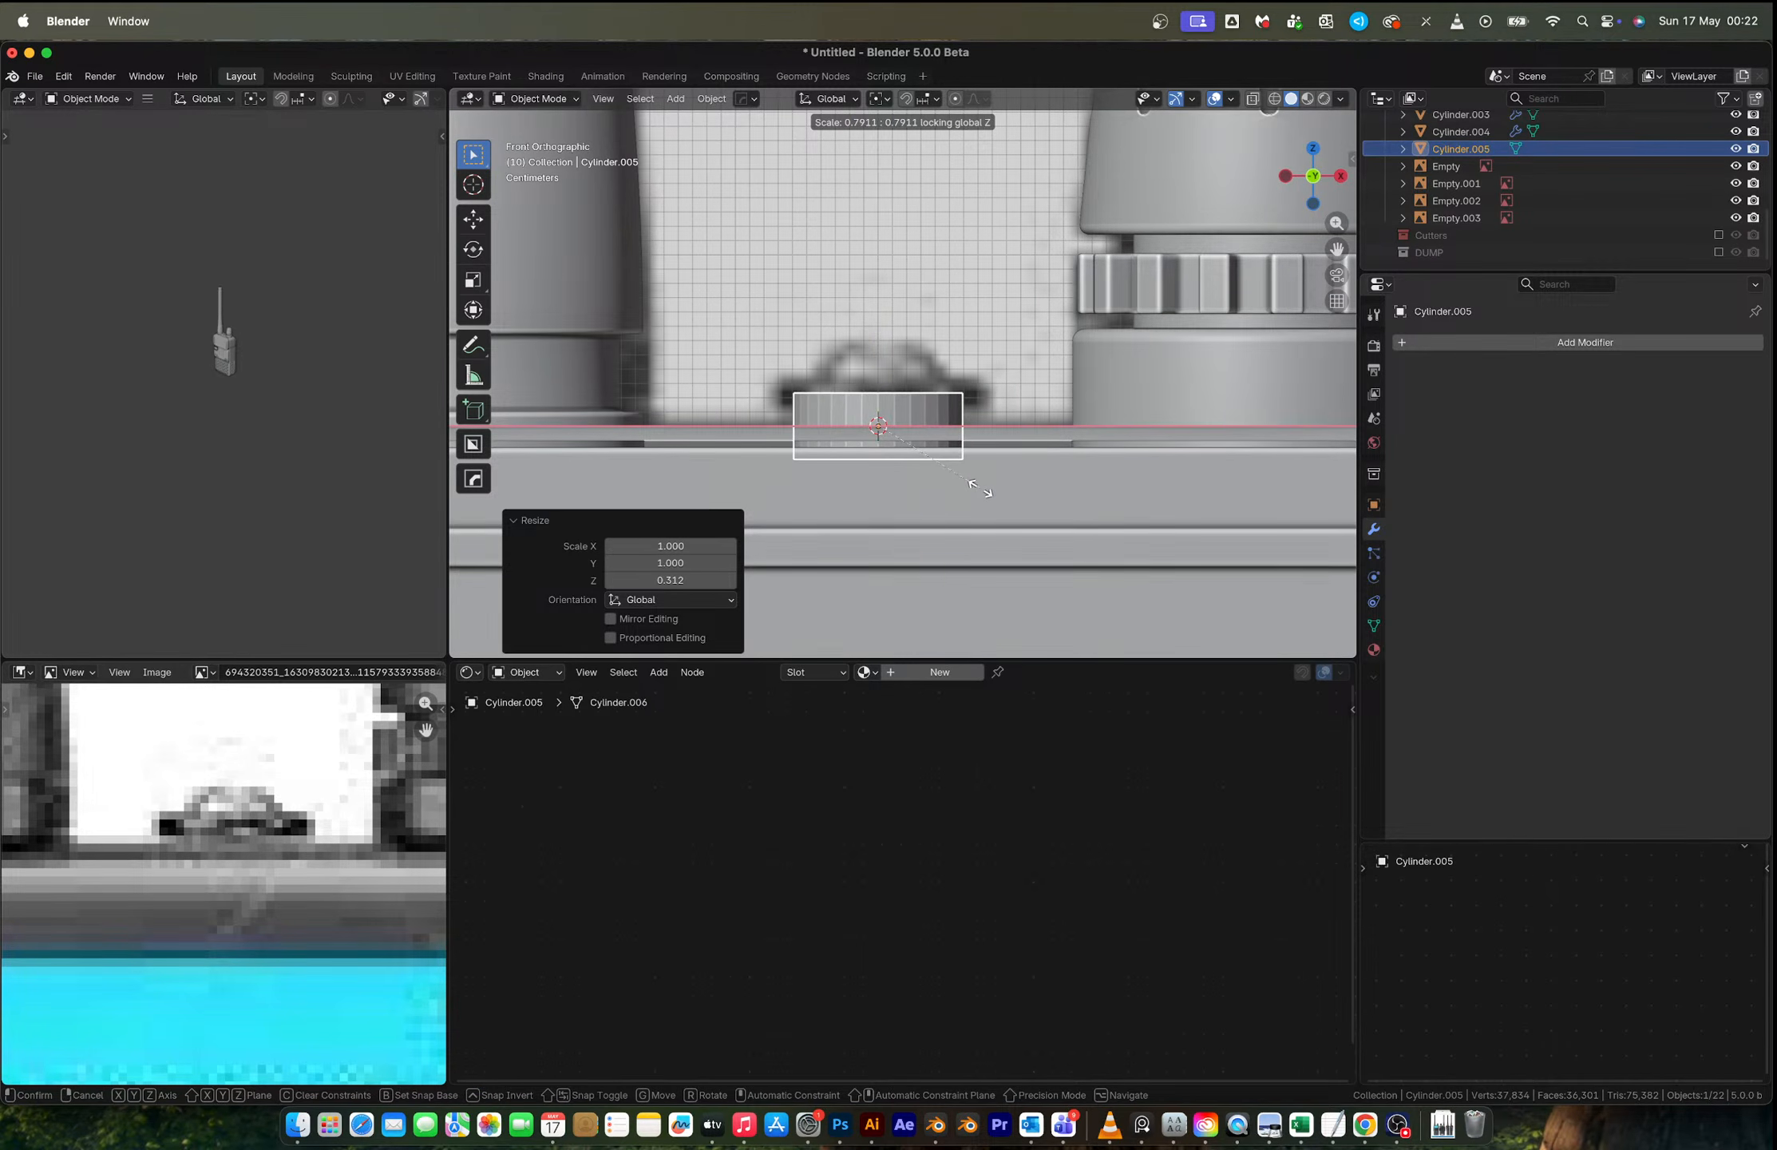
{"action": "left_click", "coordinate": [979, 487]}
Step: Delete the top face of the small cylinder in Edit Mode
{"action": "key", "text": "Tab"}
{"action": "key", "text": "3"}
{"action": "middle_click_drag", "start_coordinate": [979, 488], "coordinate": [920, 475]}
{"action": "left_click", "coordinate": [914, 495]}
{"action": "key", "text": "x"}
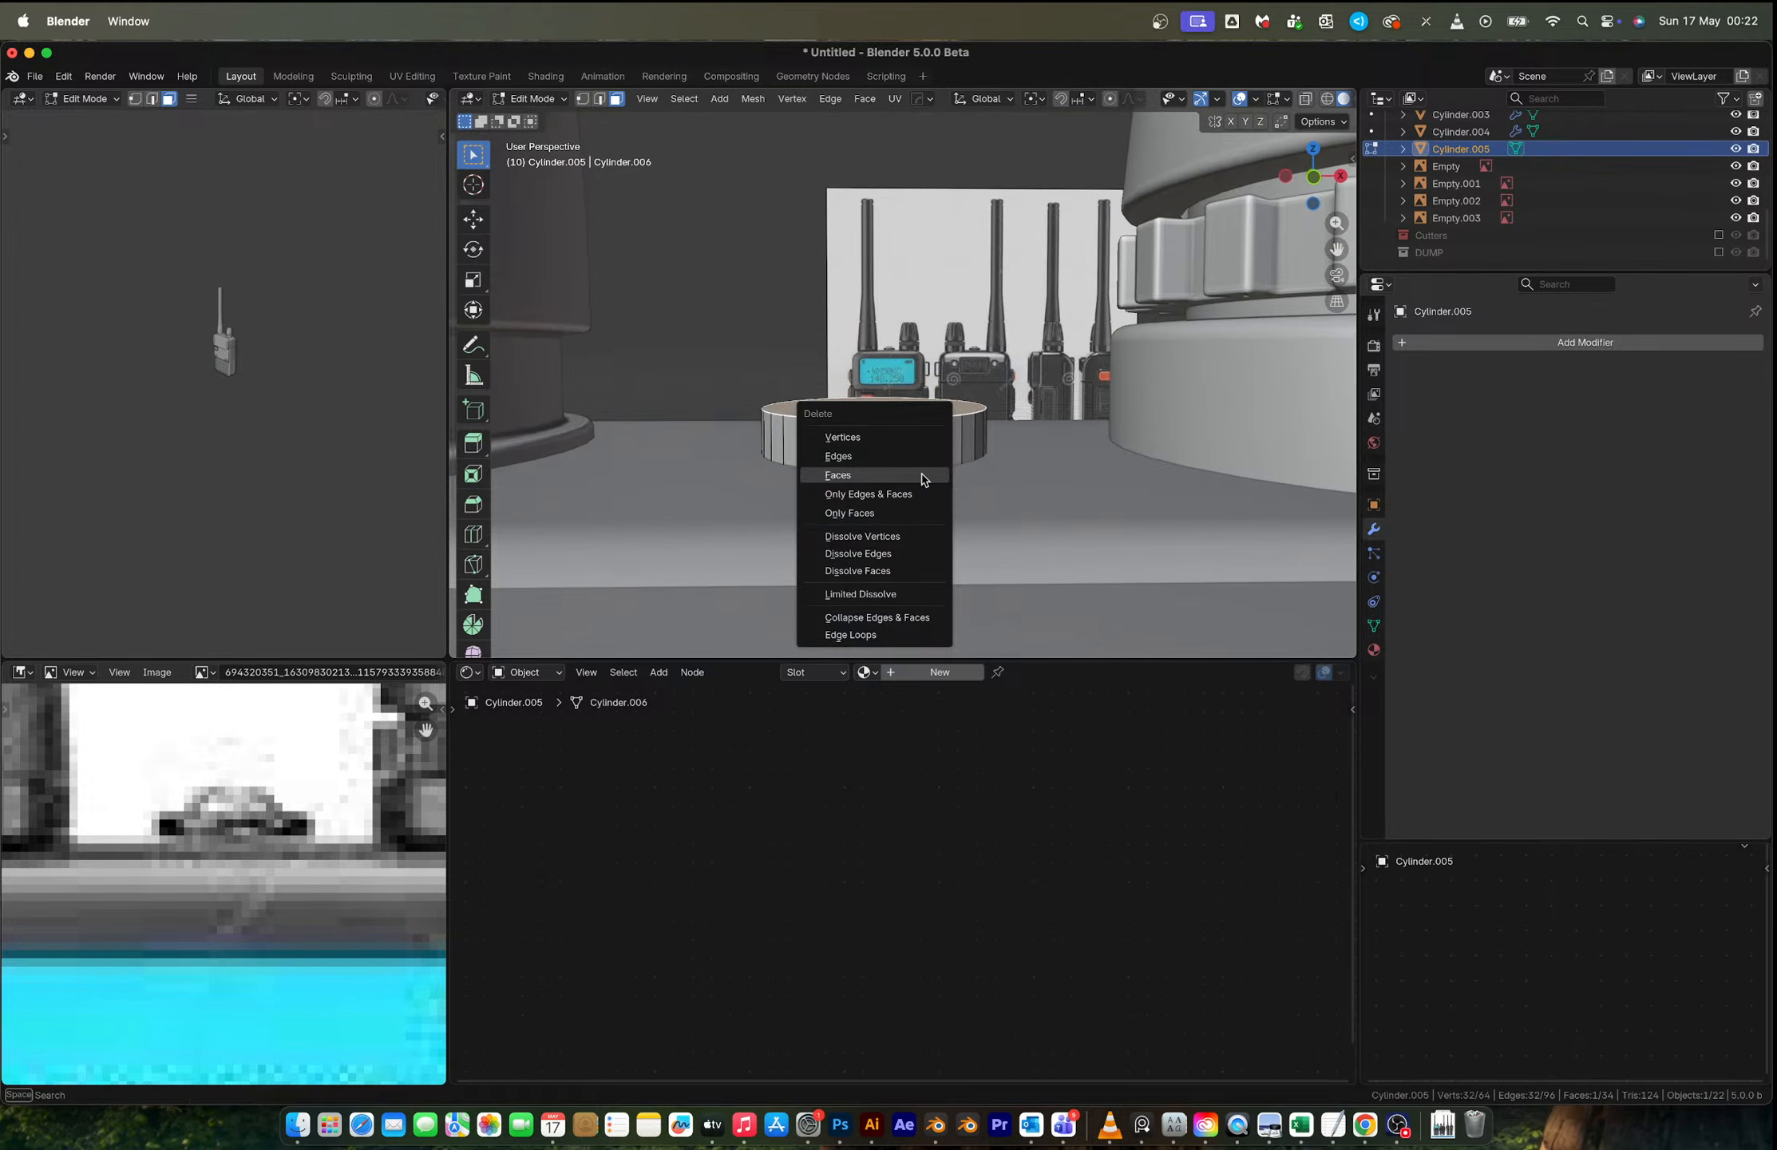
{"action": "left_click", "coordinate": [922, 476]}
Step: Lower the cylinder's open top rim to the reference flange's underside and extrude it outward at scale 1.194
{"action": "key", "text": "2"}
{"action": "key", "text": "KP_1"}
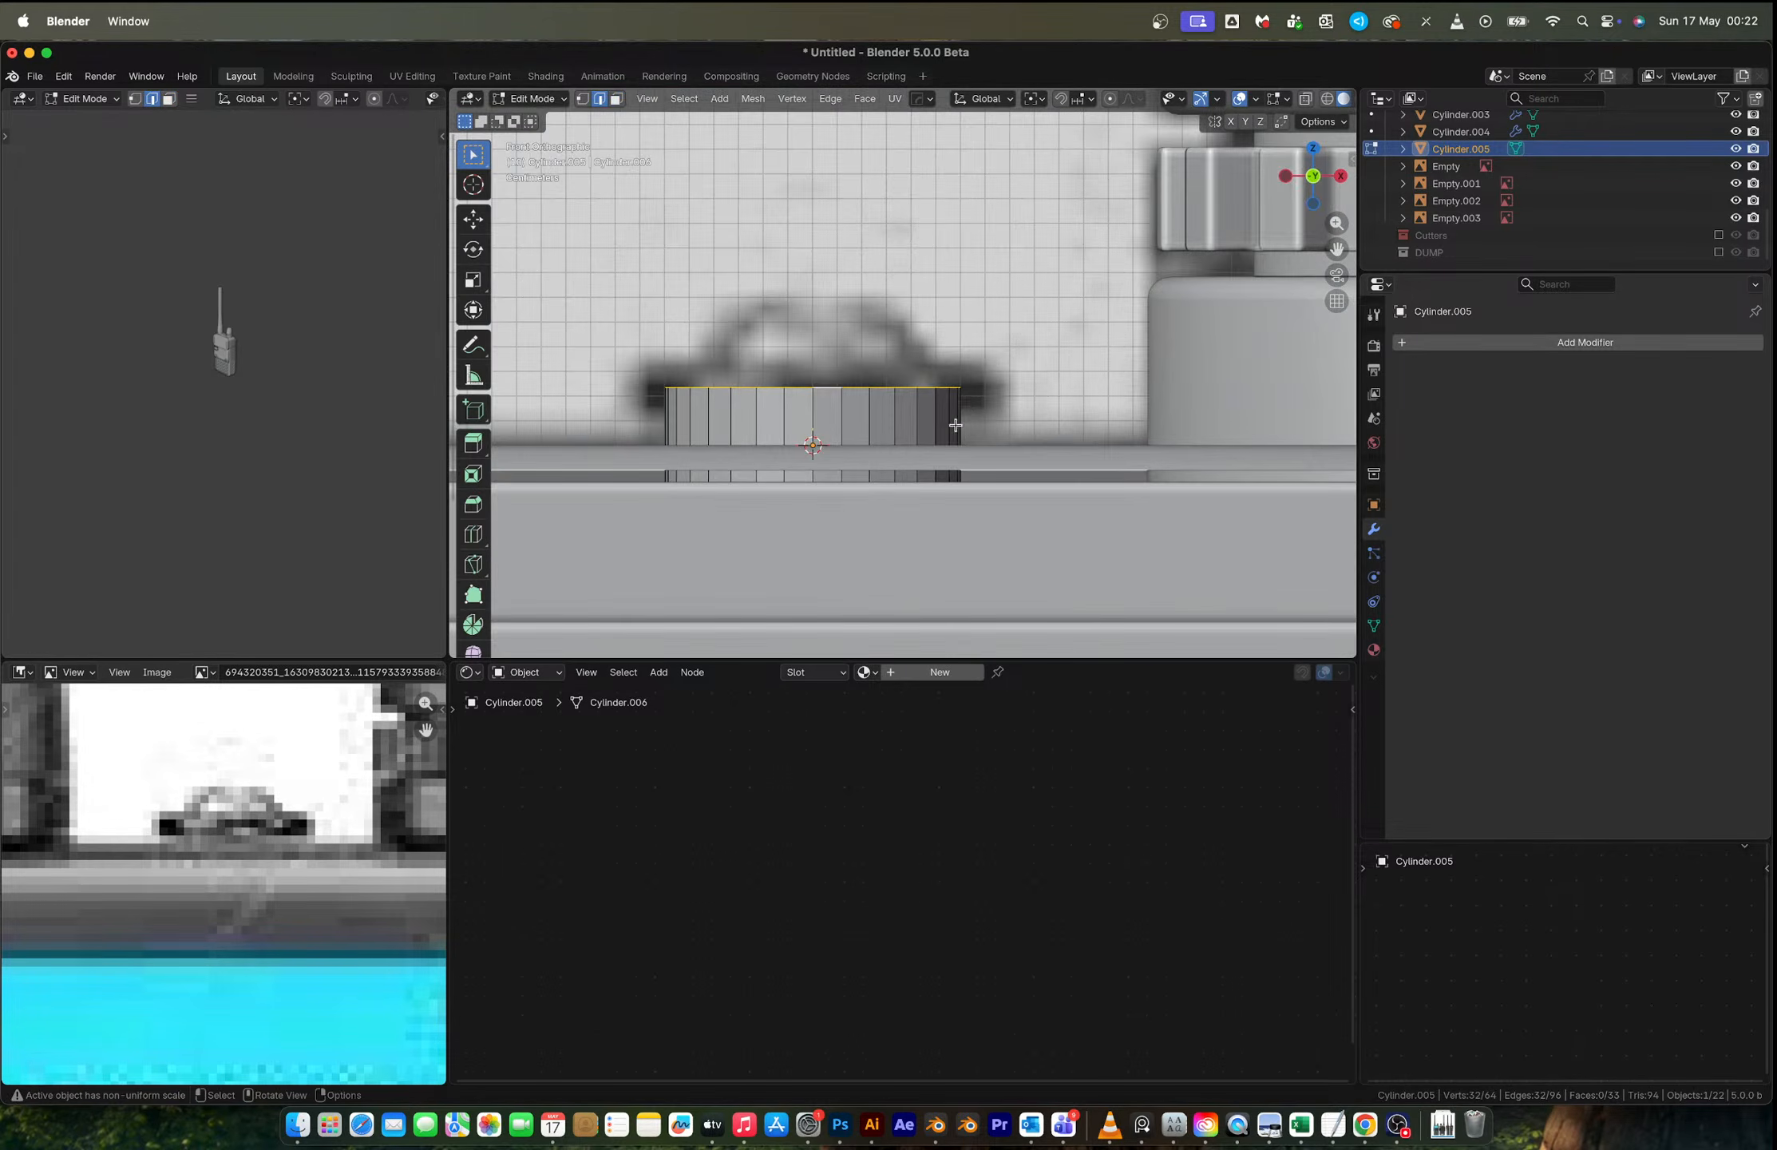
{"action": "key", "text": "g"}
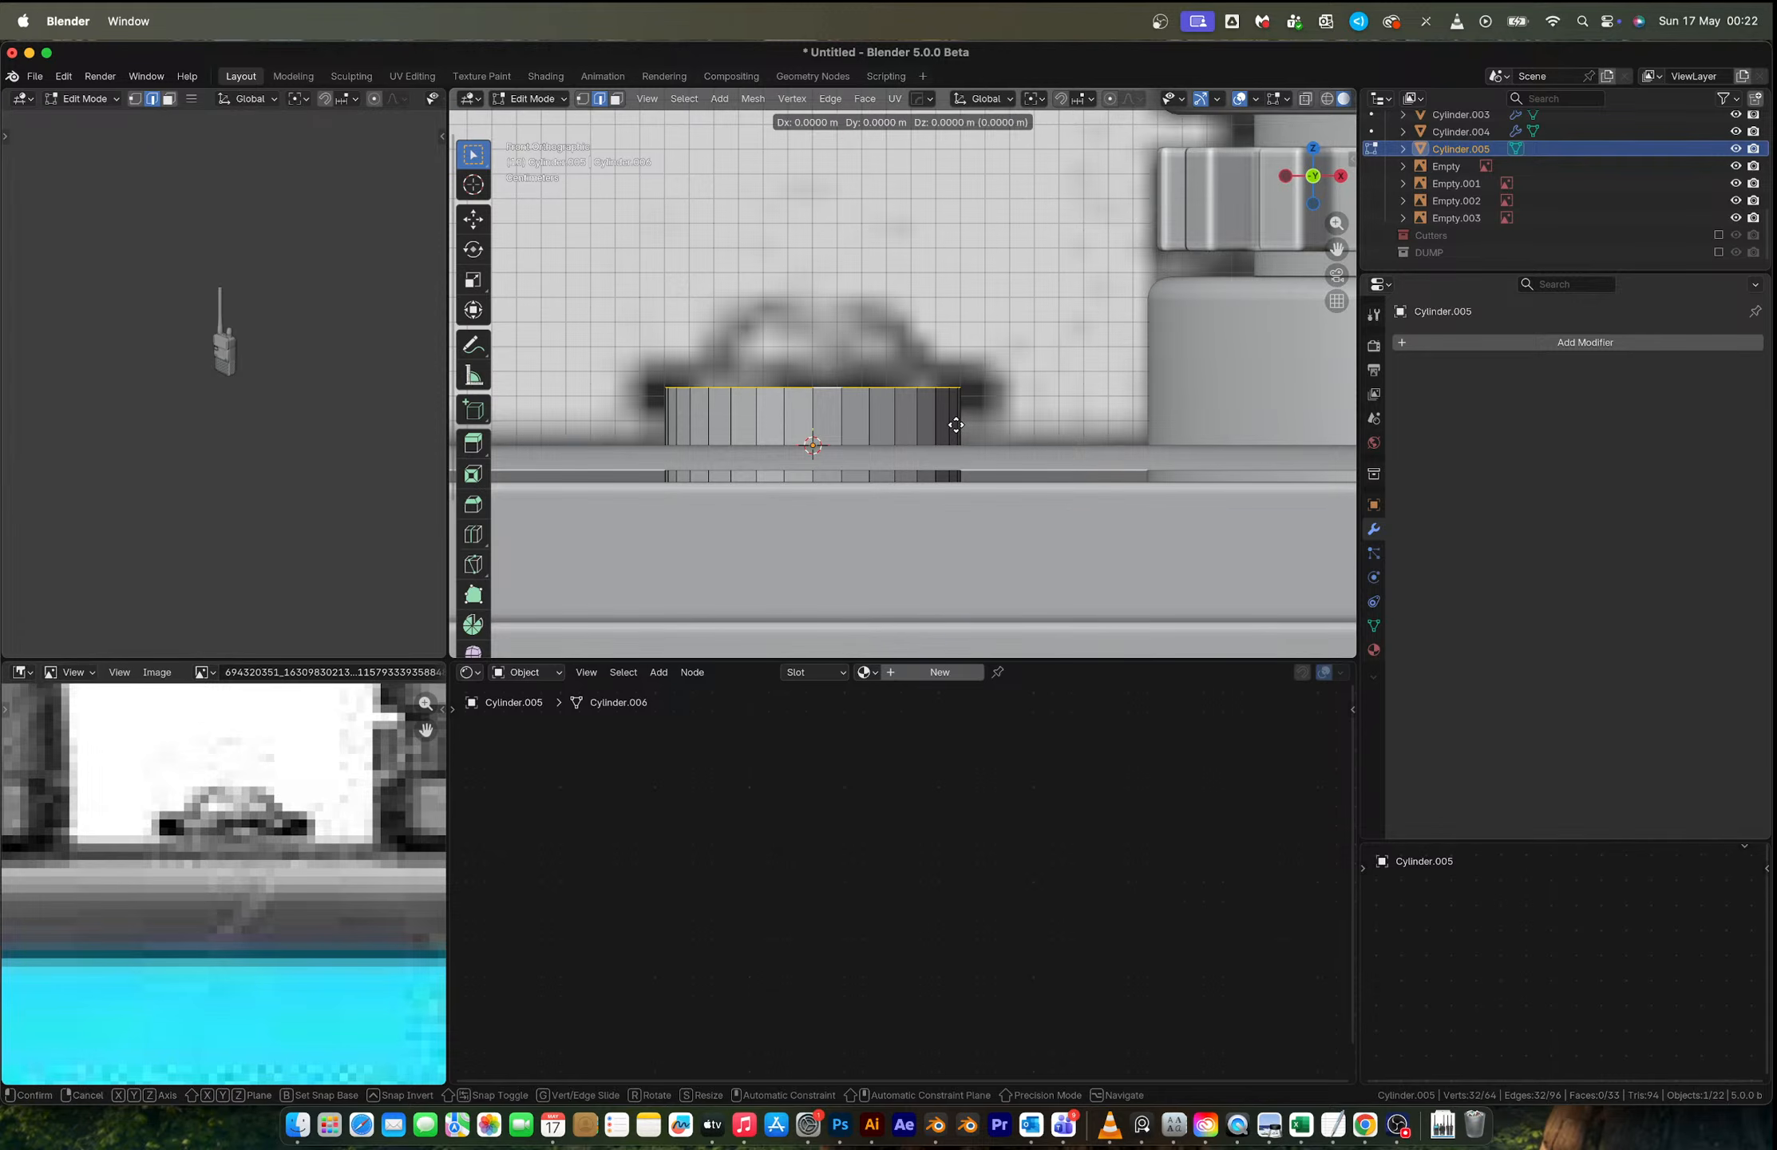
{"action": "left_click", "coordinate": [956, 425]}
{"action": "key", "text": "e"}
{"action": "key", "text": "s"}
{"action": "left_click", "coordinate": [978, 467]}
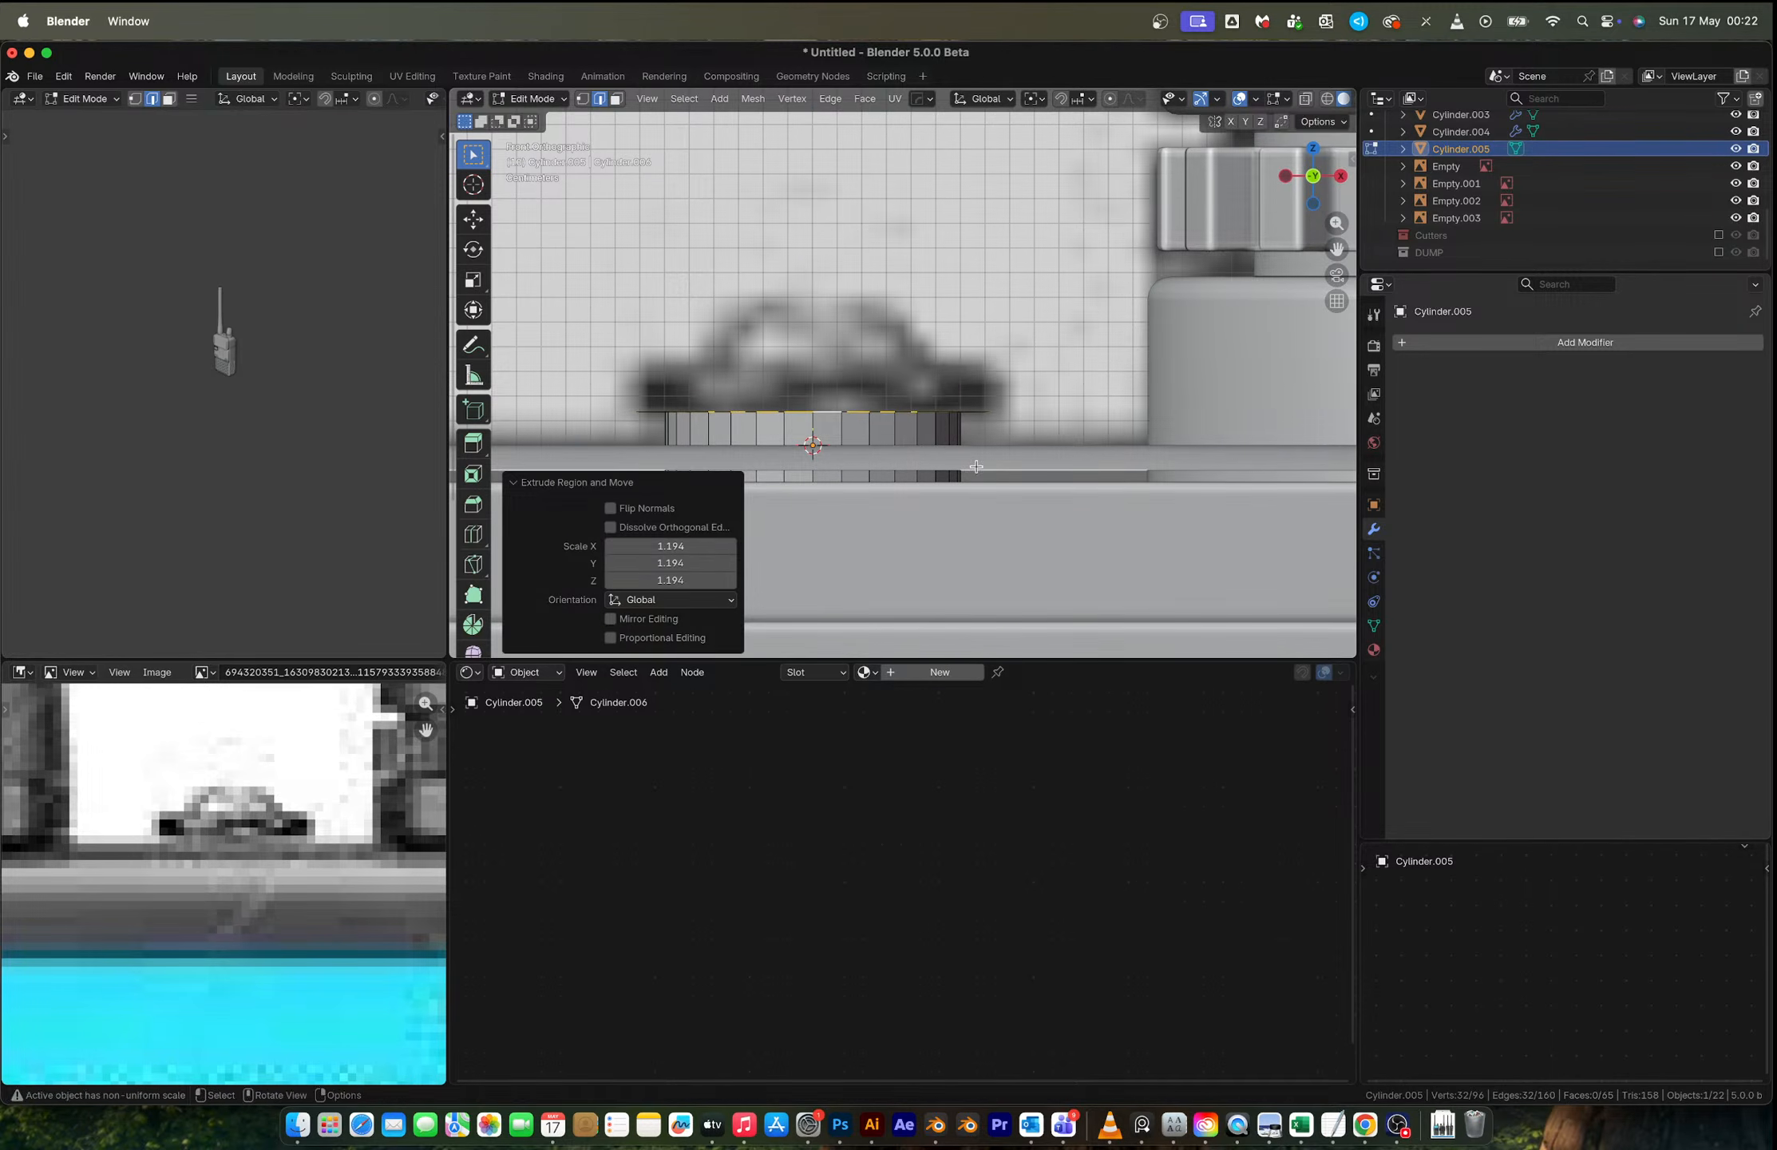
Step: Extrude the widened rim 0.01993 m up along Z and fill its opening with a face
{"action": "key", "text": "e"}
{"action": "key", "text": "z"}
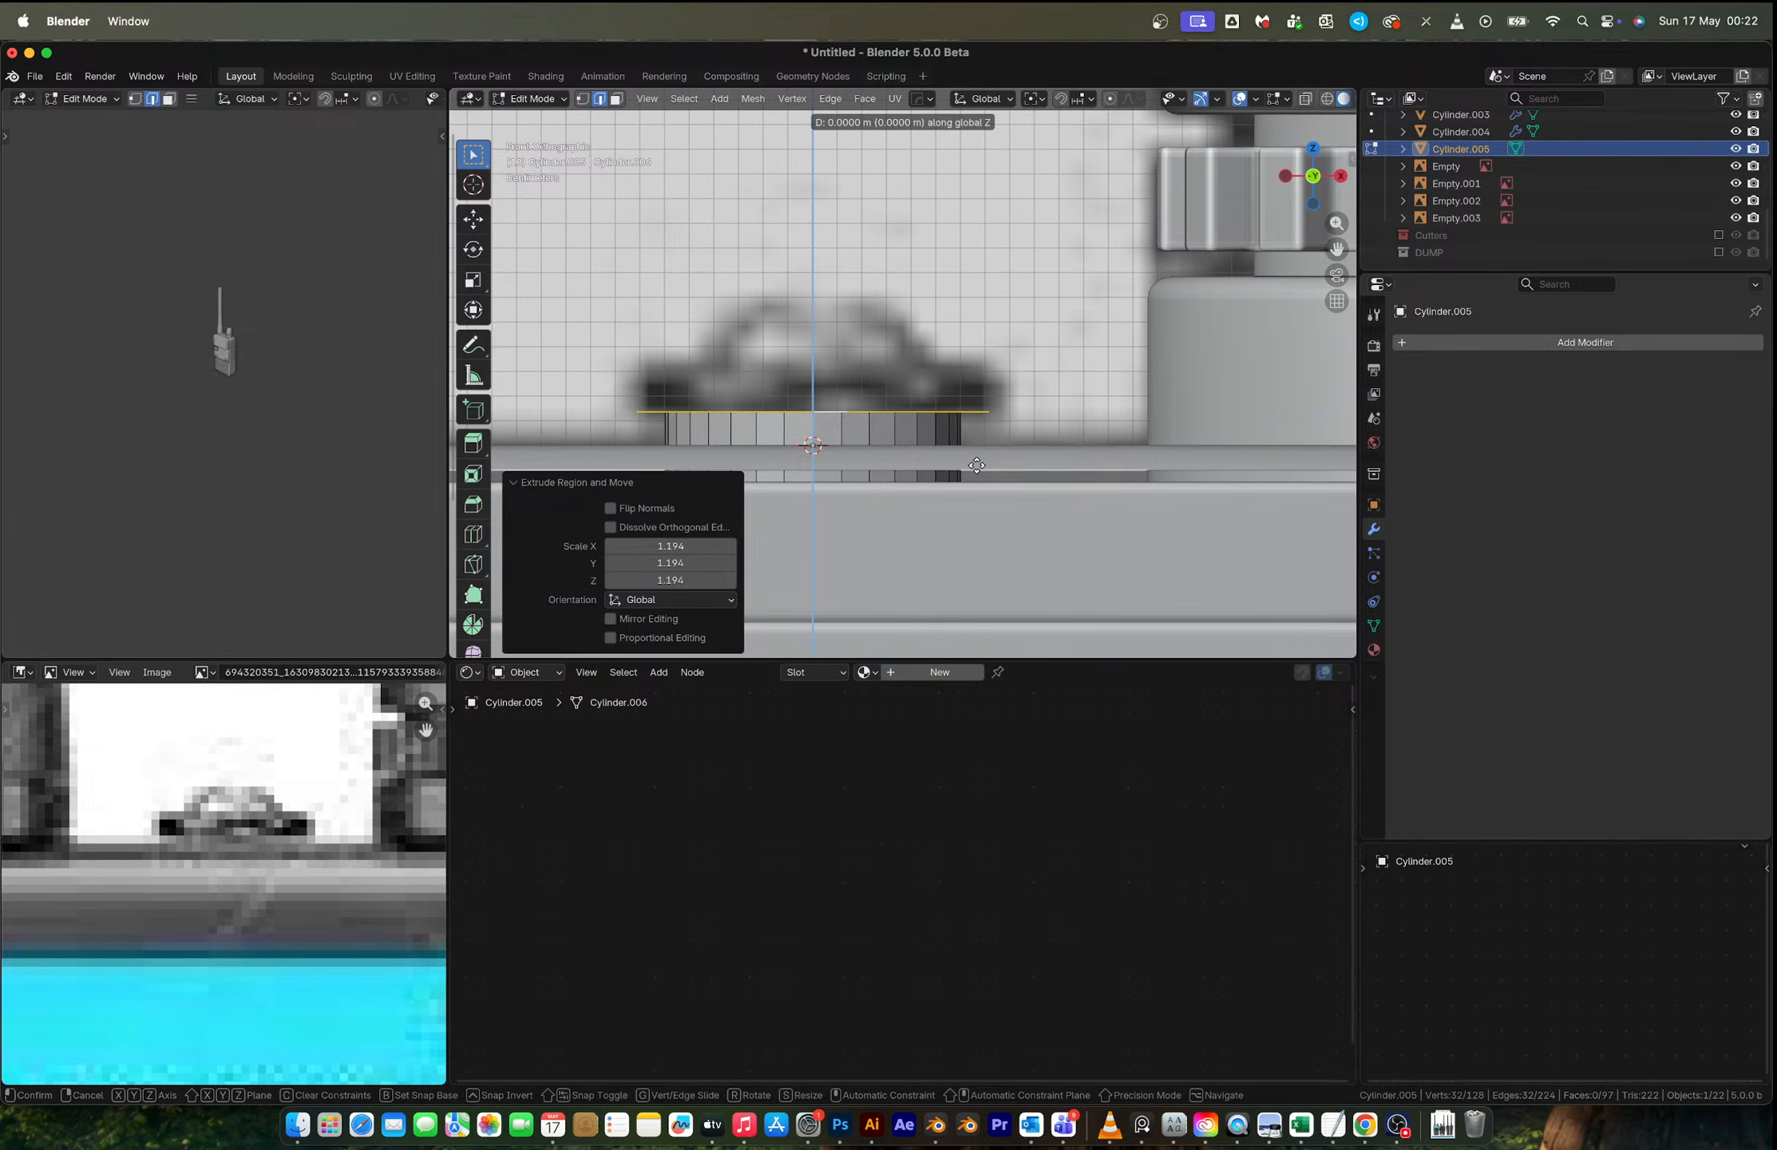
{"action": "left_click", "coordinate": [978, 416]}
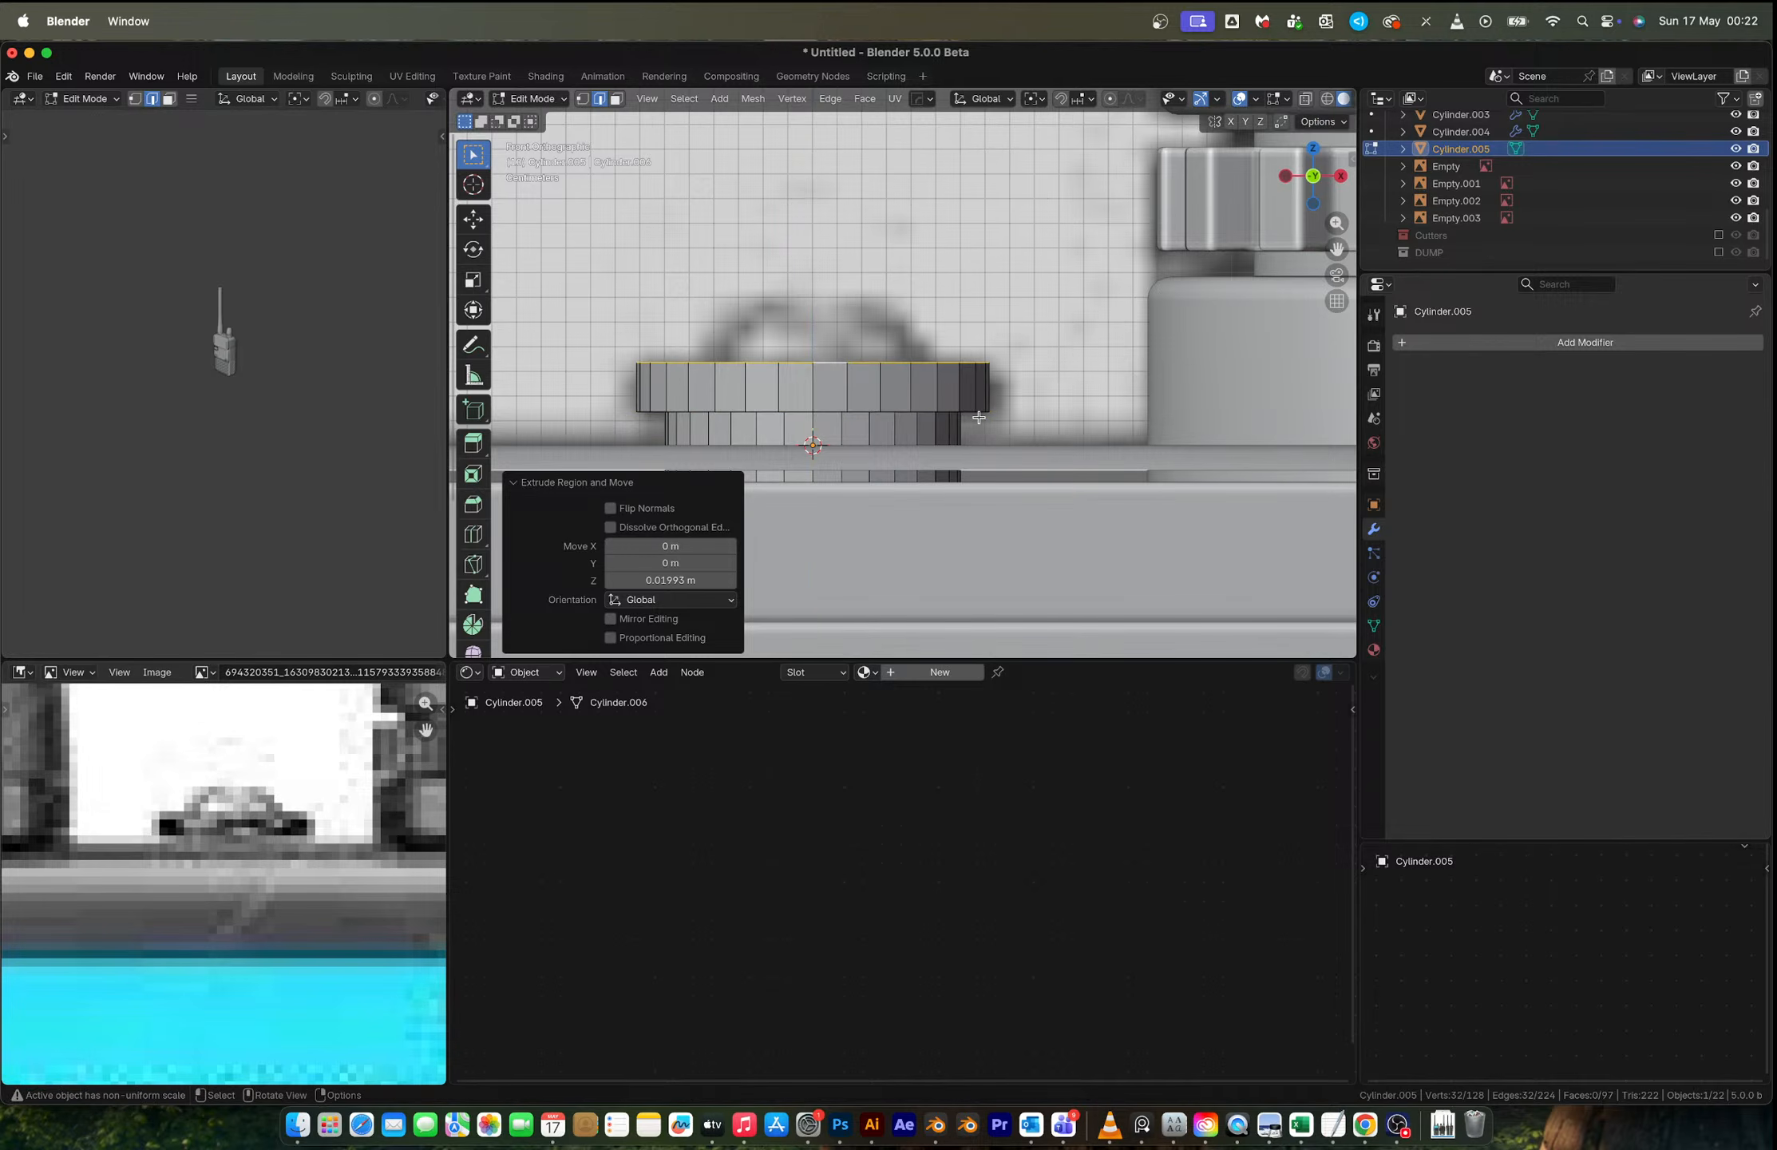
{"action": "key", "text": "f"}
Step: Extrude the cap face inward three times by scaling, at 0.765, 0.874 and a much smaller inner circle, making a narrow ring
{"action": "middle_click_drag", "start_coordinate": [979, 417], "coordinate": [995, 460]}
{"action": "scroll", "coordinate": [1001, 478], "scroll_direction": "down", "scroll_amount": 4}
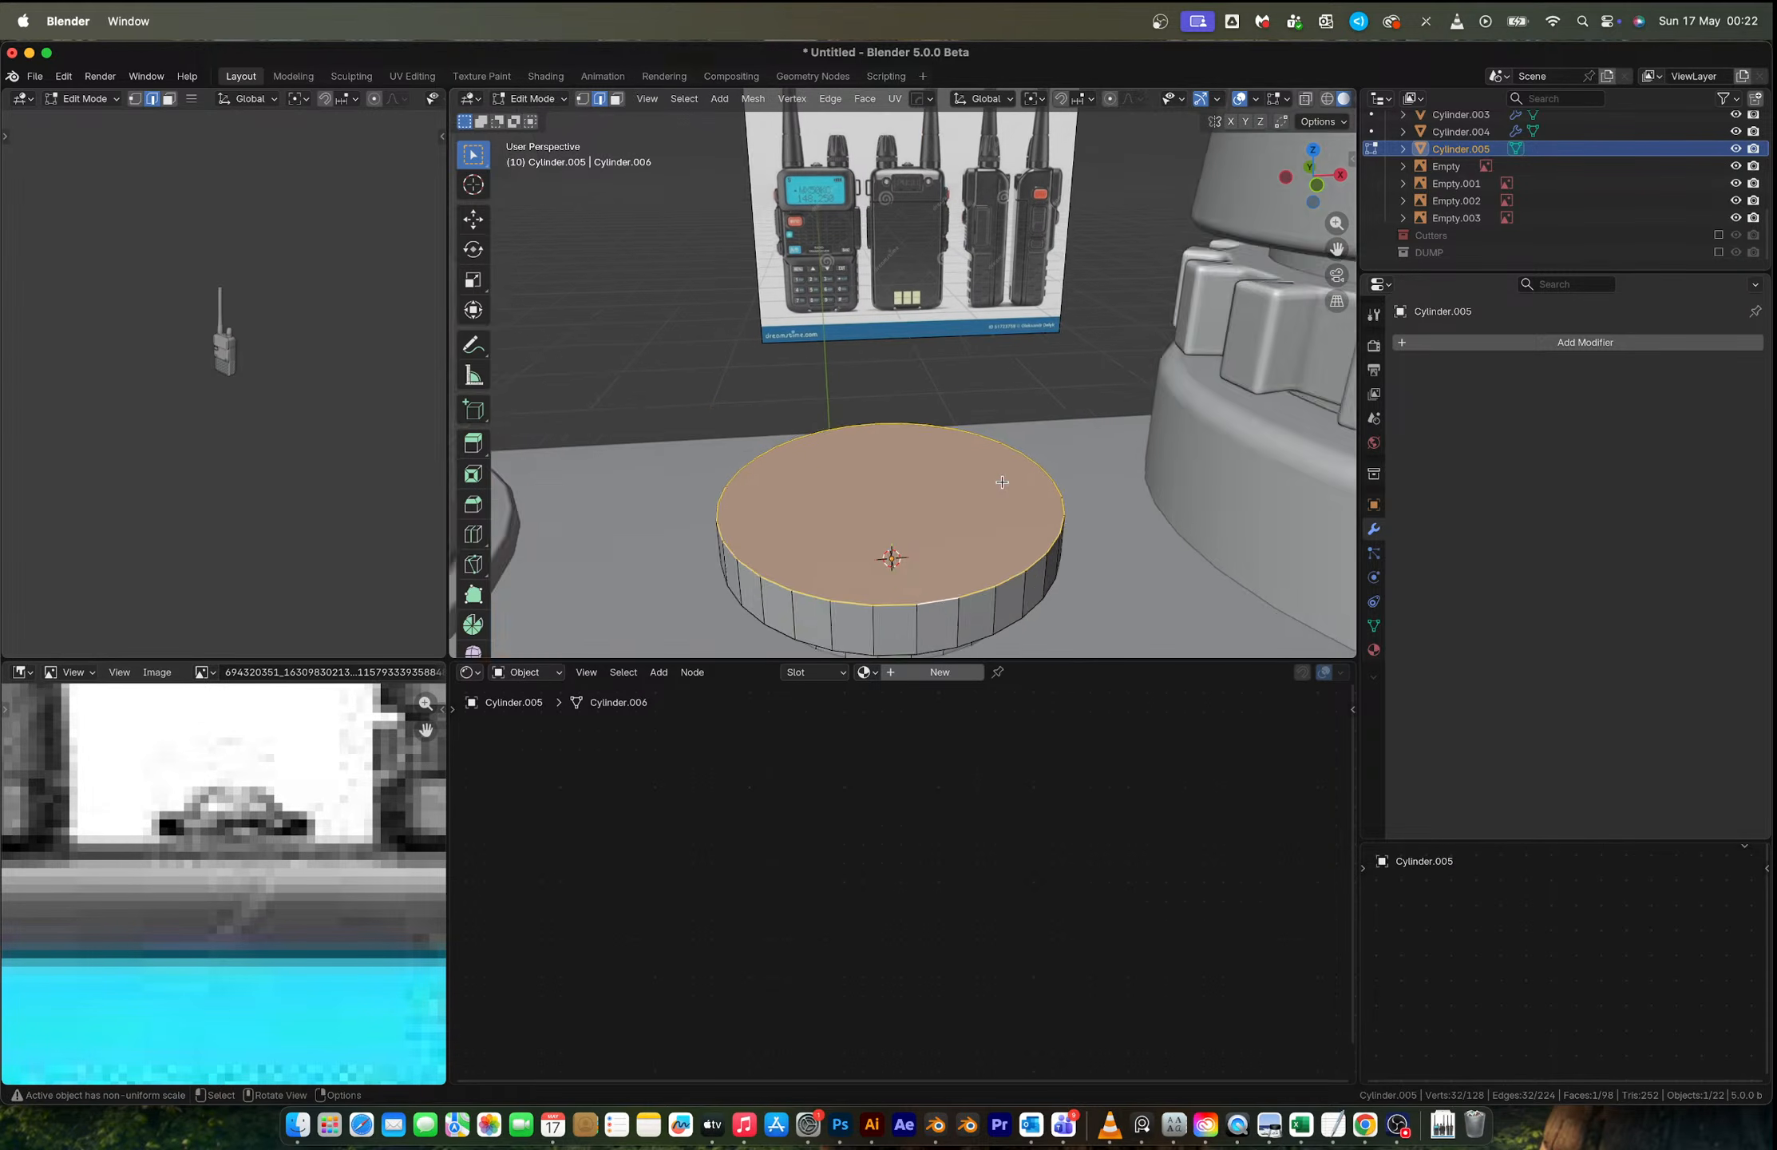
{"action": "key", "text": "e"}
{"action": "key", "text": "s"}
{"action": "left_click", "coordinate": [1106, 526]}
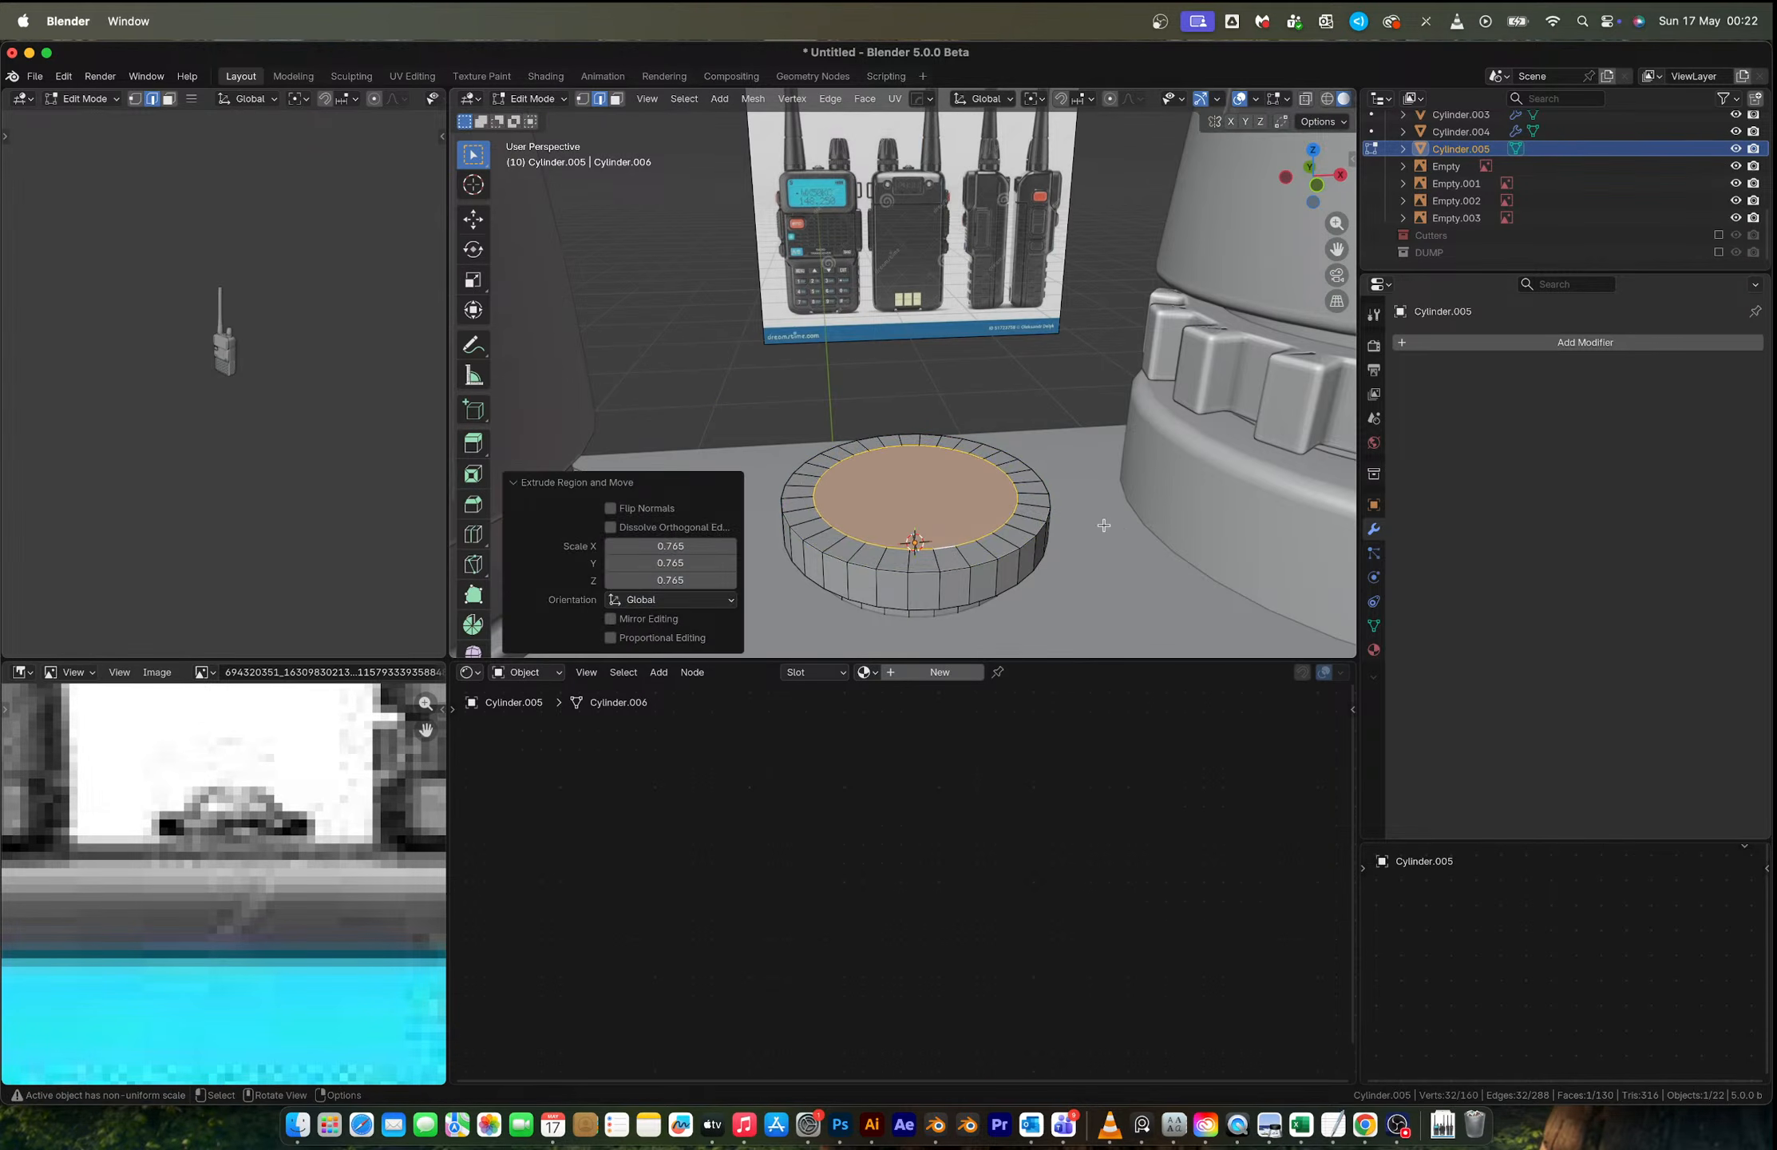
{"action": "key", "text": "e"}
{"action": "key", "text": "s"}
{"action": "left_click", "coordinate": [1078, 519]}
{"action": "key", "text": "e"}
{"action": "key", "text": "s"}
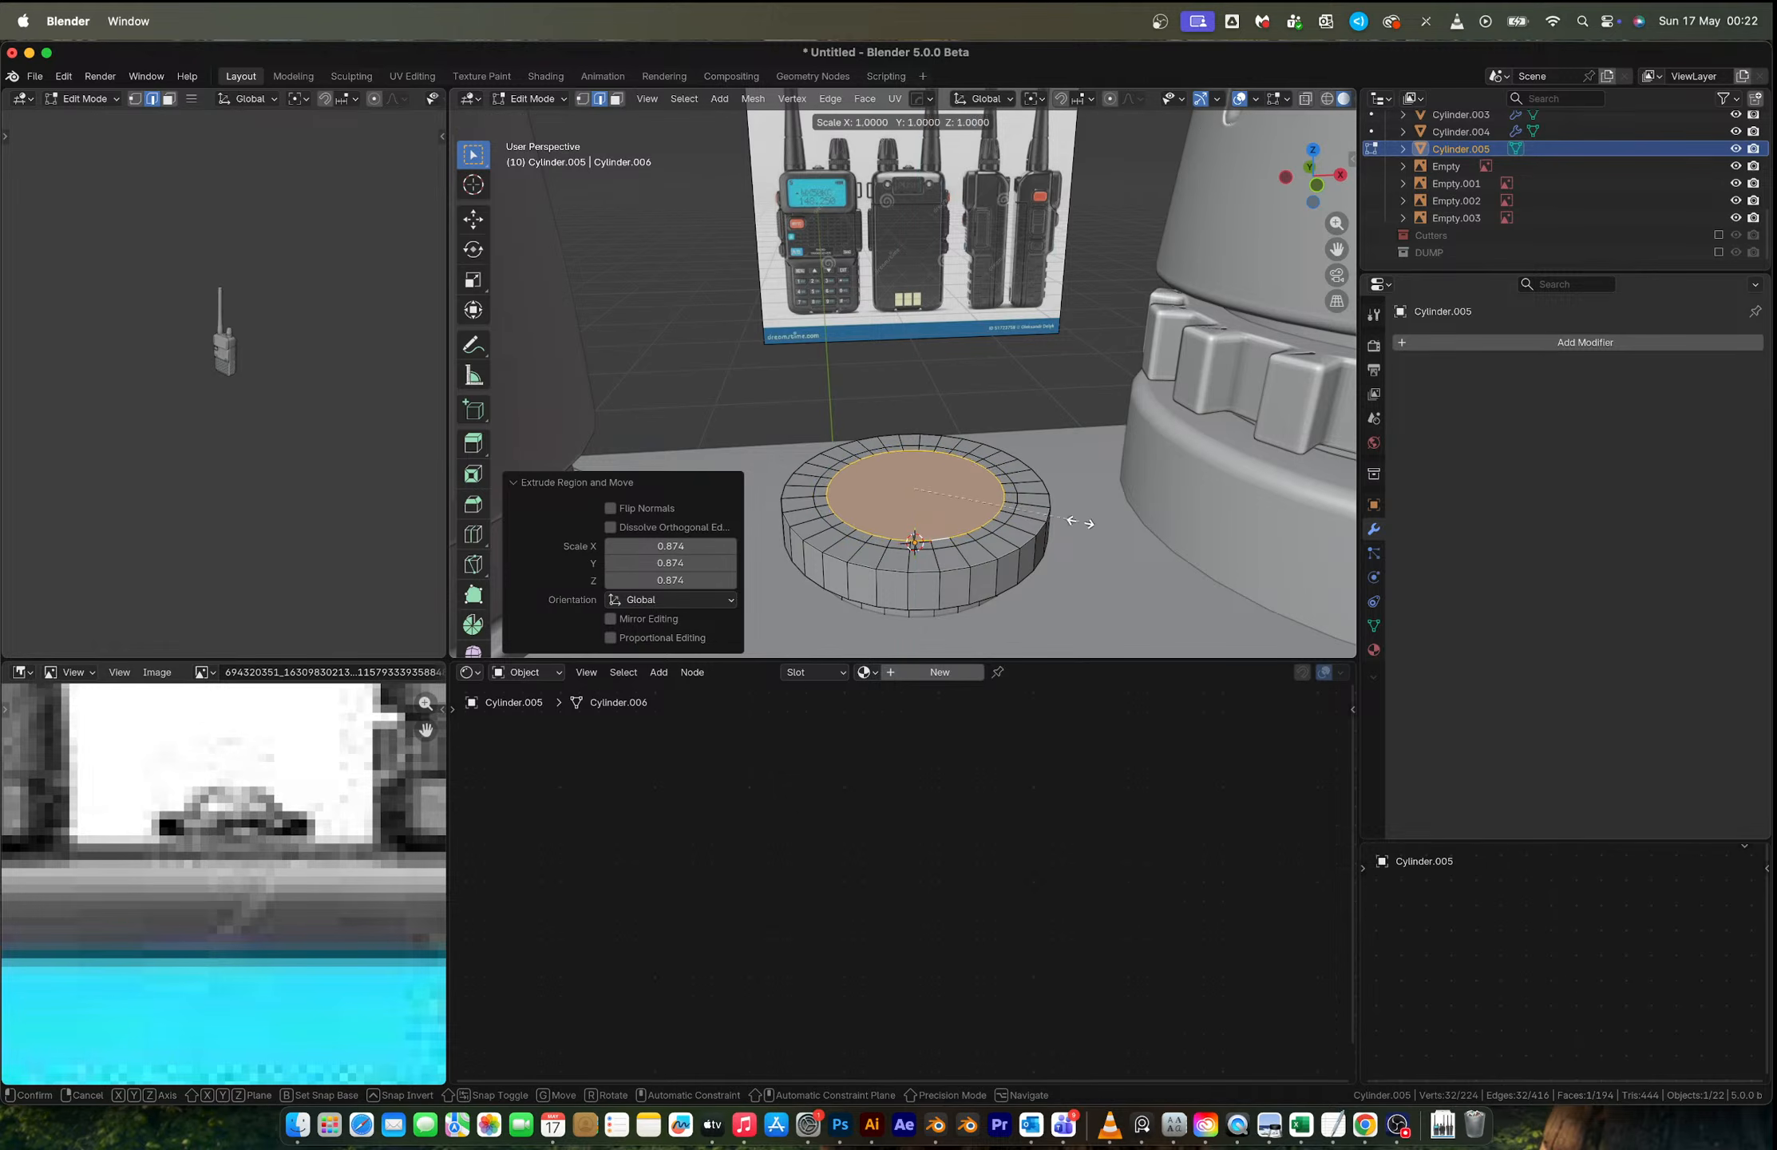
{"action": "left_click", "coordinate": [1016, 506]}
{"action": "key", "text": "Tab"}
{"action": "left_click", "coordinate": [1318, 185]}
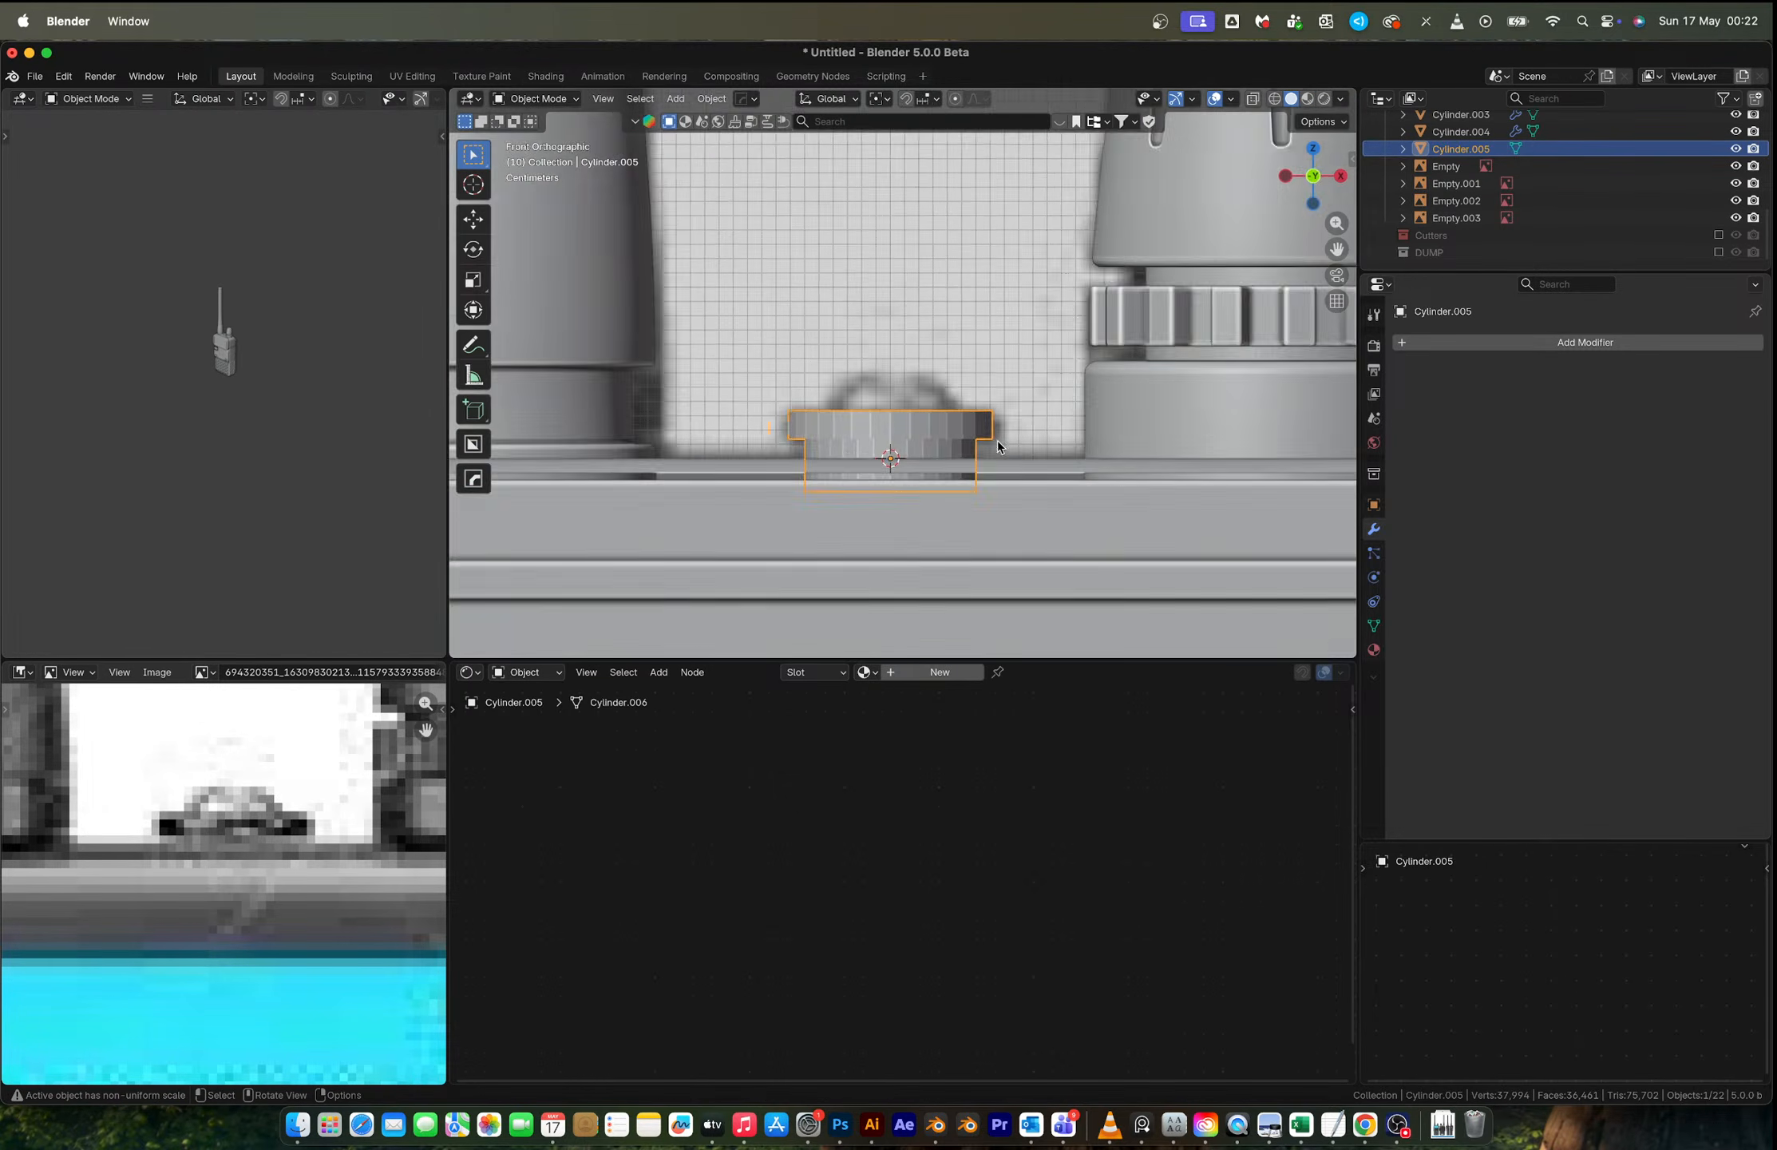
{"action": "scroll", "coordinate": [997, 440], "scroll_direction": "up", "scroll_amount": 5}
Step: Extrude four adjacent faces of the cap's narrow ring, on the side facing the knob, upward by 0.030595 m
{"action": "key", "text": "Tab"}
{"action": "middle_click_drag", "start_coordinate": [861, 410], "coordinate": [1018, 538]}
{"action": "left_click", "coordinate": [968, 573]}
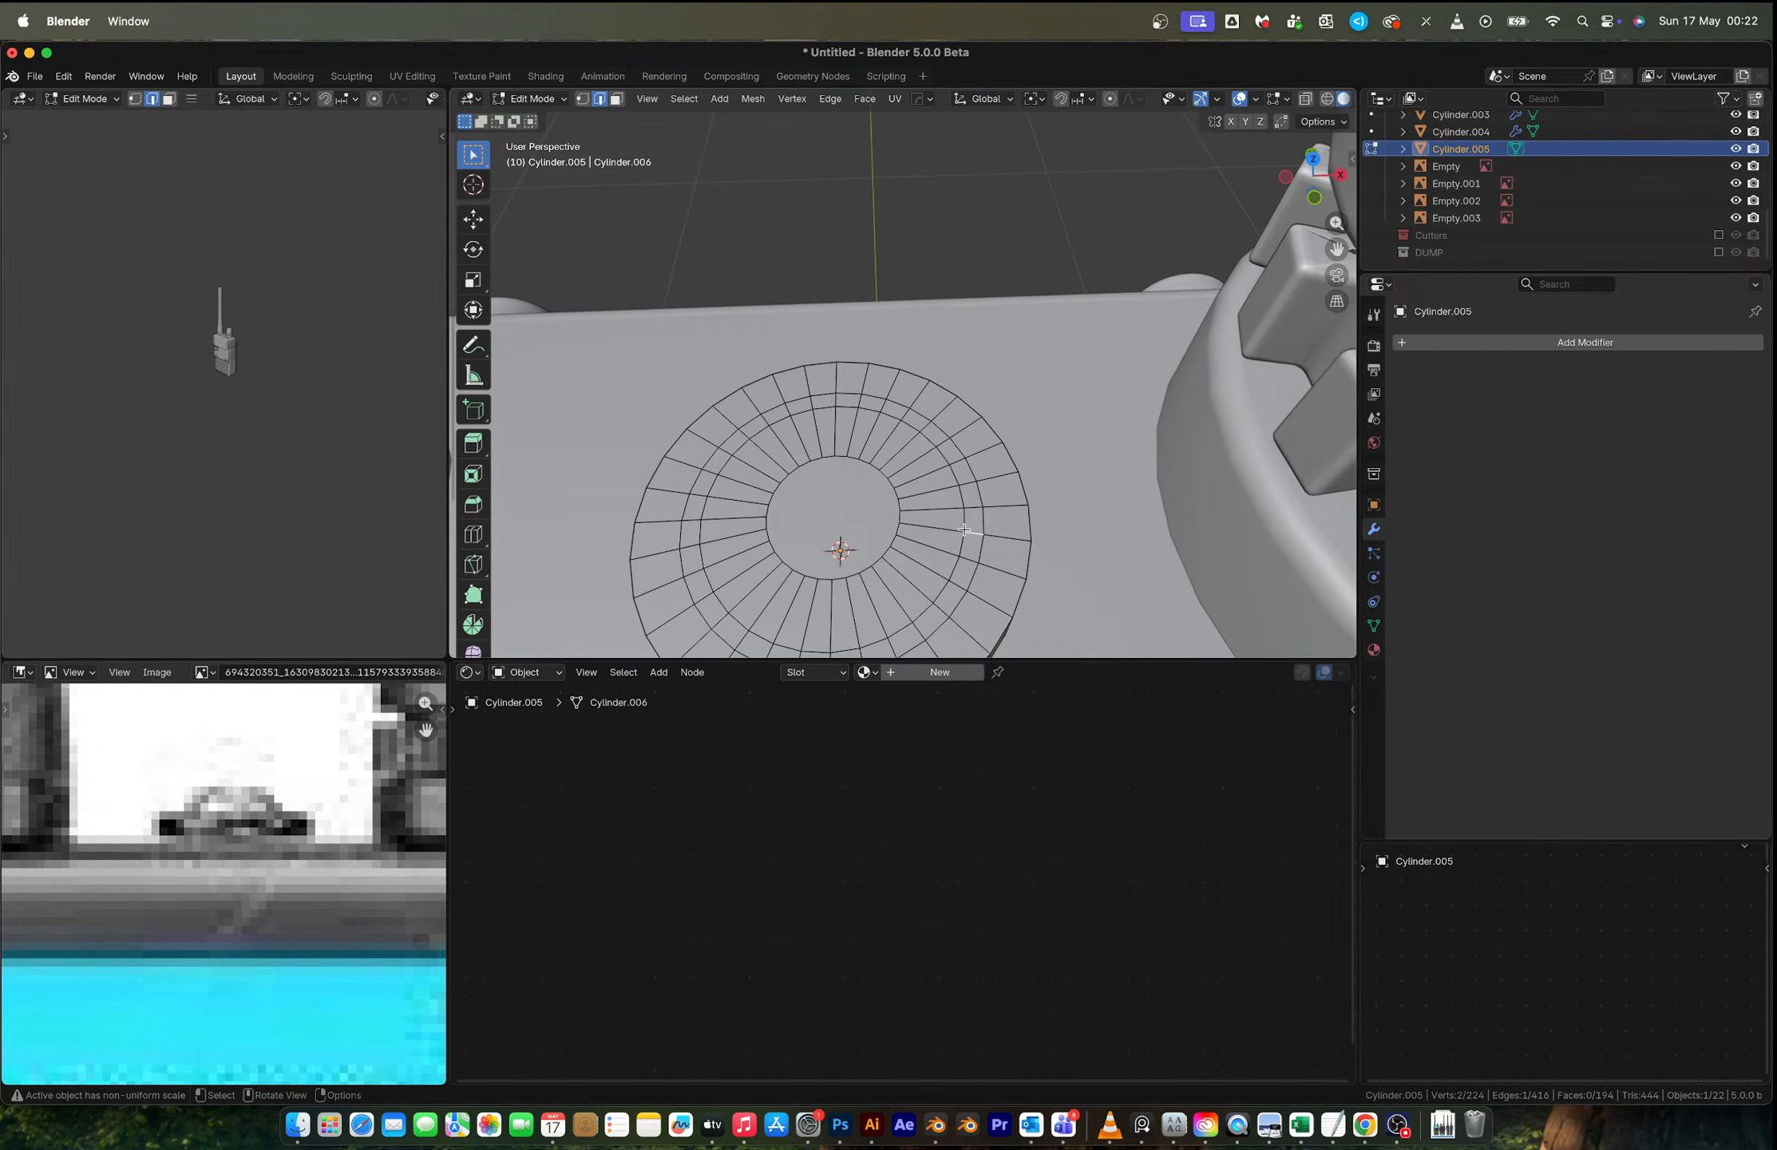
{"action": "key", "text": "3"}
{"action": "left_click", "coordinate": [975, 516]}
{"action": "left_click", "coordinate": [964, 474], "text": "shift"}
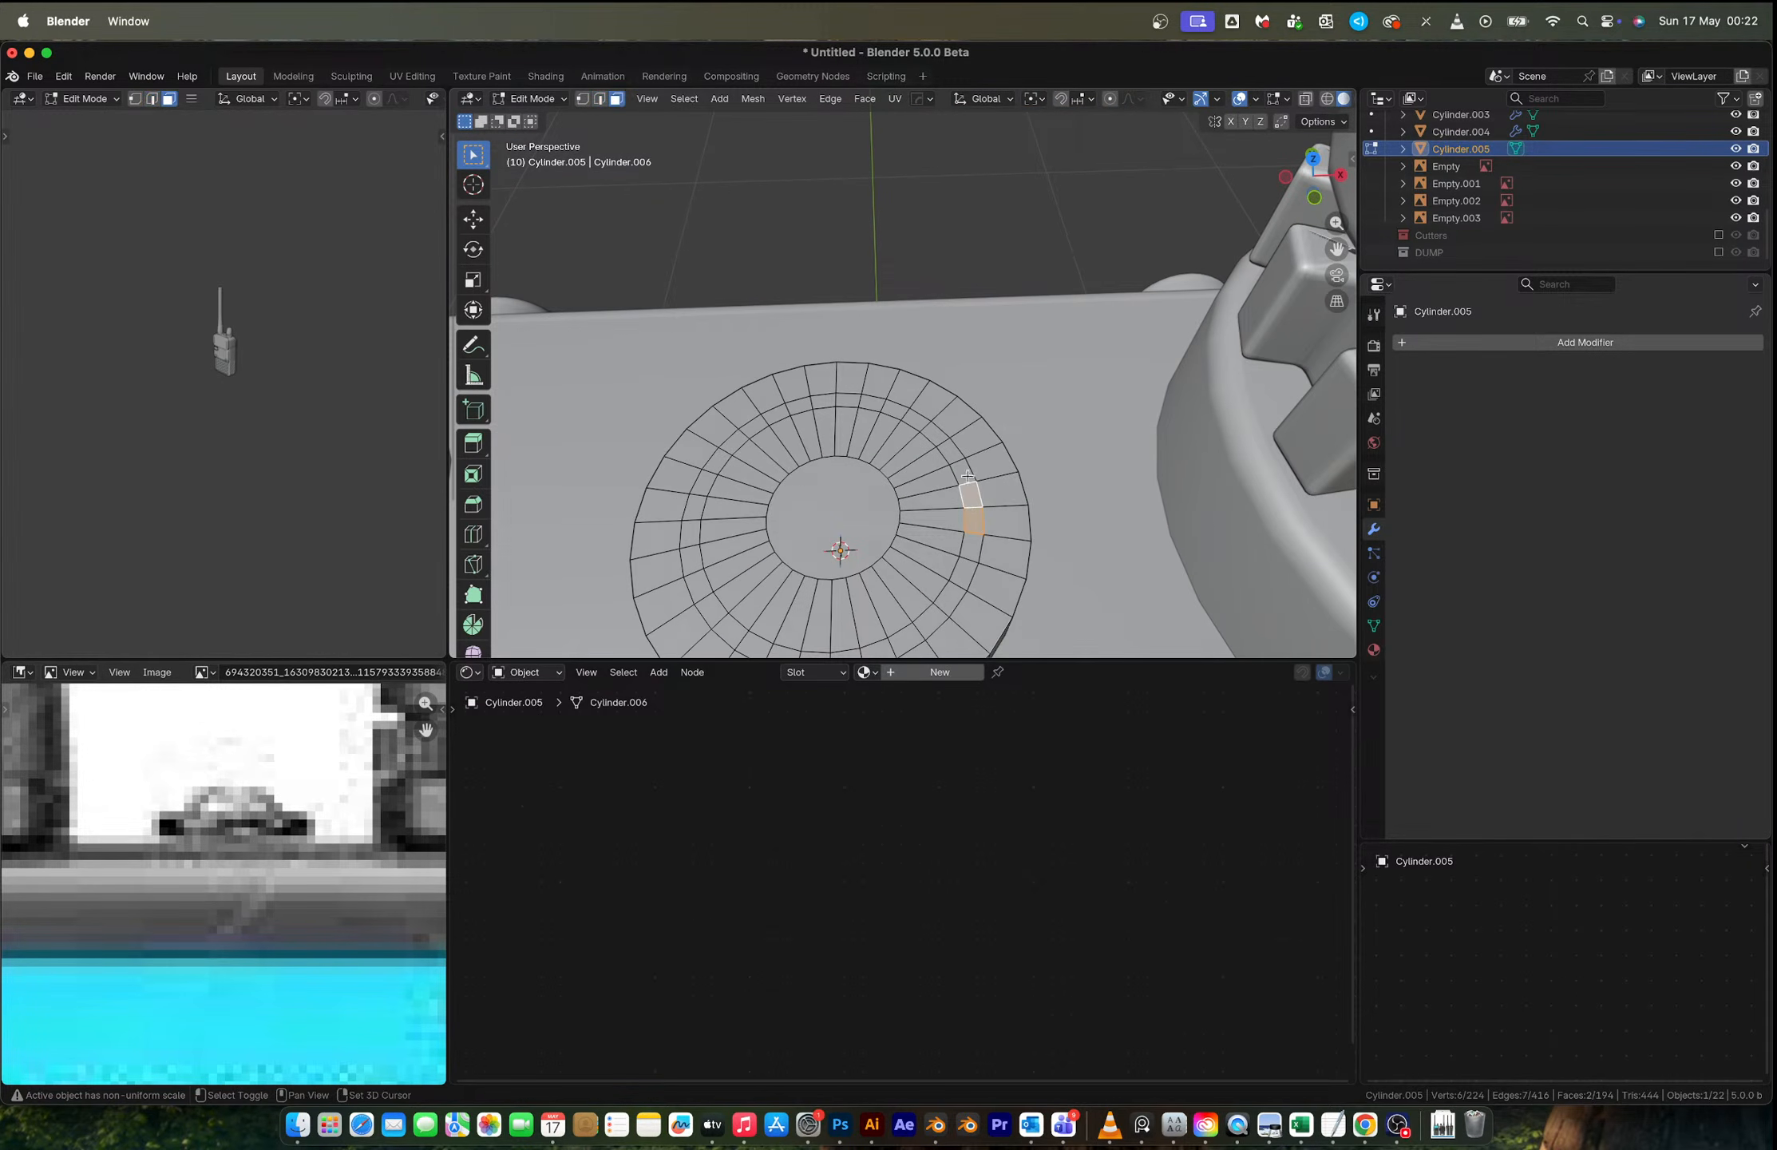
{"action": "left_click", "coordinate": [971, 548], "text": "shift"}
{"action": "left_click", "coordinate": [1314, 194]}
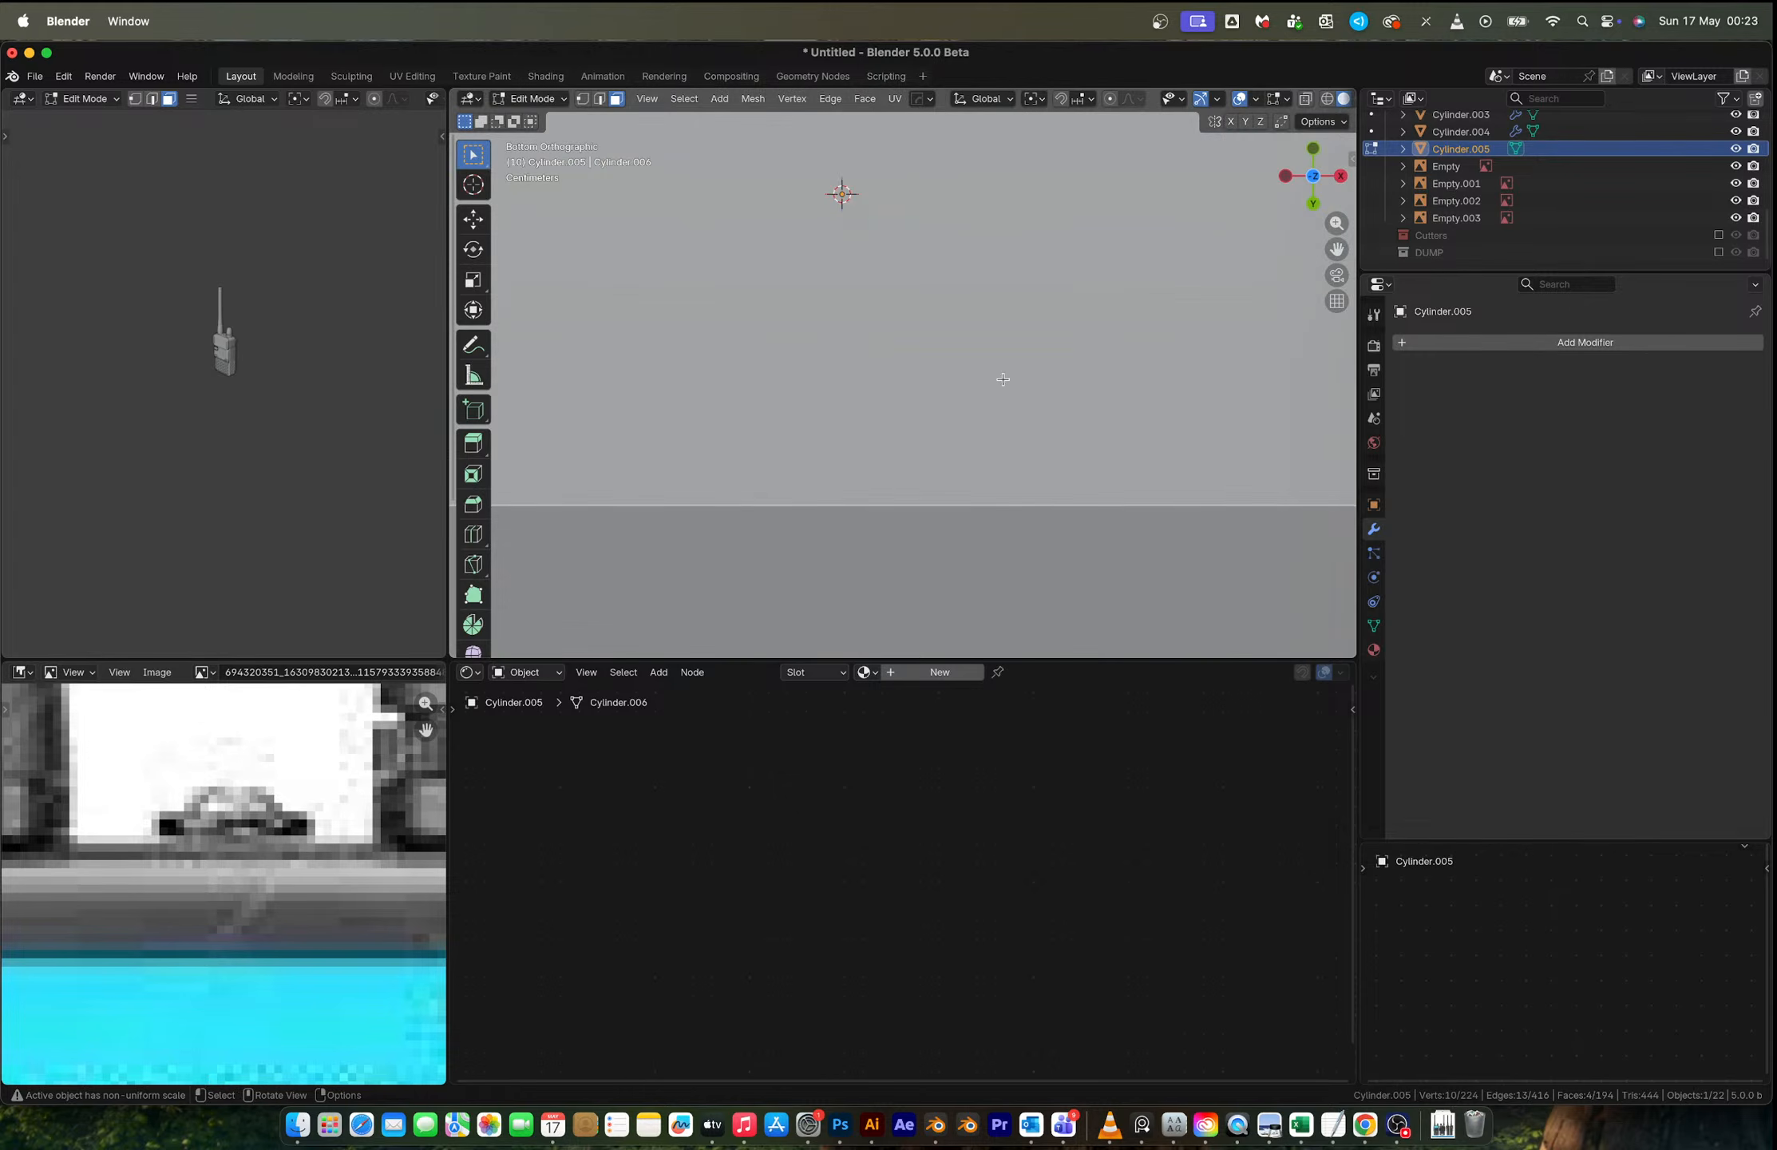
{"action": "left_click", "coordinate": [1312, 203]}
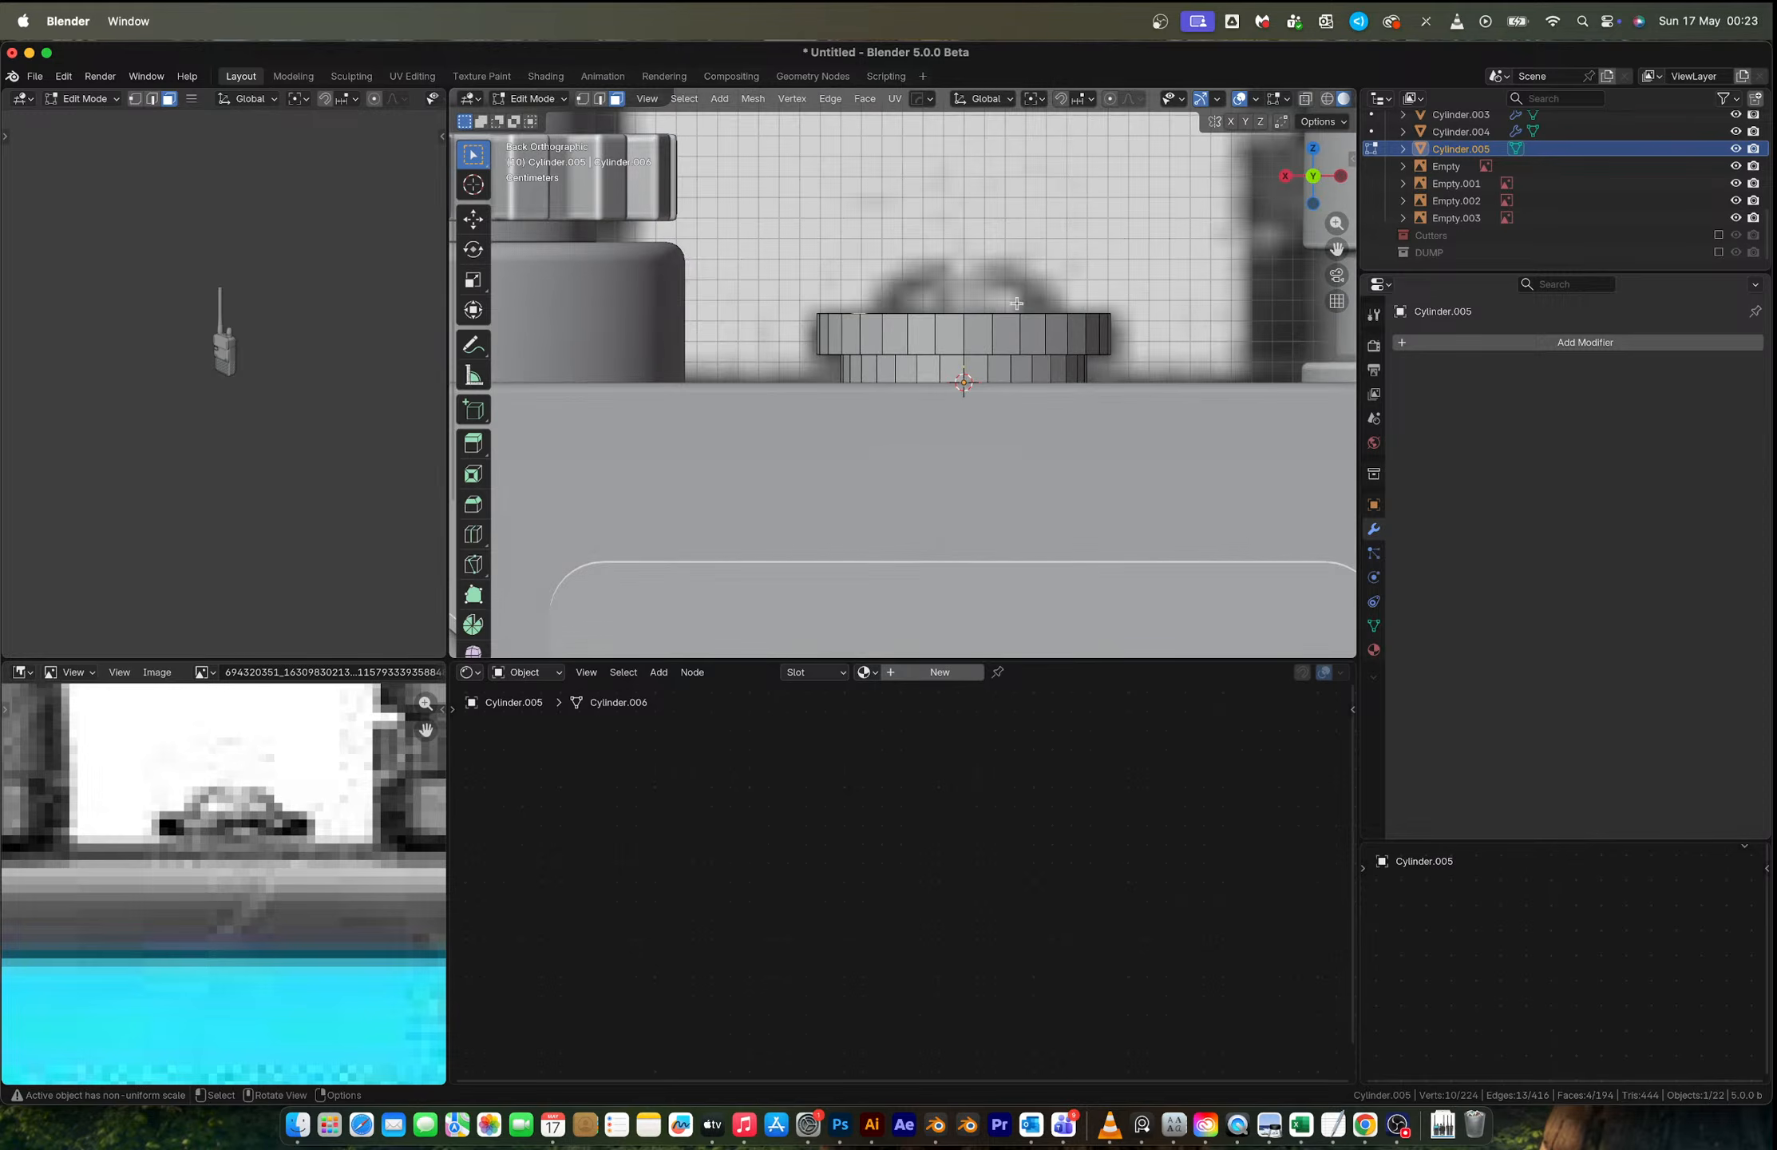
{"action": "scroll", "coordinate": [1055, 331], "scroll_direction": "up", "scroll_amount": 2}
{"action": "key", "text": "e"}
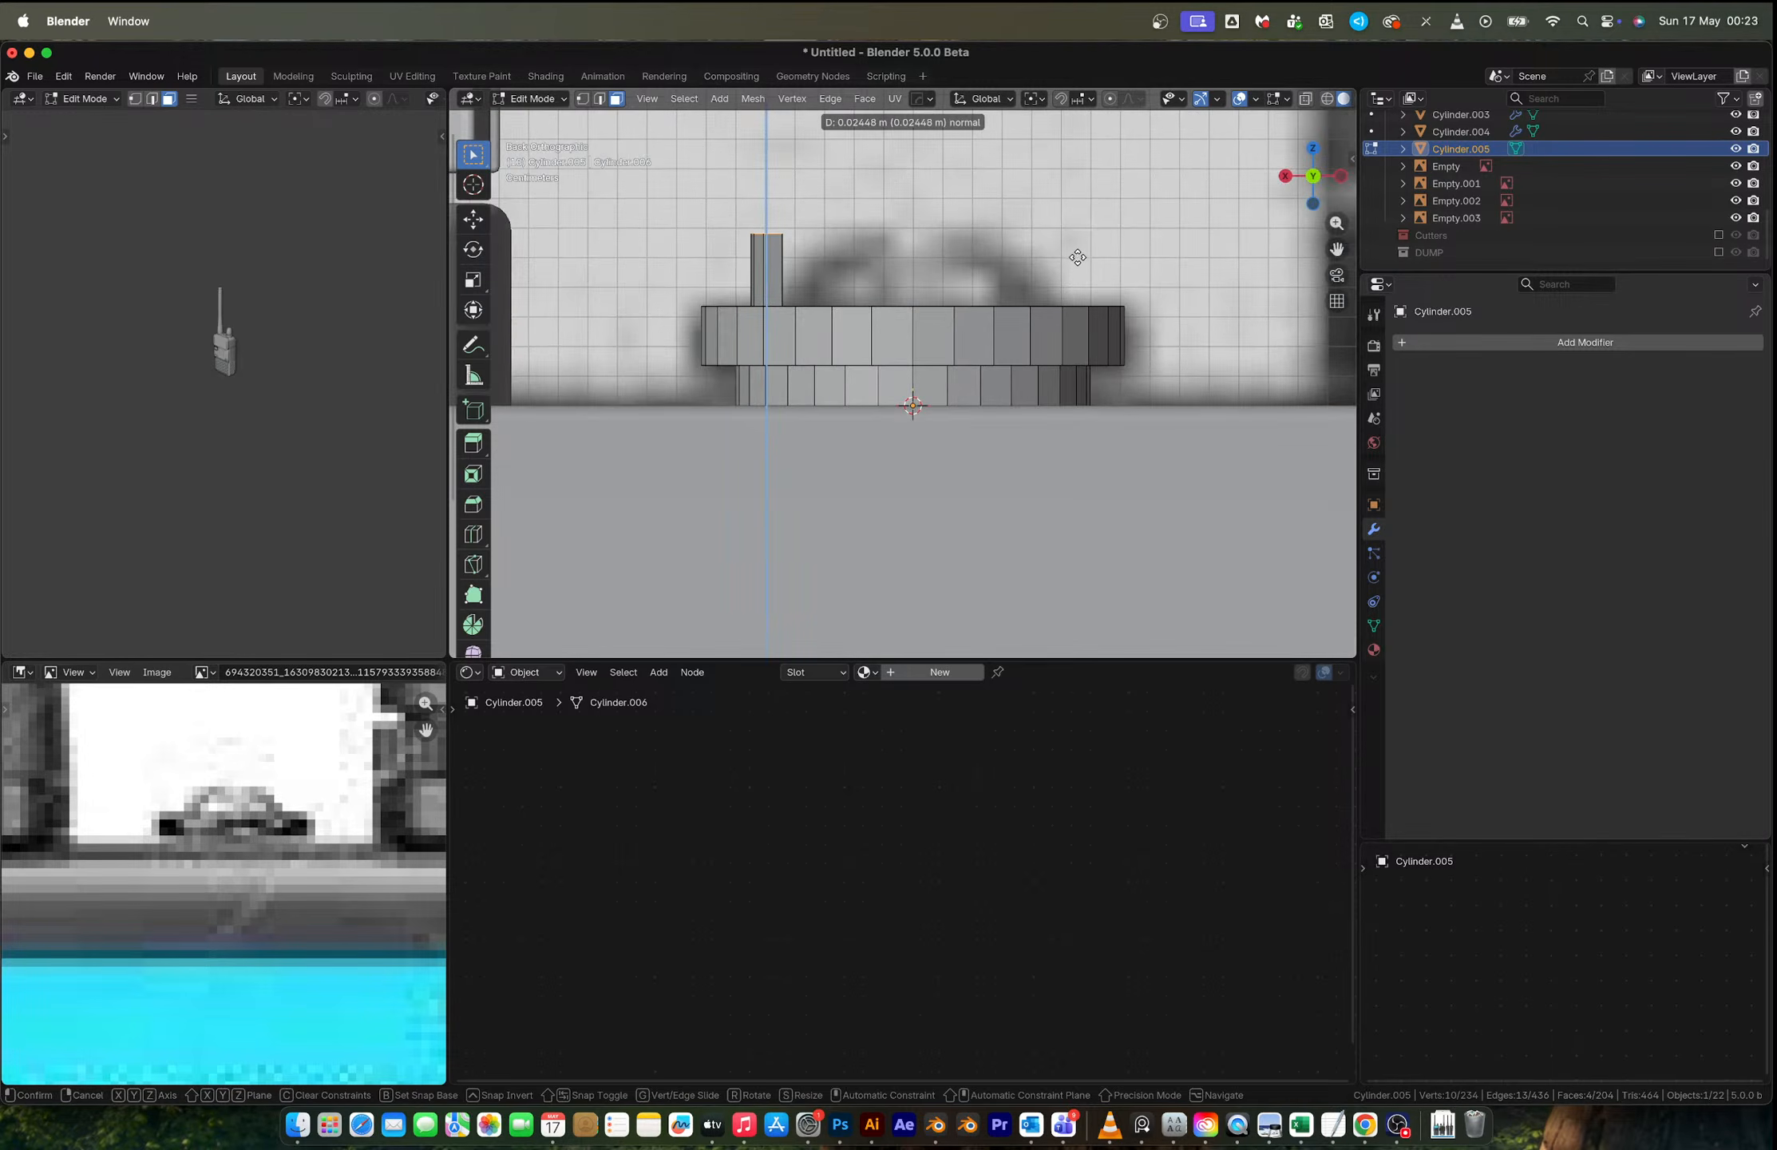
{"action": "left_click", "coordinate": [1077, 241]}
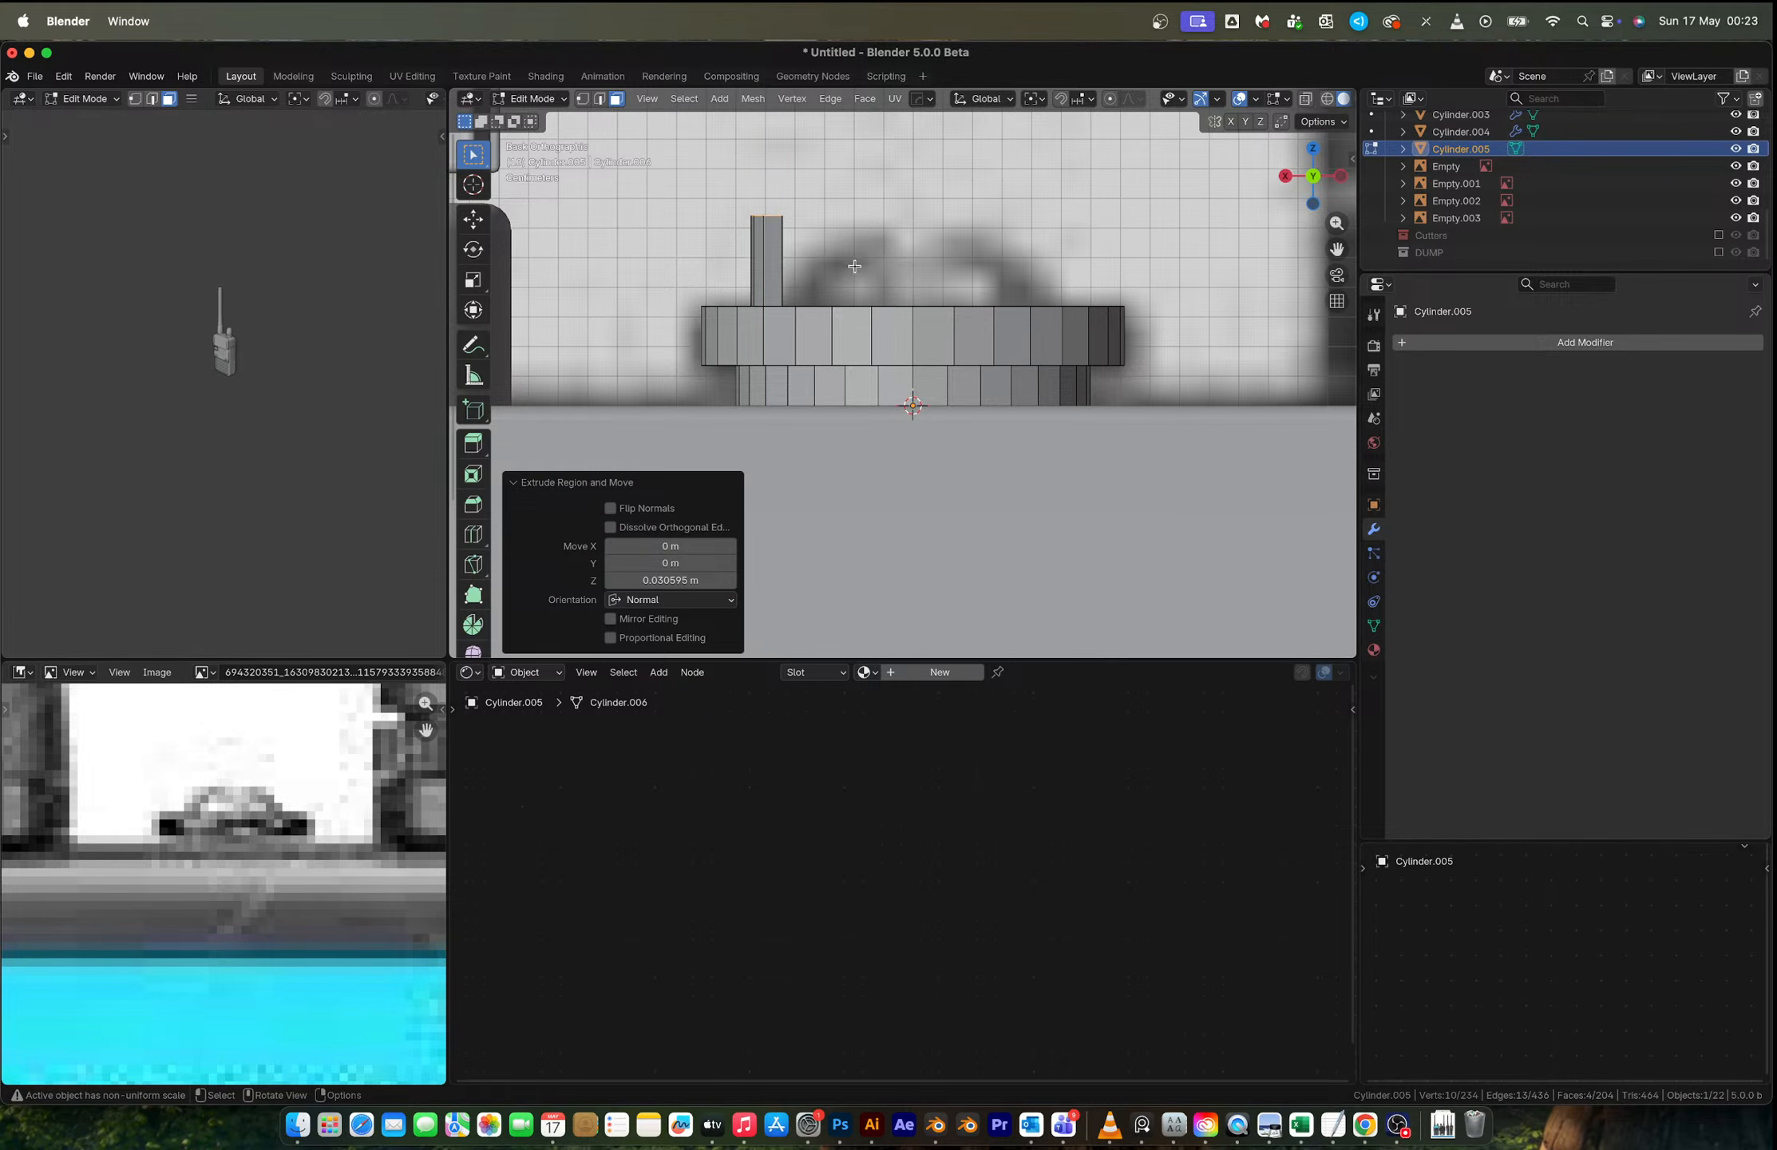
Step: Move the raised end faces -0.014569 m in X and -0.011655 m in Z, and rotate them -74° toward the centre
{"action": "key", "text": "g"}
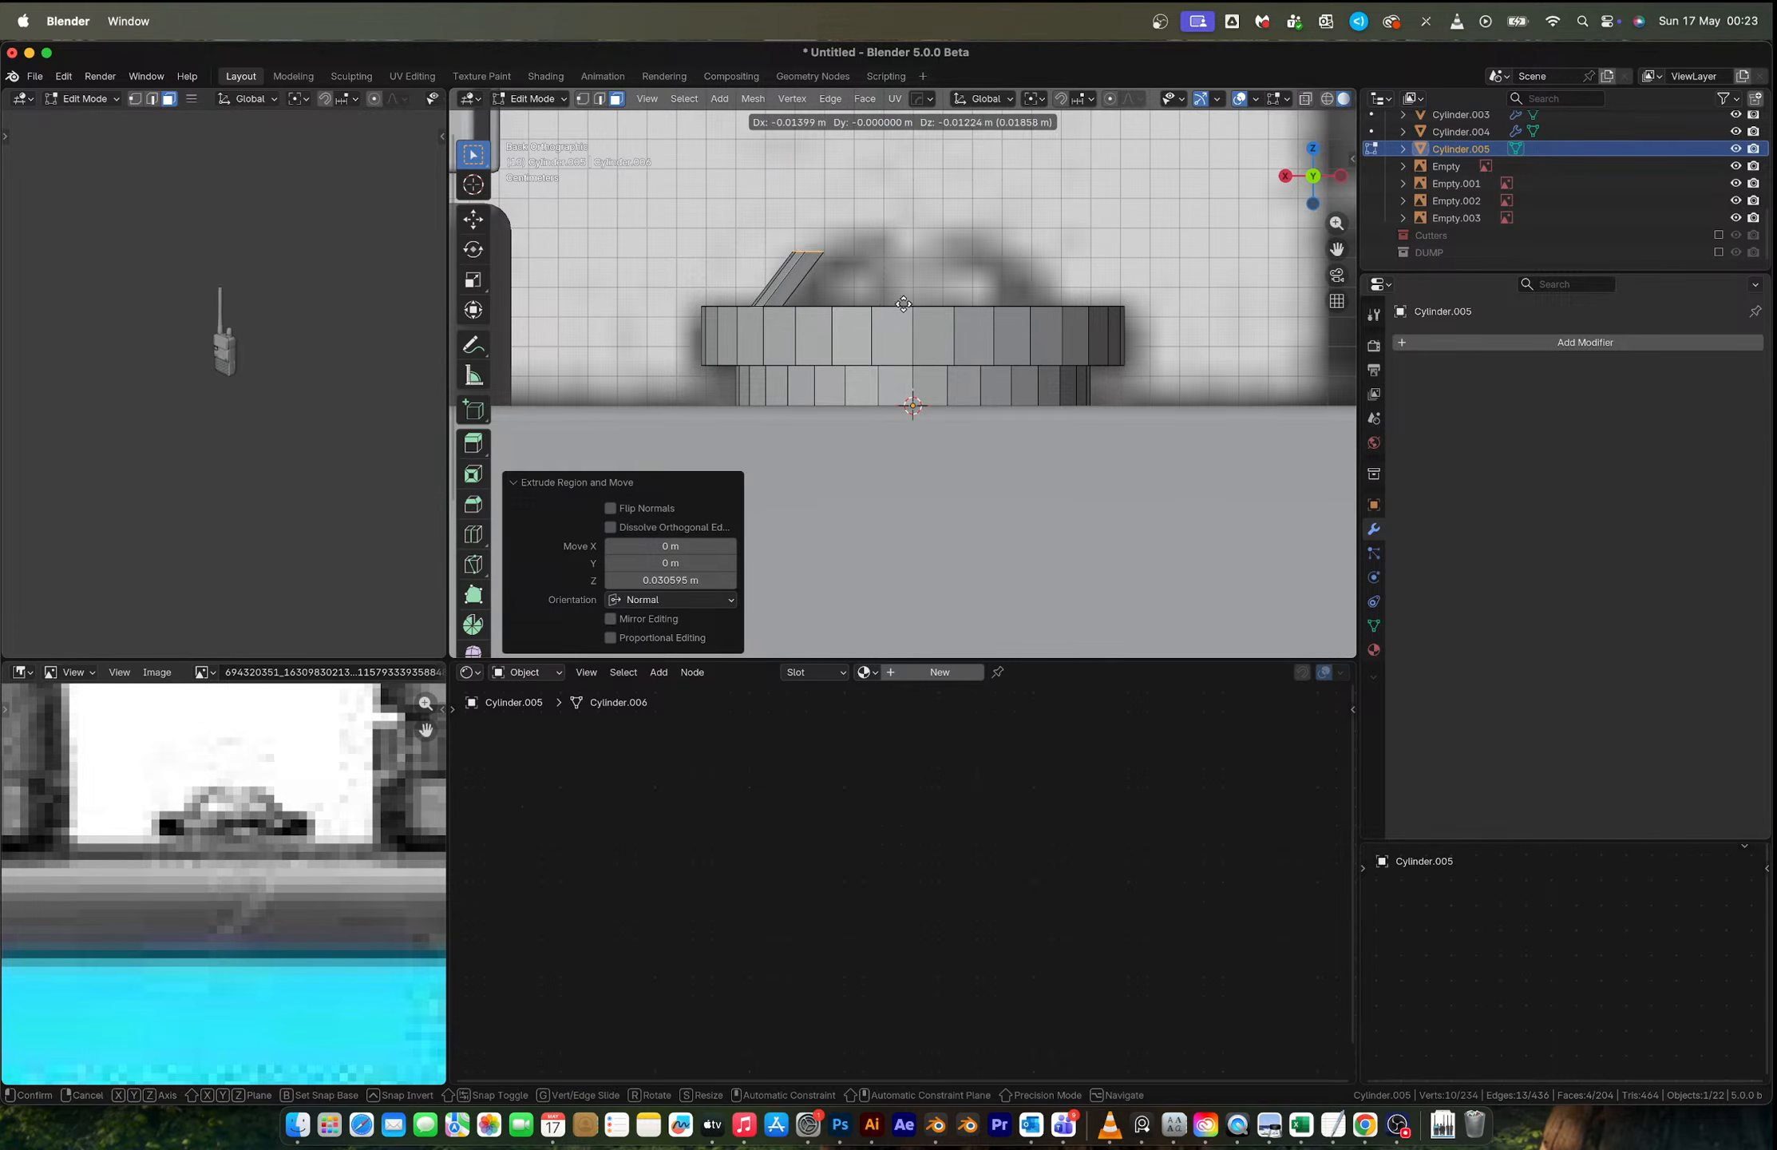
{"action": "left_click", "coordinate": [904, 305]}
{"action": "key", "text": "r"}
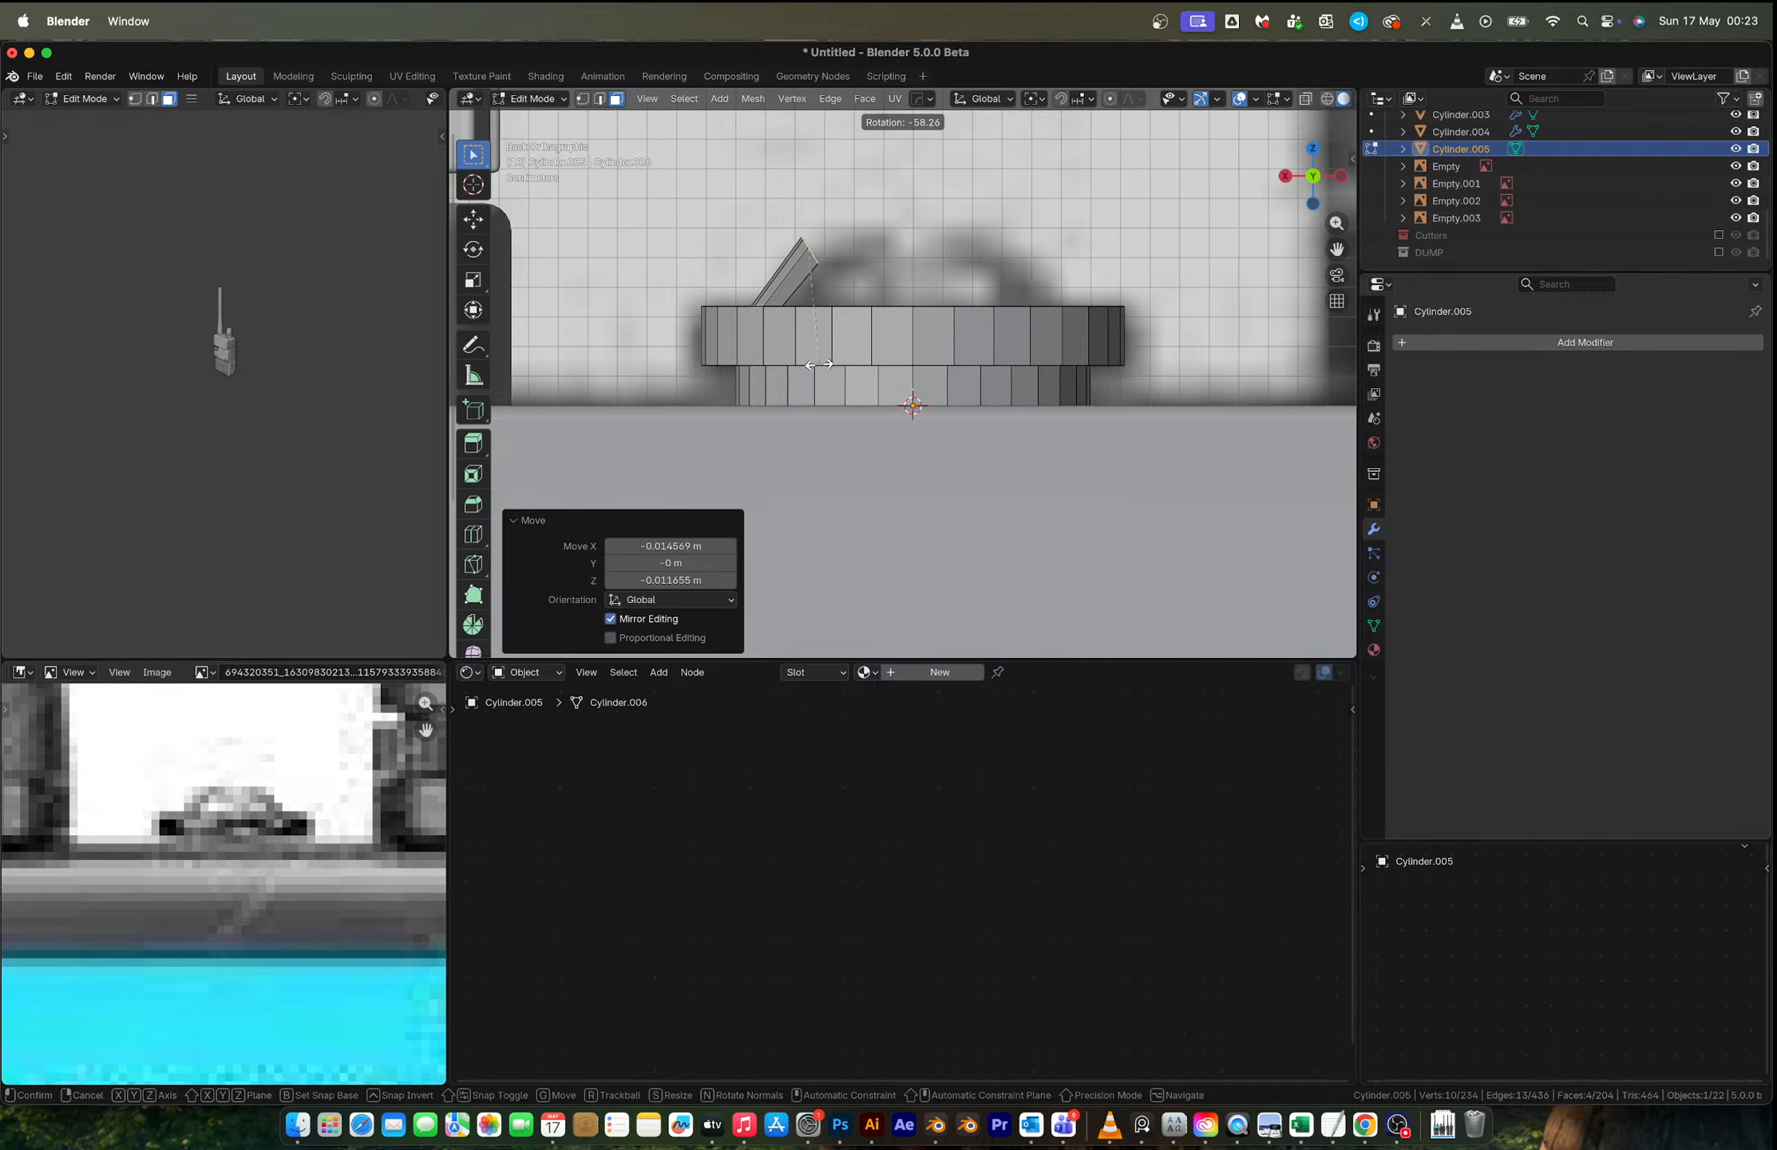
{"action": "left_click", "coordinate": [790, 352]}
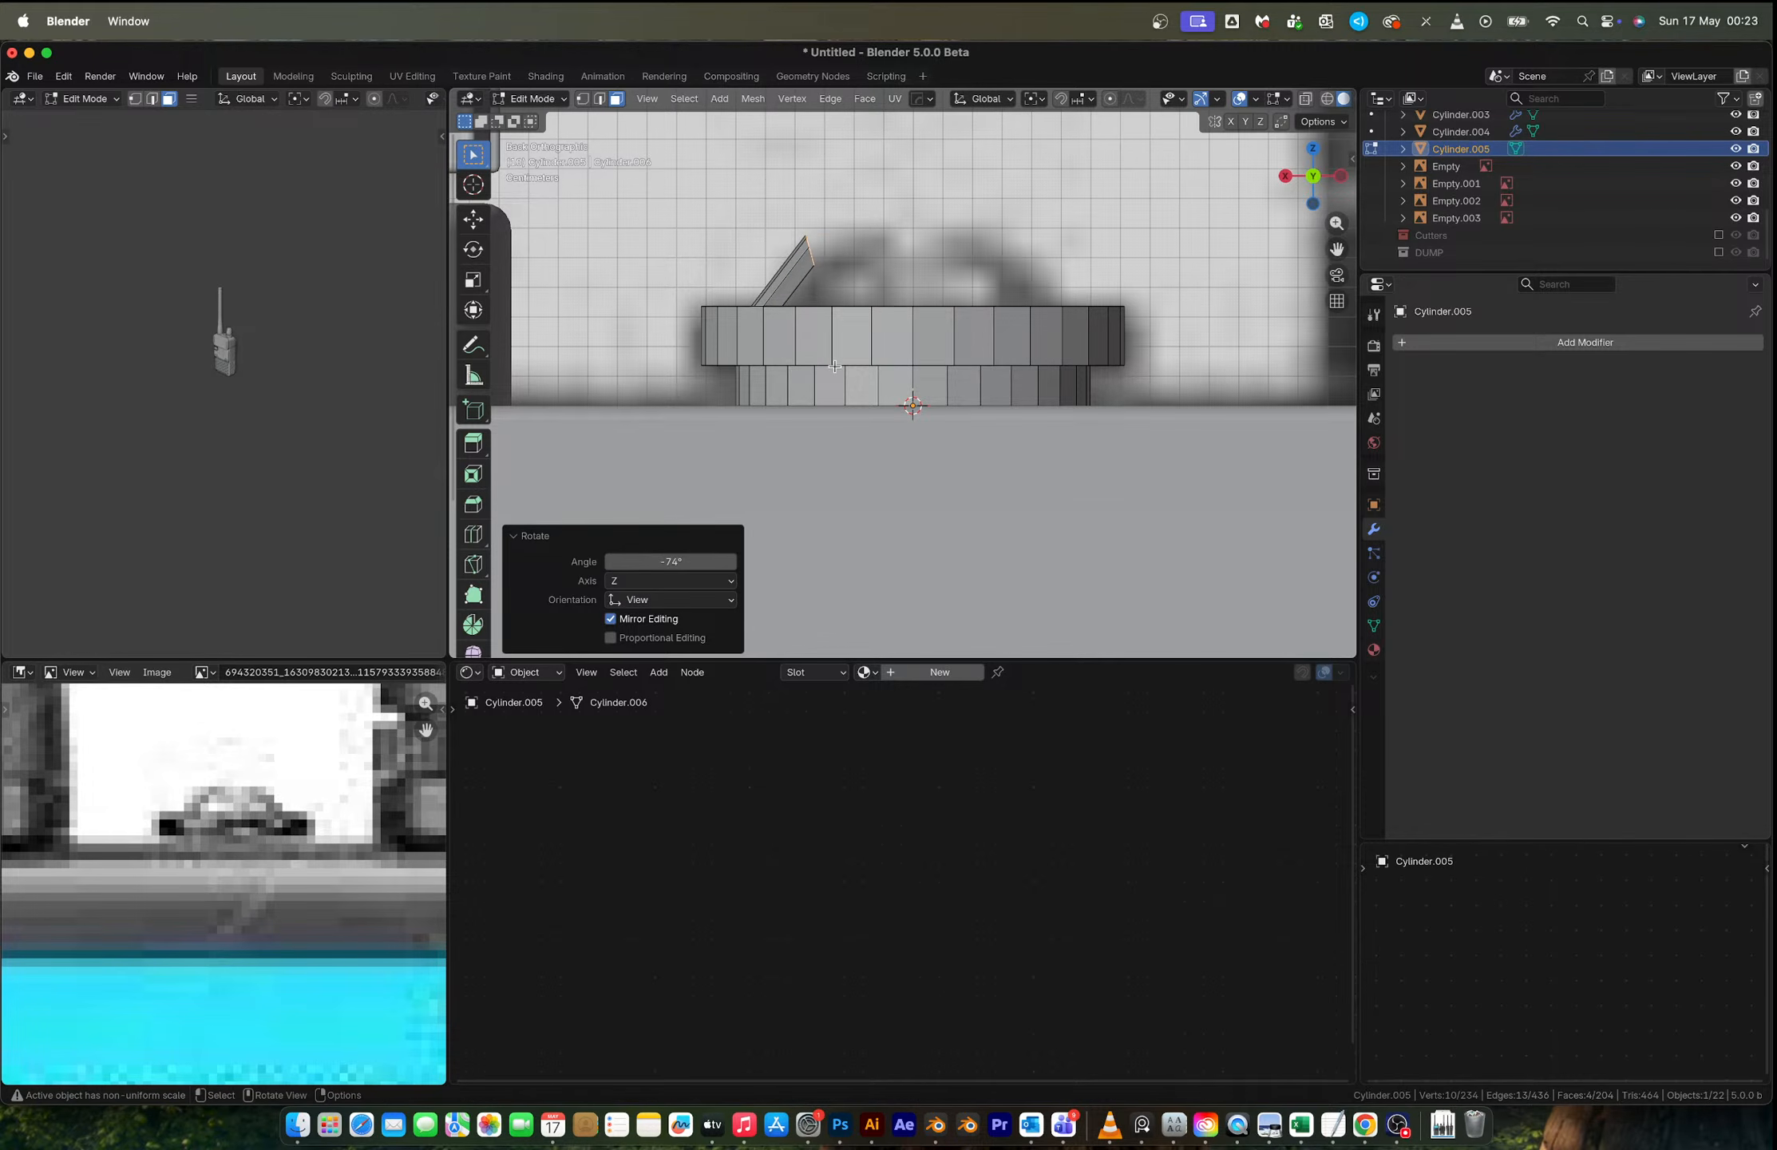
Step: Extrude the handle end about 0.028 m, rotate it -14.1° to vertical, and extrude it another 0.00929 m to the centre
{"action": "key", "text": "e"}
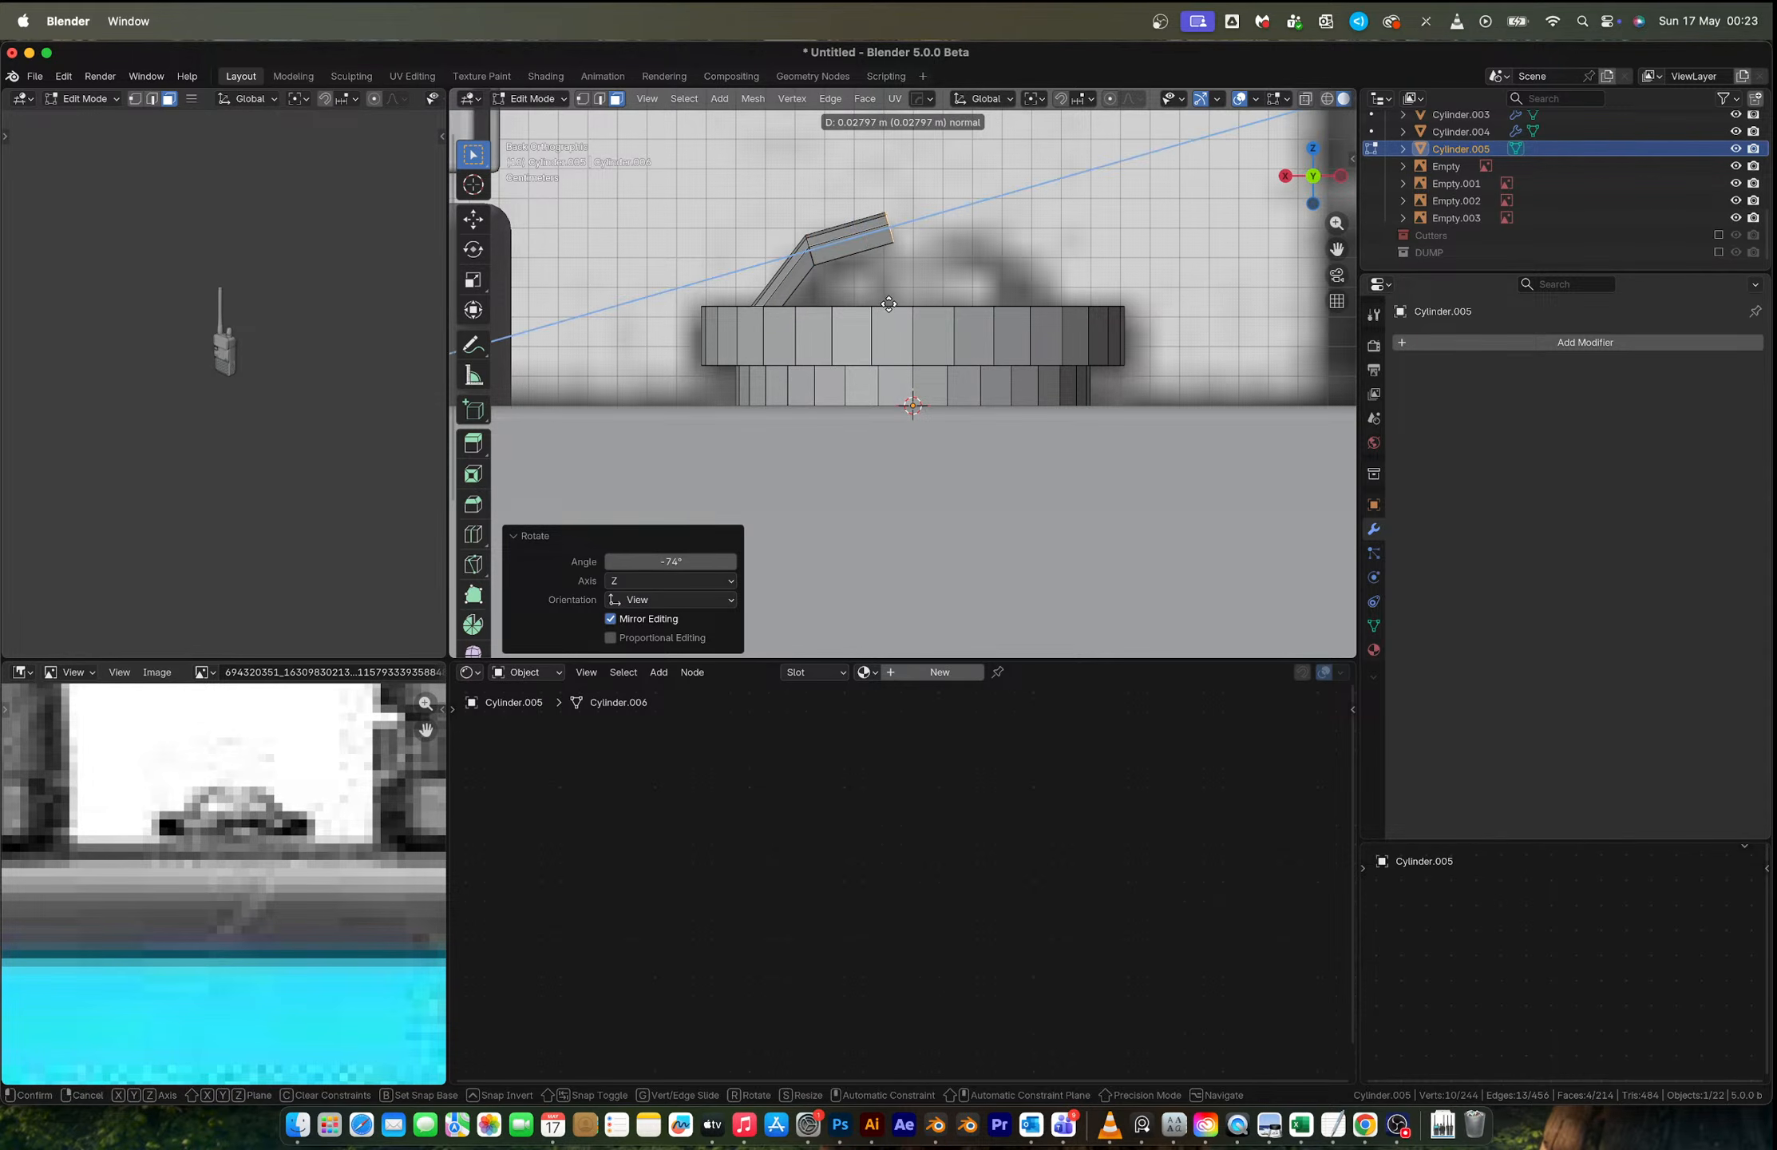
{"action": "left_click", "coordinate": [888, 304]}
{"action": "key", "text": "r"}
{"action": "left_click", "coordinate": [917, 339]}
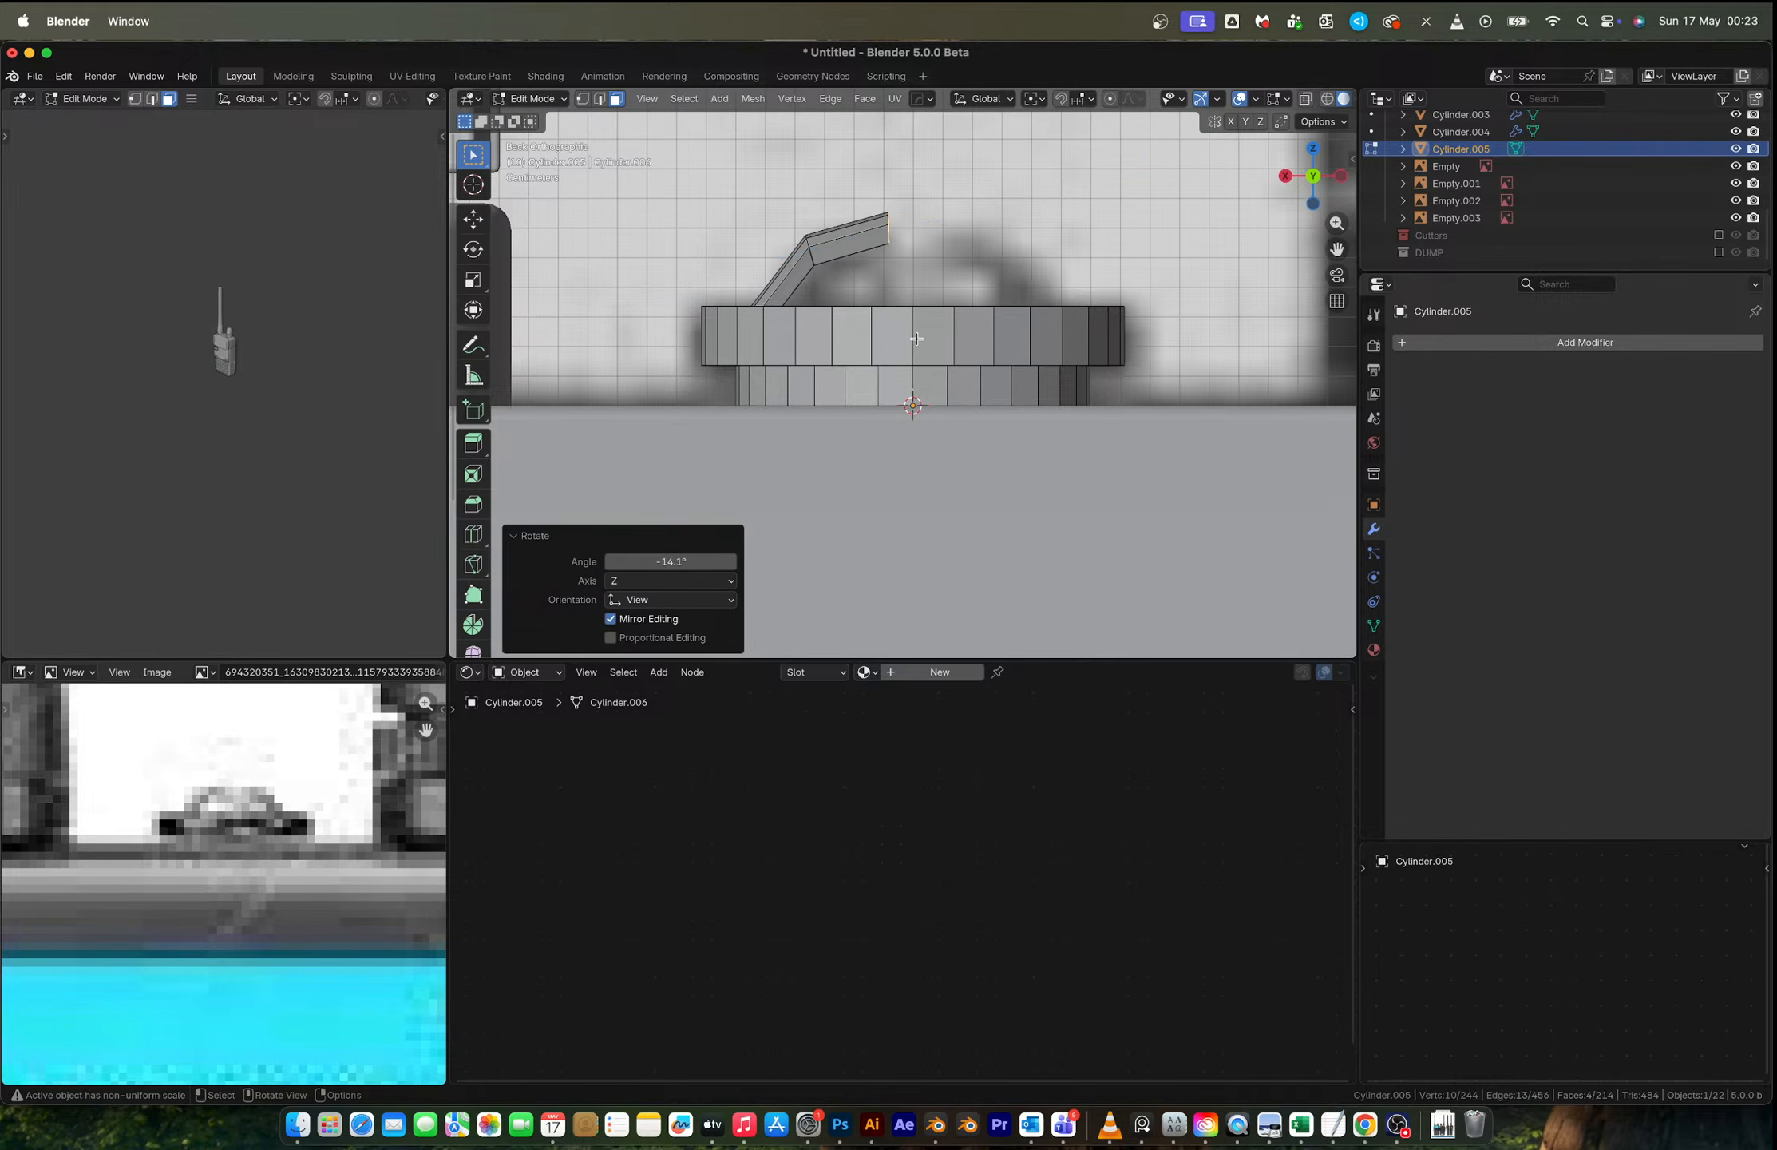
{"action": "key", "text": "e"}
{"action": "left_click", "coordinate": [942, 341]}
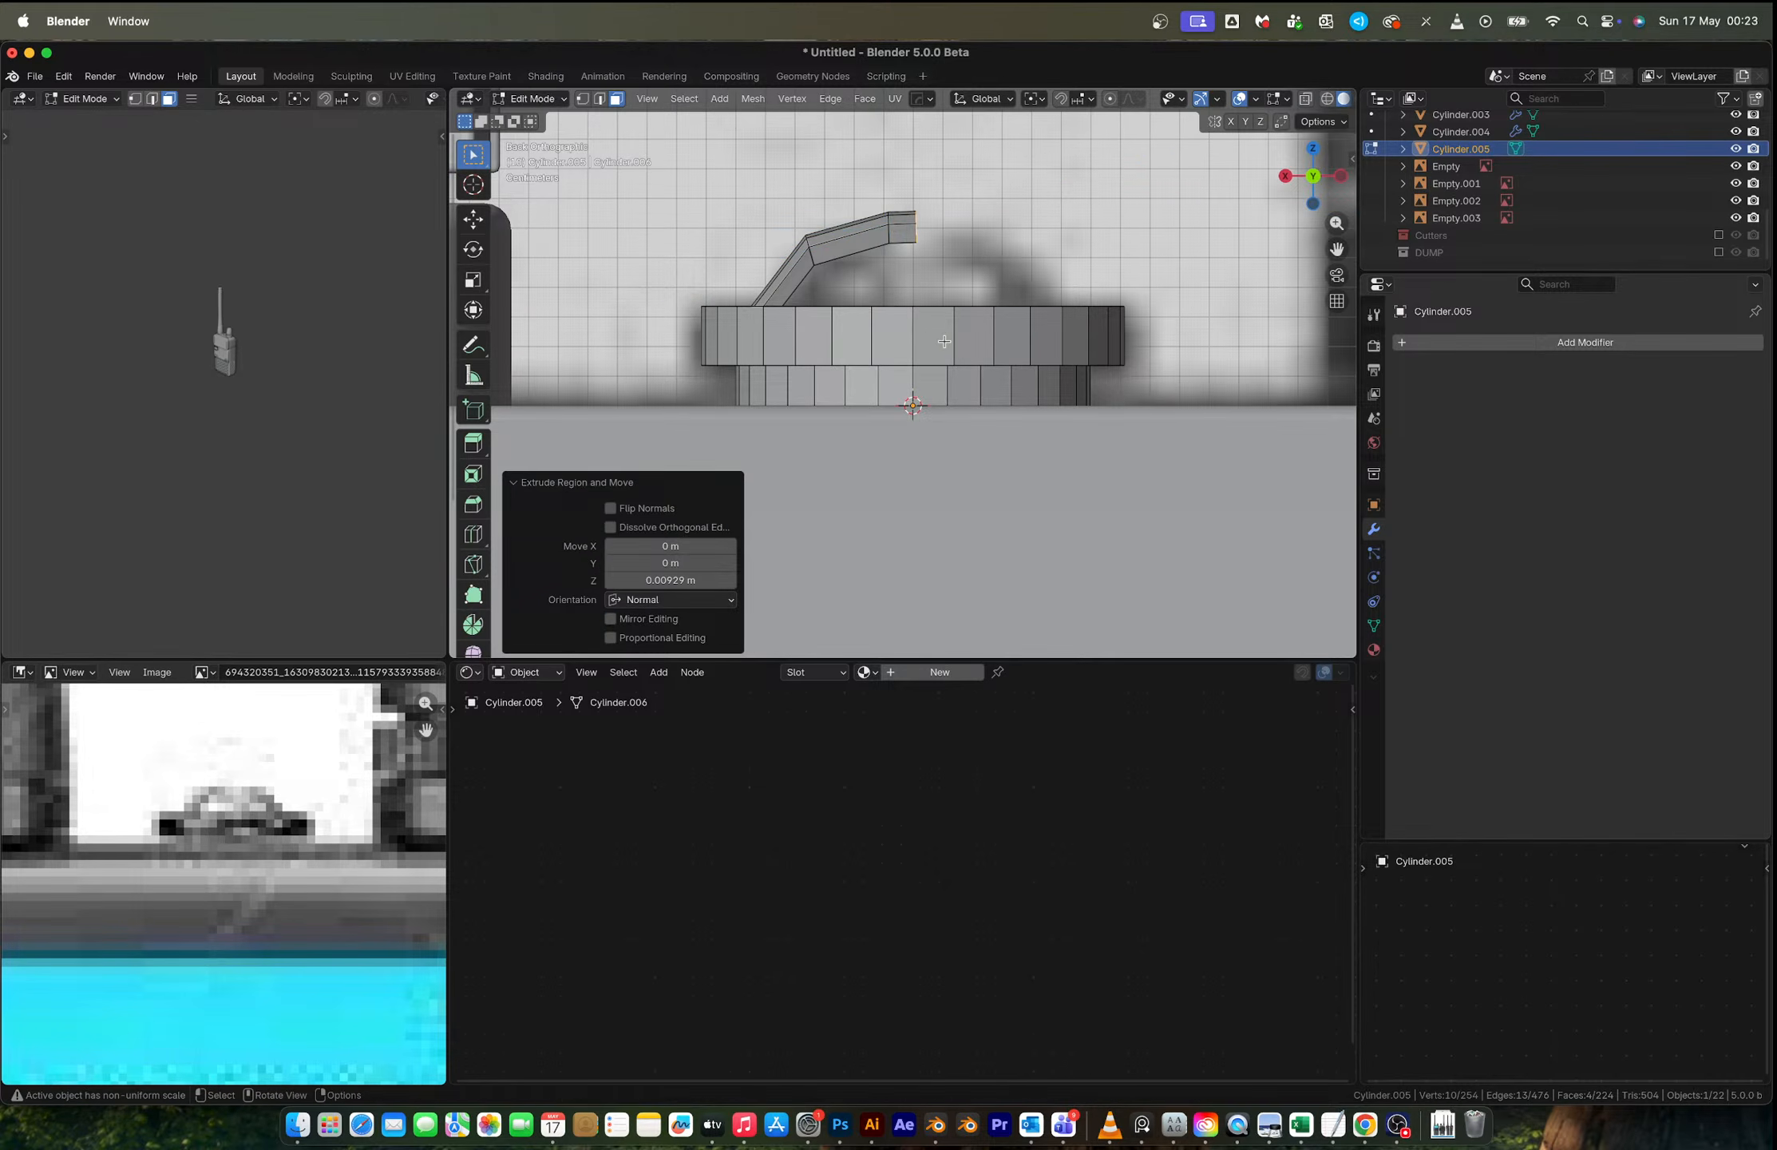
Step: Mirror the part across X with bisect to complete the arched handle, and apply the mirror modifier
{"action": "key", "text": "Tab"}
{"action": "key", "text": "alt+x"}
{"action": "left_click", "coordinate": [806, 401]}
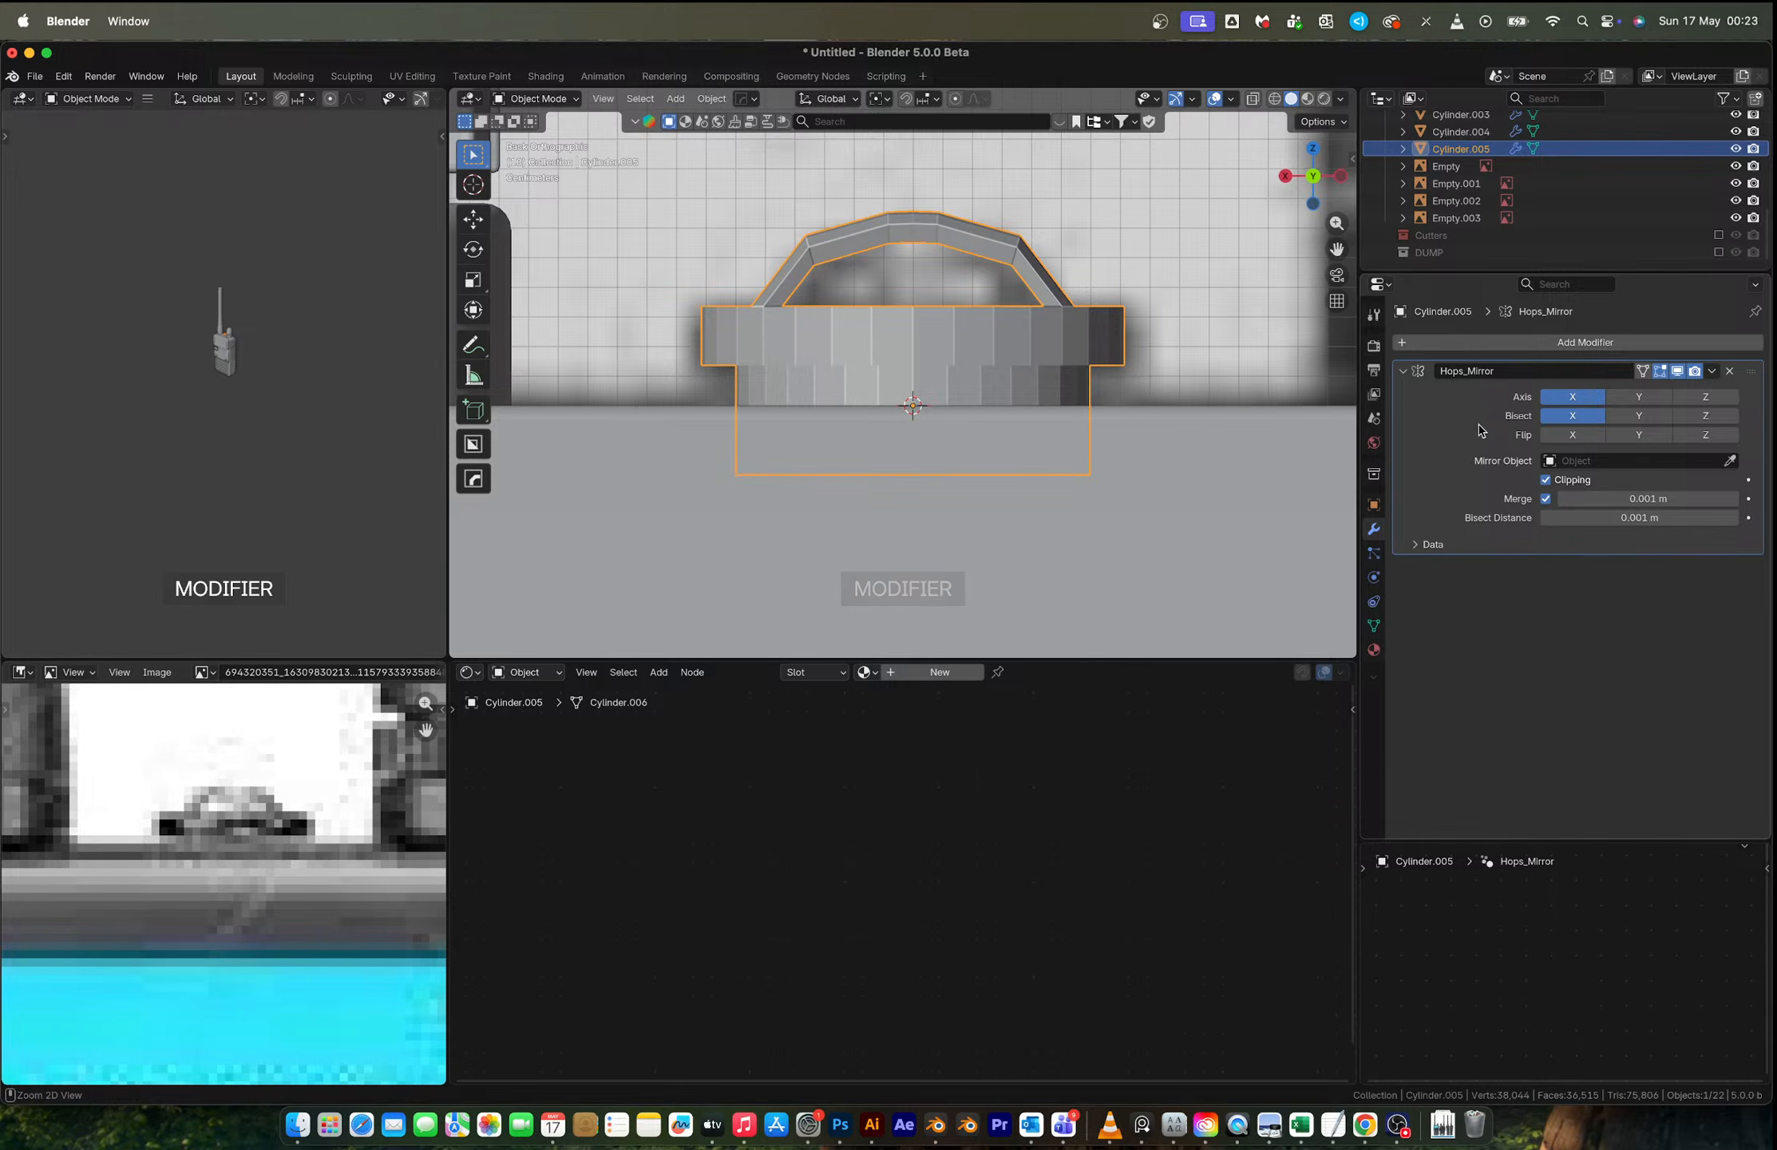
{"action": "key", "text": "ctrl+a"}
Step: Select the cross loops along the arched handle and narrow them along Y to about 0.8
{"action": "middle_click_drag", "start_coordinate": [1061, 315], "coordinate": [914, 367]}
{"action": "key", "text": "Tab"}
{"action": "scroll", "coordinate": [962, 432], "scroll_direction": "up", "scroll_amount": 2}
{"action": "key", "text": "2"}
{"action": "left_click", "coordinate": [820, 326], "text": "alt"}
{"action": "middle_click_drag", "start_coordinate": [819, 326], "coordinate": [1067, 285]}
{"action": "left_click", "coordinate": [919, 227], "text": "alt+shift"}
{"action": "left_click", "coordinate": [1180, 292], "text": "alt+shift"}
{"action": "middle_click_drag", "start_coordinate": [1180, 292], "coordinate": [1092, 423]}
{"action": "key", "text": "s"}
{"action": "key", "text": "y"}
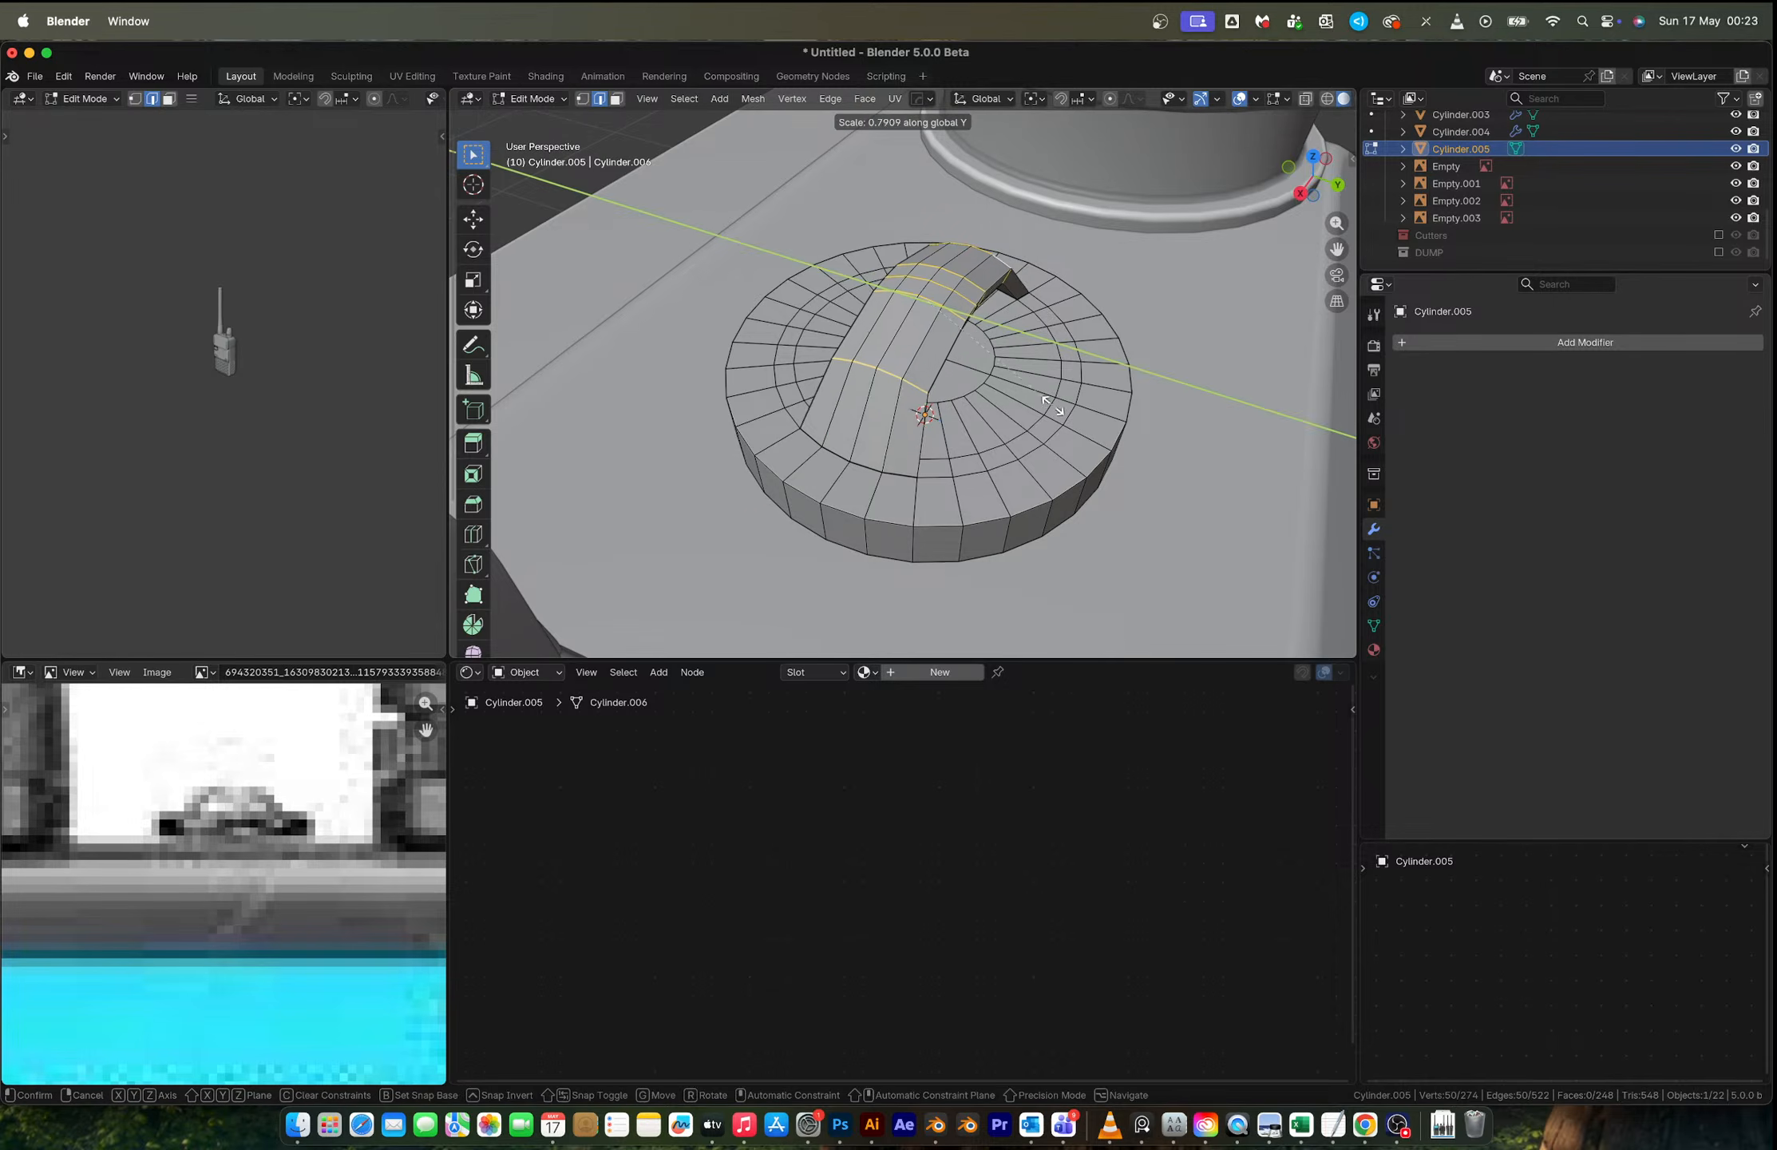
{"action": "left_click", "coordinate": [1044, 389]}
Step: Deselect the handle's outer bend loops and scale the three central loops along Y to about 0.7
{"action": "left_click", "coordinate": [900, 393], "text": "alt+shift"}
{"action": "left_click", "coordinate": [911, 376], "text": "alt+shift"}
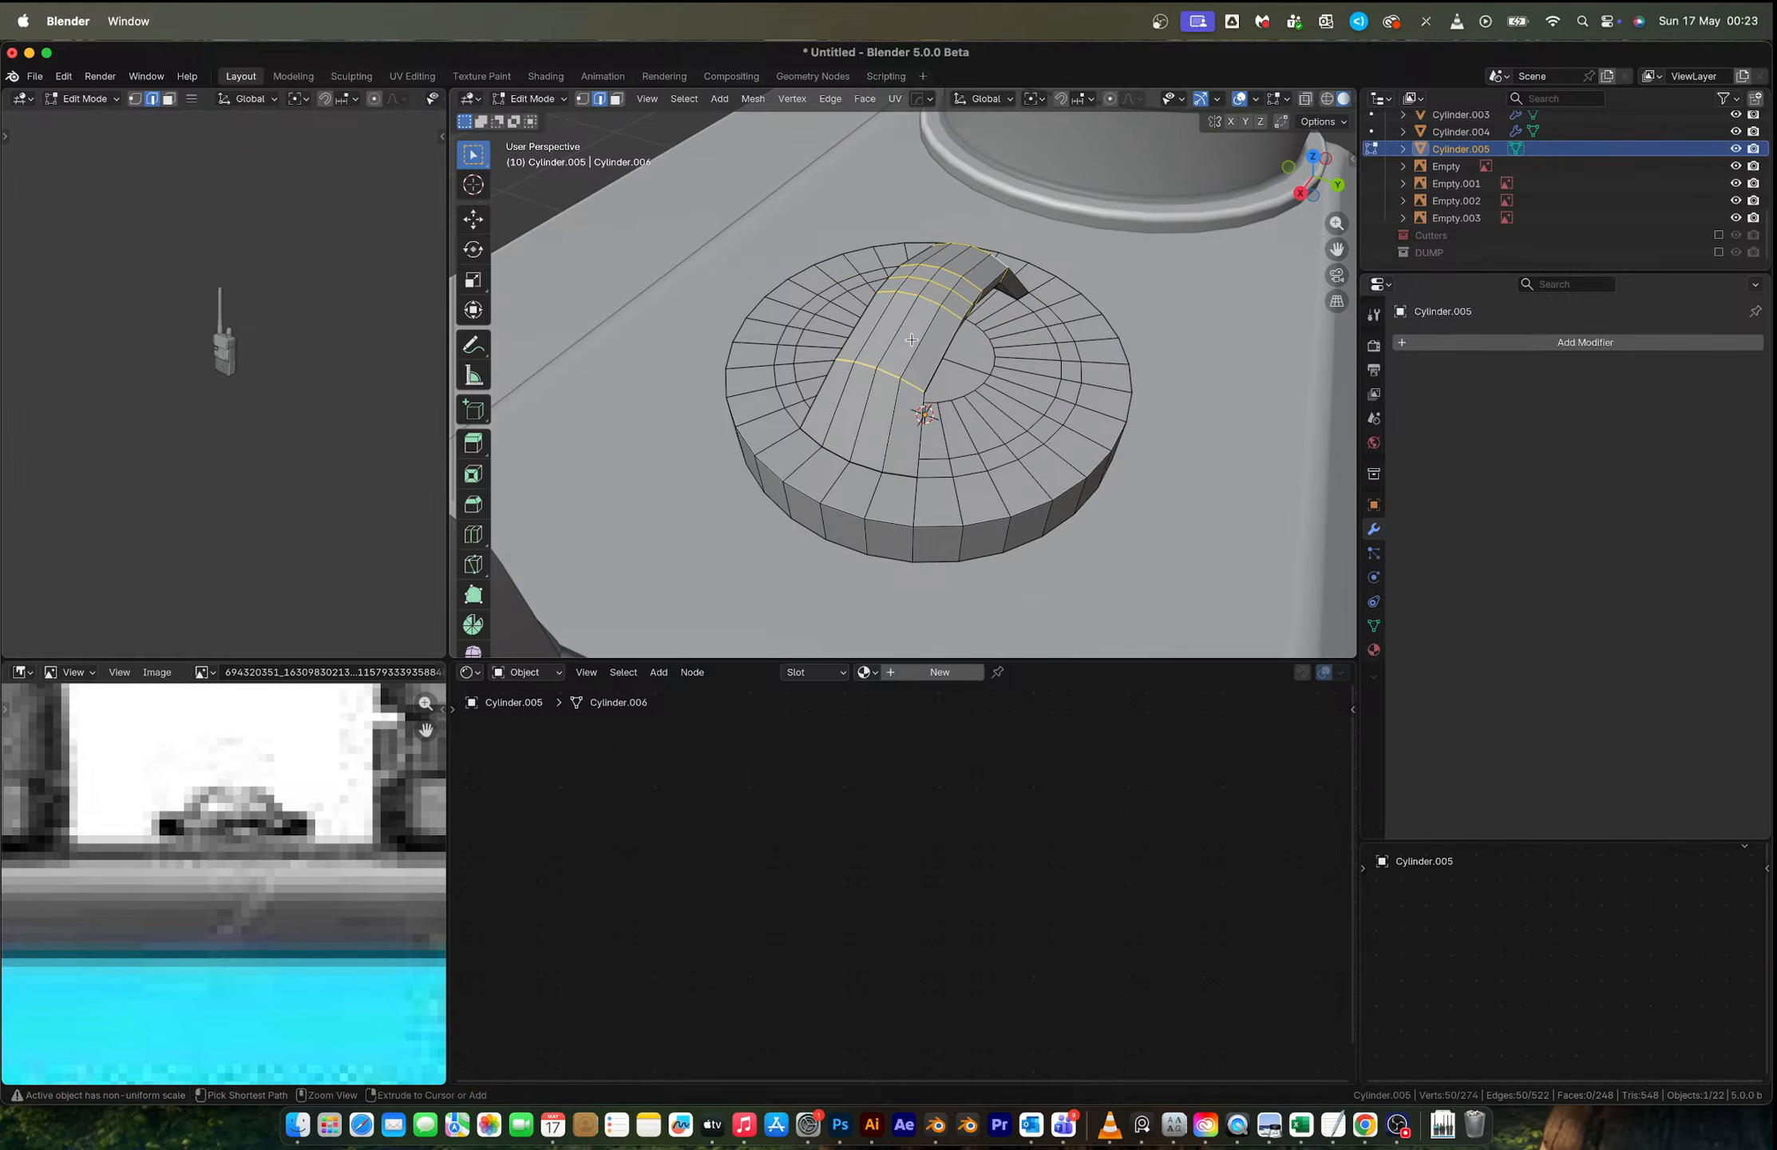
{"action": "left_click", "coordinate": [993, 262], "text": "alt+shift"}
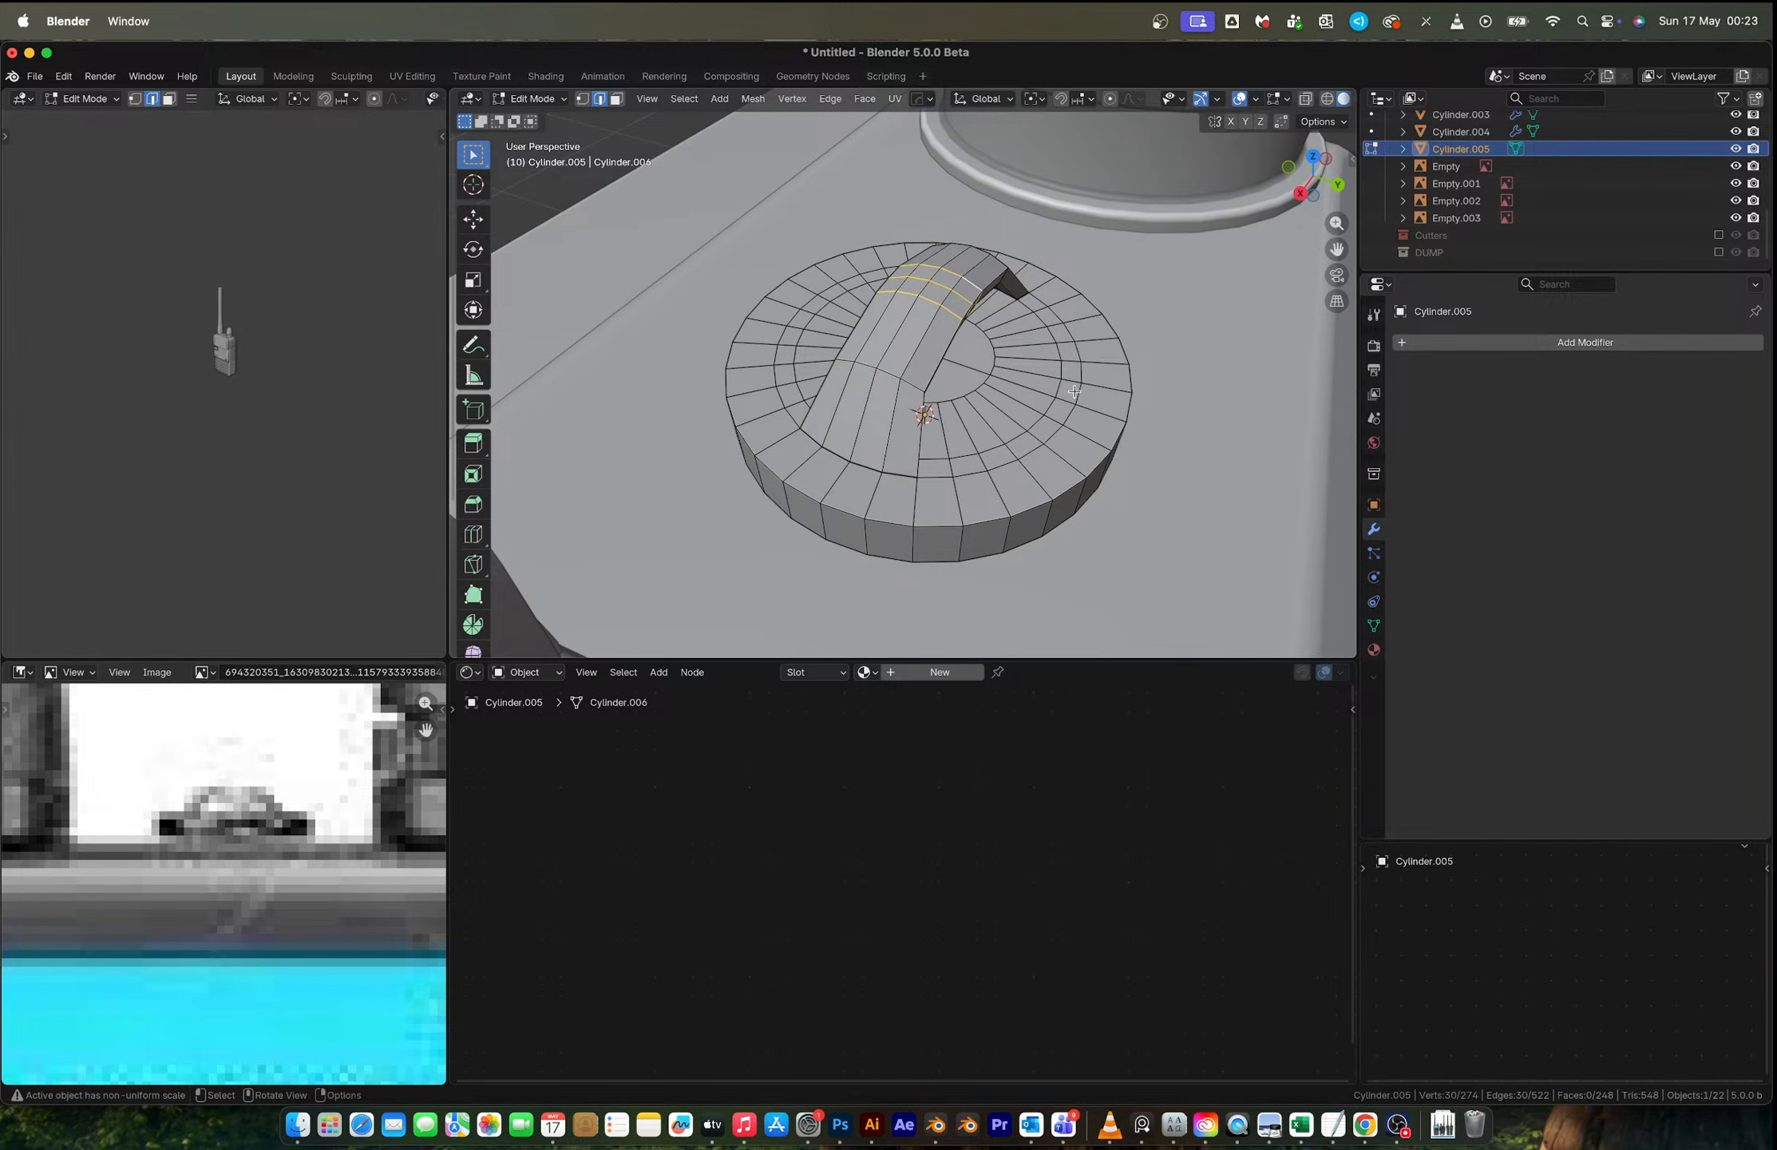
{"action": "key", "text": "s"}
{"action": "key", "text": "y"}
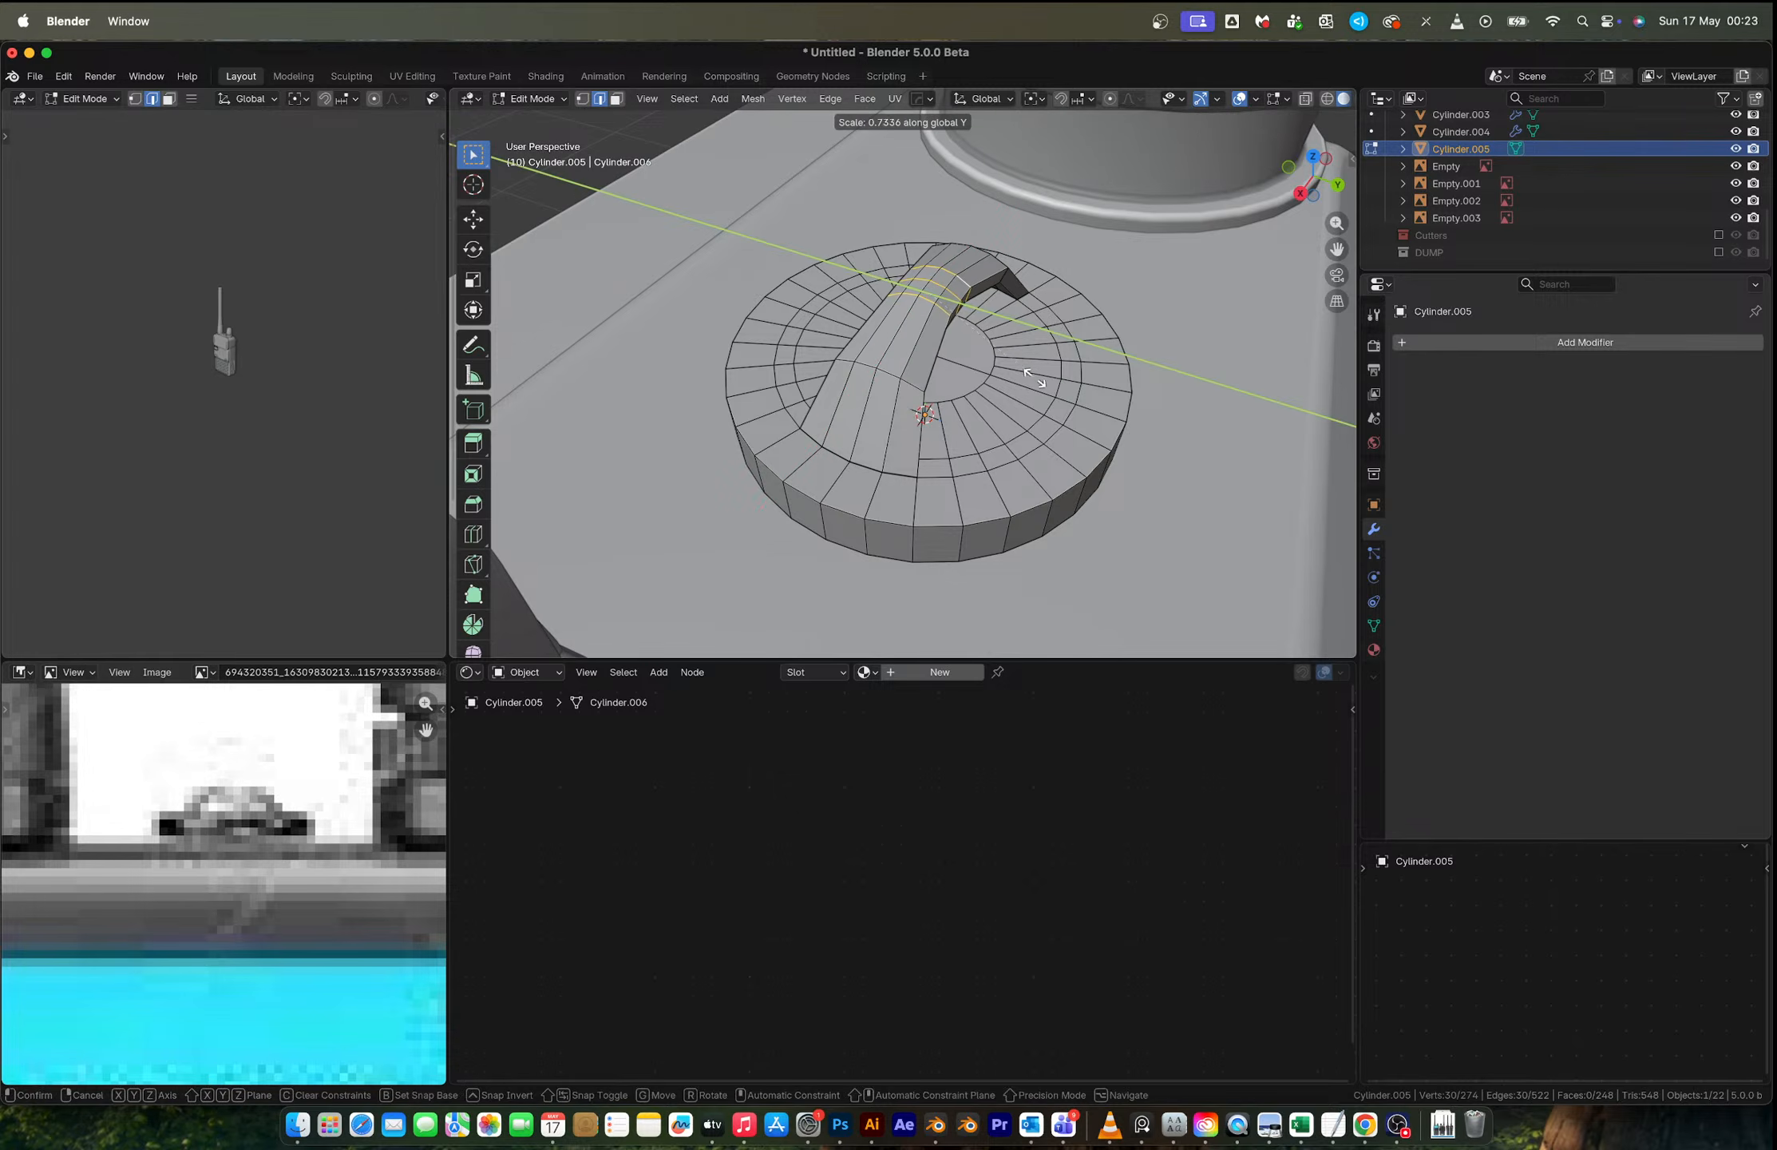
{"action": "left_click", "coordinate": [1020, 369]}
Step: Keep only the handle's middle loop selected and scale it along Y to about 0.9, ending in Object Mode
{"action": "left_click", "coordinate": [955, 275], "text": "alt+shift"}
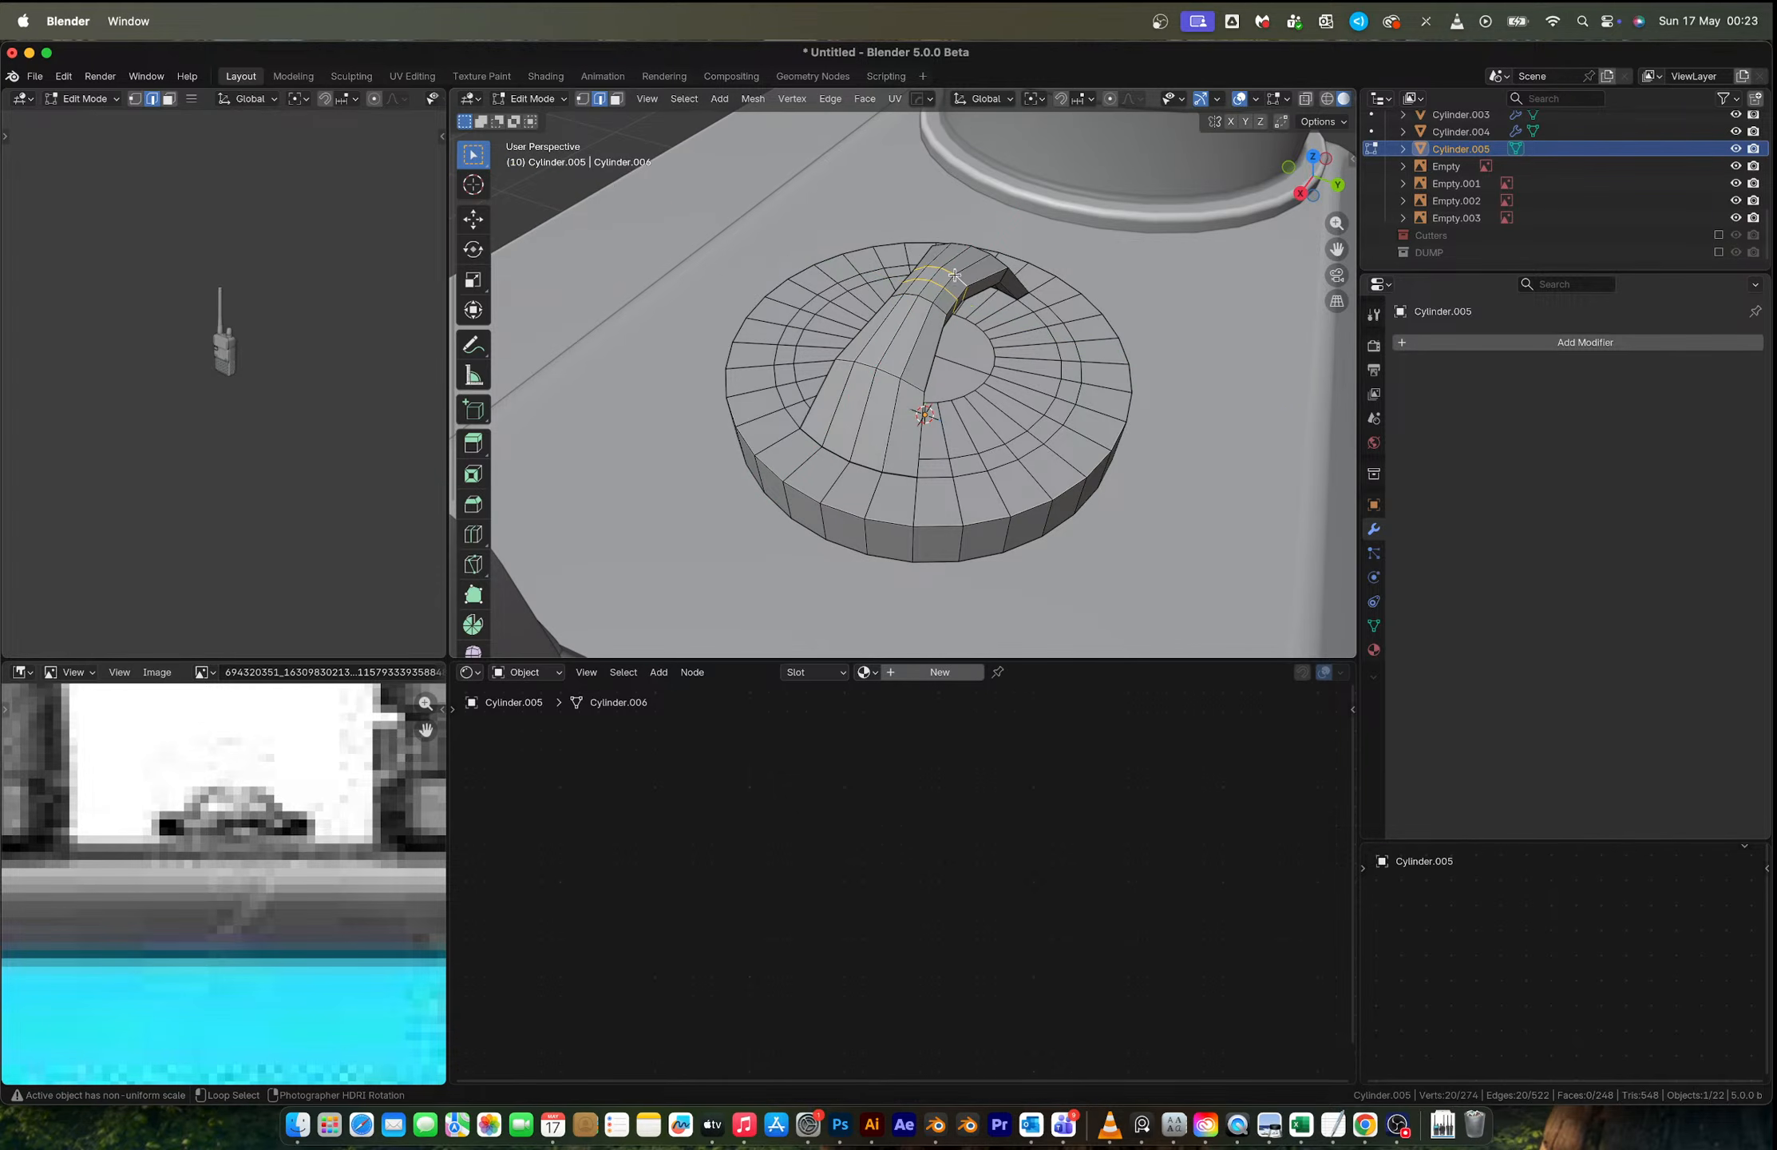
{"action": "left_click", "coordinate": [958, 283], "text": "alt+shift"}
{"action": "key", "text": "s"}
{"action": "key", "text": "y"}
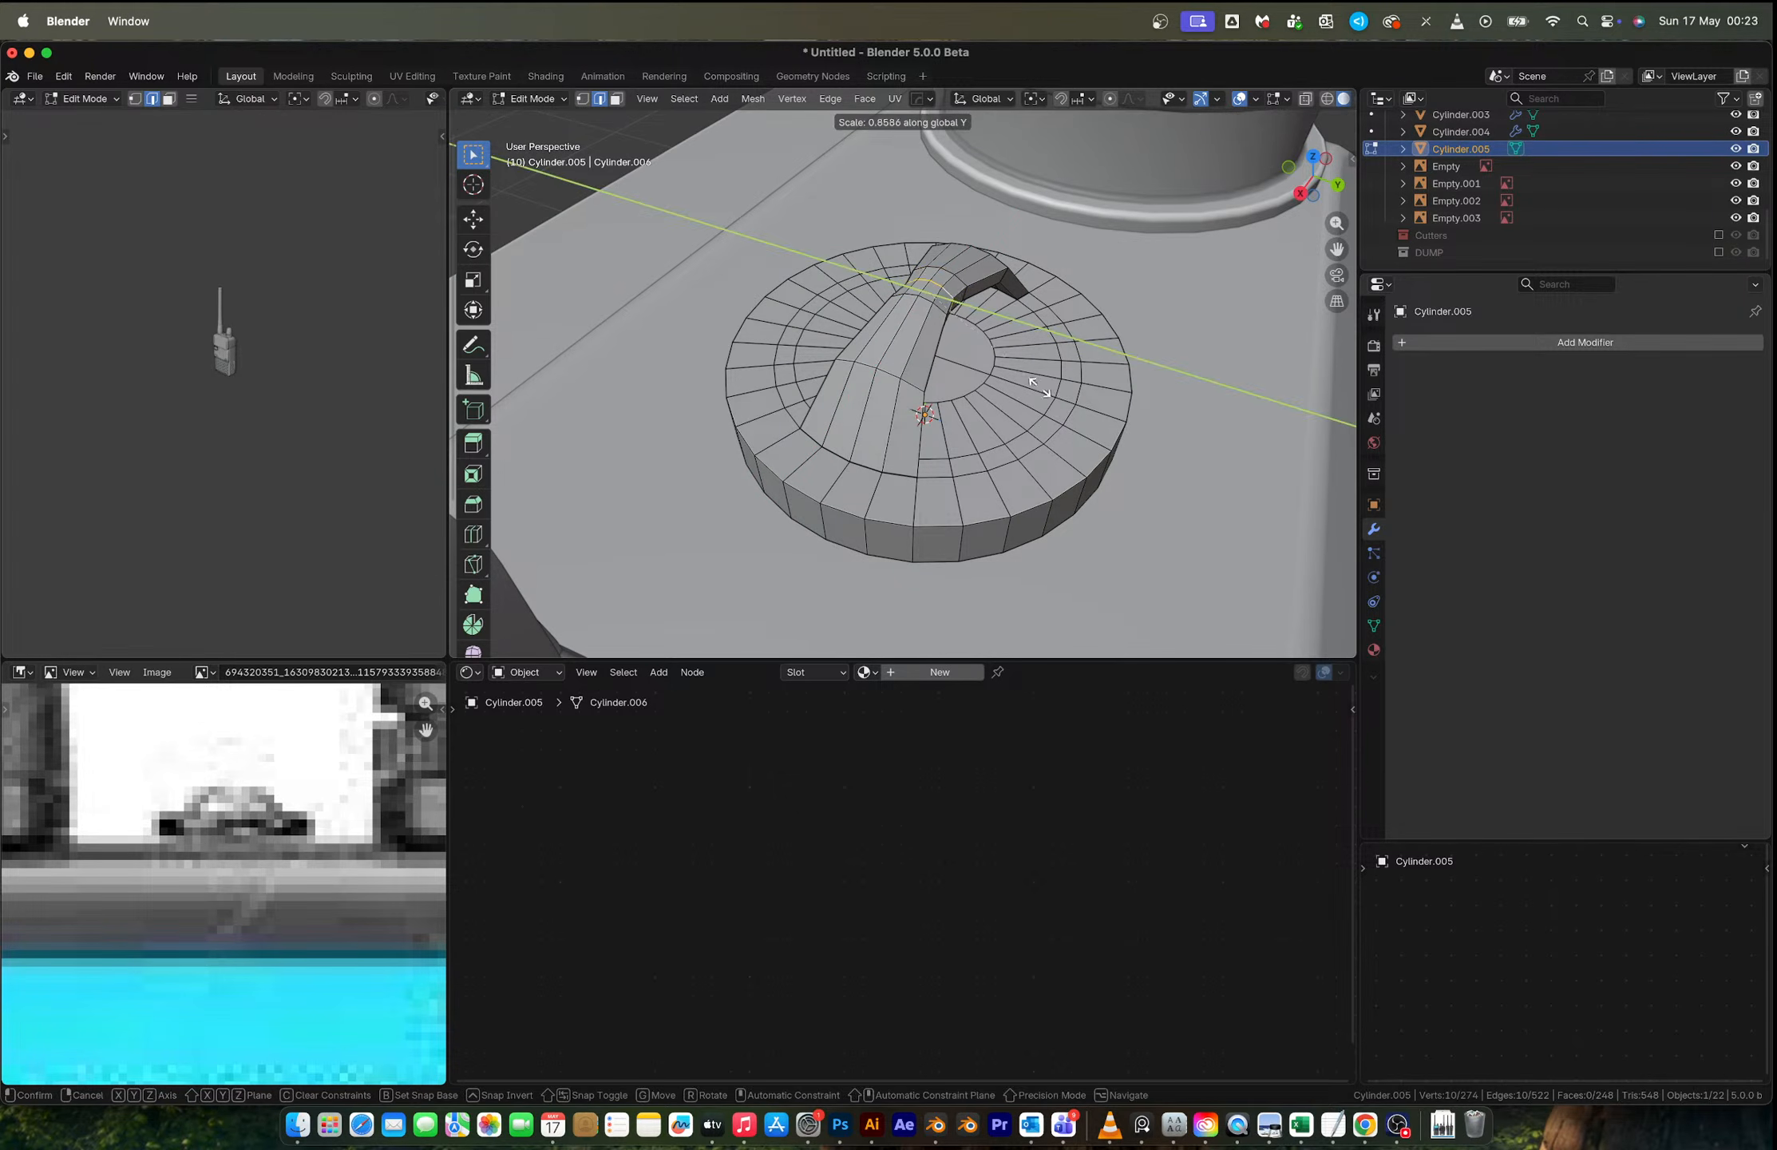
{"action": "left_click", "coordinate": [1054, 391]}
{"action": "key", "text": "Tab"}
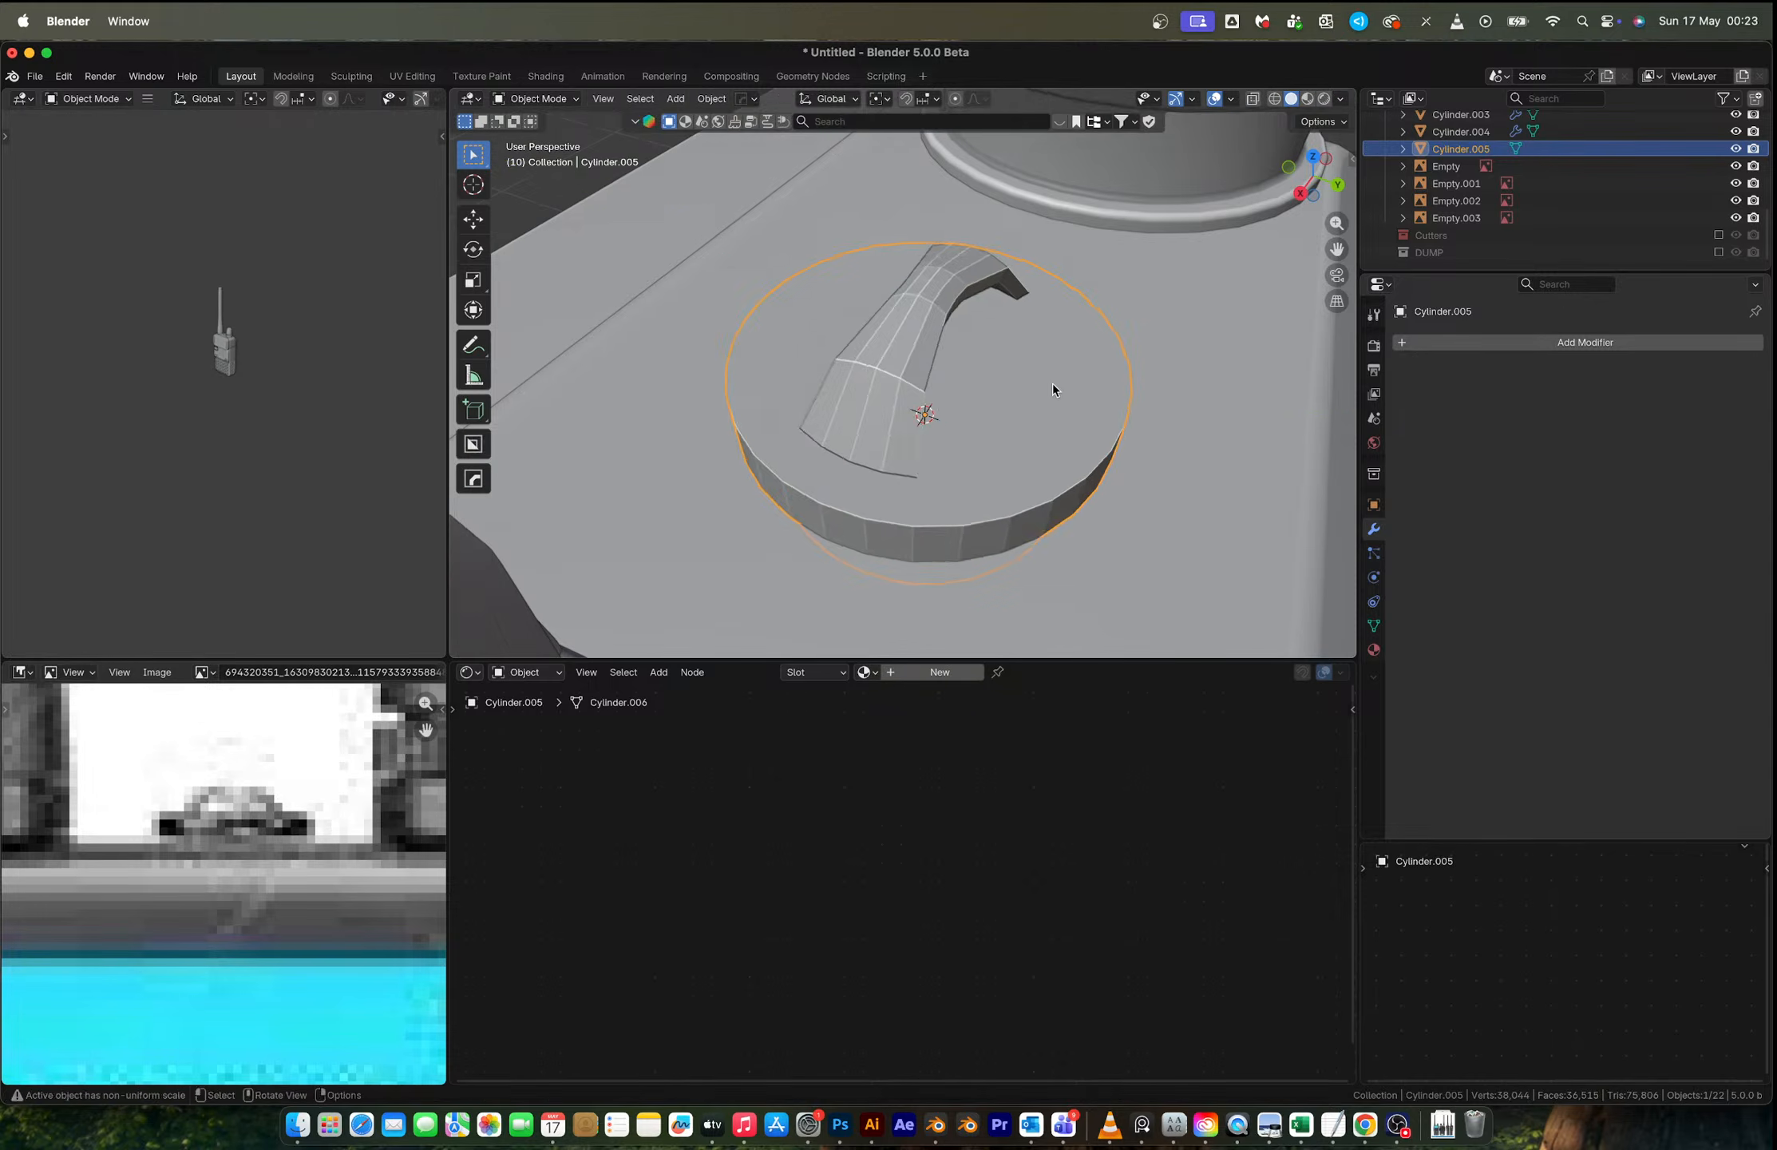
Step: Apply Shade Auto Smooth at 30° to the small handled cap
{"action": "middle_click_drag", "start_coordinate": [1053, 388], "coordinate": [876, 333]}
{"action": "scroll", "coordinate": [877, 332], "scroll_direction": "down", "scroll_amount": 5}
{"action": "right_click", "coordinate": [979, 399]}
{"action": "left_click", "coordinate": [979, 398]}
{"action": "middle_click_drag", "start_coordinate": [981, 399], "coordinate": [933, 397]}
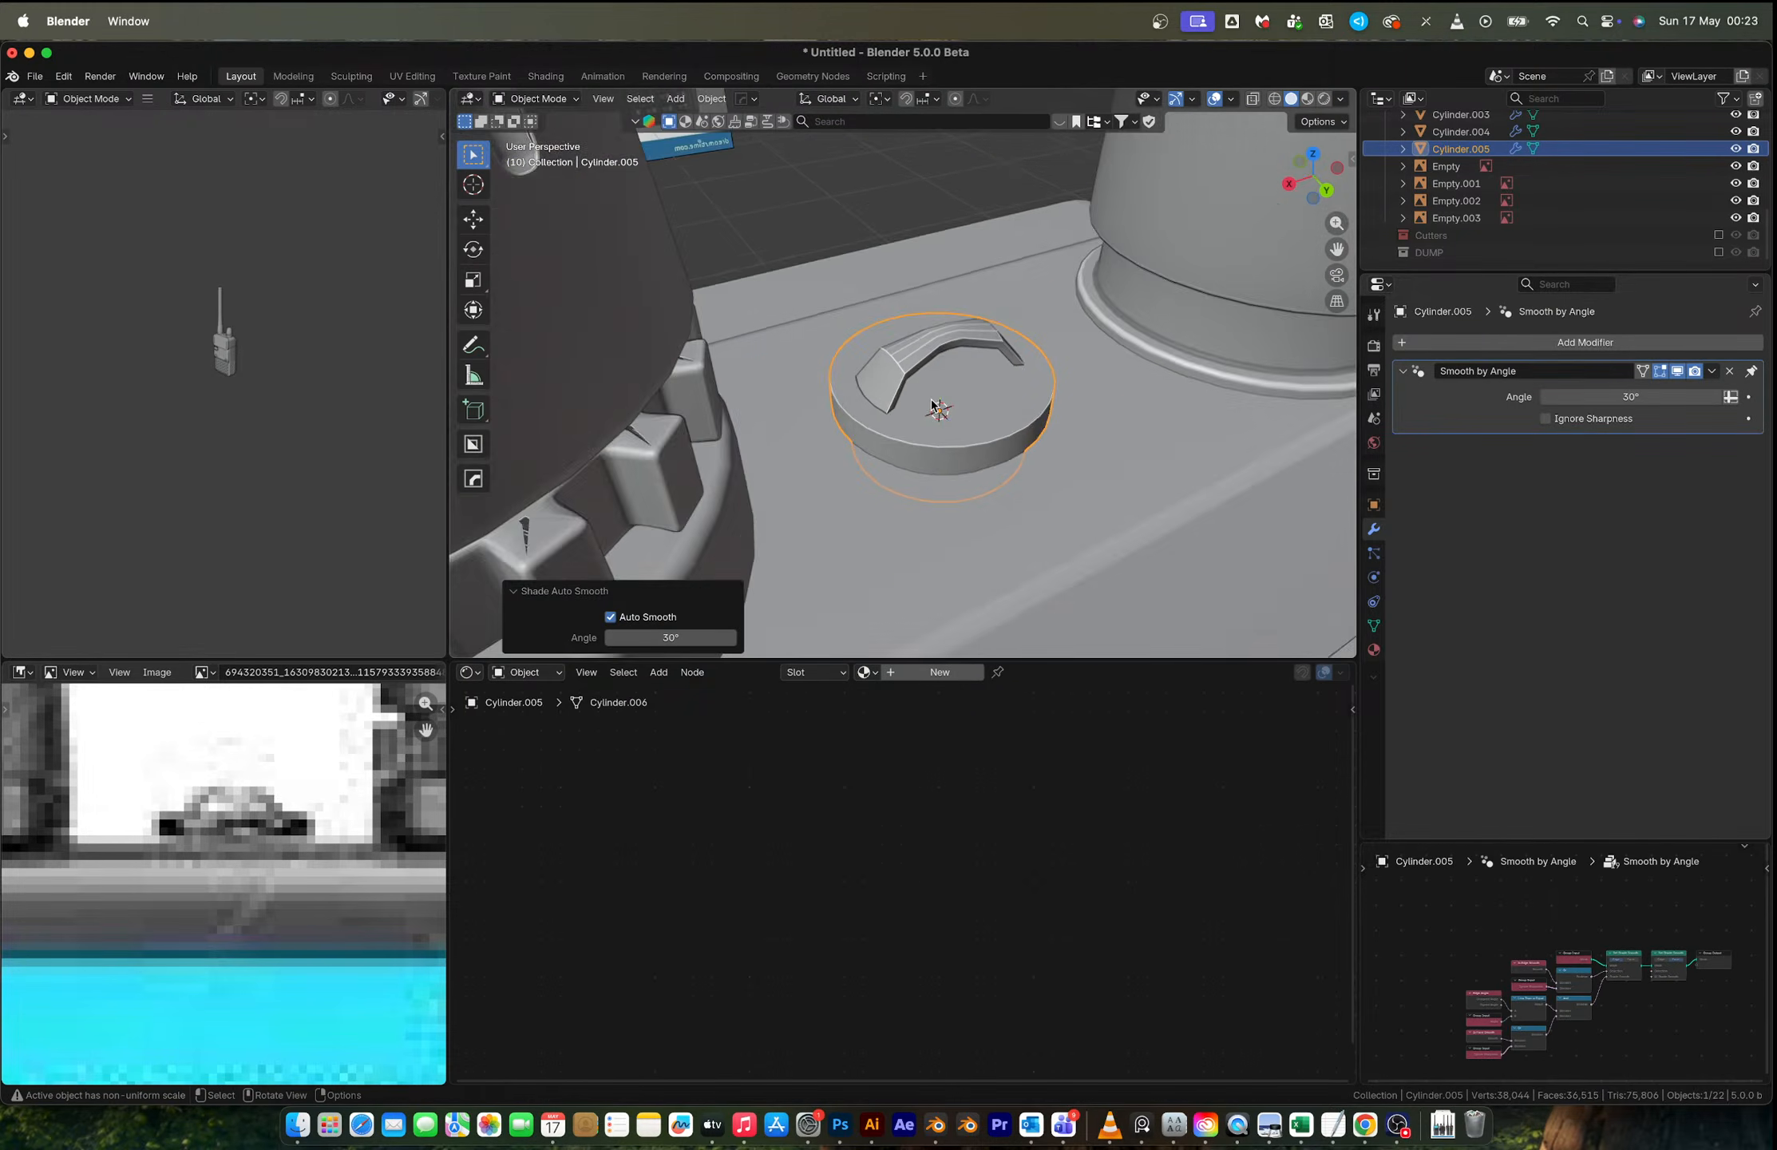
Step: Bevel the two cross loops at the arched handle's bends with 5 segments to round them off
{"action": "scroll", "coordinate": [930, 399], "scroll_direction": "up", "scroll_amount": 4}
{"action": "key", "text": "Tab"}
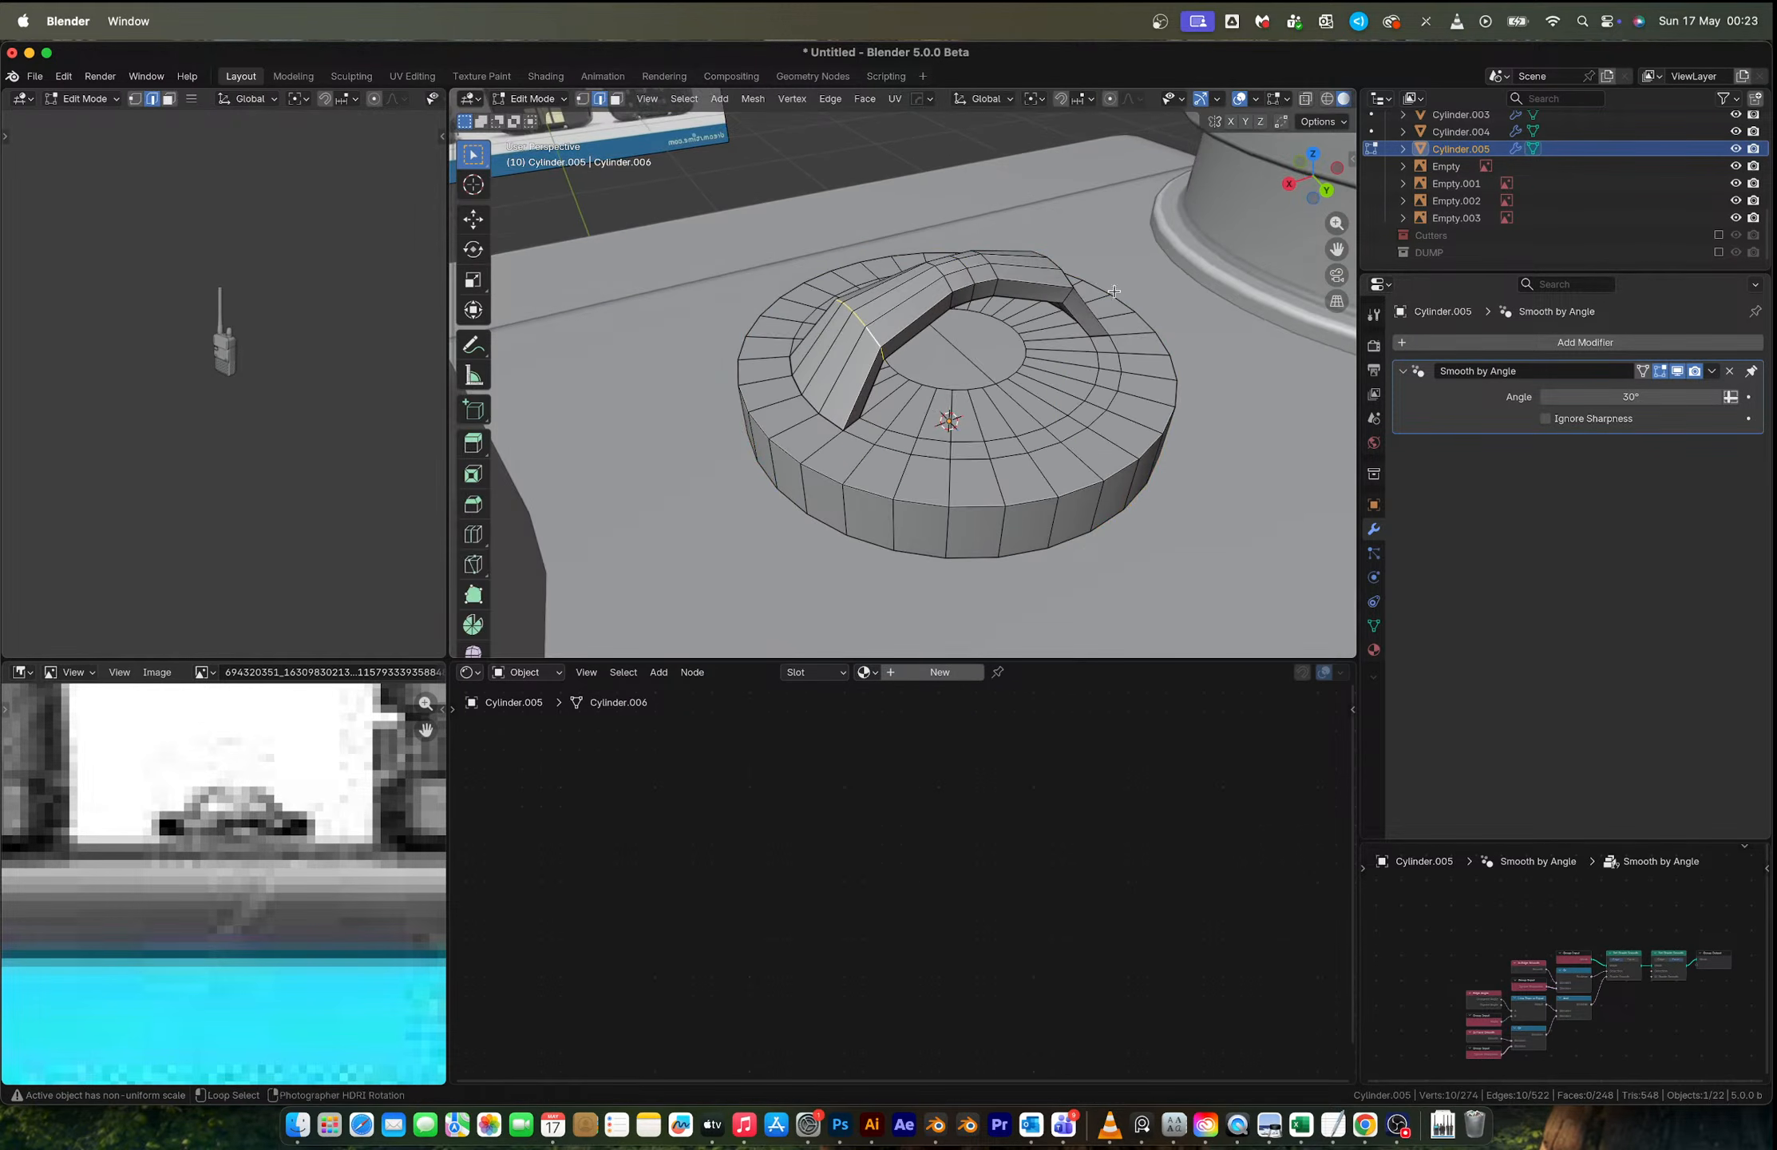
{"action": "left_click", "coordinate": [1059, 276], "text": "alt+shift"}
{"action": "key", "text": "ctrl+b"}
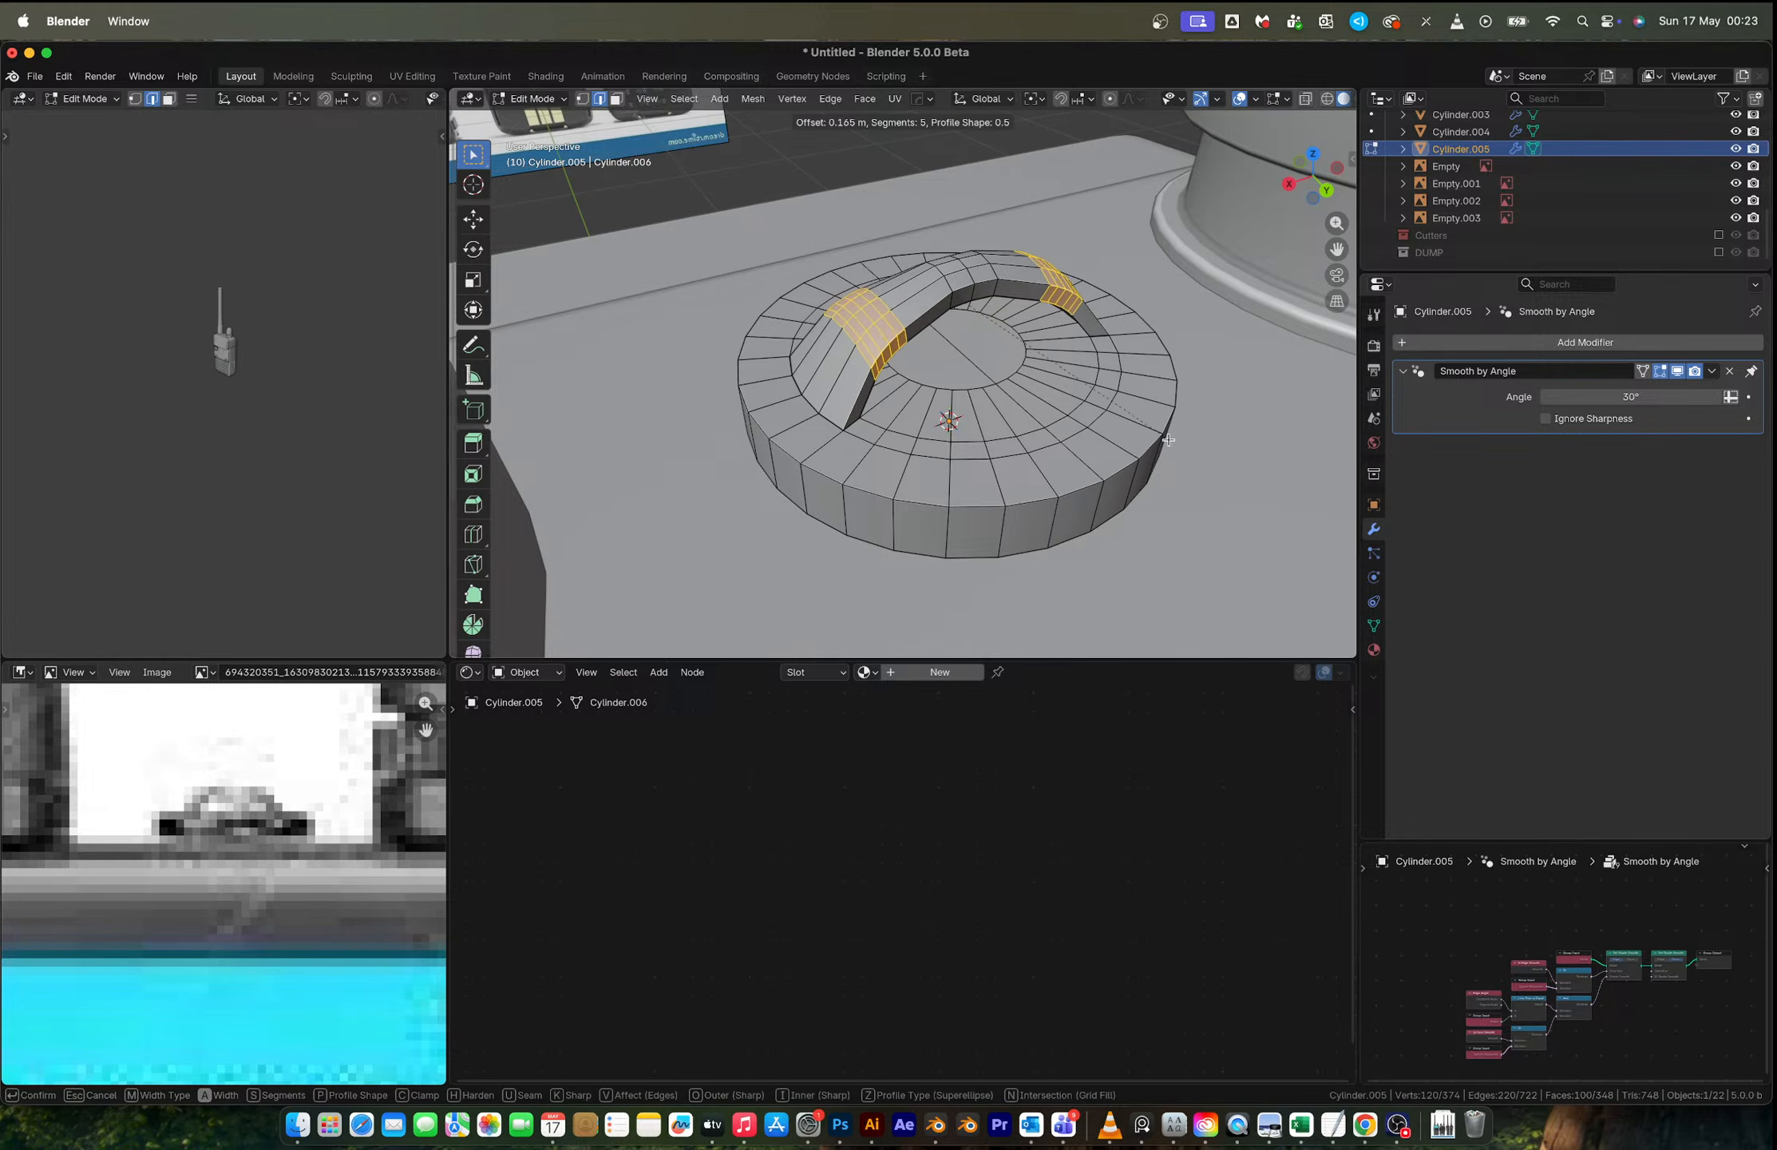
{"action": "left_click", "coordinate": [1235, 478]}
{"action": "middle_click_drag", "start_coordinate": [1240, 483], "coordinate": [984, 321]}
{"action": "key", "text": "Tab"}
{"action": "scroll", "coordinate": [998, 368], "scroll_direction": "down", "scroll_amount": 3}
{"action": "scroll", "coordinate": [984, 322], "scroll_direction": "up", "scroll_amount": 5}
{"action": "key", "text": "Tab"}
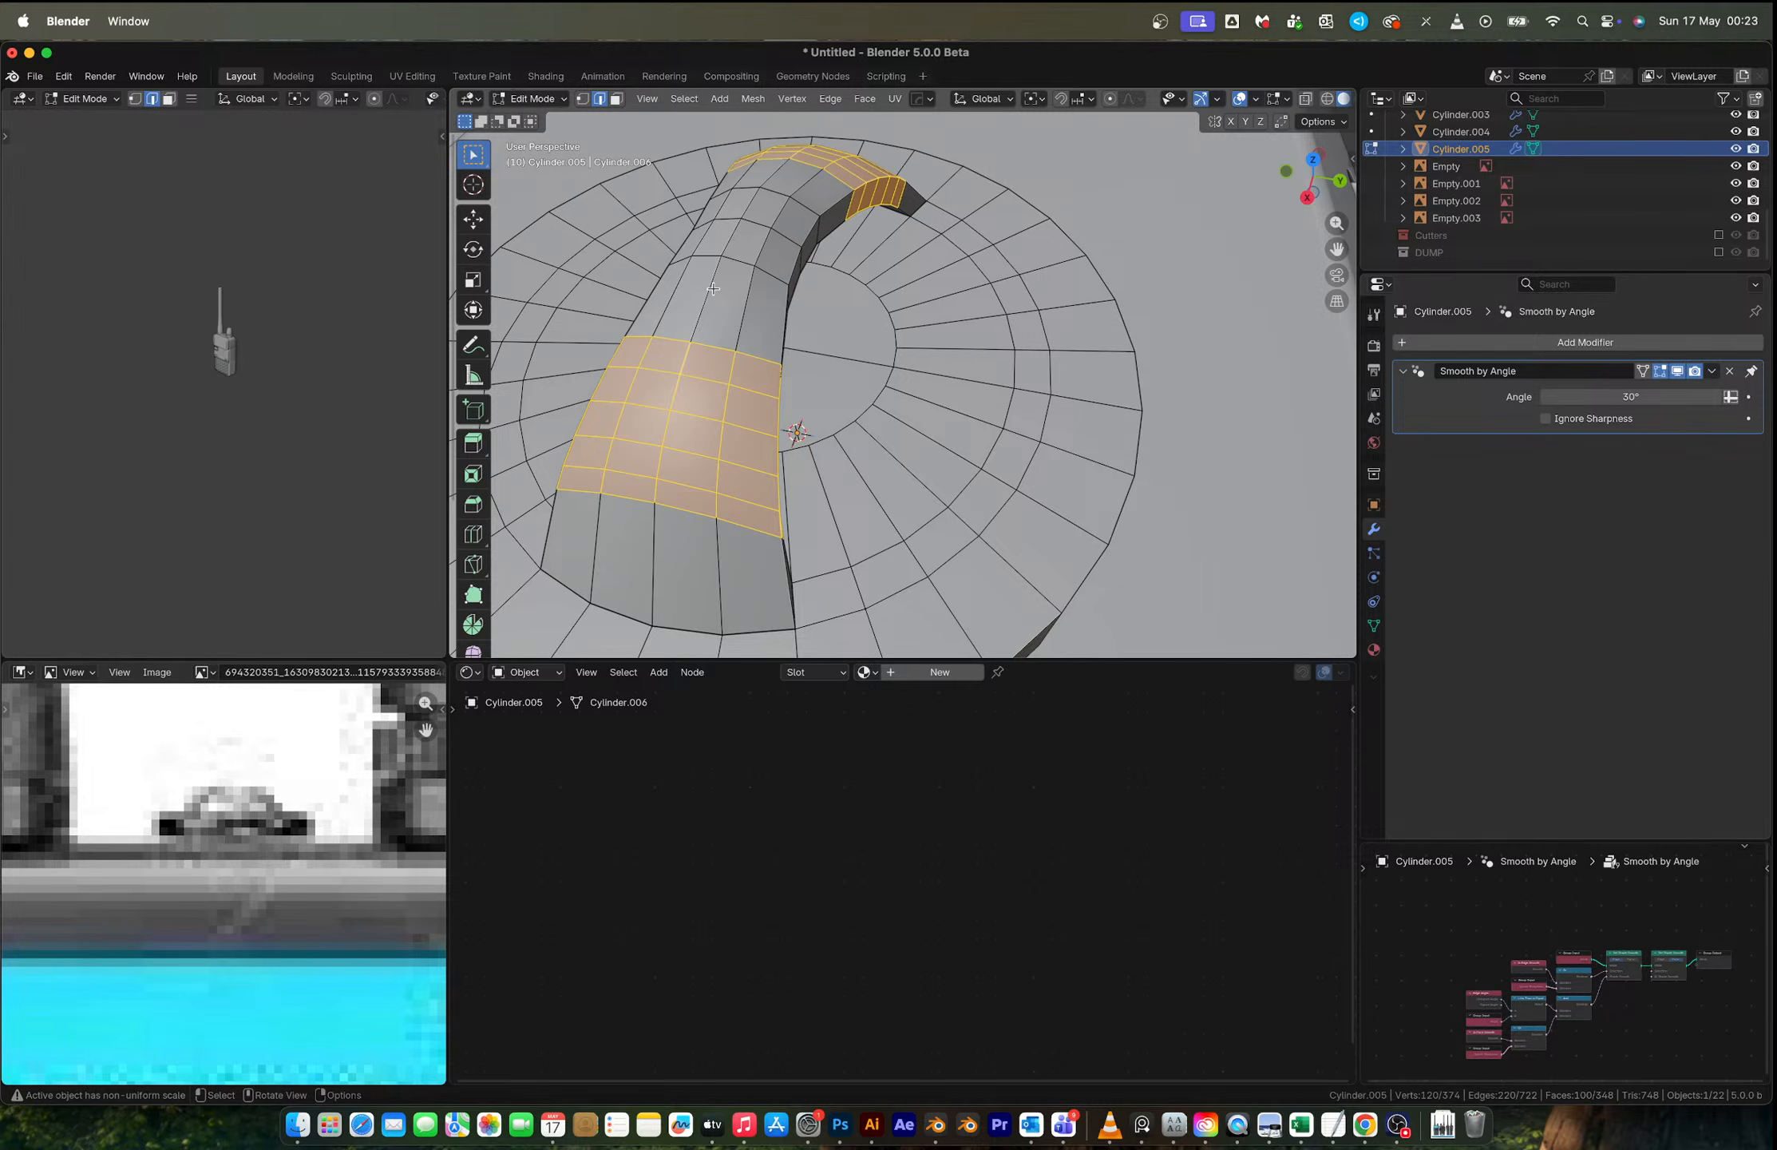
{"action": "key", "text": "Tab"}
{"action": "scroll", "coordinate": [992, 400], "scroll_direction": "down", "scroll_amount": 3}
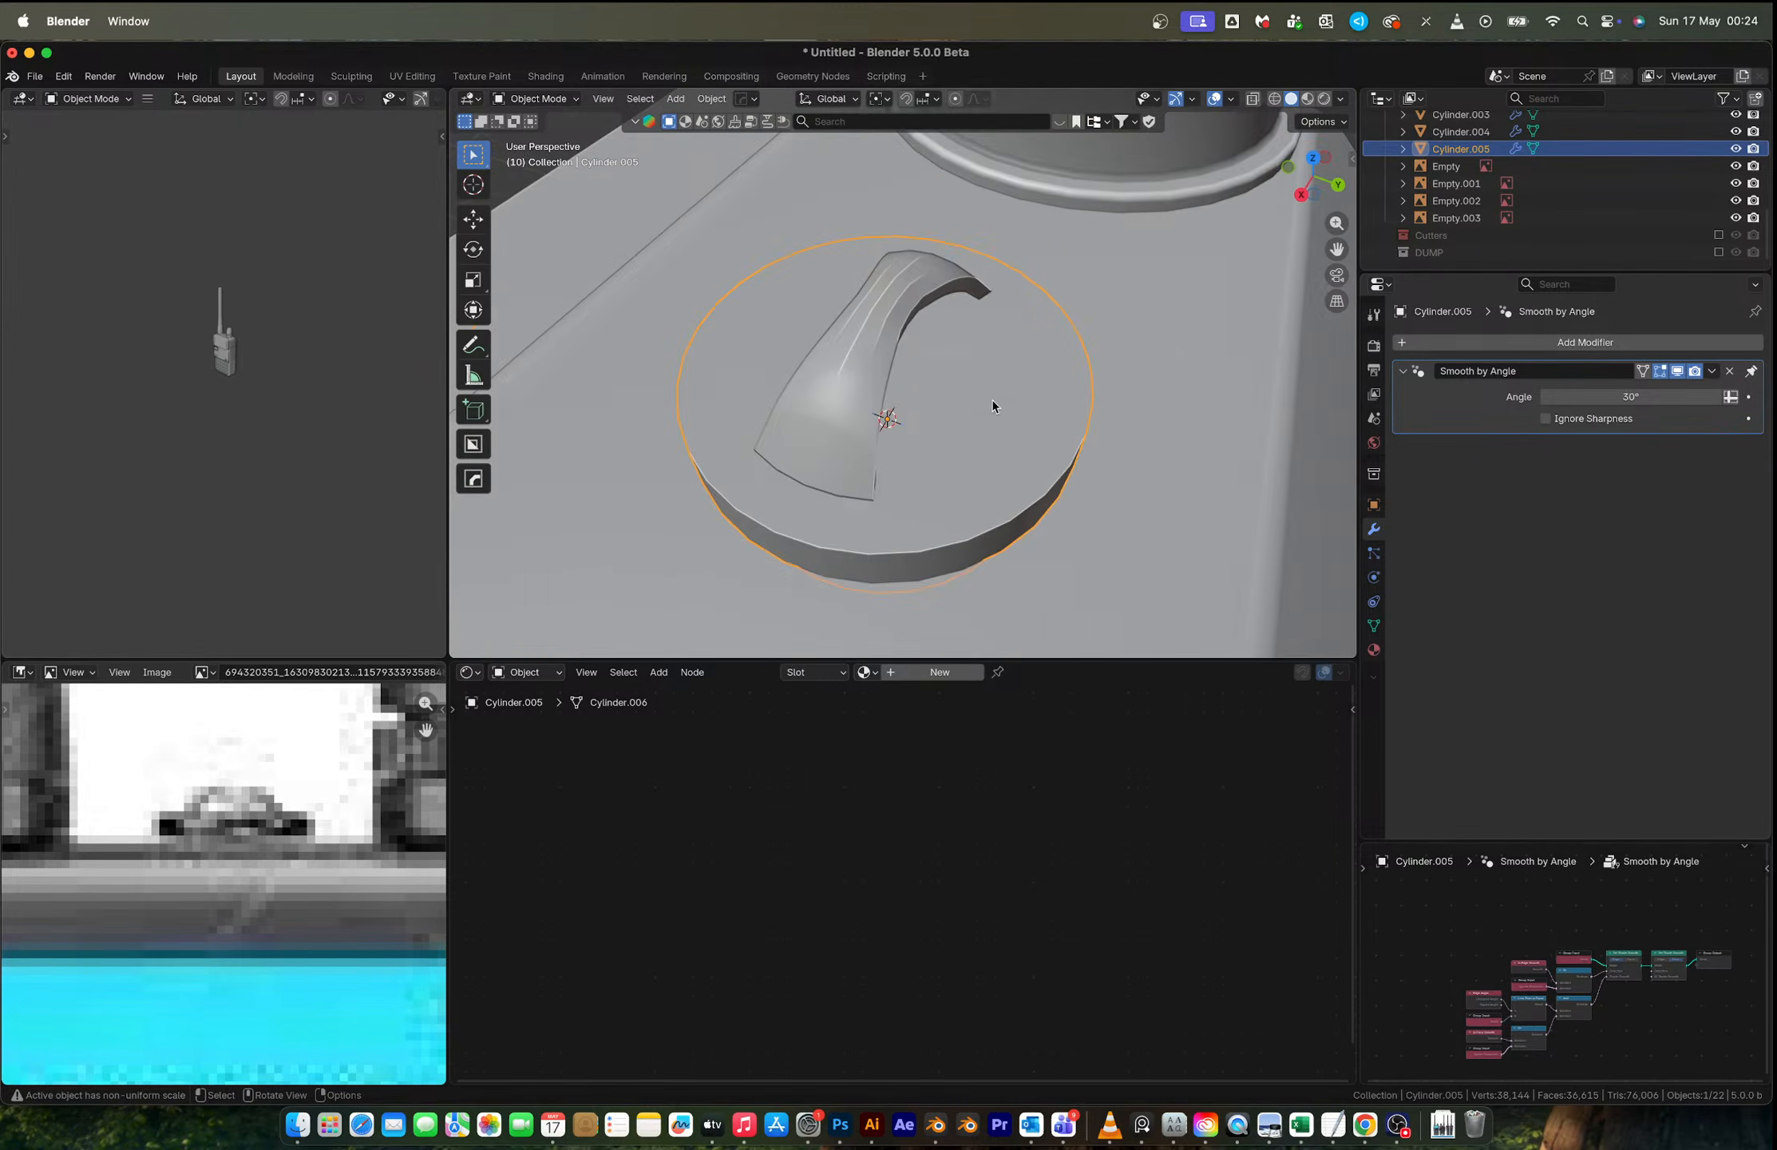
Step: Add a HardOps bevel of 4 segments, about 0.002 width and 30° to the handled cap, plus a level 1 Subdivision modifier
{"action": "key", "text": "q"}
{"action": "left_click", "coordinate": [955, 385]}
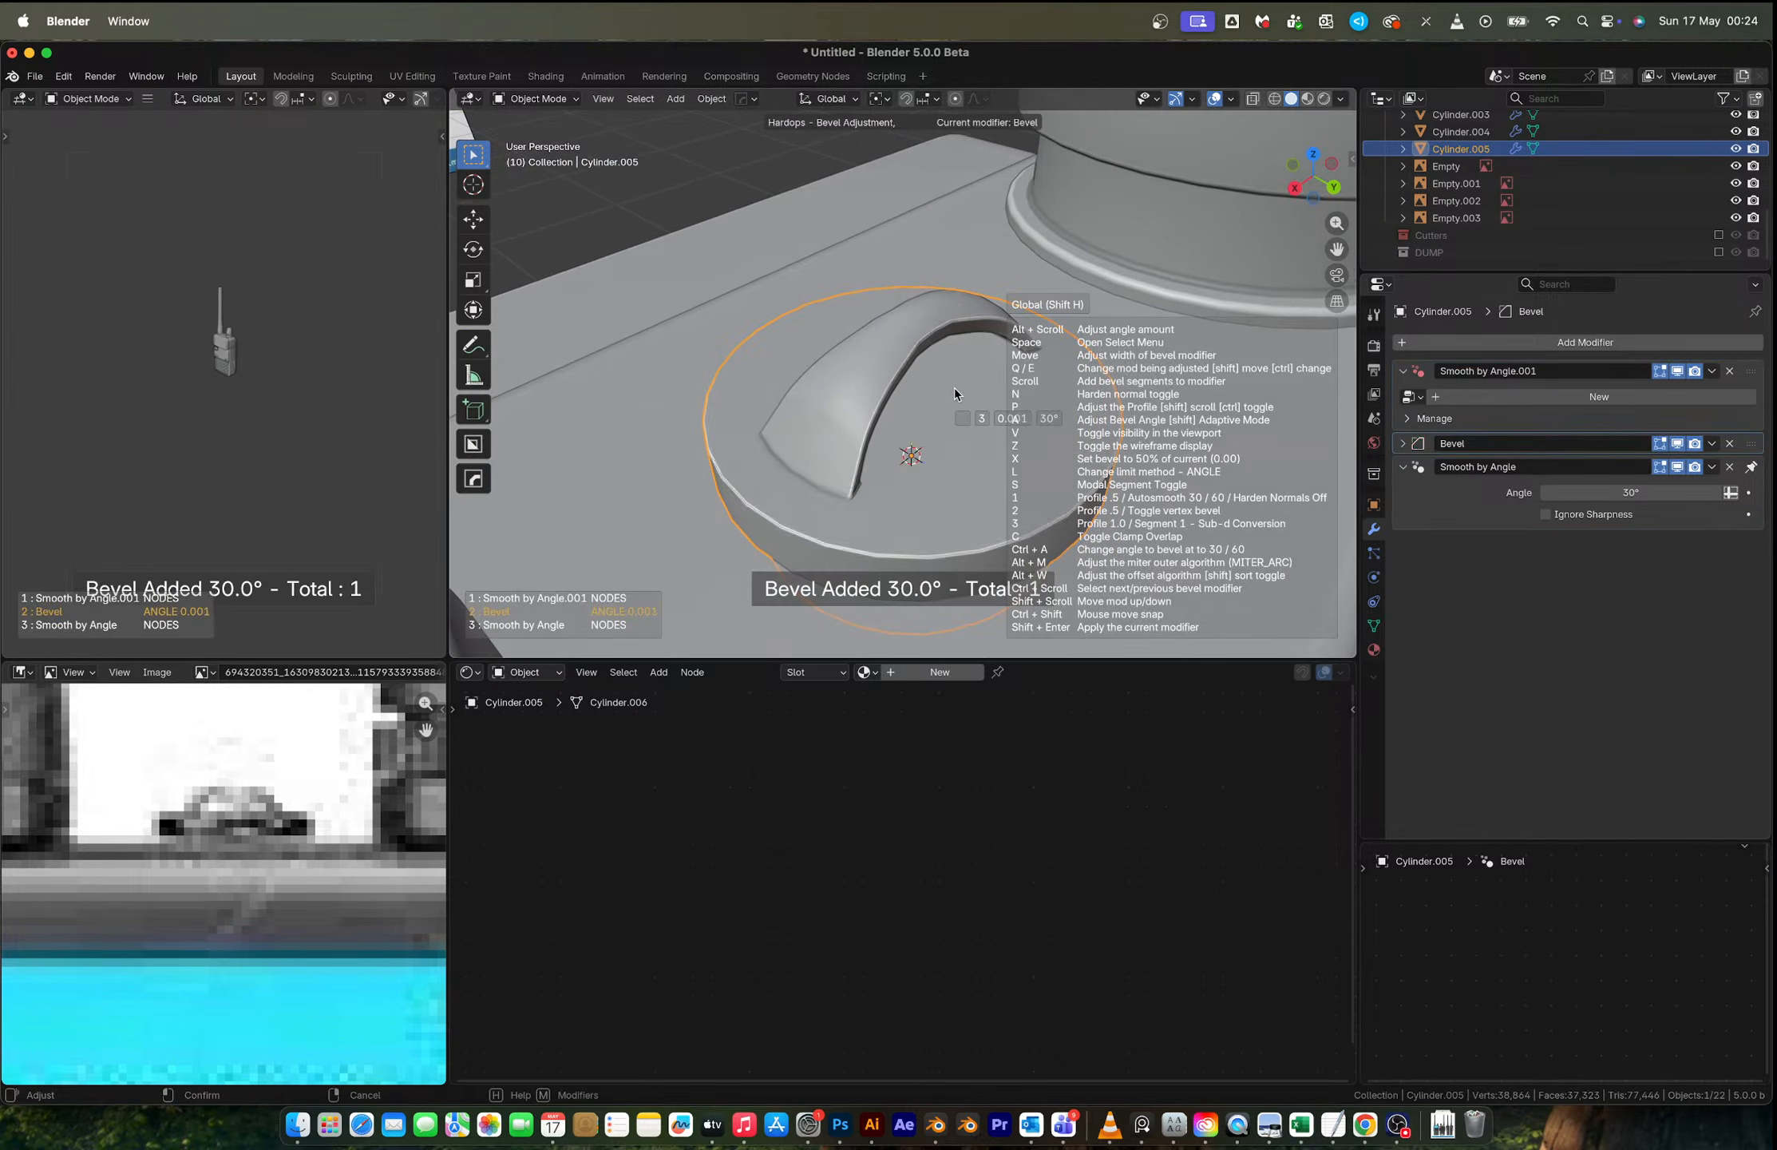
{"action": "scroll", "coordinate": [945, 385], "scroll_direction": "up", "scroll_amount": 2}
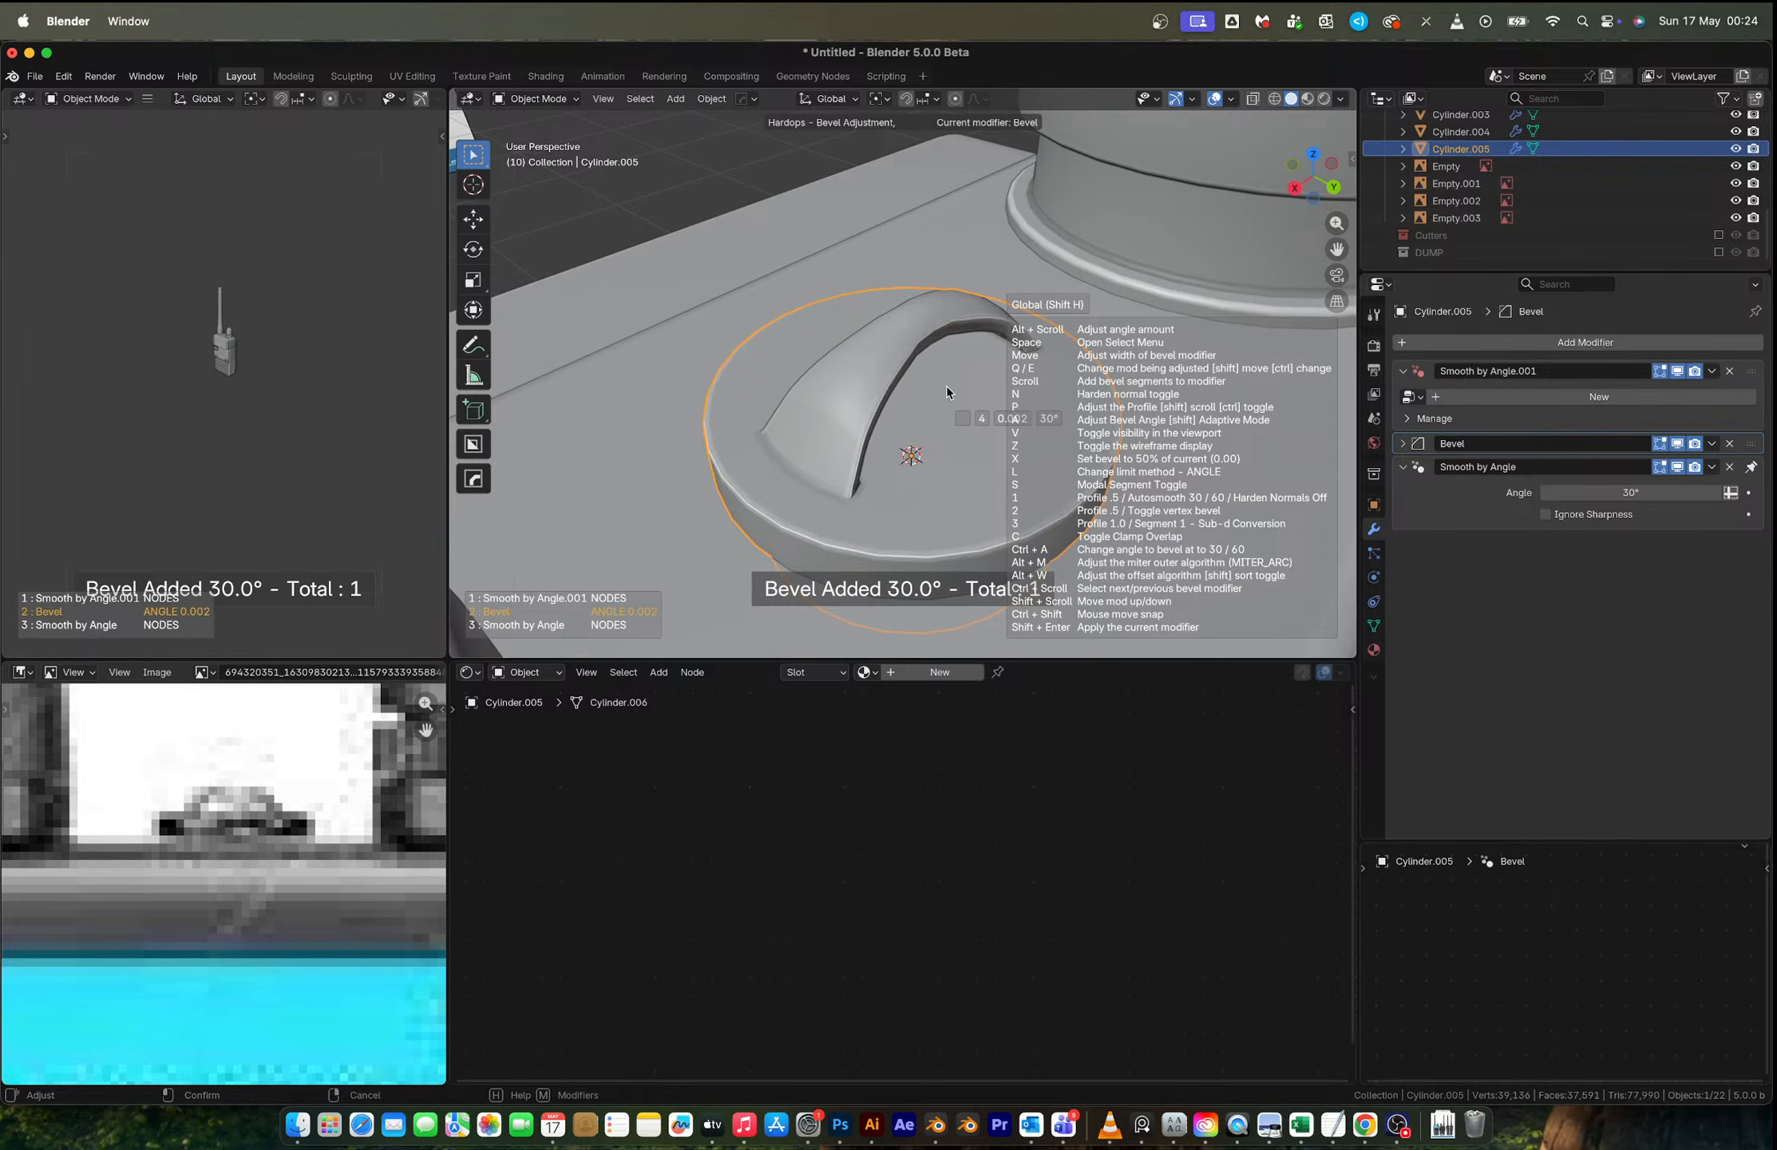
{"action": "left_click", "coordinate": [945, 386]}
{"action": "scroll", "coordinate": [945, 390], "scroll_direction": "down", "scroll_amount": 2}
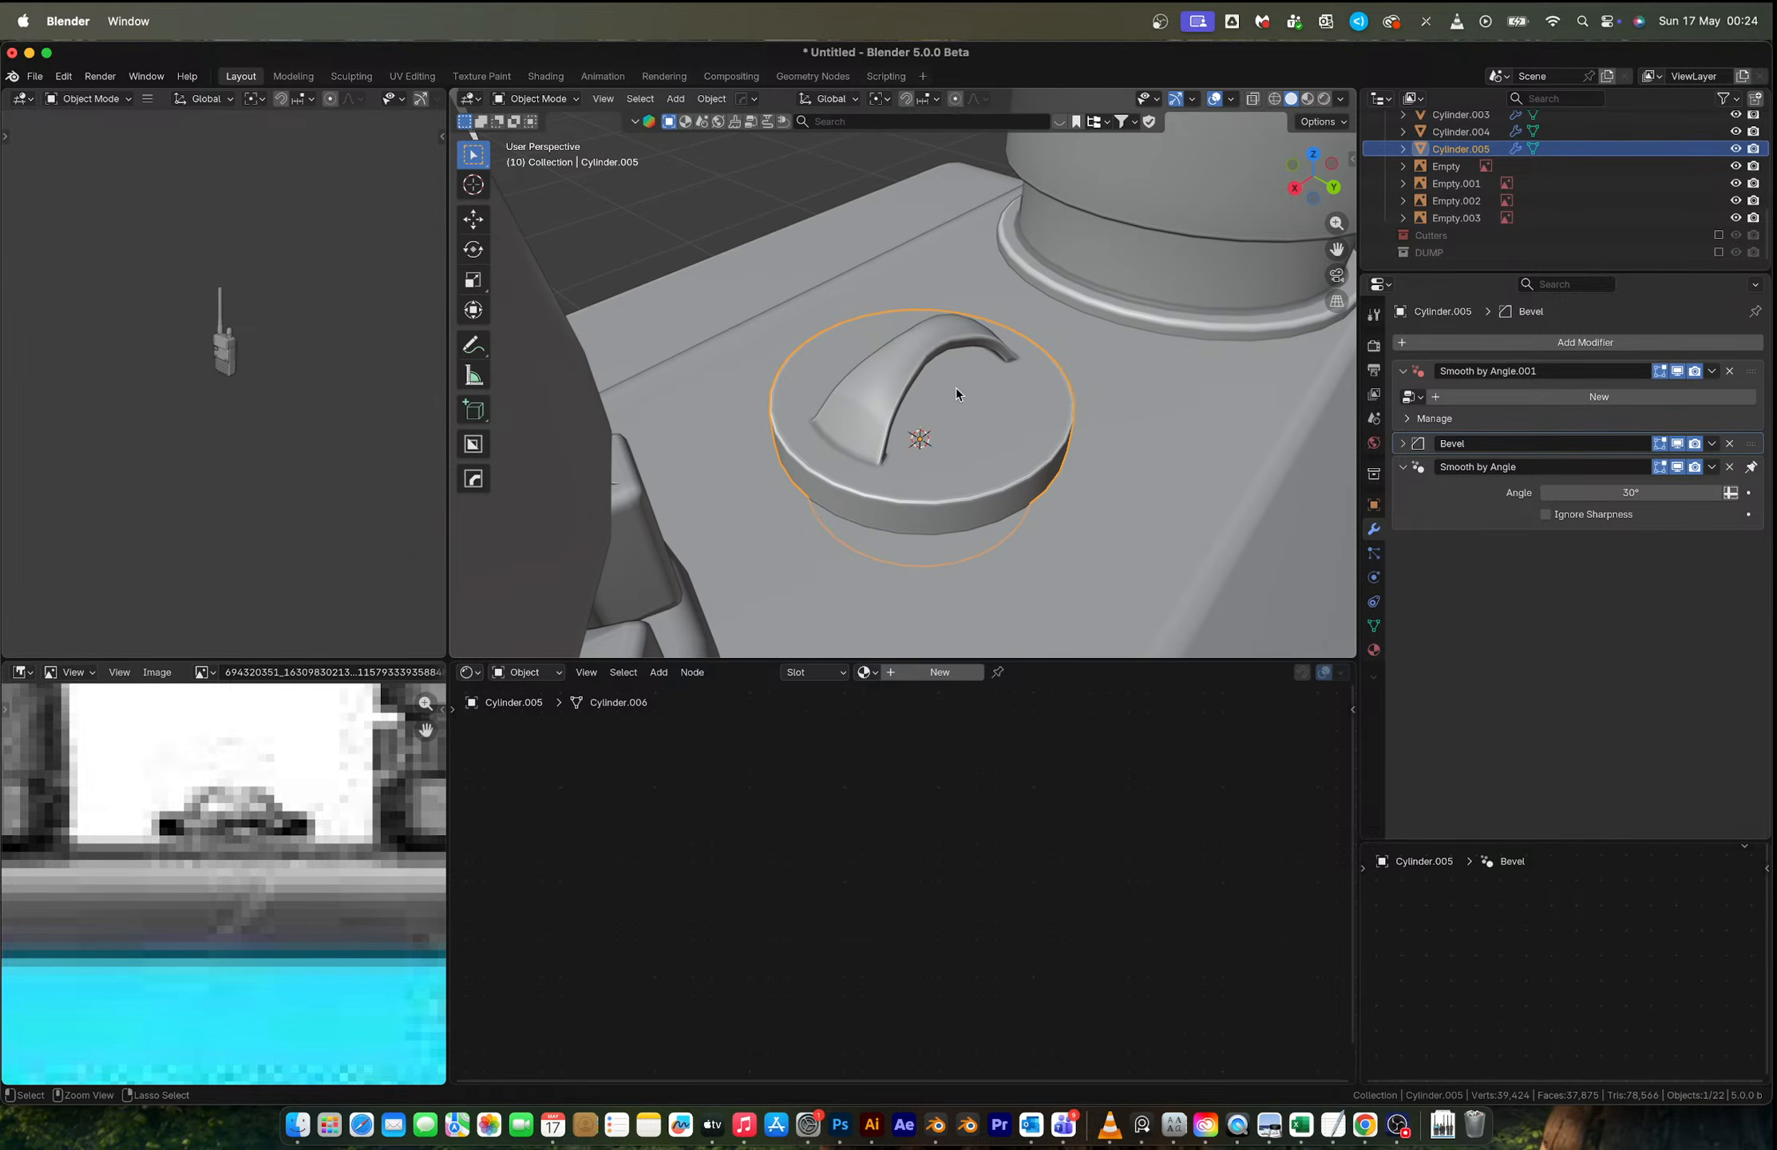
{"action": "key", "text": "ctrl+1"}
Step: Cut a single edge loop around the cap's lower neck, close to where it meets the radio body
{"action": "middle_click_drag", "start_coordinate": [963, 389], "coordinate": [887, 354]}
{"action": "scroll", "coordinate": [901, 395], "scroll_direction": "down", "scroll_amount": 3}
{"action": "middle_click_drag", "start_coordinate": [965, 419], "coordinate": [870, 284], "text": "shift"}
{"action": "scroll", "coordinate": [870, 284], "scroll_direction": "up", "scroll_amount": 2}
{"action": "key", "text": "Tab"}
{"action": "key", "text": "ctrl+r"}
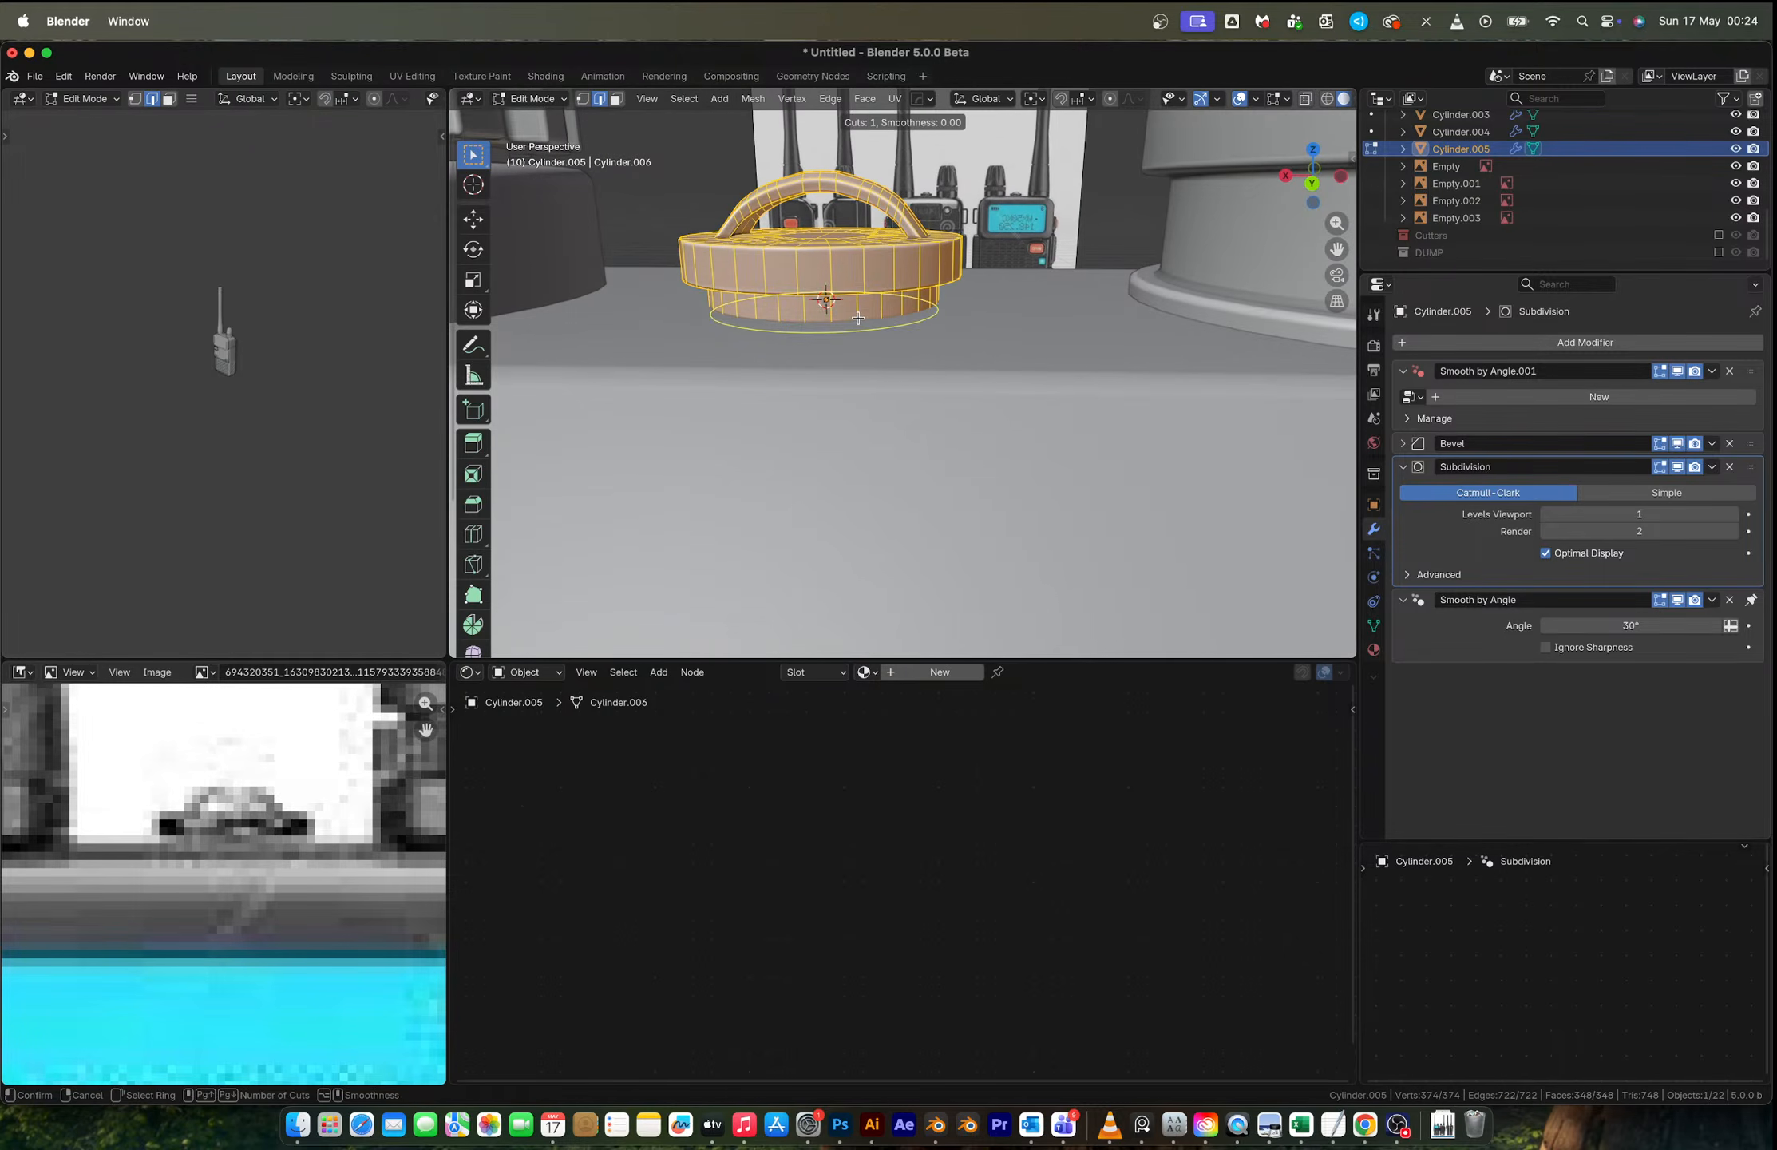
{"action": "left_click", "coordinate": [858, 318]}
{"action": "left_click", "coordinate": [859, 308]}
Step: Select the face ring below the new loop and extrude it outward along normals by about 0.0195 m as a thin base flange
{"action": "key", "text": "3"}
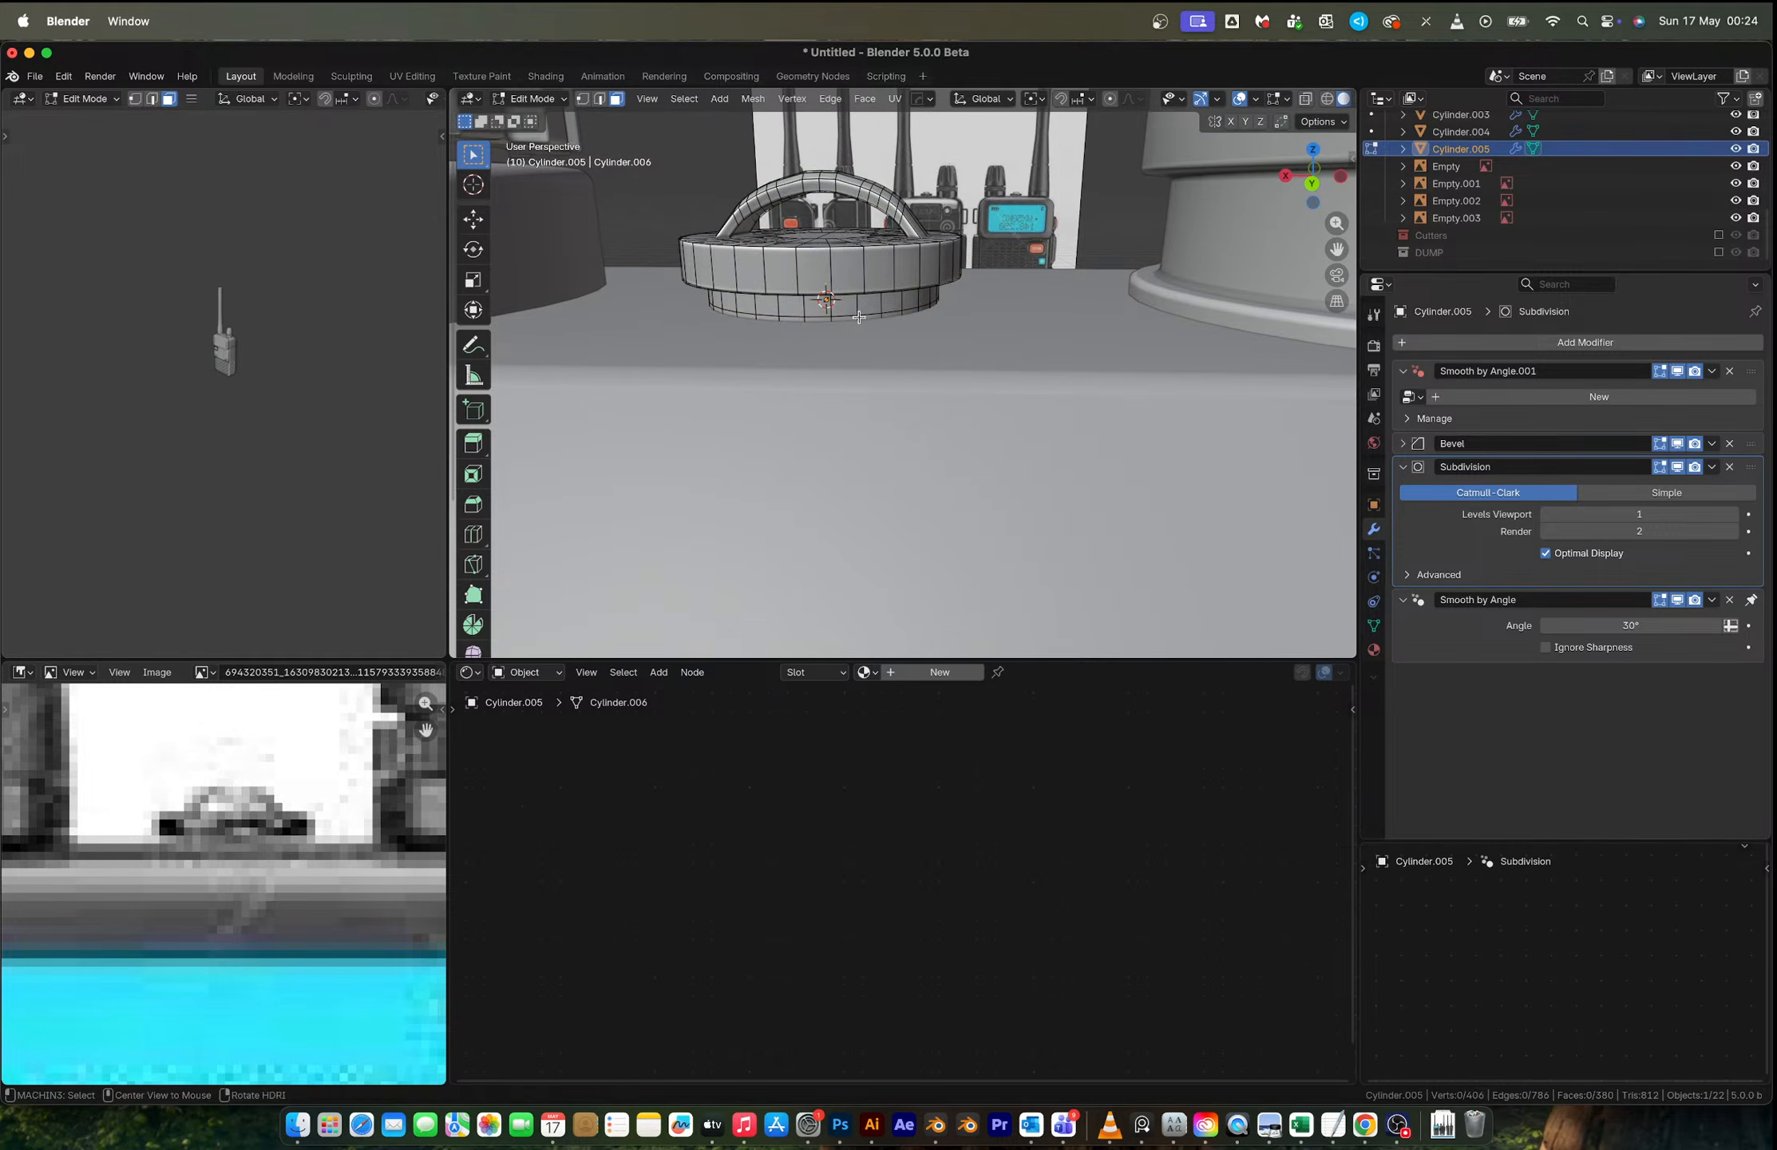
{"action": "left_click", "coordinate": [862, 316], "text": "alt"}
{"action": "key", "text": "alt+e"}
{"action": "left_click", "coordinate": [869, 323]}
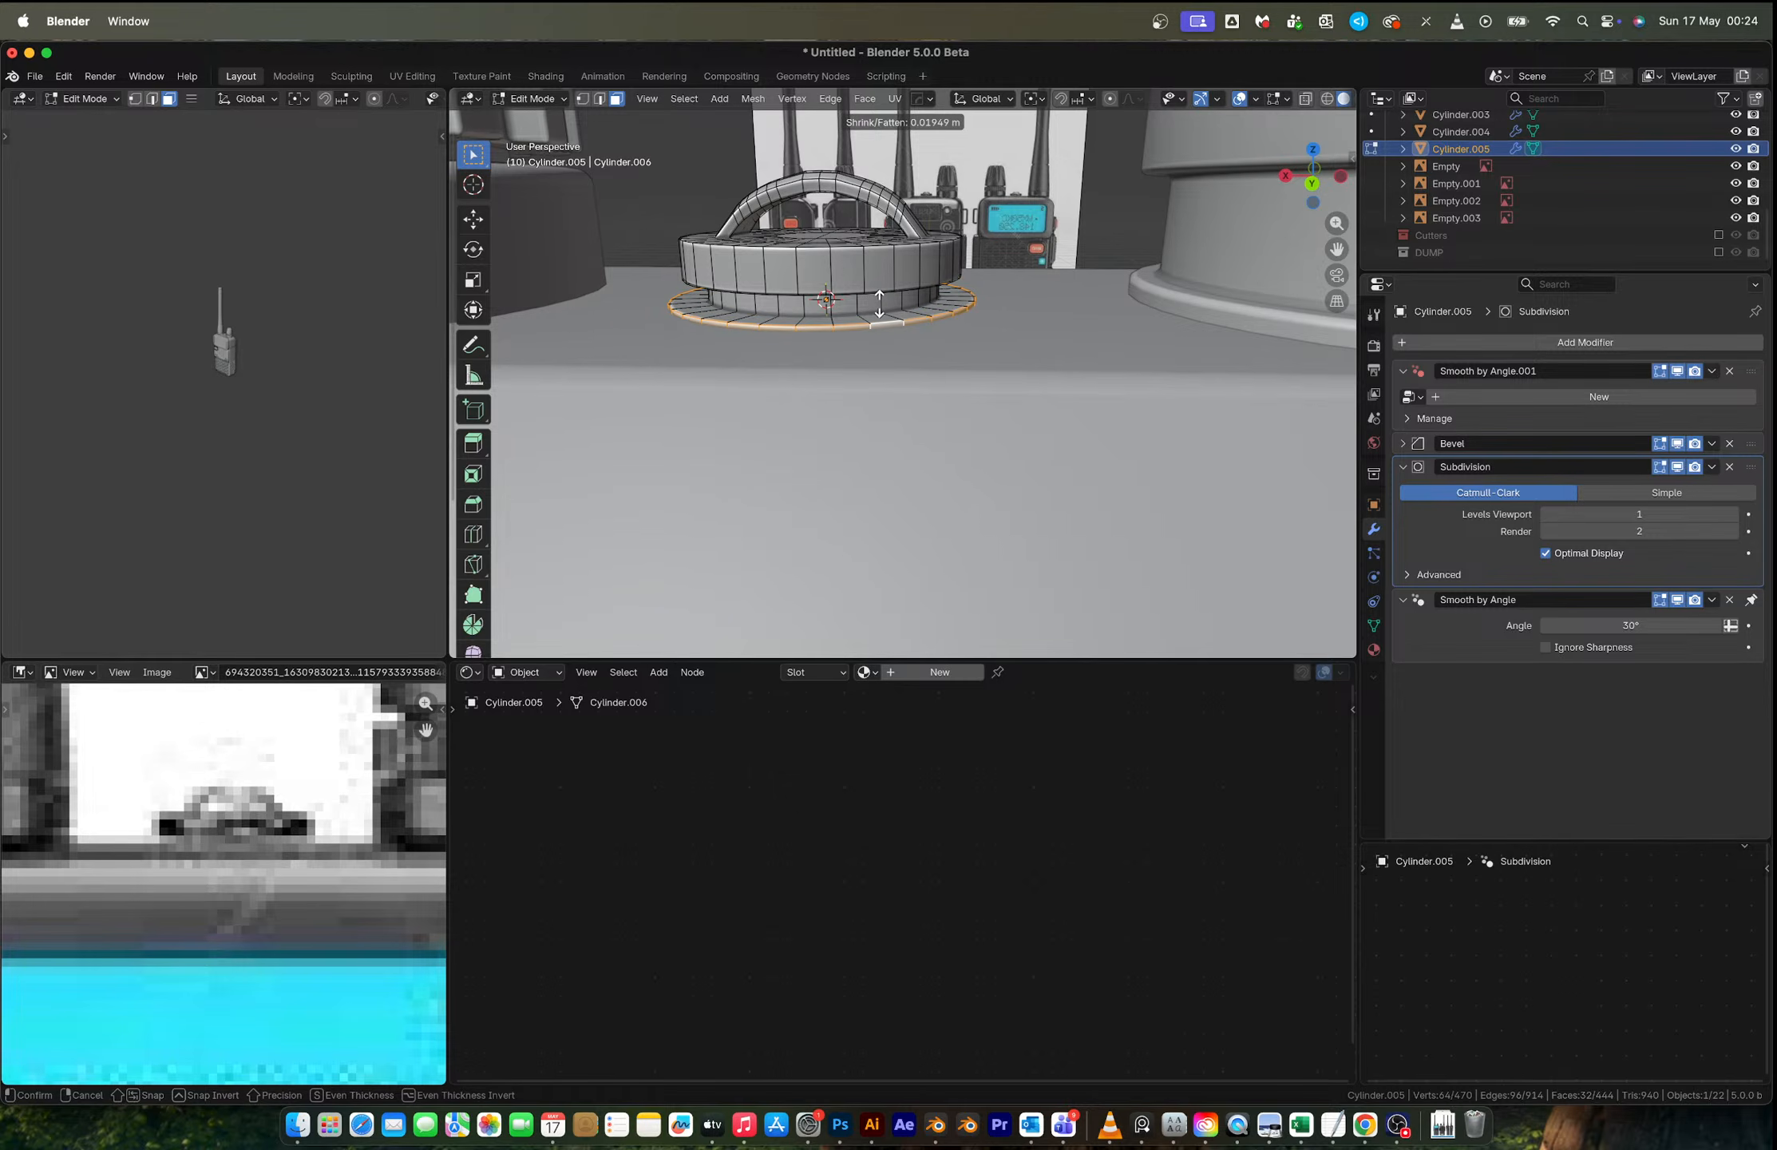
{"action": "left_click", "coordinate": [879, 304]}
{"action": "key", "text": "Tab"}
Step: Examine the whole walkie-talkie from several angles and compare it with the reference image in see-through front view
{"action": "scroll", "coordinate": [879, 322], "scroll_direction": "down", "scroll_amount": 4}
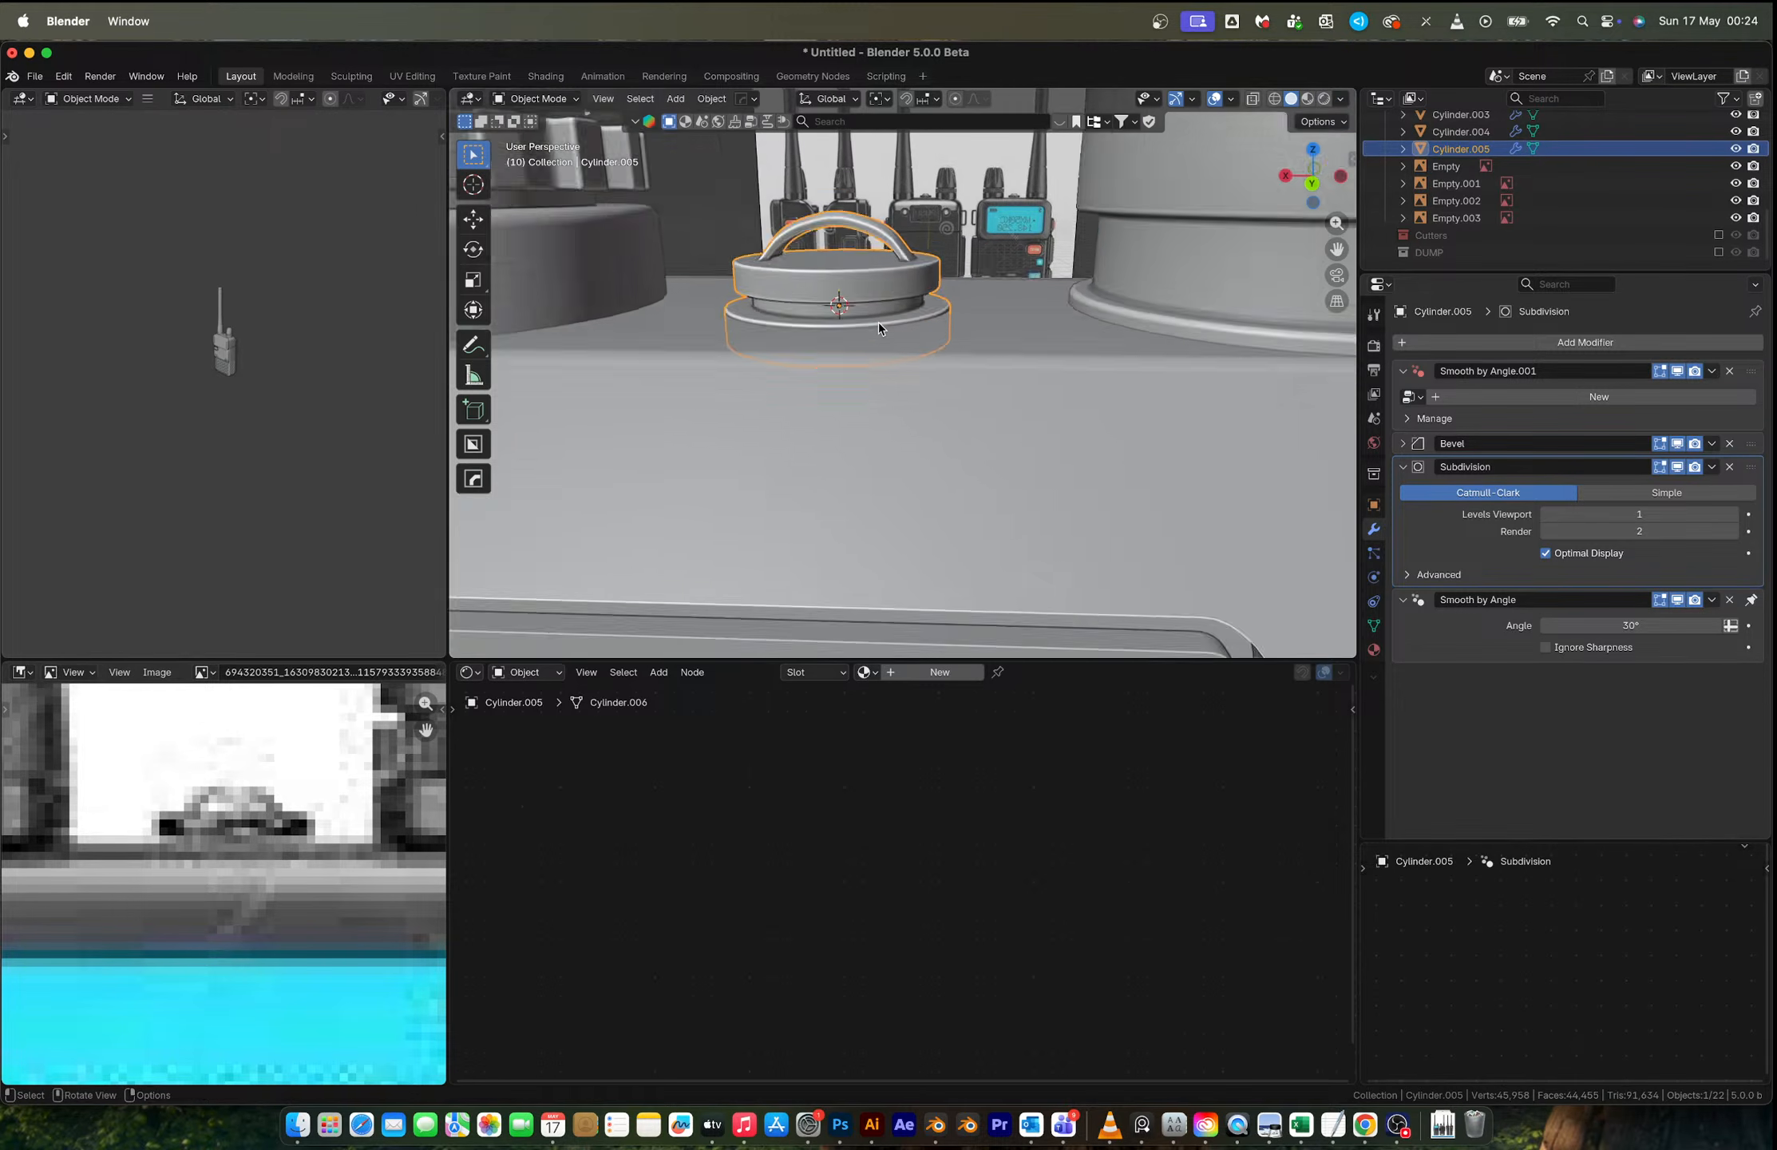
{"action": "middle_click_drag", "start_coordinate": [879, 322], "coordinate": [585, 311]}
{"action": "left_click", "coordinate": [911, 319]}
{"action": "scroll", "coordinate": [911, 319], "scroll_direction": "down", "scroll_amount": 4}
{"action": "scroll", "coordinate": [886, 356], "scroll_direction": "down", "scroll_amount": 5}
{"action": "middle_click_drag", "start_coordinate": [886, 356], "coordinate": [1209, 224]}
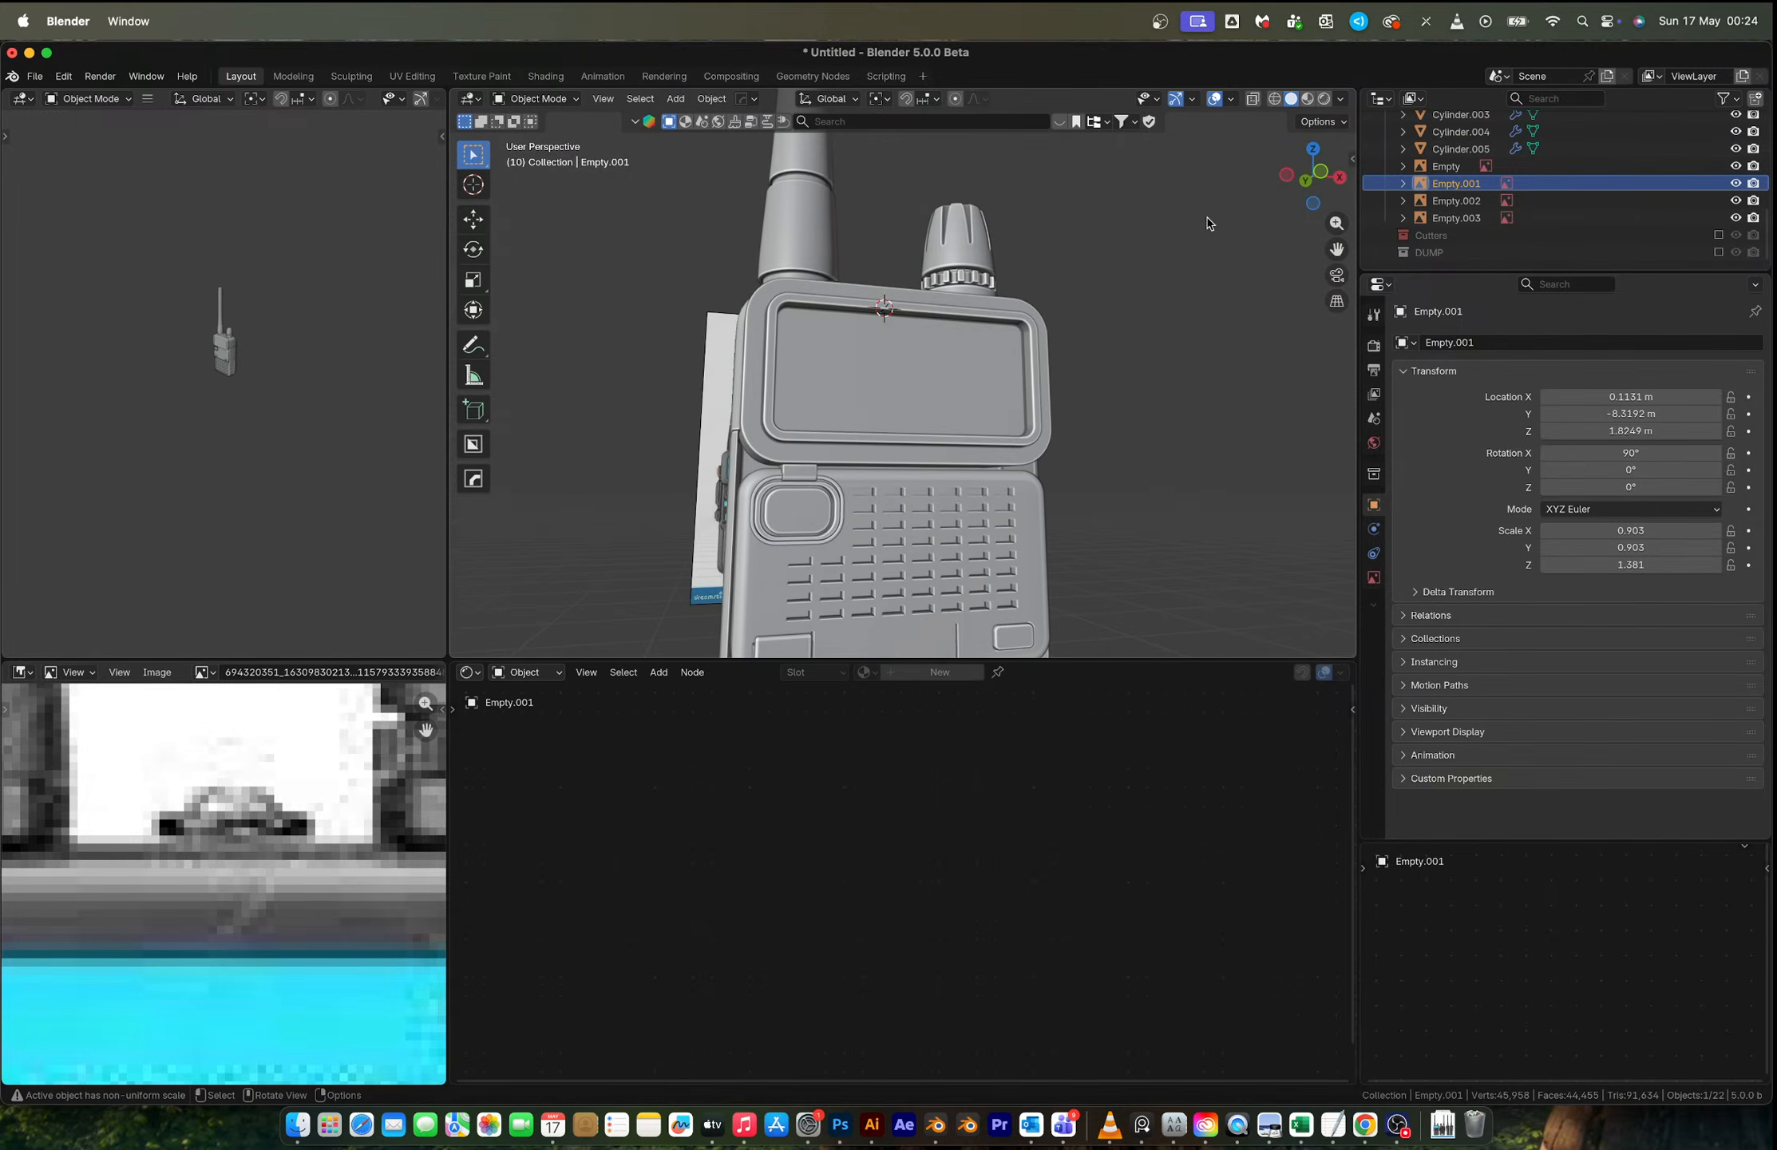
{"action": "left_click", "coordinate": [1312, 178]}
{"action": "key", "text": "alt+z"}
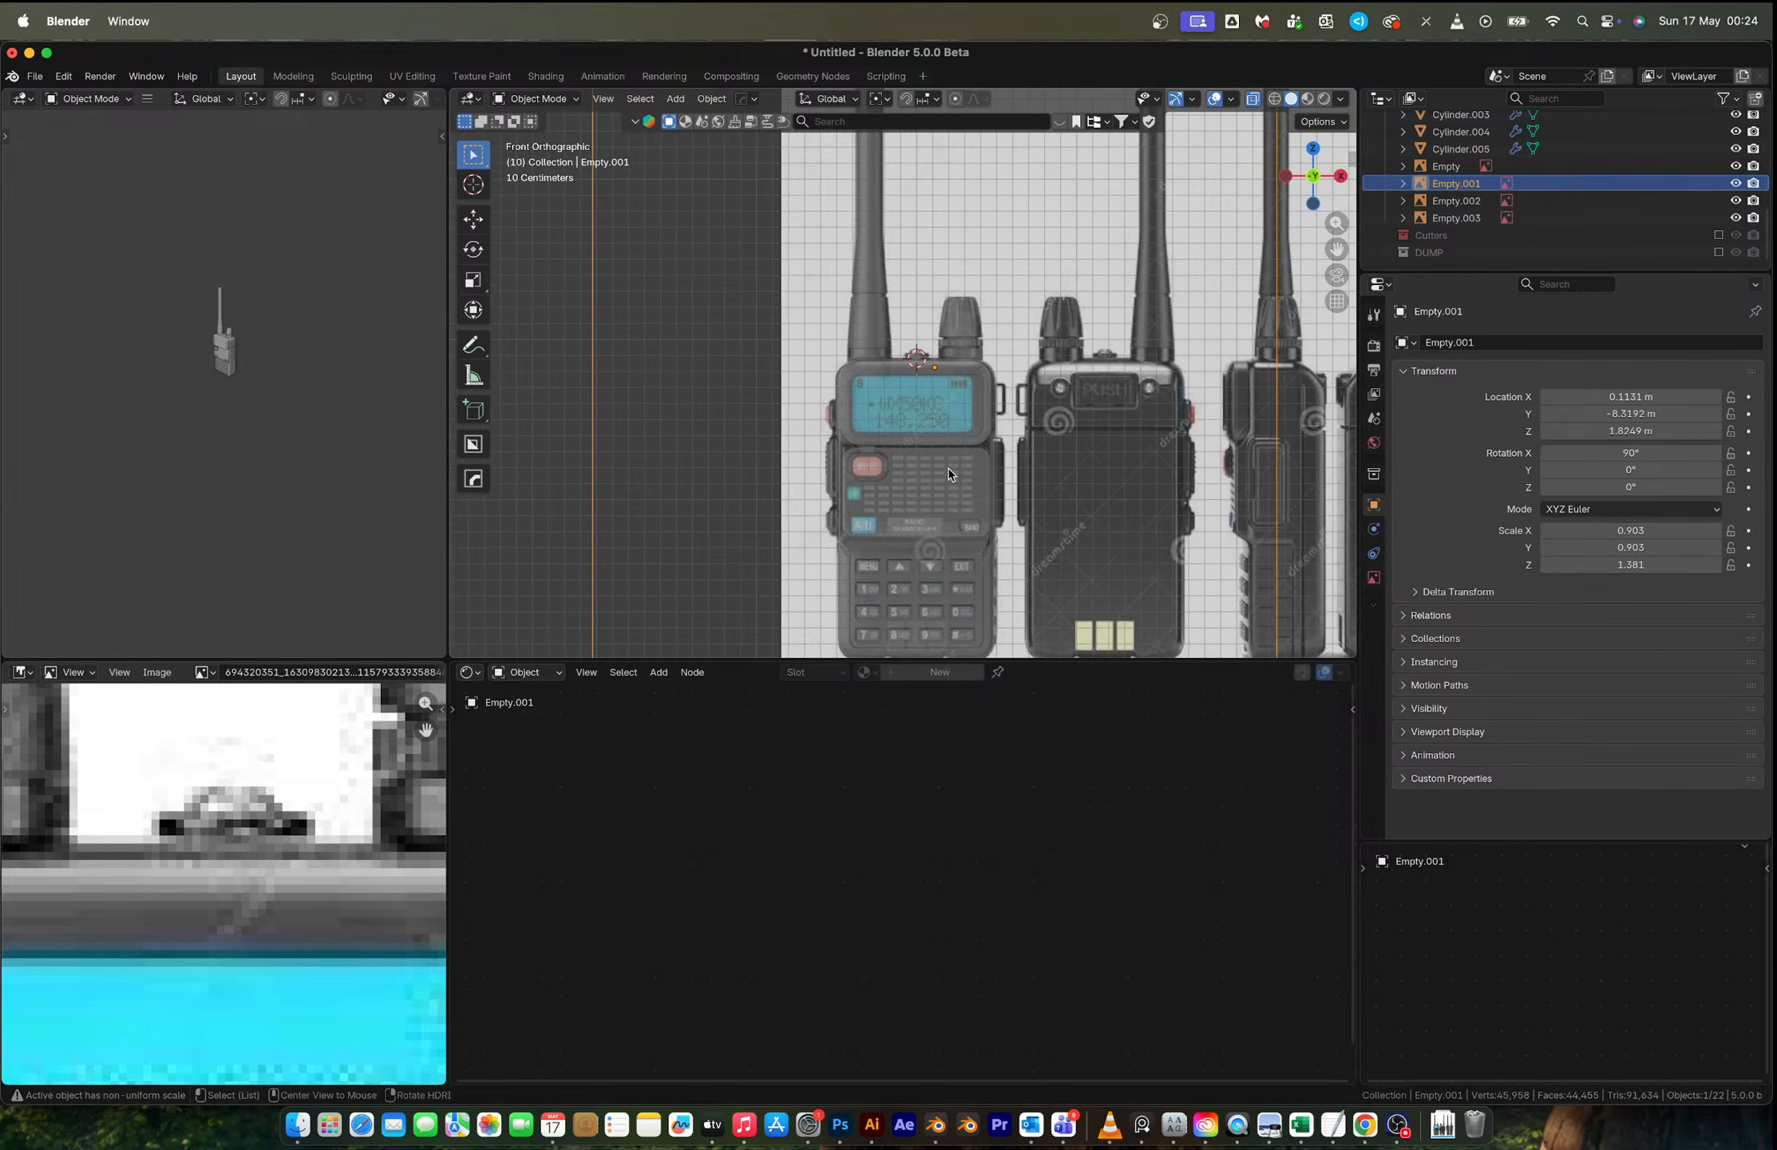
{"action": "middle_click_drag", "start_coordinate": [949, 469], "coordinate": [880, 415], "text": "shift"}
{"action": "key", "text": "alt+z"}
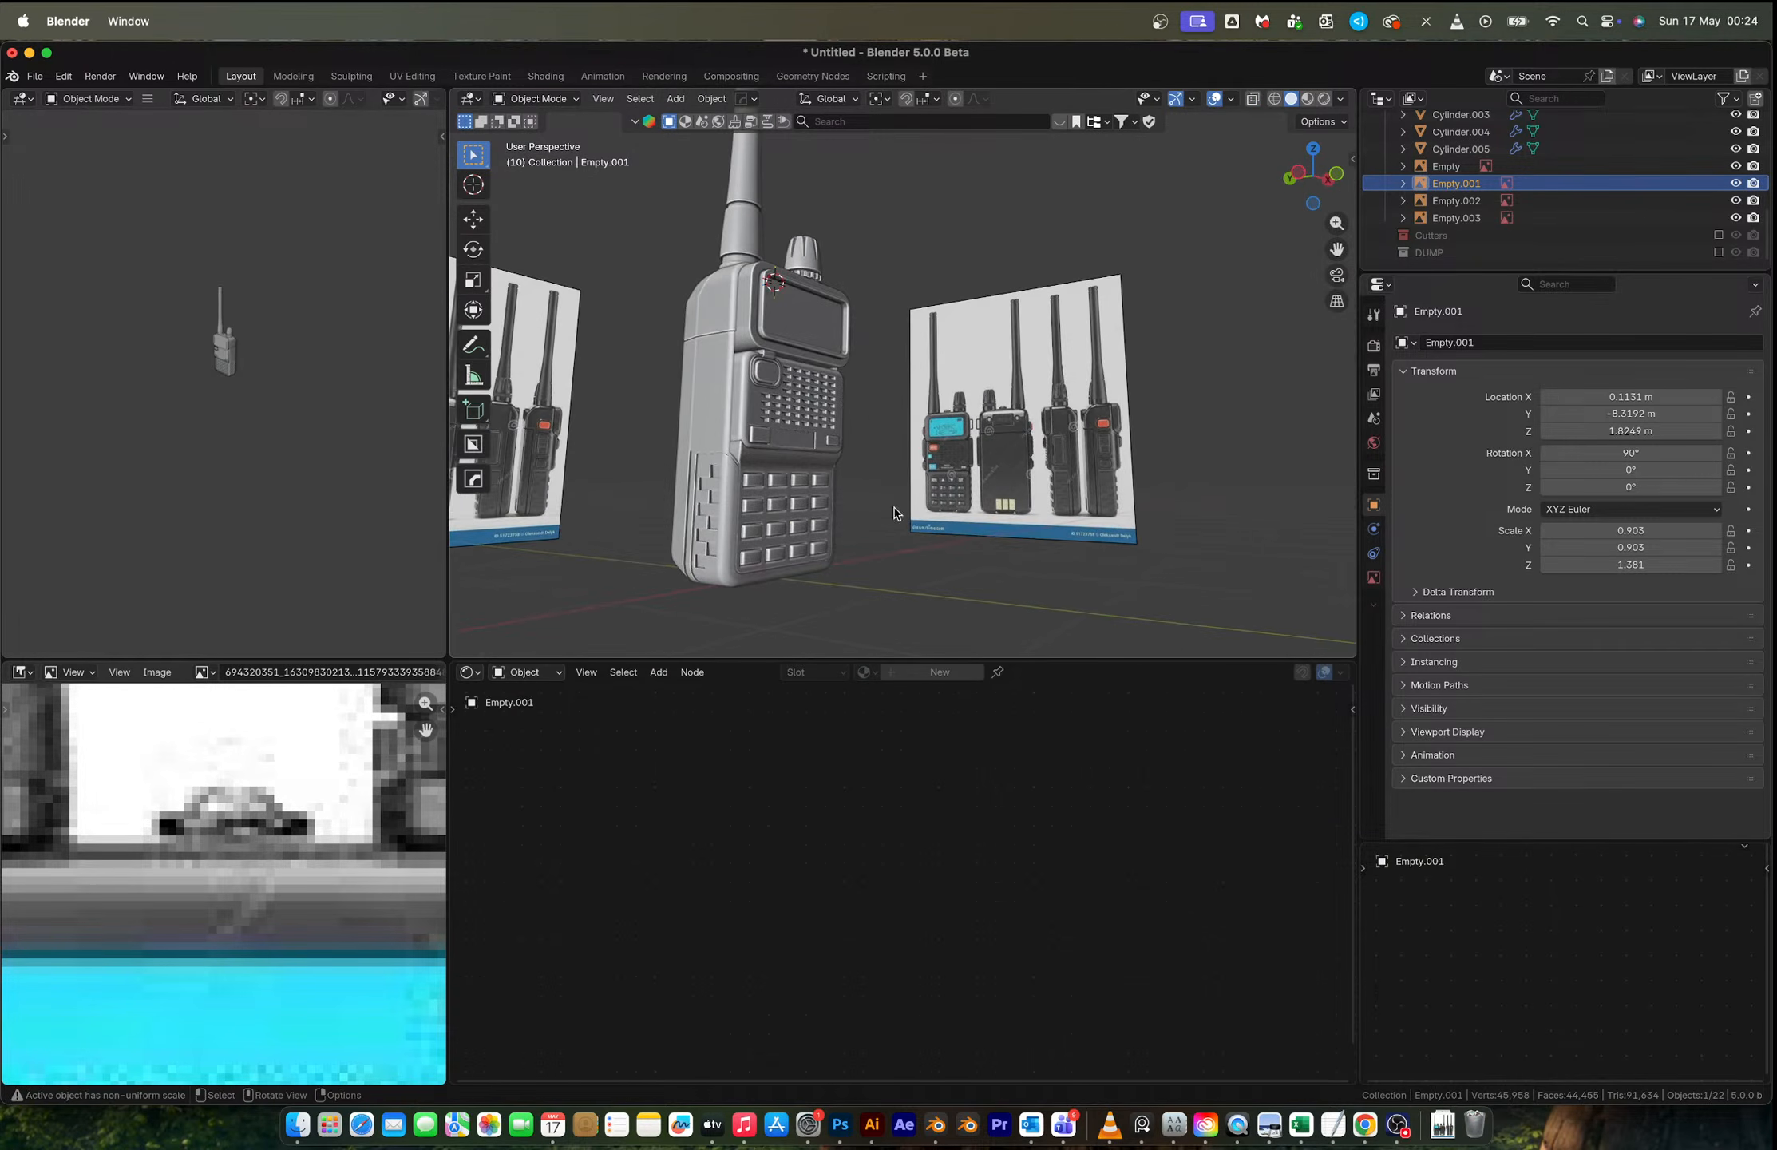
Step: Switch to OBS and bring up its streaming controls
{"action": "left_click", "coordinate": [1396, 1125]}
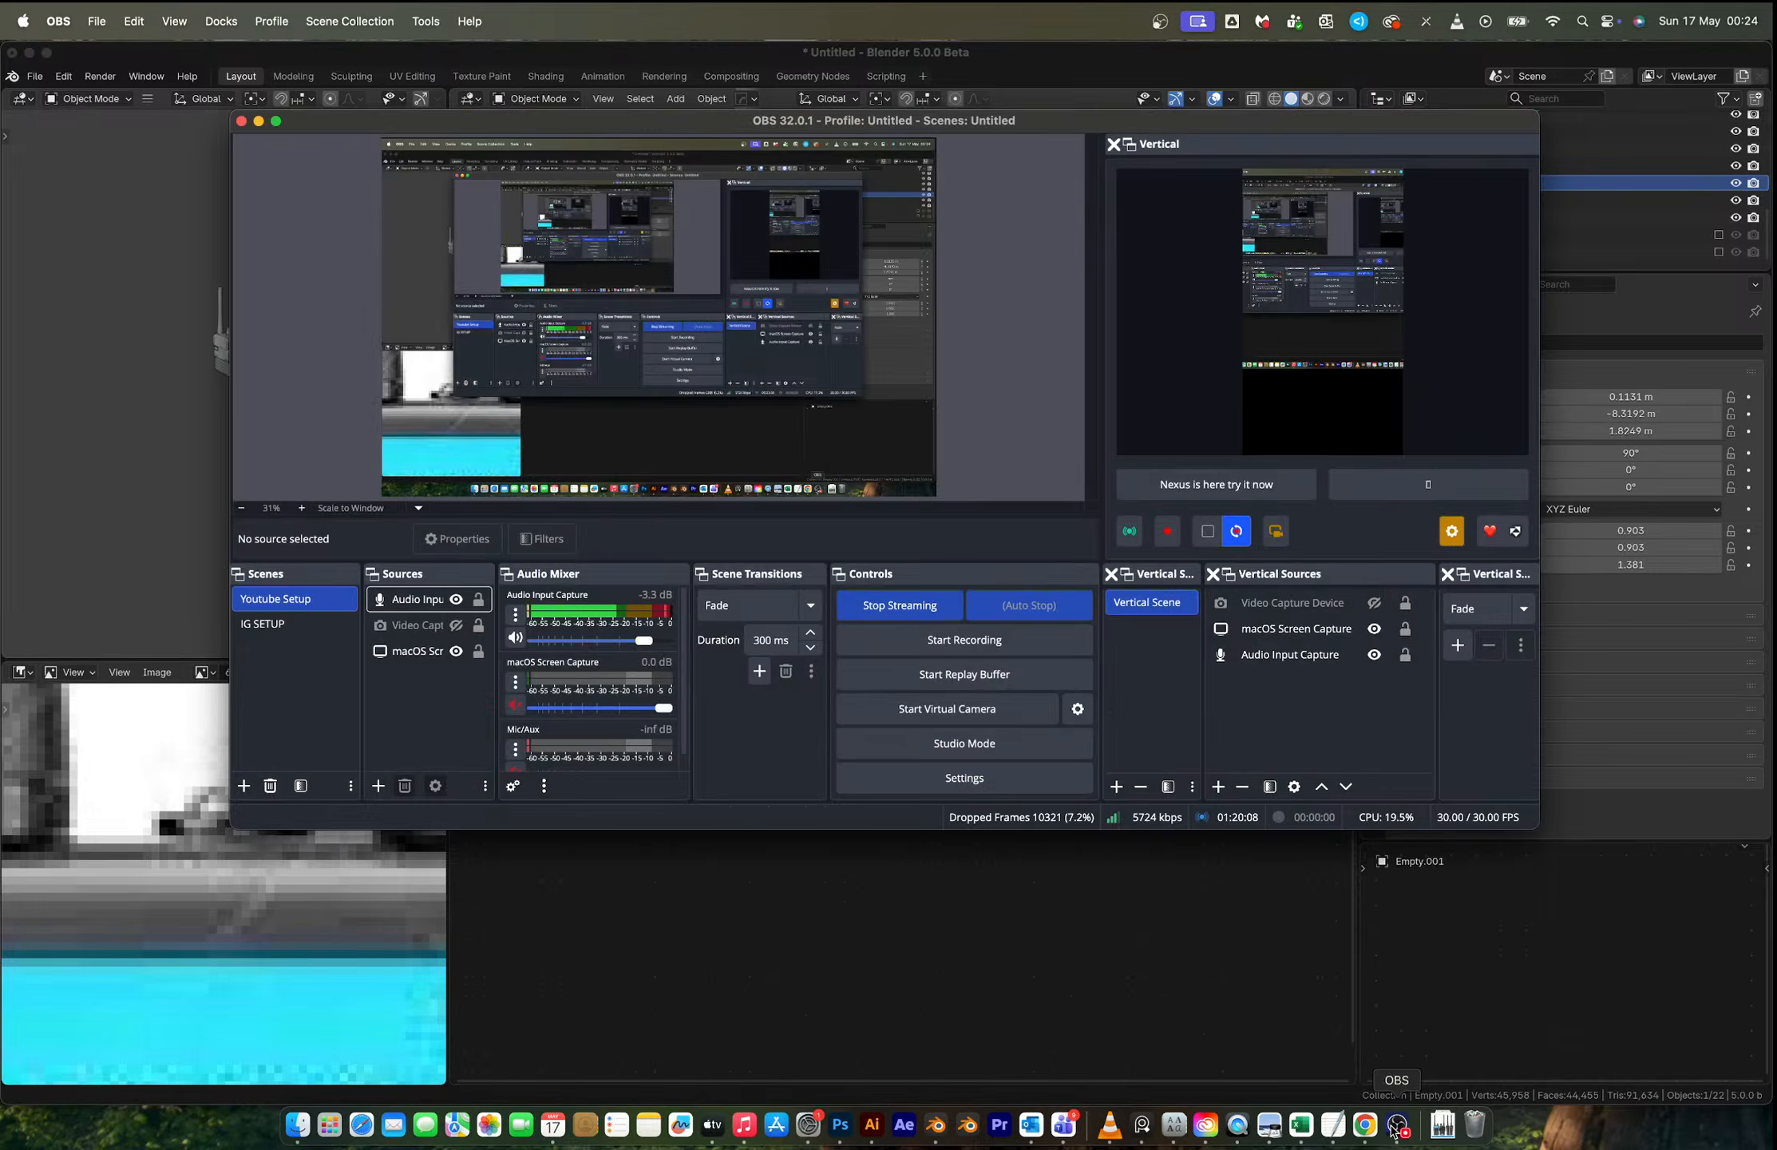